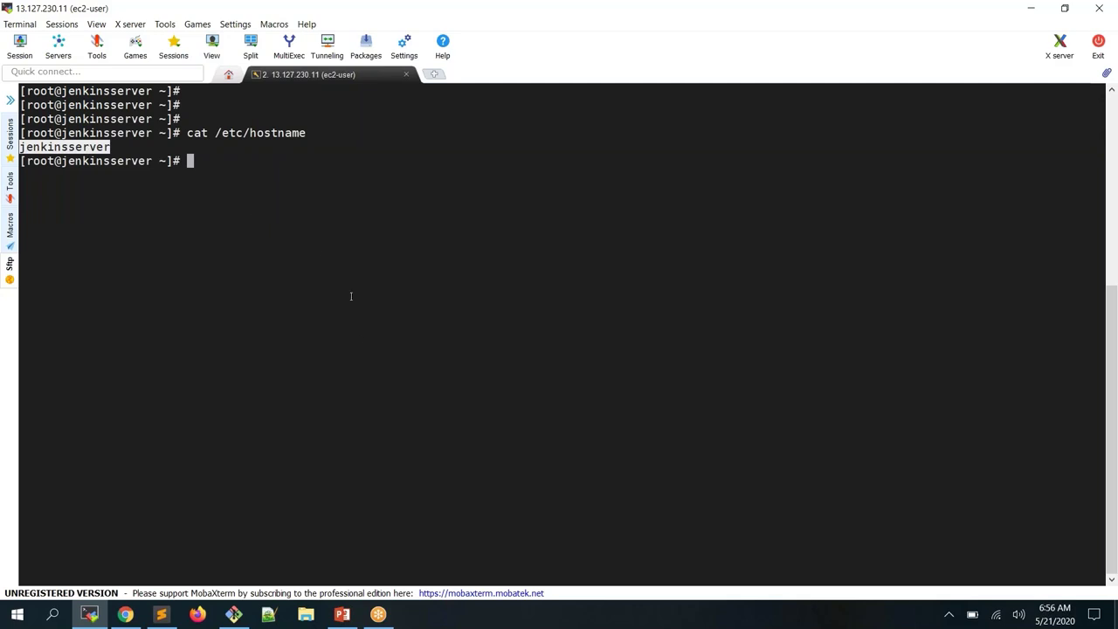
Step: Open the Jenkins_Server instance's public DNS on port 8080 in a new browser tab
click(127, 614)
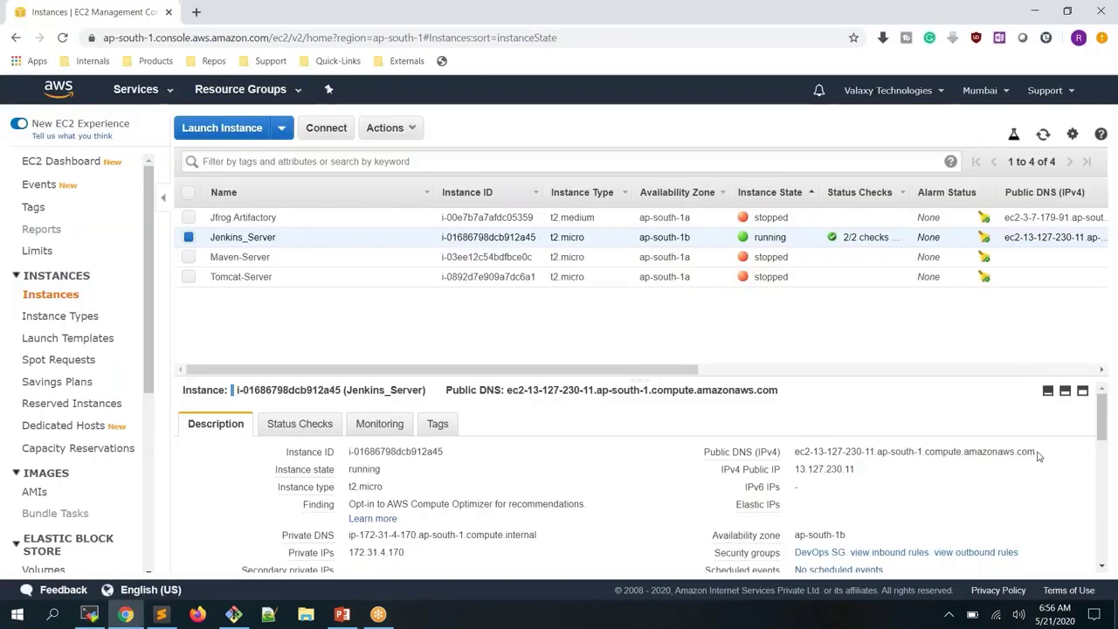
click(806, 466)
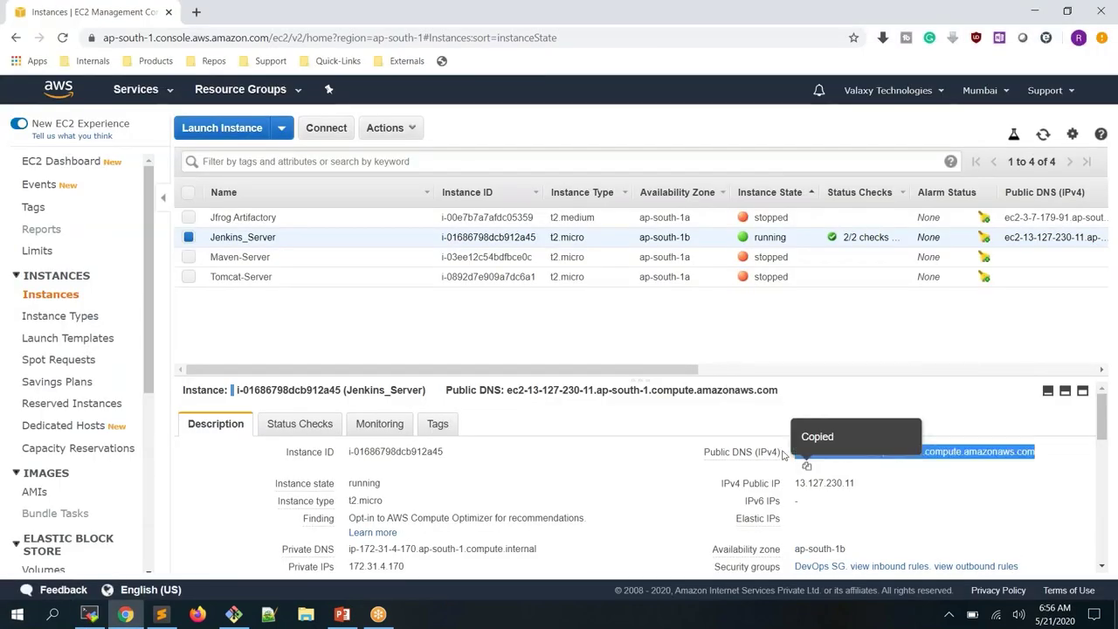
key(ctrl+t)
key(ctrl+v)
text(:8080)
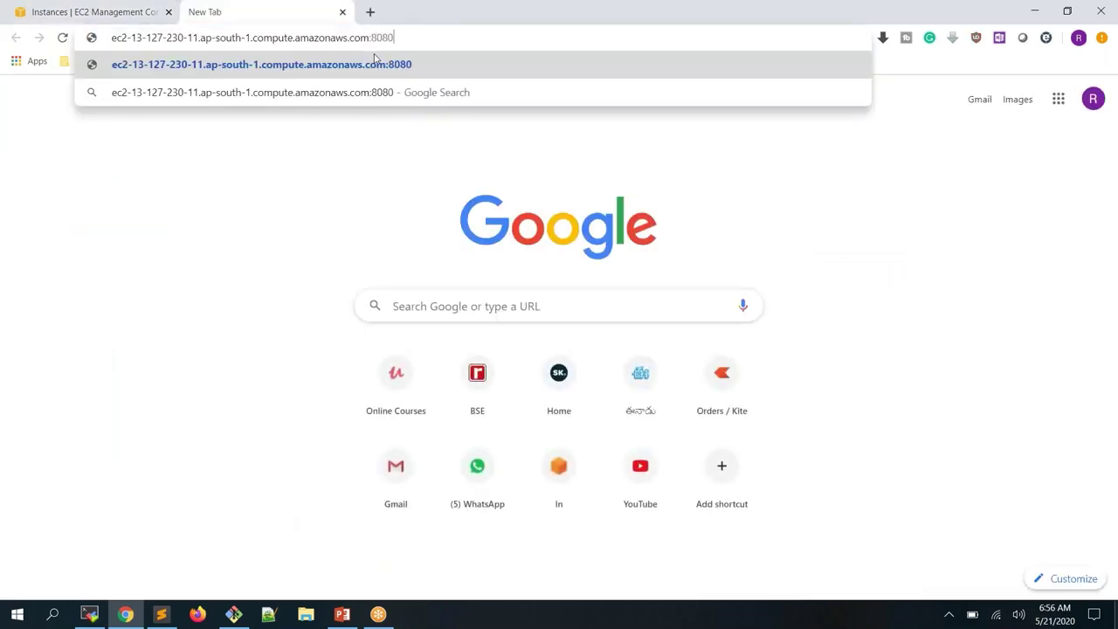
key(Return)
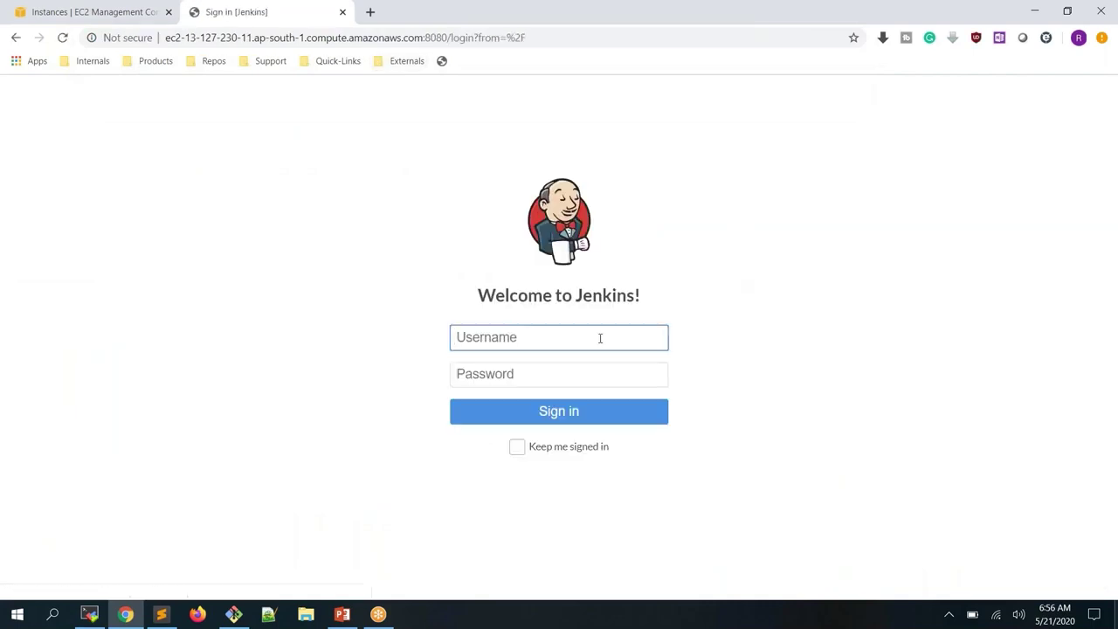
Step: Sign in to Jenkins with the admin username and password, then go to Manage Jenkins
click(599, 336)
key(Tab)
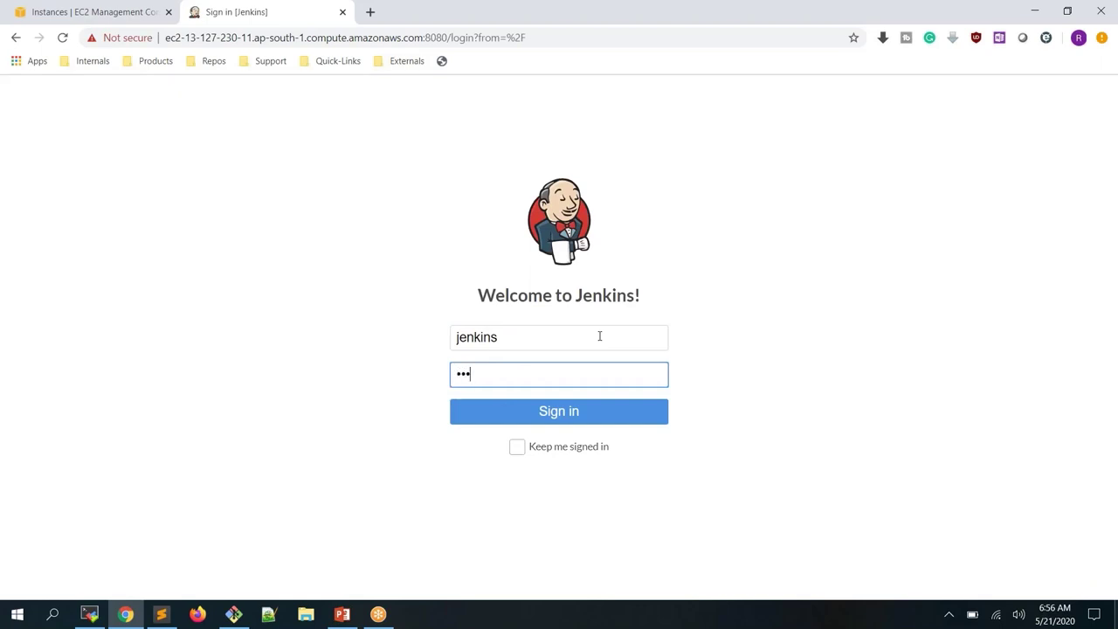
key(Return)
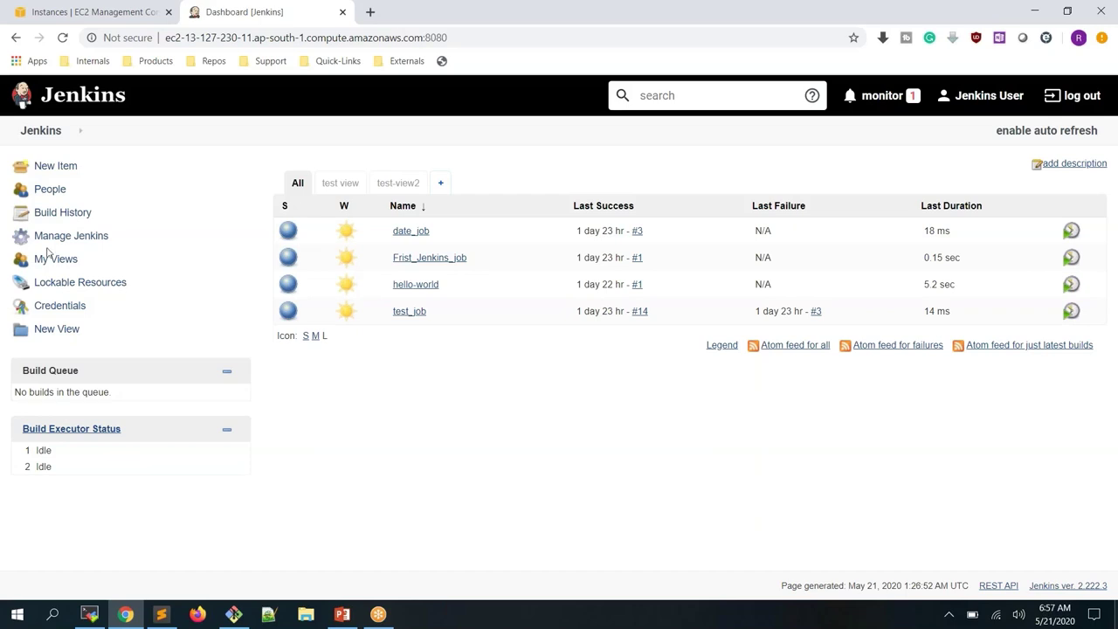
click(78, 236)
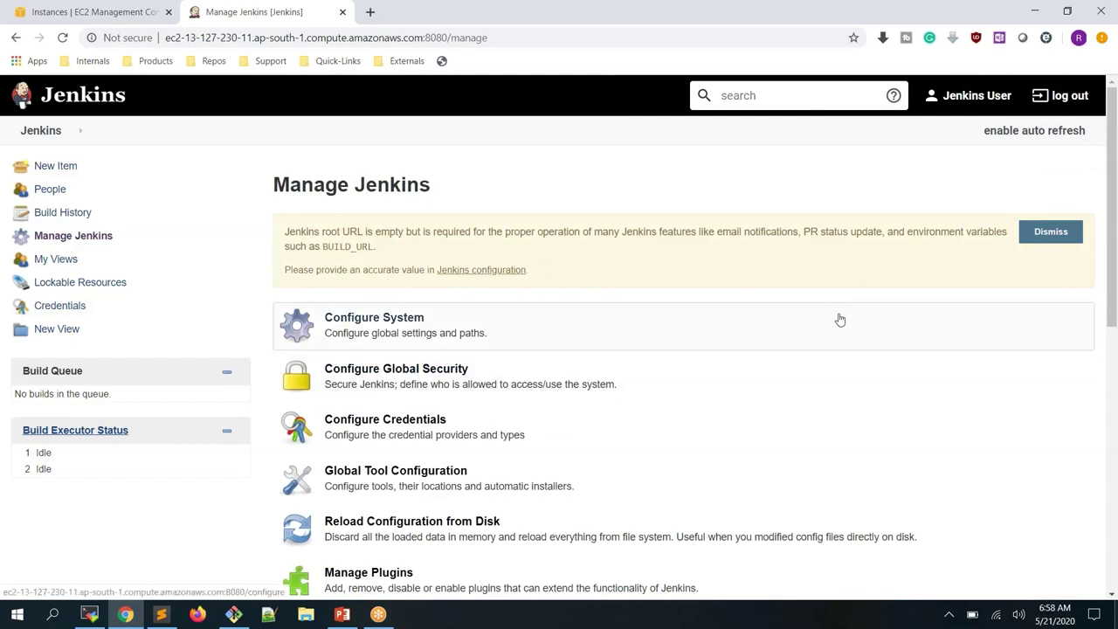
Step: Open Manage Plugins from the Manage Jenkins page and show the Installed plugins list
scroll(369, 251, down, 1)
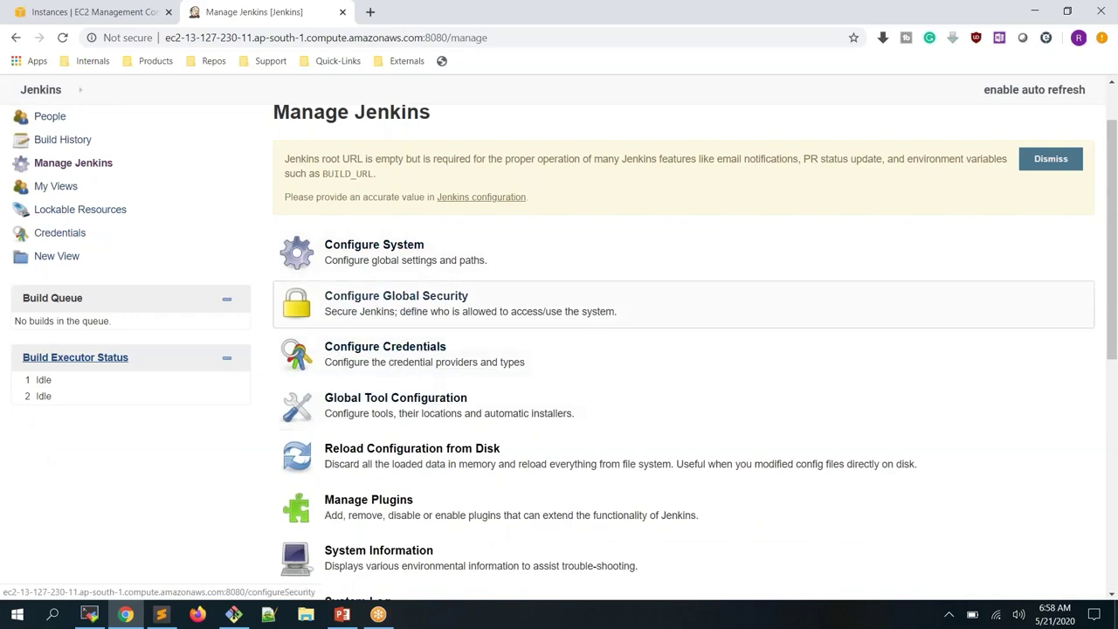
scroll(458, 393, down, 1)
scroll(461, 391, down, 3)
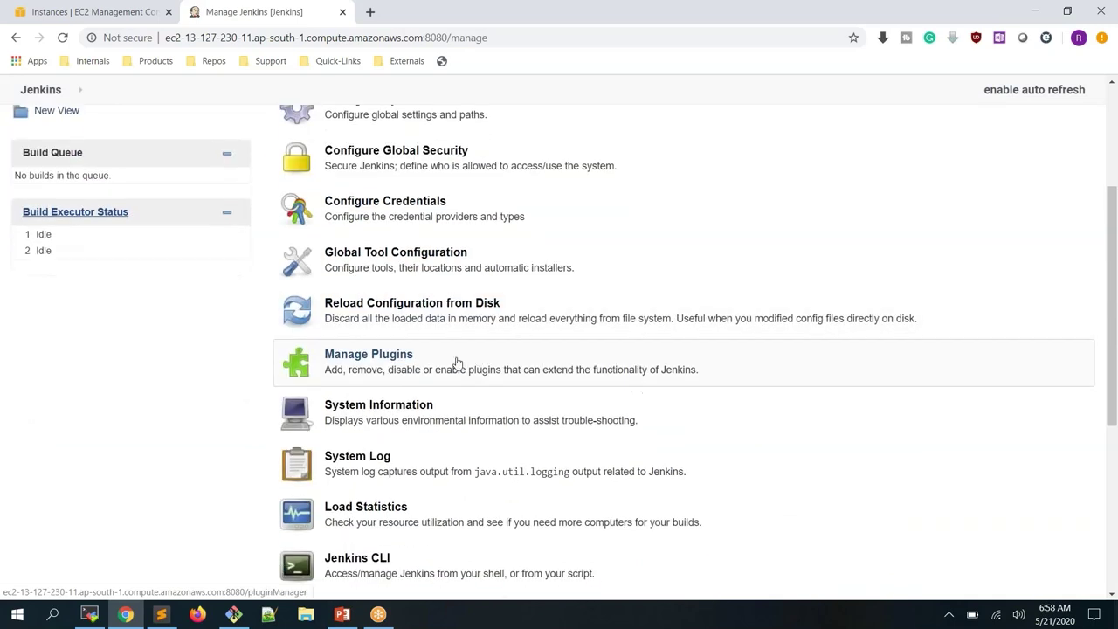
click(393, 365)
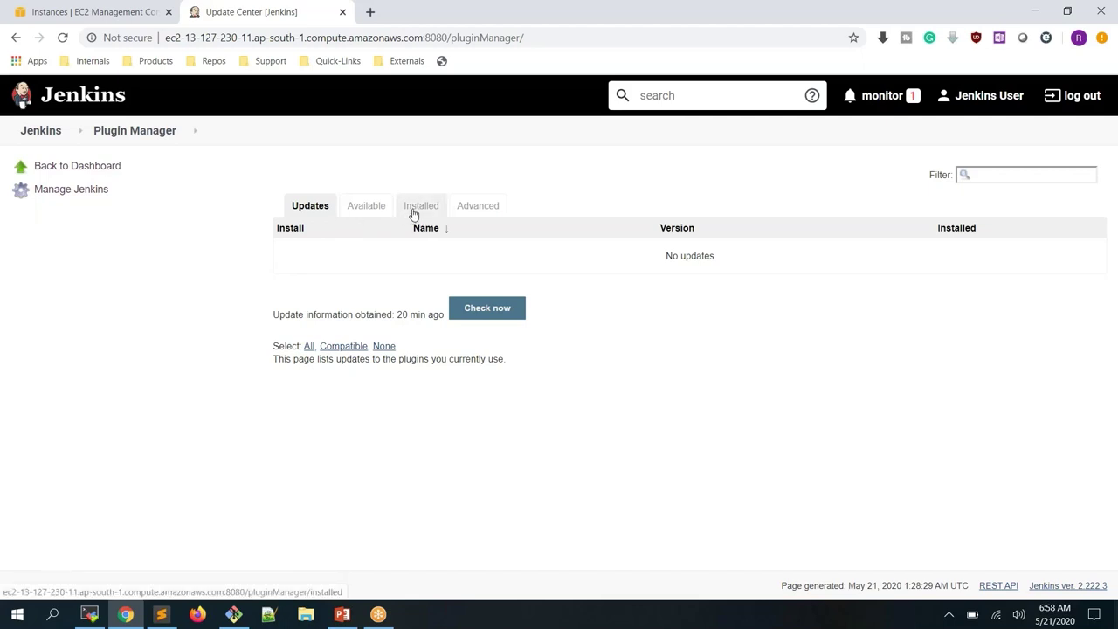
click(414, 214)
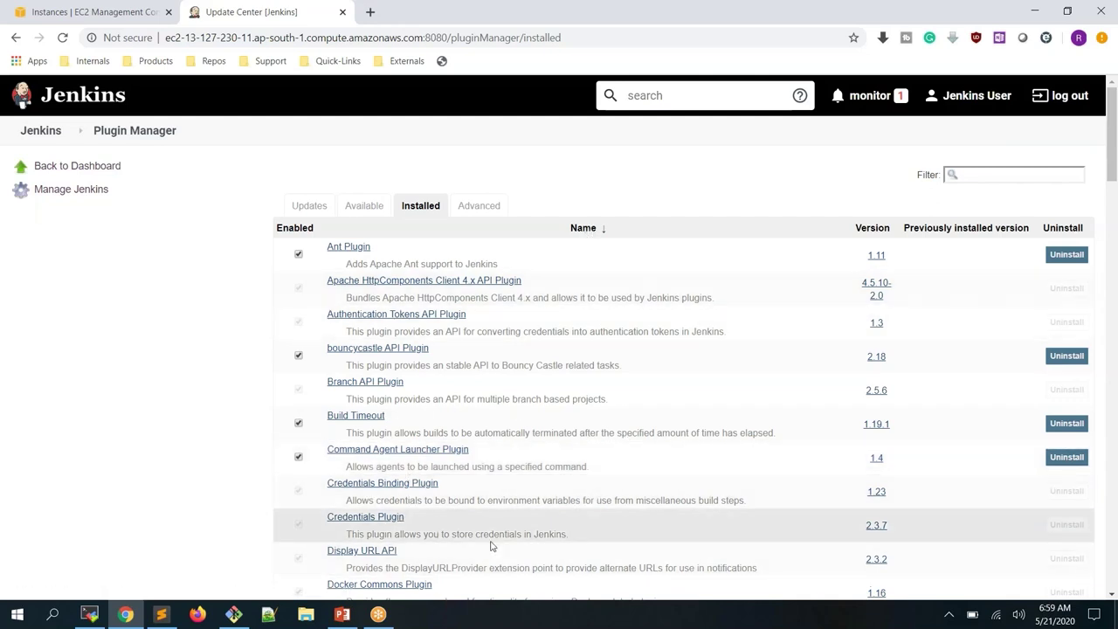
Step: Scroll through the installed plugins such as Ant Plugin 1.11, then switch to Available
scroll(489, 543, down, 1)
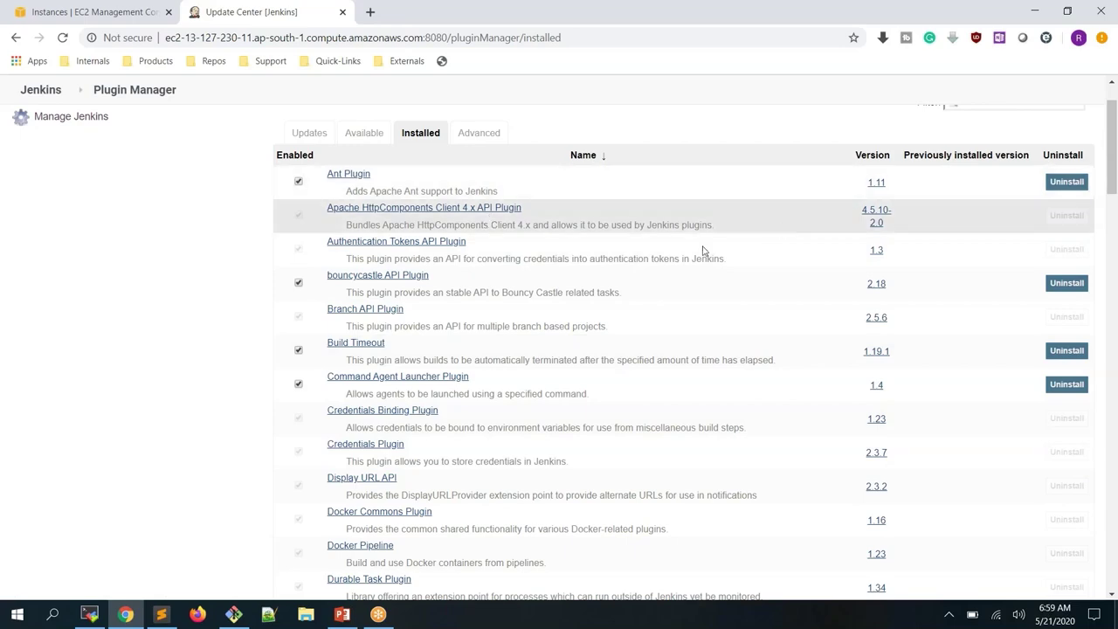
scroll(573, 290, down, 1)
scroll(573, 290, down, 3)
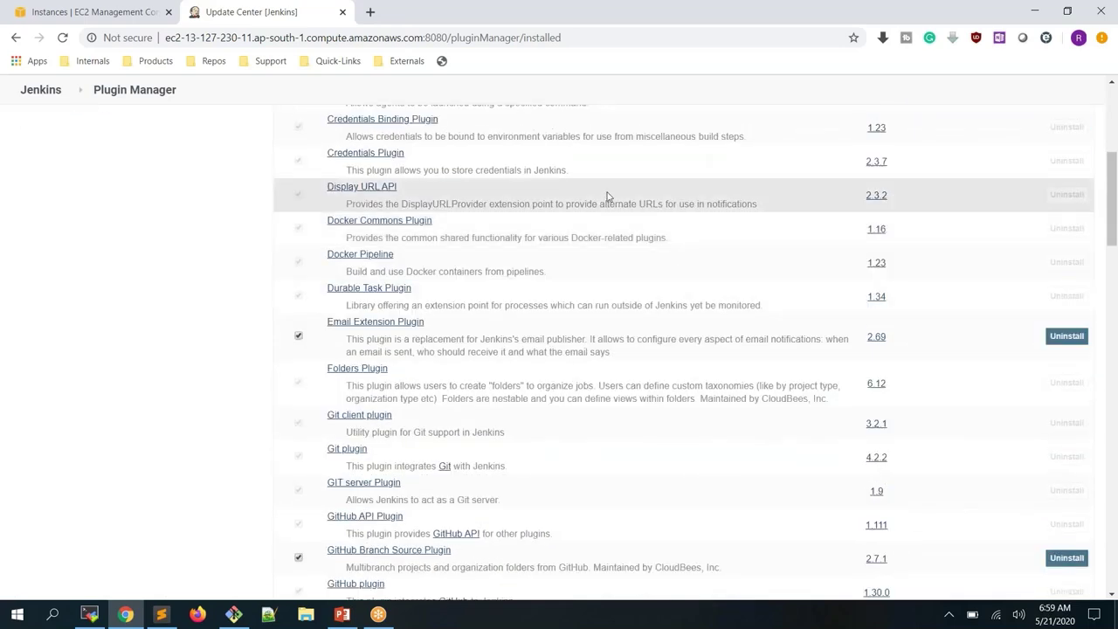
scroll(654, 284, down, 2)
scroll(654, 281, down, 15)
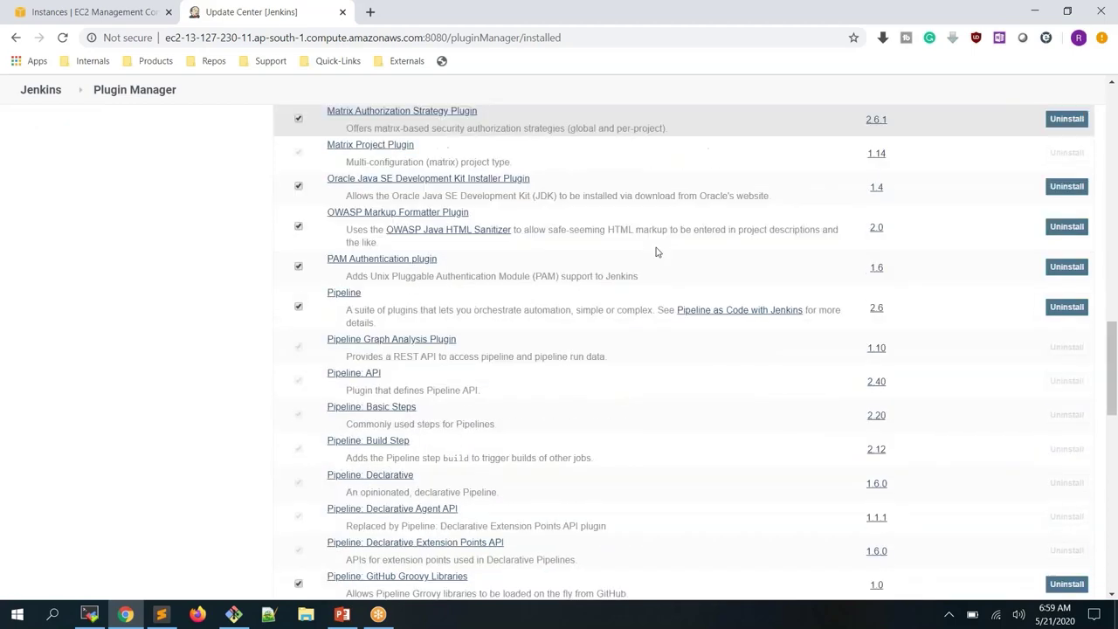
scroll(657, 252, down, 5)
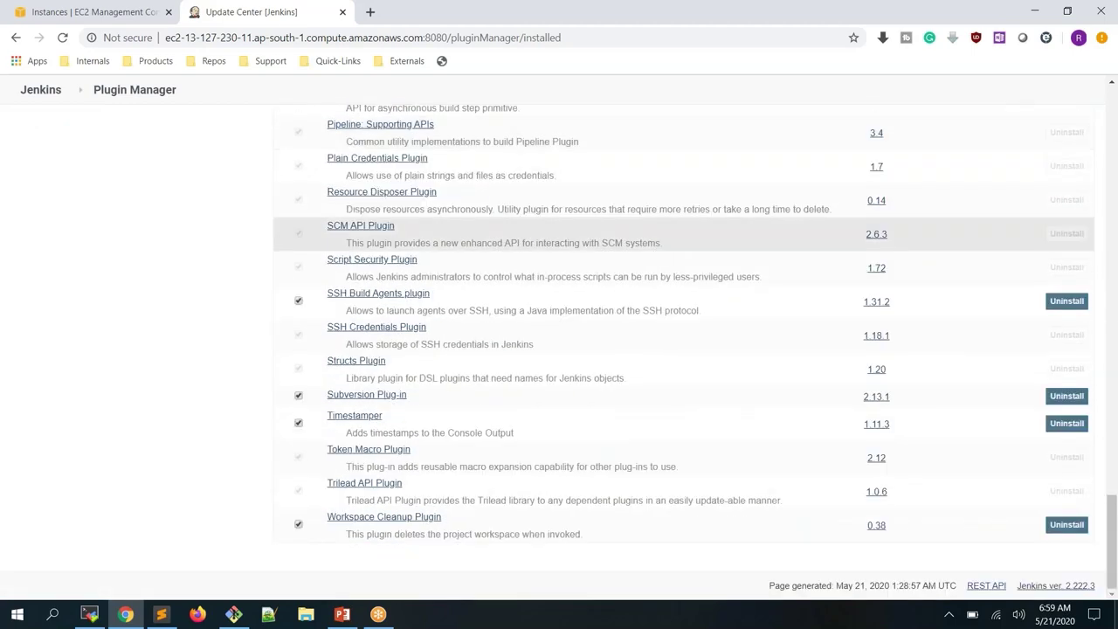
scroll(657, 236, up, 20)
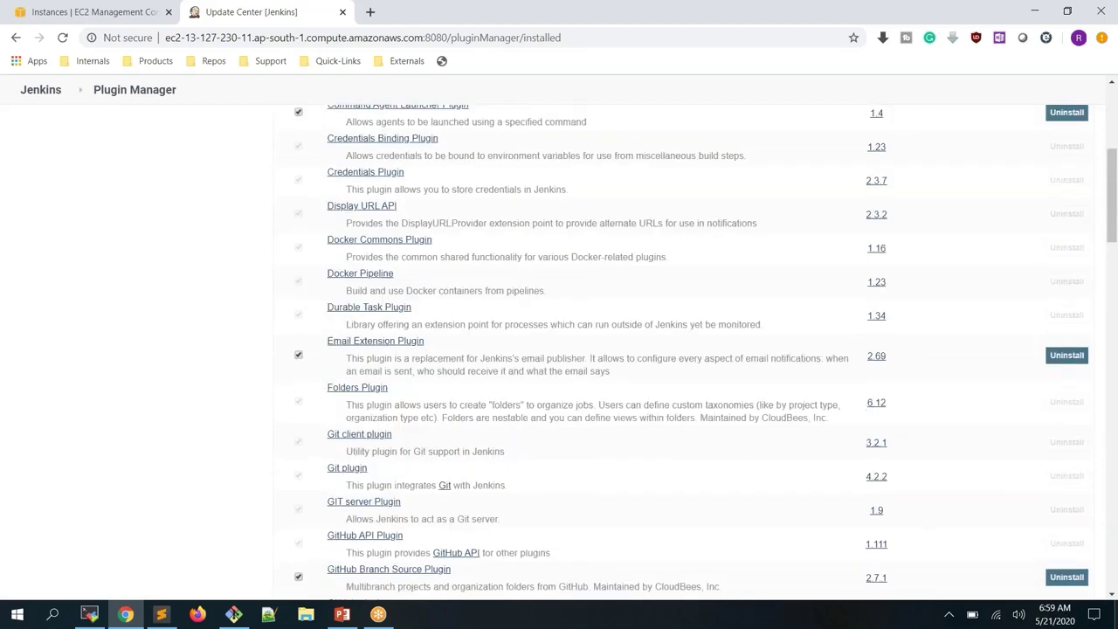
scroll(643, 245, up, 5)
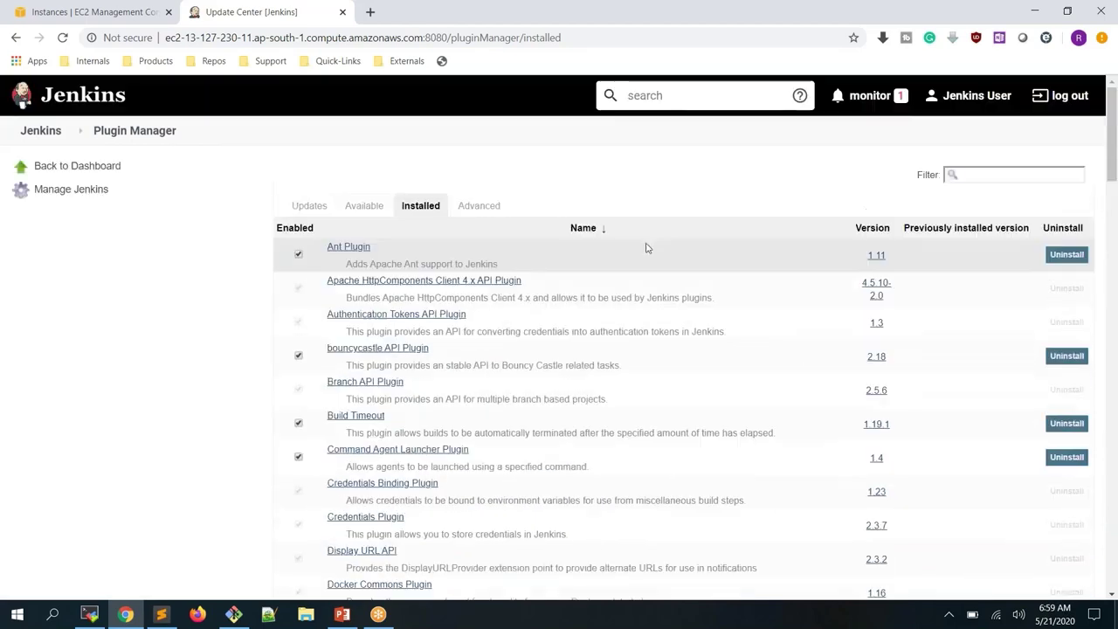
click(368, 211)
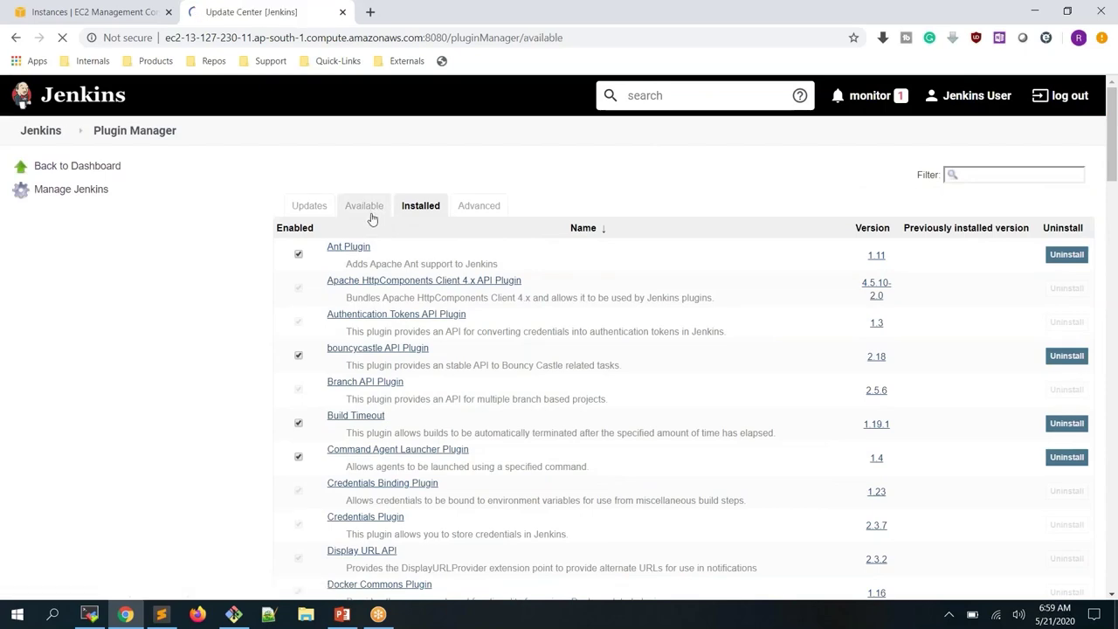
Step: Browse the Available plugins list, which starts with .NET Development plugins like CCM and MSBuild
scroll(431, 361, down, 5)
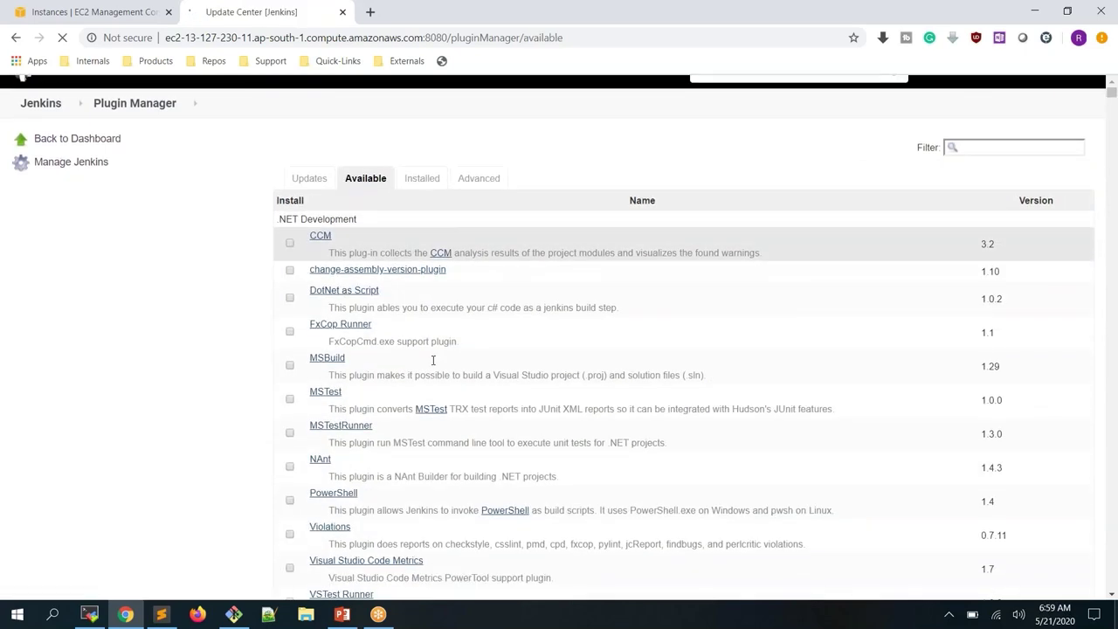
scroll(436, 362, up, 5)
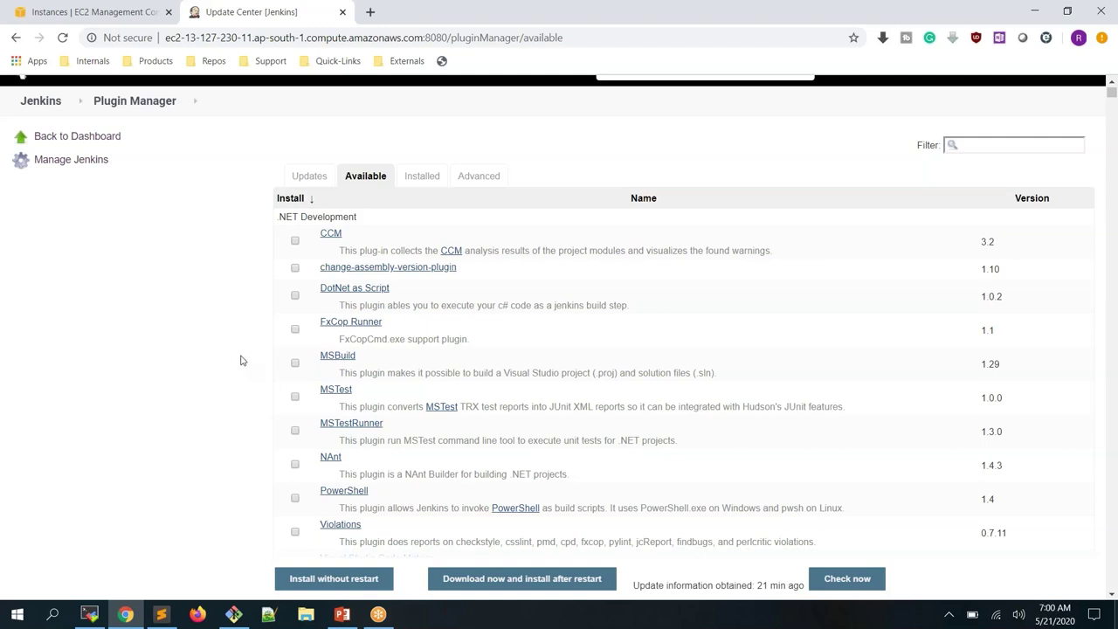
Step: Search the web for 'jenkins plugins' and open the Jenkins Plugins site in a new tab
click(370, 12)
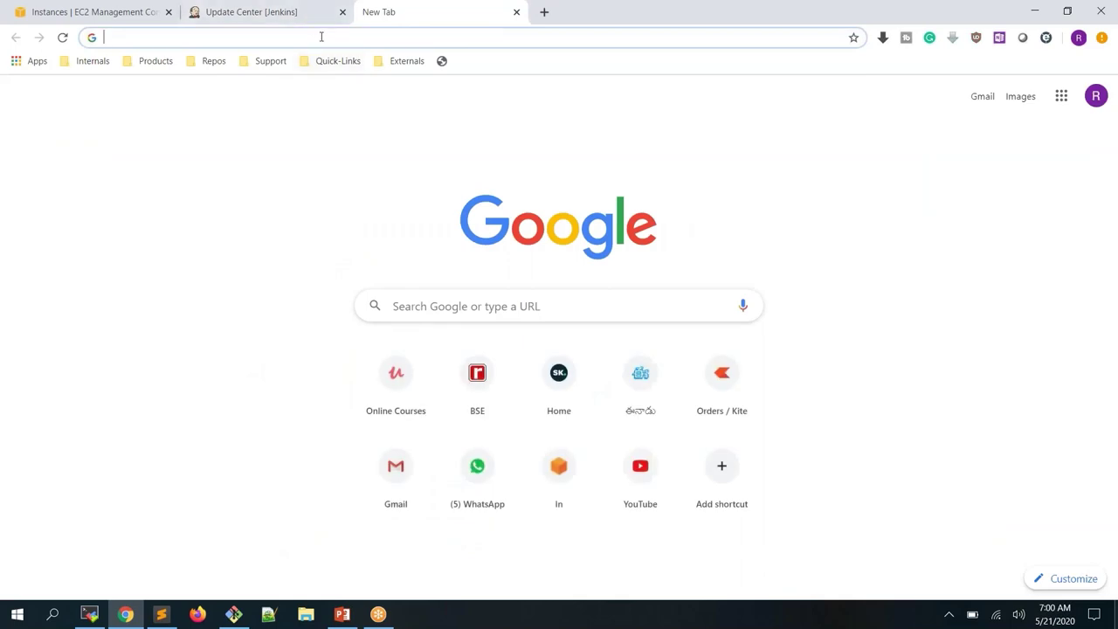
text(jenkins l)
key(BackSpace)
text([)
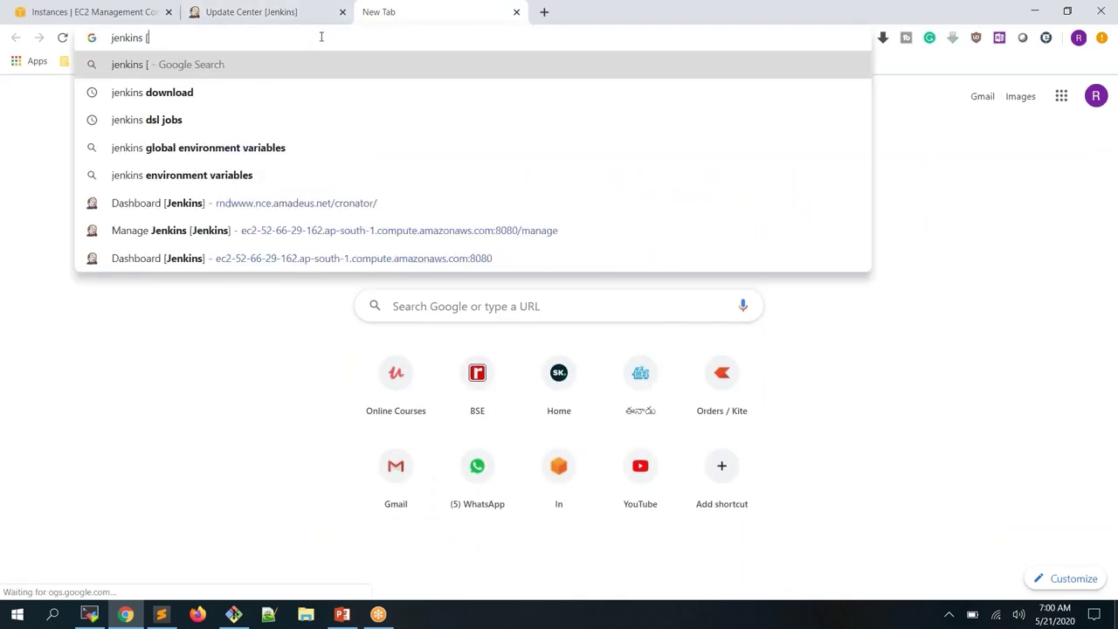
key(BackSpace)
text(plugins)
key(Return)
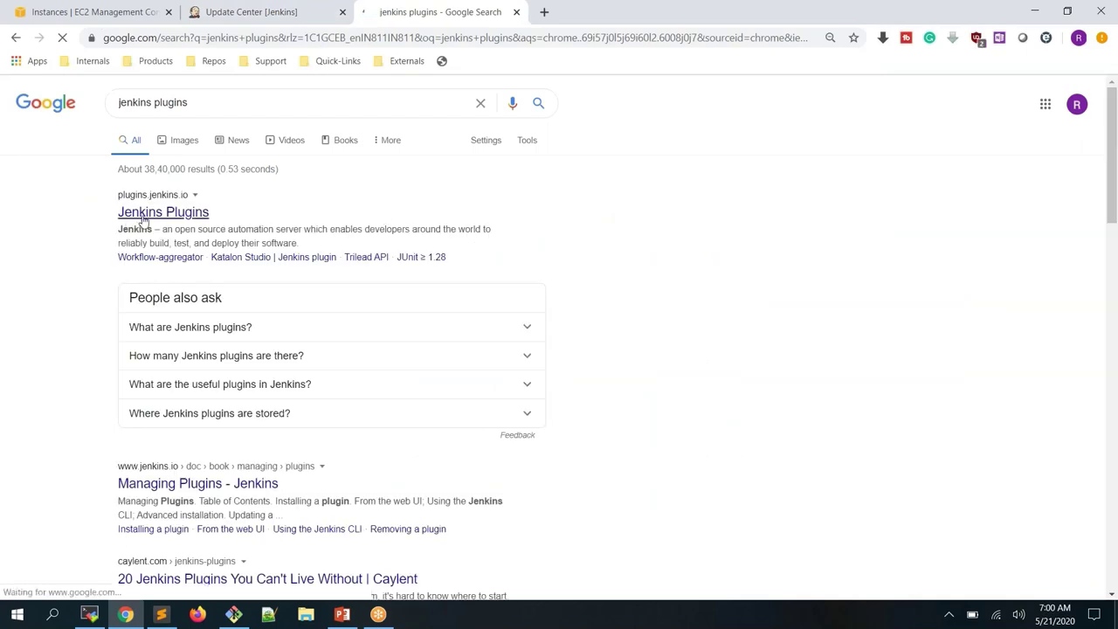
middle_click(141, 220)
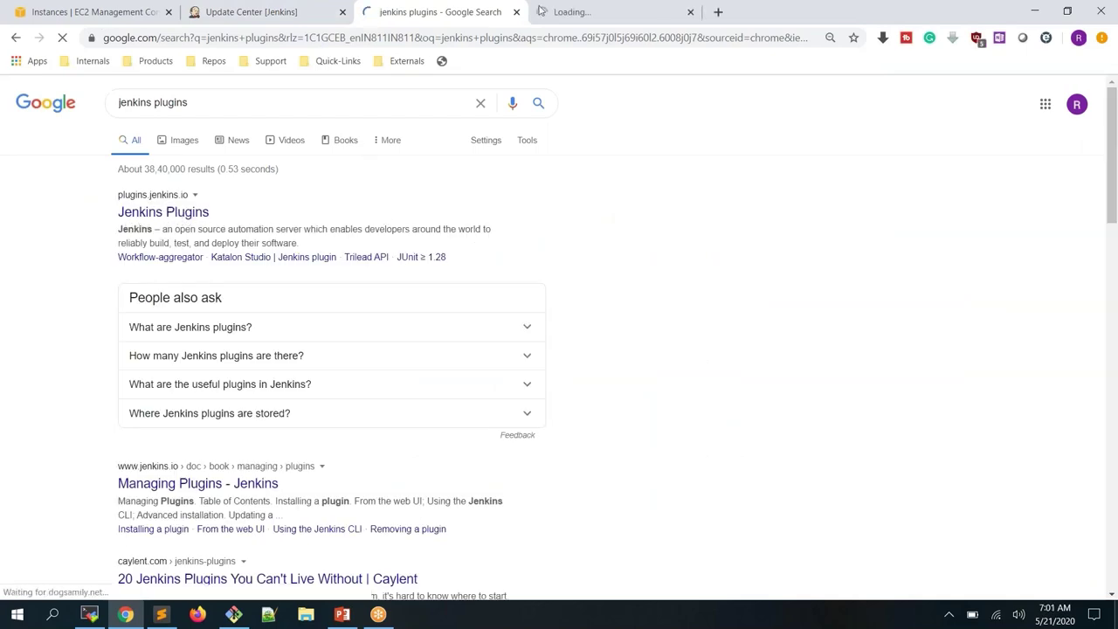
click(593, 13)
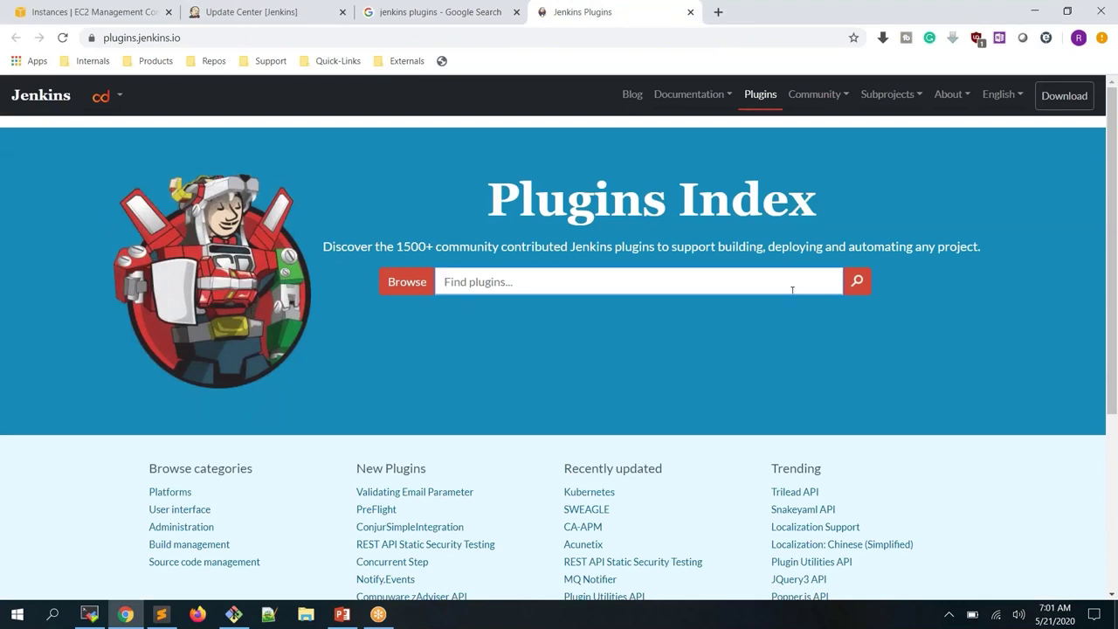
Step: Search the Plugins Index for 'git', listing 27 matches led by Git and GIT server
click(586, 281)
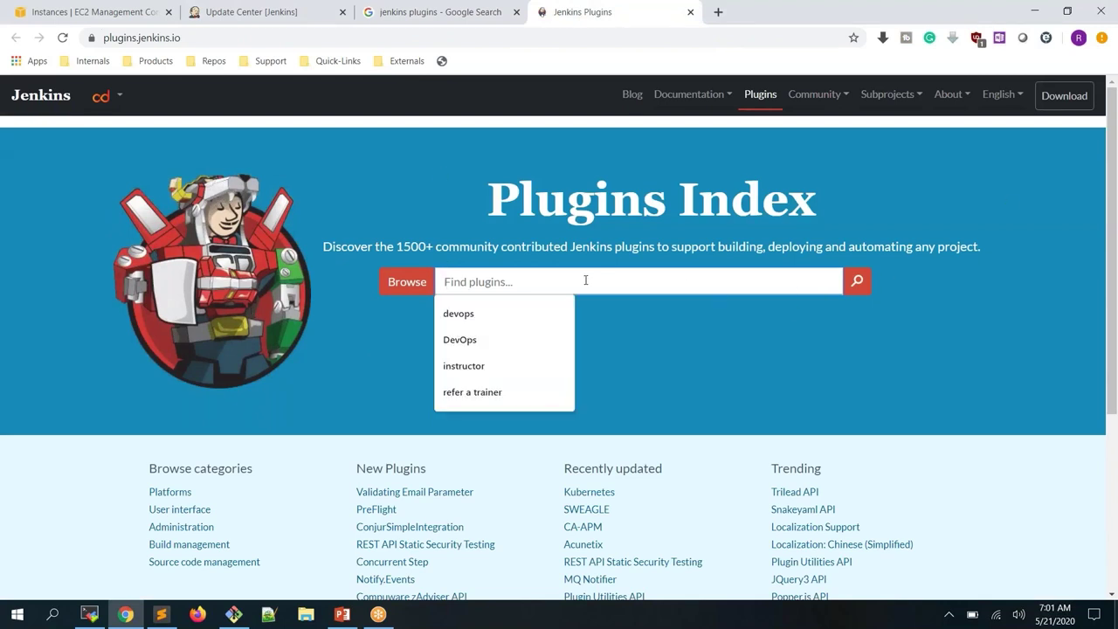
text(git)
key(Return)
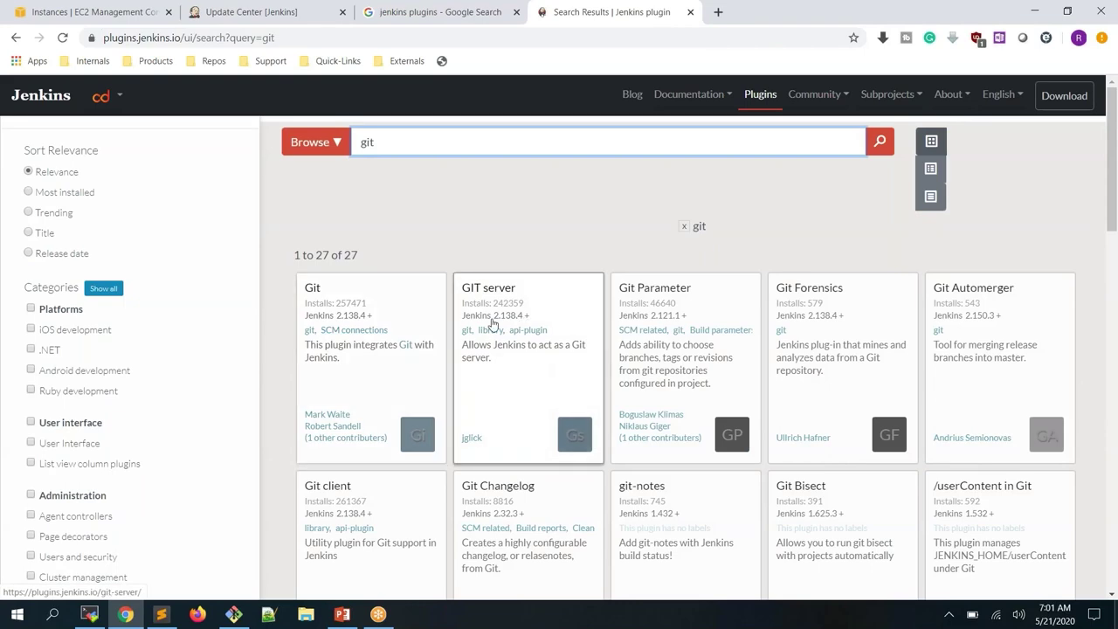
scroll(795, 460, down, 4)
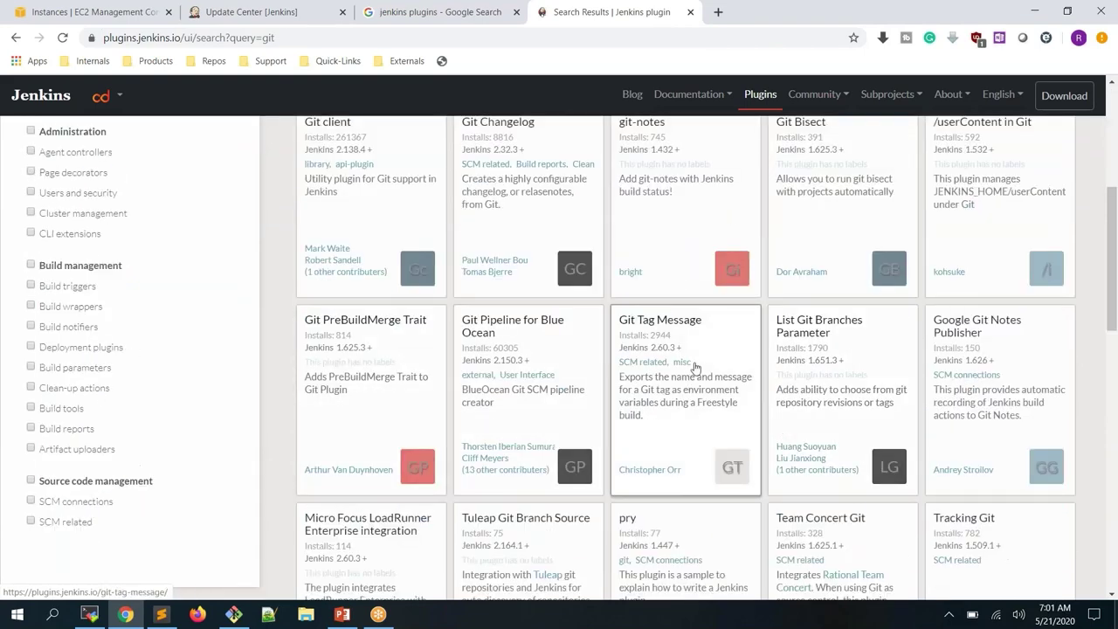
scroll(686, 376, up, 4)
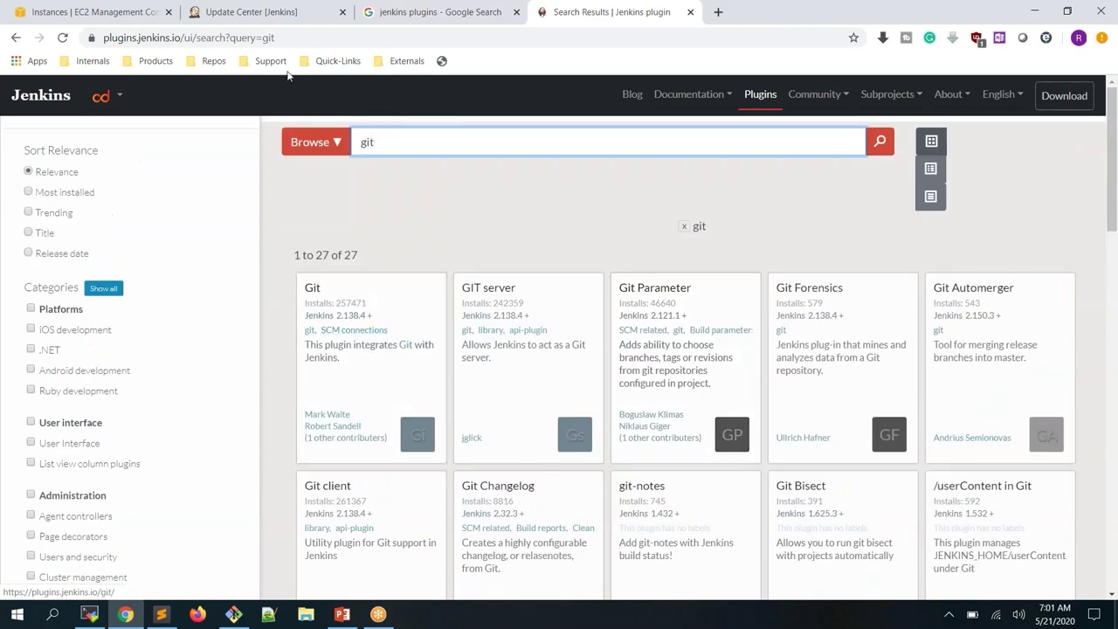
Step: Filter Jenkins's Available plugins by 'git' and review matches like GitHub Authentication and Git Parameter
click(96, 18)
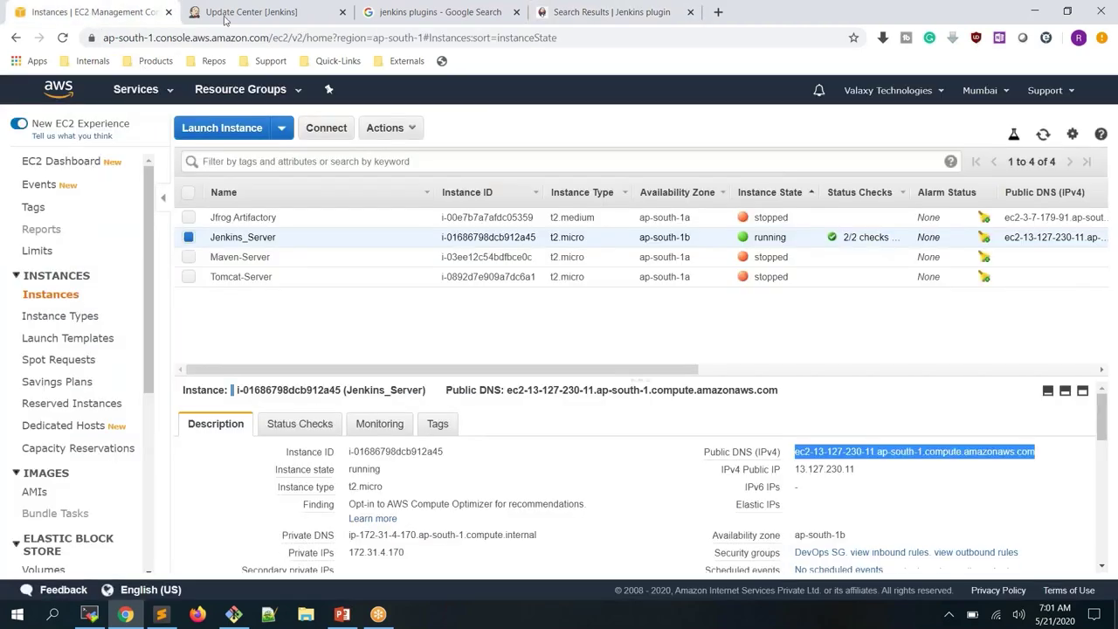
click(284, 12)
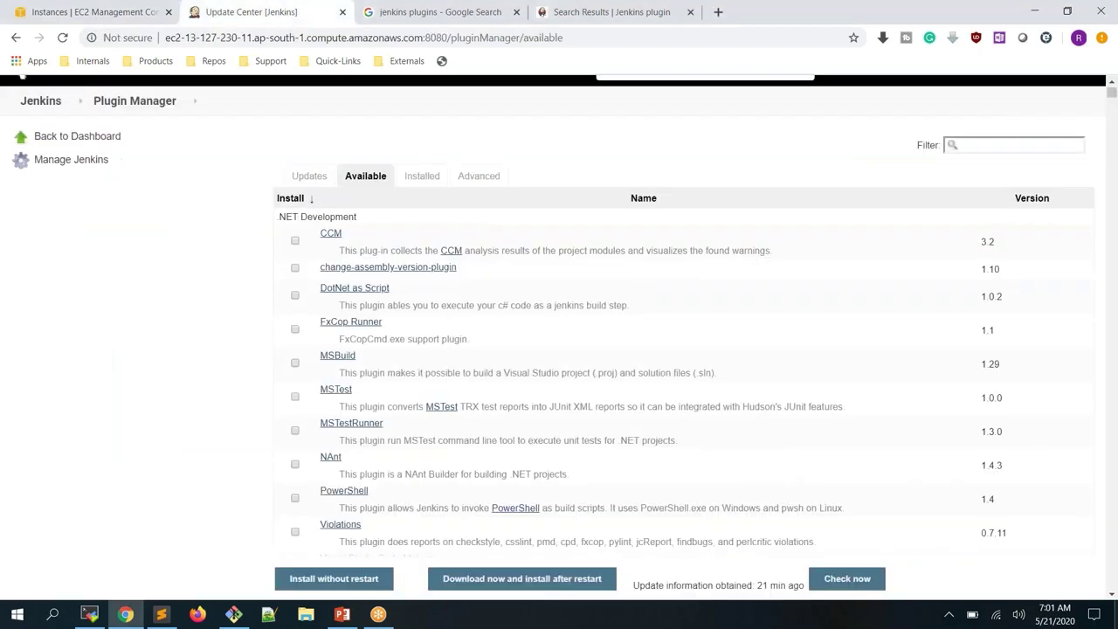
click(974, 145)
text(g)
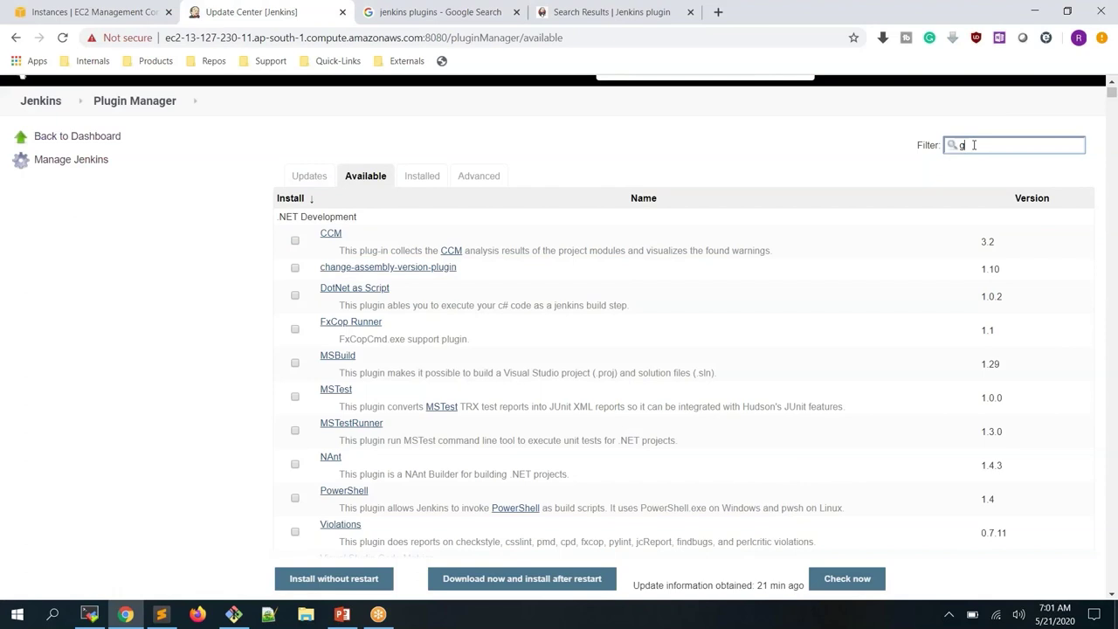
text(it)
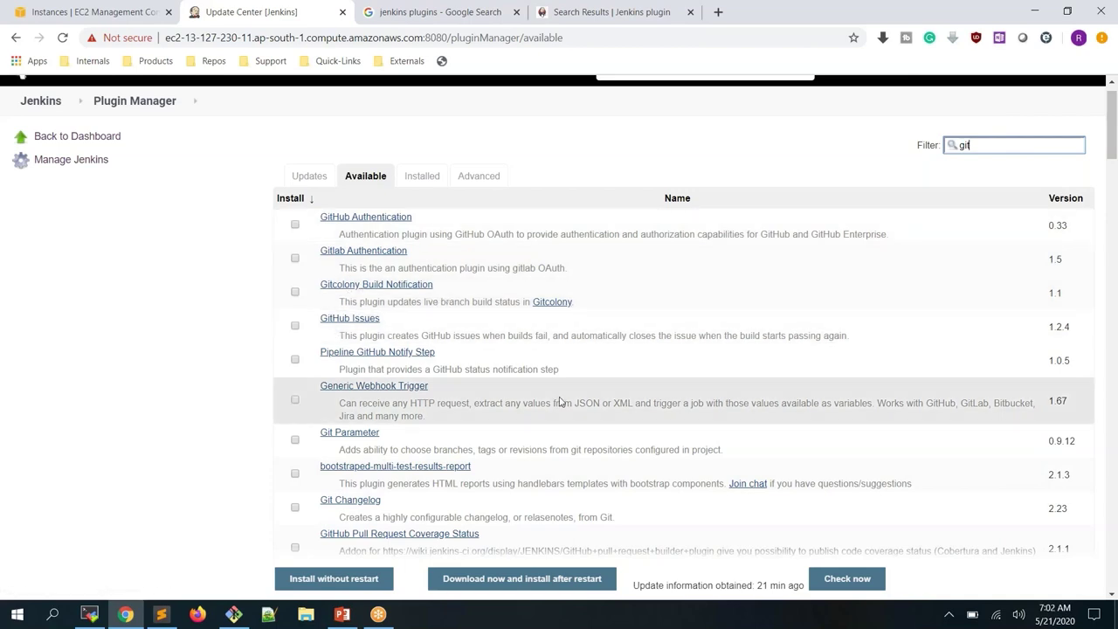
scroll(559, 401, down, 3)
scroll(559, 332, up, 3)
Step: Filter the Installed plugins by 'git' to confirm Git plugin 4.2.2, then return to the search results
click(428, 215)
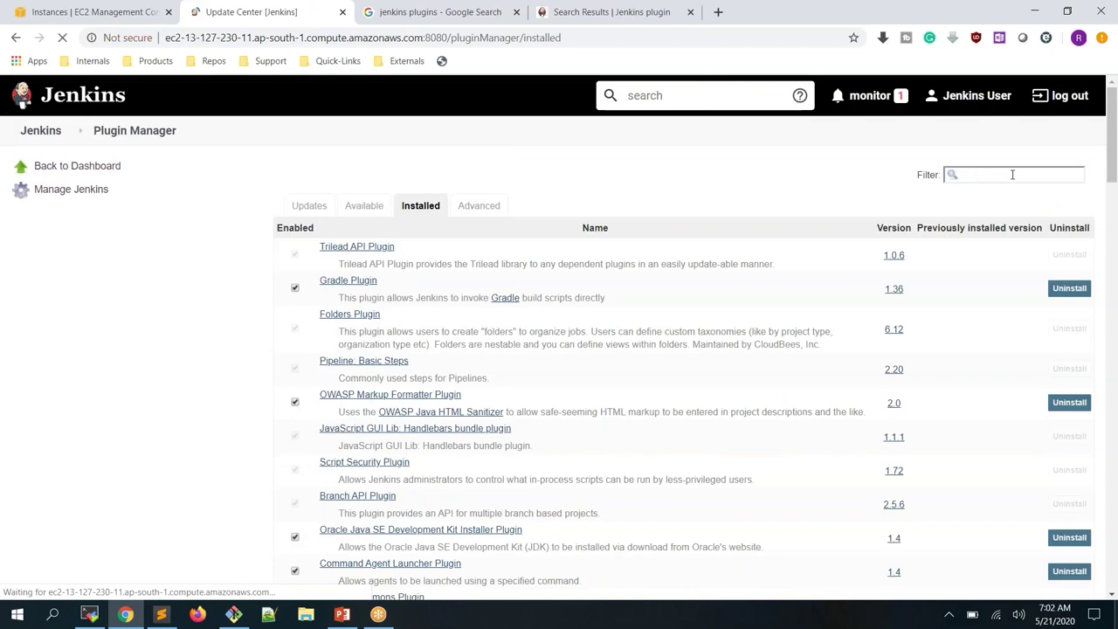
click(1012, 174)
text(git)
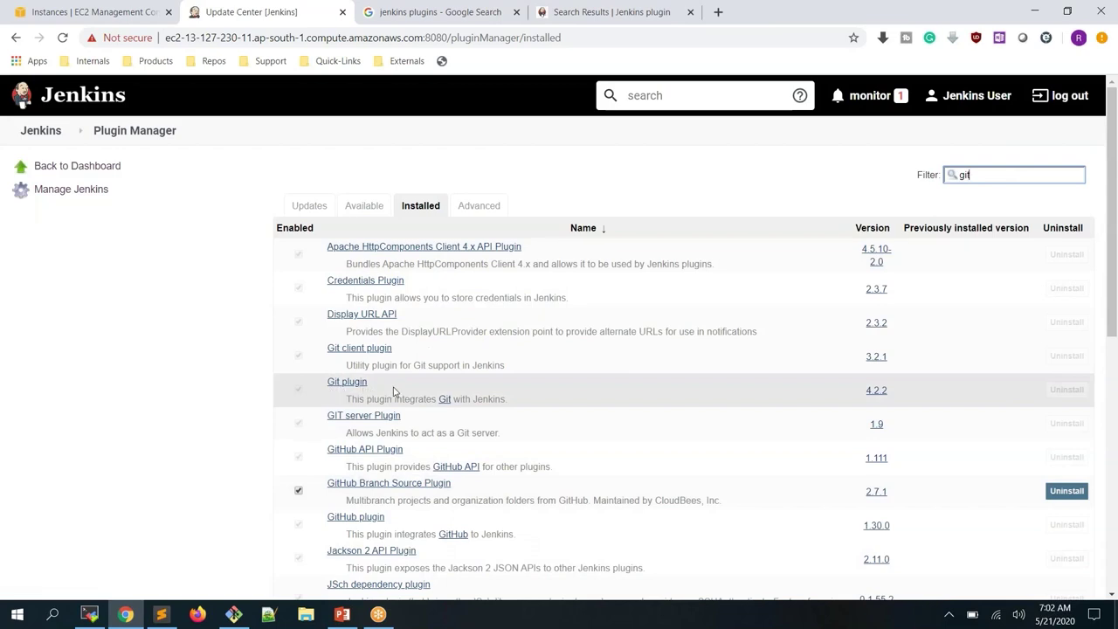
scroll(393, 391, down, 6)
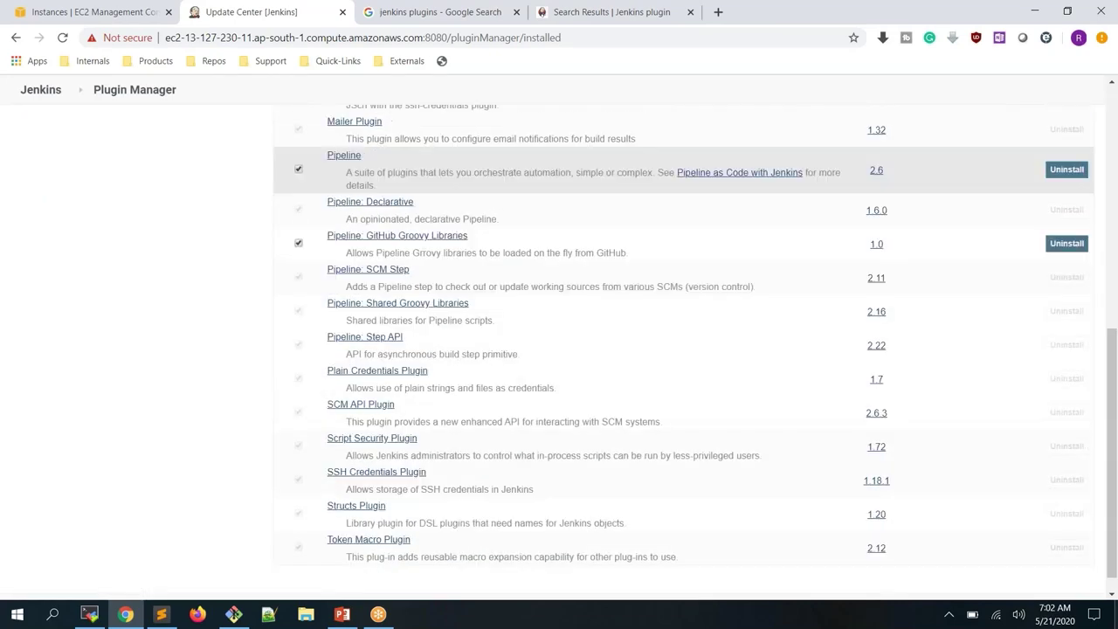
scroll(390, 382, up, 5)
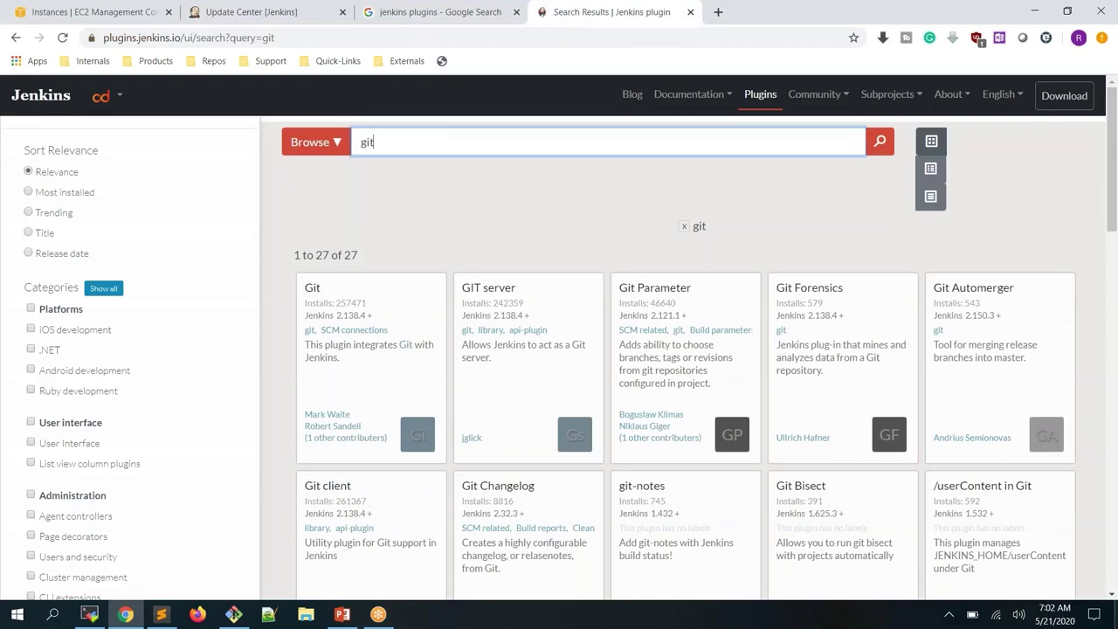
click(576, 13)
Step: Browse the Plugins Index home page's categories and new, updated and trending plugins via jenkins.io
click(41, 96)
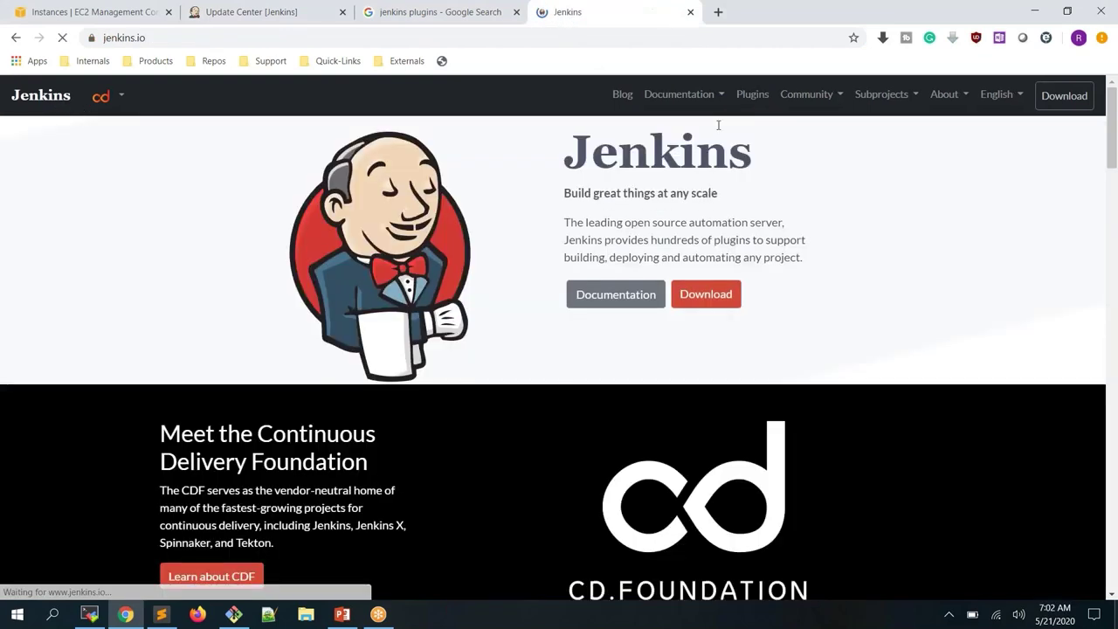
click(742, 92)
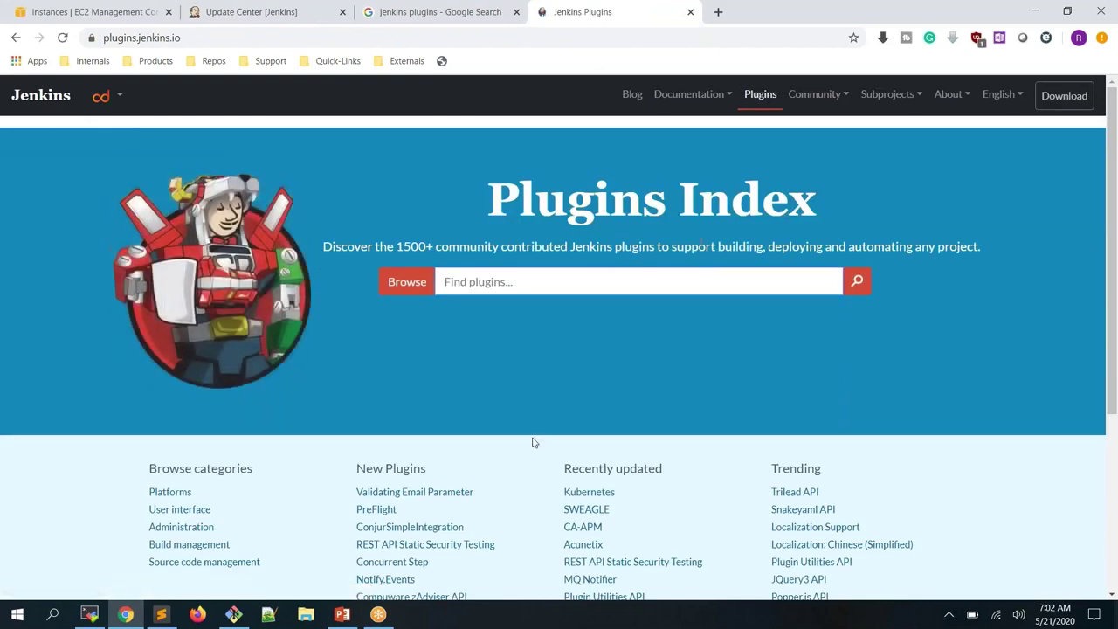
scroll(500, 401, down, 1)
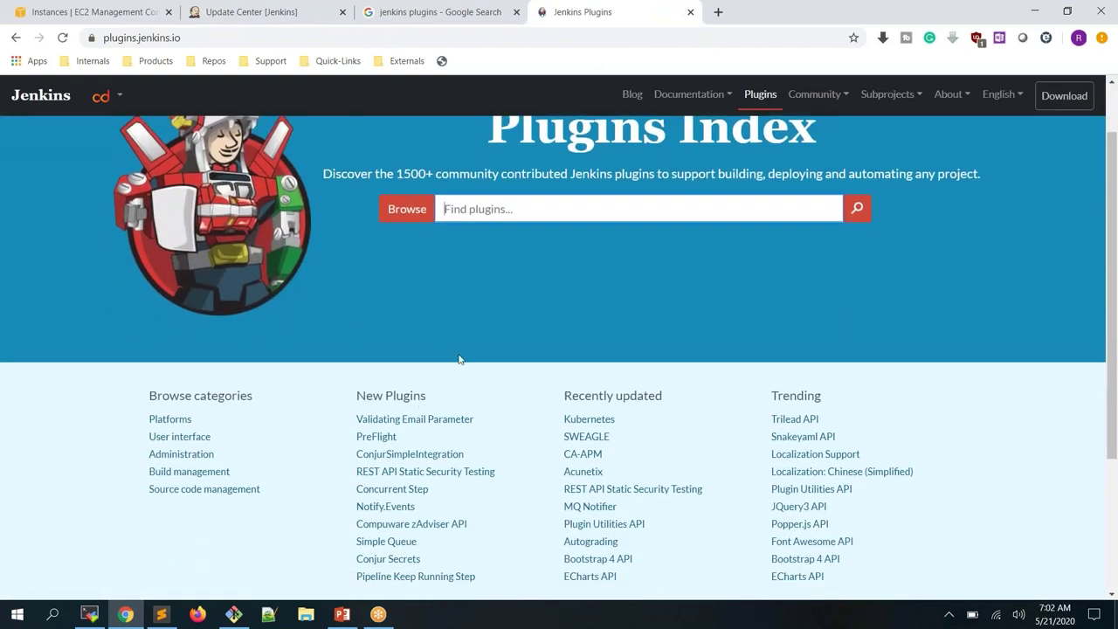
scroll(433, 334, down, 1)
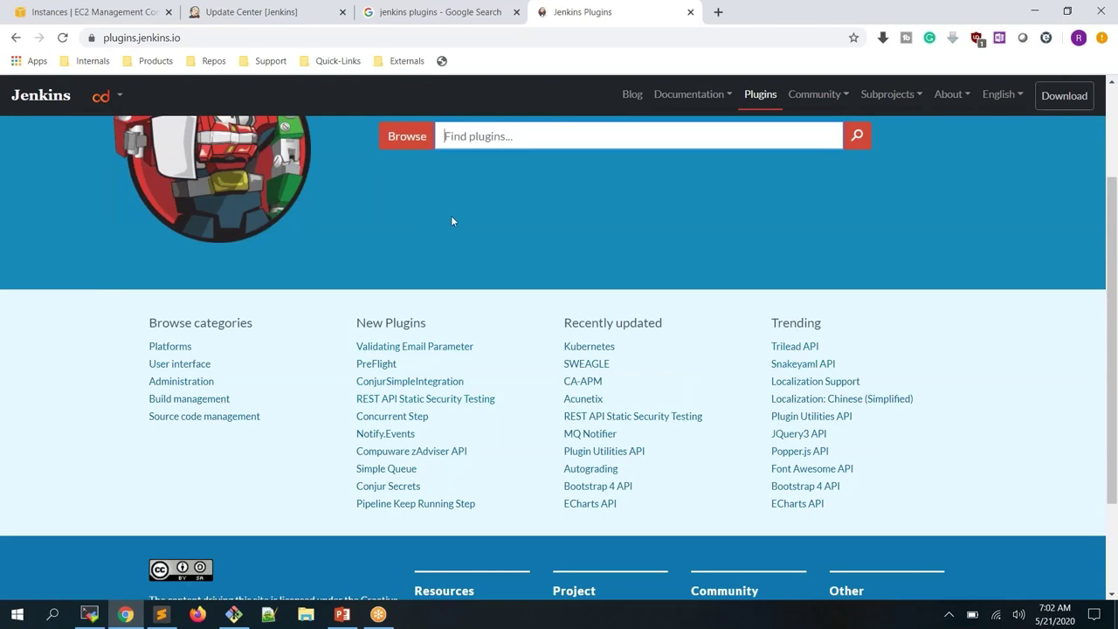
scroll(717, 321, down, 3)
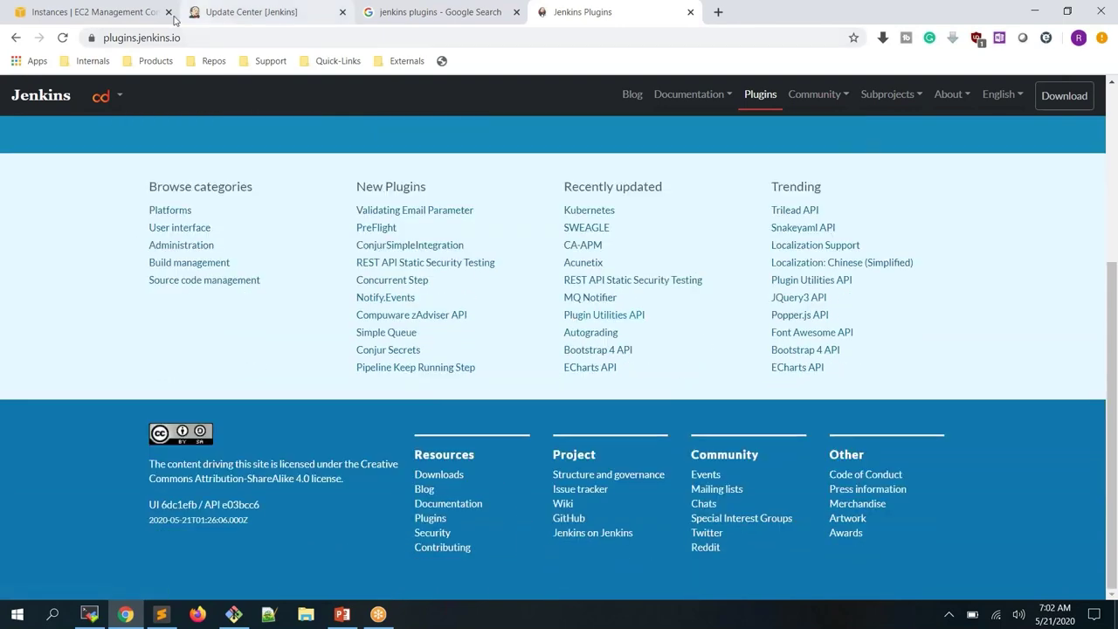
click(129, 15)
Step: Return to Jenkins's Plugin Manager and show the full Available plugins list
click(251, 12)
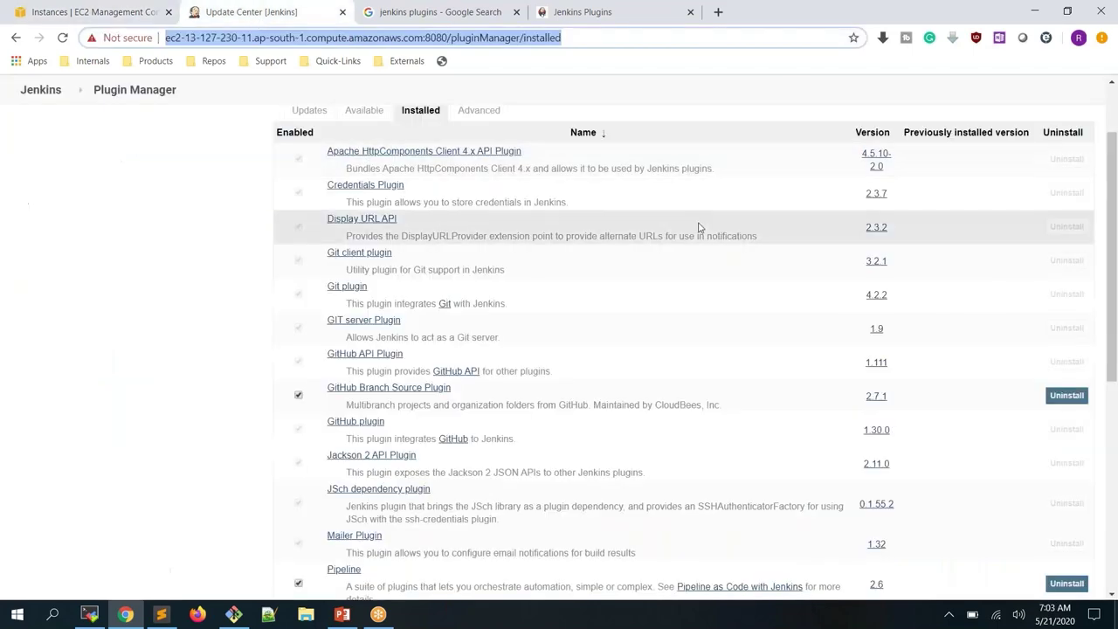
scroll(612, 190, up, 2)
click(374, 207)
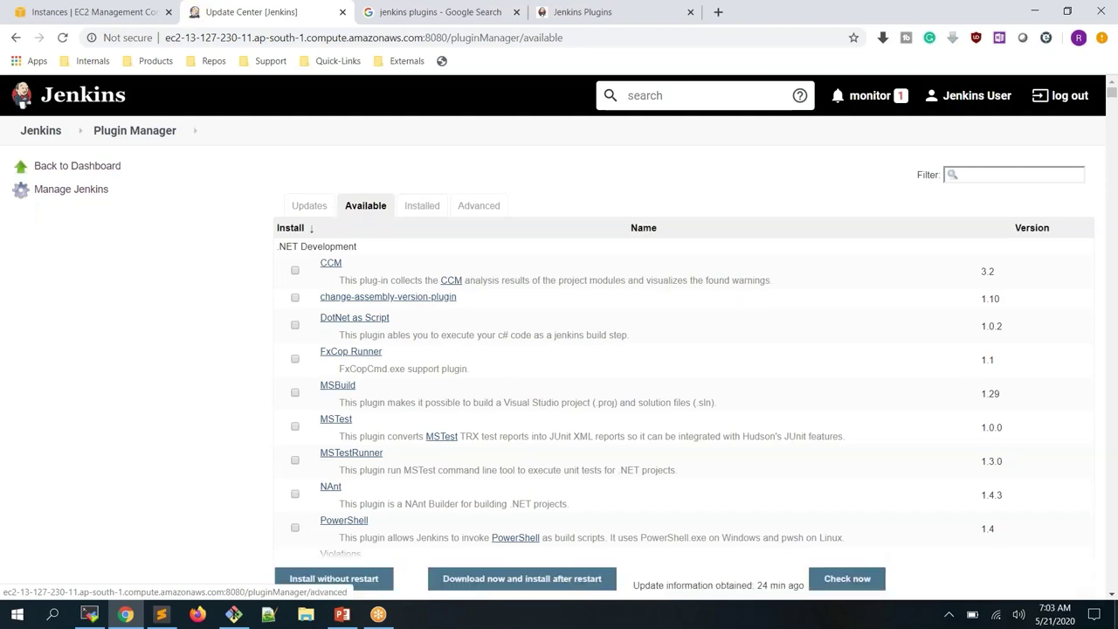
click(1010, 176)
Step: Filter the available plugins by 'maven' and tick Maven Integration
text(mav)
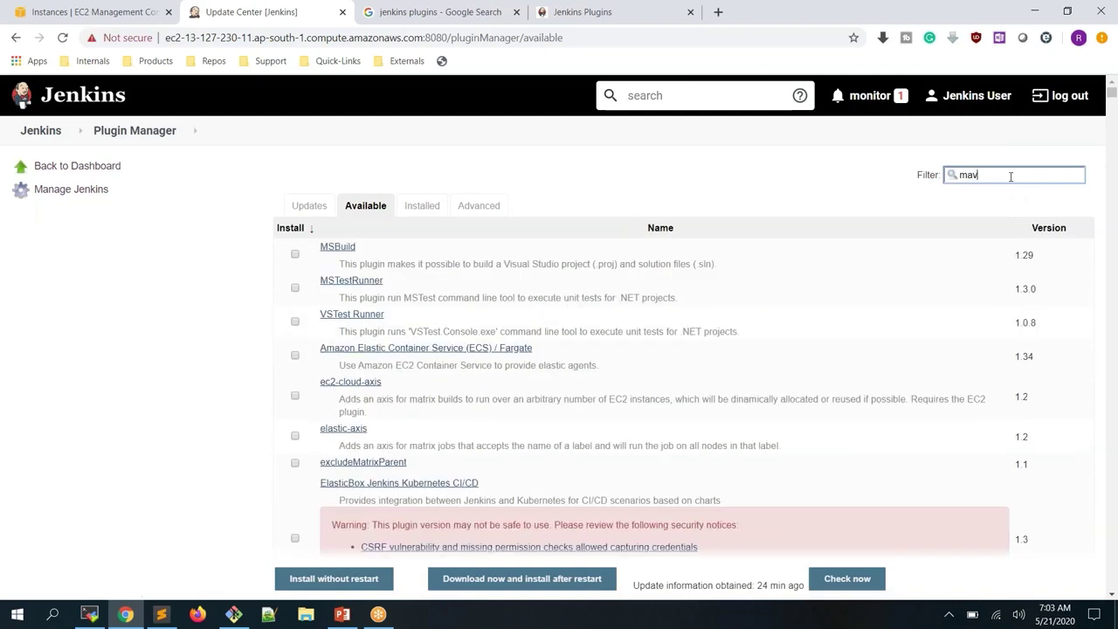
text(en)
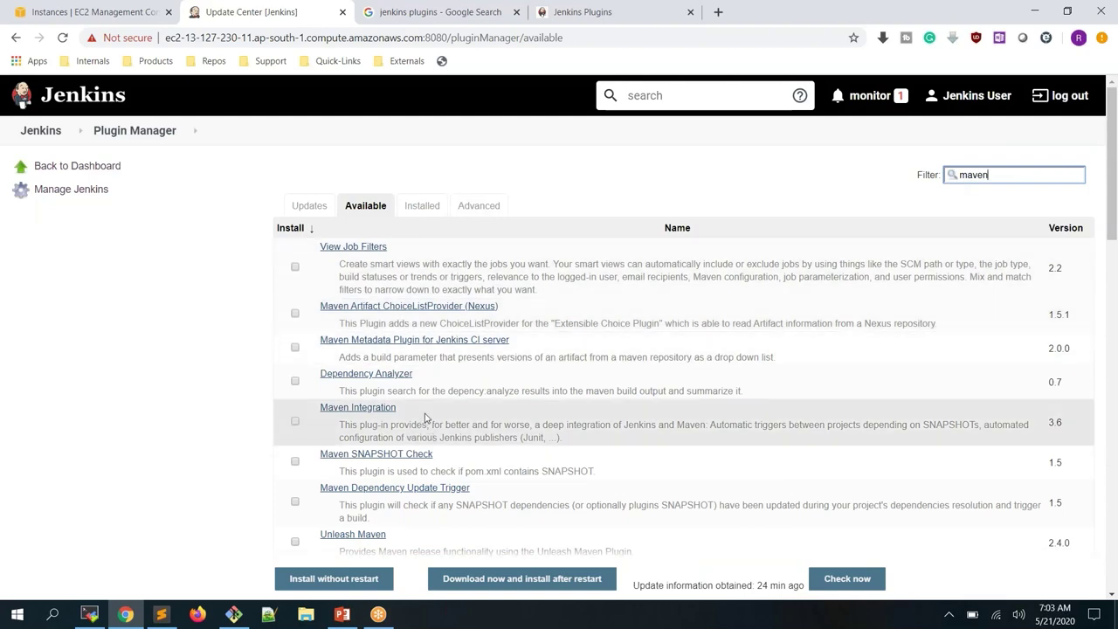
scroll(425, 419, down, 1)
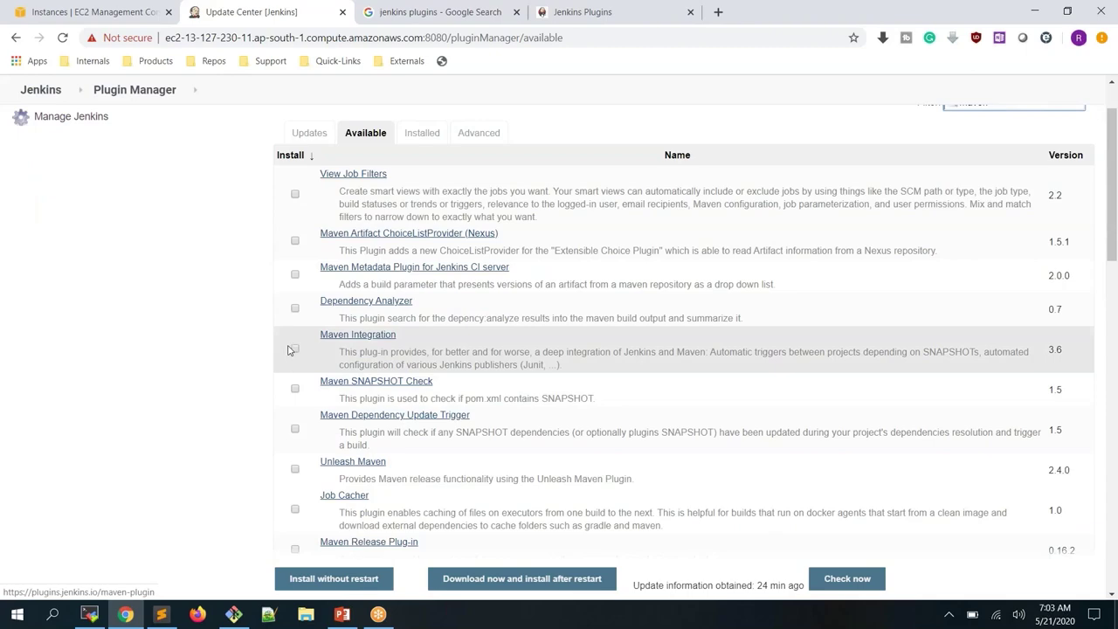
click(295, 348)
Step: Filter the Installed plugins by 'maven', finding none, then go back to Available
click(424, 133)
click(980, 174)
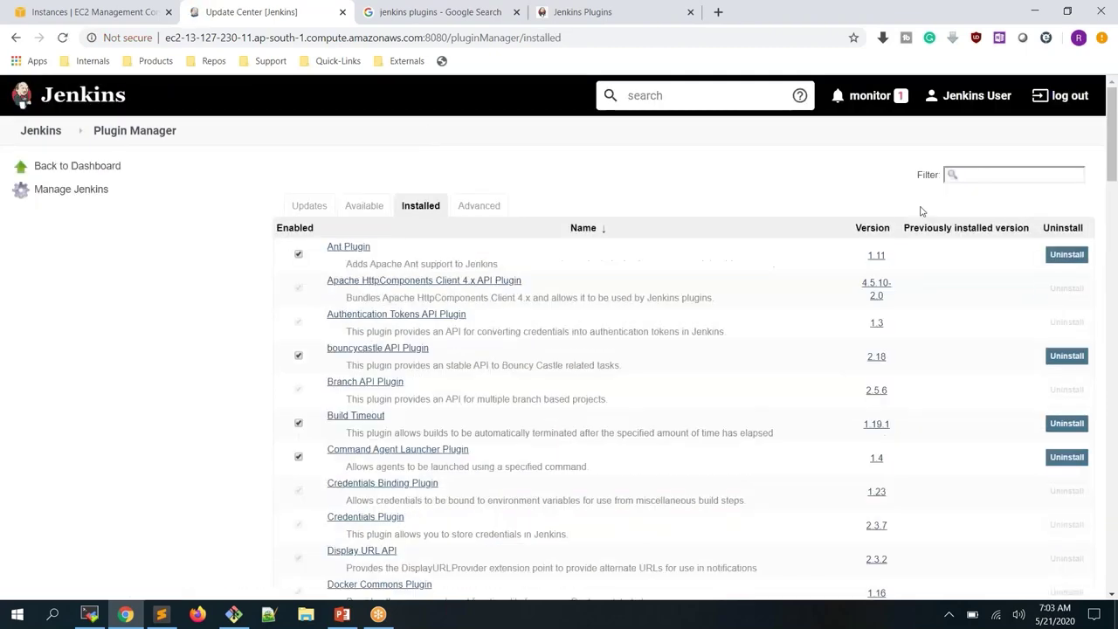
text(maven)
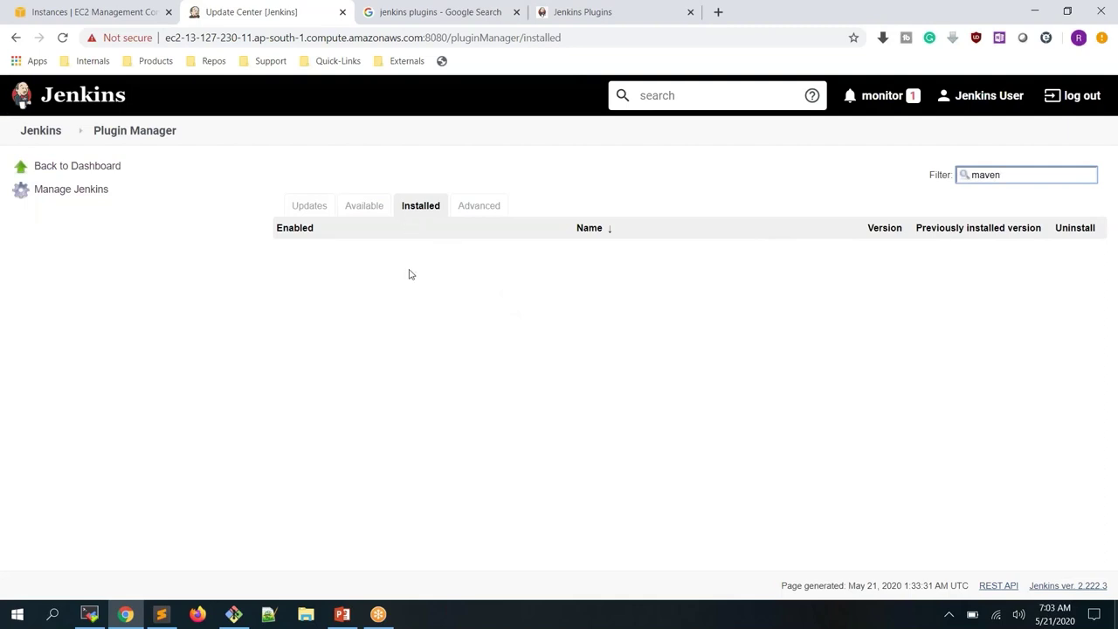
click(363, 211)
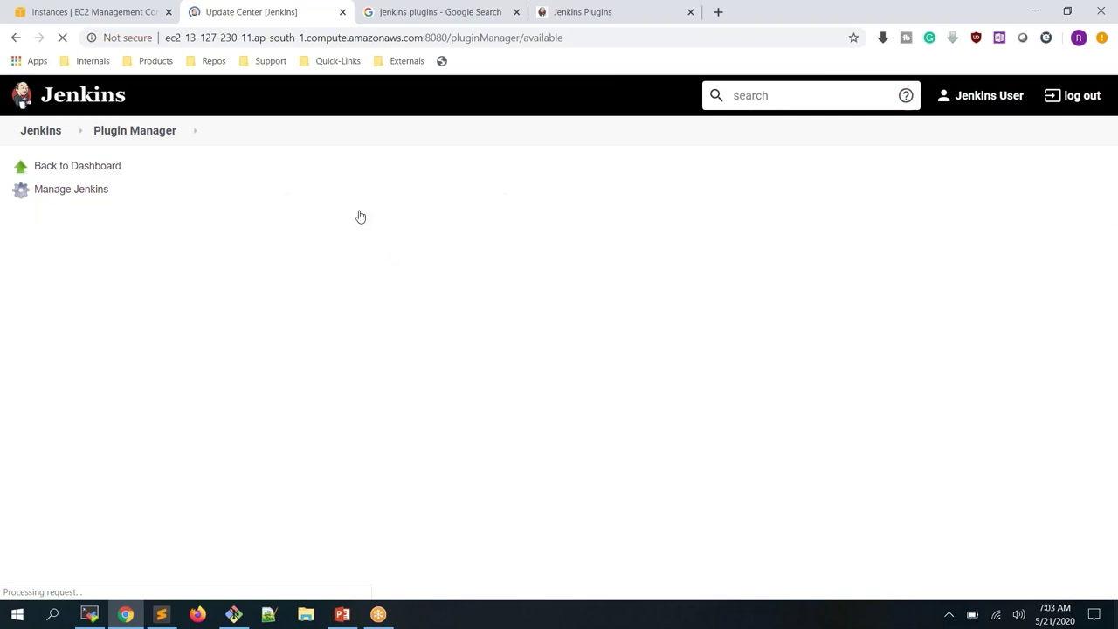
Step: Re-filter available plugins by 'maven', tick Maven Integration, and view Updates, which lists none
click(992, 178)
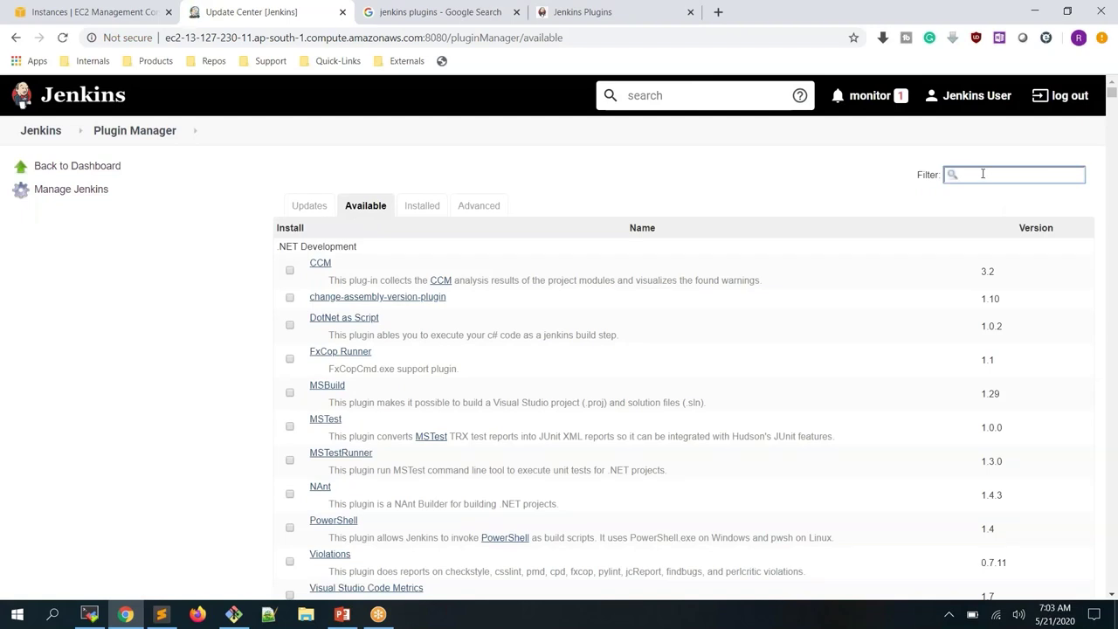
text(maven)
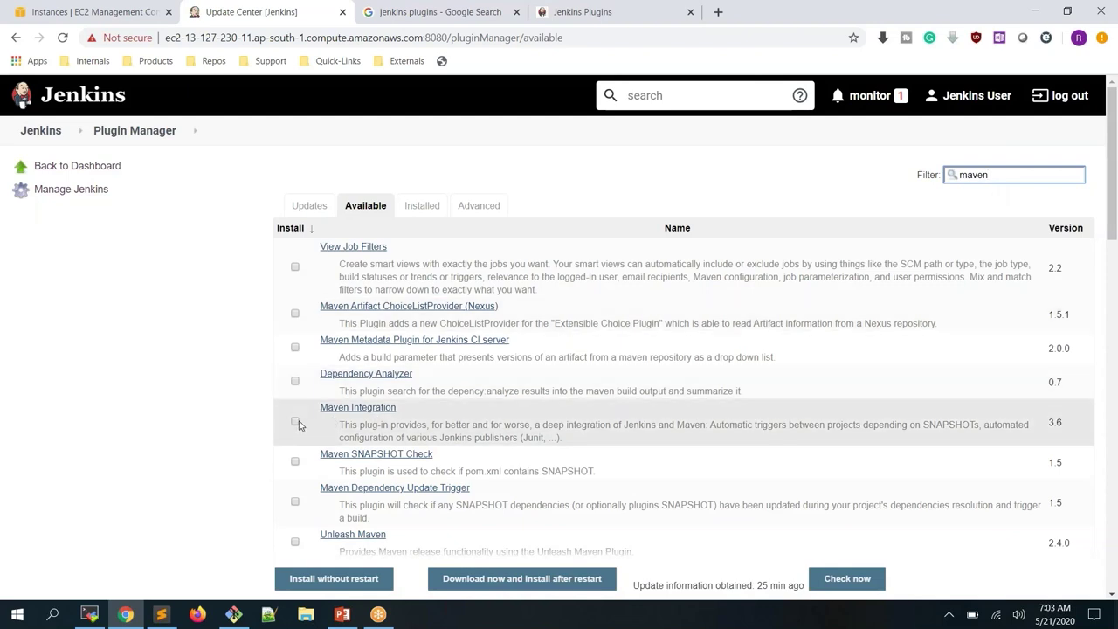
click(297, 425)
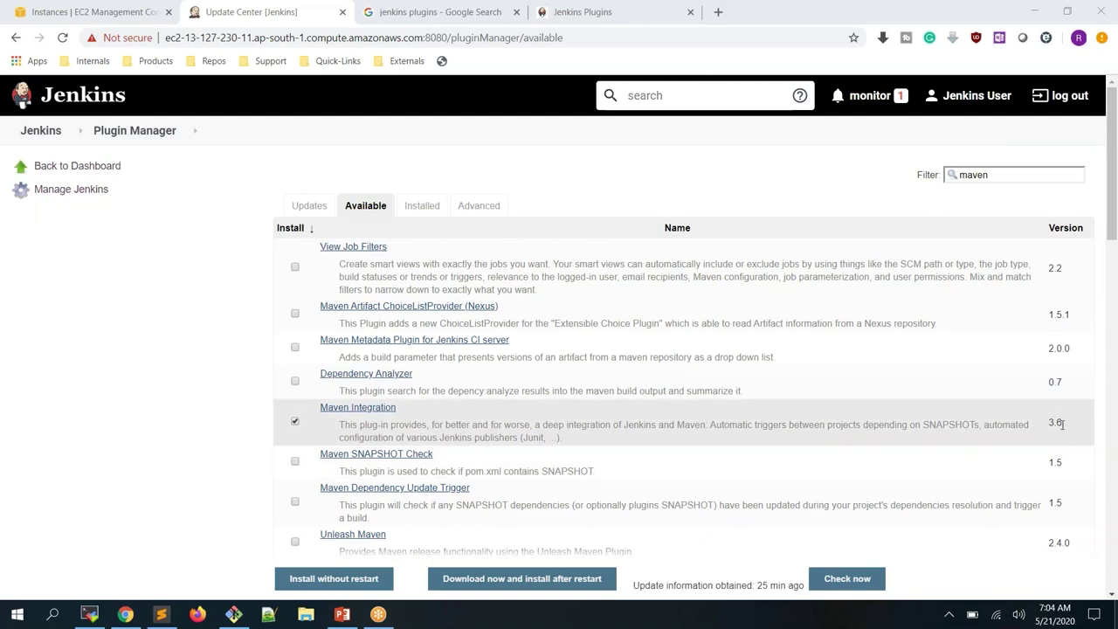
click(311, 207)
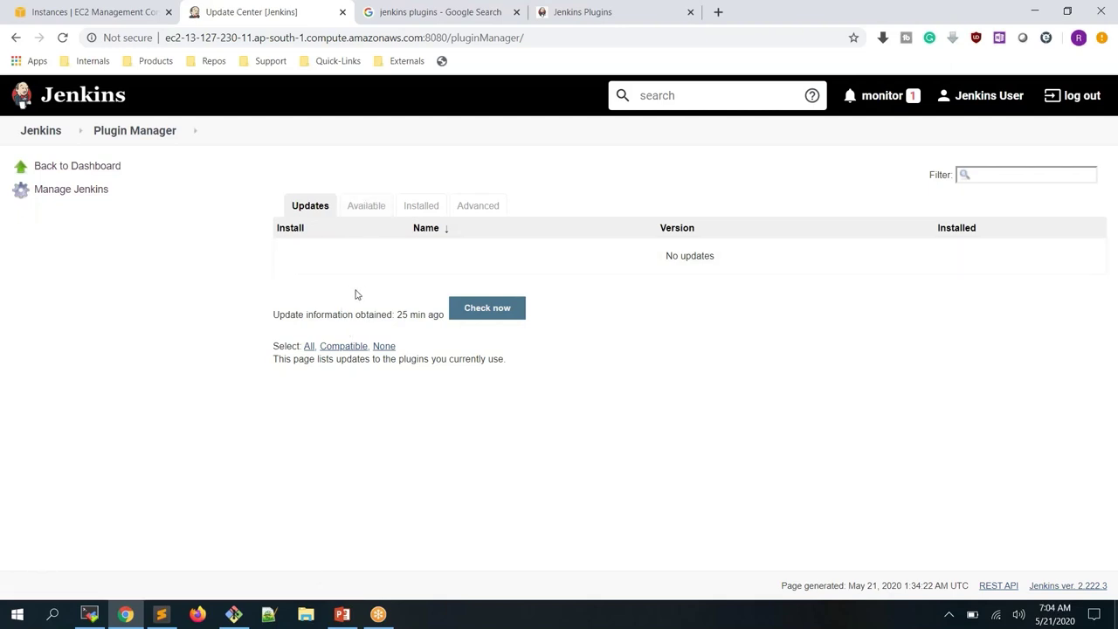
Step: On Available, filter by 'maven', tick Maven Integration, scroll the results, then switch to the server terminal
click(364, 210)
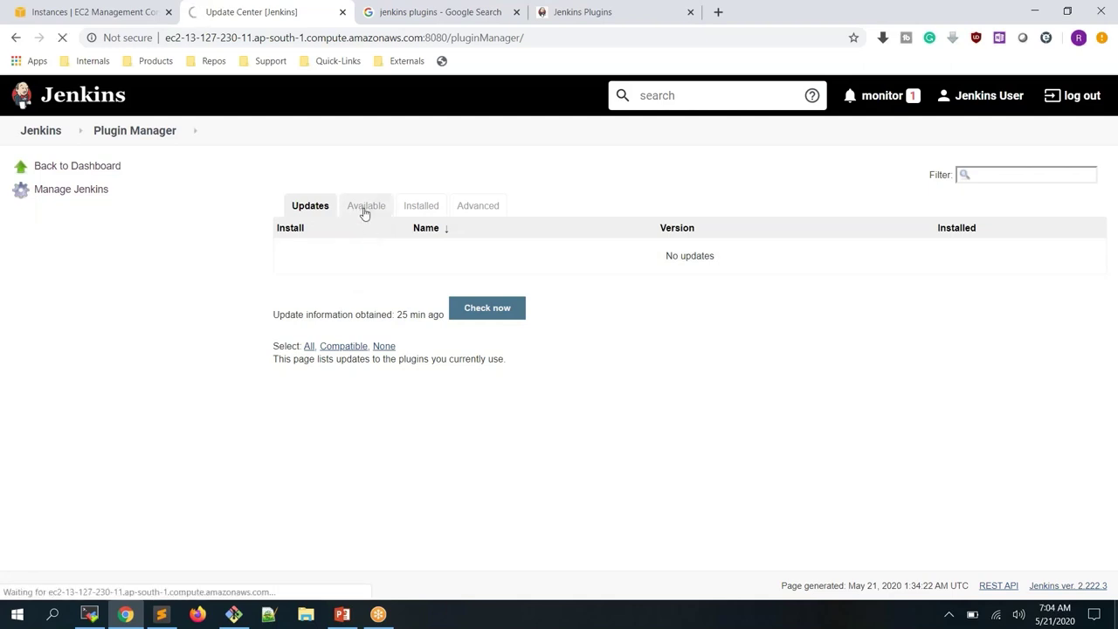
click(976, 174)
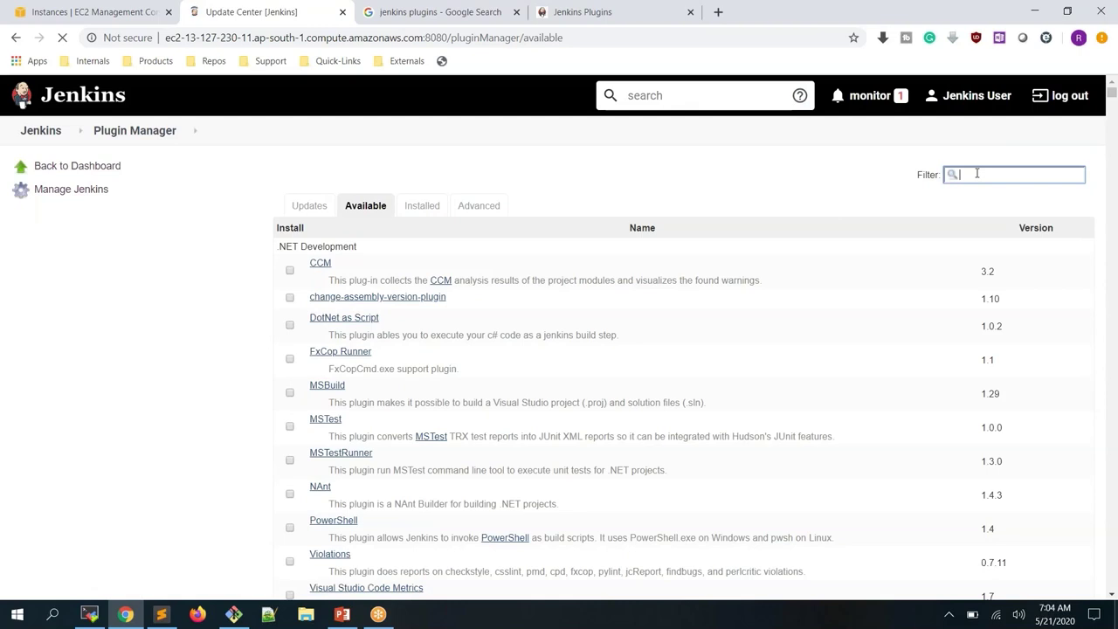
text(mav)
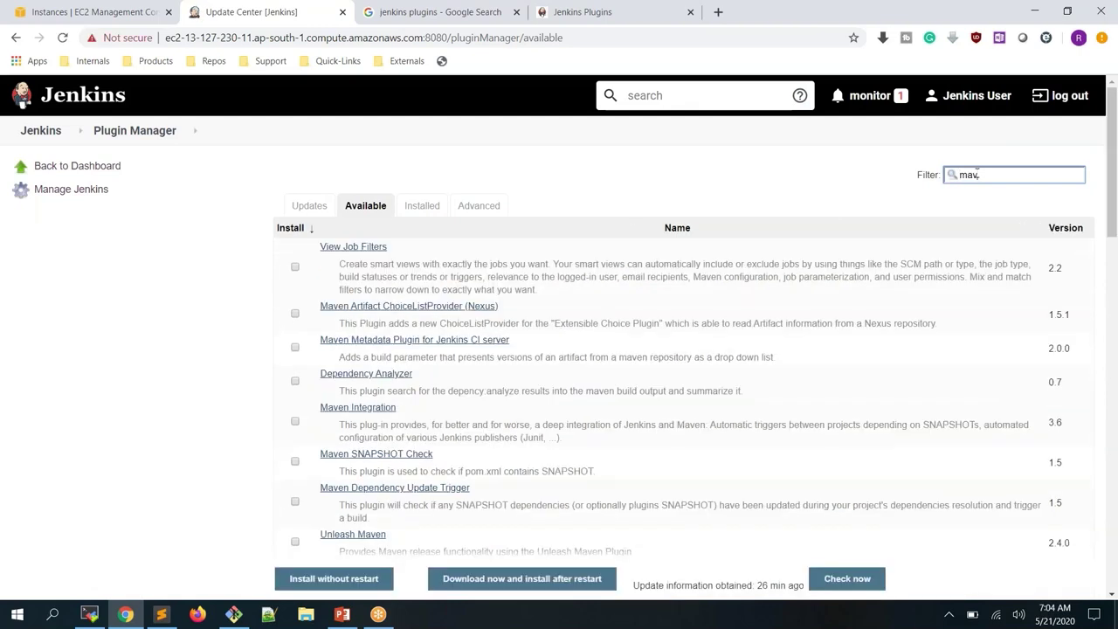
text(en)
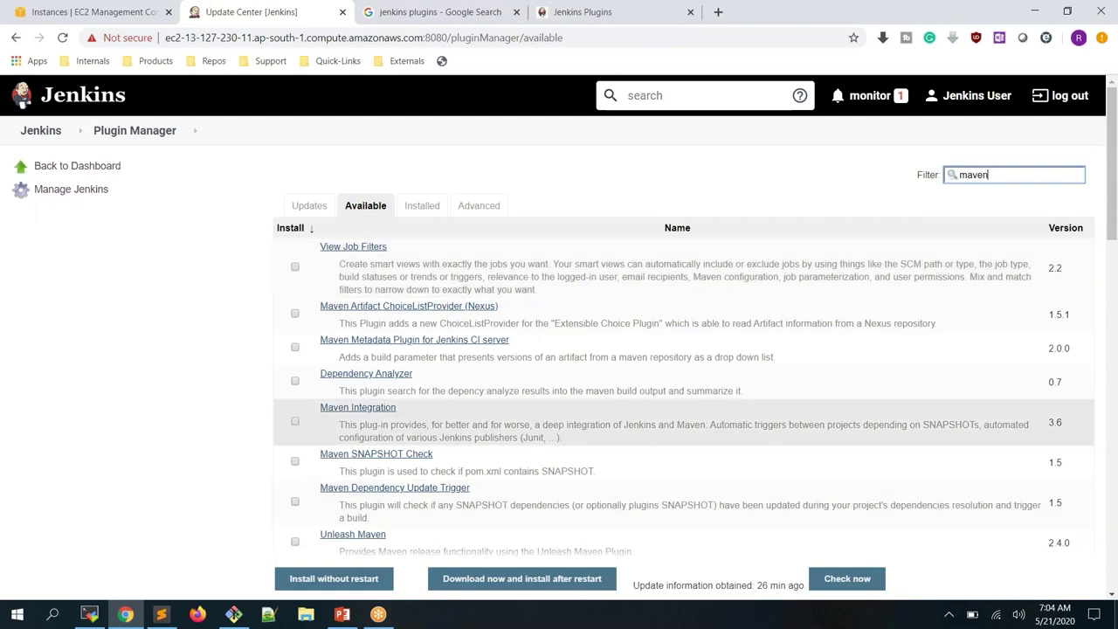
click(295, 421)
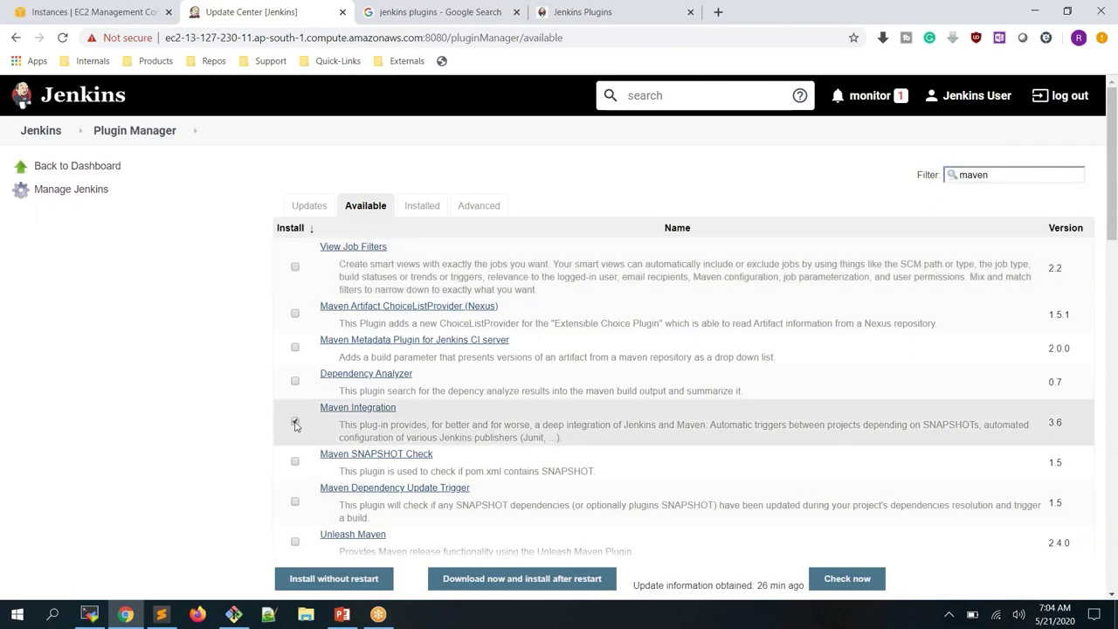
scroll(566, 372, down, 1)
scroll(489, 320, down, 2)
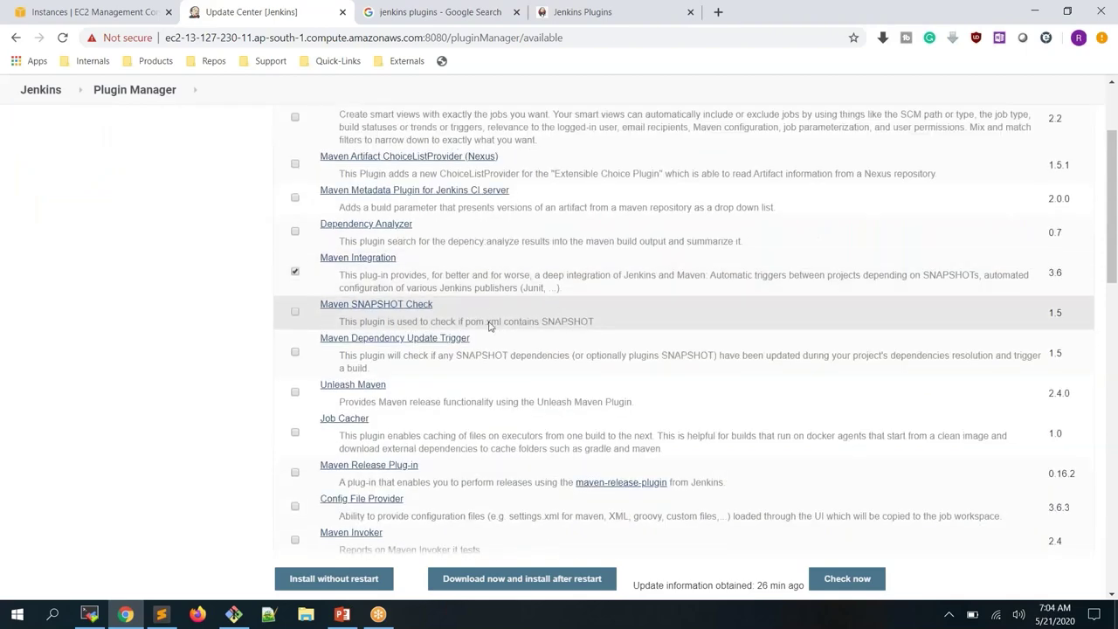
scroll(489, 328, down, 1)
scroll(572, 313, down, 1)
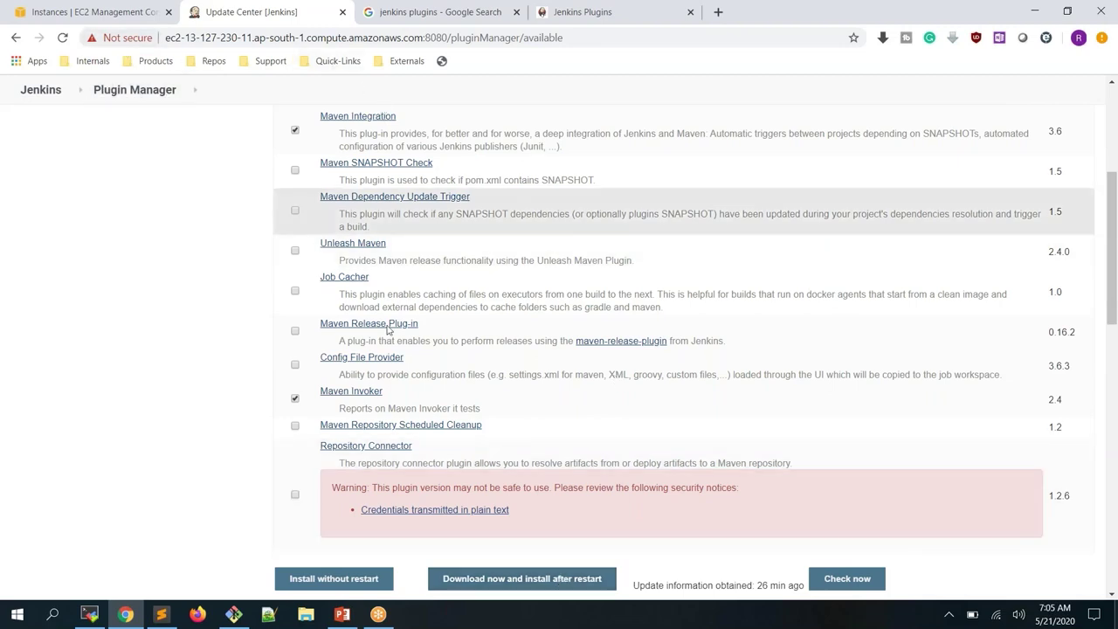
click(90, 614)
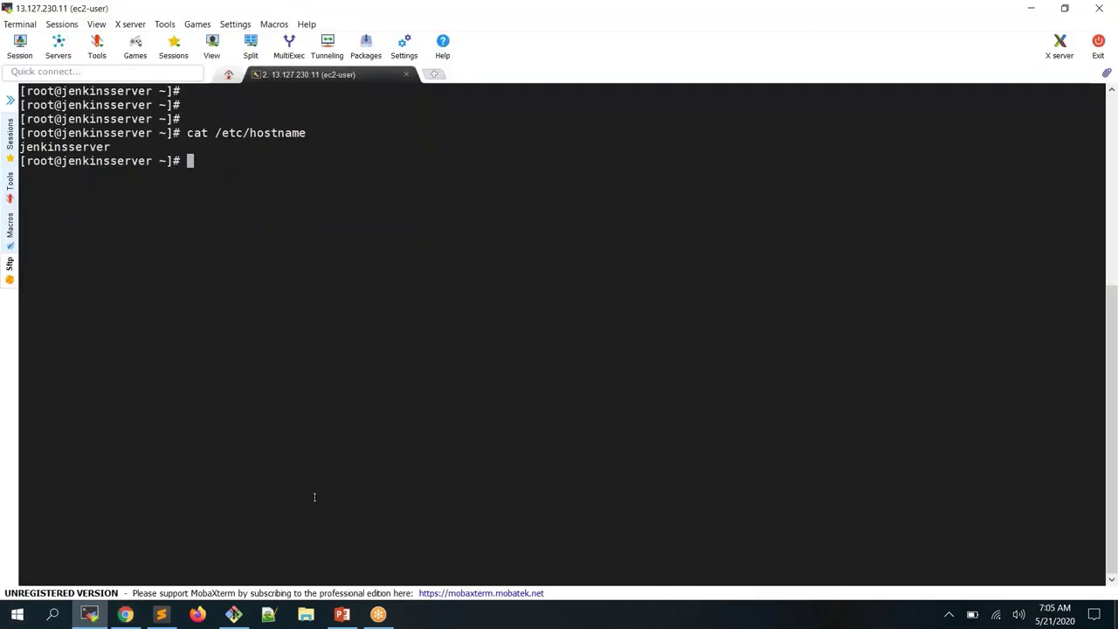
Step: Type 'service jenkins stop' at the root prompt without running it, then return to the browser
text(servince je)
key(BackSpace)
key(BackSpace)
key(BackSpace)
key(BackSpace)
key(BackSpace)
key(BackSpace)
key(BackSpace)
key(BackSpace)
key(BackSpace)
key(BackSpace)
key(BackSpace)
text(service jenkins )
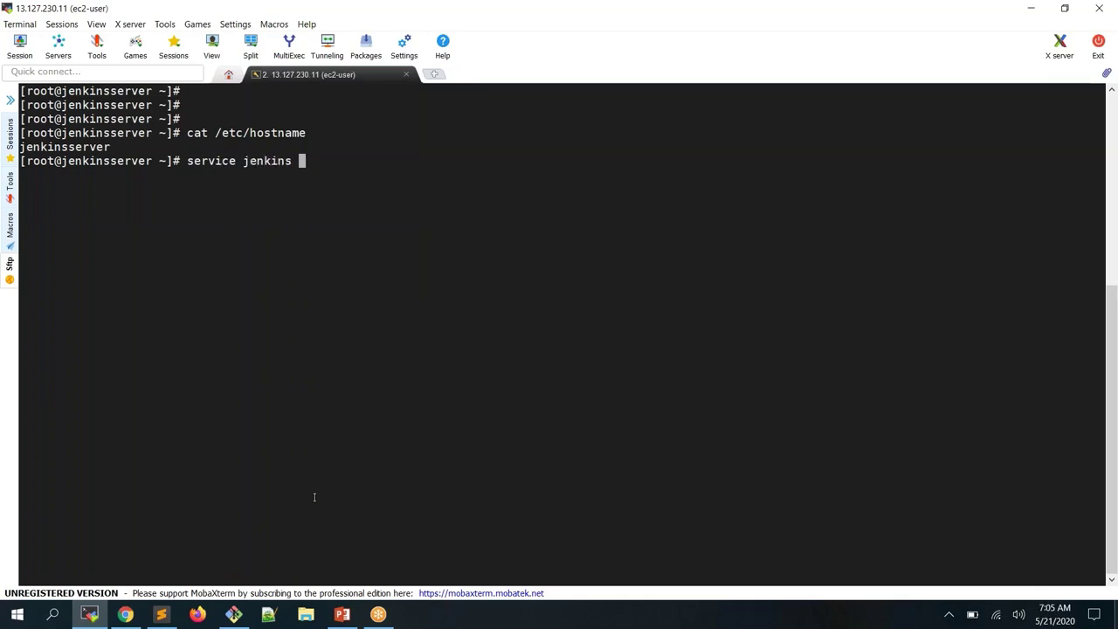
text(stop)
scroll(354, 414, up, 1)
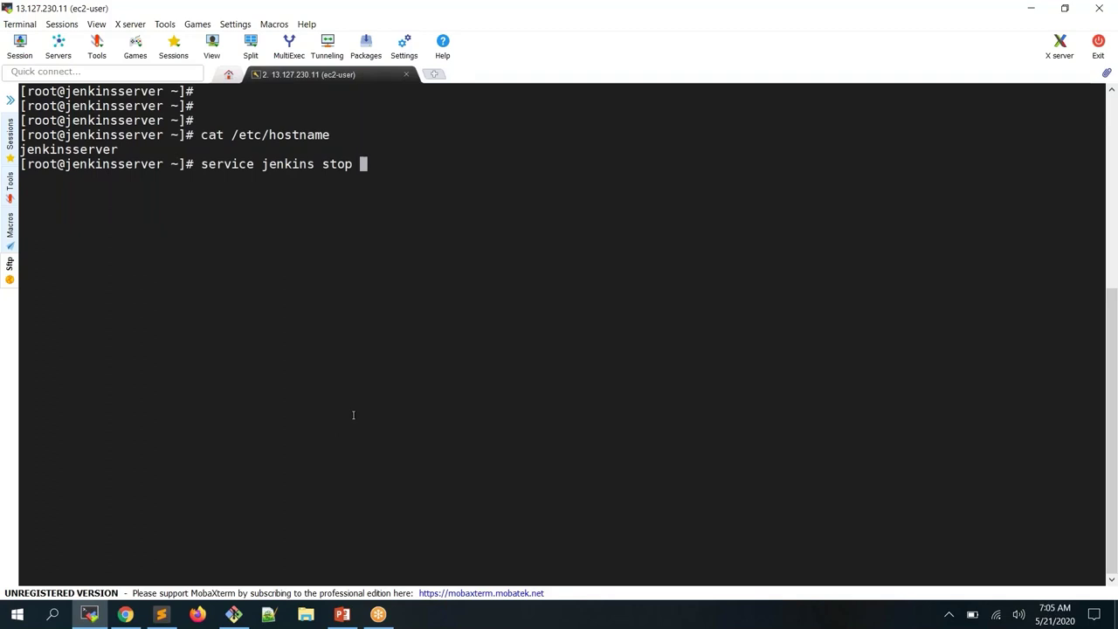
scroll(353, 414, up, 1)
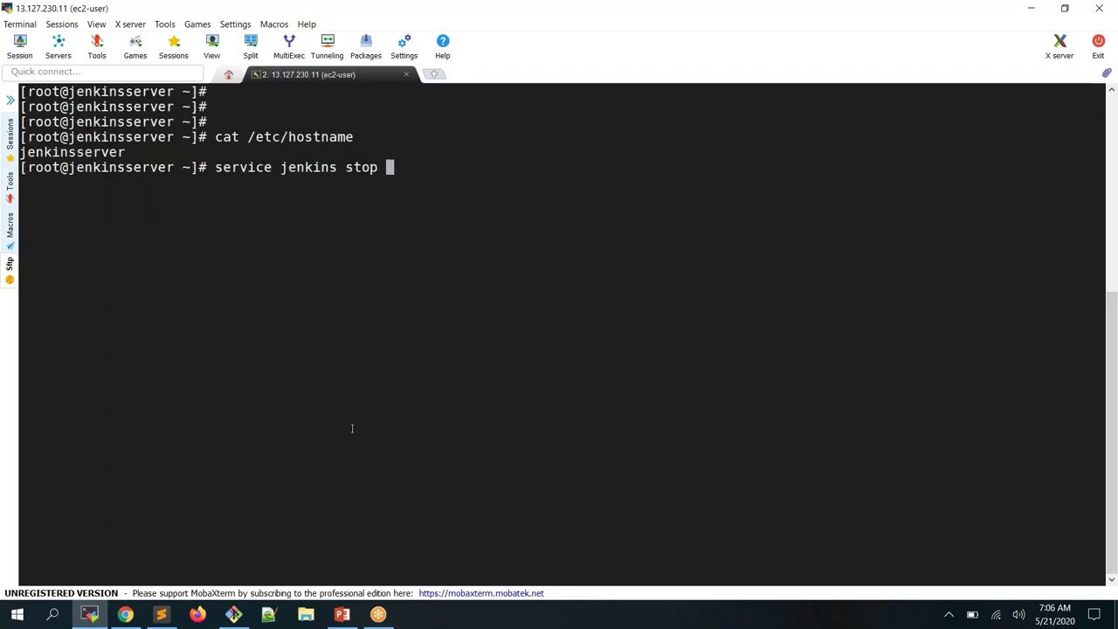
click(125, 614)
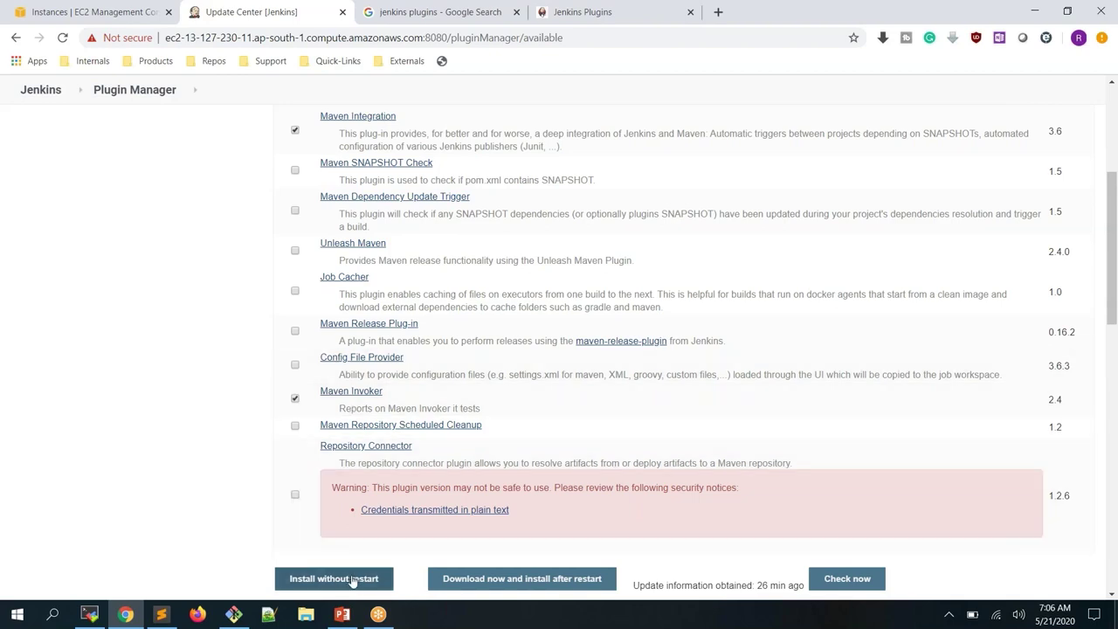
Step: Install Maven Integration and Maven Invoker without restart, choosing to restart Jenkins once installation completes
click(339, 580)
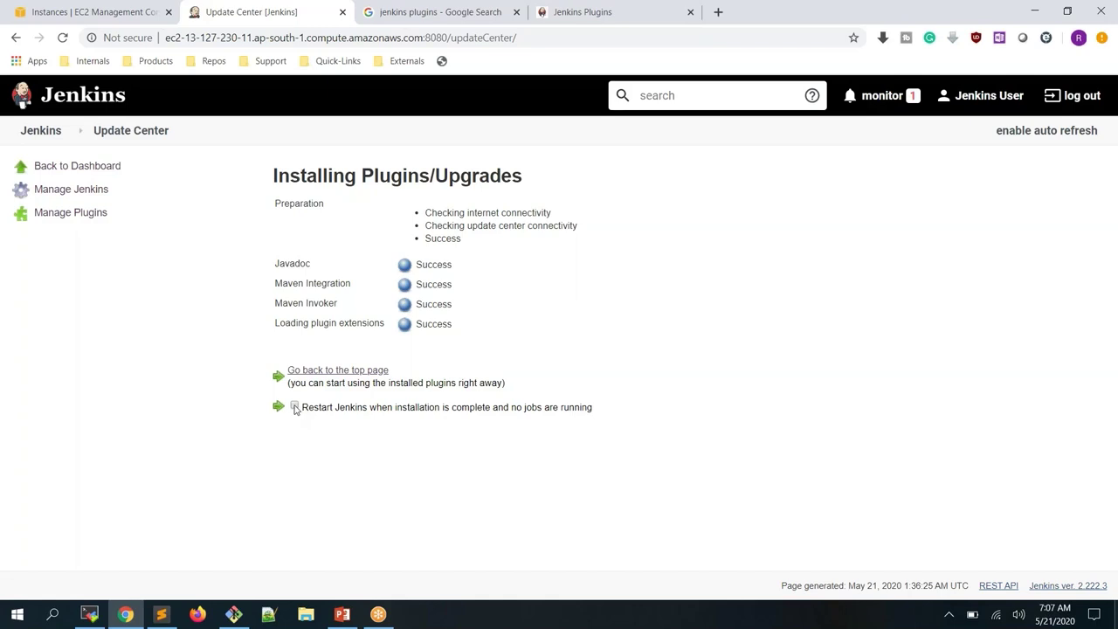
click(294, 407)
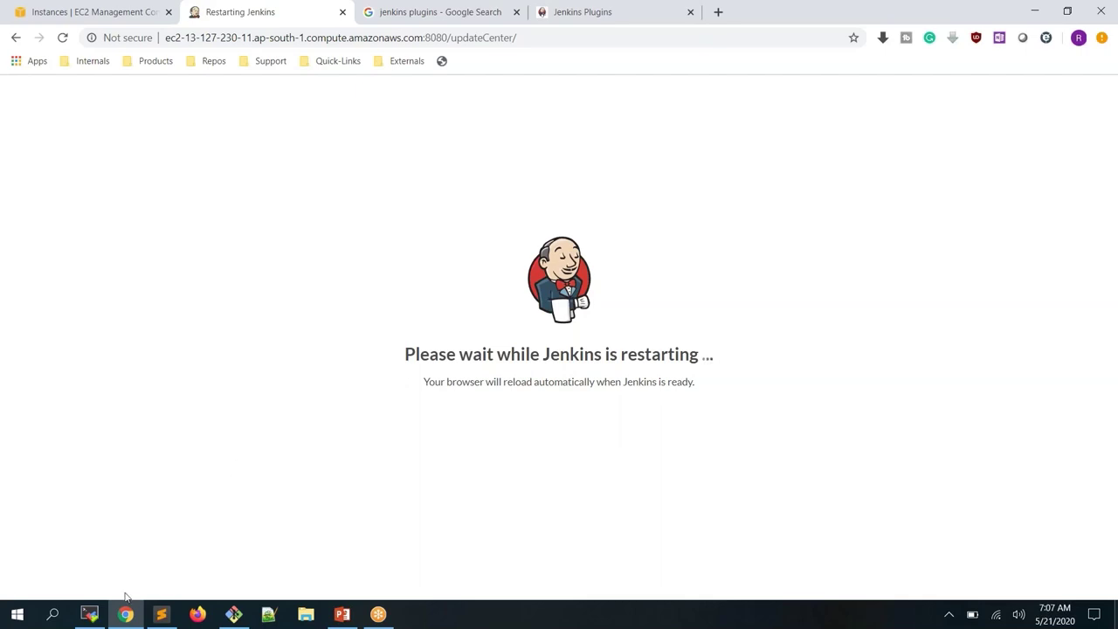
Step: Switch to the MobaXterm terminal on the Jenkins server
click(89, 617)
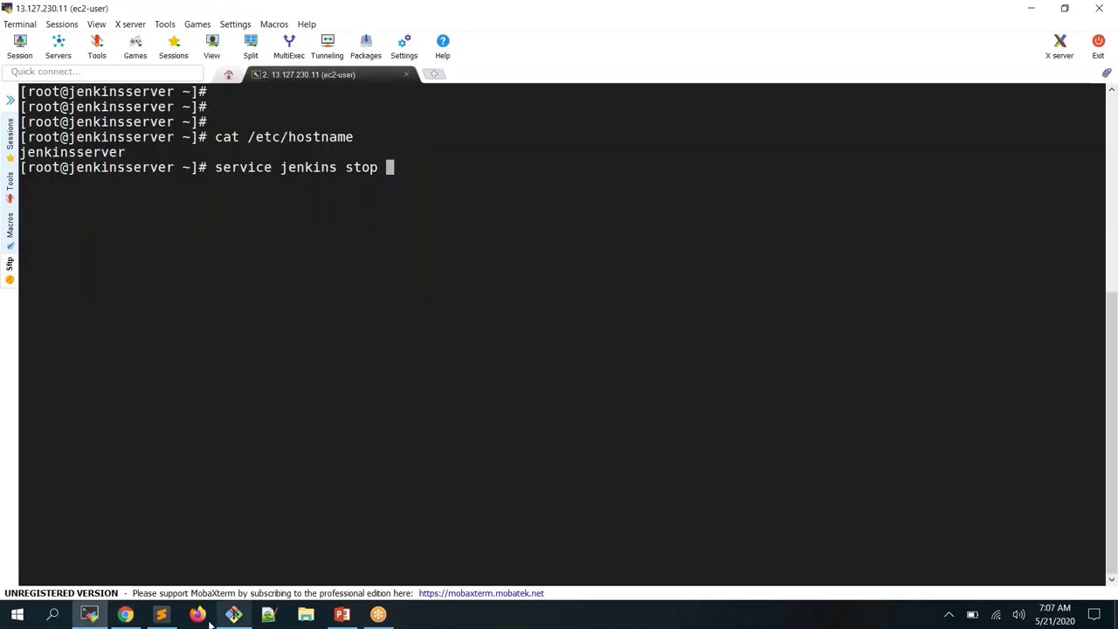
Step: Return to the browser and wait for restarted Jenkins to show its sign-in page
click(126, 614)
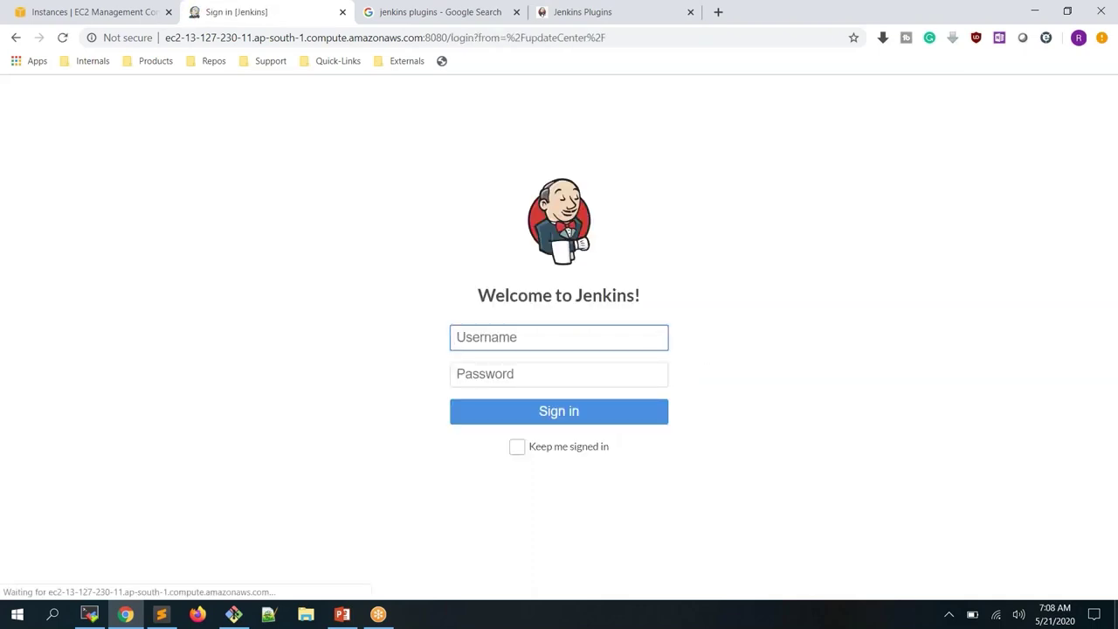
Step: Sign in with the Jenkins username and password, then open Manage Jenkins
click(610, 337)
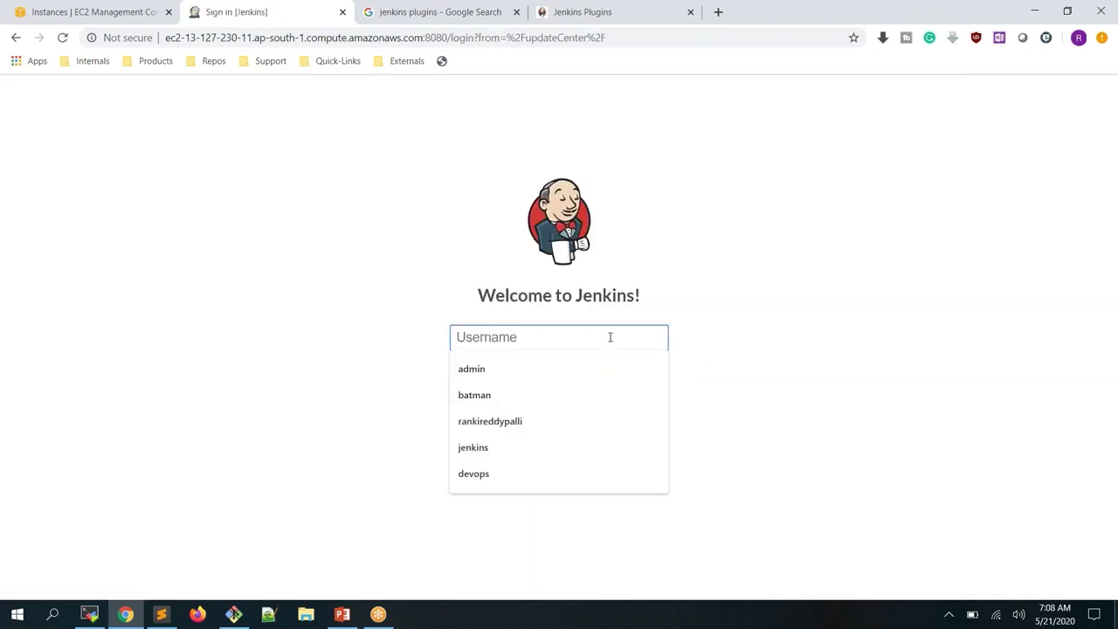
text(jen)
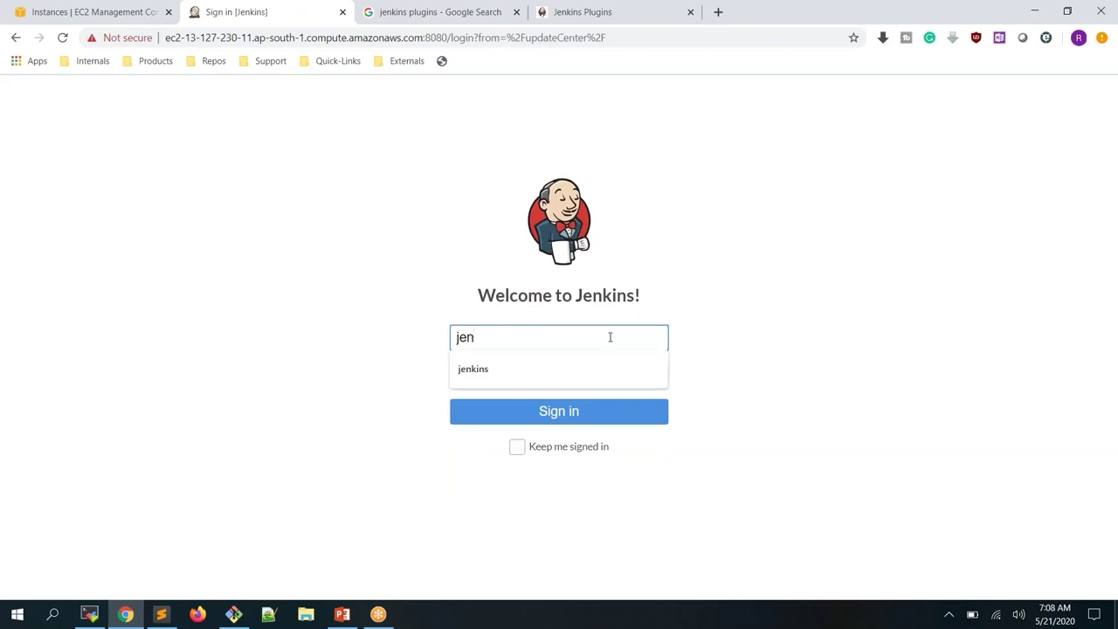
key(Down)
key(Tab)
click(607, 410)
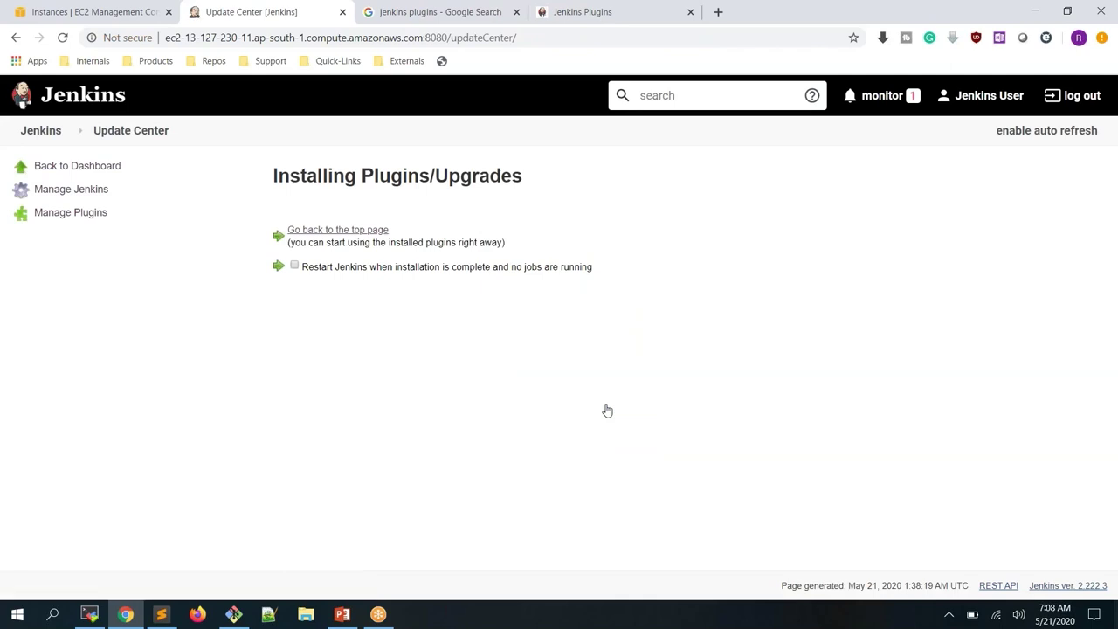
click(110, 131)
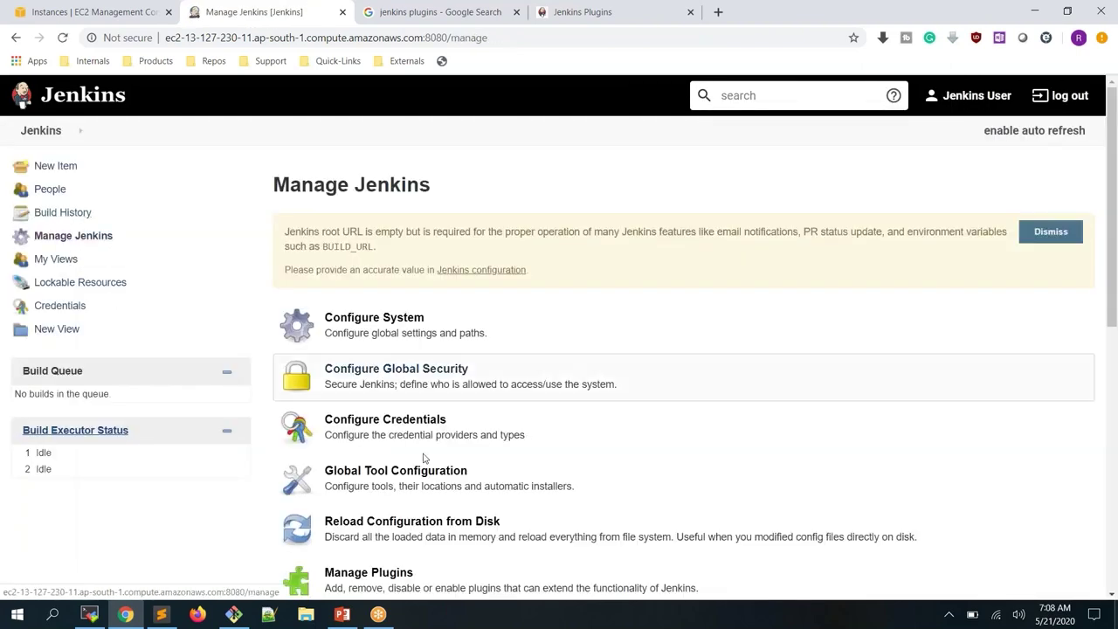
Step: In Manage Plugins, filter Installed by 'mav' to see Maven Integration 3.6 and Maven Invoker 2.4
scroll(436, 432, down, 3)
click(461, 294)
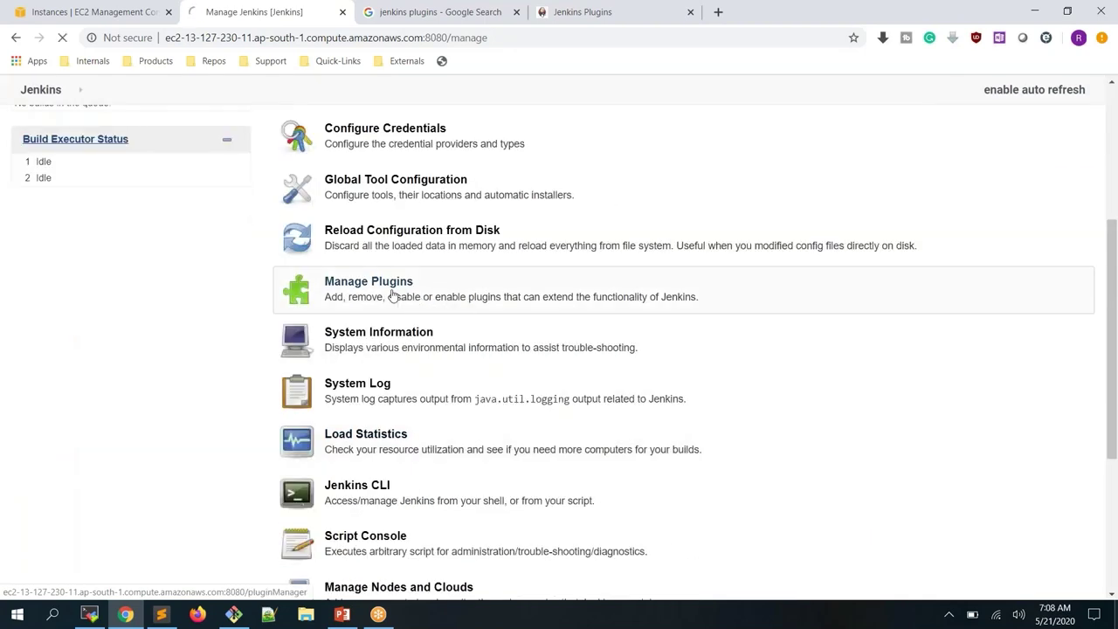
click(365, 207)
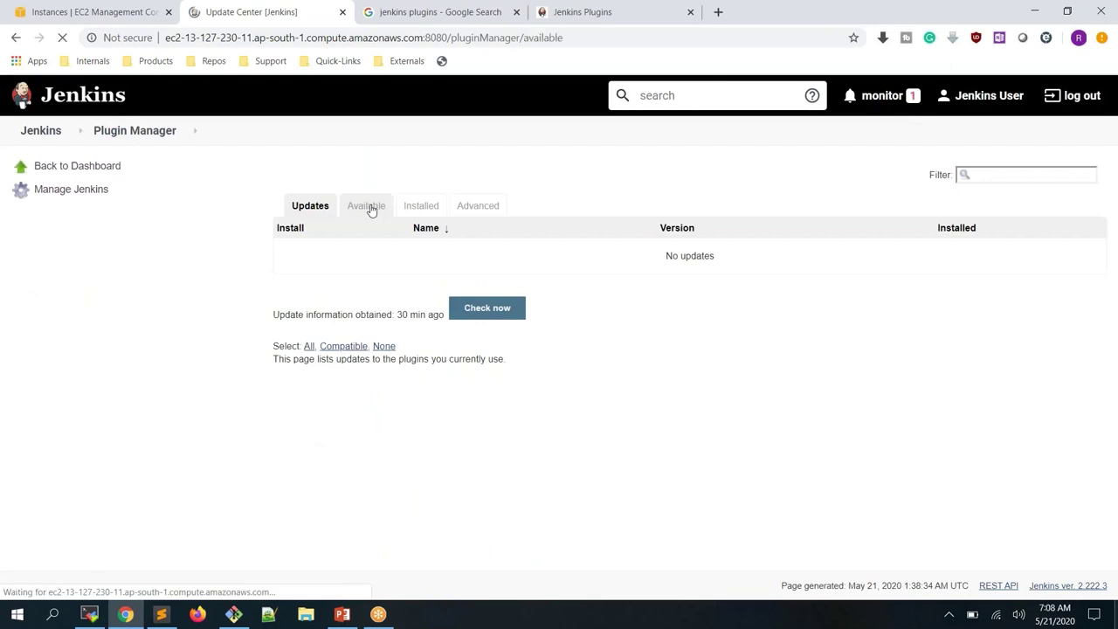
click(419, 207)
click(1000, 174)
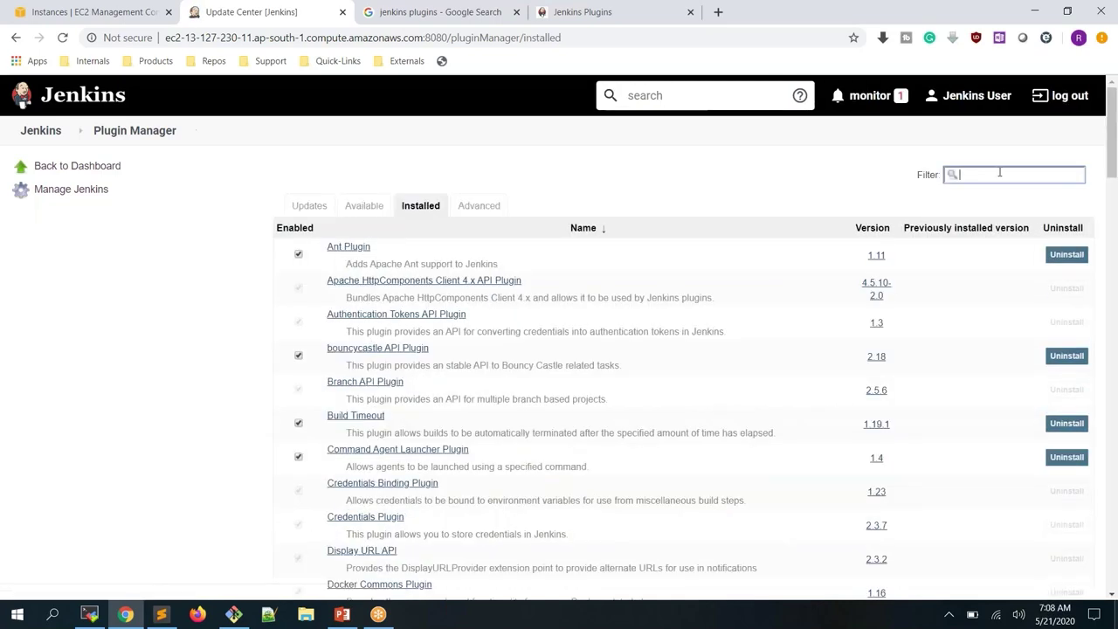
text(maven)
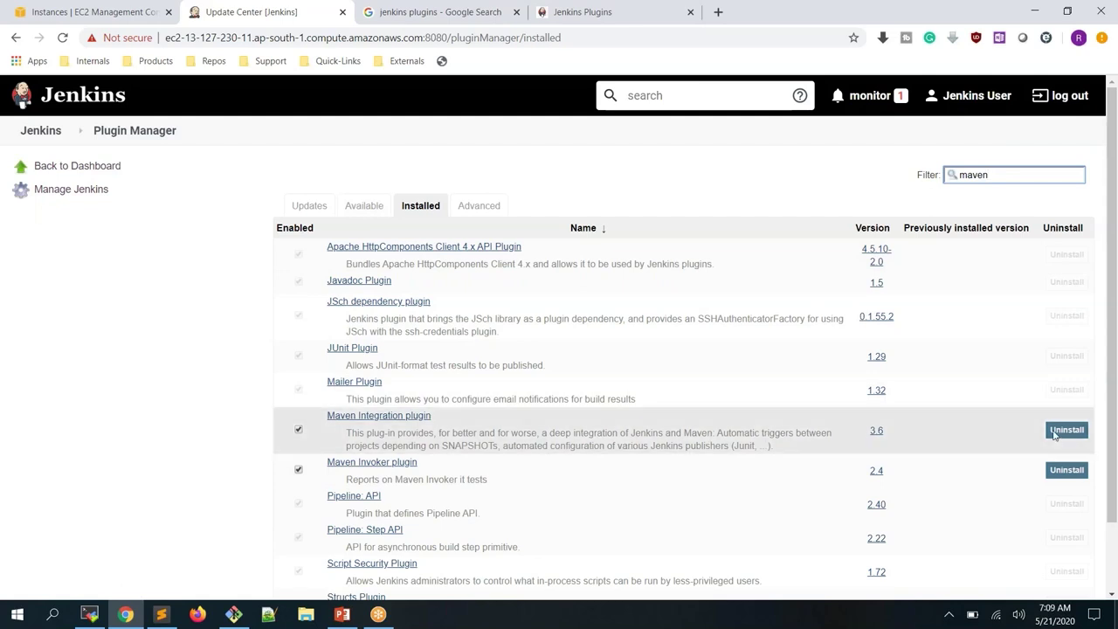
mouse_move(1062, 430)
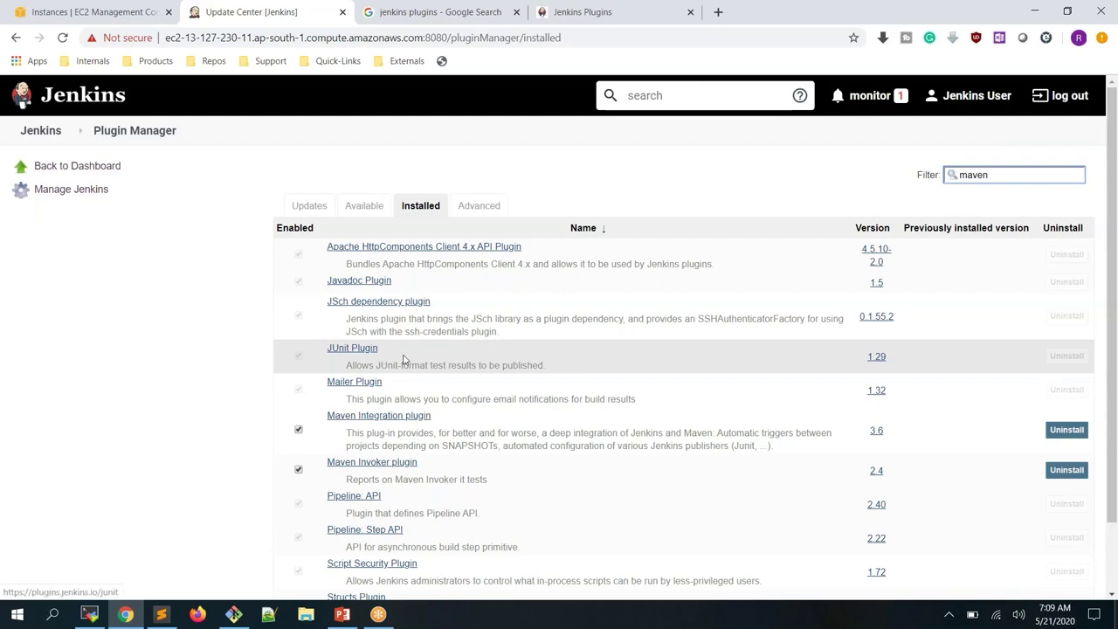
click(358, 207)
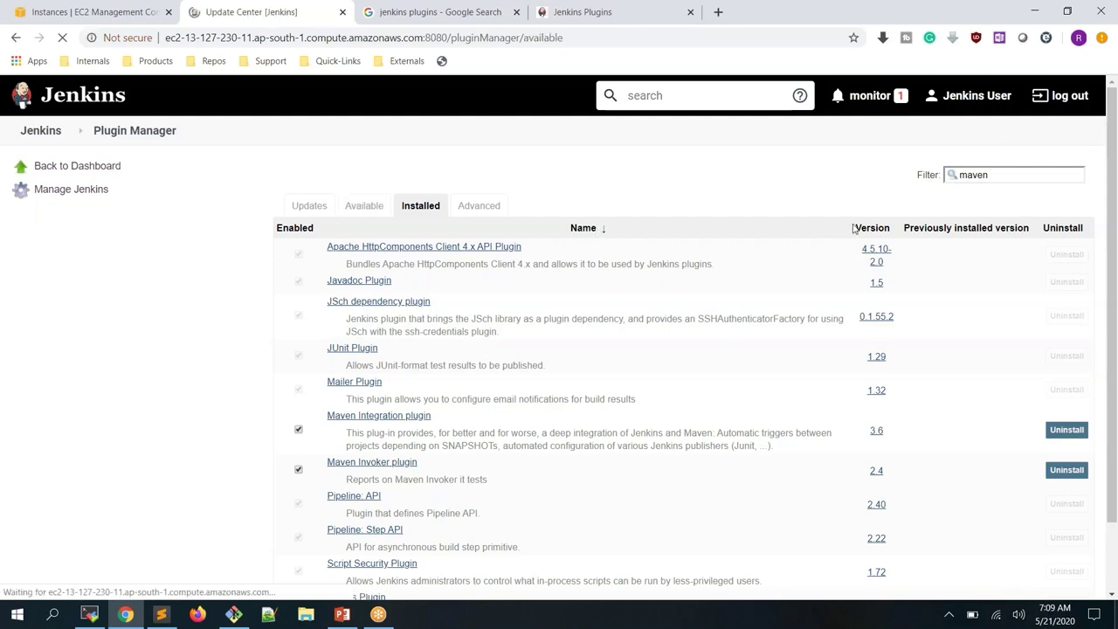
Step: Filter Available plugins by 'maven' and scroll through results such as Maven Metadata Plugin 2.0.0
click(967, 175)
text(ma)
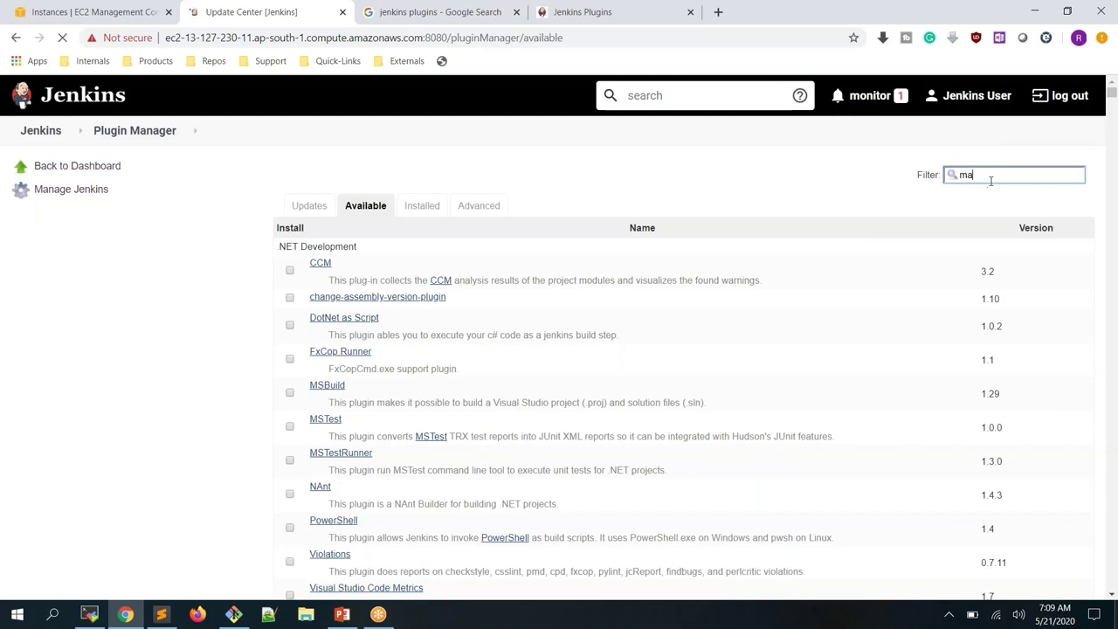
text(ven)
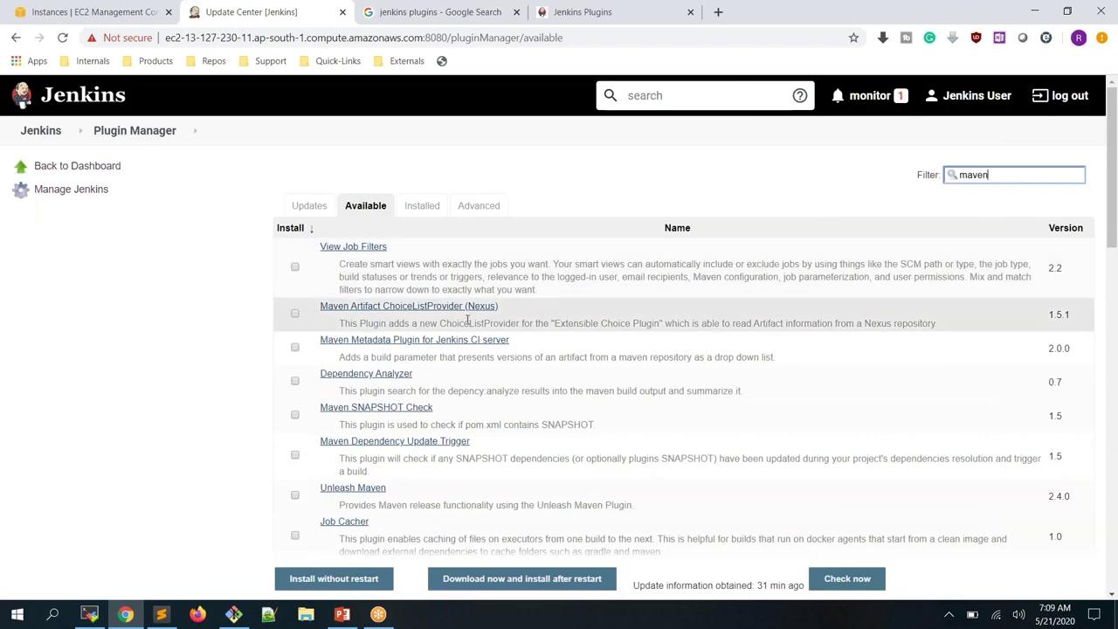
scroll(410, 316, down, 2)
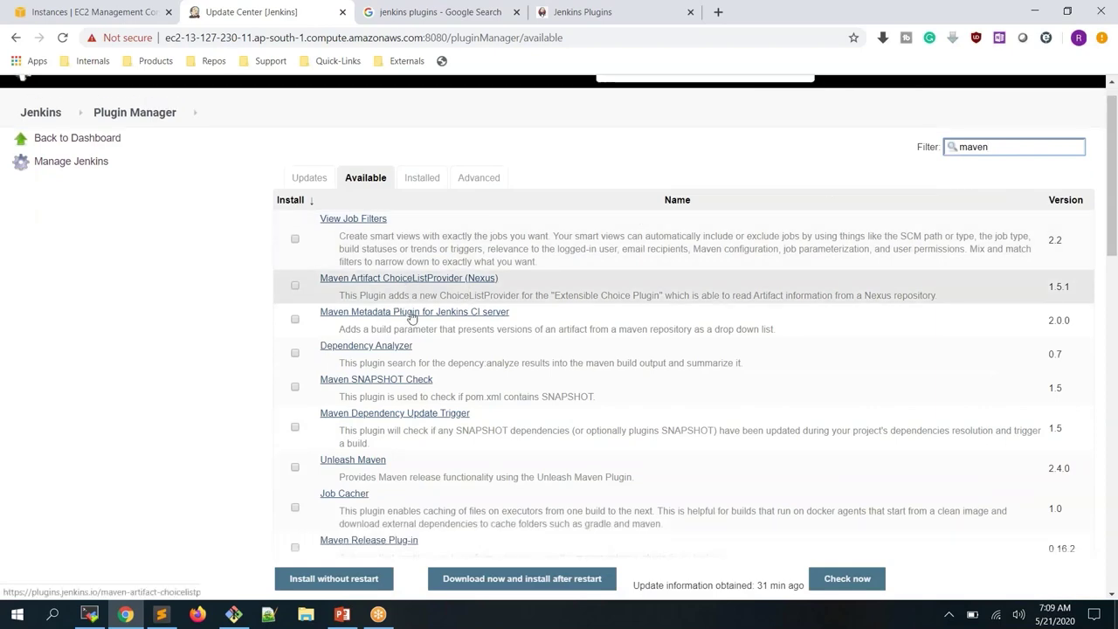
scroll(410, 313, down, 1)
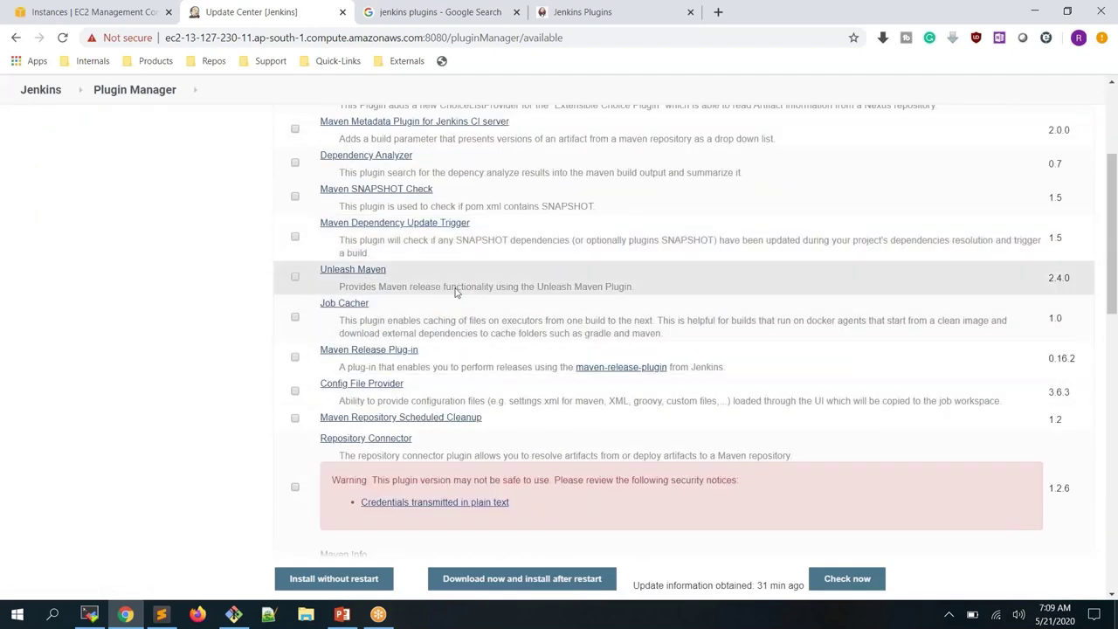
scroll(492, 360, down, 2)
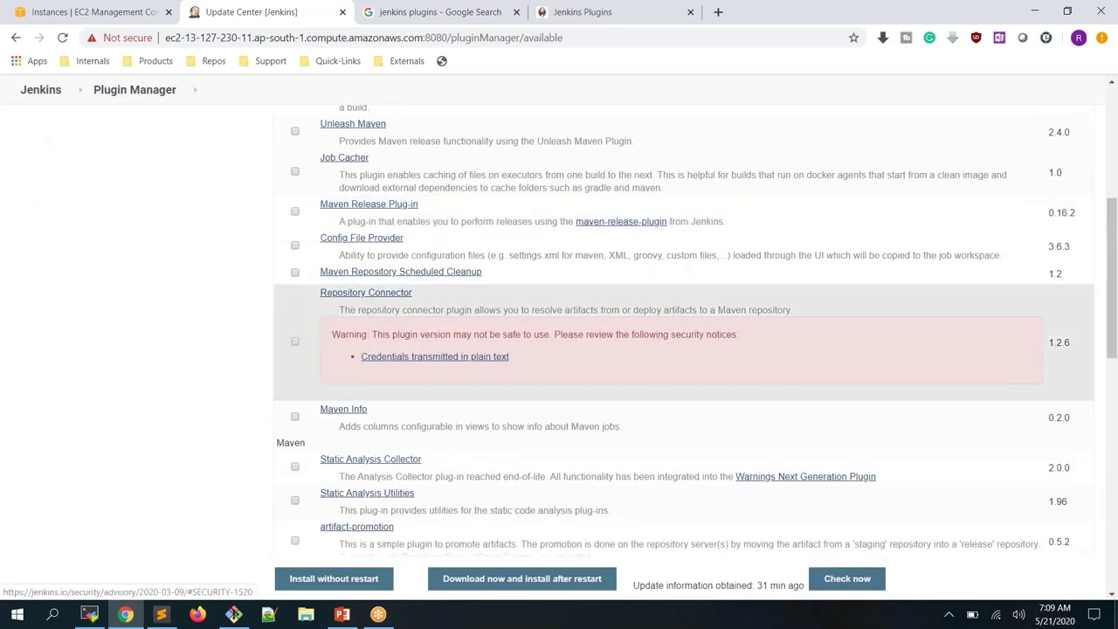
scroll(499, 304, up, 5)
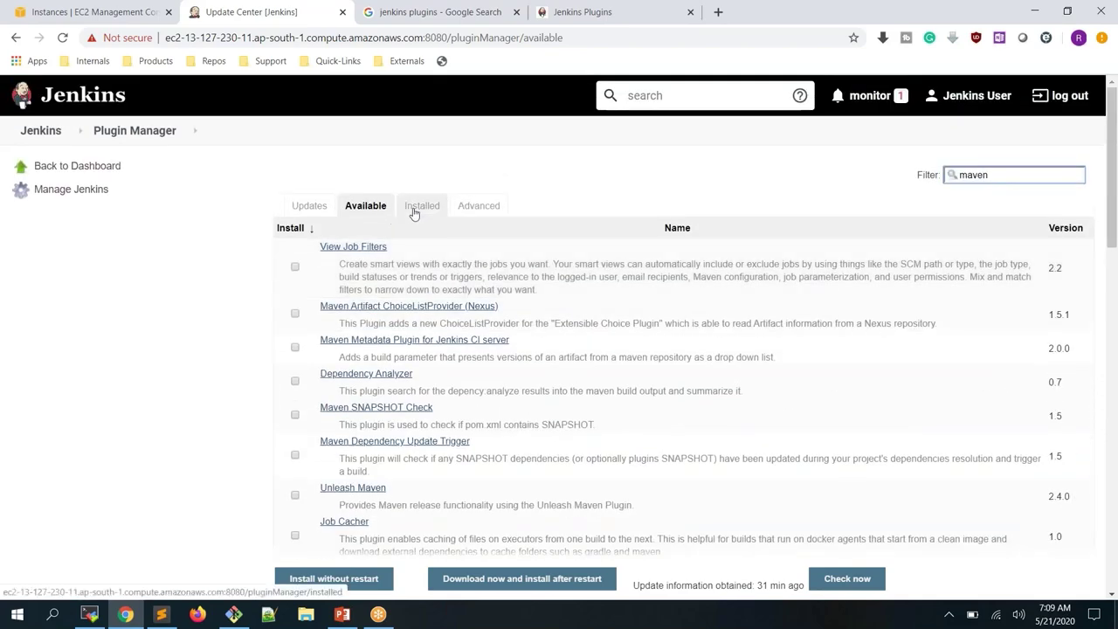
Step: Review the Advanced page's Upload Plugin and Update Site sections, then return to the Jenkins Plugins site
click(487, 214)
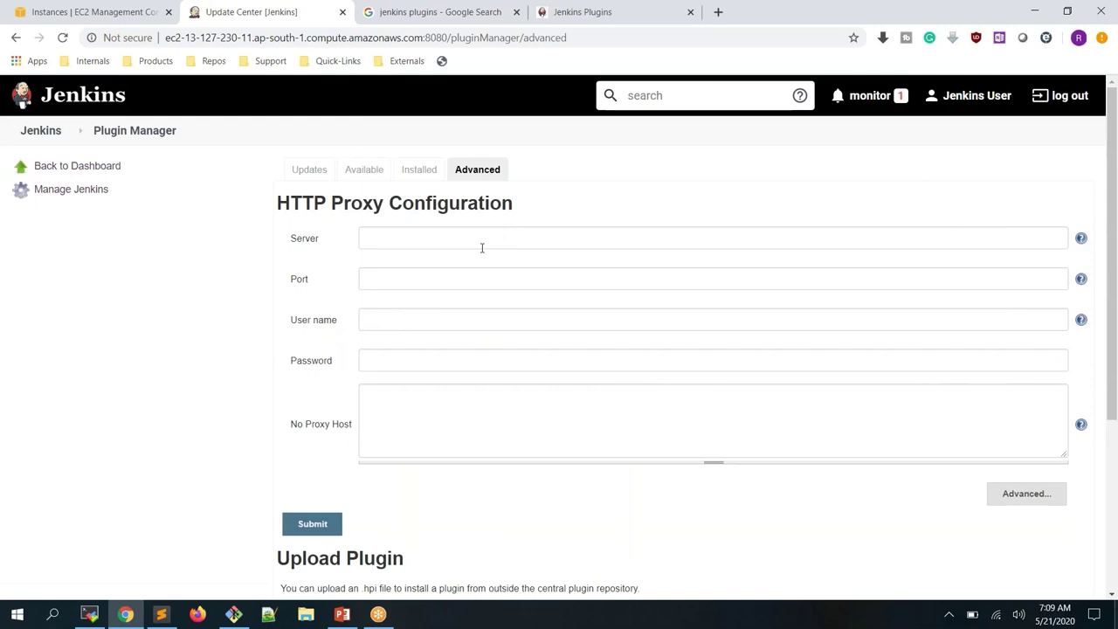
scroll(482, 248, down, 3)
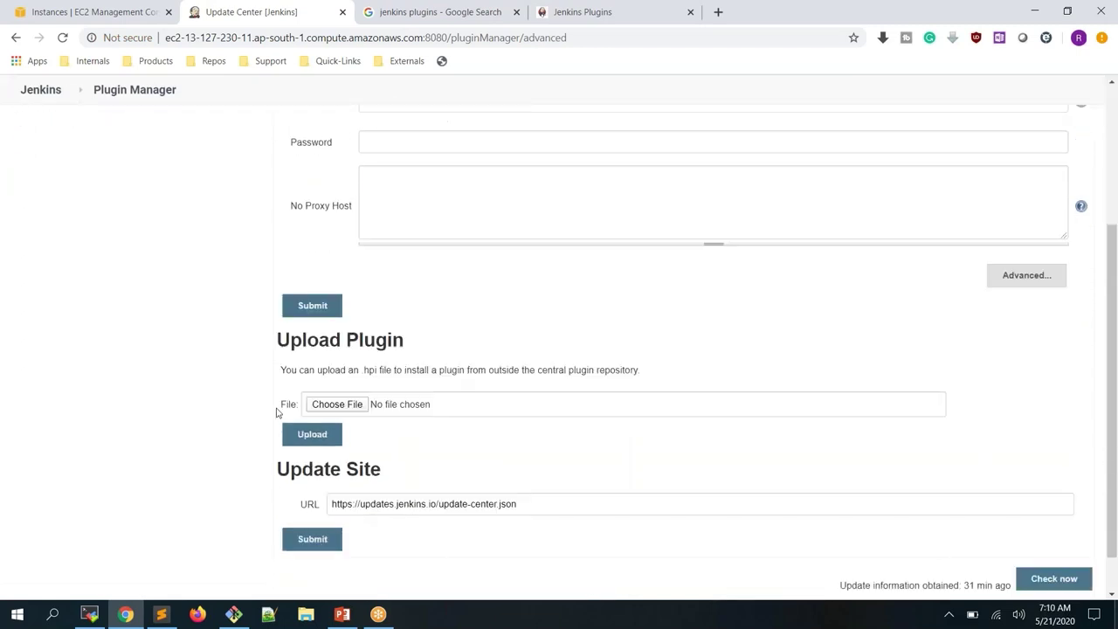
drag(276, 340, 460, 341)
scroll(461, 343, up, 3)
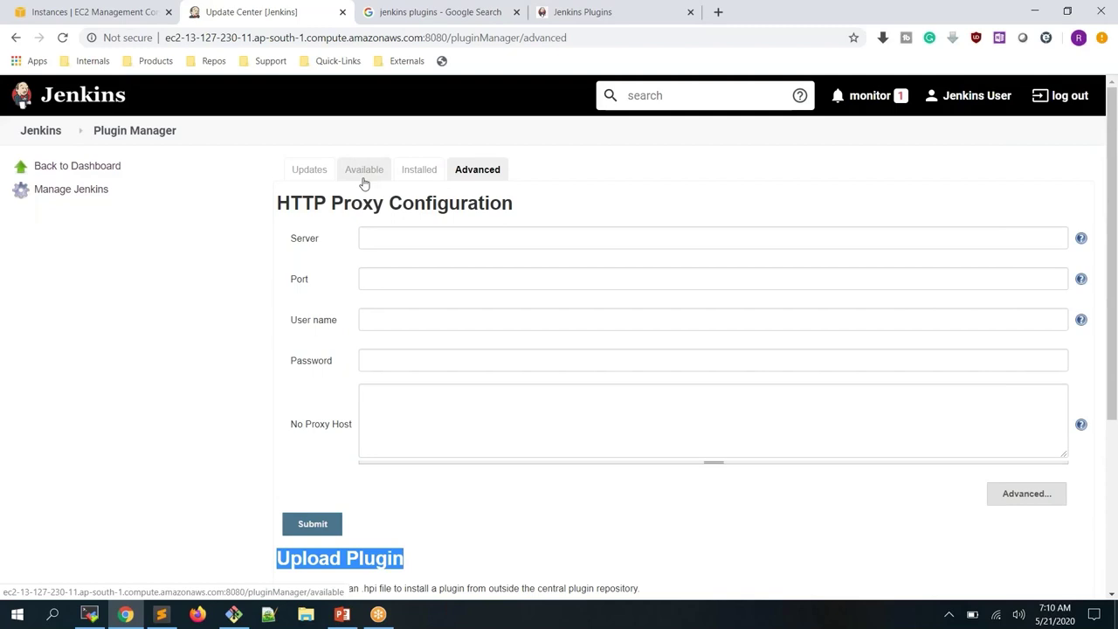
click(572, 14)
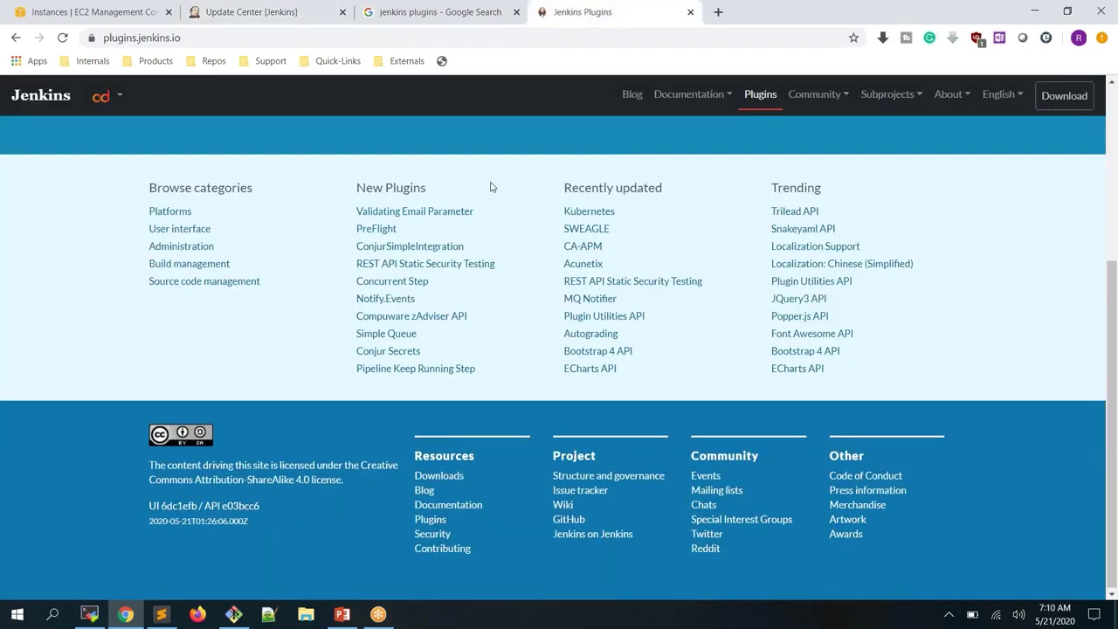
Step: Search the Jenkins Plugins Index for 'git'
scroll(489, 184, up, 3)
click(515, 280)
text(git)
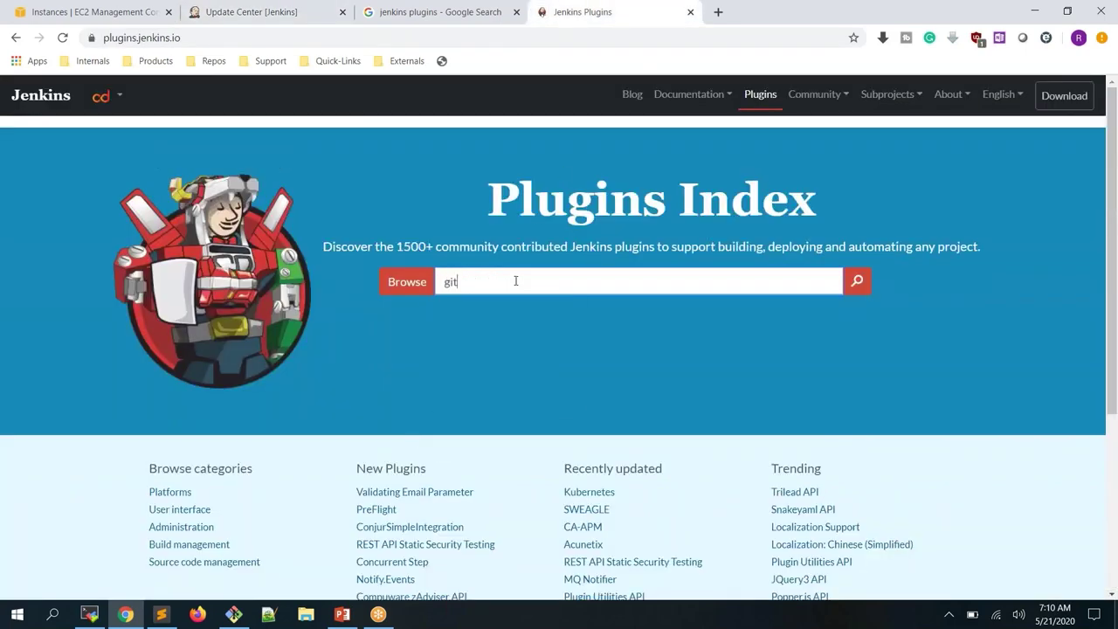
key(Return)
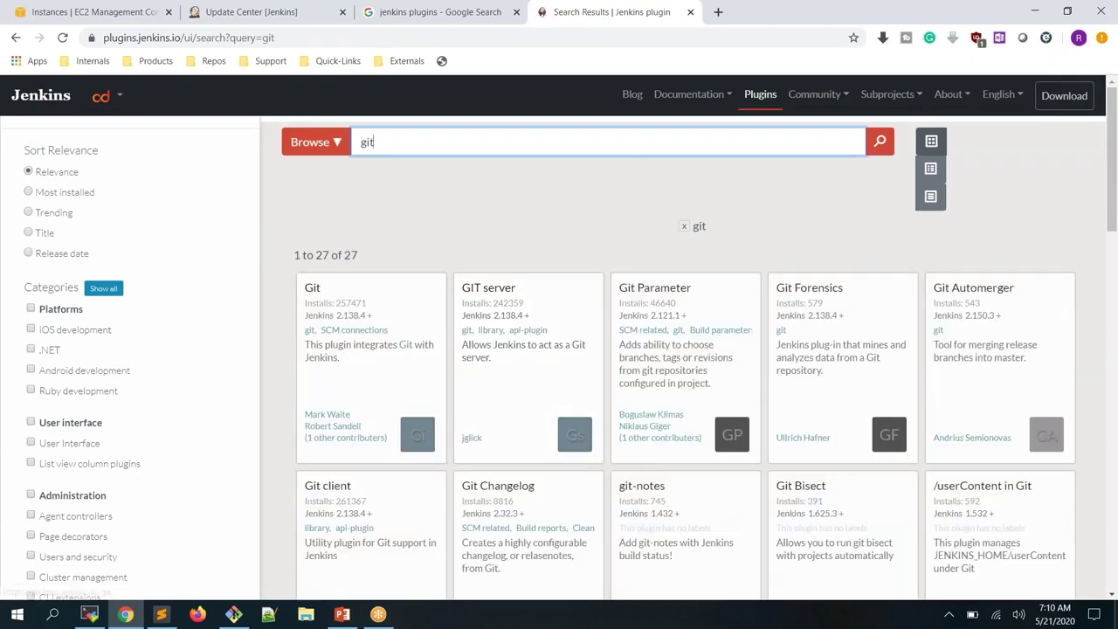
Step: Compare the git search results with the Jenkins plugin manager, ending on the Available plugins list
click(254, 12)
scroll(412, 542, down, 3)
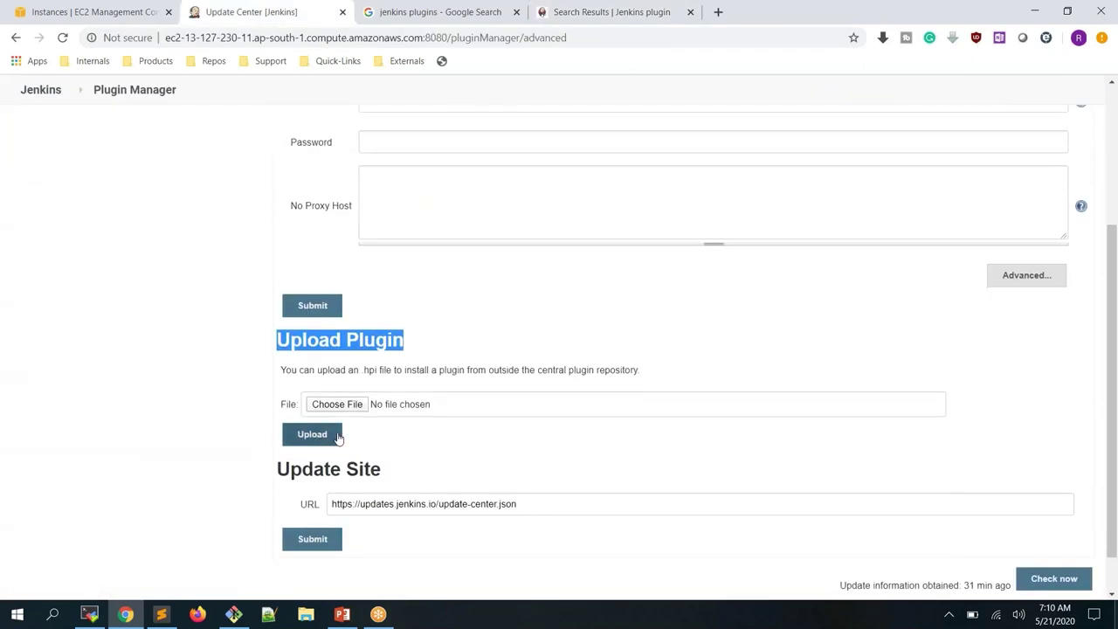
click(576, 17)
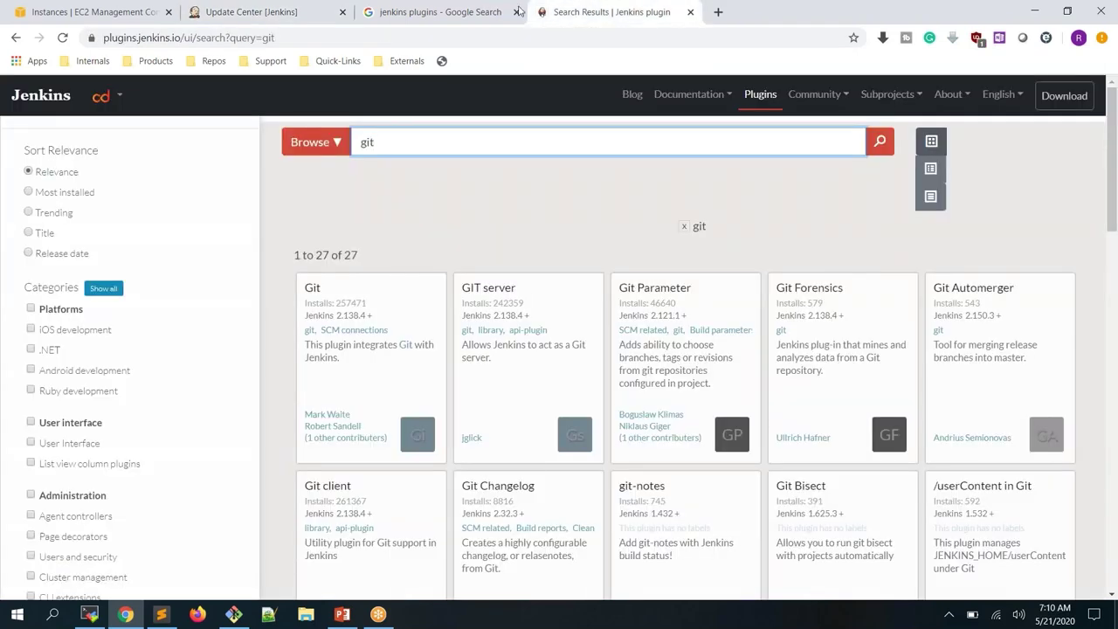
click(259, 13)
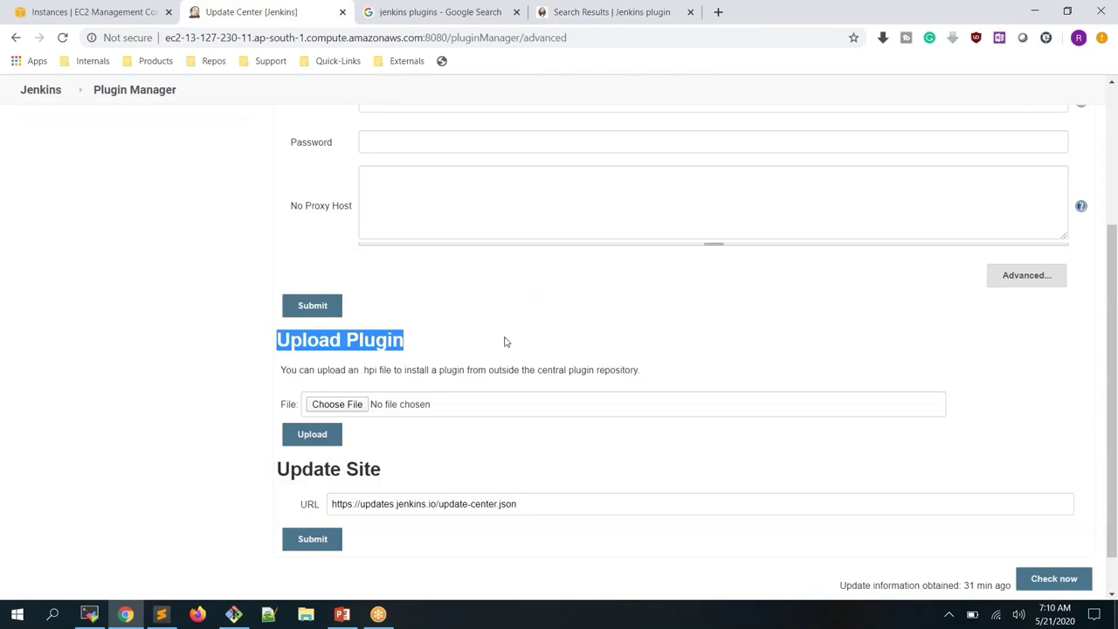
scroll(502, 341, up, 3)
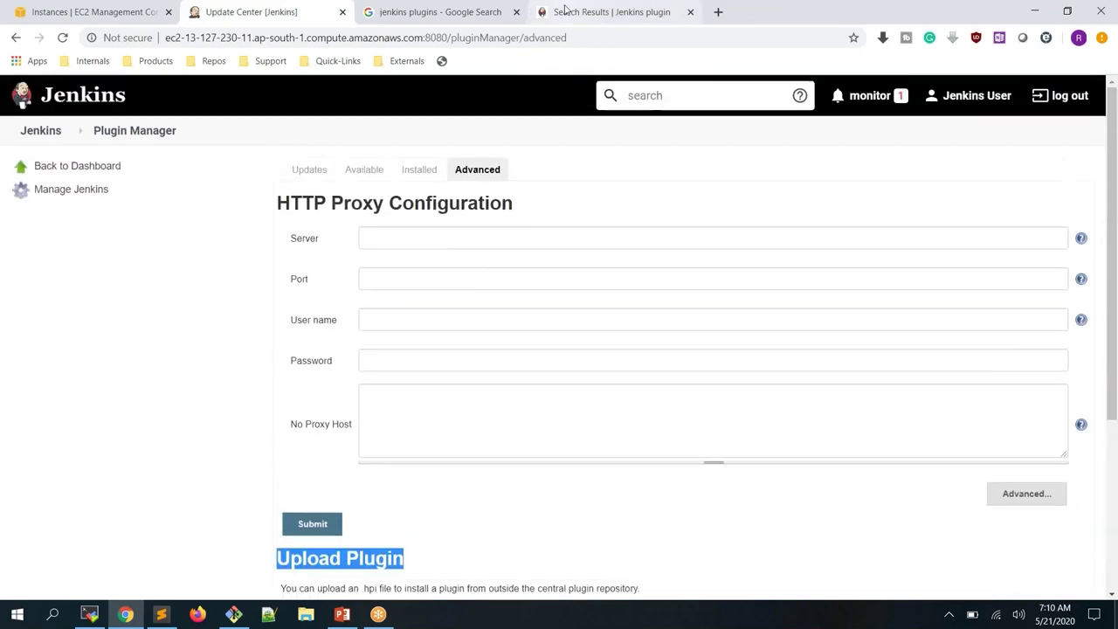
key(ctrl+Tab)
key(ctrl+Tab)
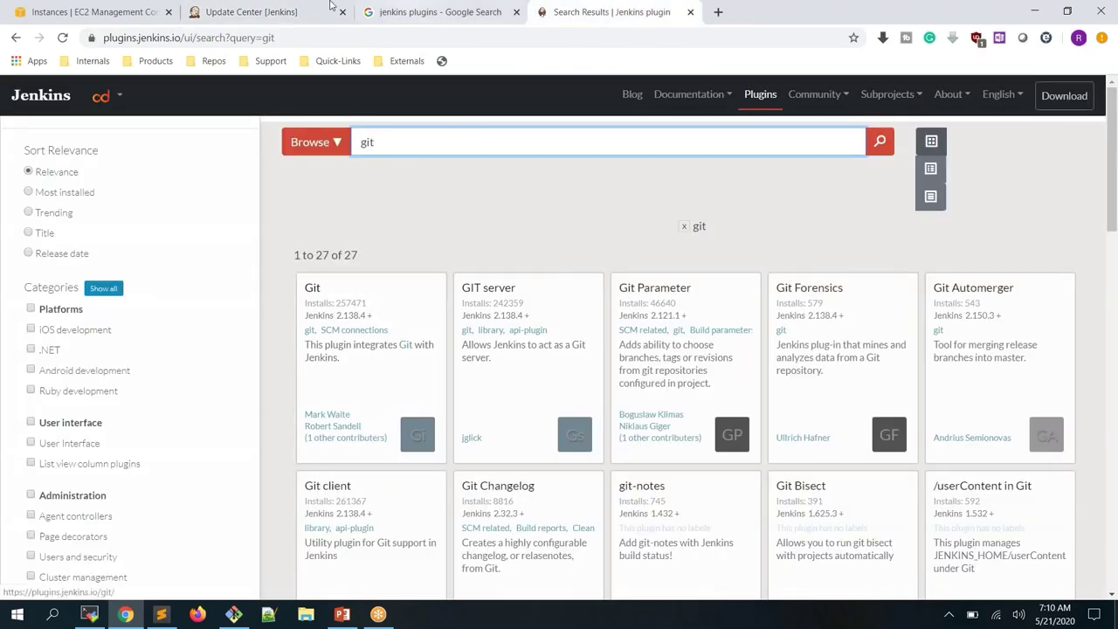
click(258, 13)
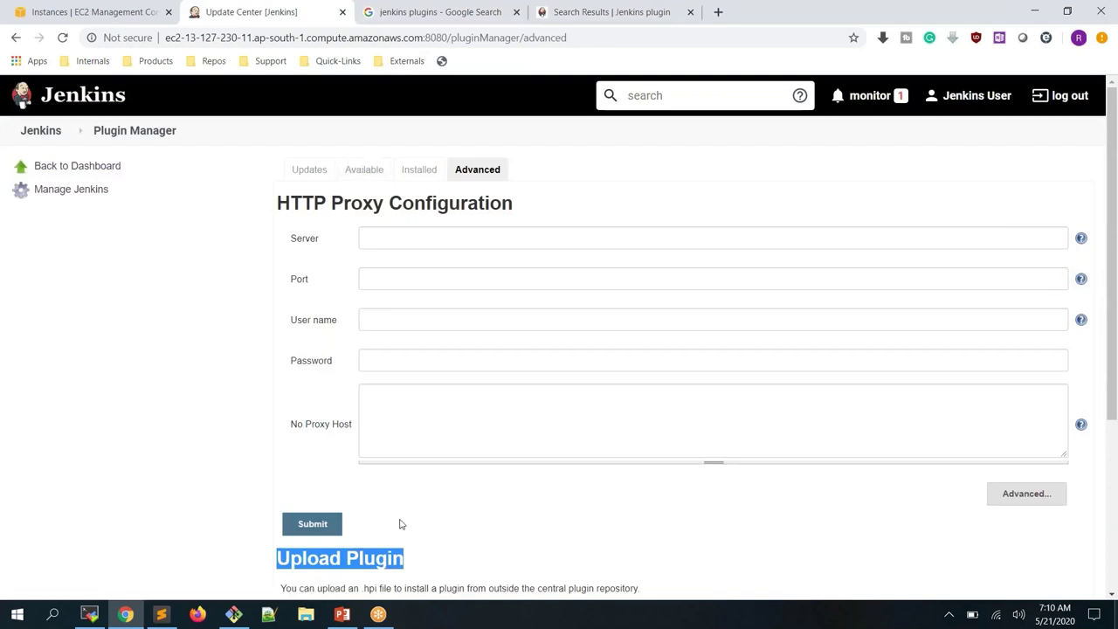
scroll(358, 328, down, 3)
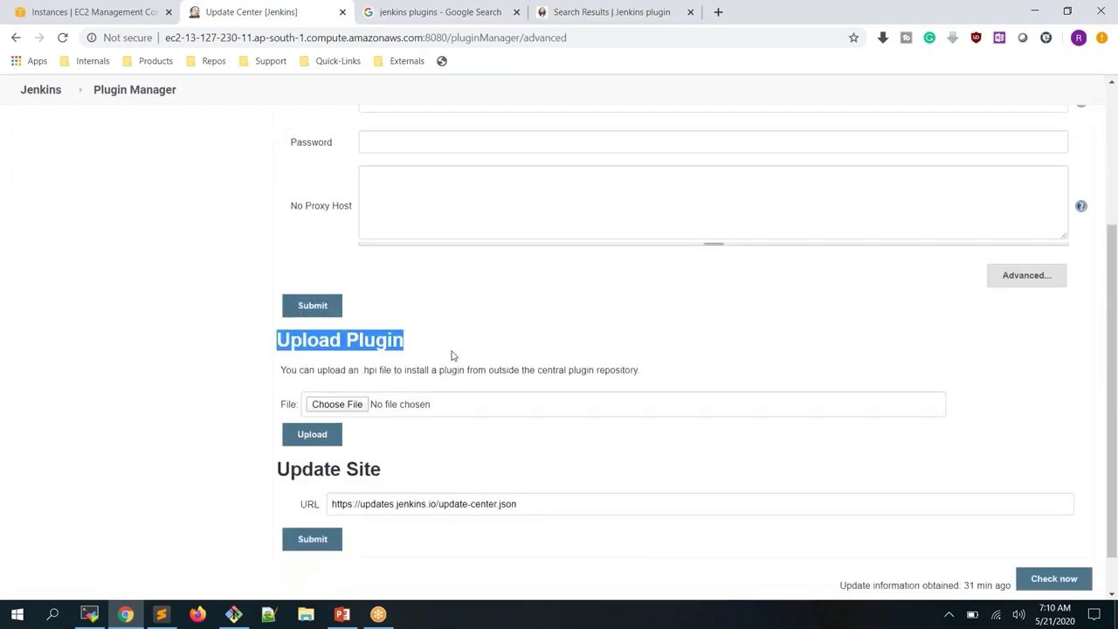
scroll(474, 365, up, 3)
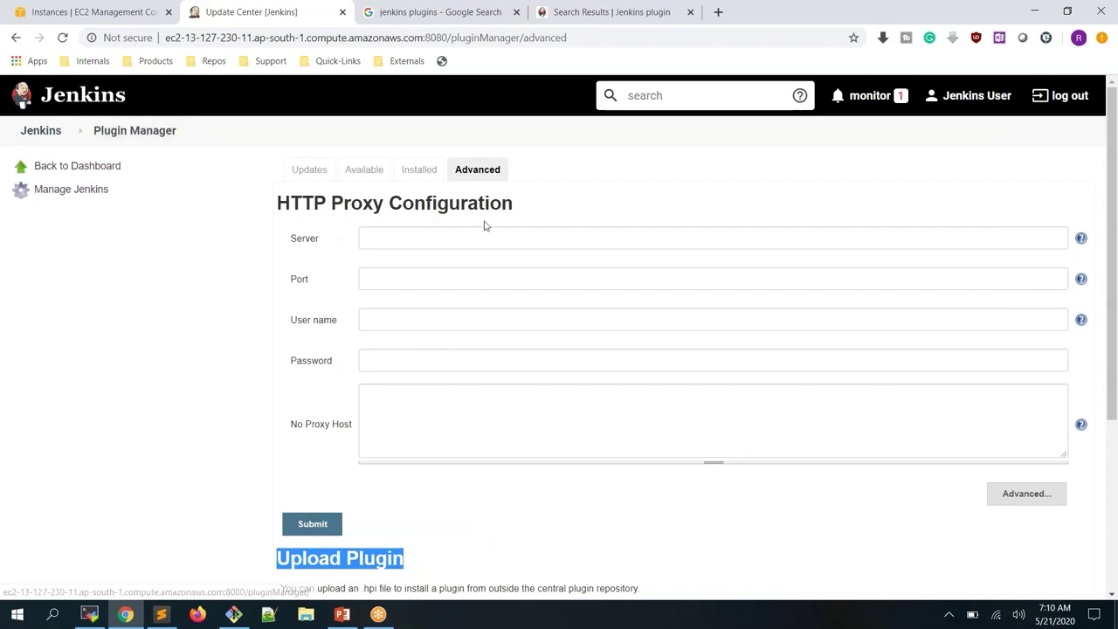
click(373, 178)
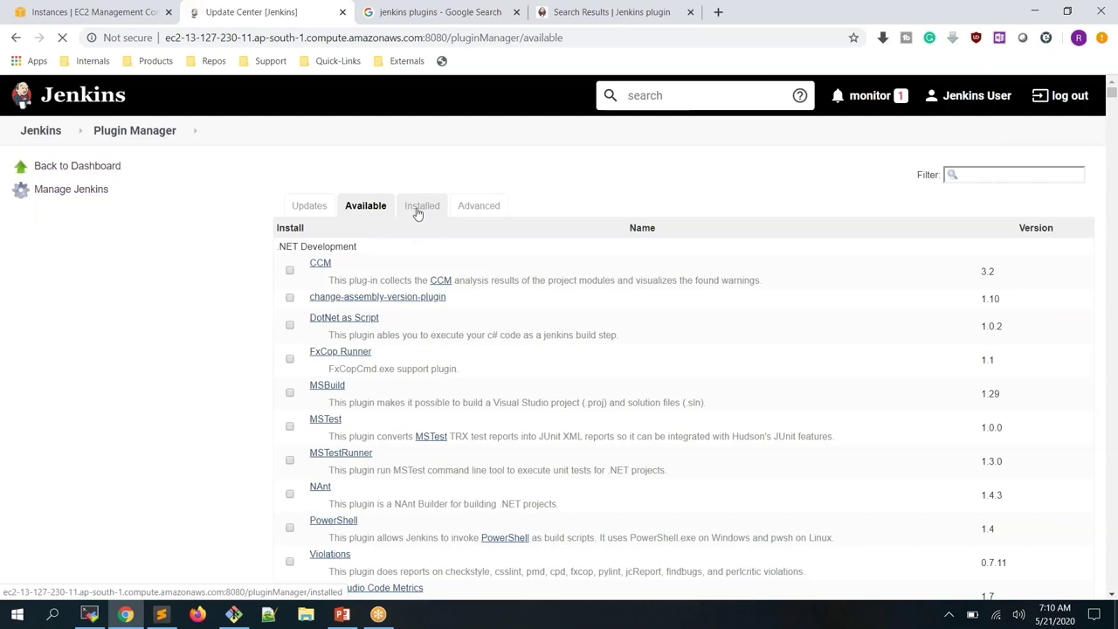
click(424, 208)
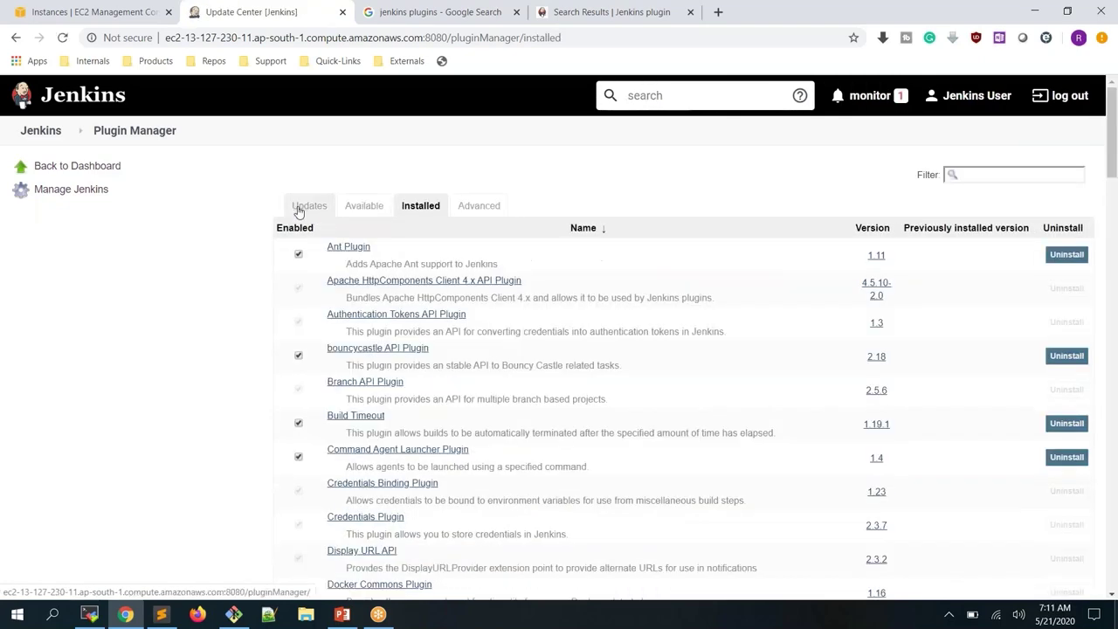
click(300, 213)
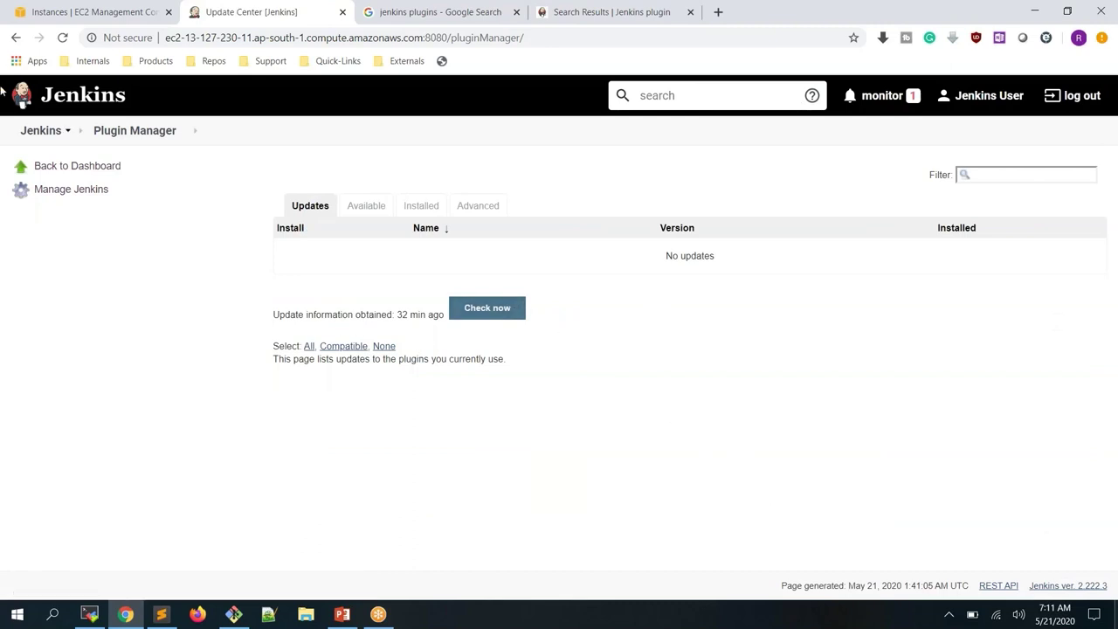
click(41, 130)
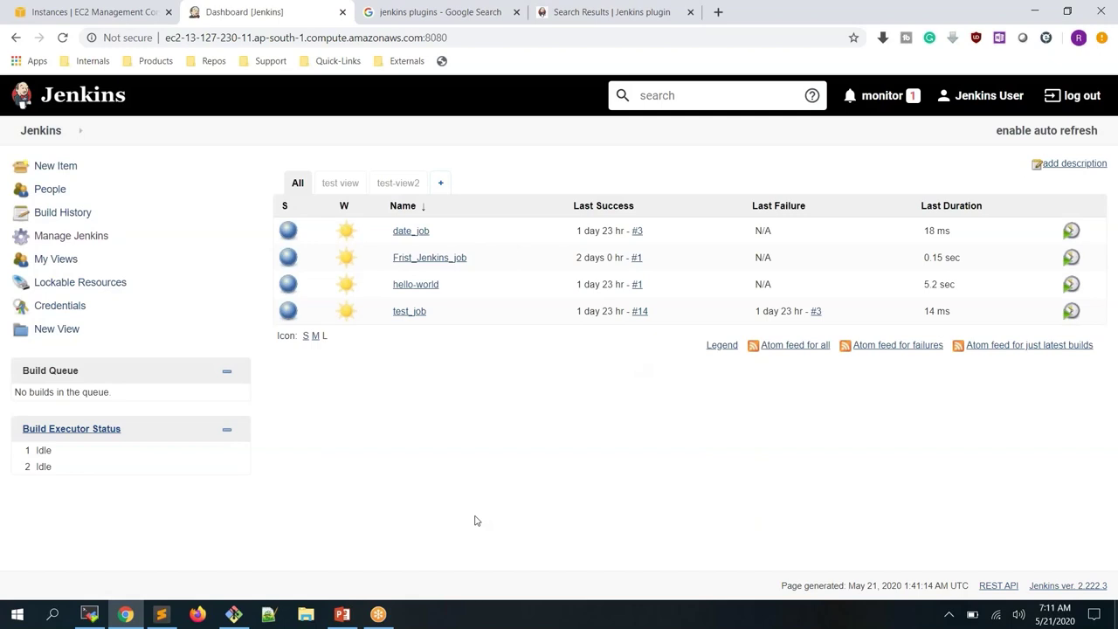
click(66, 243)
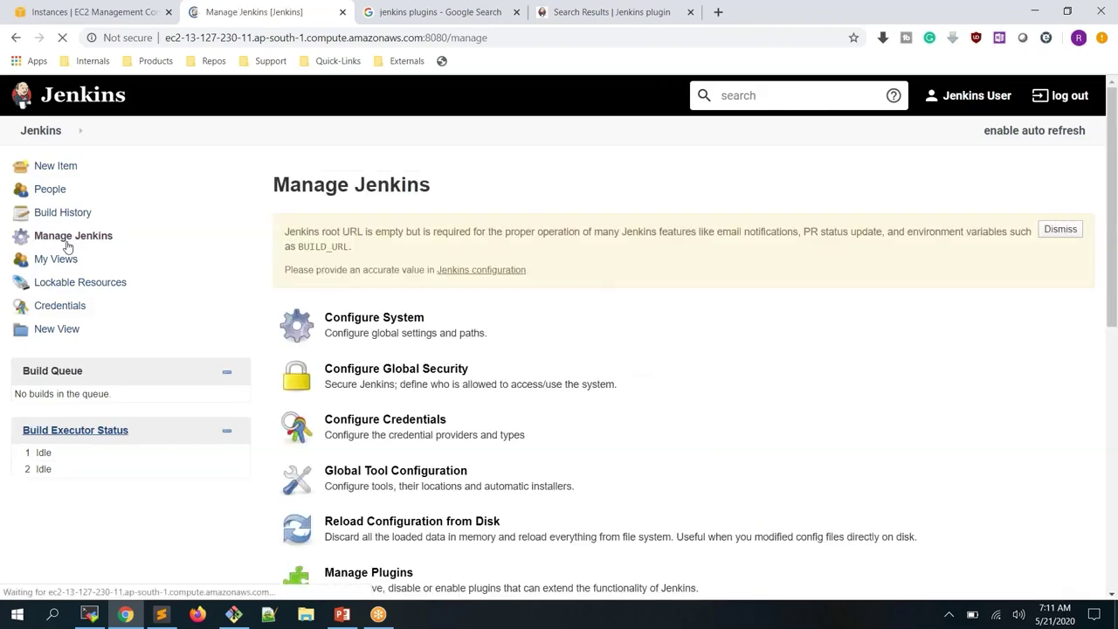
scroll(649, 449, down, 3)
click(396, 376)
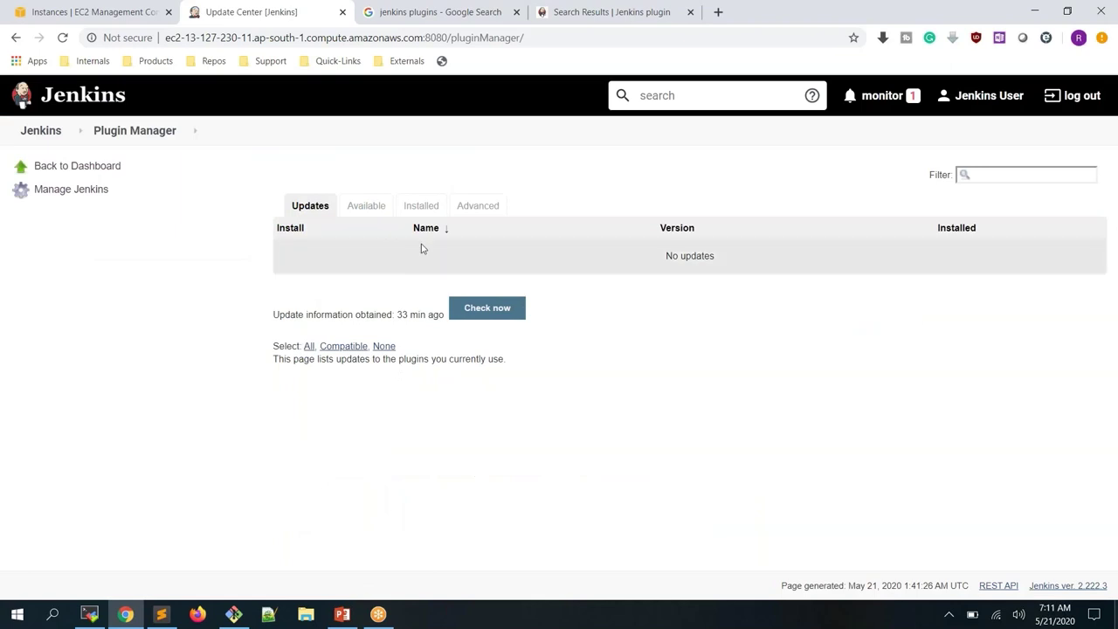
click(373, 209)
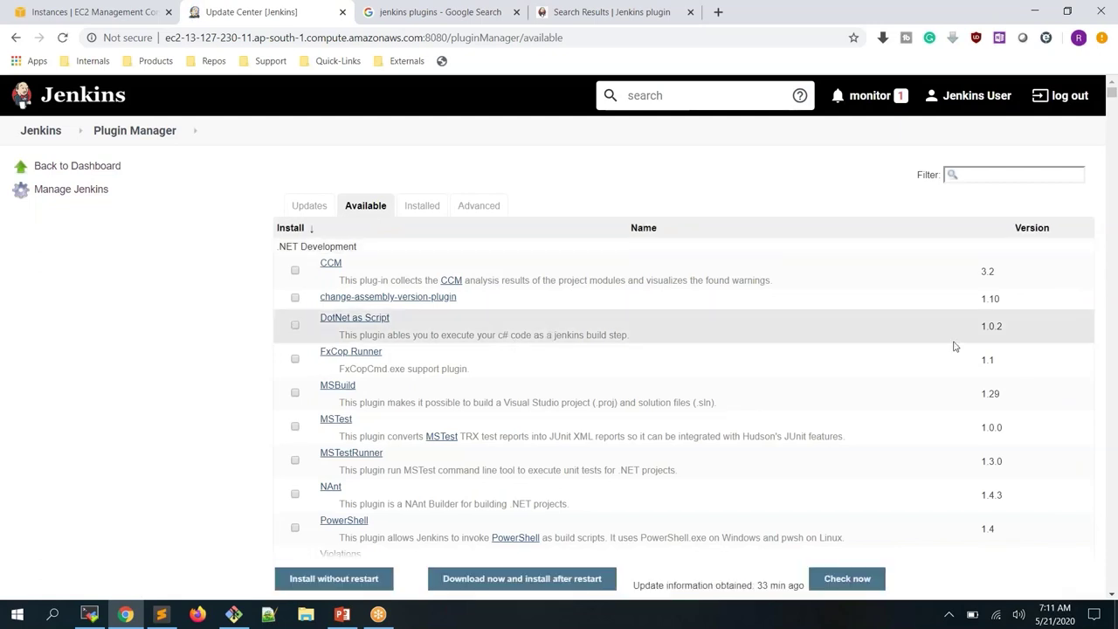
click(413, 206)
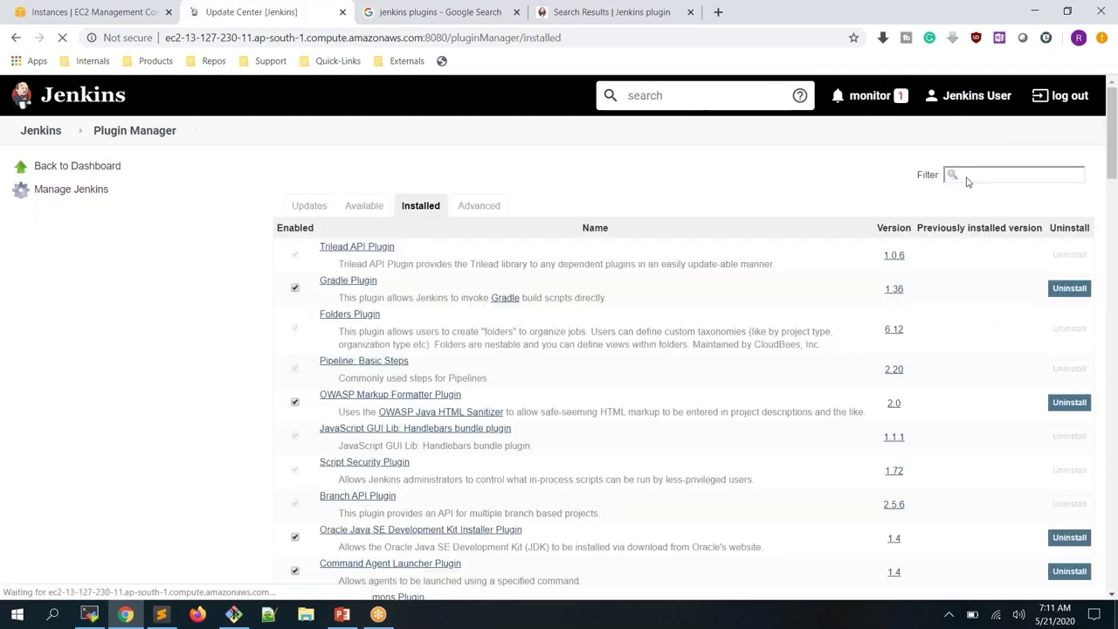
Step: Filter the installed plugins by 'goit' and scroll through the matches
click(966, 181)
text(g)
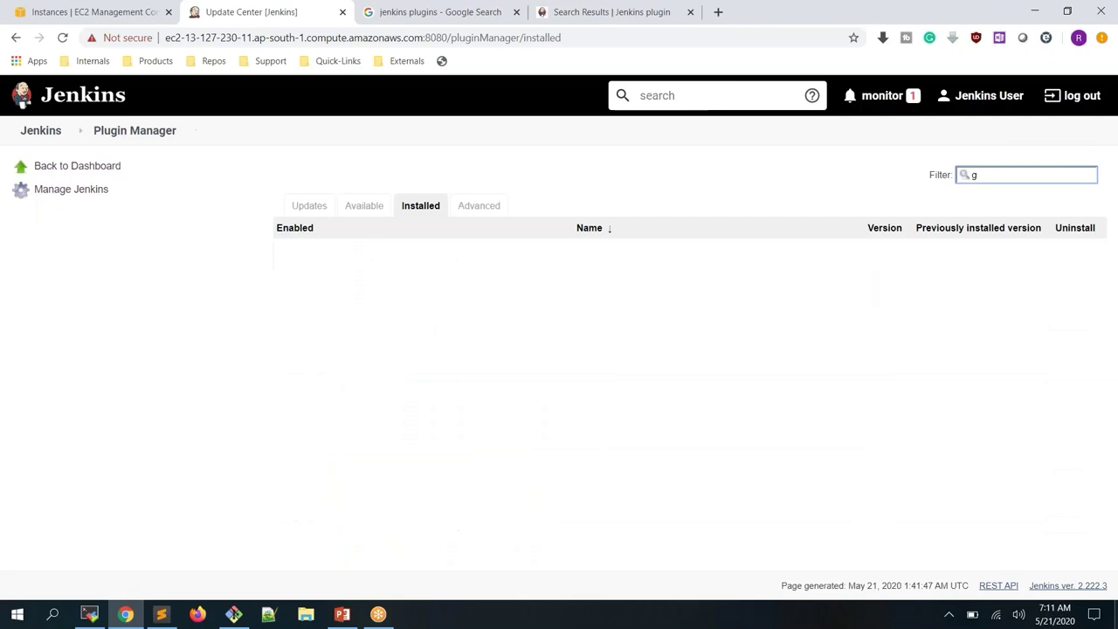
text(oit)
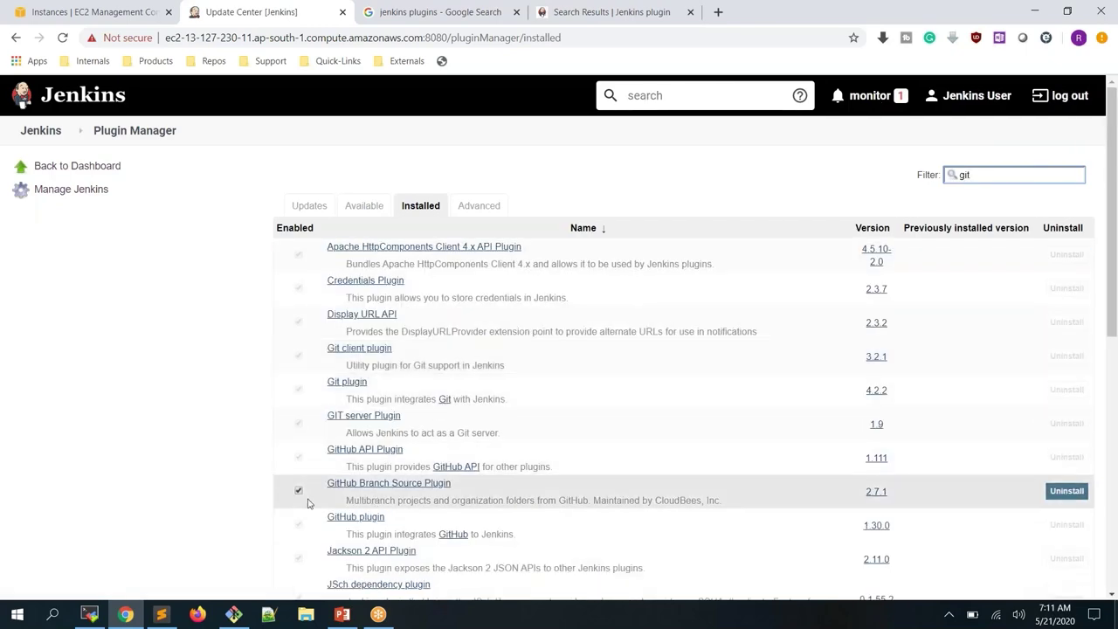
scroll(350, 349, down, 2)
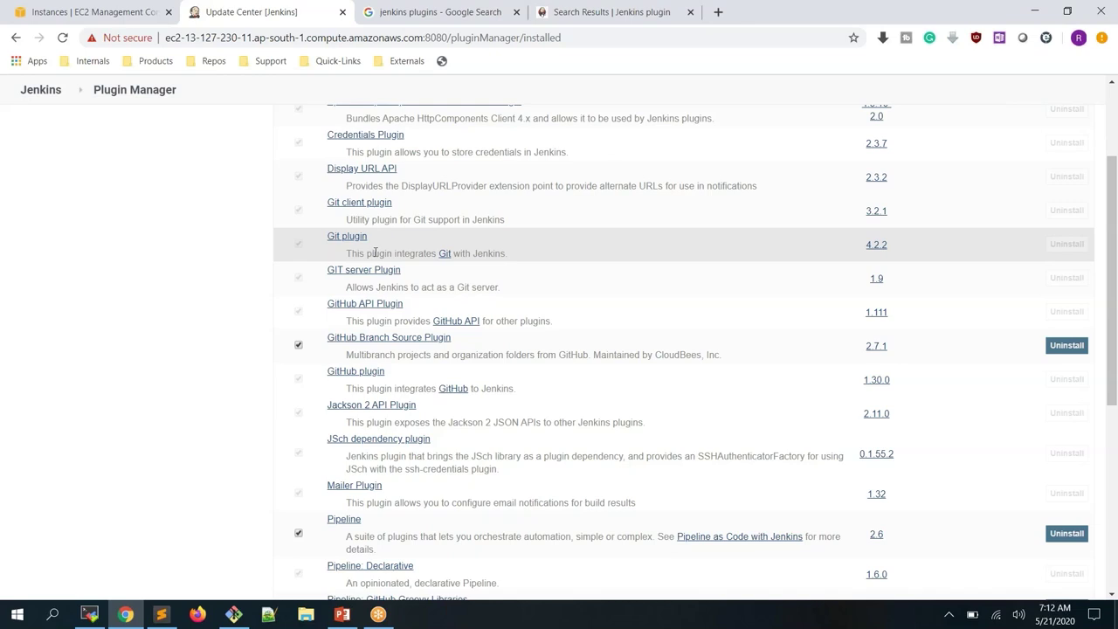
scroll(376, 252, up, 1)
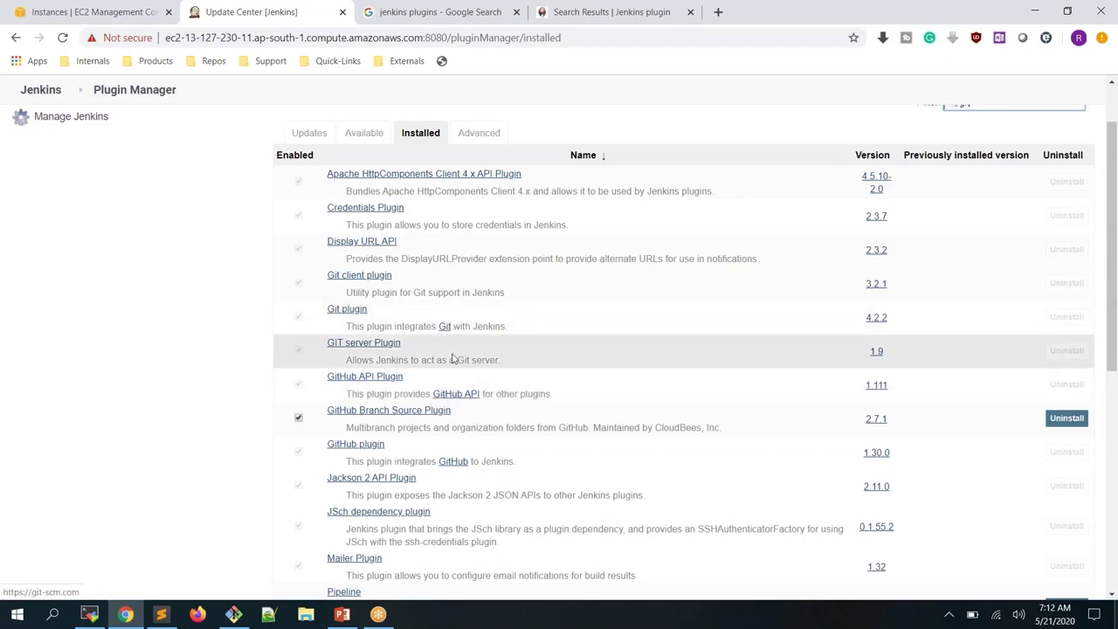
scroll(454, 358, down, 2)
scroll(617, 96, up, 3)
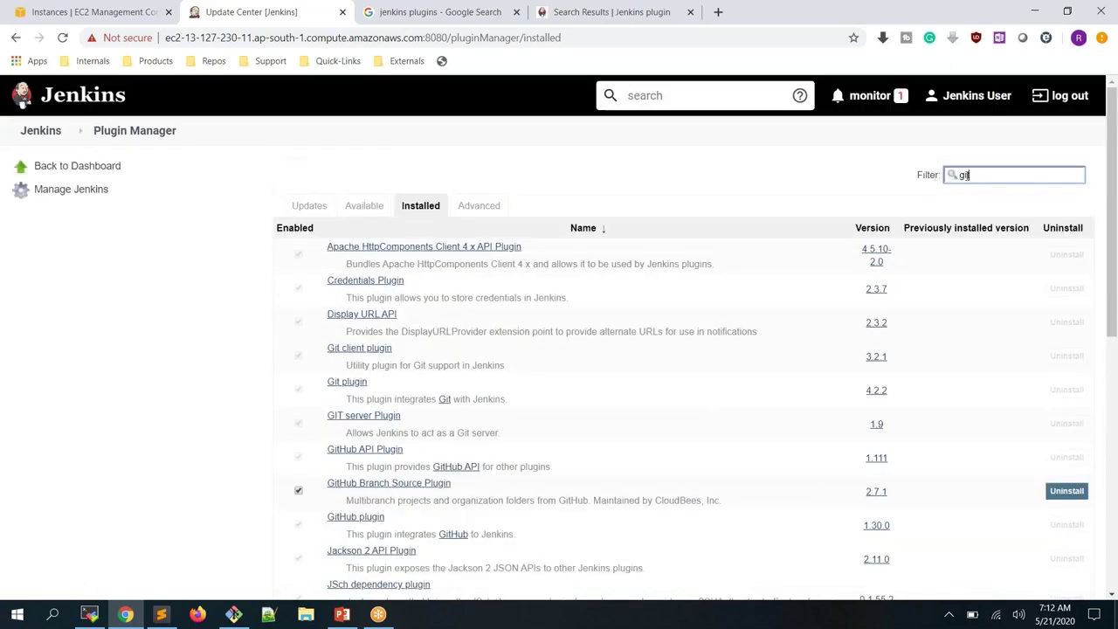
Step: Change the installed-plugins filter to 'ant' and choose to uninstall Ant Plugin 1.11
drag(988, 179, 934, 172)
text(ant)
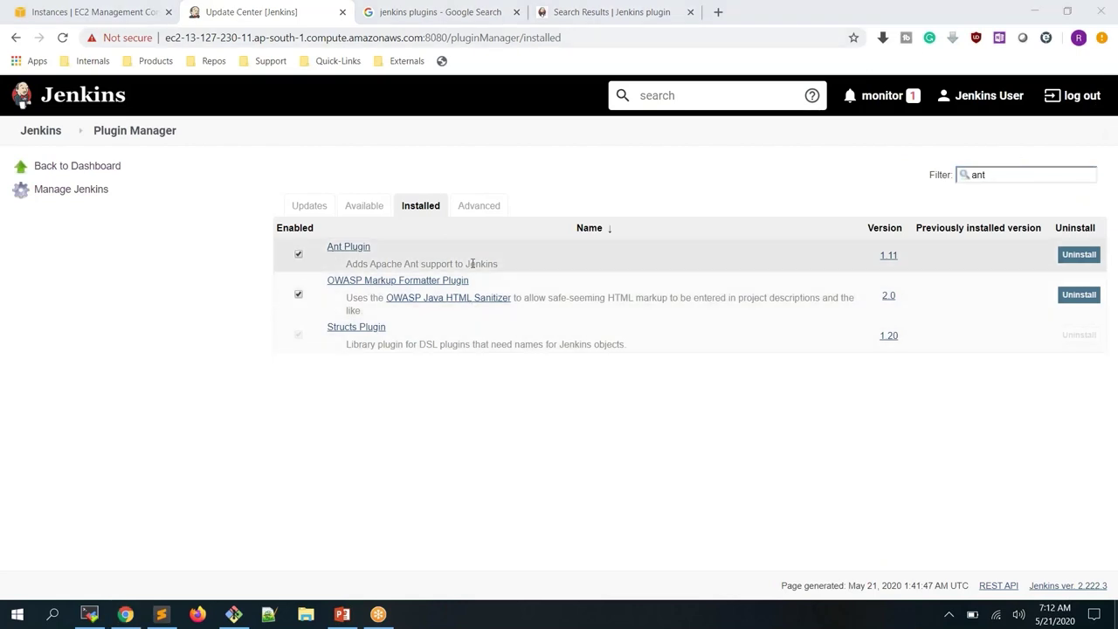
click(498, 473)
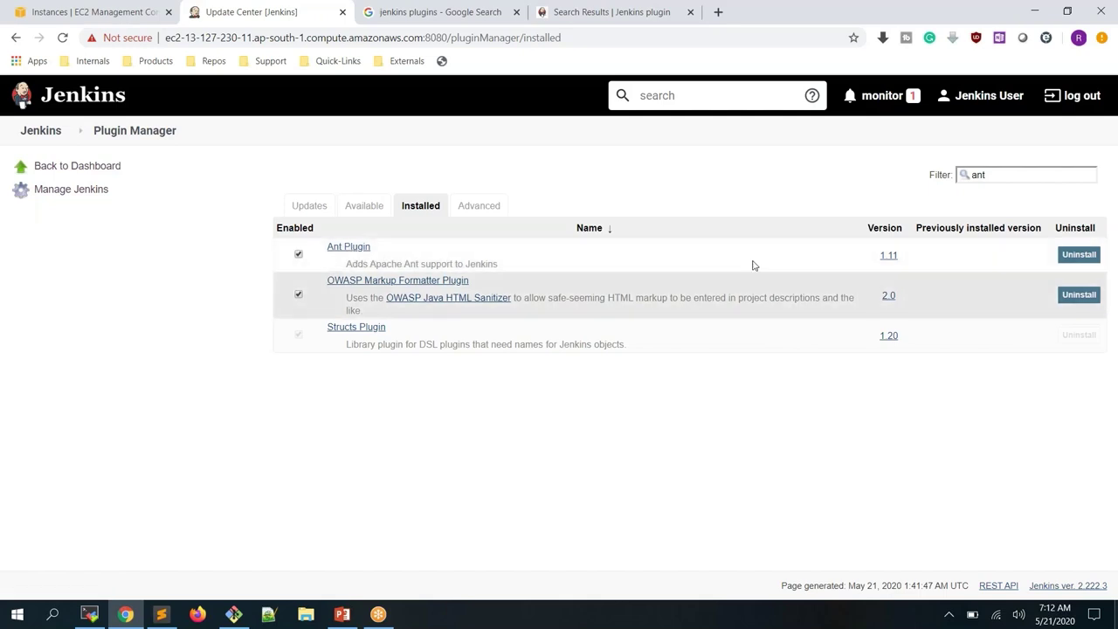
click(1079, 255)
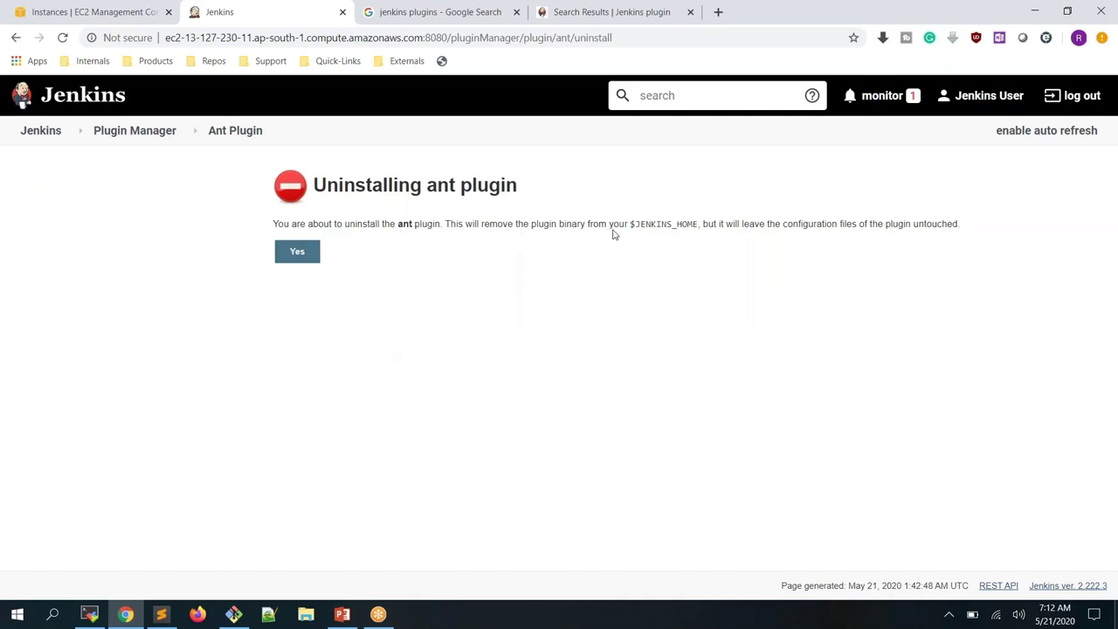
Step: Confirm uninstalling Ant Plugin and return to the installed plugins list
click(297, 252)
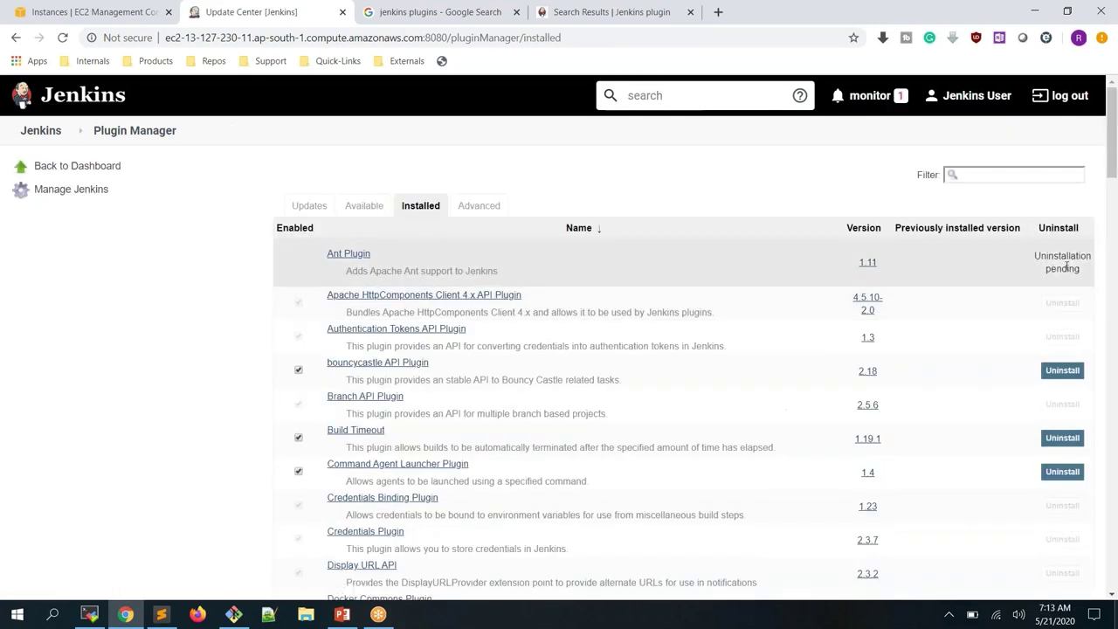
click(357, 209)
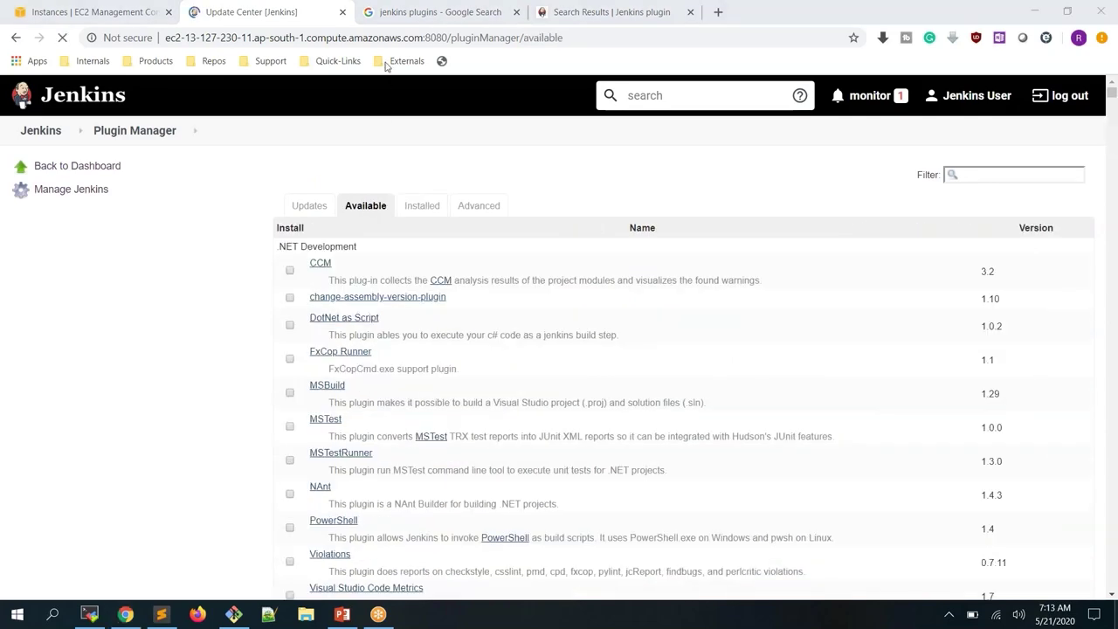
key(alt+Left)
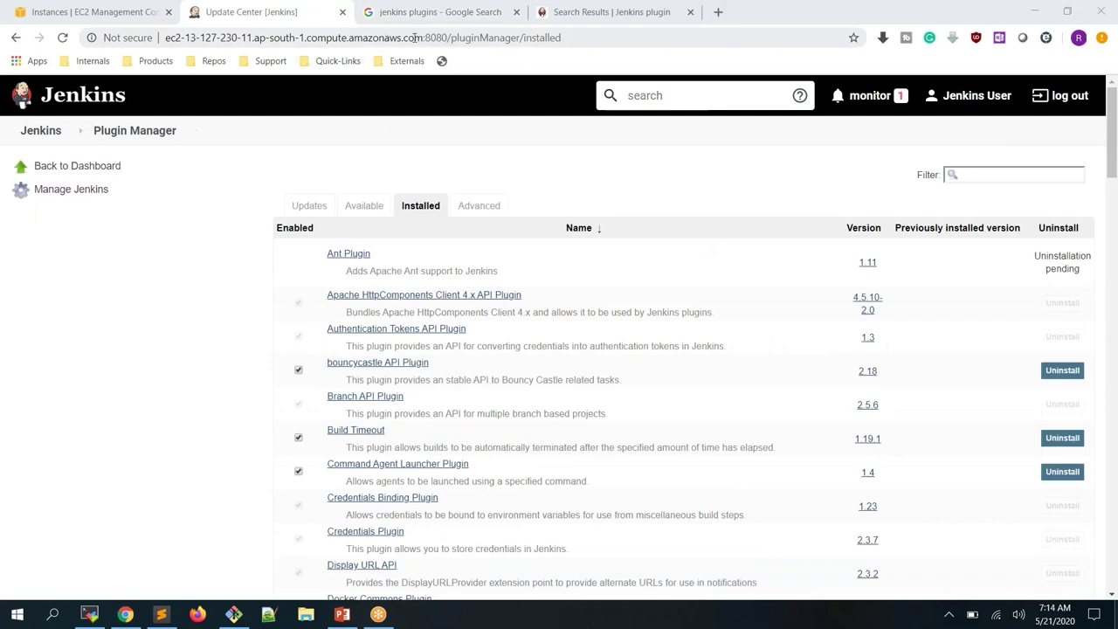
Step: Go to the Jenkins /restart page
drag(449, 39, 749, 30)
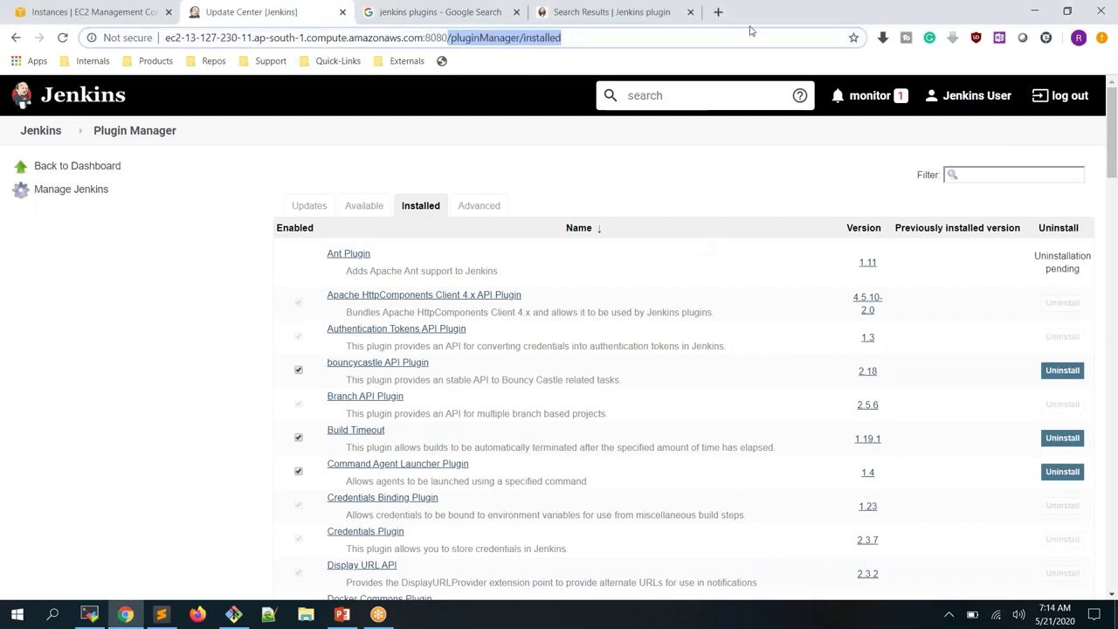
text(/)
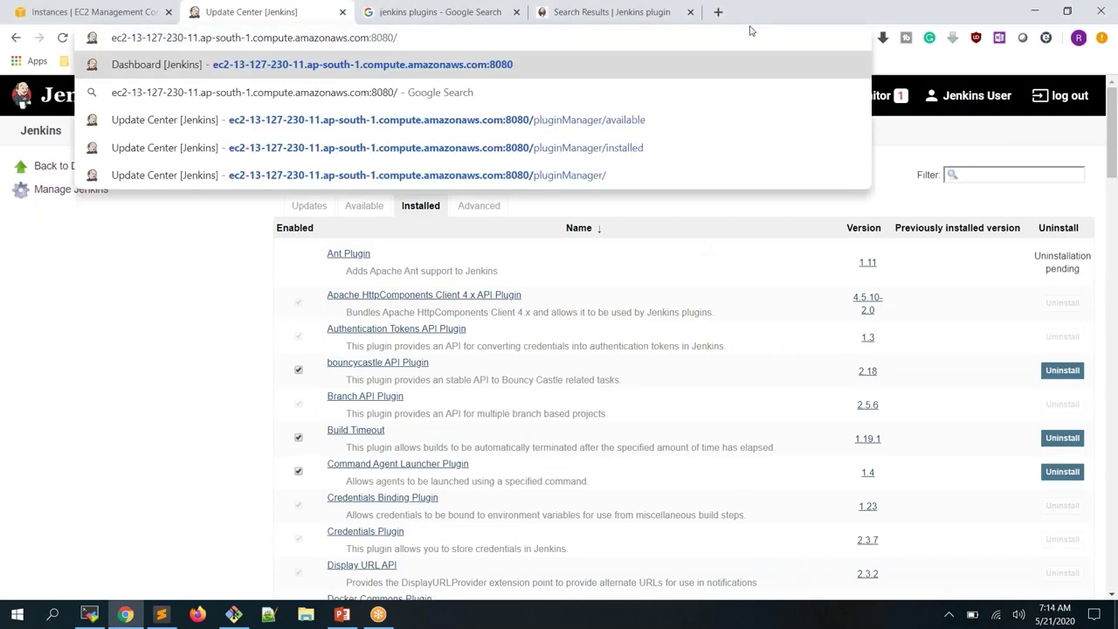
text(restart)
key(Return)
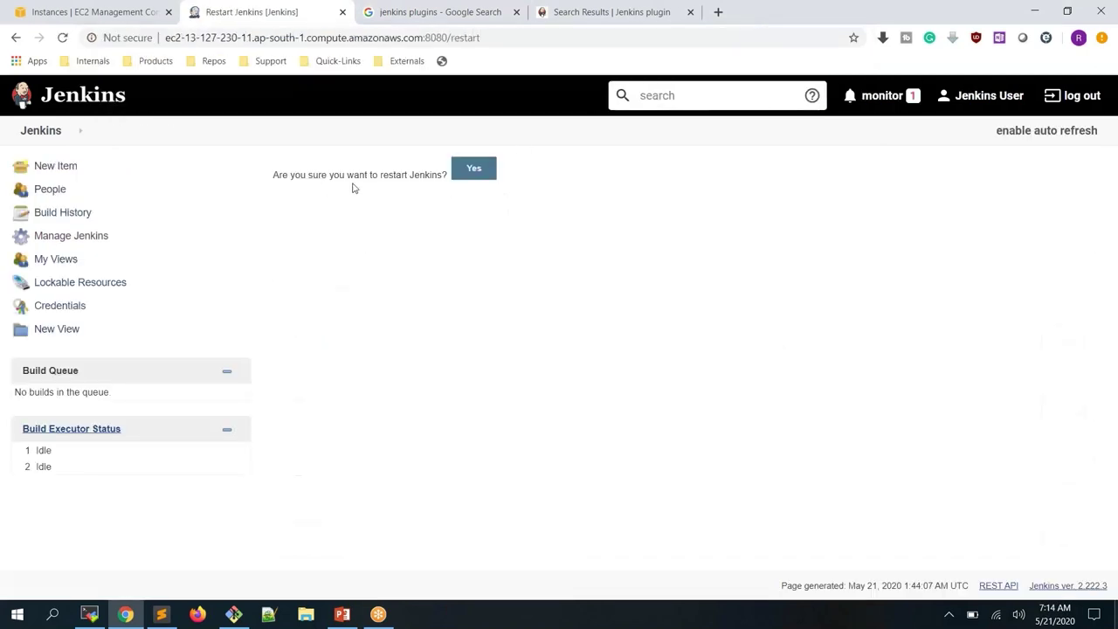
Step: Confirm the Jenkins restart and reload the Jenkins address in the browser
click(480, 179)
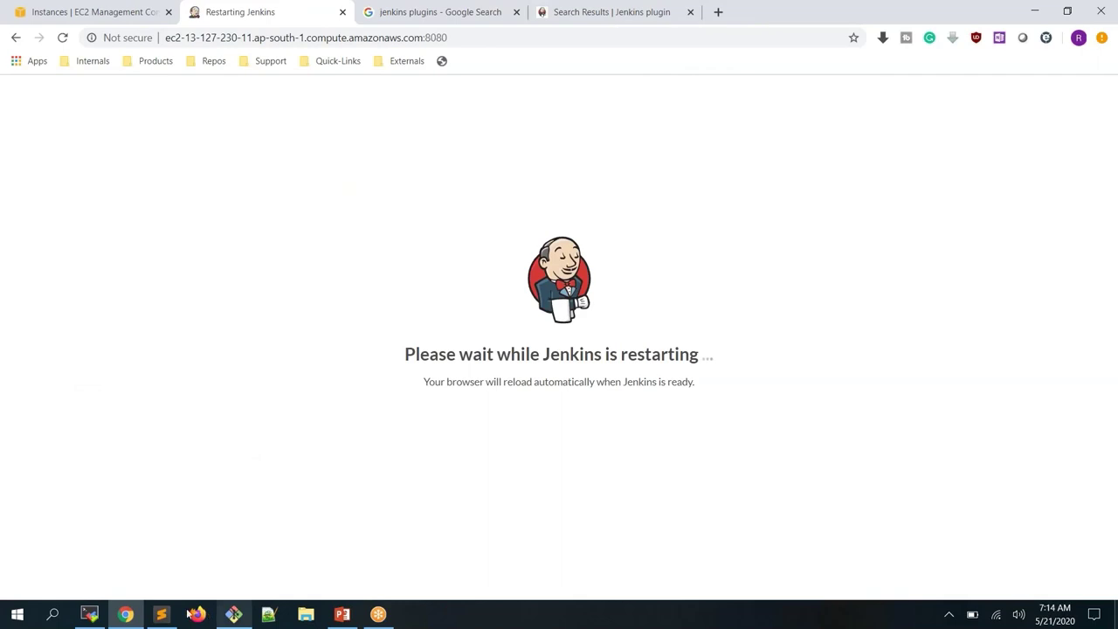
click(89, 614)
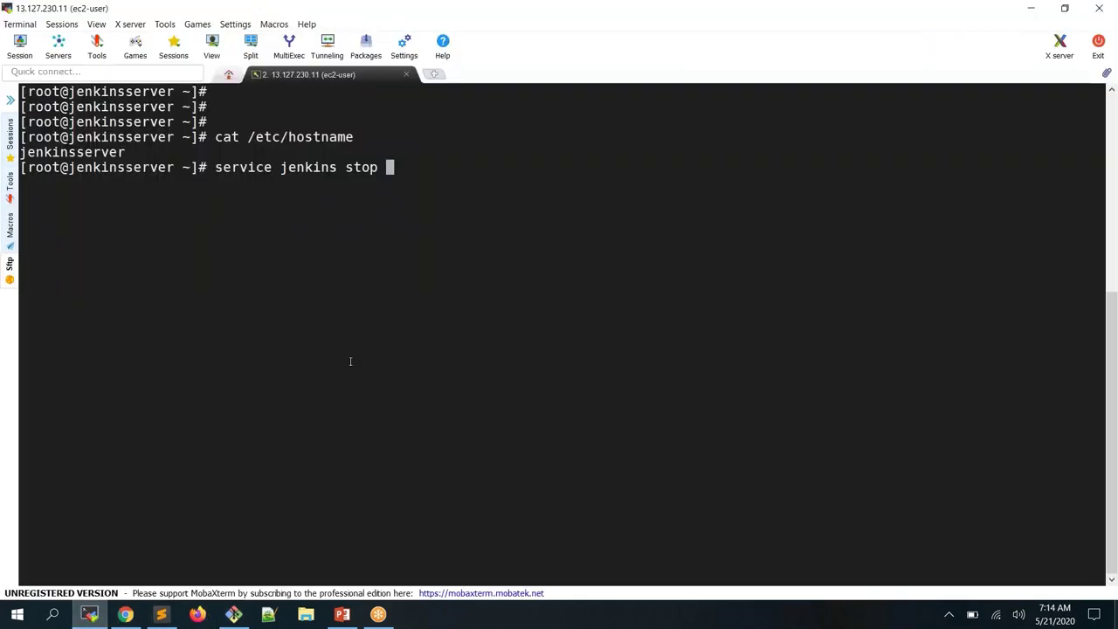
click(125, 615)
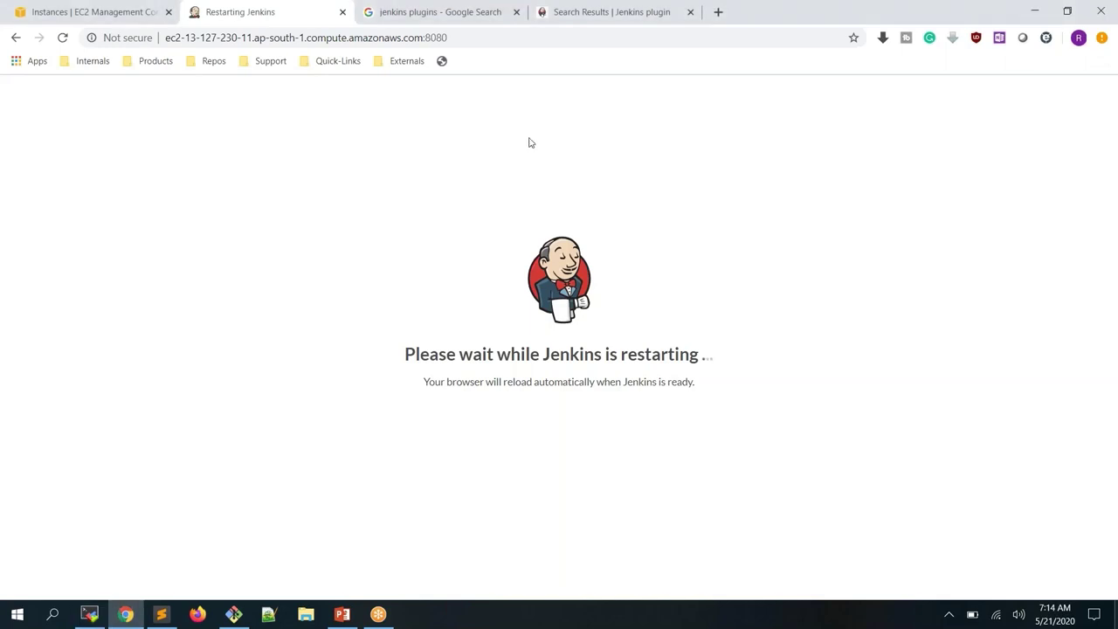
click(531, 40)
click(533, 41)
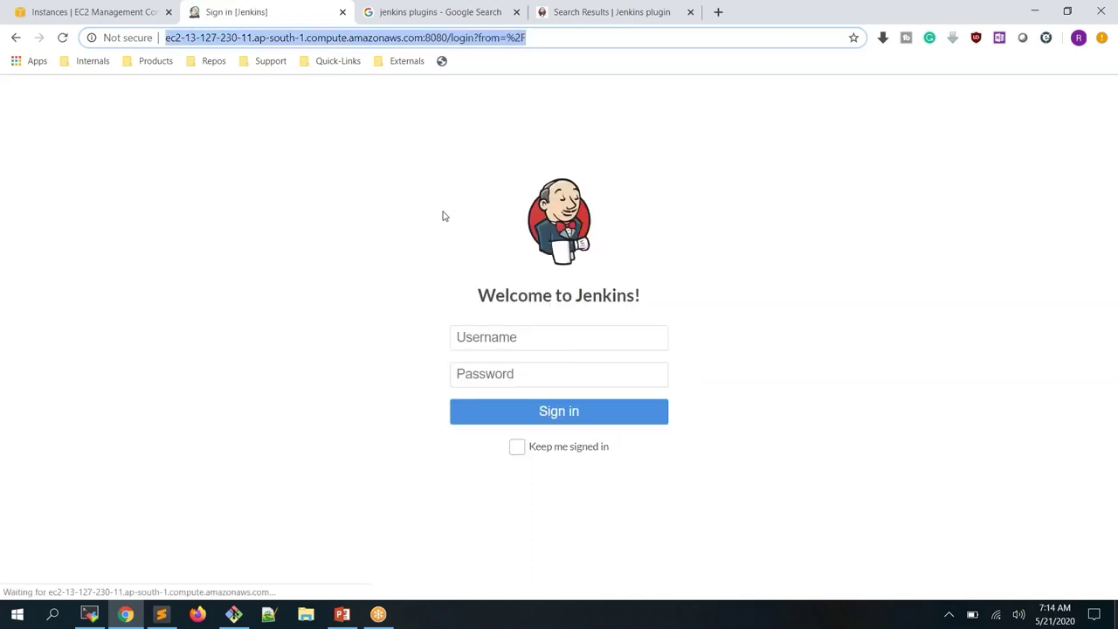
Step: Log in to Jenkins with the username and password
click(534, 331)
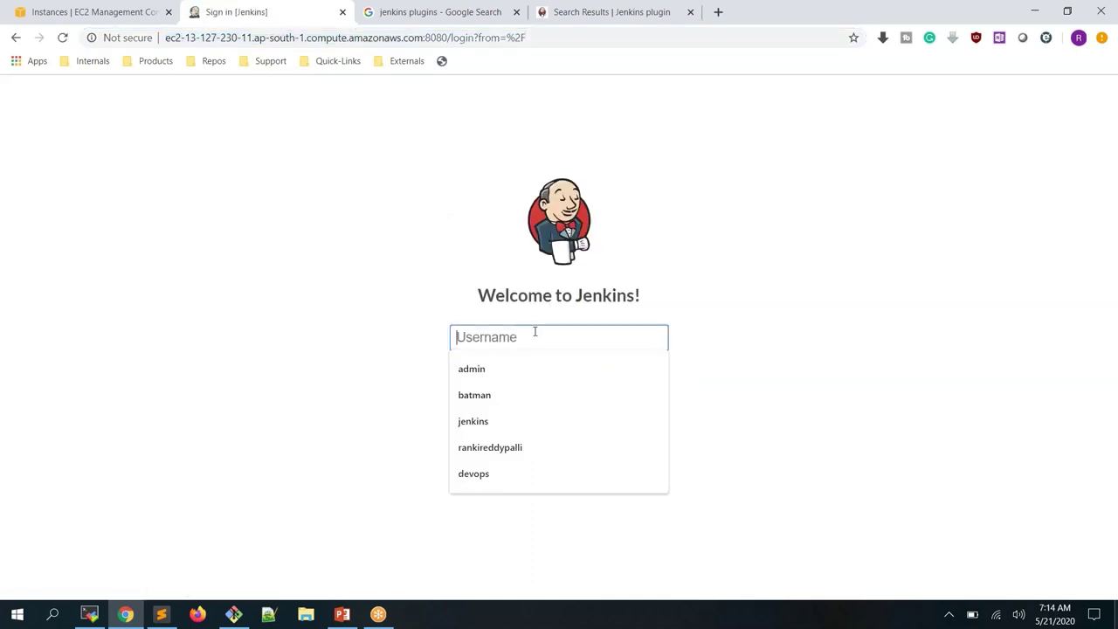
text(jenkins)
key(Tab)
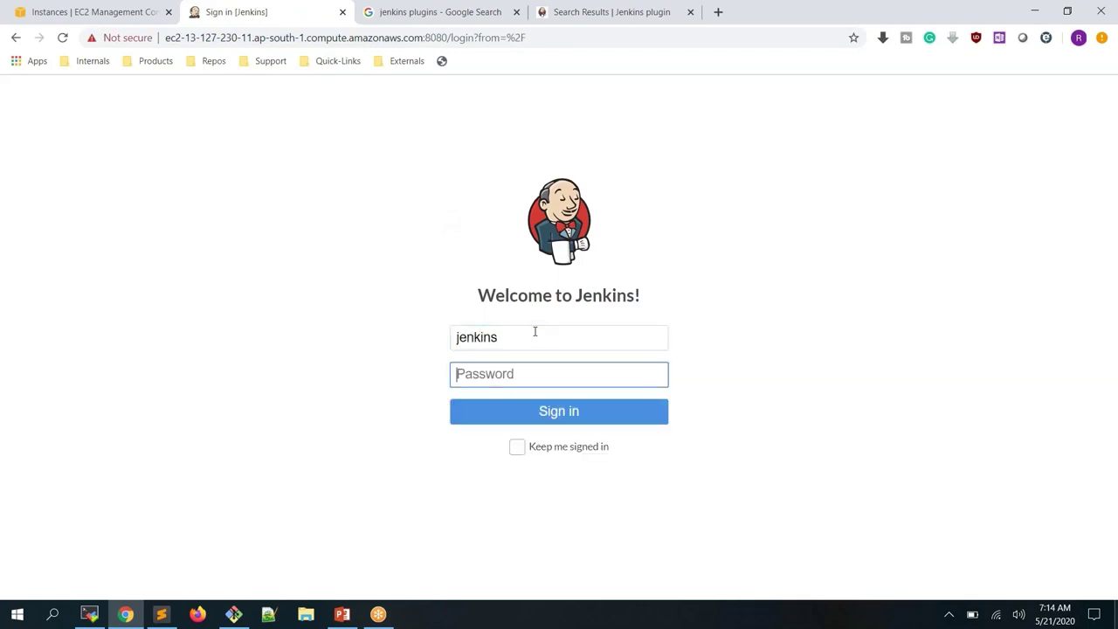
text(•••••••••••)
key(Return)
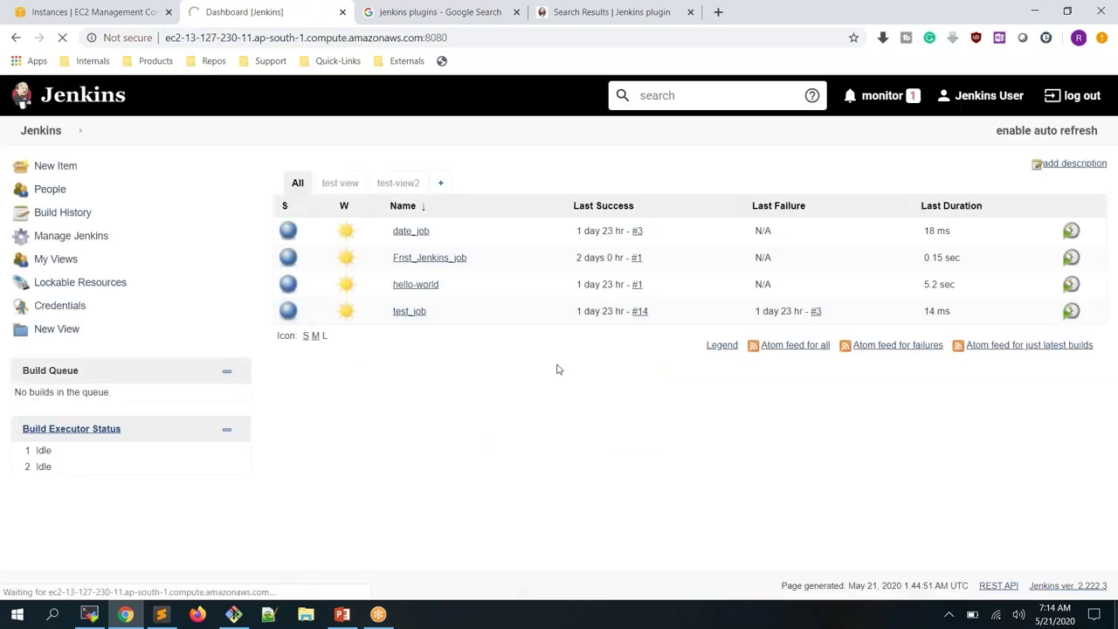
Step: Filter Installed plugins by 'ant' to check Ant Plugin is gone, then open the Available tab's filter
scroll(579, 385, down, 1)
scroll(579, 385, down, 1)
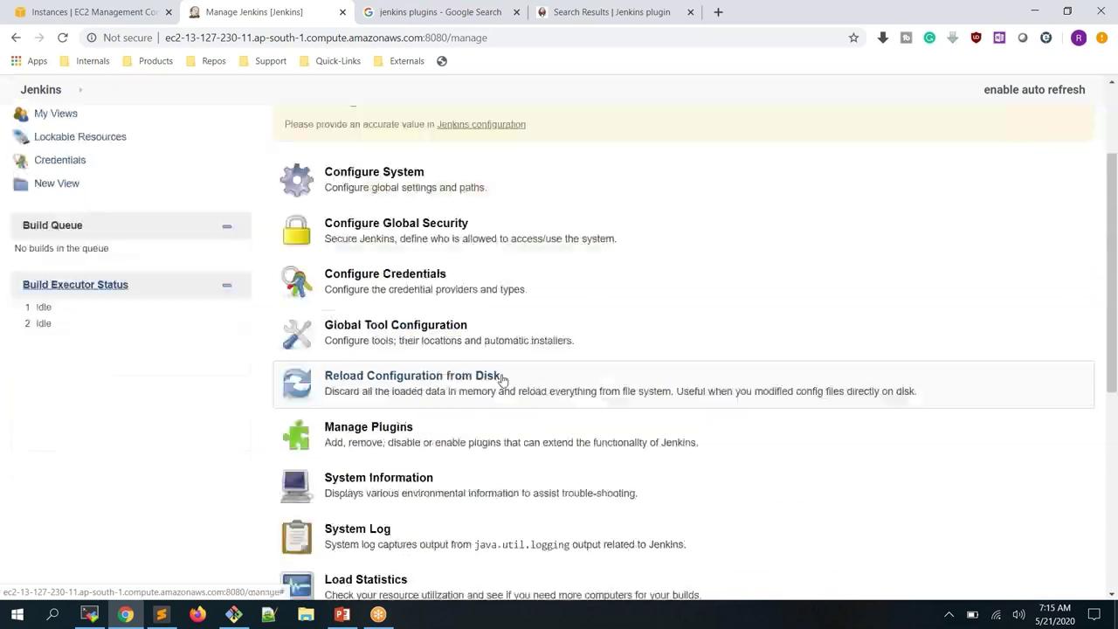
click(406, 443)
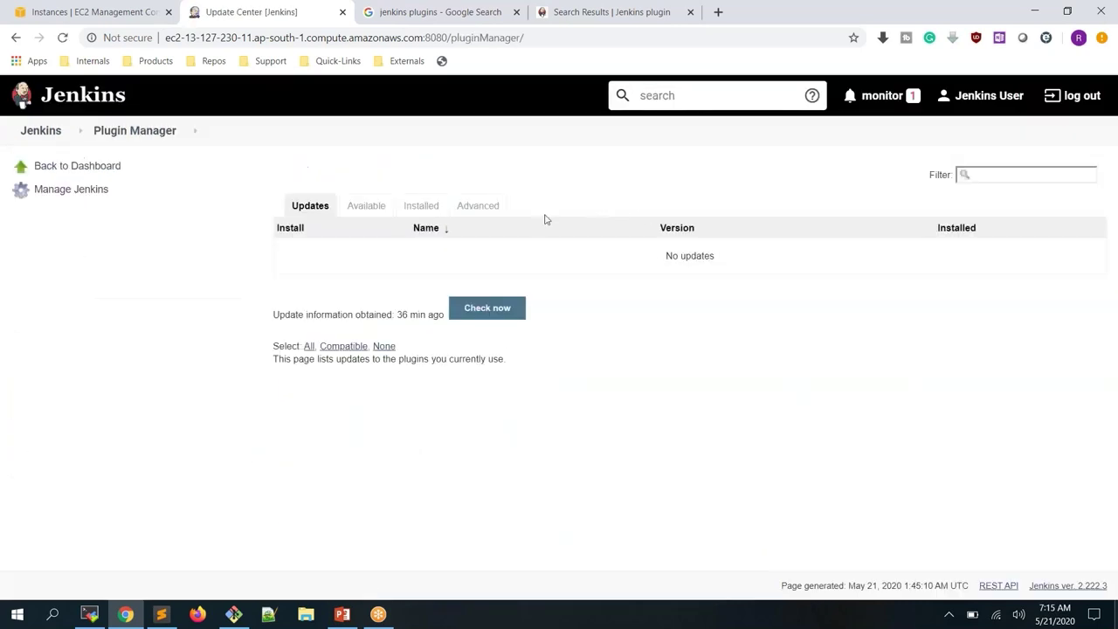
click(426, 206)
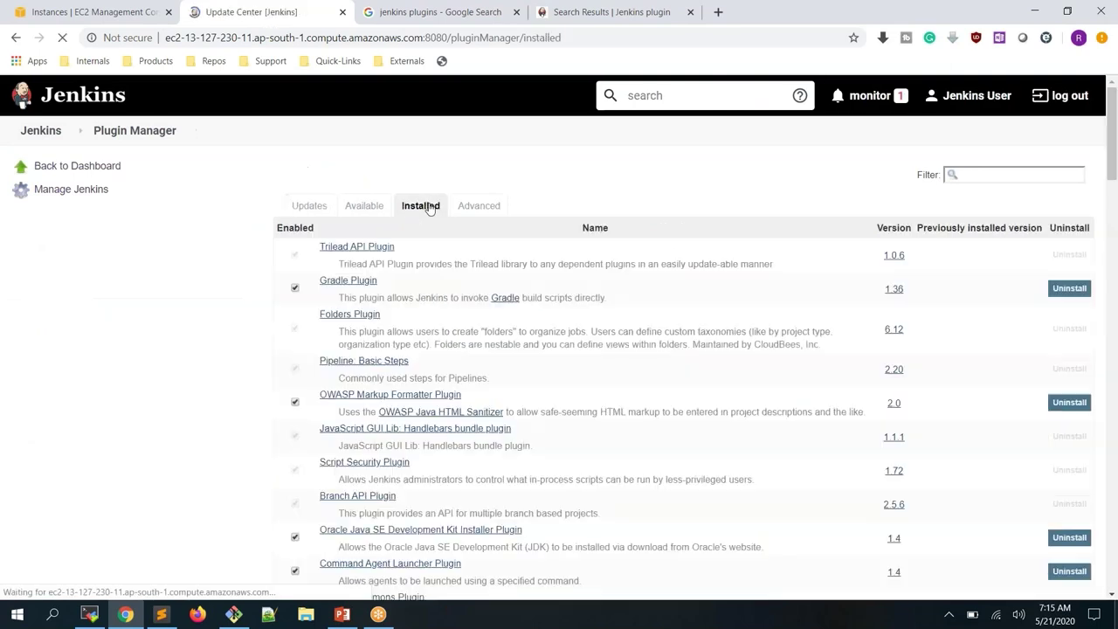
click(984, 175)
text(a)
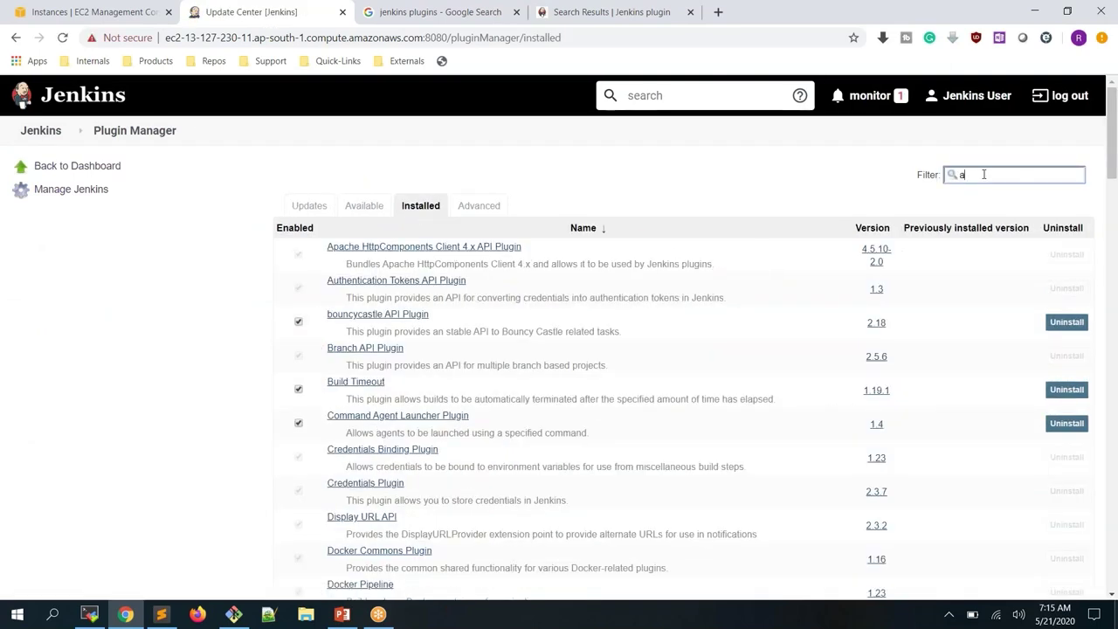
text(n)
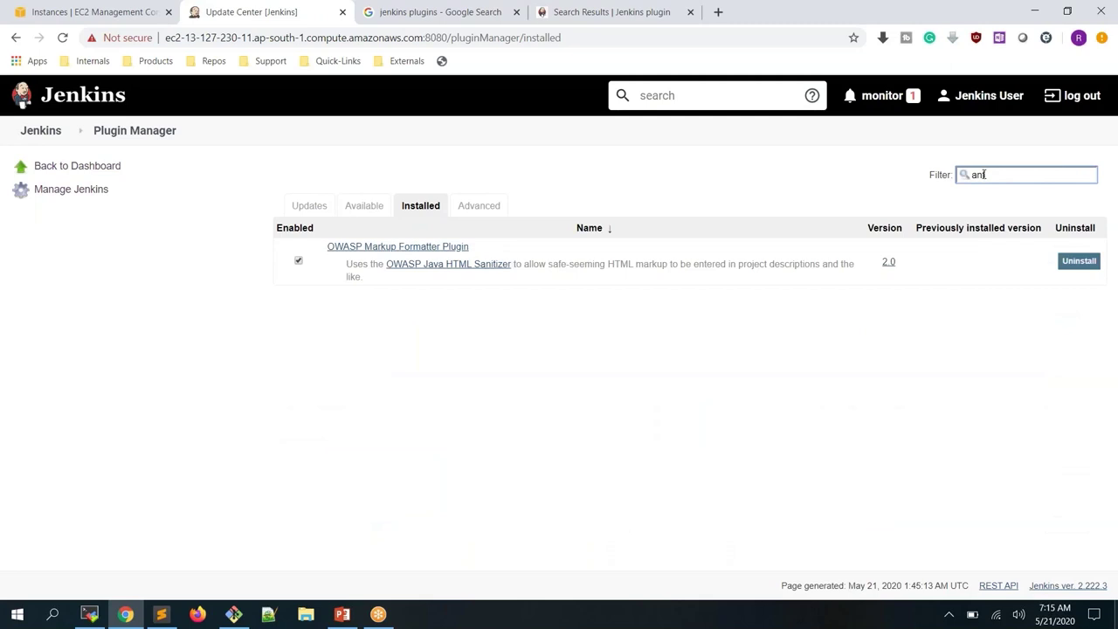
text(t)
click(358, 212)
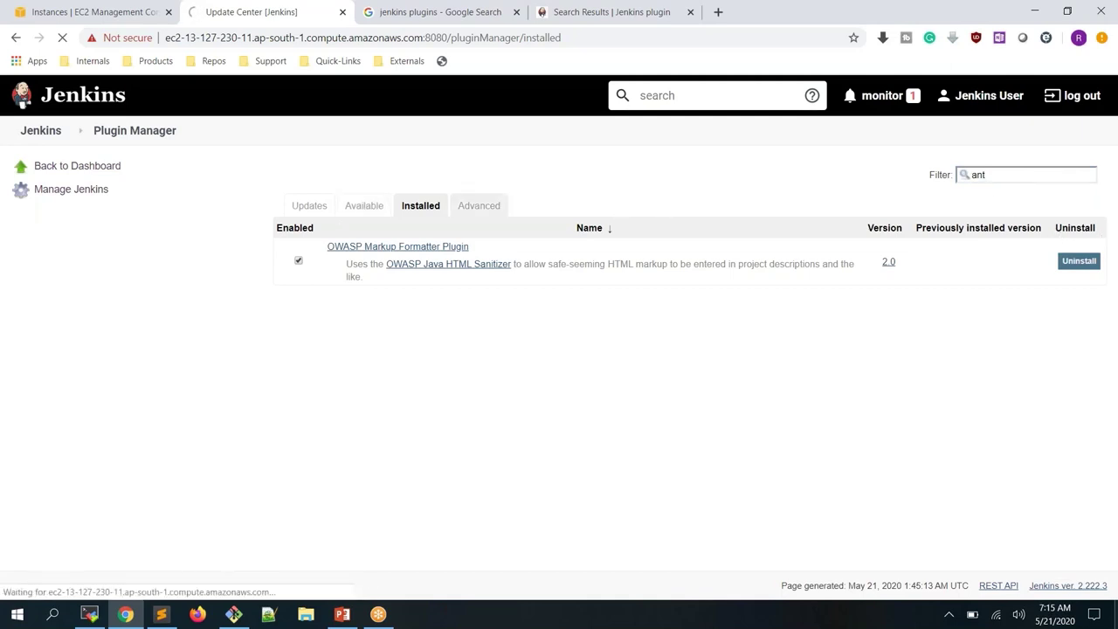
click(1002, 174)
Step: Filter the available plugins by 'ant' and scroll through the results
text(ant)
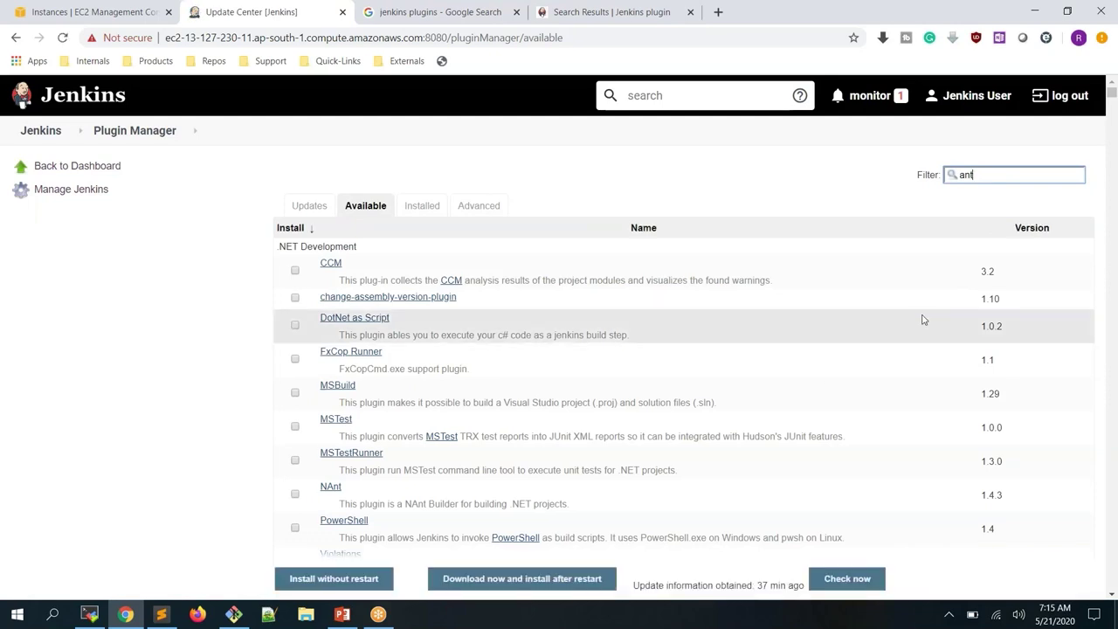
scroll(418, 299, down, 1)
scroll(418, 299, down, 2)
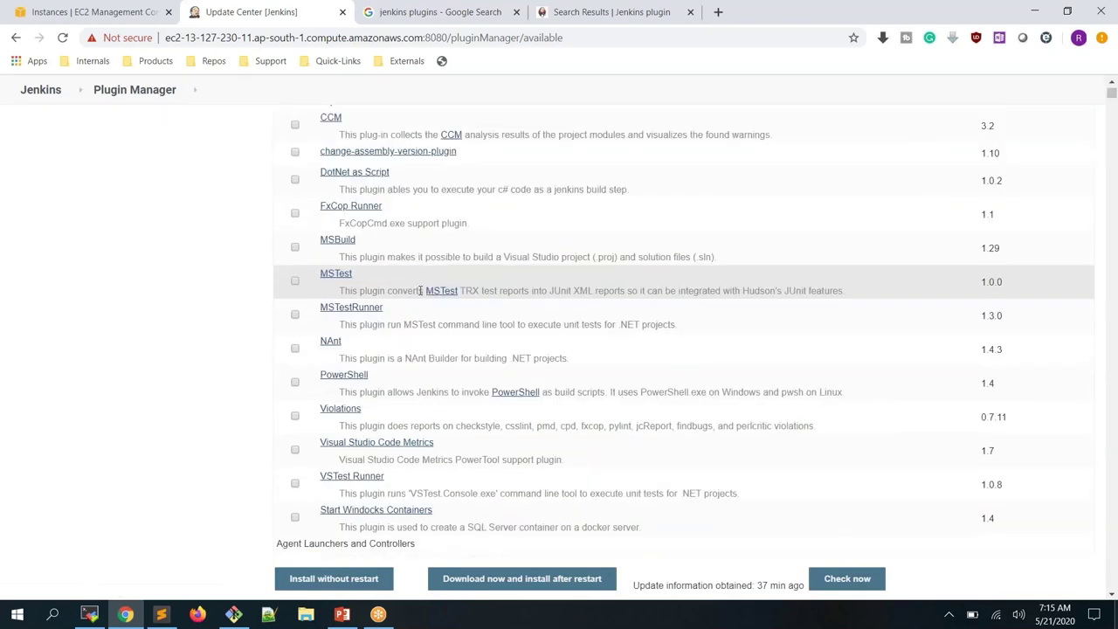
scroll(420, 291, down, 2)
scroll(894, 167, up, 5)
Step: Step through the page's 'ant' matches with find-in-page, then return to the dashboard
key(ctrl+f)
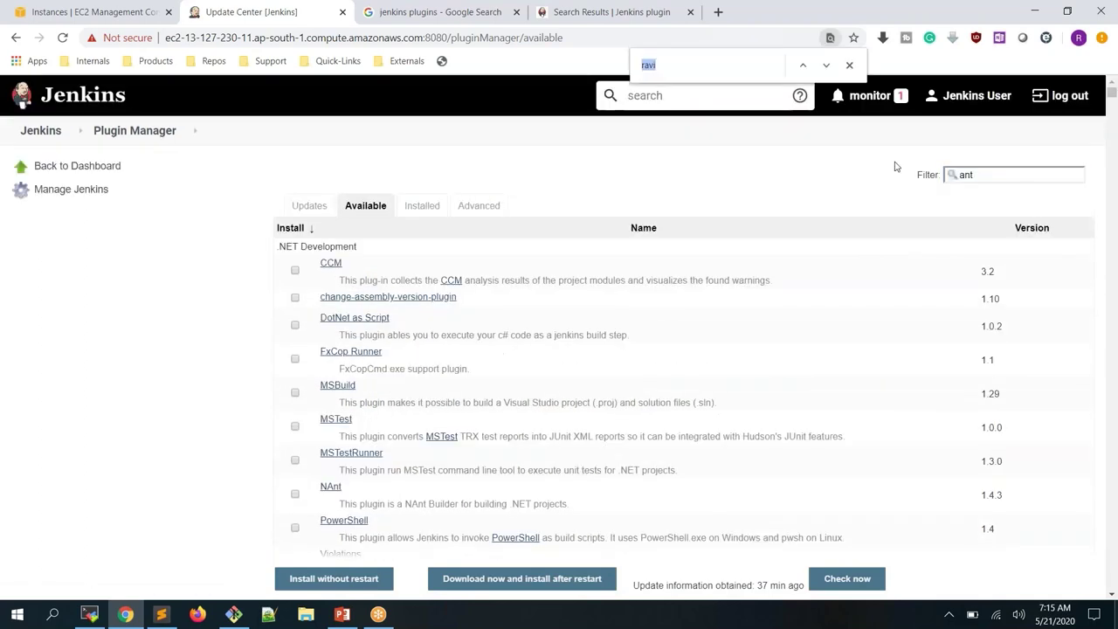
text(ant)
key(Return)
key(Return)
key(Return)
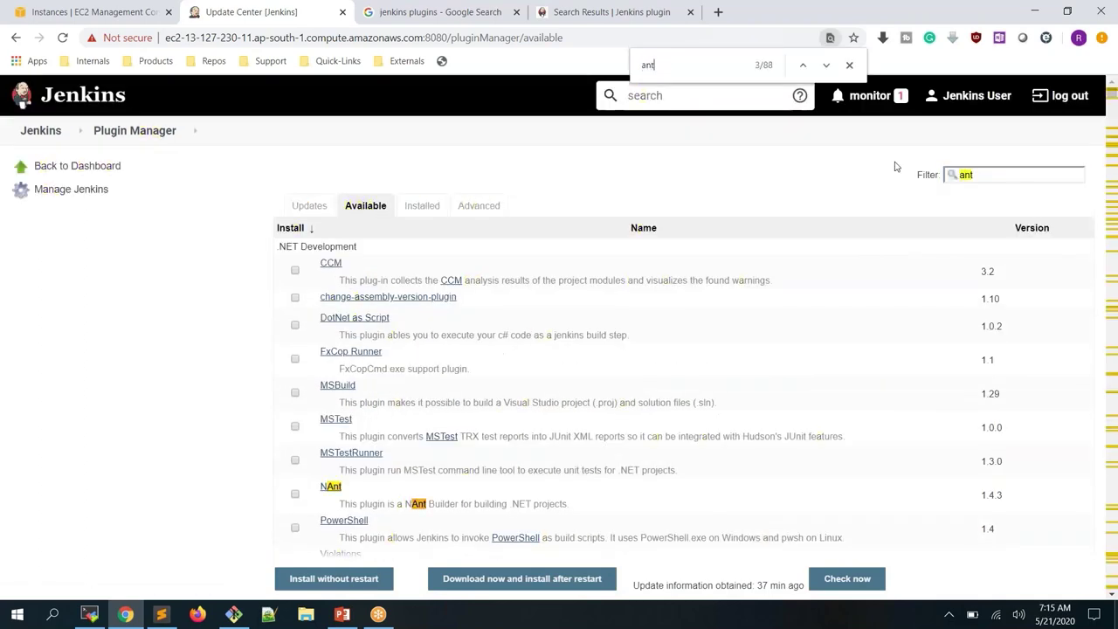
key(Return)
key(Return)
key(Return)
key(Return)
key(Return)
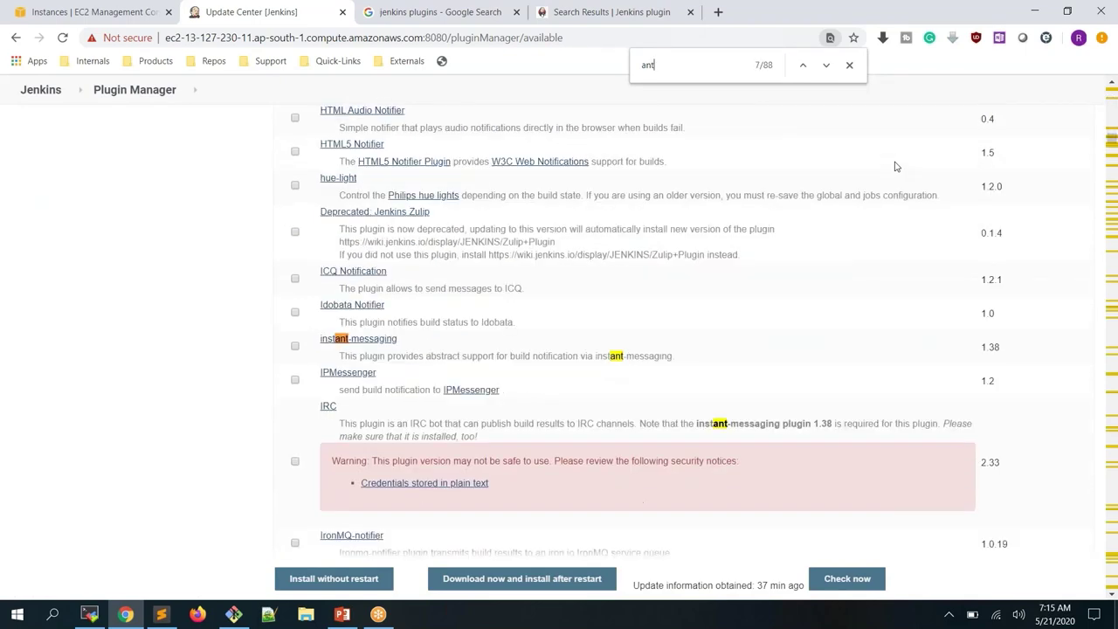
key(Return)
key(Return)
key(Return)
key(Return)
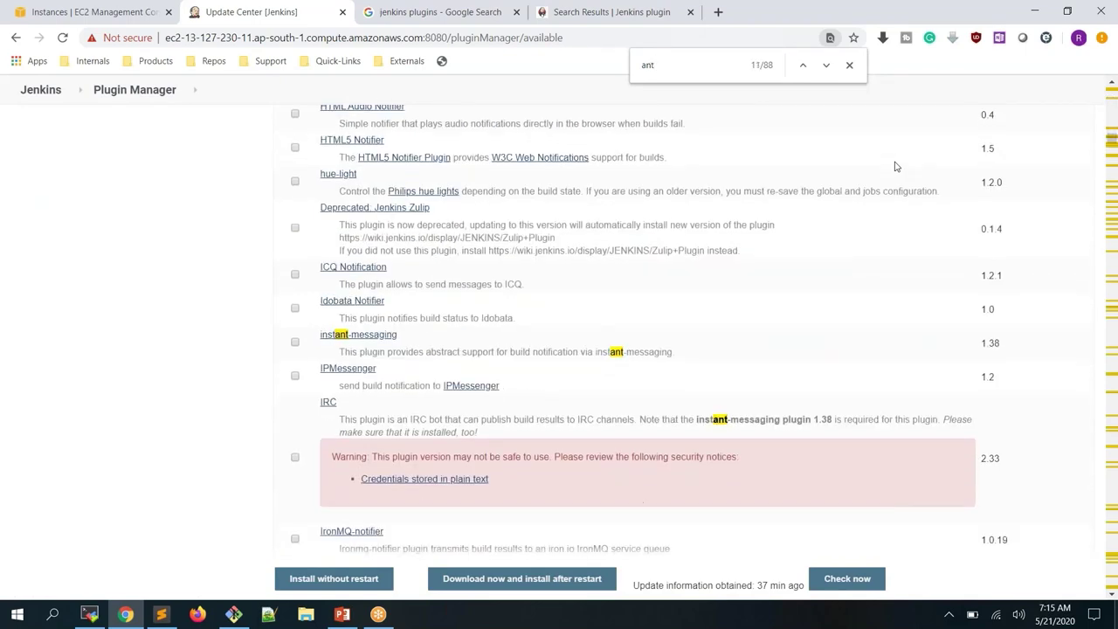
key(Return)
key(Return)
key(Return)
key(Return)
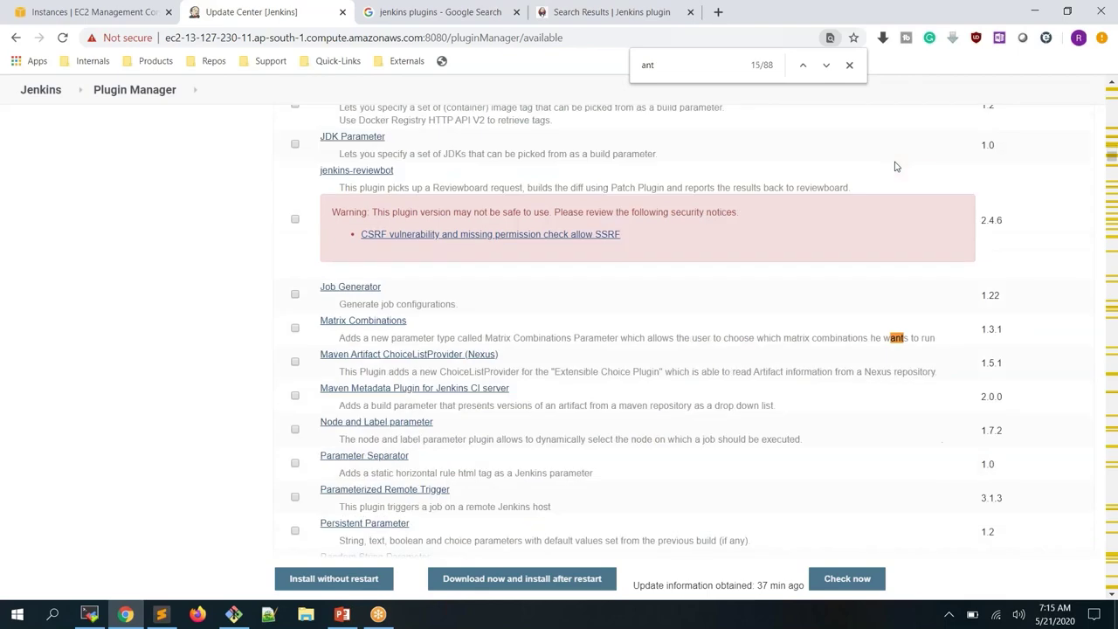
key(Return)
key(Return)
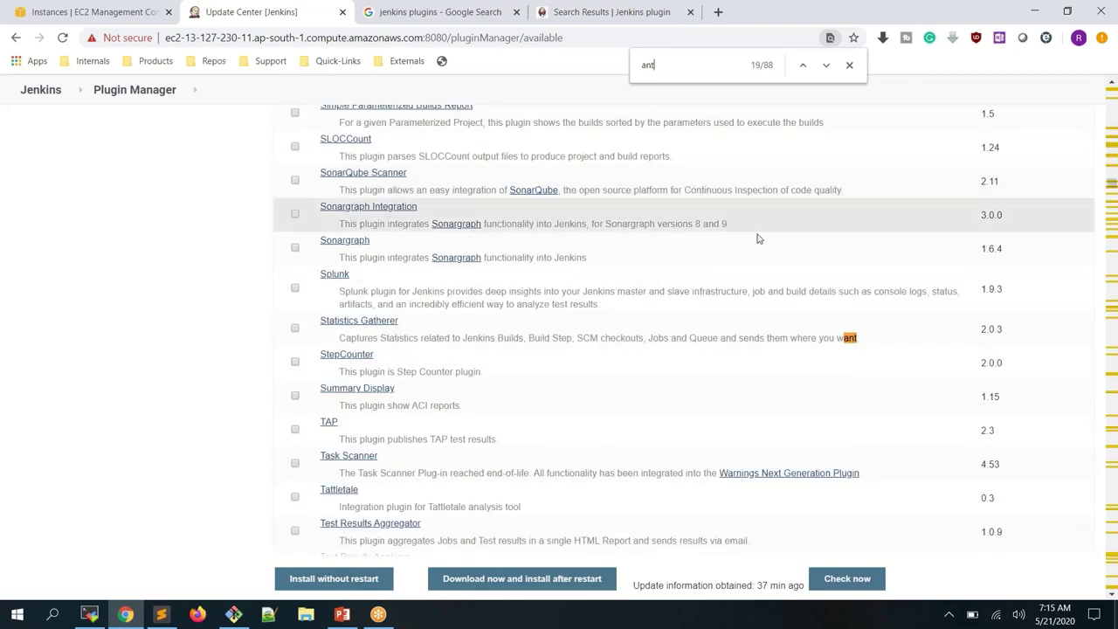
scroll(647, 267, up, 10)
scroll(908, 166, up, 20)
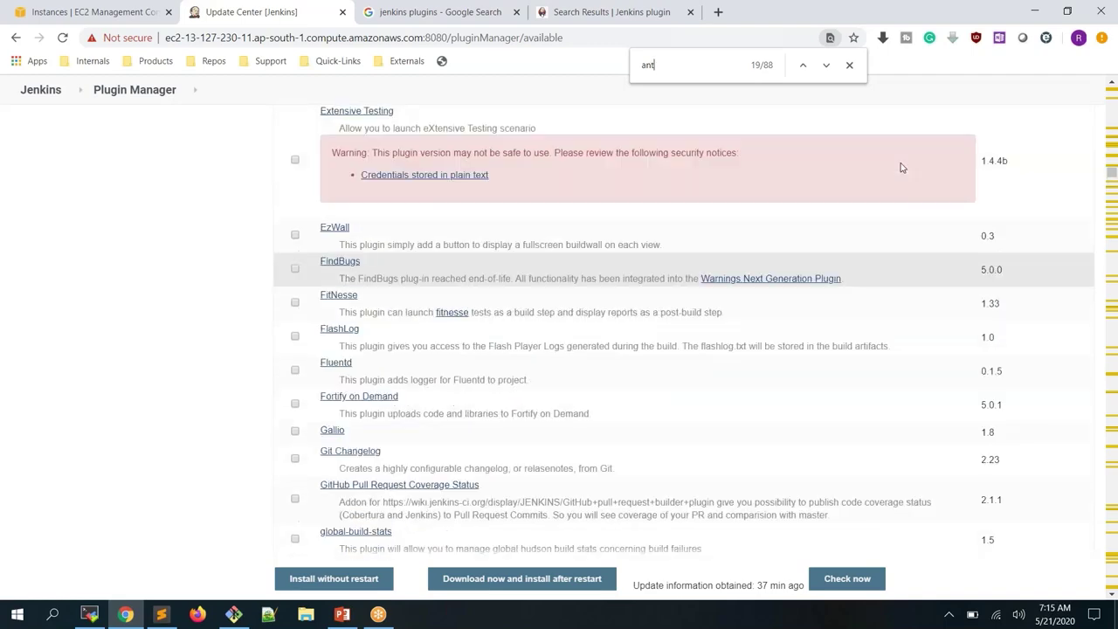
scroll(902, 172, down, 20)
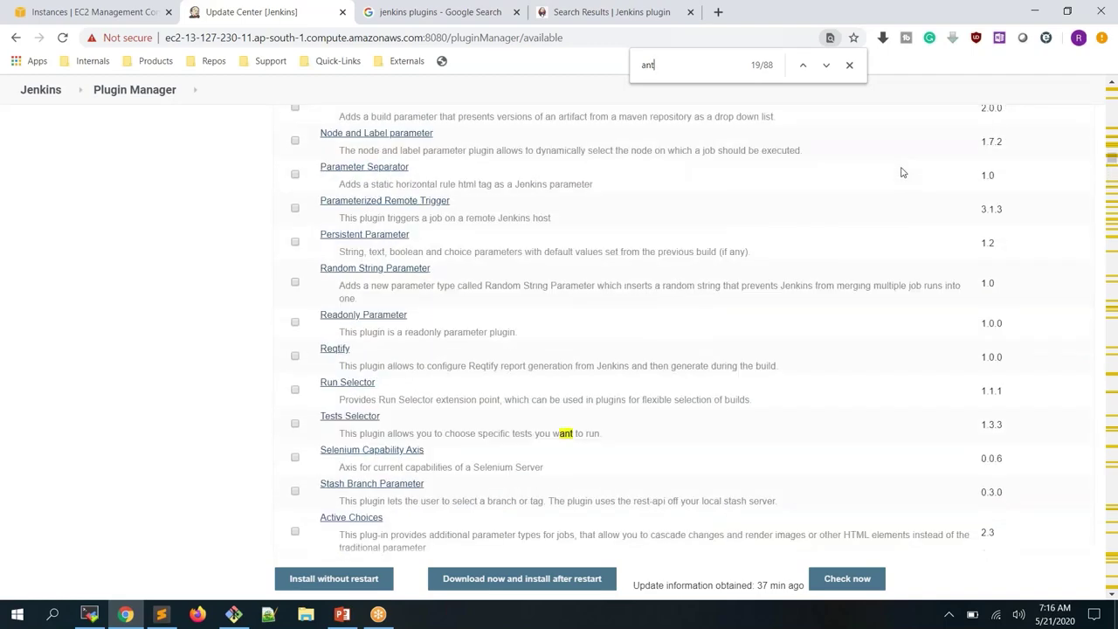
scroll(902, 172, up, 15)
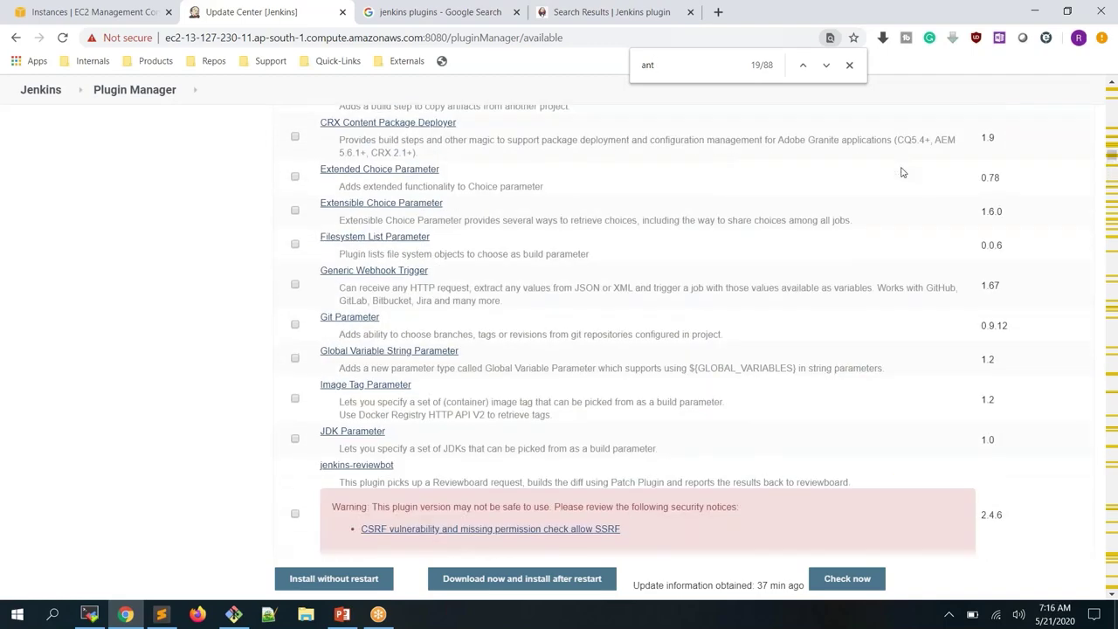
scroll(902, 172, up, 20)
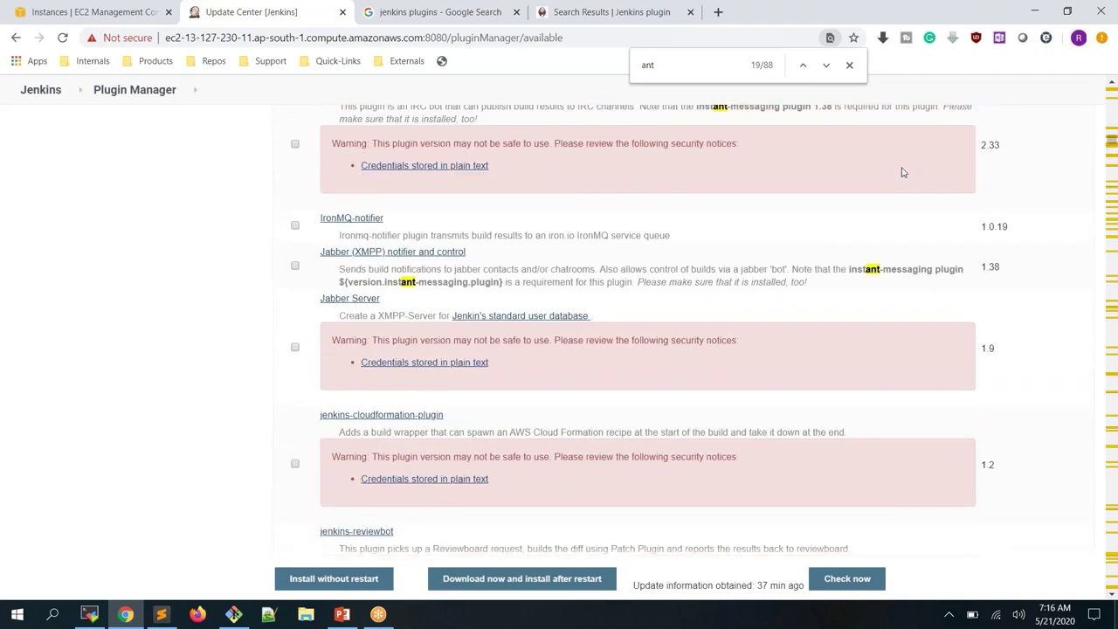
drag(1112, 129, 1111, 87)
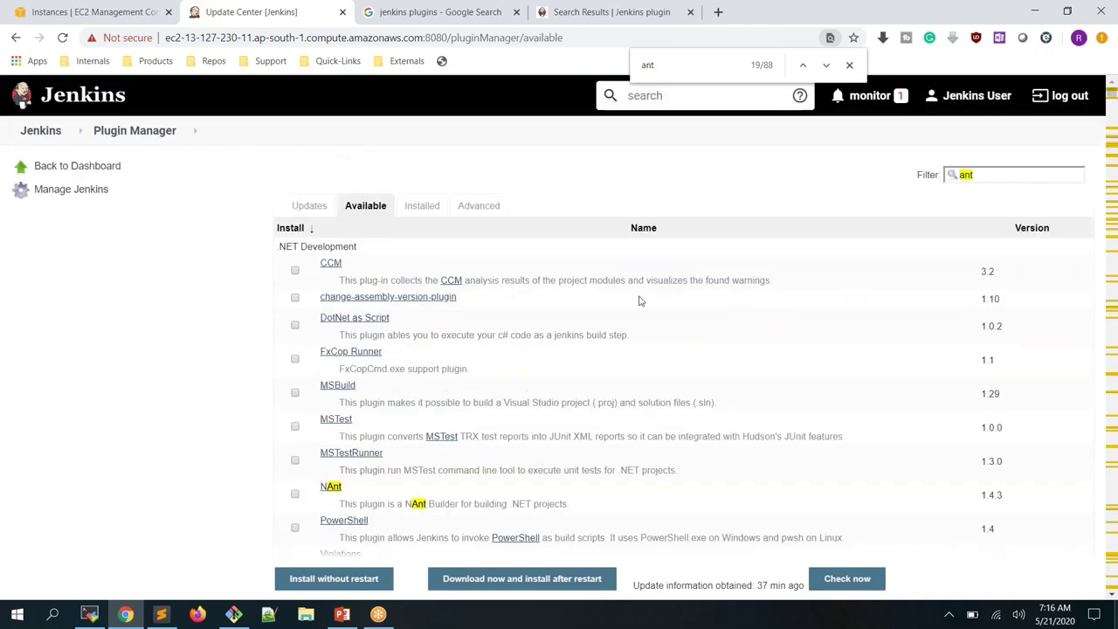
click(43, 135)
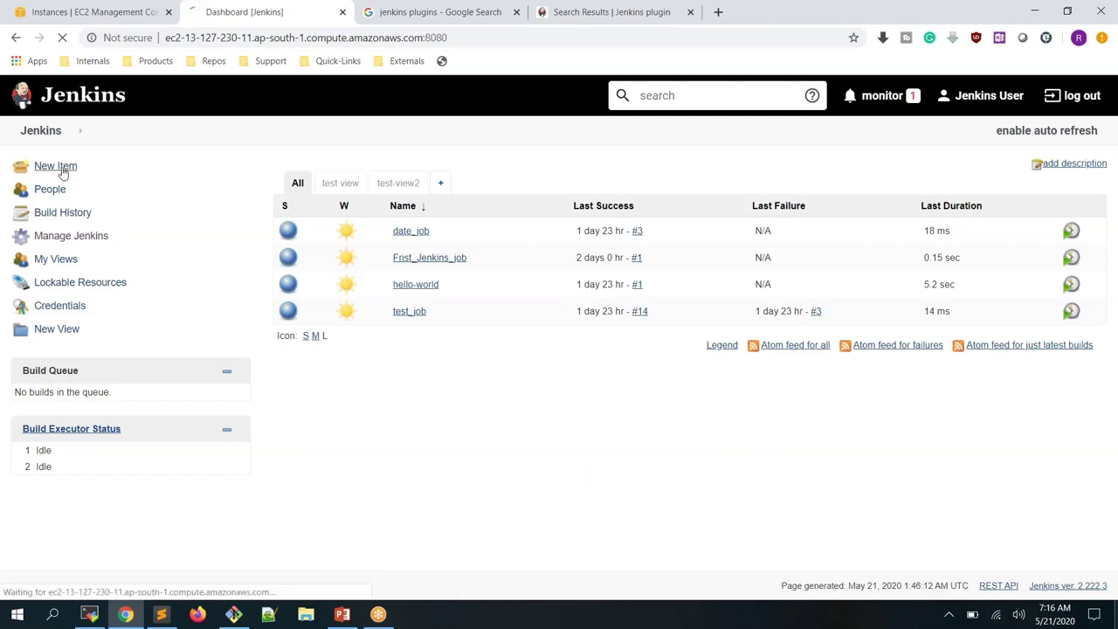
Step: Start a New Item, then abandon it and return to the dashboard with four jobs
click(62, 168)
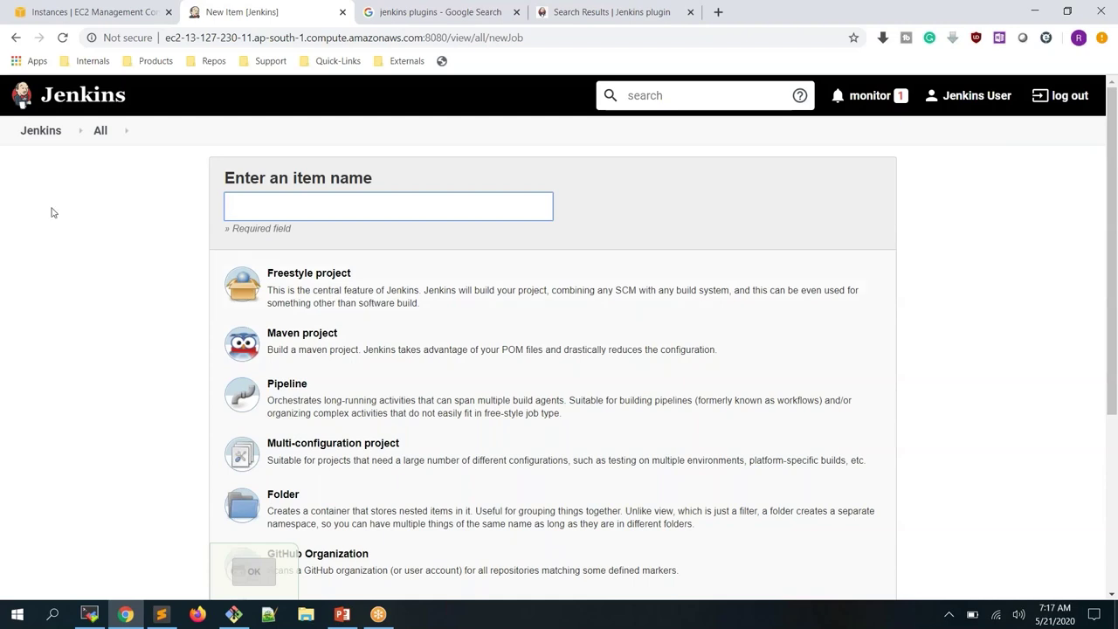
click(35, 136)
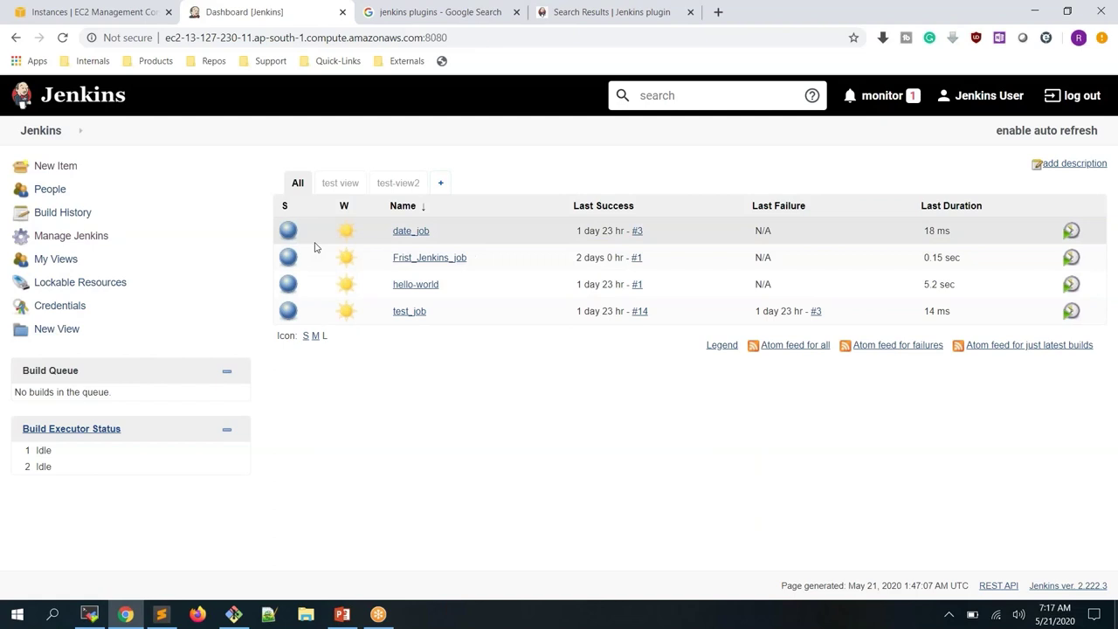
Step: Go to Manage Jenkins and select Global Tool Configuration
click(71, 243)
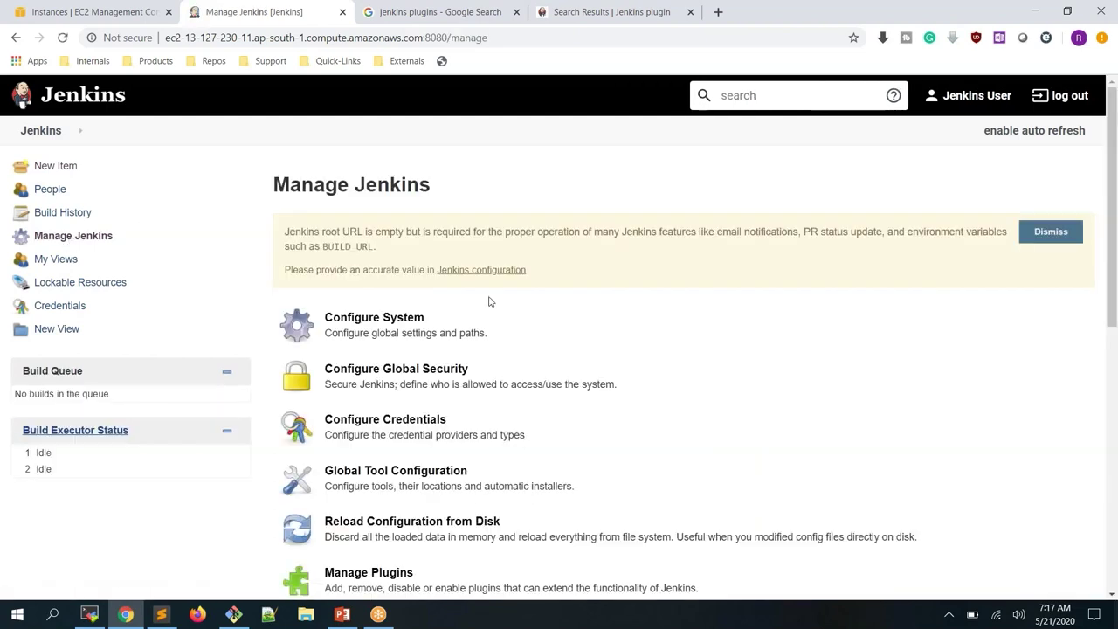
scroll(469, 360, down, 1)
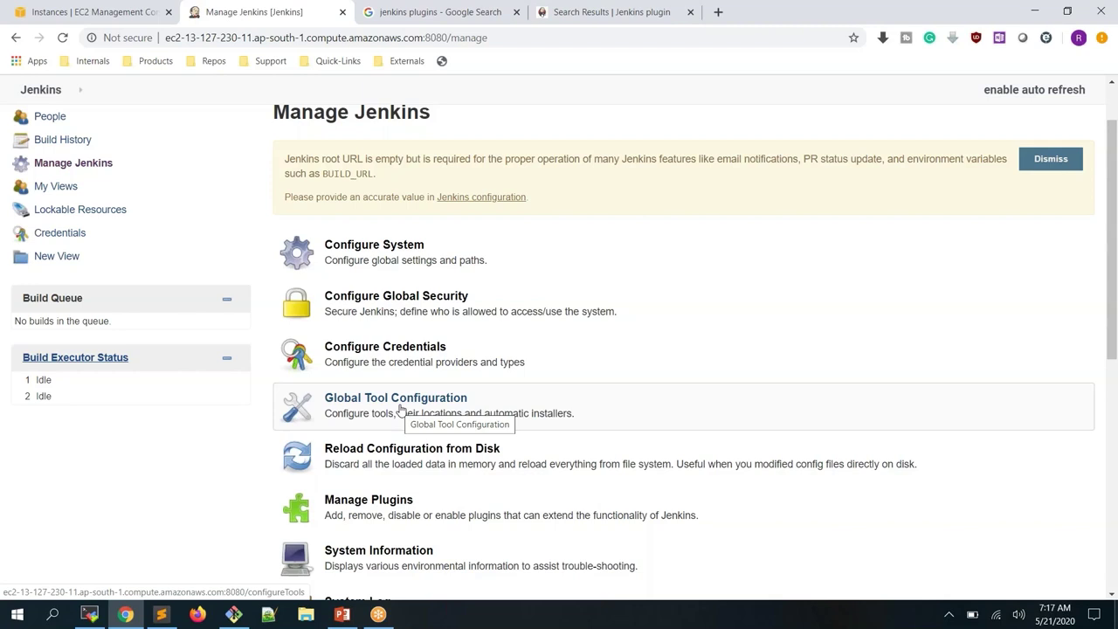
click(414, 411)
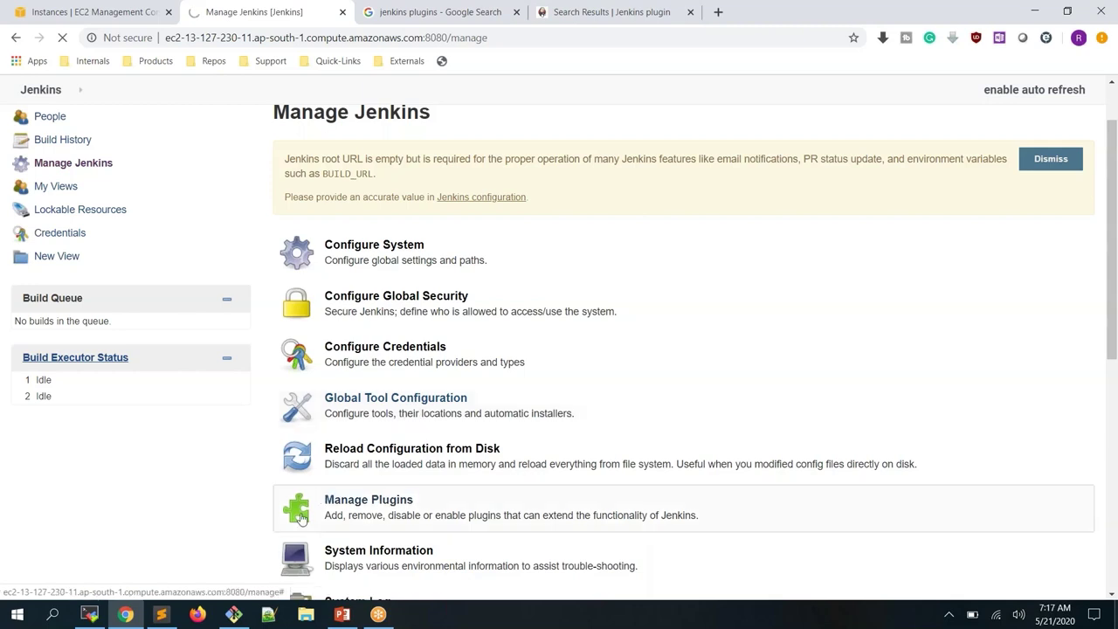
Step: Erase the unrun 'service jenkins stop' command in MobaXterm and return to Global Tool Configuration
click(89, 614)
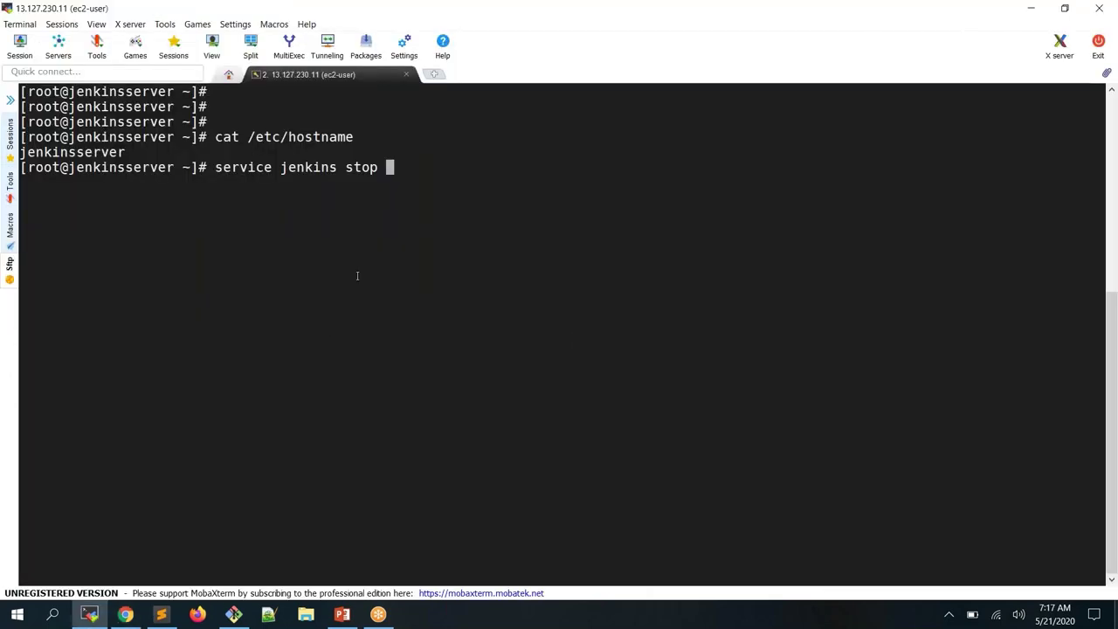
key(BackSpace)
key(BackSpace)
key(BackSpace)
key(BackSpace)
key(BackSpace)
key(BackSpace)
key(BackSpace)
key(BackSpace)
key(BackSpace)
key(BackSpace)
key(BackSpace)
key(BackSpace)
key(BackSpace)
key(BackSpace)
key(BackSpace)
key(BackSpace)
key(BackSpace)
key(BackSpace)
key(BackSpace)
key(BackSpace)
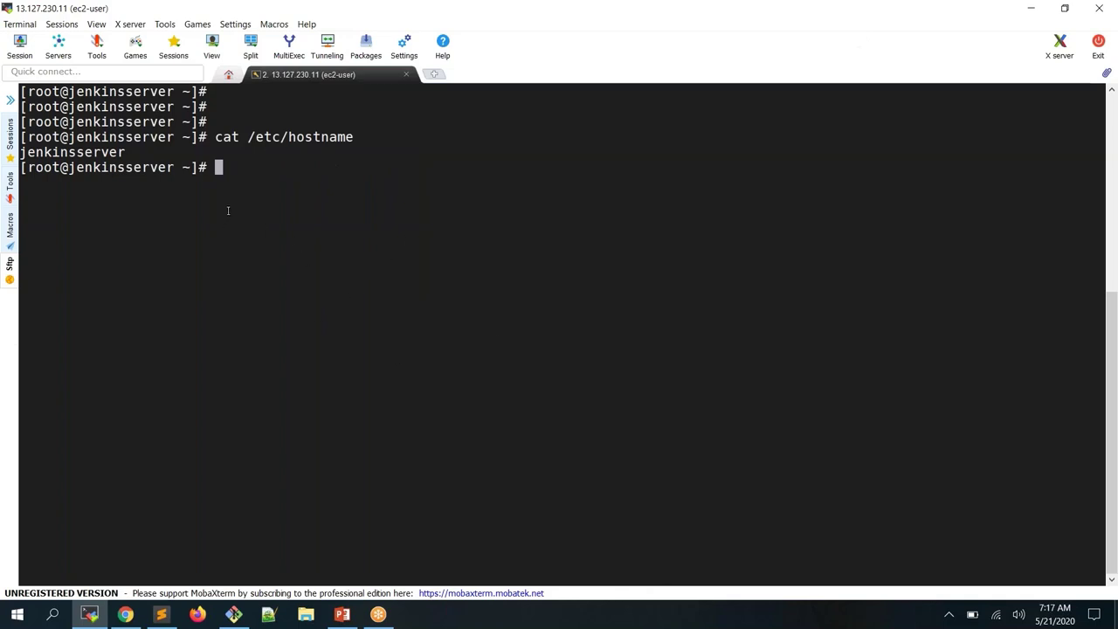
click(126, 614)
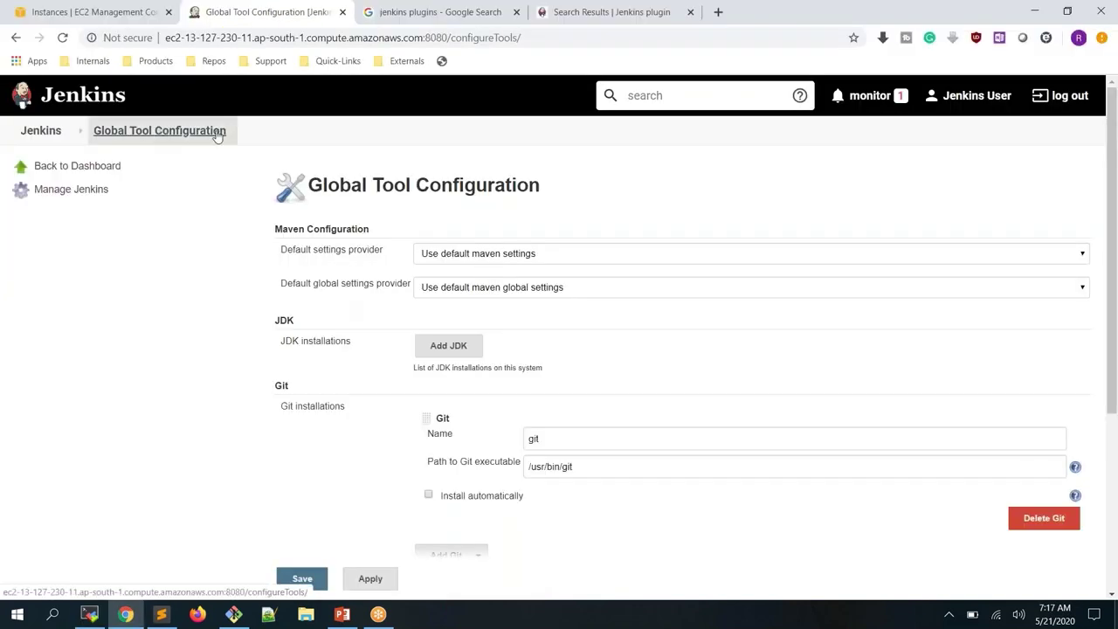
Step: Scroll down to the Maven installations section and add a new Maven installation entry
scroll(548, 228, down, 4)
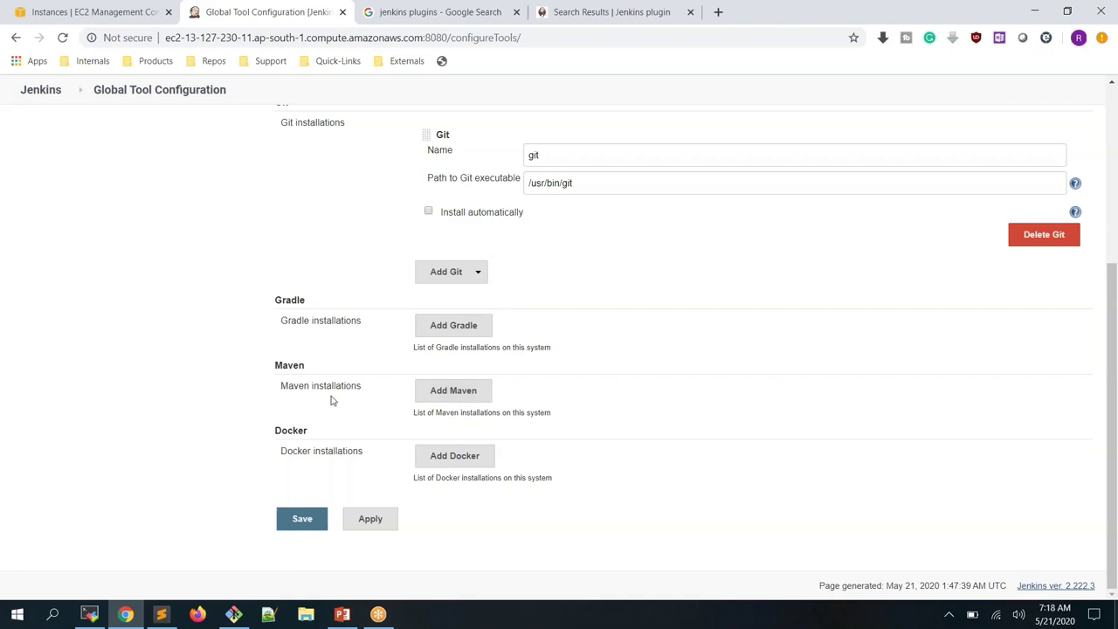
scroll(365, 376, up, 2)
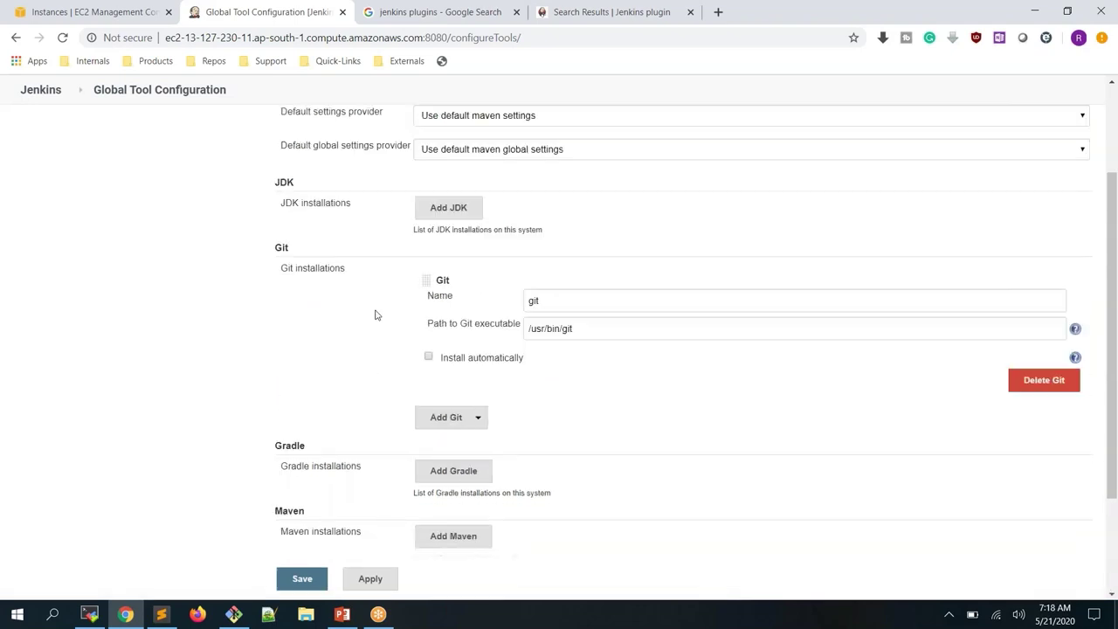
scroll(375, 312, up, 2)
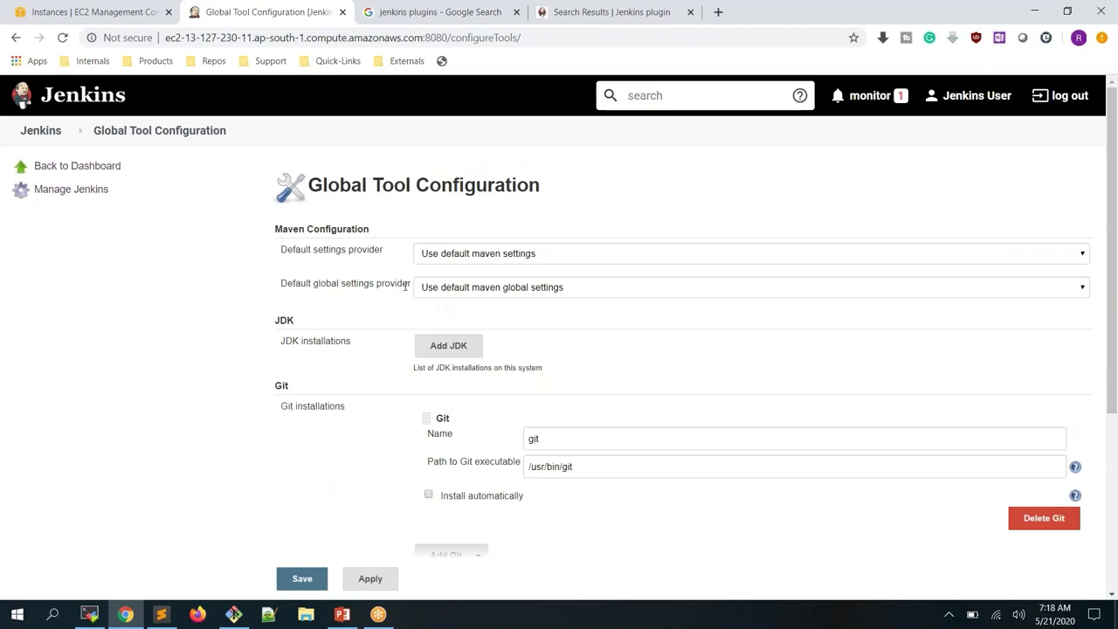
scroll(408, 292, down, 4)
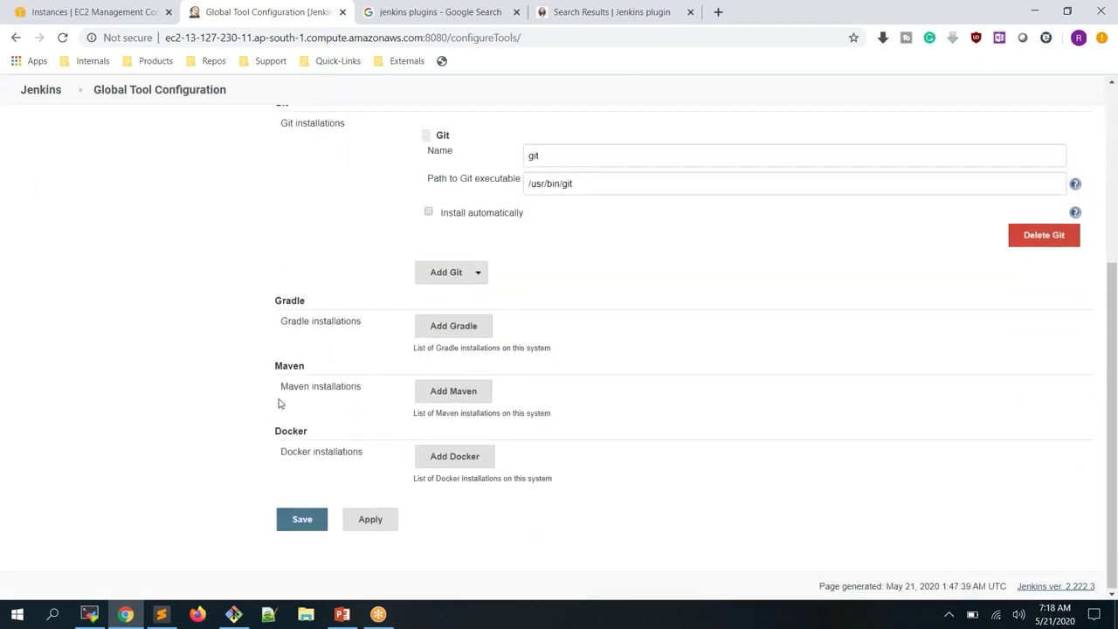
click(452, 391)
Step: Name the Maven installation 'maven' and untick Install automatically to reveal MAVEN_HOME
scroll(587, 318, down, 3)
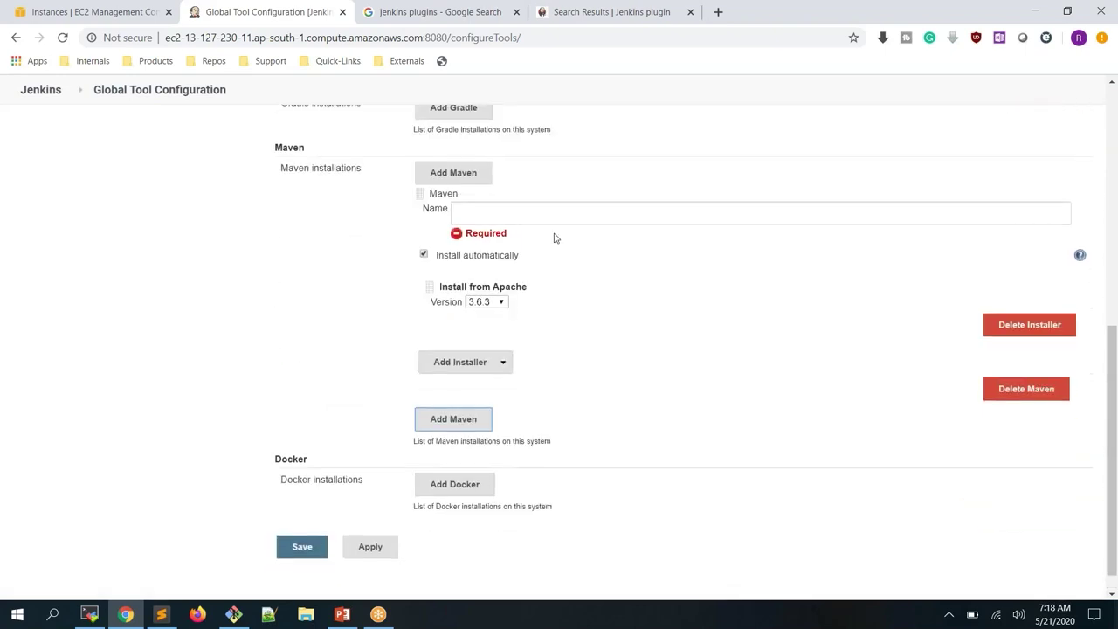
click(511, 212)
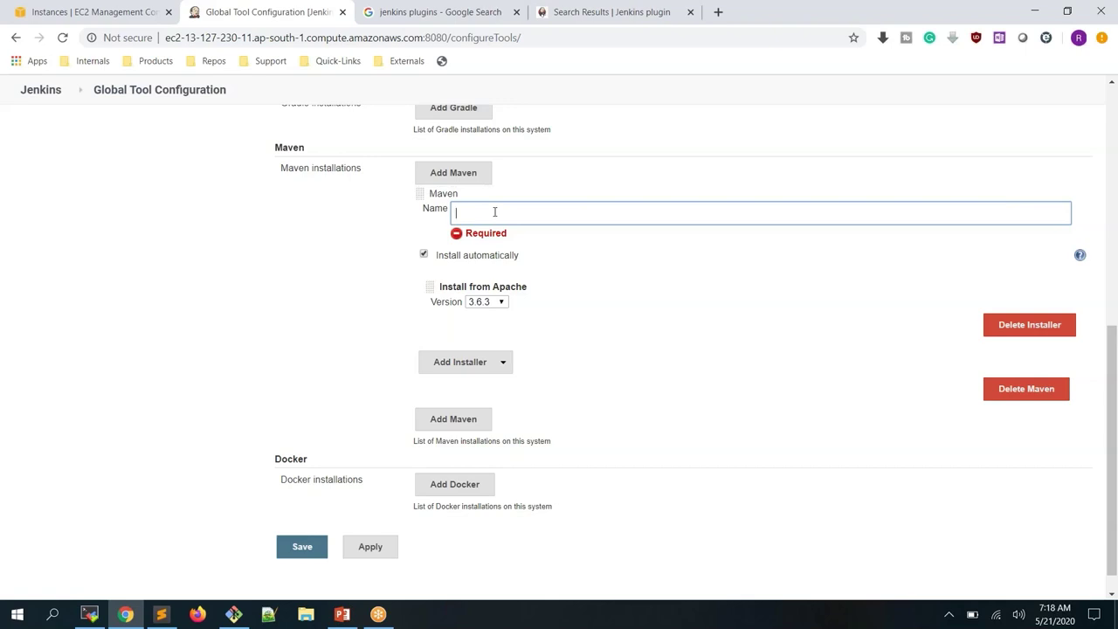
text(maven)
click(425, 256)
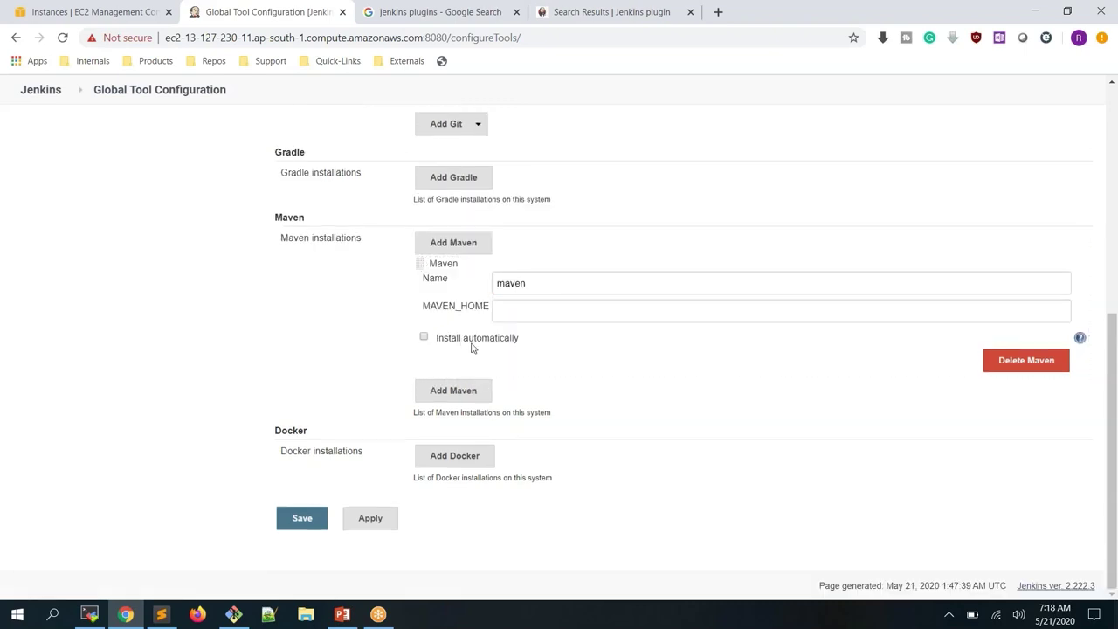
click(530, 307)
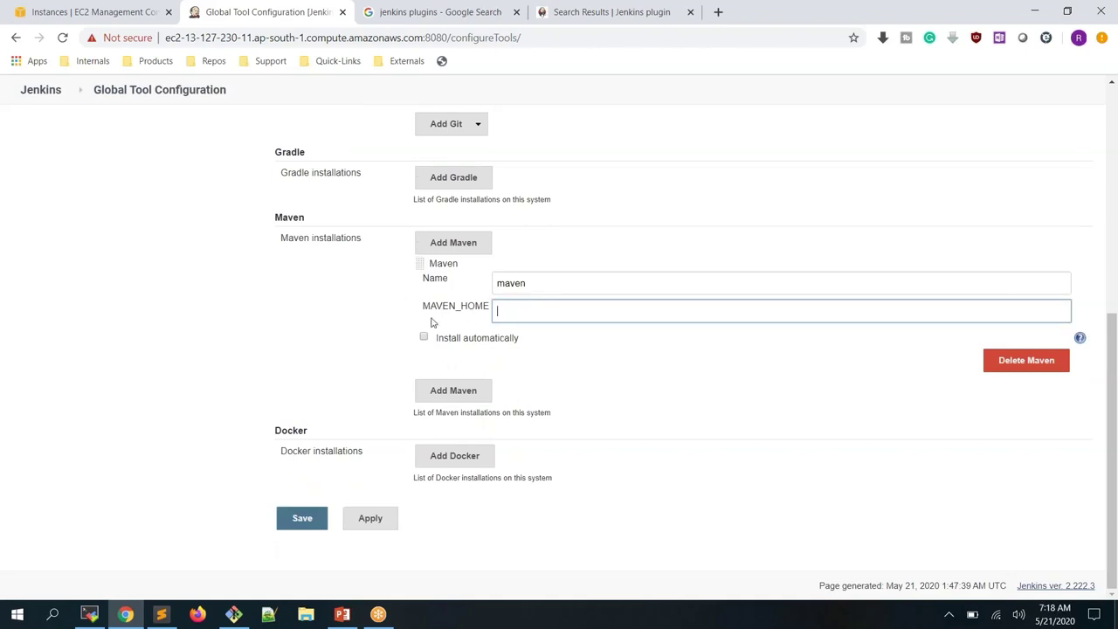
drag(424, 305, 491, 308)
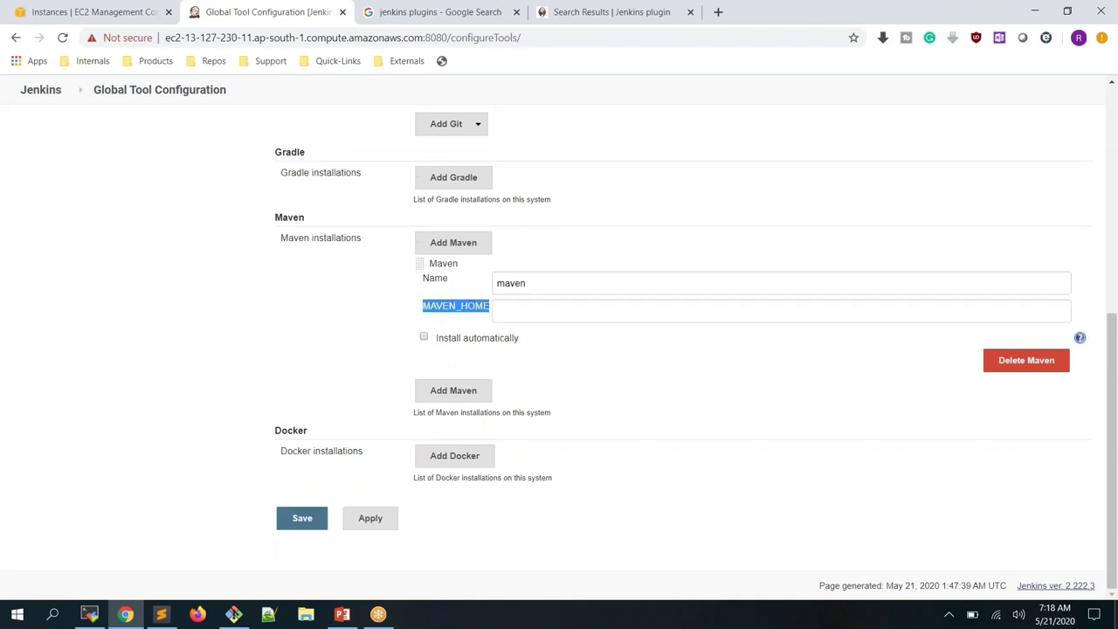
Step: Check the server terminal, then return to the empty MAVEN_HOME field
click(89, 614)
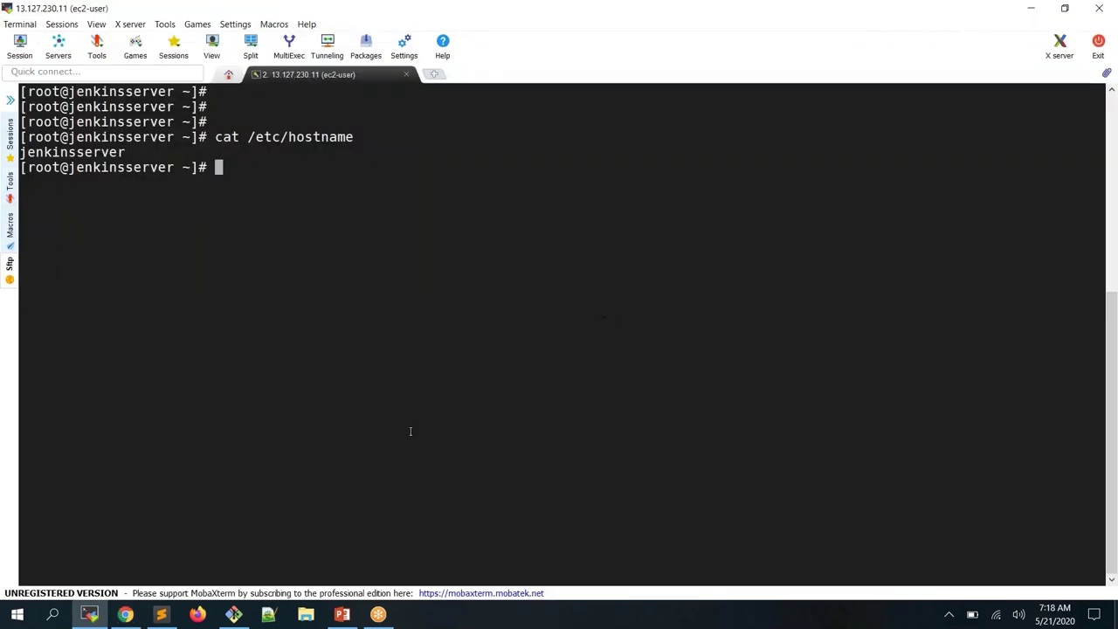
click(125, 614)
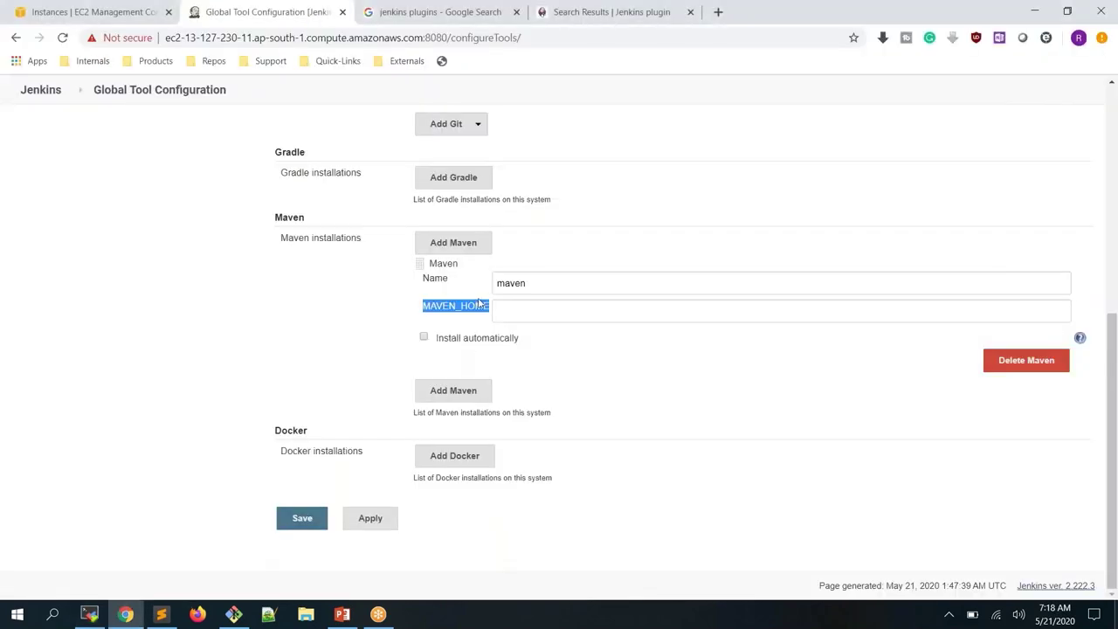
click(511, 310)
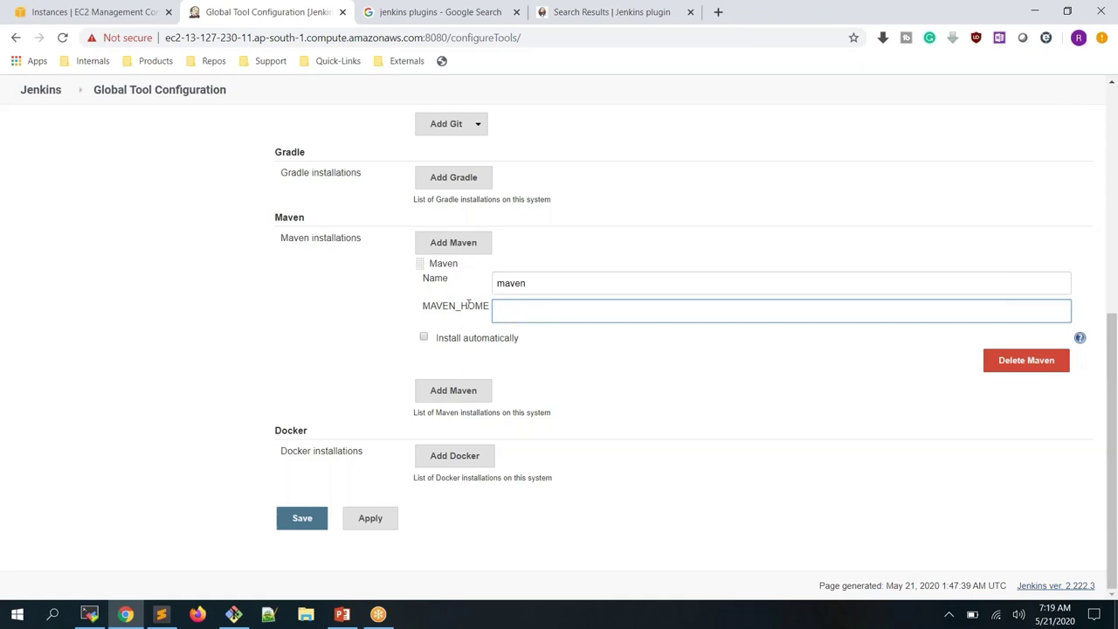
double_click(468, 305)
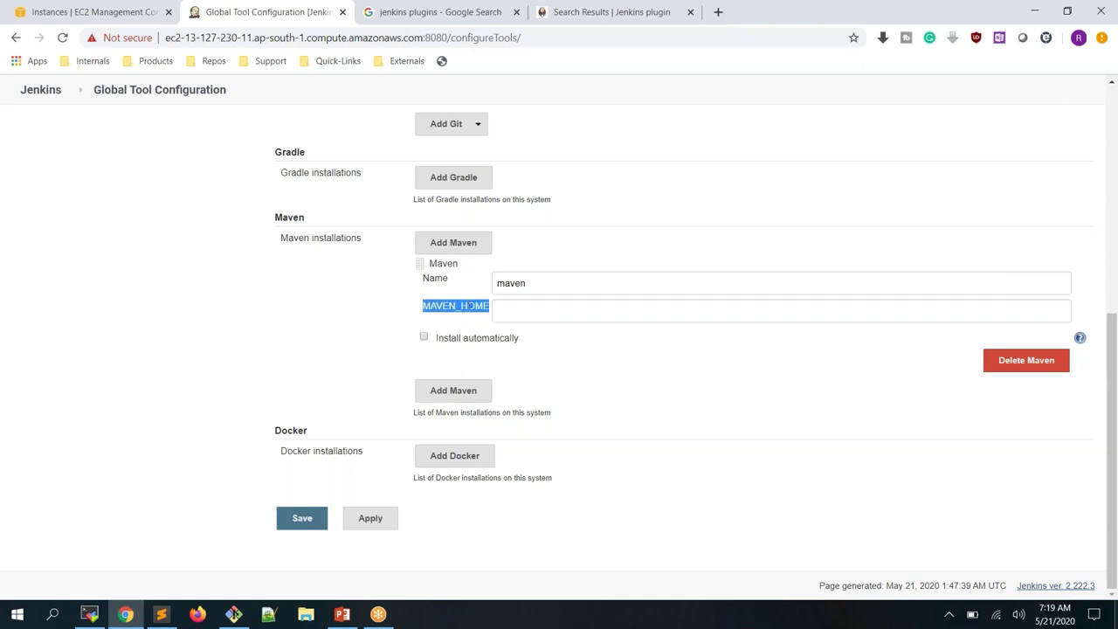
click(539, 299)
click(536, 312)
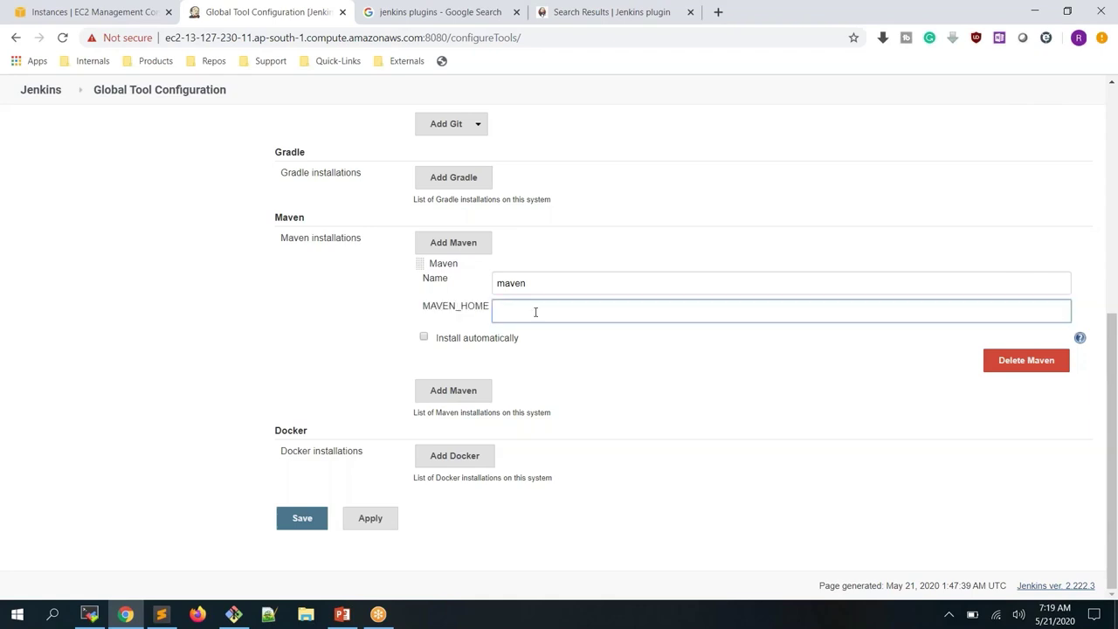
right_click(424, 341)
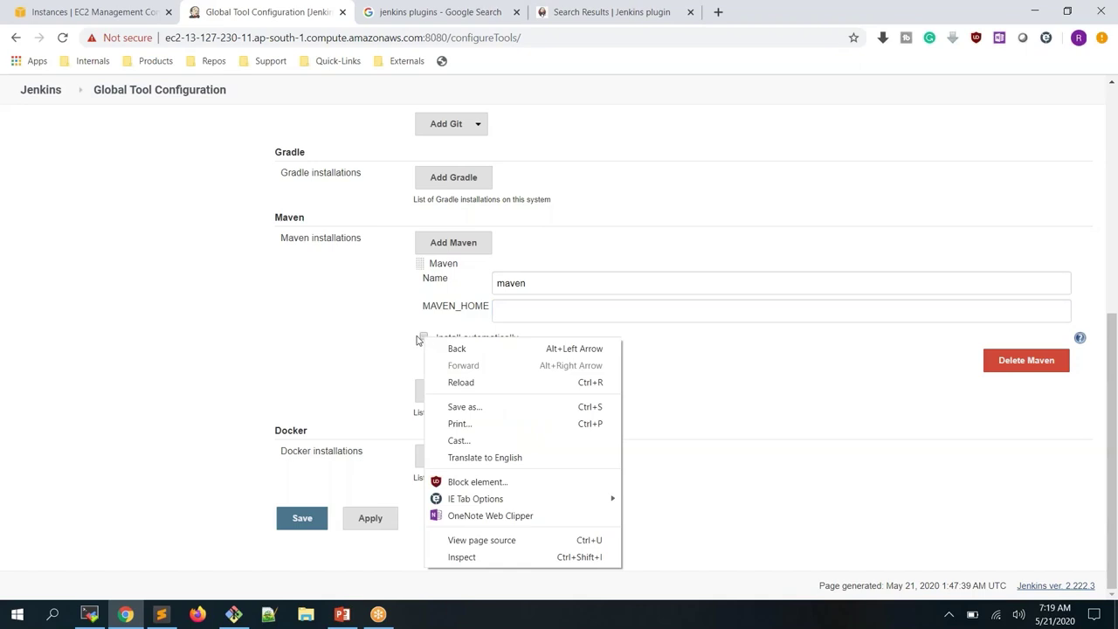
key(Escape)
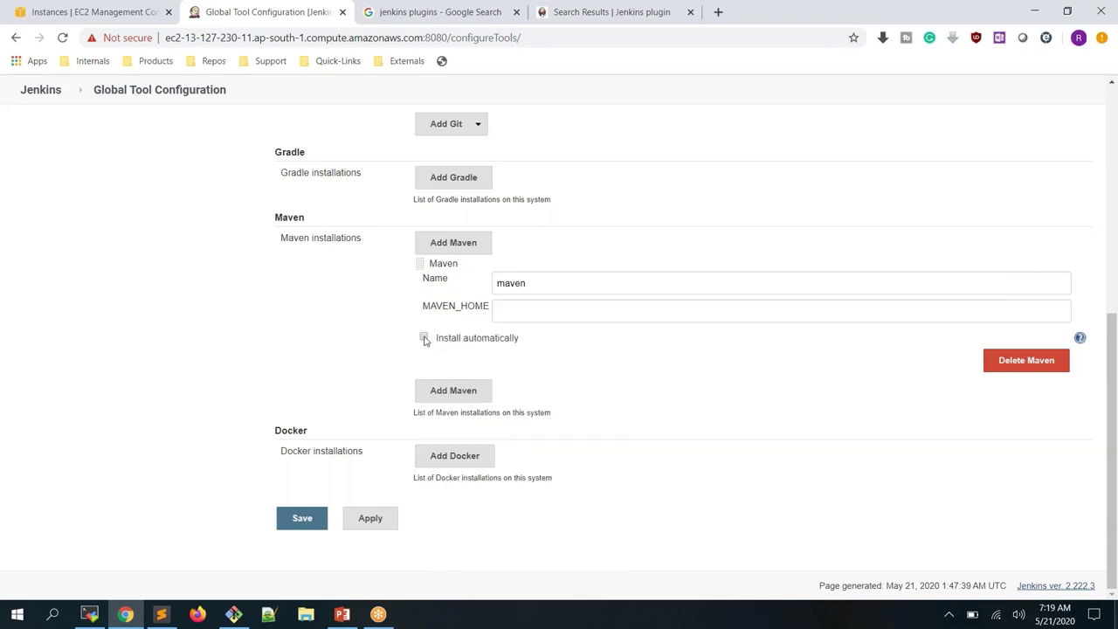
Step: Re-enable automatic install from Apache 3.6.3, then apply and save the tool configuration
click(424, 339)
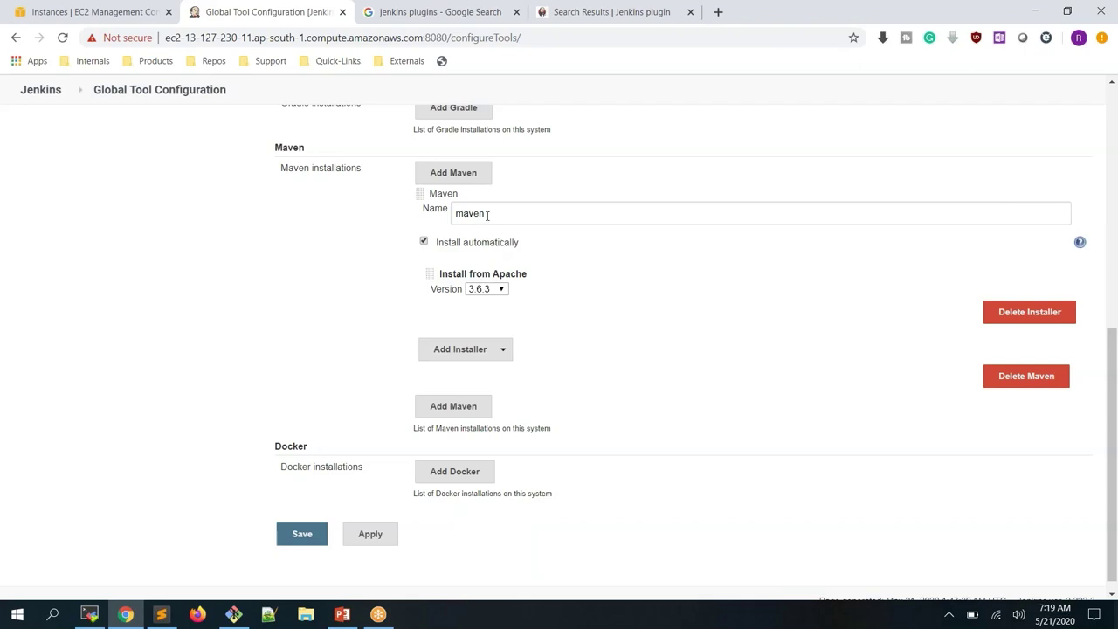
click(374, 540)
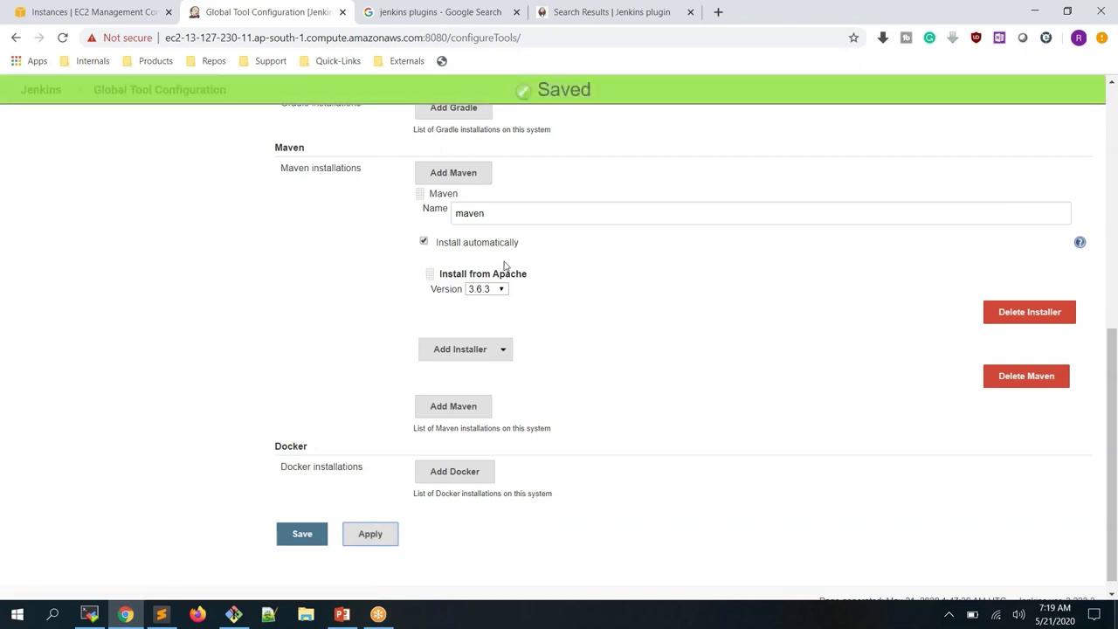
click(290, 543)
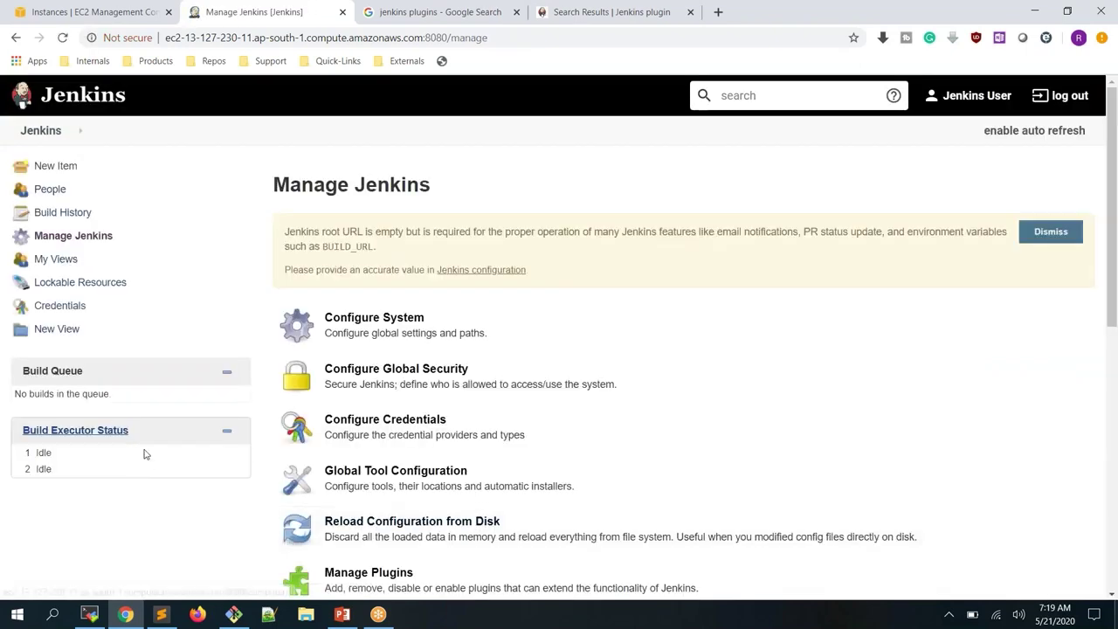
Step: Create a new item named 'maven-job-1' with the Maven project type
click(64, 169)
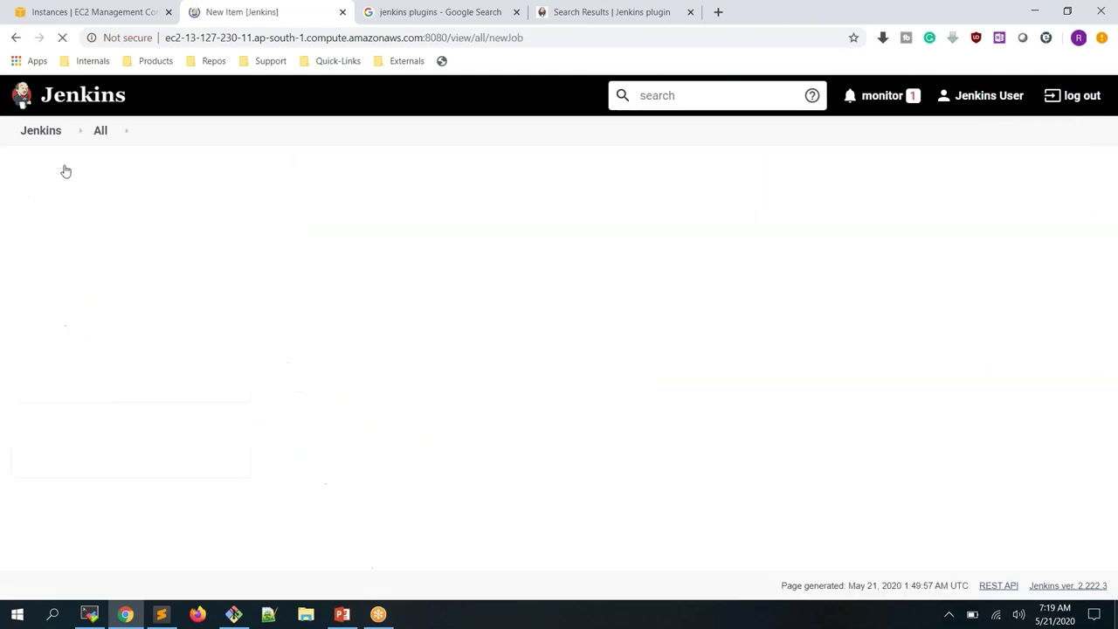
click(342, 201)
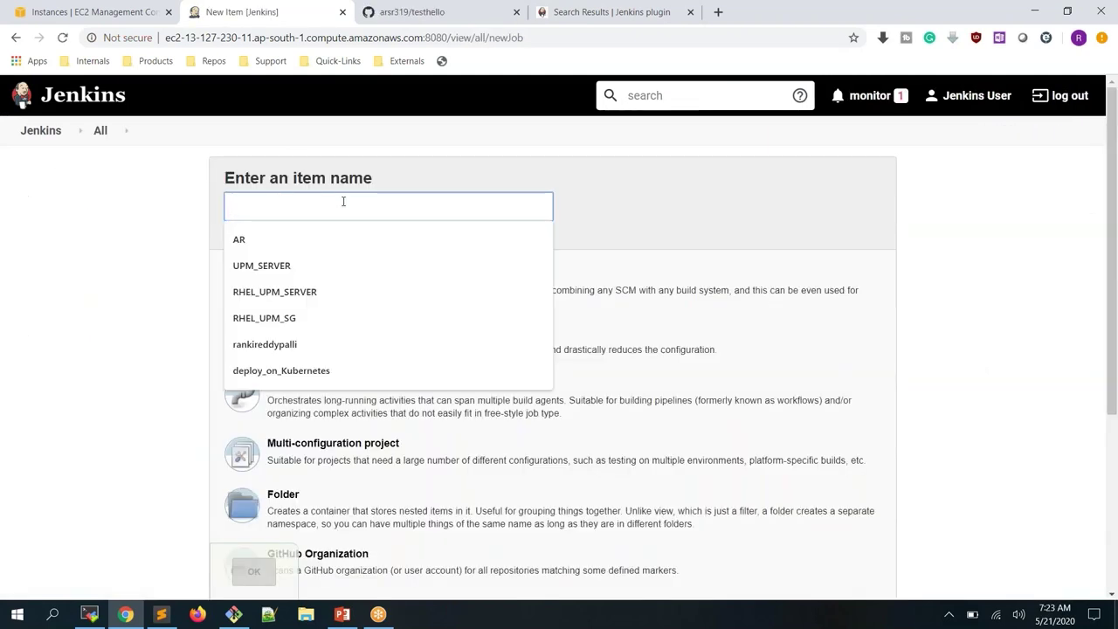
text(jenks)
key(BackSpace)
key(BackSpace)
text(nkins-)
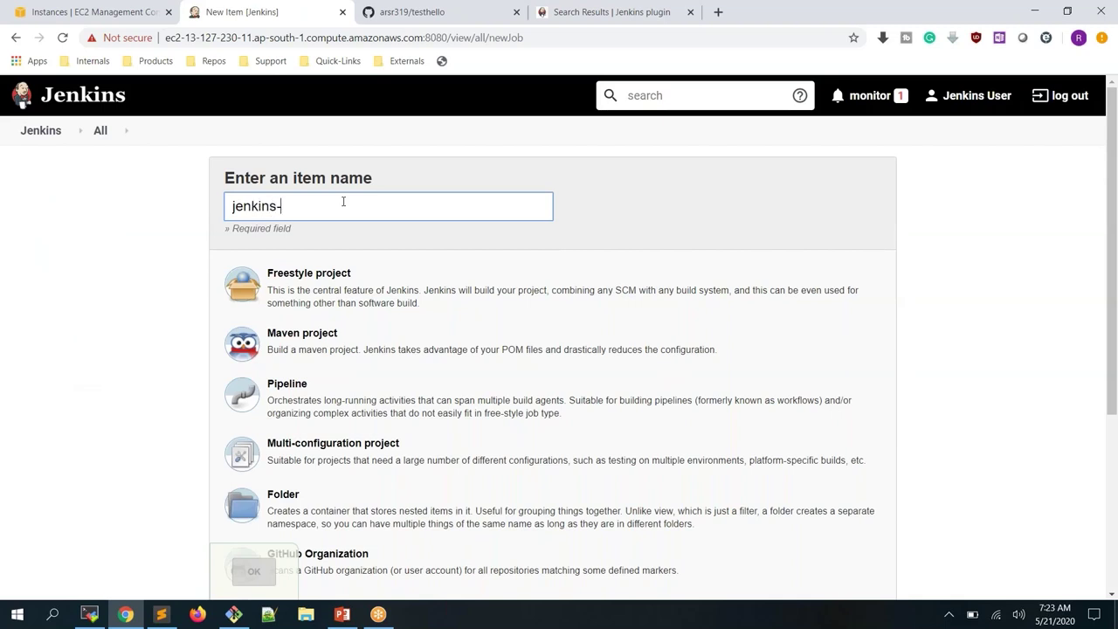
text(job-1)
double_click(237, 205)
text(maven)
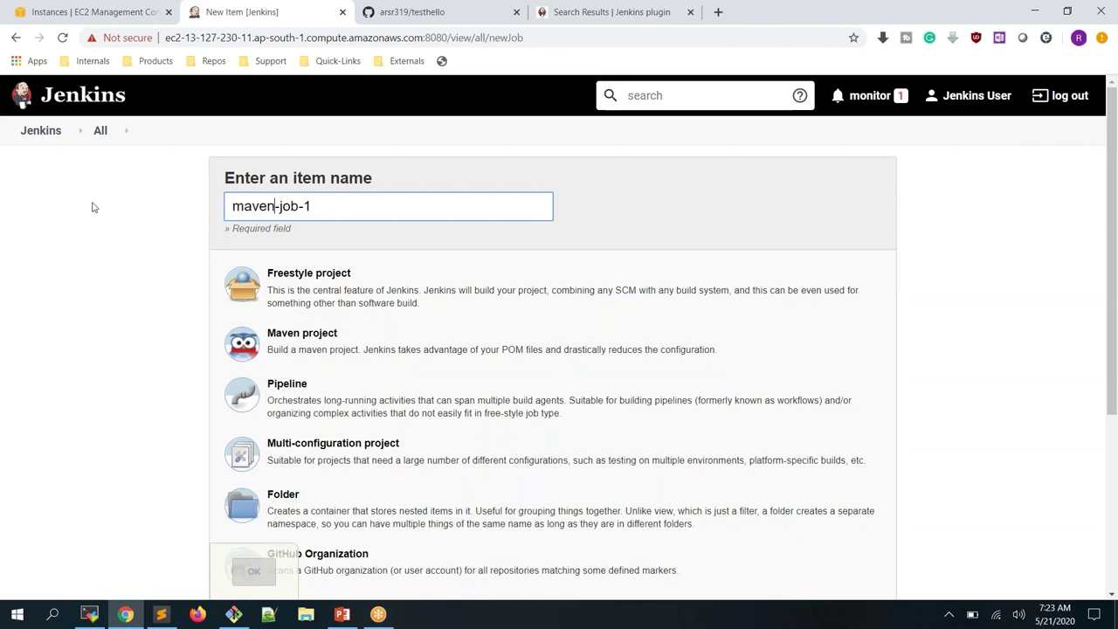
click(293, 348)
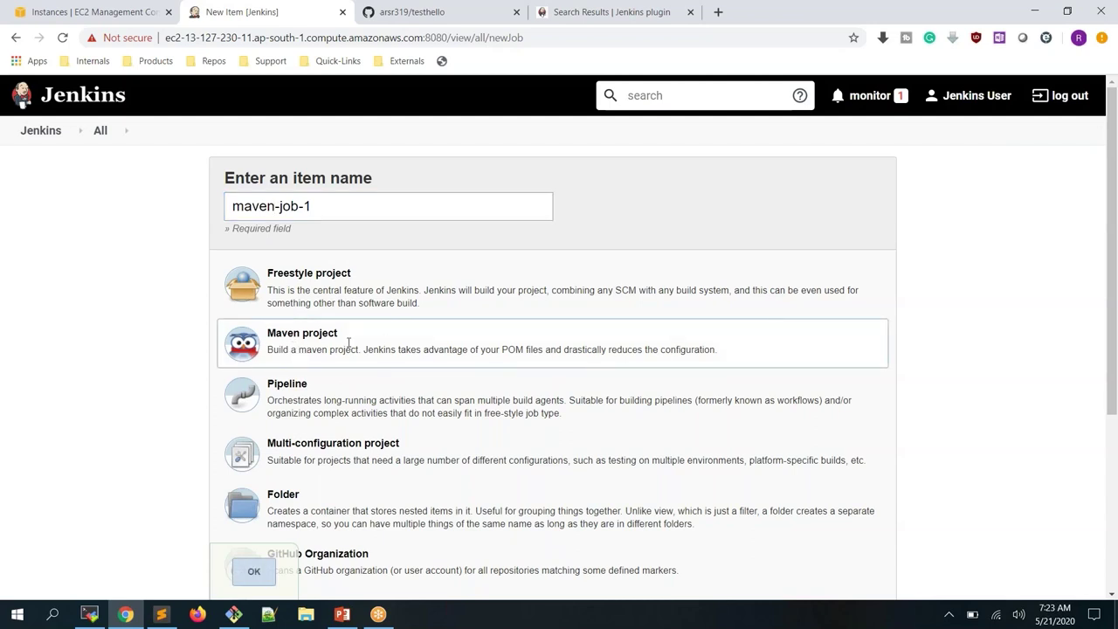
click(255, 573)
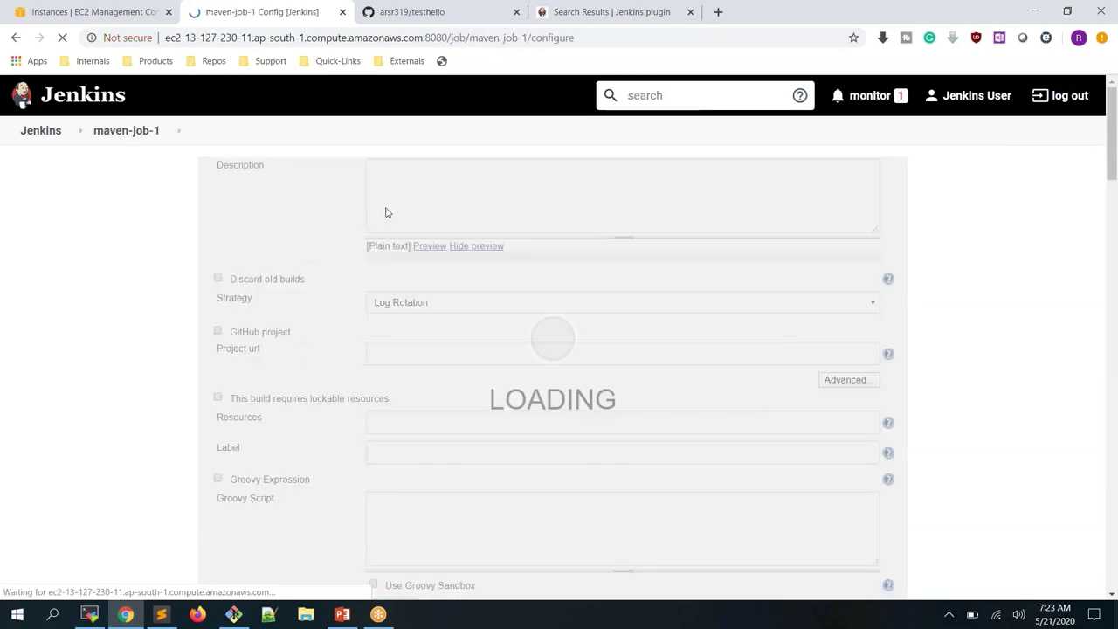
scroll(469, 218, down, 4)
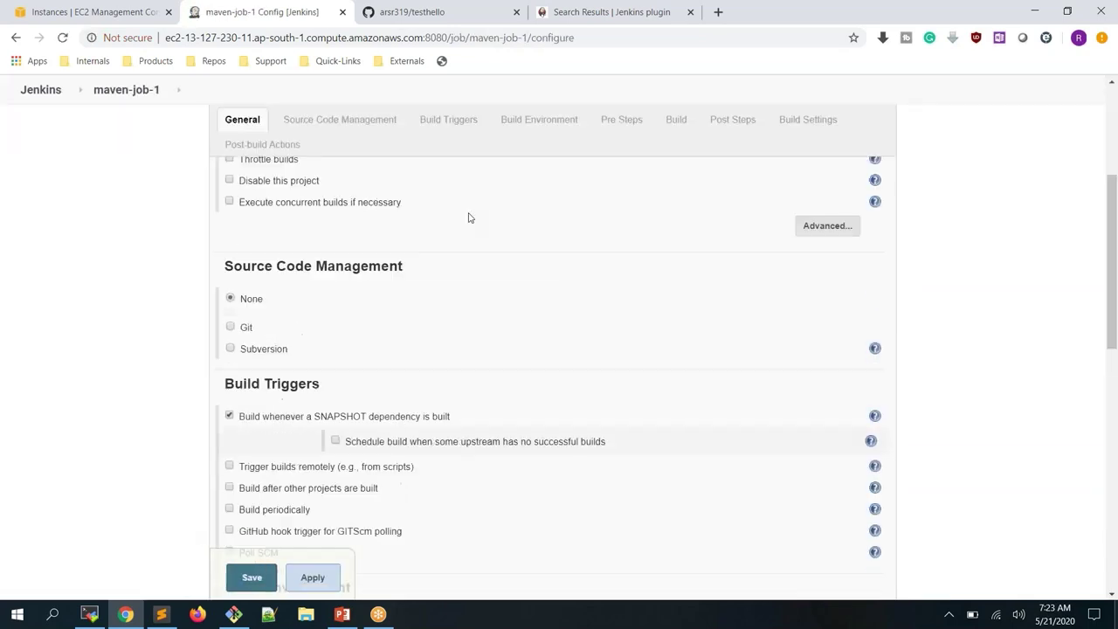
scroll(326, 204, up, 4)
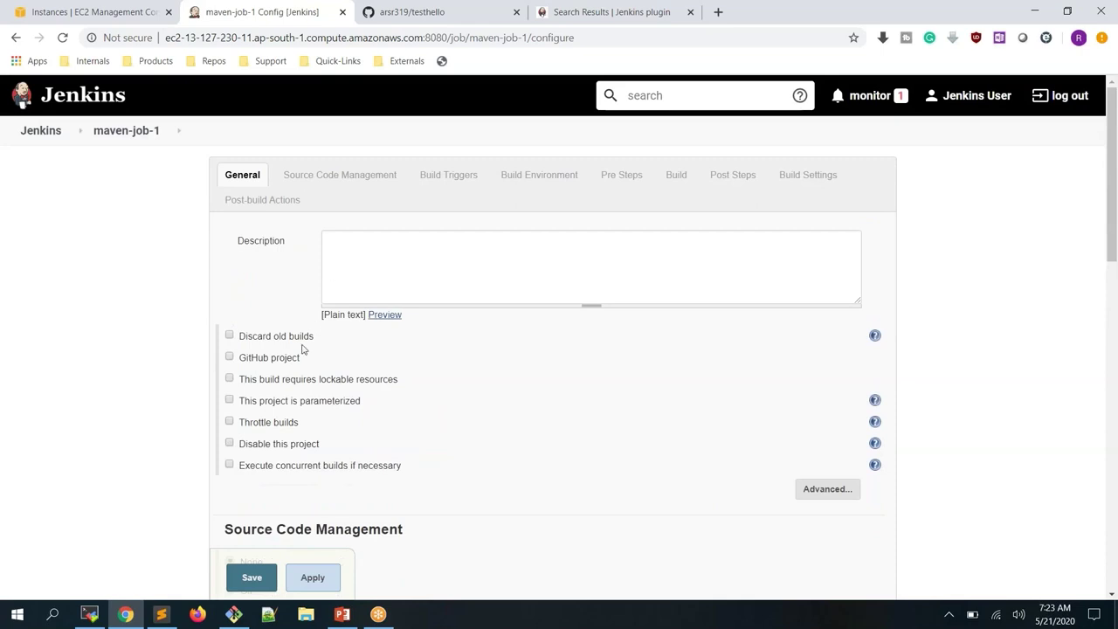
scroll(332, 352, down, 1)
scroll(401, 302, down, 3)
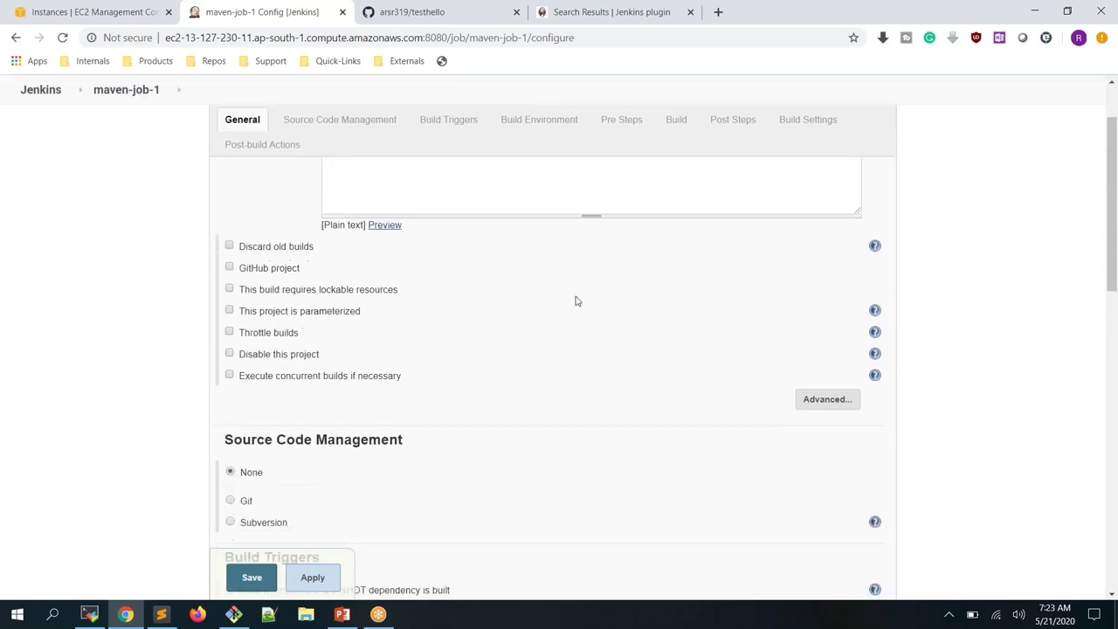
scroll(332, 292, up, 1)
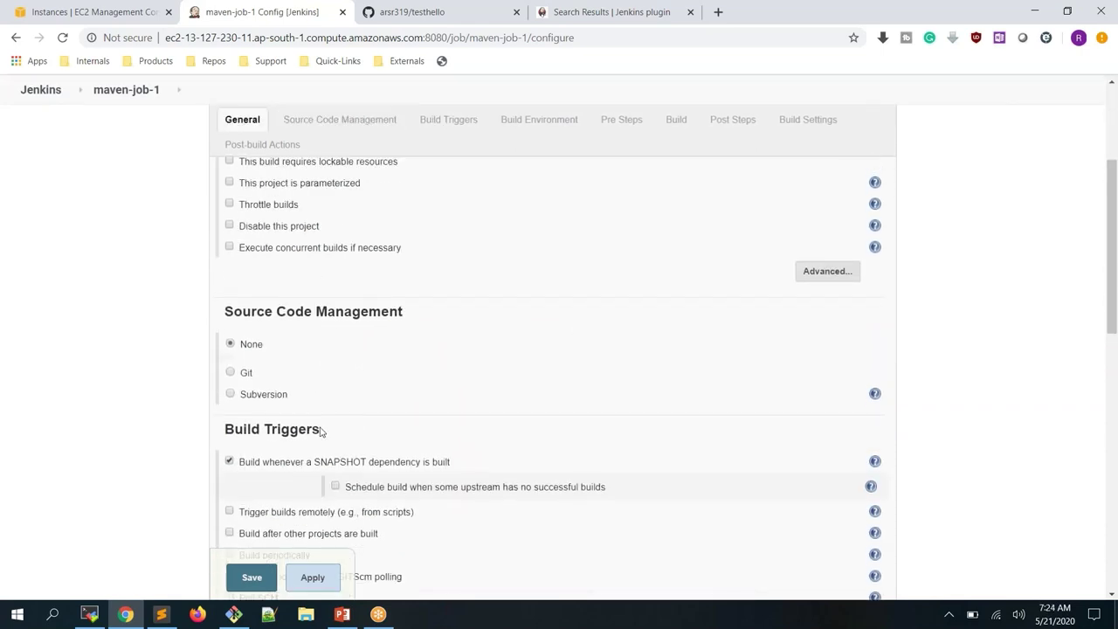
click(231, 372)
click(543, 415)
text(https://github.com/arsr319/testhello.git)
click(591, 477)
scroll(607, 316, down, 3)
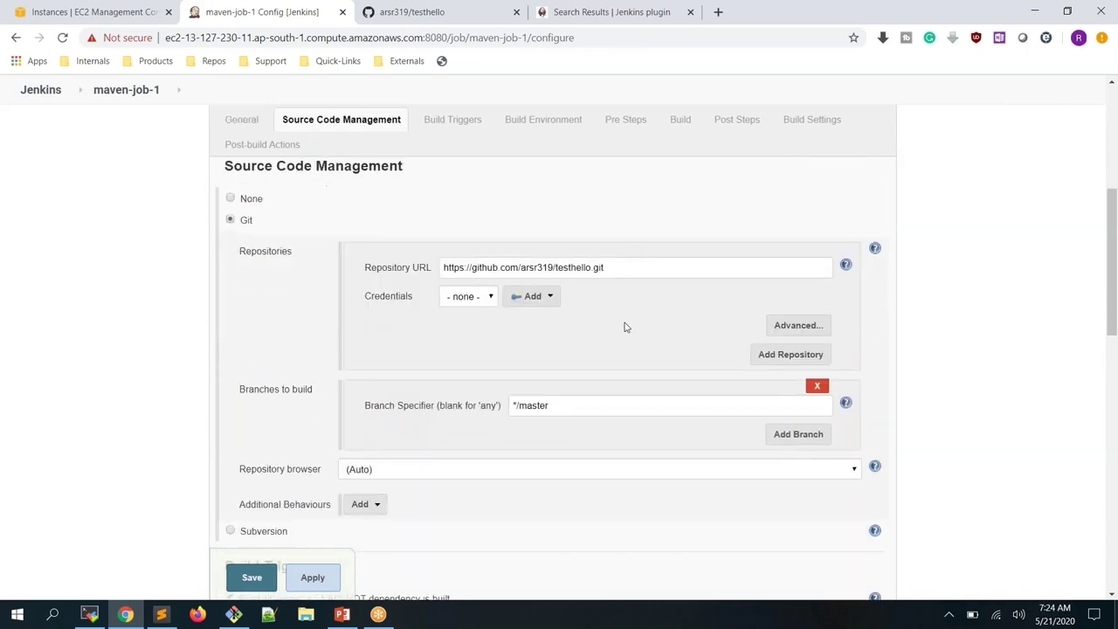
scroll(594, 286, down, 5)
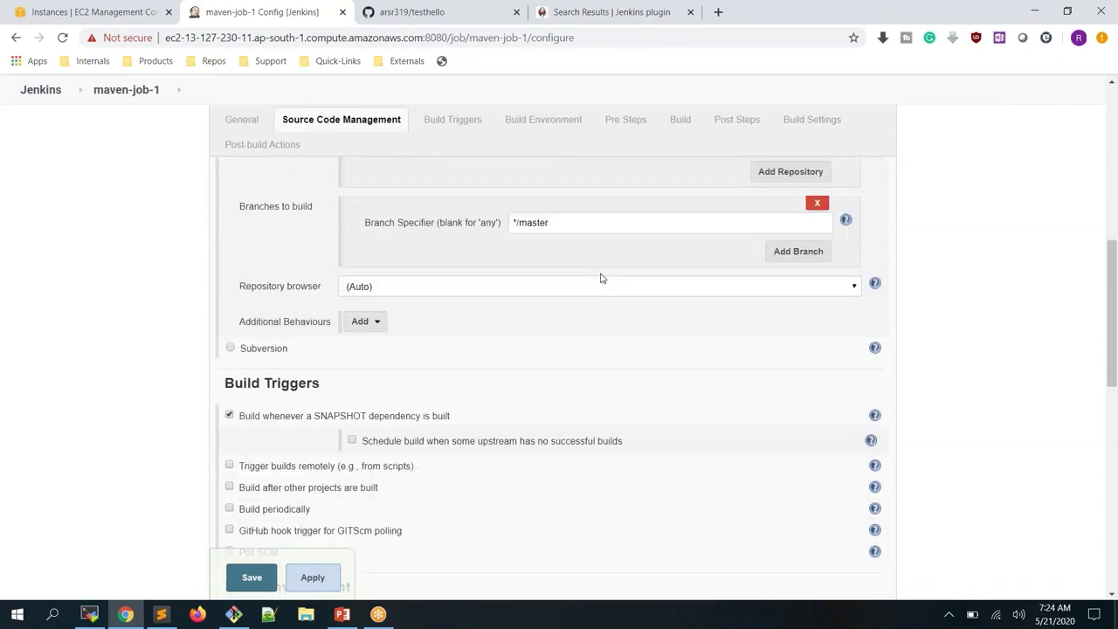
scroll(609, 275, down, 2)
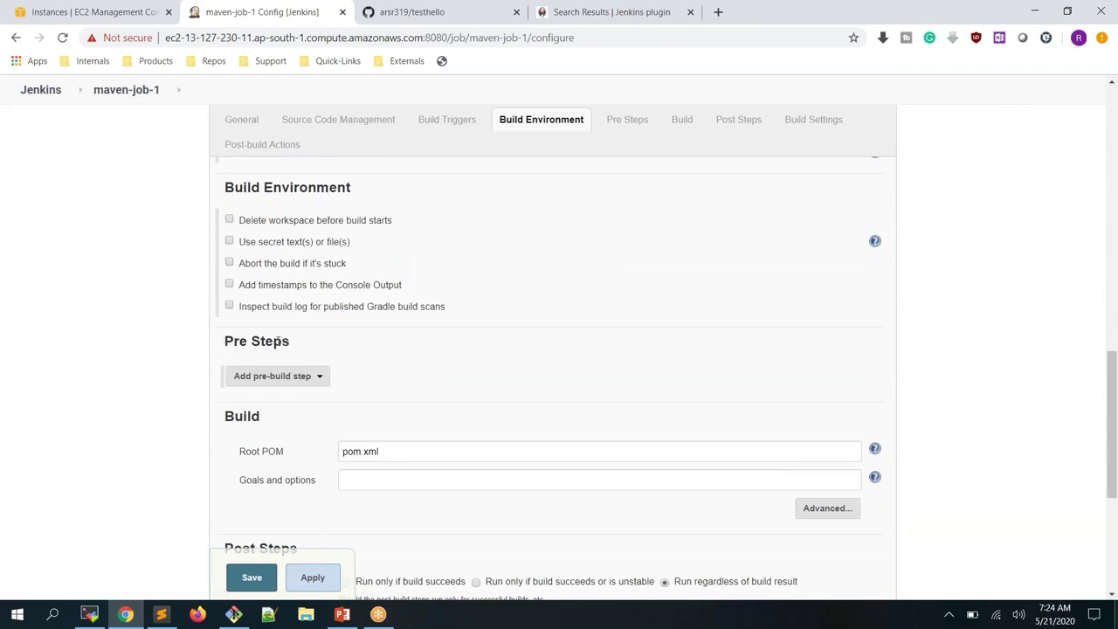
triple_click(276, 342)
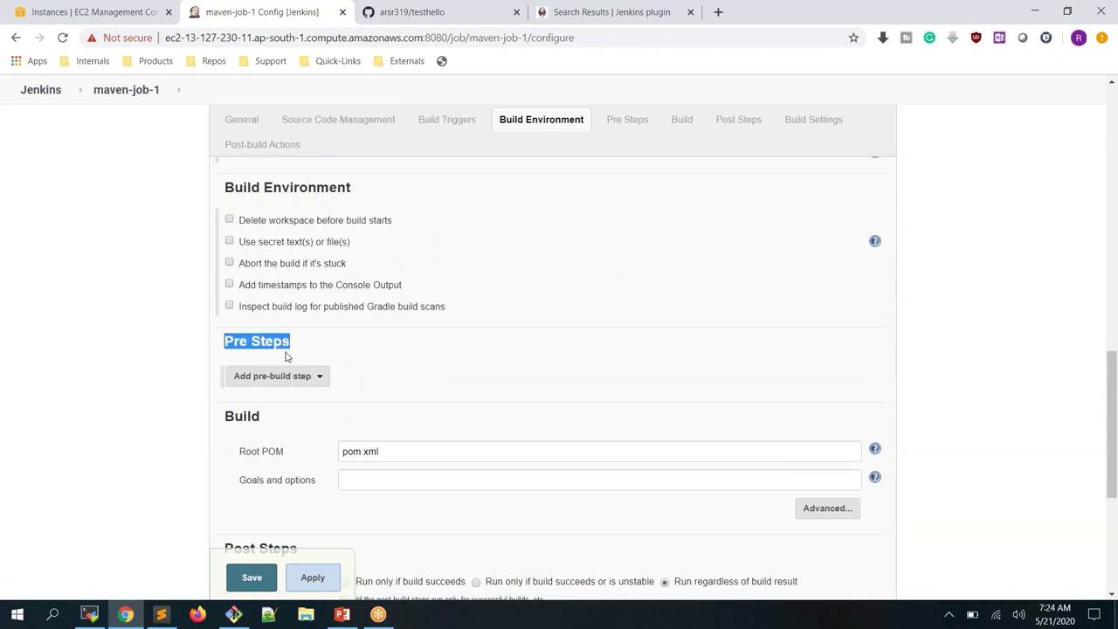
click(250, 428)
drag(229, 420, 302, 424)
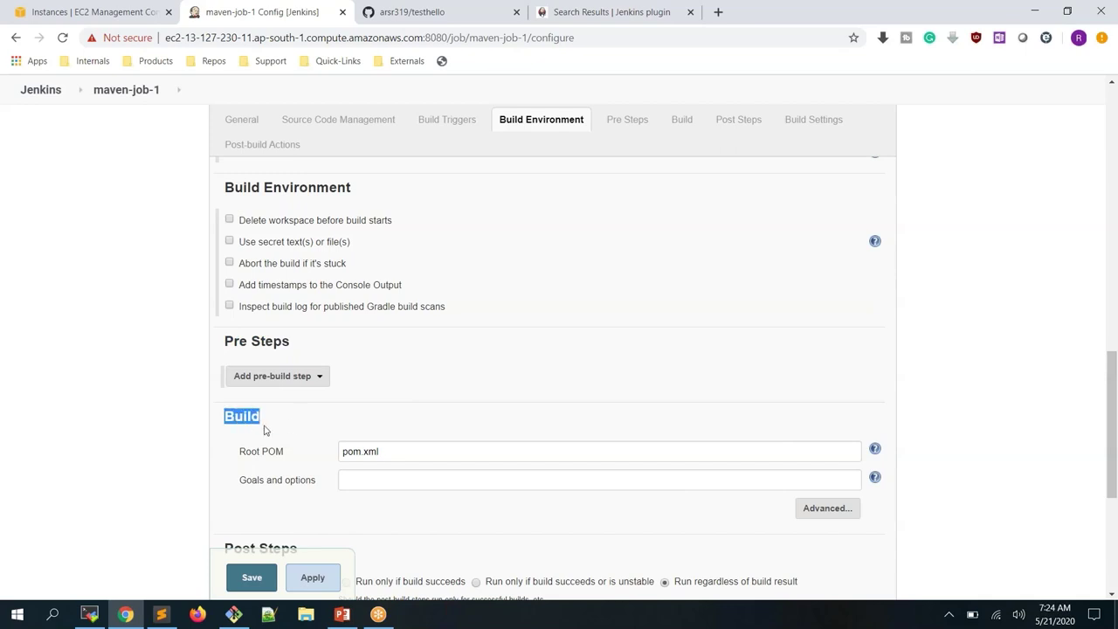
drag(377, 451, 299, 450)
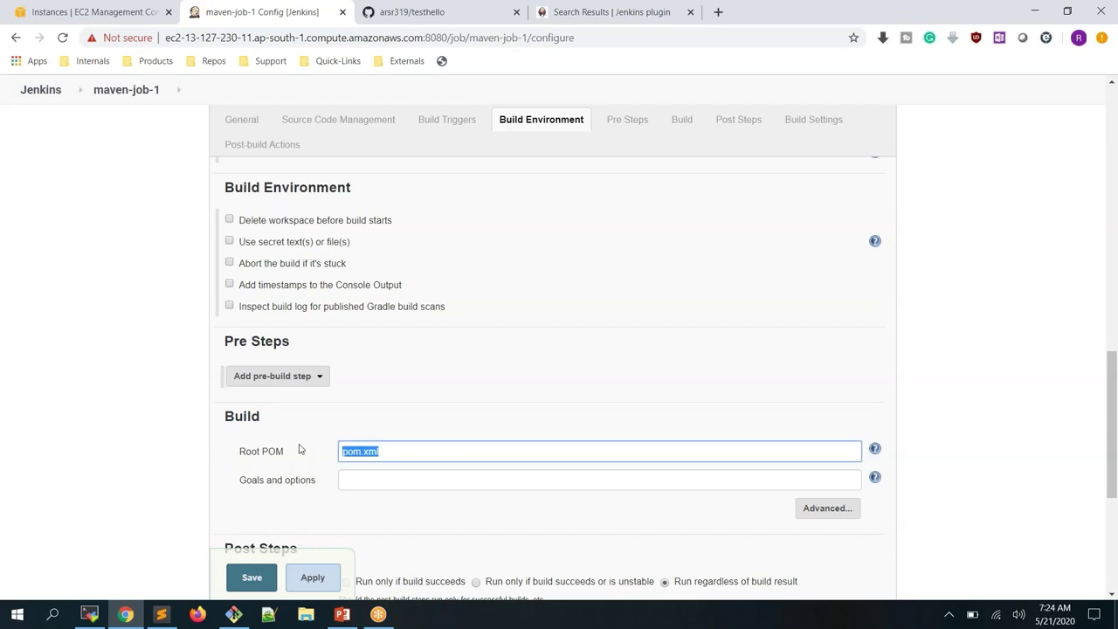
click(393, 451)
drag(390, 453, 292, 455)
click(414, 18)
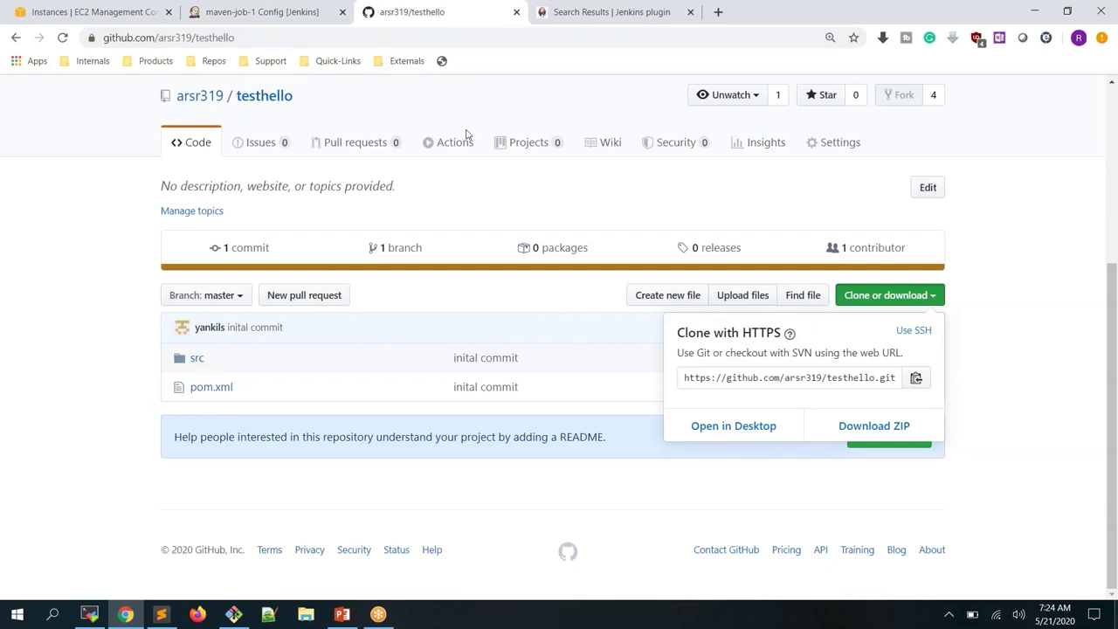
click(314, 16)
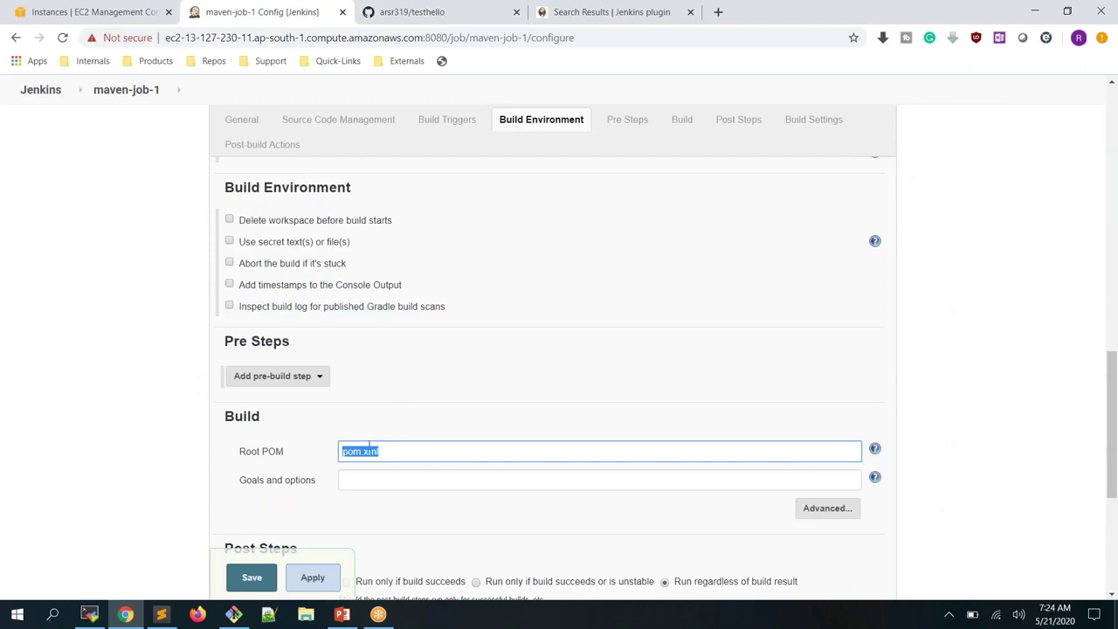
click(346, 451)
text(src/)
key(BackSpace)
text(c)
key(ctrl+plus)
key(ctrl+plus)
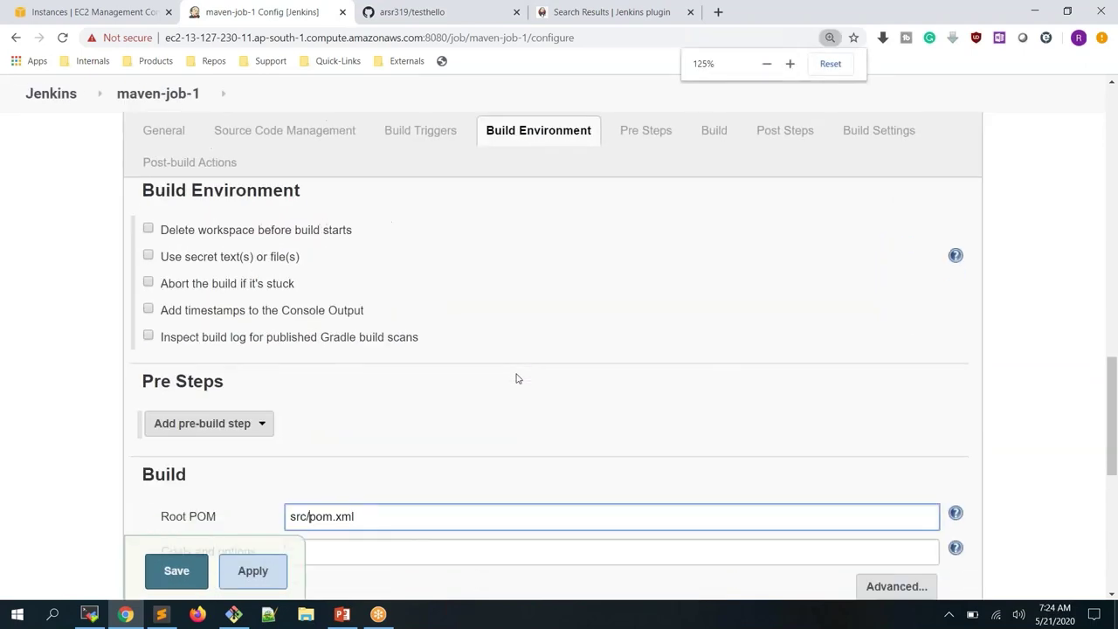
key(BackSpace)
key(BackSpace)
key(BackSpace)
key(BackSpace)
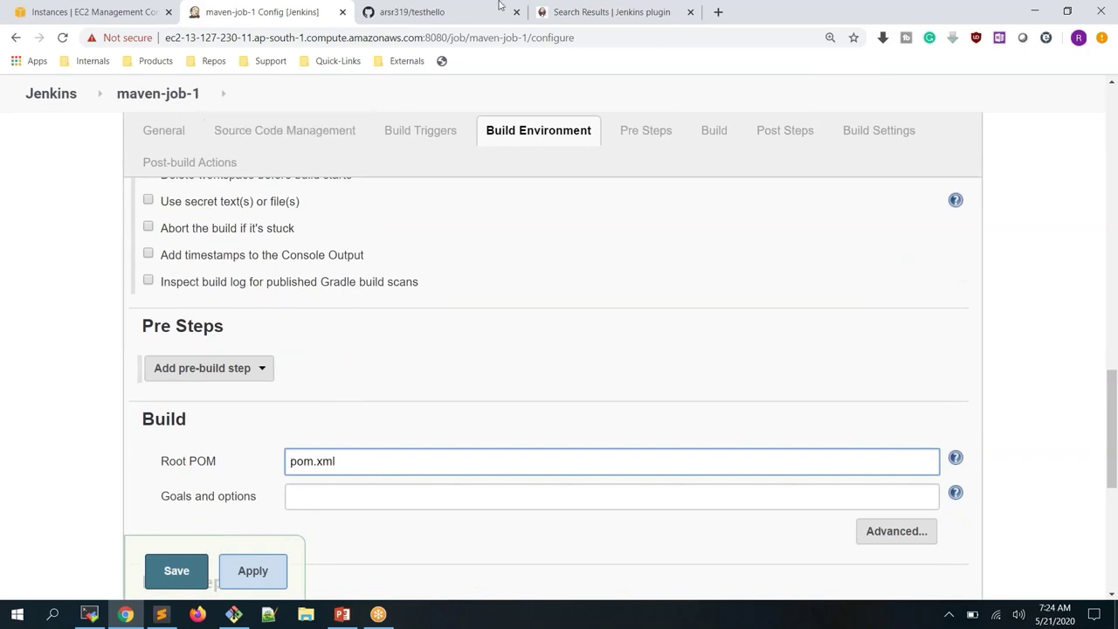
click(510, 19)
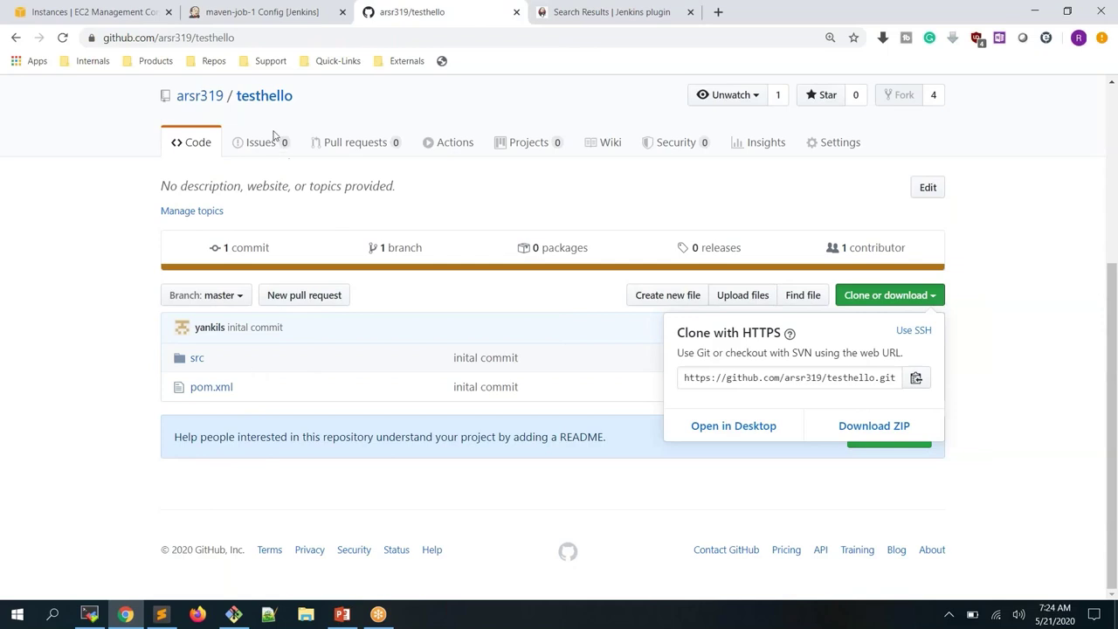
click(276, 12)
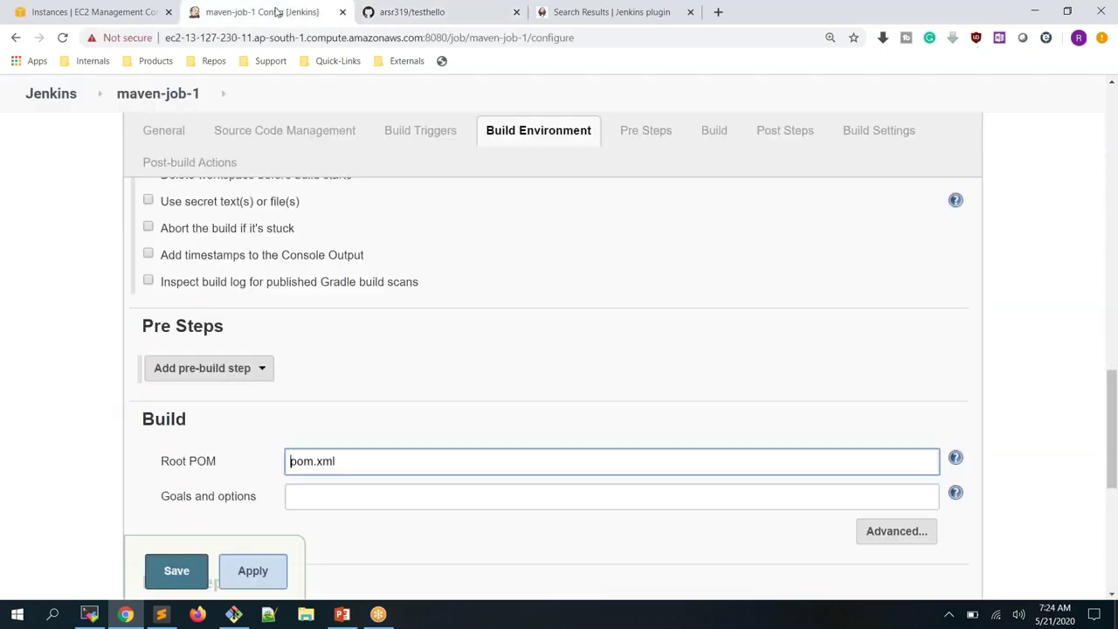
click(370, 498)
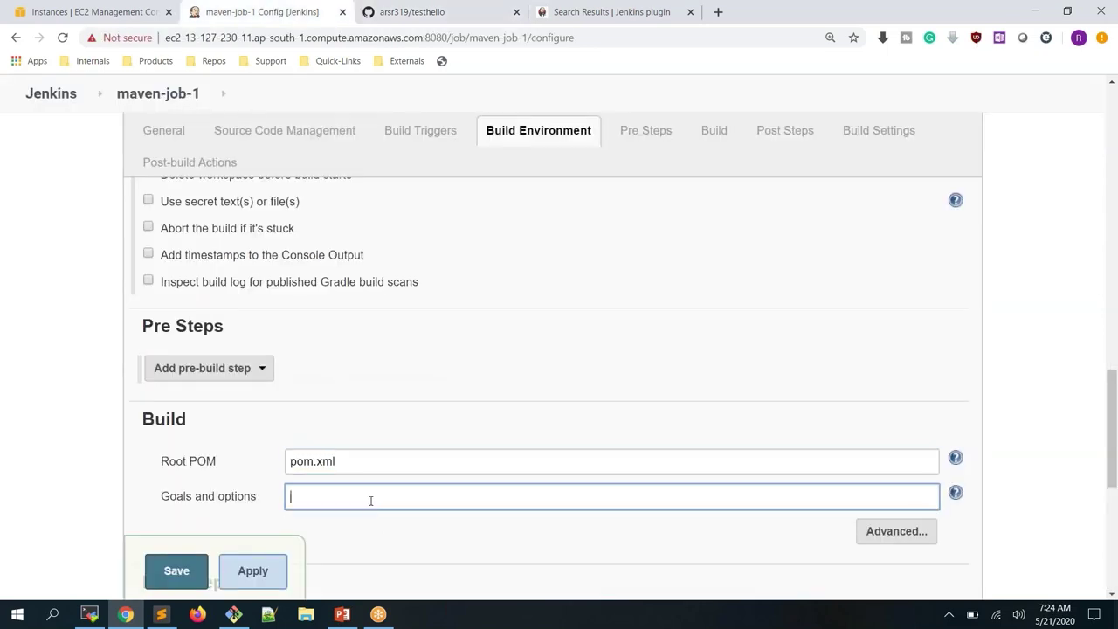
scroll(411, 392, down, 1)
scroll(396, 381, down, 2)
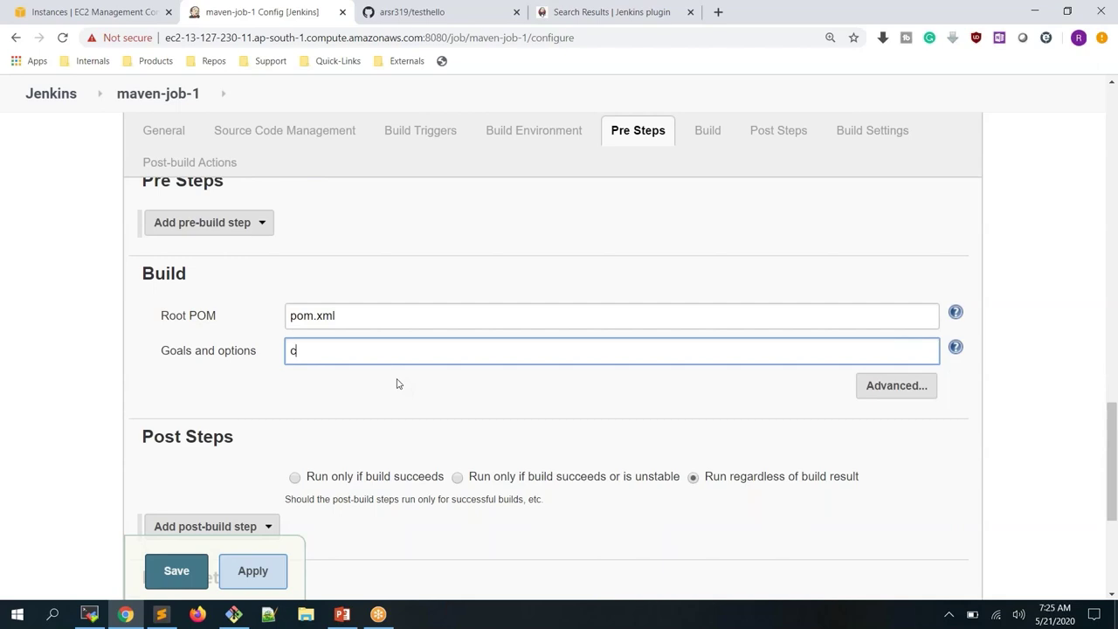
Step: Set the Maven goals to 'clean package', then apply and save maven-job-1's configuration
text(lean package)
scroll(598, 321, down, 2)
scroll(349, 288, up, 2)
scroll(379, 344, down, 1)
scroll(415, 310, down, 3)
scroll(494, 429, down, 1)
scroll(496, 431, down, 3)
click(262, 491)
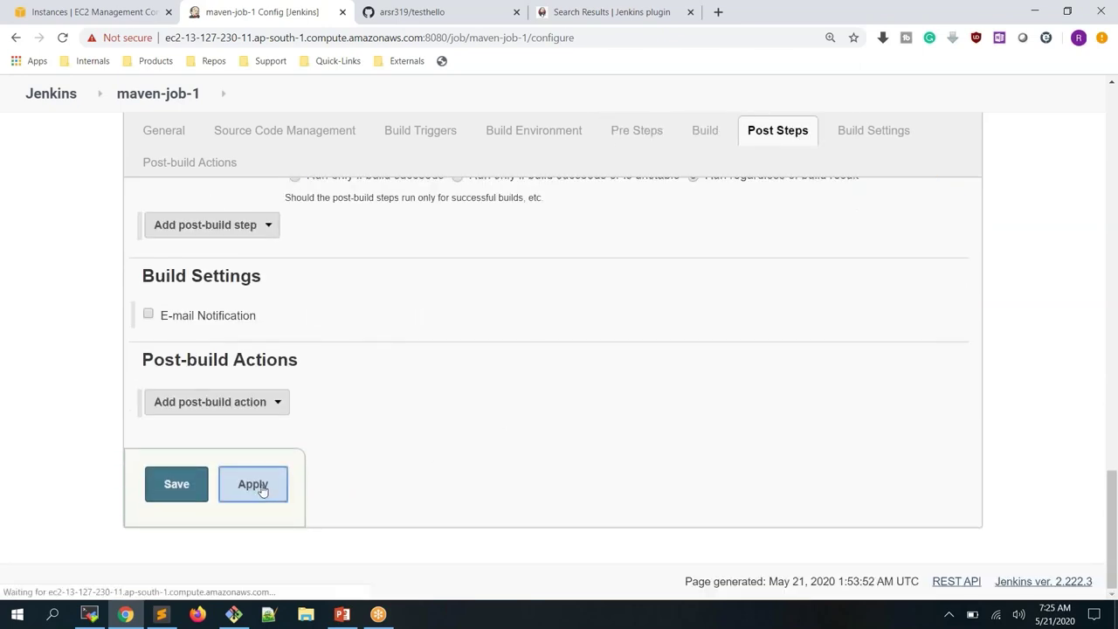
scroll(349, 445, up, 3)
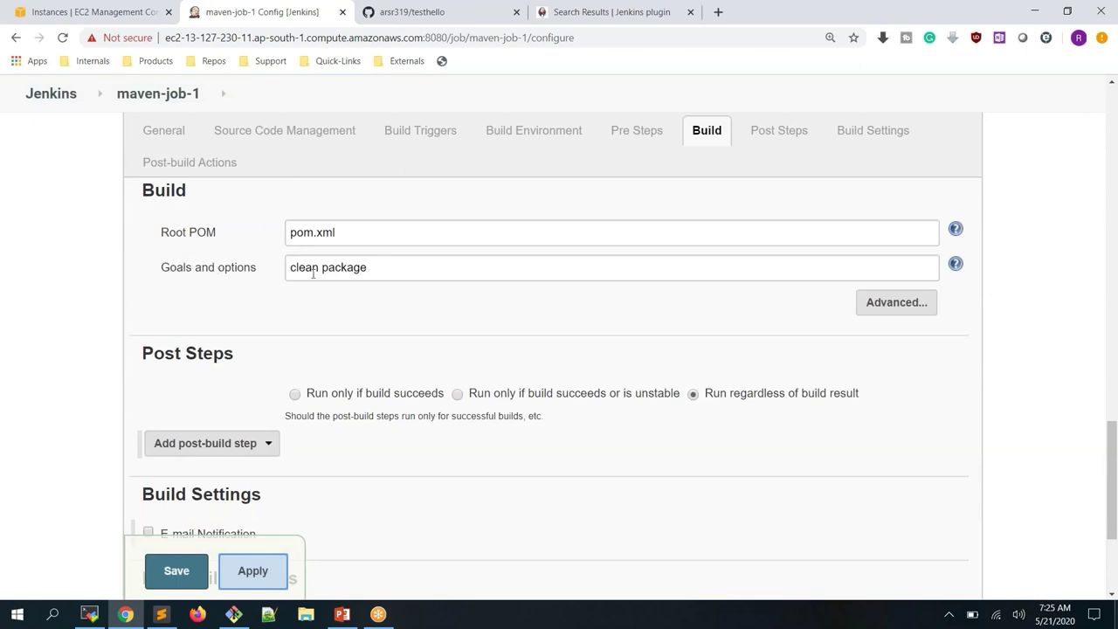
drag(294, 268, 386, 262)
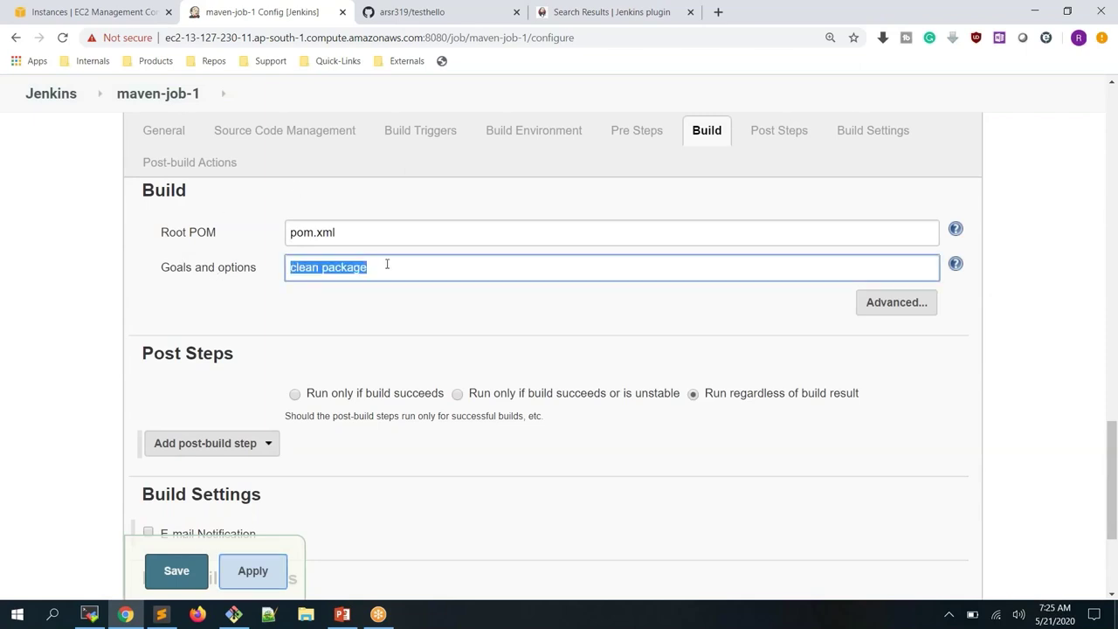
click(177, 570)
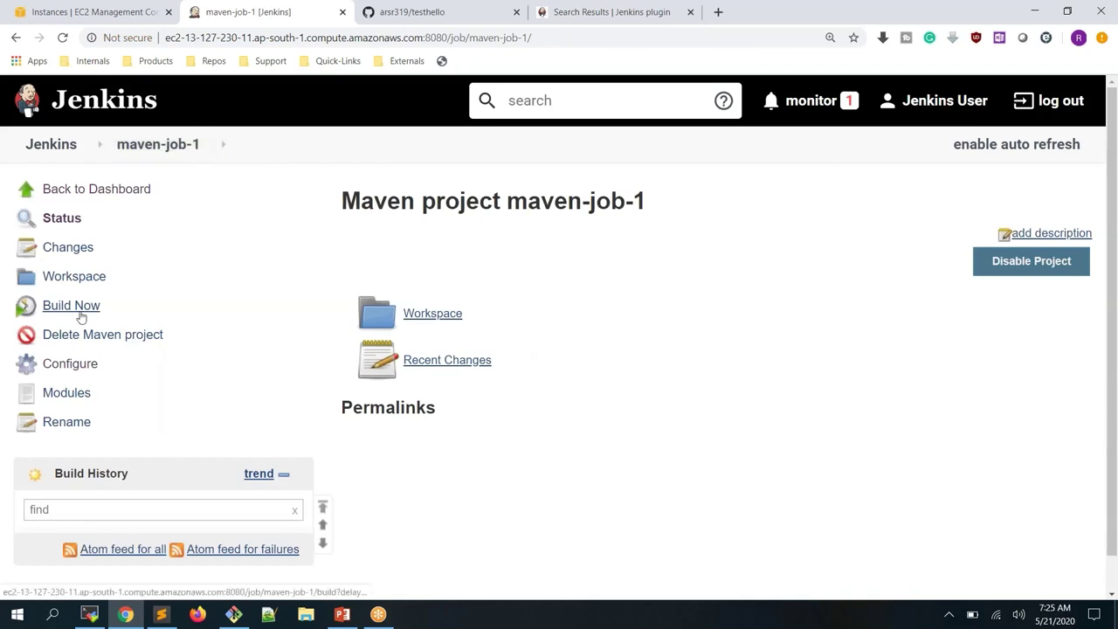
Step: Zoom the page out, trigger a maven-job-1 build and open build #1's console output
key(ctrl+minus)
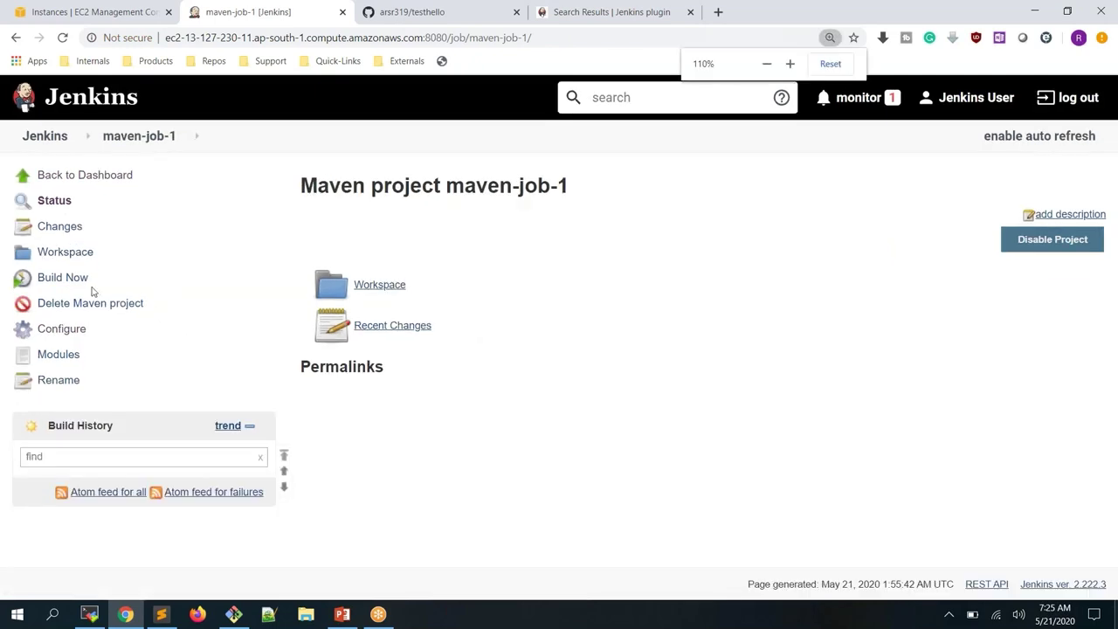
click(81, 282)
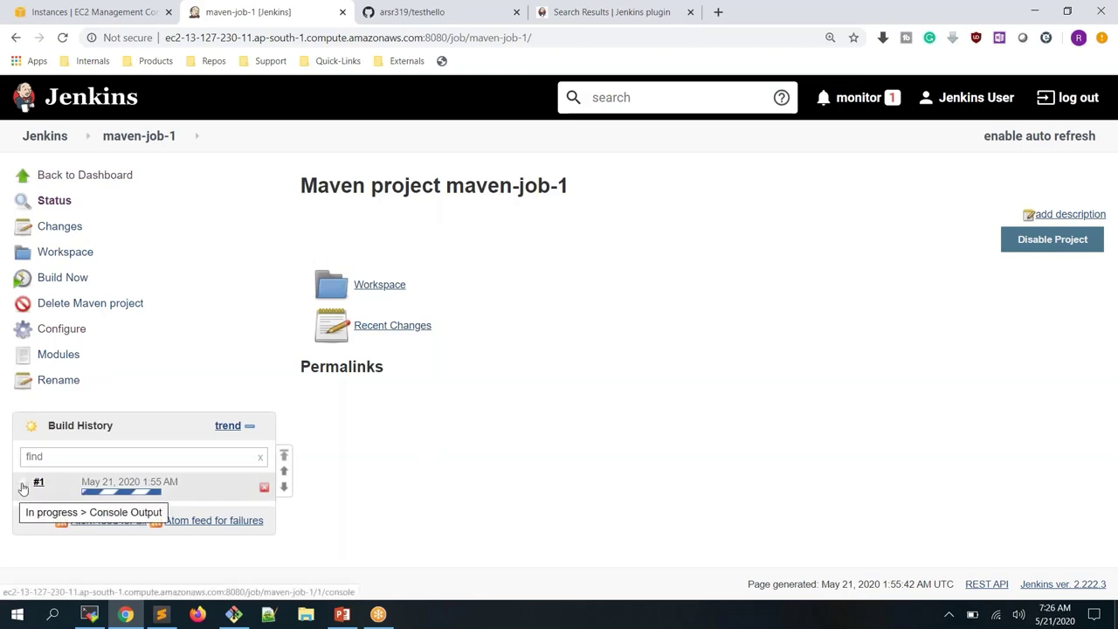
click(23, 488)
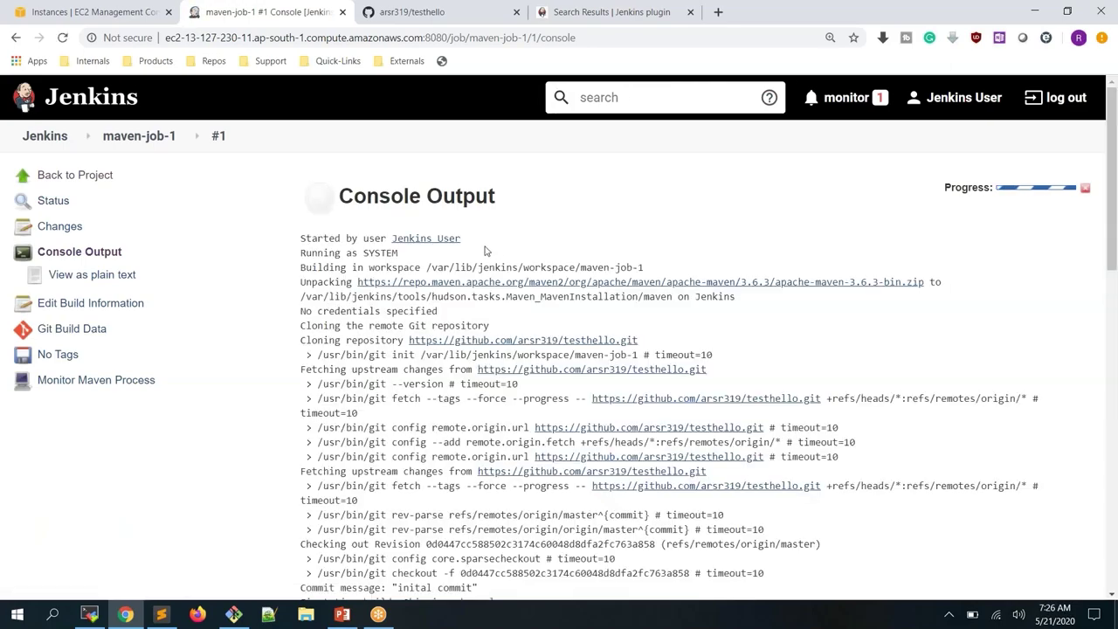
Step: Scroll through build #1's console log showing downloads like maven-clean-plugin 2.5 and plexus-utils
scroll(547, 310, down, 2)
scroll(548, 310, down, 7)
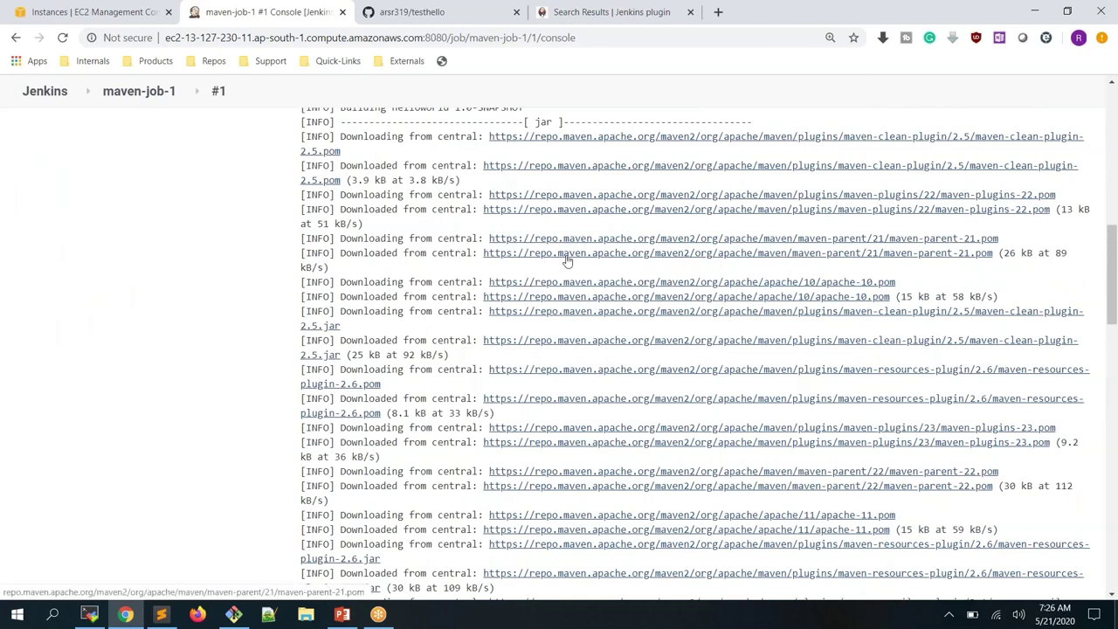
scroll(569, 240, down, 1)
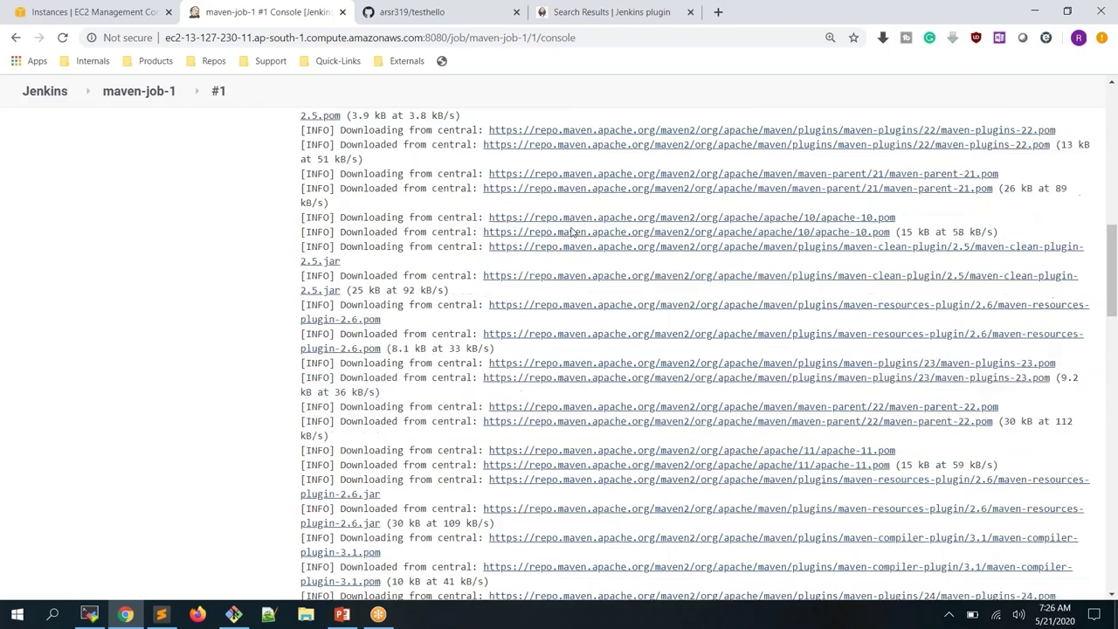
scroll(572, 231, down, 15)
scroll(572, 231, down, 15)
scroll(569, 237, down, 10)
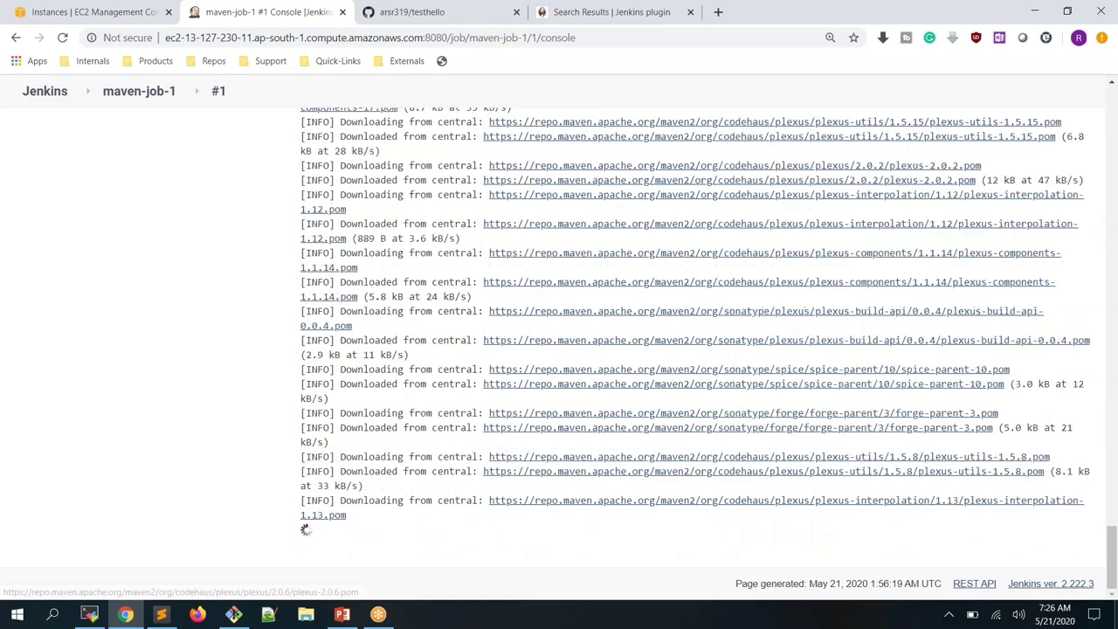
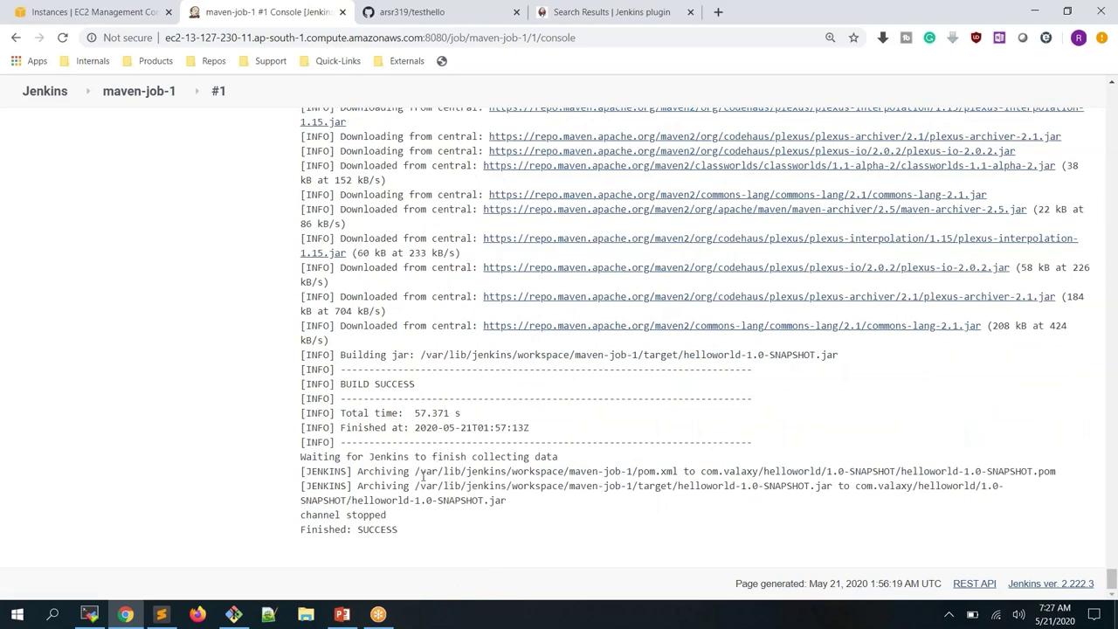
Step: Highlight the pom.xml archiving paths and the helloworld-1.0-SNAPSHOT.pom name in the build #1 console log
drag(420, 471, 631, 472)
drag(416, 472, 683, 472)
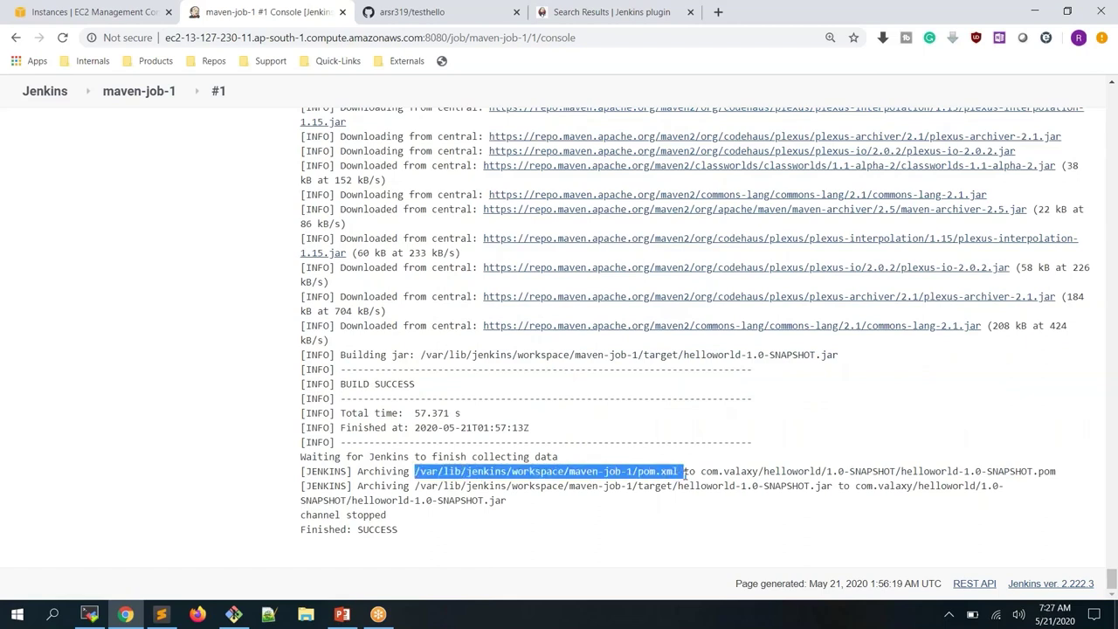
click(560, 503)
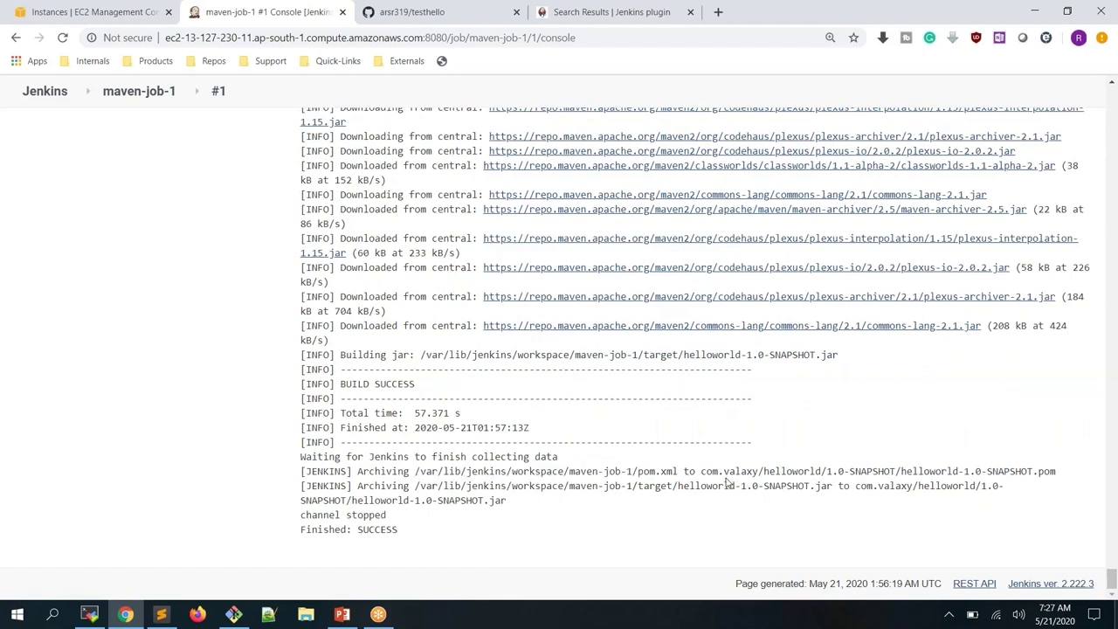
drag(701, 471, 1053, 466)
click(884, 471)
drag(900, 470, 1057, 472)
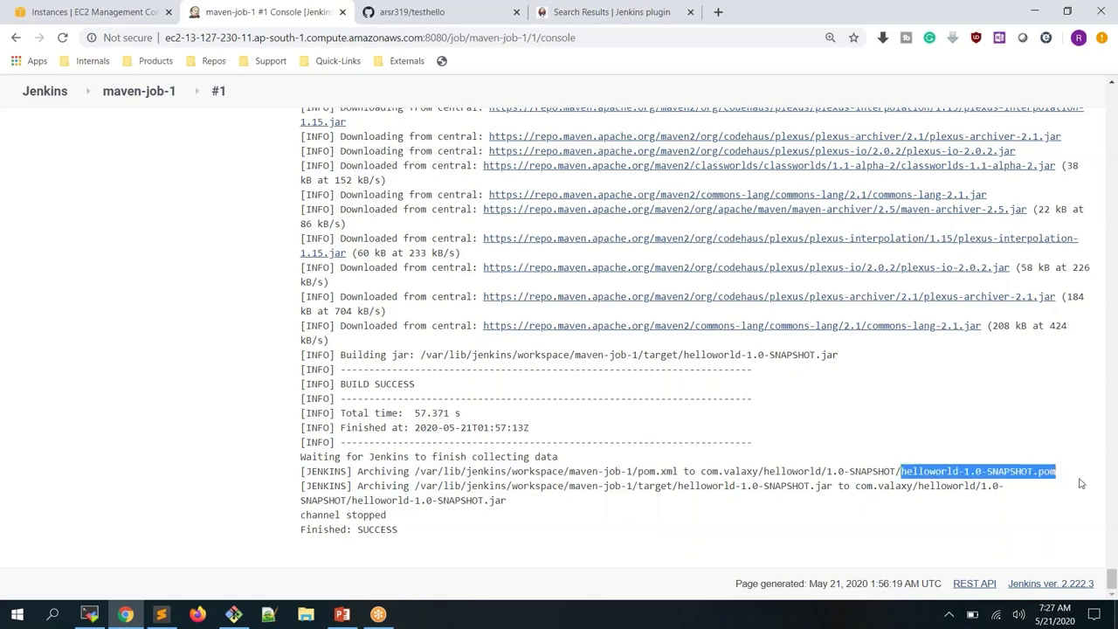
double_click(1011, 471)
click(881, 471)
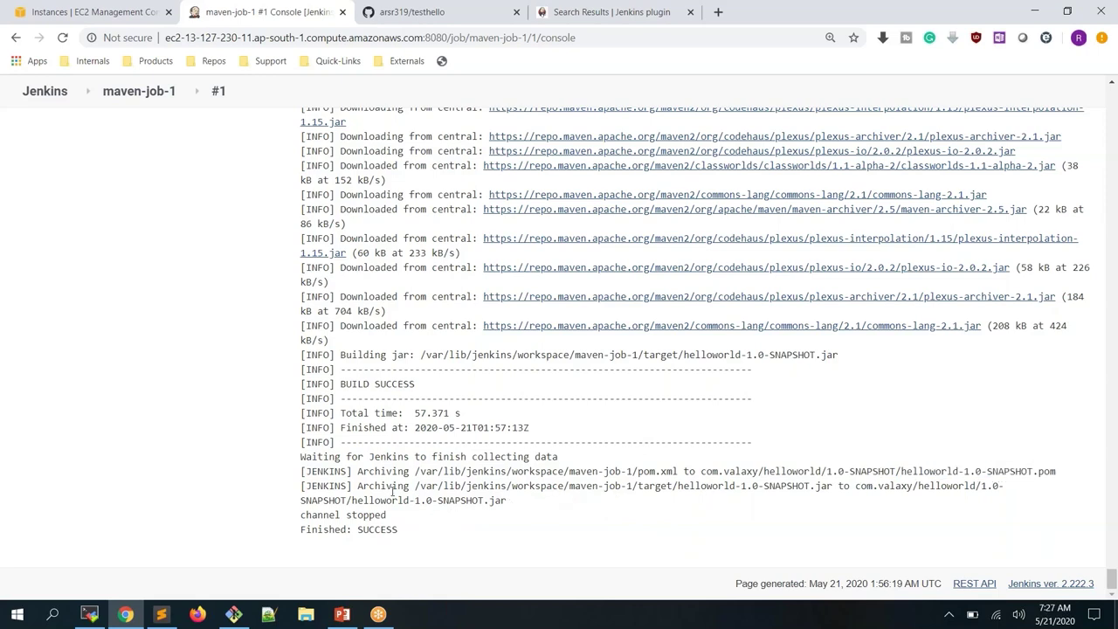
Step: Select the helloworld-1.0-SNAPSHOT.jar path, then copy /var/lib/jenkins/workspace for the server terminal
drag(414, 487, 826, 487)
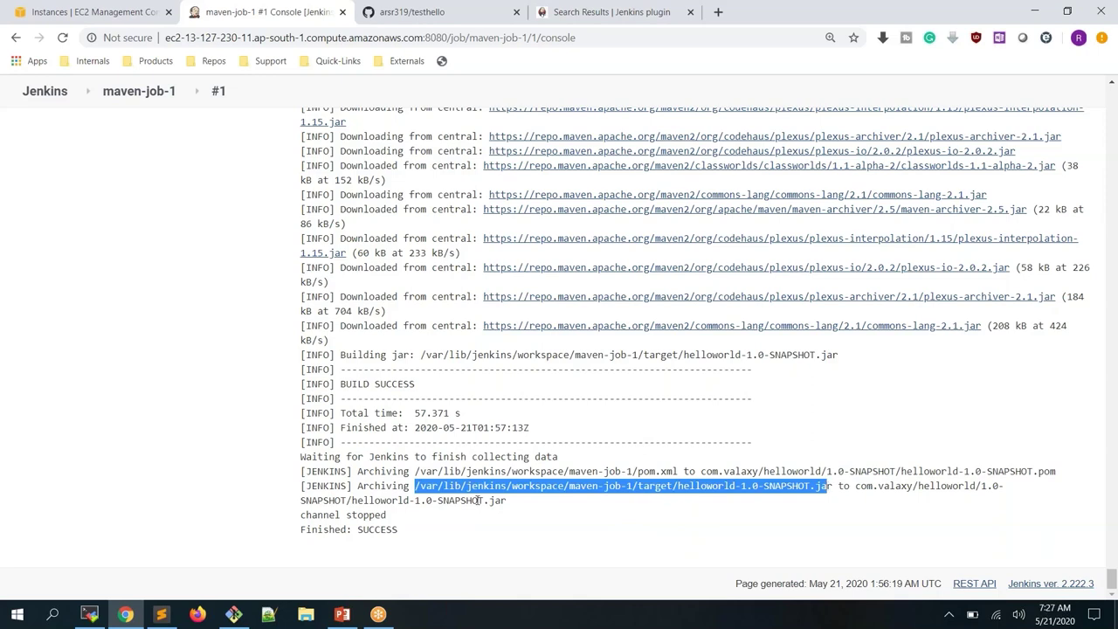
drag(478, 499, 471, 500)
click(576, 491)
drag(568, 485, 672, 486)
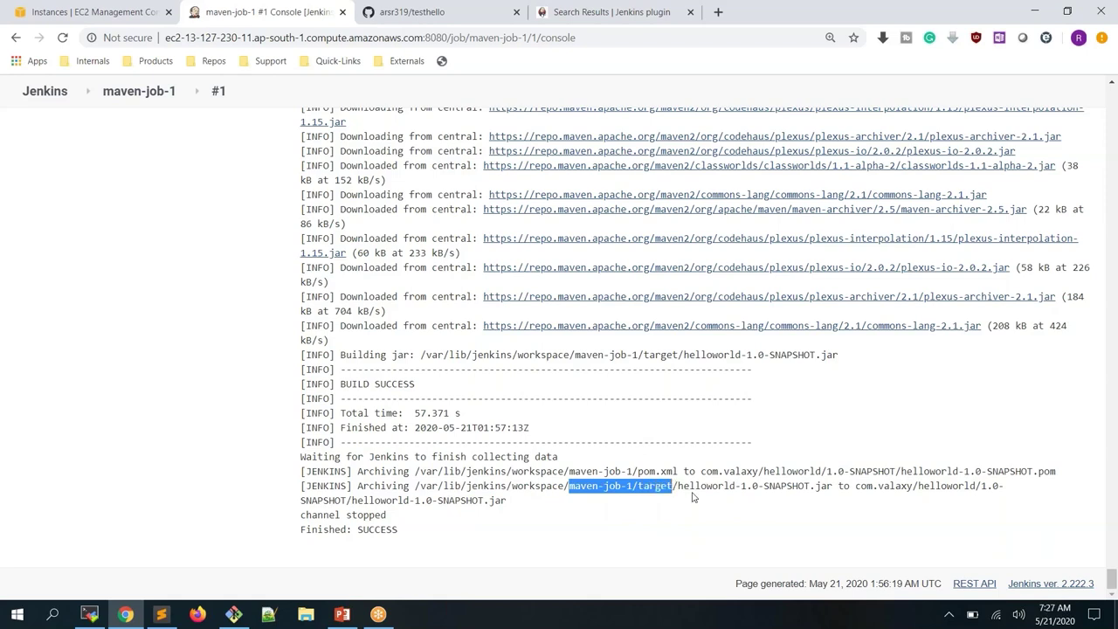
click(682, 486)
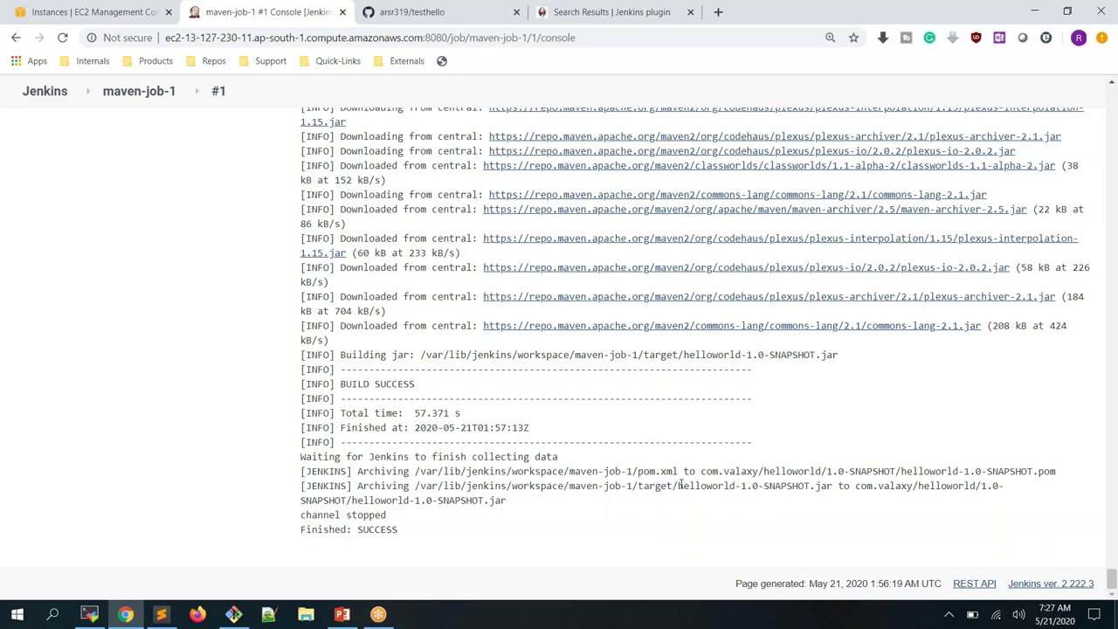
drag(681, 486, 828, 487)
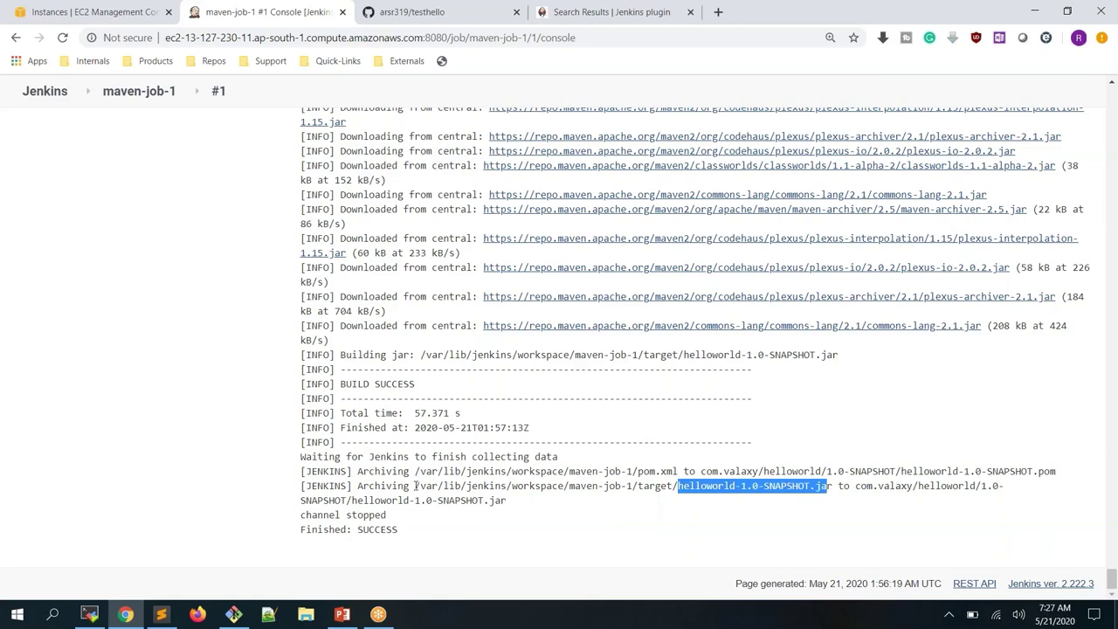
drag(415, 486, 566, 487)
key(ctrl+c)
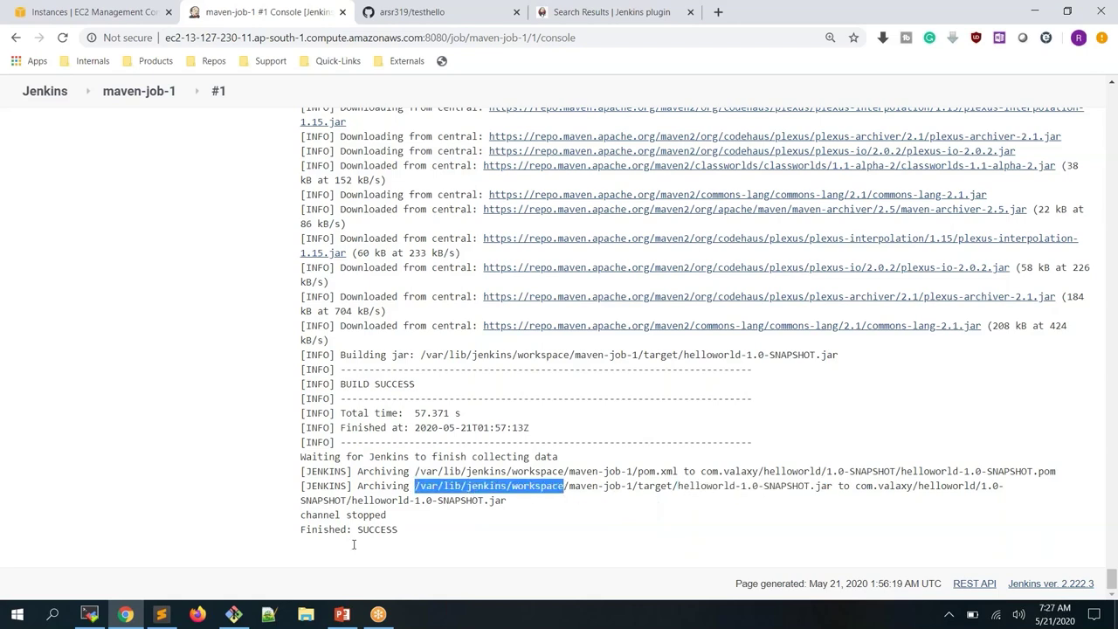
click(89, 617)
Step: Go to /var/lib/jenkins/workspace and list the Jenkins job folders
text(cd)
right_click(476, 282)
key(Return)
text(ls)
key(Return)
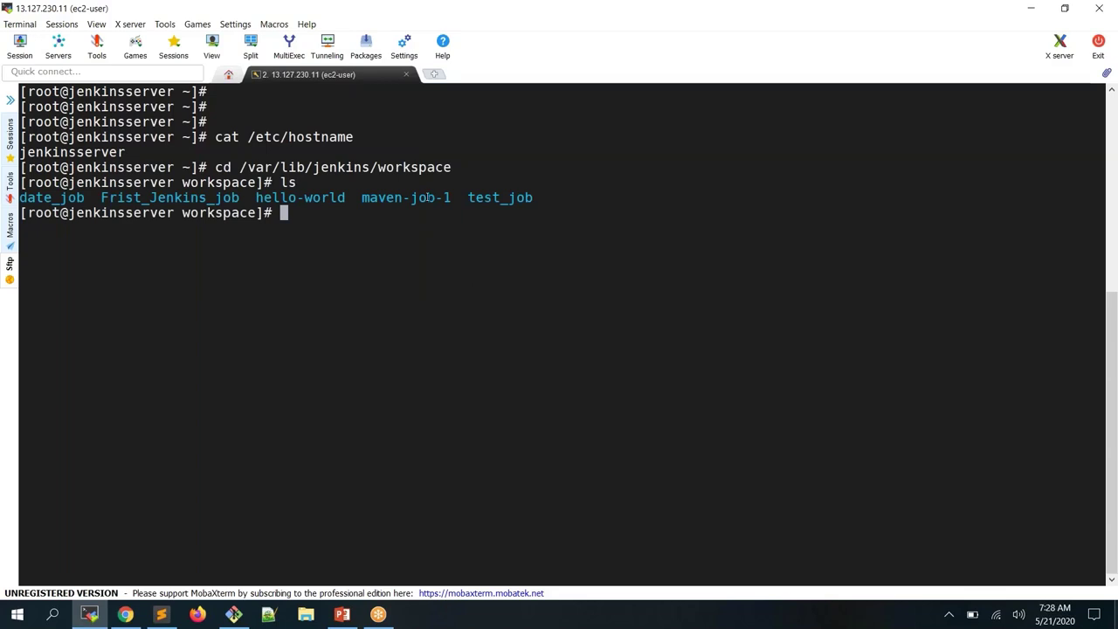
Step: Enter maven-job-1 and list its pom.xml, src and target contents
double_click(422, 197)
text(cd)
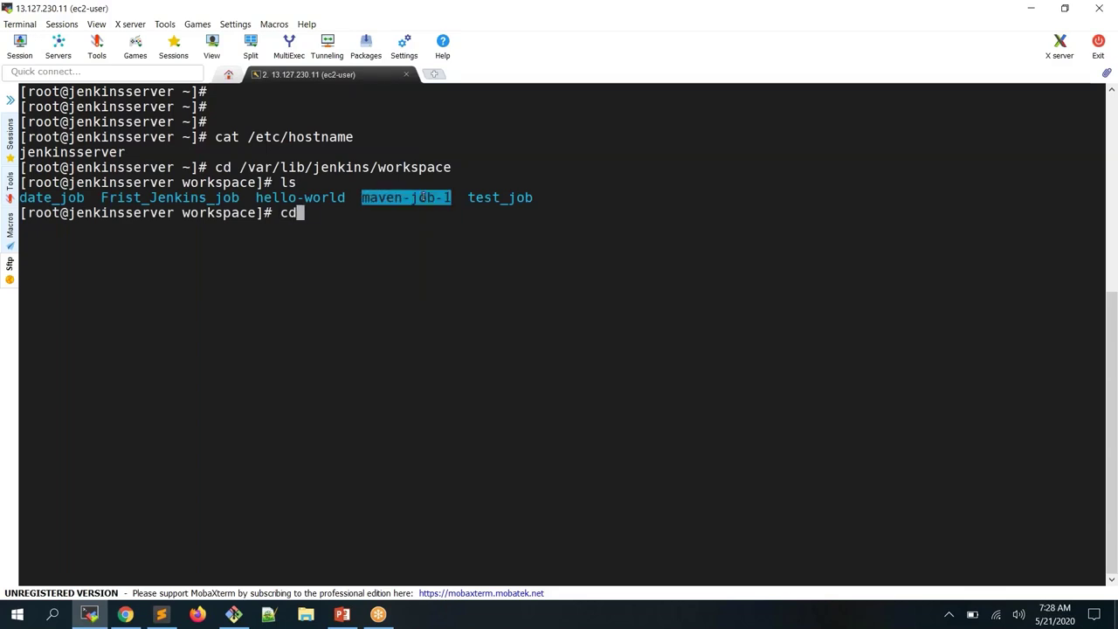
right_click(422, 197)
key(Return)
text(ls)
key(Return)
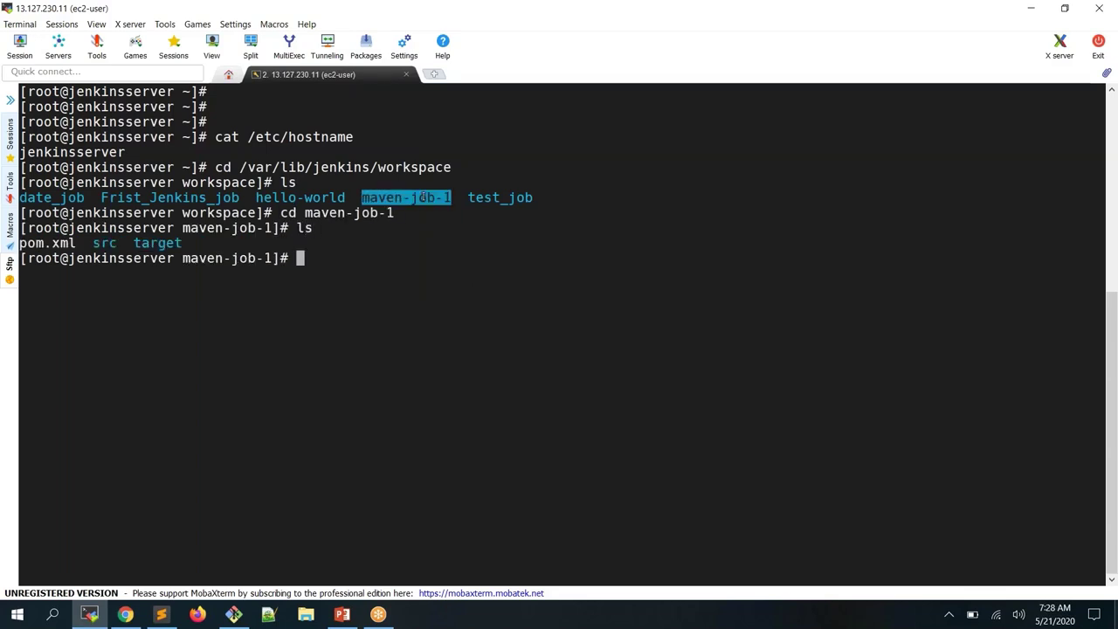
double_click(38, 244)
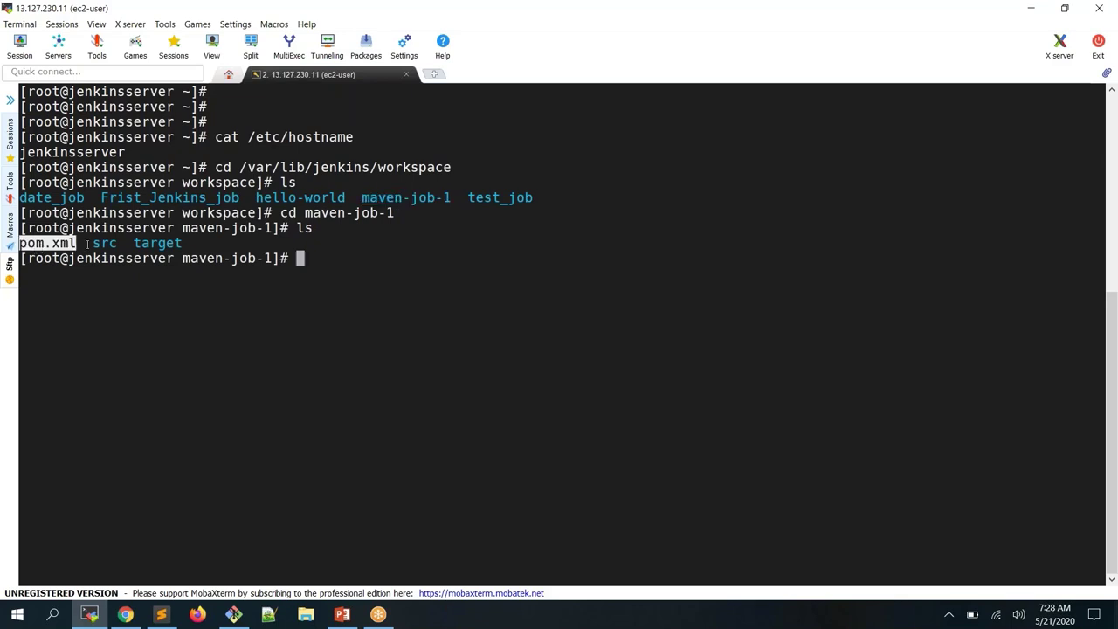
double_click(101, 244)
click(121, 245)
click(121, 244)
double_click(105, 245)
drag(105, 244, 56, 243)
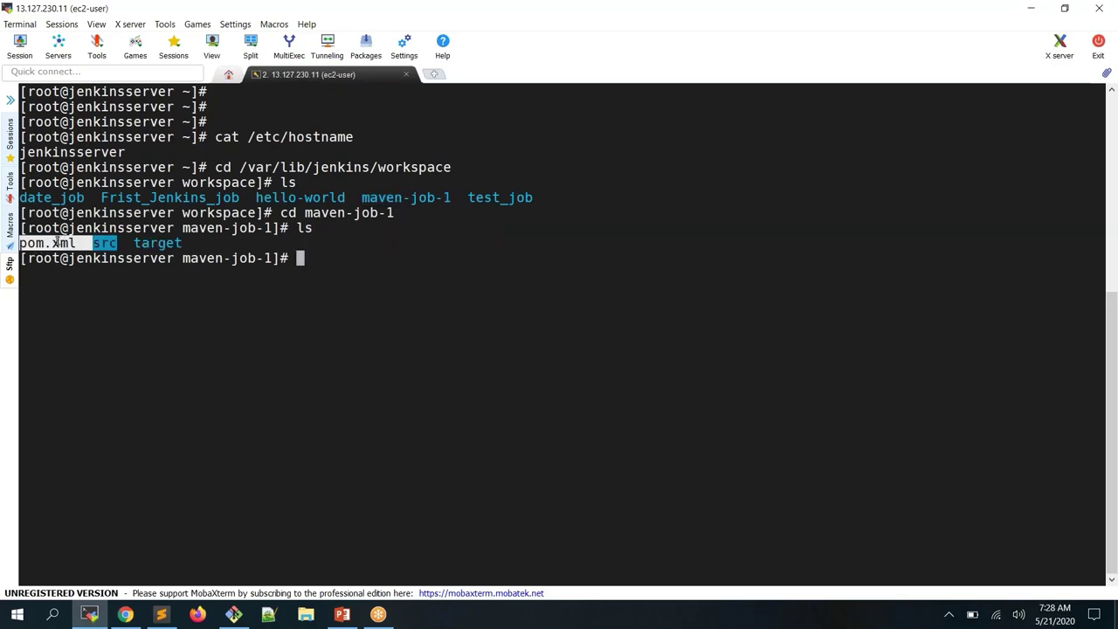
double_click(155, 245)
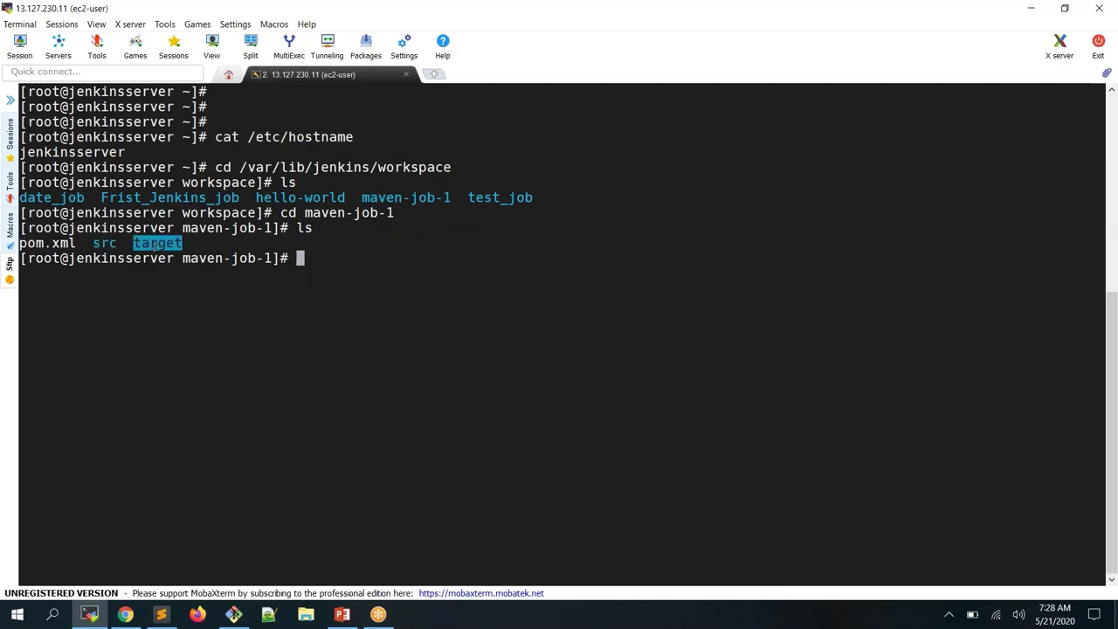
Step: Enter target and list it, locating helloworld-1.0-SNAPSHOT.jar and the test-classes folder
text(cd t)
key(Tab)
key(Return)
text(ls)
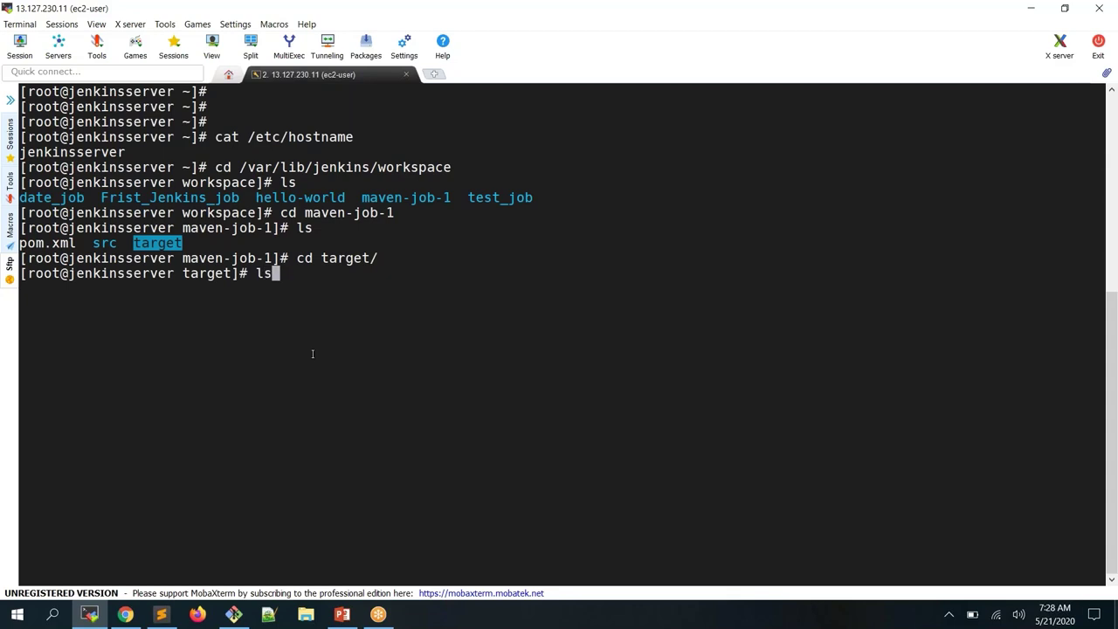
key(Return)
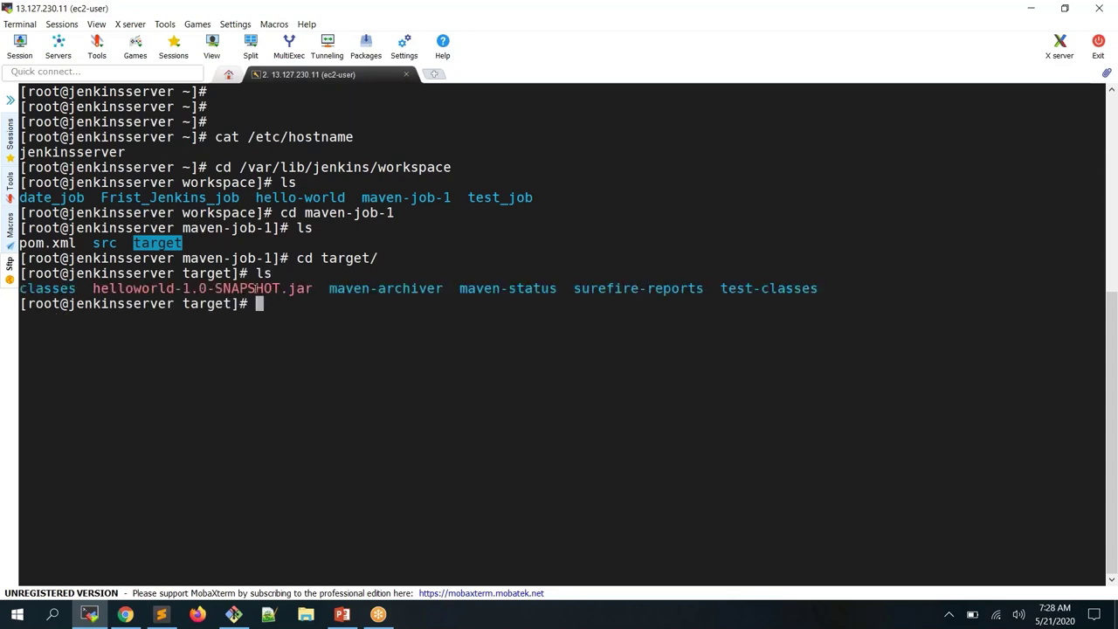
double_click(216, 288)
click(204, 289)
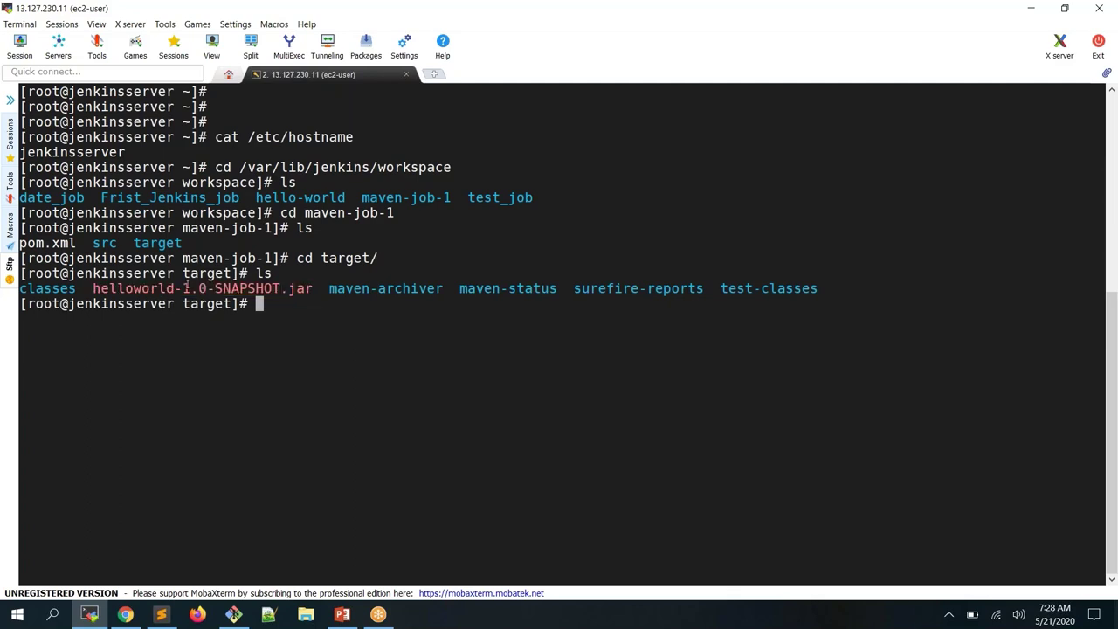
double_click(284, 290)
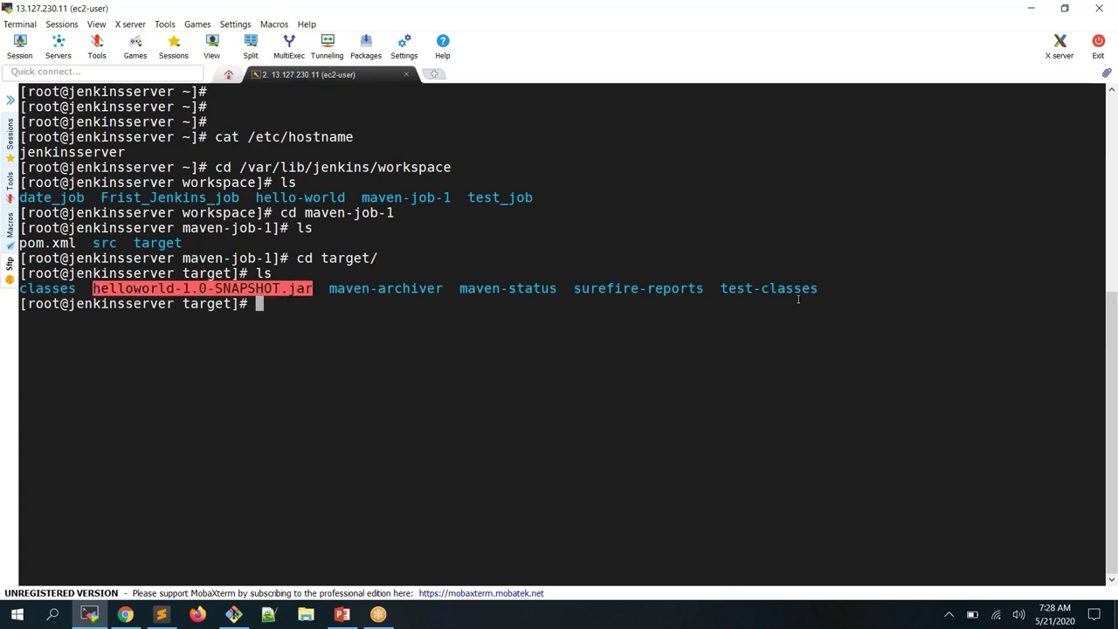
double_click(759, 289)
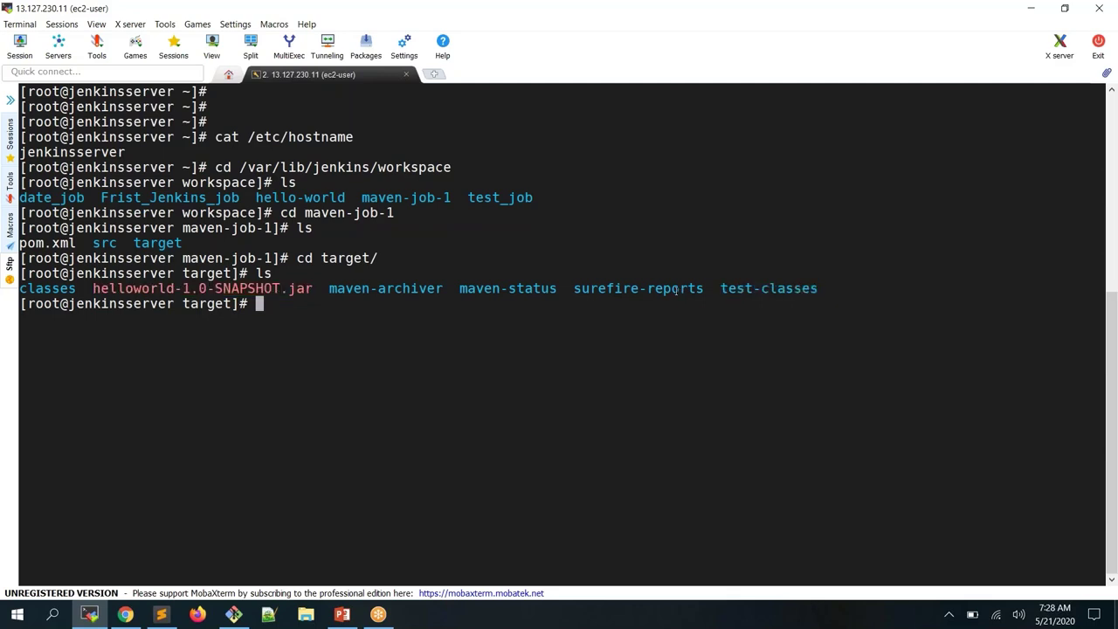
Step: List the AppTest reports in surefire-reports, then return to the target folder
double_click(668, 290)
key(ctrl+c)
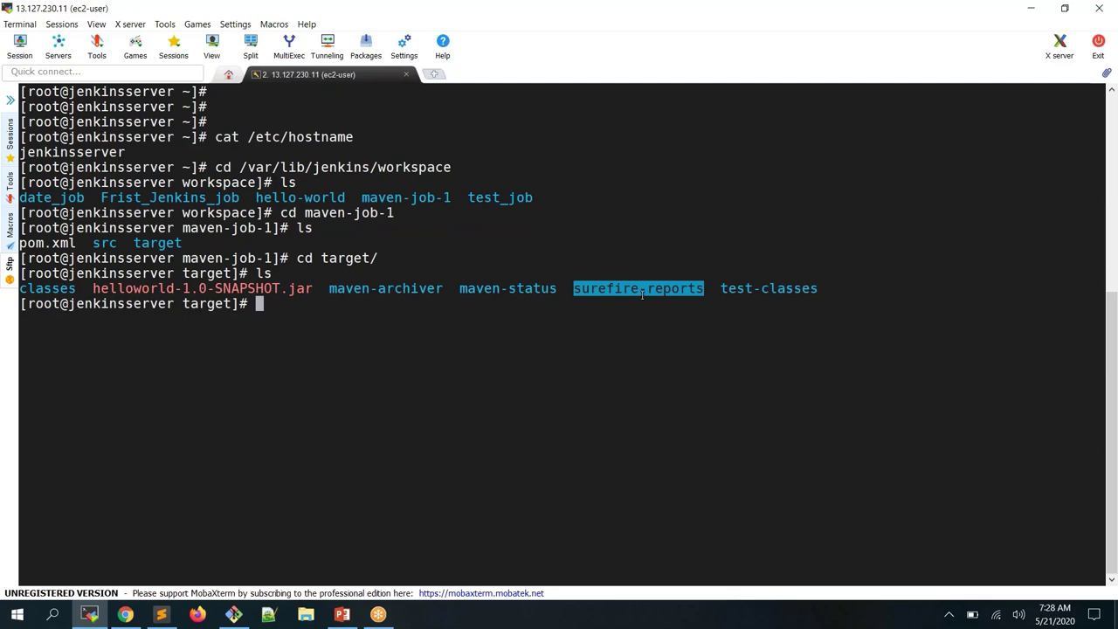
text(cd)
right_click(642, 294)
key(Return)
text(ls)
key(Return)
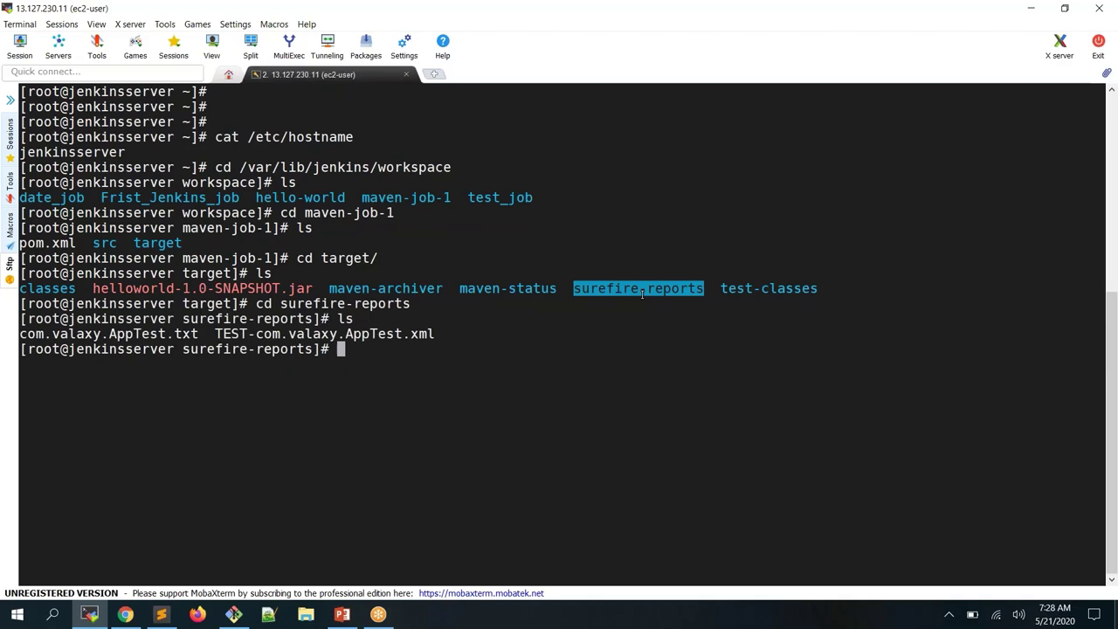
text(cd ..)
key(Return)
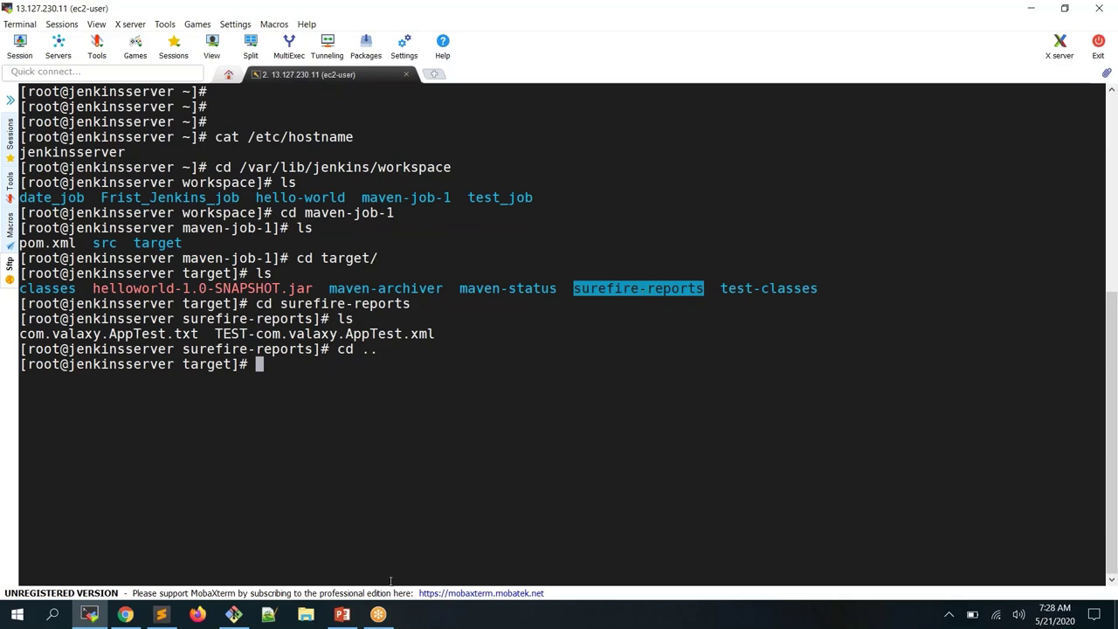
Step: Run mvn on the server, get 'command not found', and return to the maven-job-1 Jenkins page
click(126, 615)
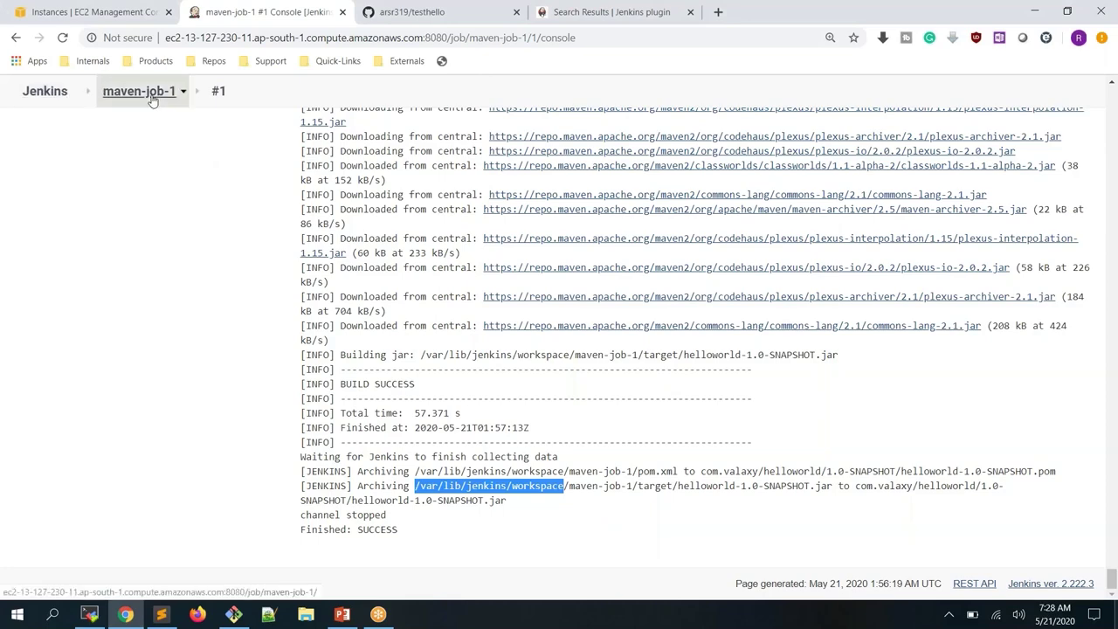
click(88, 615)
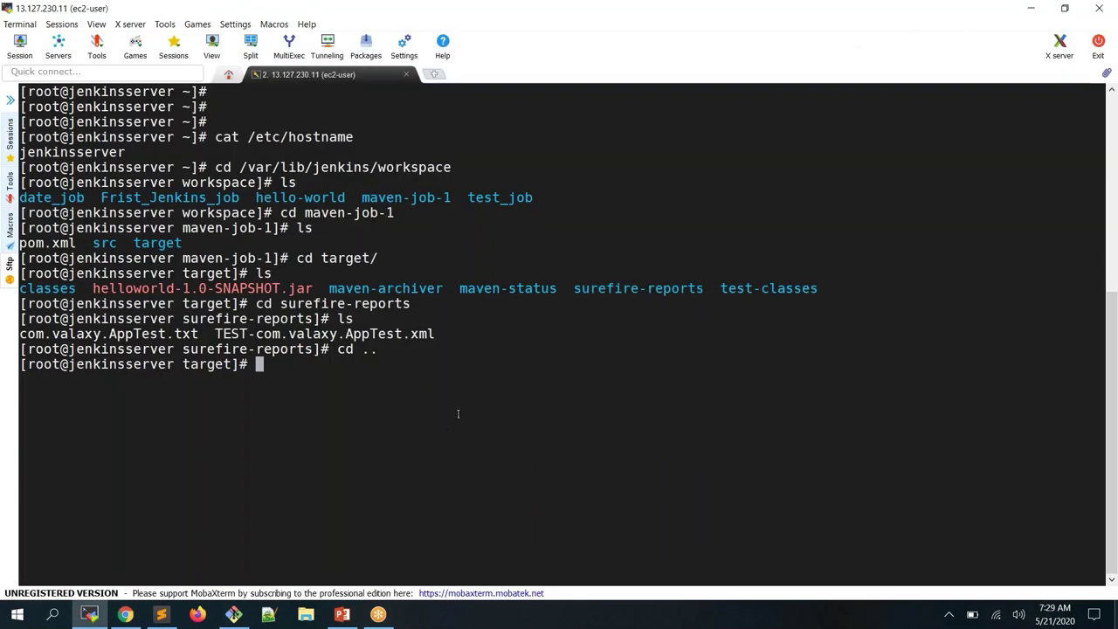
text(mnv)
key(Return)
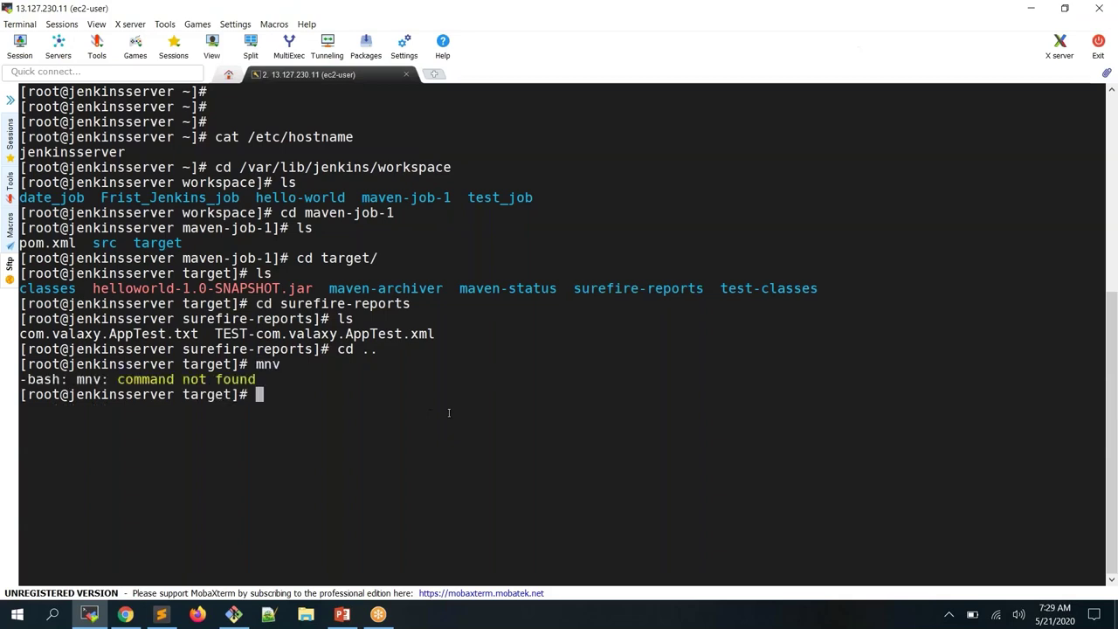
text(mvn)
key(Return)
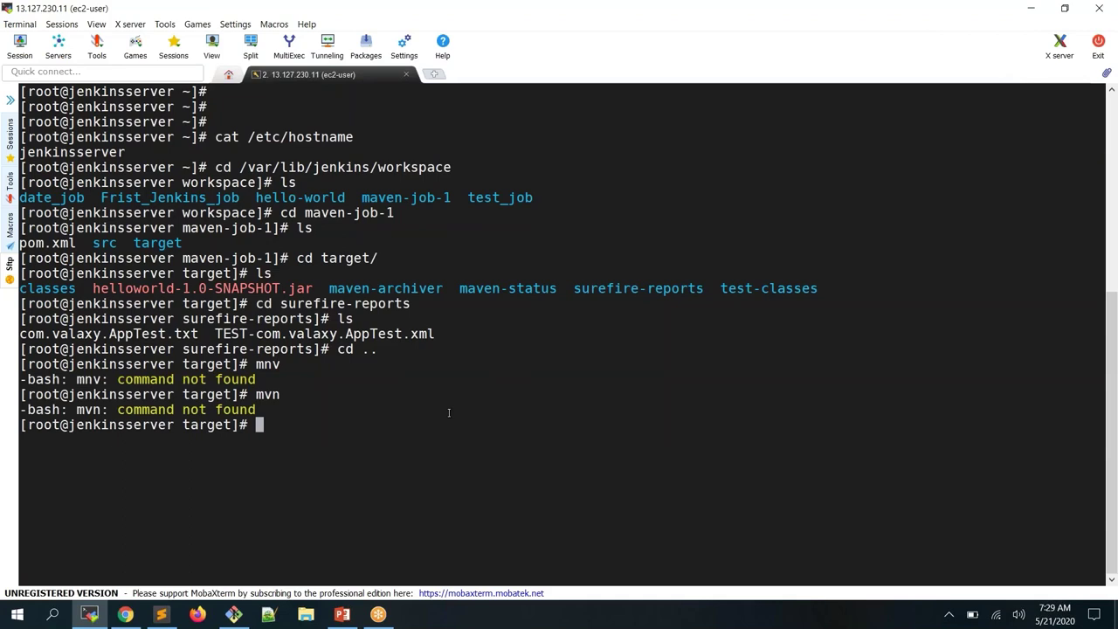
click(126, 614)
click(139, 91)
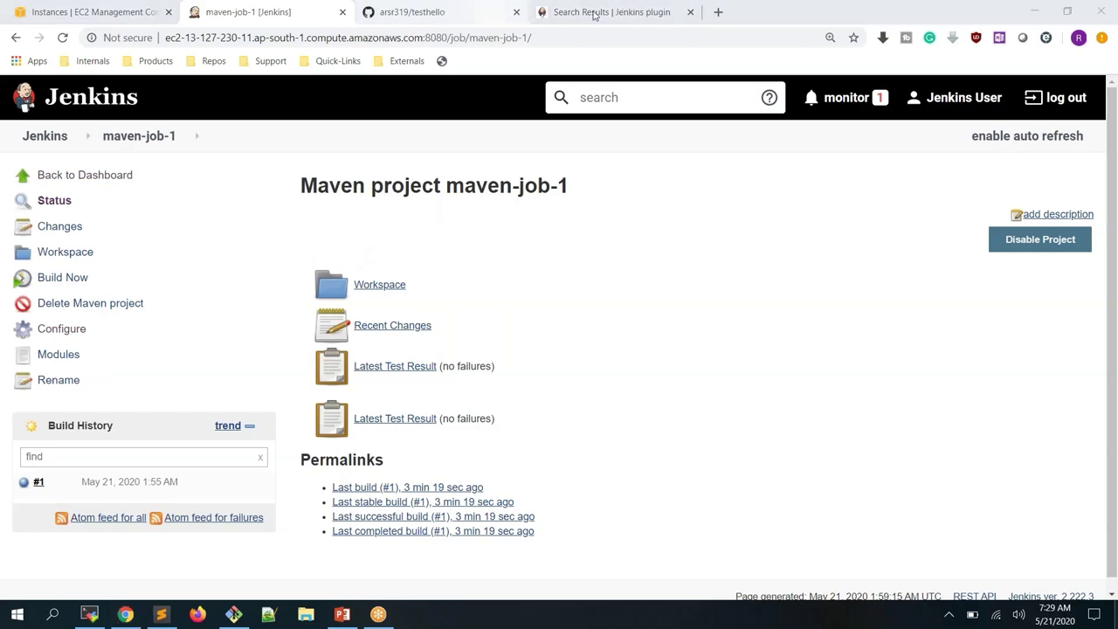
Step: Search 'maven dow' in a new tab and open the Apache Maven download page
click(717, 12)
text(m)
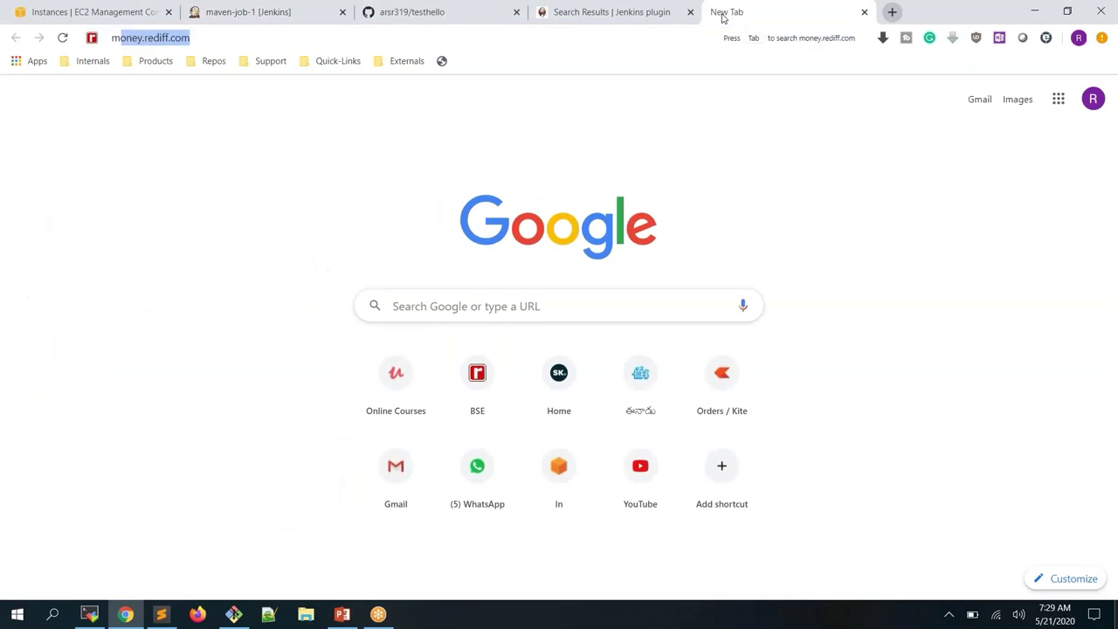
text(aven dow)
key(Return)
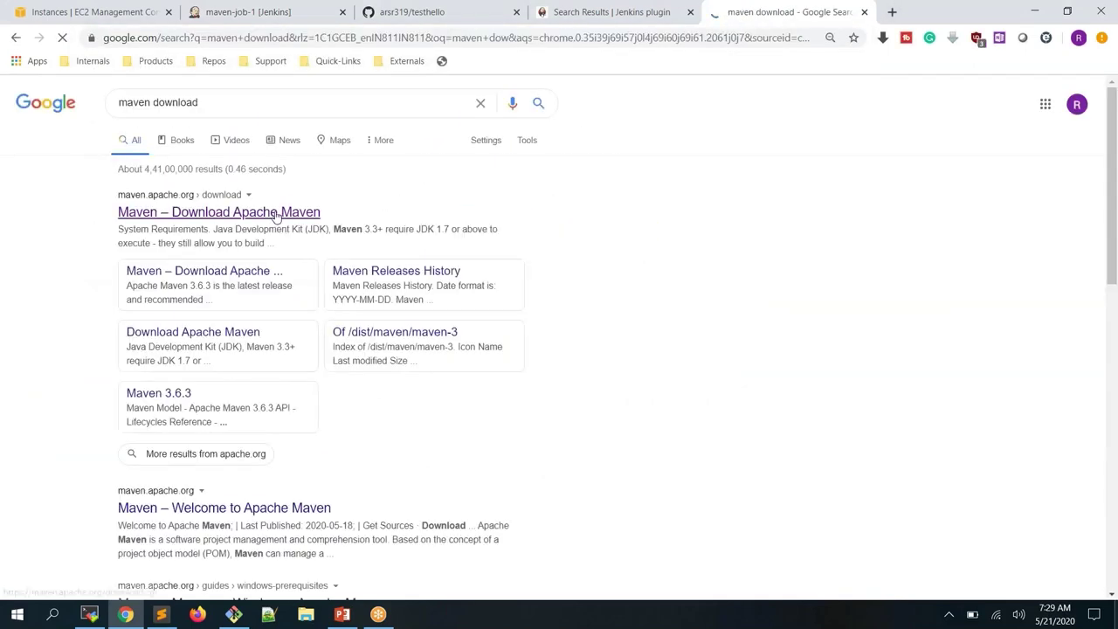
key(ctrl+plus)
key(ctrl+plus)
key(ctrl+plus)
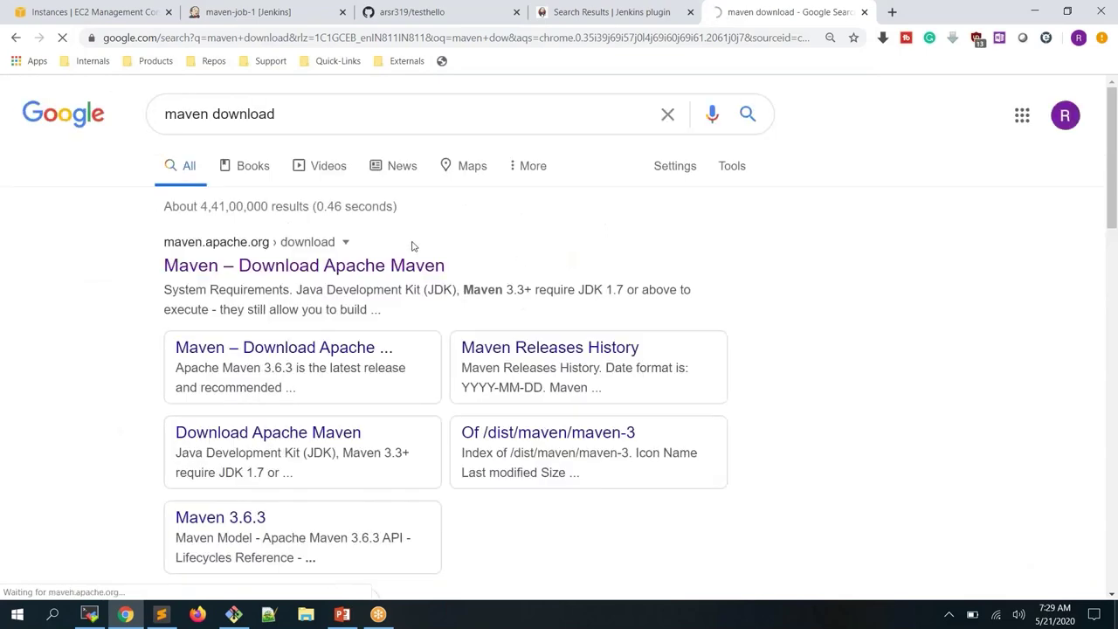
click(357, 254)
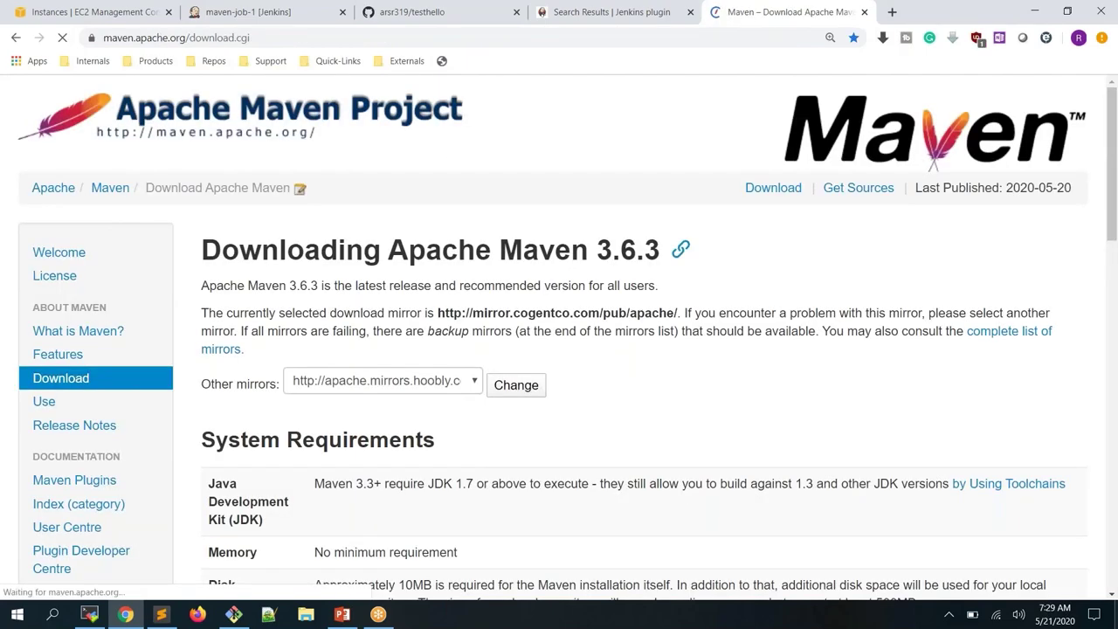
Step: Copy the link address of the apache-maven-3.6.3-bin.tar.gz binary archive
scroll(357, 250, down, 3)
scroll(643, 332, down, 3)
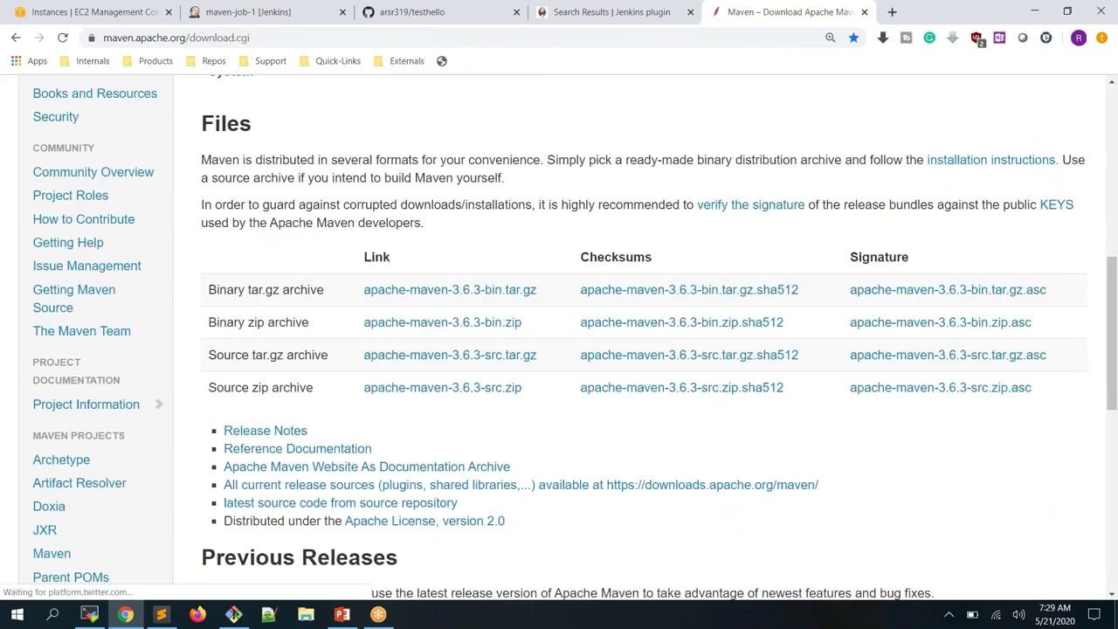
right_click(424, 321)
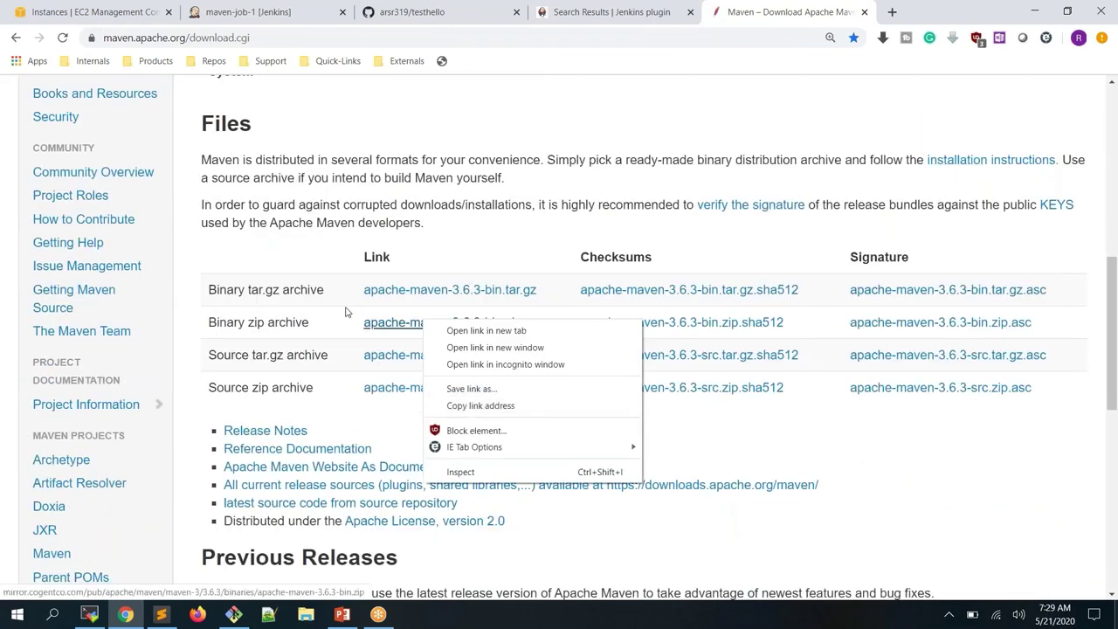
right_click(402, 291)
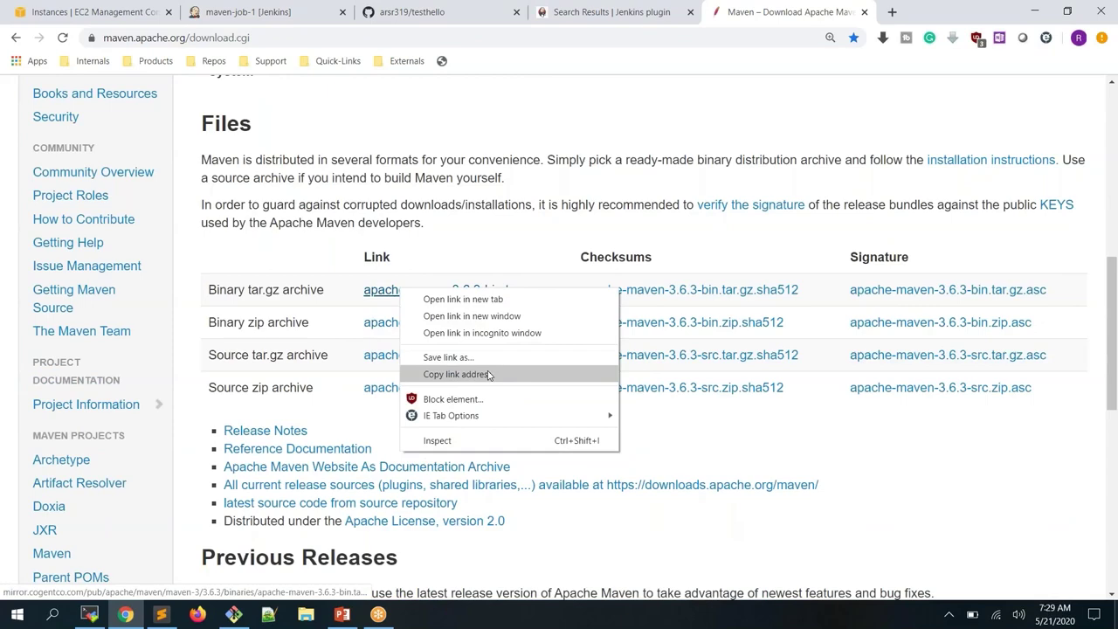
click(494, 375)
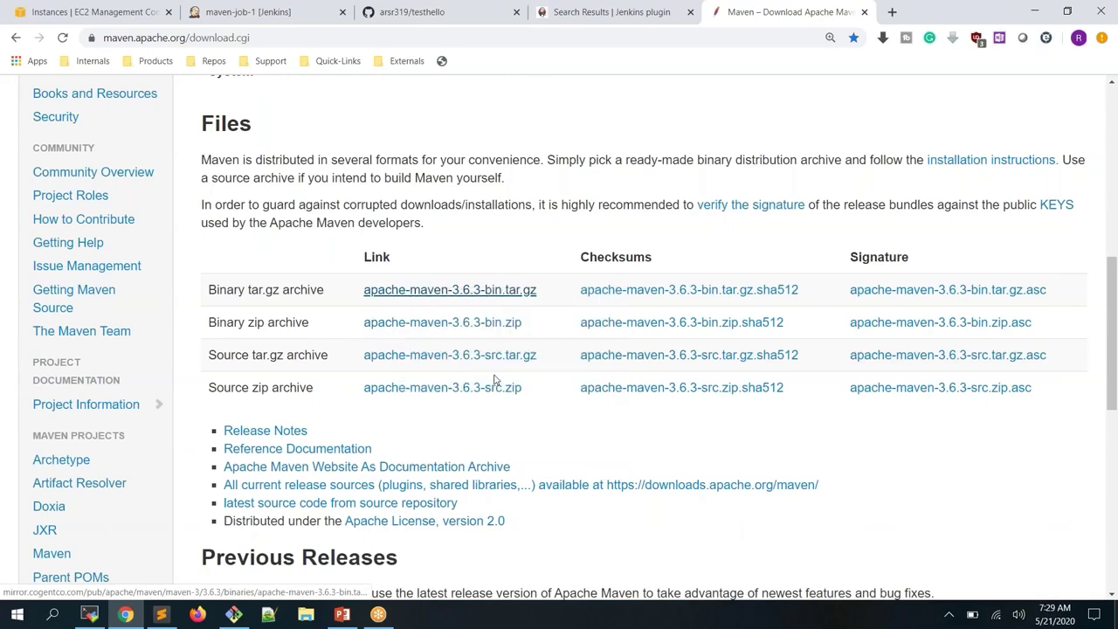
click(89, 614)
Step: Download the Maven 3.6.3 tar.gz into /opt with wget and the pasted URL
text(cd /opt)
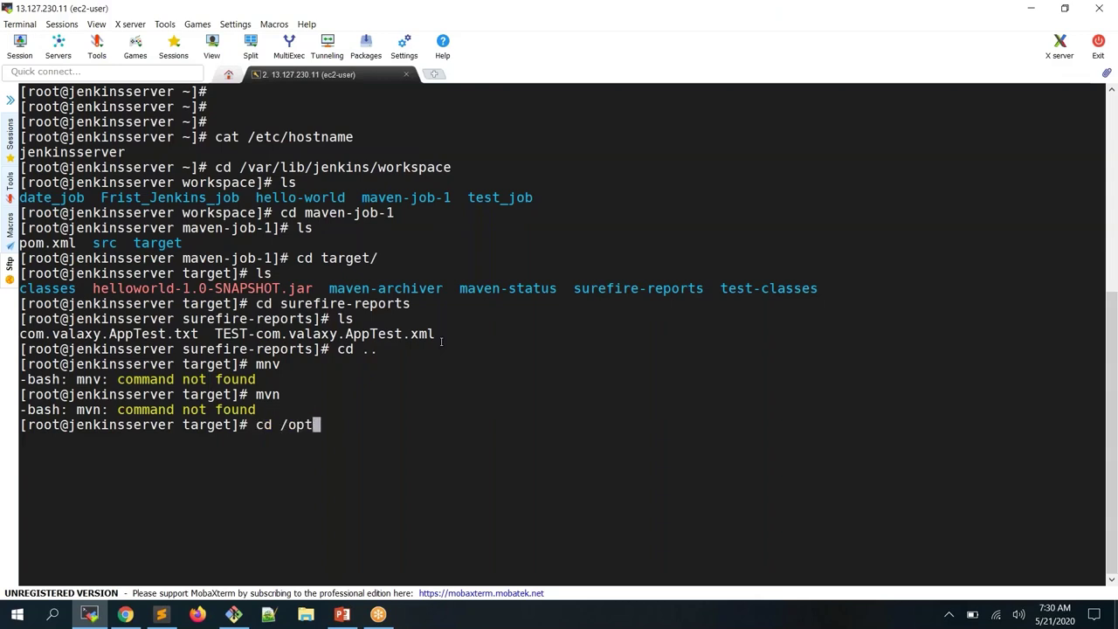
key(Return)
text(ls)
key(Return)
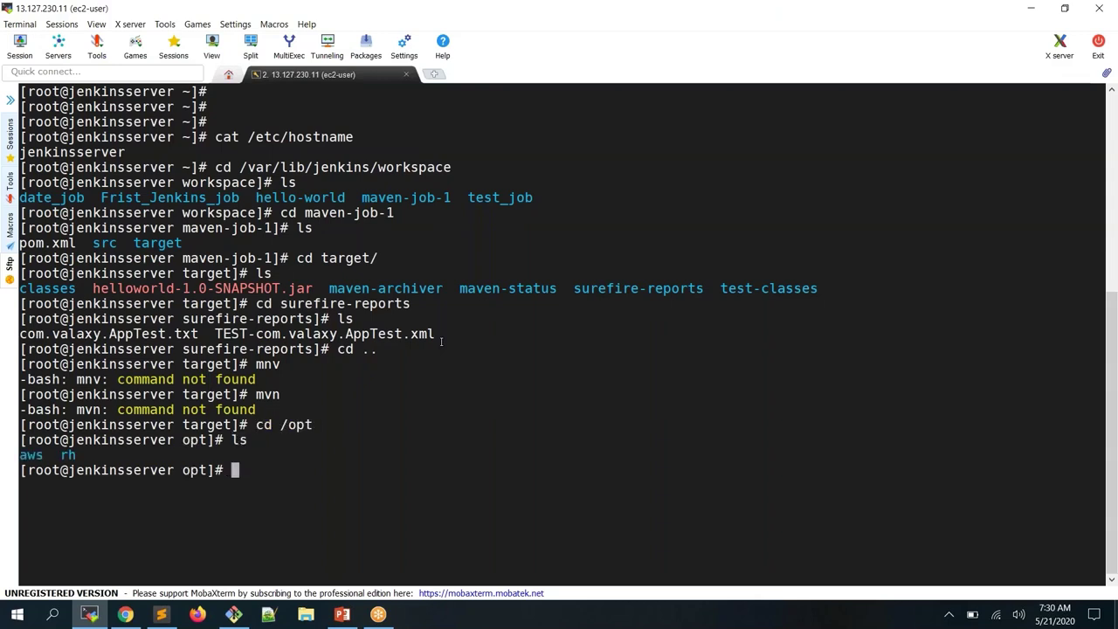
text(wget)
right_click(441, 341)
key(Return)
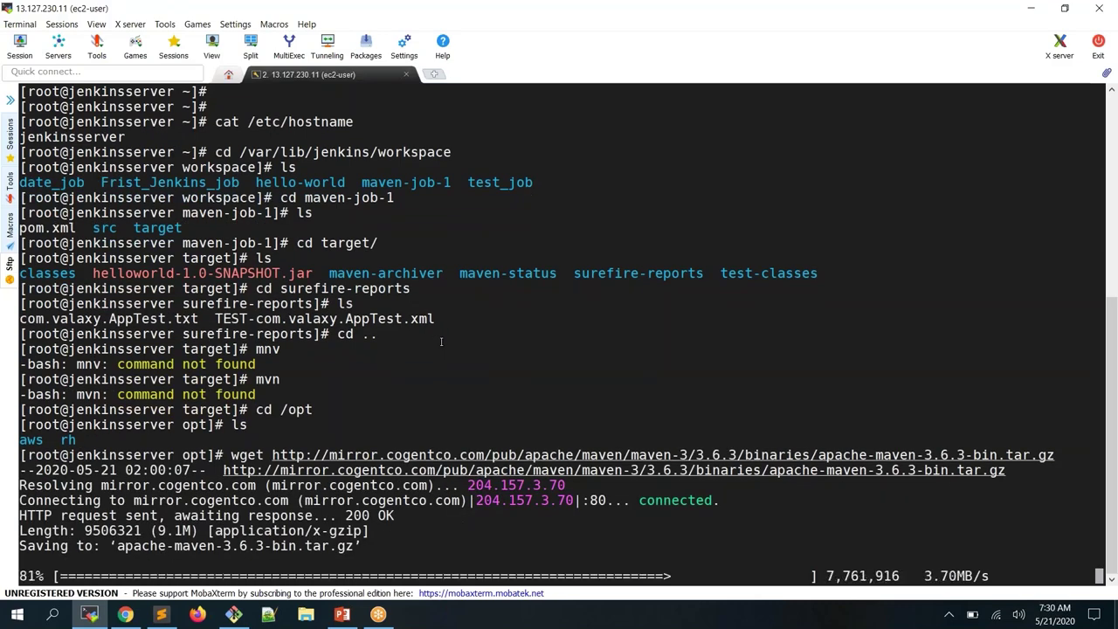
Step: Confirm apache-maven-3.6.3-bin.tar.gz is in /opt and begin a tar -xvzf command
text(clear)
key(Return)
text(ls)
key(Return)
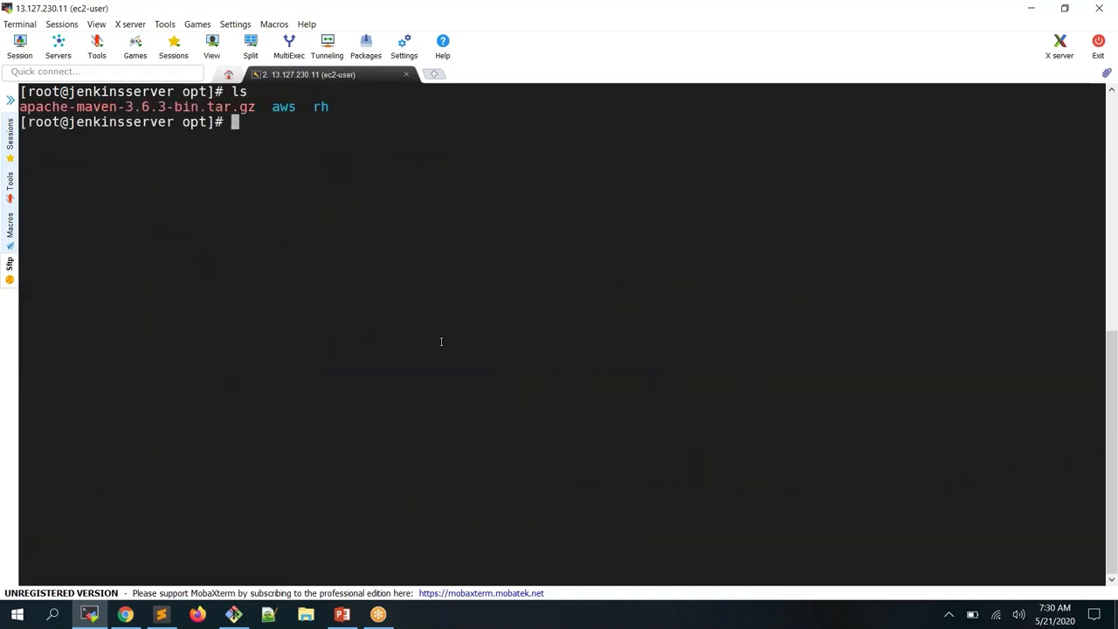
double_click(210, 107)
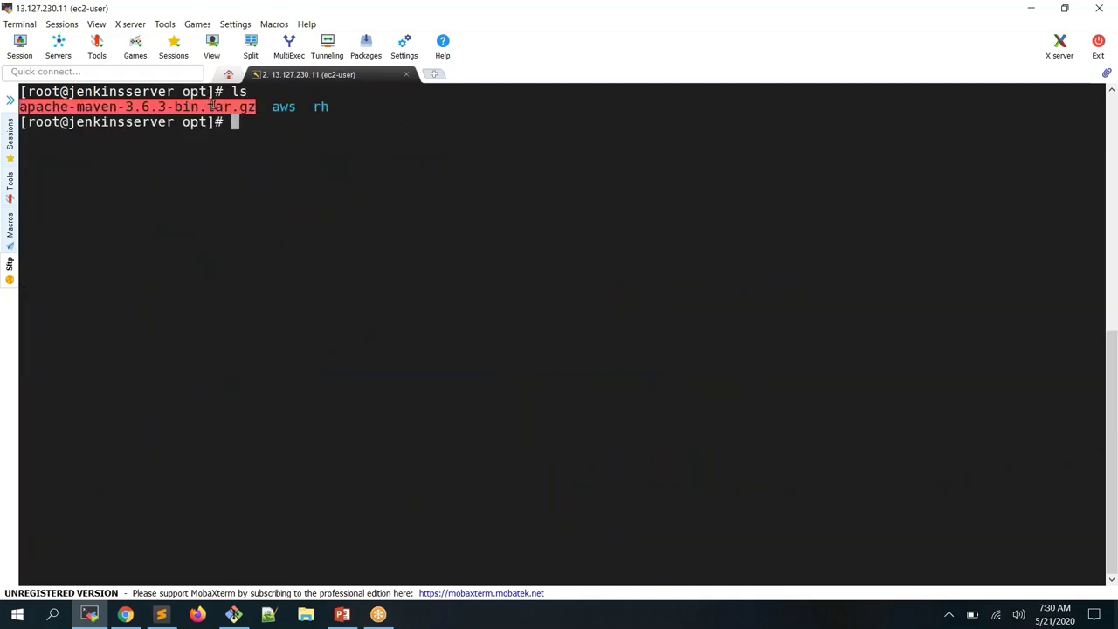
text(tar -xvzf)
Step: Extract apache-maven-3.6.3-bin.tar.gz and list /opt to see the extracted folder
right_click(212, 105)
key(Return)
text(clear)
key(Return)
key(Return)
text(ls)
key(Return)
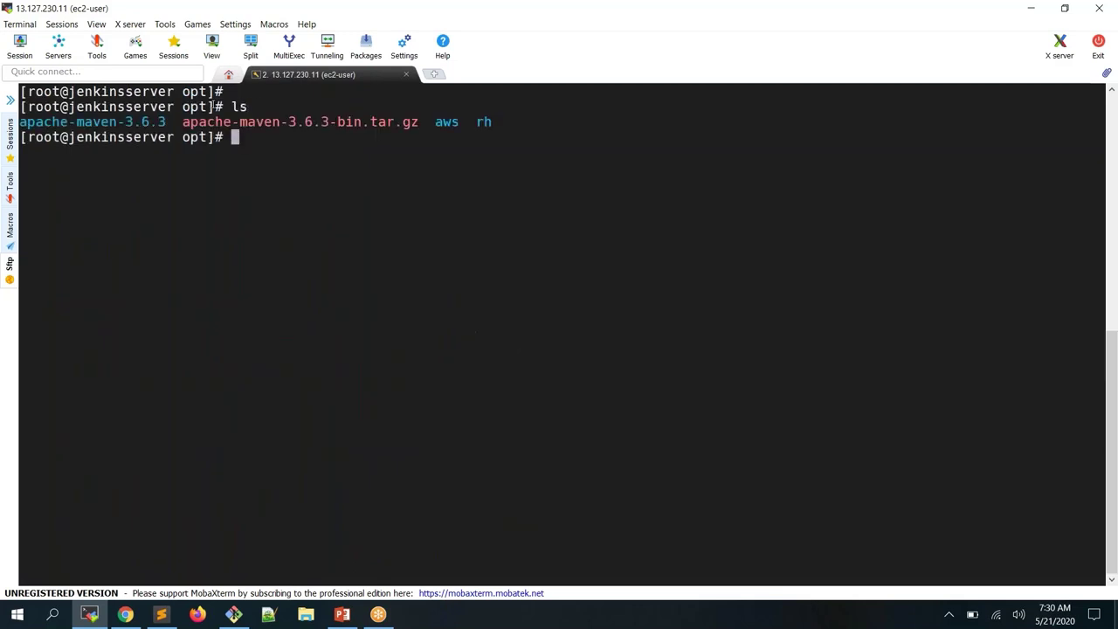
Step: Check the apache-maven-3.6.3 folder's path with pwd, then go back to /opt
double_click(102, 122)
text(cd)
right_click(102, 122)
key(Return)
text(pwd)
key(Return)
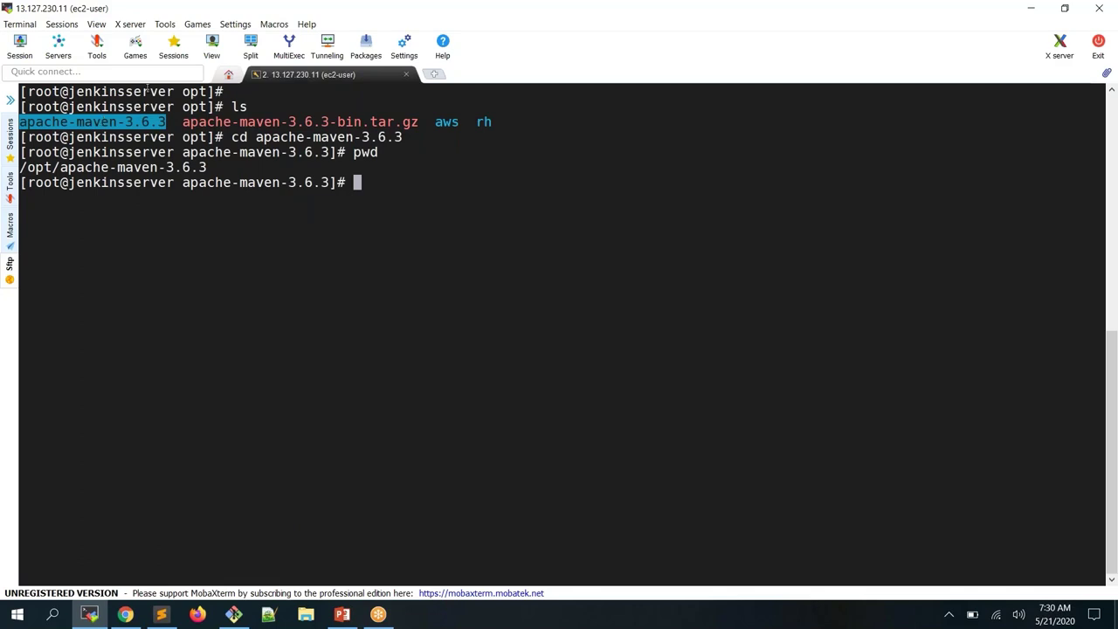
drag(255, 137, 403, 138)
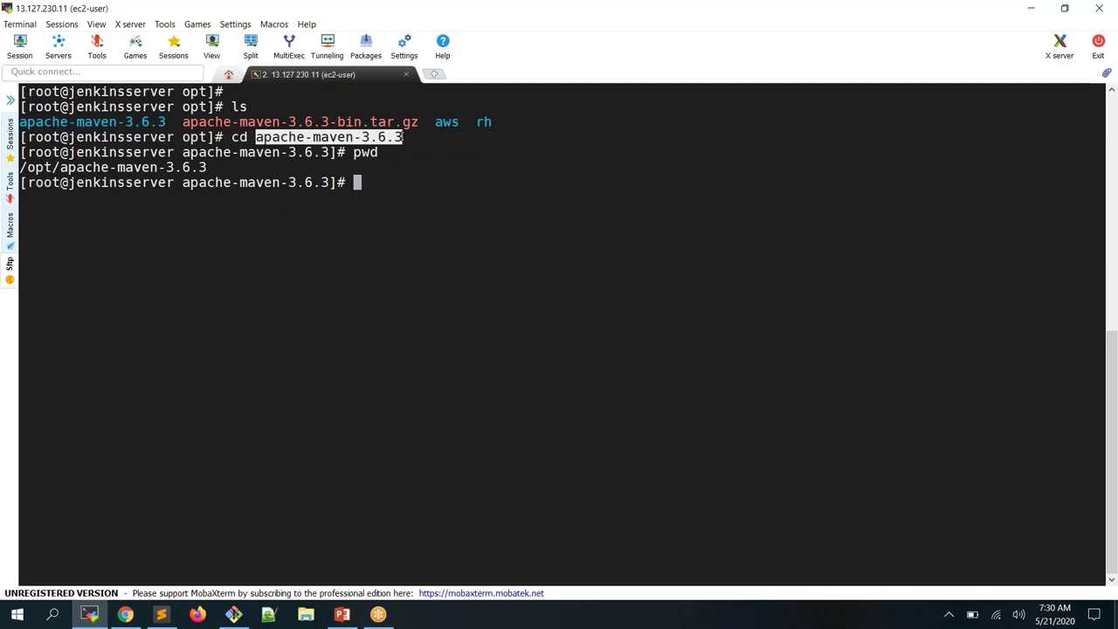
text(cd ..)
key(Return)
text(ls)
key(Return)
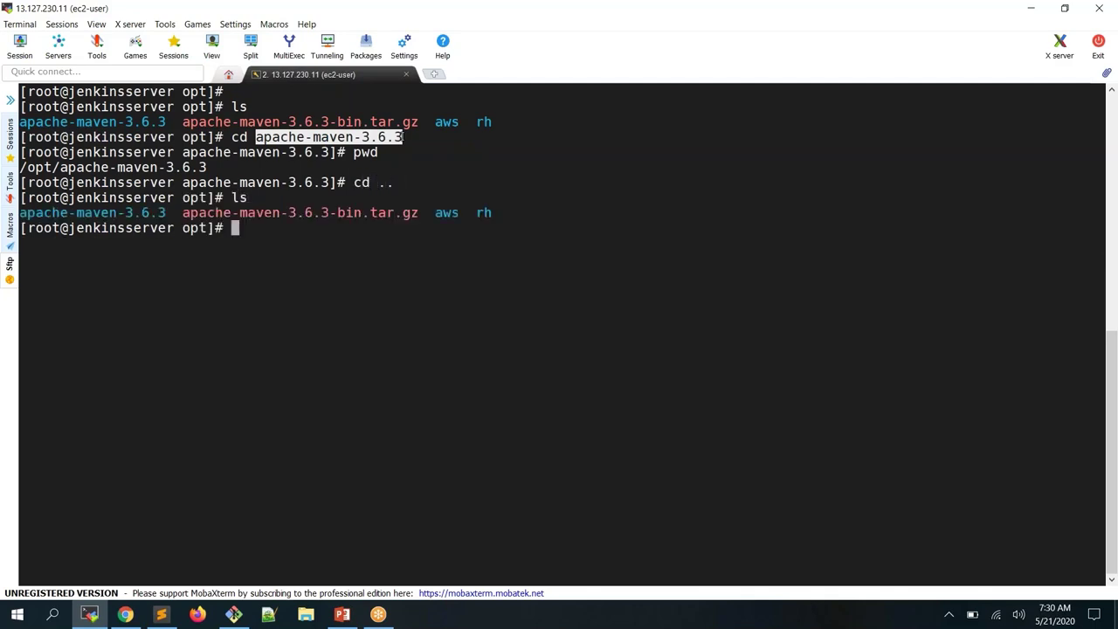
Step: Rename apache-maven-3.6.3 to maven with mv and confirm in /opt
text(mv)
click(139, 211)
double_click(139, 212)
right_click(139, 211)
right_click(139, 212)
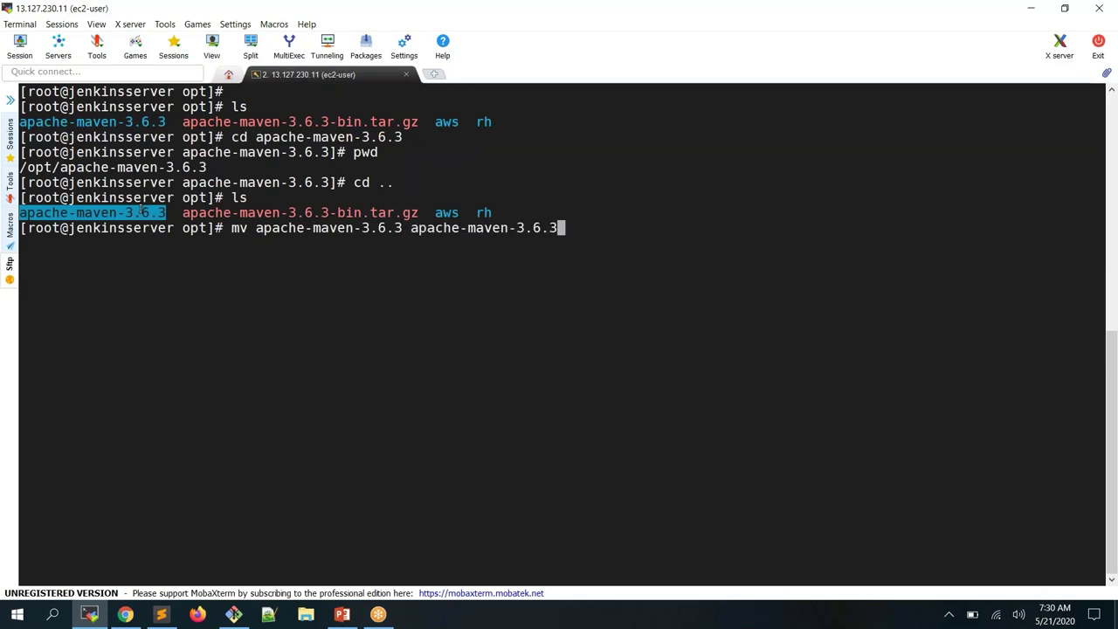
key(BackSpace)
key(BackSpace)
key(BackSpace)
key(BackSpace)
key(BackSpace)
key(BackSpace)
key(BackSpace)
key(BackSpace)
key(BackSpace)
key(BackSpace)
key(BackSpace)
key(BackSpace)
key(BackSpace)
key(BackSpace)
key(BackSpace)
key(BackSpace)
key(BackSpace)
key(BackSpace)
text(m)
key(BackSpace)
text(maven)
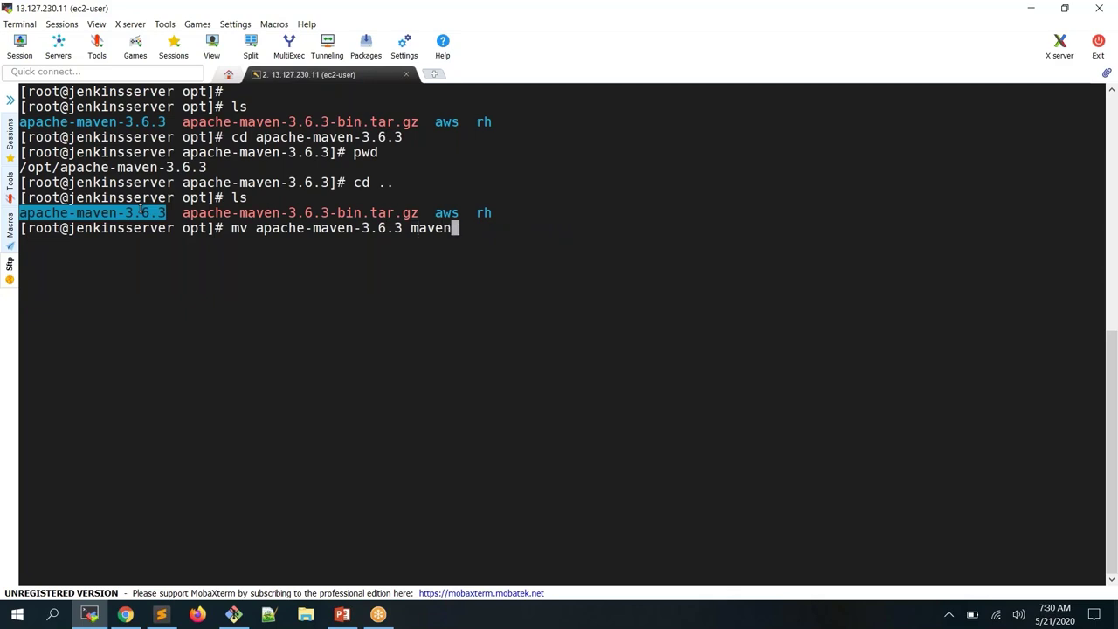
key(Return)
text(ls)
key(Return)
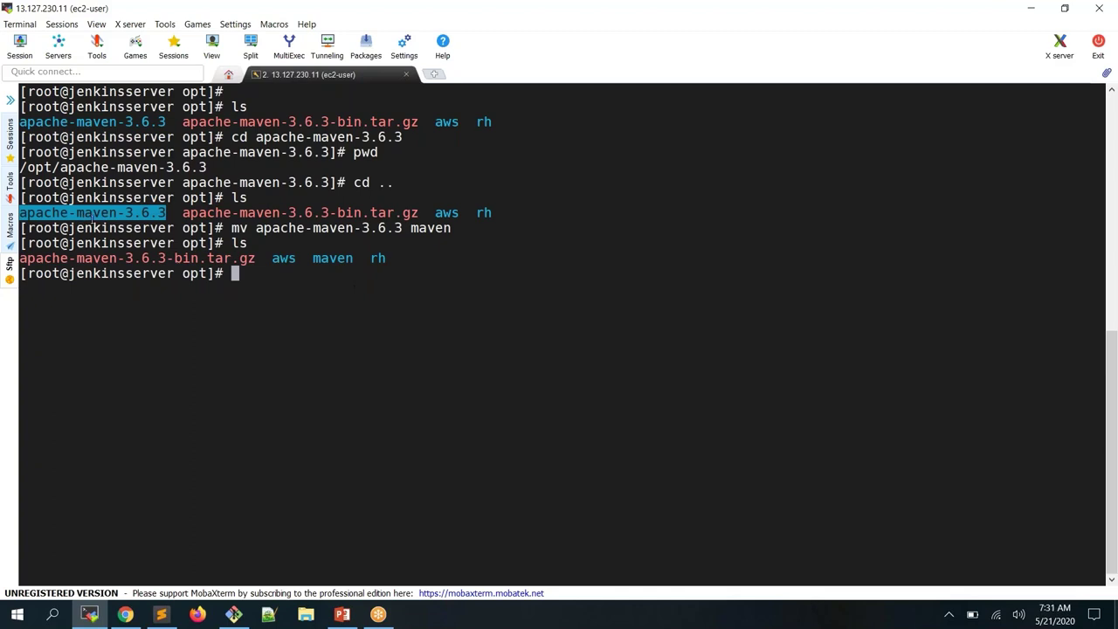
Step: Enter the maven folder and list its contents
double_click(337, 260)
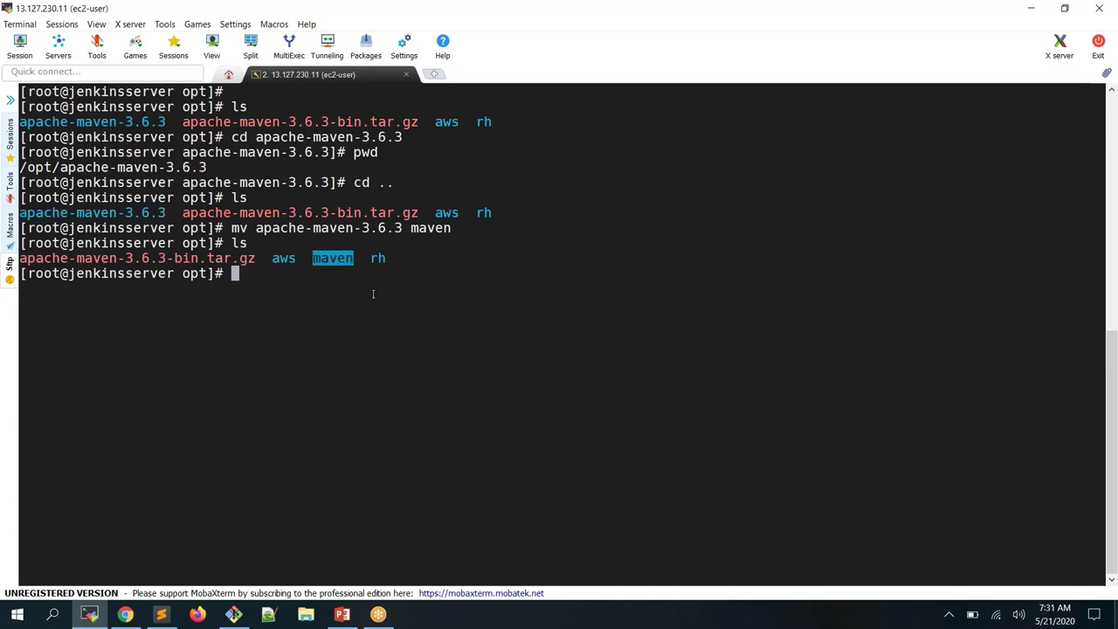
text(cd maven)
key(Return)
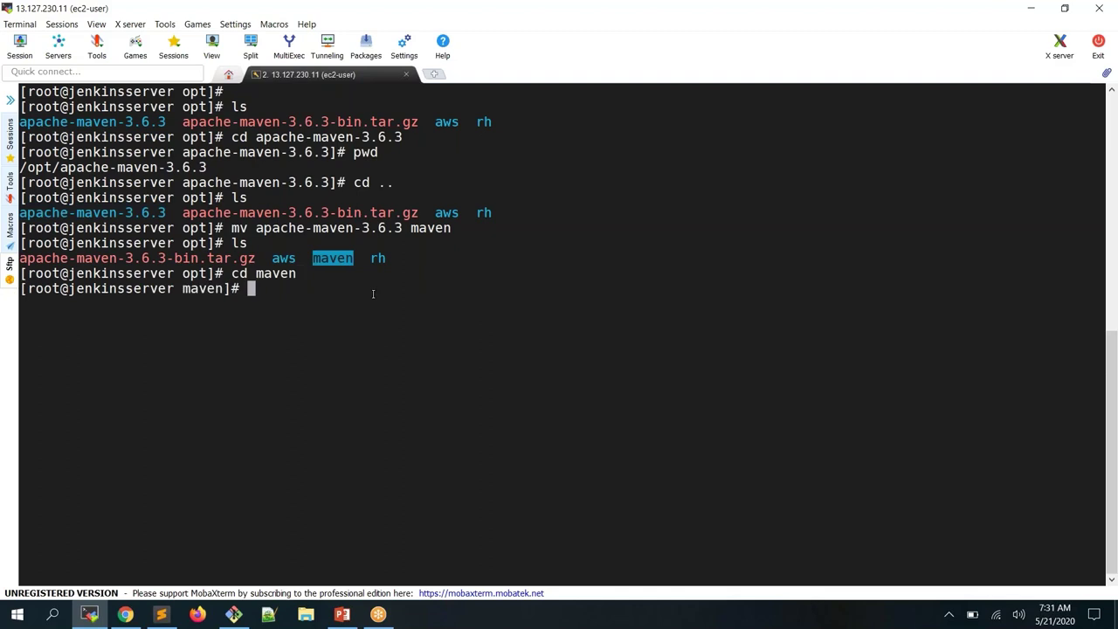
text(ls)
key(Return)
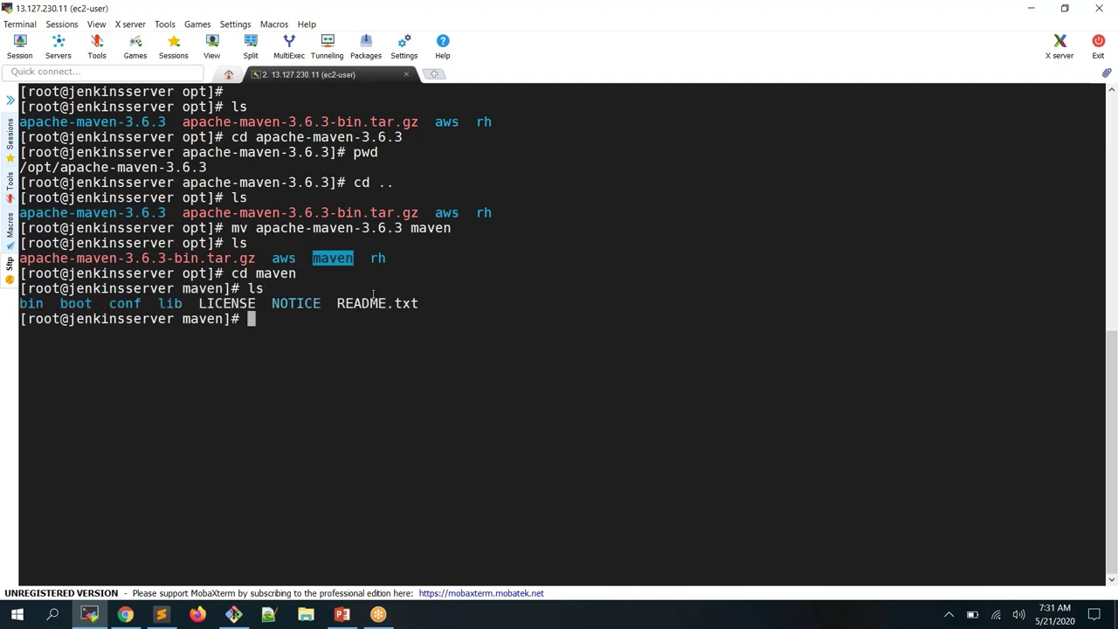
Step: Enter bin, list the mvn executables, and confirm the path /opt/maven/bin
double_click(31, 304)
text(cd bin)
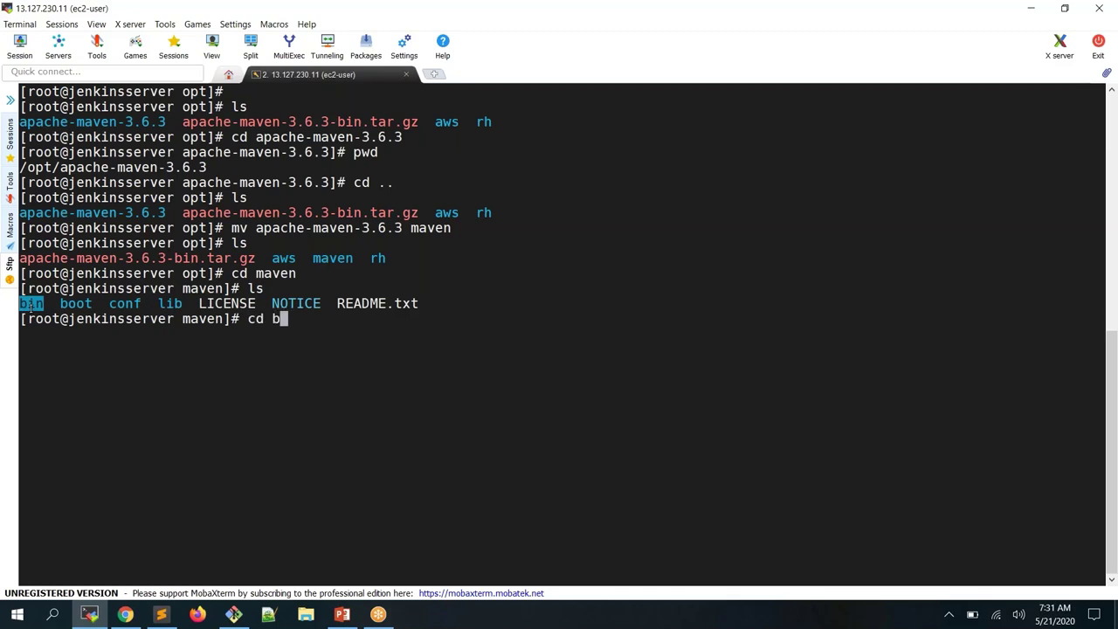
key(Return)
text(ls)
key(Return)
text(pwd)
key(Return)
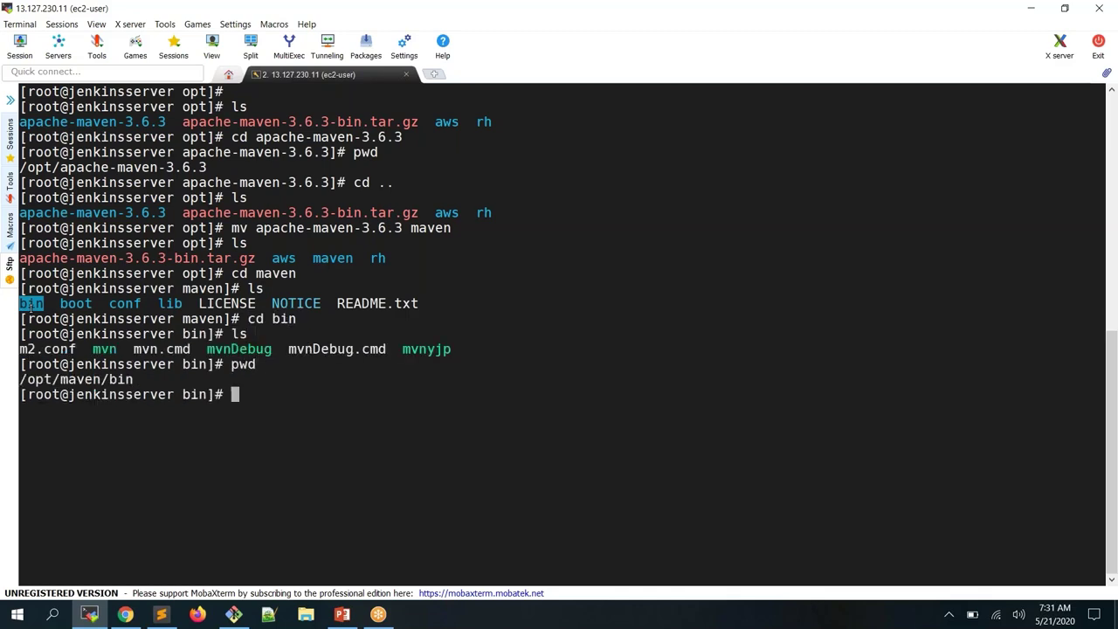
triple_click(28, 381)
shift+click(98, 382)
key(ctrl+c)
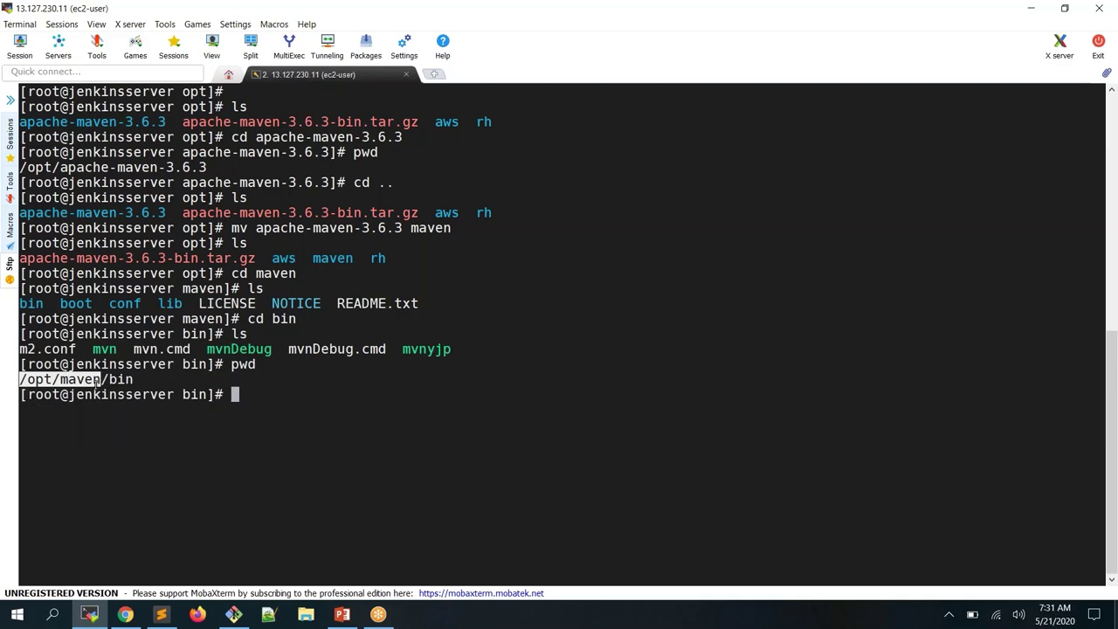
Step: In ~/.bash_profile, add the M2_HOME=/opt/maven and M2=$M2_HOME/bin lines with vi
text(vi ~/.bash_profile)
key(Return)
key(Down)
key(Down)
key(Down)
key(Down)
key(Down)
key(Down)
key(Down)
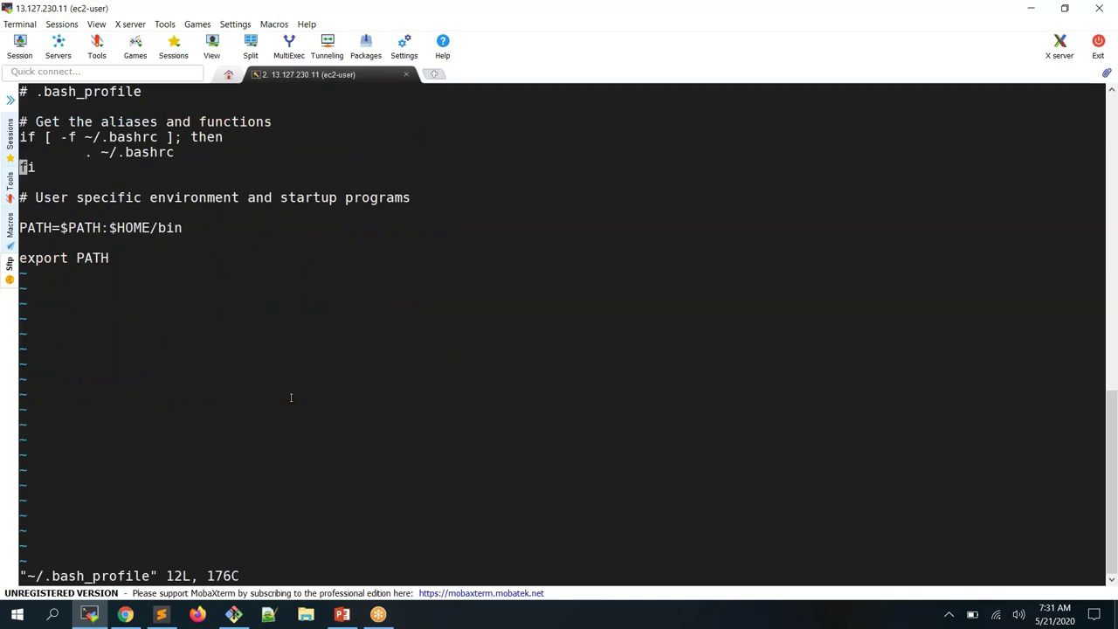
key(Down)
key(o)
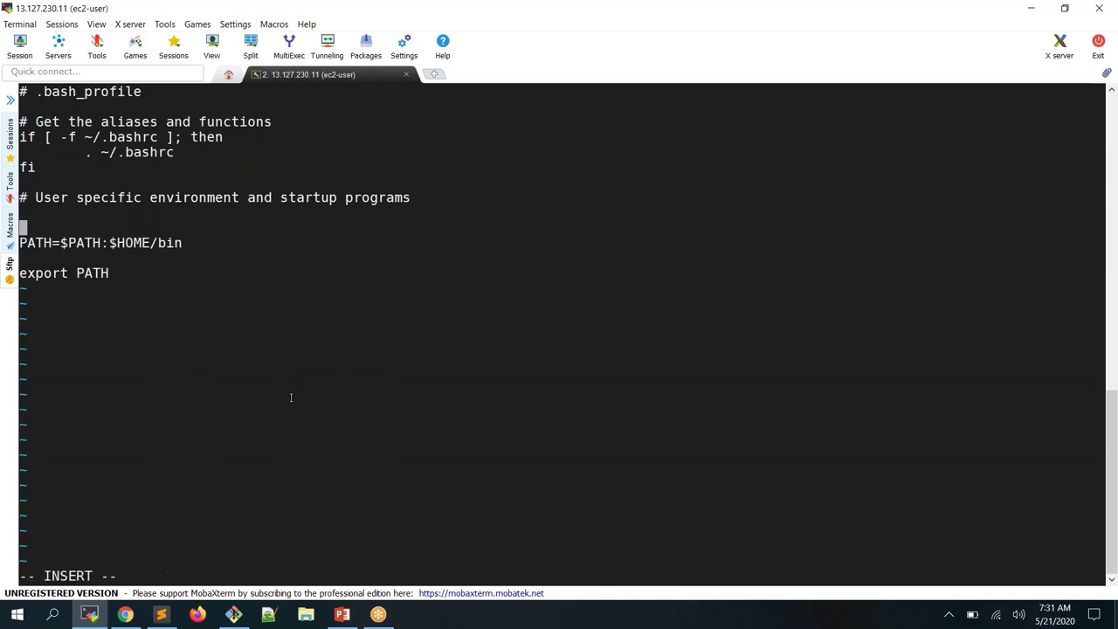
text(M2_HOME=/opt/maven)
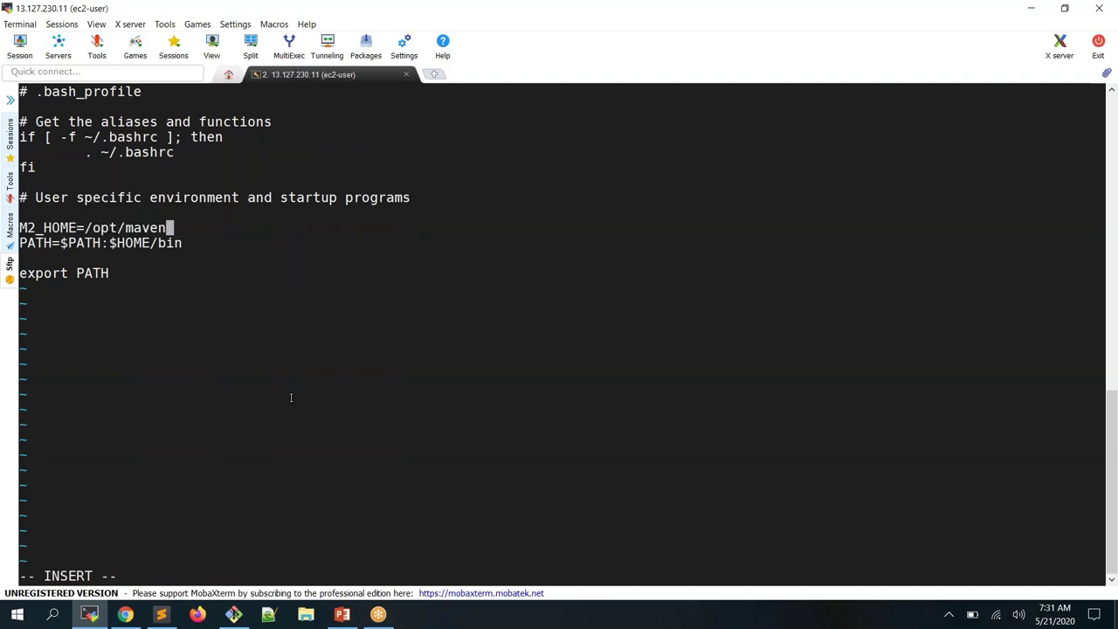
key(Return)
text(M2=)
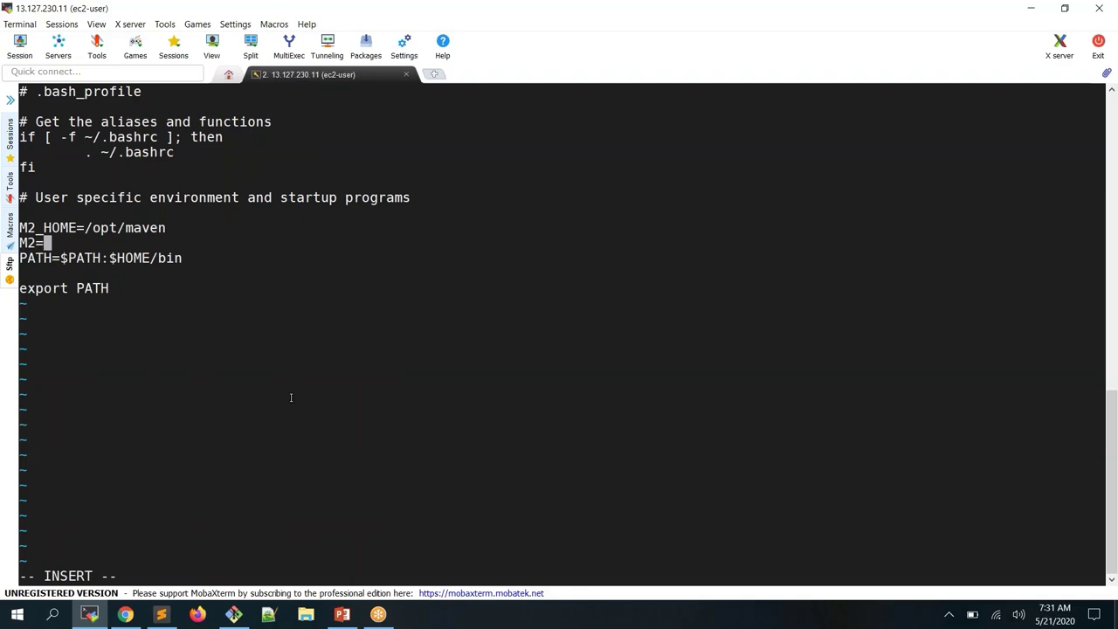
right_click(291, 397)
text(/)
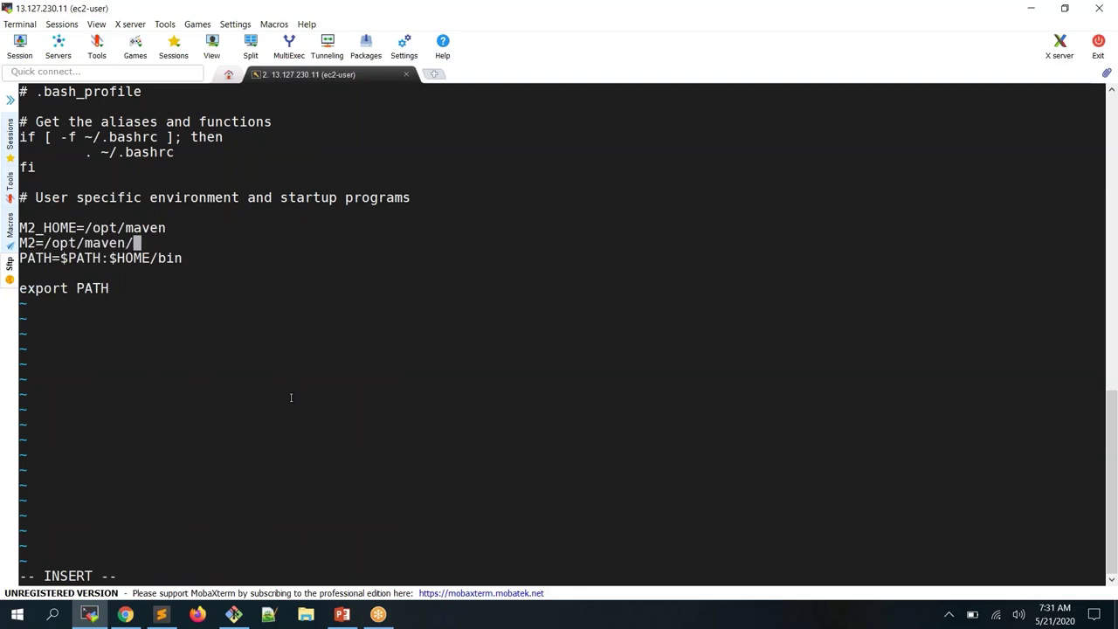
text(bin)
key(Left)
key(Left)
key(Left)
key(BackSpace)
key(BackSpace)
key(BackSpace)
key(BackSpace)
key(BackSpace)
key(BackSpace)
key(BackSpace)
key(BackSpace)
key(BackSpace)
key(BackSpace)
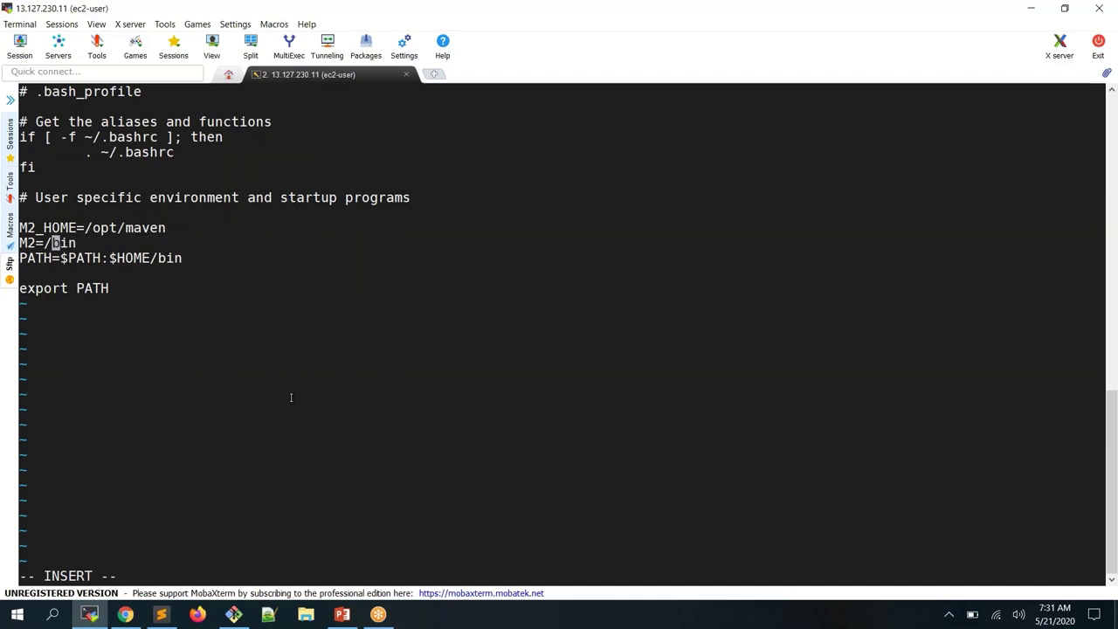
key(Left)
text($M@_HOME)
key(Left)
key(Left)
key(Left)
key(Left)
key(BackSpace)
key(BackSpace)
text(2_)
key(Right)
key(Right)
key(Right)
key(Right)
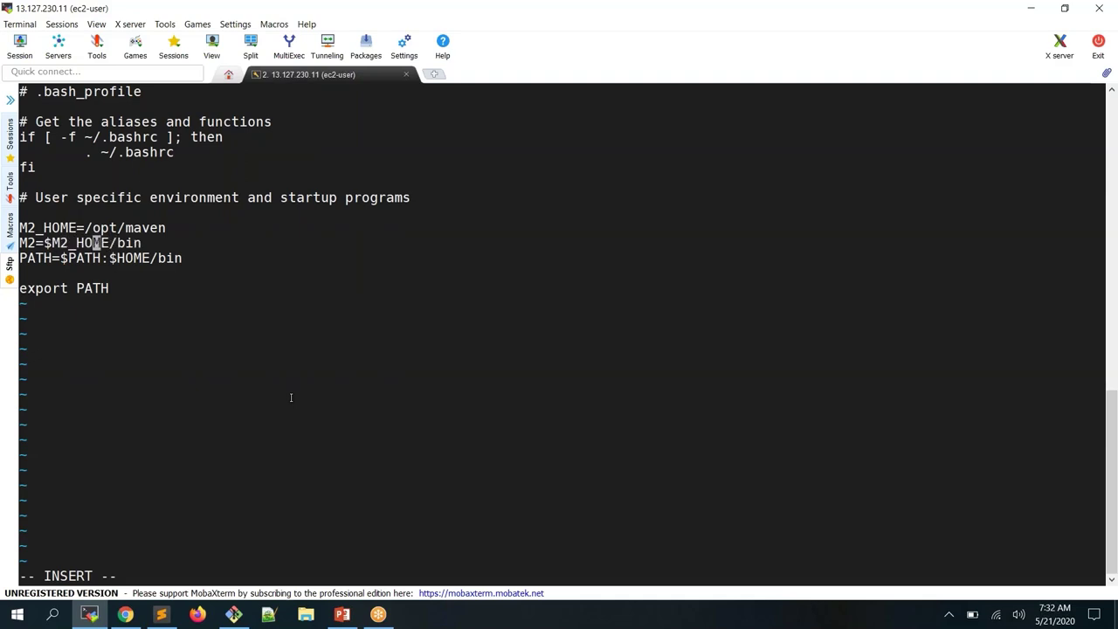
key(Right)
key(Right)
key(Right)
key(Right)
Step: Append :$M2_HOME:$M2 to the PATH line and save the file with :wq
key(Down)
key(Right)
key(Right)
key(Right)
key(Right)
key(Right)
text(:$M2_HOME:$m)
key(BackSpace)
text(M2)
key(Up)
key(Up)
key(Up)
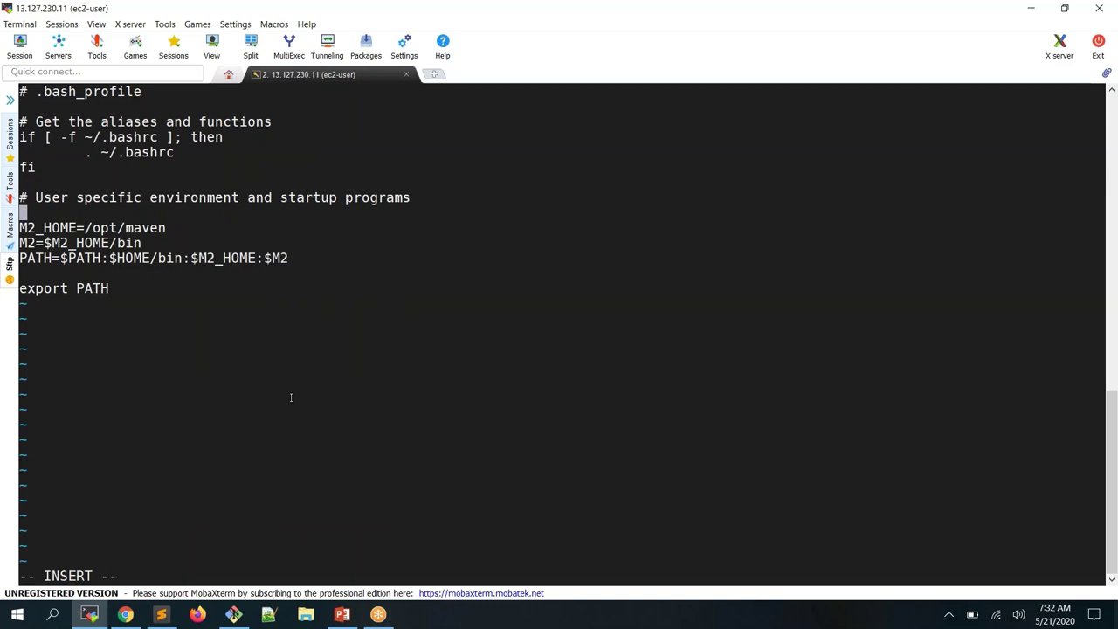
key(Escape)
text(:wq)
key(Return)
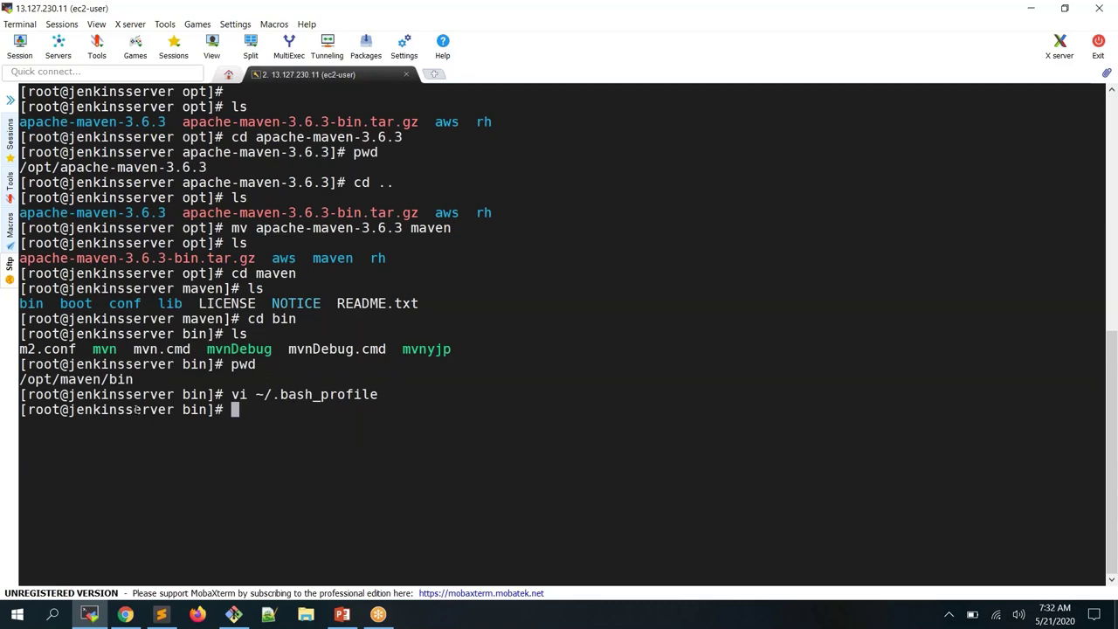
Step: Run find / -name java to list every Java location on the server
click(127, 616)
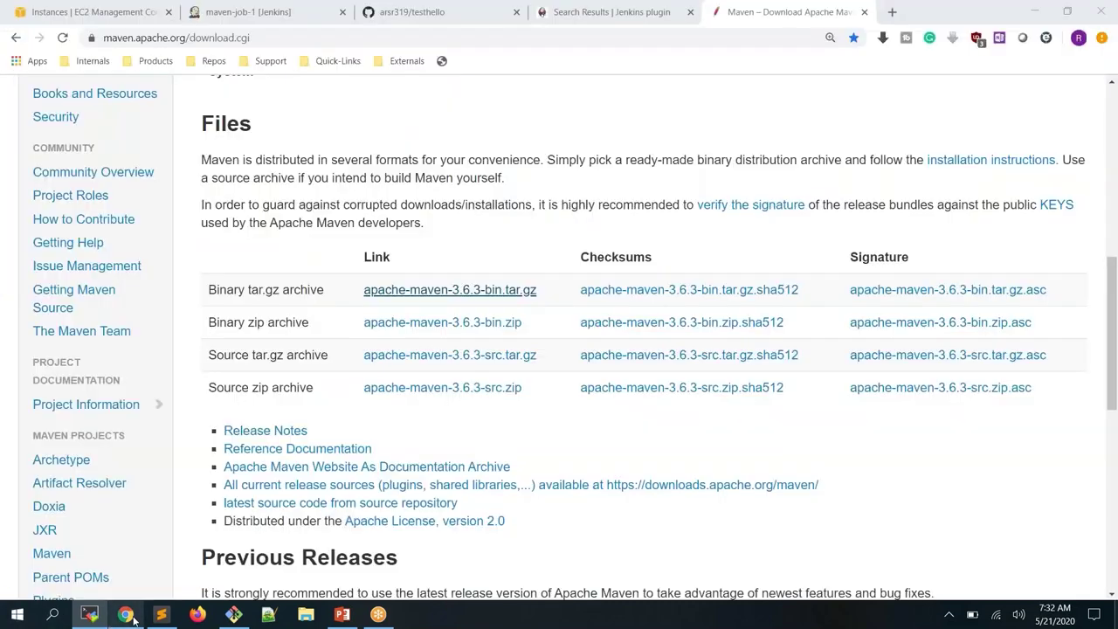
key(ctrl+t)
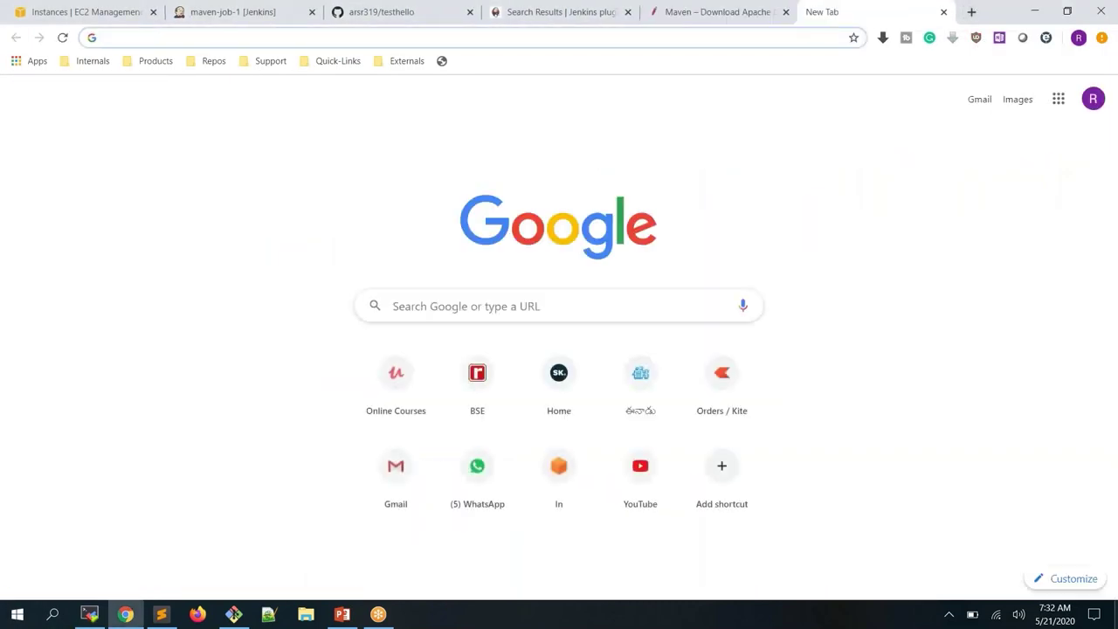
click(89, 614)
text(cd )
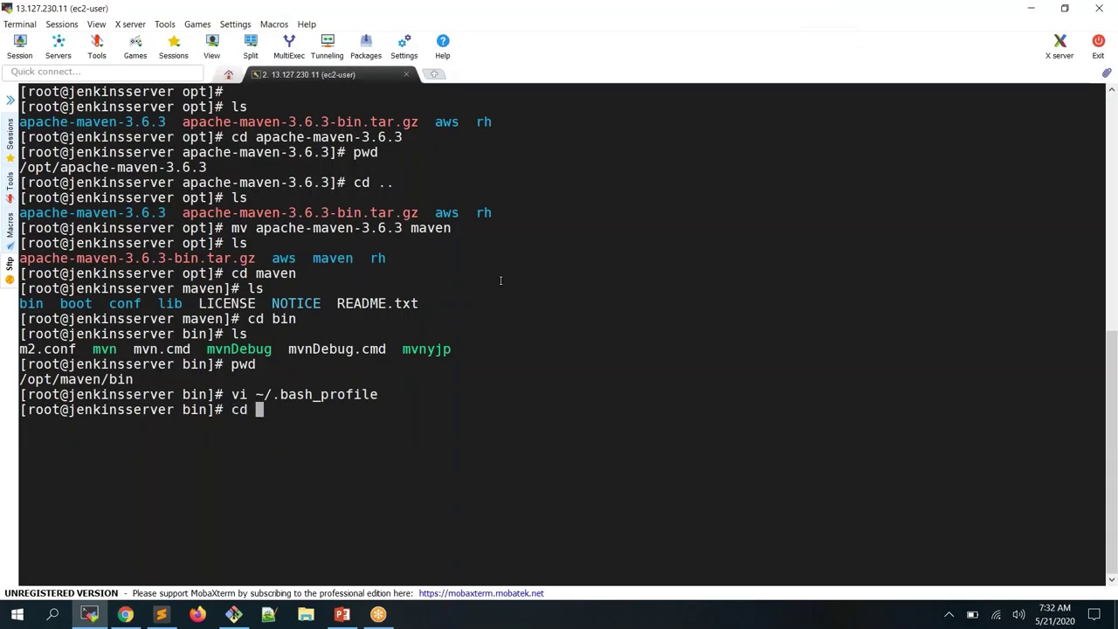
text(/)
text(bin/)
key(BackSpace)
key(BackSpace)
key(BackSpace)
key(BackSpace)
key(BackSpace)
key(BackSpace)
key(BackSpace)
key(BackSpace)
text(find / -anme)
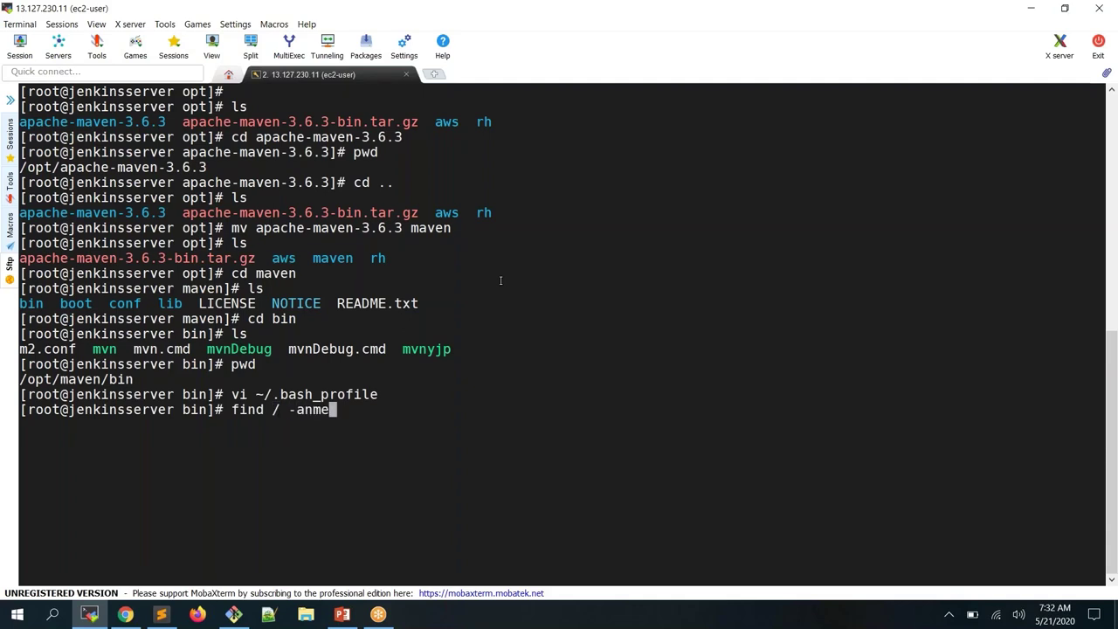
key(BackSpace)
key(BackSpace)
key(BackSpace)
key(BackSpace)
text(name java)
key(Return)
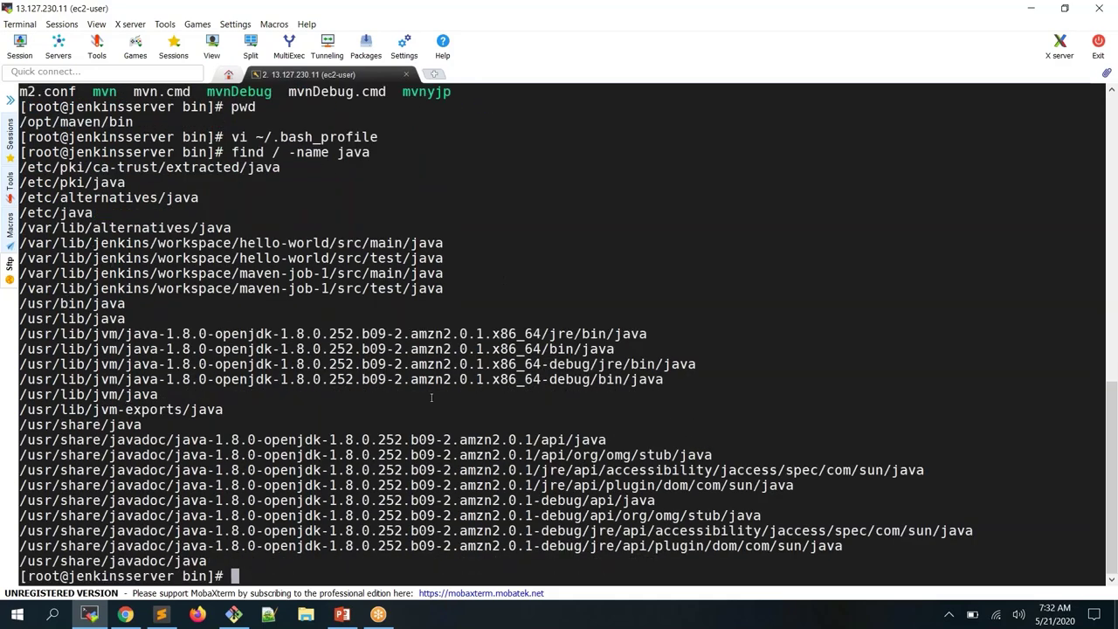
Step: Select the OpenJDK 1.8.0 directory path under /usr/lib/jvm, up to jre/
triple_click(388, 334)
click(370, 333)
drag(129, 333, 511, 332)
click(551, 333)
drag(576, 332, 29, 334)
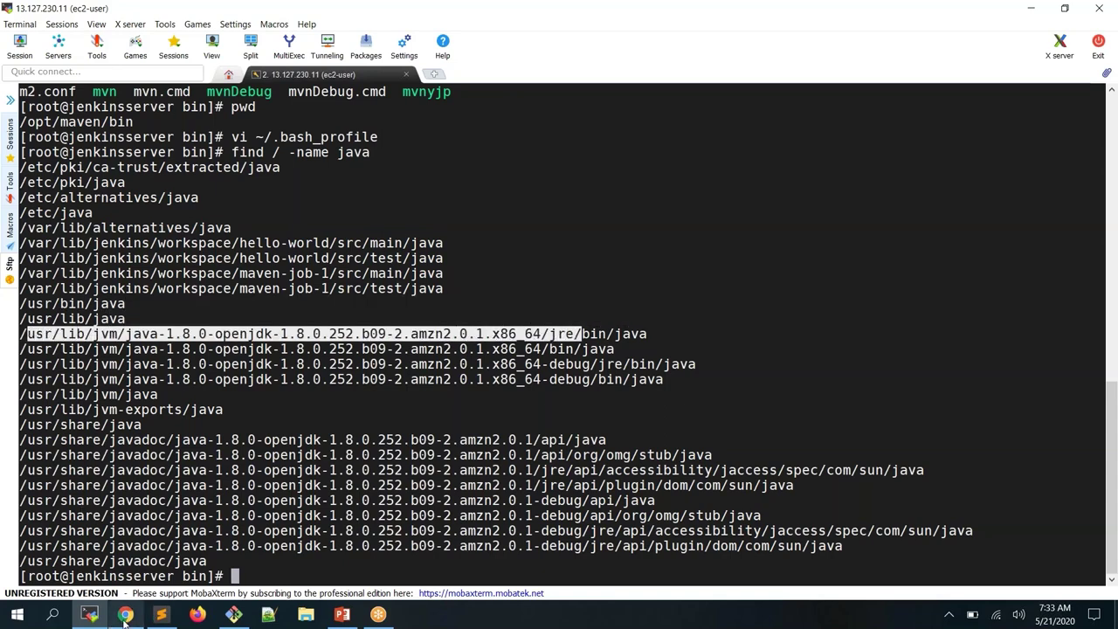
click(126, 613)
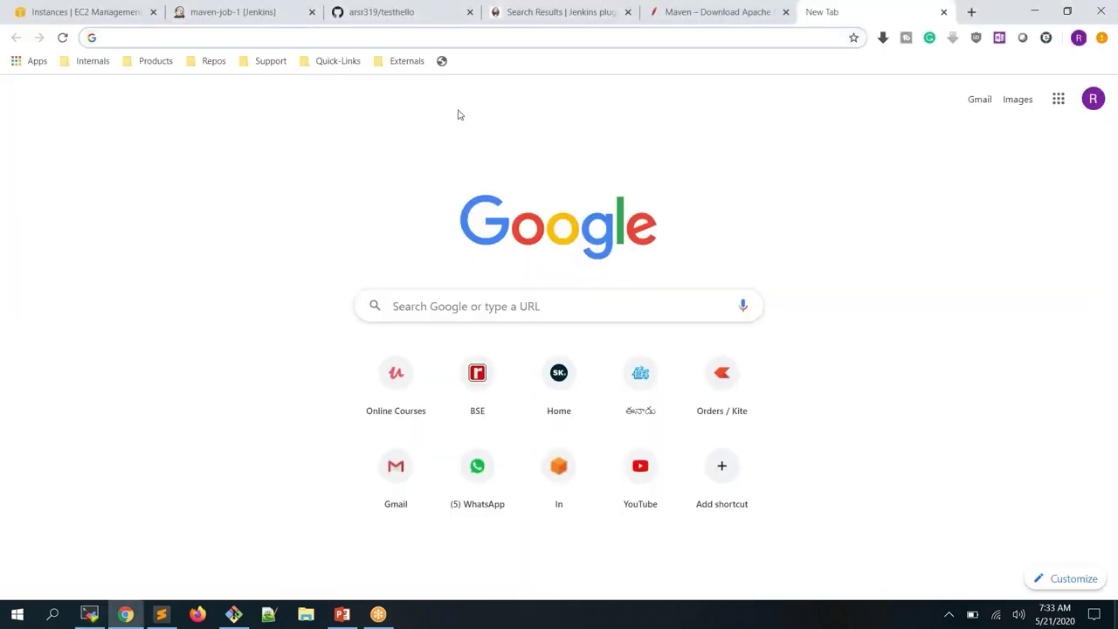
Step: Open Jenkins_Installation.MD in the Simple-DevOps-Project repository's Jenkins folder on GitHub
click(486, 40)
text(github.com/)
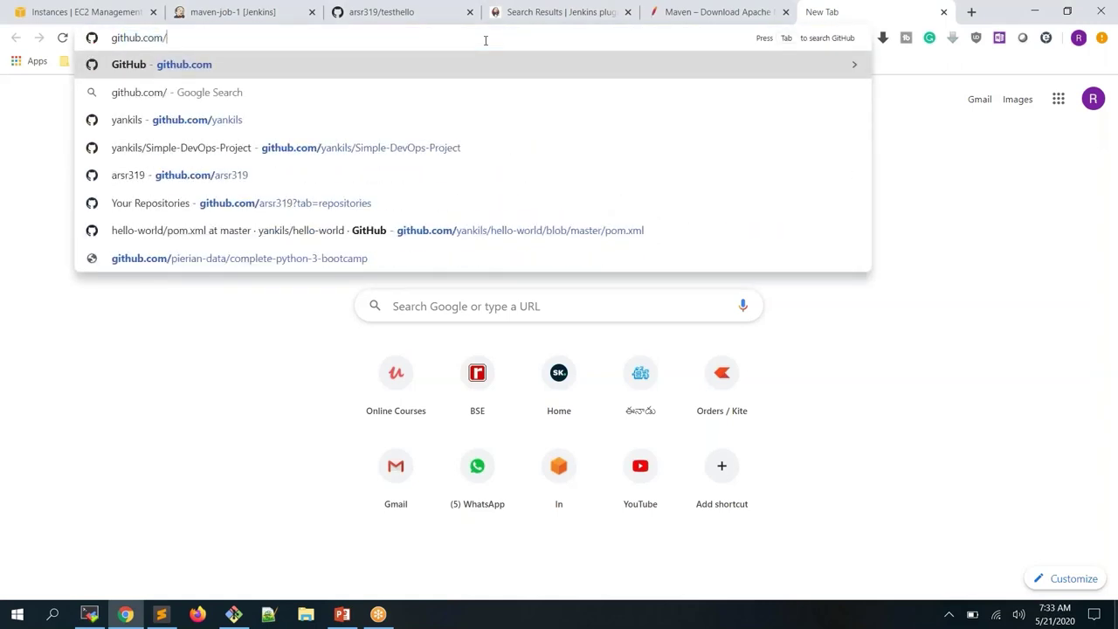
key(Down)
key(Down)
key(Down)
key(Return)
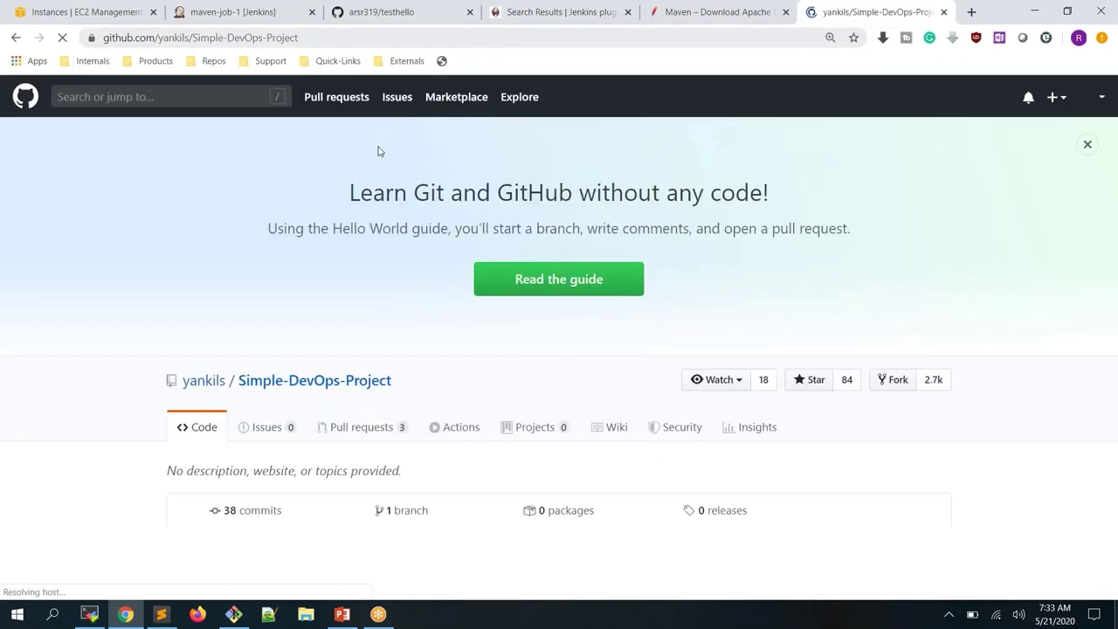
scroll(379, 352, down, 3)
click(219, 414)
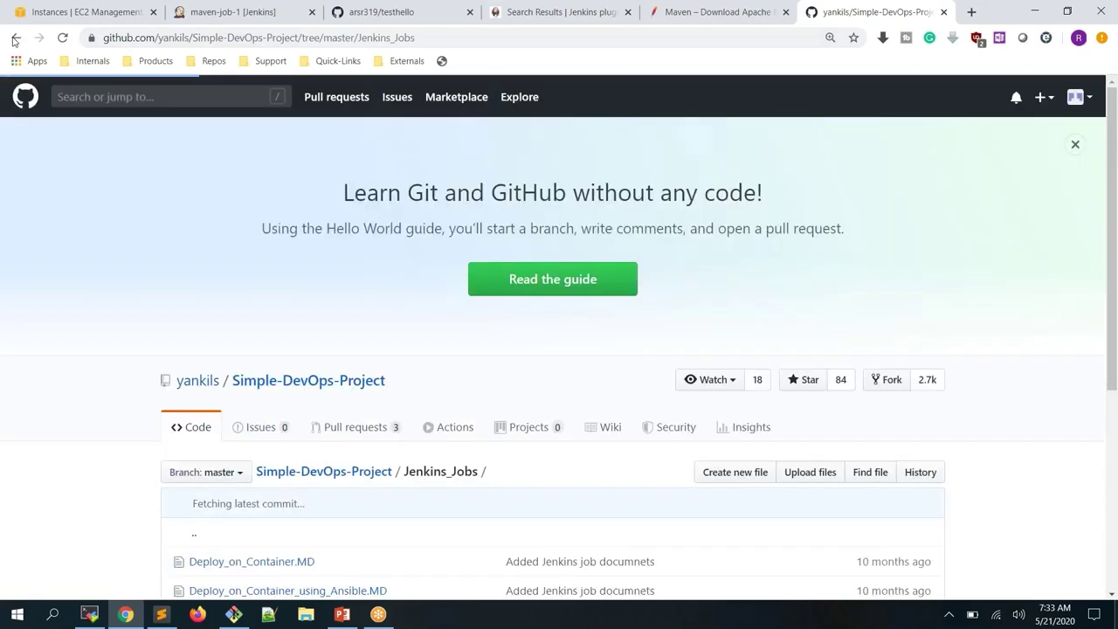
click(15, 39)
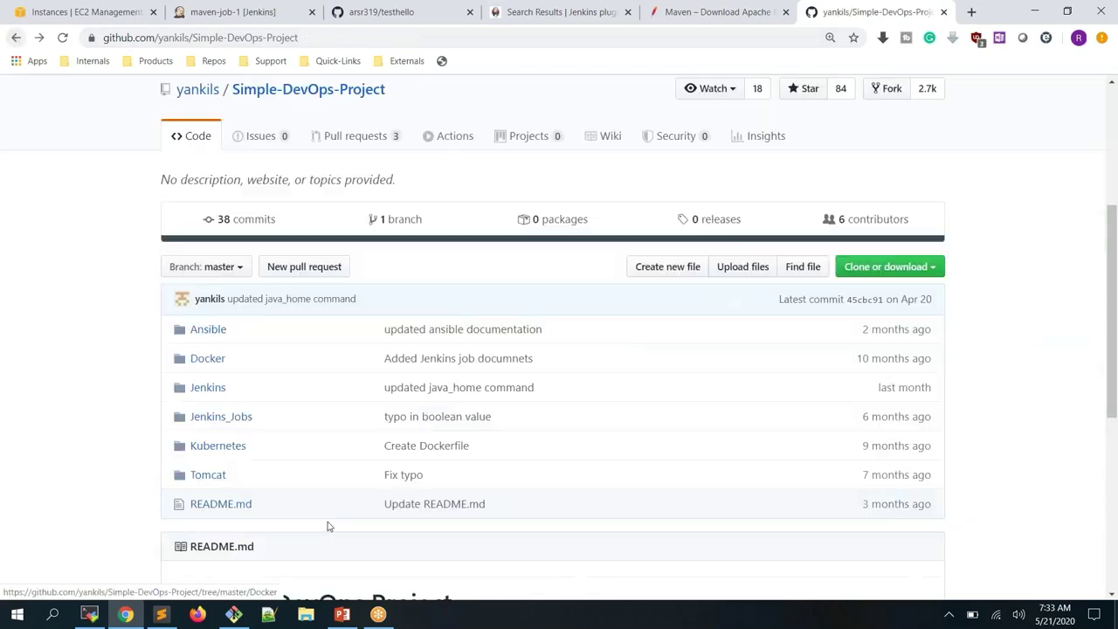
click(215, 390)
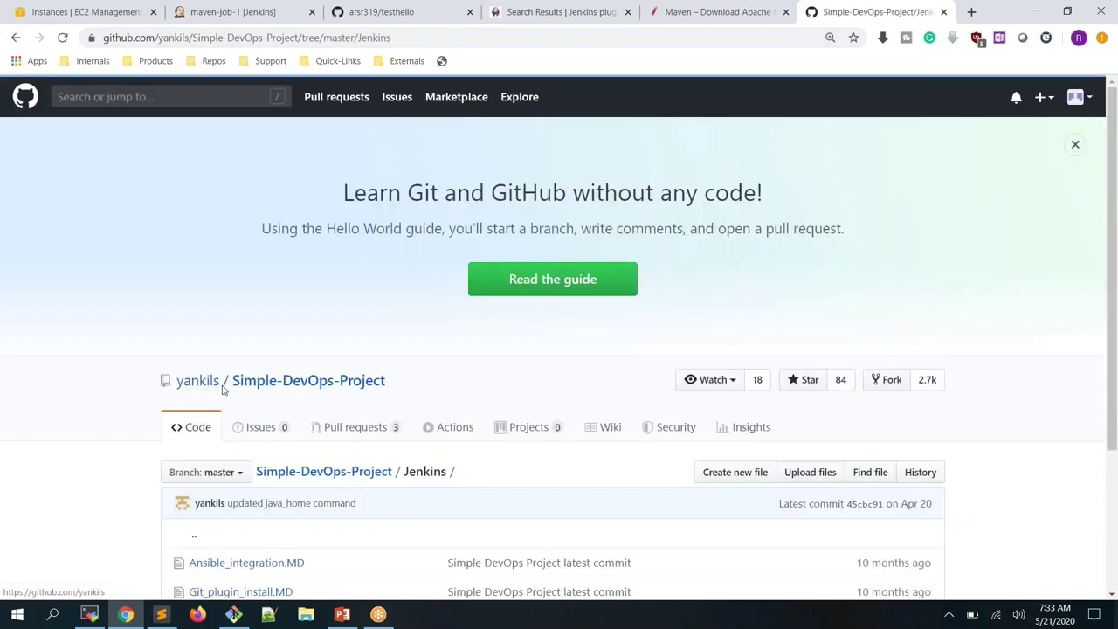
scroll(222, 389, down, 3)
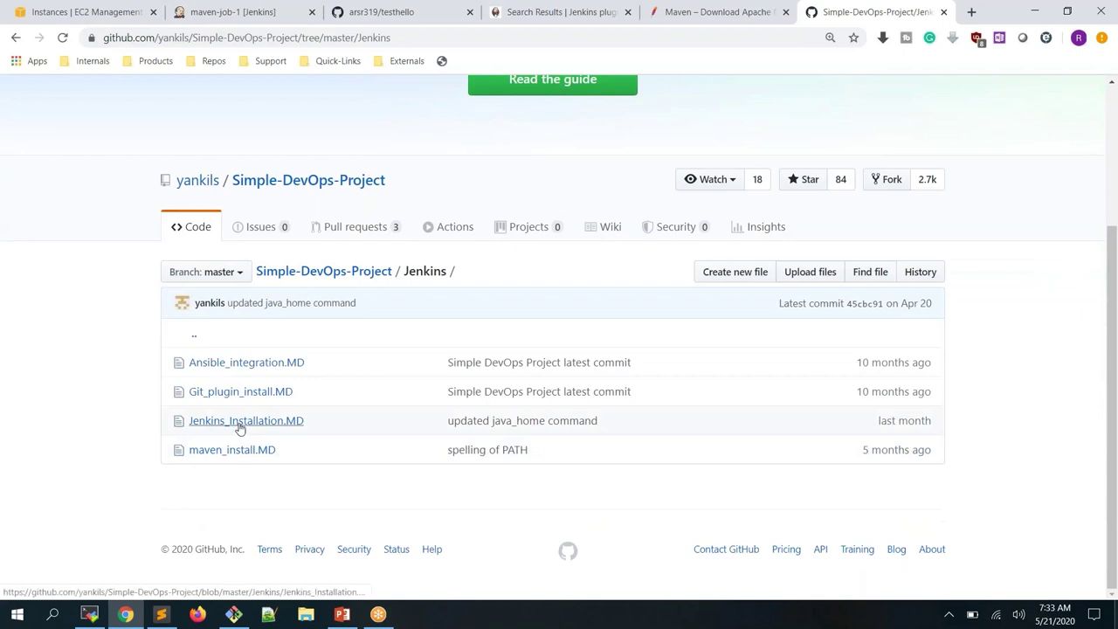
click(241, 421)
Step: Copy the guide's find /usr/lib/jvm command for locating Java 1.8 directories
scroll(299, 501, down, 3)
scroll(299, 501, down, 6)
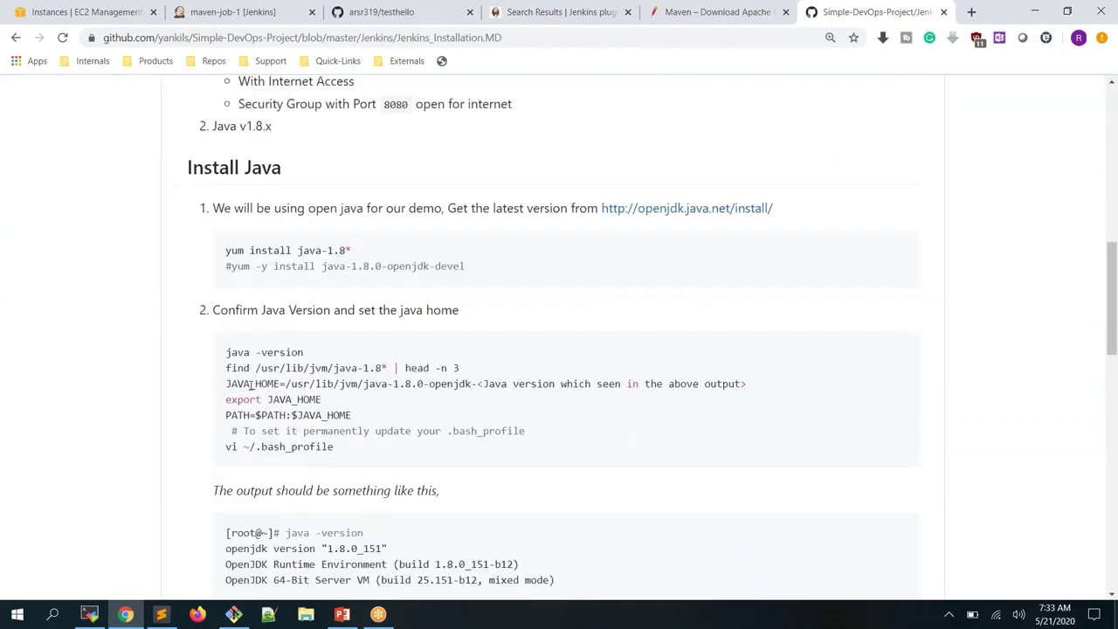
drag(226, 368, 569, 381)
triple_click(490, 365)
key(ctrl+c)
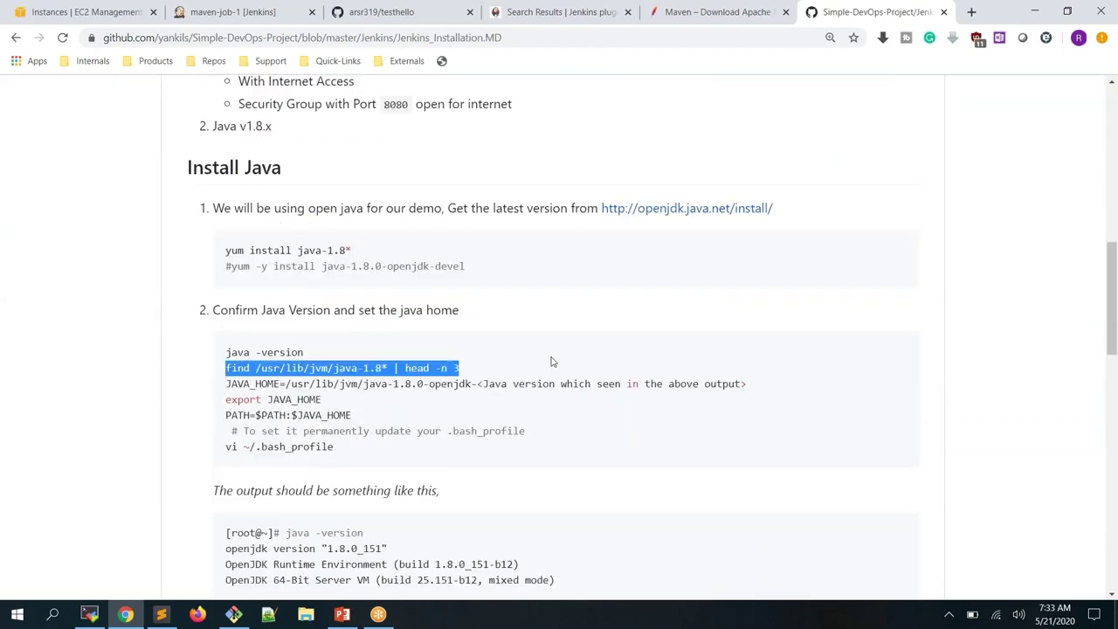
key(alt+Tab)
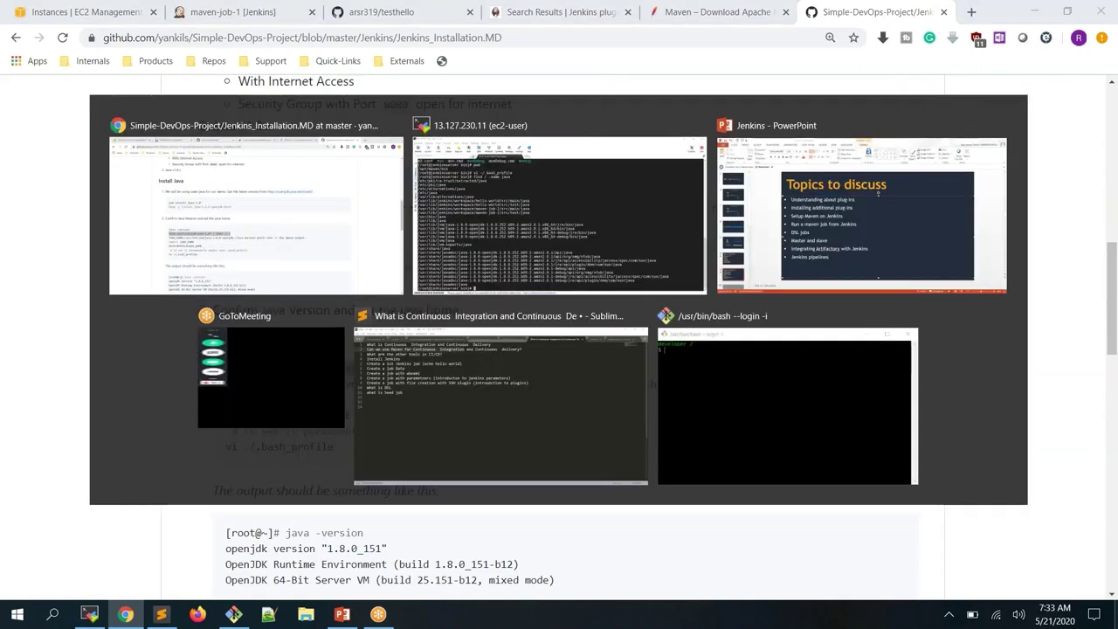
Step: Run the pasted find command and copy the openjdk-1.8.0.252 x86_64 directory path
right_click(552, 349)
key(Return)
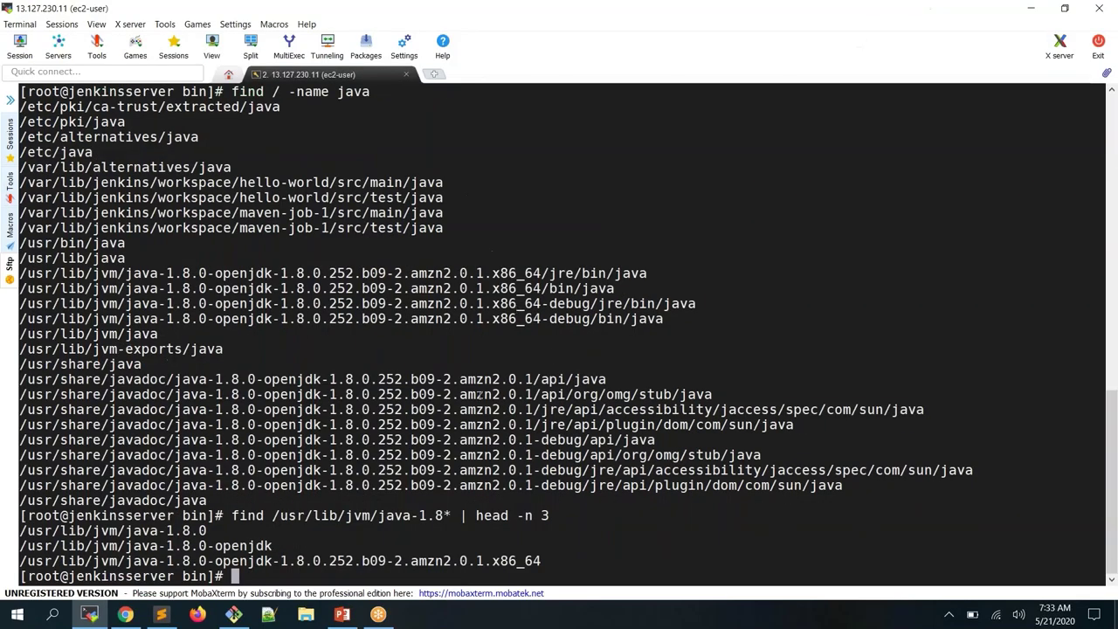
double_click(192, 564)
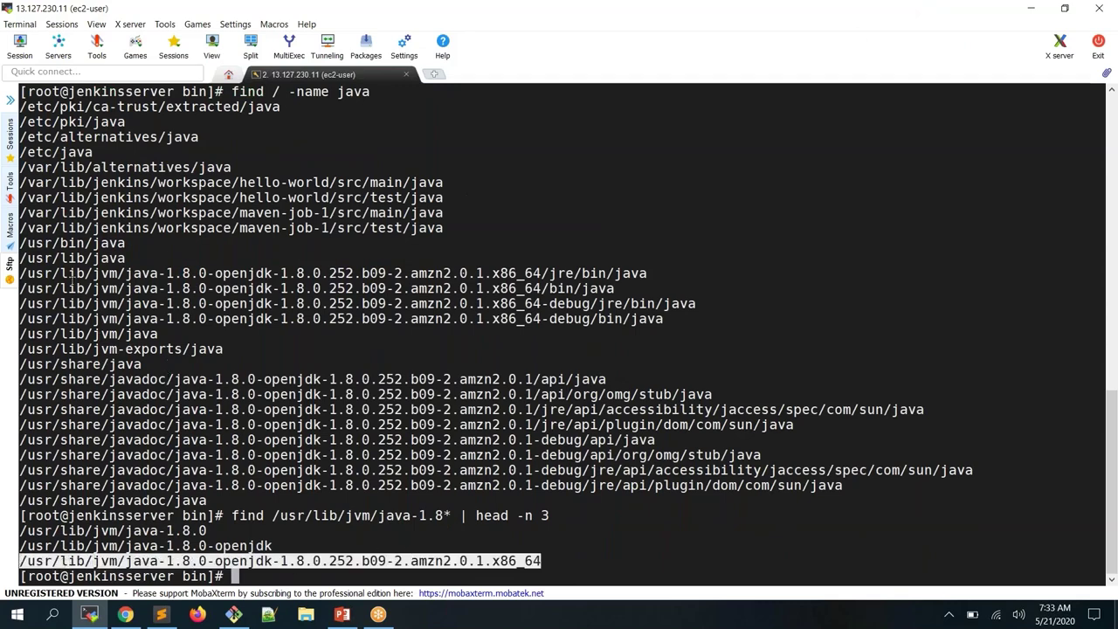
drag(19, 273, 541, 273)
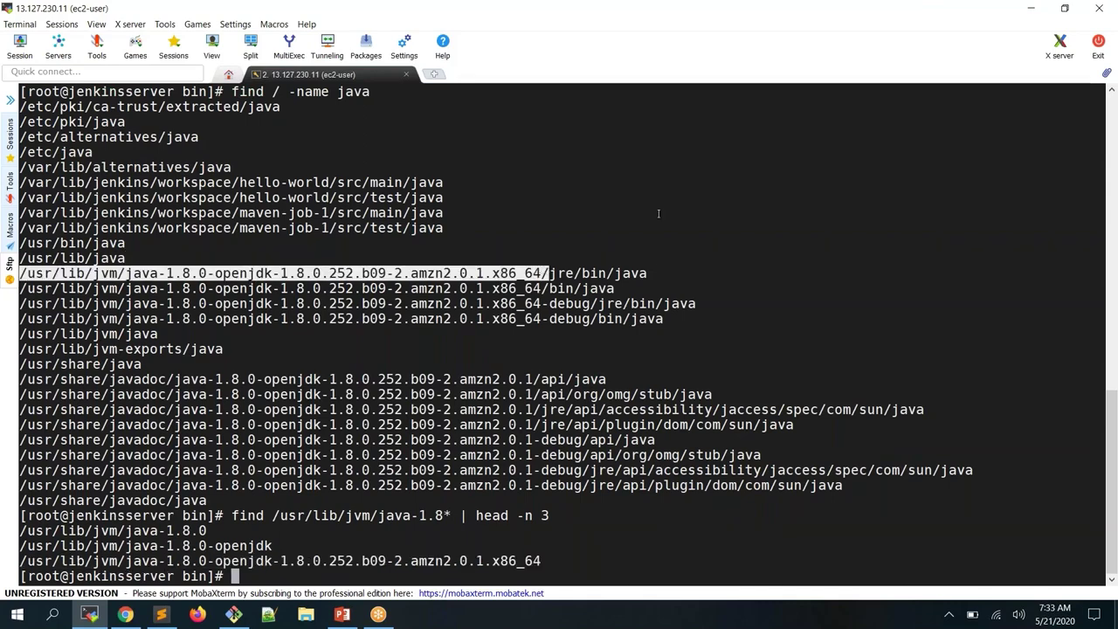
drag(21, 275, 538, 274)
key(ctrl+c)
Step: Clear the terminal screen and enter the vi ~/.bash_profile command
text(clear)
key(Return)
key(Return)
text(v)
text(i java)
key(BackSpace)
key(BackSpace)
key(BackSpace)
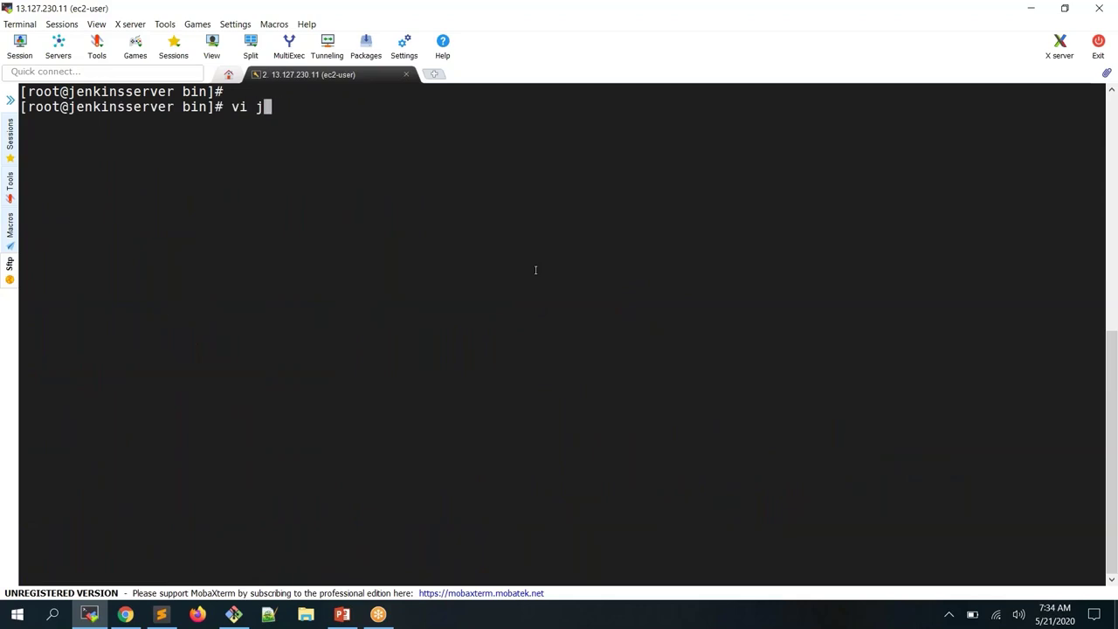
text(ava)
key(BackSpace)
key(BackSpace)
key(BackSpace)
key(BackSpace)
key(BackSpace)
key(BackSpace)
key(BackSpace)
key(BackSpace)
text(vi ~/.bash_profile)
Step: Add JAVA_HOME set to the OpenJDK 1.8.0.252 path, append :$JAVA_HOME to PATH, and save
key(Return)
key(Down)
key(Down)
key(Down)
key(Down)
key(Down)
key(Down)
key(Down)
key(Down)
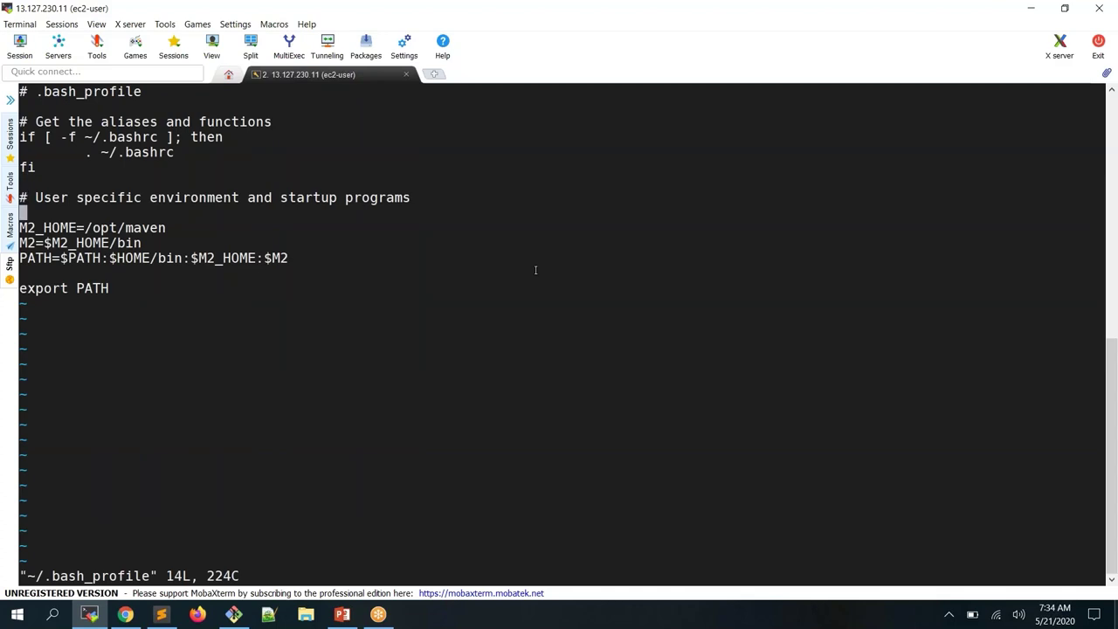
text(oJAVA_)
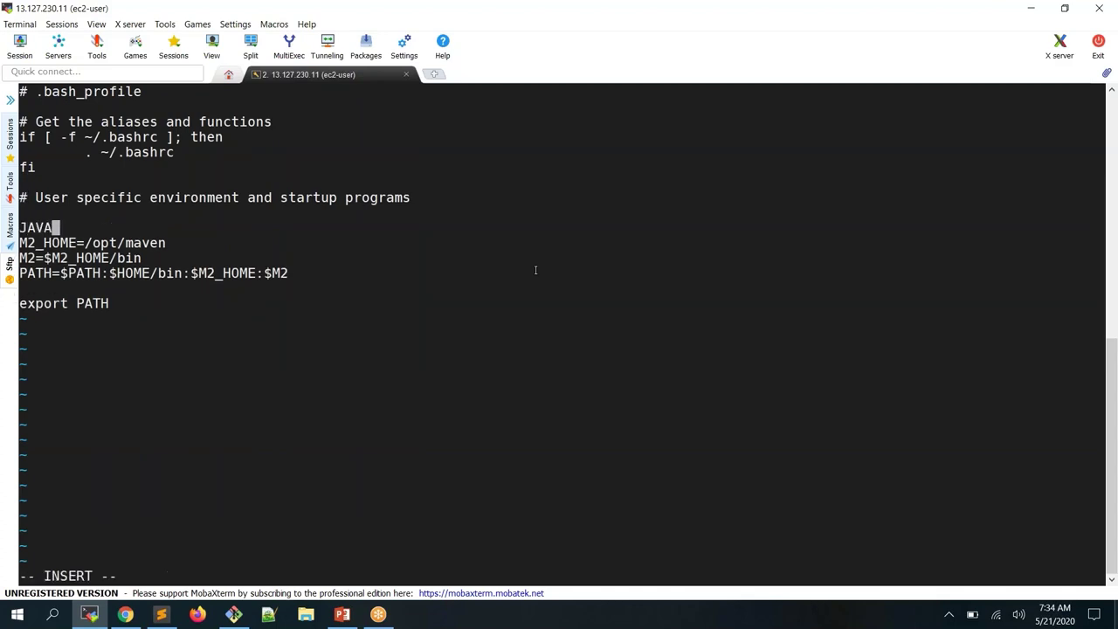
text(HOME=)
right_click(535, 270)
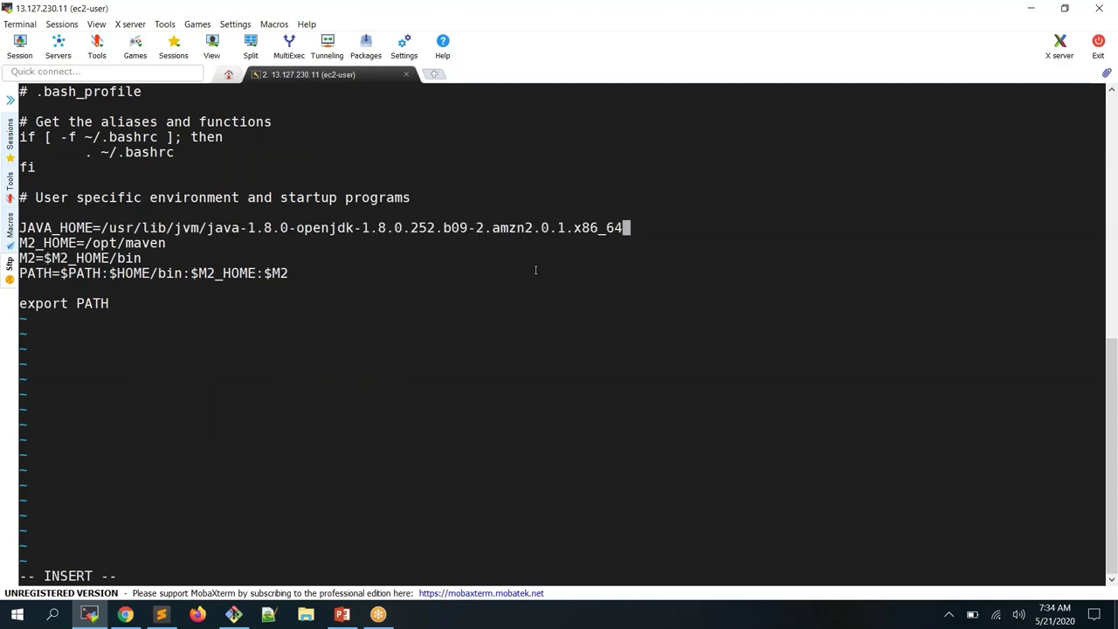
key(Down)
key(Down)
key(Down)
text(:$JAVA_HOME)
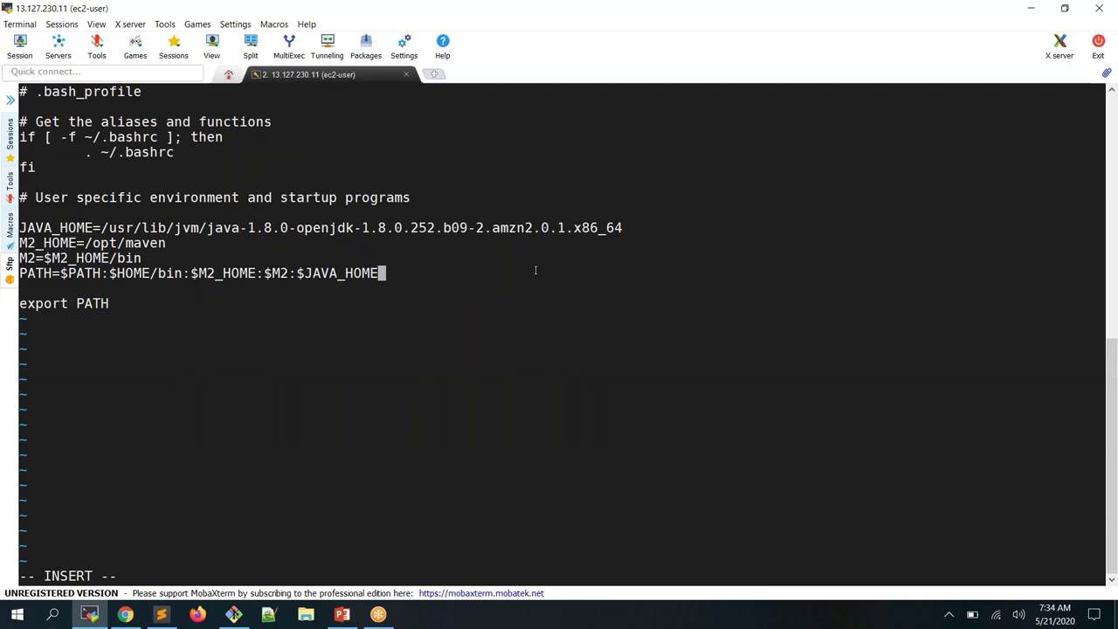
key(Escape)
text(:wq)
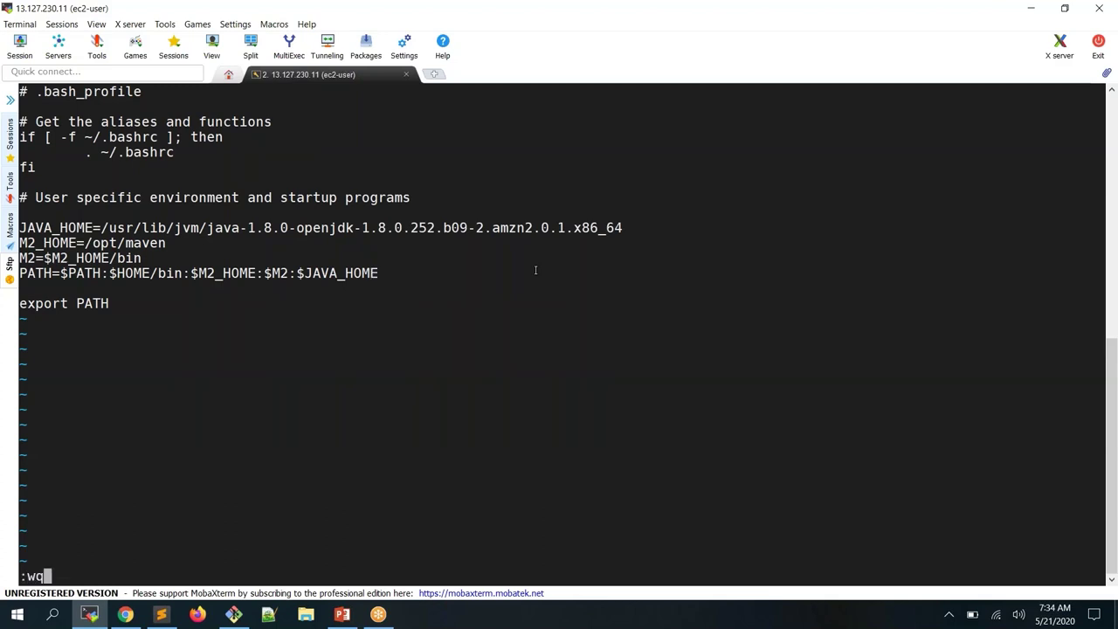
key(Return)
text(echo )
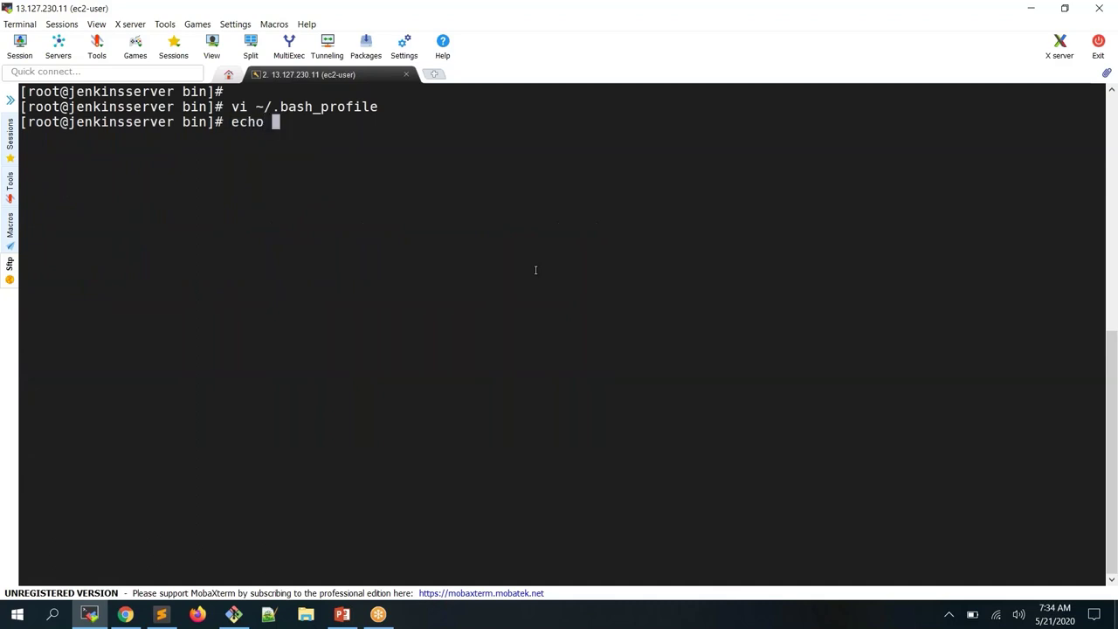
text($PATH)
Step: Print PATH, run source ~/.bash_profile, then print the updated PATH
key(Return)
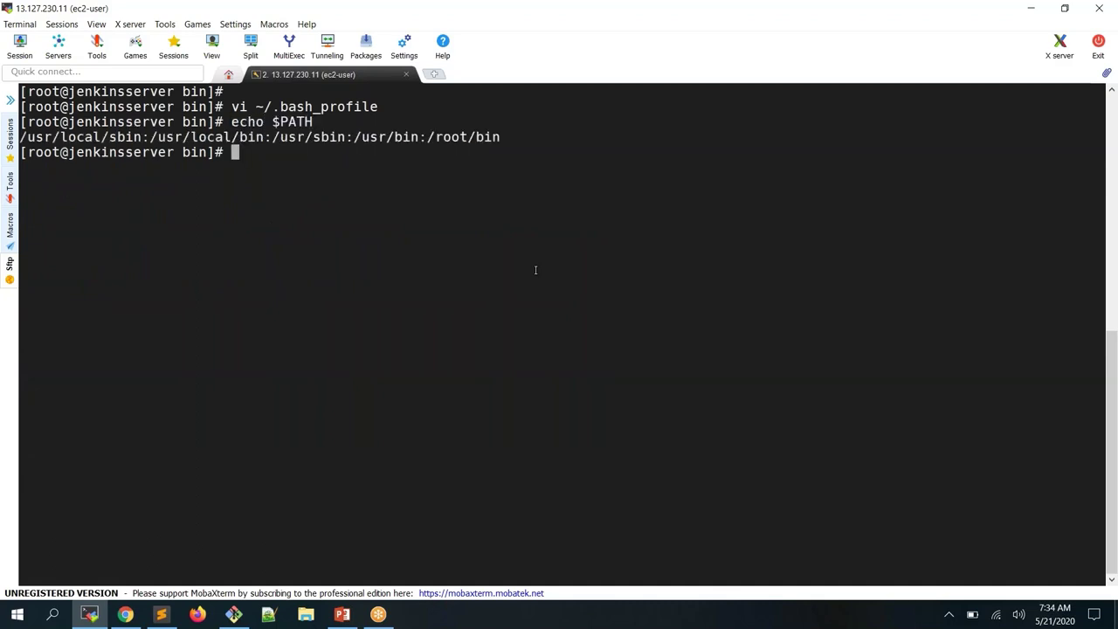
text(source ~/.bash_p)
key(Tab)
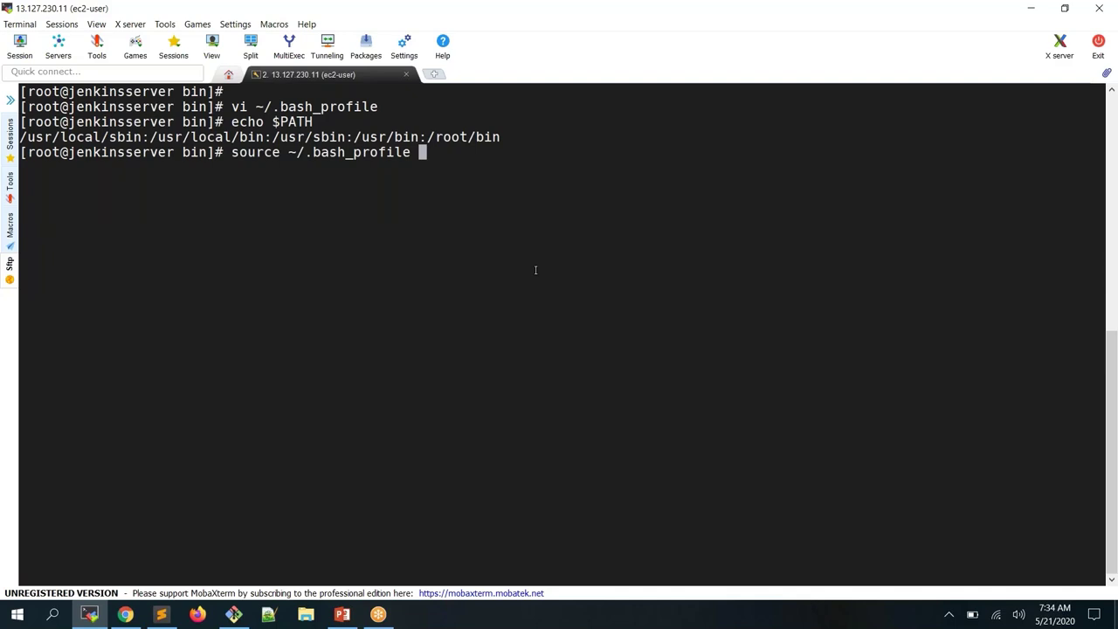
key(Return)
key(Up)
key(Up)
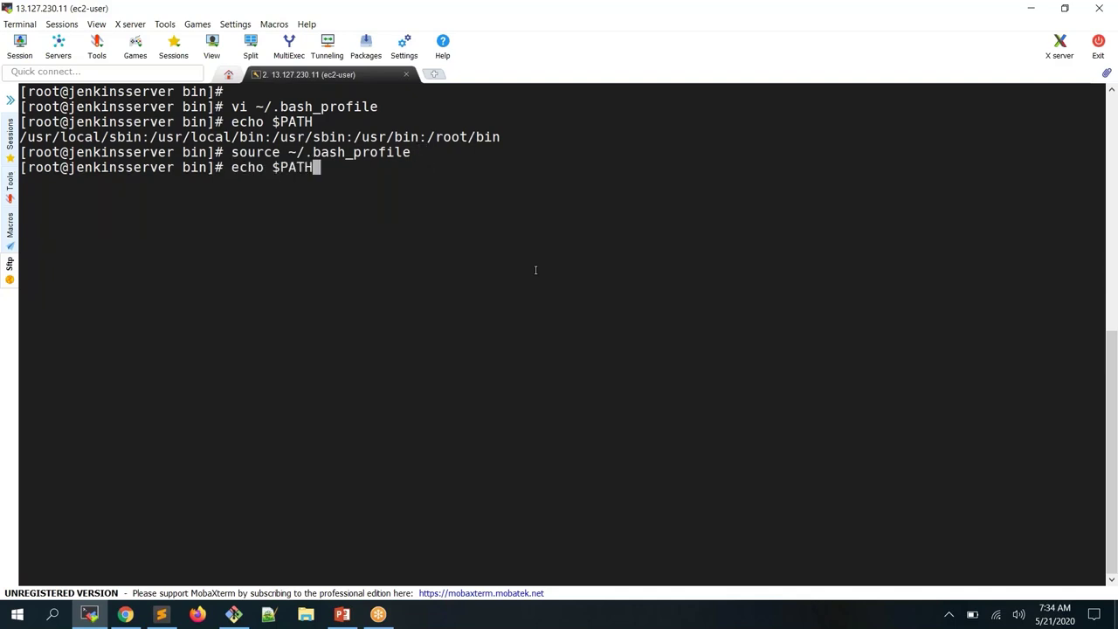
key(Return)
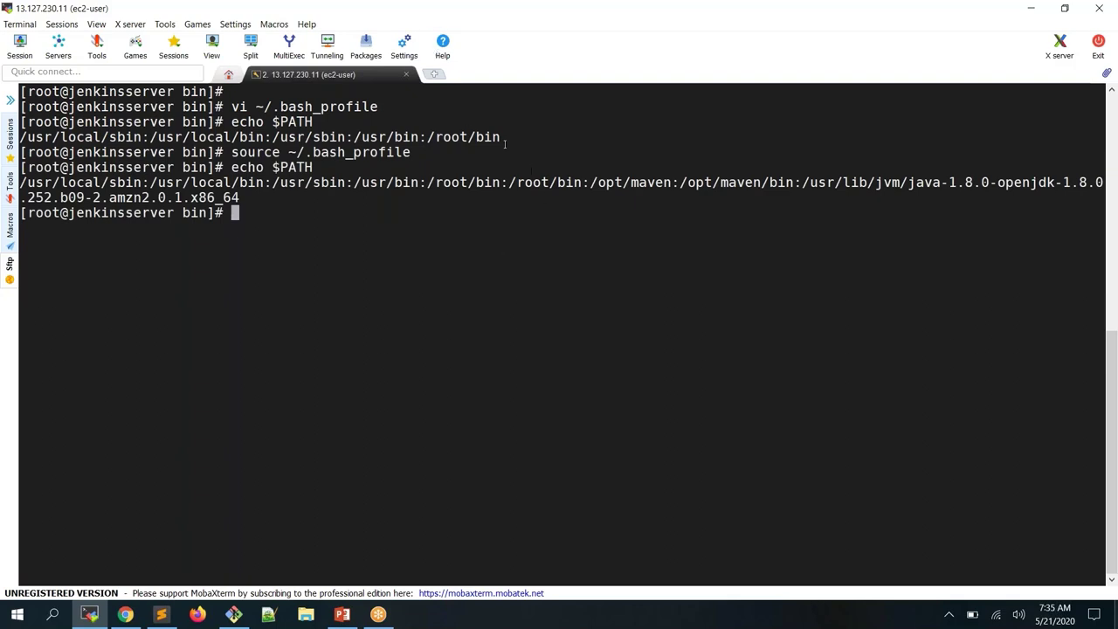
Step: Check the PATH output for the new Java 1.8.0 and /opt/maven entries
drag(43, 182, 531, 168)
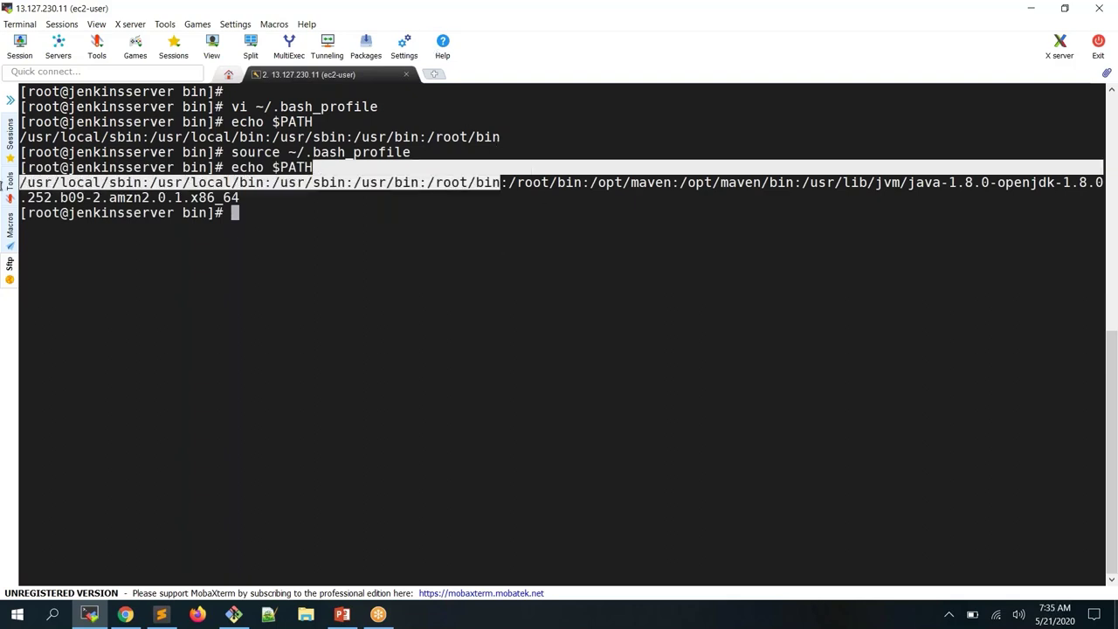
click(531, 193)
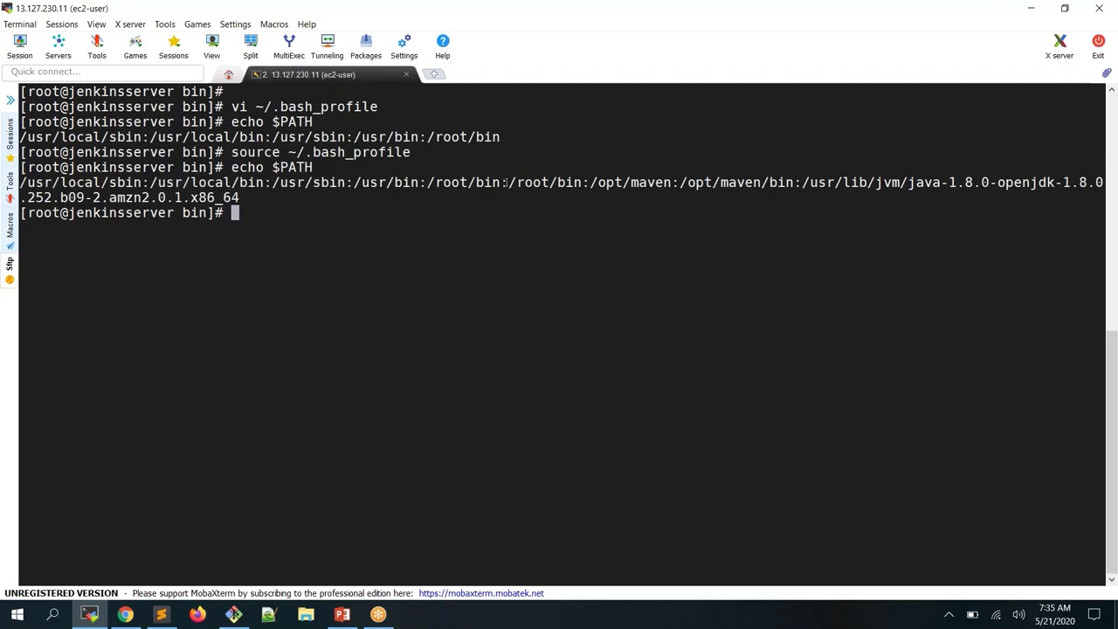
drag(508, 182, 859, 182)
click(864, 183)
double_click(869, 183)
click(410, 312)
double_click(643, 182)
key(ctrl+c)
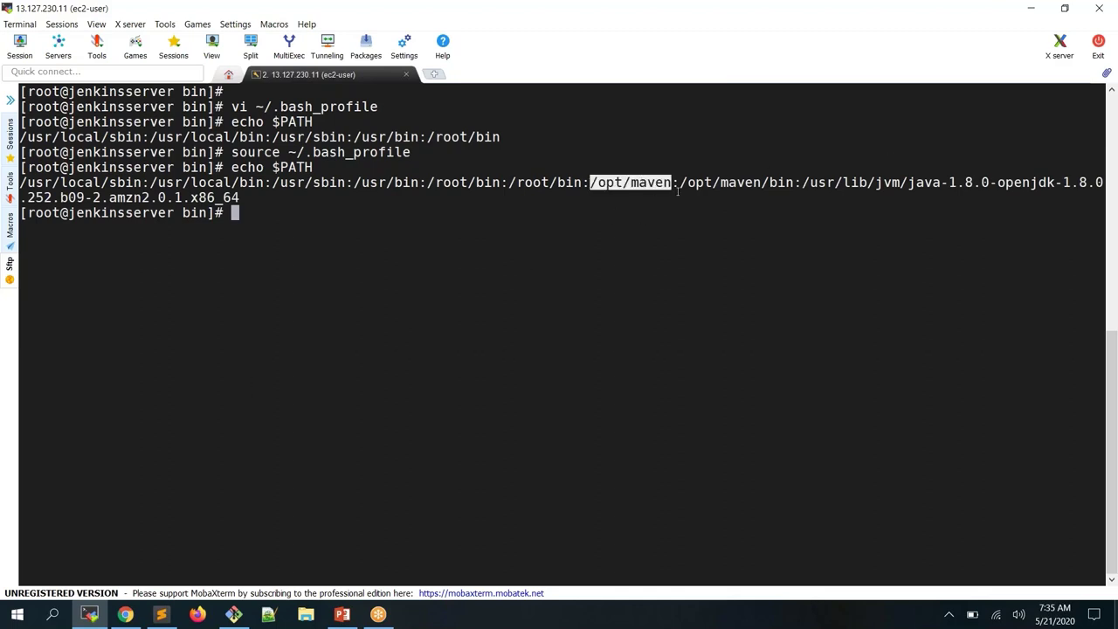
click(125, 614)
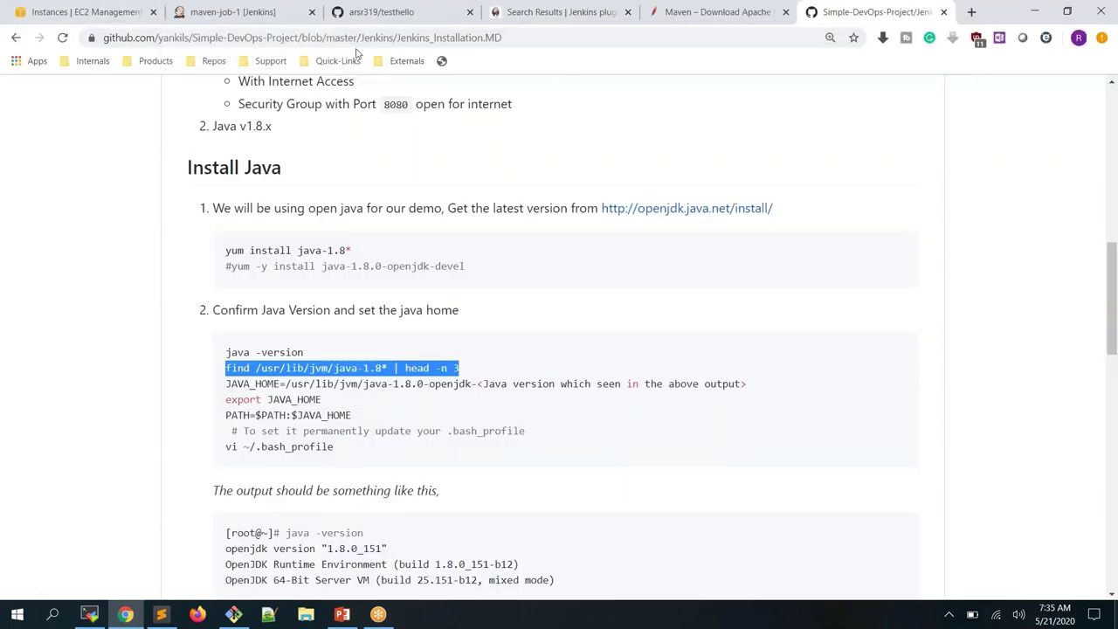
Step: Navigate from maven-job-1 to Manage Jenkins > Global Tool Configuration
click(201, 13)
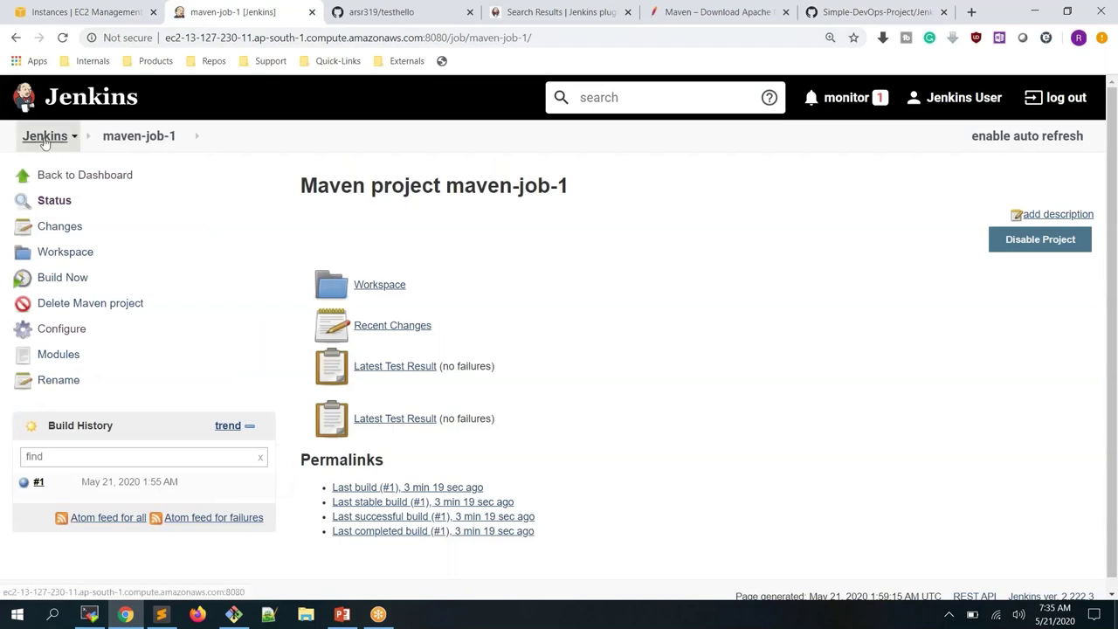
click(45, 137)
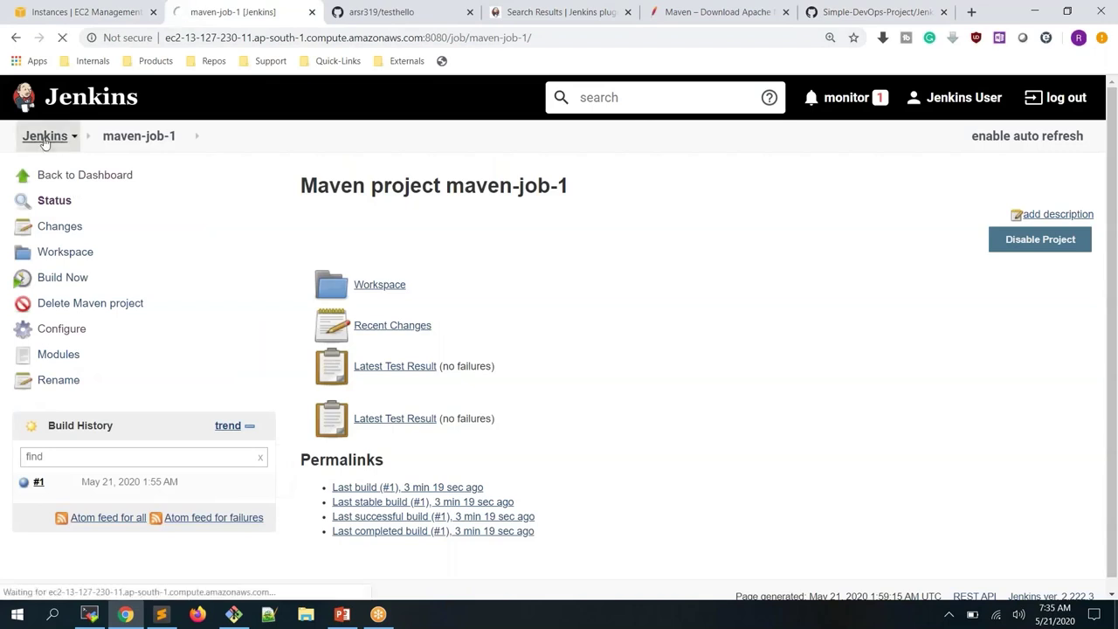
click(87, 300)
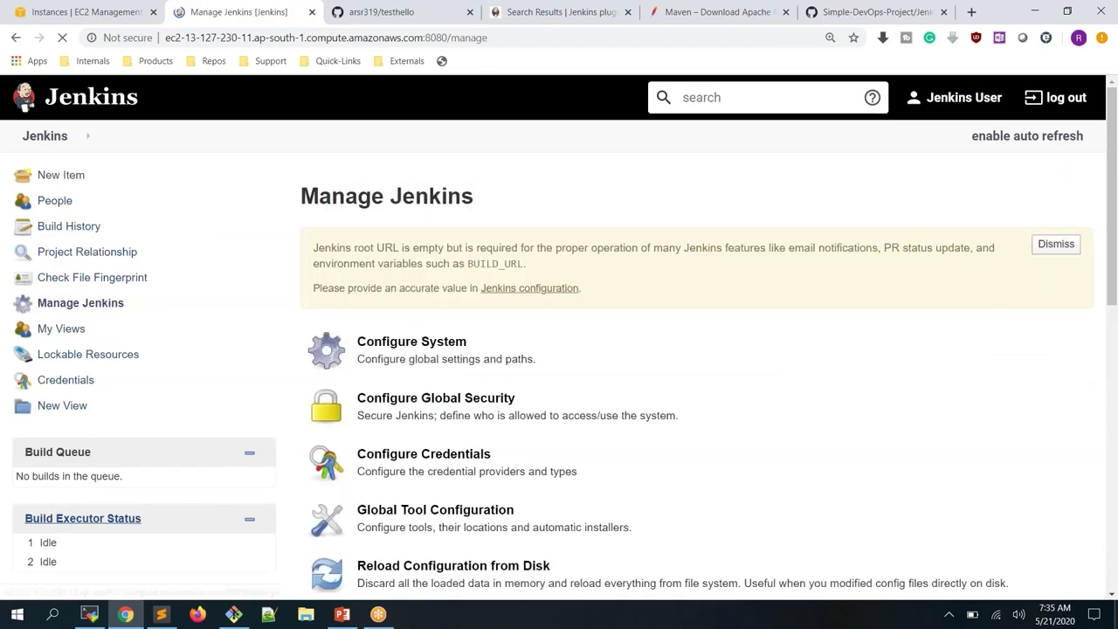
scroll(473, 229, down, 3)
scroll(473, 229, up, 2)
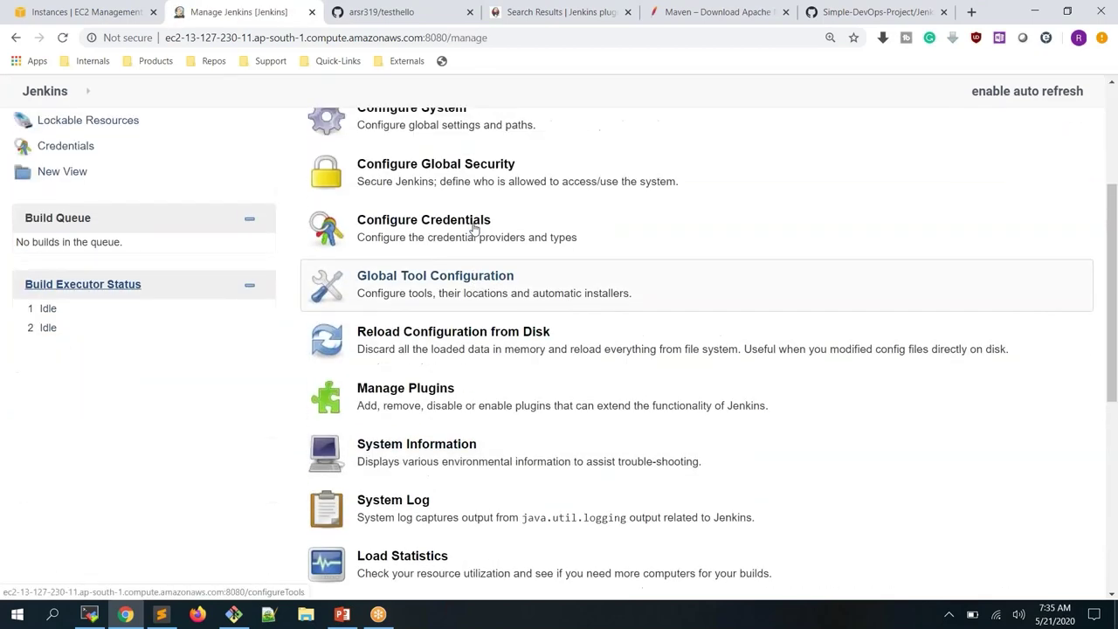
click(451, 291)
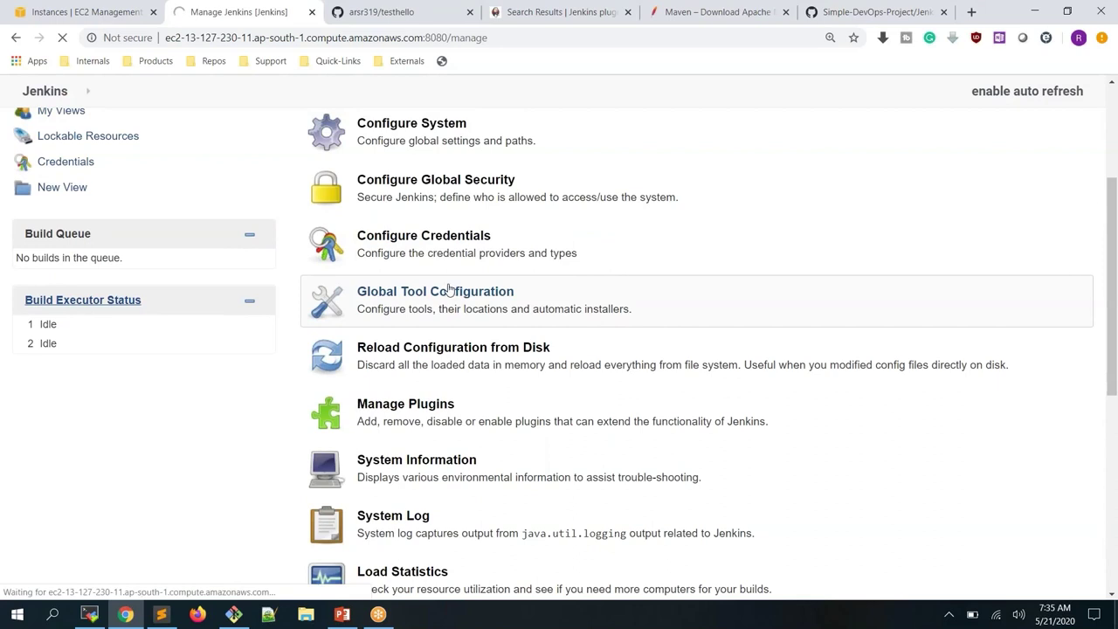
Step: Turn off Install automatically for maven, set MAVEN_HOME to /opt/maven, apply and save
scroll(379, 349, down, 4)
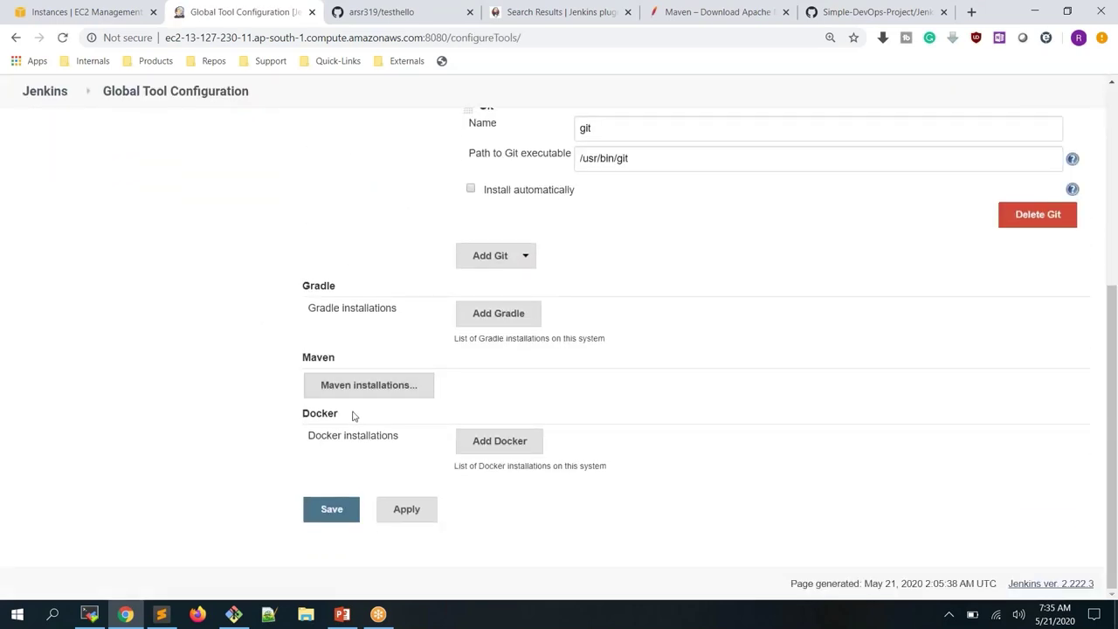
click(373, 388)
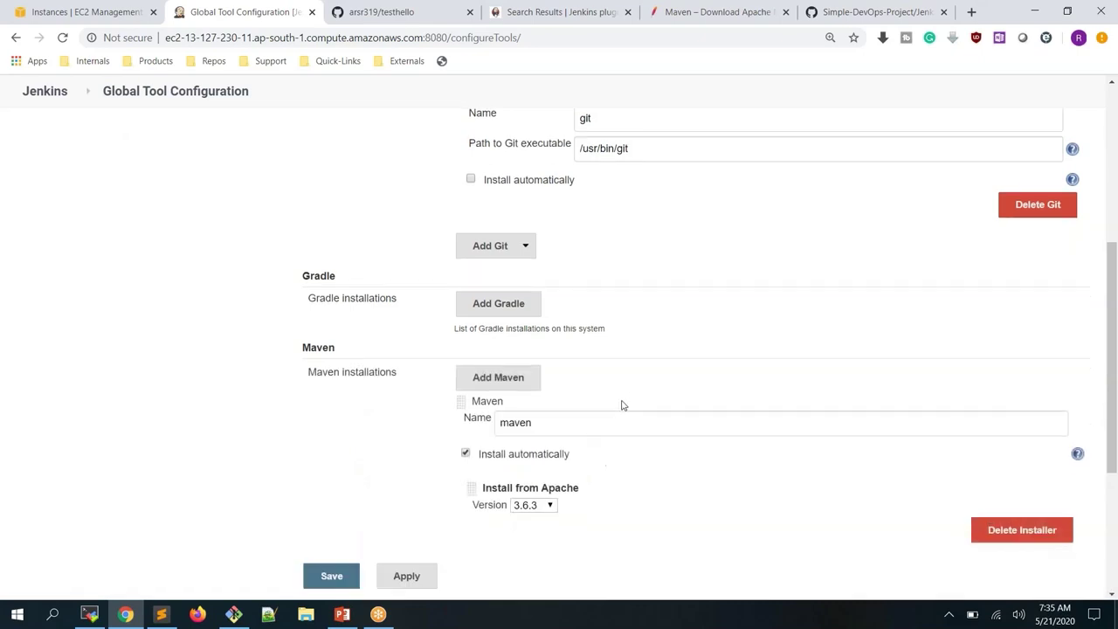
scroll(621, 402, down, 2)
click(465, 319)
click(573, 320)
key(ctrl+v)
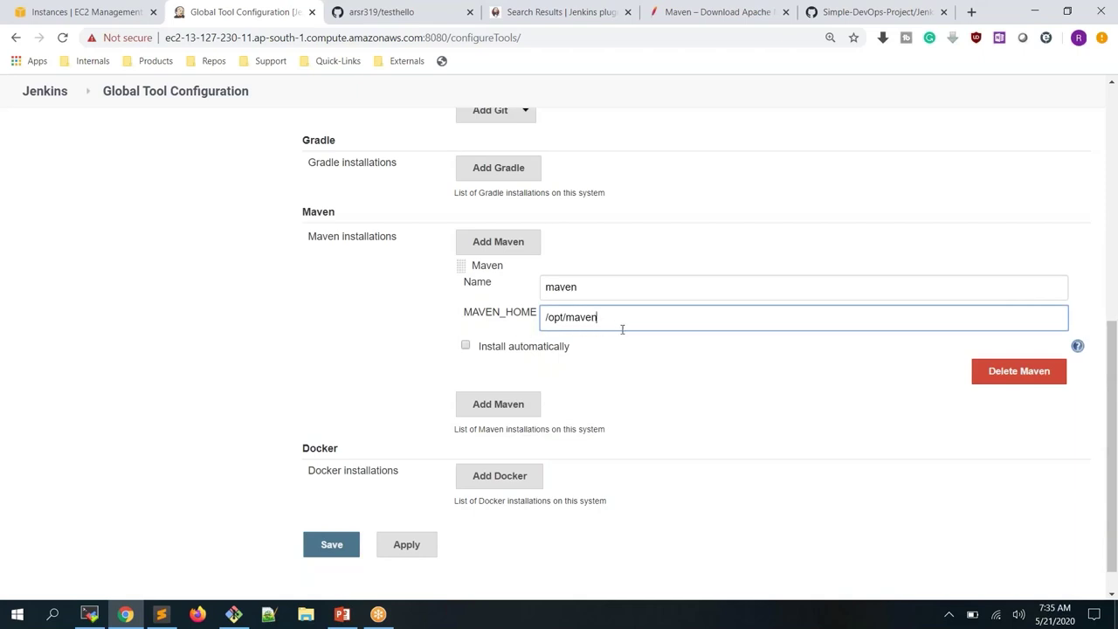
click(411, 543)
click(330, 544)
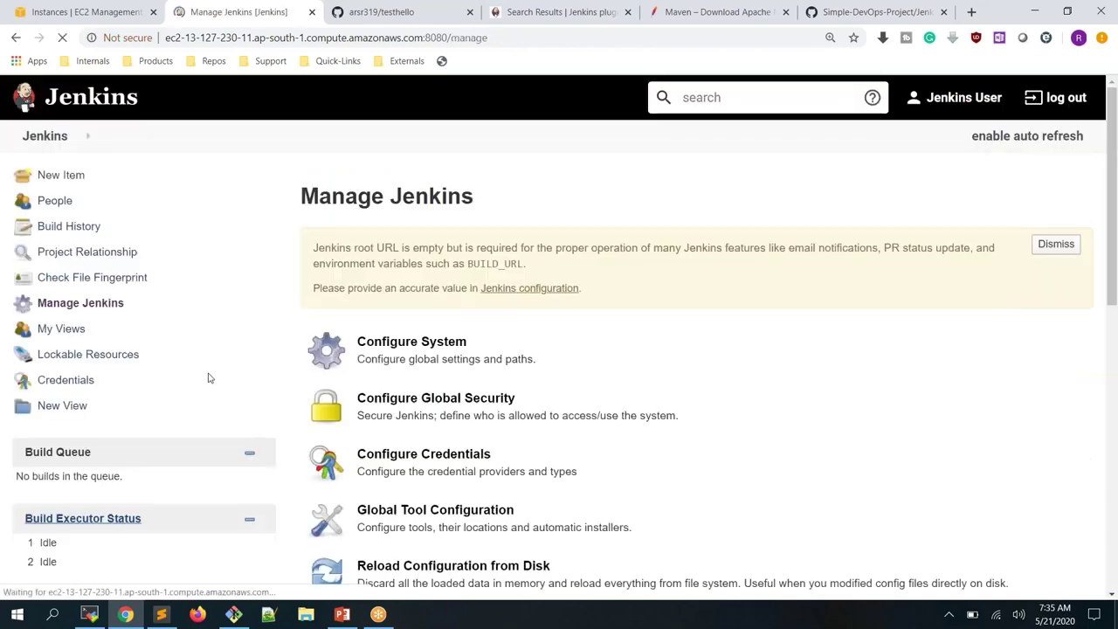
click(35, 140)
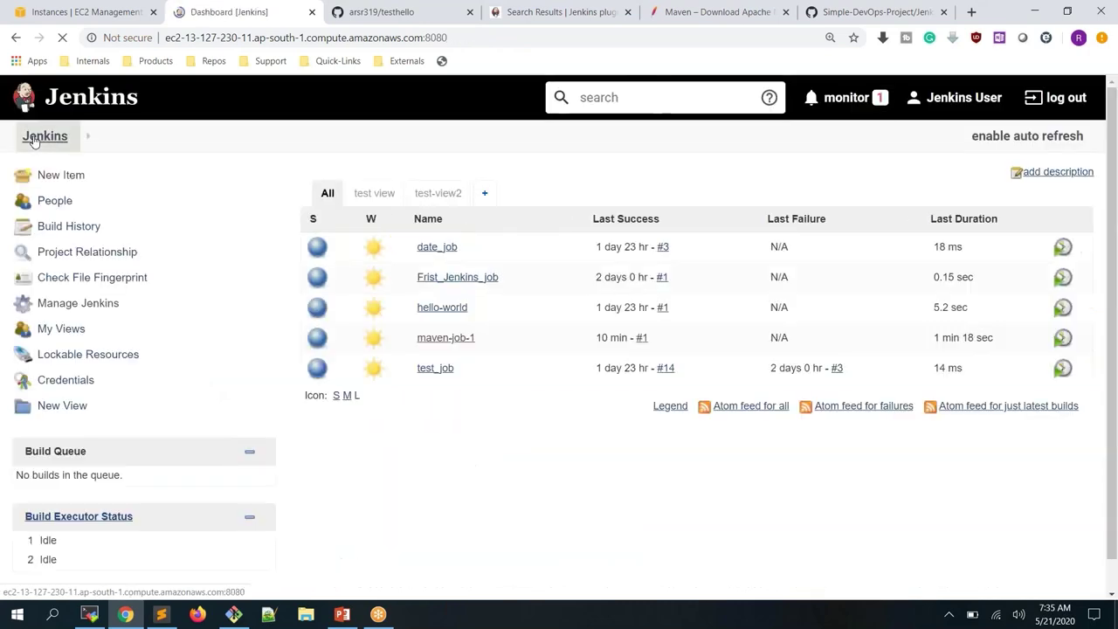
Step: Build maven-job-1 and confirm build #2's console output ends in BUILD SUCCESS
click(444, 338)
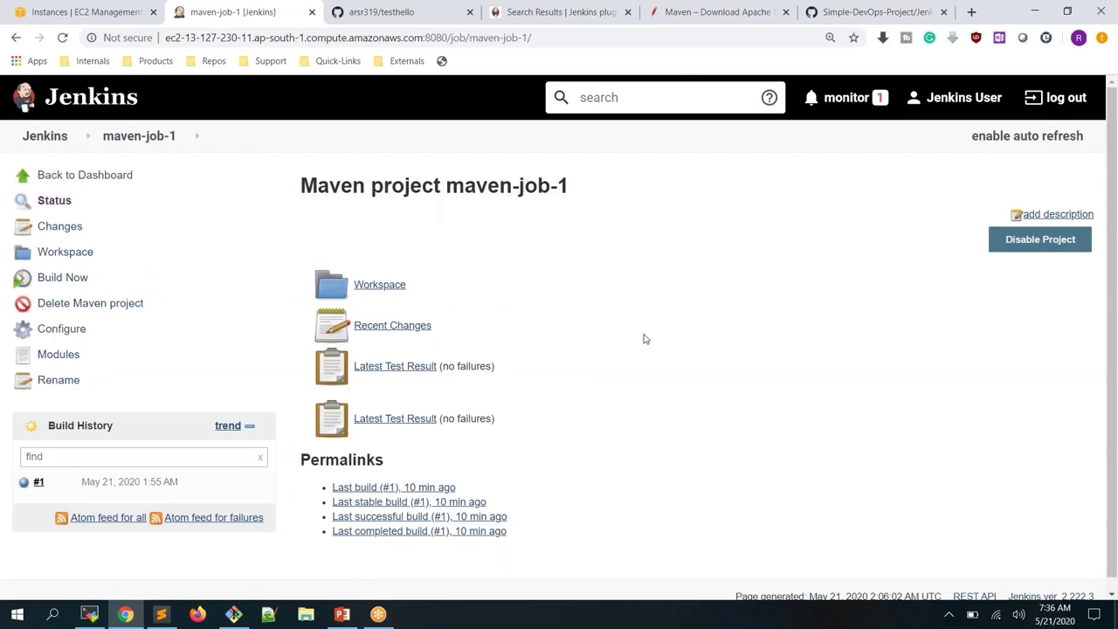
click(73, 279)
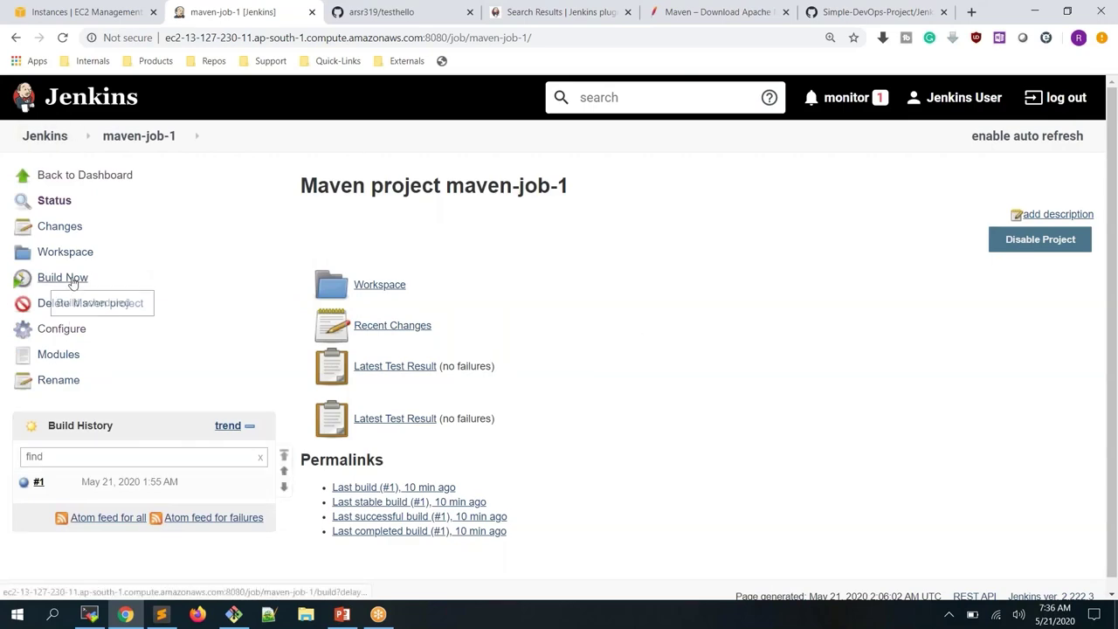
click(122, 492)
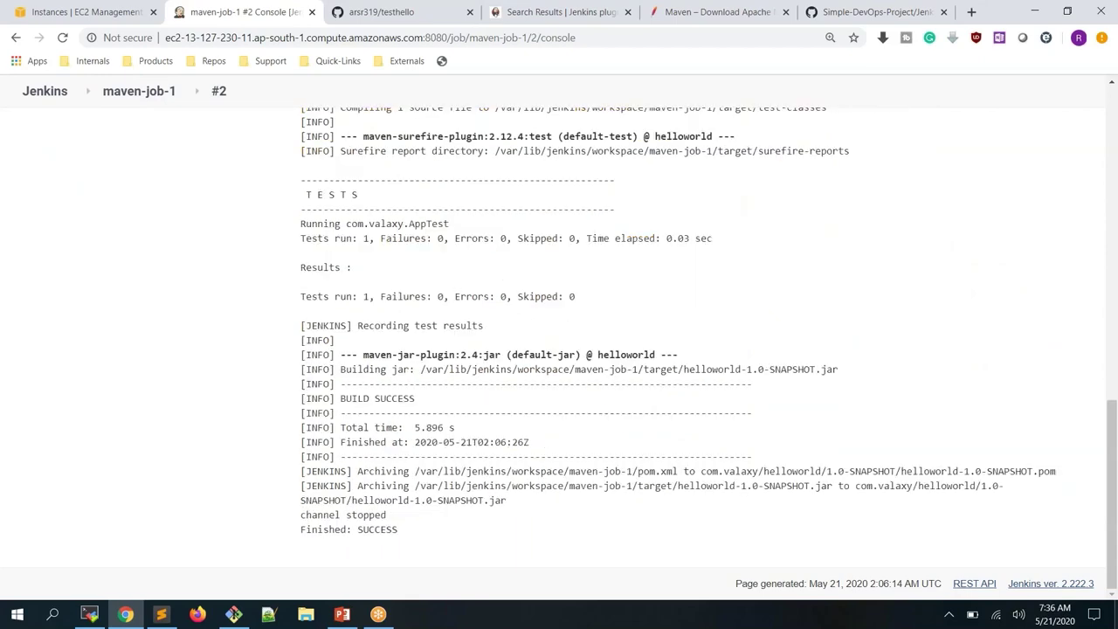
click(116, 91)
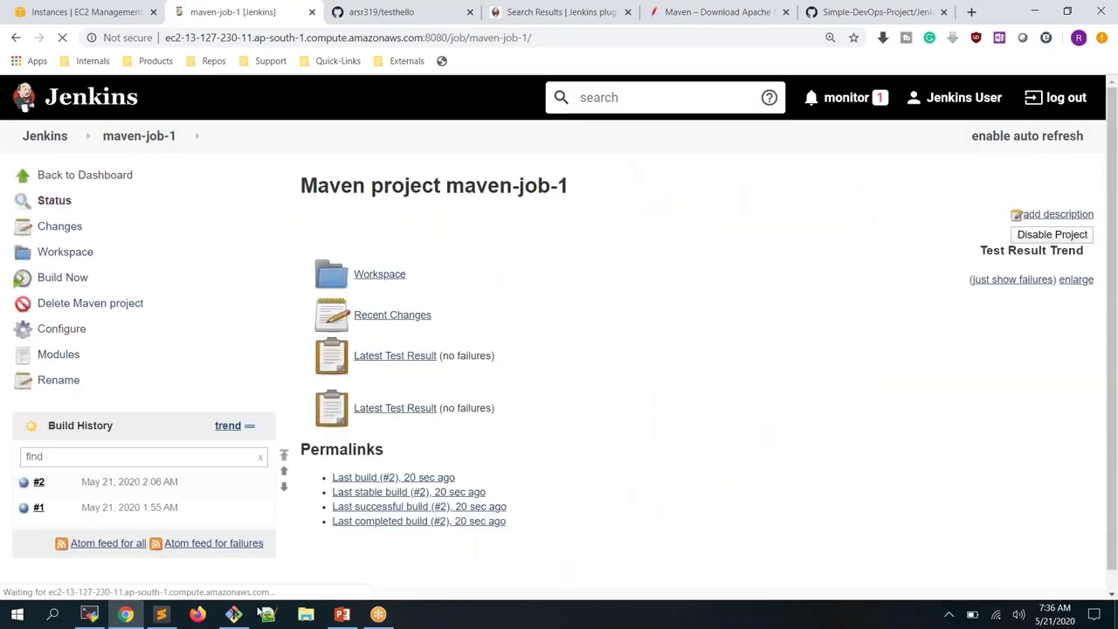
click(90, 615)
Step: Navigate to the Jenkins workspace under /var/lib/jenkins and list its job folders
click(573, 251)
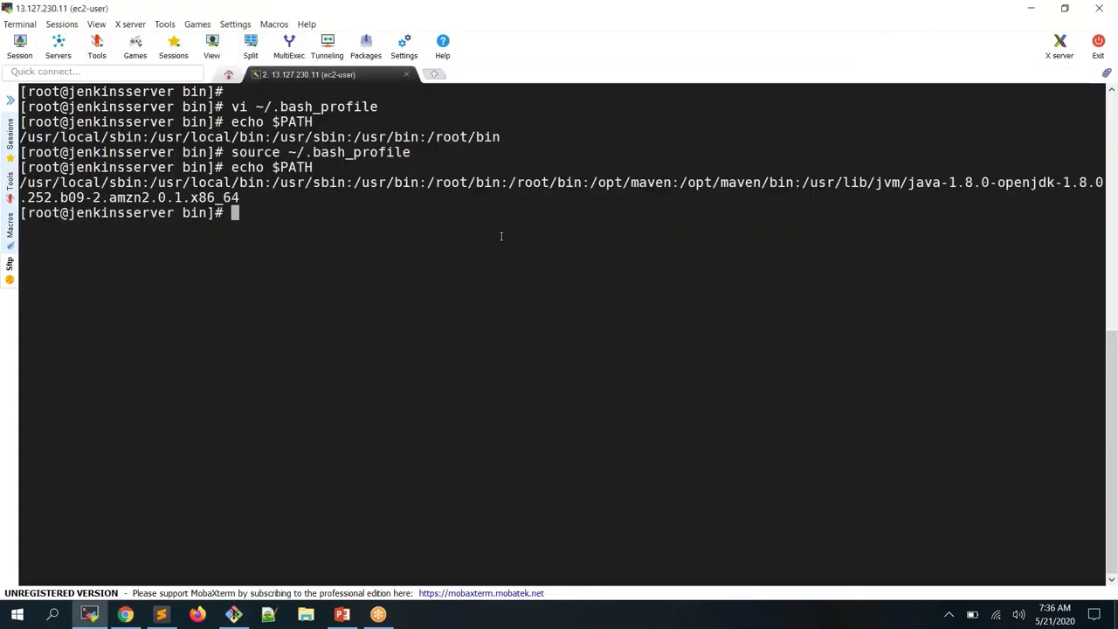
text(cd /var/lib/je)
key(Tab)
key(Return)
text(ls)
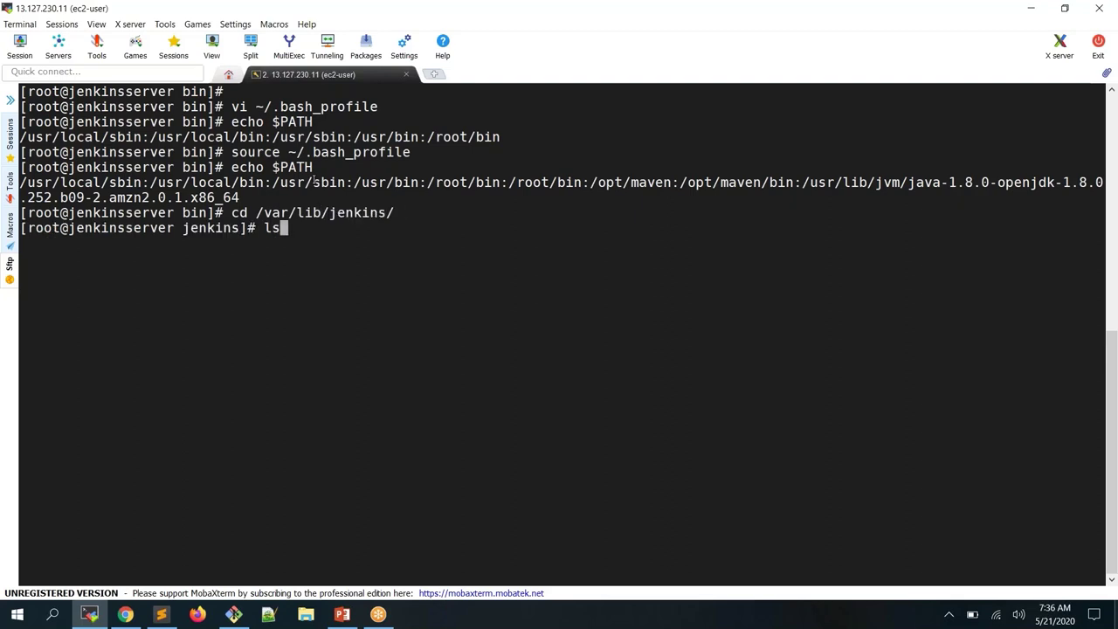
key(Return)
text(clear)
key(Return)
key(Return)
text(cd works)
key(Tab)
key(Return)
text(ls)
key(Return)
text(pwd)
key(Return)
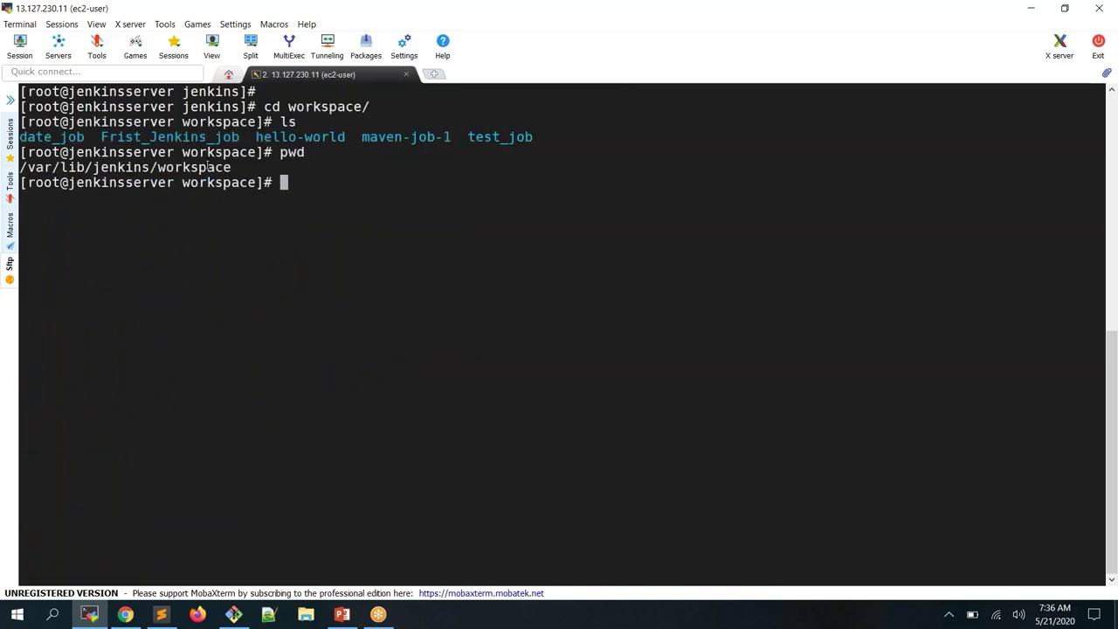
Step: Change into the maven-job-1 workspace's target folder
double_click(210, 167)
text(cd)
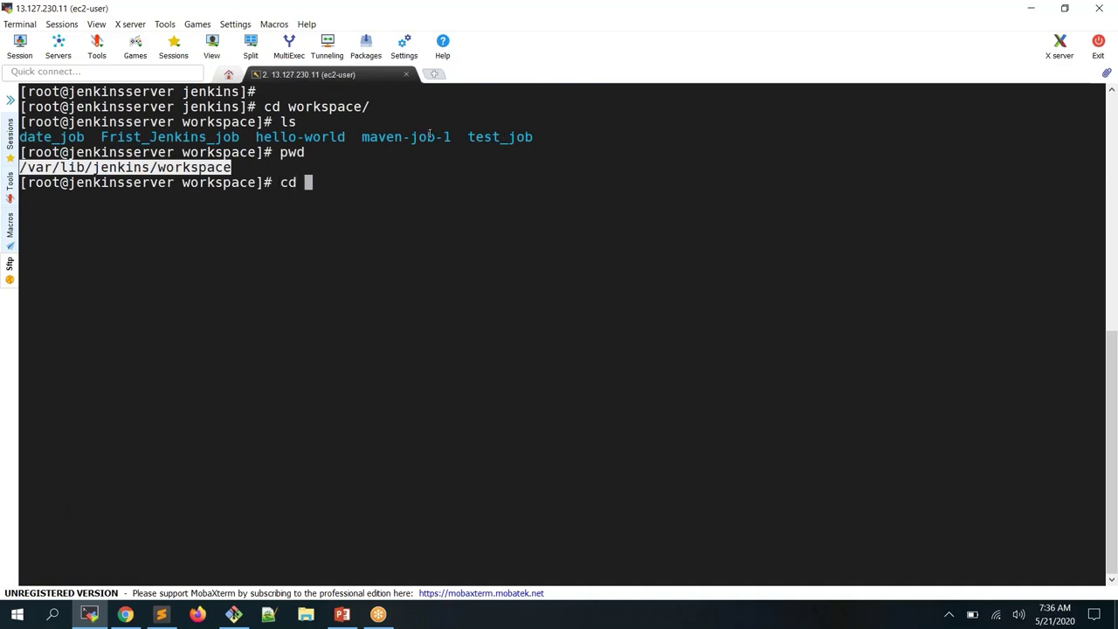
double_click(406, 138)
right_click(430, 134)
key(Return)
text(ls)
key(Return)
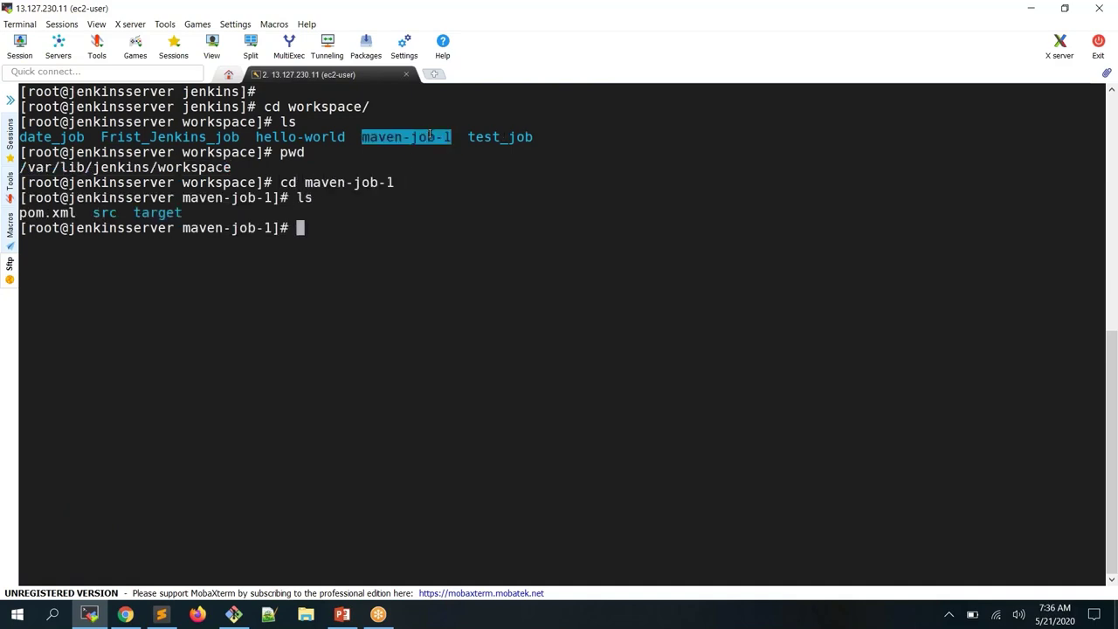
text(cd)
double_click(157, 212)
right_click(164, 214)
key(Return)
Step: List target with ls -l and compare helloworld-1.0-SNAPSHOT.jar's 02:06 timestamp against the current date
text(ls -l)
key(Return)
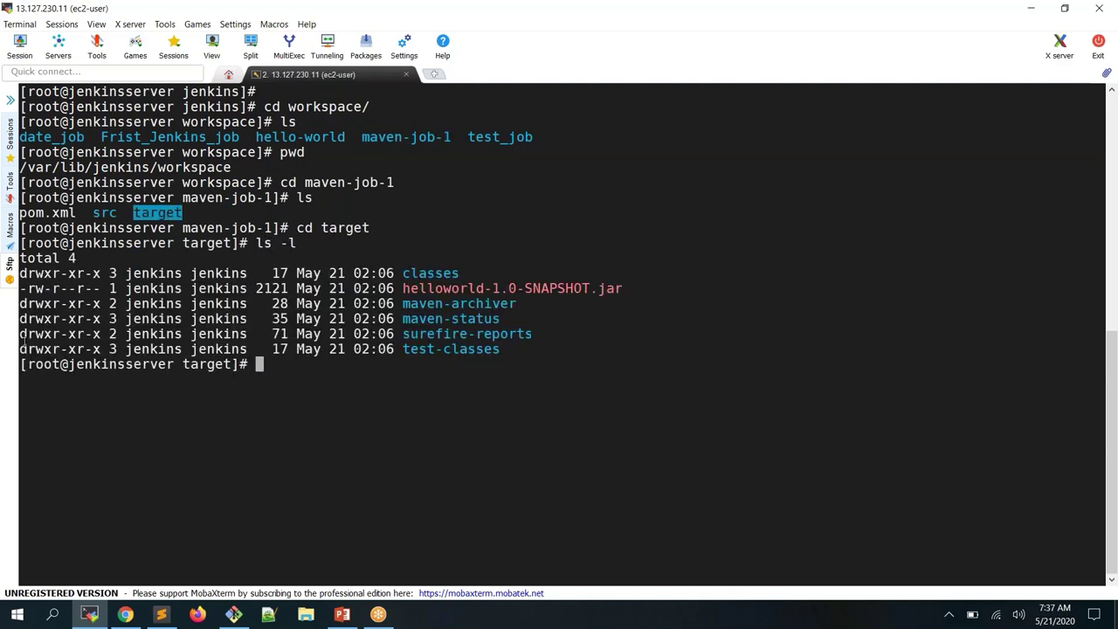
drag(354, 289, 395, 289)
text(date)
key(Return)
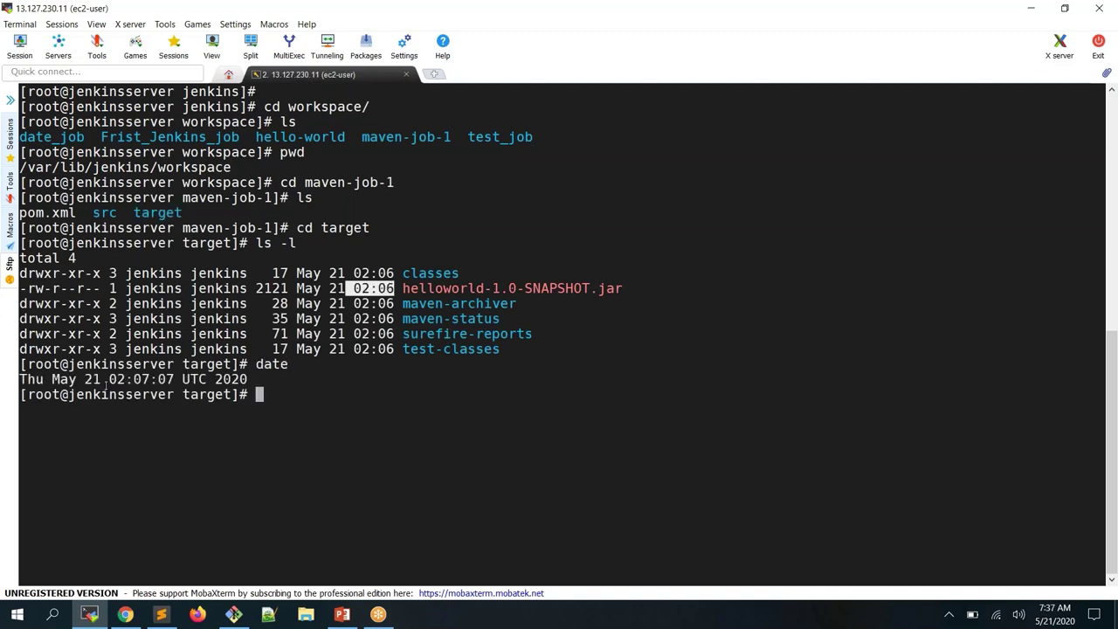
drag(107, 381, 149, 381)
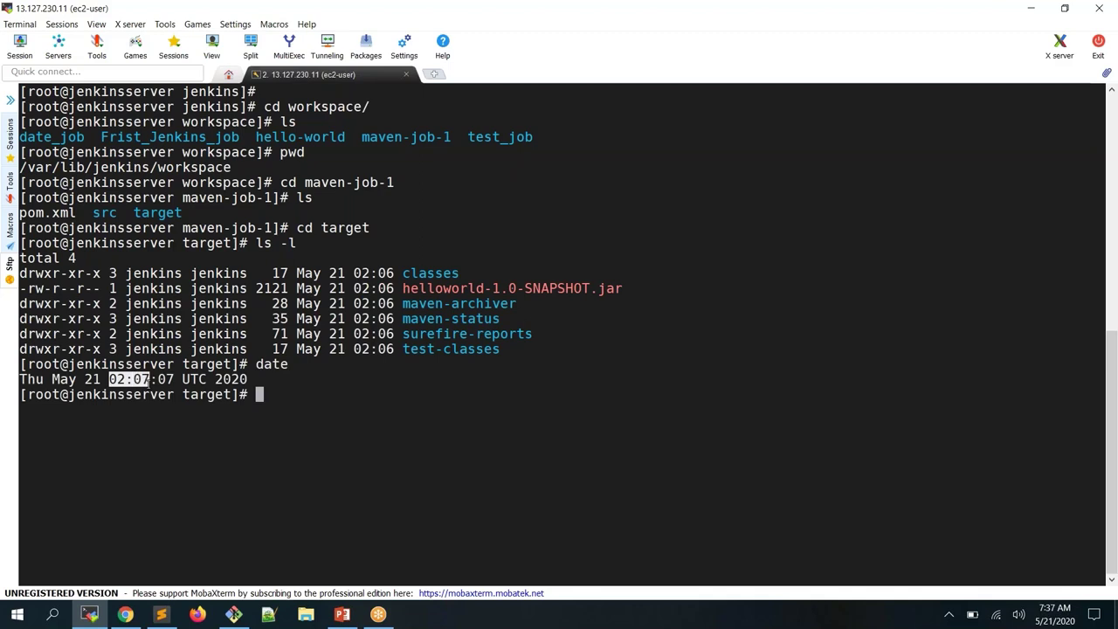
double_click(444, 287)
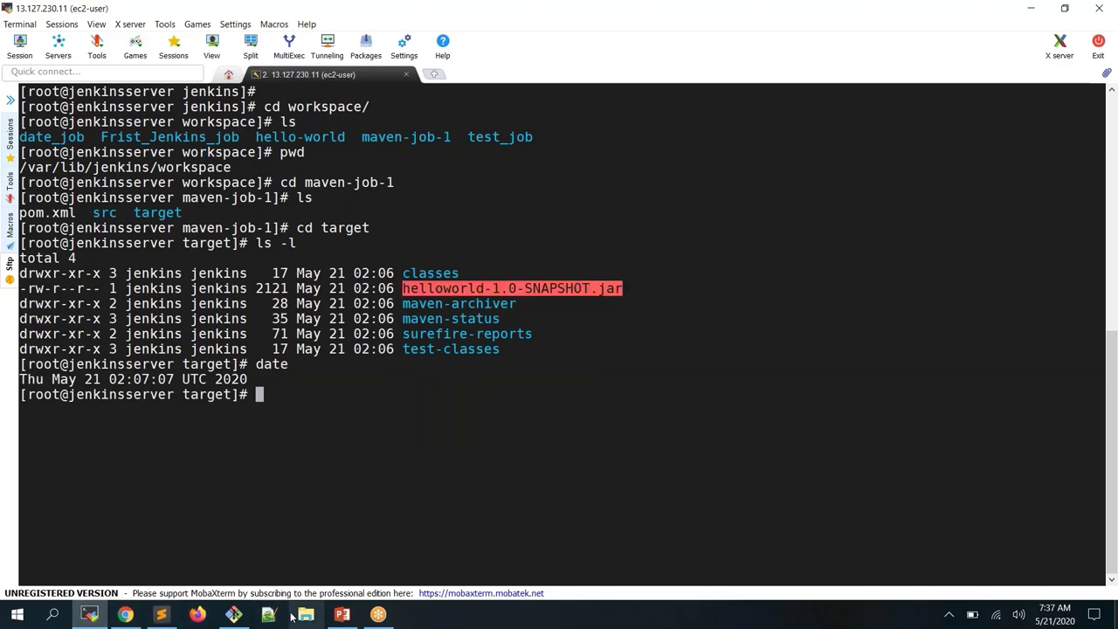
click(124, 614)
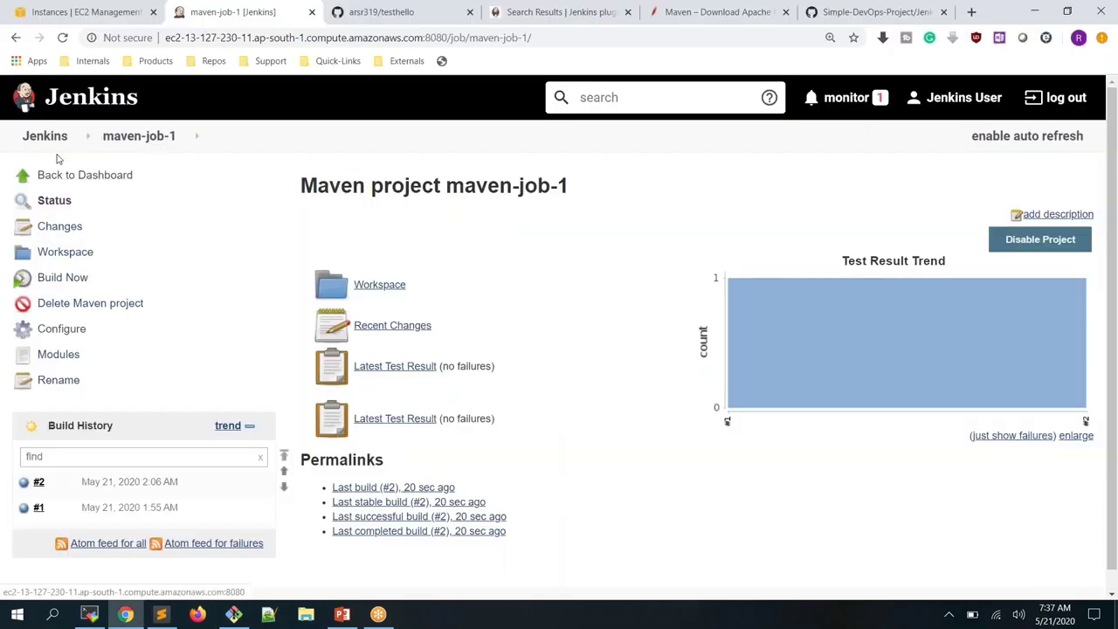
Step: Return to the Jenkins dashboard, reload it, and go to Manage Jenkins
click(48, 137)
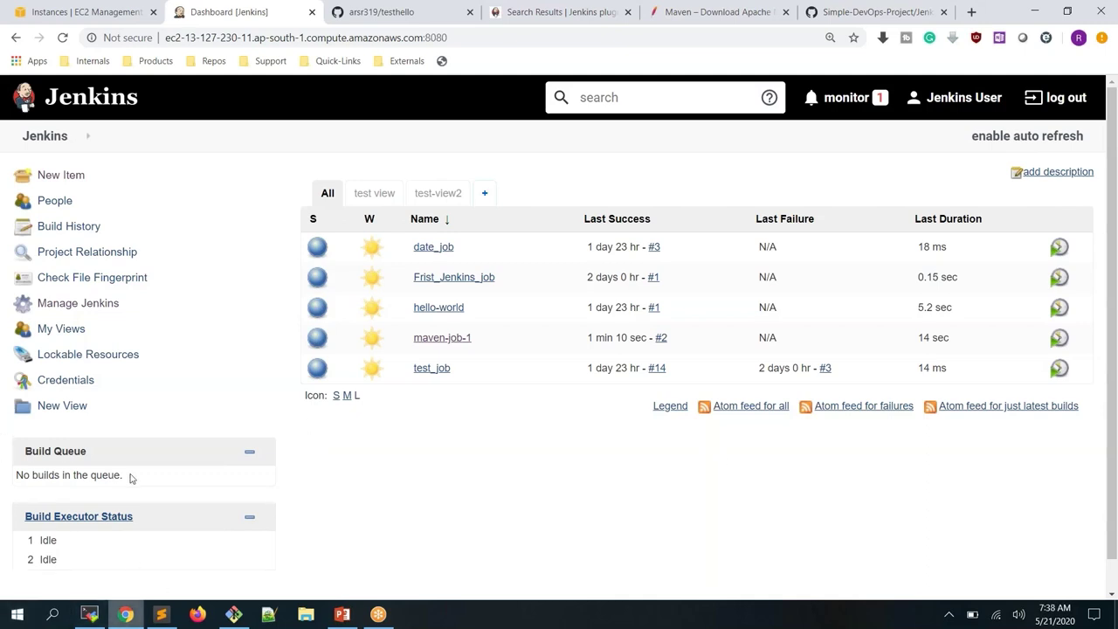
click(48, 138)
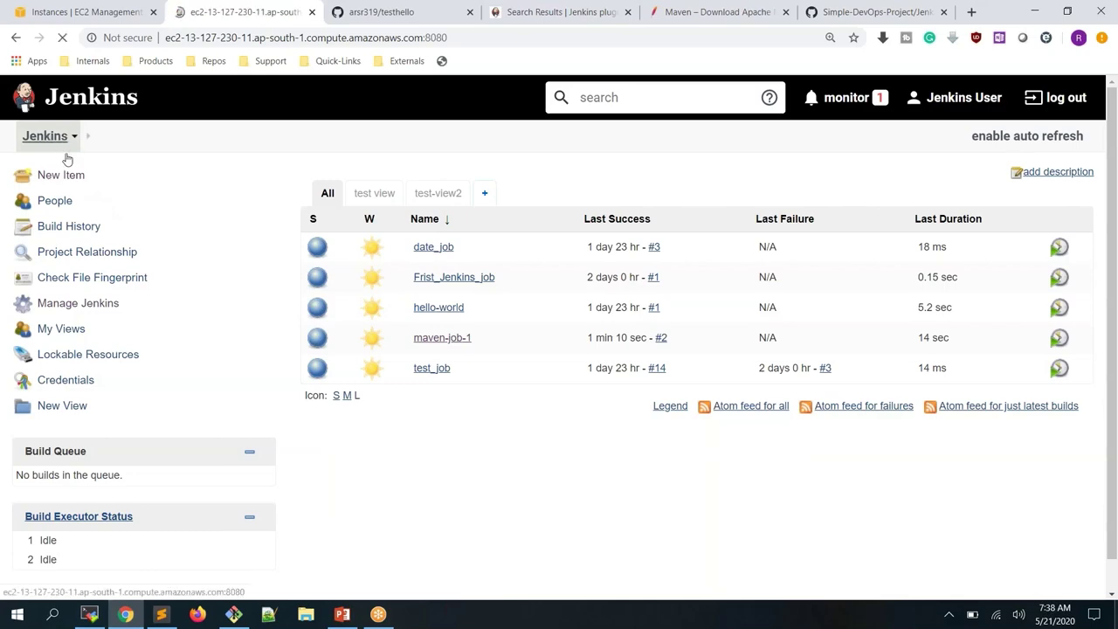
click(83, 303)
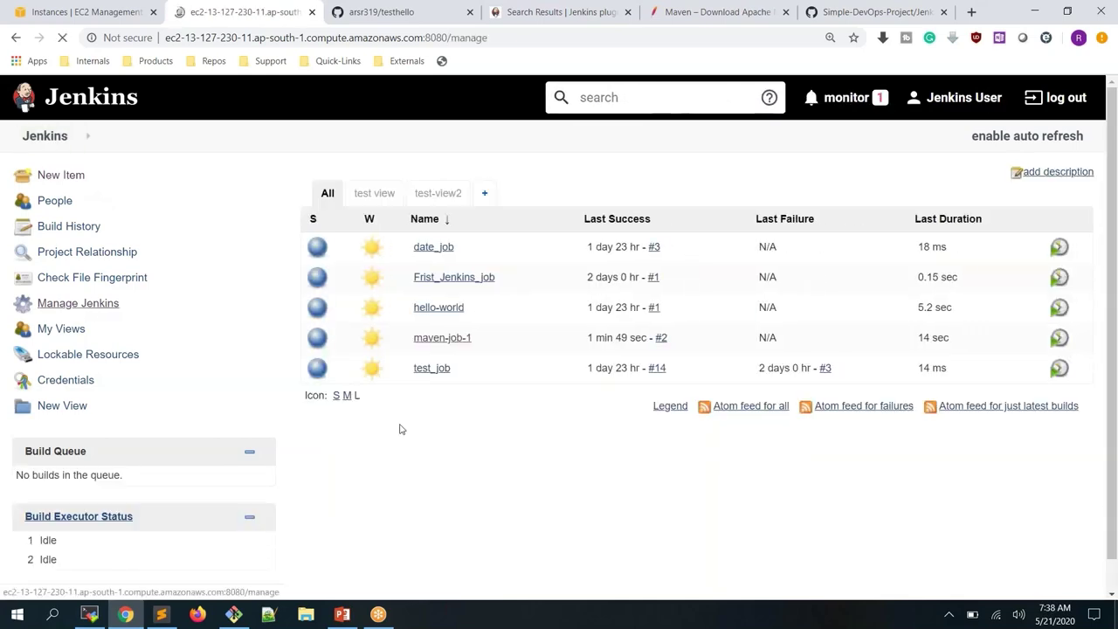
scroll(445, 449, down, 1)
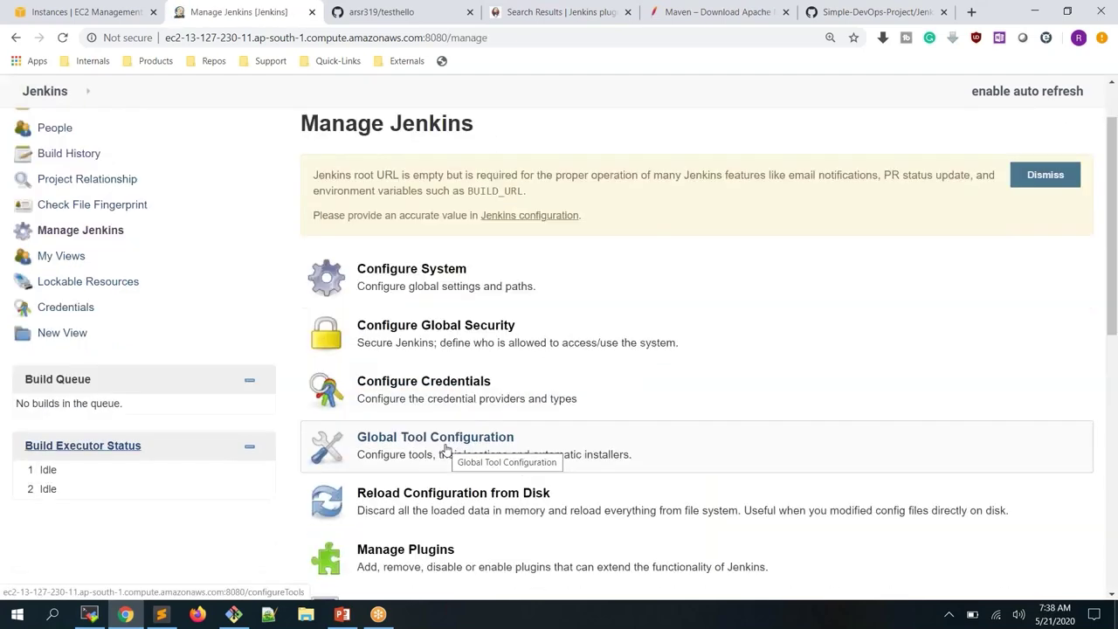
Step: Open Global Tool Configuration and check the Maven installation's /opt/maven home path
click(441, 446)
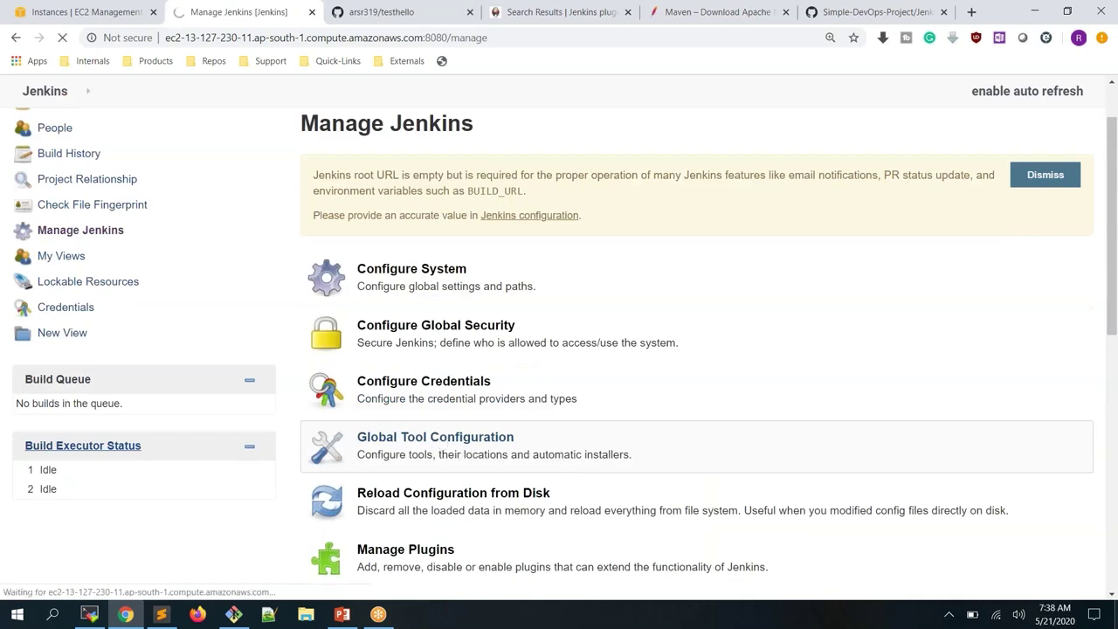
scroll(428, 386, down, 1)
scroll(428, 386, down, 3)
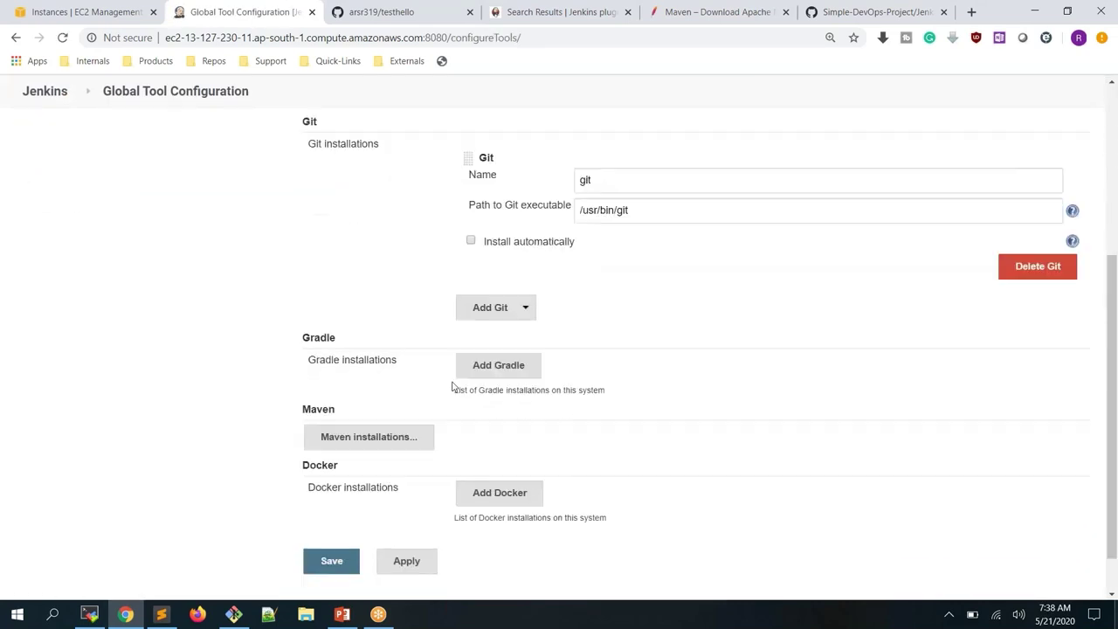
click(371, 436)
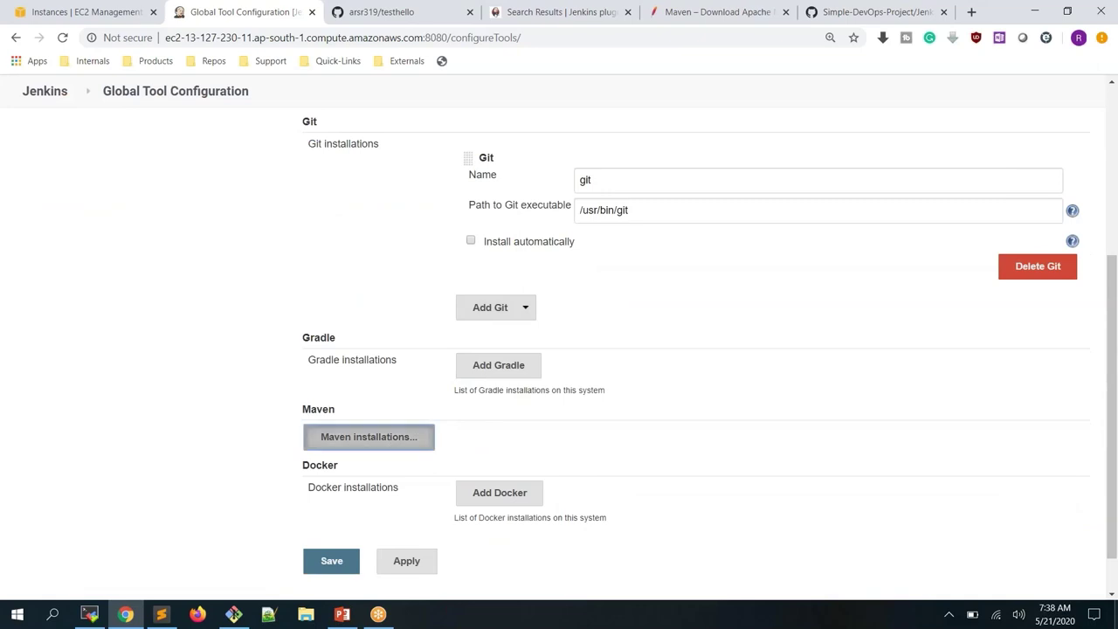
drag(600, 509, 546, 514)
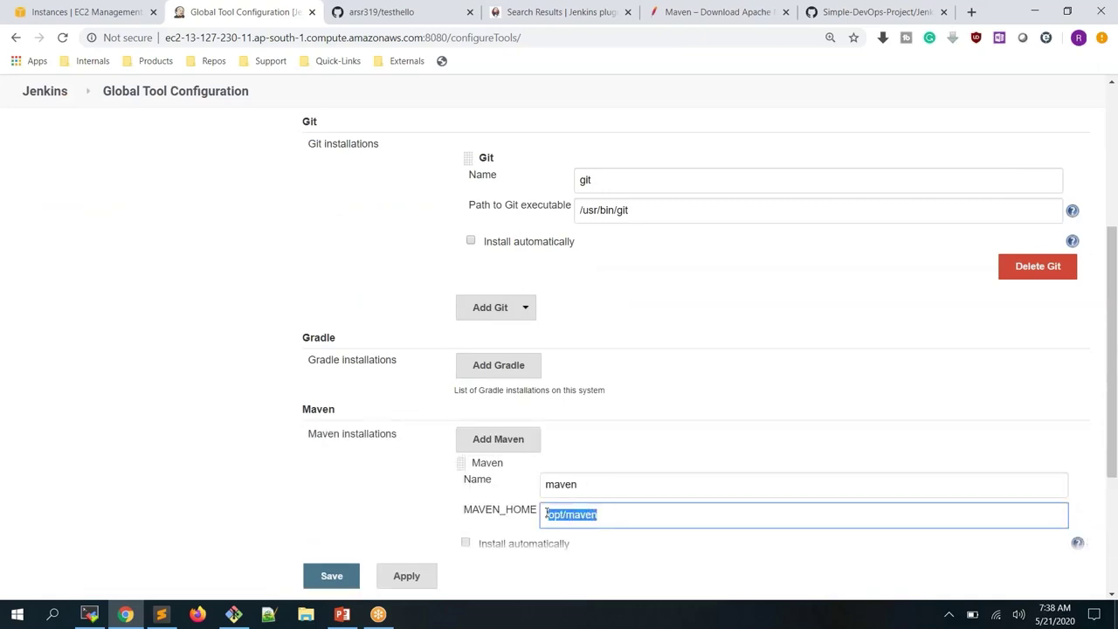
scroll(355, 399, up, 3)
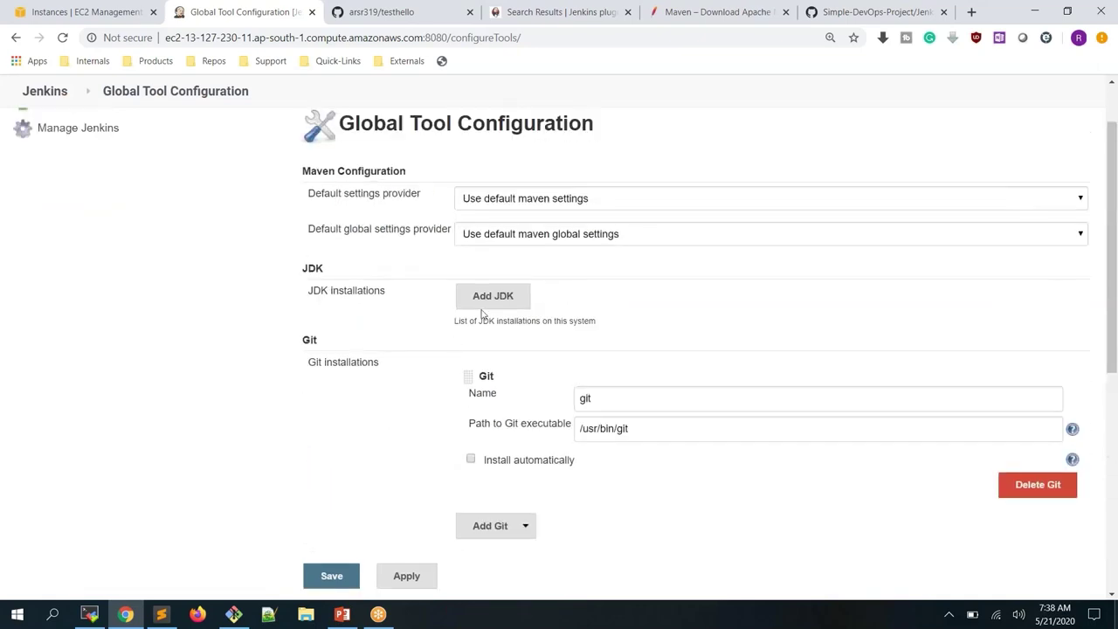
Step: Add a JDK named java_home with Install automatically unticked
click(480, 306)
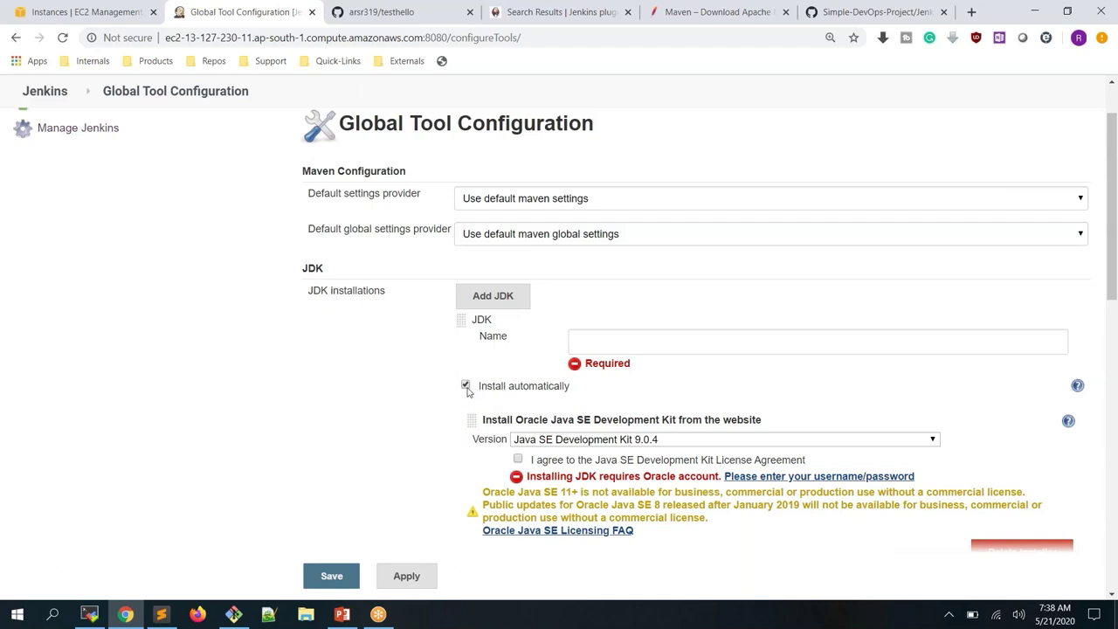
click(466, 386)
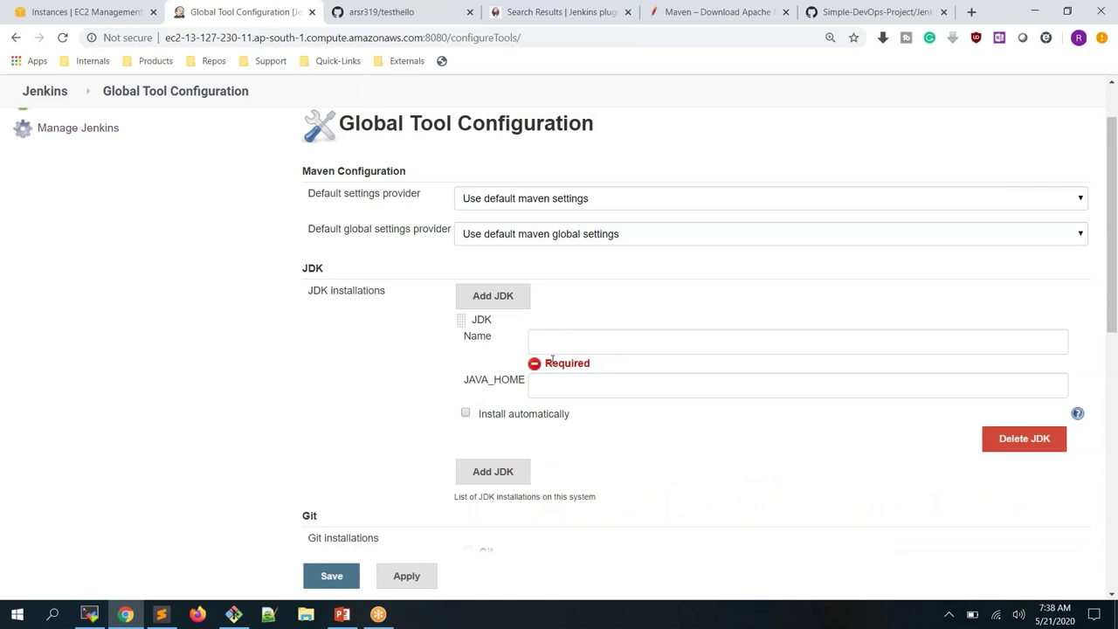
click(594, 342)
text(java_home)
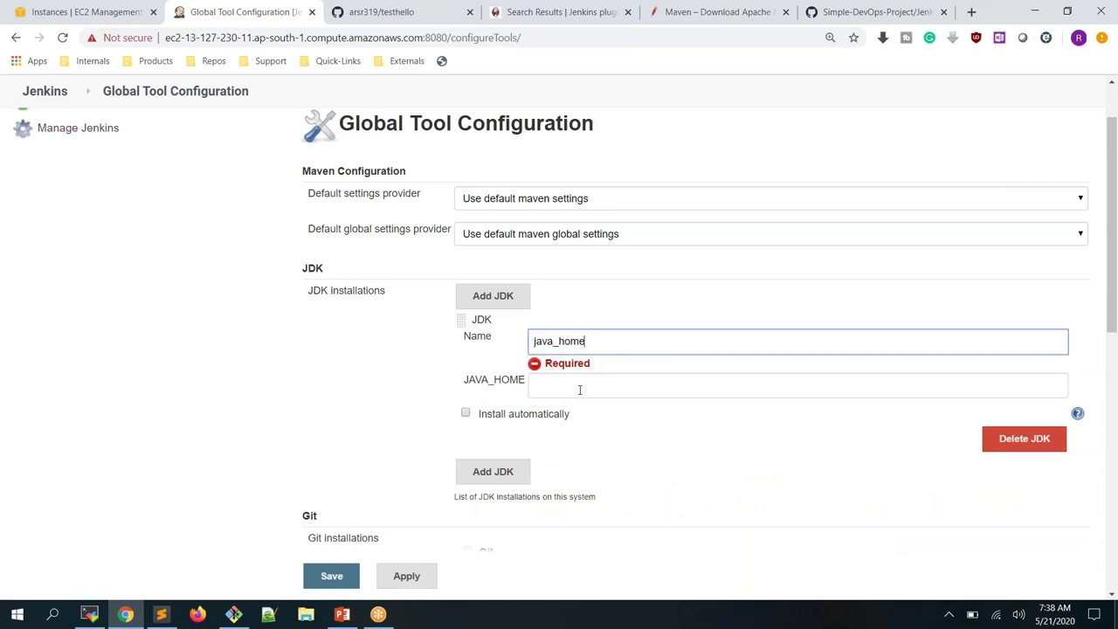
click(579, 389)
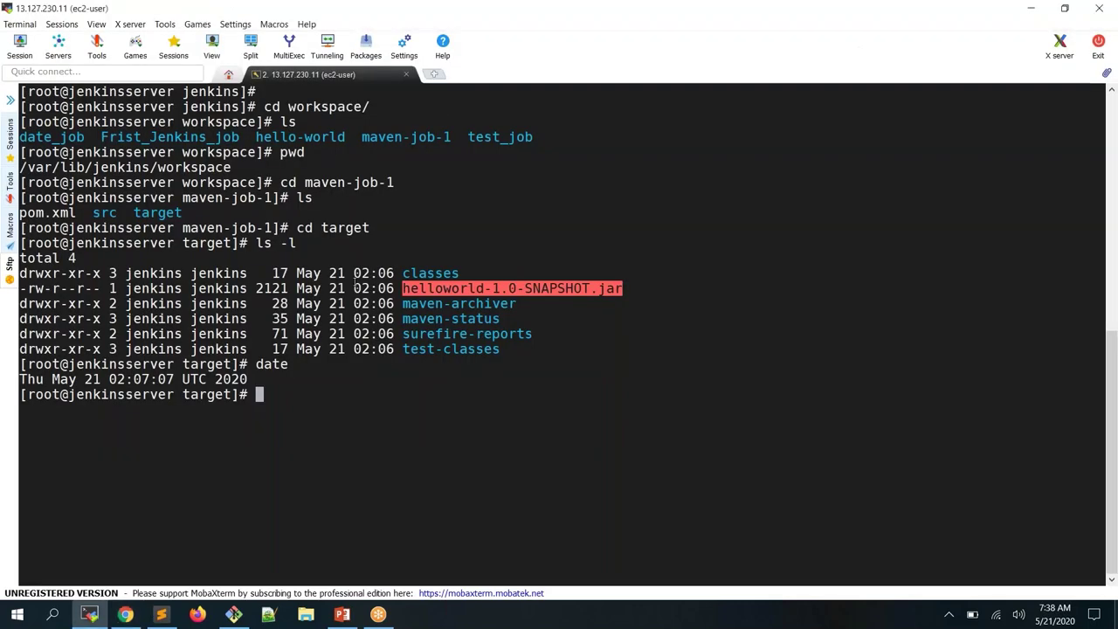
Step: Display ~/.bash_profile in the terminal to read the OpenJDK 1.8.0 JAVA_HOME path
click(579, 229)
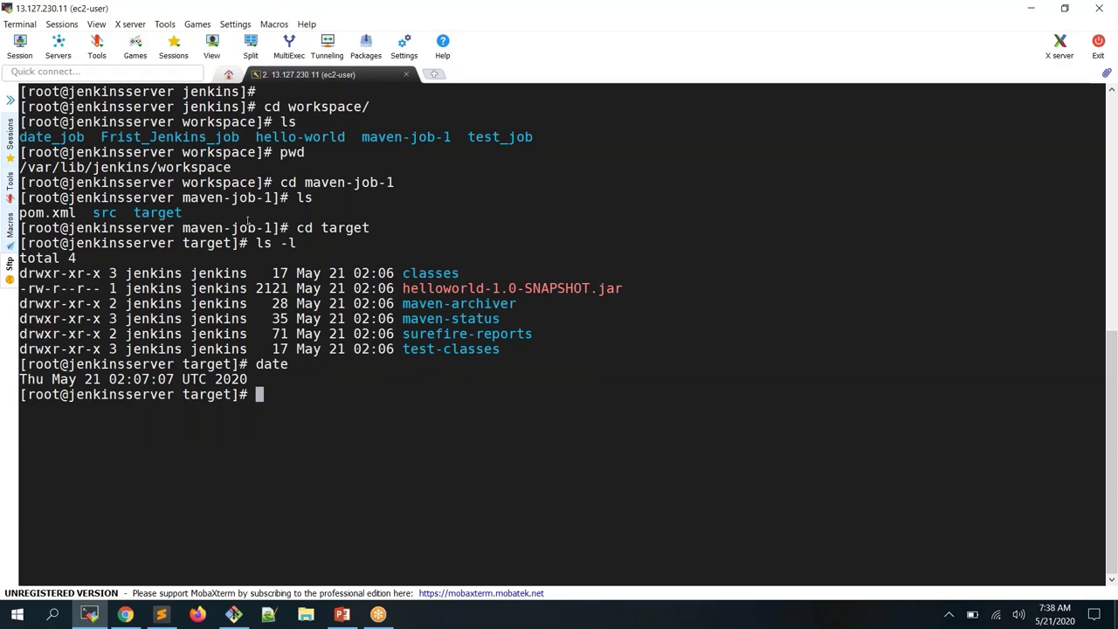
text(cat ~/.bash_p)
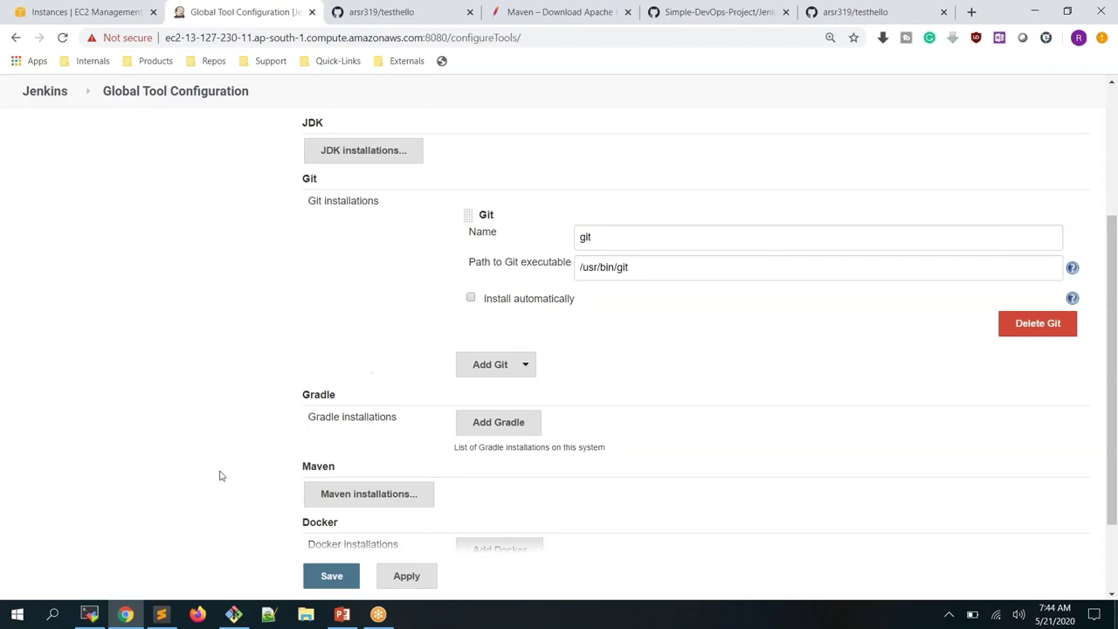
click(91, 614)
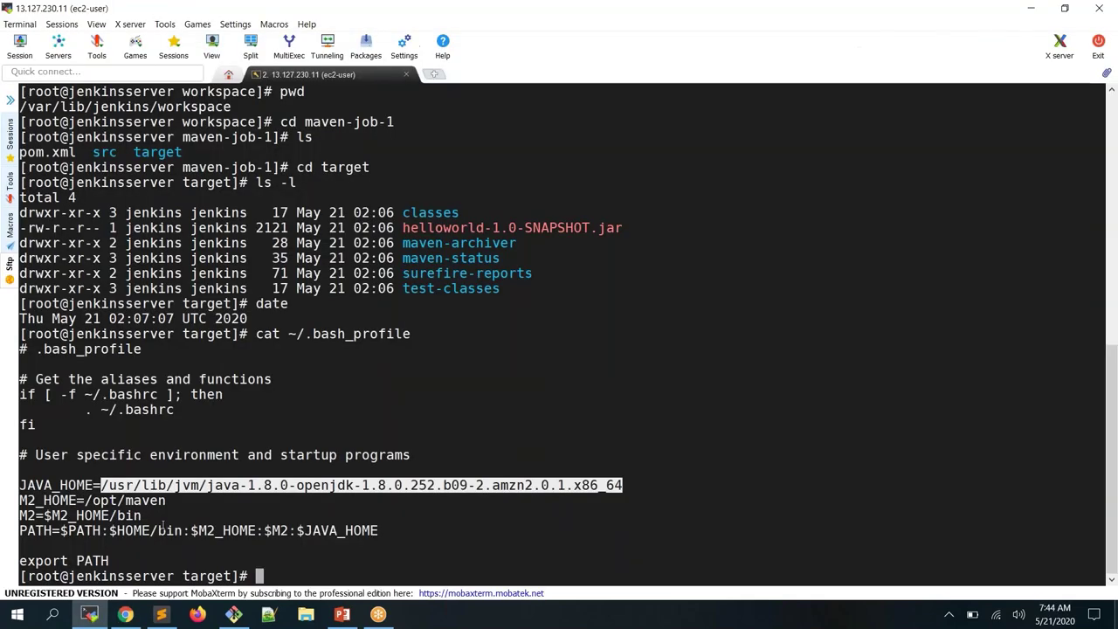
click(126, 614)
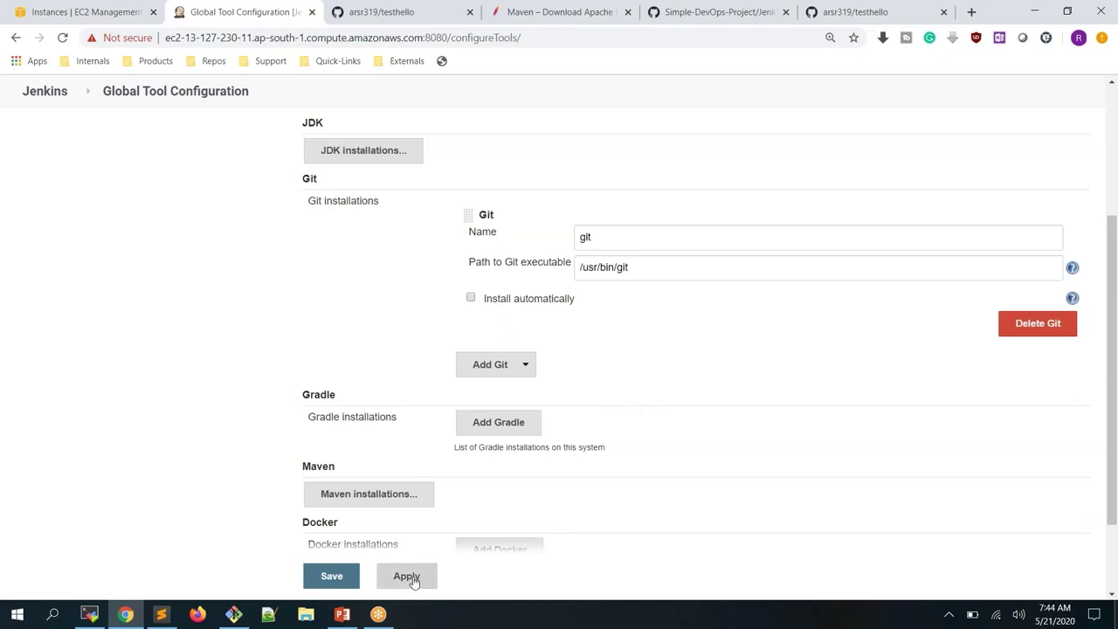
Step: Save the Global Tool Configuration with the new java_home JDK
click(336, 576)
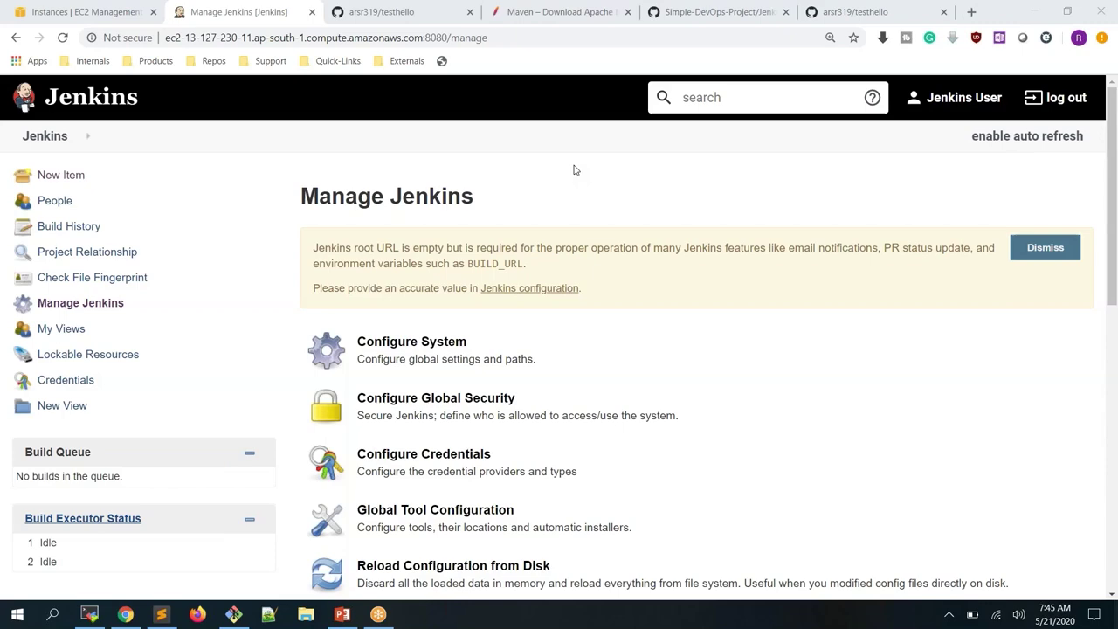
click(599, 9)
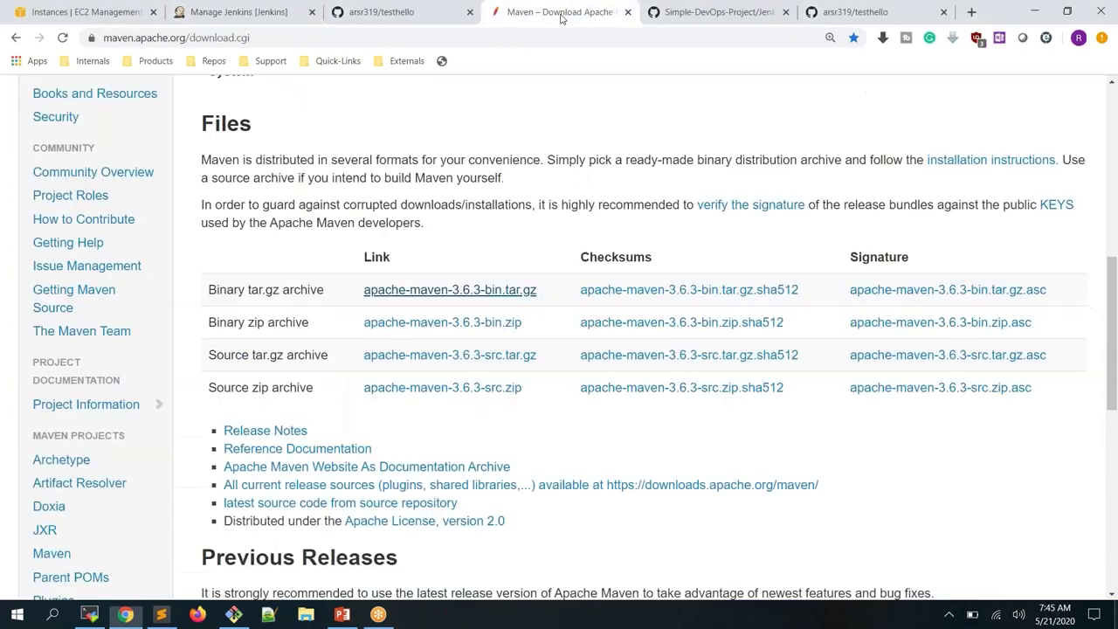
Step: Search Google for 'jenkins plugin to deploy on tomcat'
text(h)
key(Escape)
text(plugi)
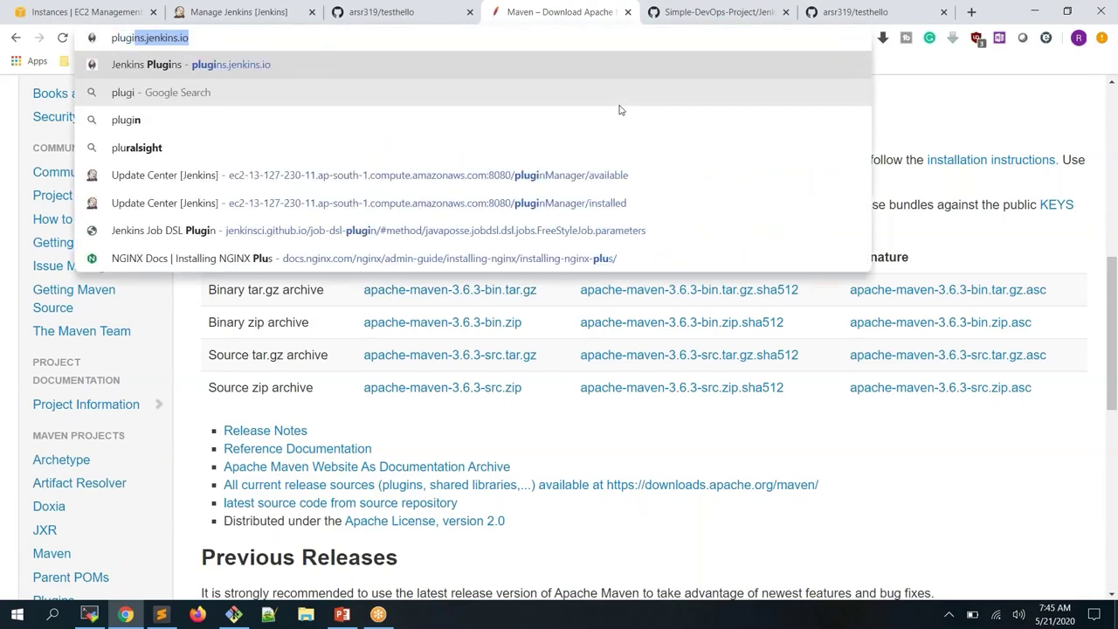
text(n to deploy on t)
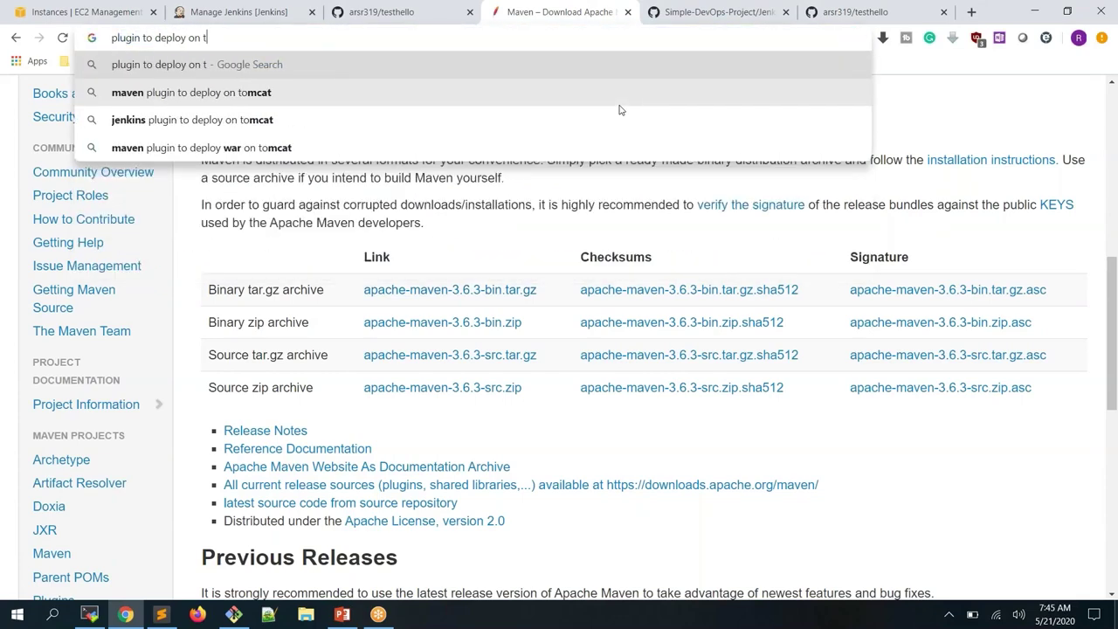
text(omcat)
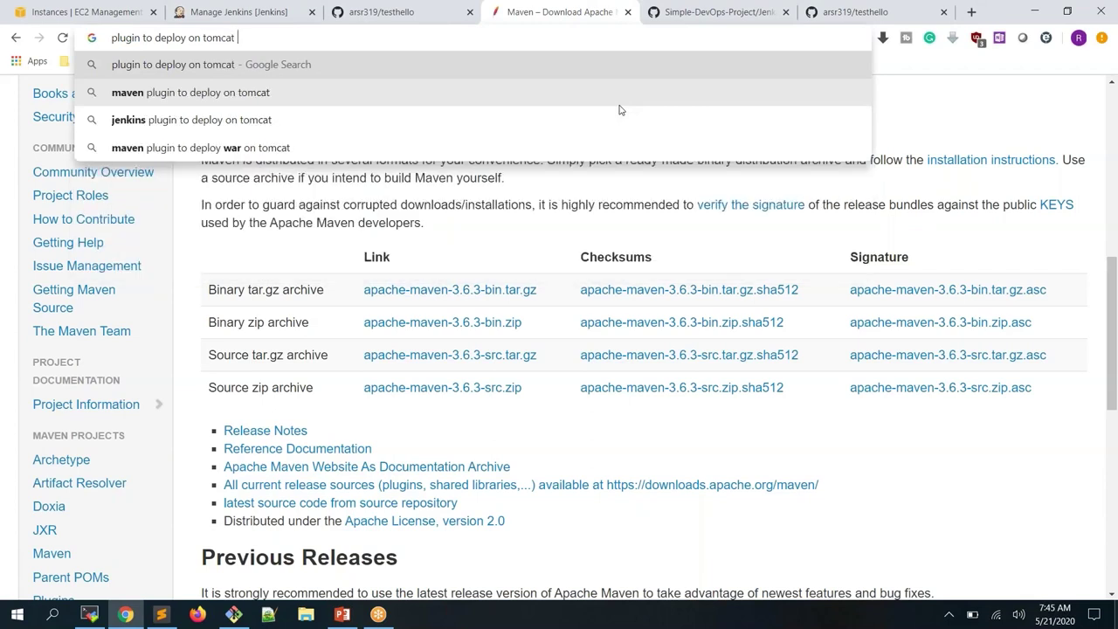
key(Left)
key(Left)
key(Left)
key(Left)
key(Left)
key(Left)
key(Left)
key(Left)
key(Left)
key(Left)
key(Left)
key(Left)
key(Left)
key(Left)
key(Left)
key(Left)
key(Left)
key(Left)
key(Left)
key(Left)
text(jenk)
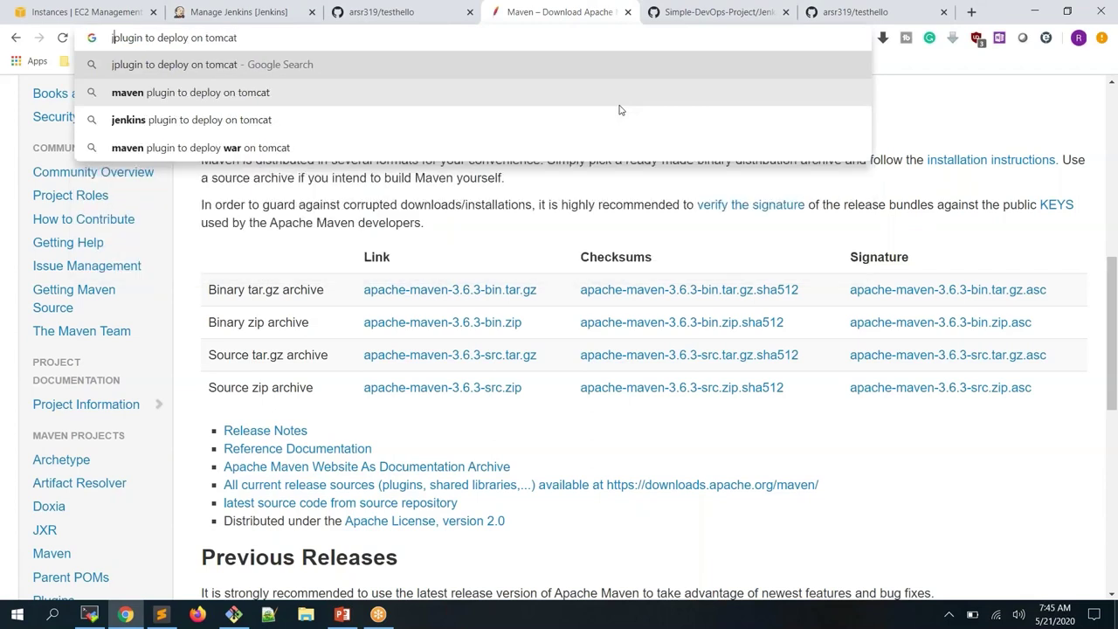
text(ins)
key(Return)
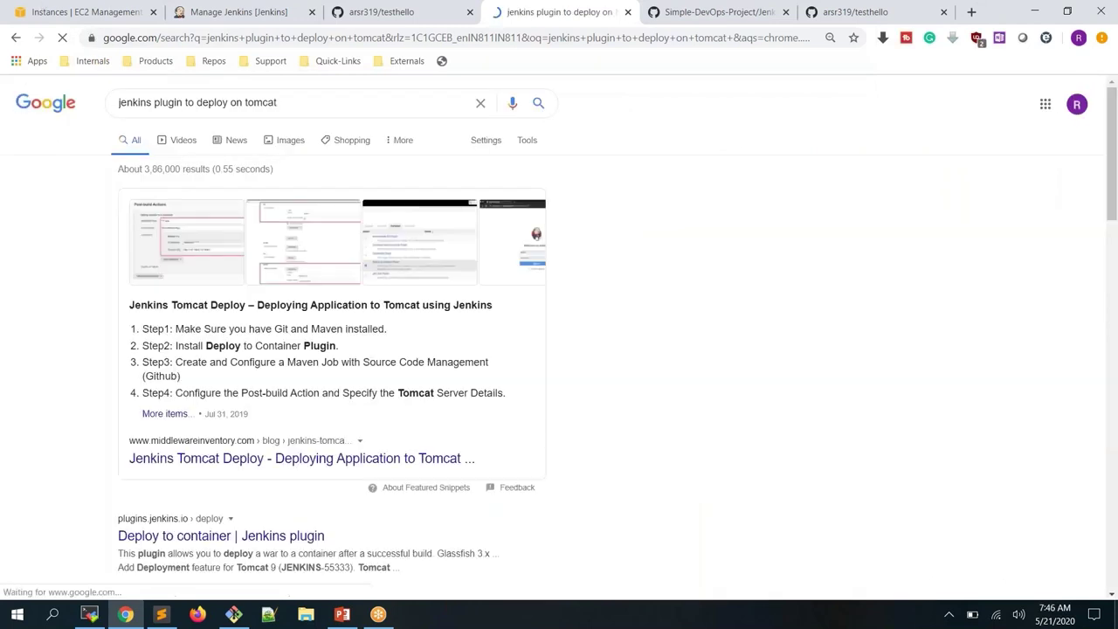
Step: Open the Tomcat deploy article and the Deploy to container plugin page from the results
ctrl+click(294, 457)
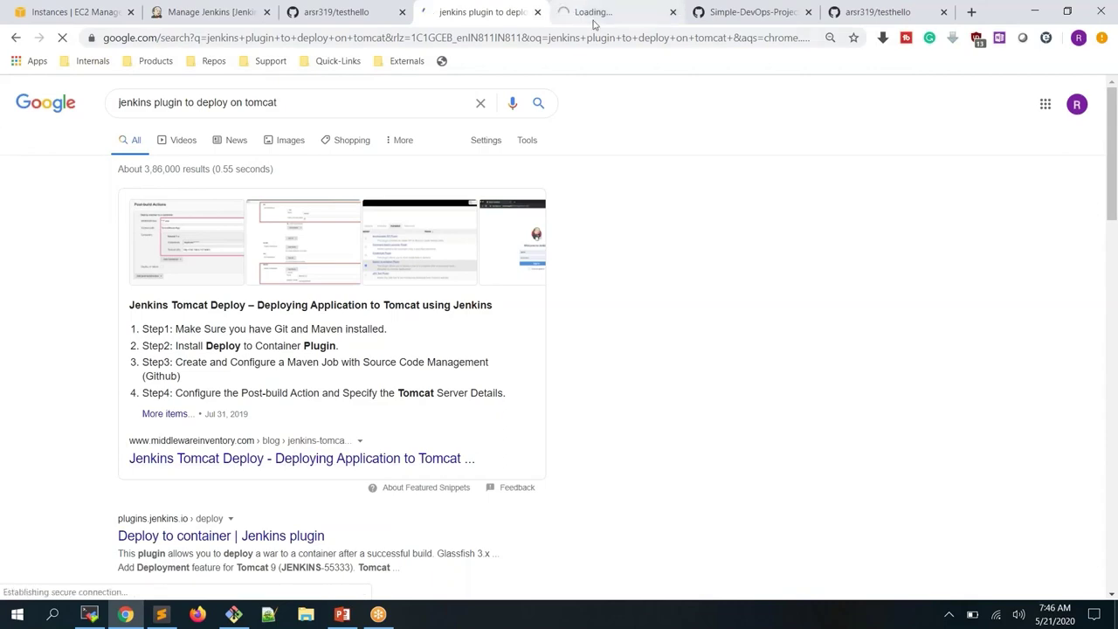
scroll(230, 340, down, 3)
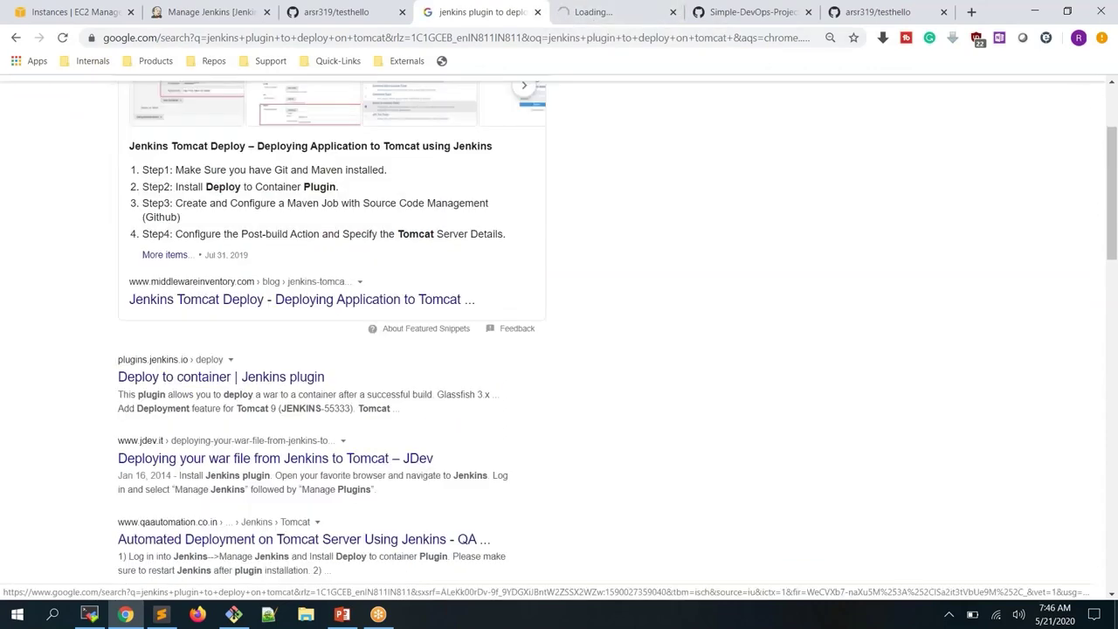
ctrl+click(249, 320)
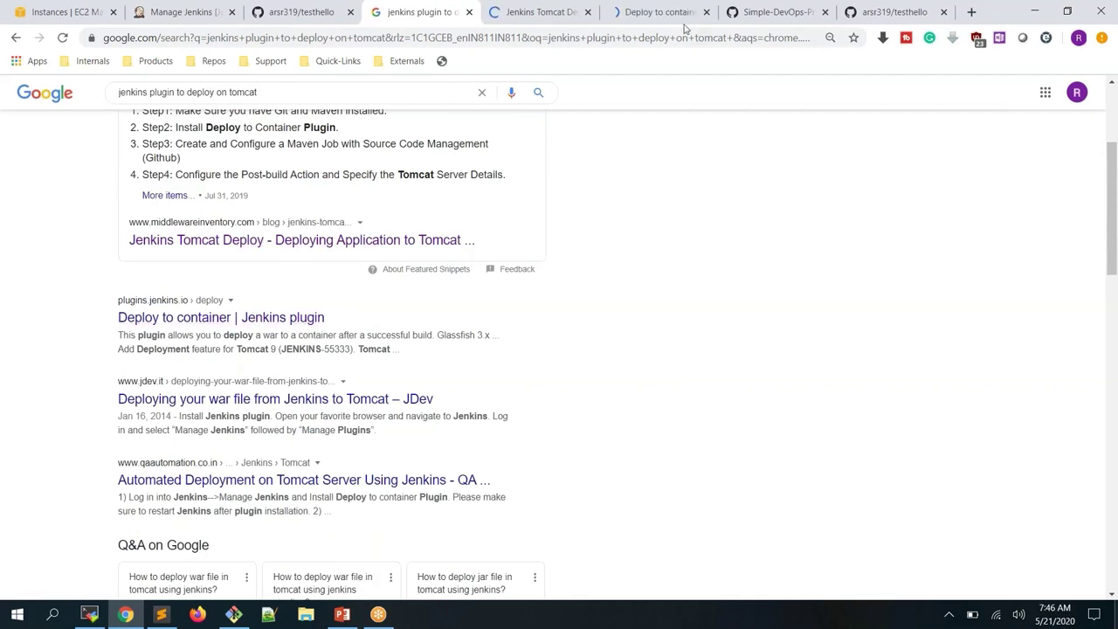
click(657, 14)
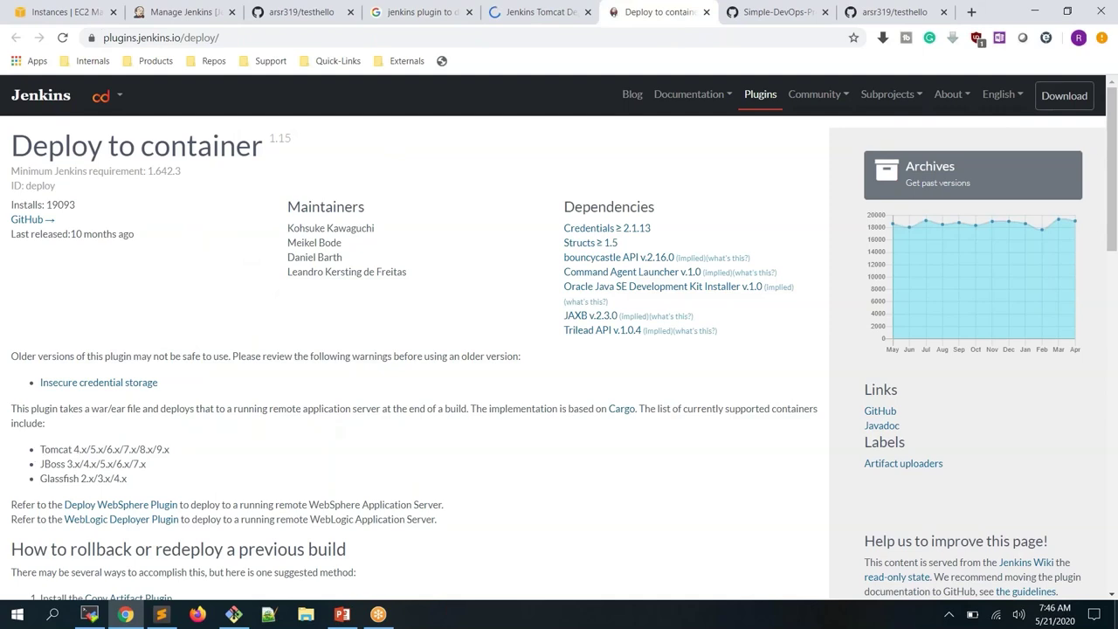
scroll(399, 399, down, 1)
scroll(400, 399, down, 1)
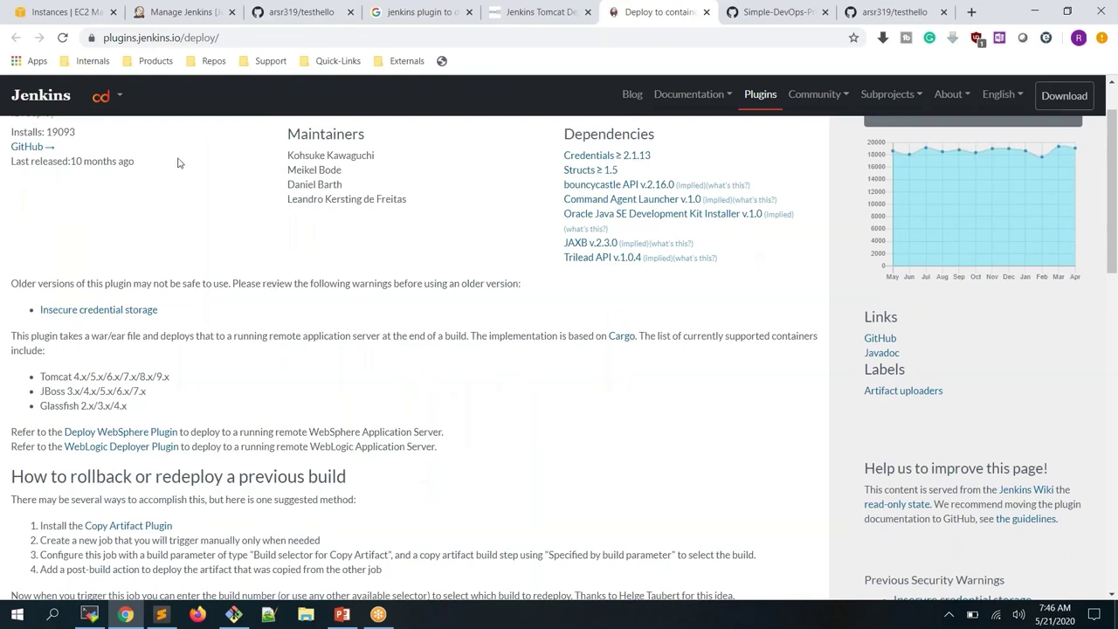
click(78, 12)
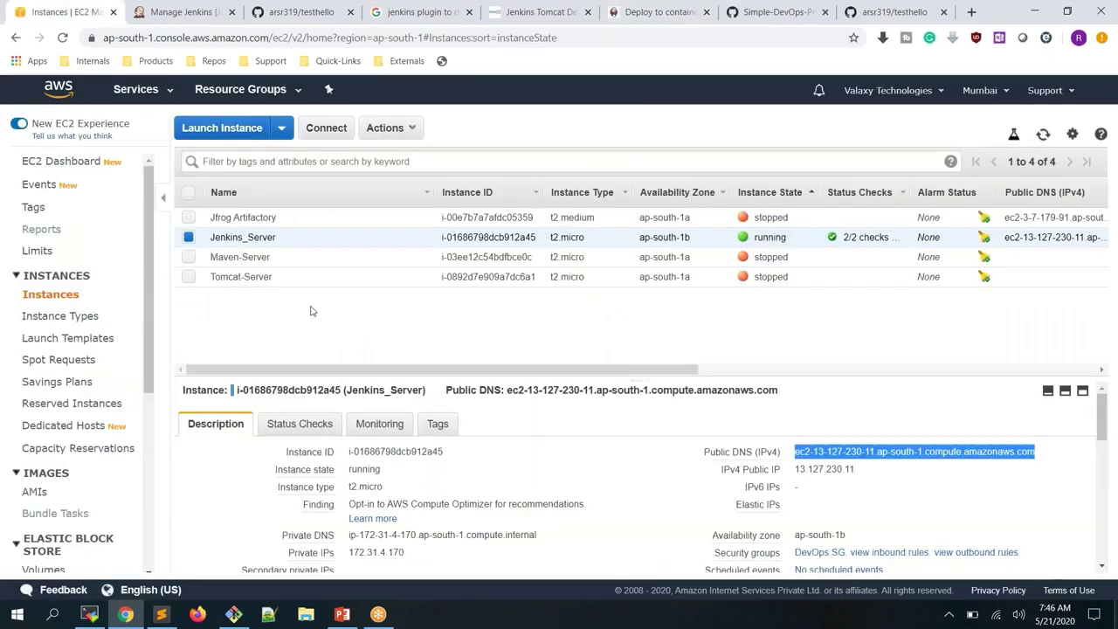
Step: Start the Tomcat-Server EC2 instance via Actions > Instance State > Start
click(282, 277)
click(385, 127)
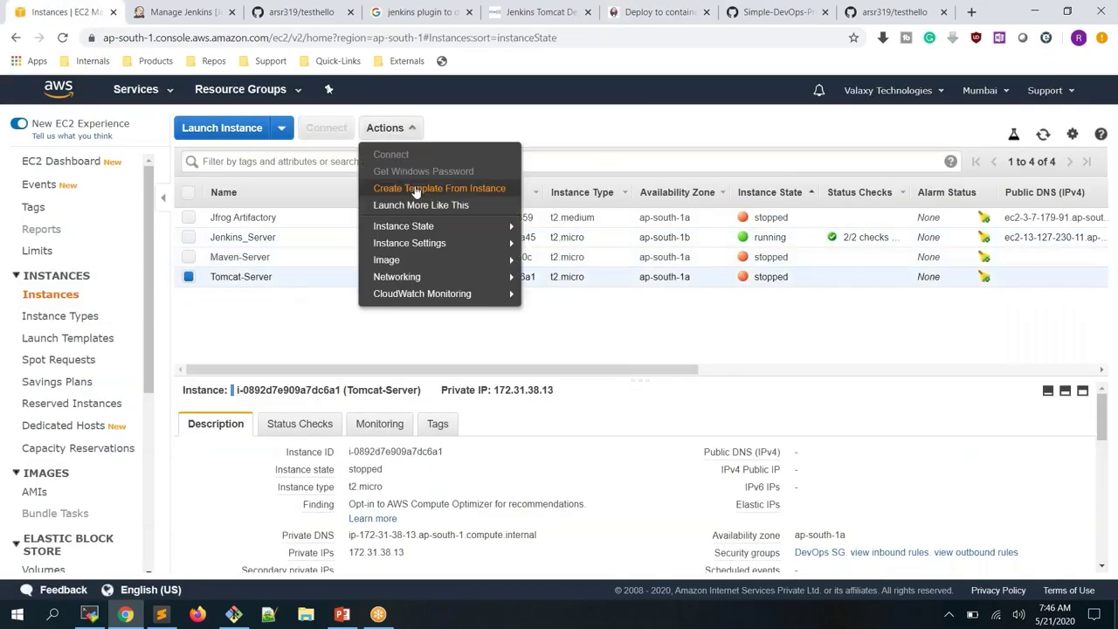
mouse_move(433, 226)
click(545, 226)
click(665, 392)
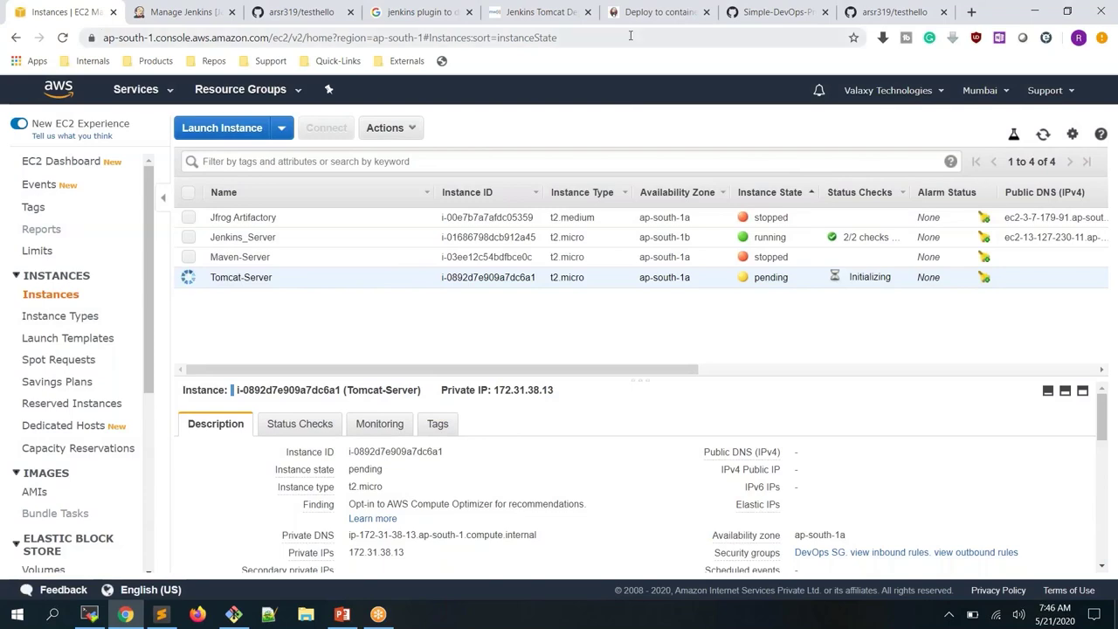
click(653, 14)
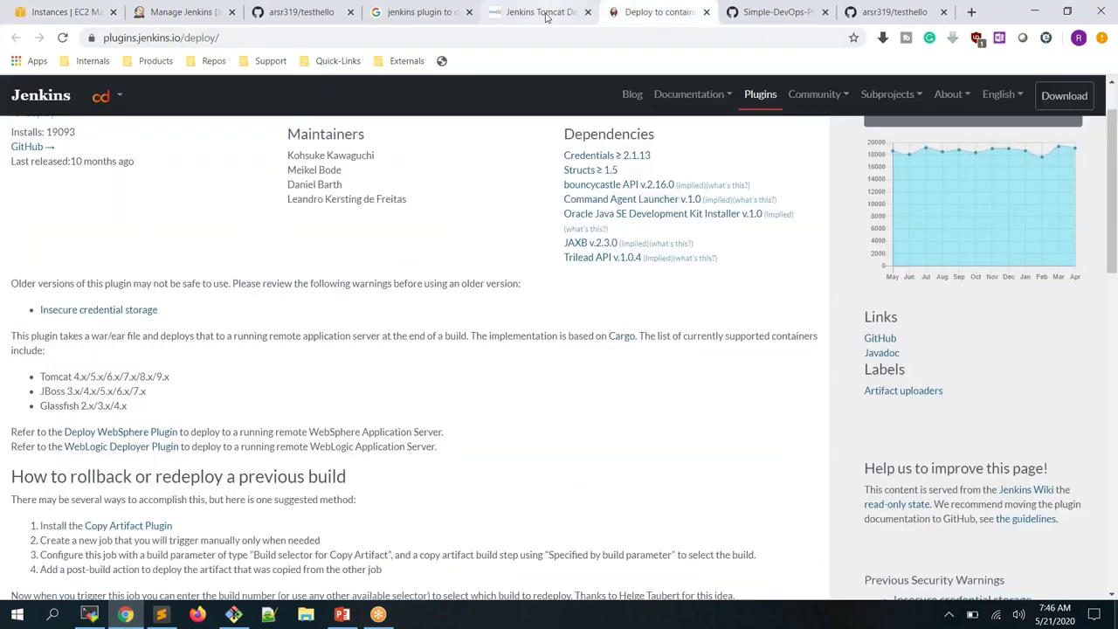
Step: Go from Manage Jenkins to Manage Plugins and show the Available plugins list
click(435, 15)
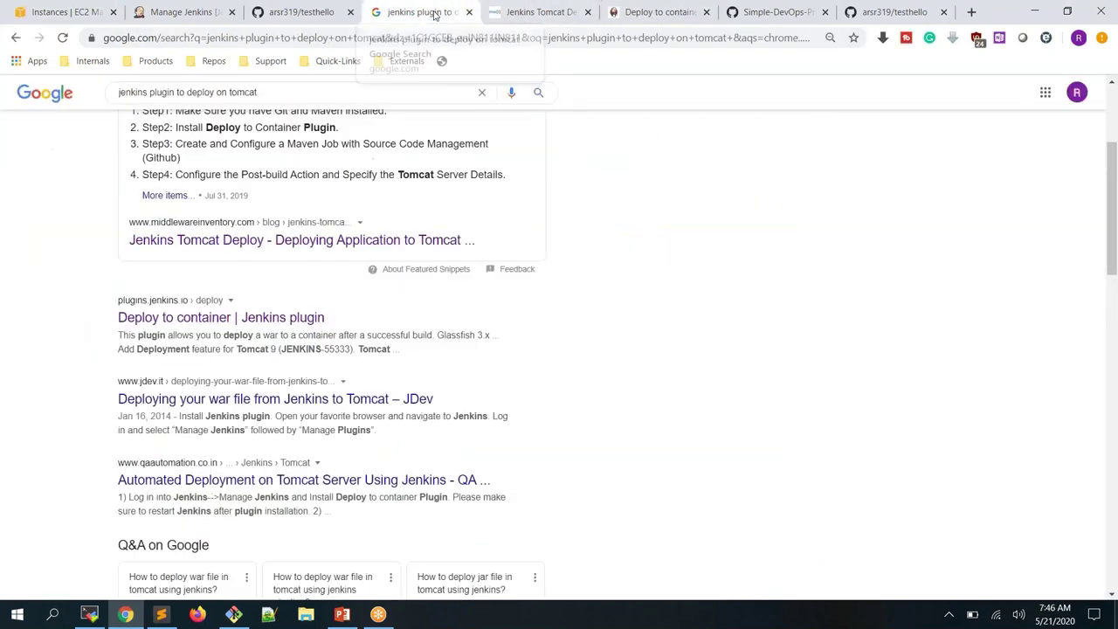
click(175, 12)
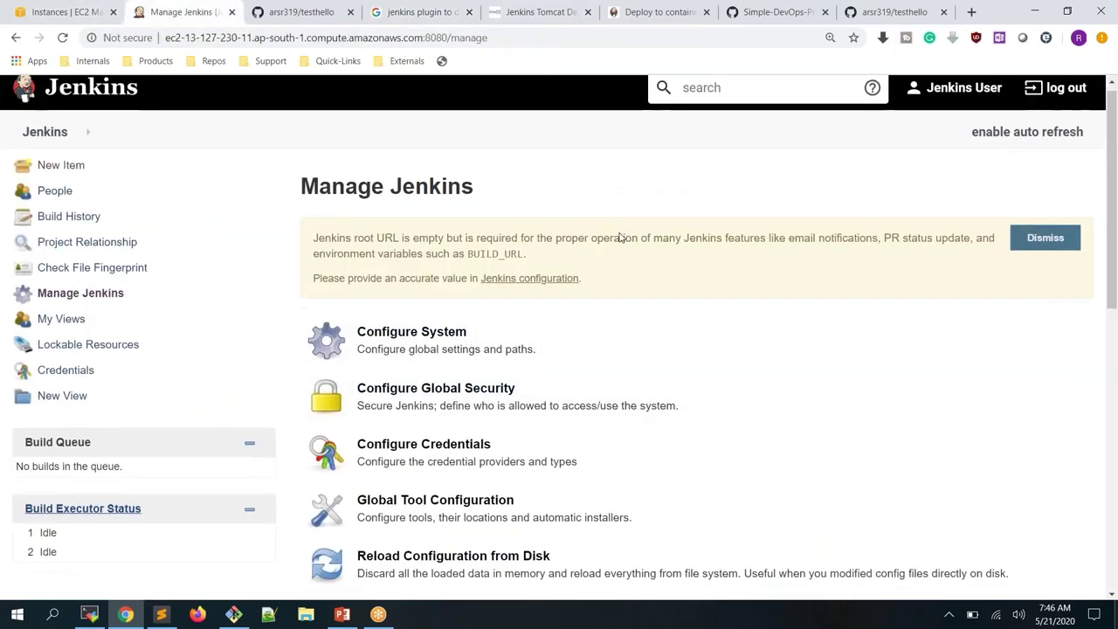
scroll(622, 234, down, 4)
scroll(622, 234, up, 5)
scroll(629, 242, down, 5)
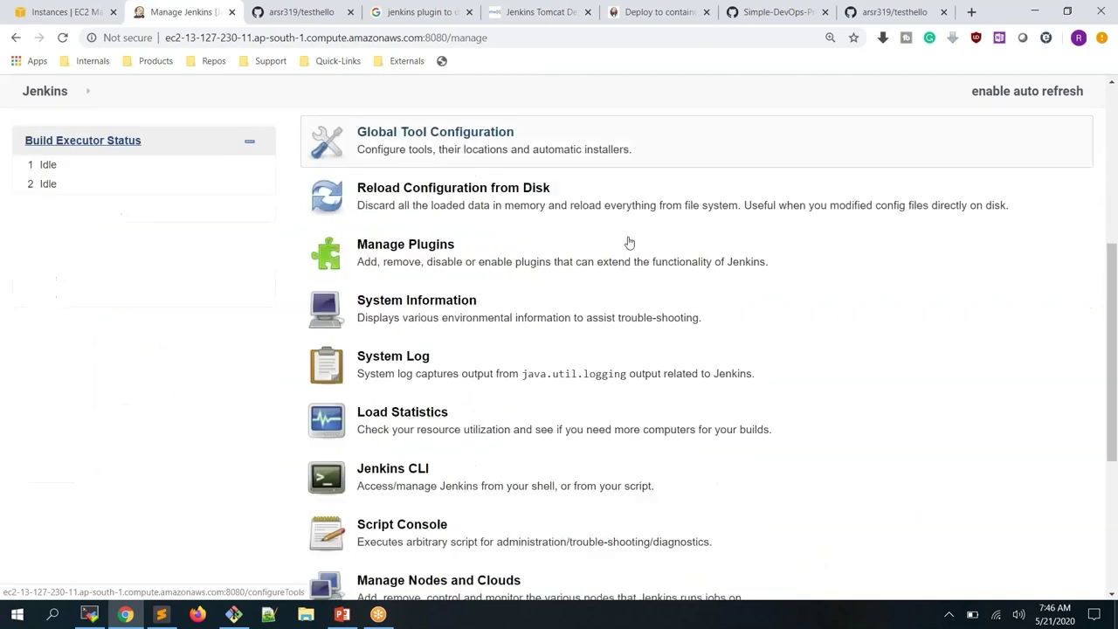
scroll(524, 352, down, 2)
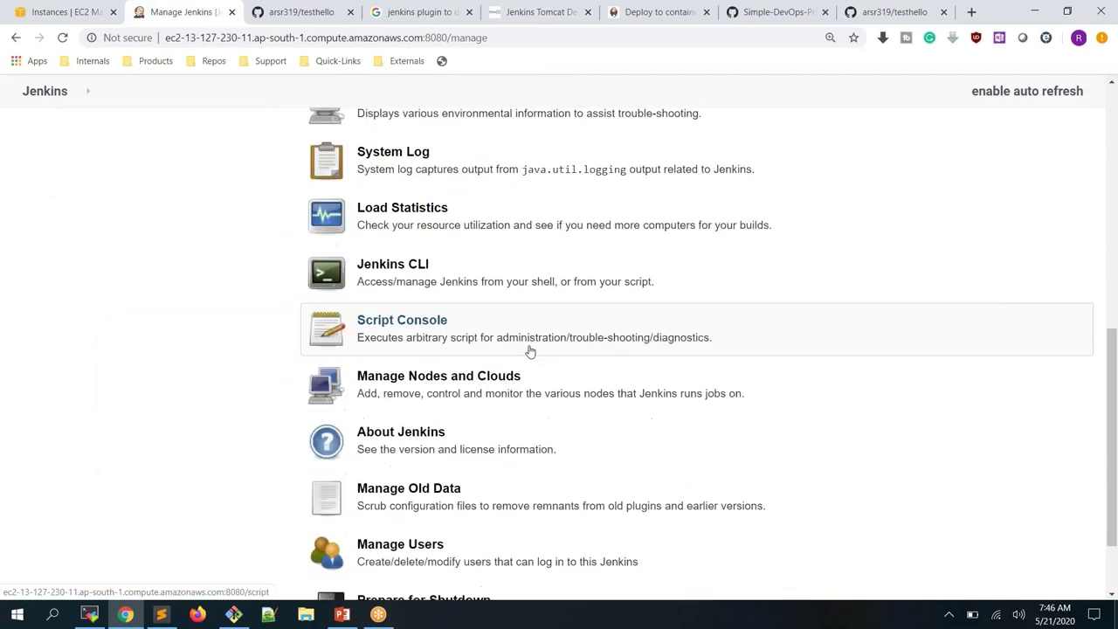
scroll(547, 457, up, 2)
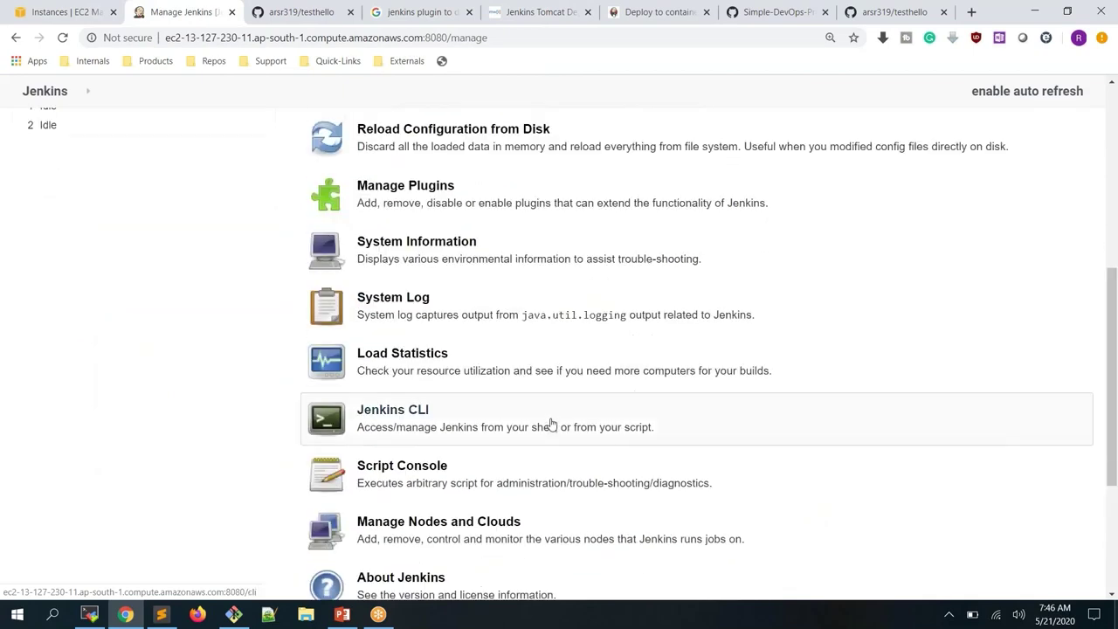
scroll(524, 393, up, 1)
click(445, 275)
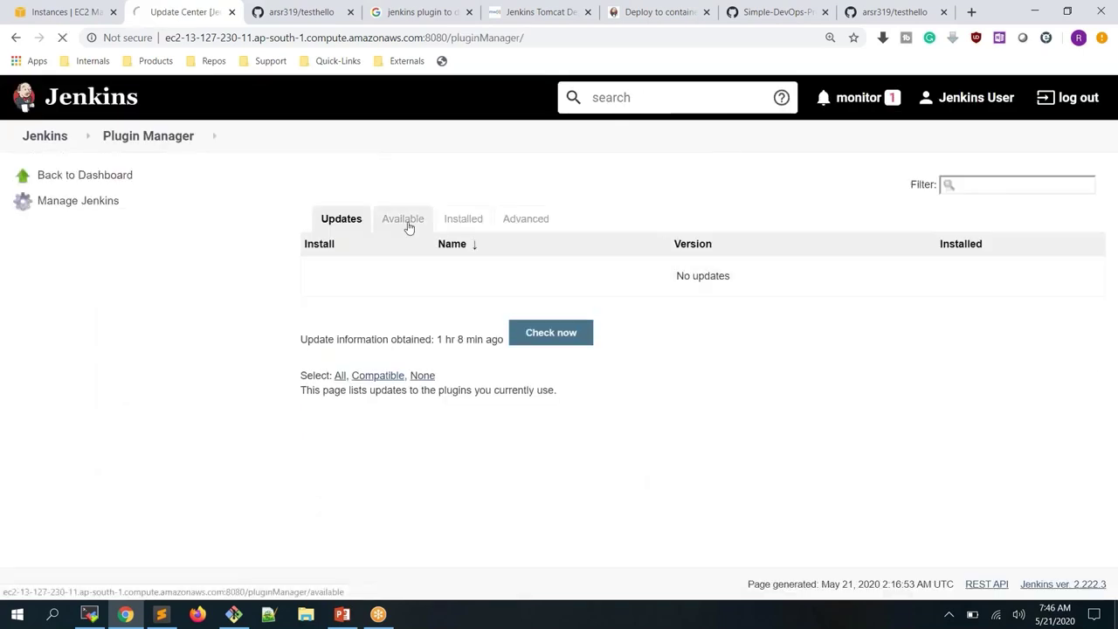
click(401, 224)
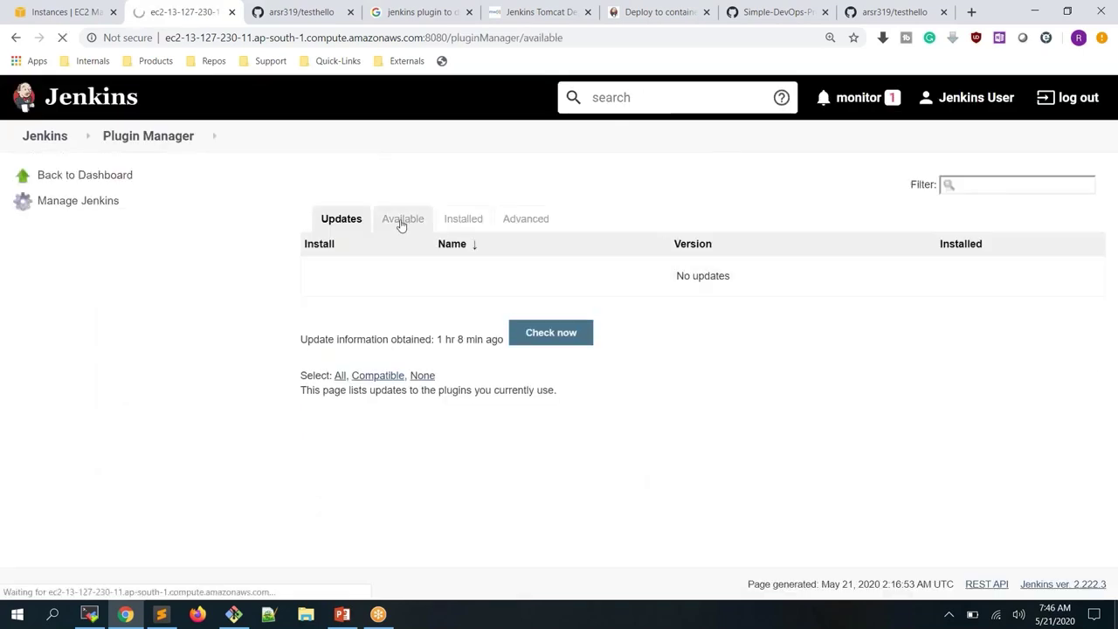
click(961, 186)
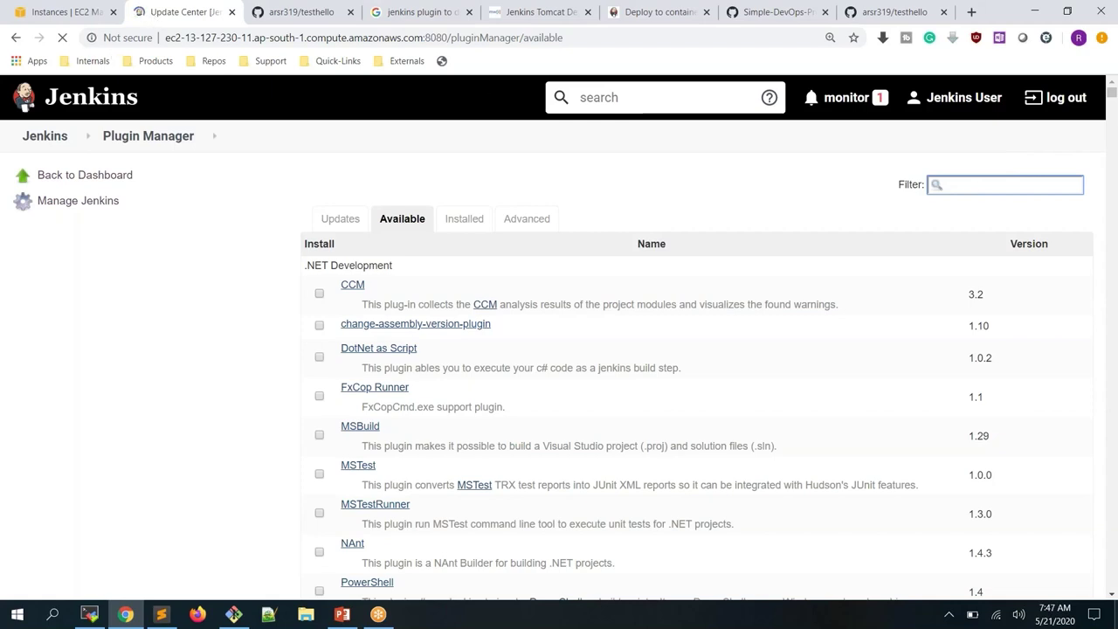
Step: Filter for 'deploy to' and install the Deploy to container plugin without restart
text(de)
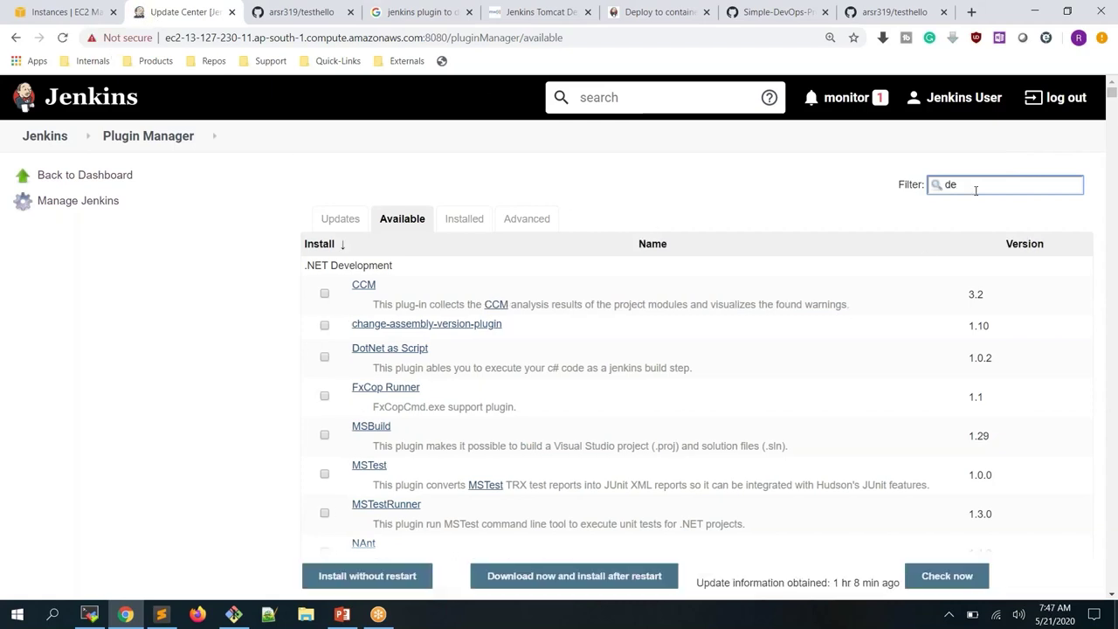
text(ploy on)
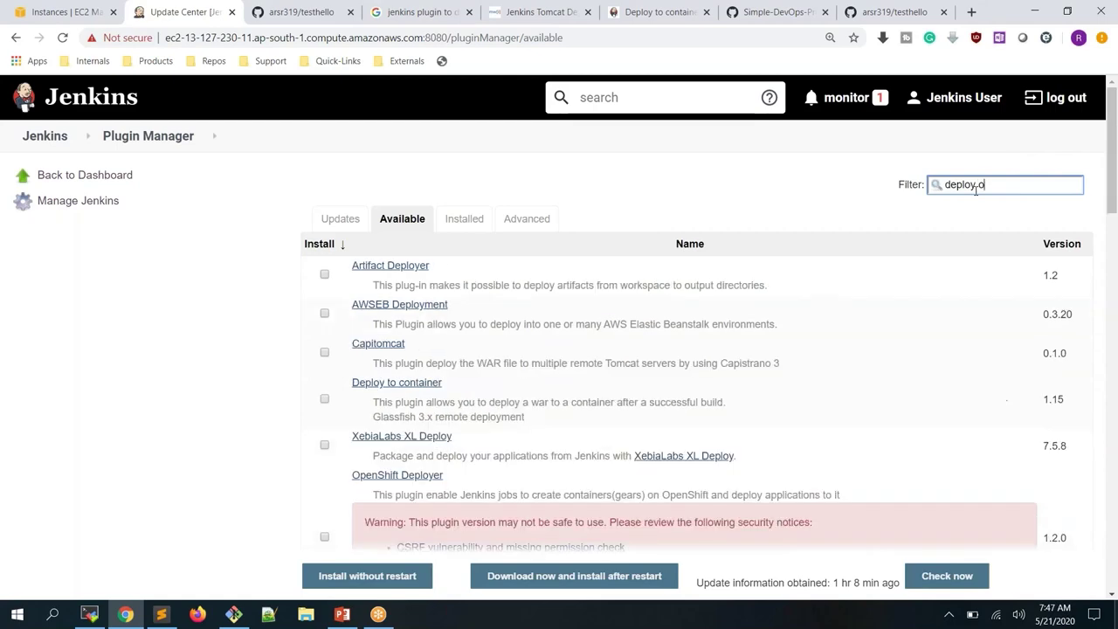
key(BackSpace)
key(BackSpace)
text(to)
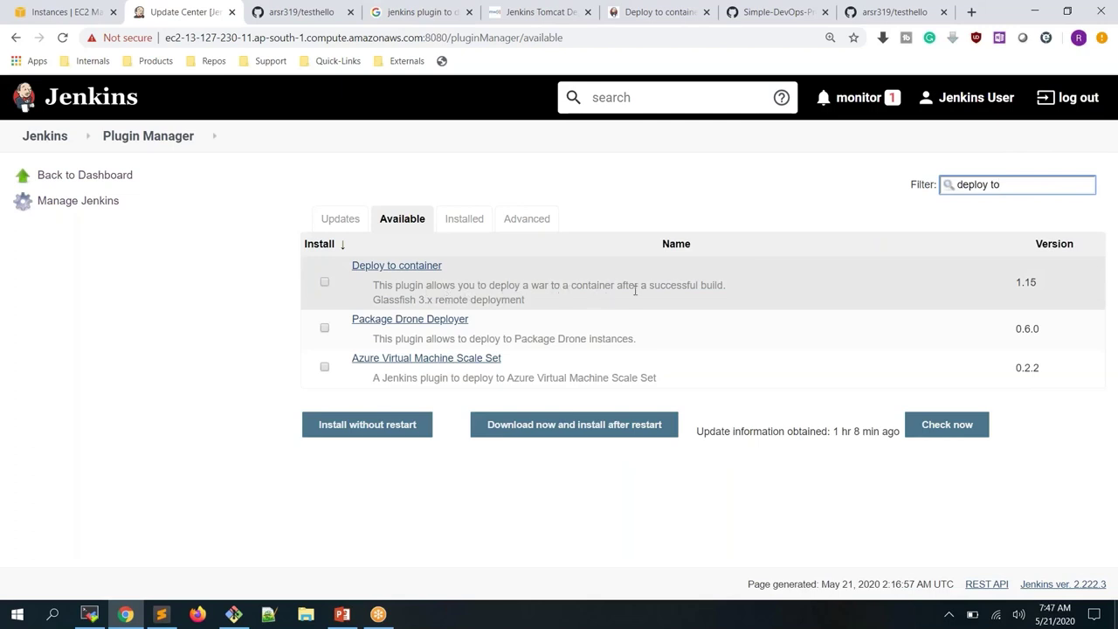
click(324, 282)
click(399, 425)
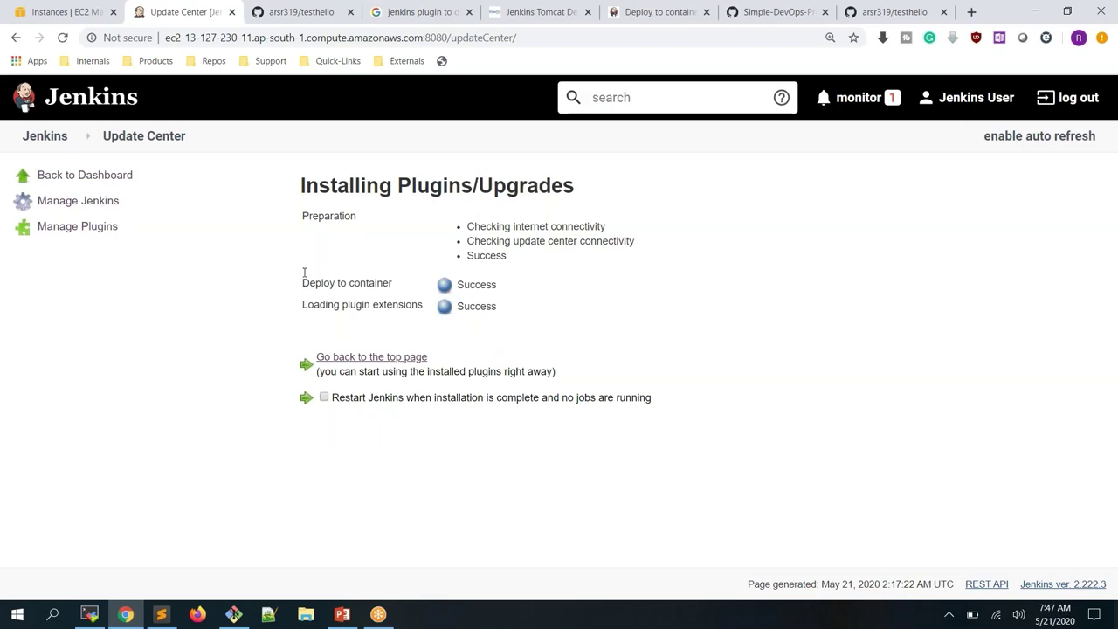
click(46, 136)
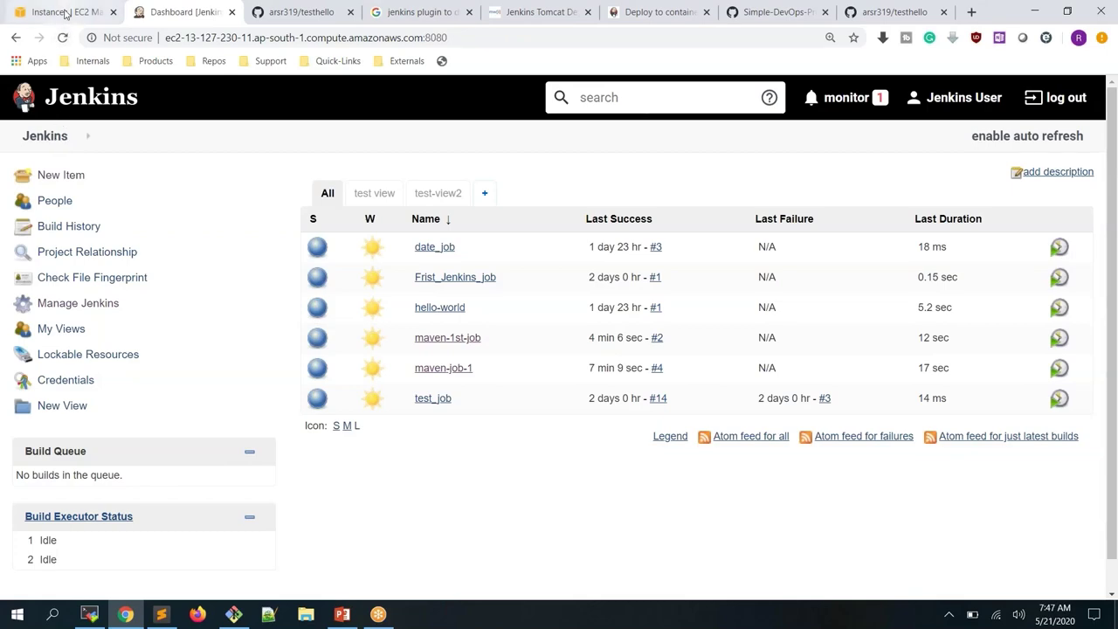
Step: Copy Tomcat-Server's public IP and paste it as host in a new MobaXterm SSH session
click(65, 12)
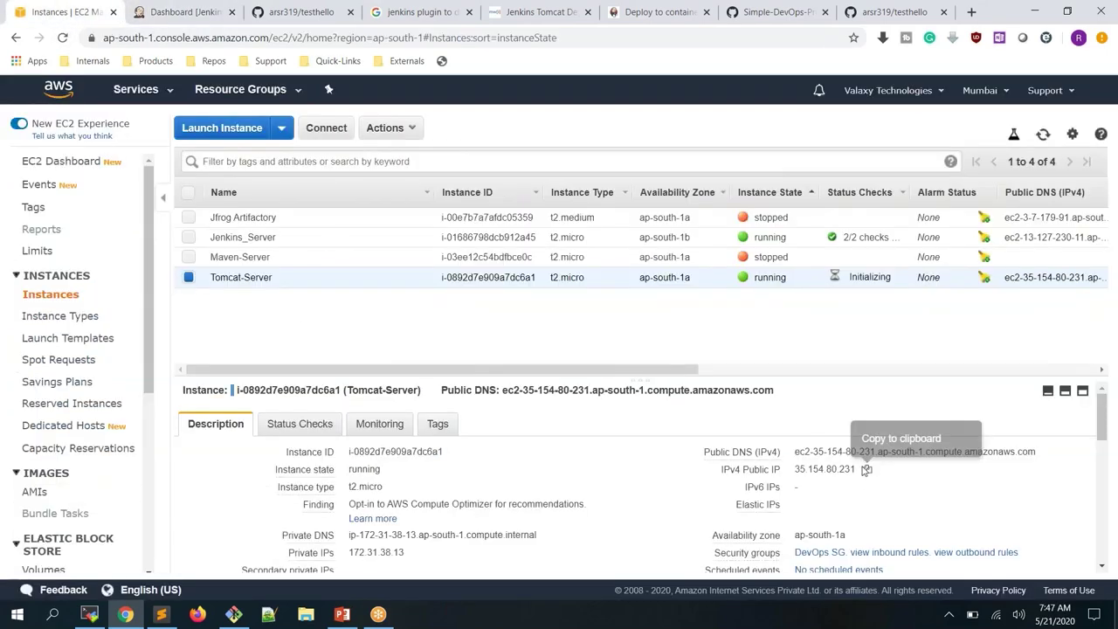
click(869, 470)
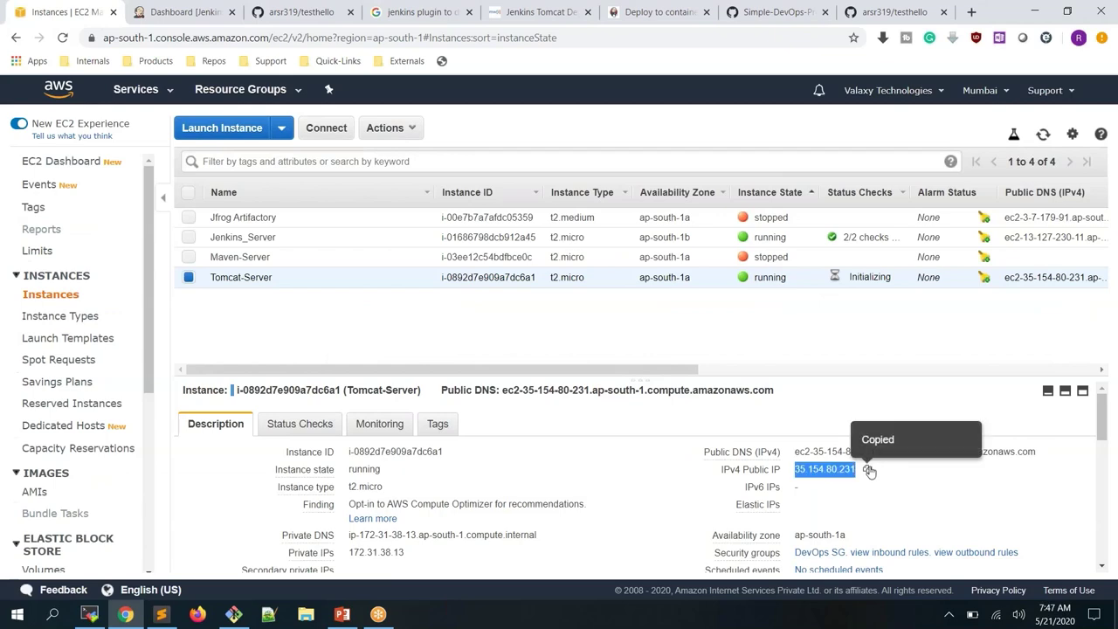
click(98, 618)
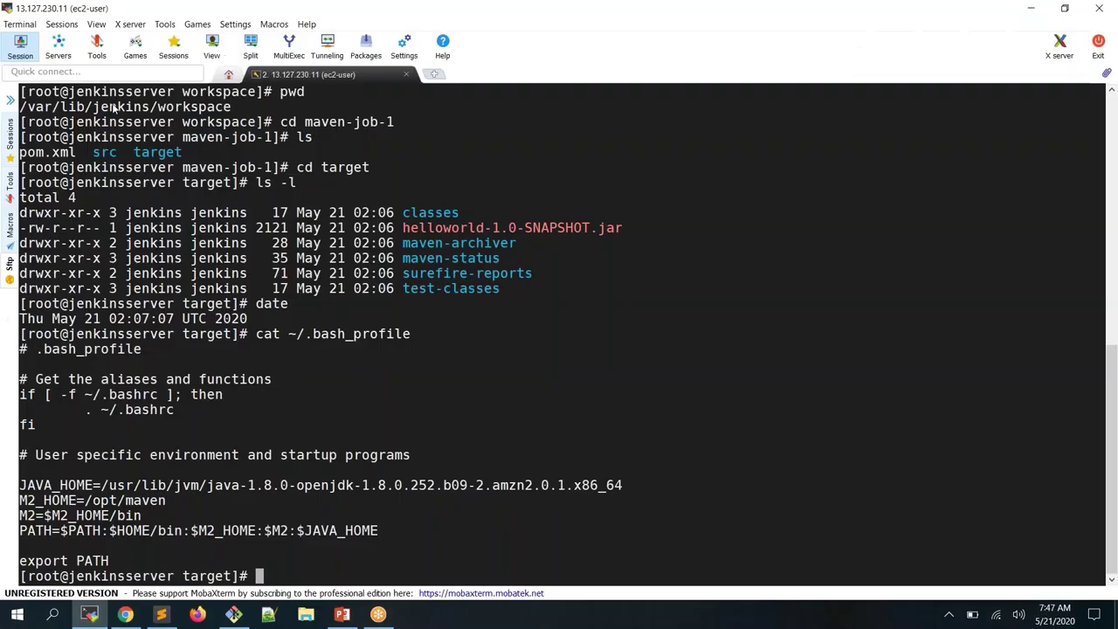
click(19, 48)
click(266, 147)
key(ctrl+v)
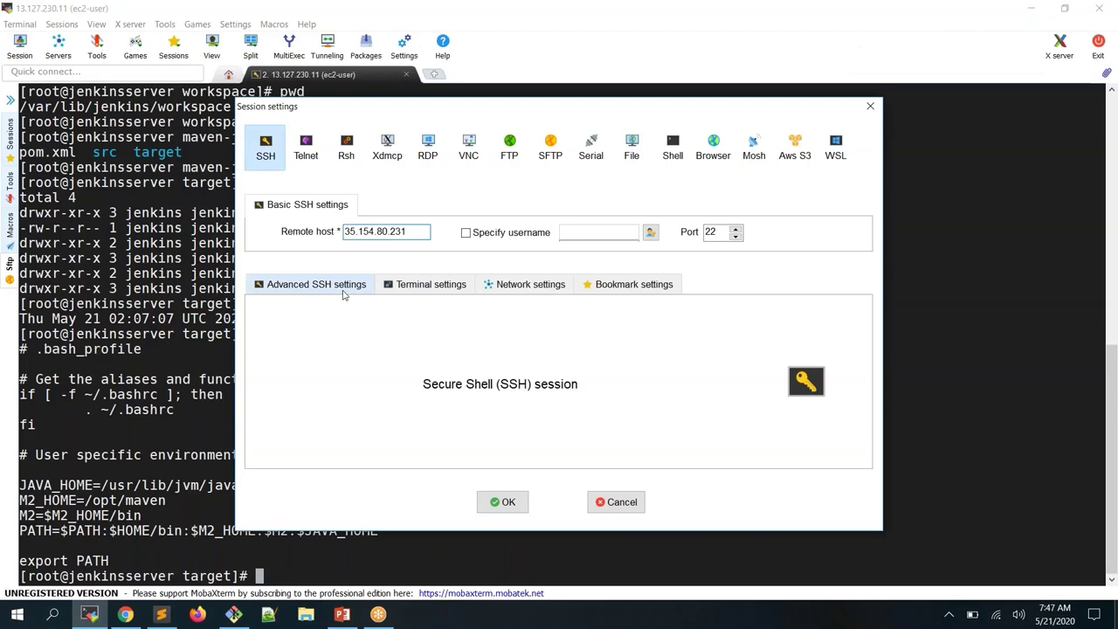
Step: Connect the SSH session using the DevOpsKey.pem private key and ec2-user login
click(343, 286)
click(330, 415)
click(542, 414)
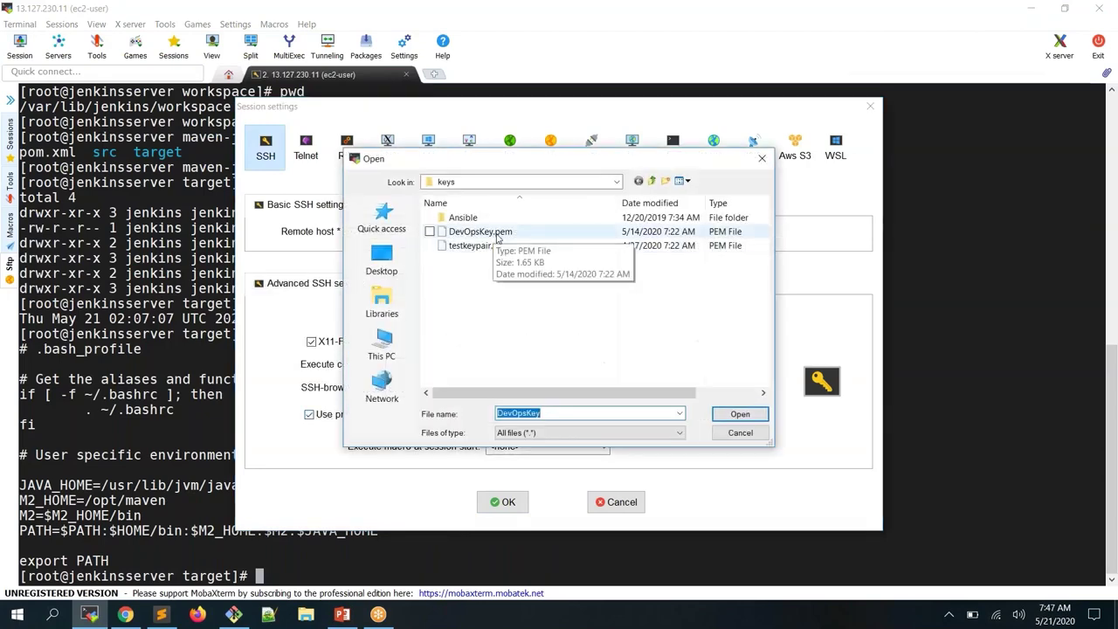
double_click(496, 236)
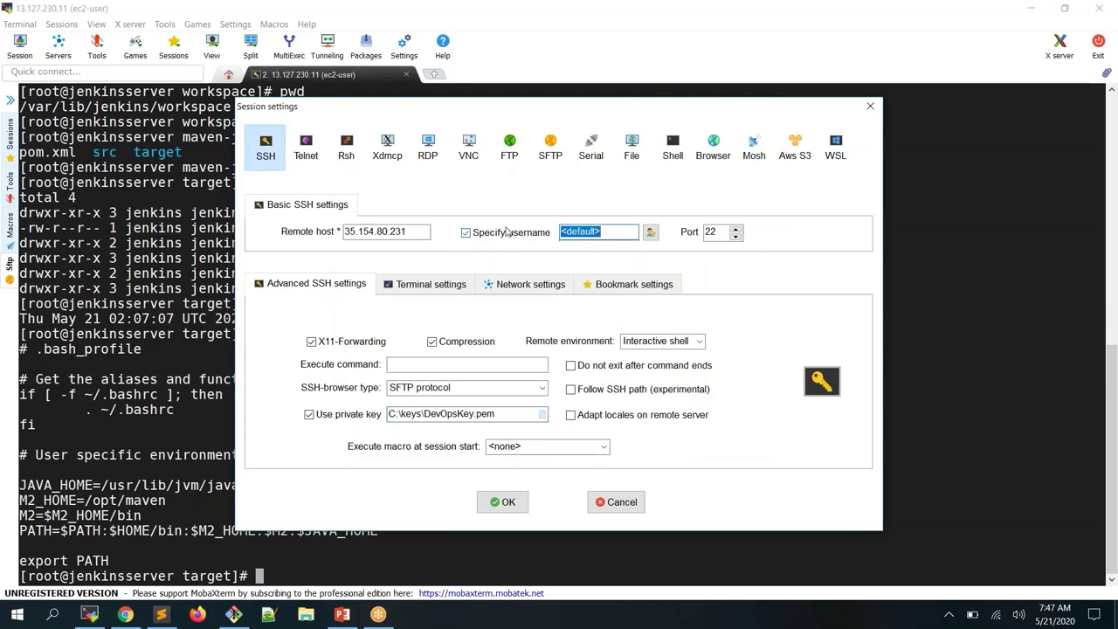
click(523, 232)
text(ec2-user)
click(502, 501)
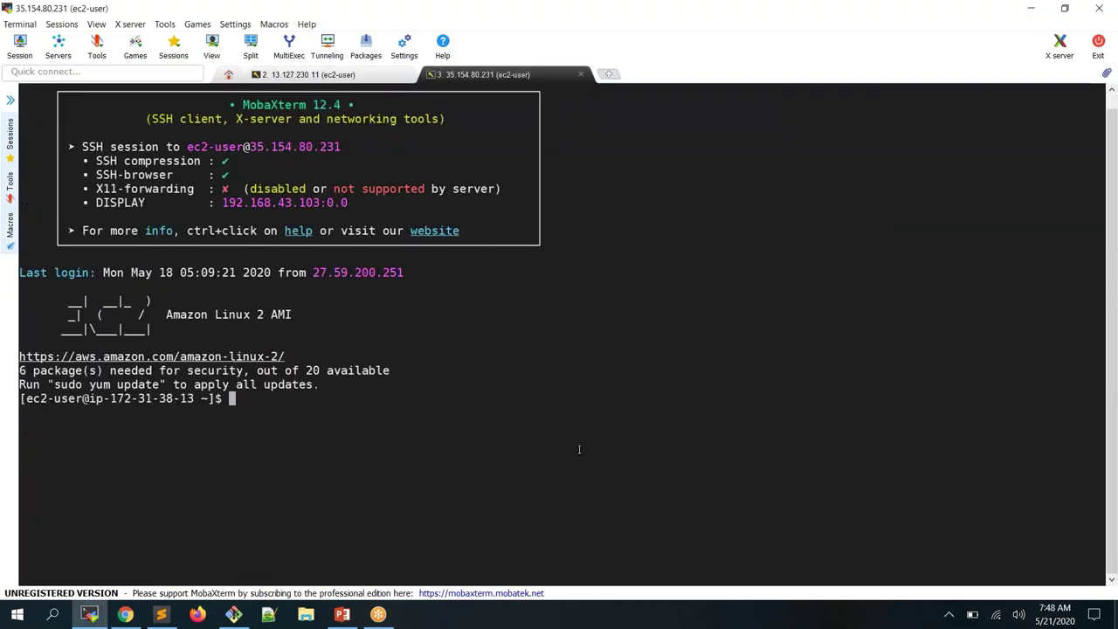
click(10, 99)
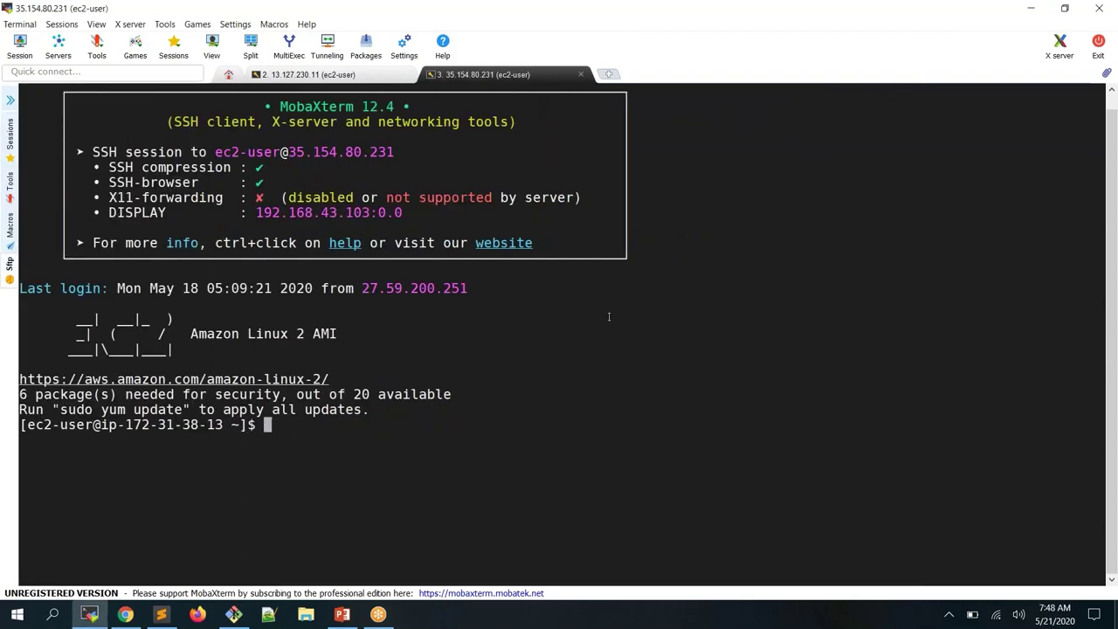
Step: Become root and move into /opt/apache-tomcat-8.5.55/bin
text(sudo su -)
key(Return)
text(cd /opt)
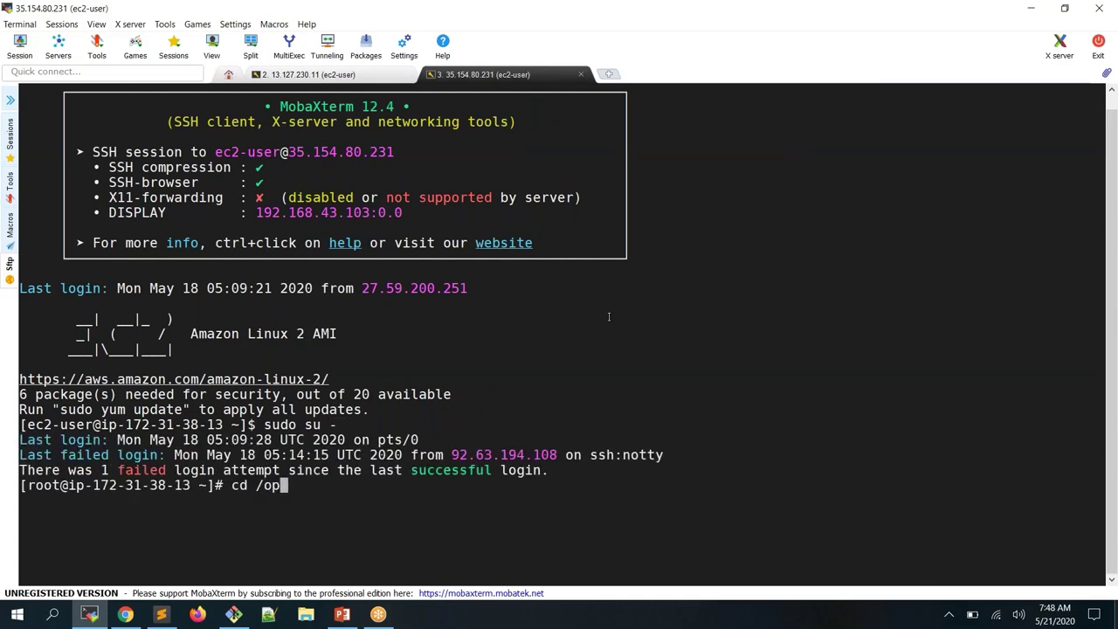
key(Return)
text(ls)
key(Return)
text(cd apache-tomcat-8.5.55/)
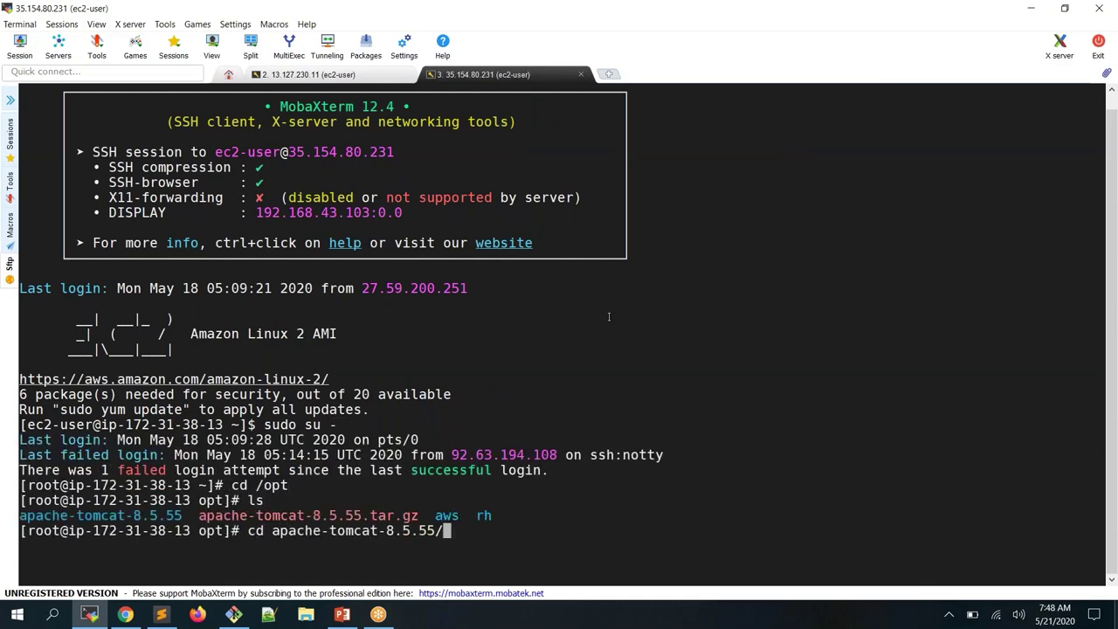
text(bin/)
key(Return)
text(ls)
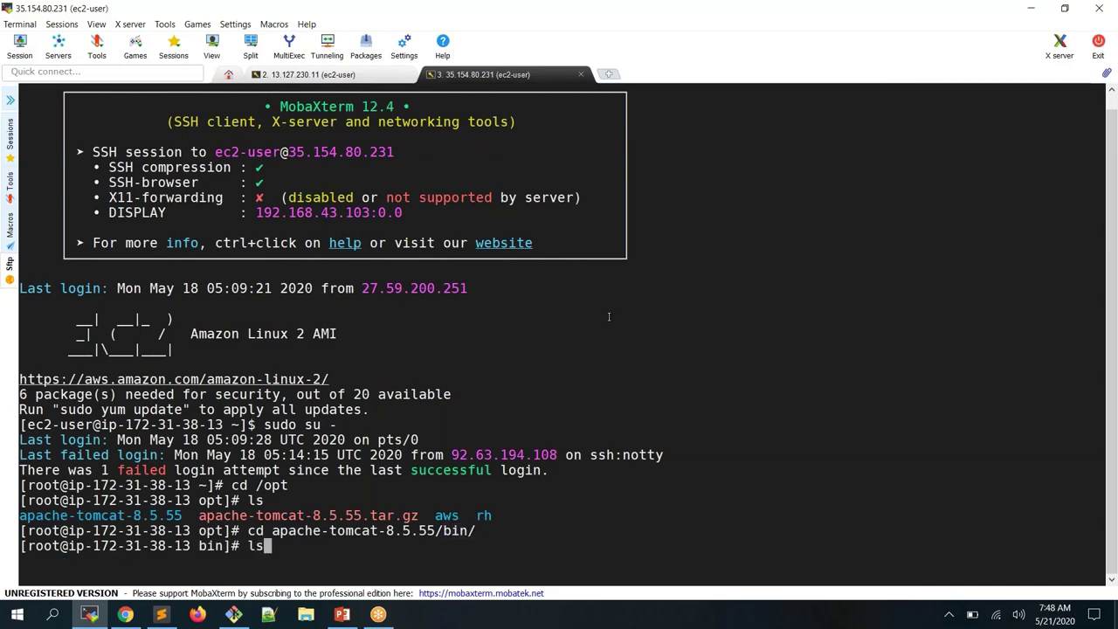
key(Return)
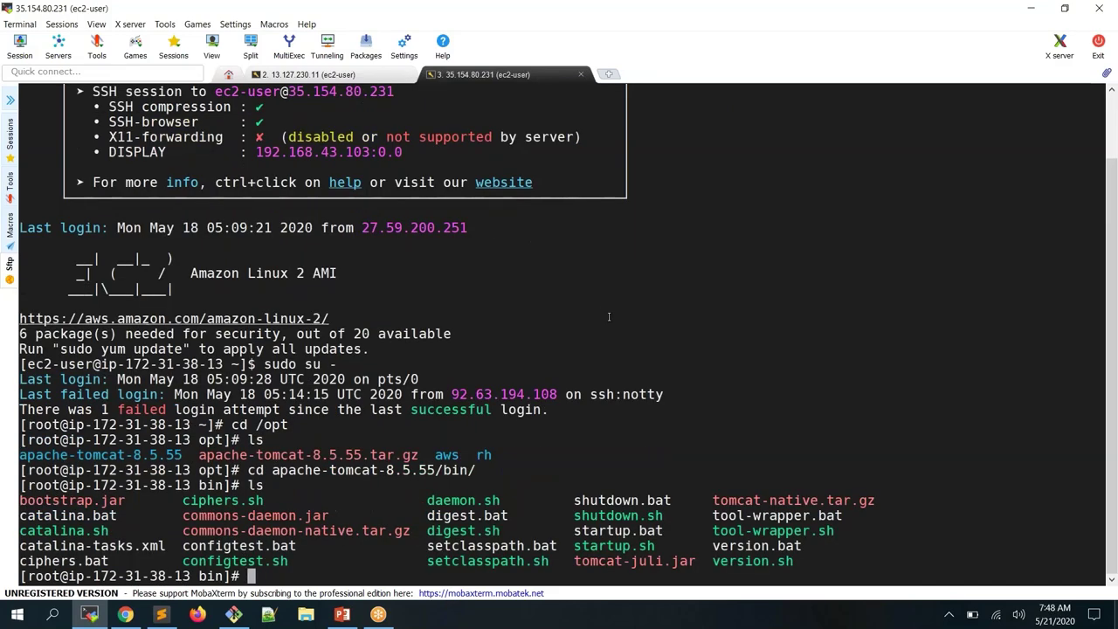
Step: Run ./startup.sh to start Tomcat 8.5.55
text(clear)
key(Return)
key(Return)
text(ls)
key(Return)
text(./)
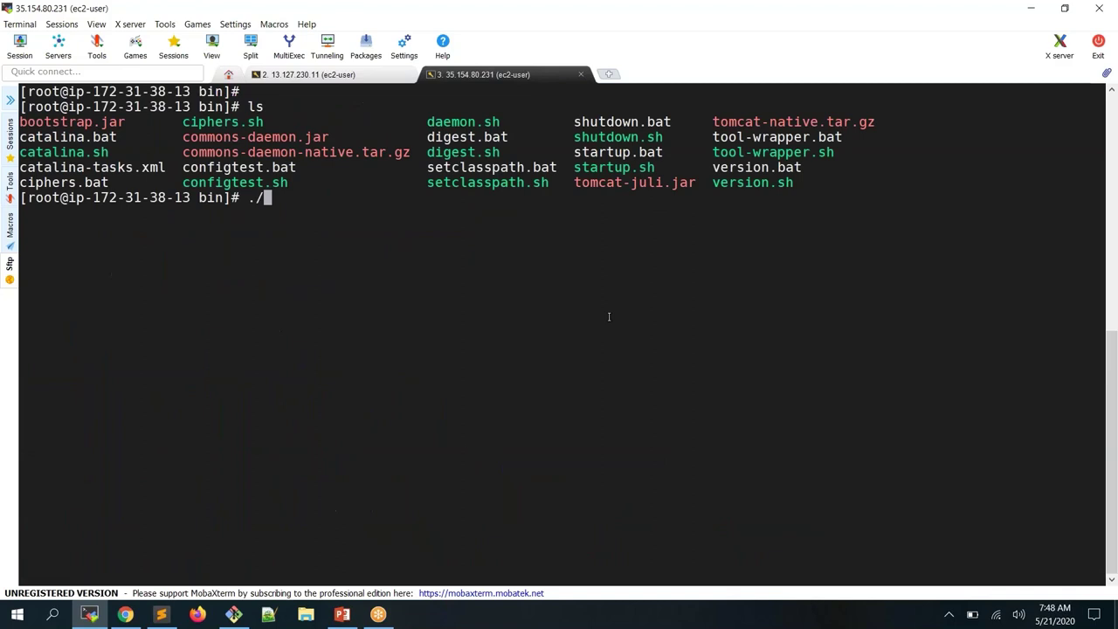
text(startup.sh)
key(Return)
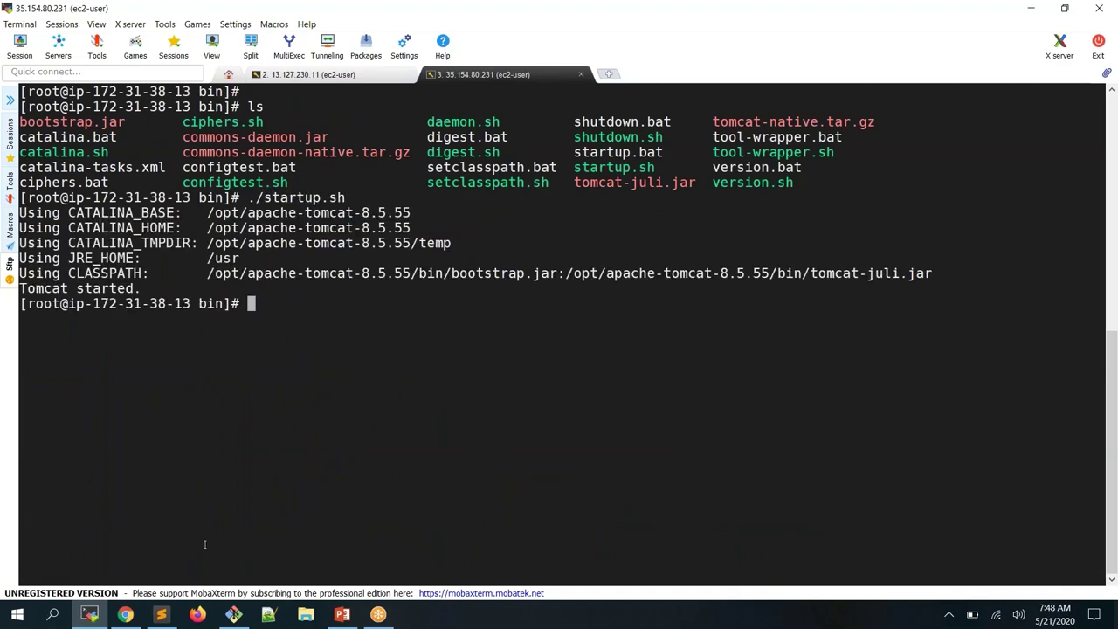
click(126, 613)
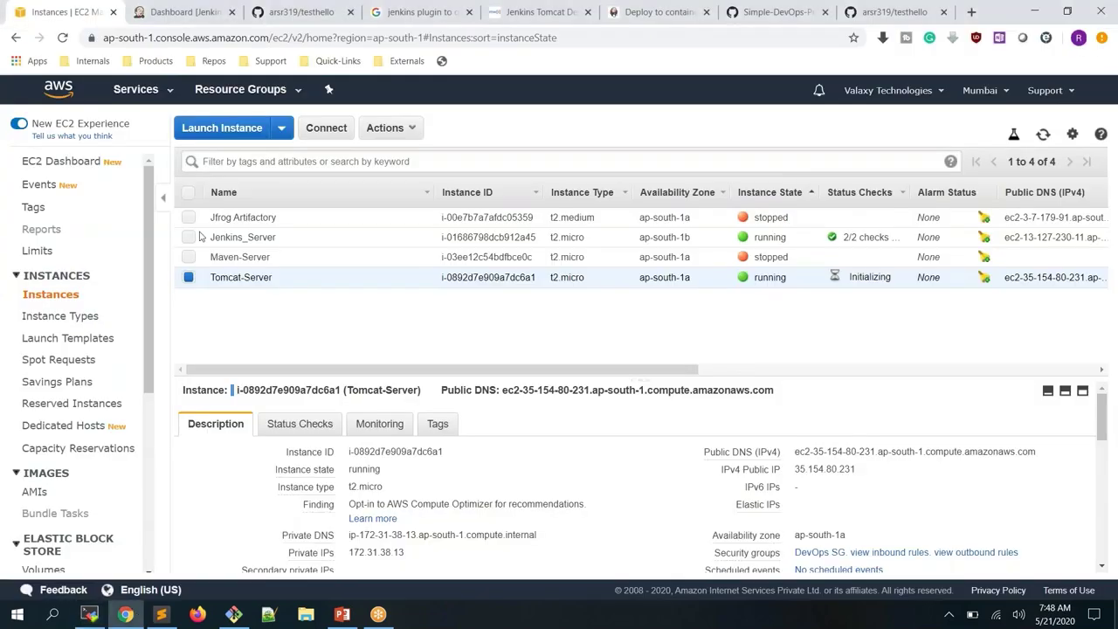
Step: Copy the Tomcat-Server public DNS and append :8080 to build its address
mouse_move(1035, 454)
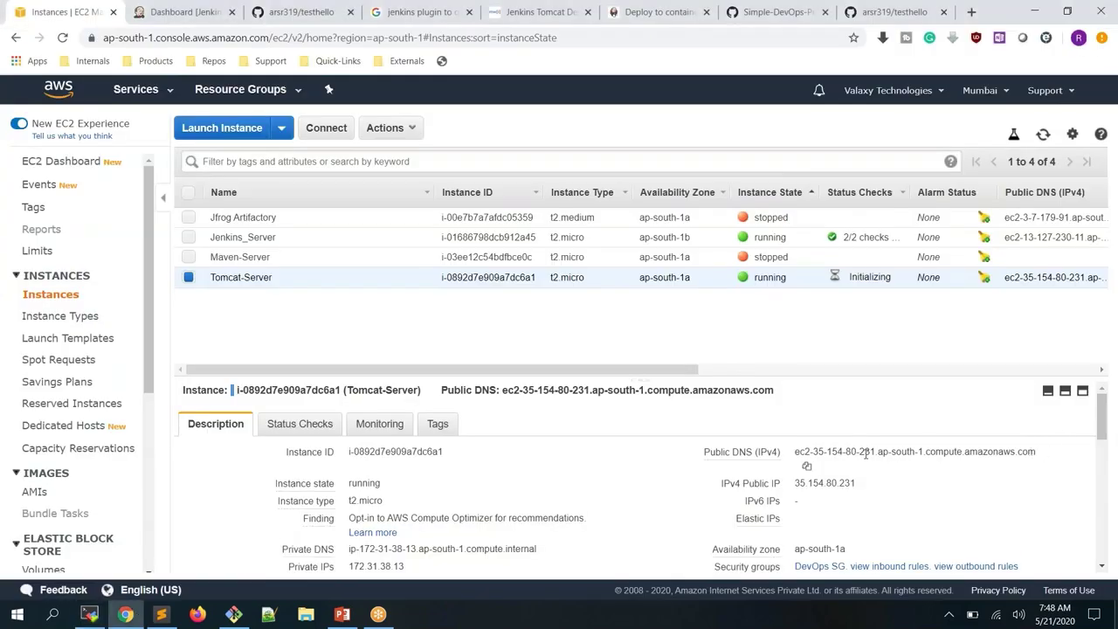
click(806, 466)
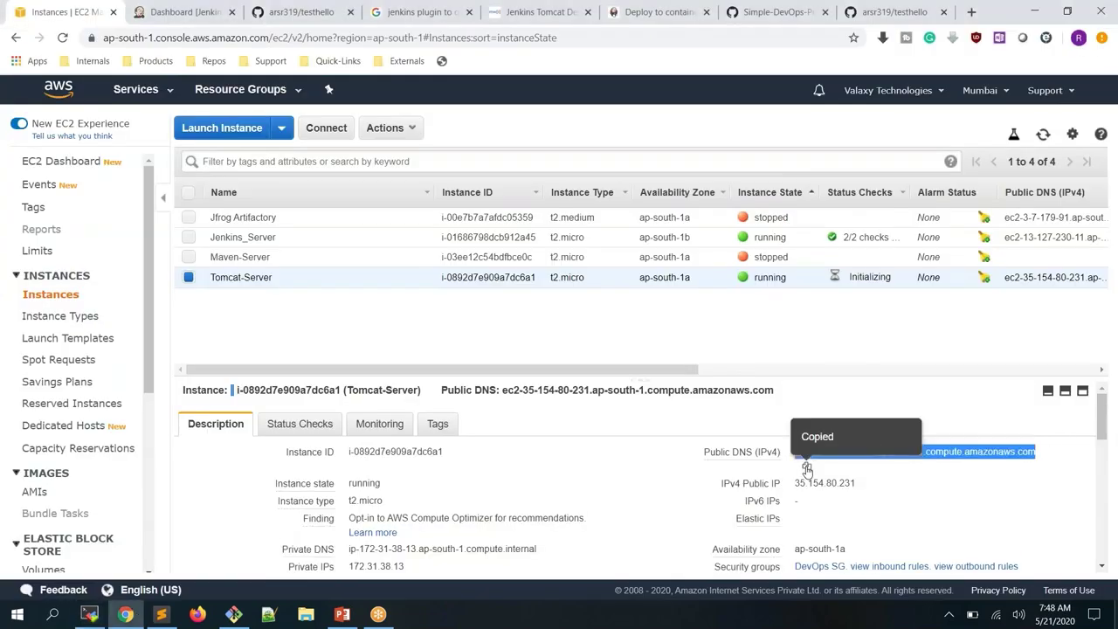
click(755, 14)
click(658, 39)
key(ctrl+v)
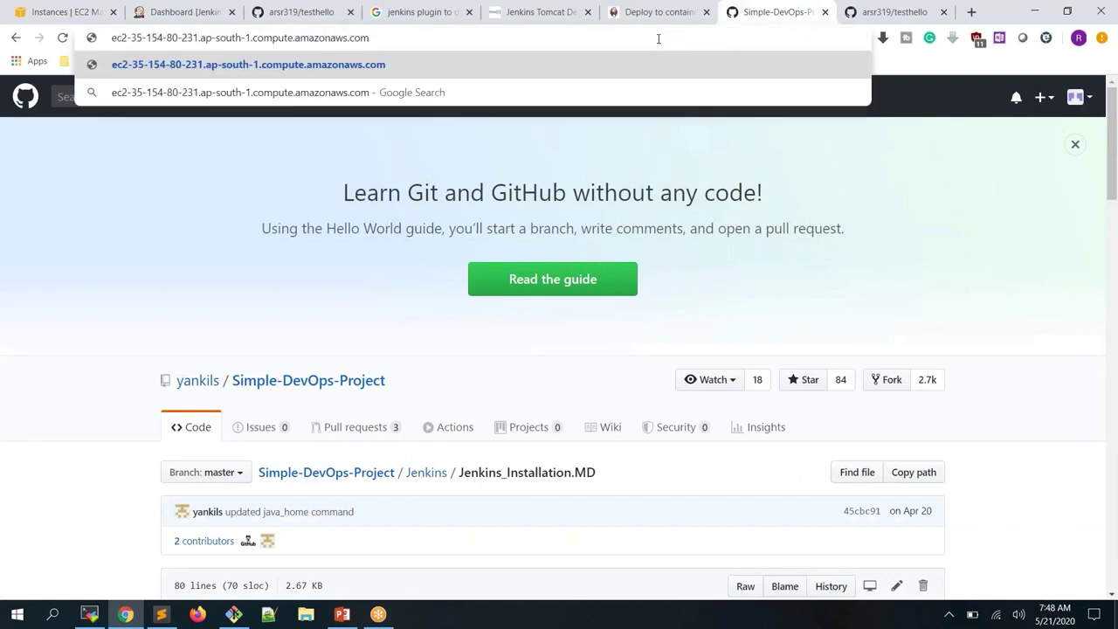
text(:8080)
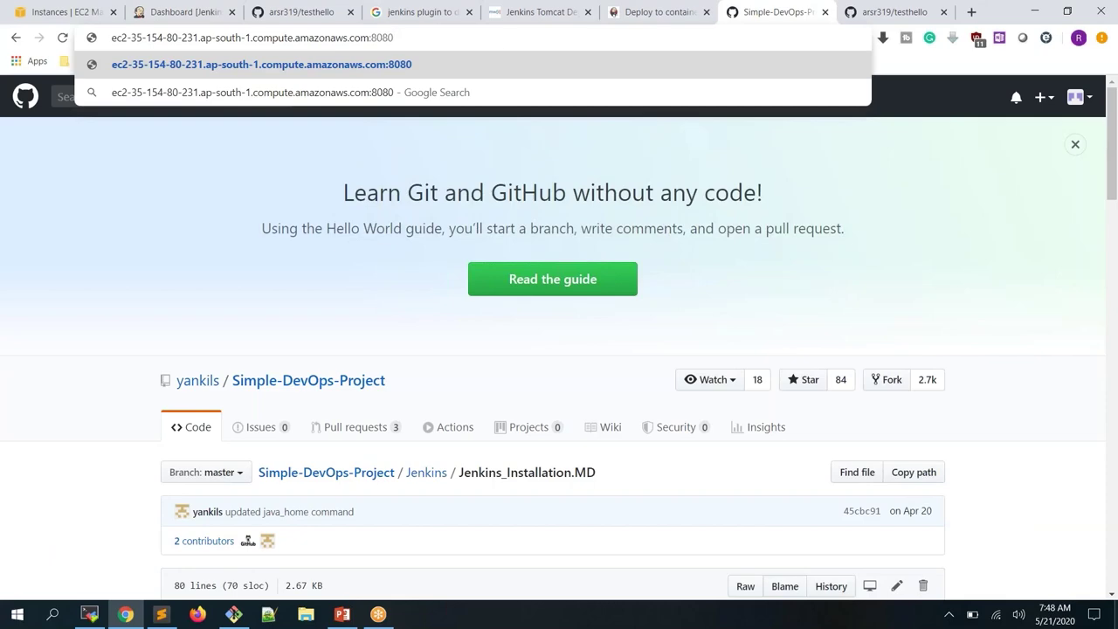
drag(502, 40, 39, 34)
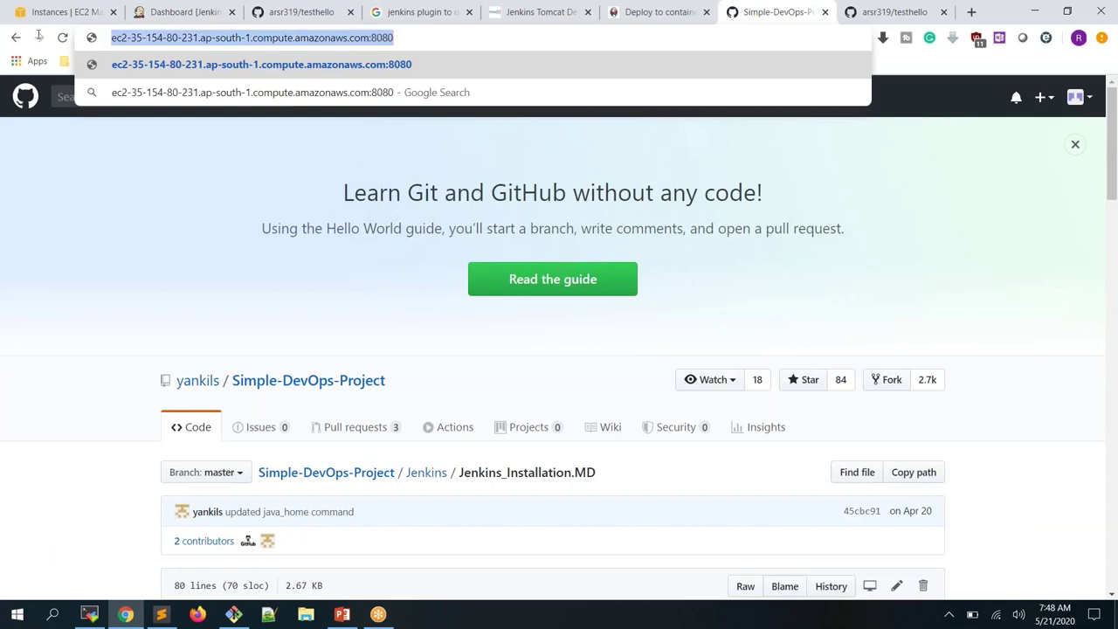
Step: Load the public DNS on port 8080 to show the Apache Tomcat/8.5.55 welcome page, then go to Jenkins
click(621, 14)
click(518, 40)
key(ctrl+v)
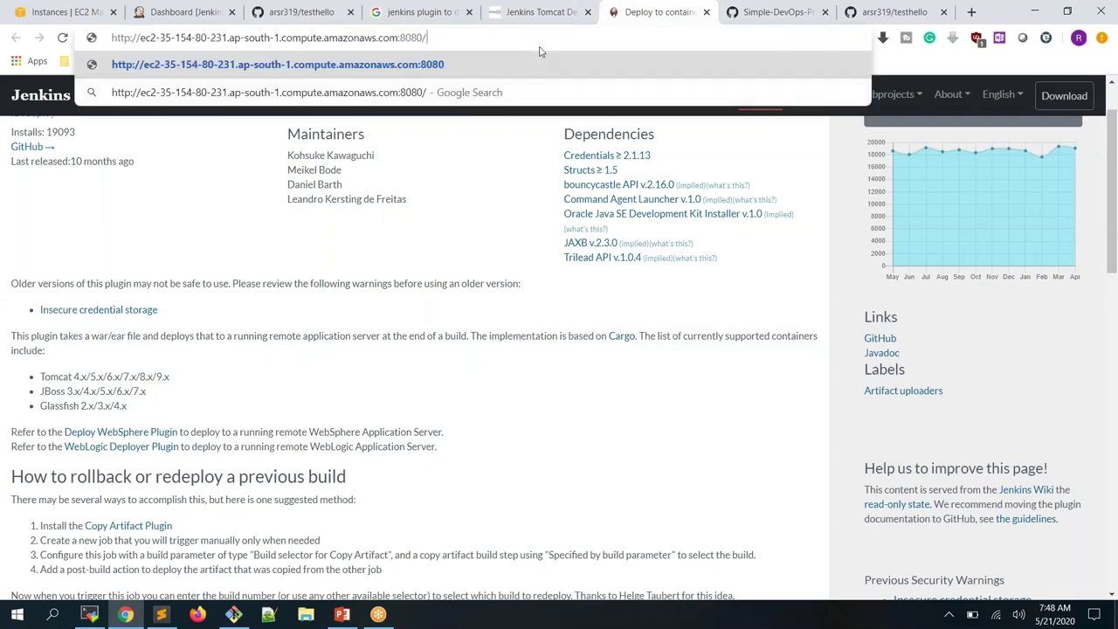
key(Return)
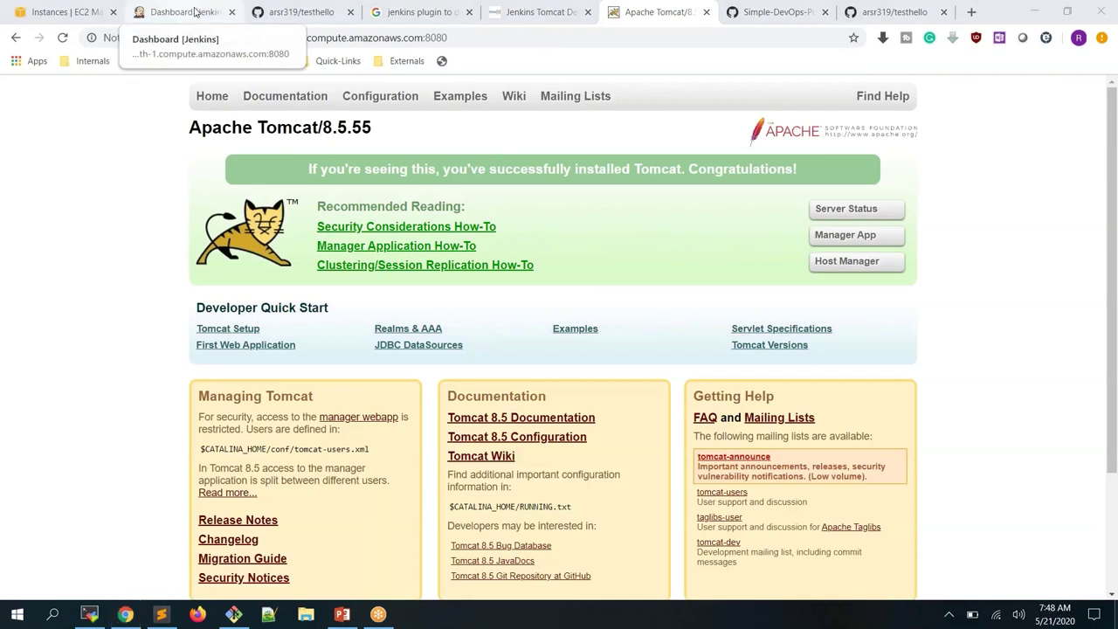
click(195, 12)
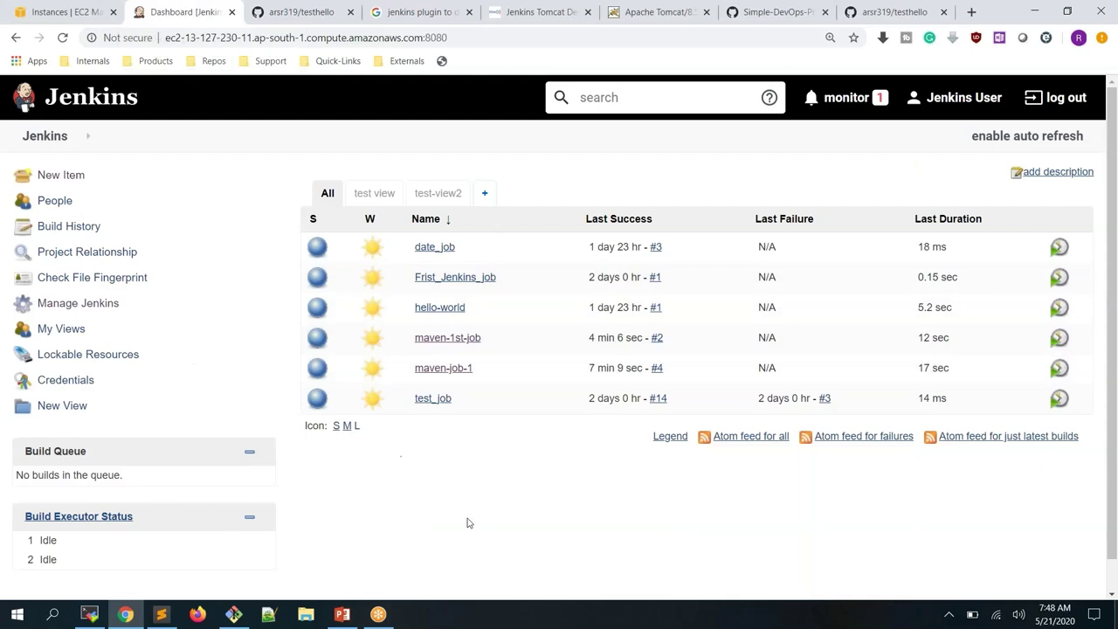
Step: Create a Maven project item named deploy_on_tomcat and select Git under Source Code Management
click(62, 177)
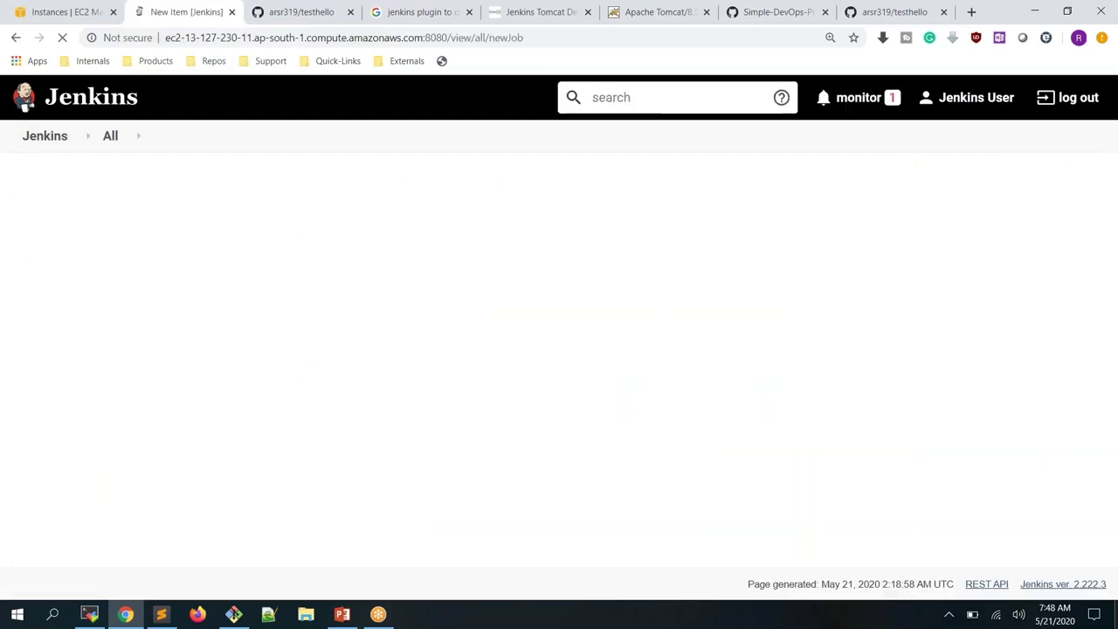
click(372, 226)
text(d)
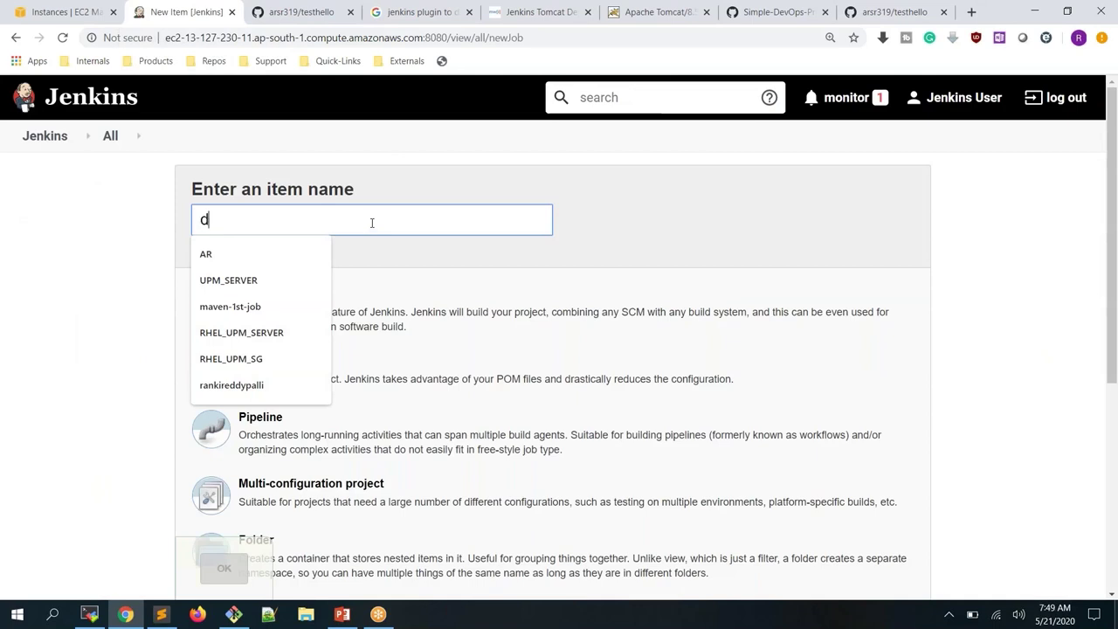
text(eploy_on_tomcat)
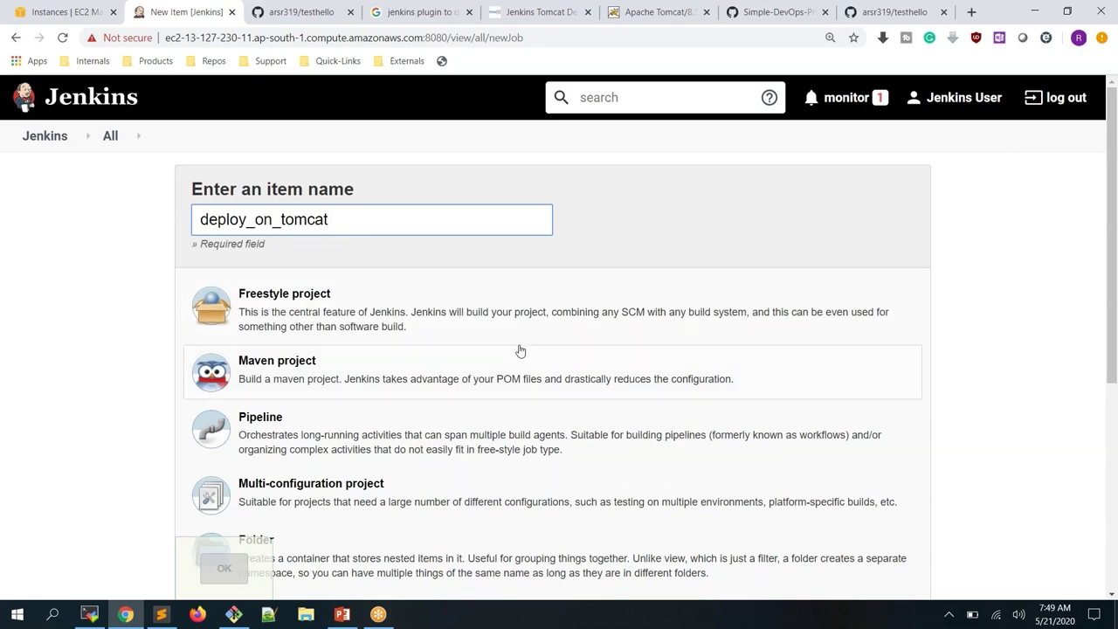
click(377, 382)
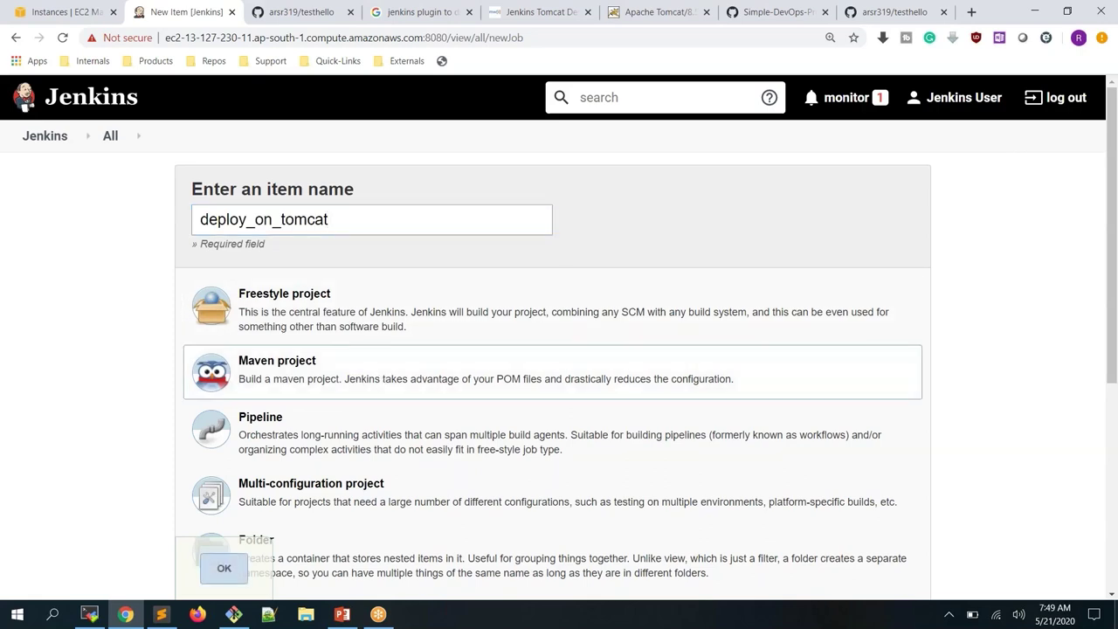
scroll(388, 395, down, 3)
click(233, 572)
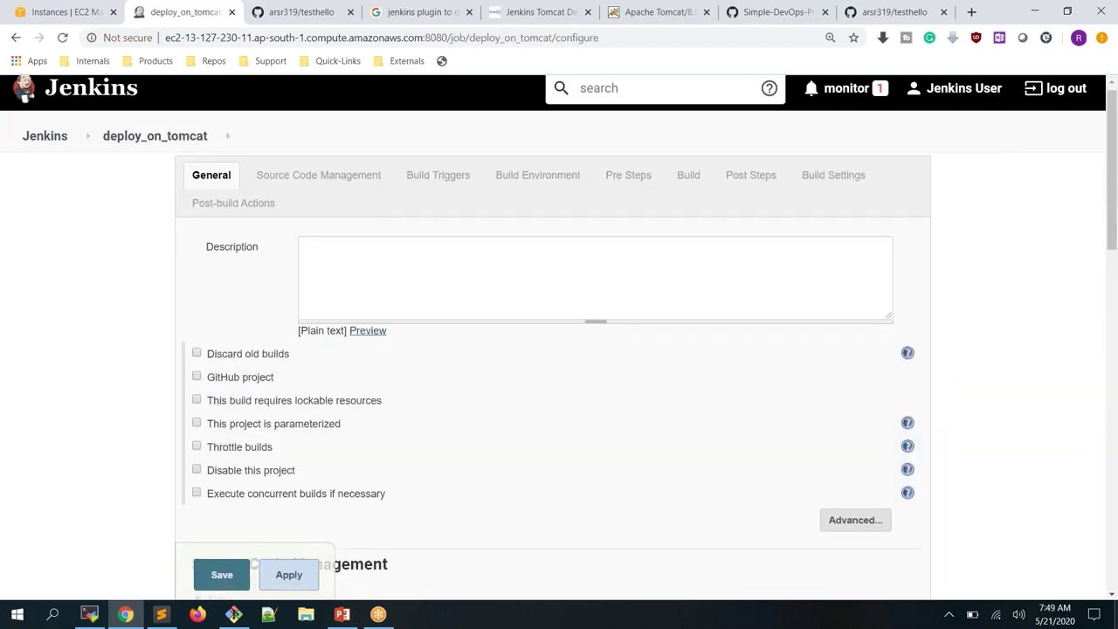
scroll(428, 288, down, 5)
click(198, 274)
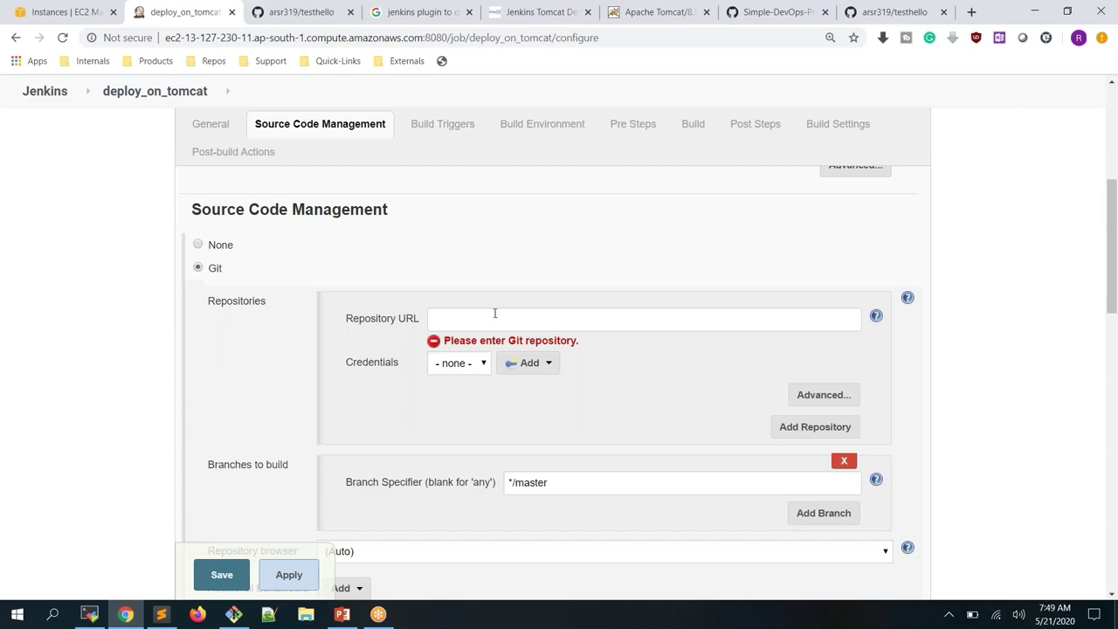
Step: Close the Jenkins Tomcat Deploy article, view the testhello repo owner's GitHub profile, then go back to MobaXterm
click(541, 15)
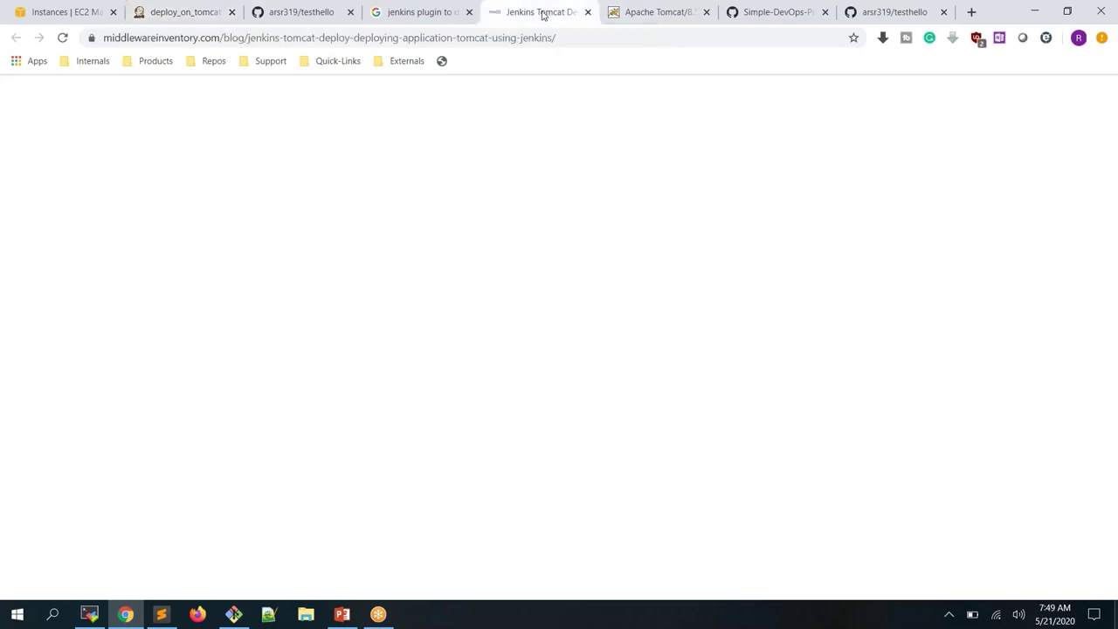
click(588, 12)
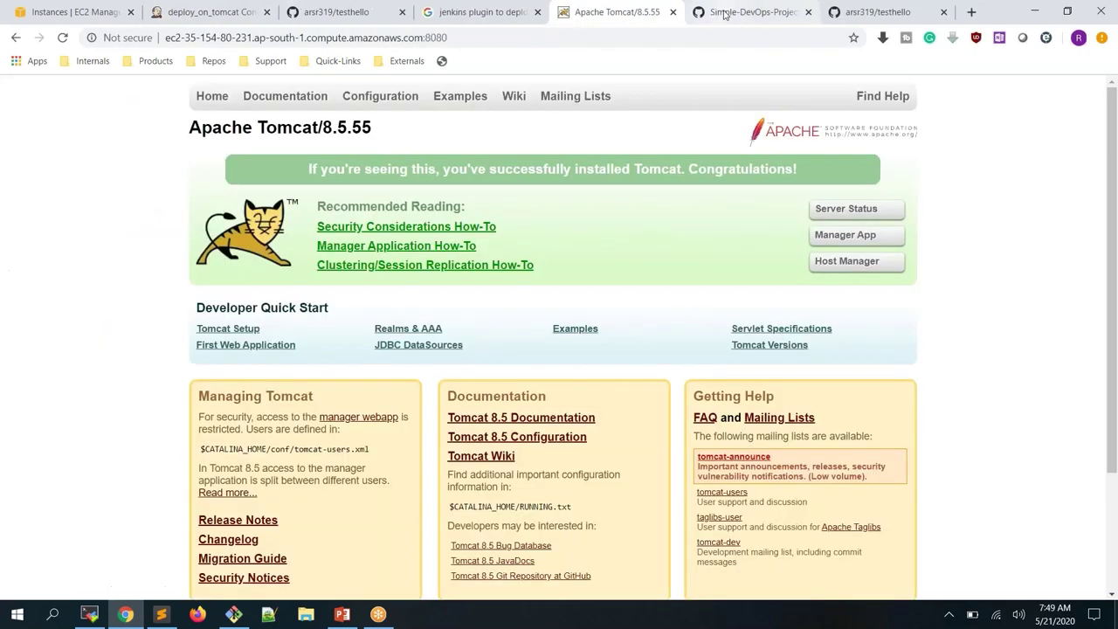
click(724, 15)
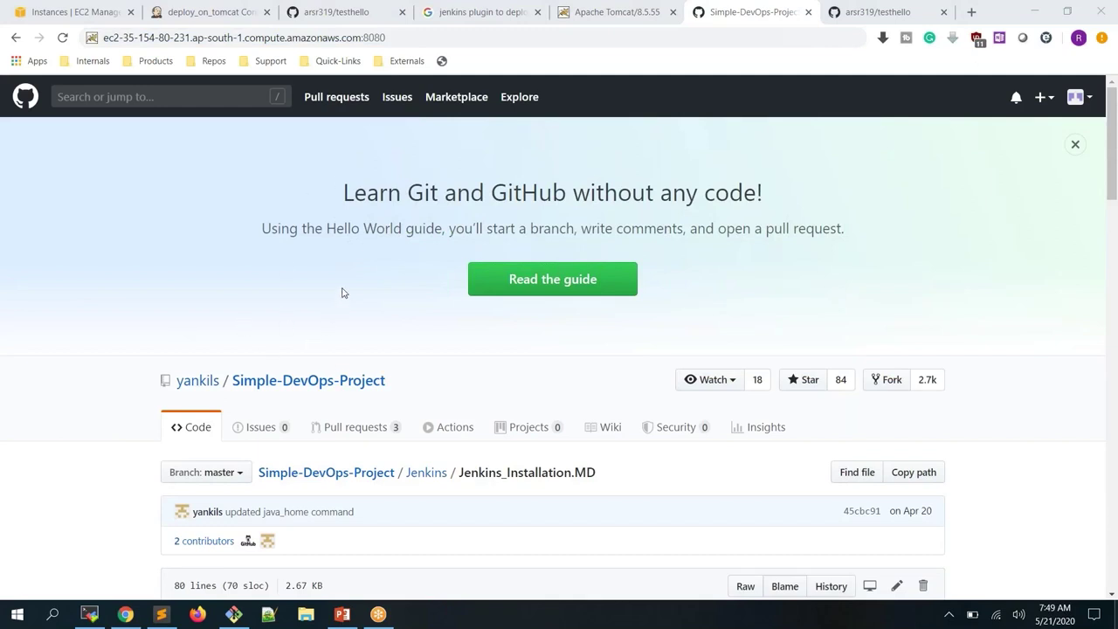
click(332, 14)
click(186, 96)
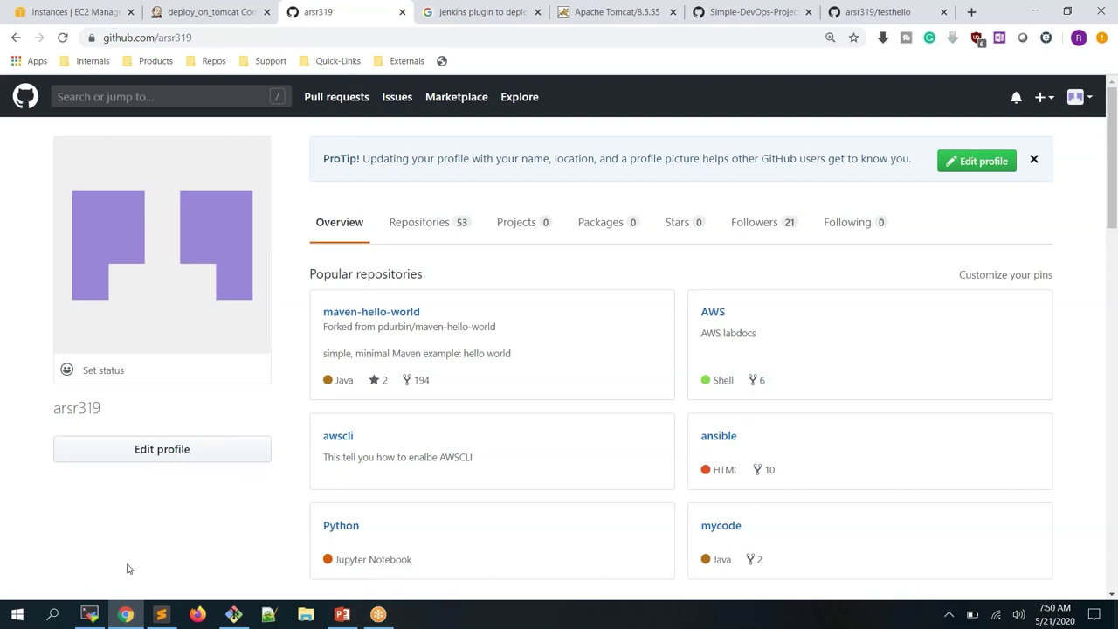
click(88, 616)
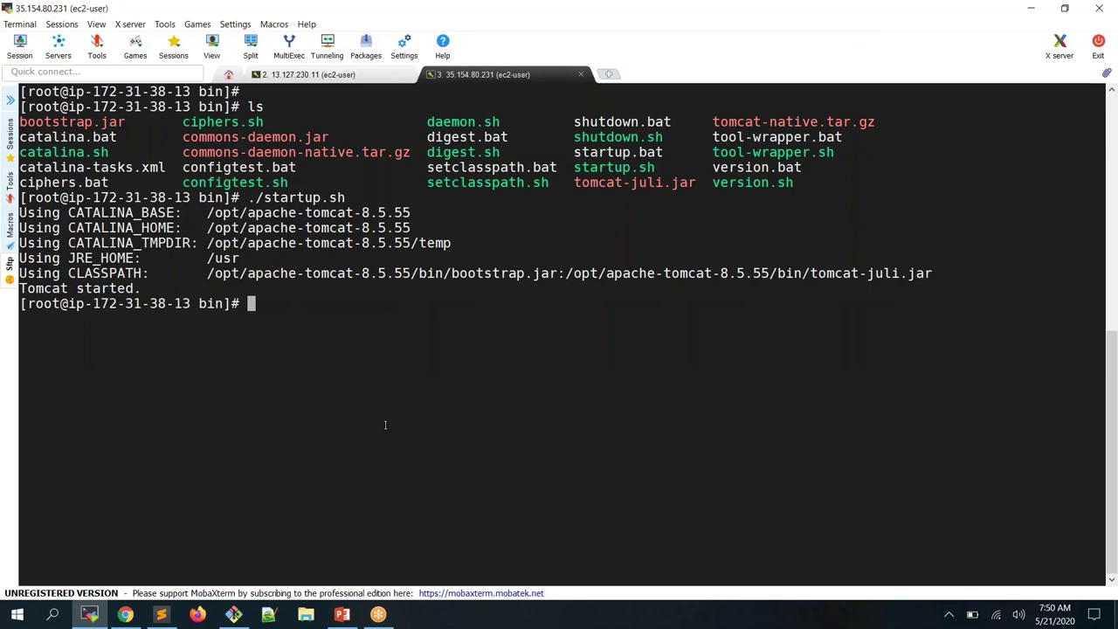
Step: Run mvn --version on the Tomcat server, which reports mvn: command not found
text(mvn rchepy)
key(BackSpace)
key(BackSpace)
key(BackSpace)
key(BackSpace)
key(BackSpace)
key(BackSpace)
text(--version)
key(Return)
Step: Run plain mvn to confirm Maven is missing, then abandon a cat command and move to the Jenkins-server session
text(mvn)
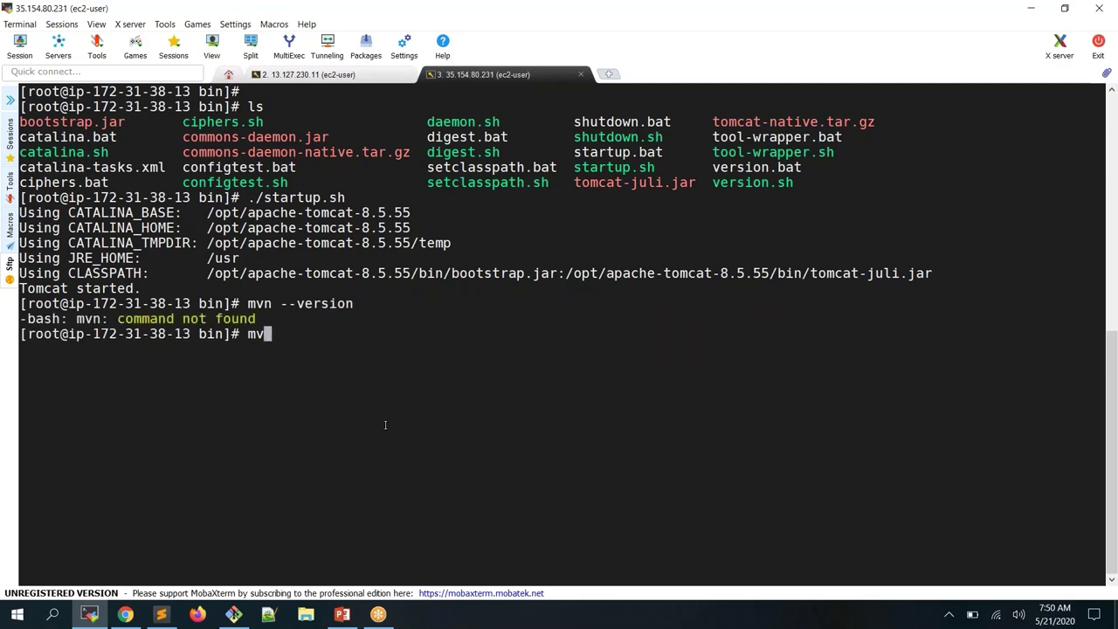
key(BackSpace)
key(BackSpace)
key(BackSpace)
key(BackSpace)
text(m)
key(BackSpace)
text(mvn)
key(Return)
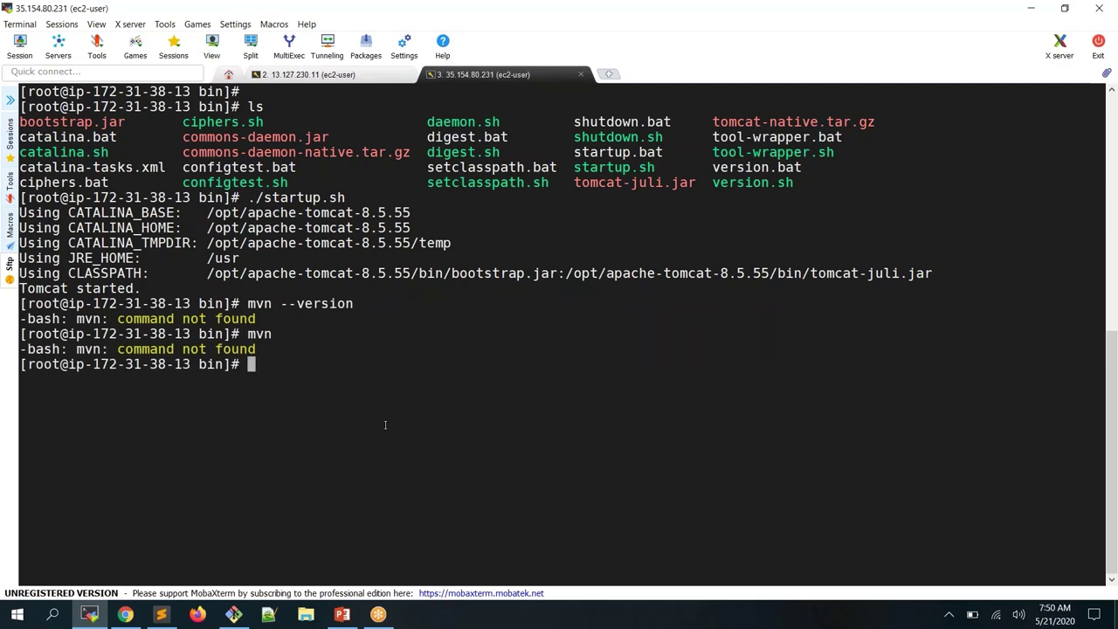
text(cat ~./)
key(BackSpace)
key(BackSpace)
key(BackSpace)
key(BackSpace)
key(BackSpace)
key(BackSpace)
key(BackSpace)
click(306, 74)
Step: Clear the Jenkins-server terminal and run mvn and mvn --version to check Maven there
text(clear)
key(Return)
key(Return)
text(mvn)
key(Return)
text(mvn --version)
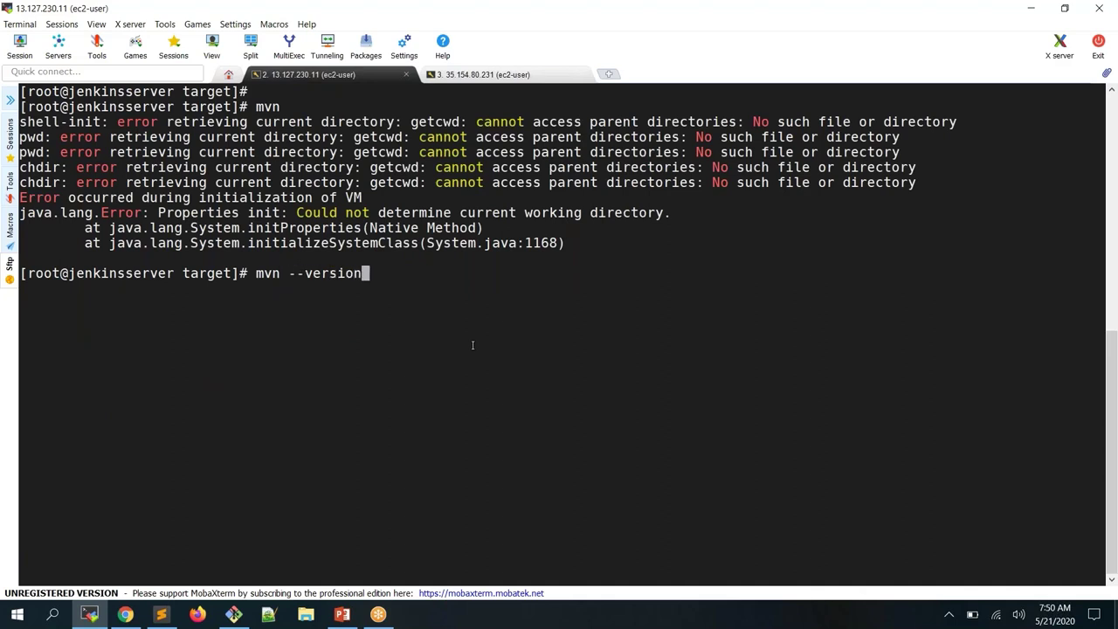
key(Return)
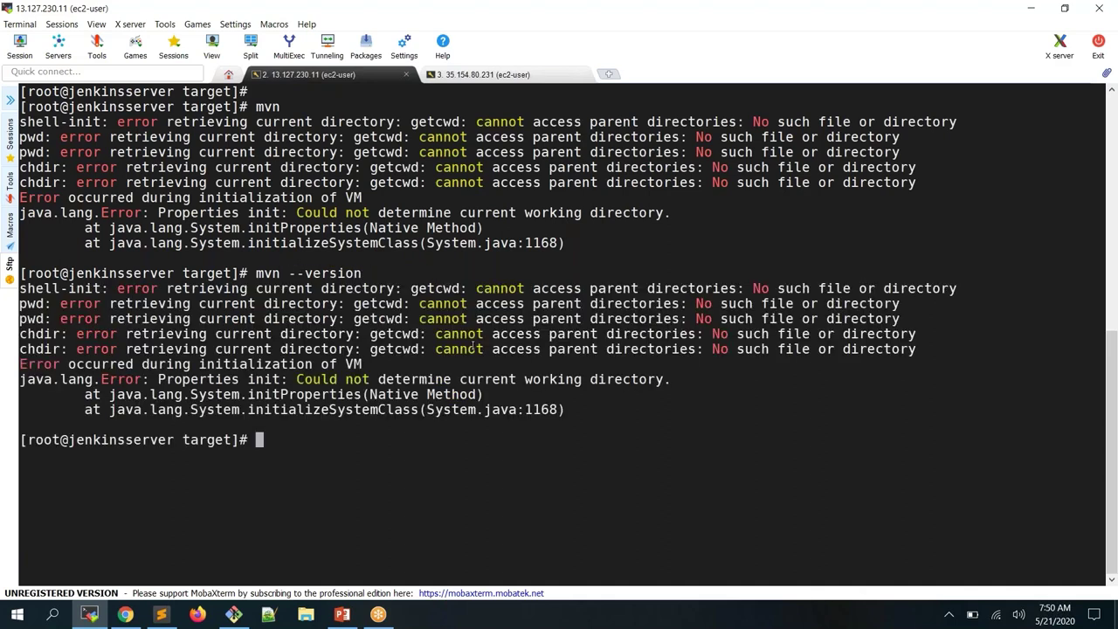
text(mvn)
key(BackSpace)
key(BackSpace)
key(BackSpace)
key(BackSpace)
Step: Change to the home directory with cd ~ and clear the Maven error output
text(cd ~)
key(Return)
text(clear)
key(Return)
key(Return)
text(mvn)
key(BackSpace)
key(BackSpace)
key(BackSpace)
text(mvn)
key(Return)
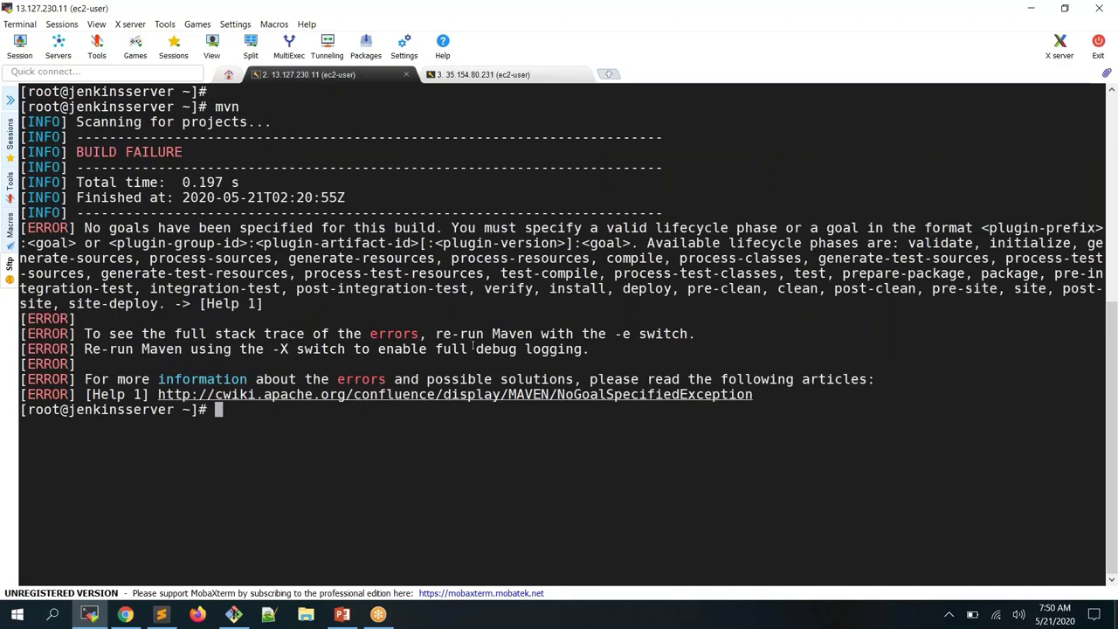
text(clear)
key(Return)
key(Return)
Step: Run mvn archetype:generate | grep maven-archetype-webapp
text(mvn)
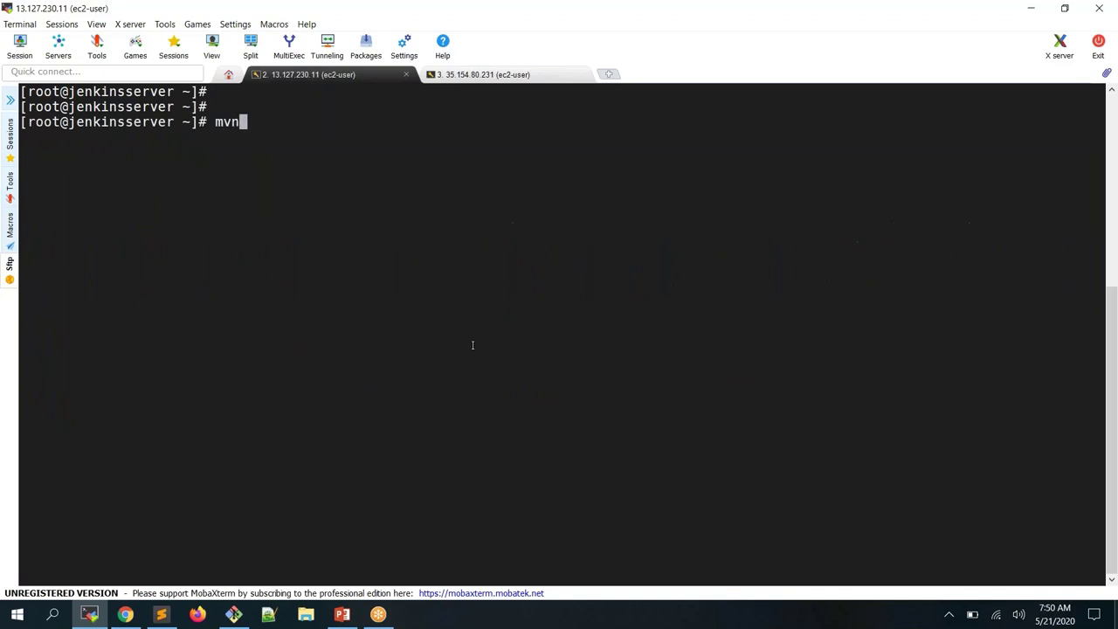
text( archepyt)
key(BackSpace)
key(BackSpace)
key(BackSpace)
text(type)
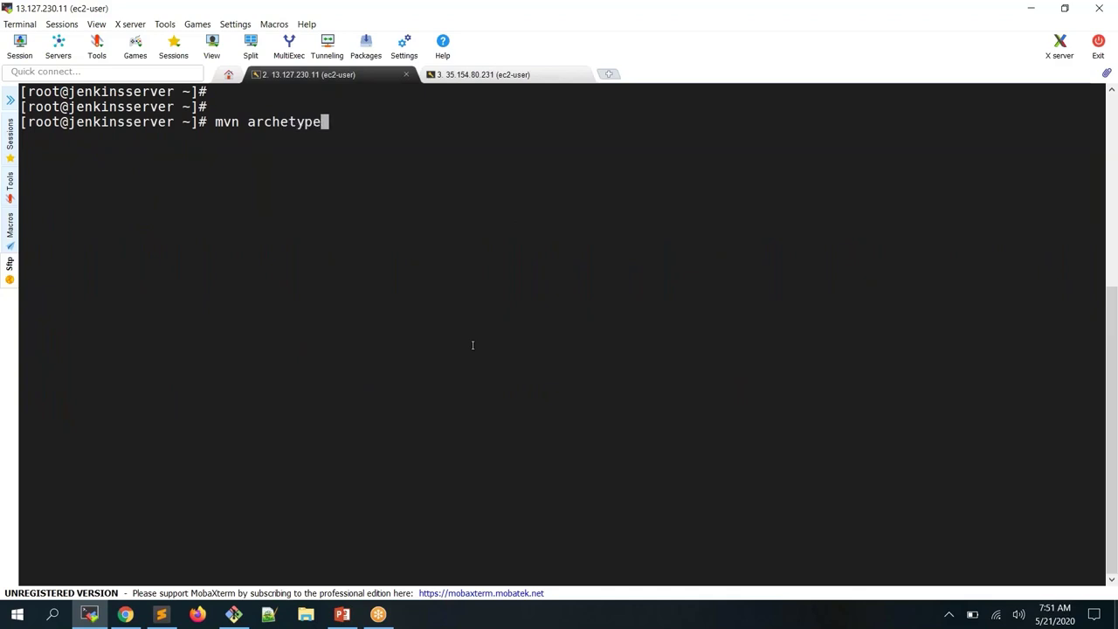
text(:generate)
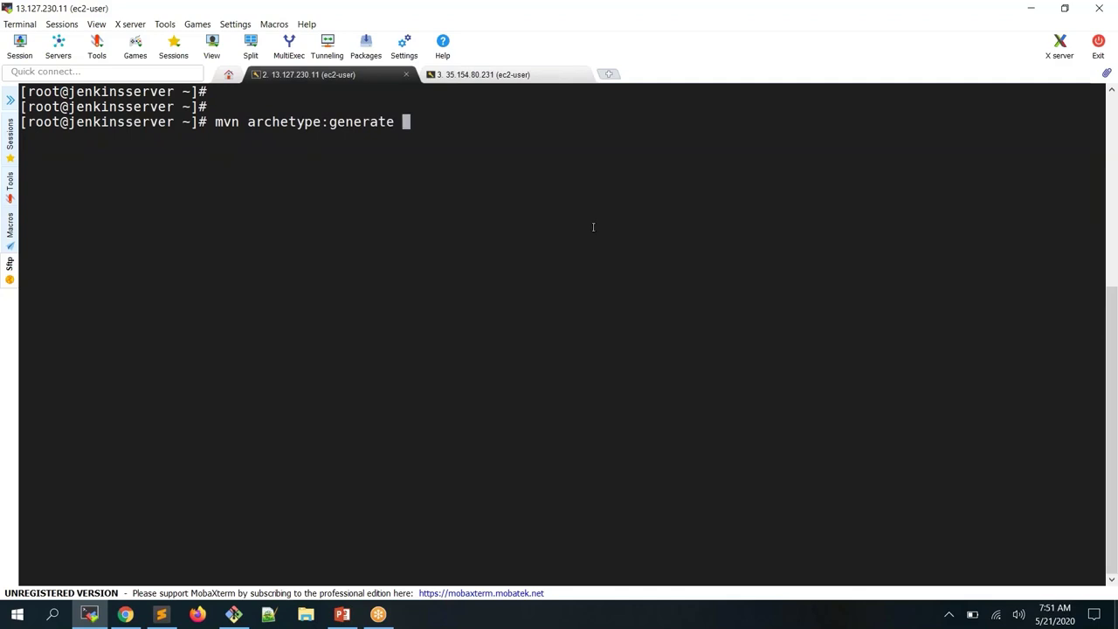
text( \ grep)
key(BackSpace)
key(BackSpace)
key(BackSpace)
key(BackSpace)
key(BackSpace)
key(BackSpace)
text(| grep)
right_click(488, 370)
key(Return)
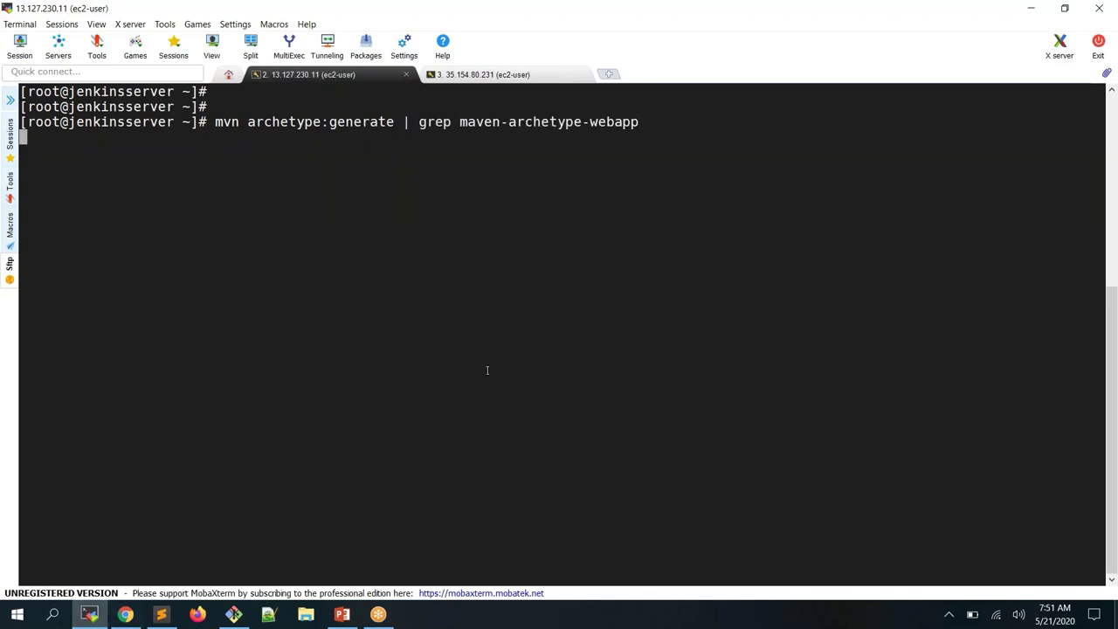
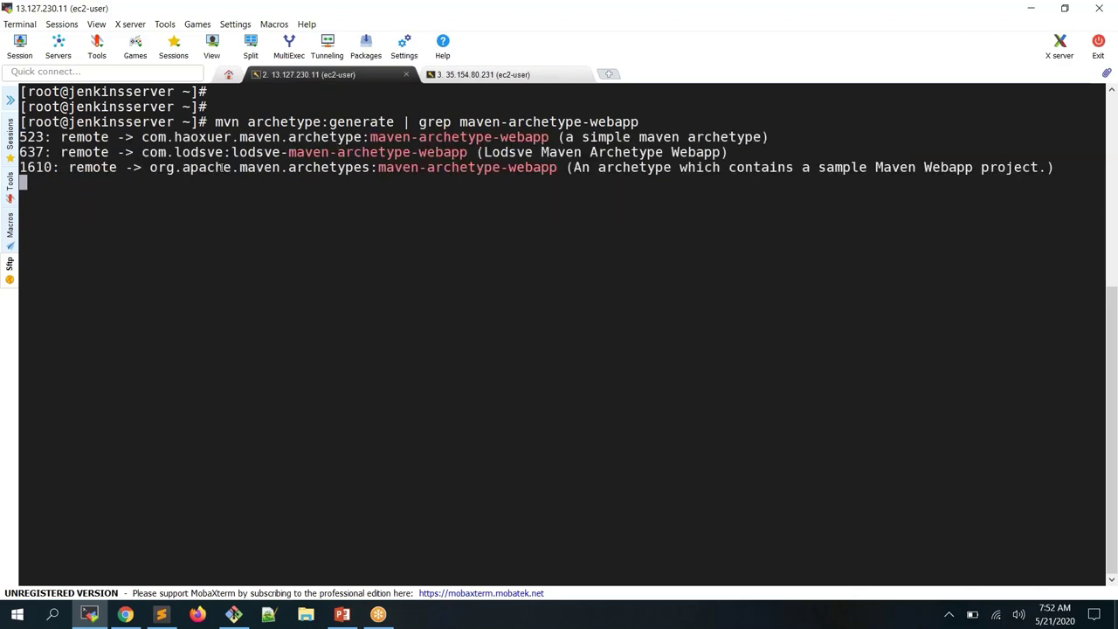
Step: Stop the running archetype search and recall the listing command without its grep filter
drag(19, 167, 60, 167)
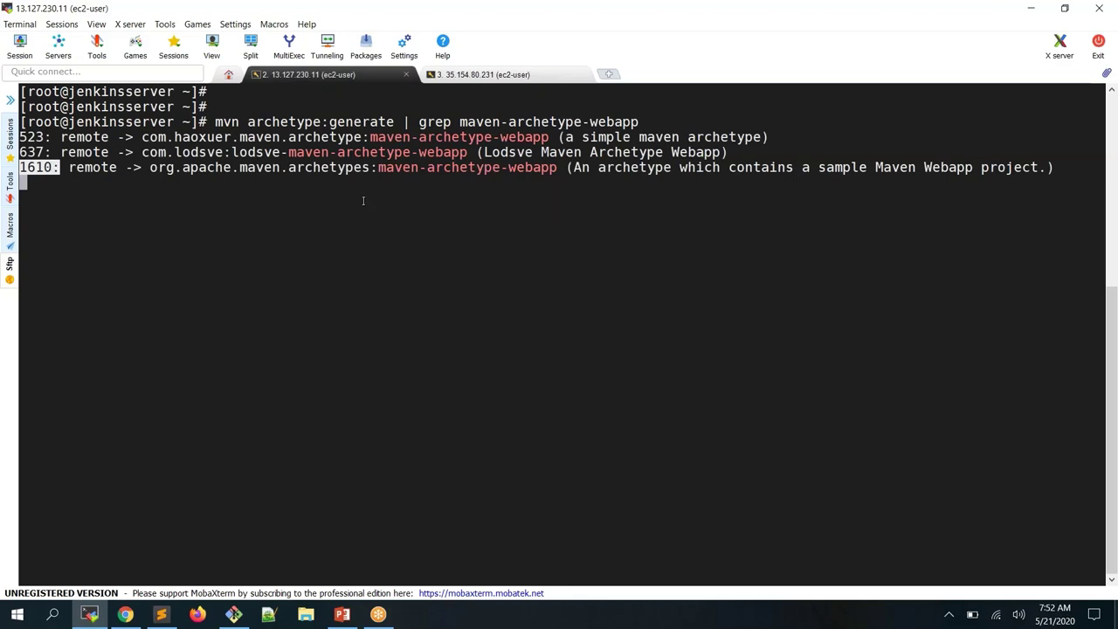
click(471, 211)
key(ctrl+c)
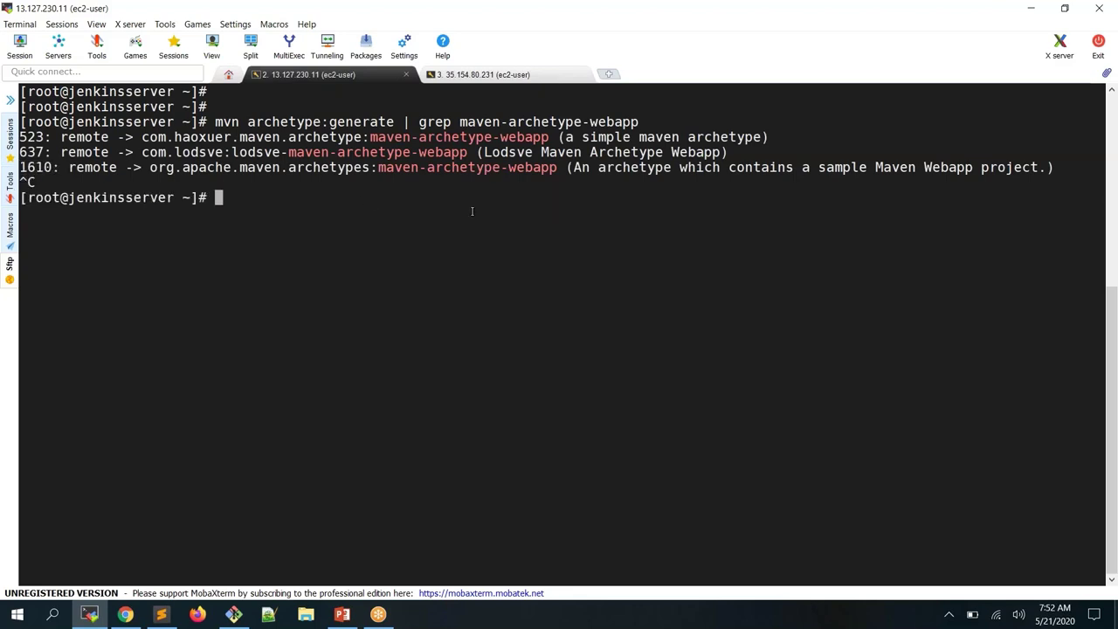
key(Return)
key(Up)
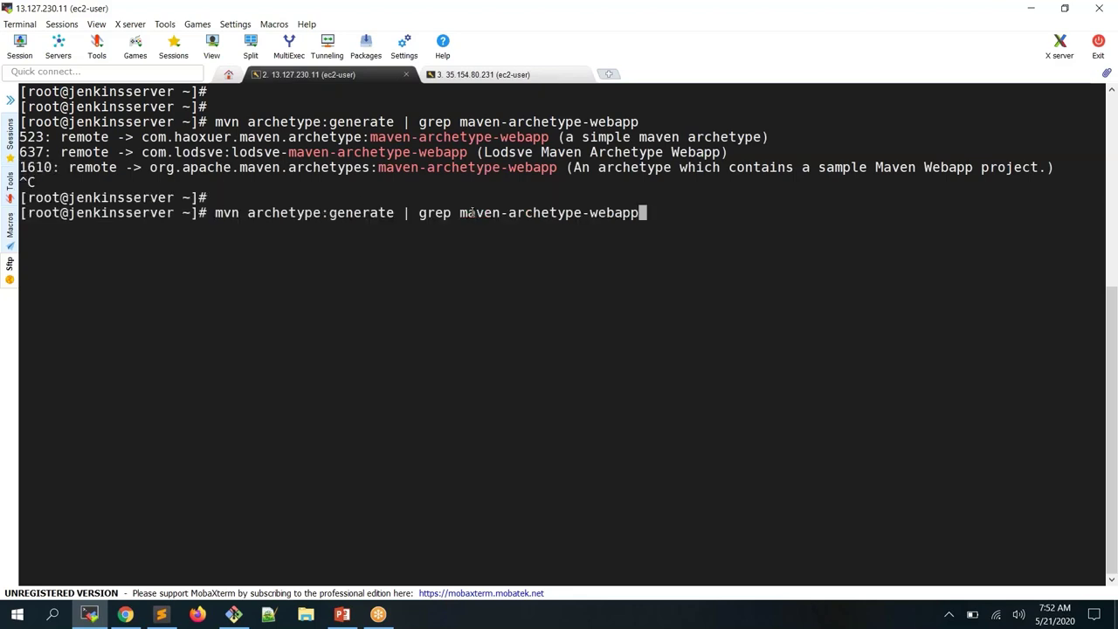
key(BackSpace)
key(BackSpace)
key(BackSpace)
key(BackSpace)
key(BackSpace)
key(BackSpace)
key(BackSpace)
key(BackSpace)
key(BackSpace)
key(BackSpace)
key(BackSpace)
key(BackSpace)
key(BackSpace)
key(BackSpace)
key(BackSpace)
key(BackSpace)
key(BackSpace)
key(BackSpace)
key(BackSpace)
key(BackSpace)
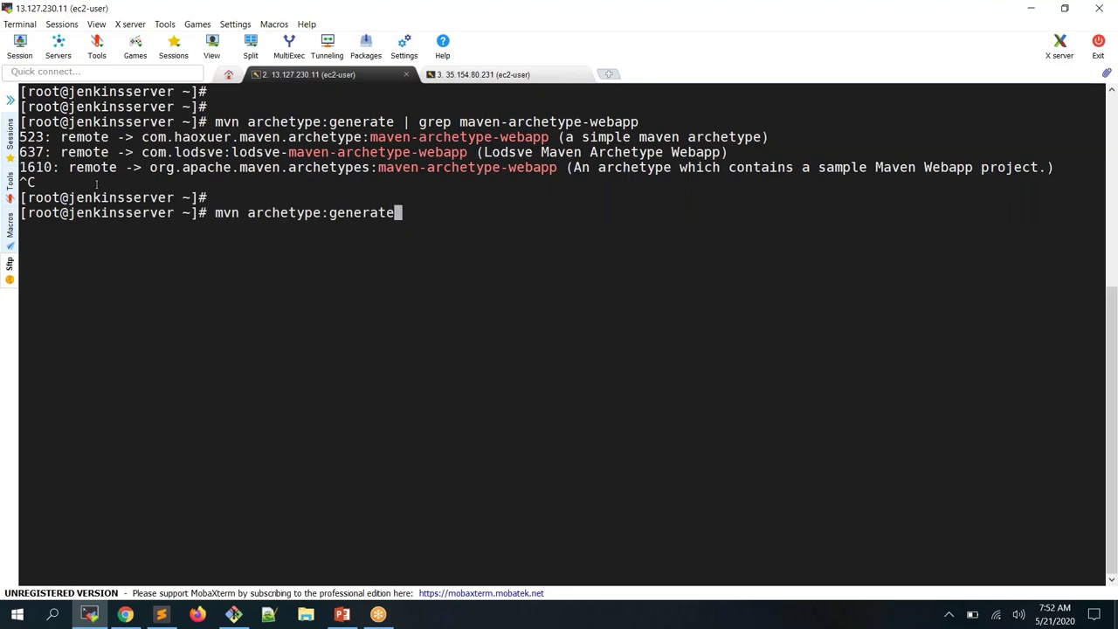
Step: Start interactive Maven generation, choosing archetype 1610 (maven-archetype-webapp) at version 1.4
double_click(46, 167)
key(Return)
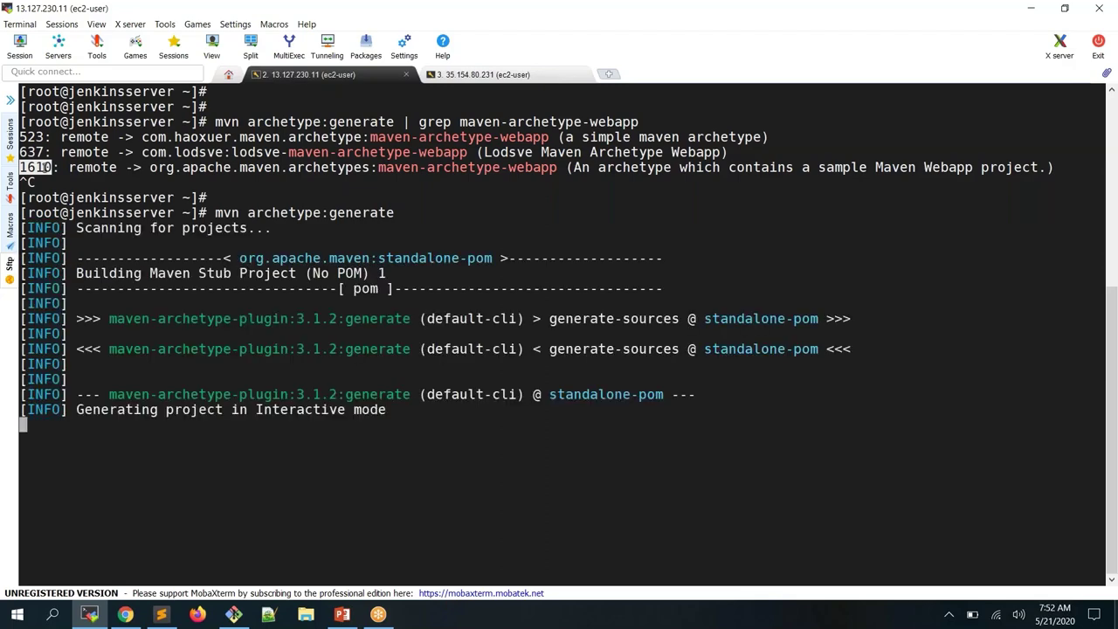
right_click(44, 167)
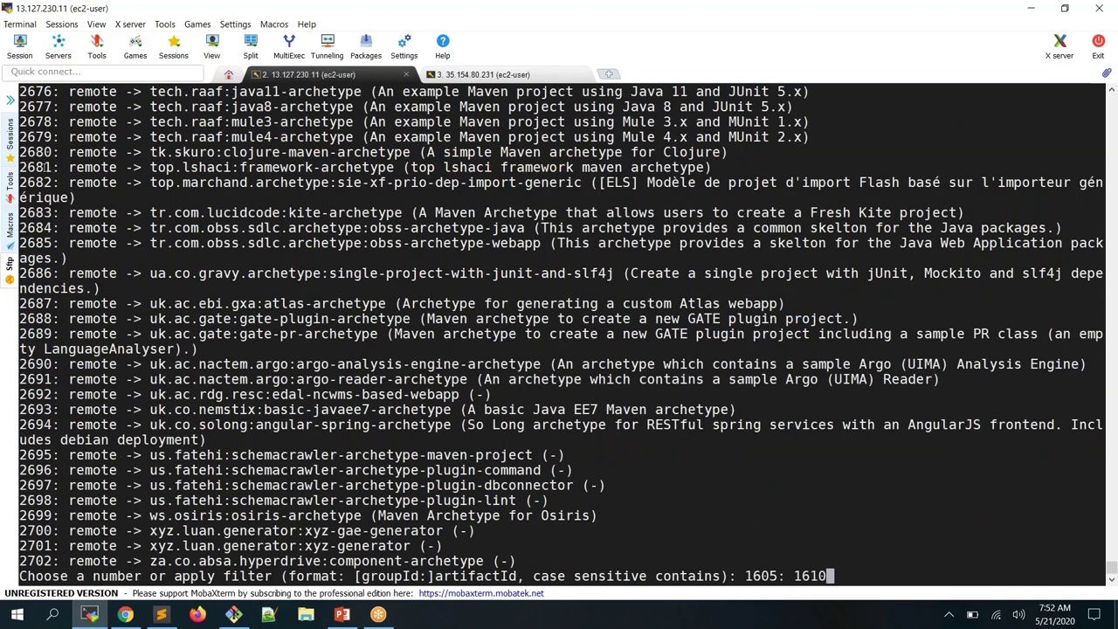
key(Return)
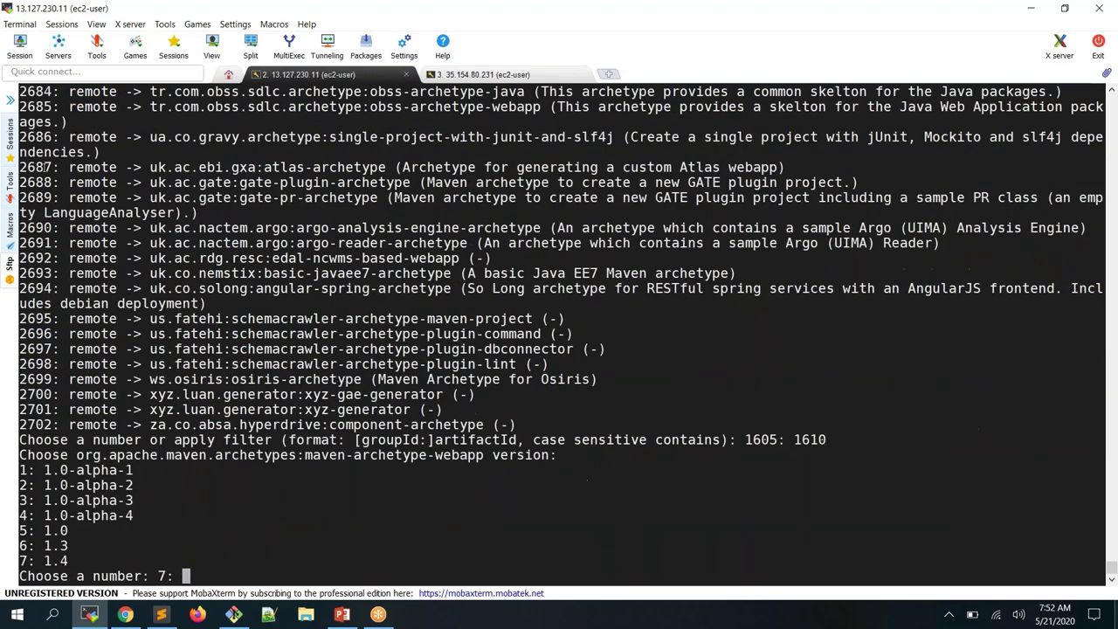
key(Return)
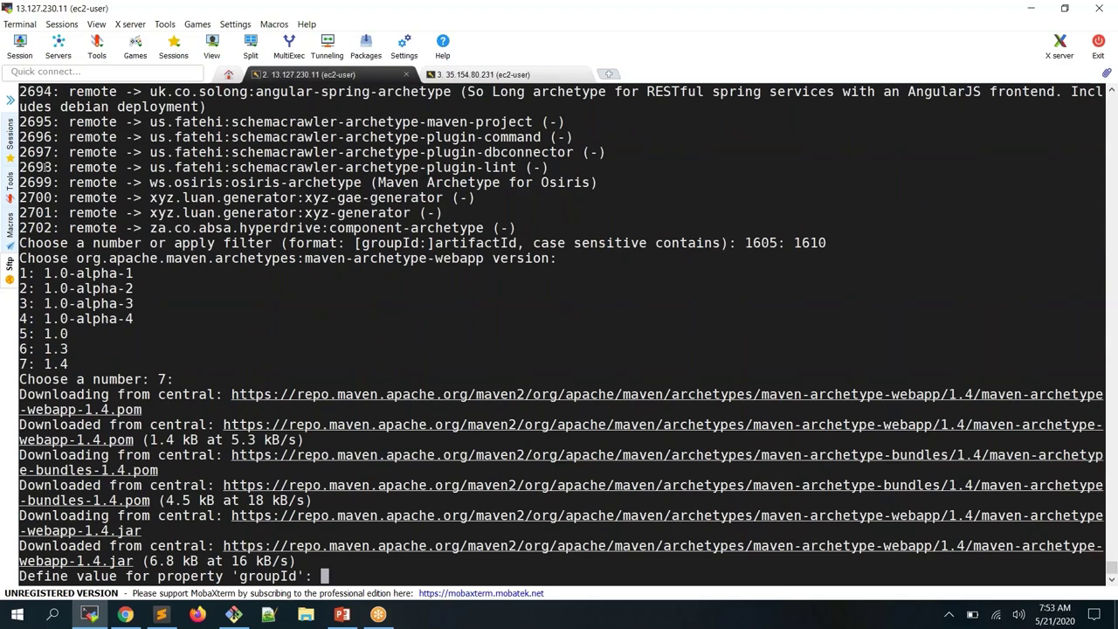
Step: Enter groupId com.valaxy.webapp and artifactId webapp-project, accept the defaults, and confirm with y
text(com.valaxy.webapp)
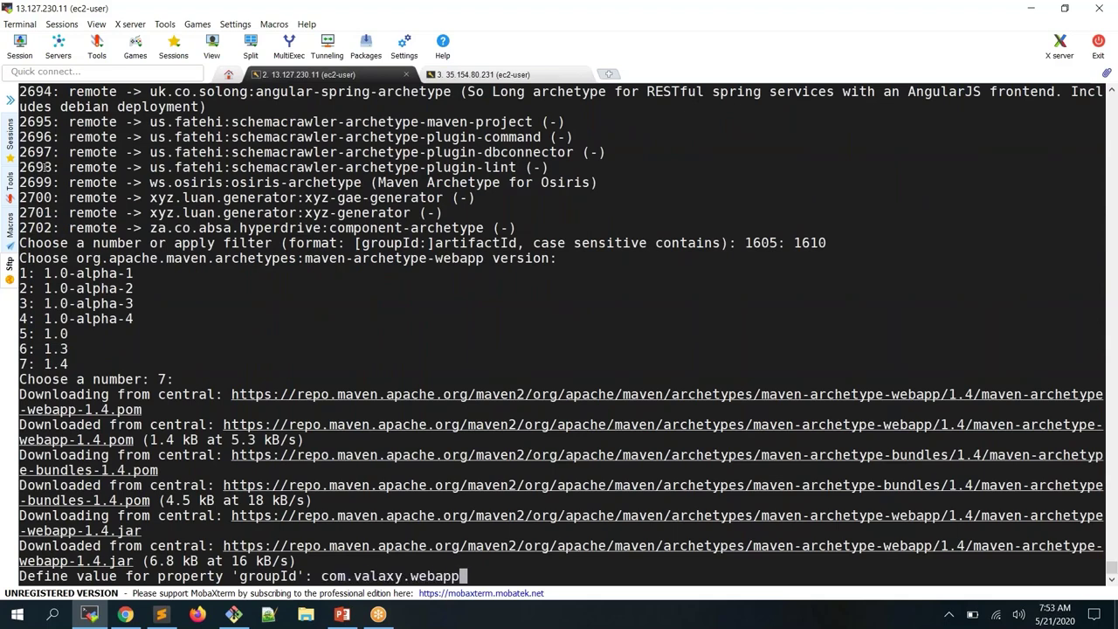
key(Return)
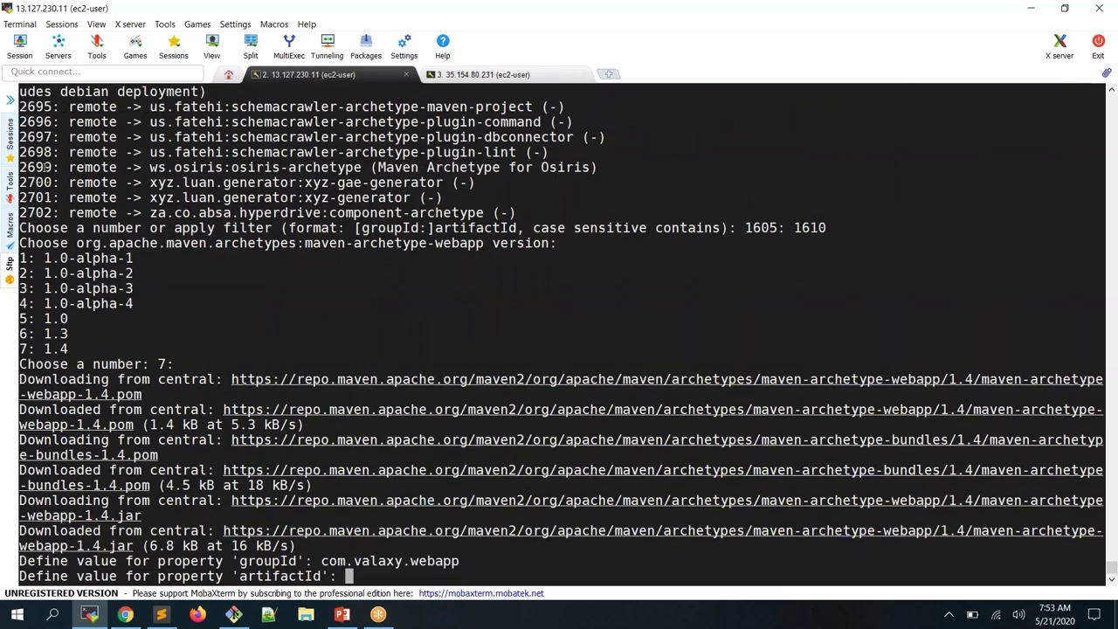
text(webapp-pro)
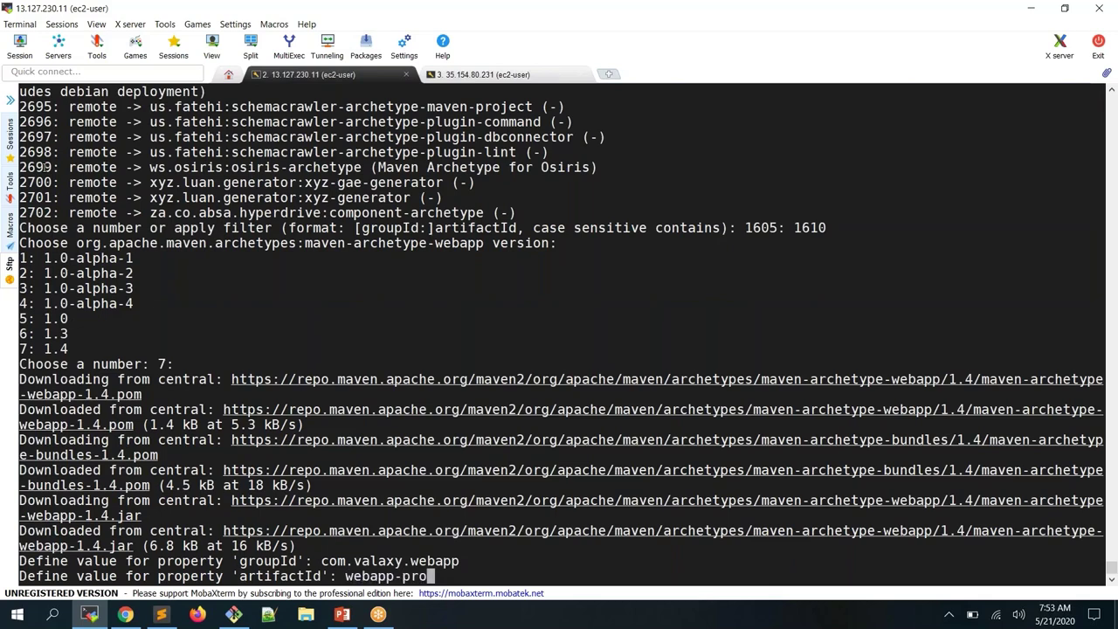
text(ject)
key(Return)
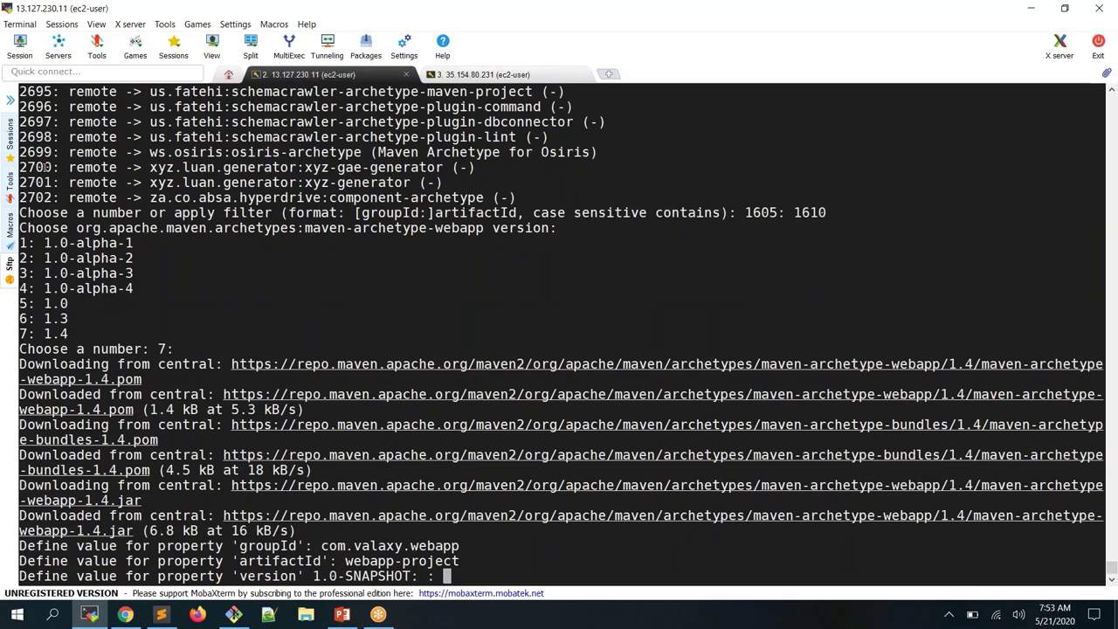
key(Return)
key(Return)
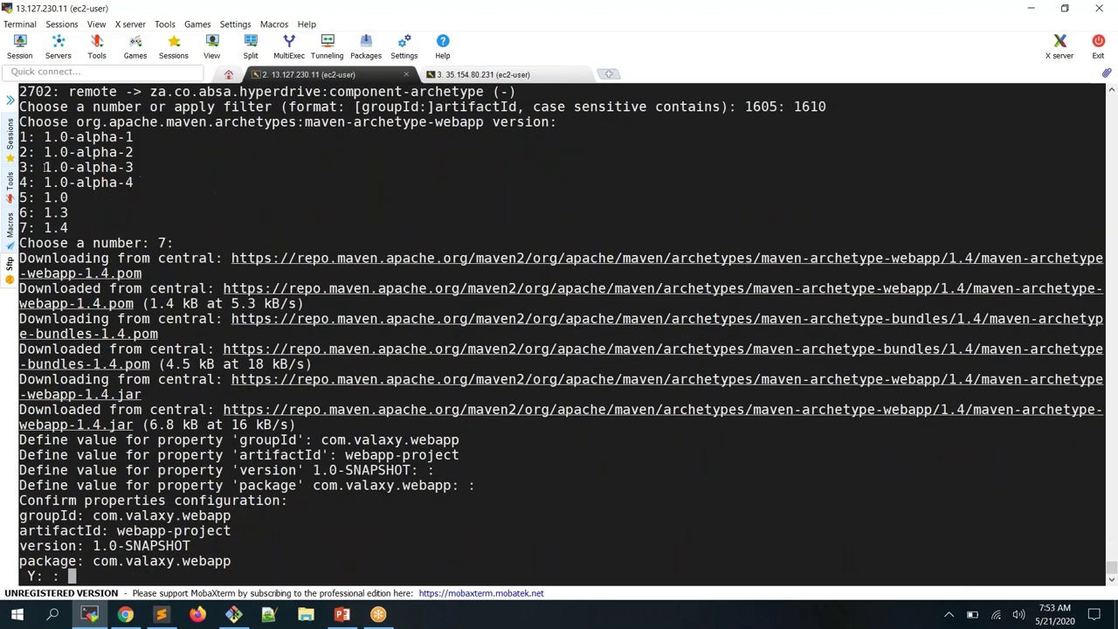
text(y)
key(Return)
Step: Move into the webapp-project folder and list its files
text(ls)
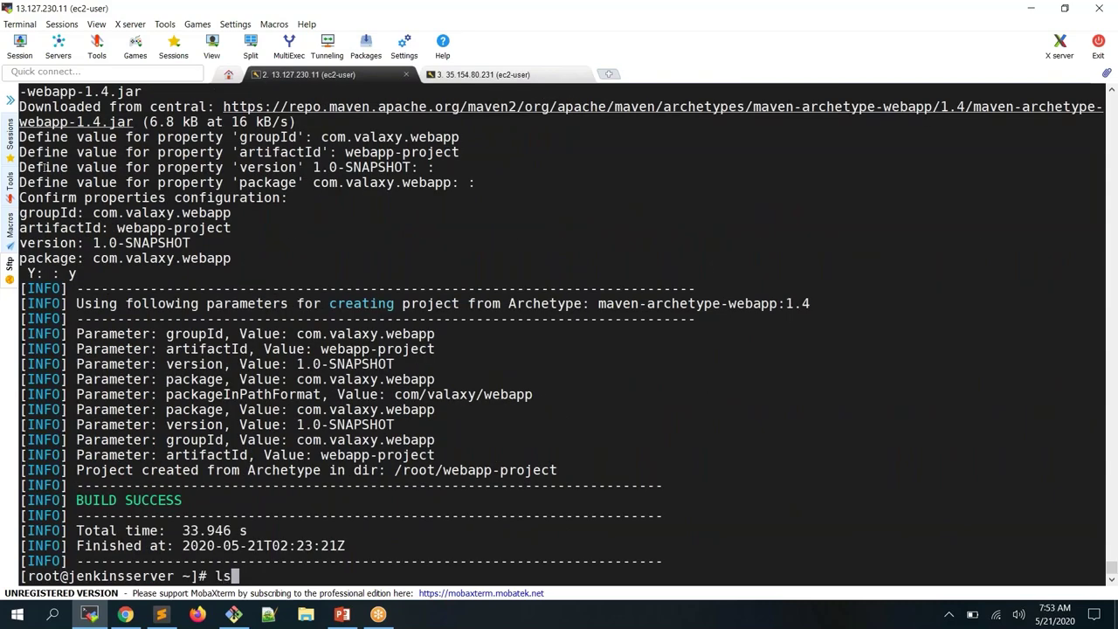
key(Return)
text(pwd)
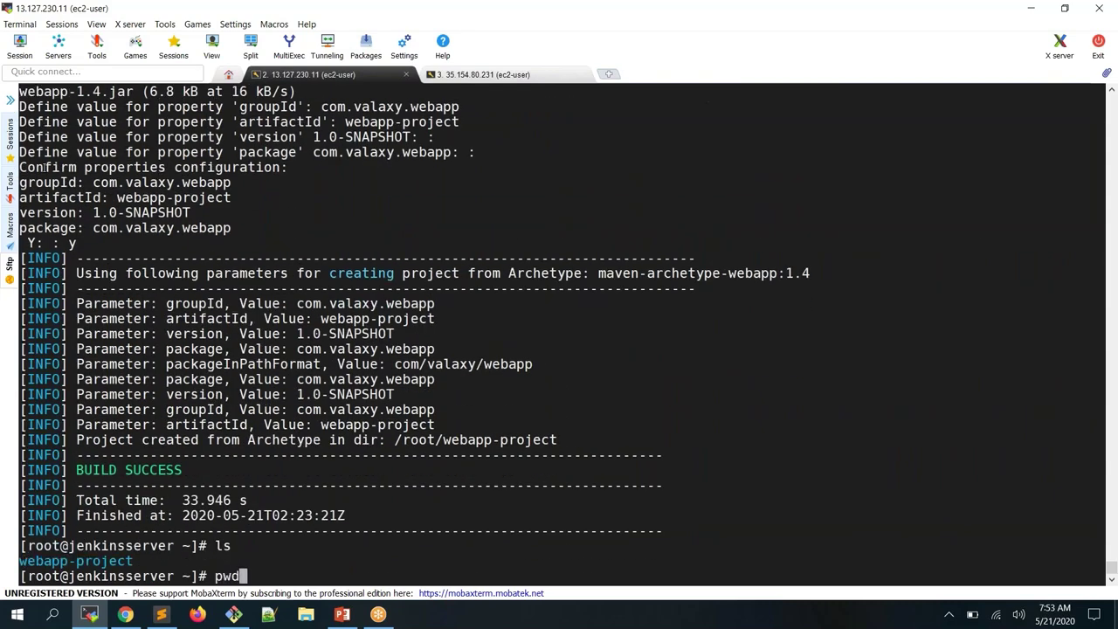
key(Return)
text(cd )
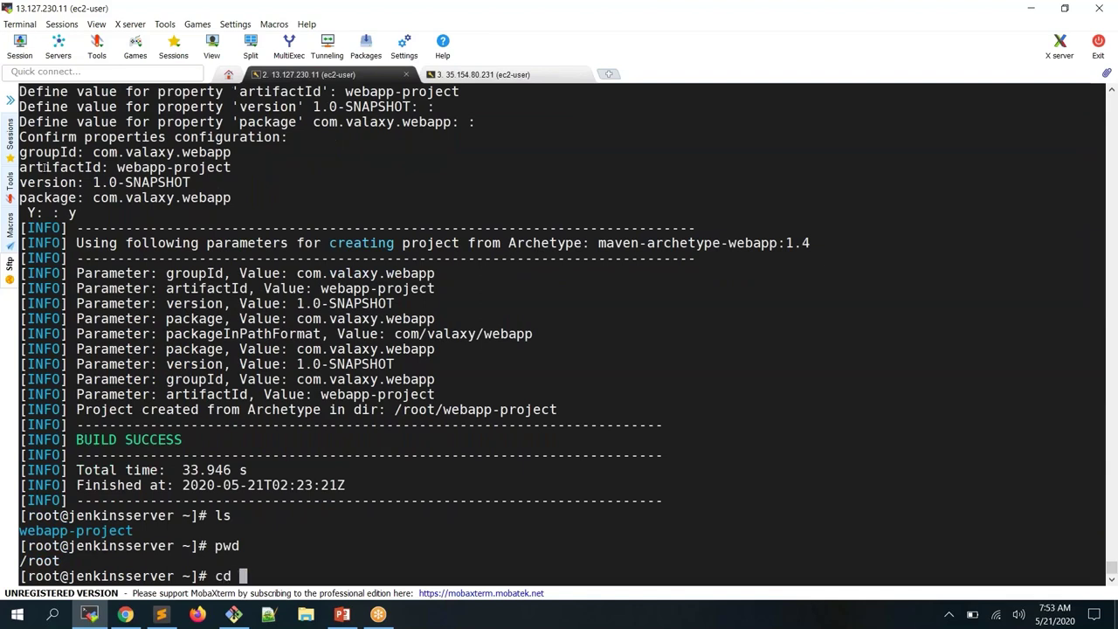
text(web)
key(Tab)
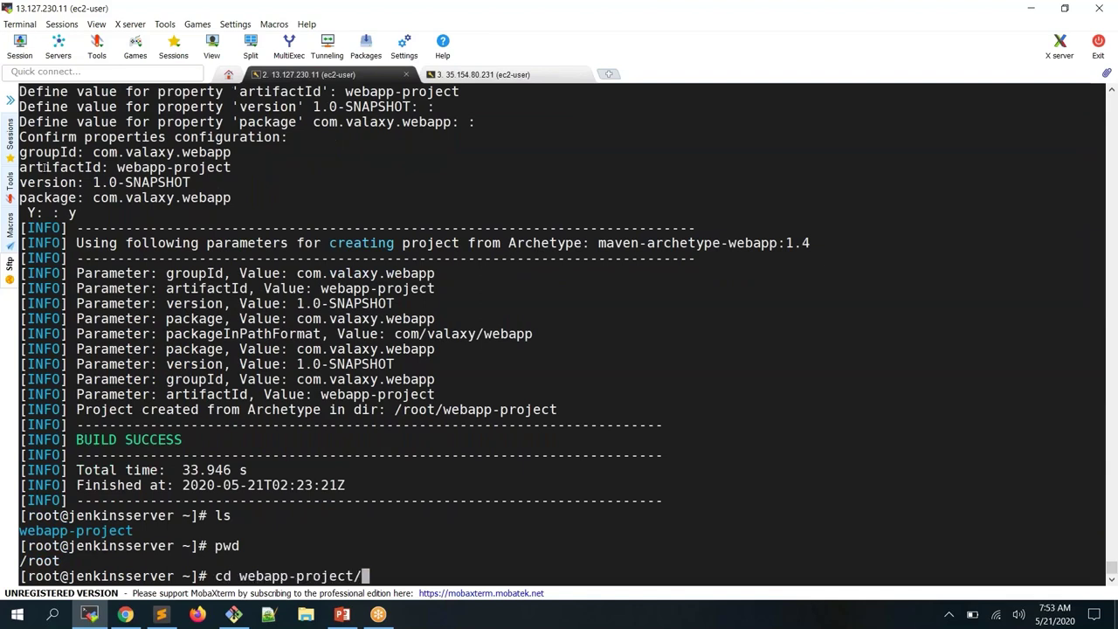
key(Return)
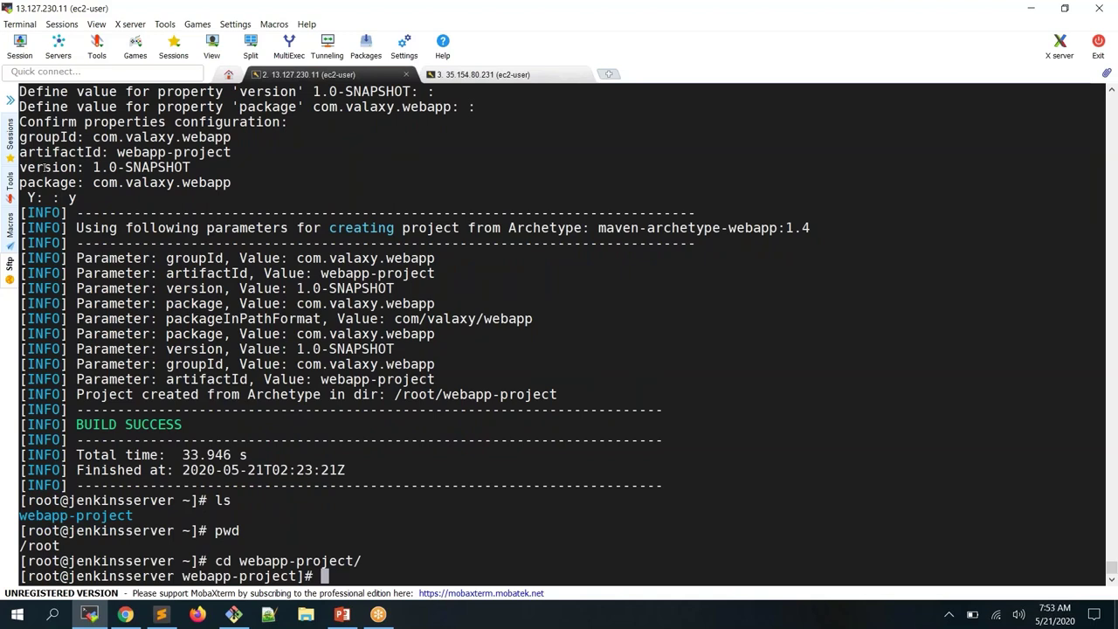
key(ctrl+l)
key(Return)
text(ls)
key(Return)
Step: Initialize a Git repository with git init . and check the untracked pom.xml and src
text(git init .)
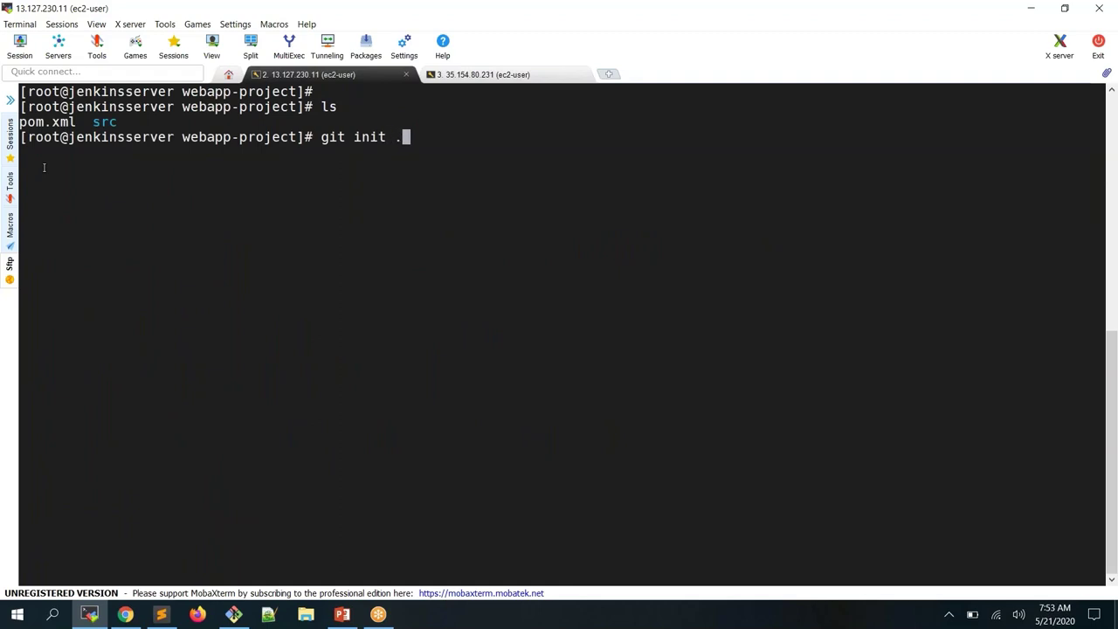
key(Return)
text(git status)
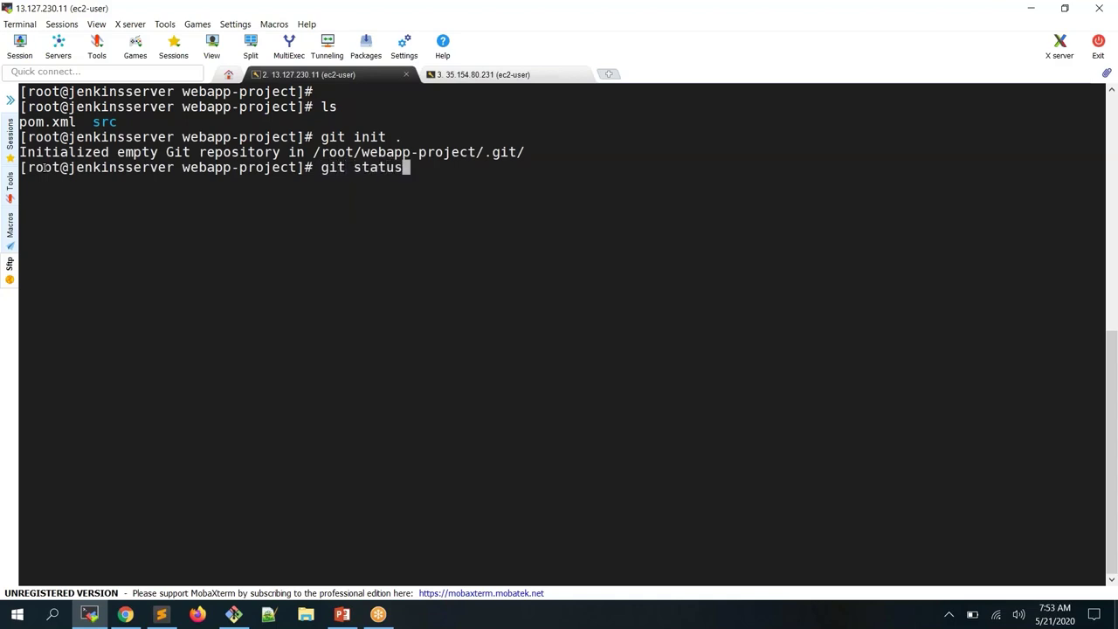
key(Return)
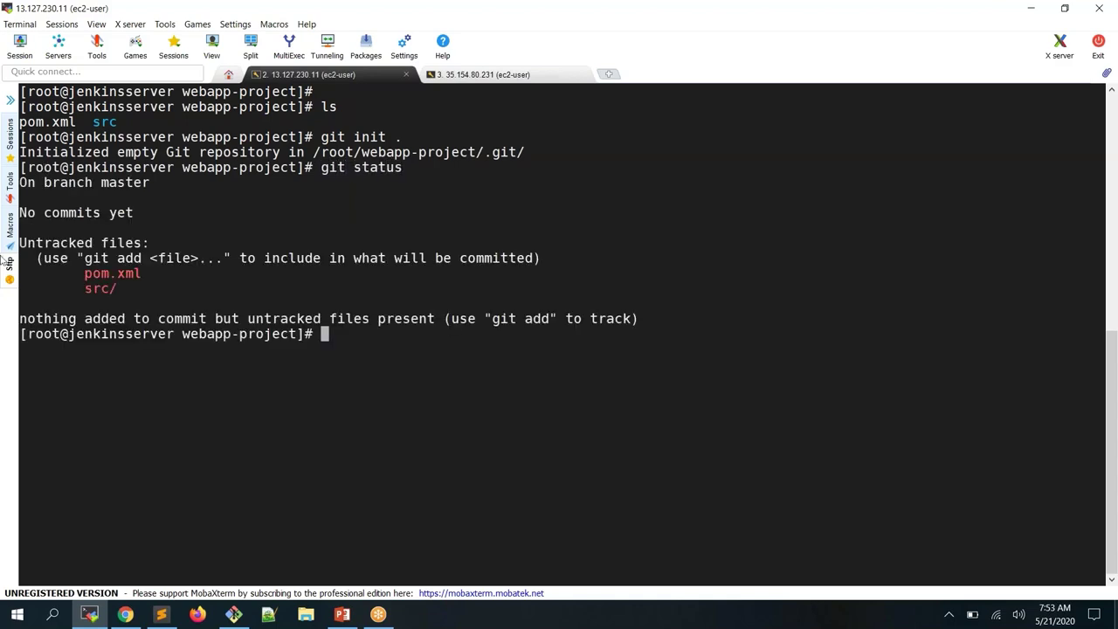
double_click(91, 289)
triple_click(105, 273)
click(105, 273)
double_click(107, 274)
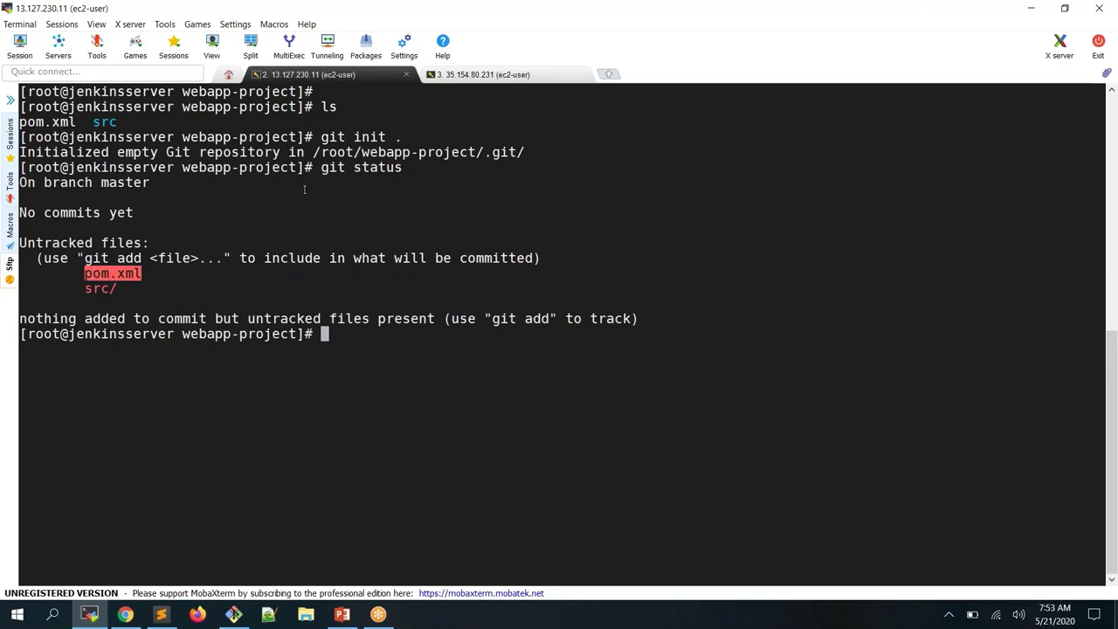
Step: Stage all project files with git add . and verify them with git status
text(git add .)
key(Return)
text(git status)
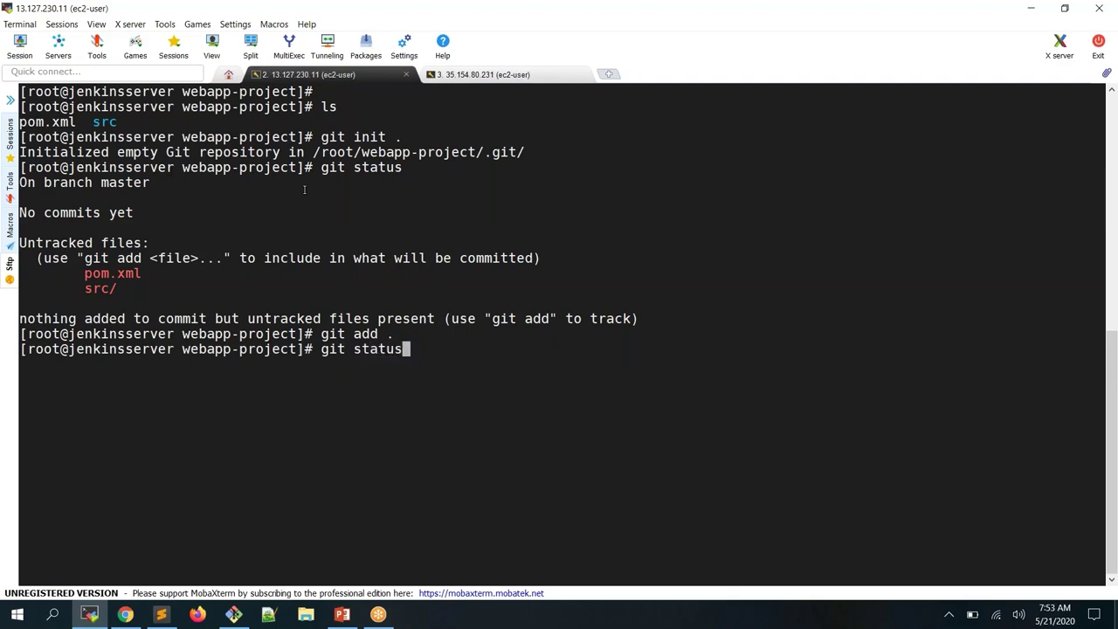
key(Return)
Step: Commit with the message "initial commint of webapp project"
text(git )
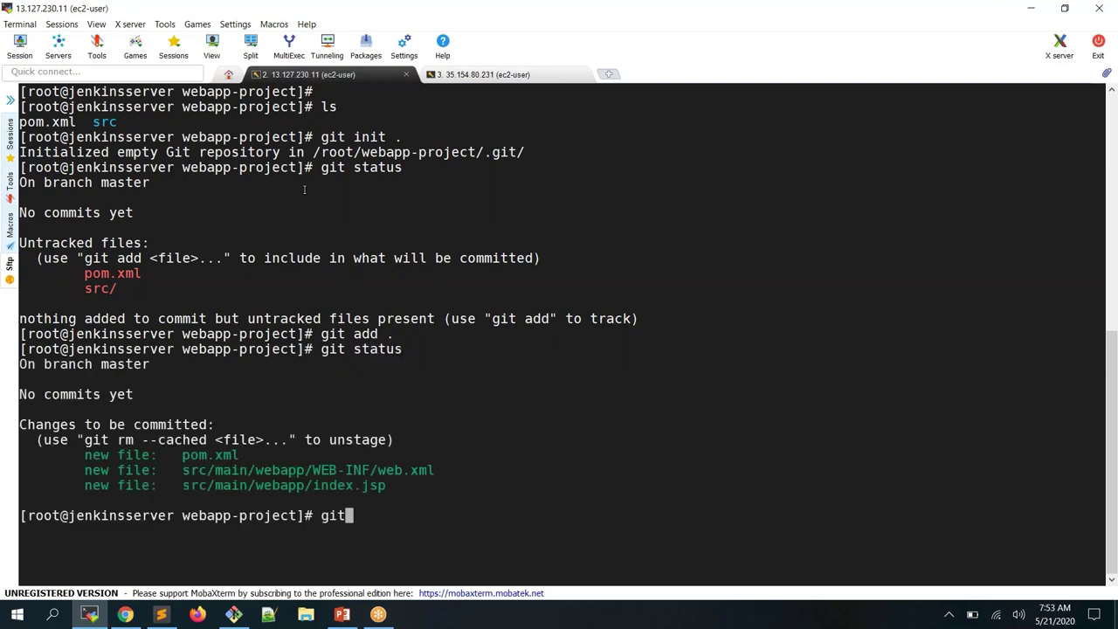
text(commit -m ")
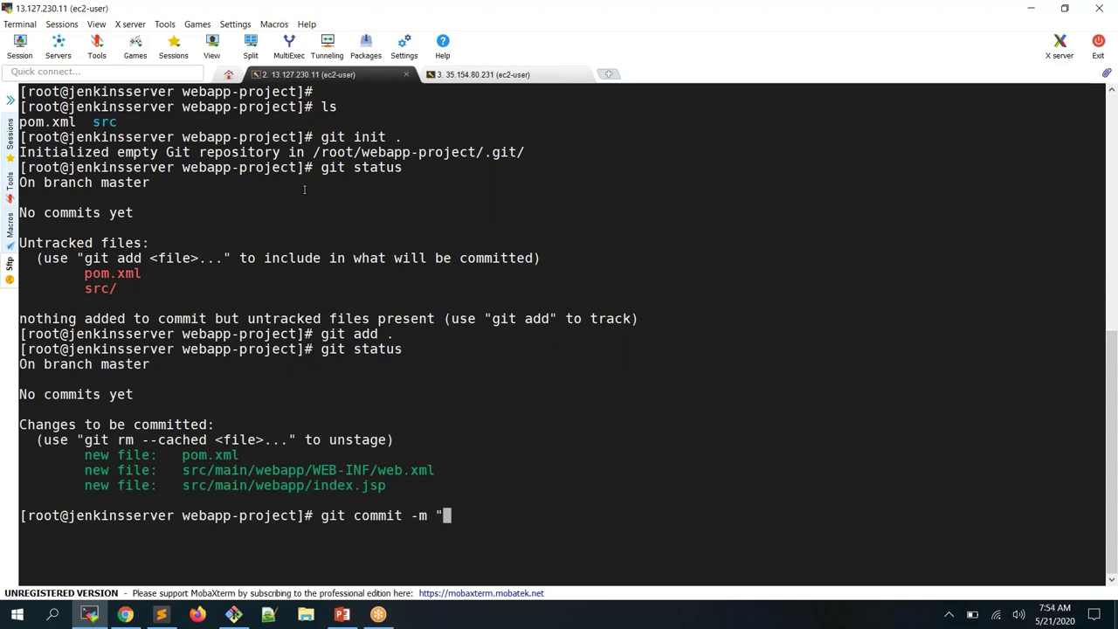
text(adding git rep)
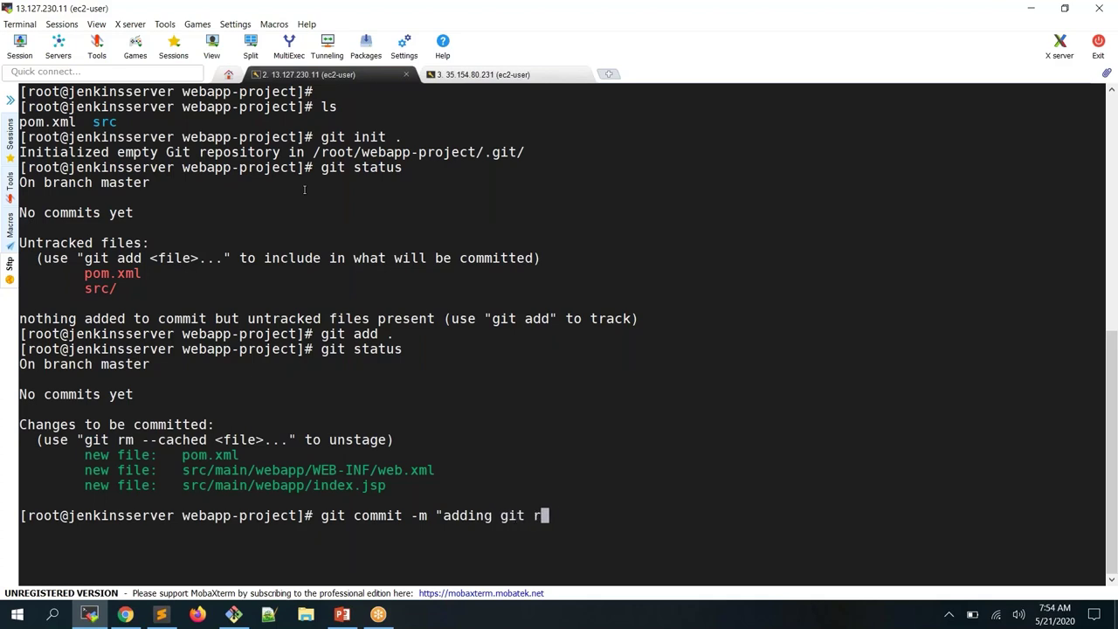
key(BackSpace)
key(BackSpace)
key(BackSpace)
key(BackSpace)
key(BackSpace)
key(BackSpace)
key(BackSpace)
key(BackSpace)
key(BackSpace)
key(BackSpace)
key(BackSpace)
key(BackSpace)
key(BackSpace)
key(BackSpace)
text(initia)
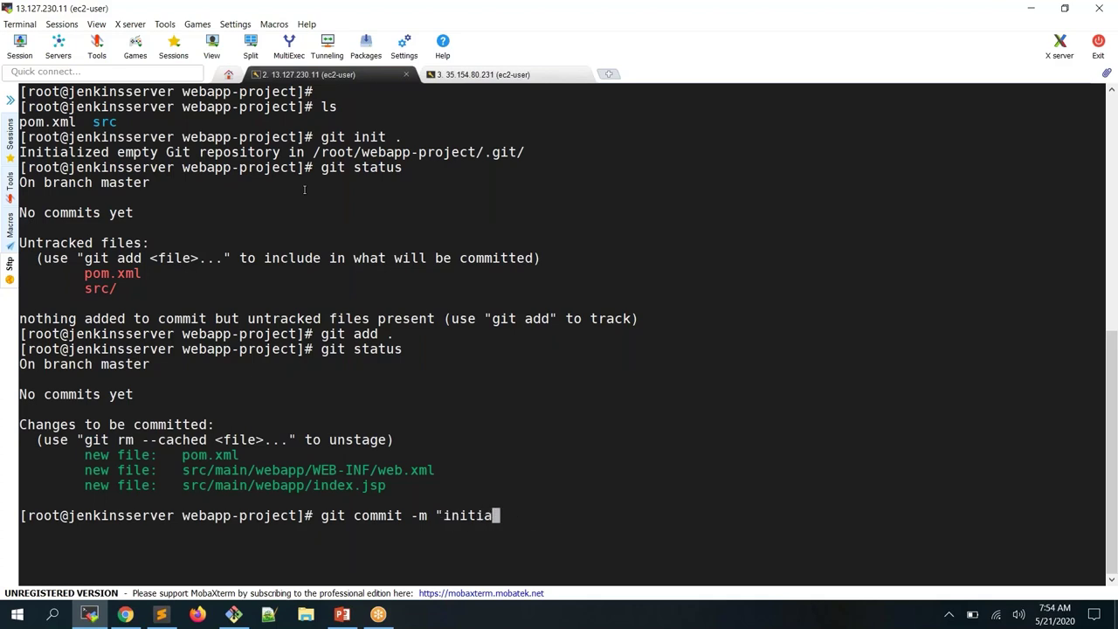
text(l commint of w)
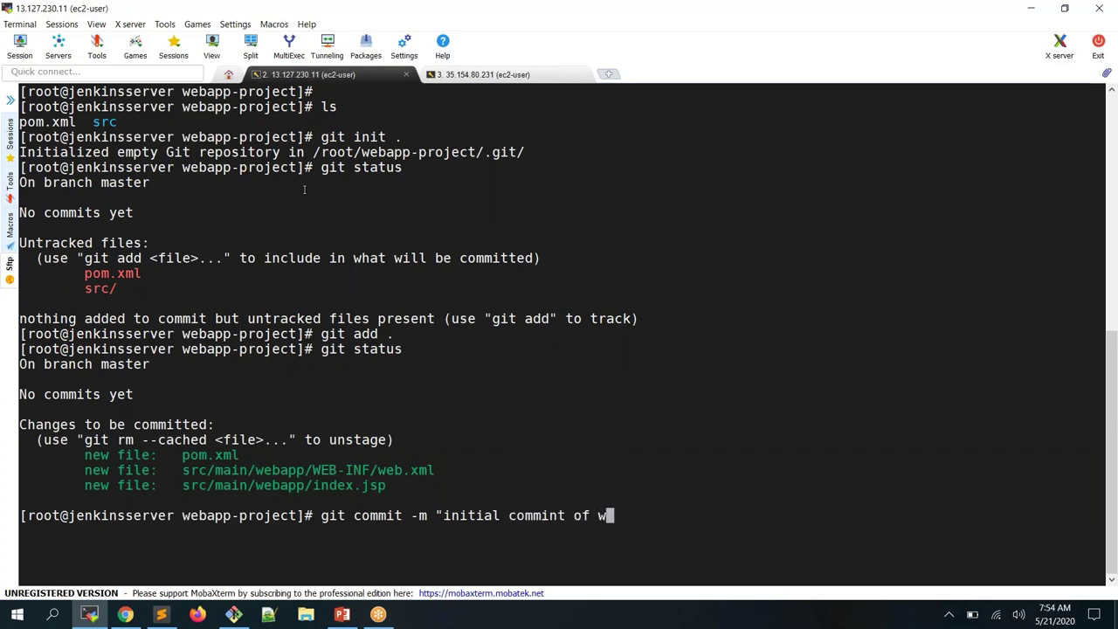
text(ebapp project")
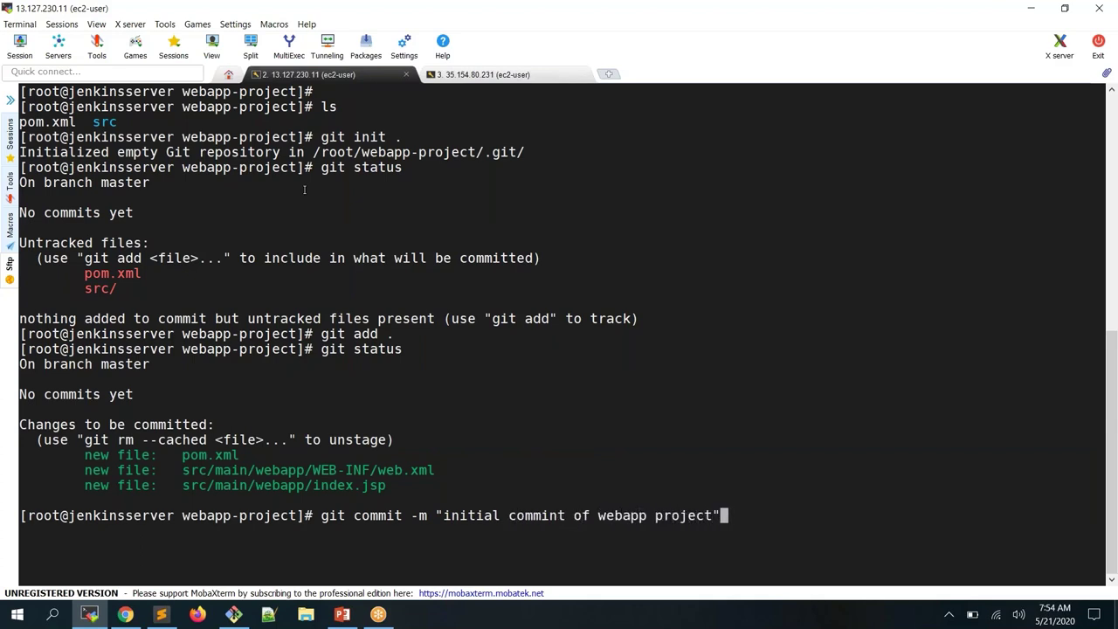
key(Return)
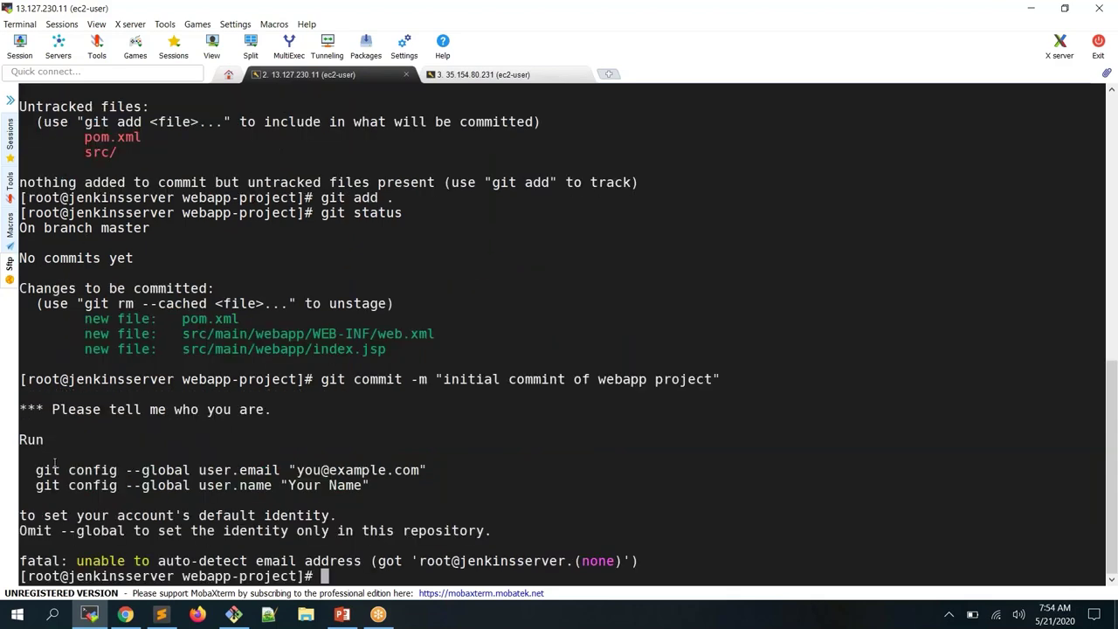
Step: Set the global git user.email to the account's e-mail address
drag(36, 470, 280, 470)
right_click(279, 470)
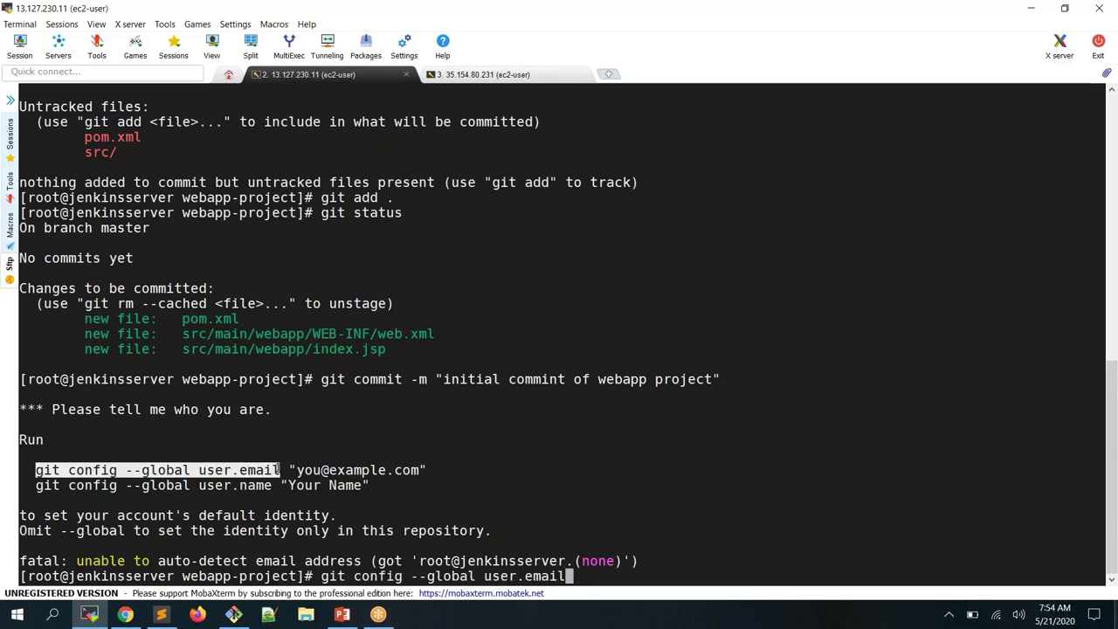
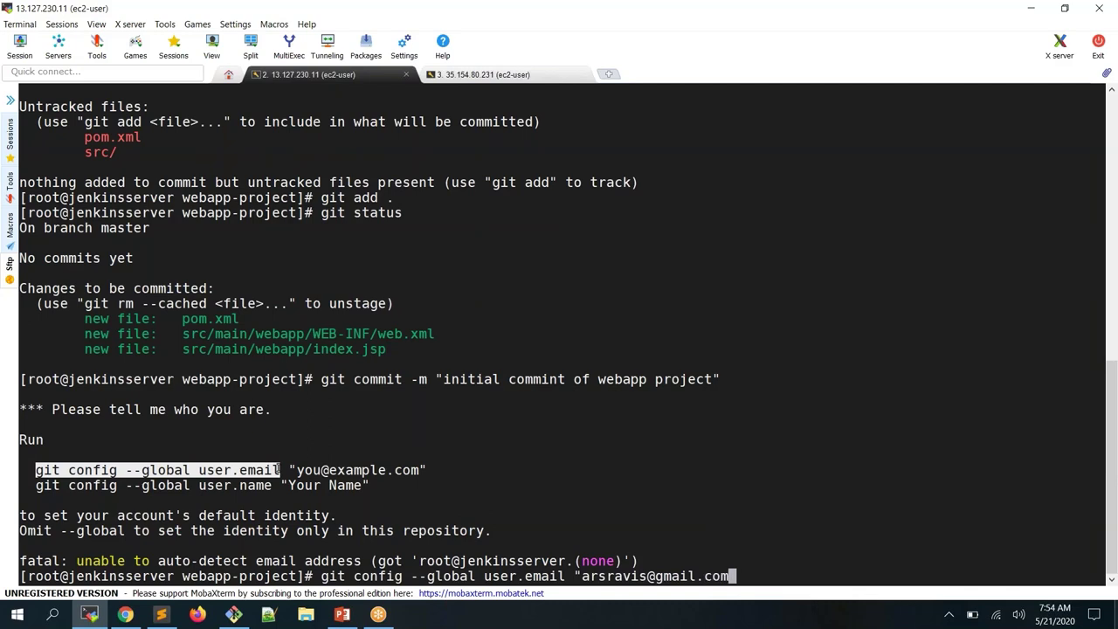
key(Return)
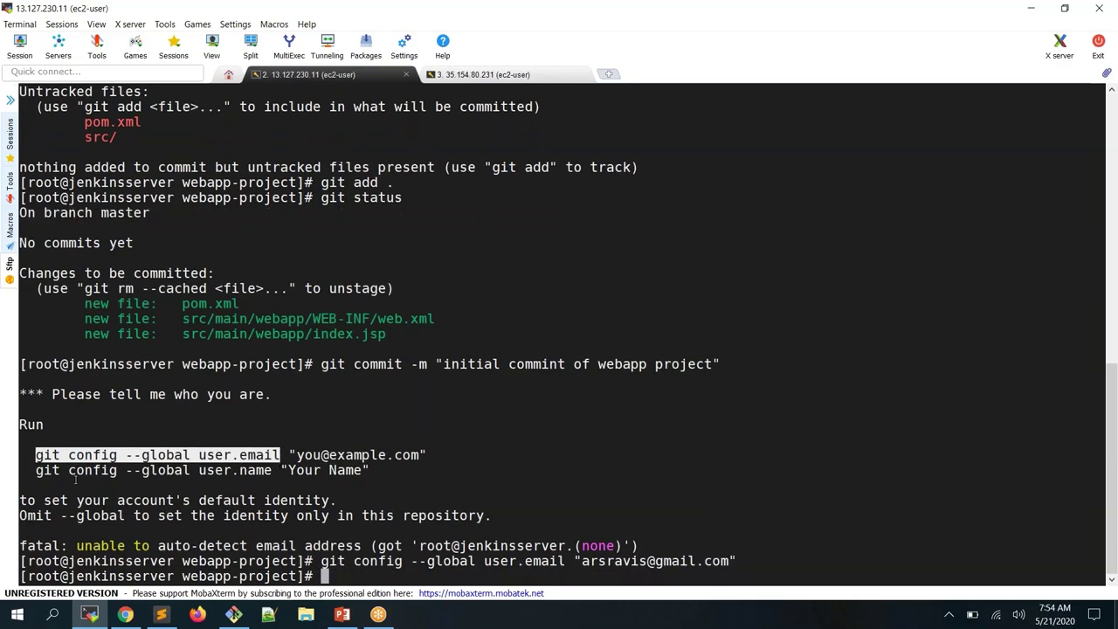
Step: Set the global git user.name to the user's full name
drag(37, 470, 272, 472)
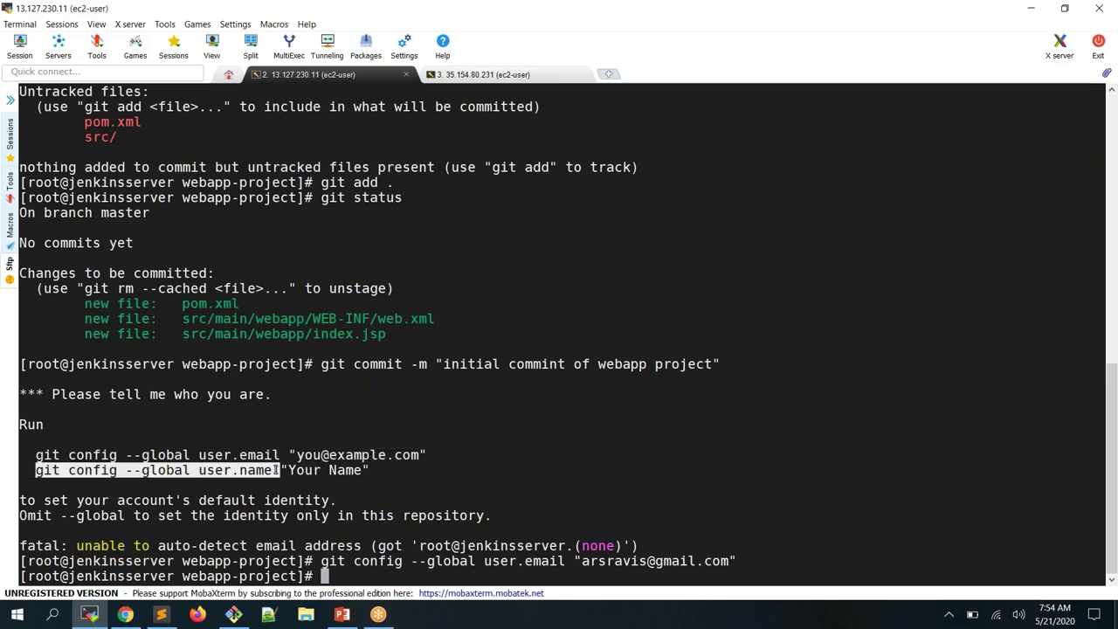
right_click(273, 471)
text("AR Shanka)
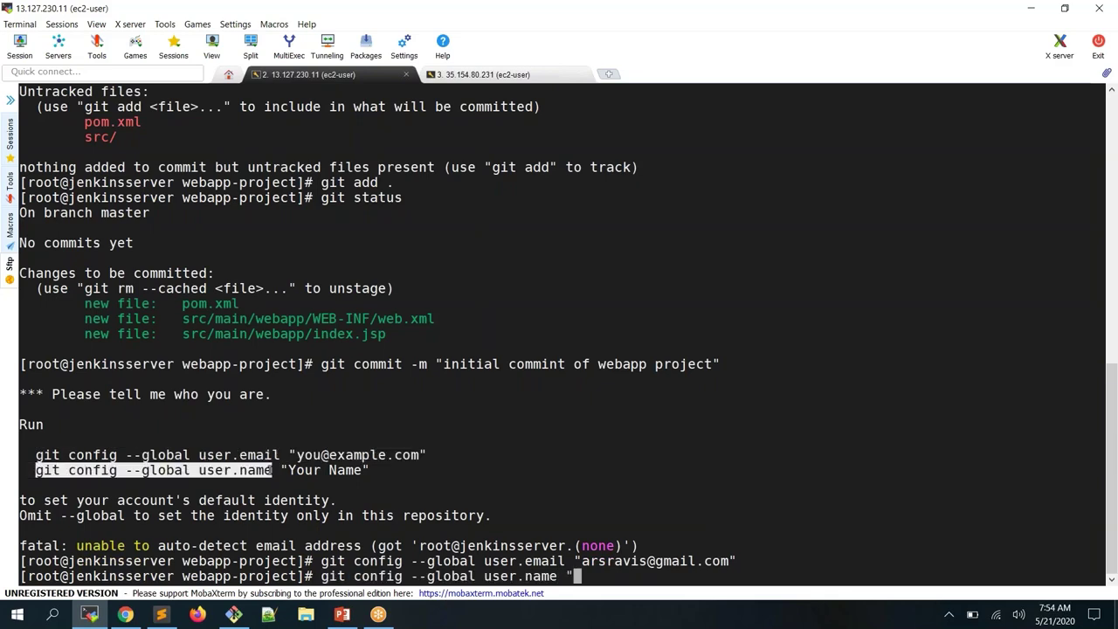
text(r")
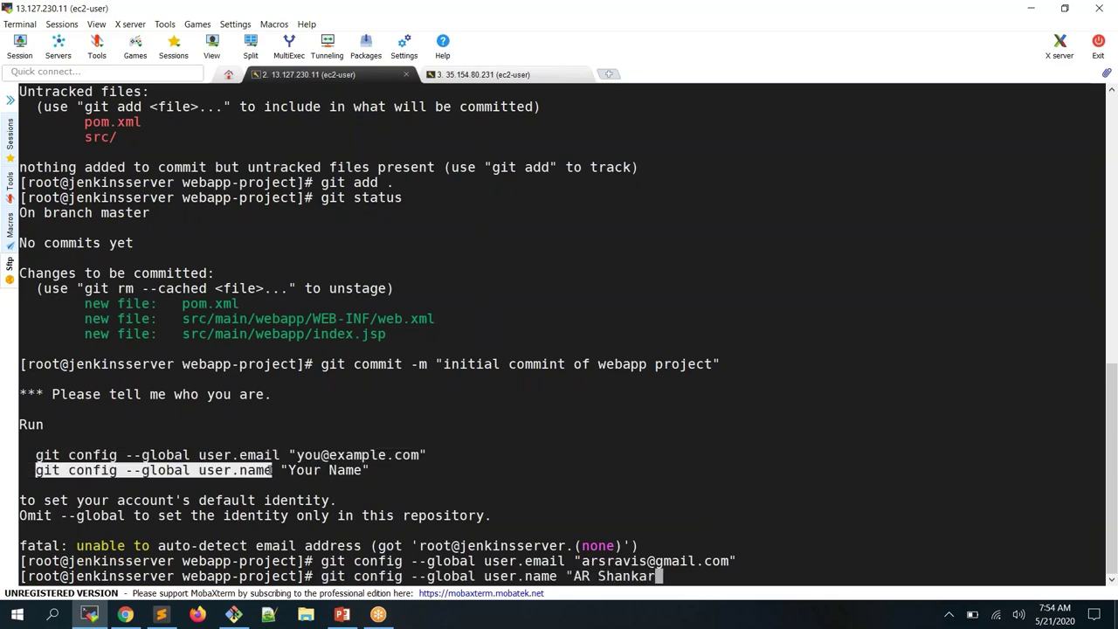
key(Return)
text(clear)
key(Return)
key(Return)
Step: Rerun the initial commit, then attempt git push to origin master
text(git push origin)
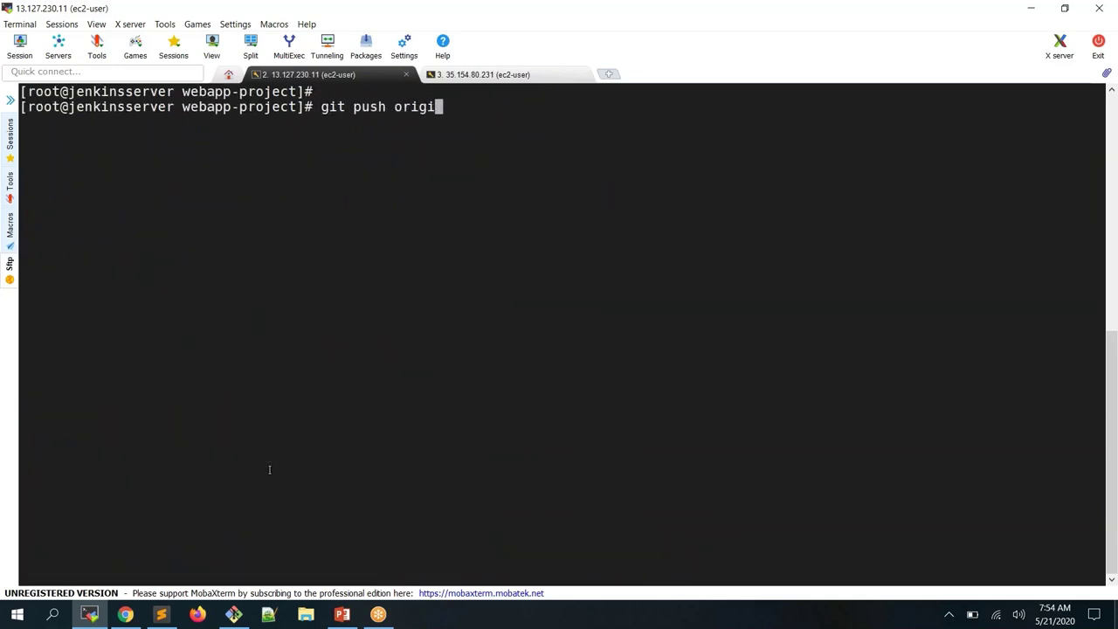
key(BackSpace)
key(BackSpace)
key(BackSpace)
key(BackSpace)
key(BackSpace)
key(BackSpace)
key(BackSpace)
key(BackSpace)
key(BackSpace)
key(BackSpace)
key(BackSpace)
key(BackSpace)
key(BackSpace)
key(BackSpace)
key(BackSpace)
text(git)
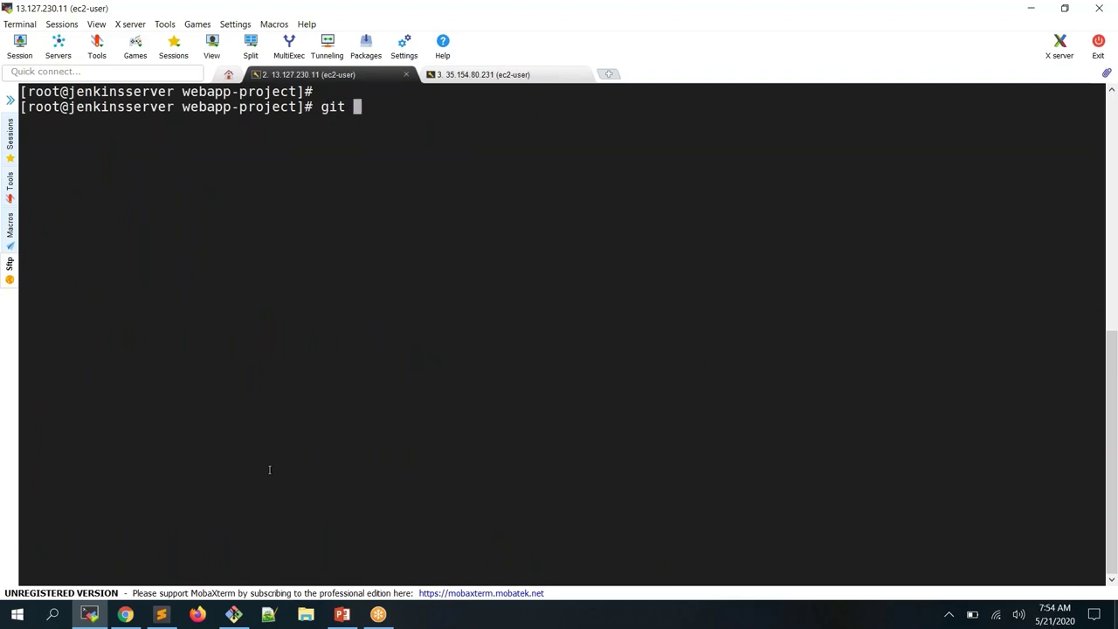
key(Up)
key(Up)
key(Up)
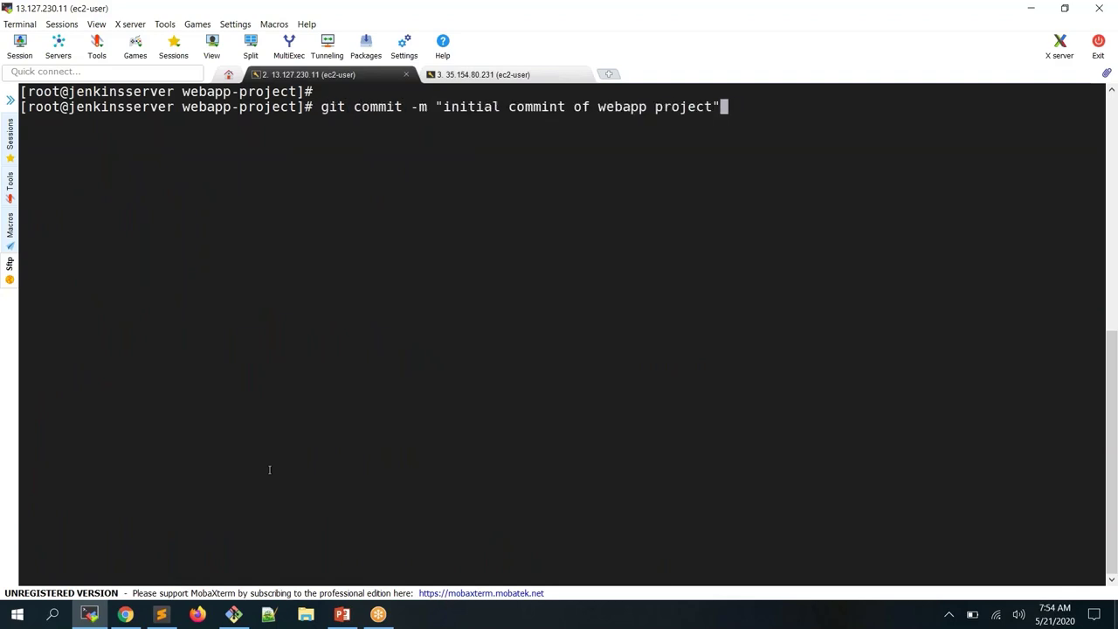
key(Return)
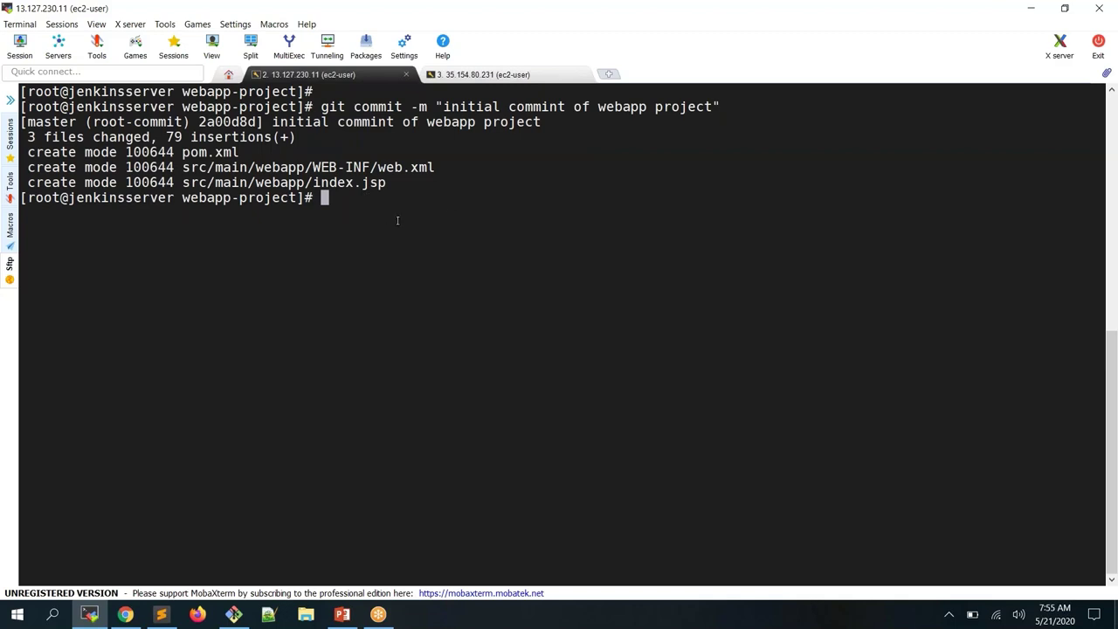
text(git push oring master)
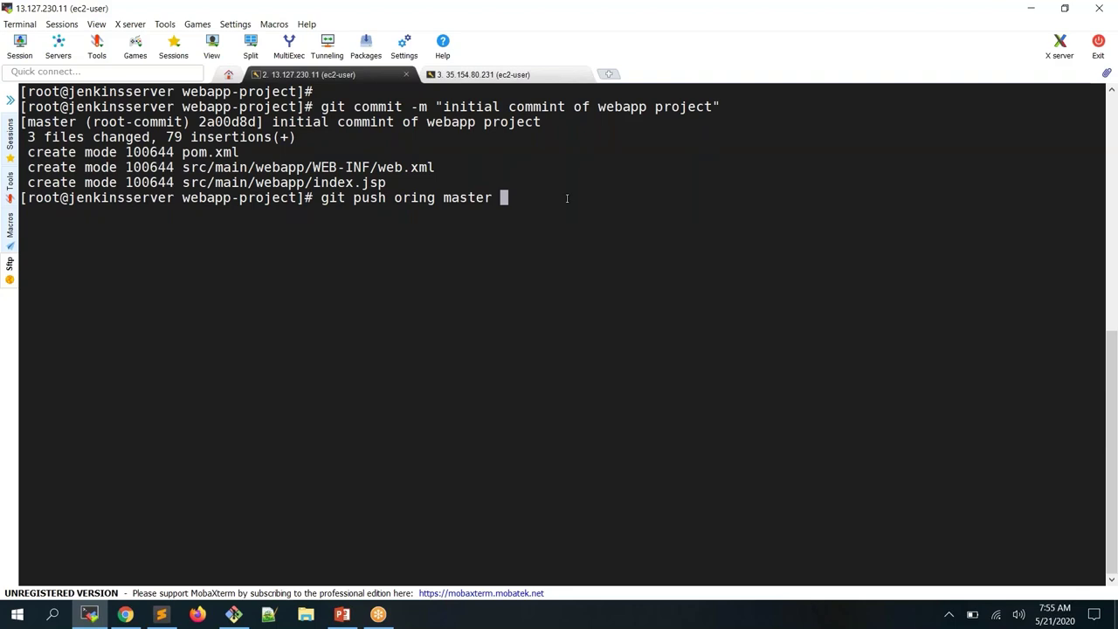
key(Return)
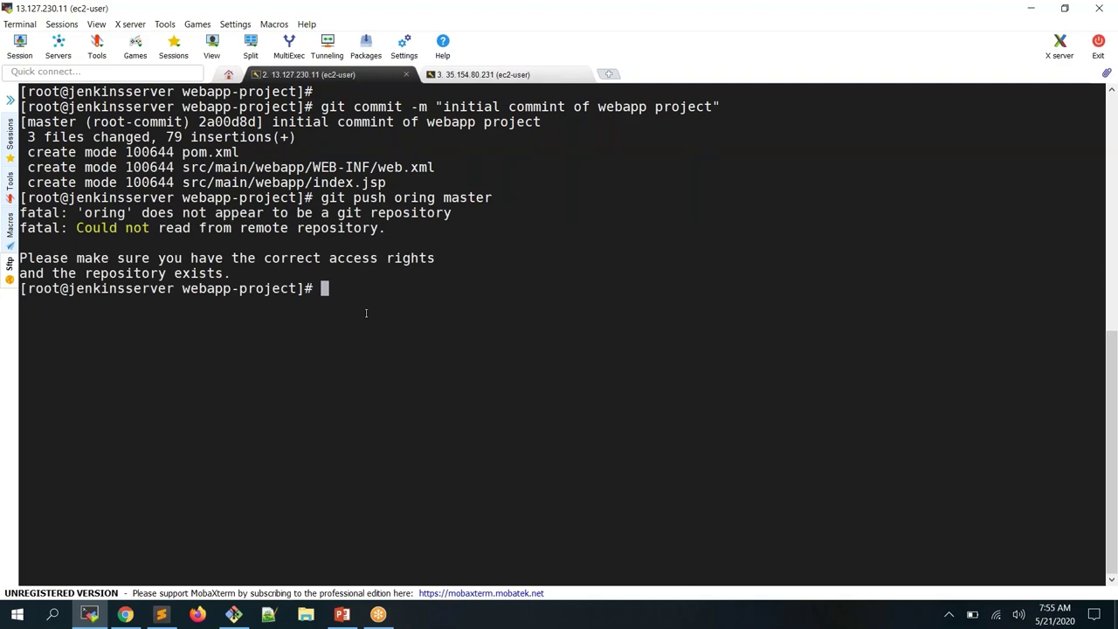
Step: Print .git/config to inspect the repository's configuration after the failed push
text(cat )
text(.igt)
key(BackSpace)
key(BackSpace)
key(BackSpace)
text(git/config)
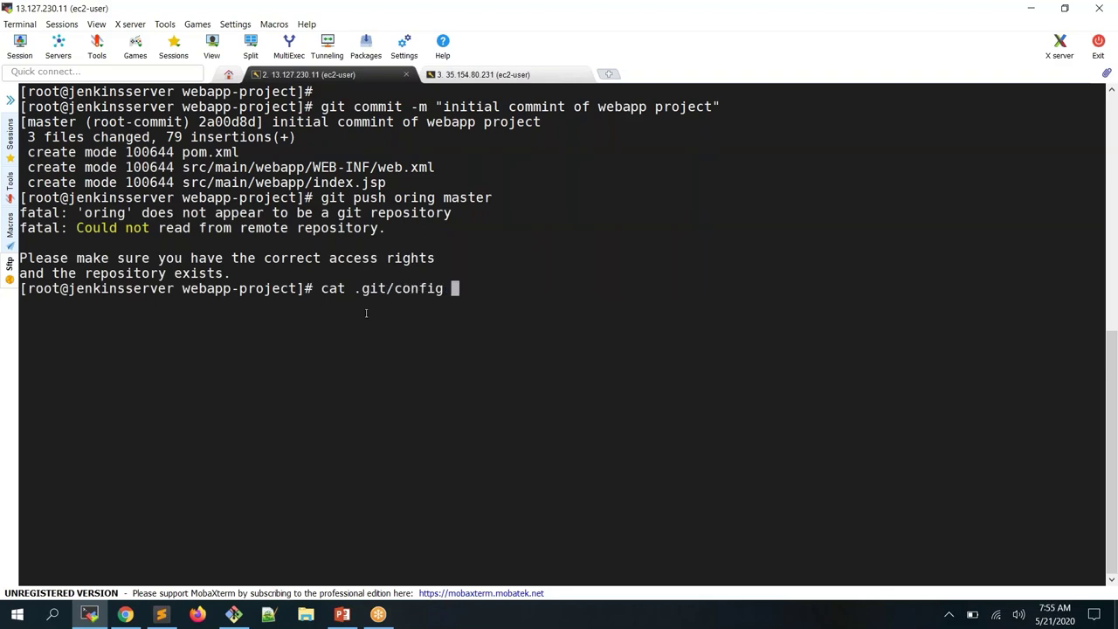
key(Return)
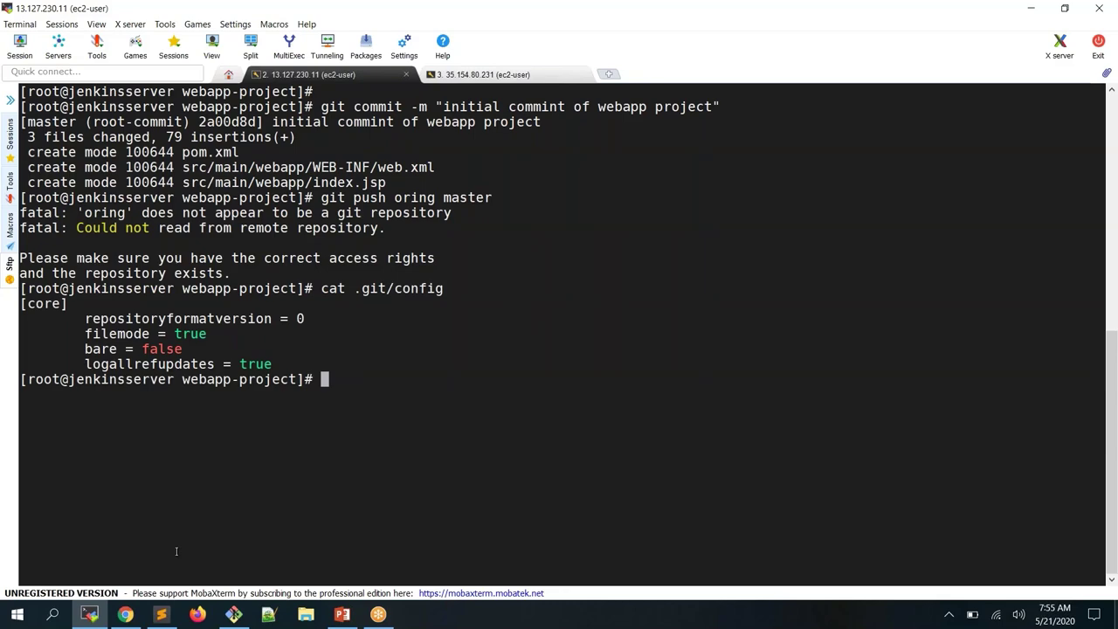
scroll(176, 551, down, 3)
scroll(222, 462, up, 3)
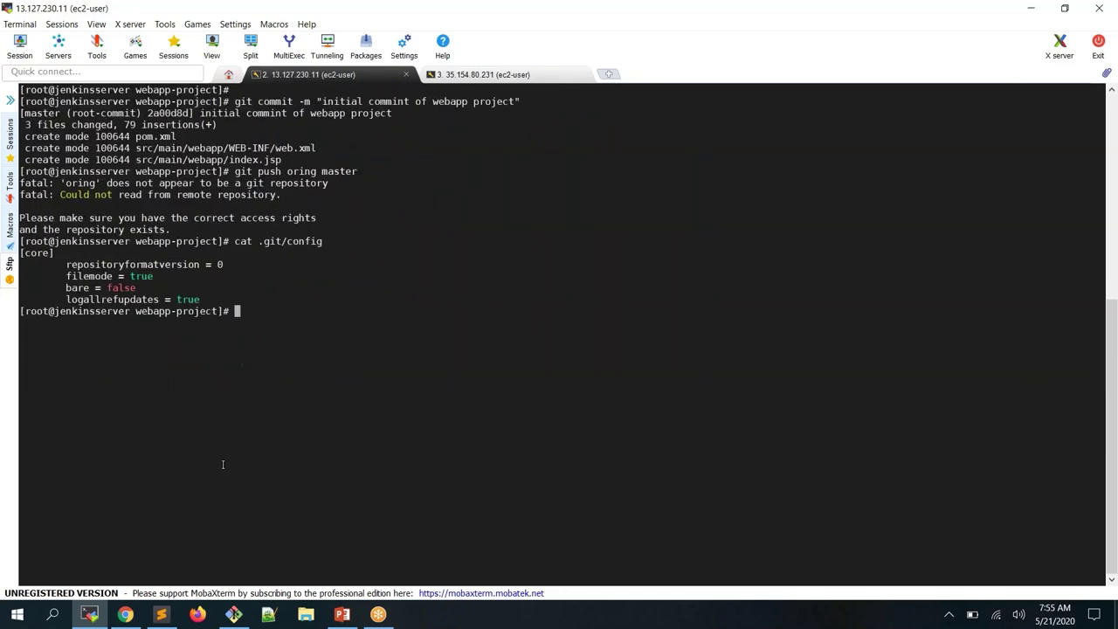
click(126, 615)
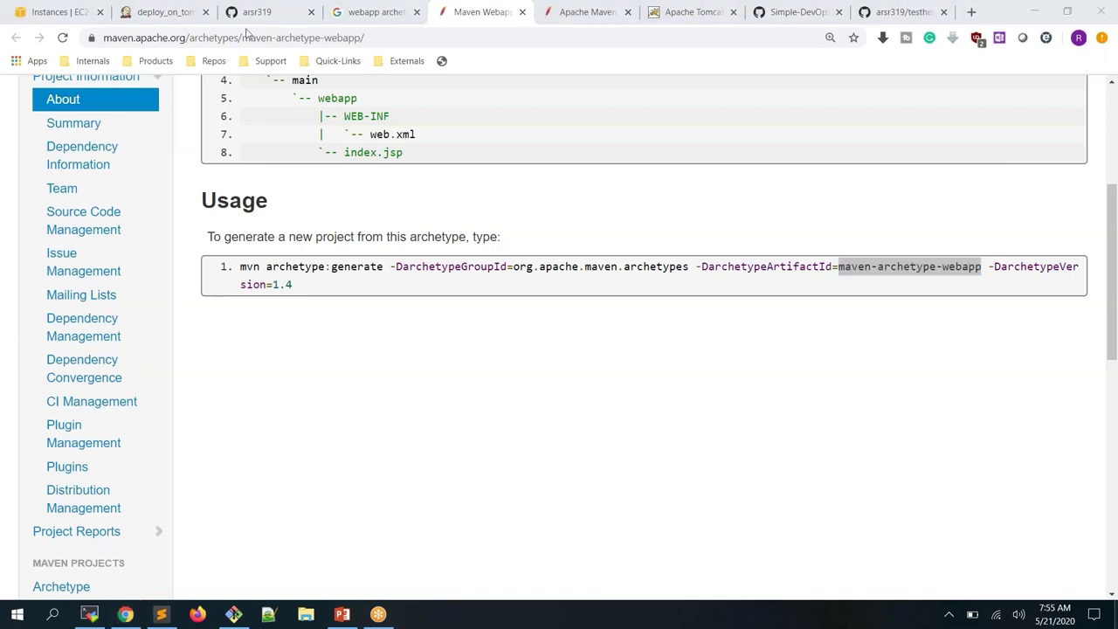
Step: Go from the testhello repository to the profile's Repositories list and start a New repository
click(775, 14)
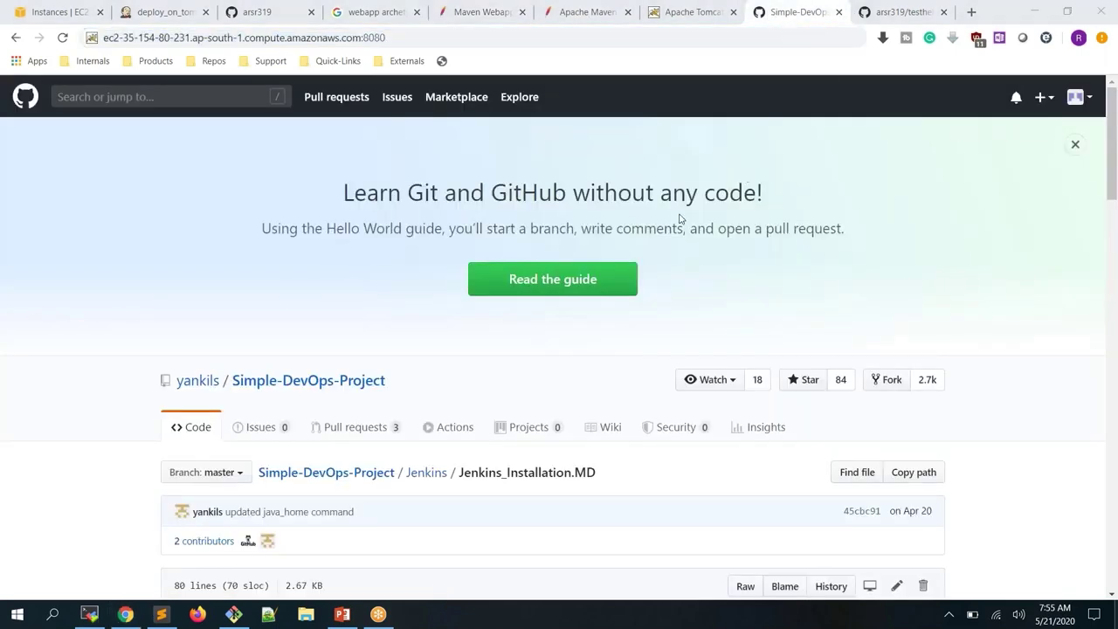
click(904, 12)
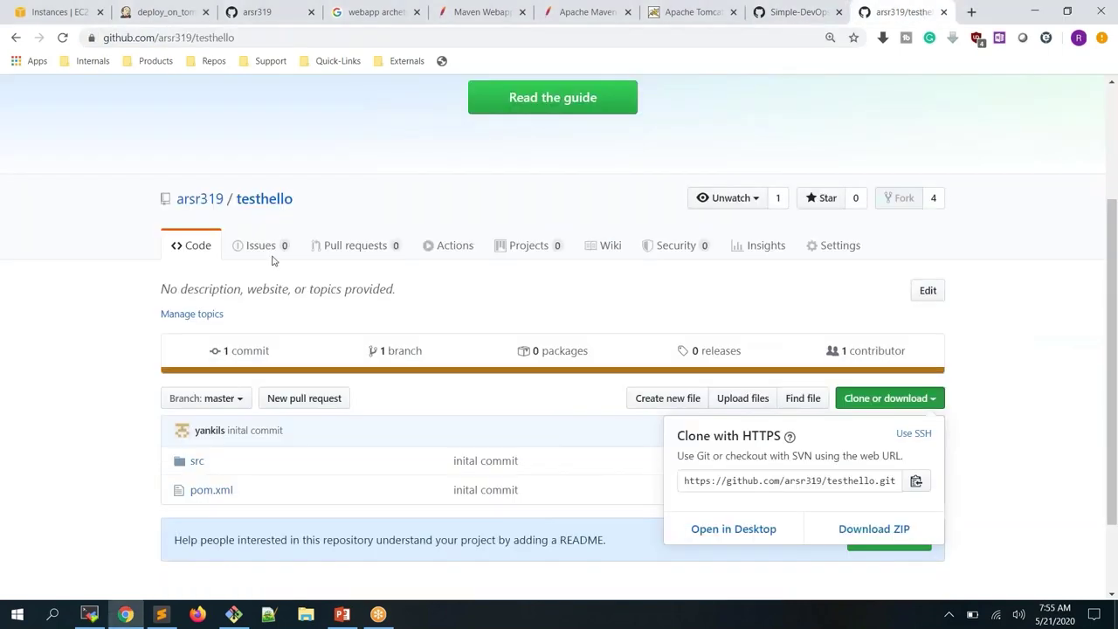
click(207, 204)
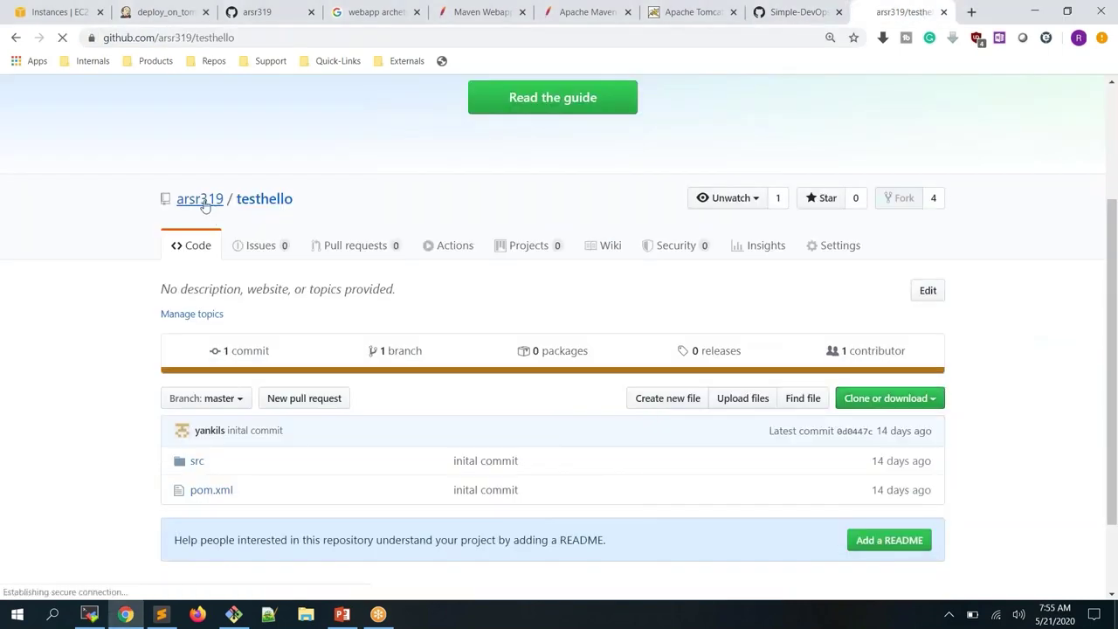
click(203, 200)
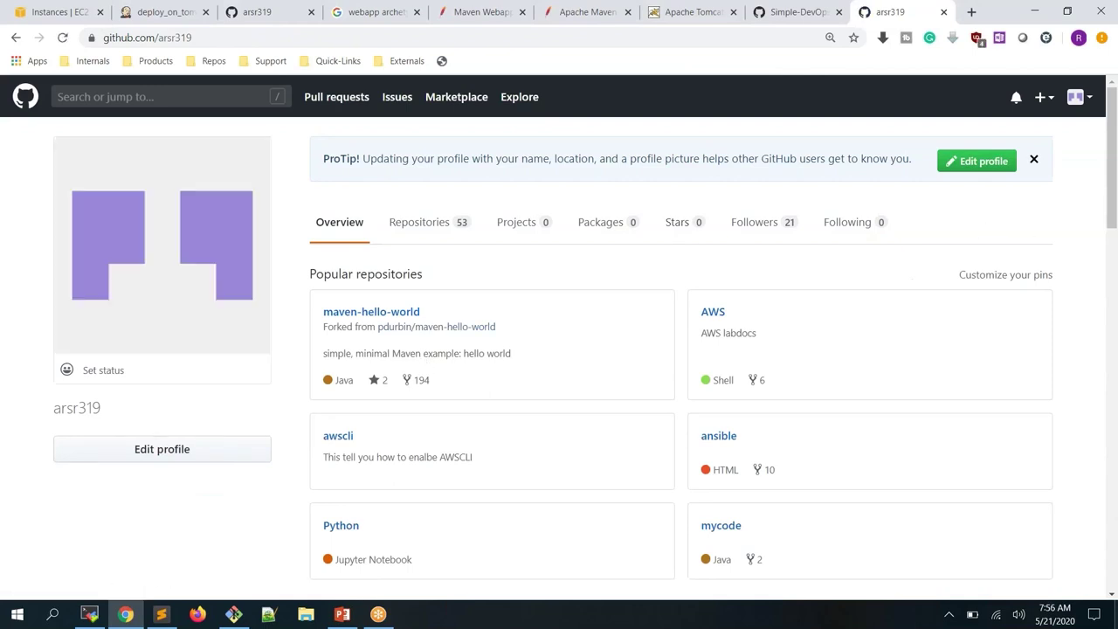
click(1074, 108)
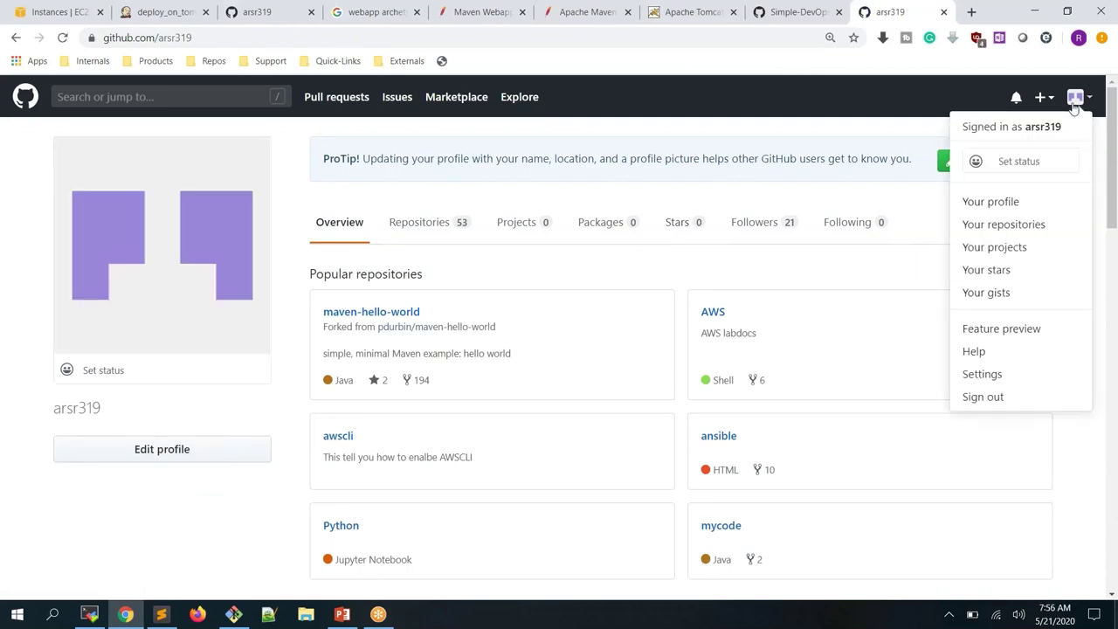
click(140, 525)
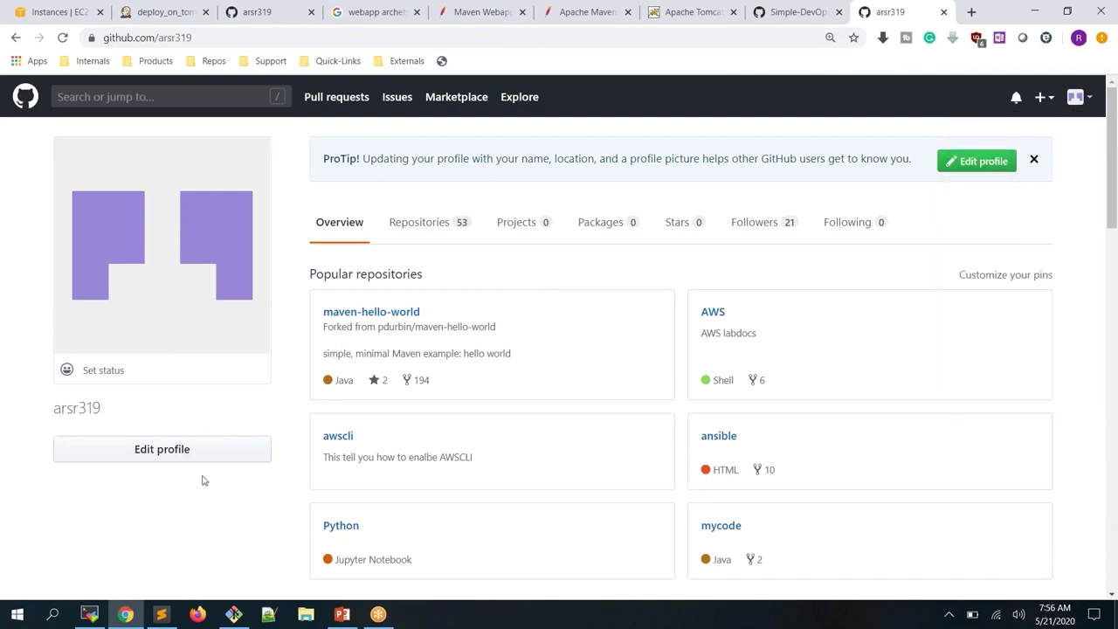
click(416, 230)
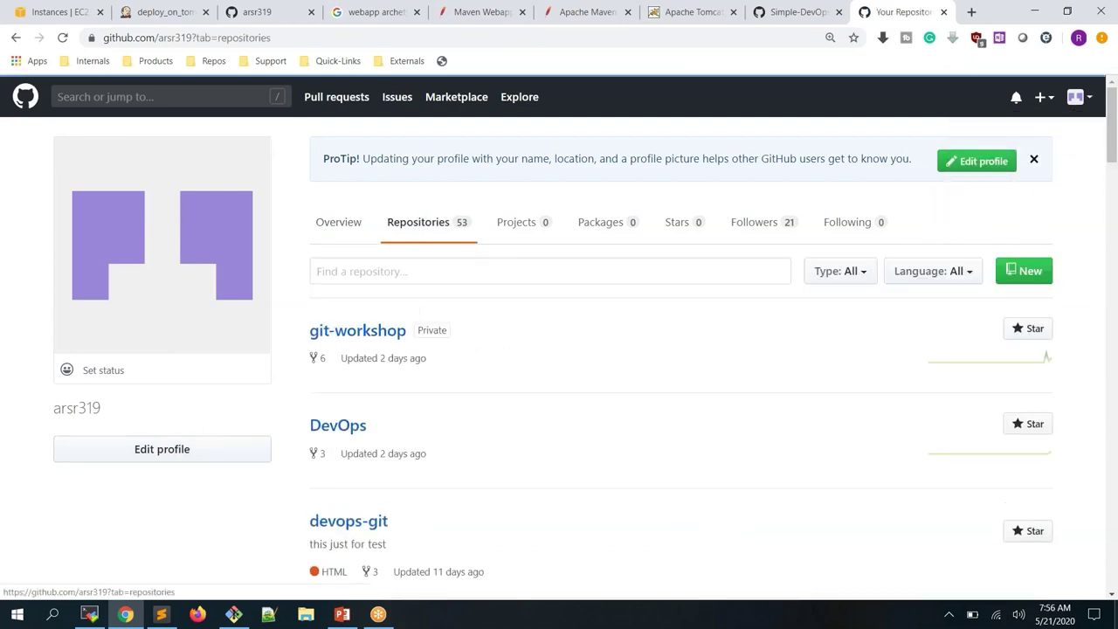
click(1013, 271)
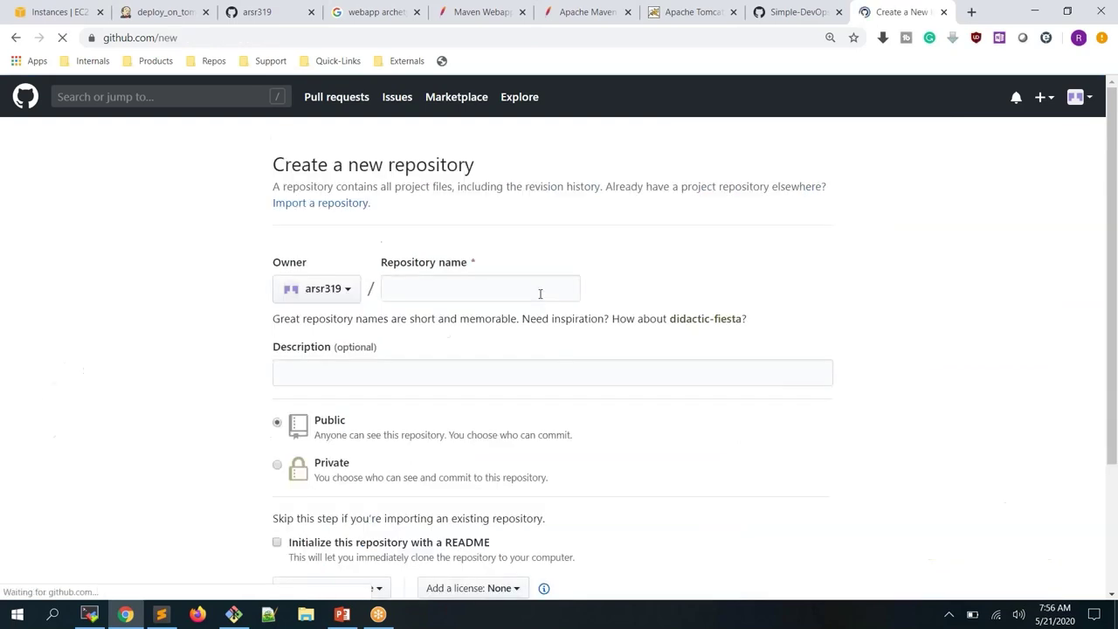
Step: Create a private GitHub repository named webapp-project
click(428, 284)
text(we)
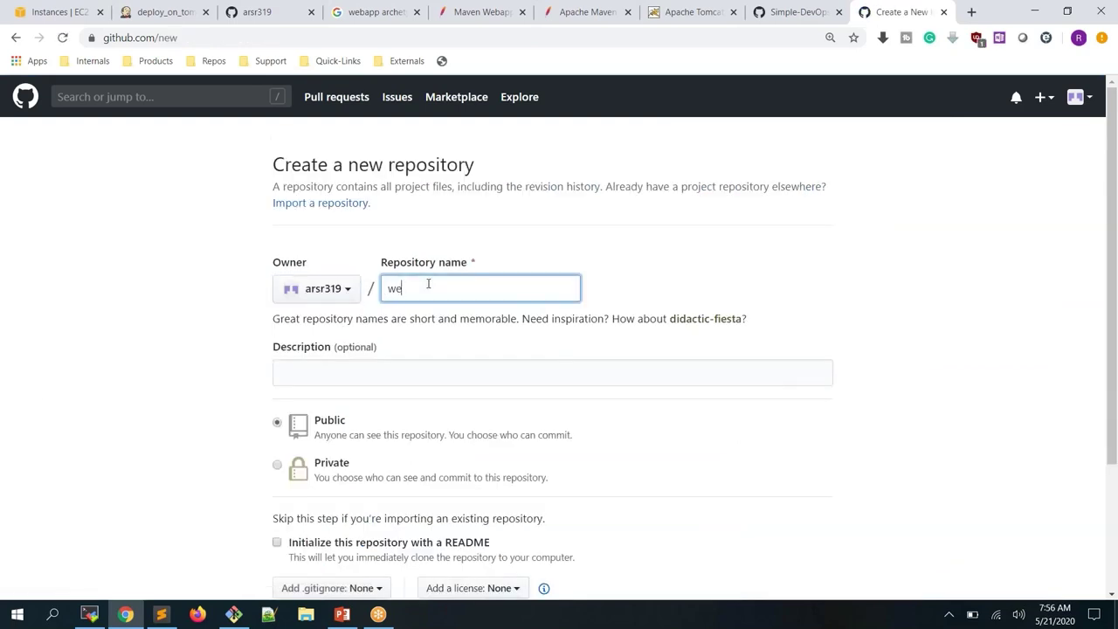
text(bapp-project)
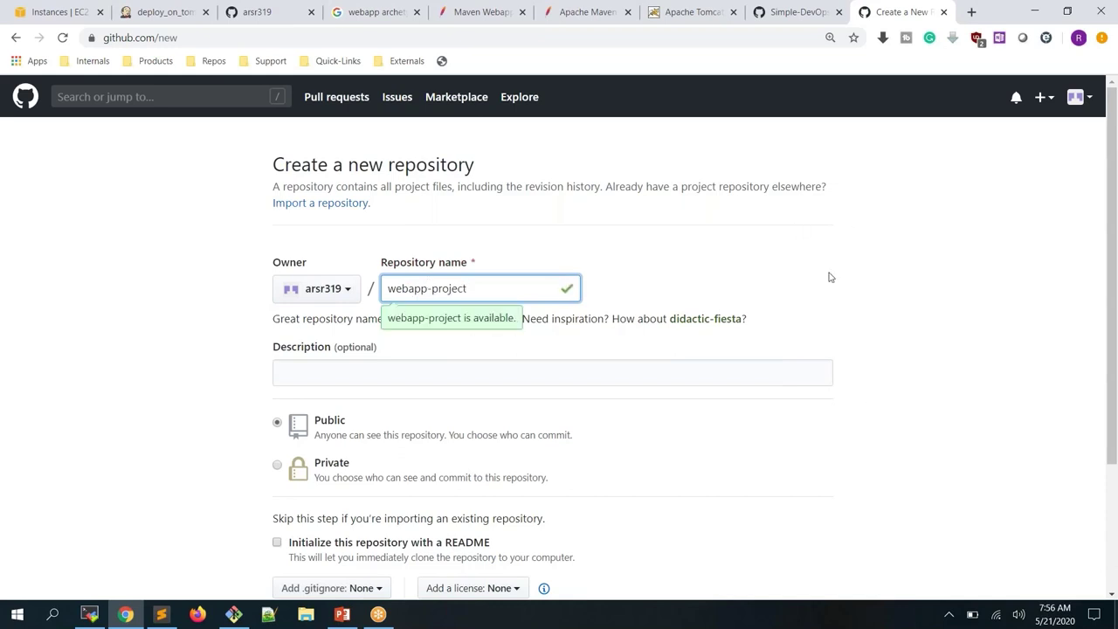
click(946, 279)
scroll(543, 355, down, 3)
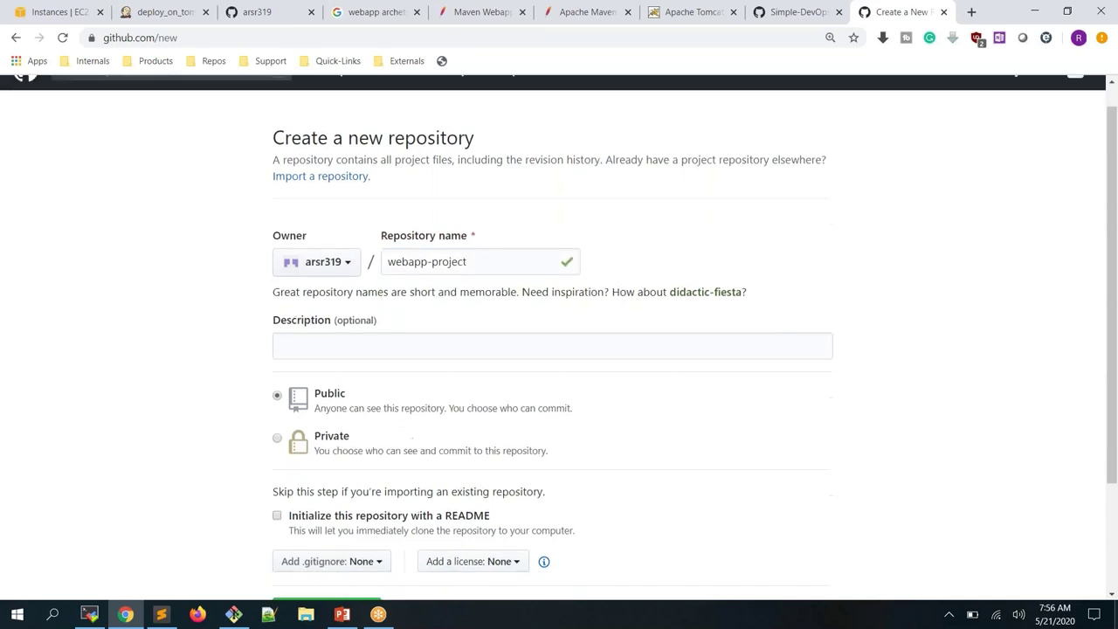
click(277, 319)
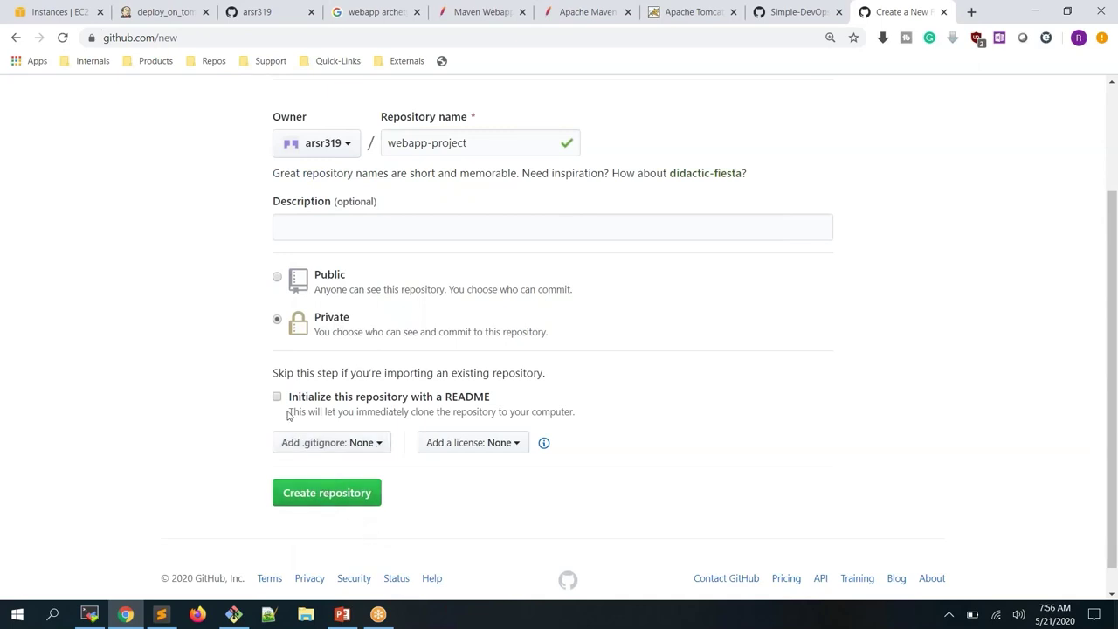
click(350, 495)
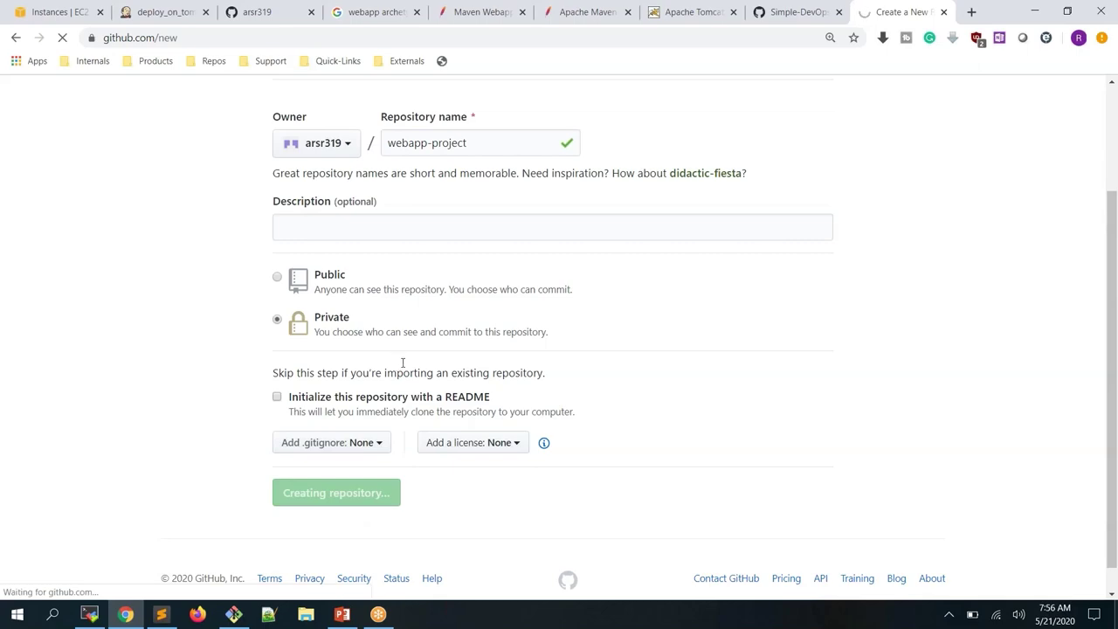
Step: Copy the 'git remote add origin' setup command and paste it at the MobaXterm prompt
scroll(476, 351, down, 4)
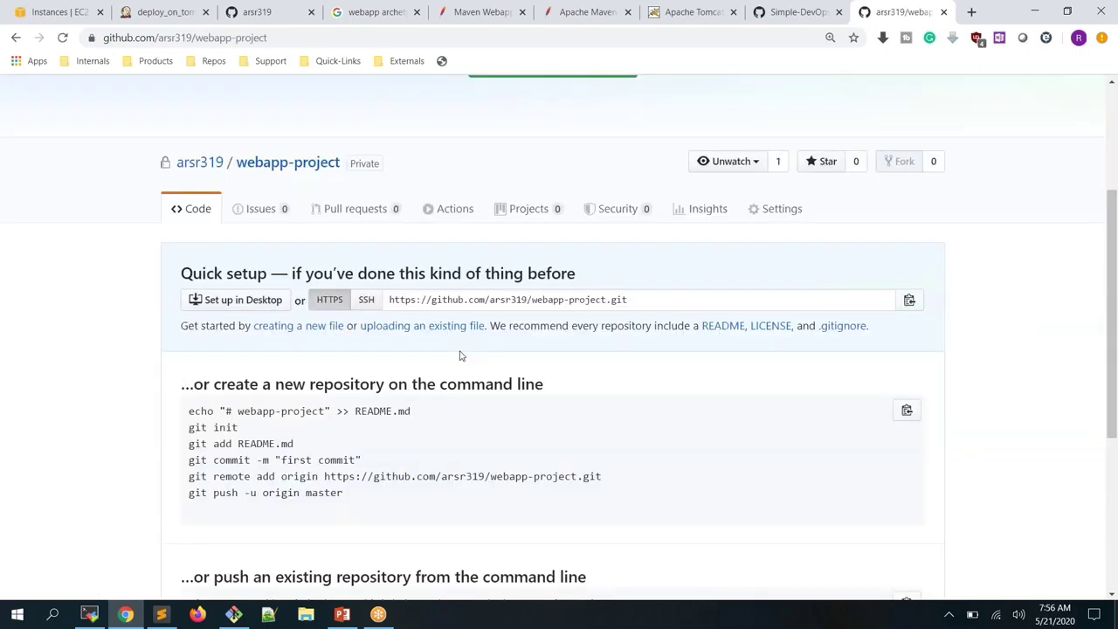
drag(182, 266, 399, 317)
click(221, 337)
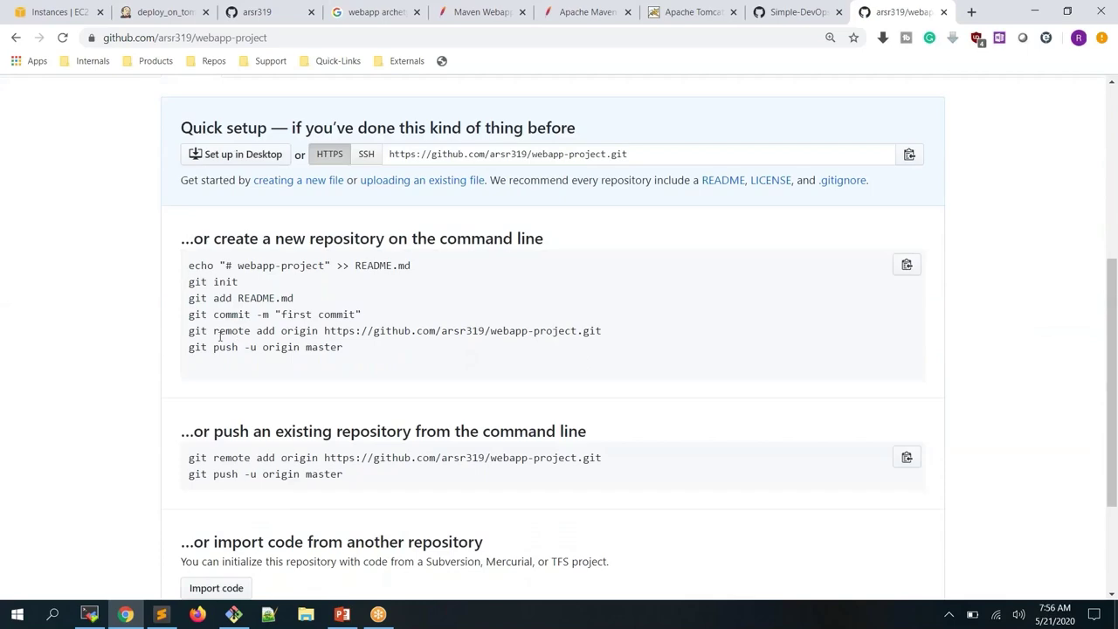
triple_click(602, 333)
key(ctrl+c)
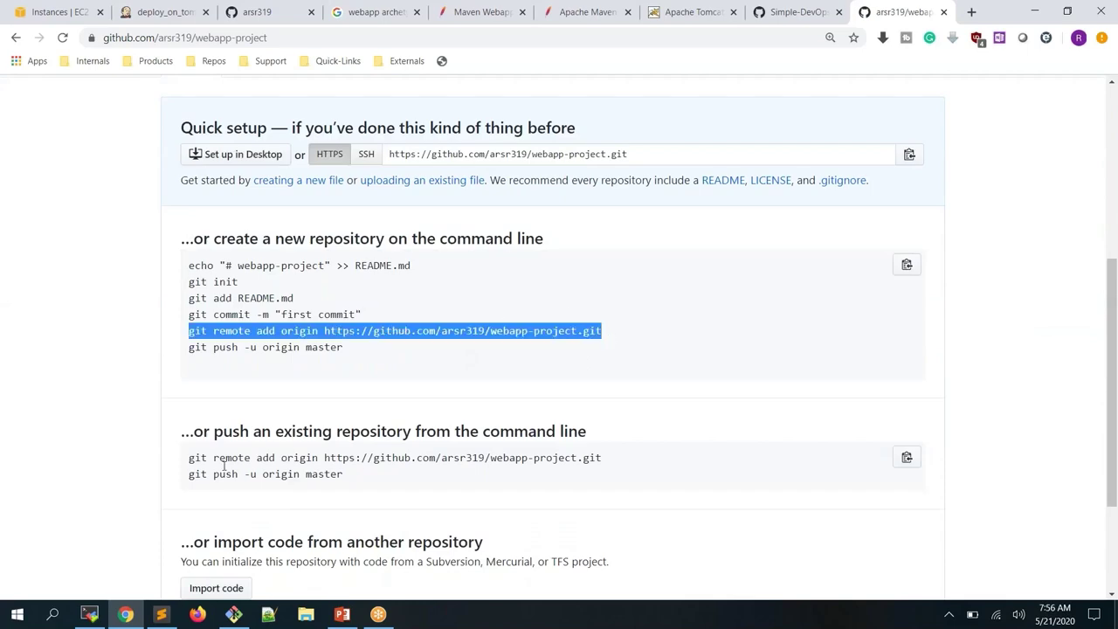
click(98, 618)
right_click(445, 338)
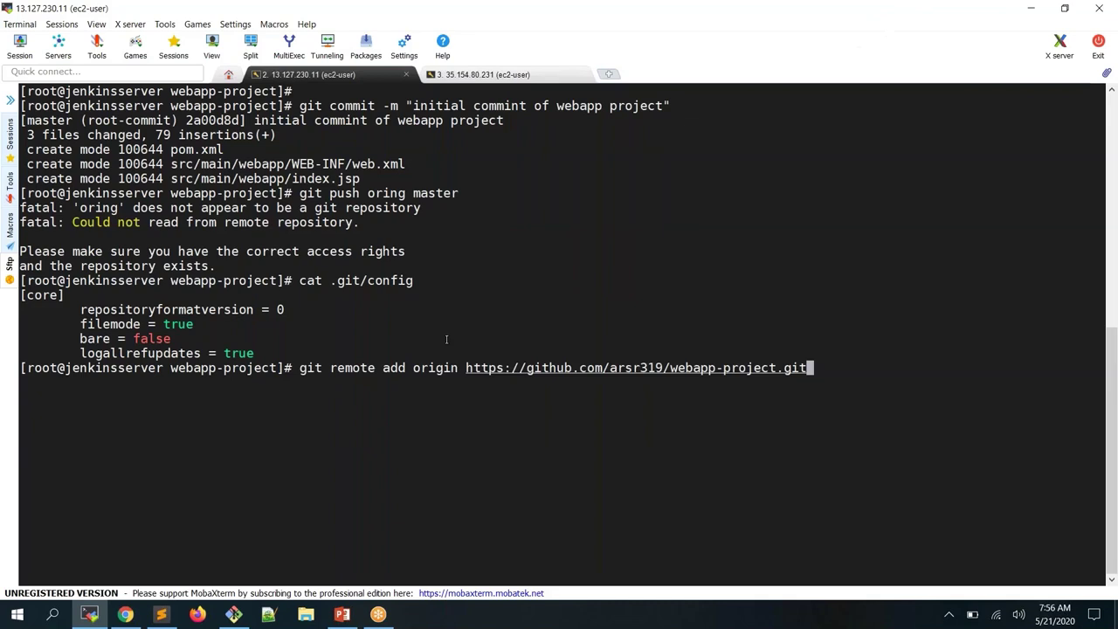
Step: Add the GitHub origin remote and run git push origin master
scroll(492, 348, up, 1)
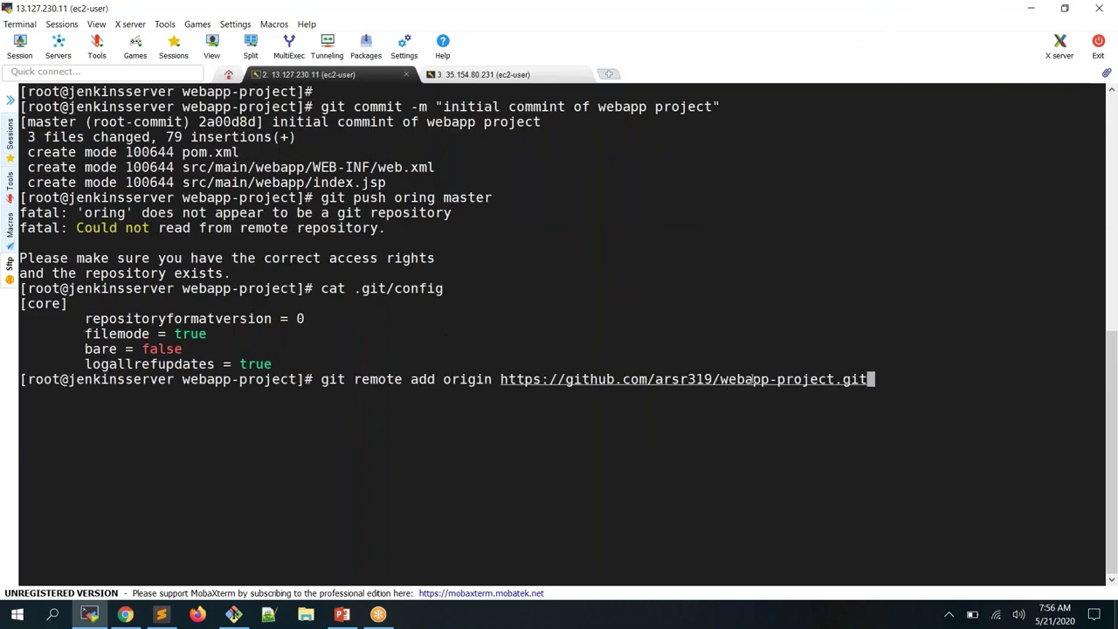
key(Return)
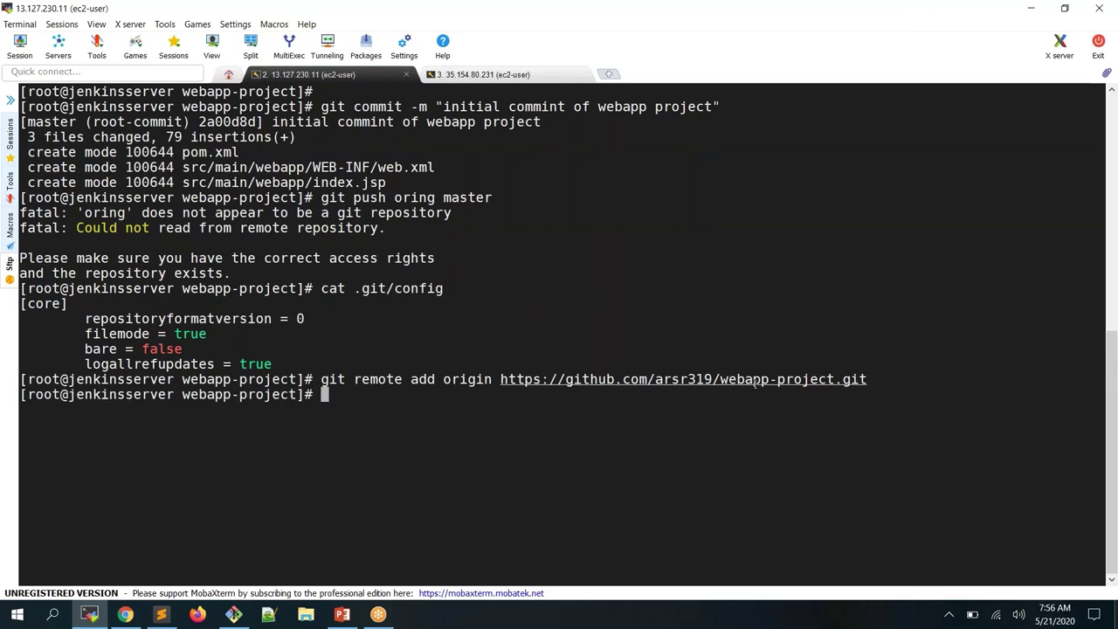
text(git push orig)
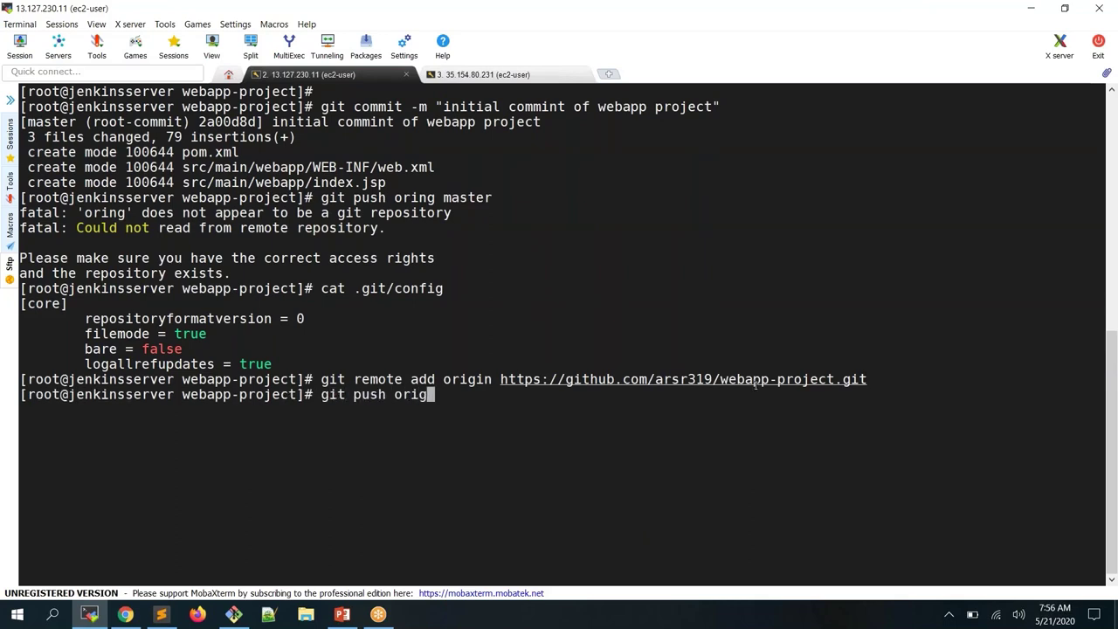
text(in master)
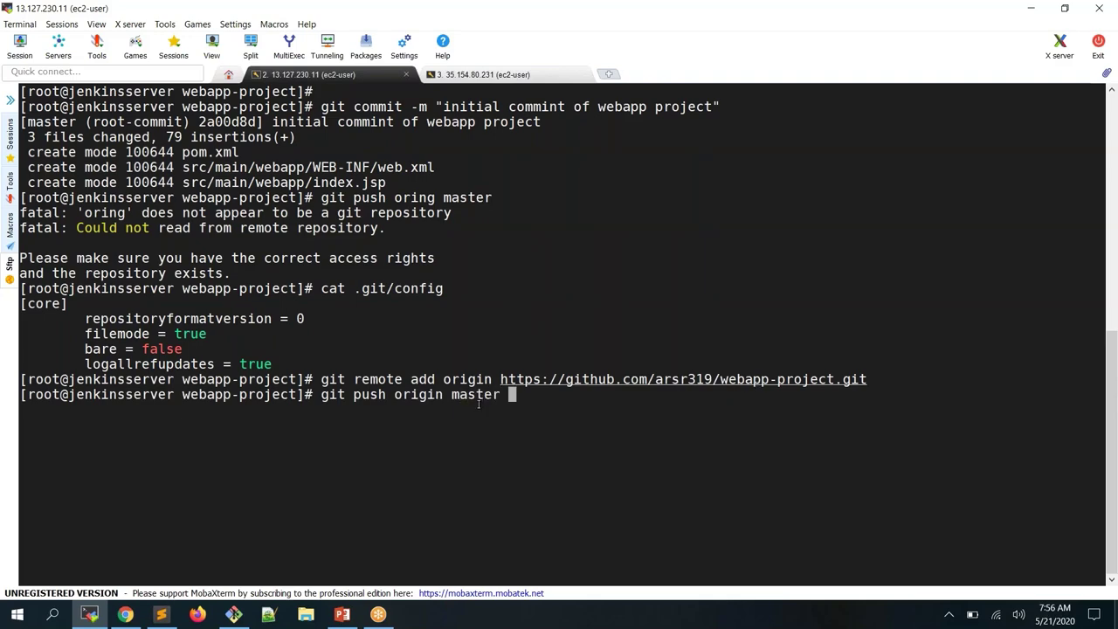
double_click(476, 394)
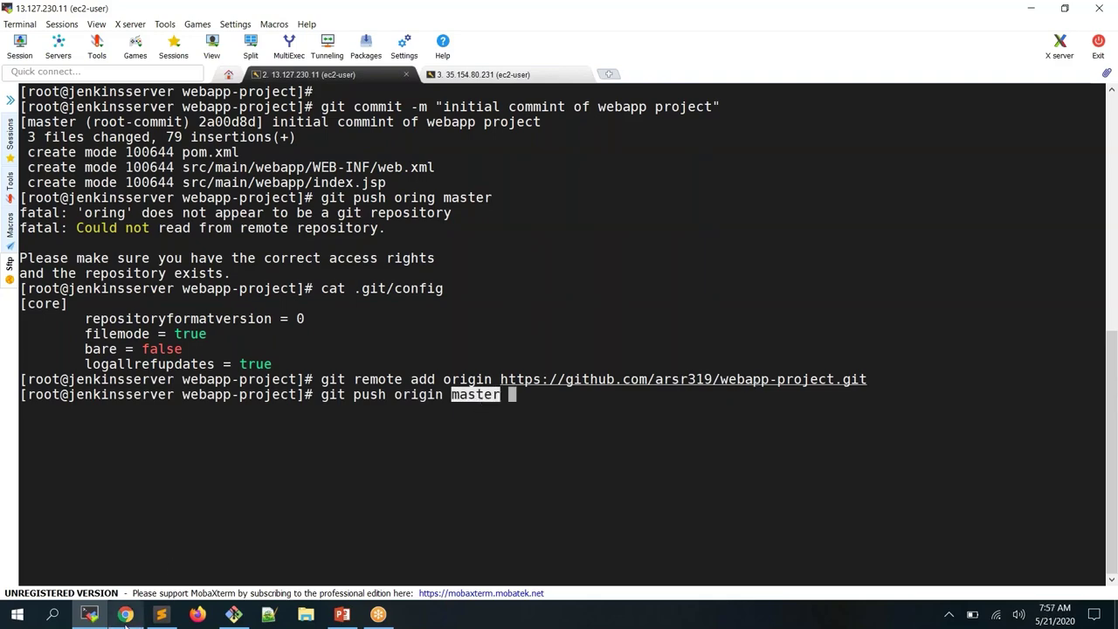
click(126, 614)
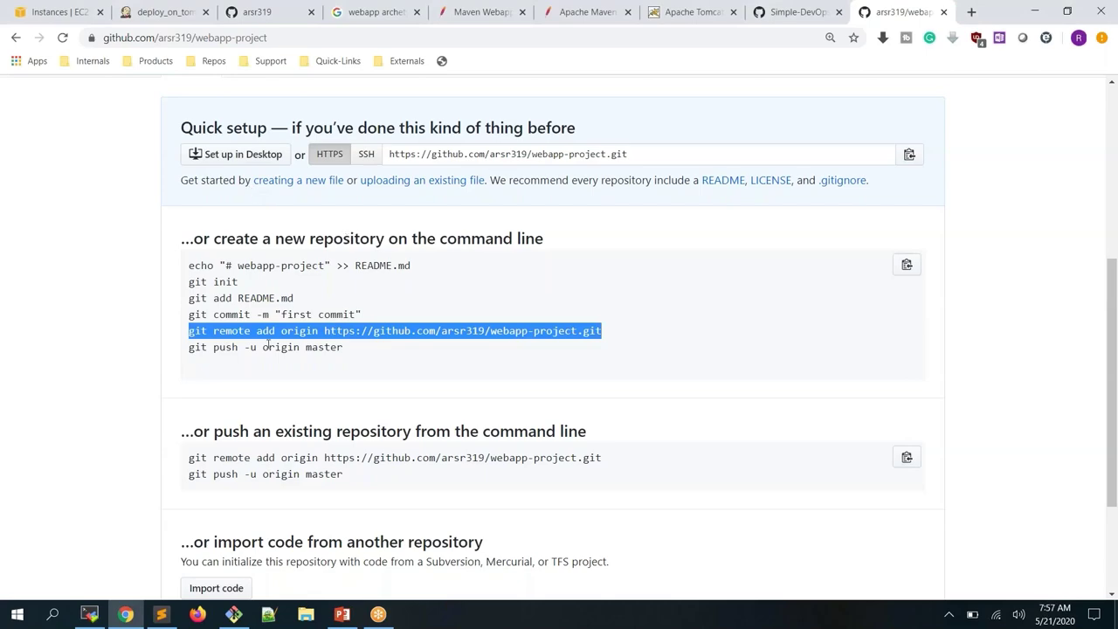
key(alt+Tab)
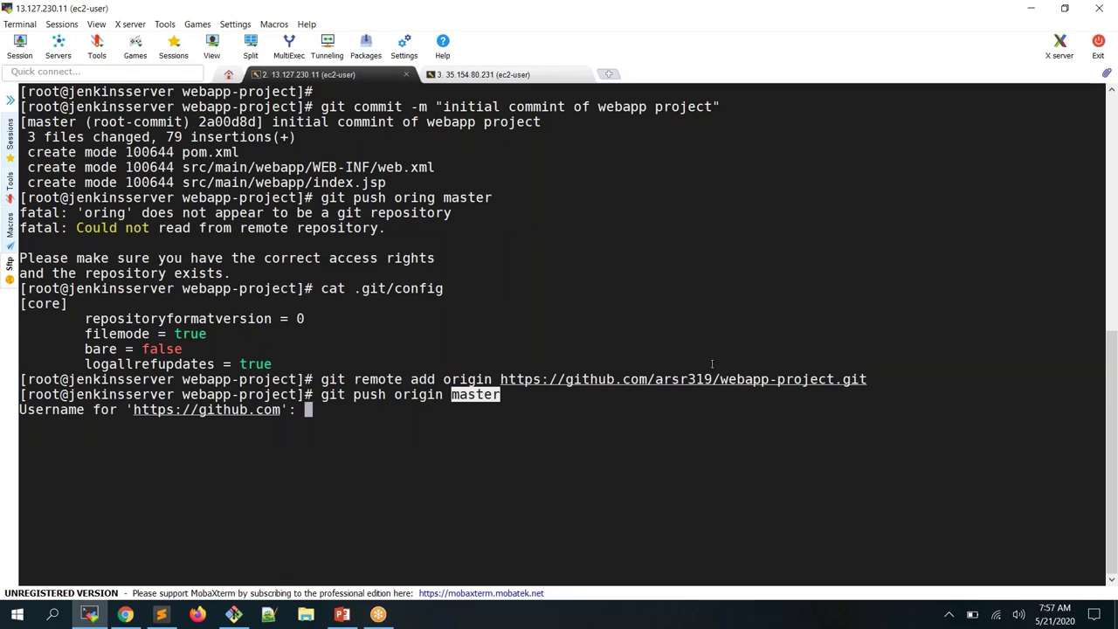
click(338, 414)
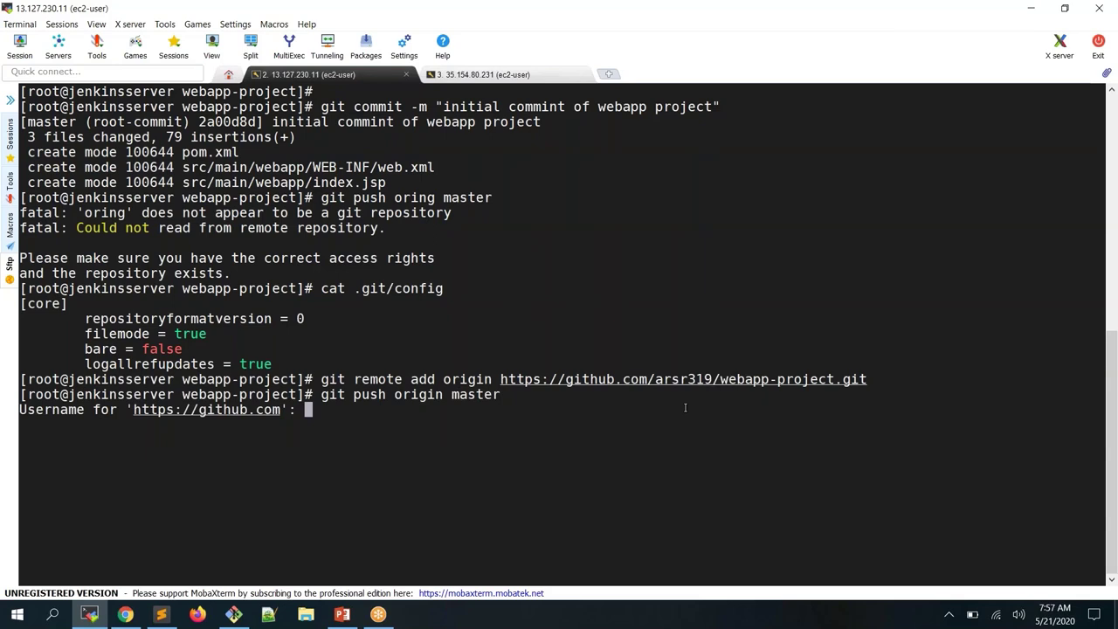
Step: Authenticate the push with the GitHub username and password, retrying once after a failed attempt
key(Return)
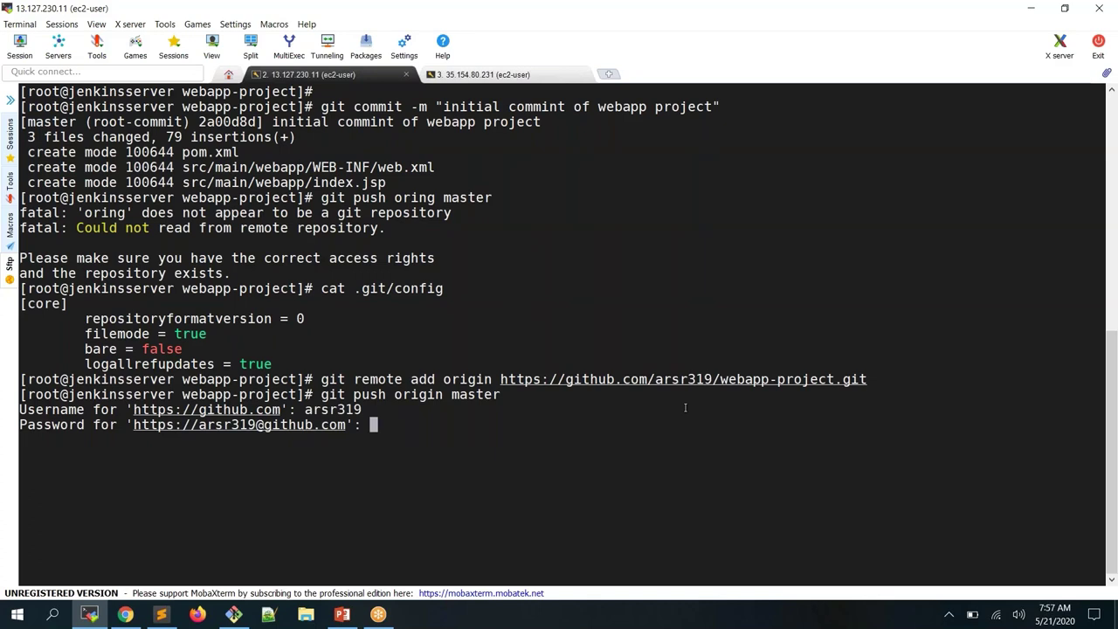
key(ctrl+c)
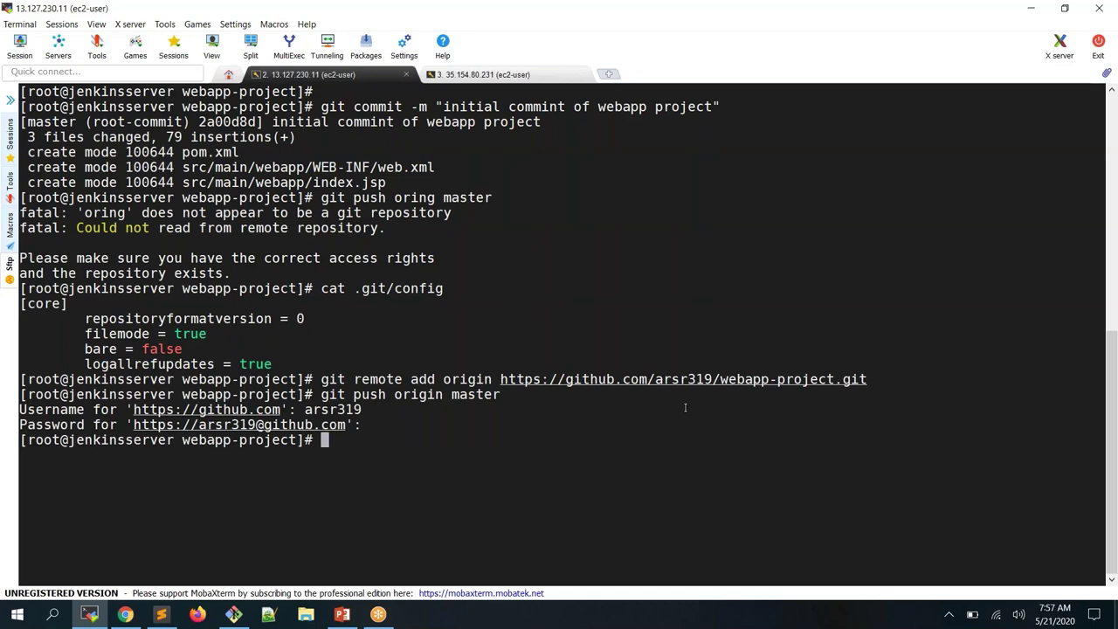
key(Up)
key(Return)
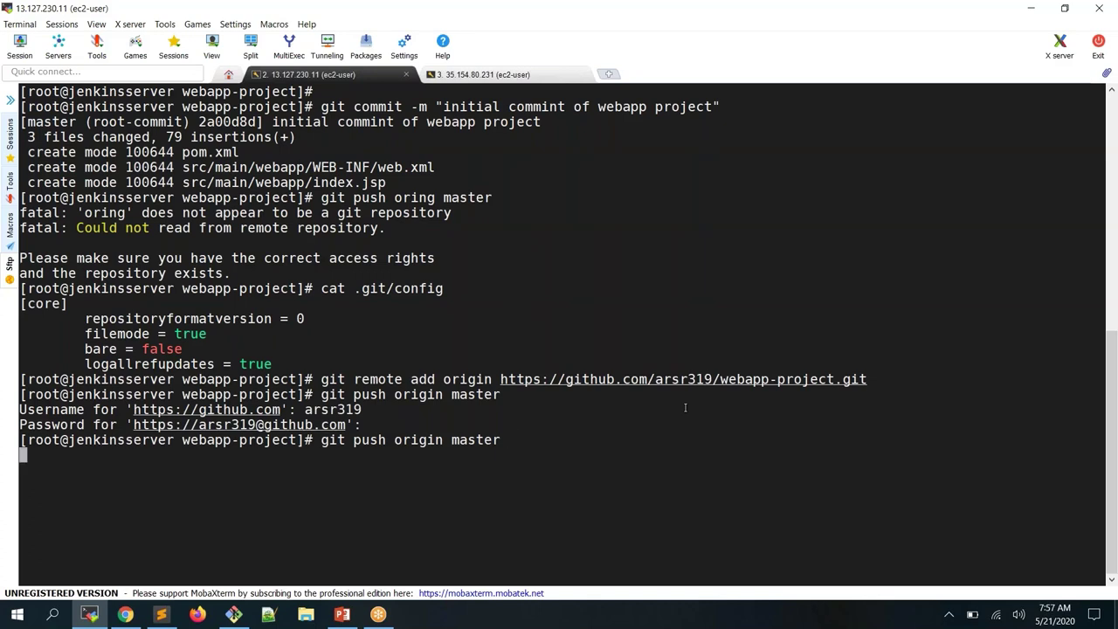
key(Return)
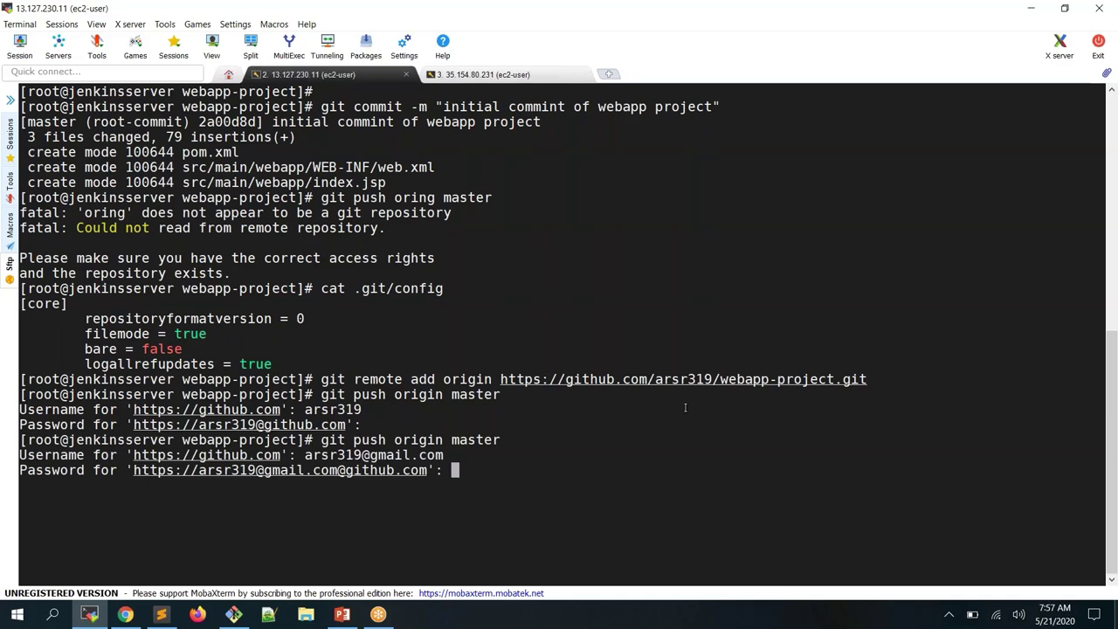
key(Return)
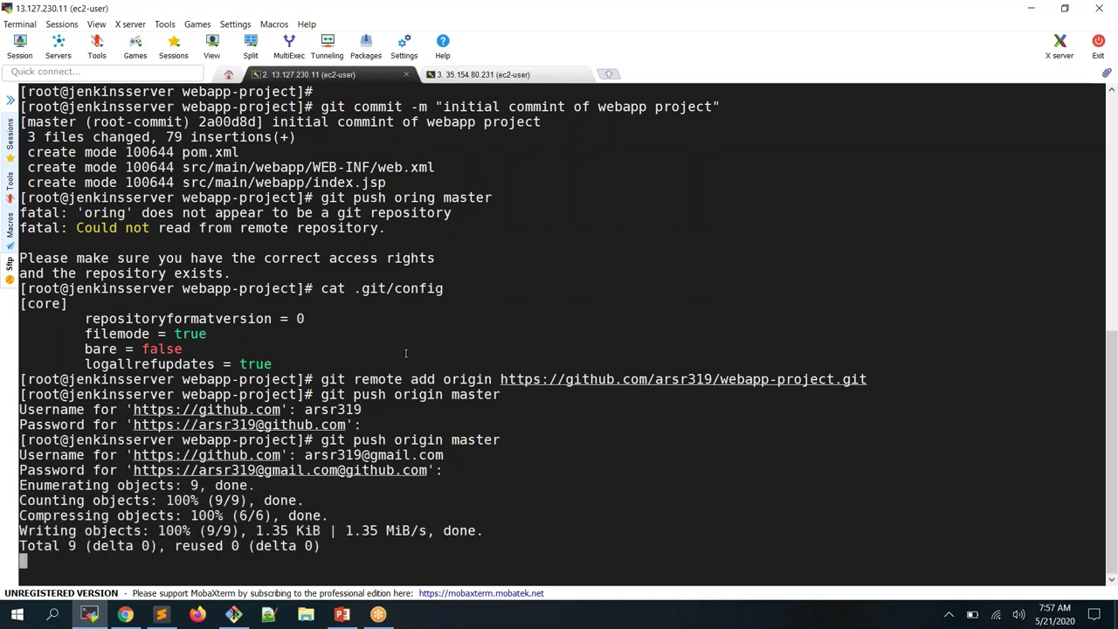
click(123, 615)
Step: Reload webapp-project to see the pushed files and paste its HTTPS clone URL into deploy_on_tomcat's Repository URL
click(62, 38)
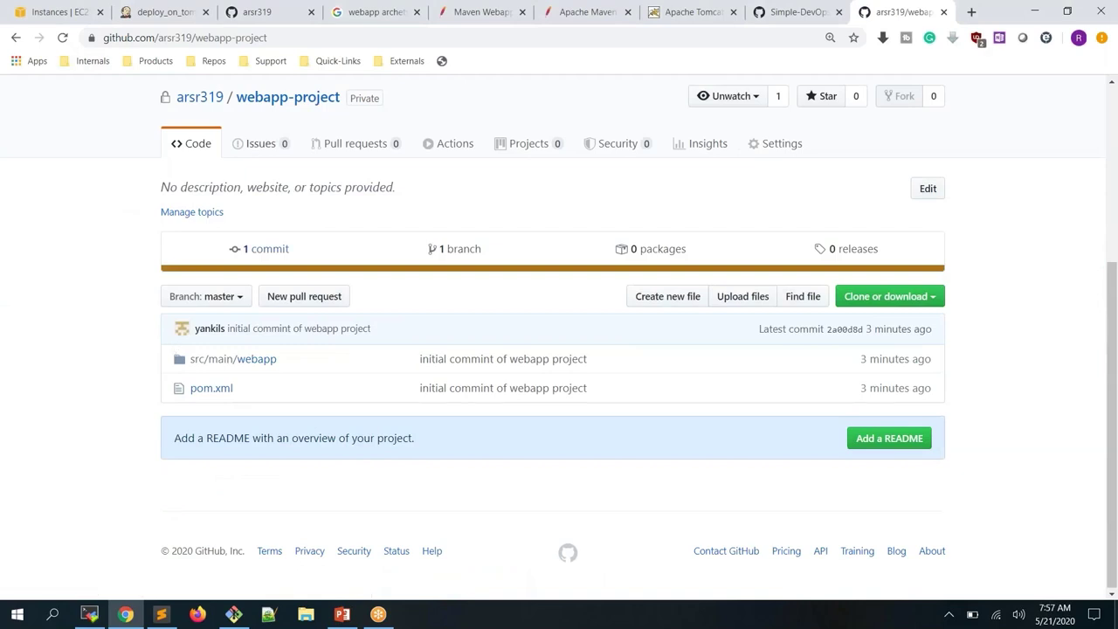
click(912, 297)
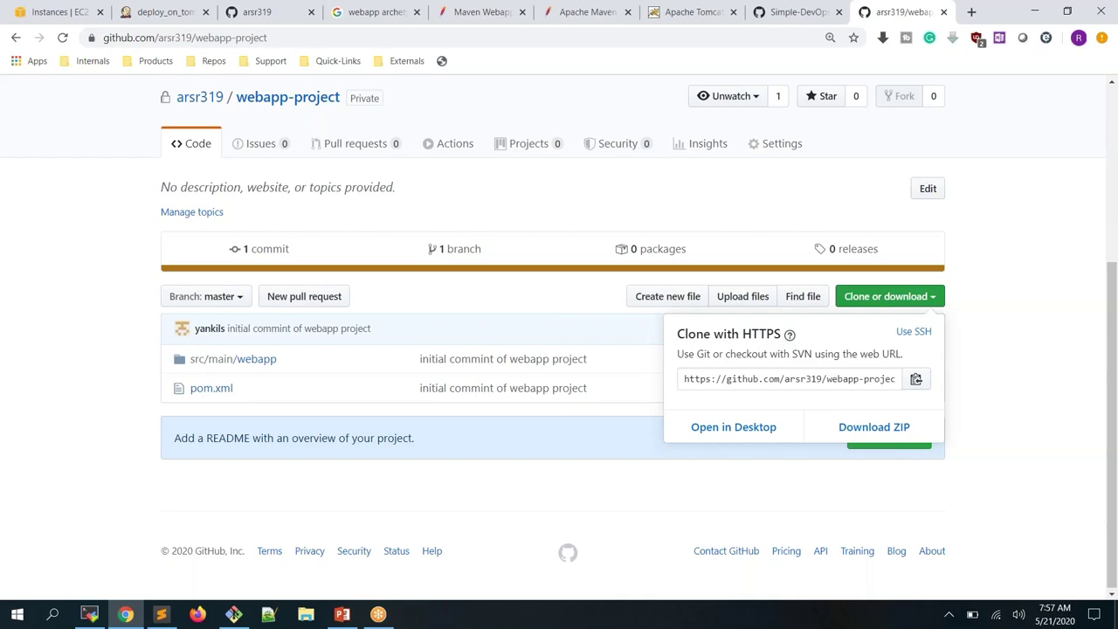
click(916, 378)
click(164, 11)
key(ctrl+a)
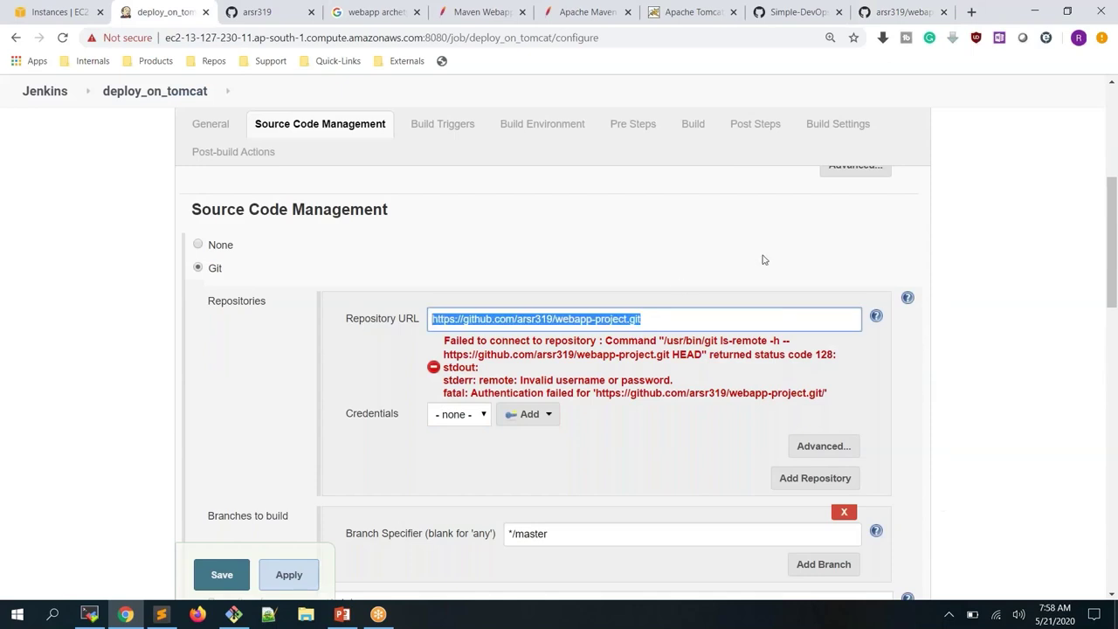
click(764, 258)
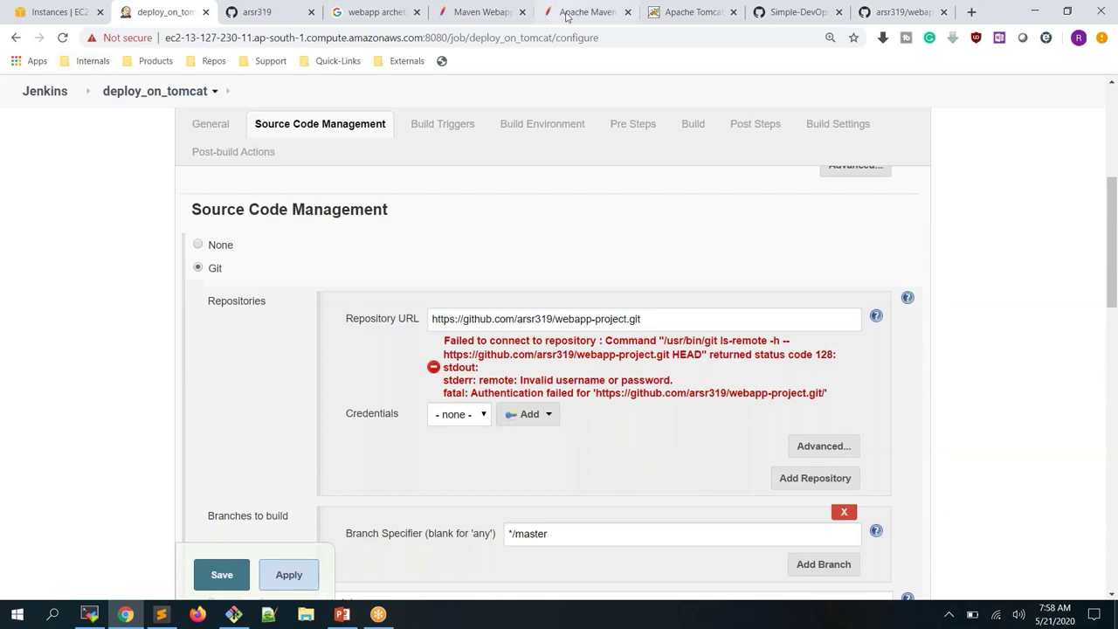
click(899, 12)
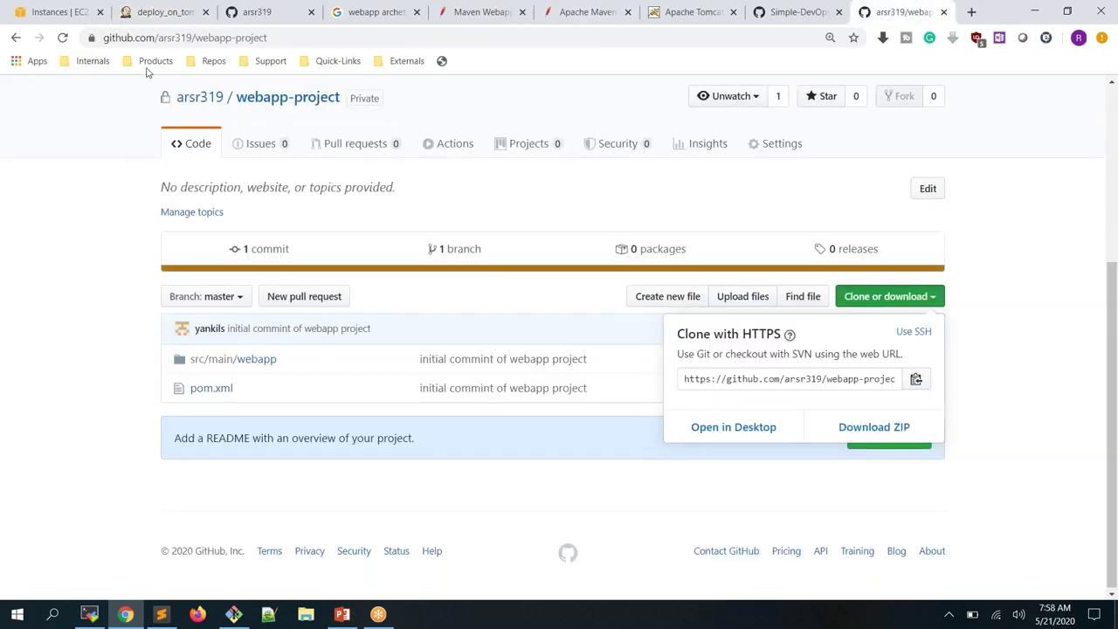
click(155, 15)
drag(641, 318, 332, 342)
click(308, 358)
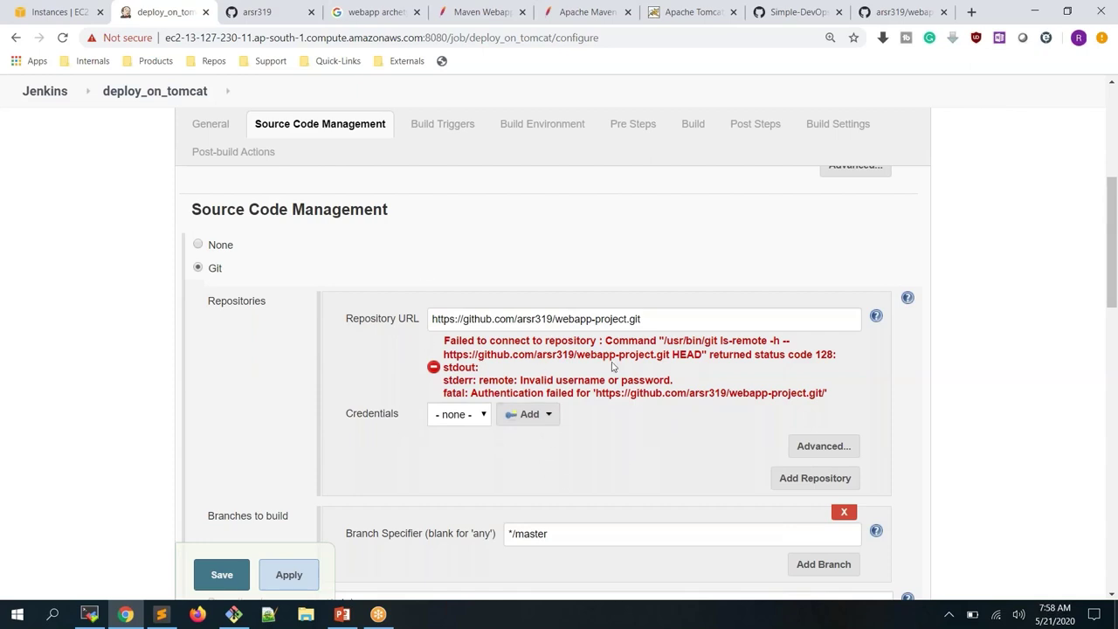
drag(658, 316, 330, 326)
key(ctrl+c)
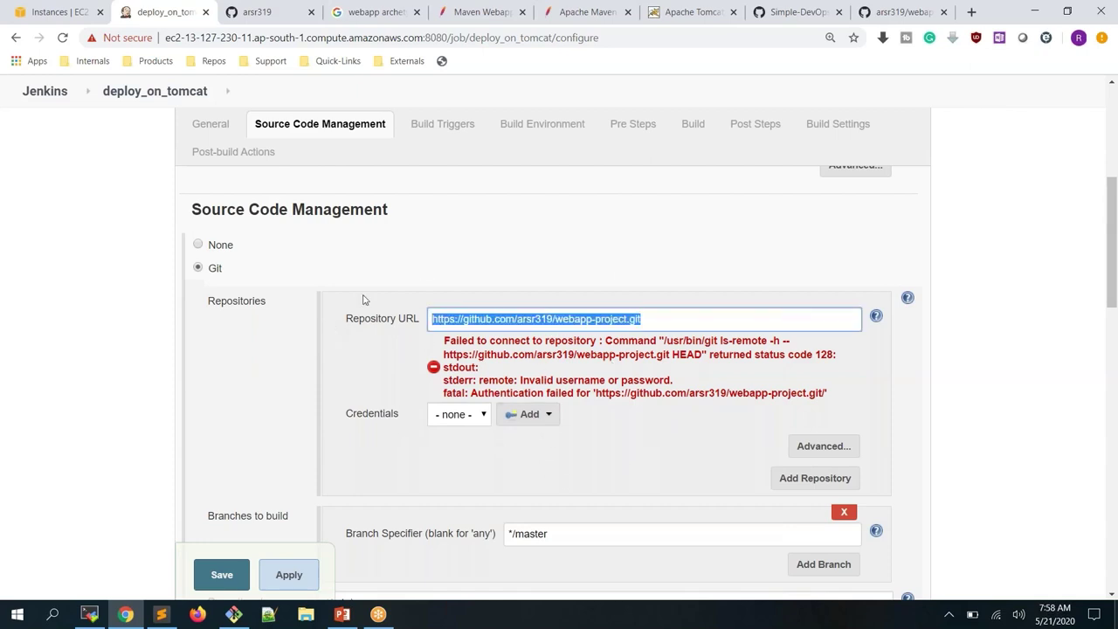
click(616, 271)
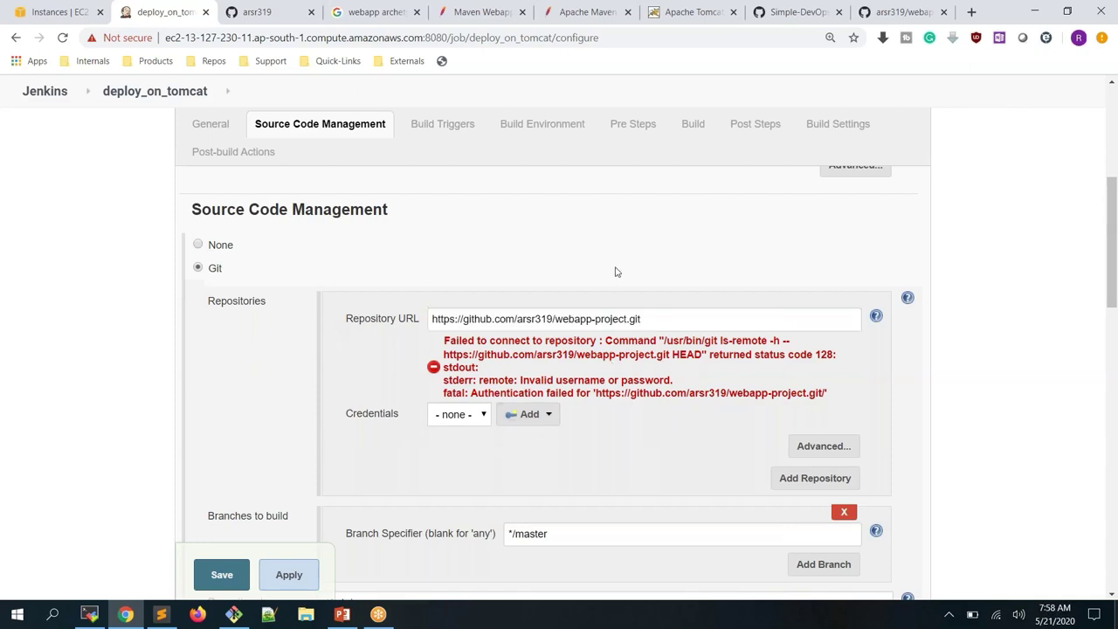
click(541, 416)
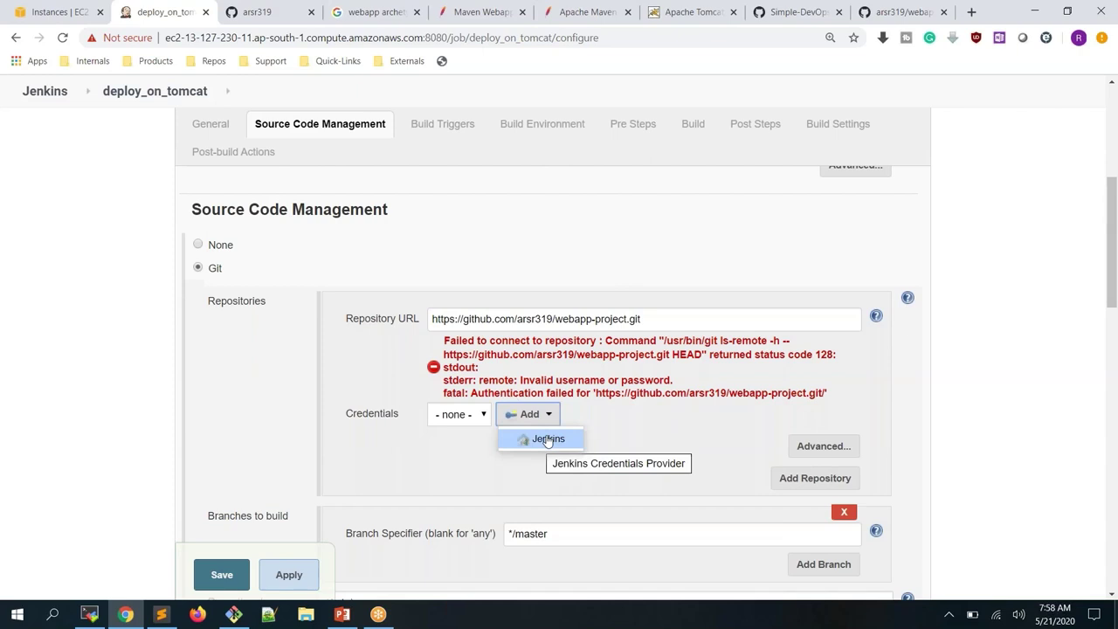
click(547, 439)
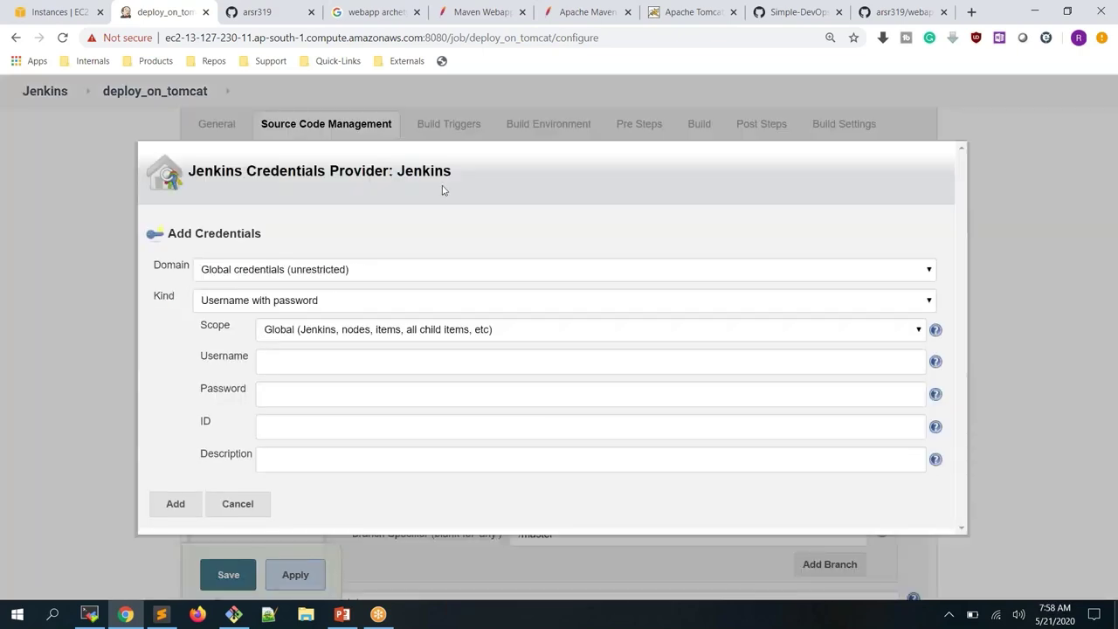
click(237, 504)
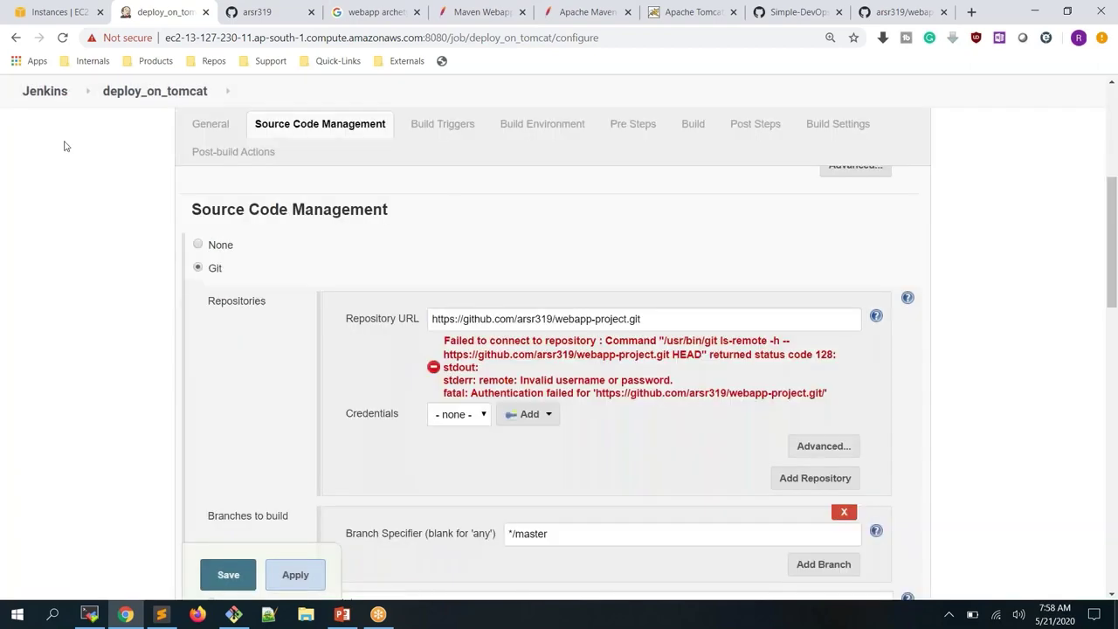
click(48, 92)
Step: Leave the unsaved job page and go to Add Credentials in the Jenkins global domain
click(613, 125)
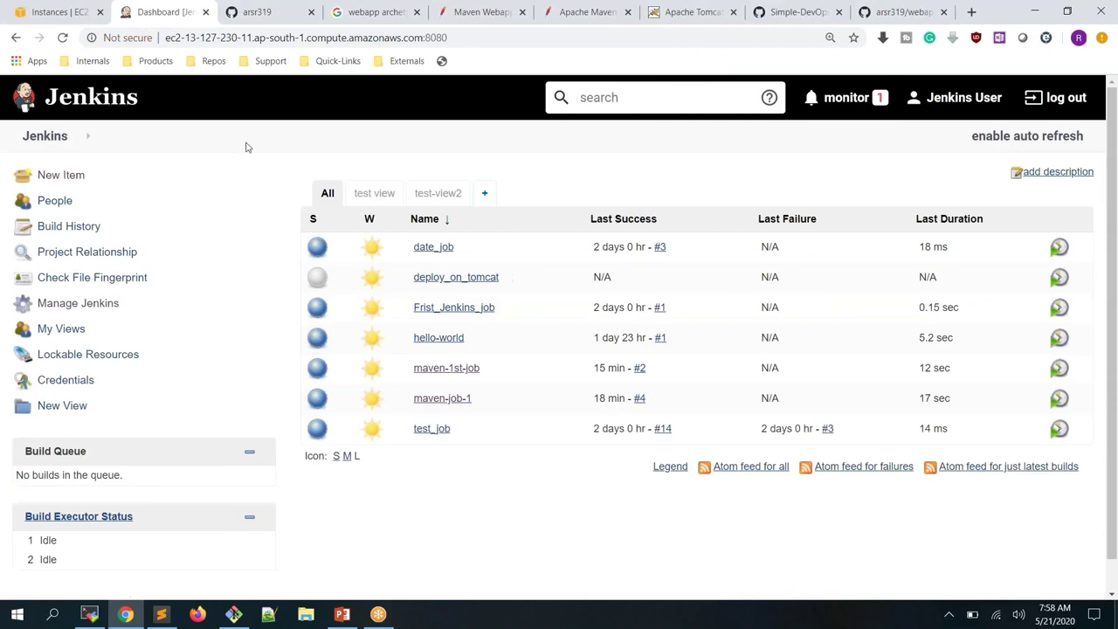
click(60, 388)
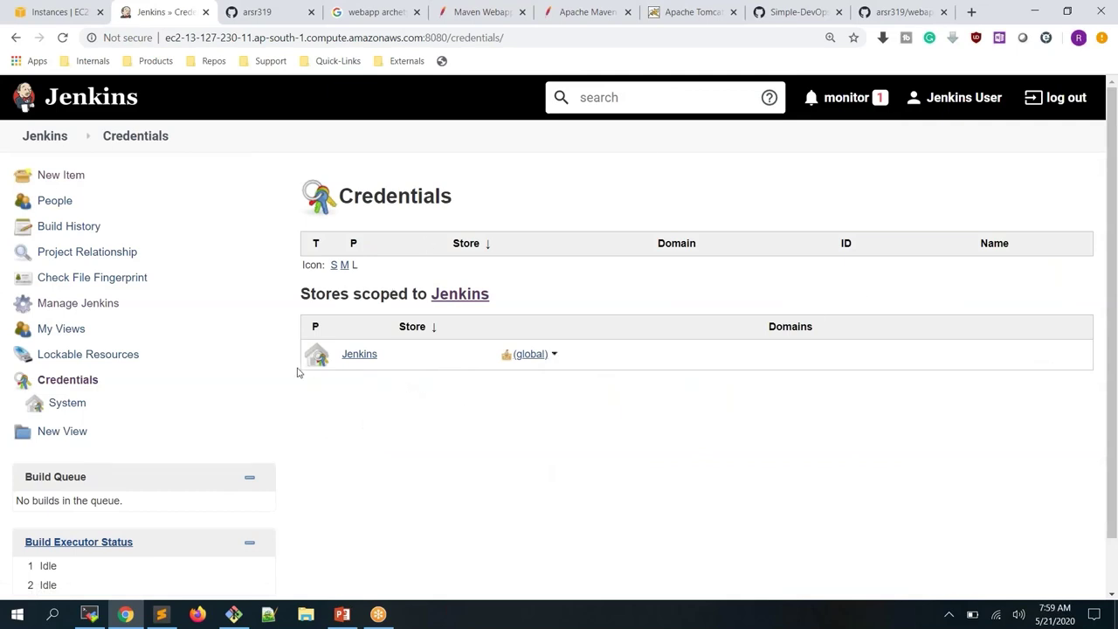
click(360, 355)
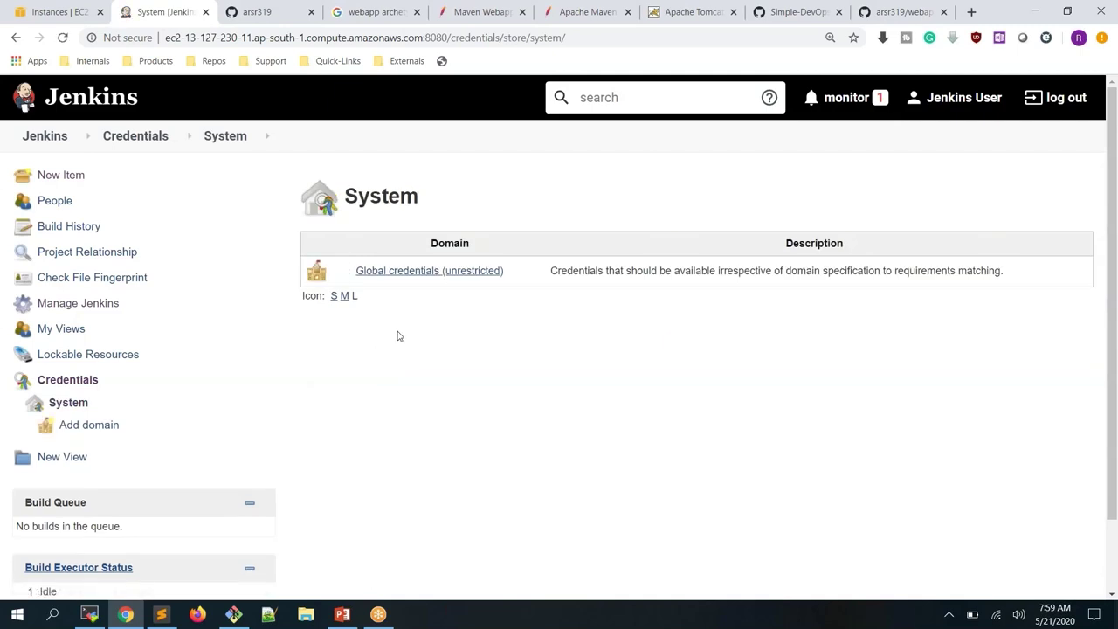
click(392, 276)
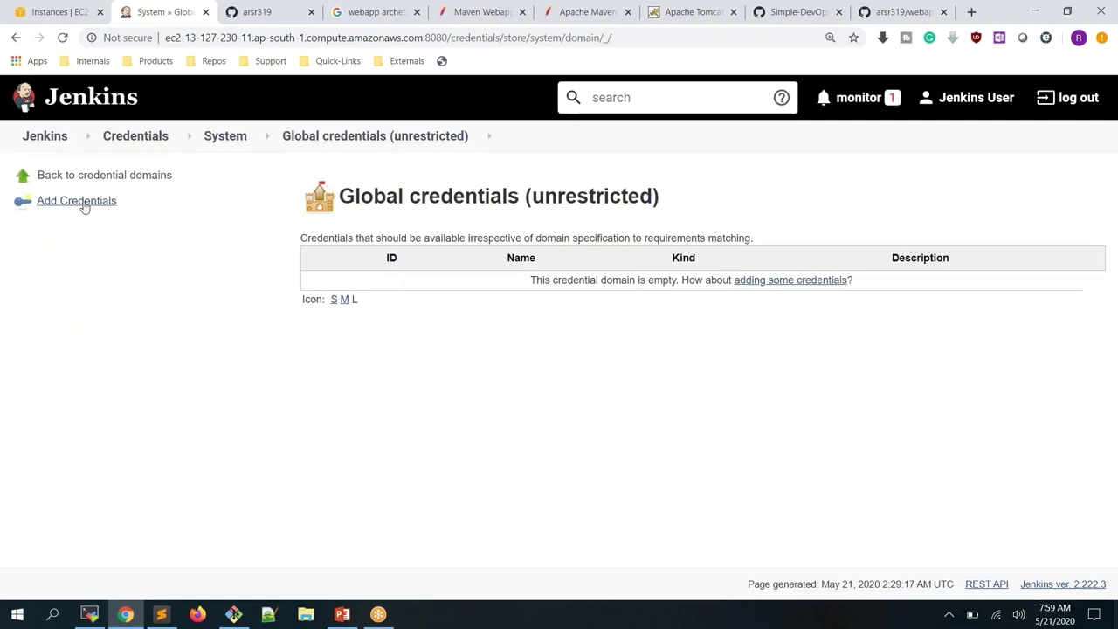
click(82, 203)
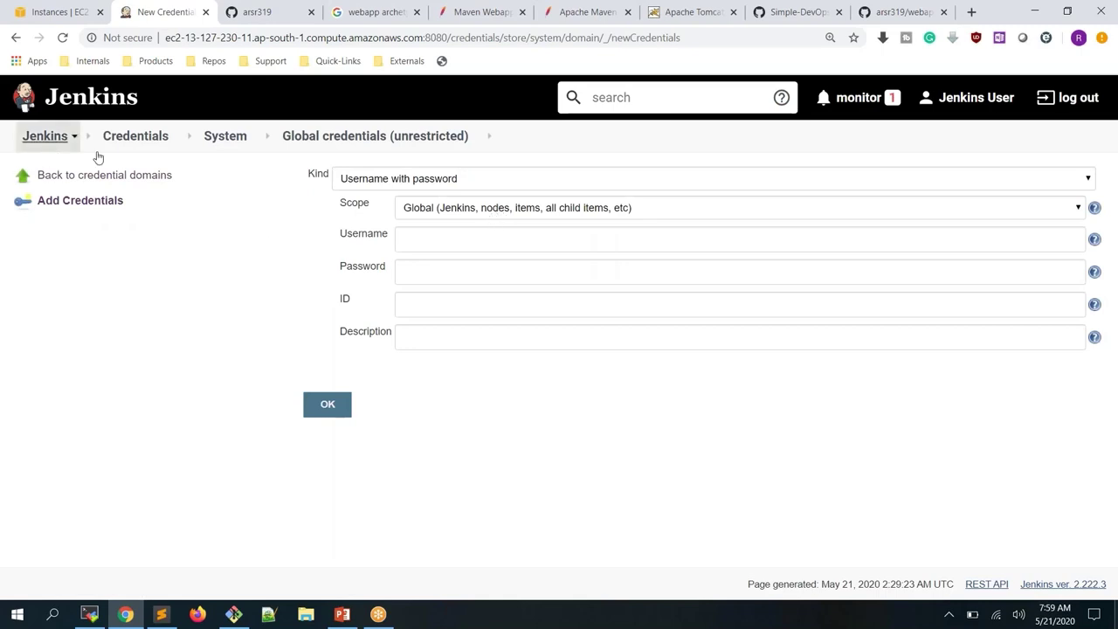
Step: Enter the GitHub username and password with ID gituser, save, and return to the dashboard
click(462, 234)
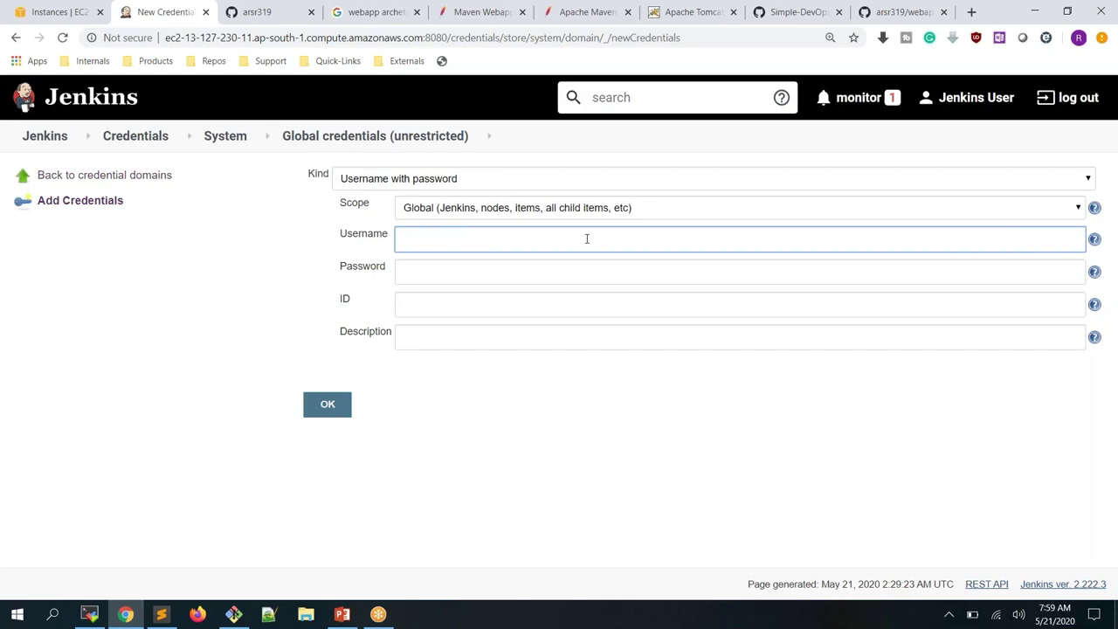
key(Tab)
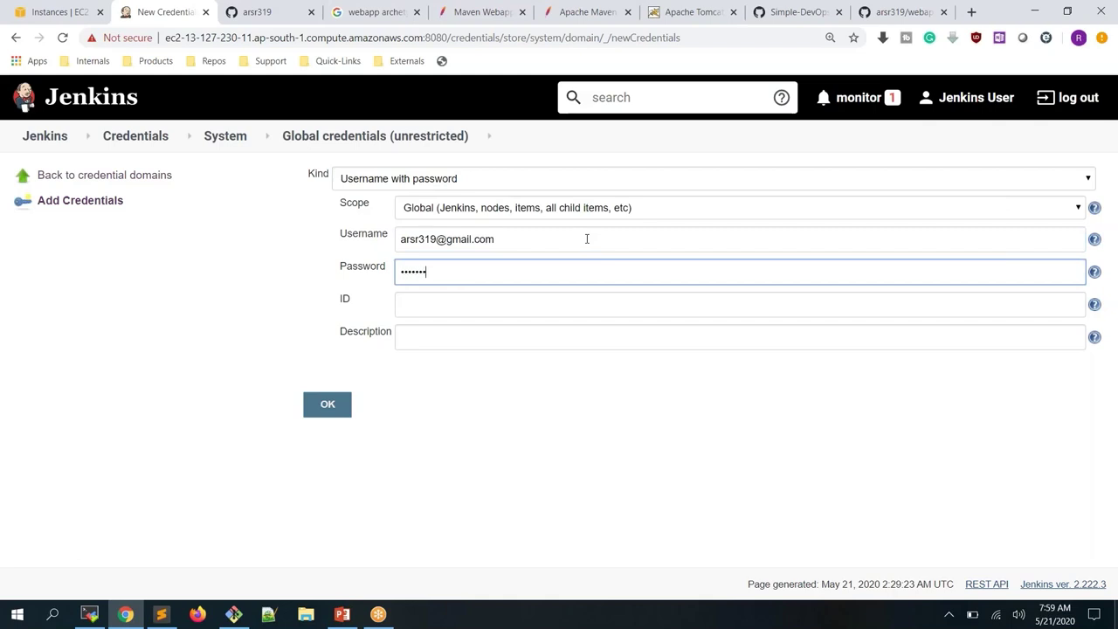
click(491, 304)
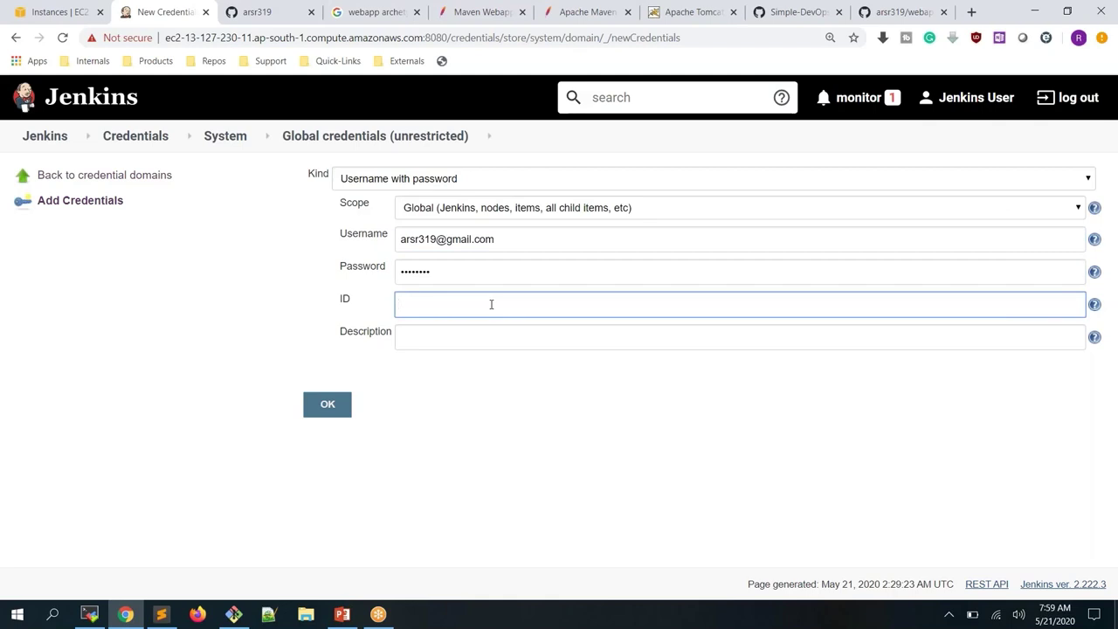
text(gituser)
click(328, 406)
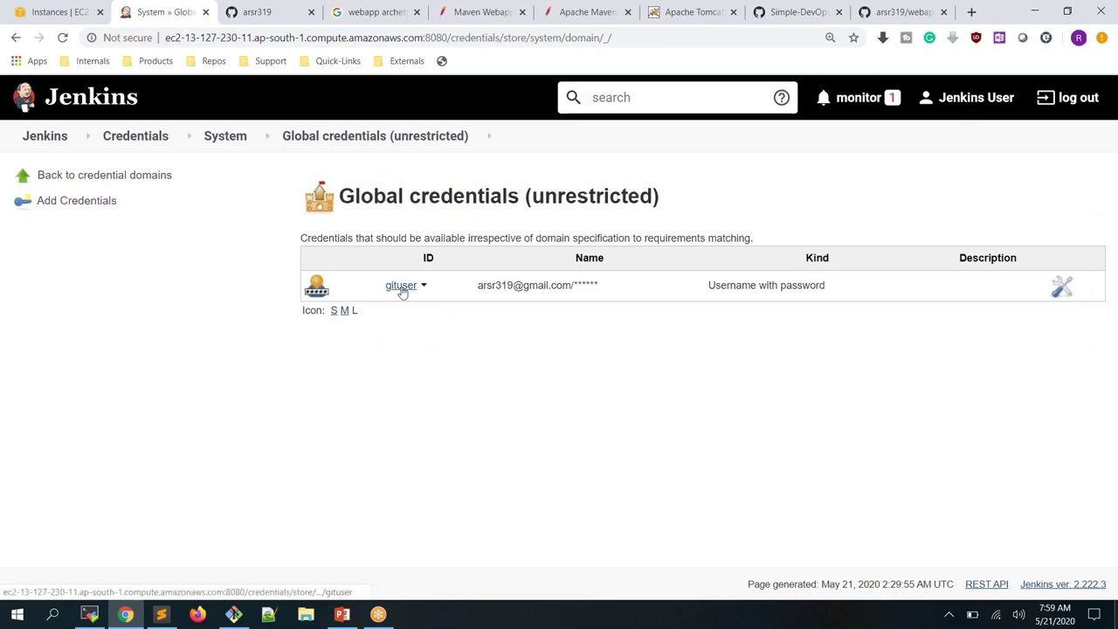
click(59, 138)
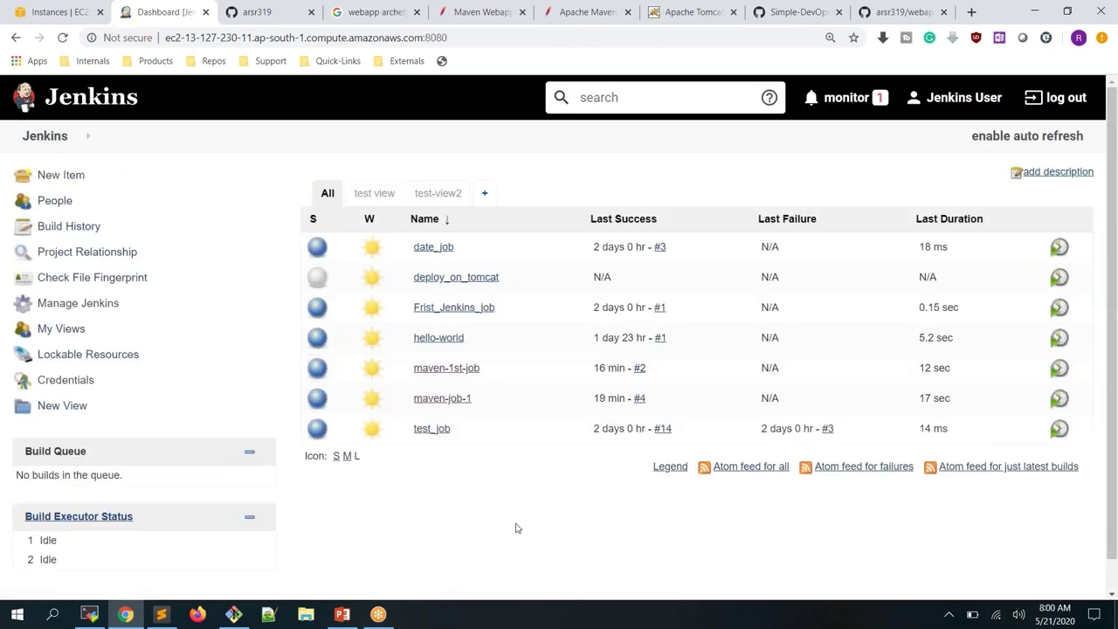
Step: In the deploy_on_tomcat configuration, choose Git and paste the webapp-project GitHub repository URL
click(469, 281)
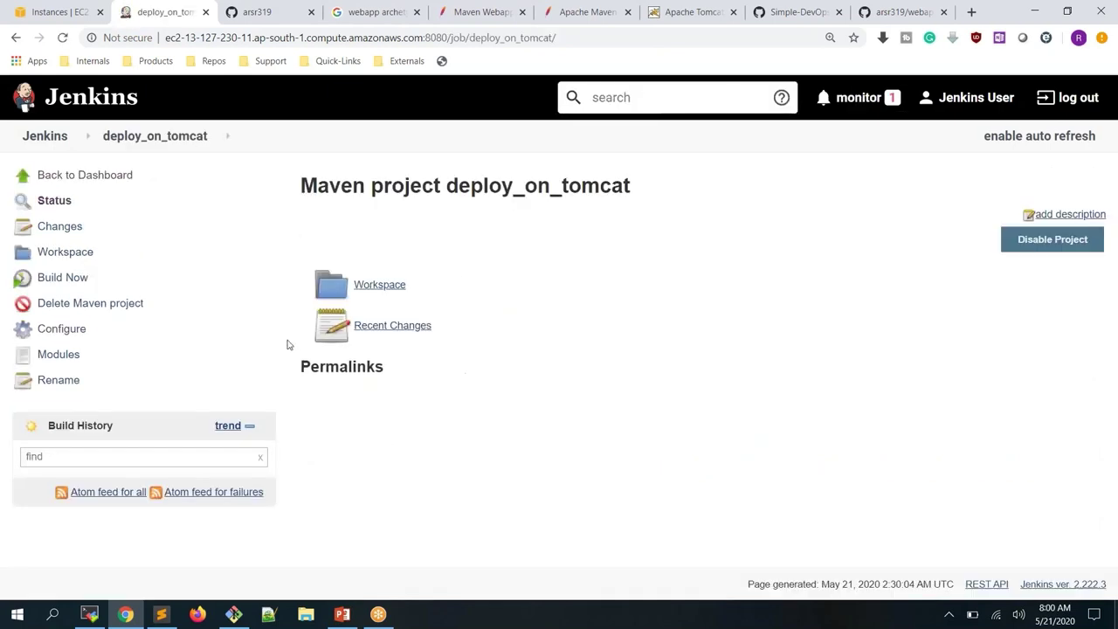
click(72, 332)
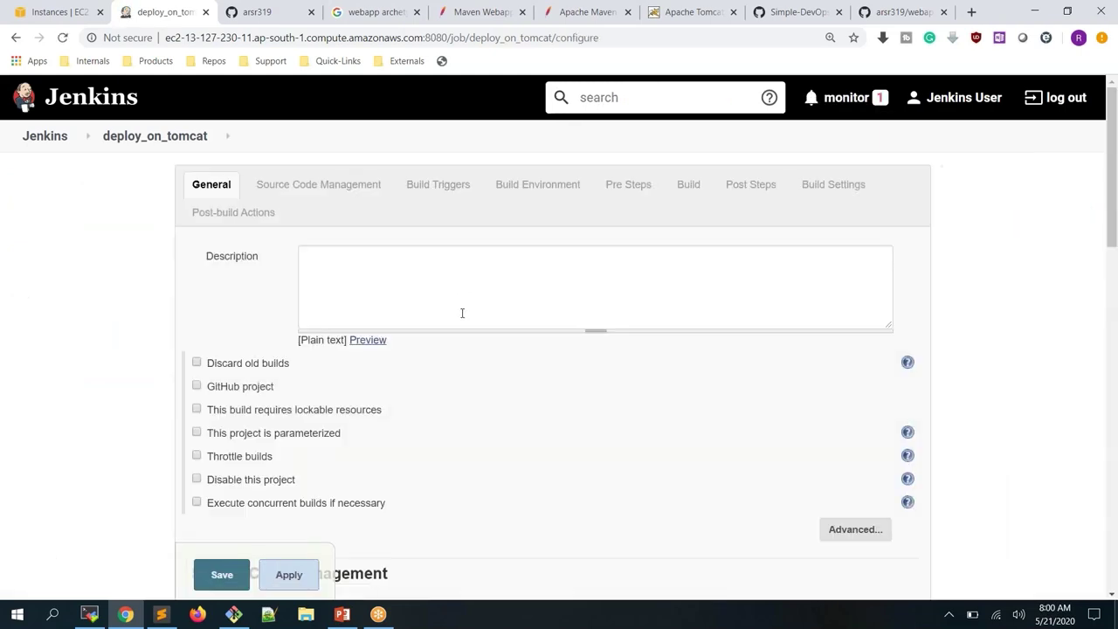
scroll(536, 327, down, 5)
scroll(559, 324, up, 5)
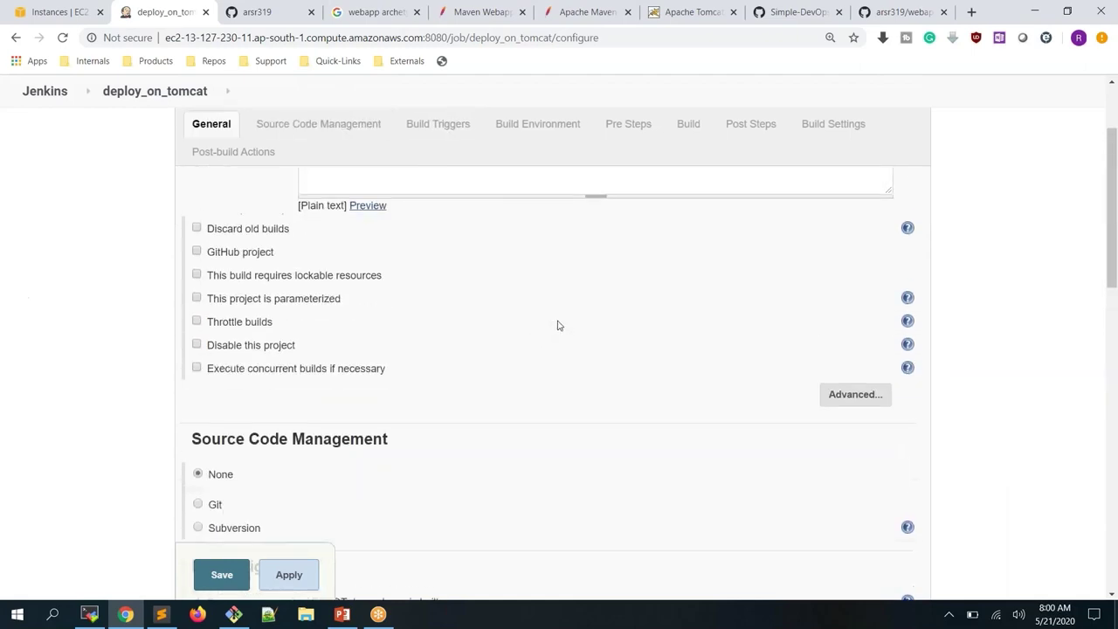
scroll(262, 415, down, 3)
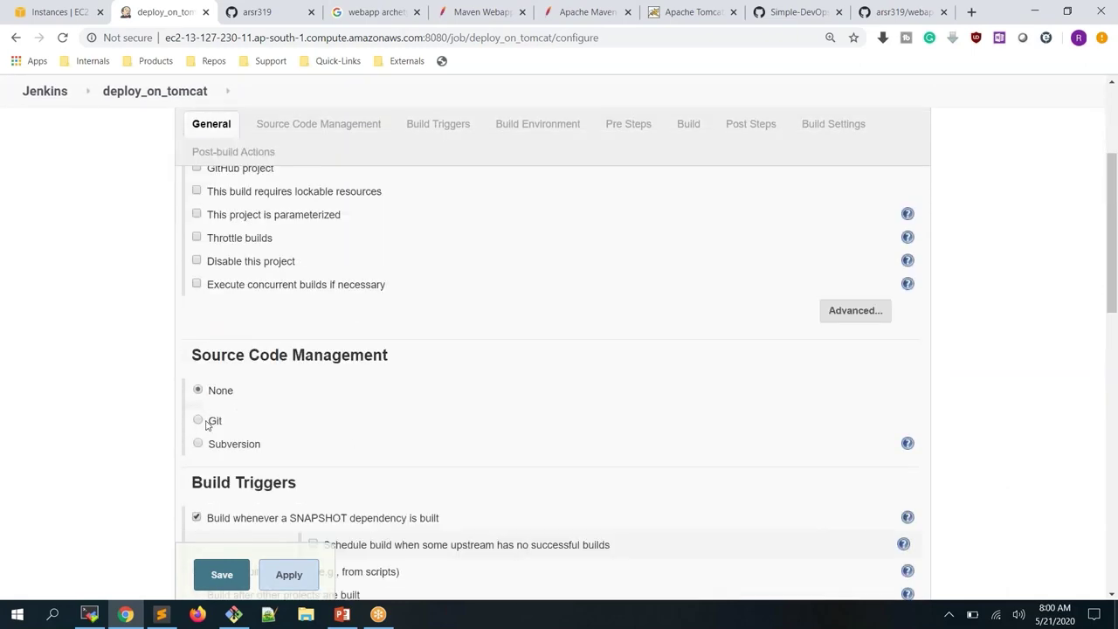
click(207, 424)
click(473, 459)
key(ctrl+v)
click(688, 512)
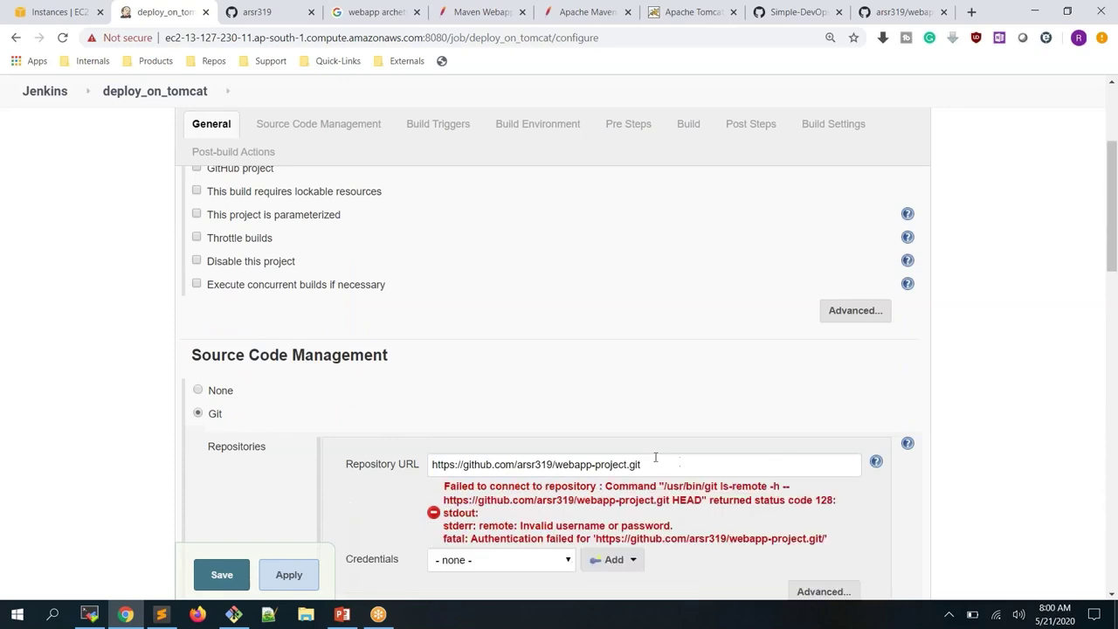
Step: Select the stored GitHub credential for the repository
scroll(655, 457, down, 2)
click(567, 416)
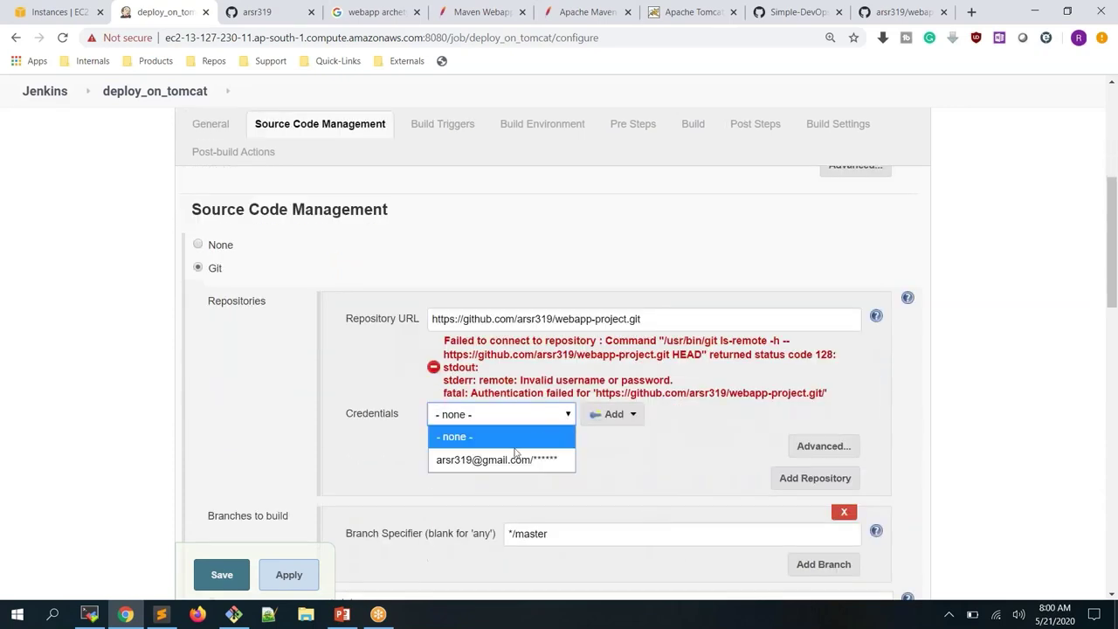
click(491, 463)
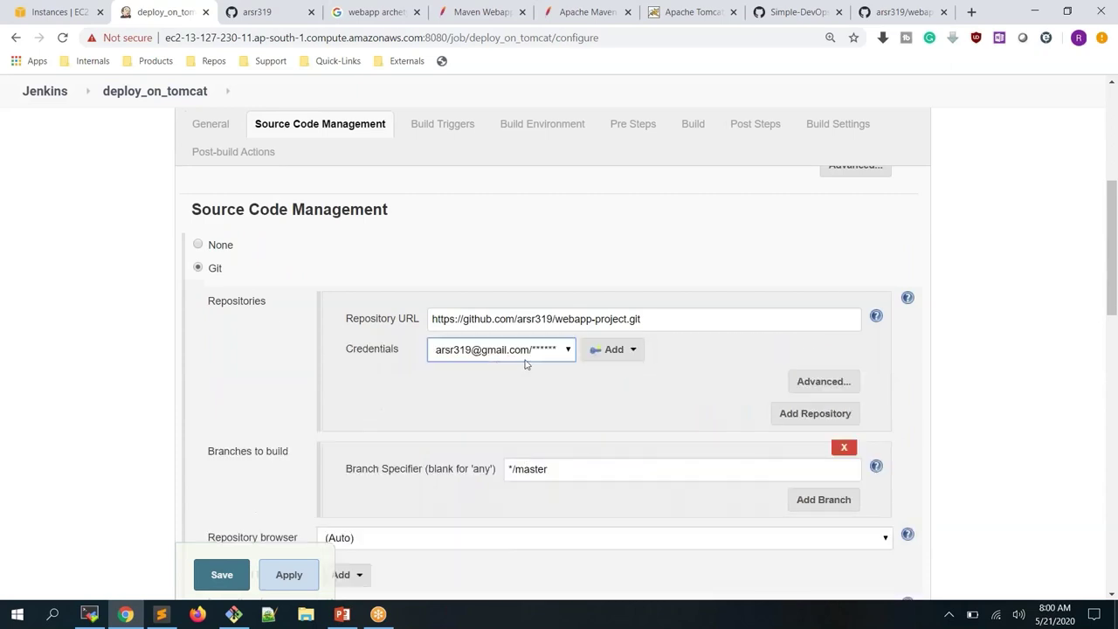
drag(642, 320, 348, 321)
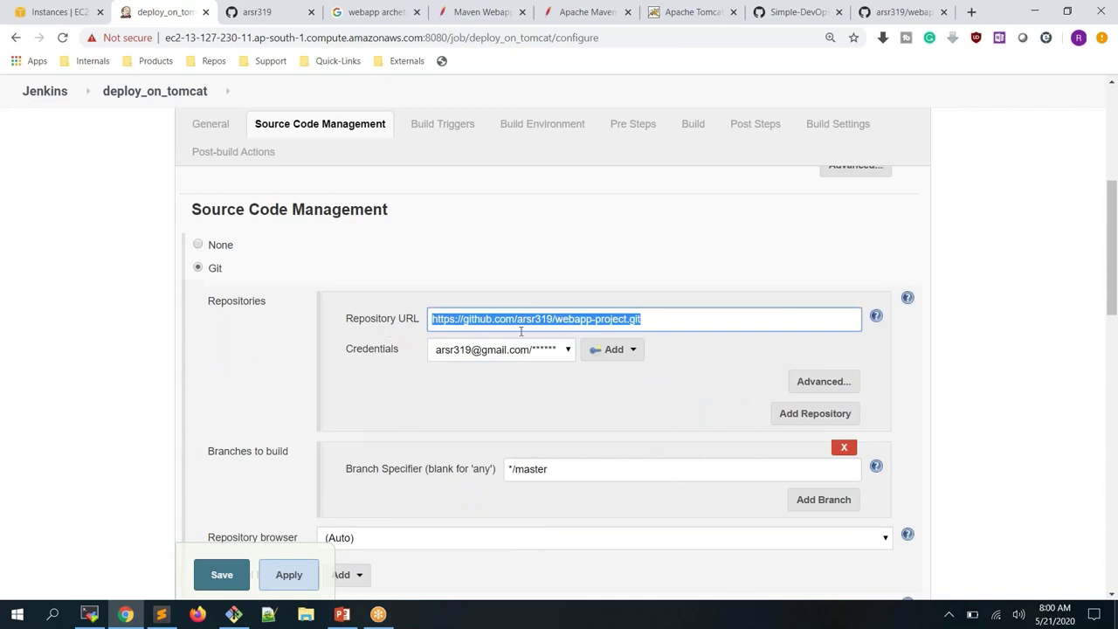
Step: Enter 'clear package' as the Maven goals and options, then apply and save
scroll(515, 323, down, 9)
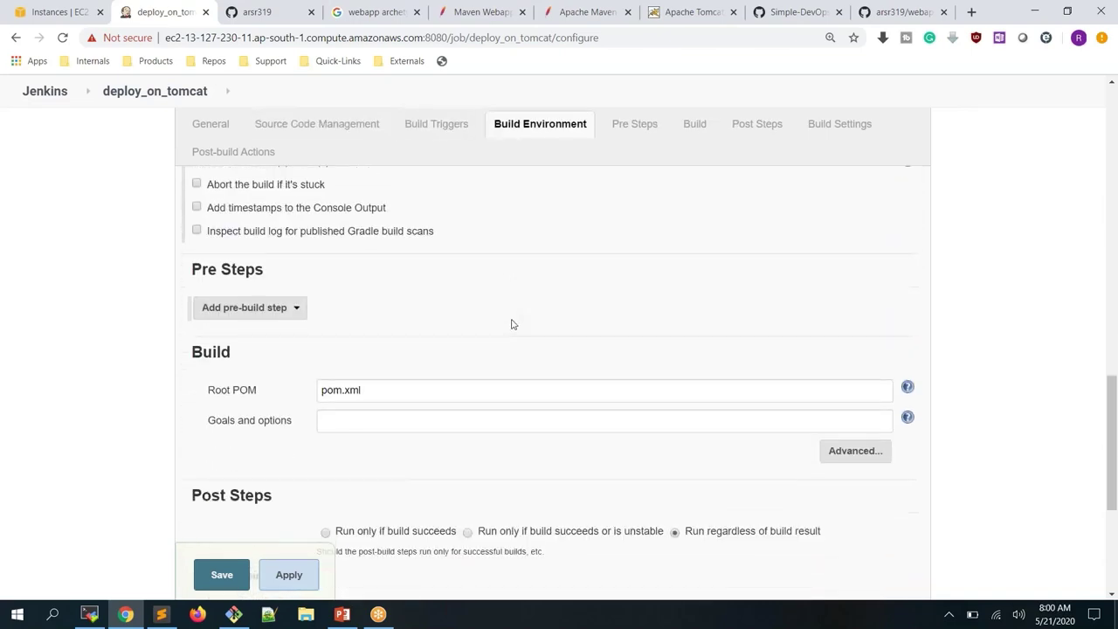
scroll(513, 324, down, 1)
click(512, 318)
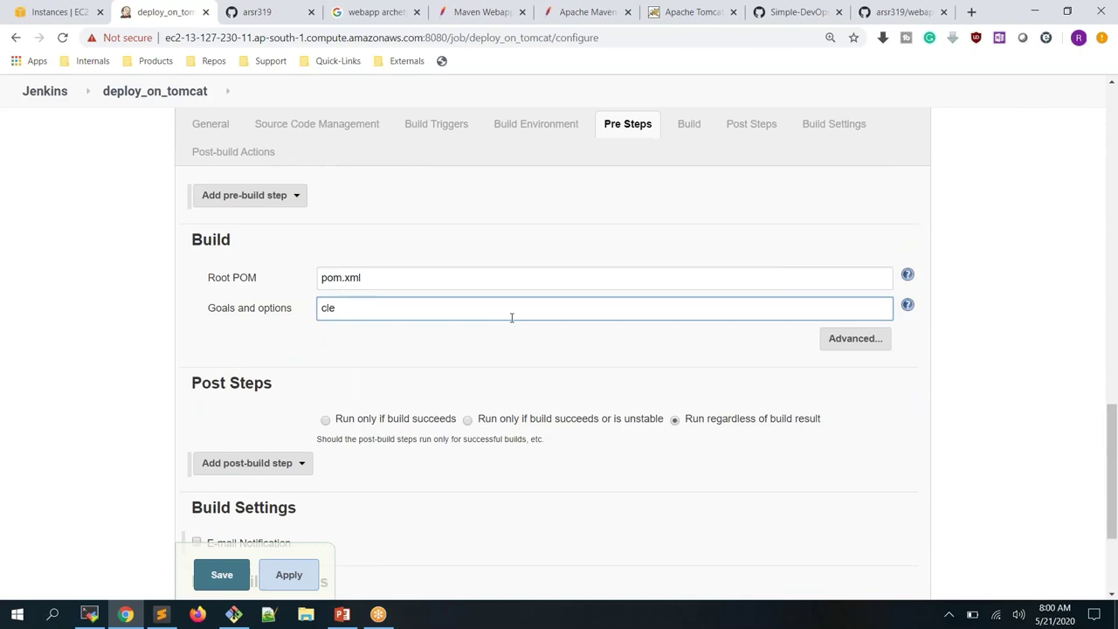
text(clear package)
click(294, 575)
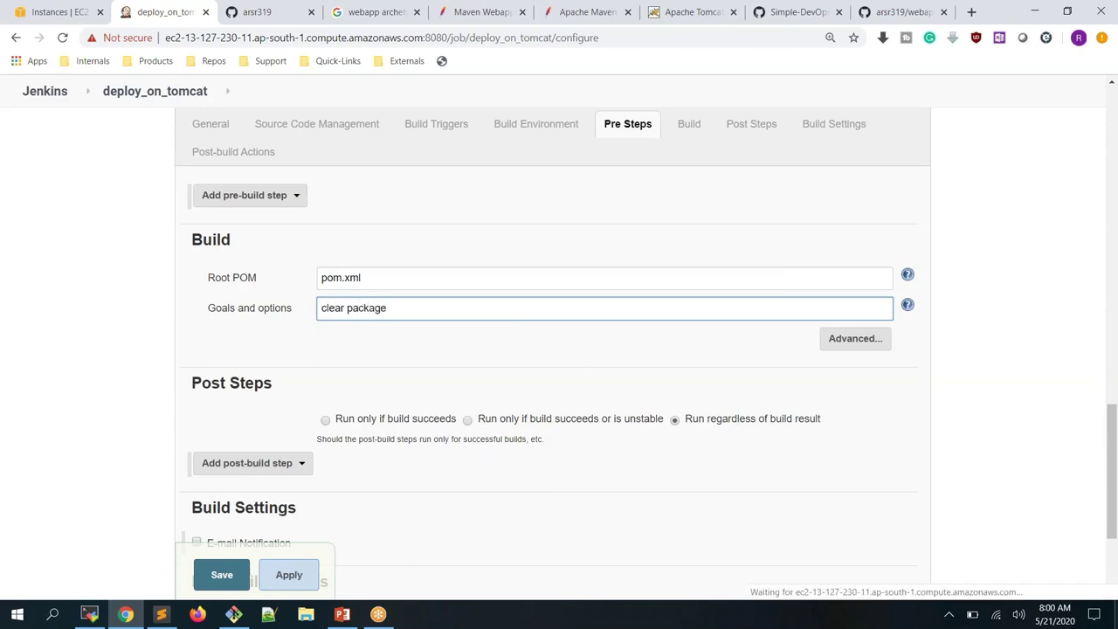
click(221, 574)
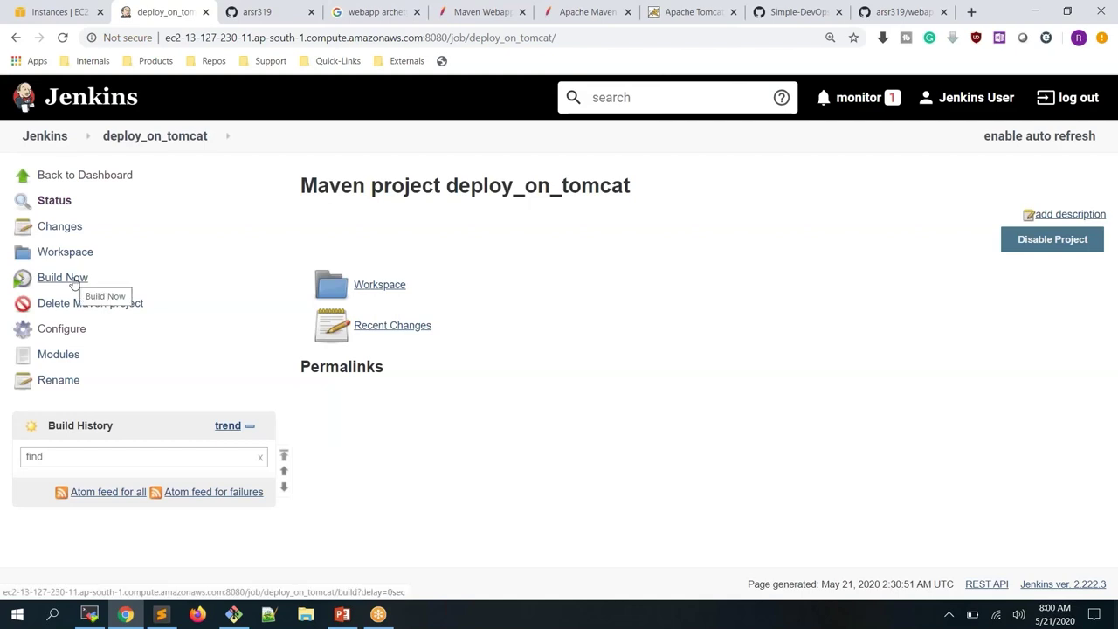
Step: Run build #1 and find the unknown lifecycle phase 'clear' error in its console output
click(73, 281)
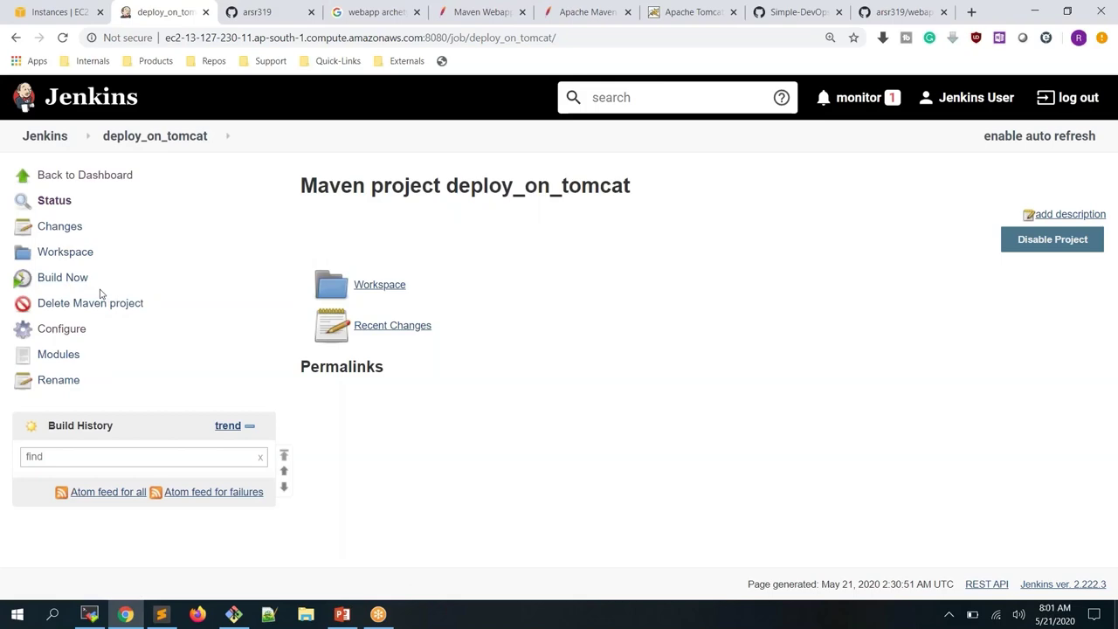
click(26, 490)
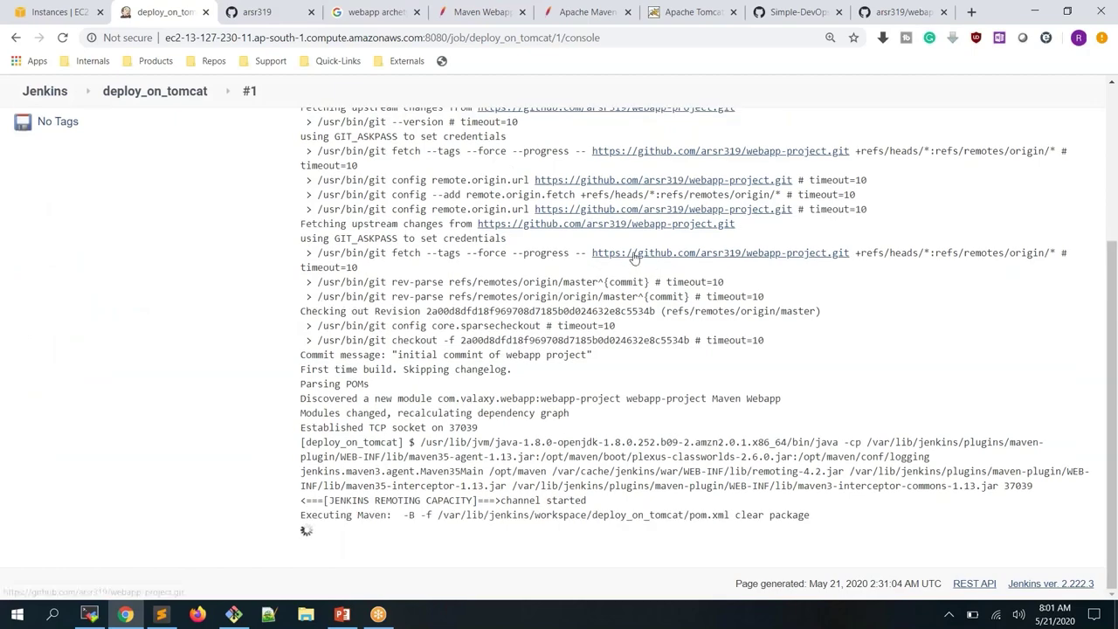
scroll(574, 234, up, 2)
scroll(574, 234, up, 2)
scroll(414, 314, down, 7)
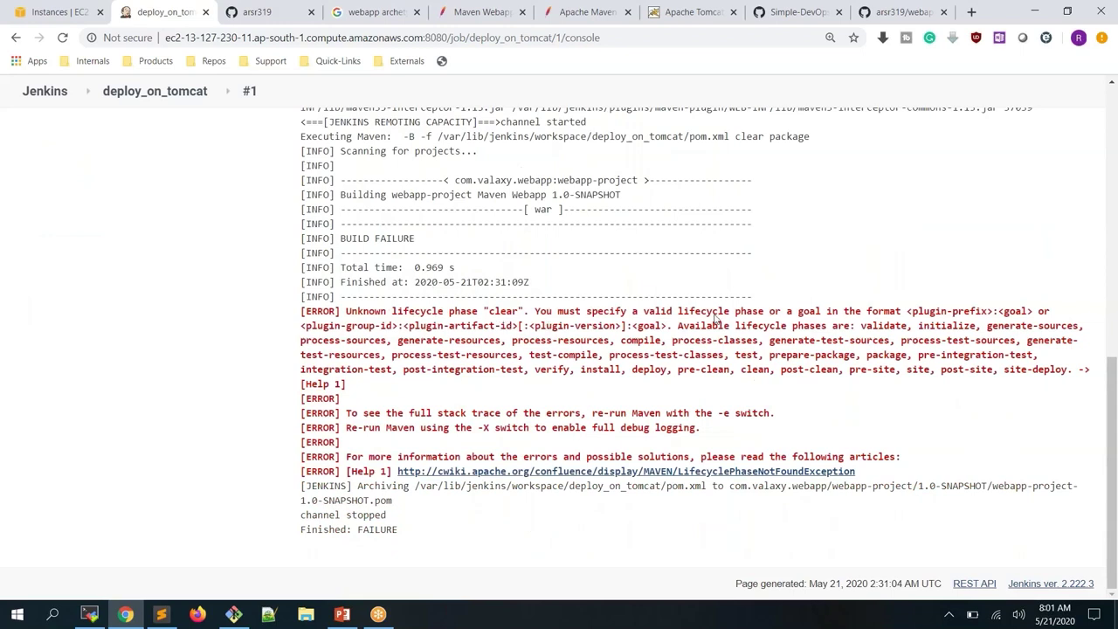
drag(494, 313, 517, 314)
click(495, 323)
drag(490, 319, 521, 315)
Step: Replace 'clear' with 'clean' so the goals read 'clean package', save, and start build #2
click(155, 90)
click(61, 329)
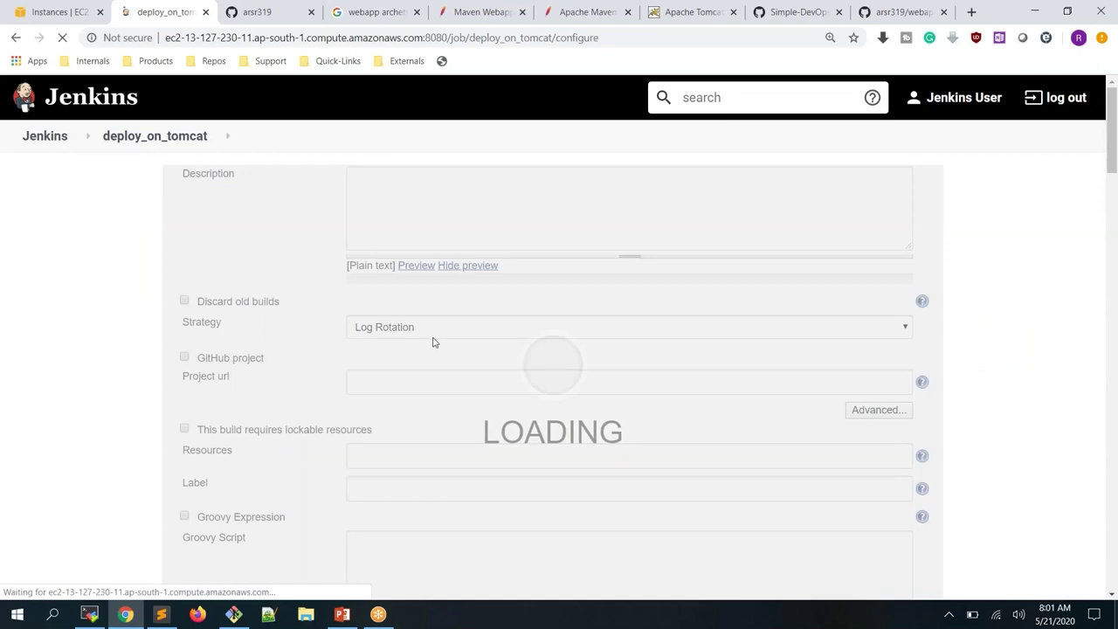
scroll(432, 342, down, 5)
scroll(486, 449, down, 5)
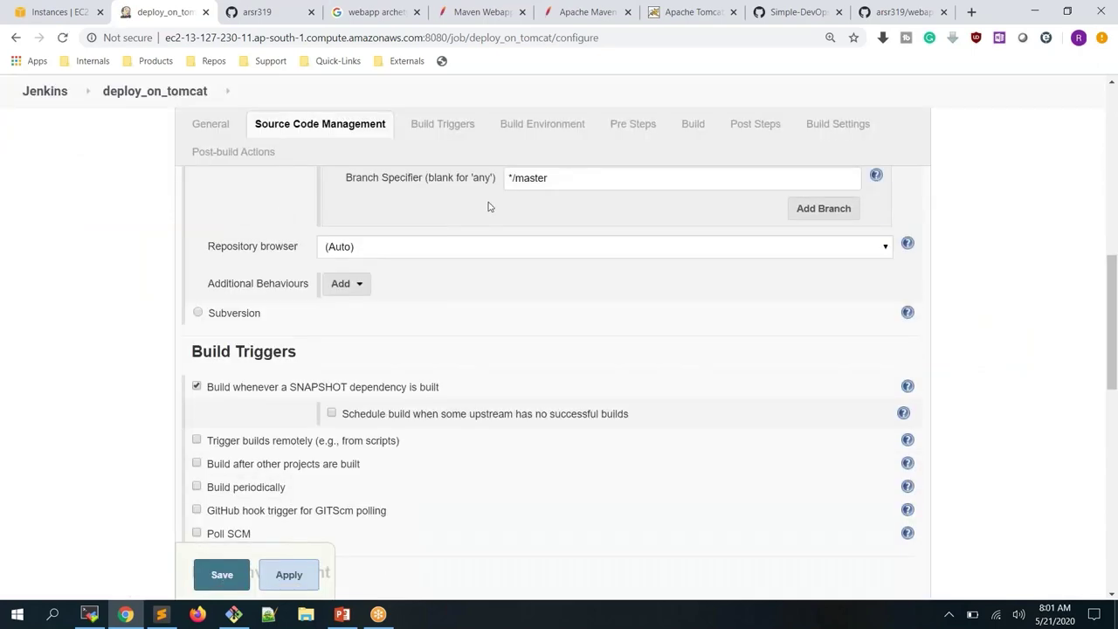
scroll(489, 209, up, 2)
scroll(491, 229, down, 4)
scroll(355, 488, down, 3)
click(341, 454)
drag(345, 455, 231, 451)
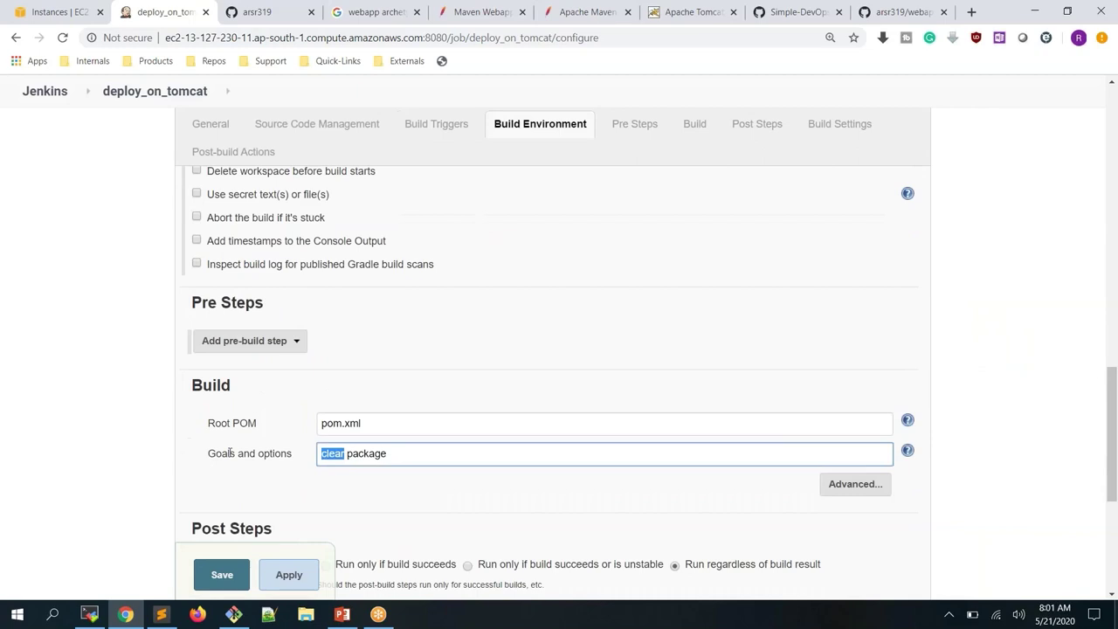
text(clean)
click(222, 575)
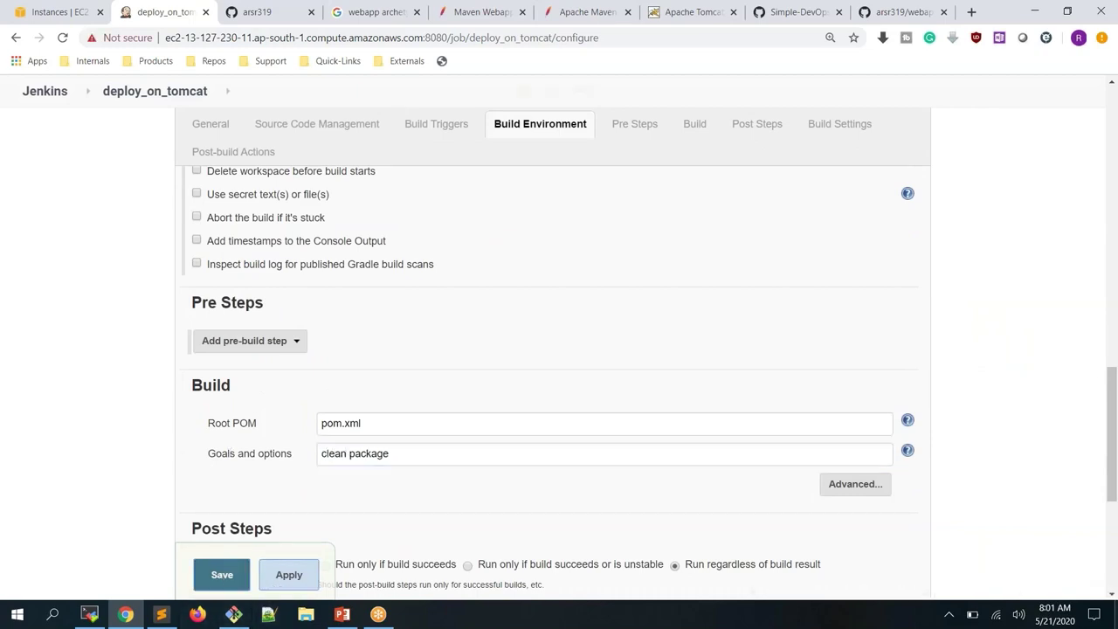
click(61, 278)
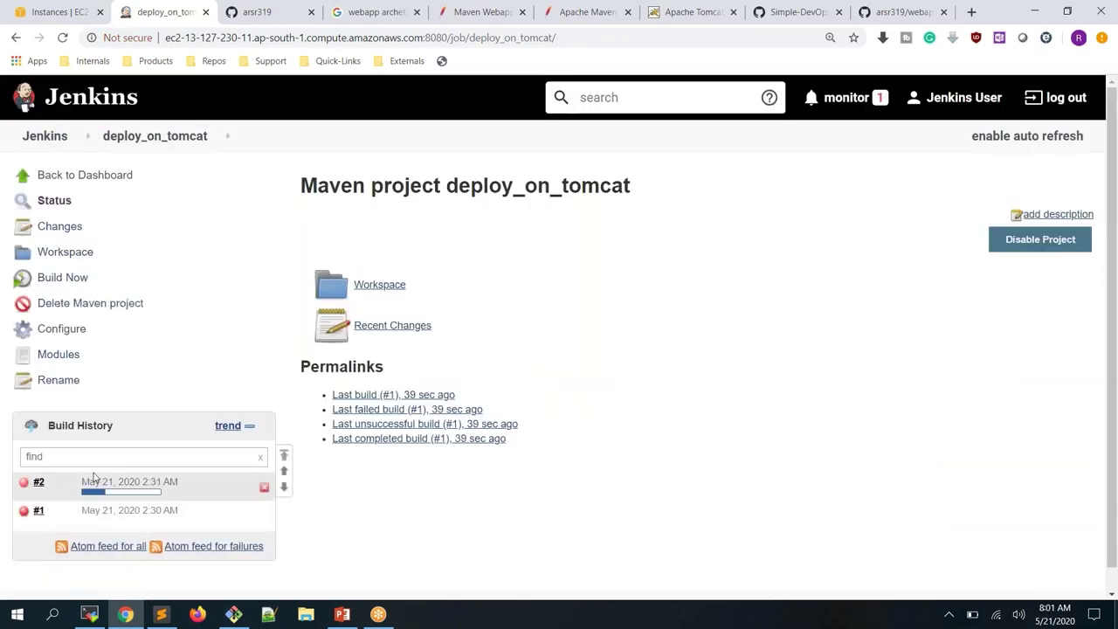
Step: Check build #2's console output for the successfully archived webapp-project.war
click(27, 487)
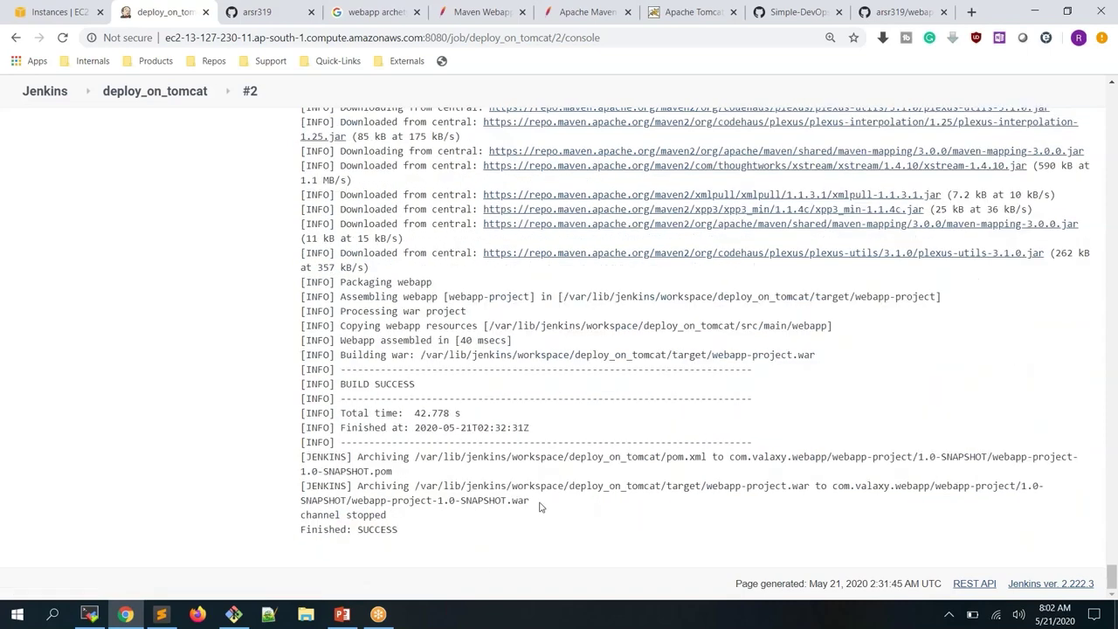
drag(352, 501, 550, 507)
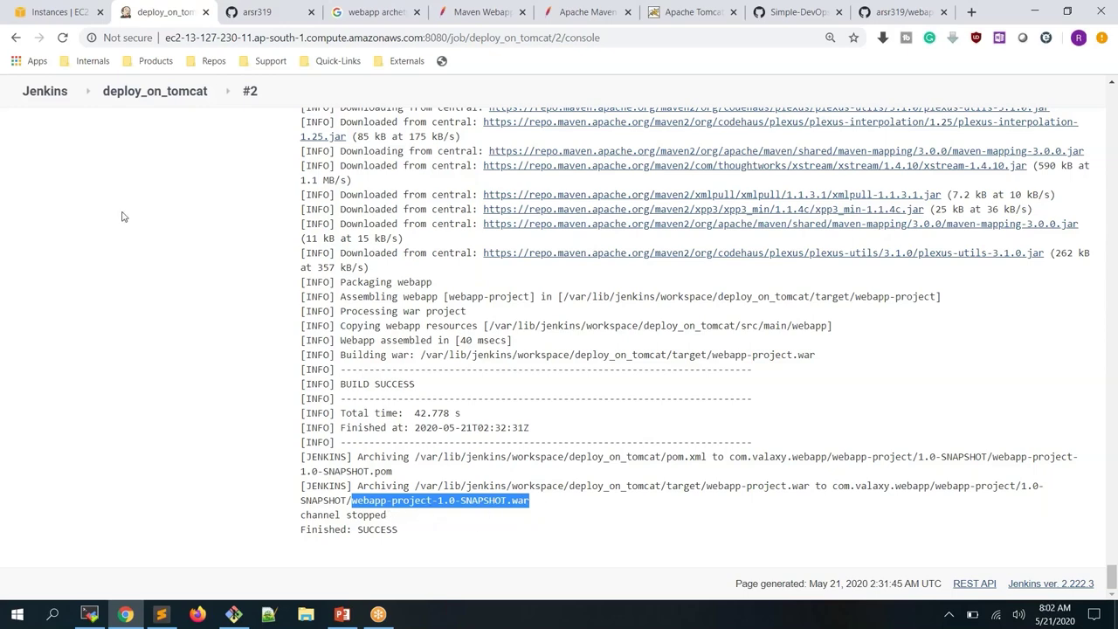
click(153, 91)
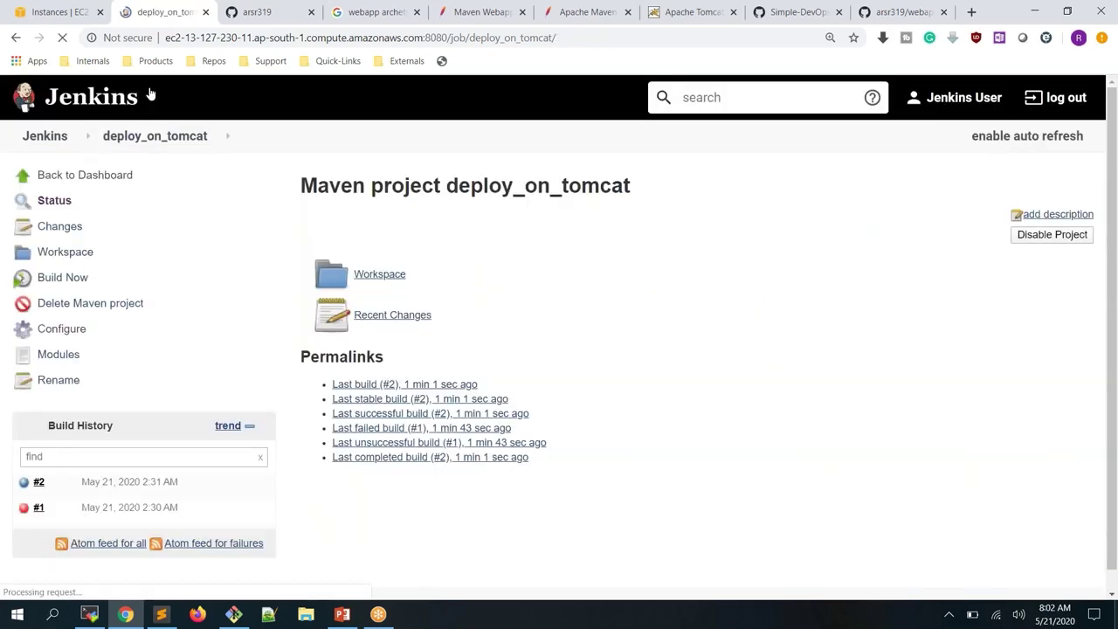
click(70, 336)
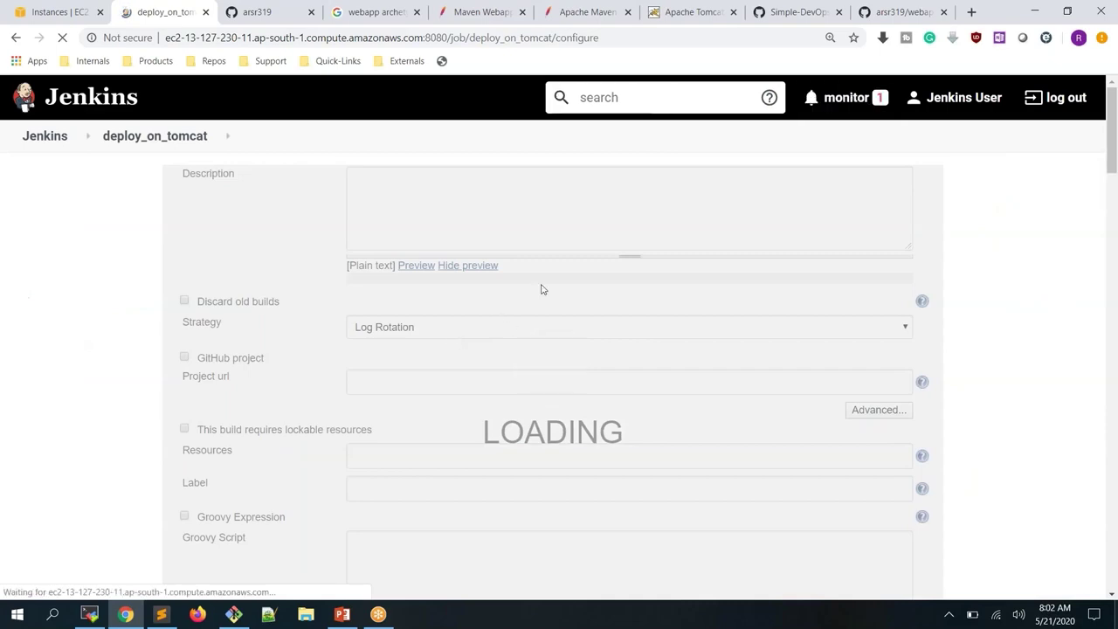
Step: Replace 'package' with 'install' so the Maven goals read 'clean install'
scroll(542, 289, down, 10)
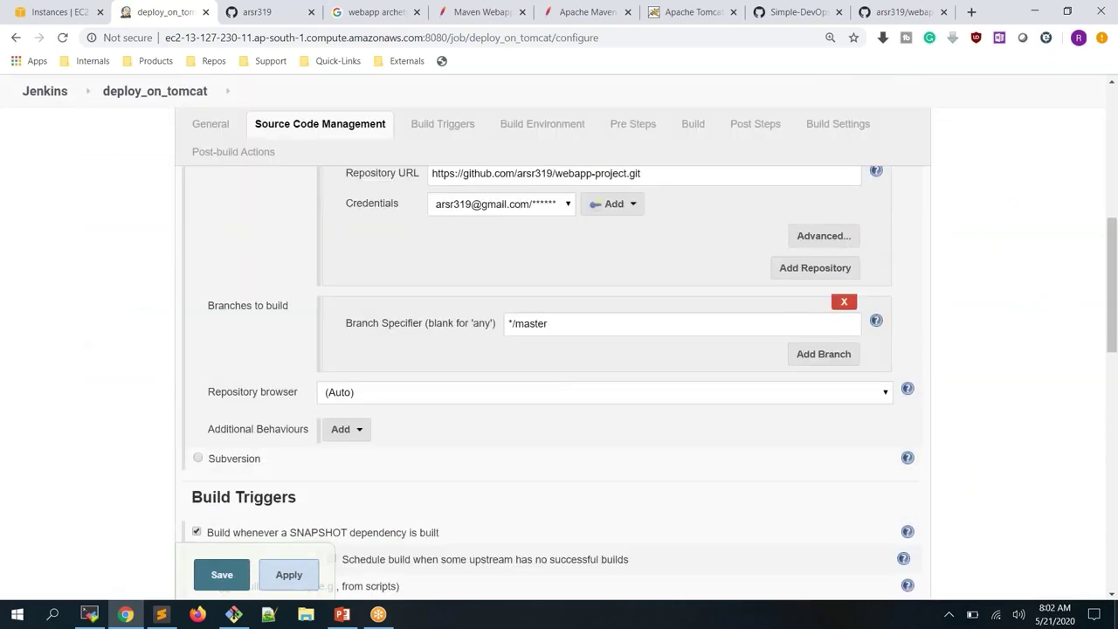
scroll(528, 289, down, 1)
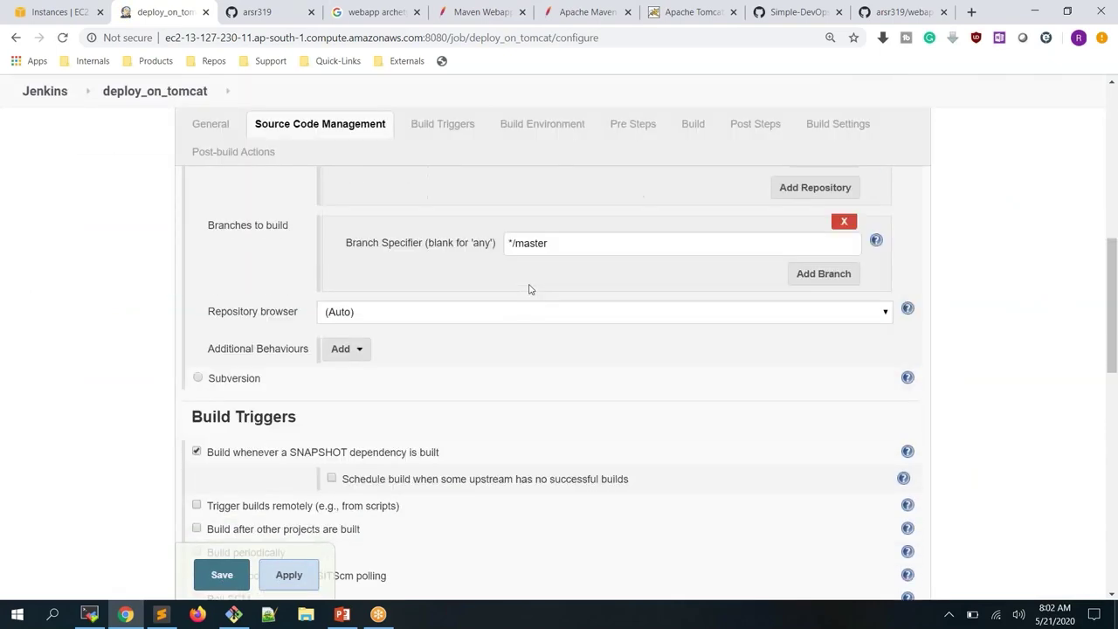
scroll(528, 289, down, 6)
double_click(589, 453)
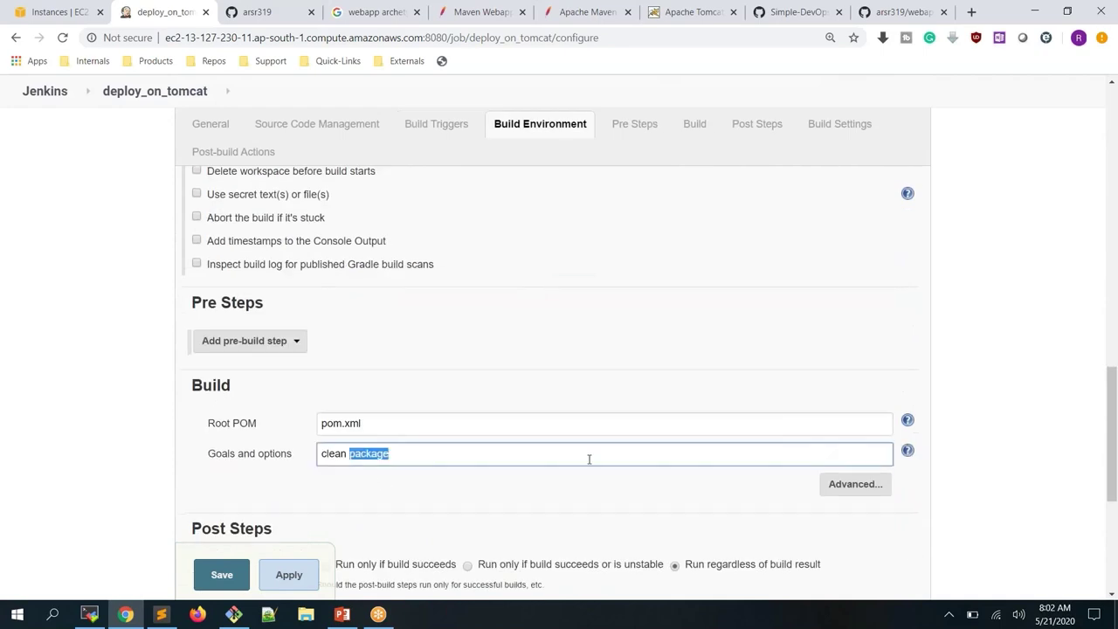
key(BackSpace)
text(install)
scroll(638, 358, down, 3)
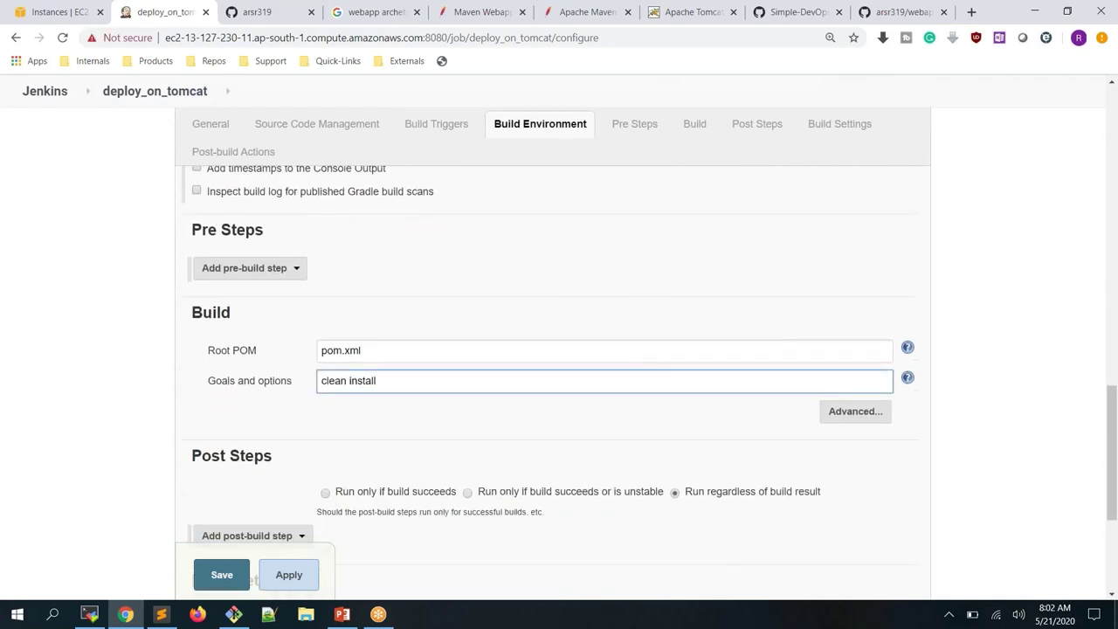
scroll(586, 364, down, 2)
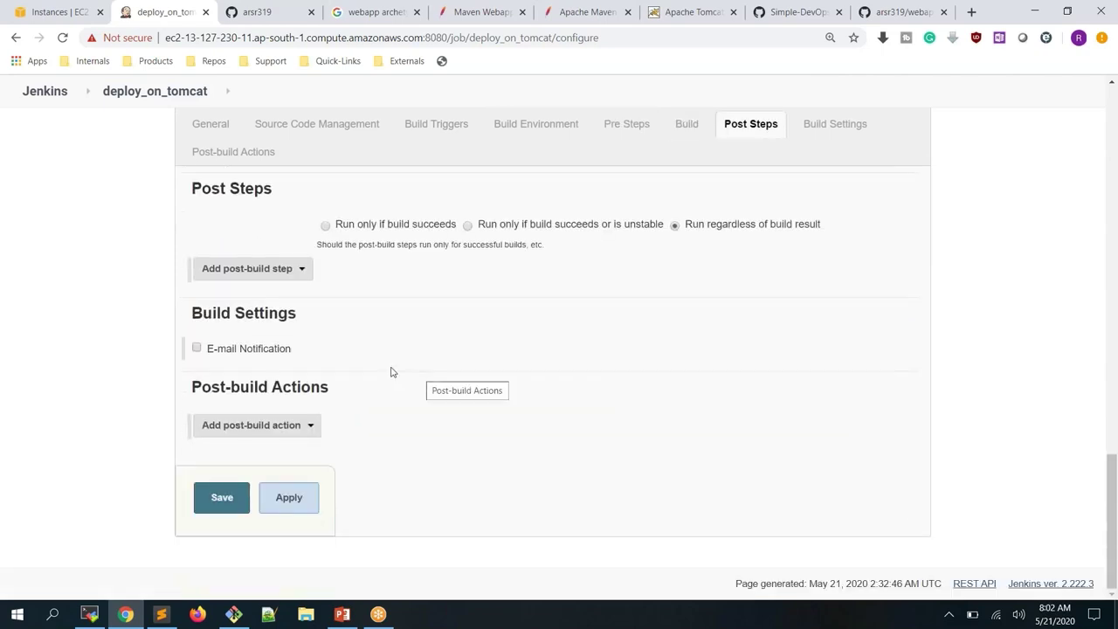
Step: Add the 'Deploy war/ear to a container' post-build action
click(310, 428)
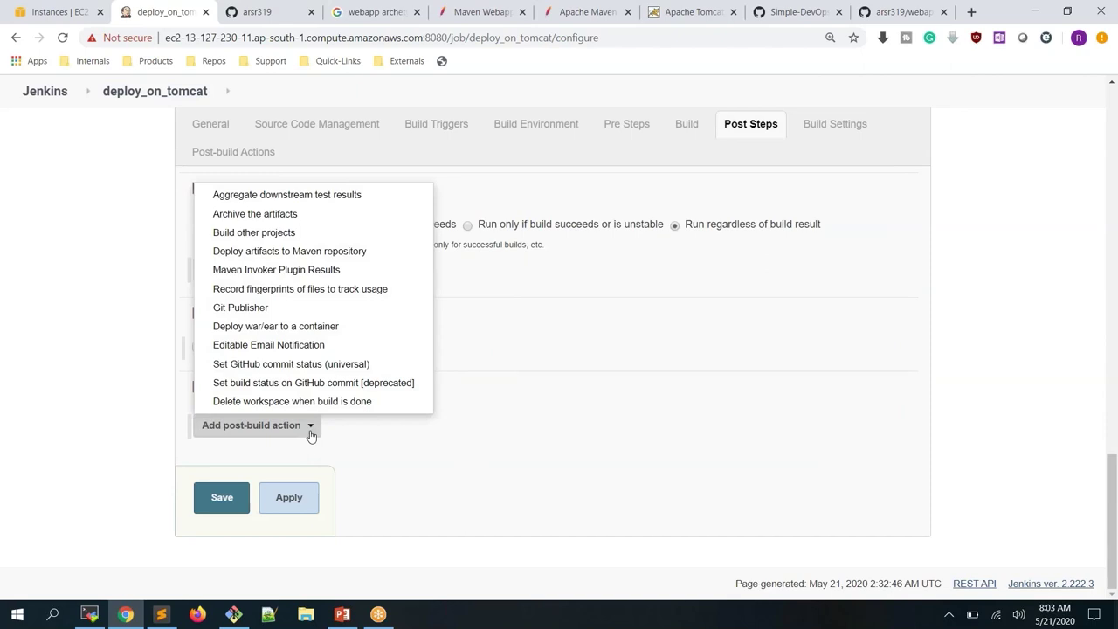
click(555, 317)
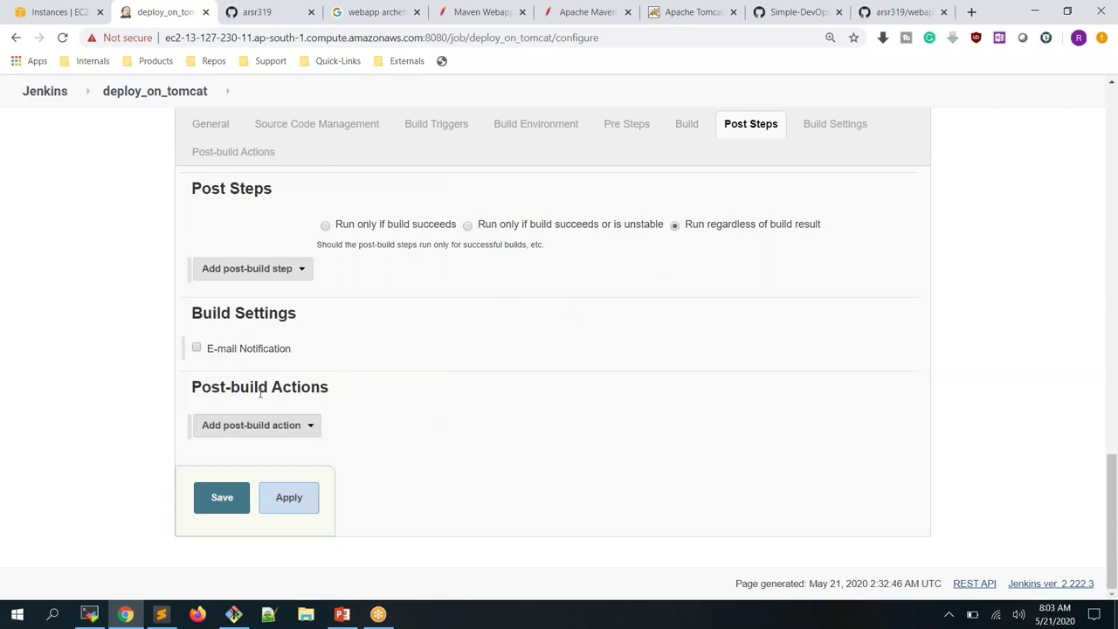
click(311, 431)
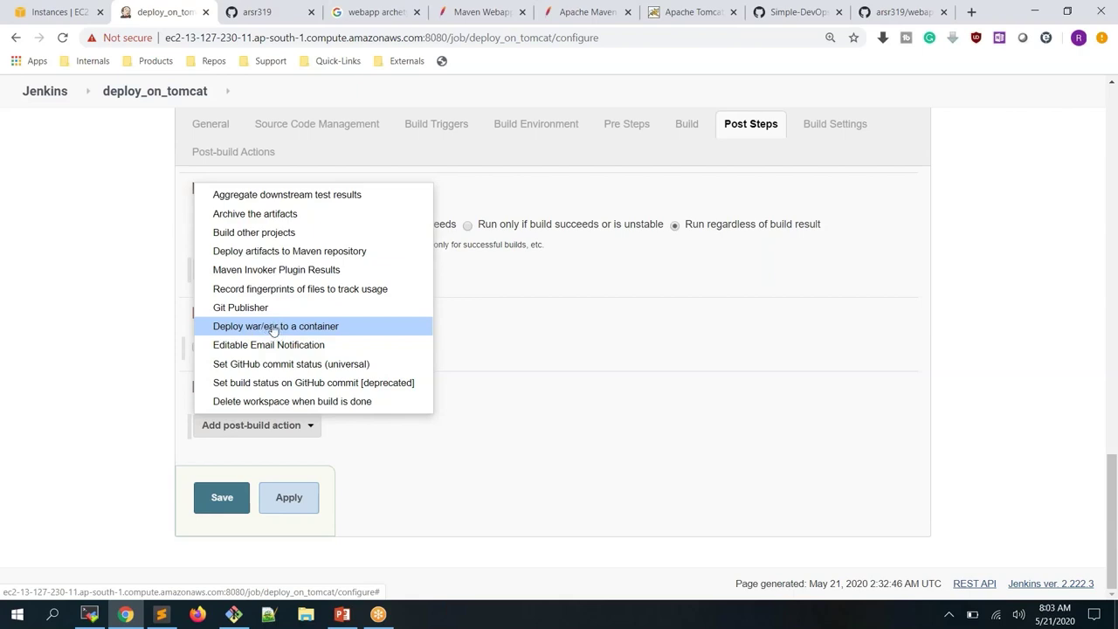
click(273, 325)
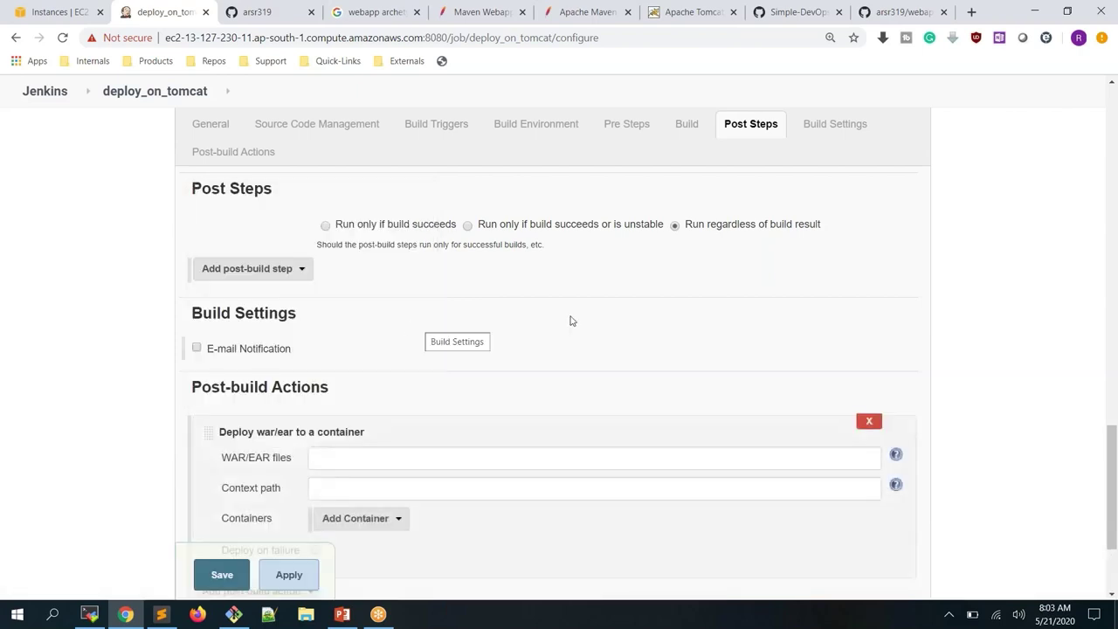
scroll(409, 320, down, 2)
Step: Read the WAR/EAR files help saying paths are relative to the workspace, then switch to the terminal
click(320, 312)
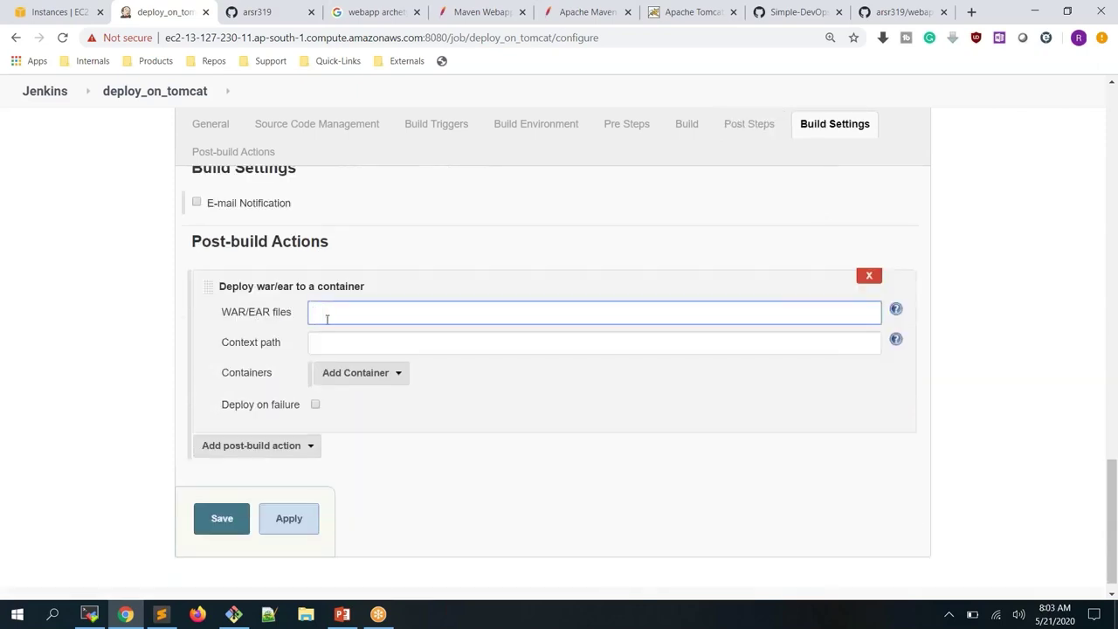
drag(223, 312, 300, 315)
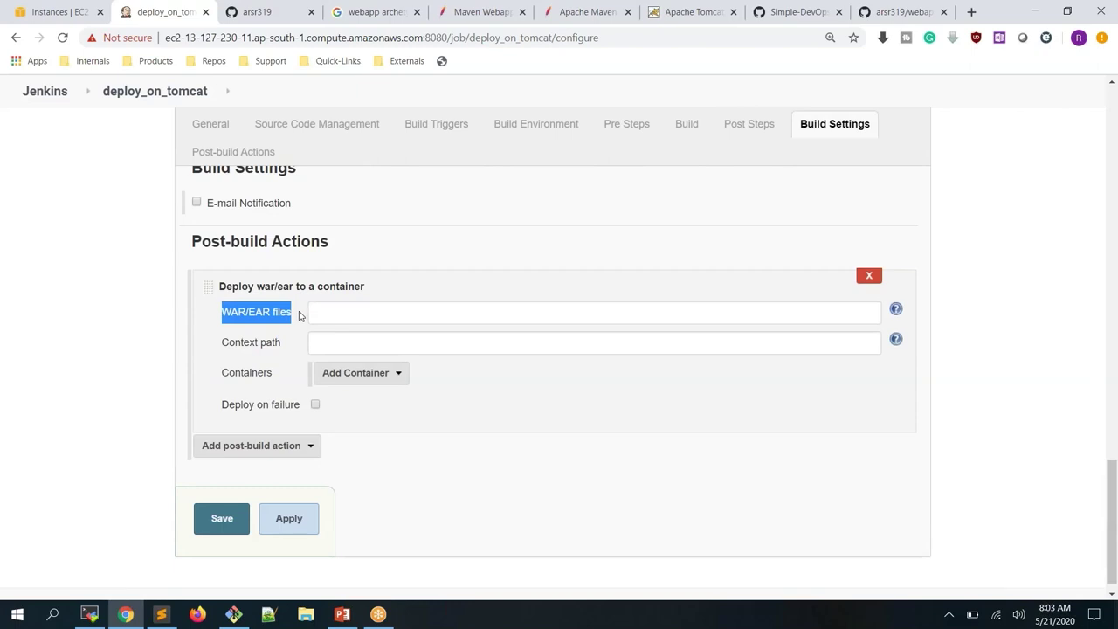
click(376, 309)
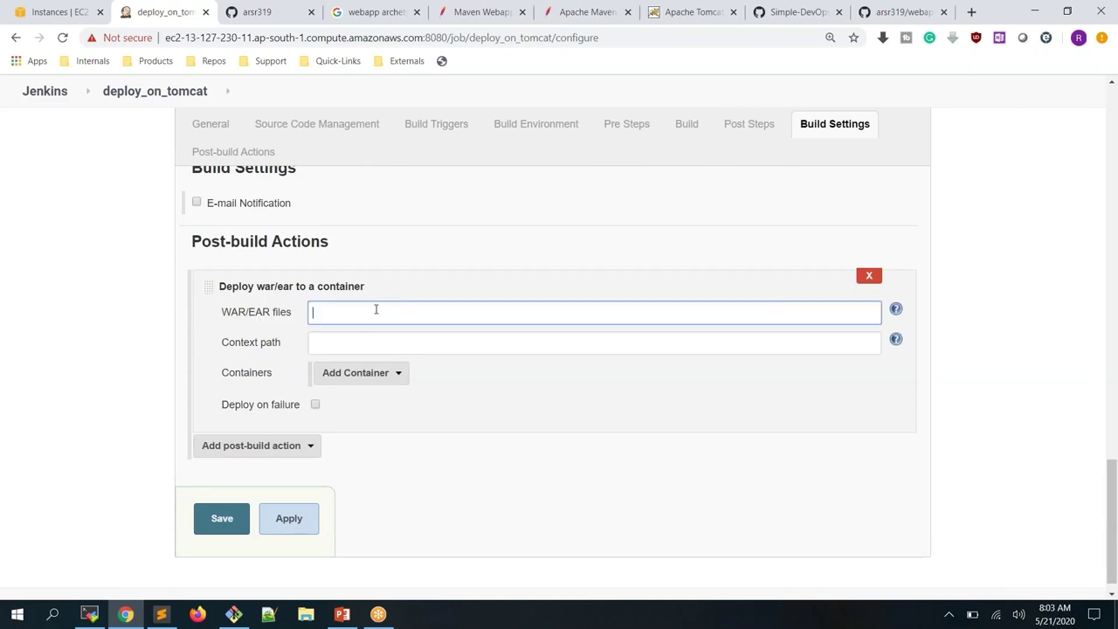
click(894, 310)
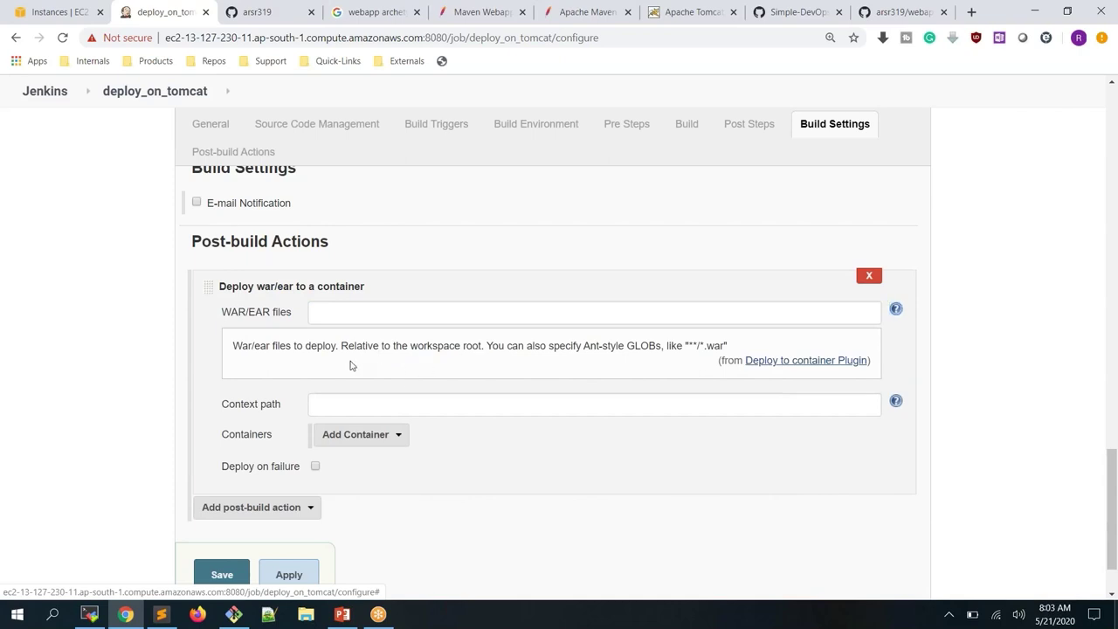
drag(341, 345, 461, 346)
double_click(441, 346)
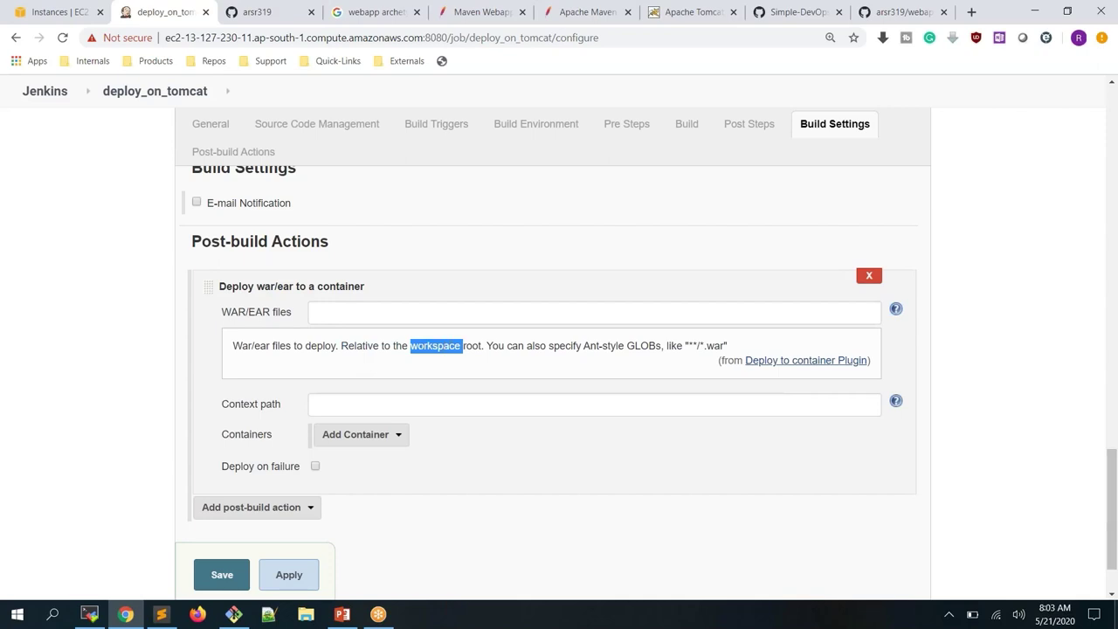
click(90, 614)
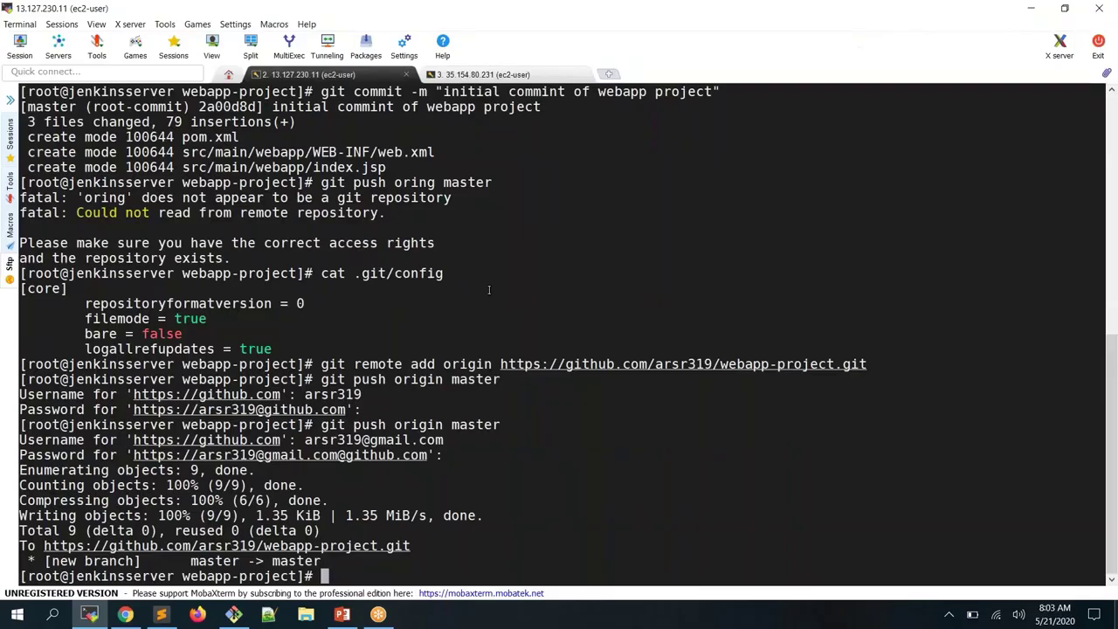
Step: Change into the Jenkins workspace directory /var/lib/jenkins/workspace
text(cd ..)
key(Return)
text(pwd)
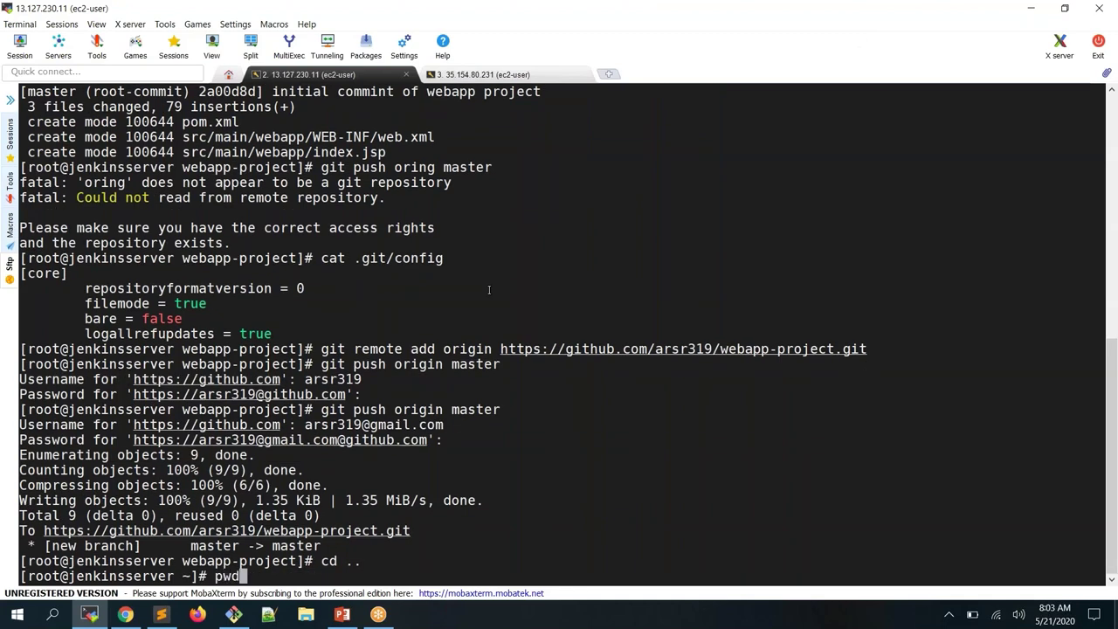
key(Return)
text(clear)
key(Return)
key(Return)
key(Return)
text(cd /var/l)
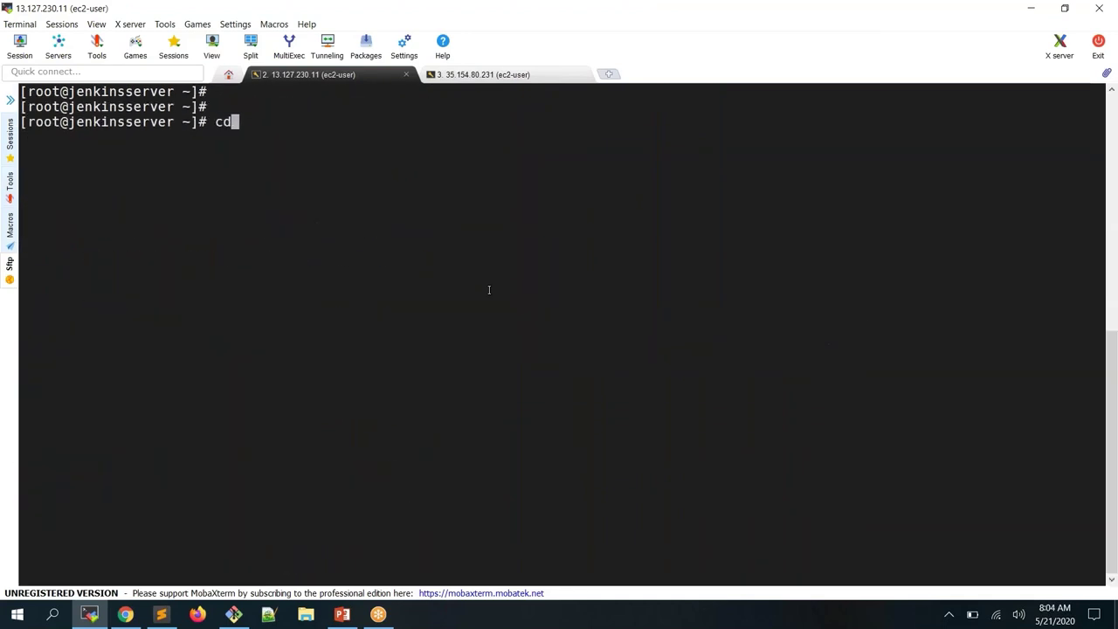
text(ib/jnek)
key(BackSpace)
key(BackSpace)
key(BackSpace)
text(enkins/webap)
key(BackSpace)
key(BackSpace)
key(BackSpace)
key(BackSpace)
key(BackSpace)
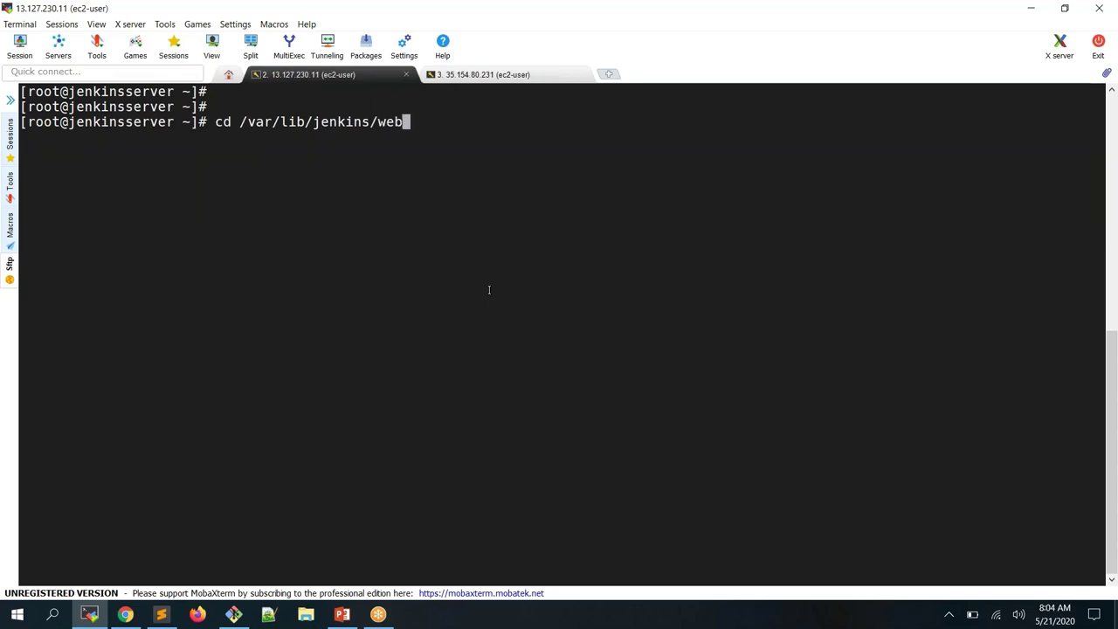
text(works)
key(Tab)
key(Return)
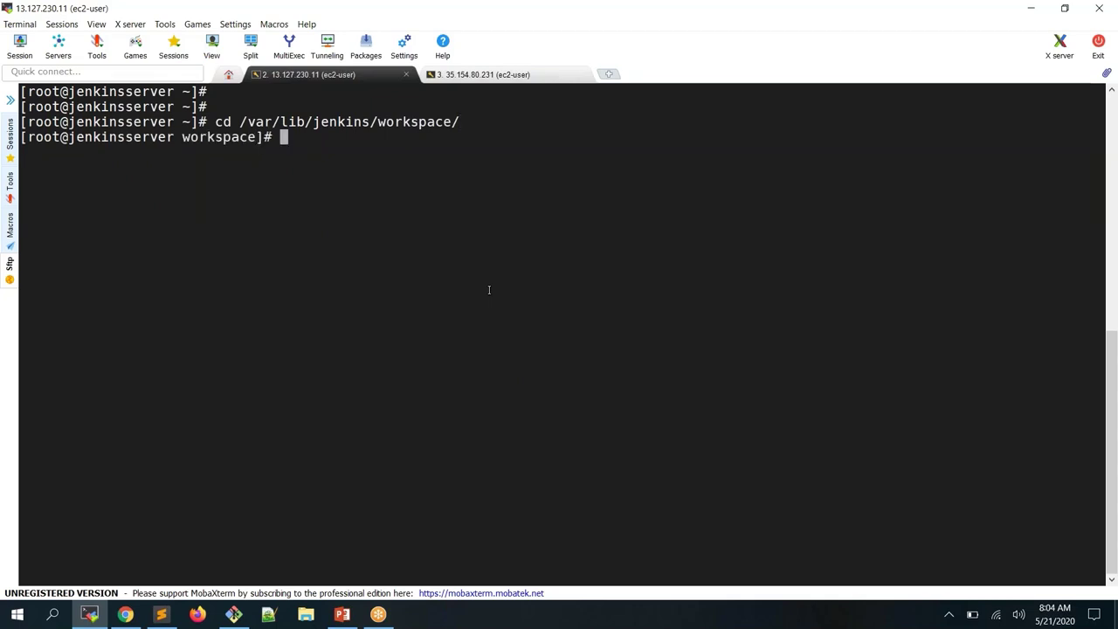
Step: Enter the deploy_on_tomcat job folder and then its target folder, listing their contents
text(ls)
key(Return)
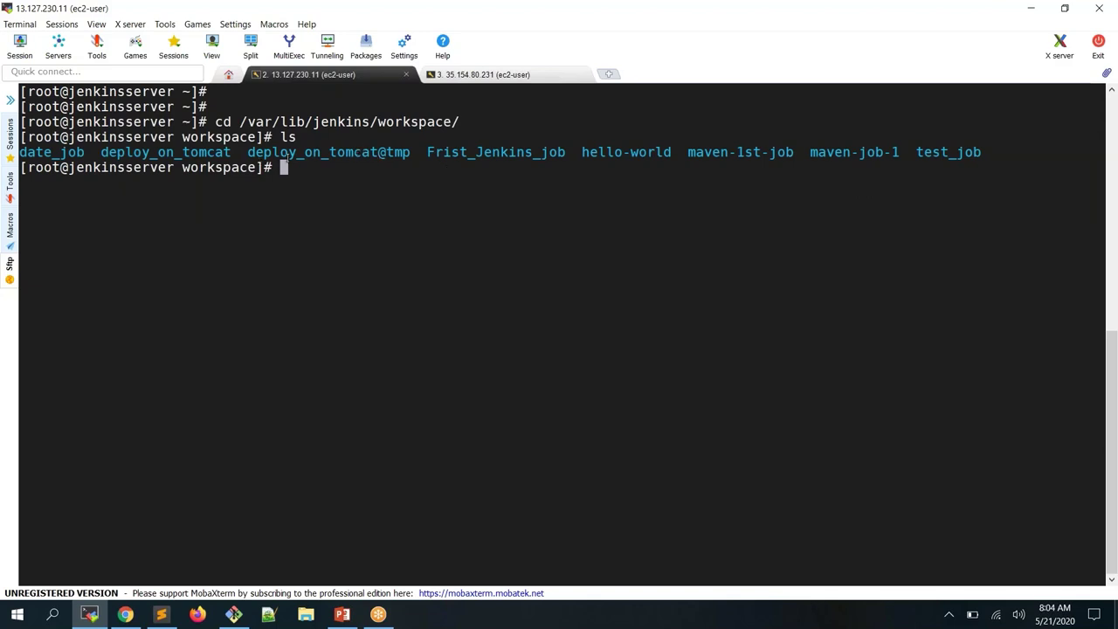
double_click(212, 152)
key(ctrl+c)
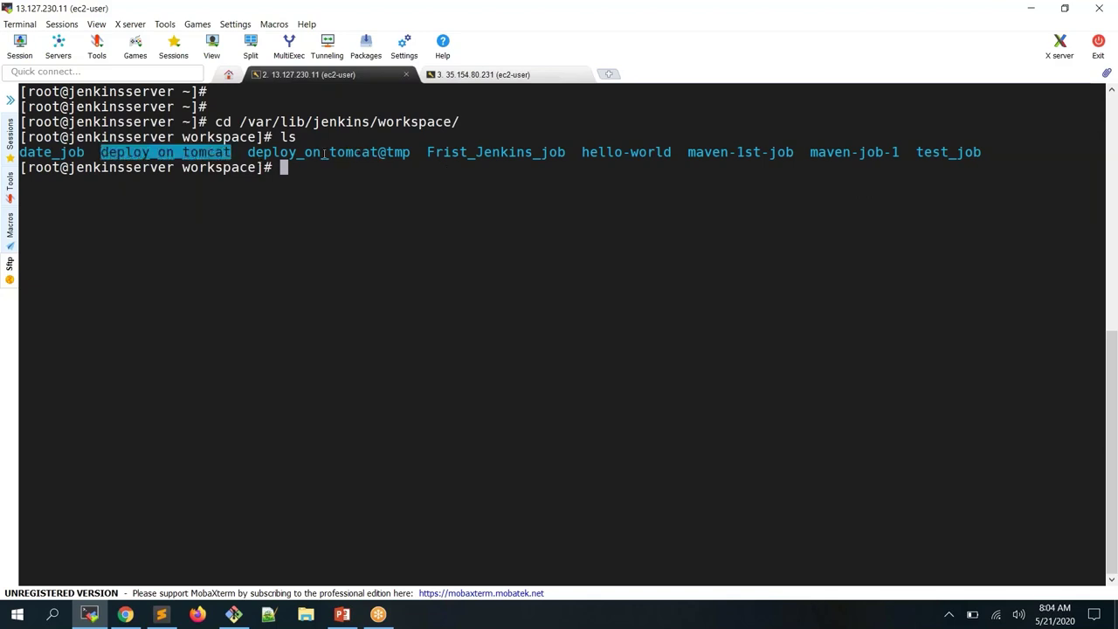
text(cd)
right_click(207, 152)
key(Return)
text(ls)
key(Return)
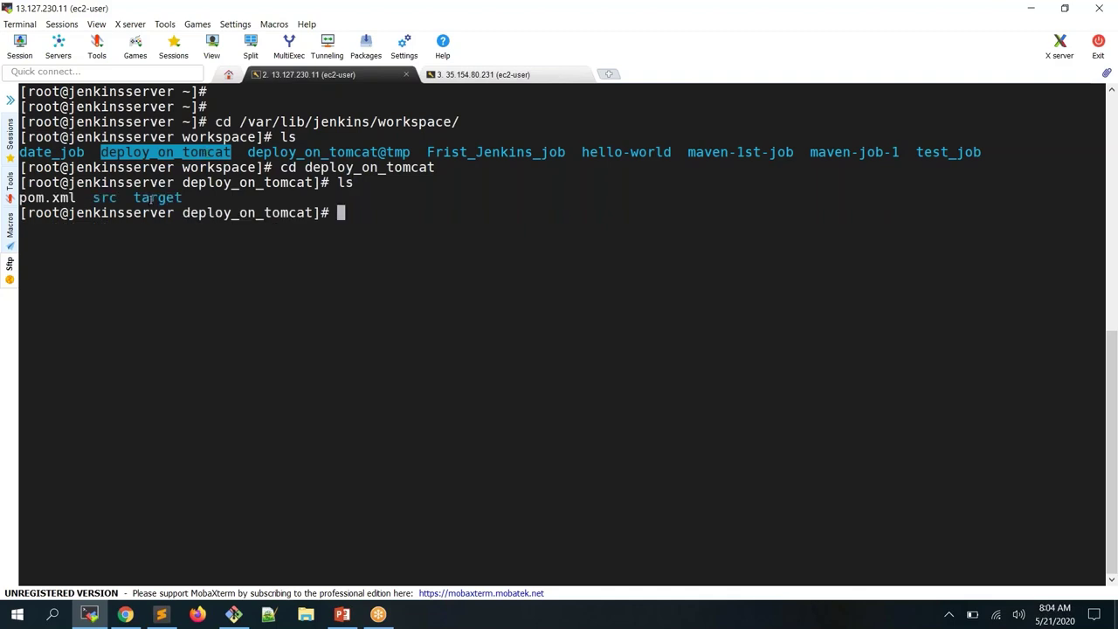
double_click(156, 197)
text(cd t)
key(Tab)
key(Return)
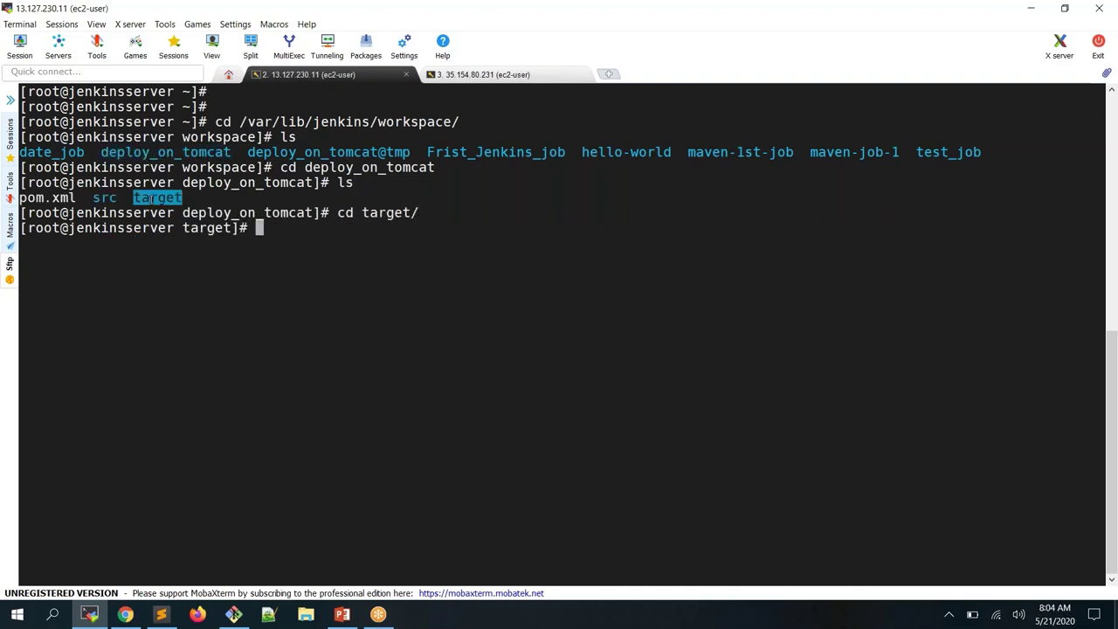
text(ls)
key(Return)
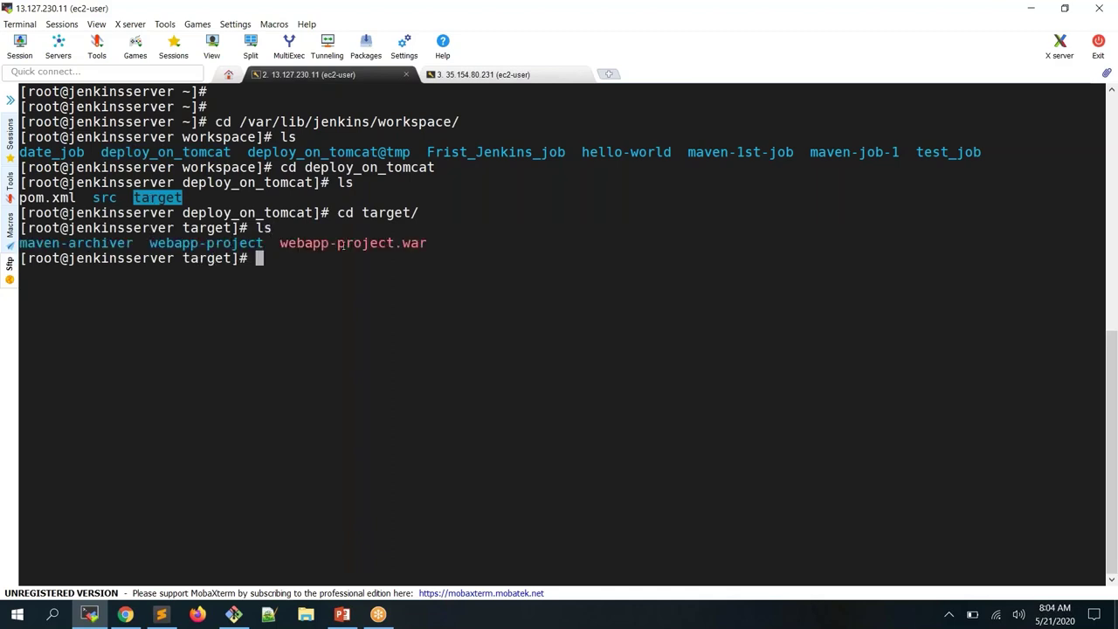
Step: Locate webapp-project.war, peek into webapp-project, and select the printed target folder path
double_click(357, 244)
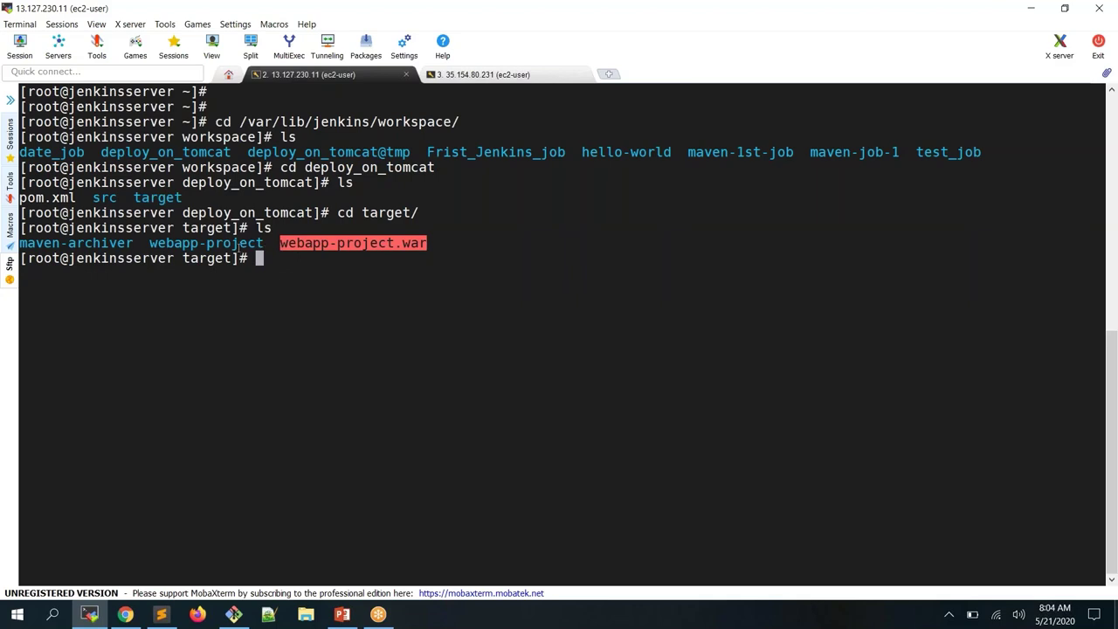
double_click(235, 244)
text(cd we)
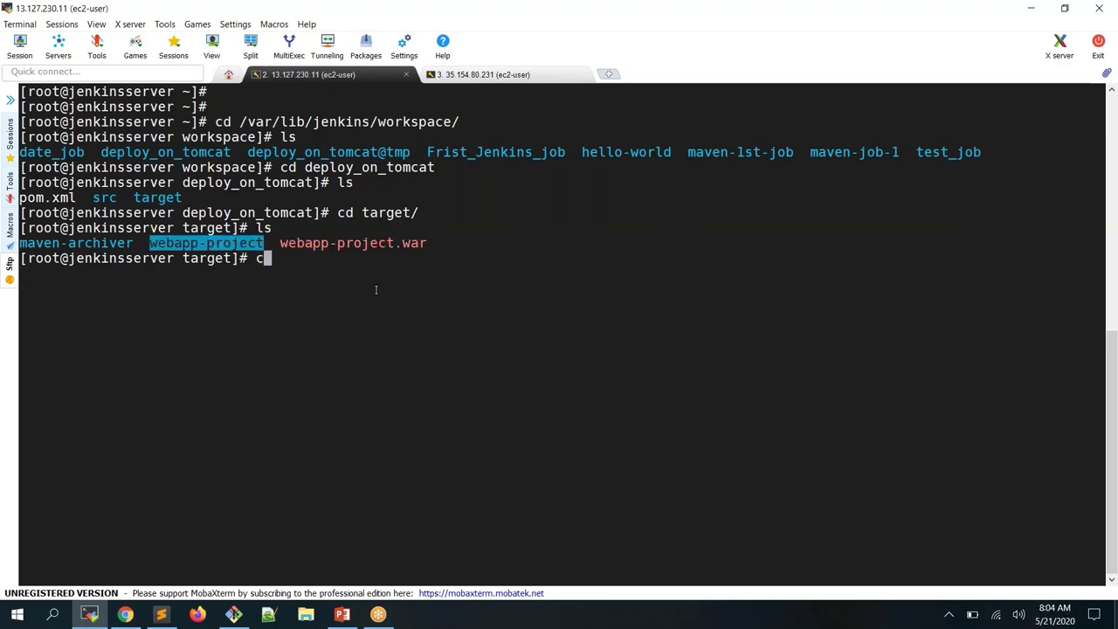
key(Tab)
key(Return)
text(ls)
key(Return)
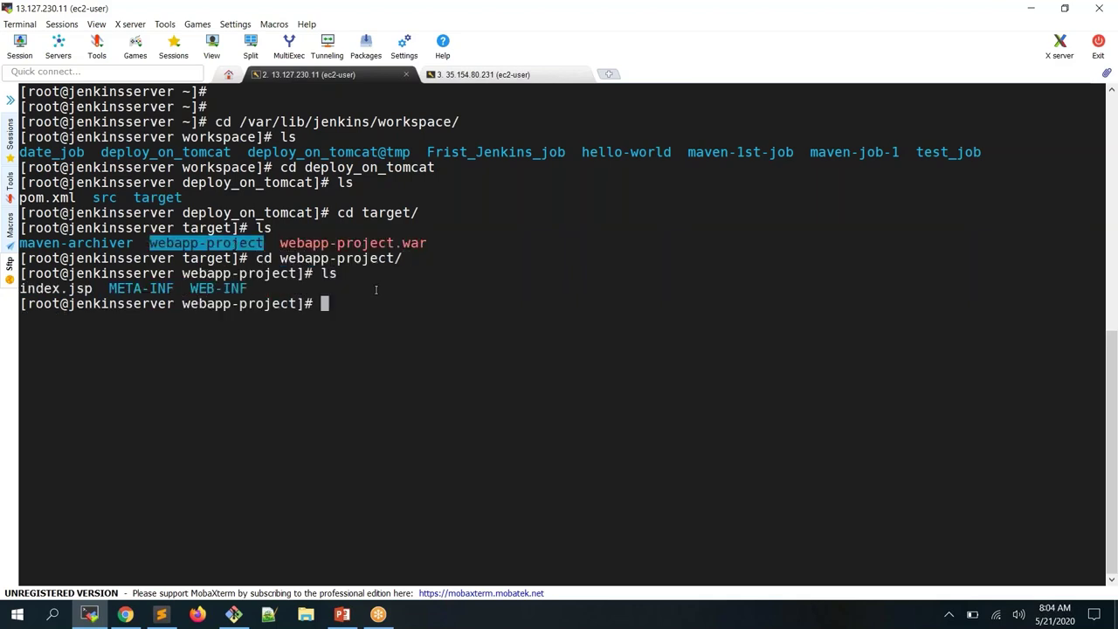
text(cd ..)
key(Return)
text(pwd)
key(Return)
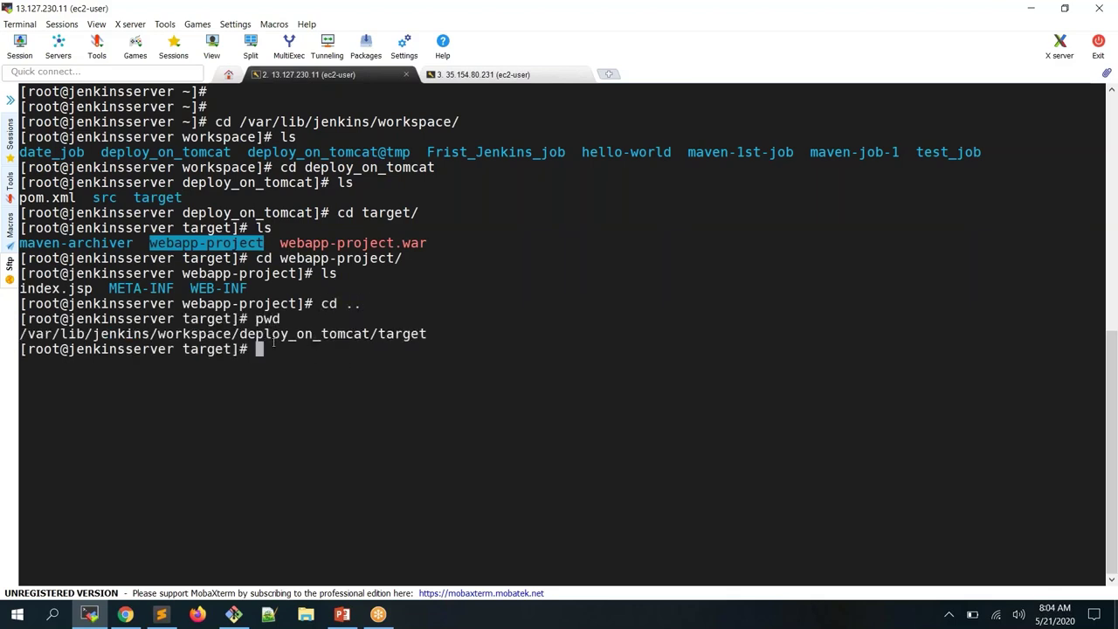
drag(378, 334, 425, 337)
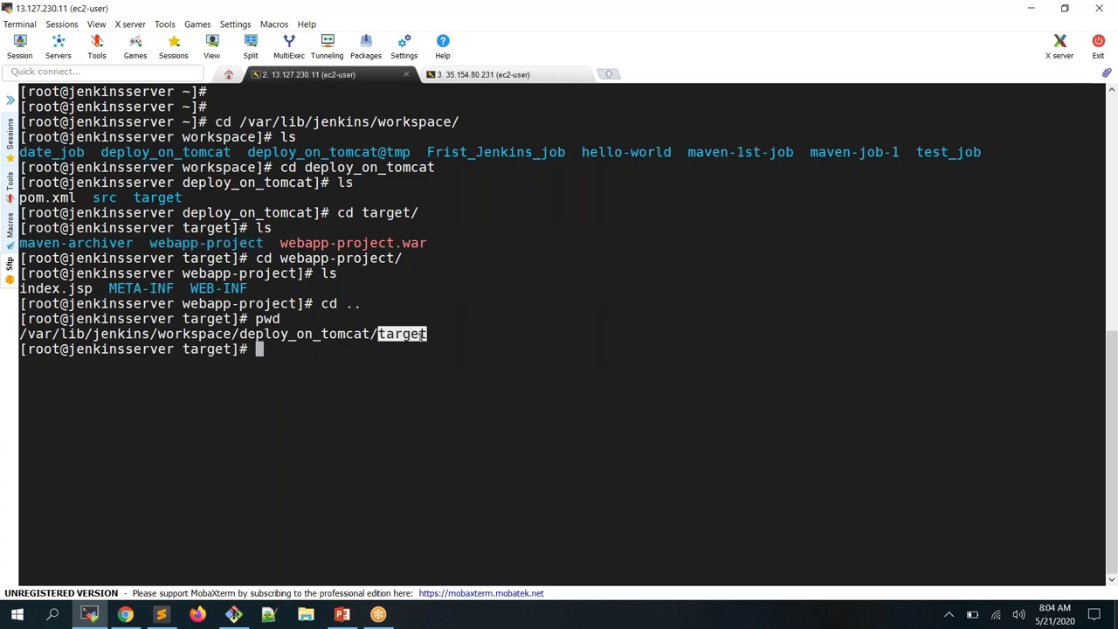
drag(374, 335, 425, 335)
double_click(406, 337)
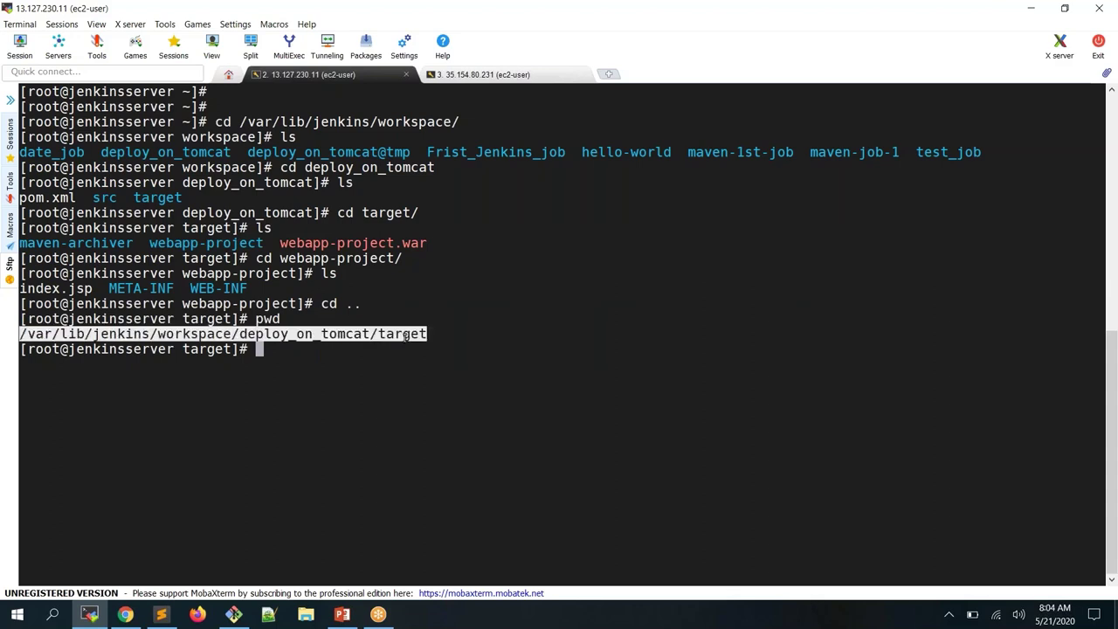
Step: Type 'target' into the WAR/EAR files field, checking the path and WAR name in the terminal
click(129, 616)
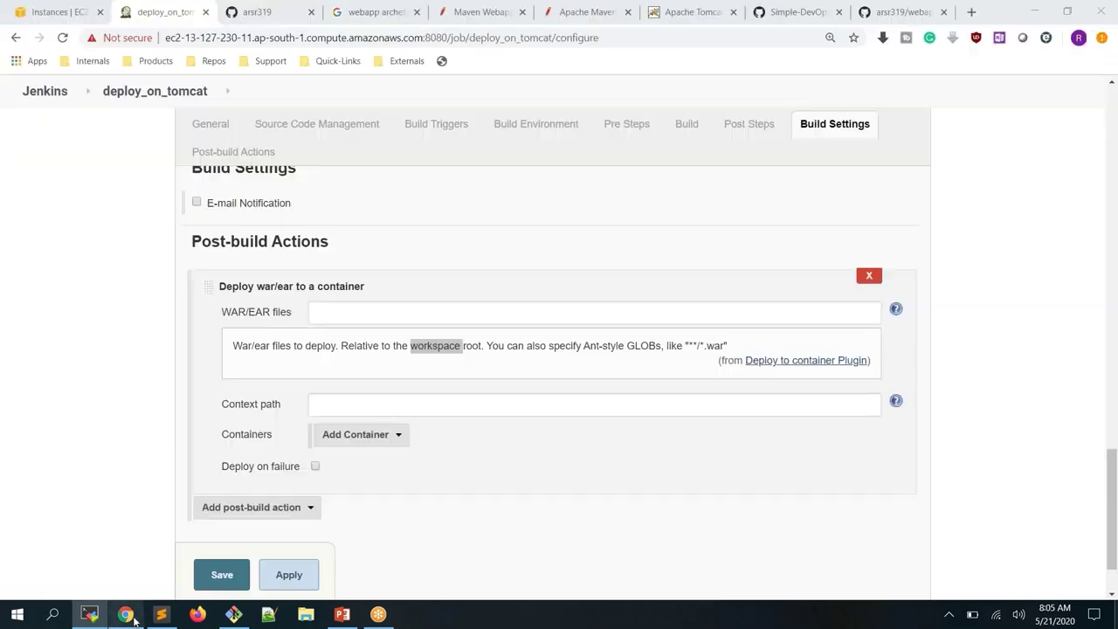
click(384, 315)
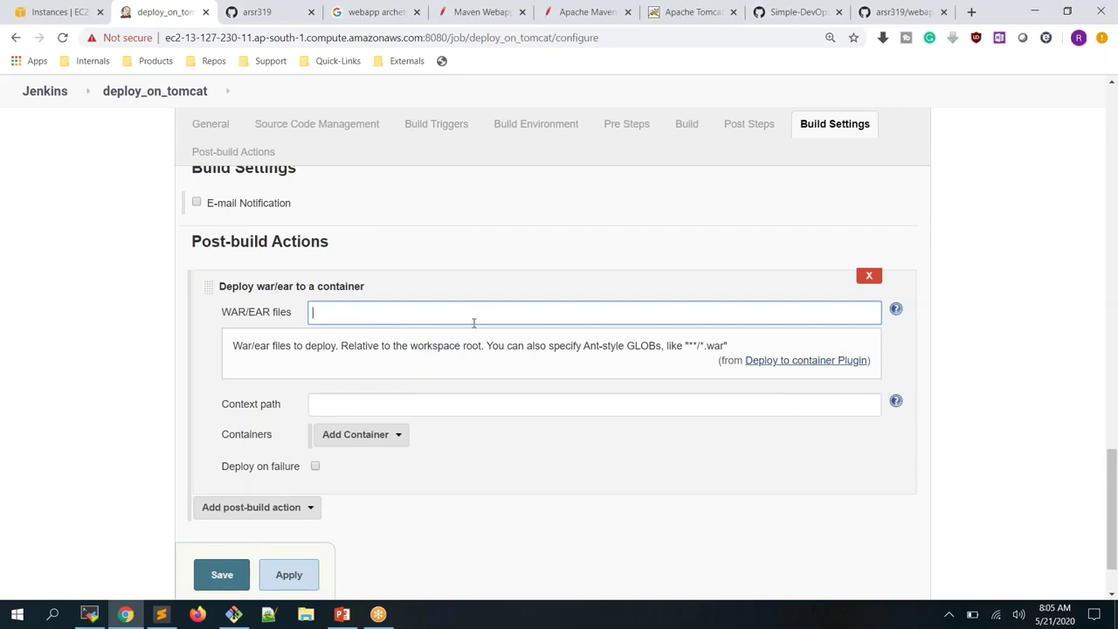
key(alt+Tab)
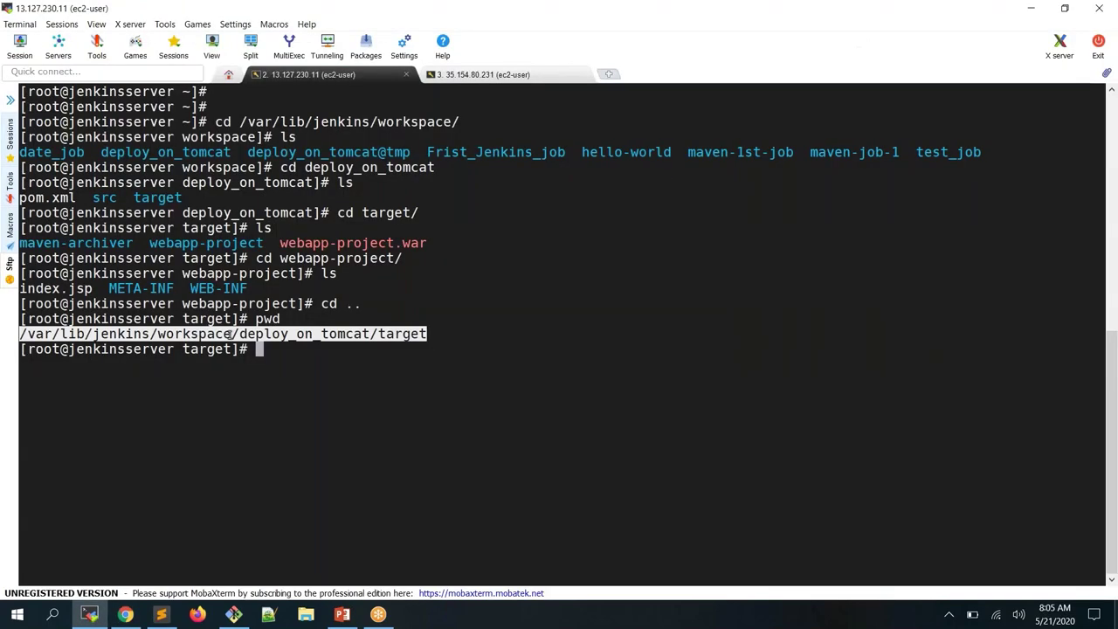
click(149, 333)
drag(157, 334, 422, 333)
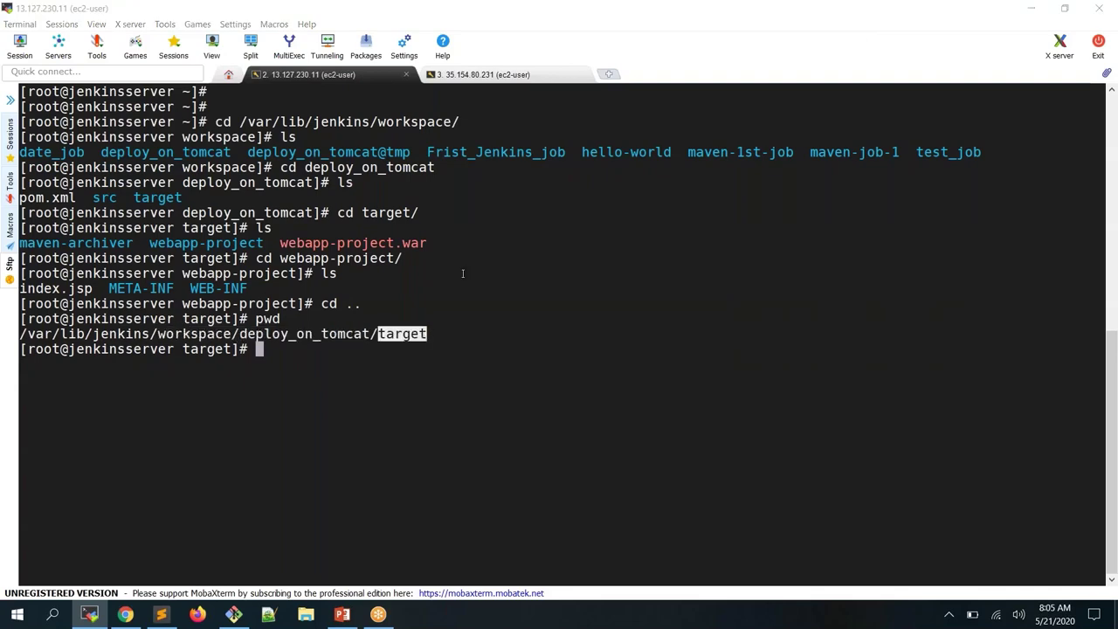
key(alt+Tab)
text(target)
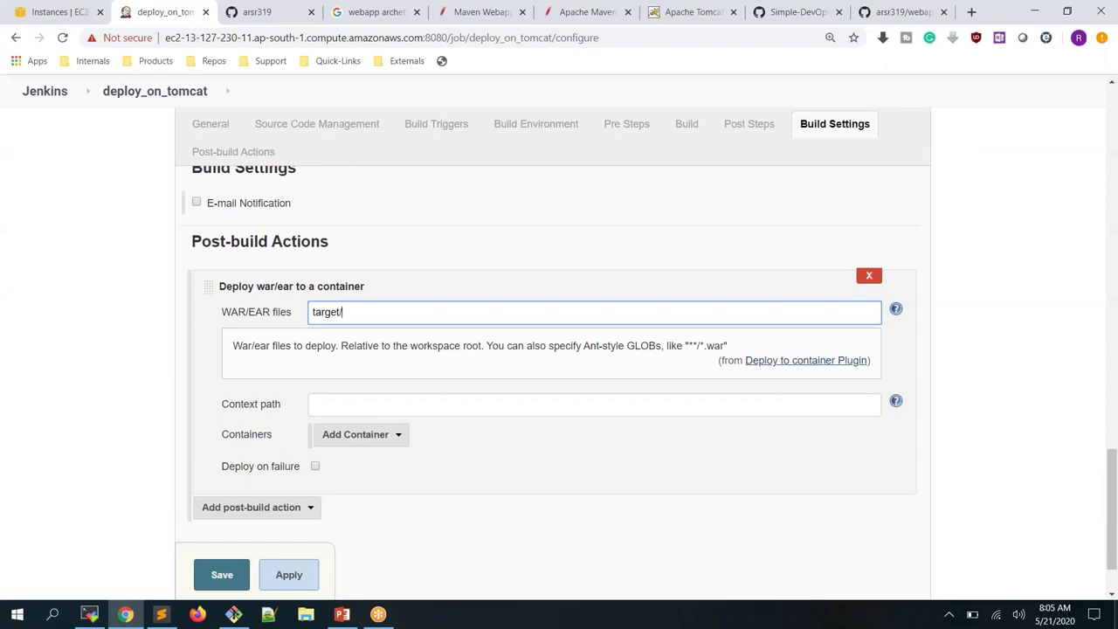
key(alt+Tab)
double_click(365, 243)
key(ctrl+c)
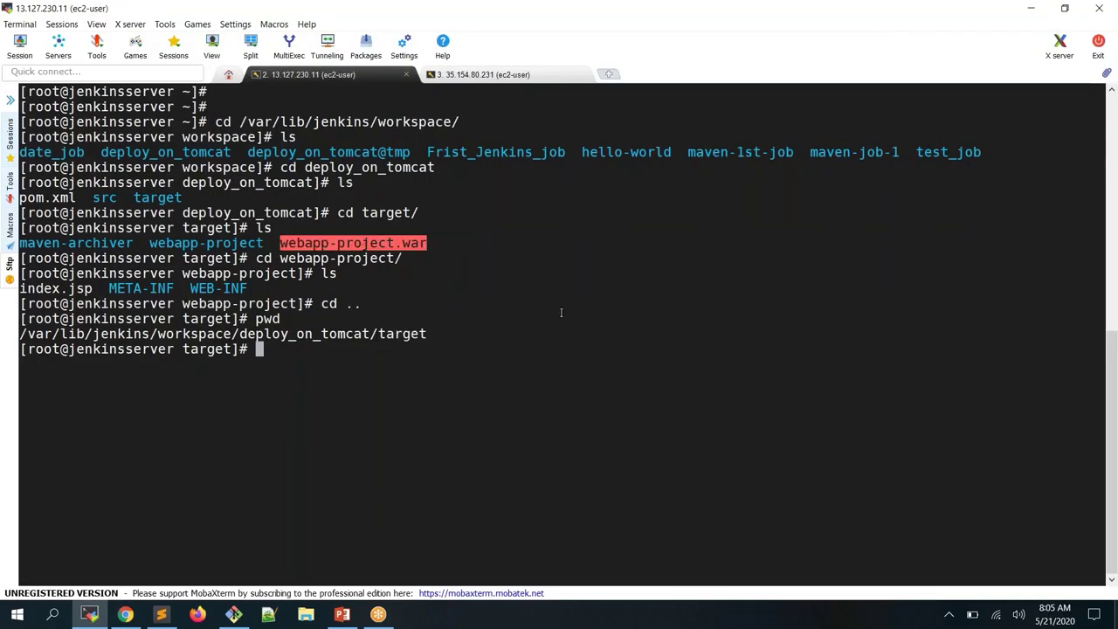
key(alt+Tab)
key(alt+Tab)
Step: Go up to the deploy_on_tomcat folder and print pom.xml to check its war packaging and version
click(511, 289)
text(cd ..)
key(Return)
text(ls)
key(Return)
text(cat pom.xml)
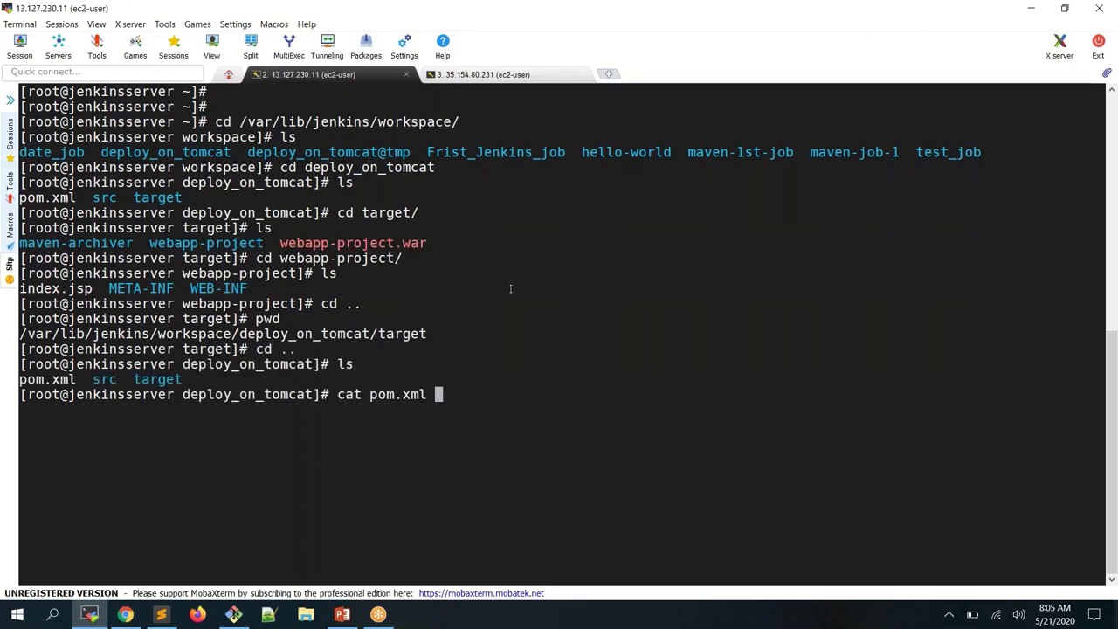
key(Return)
scroll(478, 301, up, 10)
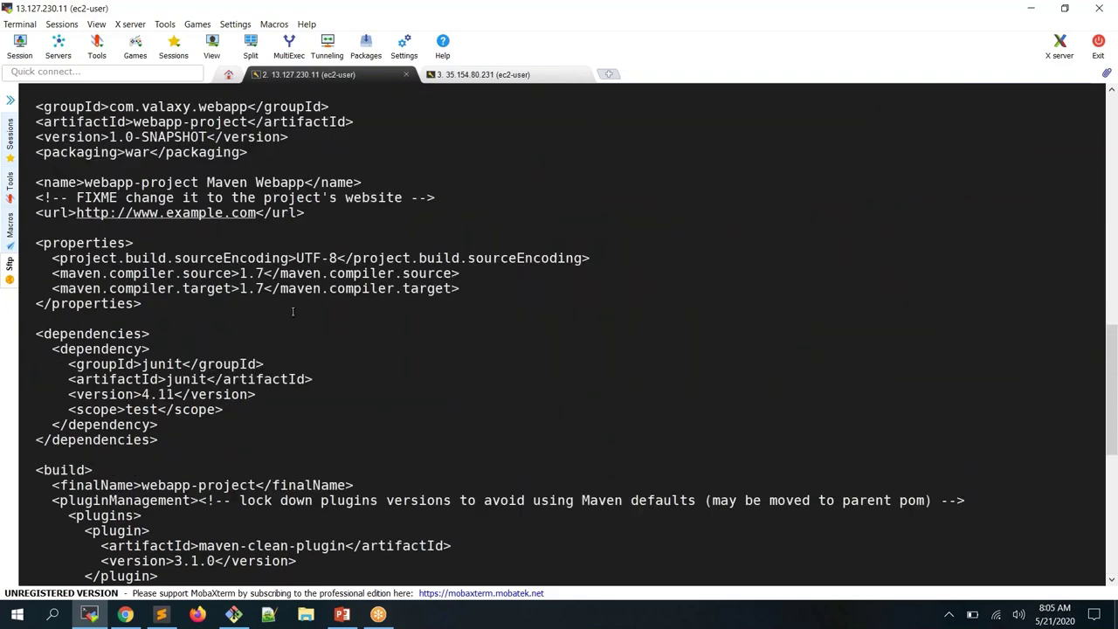
scroll(293, 312, up, 6)
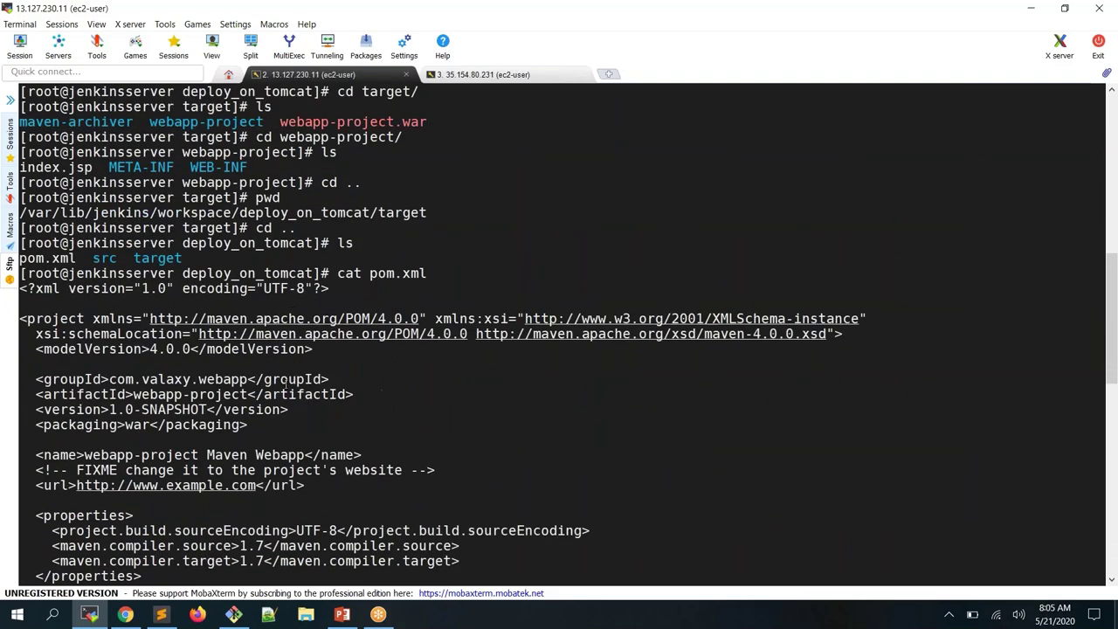
drag(111, 408, 206, 409)
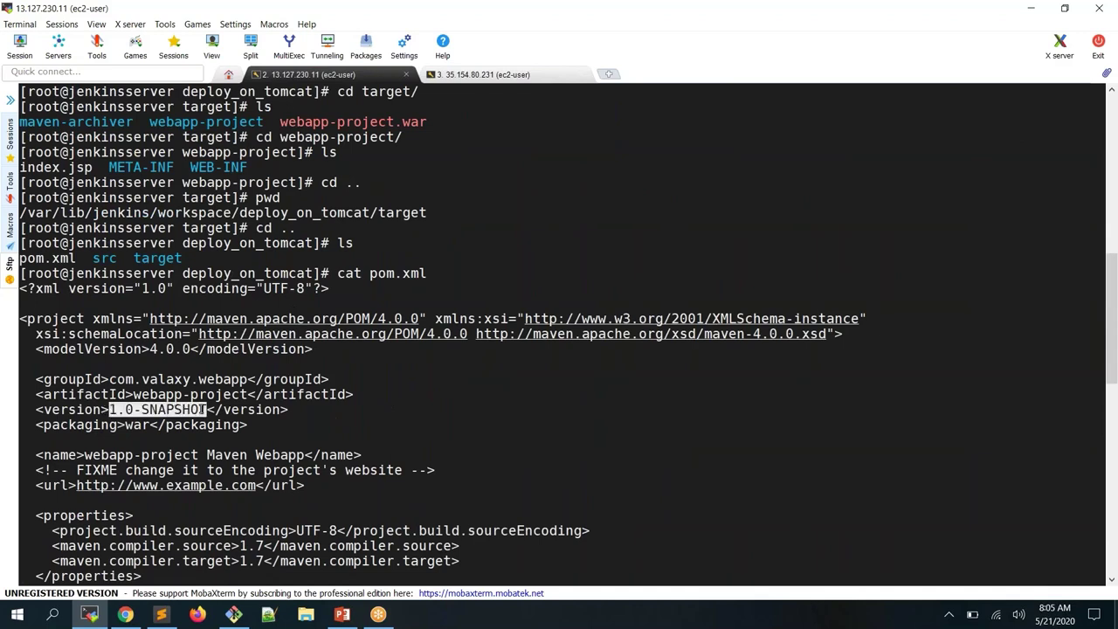
scroll(206, 409, down, 1)
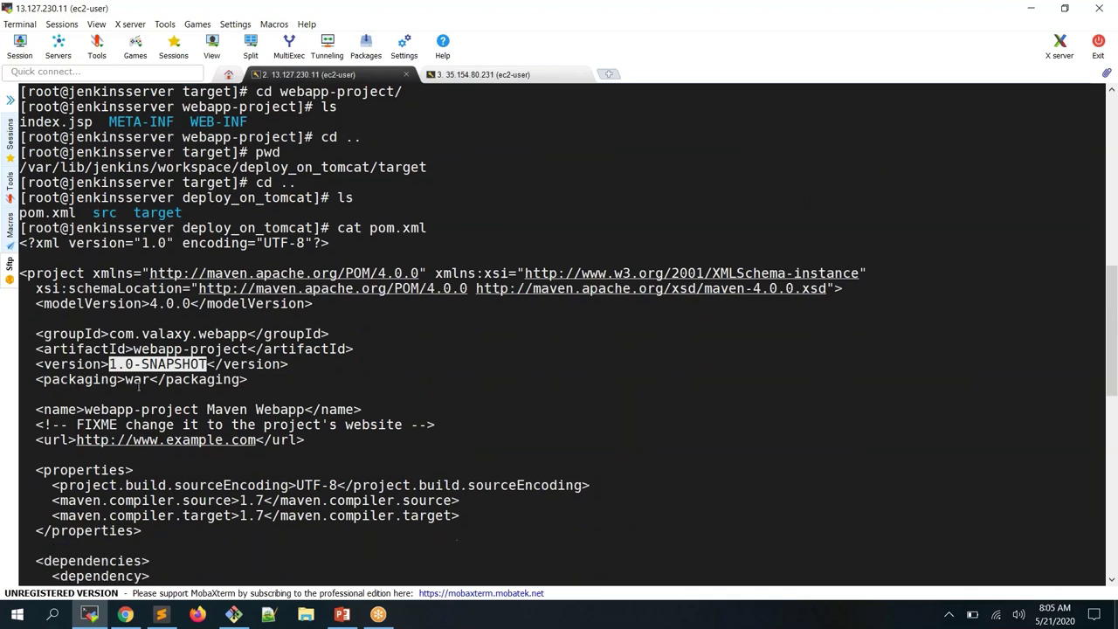
click(132, 379)
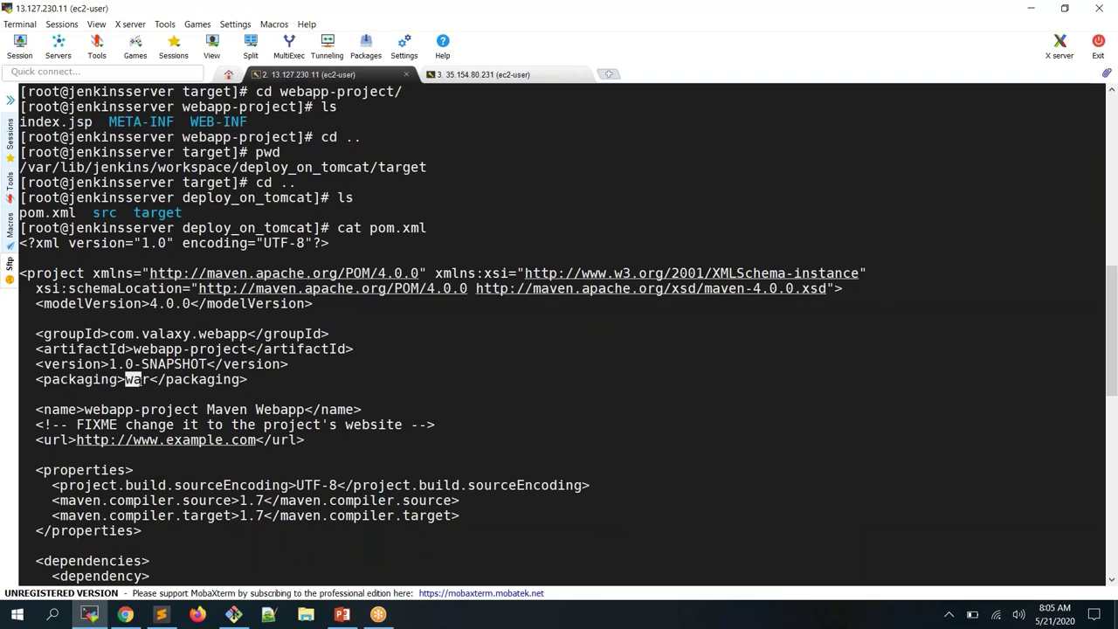
Step: Complete the Jenkins WAR/EAR files path as target/webapp-project.war
scroll(133, 379, down, 20)
double_click(357, 439)
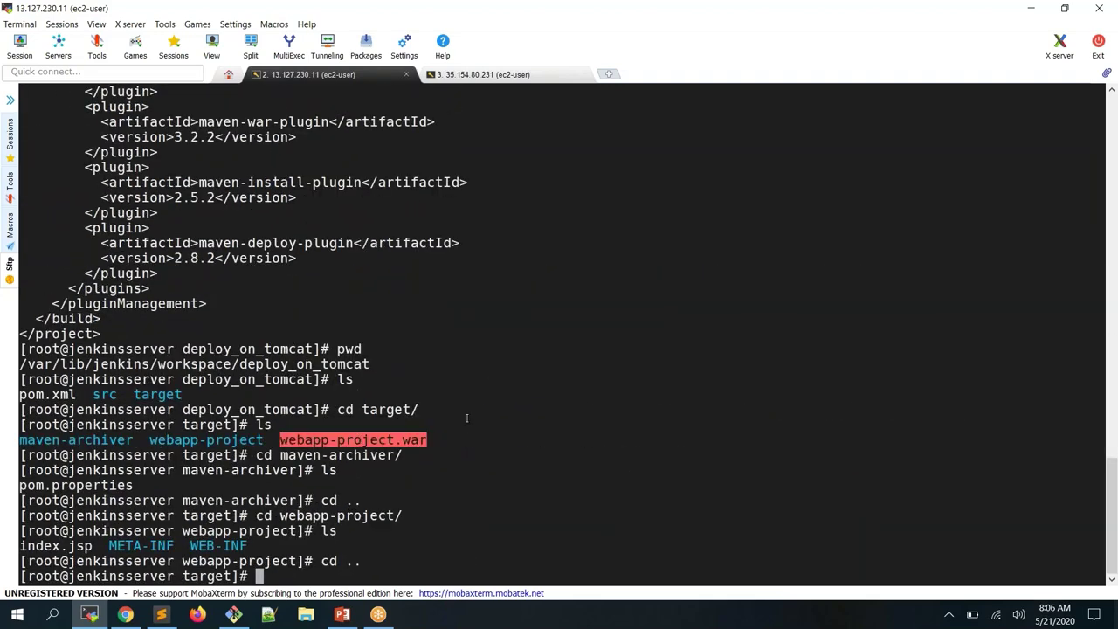
key(alt+Tab)
key(ctrl+v)
click(623, 499)
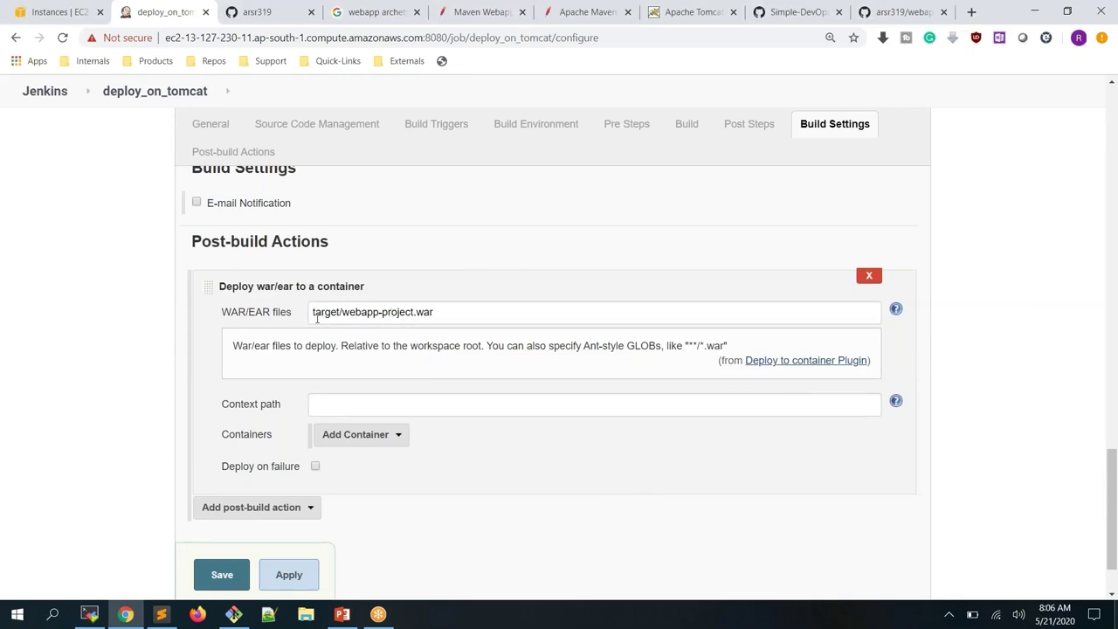
Step: Show Jenkins' help text explaining the deploy step's Context path setting
drag(313, 312, 451, 312)
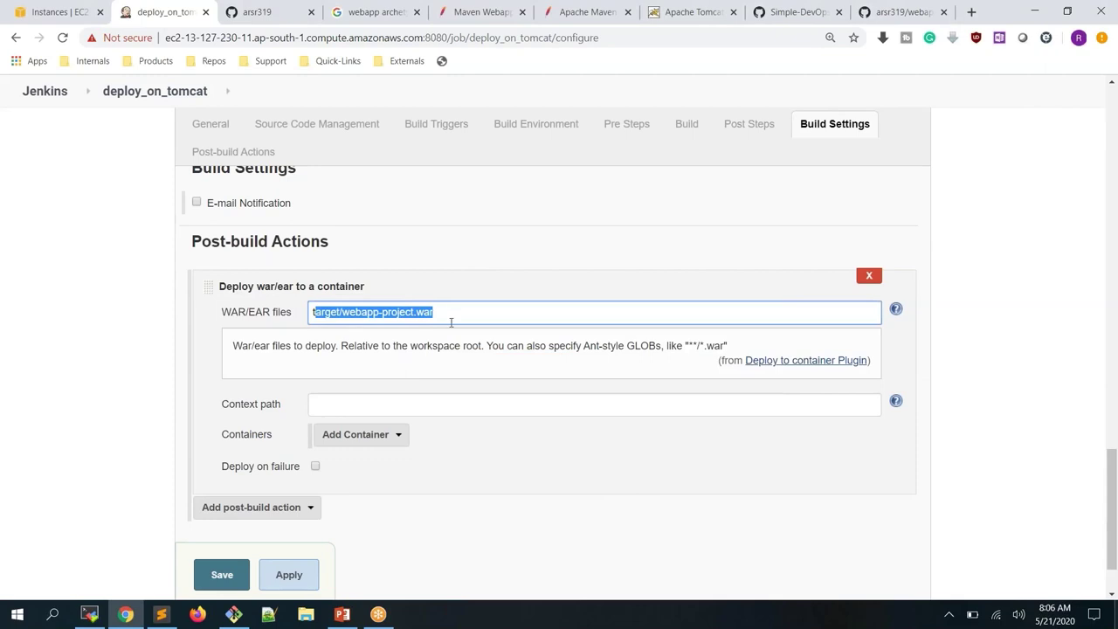
click(81, 421)
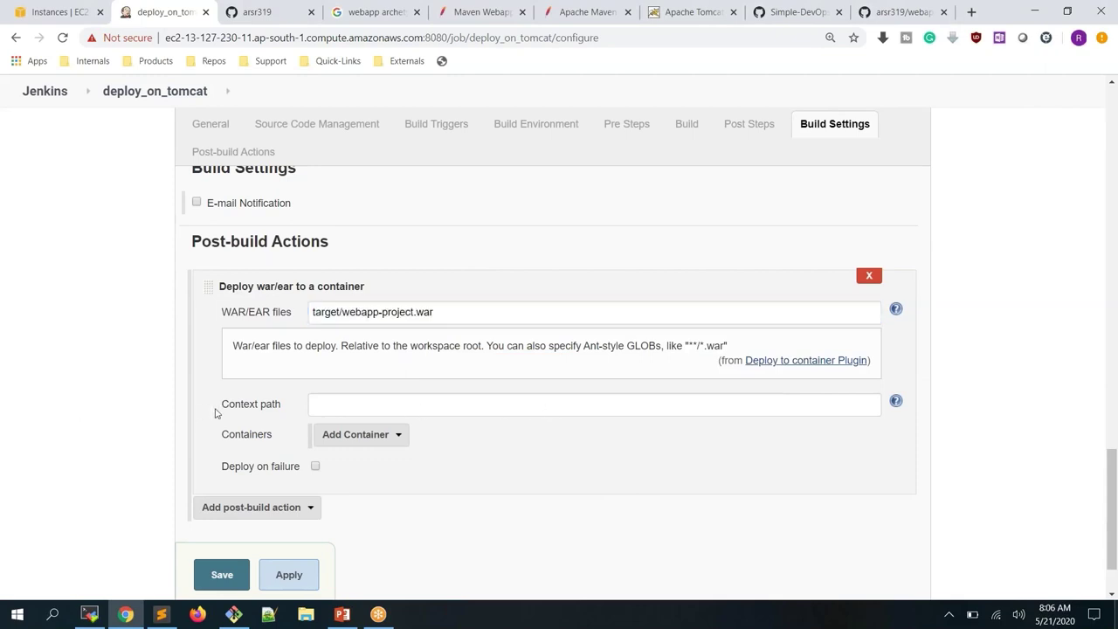
click(442, 410)
click(896, 403)
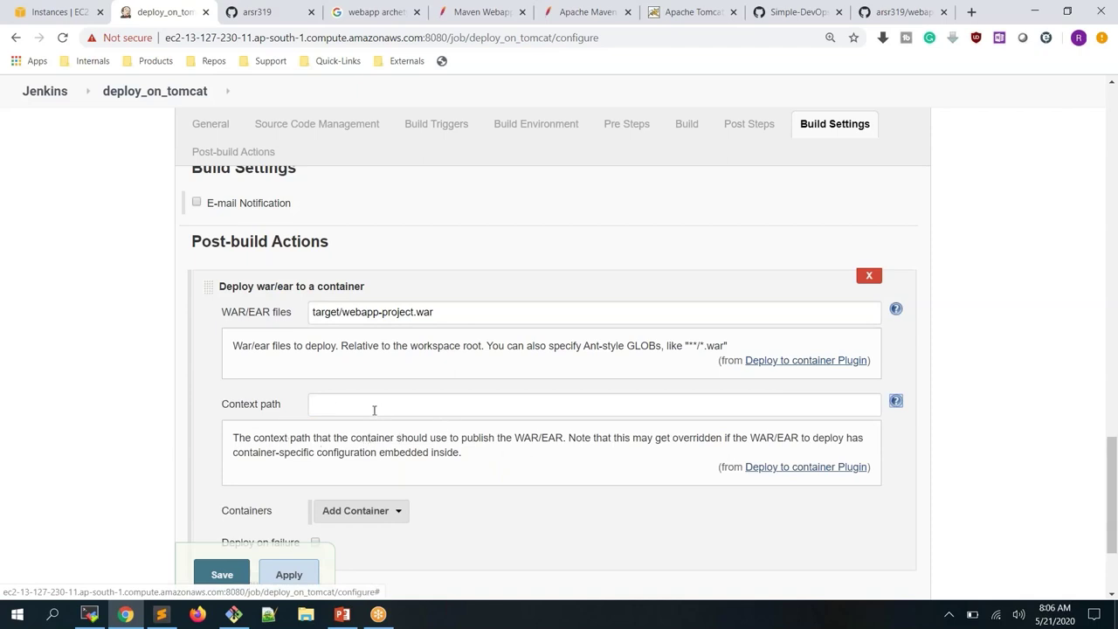
Step: Hide the help and add a Tomcat 8.x Remote container, leaving credentials at - none -
click(896, 400)
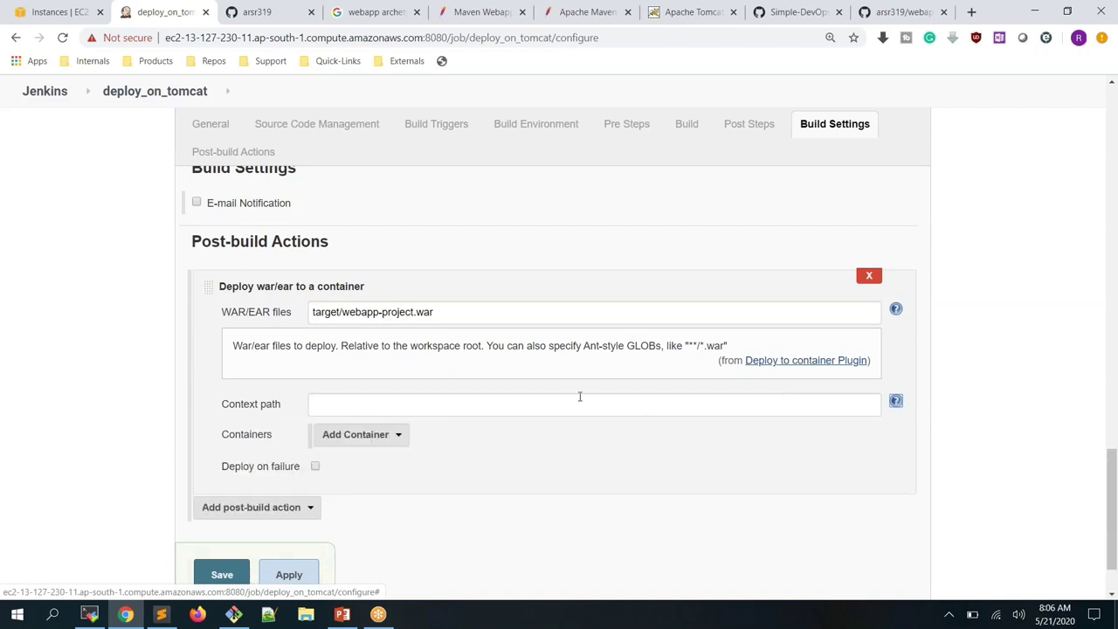
scroll(410, 384, down, 1)
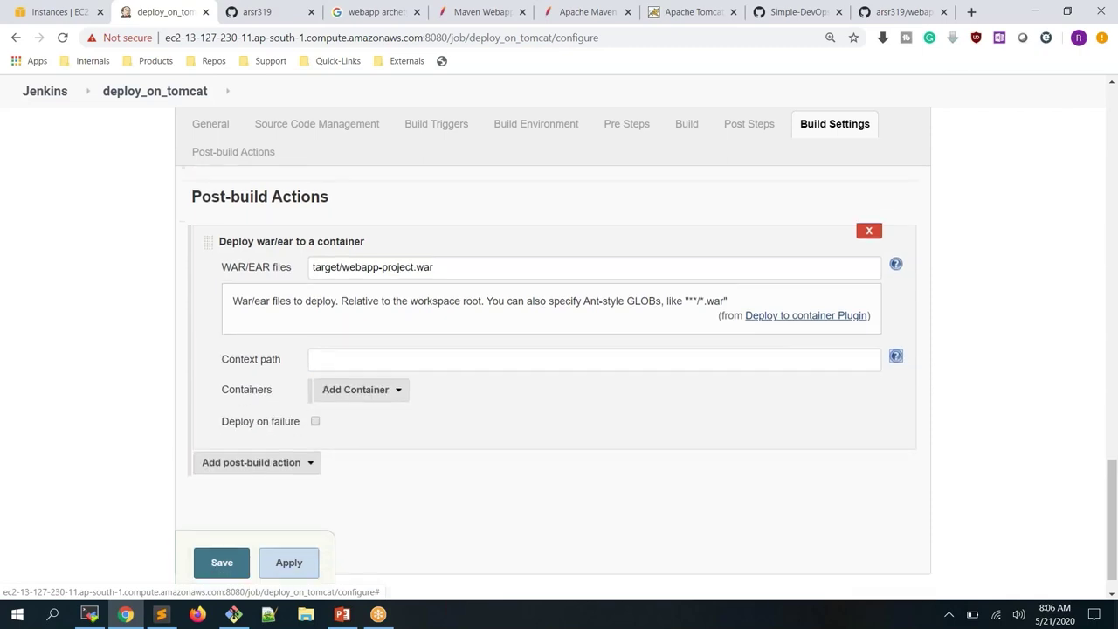
click(398, 355)
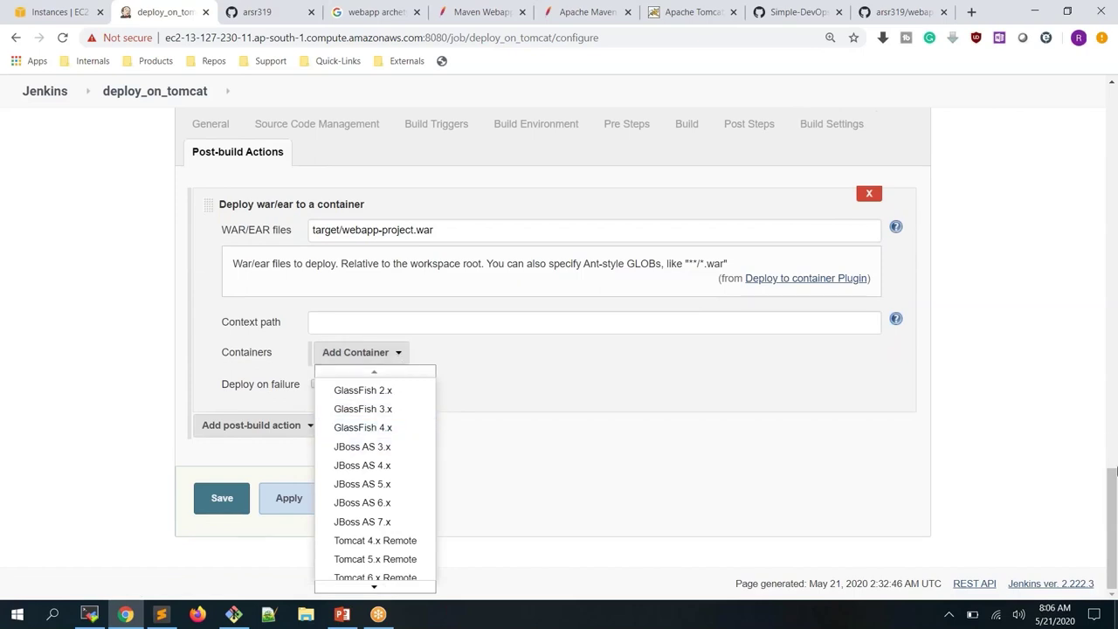
mouse_move(387, 586)
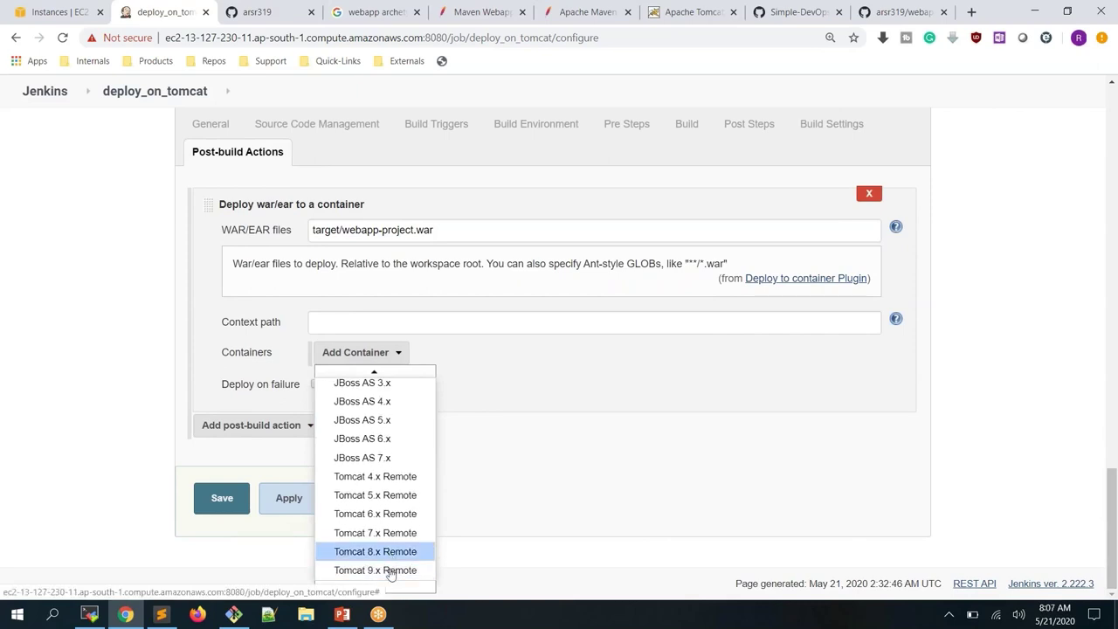
click(389, 554)
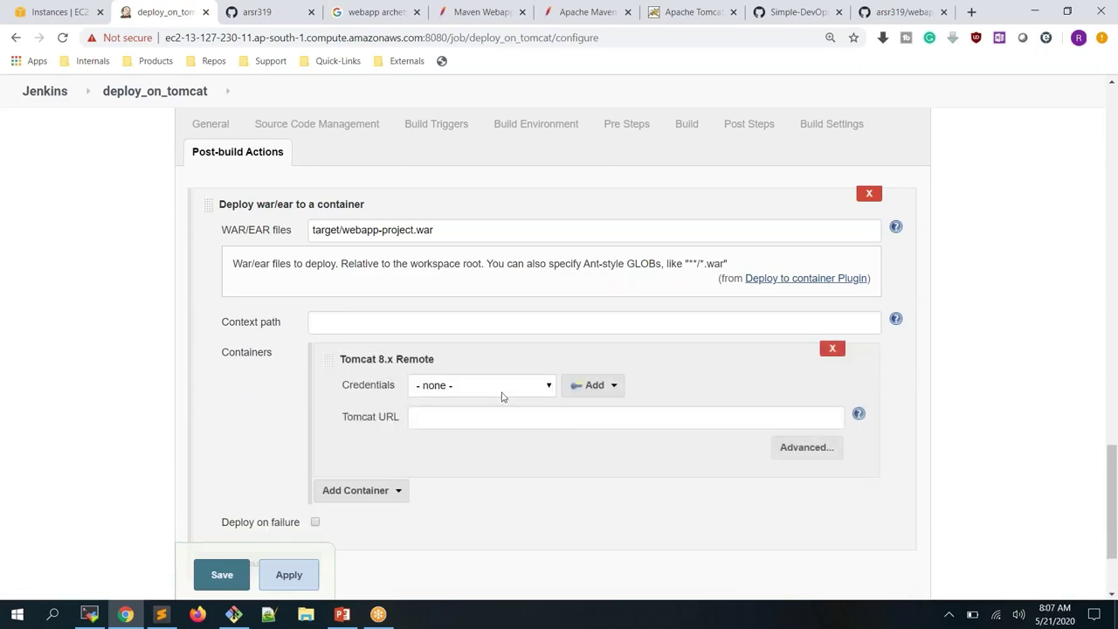
click(530, 391)
click(530, 391)
click(710, 392)
Step: In the Tomcat server session, move into the Tomcat conf folder and list its files
click(89, 613)
click(478, 76)
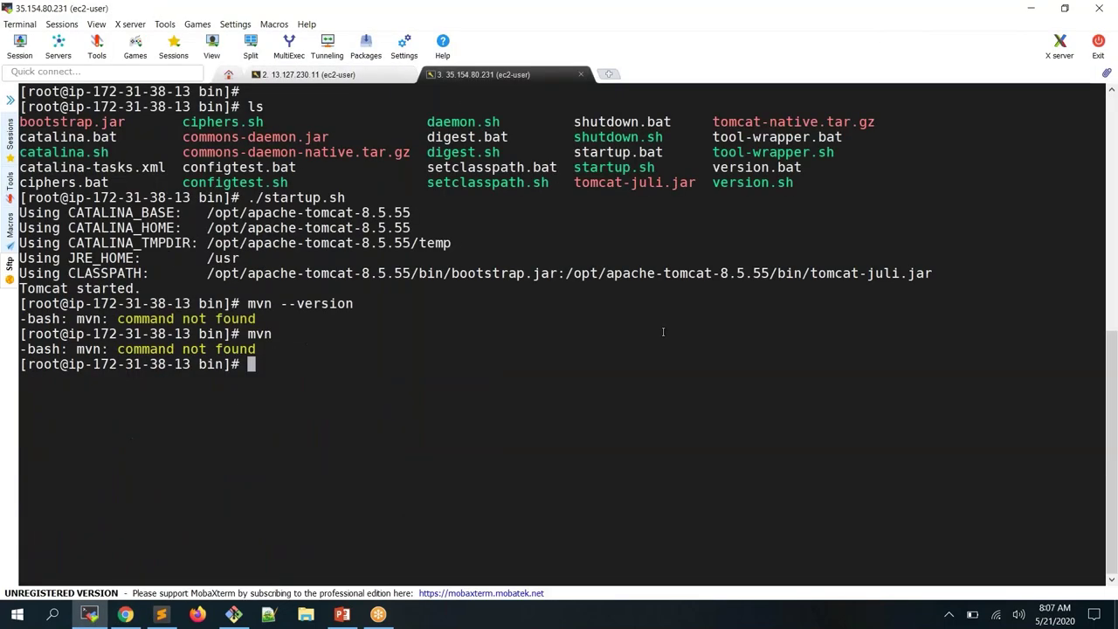
text(cd ..)
key(Return)
text(ls)
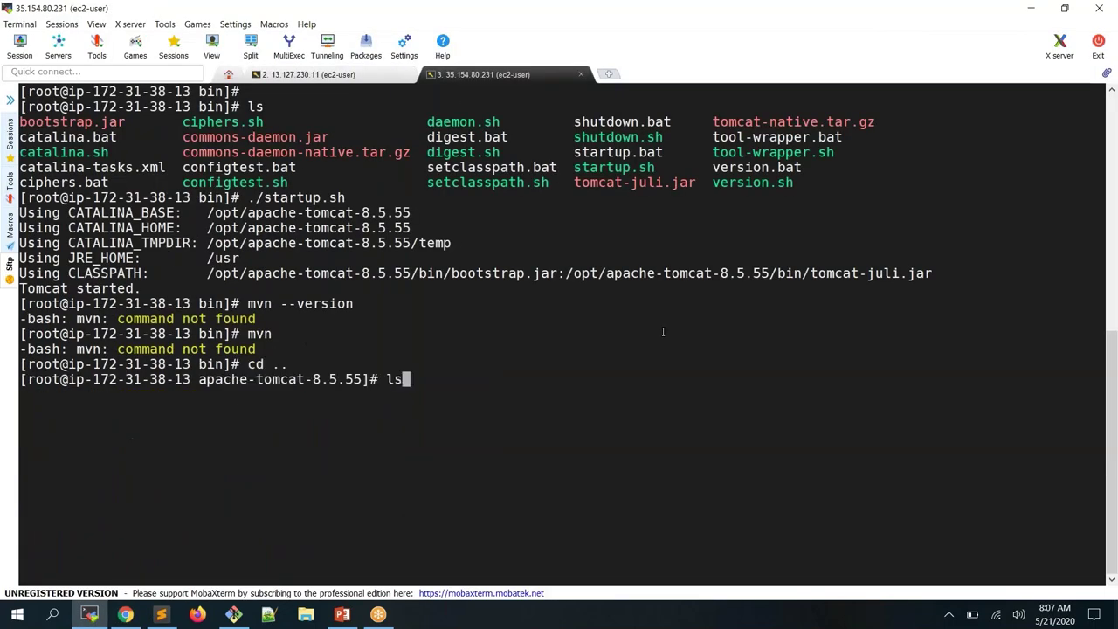
key(Return)
text(cat)
key(BackSpace)
key(BackSpace)
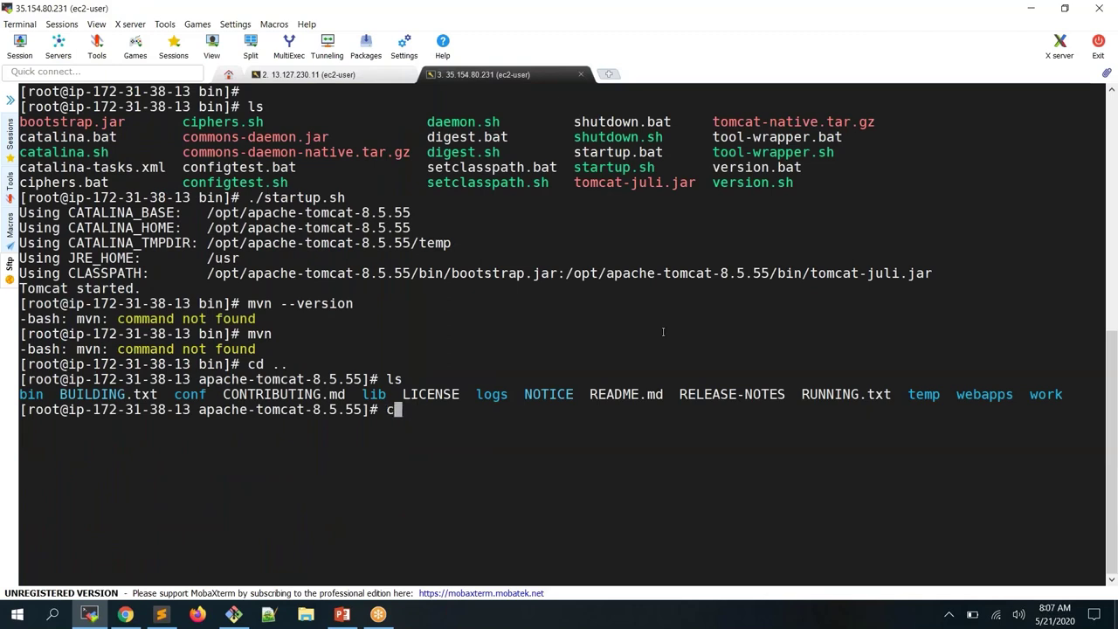
text(d co)
key(Tab)
key(Return)
text(ls)
key(Return)
Step: Print tomcat-users.xml, highlight the deployer user and its manager-script role, then return to Jenkins
text(cat )
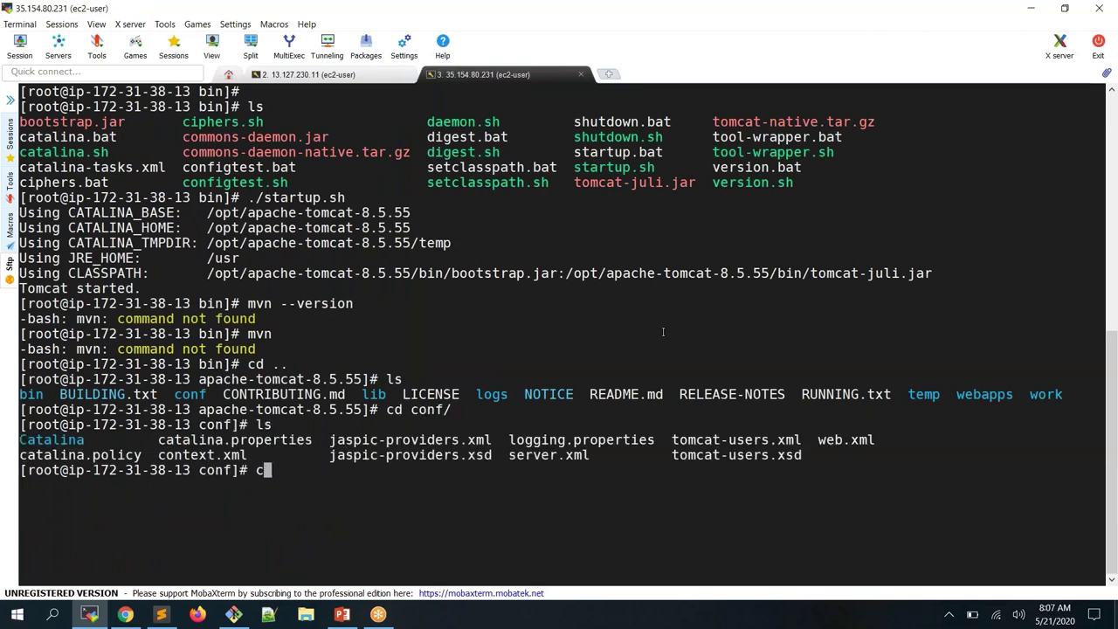
text(t)
key(Tab)
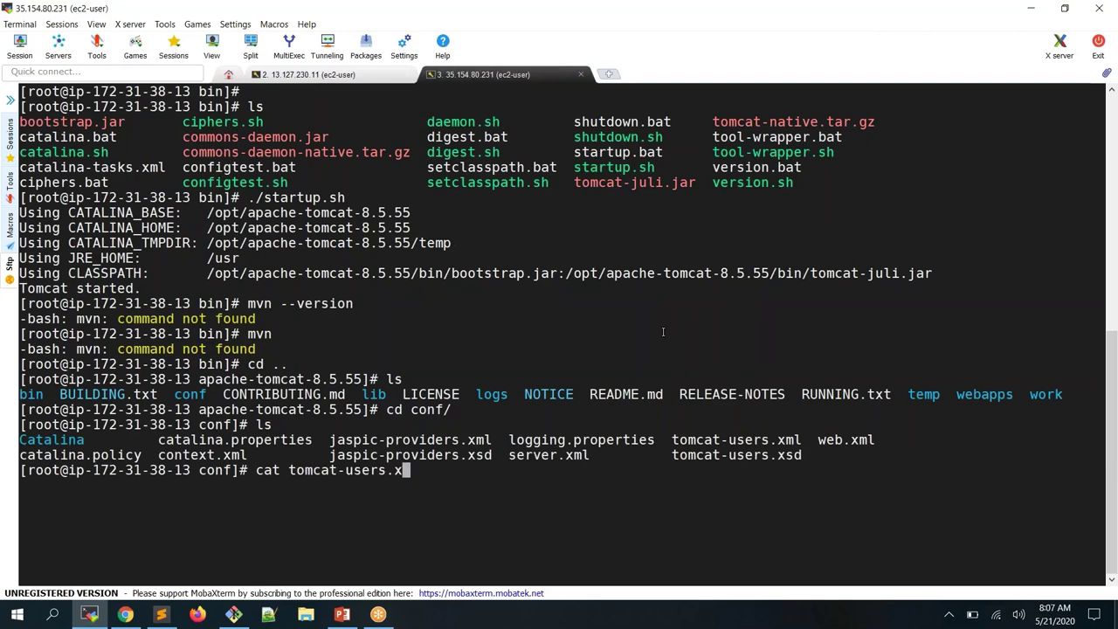
text(m)
key(Tab)
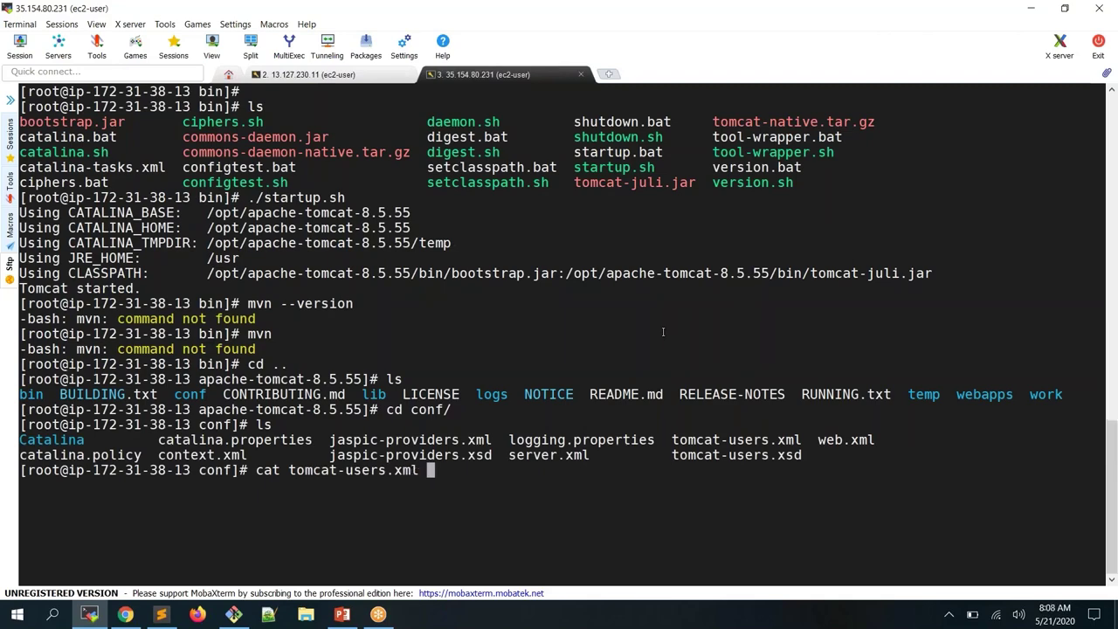
key(Return)
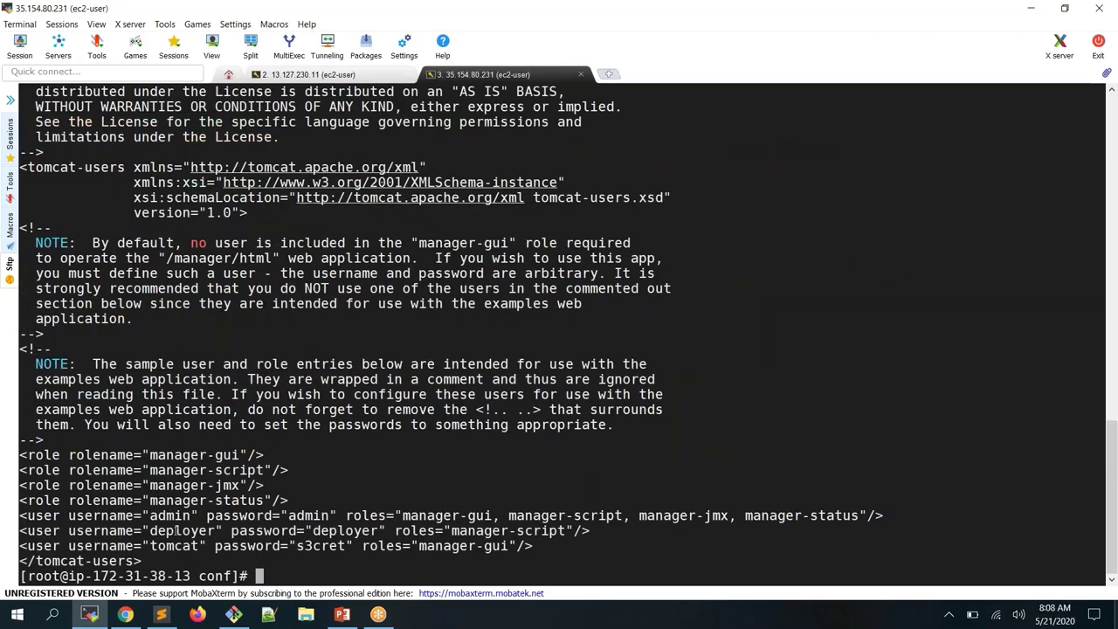
drag(117, 530, 336, 530)
double_click(482, 530)
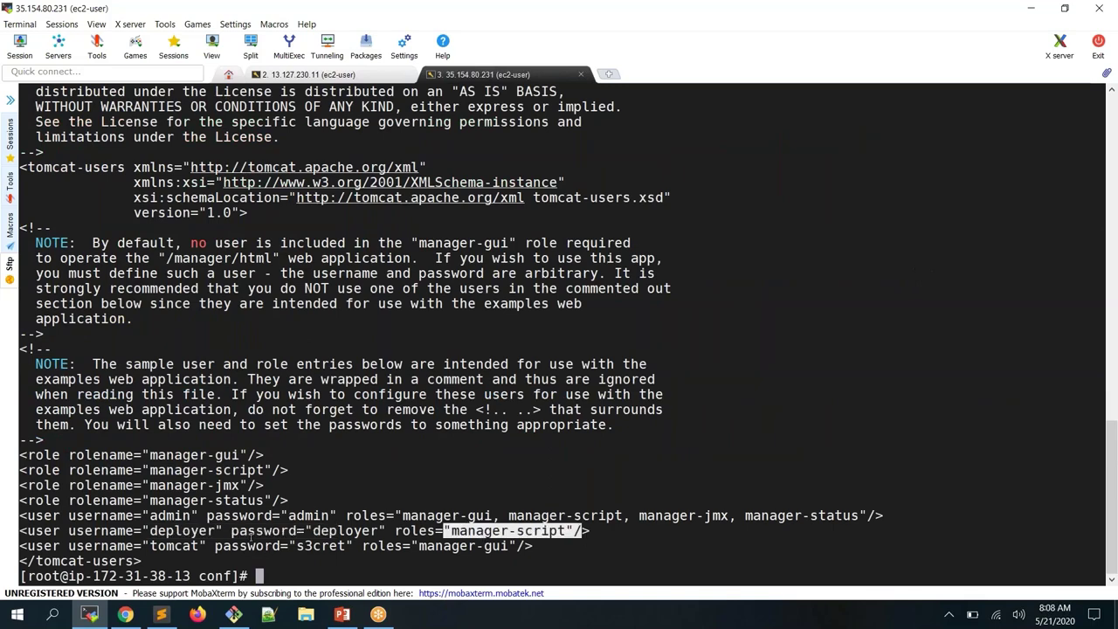
click(176, 536)
drag(150, 531, 213, 531)
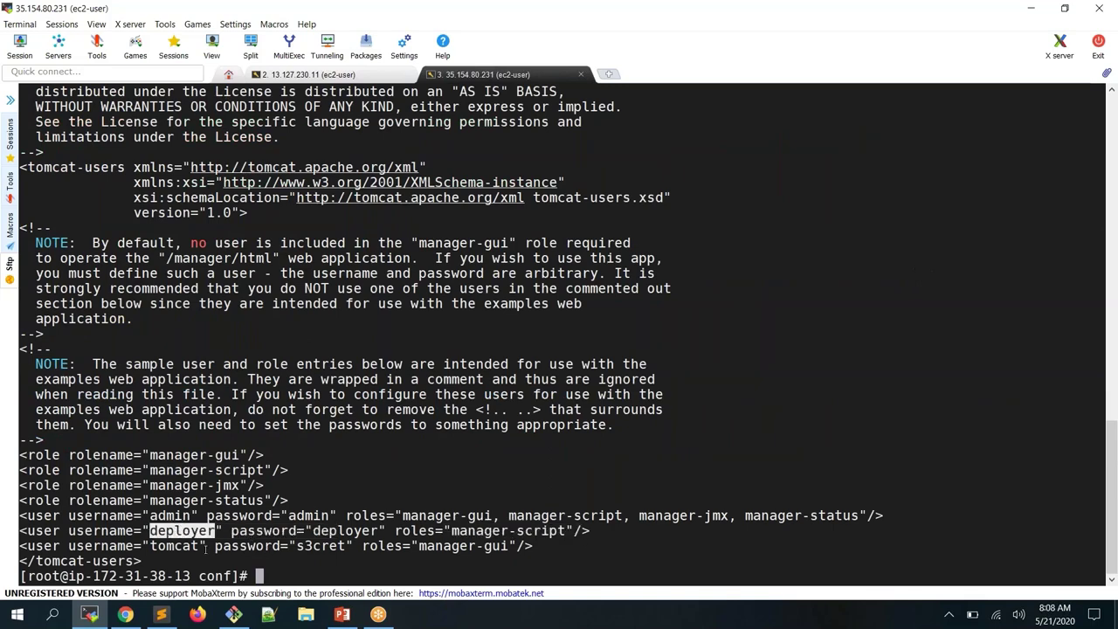
click(128, 616)
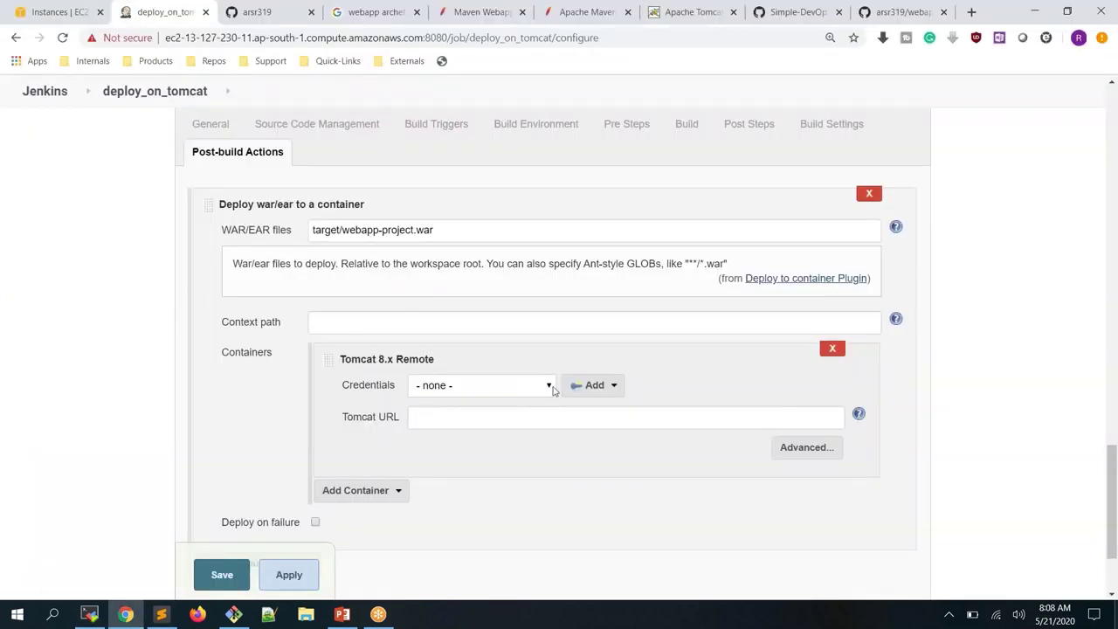
Step: Create a Jenkins username-with-password credential for user deployer with ID tomcat-user
click(514, 390)
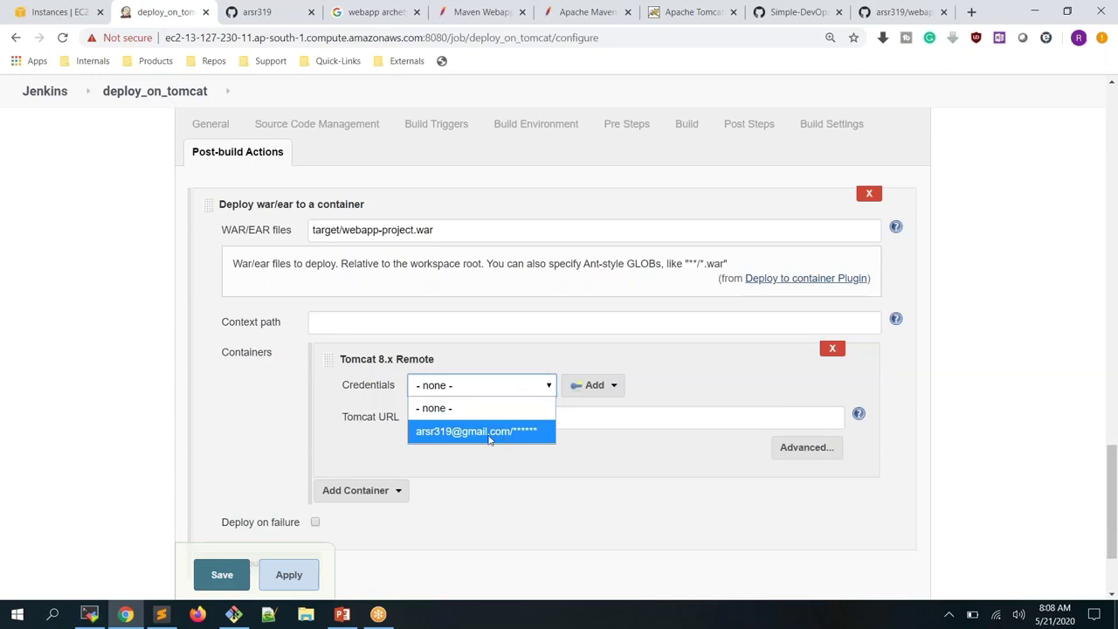
click(641, 399)
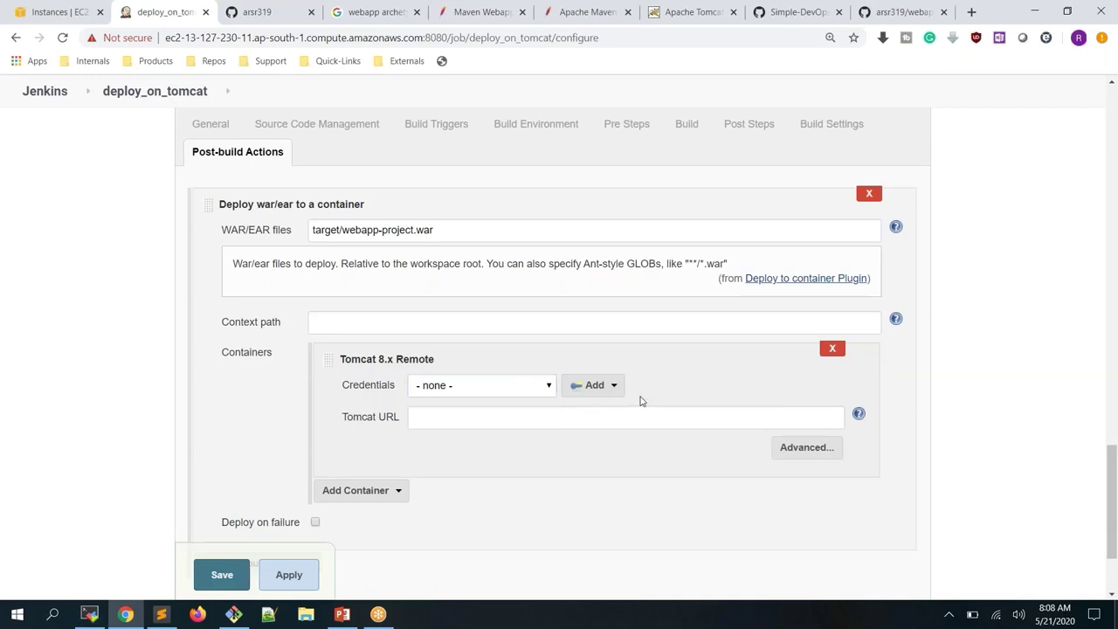
click(592, 387)
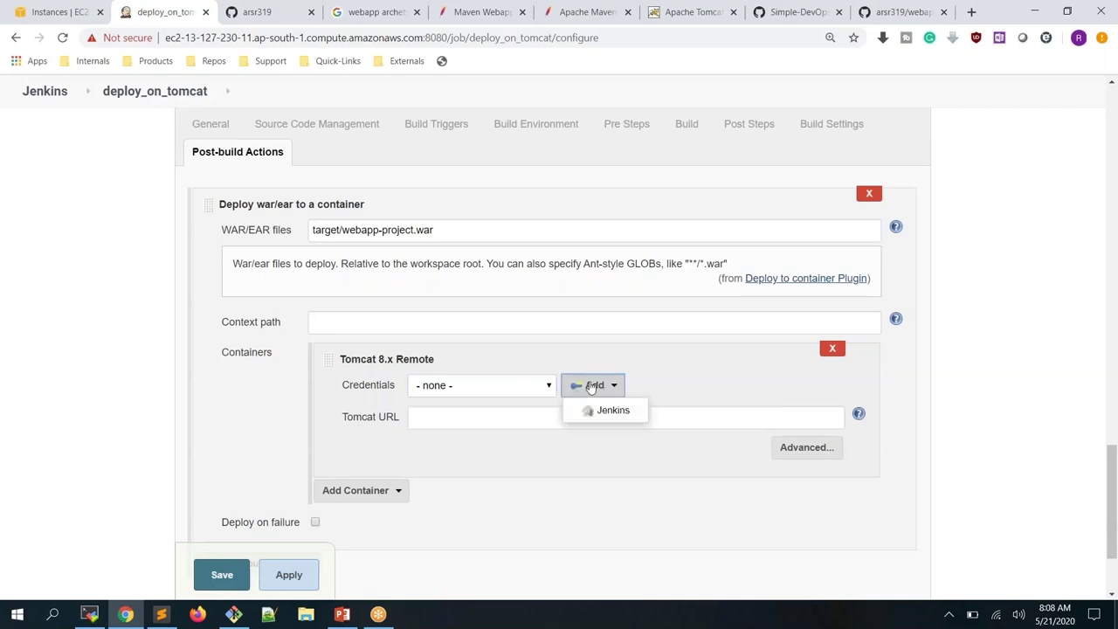
click(603, 409)
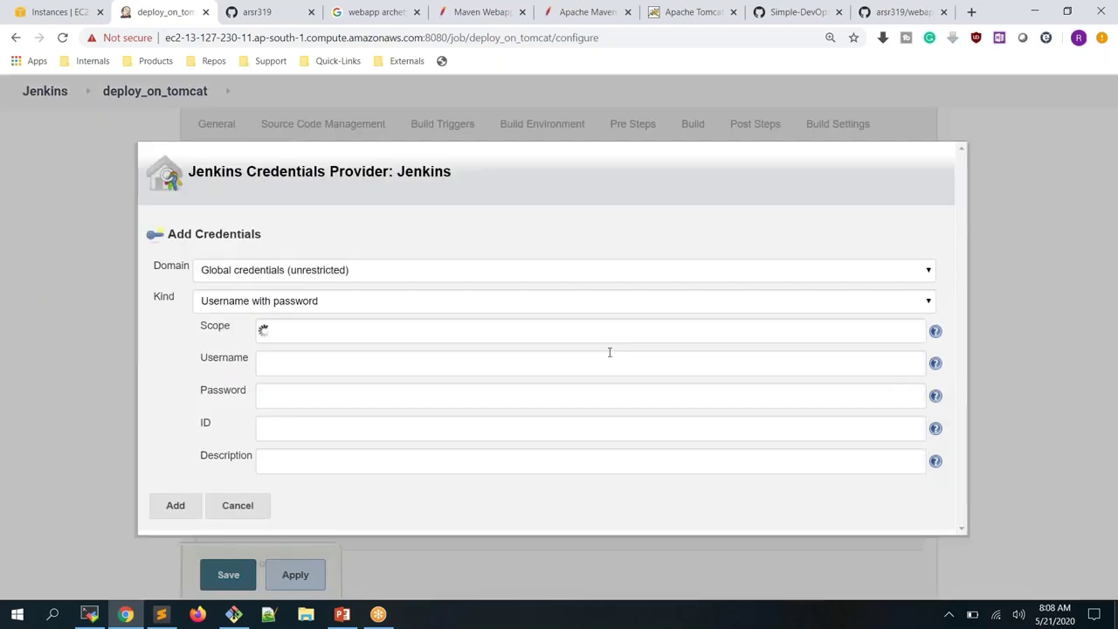
click(327, 362)
key(Down)
key(Return)
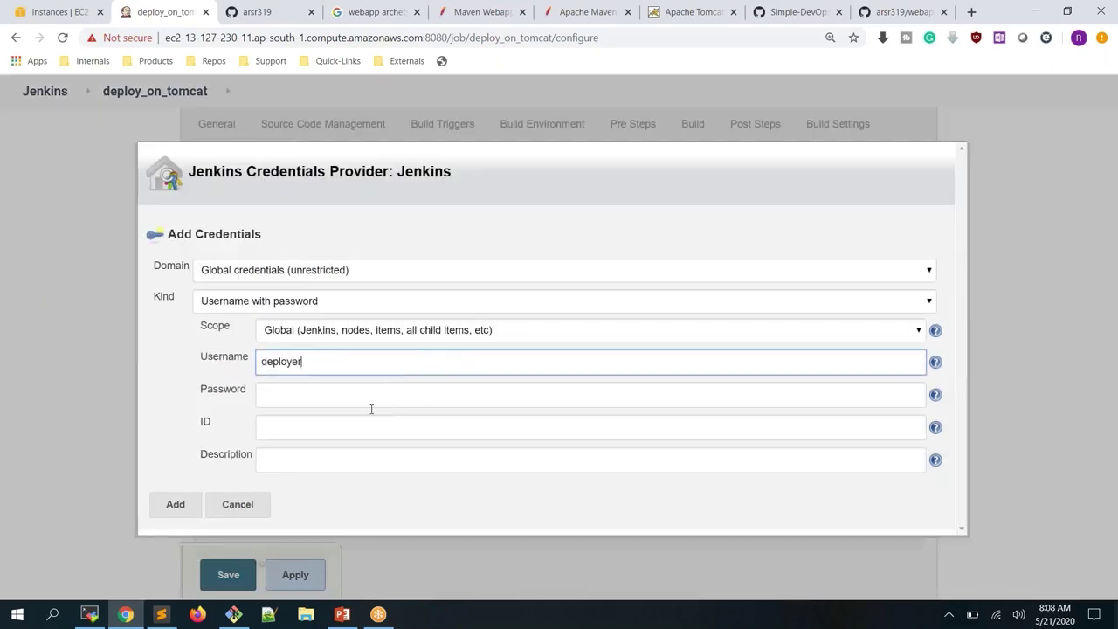
click(342, 389)
text(deployer)
click(320, 426)
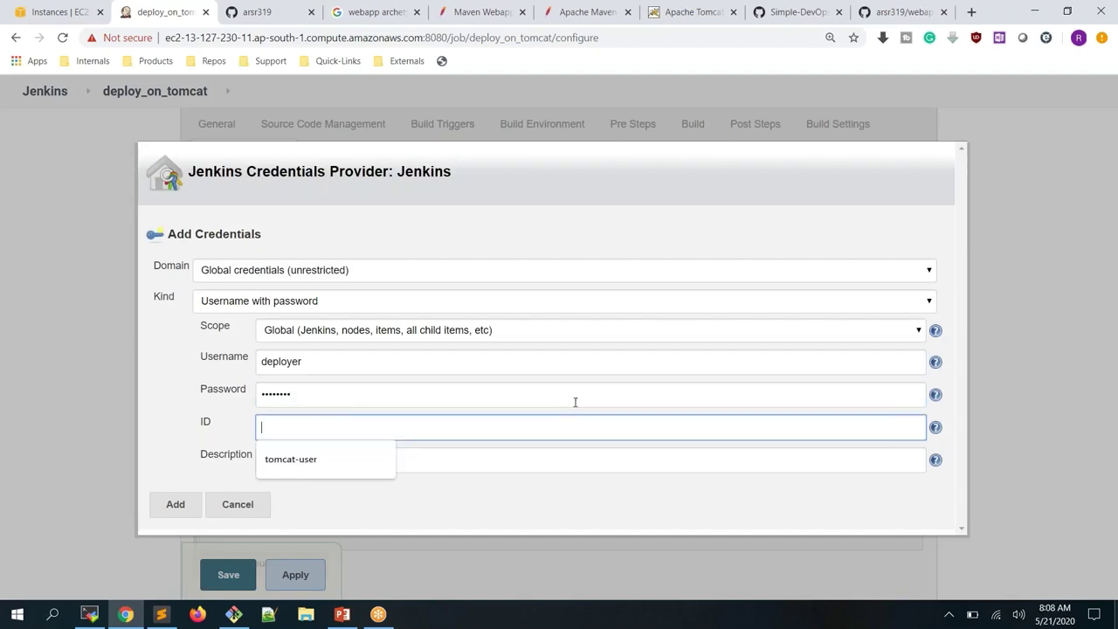
click(315, 459)
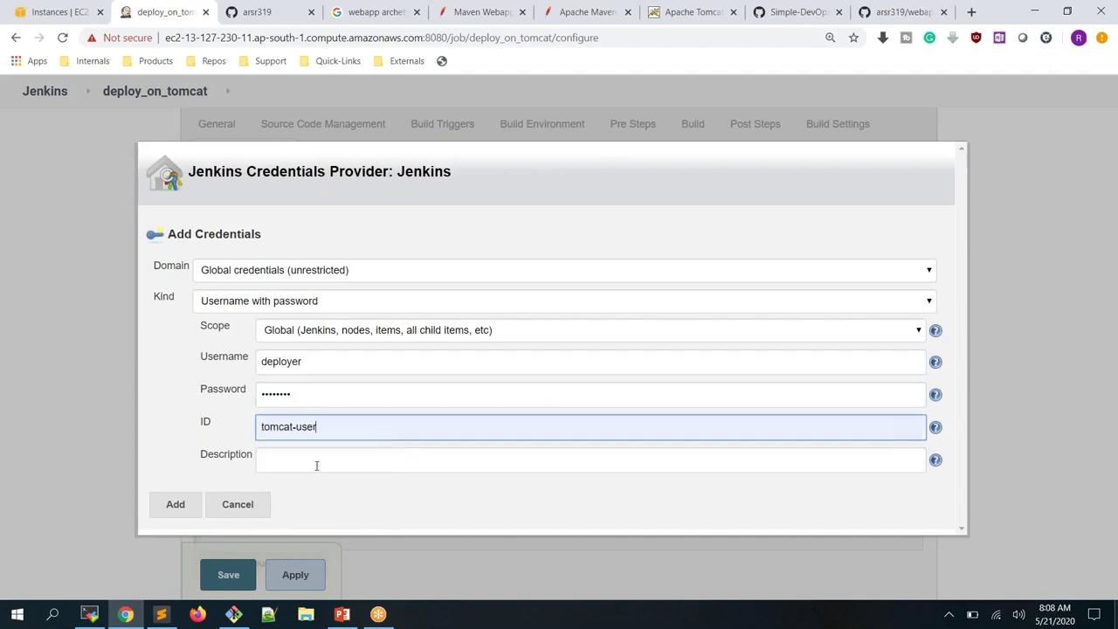
click(162, 512)
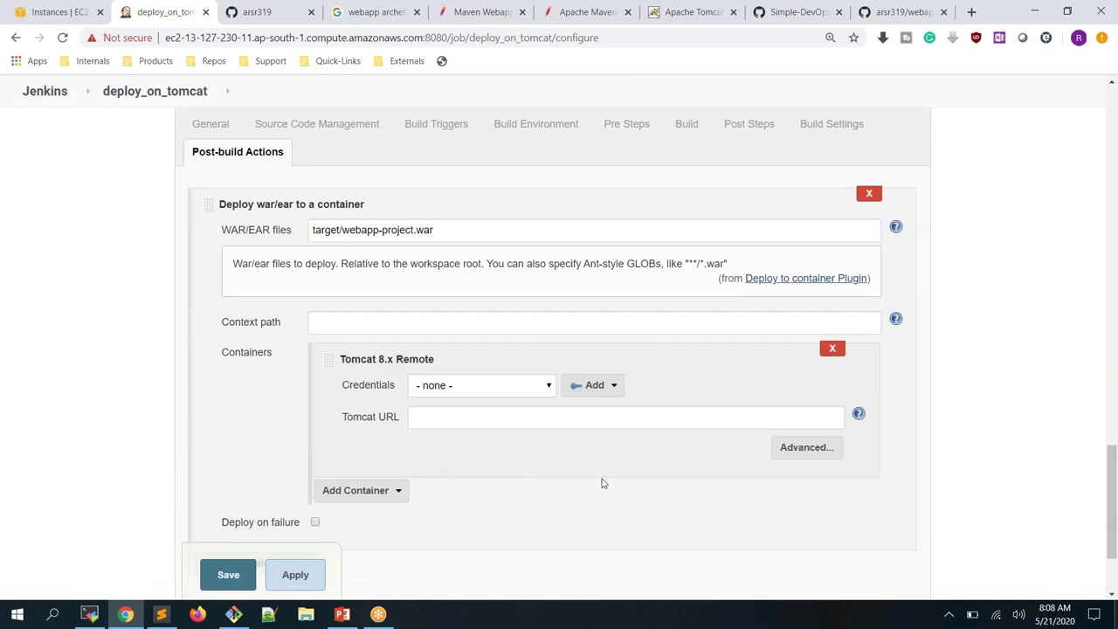
click(526, 395)
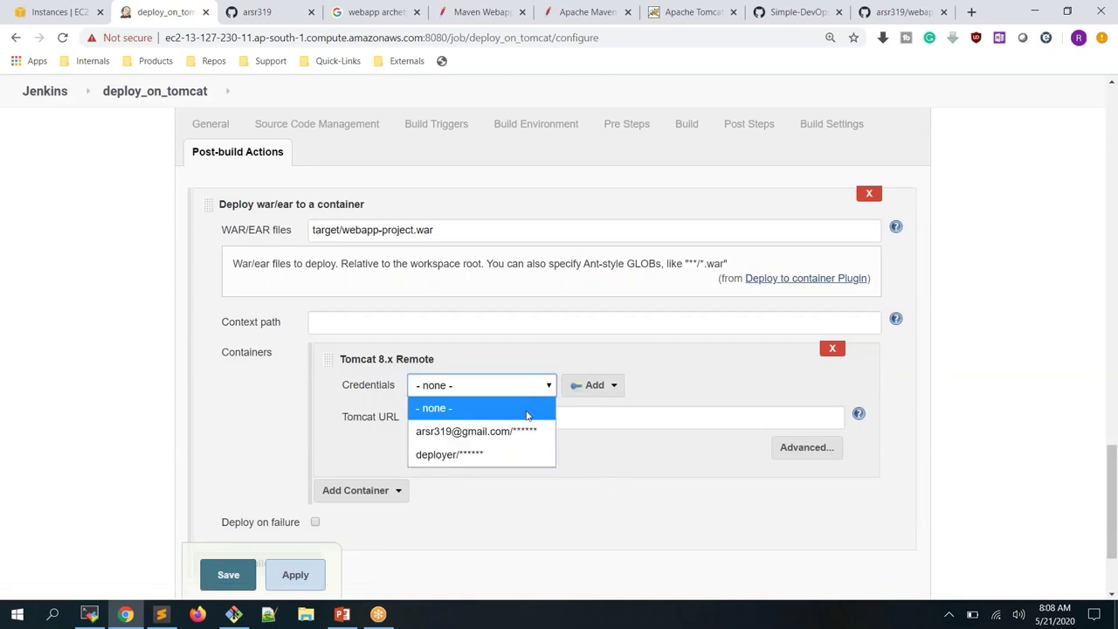
click(516, 454)
click(498, 416)
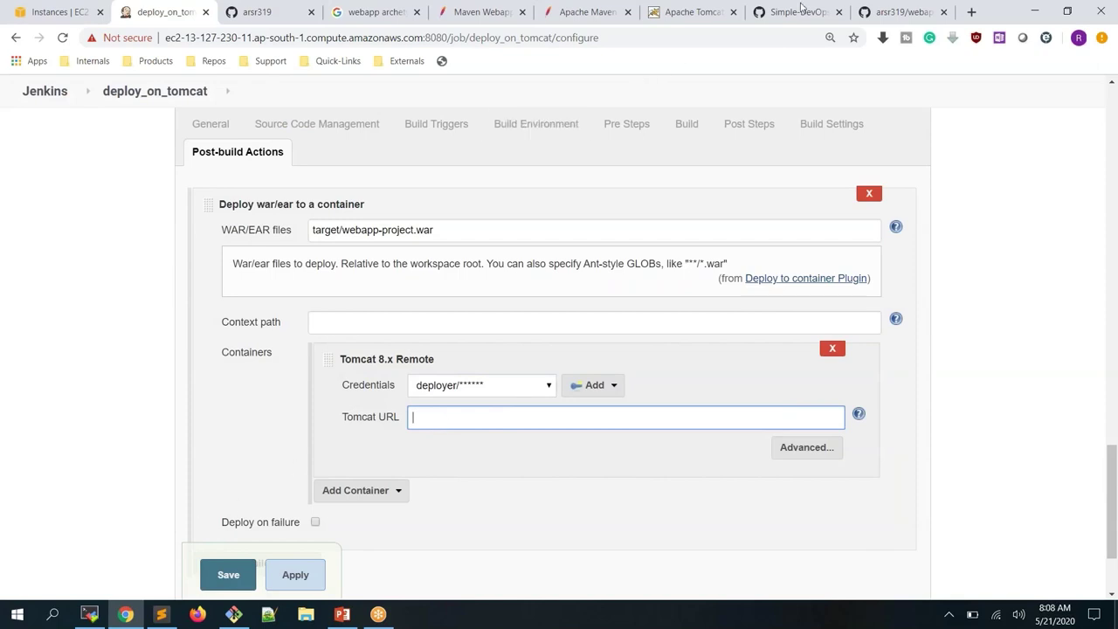
click(594, 16)
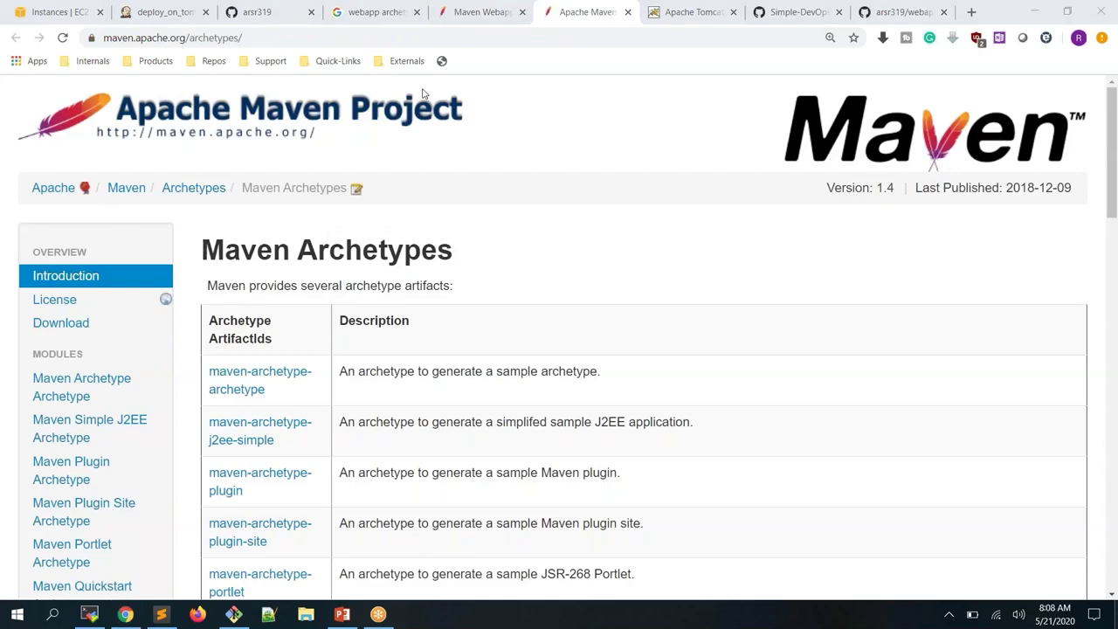
click(672, 15)
click(328, 38)
key(ctrl+c)
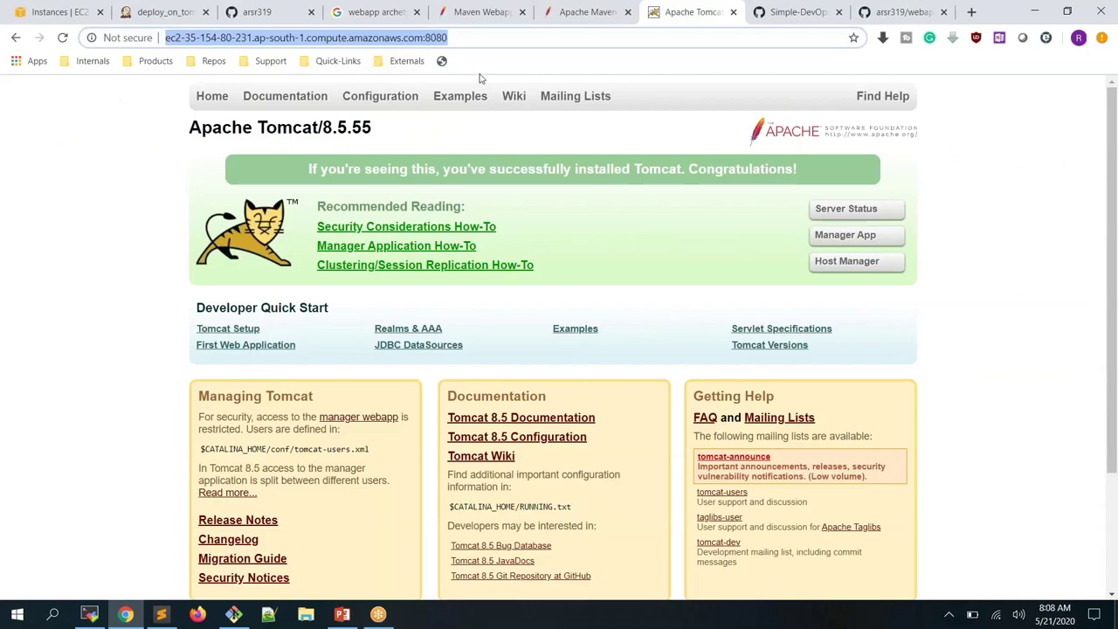
click(89, 614)
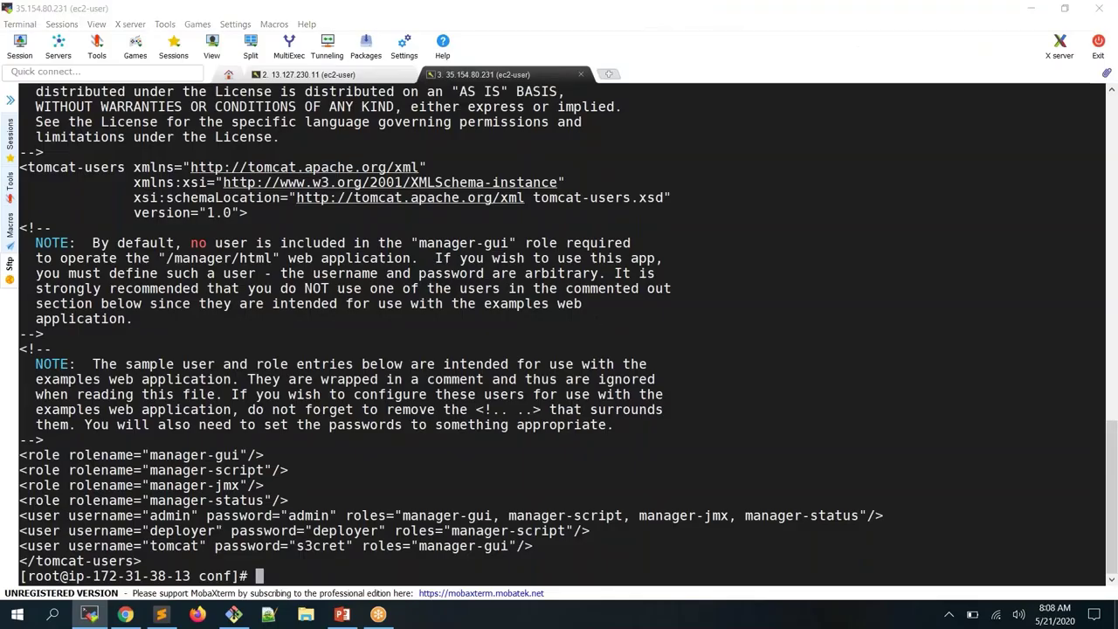
click(89, 614)
click(210, 42)
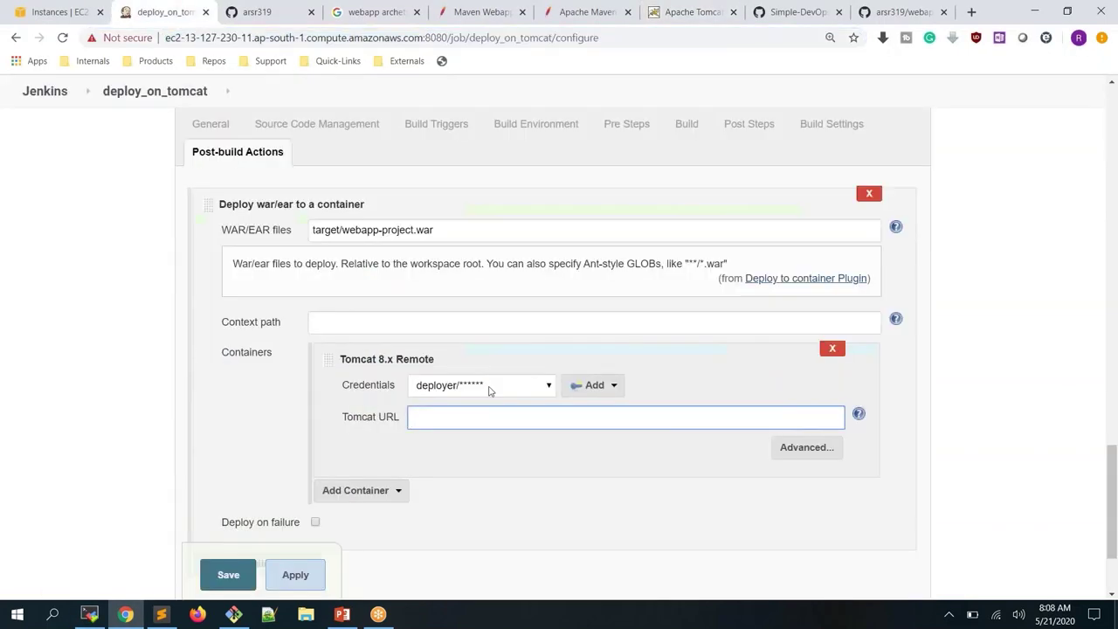
key(ctrl+v)
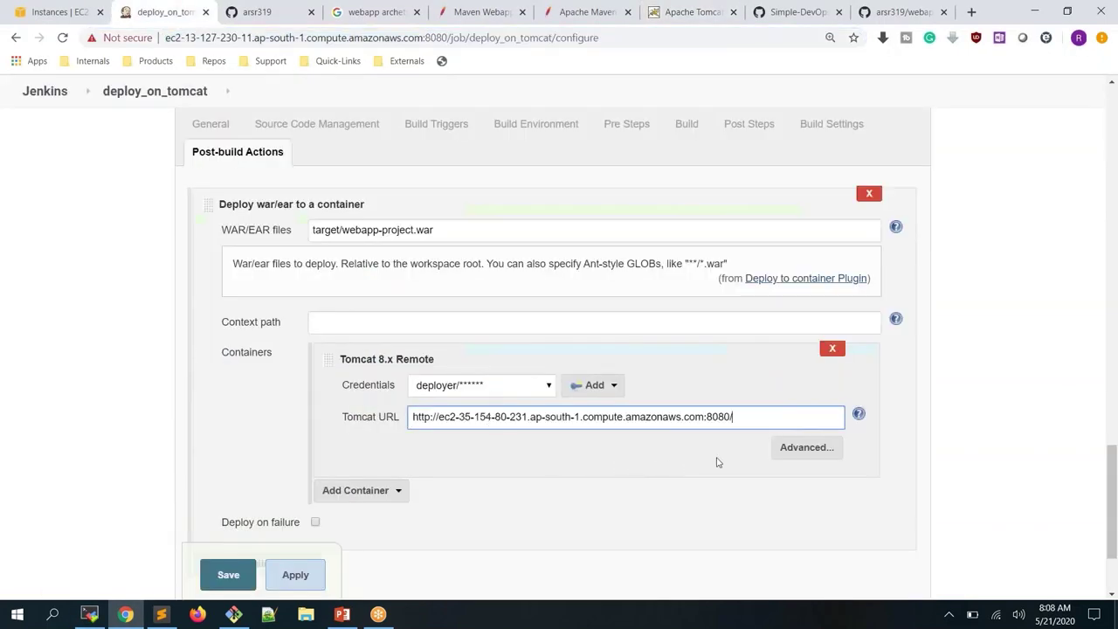
scroll(681, 502, down, 3)
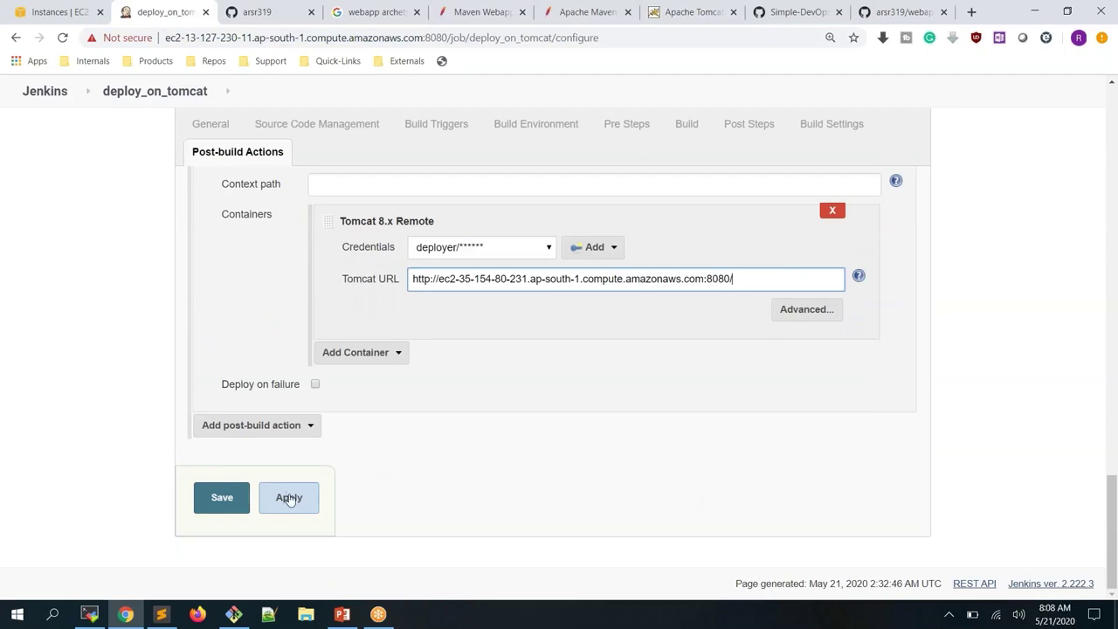
scroll(454, 460, up, 3)
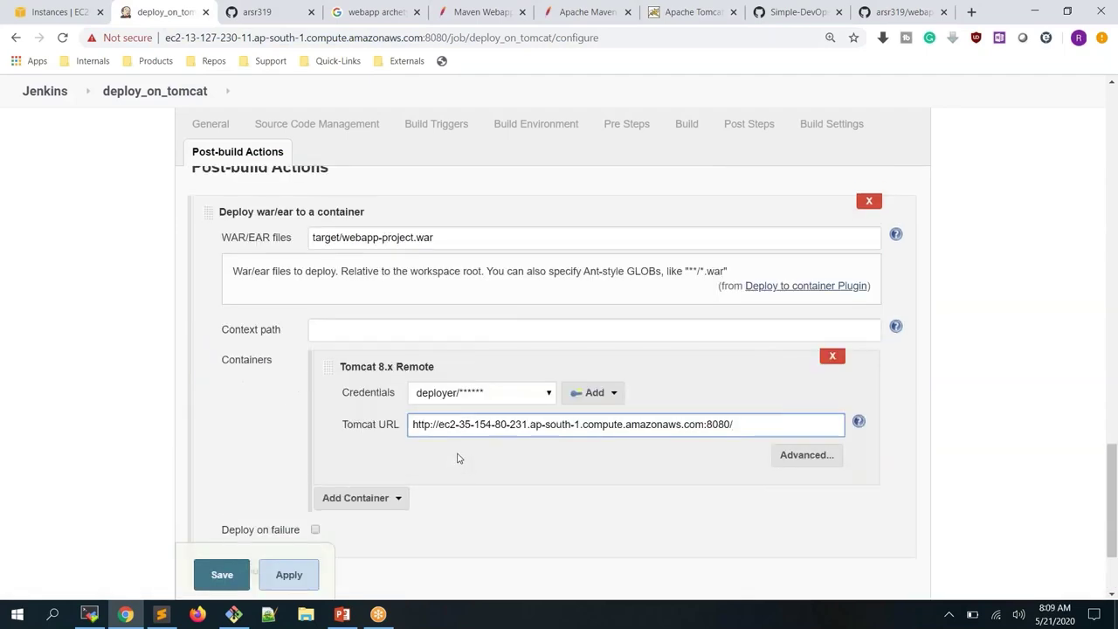
scroll(457, 458, up, 20)
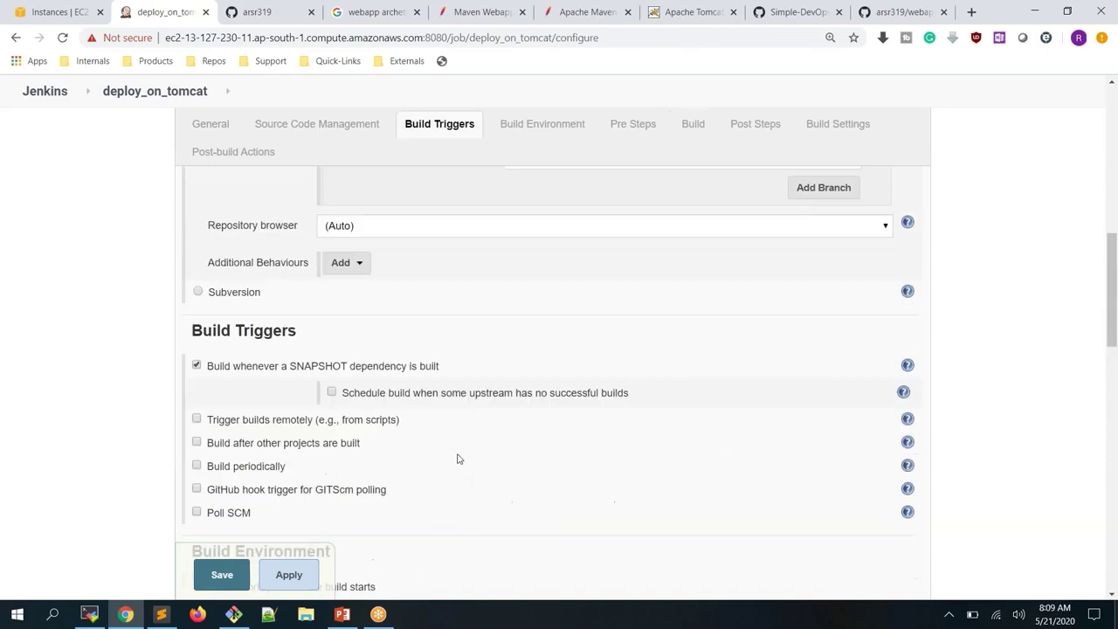
scroll(456, 457, up, 4)
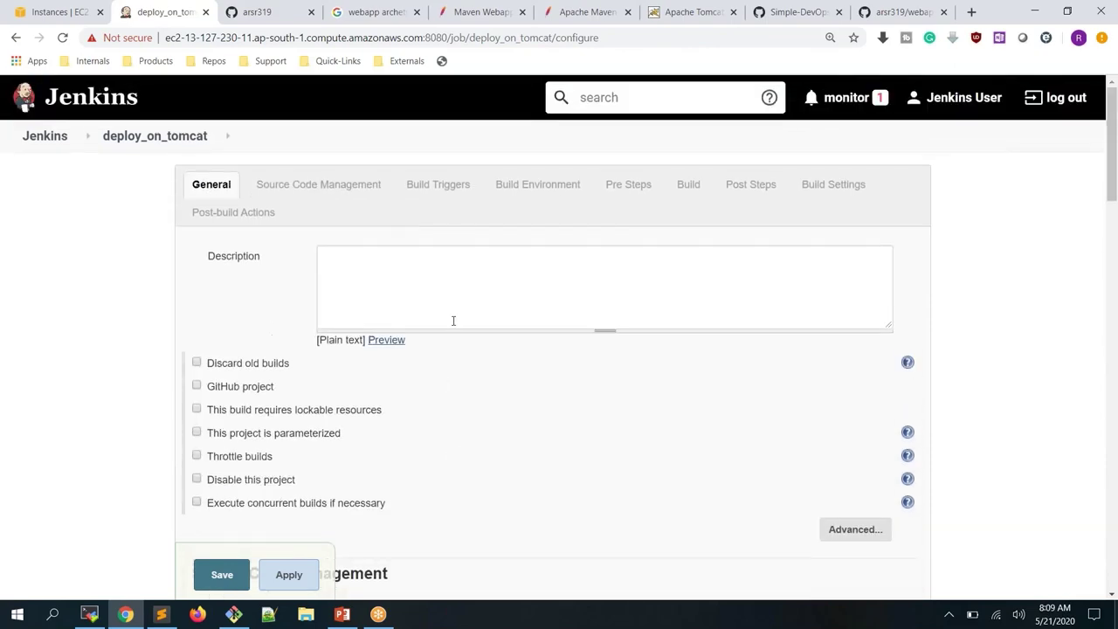
scroll(452, 320, down, 5)
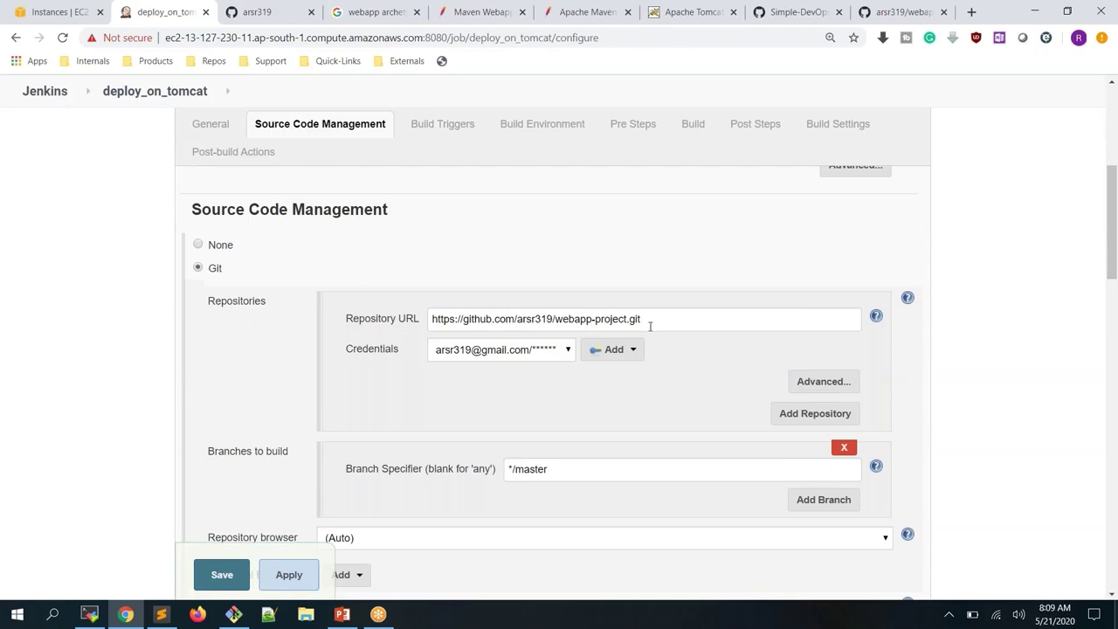
drag(656, 320, 324, 312)
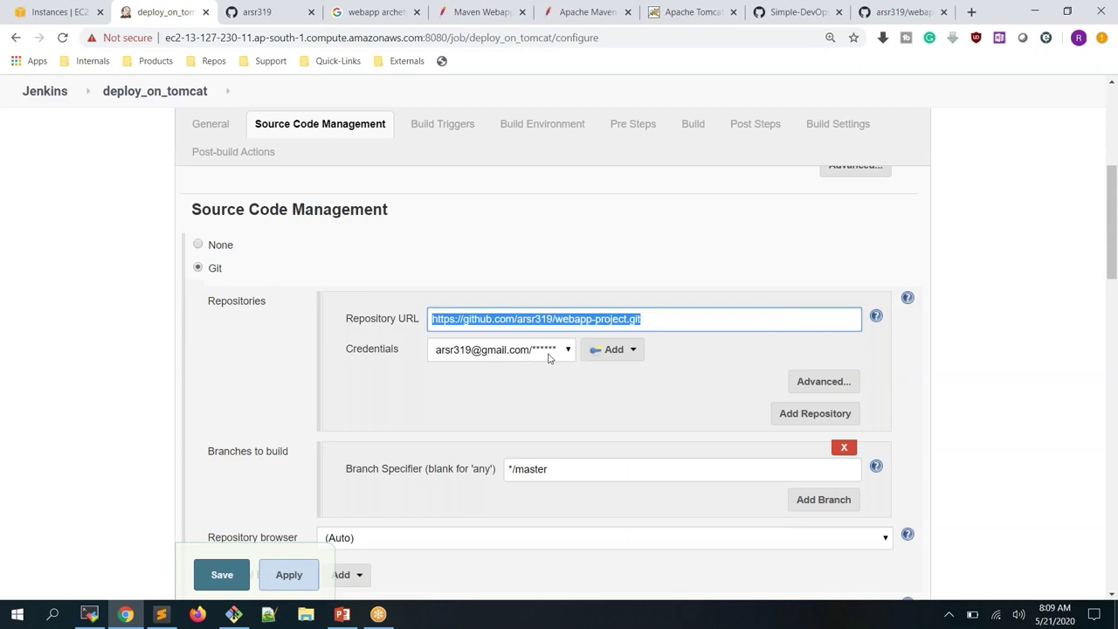
scroll(548, 357, down, 3)
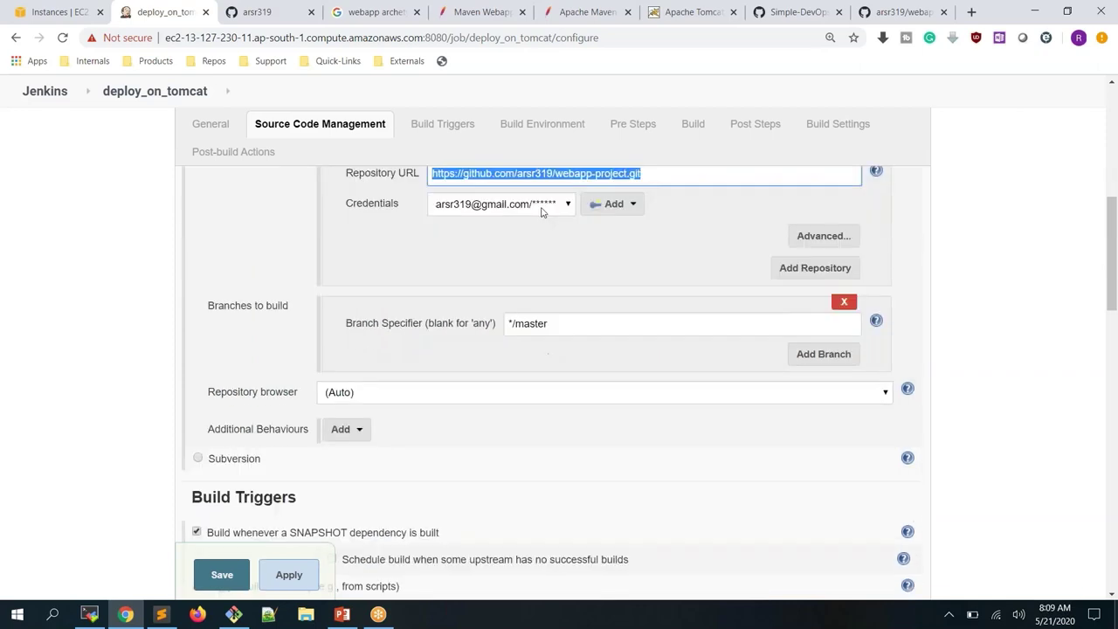
drag(559, 326, 452, 324)
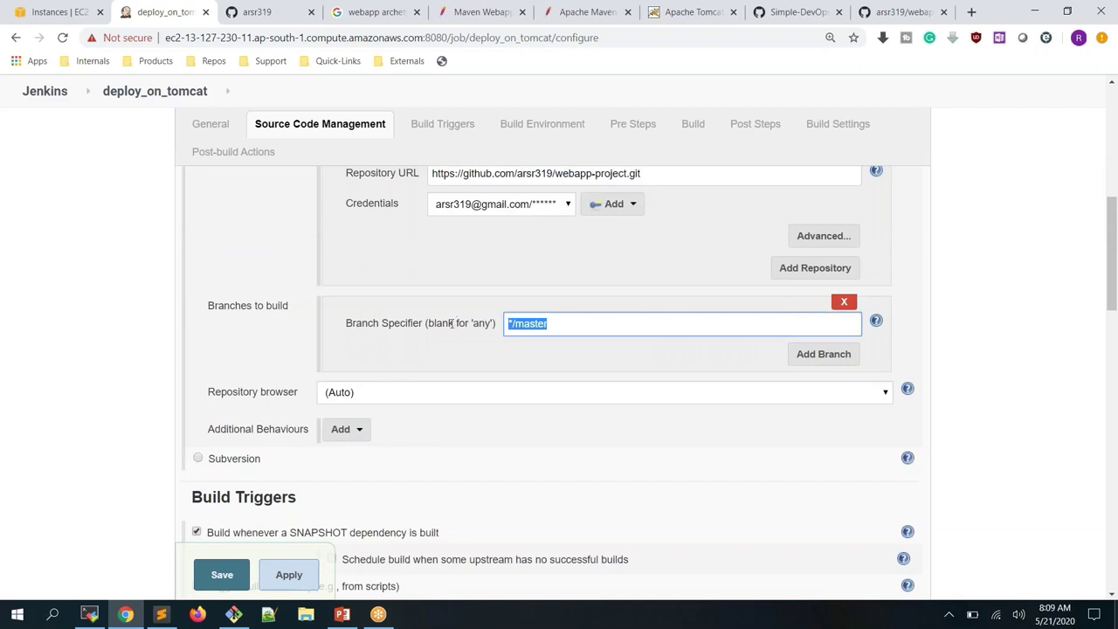
scroll(446, 320, down, 3)
scroll(439, 319, down, 3)
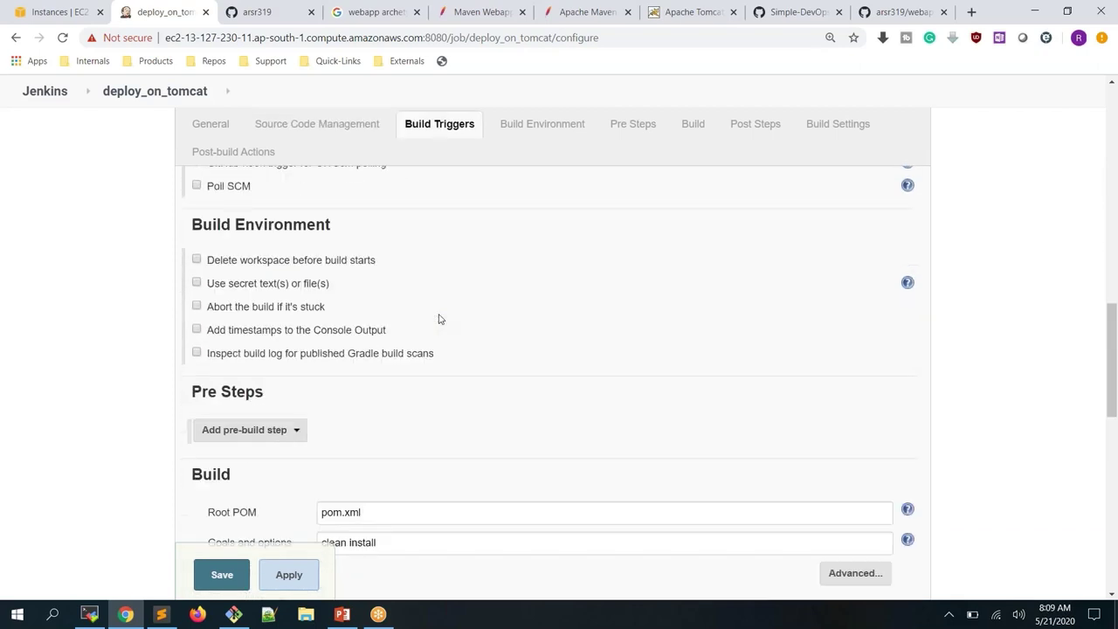
click(377, 380)
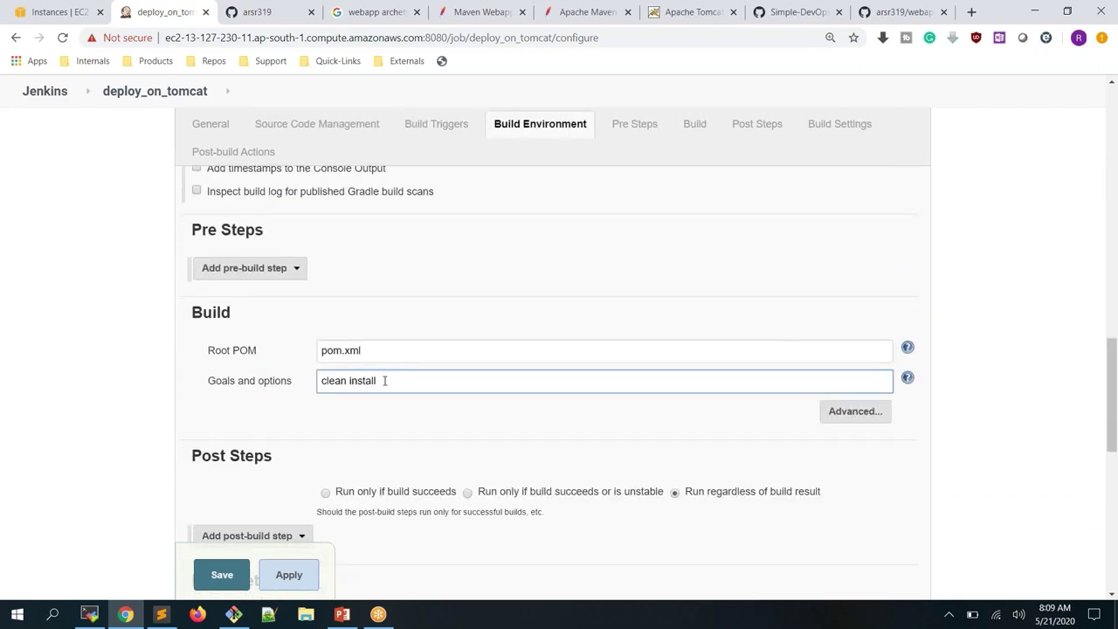
drag(384, 381, 278, 377)
double_click(335, 381)
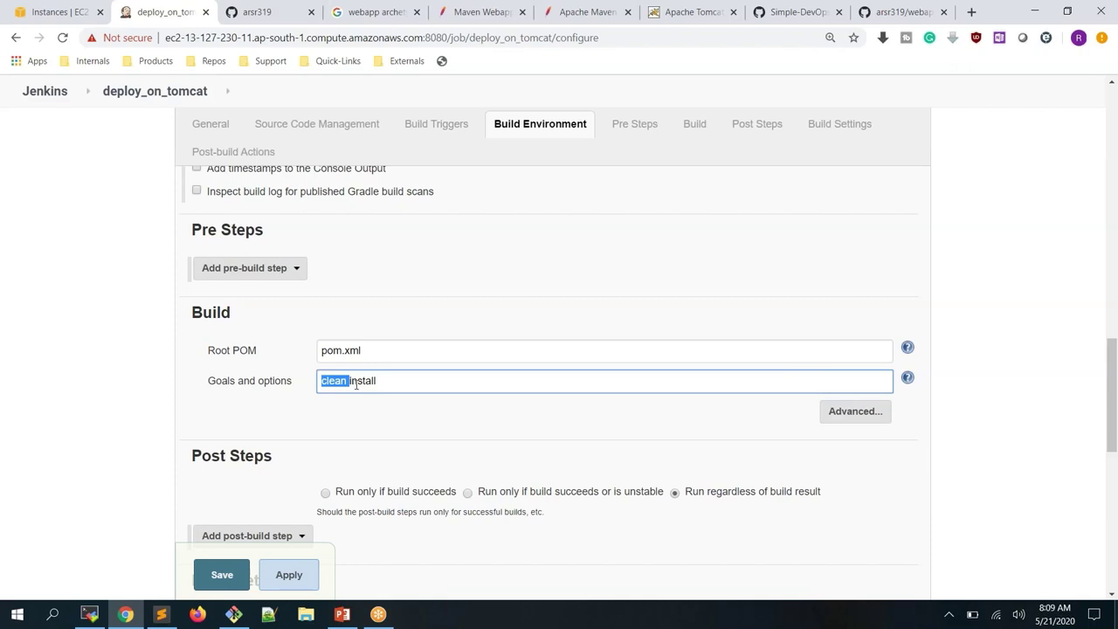
Step: Review the clean install build goals and the target/webapp-project.war deploy path, then switch to the server terminal
double_click(359, 381)
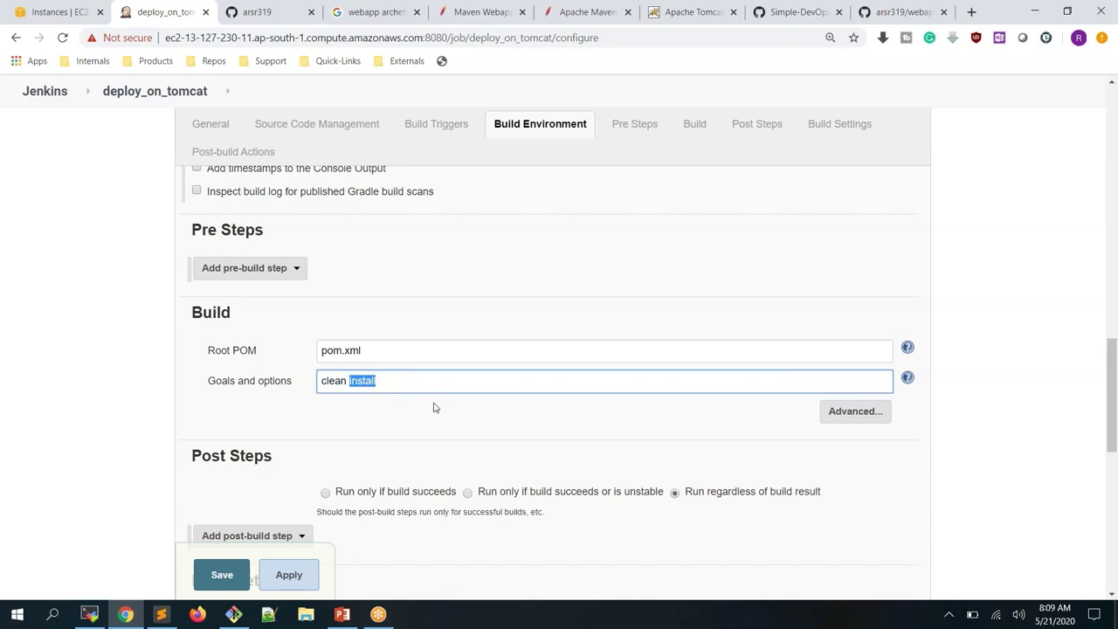
scroll(427, 407, down, 3)
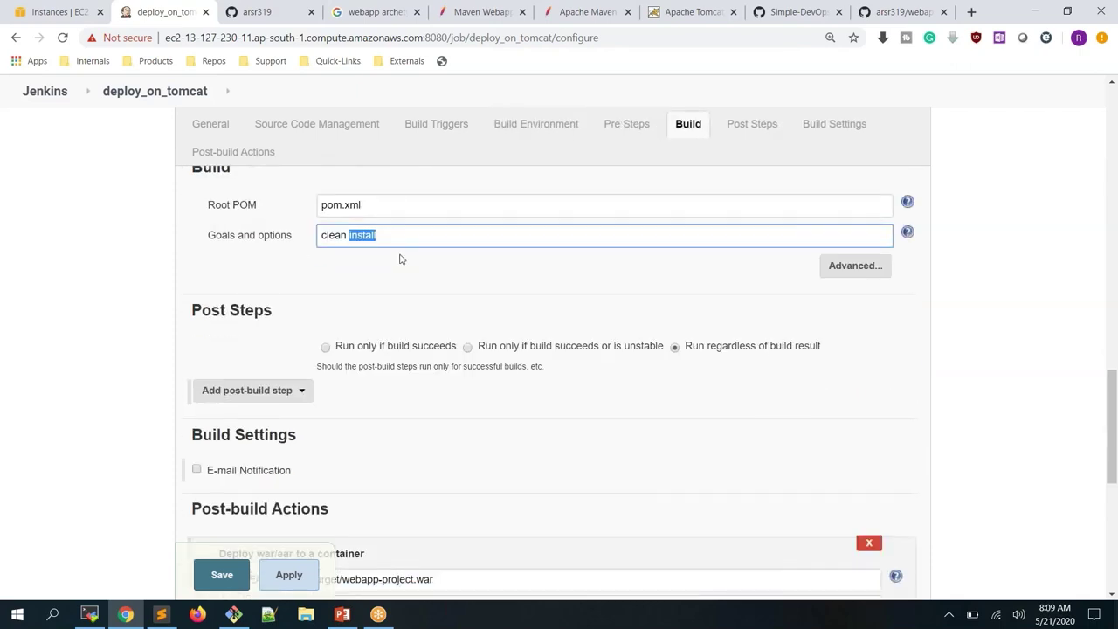
scroll(399, 257, down, 6)
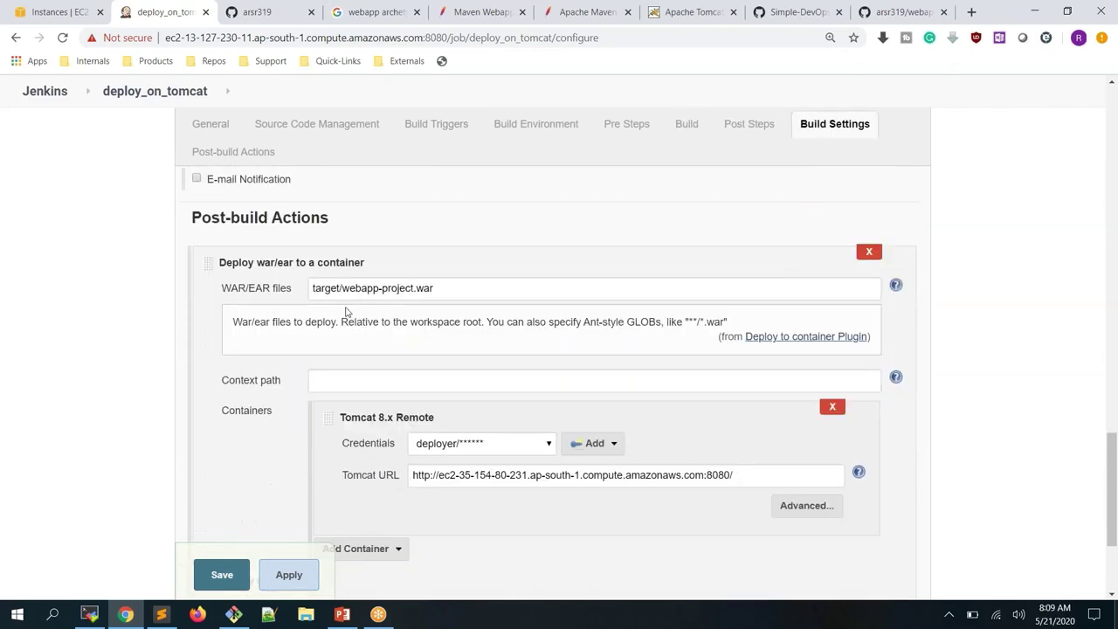
scroll(358, 288, down, 2)
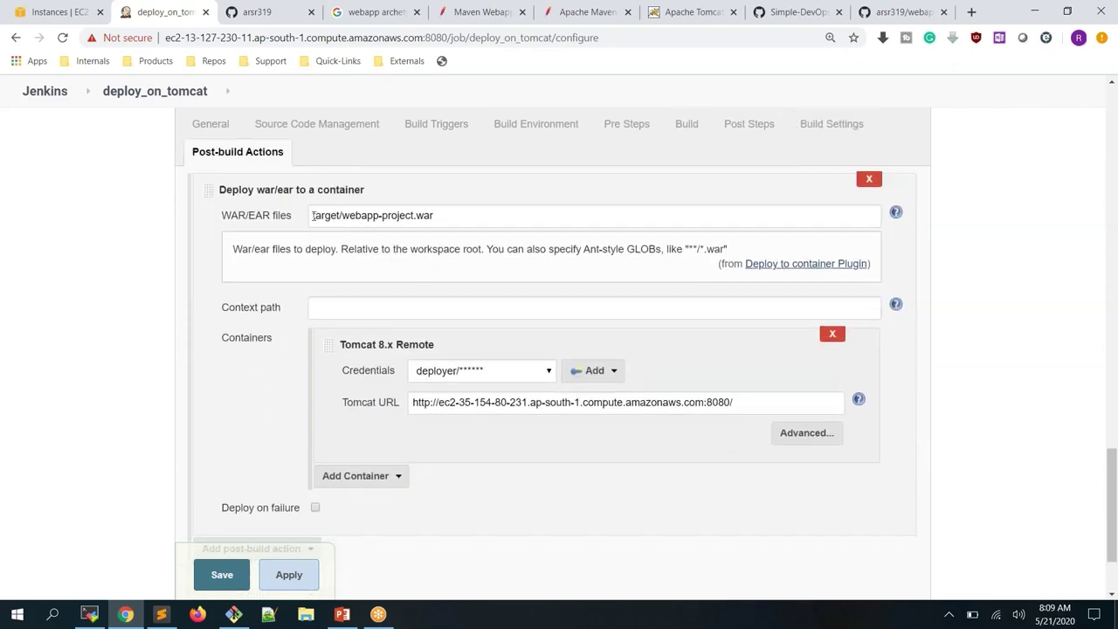
drag(312, 215, 343, 215)
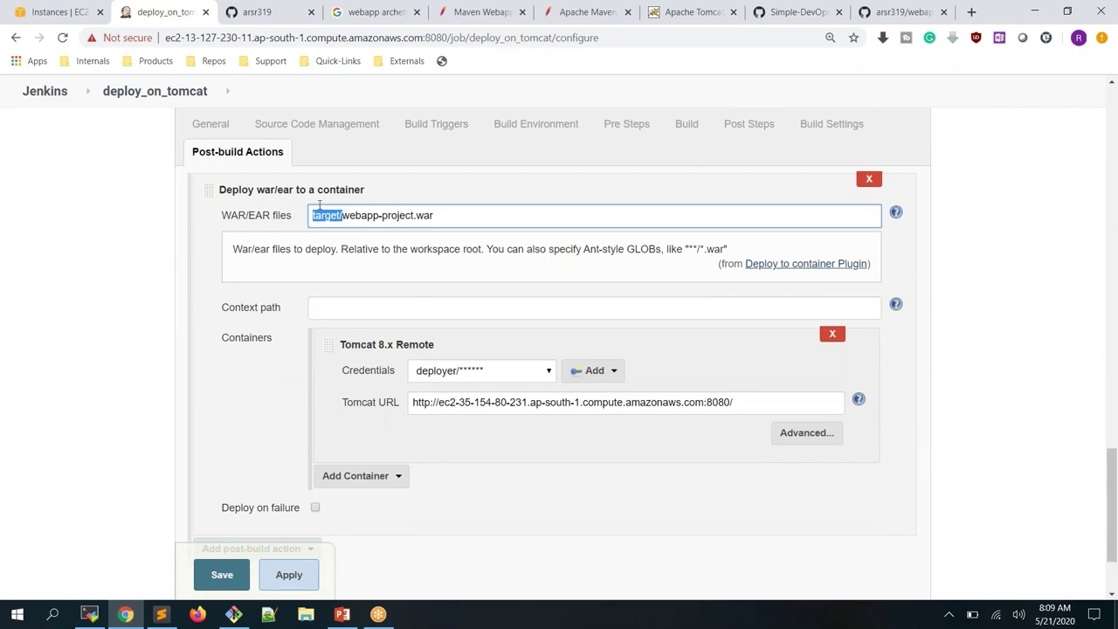
click(91, 615)
Step: Check the Jenkins server's target folder listing for webapp-project.war, then return to the WAR/EAR path field
click(314, 74)
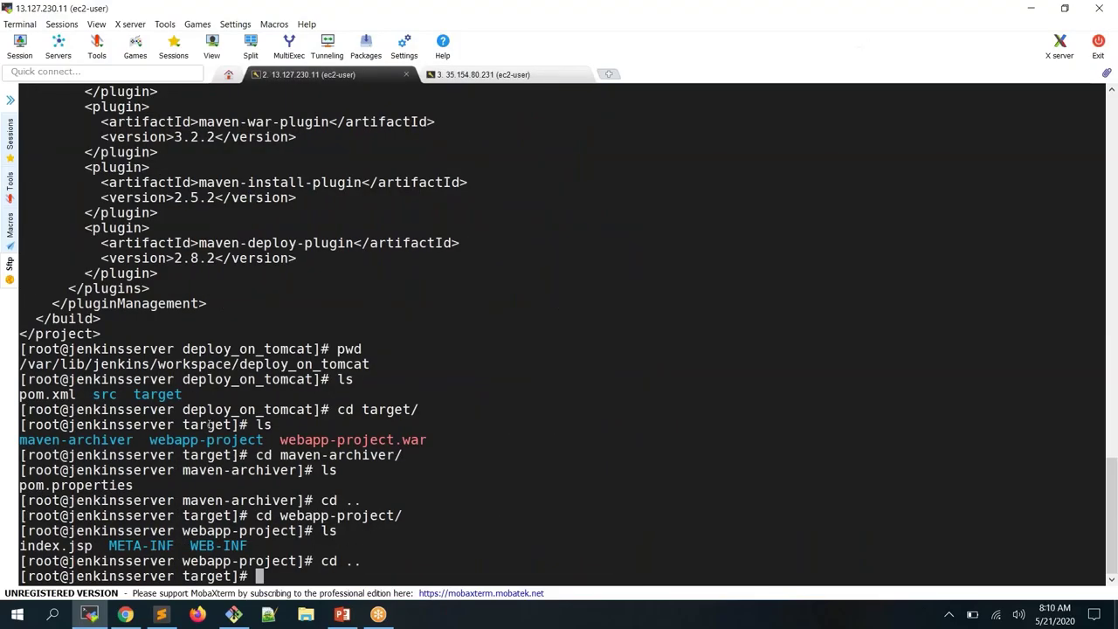
double_click(269, 409)
double_click(370, 409)
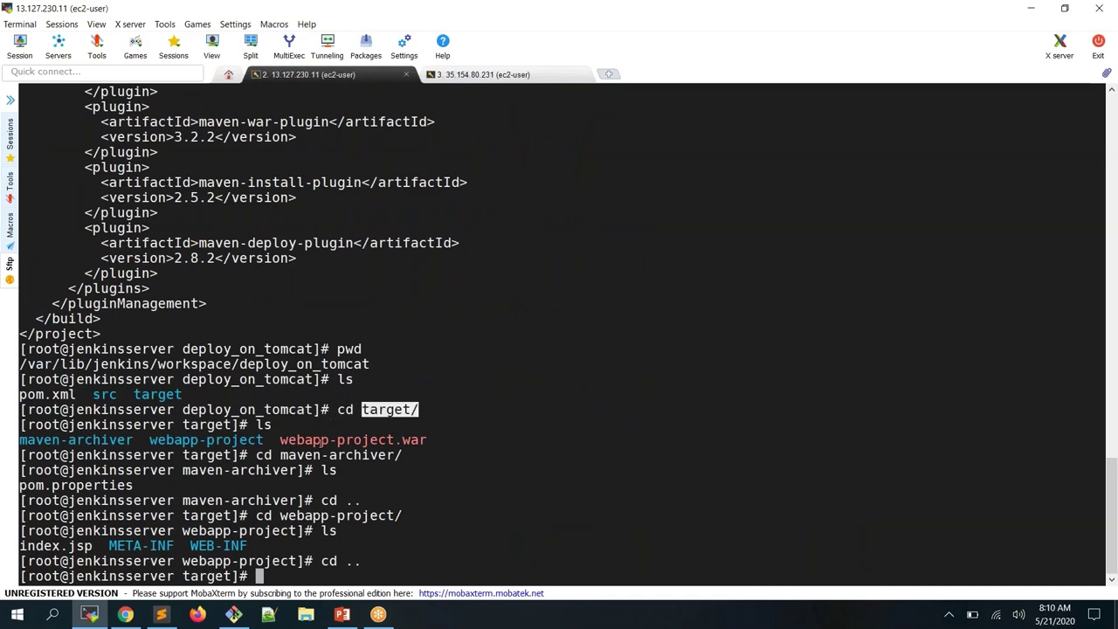
drag(281, 440, 426, 439)
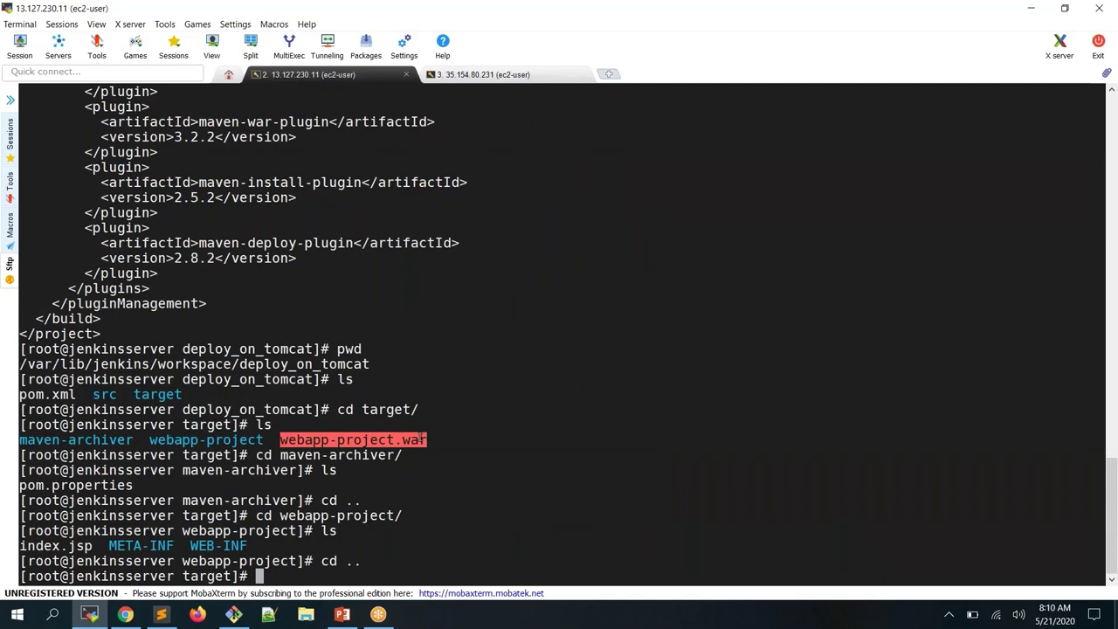
click(126, 614)
click(379, 219)
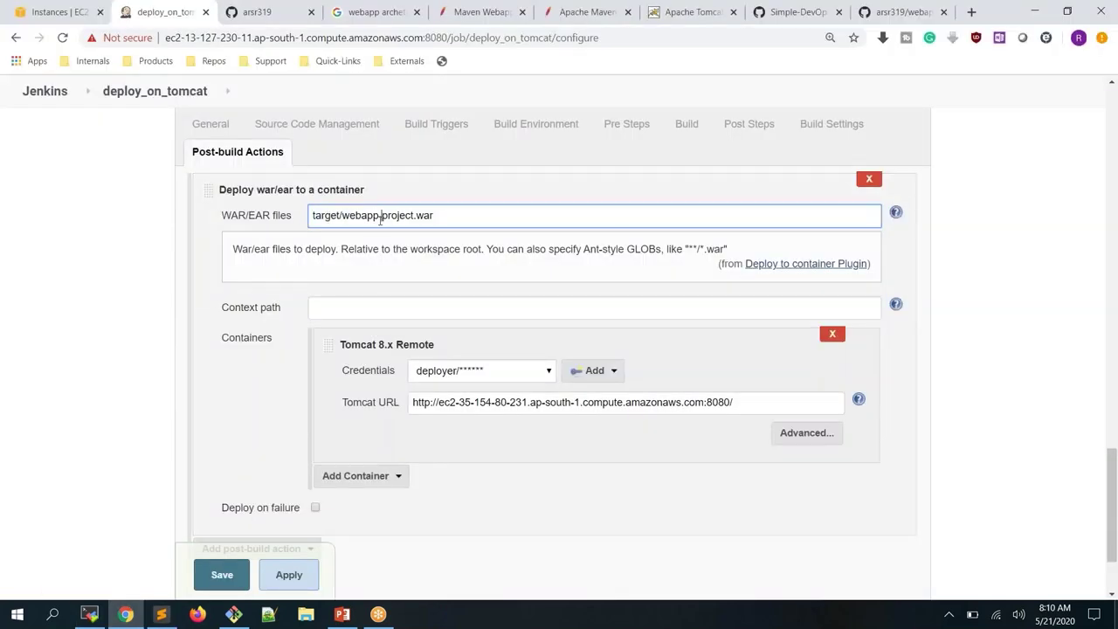
Step: Replace webapp-project with * in the WAR/EAR path, comparing against the war name in the terminal
drag(342, 215, 420, 215)
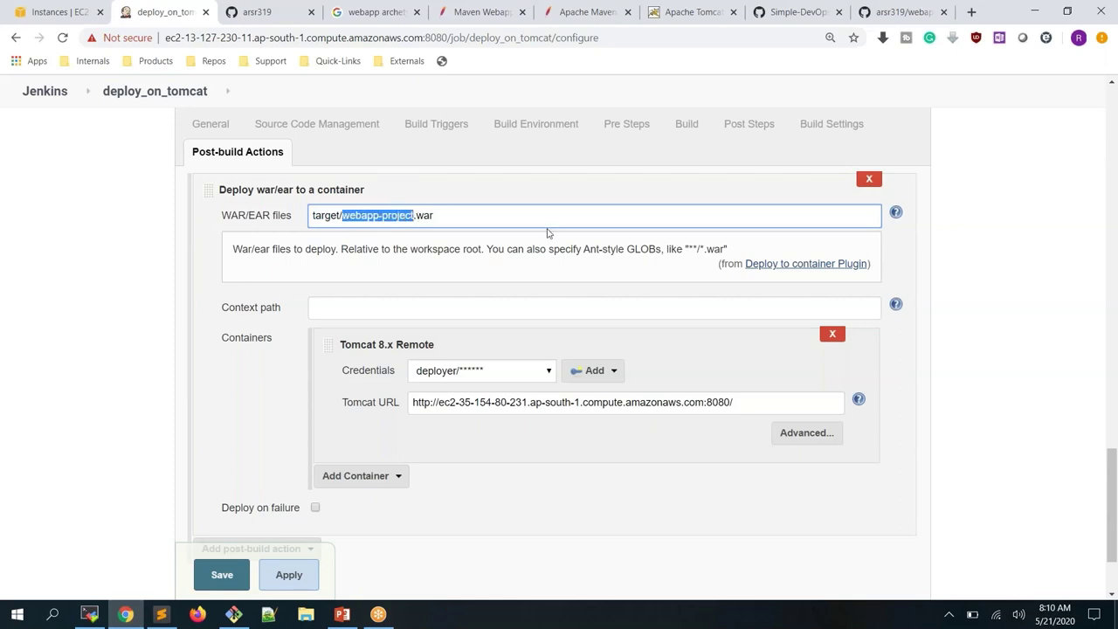
text(*)
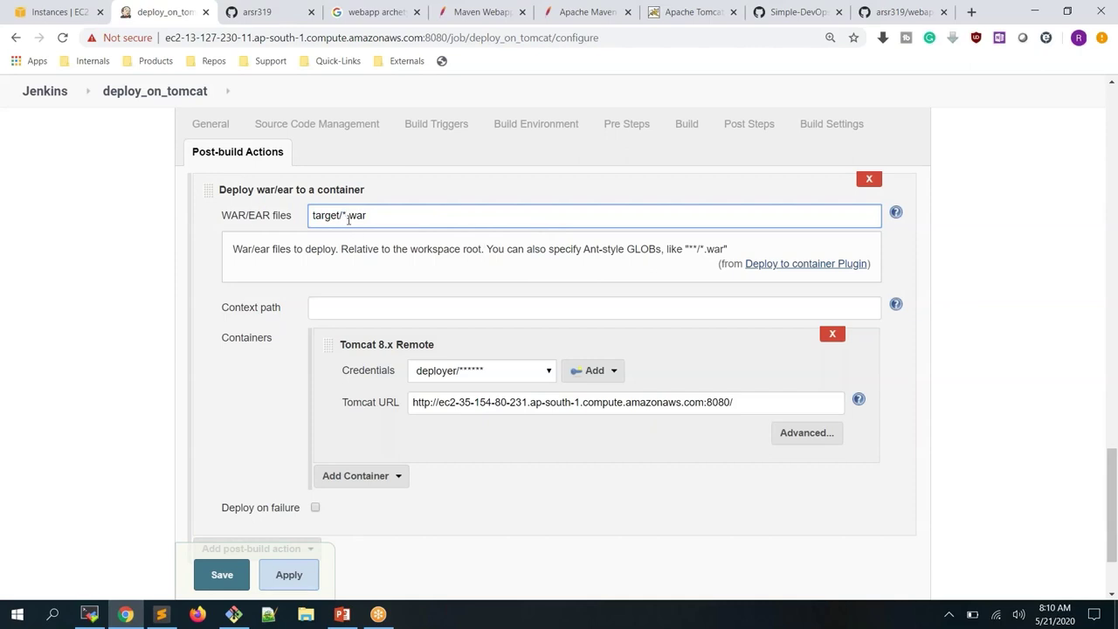
click(89, 614)
click(407, 441)
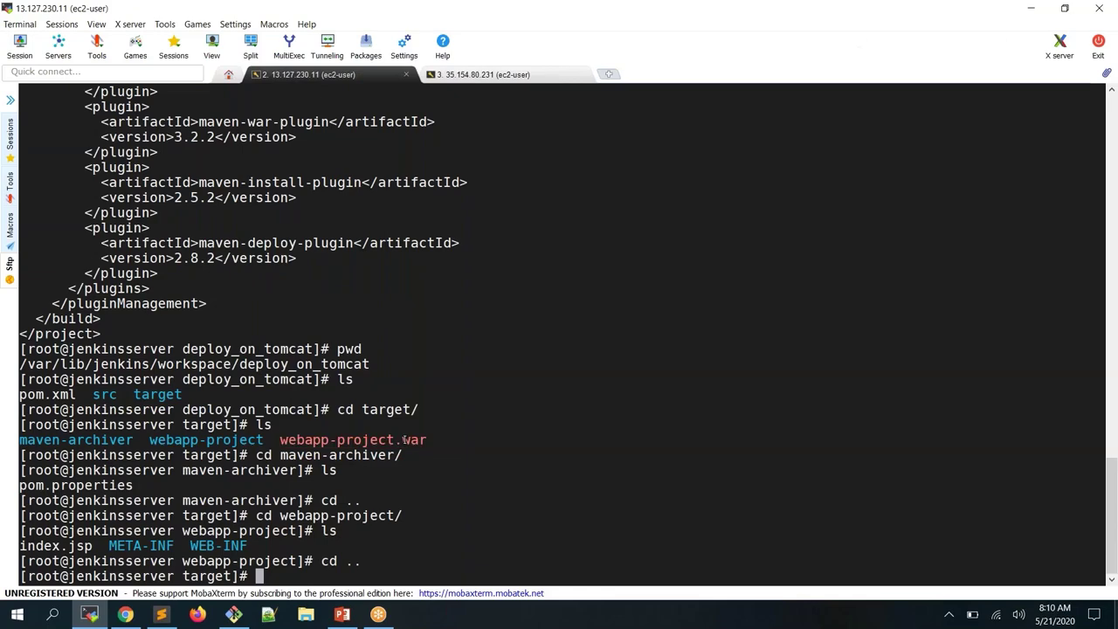
double_click(407, 441)
click(395, 441)
drag(397, 441, 283, 441)
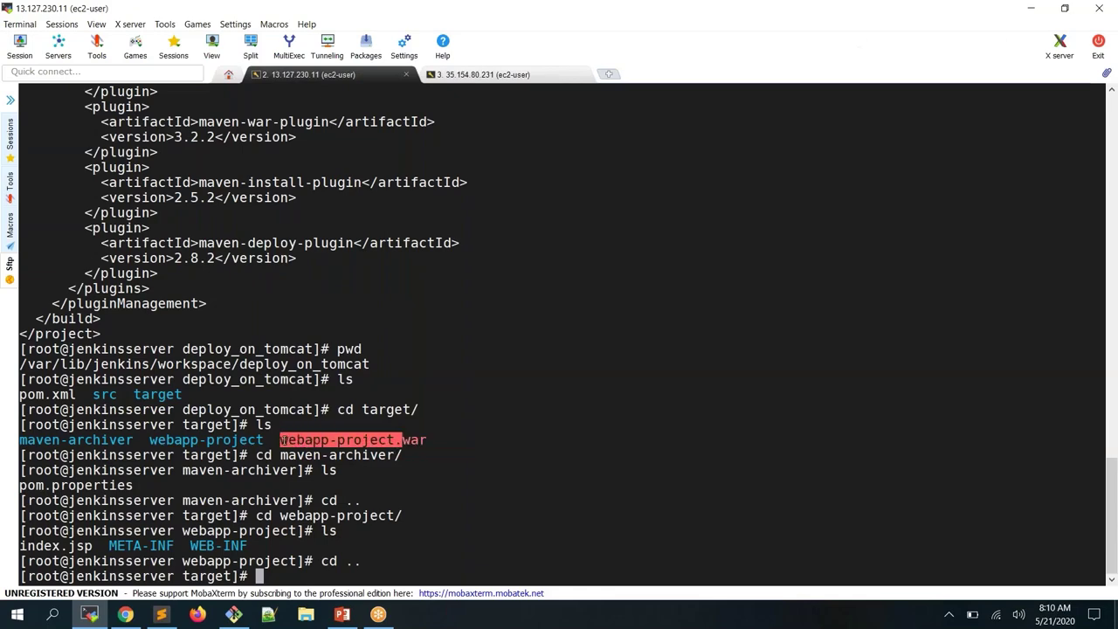
key(alt+Tab)
Step: Confirm the target/*.war wildcard against the help text example and apply the configuration
drag(381, 215, 295, 217)
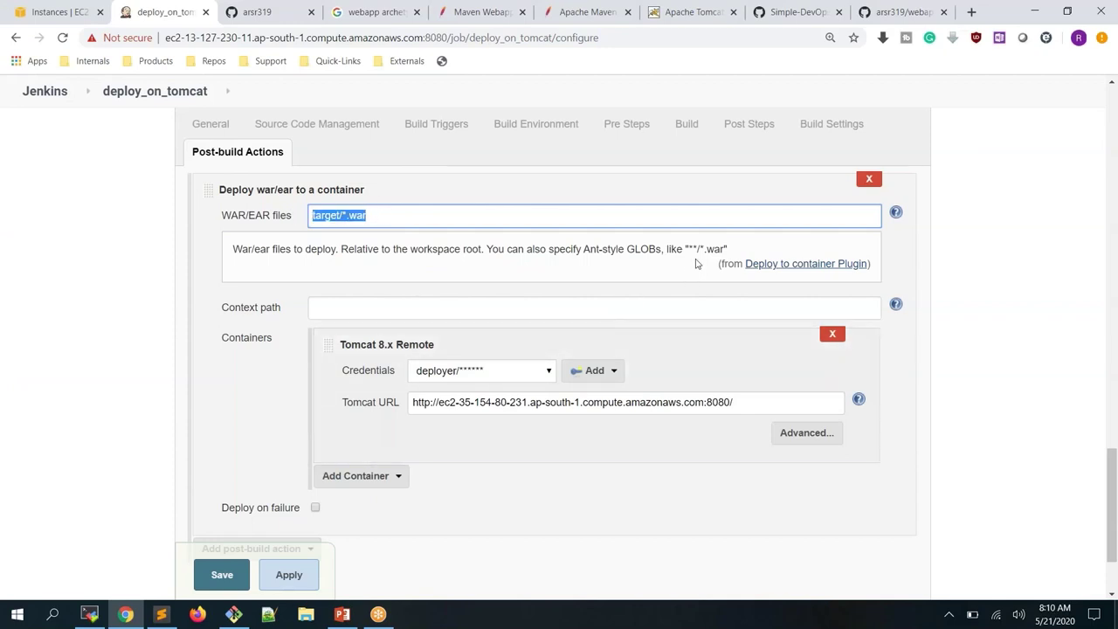
drag(689, 249, 727, 249)
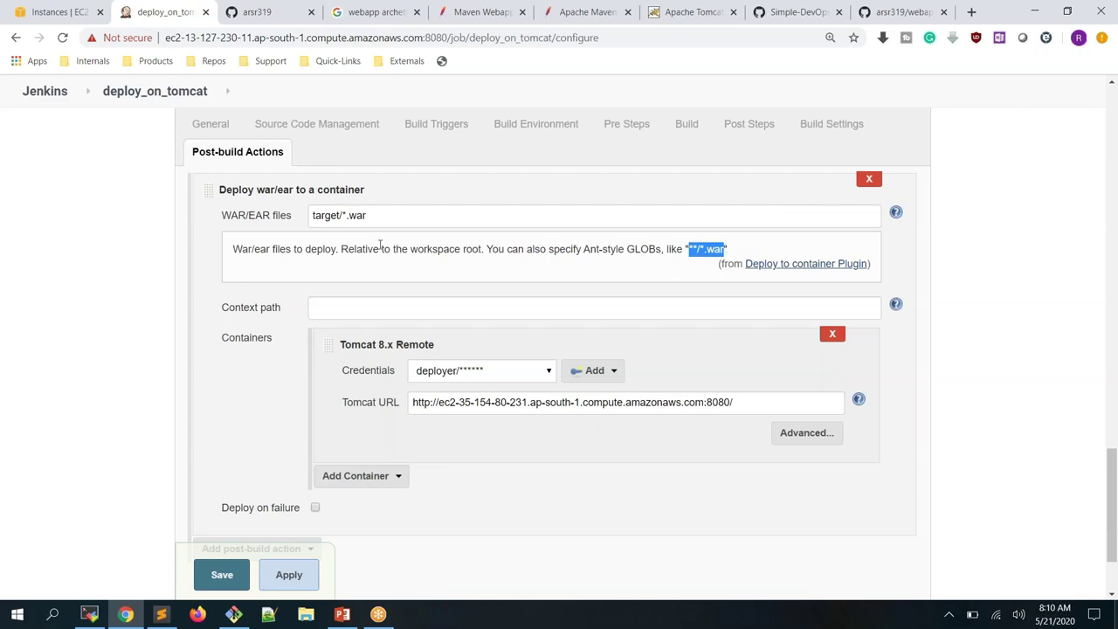
drag(372, 213, 342, 215)
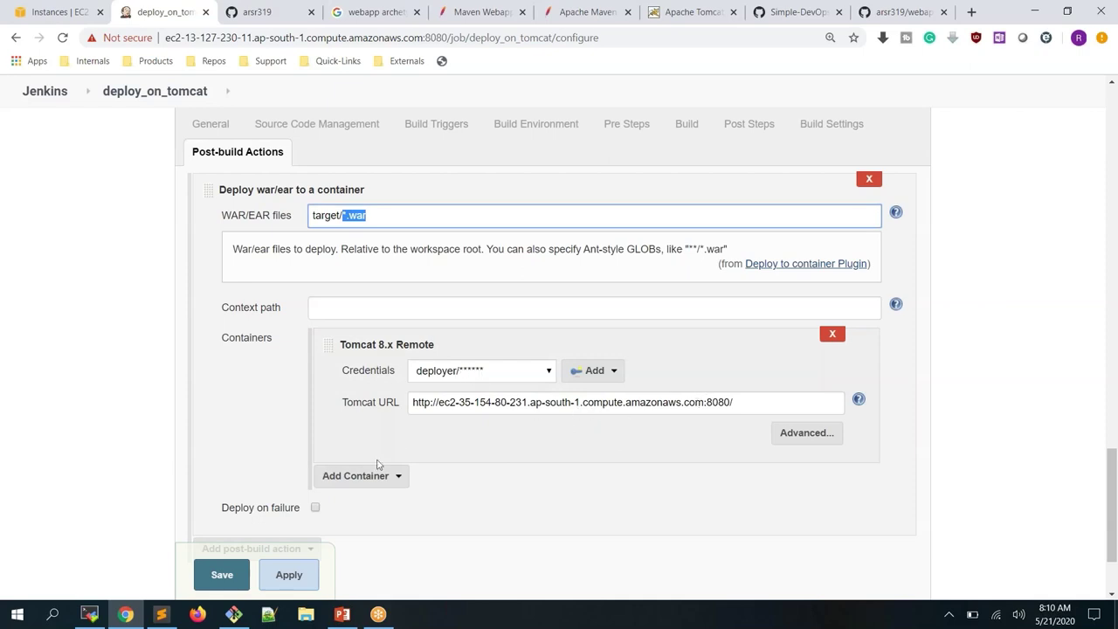
click(294, 572)
Step: Save the job, run build #3 and locate the built webapp-project.war in its console output
click(224, 576)
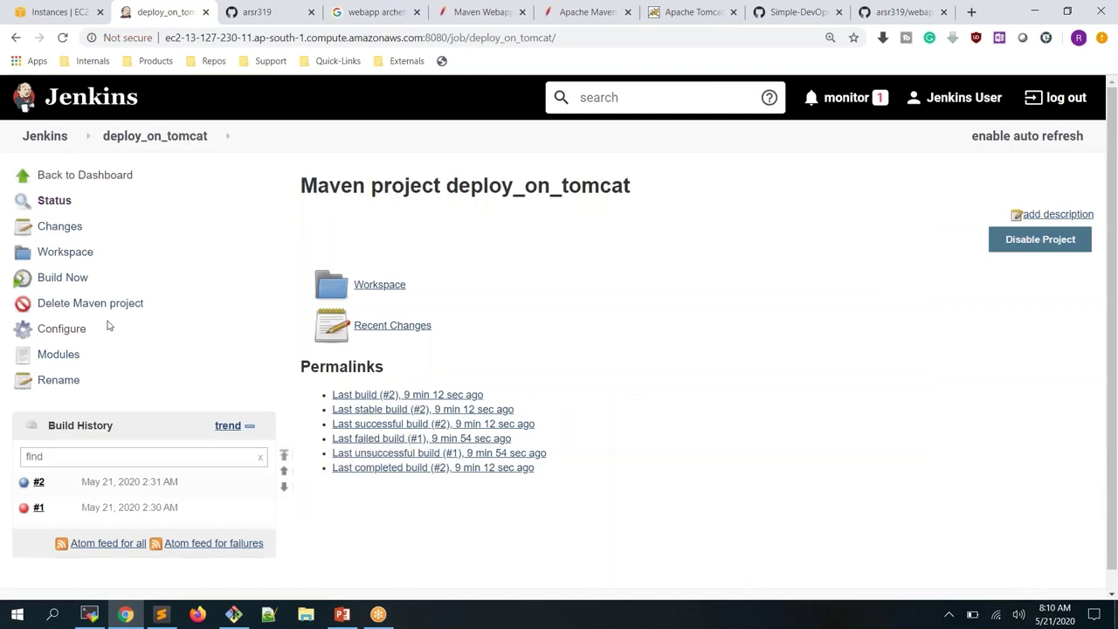
click(81, 279)
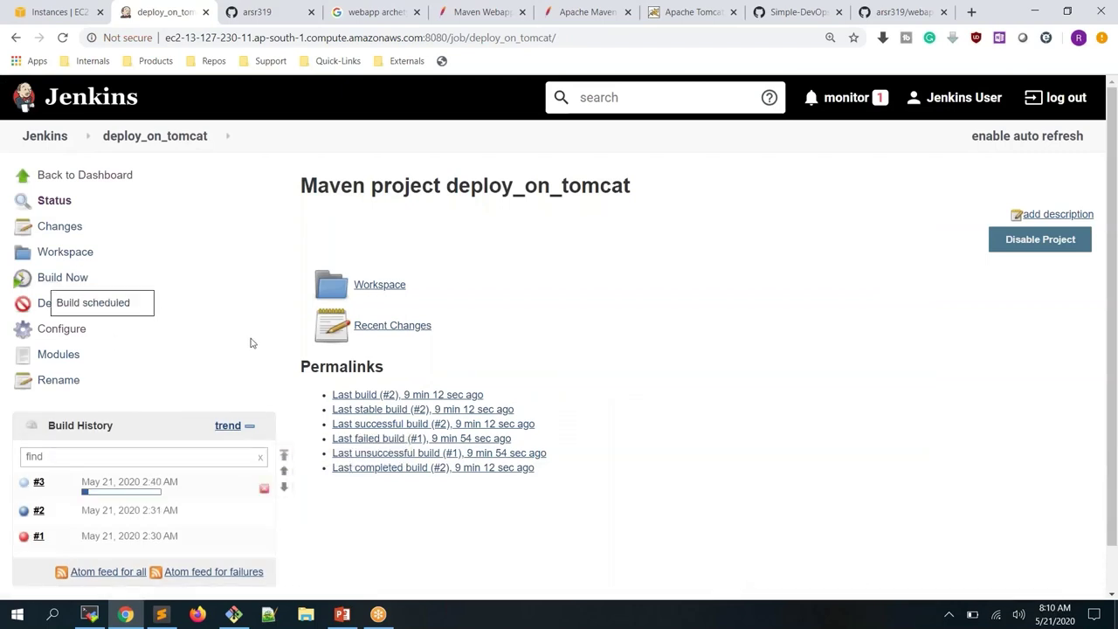
click(23, 486)
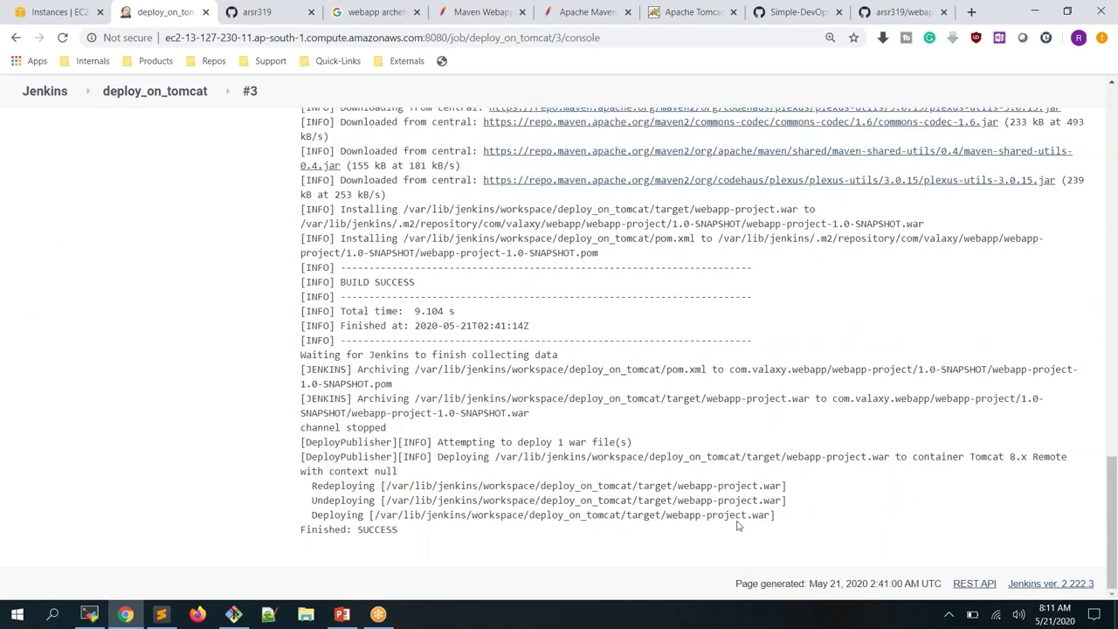
scroll(478, 410, up, 1)
scroll(709, 160, up, 3)
drag(717, 168, 813, 166)
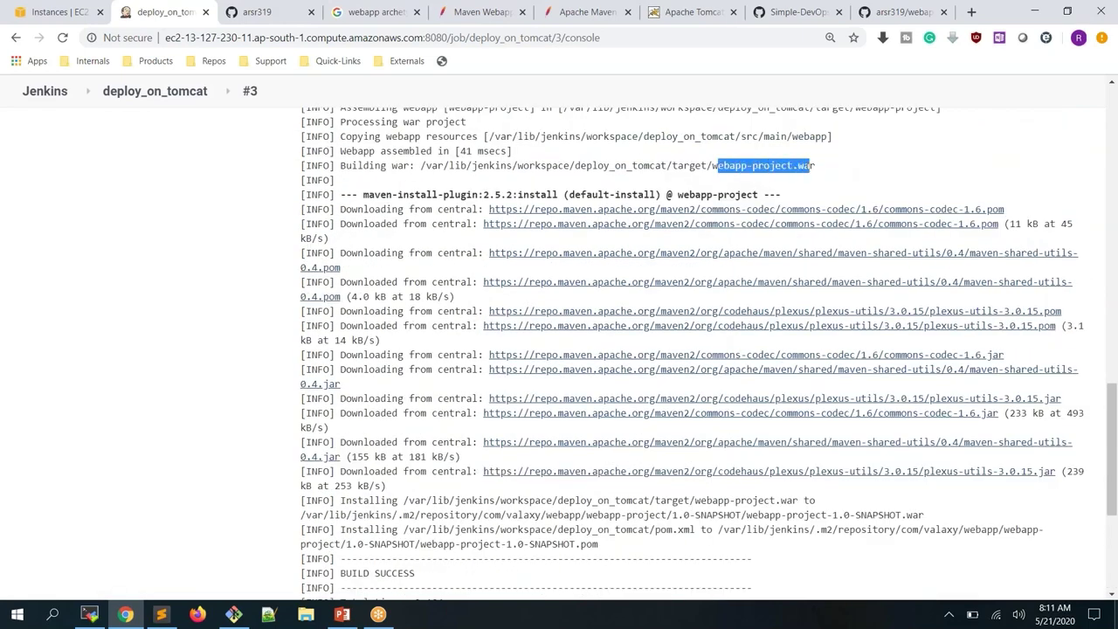
scroll(587, 175, down, 2)
scroll(480, 284, down, 3)
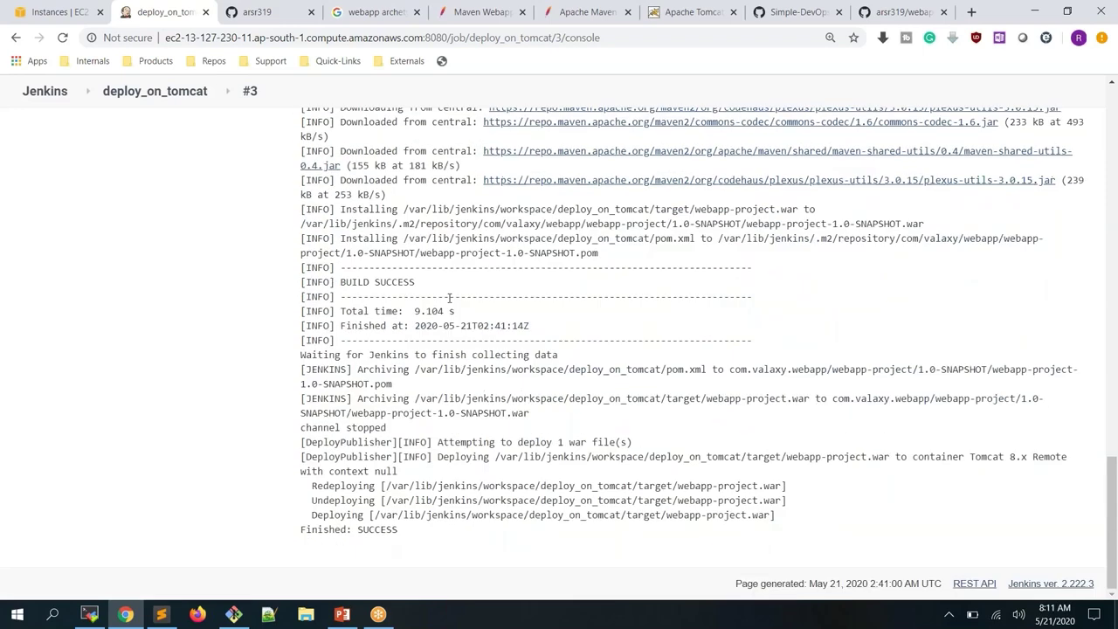
Step: Examine the Maven install lines showing the /var/lib/jenkins/.m2 local repository path in the build log
drag(304, 253, 595, 253)
click(461, 248)
drag(816, 239, 605, 255)
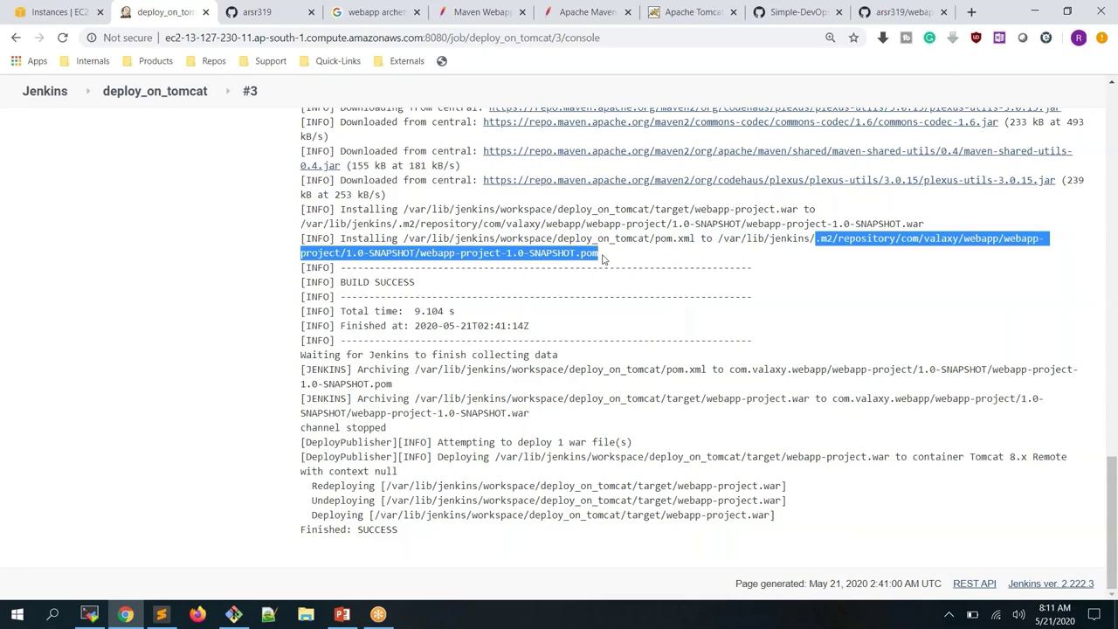
click(572, 263)
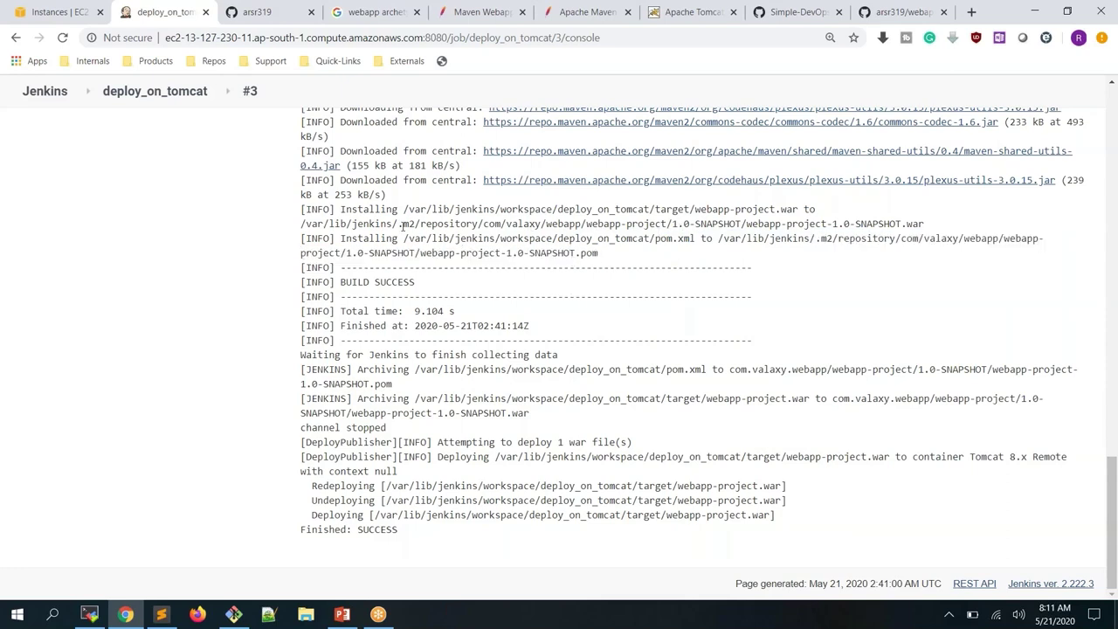
drag(304, 223, 924, 221)
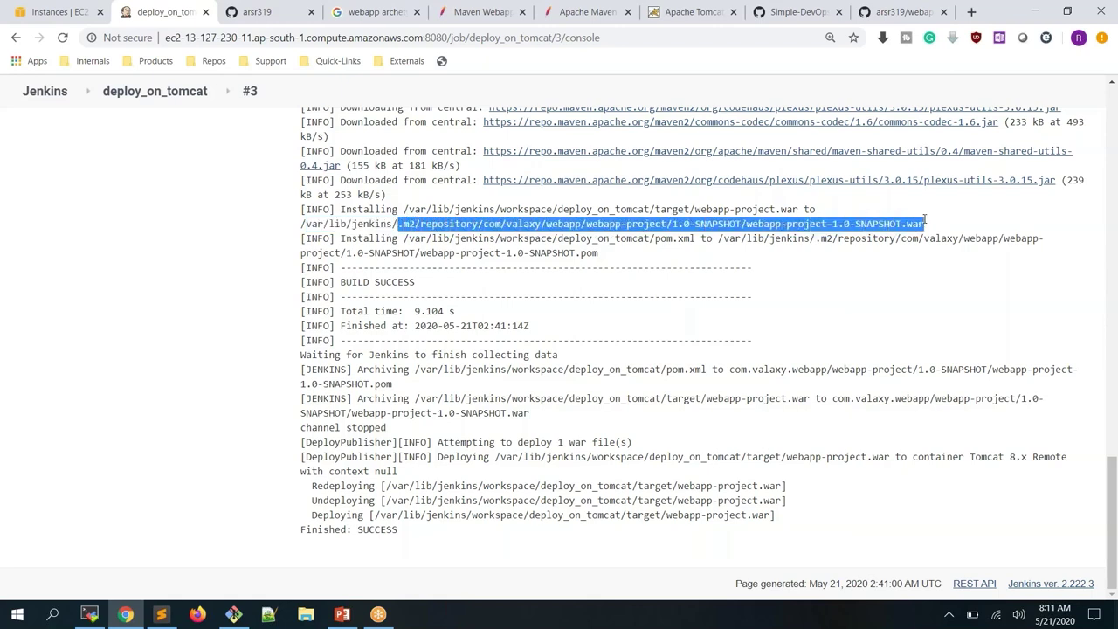
drag(298, 224, 398, 224)
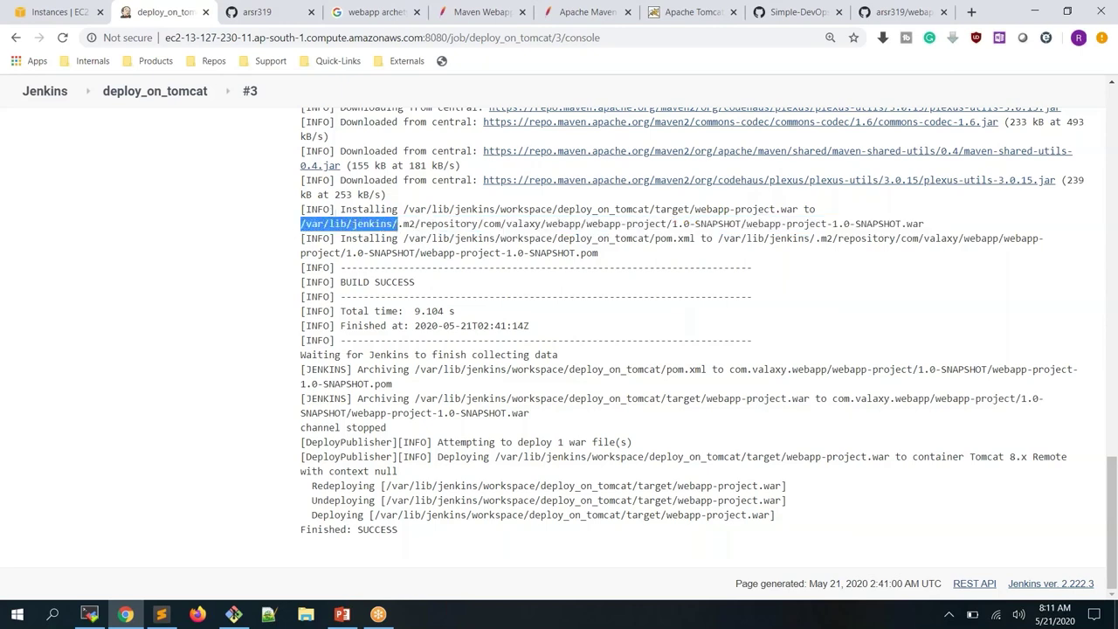
drag(401, 223, 418, 224)
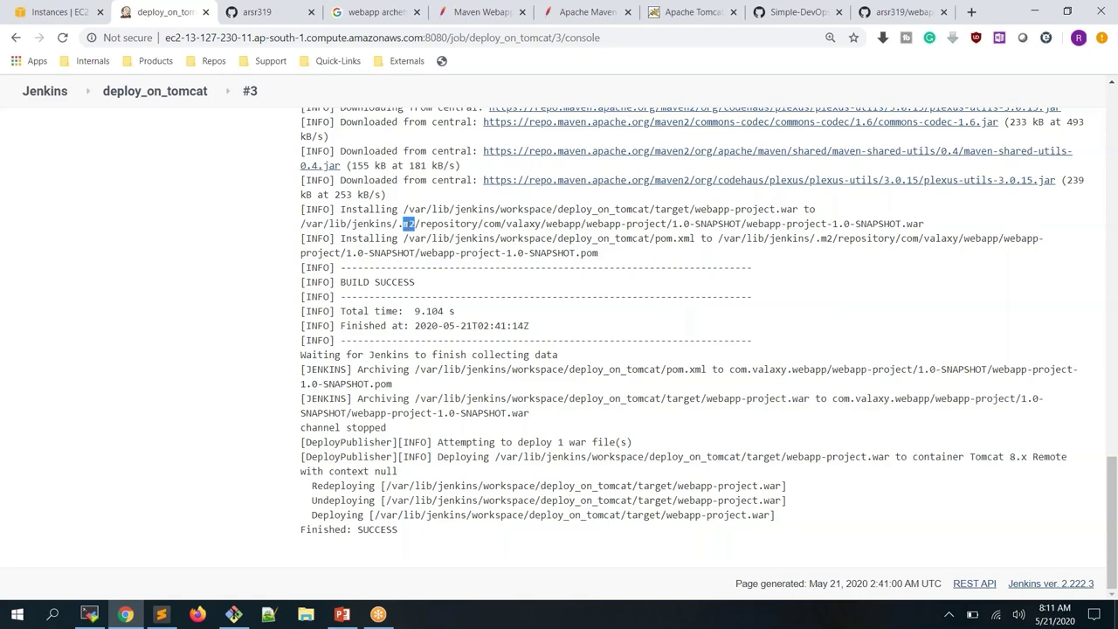
drag(300, 224, 399, 225)
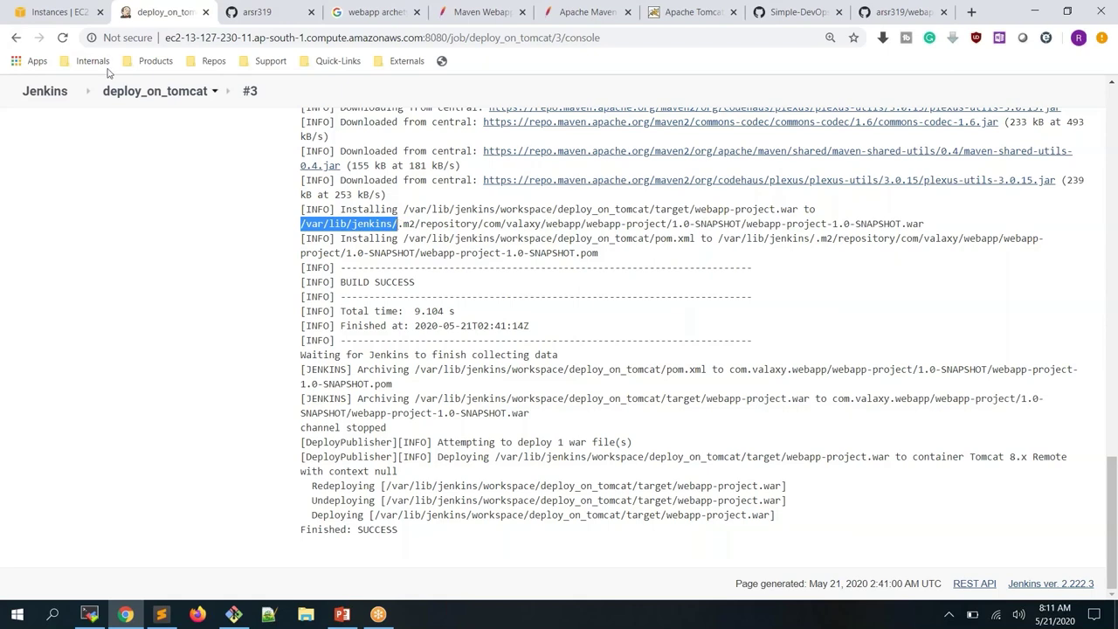
click(410, 228)
drag(388, 221, 407, 224)
click(413, 226)
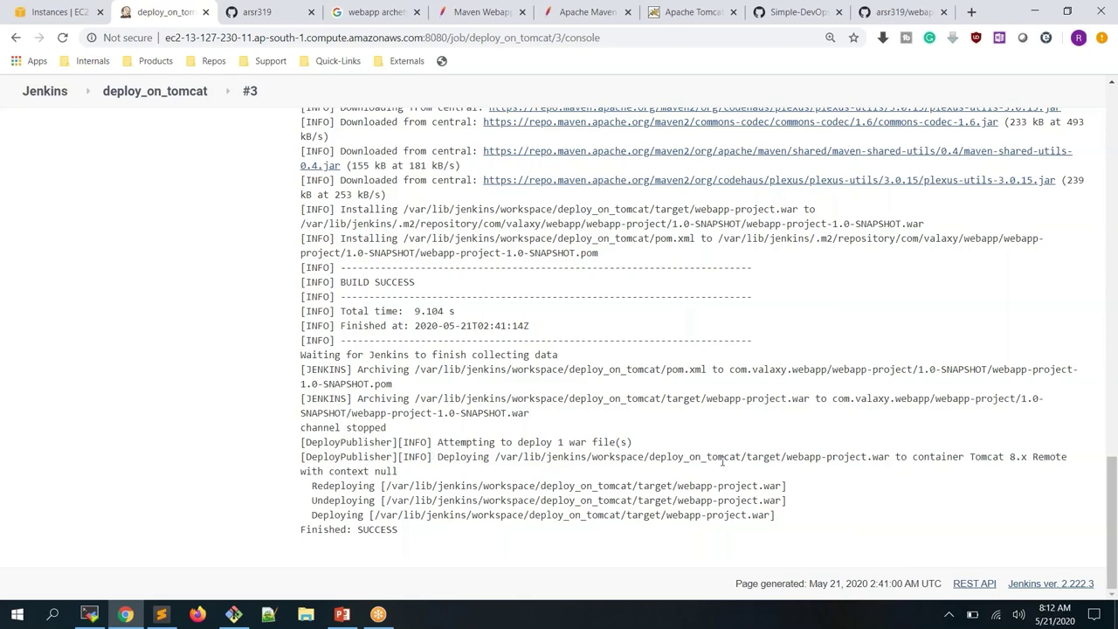
Step: Confirm webapp-project.war was redeployed to the Tomcat 8.x Remote container
drag(492, 458, 907, 463)
drag(979, 456, 1065, 457)
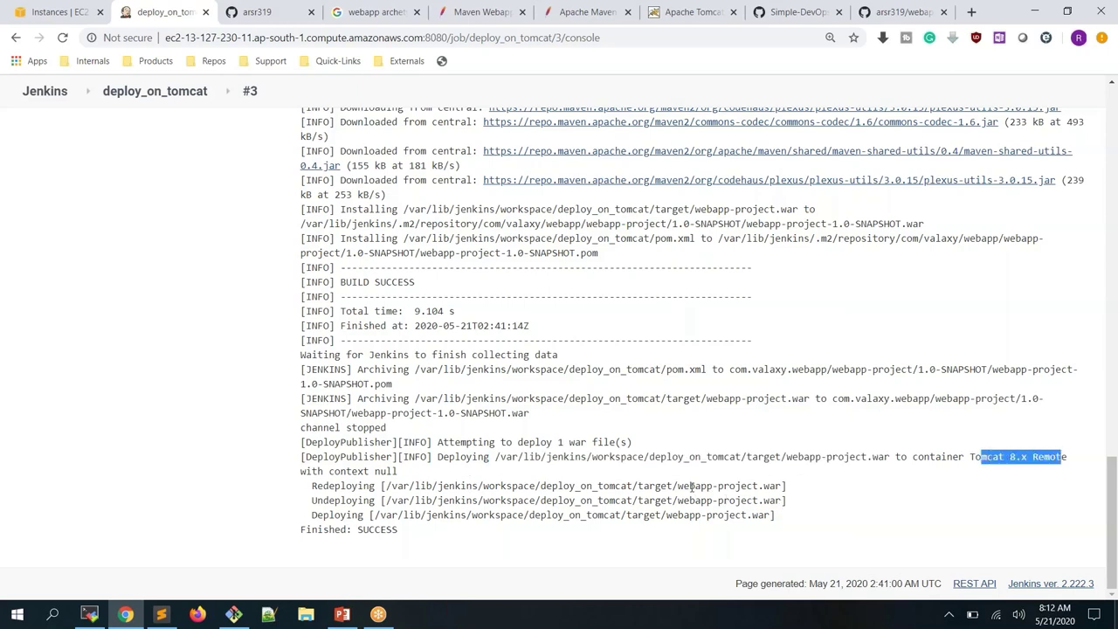
drag(678, 485, 777, 484)
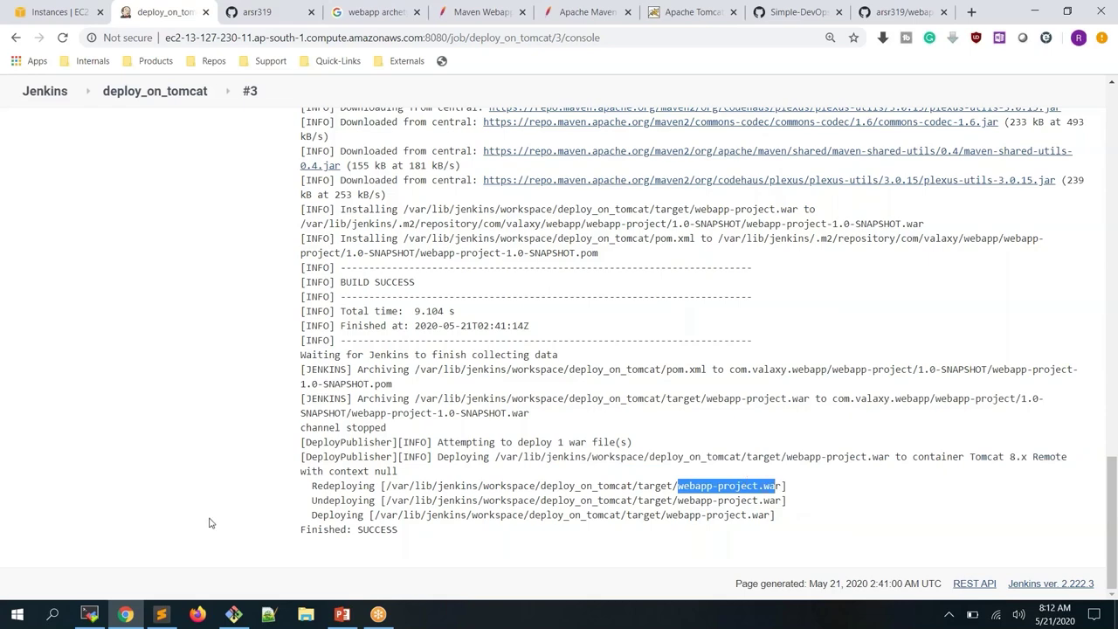
click(91, 614)
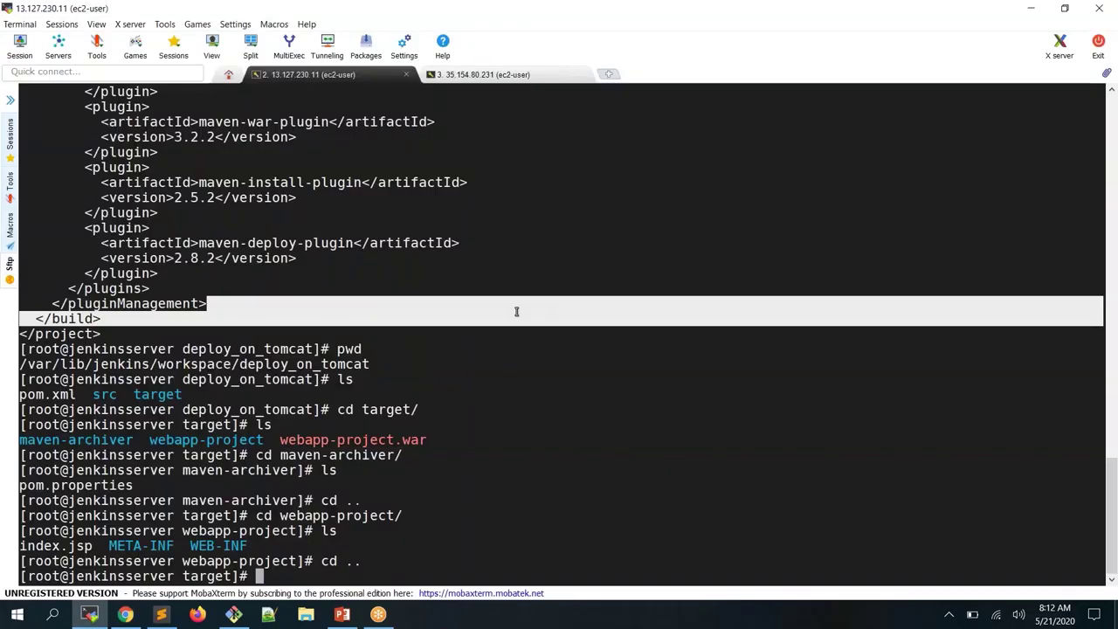
Step: Clear the Tomcat session's terminal and compare its host address with the Jenkins server session
click(511, 77)
text(clear)
key(Return)
key(Return)
text(l)
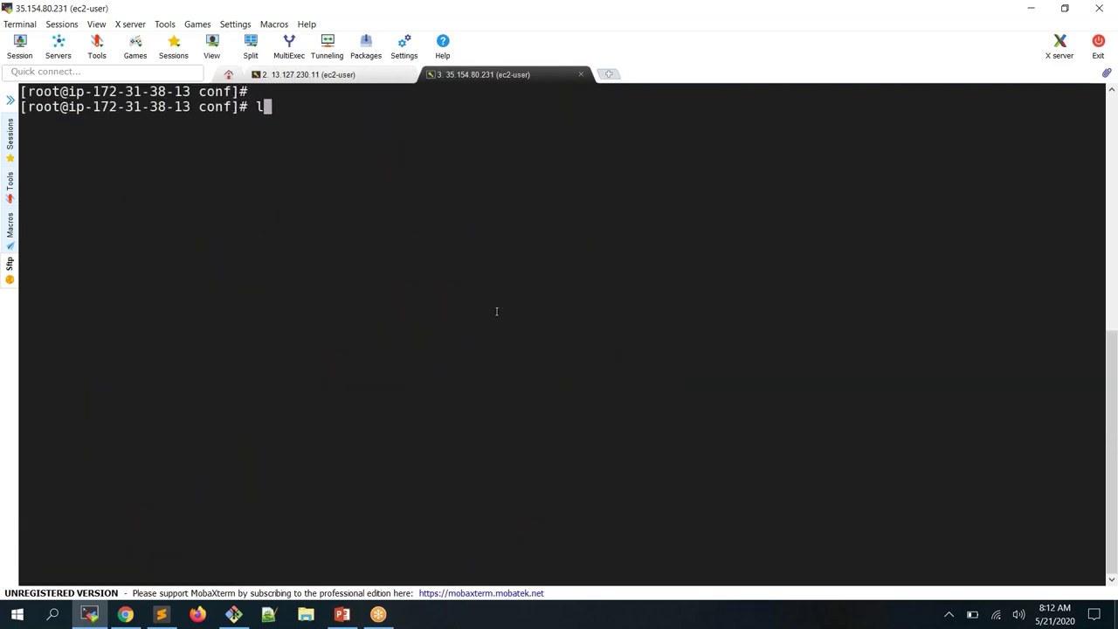
key(BackSpace)
text(cd)
key(BackSpace)
key(BackSpace)
drag(88, 106, 187, 114)
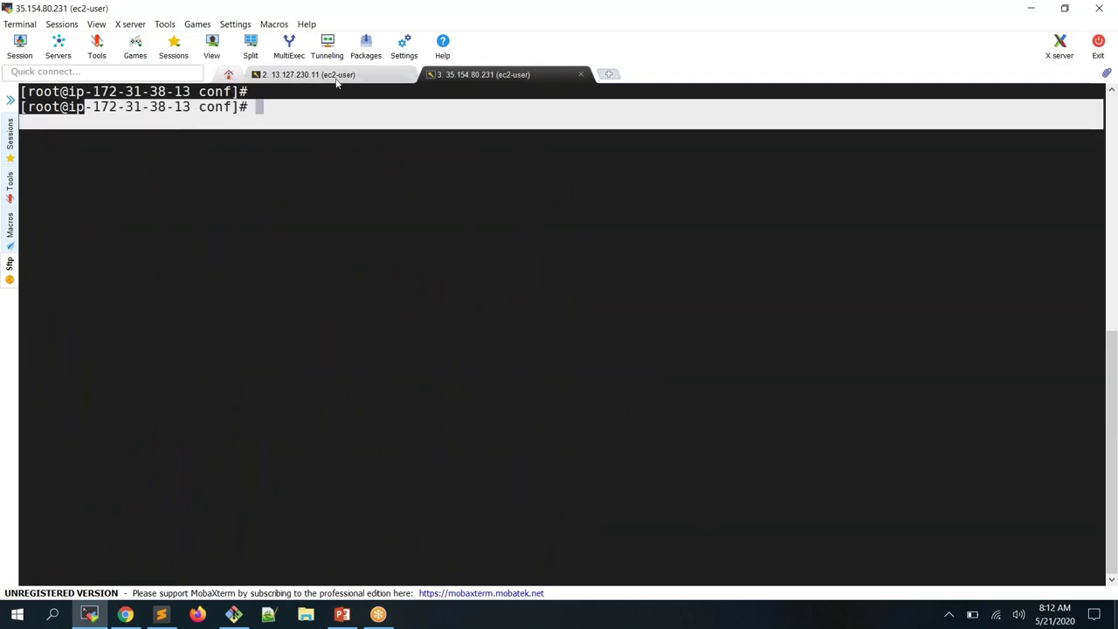
click(314, 75)
double_click(88, 561)
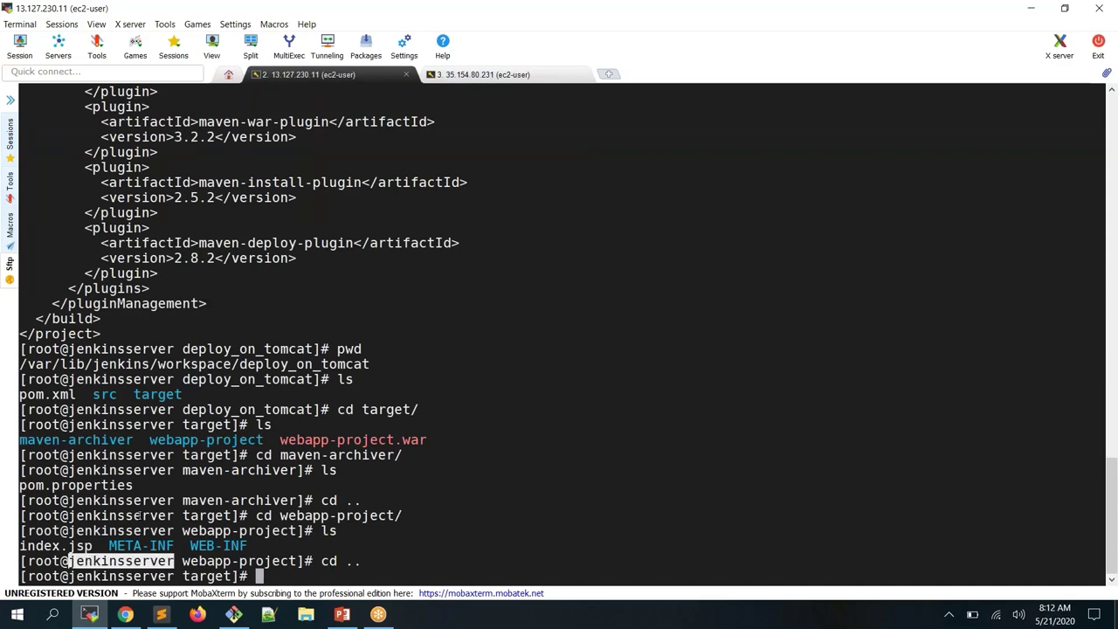
click(524, 76)
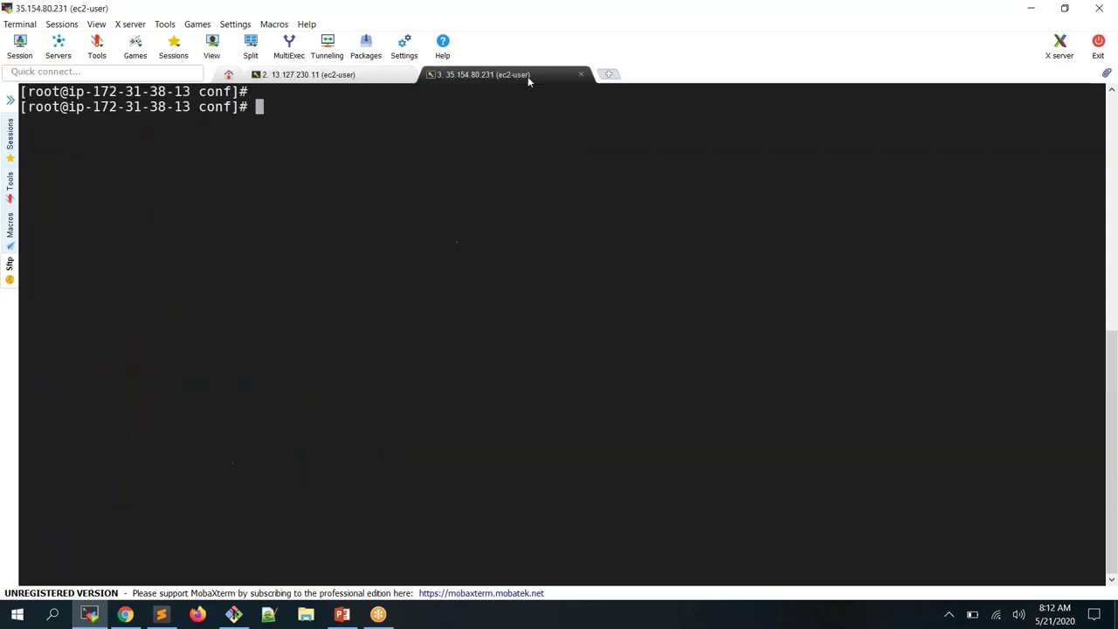
Step: List the Tomcat install and webapps folders, finding webapp-project.war deployed at 02:41
text(cd ..)
key(Return)
text(ls)
key(Return)
text(cd webapps/)
key(Return)
text(ls -l)
key(Return)
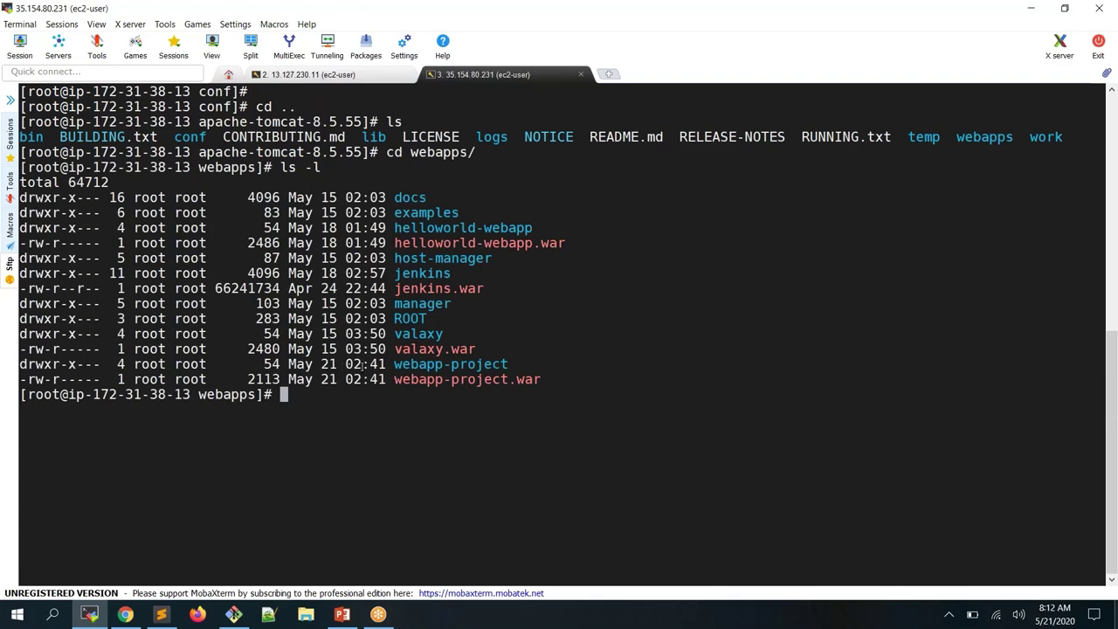
drag(304, 379, 346, 379)
click(358, 379)
double_click(356, 379)
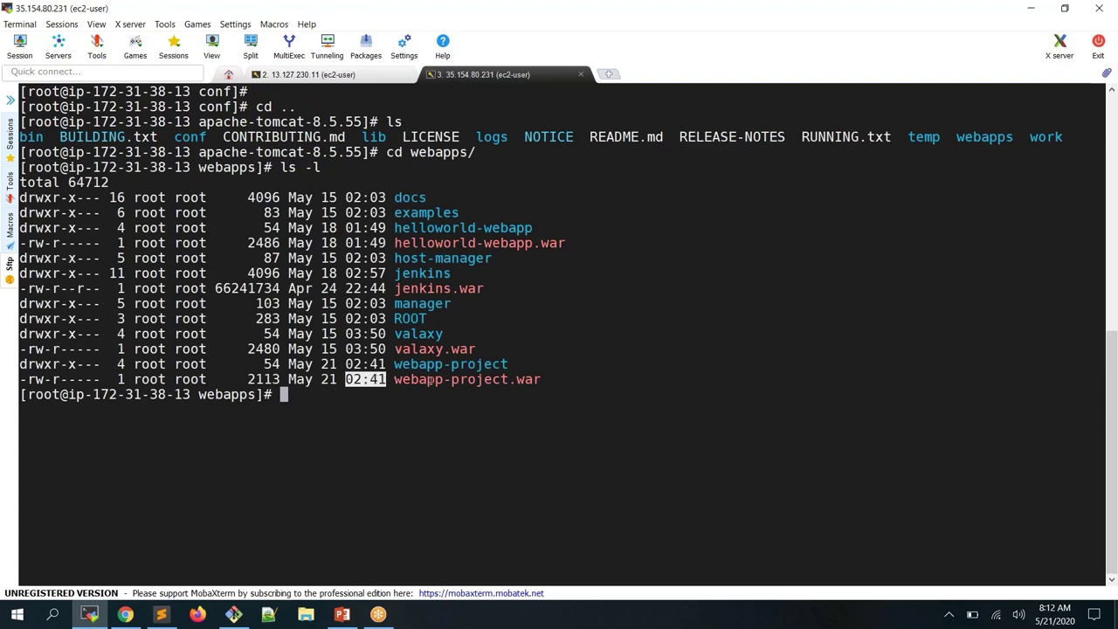
double_click(430, 379)
Step: Run date to confirm the current 02:42 time matches the deployment, then go to the Tomcat page
text(date)
key(Return)
drag(106, 410, 148, 408)
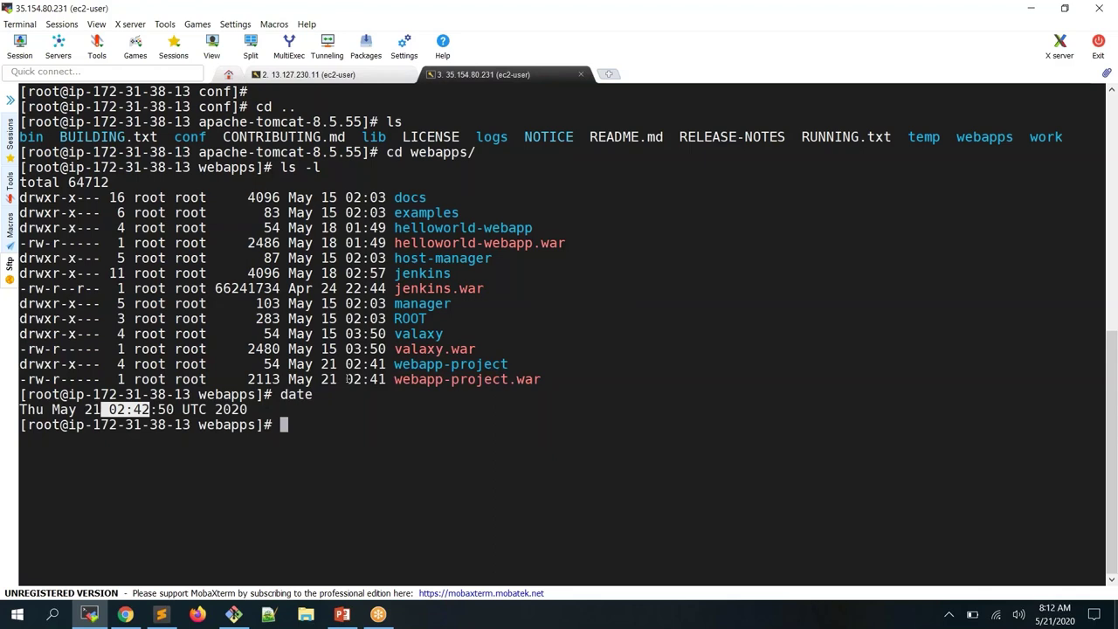
drag(360, 379, 385, 379)
click(385, 379)
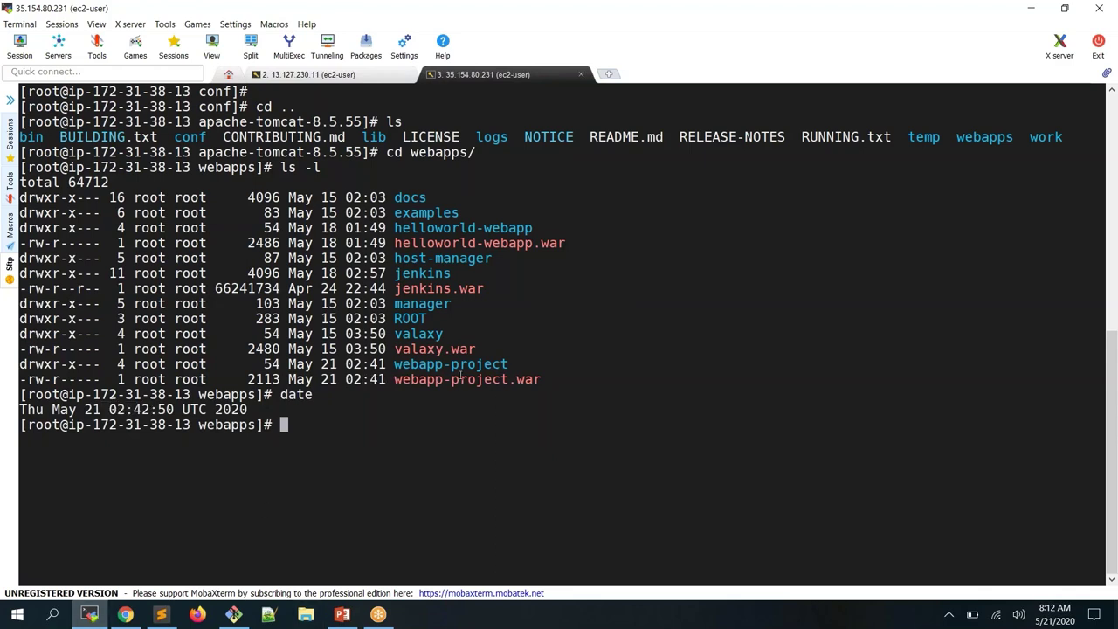
double_click(463, 365)
click(126, 614)
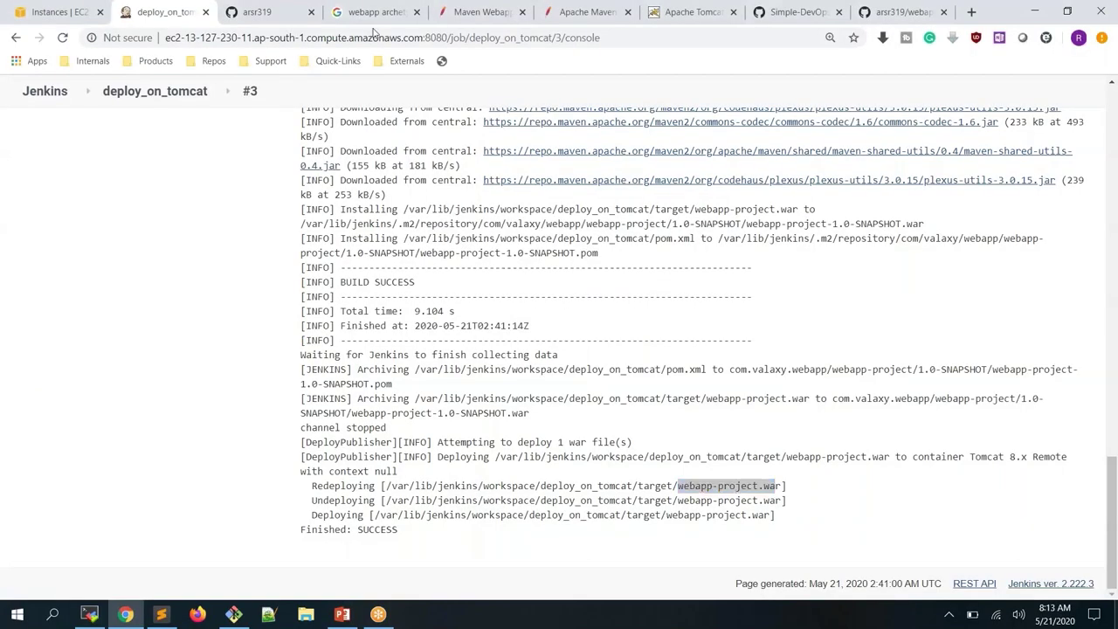
click(653, 16)
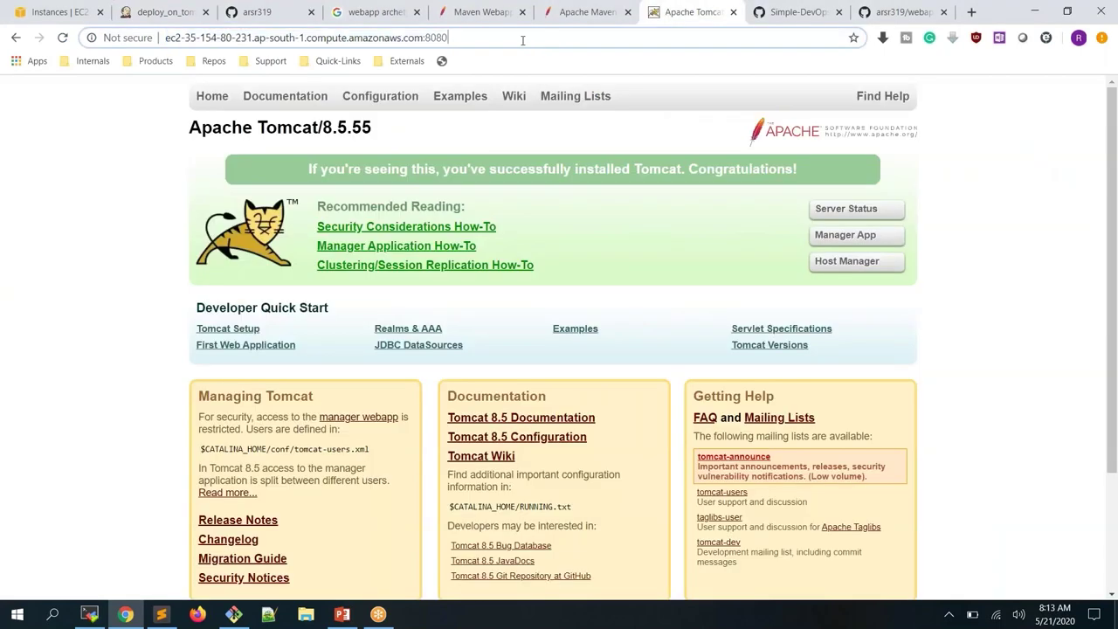
Step: Append /webapp-project to the Tomcat URL and load the Hello World! page
text(/)
text(webapp-project)
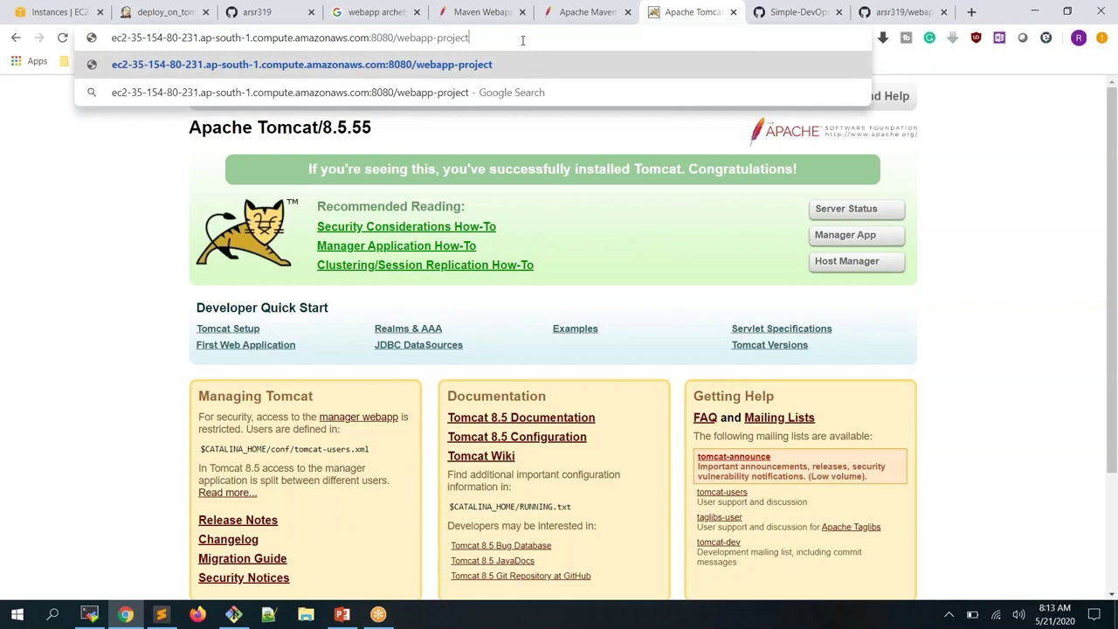
key(Return)
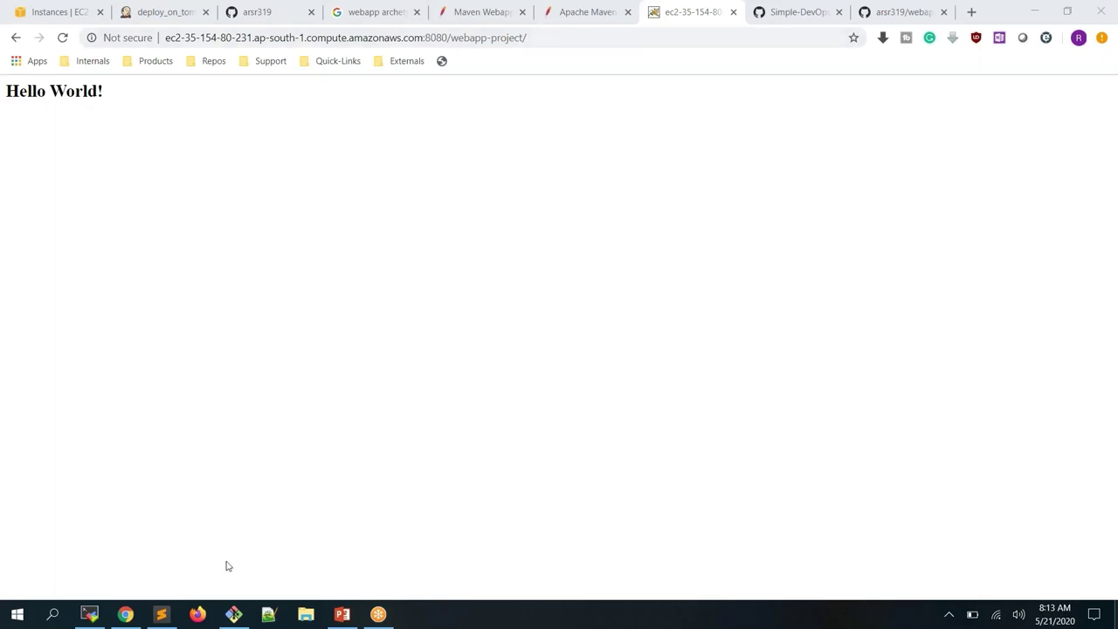
click(88, 616)
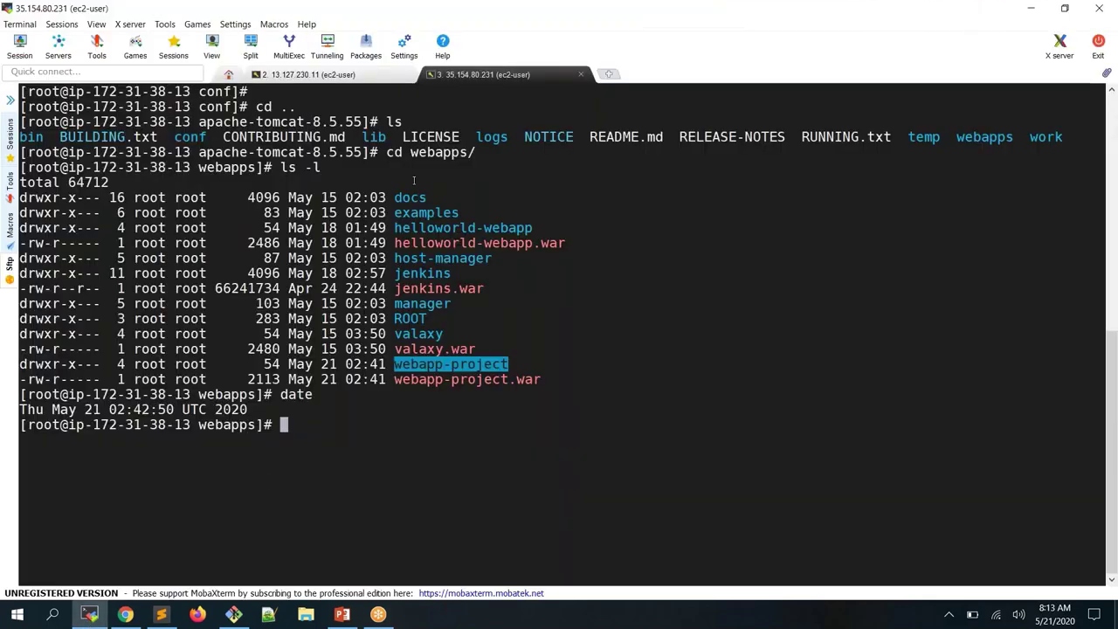
Step: On the Jenkins server session, go to the home folder and enter webapp-project, listing contents
click(335, 75)
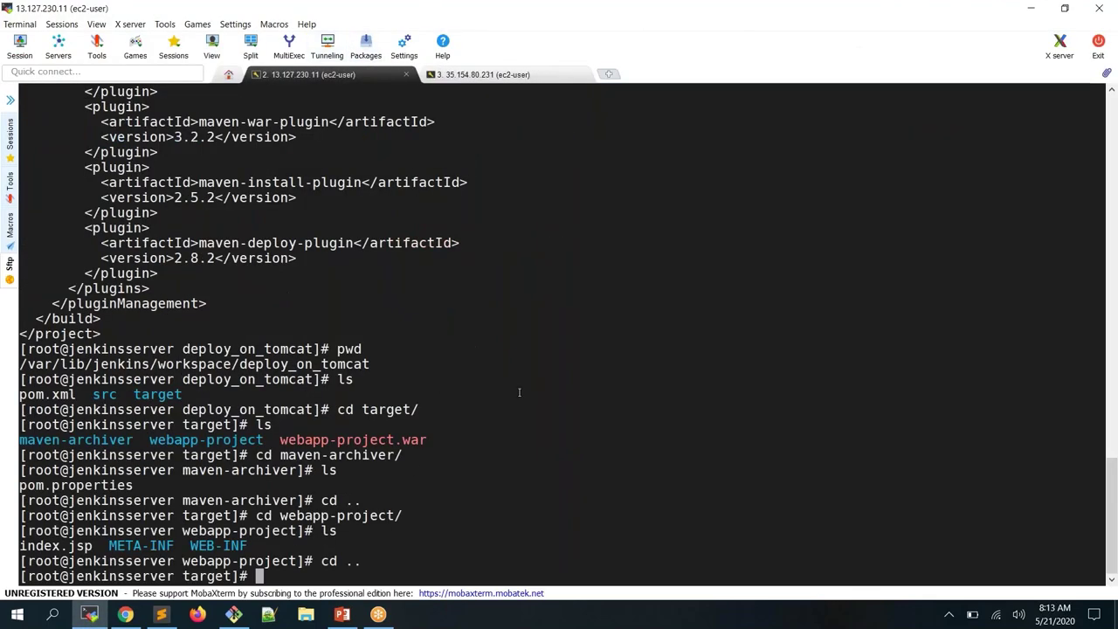
text(cd ~)
key(Return)
text(ls)
key(Return)
text(cd w)
key(Tab)
key(Return)
text(ls)
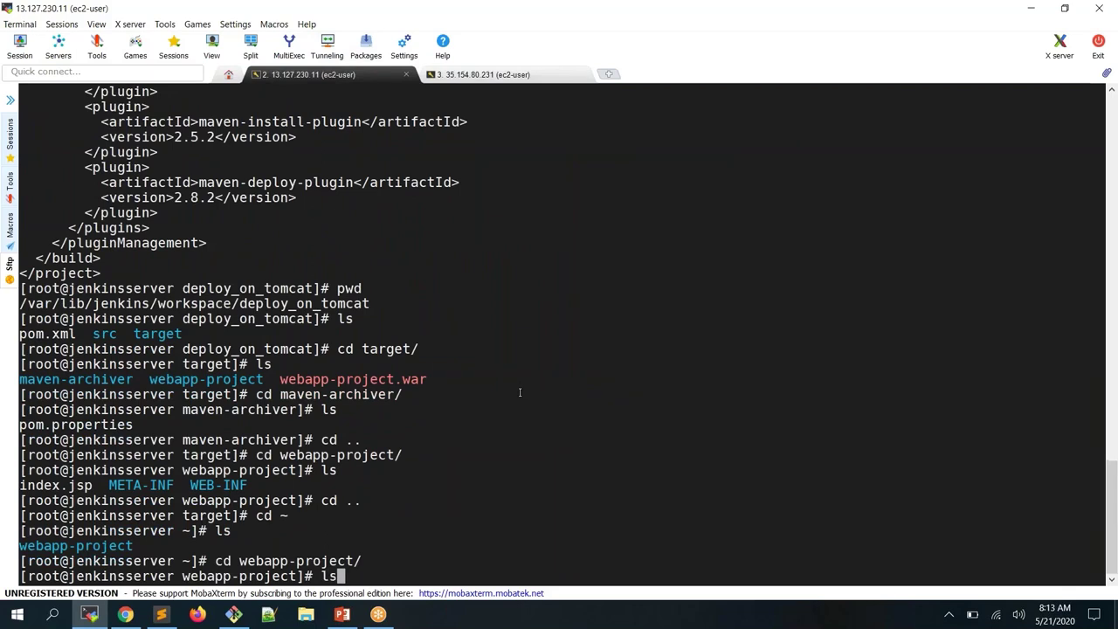
key(Return)
Step: Descend through src/main/webapp, listing each folder until index.jsp and WEB-INF appear
text(cd s)
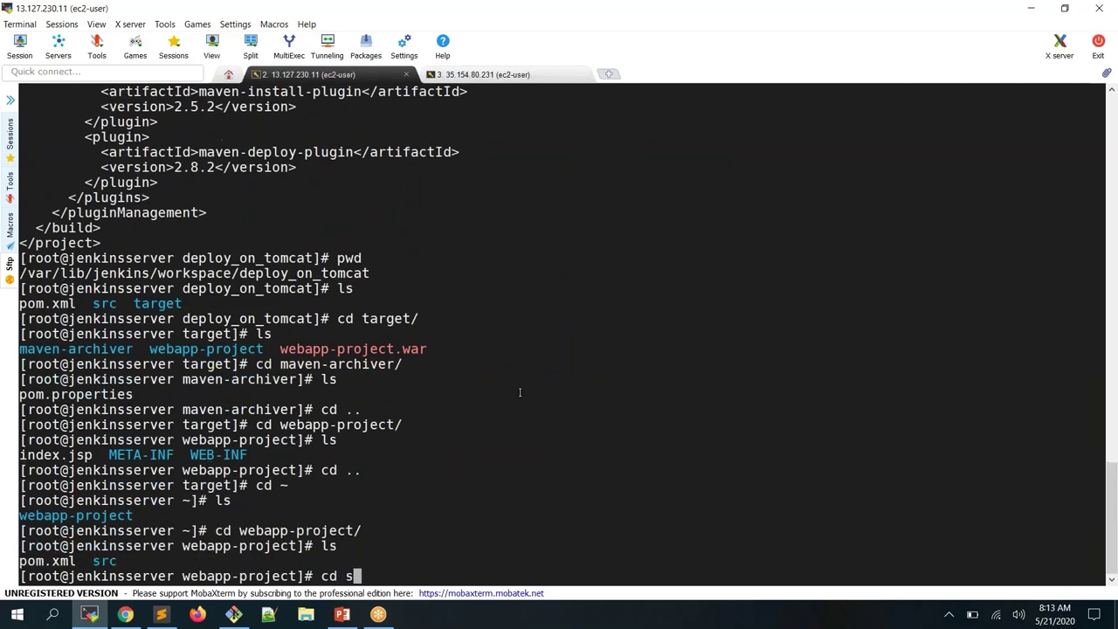
key(Tab)
key(Return)
text(ls)
key(Return)
text(cd m)
key(Tab)
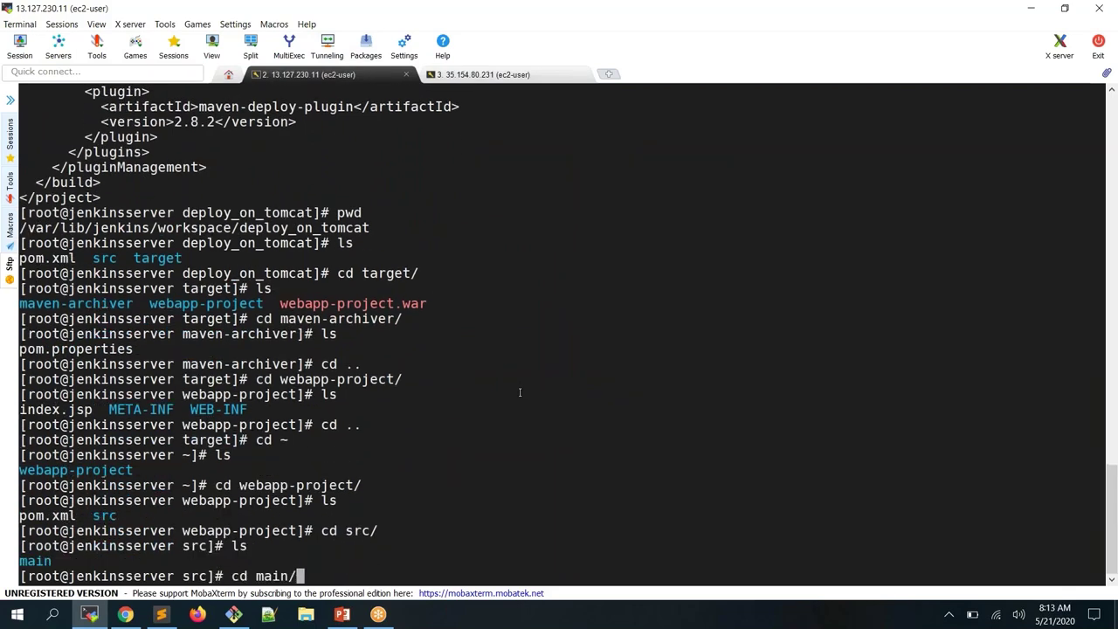
key(Return)
text(ls)
key(Return)
text(cd w)
key(Tab)
key(Return)
text(ls)
key(Return)
Step: Enter the command vi index.jsp at the prompt
text(cd)
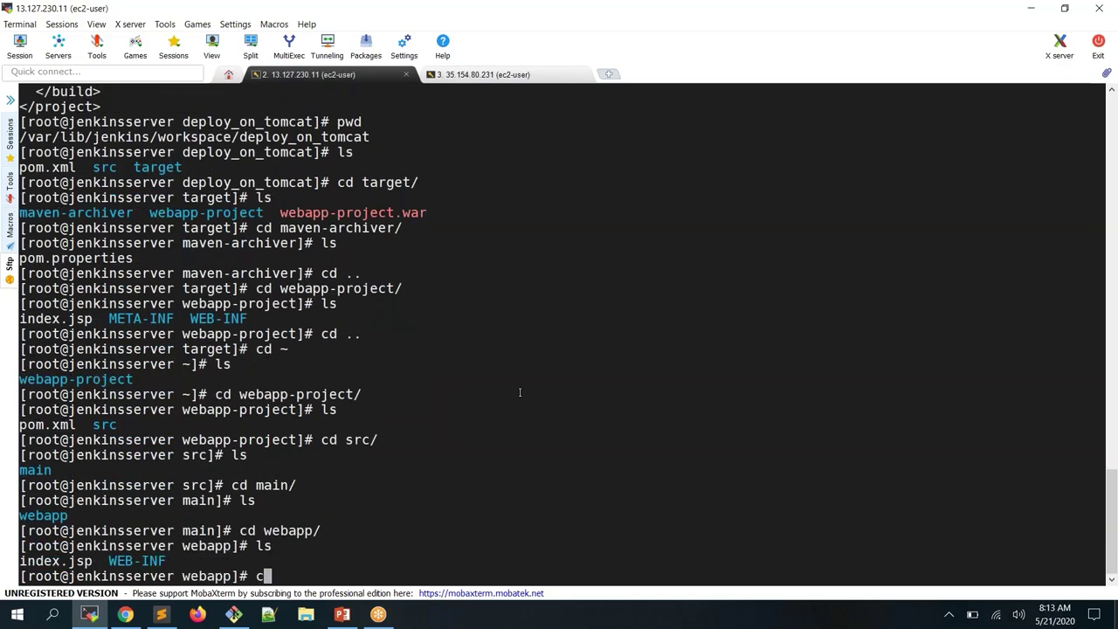
key(BackSpace)
key(BackSpace)
text(vi index.jsp)
key(Tab)
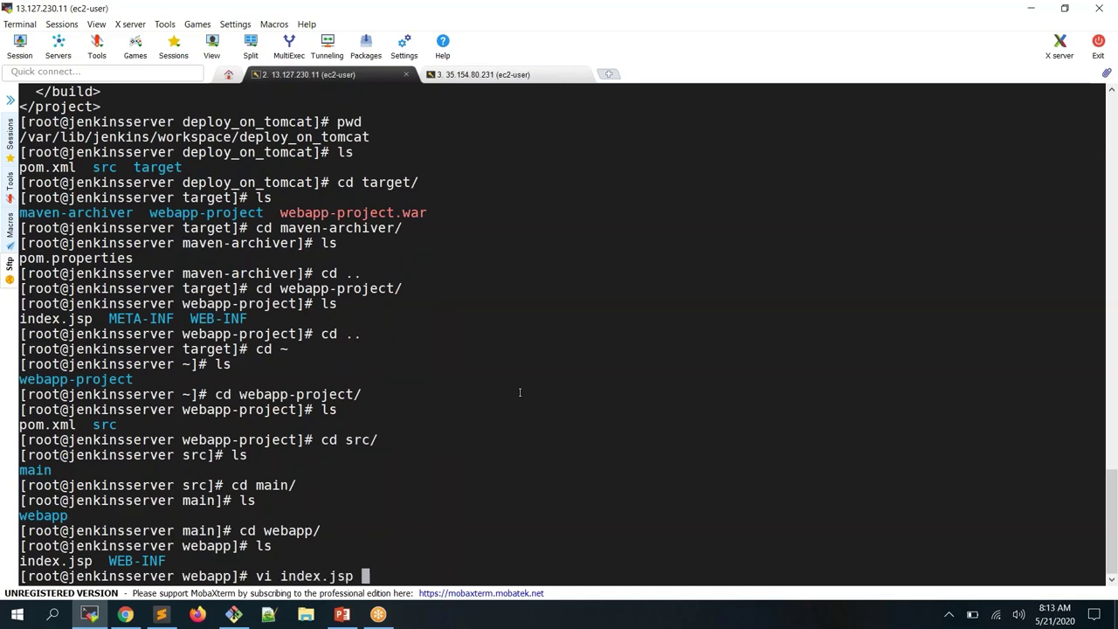
Step: Insert '<h2> Welcome to Tomcat </h2>' below the Hello World! line in index.jsp and save with :wq
key(Return)
key(Down)
key(Down)
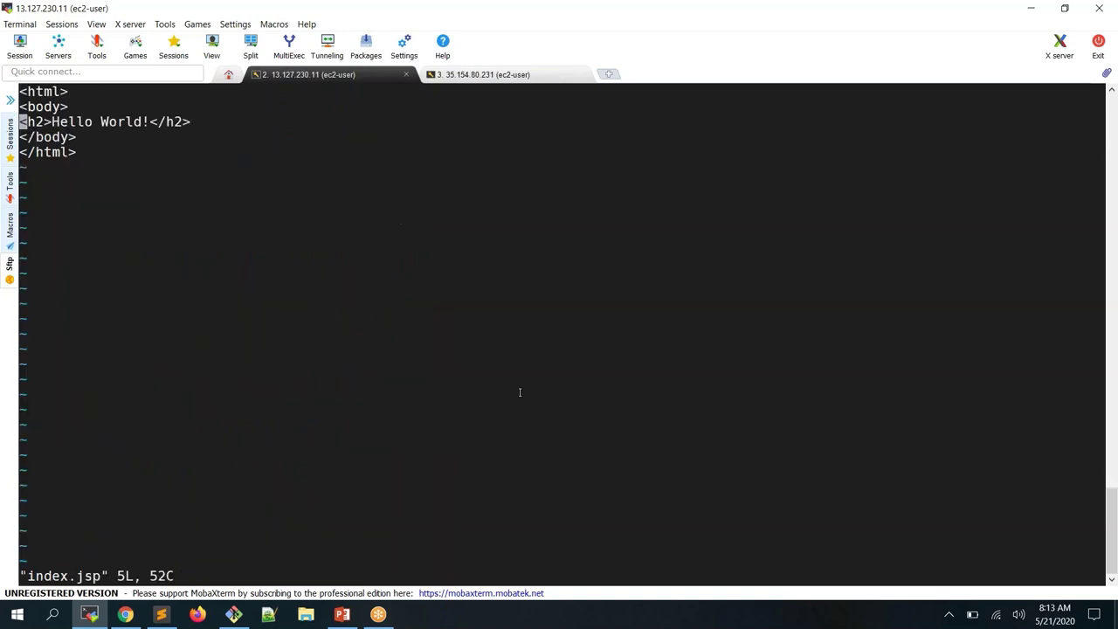
text(o<h2)
text(> wel)
key(BackSpace)
key(BackSpace)
key(BackSpace)
text(Welcome to to)
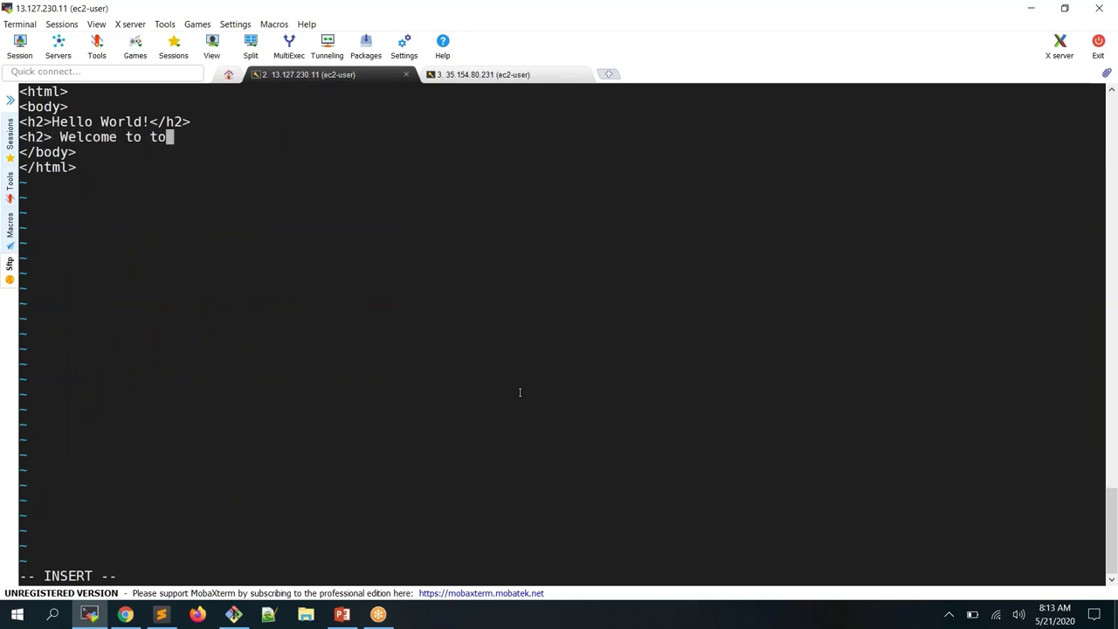
key(BackSpace)
key(BackSpace)
text(Tomcat </h2>)
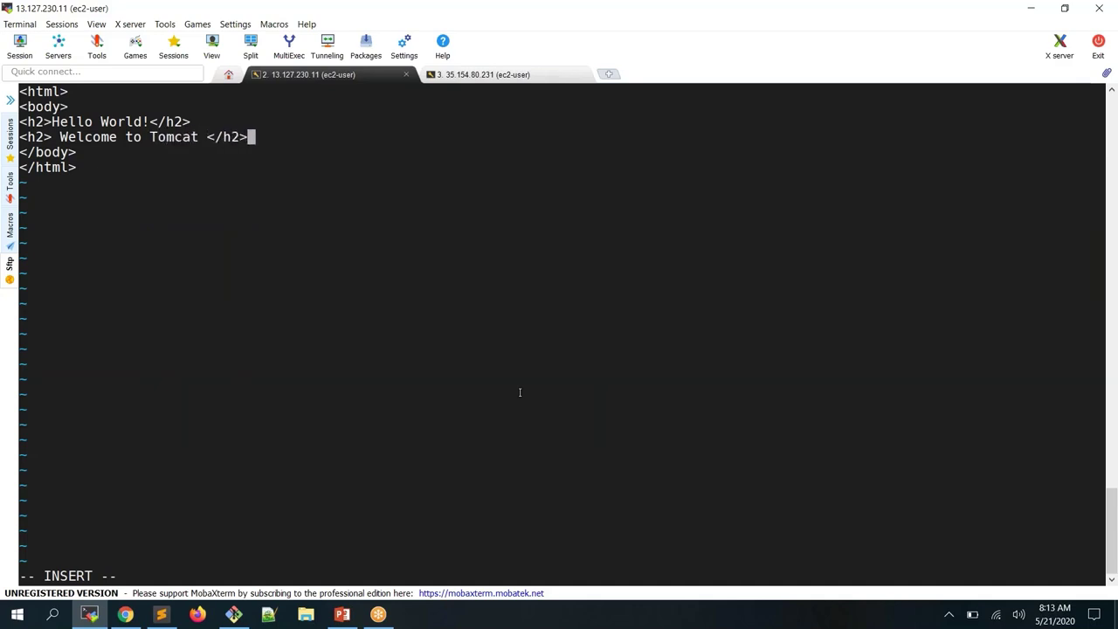
key(Escape)
text(:wq)
key(Return)
Step: Check git status, stage the change and commit it with message 'updated index.jsp'
text(clear)
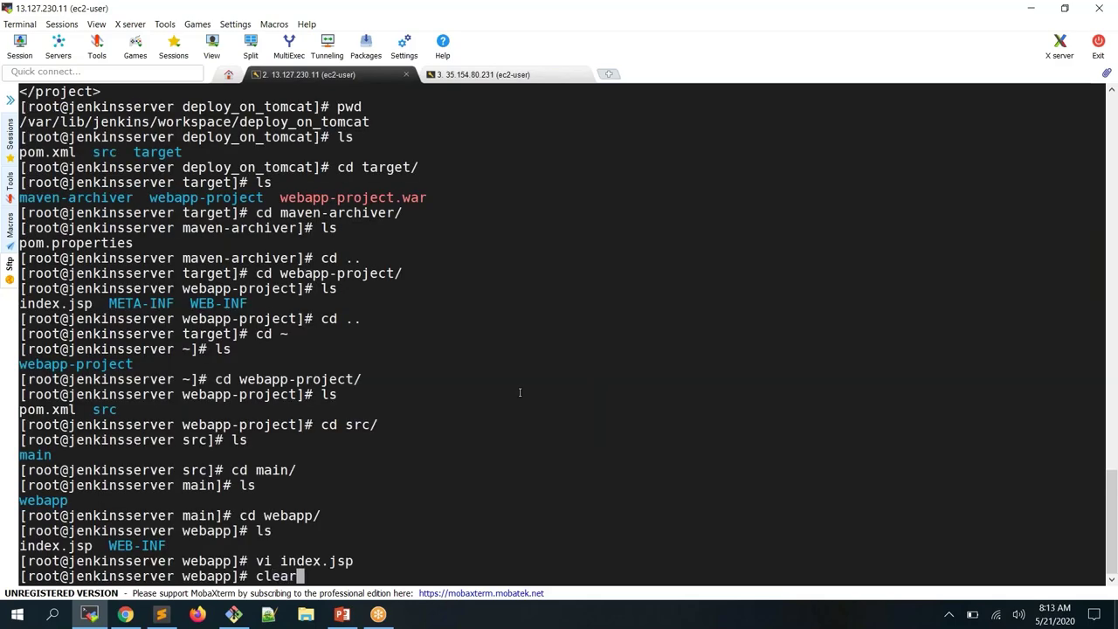
key(Return)
key(Return)
text(git stat)
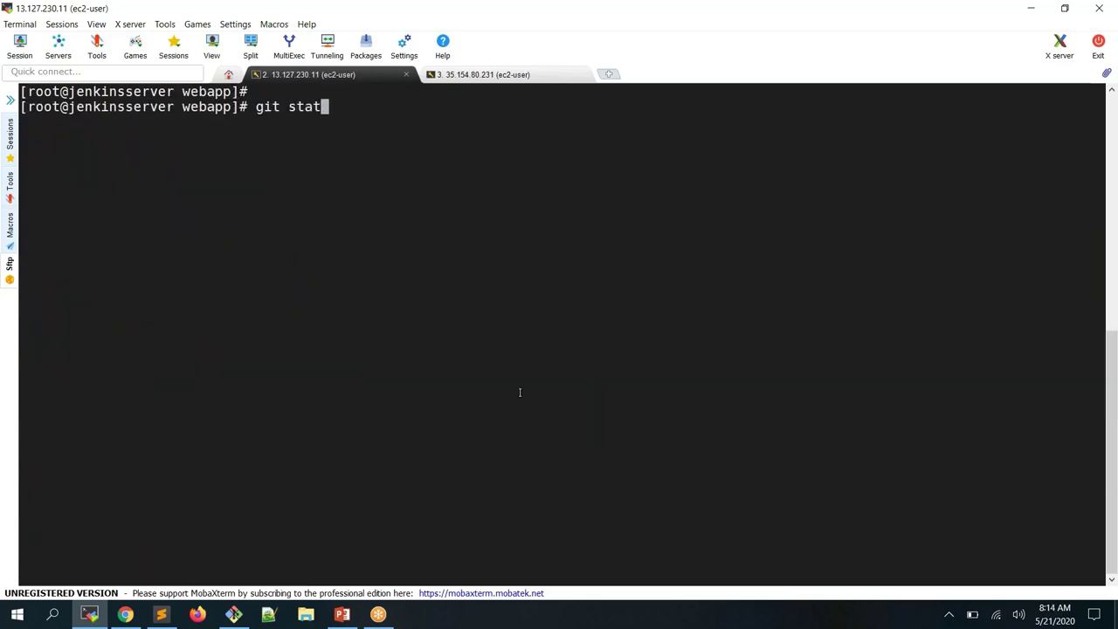
text(us)
key(Return)
text(git add .)
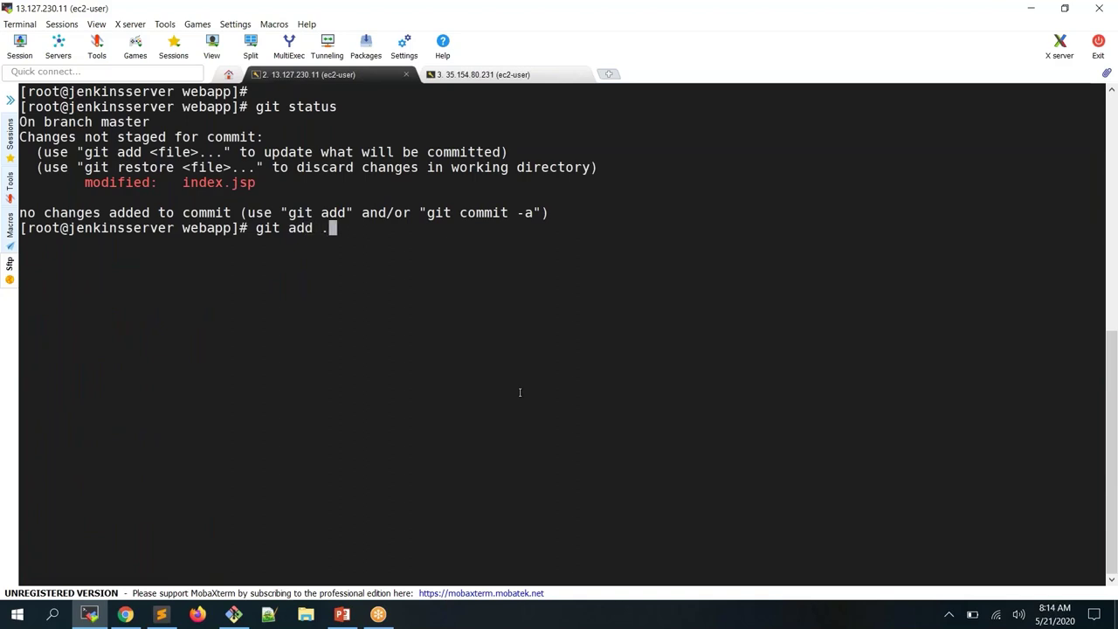
key(Return)
text(git commit -m " updated in)
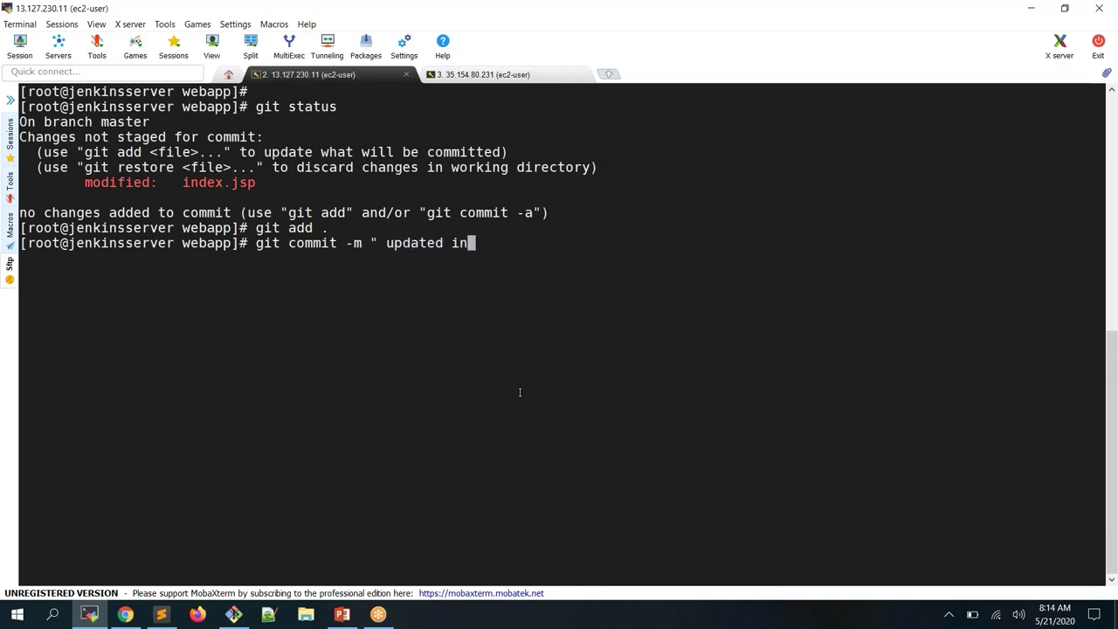
text(dex.jsp")
key(Return)
Step: Push the commit to origin master, entering the GitHub username and password
text(gi)
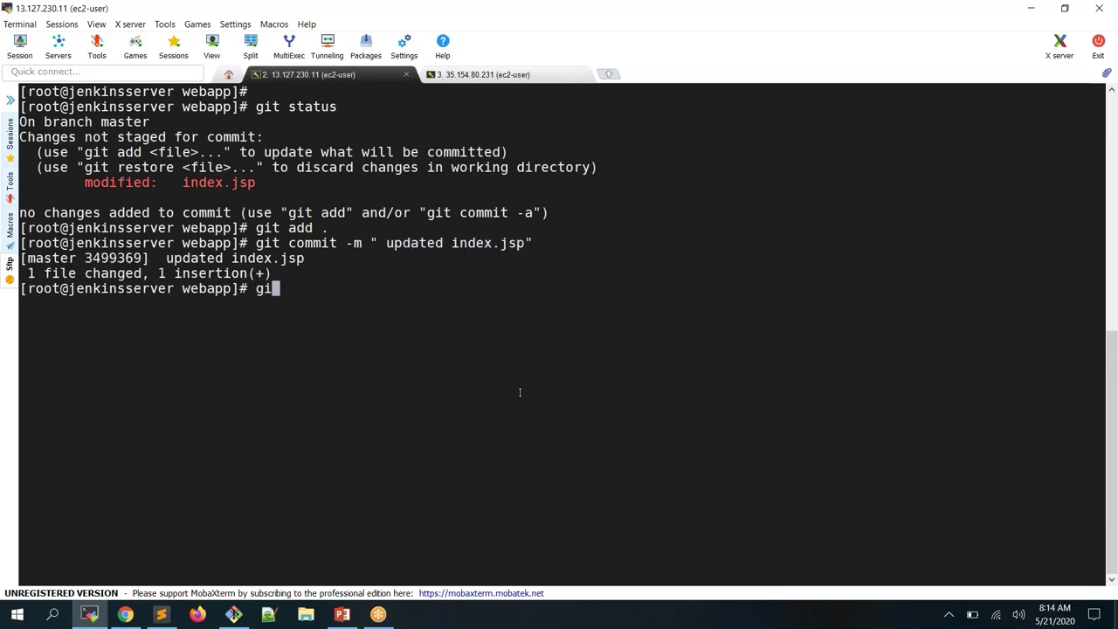
text(t push or)
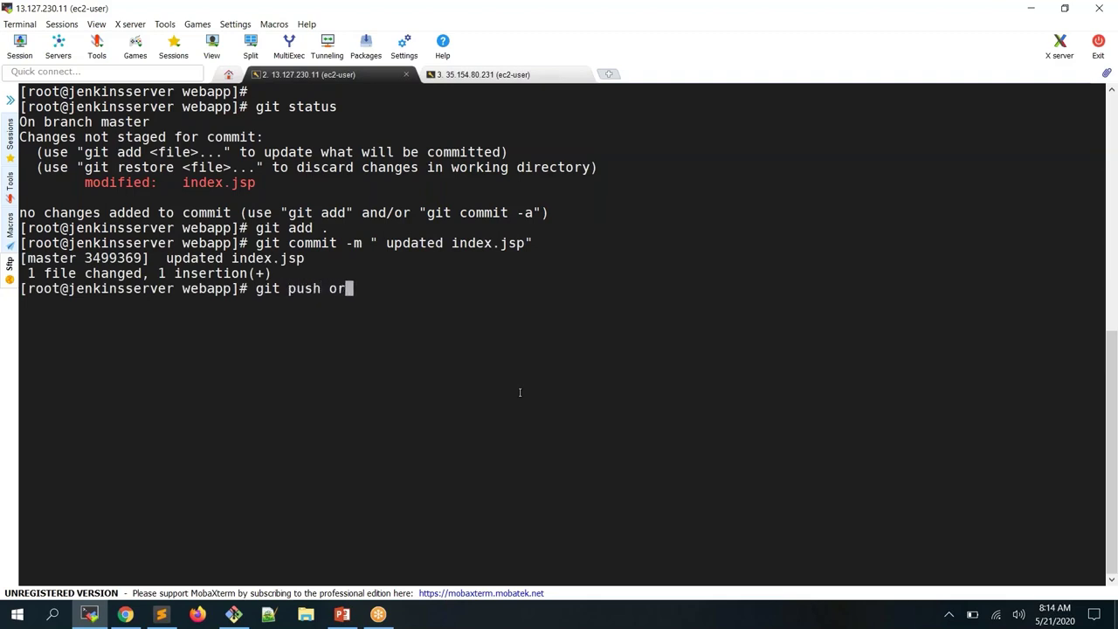
text(igin master)
key(Return)
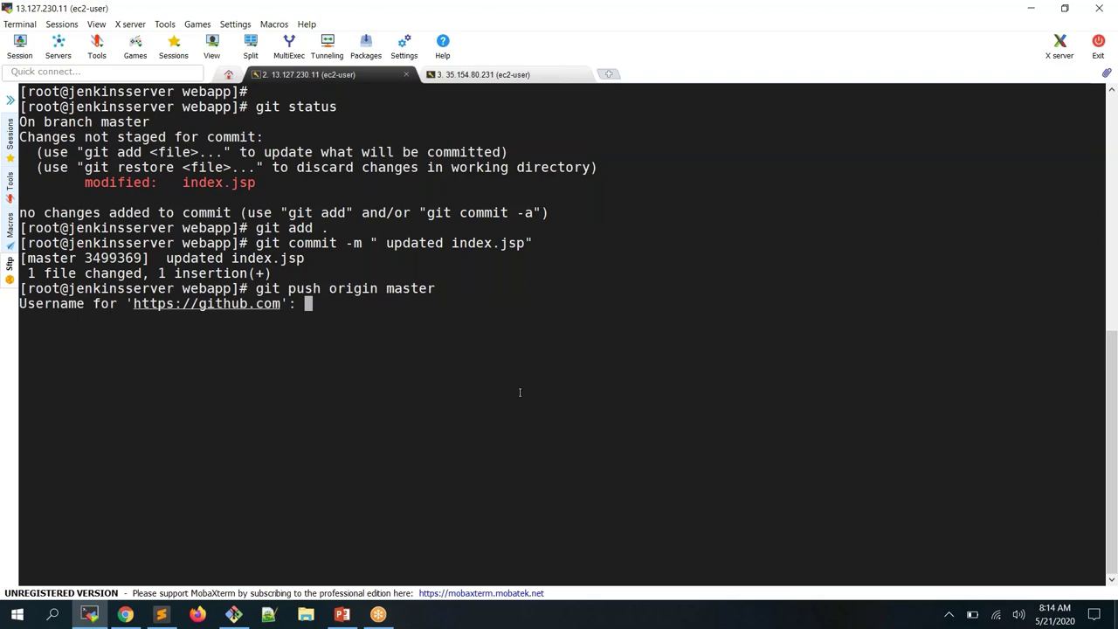
key(Return)
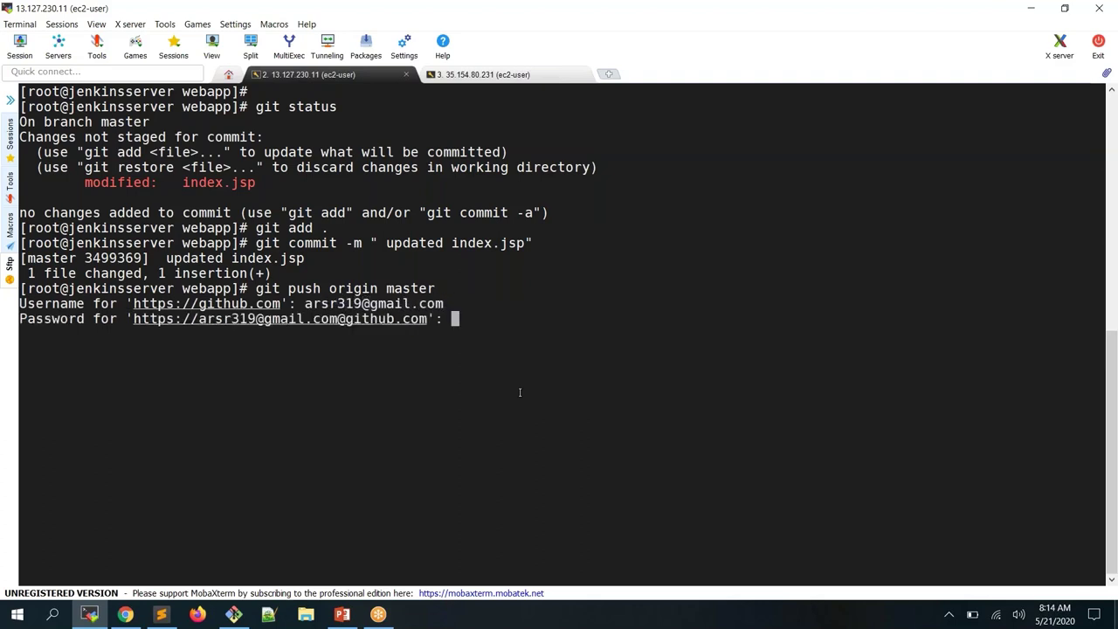
key(Return)
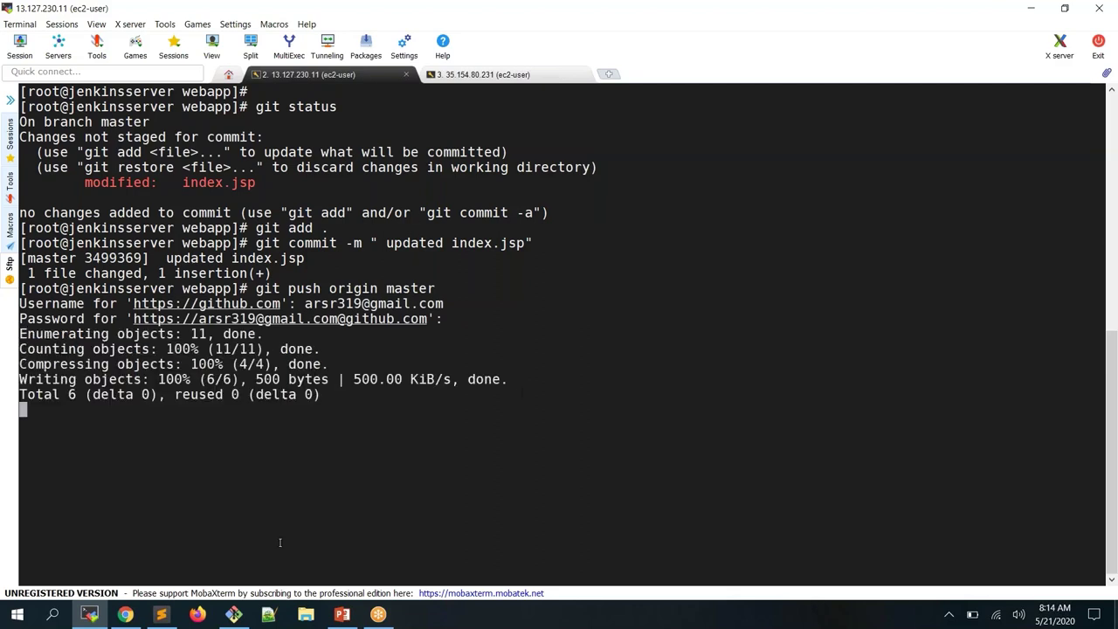
click(125, 614)
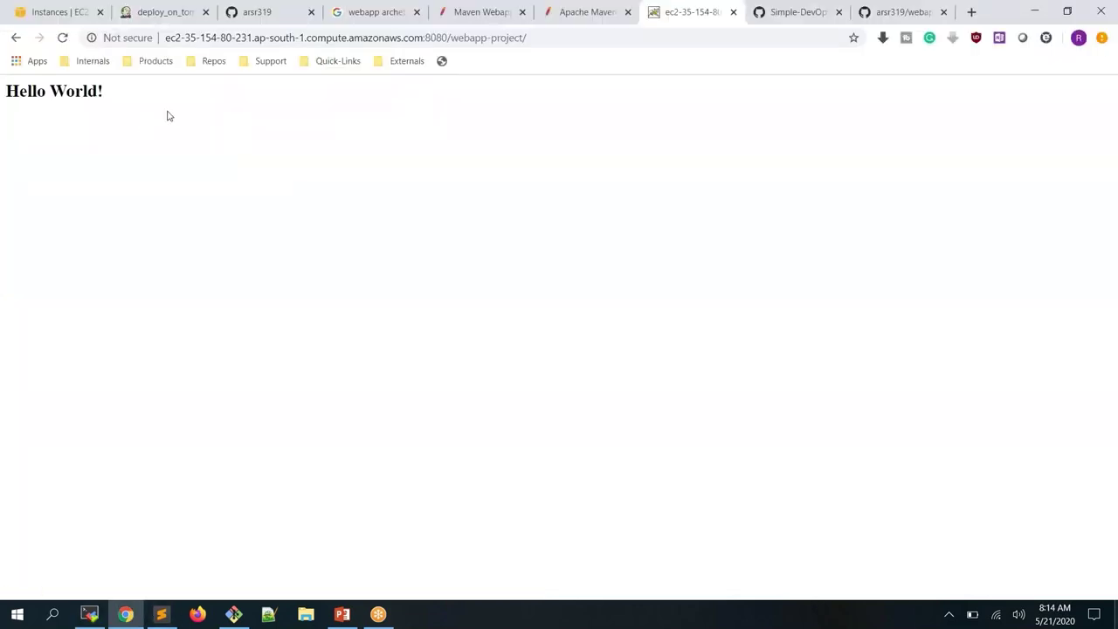
Step: Trigger a new build of the deploy_on_tomcat job with Build Now
click(151, 14)
click(164, 97)
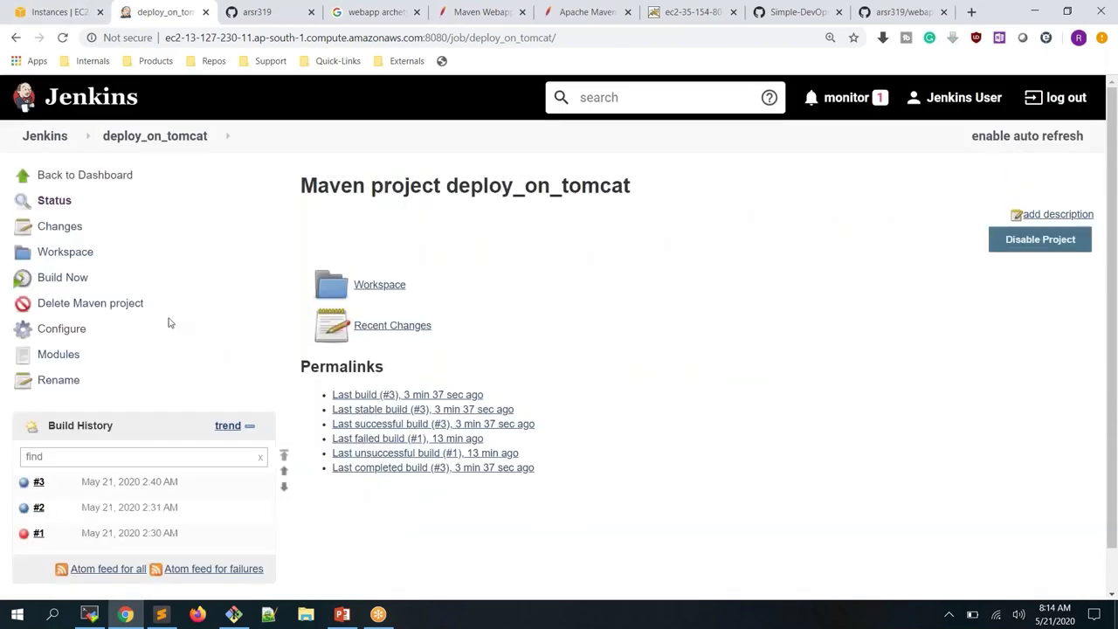
click(80, 281)
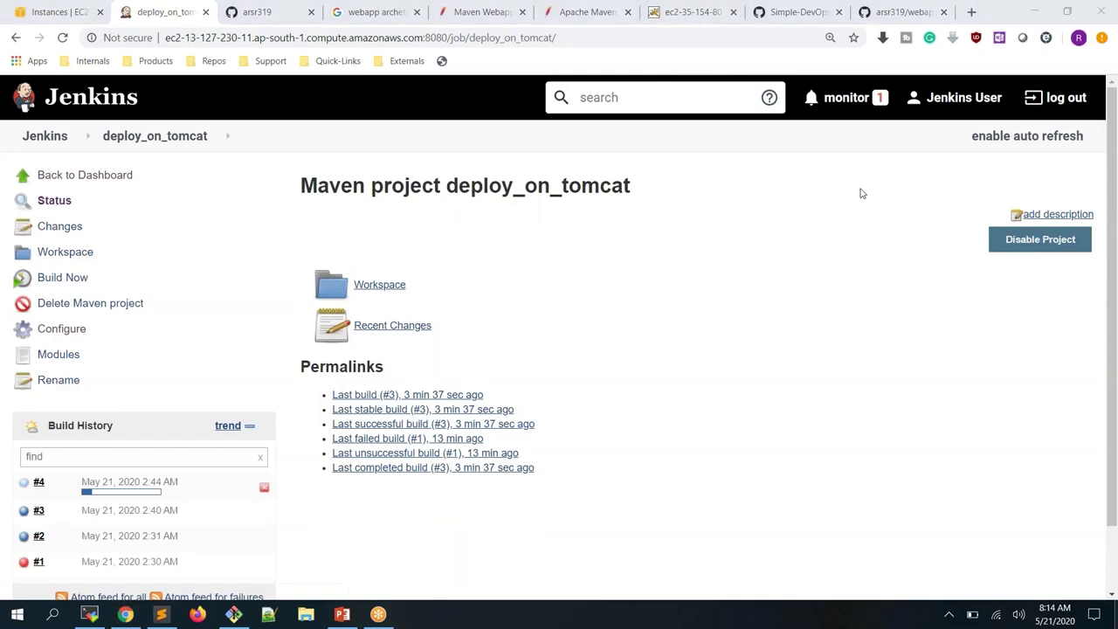
Step: Reload the Tomcat webapp page so 'Welcome to Tomcat' appears beneath 'Hello World!'
click(694, 12)
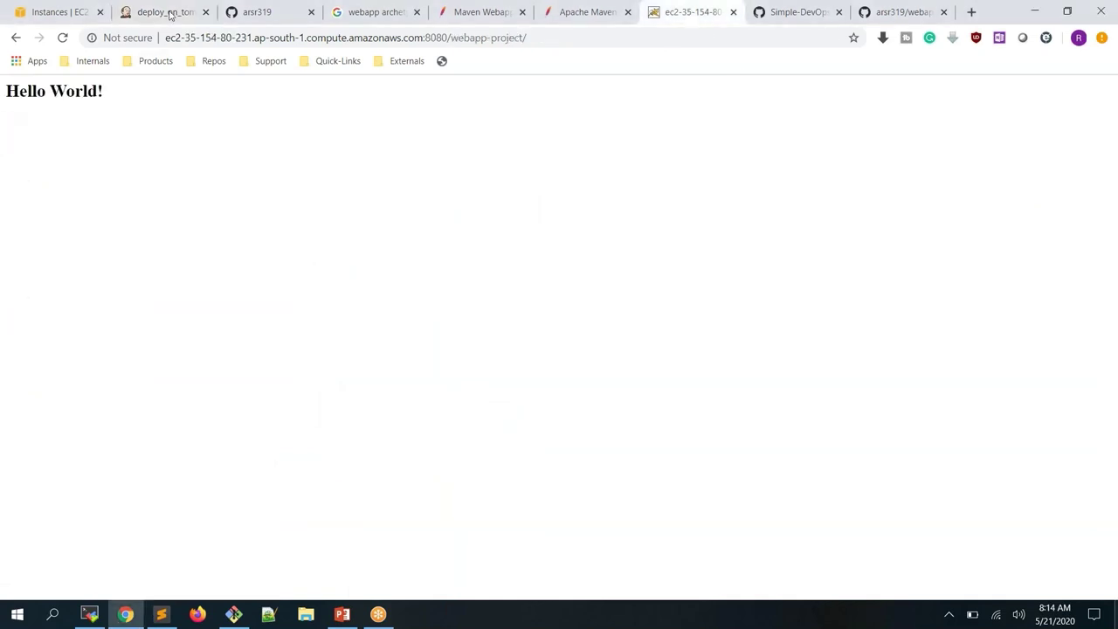
click(166, 12)
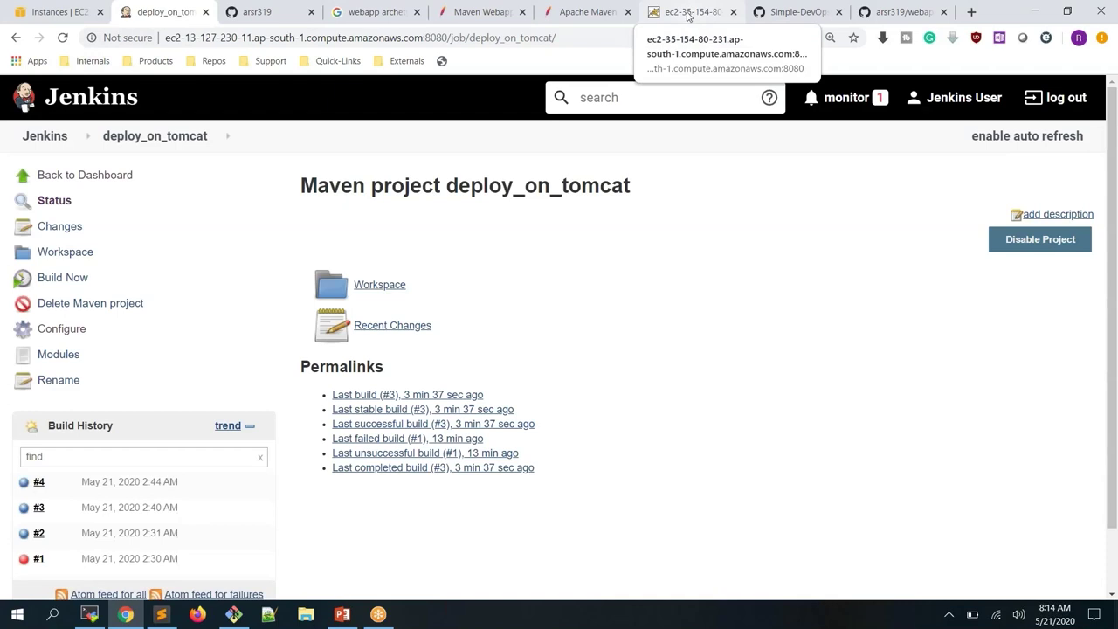
click(690, 14)
click(62, 38)
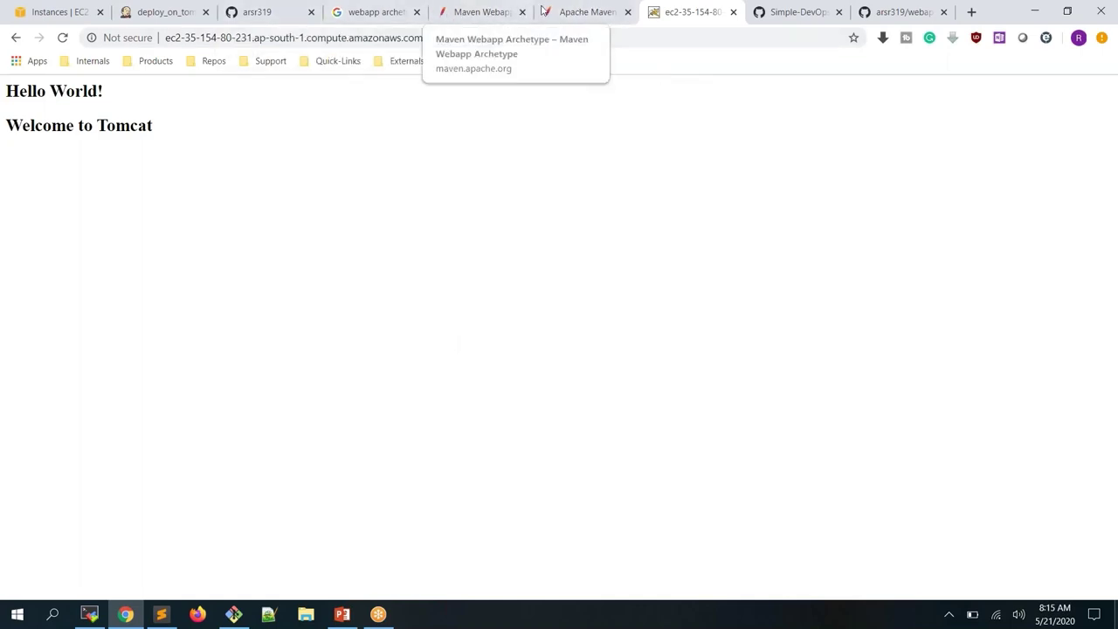
Step: Glance at the Maven Archetypes page and the terminal's git push output, then return to Jenkins
click(576, 11)
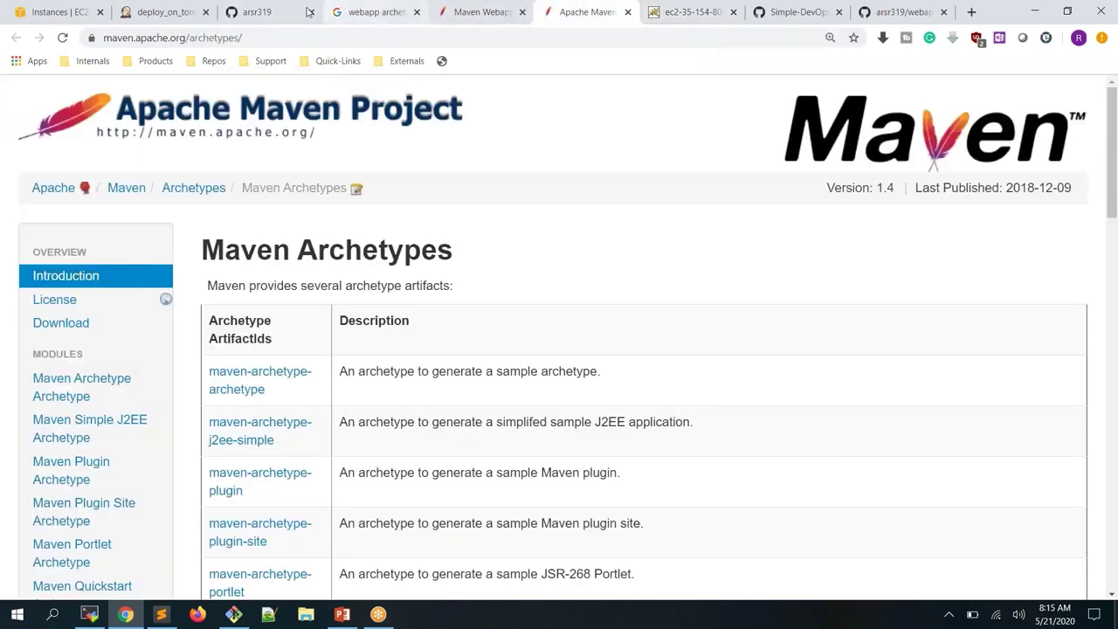
click(144, 11)
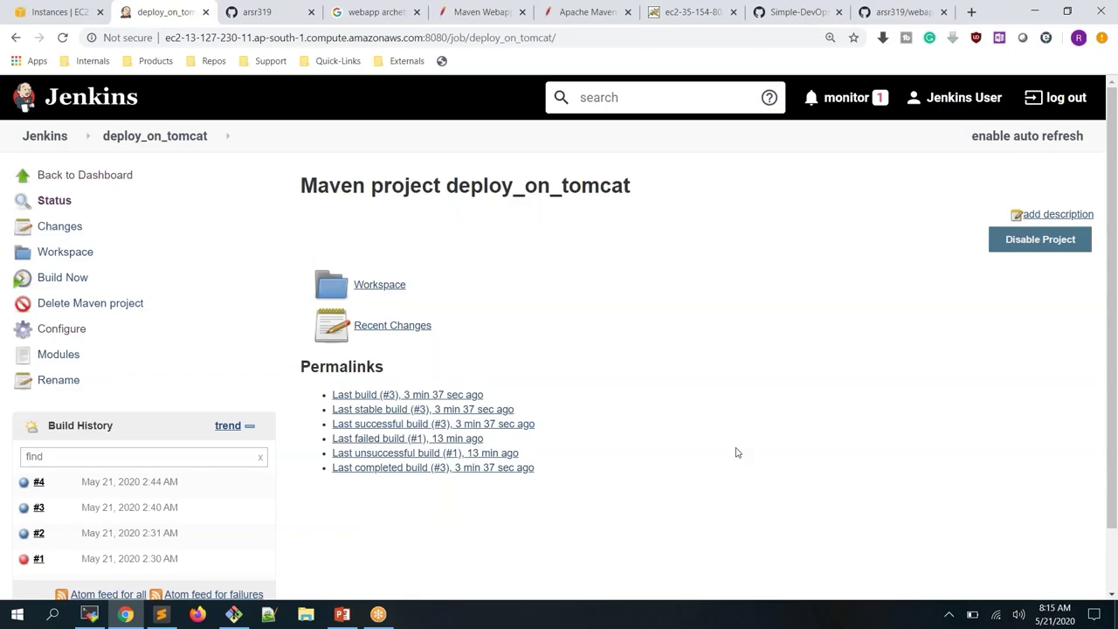
click(87, 615)
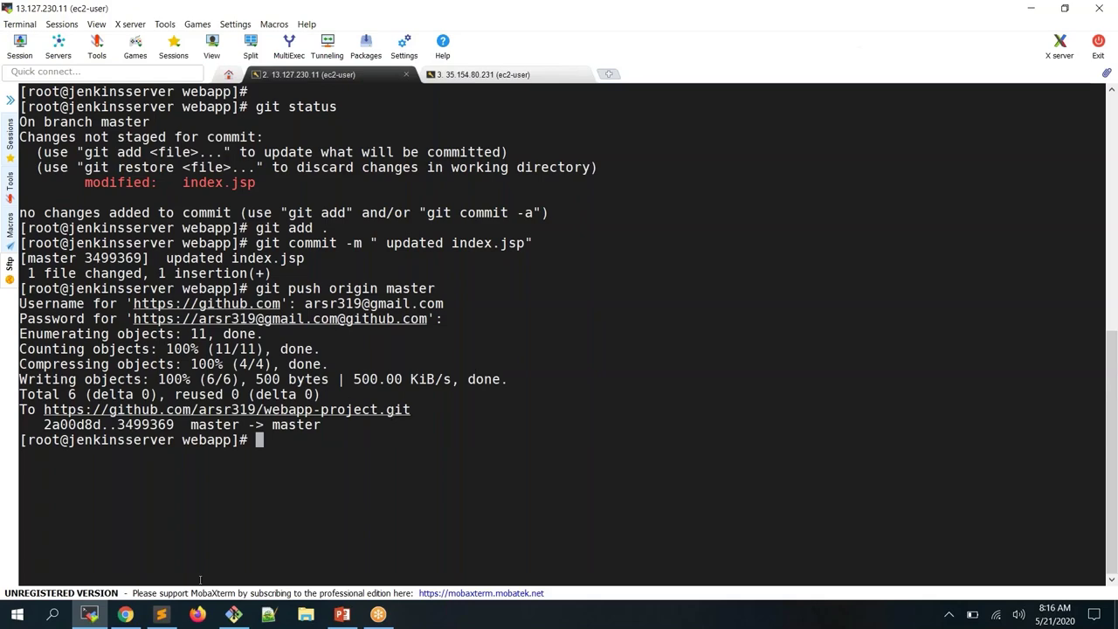
click(125, 615)
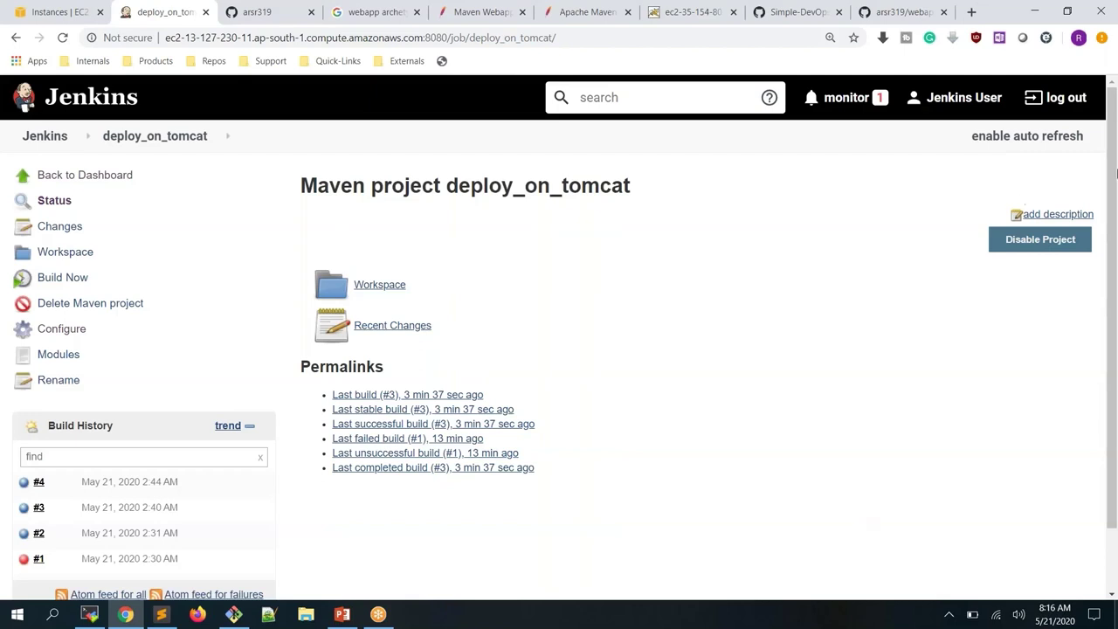
Step: Check the Tomcat webapp page, then open the deploy_on_tomcat job's configuration
click(694, 12)
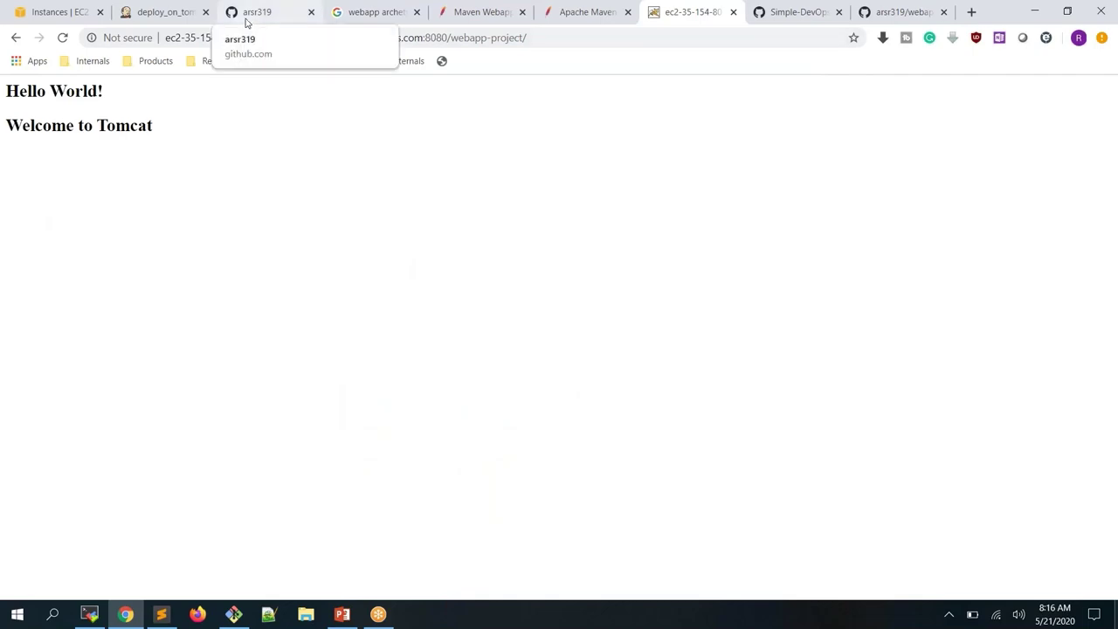
click(246, 21)
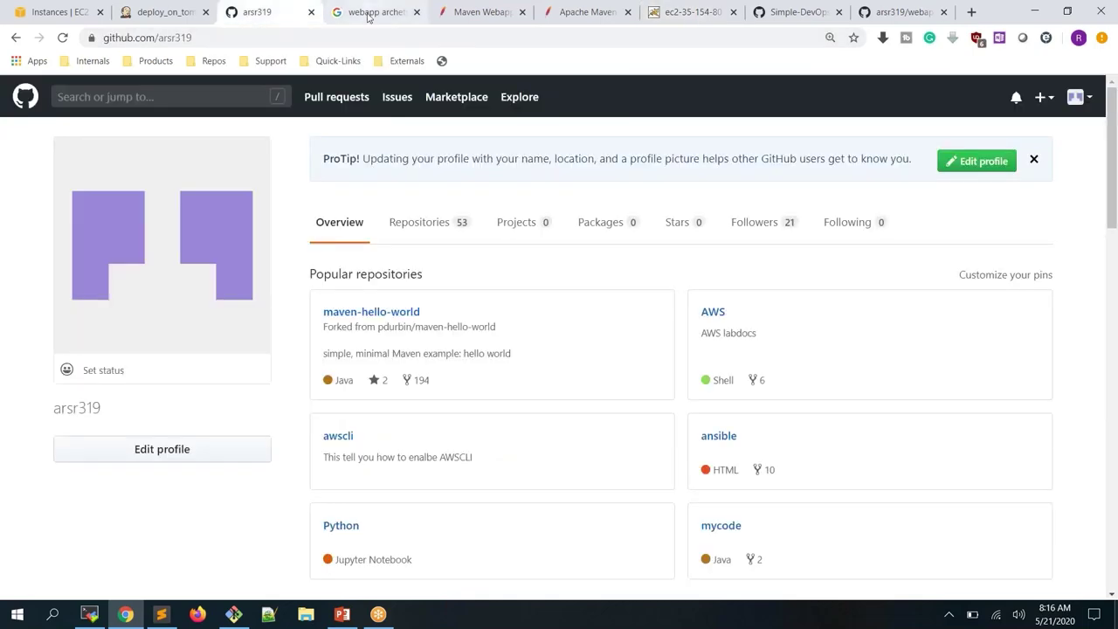
click(368, 14)
click(680, 14)
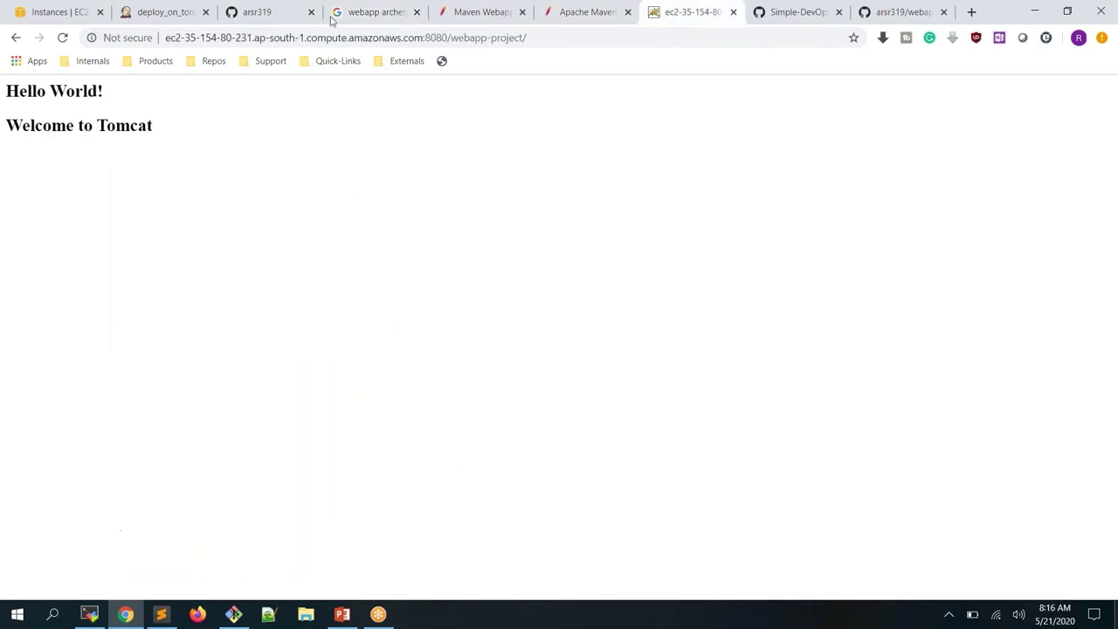
click(172, 18)
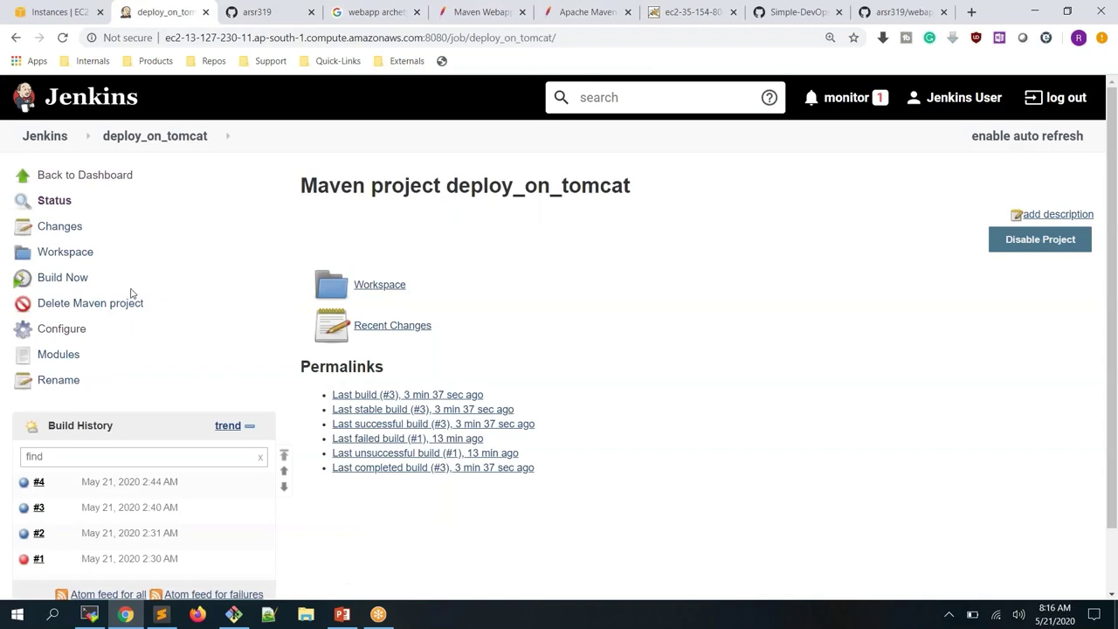
click(70, 333)
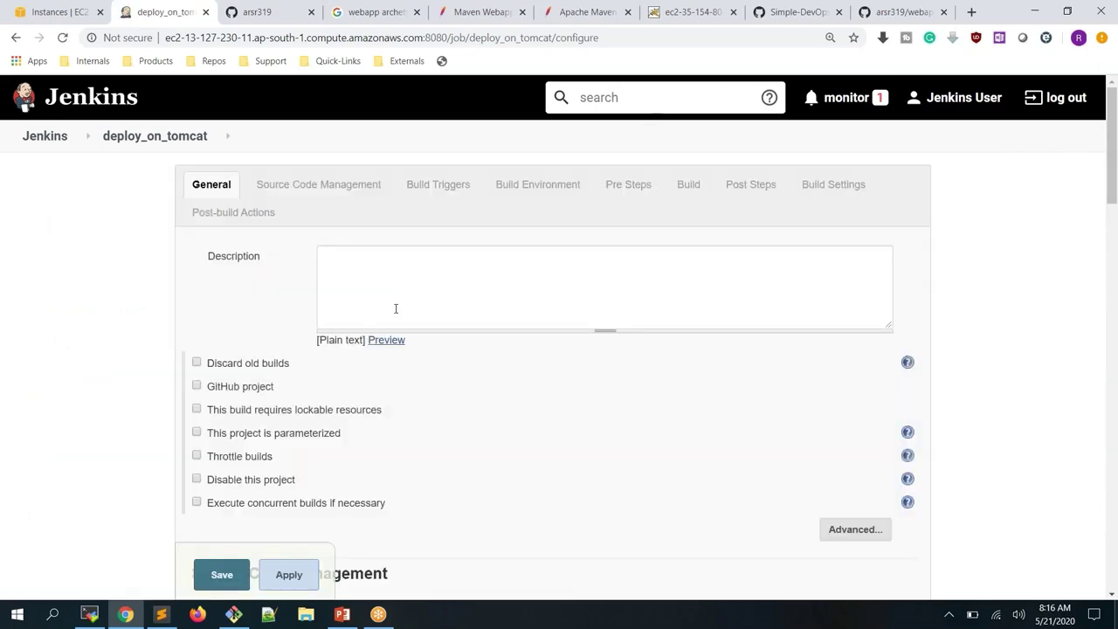
Step: Tick Build periodically under deploy_on_tomcat's Build Triggers, leaving the schedule empty
scroll(398, 305, down, 7)
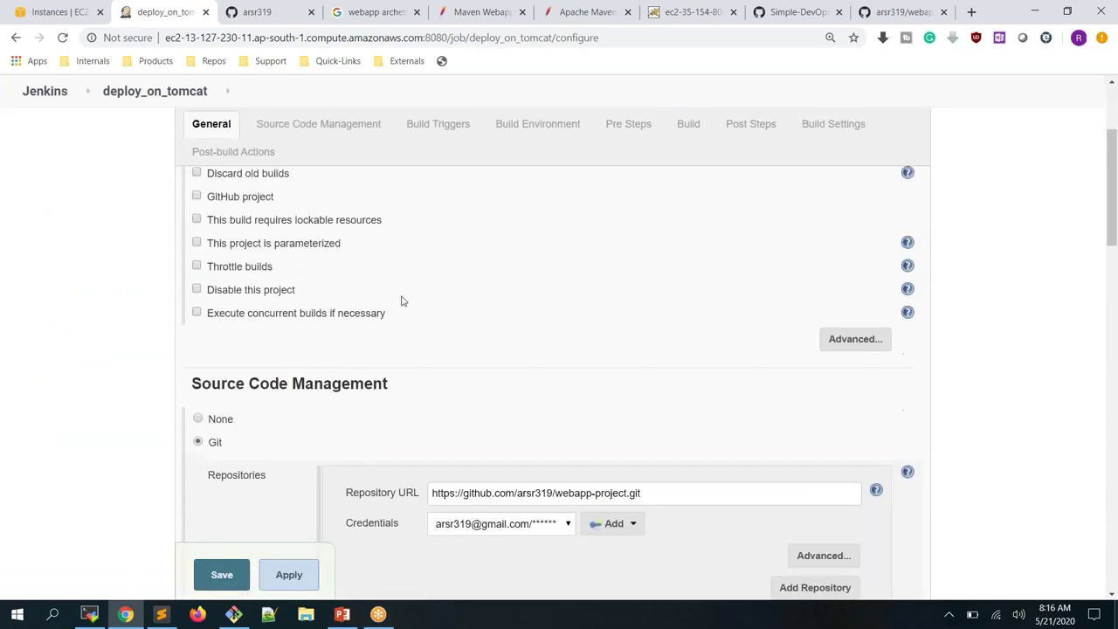
scroll(402, 300, down, 3)
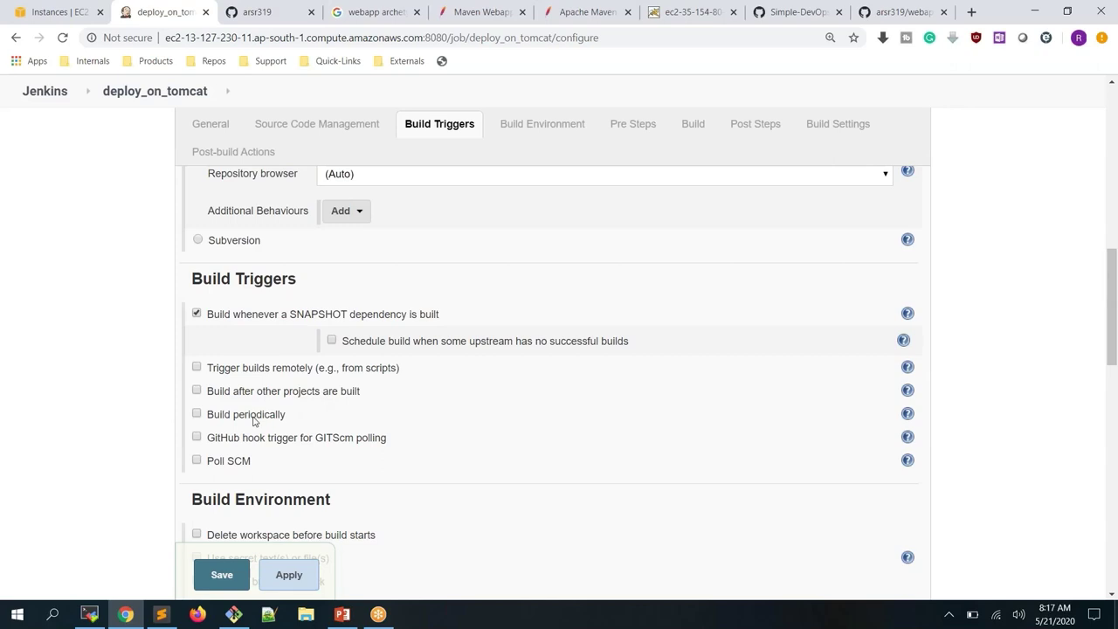
click(198, 415)
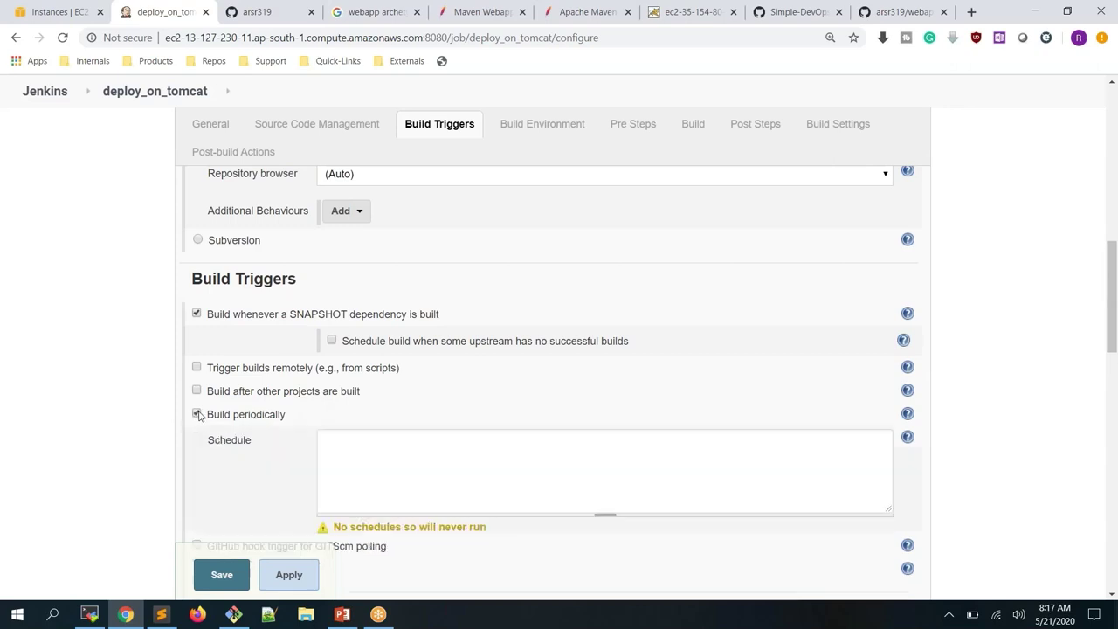
click(397, 461)
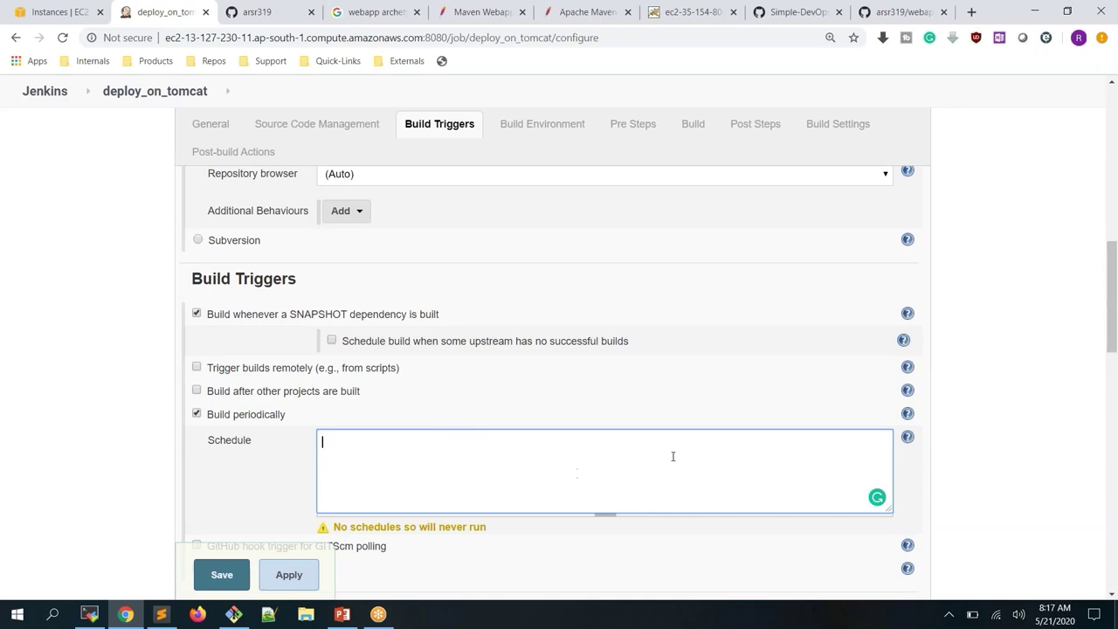
text(12:00 everyday)
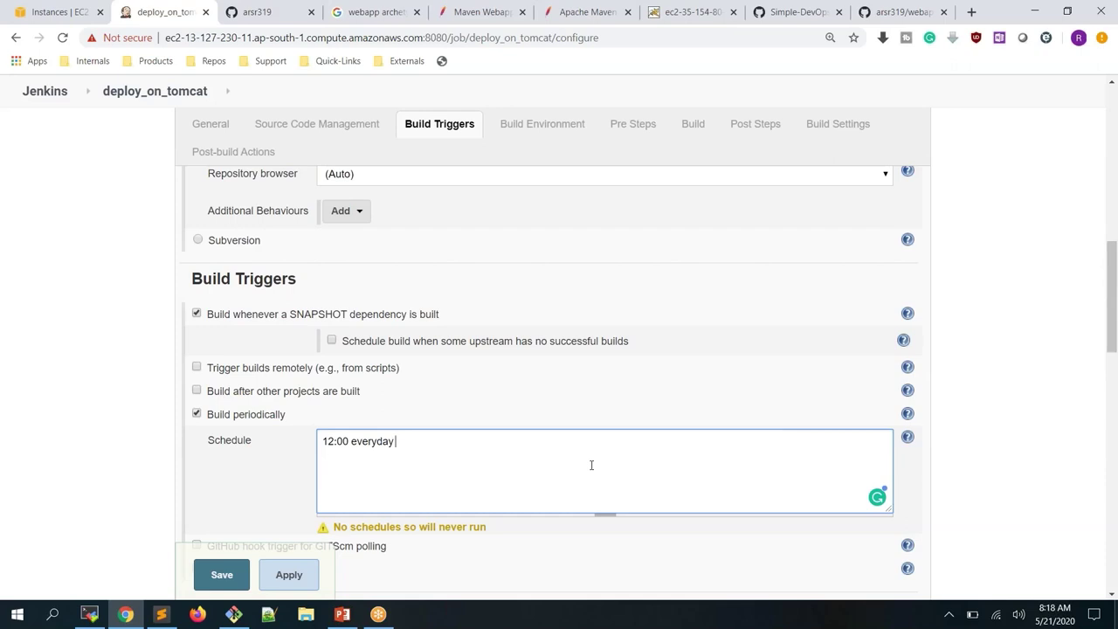
key(BackSpace)
key(BackSpace)
key(BackSpace)
key(BackSpace)
key(BackSpace)
key(BackSpace)
key(BackSpace)
key(BackSpace)
key(BackSpace)
key(BackSpace)
key(BackSpace)
key(BackSpace)
key(BackSpace)
key(BackSpace)
Step: Search Google for 'crontab entry' and open the GeeksforGeeks crontab article in a new tab
click(382, 13)
drag(315, 102, 4, 91)
text(d)
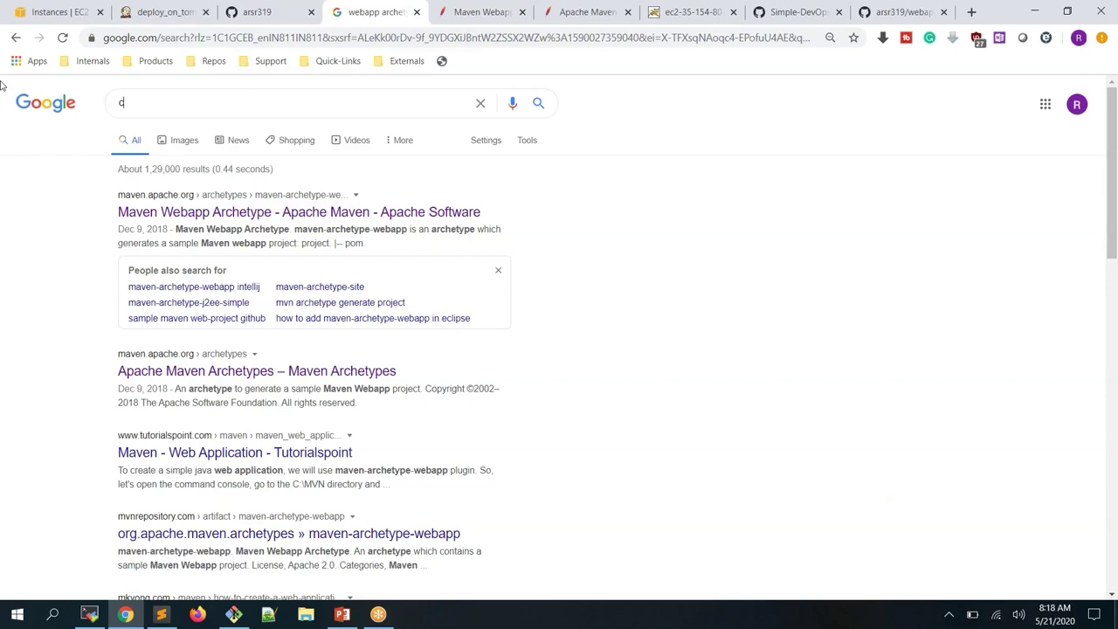
text(ronjab entry)
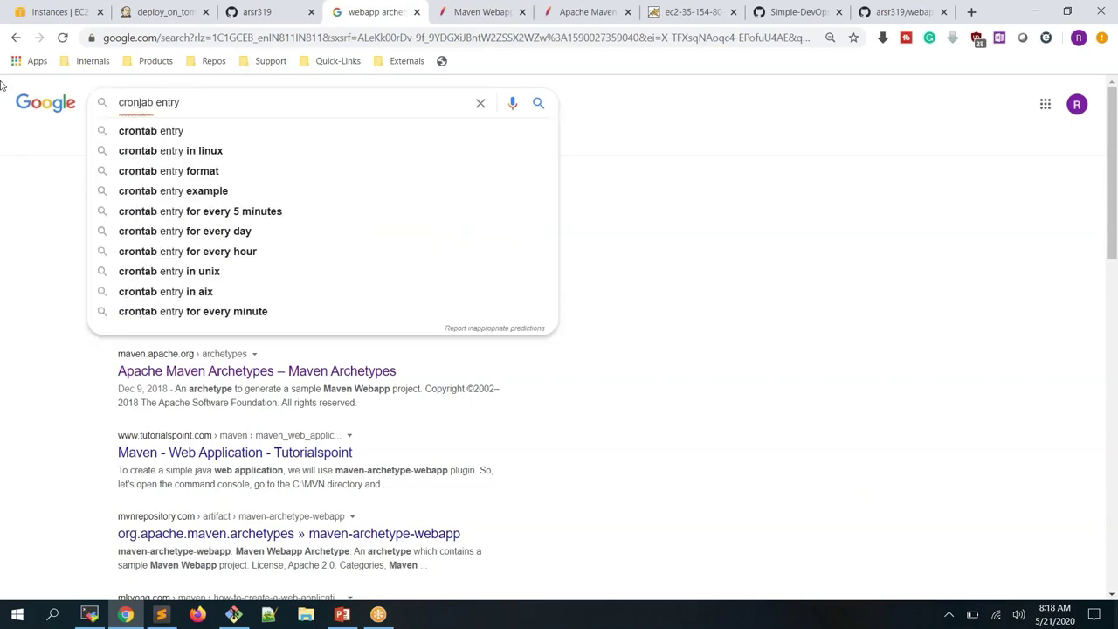
key(Return)
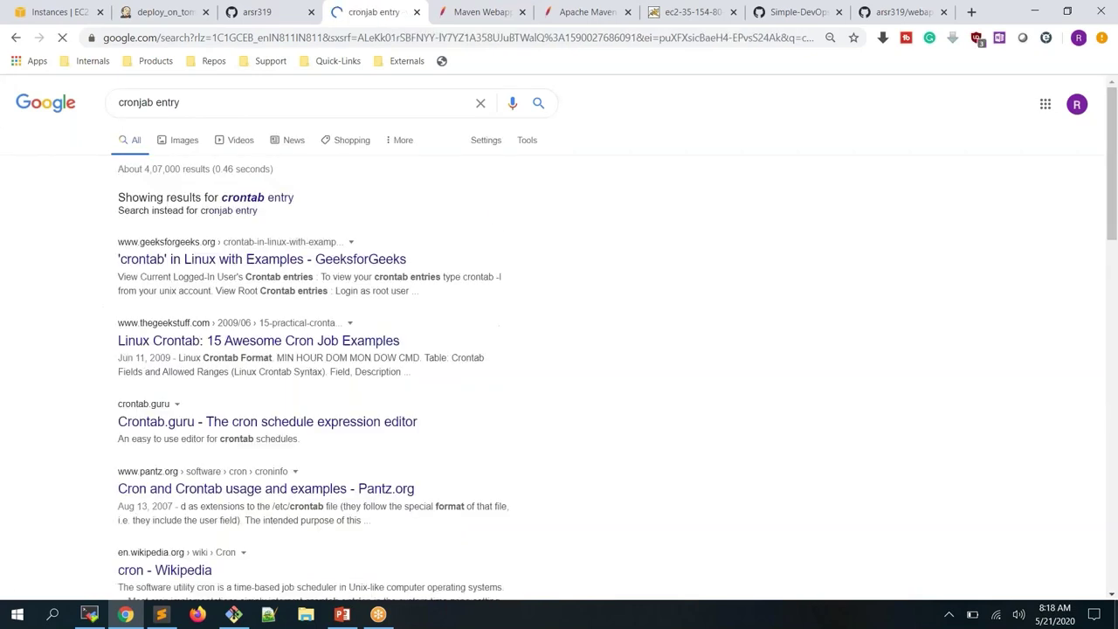
middle_click(262, 258)
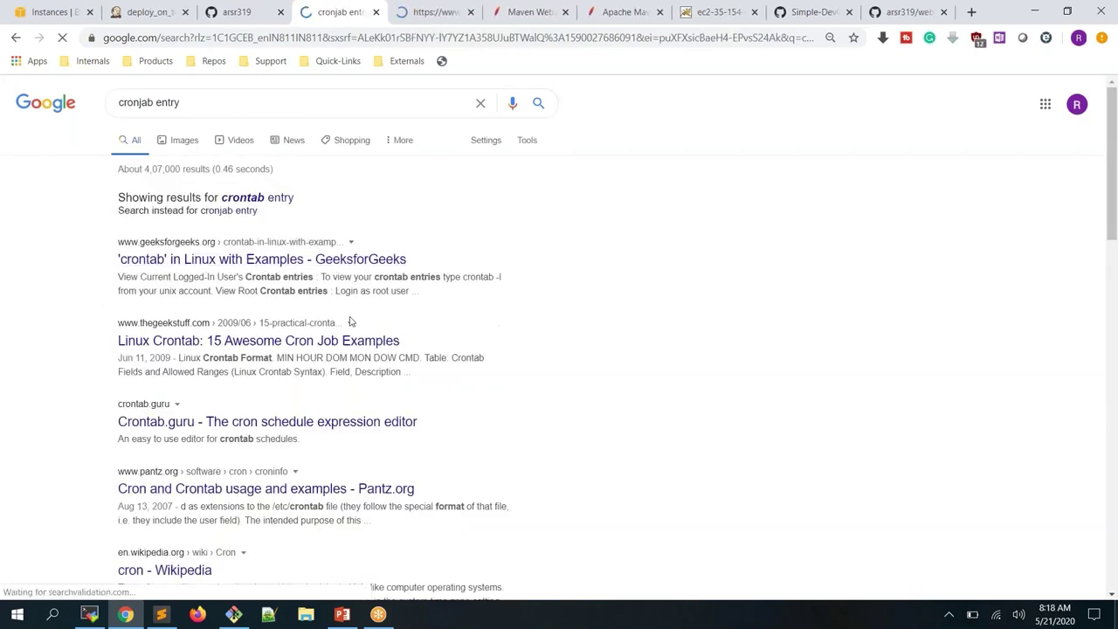
click(436, 12)
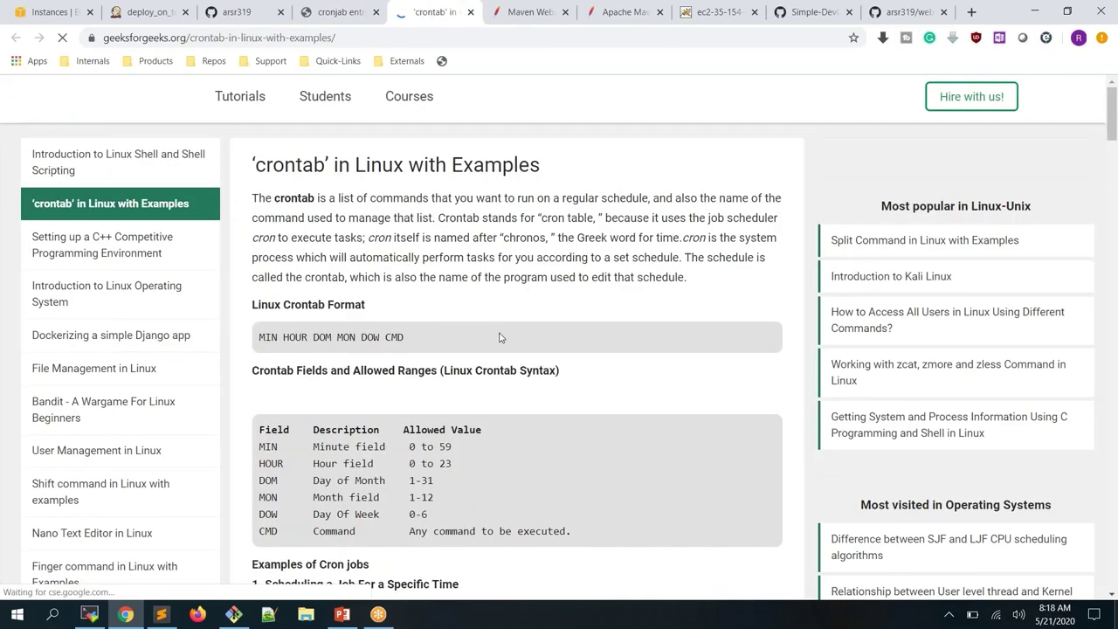
Step: Study the crontab format line, marking MIN, HOUR, DOM, MON, DOW and CMD in turn
scroll(499, 337, down, 3)
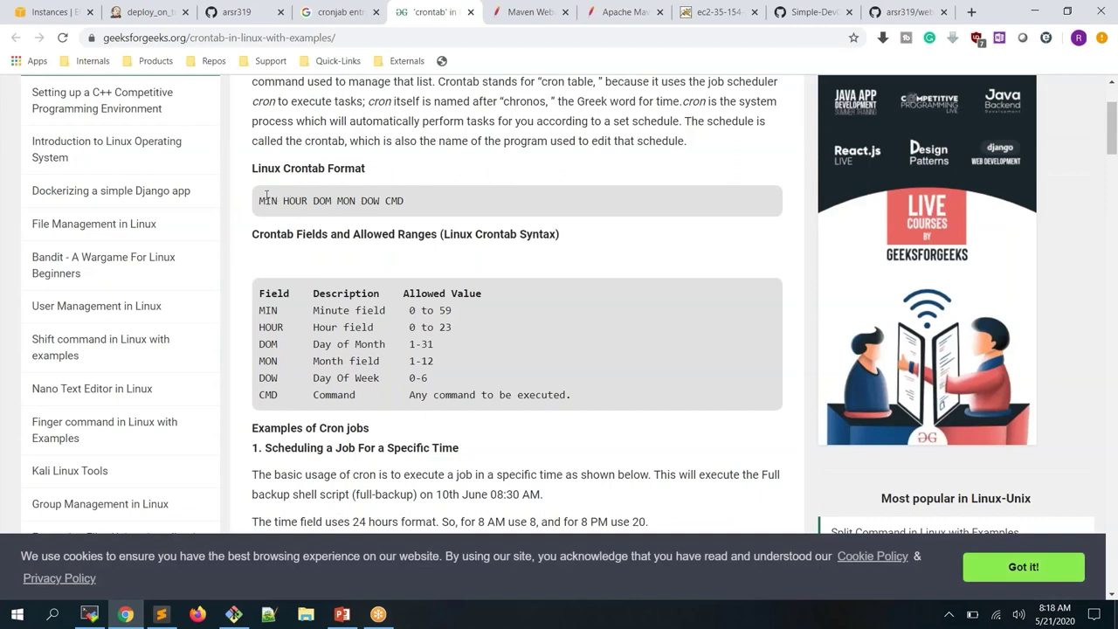
drag(258, 201, 358, 199)
click(358, 200)
double_click(325, 201)
double_click(346, 201)
click(365, 200)
double_click(365, 200)
double_click(394, 200)
click(415, 194)
Step: Go over the format again, marking the five schedule fields MIN to DOW, and glance at the terminal
drag(260, 201, 334, 200)
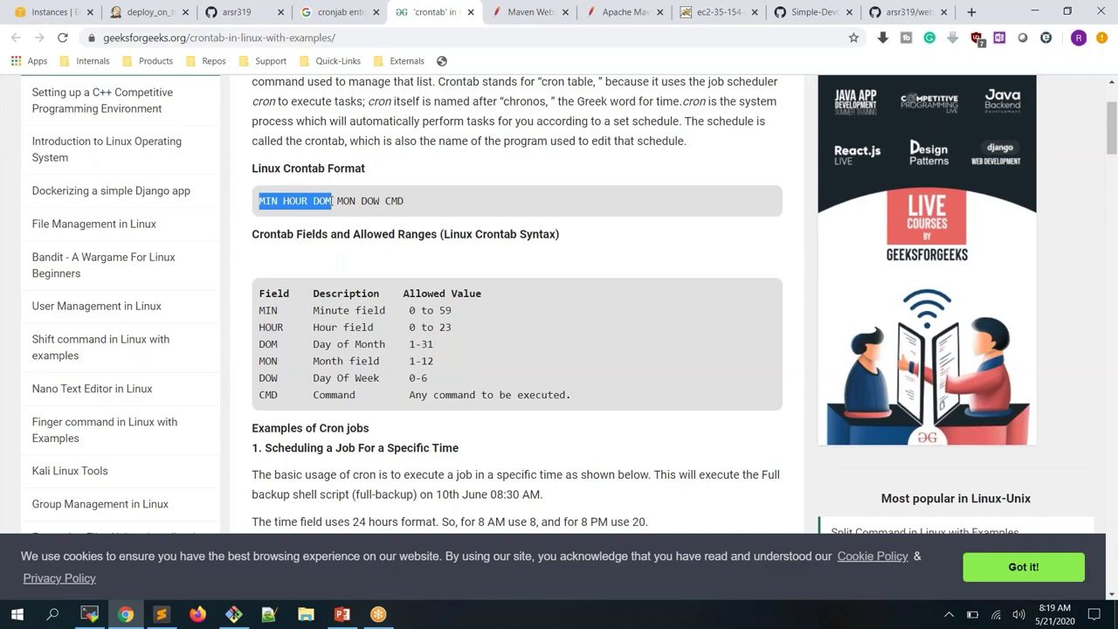
double_click(346, 201)
drag(330, 201, 313, 201)
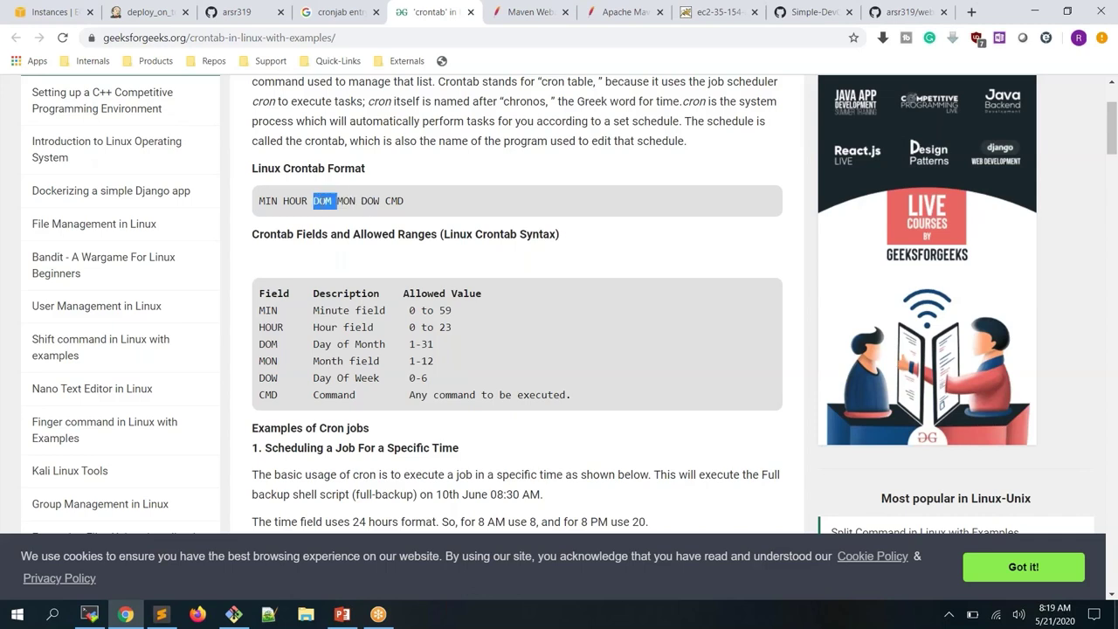
double_click(346, 201)
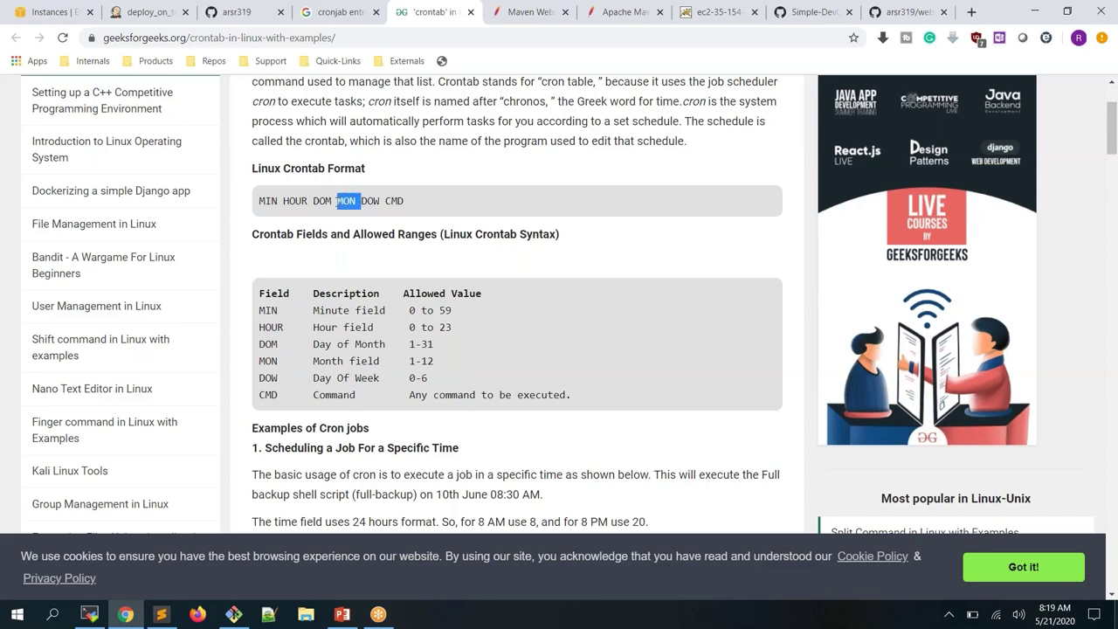
double_click(370, 200)
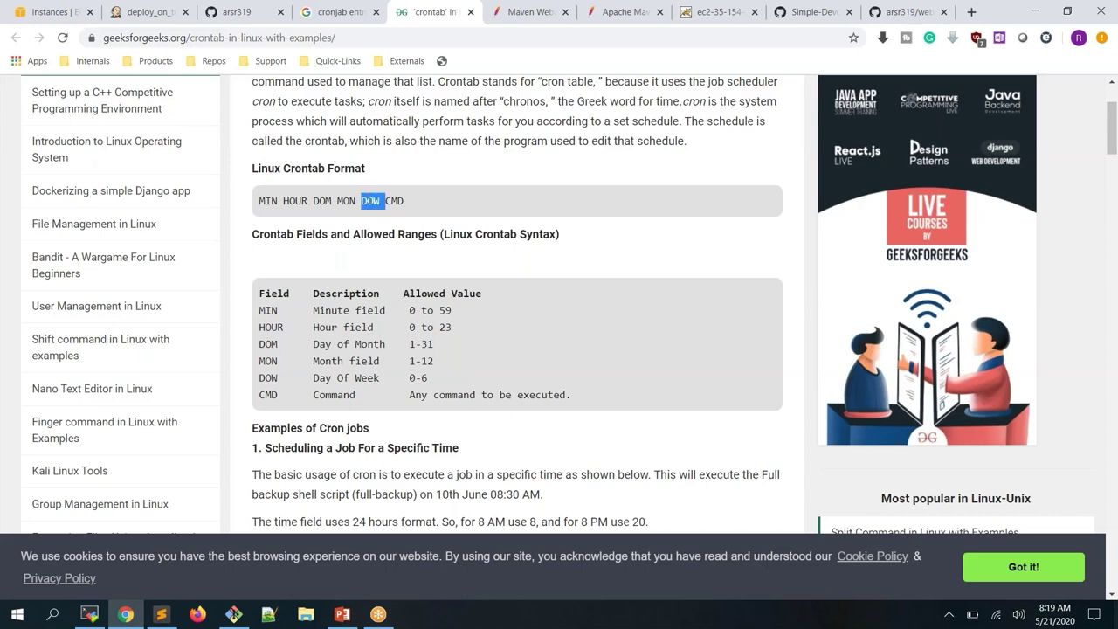
double_click(394, 200)
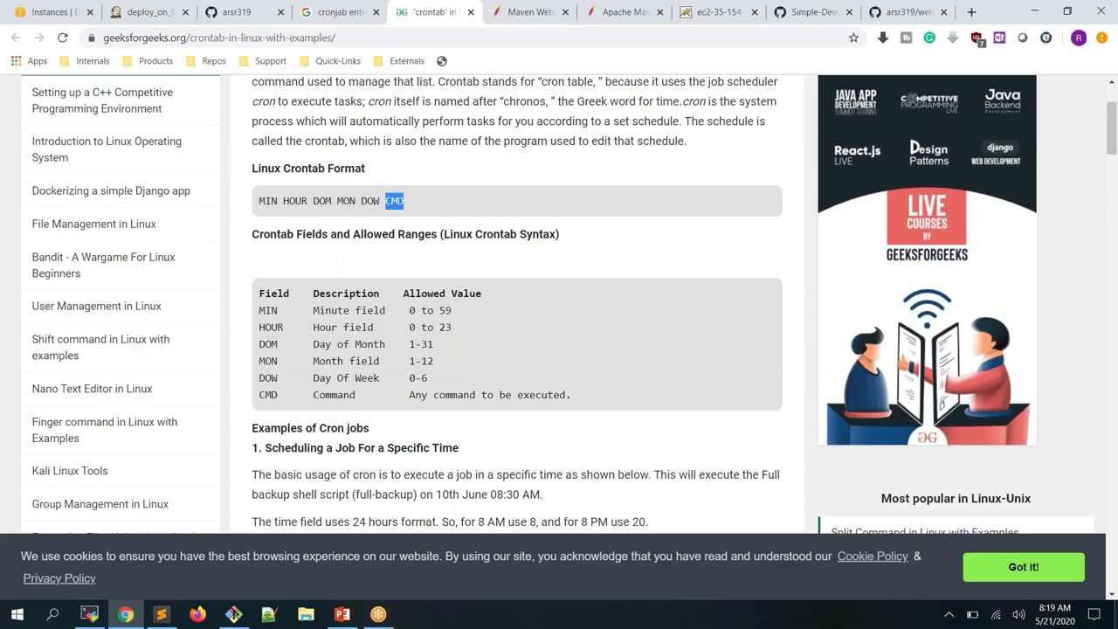
click(377, 200)
double_click(390, 200)
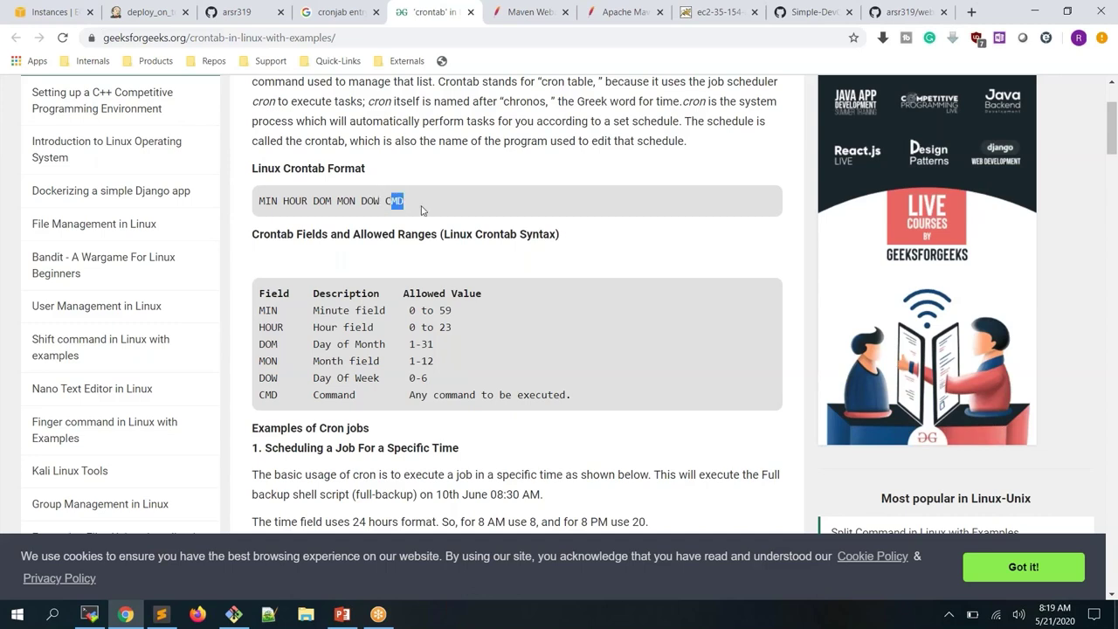
click(384, 200)
drag(382, 201, 259, 201)
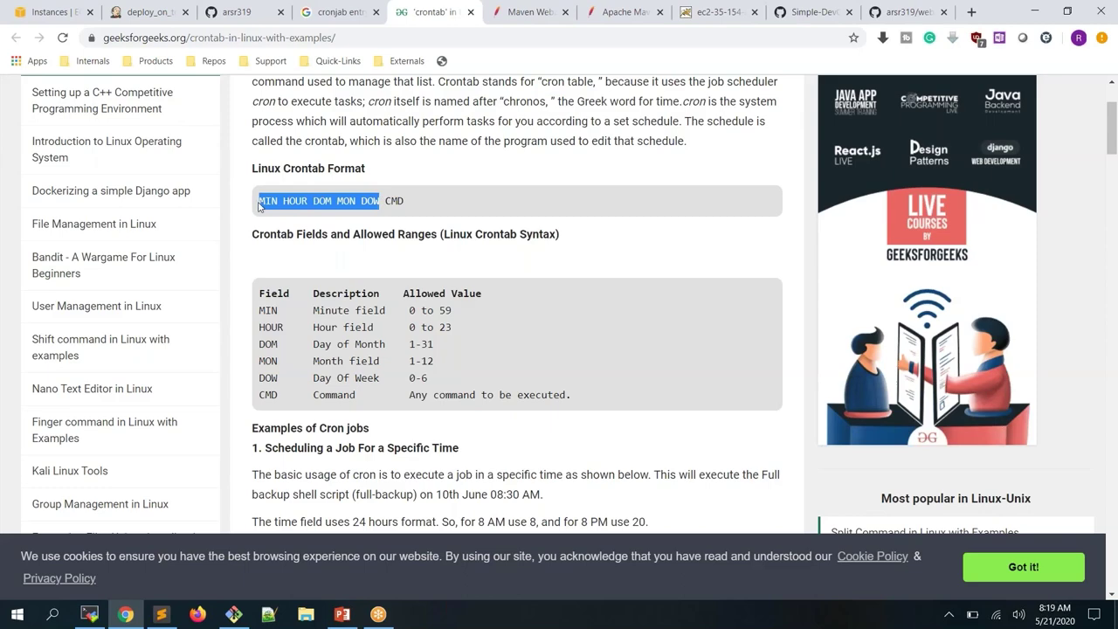
click(90, 615)
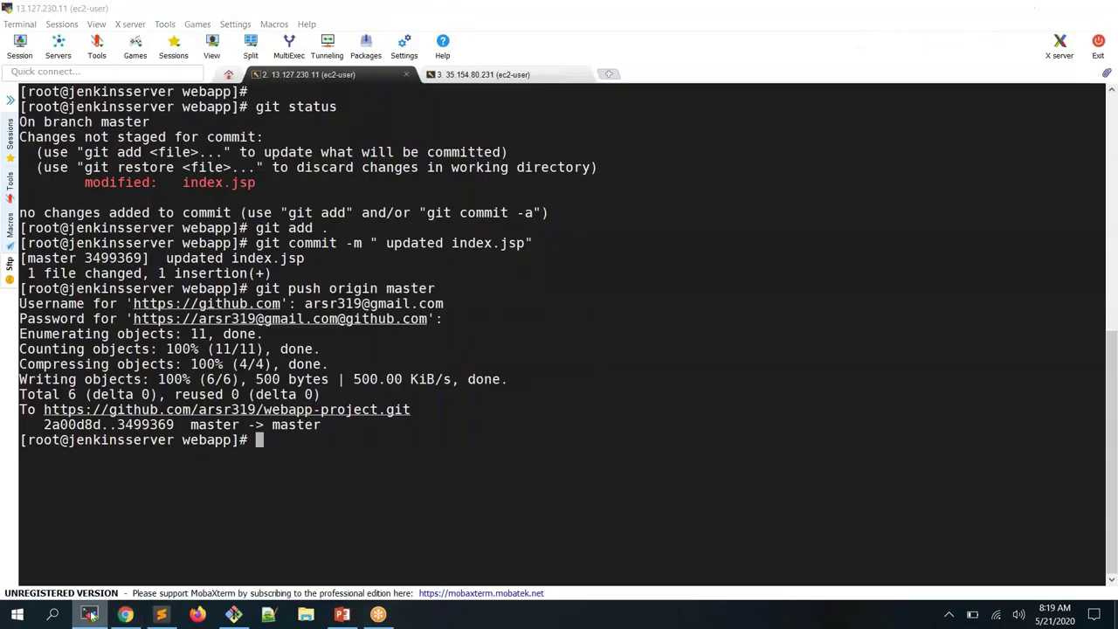
click(91, 616)
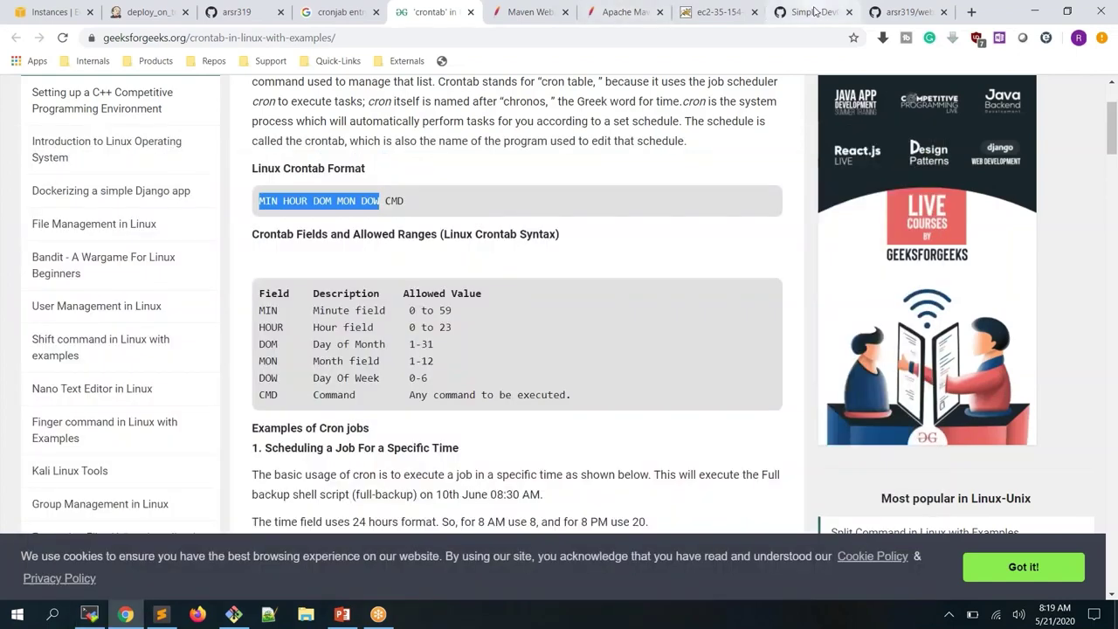
Step: Enter 00 as the minute value in deploy_on_tomcat's periodic Schedule field
click(234, 14)
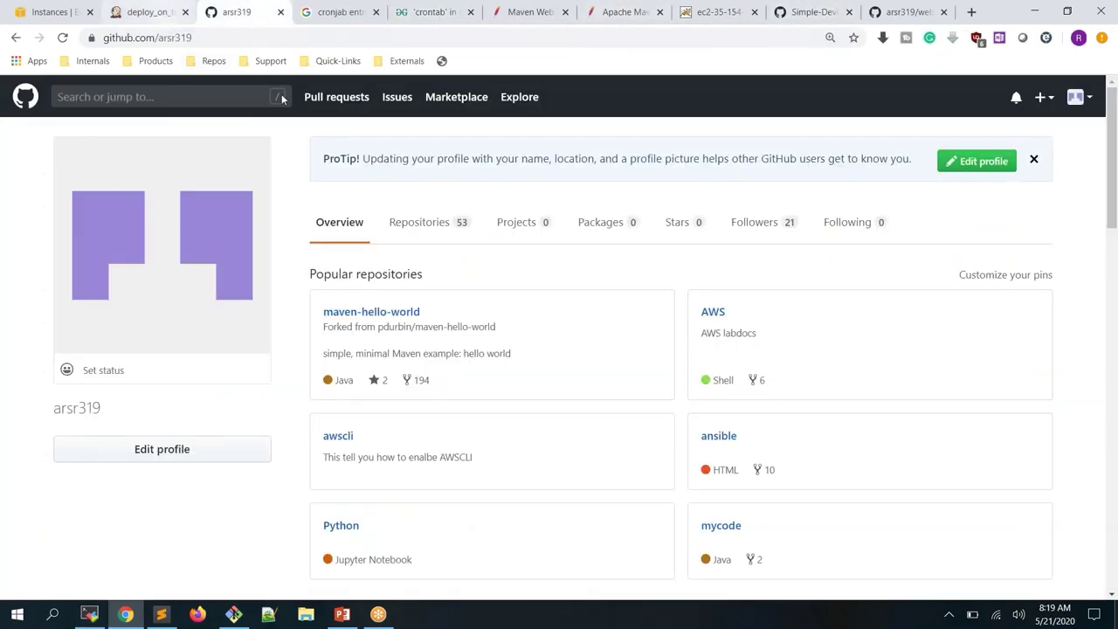
click(158, 14)
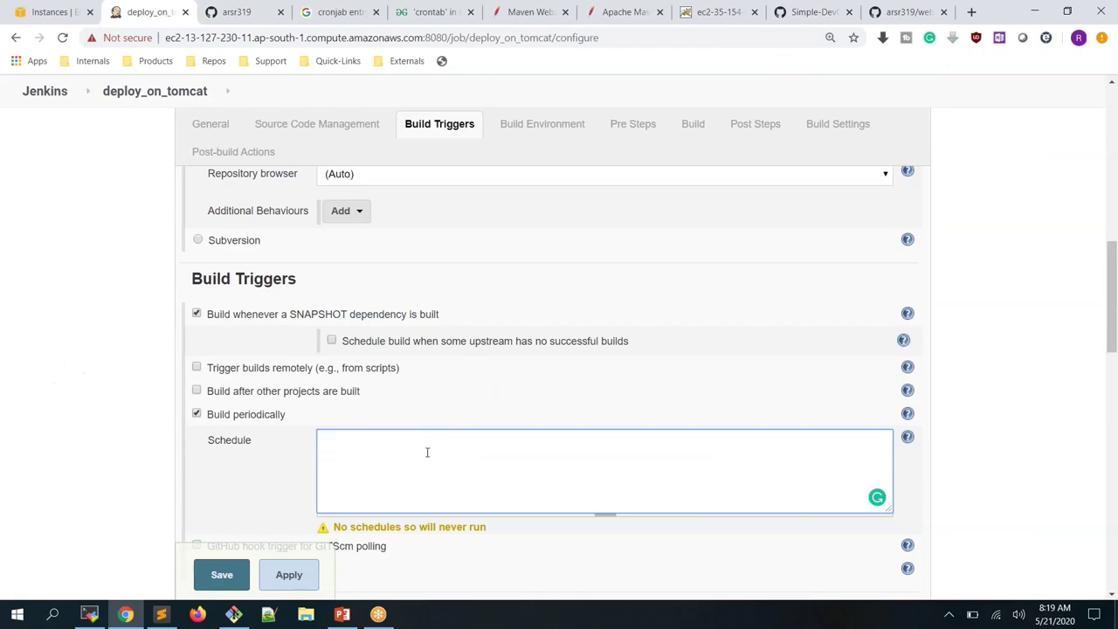
text(00)
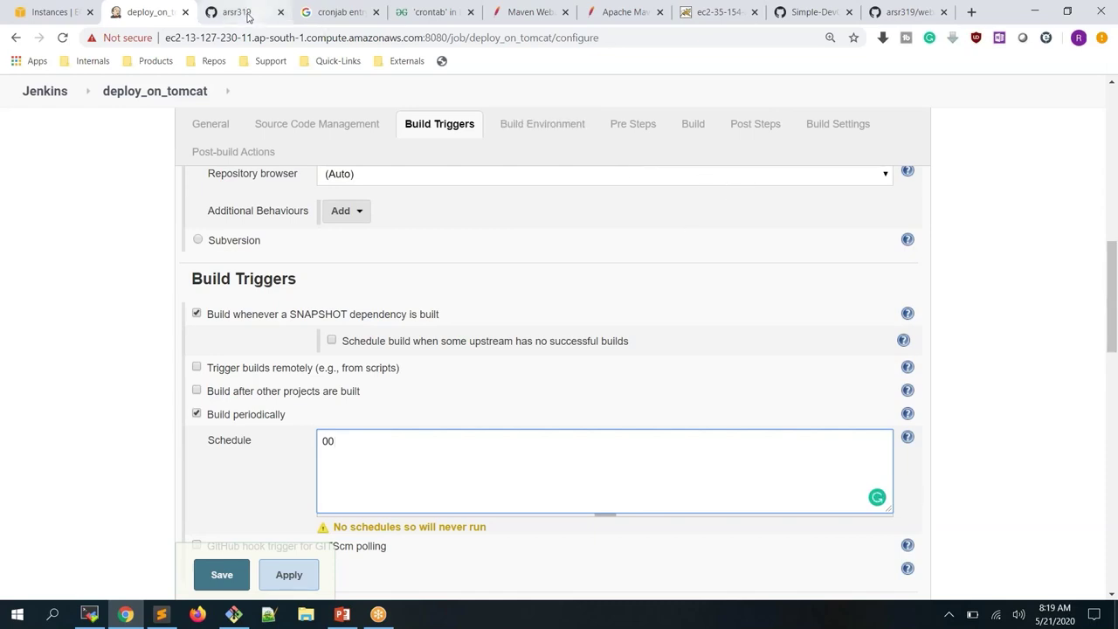
Step: Check the crontab article's HOUR range of 0-23, then return to the Jenkins configuration
click(432, 14)
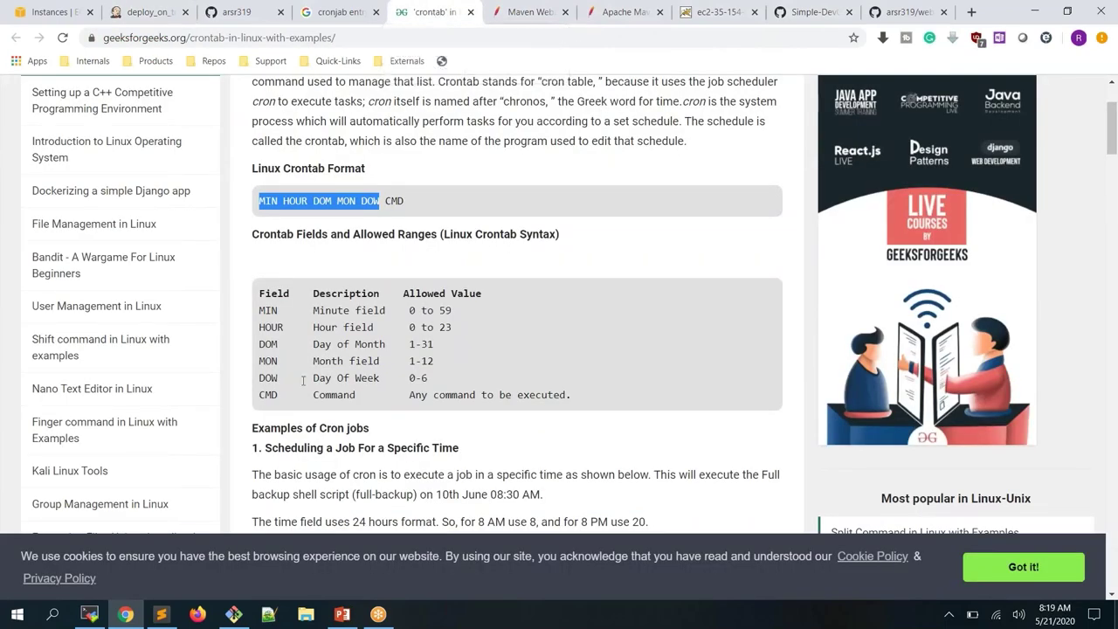
double_click(267, 327)
drag(410, 327, 447, 327)
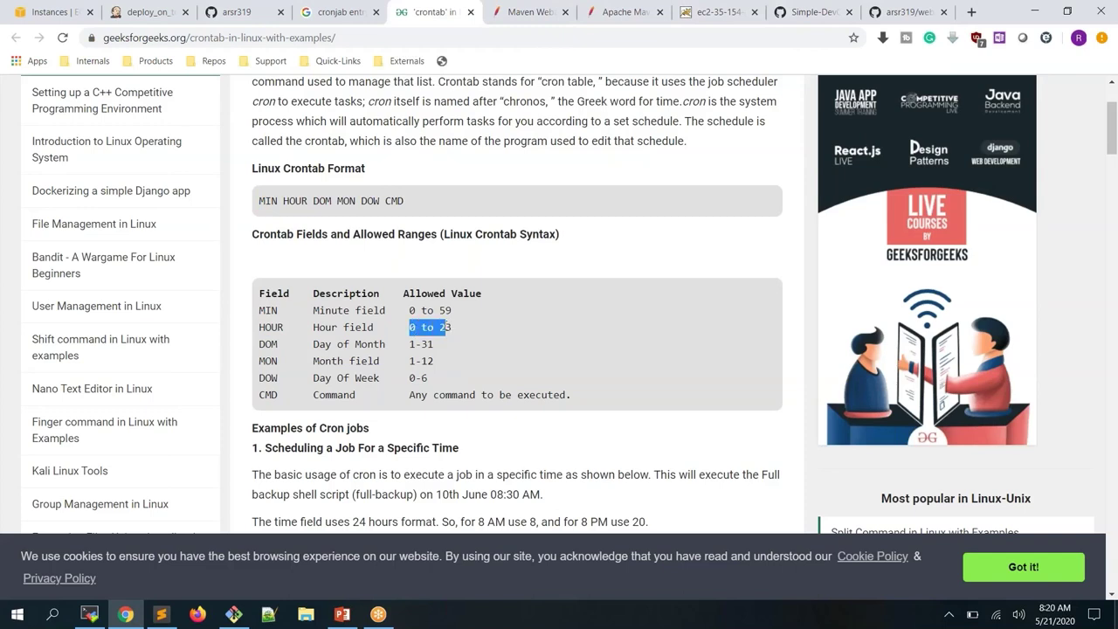
drag(439, 328, 458, 330)
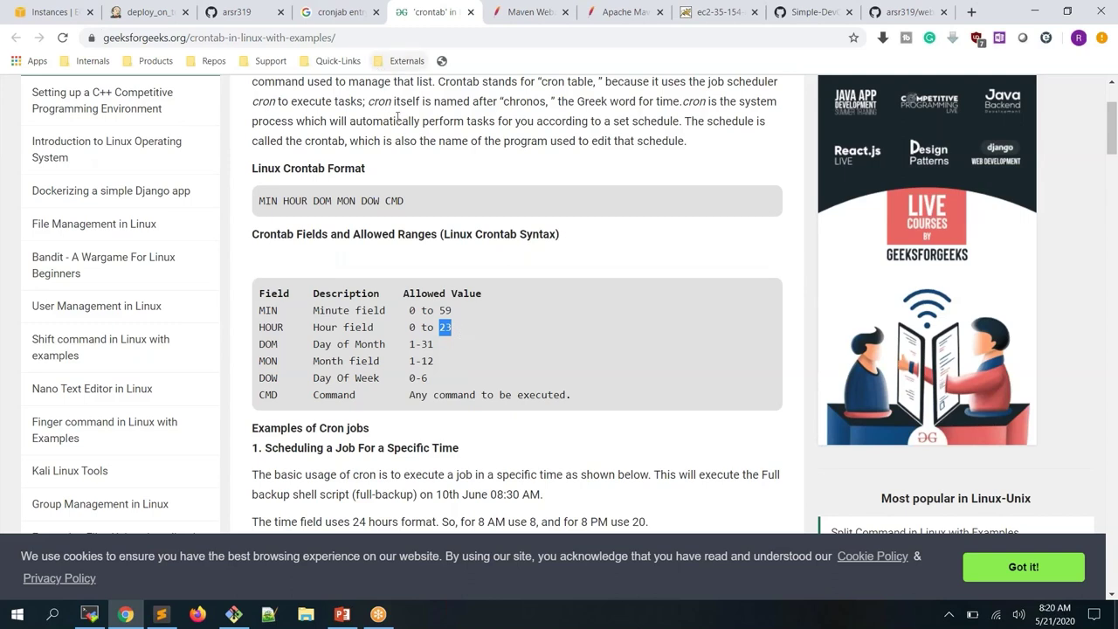
click(236, 14)
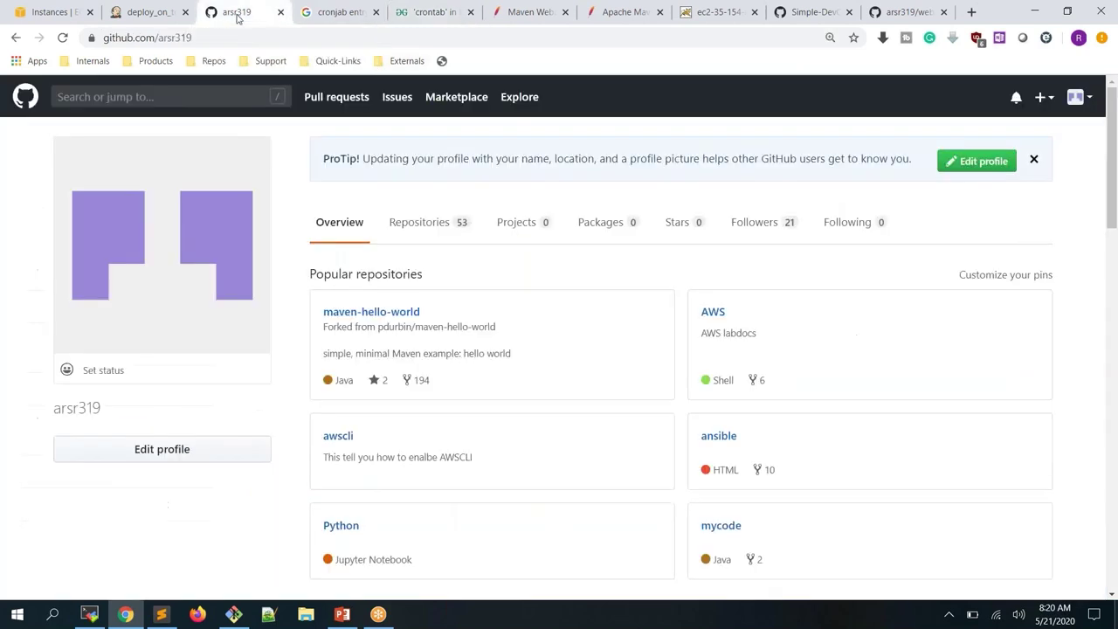
click(444, 12)
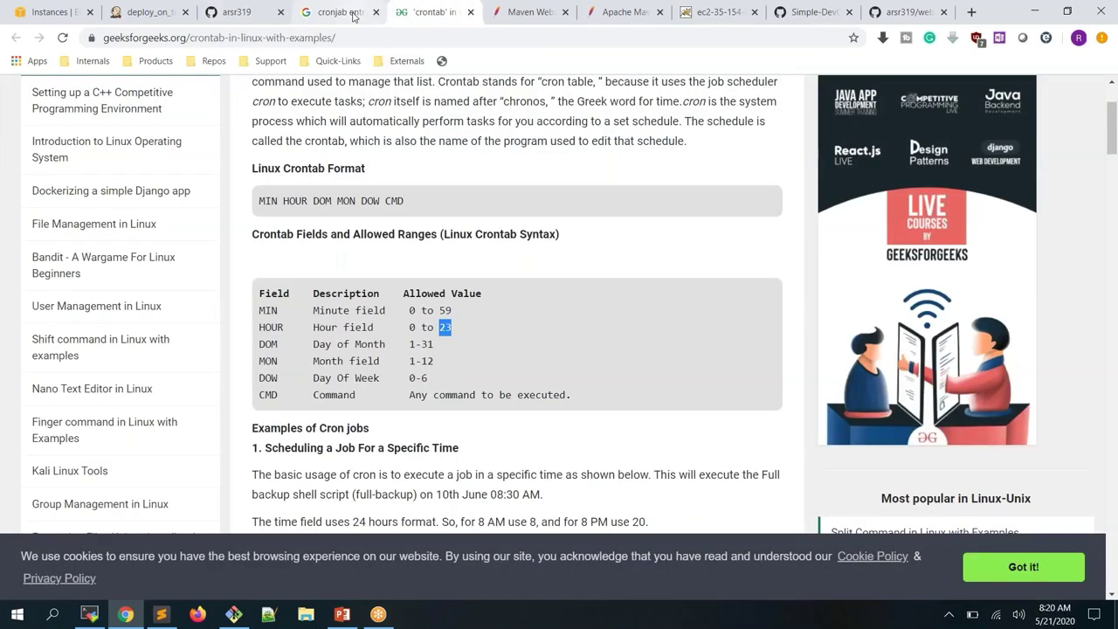
click(160, 12)
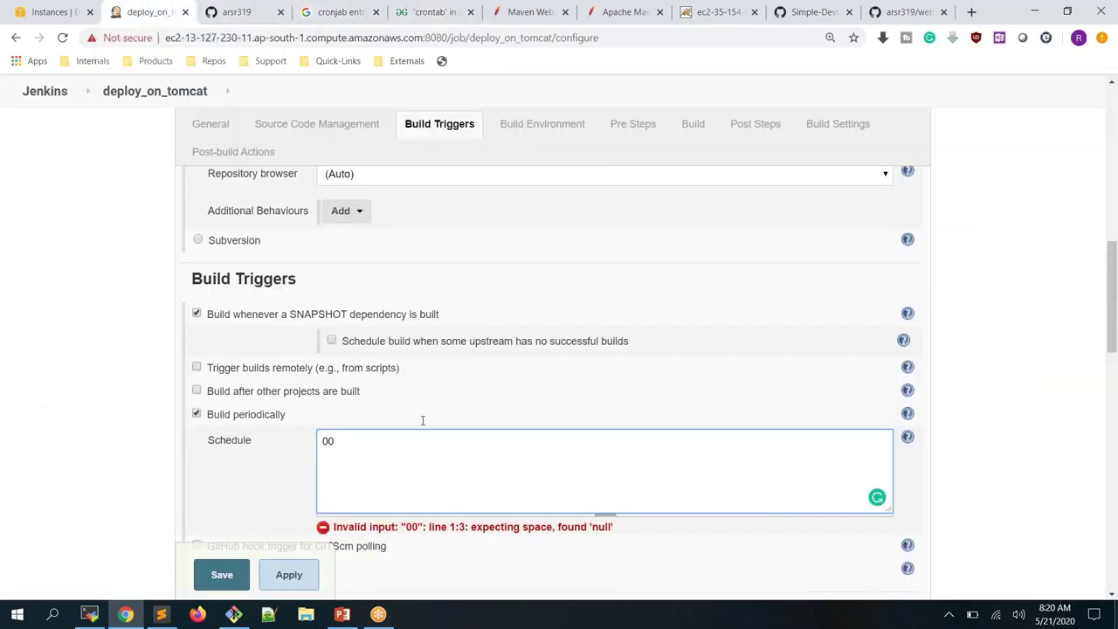
Step: Extend the schedule with hour 00 and the day, month and weekday fields
text(00)
text(1)
text(*)
text(JAN)
key(BackSpace)
key(BackSpace)
key(BackSpace)
key(BackSpace)
text(*)
text(*)
Step: Correct the month field back to * so the schedule reads 00 00 * * *
mouse_move(375, 437)
mouse_down()
mouse_move(345, 439)
mouse_move(367, 439)
mouse_up()
click(376, 455)
drag(352, 441, 321, 441)
click(523, 478)
key(BackSpace)
text(1)
drag(364, 441, 352, 441)
click(364, 442)
double_click(361, 442)
text(*)
Step: Check the crontab article's DOM row and its 1-31 day-of-month range
click(435, 15)
double_click(266, 344)
drag(408, 348, 433, 347)
click(272, 360)
double_click(272, 360)
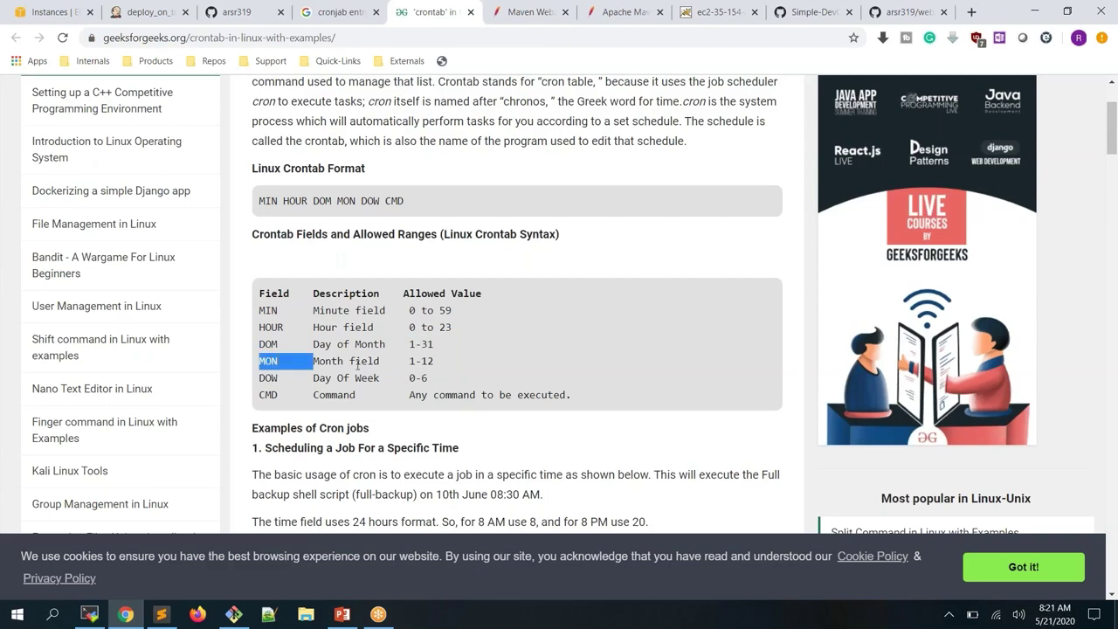
double_click(266, 346)
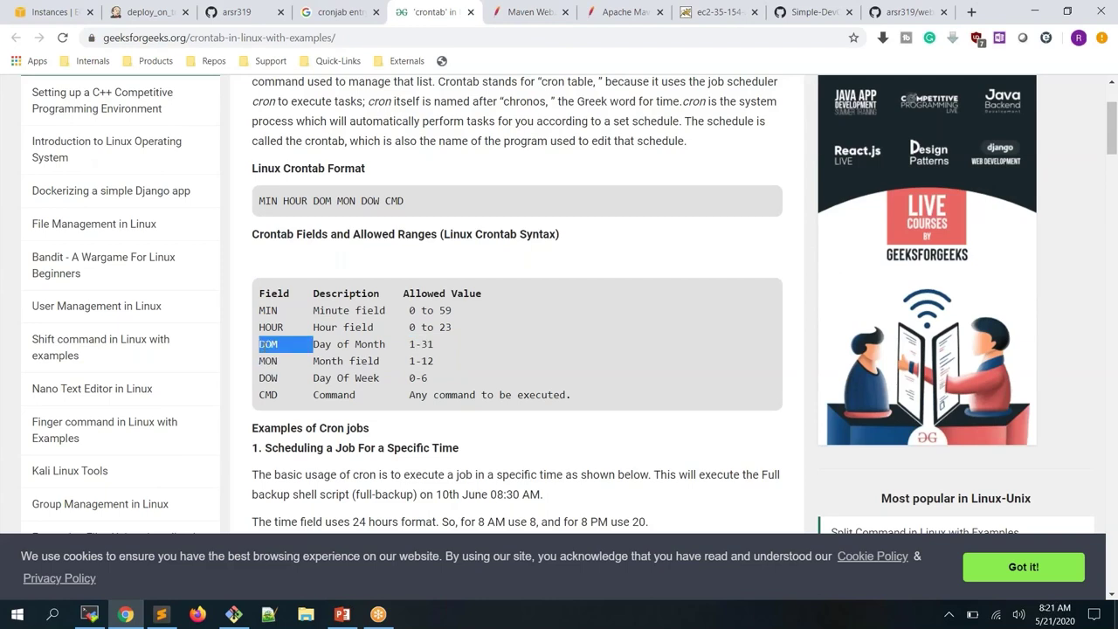
click(320, 343)
double_click(427, 345)
Step: Check the MON and DOW (0-6) rows, then return to Jenkins where 00 00 * * * validates
drag(312, 361, 433, 361)
drag(259, 377, 312, 377)
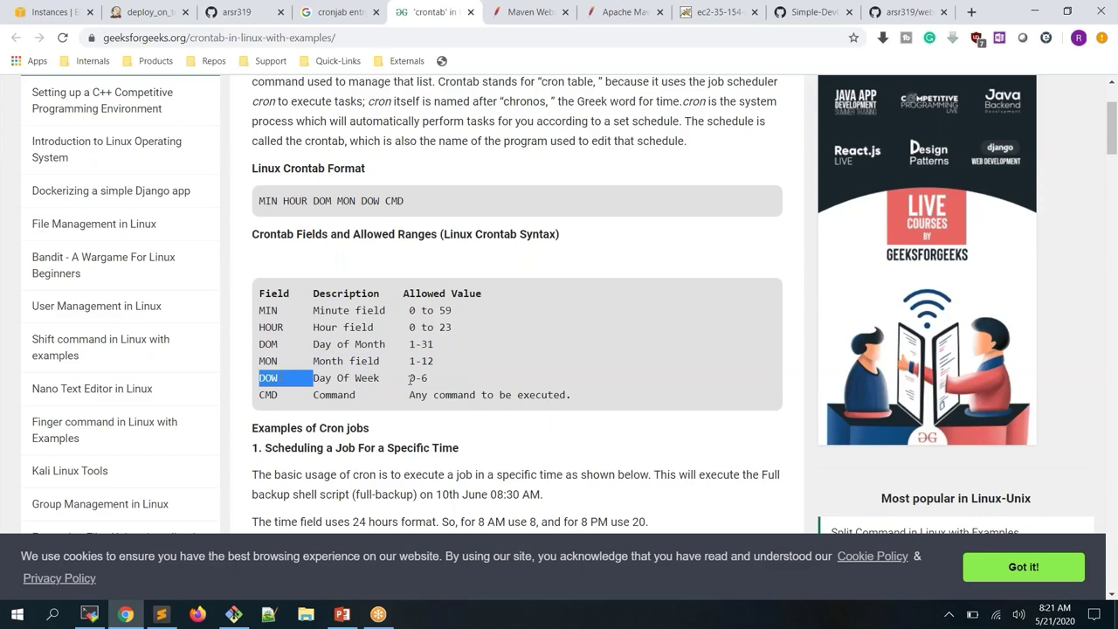
drag(410, 378, 430, 379)
click(414, 377)
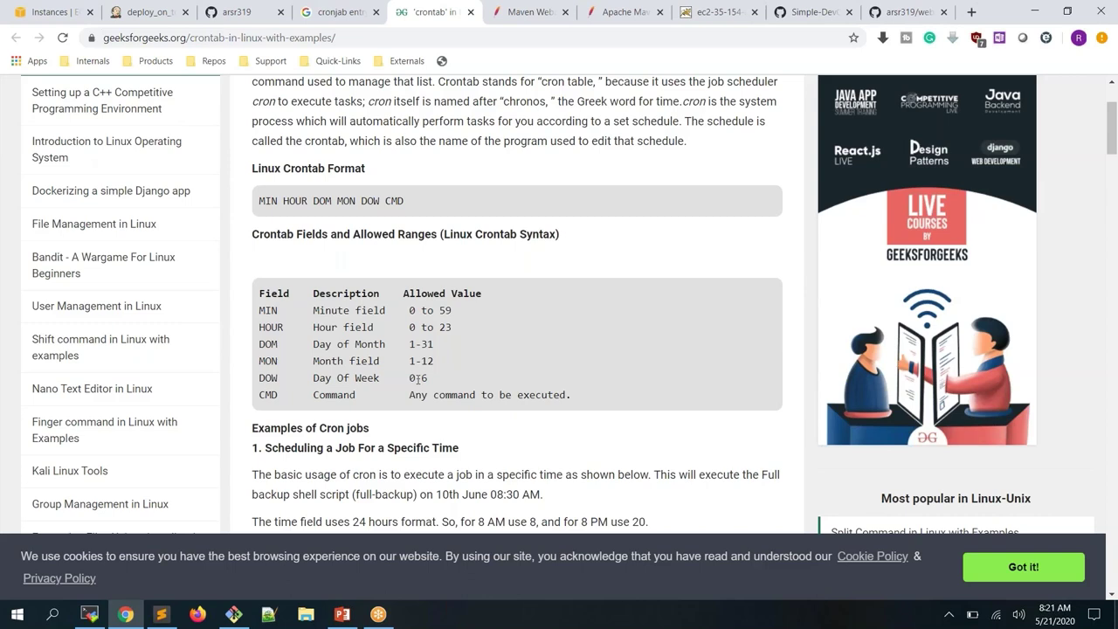
click(236, 18)
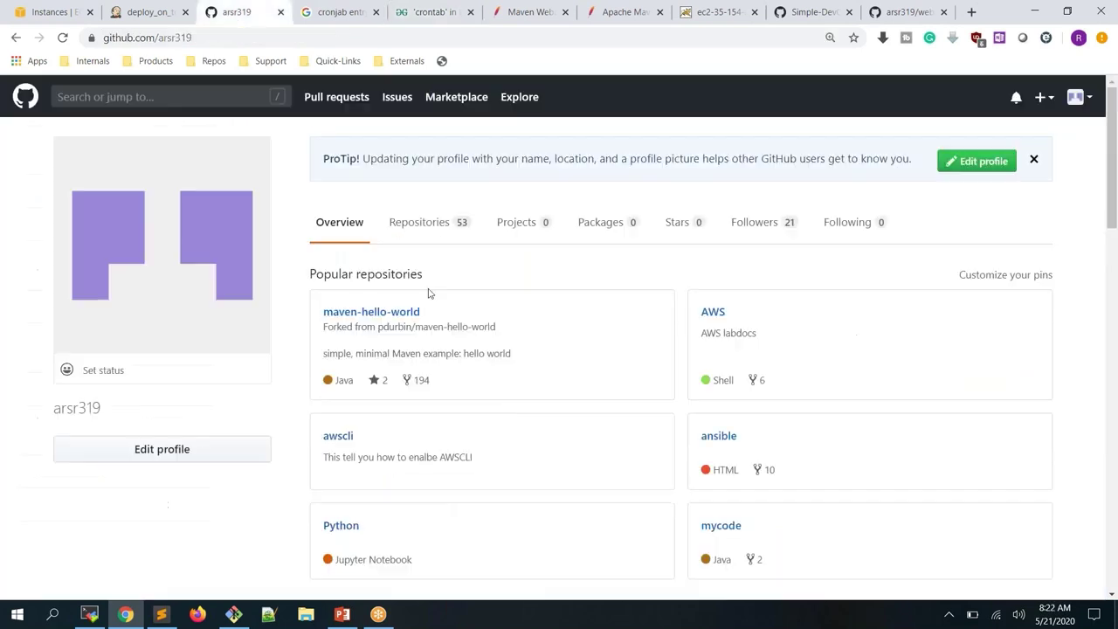
click(140, 17)
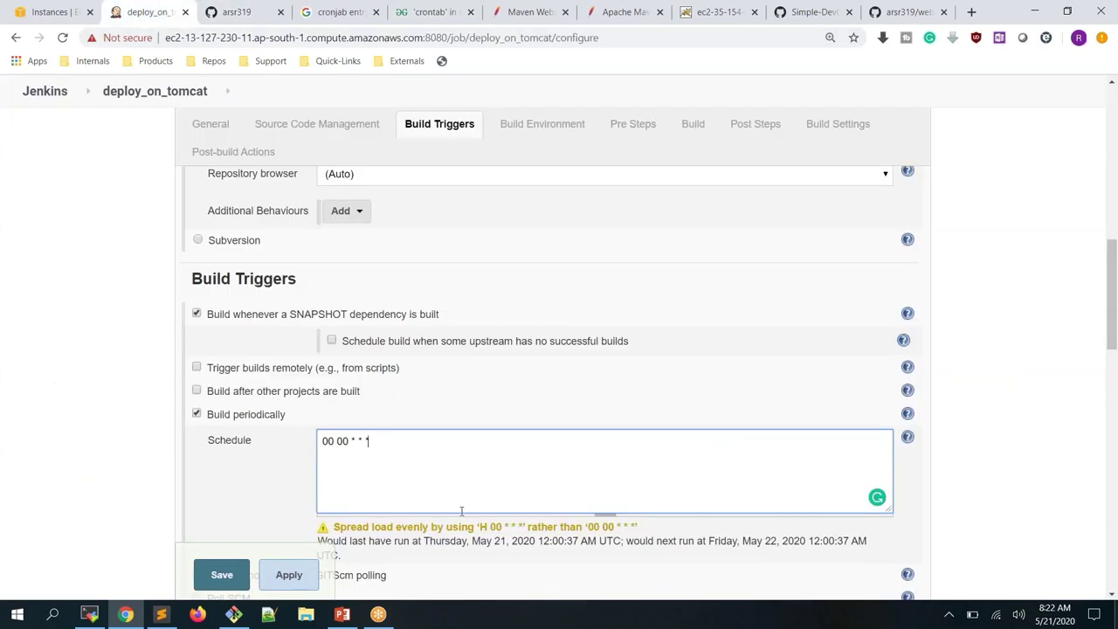
Step: Review the last and next run times under the 00 00 * * * schedule, then view the GitHub profile
scroll(484, 515, down, 2)
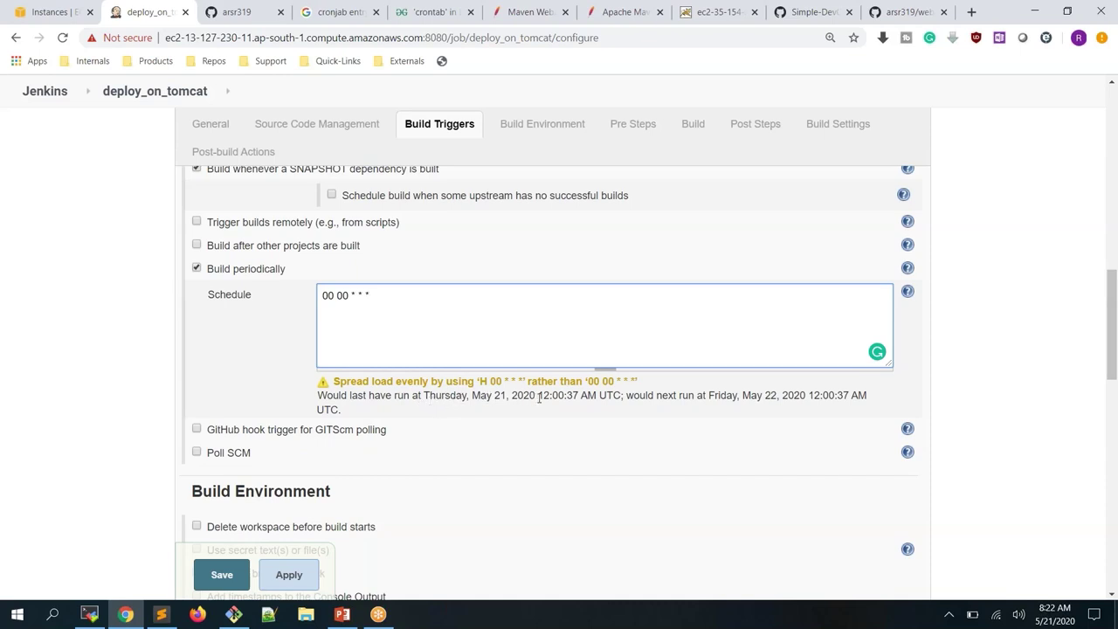
mouse_move(544, 394)
mouse_down()
mouse_move(570, 396)
mouse_move(543, 395)
mouse_move(555, 397)
mouse_up()
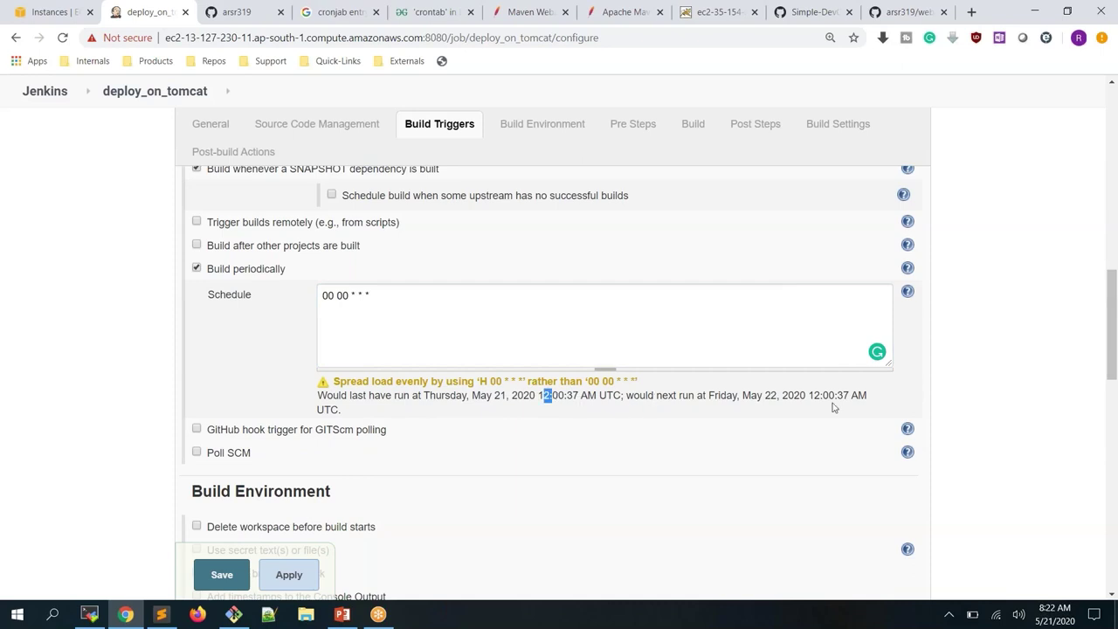
drag(810, 394, 786, 395)
click(584, 328)
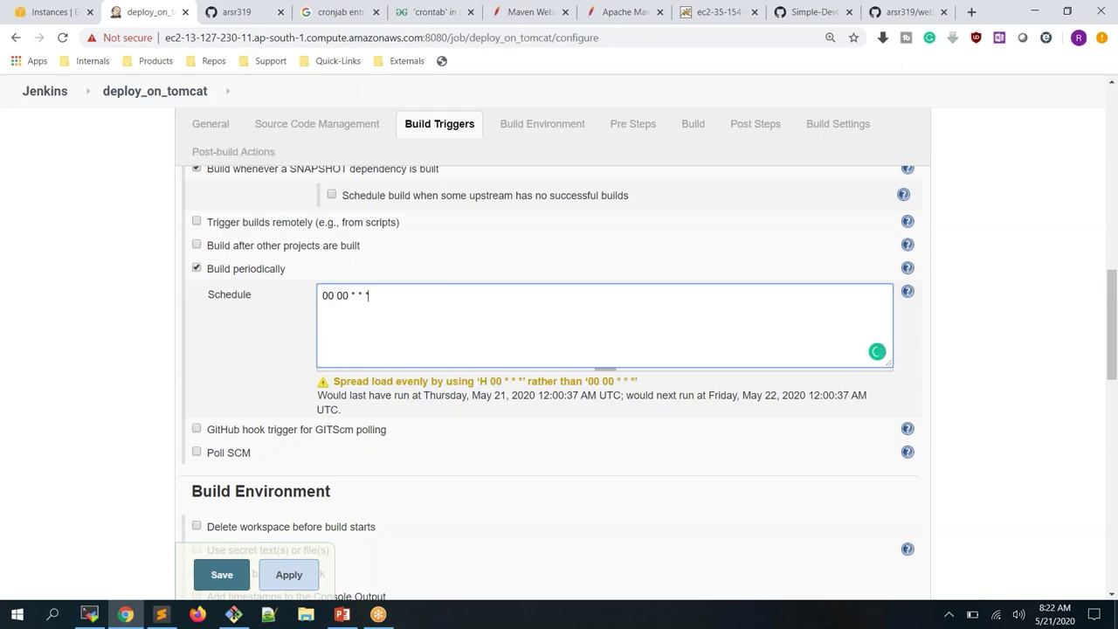
click(236, 12)
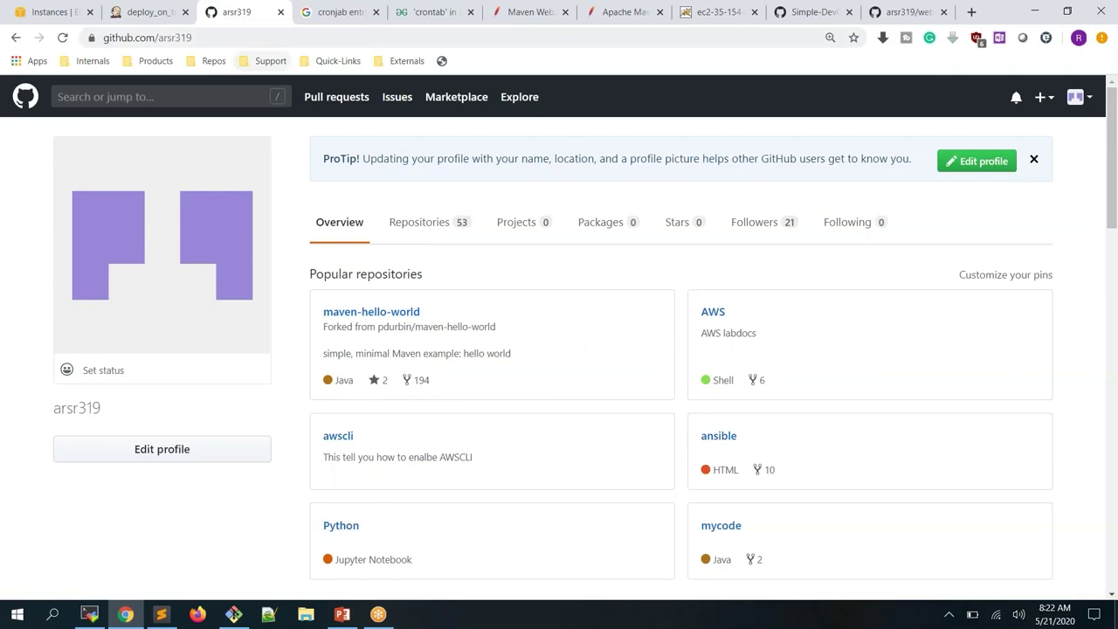
Step: Tick Poll SCM in deploy_on_tomcat's Build Triggers
click(145, 12)
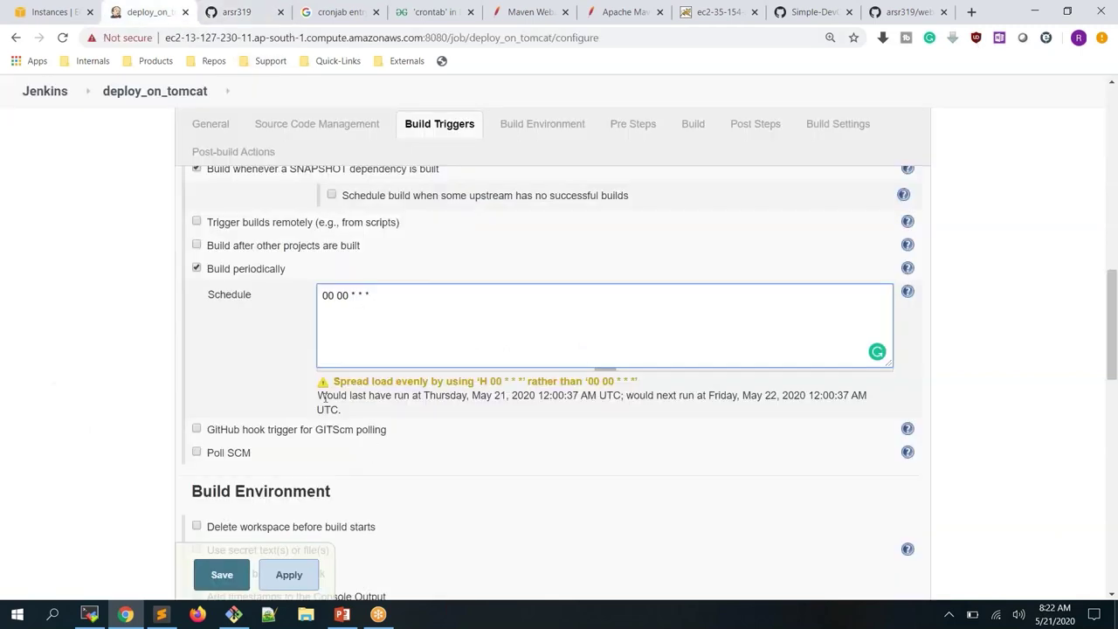
click(236, 12)
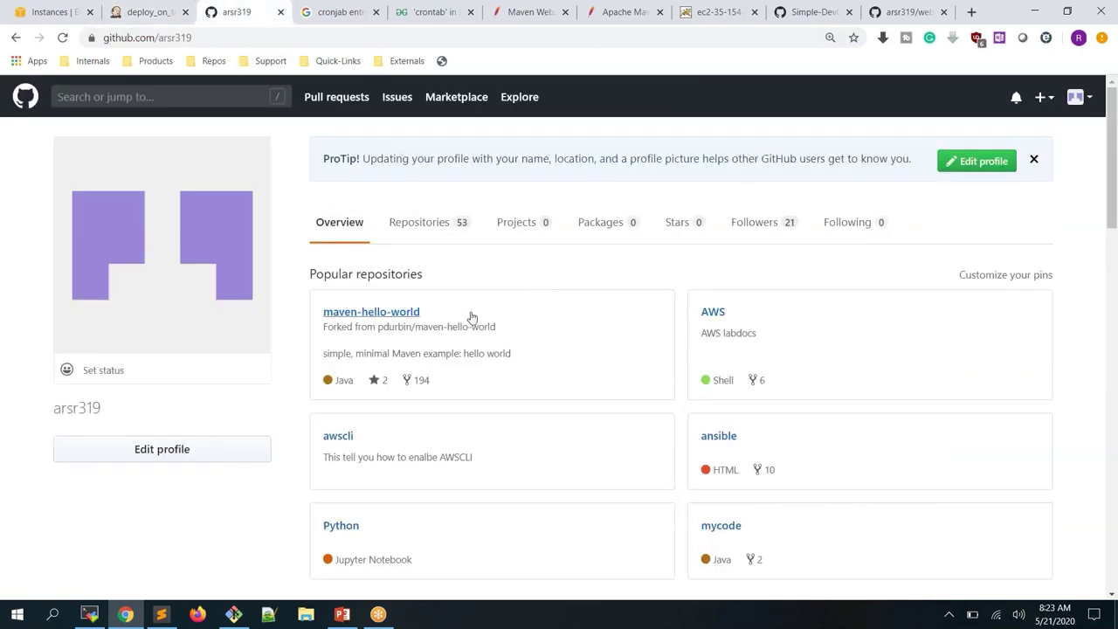
click(152, 15)
scroll(316, 354, down, 3)
click(219, 236)
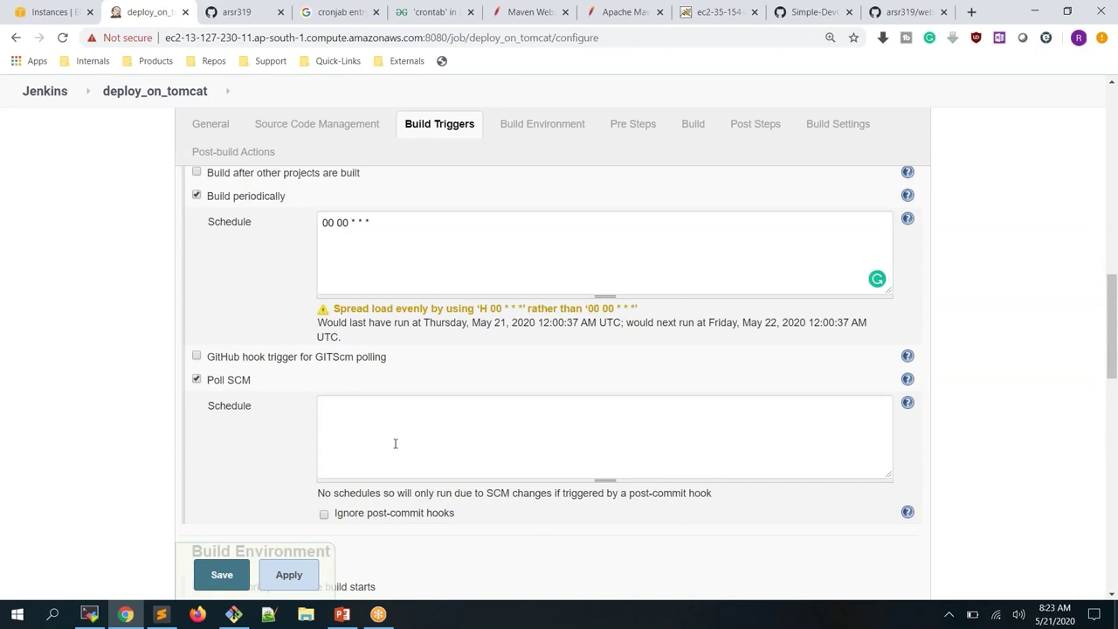
Step: Copy 00 00 * * * from the periodic schedule into the Poll SCM schedule
click(406, 234)
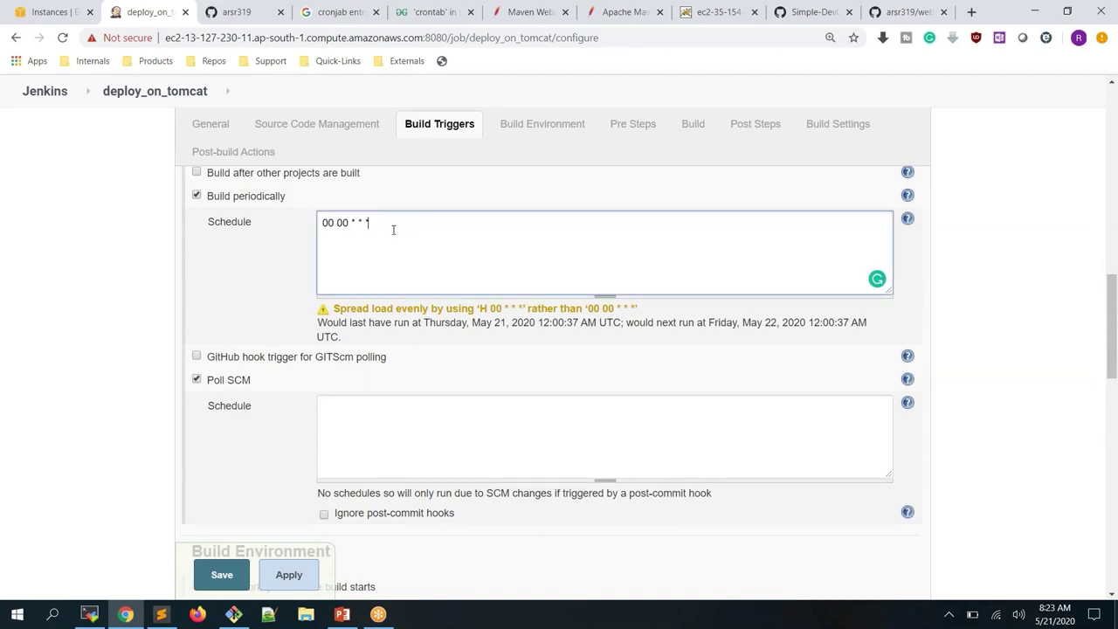
key(ctrl+a)
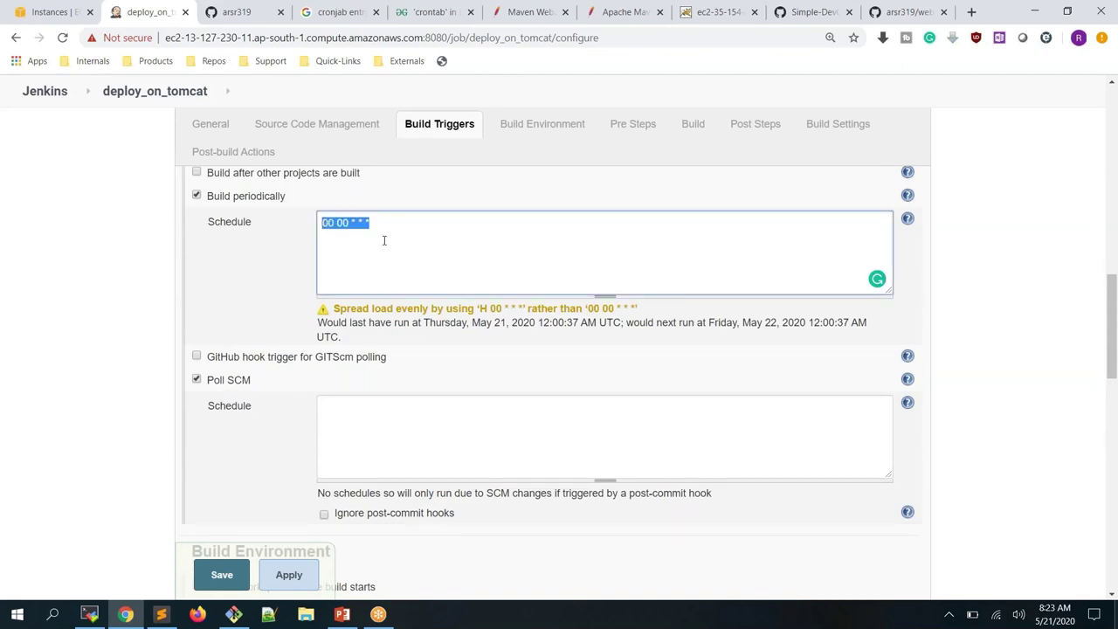
click(376, 240)
drag(380, 224, 274, 224)
click(874, 12)
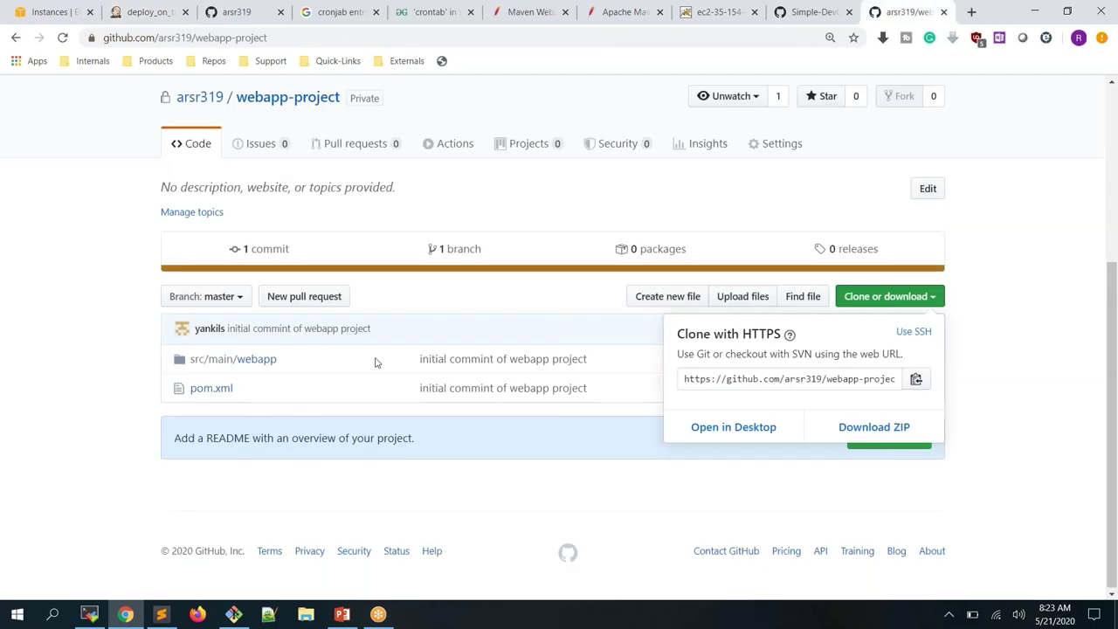
click(142, 13)
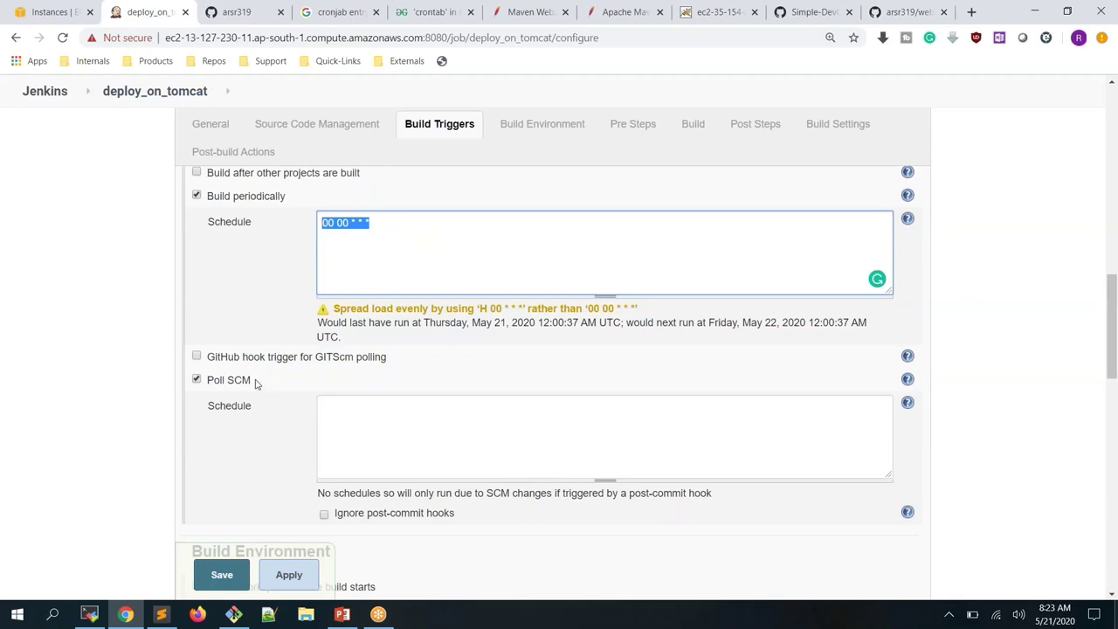
click(351, 417)
drag(380, 229, 251, 217)
key(ctrl+c)
click(419, 413)
key(ctrl+v)
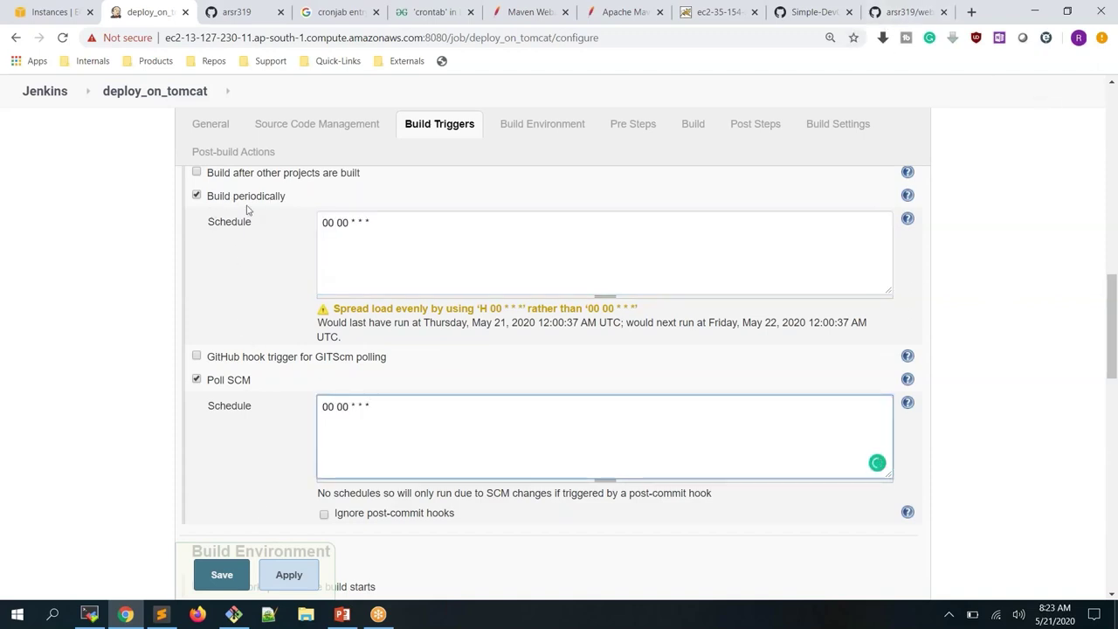
Step: Turn off Build periodically, leaving Poll SCM as the only enabled trigger
click(880, 19)
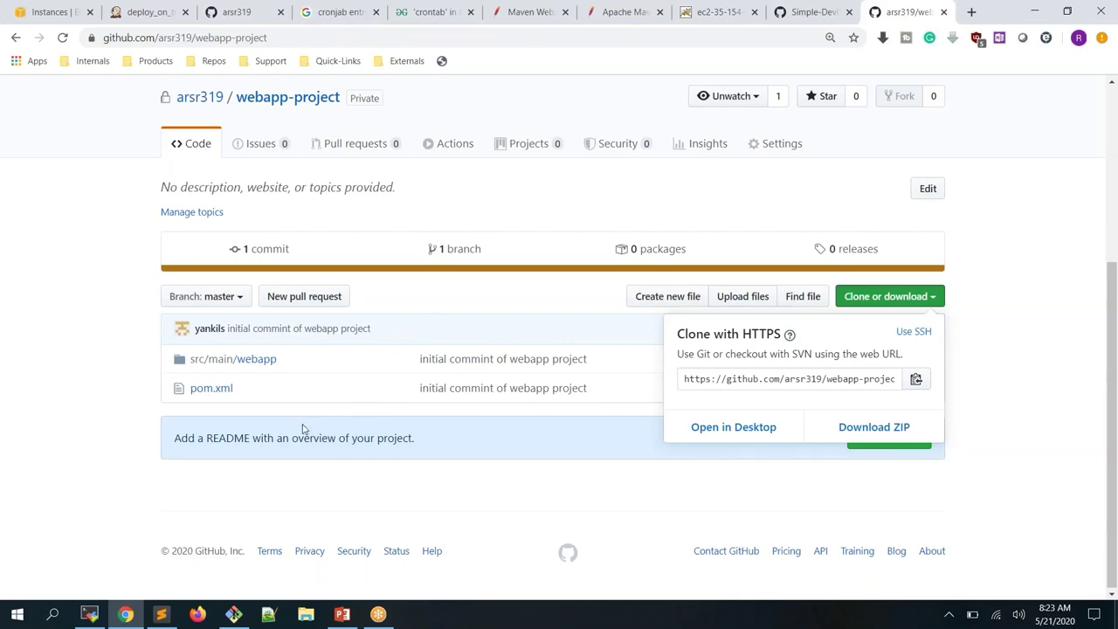
click(135, 21)
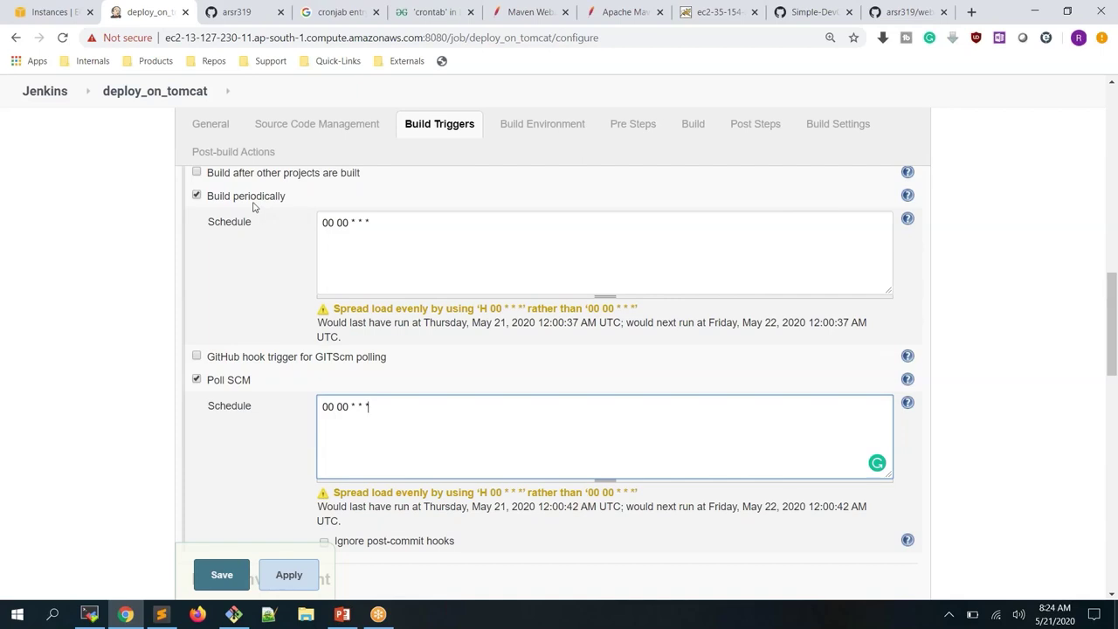
click(247, 202)
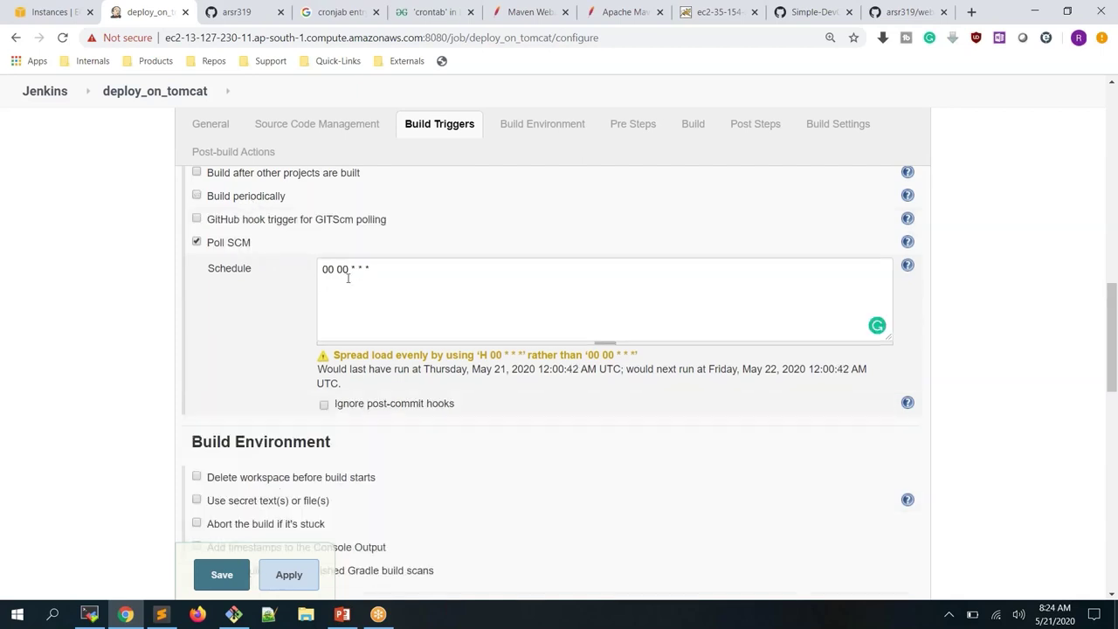
Step: Select the 00 00 minute and hour fields of the Poll SCM schedule, after checking the GitHub repository
drag(393, 267, 286, 245)
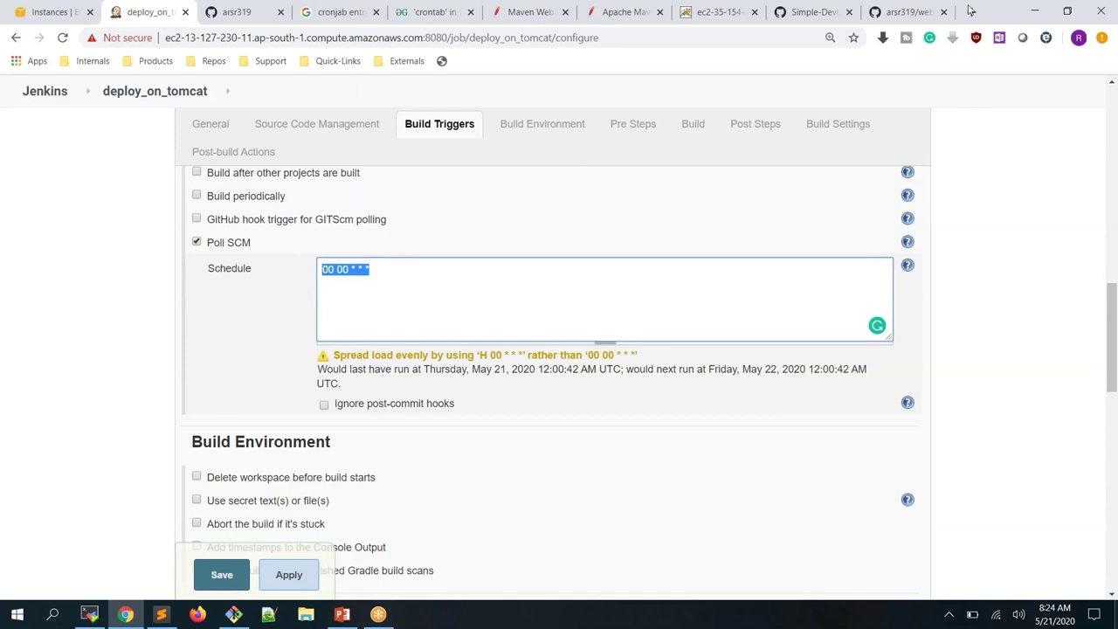
click(900, 12)
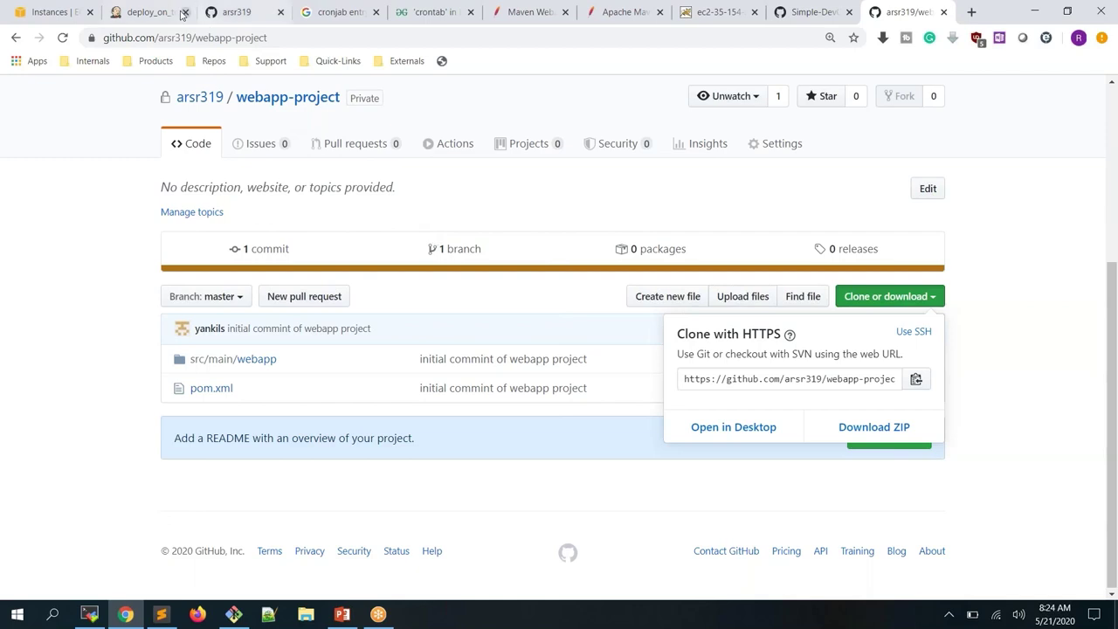
click(149, 12)
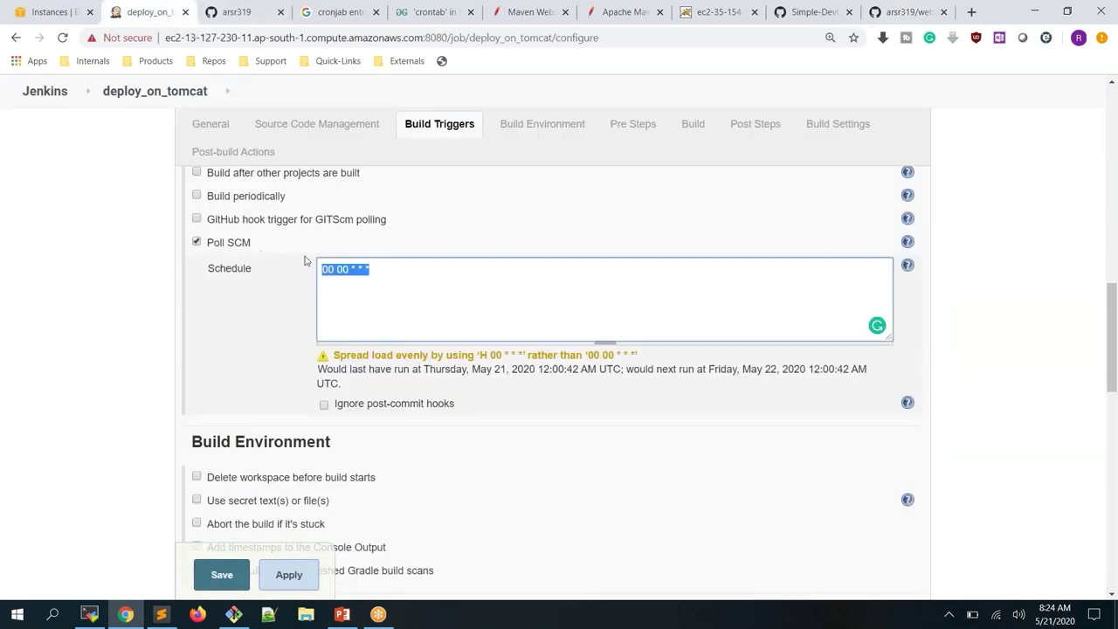
click(379, 279)
drag(351, 268, 286, 271)
Step: Replace 00 00 with * * in the Poll SCM schedule, trying an hour value of 01
text(* *)
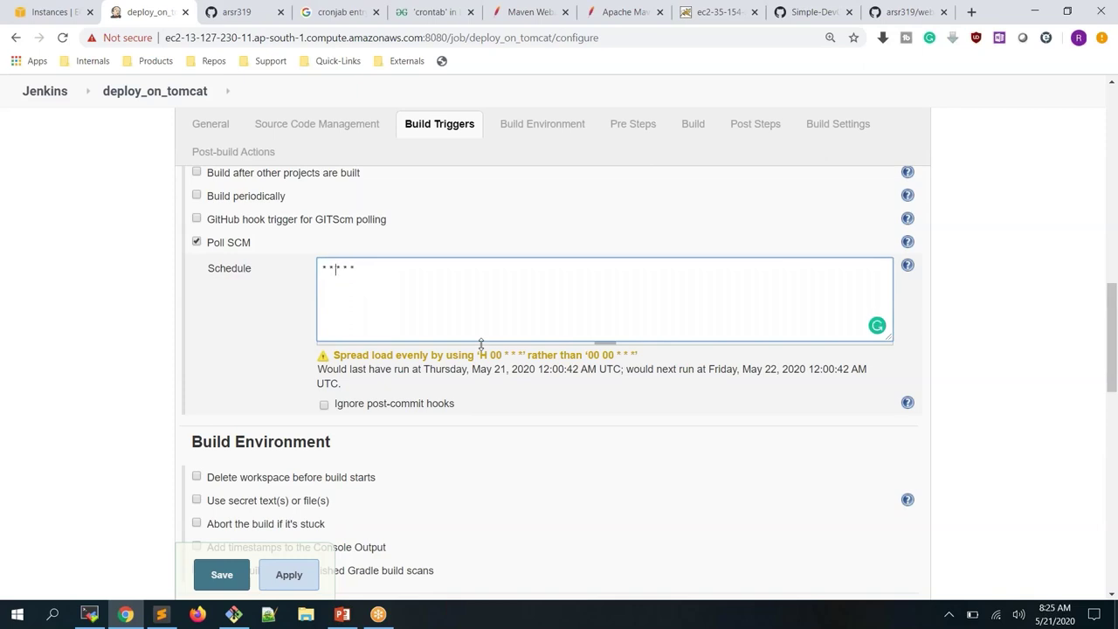
drag(357, 271, 306, 268)
click(323, 269)
drag(320, 269, 327, 269)
drag(341, 268, 365, 287)
click(332, 270)
key(BackSpace)
text(1)
key(Left)
text(0)
Step: Replace the 01 hour value with * so the schedule reads * * * * *
drag(328, 269, 317, 272)
click(316, 271)
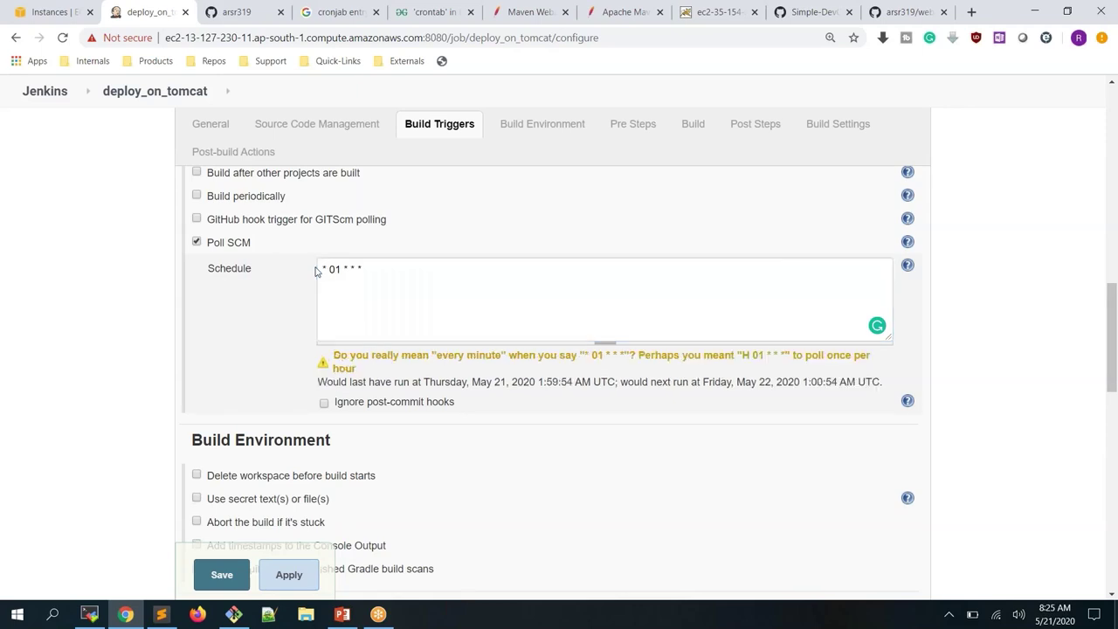
drag(341, 270, 319, 269)
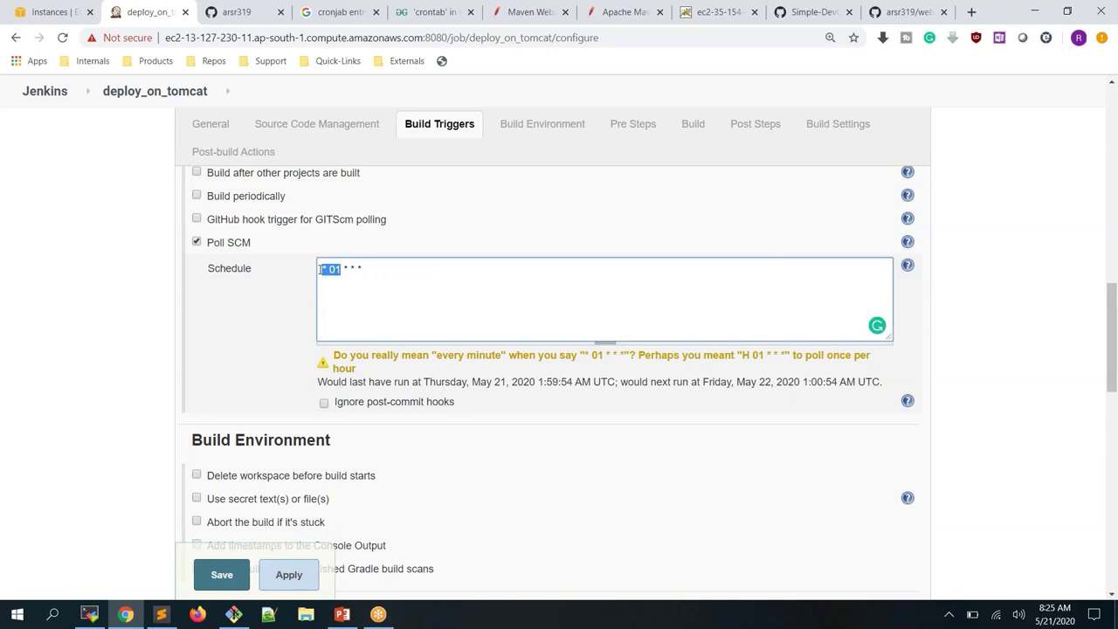
click(341, 271)
drag(340, 271, 322, 270)
click(341, 270)
drag(340, 270, 329, 269)
text(*)
Step: Apply and save the deploy_on_tomcat job configuration
click(302, 574)
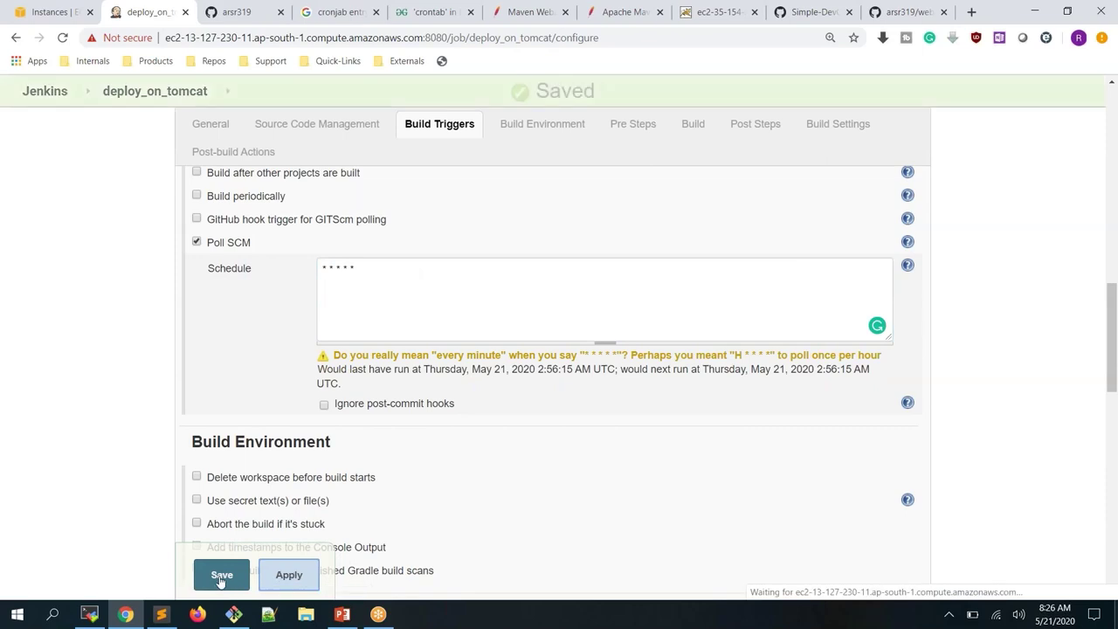
click(221, 576)
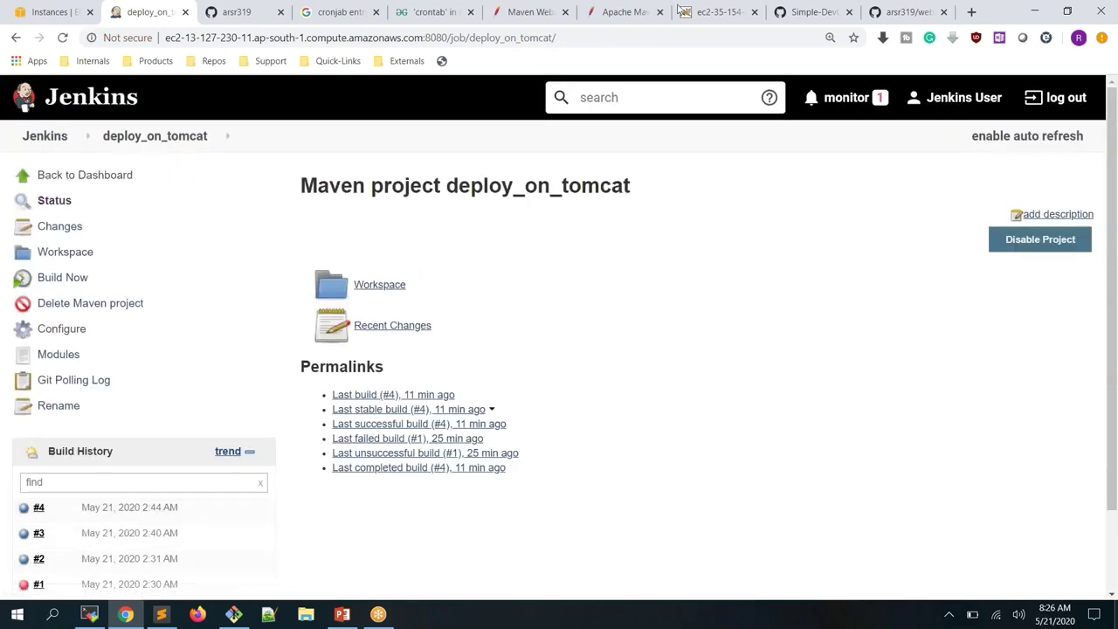
click(799, 11)
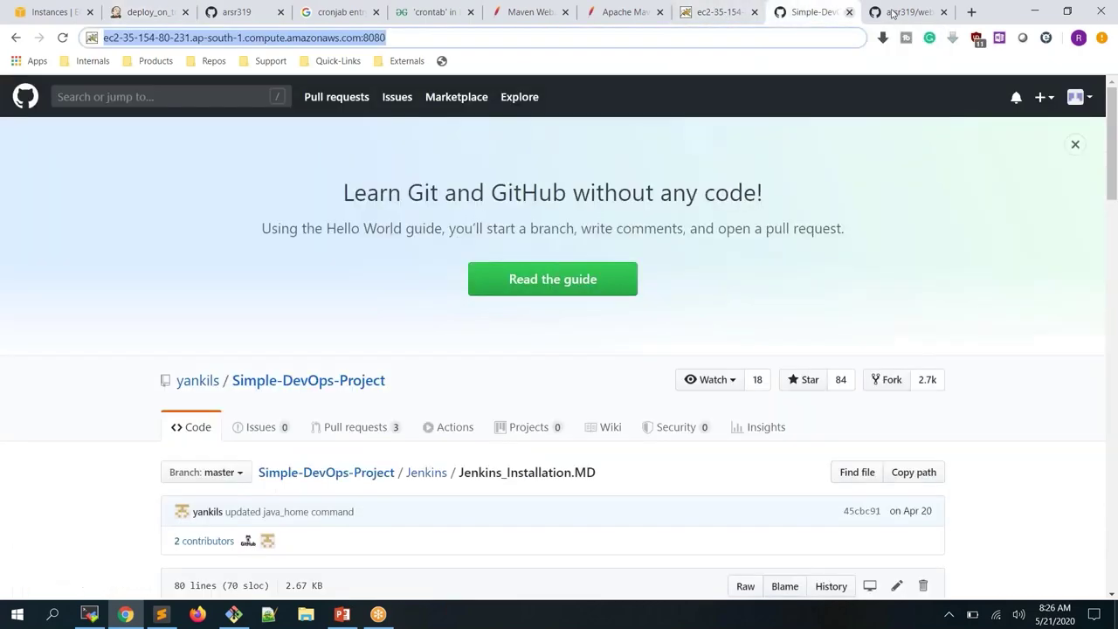
Step: Check the webapp-project repository and Tomcat Hello World pages, then recall the last terminal command
click(893, 12)
click(727, 11)
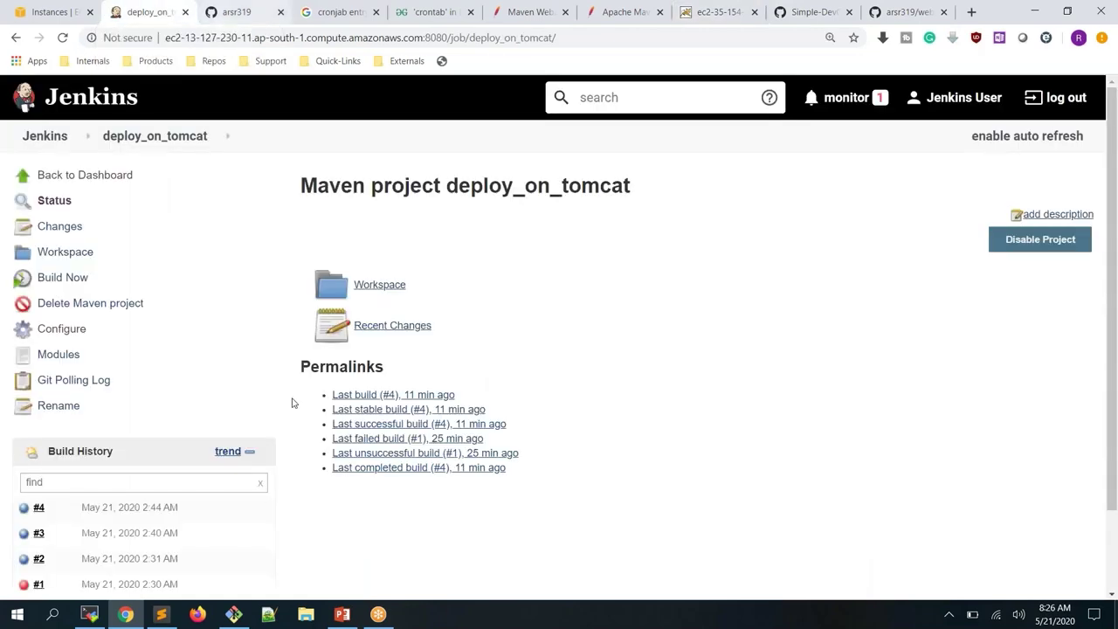
click(89, 614)
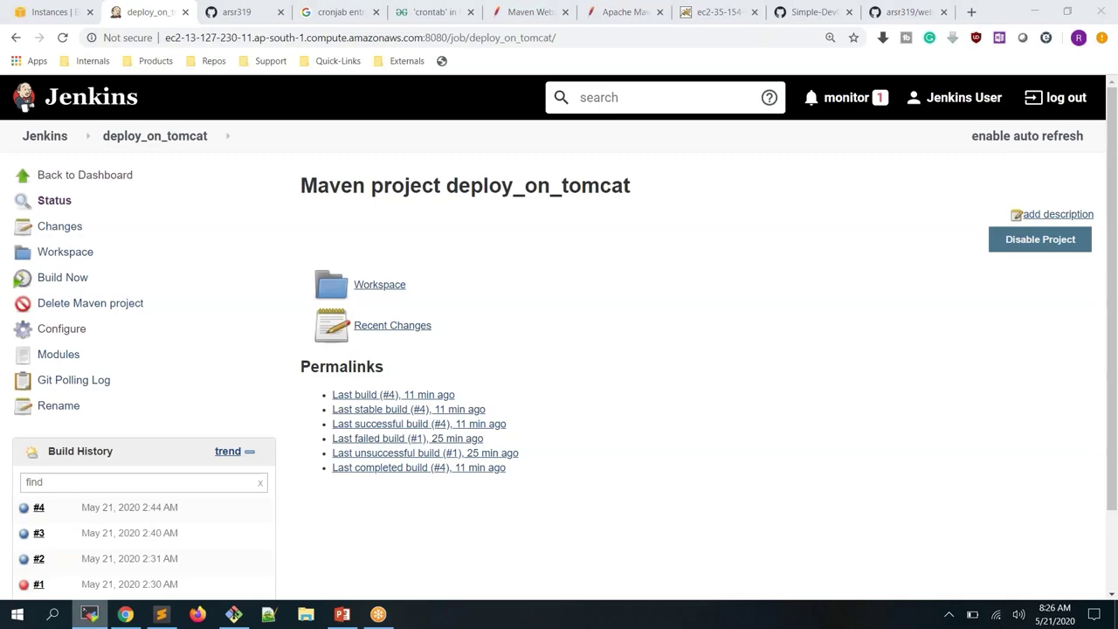
key(Up)
Step: Add the line <h3> this is devops class </h3> below Welcome to Tomcat in index.jsp
key(Up)
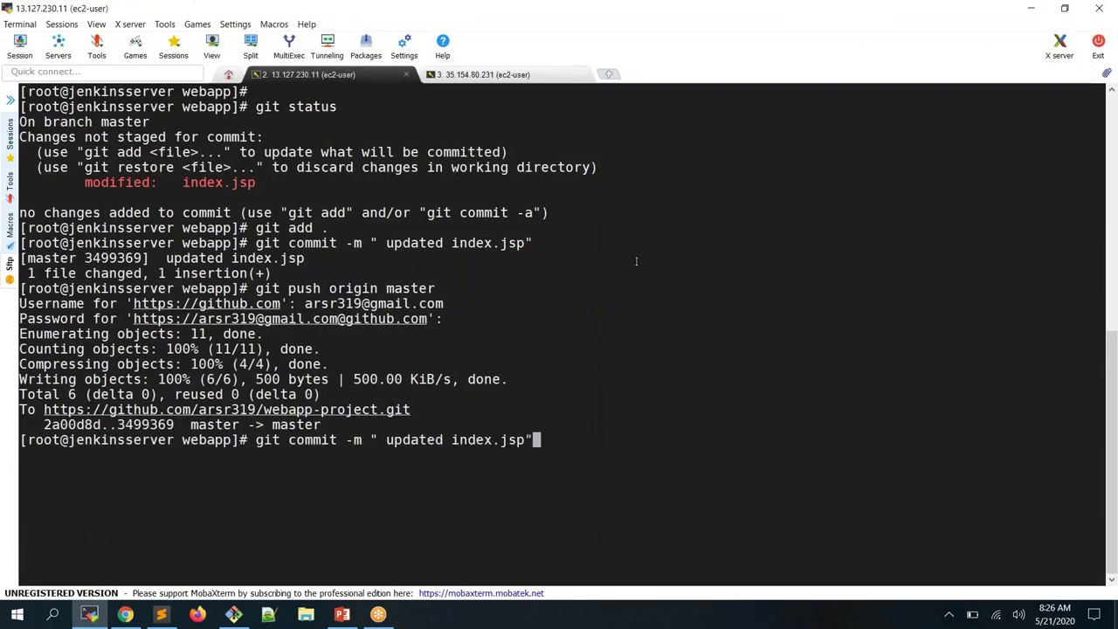
key(Up)
key(Up)
key(Up)
key(Up)
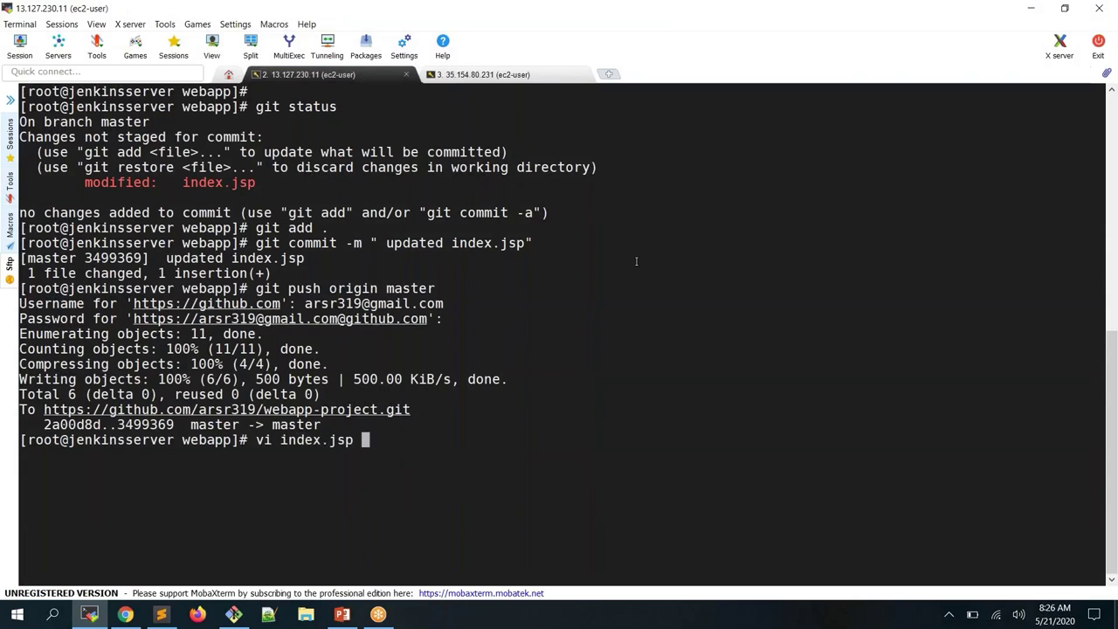
key(Return)
key(Down)
key(Down)
key(Down)
text(o<)
text(h3>)
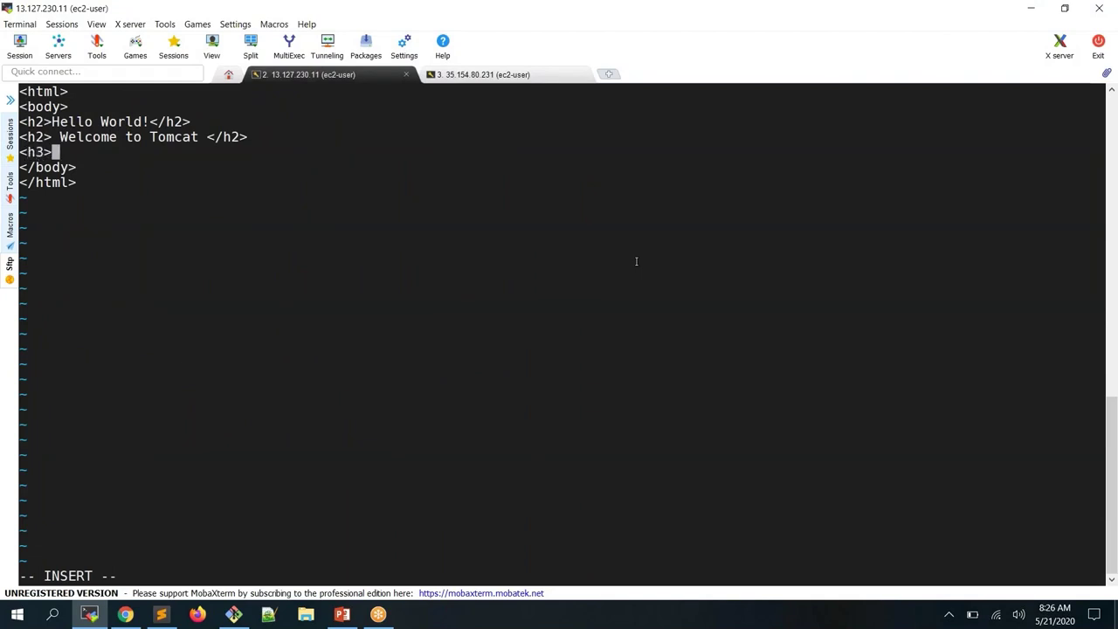
text( this is devops )
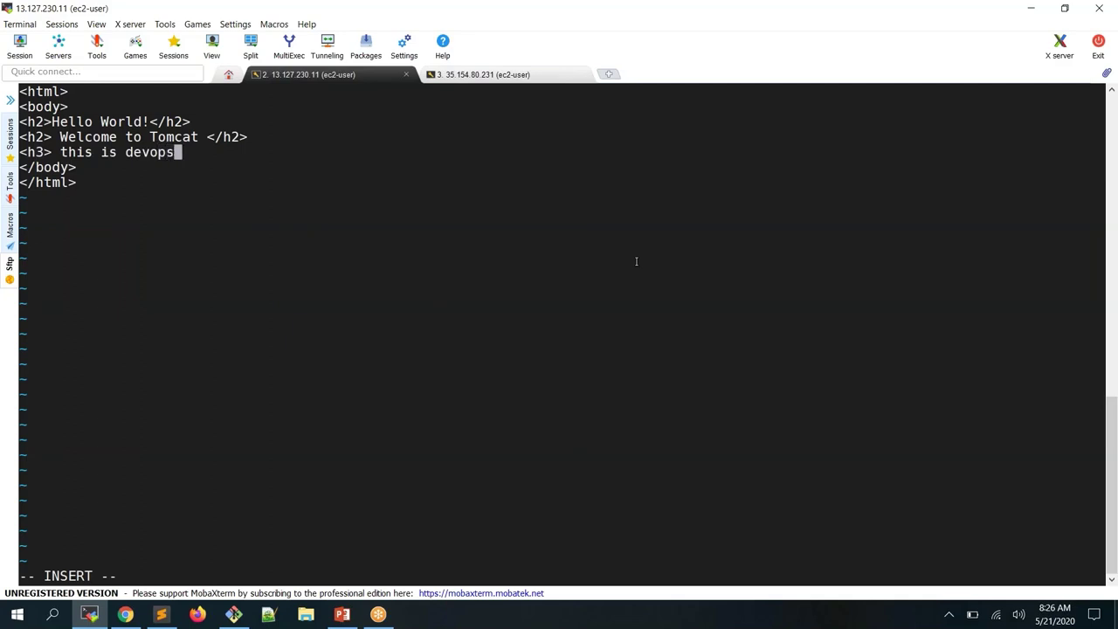
text(class <)
key(BackSpace)
text(/h3>)
key(Escape)
text(:wq)
key(Return)
Step: Run git status, stage the change with git add ., and confirm it with git status
text(git status)
key(Return)
text(git add .)
key(Return)
text(git statu)
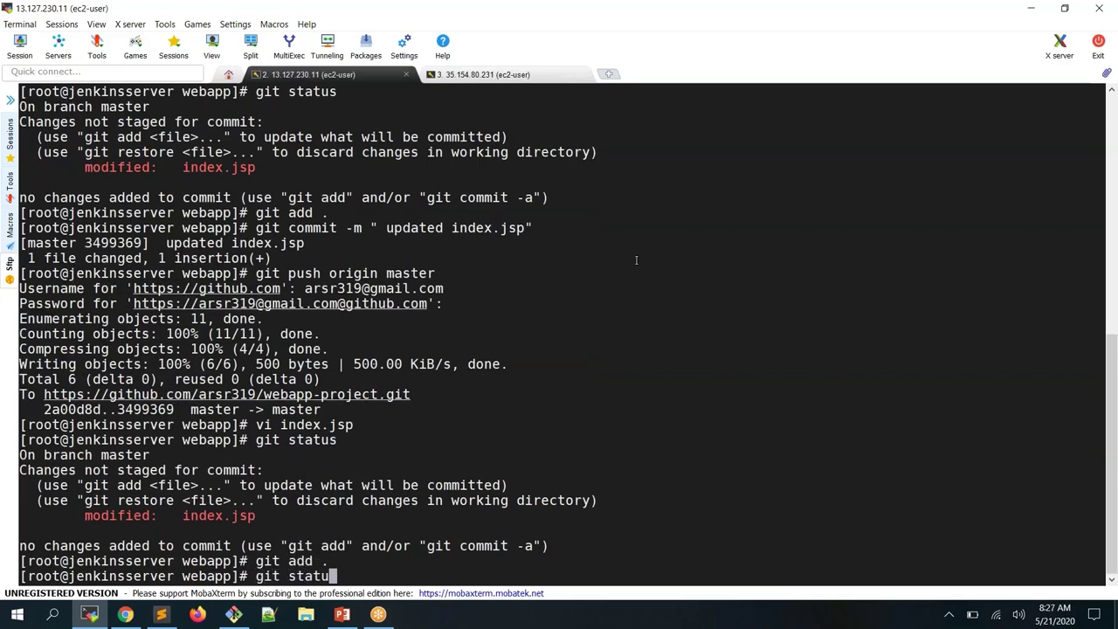
key(Return)
text(git staus)
key(Return)
text(git status)
key(Return)
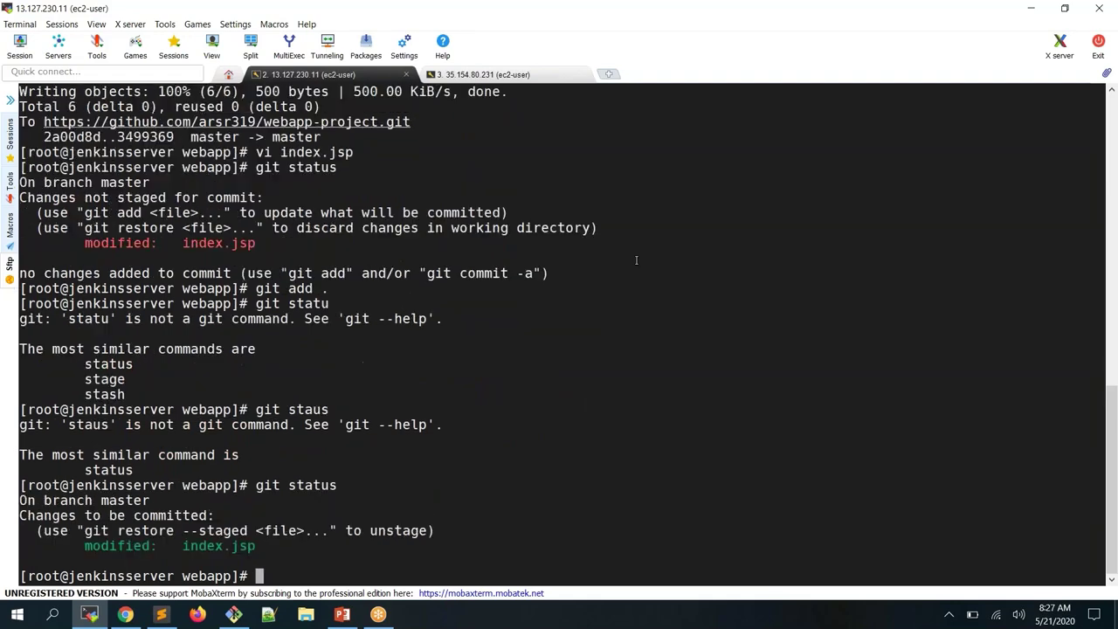
Step: Commit the staged change with the message ' again updated index.jsp'
text(git)
key(BackSpace)
key(BackSpace)
key(BackSpace)
key(Up)
key(Up)
key(Up)
key(Up)
key(Up)
key(Up)
key(Up)
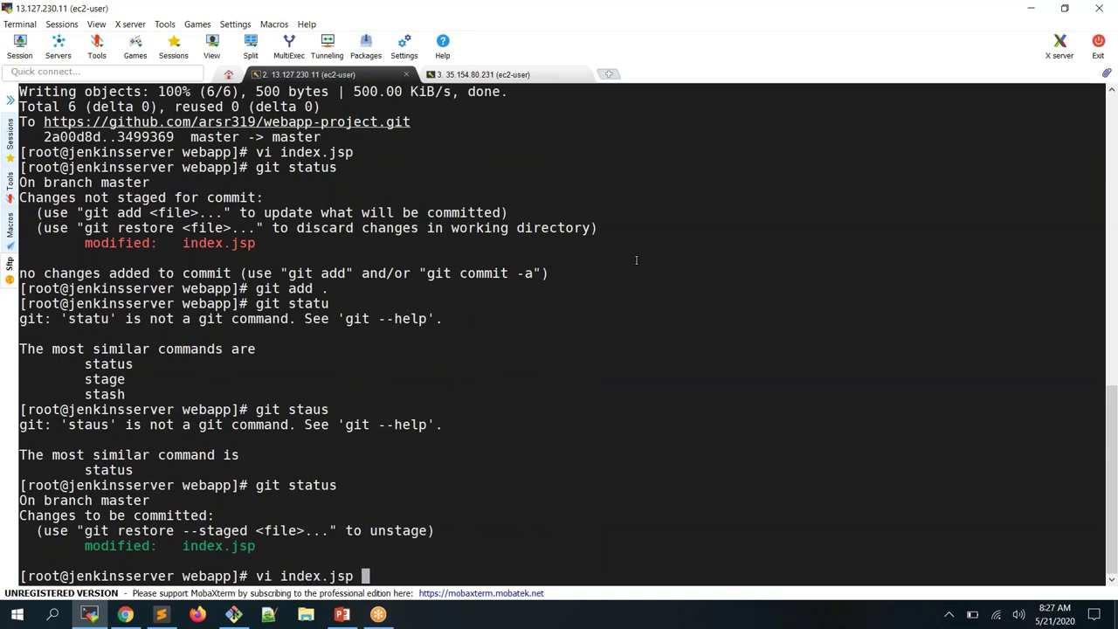
key(Up)
key(Up)
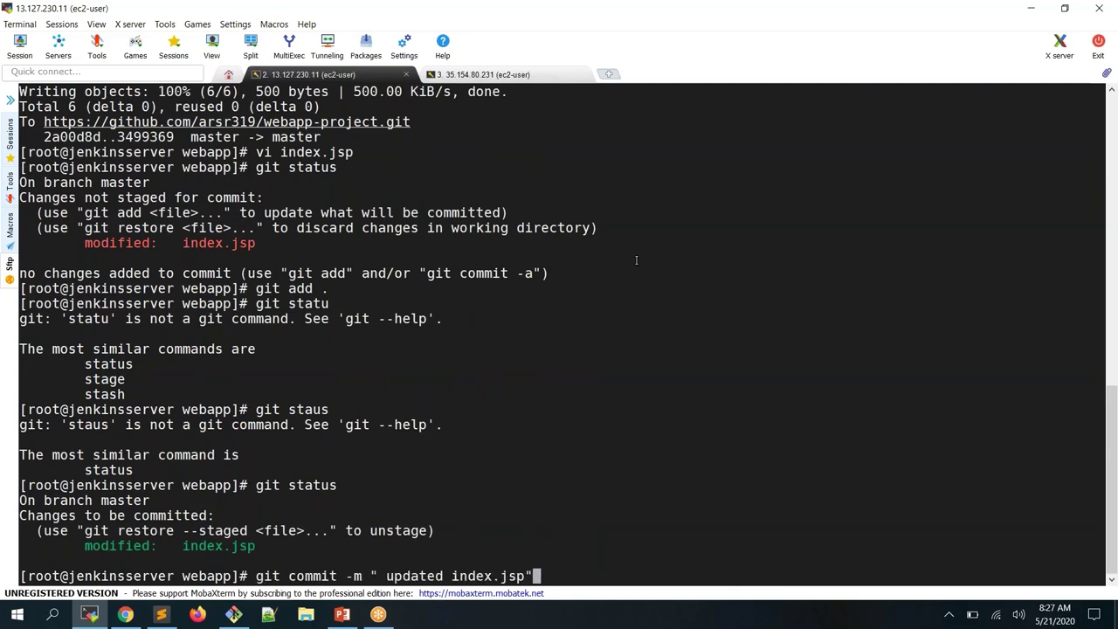
key(Left)
key(Left)
key(Left)
key(Left)
key(Left)
key(Left)
key(Left)
key(Left)
key(Left)
key(Left)
key(Left)
key(Left)
key(Right)
key(Right)
key(Left)
key(Left)
key(Left)
key(Left)
key(Left)
key(Left)
key(Left)
key(Left)
text(again)
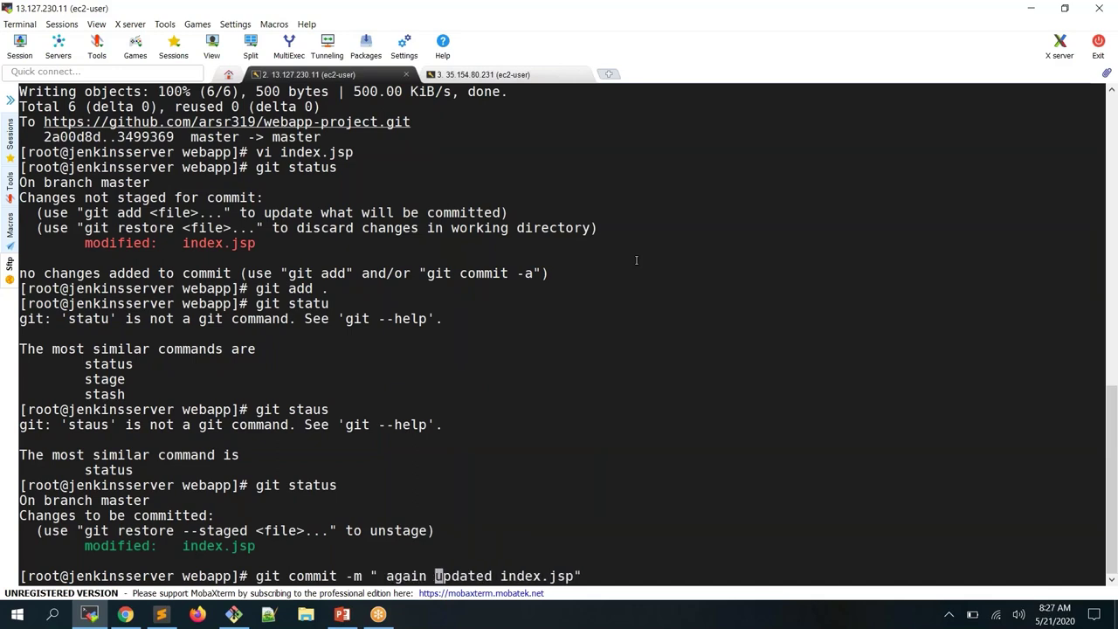
key(Return)
Step: Push the commit with git push origin master, entering the GitHub username and password
text(cle)
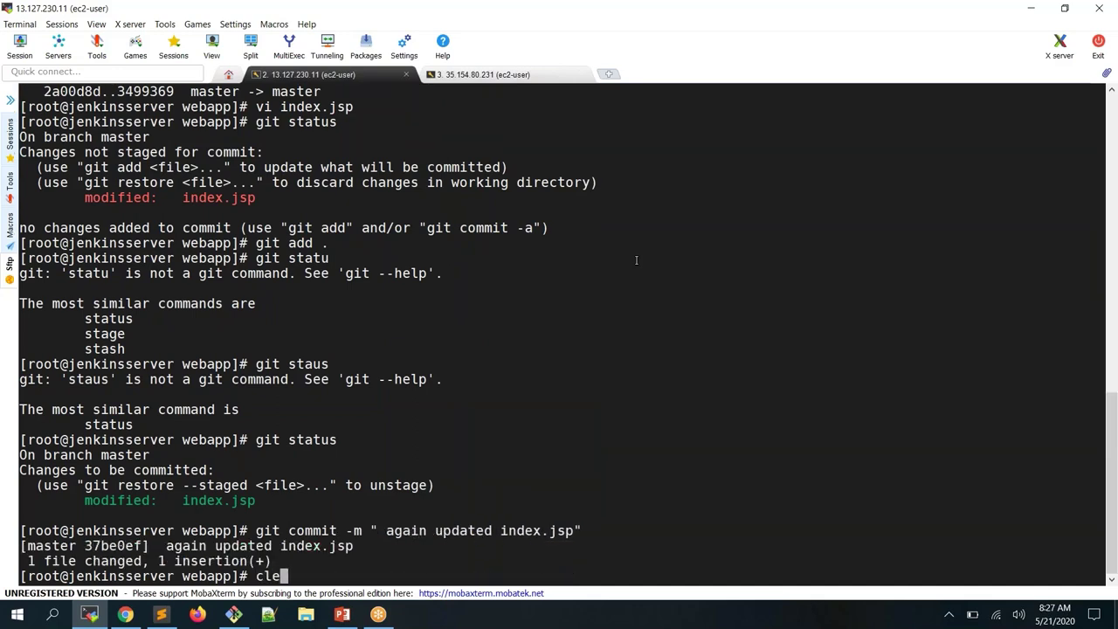
text(ar)
key(Return)
key(Return)
key(Return)
text(git push )
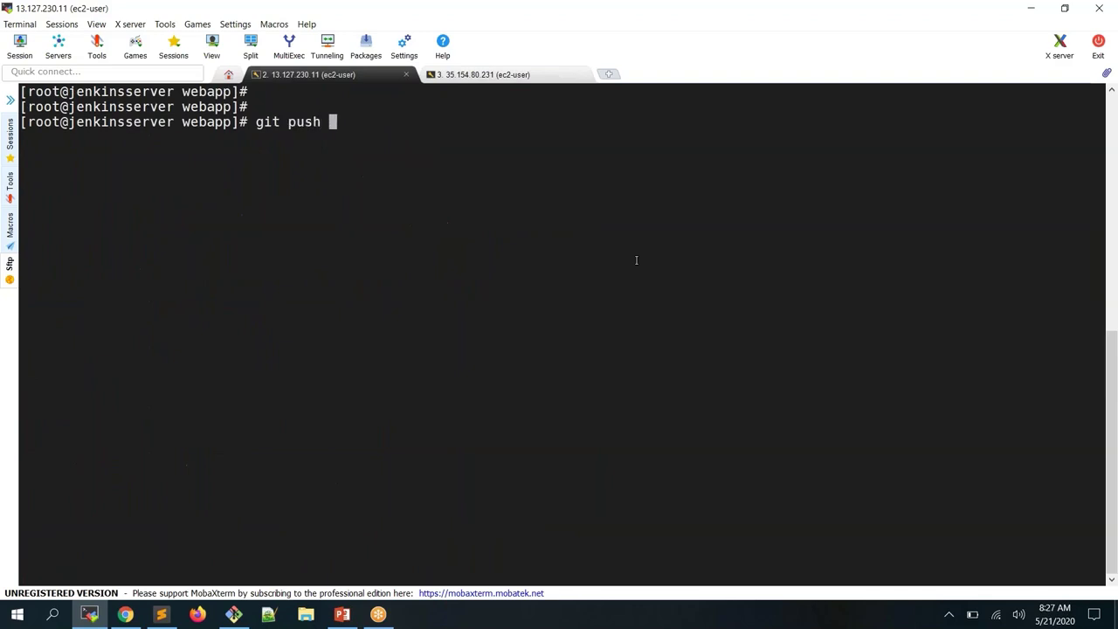
text(origin master)
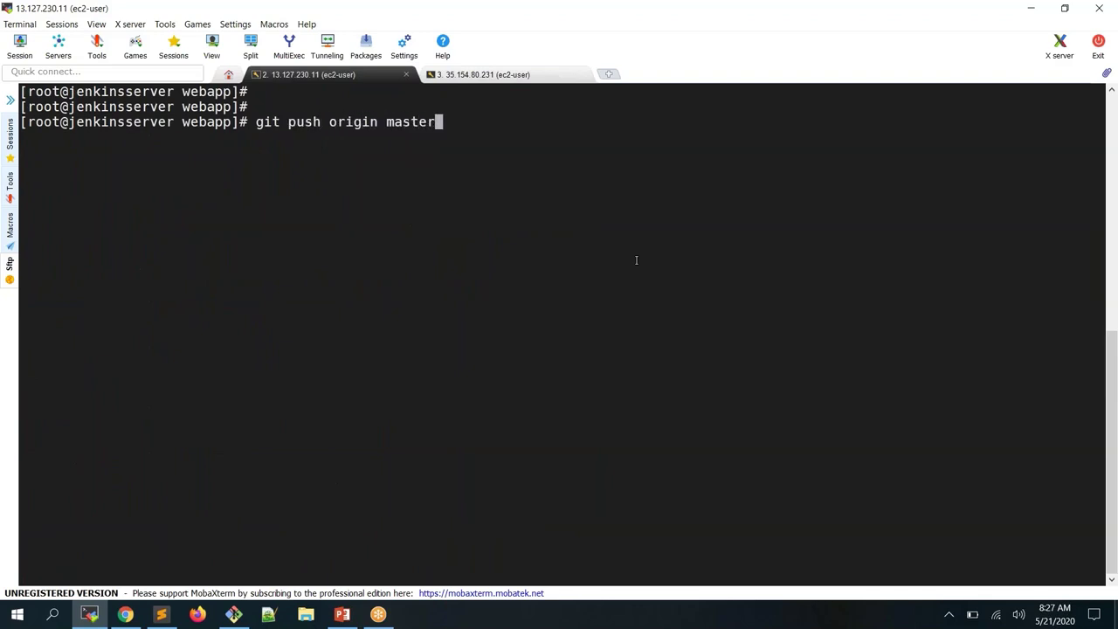
key(Return)
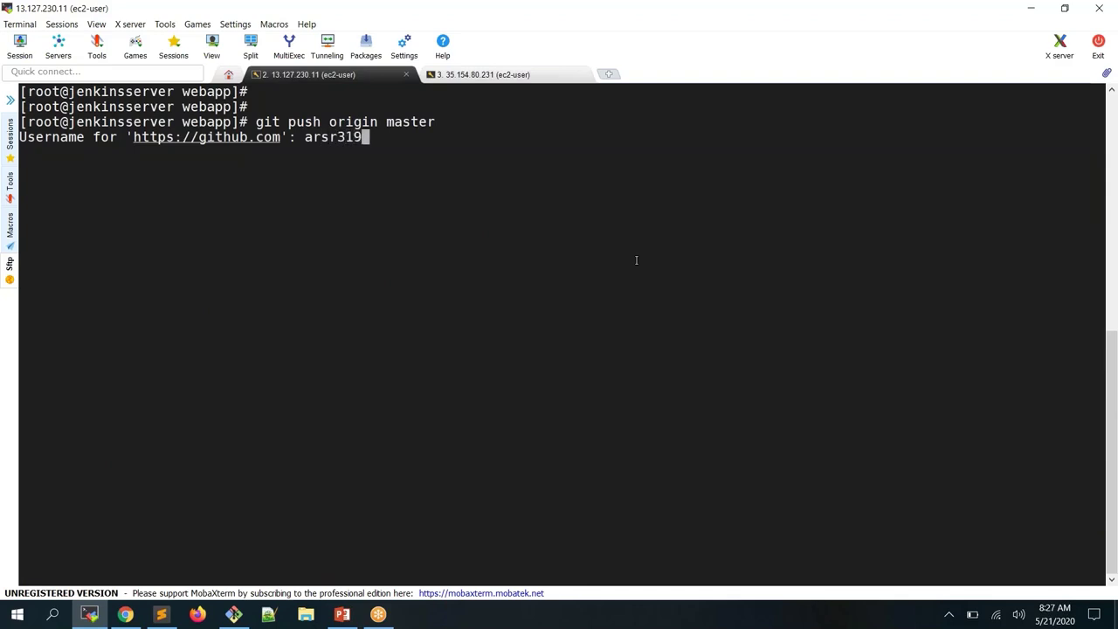
key(Return)
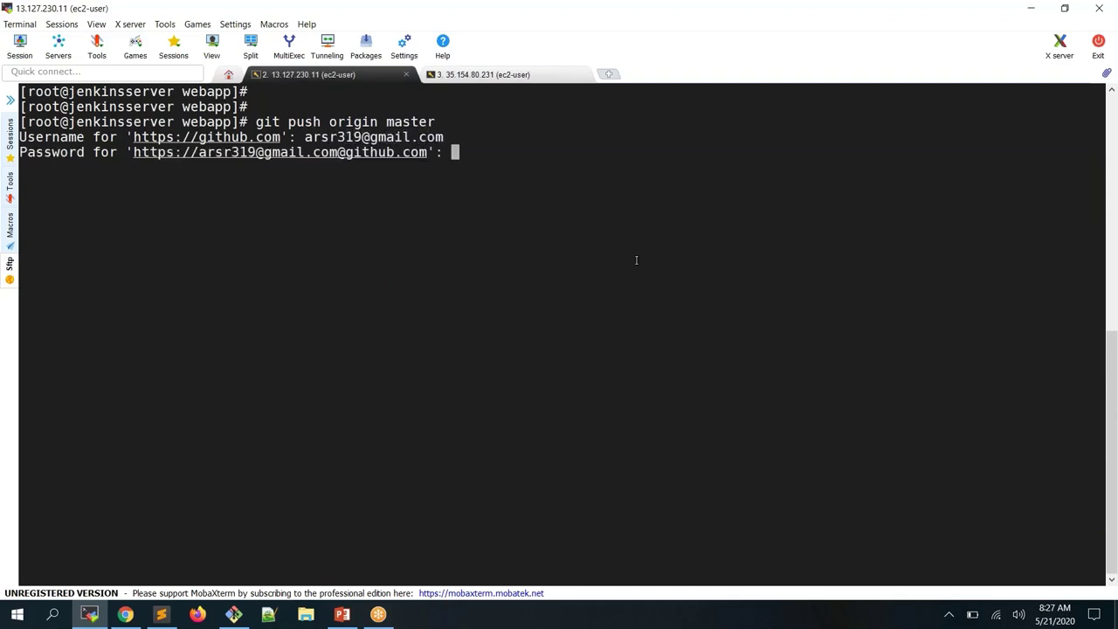
key(Return)
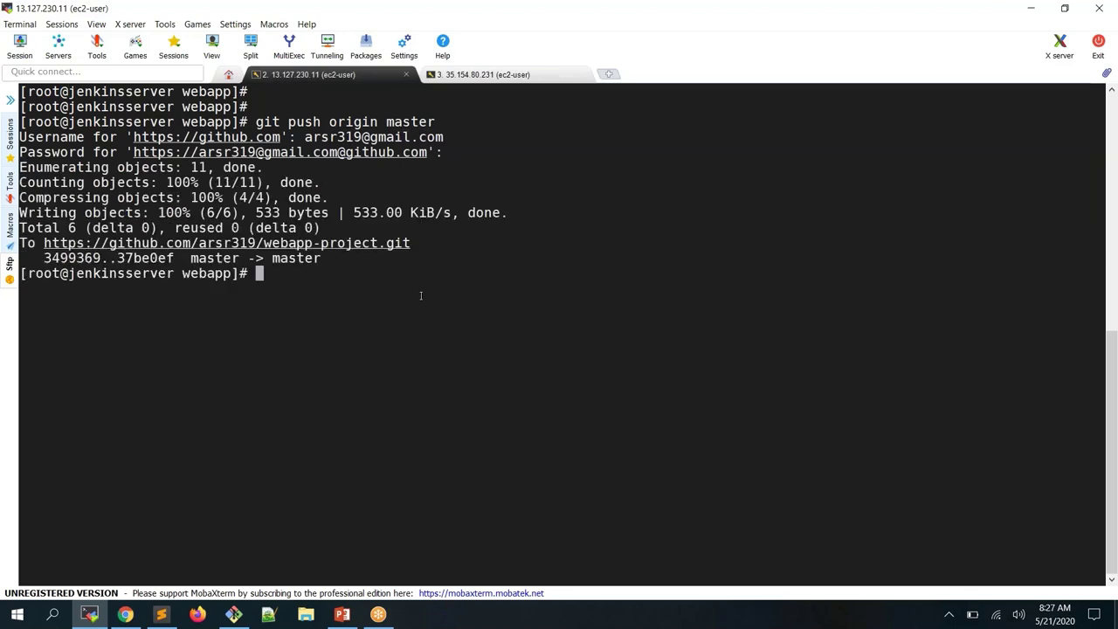
Step: List the contents of the home directory and its .ssh folder, then clear the terminal
text(cd ~)
key(Return)
text(ls)
key(Return)
text(cd )
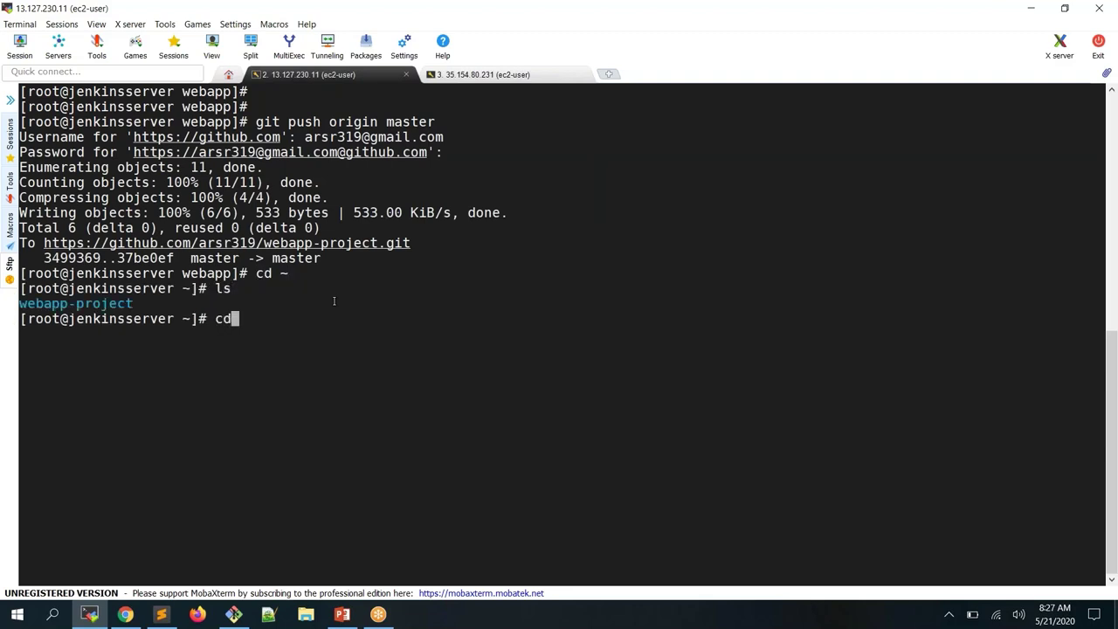
text(.ssh)
key(Return)
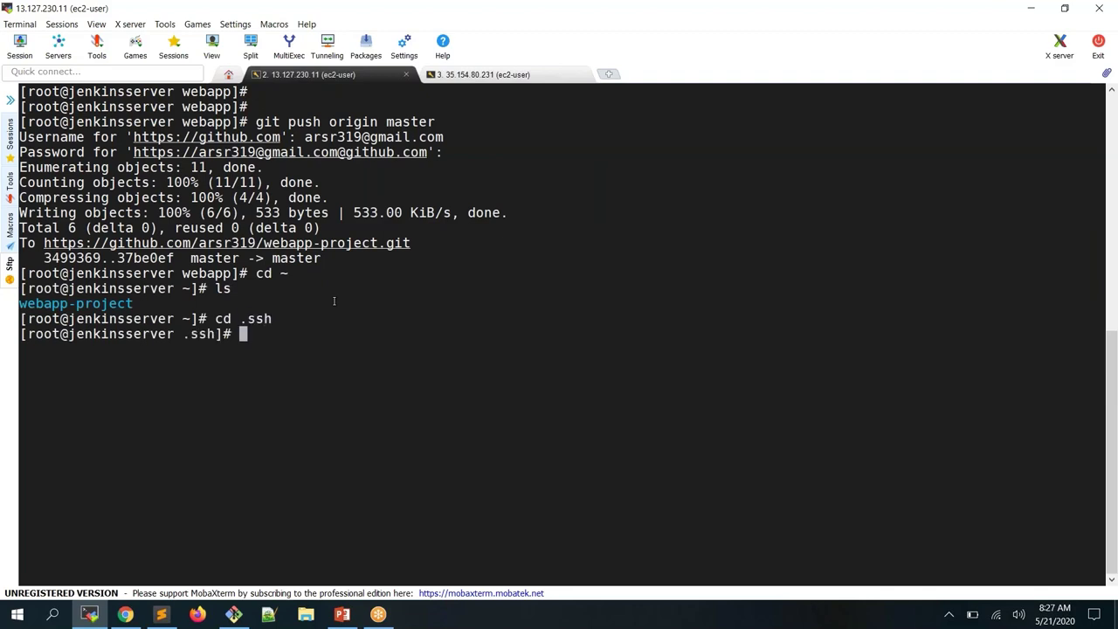
text(ls)
key(Return)
text(cd ..)
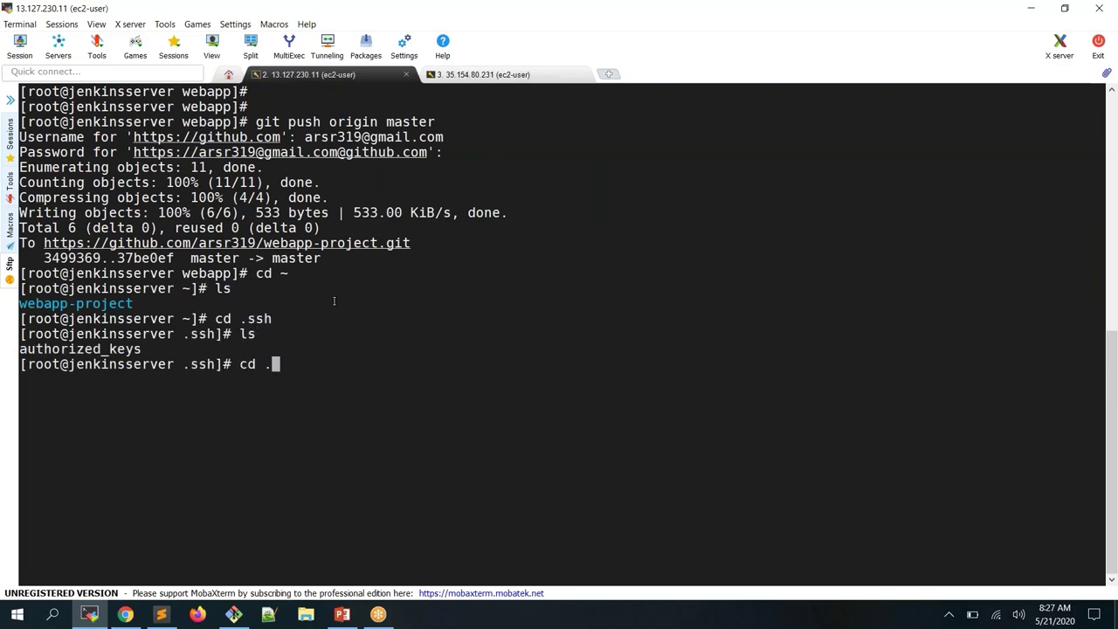
key(Return)
text(clear)
key(Return)
key(Return)
key(Return)
Step: Discard a partly typed git command and return to the Jenkins project page
text(git ad)
key(BackSpace)
key(BackSpace)
text(ss)
key(BackSpace)
key(BackSpace)
key(BackSpace)
key(BackSpace)
key(BackSpace)
key(BackSpace)
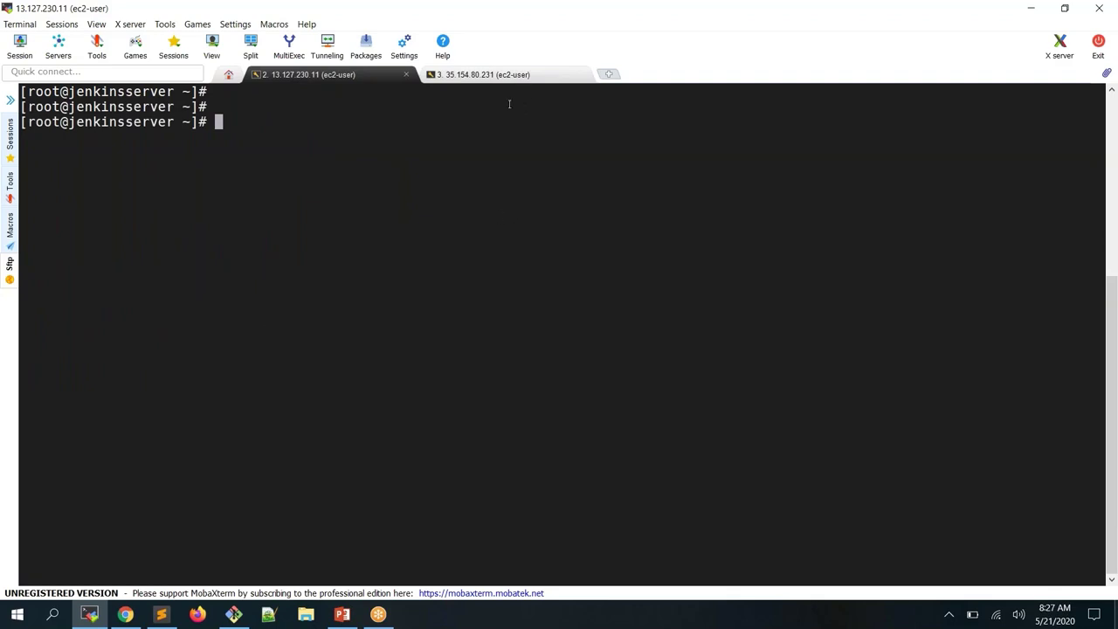
click(122, 617)
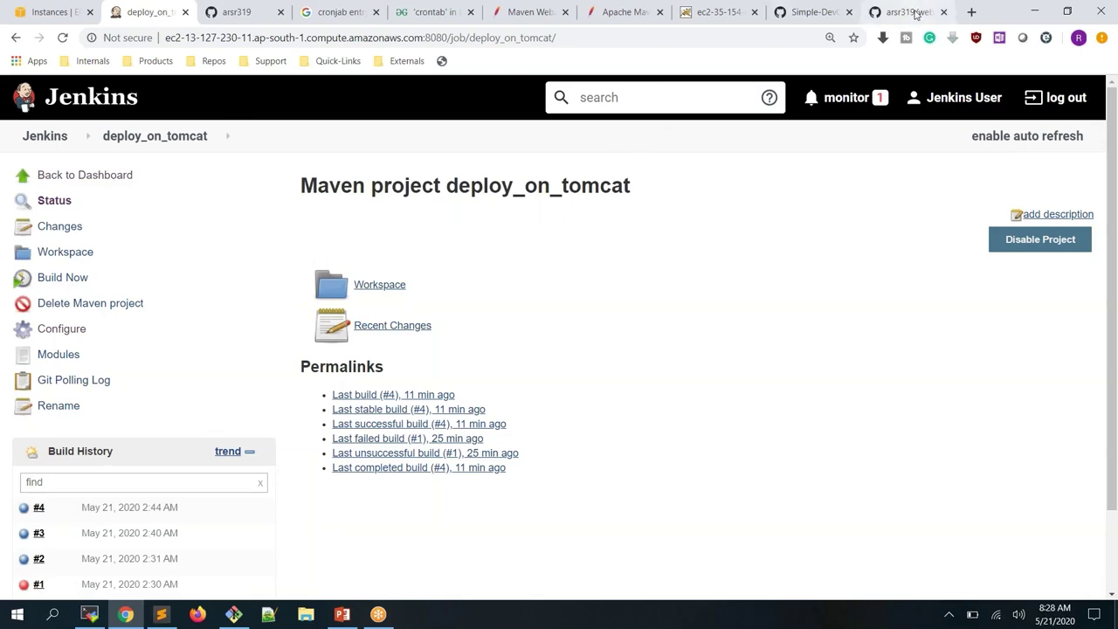
Step: Reload the webapp-project GitHub repository to confirm the latest commit arrived
click(915, 14)
click(63, 40)
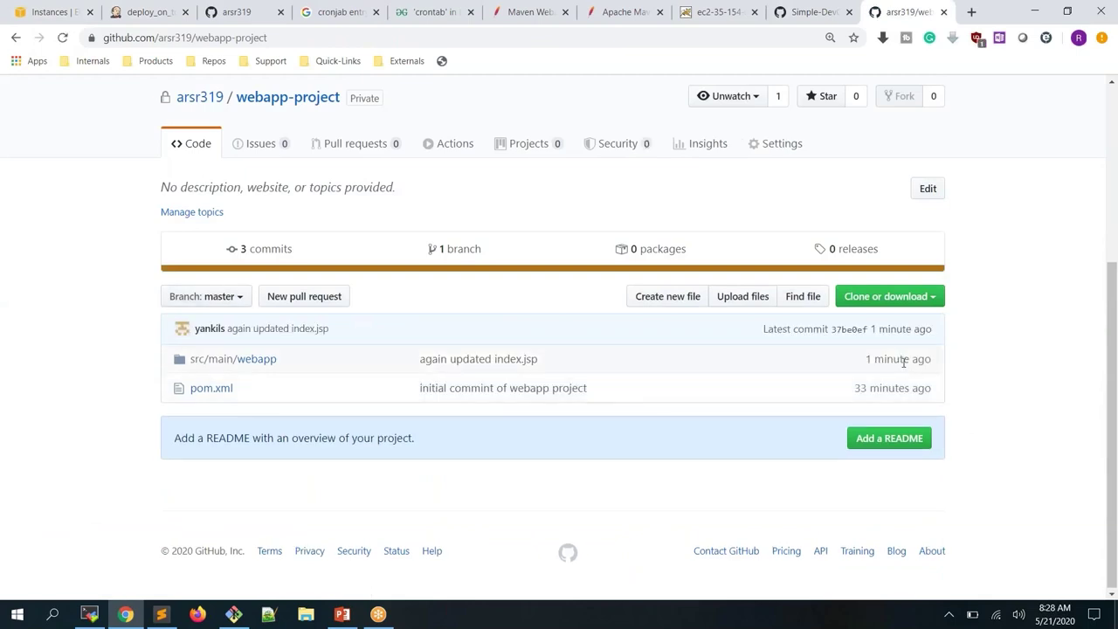
click(145, 18)
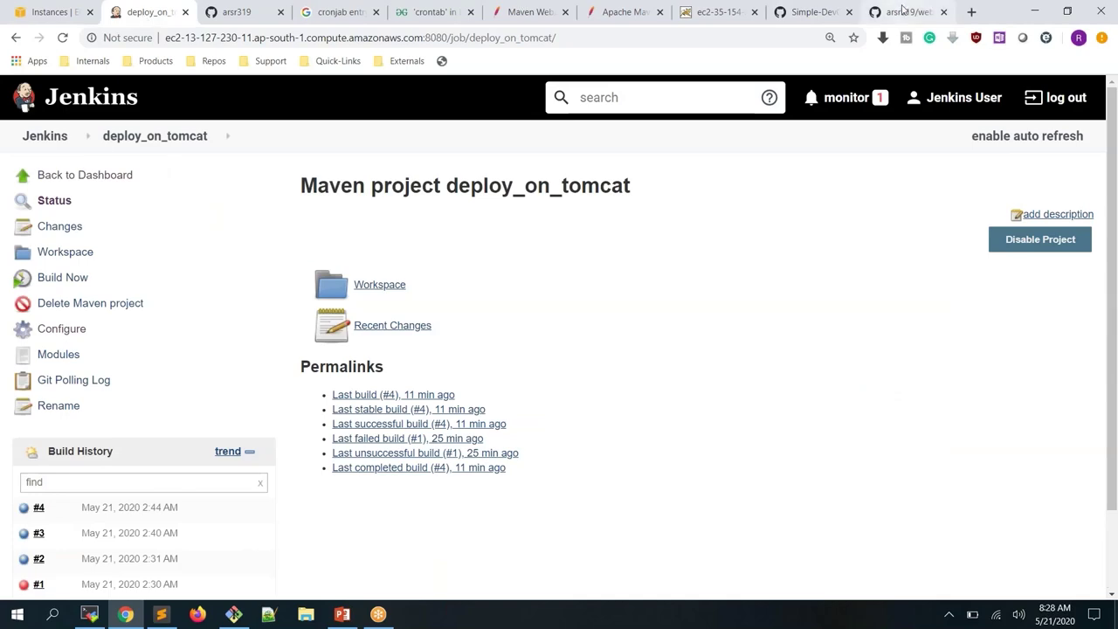
click(902, 11)
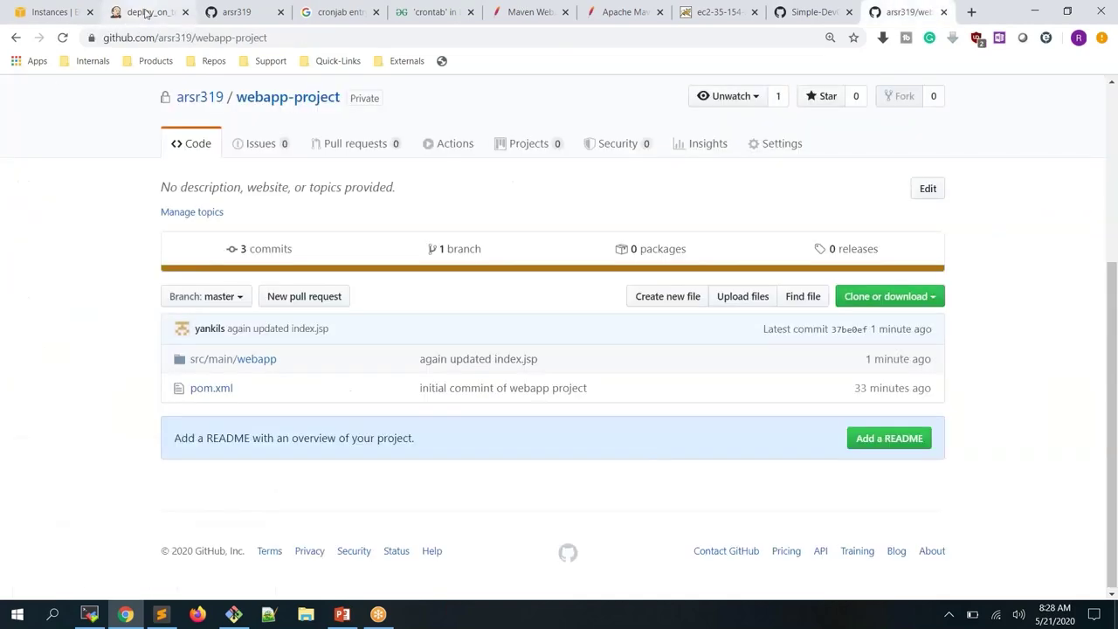
click(145, 12)
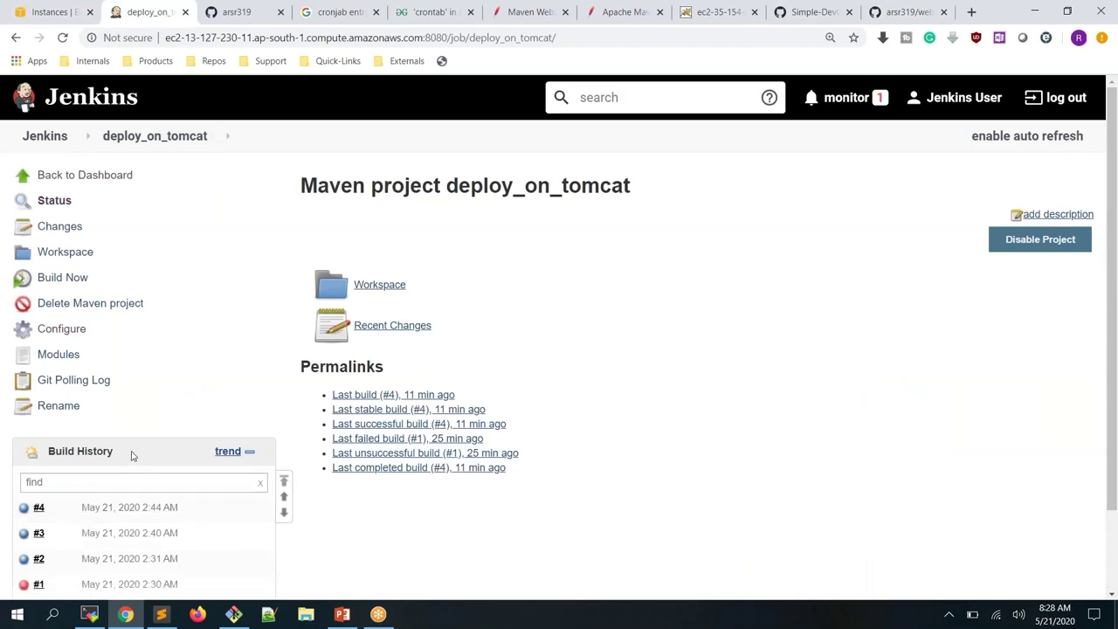
Step: Reload the deploy_on_tomcat job page and open build #5's console output
middle_click(301, 506)
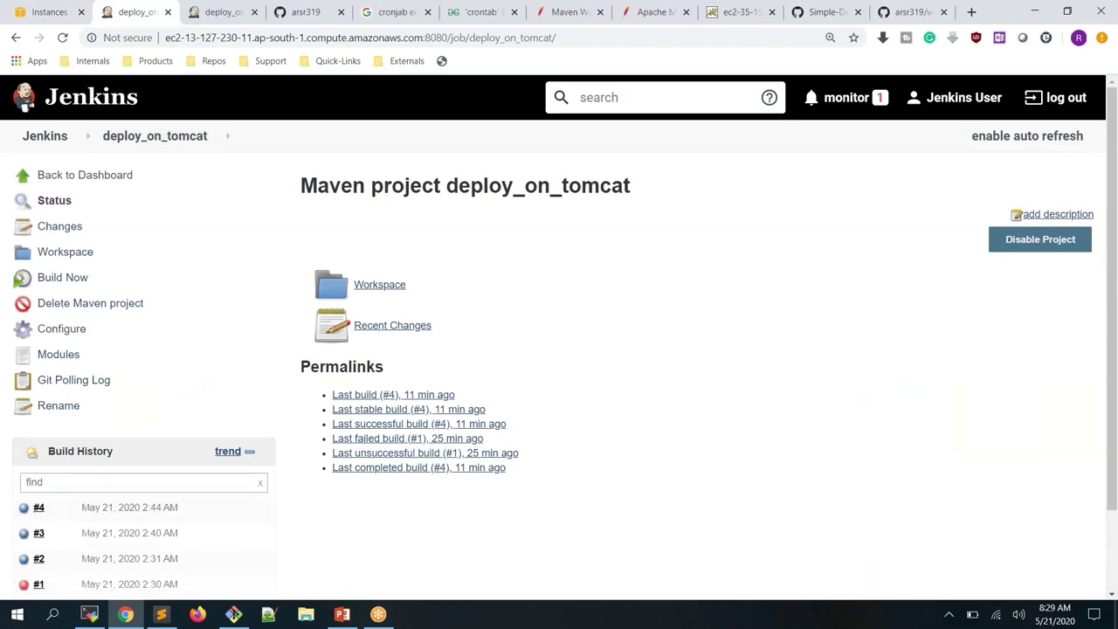
click(62, 36)
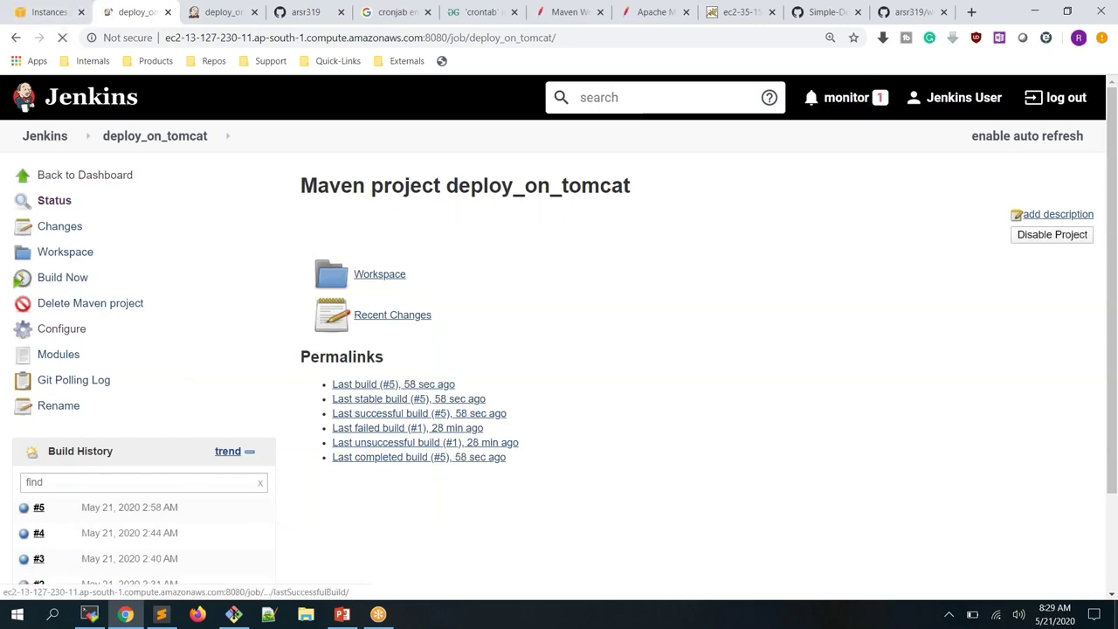
click(26, 514)
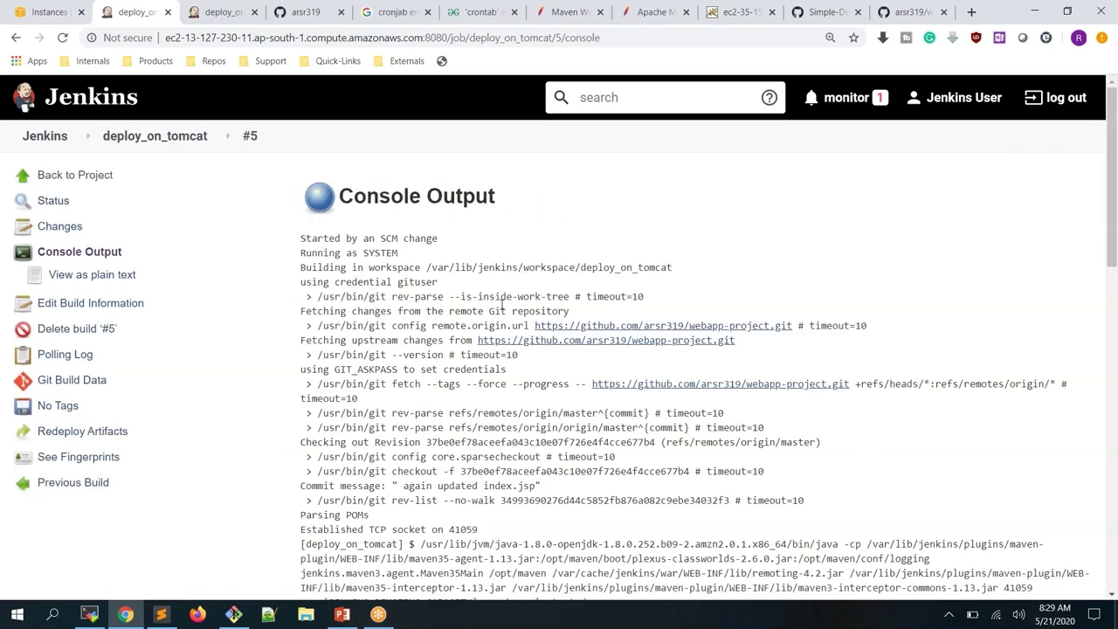
Step: Highlight the 'Started by an SCM change' line and the 'again updated index.jsp' commit line
drag(304, 238, 454, 244)
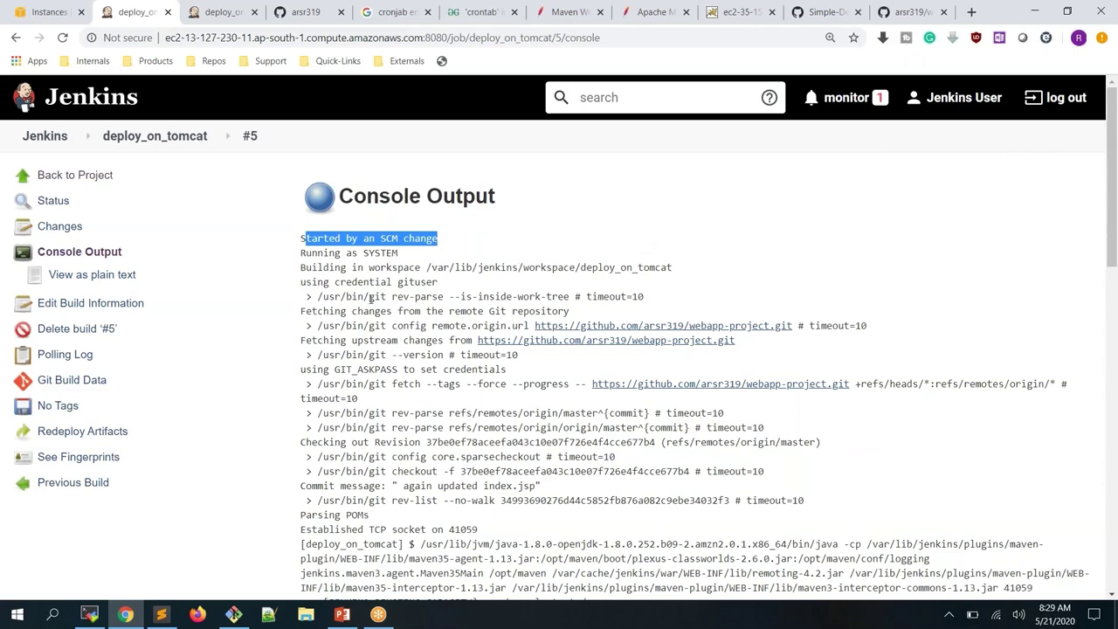
scroll(394, 347, down, 2)
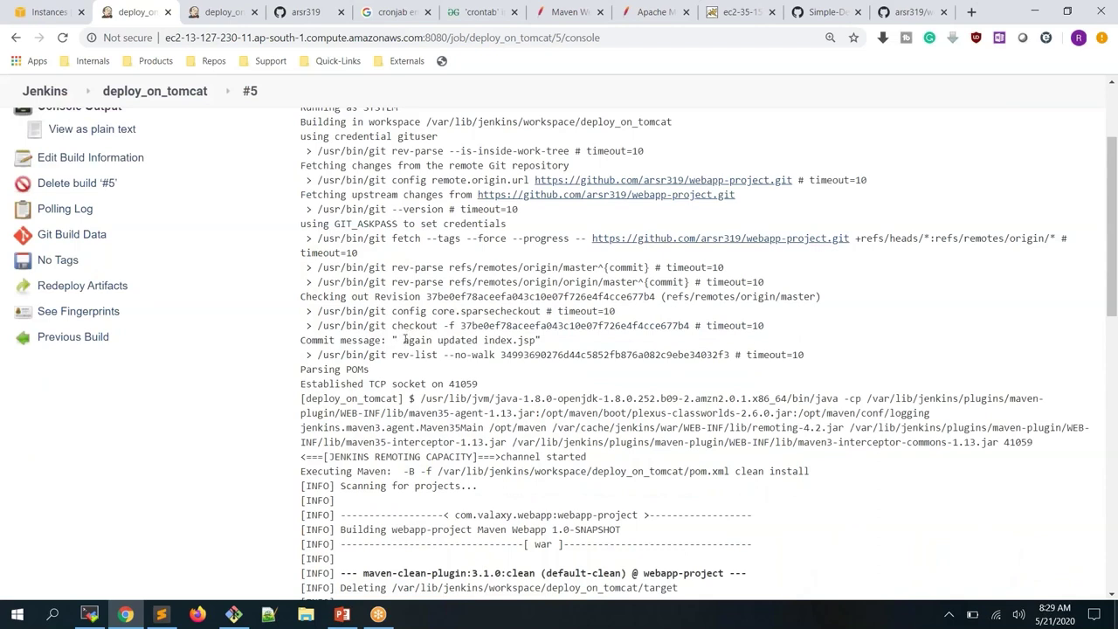
drag(403, 341, 535, 340)
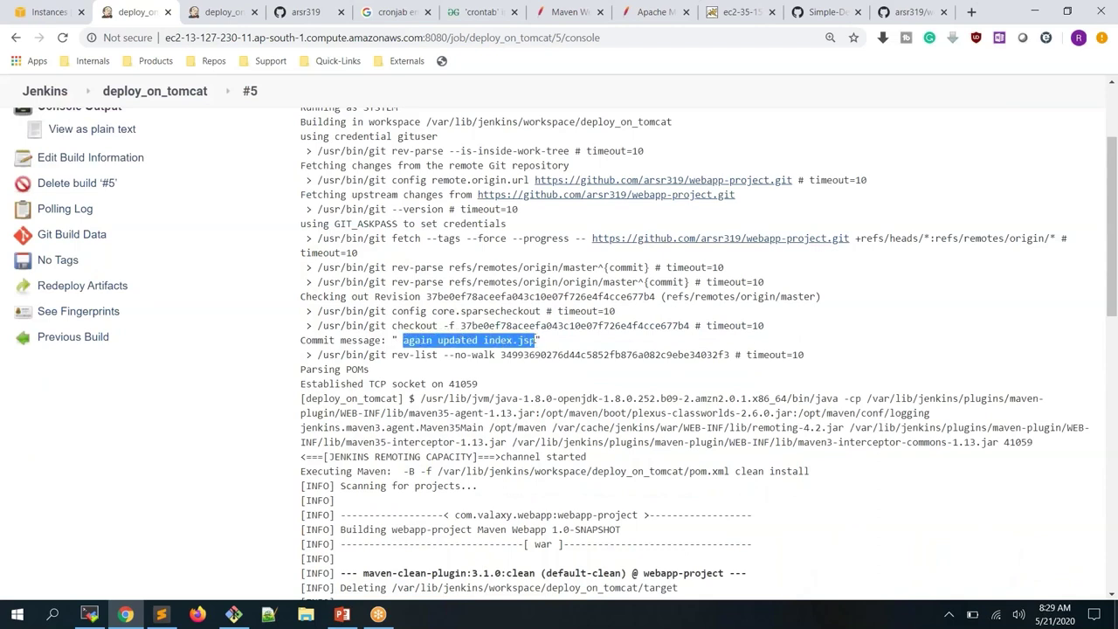
click(471, 322)
drag(301, 340, 541, 340)
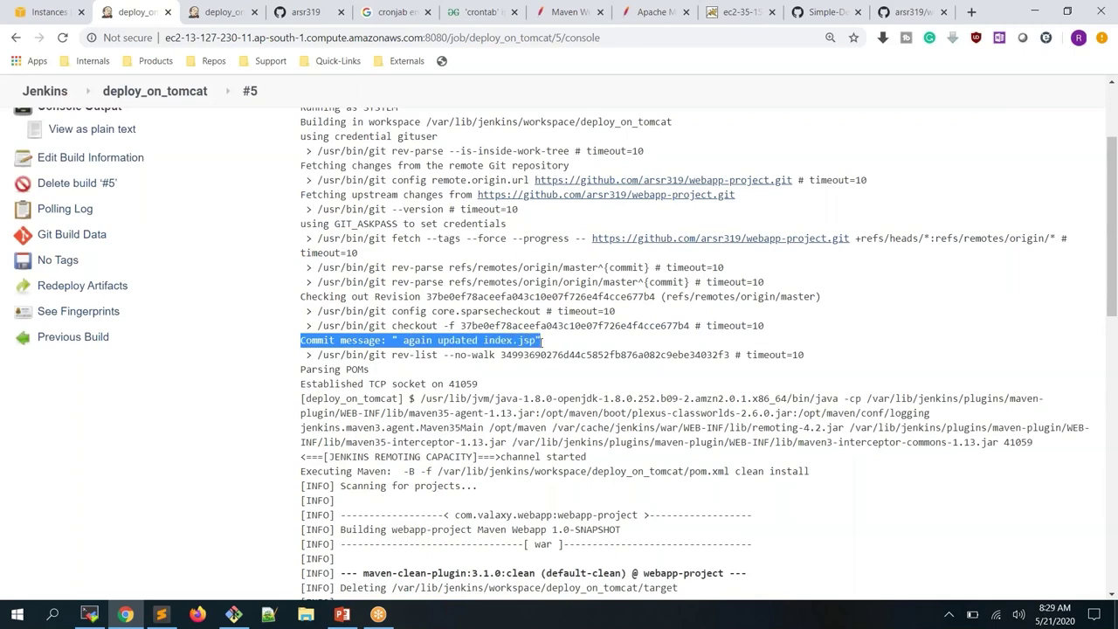
Step: Scroll to the build result and reload the Tomcat webapp to show 'this is devops class'
scroll(838, 131, down, 8)
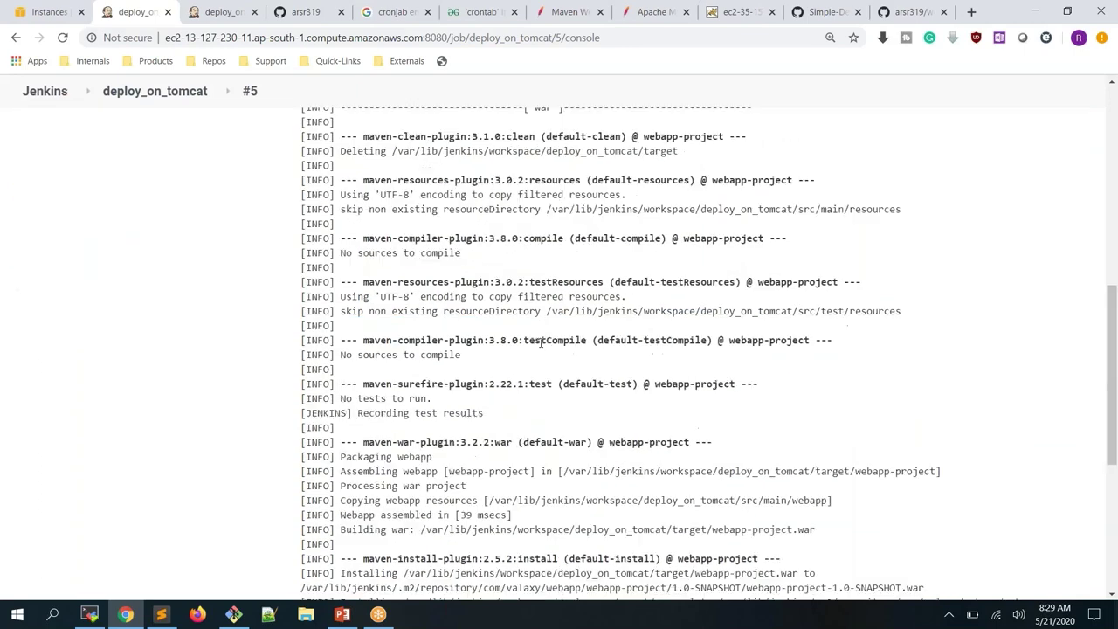
click(751, 12)
click(64, 38)
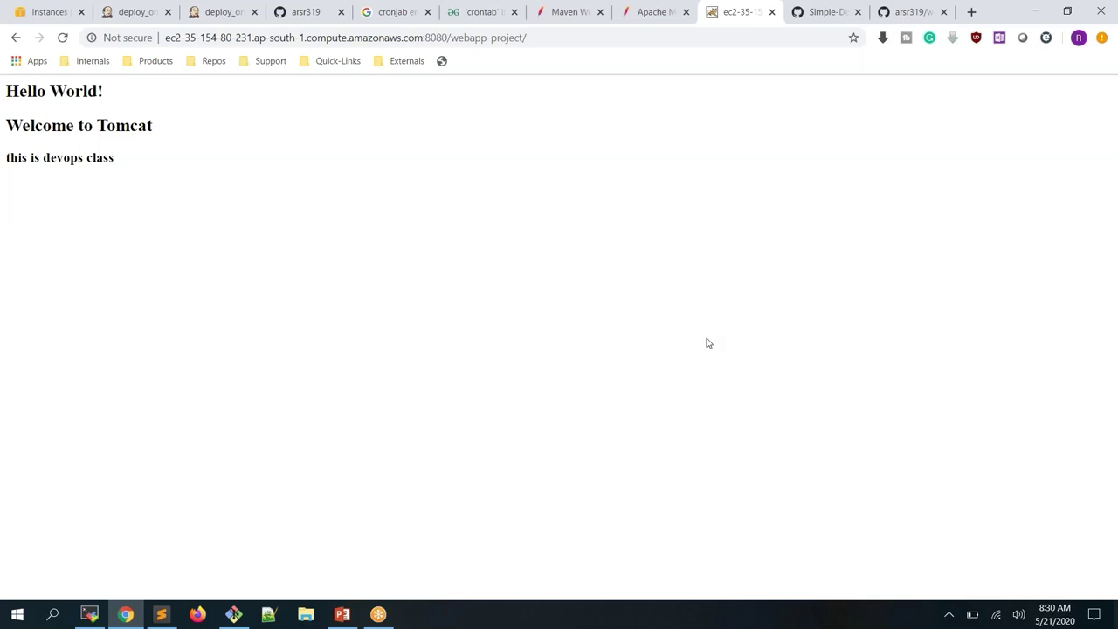
mouse_move(169, 622)
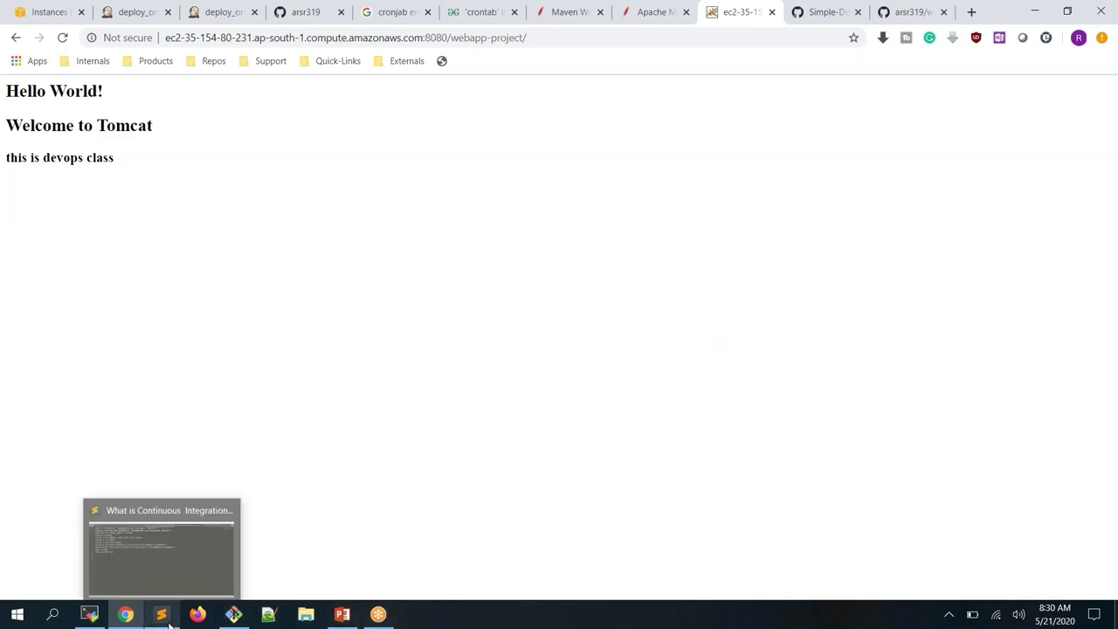
click(89, 614)
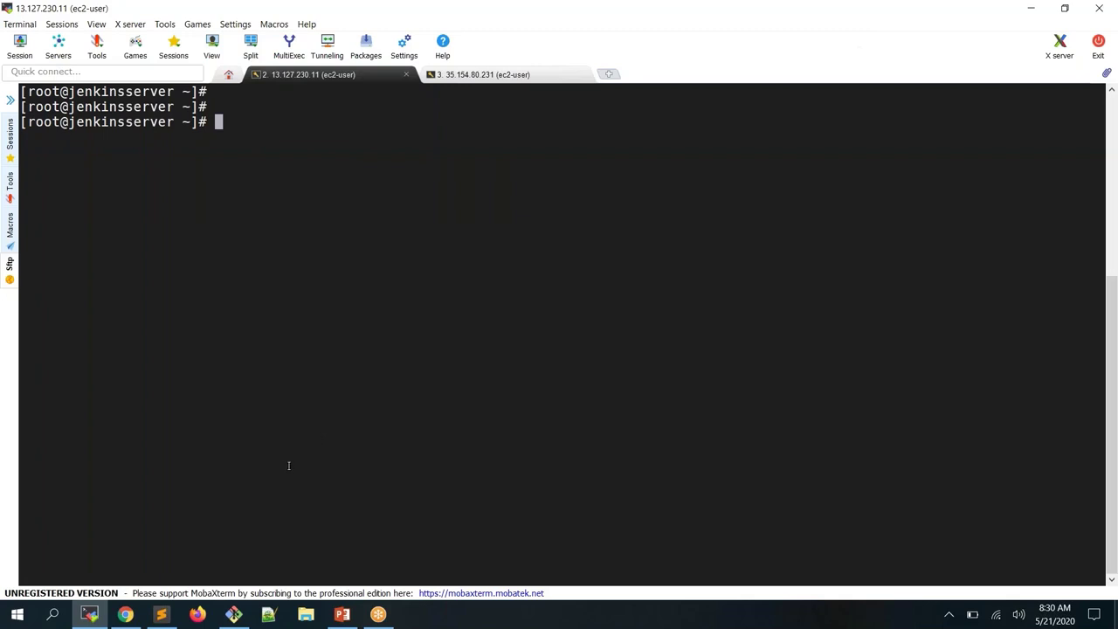
click(1030, 8)
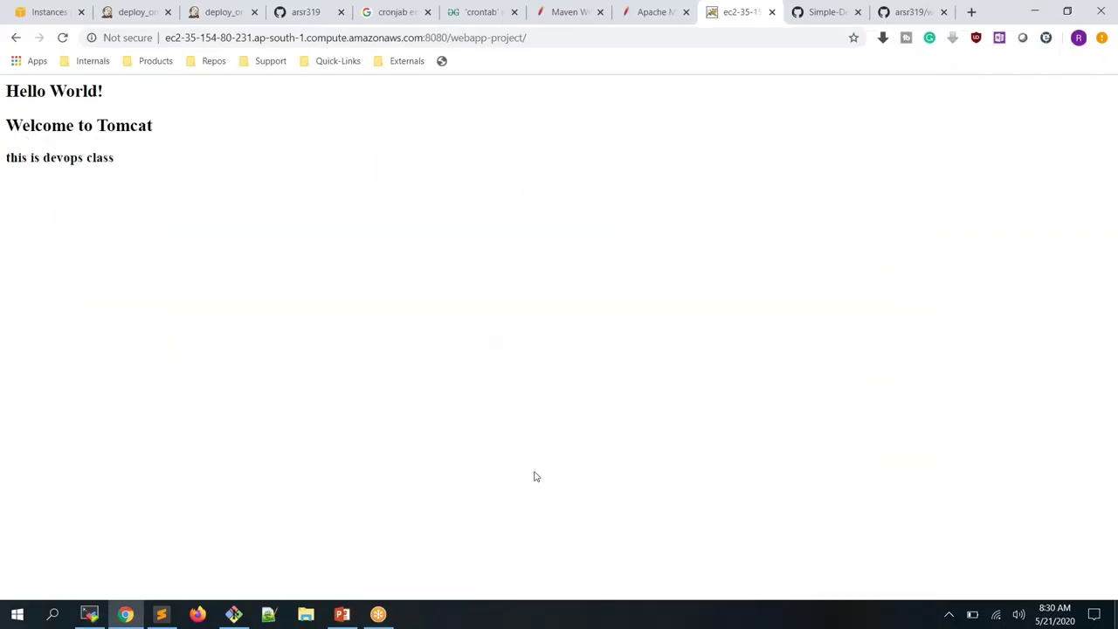
key(alt+Tab)
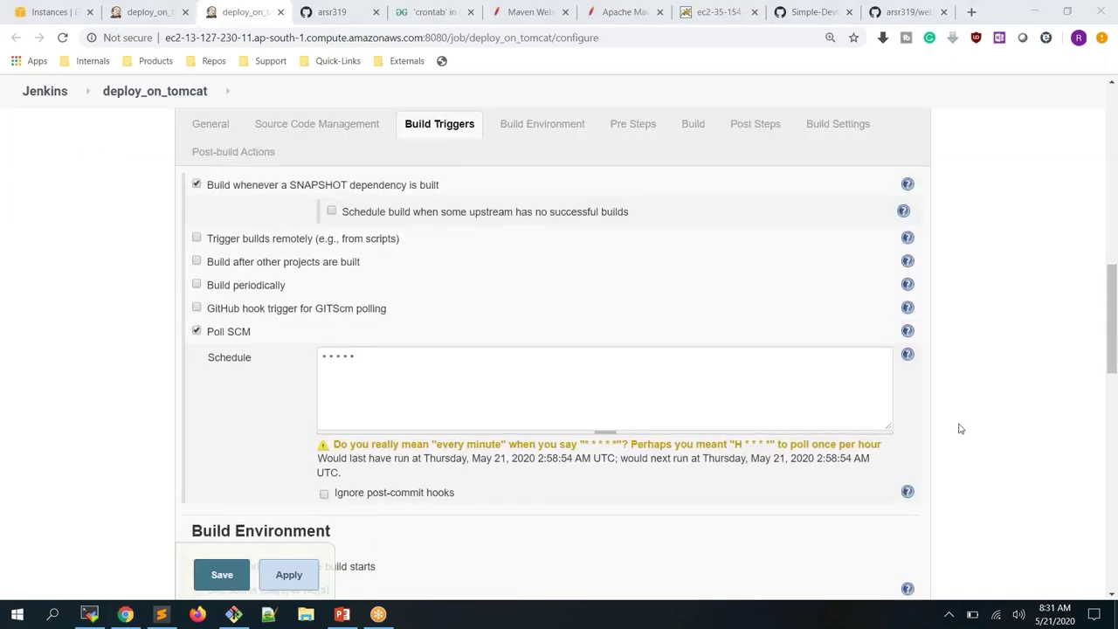
Step: Go to the Jenkins dashboard
scroll(958, 426, up, 10)
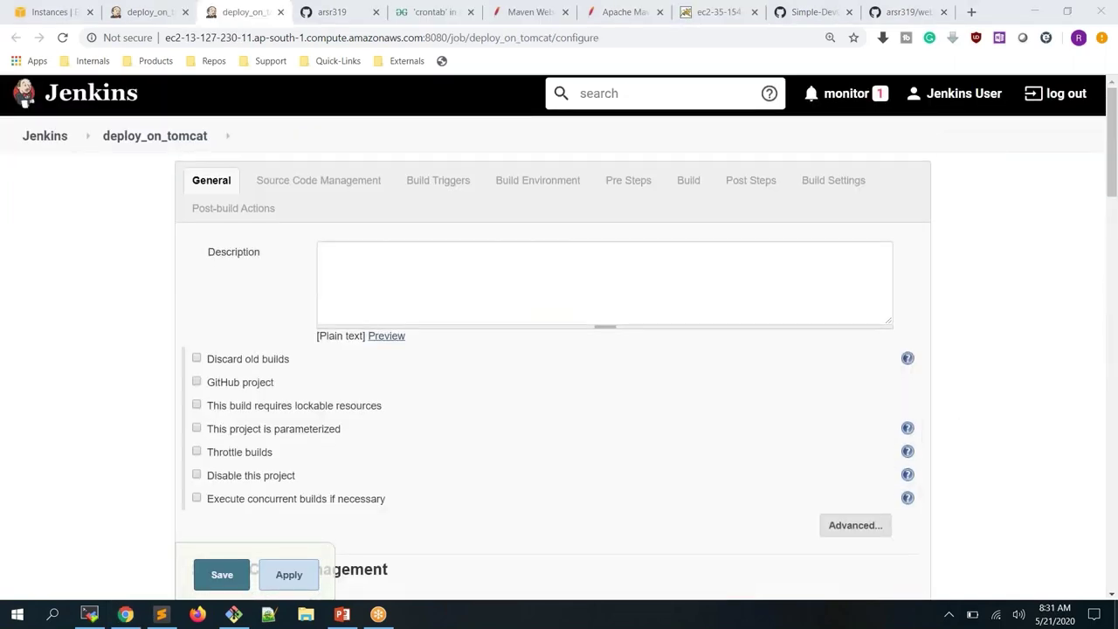
scroll(550, 306, down, 8)
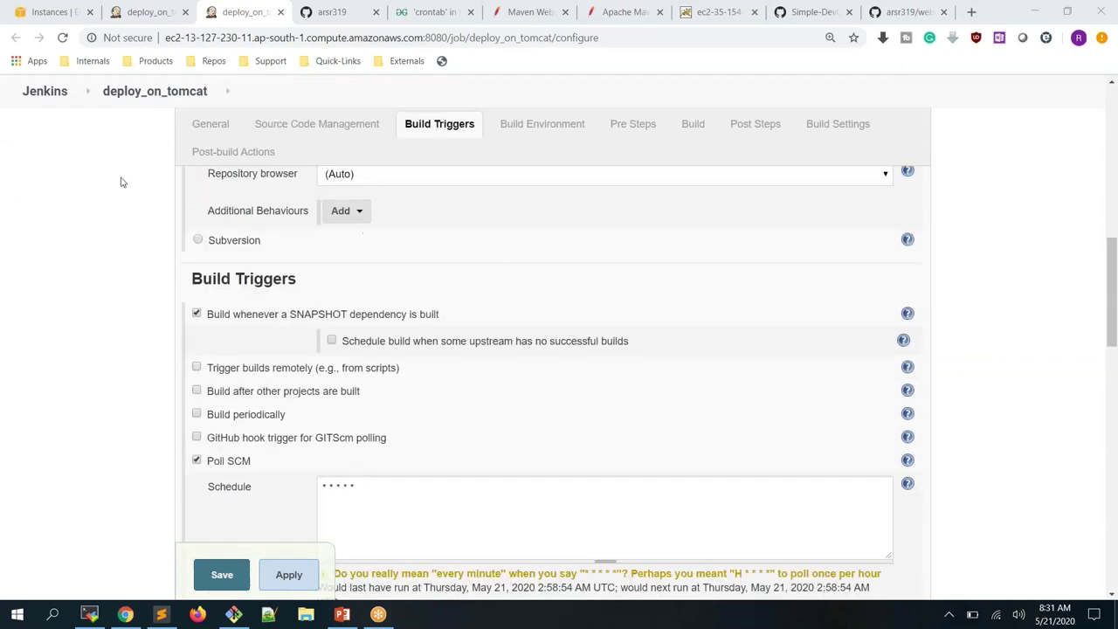
click(39, 101)
click(39, 101)
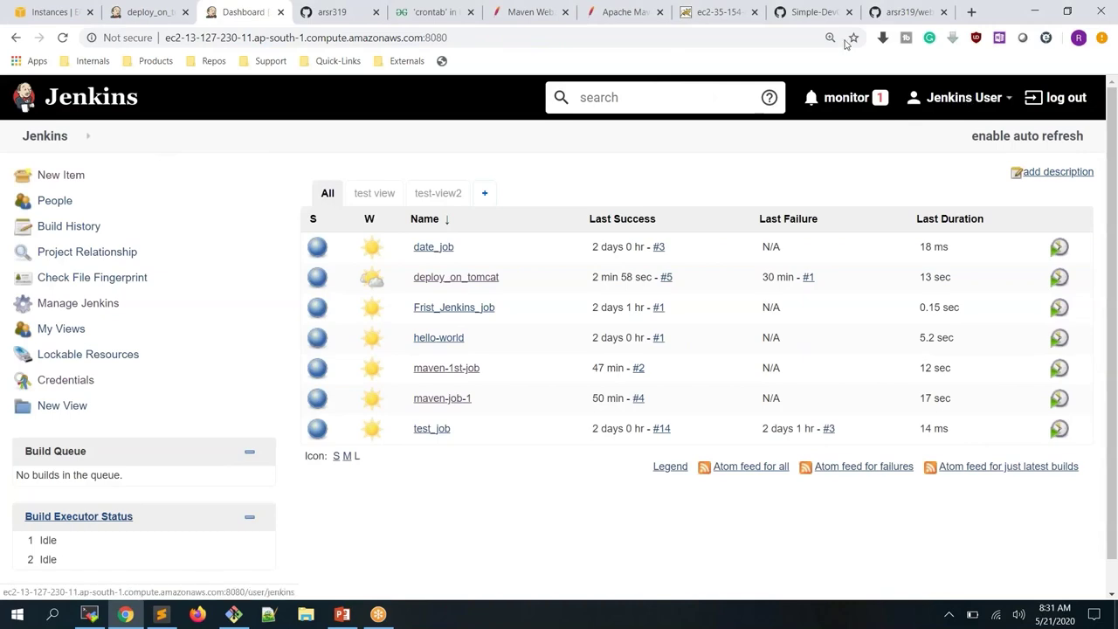
Step: Browse the repository and Maven tabs, then highlight 'this is devops class' on the Tomcat webapp
click(814, 14)
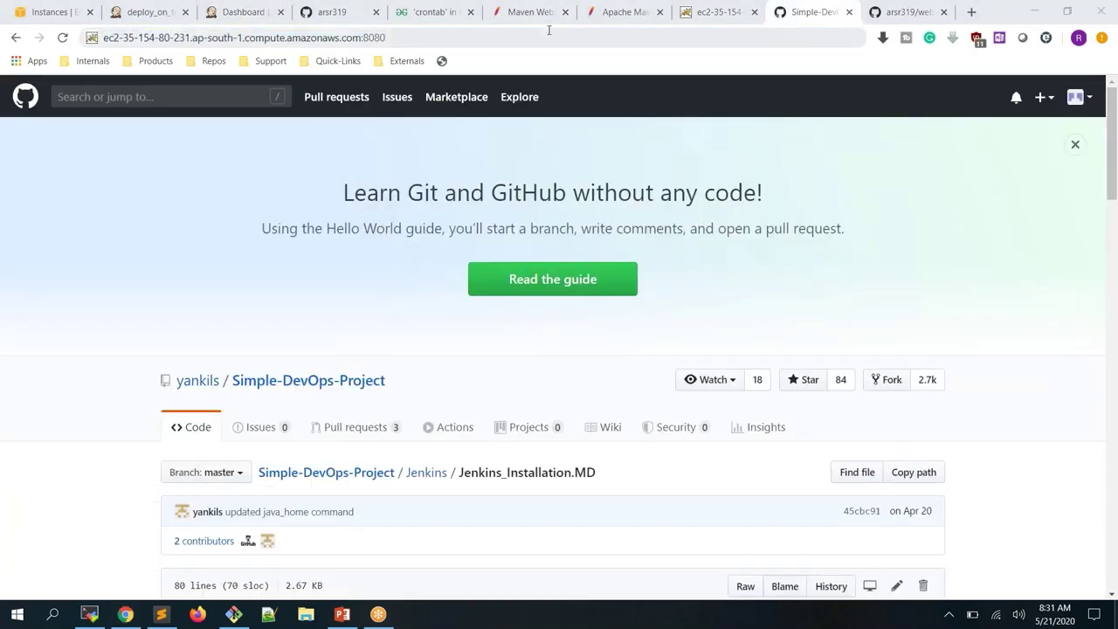
click(599, 12)
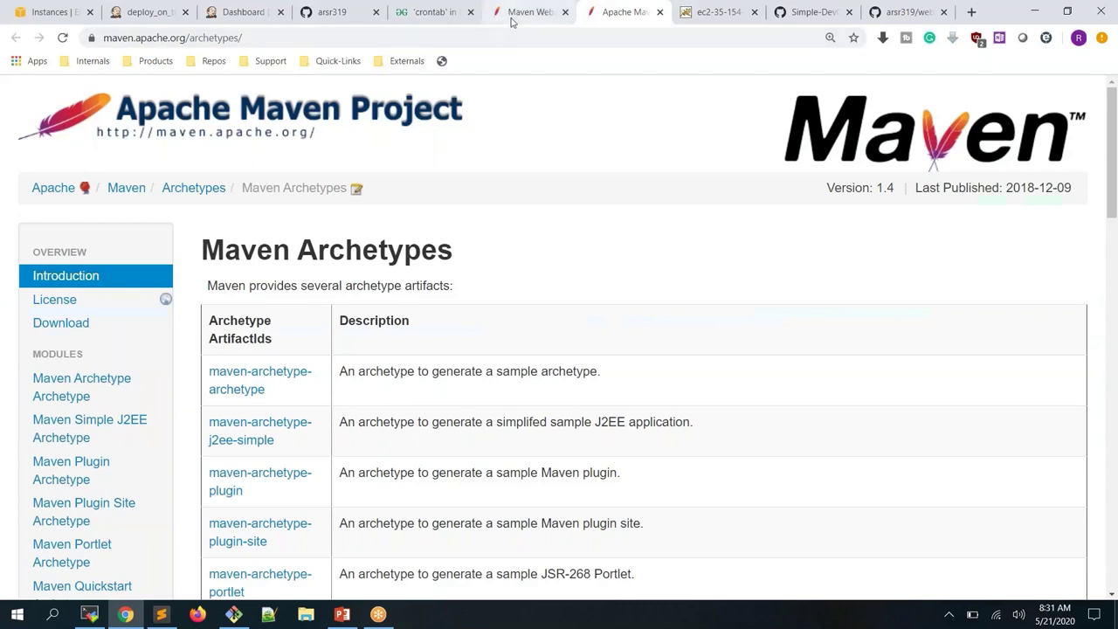
click(524, 12)
click(690, 12)
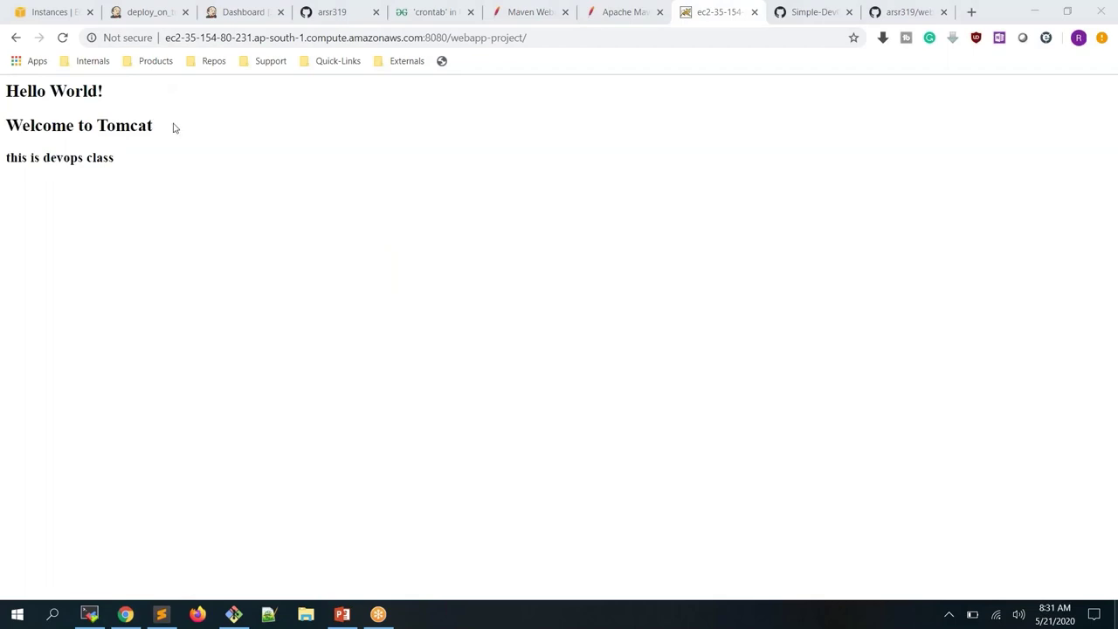
drag(17, 158, 27, 158)
drag(115, 173, 365, 182)
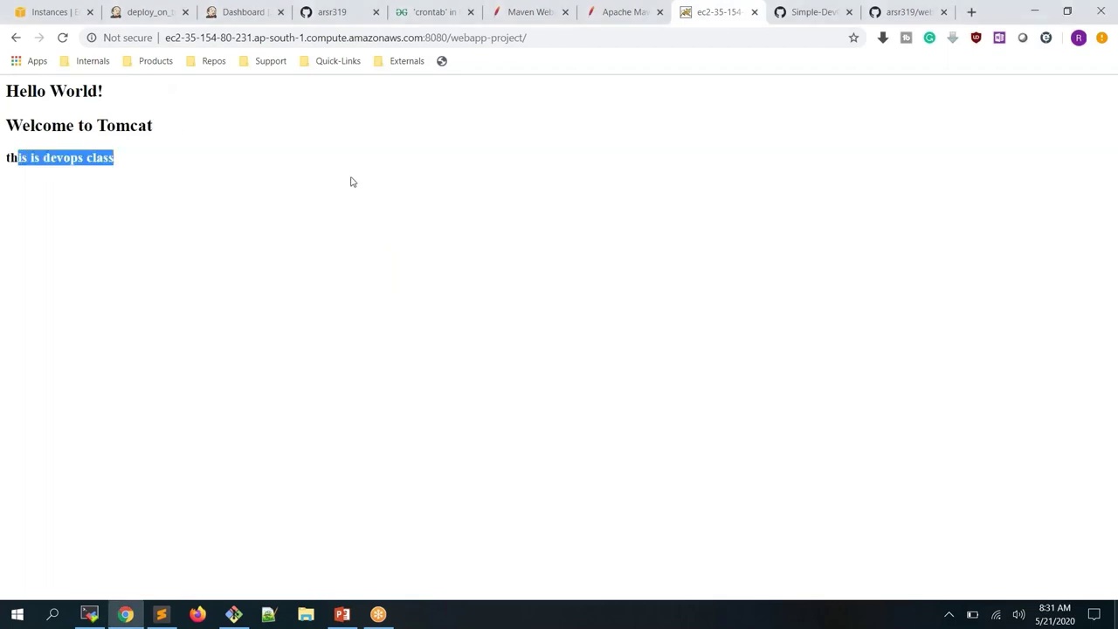
drag(8, 158, 253, 158)
Step: Open the deploy_on_tomcat project page
click(233, 15)
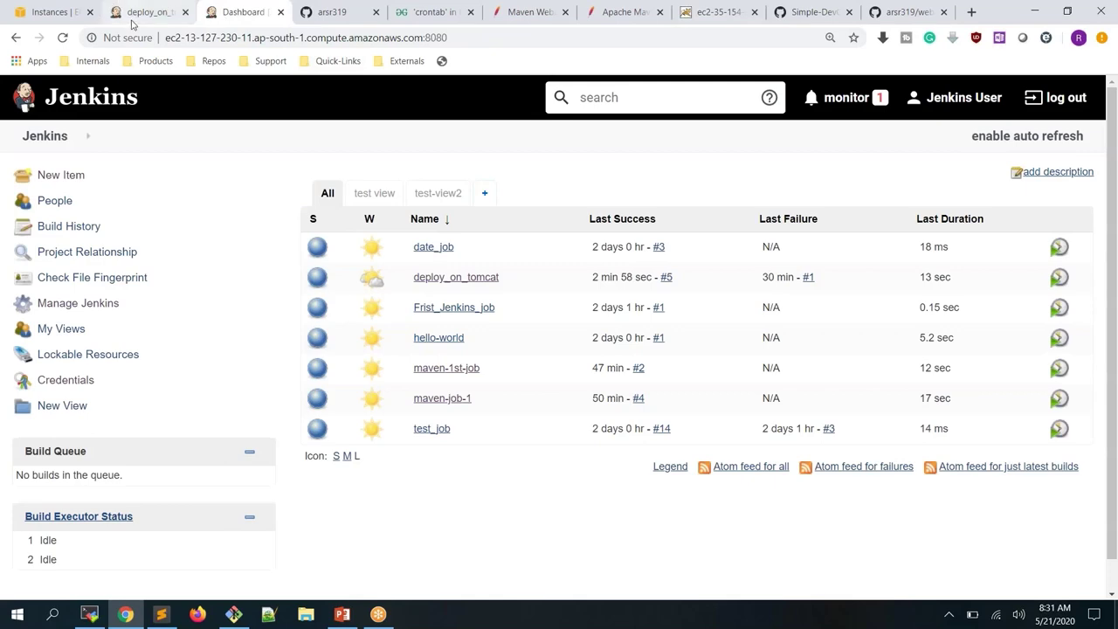
click(133, 13)
click(137, 96)
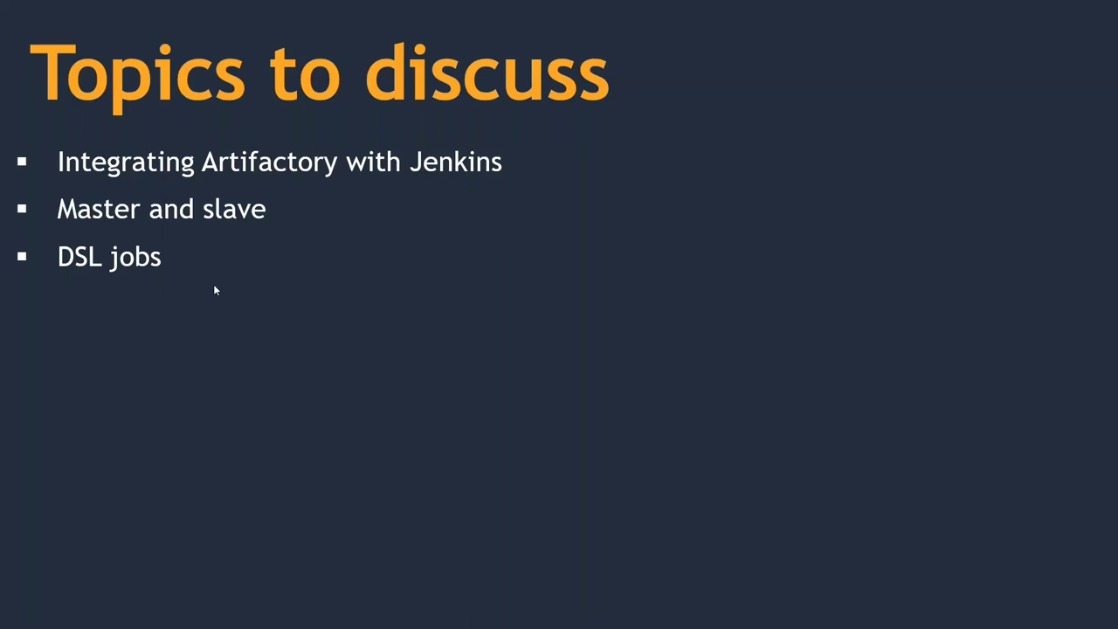
Step: Switch from the Topics to discuss slideshow to the Jenkins dashboard in Chrome
key(alt+Tab)
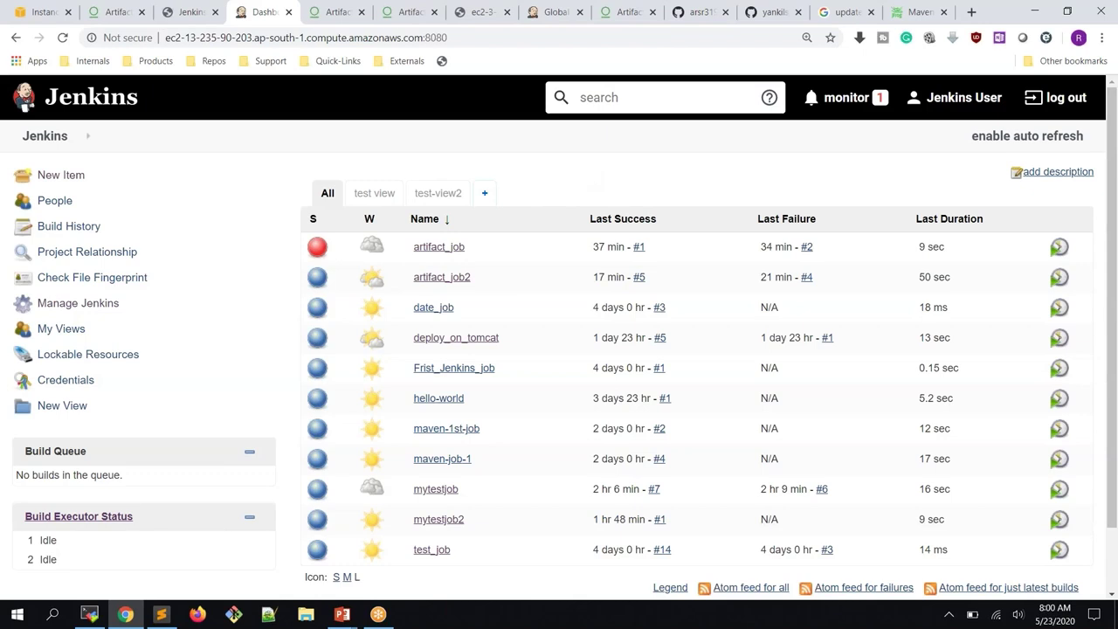
Step: Restore the full-screen slide show and advance to the master and slave diagram slide
click(348, 615)
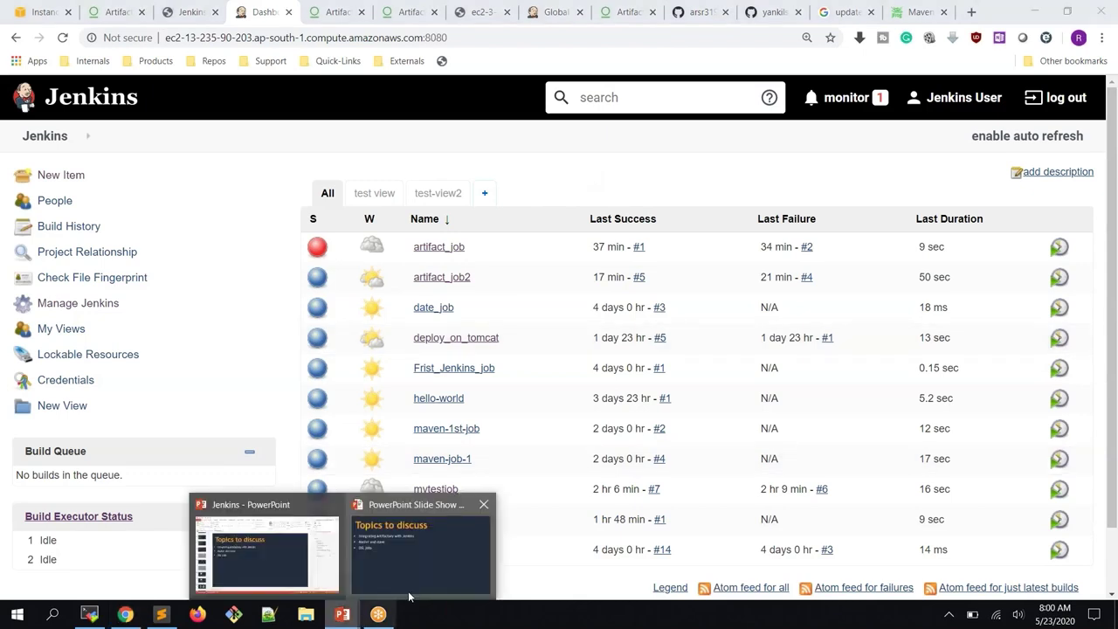
click(418, 550)
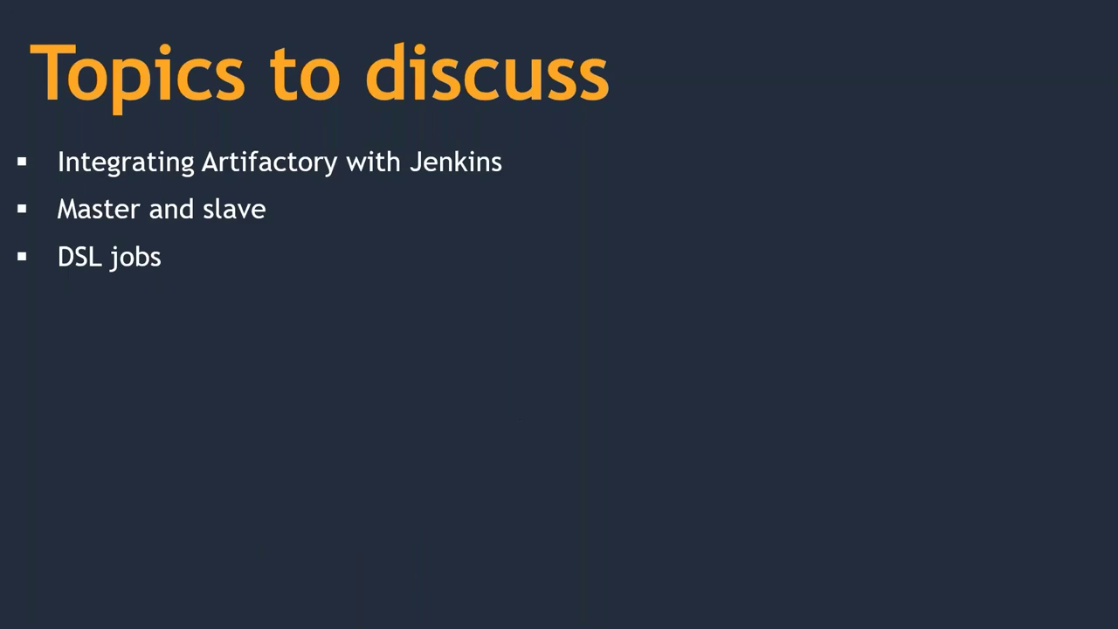
key(Right)
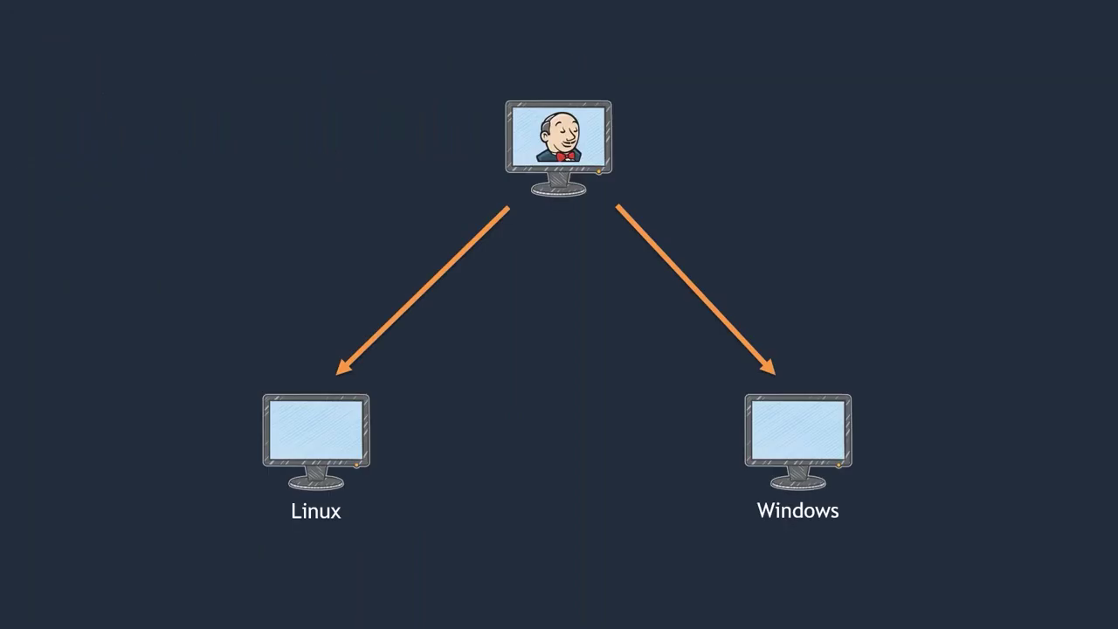
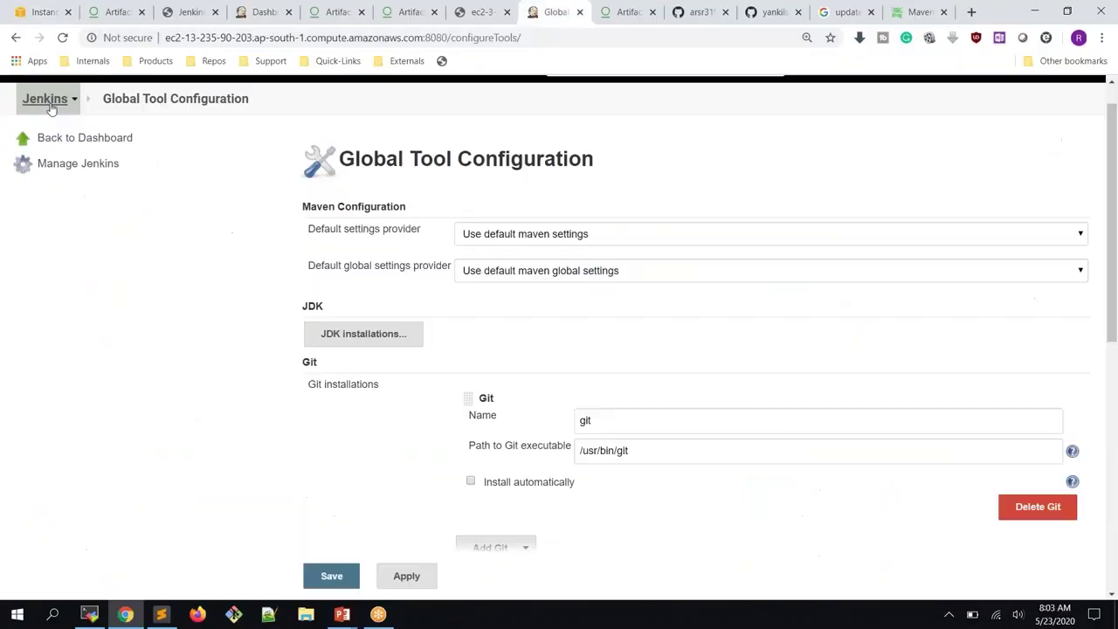
Step: Go from the Jenkins dashboard through Manage Jenkins to the Manage Nodes and Clouds page
click(46, 99)
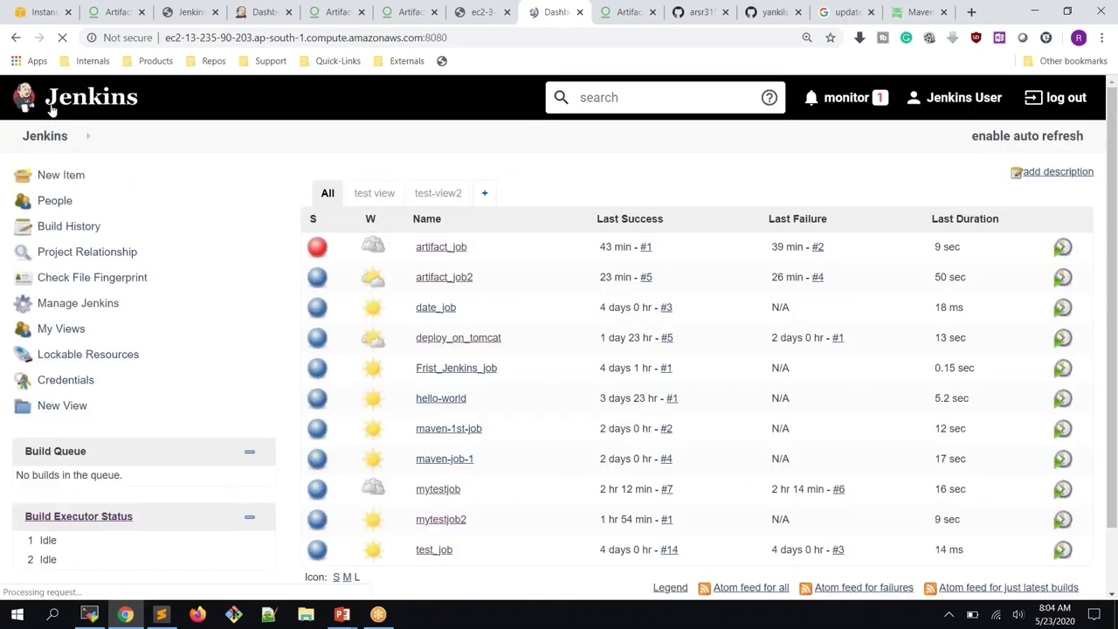
click(89, 306)
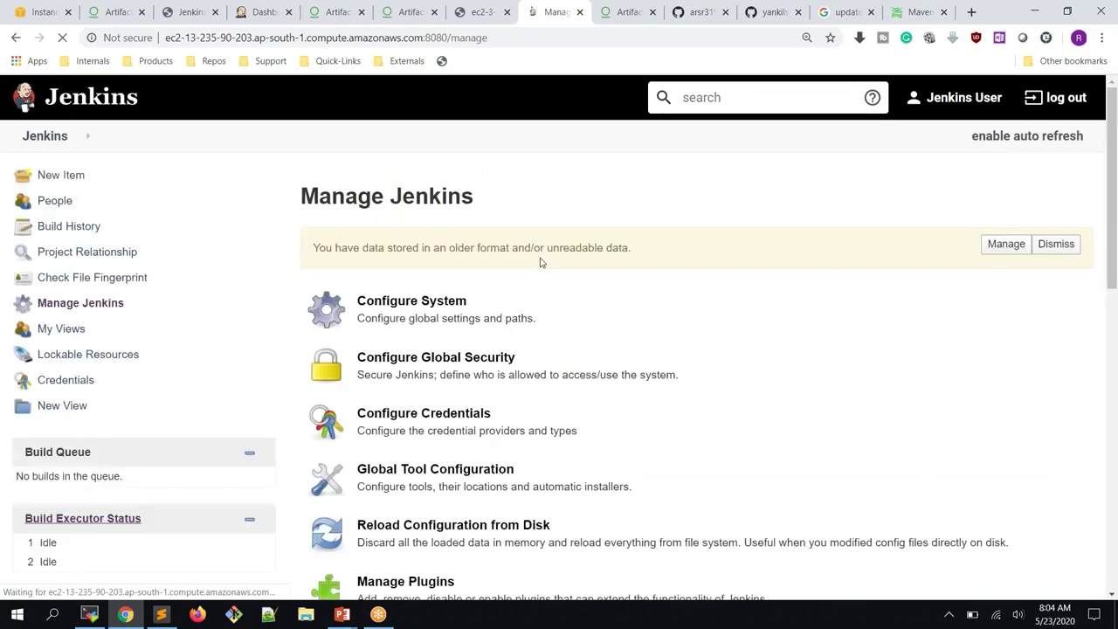
scroll(528, 262, down, 5)
scroll(463, 297, down, 3)
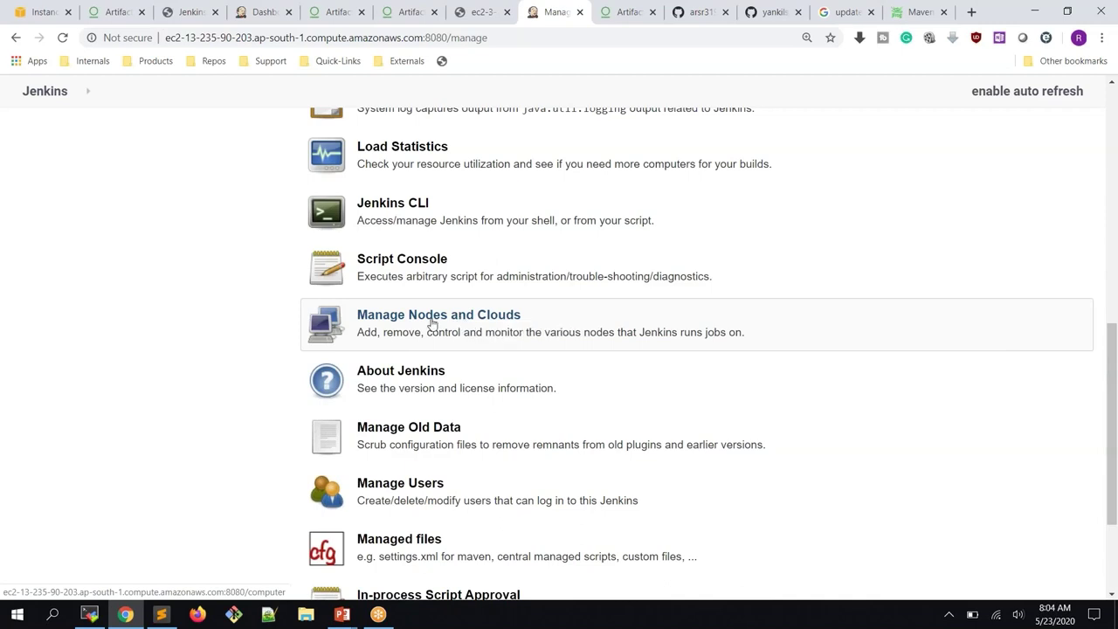
click(431, 323)
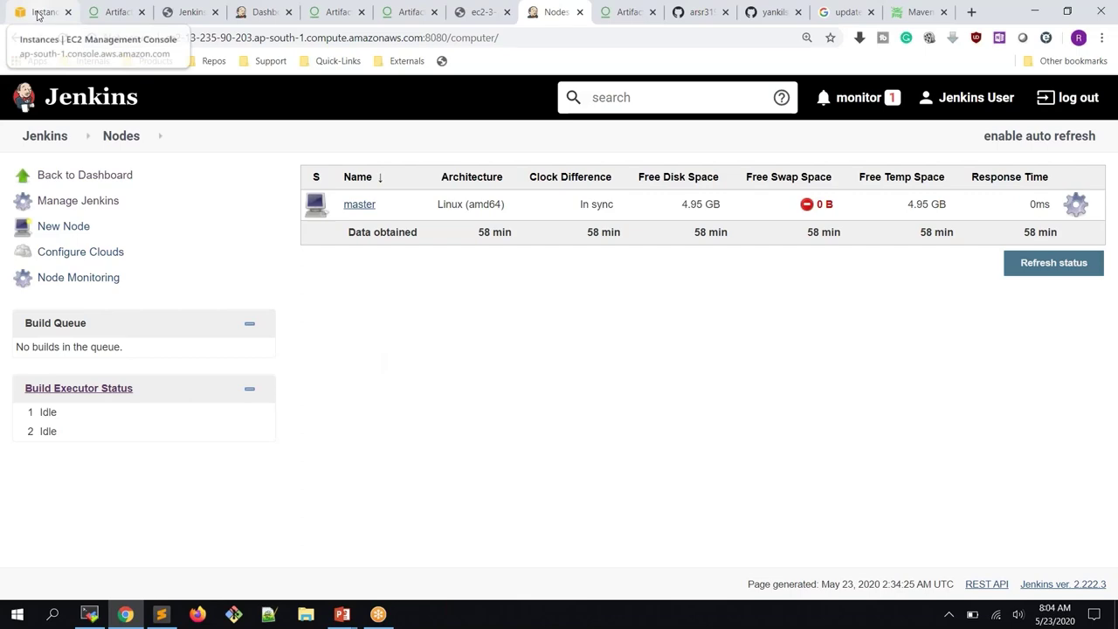
Step: Check the Maven-Server instance (public IP 13.232.49.142) in the EC2 instances list
click(38, 13)
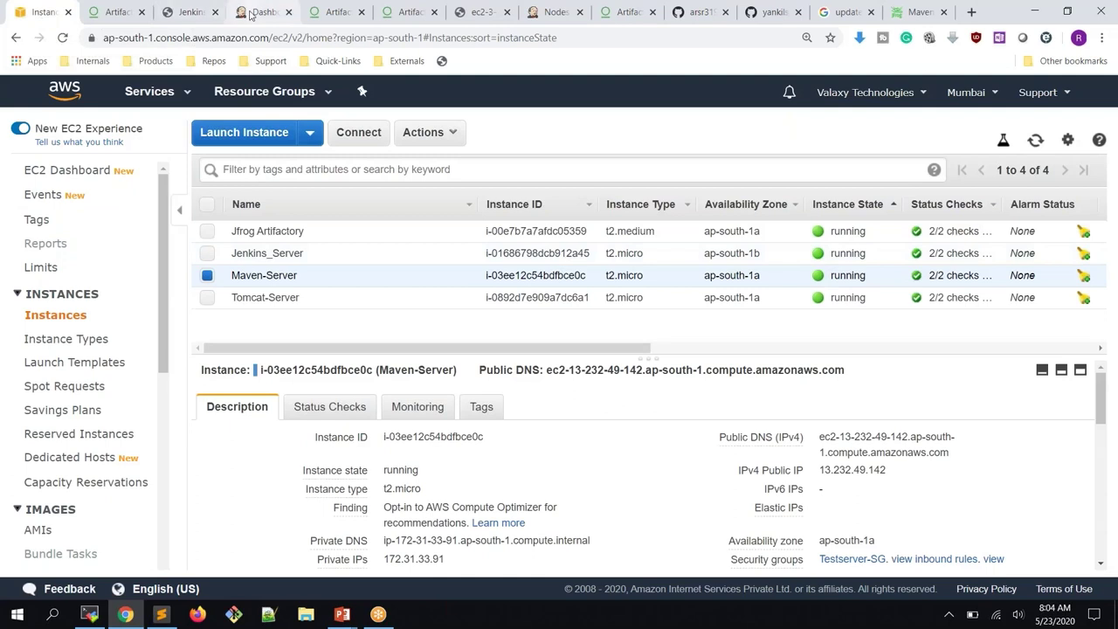
click(252, 12)
Step: Create a new permanent agent node named Linux_node
click(542, 12)
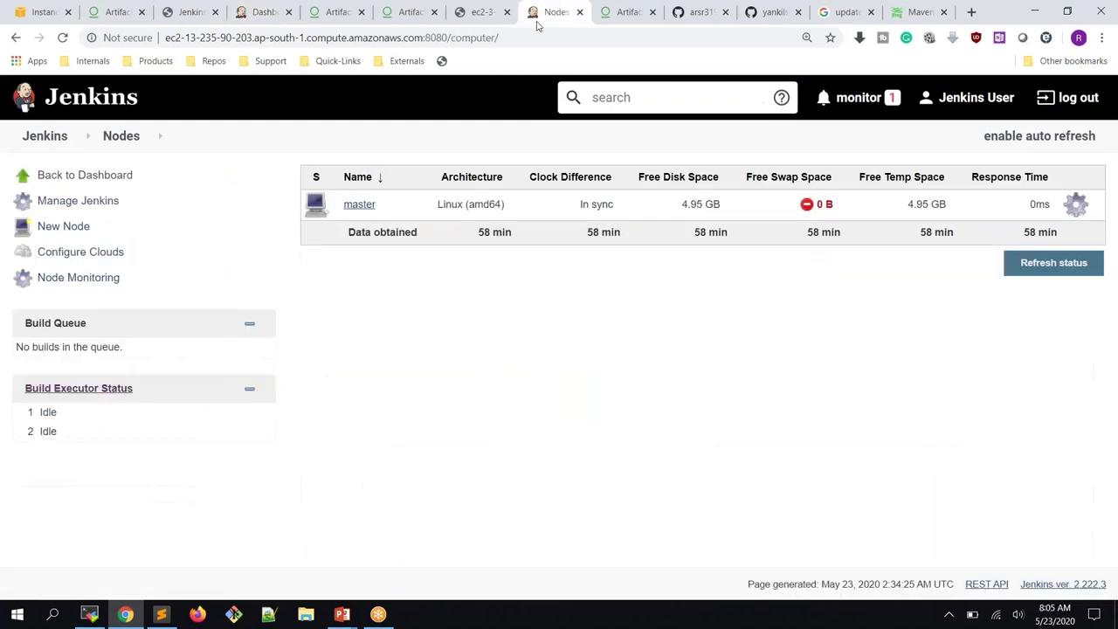
click(82, 227)
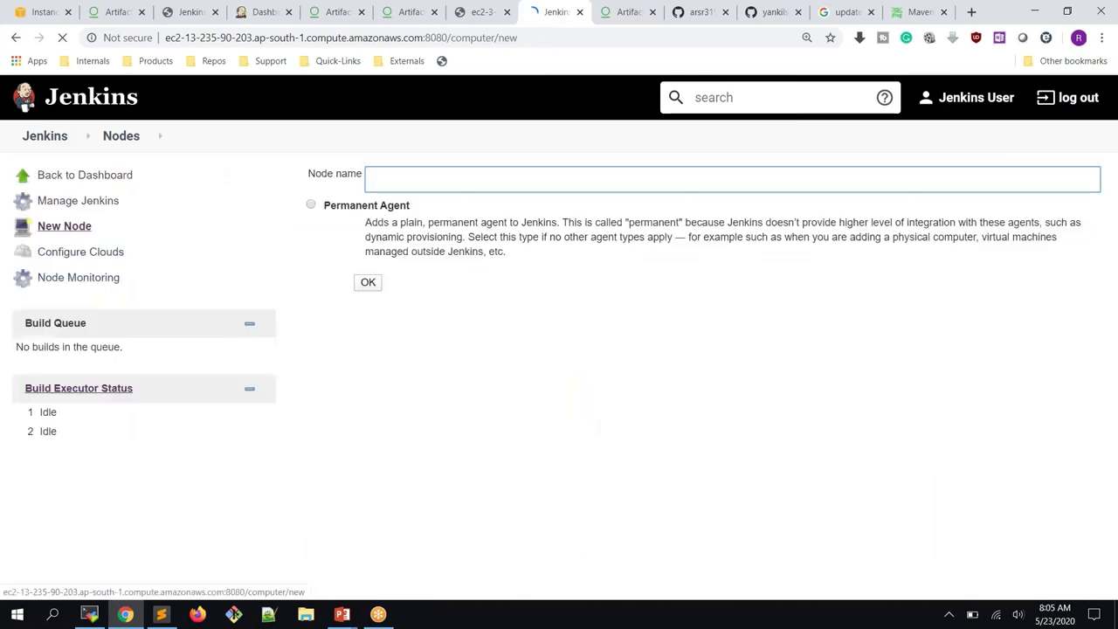
click(457, 179)
text(Linux_node)
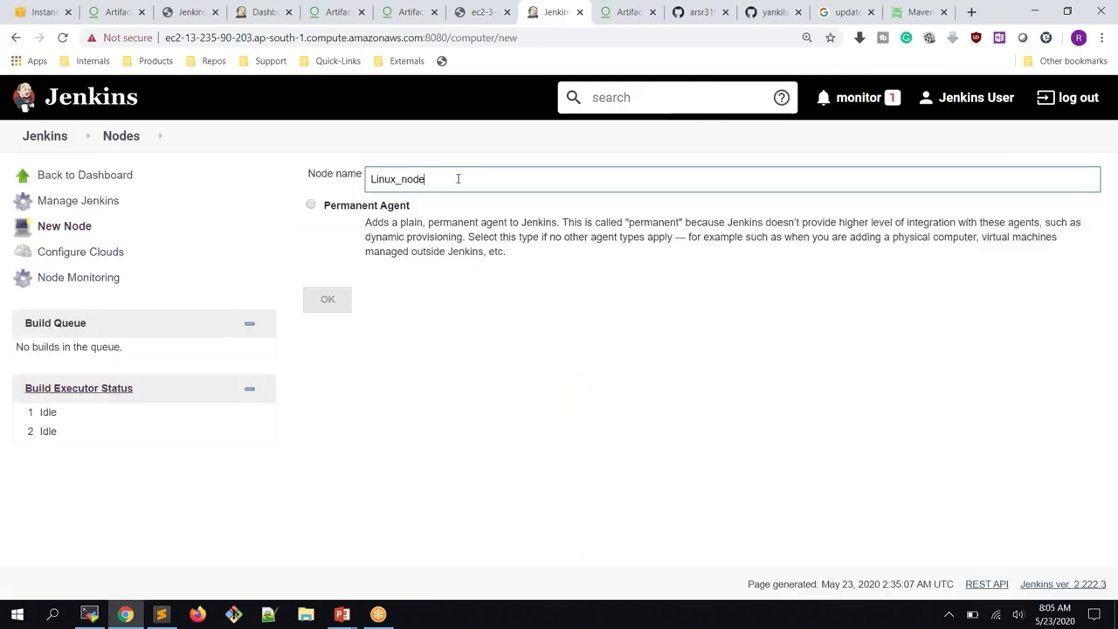
click(374, 207)
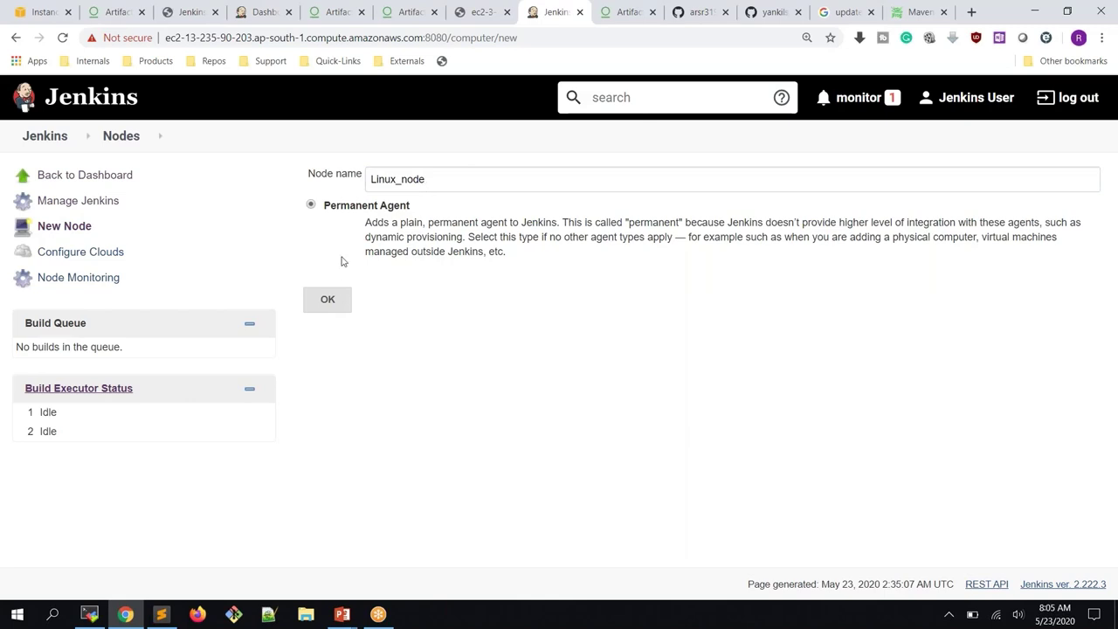
click(328, 300)
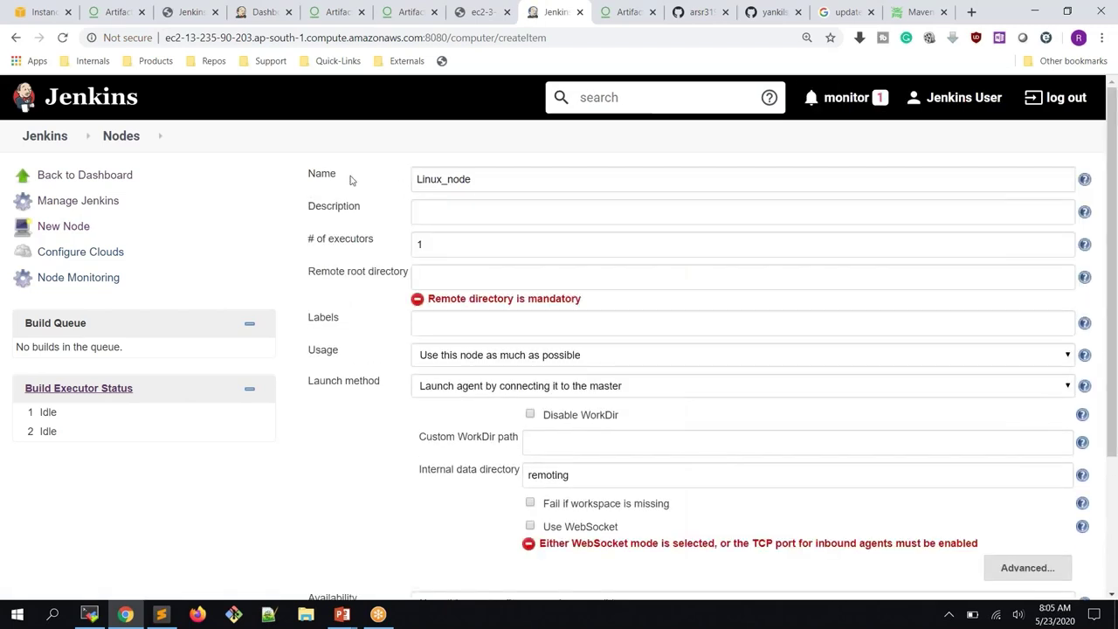
Step: Enter the node description 'execute maven jobs over here'
click(455, 220)
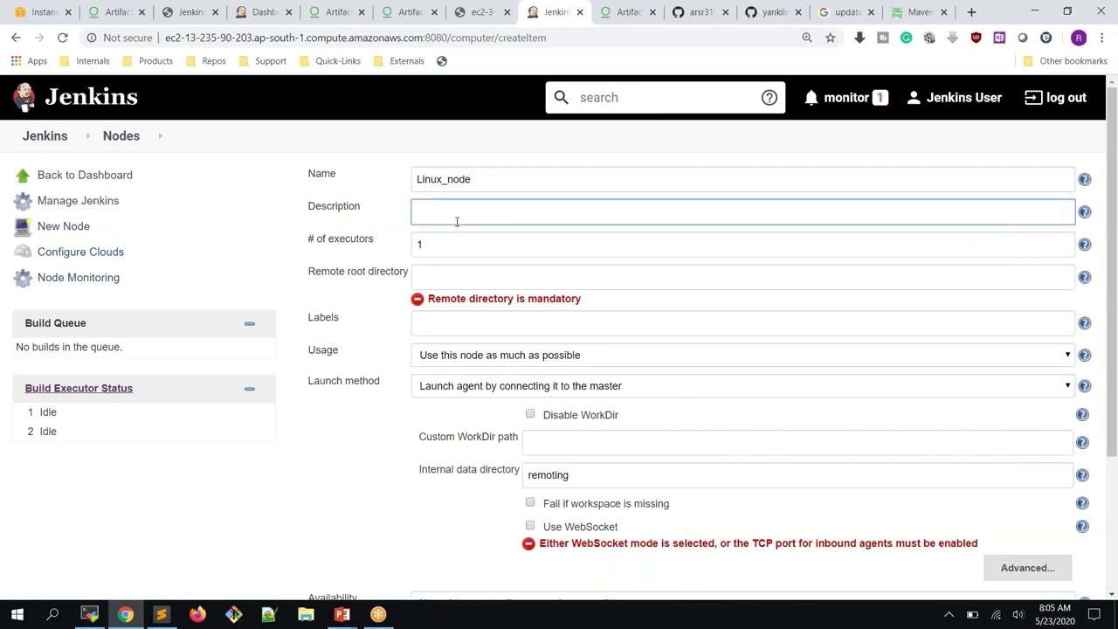
text(execute maven jobs overs)
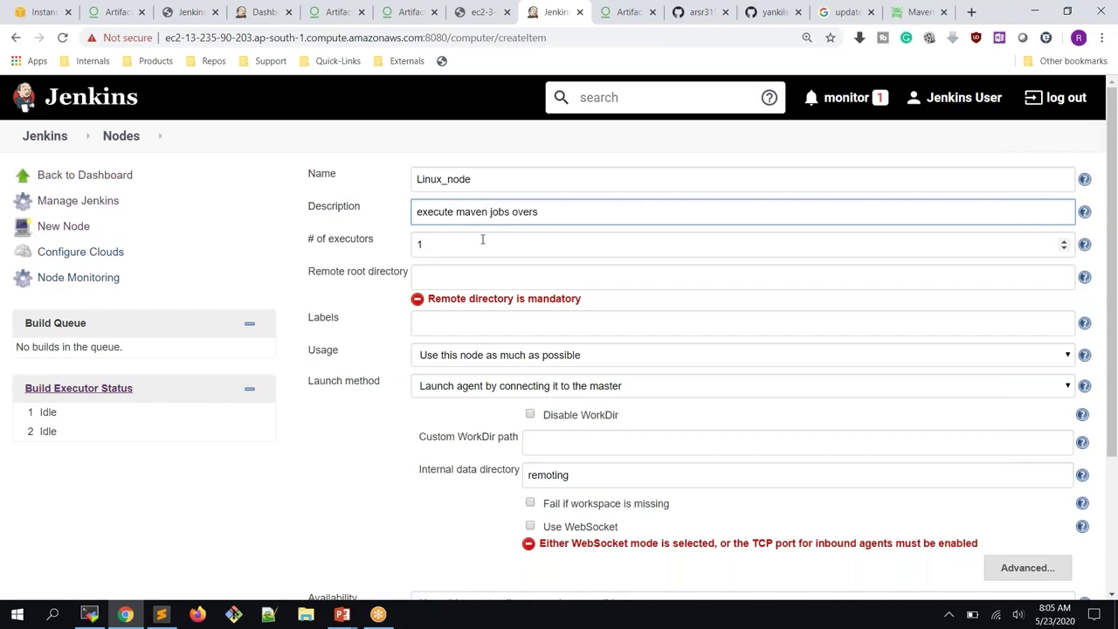
key(BackSpace)
key(BackSpace)
key(BackSpace)
text(er here)
Step: Set the number of executors to 10 and the remote root directory to /opt/jenkins
click(806, 38)
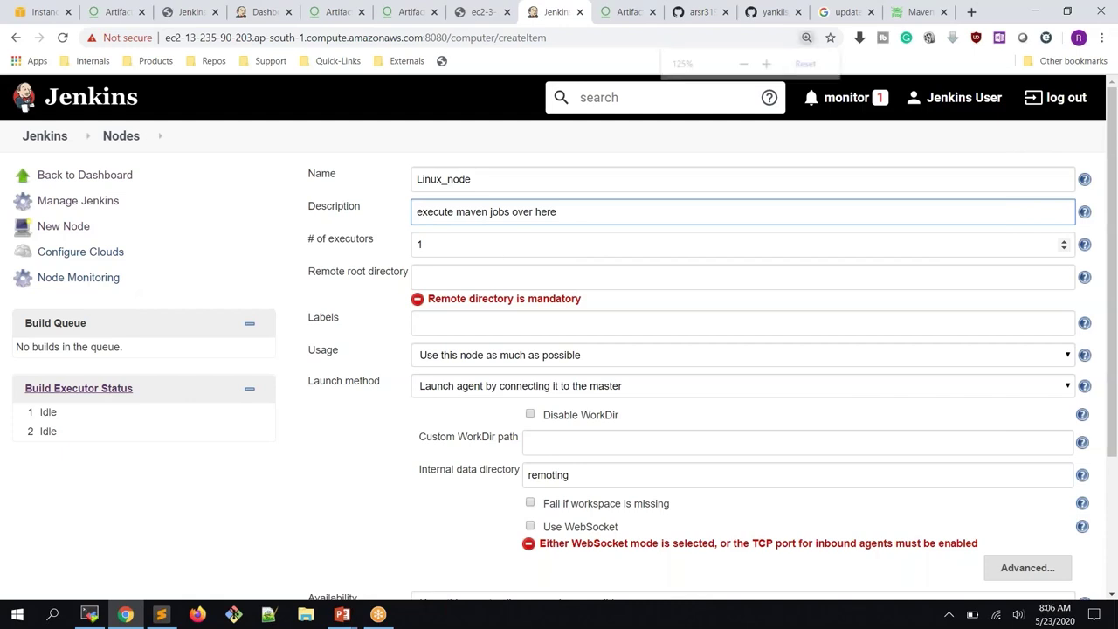
click(499, 277)
text(0)
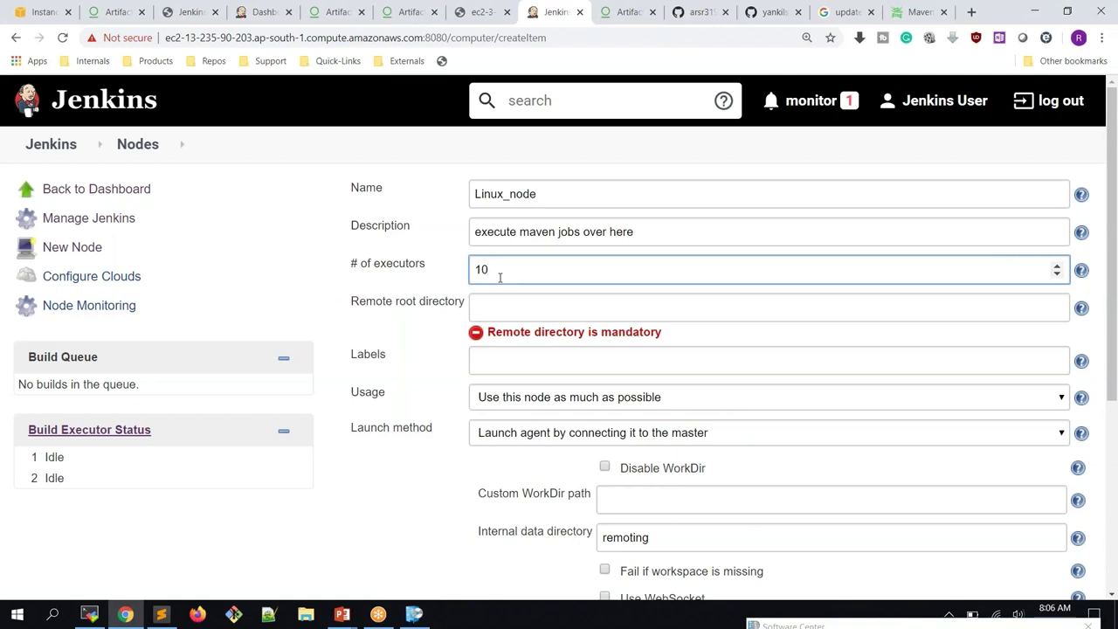
click(511, 311)
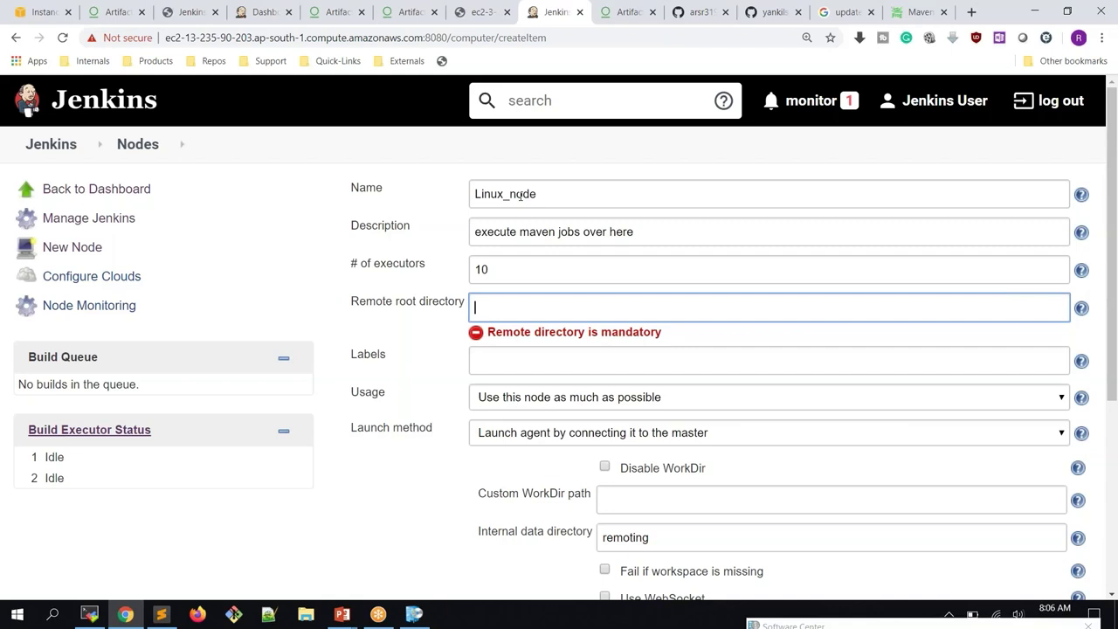
text(/opt)
text(/jenkins)
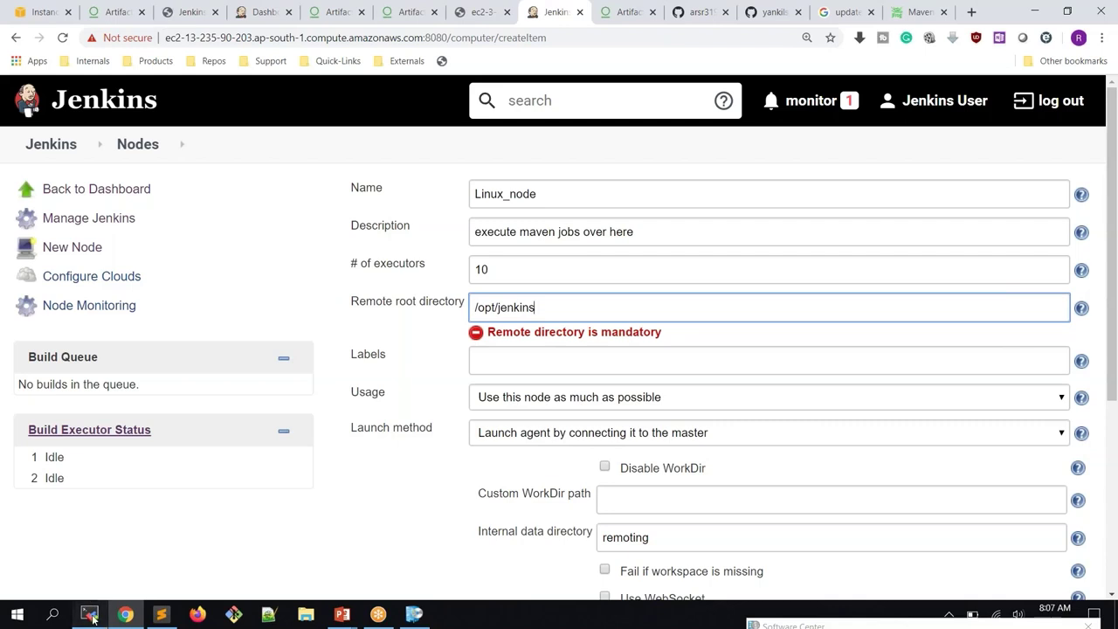
Step: On the agent server terminal, create a jenkins directory in /opt and confirm the location with pwd
click(90, 615)
text(cd )
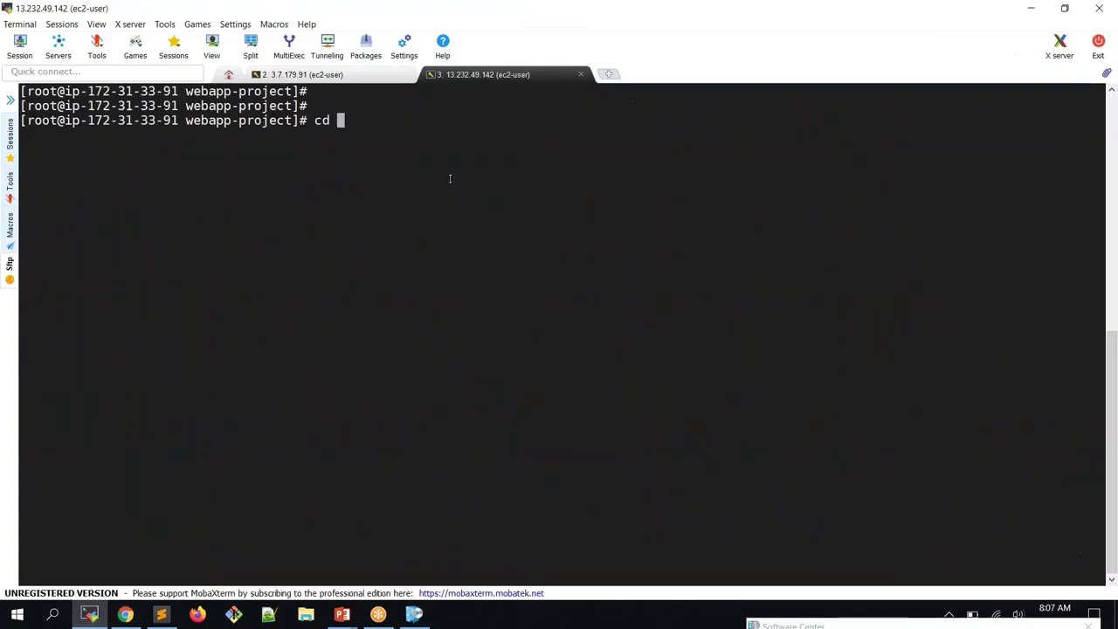
text(/opt)
key(Return)
text(ls)
key(Return)
text(mki)
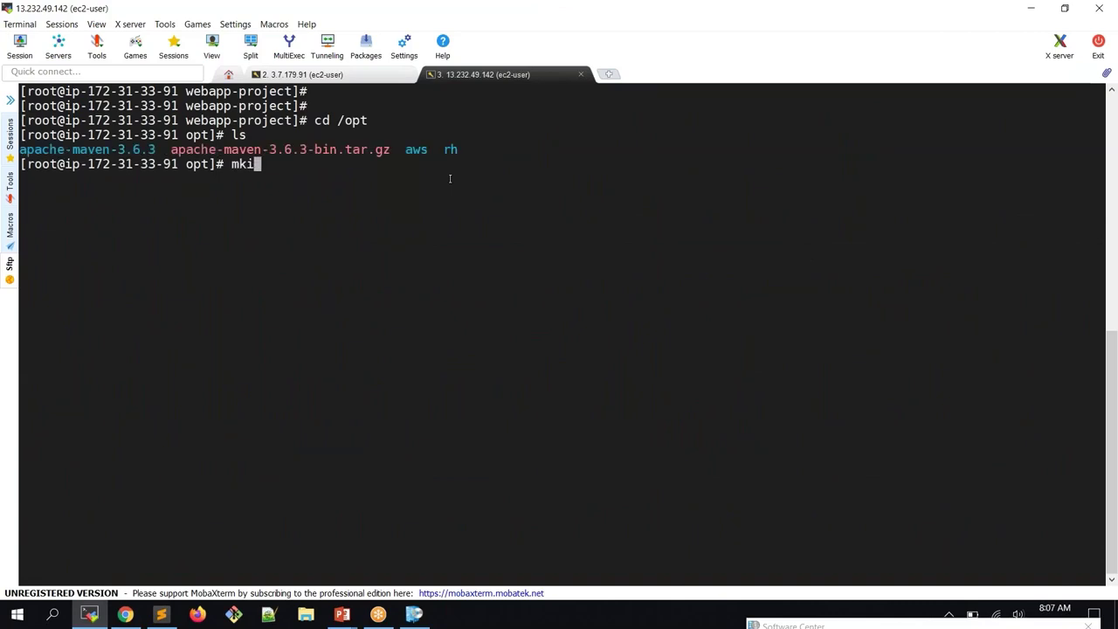
key(BackSpace)
text(dir jenkins)
key(Return)
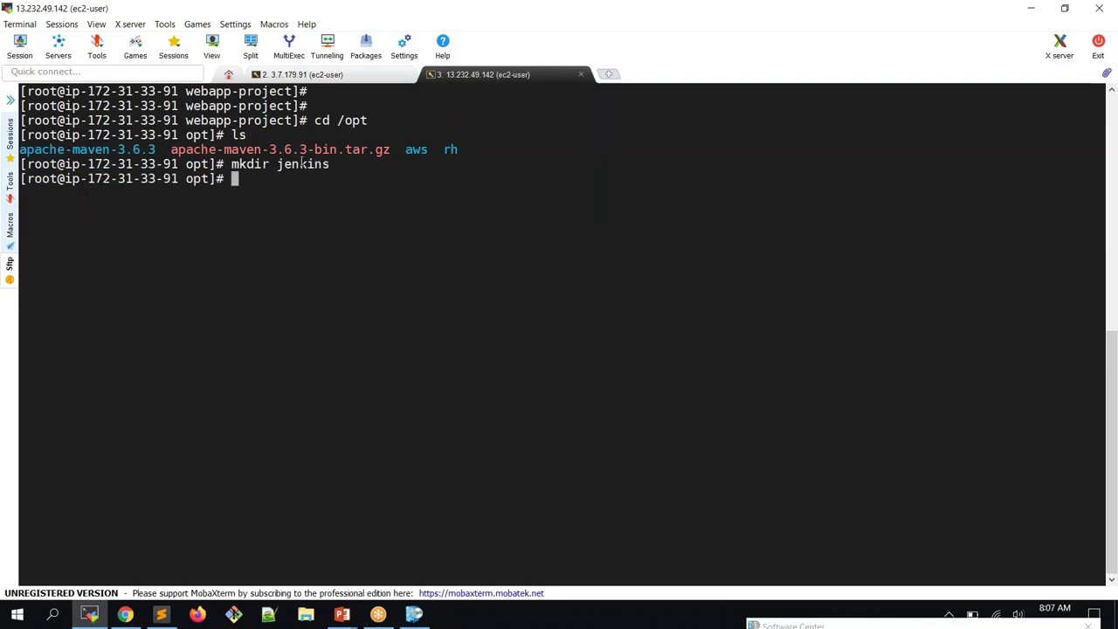
double_click(302, 163)
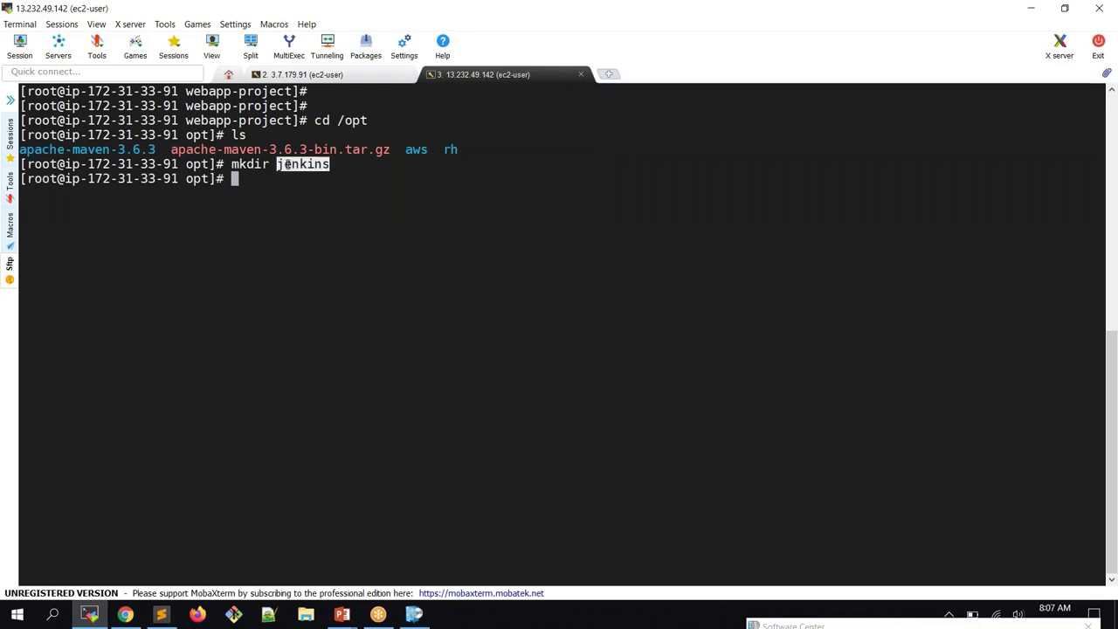
text(pwd)
key(Return)
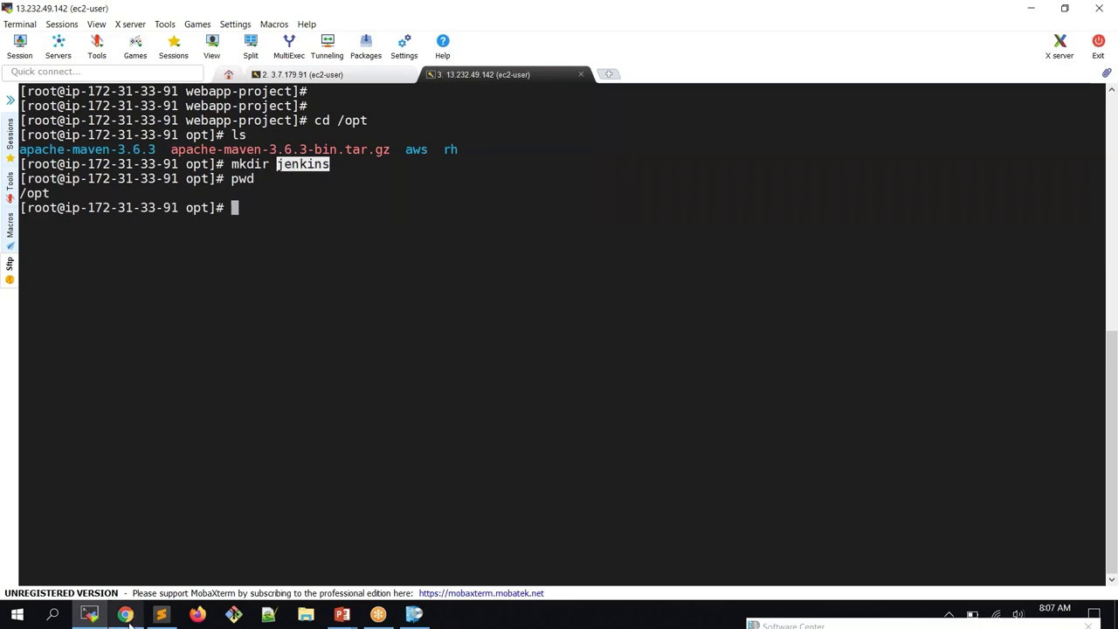
Step: Label the Linux_node agent mavne_job and keep the default usage 'Use this node as much as possible'
click(126, 615)
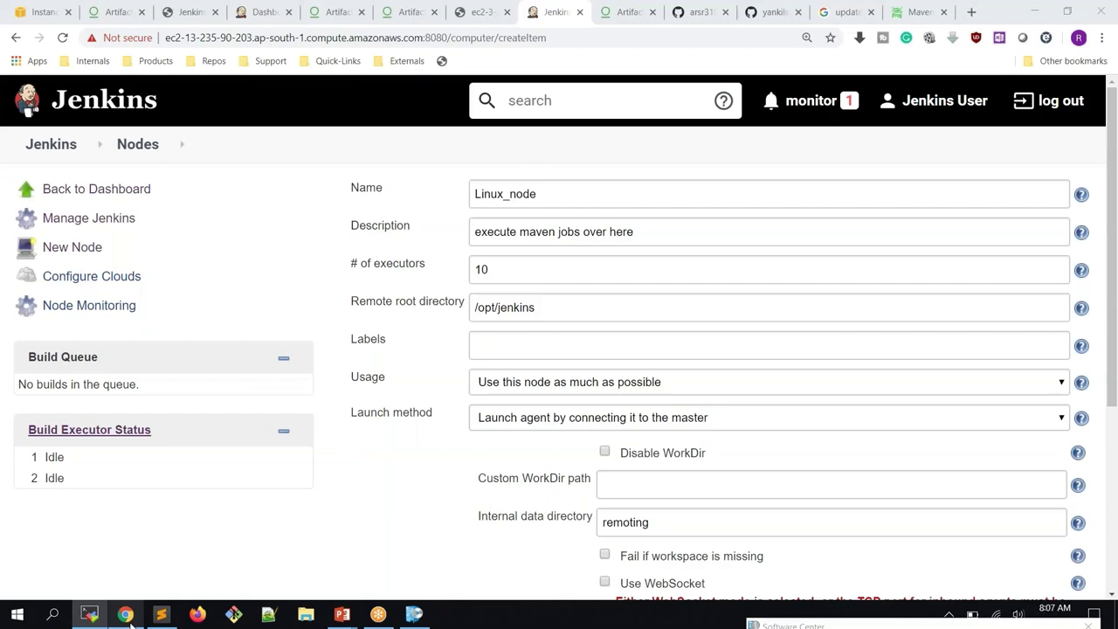
click(494, 348)
text(mavne)
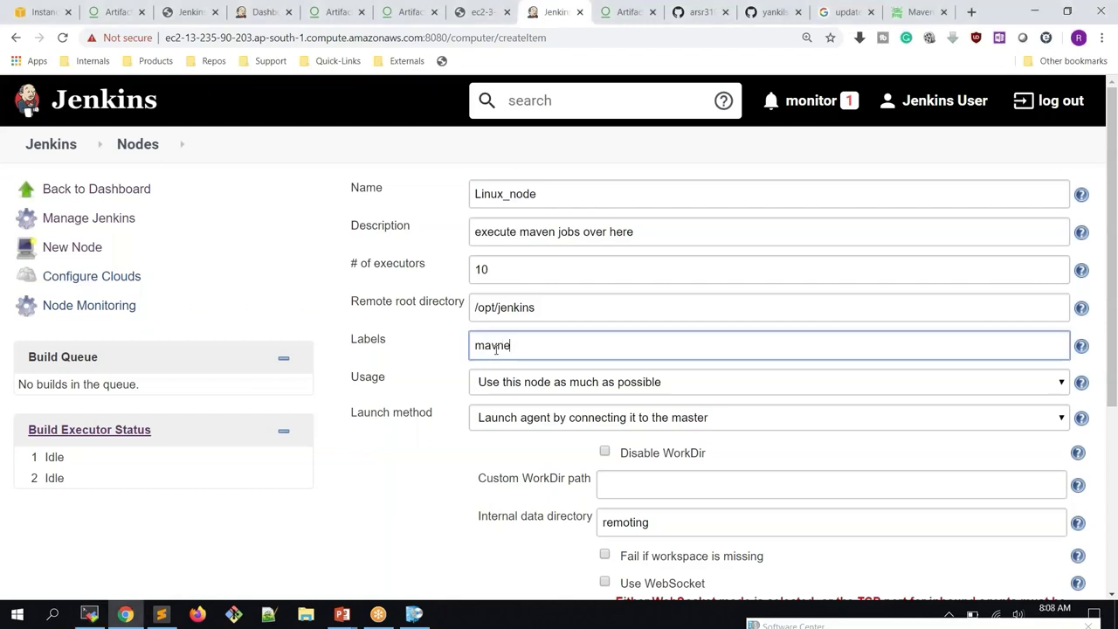
text(_job)
drag(532, 347, 462, 345)
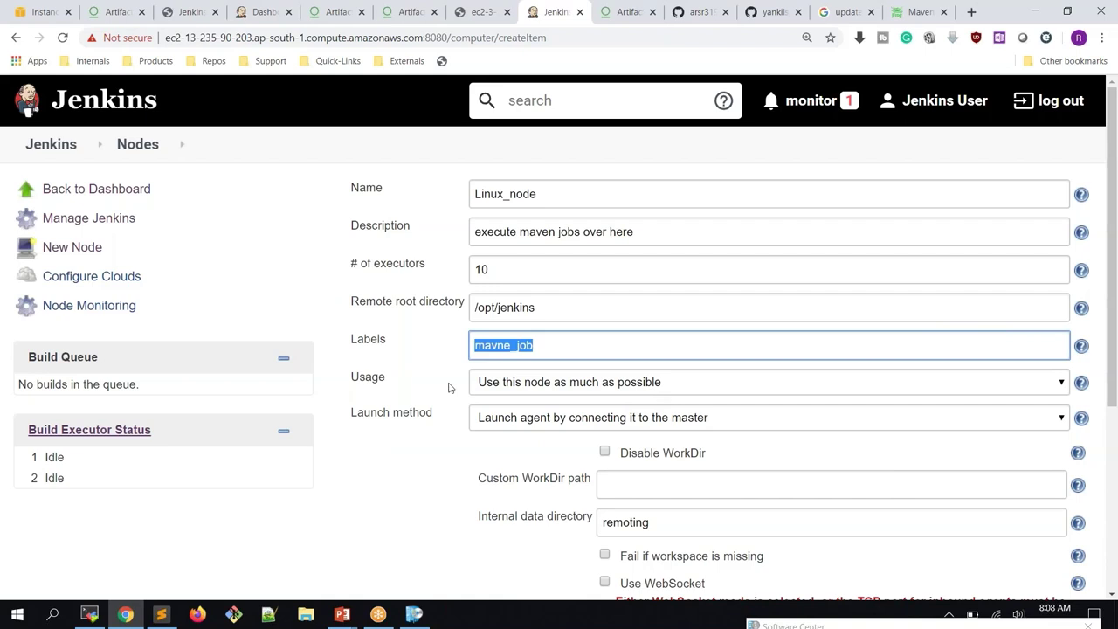
click(510, 383)
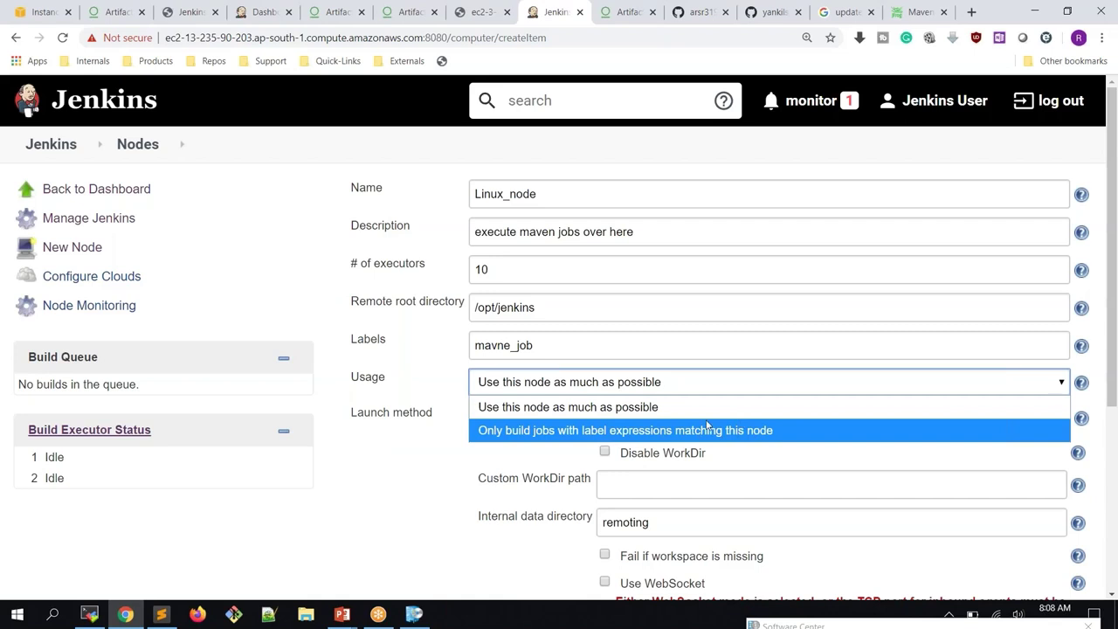
drag(538, 346, 456, 341)
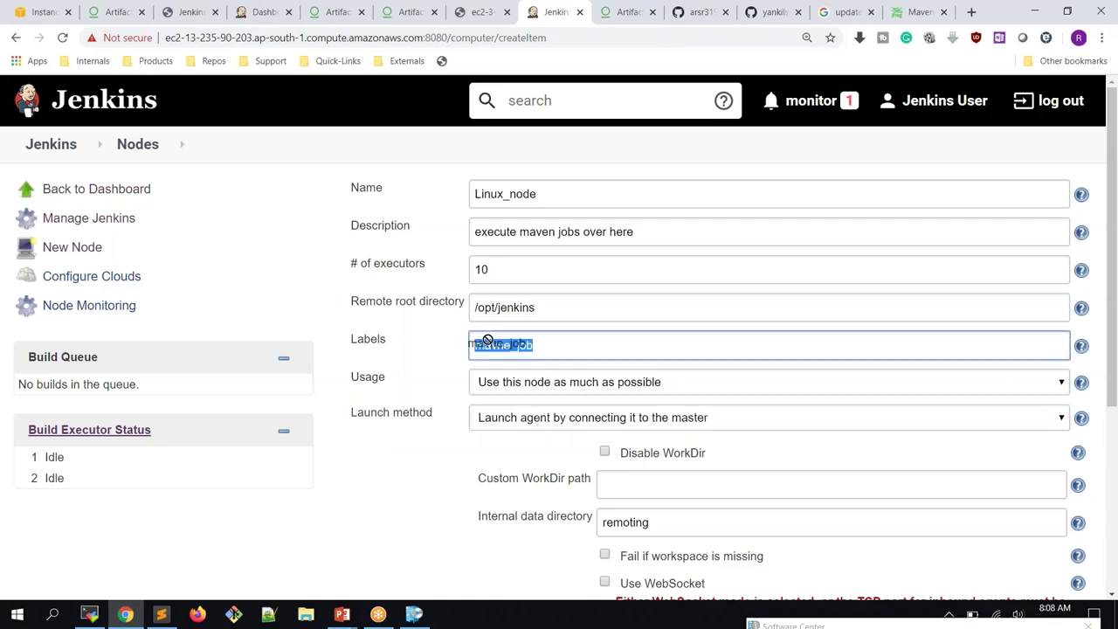
key(shift+Right)
key(shift+Right)
key(shift+Left)
key(shift+Left)
key(Right)
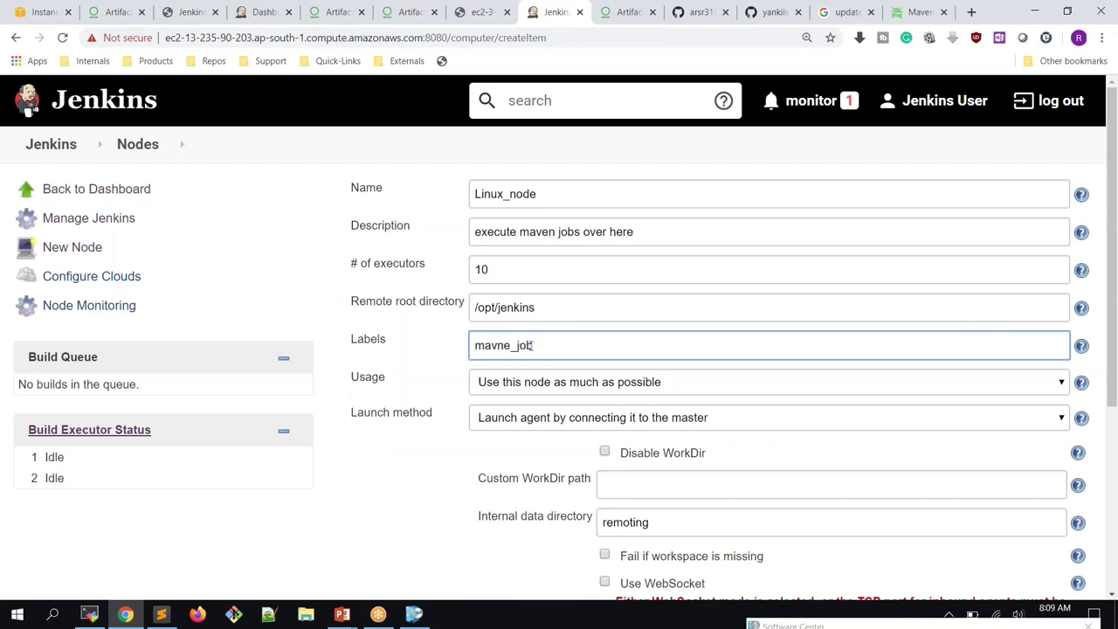
key(shift+Home)
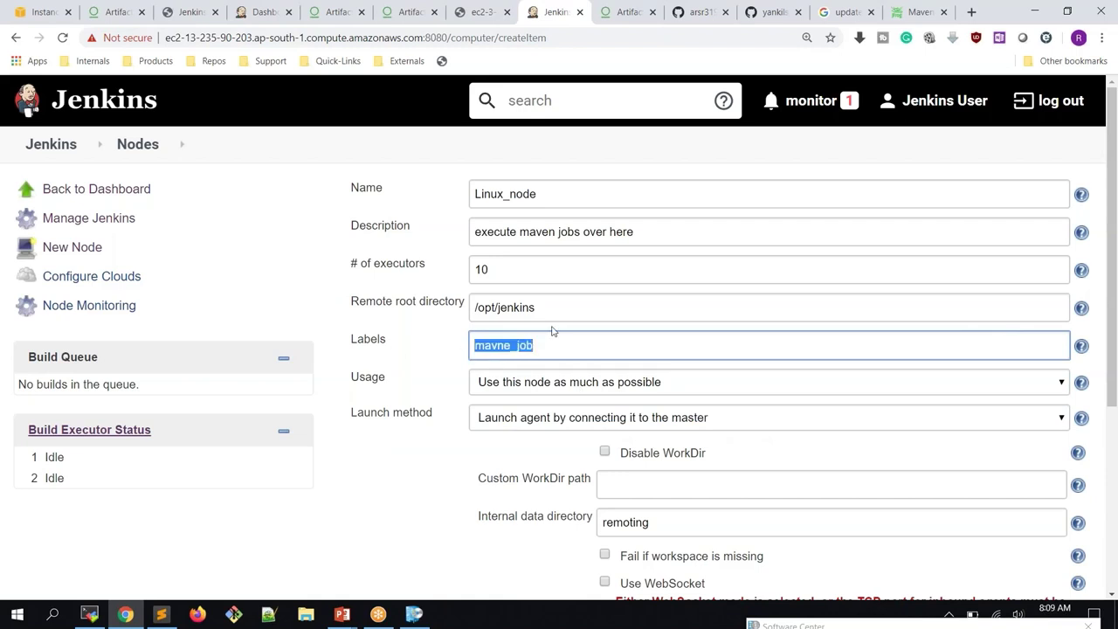
click(554, 385)
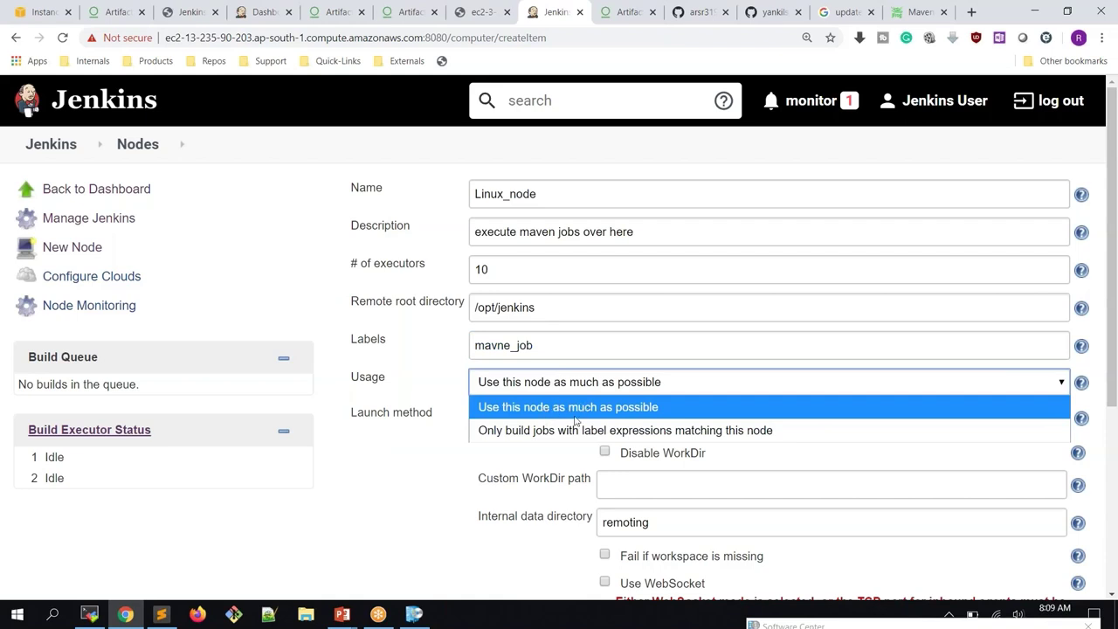
click(378, 438)
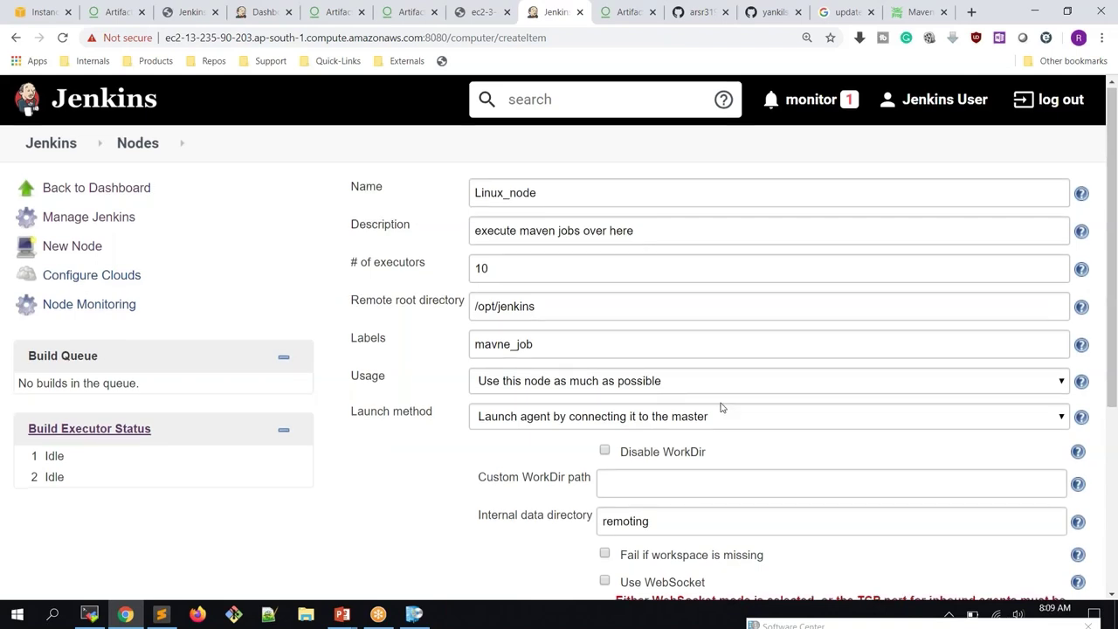
Step: Keep the launch method as connecting to the master and set custom WorkDir path /opt/jenkins
scroll(722, 407, down, 2)
click(746, 208)
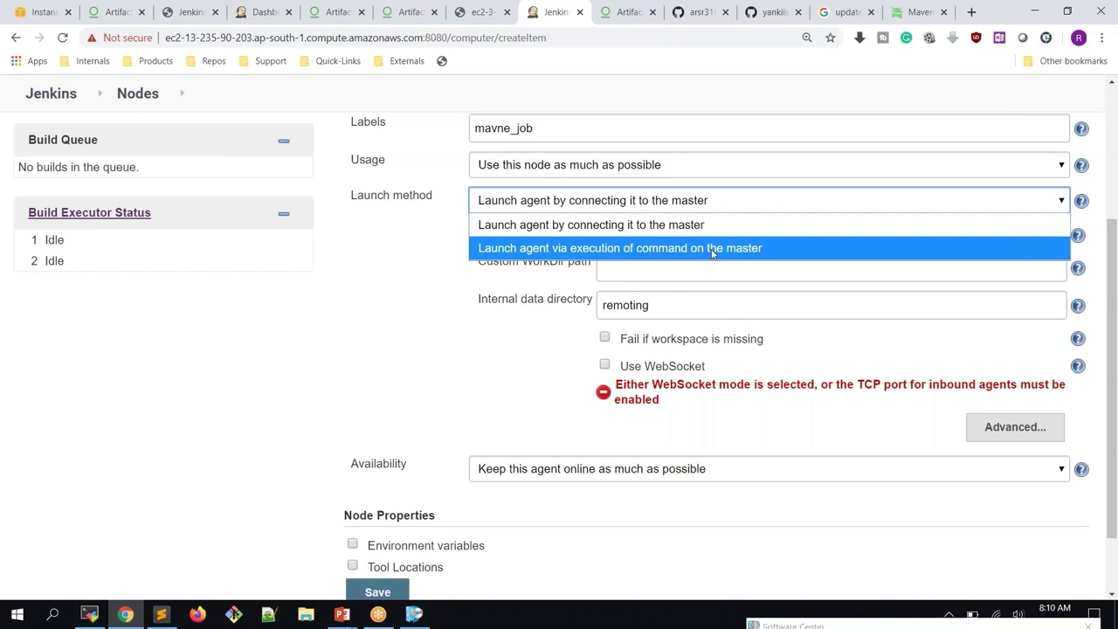
click(631, 227)
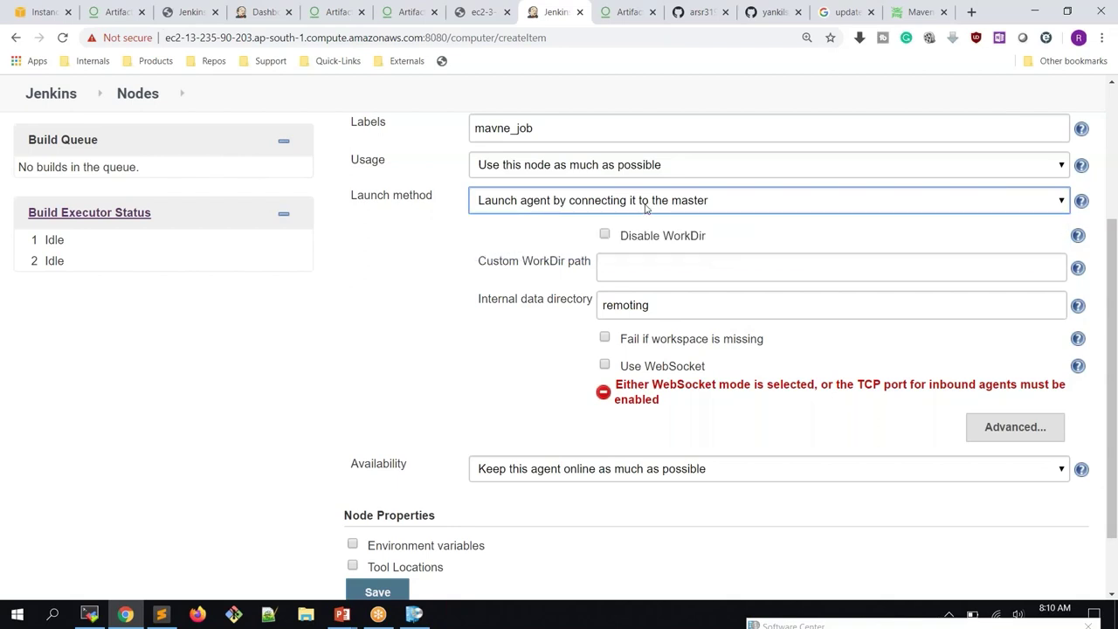
click(632, 267)
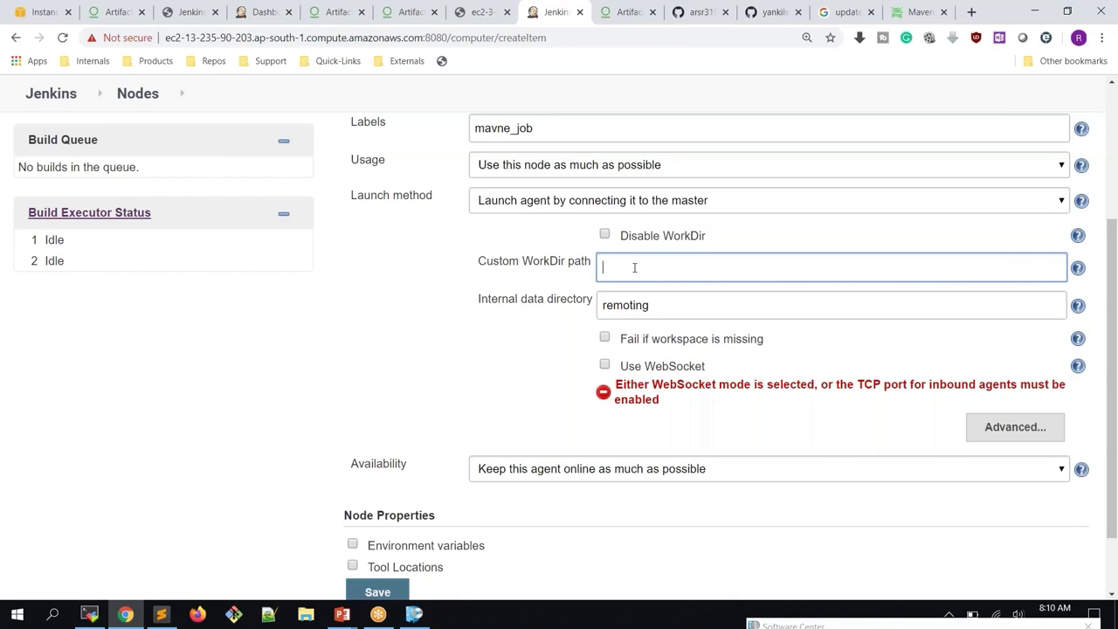
text(/opt/jenkins)
click(613, 241)
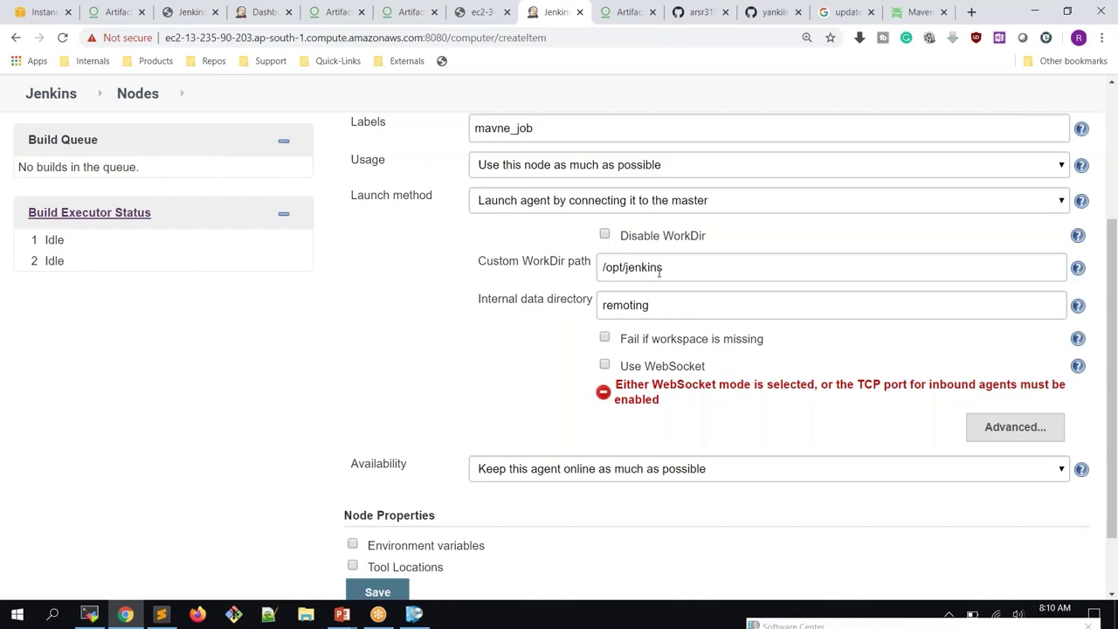
Step: Leave fail-on-missing-workspace off, enable WebSocket, and expand the advanced and availability options
scroll(659, 270, down, 1)
scroll(669, 293, down, 1)
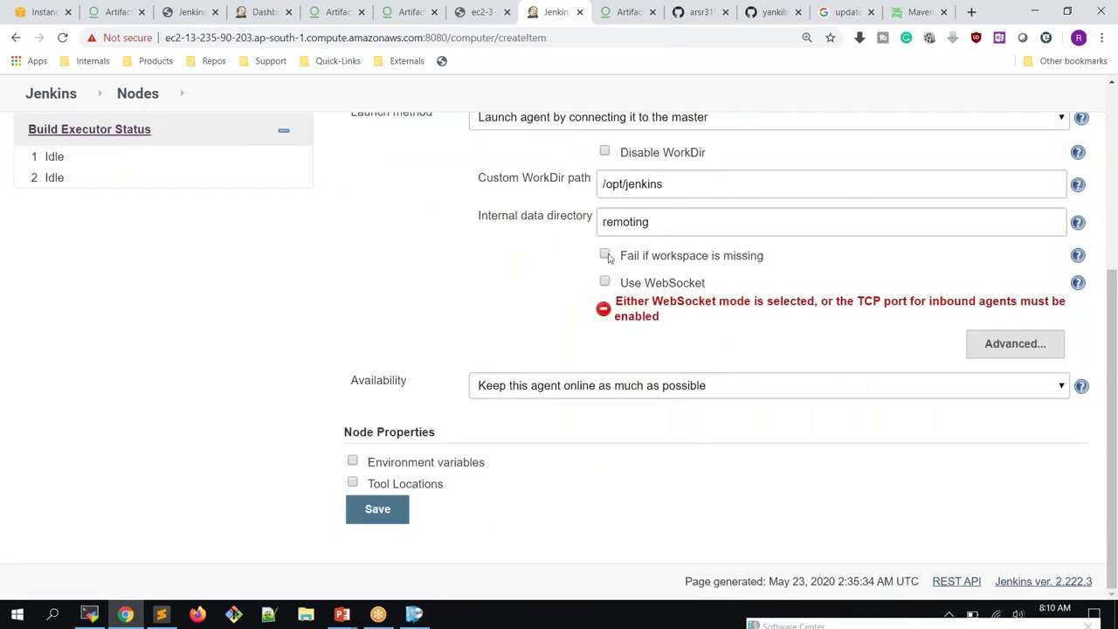
click(605, 254)
click(604, 255)
drag(666, 188, 575, 189)
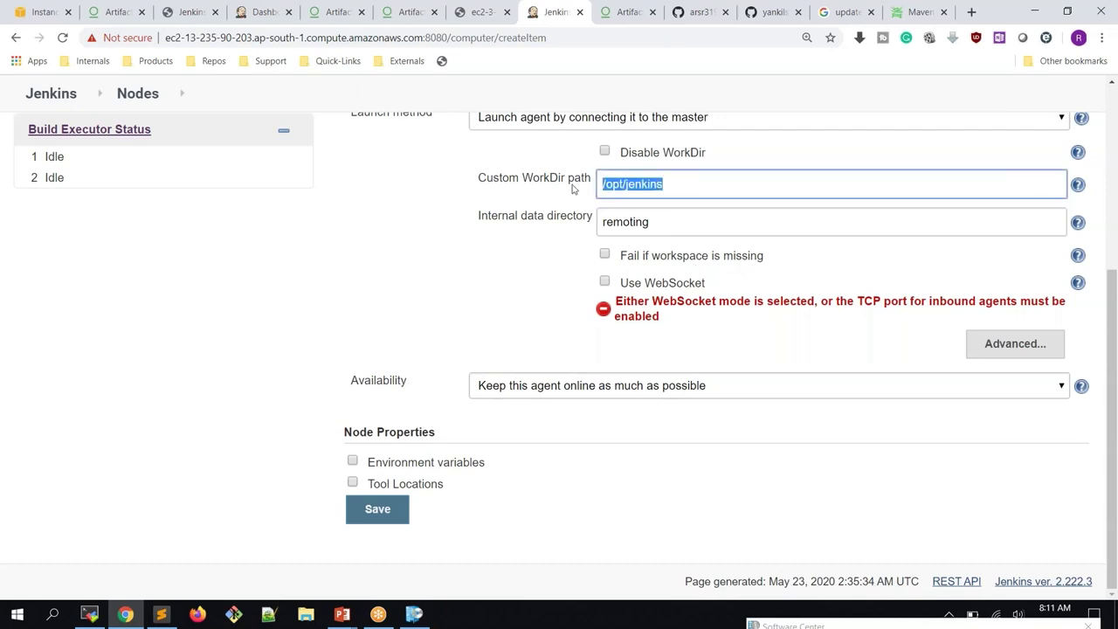
click(606, 283)
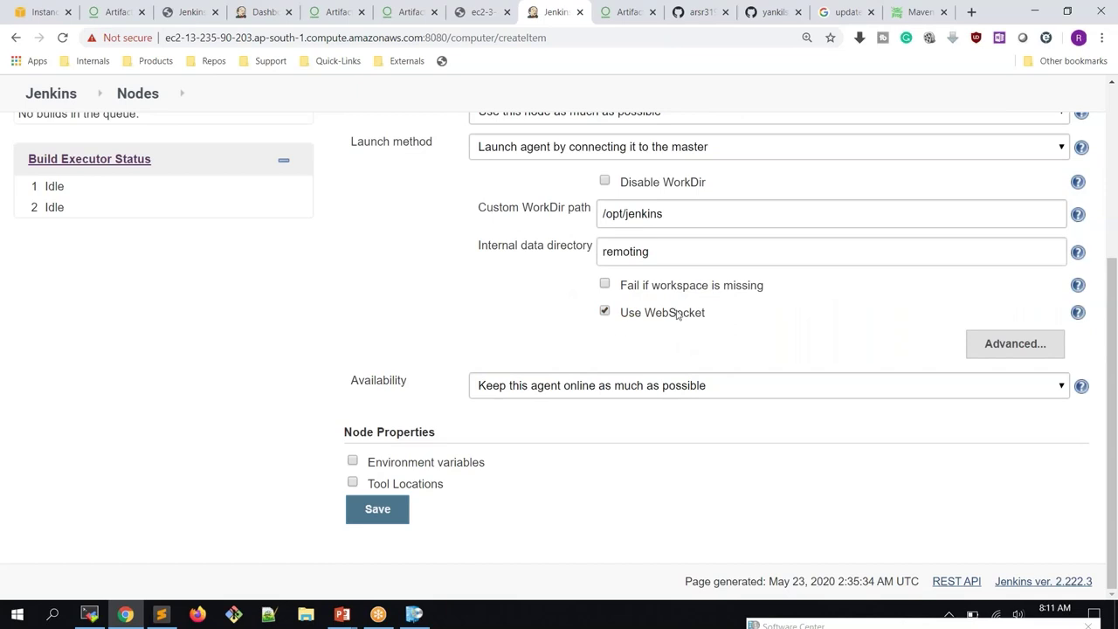
click(1002, 346)
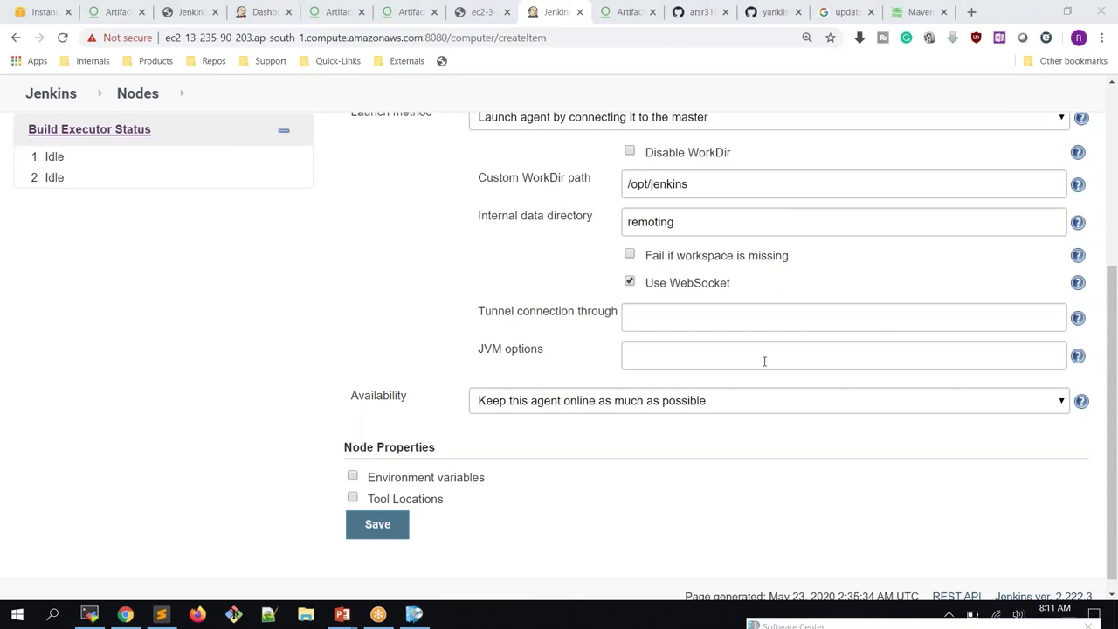
scroll(764, 361, down, 1)
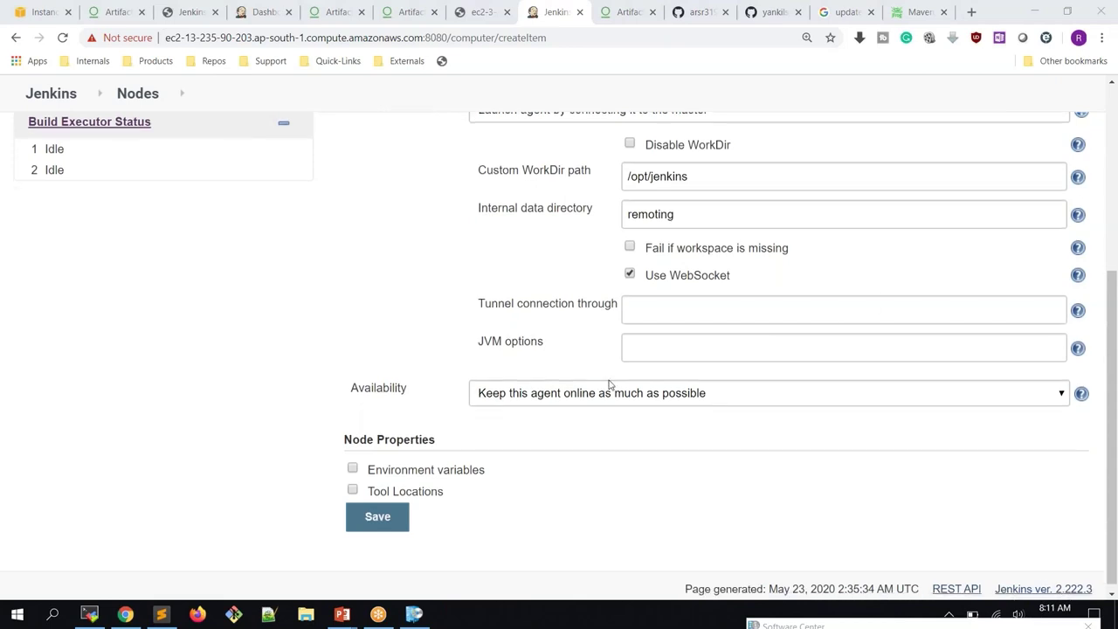
double_click(568, 384)
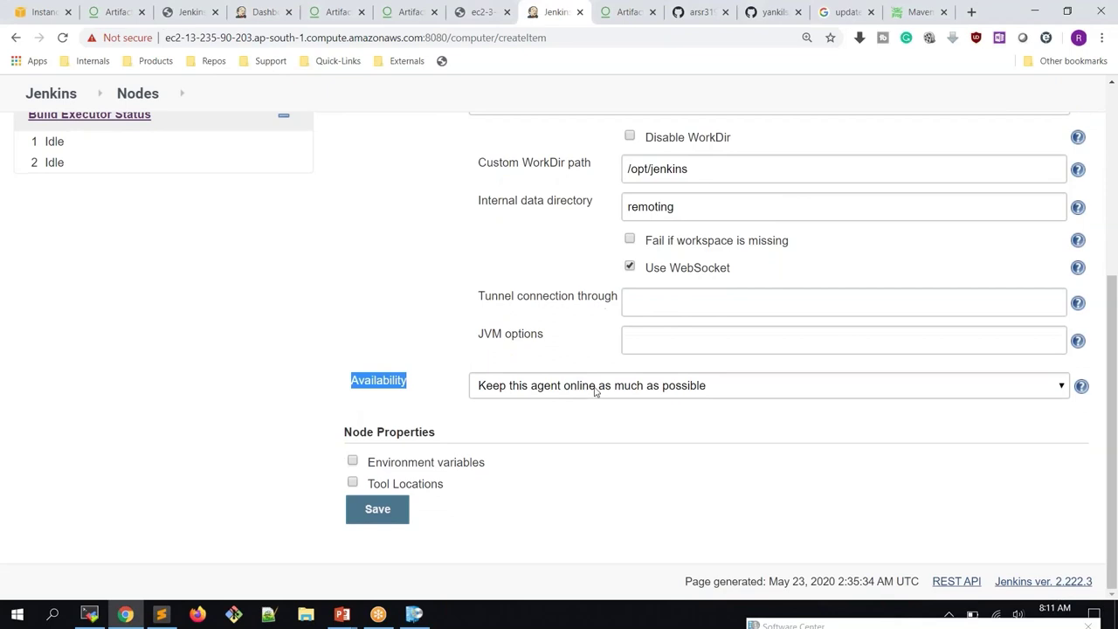
click(642, 386)
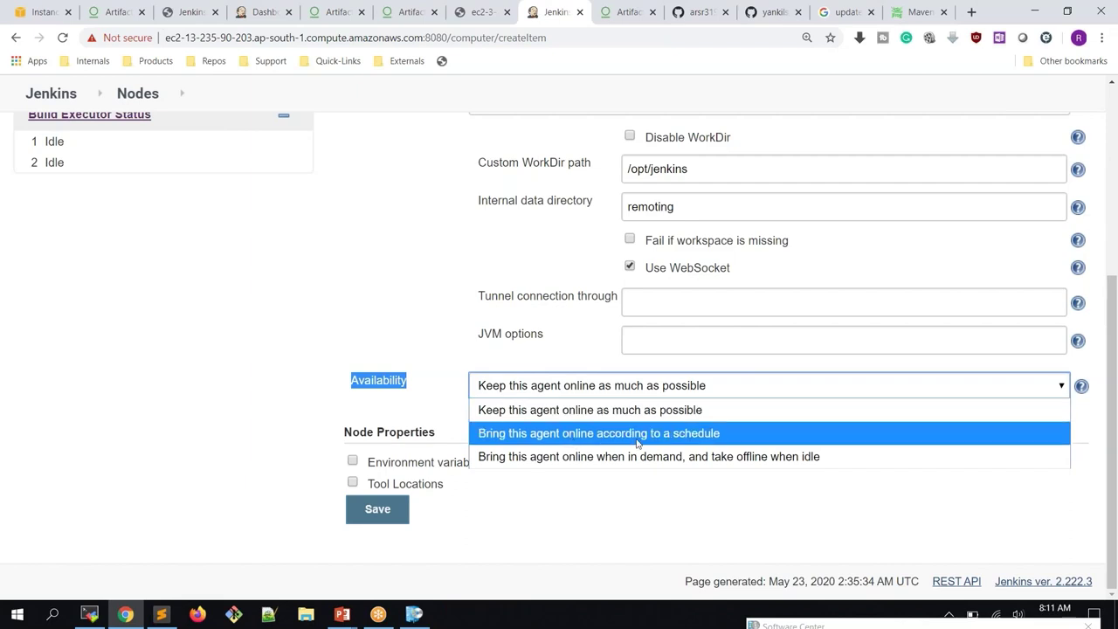
click(677, 443)
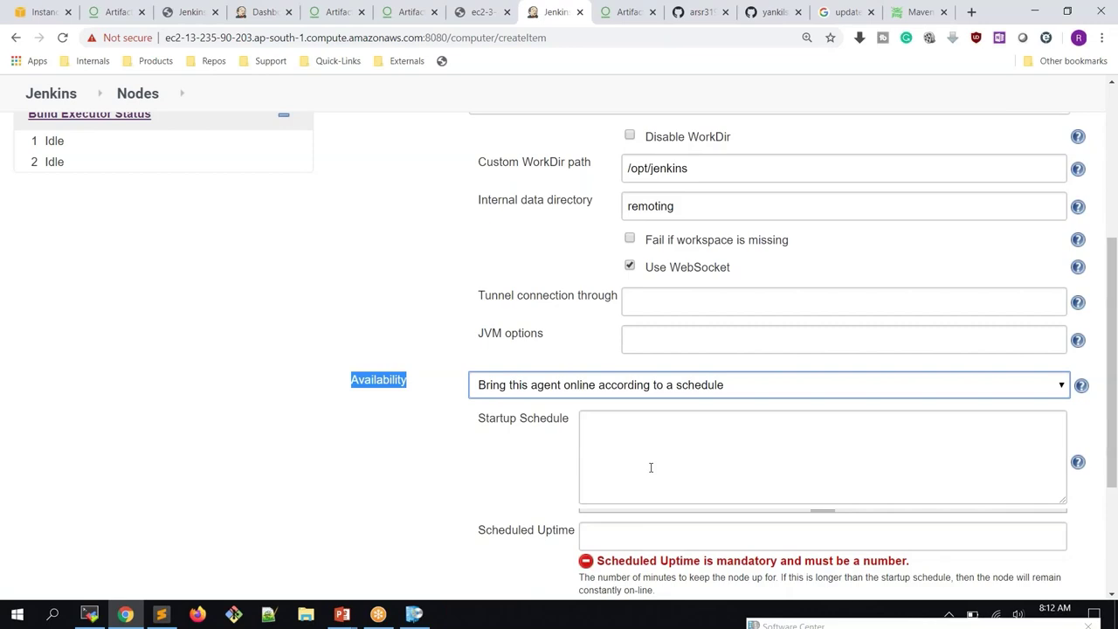
scroll(650, 467, down, 1)
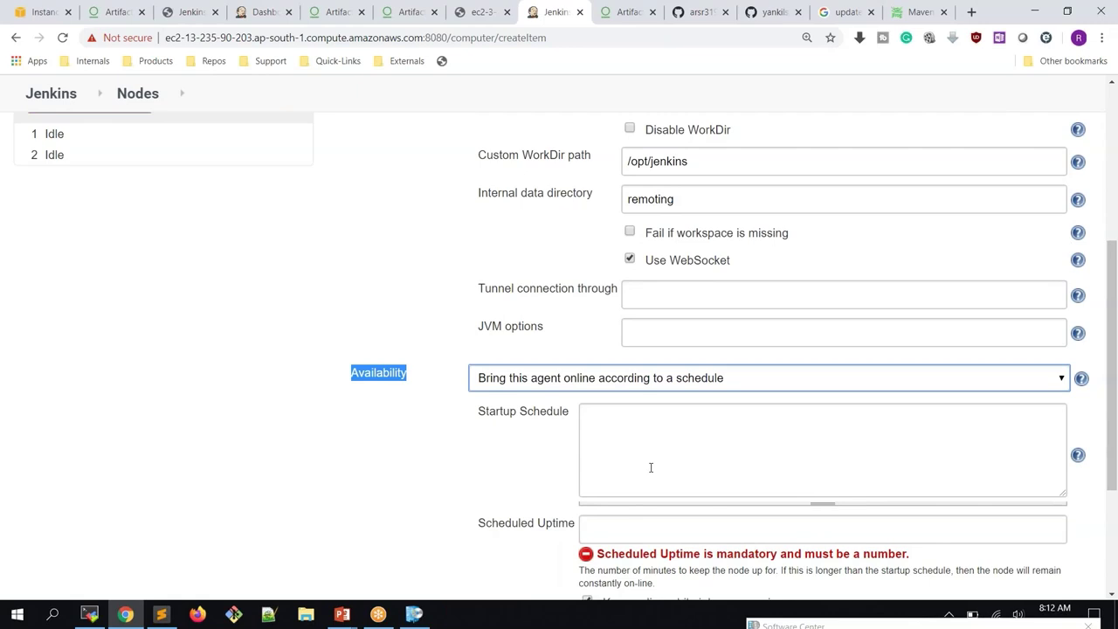
scroll(651, 467, down, 2)
scroll(708, 292, up, 1)
click(708, 292)
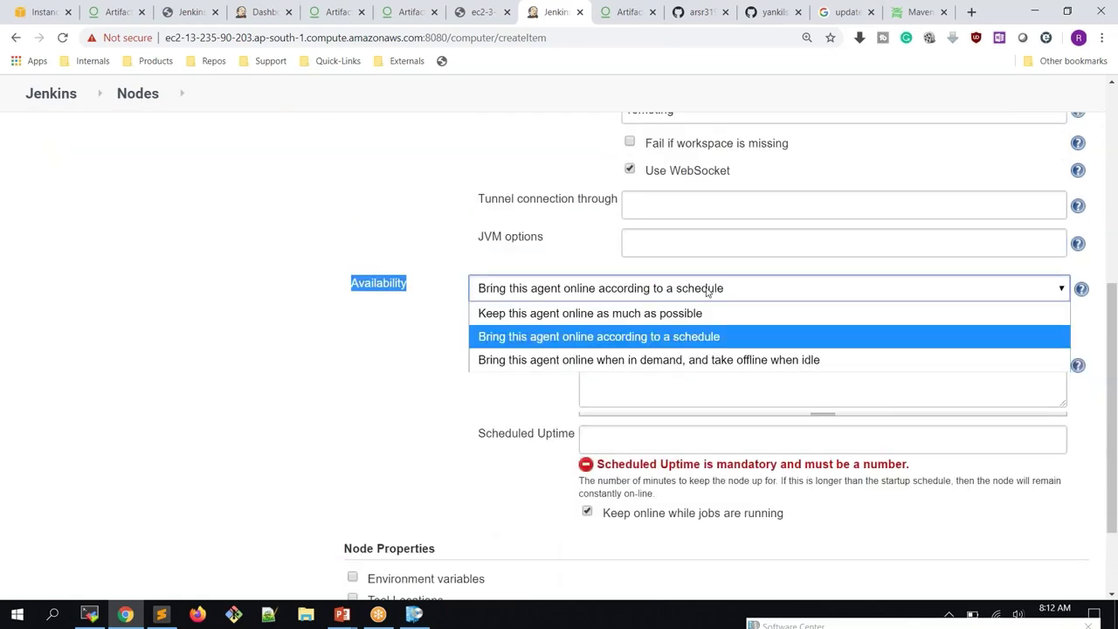
click(786, 359)
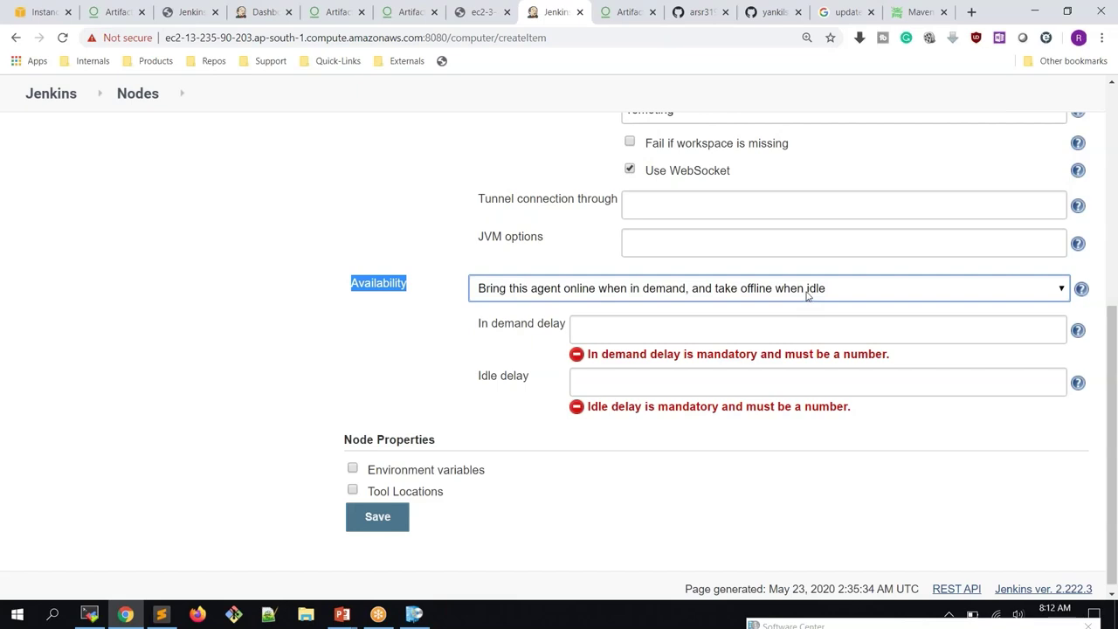
click(807, 295)
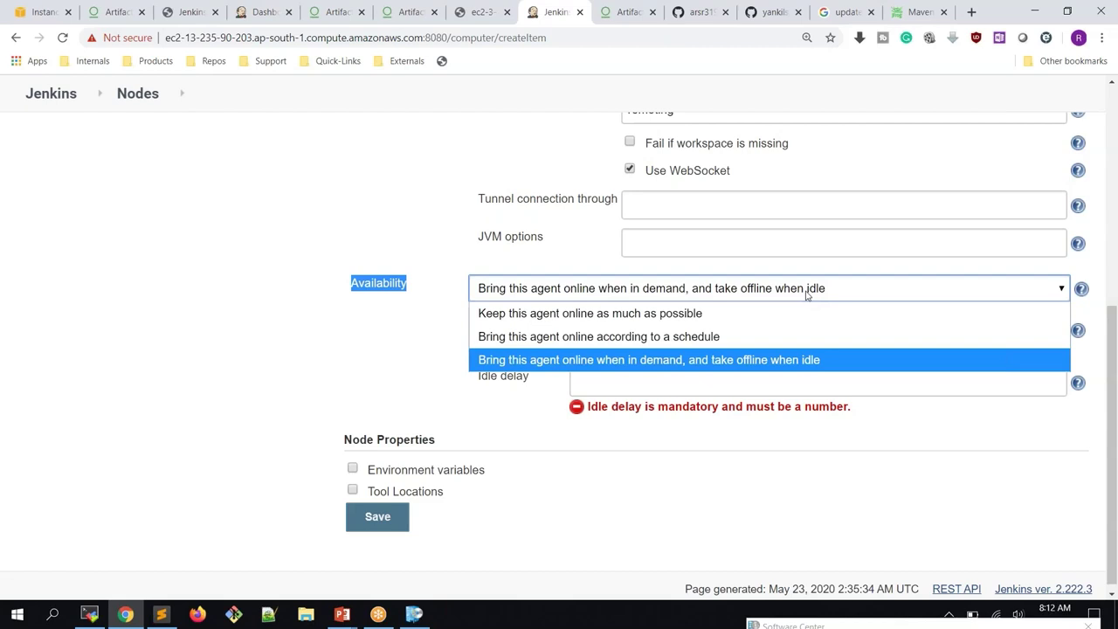
click(722, 320)
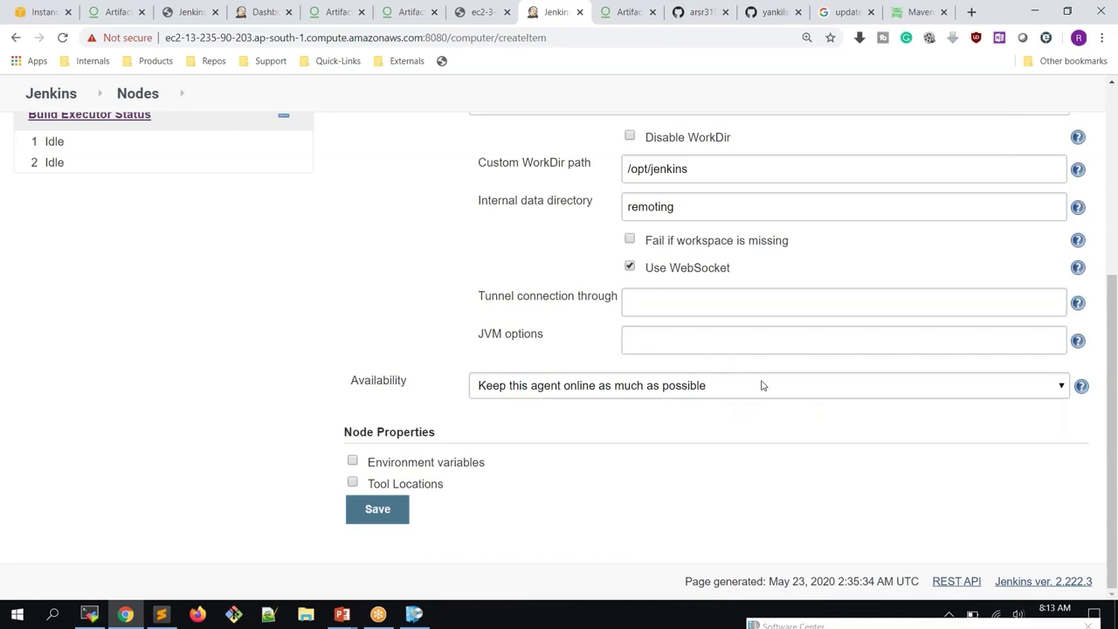
Step: Return to the top of the node form and bring up the MobaXterm terminal at /opt
scroll(761, 385, up, 1)
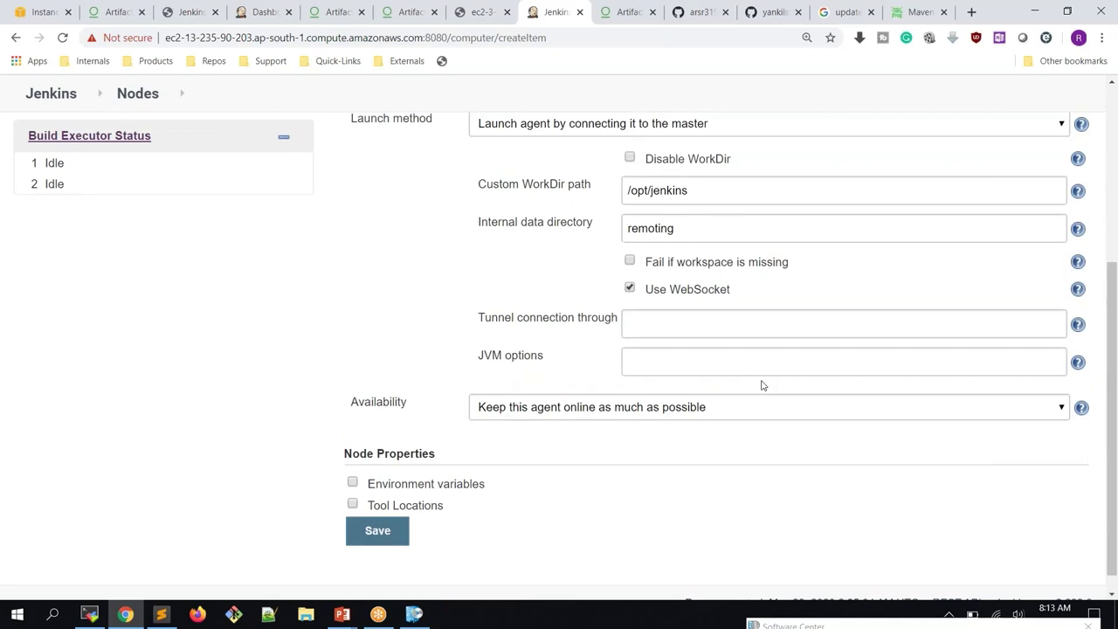
scroll(761, 386, up, 3)
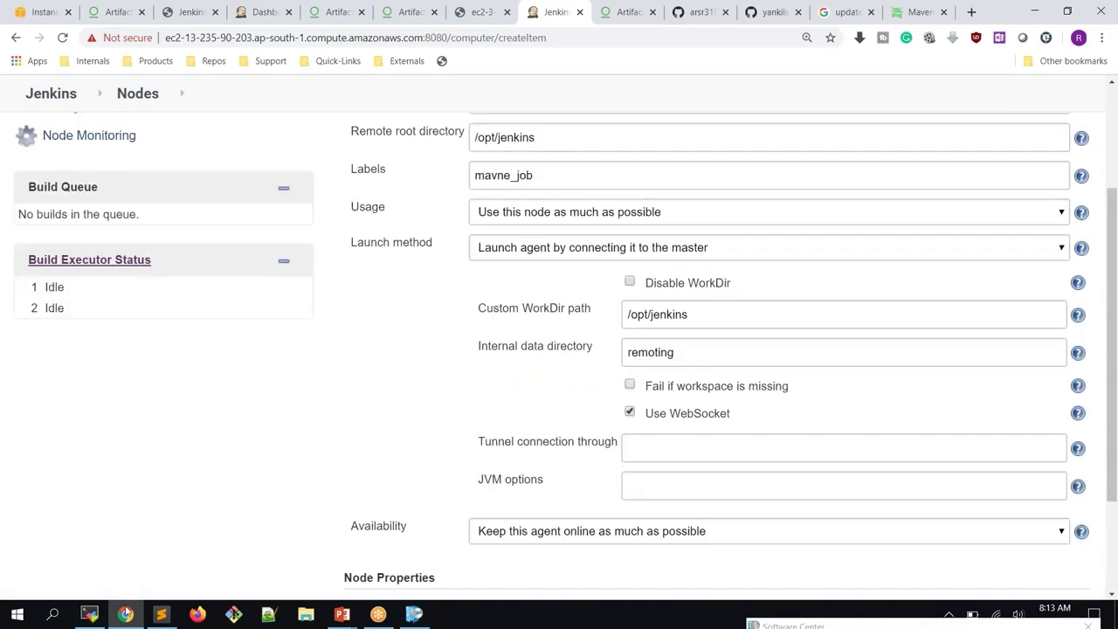
key(alt+Tab)
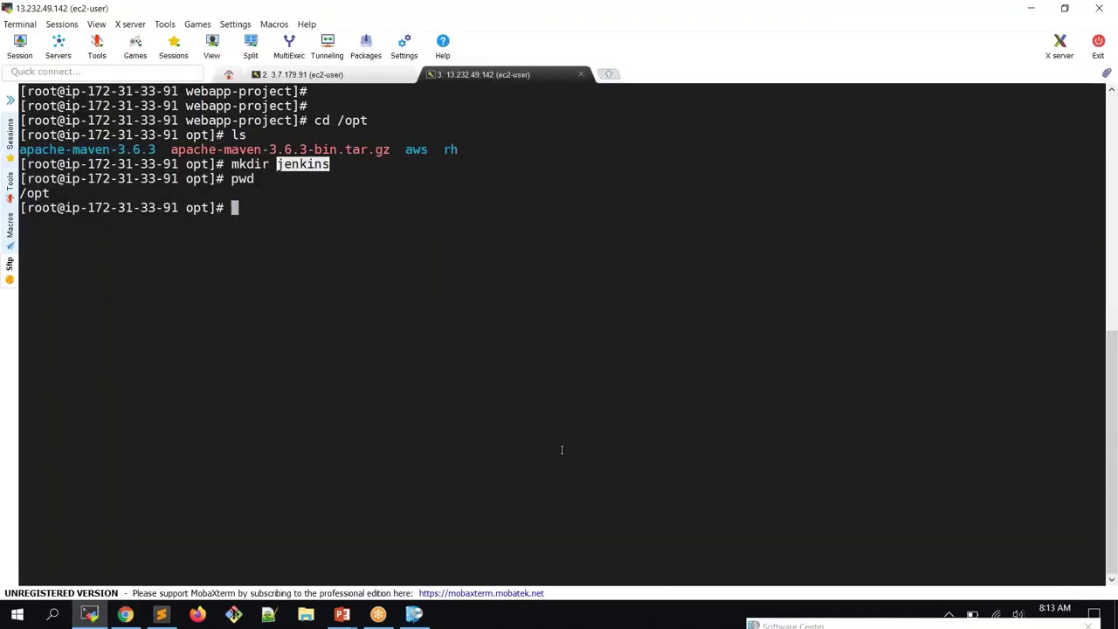
Step: Back in Jenkins, save the Linux_node agent configuration
key(alt+Tab)
click(389, 511)
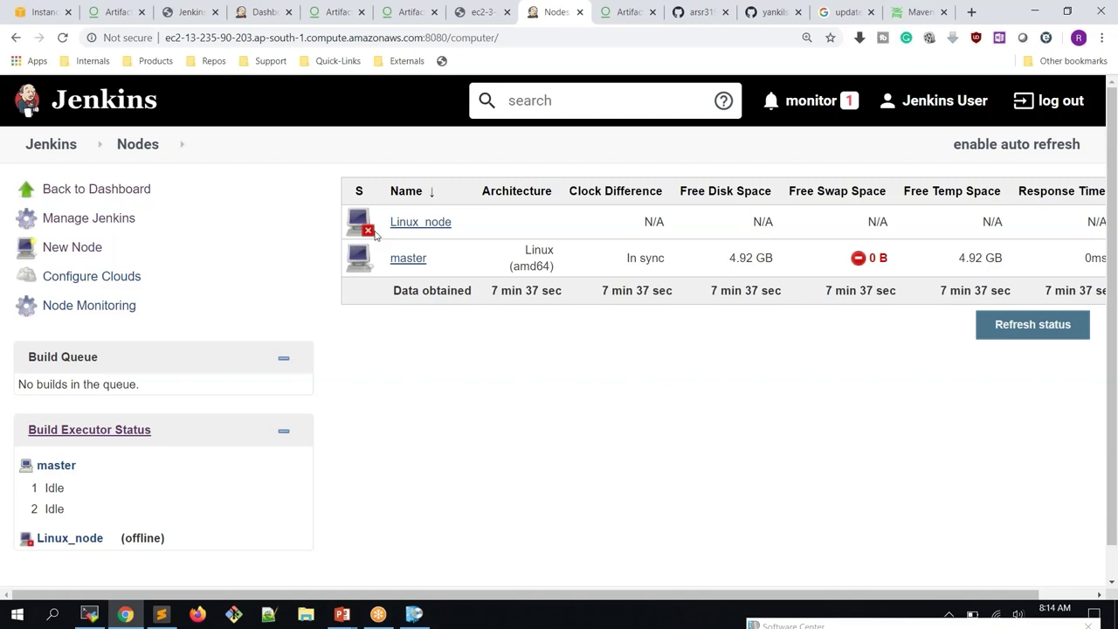
Step: Open the Linux_node agent page to see its agent.jar connection command with workDir /opt/jenkins
mouse_move(389, 227)
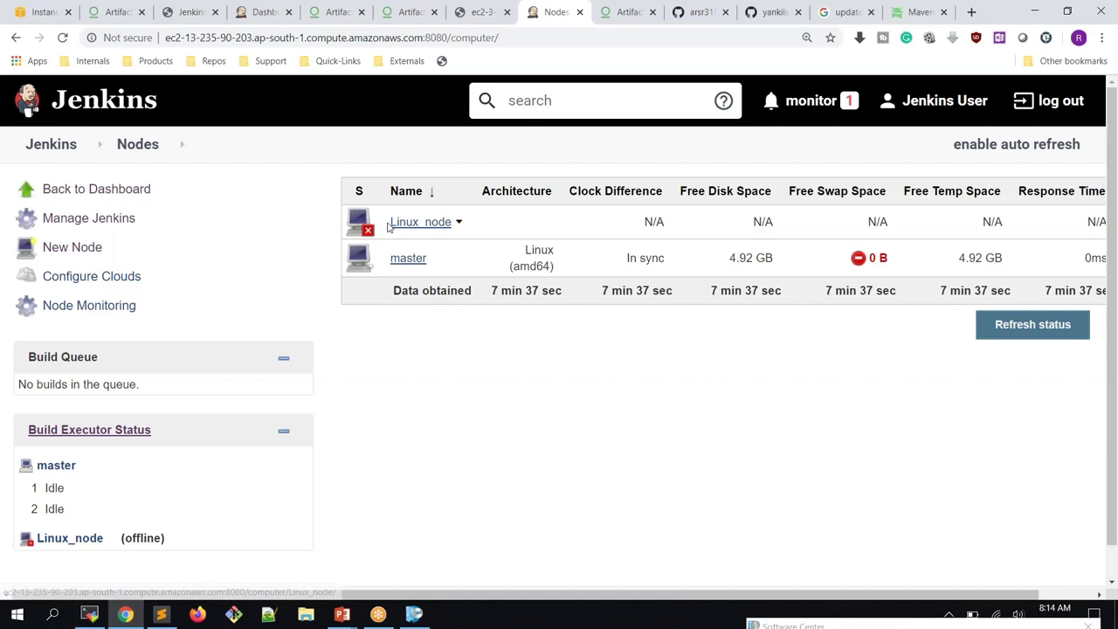
click(405, 225)
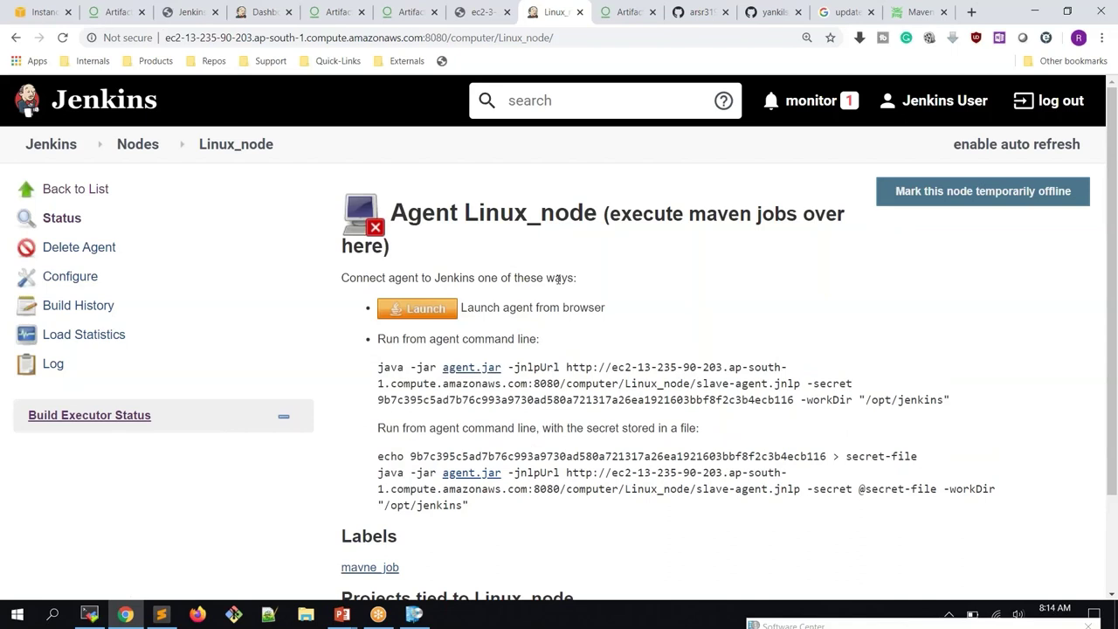
Step: Review the Linux_node agent command lines, then download slave-agent.jnlp and keep it
scroll(558, 280, down, 1)
triple_click(437, 311)
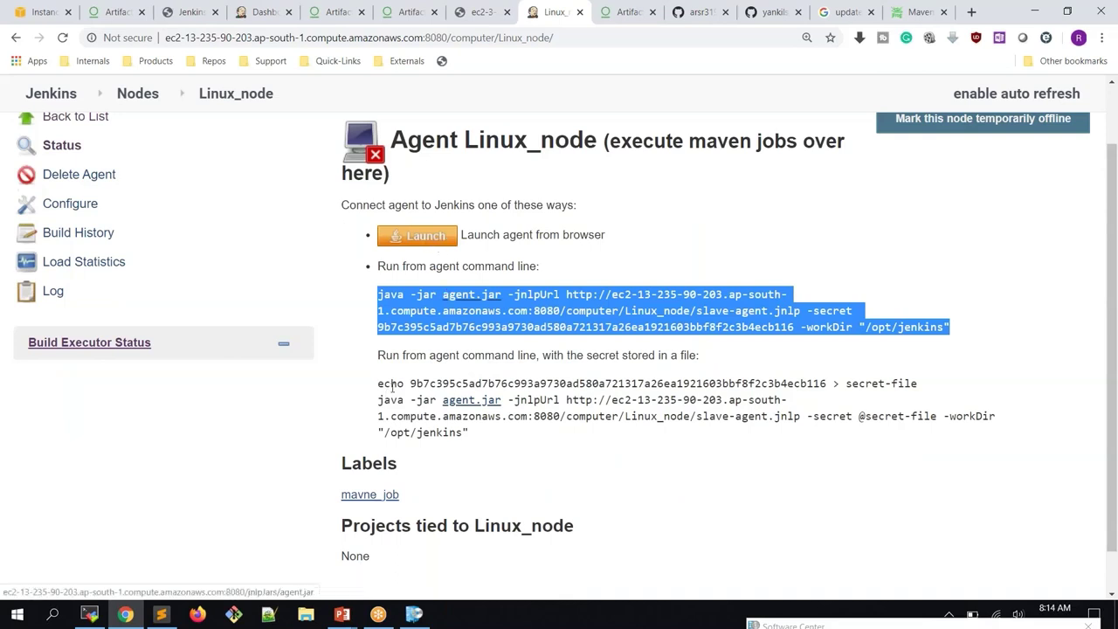
drag(384, 385, 524, 429)
click(527, 432)
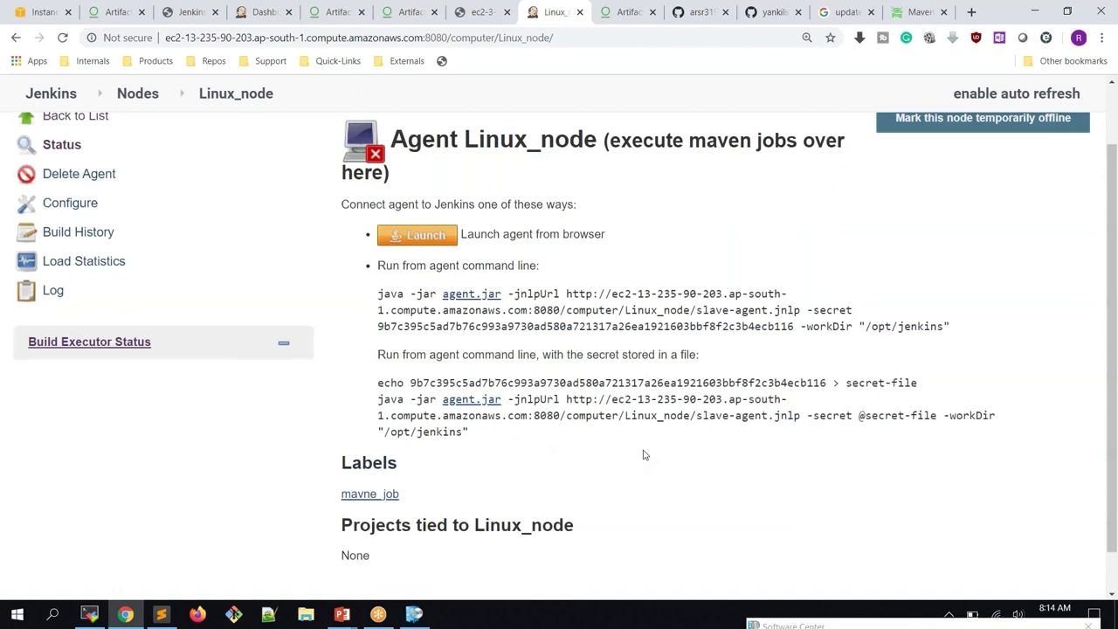
scroll(643, 454, down, 1)
scroll(664, 463, up, 3)
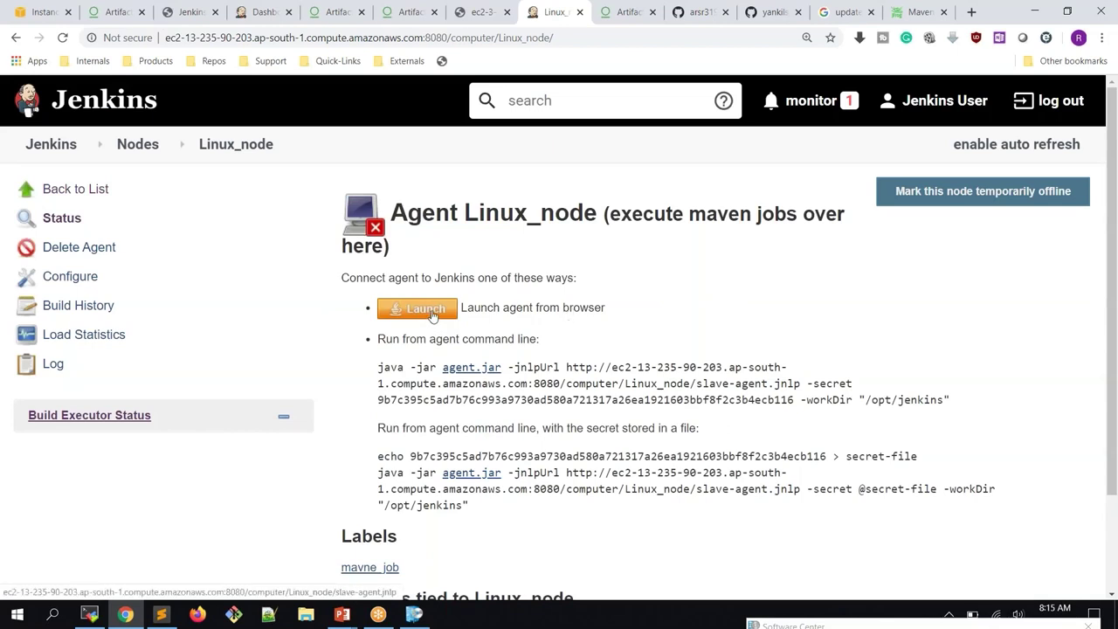
click(432, 315)
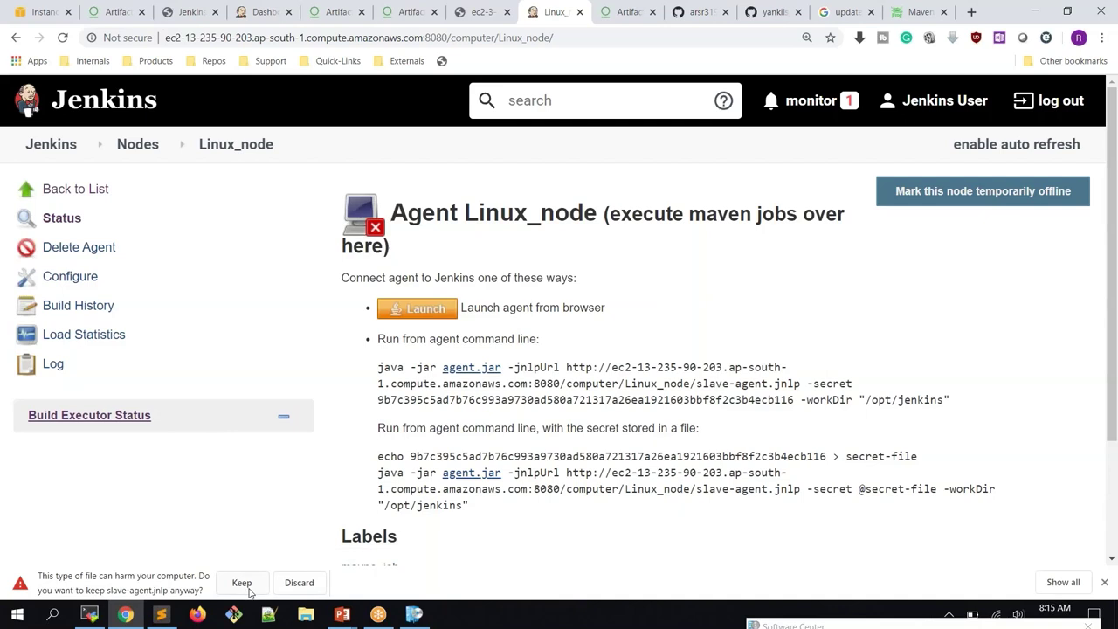
click(242, 582)
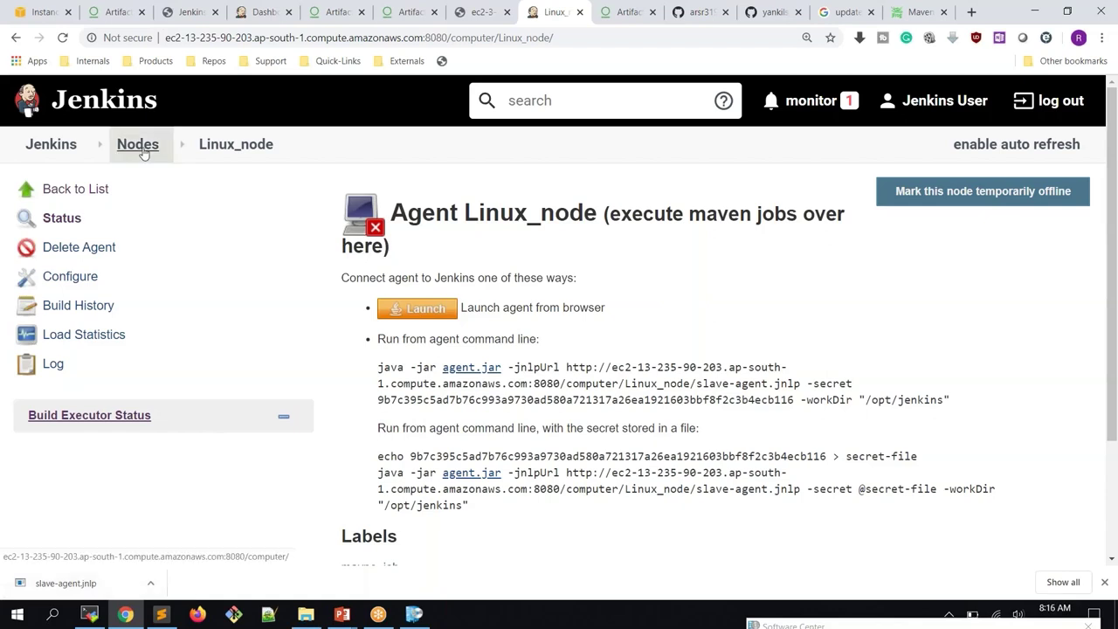
Step: Return to Nodes, open Linux_node's page, then bring the MobaXterm terminal back to the front
click(138, 146)
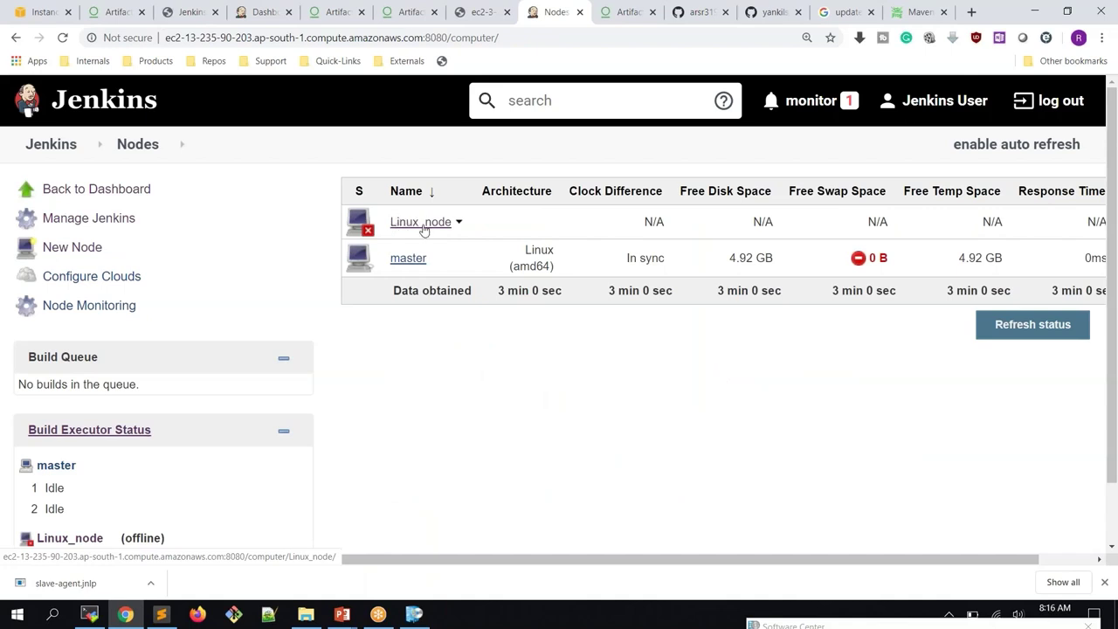
click(424, 229)
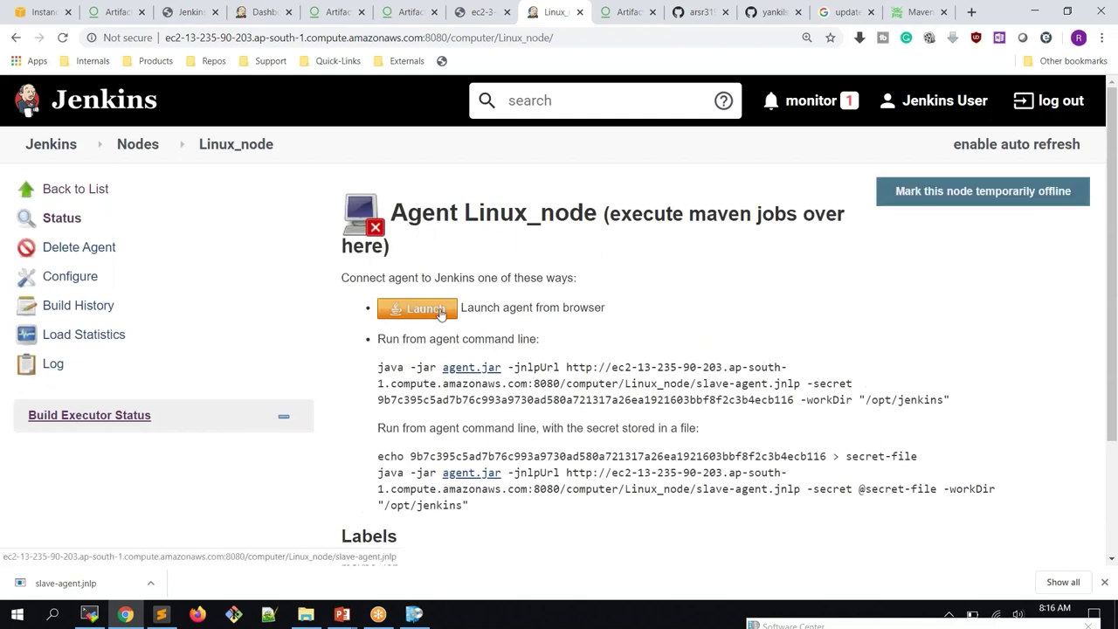
click(92, 614)
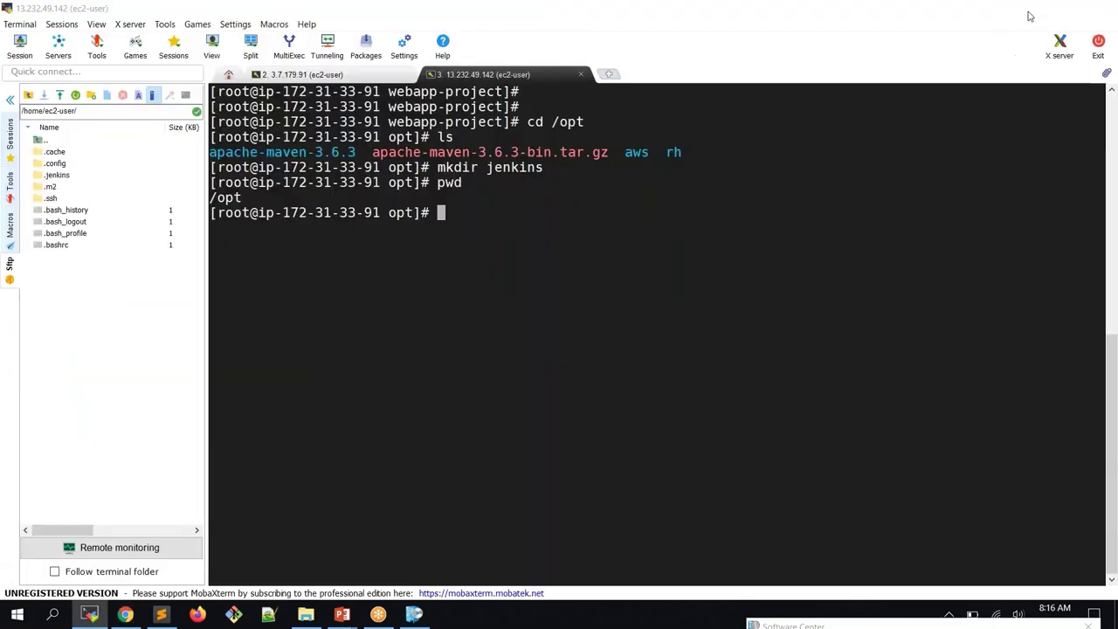
click(1028, 16)
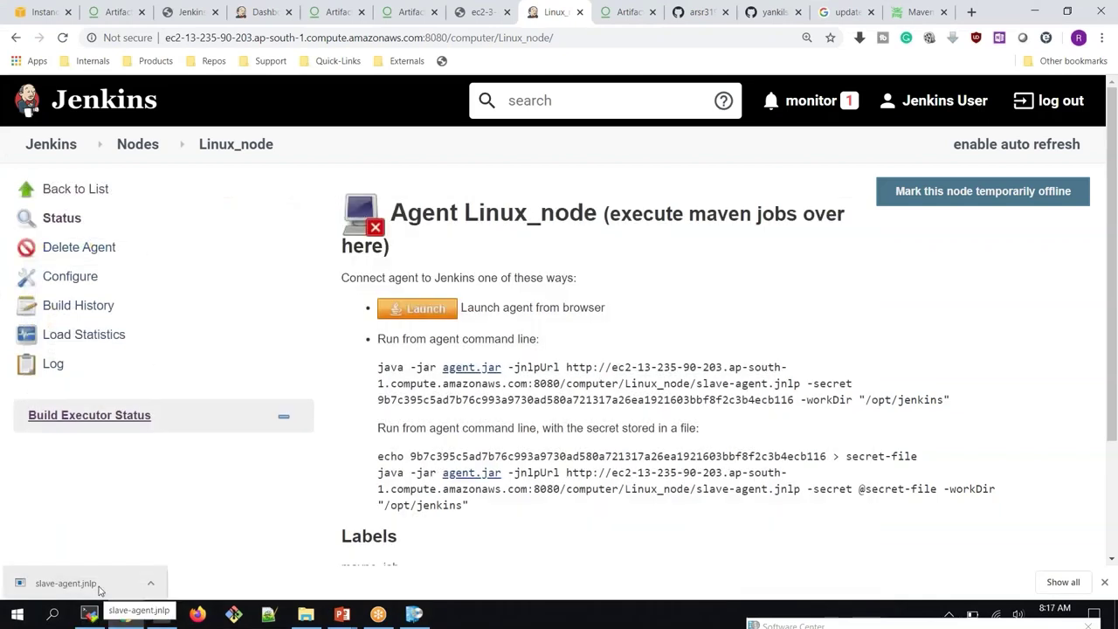
click(91, 614)
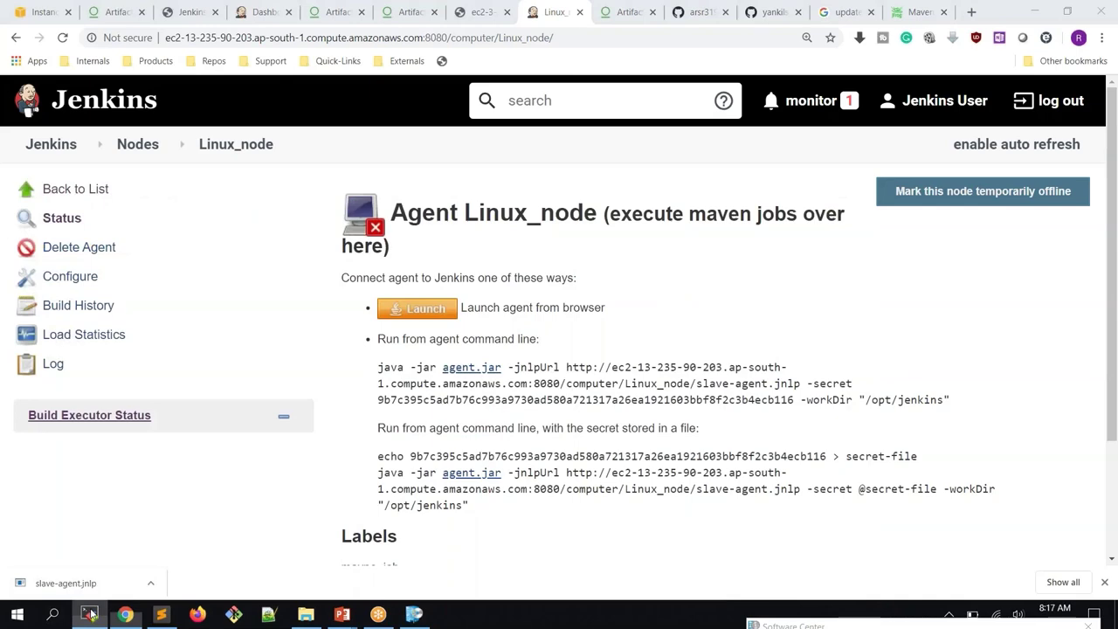
click(91, 614)
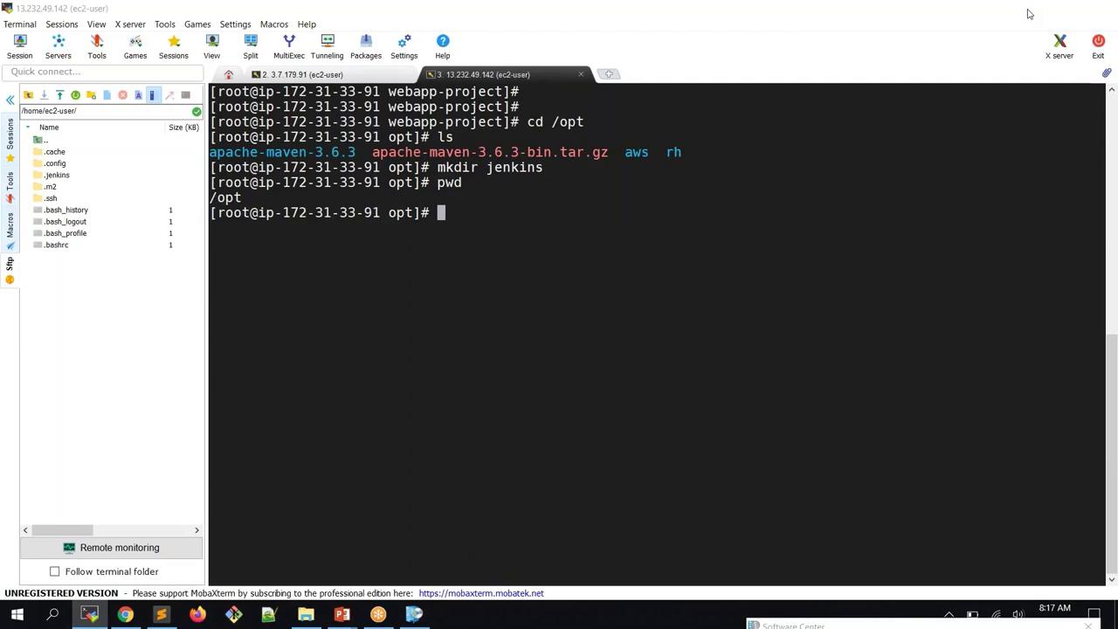
Step: Download agent.jar from Linux_node's 'Run from agent command line' section and return to MobaXterm
click(1029, 13)
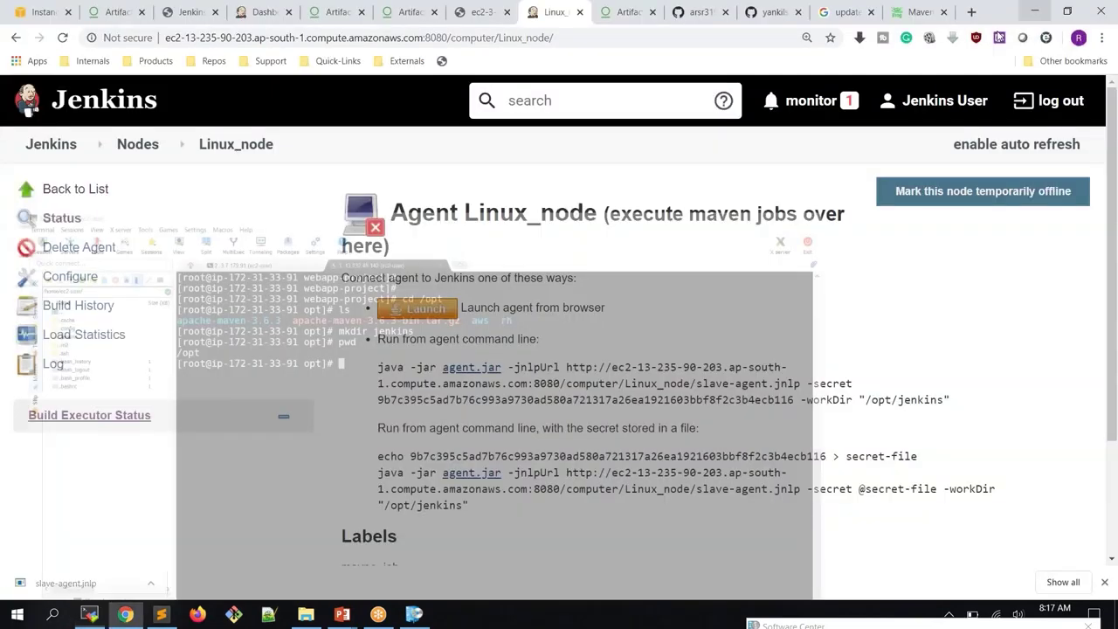
drag(377, 367, 443, 368)
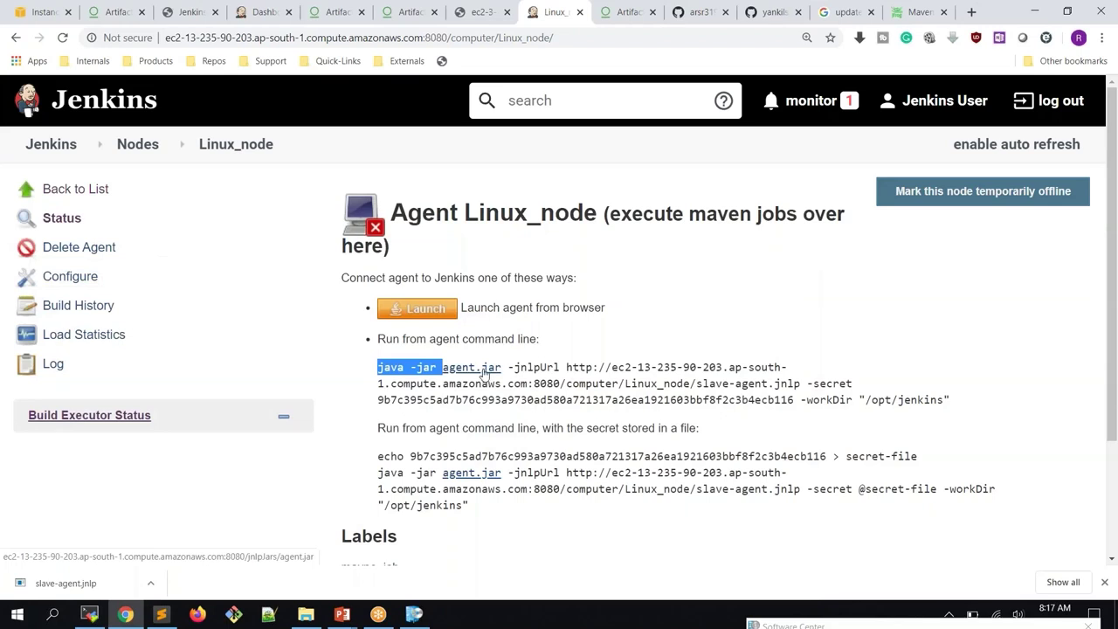
click(484, 371)
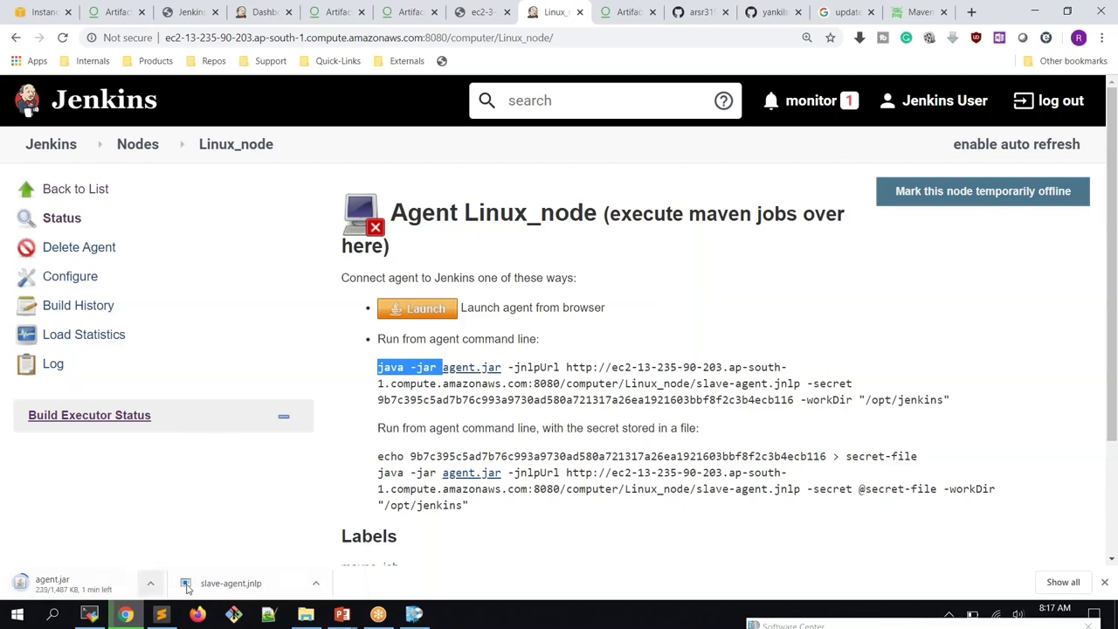
key(alt+Tab)
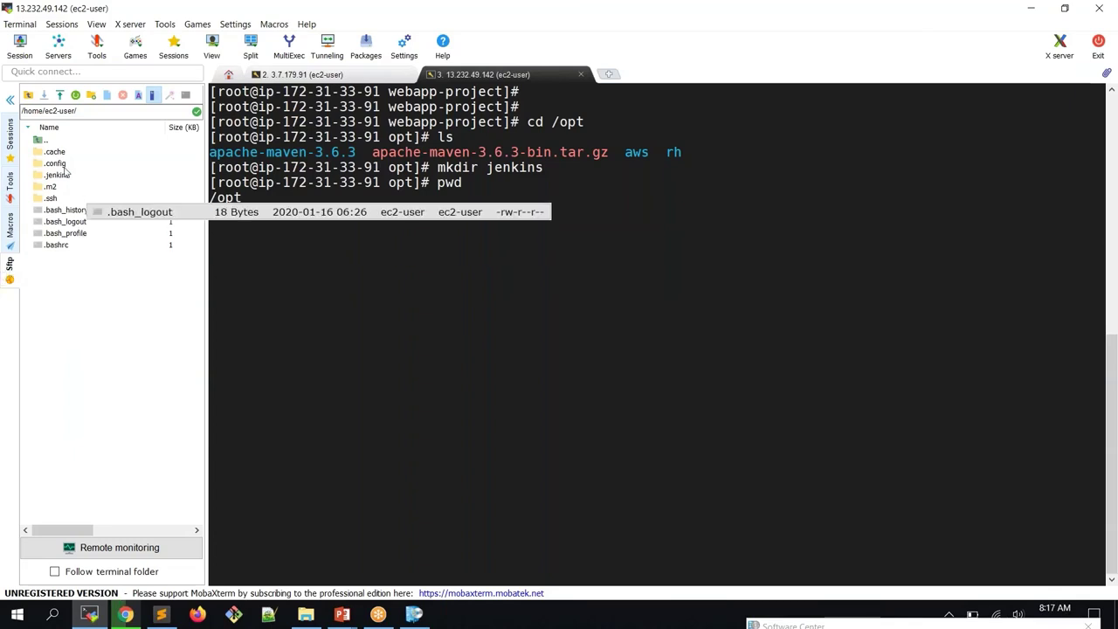
Step: Leave the root shell with cd ~, pwd and exit, confirming ec2-user is in /home/ec2-user
text(cd )
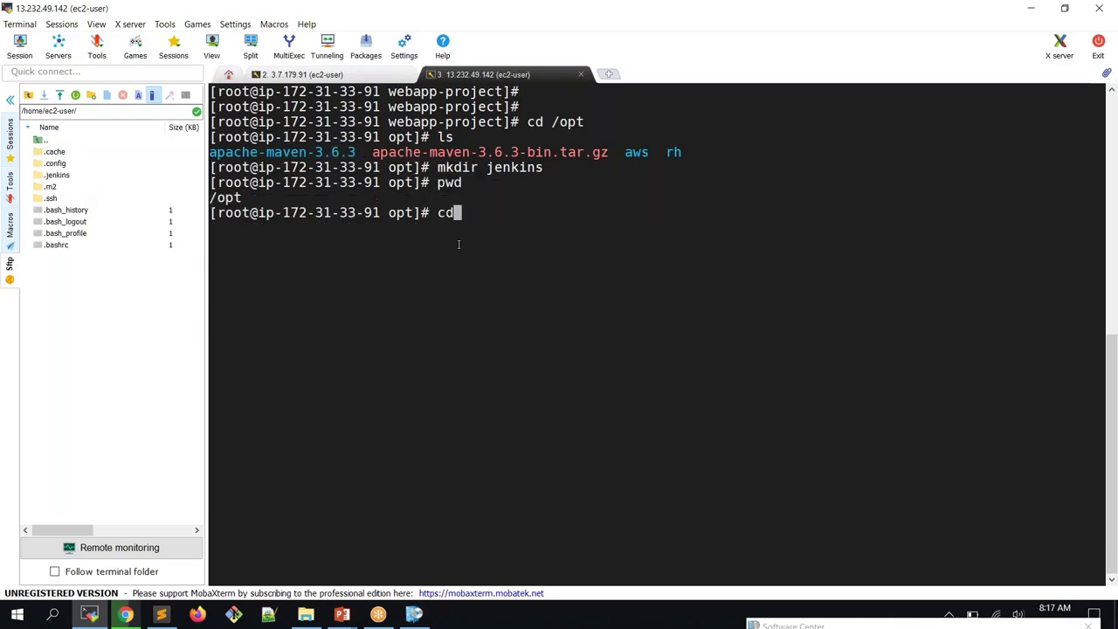
text(~)
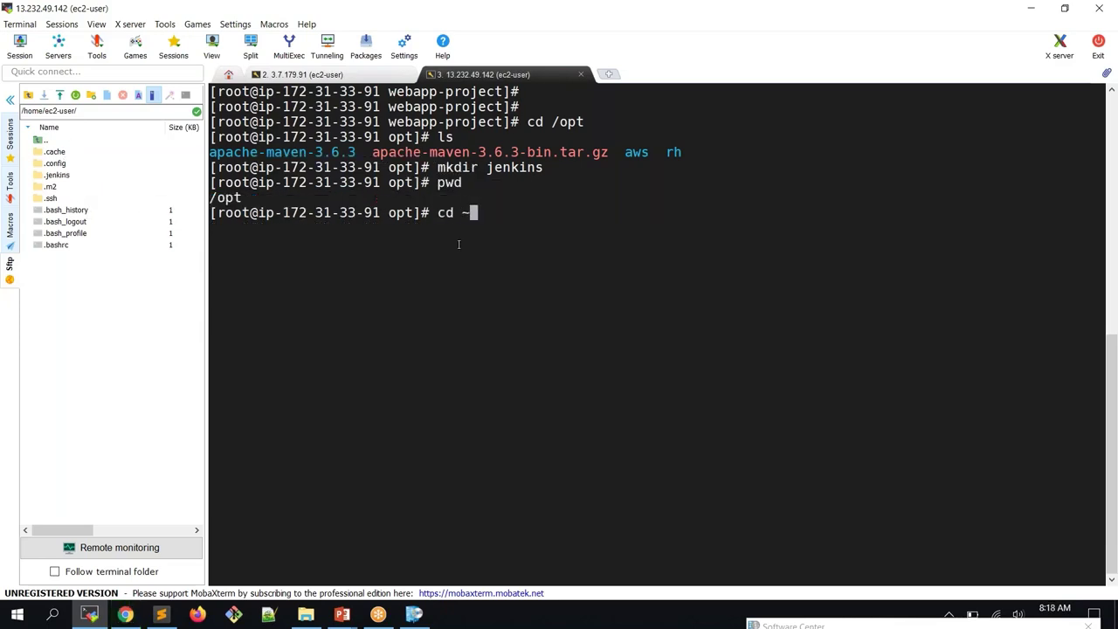
key(Return)
text(pwd)
key(Return)
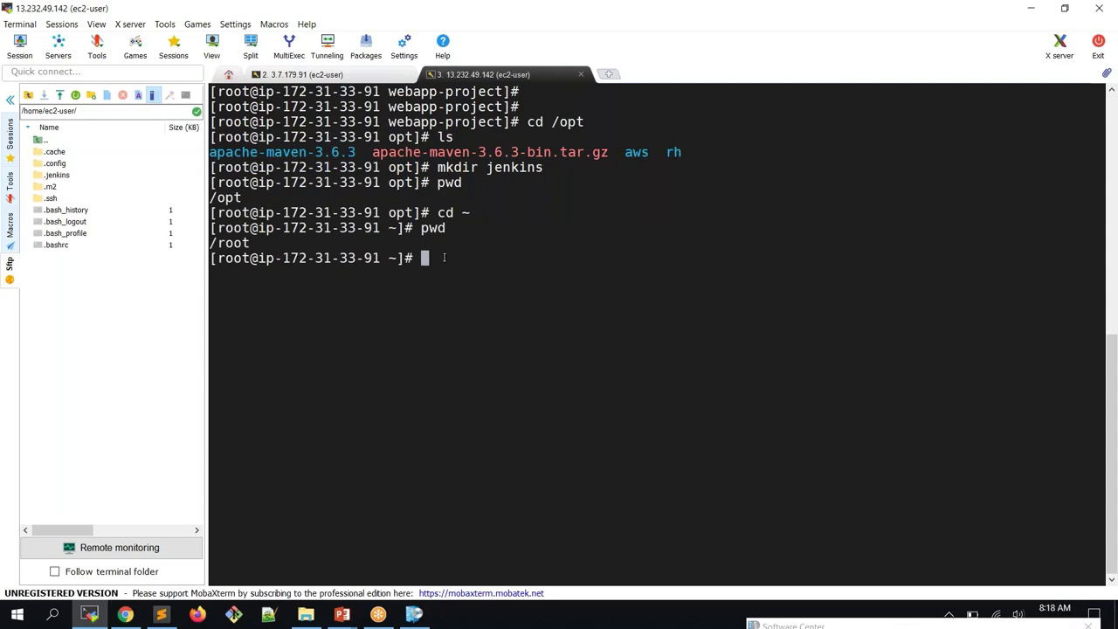
text(exit)
key(Return)
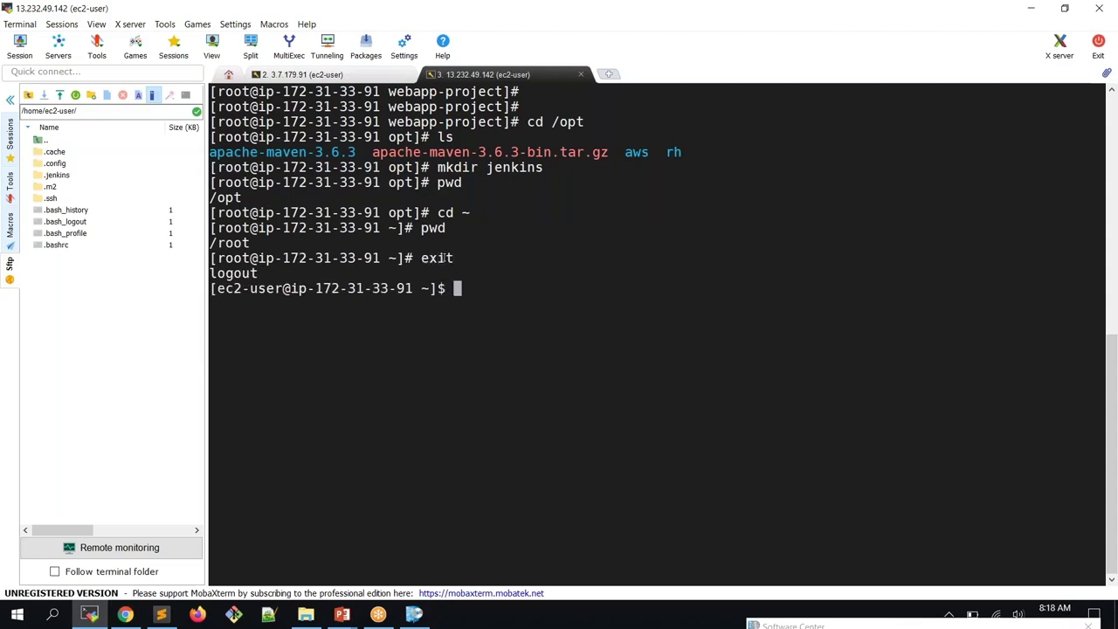
text(pwd)
key(Return)
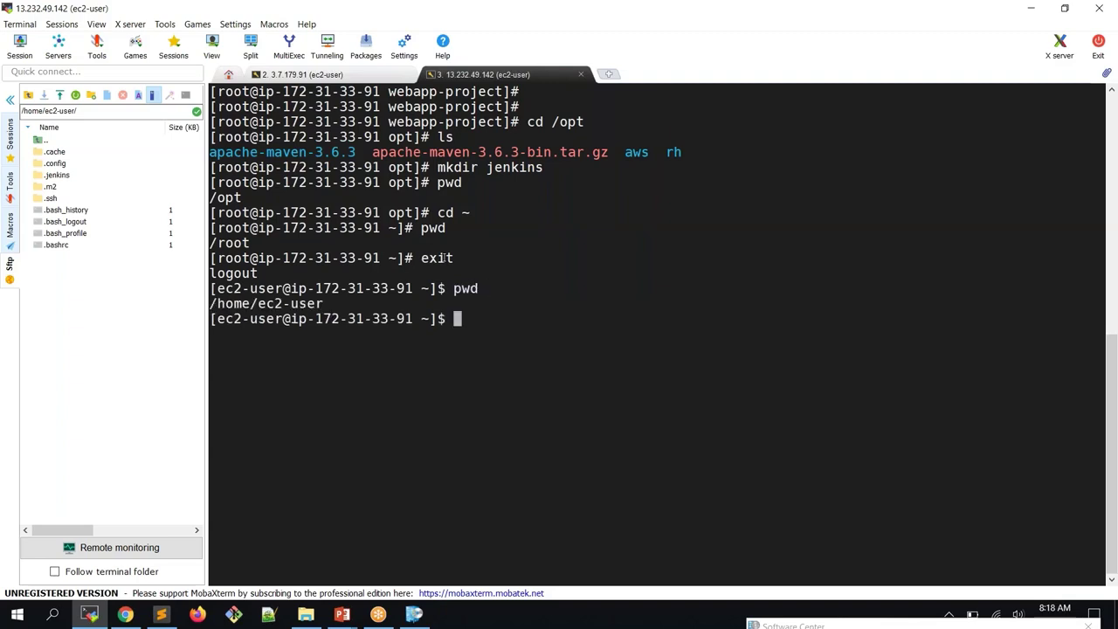
Step: List the home folder with ls -la, showing .jenkins, .m2 and .ssh, and restore the window down
double_click(302, 303)
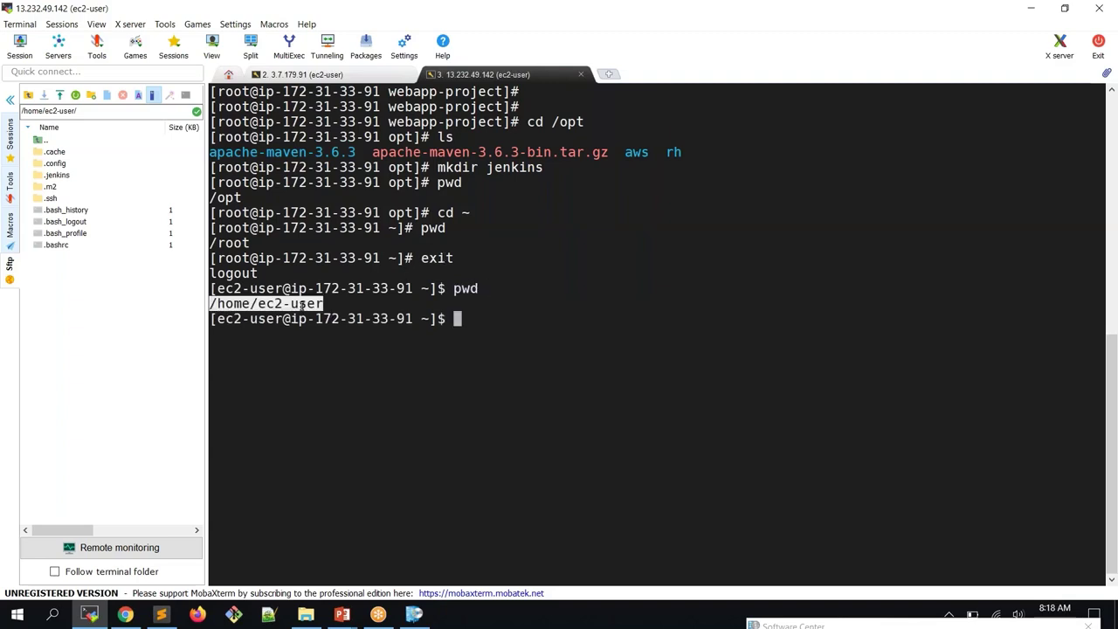
click(99, 111)
click(266, 233)
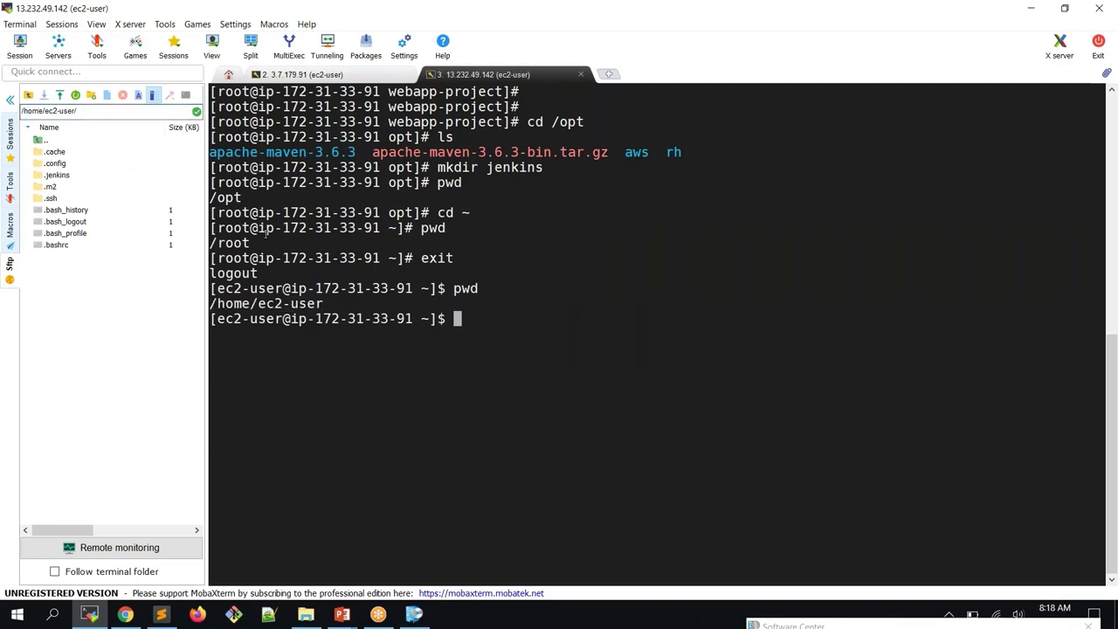
text(ls -la)
key(Return)
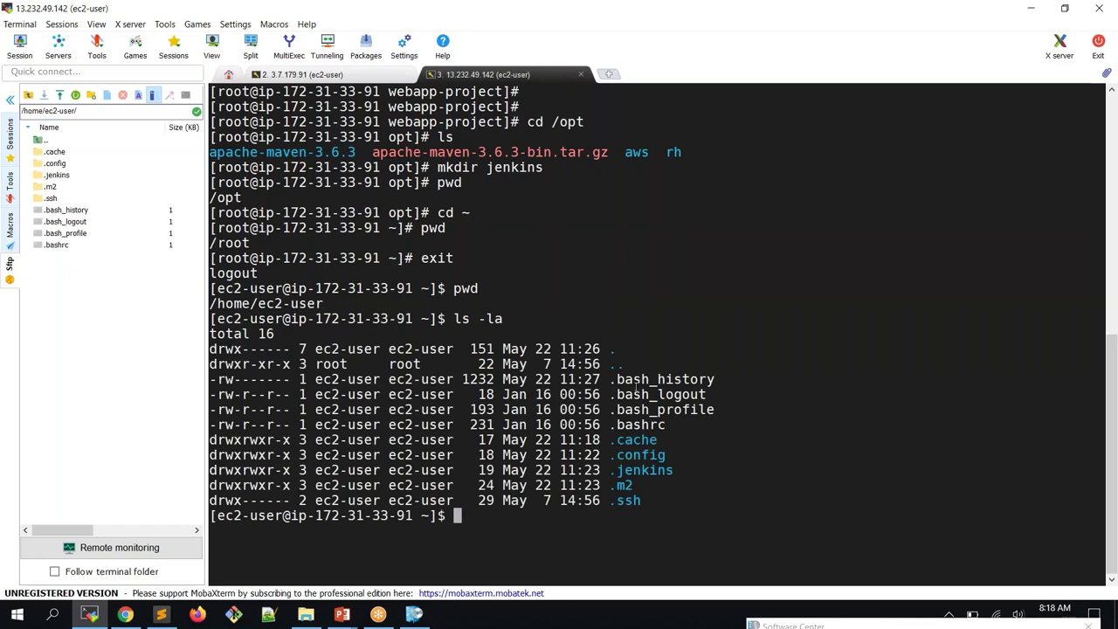
drag(635, 393, 665, 435)
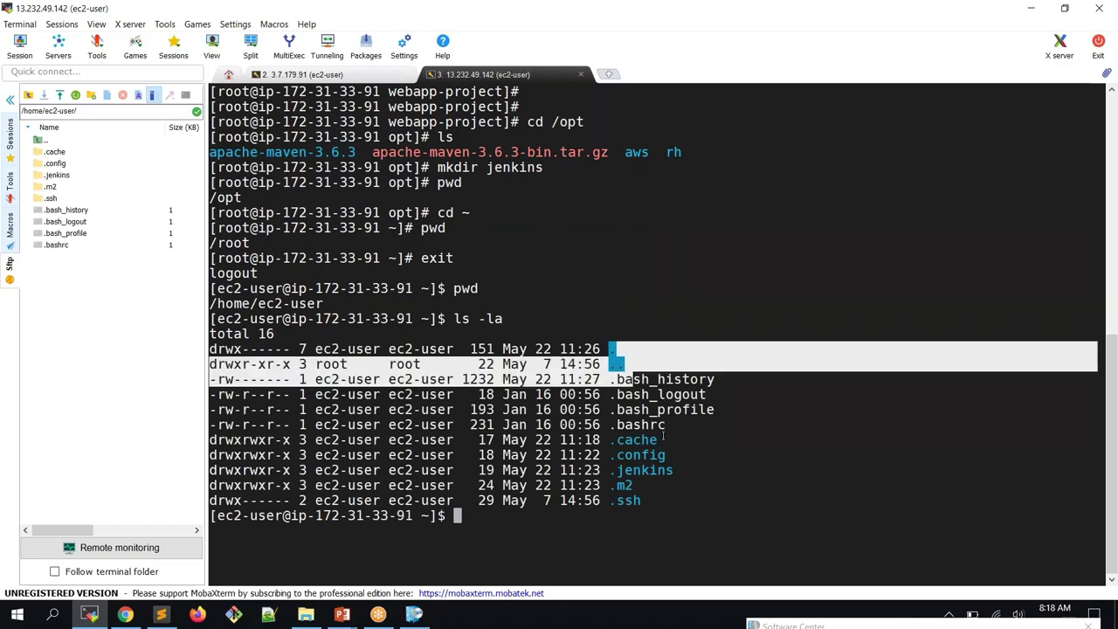
drag(664, 434, 706, 521)
click(705, 522)
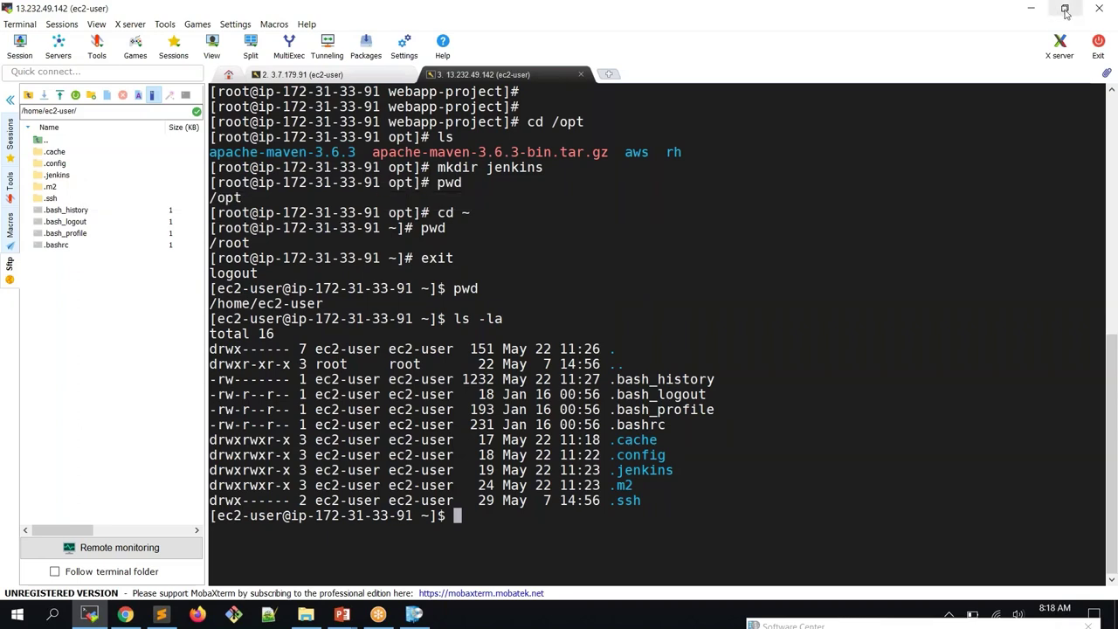
click(1066, 13)
click(1065, 9)
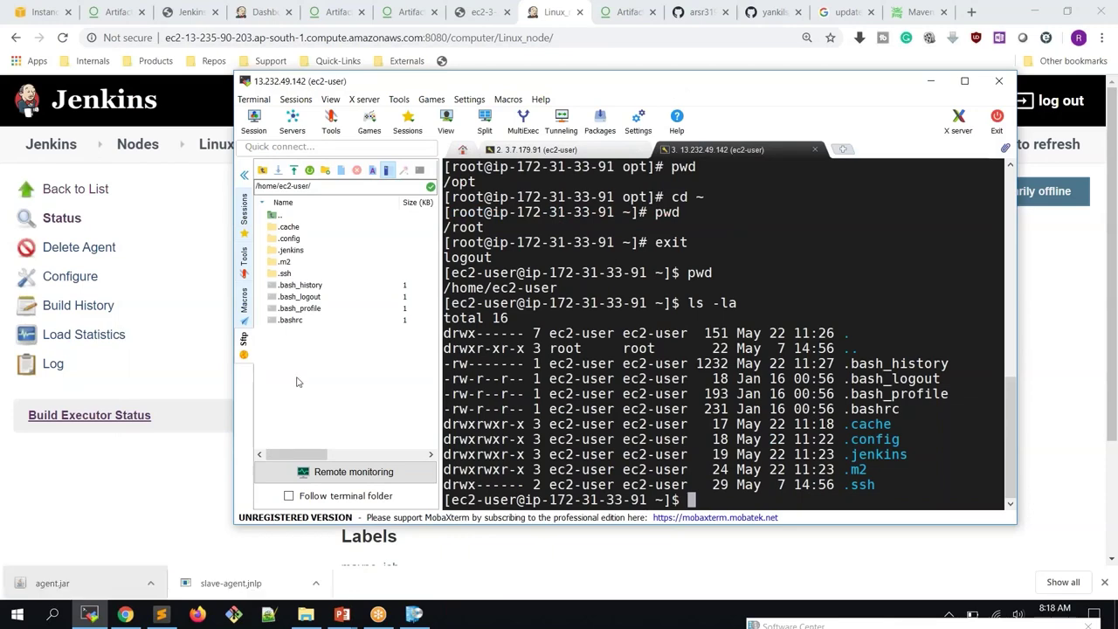
Step: Show agent.jar in Downloads and drag it into the SFTP panel's /home/ec2-user folder
click(150, 582)
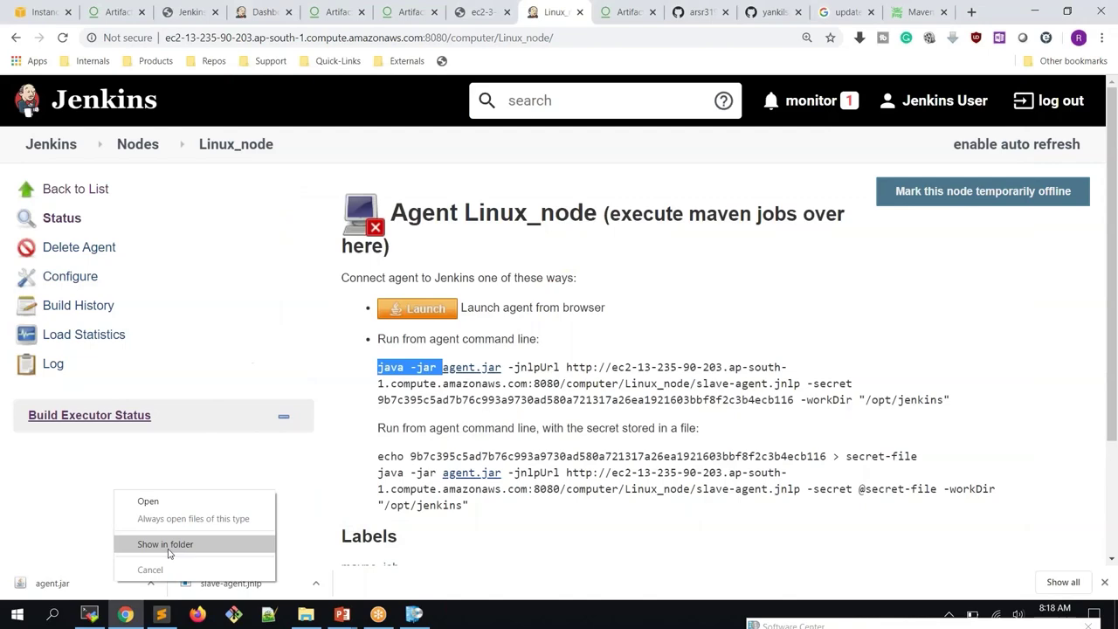
click(165, 545)
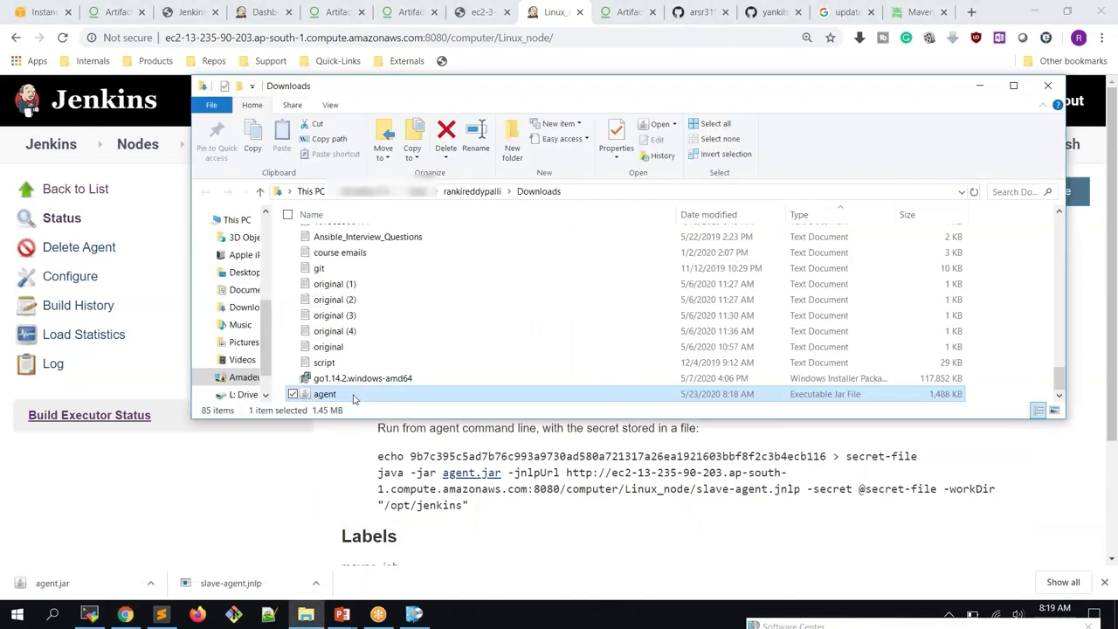
key(alt+Tab)
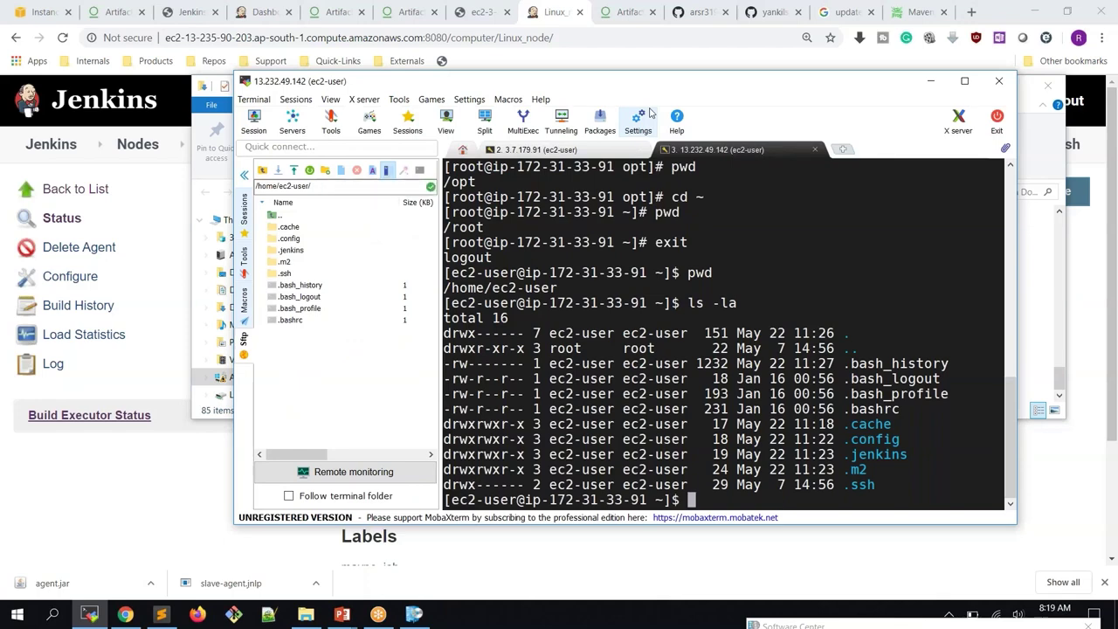
drag(649, 81, 740, 73)
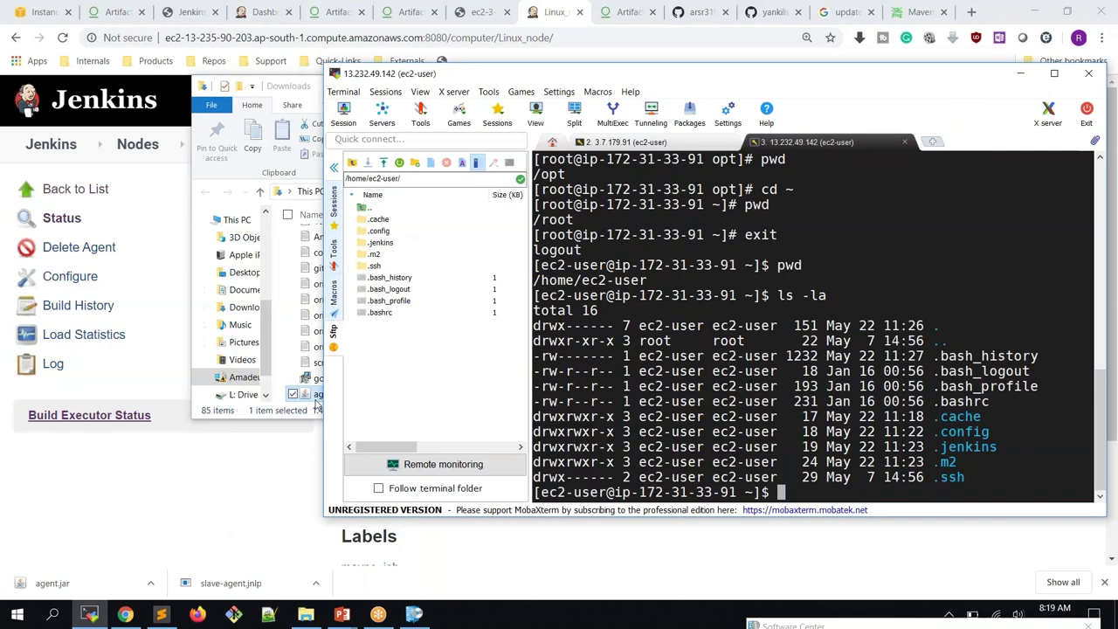
drag(317, 402, 902, 384)
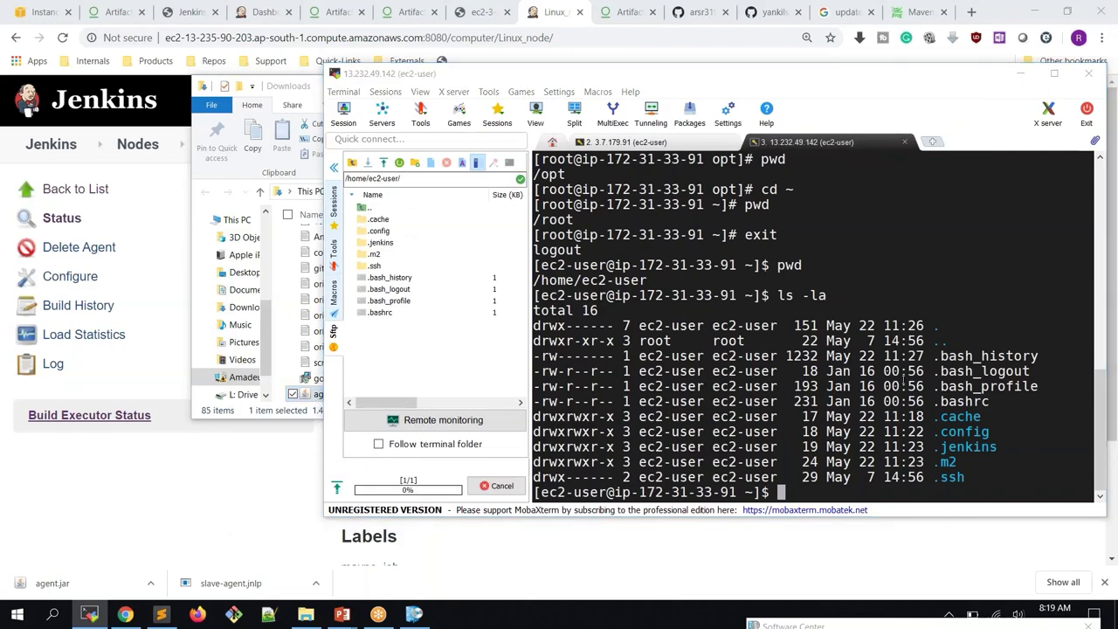
click(903, 384)
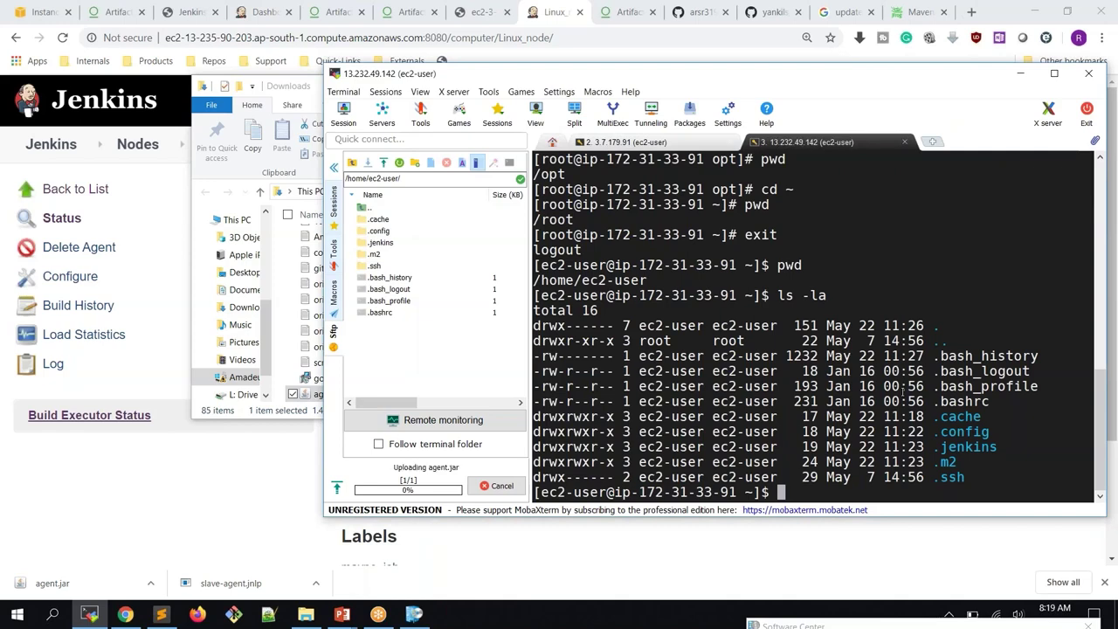
Step: Run ls to confirm agent.jar is now in the home folder
text(ls)
key(Return)
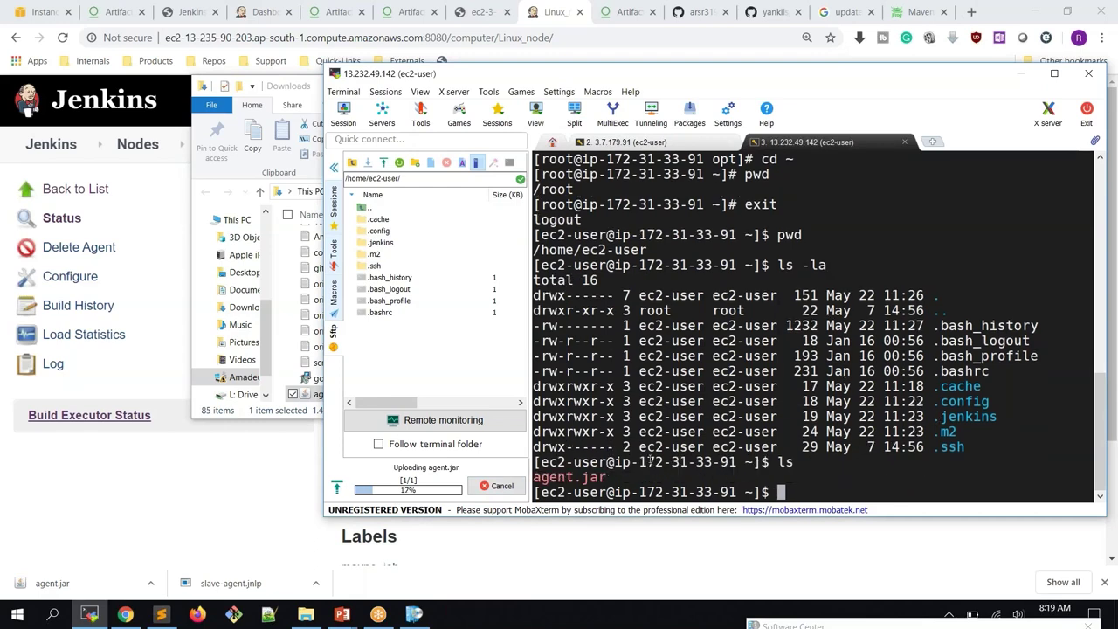
double_click(585, 476)
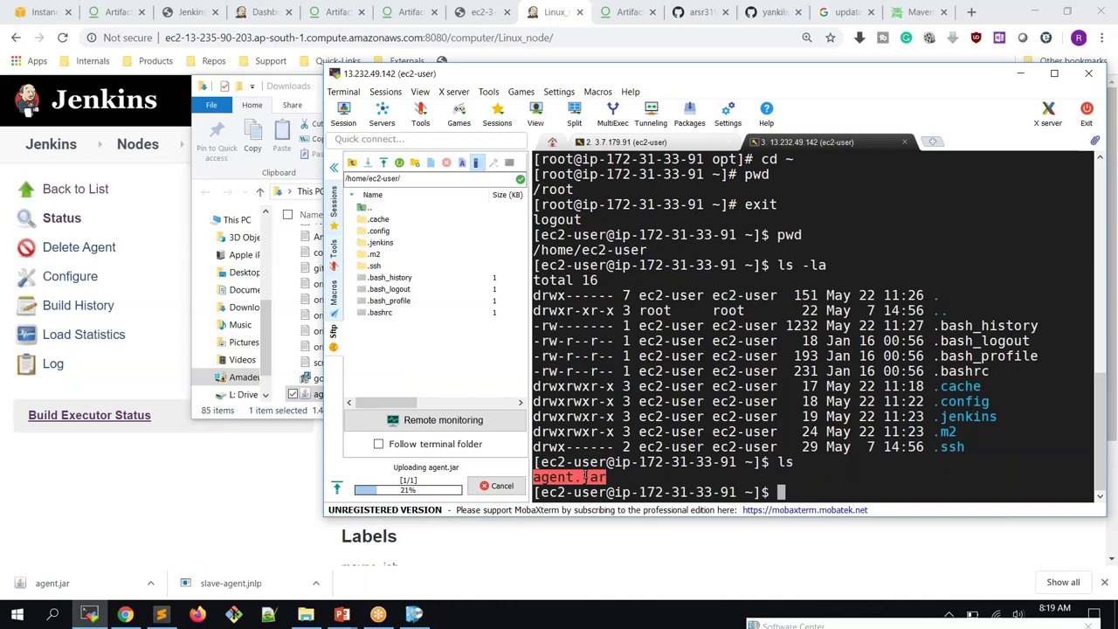
mouse_move(409, 496)
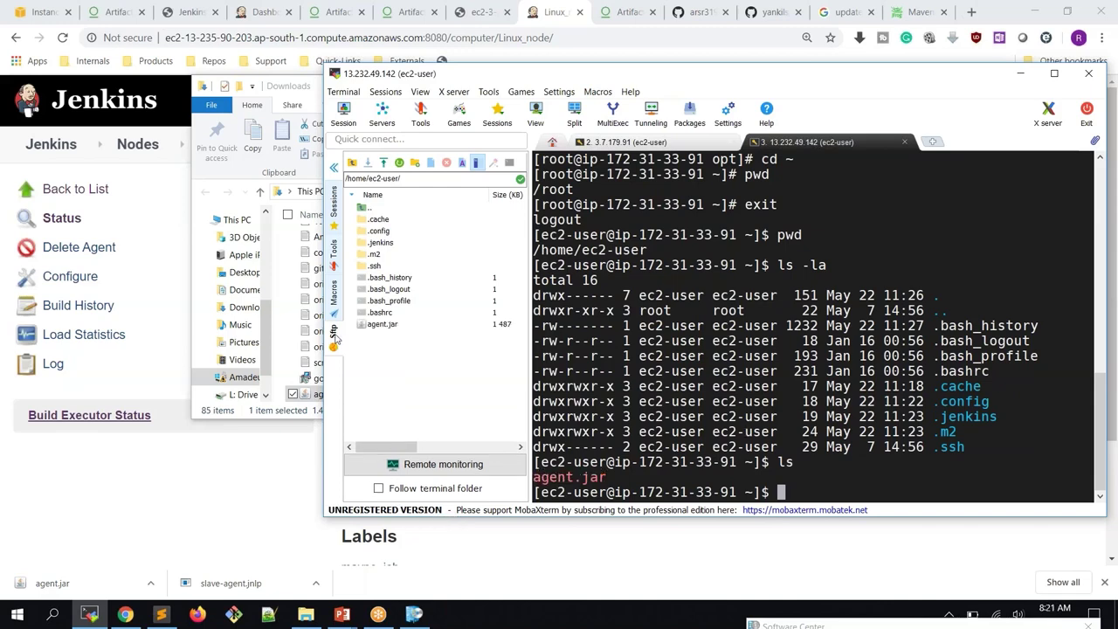
Step: Show slave-agent.jnlp in Downloads and drag it into the SFTP panel's home folder
click(217, 585)
right_click(232, 579)
click(262, 539)
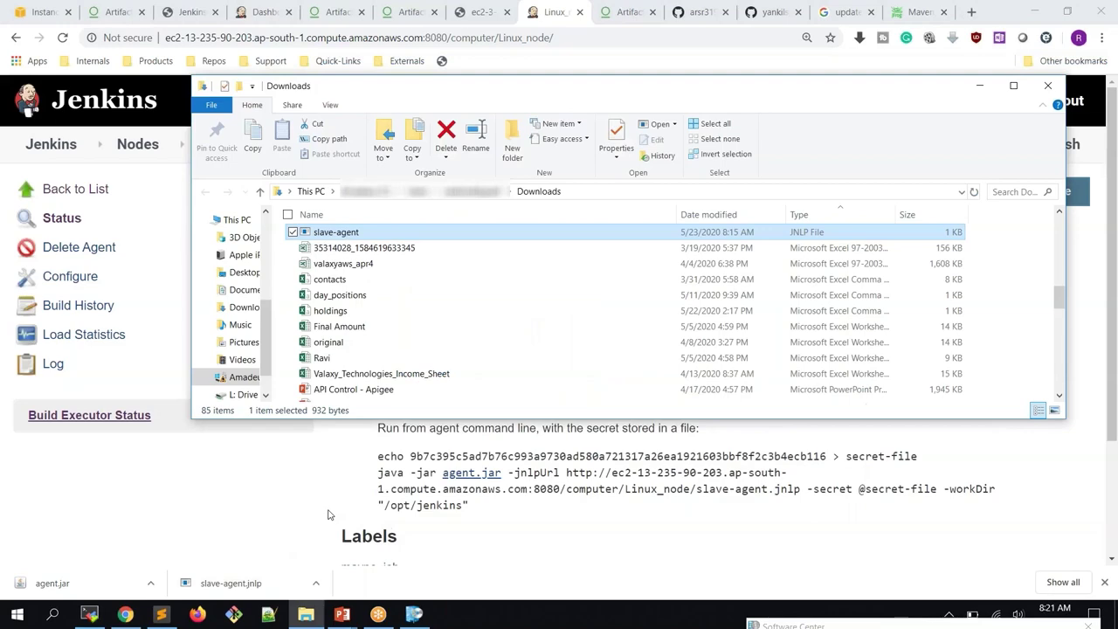
key(alt+Tab)
drag(319, 236, 445, 399)
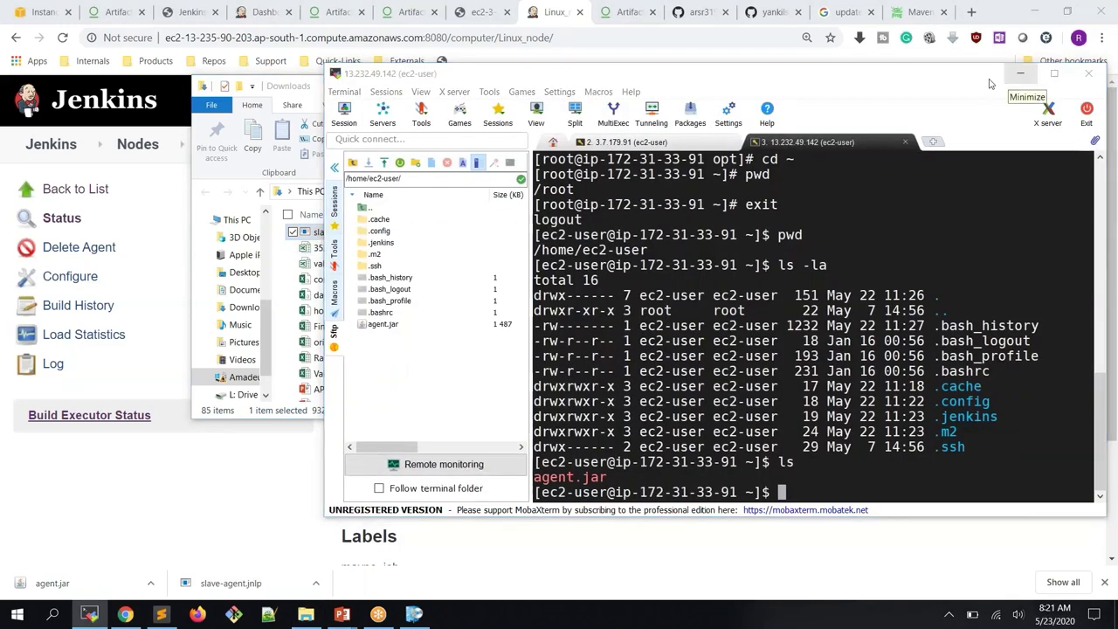
Step: Maximize MobaXterm and run ls to confirm agent.jar and slave-agent.jnlp are both present
click(1063, 78)
text(ls)
key(Return)
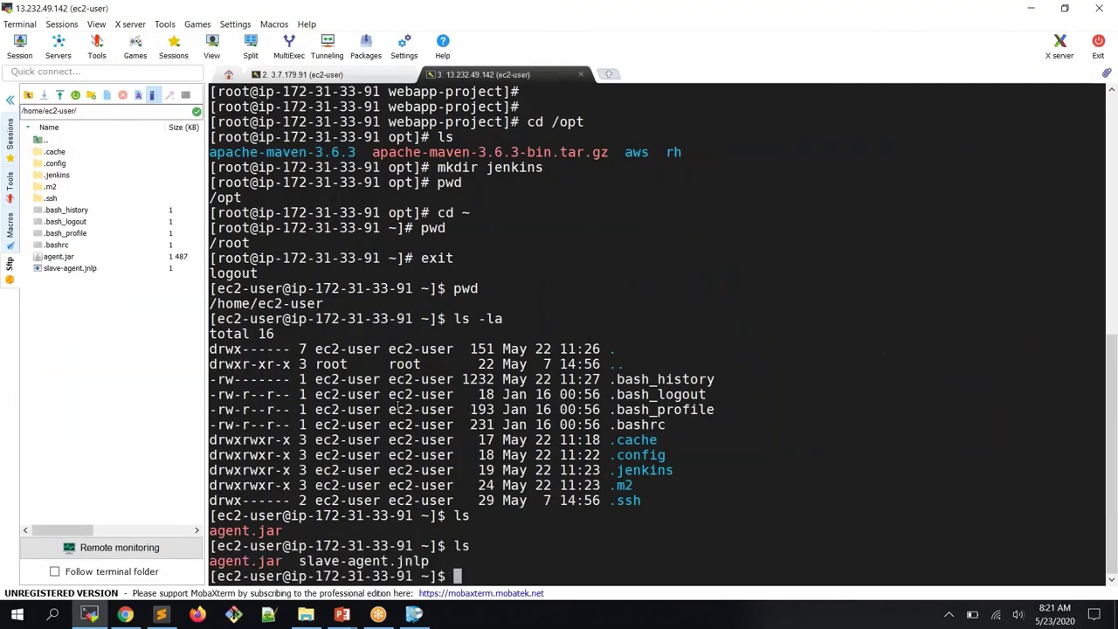
double_click(247, 561)
double_click(352, 563)
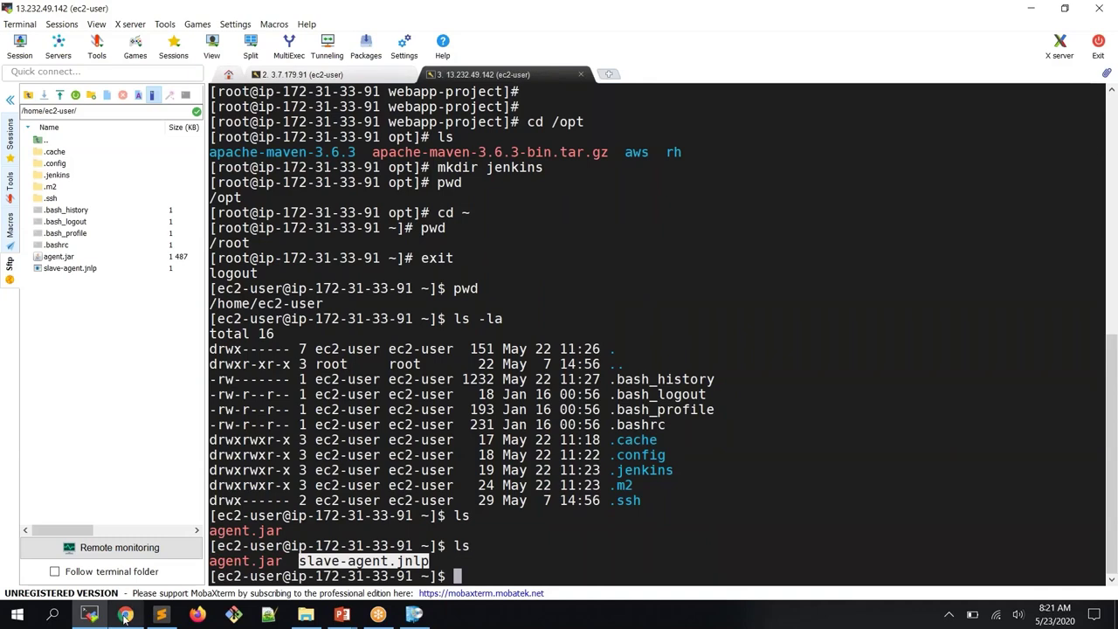
Step: Return to the Jenkins Linux_node page and select the full agent launch command
mouse_move(124, 617)
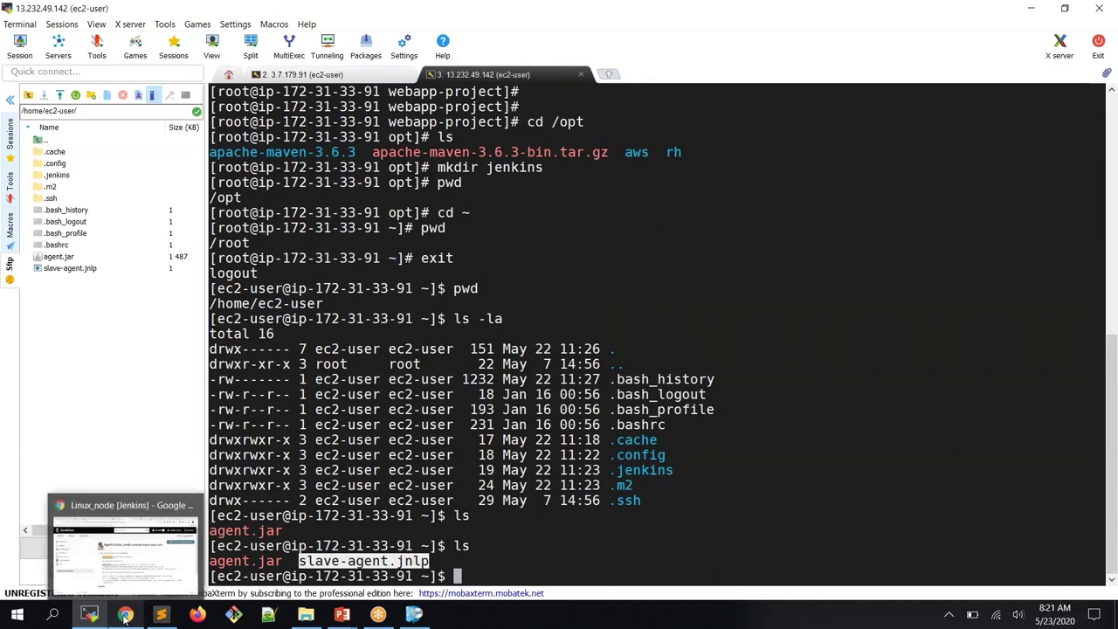
click(125, 616)
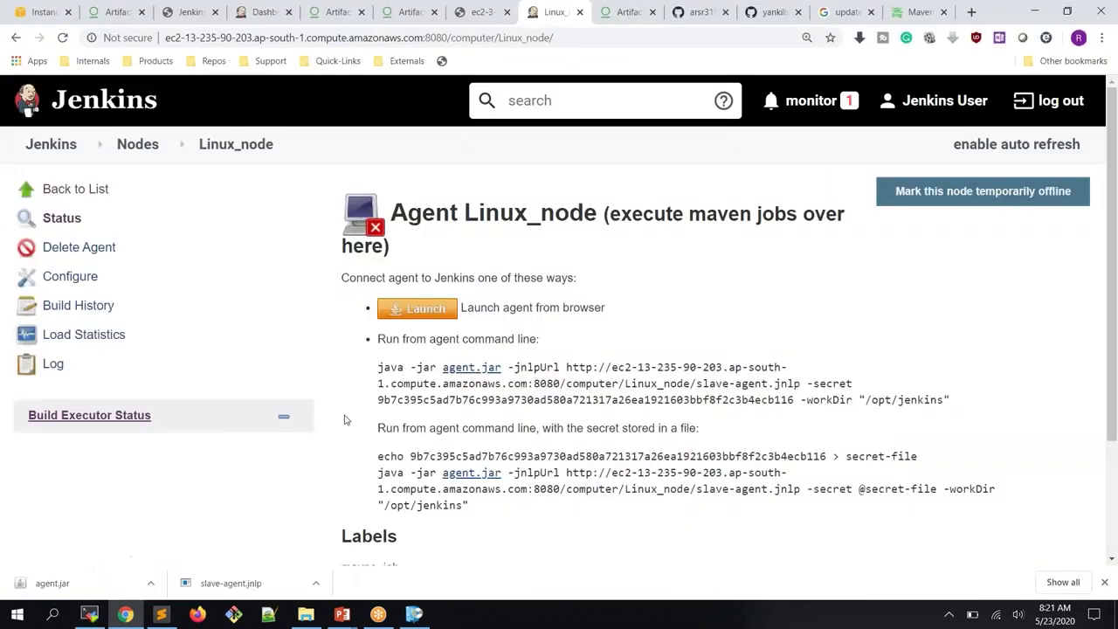
drag(378, 366, 956, 402)
key(ctrl+c)
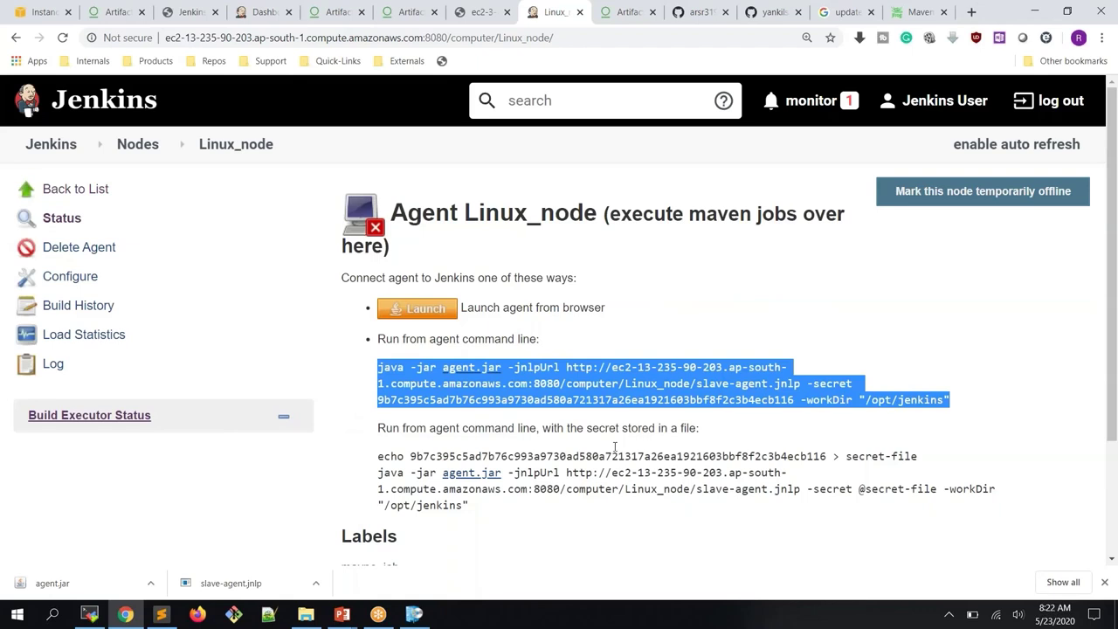
Step: Paste the agent launch command, note its -workDir /opt/jenkins, and cancel it with Ctrl+C
click(90, 615)
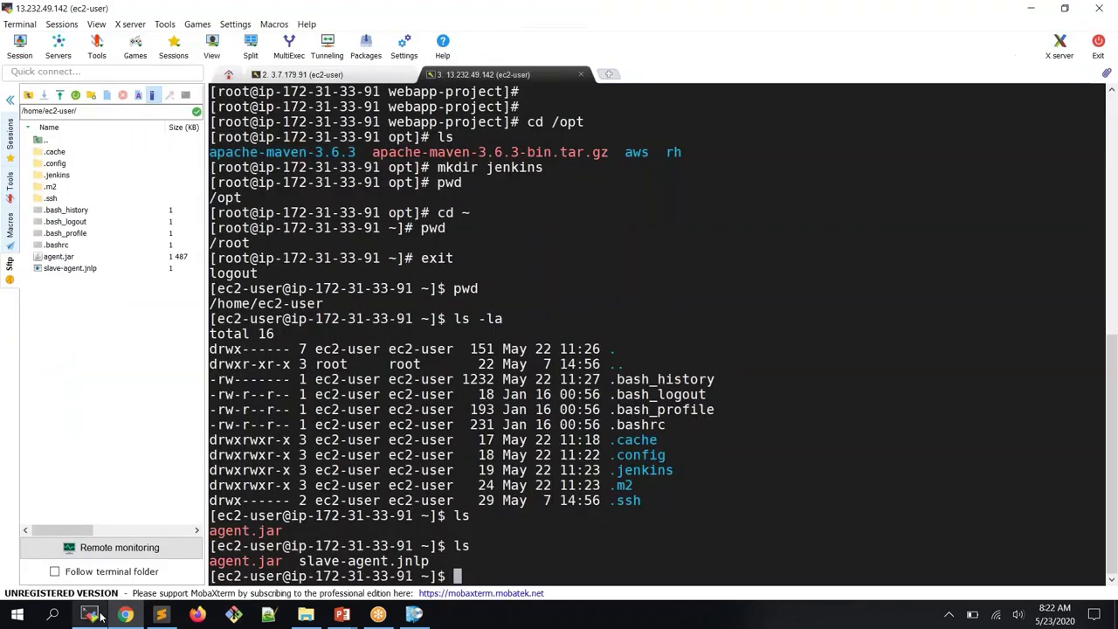
key(ctrl+l)
key(Return)
key(Return)
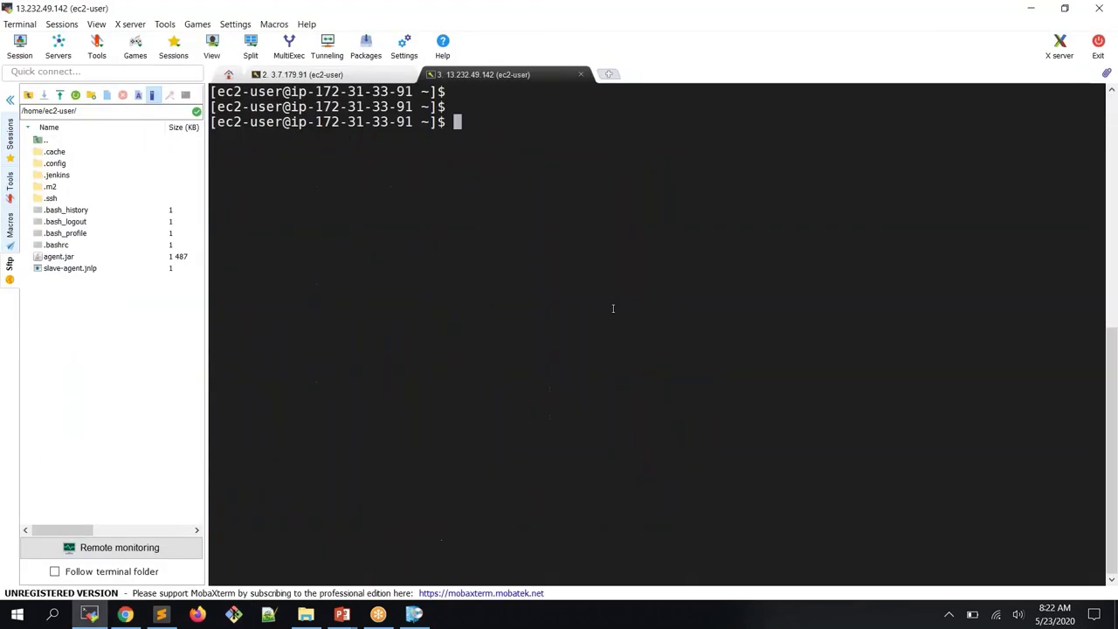
right_click(518, 301)
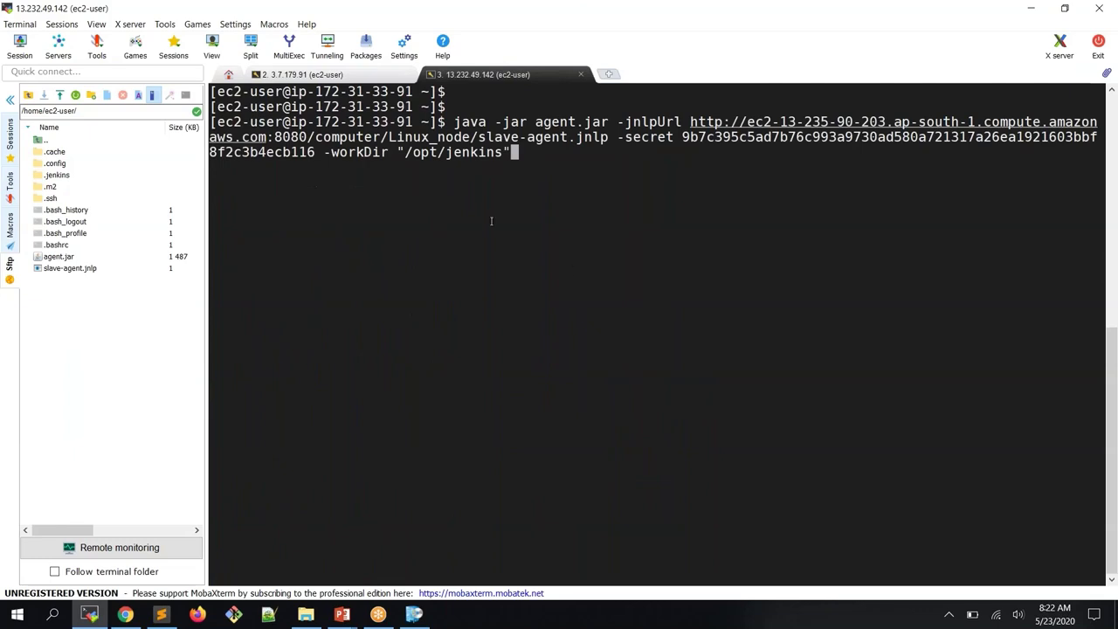
double_click(353, 152)
drag(405, 153, 504, 153)
click(592, 161)
key(ctrl+c)
Step: Run ls -l /opt/jenkins/ to confirm the directory is empty (total 0)
text(cd)
key(BackSpace)
key(BackSpace)
key(BackSpace)
text(ls -)
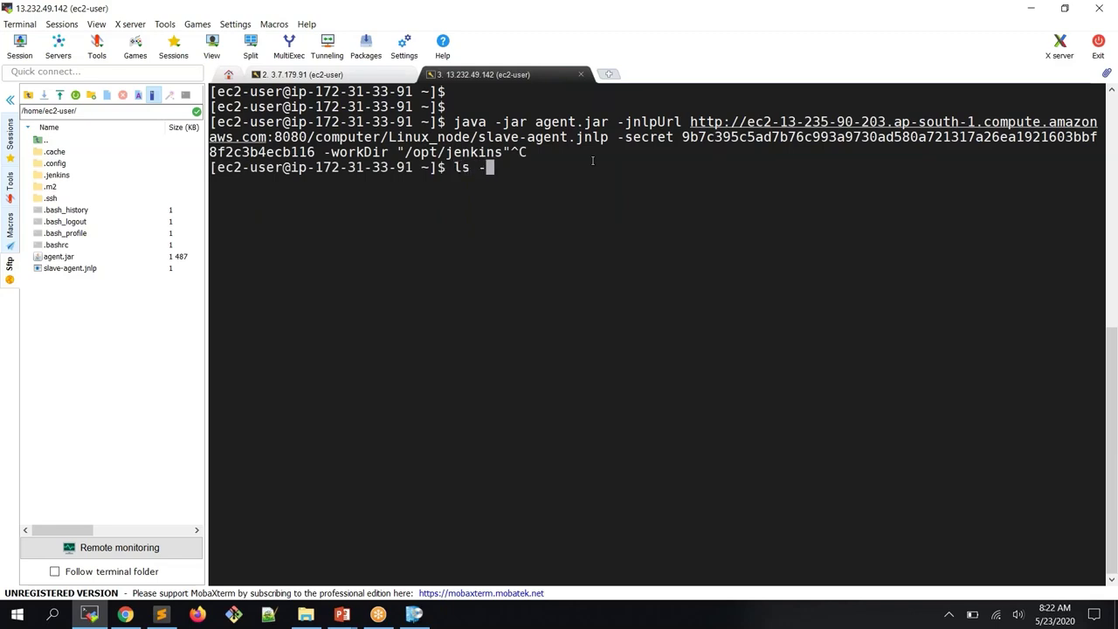
text(l /opt/je)
key(Tab)
key(Return)
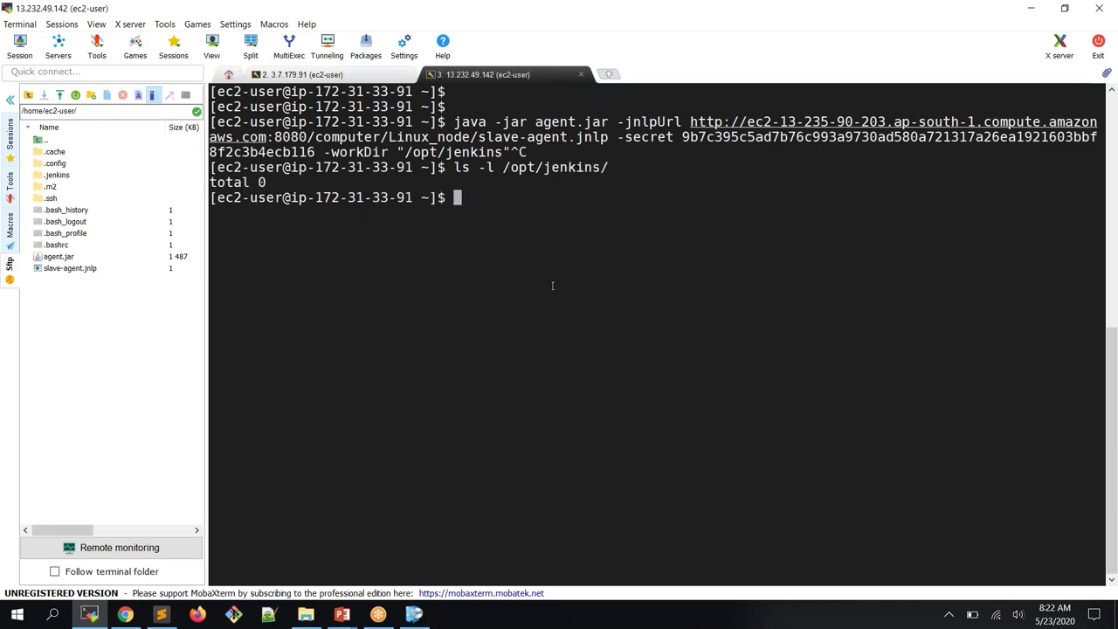
right_click(552, 286)
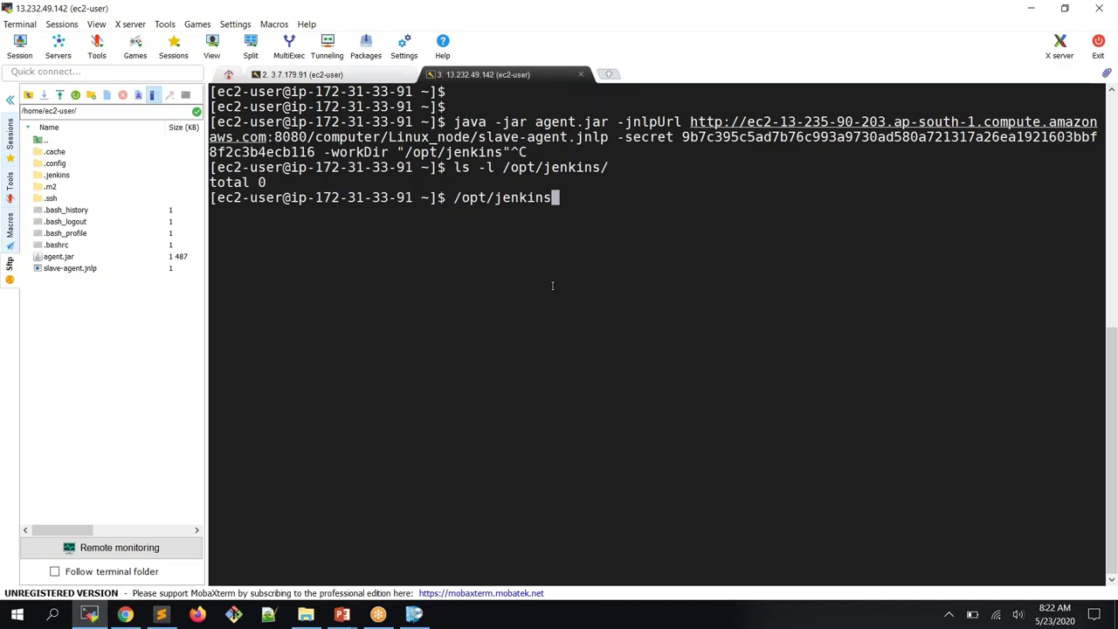
key(ctrl+c)
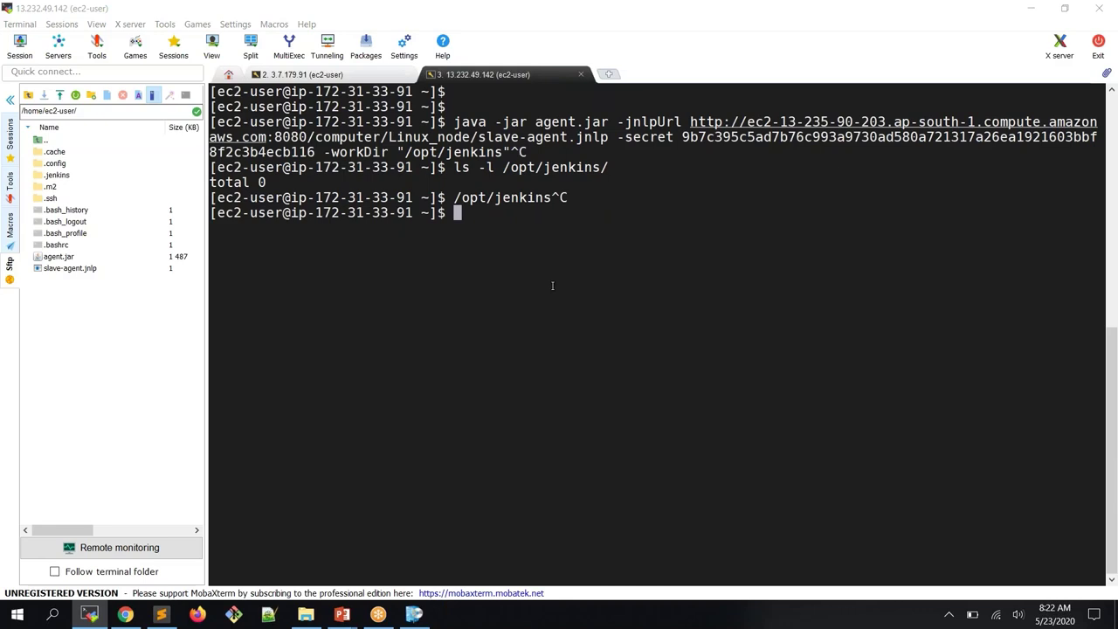
key(alt+Tab)
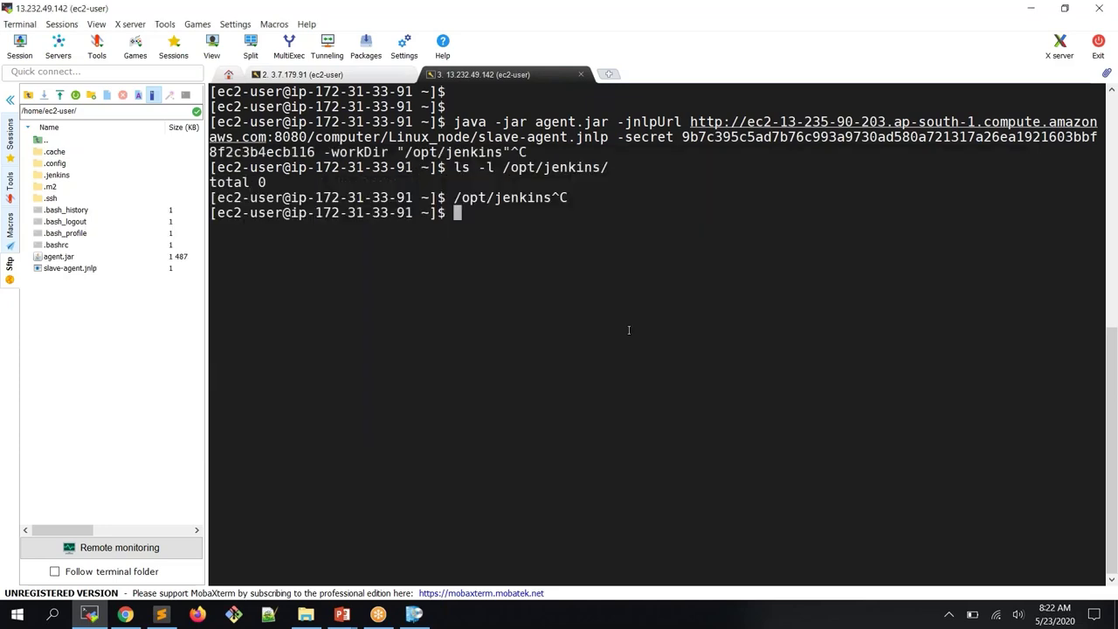
Step: Rerun the java -jar agent.jar command, which fails because /opt/jenkins lacks access rights
key(Up)
key(Up)
key(Return)
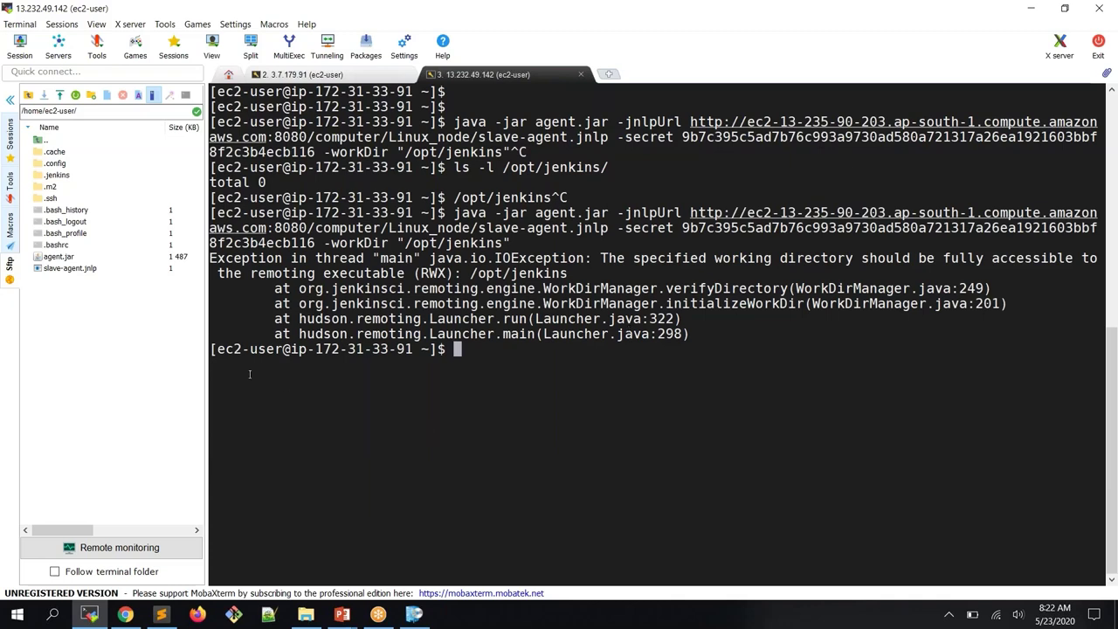
drag(217, 349, 282, 350)
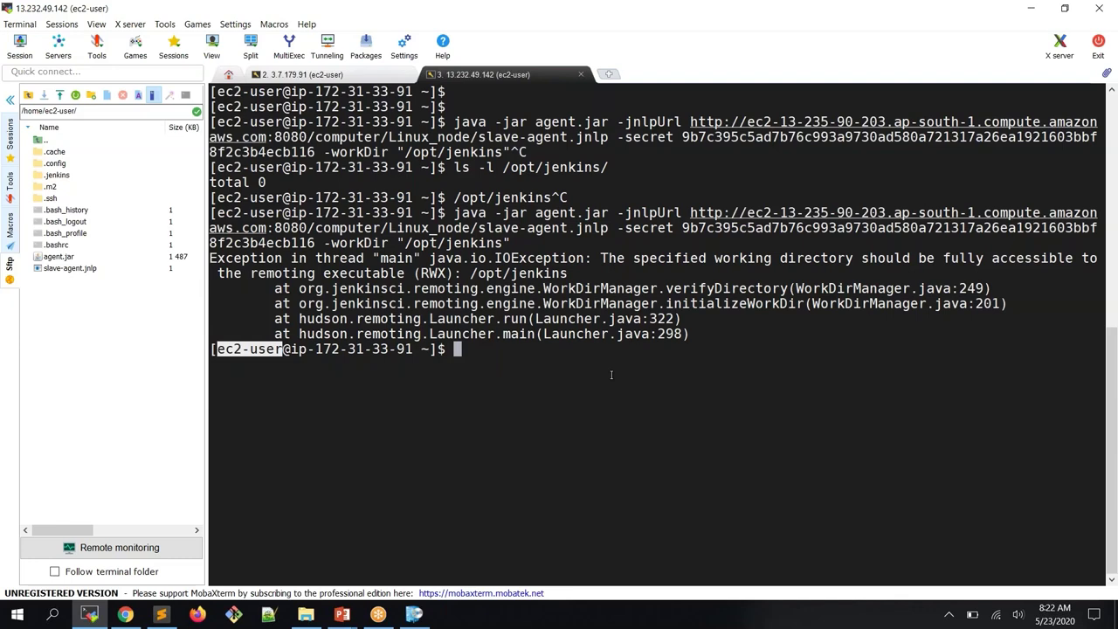
text(sudo su -)
Step: Switch to root and begin a chown command assigning /opt/jenkins to ec2-user
key(Return)
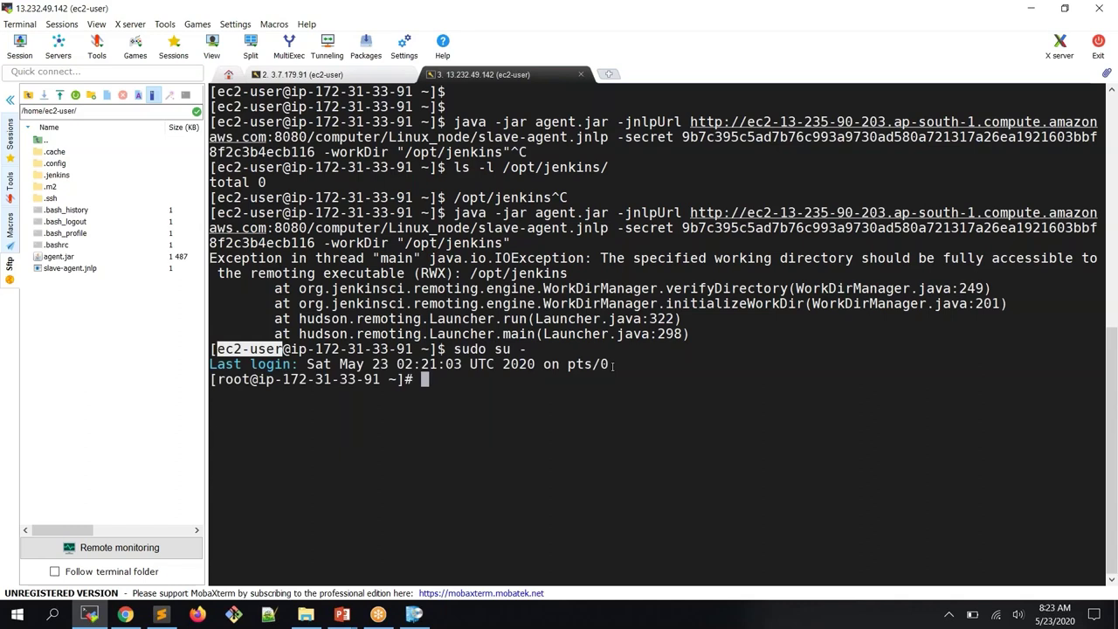
double_click(488, 198)
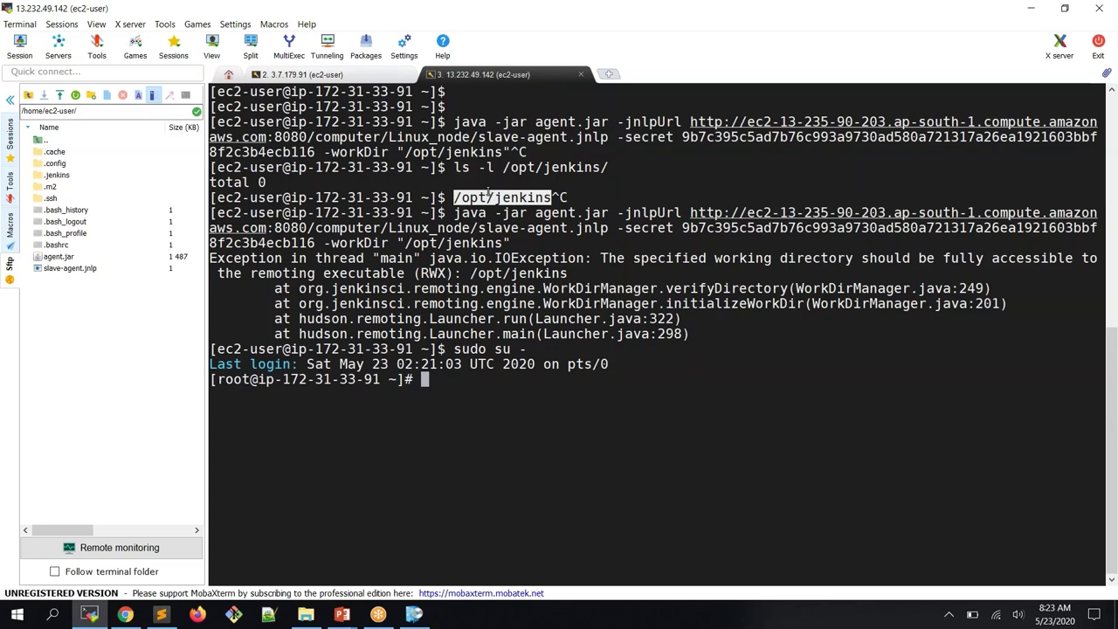
text(ch)
text(mod)
key(BackSpace)
key(BackSpace)
key(BackSpace)
key(BackSpace)
text(own ec2-)
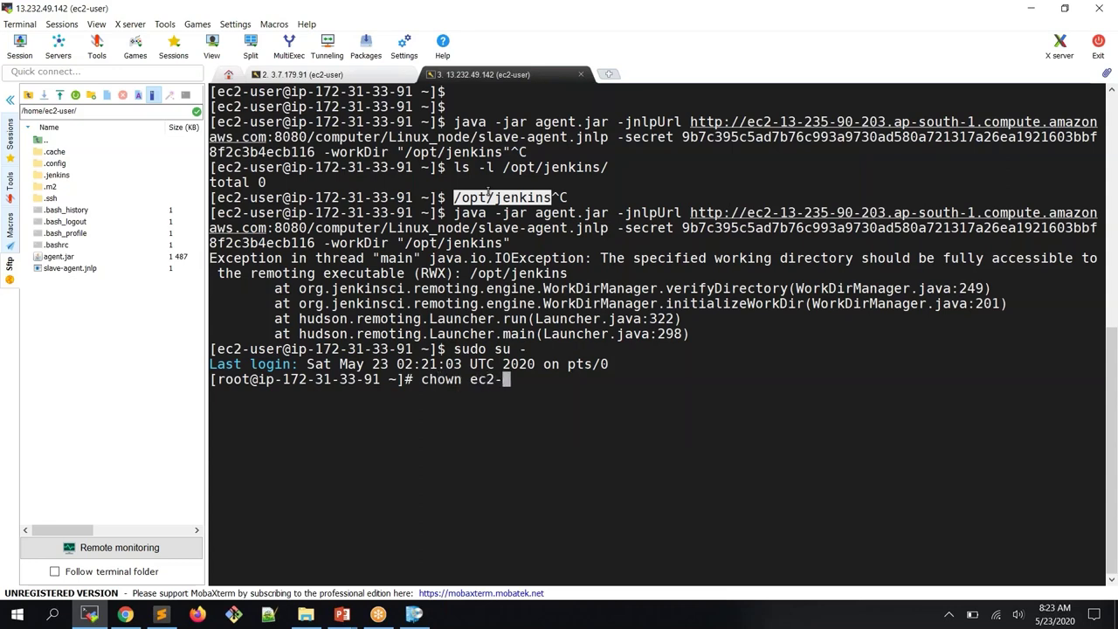
text(user)
text( ec)
text(h)
key(BackSpace)
text(2-user)
Step: Complete and run chown -R ec2-user:ec2-user /opt/jenkins
key(Left)
key(Left)
key(Left)
key(Left)
key(Left)
key(Left)
key(Left)
key(Left)
key(Left)
key(Left)
key(Left)
key(Left)
key(Left)
key(Left)
key(Left)
key(Left)
key(Left)
key(Left)
key(Left)
key(Right)
text(-R)
key(End)
key(Left)
key(Left)
key(Left)
key(Left)
key(Left)
key(Left)
key(Left)
key(Left)
key(BackSpace)
text(:)
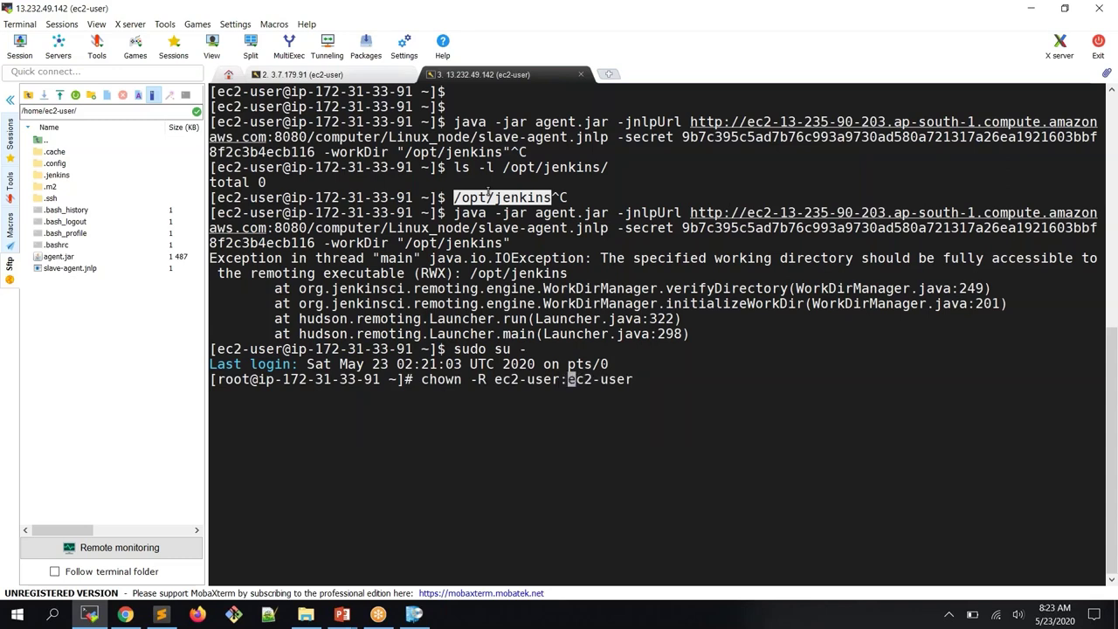
key(Right)
key(Right)
key(Right)
key(Right)
key(Right)
key(Right)
key(Right)
key(Right)
key(shift+Insert)
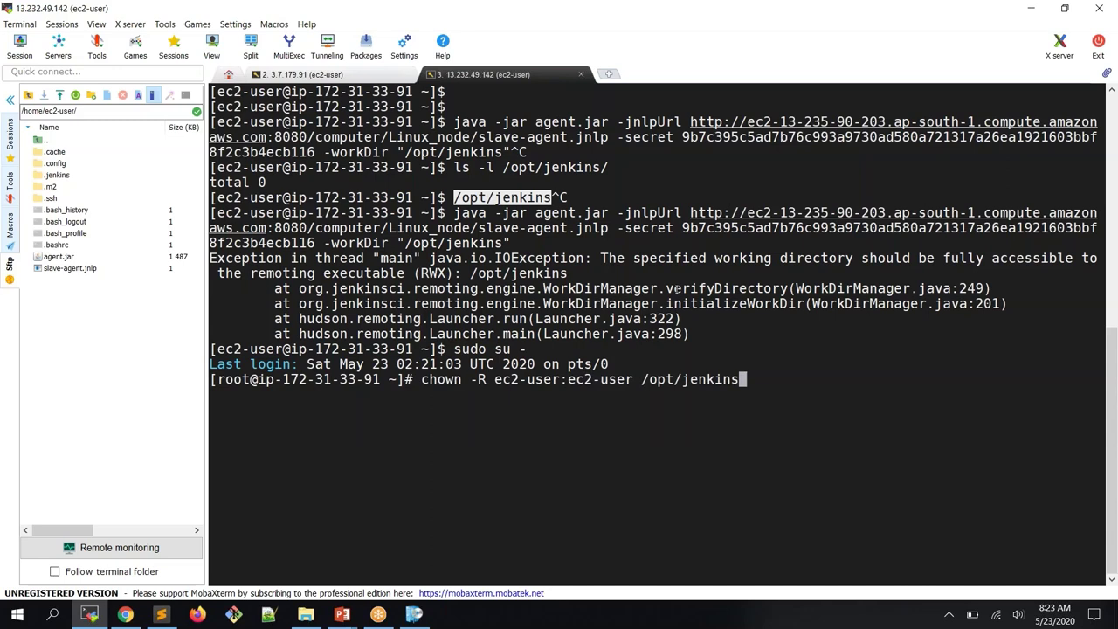
key(Return)
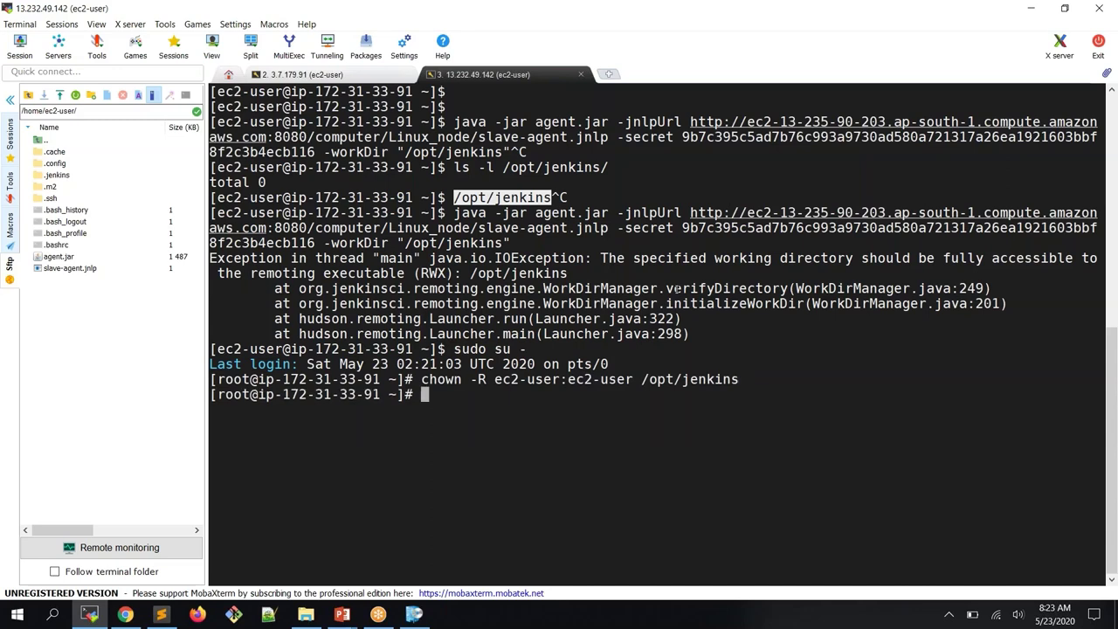
Step: Exit the root shell back to ec2-user and recall the agent launch command
text(exit)
key(Return)
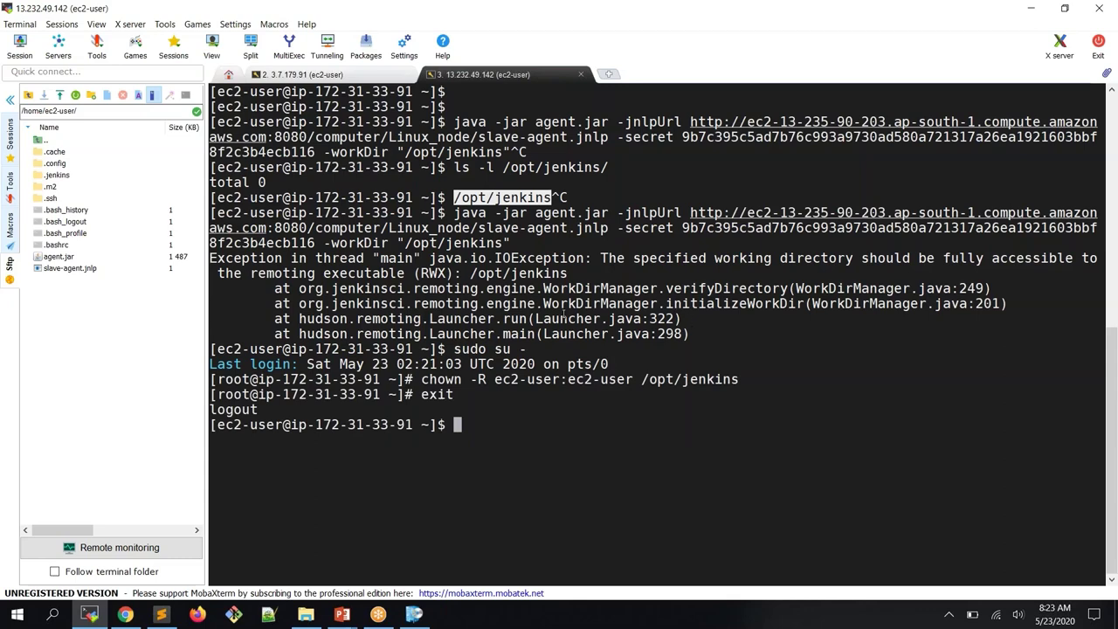
click(563, 316)
text(sudo su -)
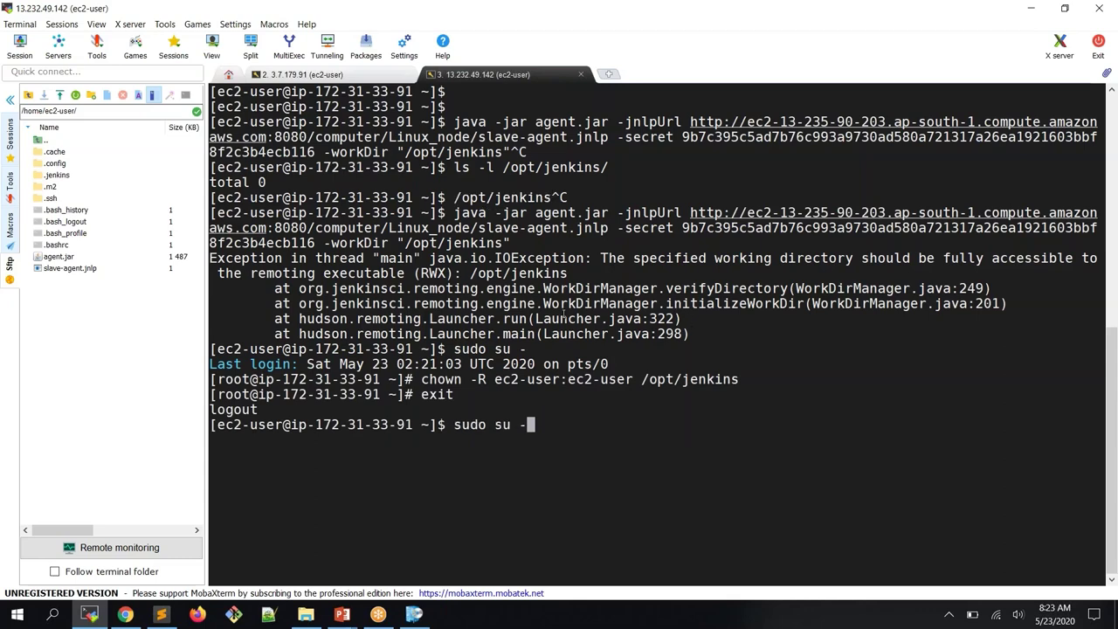
key(Up)
key(Up)
Step: Rerun the agent until it reports Connected, then view Linux_node in sync on Jenkins's Nodes page
key(Return)
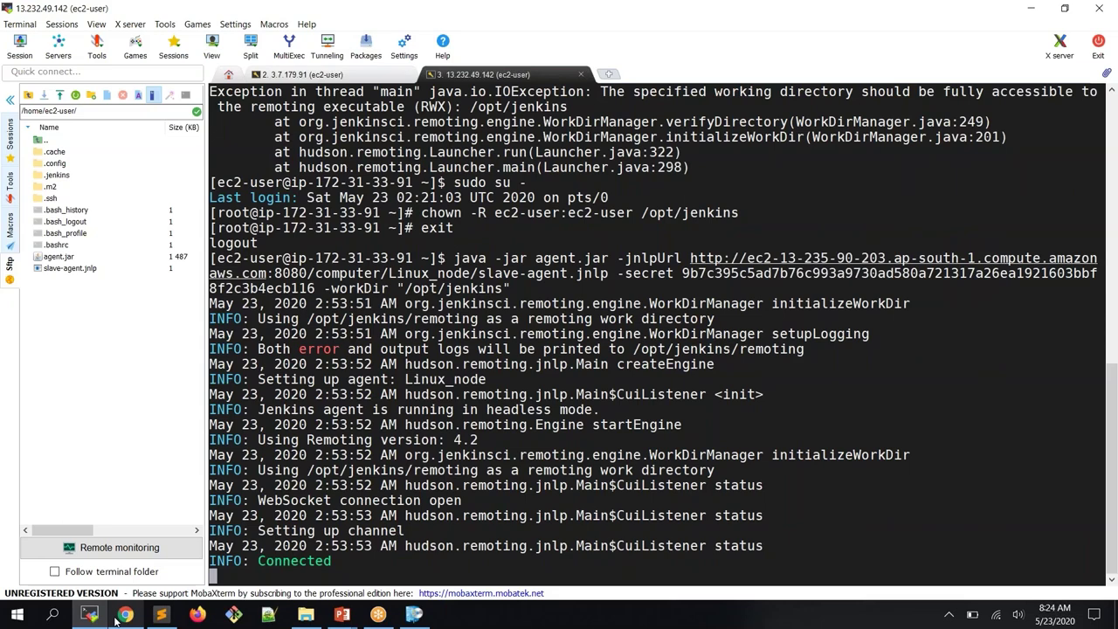
click(116, 619)
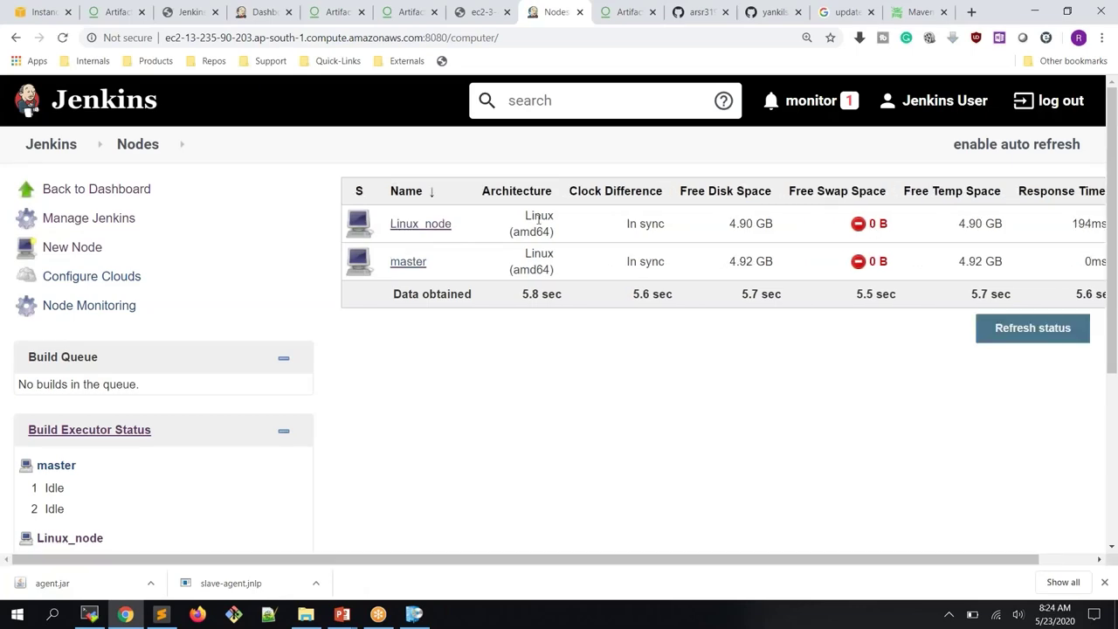
Step: Reload the Jenkins Nodes page to see Linux_node reported offline, then return to the terminal
key(alt+Tab)
key(alt+Tab)
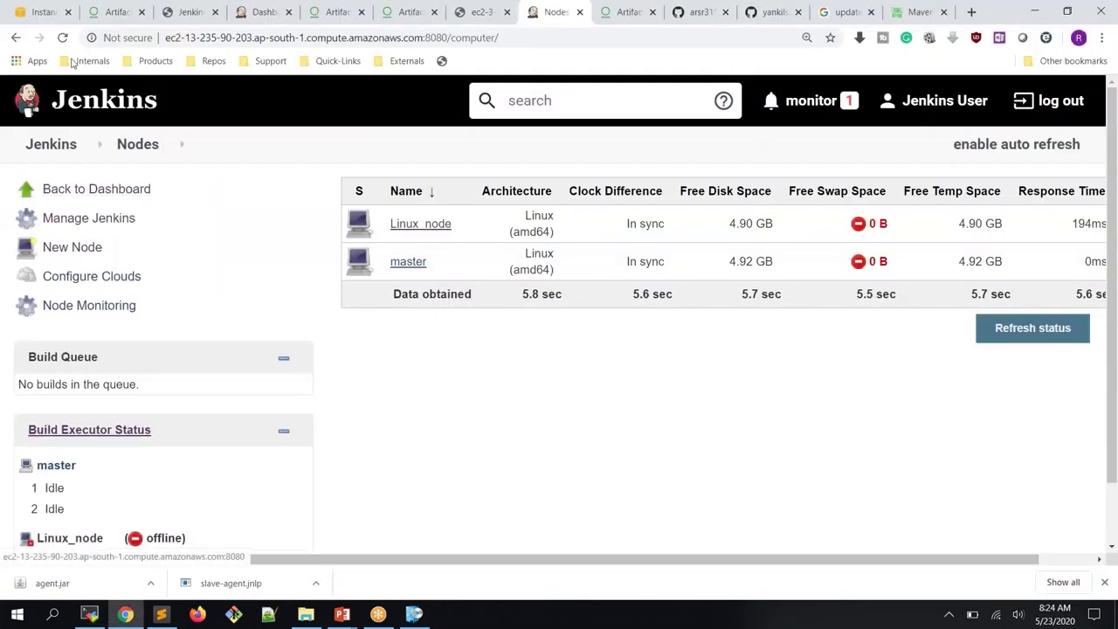
click(62, 38)
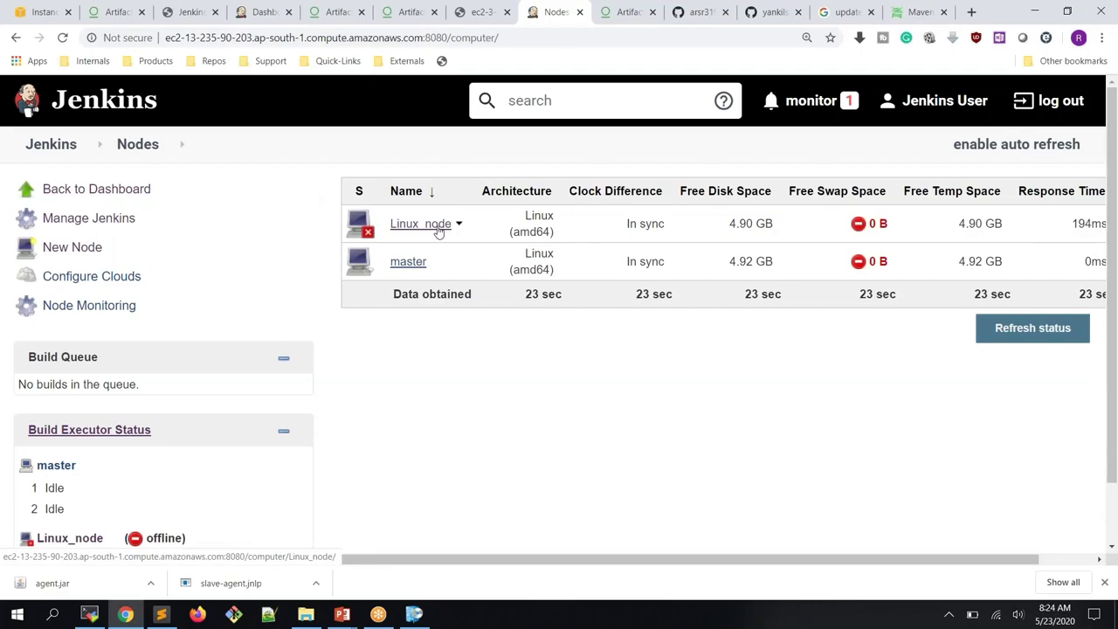
key(alt+Tab)
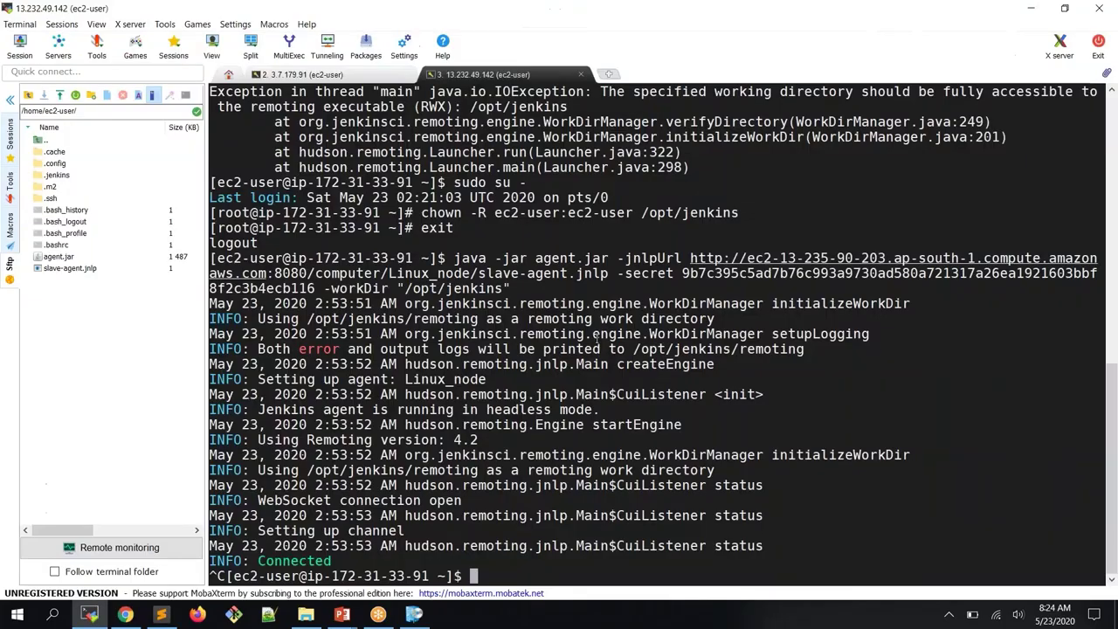
Step: Relaunch the agent command with a trailing & so it keeps running in the background
right_click(596, 337)
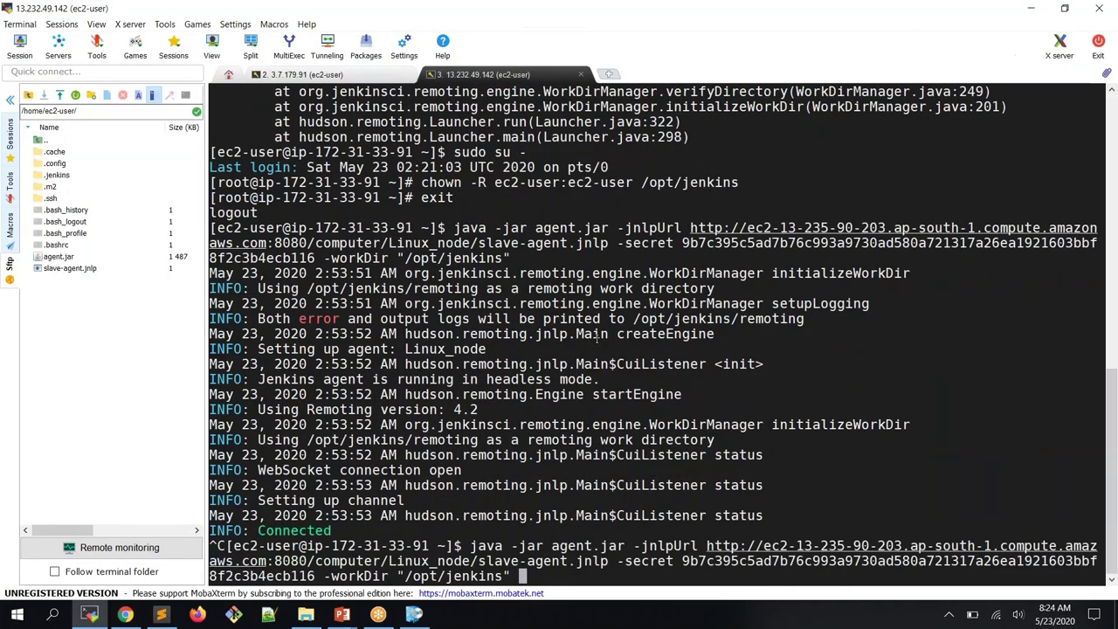
text(&)
key(Return)
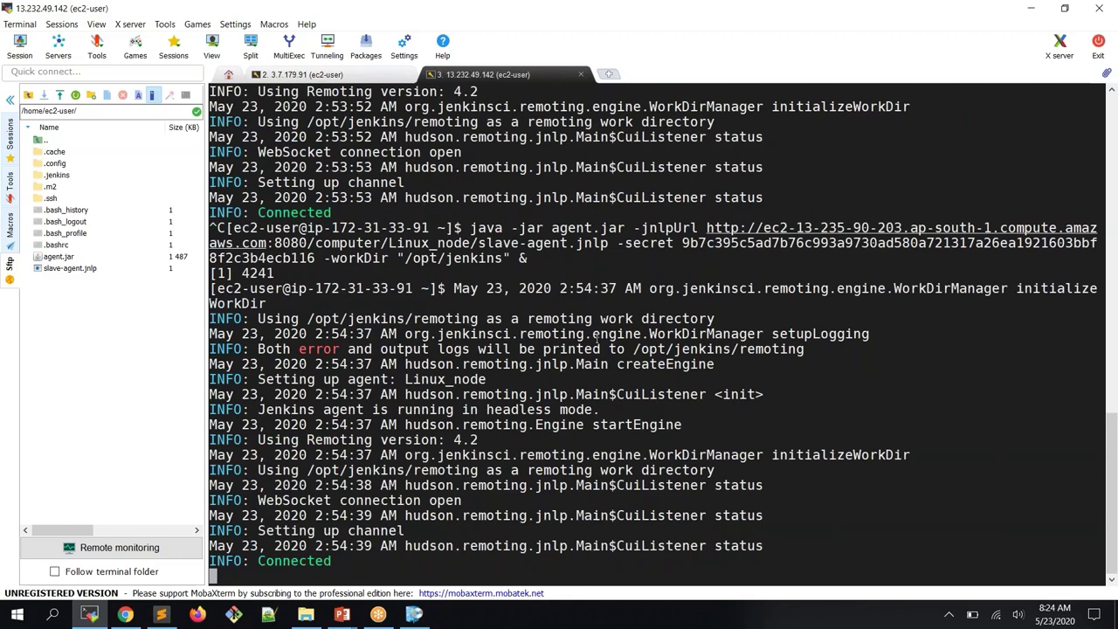
key(Return)
key(Return)
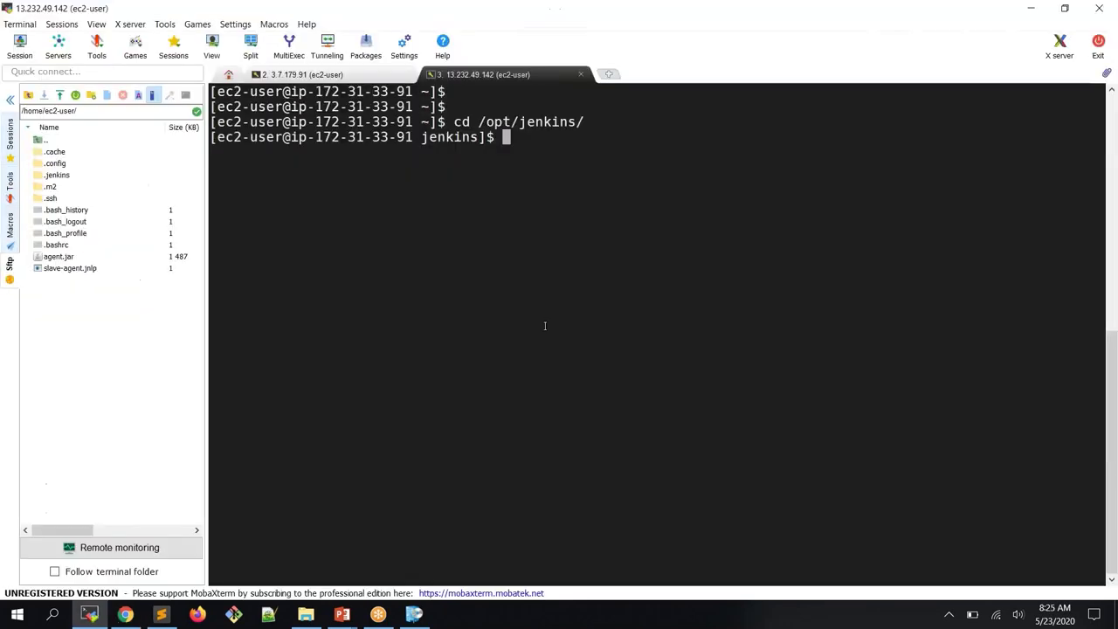
text(ls)
key(Return)
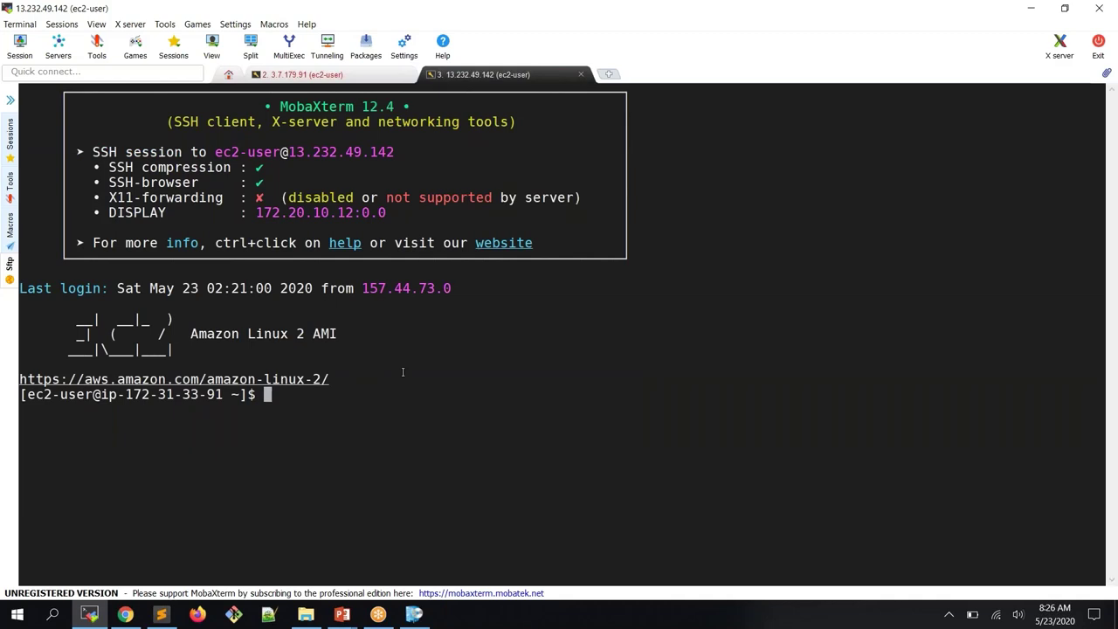
key(ctrl+l)
key(Return)
key(Return)
key(Return)
Step: List /opt/jenkins to confirm it now contains a remoting folder
text(cd /opt/)
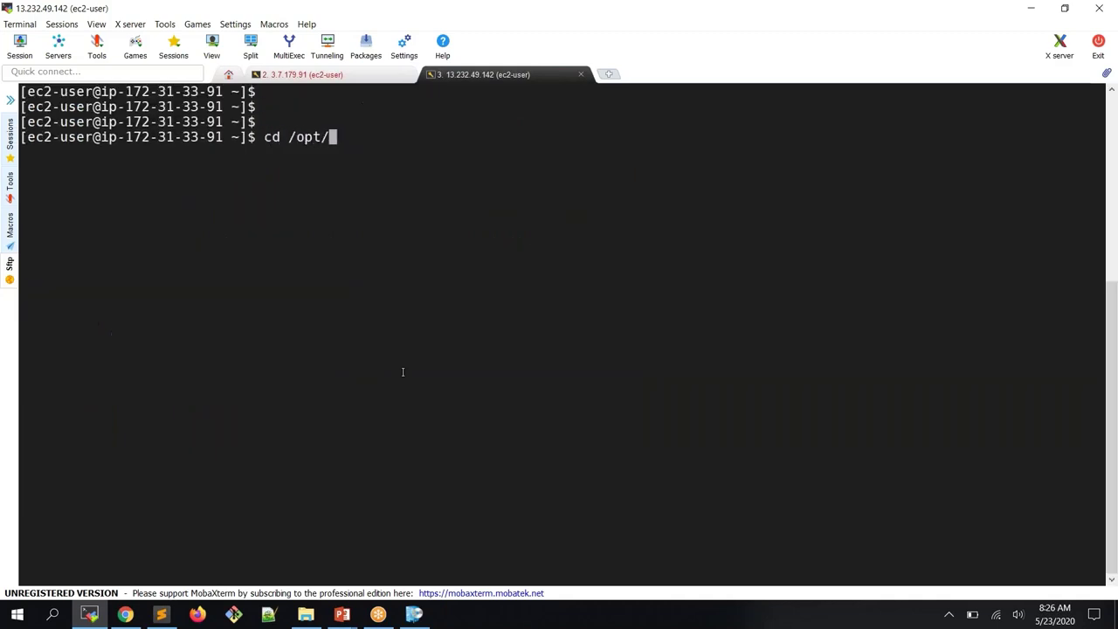
text(j)
key(Tab)
key(Return)
text(ls)
key(Return)
text(clear)
key(Return)
key(Return)
key(Return)
key(alt+Tab)
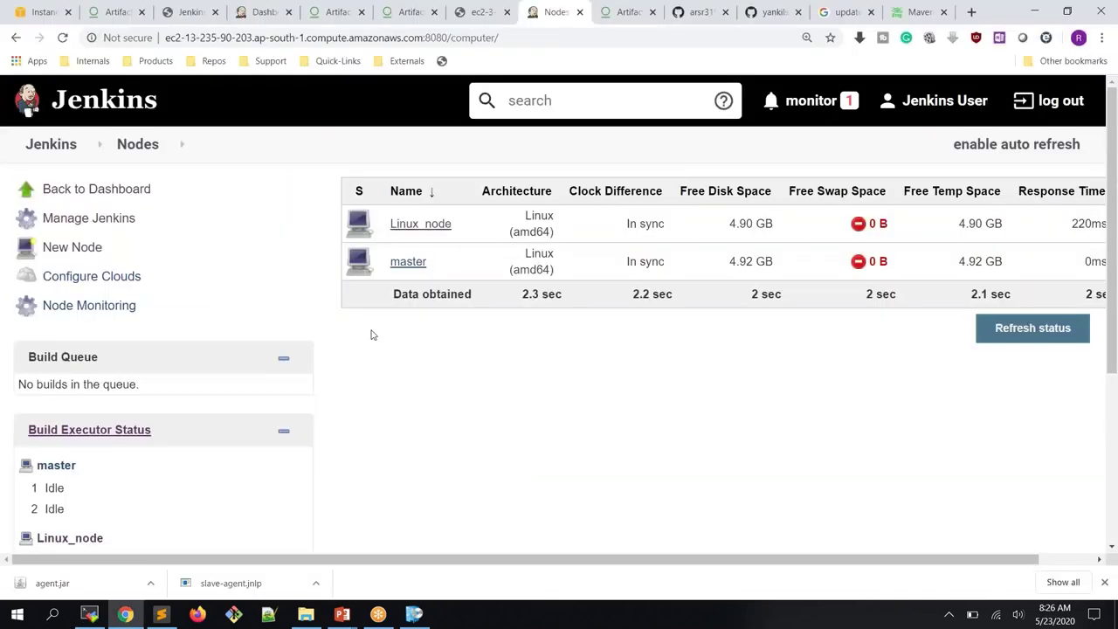
Step: Refresh the Nodes list, then create a new freestyle project named slave_job
click(62, 38)
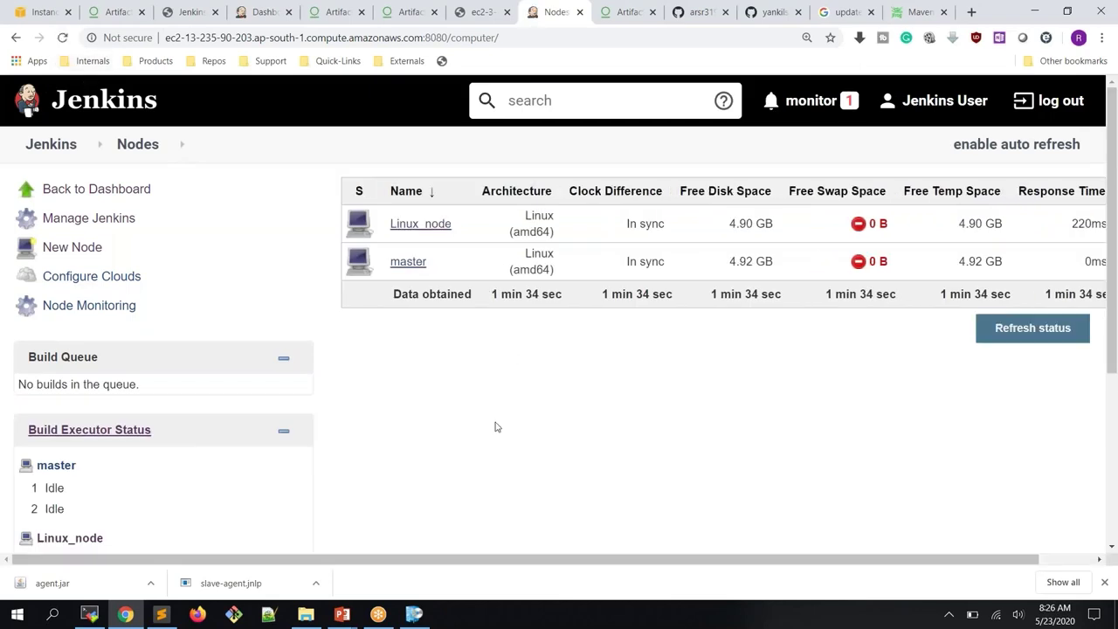
mouse_move(450, 234)
click(35, 150)
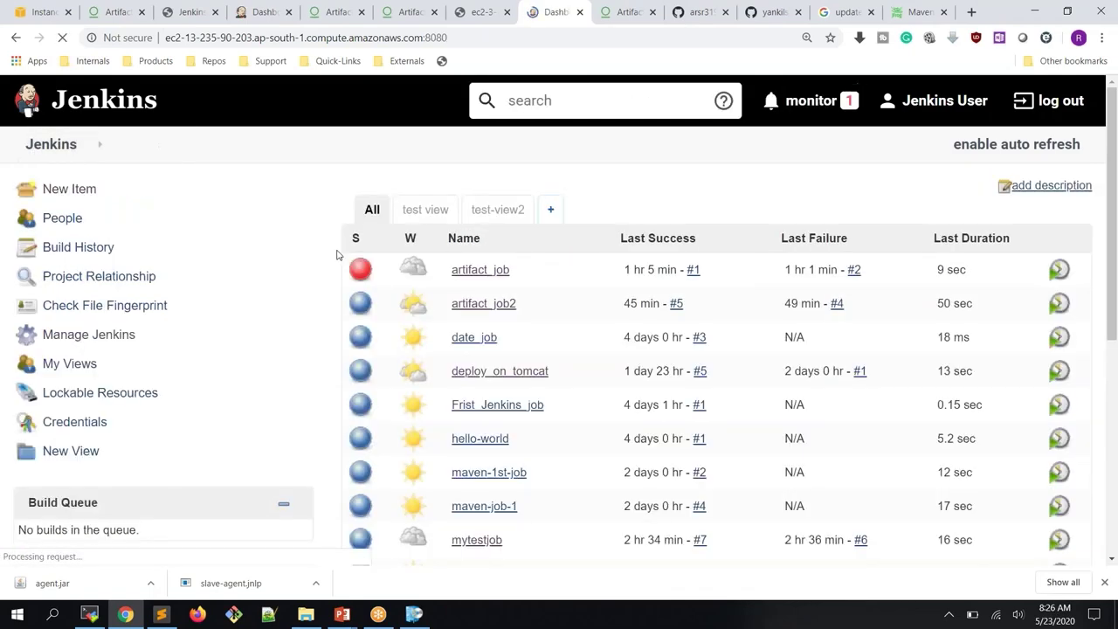
click(53, 166)
text(slav)
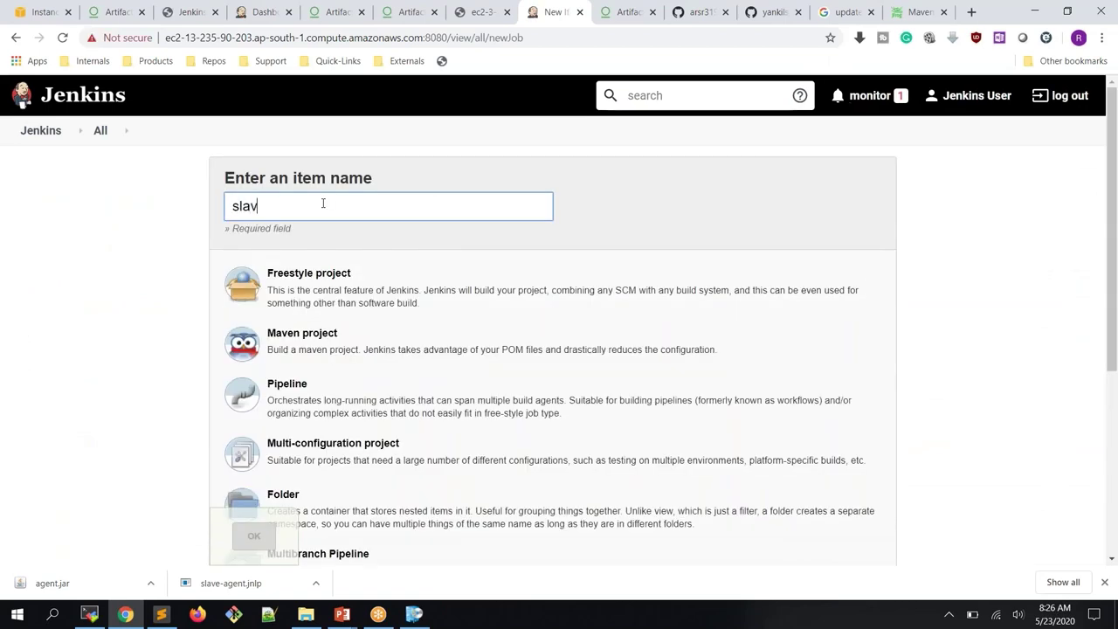
text(e_job)
click(332, 301)
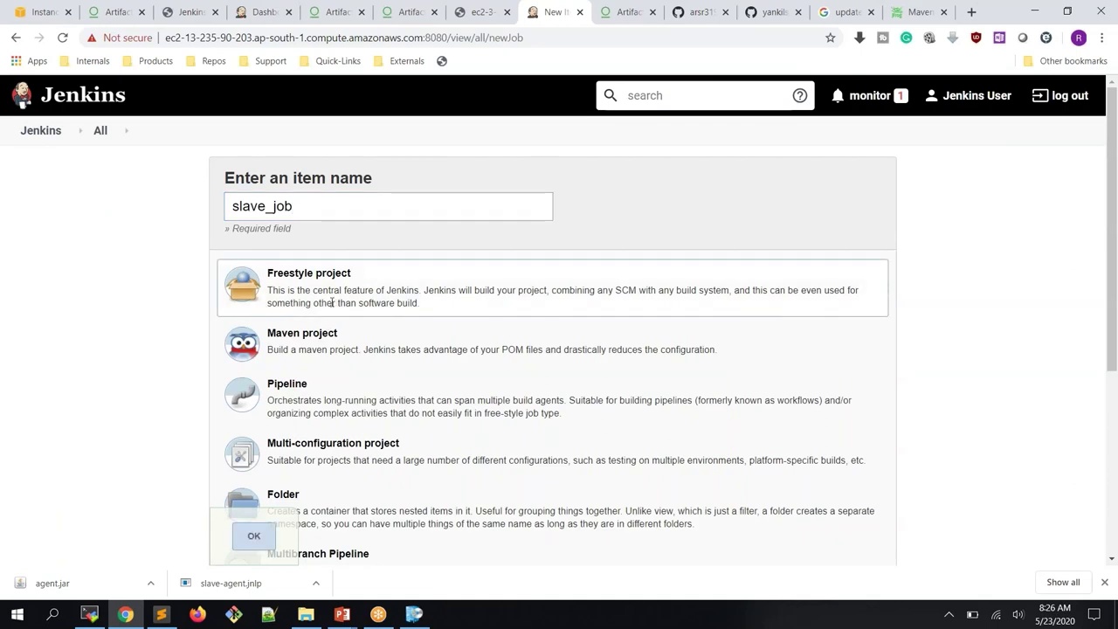
click(262, 538)
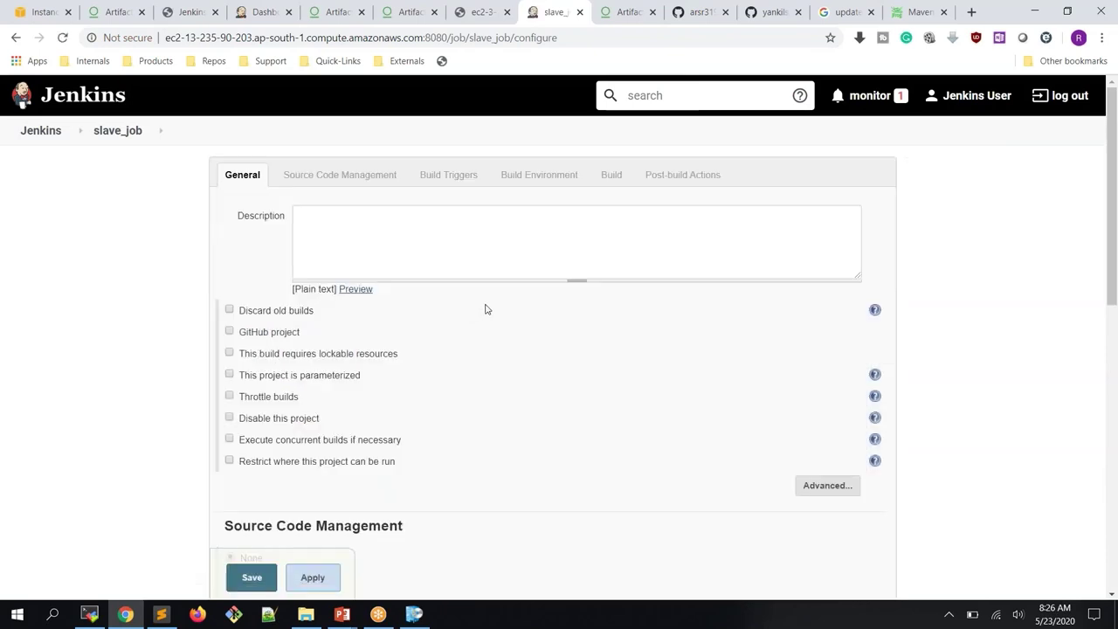
Step: Restrict slave_job to run only on label mavne_job, which one node serves
click(449, 220)
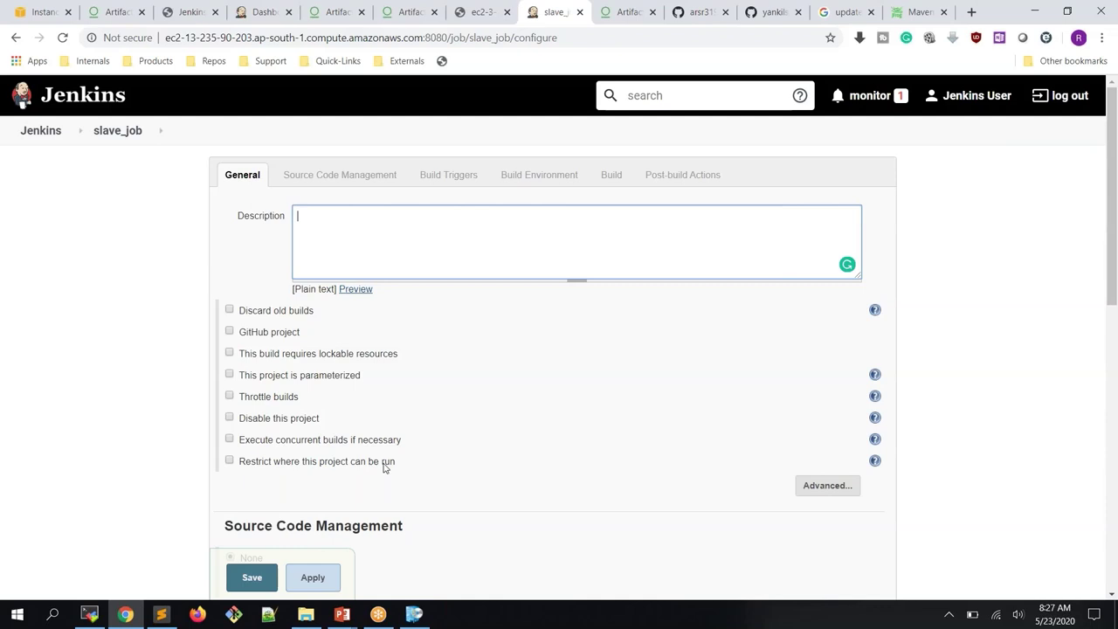
click(316, 465)
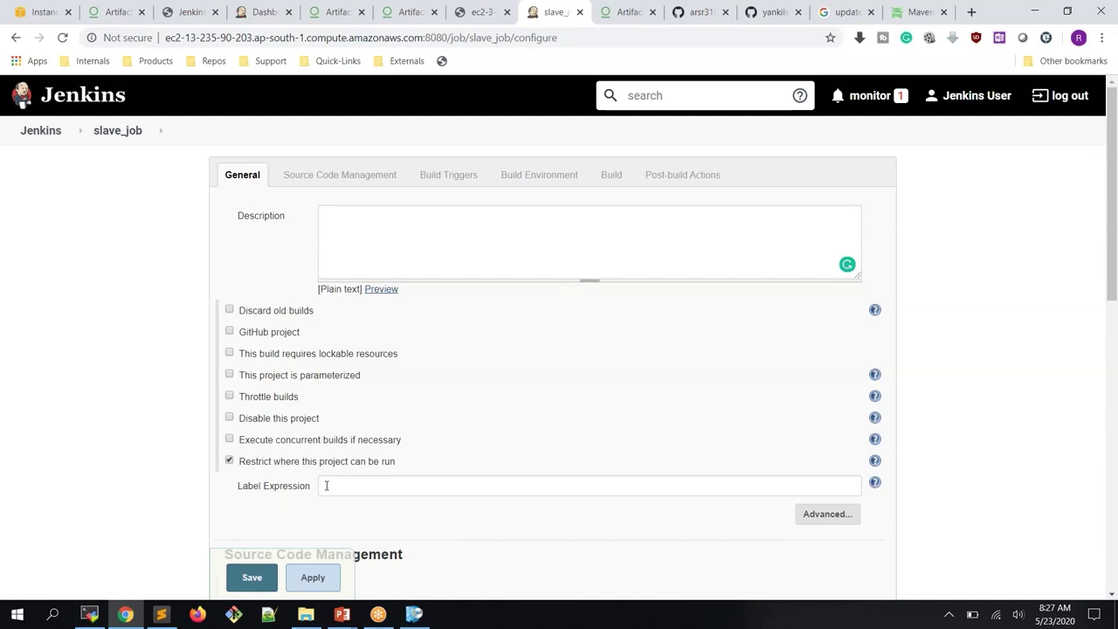
drag(237, 491, 310, 488)
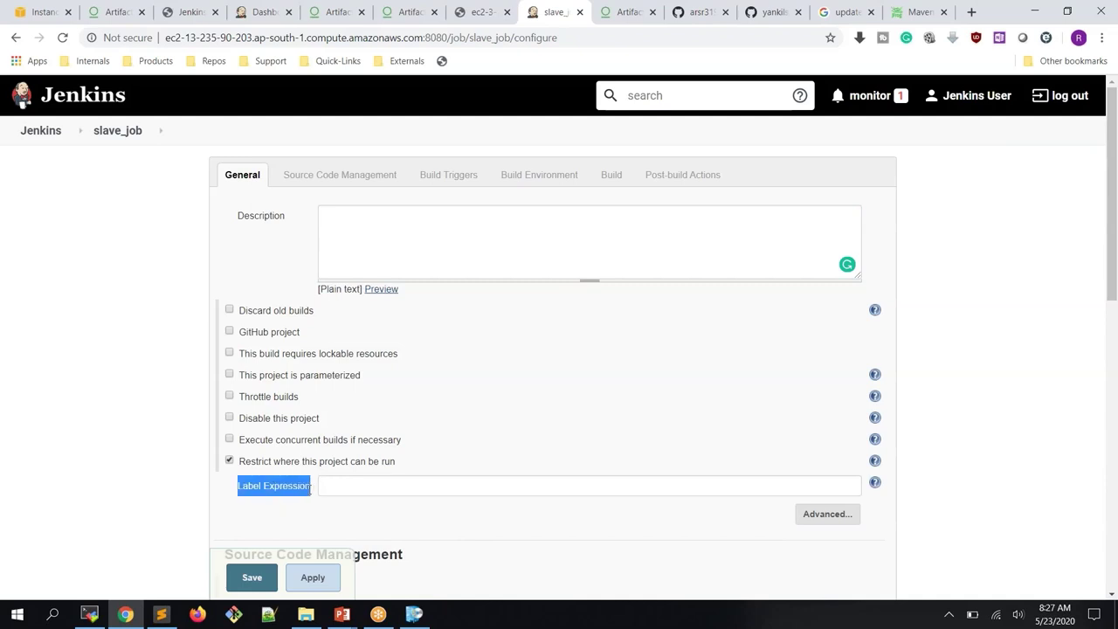
click(380, 483)
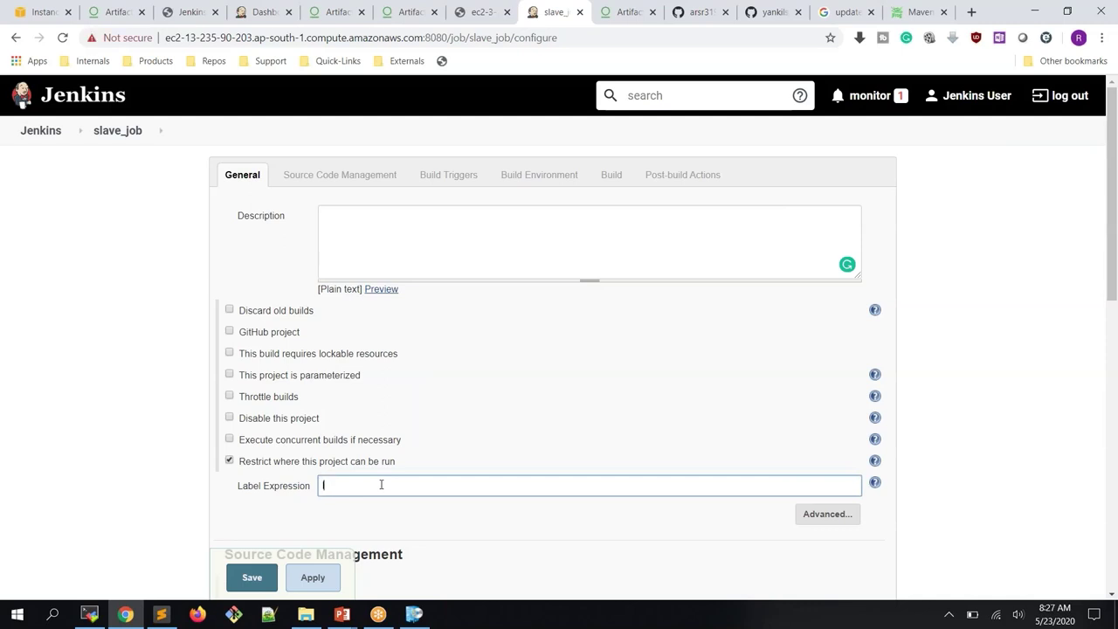
text(mav)
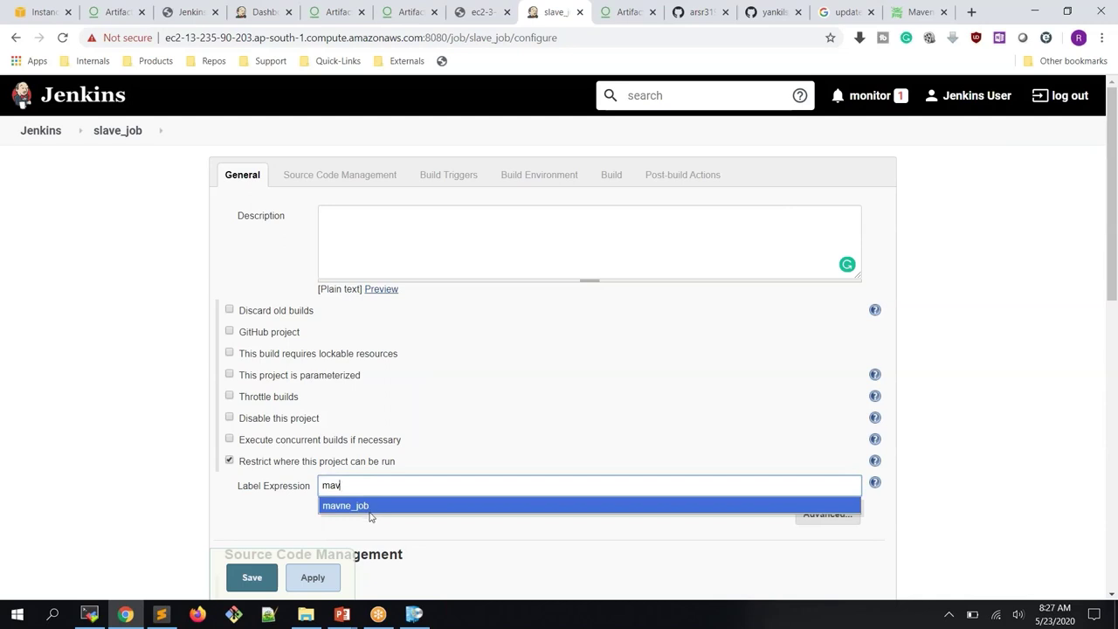
click(369, 506)
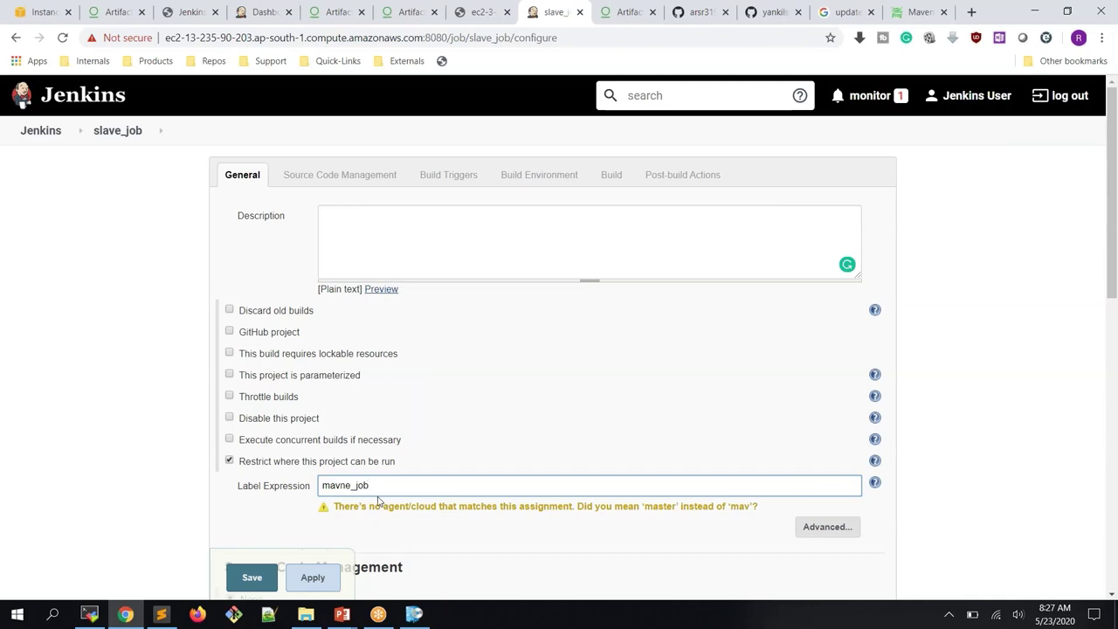
click(377, 504)
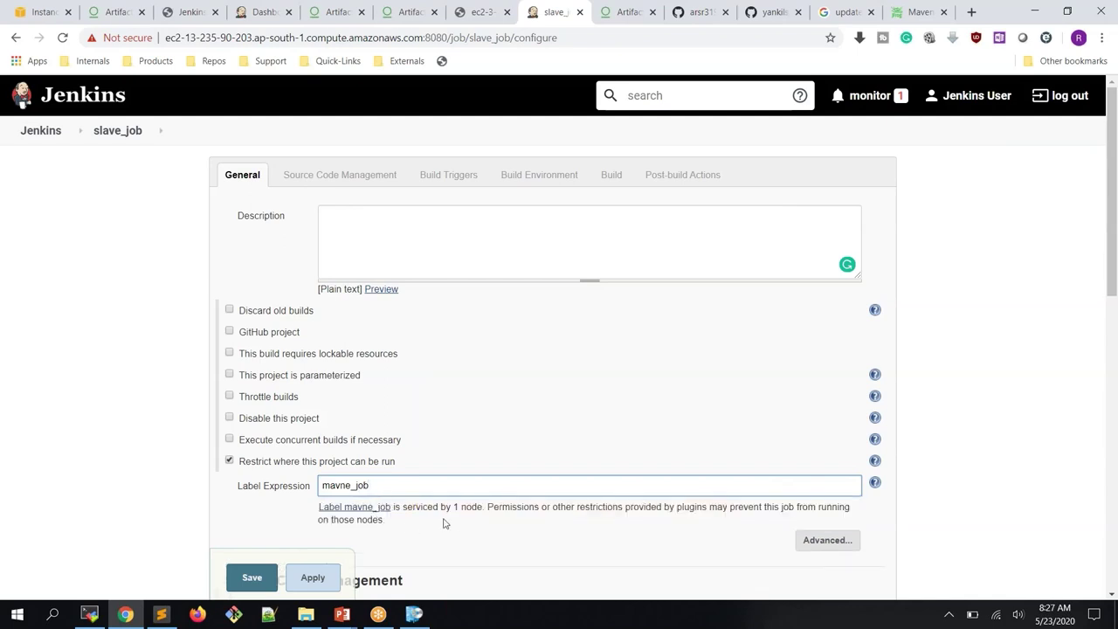
scroll(454, 463, down, 1)
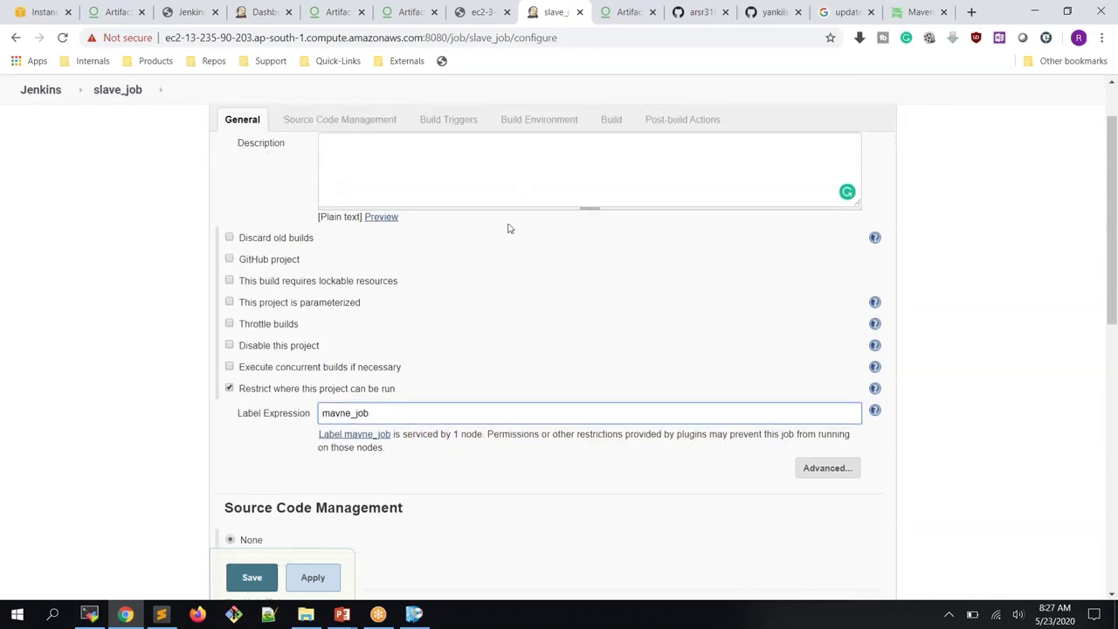
Step: Add an Execute shell build step to slave_job
scroll(442, 402, down, 3)
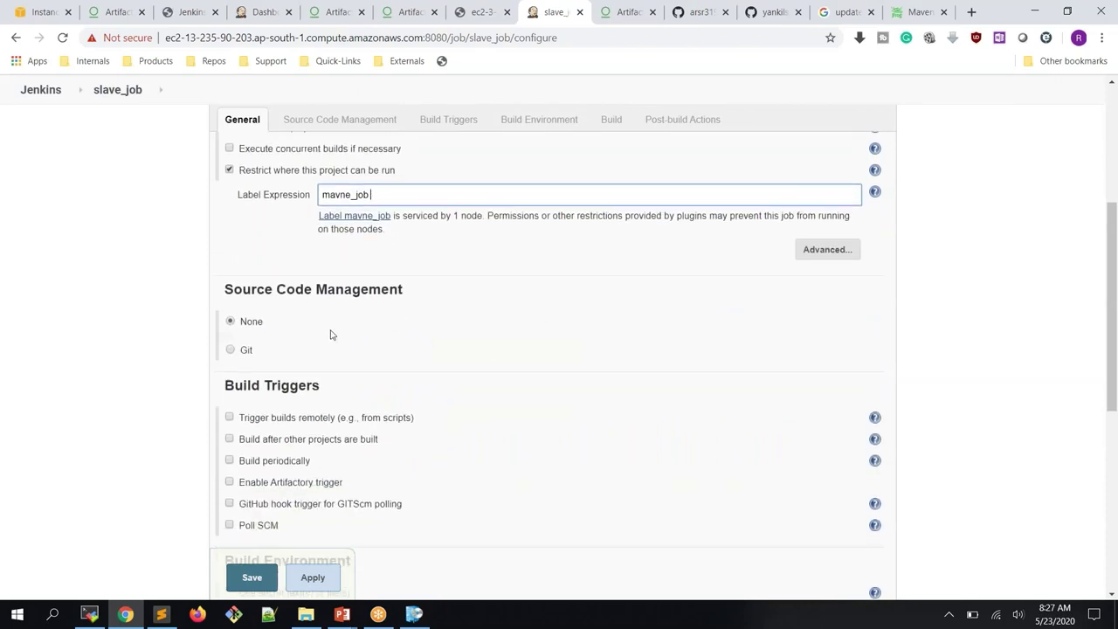
scroll(399, 312, down, 6)
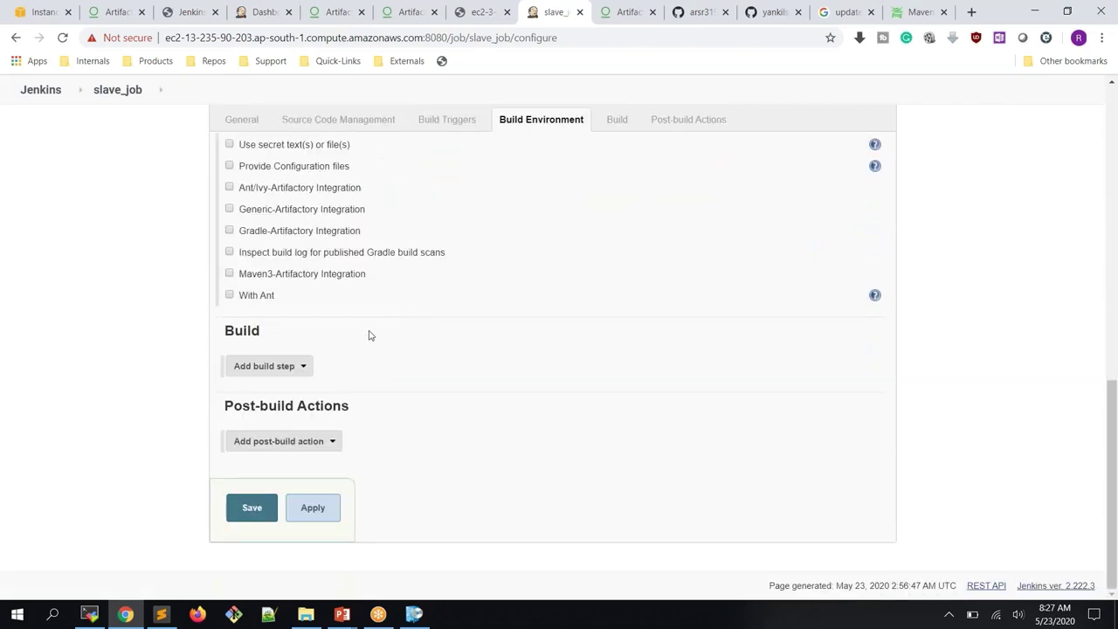
click(302, 367)
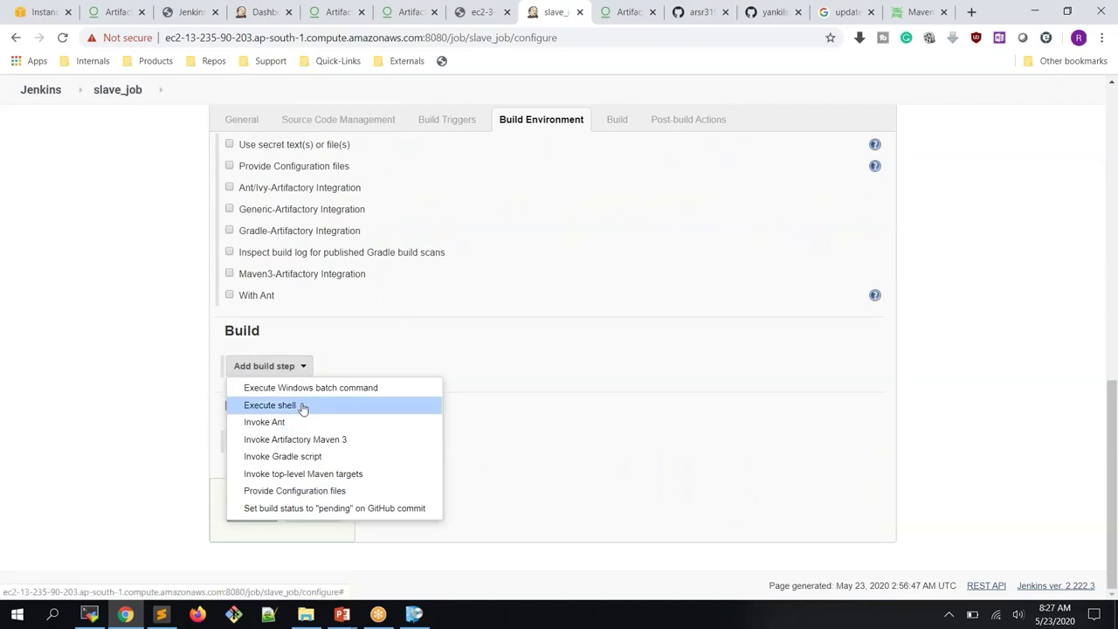
click(302, 406)
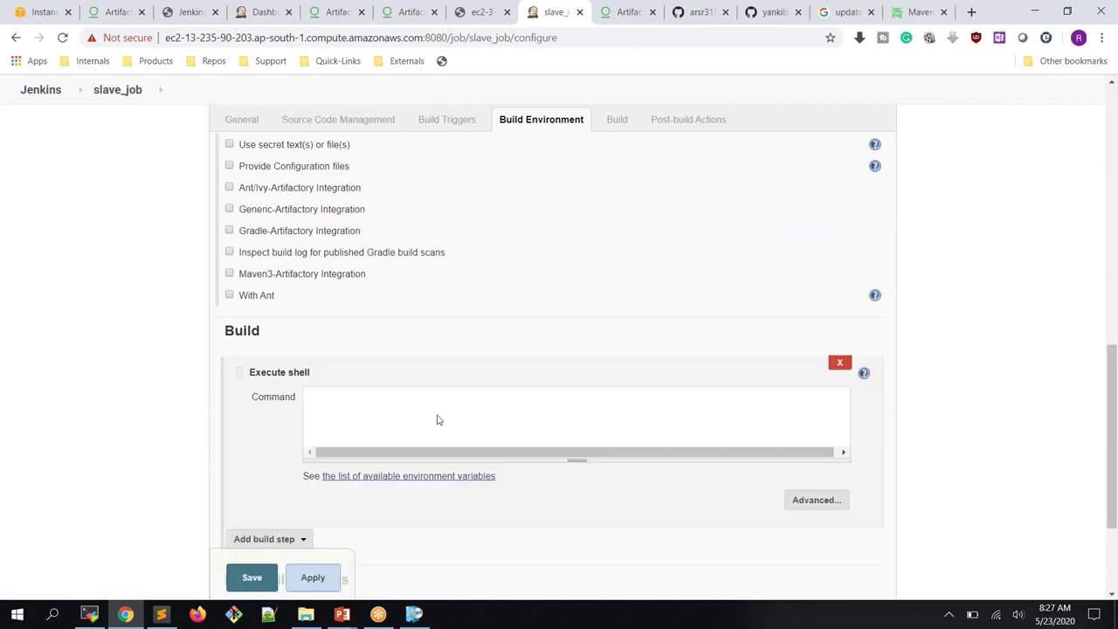
Step: Enter the command echo "this is test job" > /tmp/demo.txt in the shell step
click(387, 411)
text(echo ")
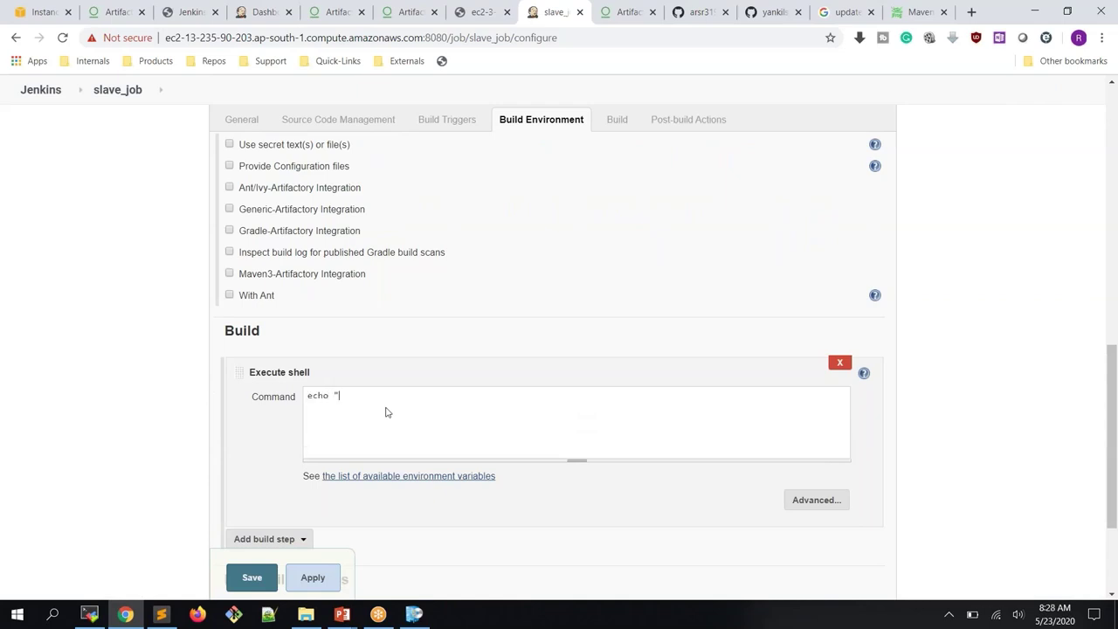
text(this si a)
key(BackSpace)
key(BackSpace)
key(BackSpace)
key(BackSpace)
text(is test j)
text(ob)
text(" >)
text(/tmp/)
text(test.x)
key(BackSpace)
key(BackSpace)
key(BackSpace)
key(BackSpace)
key(BackSpace)
key(BackSpace)
text(demo.txt)
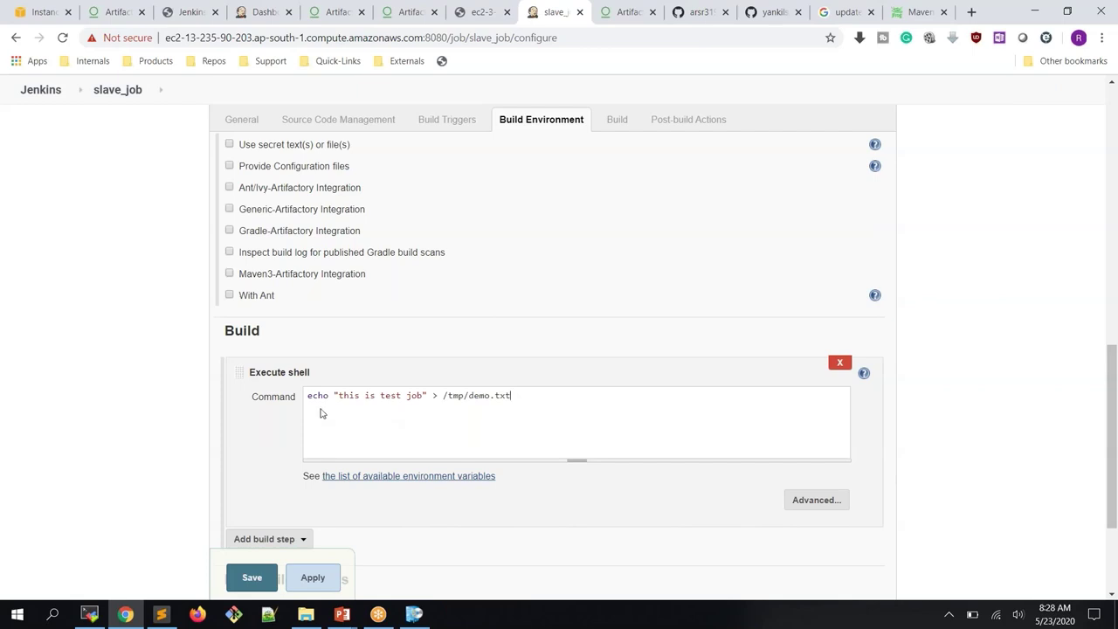
drag(308, 395, 428, 397)
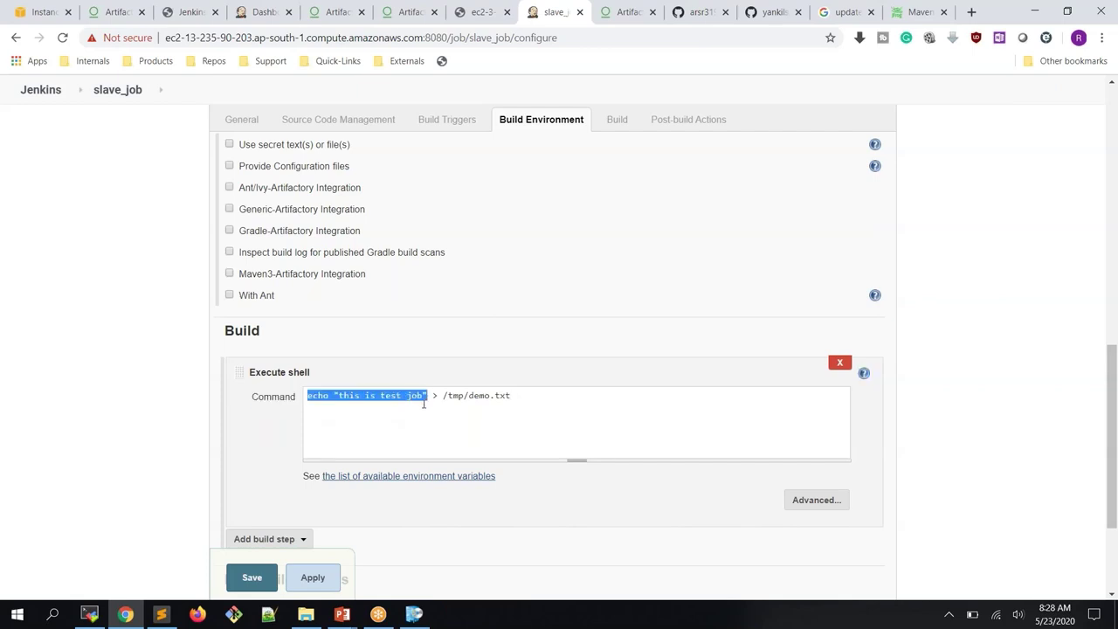
click(427, 409)
drag(443, 398, 516, 396)
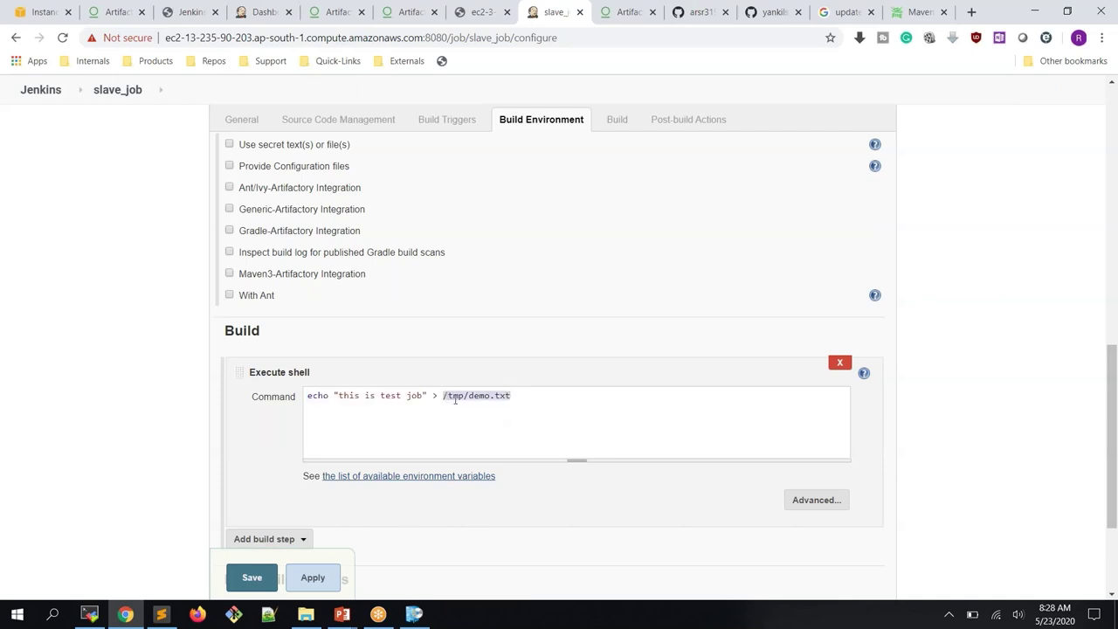
click(495, 395)
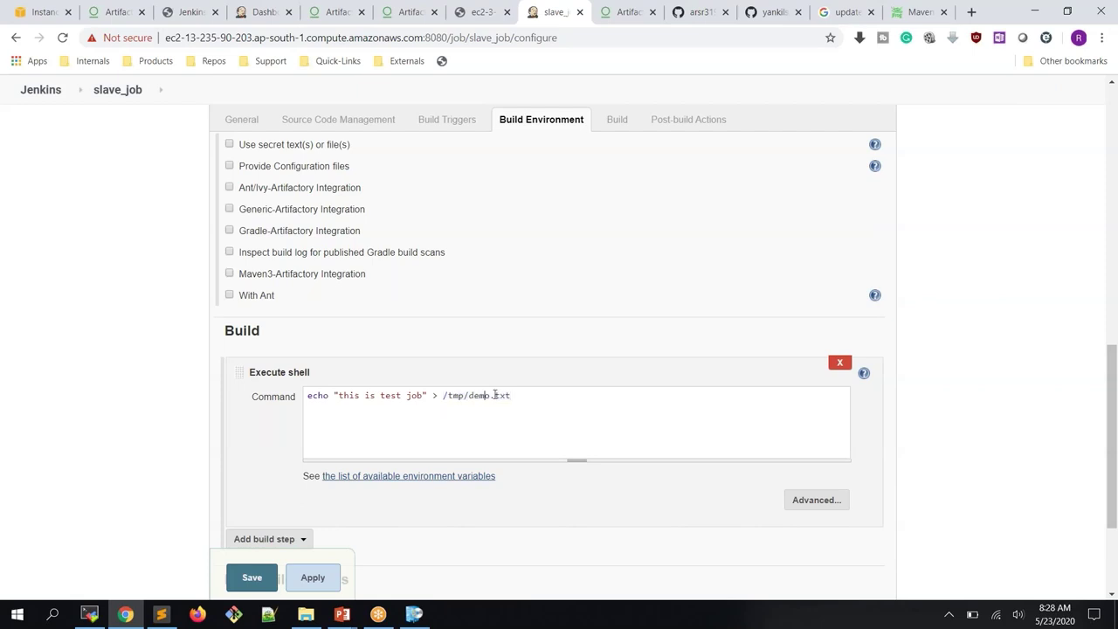
Step: In the agent's /tmp, list files and run cat demo.txt to confirm it doesn't exist yet
click(90, 615)
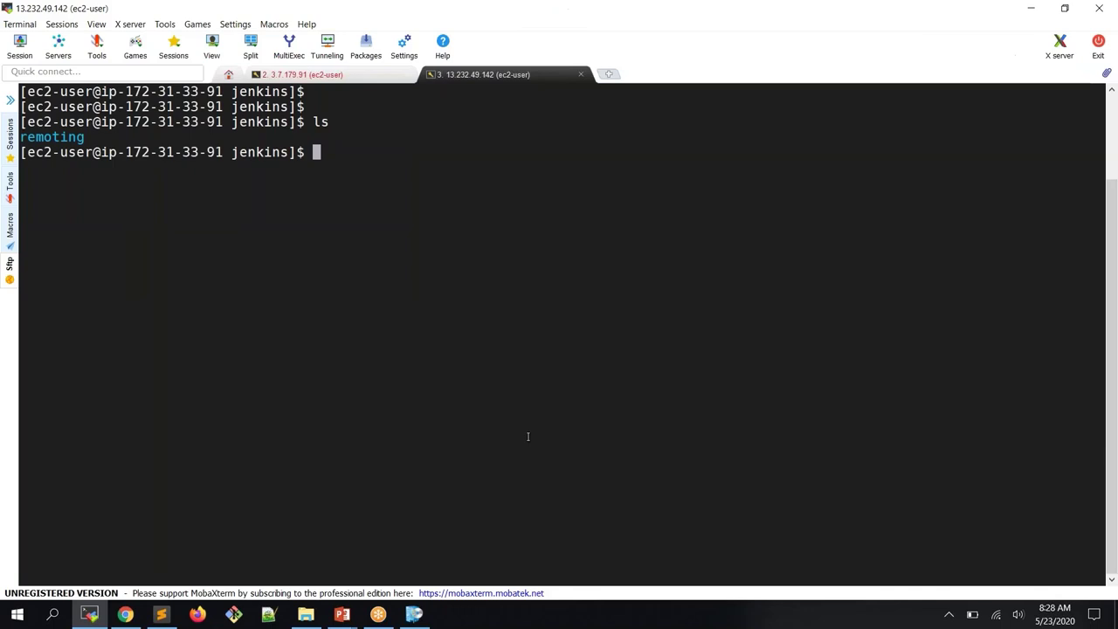
text(cd /tmp)
key(Return)
text(ls -l)
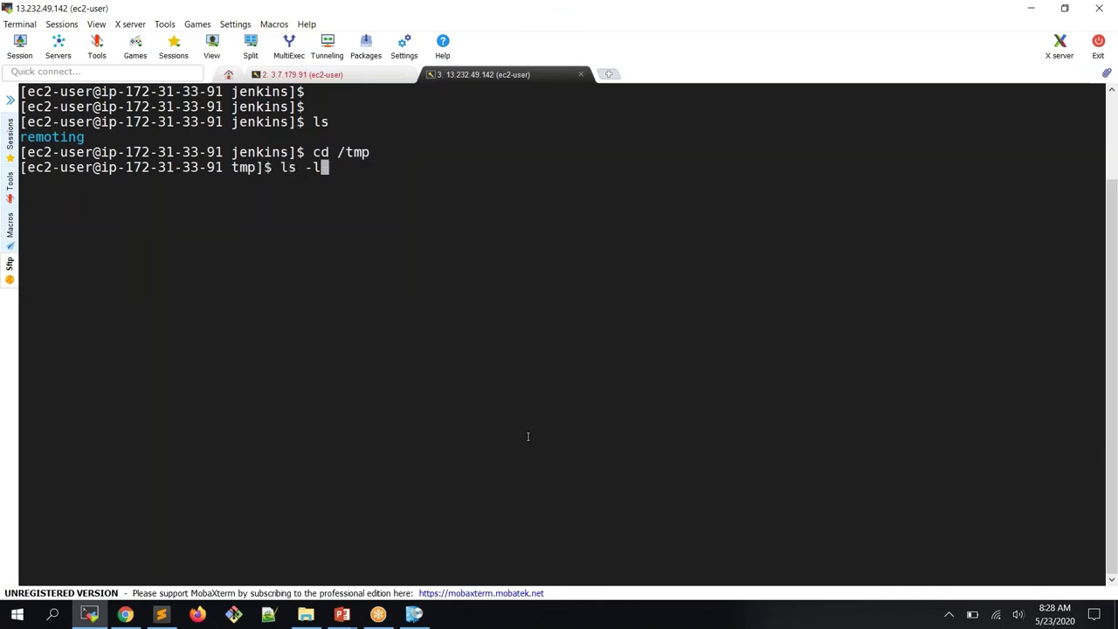
key(Return)
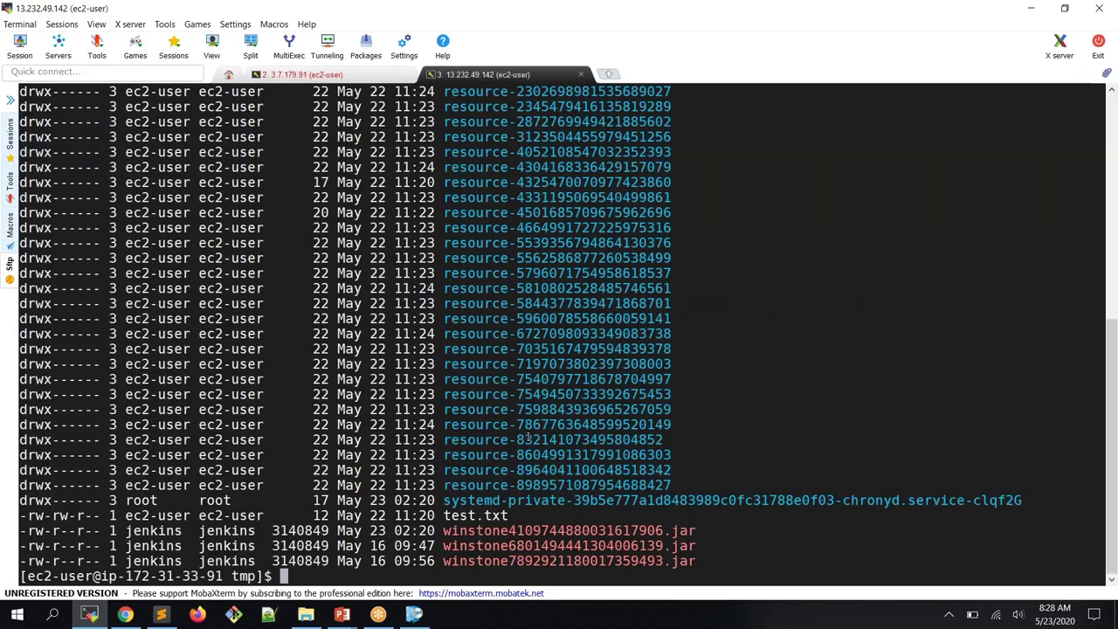
text(clear)
key(Return)
key(Return)
text(cat demo.txt)
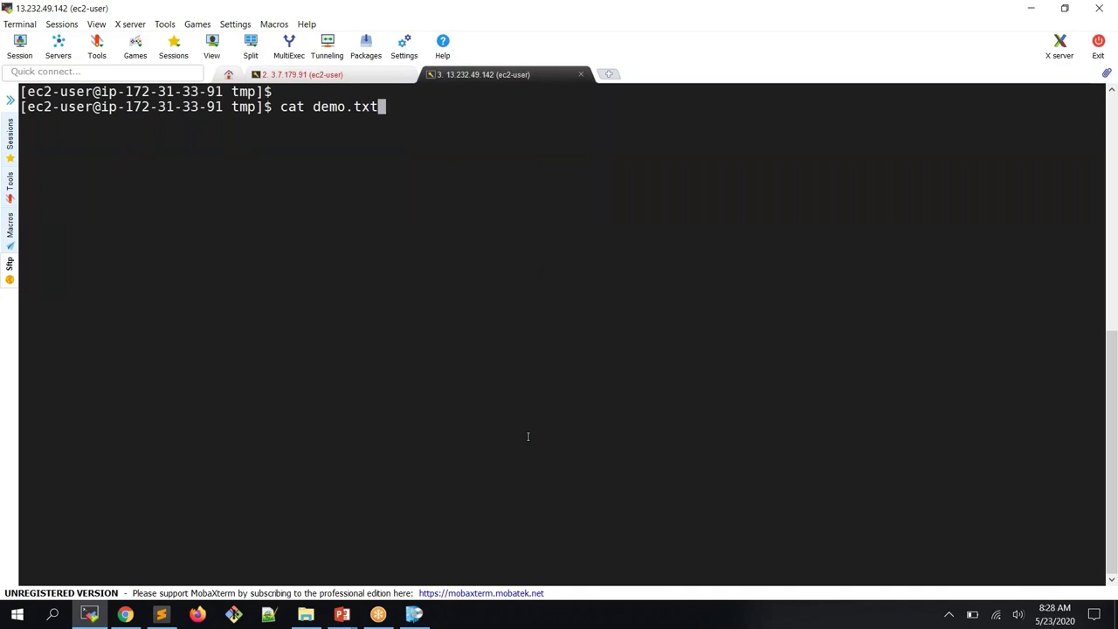
key(Return)
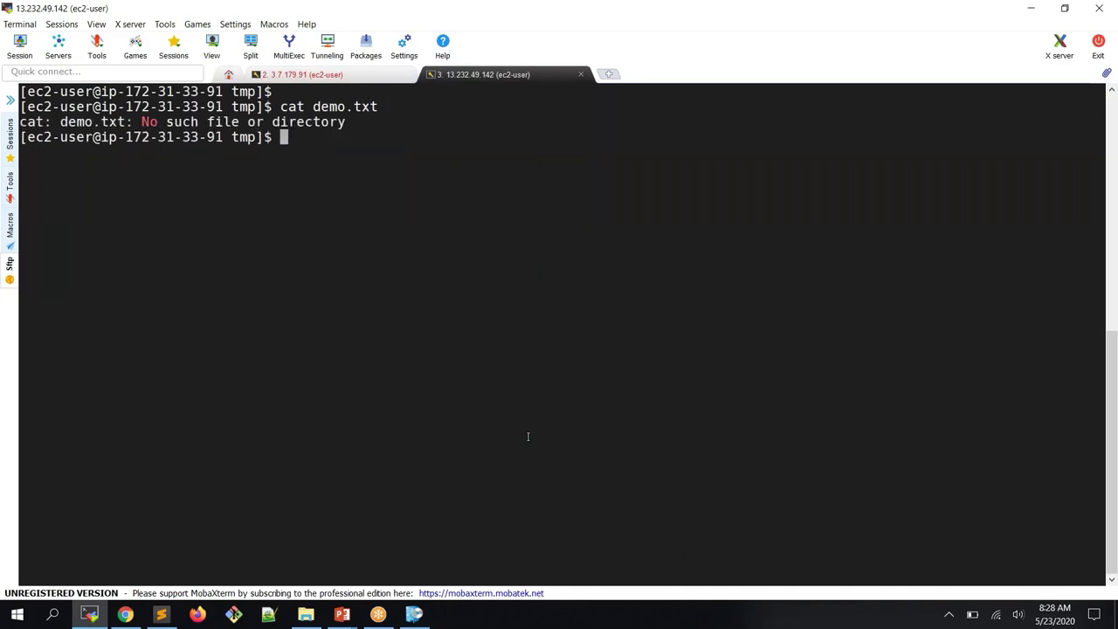
Step: Note the host IP digits in the agent's prompt before returning to the browser
key(alt+Tab)
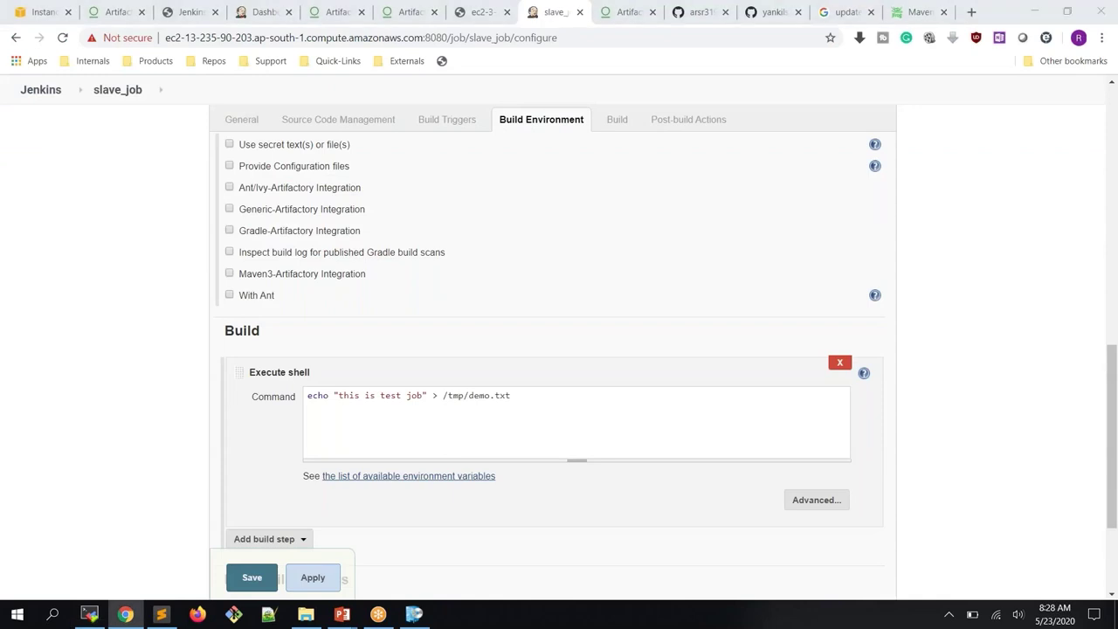
key(alt+Tab)
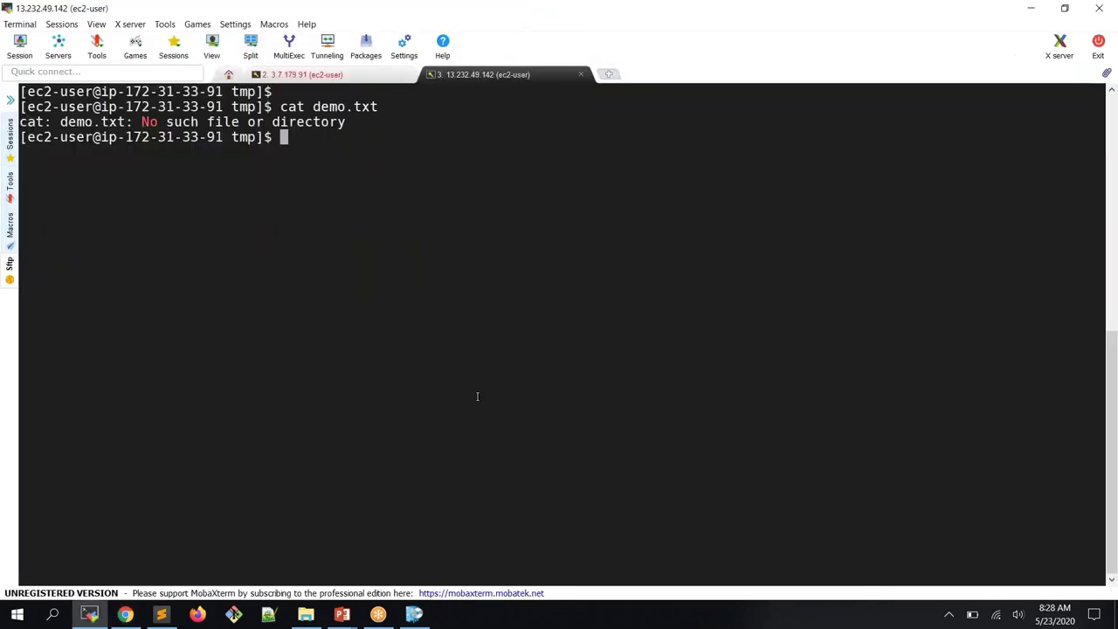
drag(184, 137, 223, 137)
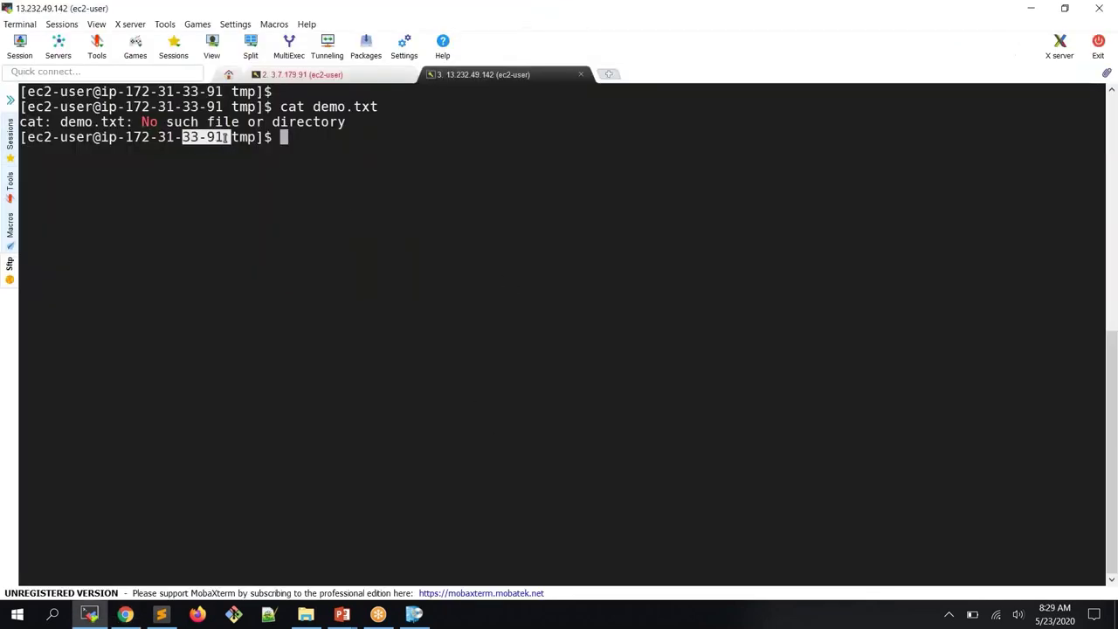
click(125, 614)
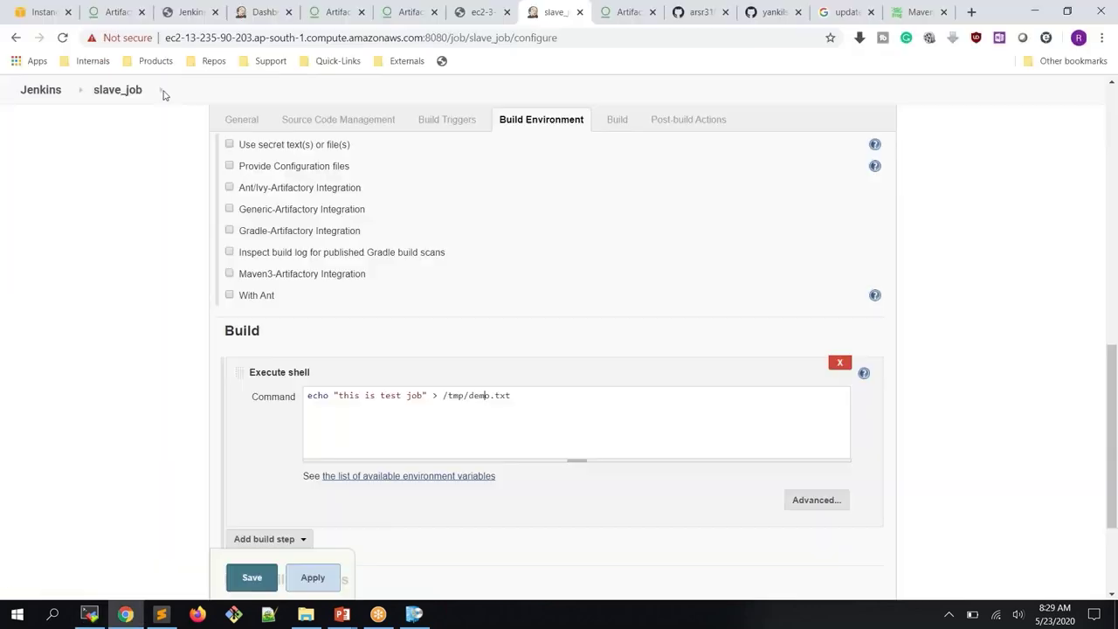
Step: Match Maven-Server's private IP 172.31.33.91 in EC2 to the agent hostname, then show the Jenkins dashboard
click(37, 11)
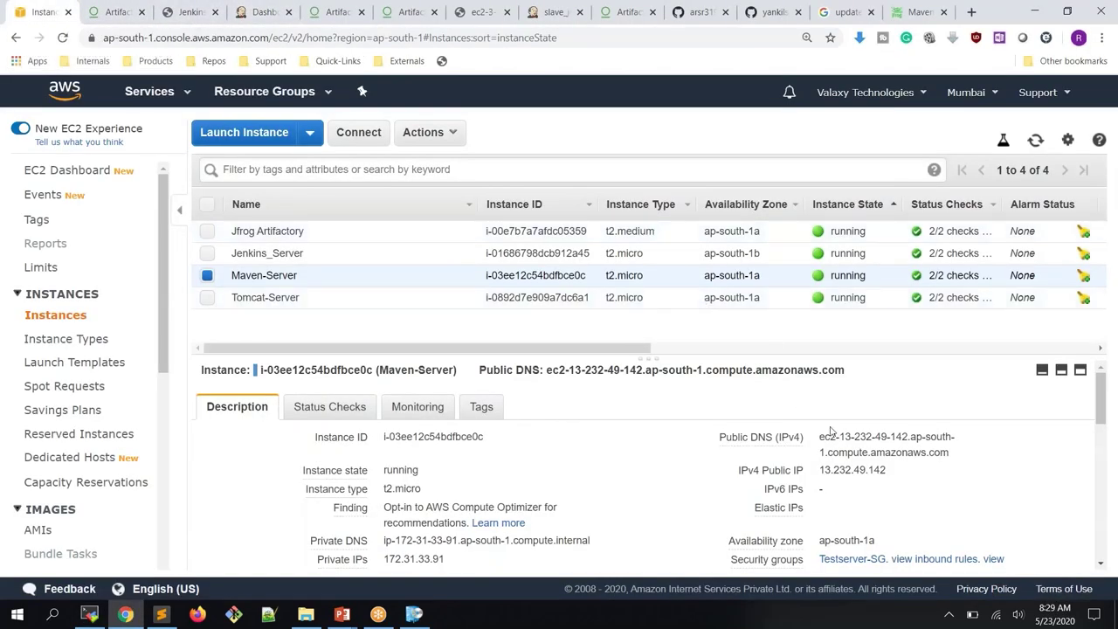
mouse_move(822, 511)
scroll(437, 489, down, 1)
drag(416, 487, 445, 487)
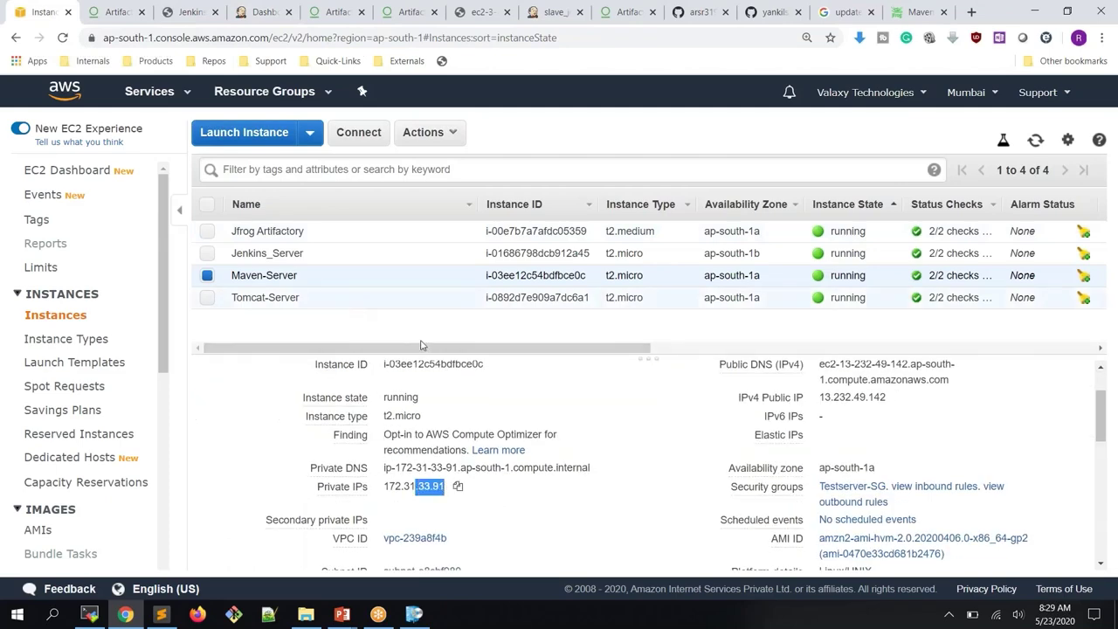
key(alt+Tab)
key(alt+Tab)
key(alt+Tab)
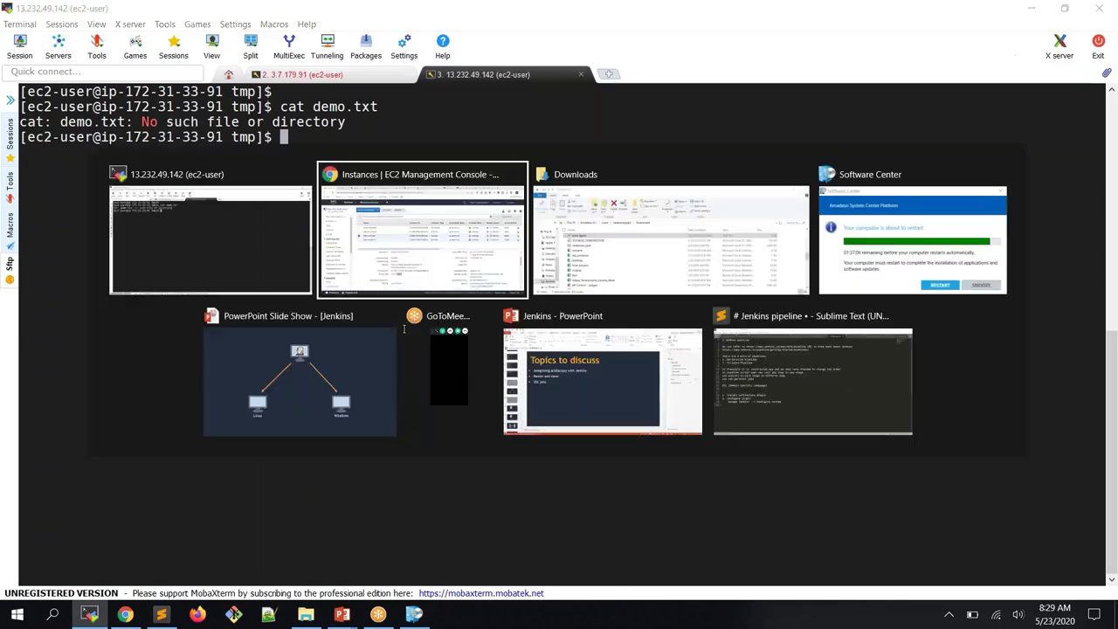
key(alt+Tab)
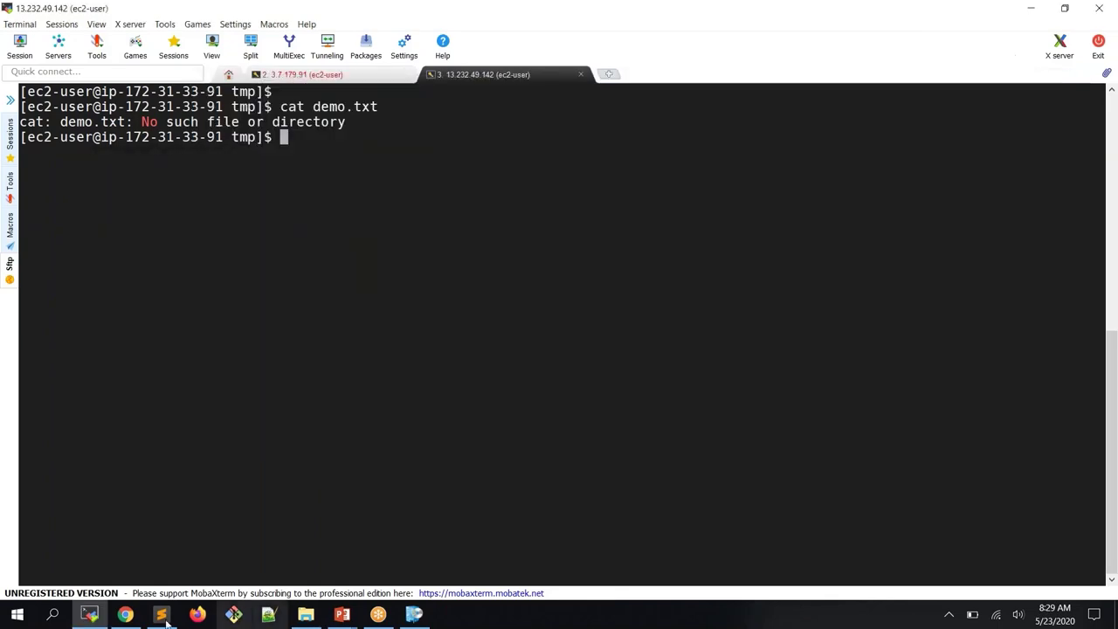
click(125, 614)
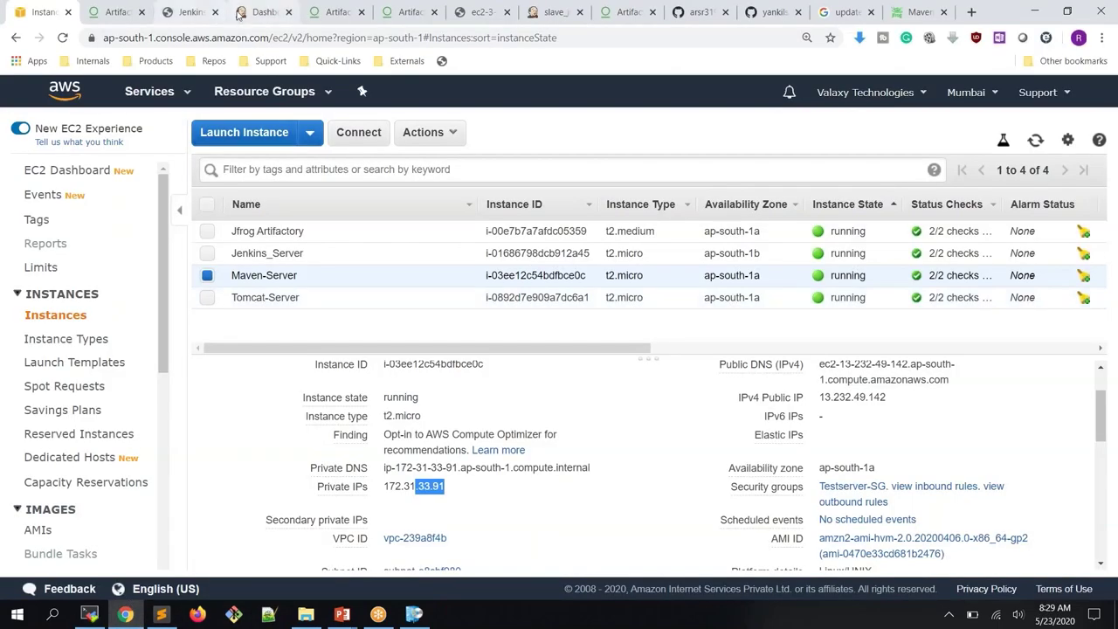
click(262, 12)
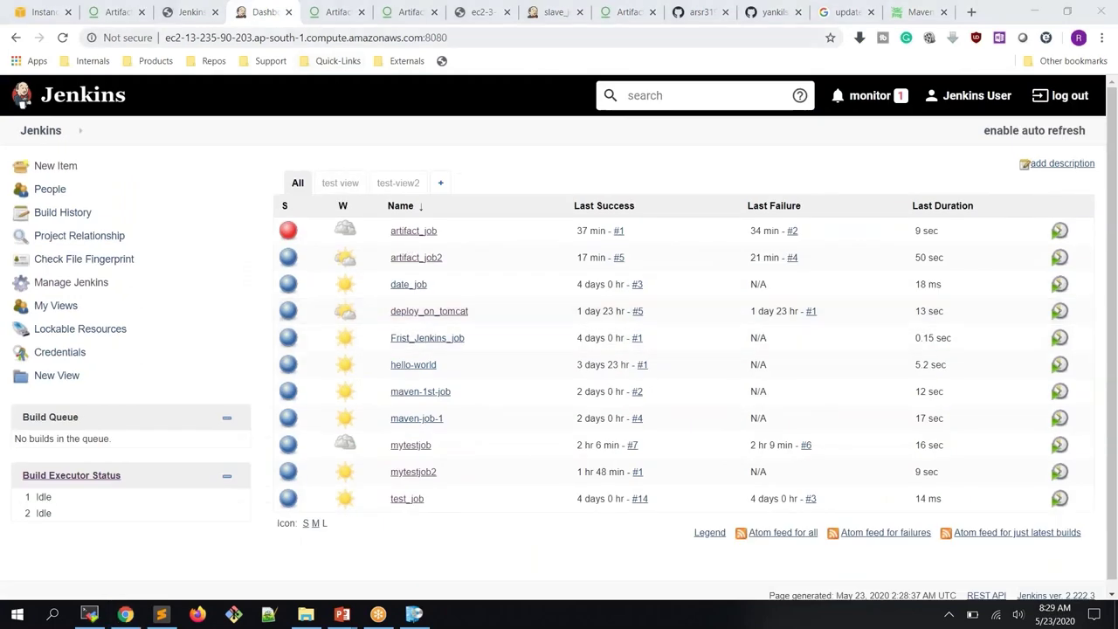
Step: Apply and save the slave_job configuration
click(542, 14)
click(307, 579)
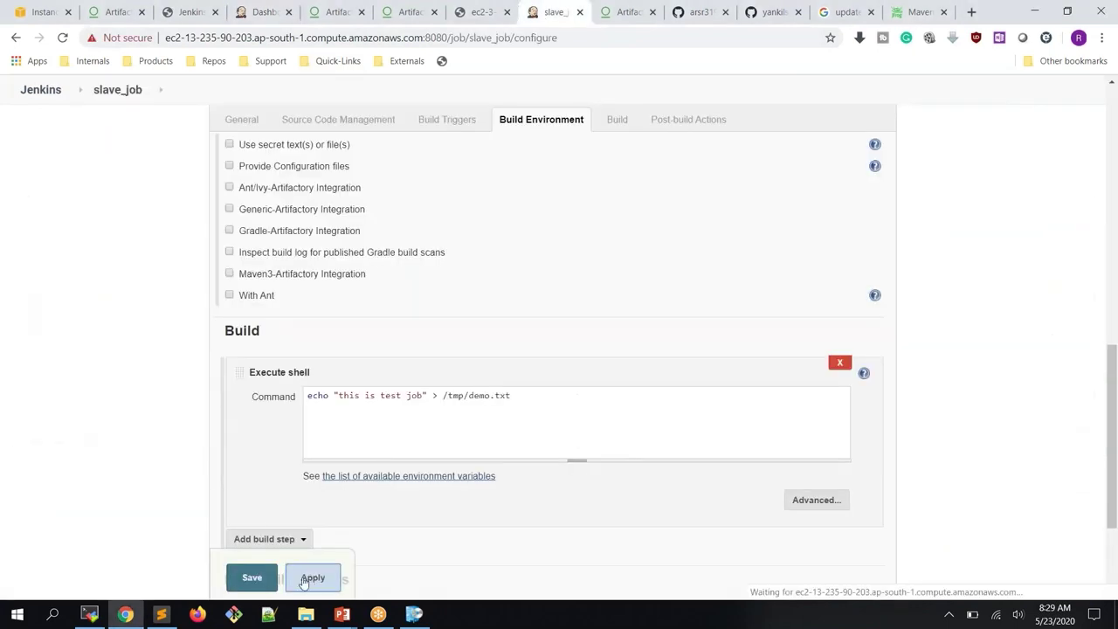
click(251, 577)
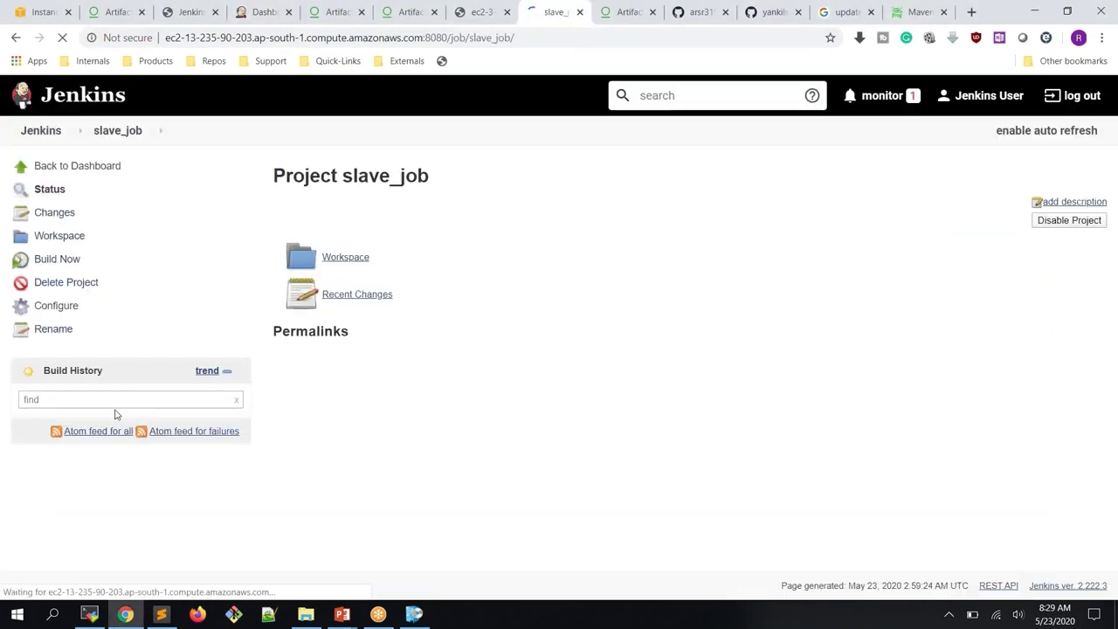
Step: Run build #1 of slave_job and confirm in its console output it succeeded on Linux_node
click(48, 258)
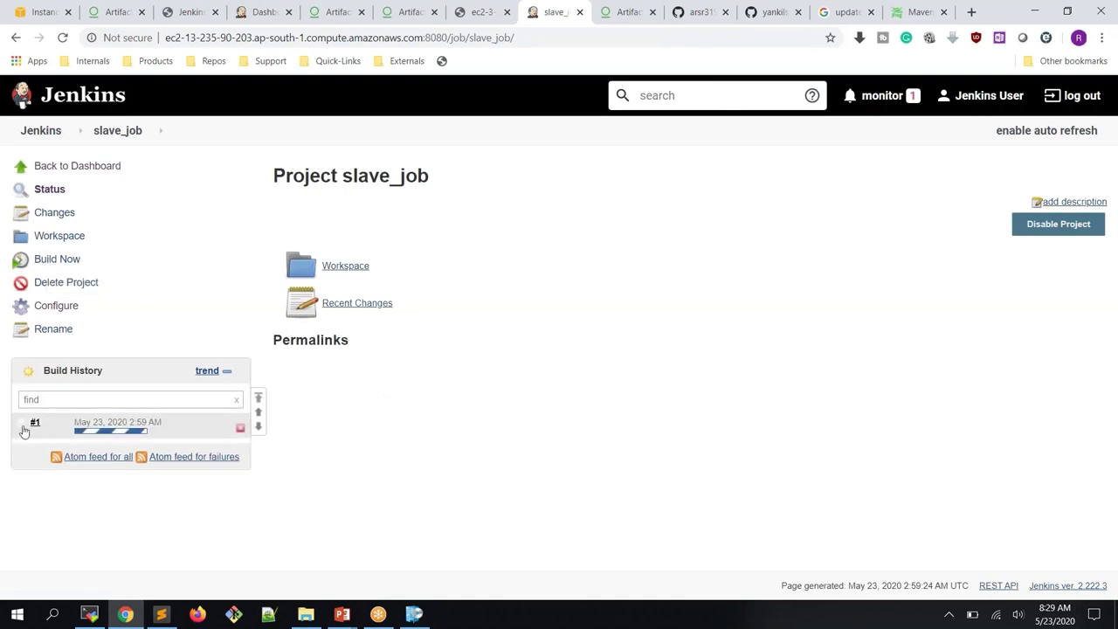
click(23, 427)
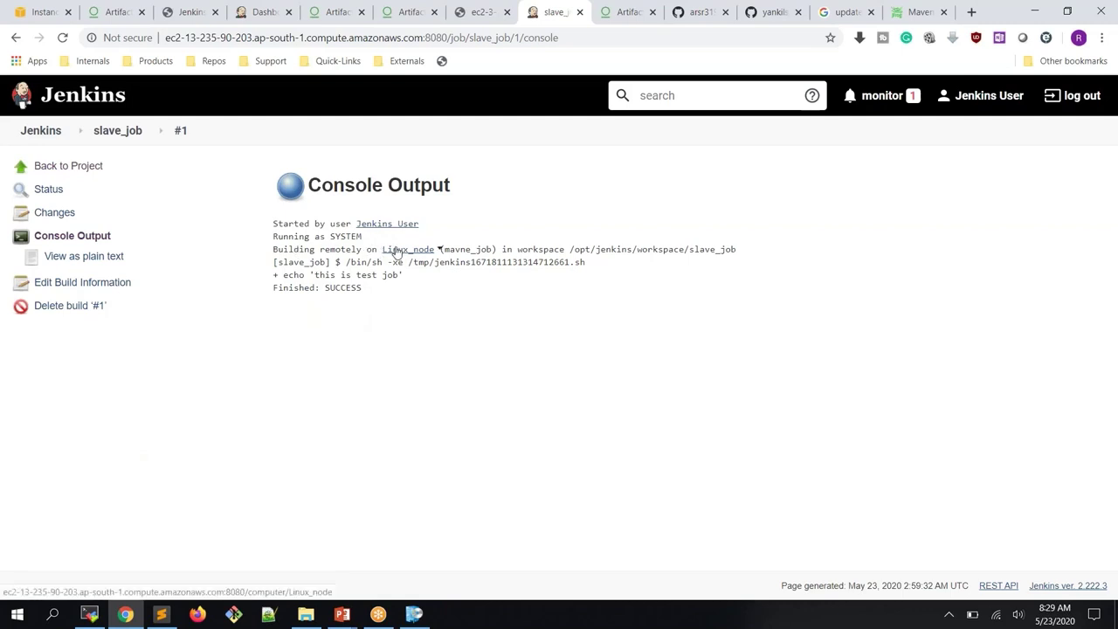
click(397, 252)
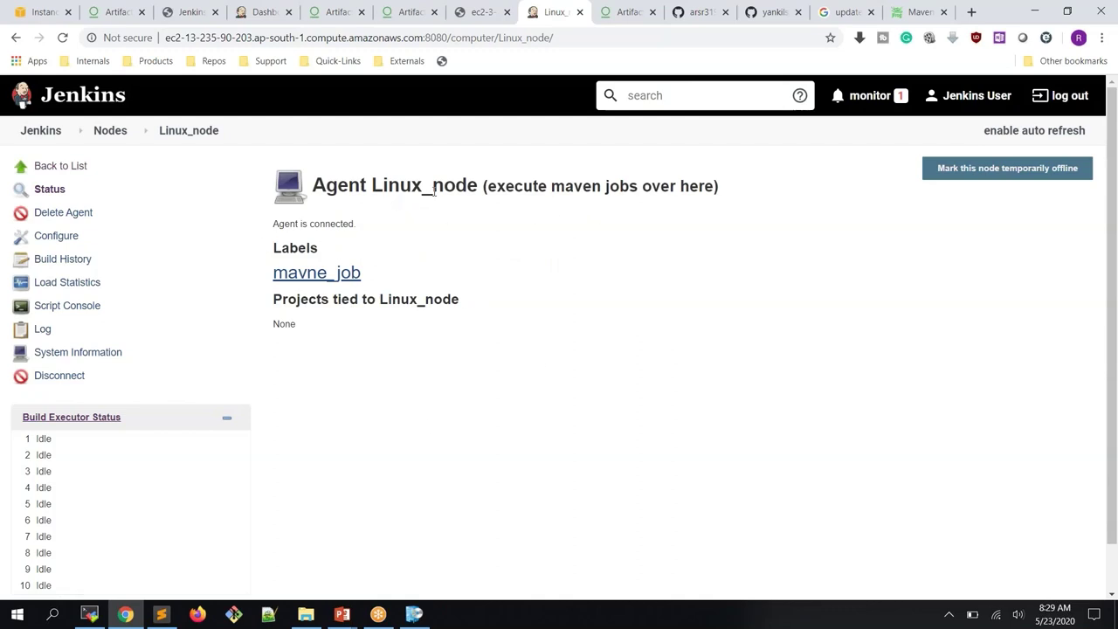
click(88, 616)
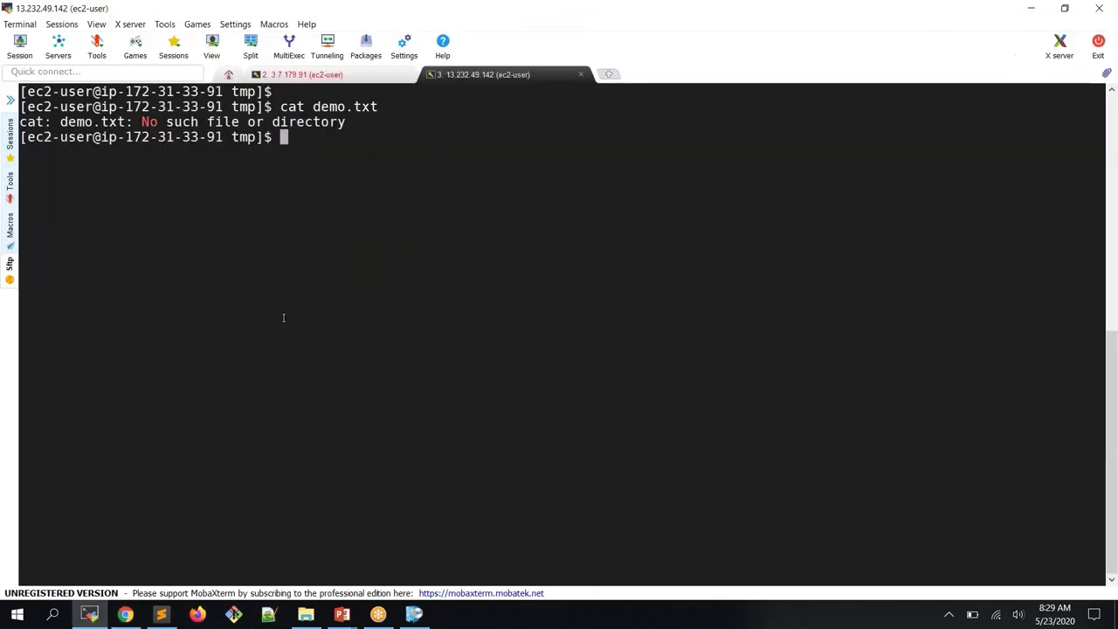
Step: Reread /tmp/demo.txt, now showing "this is test job", and list /opt/jenkins
key(Up)
key(Return)
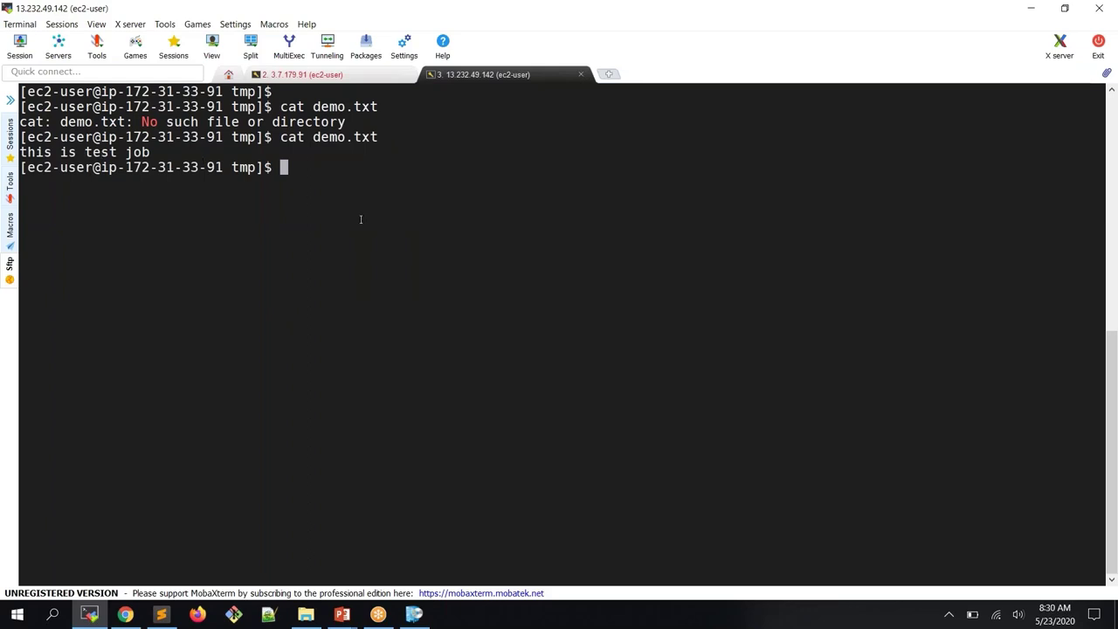
text(cd /opt.j)
key(BackSpace)
key(BackSpace)
text(/jenkins/)
key(Tab)
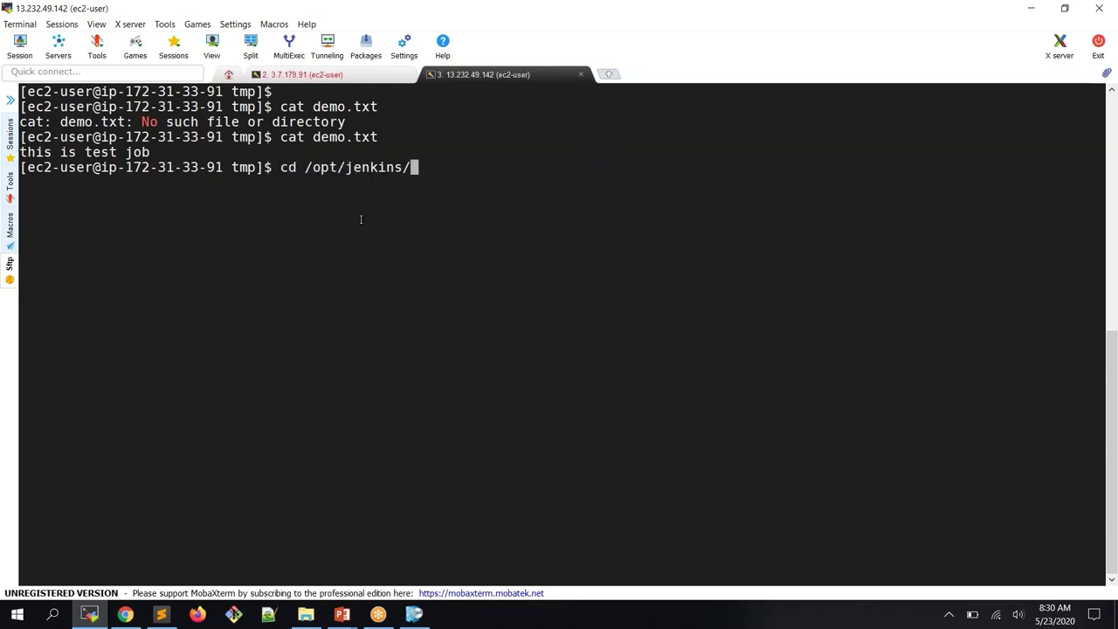
key(Return)
text(ls)
key(Return)
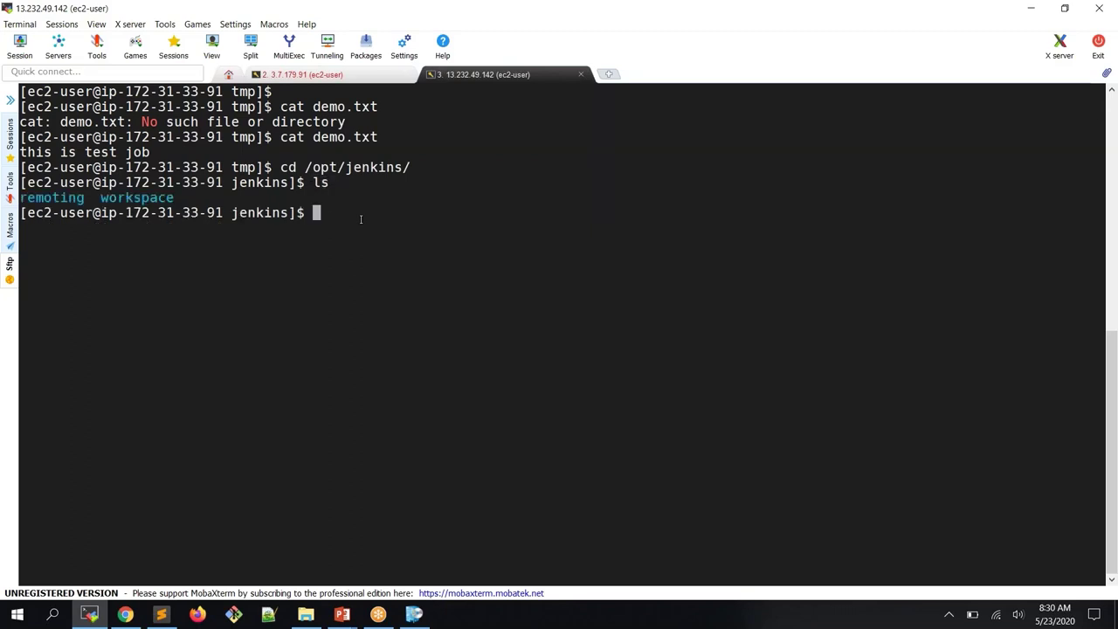
Step: Enter /opt/jenkins/workspace and confirm it contains a slave_job folder
double_click(121, 199)
text(cd)
right_click(504, 246)
key(Return)
text(ls)
key(Return)
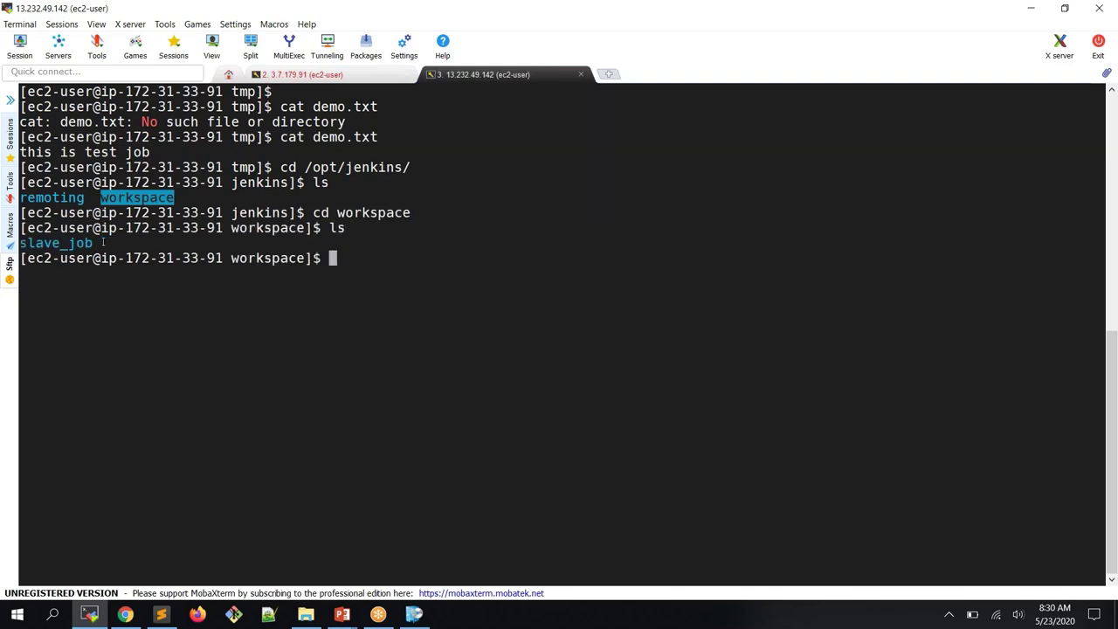
double_click(77, 243)
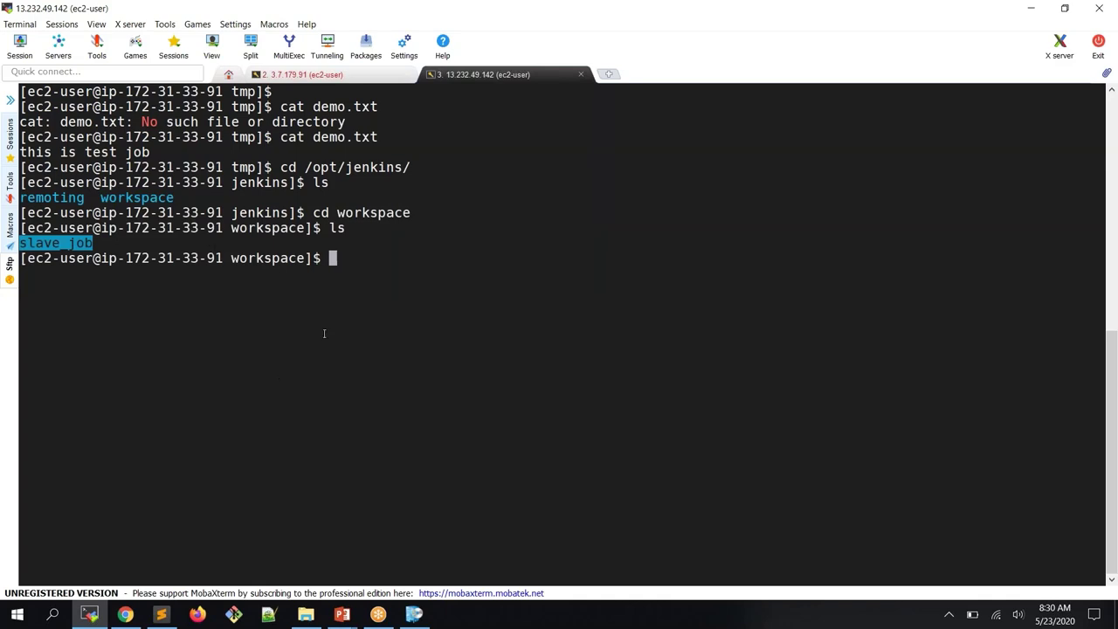
click(126, 614)
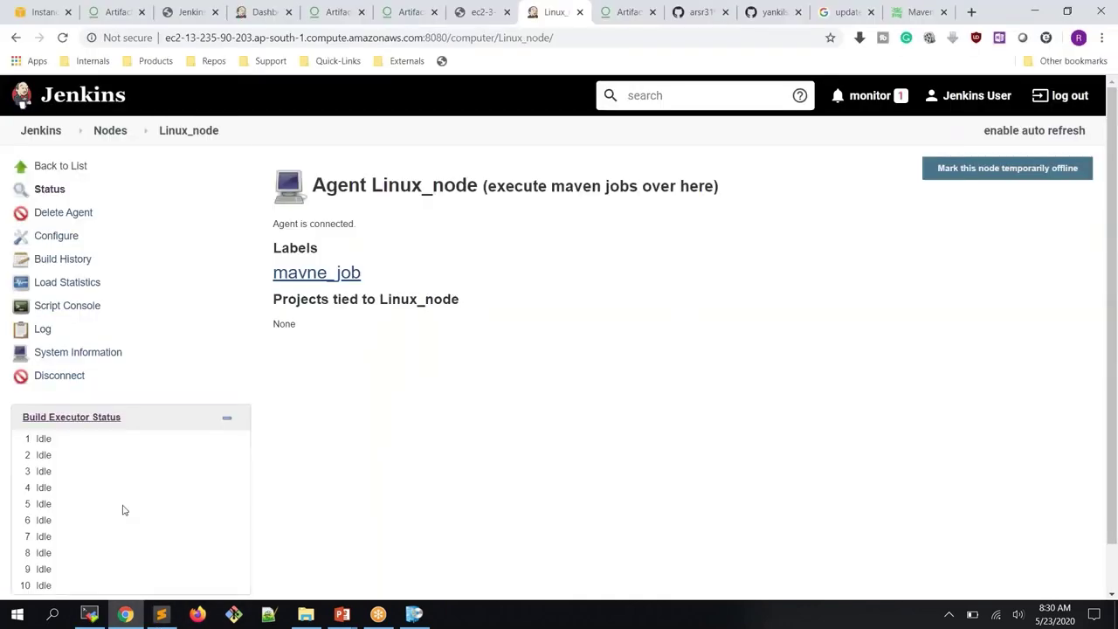
Step: Copy public IP 13.235.90.203 from the Jenkins_Server instance details in EC2
click(262, 12)
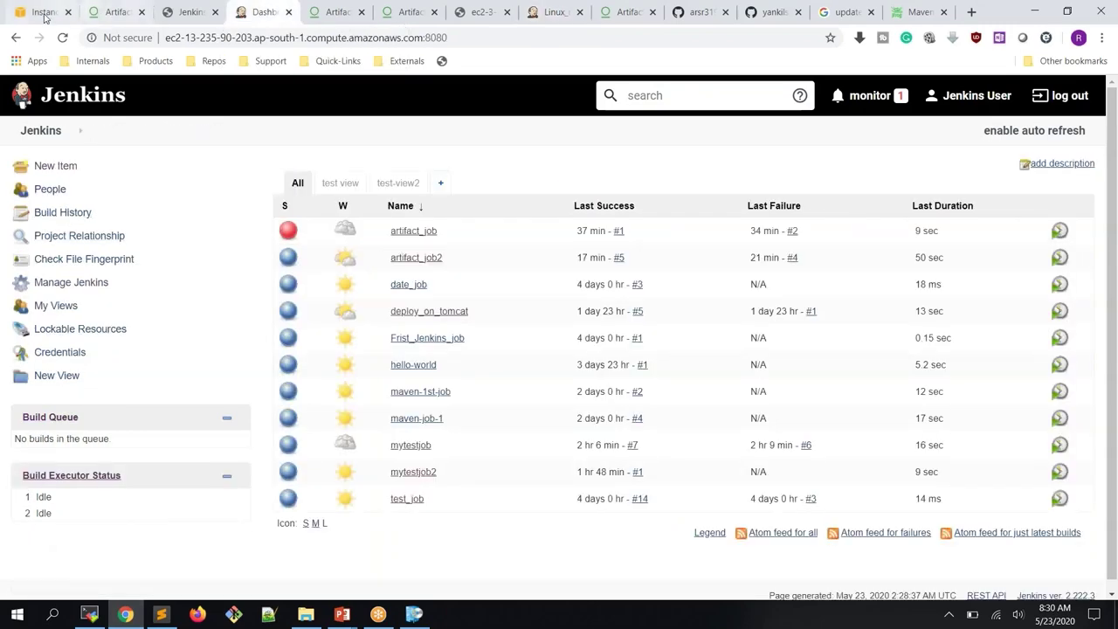
click(44, 12)
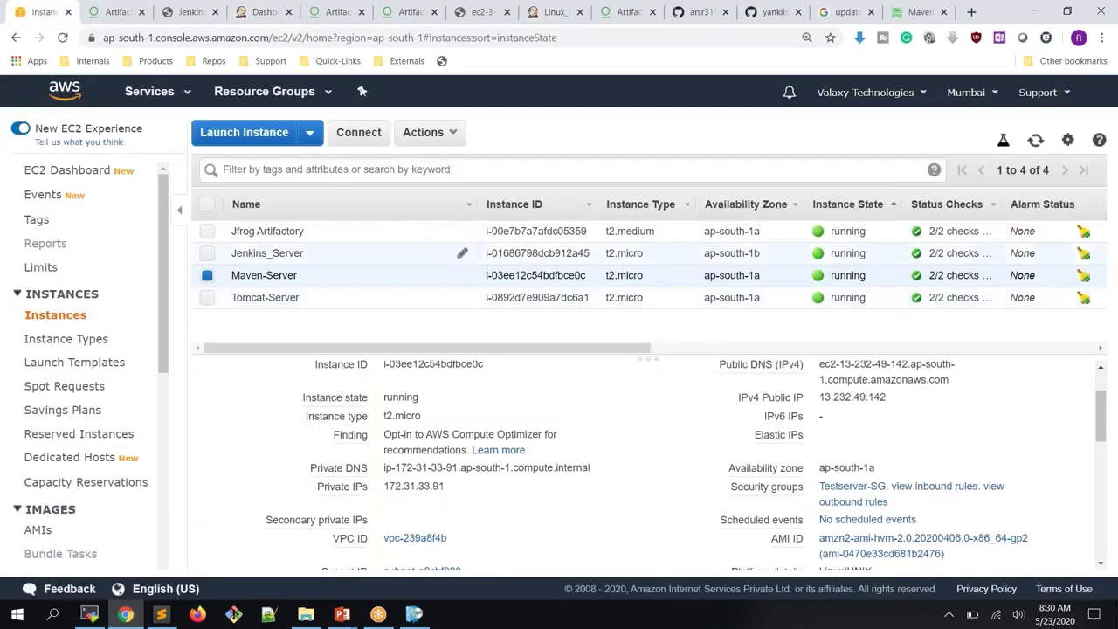
click(350, 253)
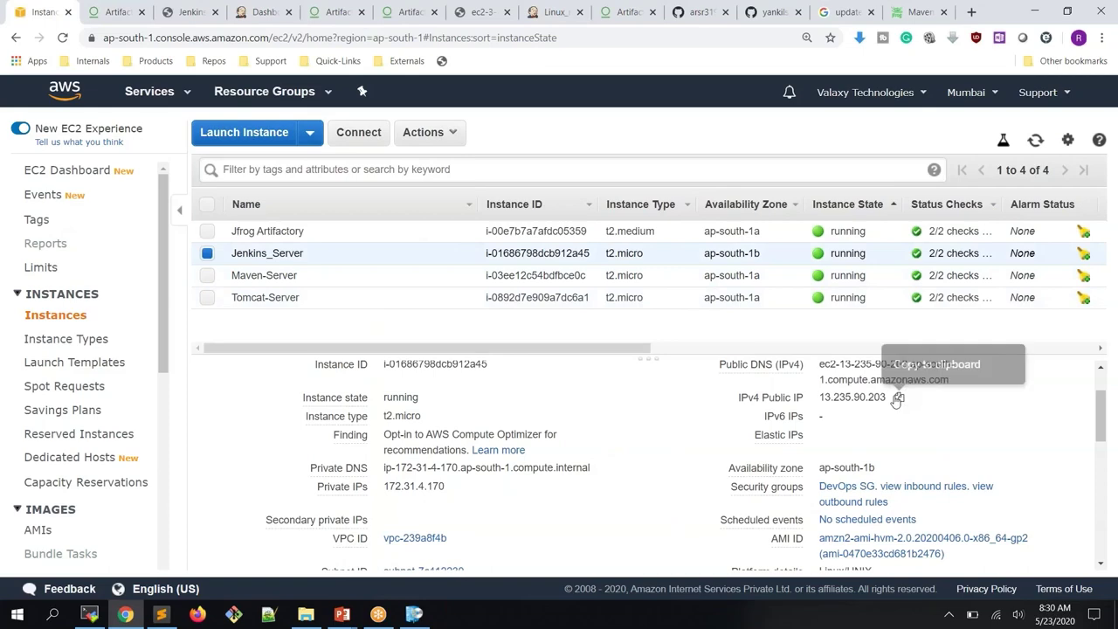
click(898, 397)
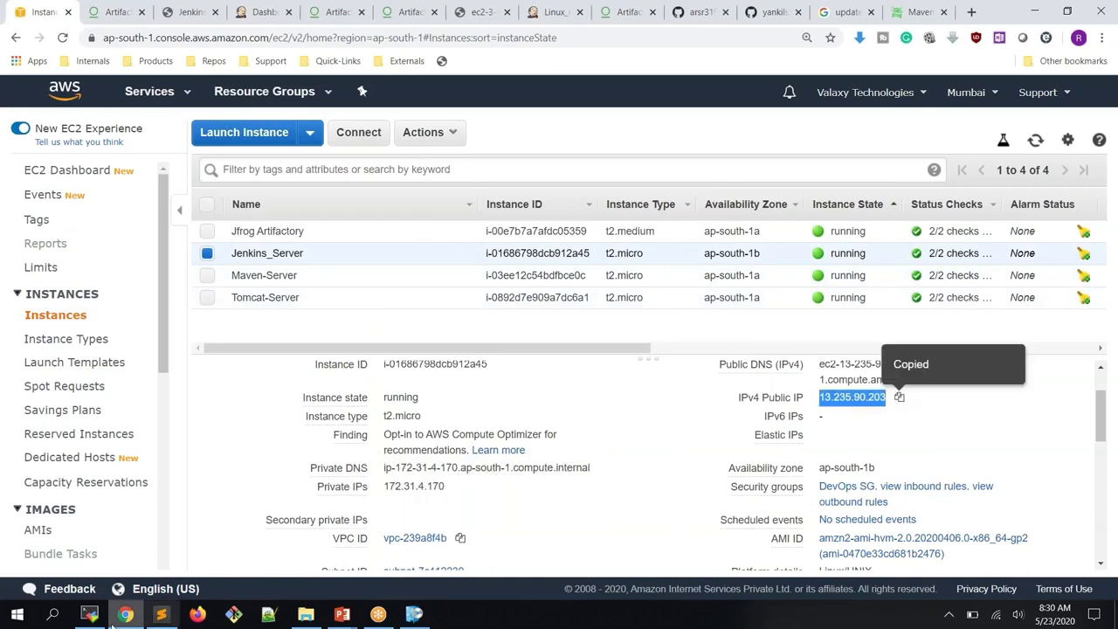
click(93, 614)
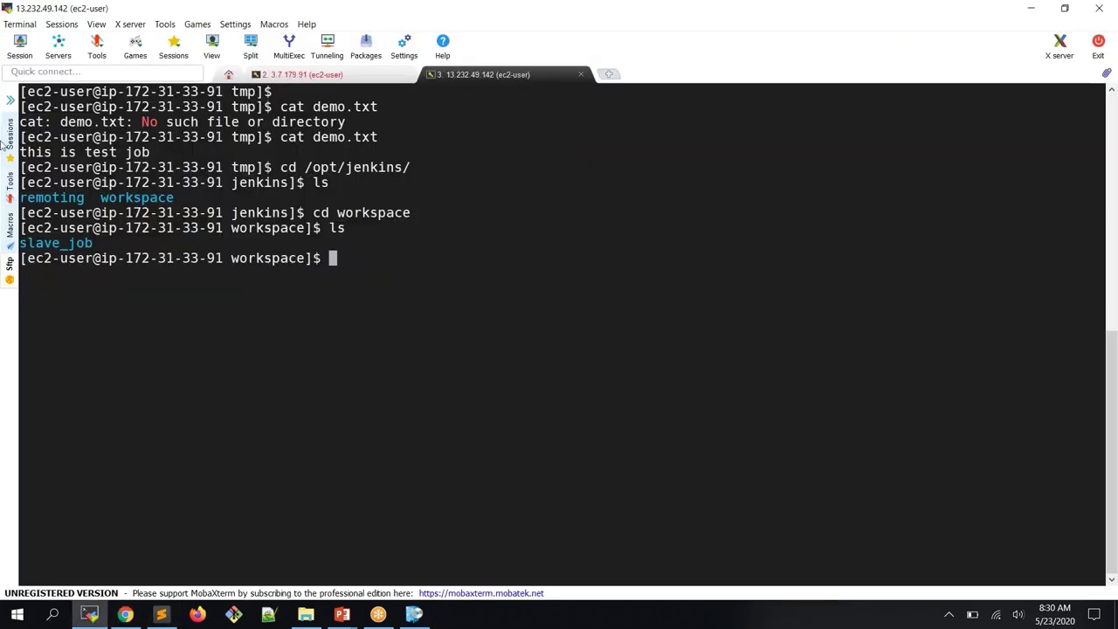
Step: Open an SSH session to 13.235.90.203 as ec2-user using the DevOpsKey.pem private key
click(20, 45)
click(266, 147)
key(ctrl+v)
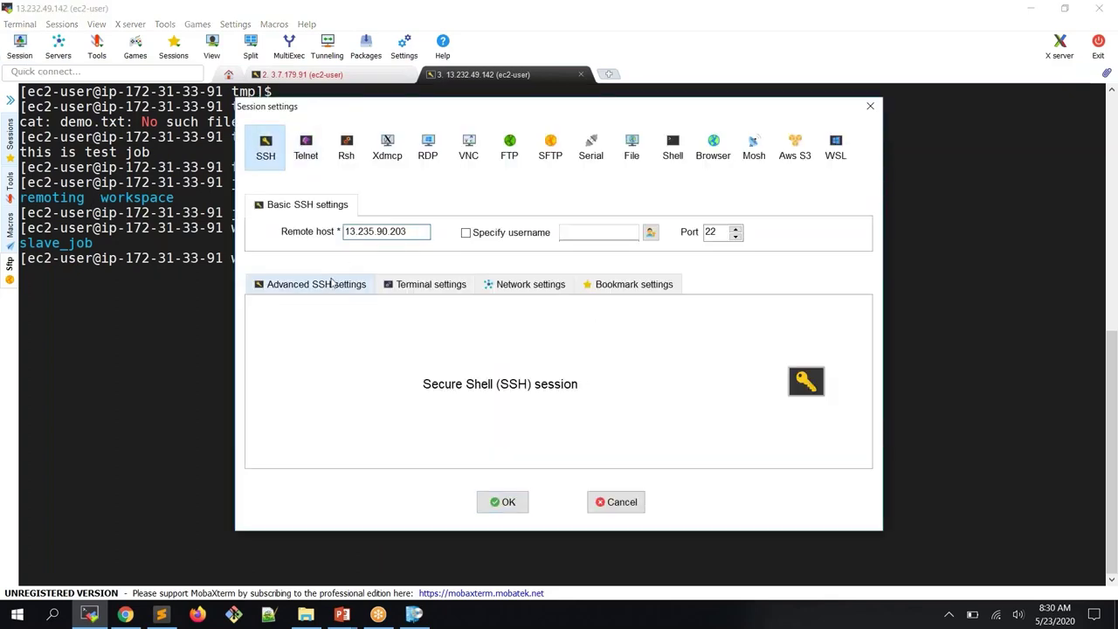
click(312, 283)
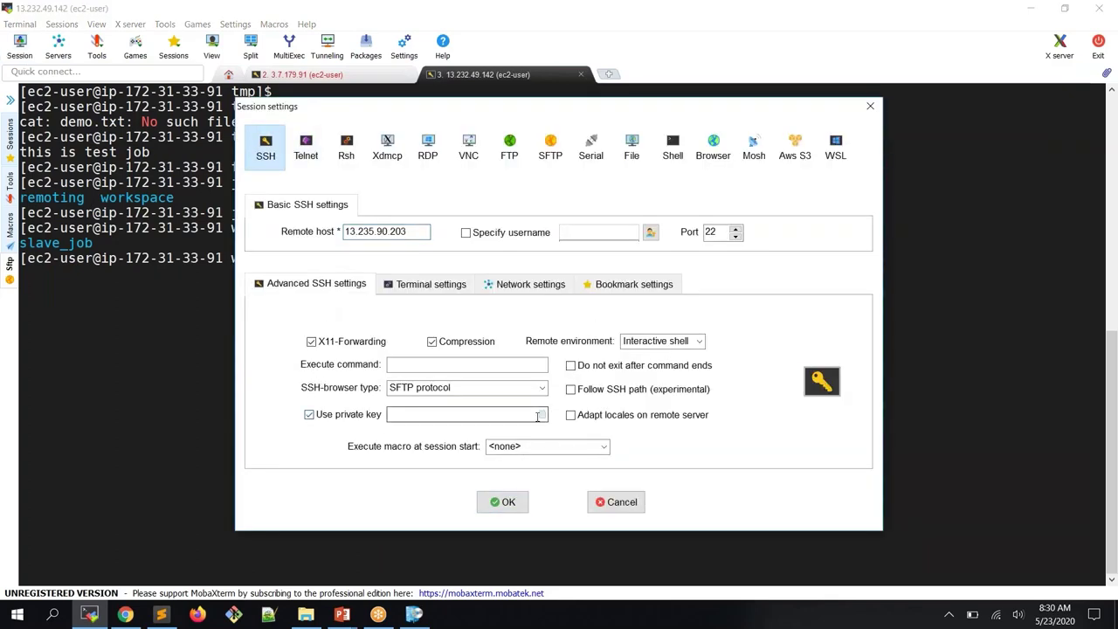
click(537, 416)
click(509, 233)
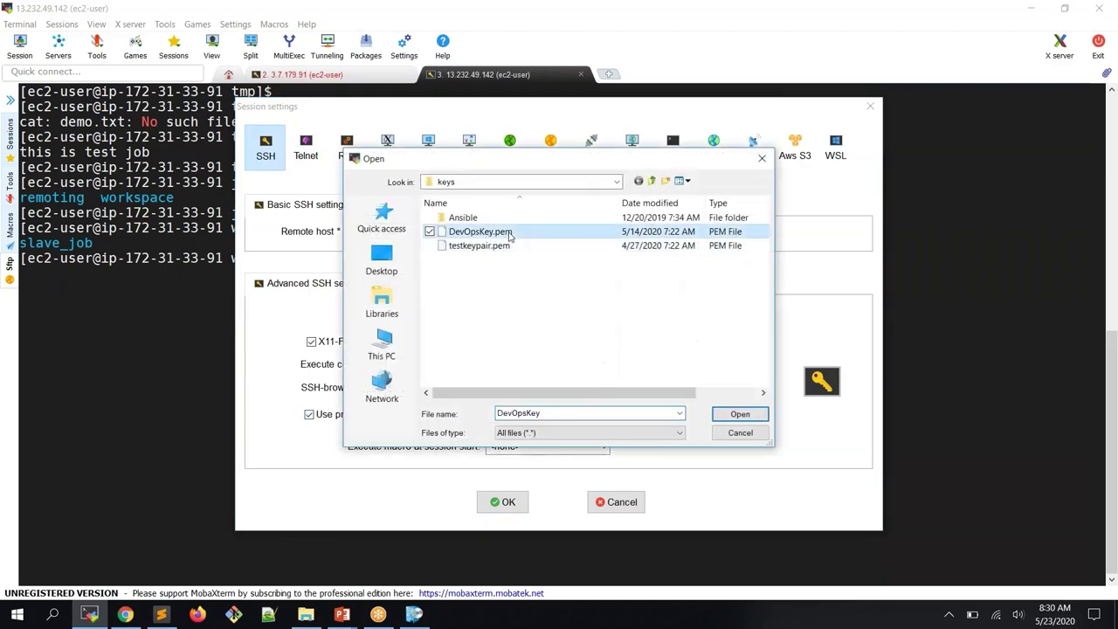
double_click(509, 232)
text(ec2-user)
key(Return)
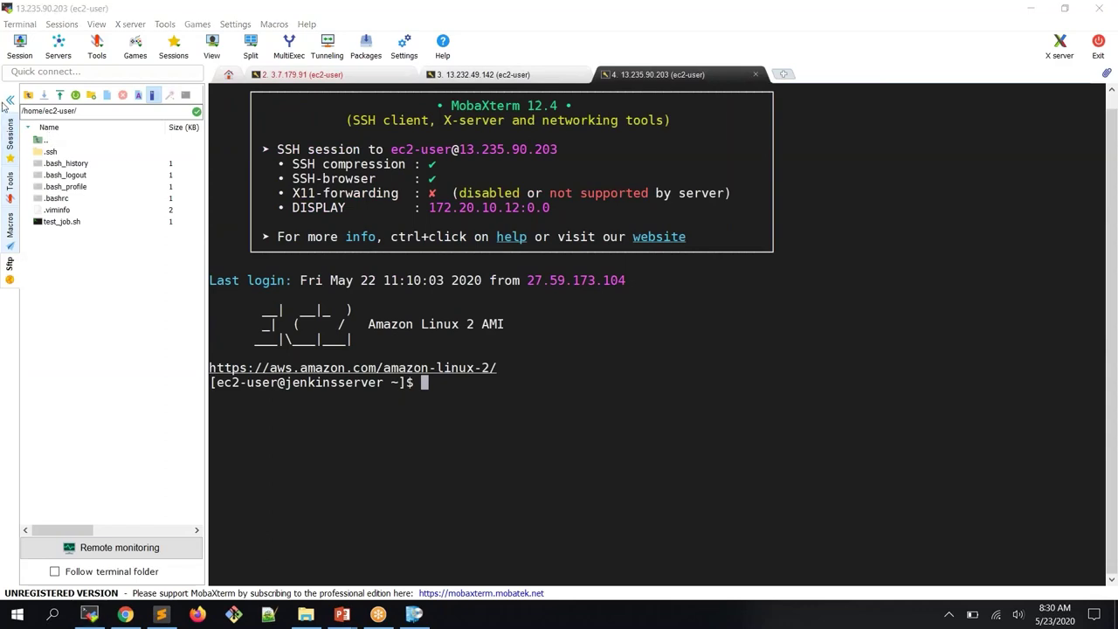
Step: Change directory on the master to /var/lib/jenkins/workspace
click(9, 100)
text(cd /var/lib/jenkins/)
key(Return)
text(s)
key(Return)
text(cd we)
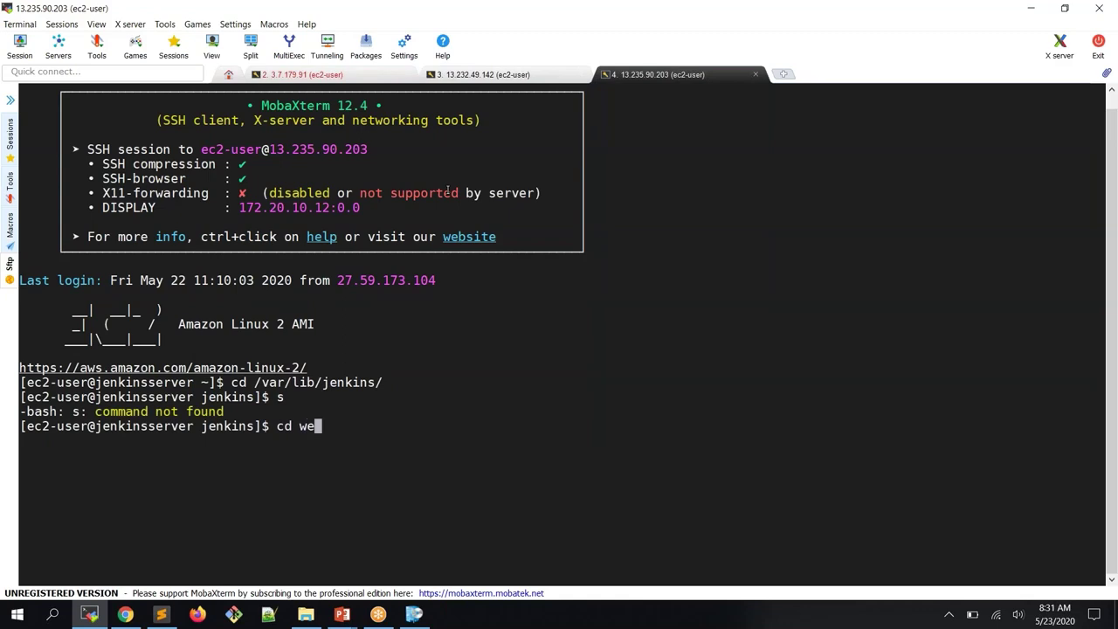
key(BackSpace)
text(orks)
key(Tab)
key(Return)
Step: List the master's workspace job folders with ls and ls -l, confirming no slave_job
text(ls)
key(Return)
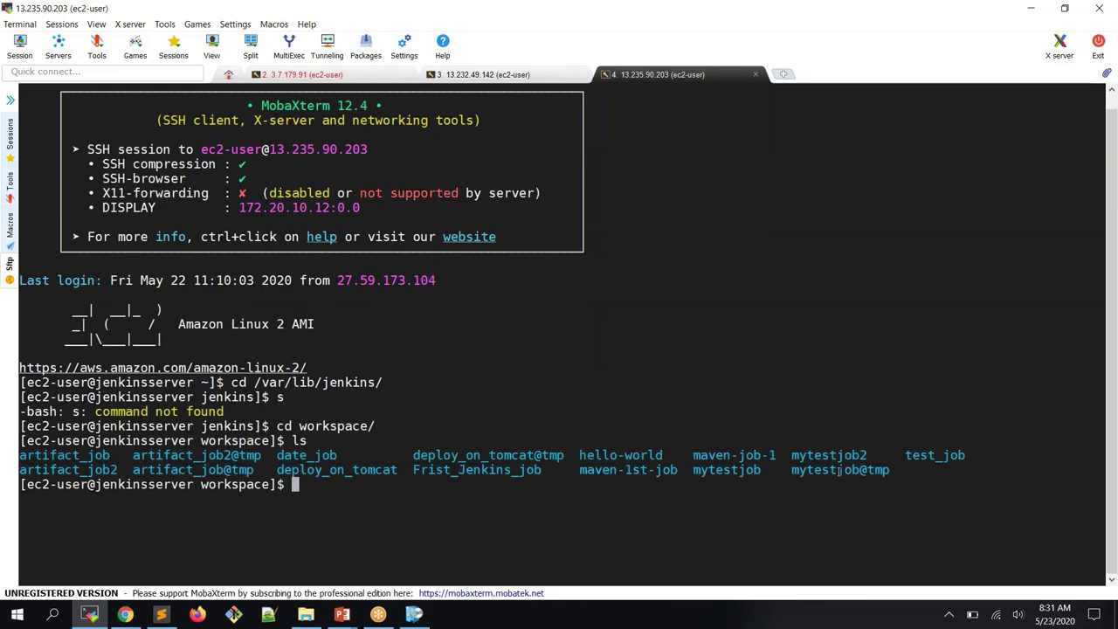
text(ls -l)
key(Return)
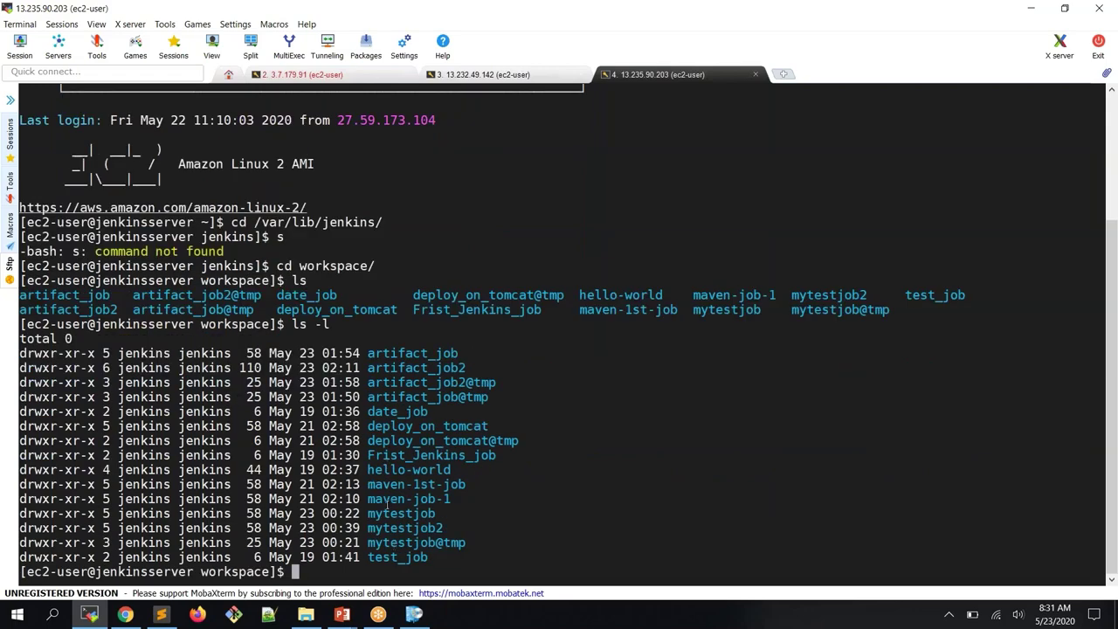
Step: Check the Linux_node agent page, then find the java -jar launch command in the agent's terminal history
click(125, 616)
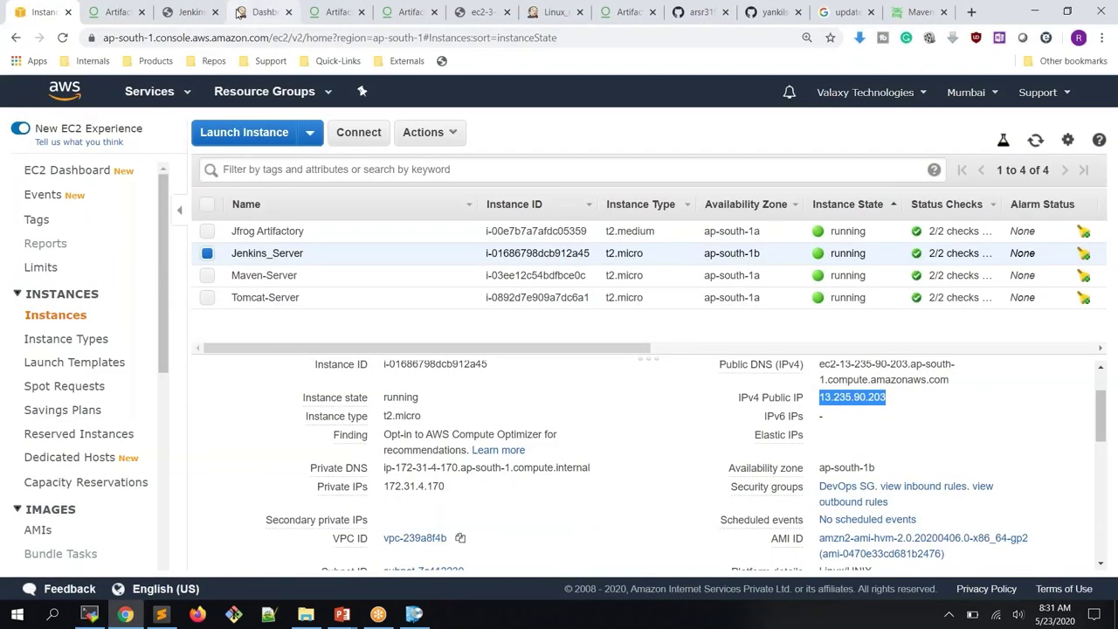
click(241, 14)
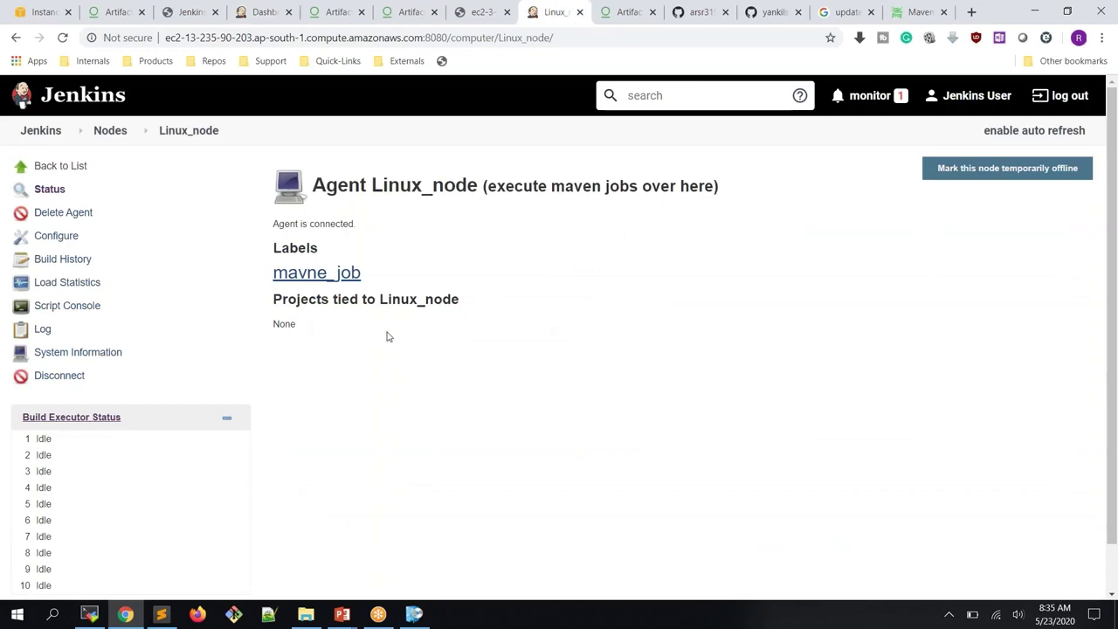
key(alt+Tab)
scroll(559, 332, up, 10)
drag(70, 348, 173, 353)
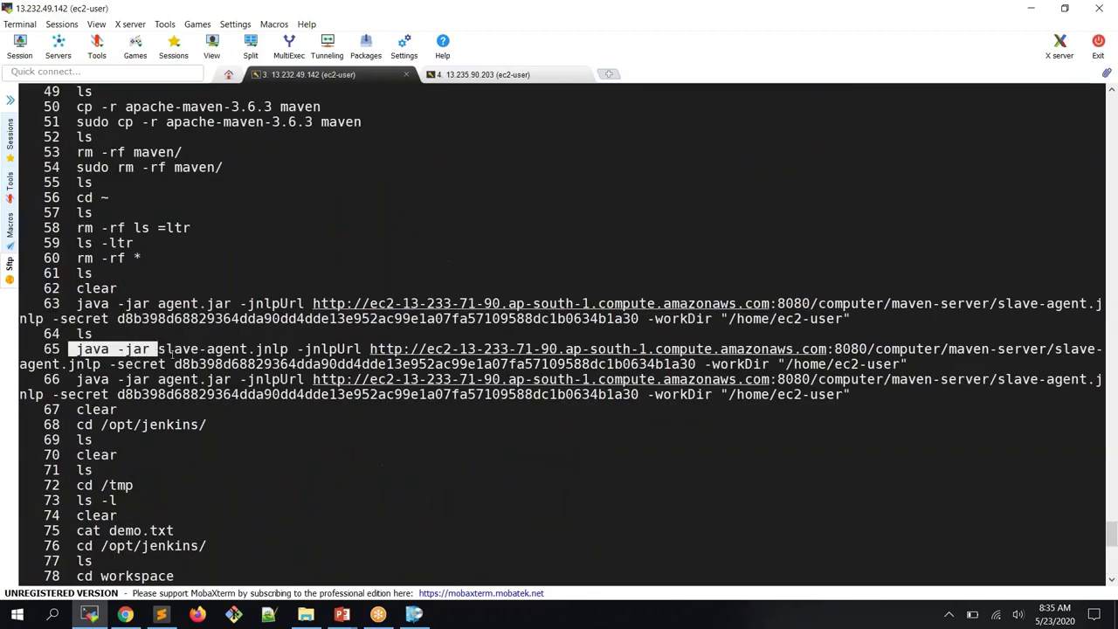
Step: Highlight agent.jar in the launch command, then return to the Jenkins Linux_node agent page
double_click(191, 304)
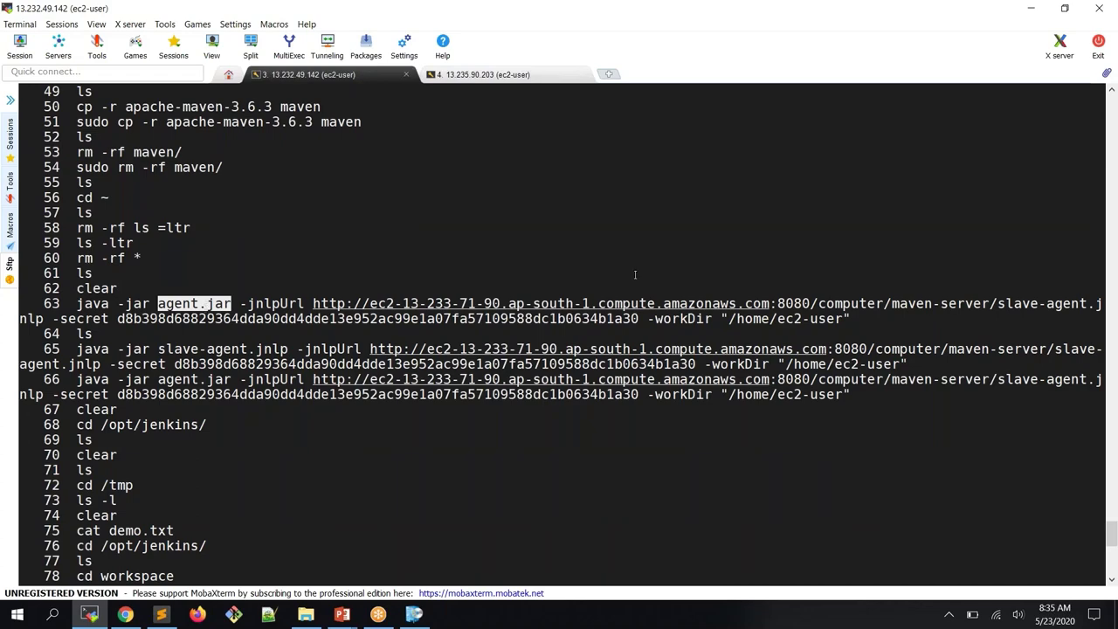
click(405, 482)
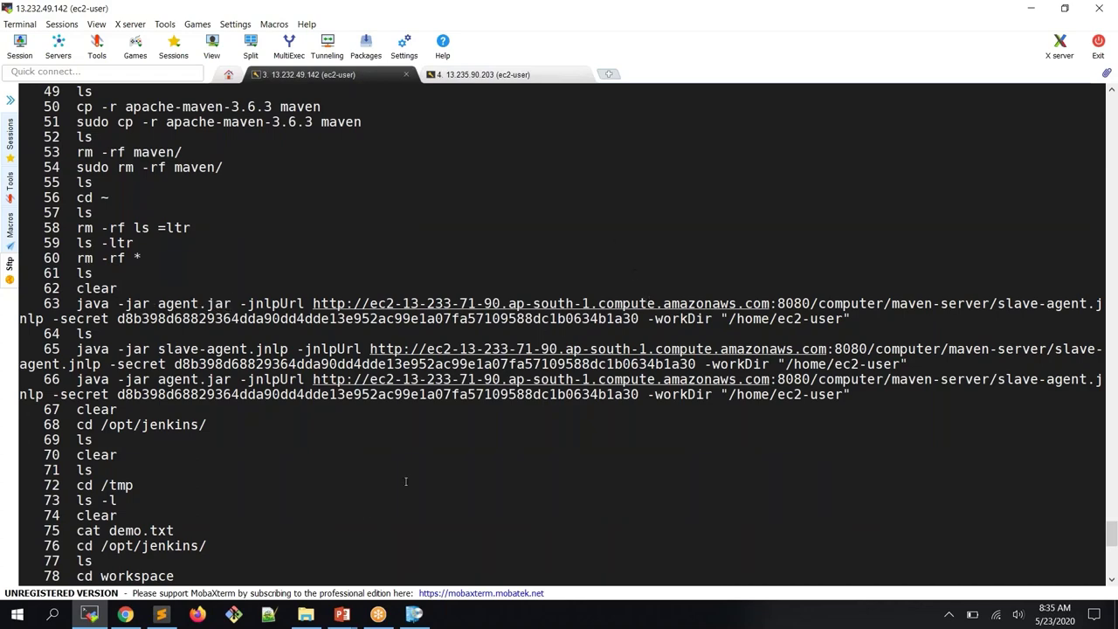
click(125, 614)
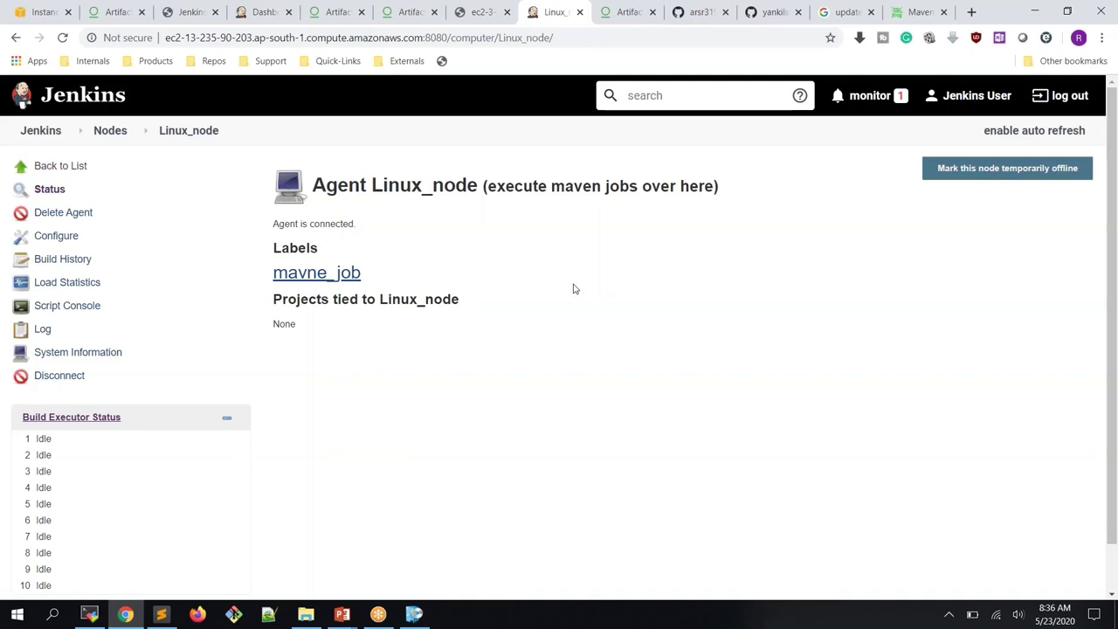
Step: Check the terminal sessions for the 13.235.90.203 and 13.232.49.142 servers
click(90, 614)
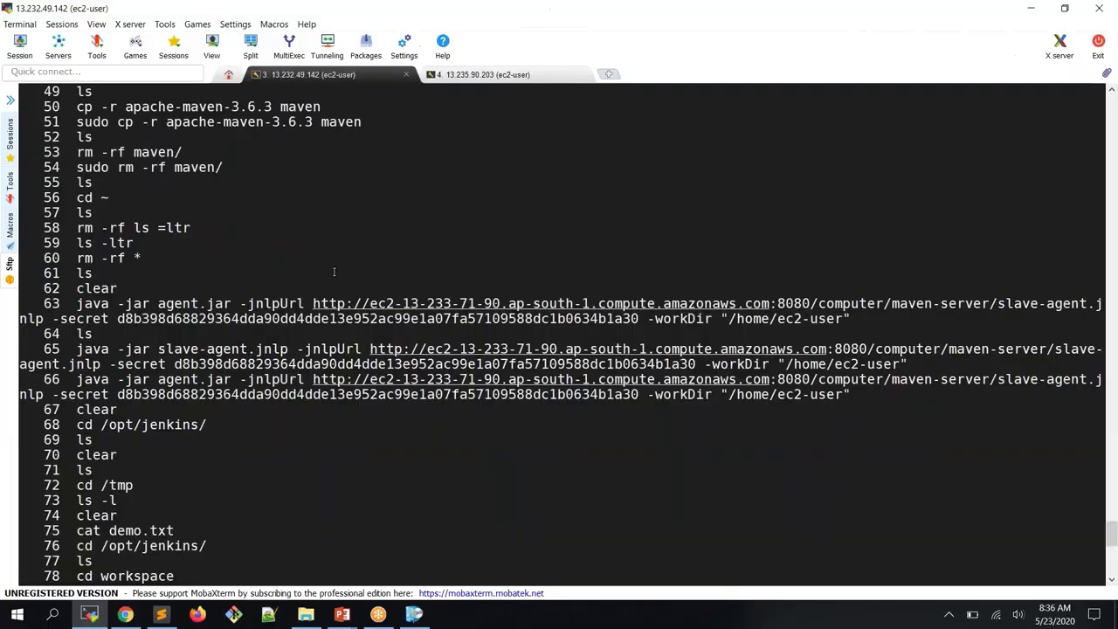
click(471, 77)
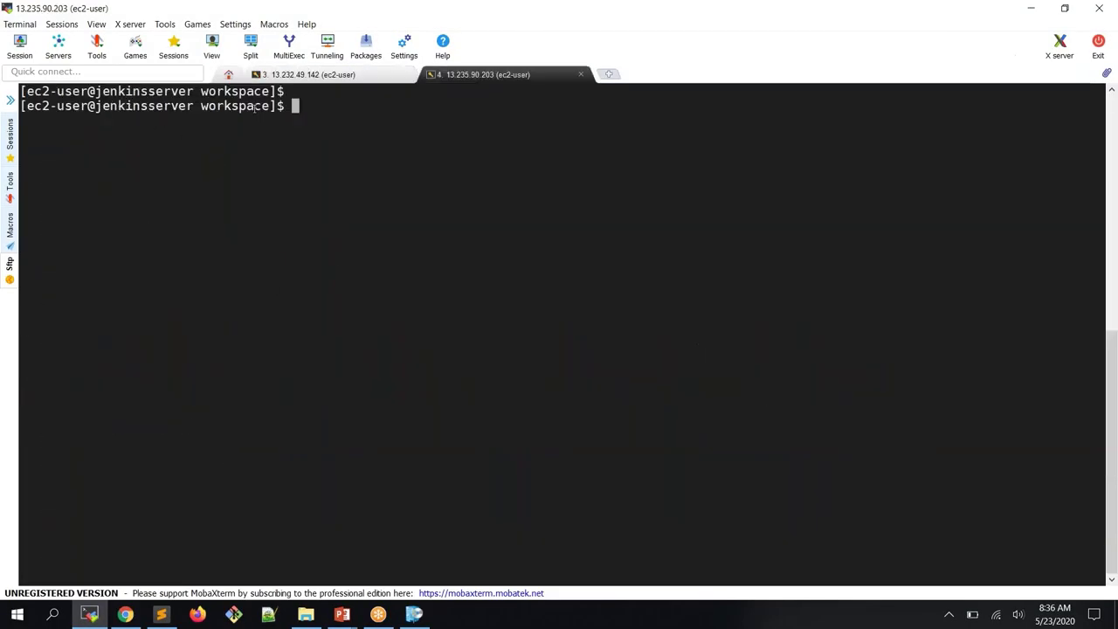
click(314, 75)
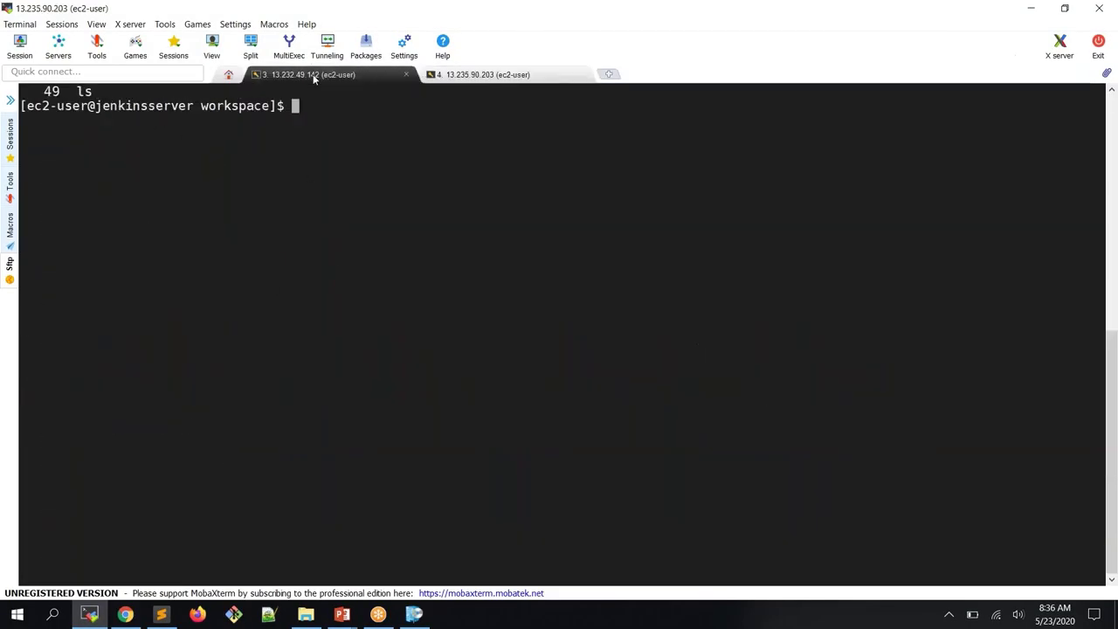
scroll(311, 323, down, 12)
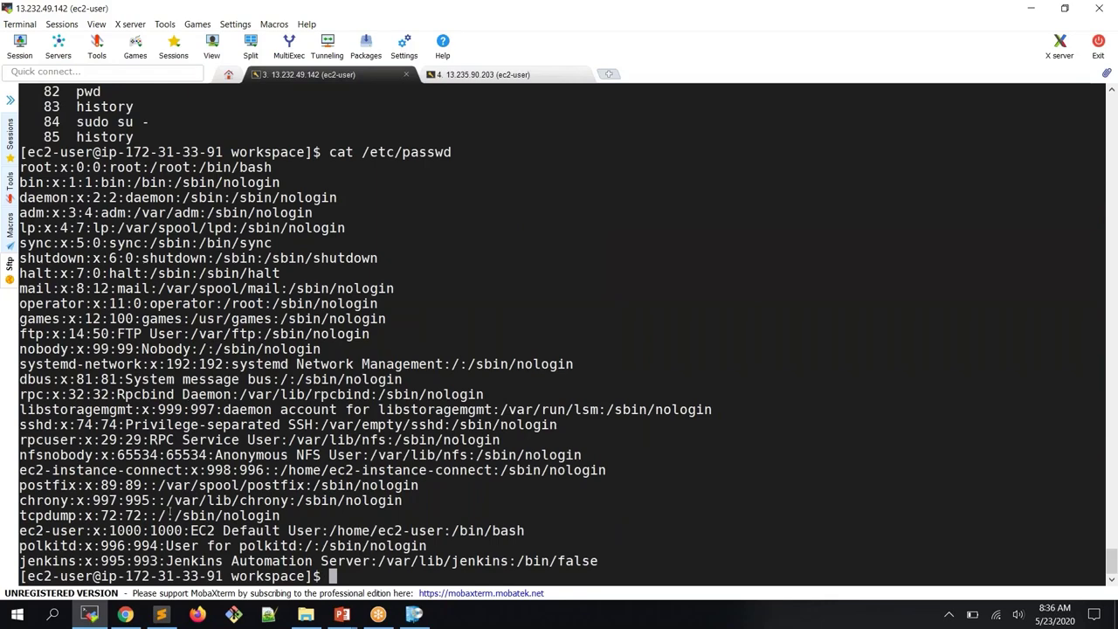
click(124, 616)
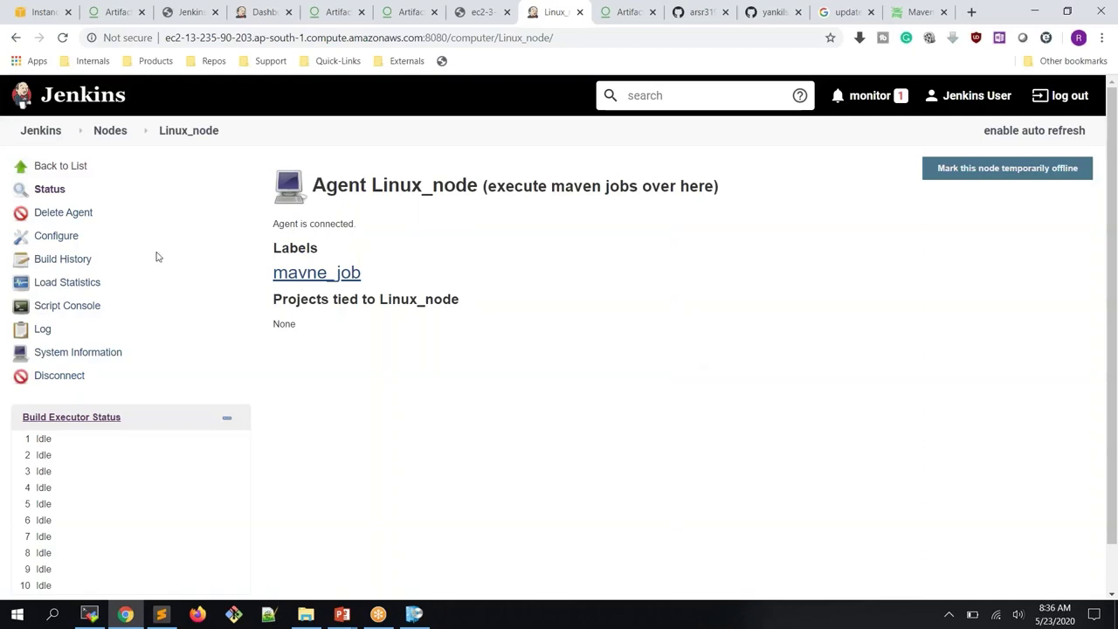
Step: Review the Jenkins node list, then go back to the New Item page
click(109, 131)
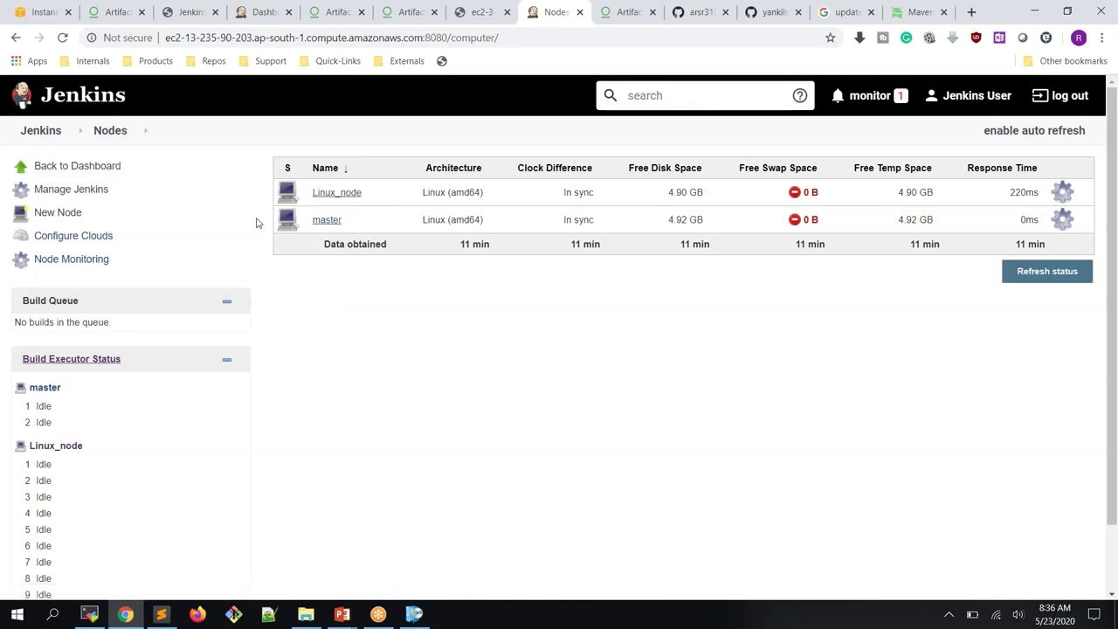
click(89, 614)
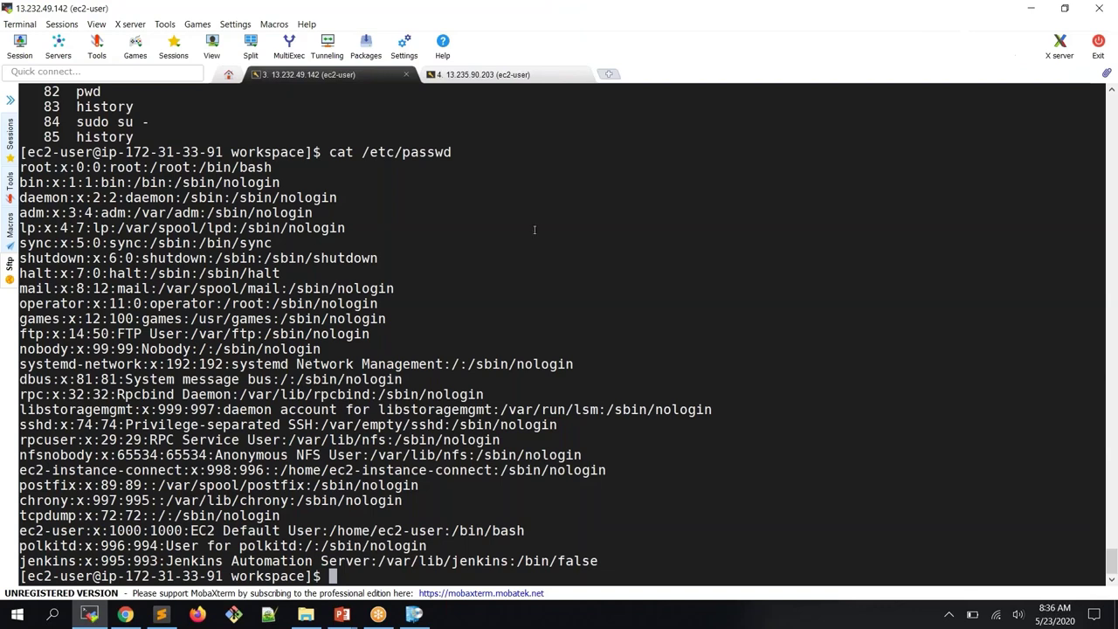
click(1031, 10)
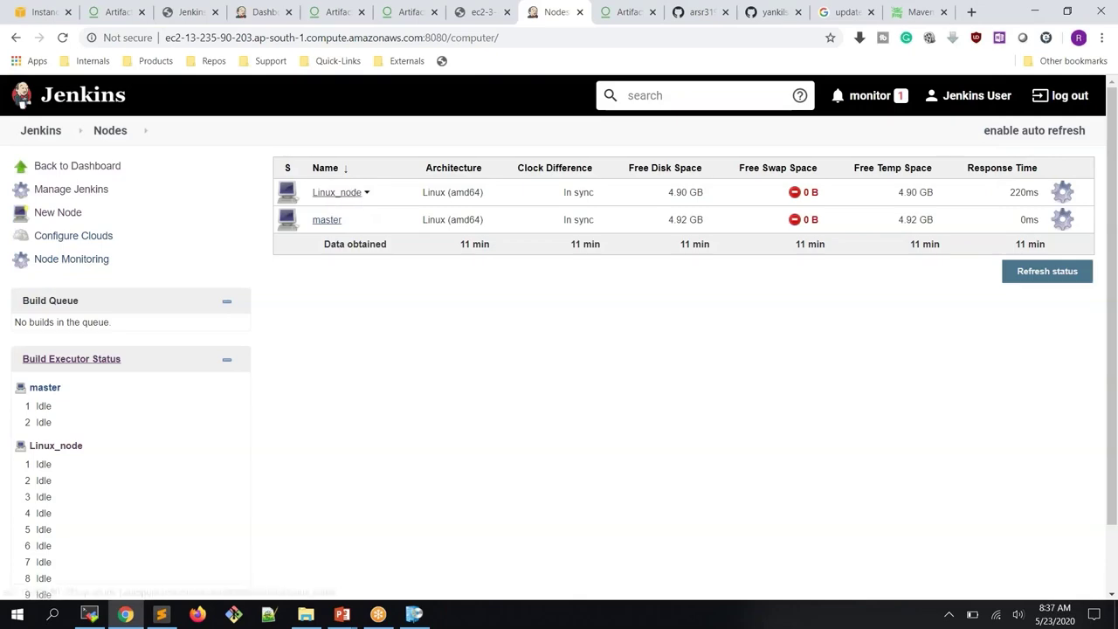
key(alt+Left)
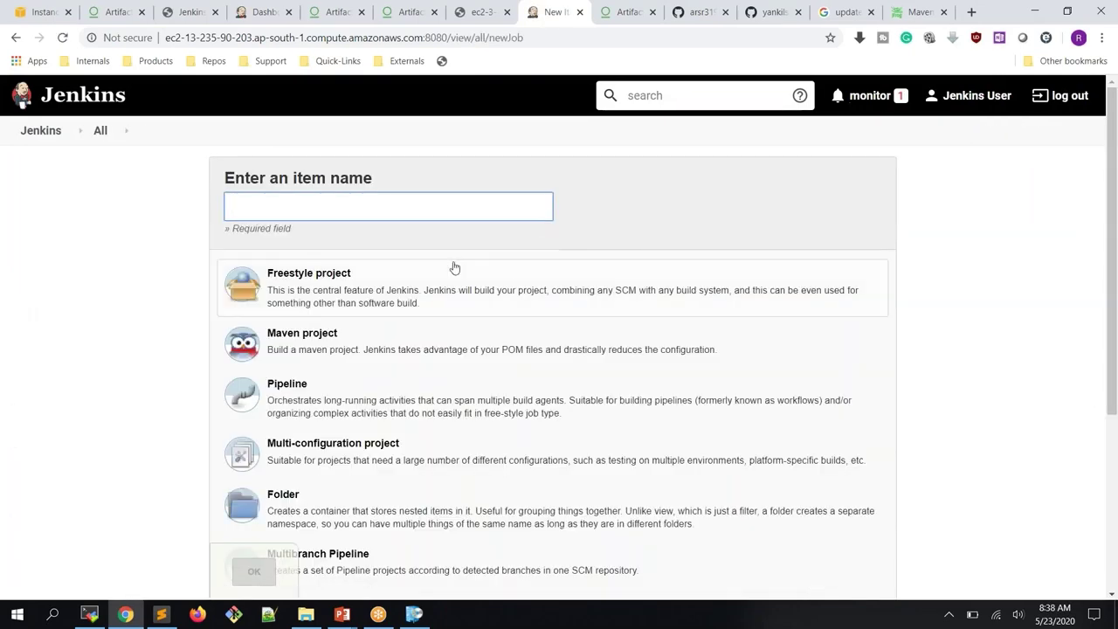
Step: Enter slave_maven_job as the new item's name
click(440, 204)
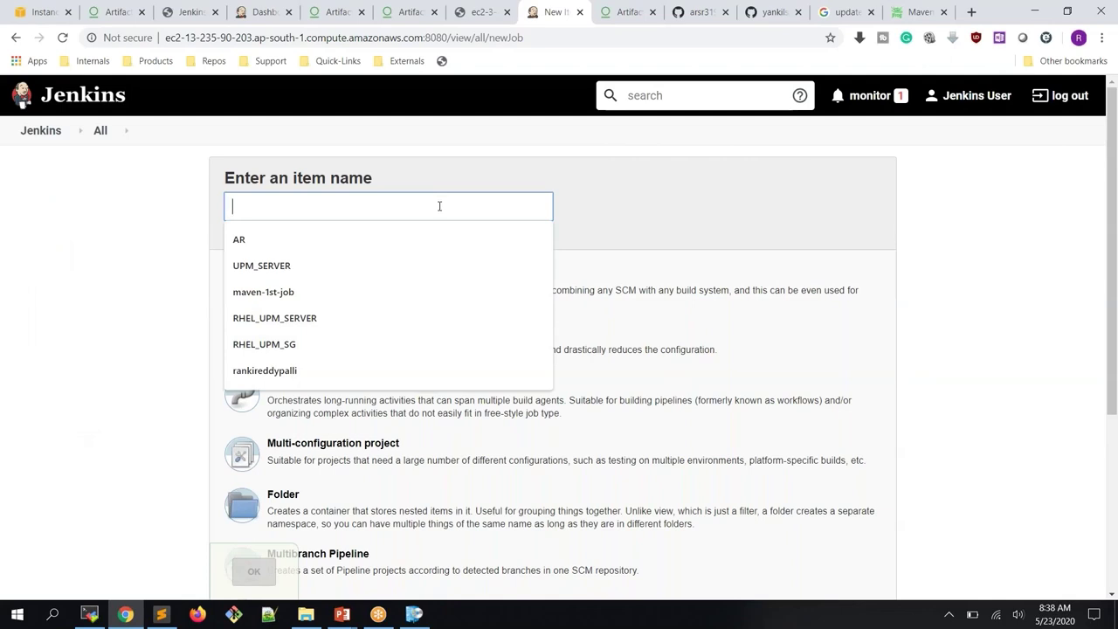
text(slave_maven_job)
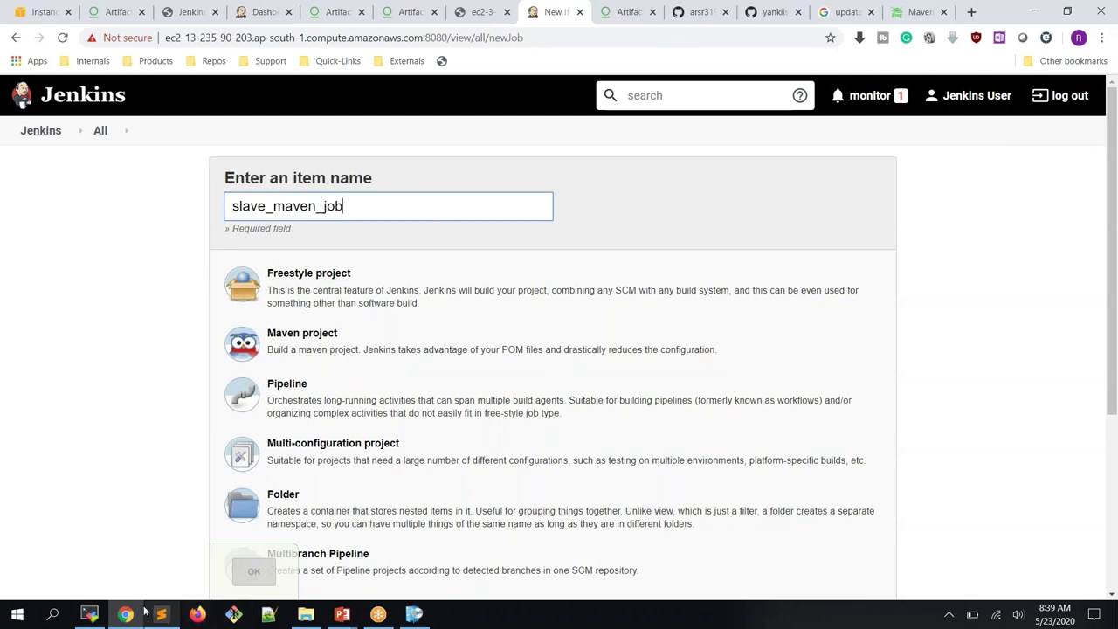
click(89, 614)
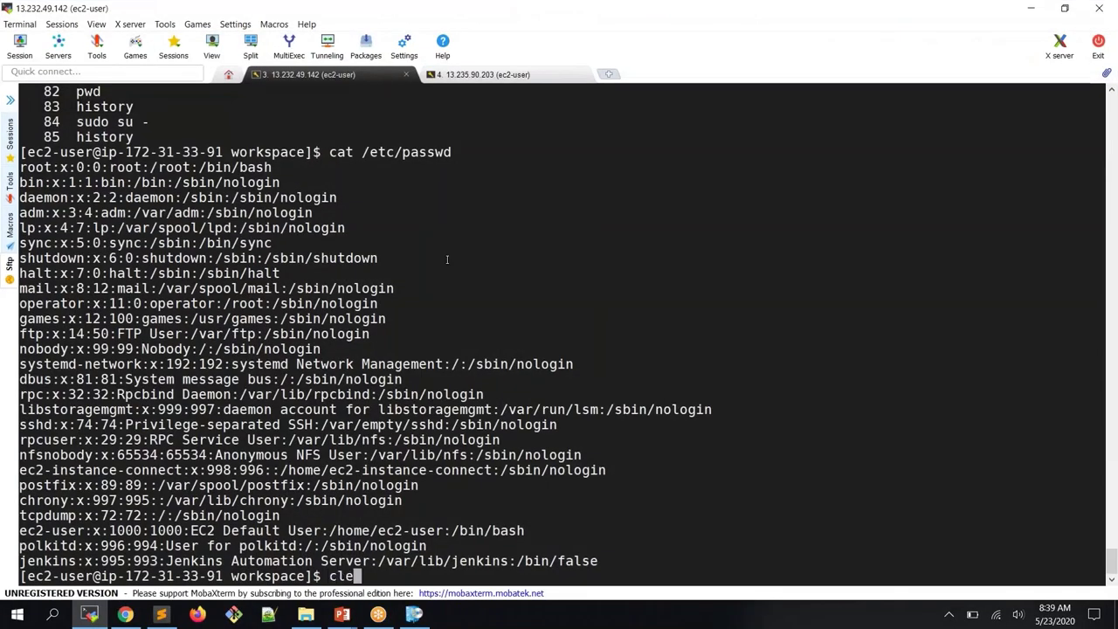
Step: Clear the agent terminal, list /opt, and select the apache-maven-3.6.3 folder name
key(ctrl+l)
key(Return)
text(cd /opt)
key(Return)
text(ls)
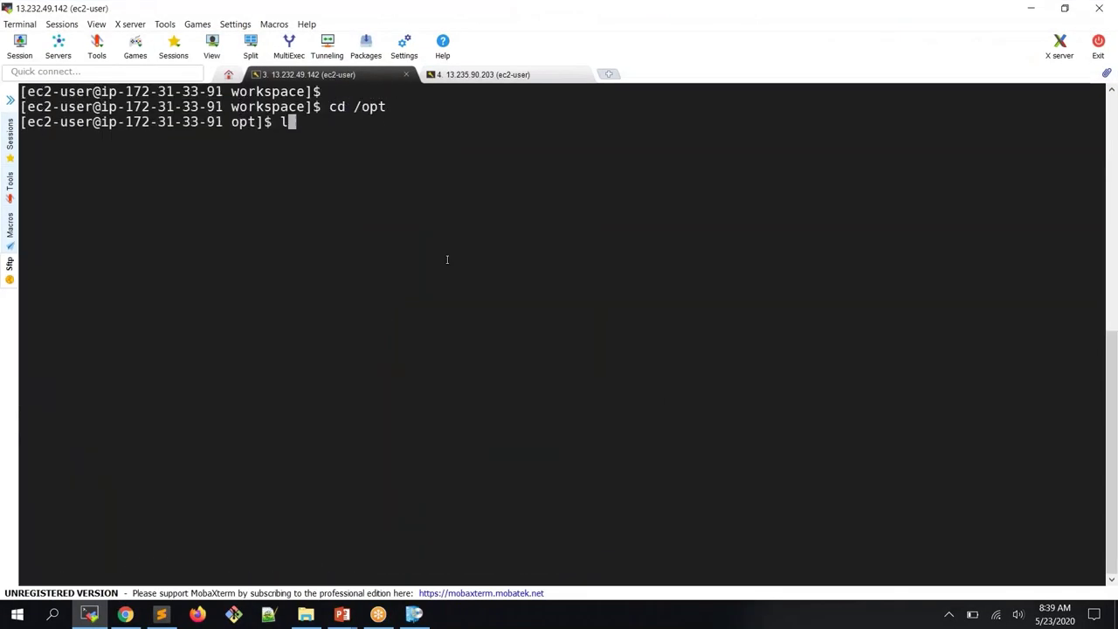
key(Return)
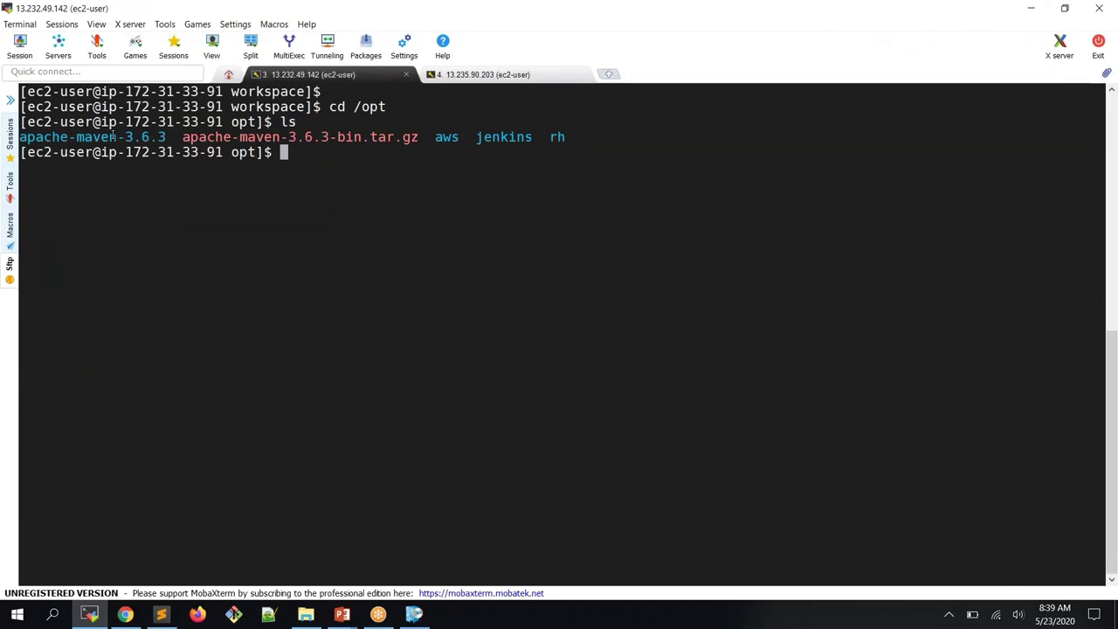
double_click(112, 137)
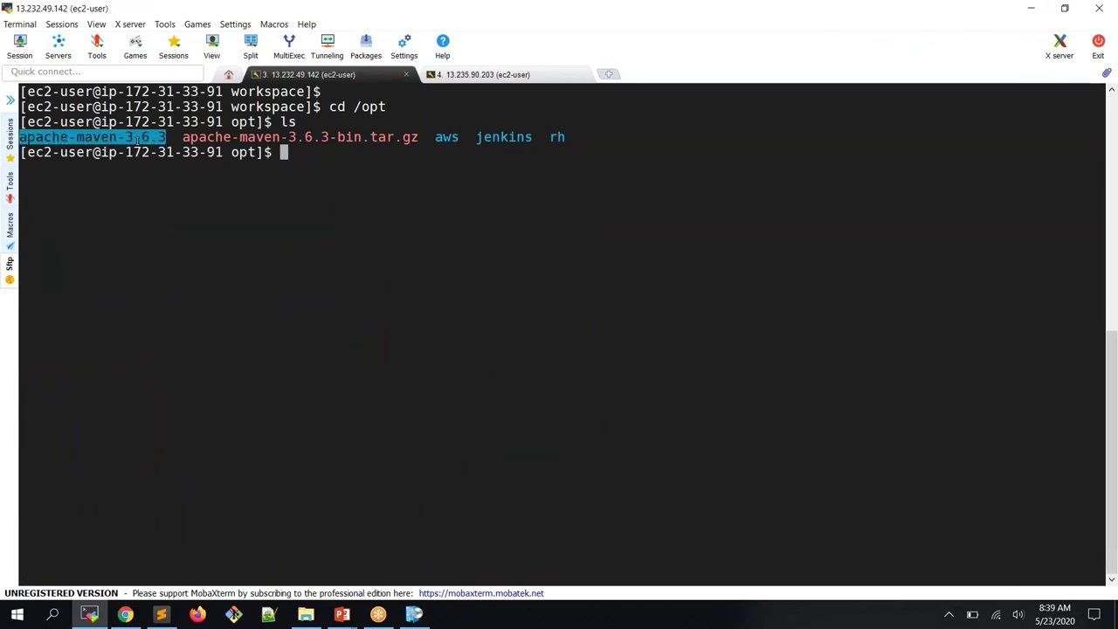
click(125, 615)
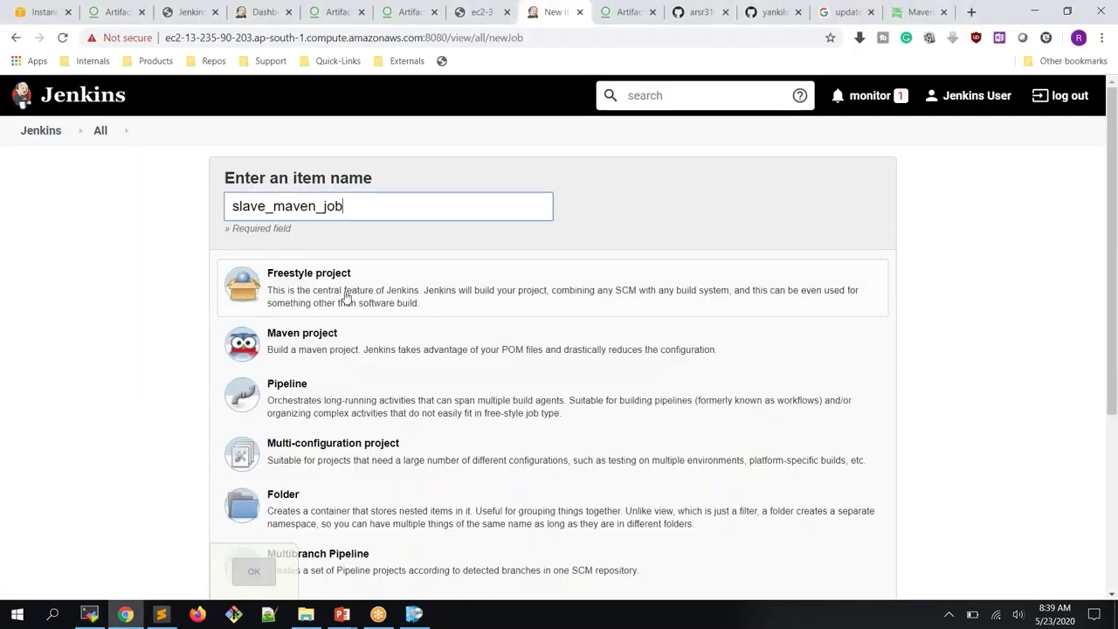
Step: Create slave_maven_job as a Maven project with Git source control, and copy the testhello clone URL
click(357, 349)
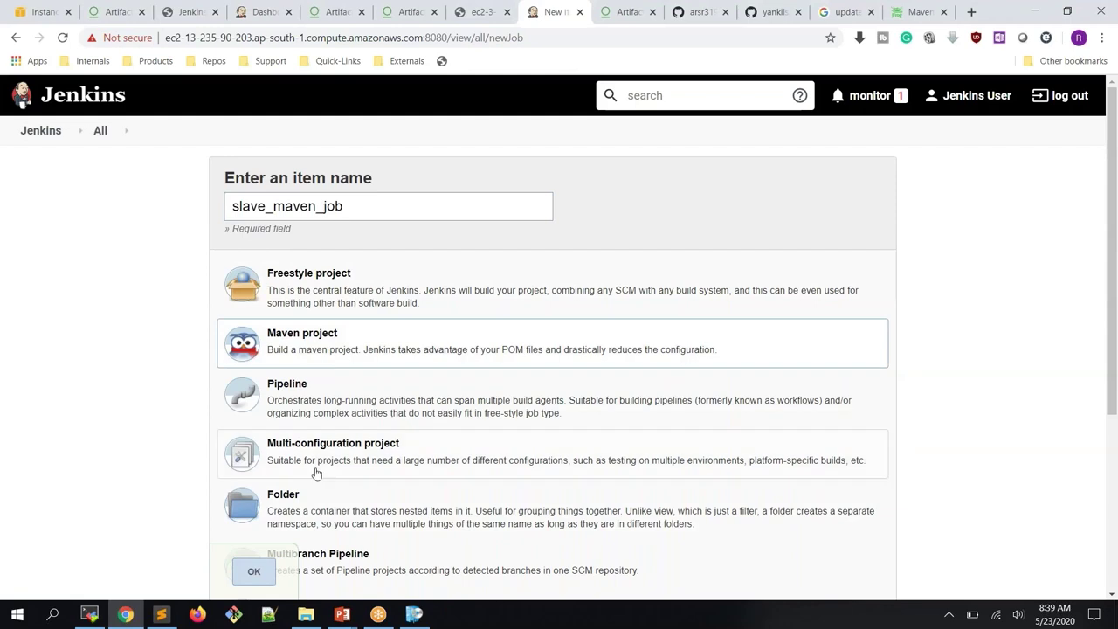
click(253, 576)
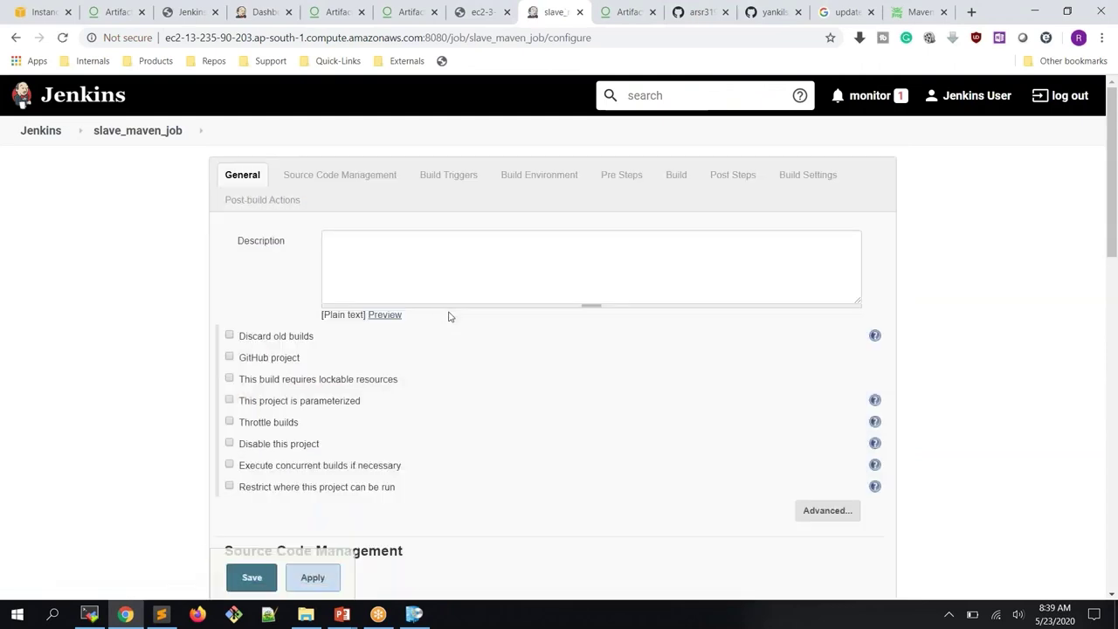
scroll(447, 319, down, 1)
scroll(450, 323, down, 1)
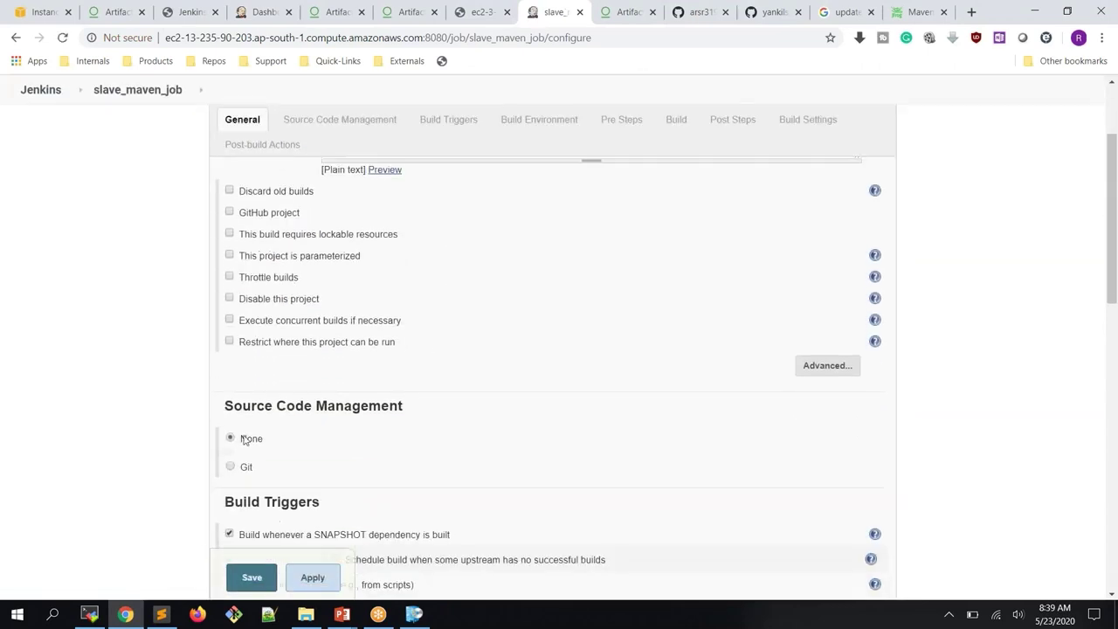
click(231, 460)
click(496, 506)
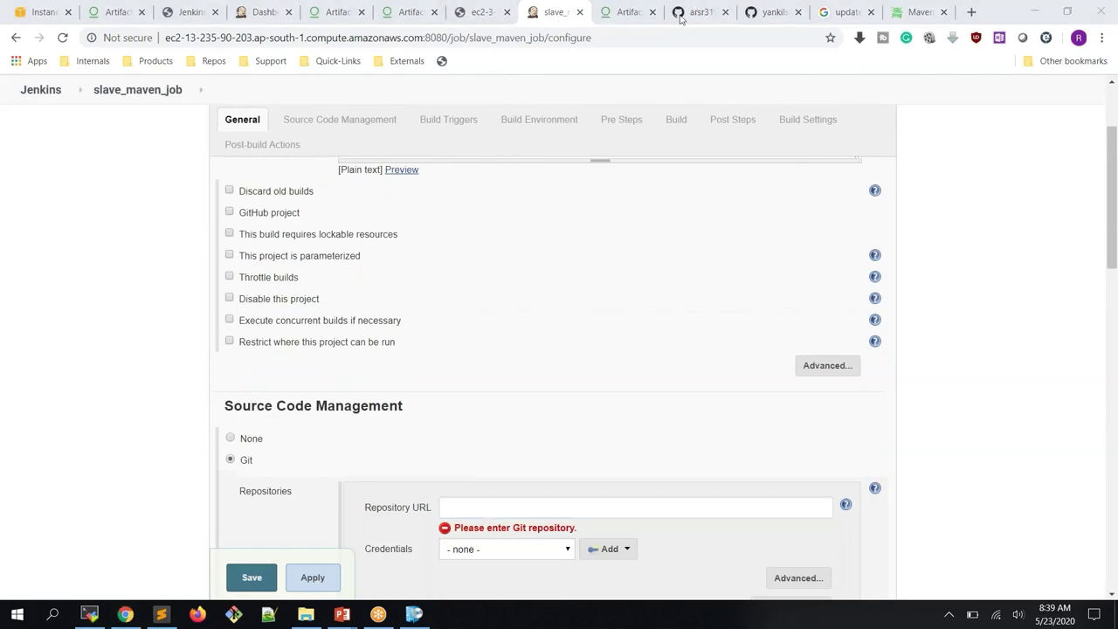
click(698, 12)
click(916, 444)
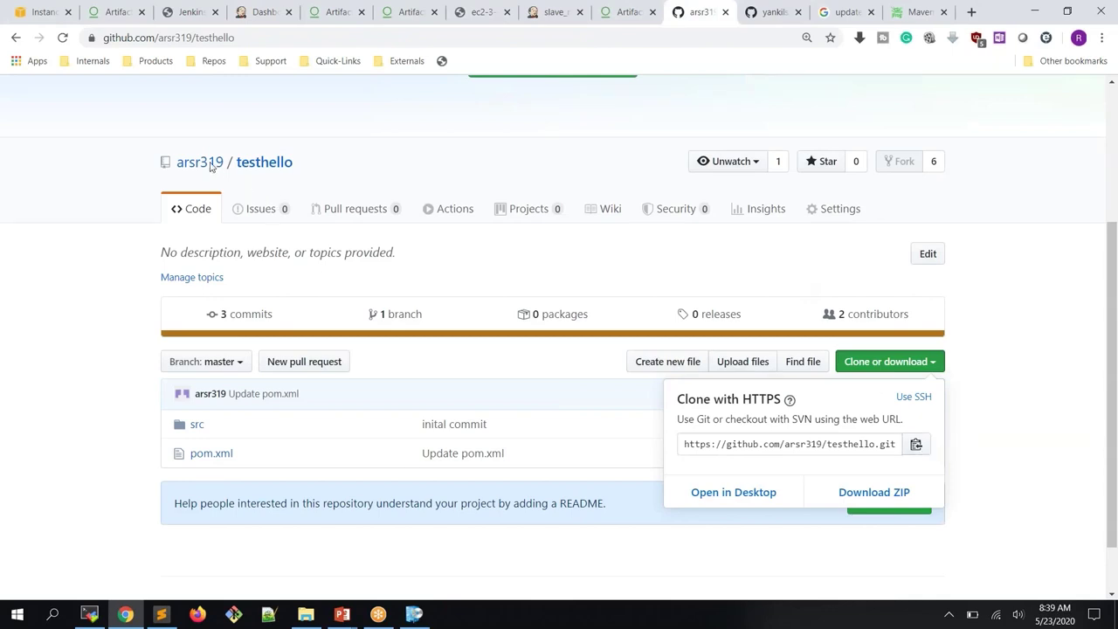
Step: Paste the webapp-project HTTPS clone URL from GitHub into the job's Repository URL field
click(210, 165)
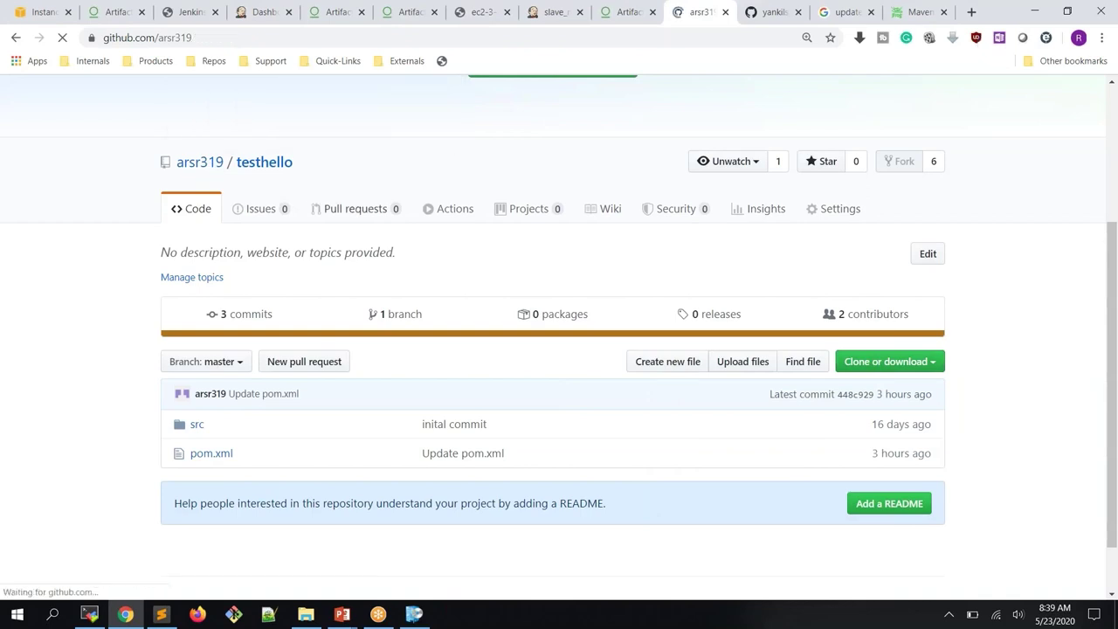
click(423, 252)
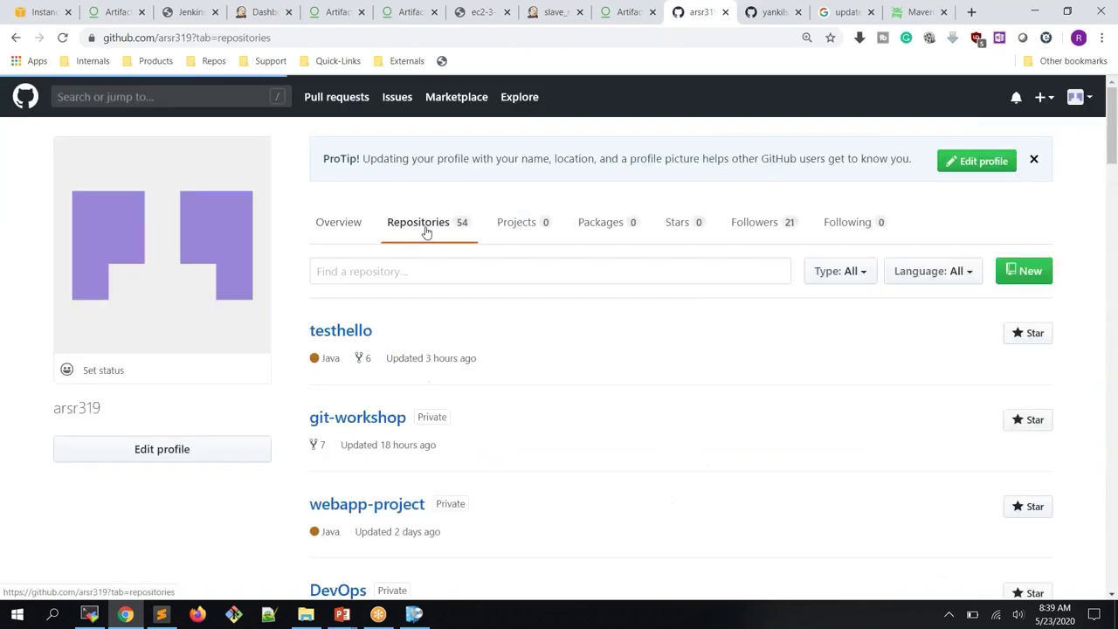
scroll(453, 322, down, 2)
click(375, 378)
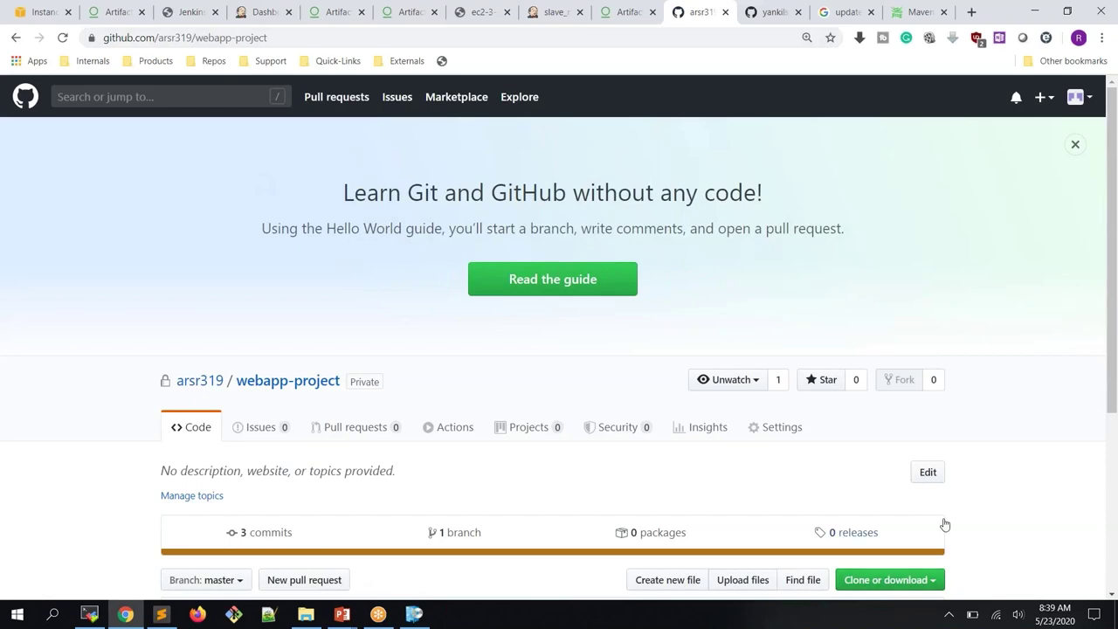
scroll(943, 524, down, 3)
click(889, 295)
click(916, 377)
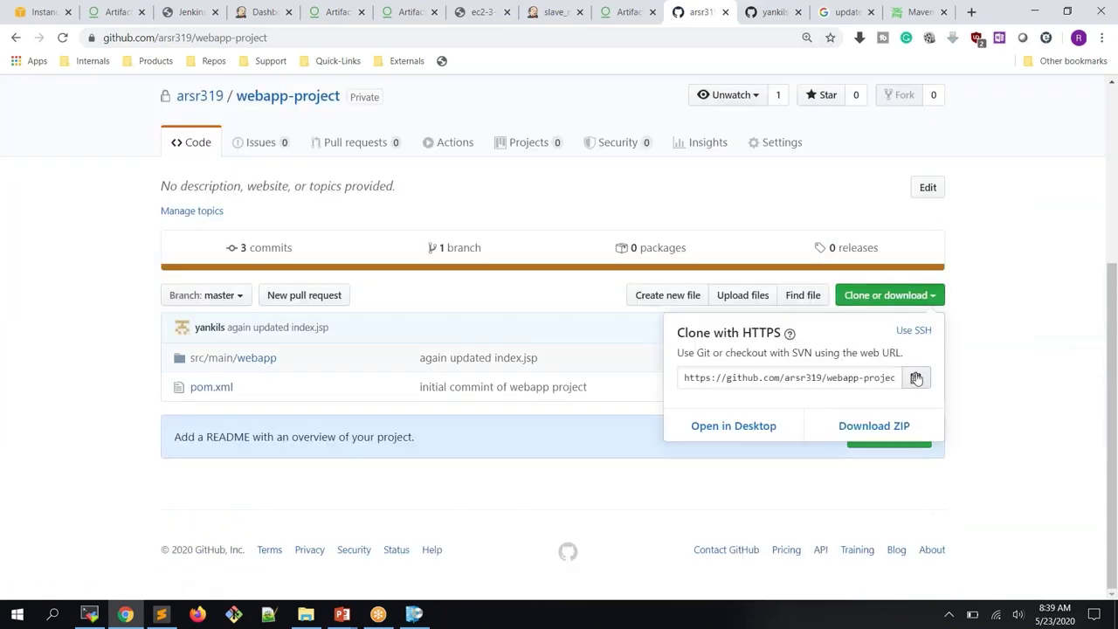
click(555, 11)
click(483, 511)
key(ctrl+v)
Step: Select the saved GitHub credentials and enter clean install as the Maven goals
scroll(611, 262, down, 4)
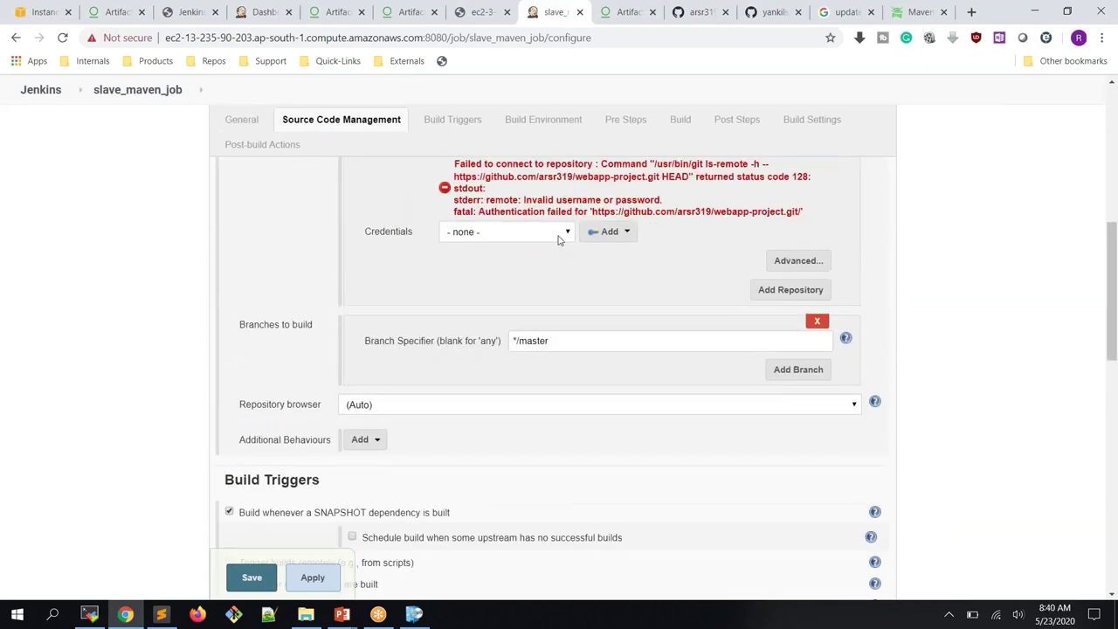
click(560, 234)
click(544, 276)
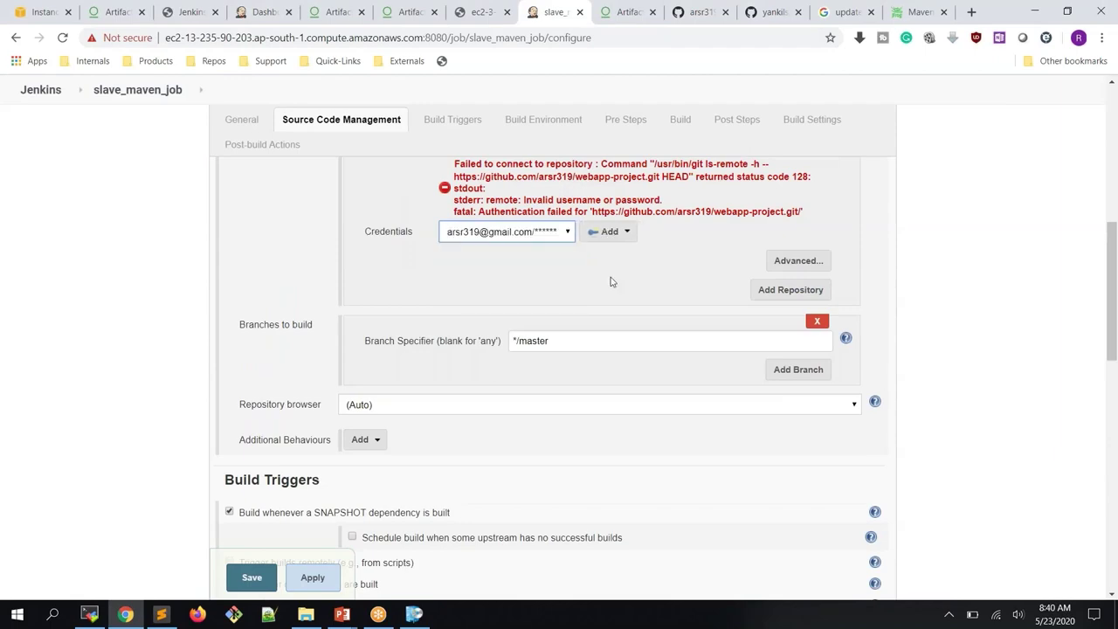
scroll(606, 271, down, 5)
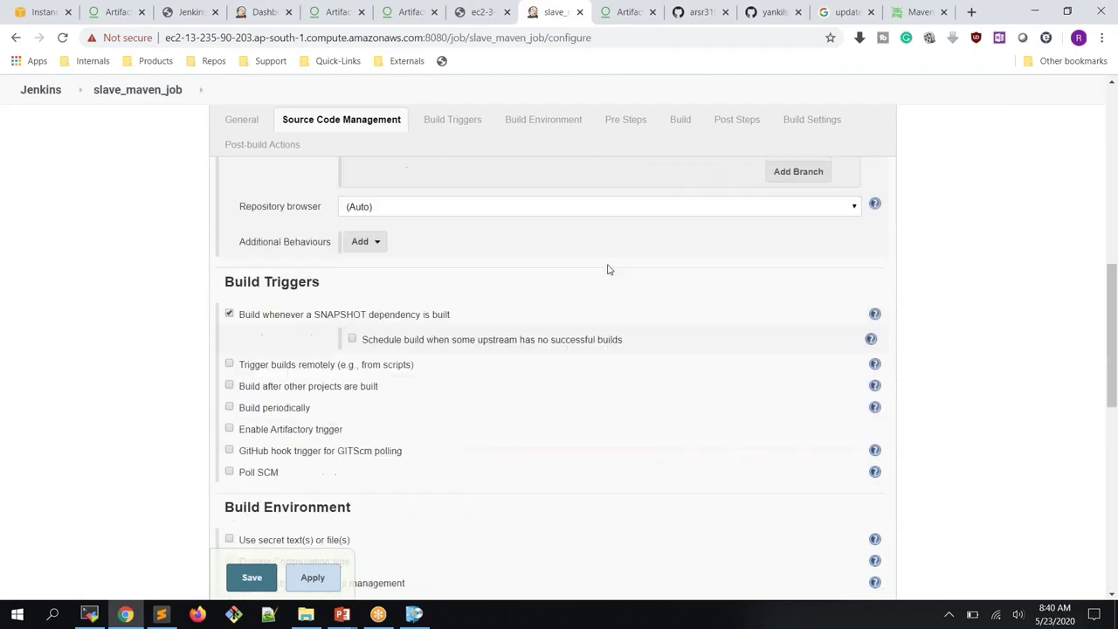
scroll(606, 276, down, 2)
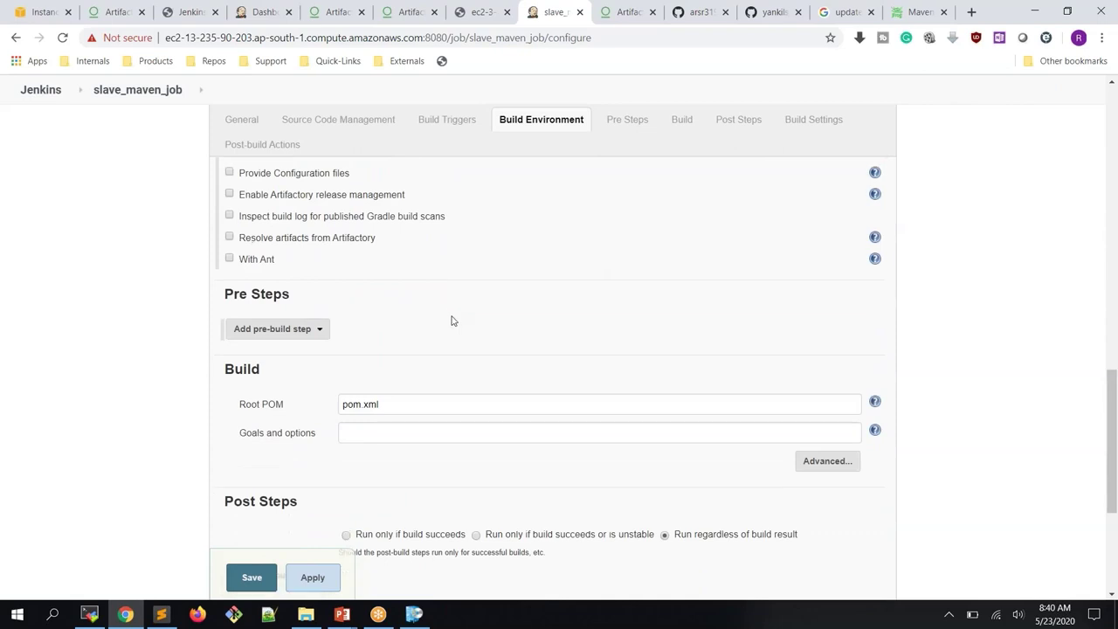
click(415, 379)
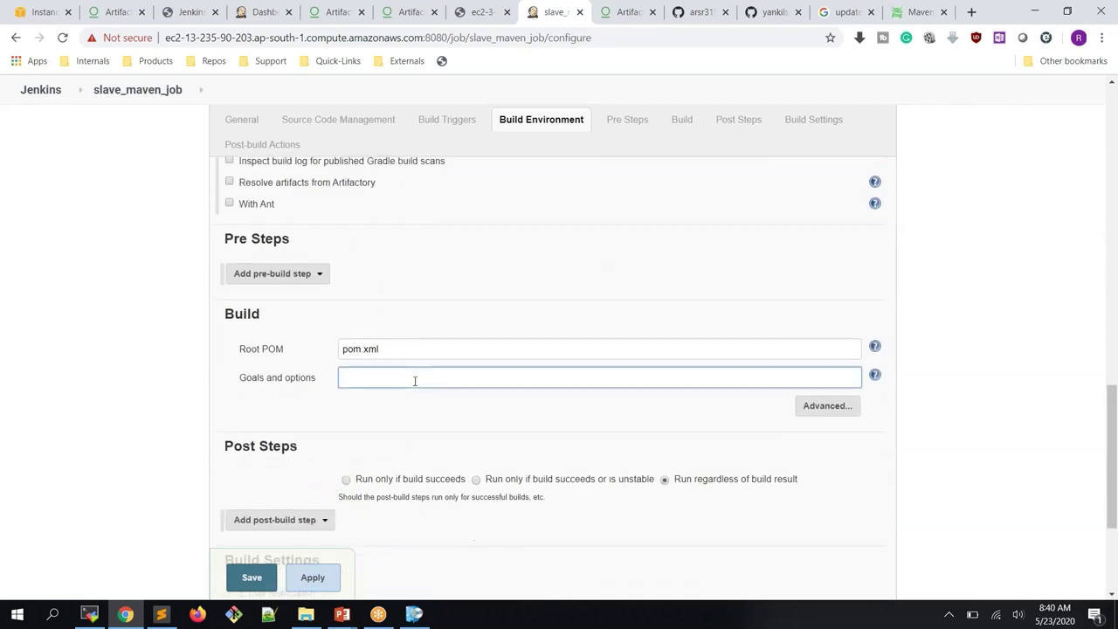
text(clean install)
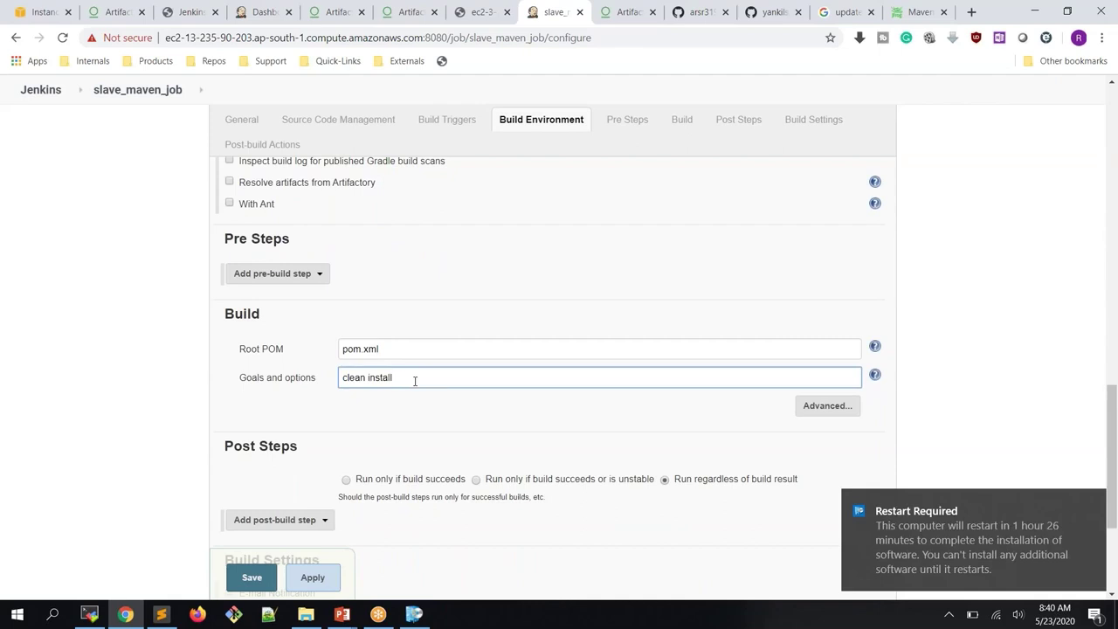
click(1092, 504)
Step: Restrict the job to run only on the mavne_job agent label
scroll(441, 315, down, 3)
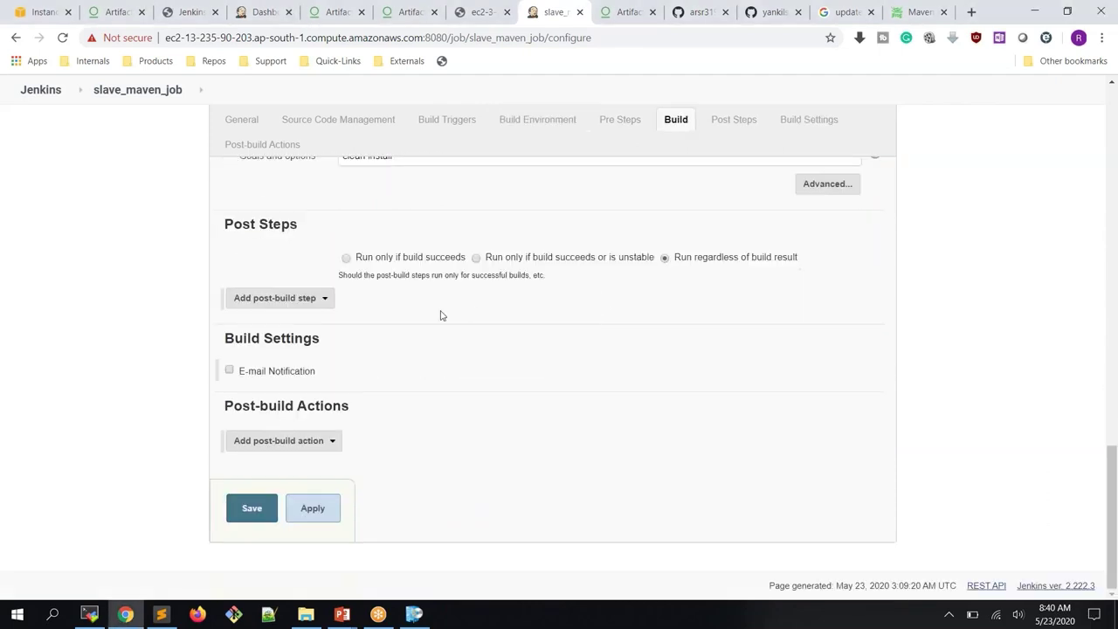
scroll(441, 316, up, 15)
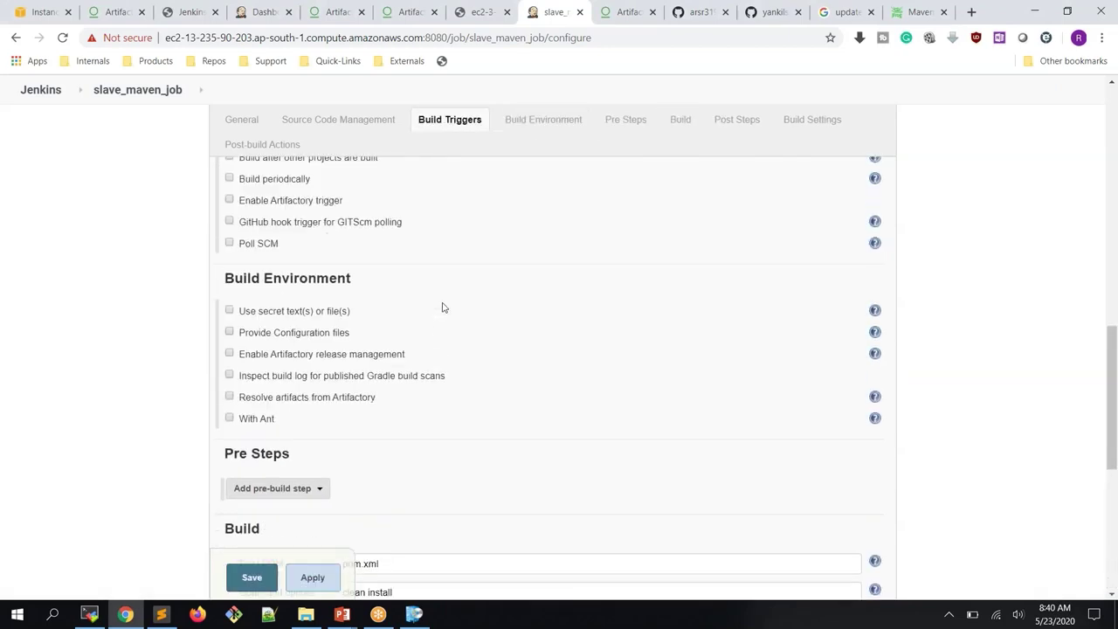
scroll(349, 349, down, 3)
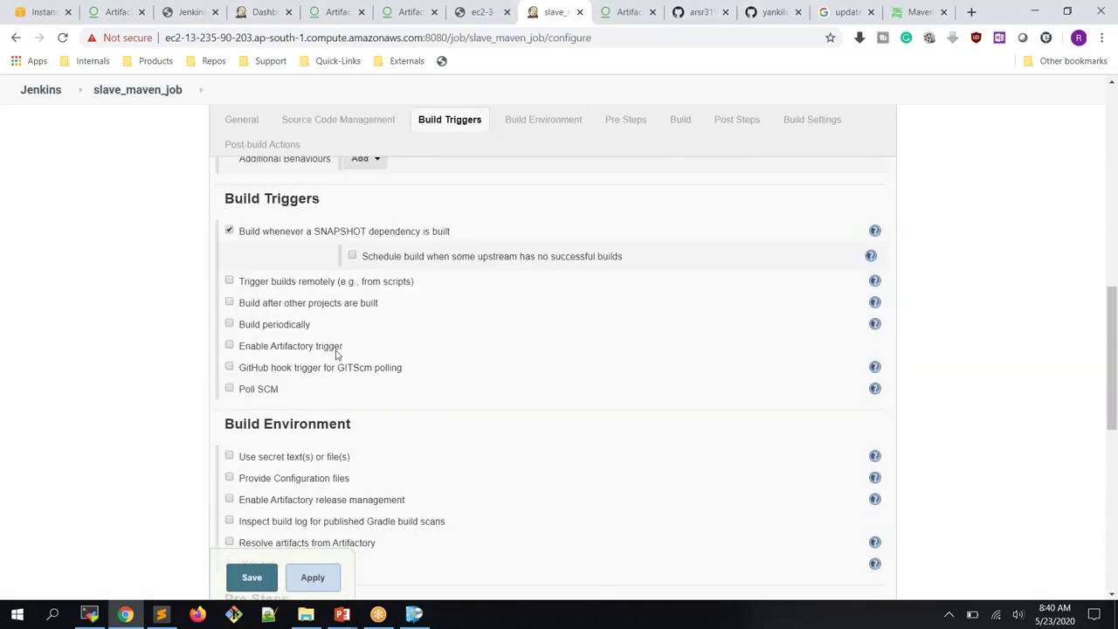
scroll(337, 354, up, 5)
click(250, 196)
click(463, 224)
text(m)
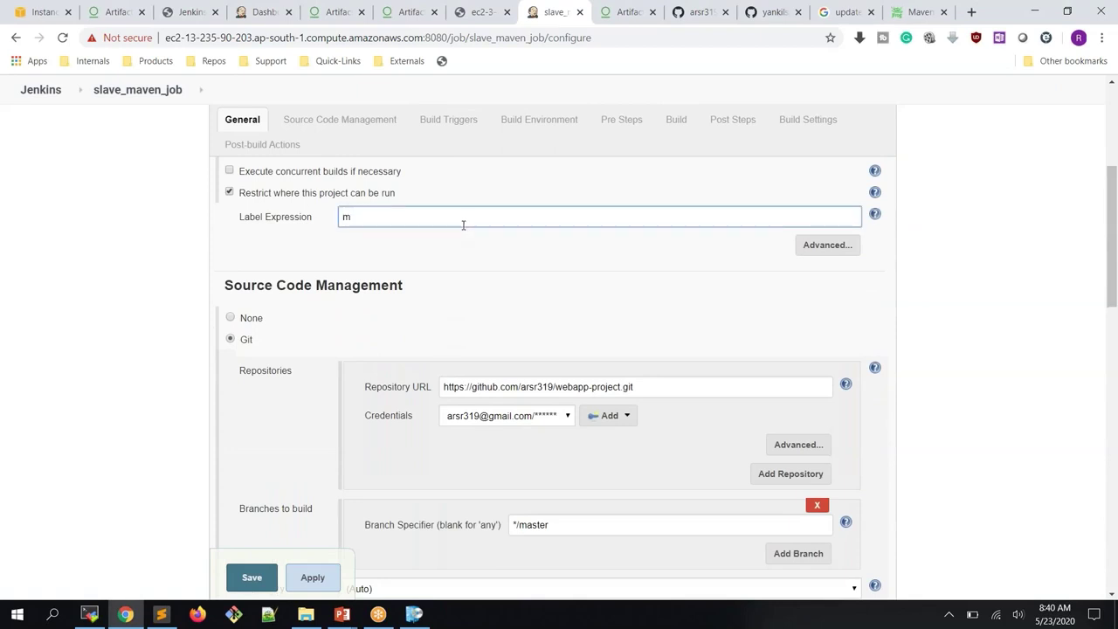
text(a)
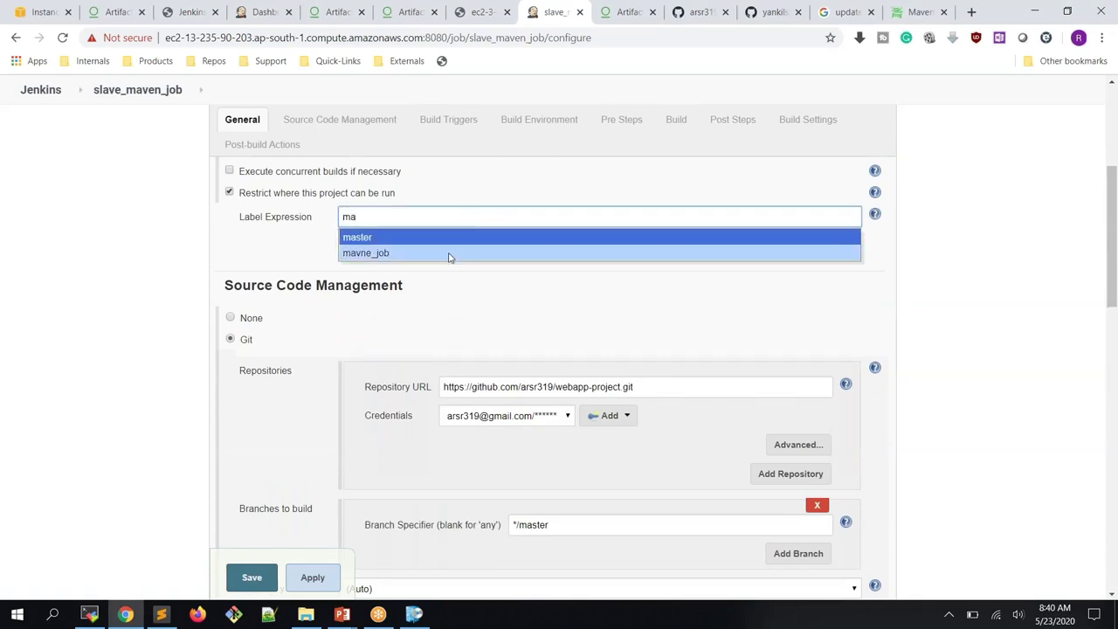
click(450, 253)
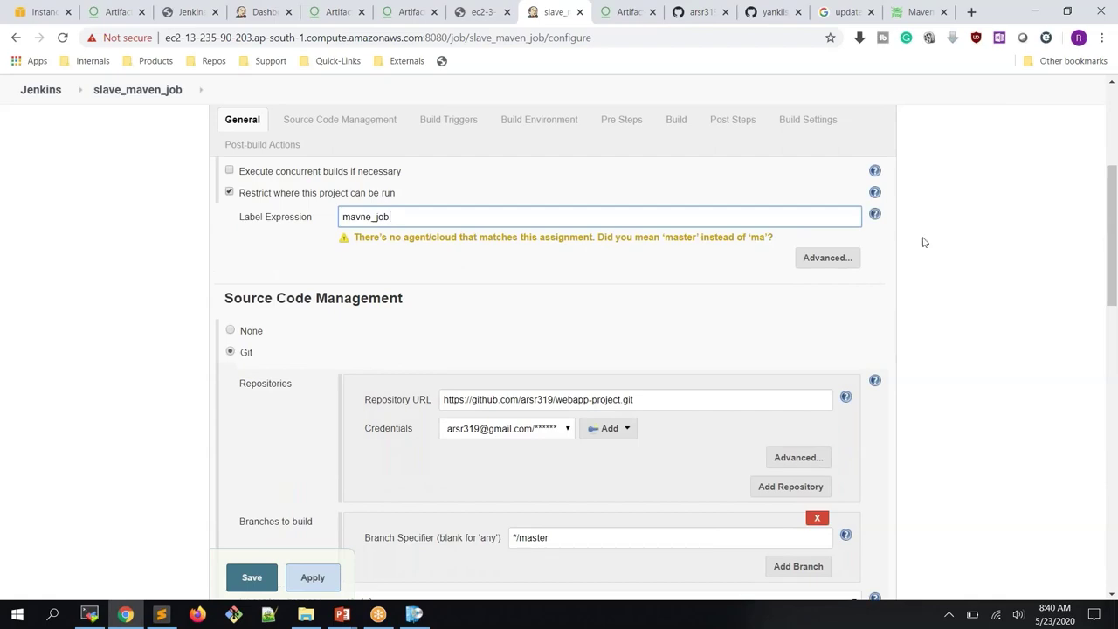
scroll(923, 242, down, 3)
scroll(589, 297, down, 6)
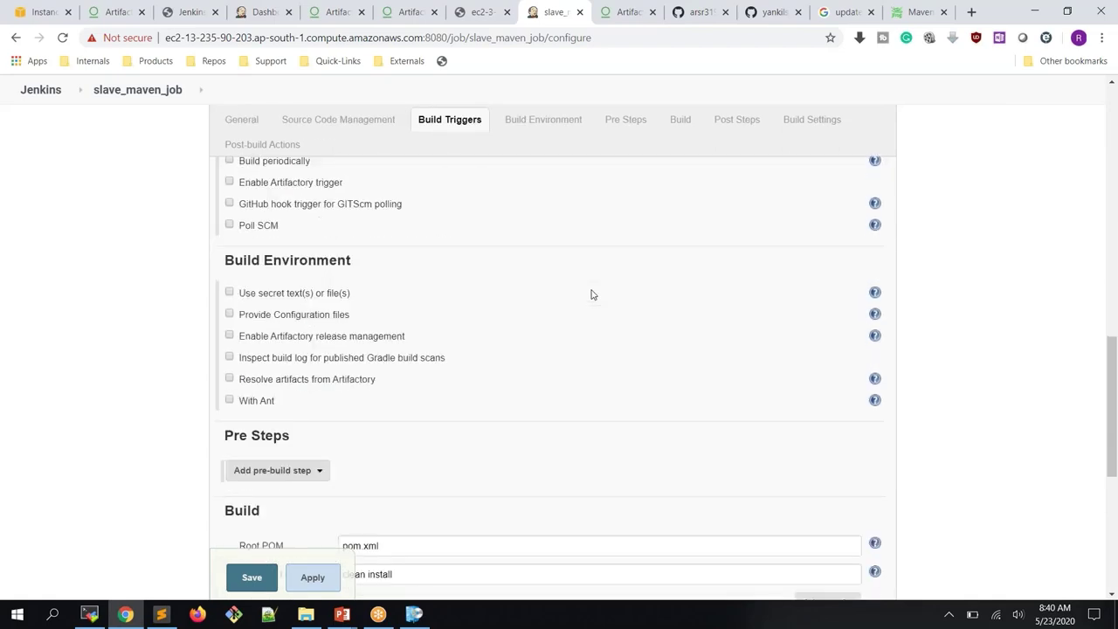
scroll(593, 295, up, 1)
scroll(592, 295, up, 10)
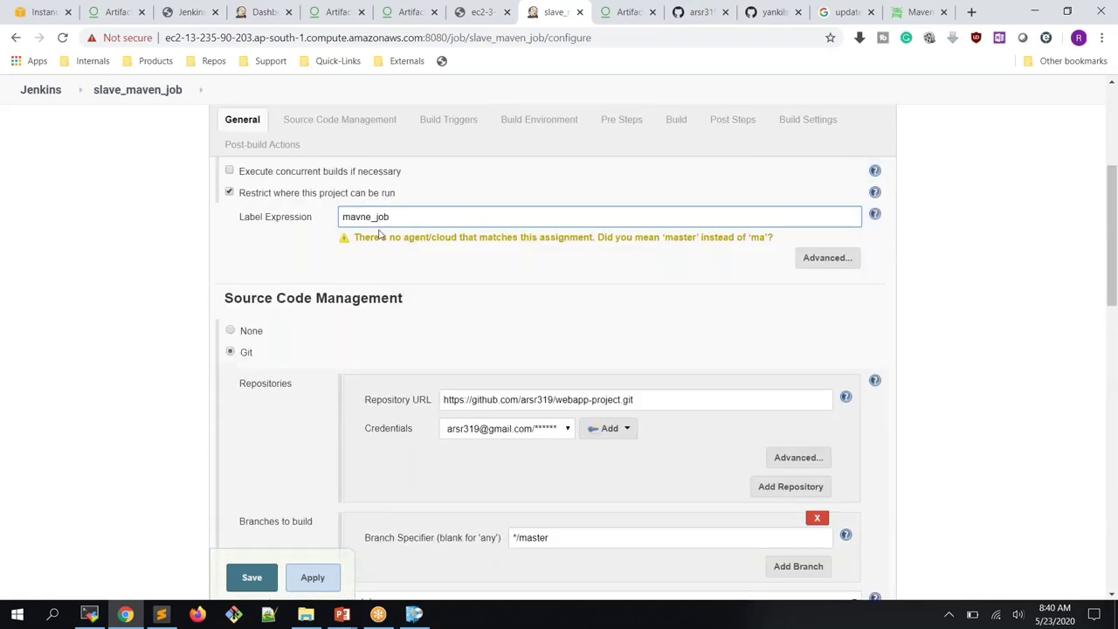
scroll(412, 251, down, 5)
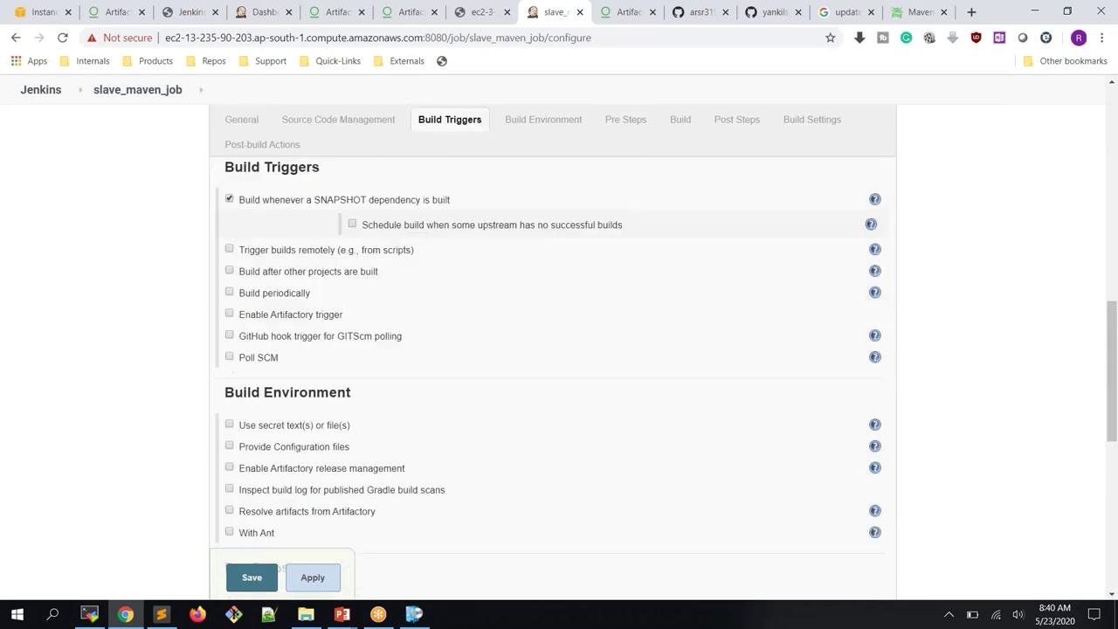
scroll(414, 253, up, 4)
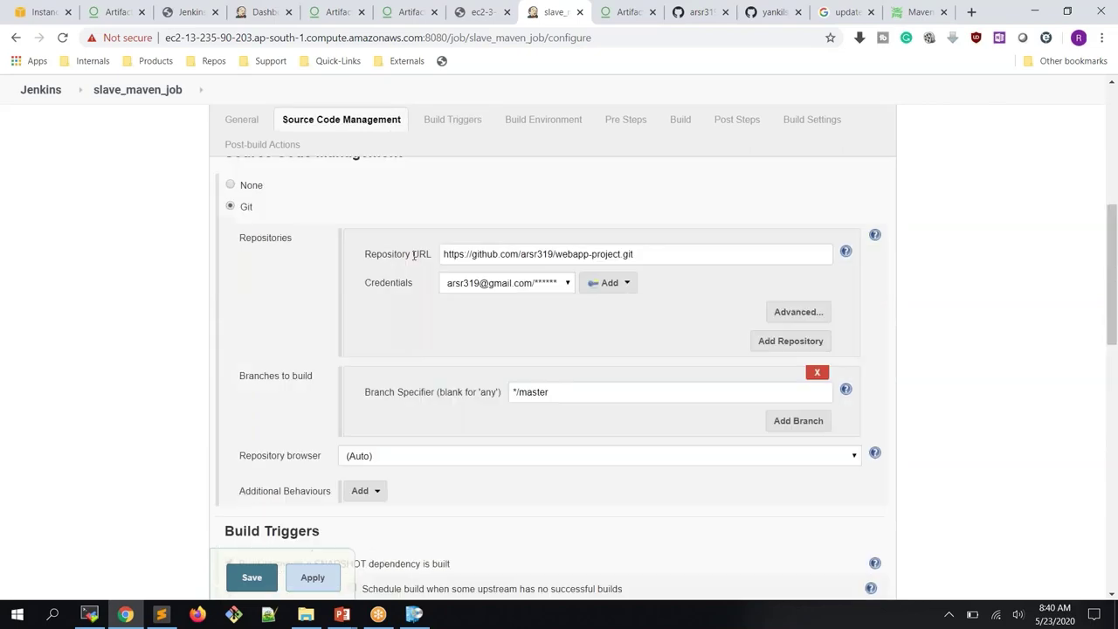
scroll(415, 255, down, 12)
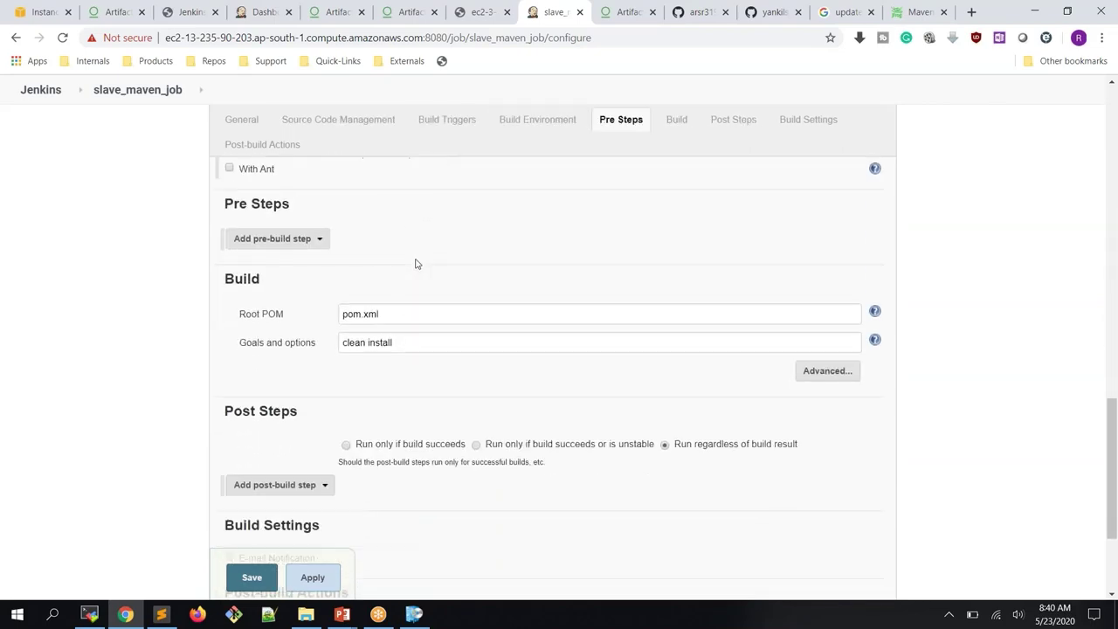
Step: Add a 'Deploy war/ear to a container' post-build action for target/*.war
click(332, 443)
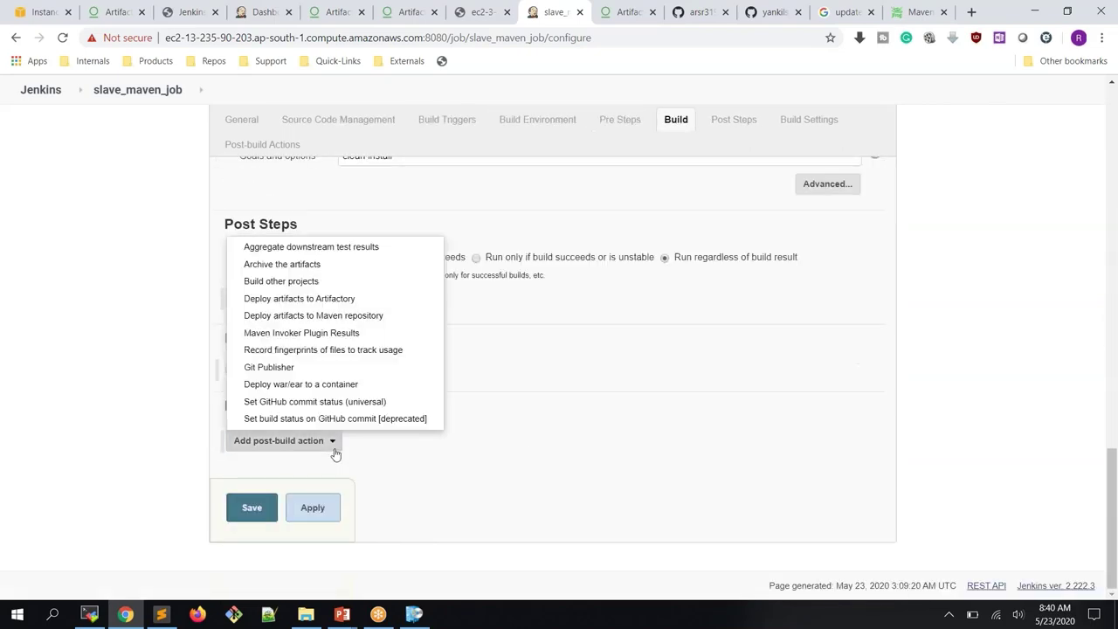
click(317, 385)
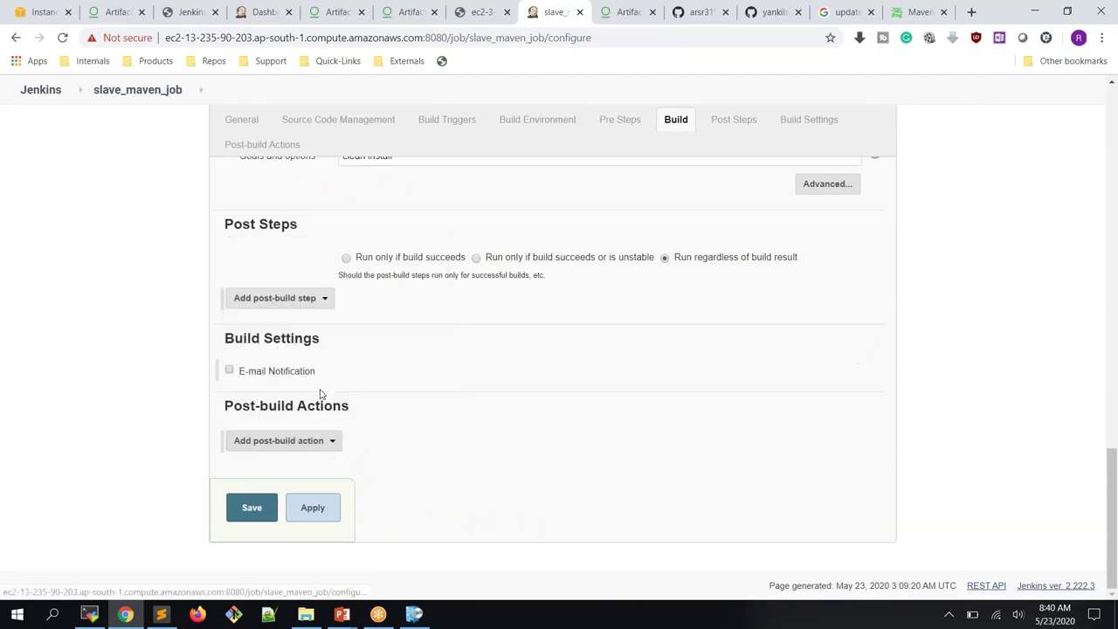
scroll(630, 392, down, 2)
click(476, 327)
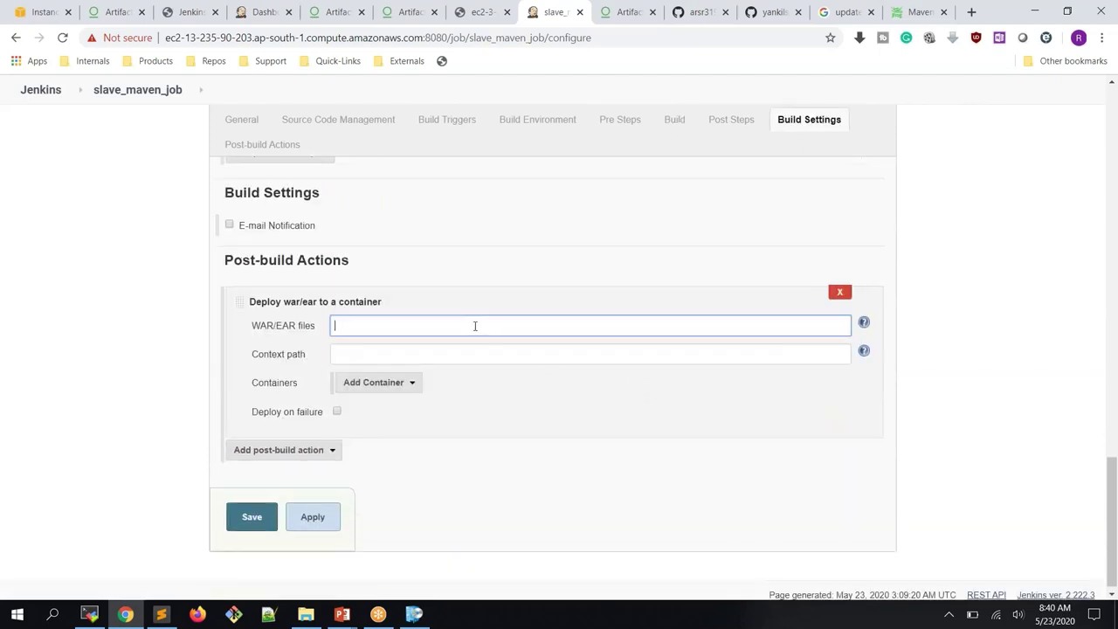
text(weapp)
Step: Add a Tomcat 8.x Remote container with deployer credentials, then select Tomcat-Server in EC2
click(413, 384)
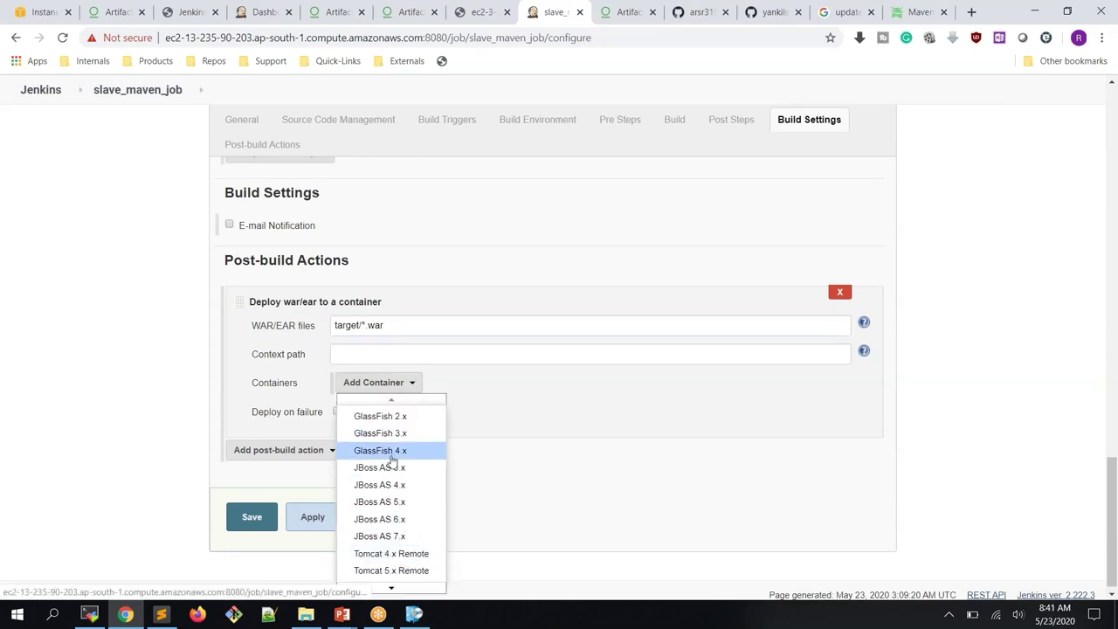
scroll(394, 524, down, 1)
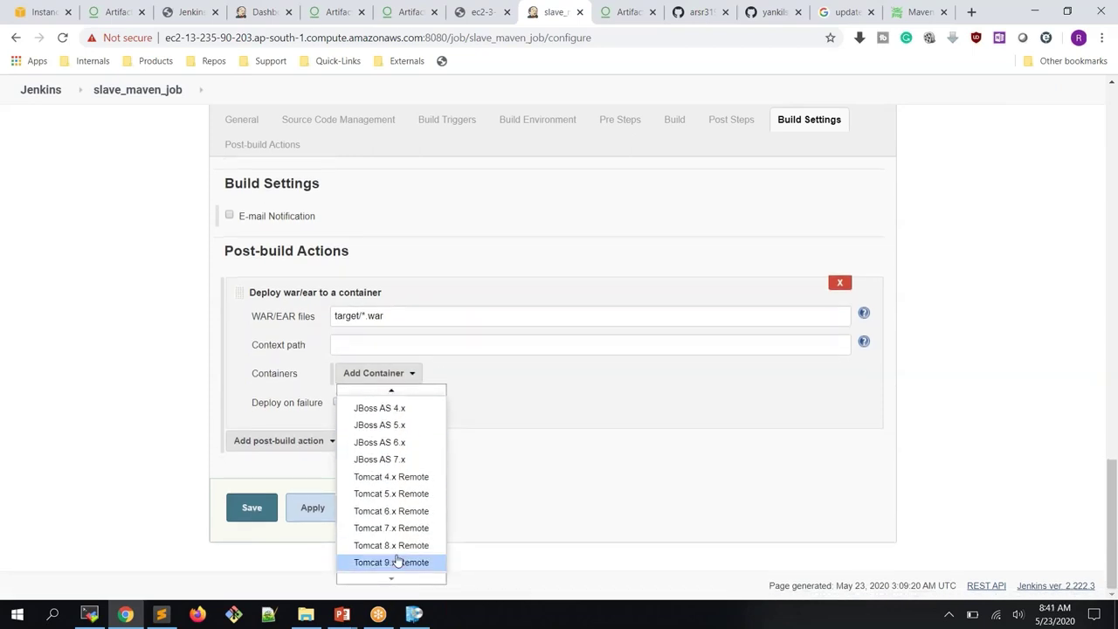
click(392, 541)
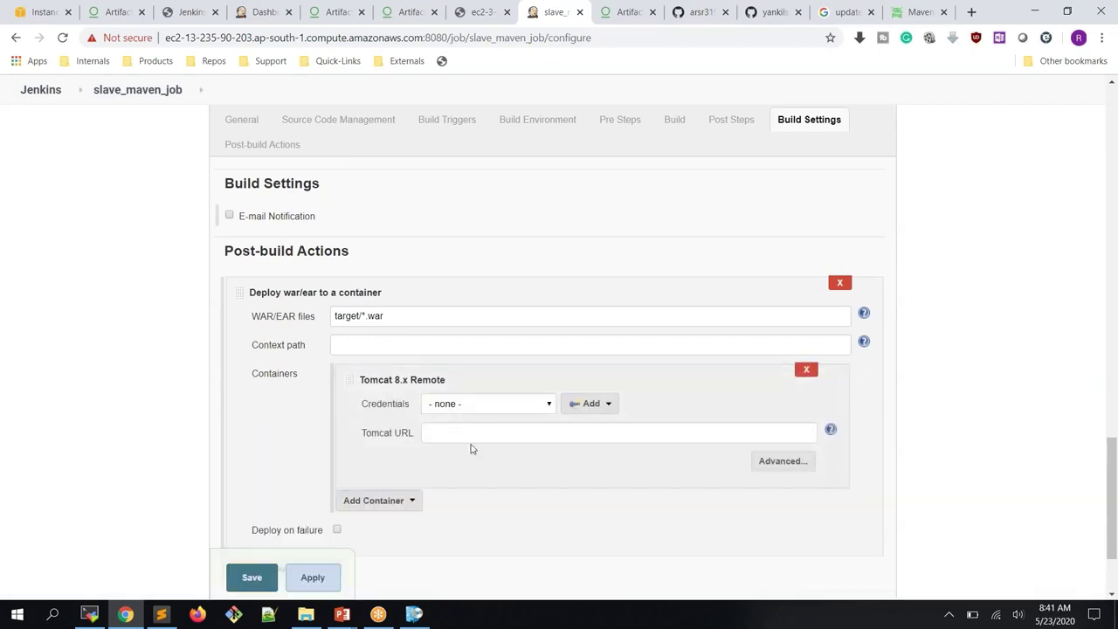
click(482, 412)
click(484, 474)
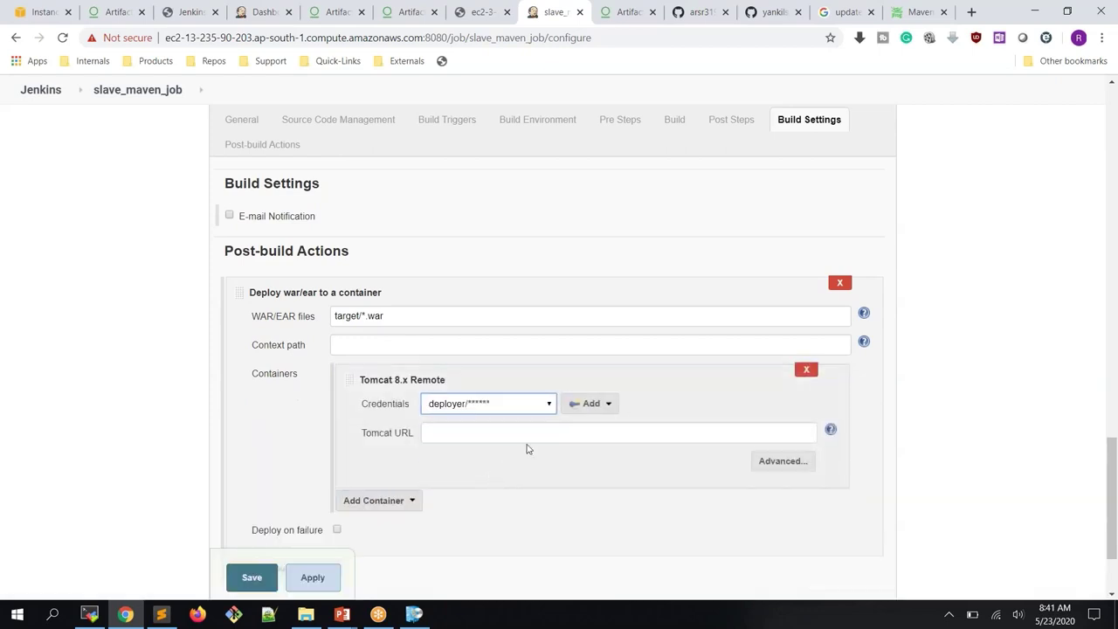
click(522, 432)
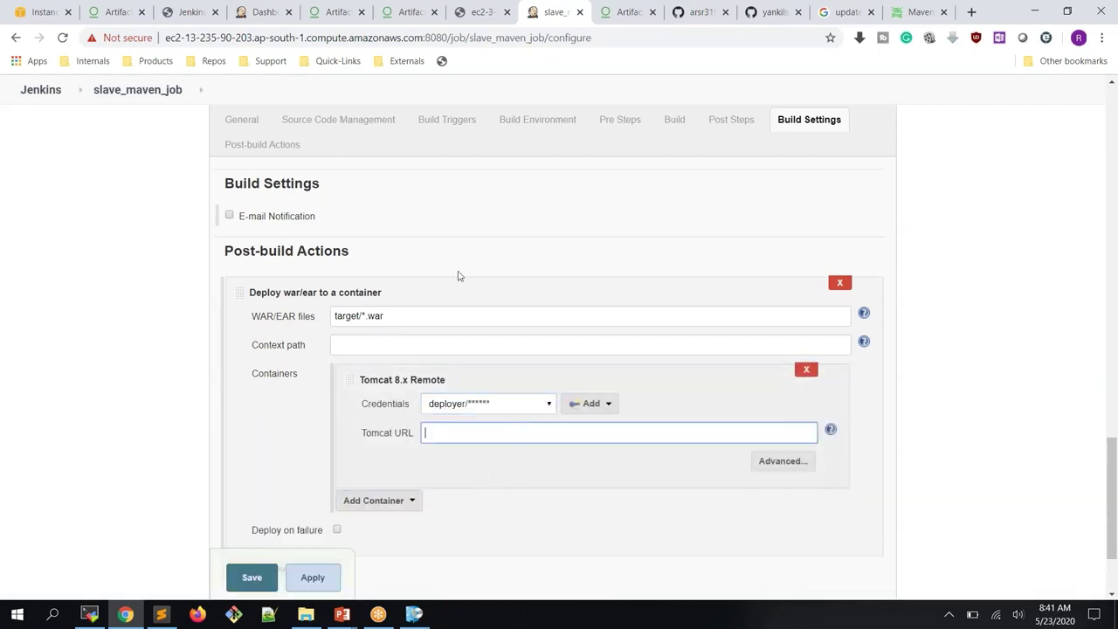
click(31, 12)
click(265, 295)
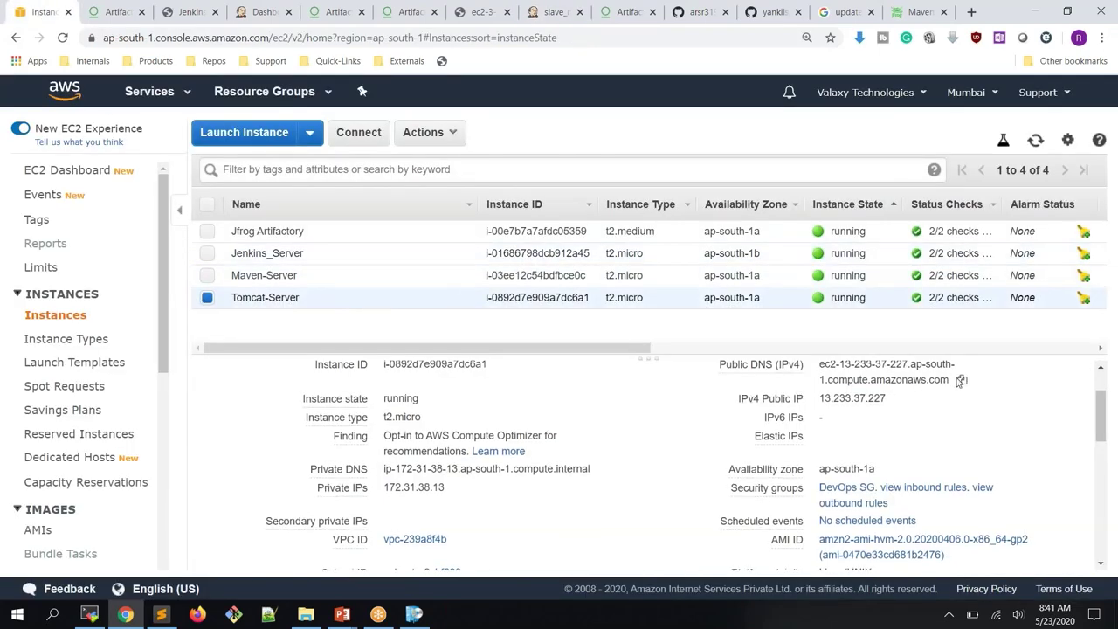
Step: Copy Tomcat-Server's public DNS and IP 13.233.37.227, and begin a new MobaXterm SSH session
click(961, 381)
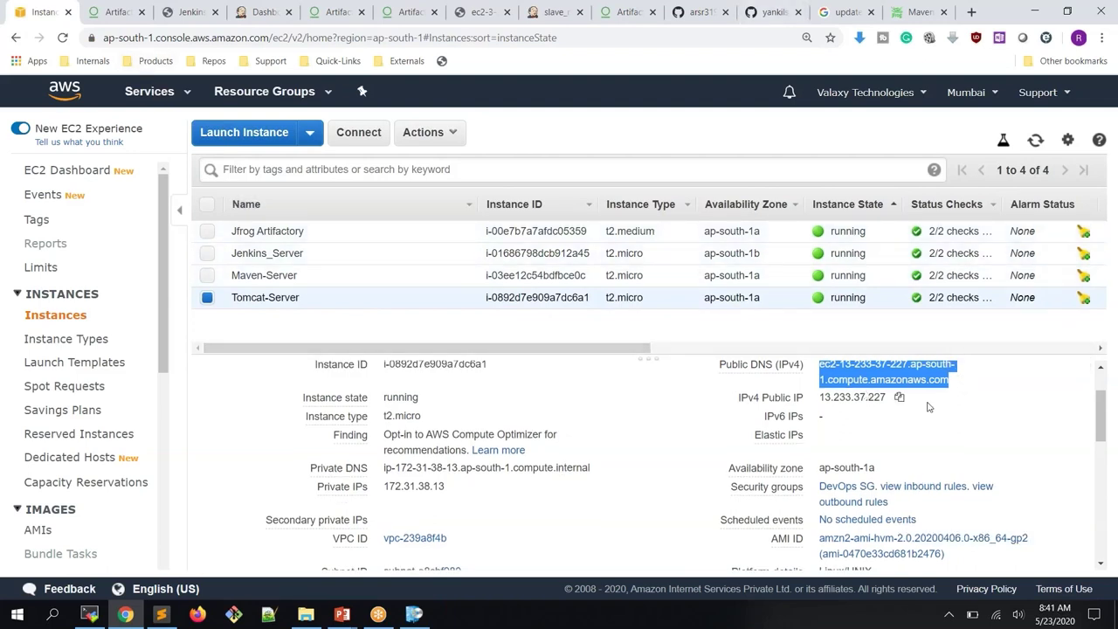
click(900, 398)
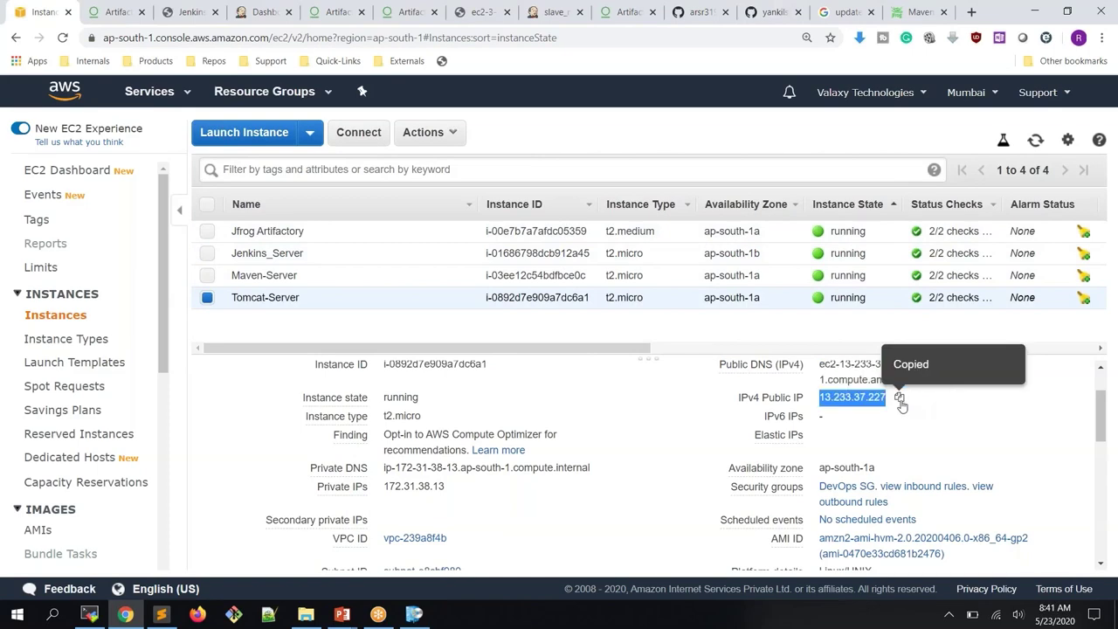
click(90, 614)
click(19, 45)
click(266, 147)
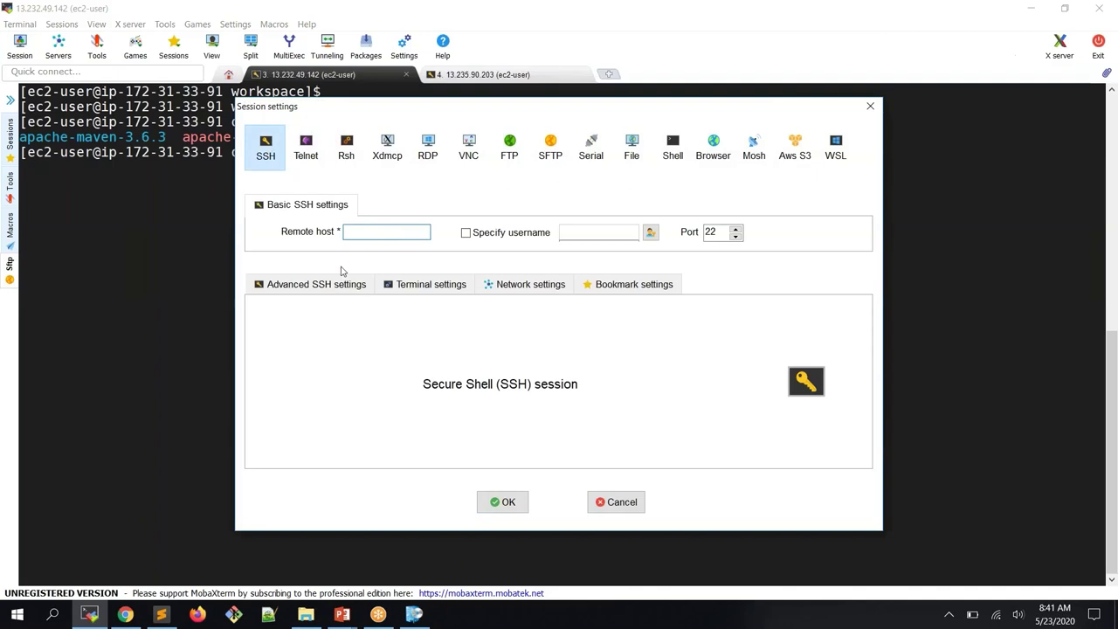
Step: Connect via SSH to 13.233.37.227 as ec2-user using the DevOpsKey.pem private key
key(ctrl+v)
click(335, 292)
click(347, 414)
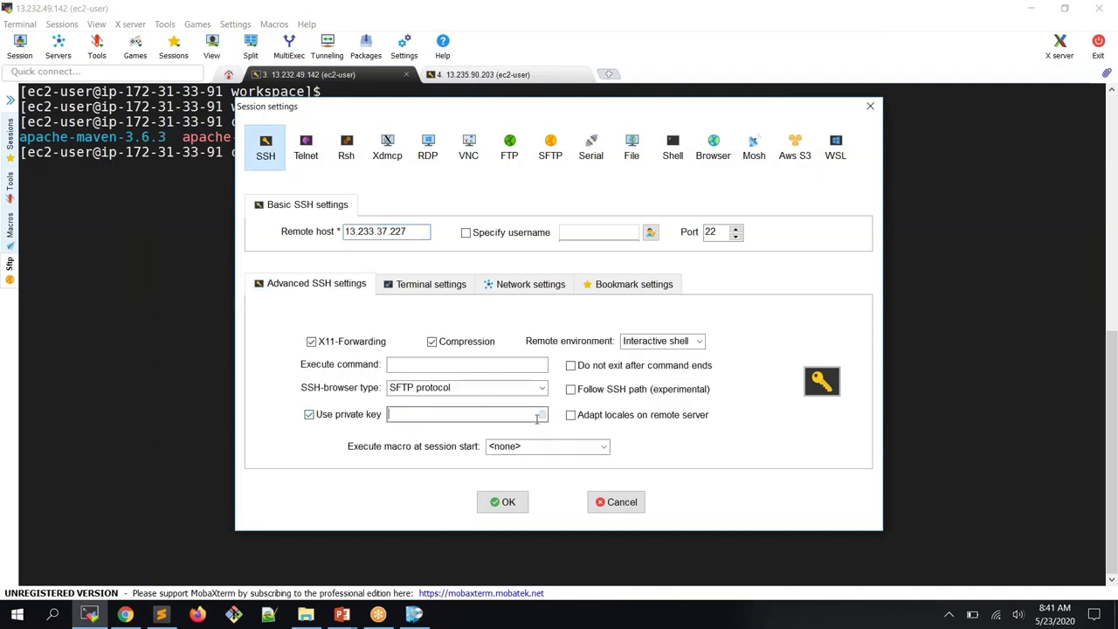
click(542, 414)
double_click(480, 237)
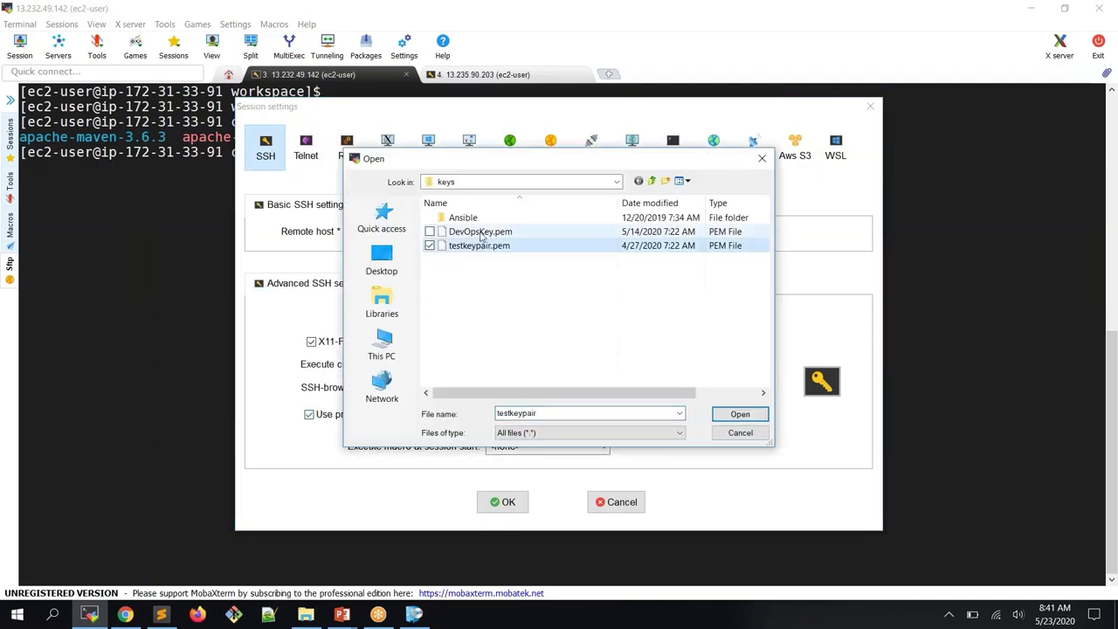
click(481, 237)
text(ec2-user)
key(Return)
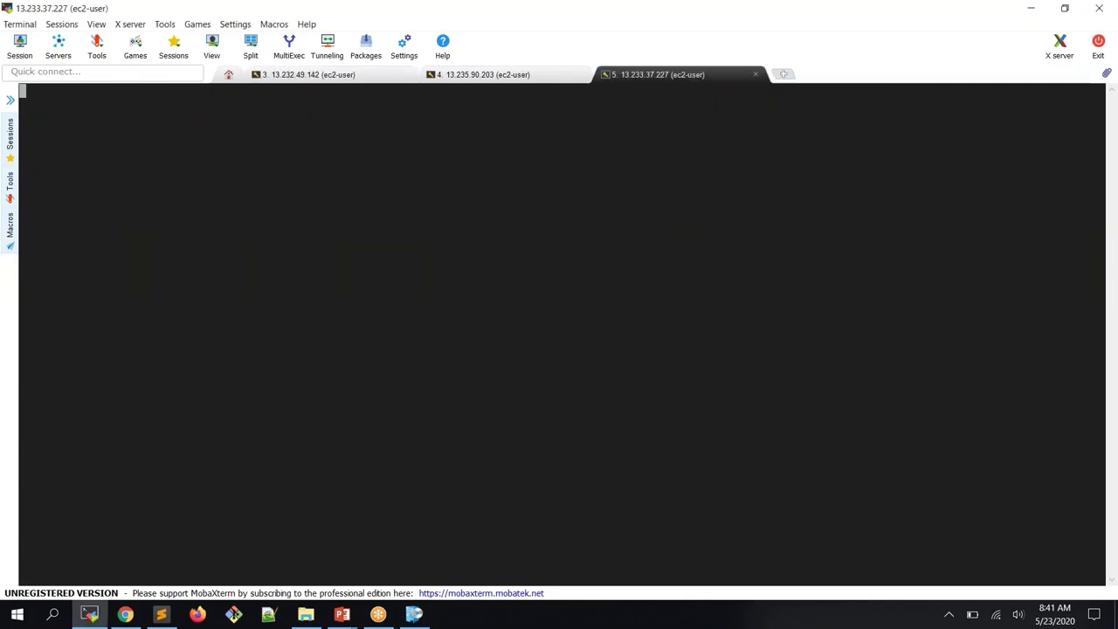
Step: List /opt on the Tomcat server, switch to root with sudo su -, and clear the screen
click(10, 98)
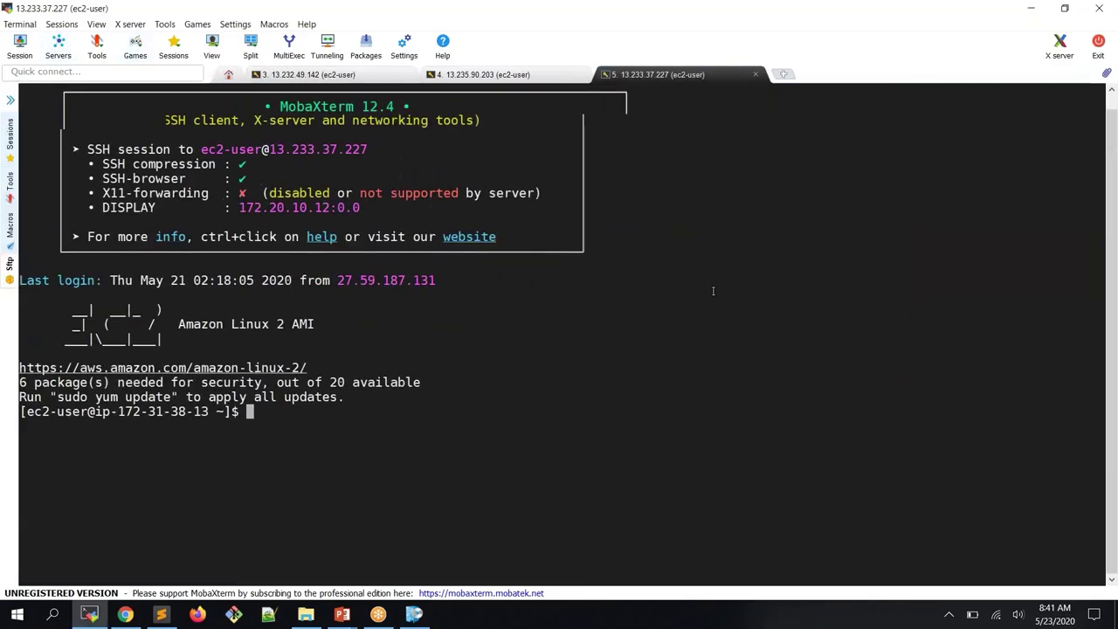
text(cd /opt)
key(Return)
text(ls)
key(Return)
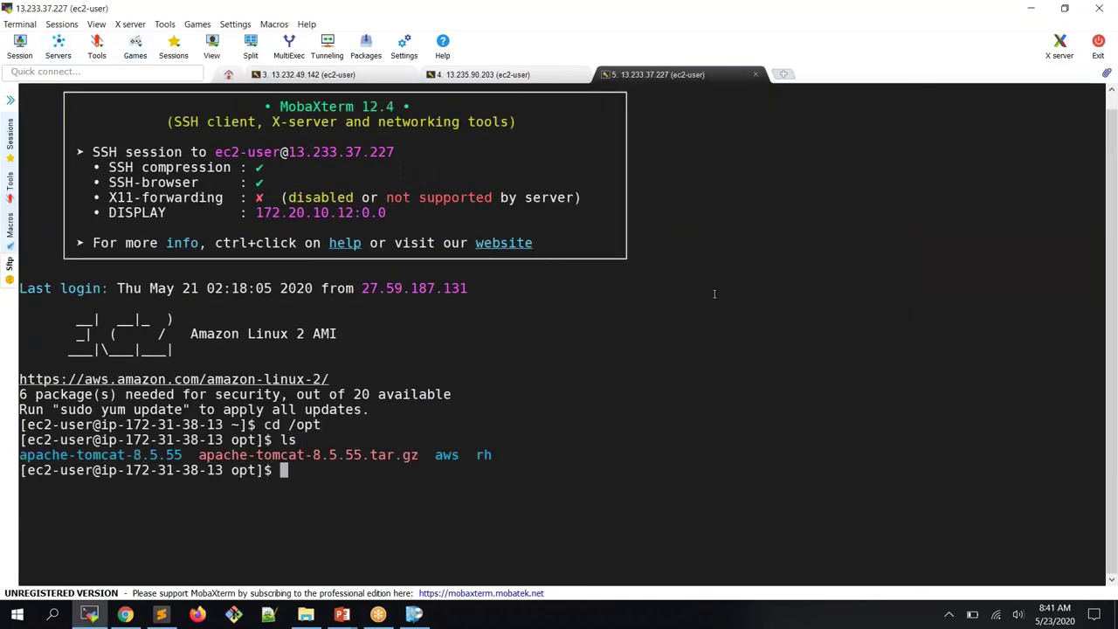
text(sudo su -)
key(Return)
text(ck)
key(BackSpace)
key(BackSpace)
text(clear)
key(Return)
key(Return)
key(Return)
Step: Change into /opt/apache-tomcat-8.5.55 and list its contents
text(cd op)
key(BackSpace)
text(opt/a)
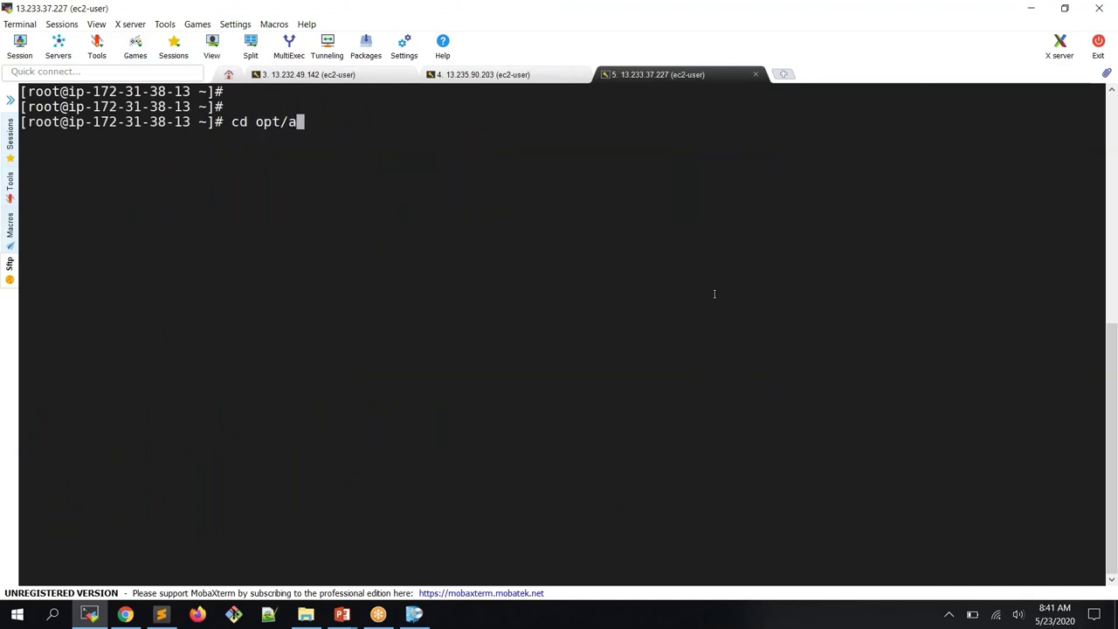
text(p)
key(BackSpace)
key(BackSpace)
key(Return)
text(ls)
key(BackSpace)
key(BackSpace)
text(cd /lo)
key(BackSpace)
text(pt/a)
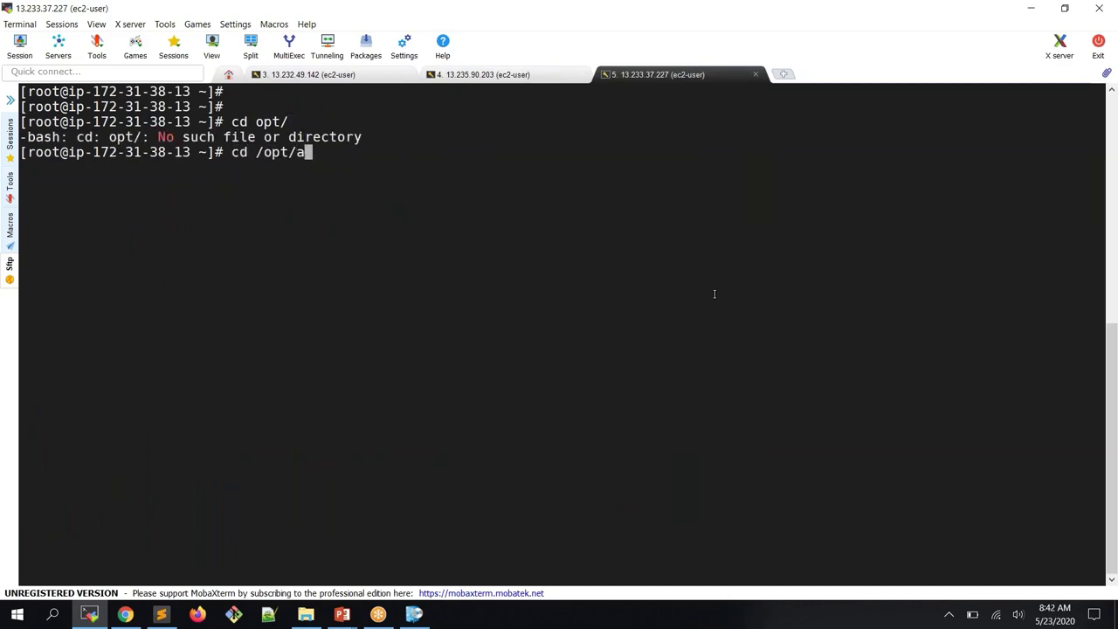
key(Tab)
key(Return)
text(ls)
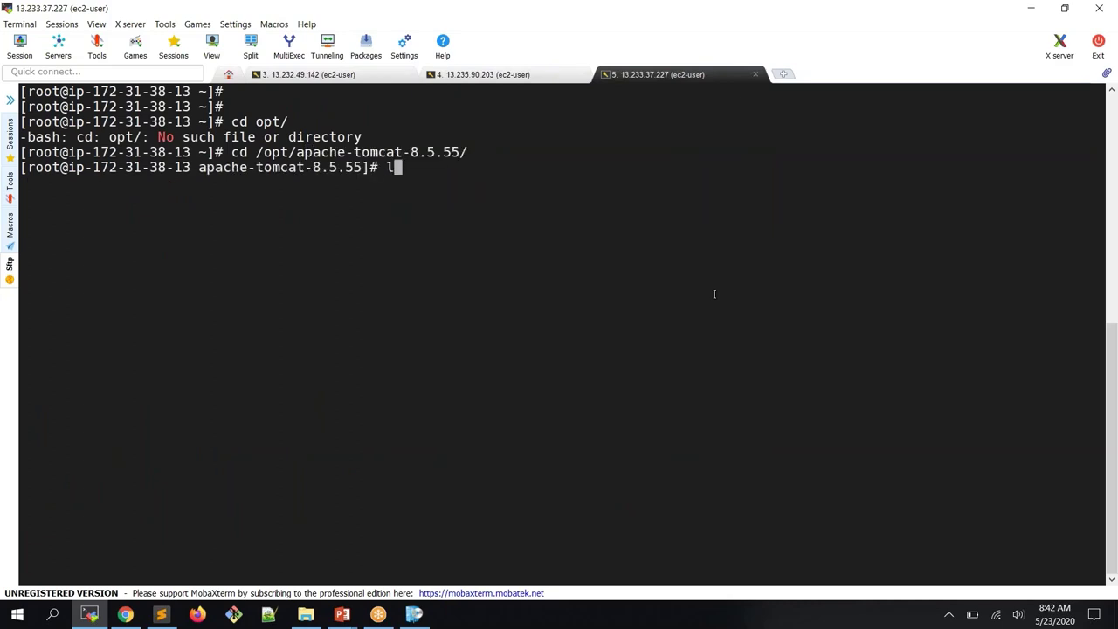
key(Return)
Step: Go into the bin folder and run ./startup.sh to start Tomcat
text(cd bin)
key(Return)
text(ls)
key(Return)
text(./)
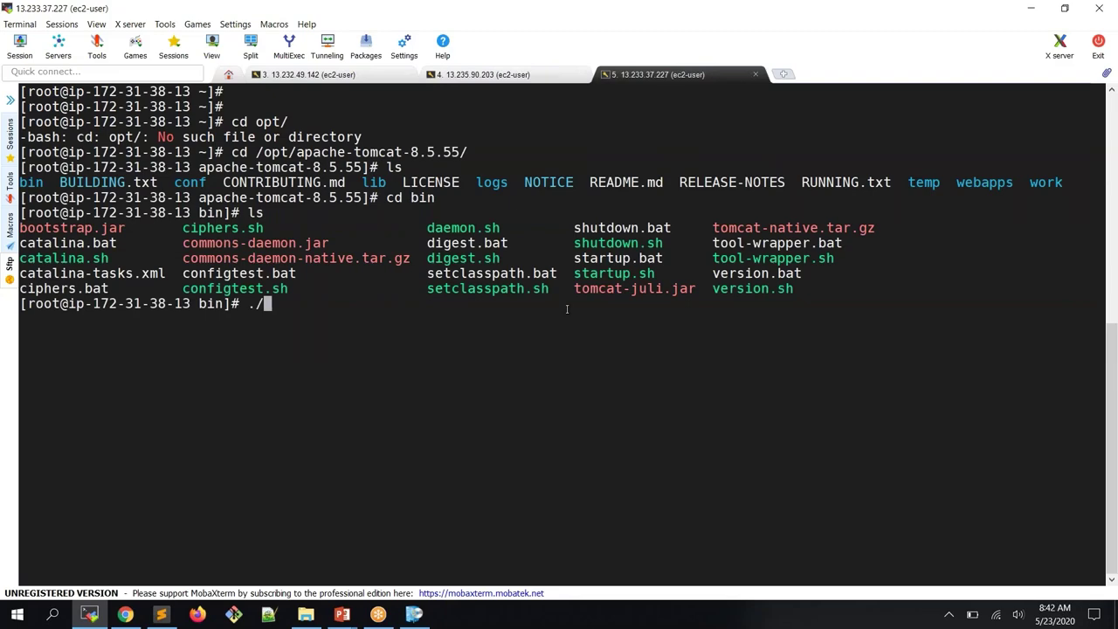
double_click(612, 273)
right_click(594, 275)
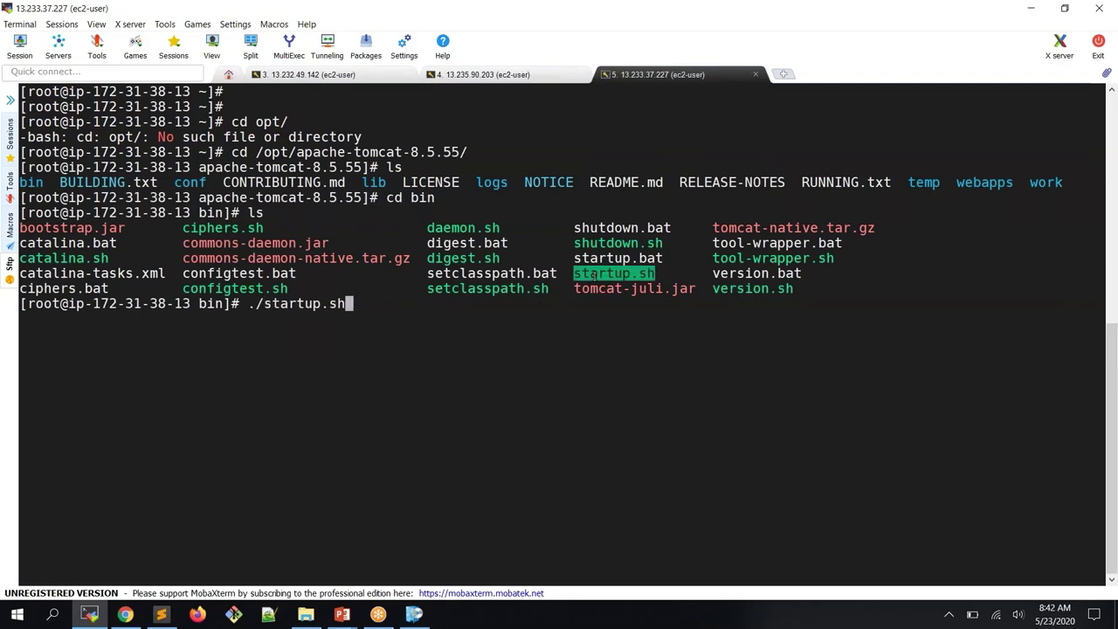
key(Return)
Step: Copy the Tomcat server's public DNS from EC2 into another browser tab's address bar
click(117, 616)
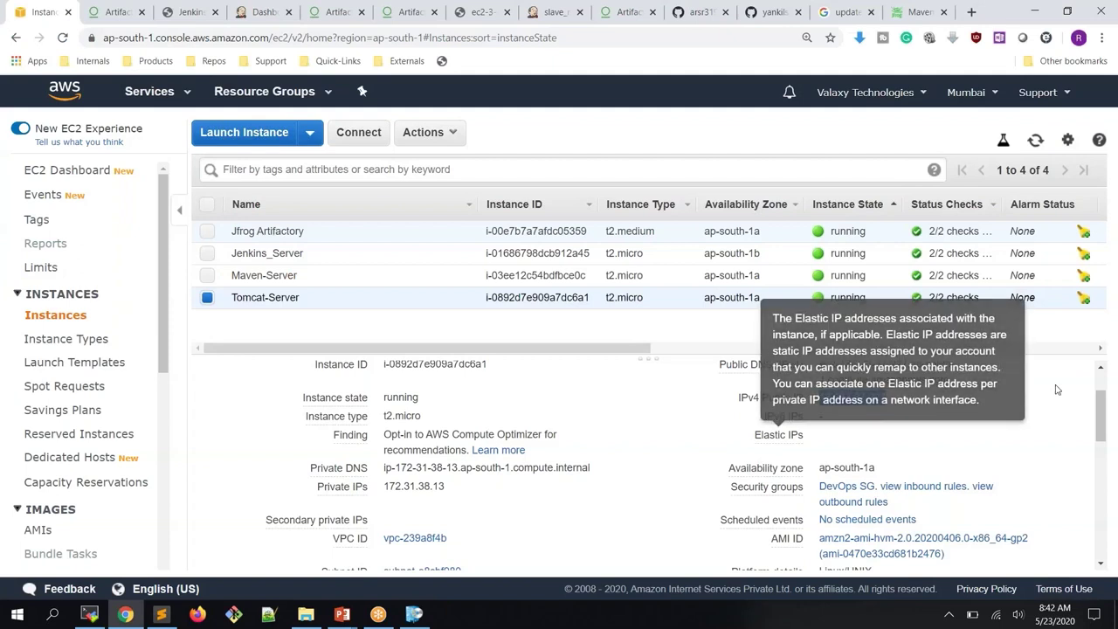
click(963, 381)
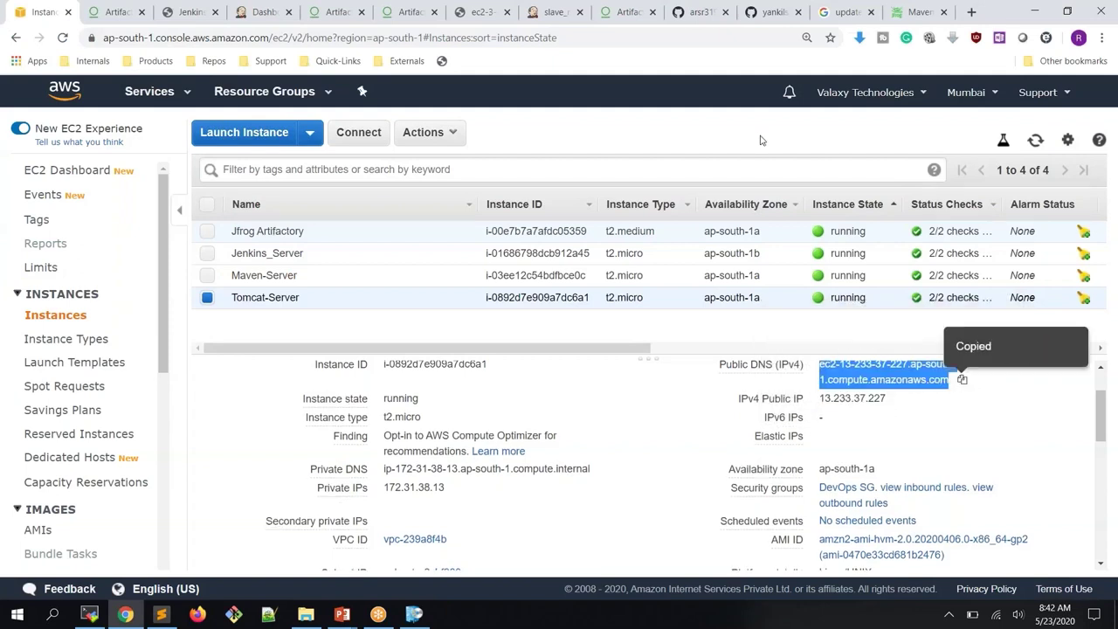
click(629, 12)
click(524, 38)
key(ctrl+v)
key(Return)
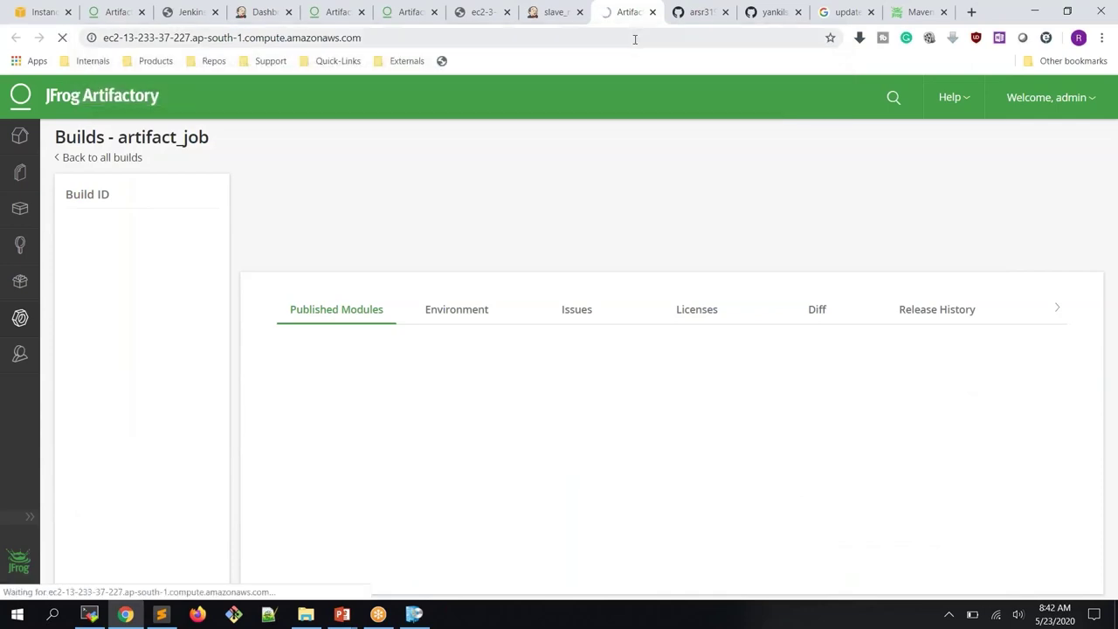
Step: Load the Apache Tomcat 8.5.55 welcome page at that DNS on port 8080
click(636, 40)
click(643, 40)
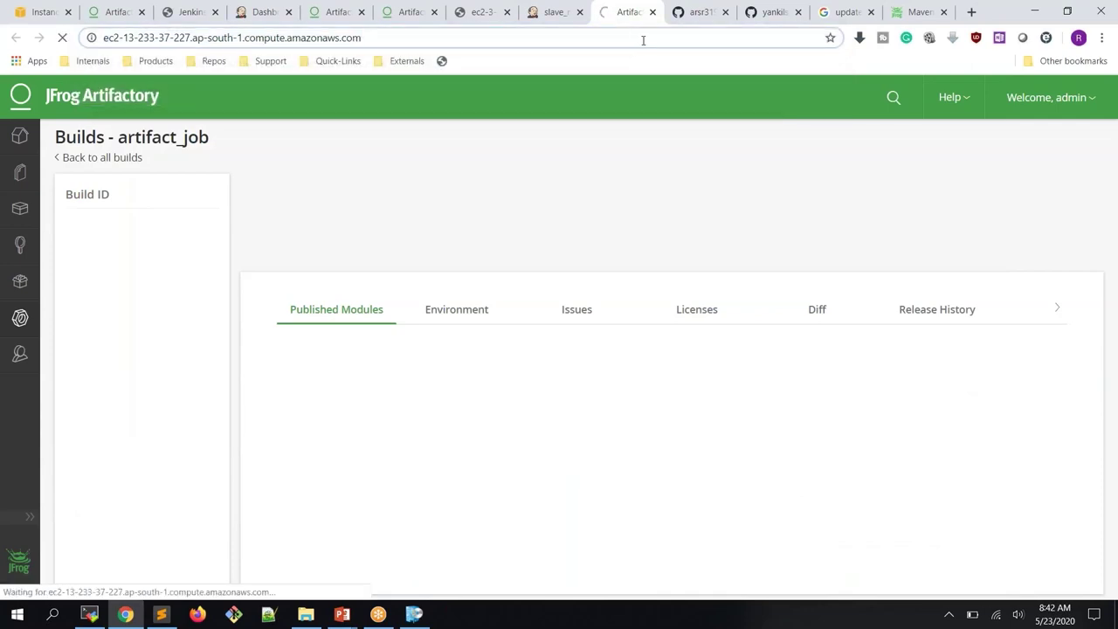
key(Escape)
key(Escape)
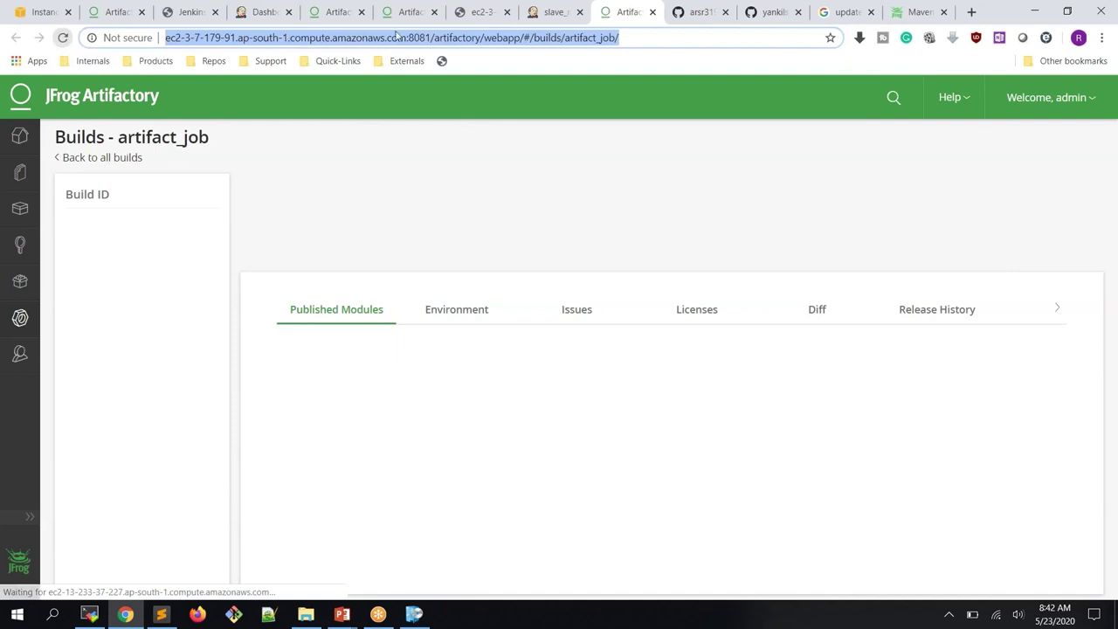
key(ctrl+v)
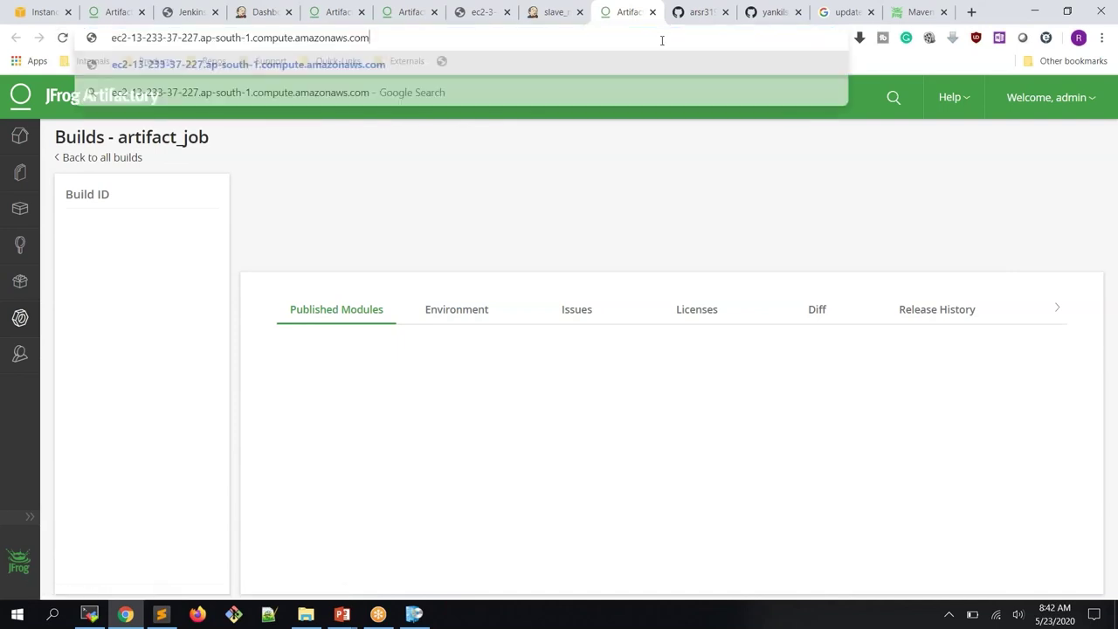
text(:8080)
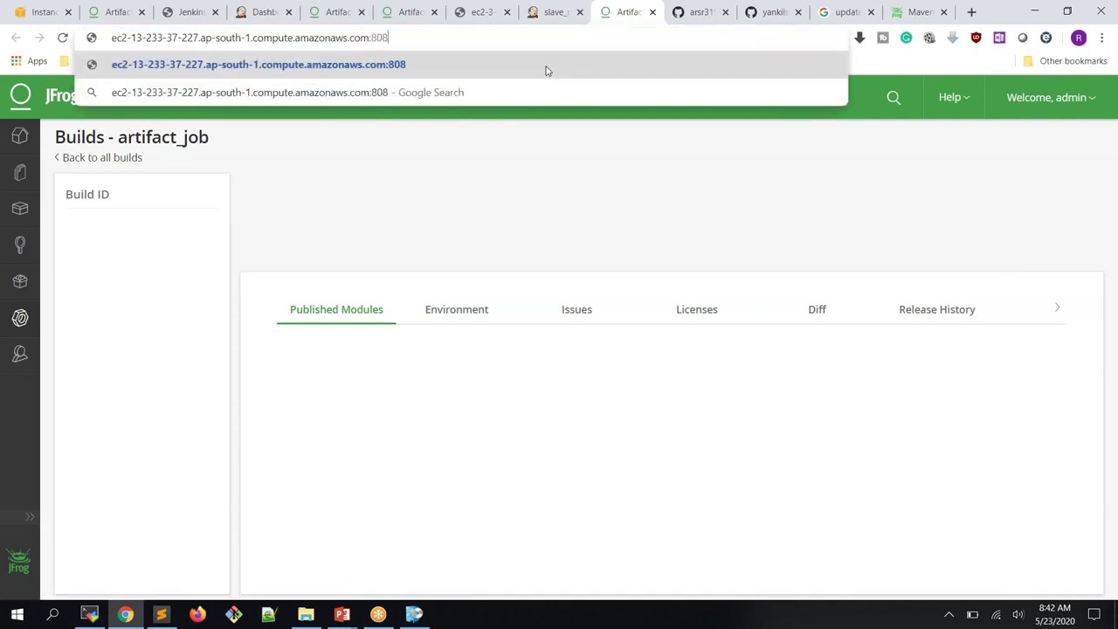
key(Return)
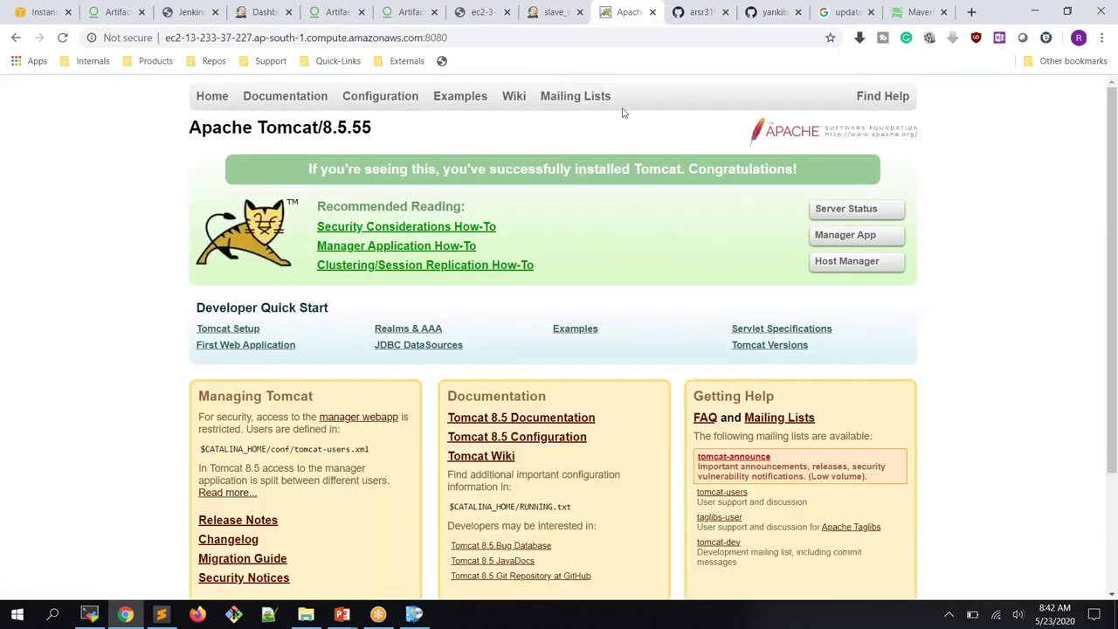
click(466, 37)
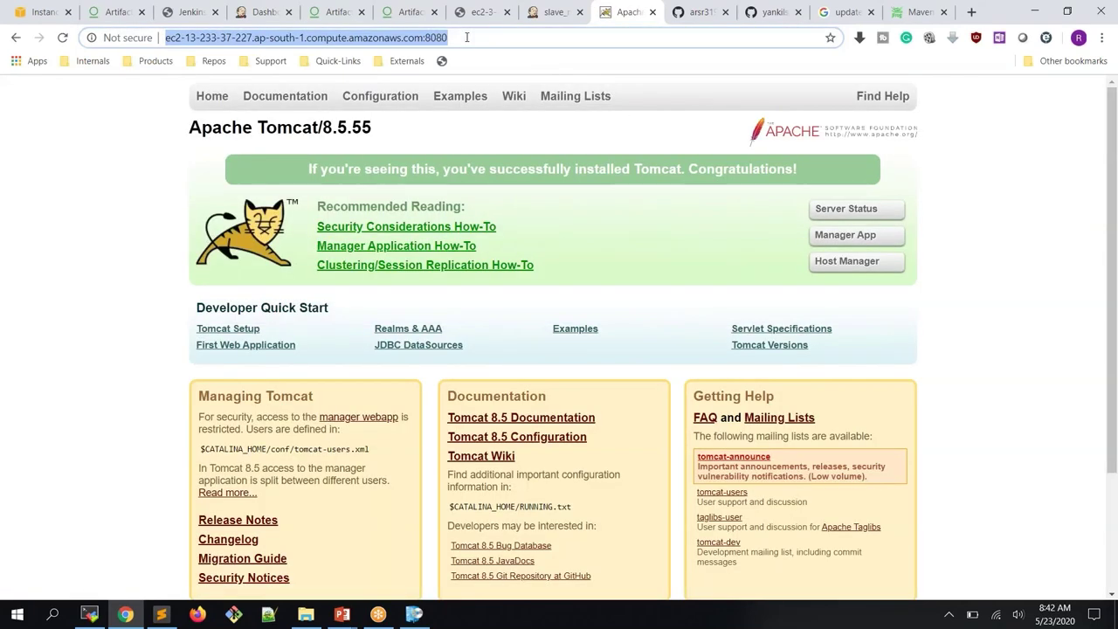
click(255, 11)
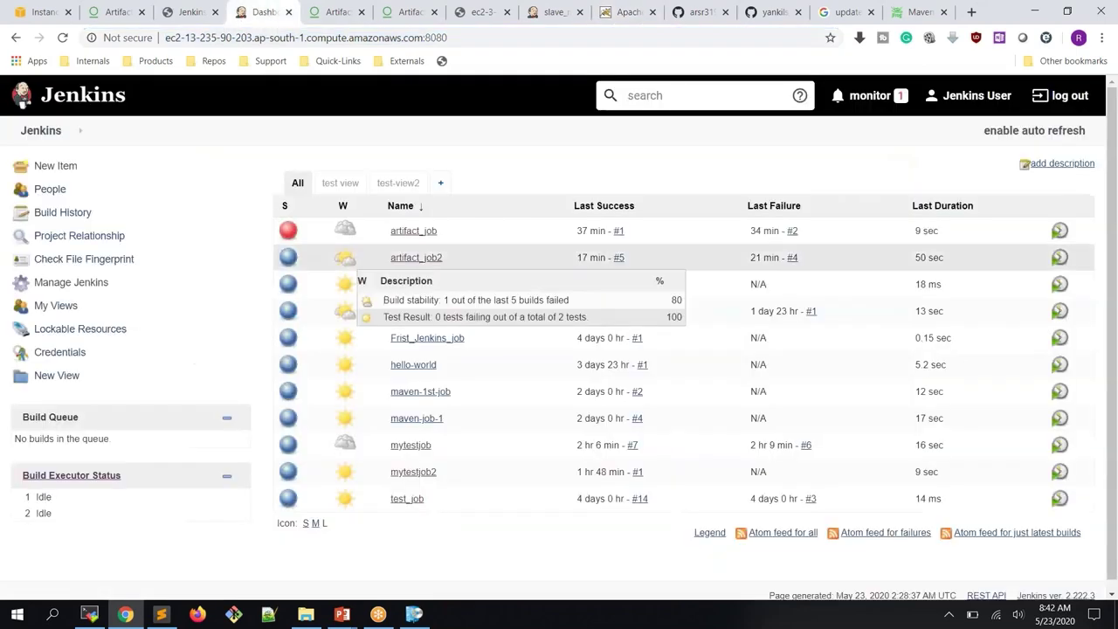
click(542, 14)
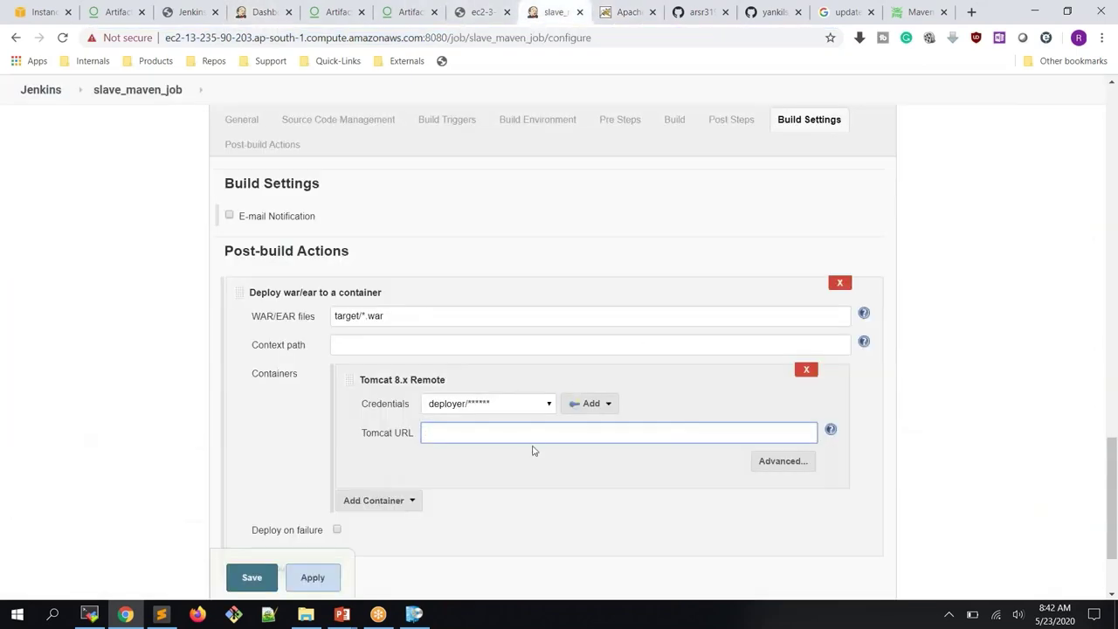
key(ctrl+v)
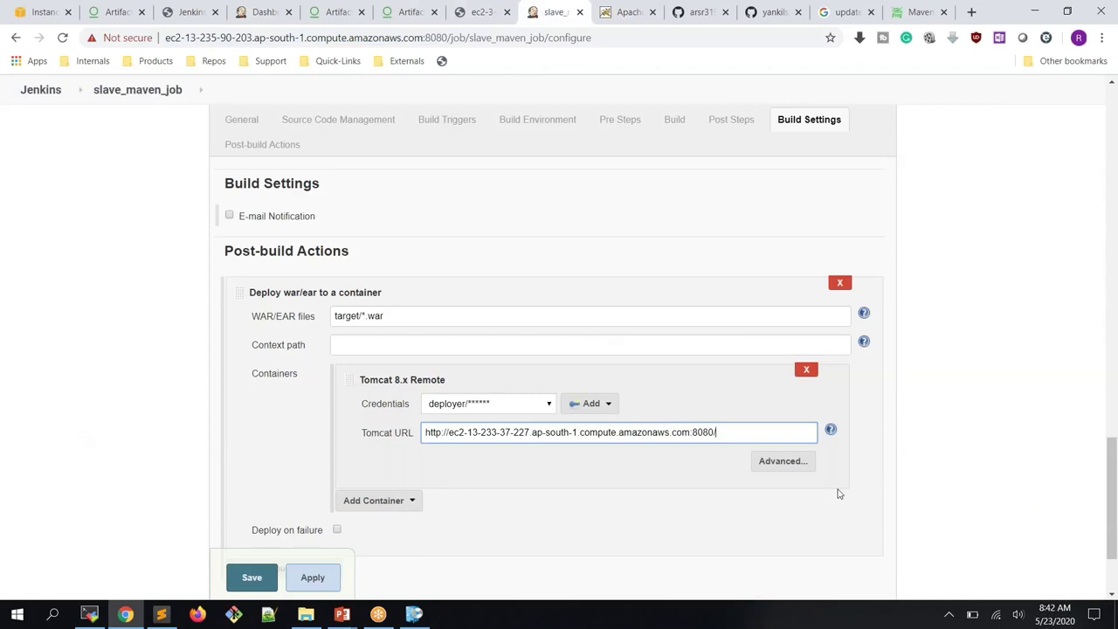
click(314, 576)
click(249, 580)
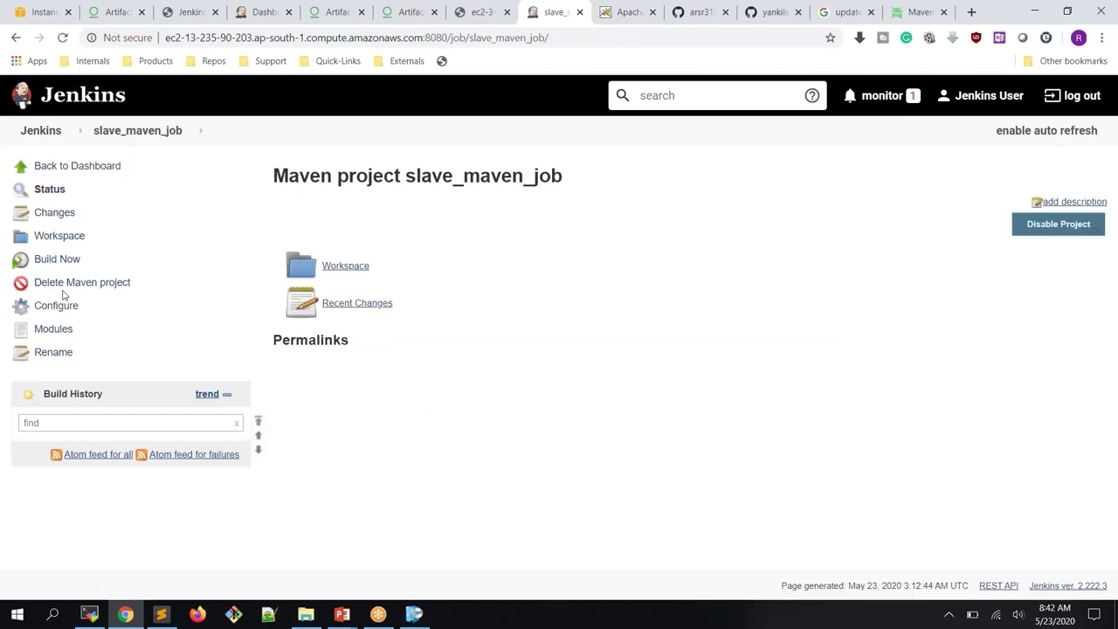
Step: Start build #1 of slave_maven_job and open its console output
click(57, 261)
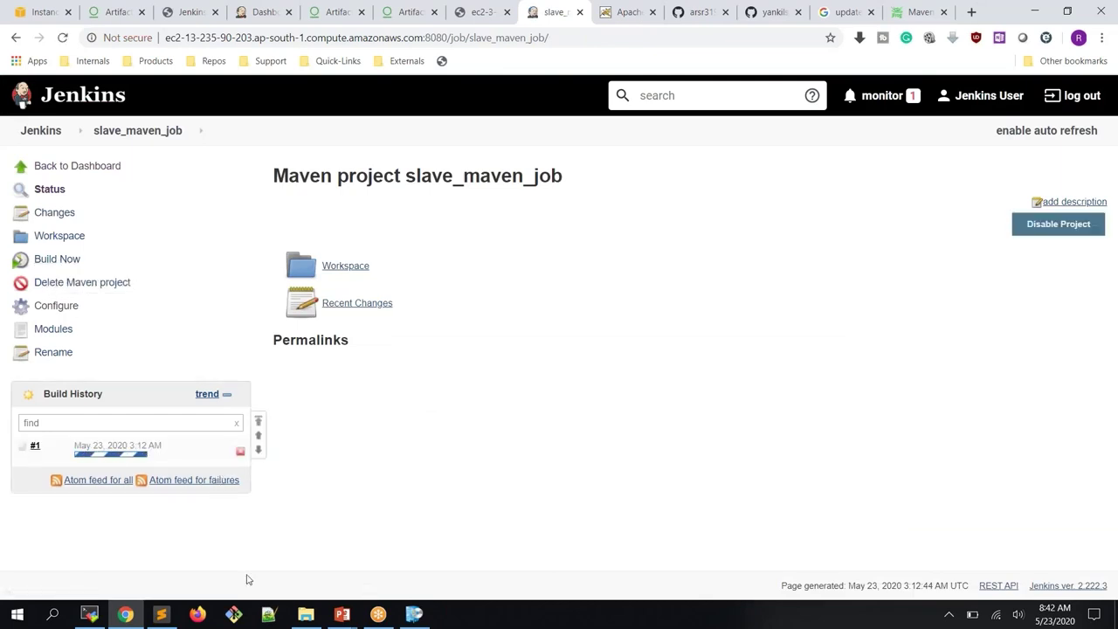
click(22, 446)
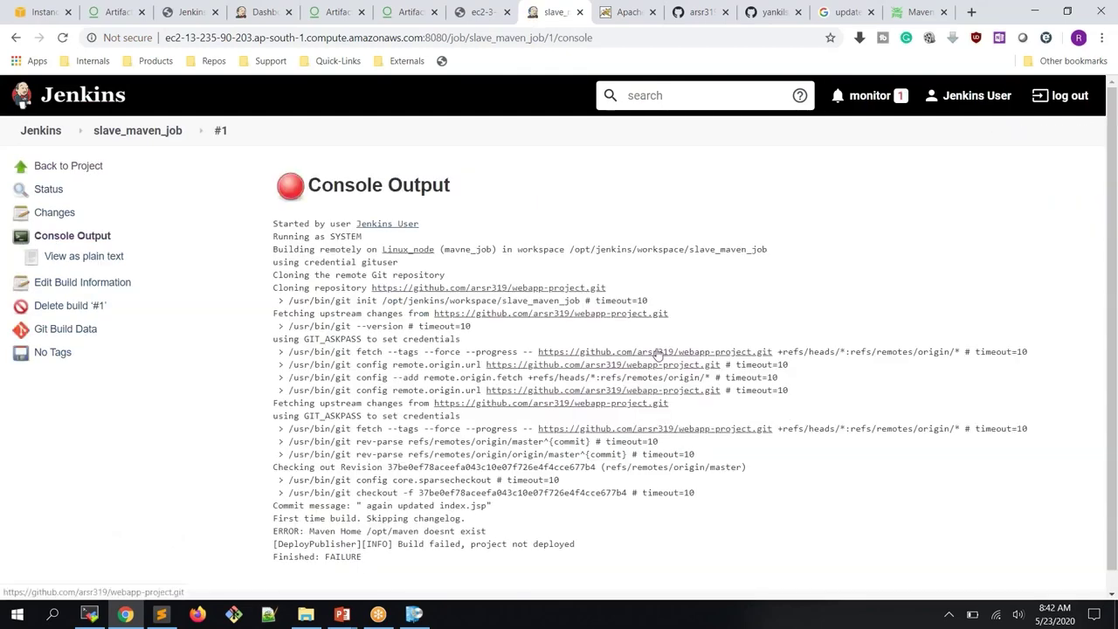
scroll(646, 324, down, 1)
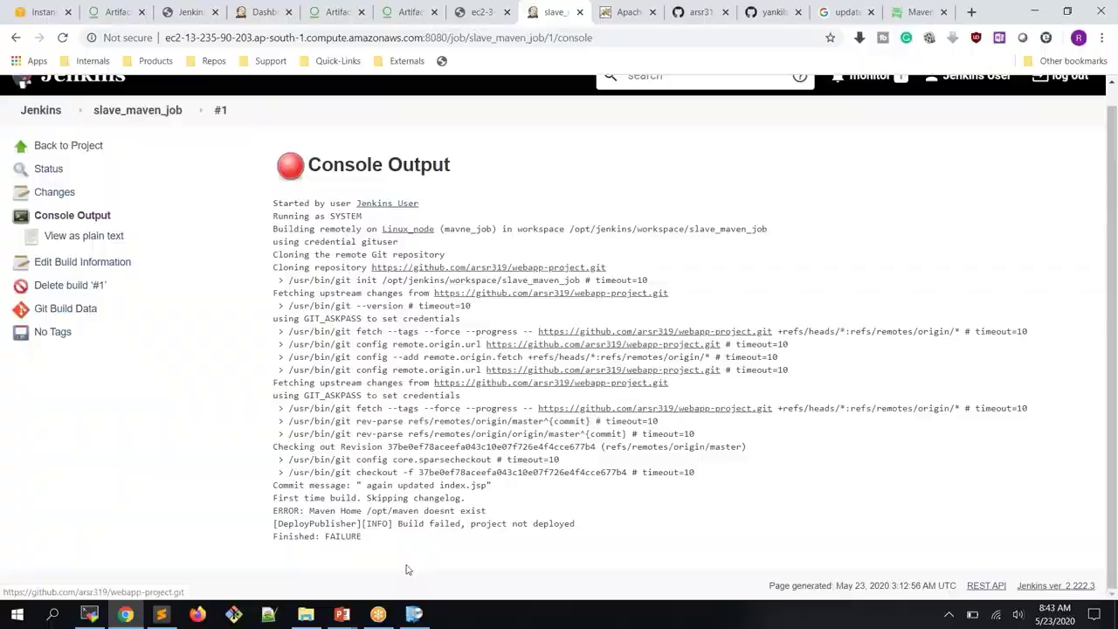
key(alt+Tab)
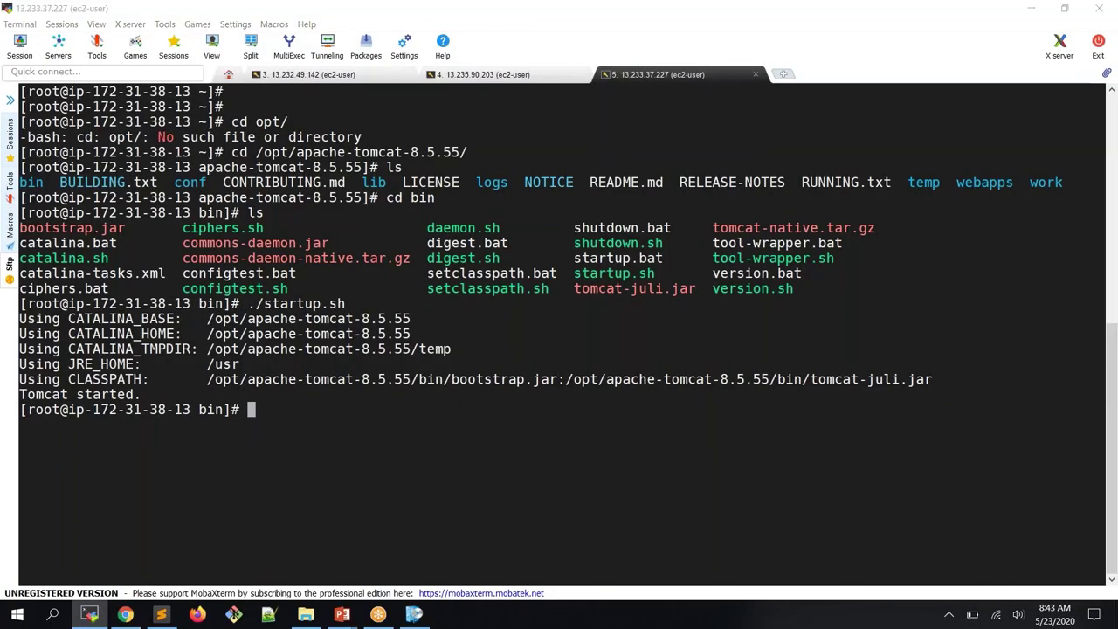
key(alt+Tab)
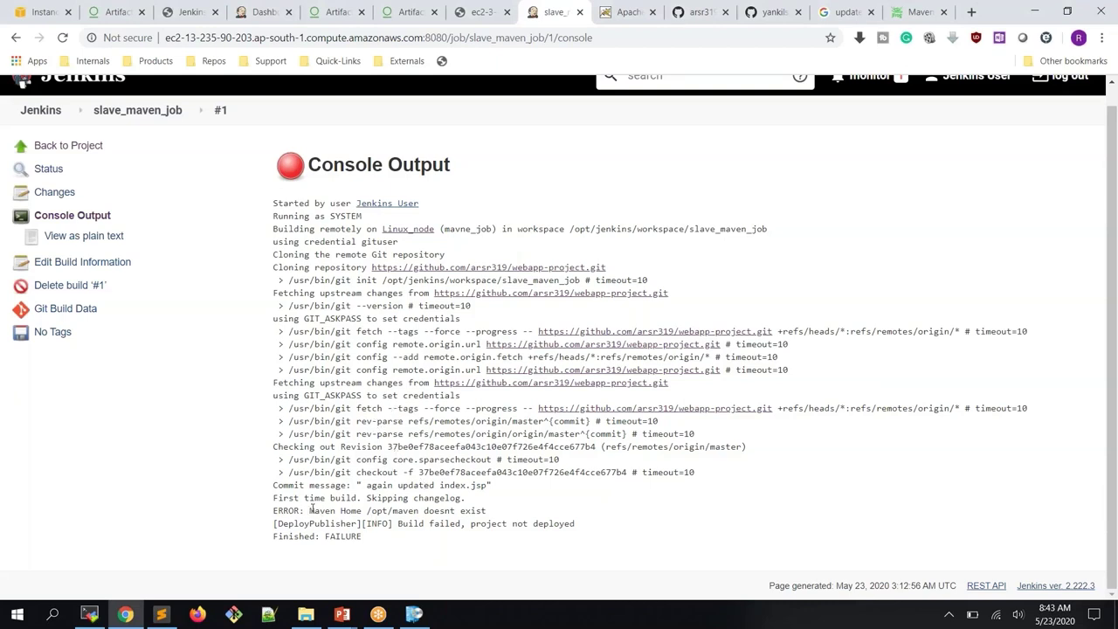
Step: Enlarge the console text and highlight the error that Maven Home /opt/maven doesn't exist
drag(272, 511, 500, 514)
click(436, 495)
key(ctrl+plus)
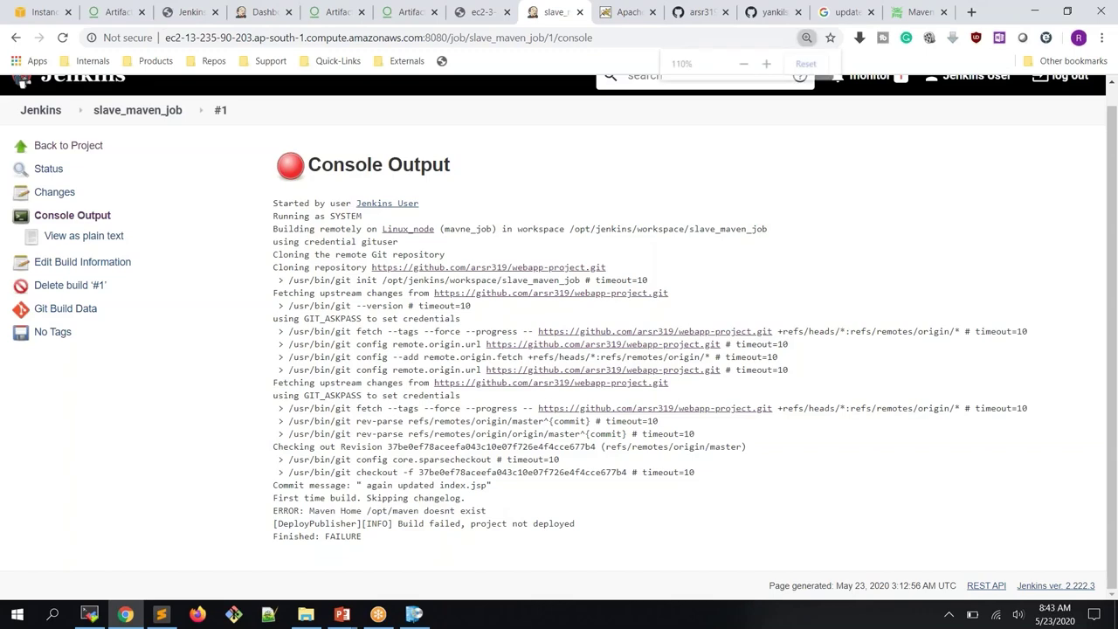
scroll(405, 499, down, 2)
drag(404, 499, 463, 504)
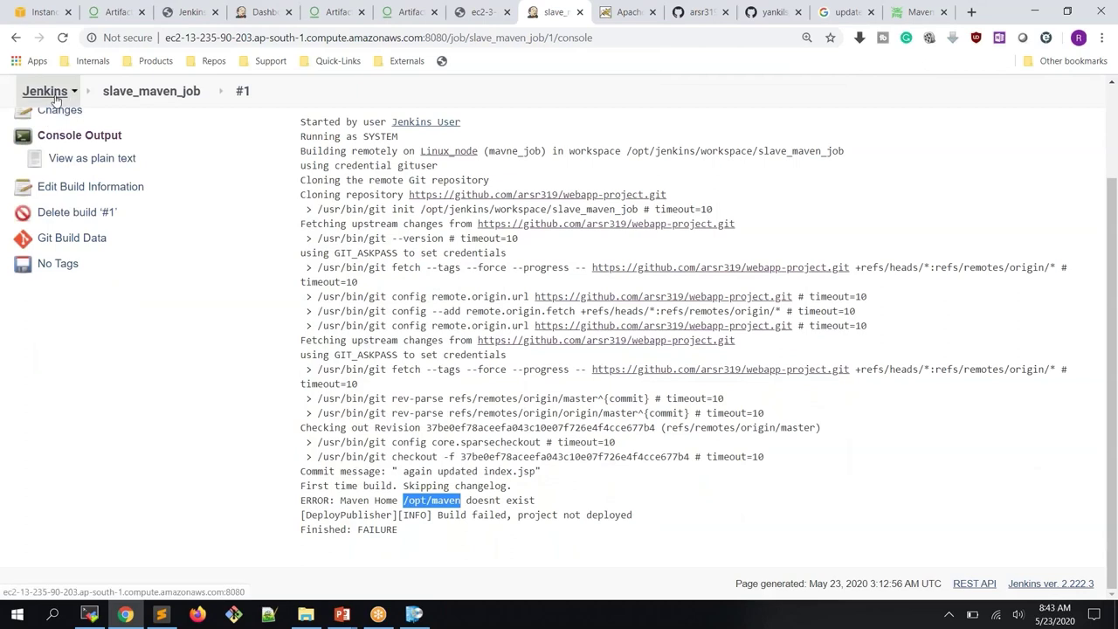
click(434, 512)
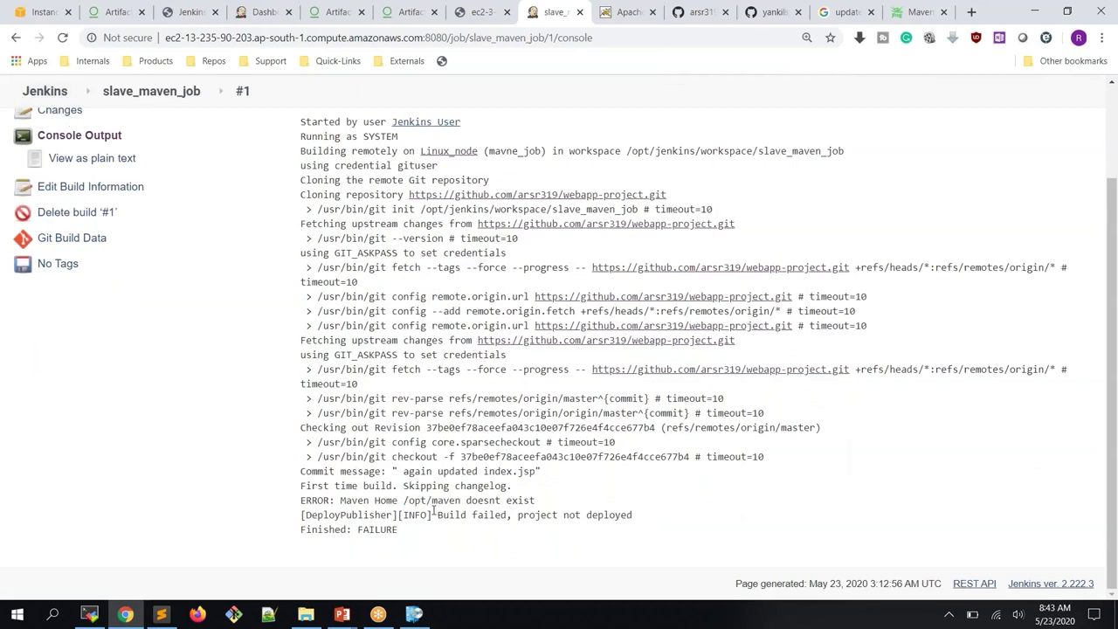
drag(405, 500, 460, 503)
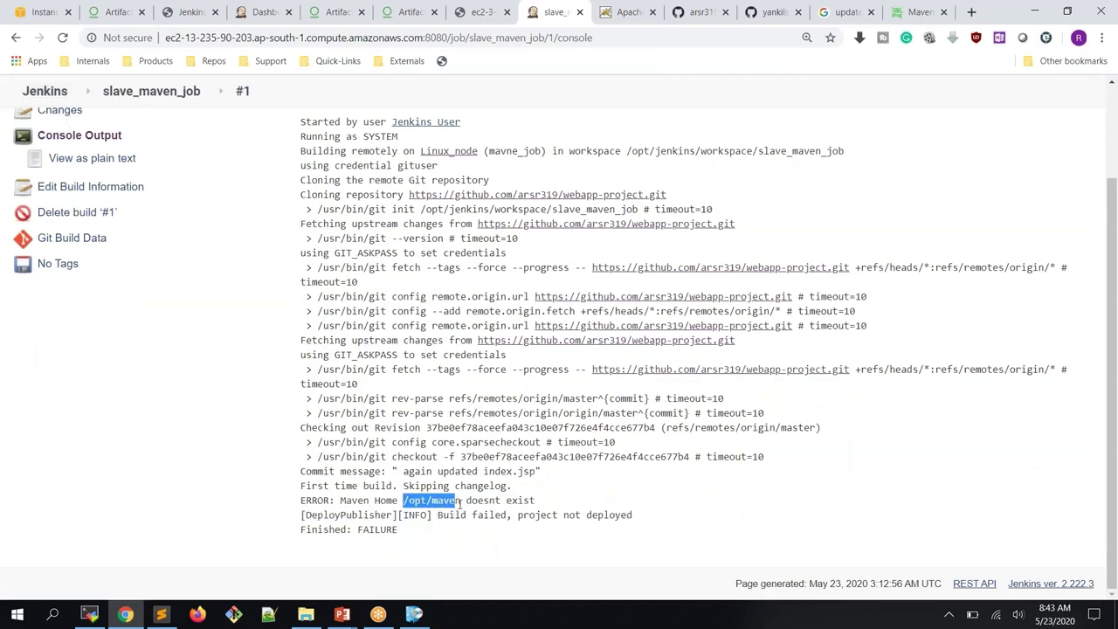
double_click(446, 500)
click(91, 615)
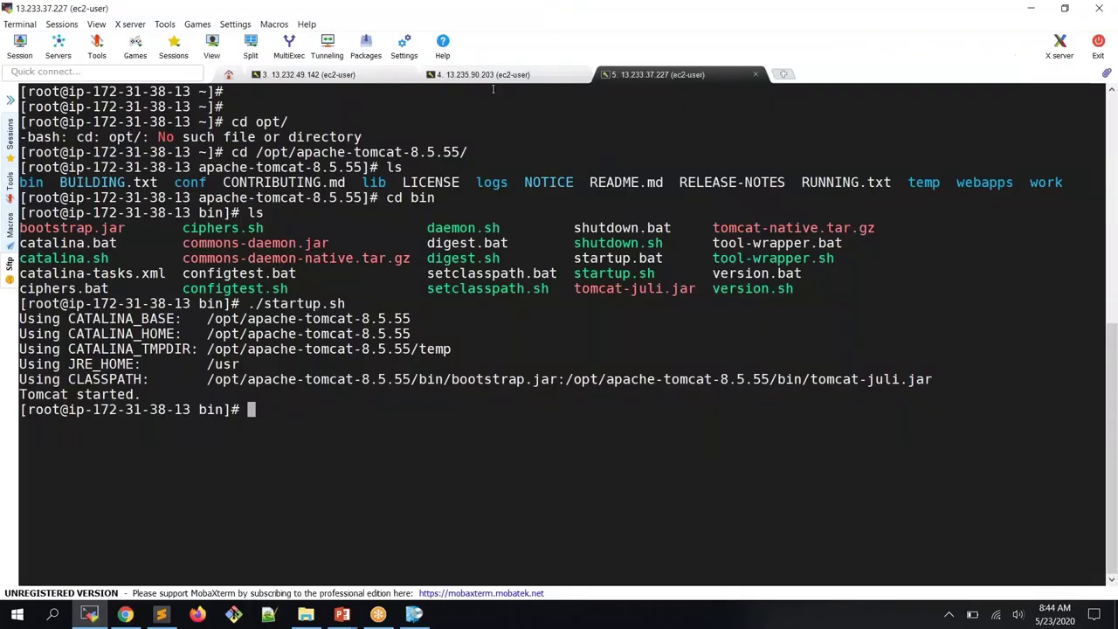
Step: In /opt on the slave, try copying apache-maven-3.6.3 to maven with cp -r
click(310, 74)
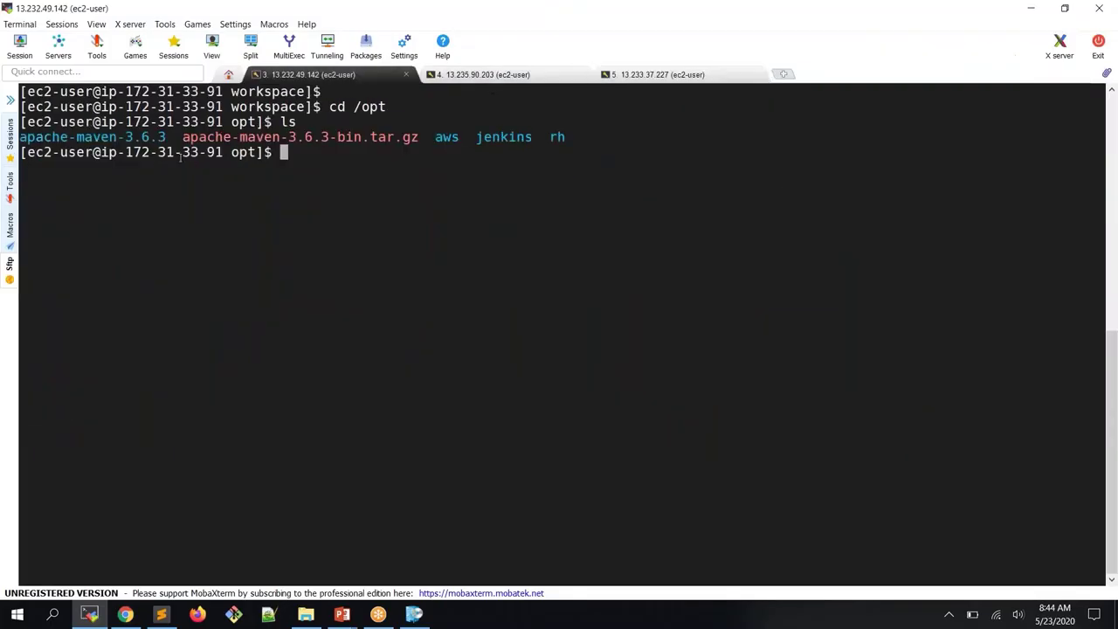
double_click(103, 137)
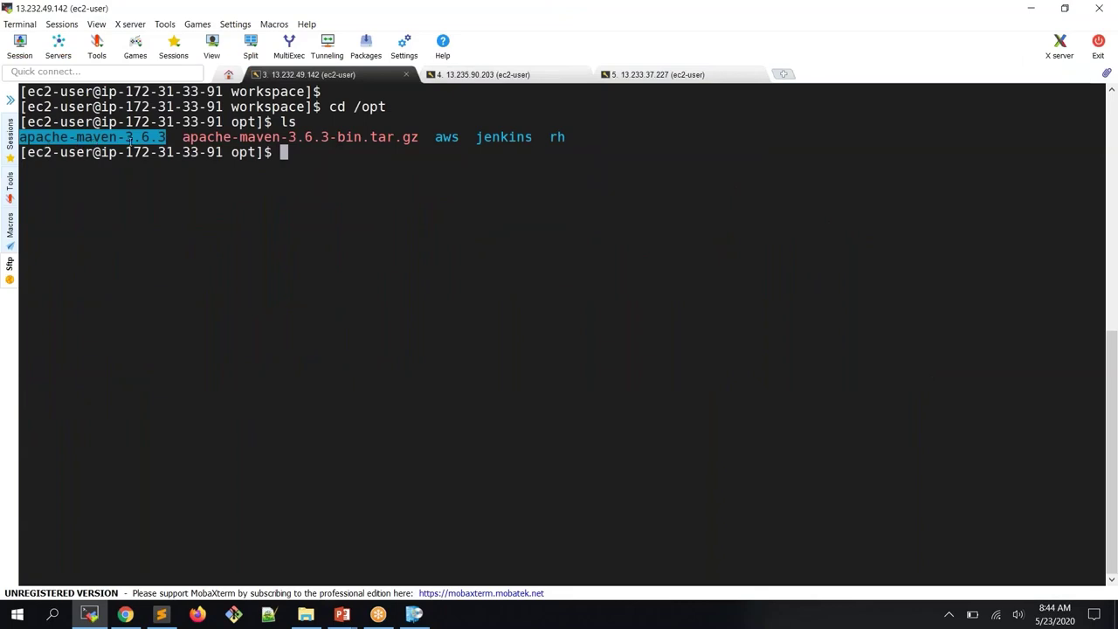
click(415, 182)
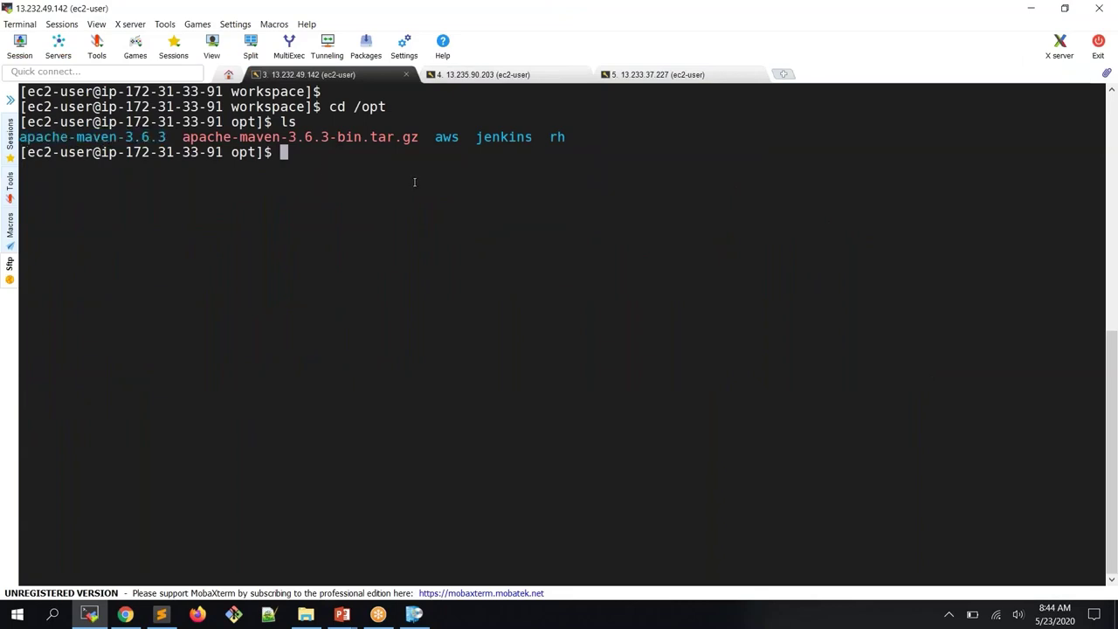
double_click(114, 137)
key(ctrl+c)
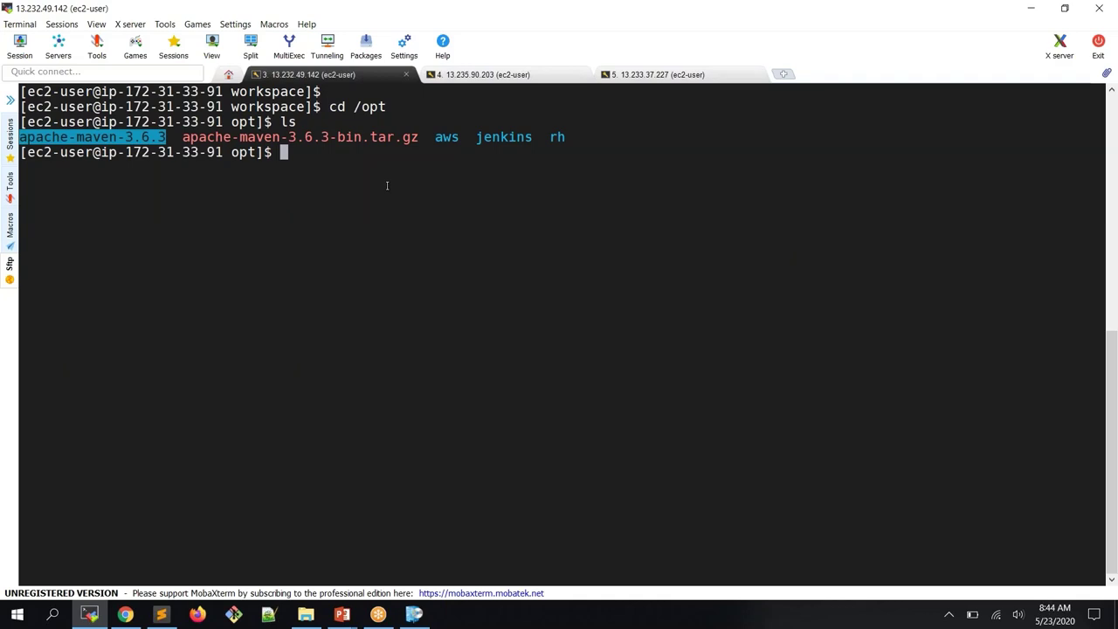
text(cp -r)
right_click(383, 186)
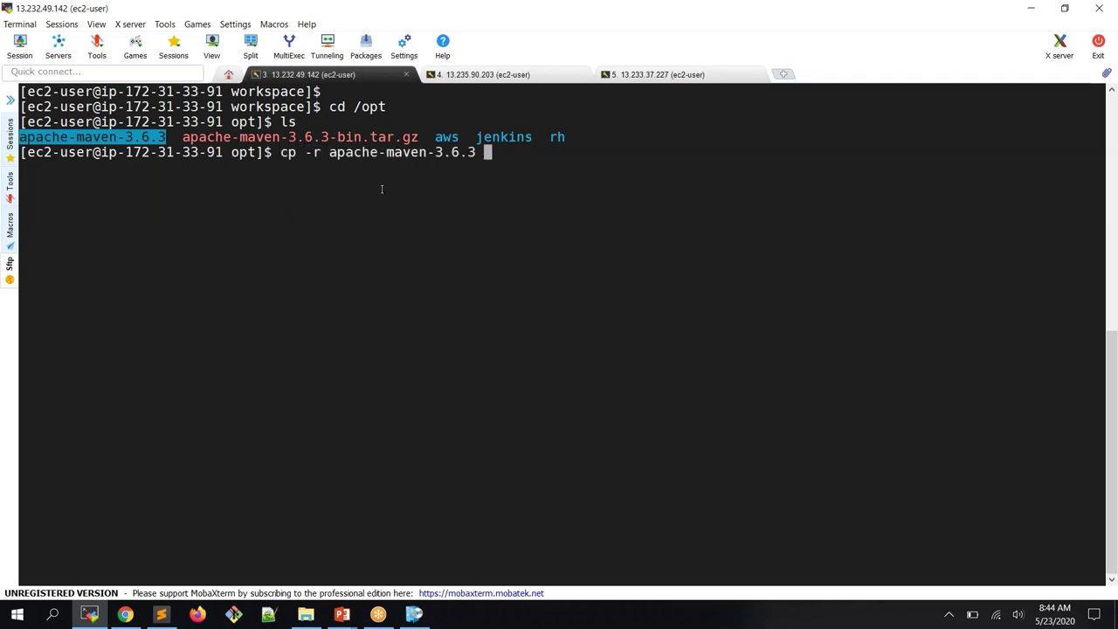
right_click(382, 189)
key(BackSpace)
key(BackSpace)
key(BackSpace)
key(BackSpace)
key(BackSpace)
key(BackSpace)
key(BackSpace)
key(BackSpace)
key(BackSpace)
key(BackSpace)
key(BackSpace)
key(BackSpace)
key(BackSpace)
key(BackSpace)
key(BackSpace)
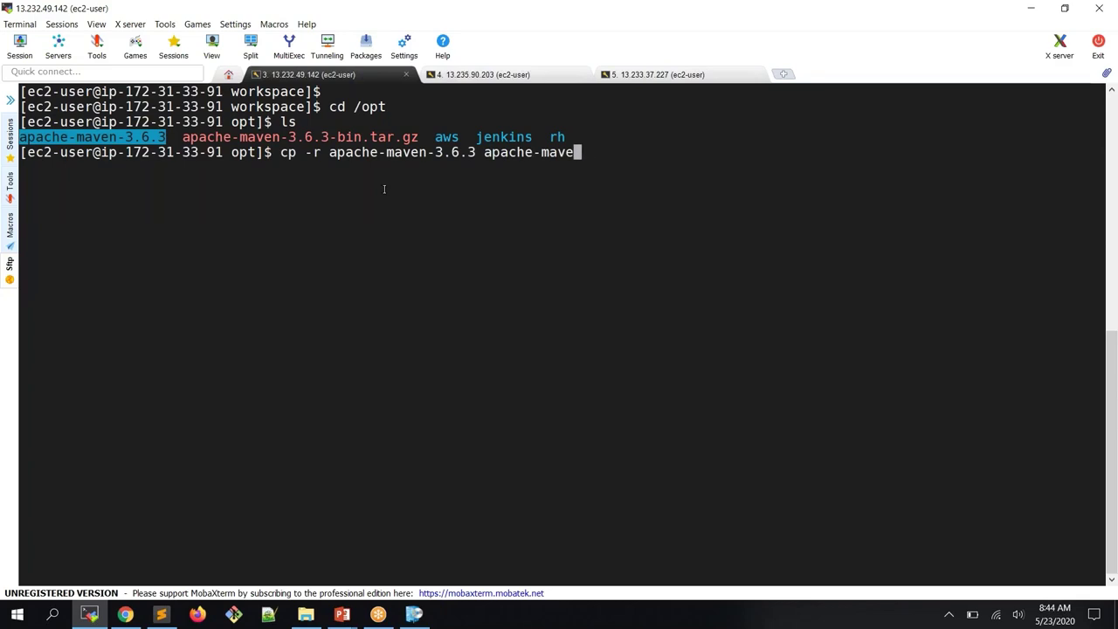
key(BackSpace)
key(BackSpace)
key(BackSpace)
text(maven)
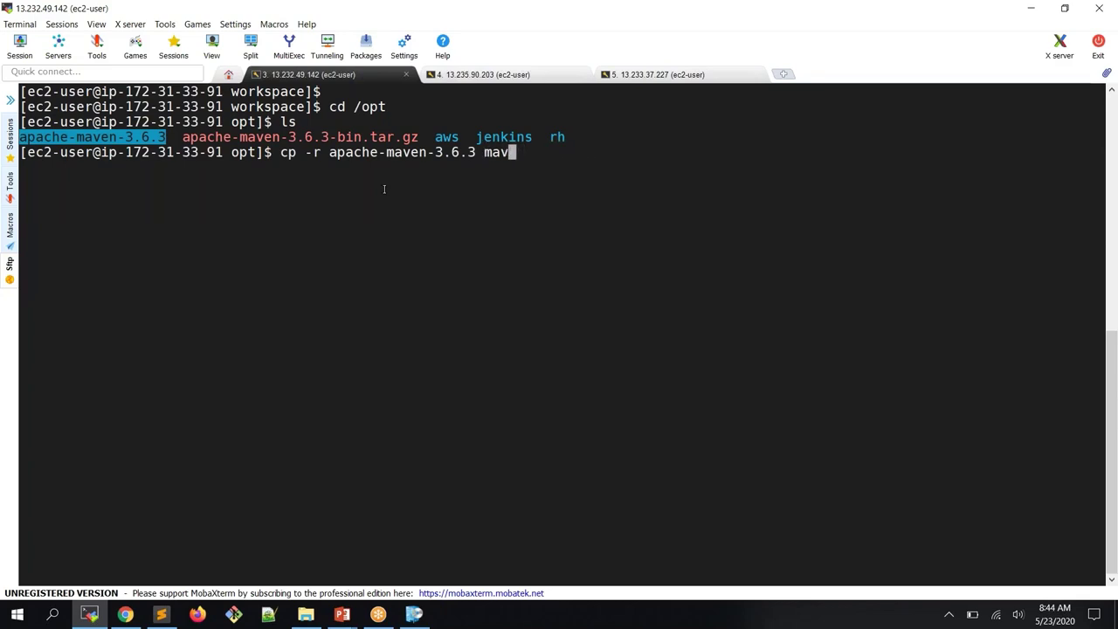
key(Return)
Step: Rerun the copy with sudo and list /opt to confirm the new maven folder
text(sudo)
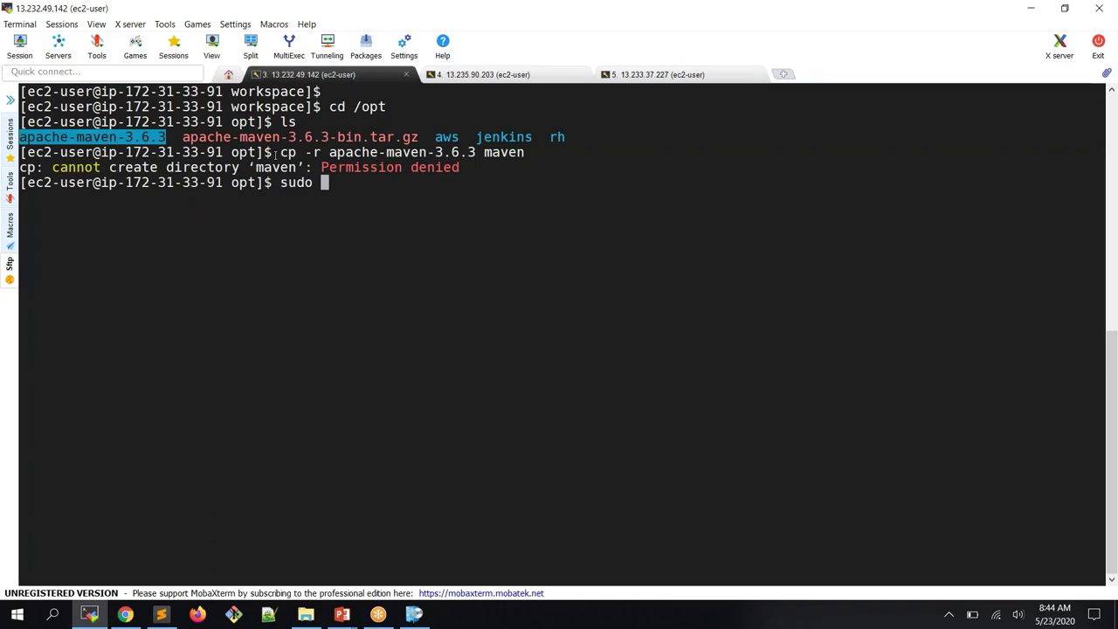
drag(280, 152, 524, 153)
right_click(524, 153)
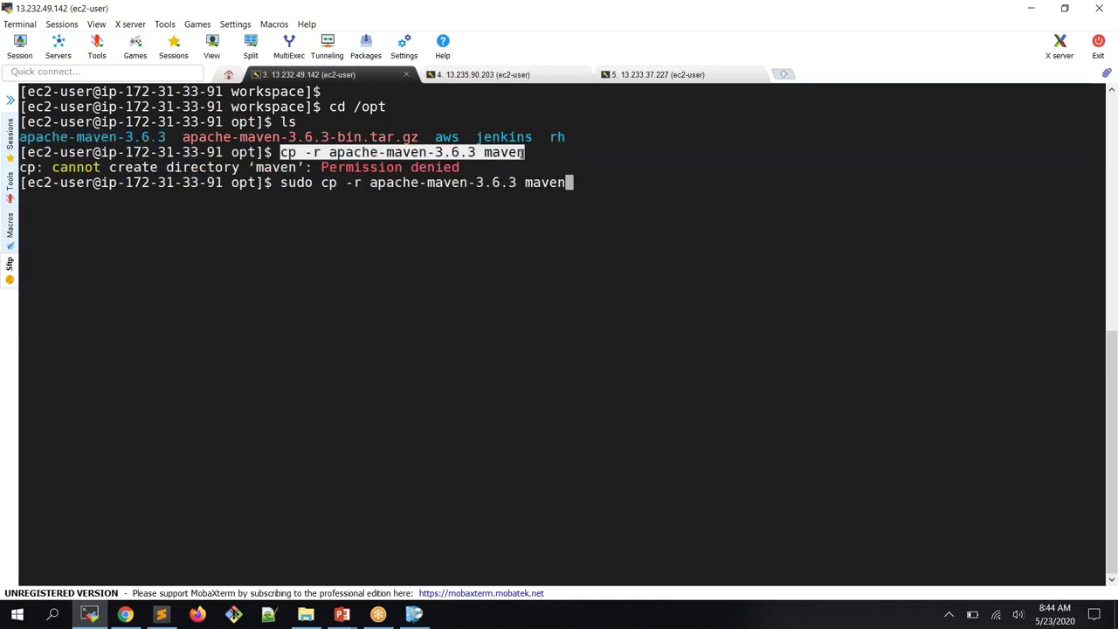
key(Return)
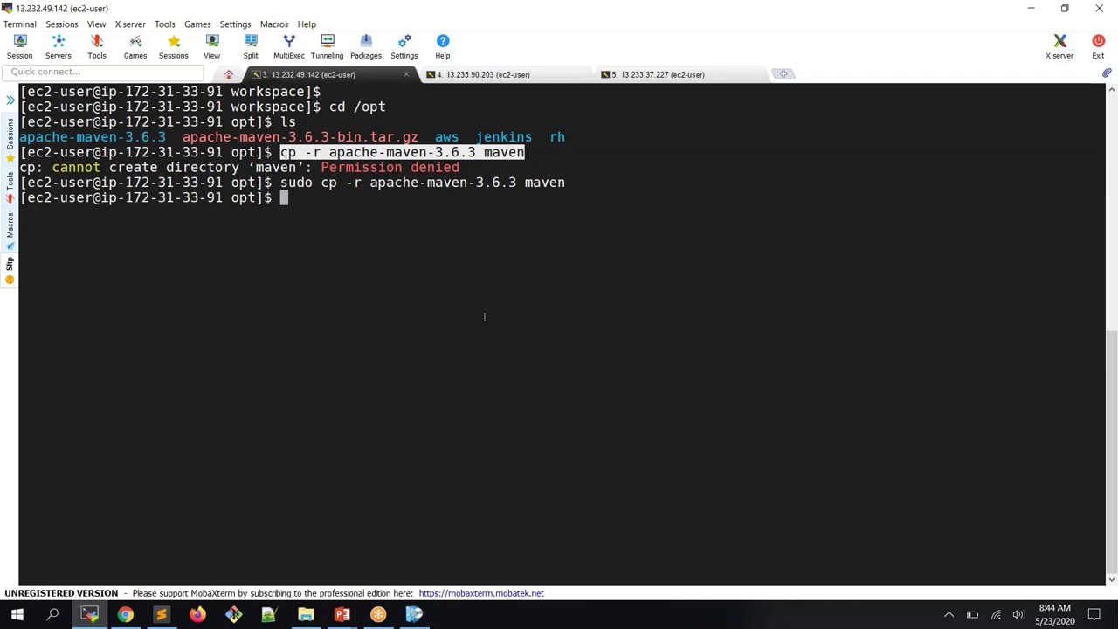
text(ls)
key(Return)
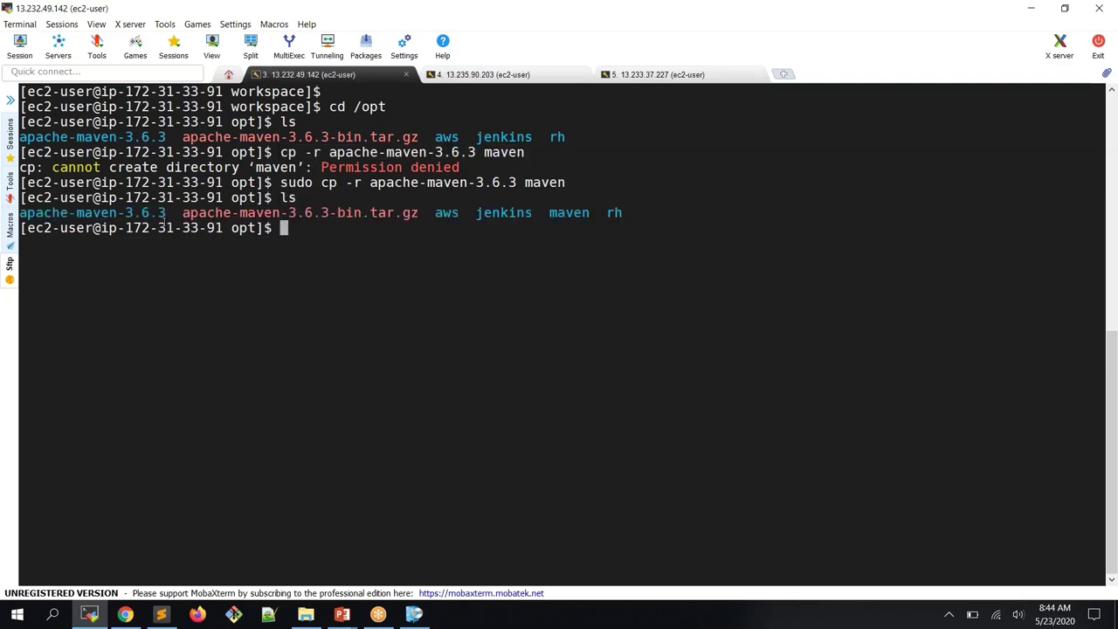
double_click(150, 213)
double_click(565, 213)
click(126, 614)
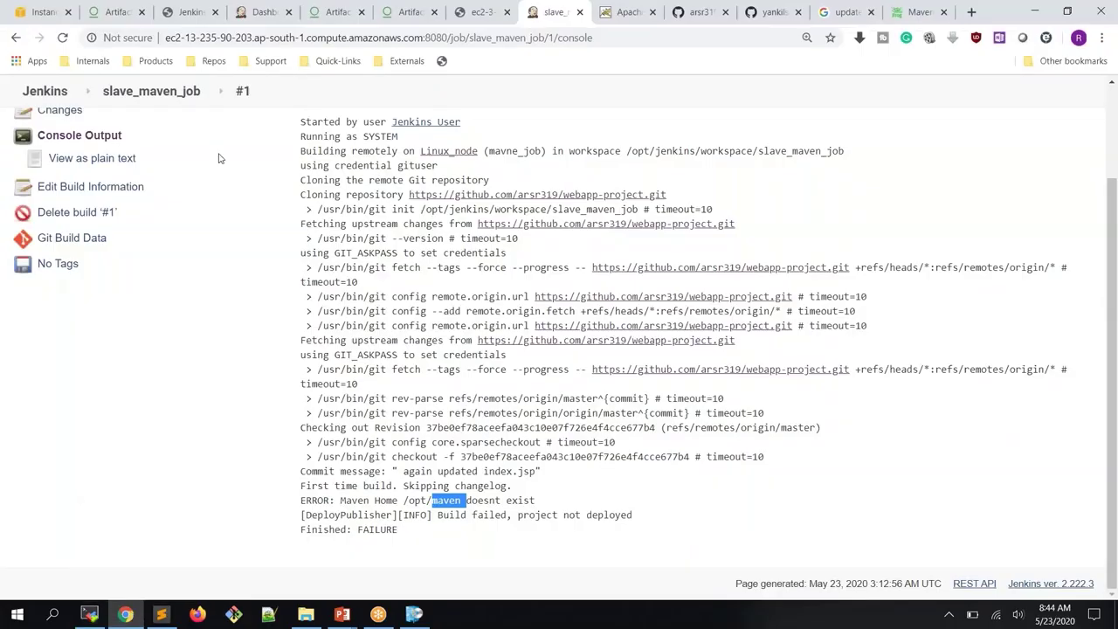
Step: Open Global Tool Configuration under Manage Jenkins, keeping slave_maven_job open in a new tab
middle_click(44, 92)
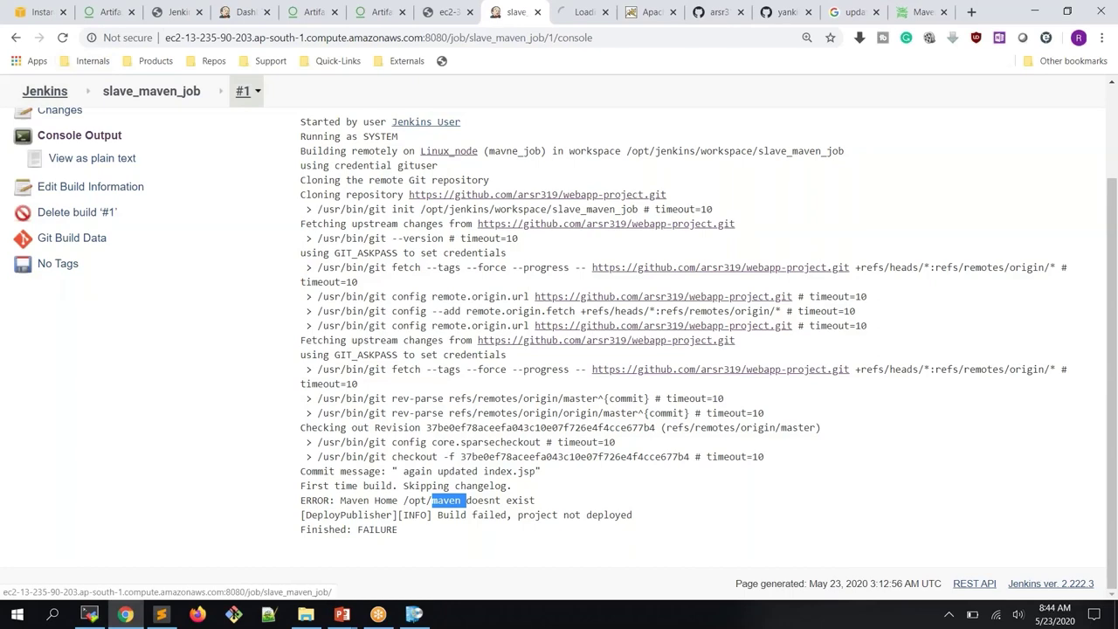
key(ctrl+Tab)
click(63, 305)
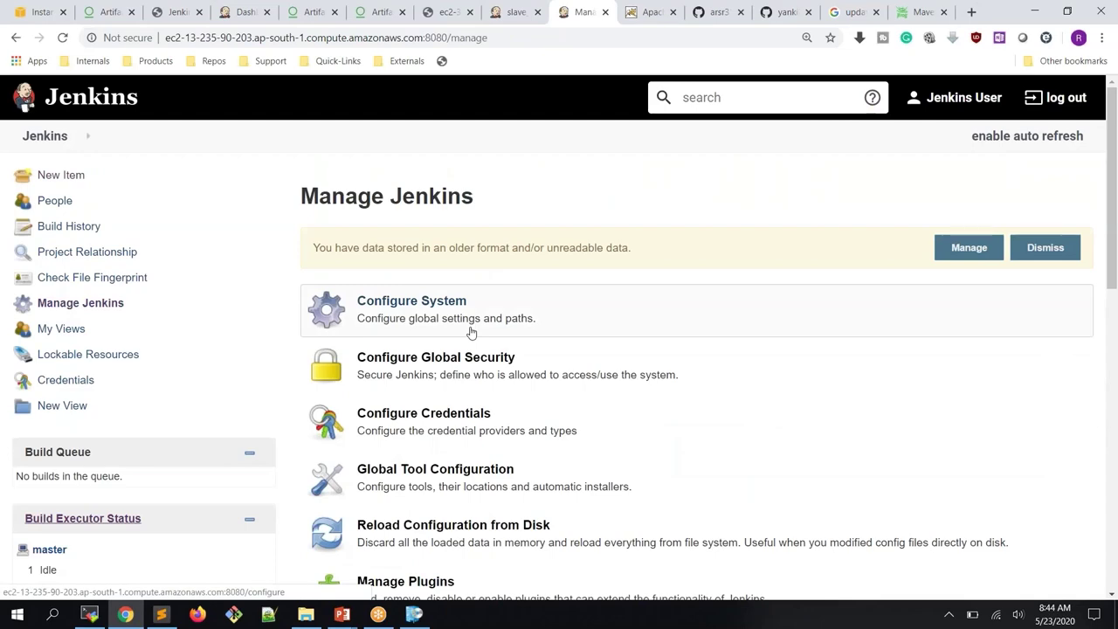
scroll(470, 332, down, 3)
click(454, 260)
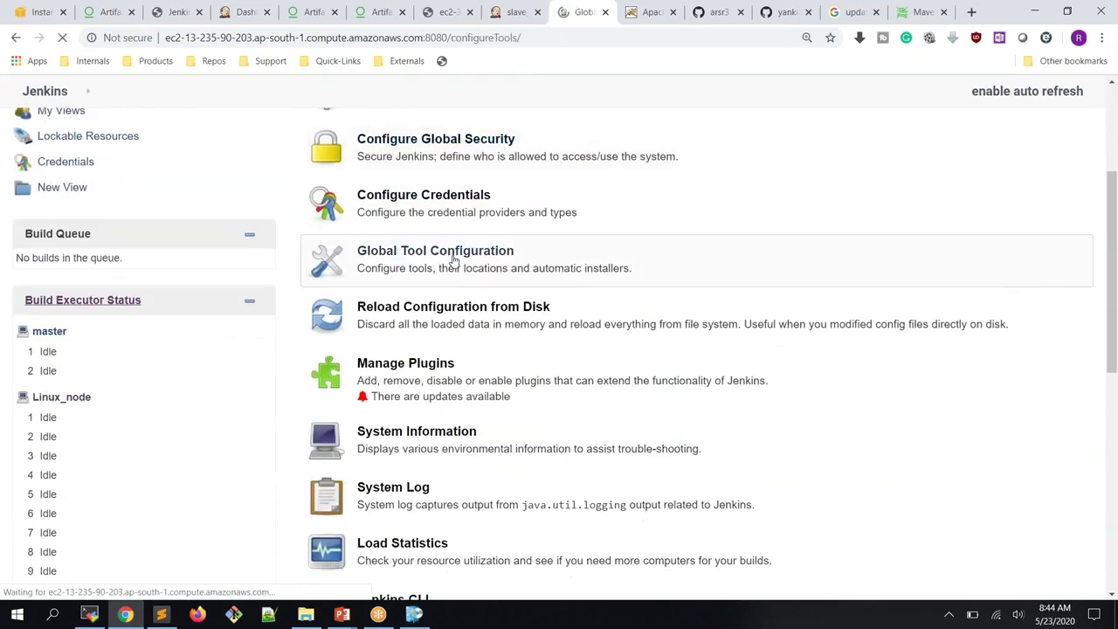
Step: Expand the Maven installation named maven and copy its MAVEN_HOME path /opt/maven
scroll(453, 260, down, 5)
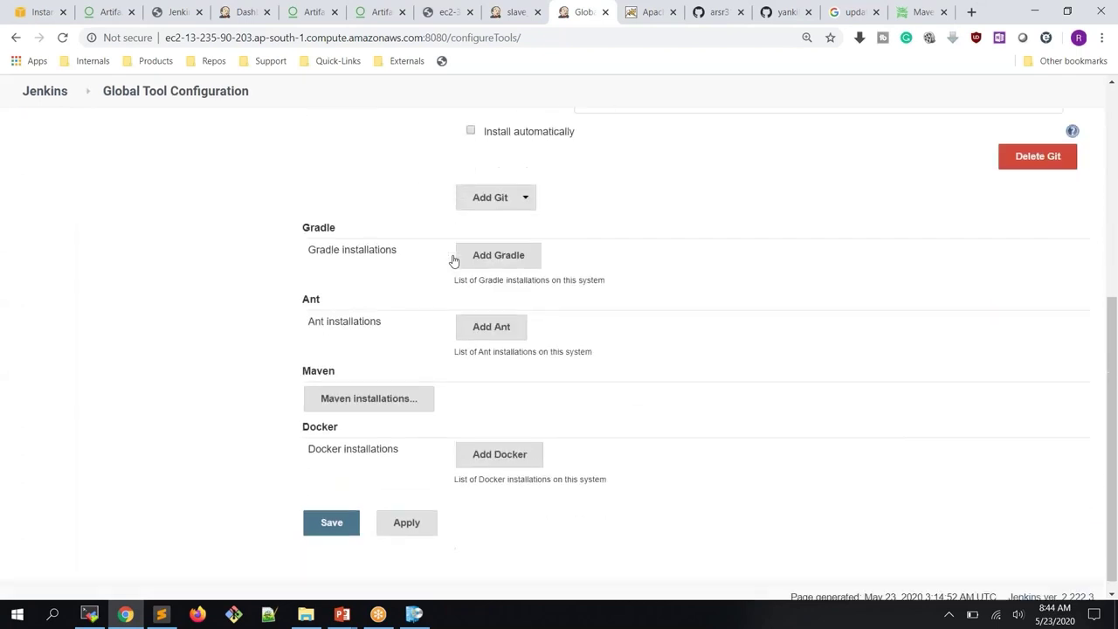
click(393, 389)
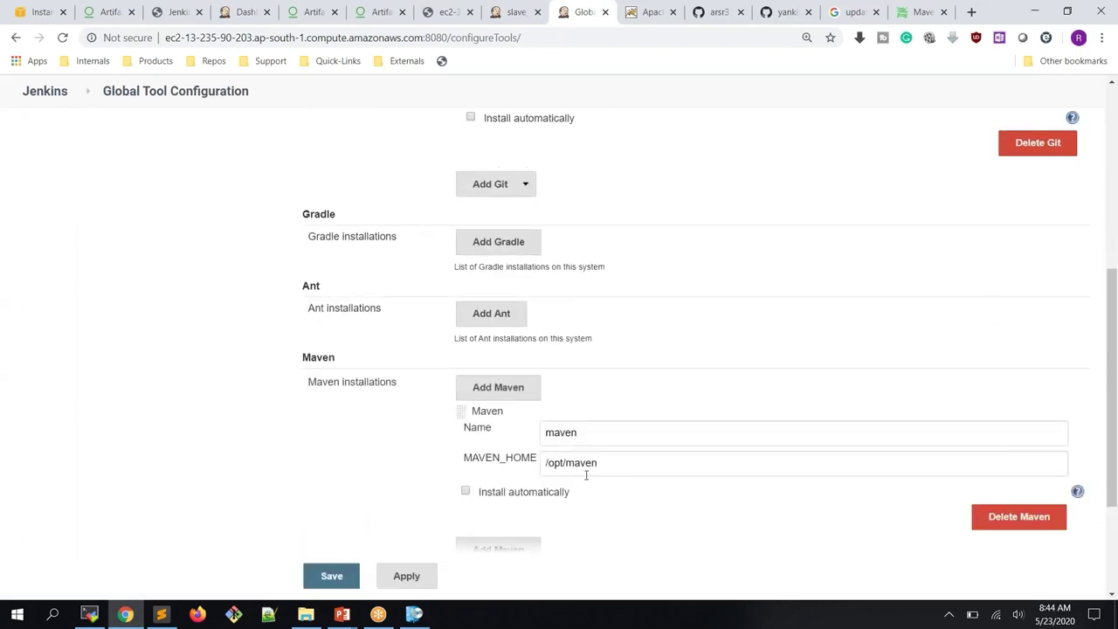
drag(614, 465, 528, 463)
key(ctrl+c)
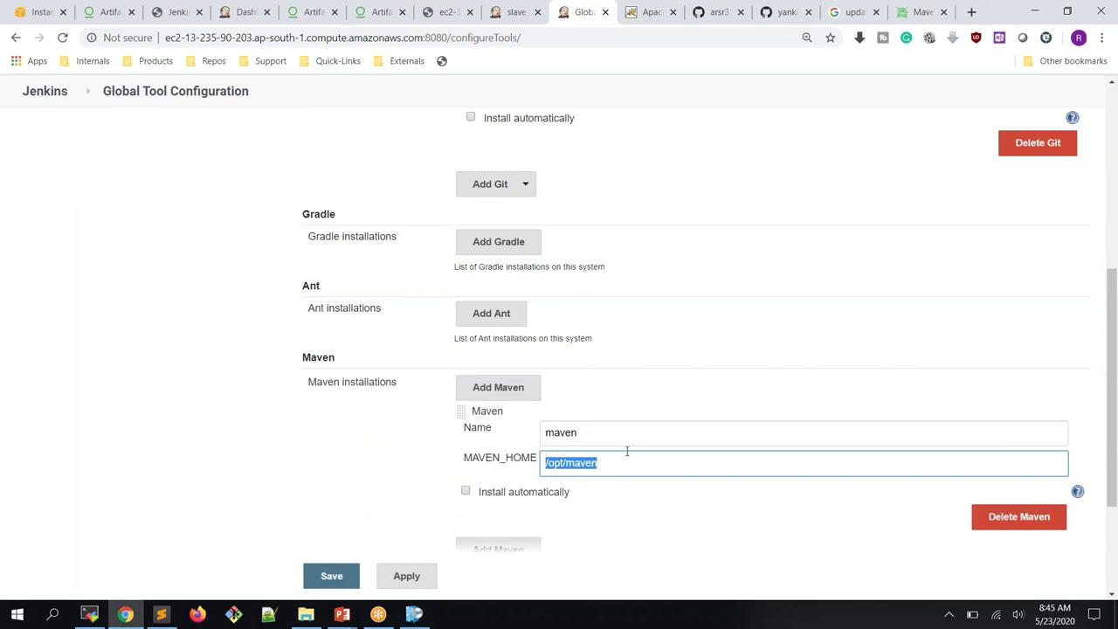
click(605, 463)
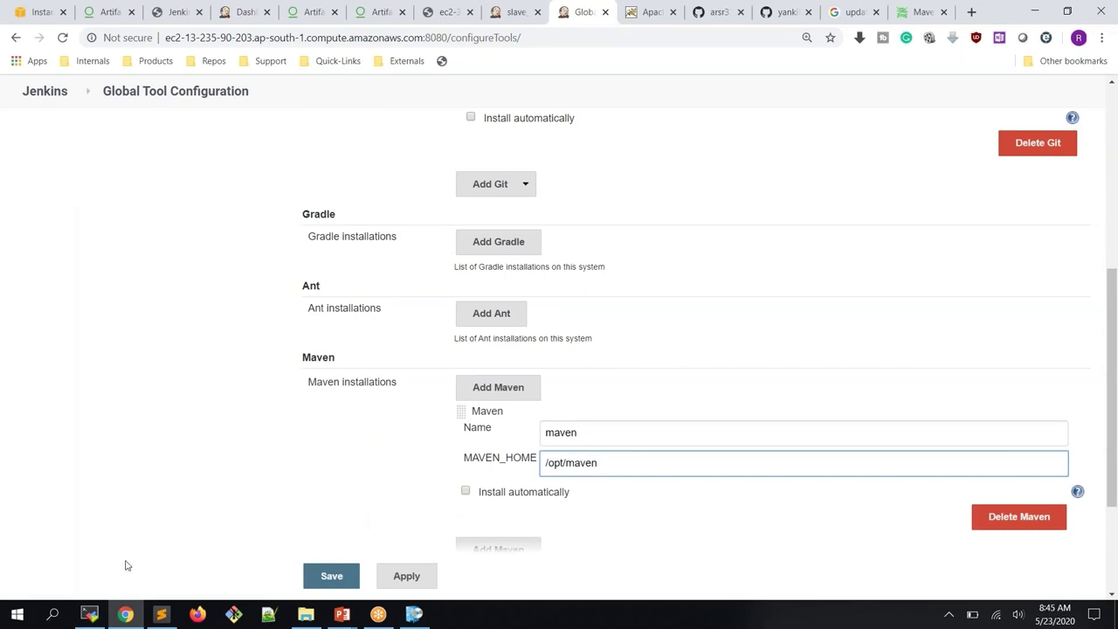
click(89, 614)
click(586, 262)
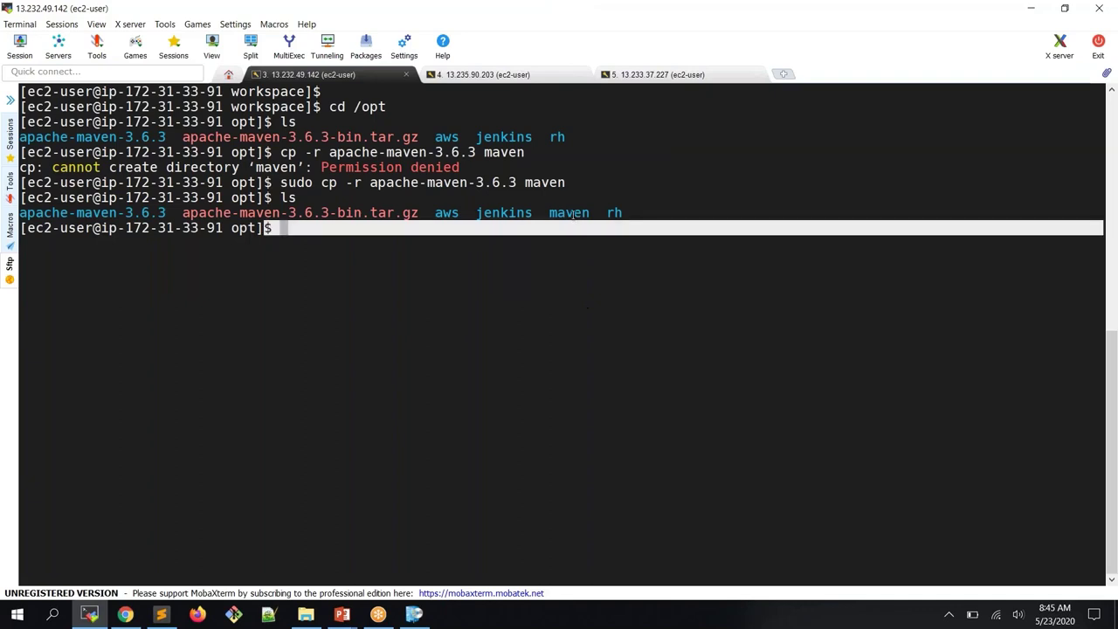
Step: Confirm the maven folder in /opt, become root with sudo su -, and display .bash_profile
double_click(571, 212)
click(572, 271)
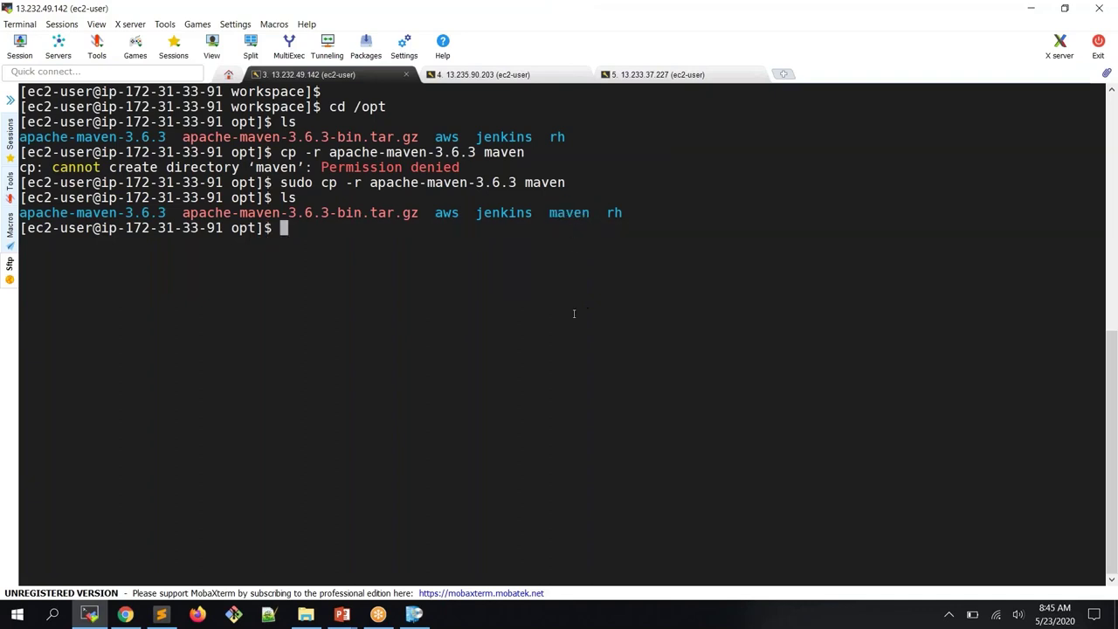
double_click(569, 212)
click(536, 348)
text(sudo su -)
key(Return)
text(cat )
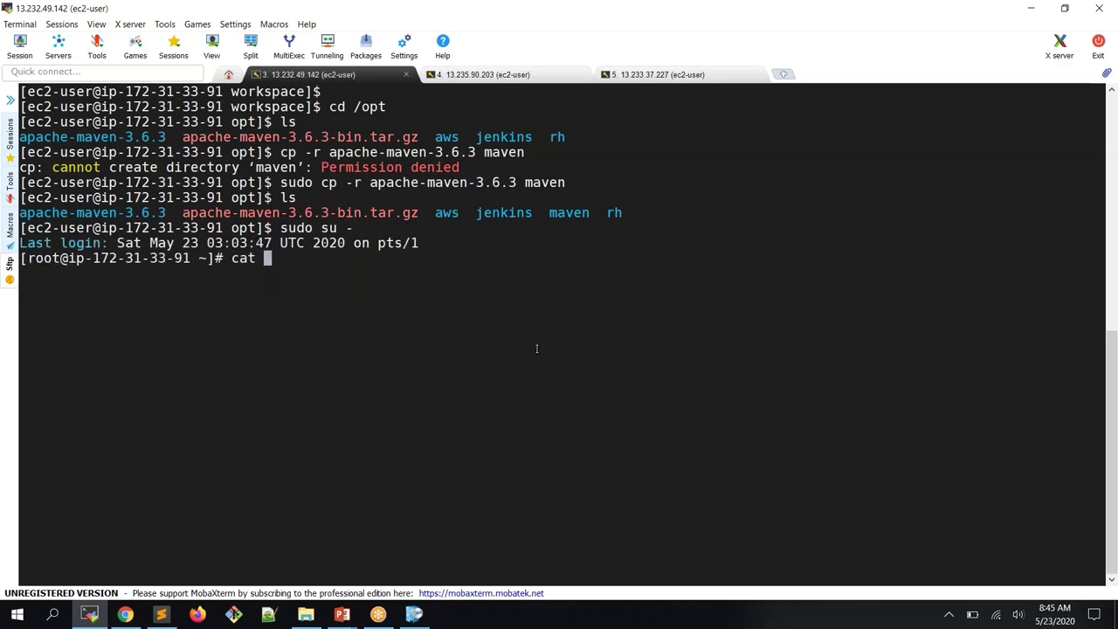
text(.bash_pr)
key(Tab)
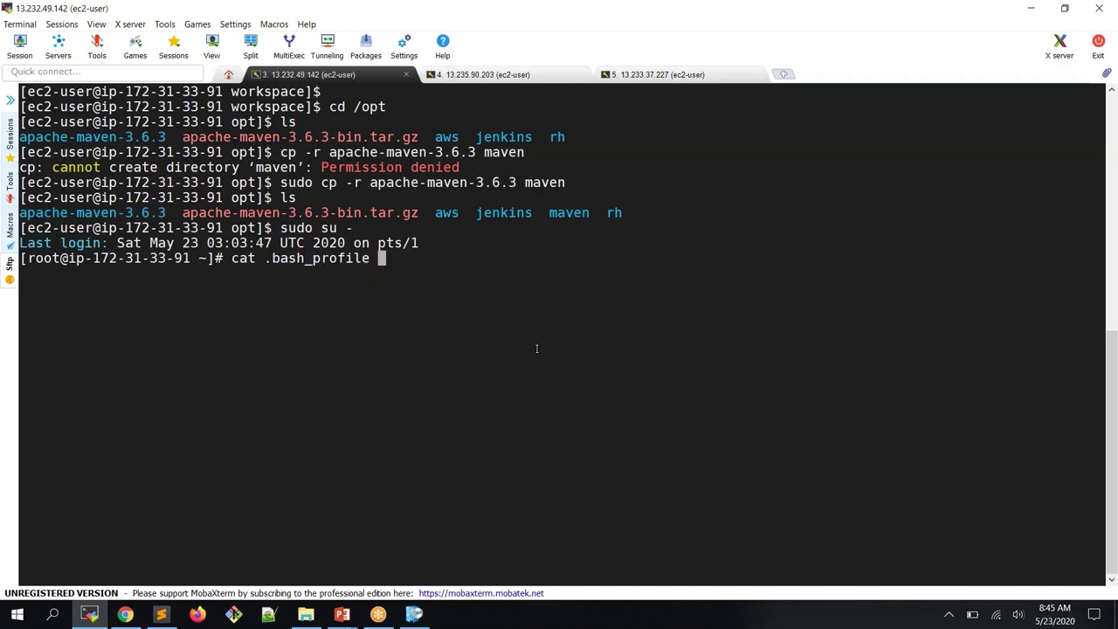
key(Return)
Step: Open .bash_profile in the vi editor
text(vi .)
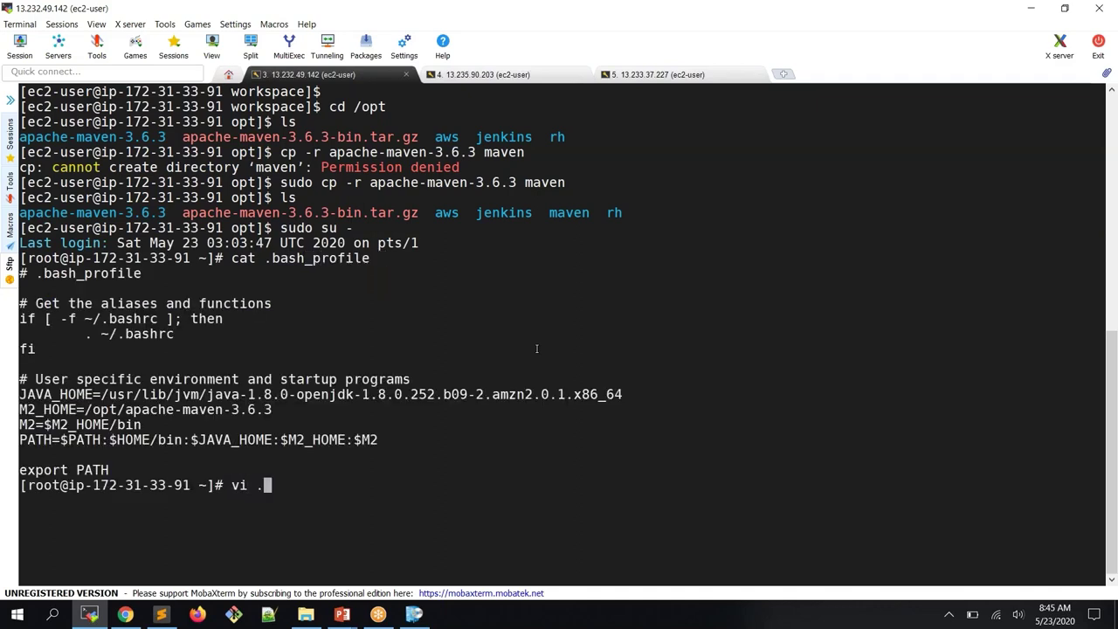
text(/bash_pro)
key(BackSpace)
key(BackSpace)
key(BackSpace)
key(BackSpace)
key(BackSpace)
key(BackSpace)
key(BackSpace)
key(BackSpace)
key(BackSpace)
key(BackSpace)
key(BackSpace)
key(BackSpace)
key(BackSpace)
text(vi ./)
key(BackSpace)
key(BackSpace)
text(.bash_p)
key(Tab)
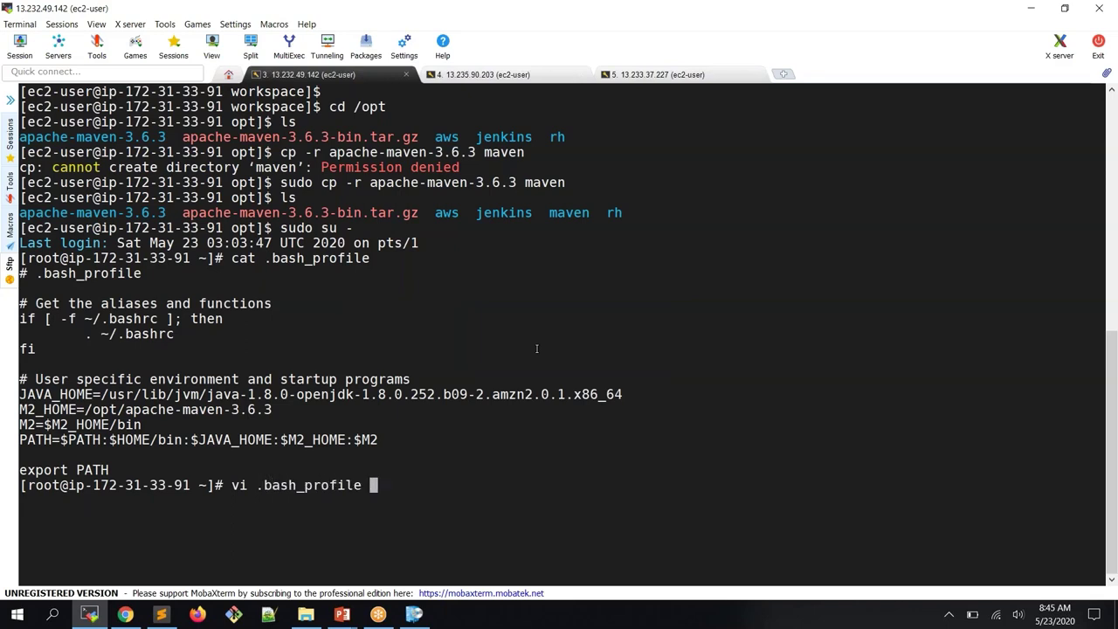
key(Return)
Step: Change M2_HOME to /opt/maven and save the file with :wq
key(Down)
key(Down)
key(Down)
key(Down)
key(Down)
key(Down)
key(Down)
key(Down)
key(Down)
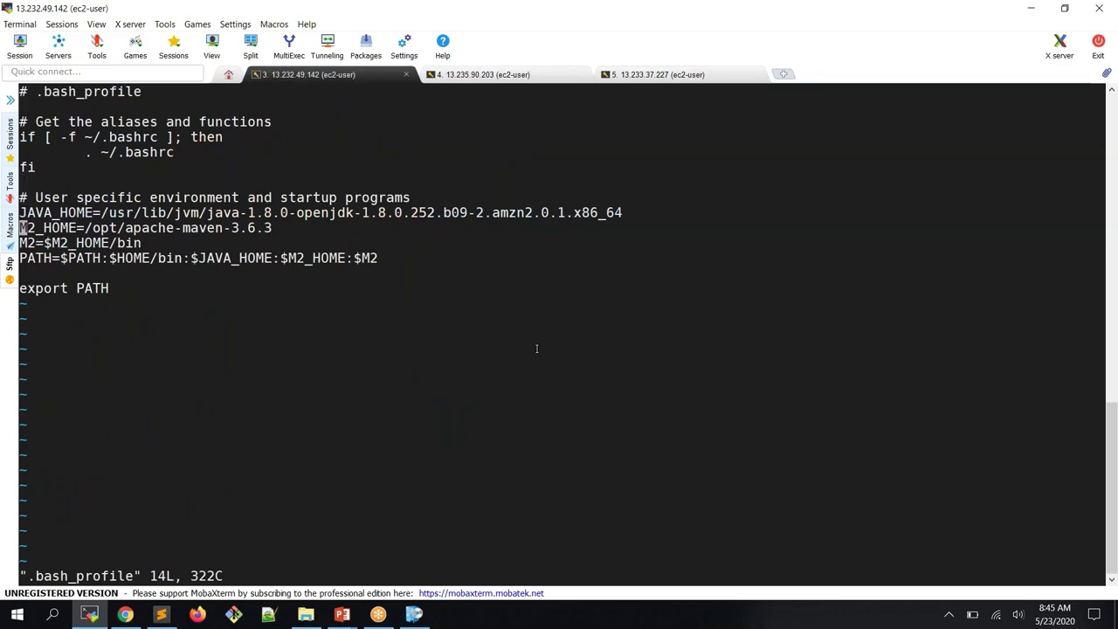
key(Right)
key(Right)
key(Right)
key(Right)
key(Right)
key(Right)
key(Right)
key(Right)
key(Right)
key(Right)
key(Right)
key(Right)
key(Right)
key(x)
key(x)
key(x)
key(x)
key(x)
key(x)
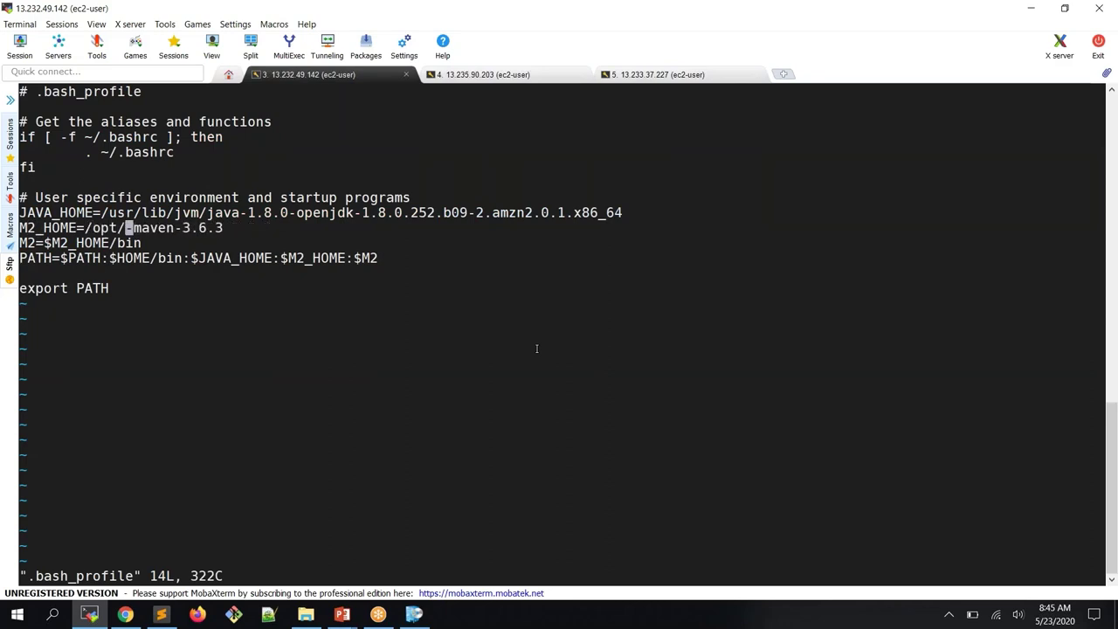
key(x)
key(Down)
key(Up)
key(Right)
key(Right)
key(Right)
key(Right)
key(Right)
key(x)
key(x)
key(x)
key(x)
key(x)
key(x)
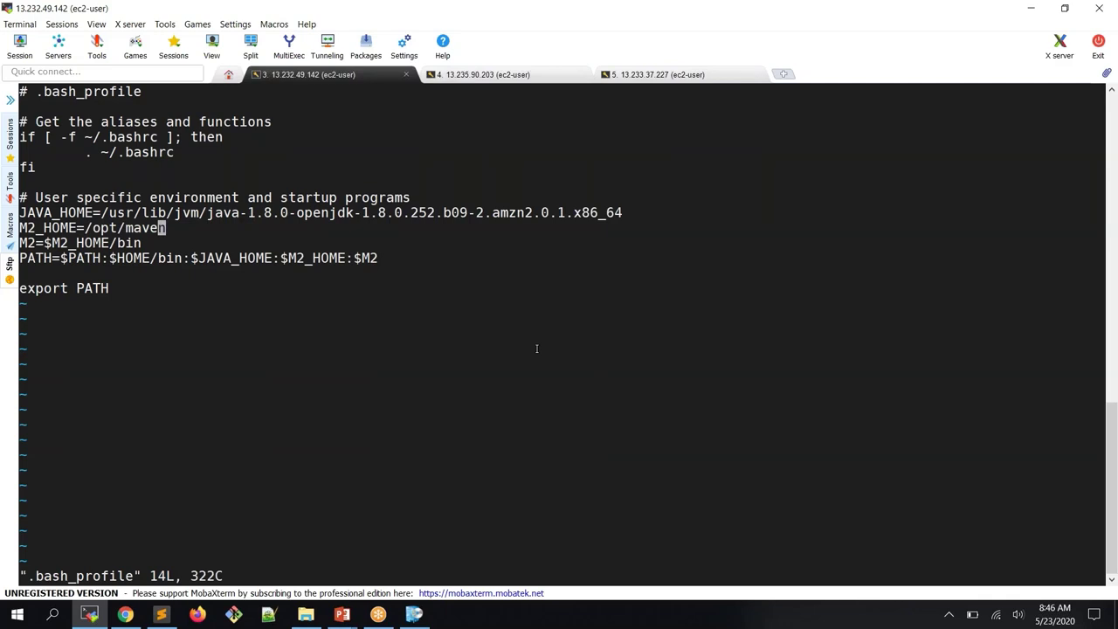
text(:wq)
key(Return)
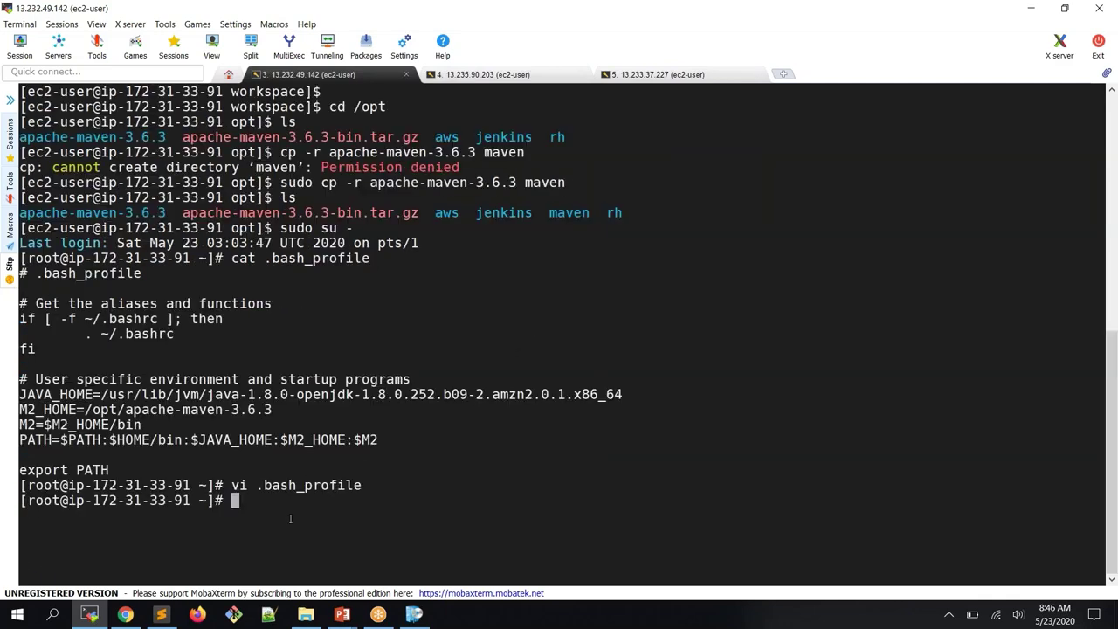
Step: Run build #2 of slave_maven_job and confirm SUCCESS with webapp-project.war deployed
click(125, 614)
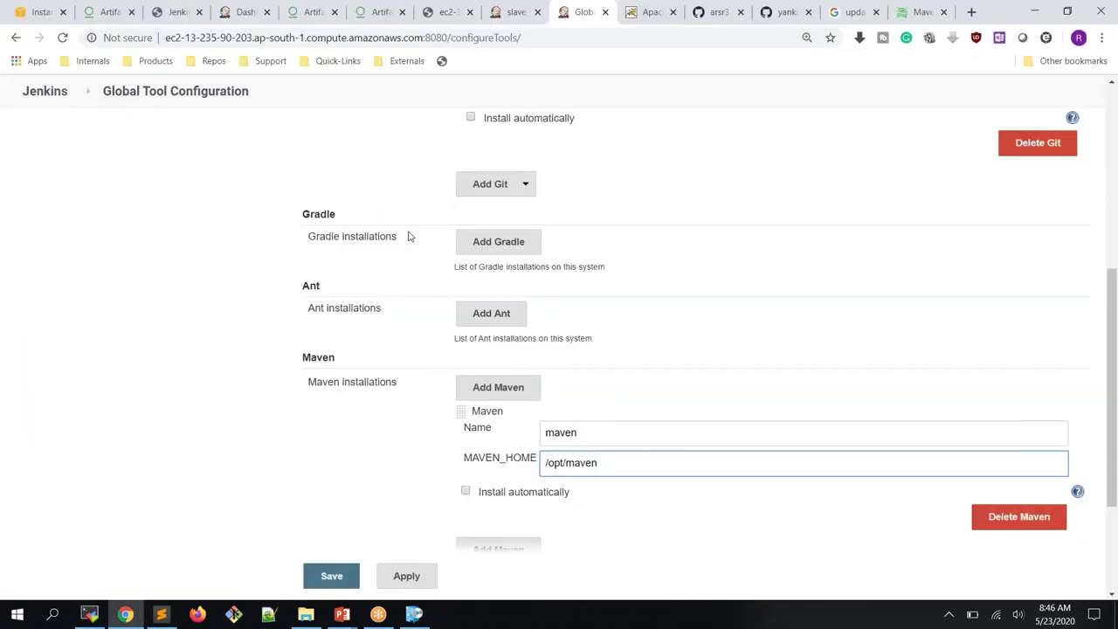
click(505, 12)
click(166, 92)
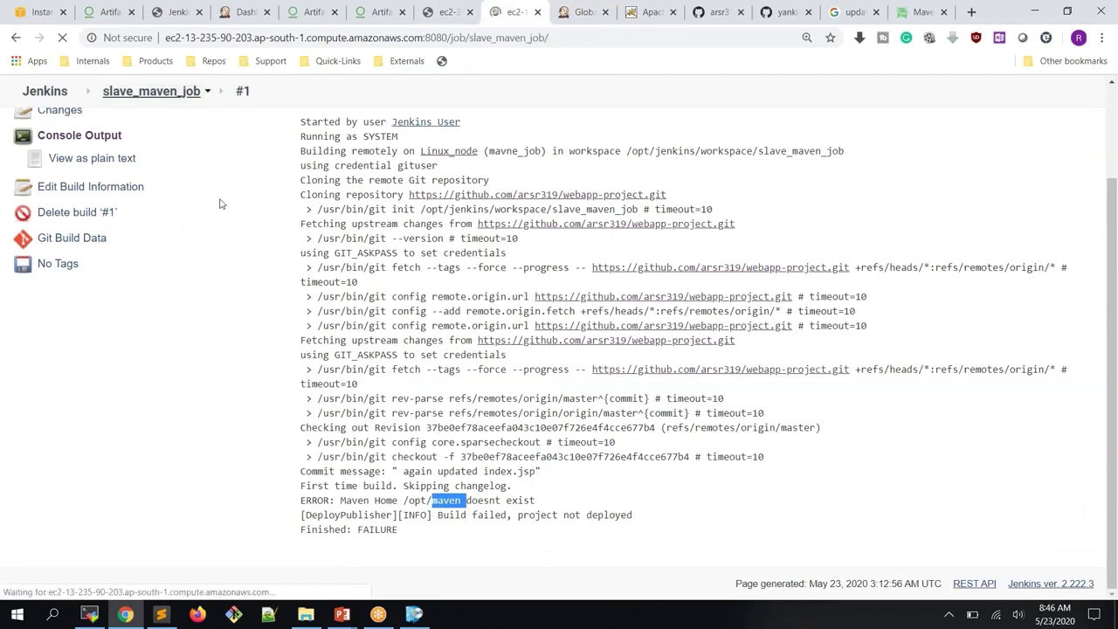
click(63, 278)
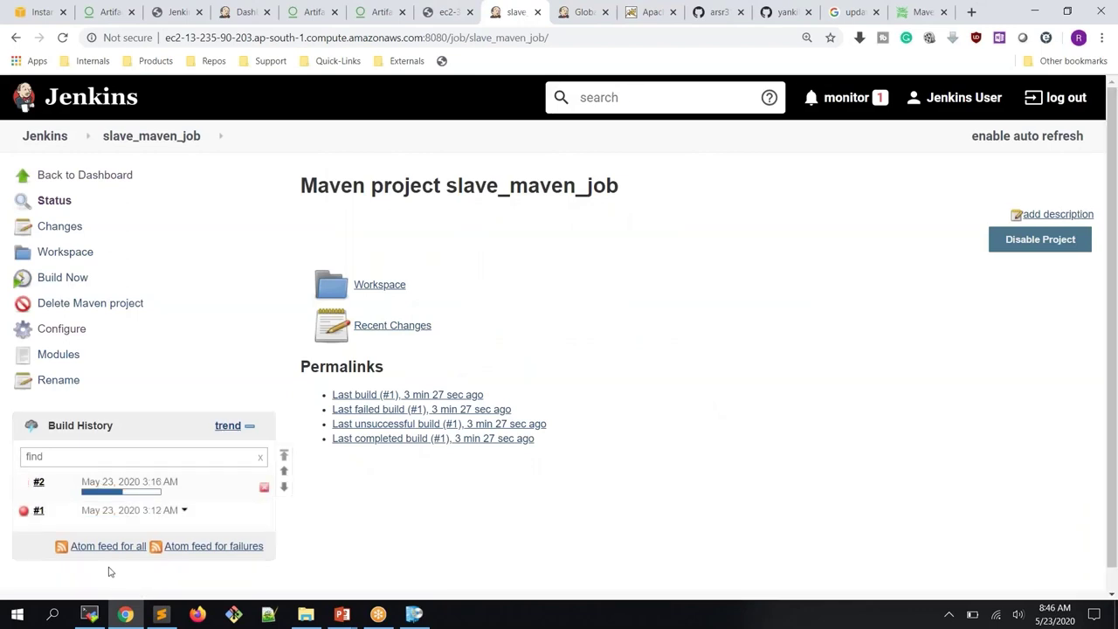
click(27, 491)
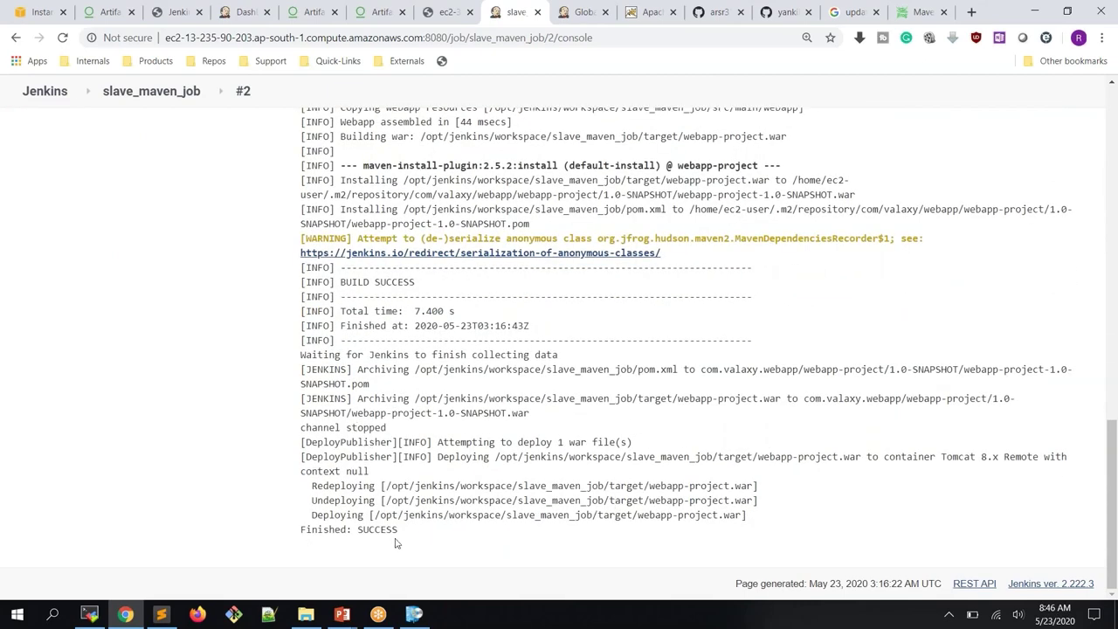
drag(361, 529, 459, 530)
drag(643, 486, 749, 490)
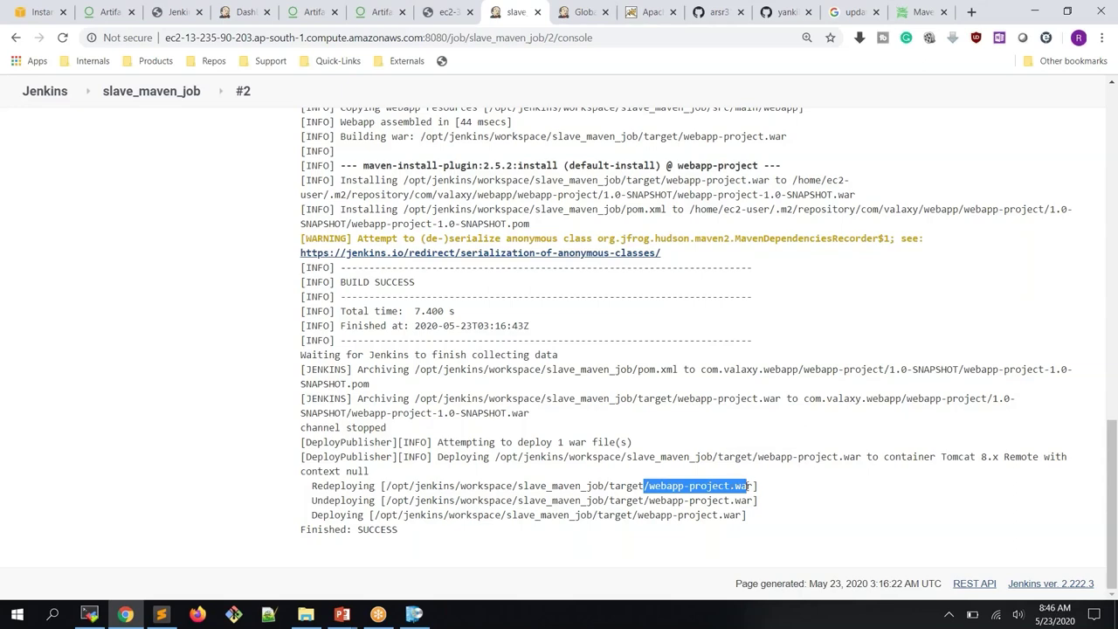
Step: Find the deployed application name webapp-project in the build #2 console
click(648, 14)
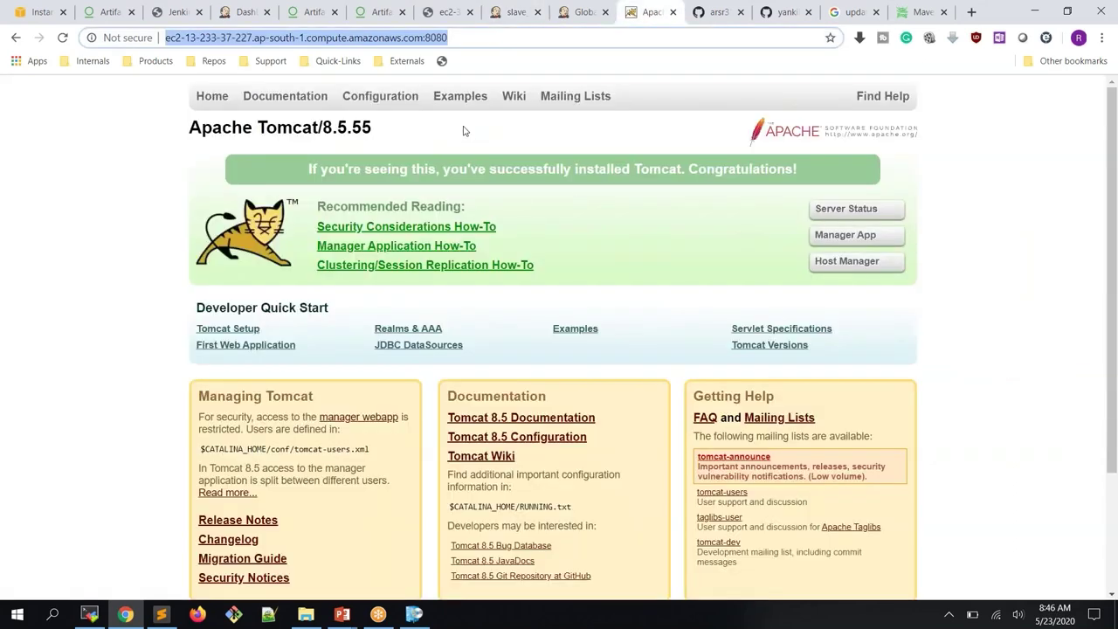
click(578, 39)
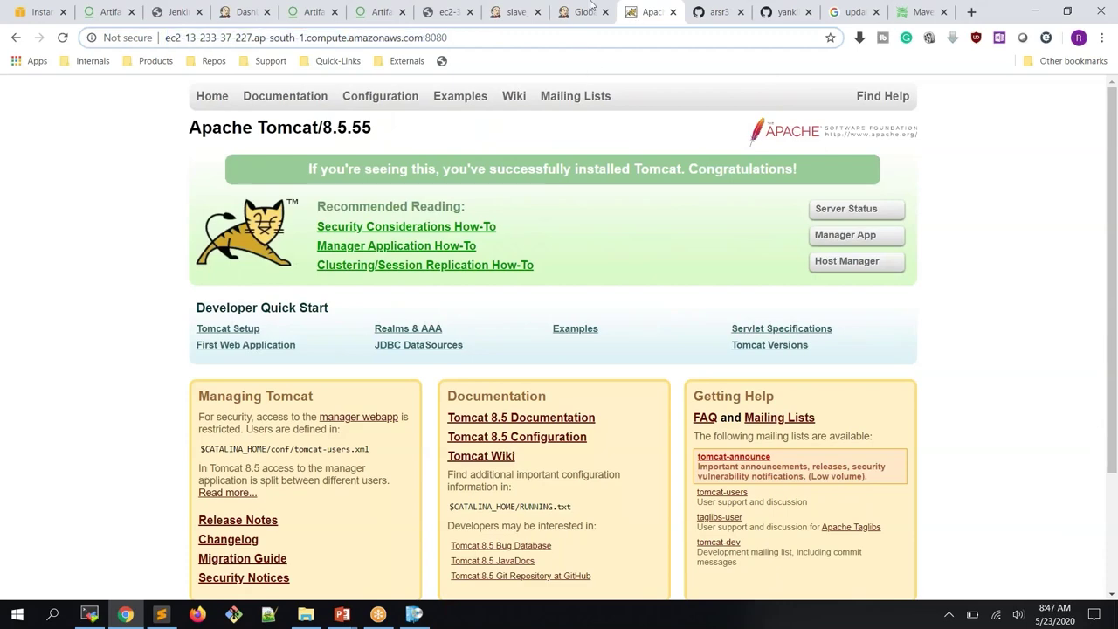
click(515, 12)
click(669, 498)
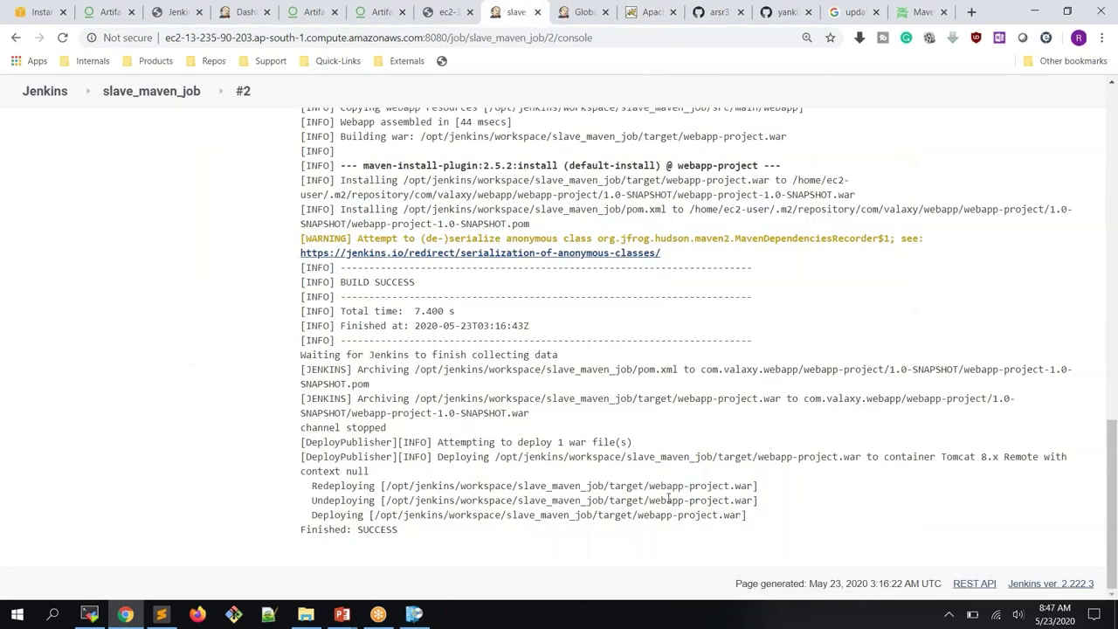
drag(648, 485, 729, 485)
key(ctrl+c)
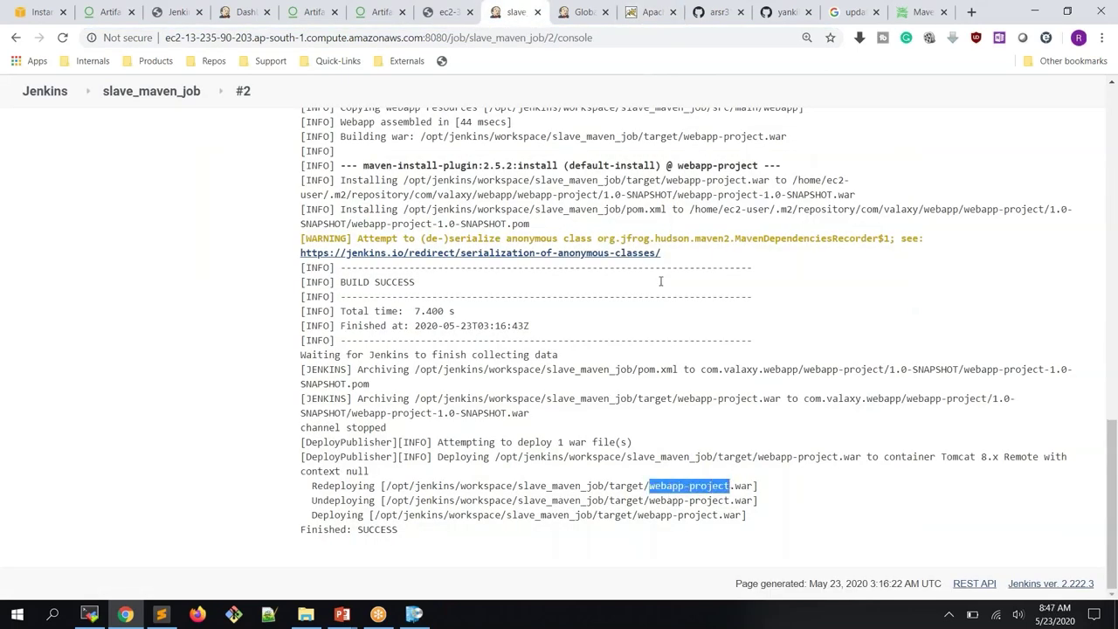
Step: Load the Tomcat address with /webapp-project appended to show the Hello World! page
click(651, 14)
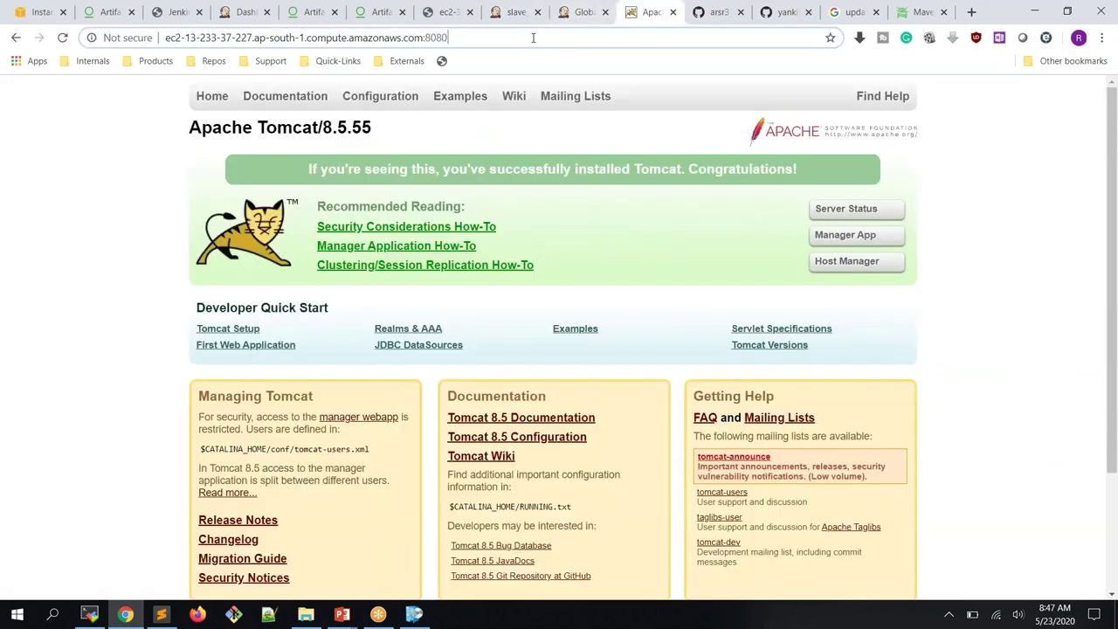
text(/)
key(ctrl+v)
key(Return)
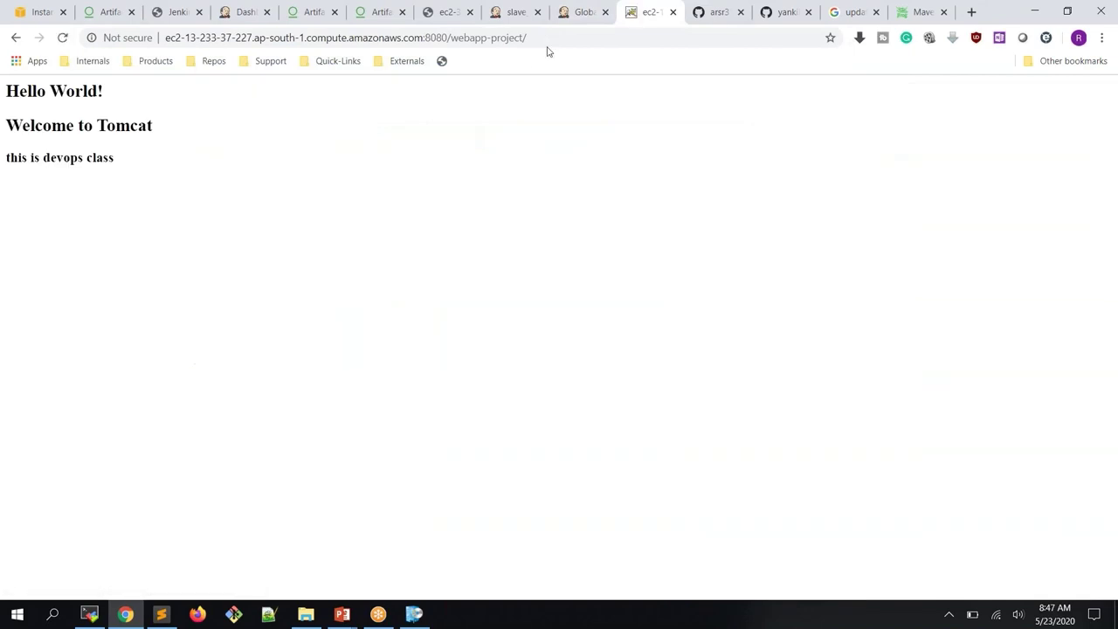
click(89, 614)
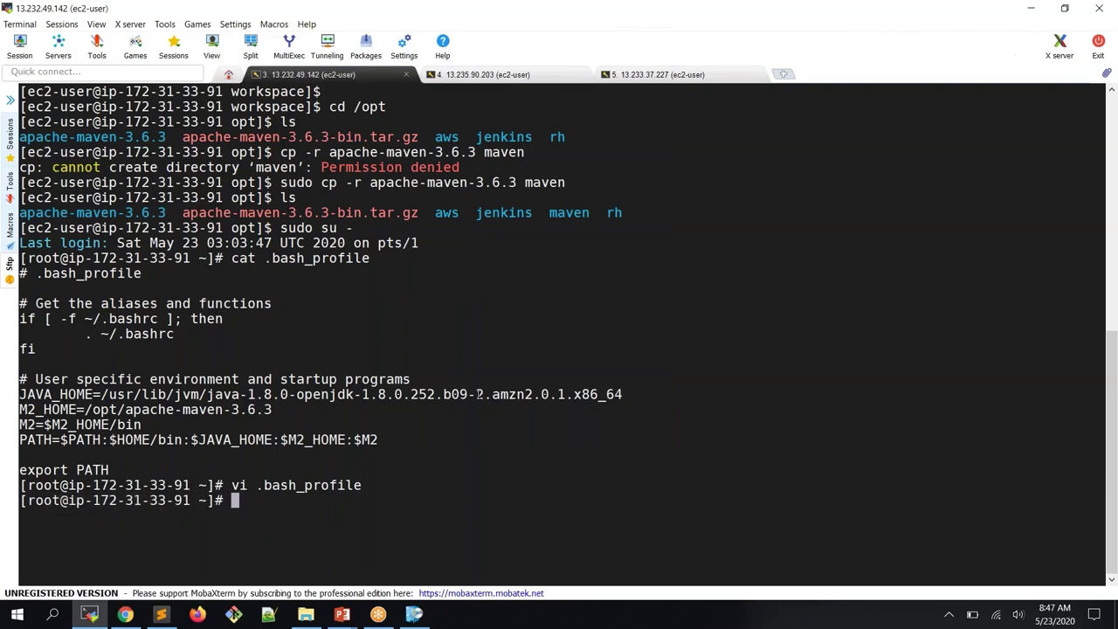
Step: Go to /opt/jenkins on the slave and list its contents, including the interceptor jars
text(cd /opt/je)
key(Tab)
key(Return)
text(ls)
key(Return)
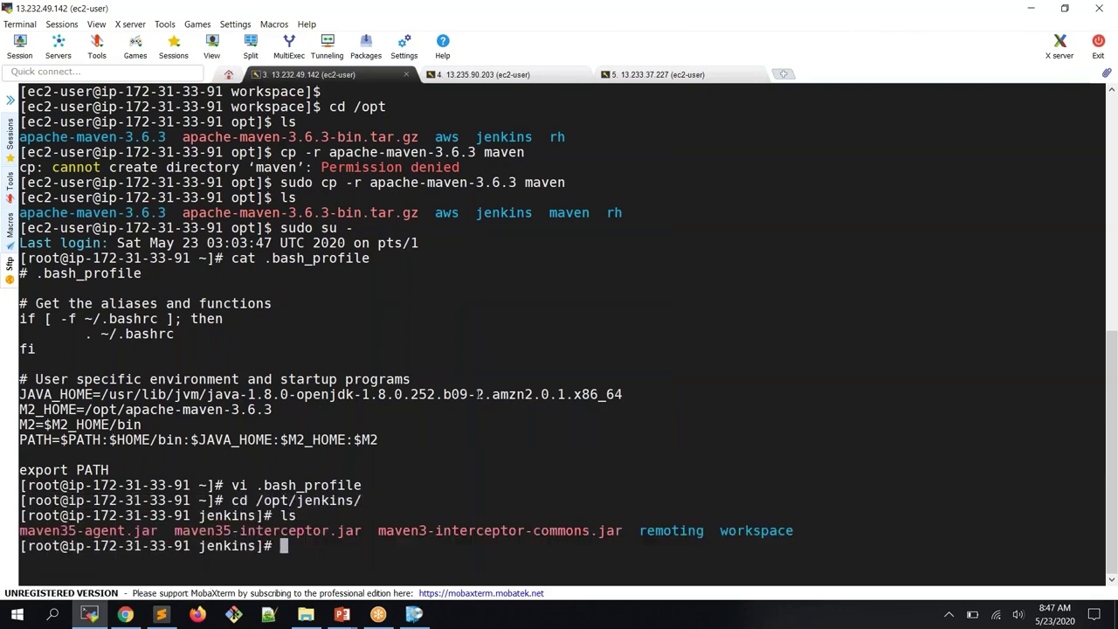
text(clear)
key(Return)
key(Return)
key(Return)
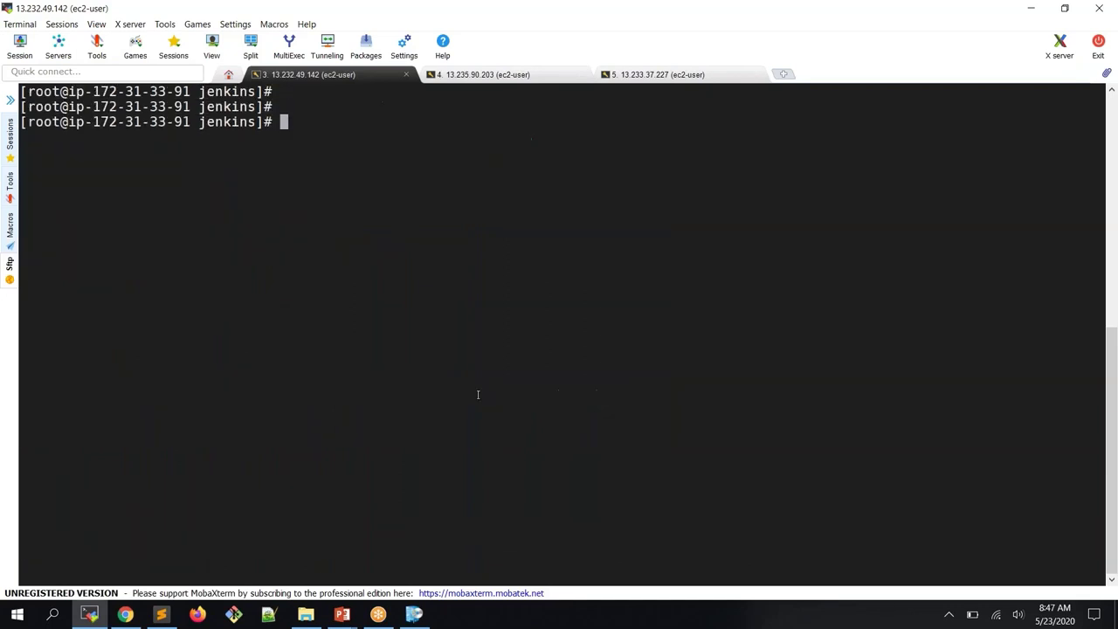
text(ls)
key(Return)
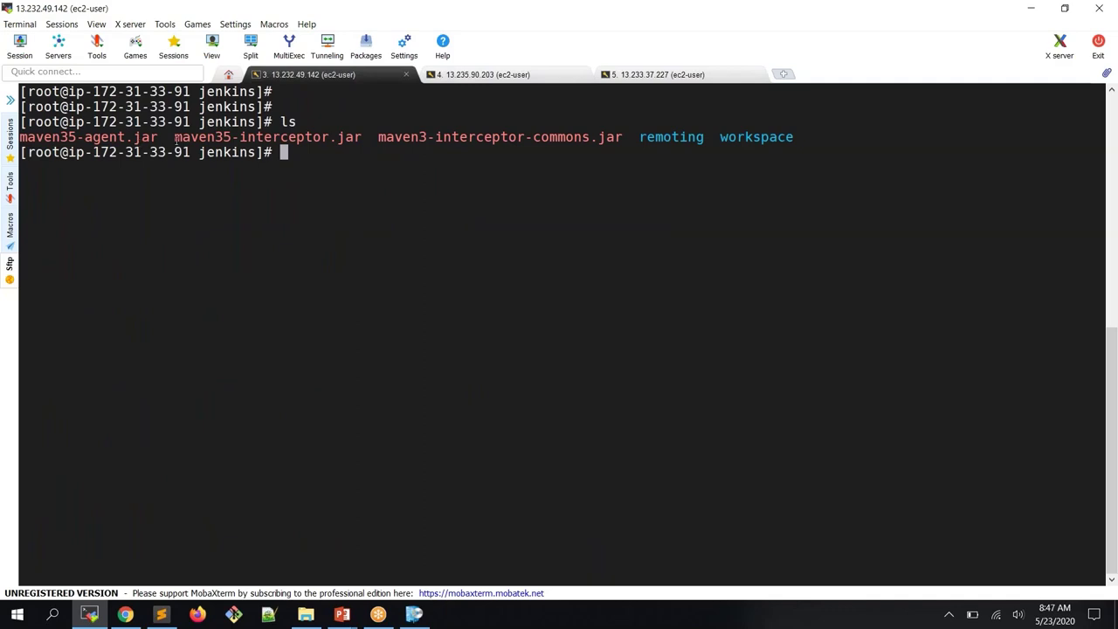
double_click(286, 136)
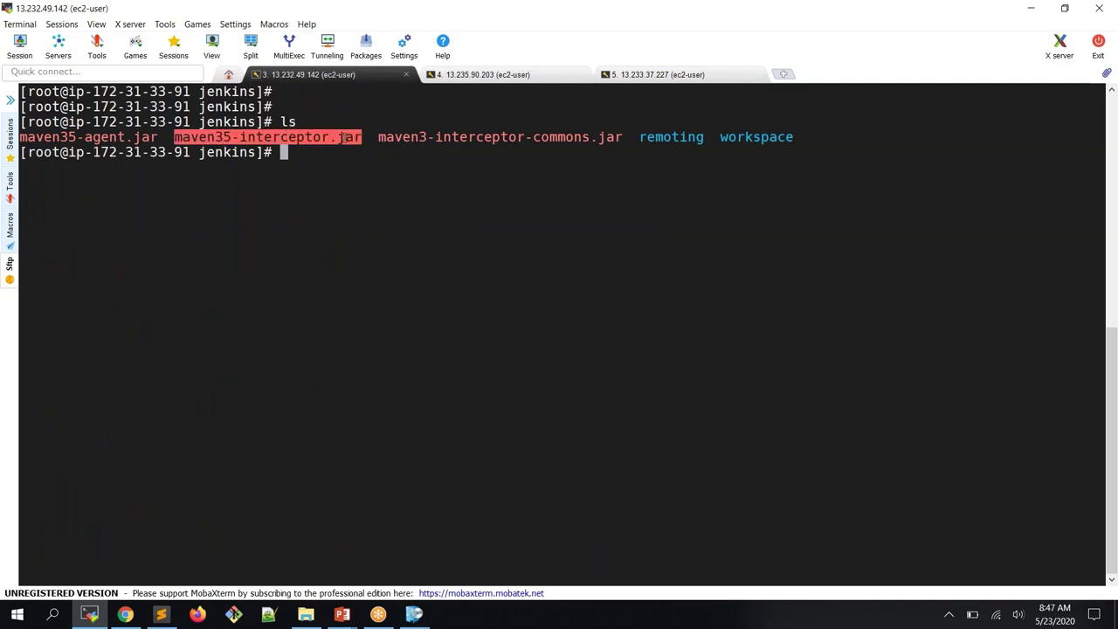
double_click(529, 136)
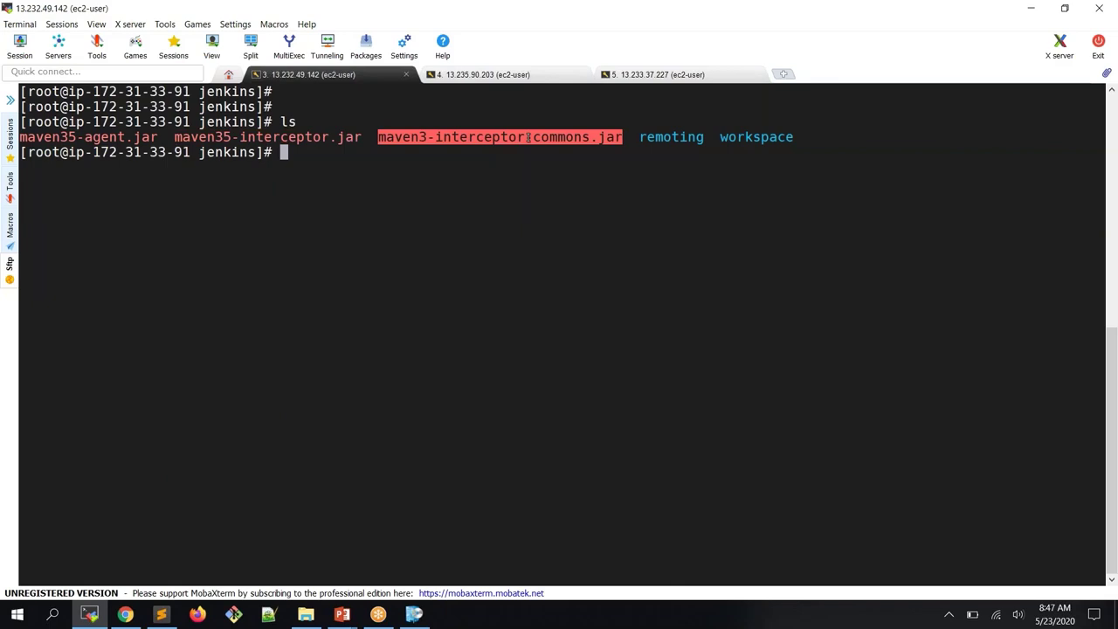
click(570, 155)
Step: Move into the workspace folder and list the job folders
text(cd we)
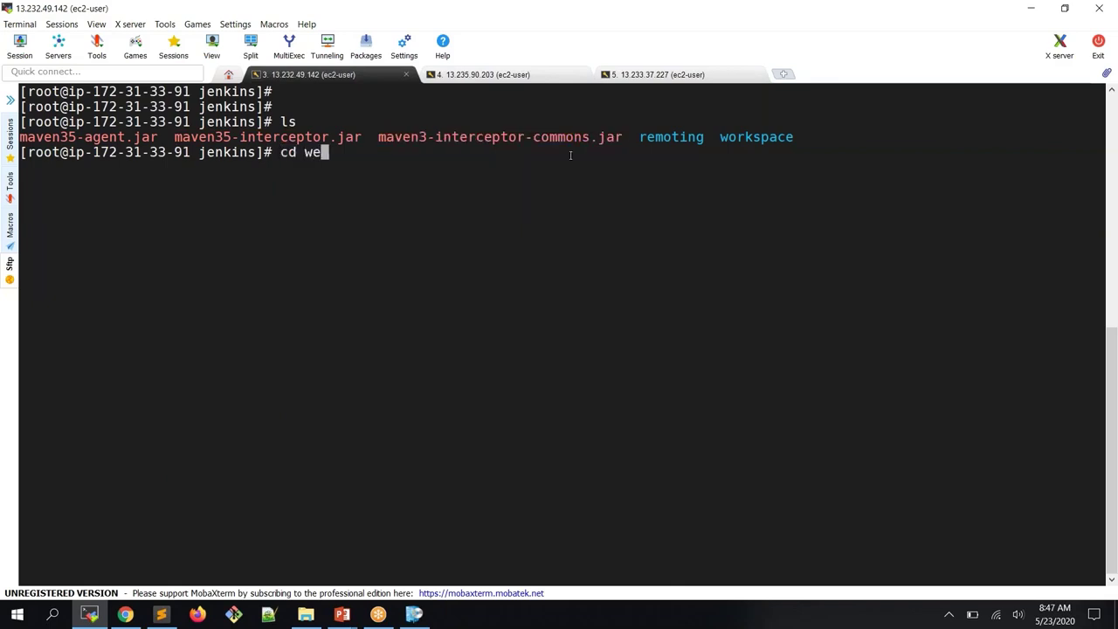
key(Return)
text(cd we)
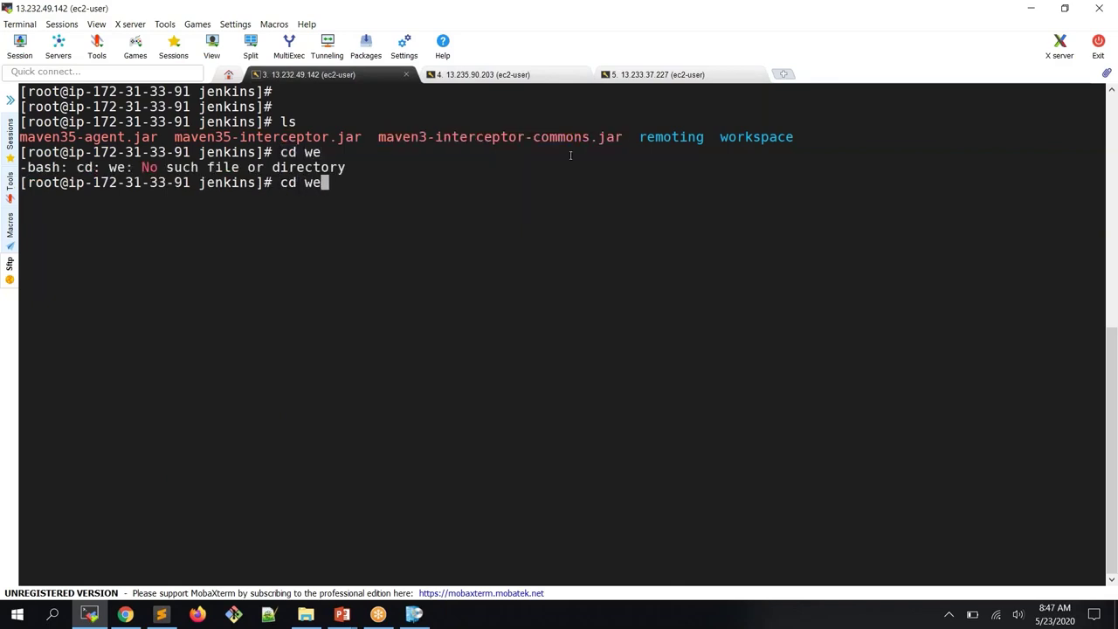
key(BackSpace)
text(o)
key(Tab)
key(Return)
text(ls)
key(Return)
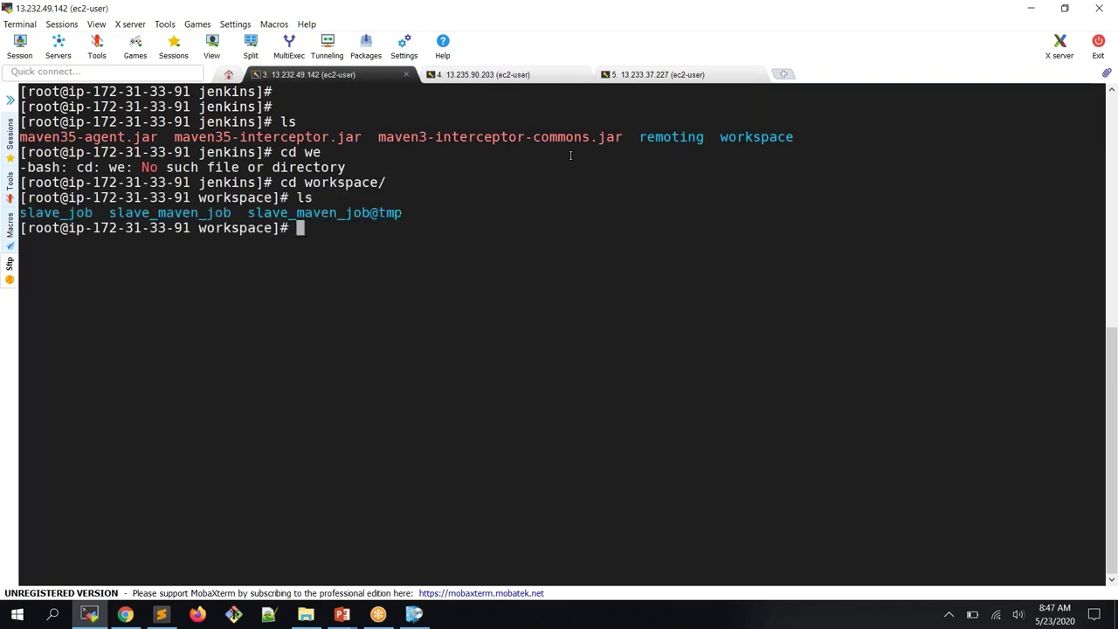
Step: Enter the slave_maven_job folder and list its pom.xml, src and target
text(cd)
double_click(210, 213)
right_click(210, 216)
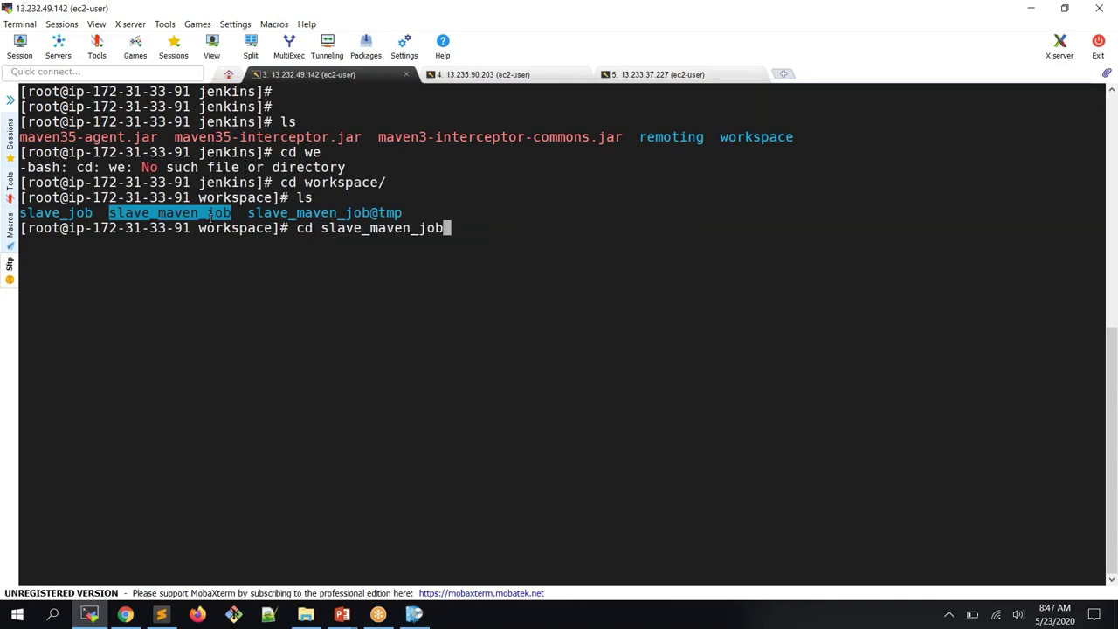
key(Return)
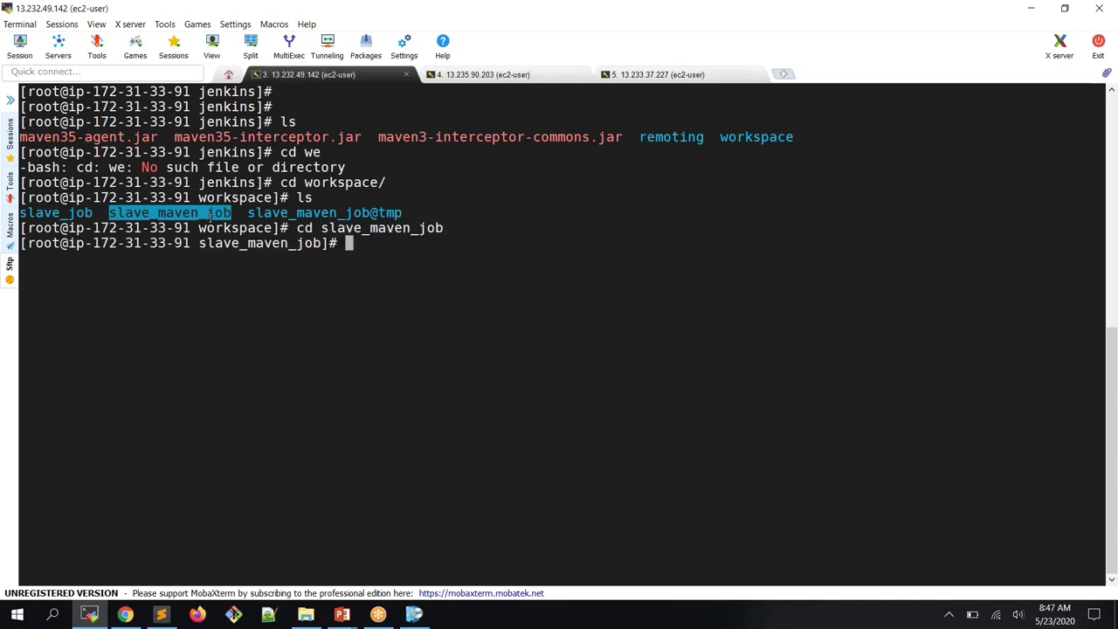
text(ls)
key(Return)
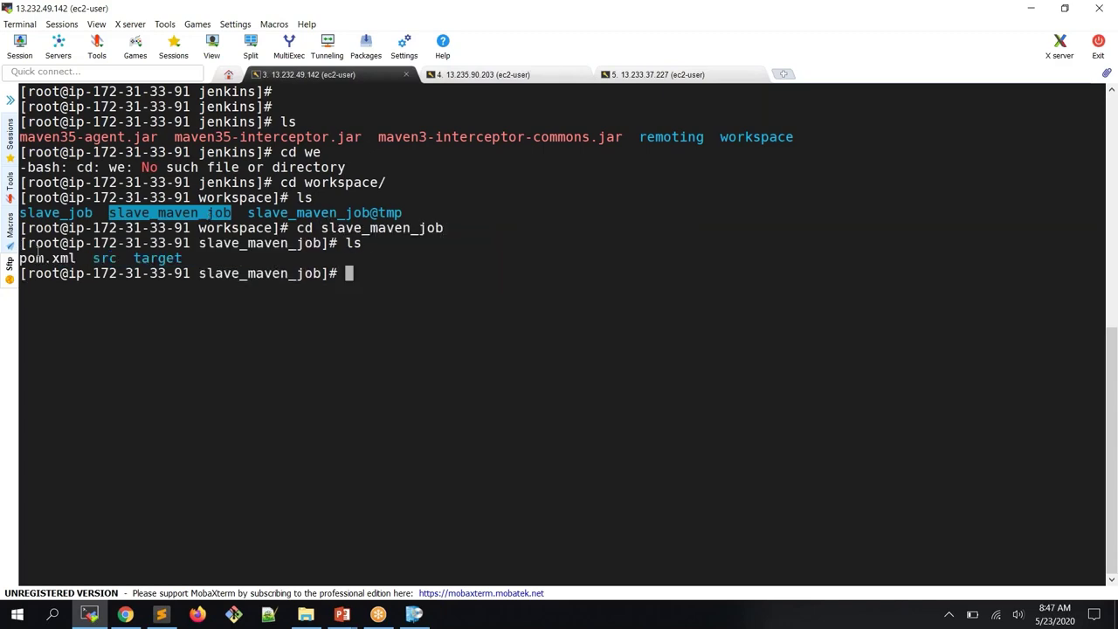
double_click(39, 251)
double_click(102, 257)
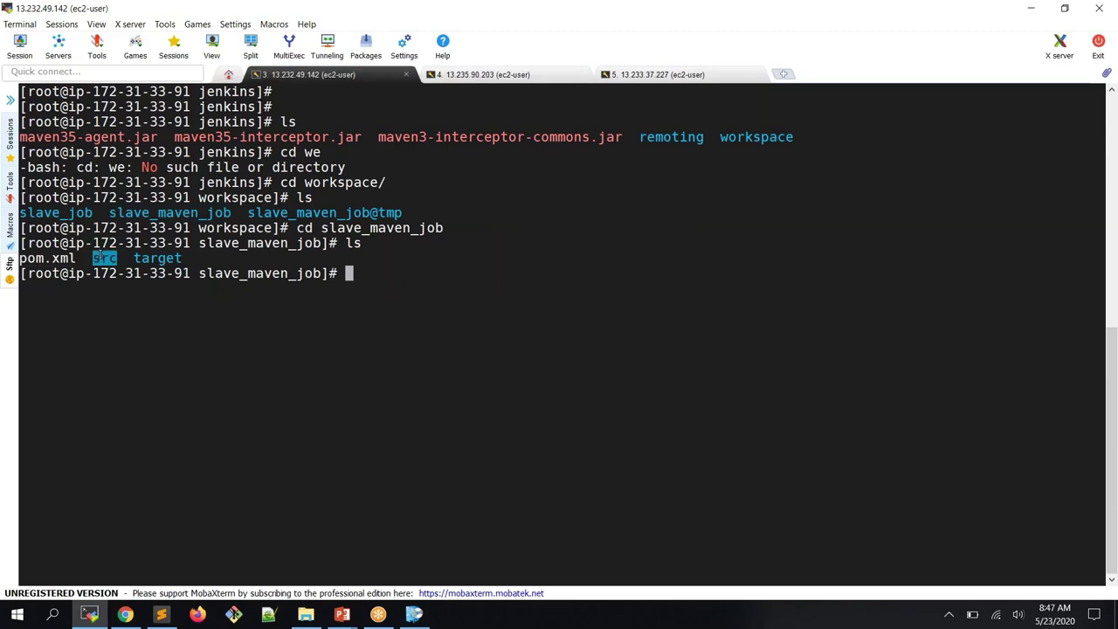
double_click(157, 258)
Step: Enter the target folder and list the built artifacts, including webapp-project.war
text(cd ta)
key(Tab)
key(Return)
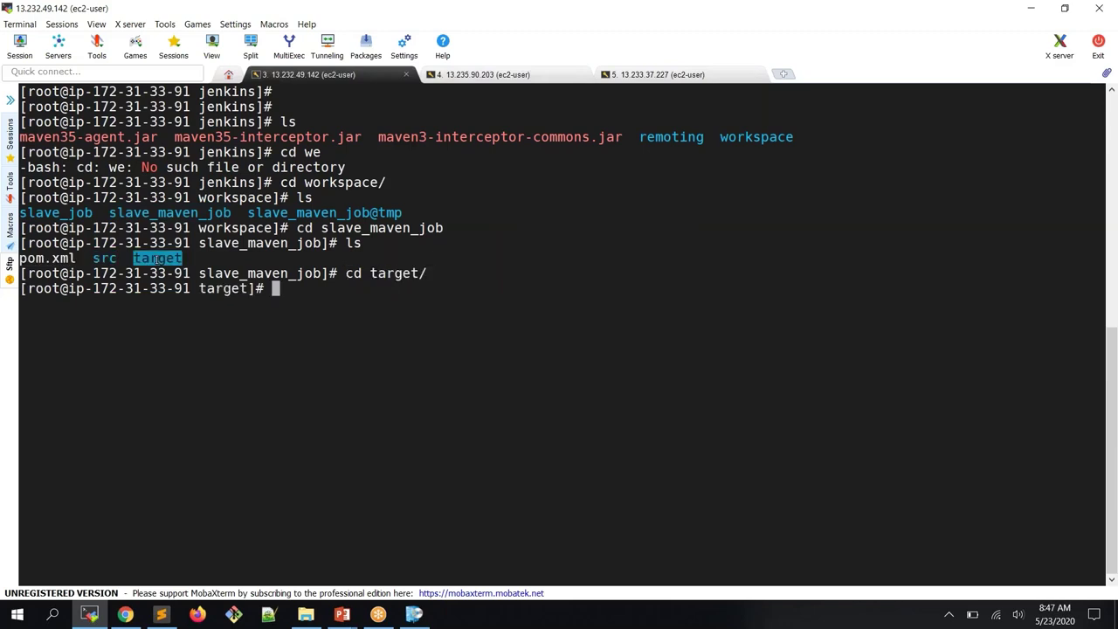
text(ls)
key(Return)
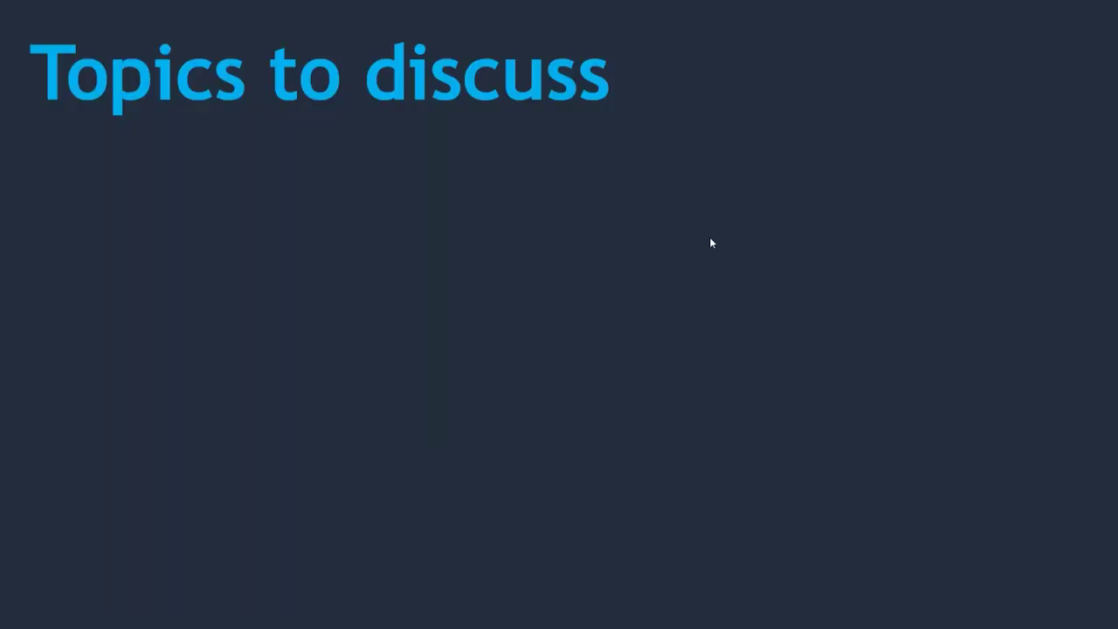
Step: Reveal the first bullet, Build a job using GitHub webhook, on the Topics to discuss slide
click(518, 302)
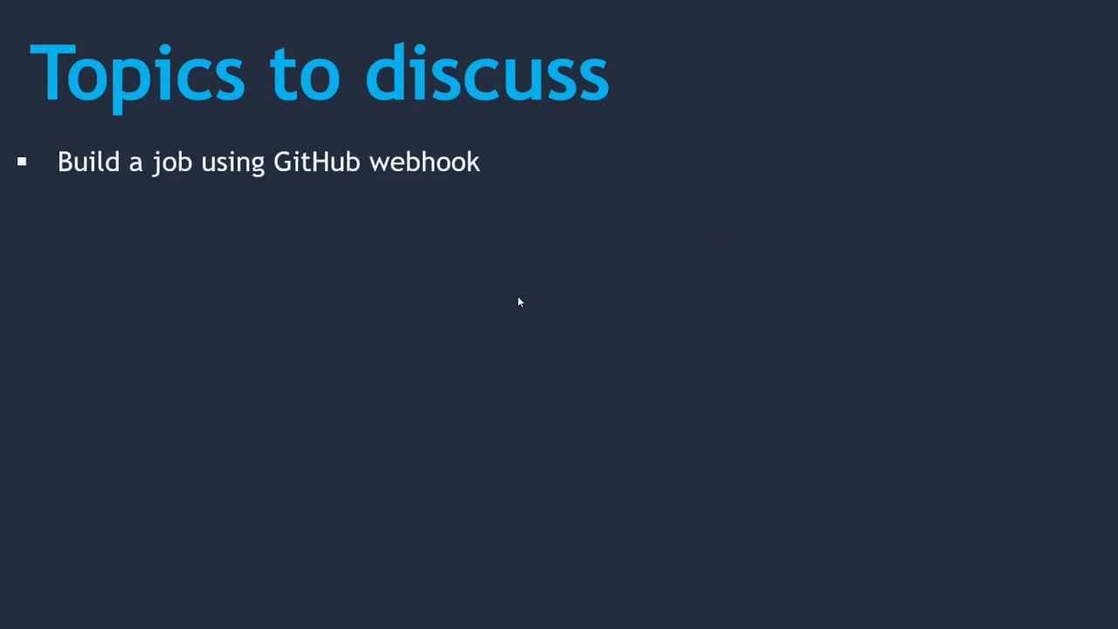
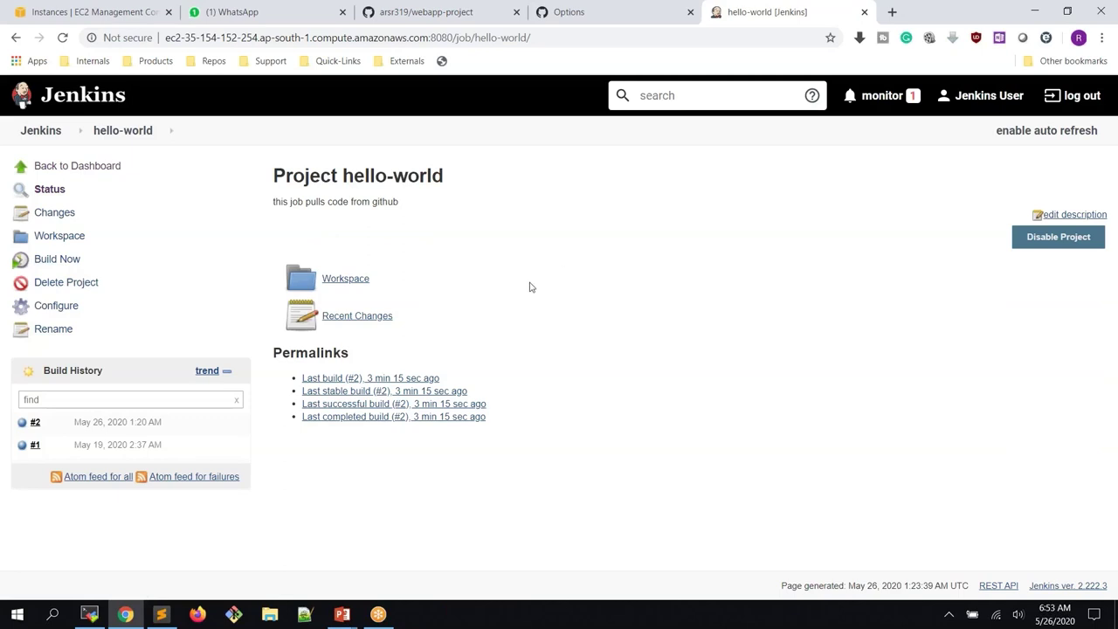
Step: Zoom the Jenkins hello-world project page to 110%
key(ctrl+plus)
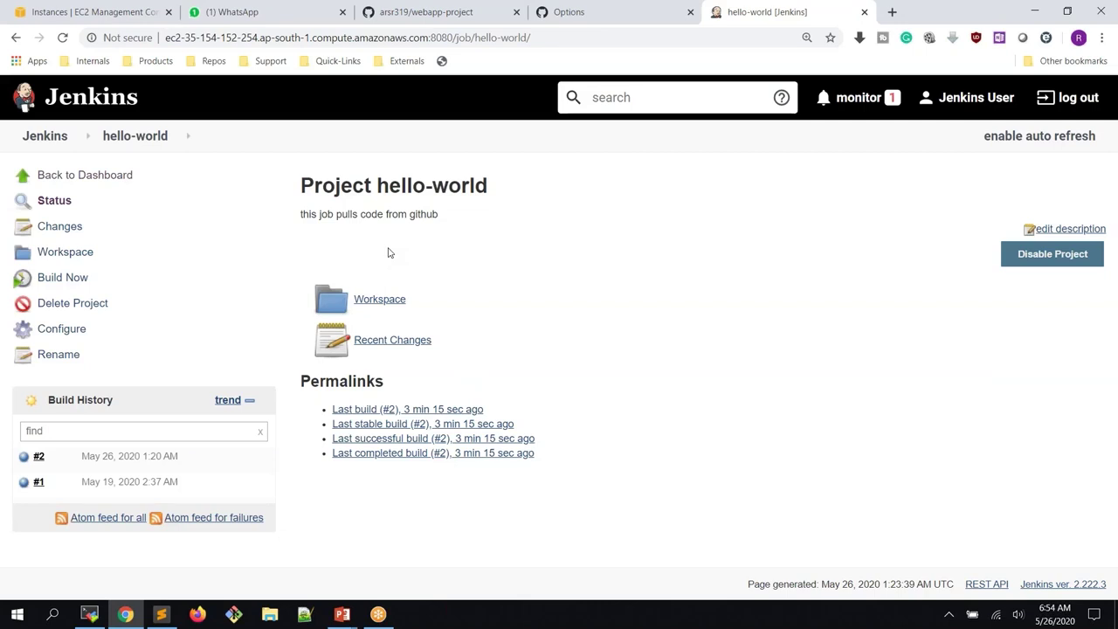
Step: In hello-world's configuration, leave Poll SCM off and enable GitHub hook trigger for GITScm polling
click(74, 338)
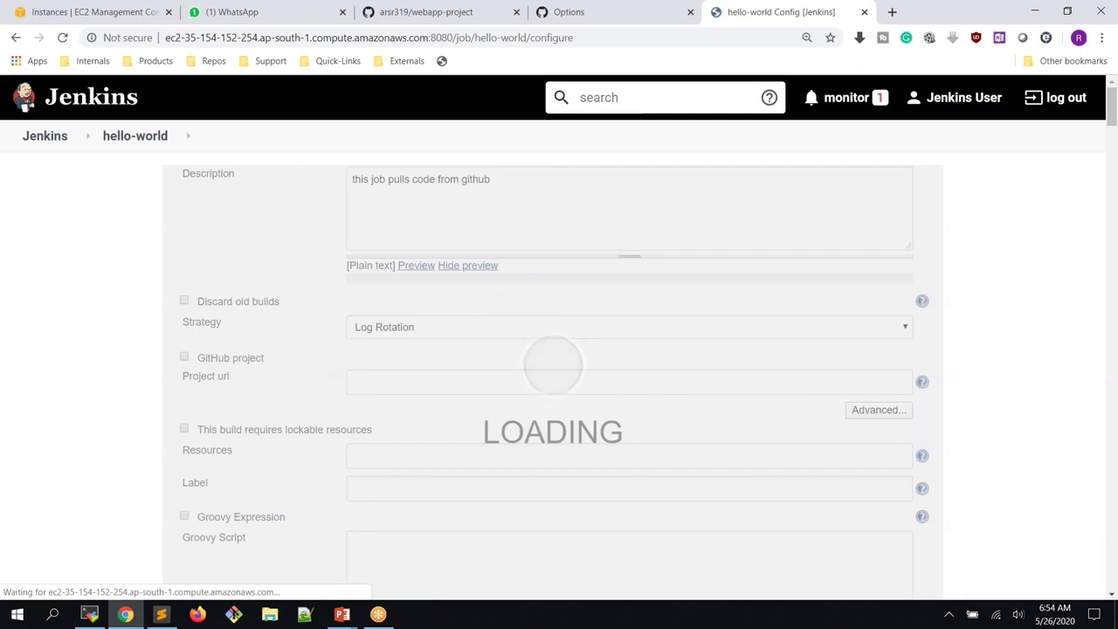
scroll(559, 349, down, 3)
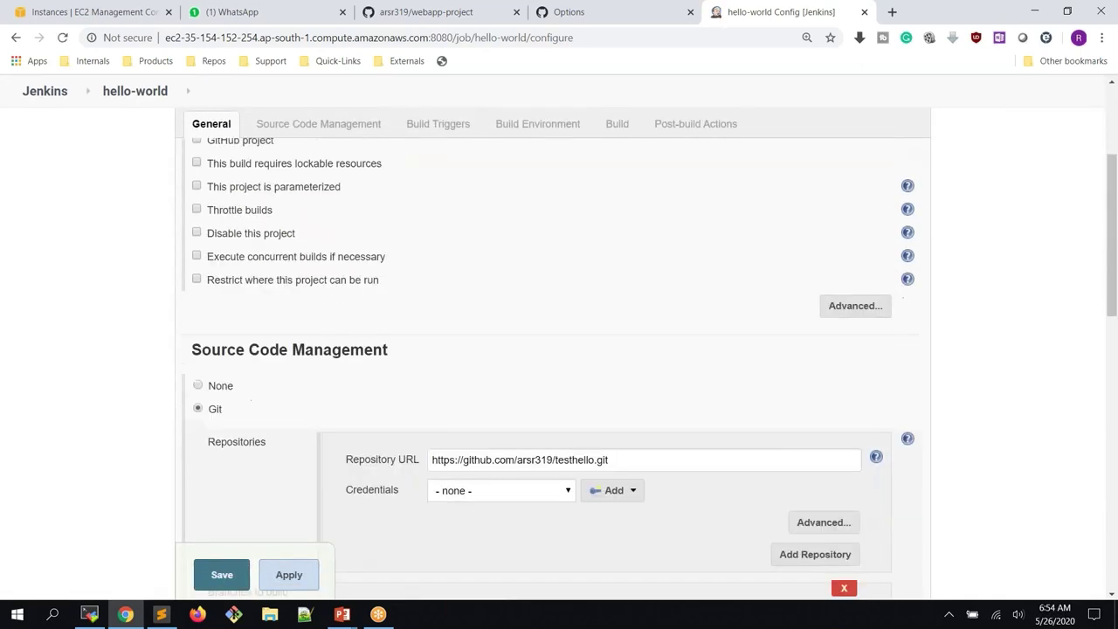
scroll(321, 417, up, 2)
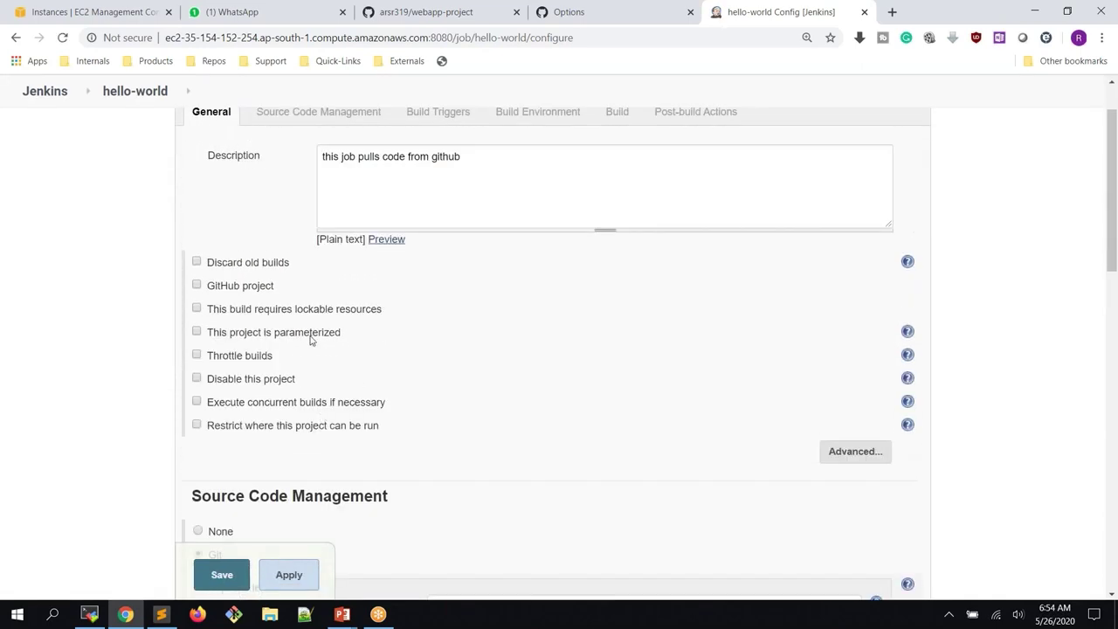
scroll(313, 334, down, 8)
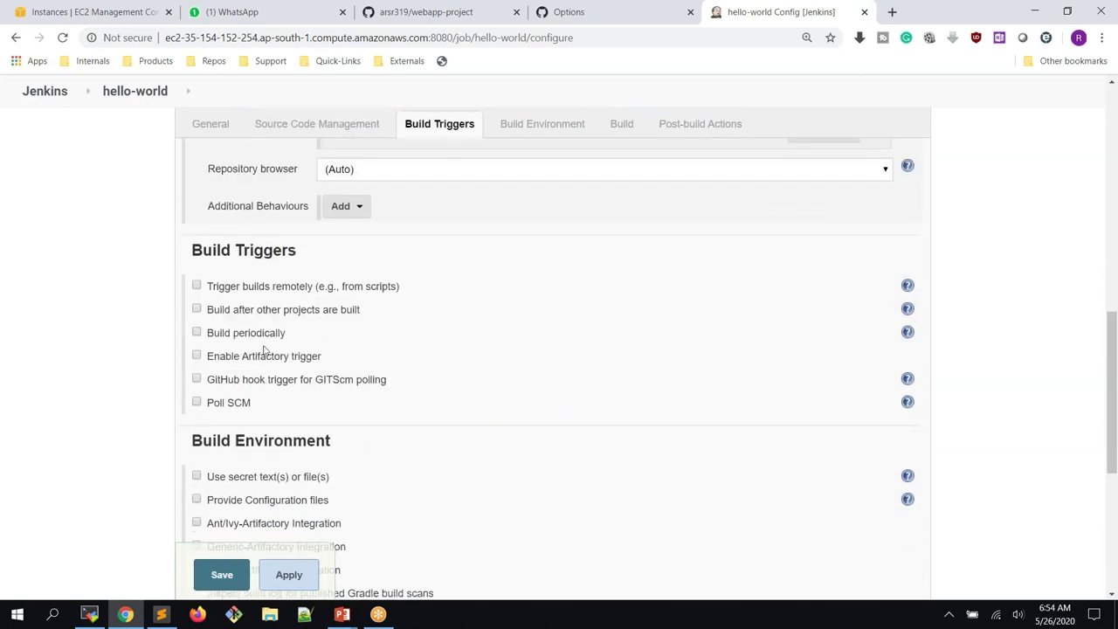
click(225, 409)
click(514, 469)
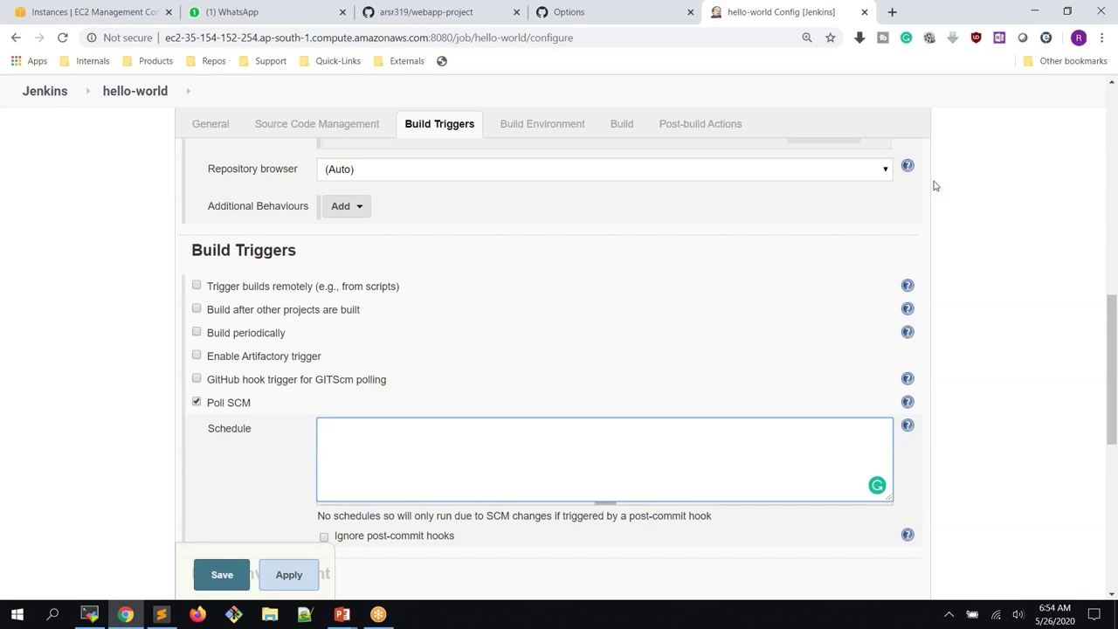
click(239, 403)
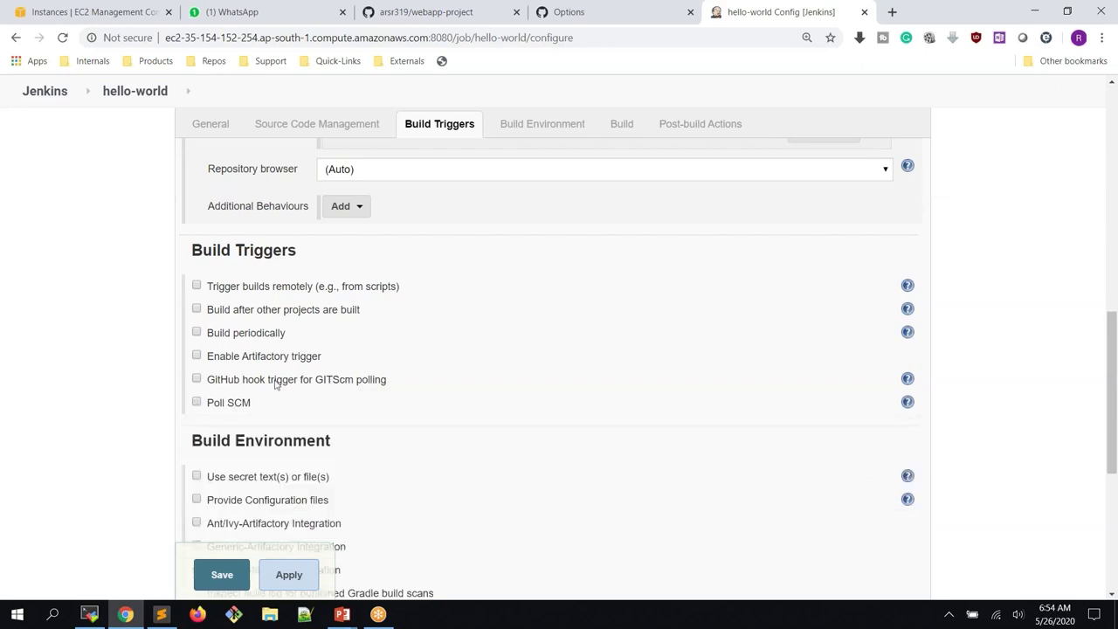
click(274, 383)
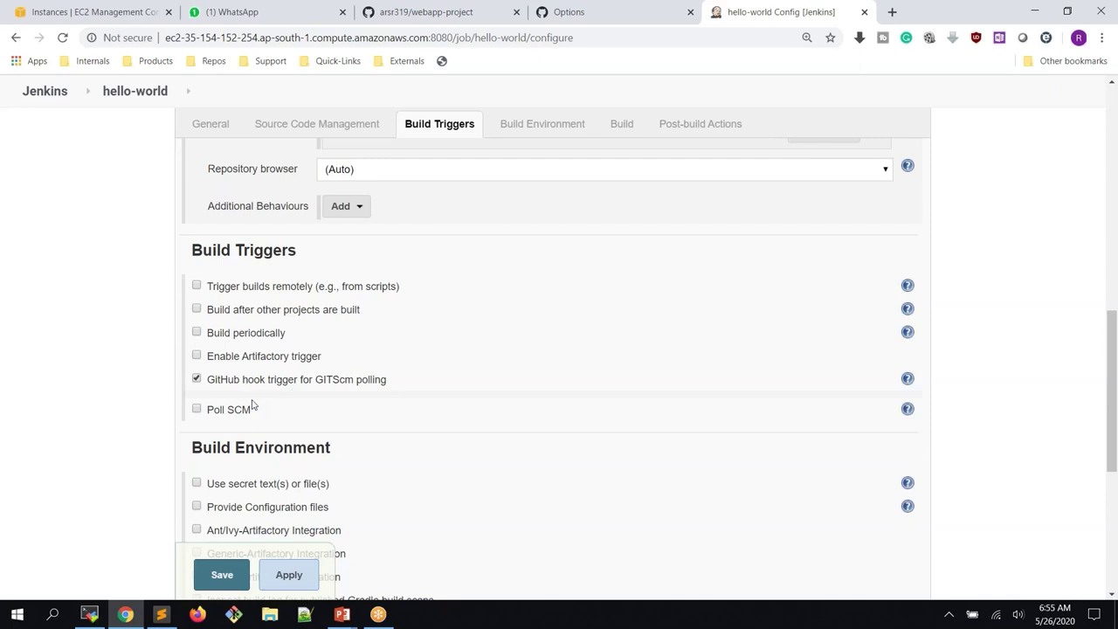
click(353, 618)
click(899, 519)
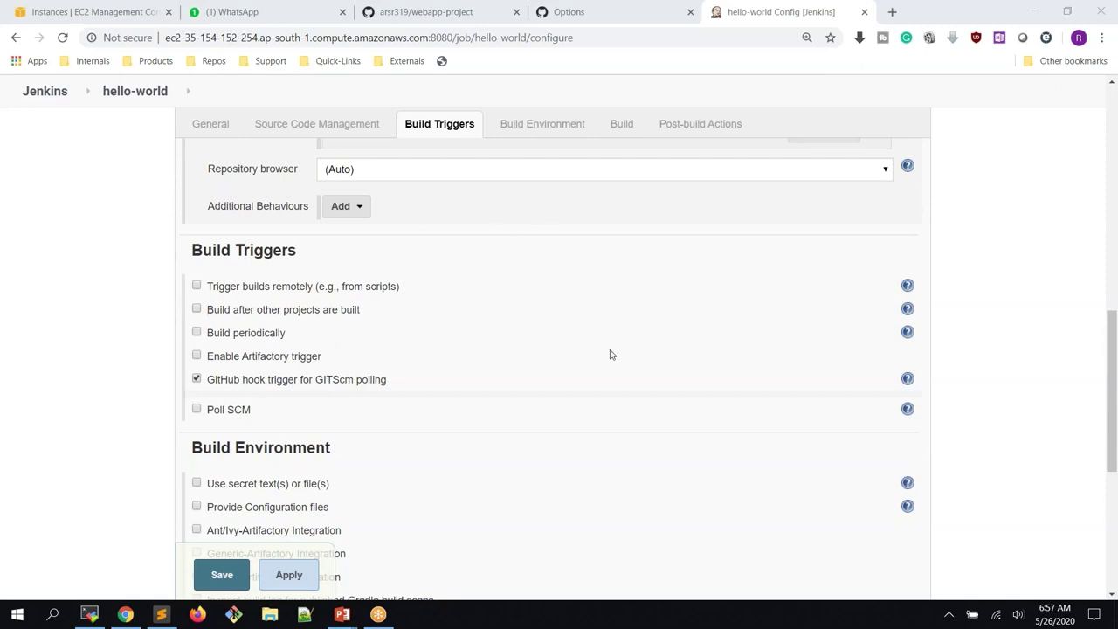
scroll(664, 356, up, 1)
scroll(664, 356, up, 1)
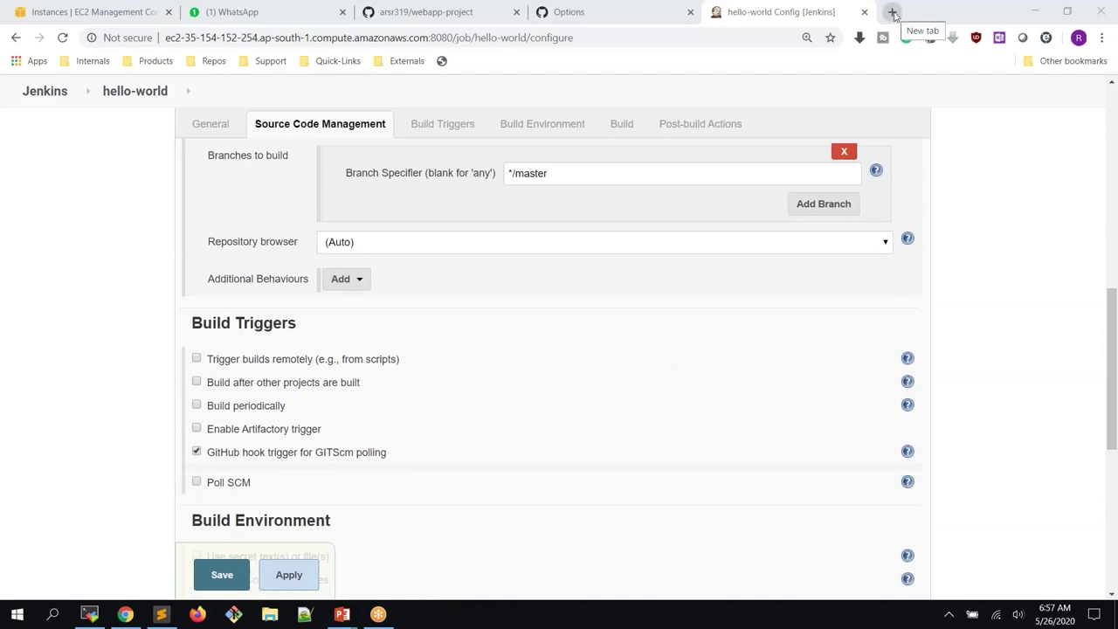
click(893, 12)
text(g)
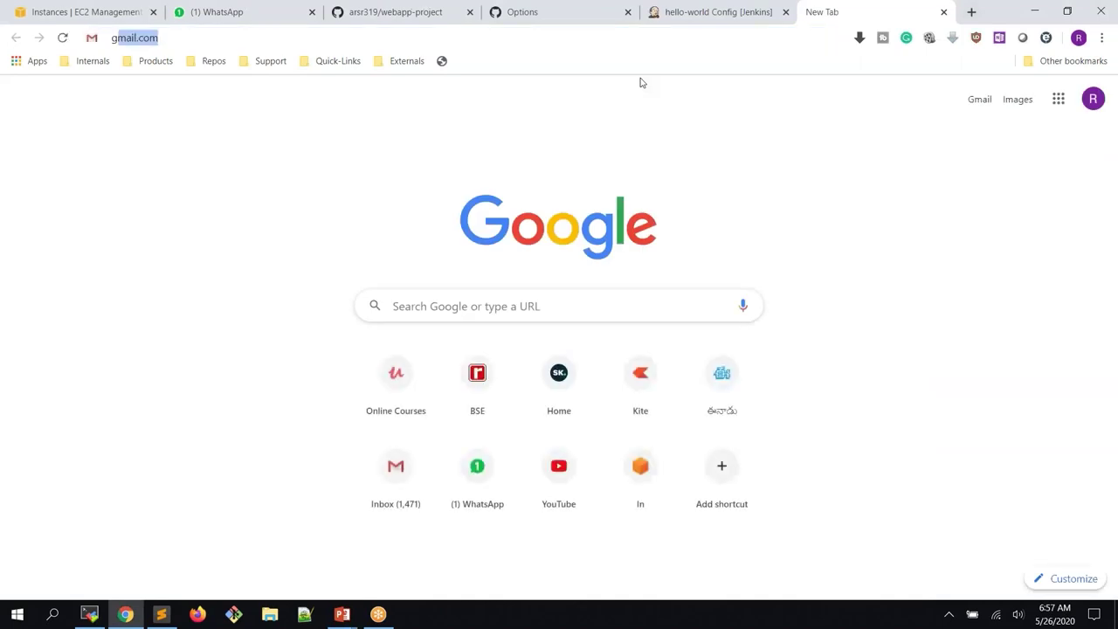
key(BackSpace)
key(BackSpace)
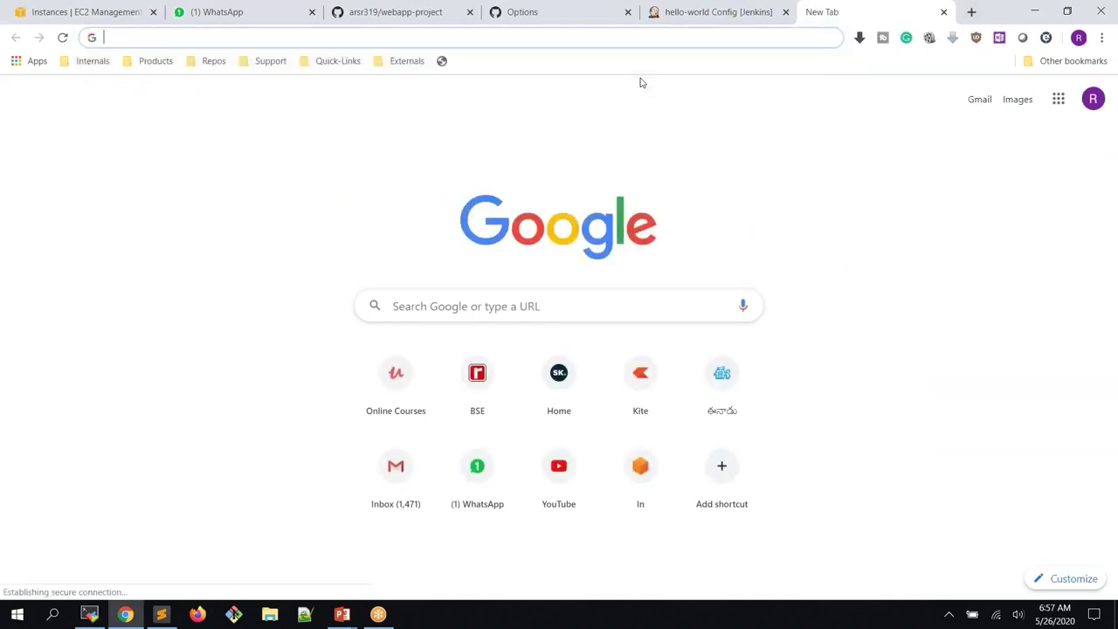
click(943, 12)
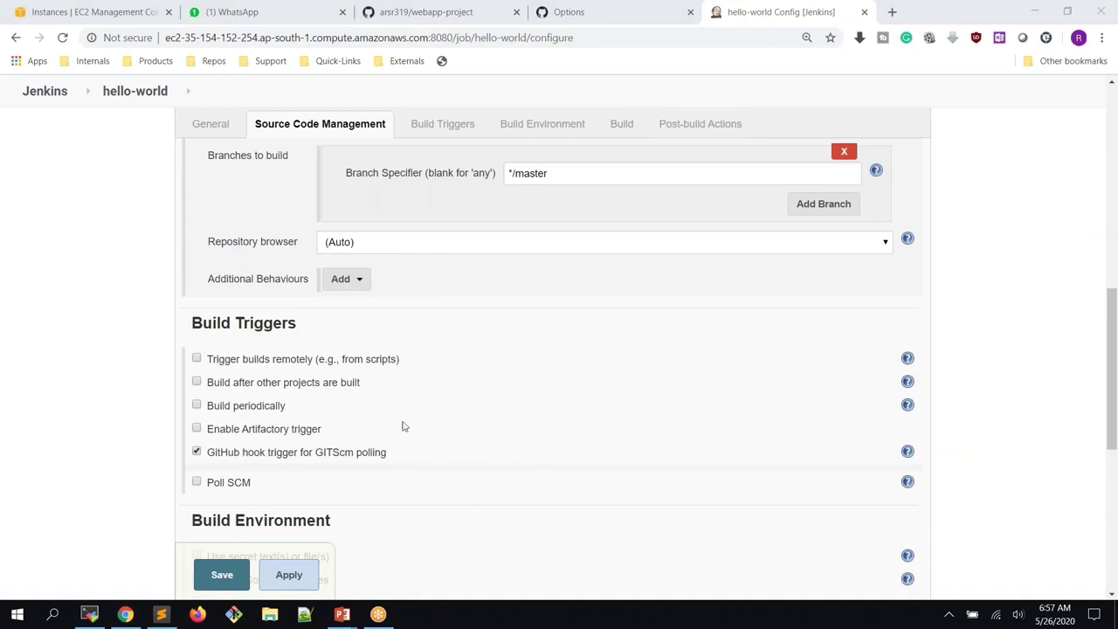
Step: Select the whole Repository URL in hello-world's source code settings
scroll(499, 367, up, 3)
drag(626, 240, 376, 261)
click(628, 241)
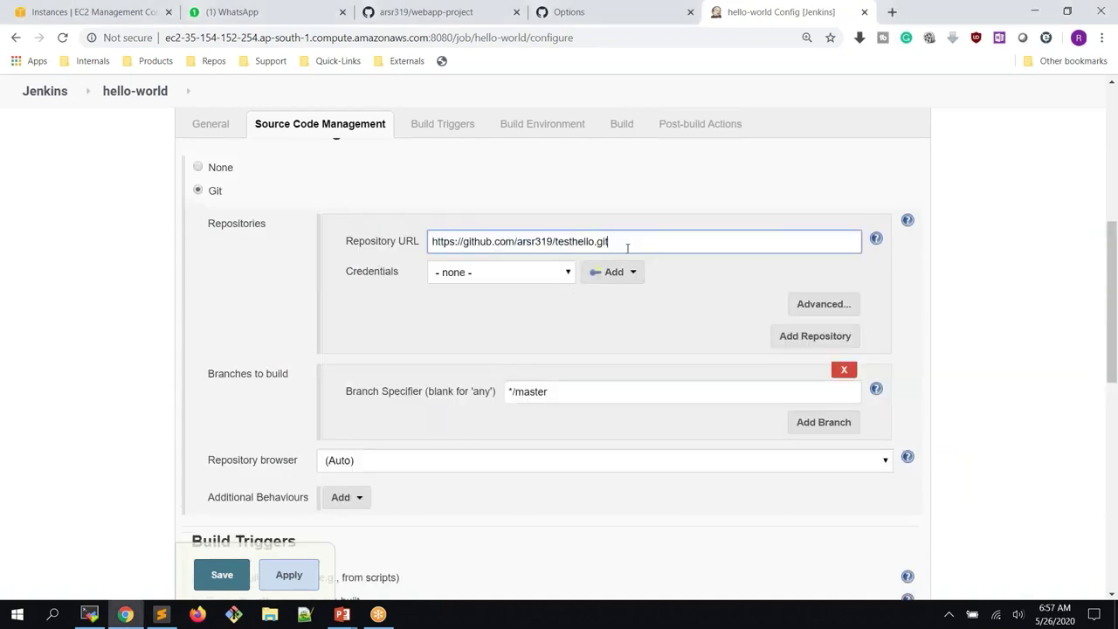
drag(627, 241, 387, 236)
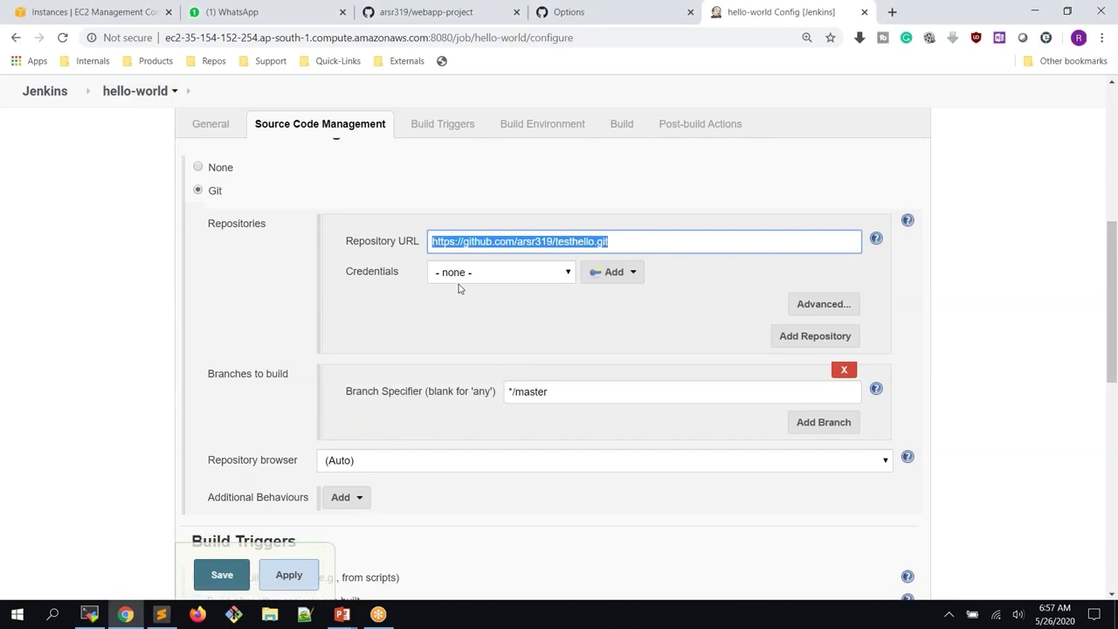
Step: Add an Invoke top-level Maven targets build step to the Build section
scroll(460, 288, down, 6)
scroll(461, 288, down, 2)
scroll(489, 317, up, 3)
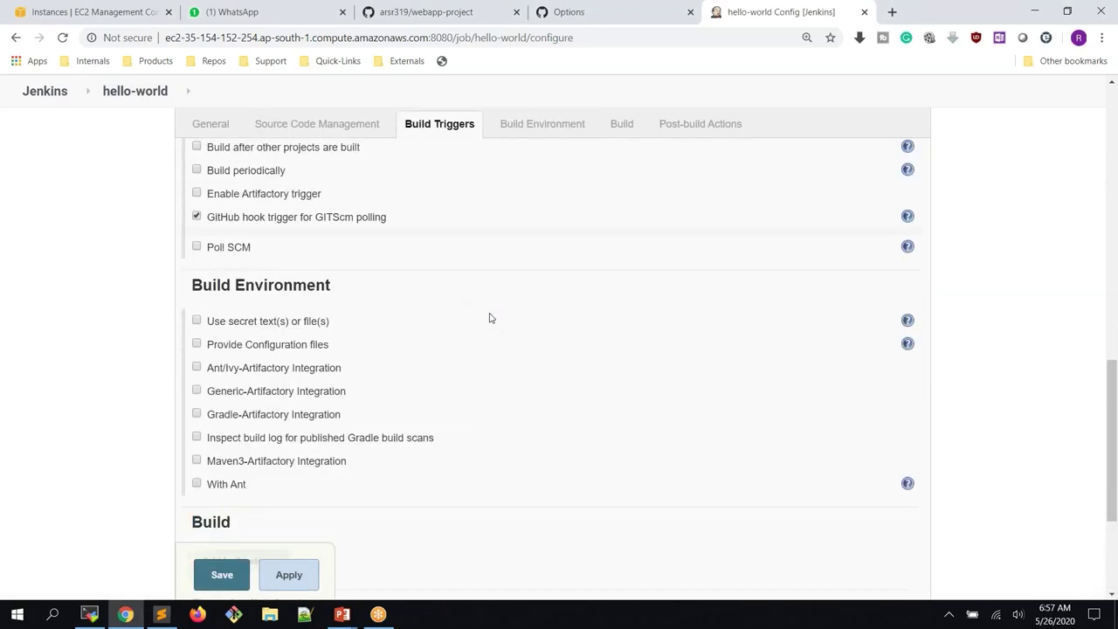
scroll(489, 317, up, 2)
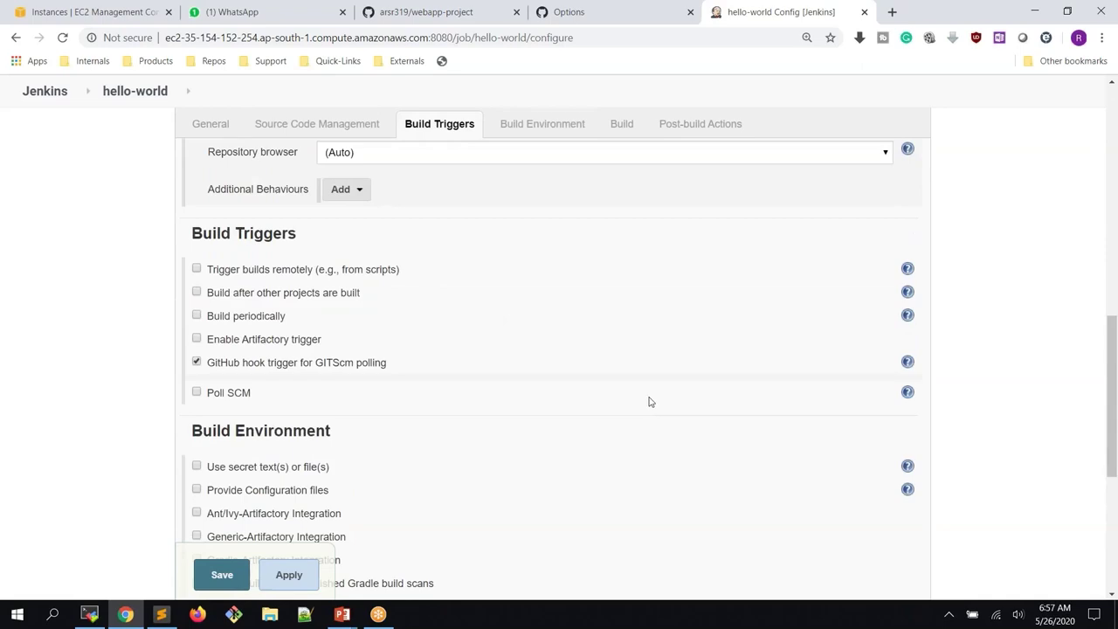
scroll(649, 401, up, 2)
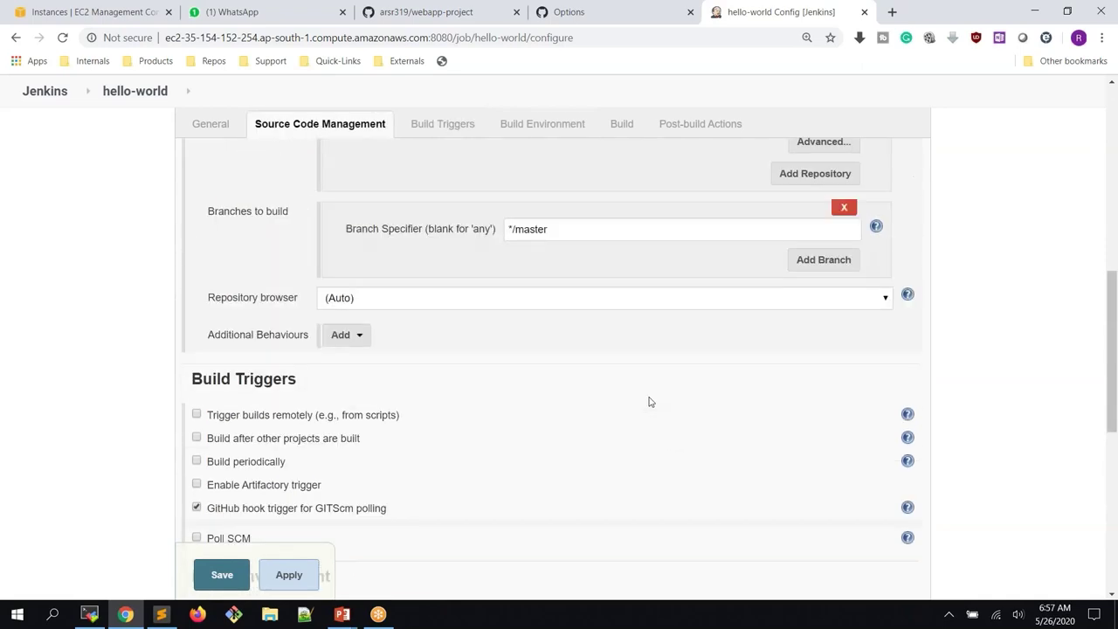
scroll(649, 401, up, 3)
scroll(649, 402, down, 1)
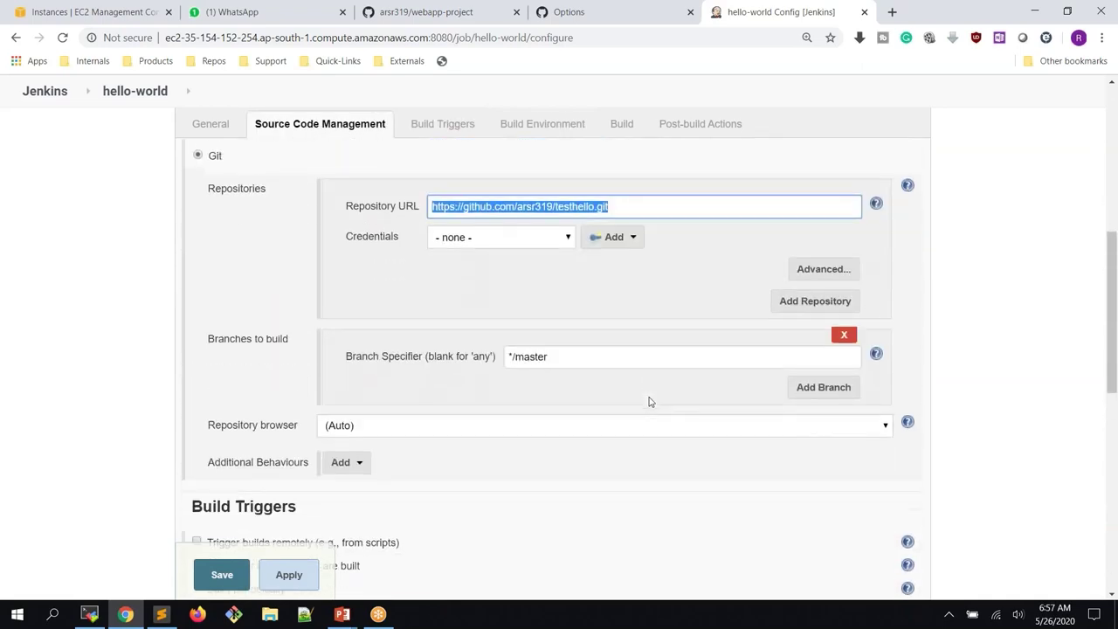
scroll(649, 402, down, 8)
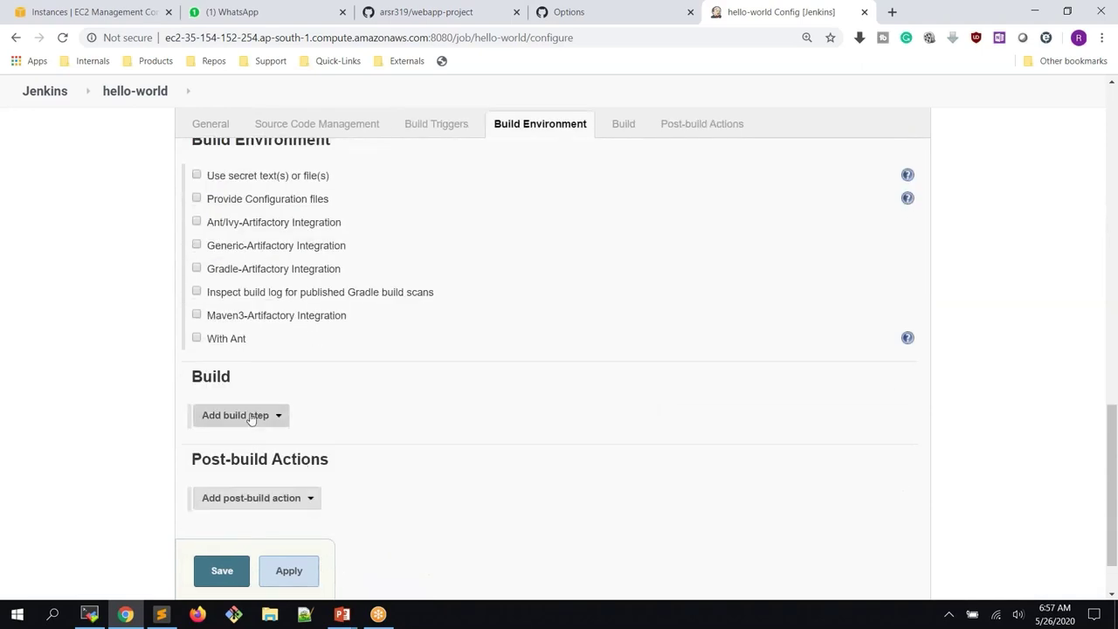
click(252, 417)
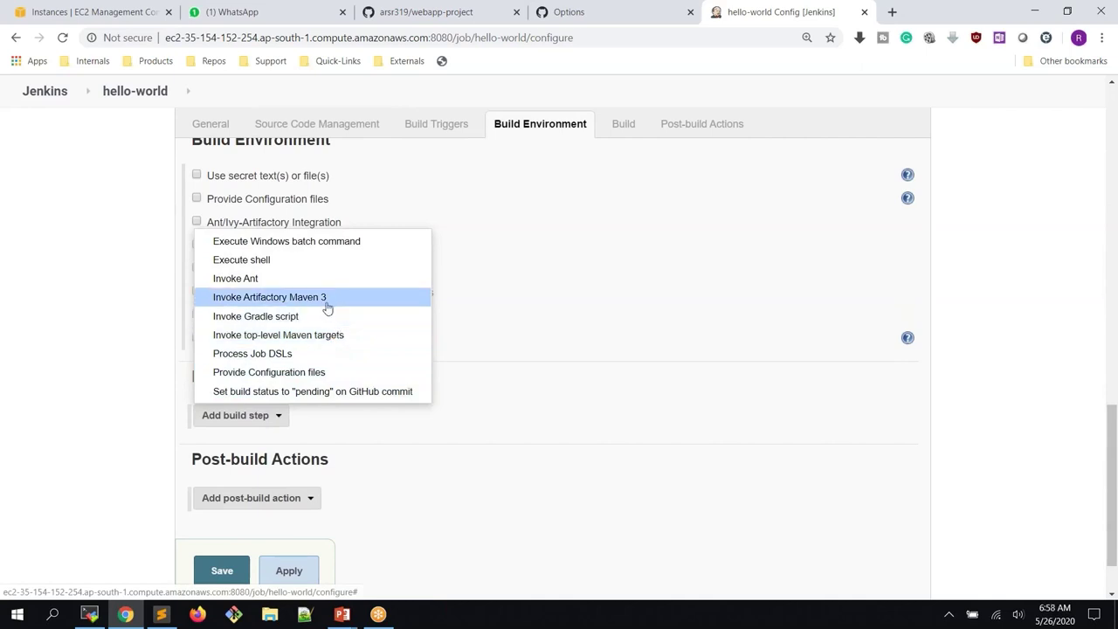
click(288, 337)
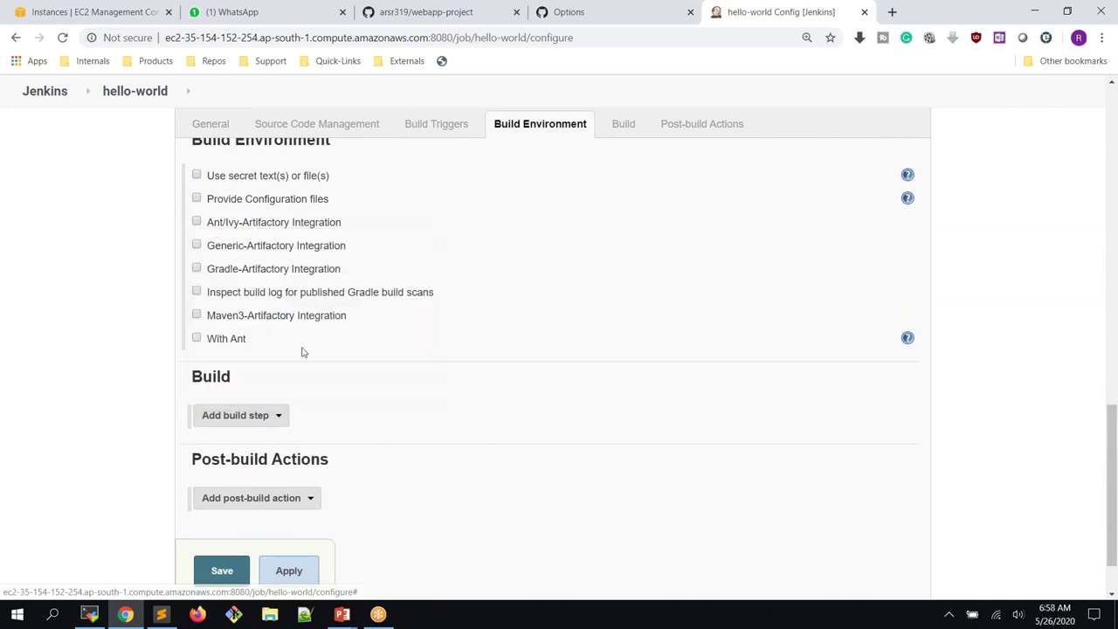
Step: Set the Maven step to the maven installation with goals 'clean install', then apply and save
scroll(461, 390, down, 2)
click(375, 238)
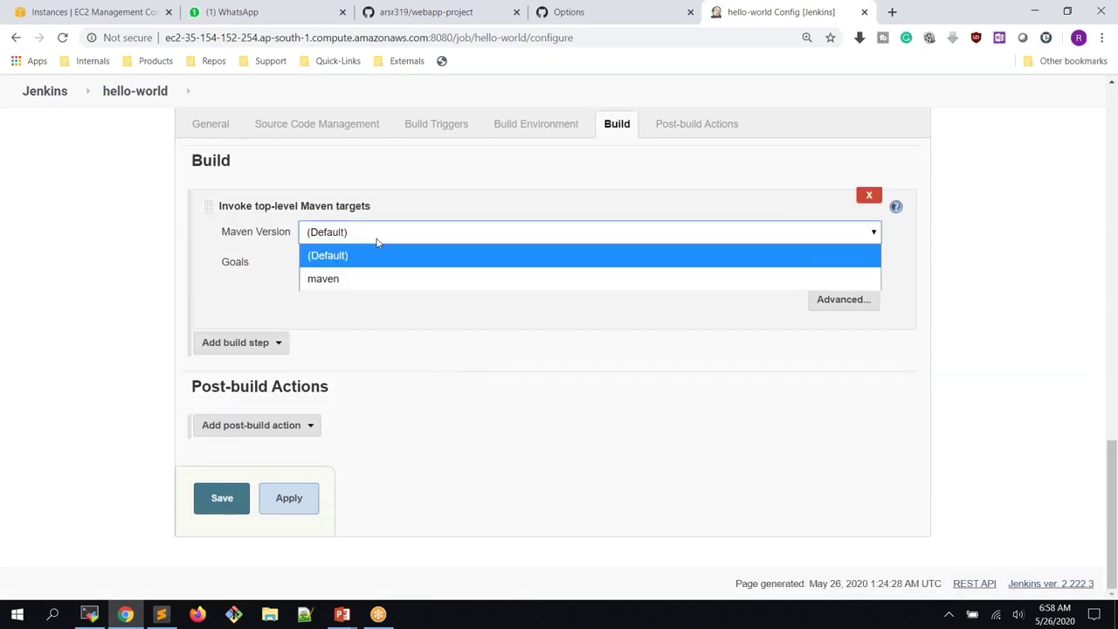
click(352, 276)
click(365, 270)
text(clean install)
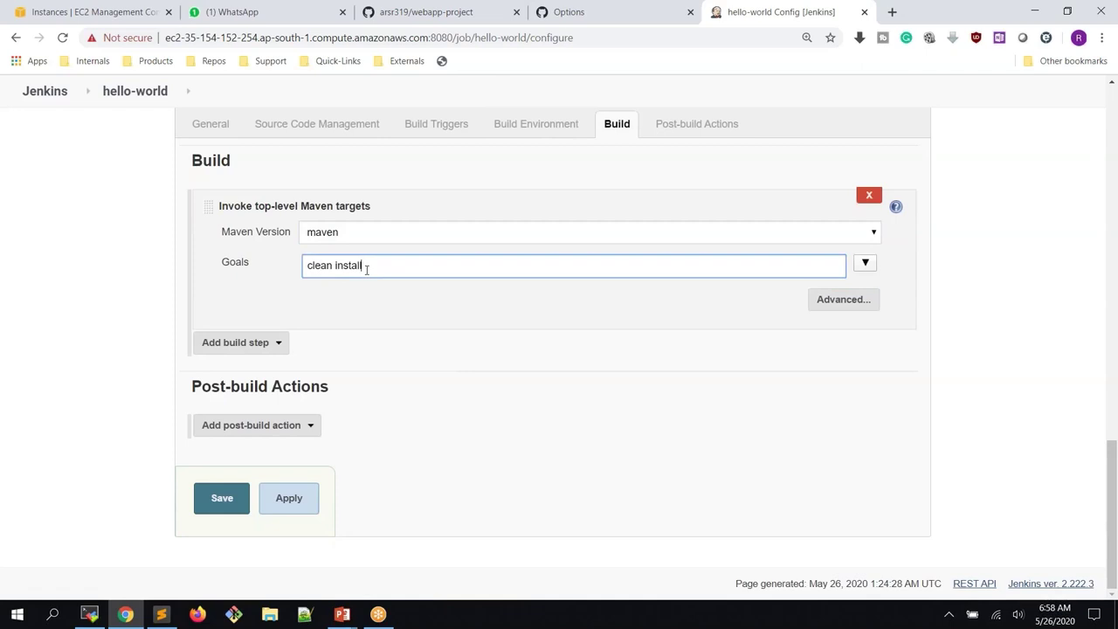
scroll(431, 327, up, 2)
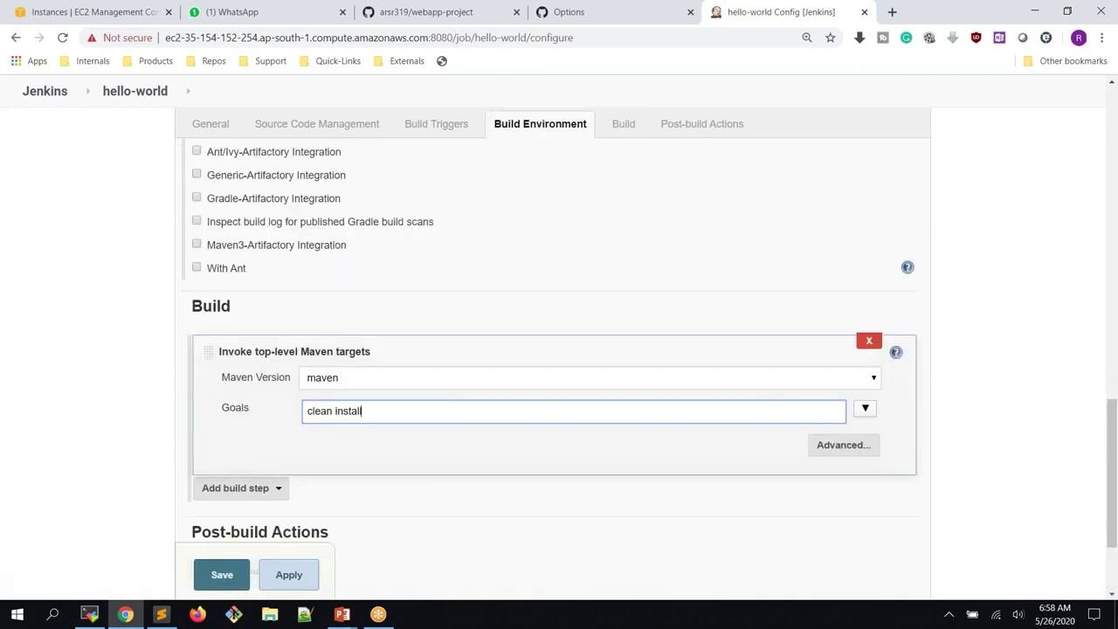
click(282, 574)
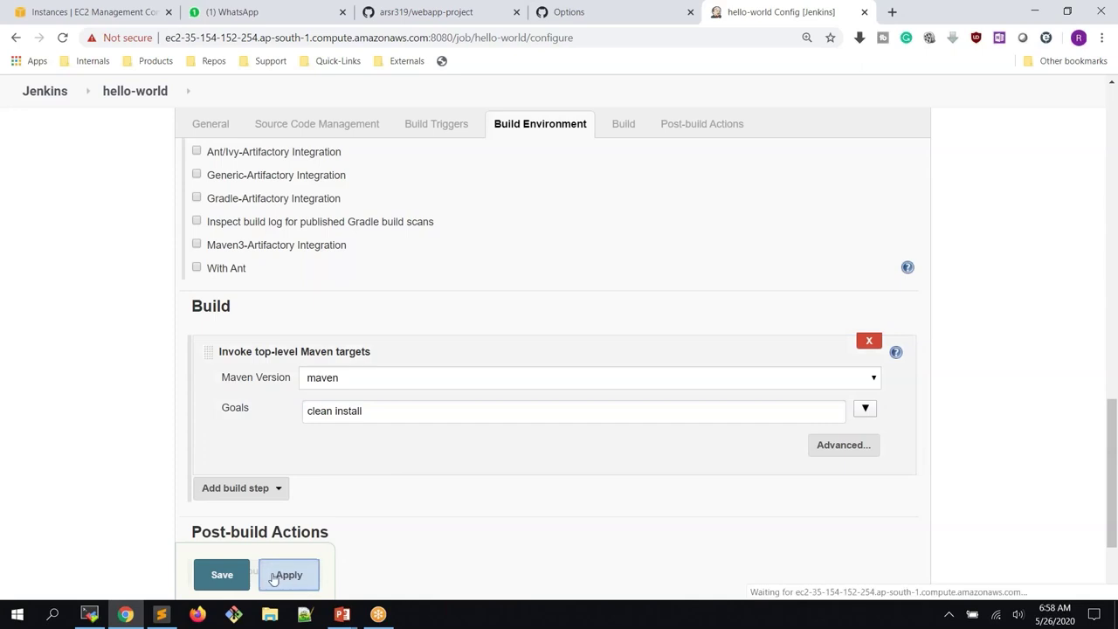
click(216, 576)
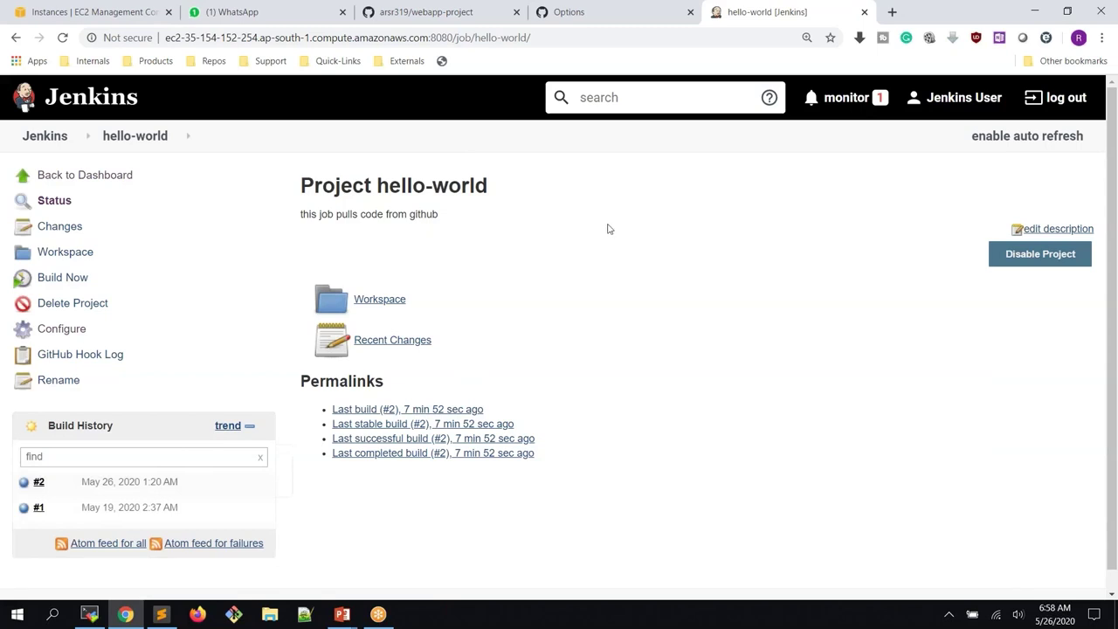
Step: Check hello-world's Build Triggers for the GitHub hook trigger, then go to the testhello GitHub repository
click(474, 20)
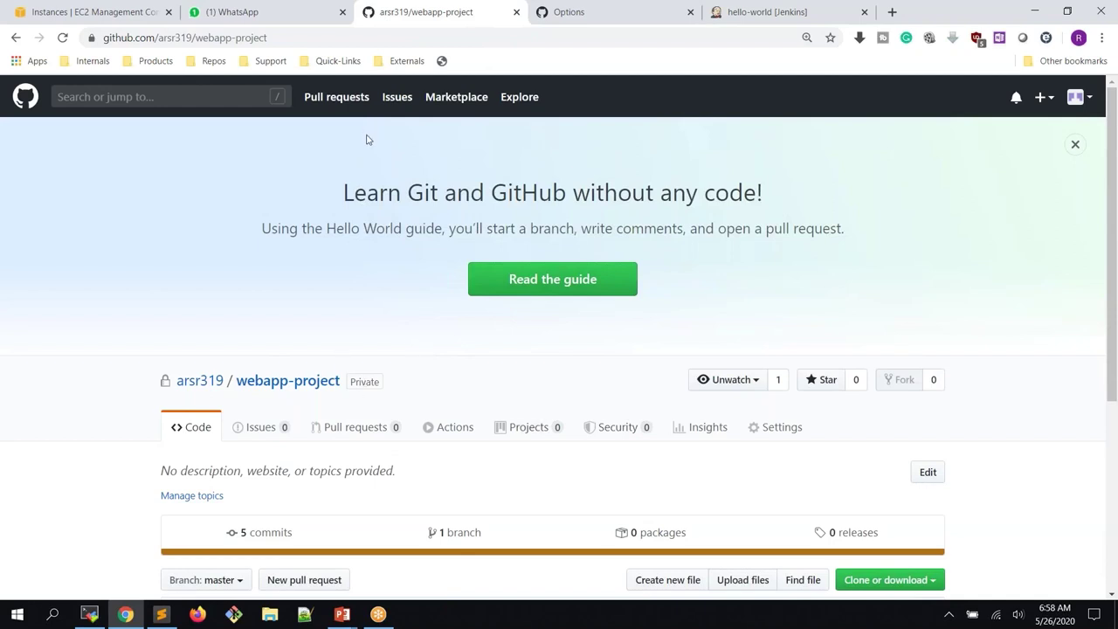
click(764, 13)
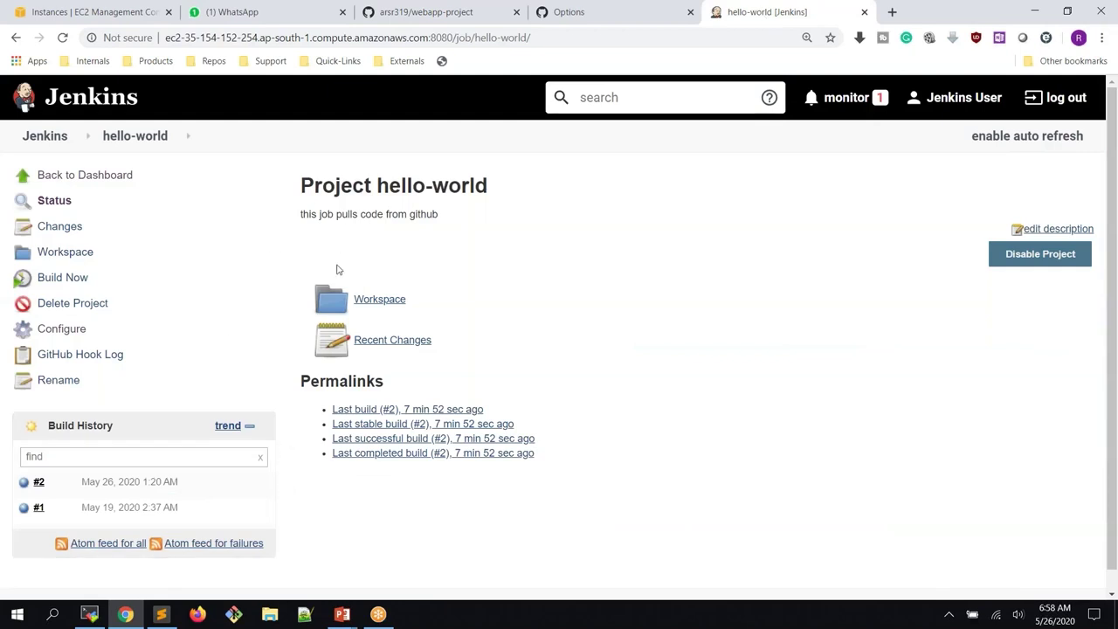
click(67, 329)
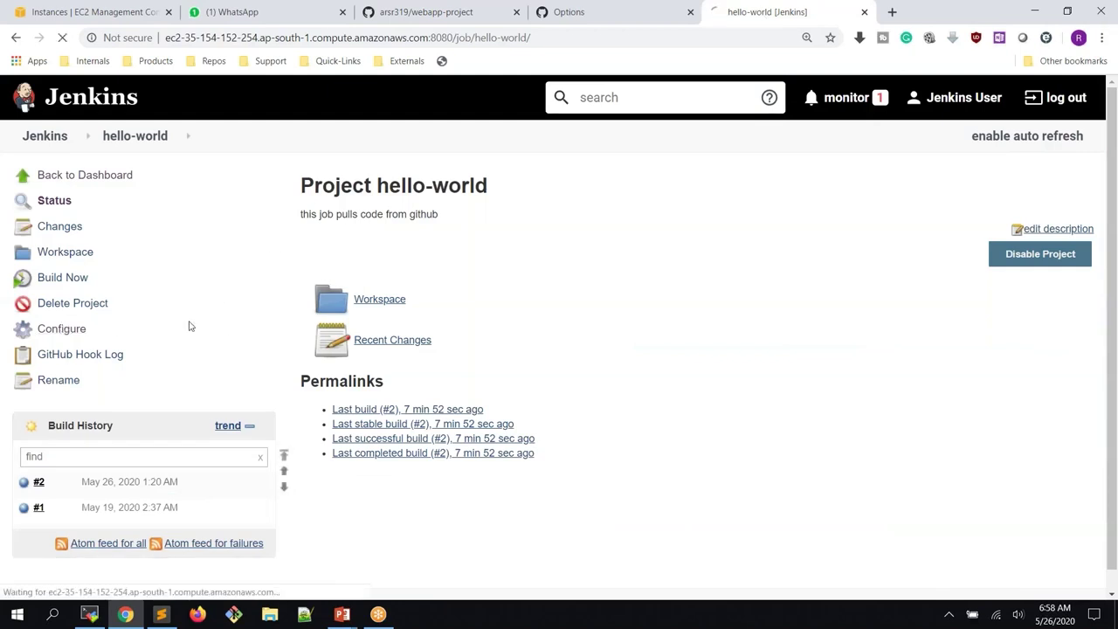
scroll(559, 332, down, 3)
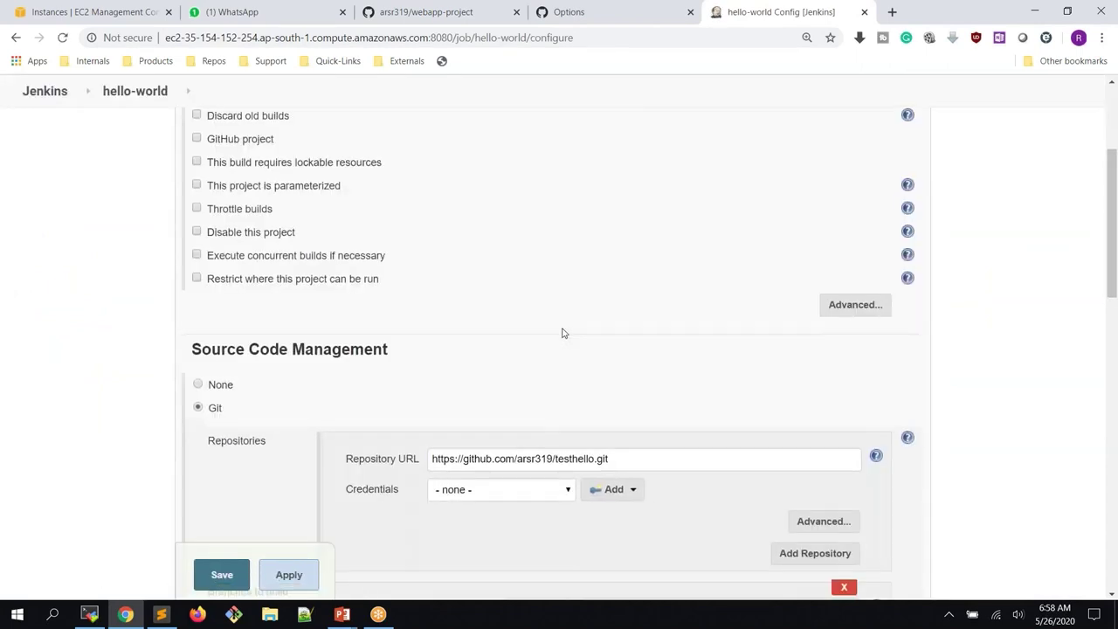
scroll(562, 333, down, 3)
scroll(608, 249, down, 4)
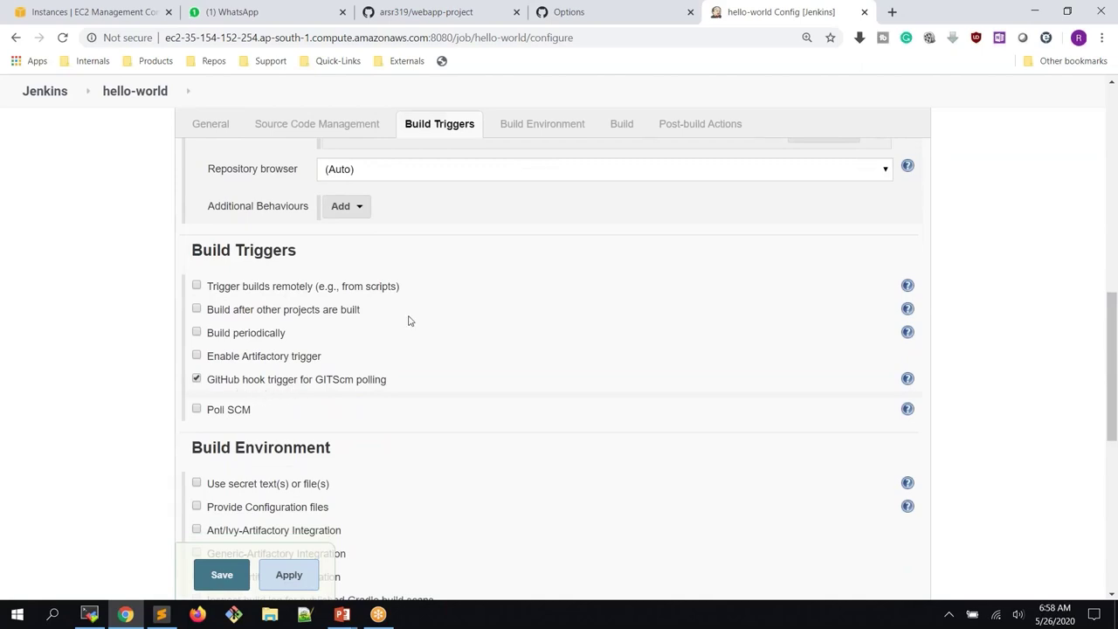
key(ctrl+3)
scroll(437, 337, down, 1)
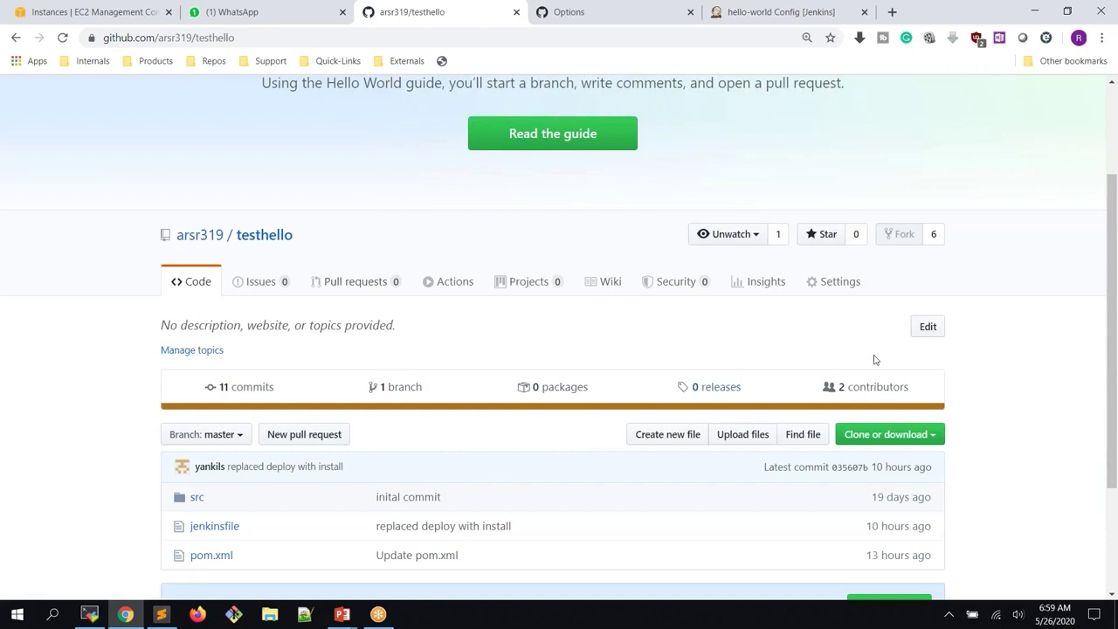
Step: Open the Add webhook form in testhello's repository settings
click(842, 282)
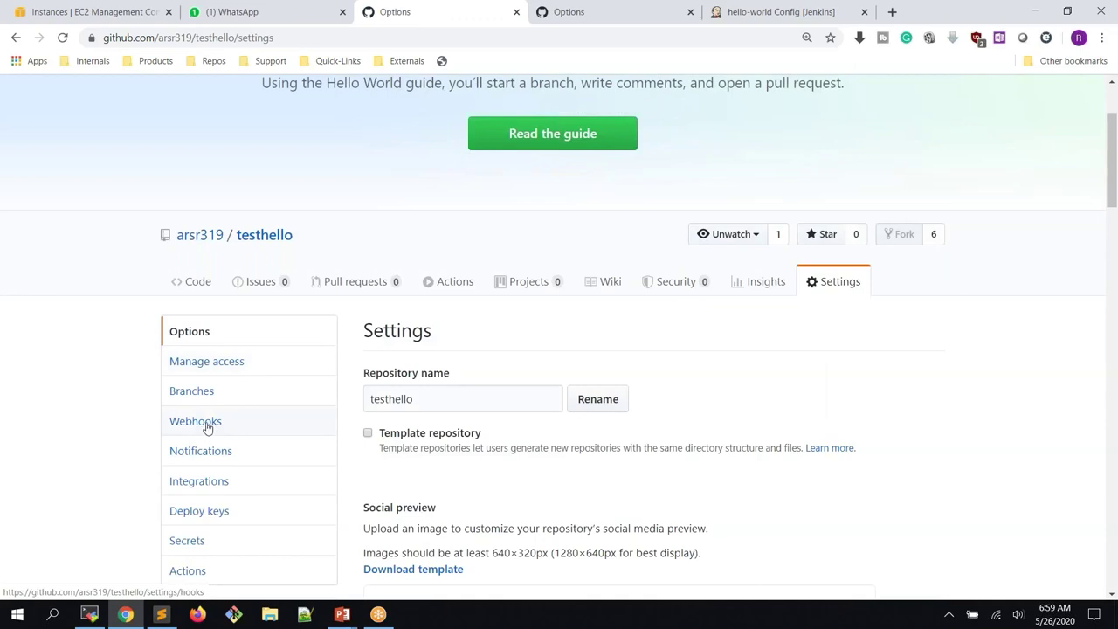
click(208, 427)
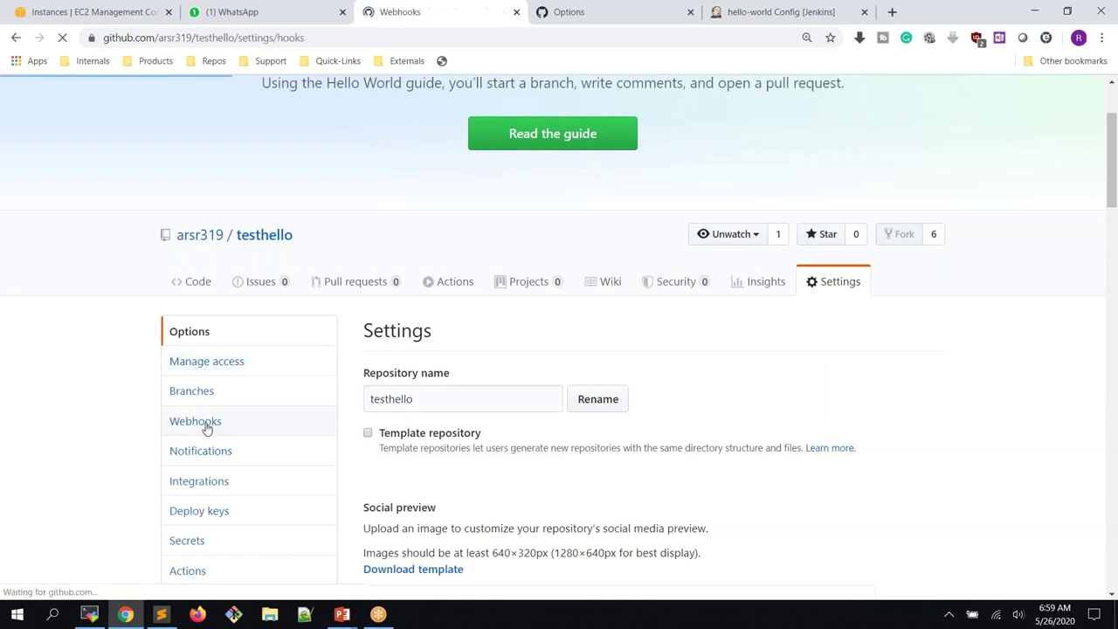
scroll(873, 375, down, 2)
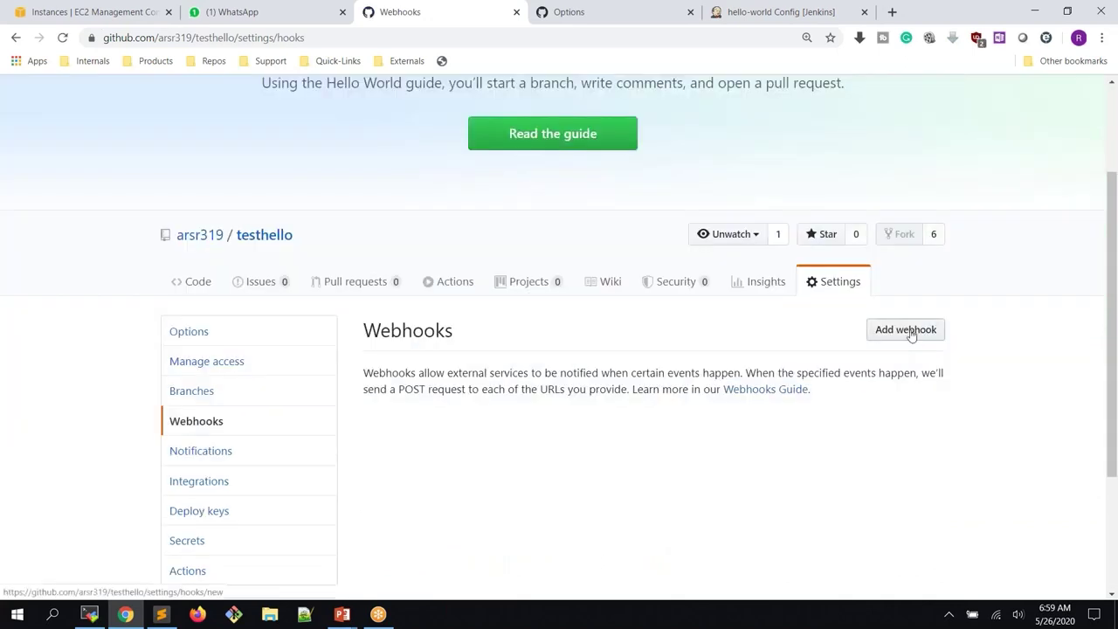
click(906, 330)
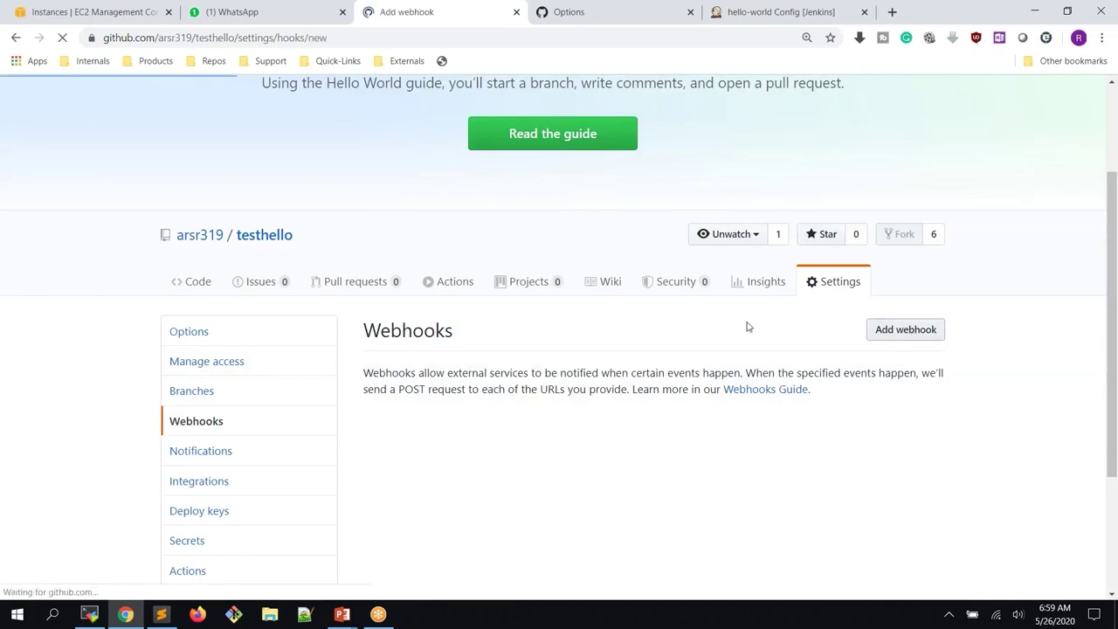
scroll(691, 334, down, 3)
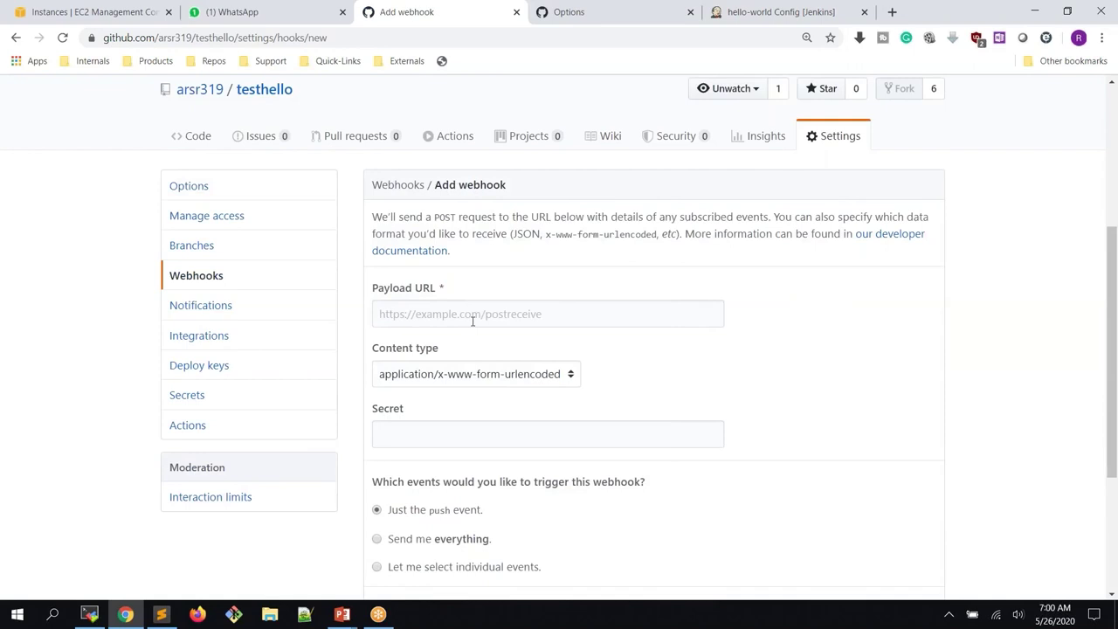
Step: Copy the Jenkins server address (host:8080) from the Jenkins tab's URL
click(750, 17)
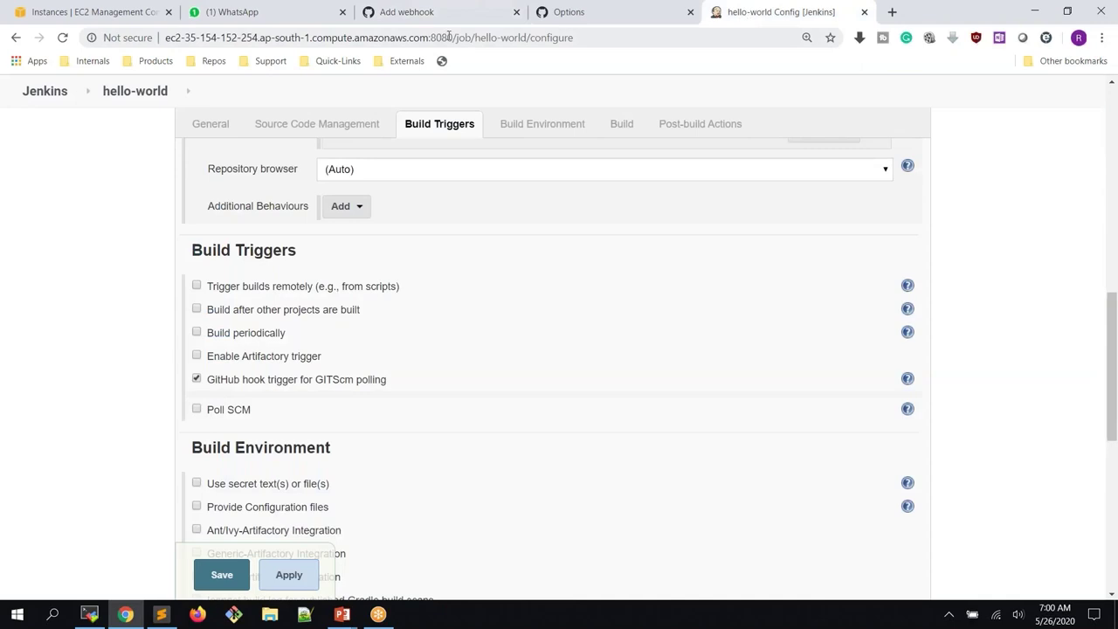
drag(452, 37, 97, 43)
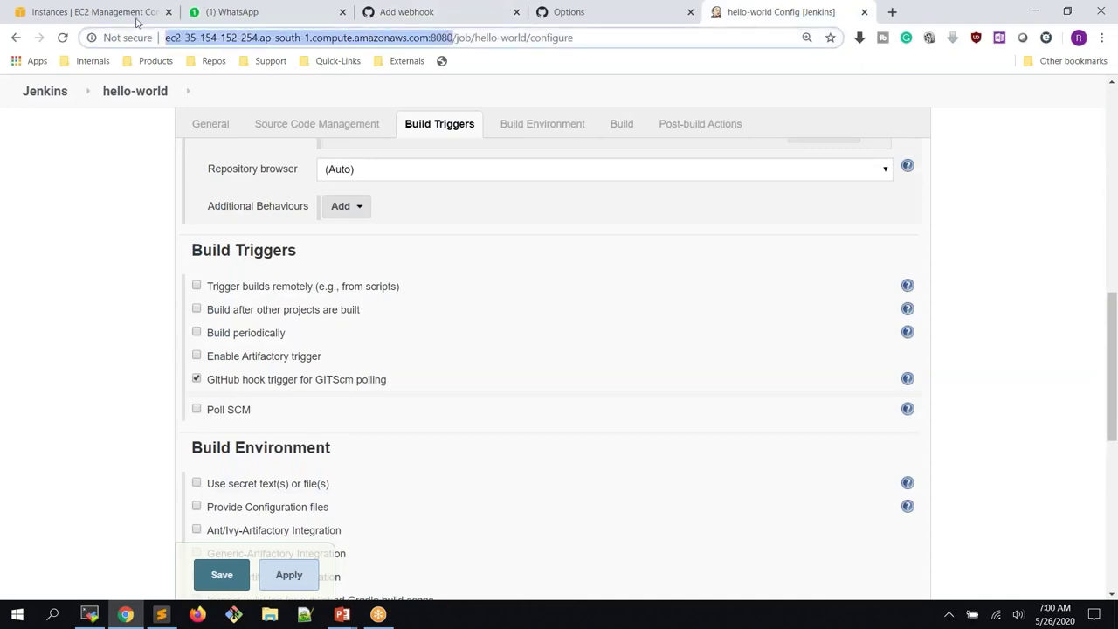
key(alt+Tab)
drag(455, 38, 34, 37)
click(639, 13)
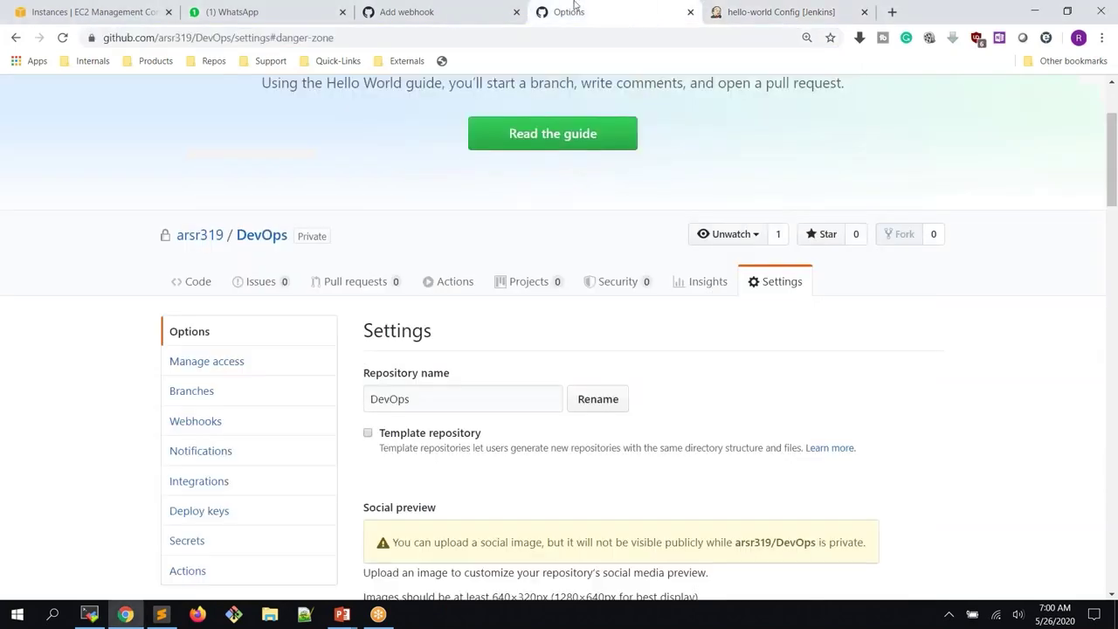
click(452, 18)
Step: Paste the Jenkins address into Payload URL and append 'github-webook/'
click(476, 315)
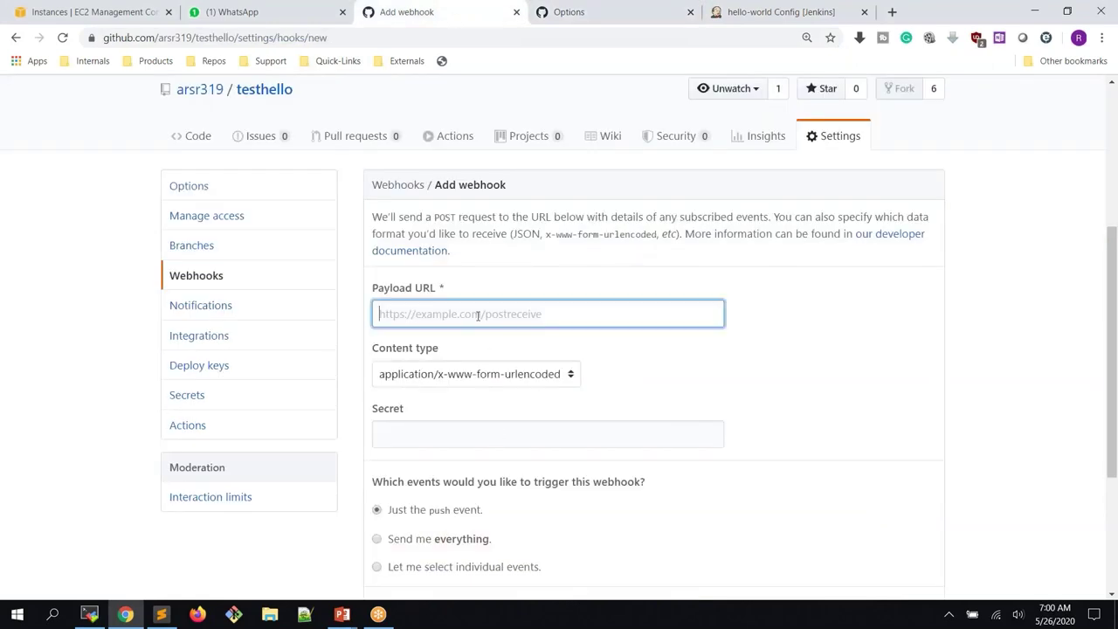
key(ctrl+v)
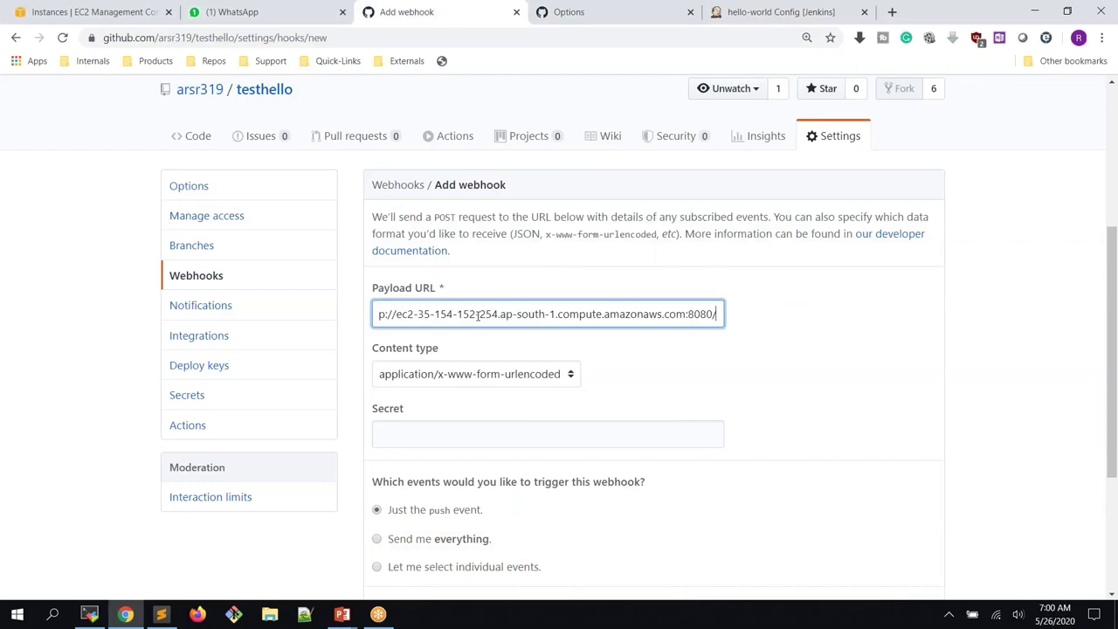
text(github)
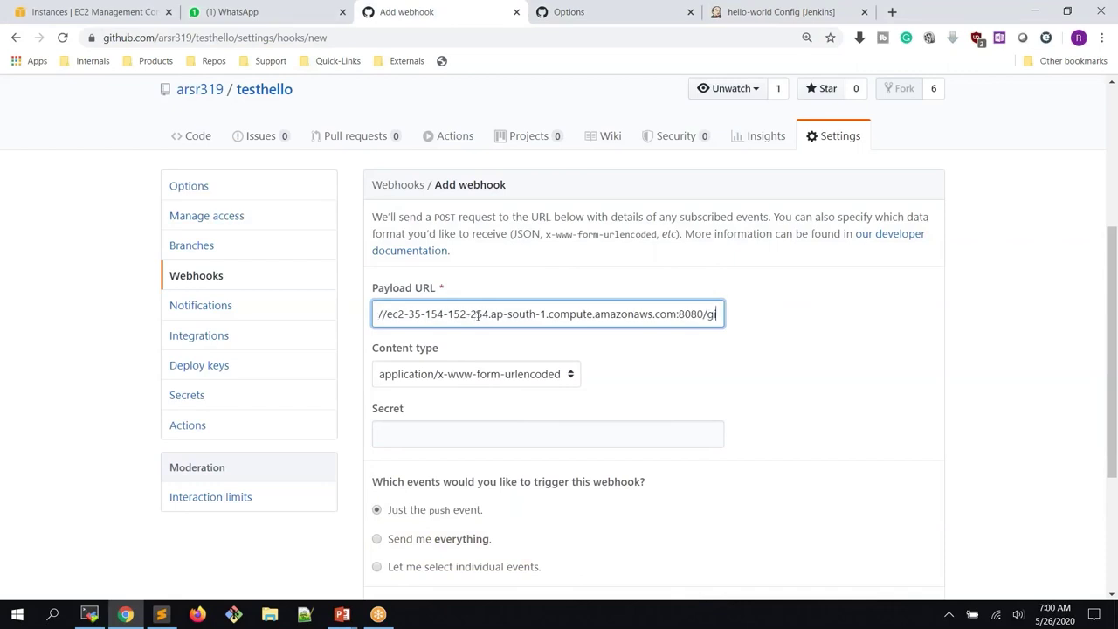
text(-)
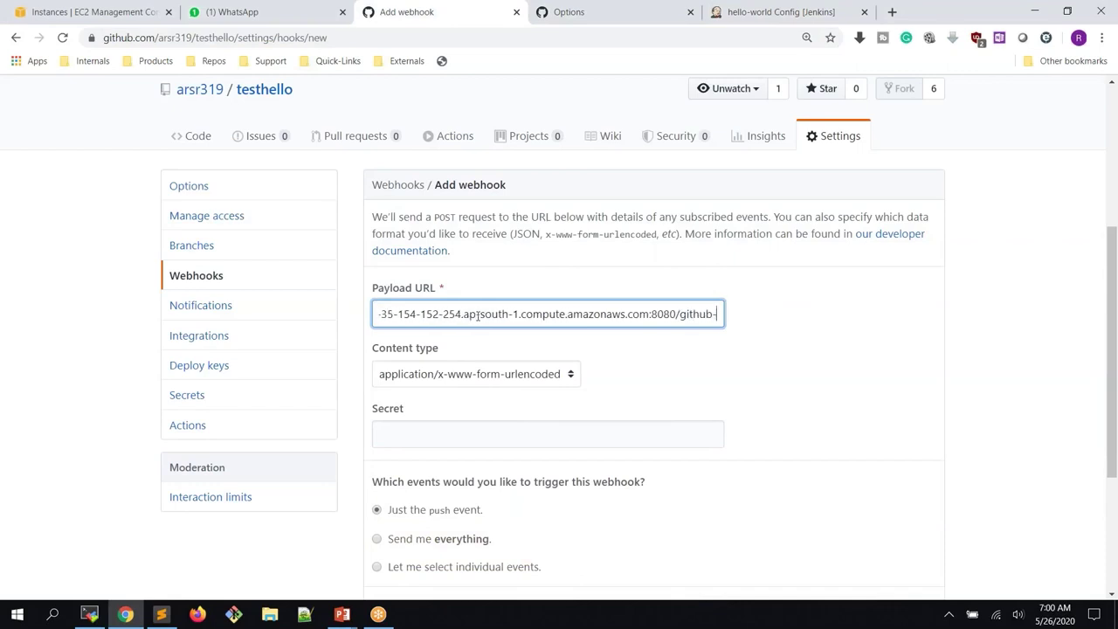
text(weboo)
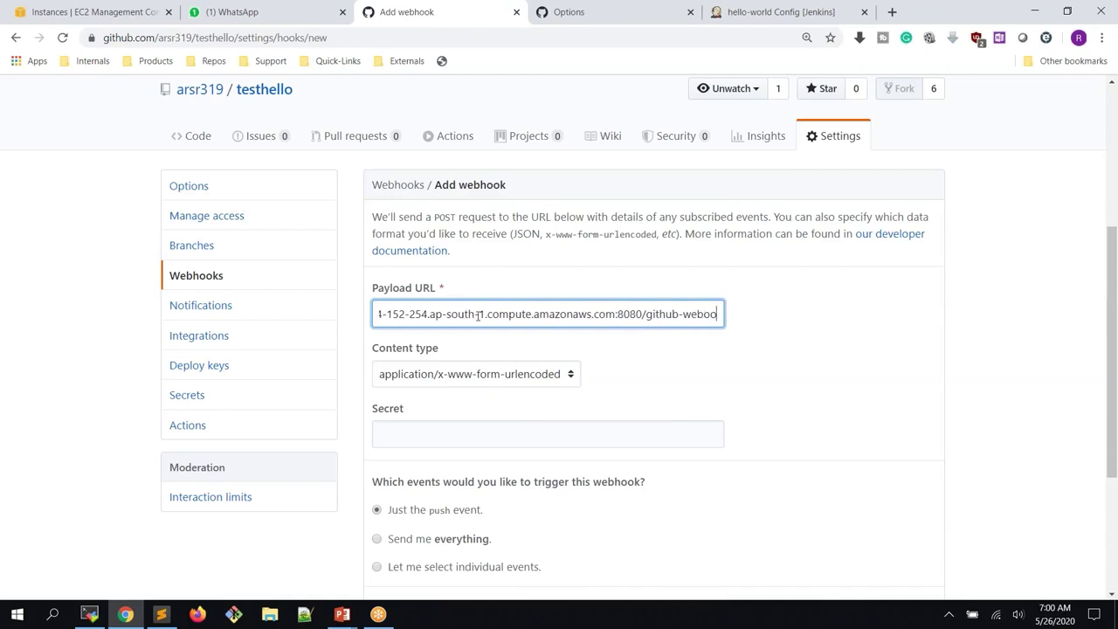
text(k/)
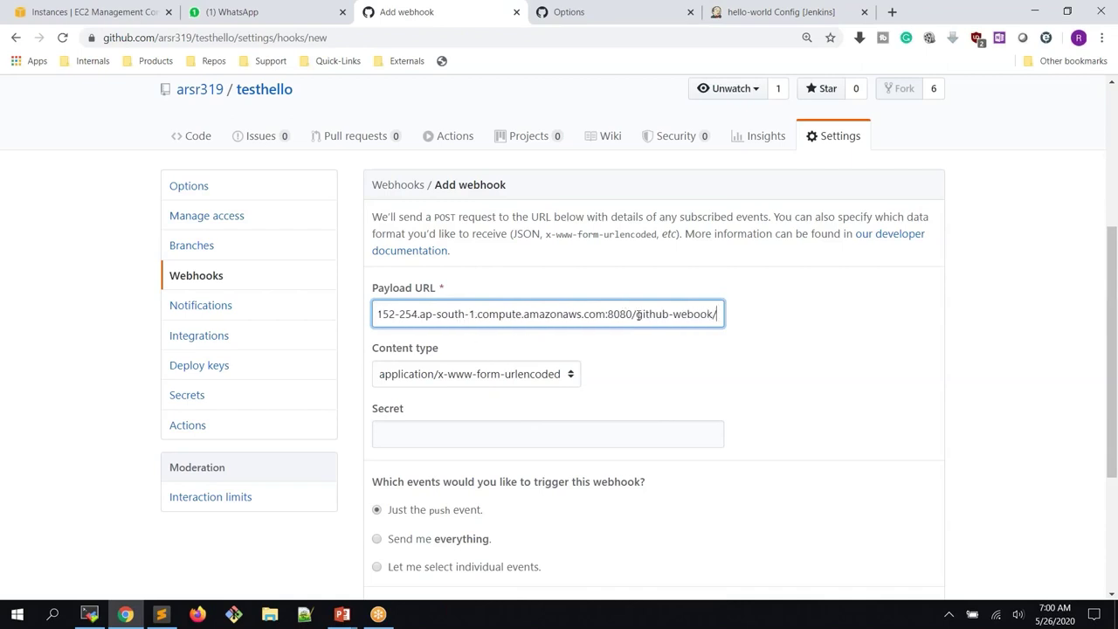
drag(637, 316, 717, 315)
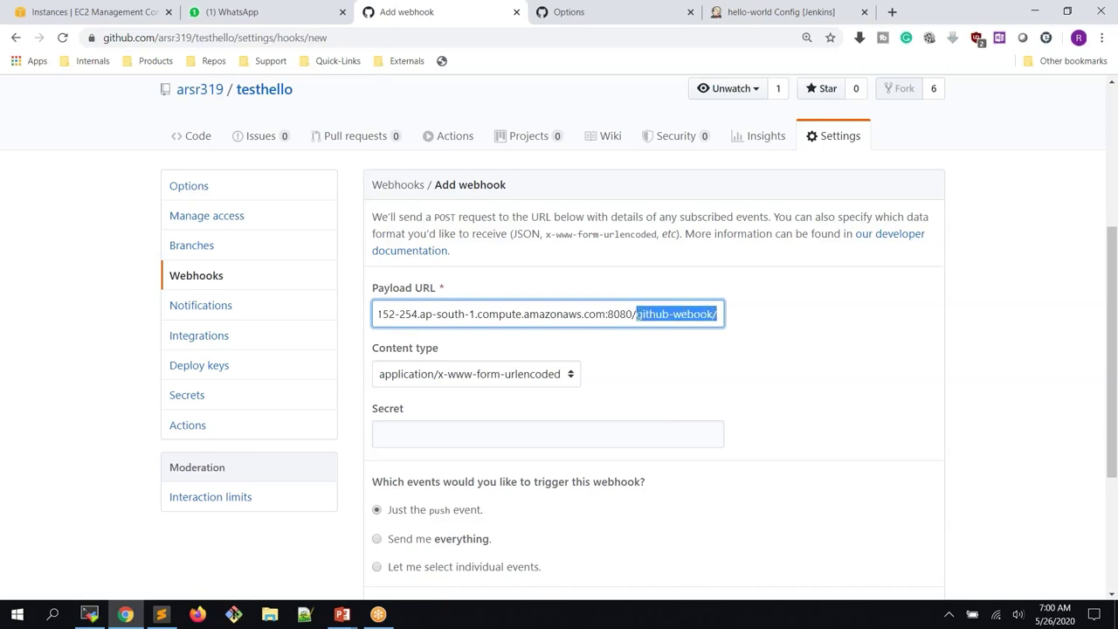
click(634, 313)
mouse_move(702, 314)
mouse_down()
mouse_move(728, 318)
mouse_move(713, 316)
mouse_up()
click(718, 314)
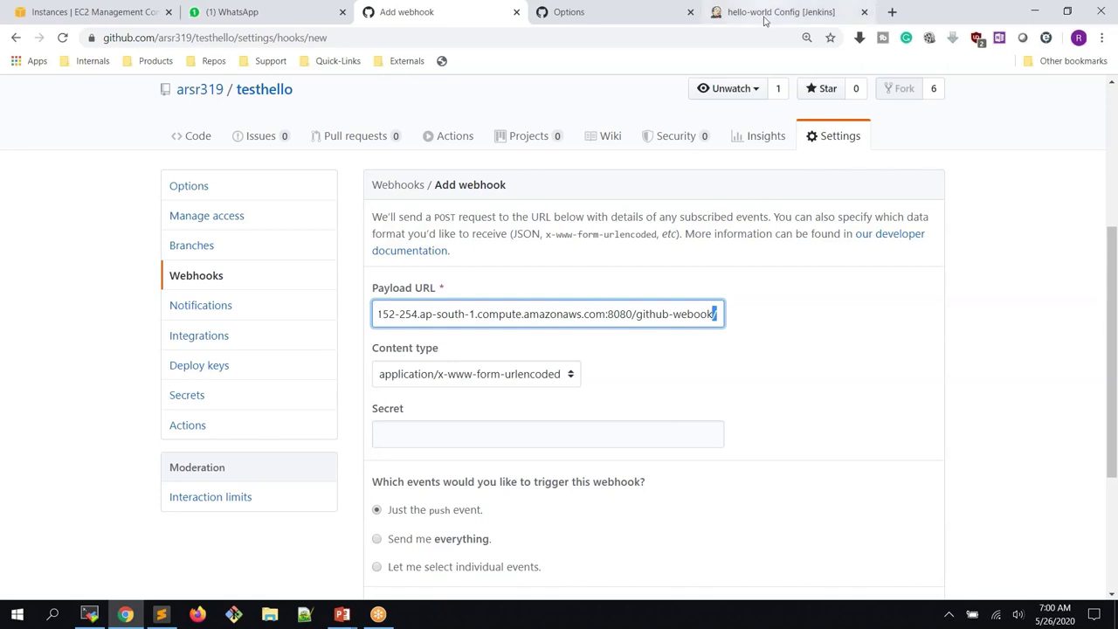
click(694, 318)
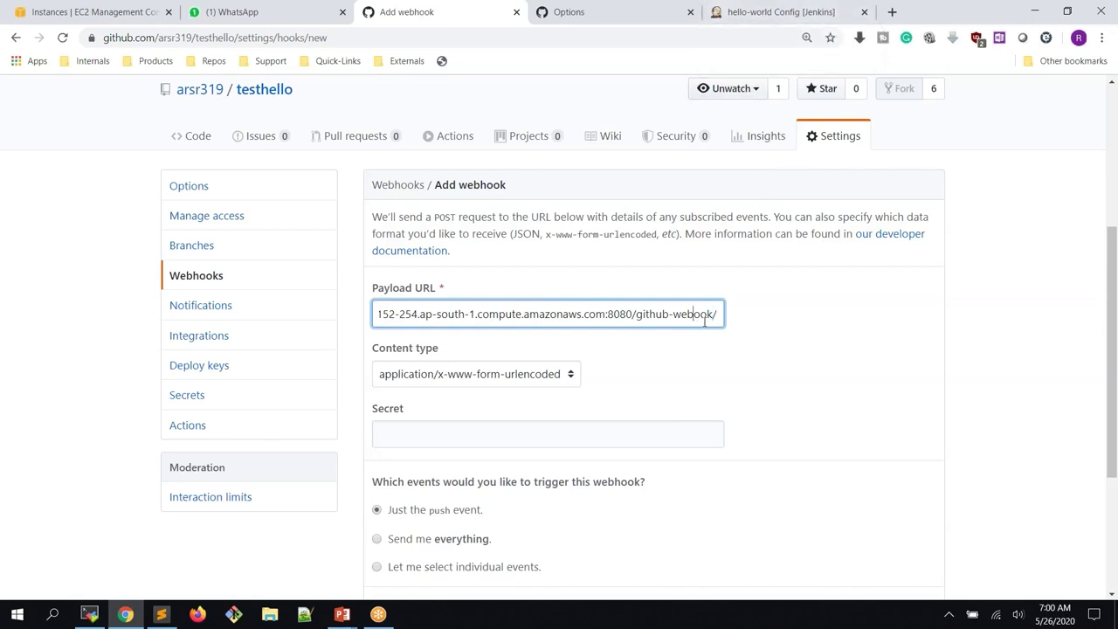
drag(716, 316, 640, 316)
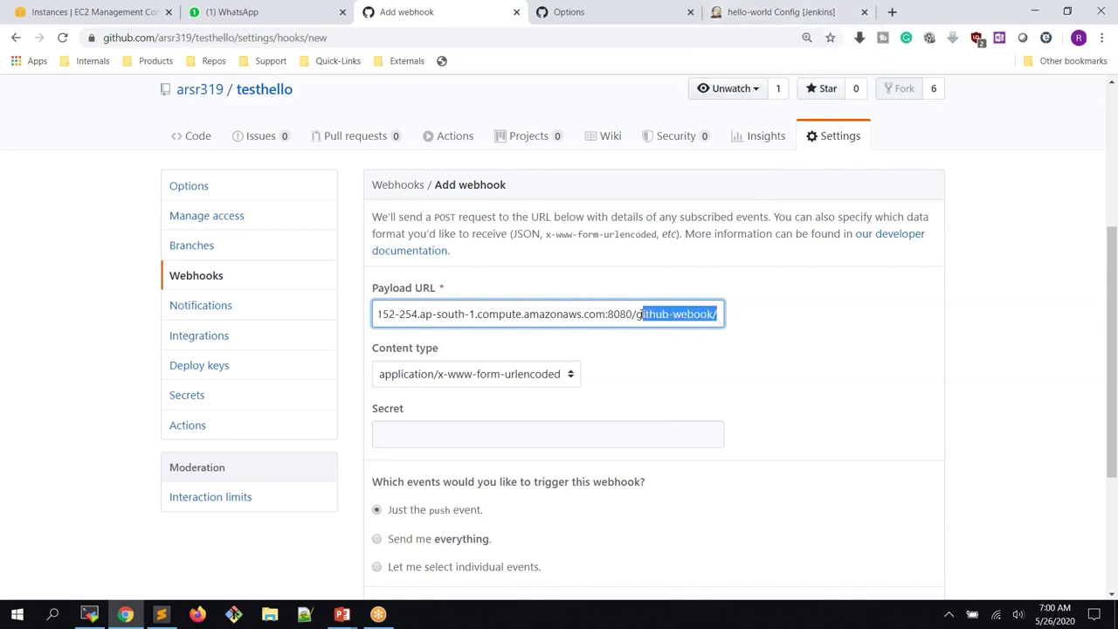
click(656, 369)
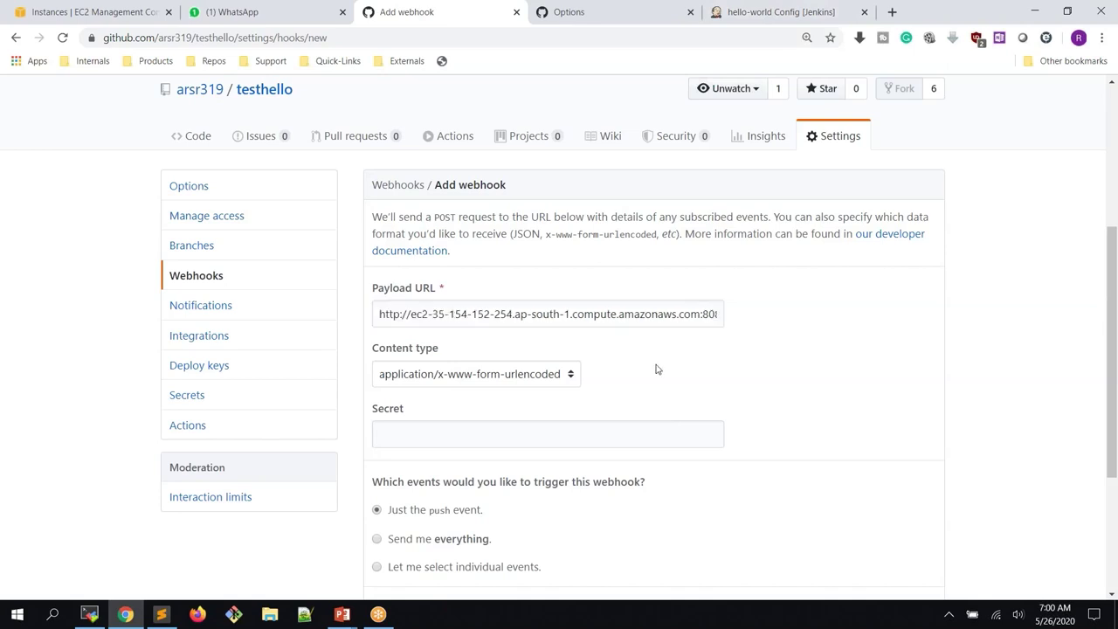
Step: Set the webhook content type to application/json
click(541, 374)
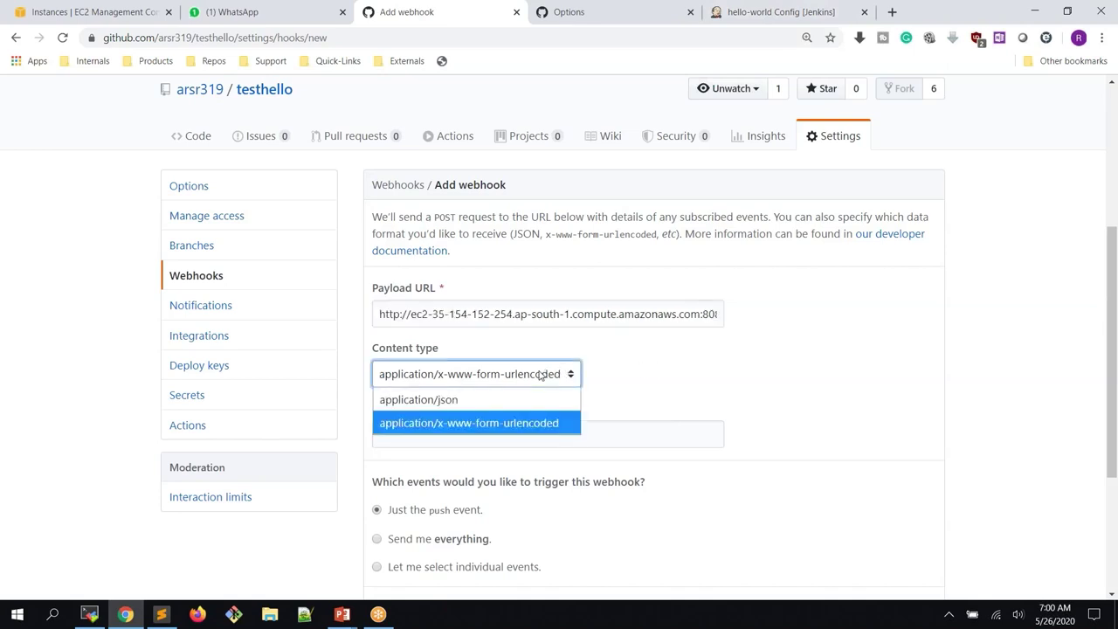
click(468, 402)
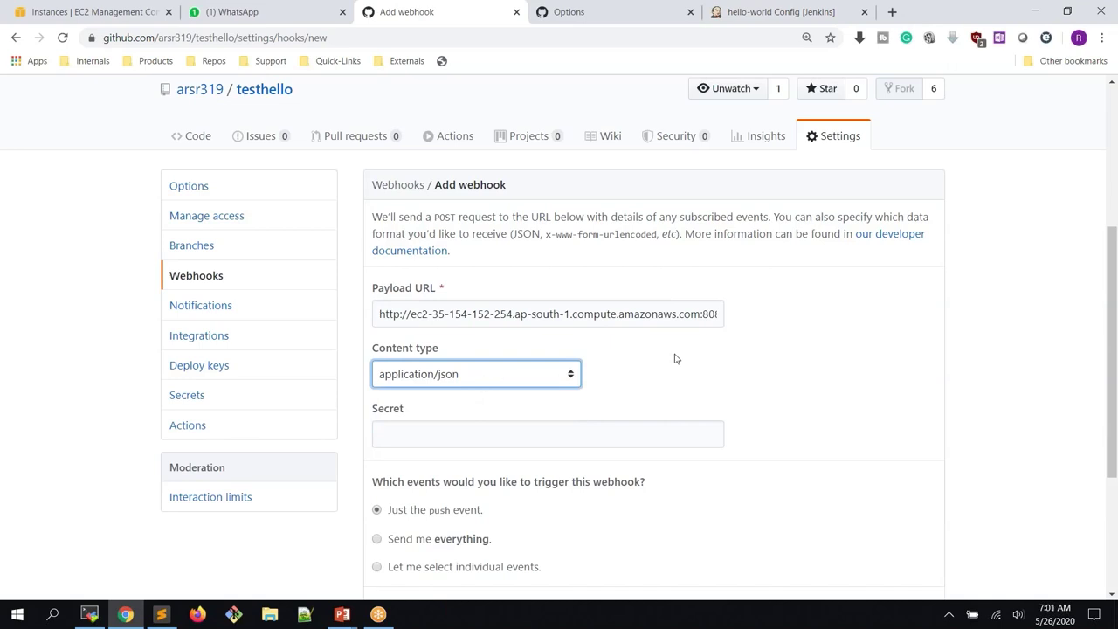
scroll(674, 358, down, 3)
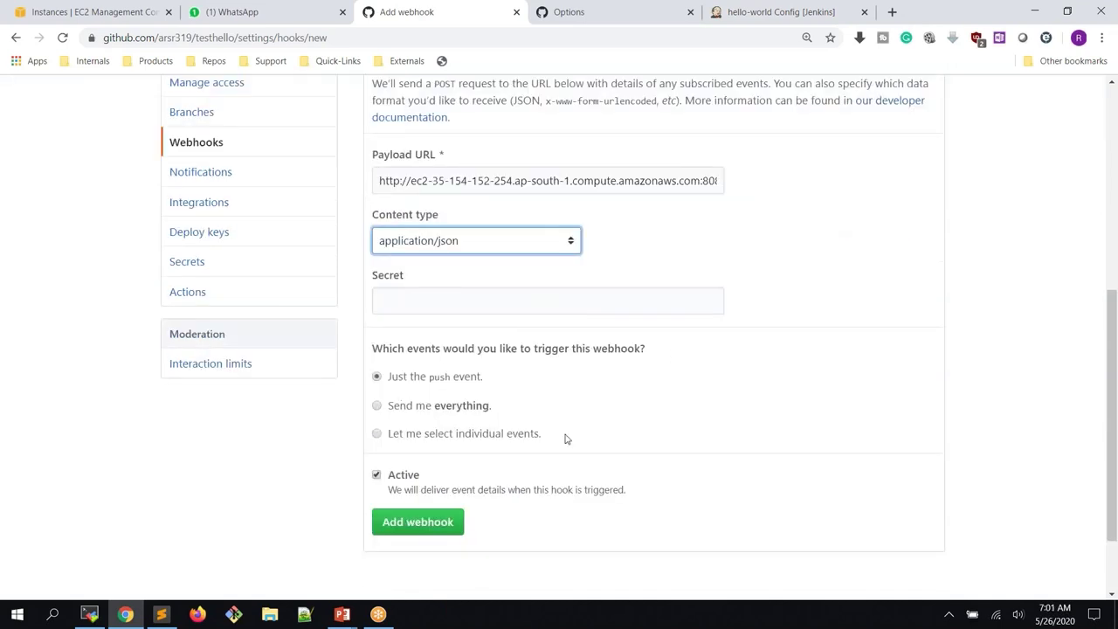
Step: Create the webhook and reopen it for editing
click(421, 528)
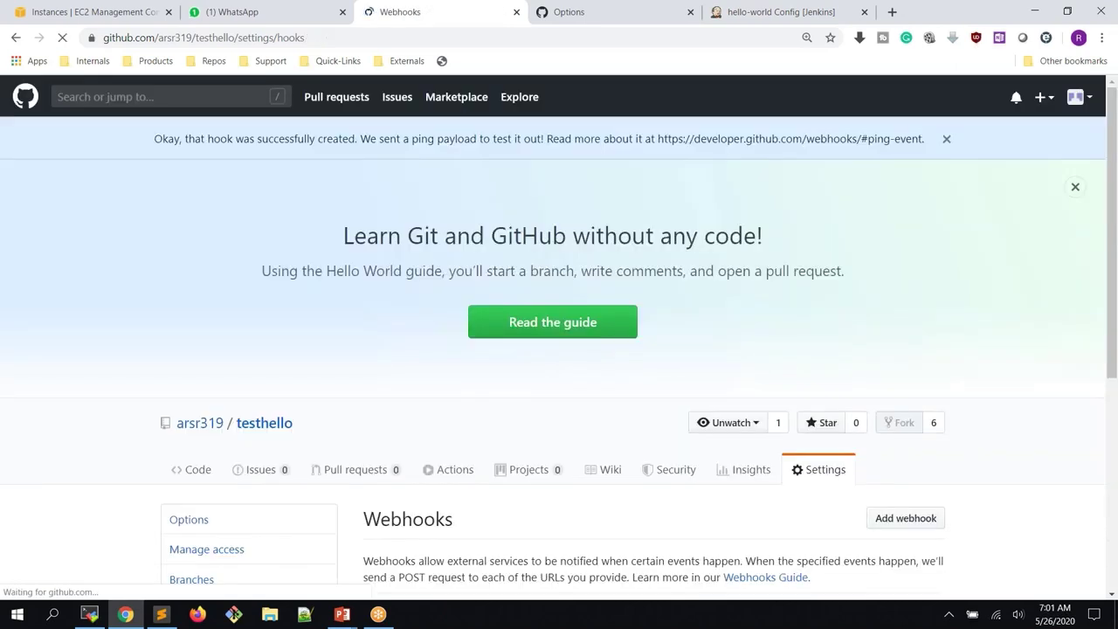
scroll(512, 420, down, 2)
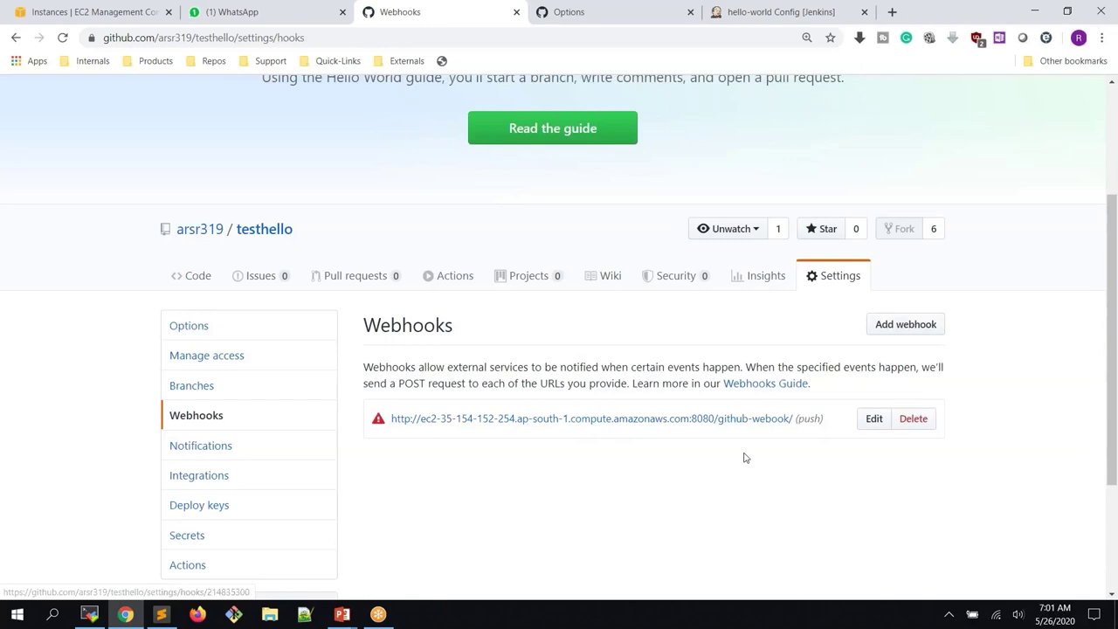
click(873, 418)
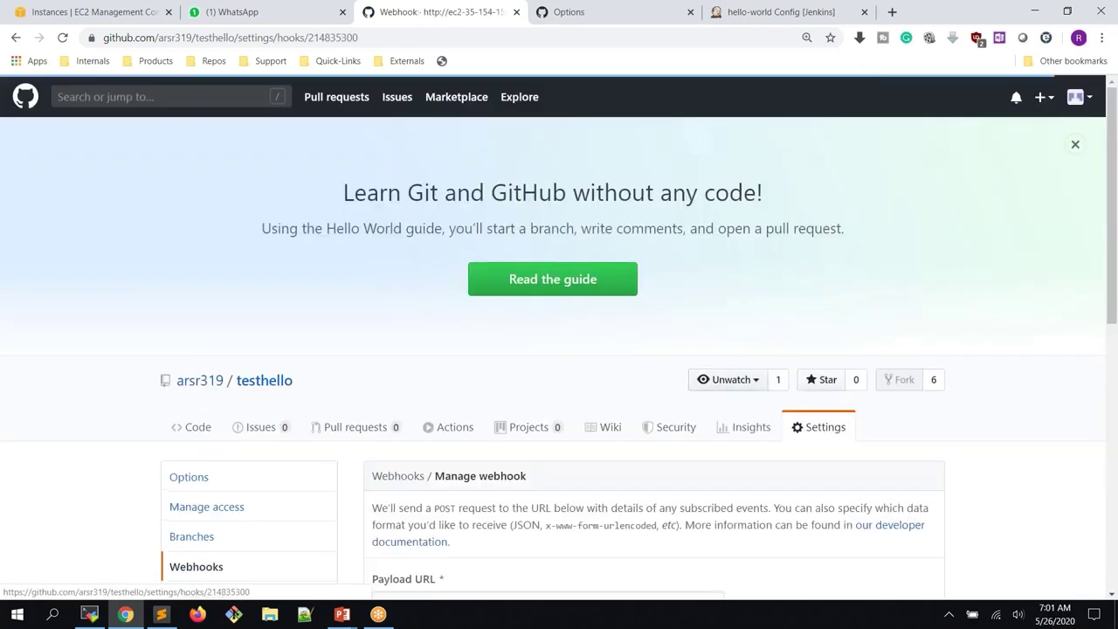
scroll(702, 384, down, 3)
Step: Correct the Payload URL to end in 'github-webhook/' and update the webhook
click(702, 373)
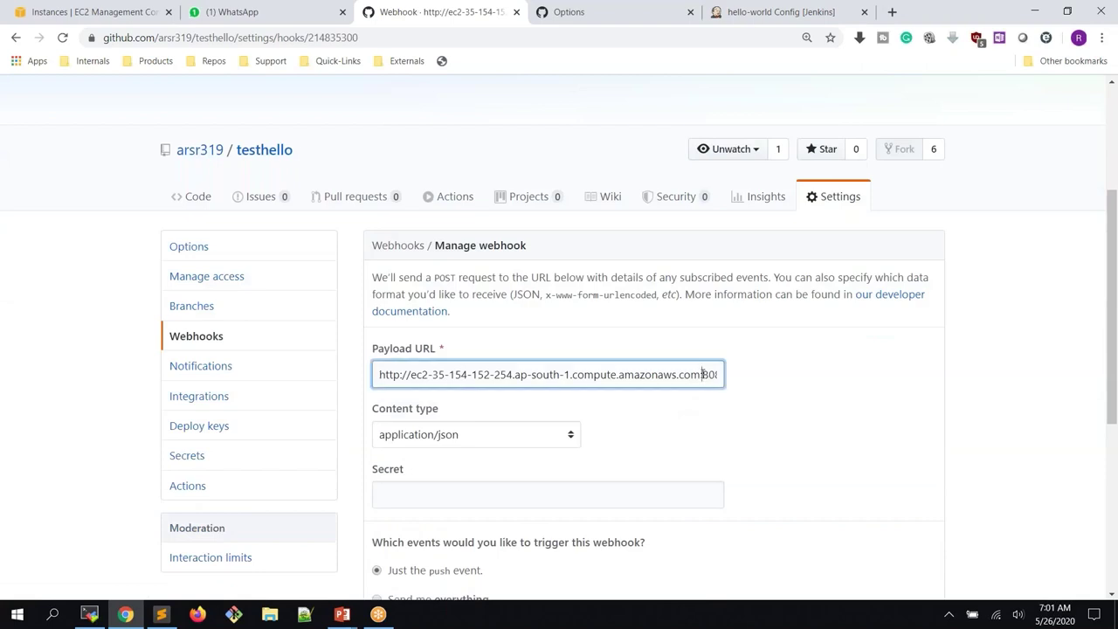
key(Right)
key(Right)
key(Right)
key(Right)
key(Right)
key(Right)
key(Right)
key(Right)
key(Right)
key(Right)
key(Right)
key(Right)
key(Right)
key(Right)
key(Right)
key(Right)
key(Right)
key(Right)
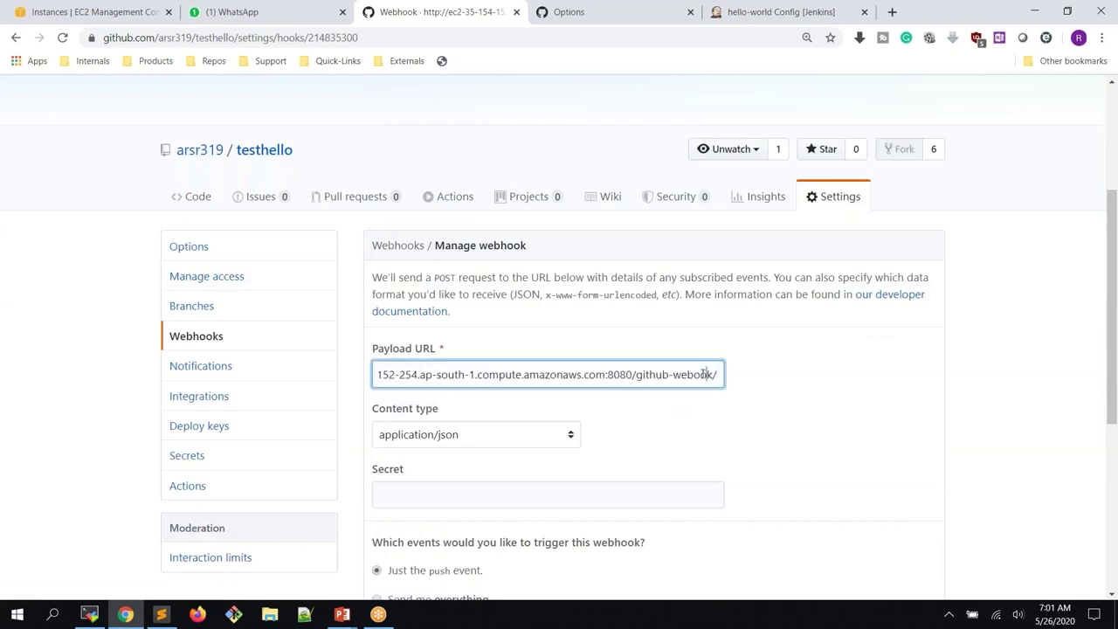
text(b)
key(BackSpace)
text(h)
scroll(591, 469, down, 3)
click(450, 426)
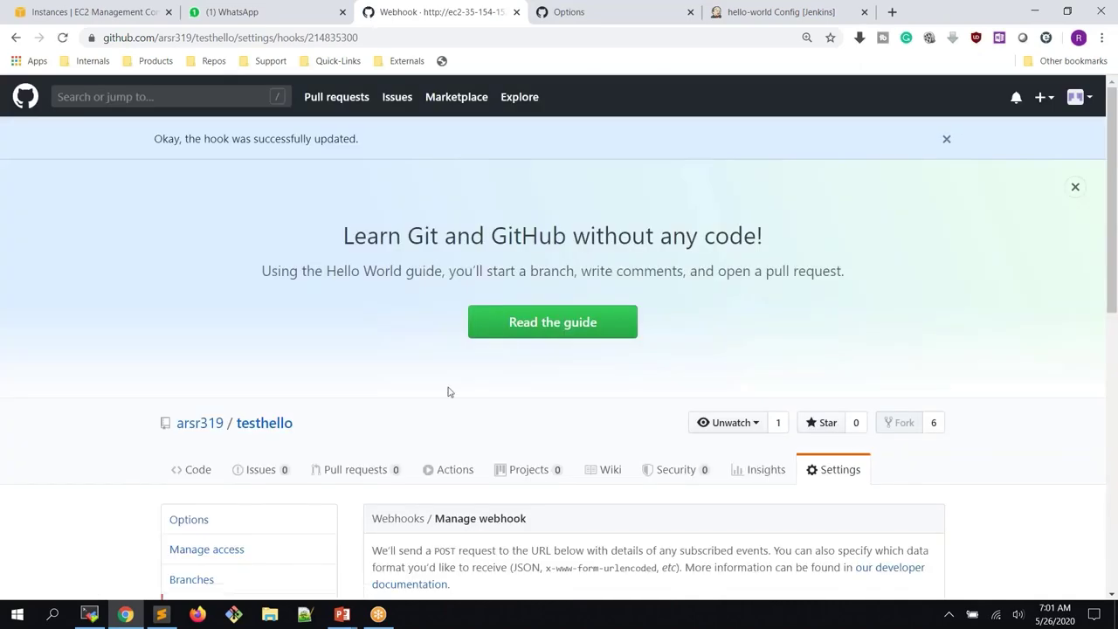
scroll(448, 392, down, 3)
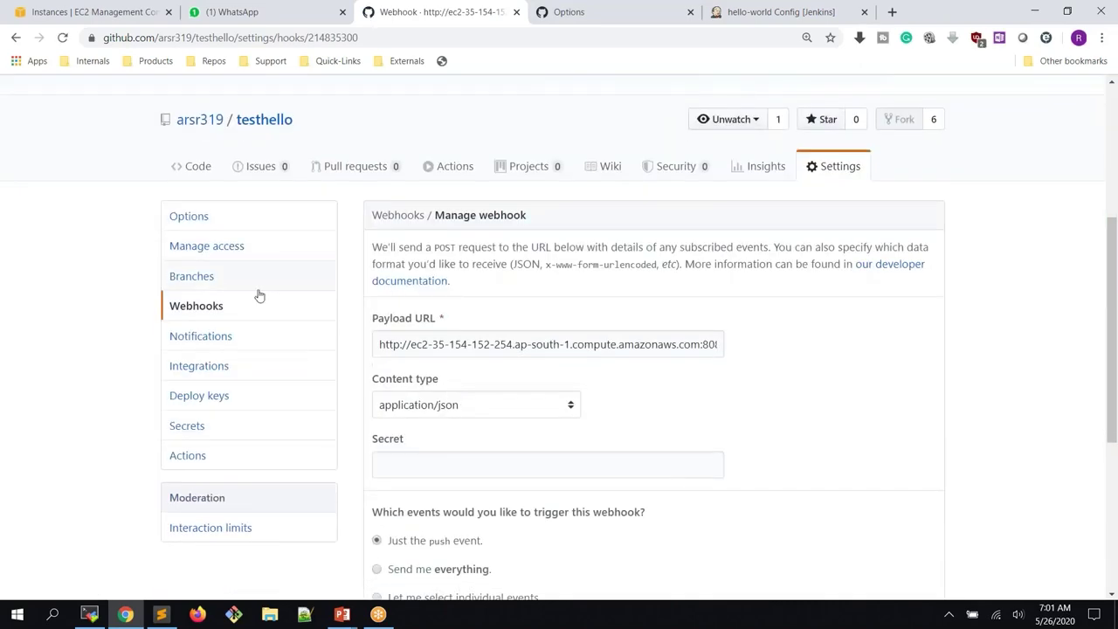
Step: Open the failing Jenkins webhook from testhello's webhook list
click(192, 276)
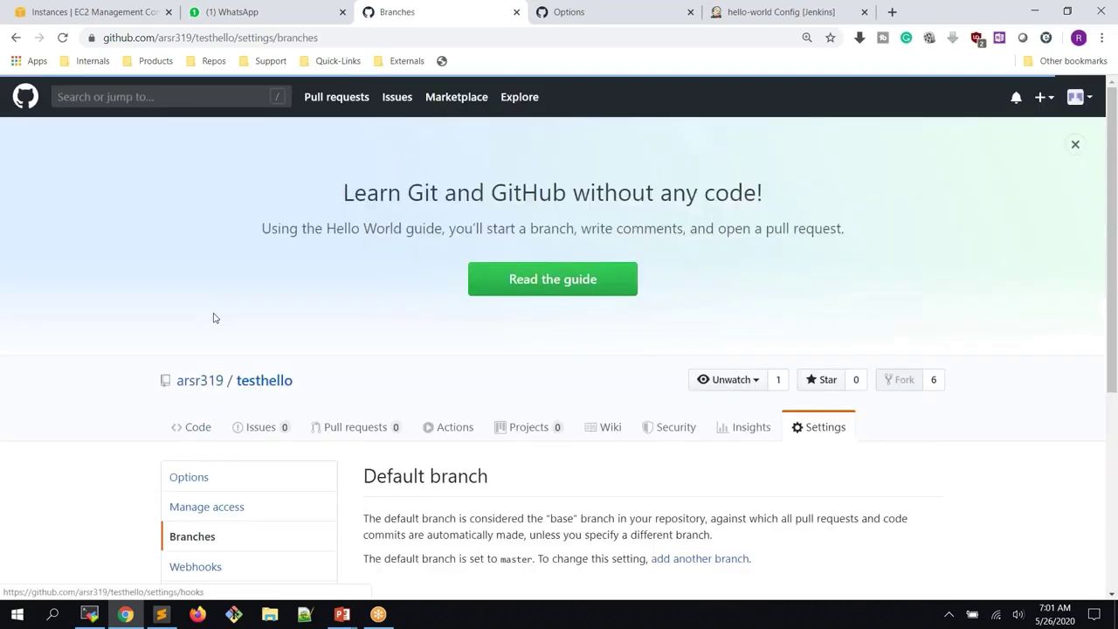
click(217, 579)
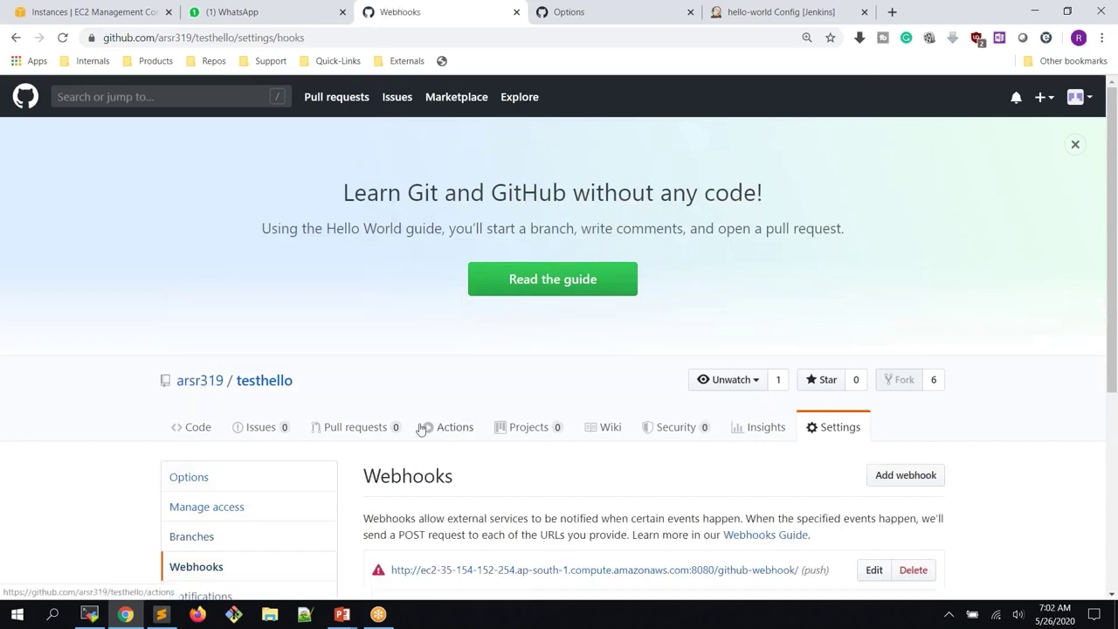
scroll(419, 428, down, 3)
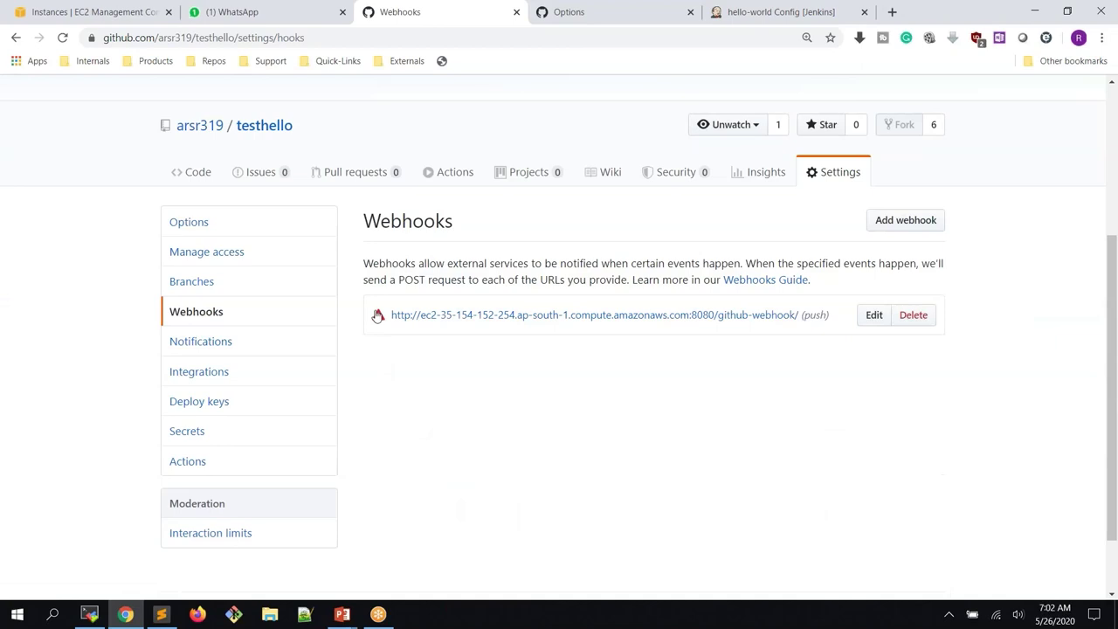
mouse_move(379, 319)
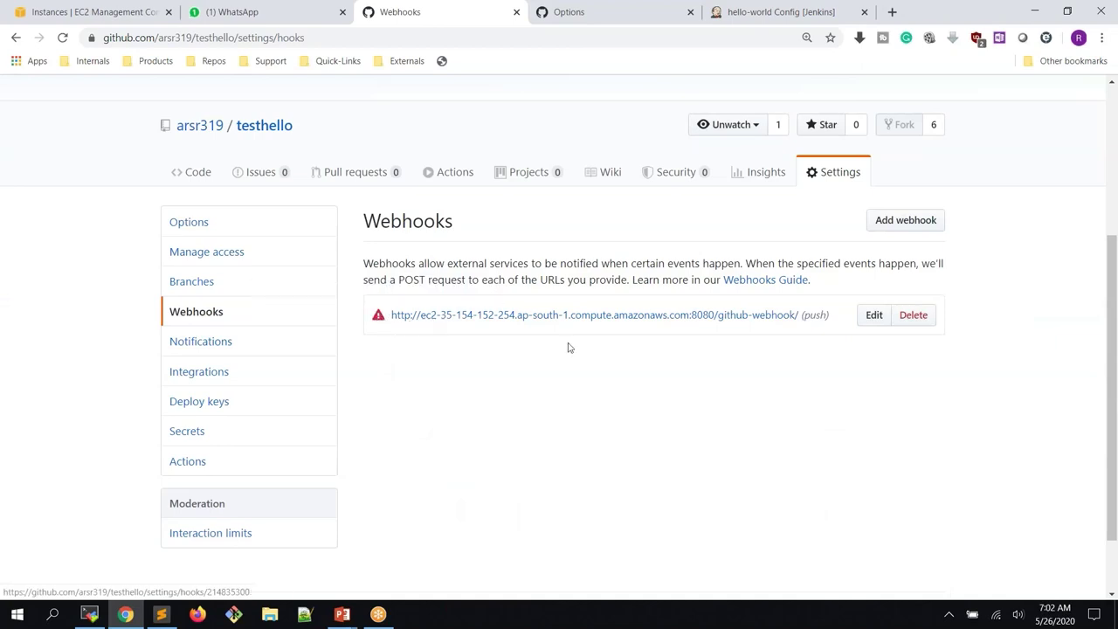
click(873, 315)
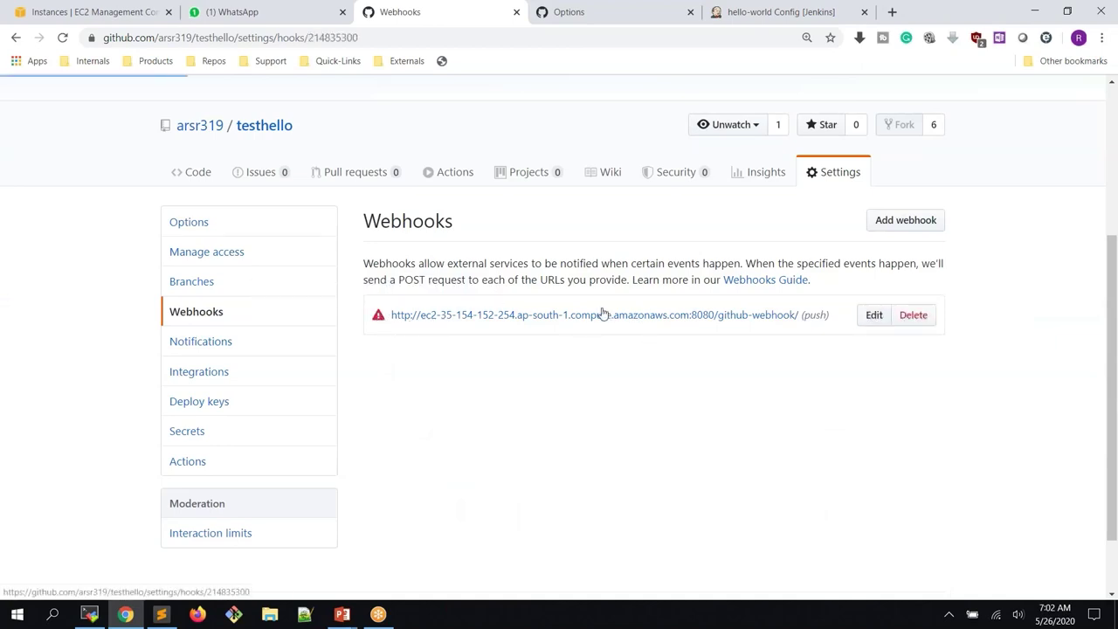
scroll(498, 330, down, 4)
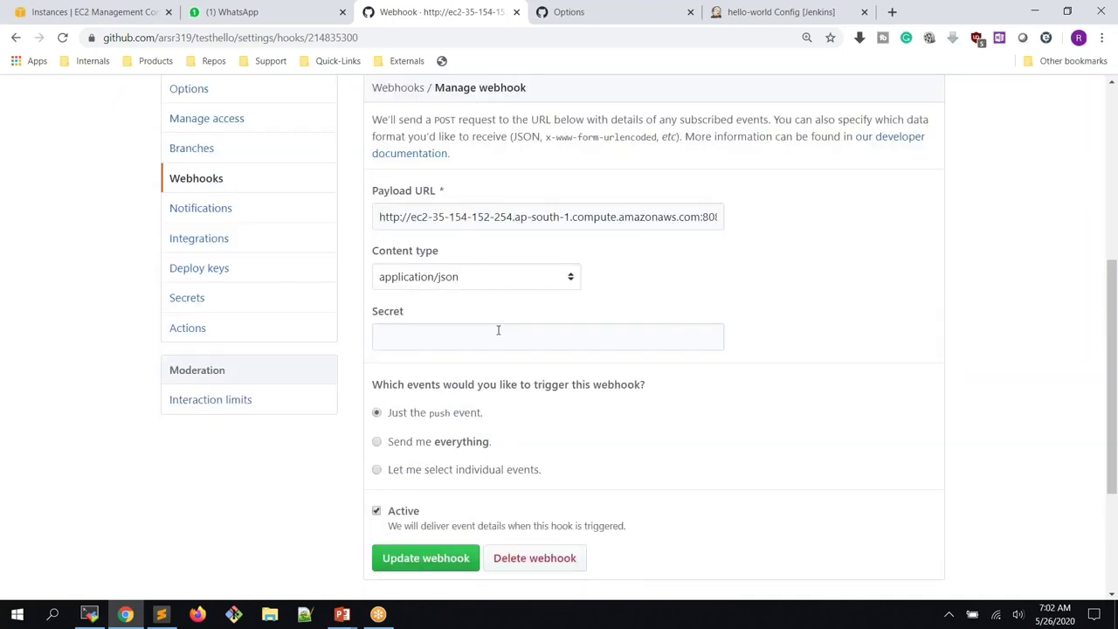
Step: Delete that webhook and confirm the deletion
click(527, 216)
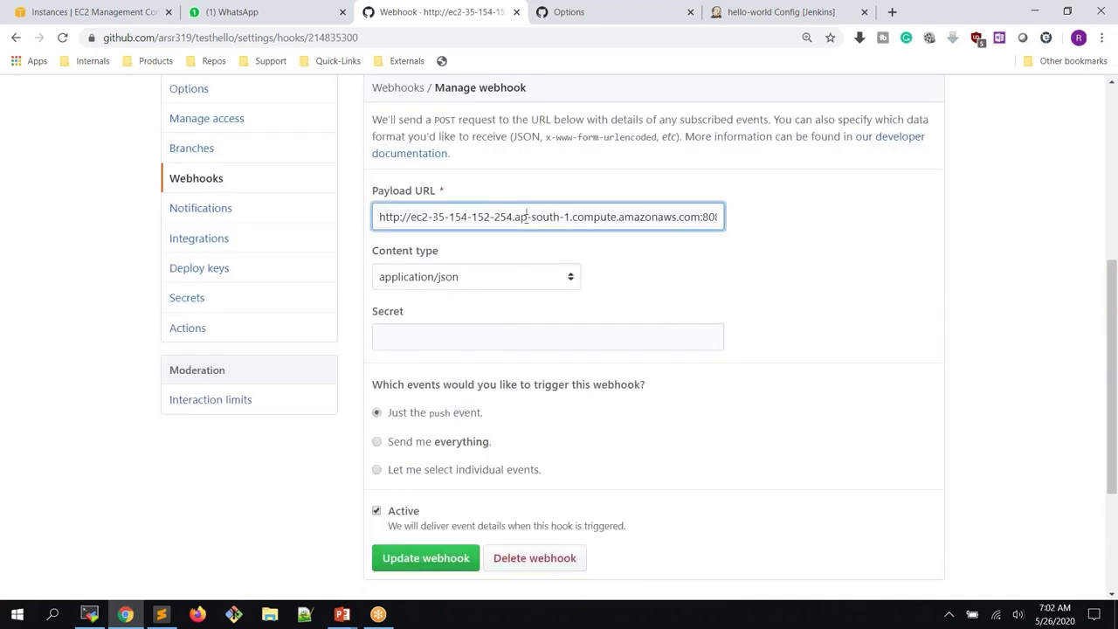
key(ctrl+a)
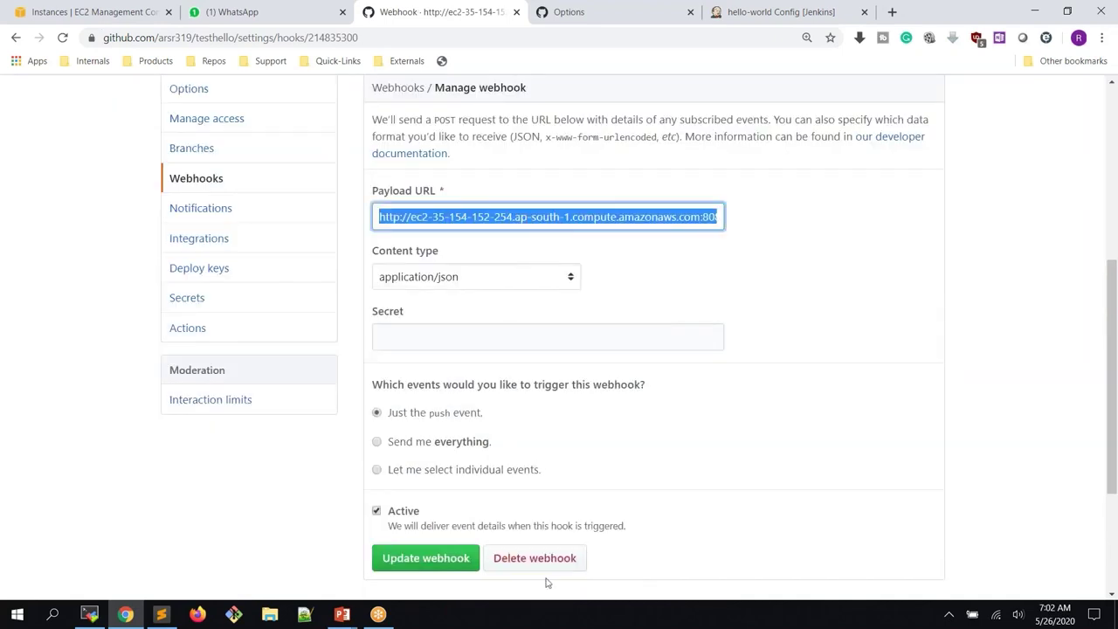
click(536, 558)
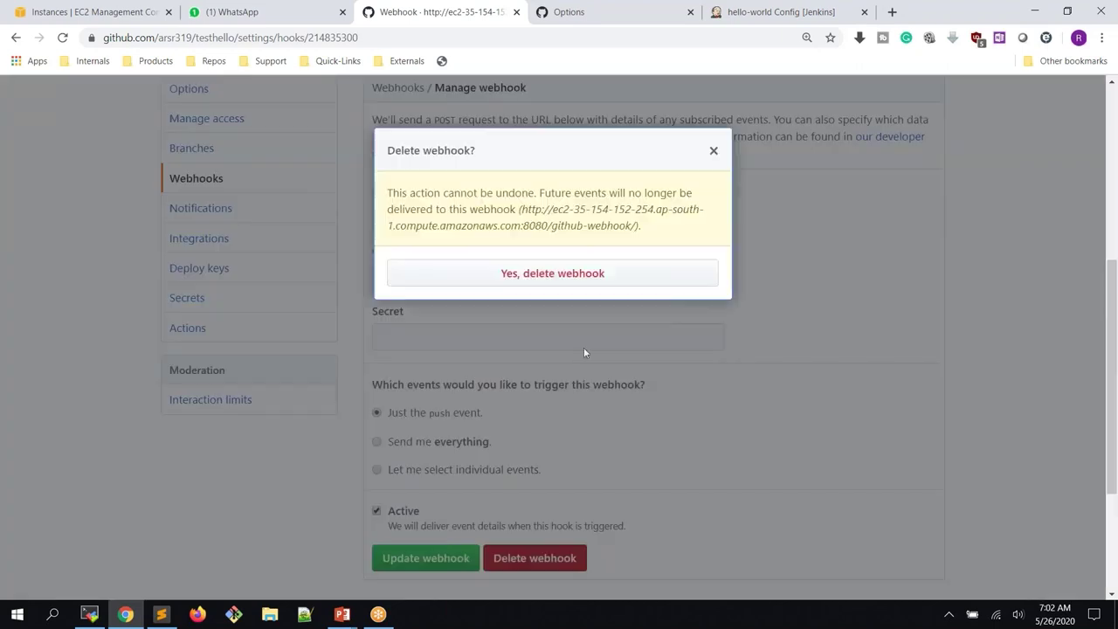
click(568, 282)
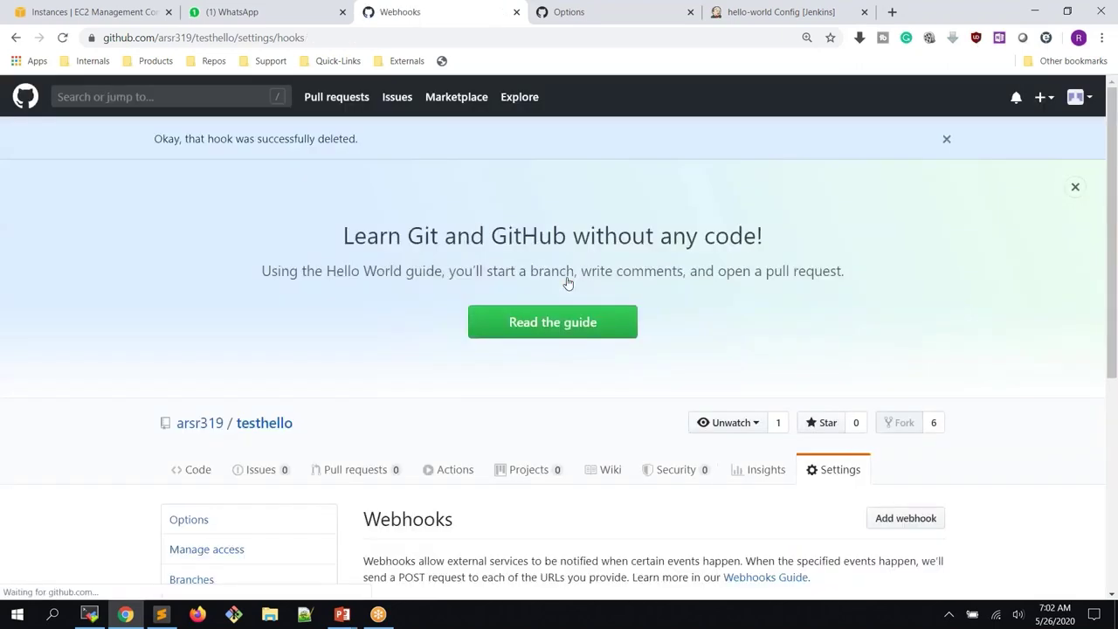
Step: Add a webhook with the pasted Jenkins github-webhook/ URL and application/json content type
scroll(661, 318, down, 3)
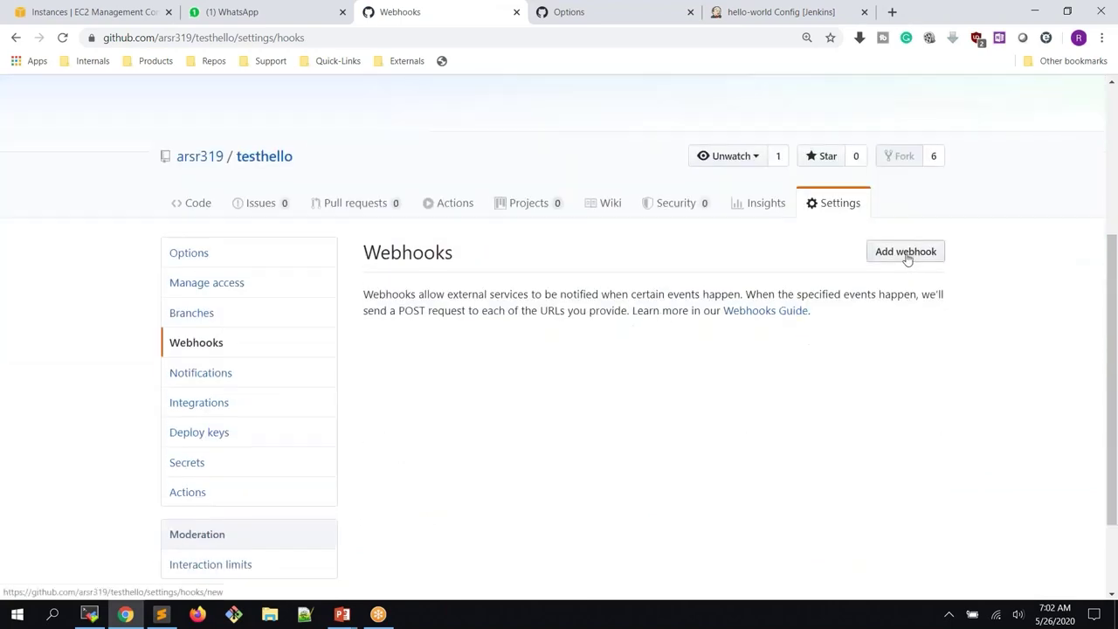
click(905, 253)
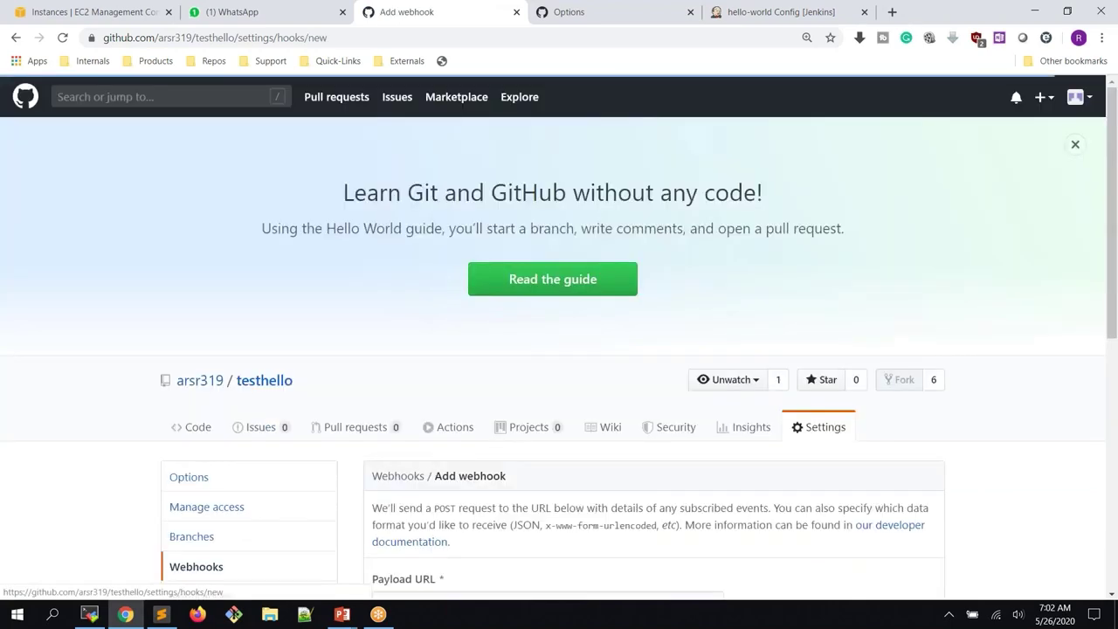
scroll(699, 306, down, 2)
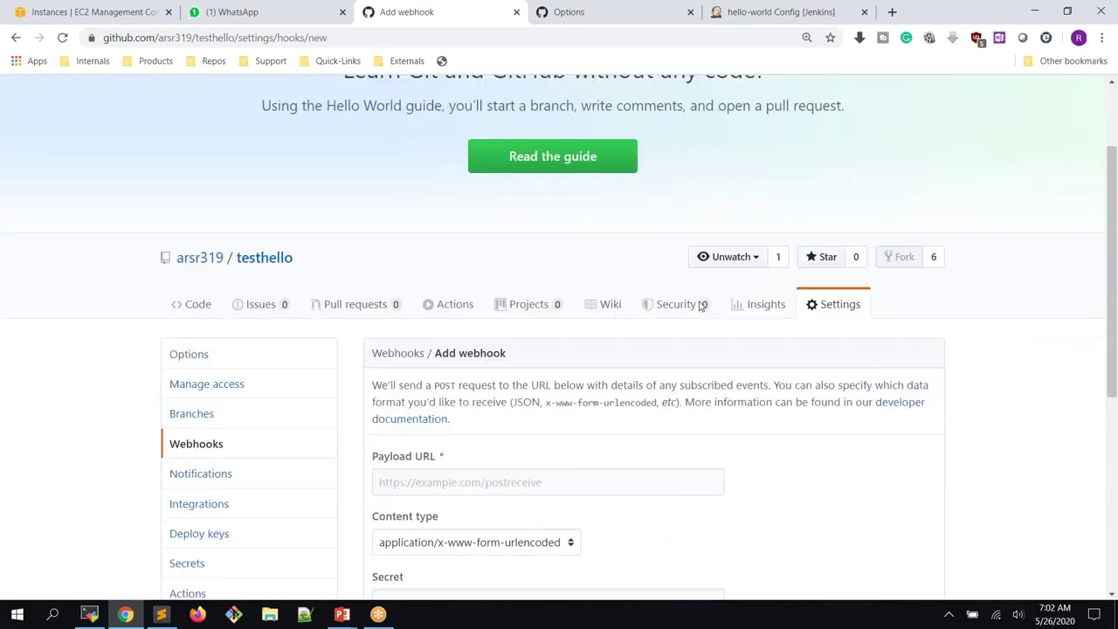
click(420, 464)
key(ctrl+v)
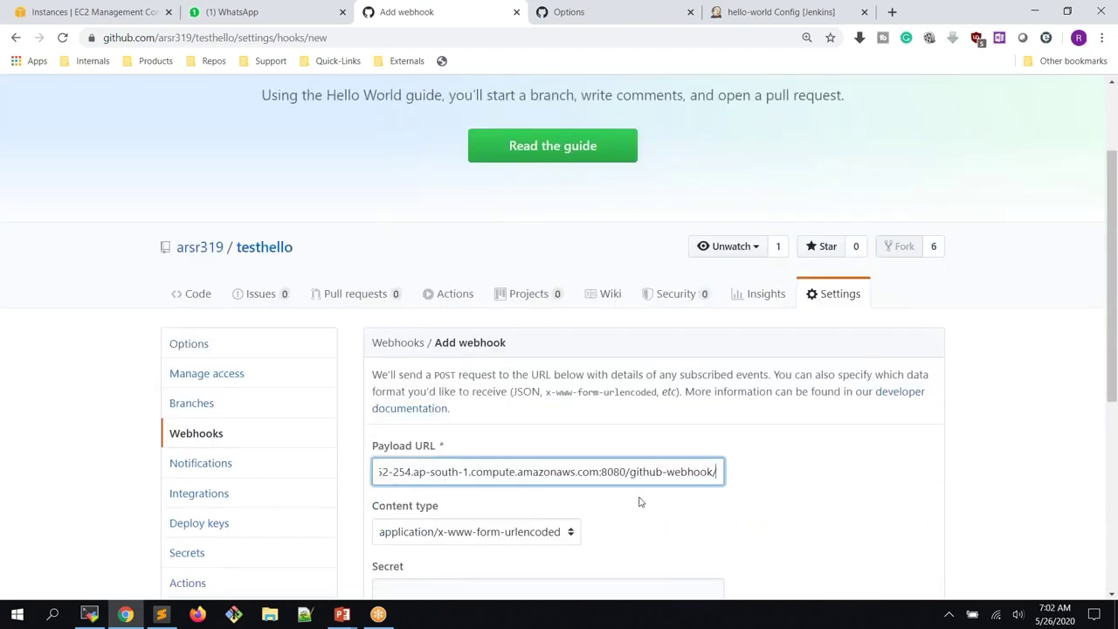
scroll(638, 501, down, 3)
click(520, 246)
click(494, 273)
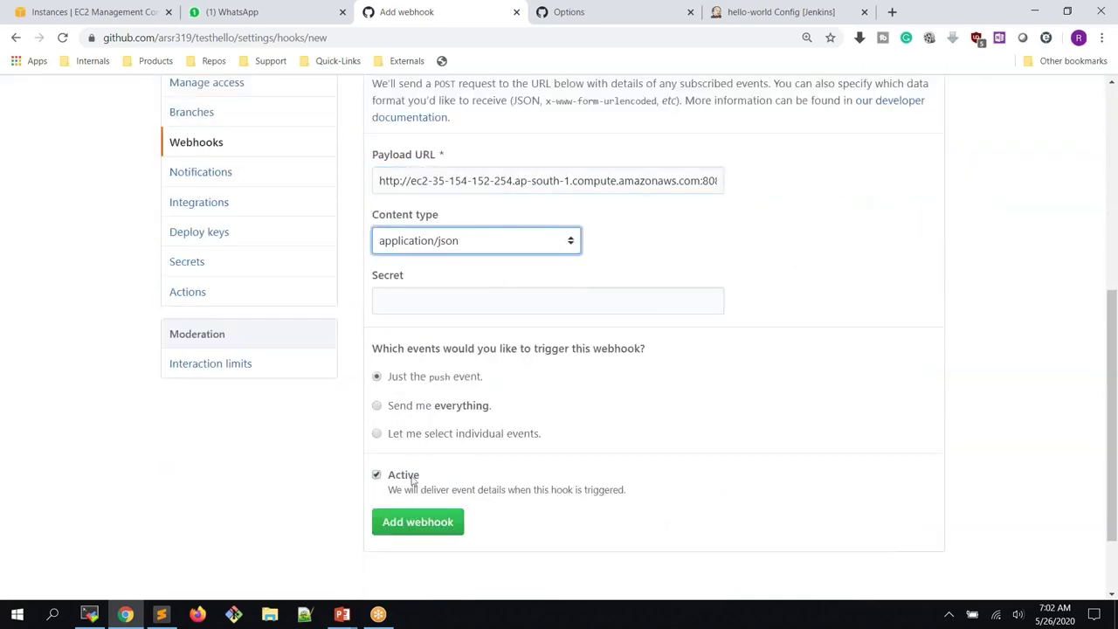
click(420, 522)
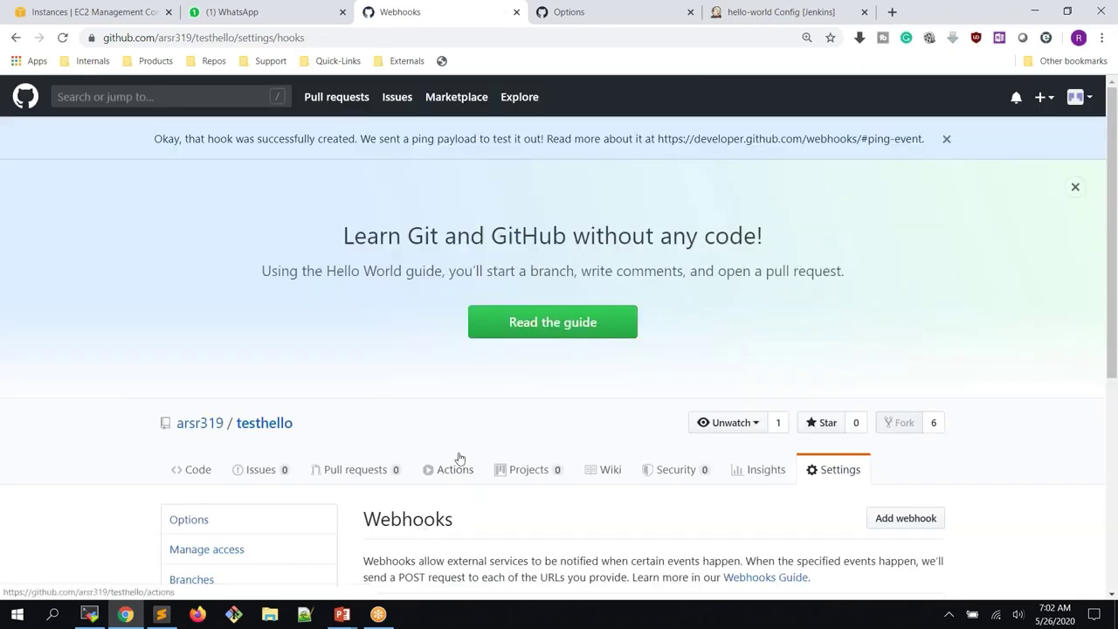
Step: Refresh GitHub's Webhooks page to confirm the testhello hook's last delivery succeeded
scroll(456, 456, down, 2)
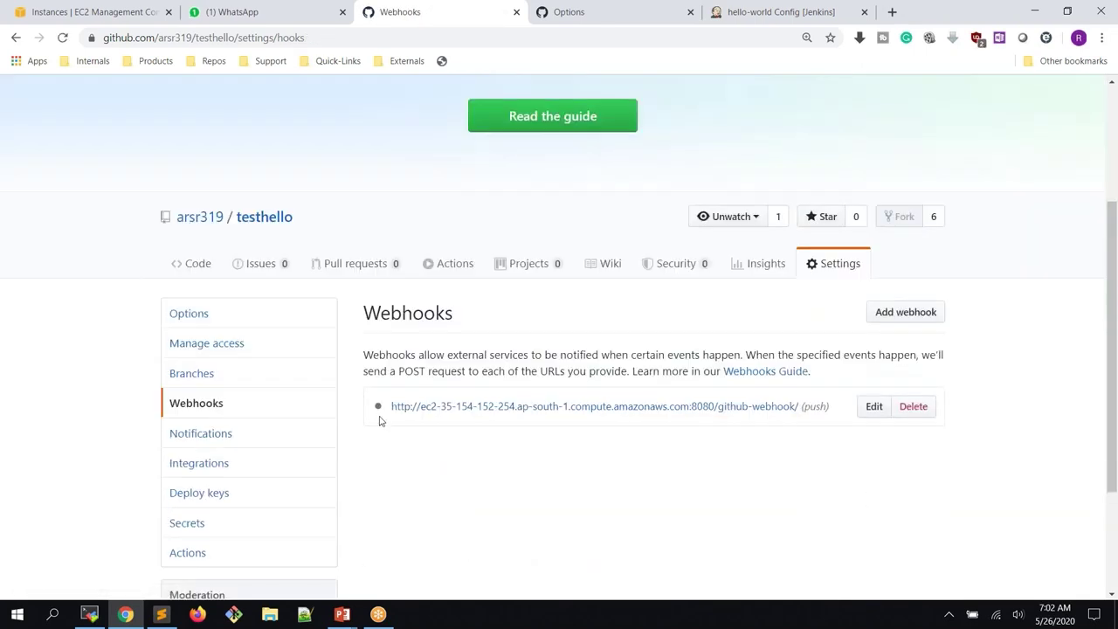
mouse_move(380, 413)
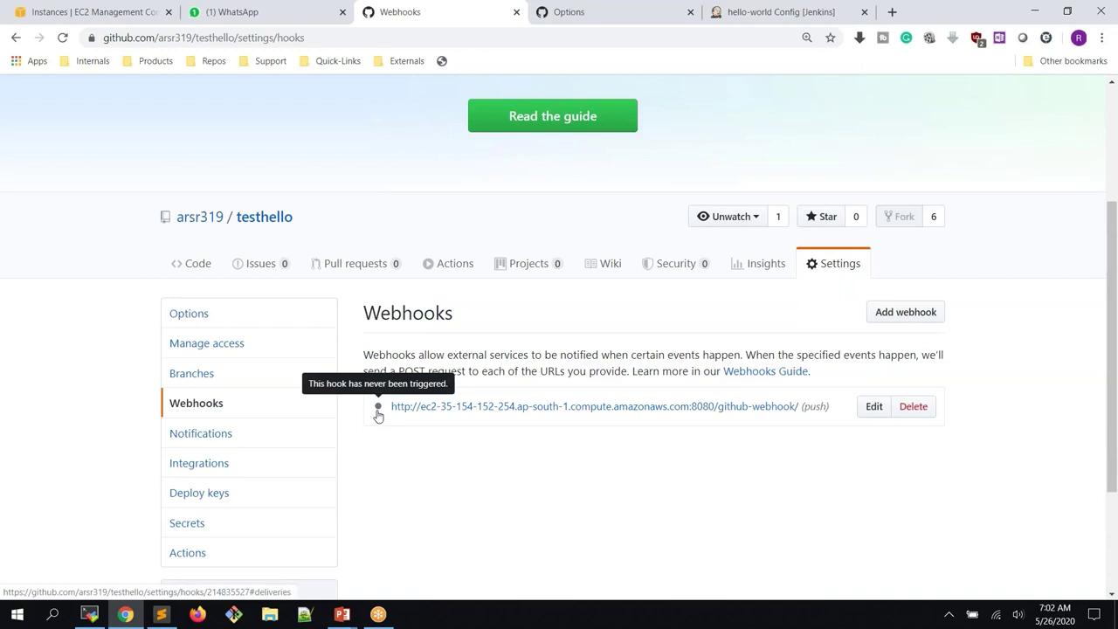
click(64, 39)
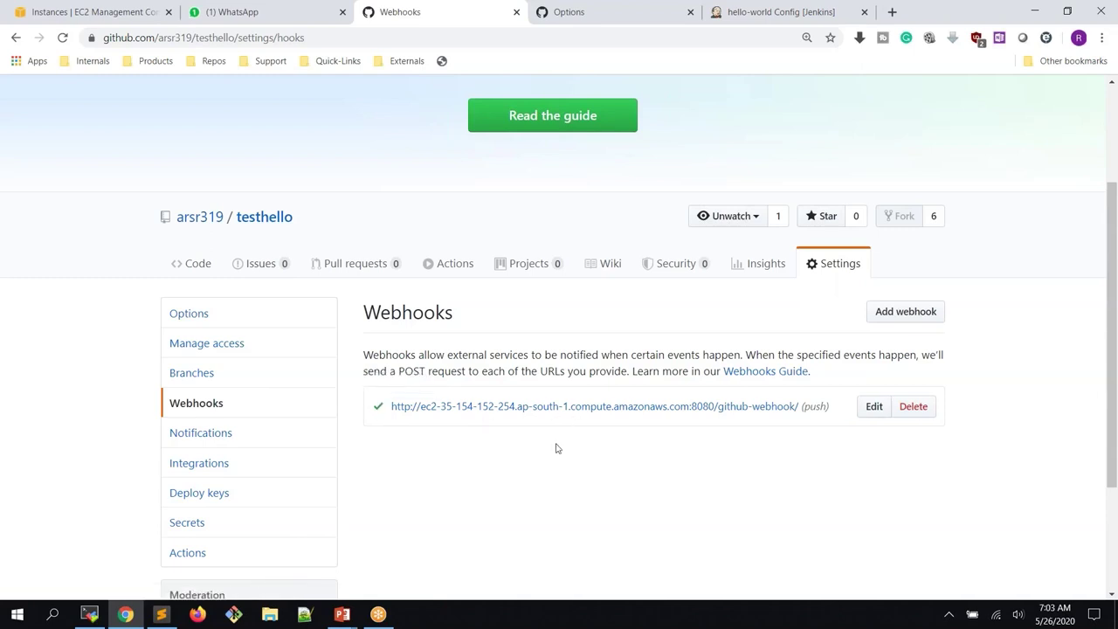
Step: Browse testhello's code to src/main/java/com/valaxy/App.java and view its Hello World source
click(187, 267)
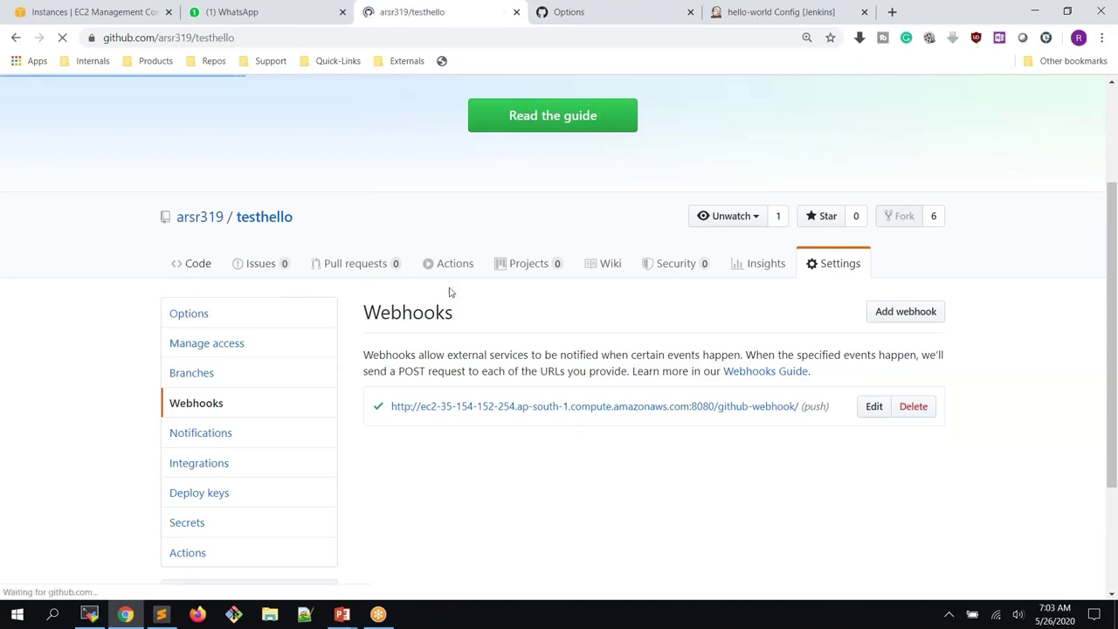
scroll(200, 489, down, 3)
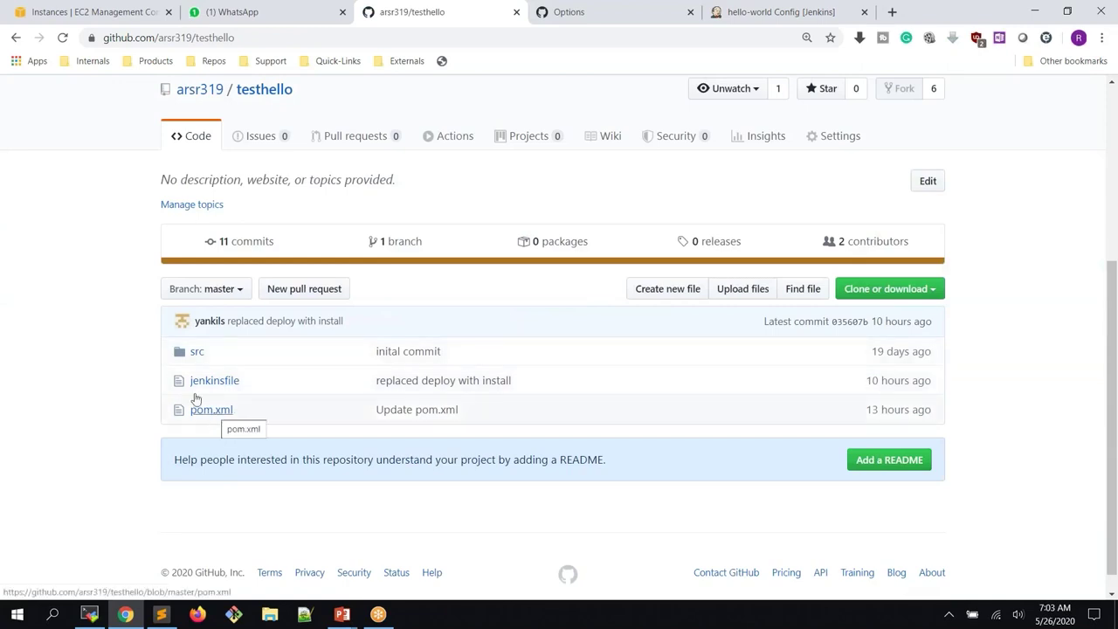
click(192, 353)
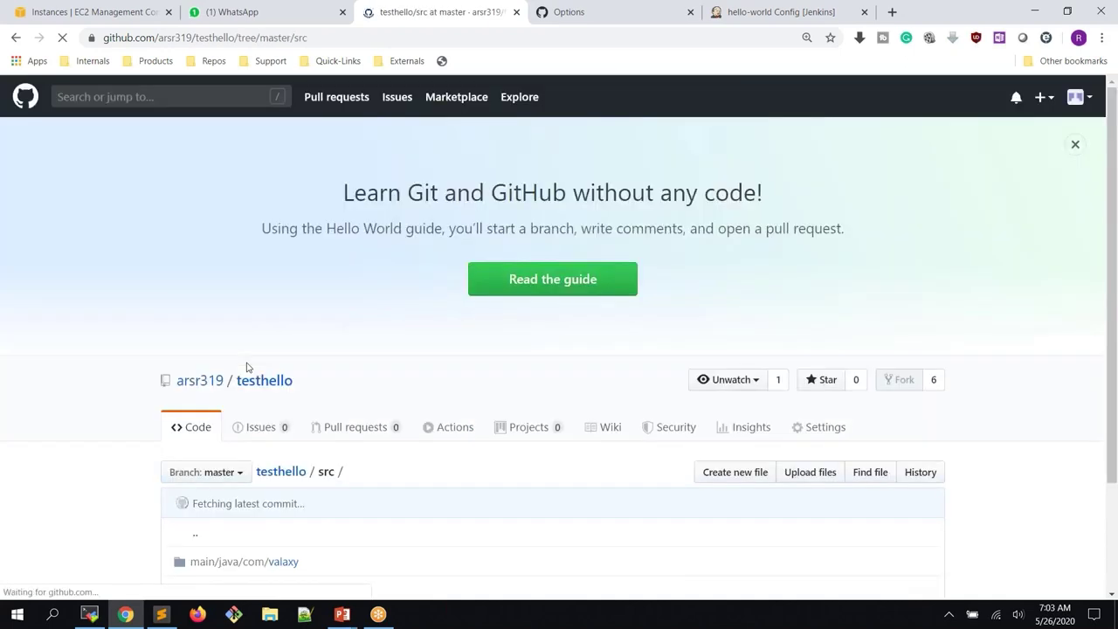
scroll(338, 357, down, 2)
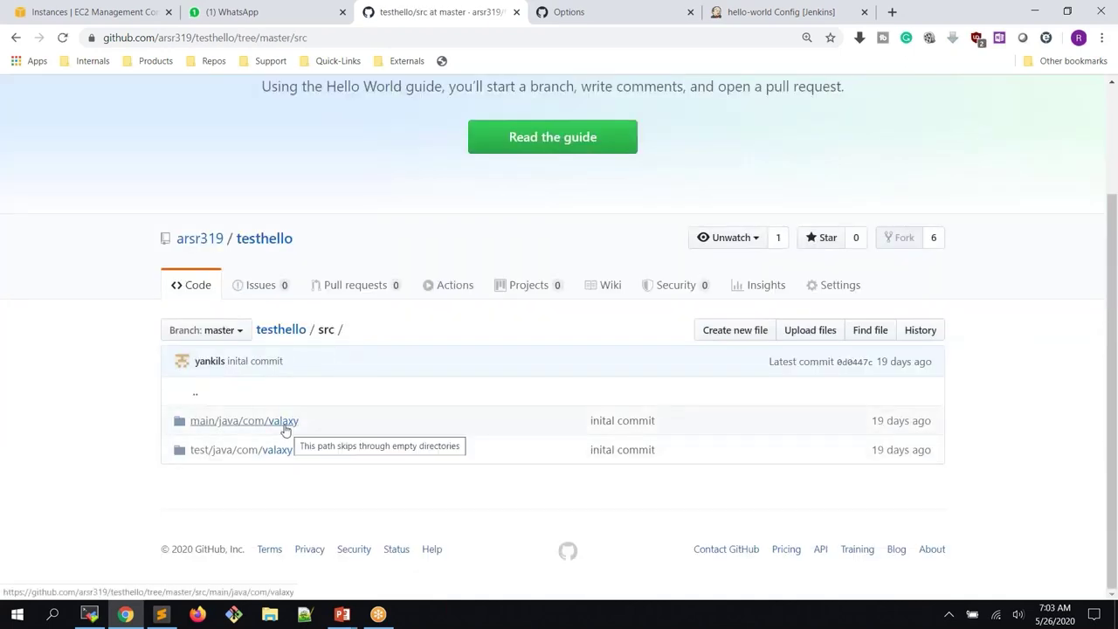
click(285, 426)
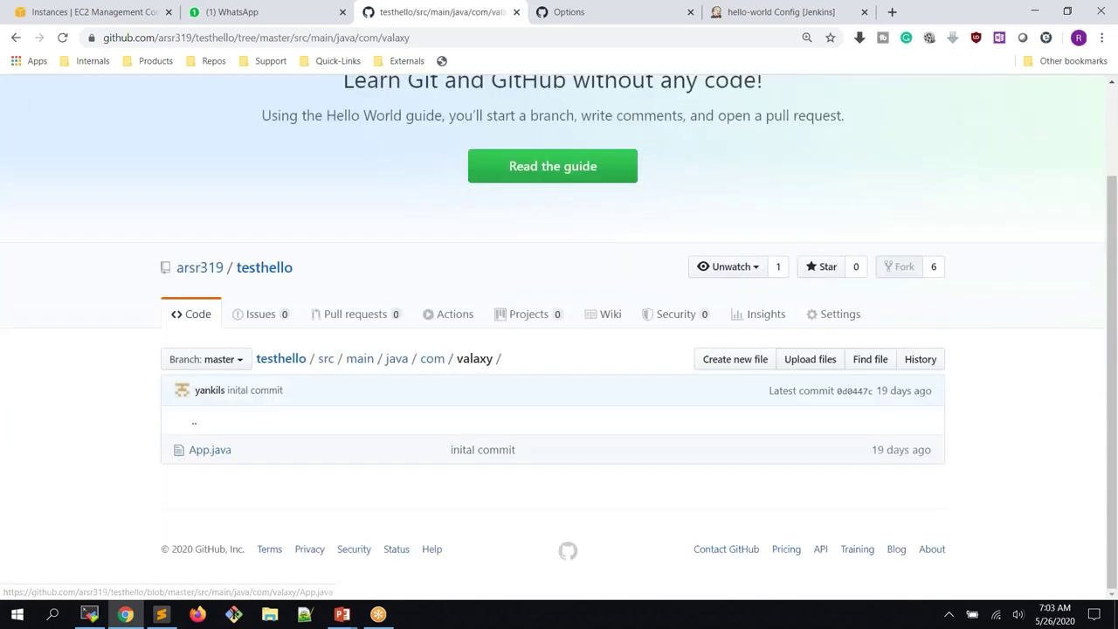
click(216, 455)
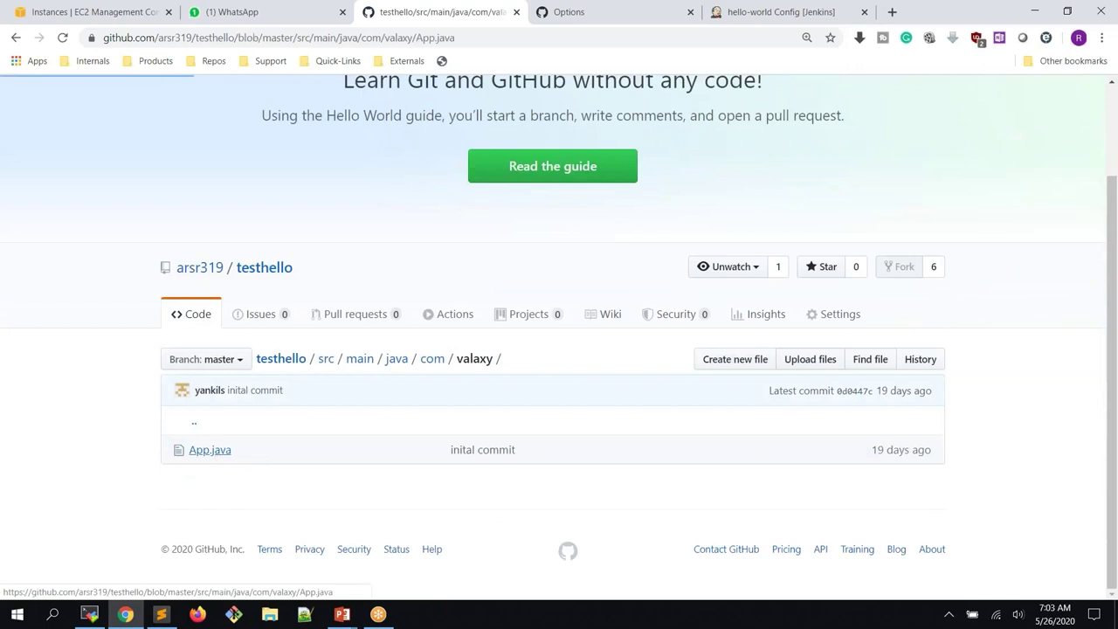
scroll(332, 410, down, 4)
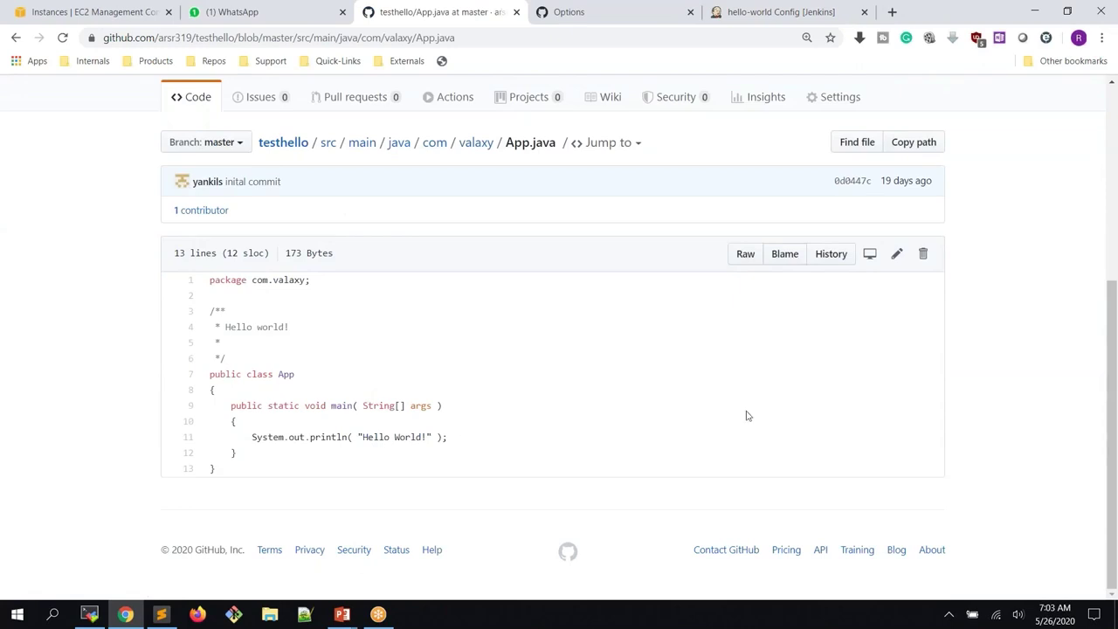
Step: Change App.java's println message from 'Hello World' to 'Welcome to DevOps Traning'
click(897, 253)
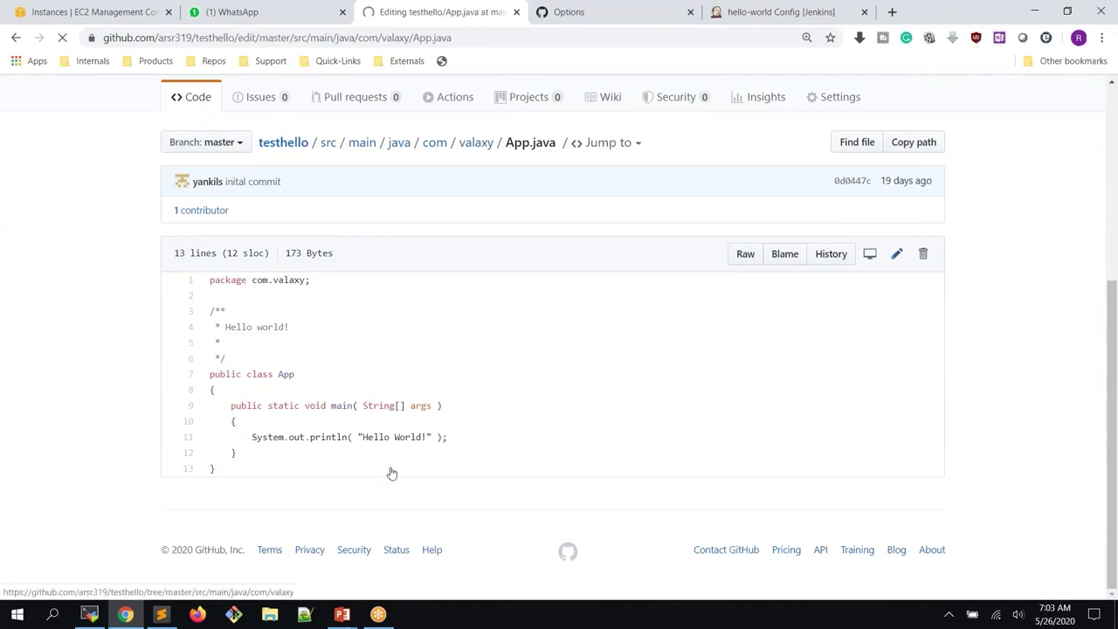
scroll(349, 254, down, 5)
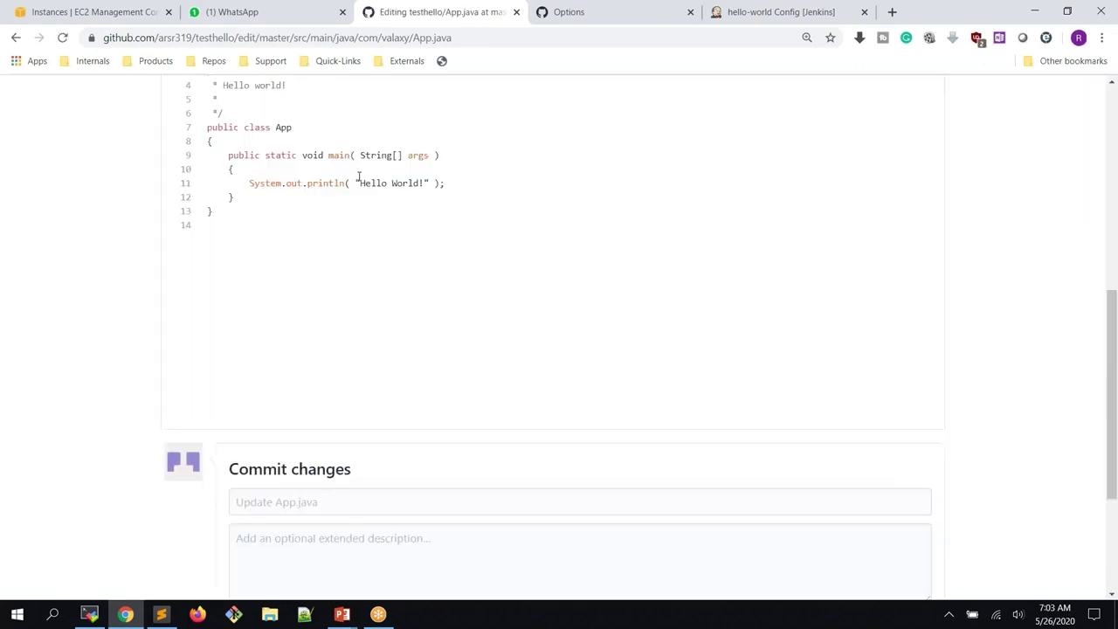
drag(361, 183, 419, 183)
text(Welcome to va)
key(BackSpace)
key(BackSpace)
text(DevOps Traning)
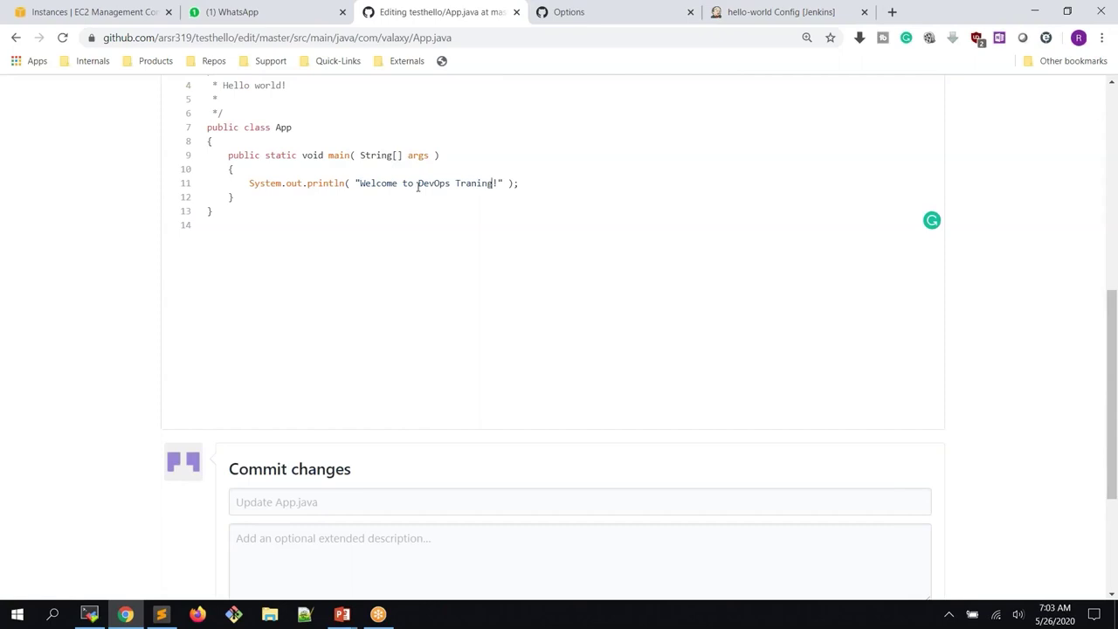
Step: Commit the edited App.java to master as 'Update App.java'
scroll(706, 355, down, 2)
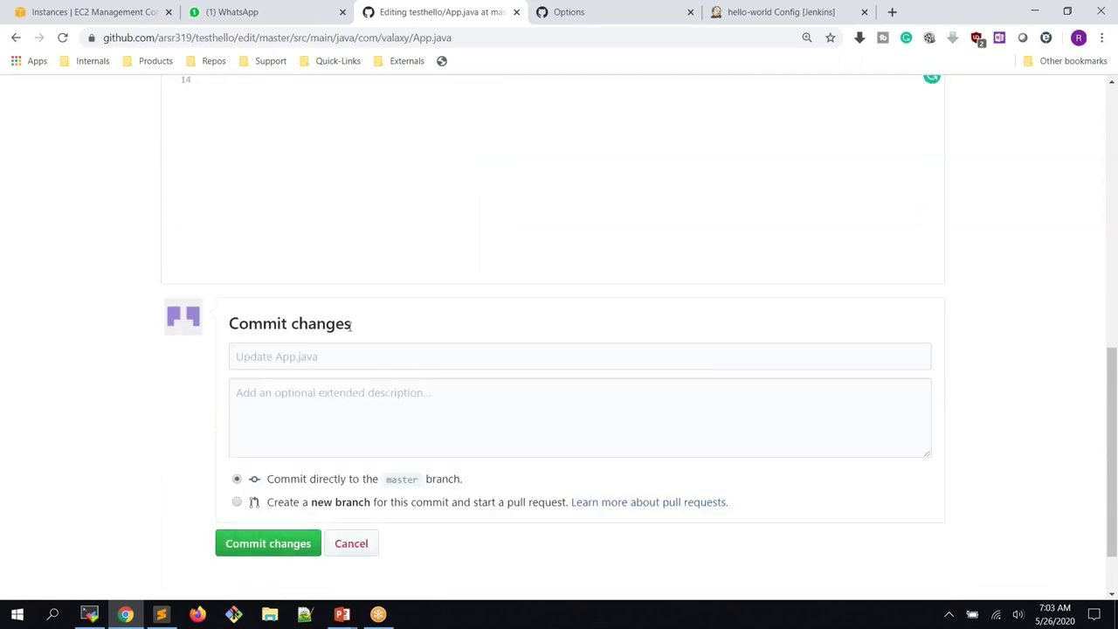
scroll(307, 431, up, 1)
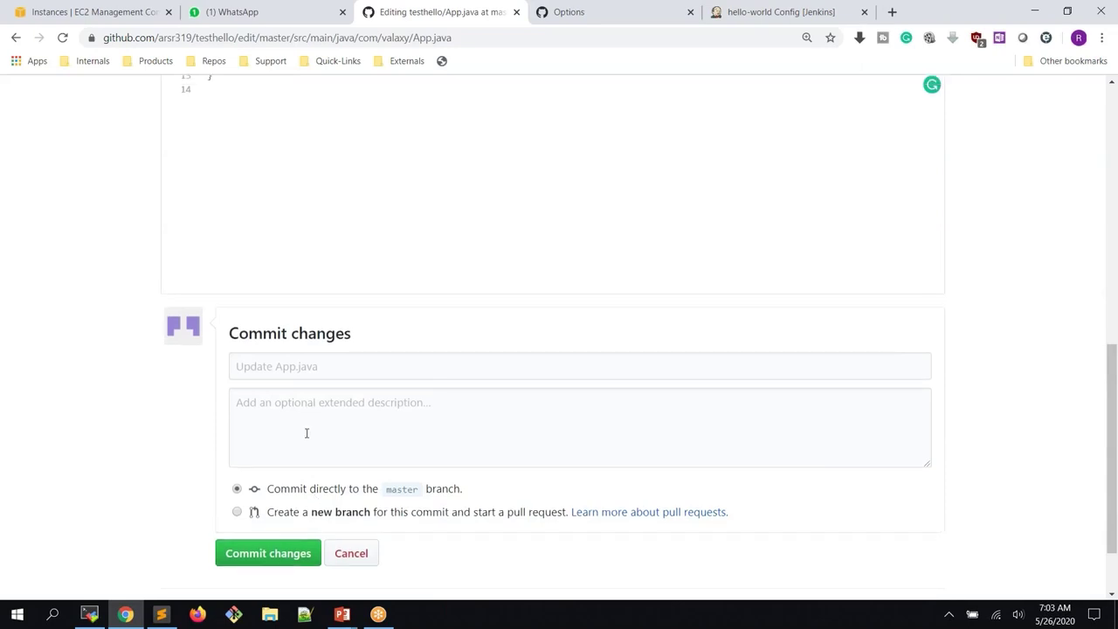
scroll(416, 305, up, 1)
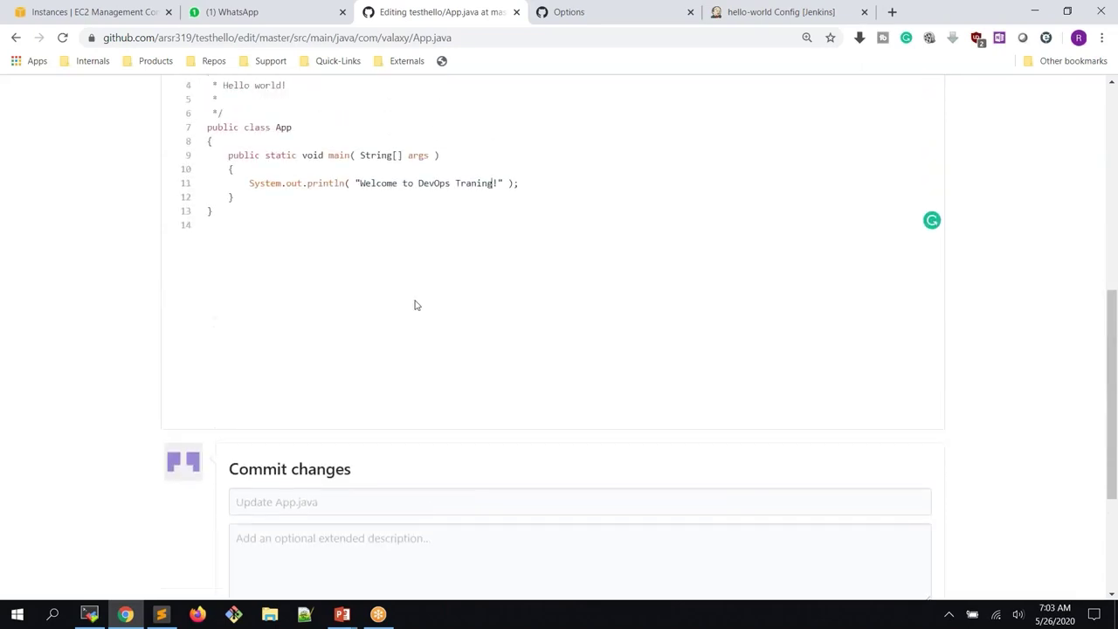
scroll(416, 305, down, 3)
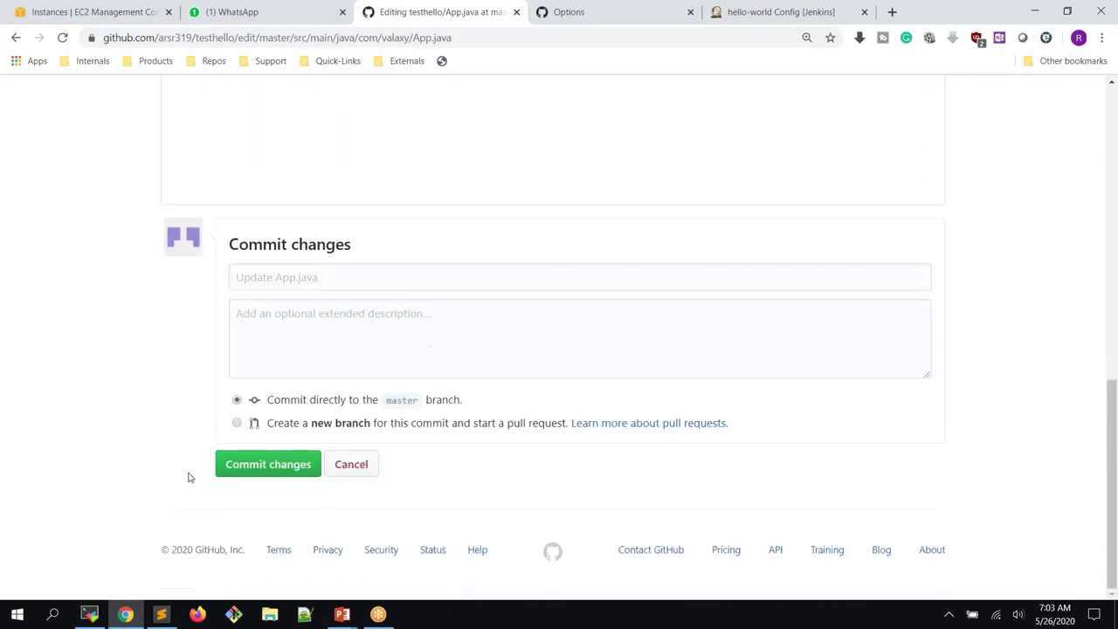
click(297, 470)
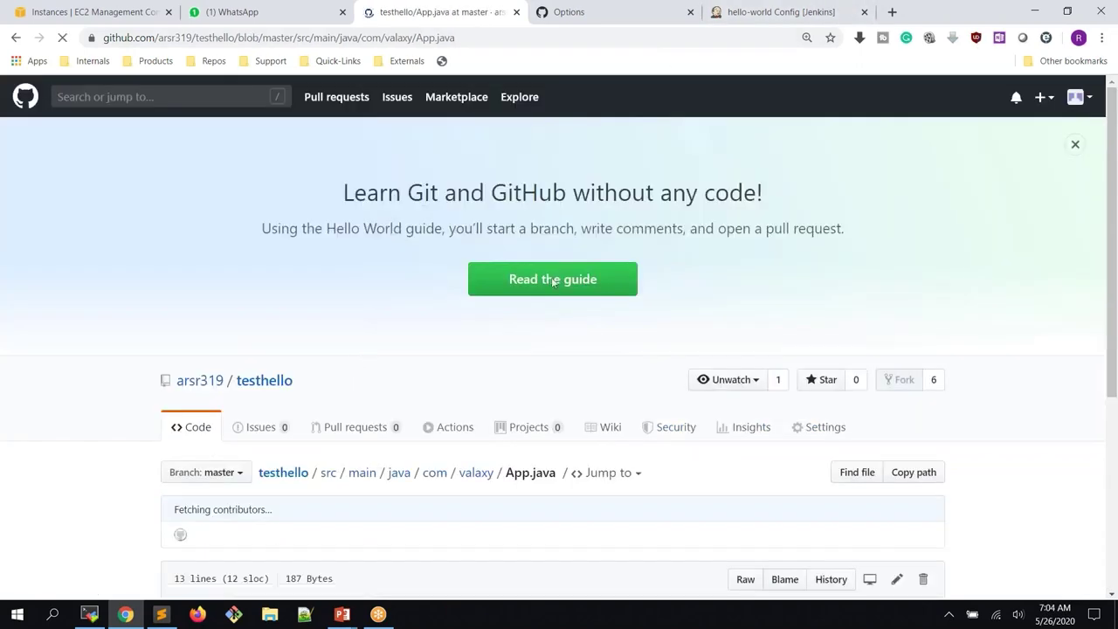
scroll(431, 367, down, 3)
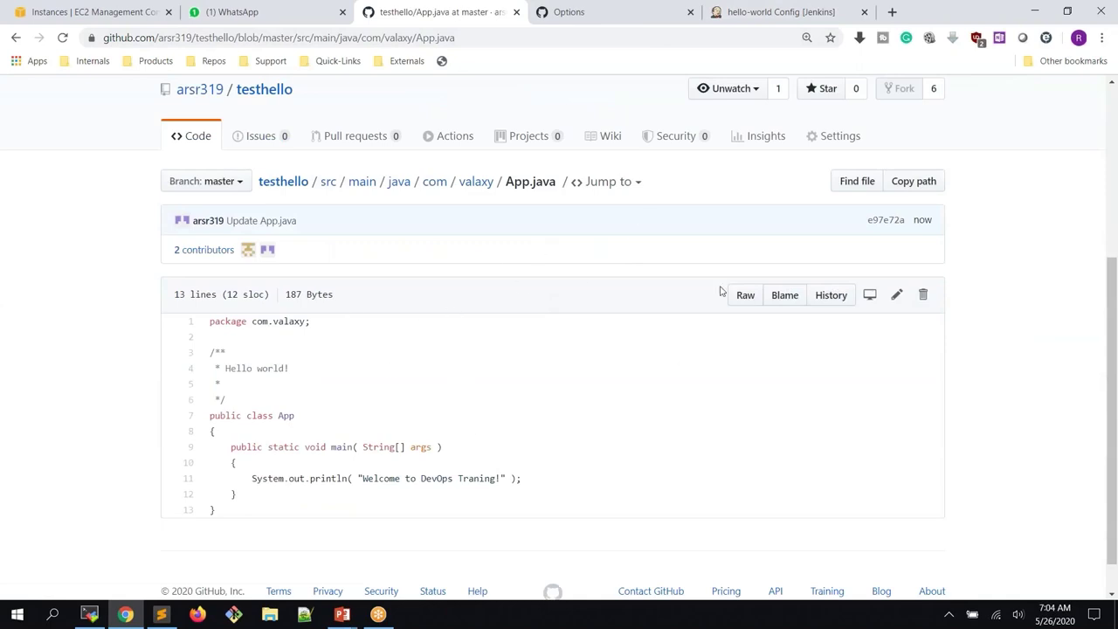
Step: Check hello-world build #3's console output shows BUILD SUCCESS, then return to the project page
click(791, 16)
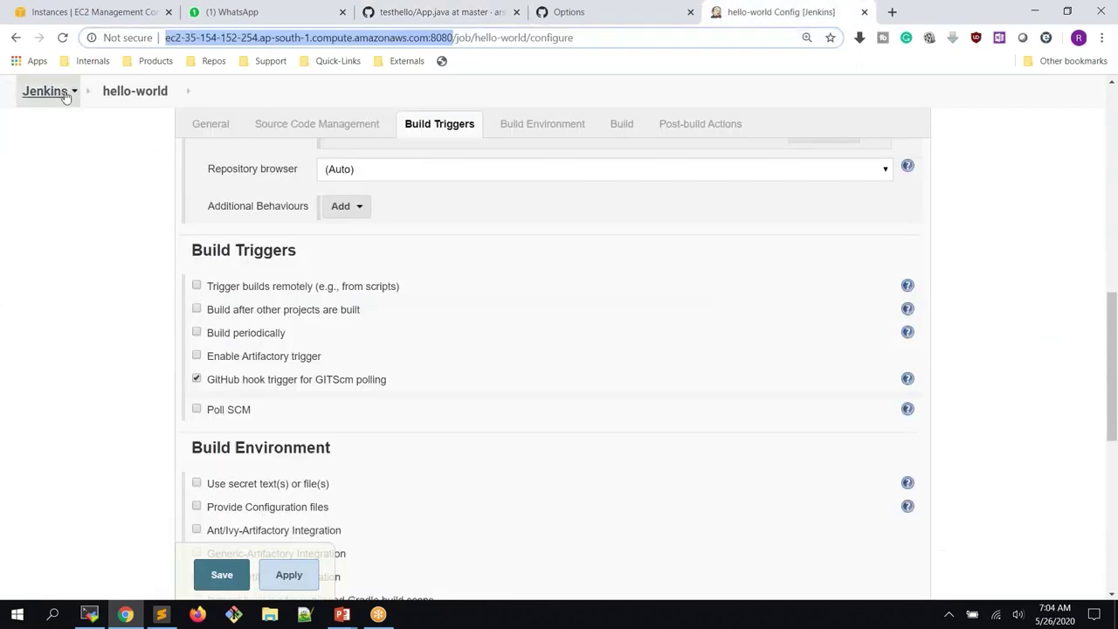
click(135, 91)
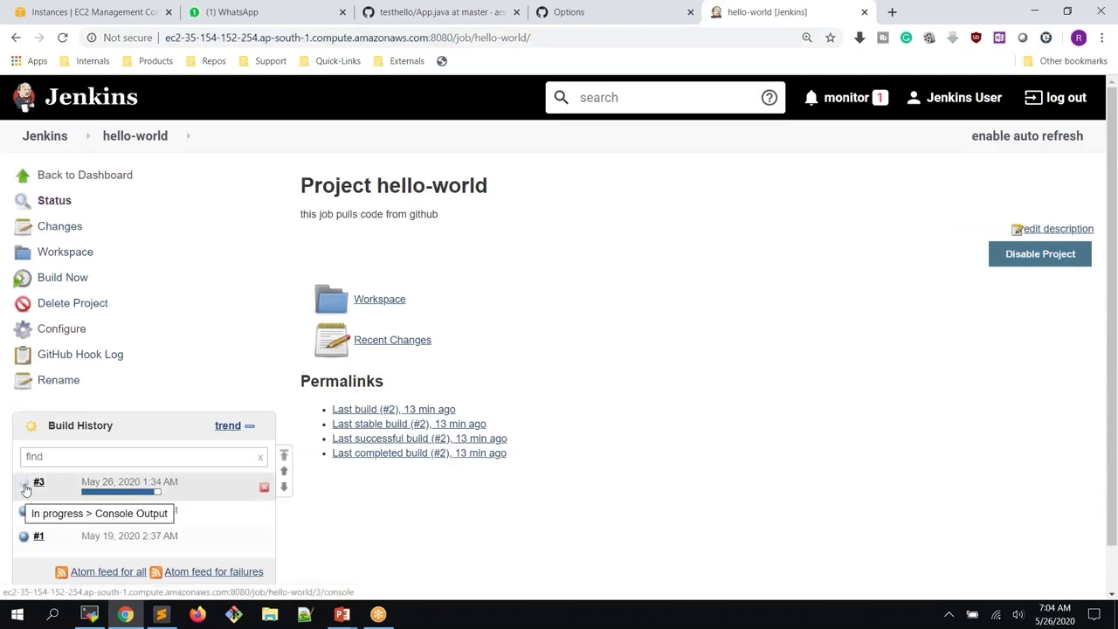
click(26, 484)
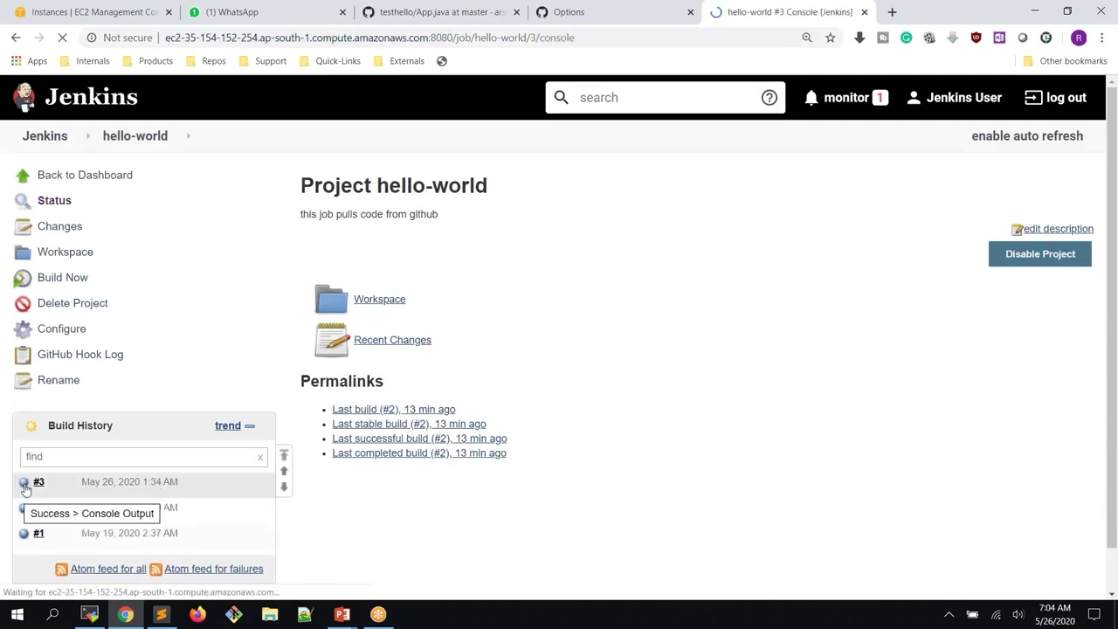
scroll(392, 517, up, 10)
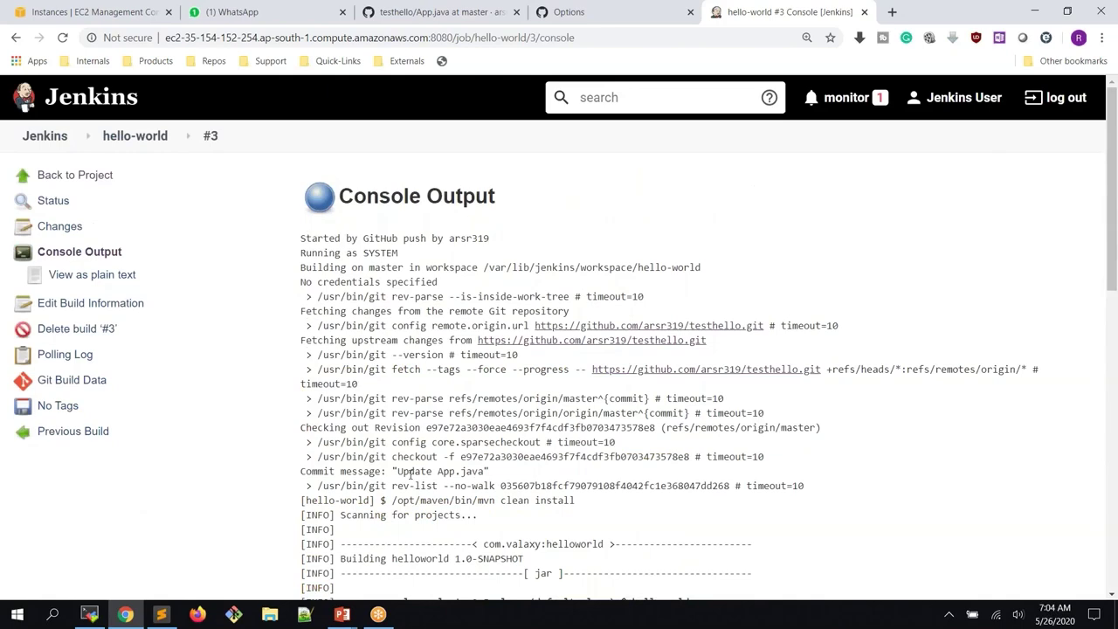
scroll(466, 471, down, 9)
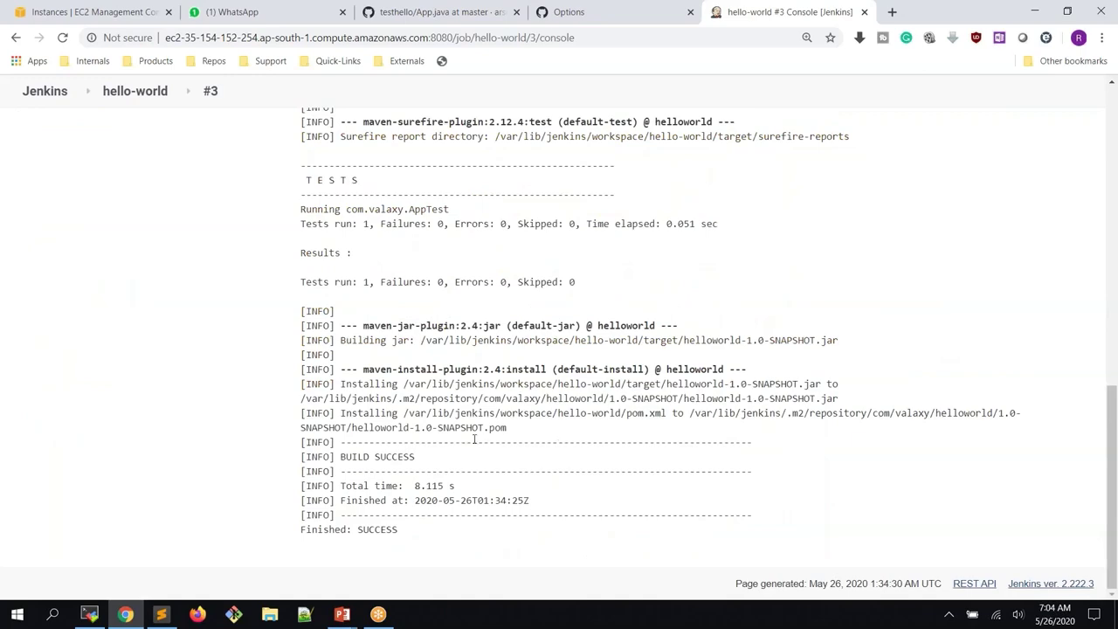
scroll(447, 471, up, 3)
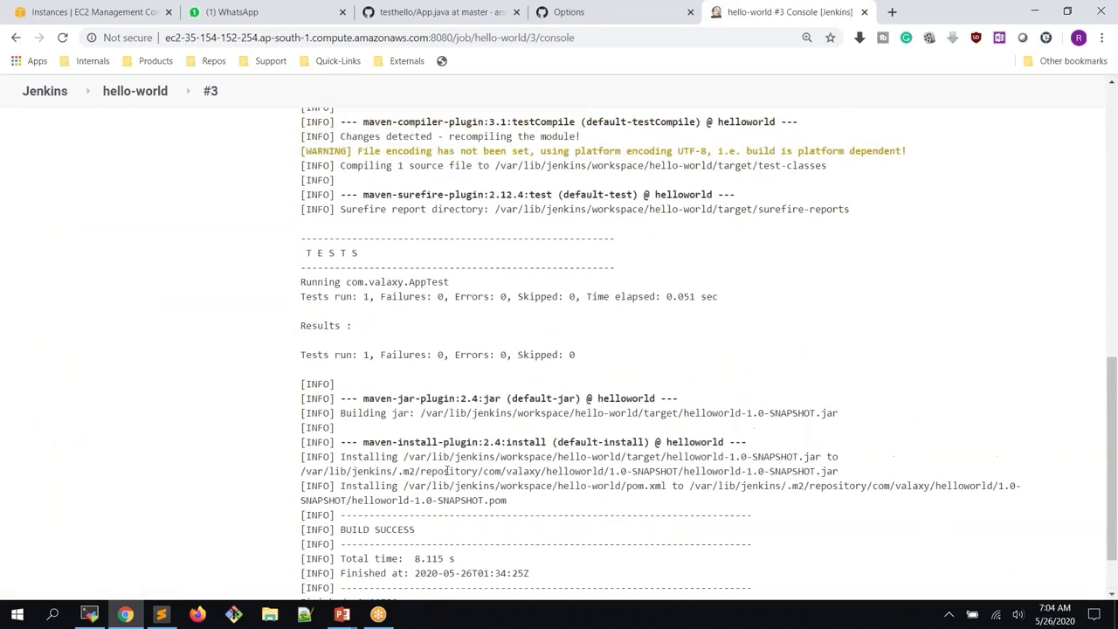
click(136, 96)
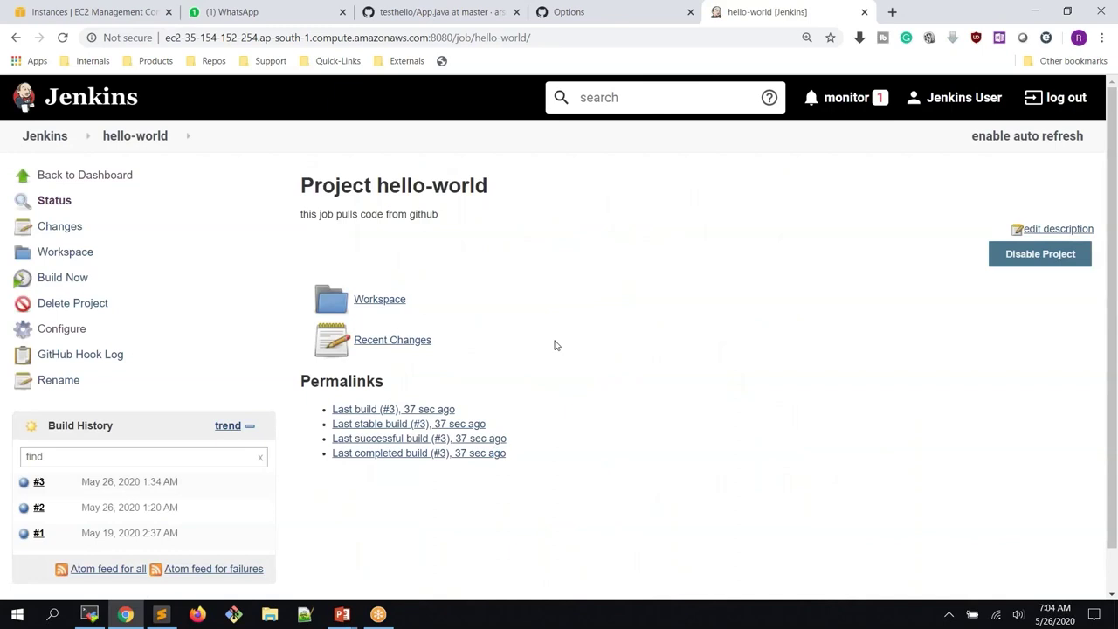
Step: Open webapp-project from the owner's repositories list, then bring up the Jenkins dashboard
click(420, 12)
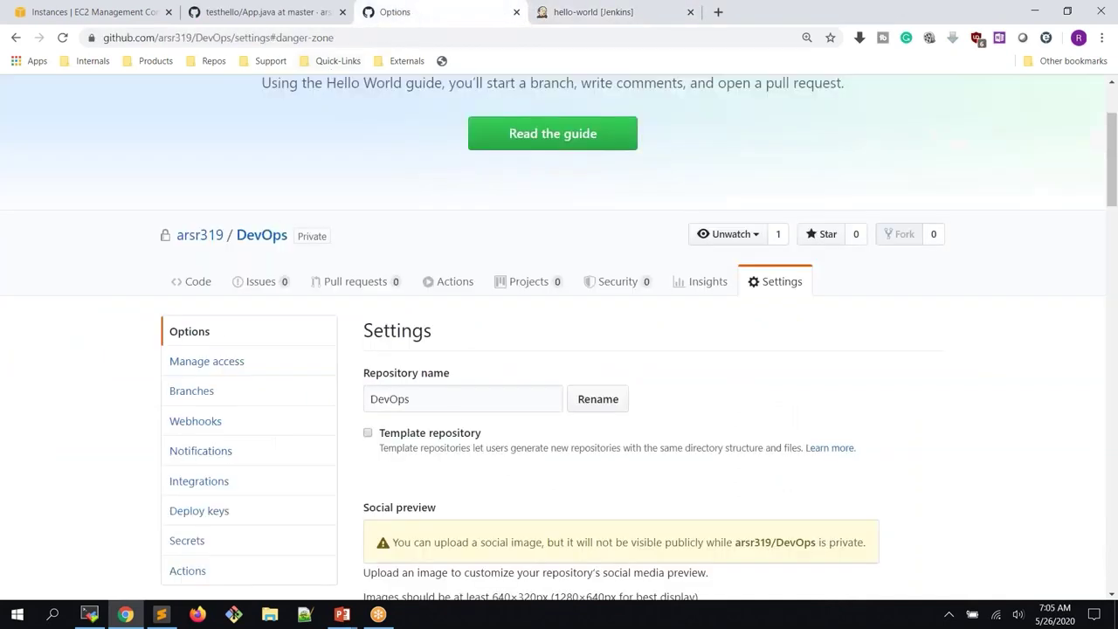
click(277, 11)
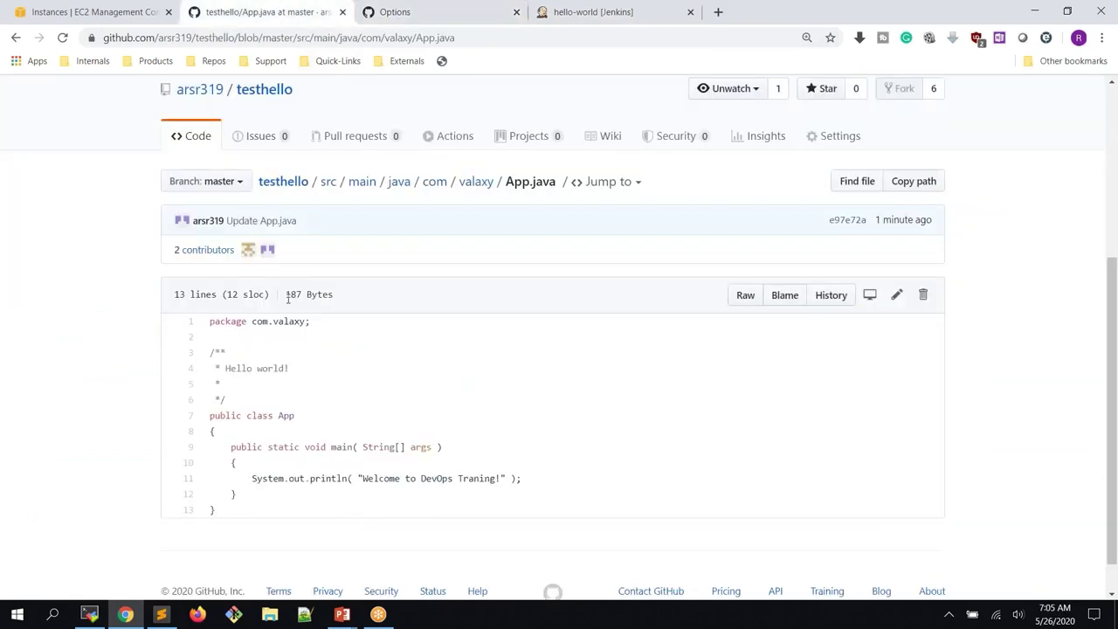
mouse_move(213, 96)
click(213, 96)
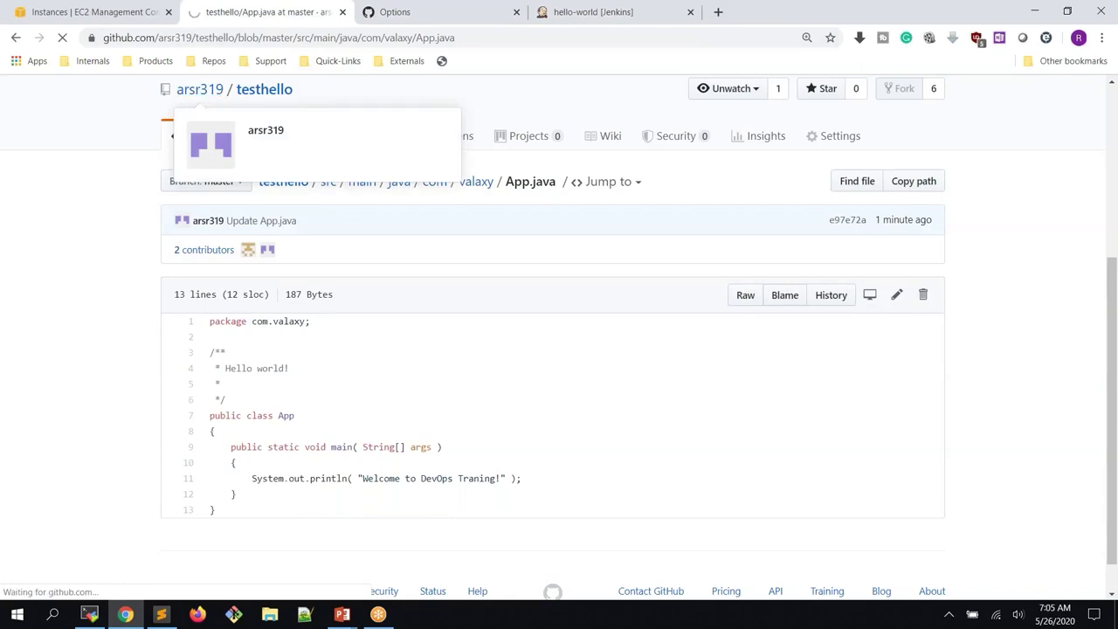
click(442, 229)
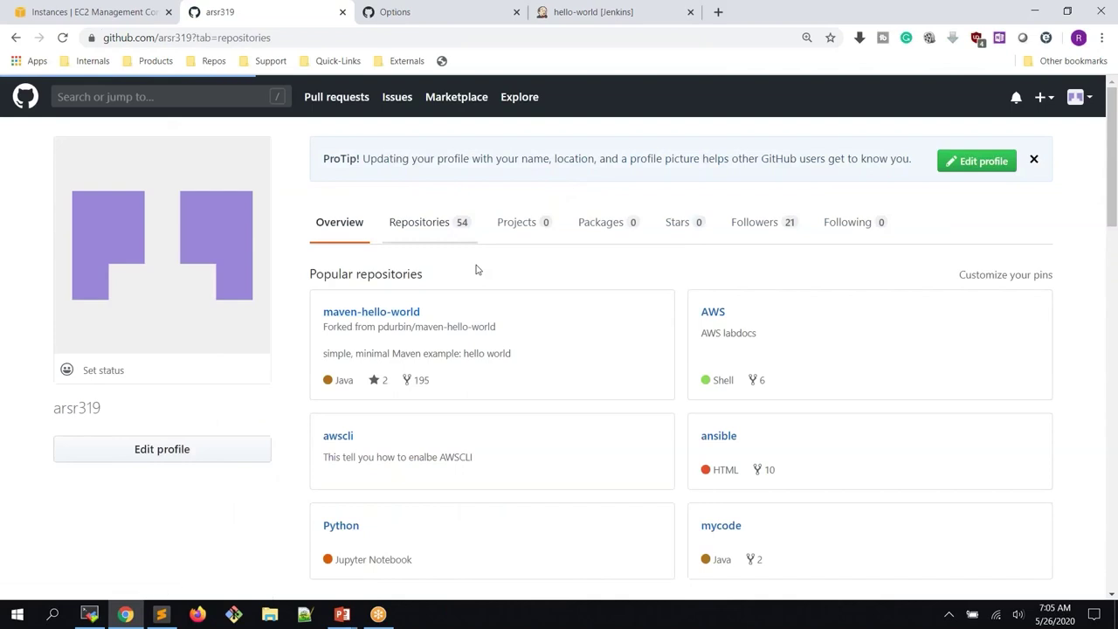
scroll(476, 270, down, 3)
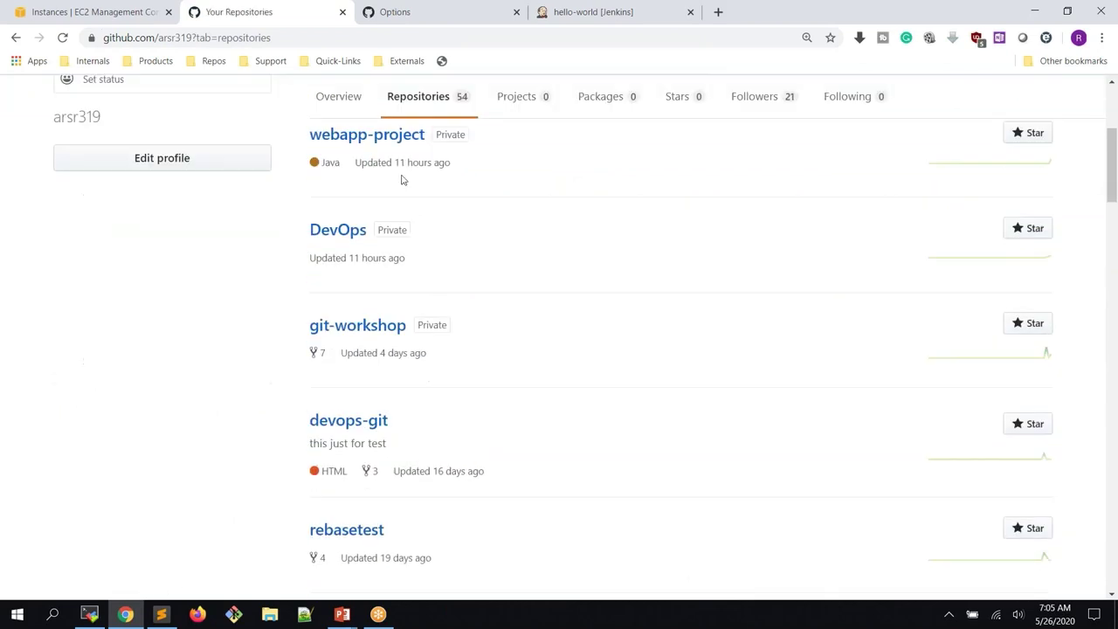
click(387, 133)
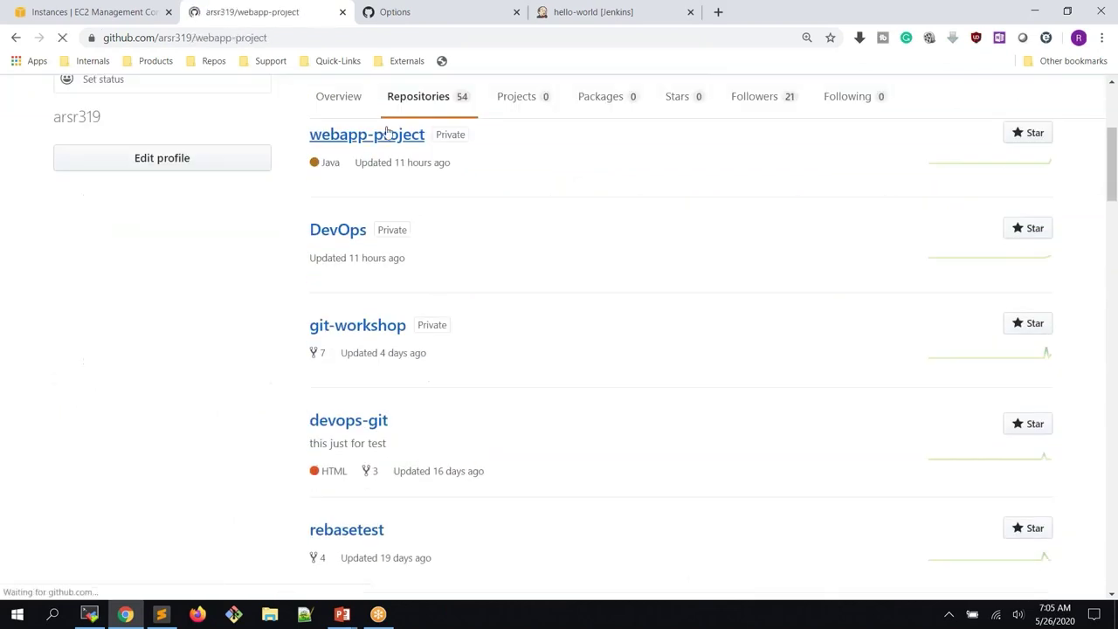
scroll(422, 276, down, 3)
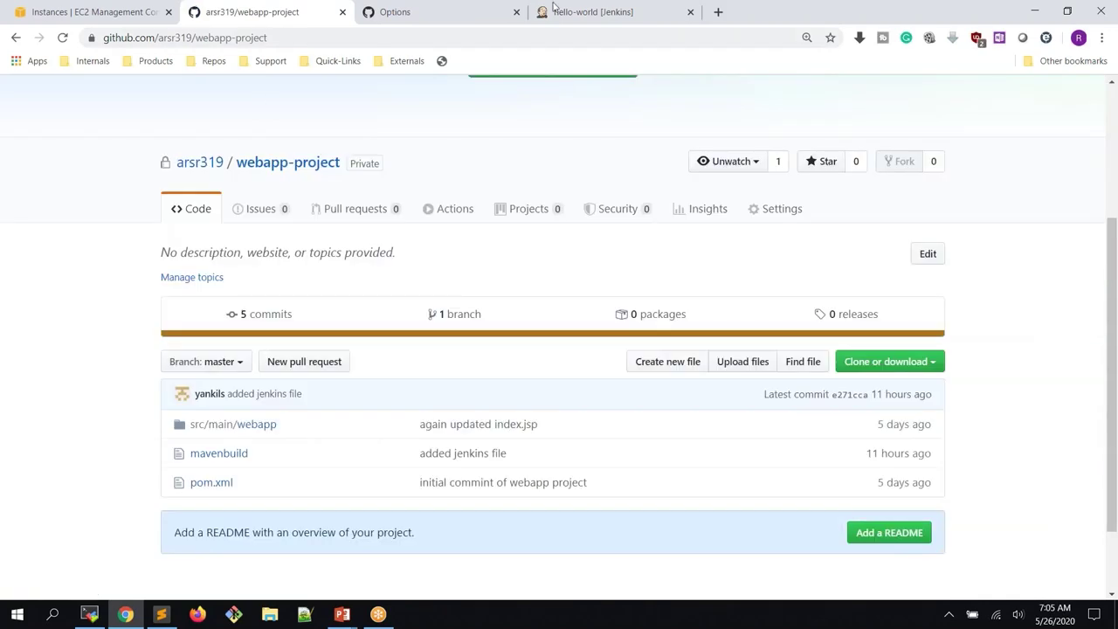
click(594, 11)
click(44, 136)
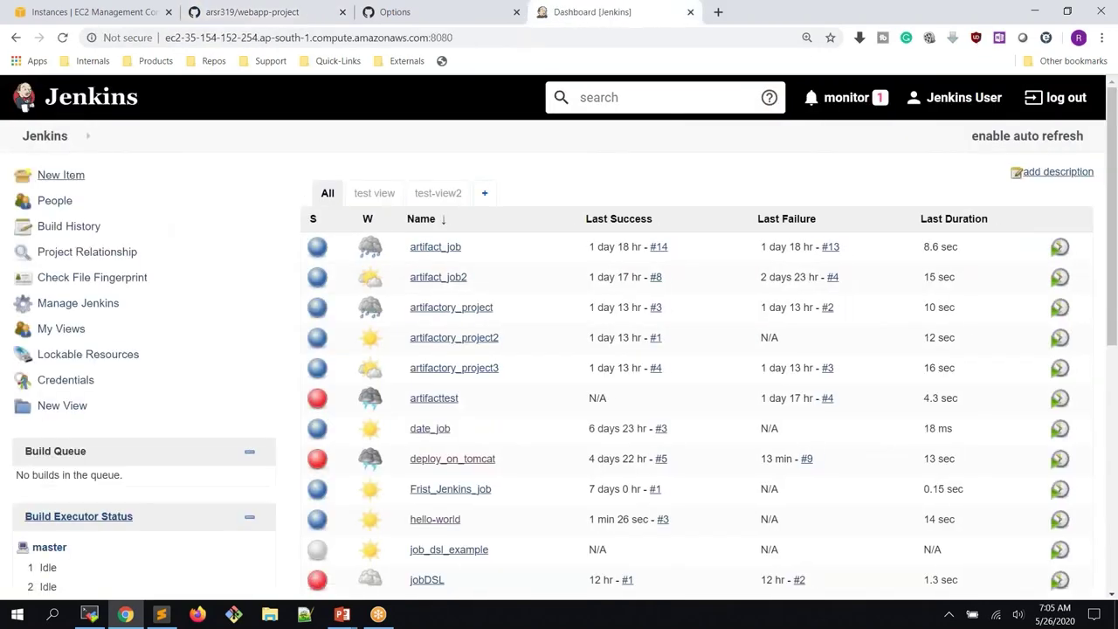
Step: Start a new Jenkins item named webhookTestJob2
click(63, 176)
click(286, 213)
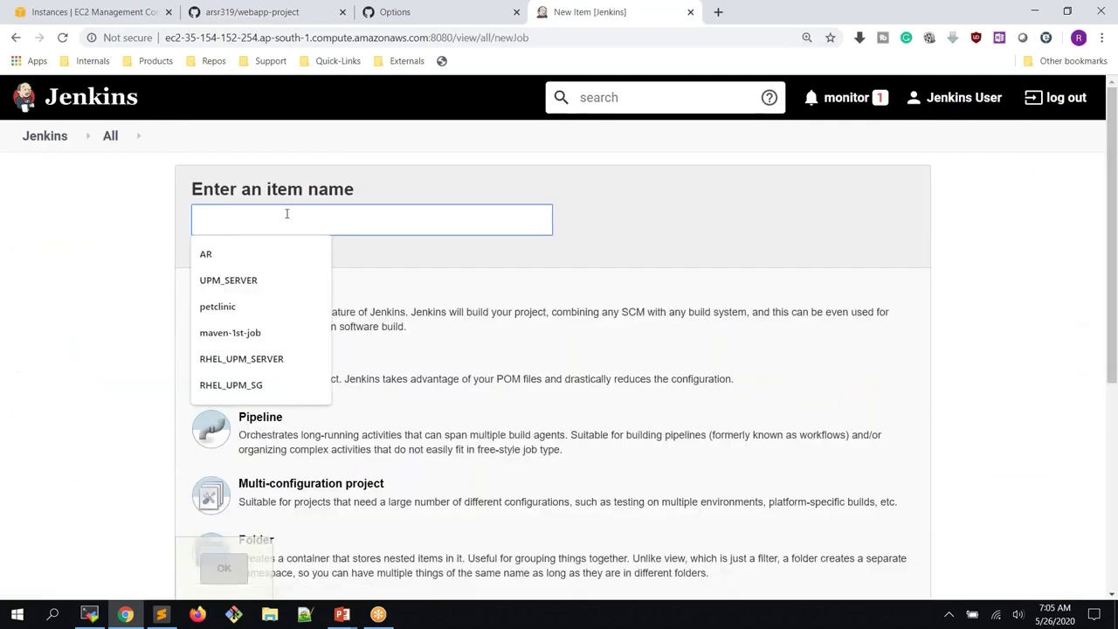
text(weba)
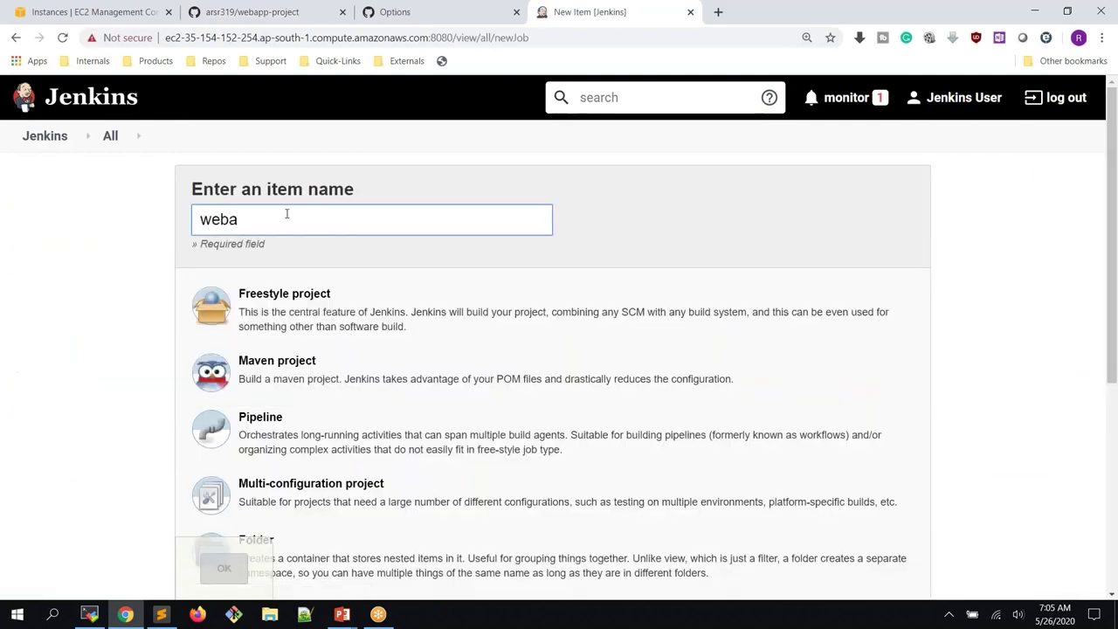
key(BackSpace)
key(BackSpace)
key(BackSpace)
text(eb)
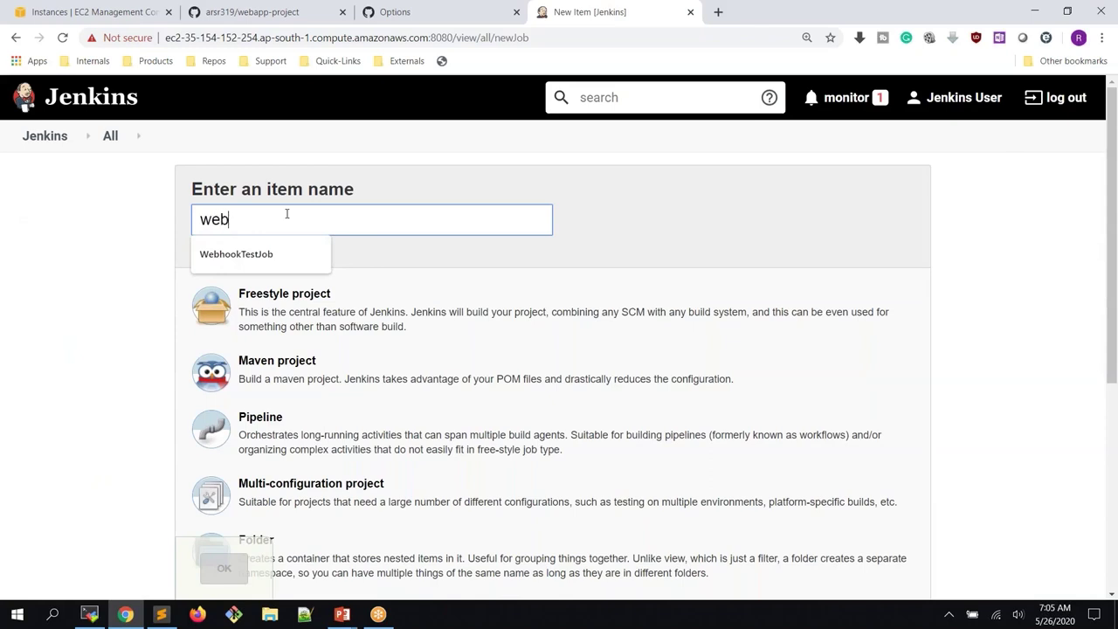
text(hookTestJon)
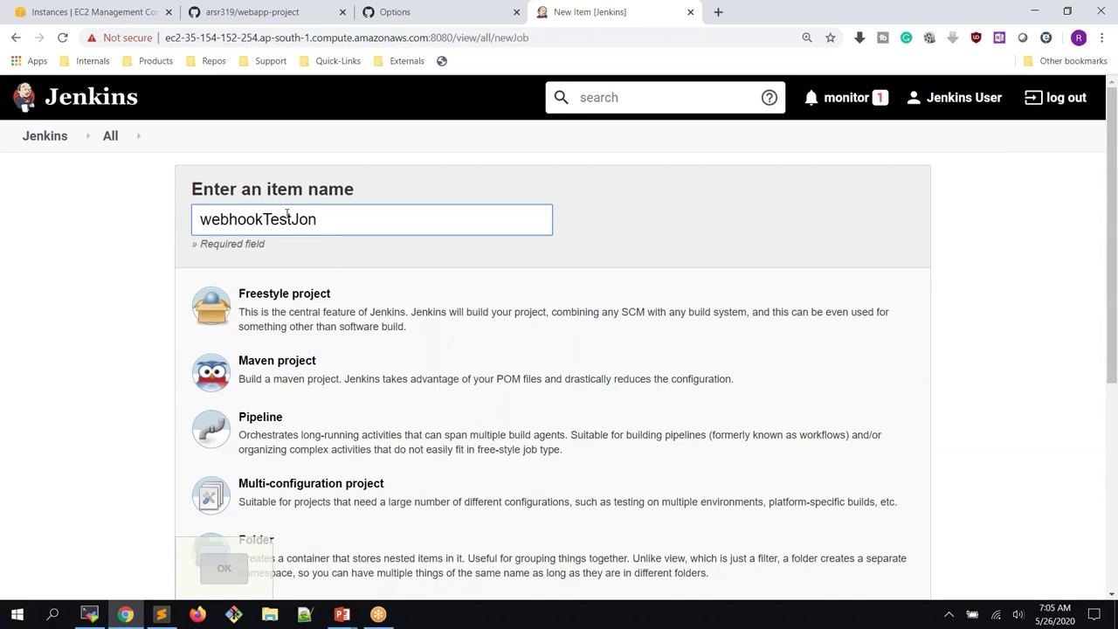
key(BackSpace)
text(b)
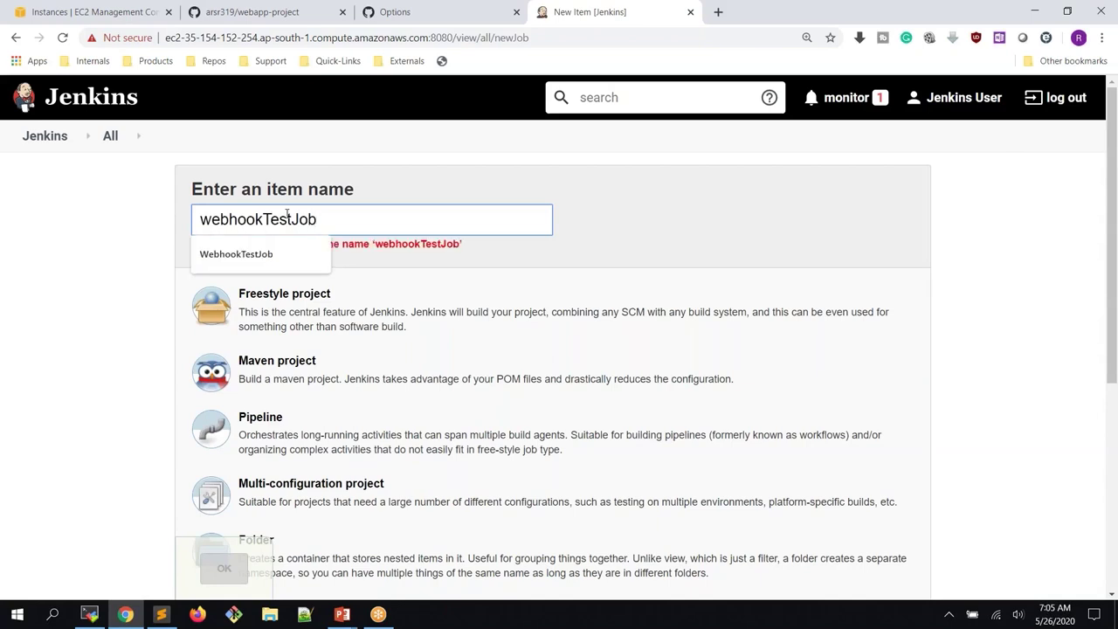
text(2)
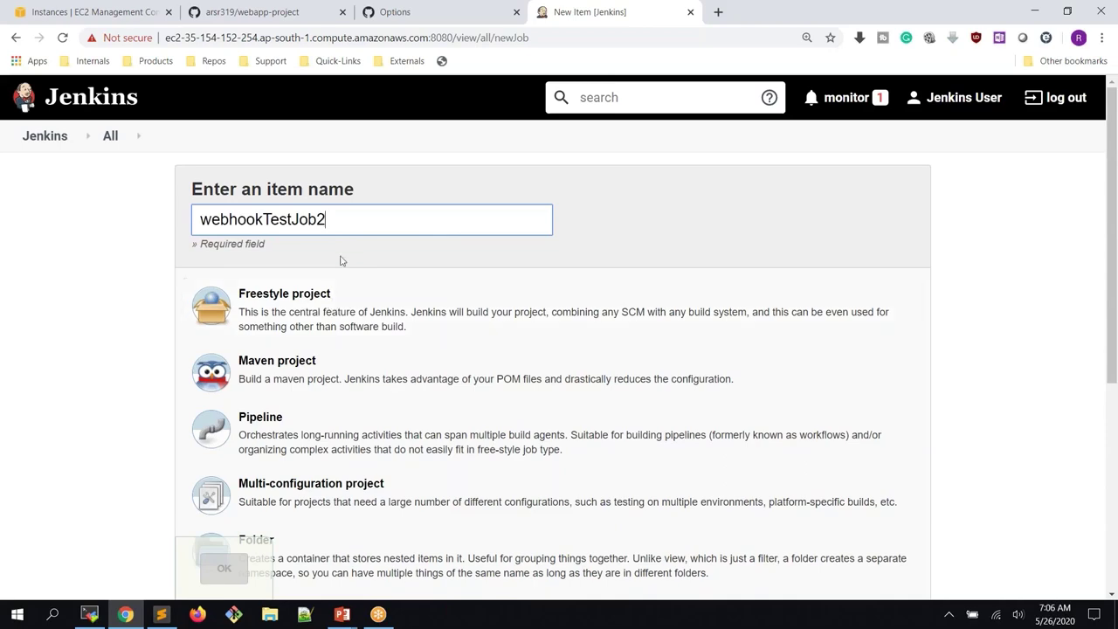
scroll(384, 273, down, 3)
scroll(384, 275, down, 2)
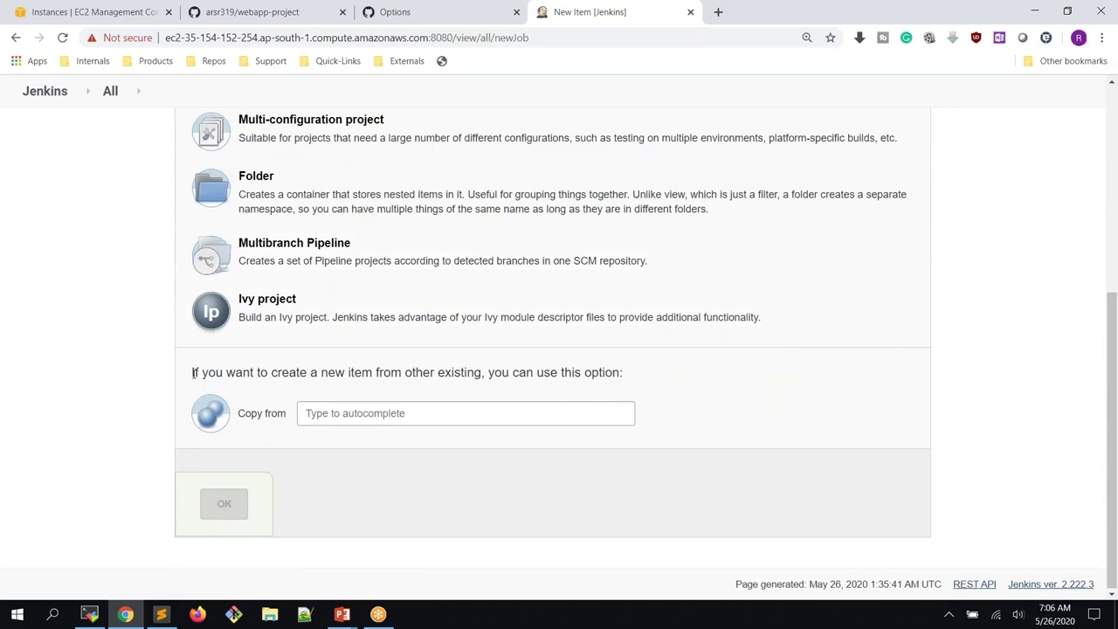
Step: Set the new item to copy from the existing WebhookTestJob job
click(318, 415)
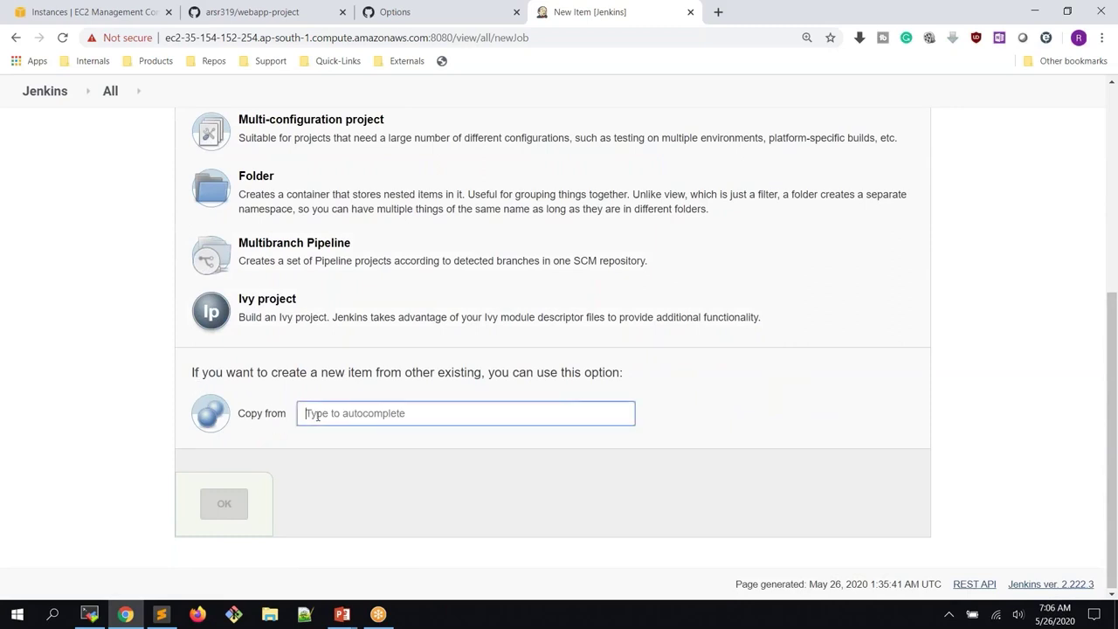
text(web)
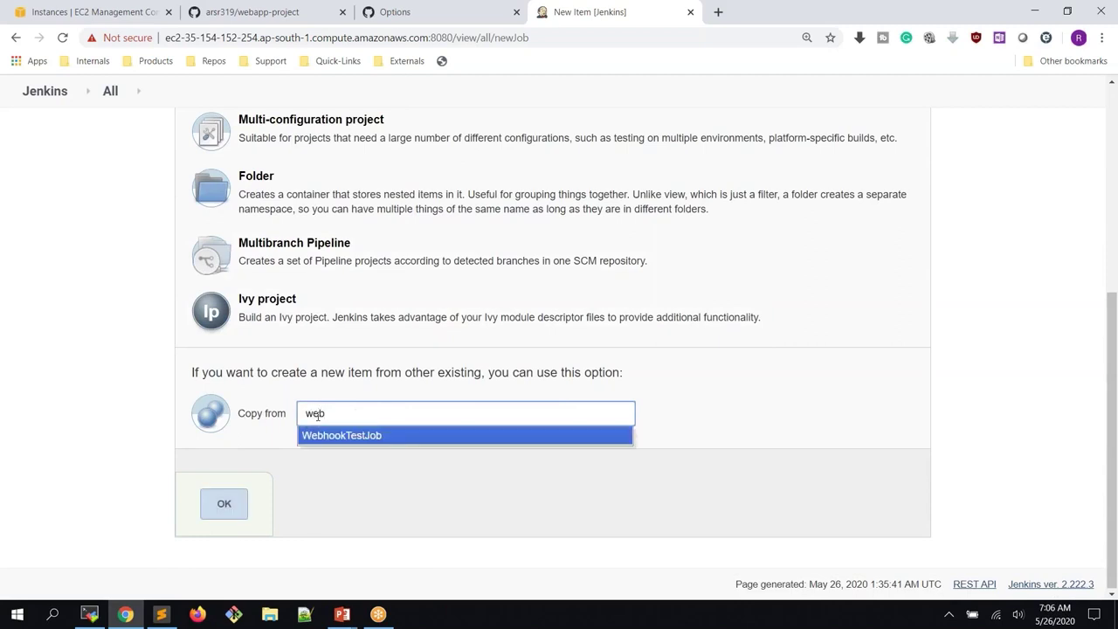
key(BackSpace)
key(BackSpace)
key(BackSpace)
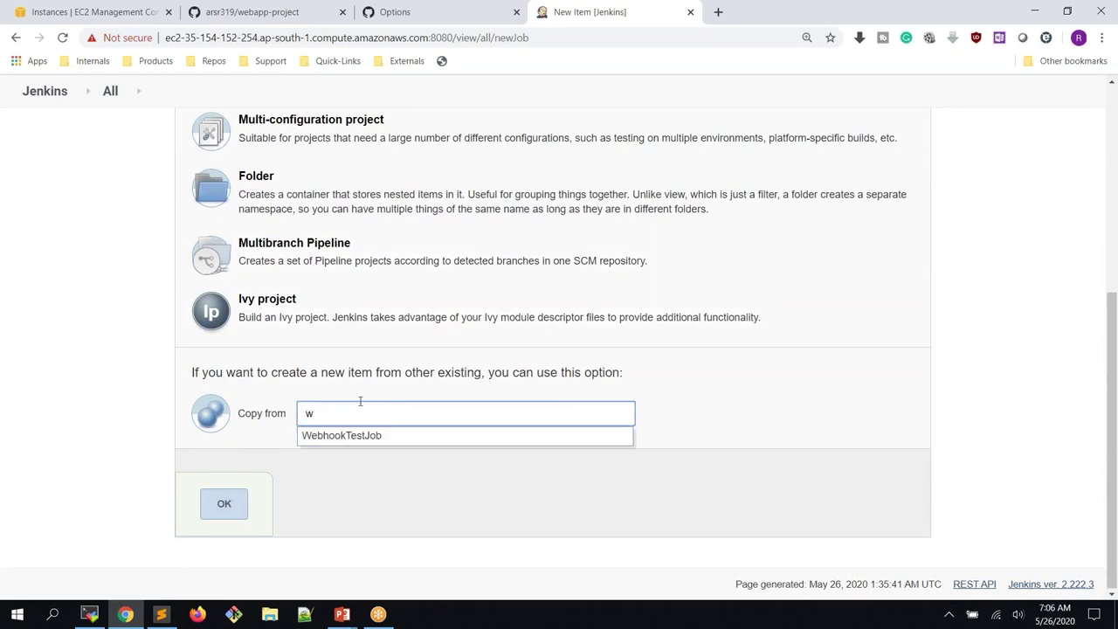
text(test)
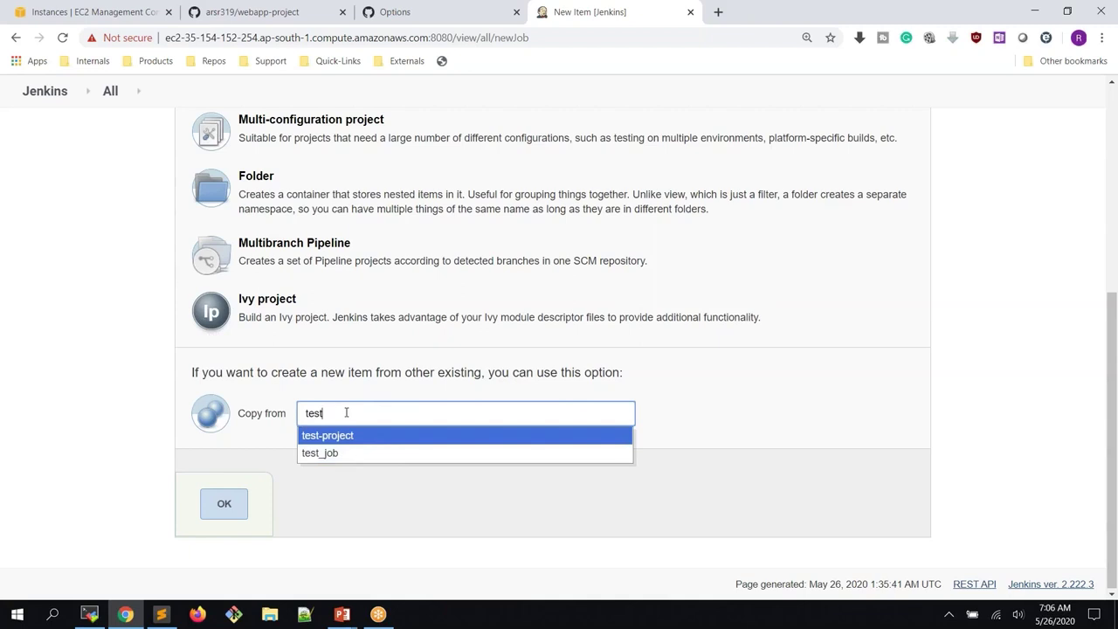
key(BackSpace)
key(BackSpace)
key(BackSpace)
key(BackSpace)
text(we)
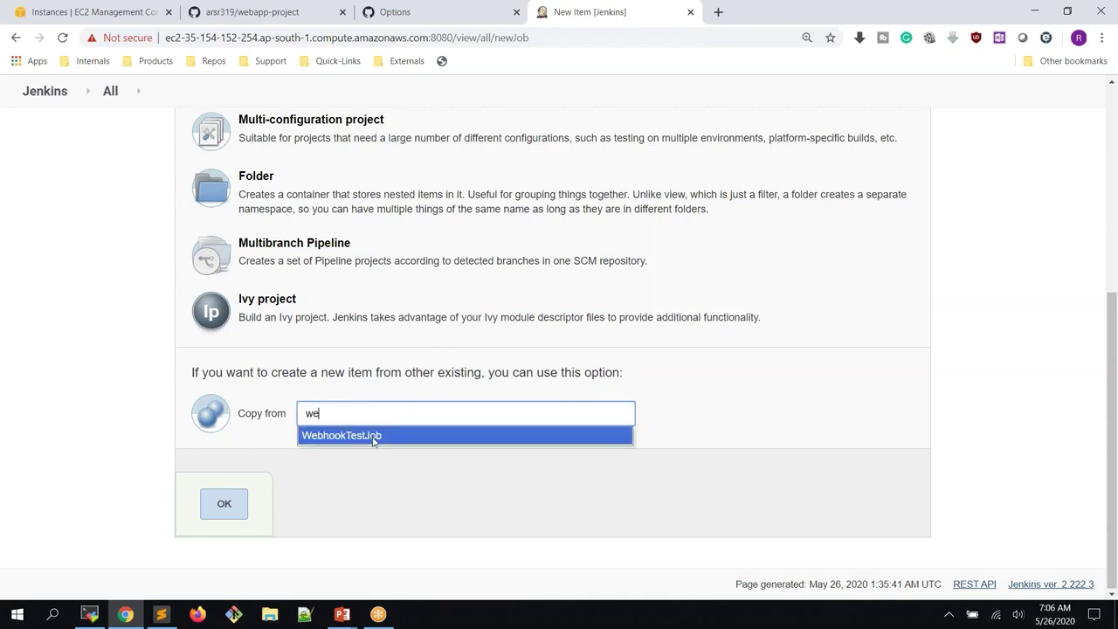
click(373, 436)
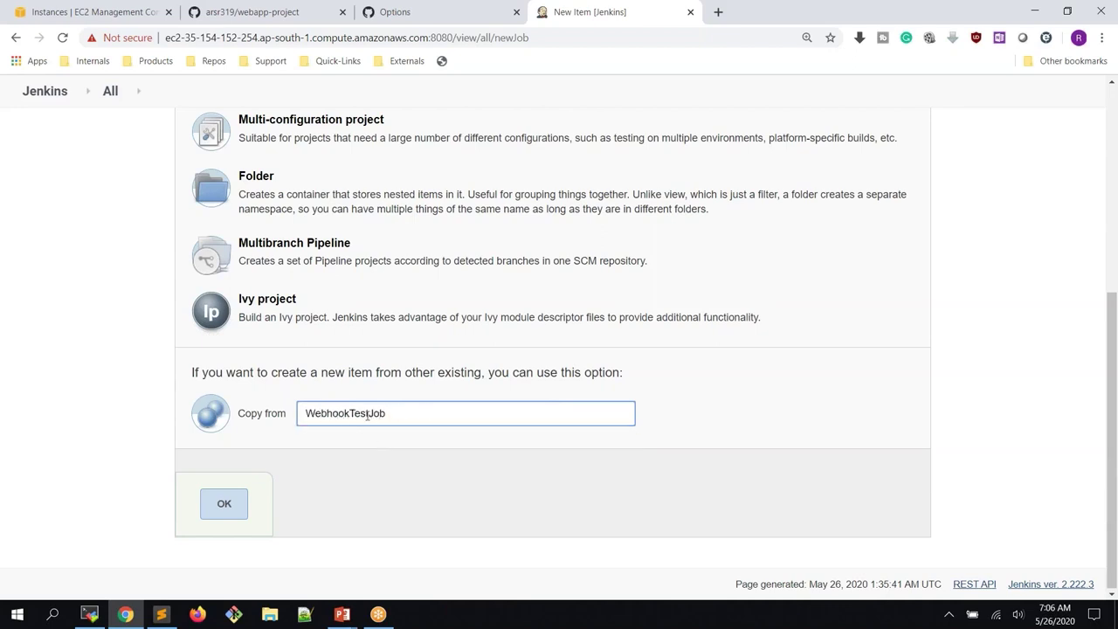
scroll(291, 166, up, 4)
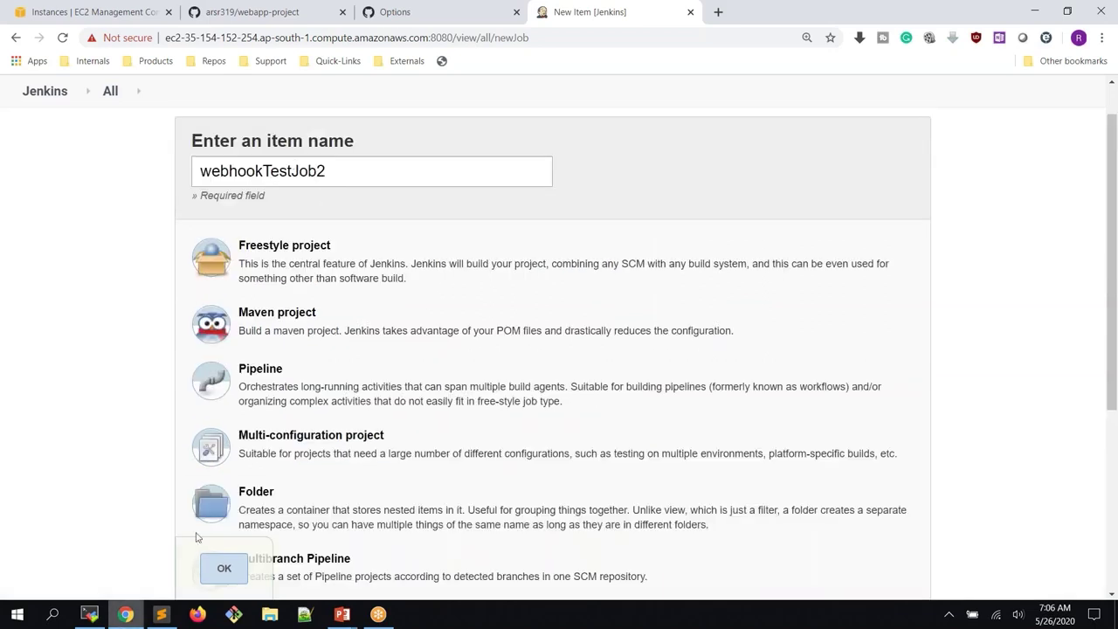
Step: Create webhookTestJob2 and replace its Git repository URL with the webapp-project HTTPS clone URL
click(224, 570)
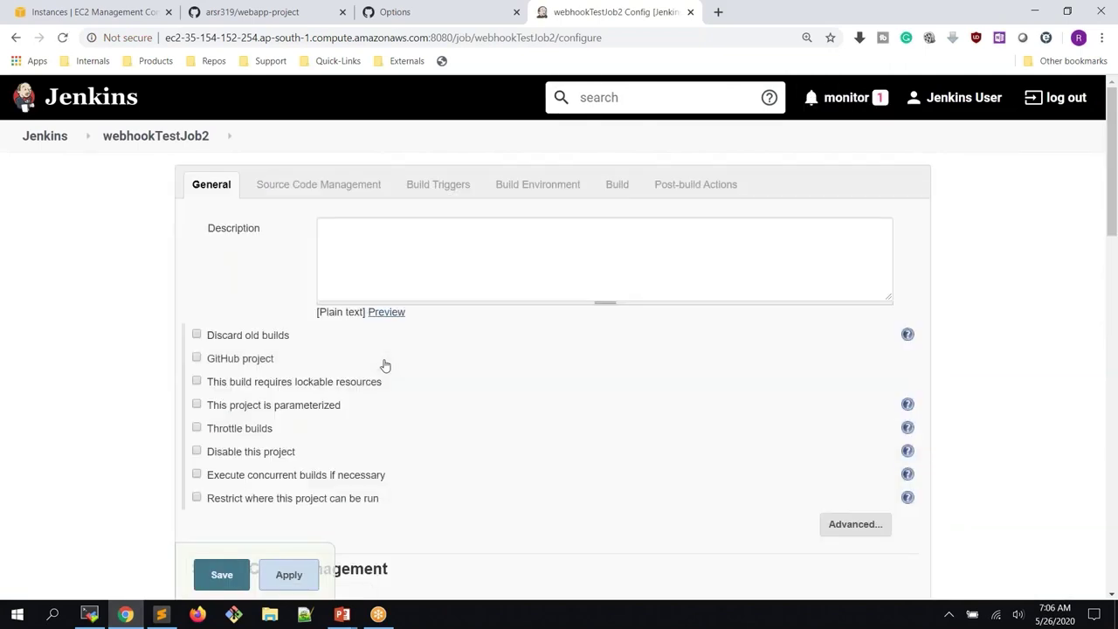
scroll(559, 284, down, 5)
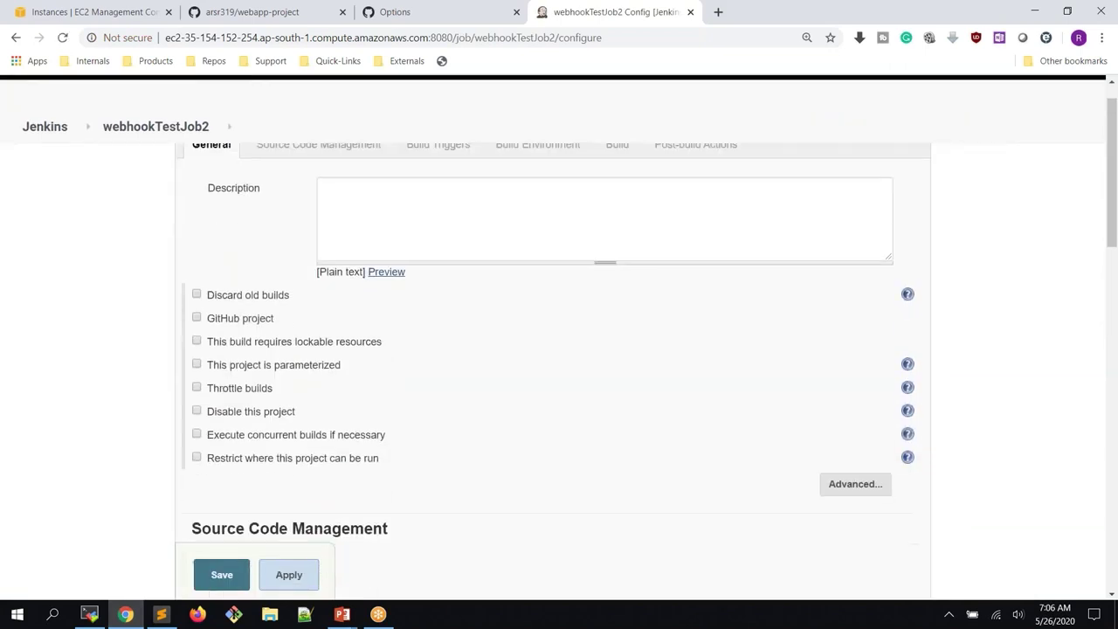
drag(616, 241, 401, 244)
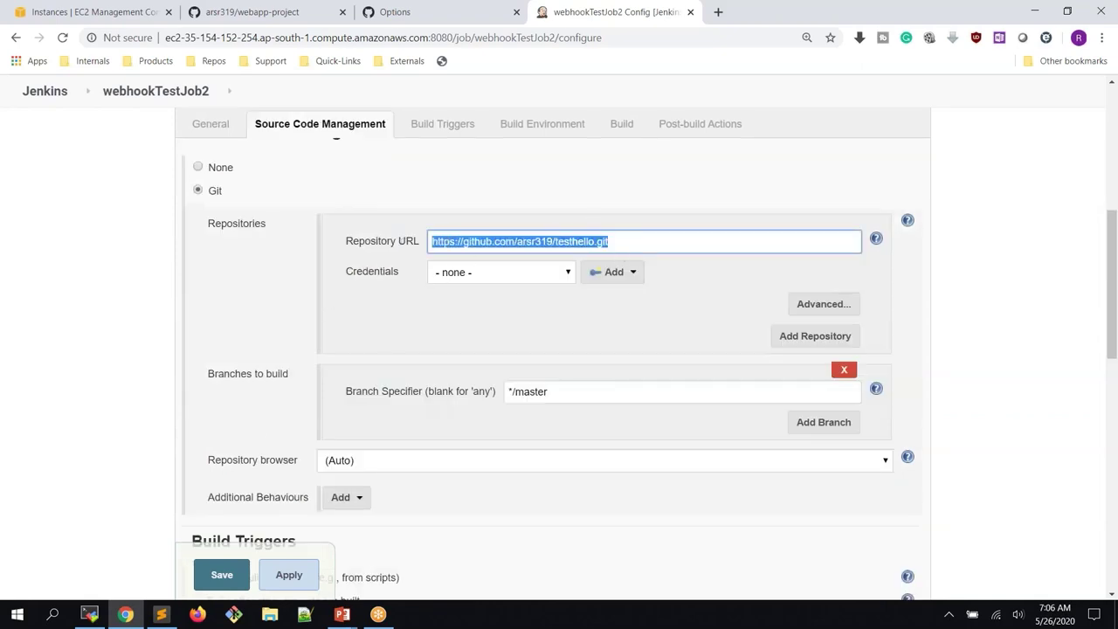
click(432, 18)
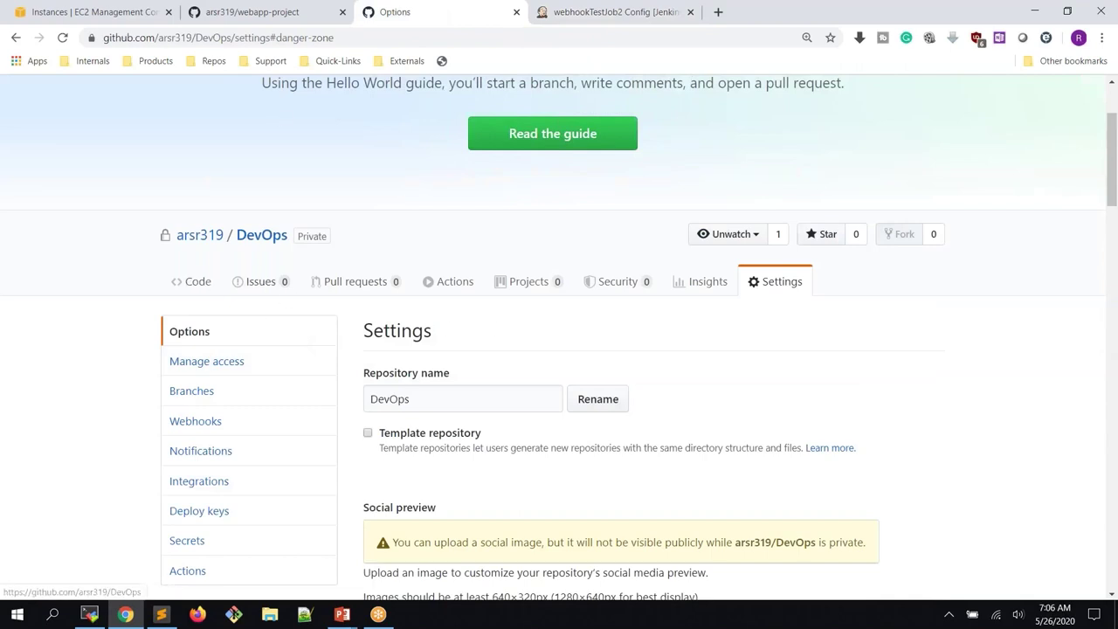
click(292, 16)
click(919, 366)
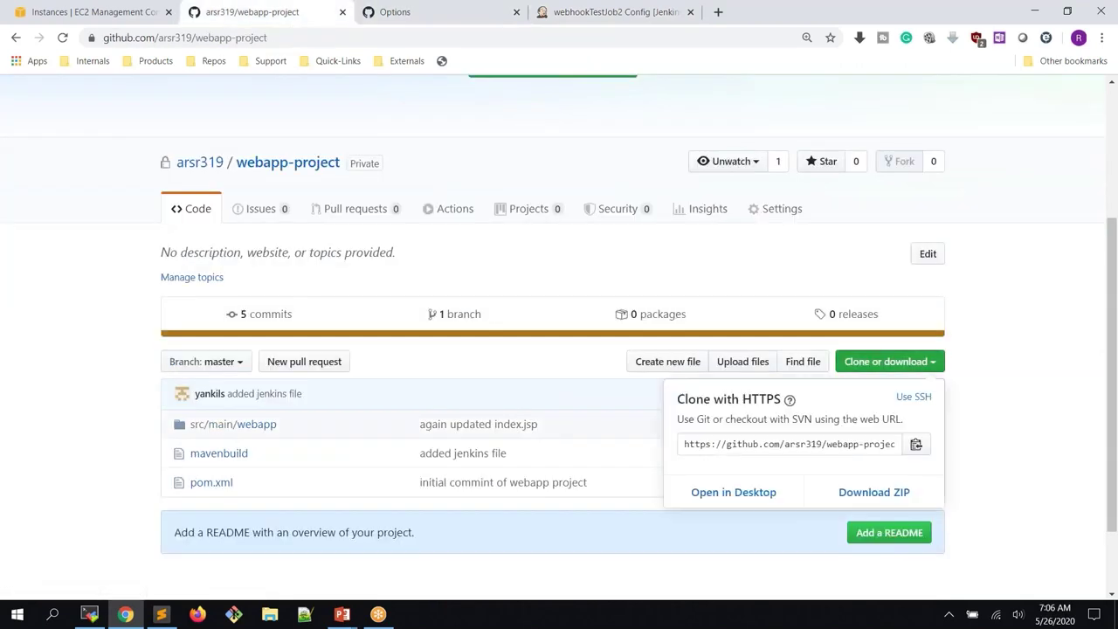
click(917, 446)
click(631, 17)
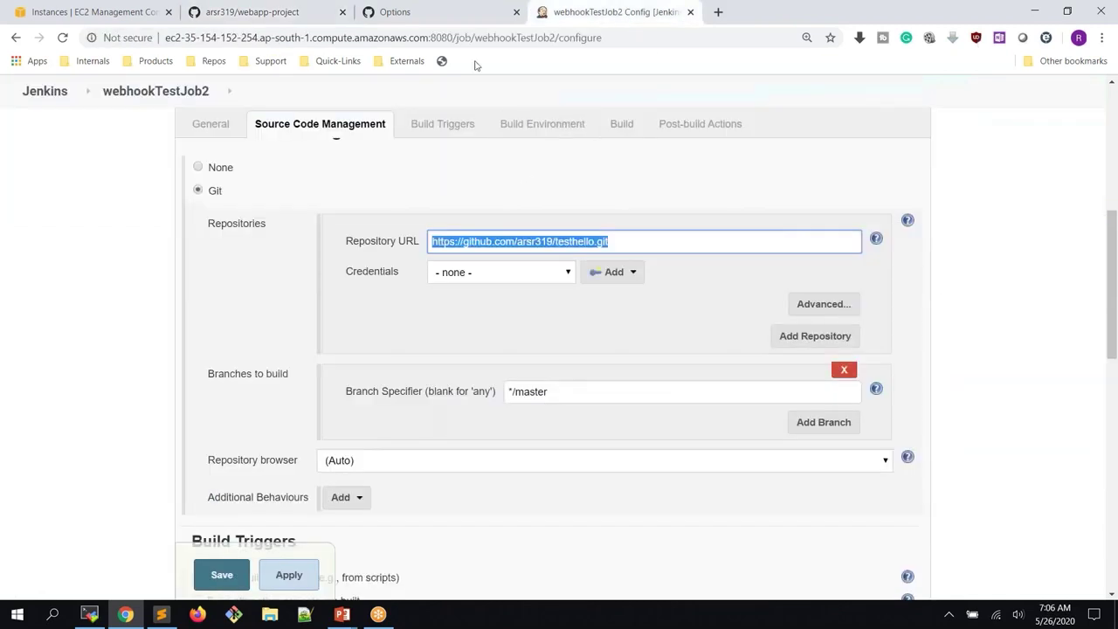
key(ctrl+v)
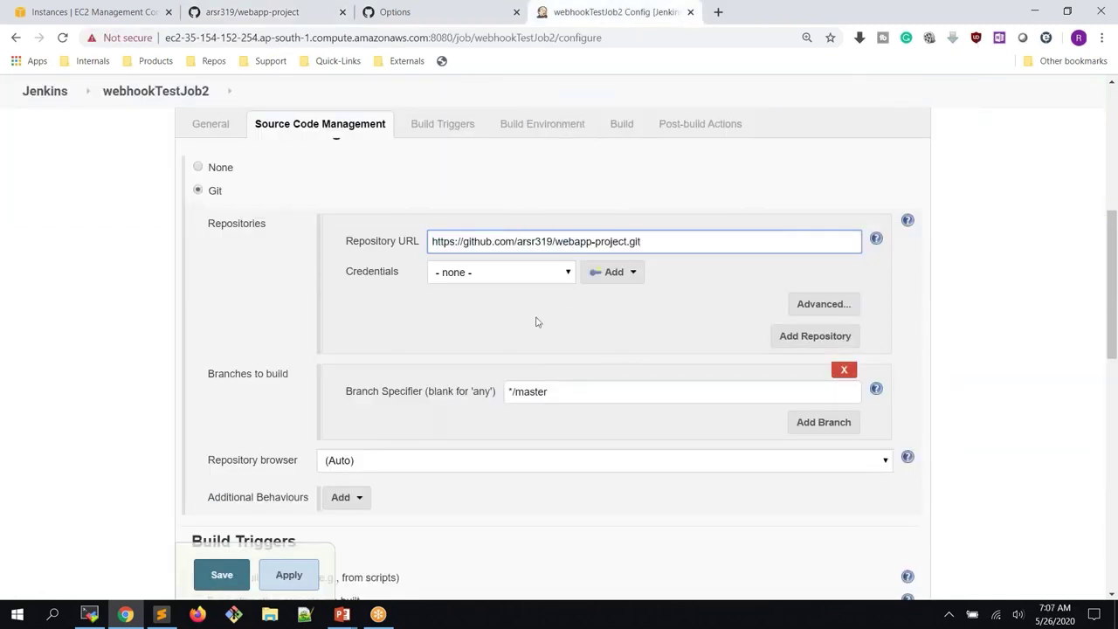
Step: Select the stored GitHub credentials and apply the job configuration
click(606, 327)
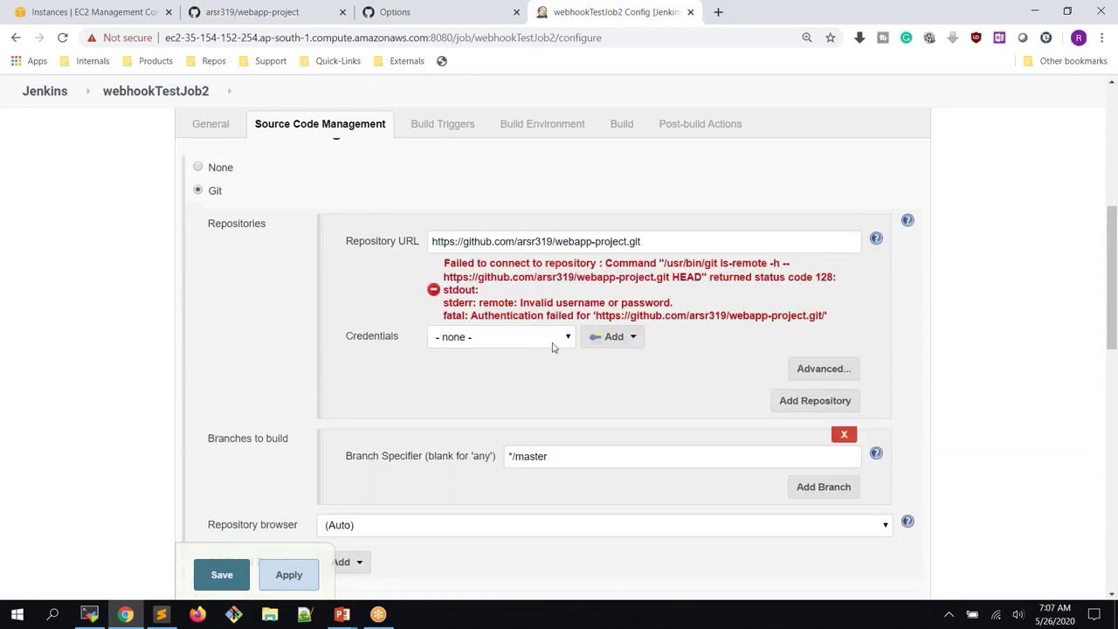
click(563, 340)
click(549, 392)
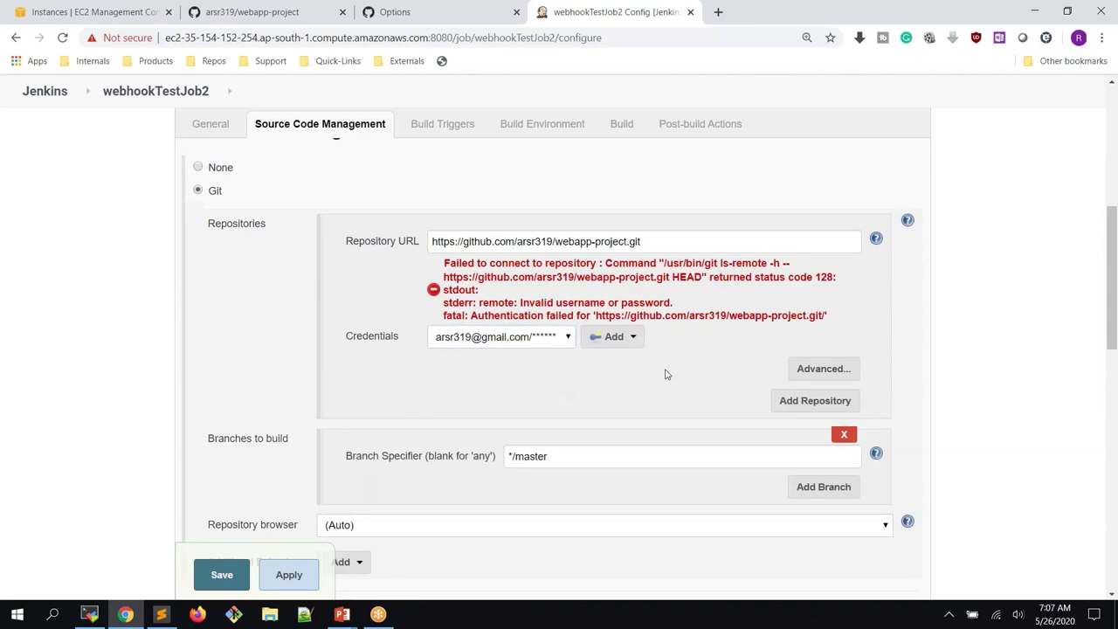
scroll(666, 375, down, 3)
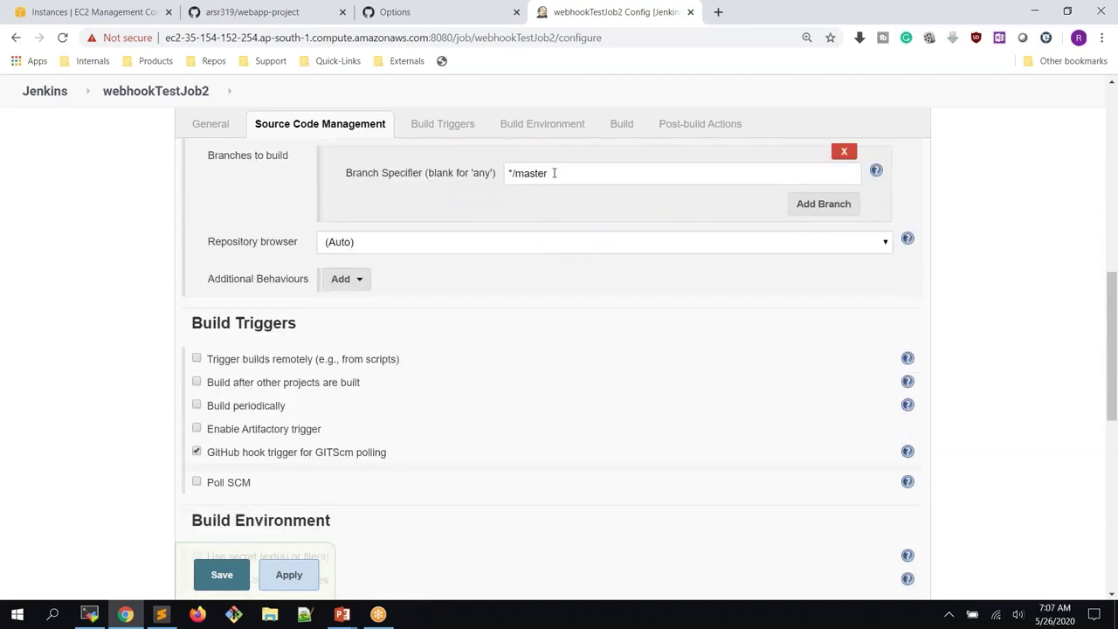
scroll(553, 175, down, 2)
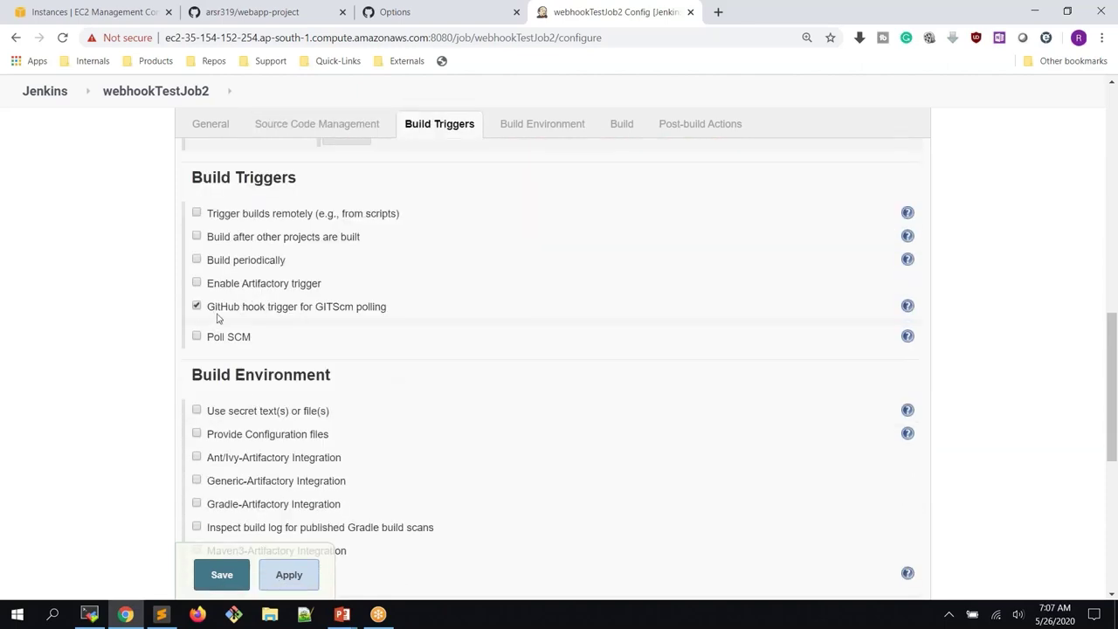
scroll(464, 317, down, 5)
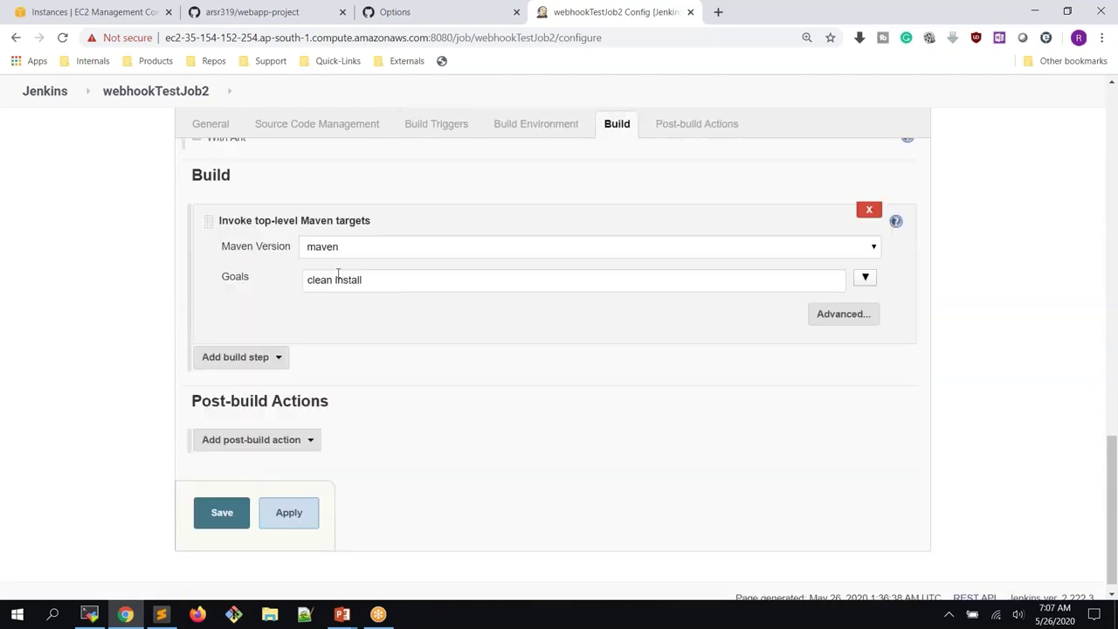
click(278, 515)
Step: Save webhookTestJob2 and start adding a webhook in webapp-project's settings
click(223, 514)
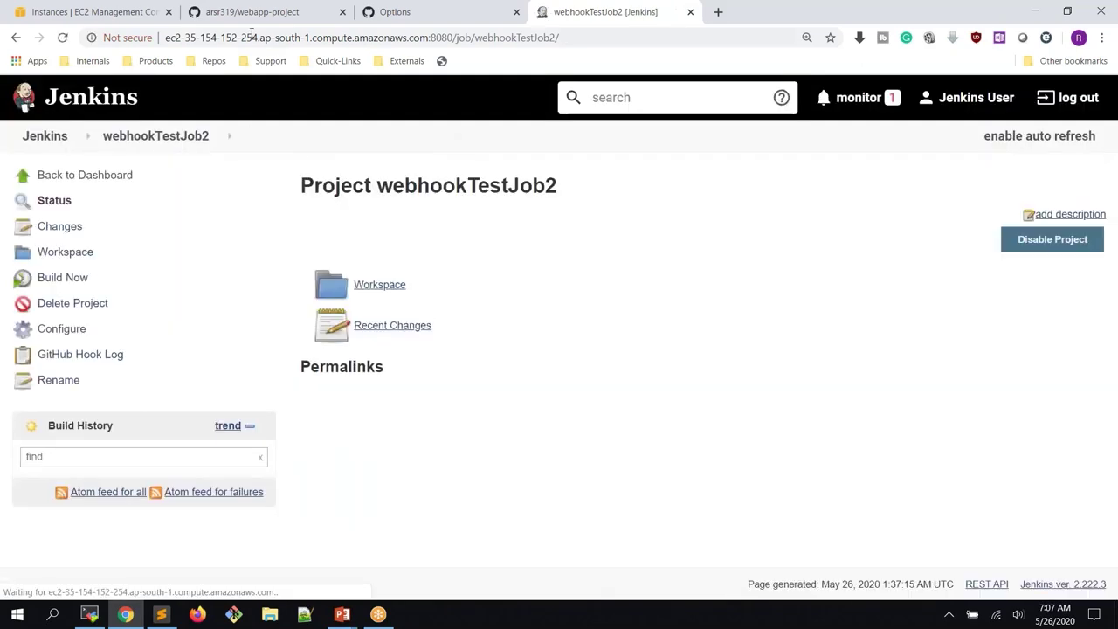
click(253, 12)
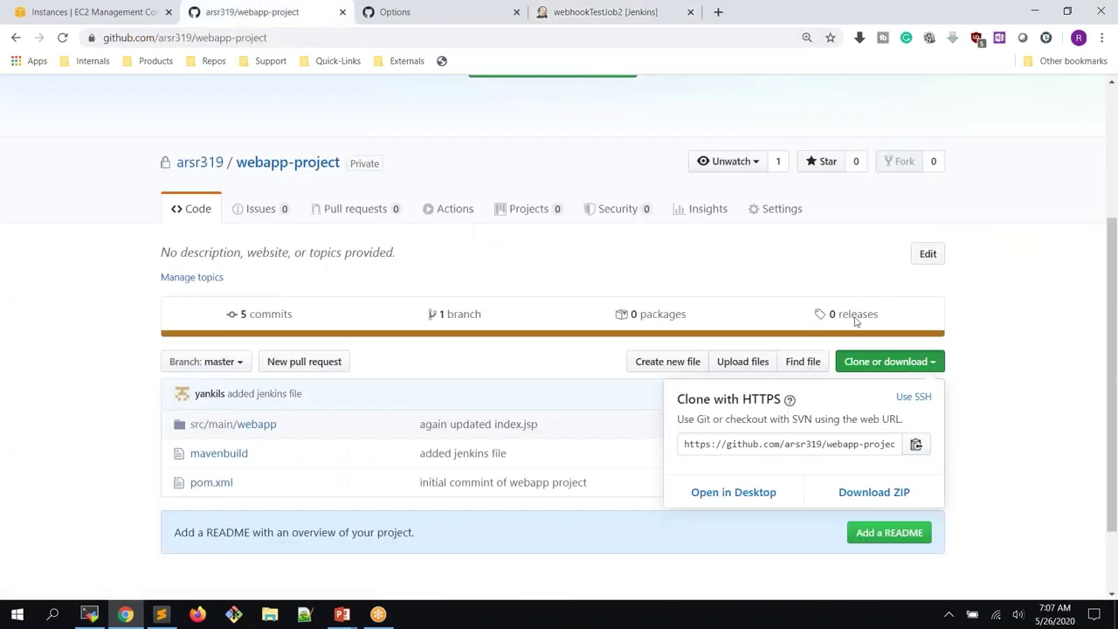
click(756, 214)
click(777, 209)
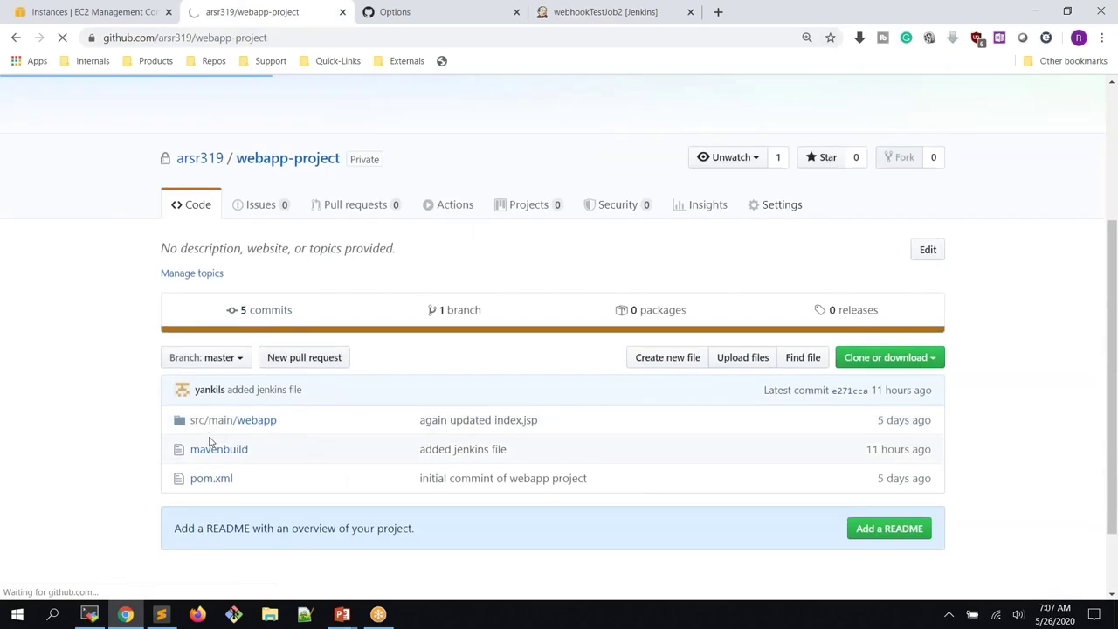
scroll(209, 441, down, 1)
scroll(222, 393, down, 3)
click(203, 283)
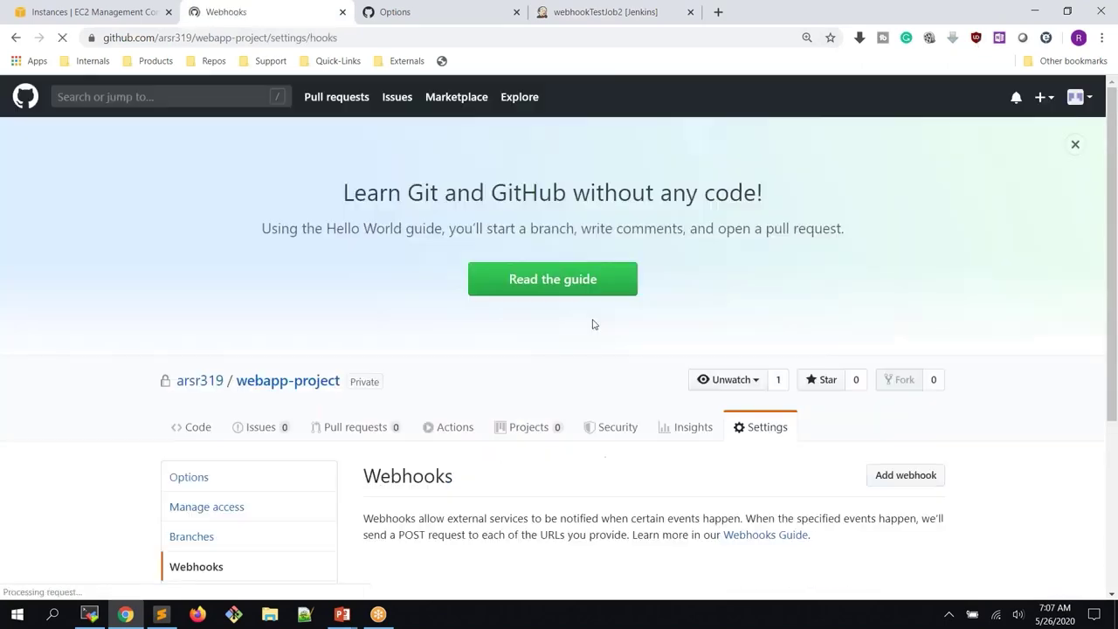
scroll(893, 329, down, 2)
click(892, 328)
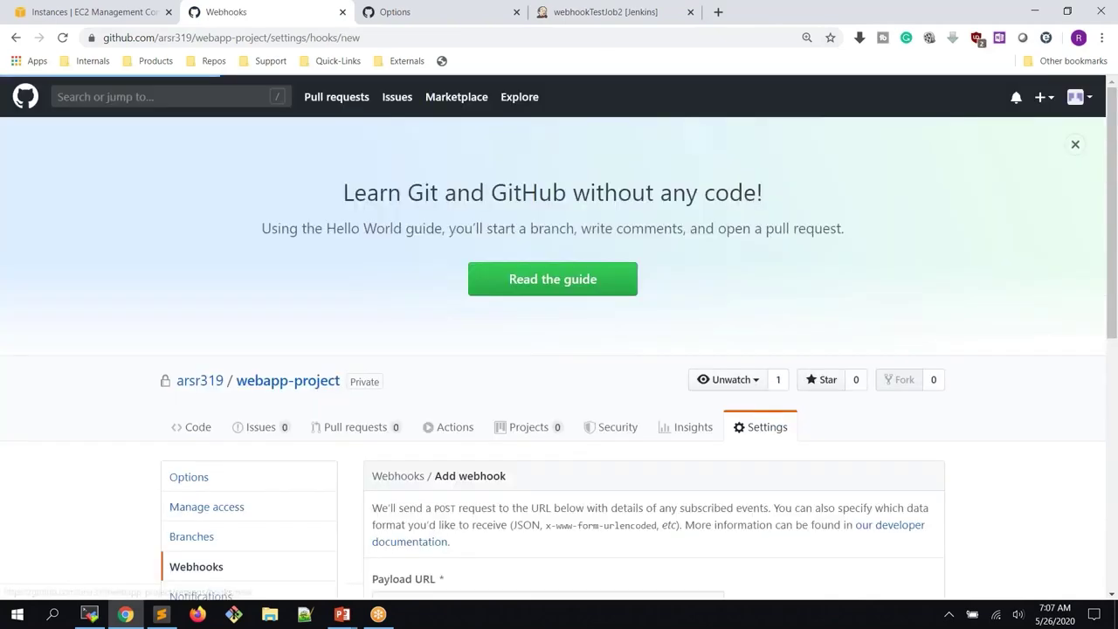
Step: Paste the Jenkins web address into the new webhook's Payload URL
click(596, 17)
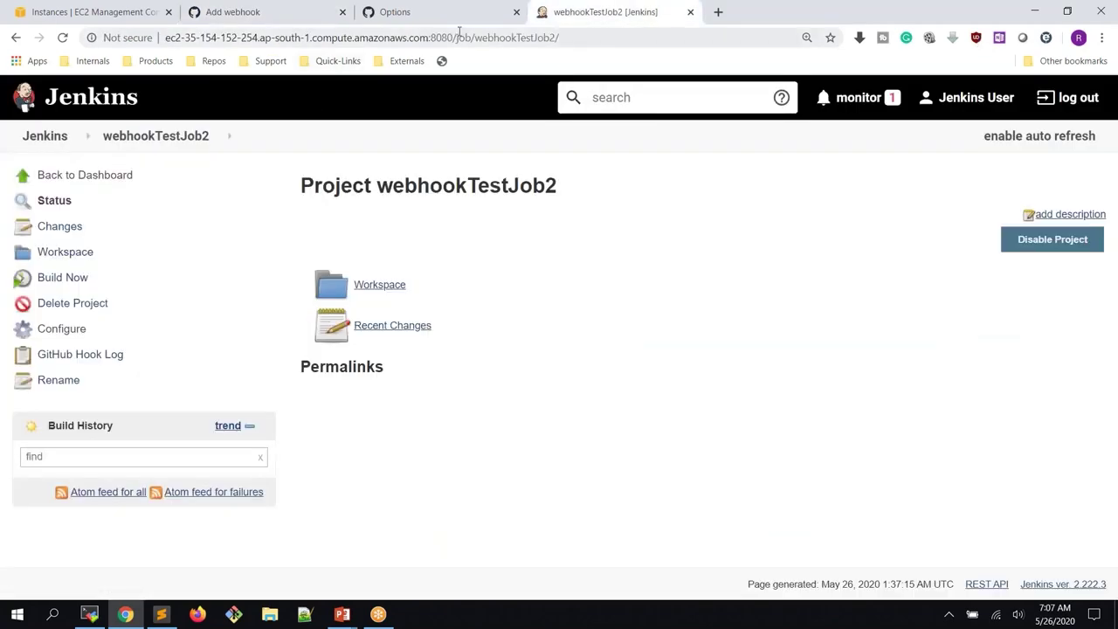
drag(455, 37, 166, 37)
key(ctrl+c)
click(232, 12)
key(ctrl+v)
key(Left)
key(Left)
key(Left)
key(Left)
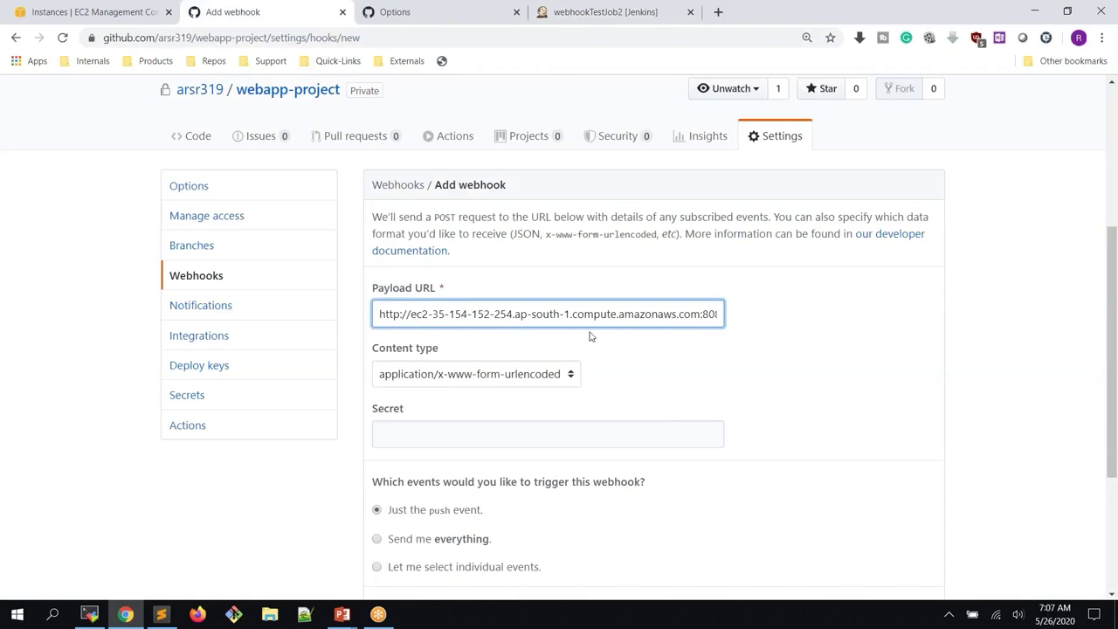
key(End)
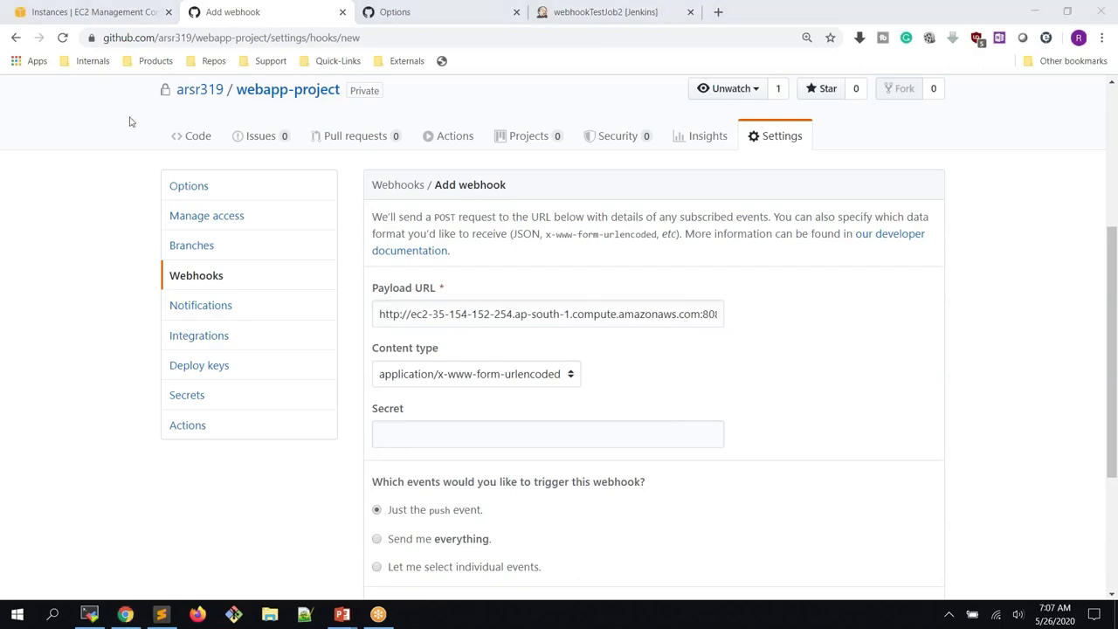
click(70, 18)
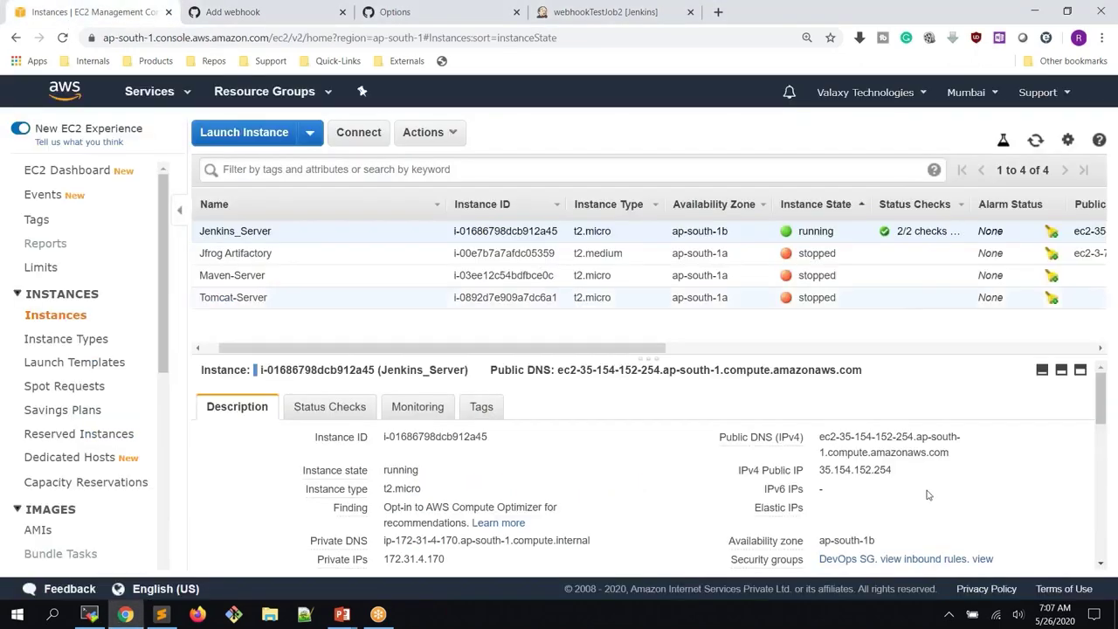
click(905, 471)
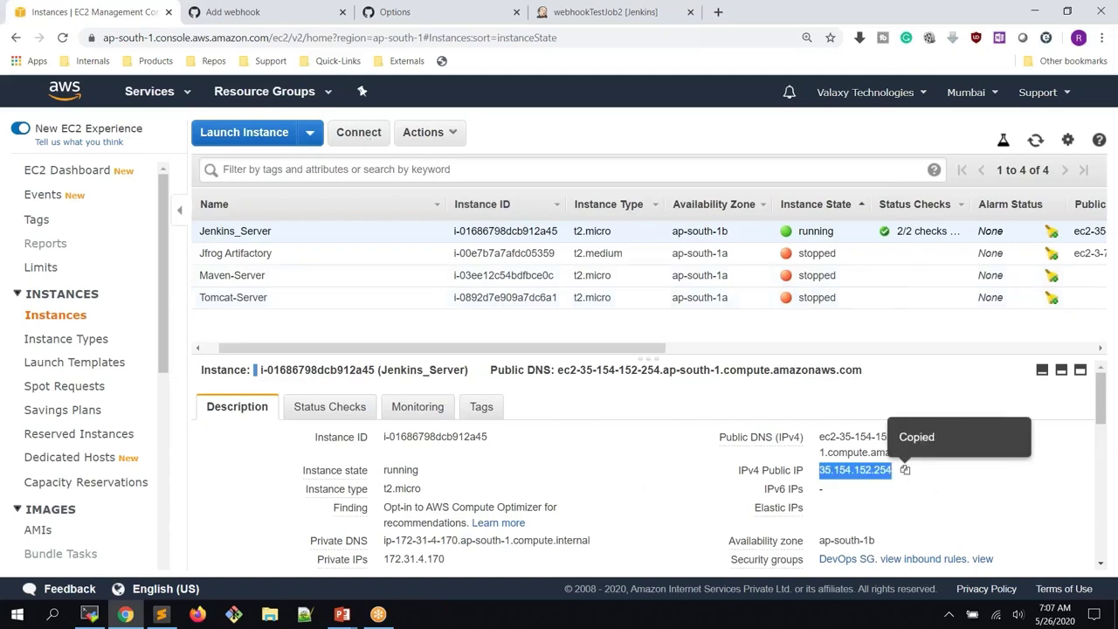
click(274, 15)
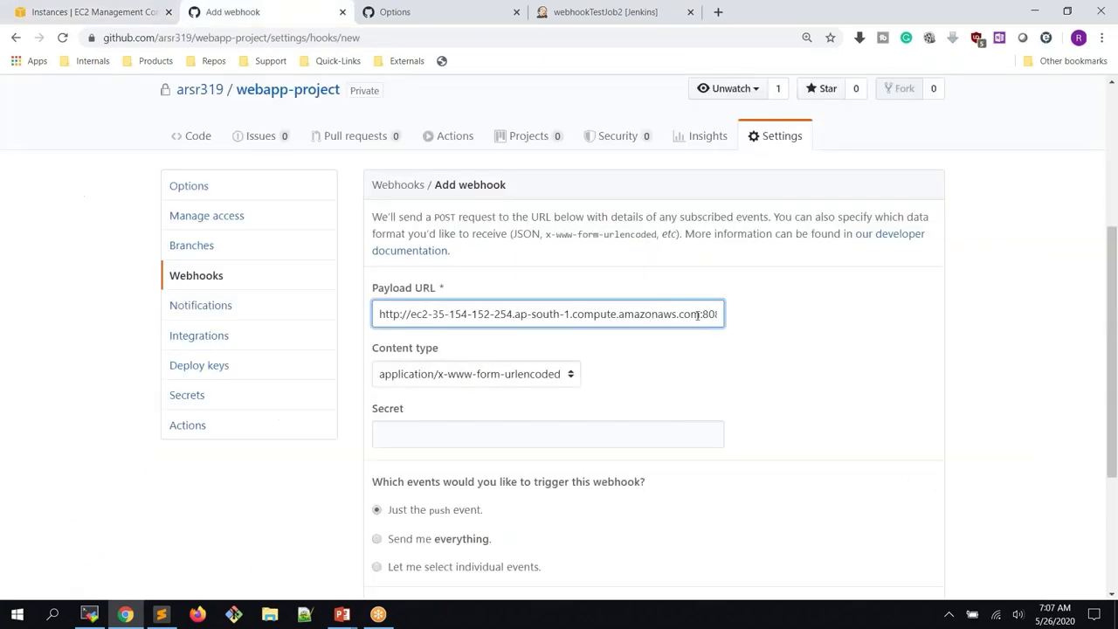
drag(700, 313, 418, 314)
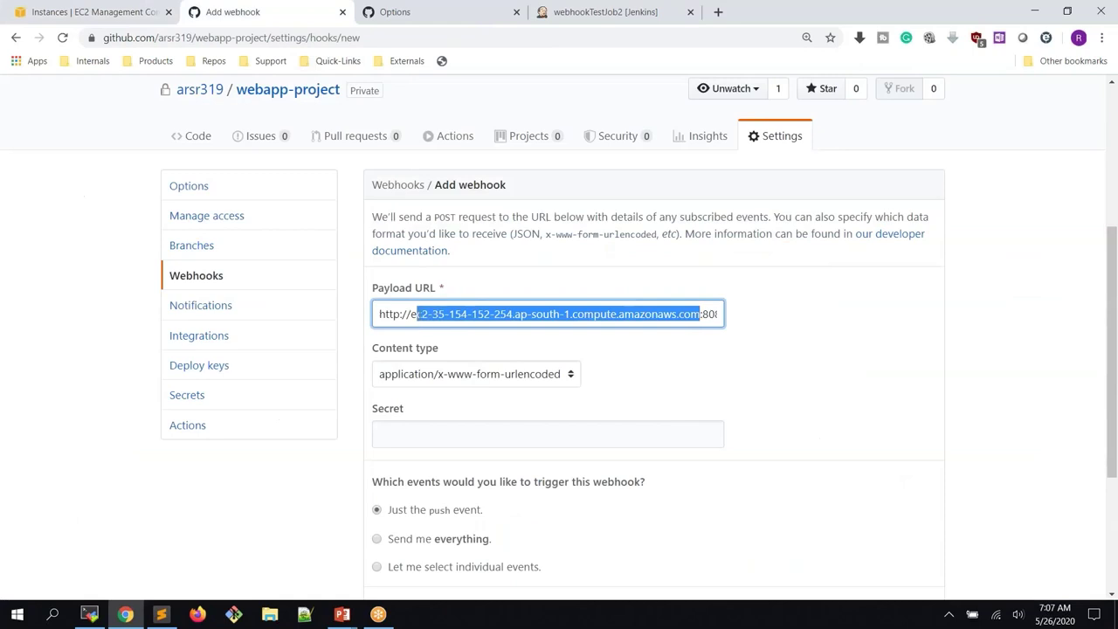
key(ctrl+v)
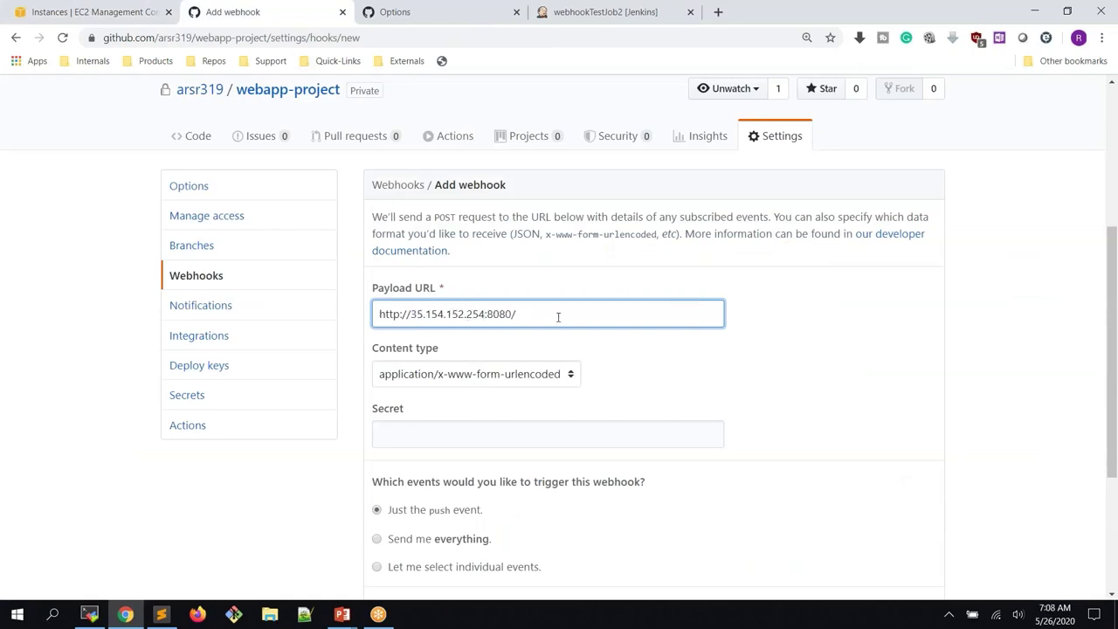
text(webhook)
double_click(445, 313)
scroll(474, 357, down, 3)
click(519, 95)
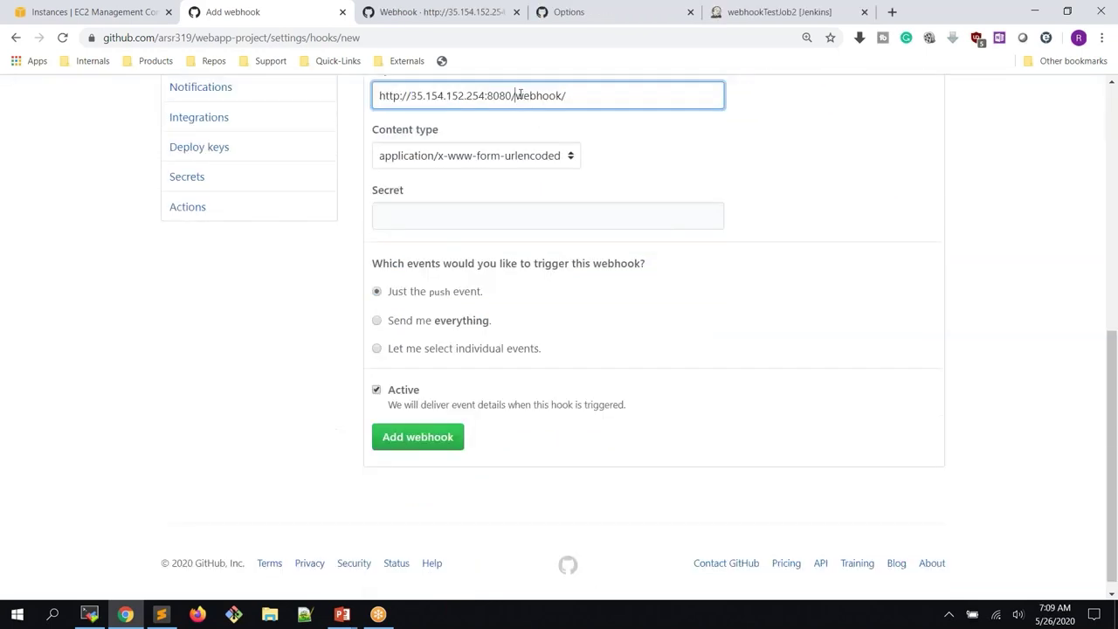
text(github-)
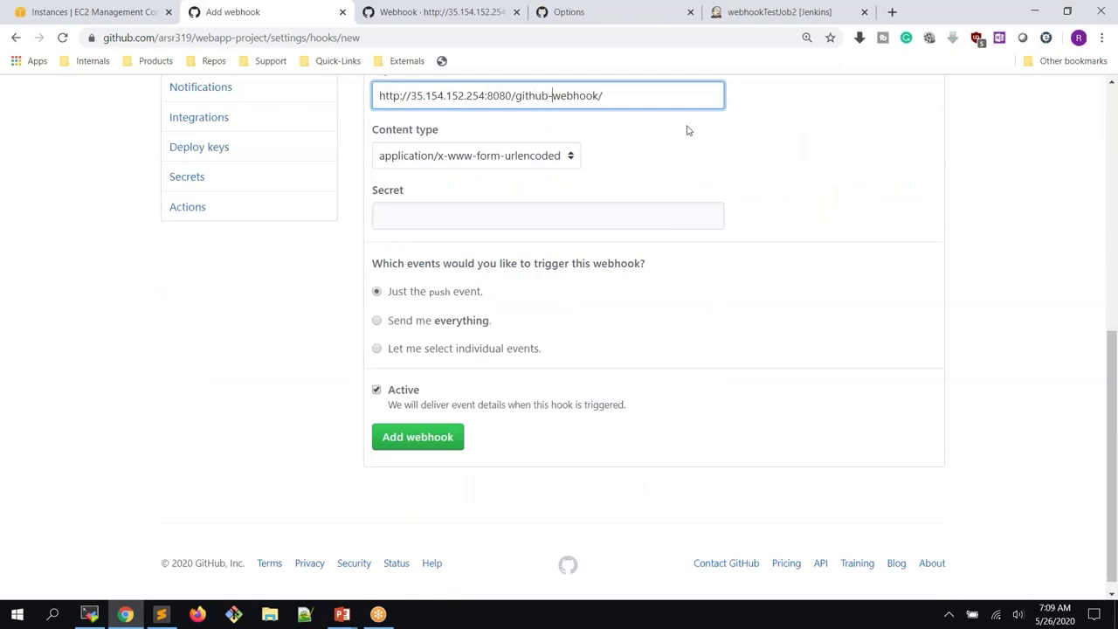
click(419, 439)
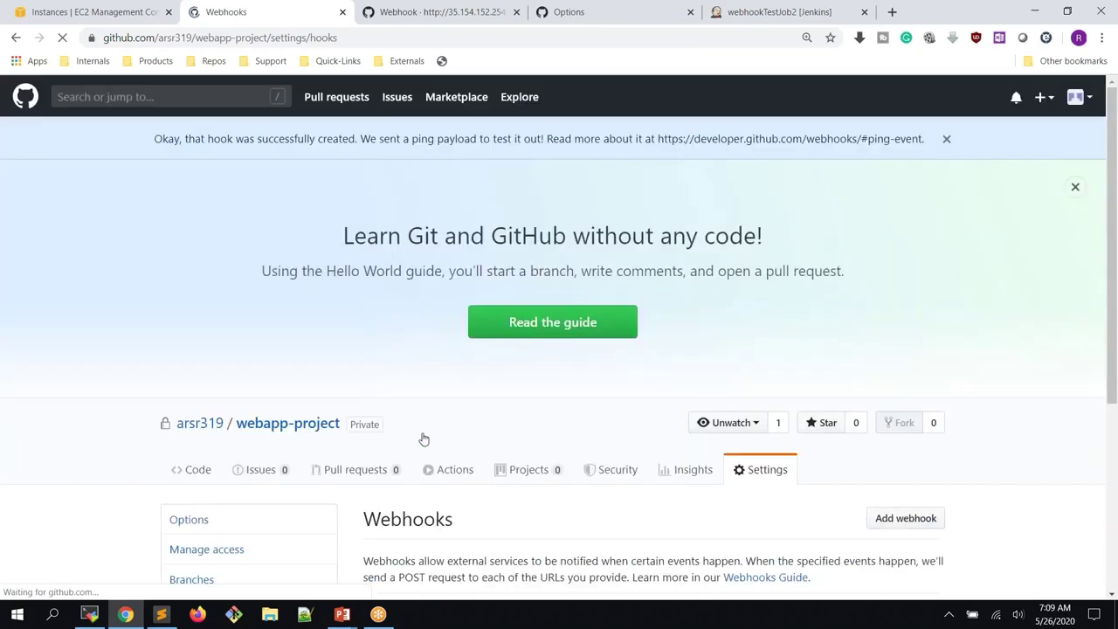
Step: Edit the webapp-project webhook to send application/json content and update it
scroll(466, 402, down, 2)
scroll(465, 402, down, 2)
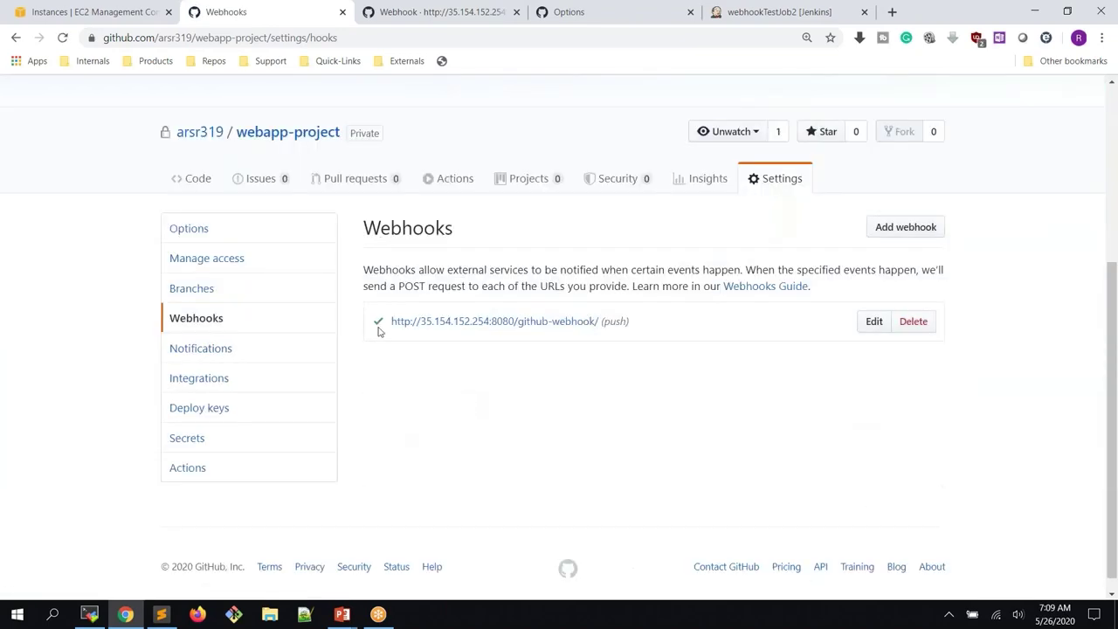
click(874, 322)
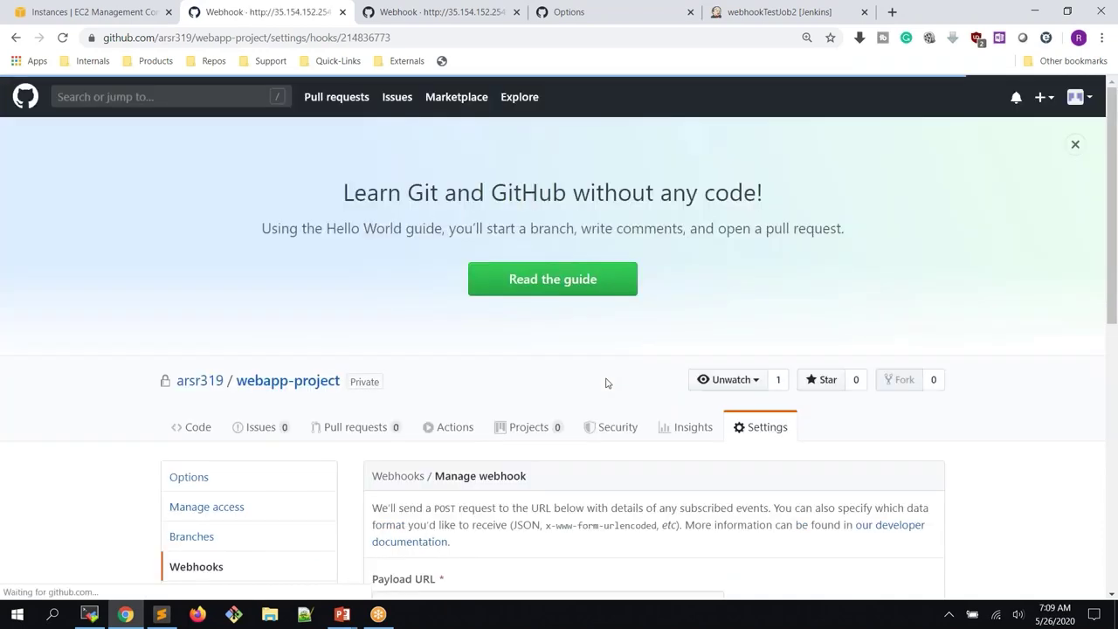
scroll(604, 381, down, 2)
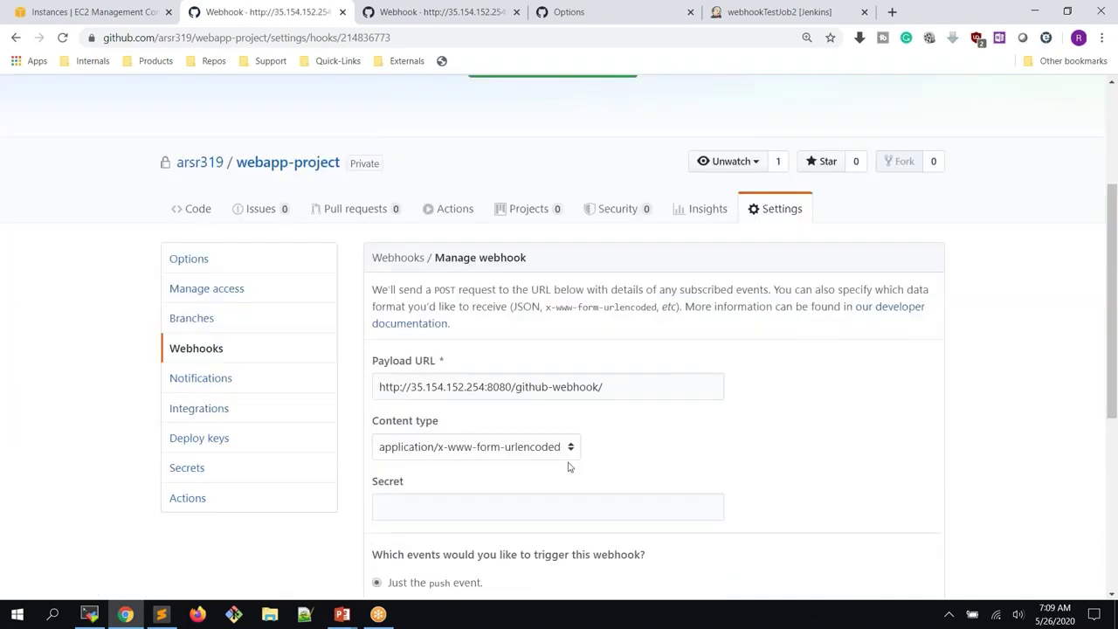
click(480, 453)
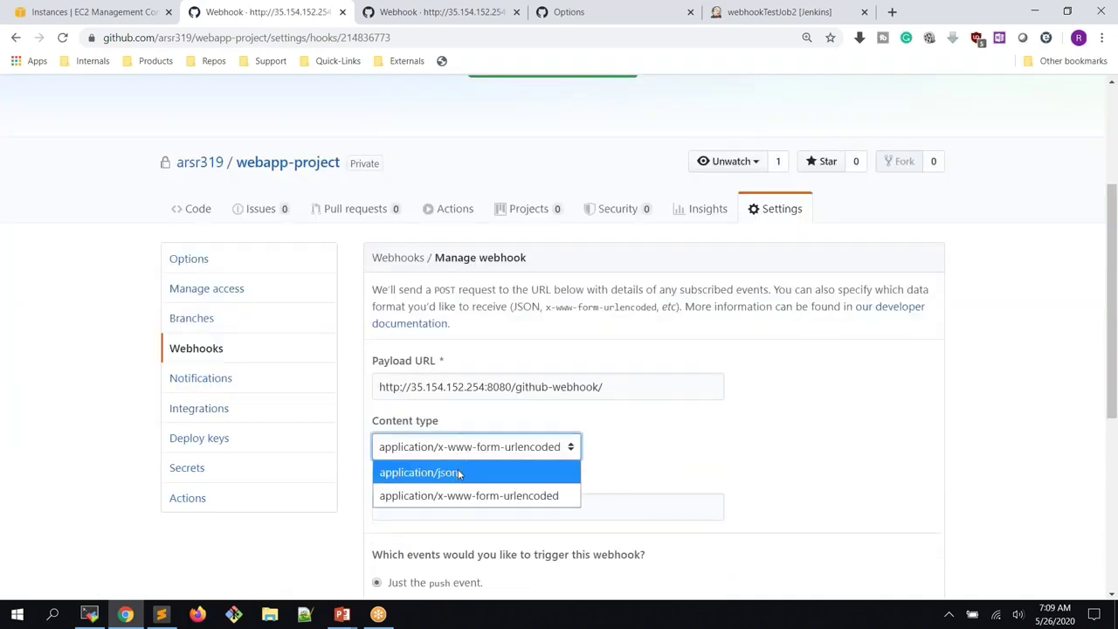
click(459, 471)
scroll(576, 446, down, 3)
click(489, 301)
click(471, 350)
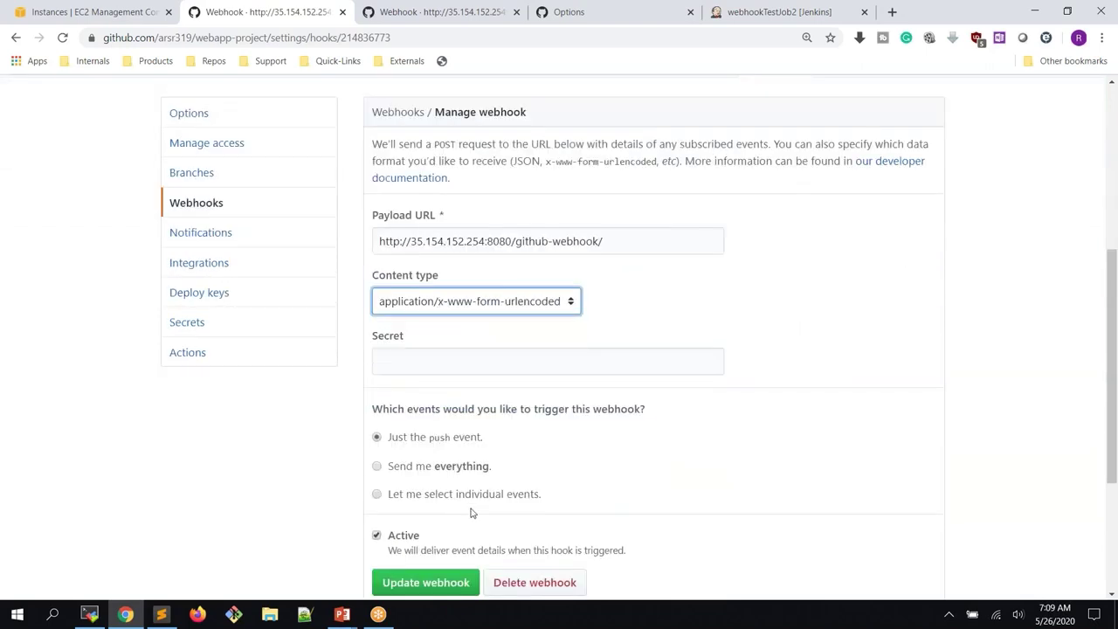
click(480, 312)
click(469, 325)
click(426, 582)
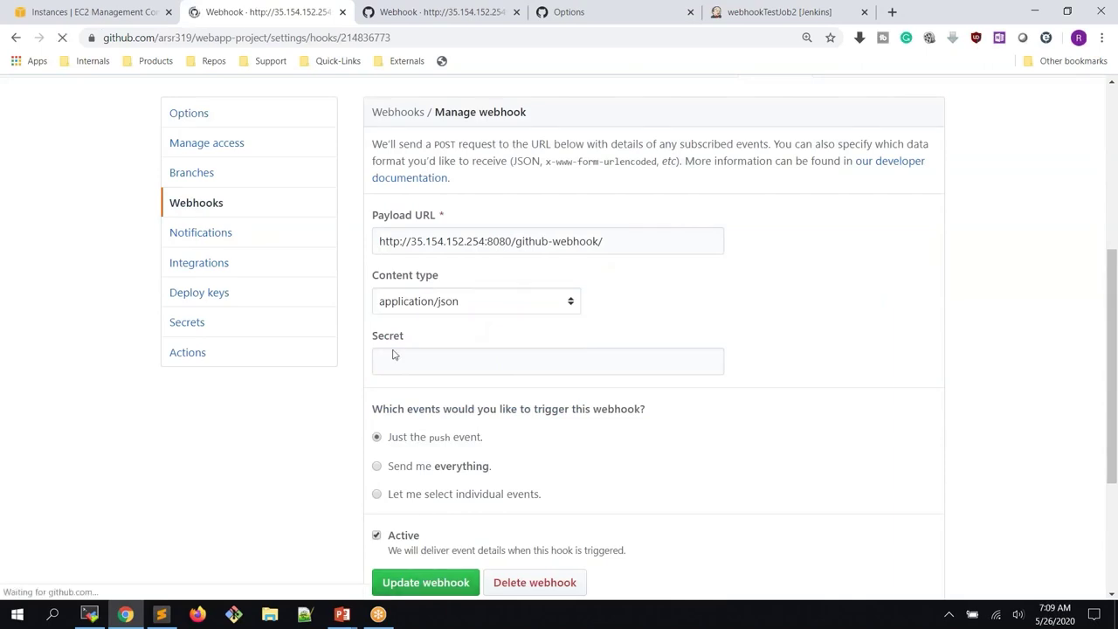
Step: Go back to the webhooks list, then to the webapp-project code page
scroll(265, 399, down, 2)
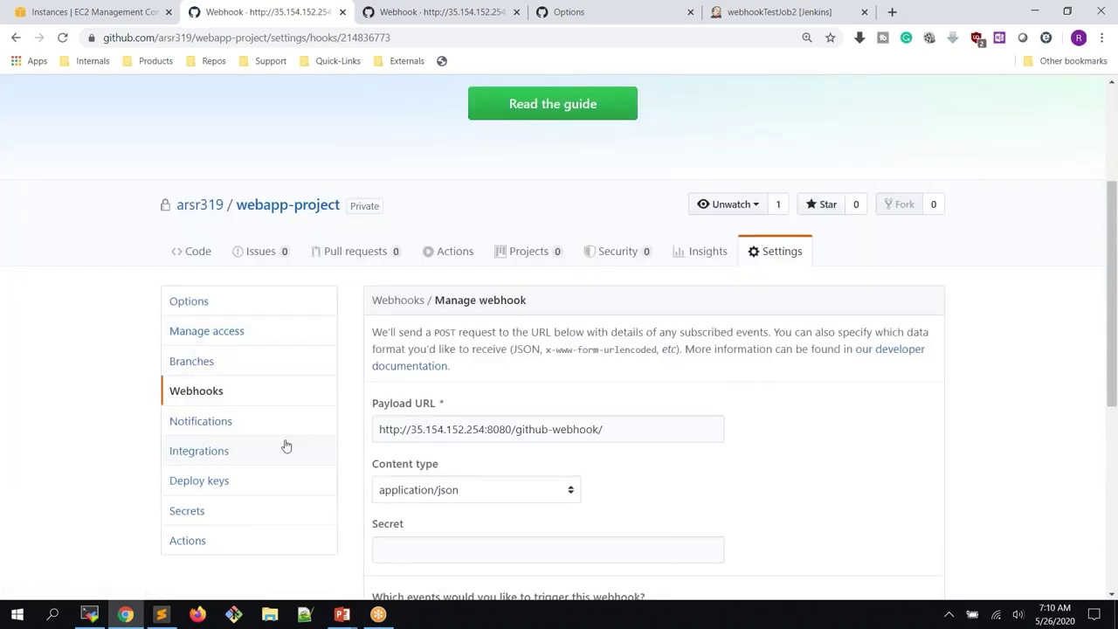
click(215, 395)
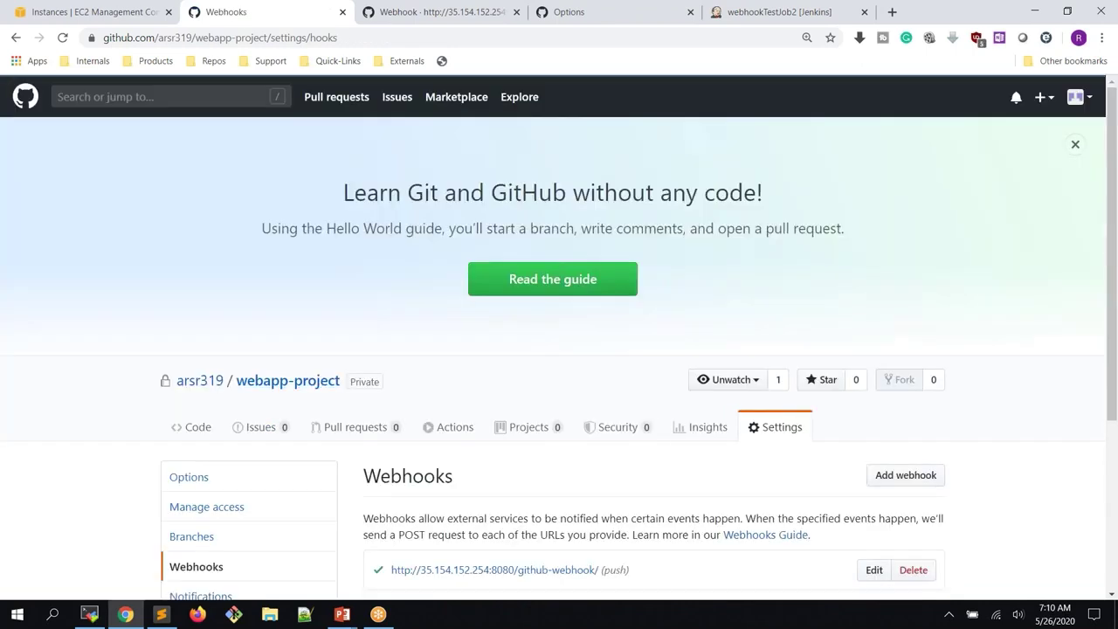
click(195, 428)
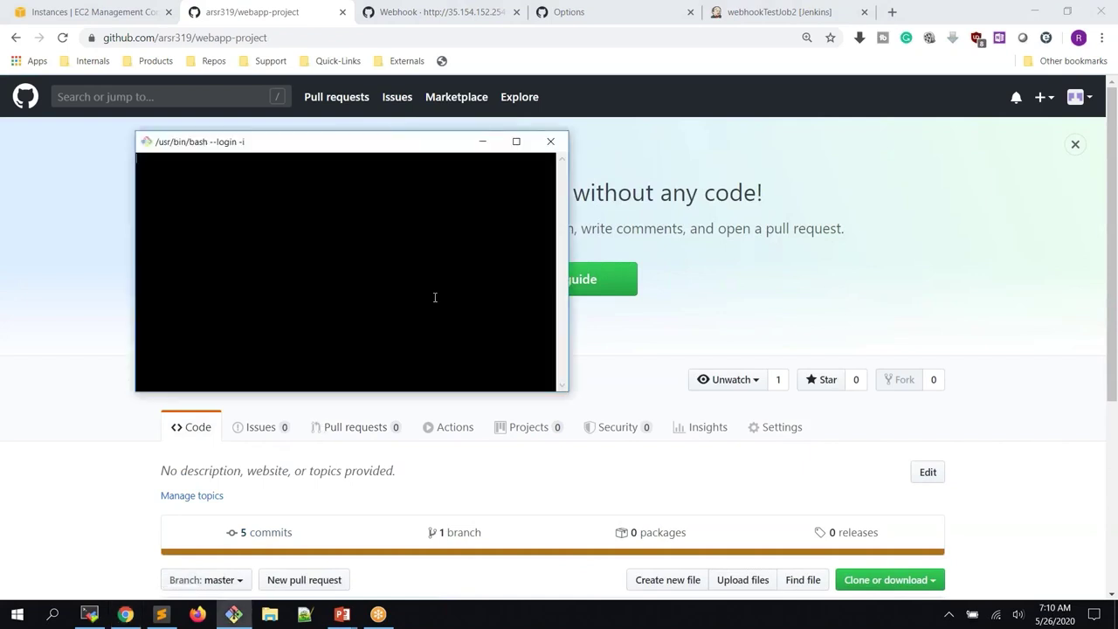
Step: Run git clone with the webapp-project repository's HTTPS URL copied from GitHub
text(cdwe)
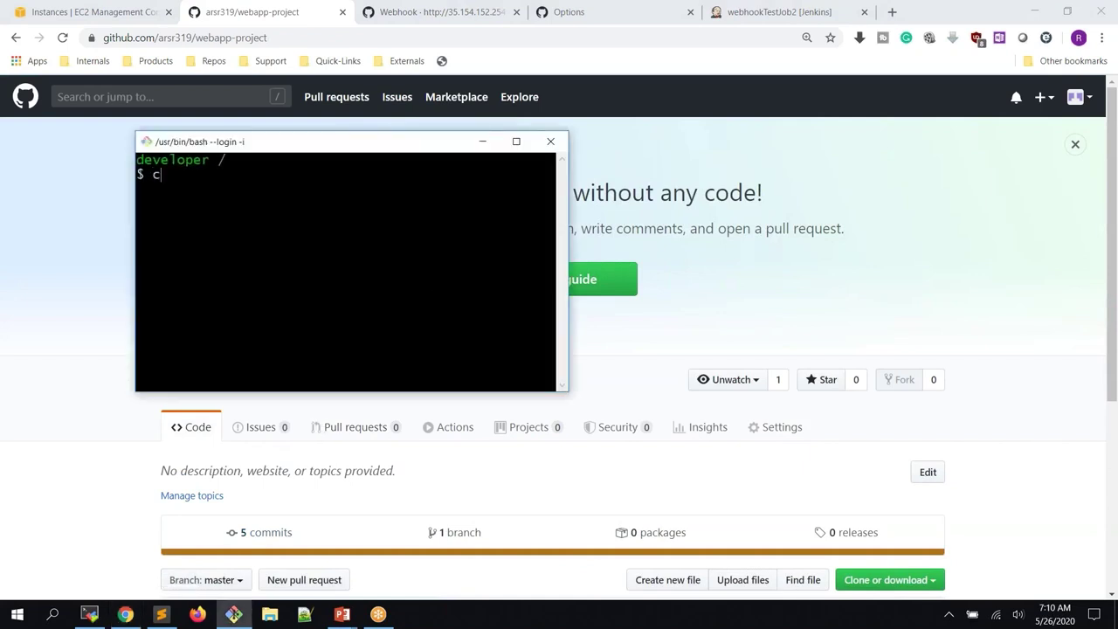
key(BackSpace)
key(BackSpace)
text(webap)
key(BackSpace)
key(BackSpace)
key(BackSpace)
key(BackSpace)
key(BackSpace)
text(webapp)
key(BackSpace)
key(BackSpace)
key(BackSpace)
key(BackSpace)
key(BackSpace)
key(BackSpace)
key(BackSpace)
key(BackSpace)
key(BackSpace)
text(git clone)
click(896, 579)
scroll(944, 492, down, 3)
click(889, 359)
click(915, 448)
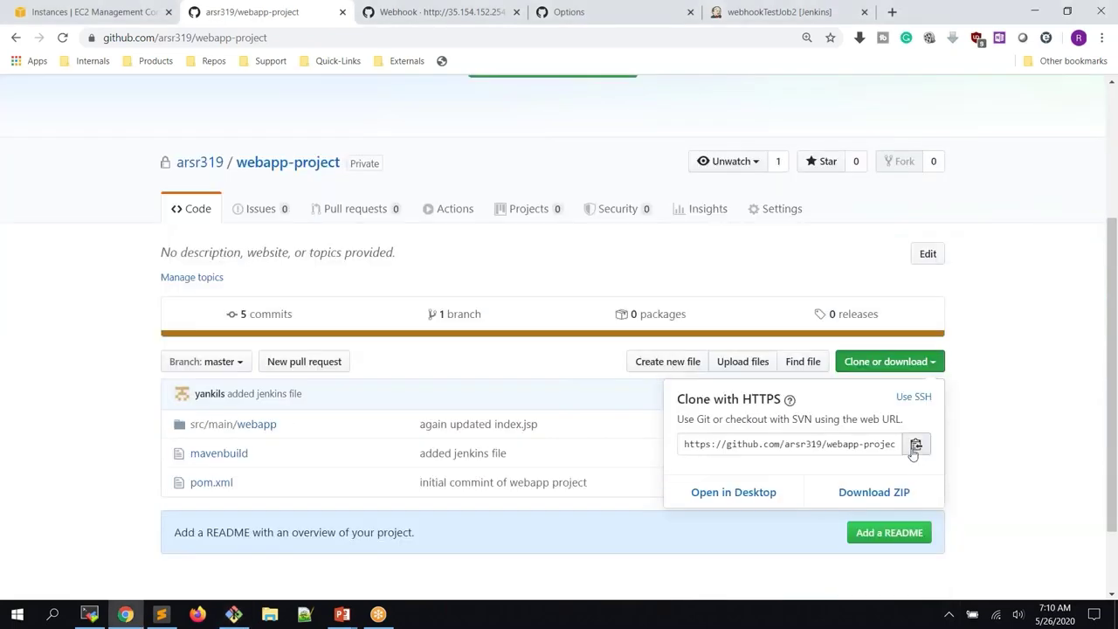
key(alt+Tab)
click(515, 141)
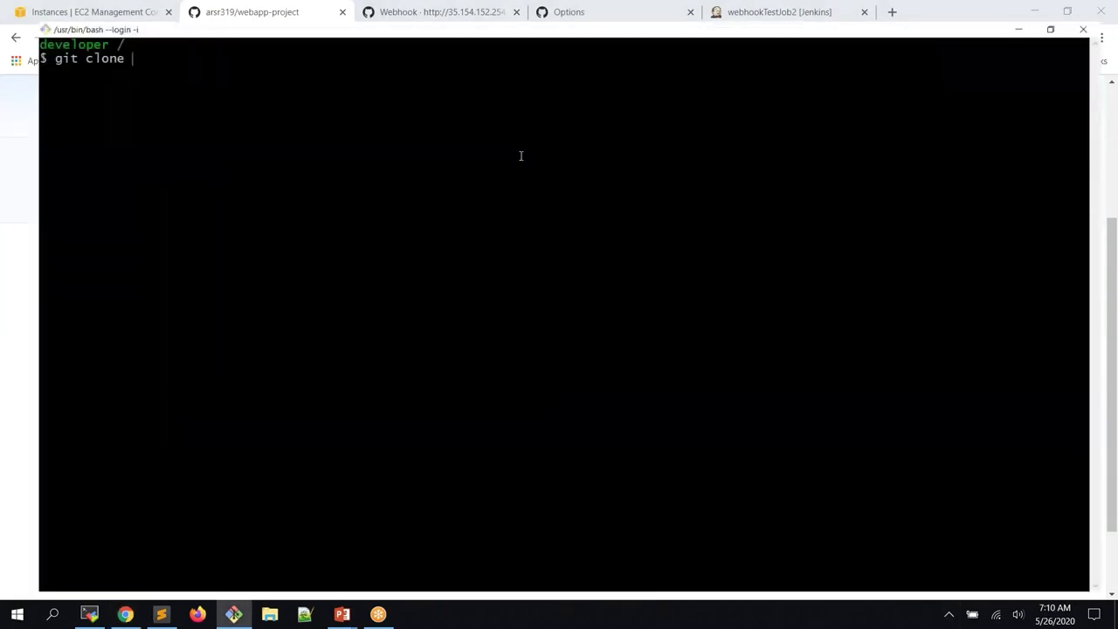
key(shift+Insert)
key(Return)
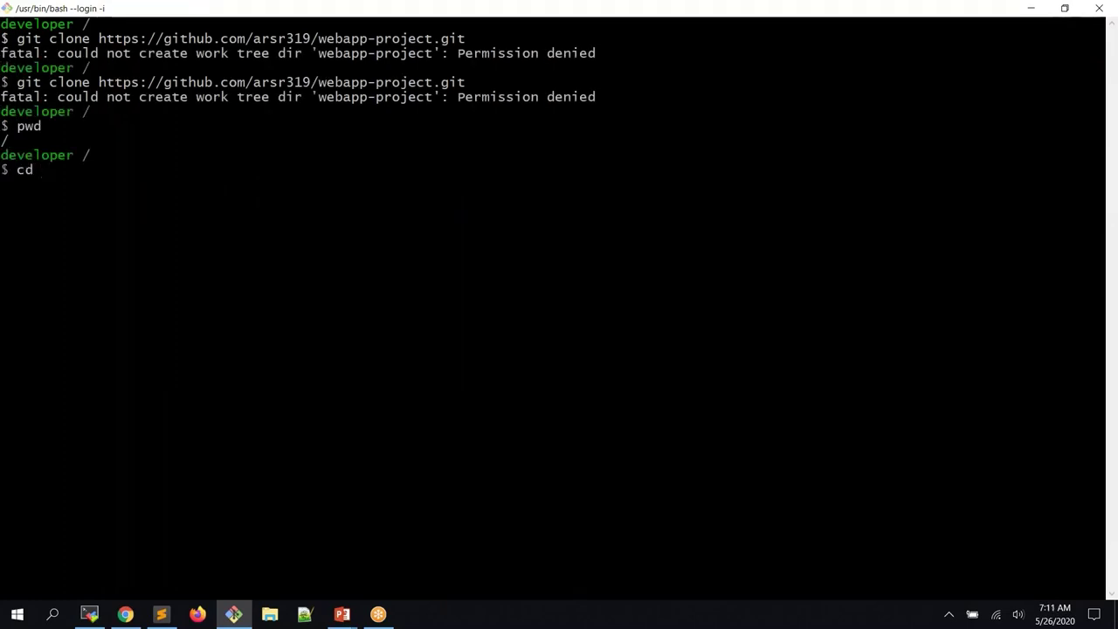
Step: Go to ~/webapp-project, list its files, and git pull the latest changes
text(~)
key(Return)
text(cd web)
key(Tab)
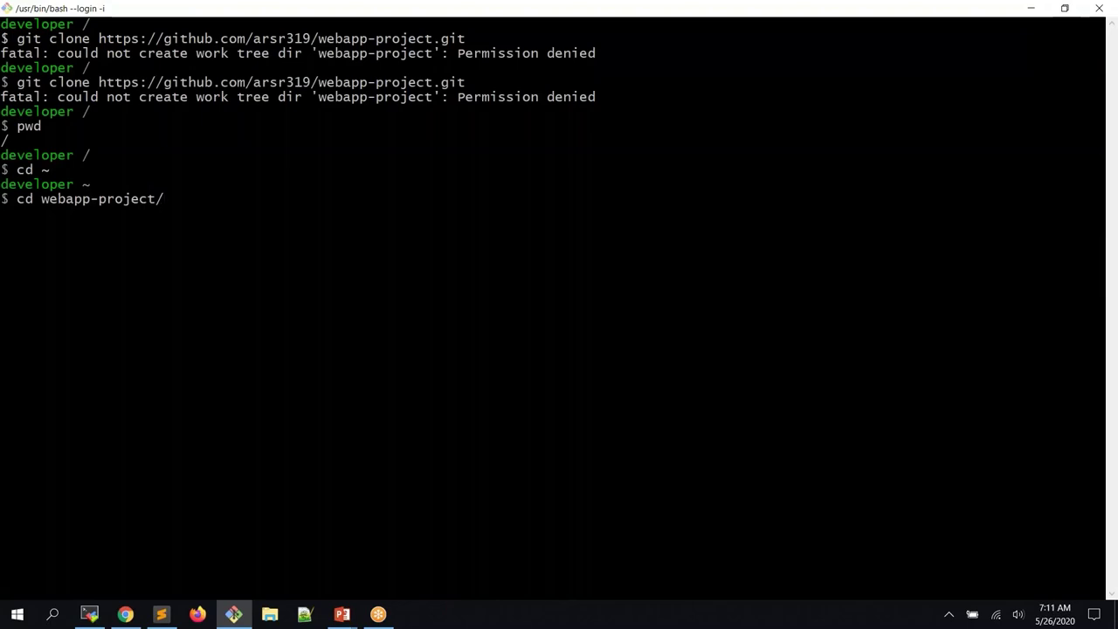
key(Return)
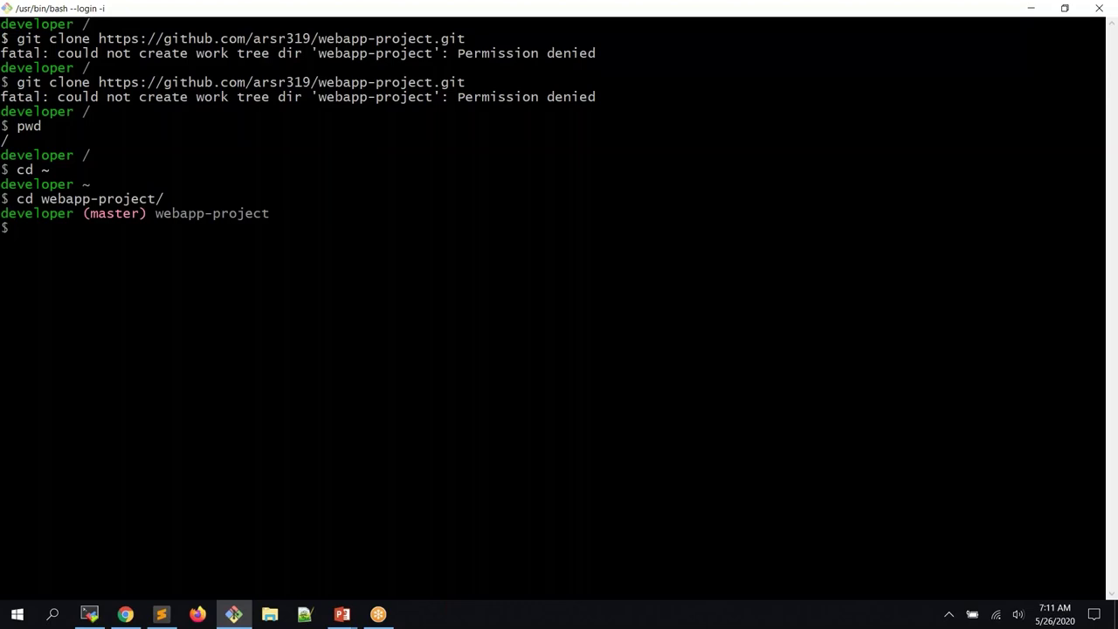
text(ls)
key(Return)
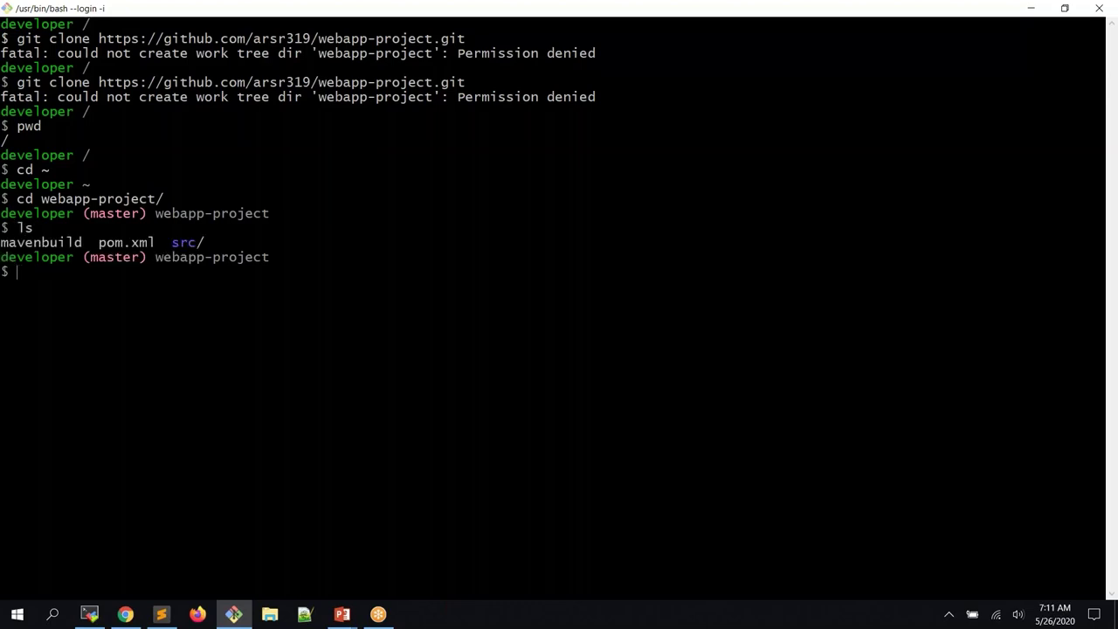
text(git pull)
key(Return)
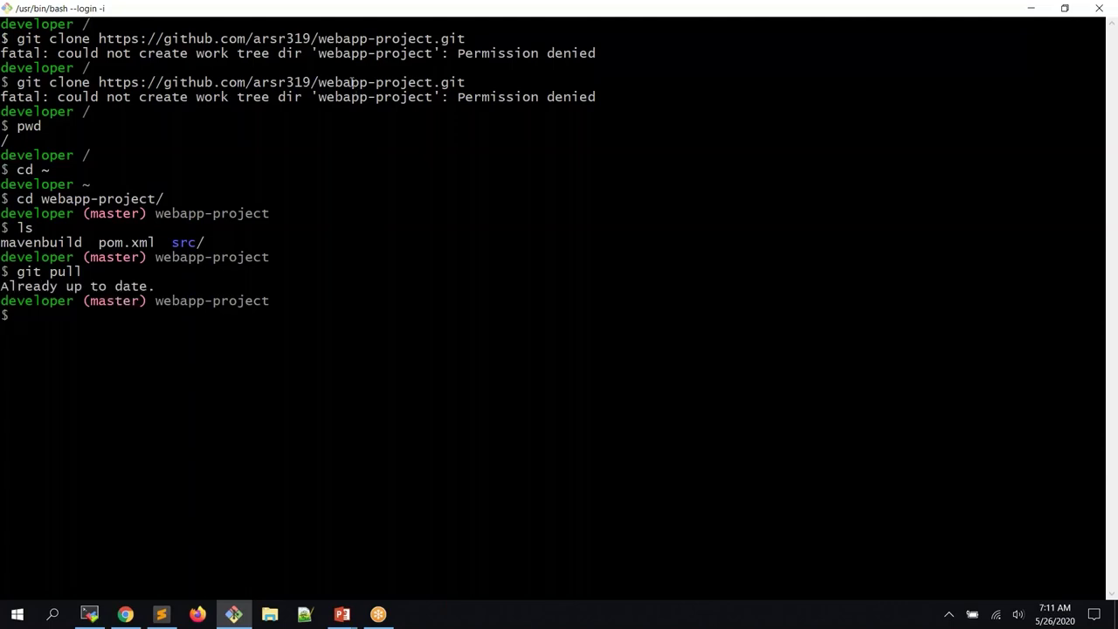
Step: Highlight the clone URL, root directory line and permission denied message in the output
double_click(352, 82)
triple_click(6, 140)
click(149, 112)
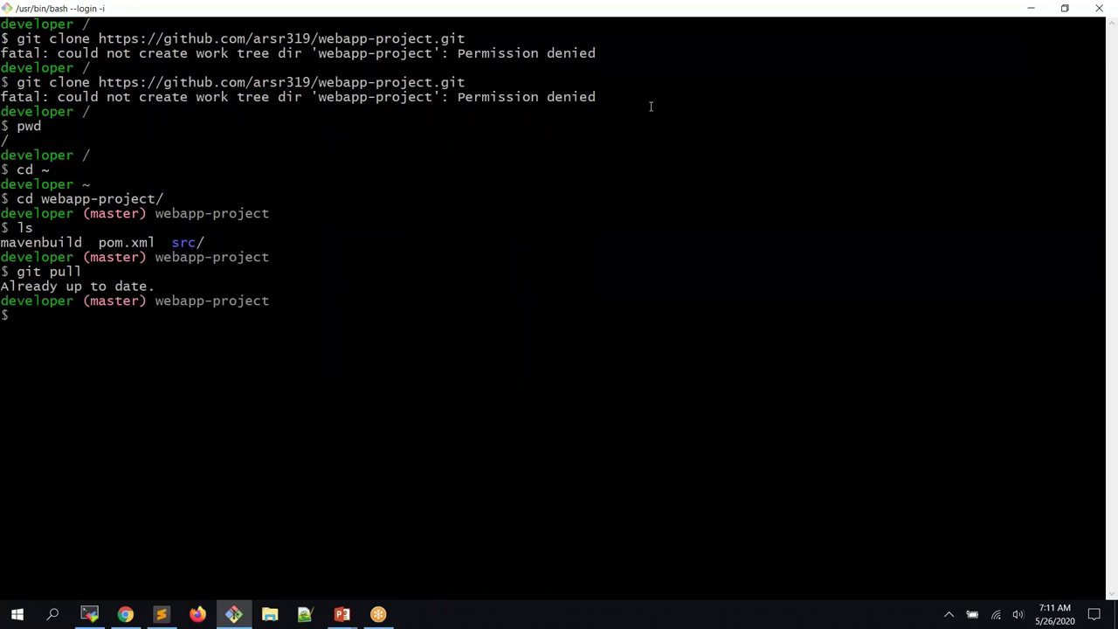
double_click(550, 97)
click(200, 286)
Step: List the project files, enter the src folder, and list it and try tree
text(cl)
key(BackSpace)
key(BackSpace)
text(ls)
key(Return)
text(cd )
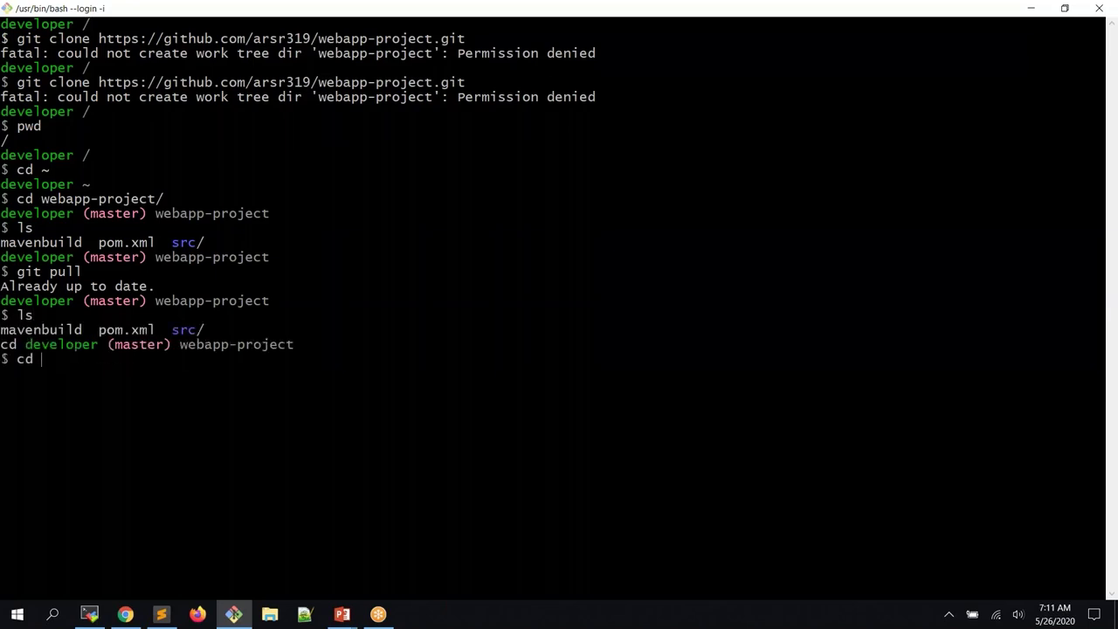
text(p)
key(Tab)
key(BackSpace)
key(BackSpace)
key(BackSpace)
key(BackSpace)
key(BackSpace)
key(BackSpace)
key(BackSpace)
key(BackSpace)
key(BackSpace)
key(BackSpace)
text(cd s)
key(Tab)
key(Return)
text(ls)
key(Return)
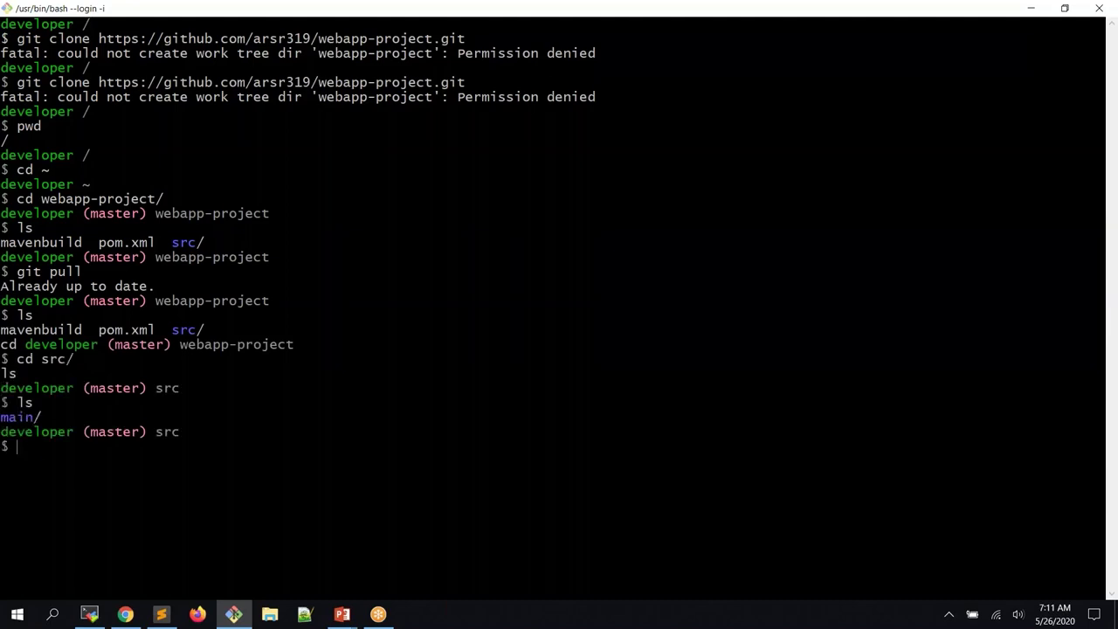
text(tree)
key(Return)
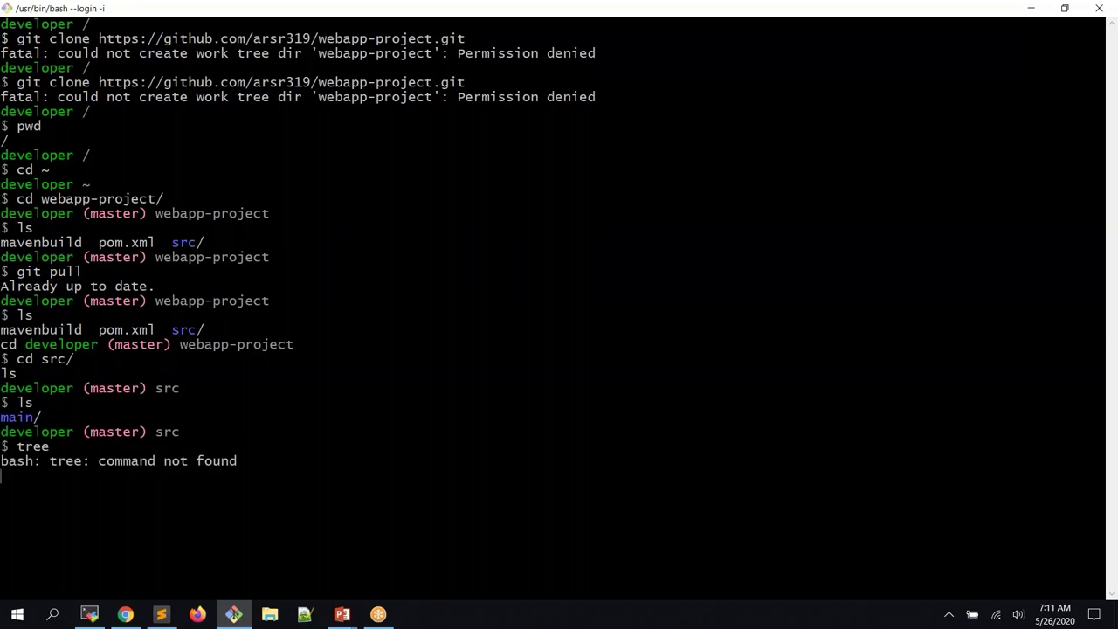
Step: Descend into main/webapp, listing each folder, then clear the terminal screen
text(cd m)
key(Tab)
key(Return)
text(ls)
key(Return)
text(cd we)
key(Tab)
key(Return)
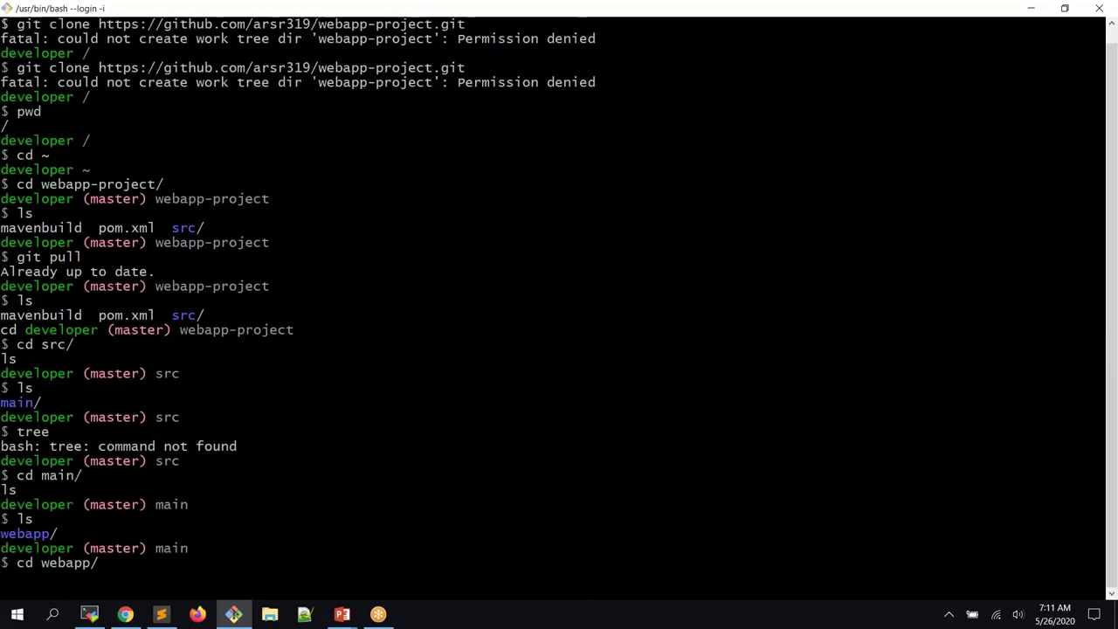
text(ls)
key(Return)
text(clear)
key(Return)
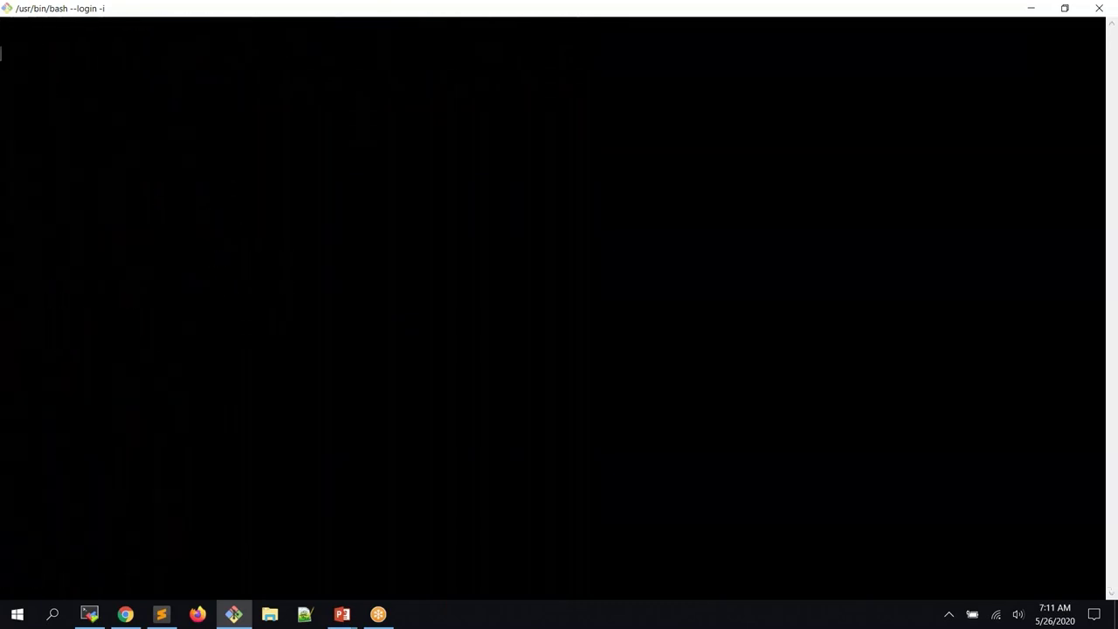
Step: Open index.jsp in vi, add a line '<h3> testing webhook </h3>', and save with :wq
text(lsdeveloper (master) webapp)
key(Return)
text(vi)
text(ls)
key(Return)
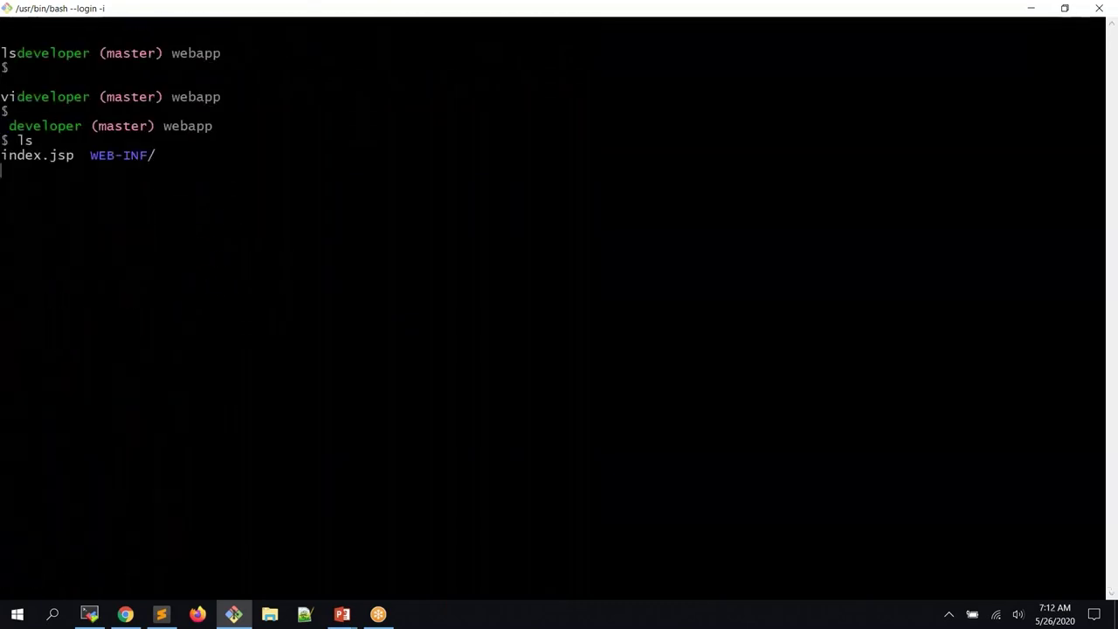
text(vi index.jsp)
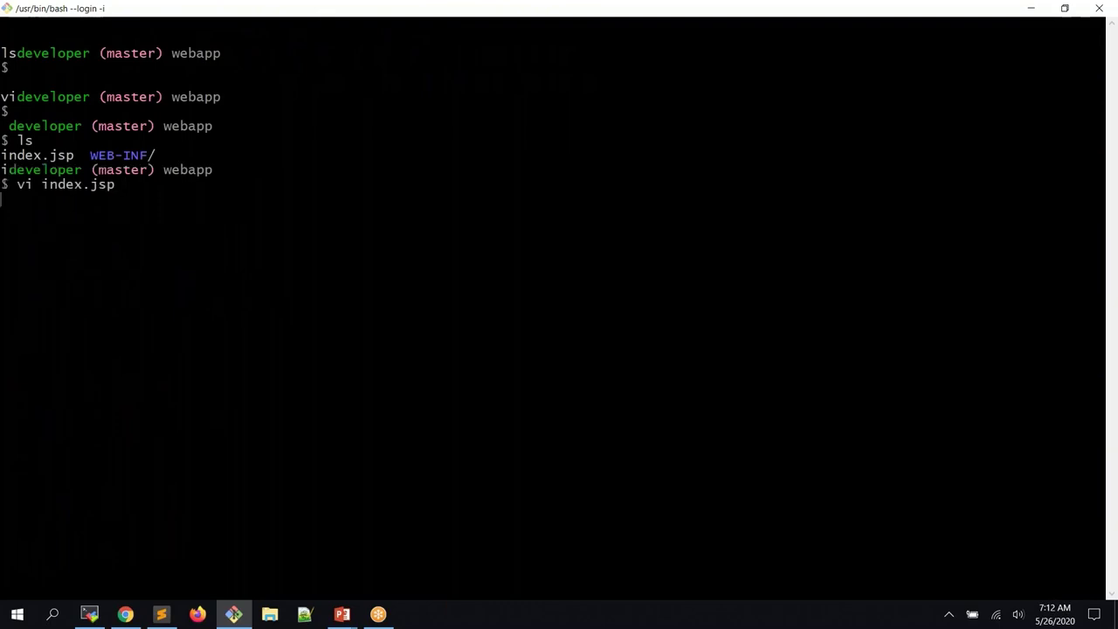
key(Down)
key(Down)
key(Down)
key(Down)
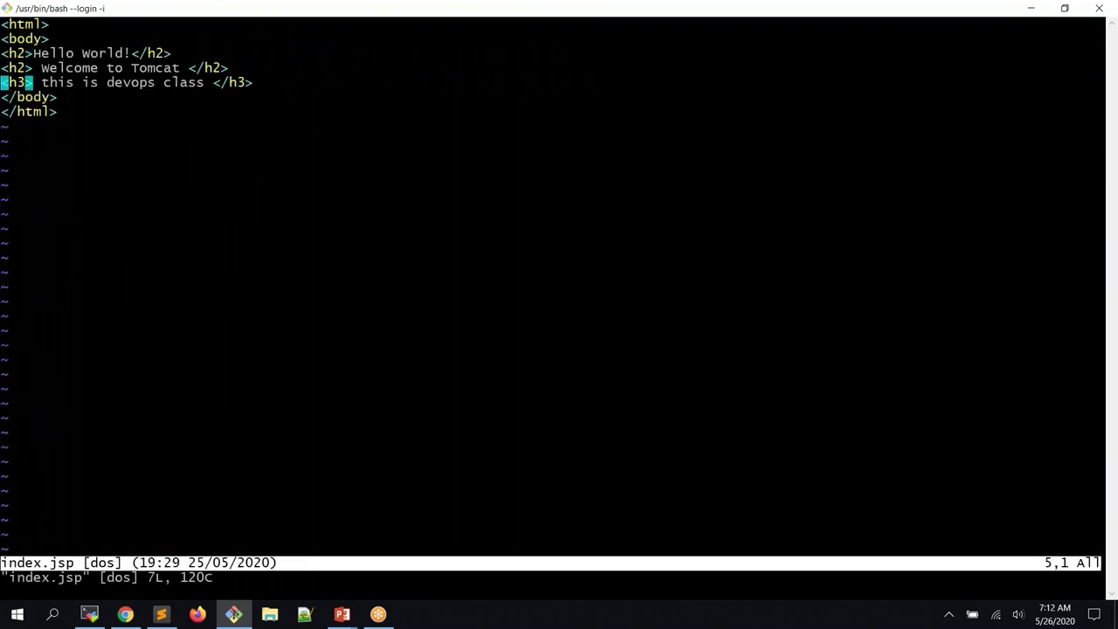
text(o<)
text(h)
text(3> )
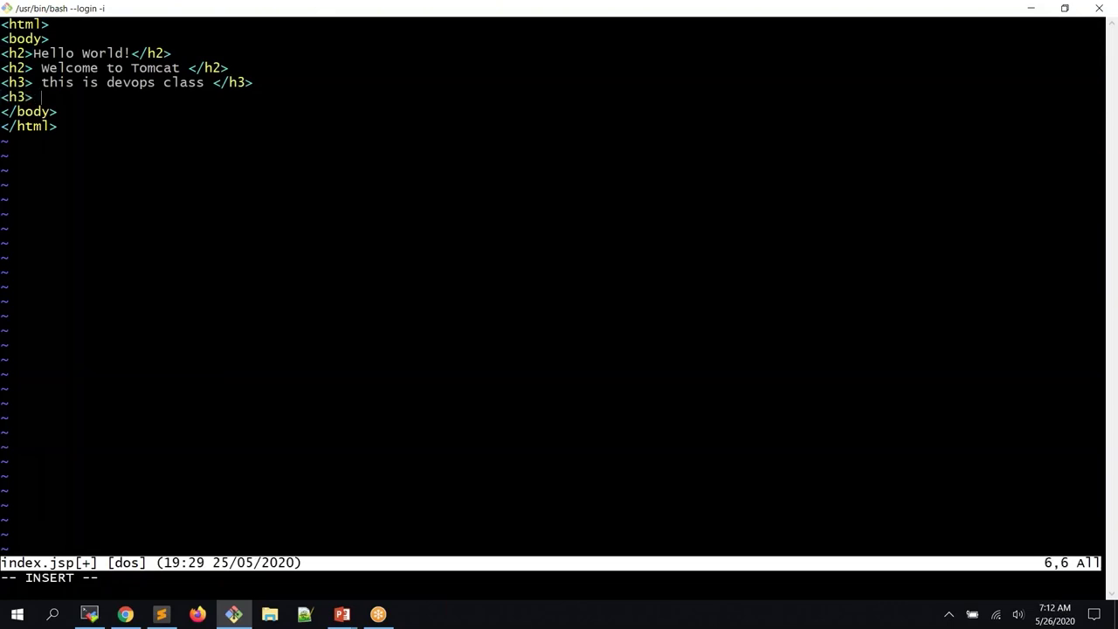
text(testing webhook)
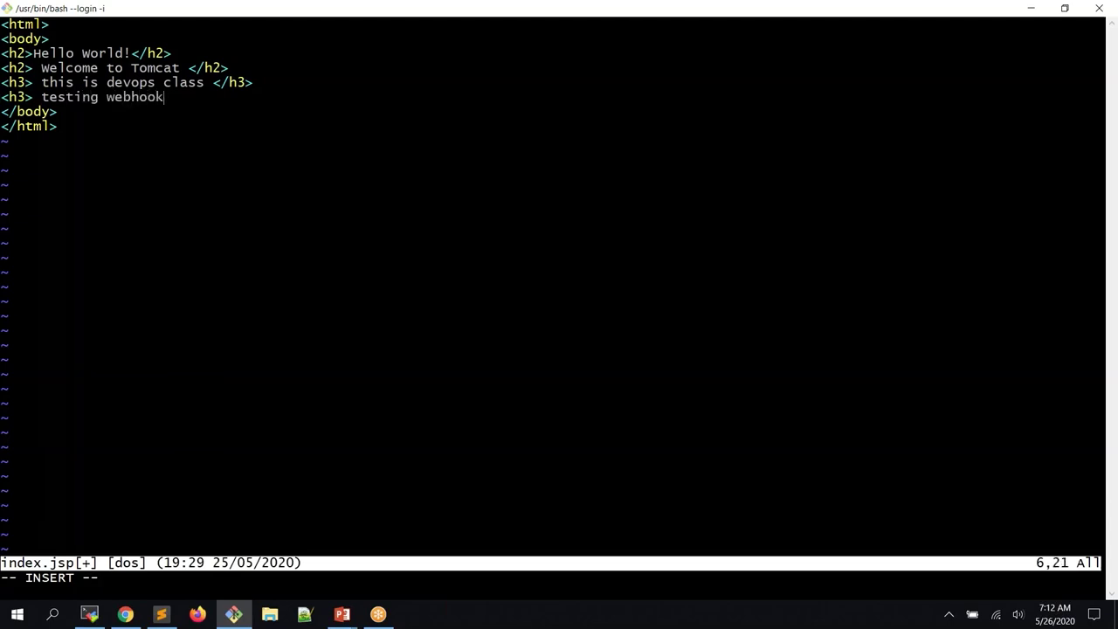
text( </h3>)
key(Escape)
text(:wq)
key(Return)
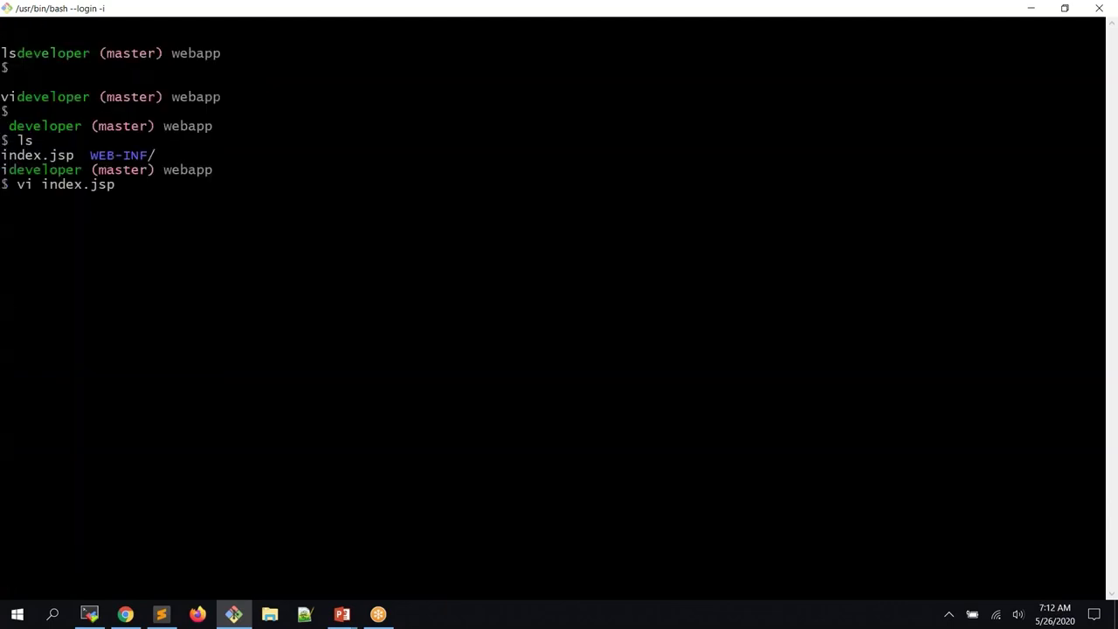
Step: Check git status, stage all changes, and commit with 'added new line to test github webhook'
text(git st)
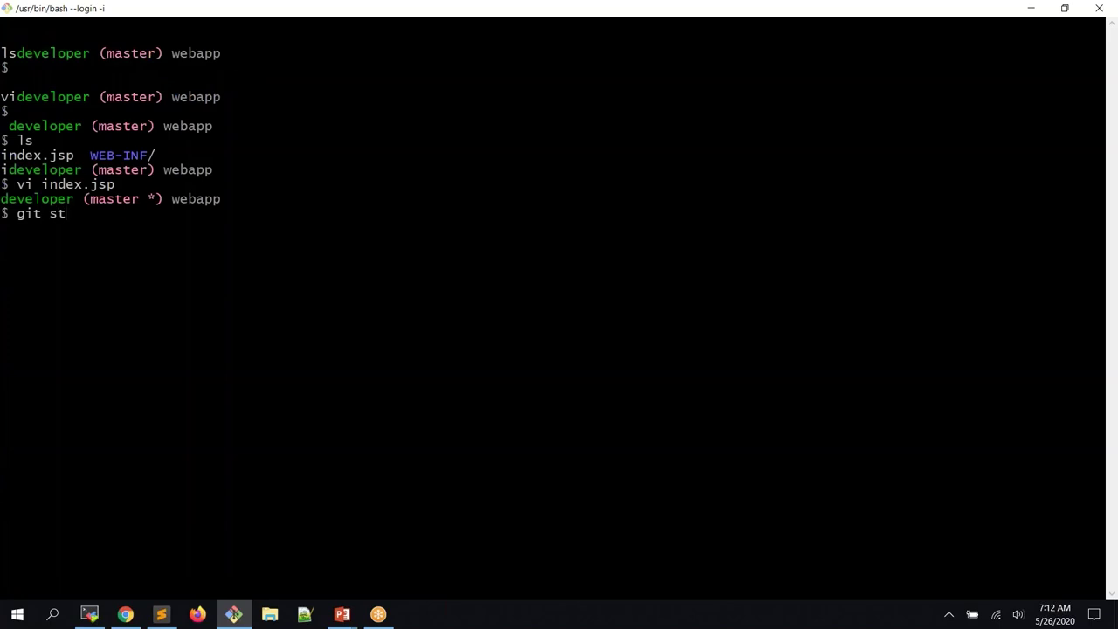
text(atusgit add )
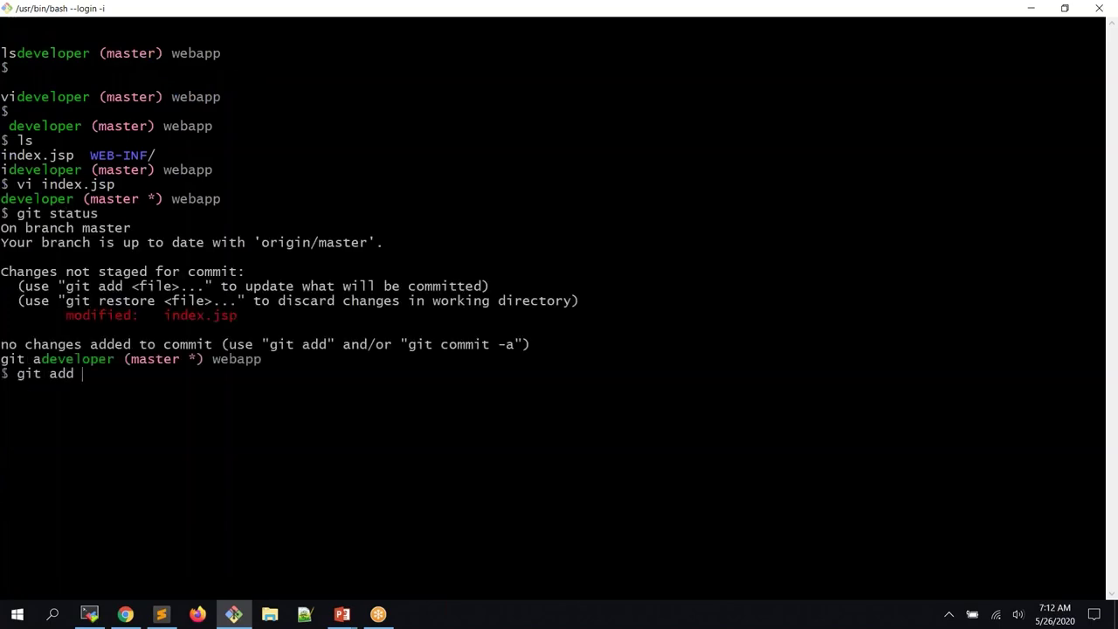
text(. git commit -m )
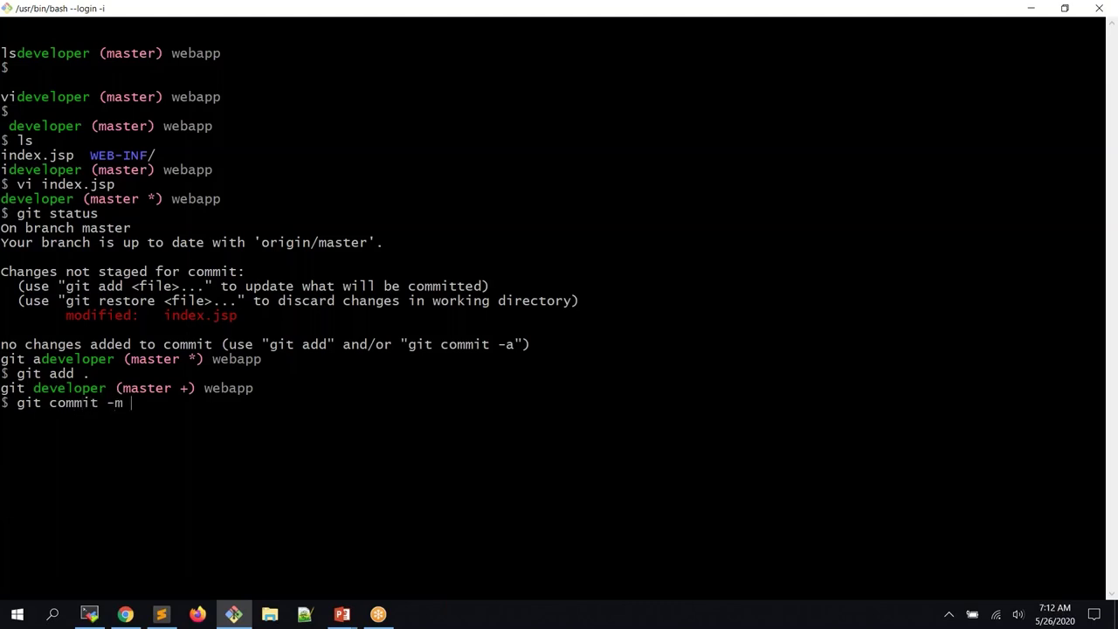
text("added ne)
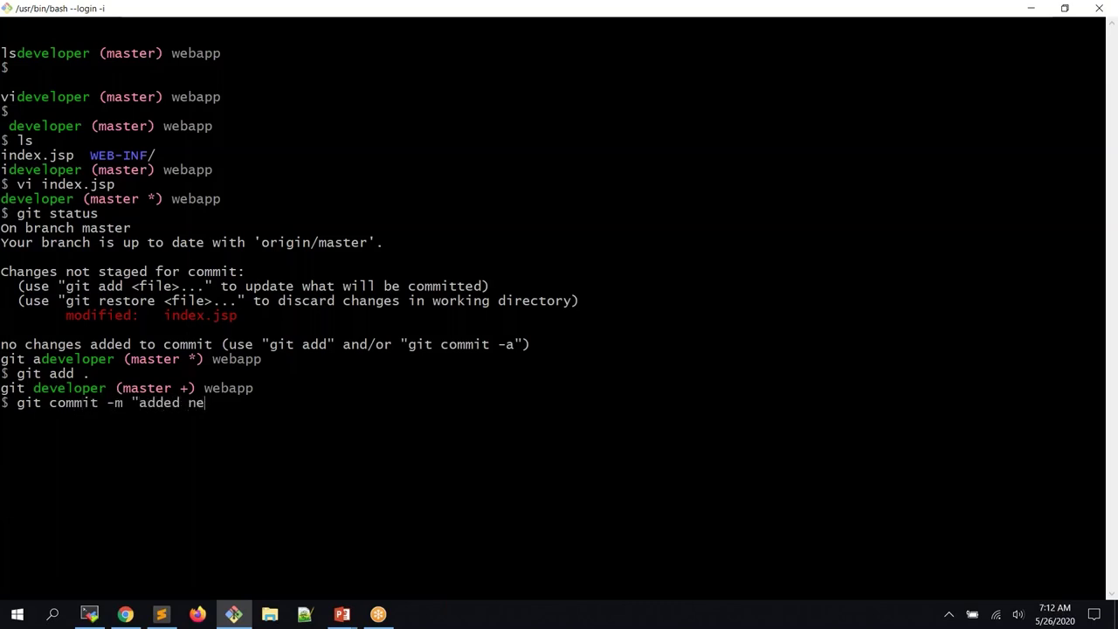
text(w line to test gthu)
key(BackSpace)
key(BackSpace)
key(BackSpace)
text(ithub)
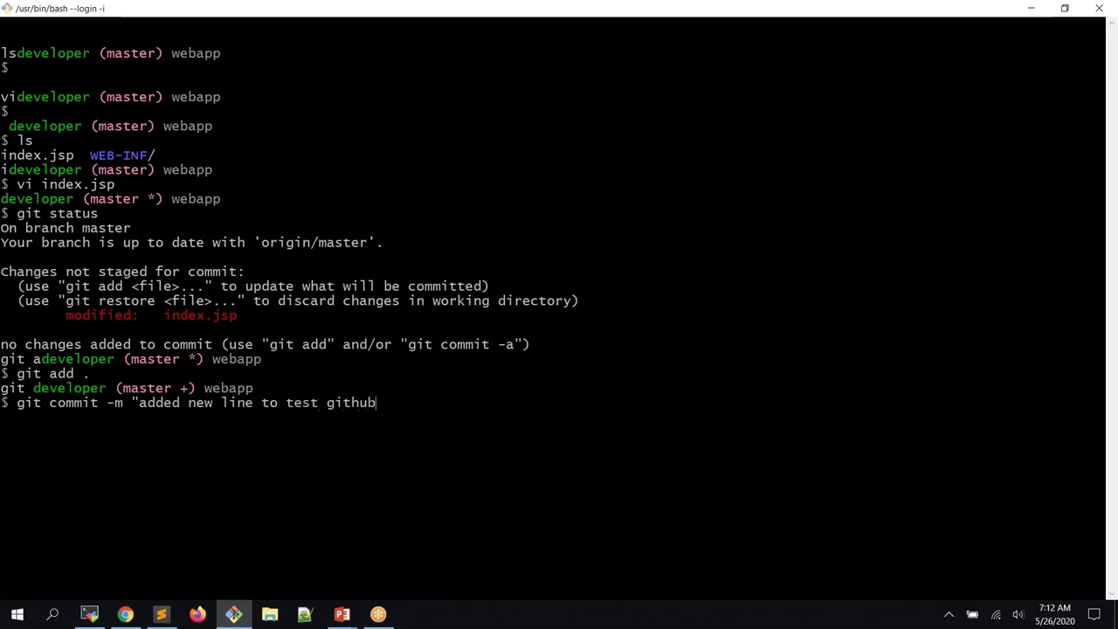
text( webh)
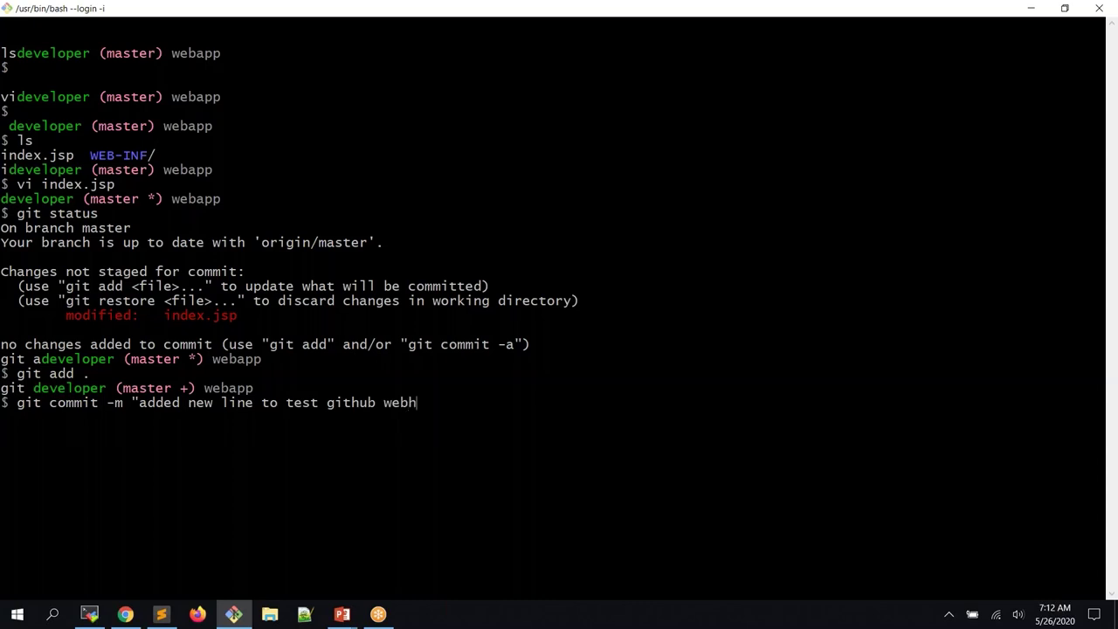
text(ook")
key(Return)
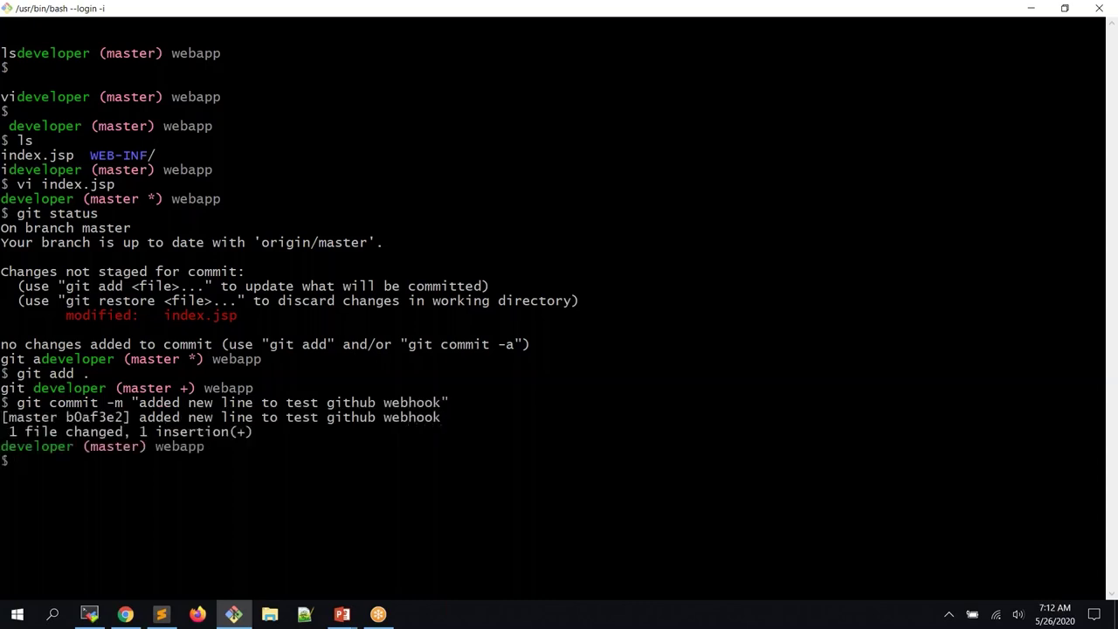
Step: Push the commit to origin master
text(git push origi)
key(BackSpace)
key(BackSpace)
text(in msa)
key(BackSpace)
key(BackSpace)
text(aster)
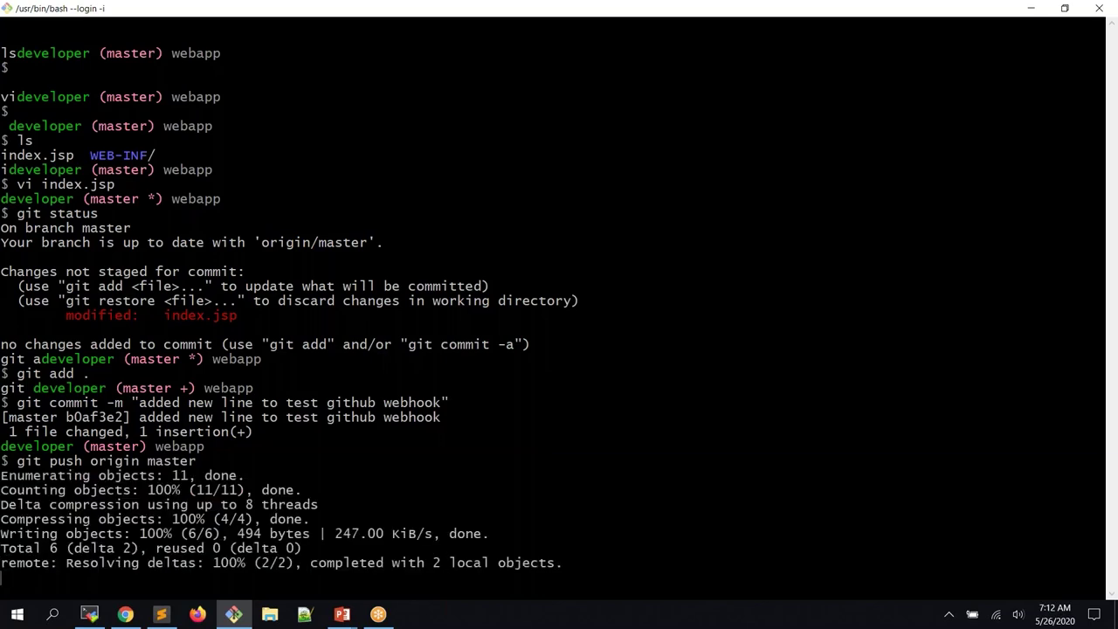
key(alt+Tab)
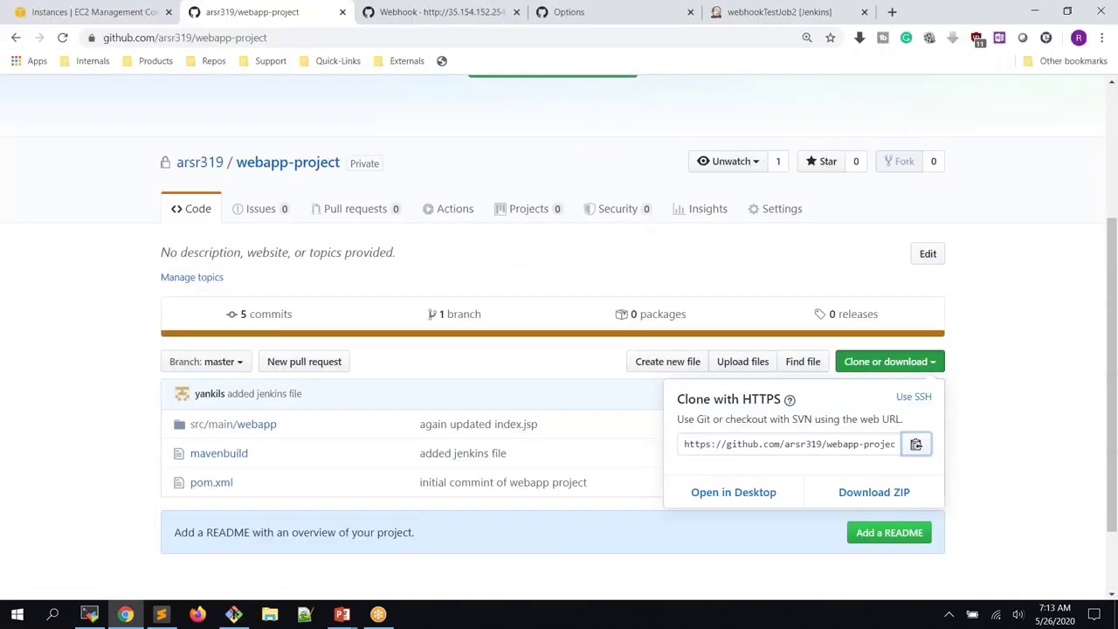
Step: Watch webhookTestJob2 build #1 run from the push, show the GitHub Webhook slide, then return to the dashboard
click(780, 11)
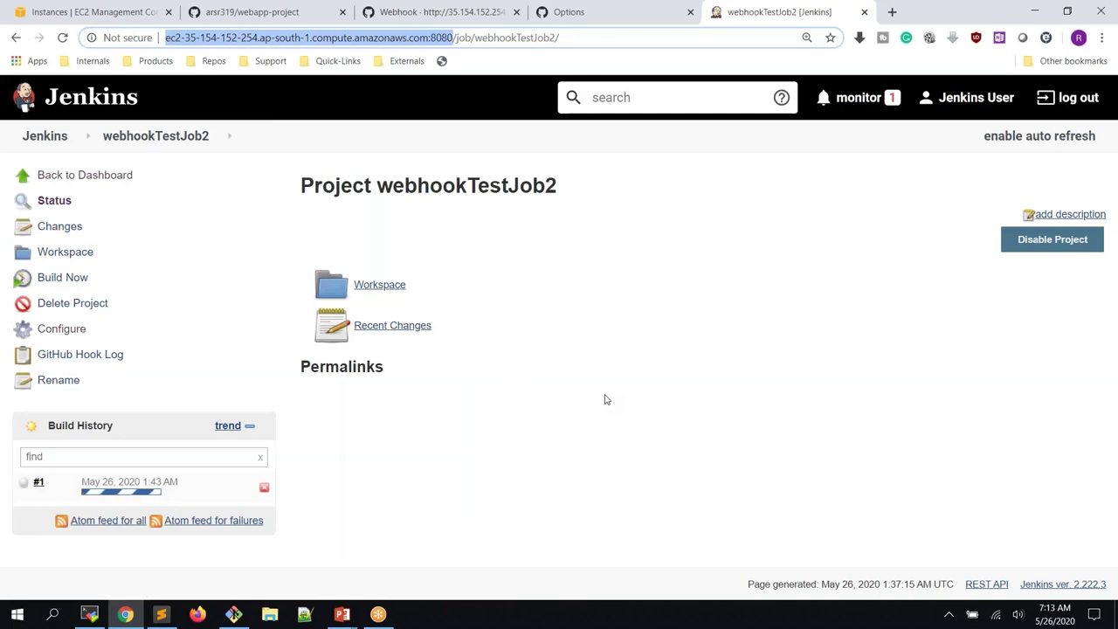
click(721, 358)
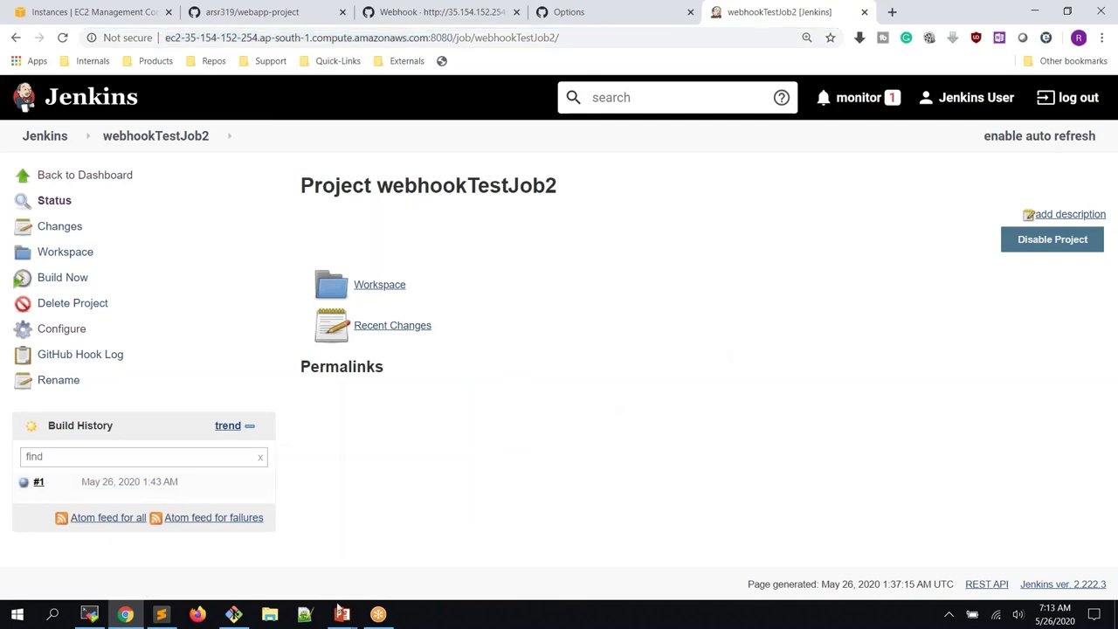
mouse_move(345, 614)
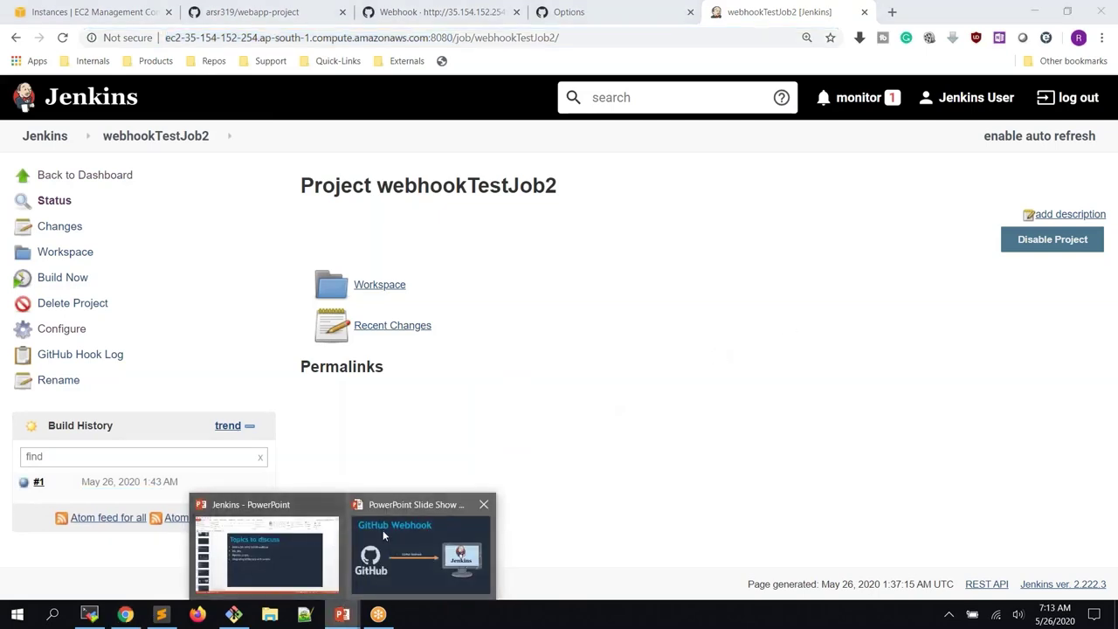
click(383, 529)
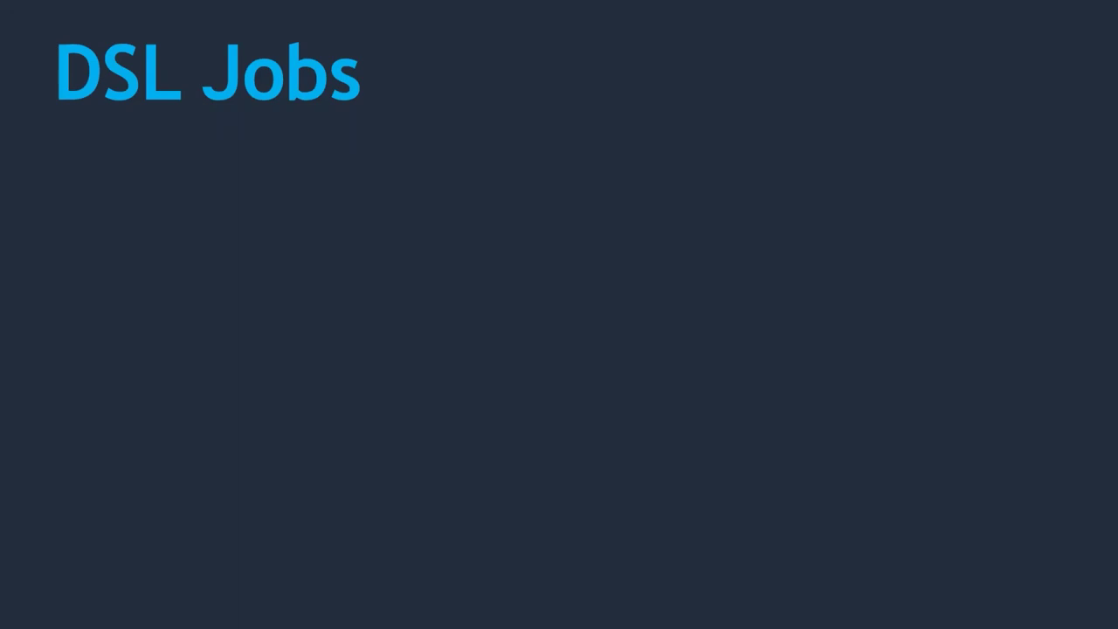
key(alt+Tab)
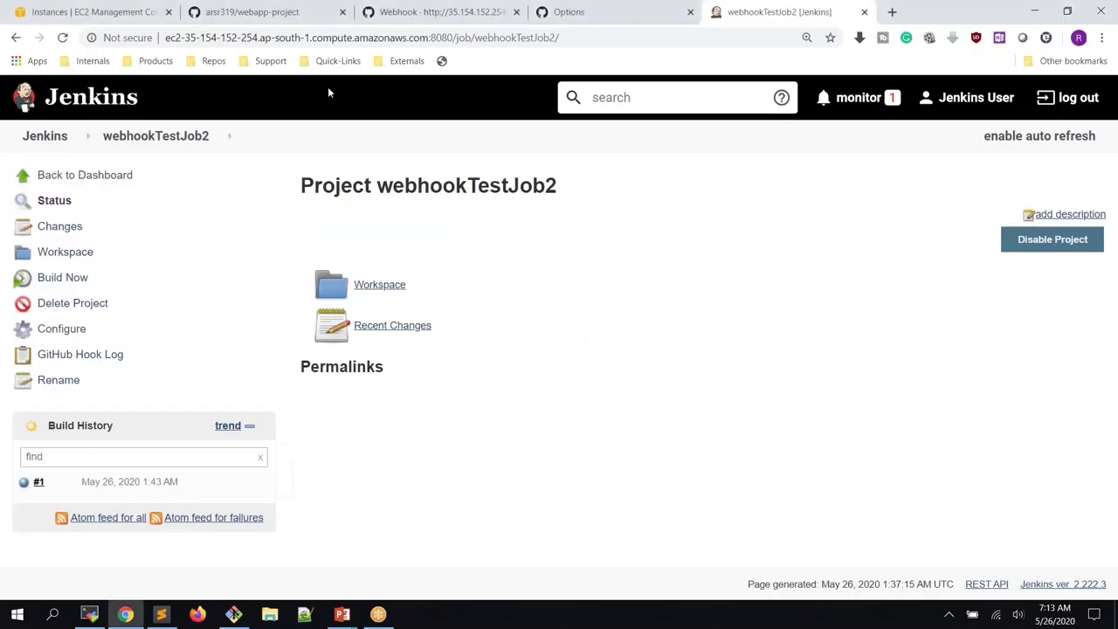
click(44, 135)
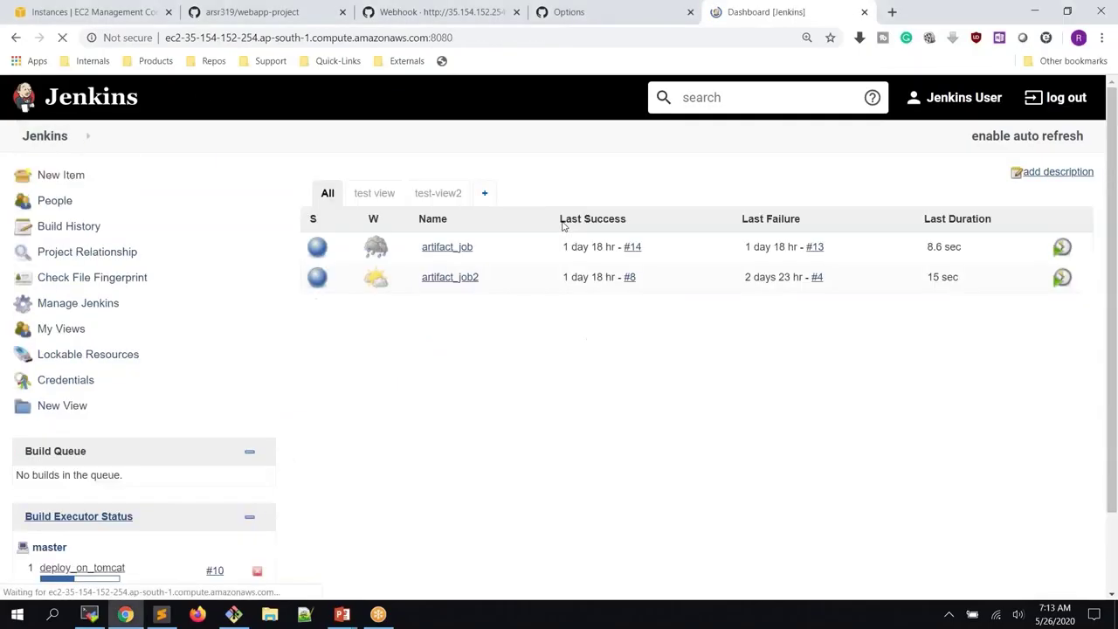
Step: Open deploy_on_tomcat in a new tab and review its Build Triggers configuration
scroll(524, 327, down, 2)
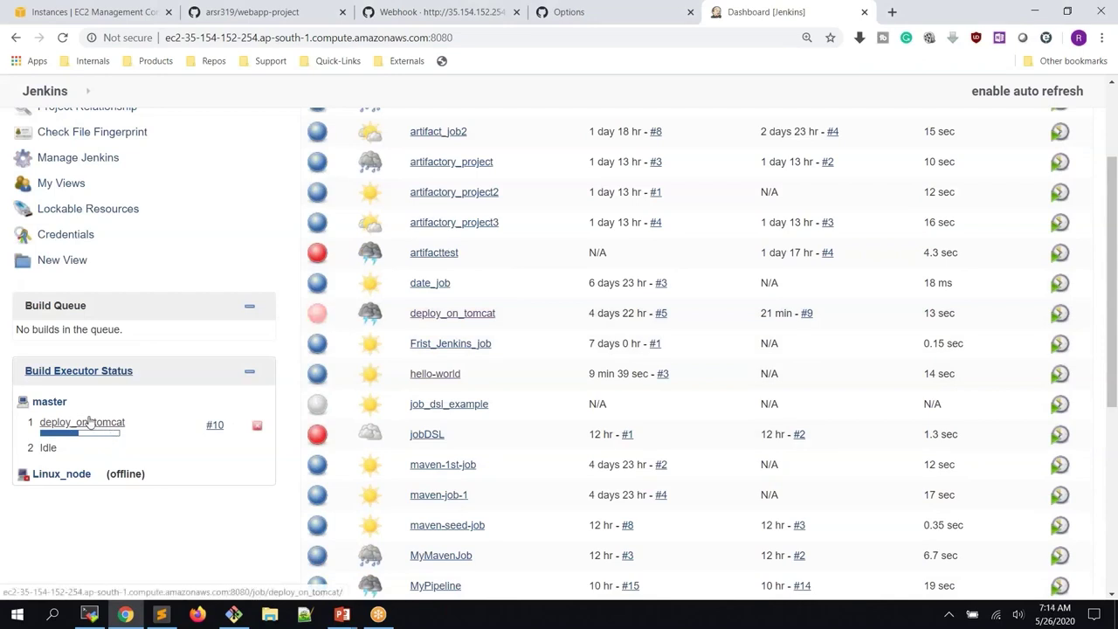
middle_click(446, 315)
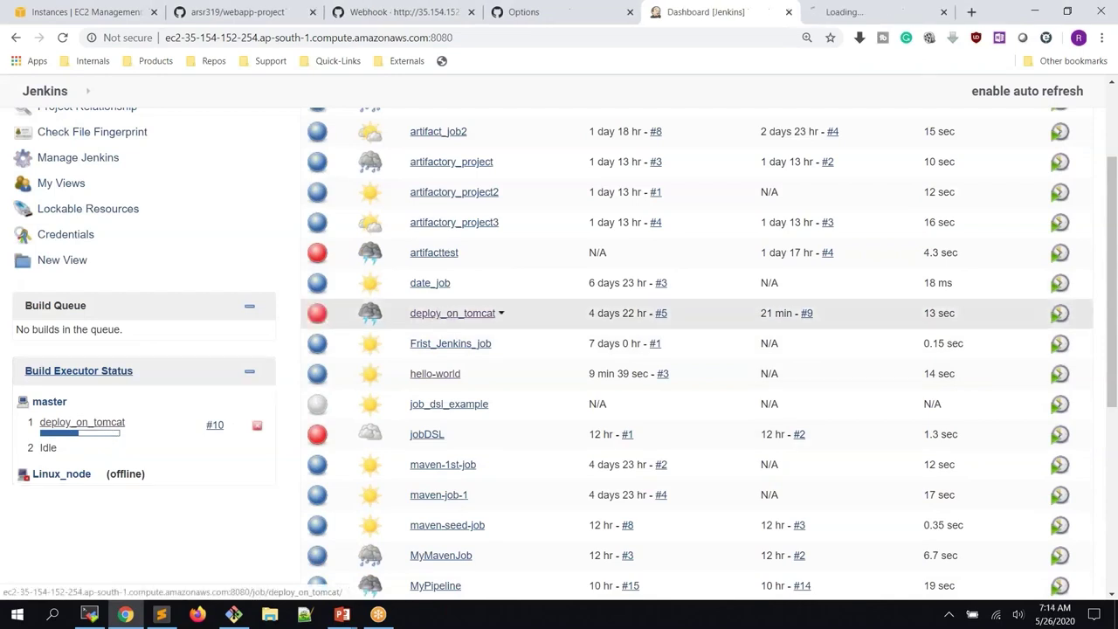
key(ctrl+Tab)
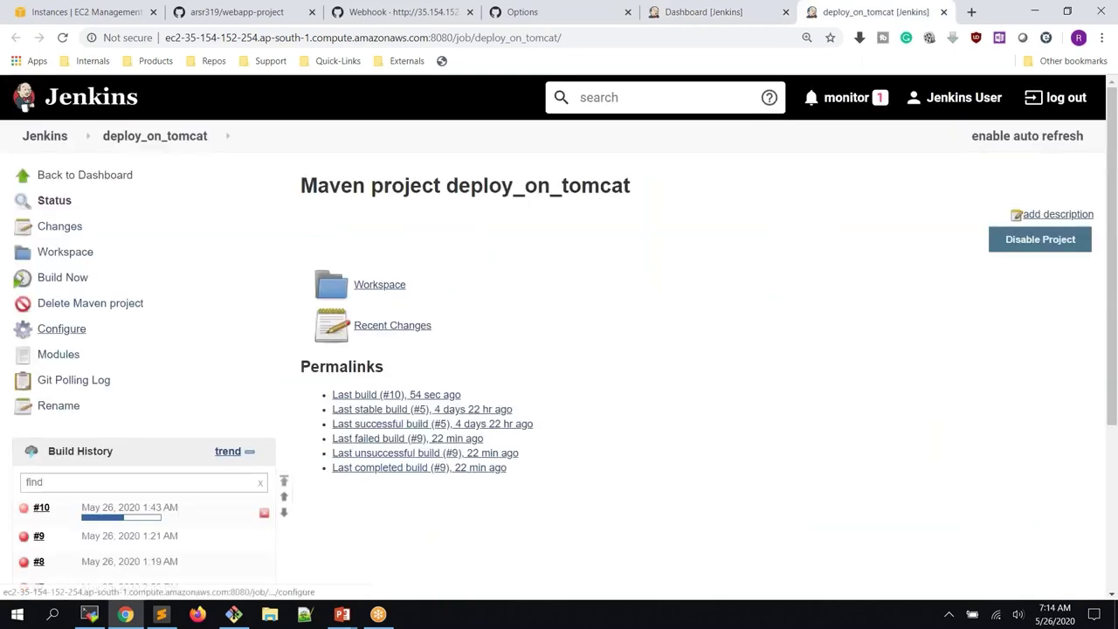
click(67, 329)
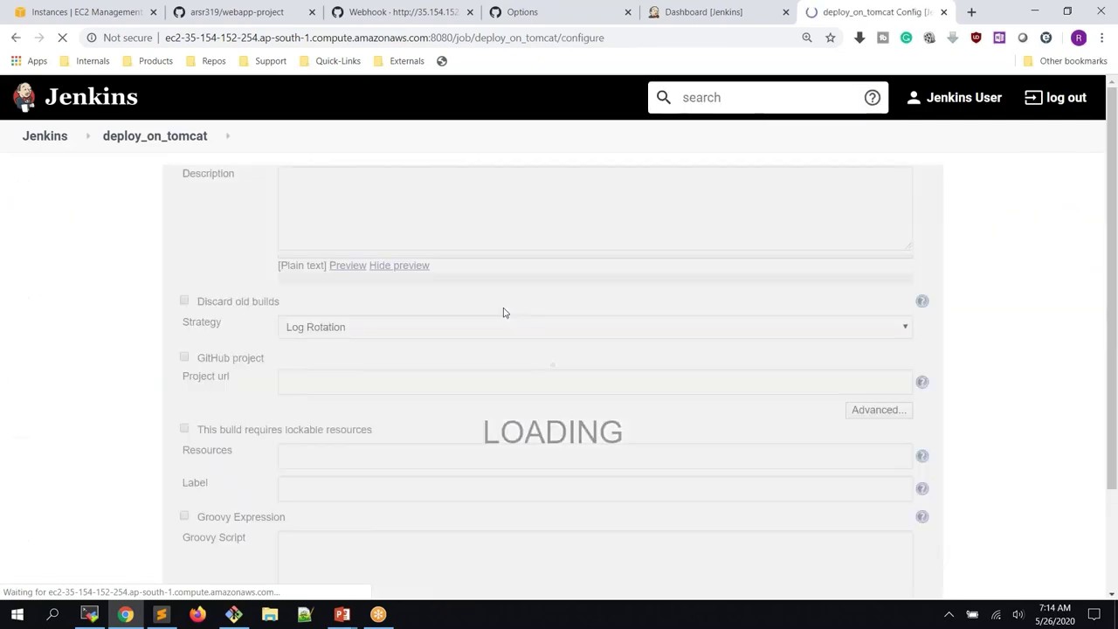
scroll(503, 311, down, 8)
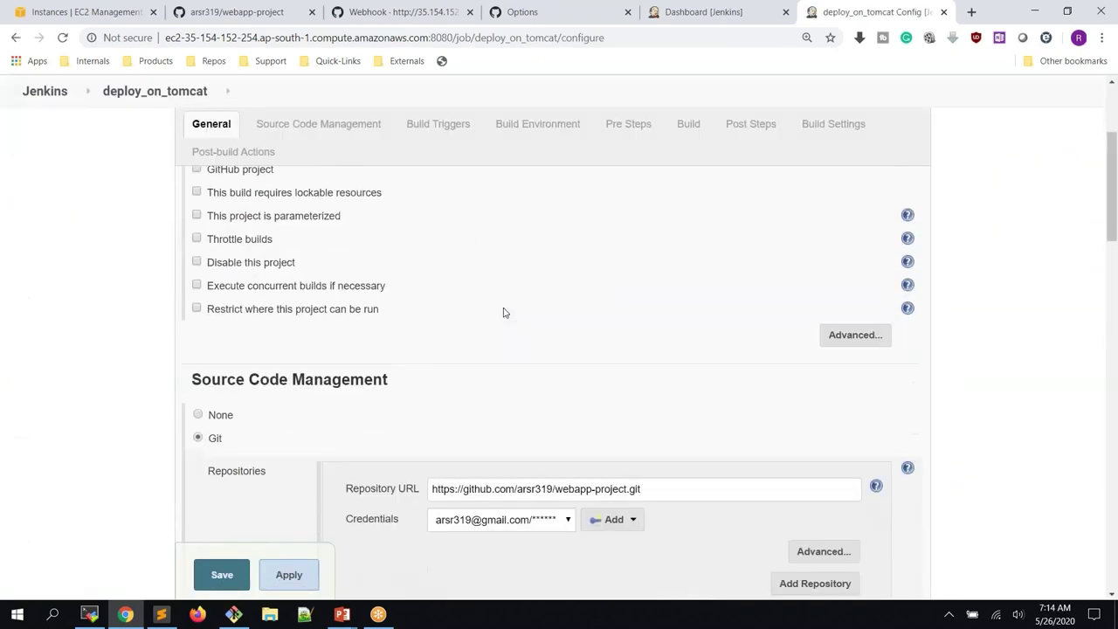
scroll(503, 312, down, 5)
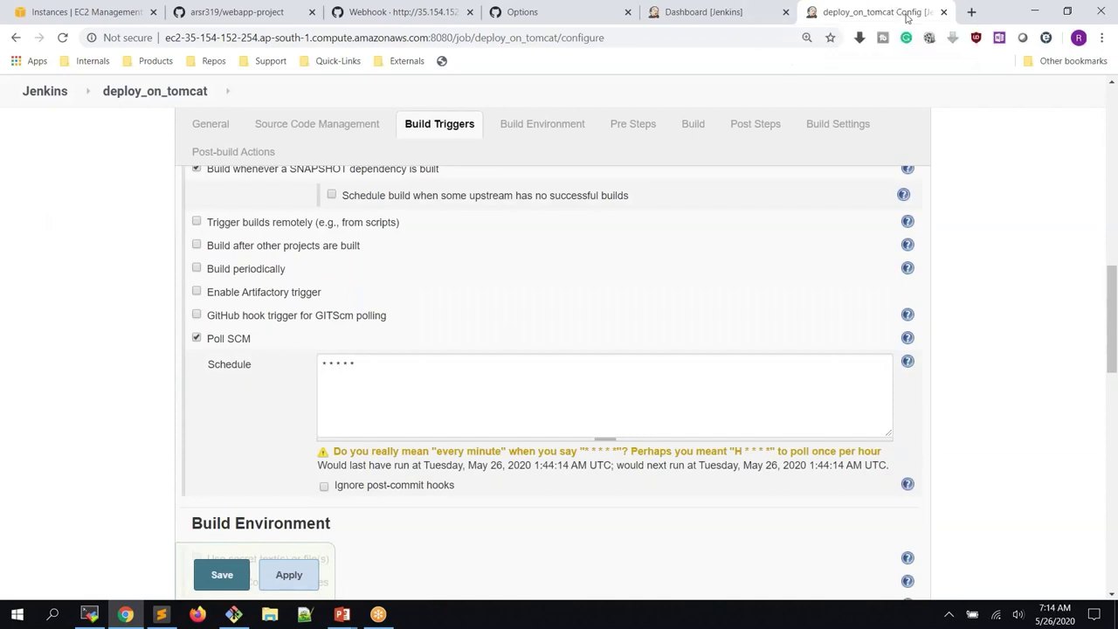
click(668, 11)
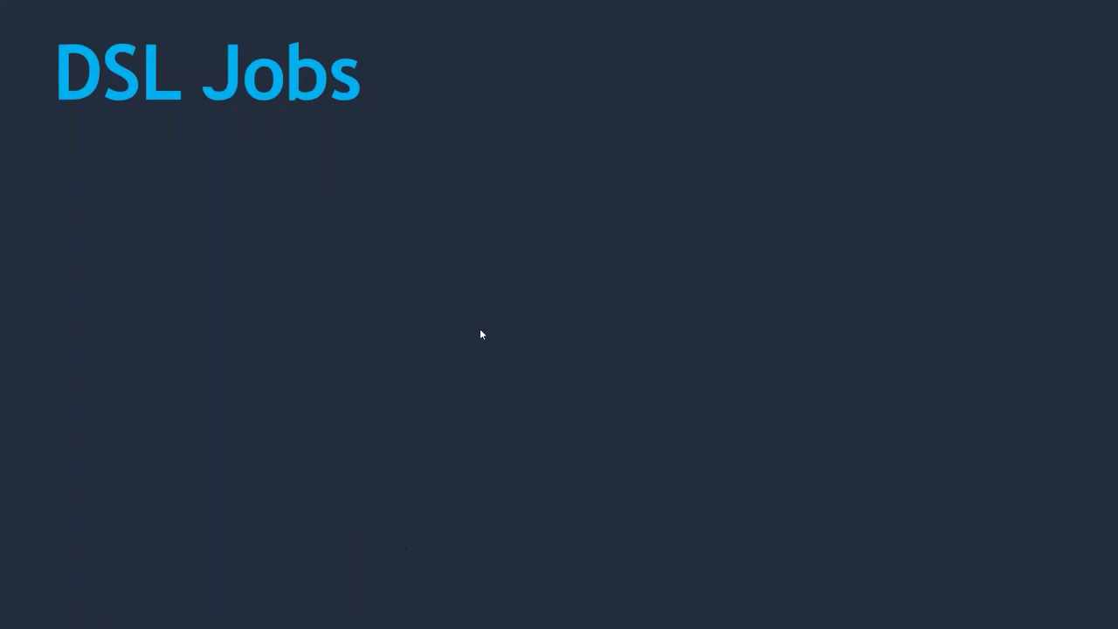
Step: Reveal the point that a Jenkins DSL job creates other jobs, pipelines, etc
click(480, 332)
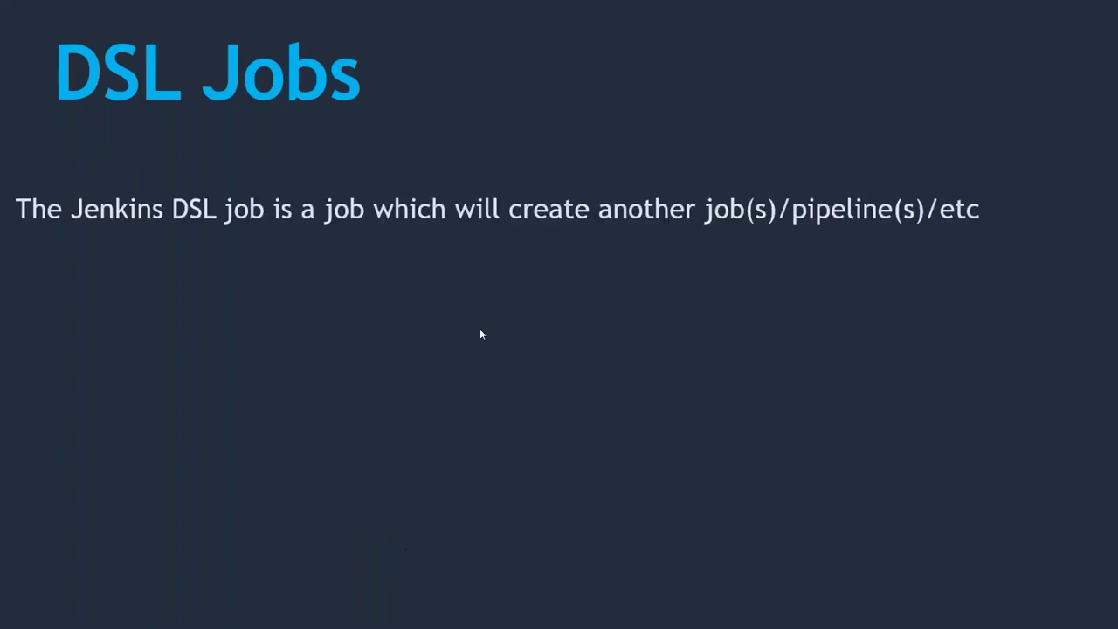
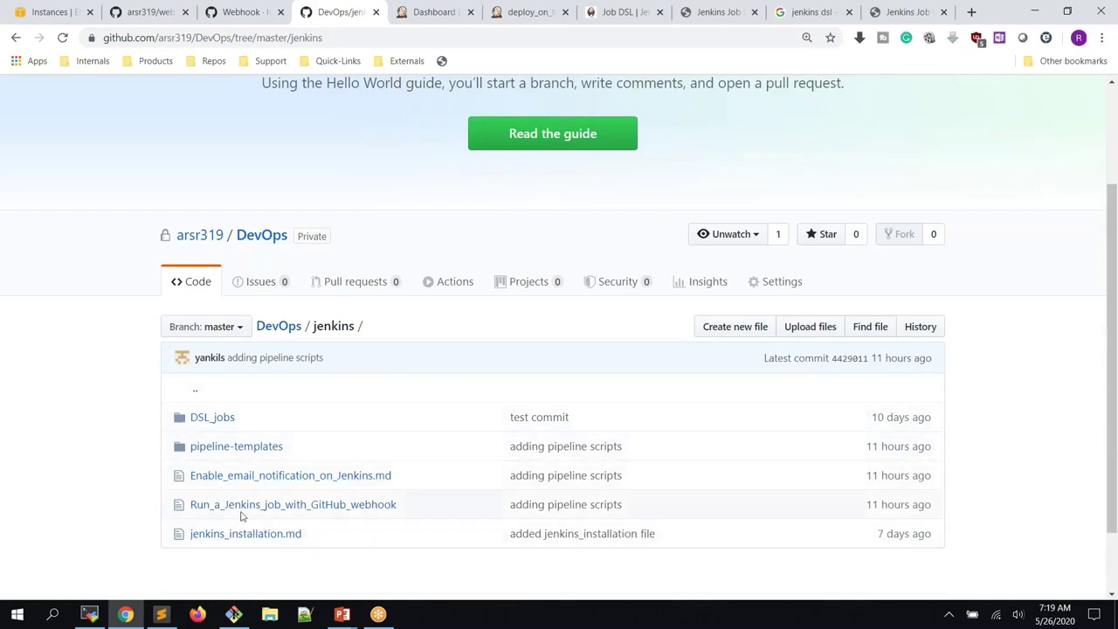
Step: Open the GitHub webhook guide file and look through its contents
click(357, 510)
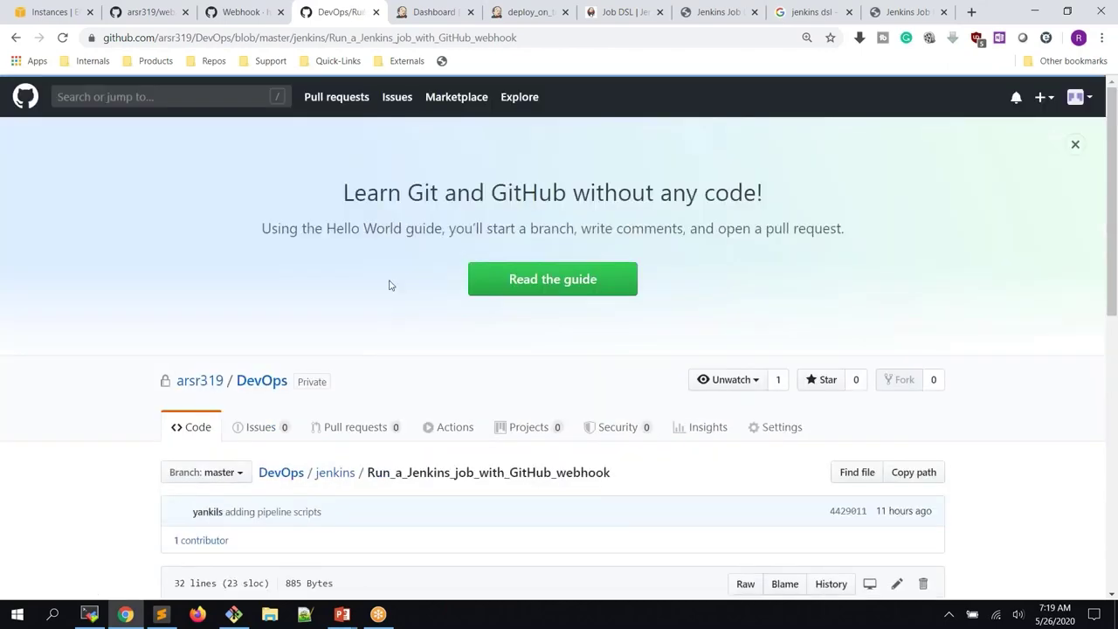
scroll(338, 234, down, 7)
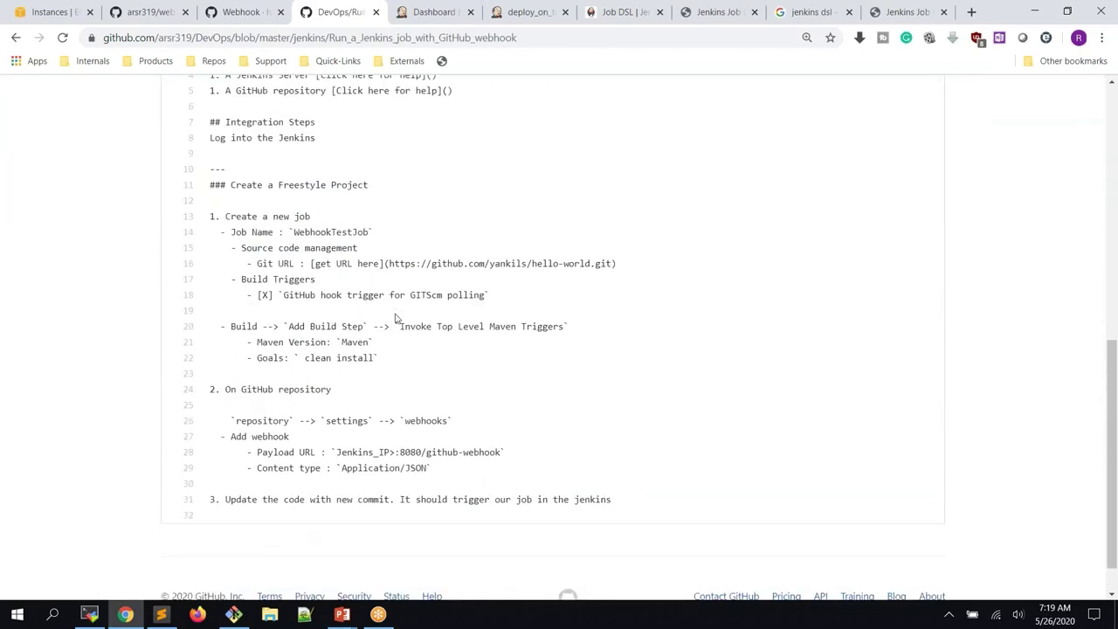
scroll(394, 319, up, 1)
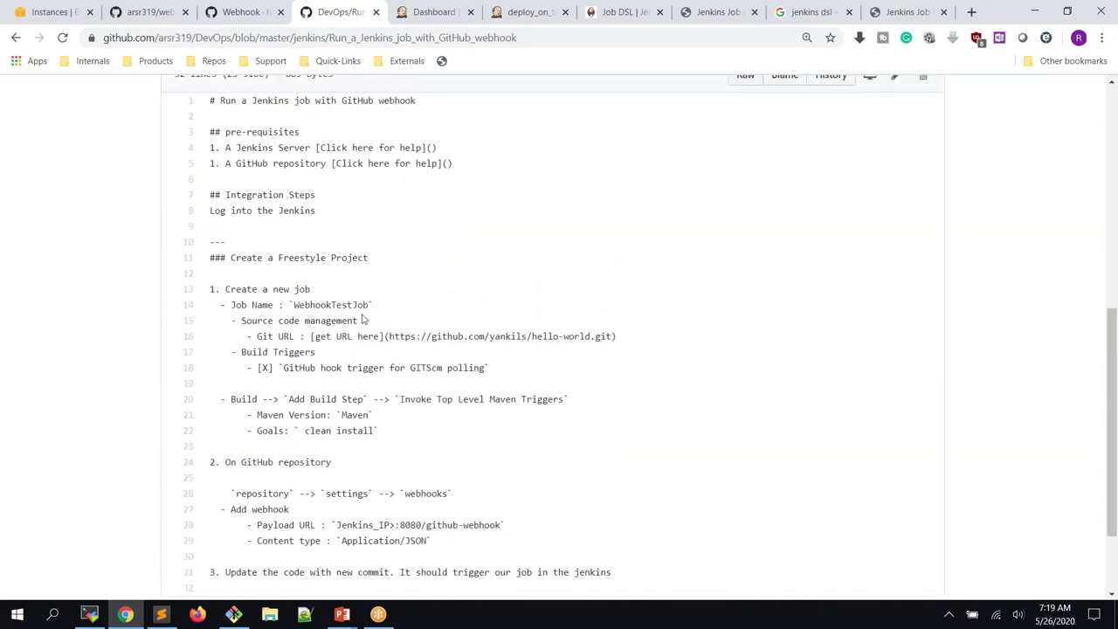
scroll(364, 319, up, 2)
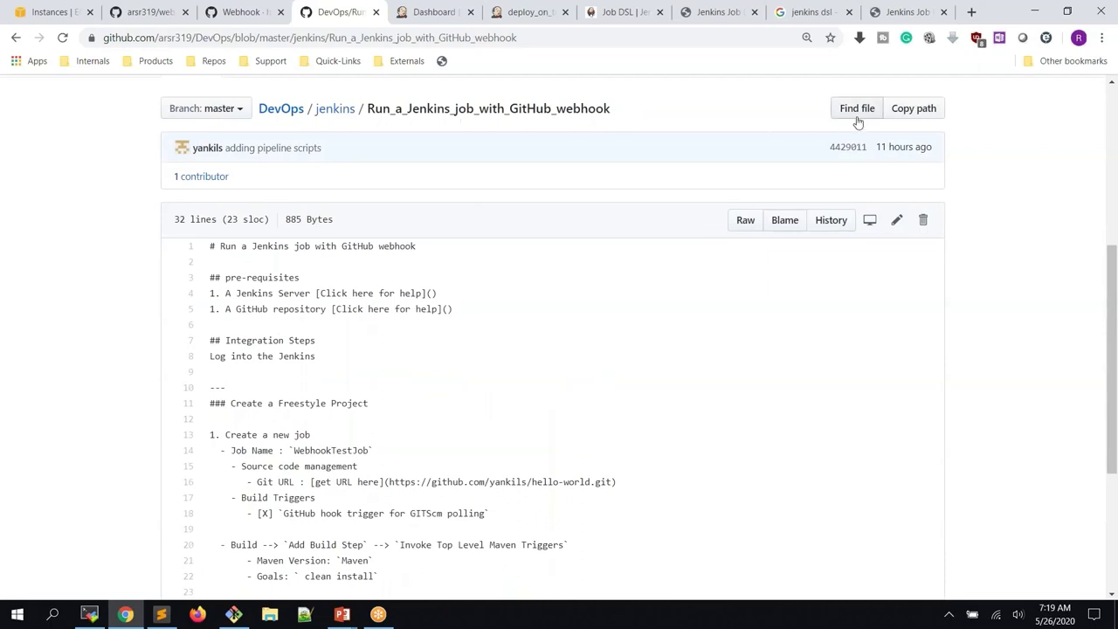
Step: Rename the file to Run_a_Jenkins_job_with_GitHub_webhook.md and commit the change
click(896, 220)
key(Right)
key(Right)
key(Right)
key(Right)
key(Right)
key(Right)
key(Right)
key(Right)
key(Right)
key(Right)
key(Right)
key(Right)
key(Right)
key(Right)
key(Right)
key(Right)
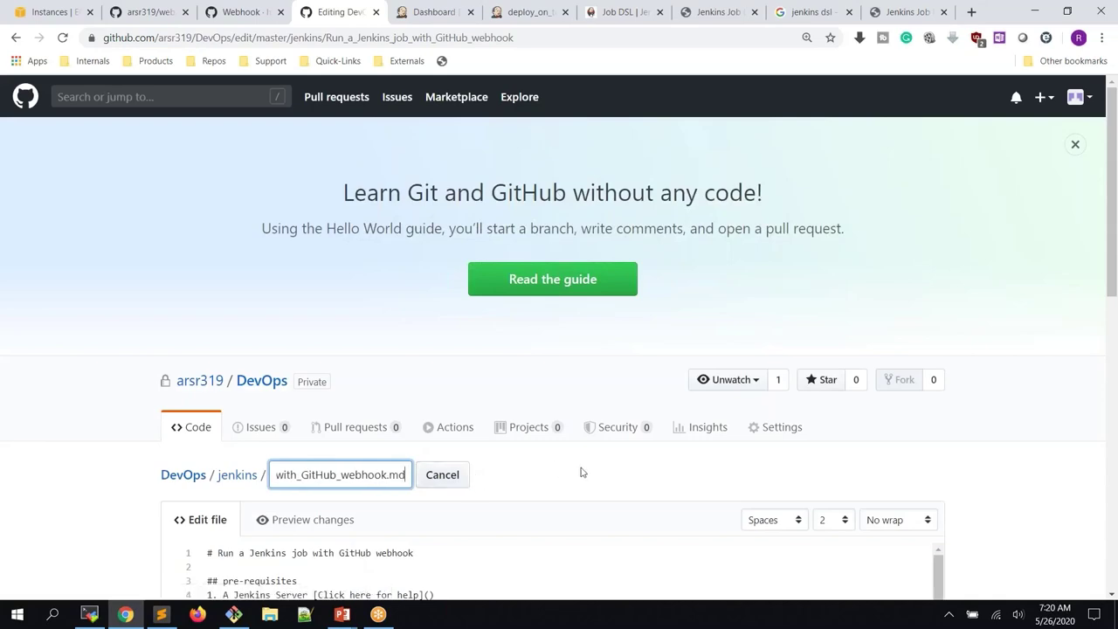
scroll(569, 437, down, 10)
click(232, 464)
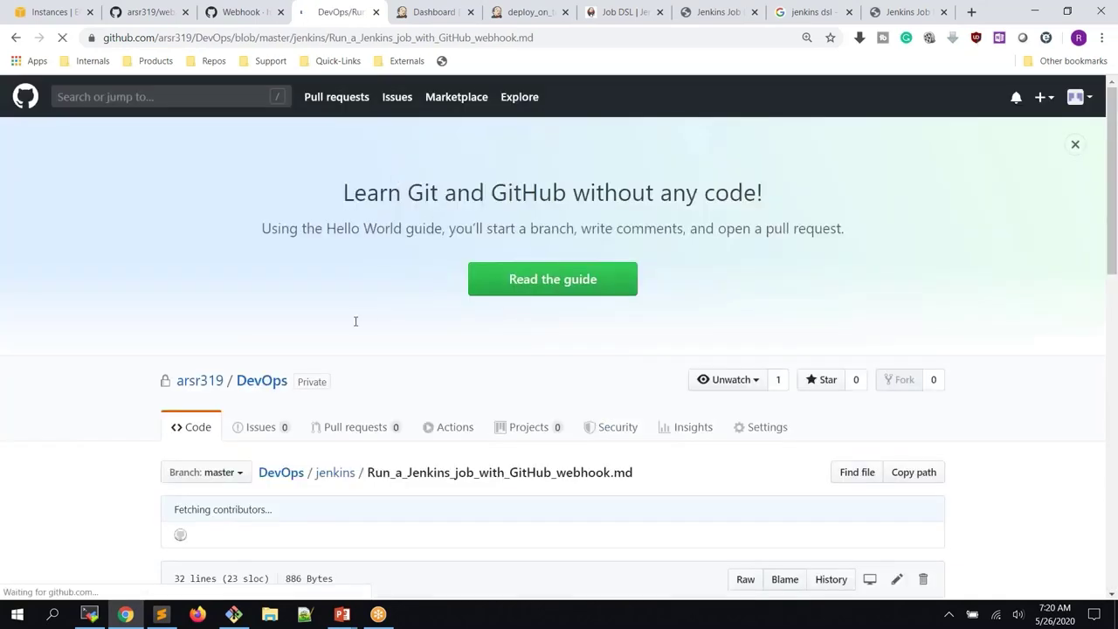
Step: Review the now-formatted Markdown guide, then go back to the jenkins folder
scroll(355, 323, down, 3)
scroll(354, 329, down, 6)
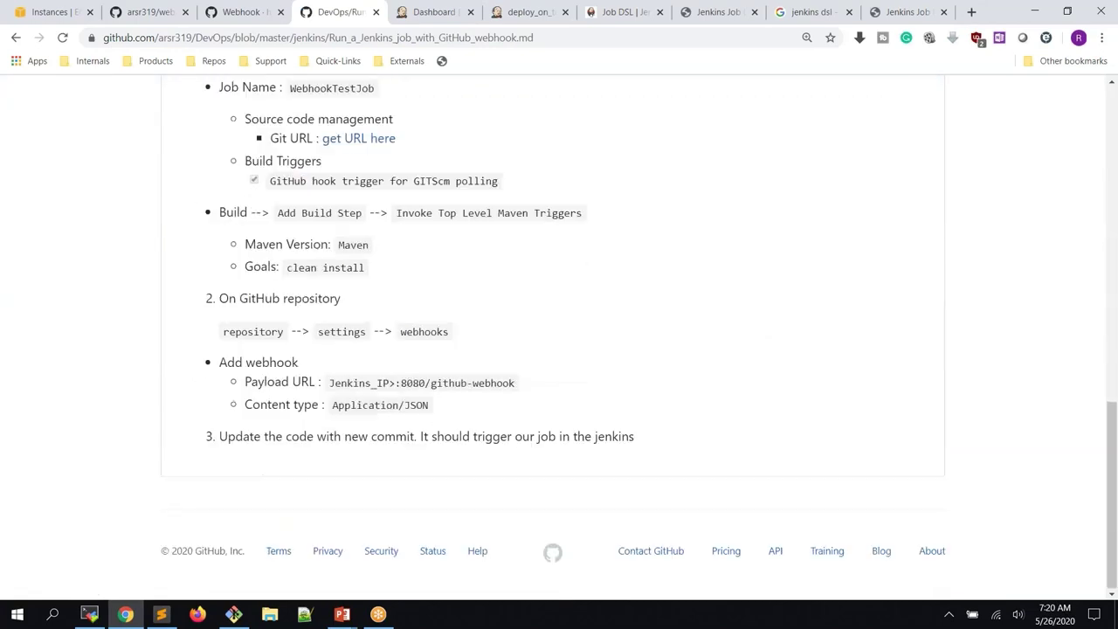
scroll(477, 312, up, 3)
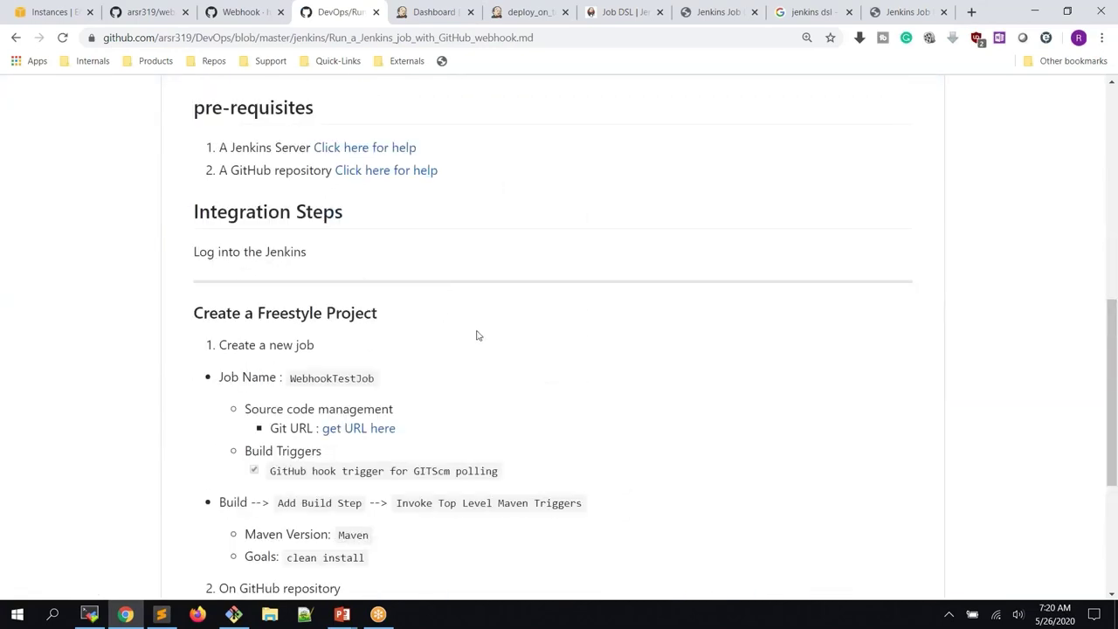
scroll(478, 335, up, 1)
scroll(477, 336, up, 2)
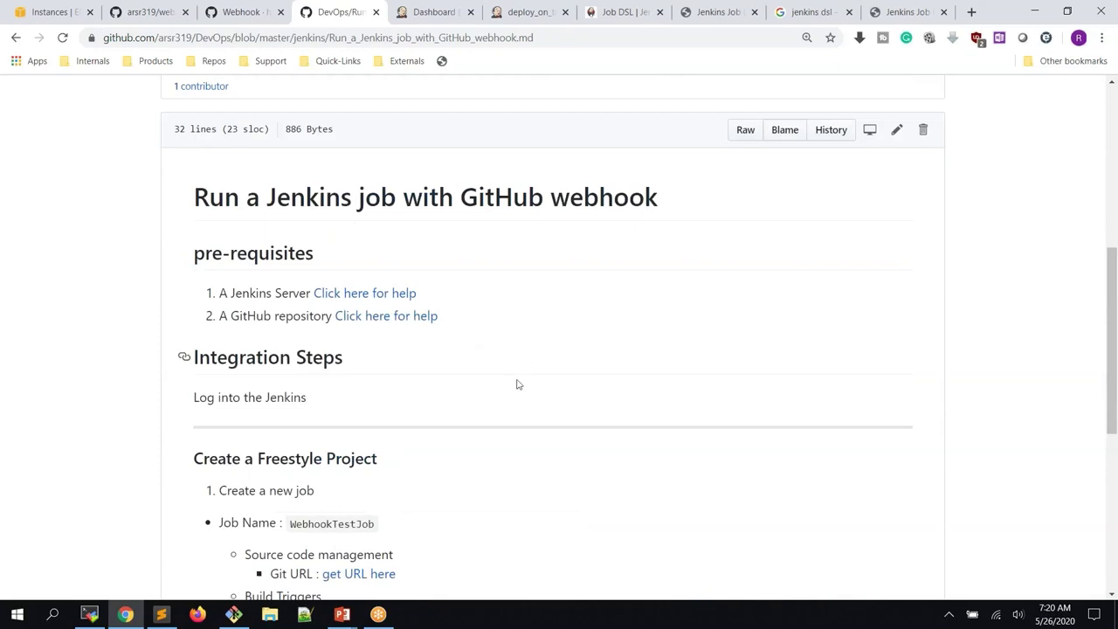
scroll(591, 305, up, 2)
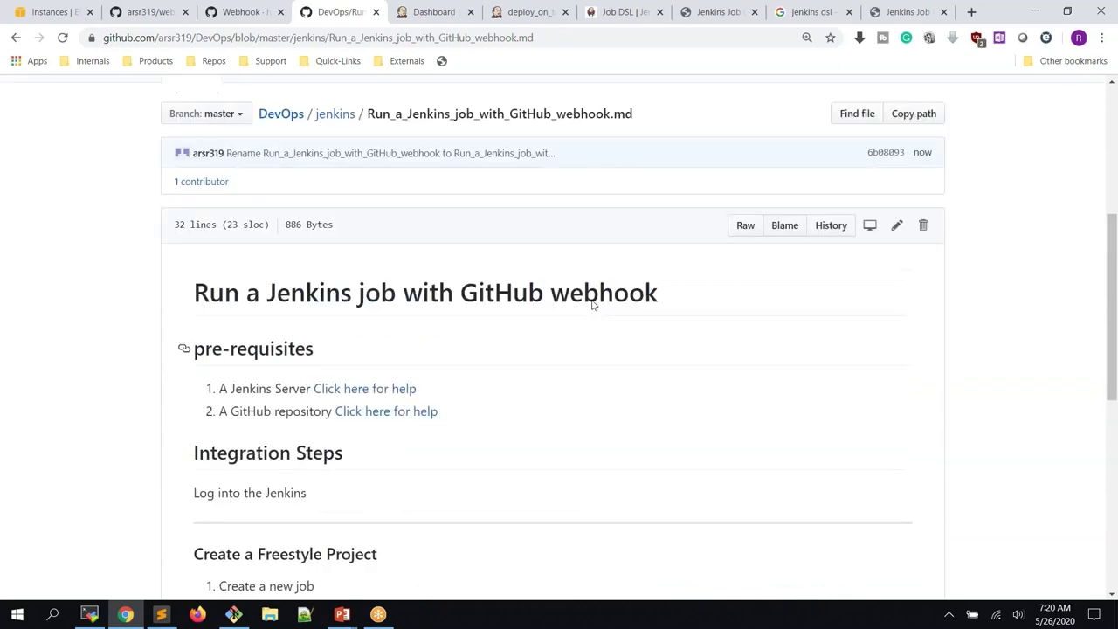
click(350, 169)
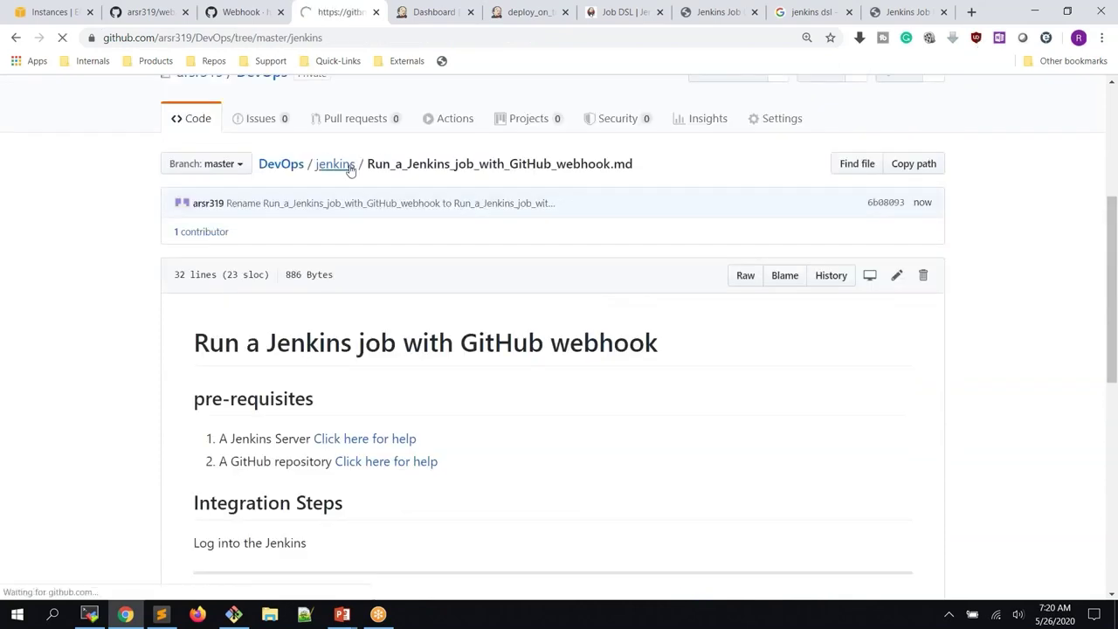
Step: Open the 1job.j2 example file inside the DSL_jobs folder
scroll(262, 375, down, 3)
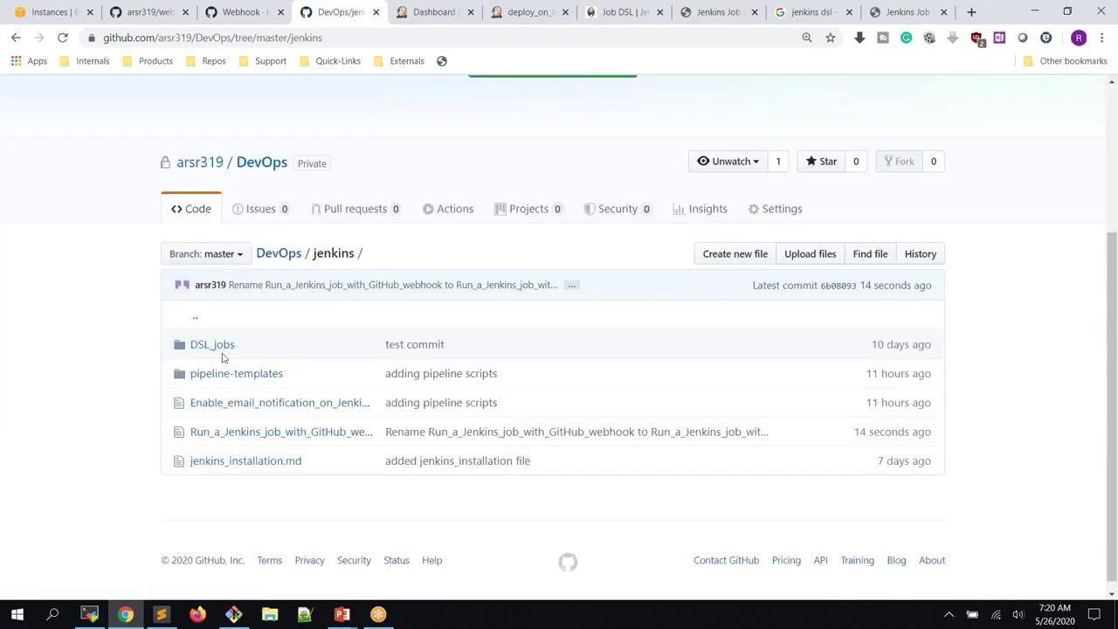
click(217, 347)
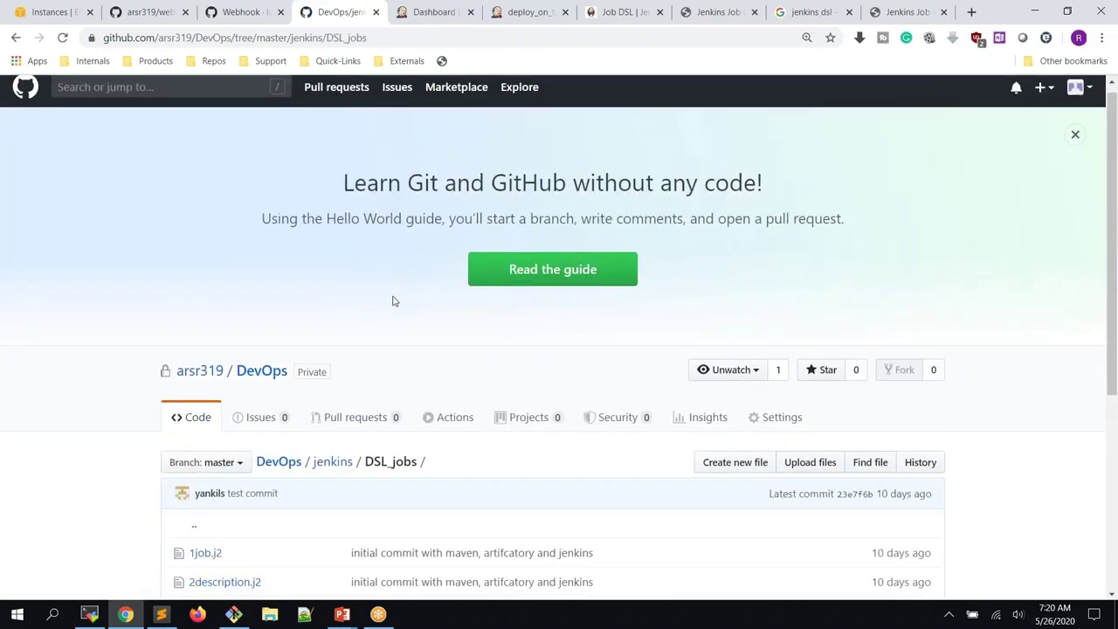
scroll(392, 299, down, 4)
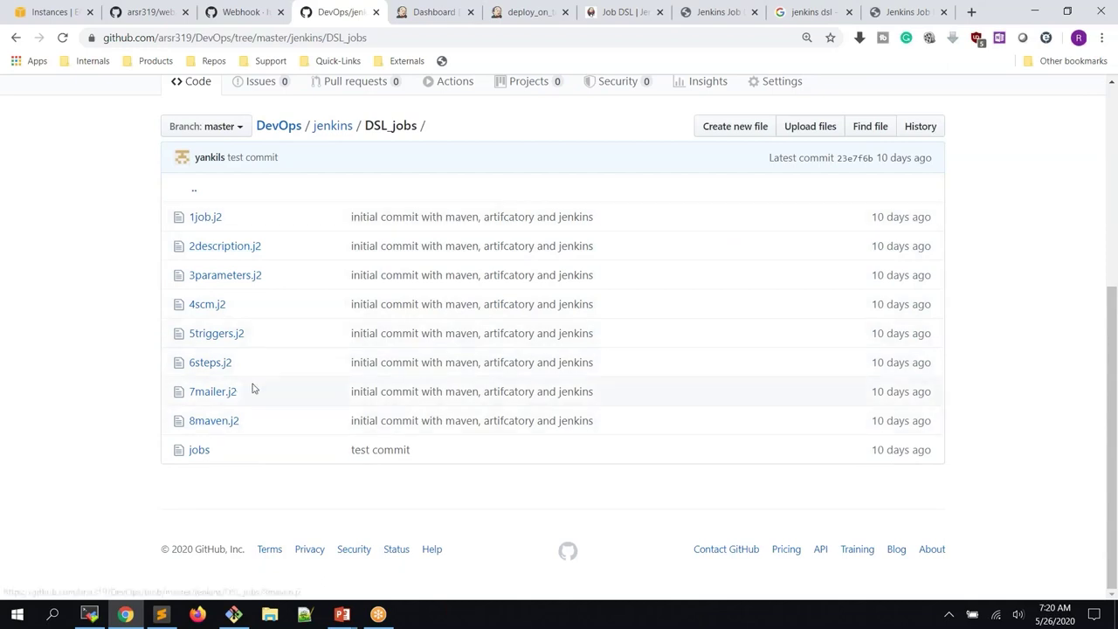
click(200, 223)
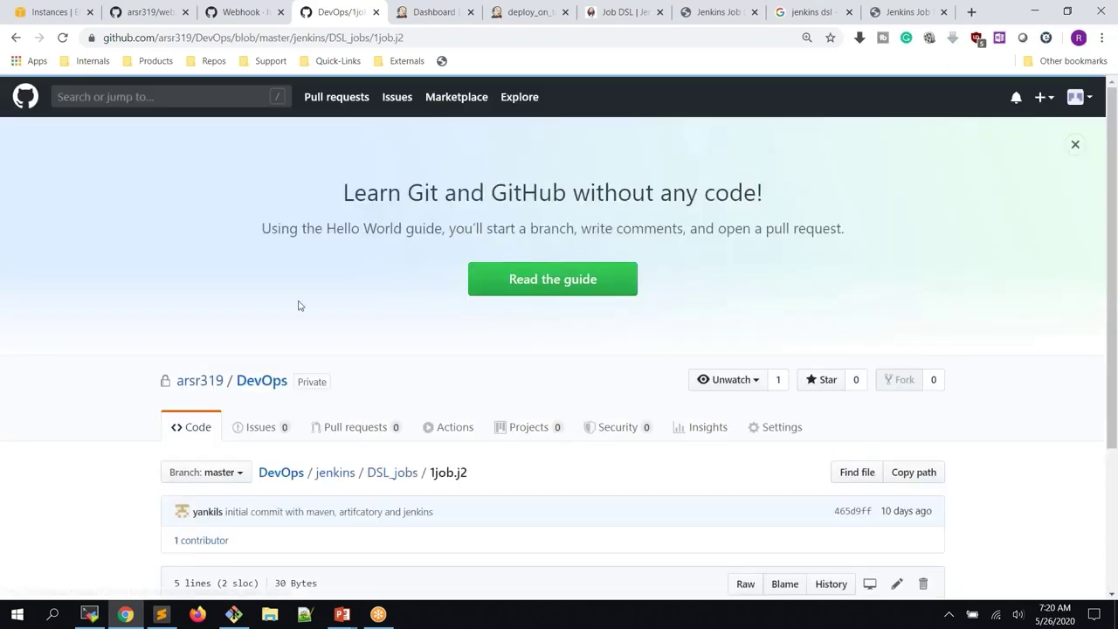
Step: Read the job('job_dsl_example') block, then switch to the deploy_on_tomcat configuration
scroll(331, 410, down, 3)
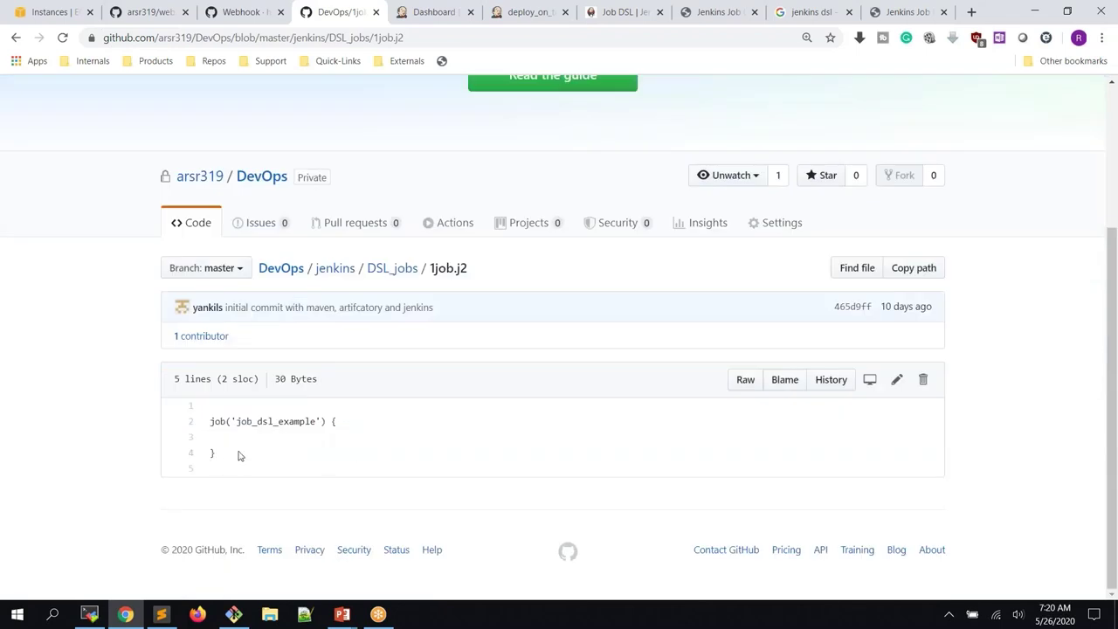
drag(220, 460, 199, 423)
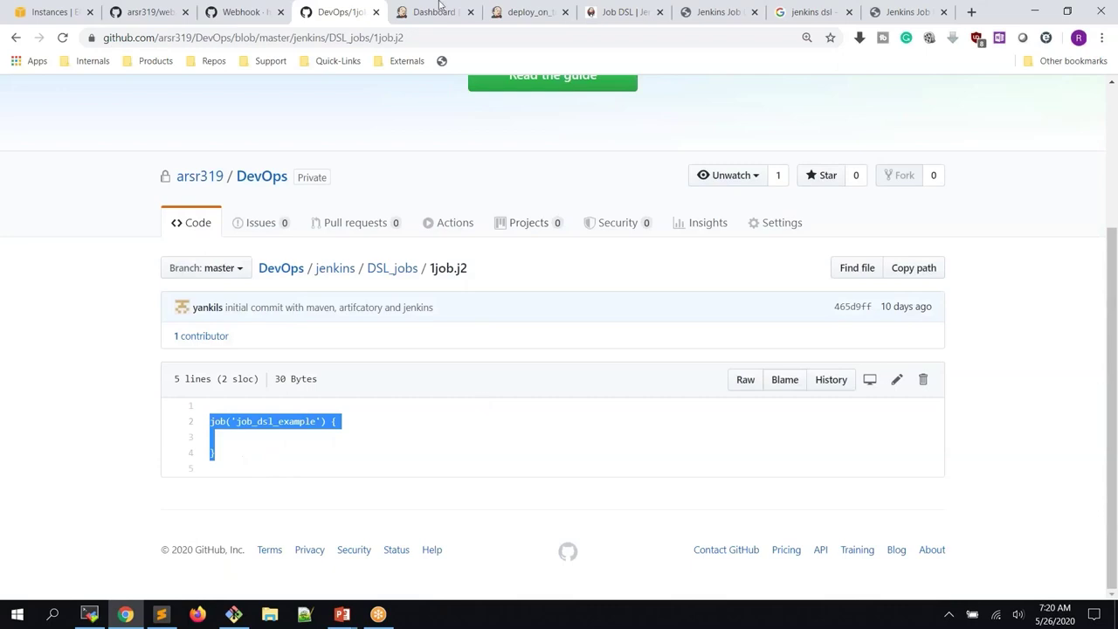
click(446, 170)
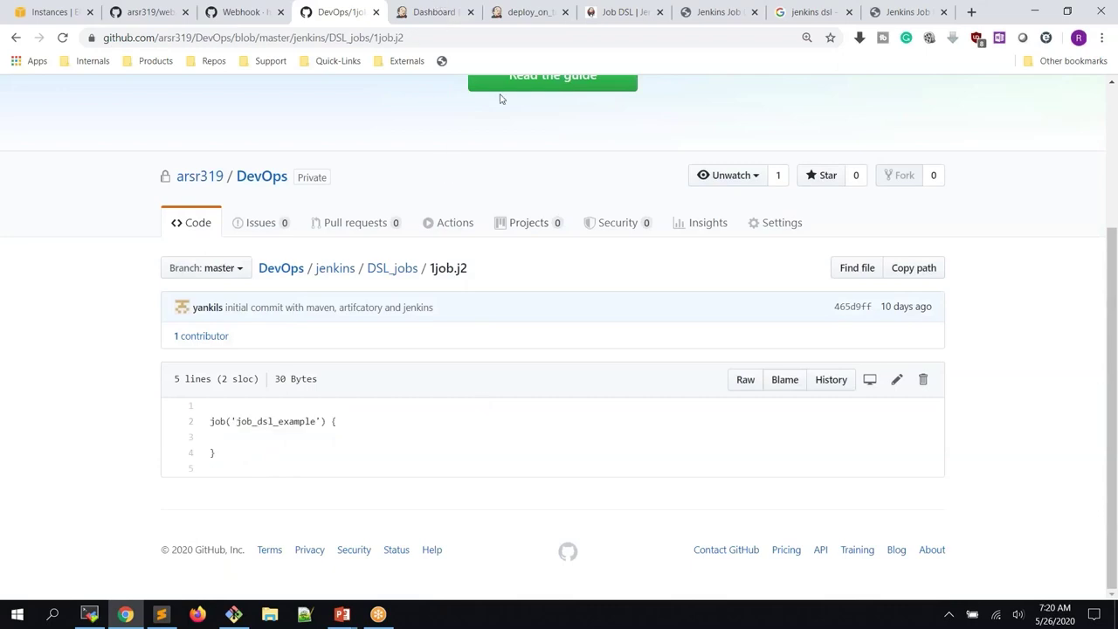
click(514, 15)
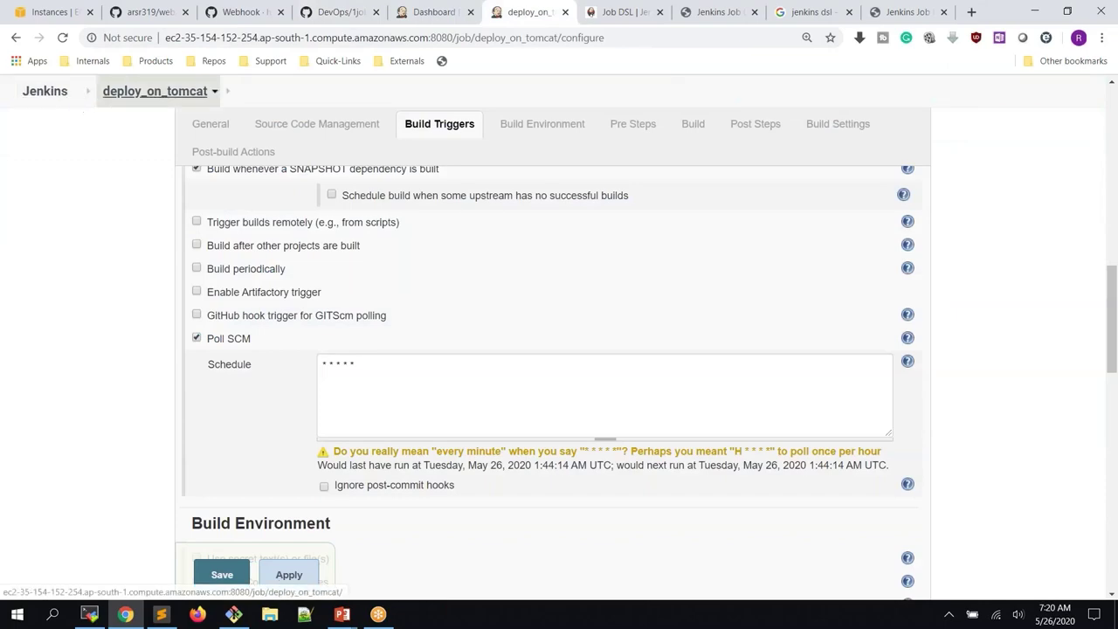
Step: From the dashboard, create a new Freestyle project named SeedJenkinsJob
click(444, 14)
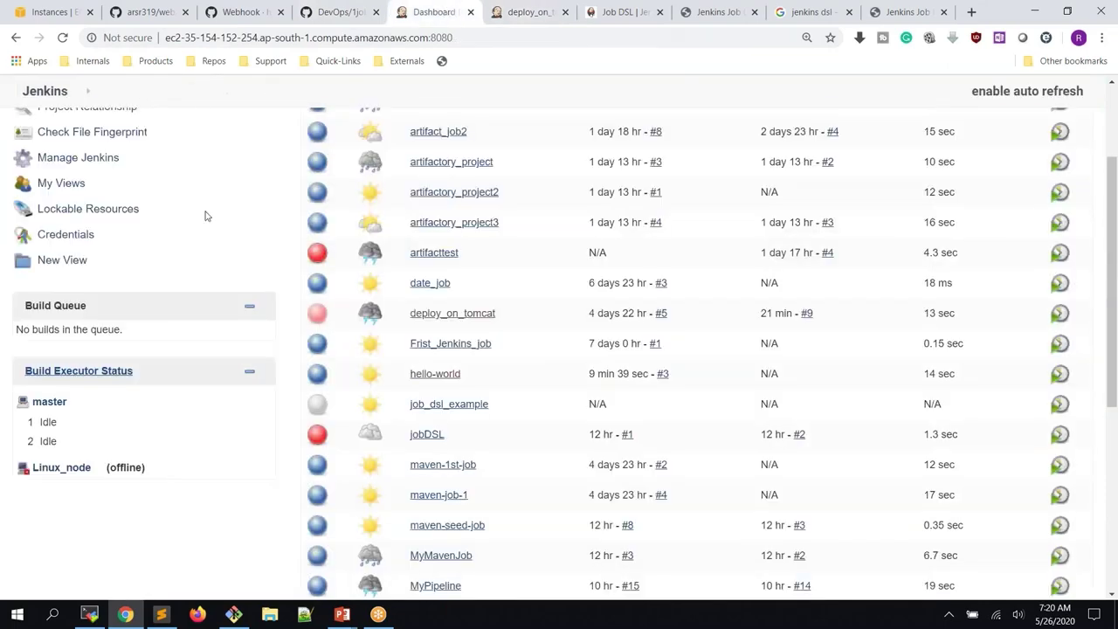
scroll(207, 217, up, 3)
click(65, 174)
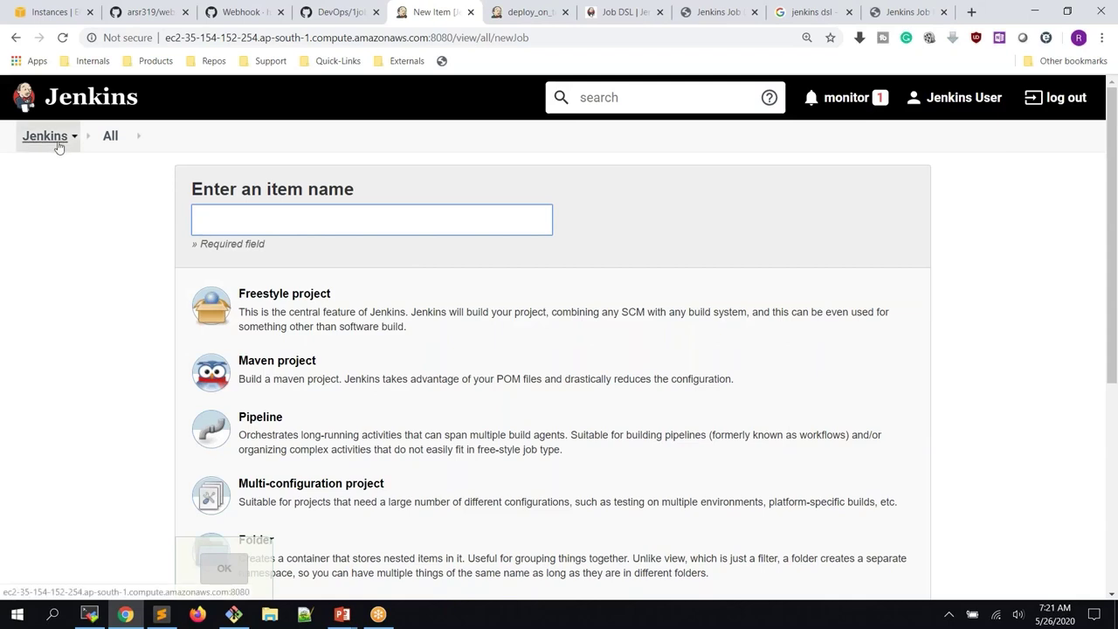
click(247, 213)
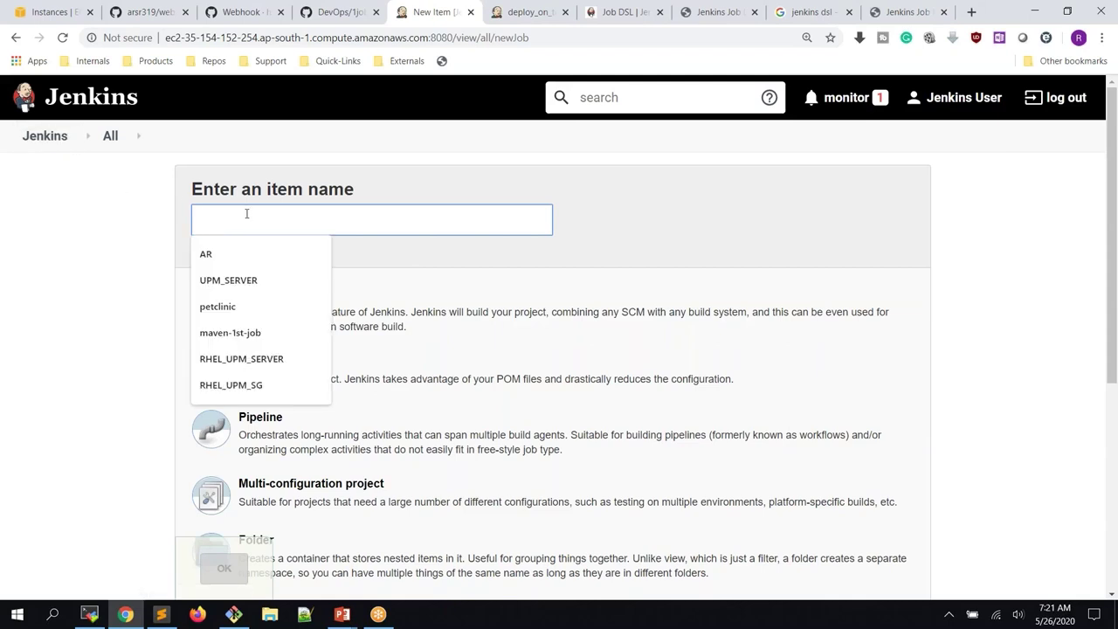
text(SeedJen)
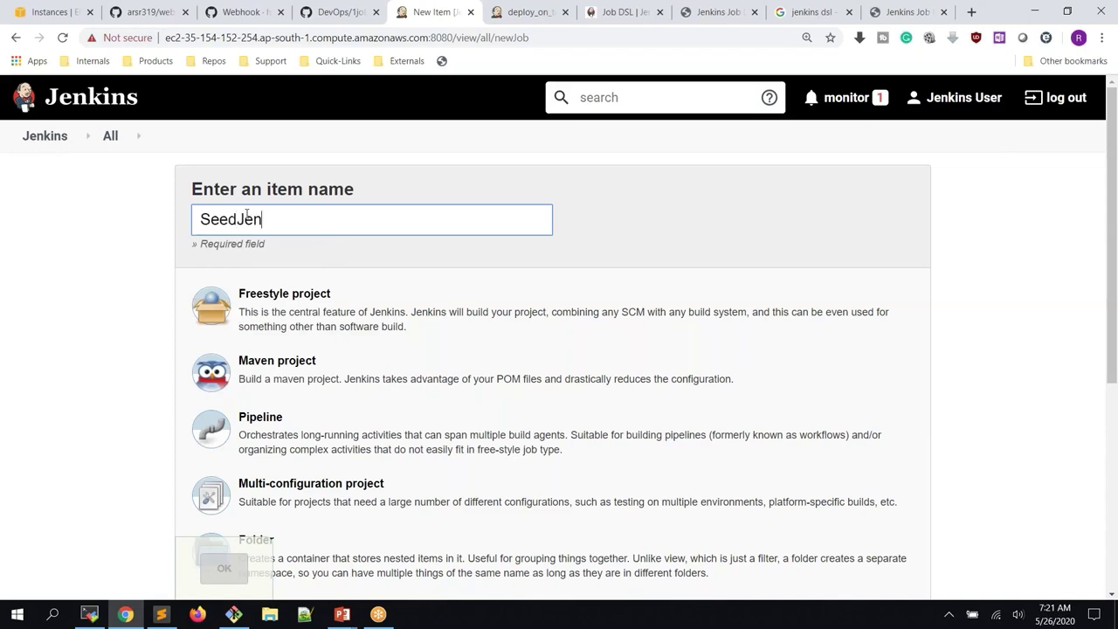
text(kinnsJob)
click(320, 296)
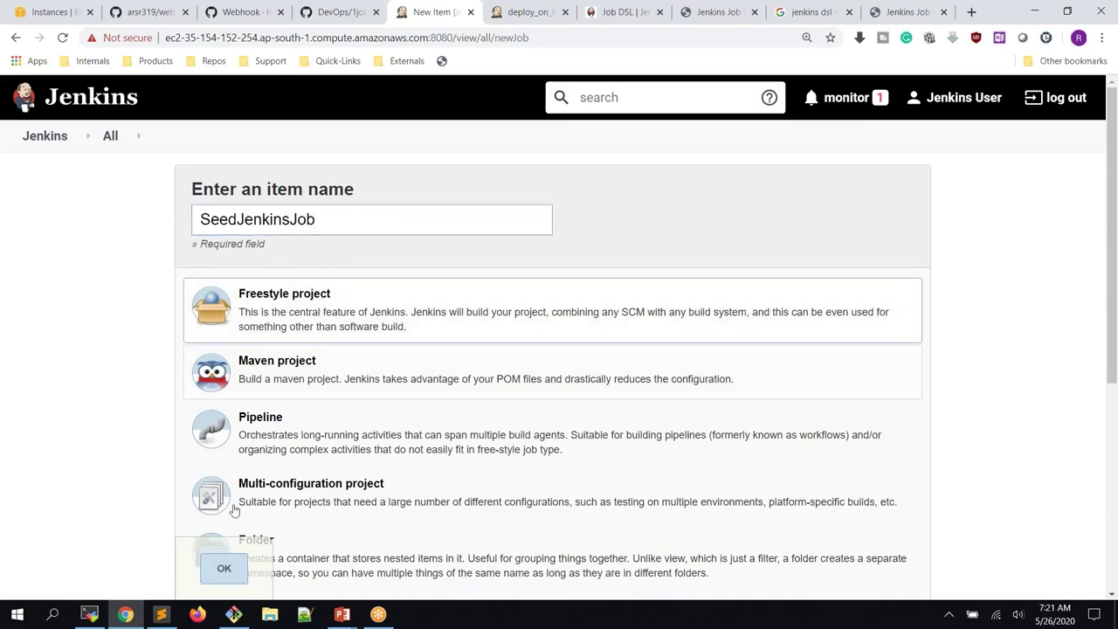
click(224, 569)
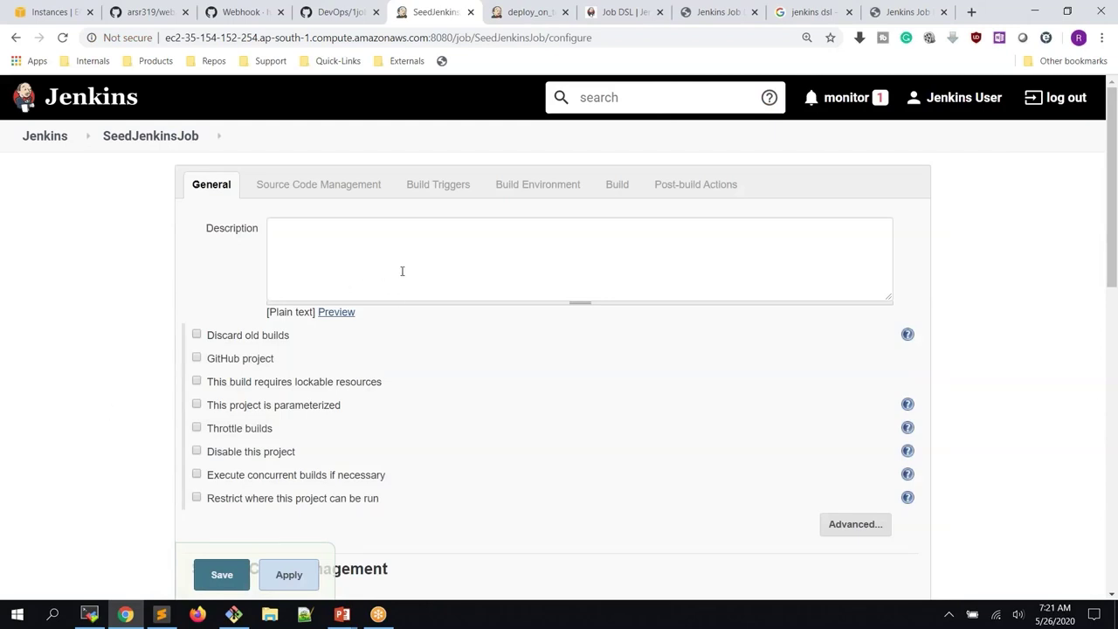
Step: Apply and save SeedJenkinsJob with its default configuration
scroll(364, 269, down, 3)
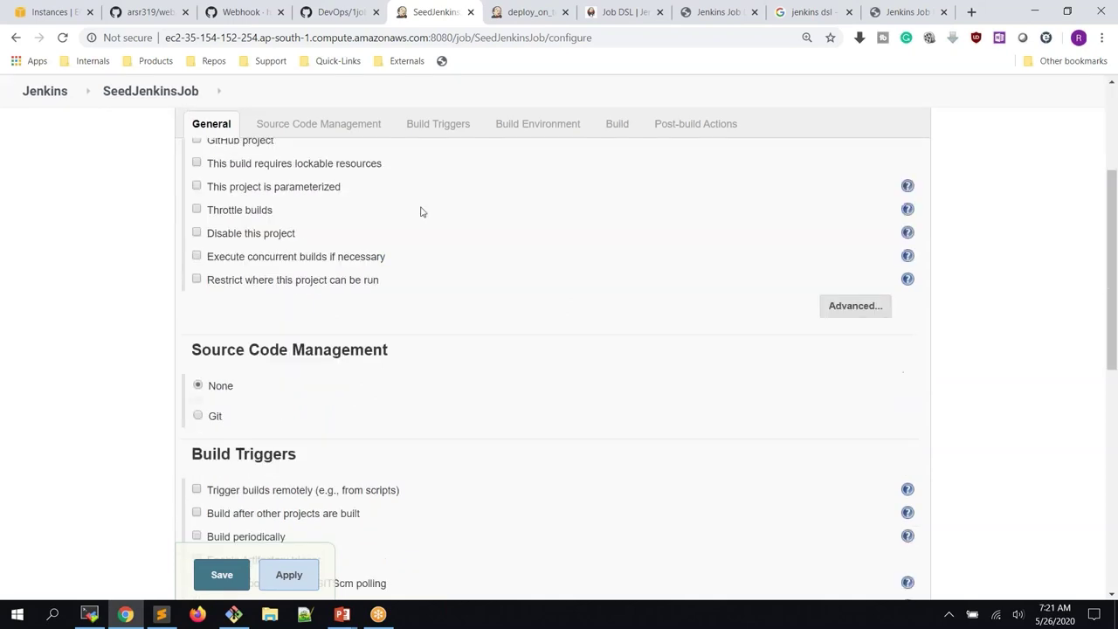
scroll(420, 212, down, 7)
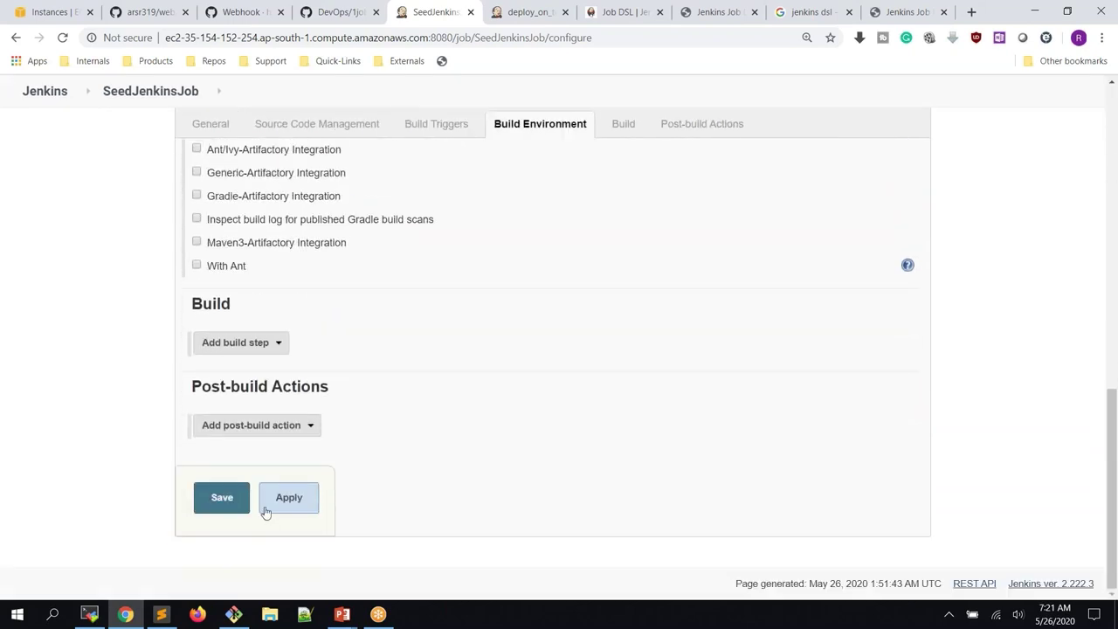
click(264, 506)
click(229, 500)
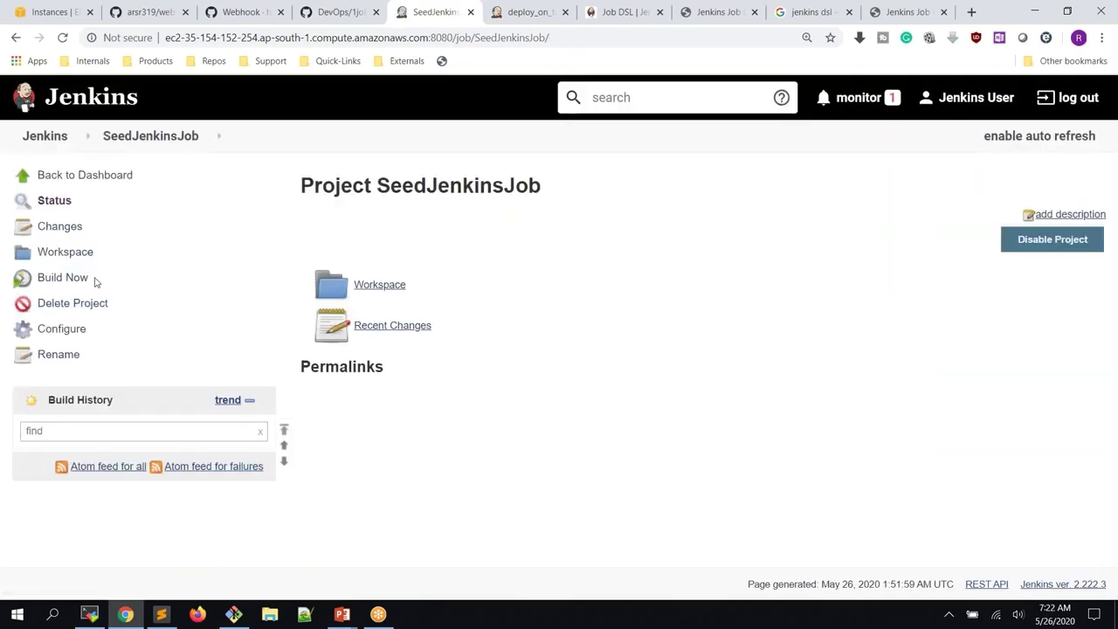
Step: In Manage Jenkins' Plugin Manager, filter the Available plugins for 'job ds'
click(46, 138)
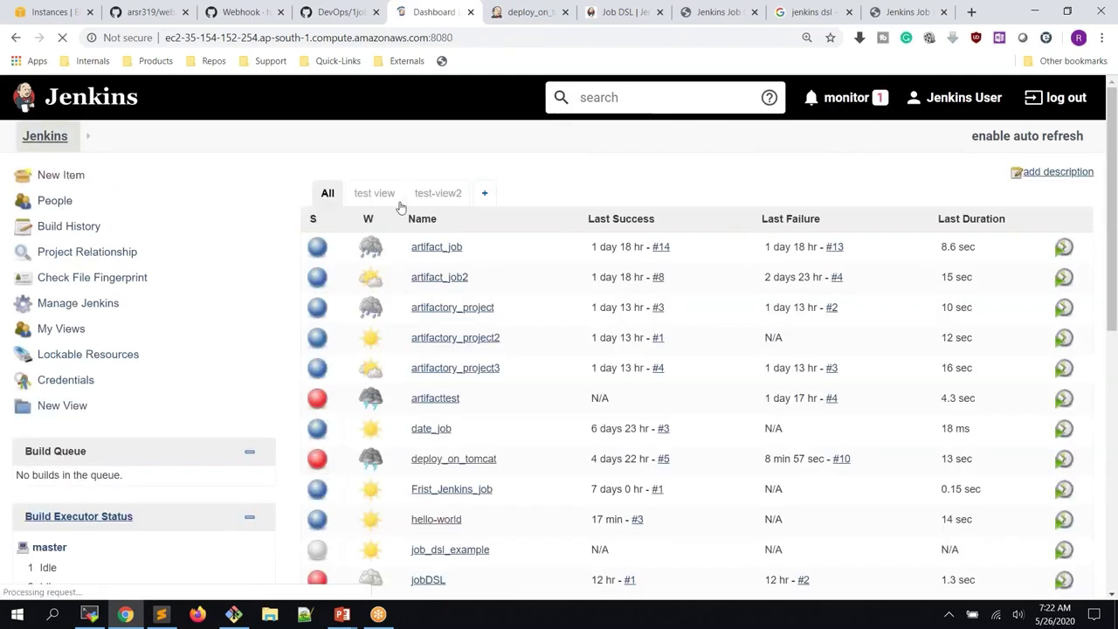
click(81, 310)
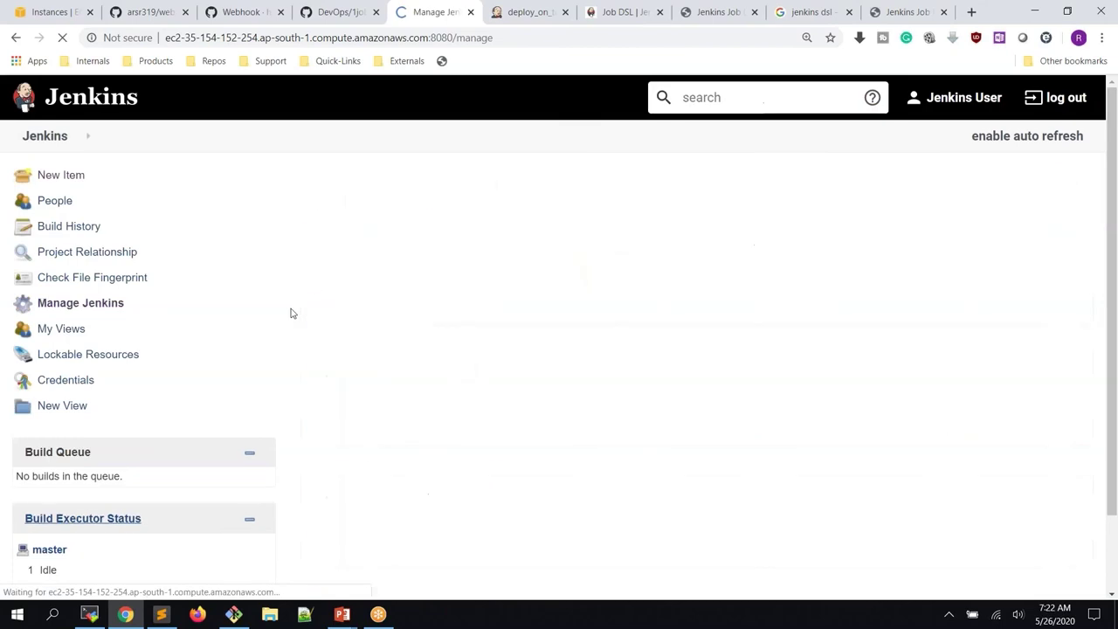
scroll(295, 309, down, 2)
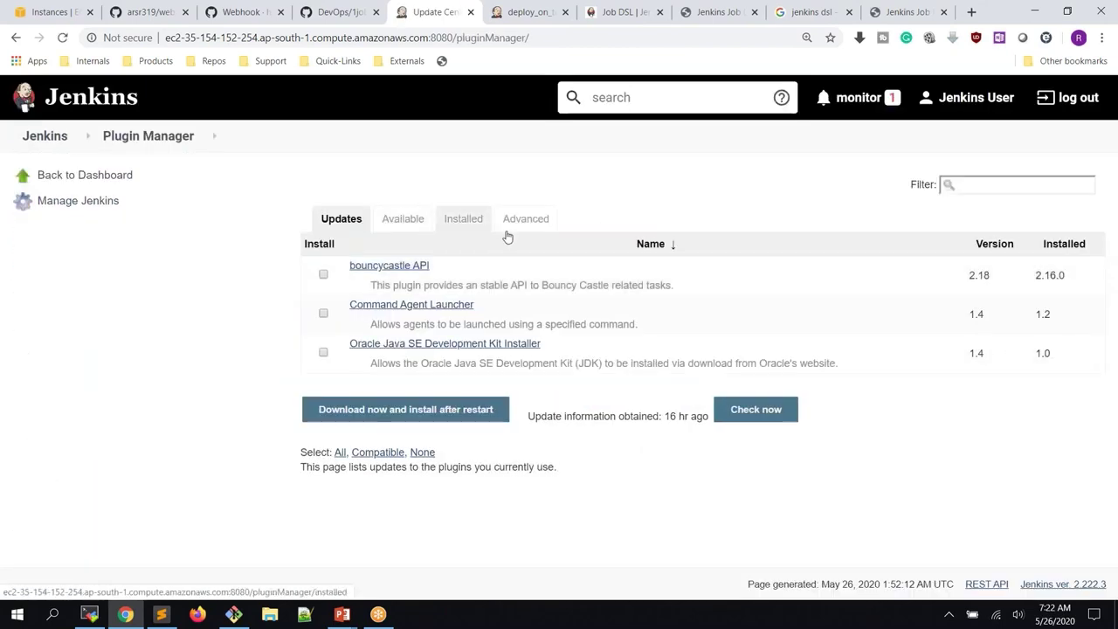
click(407, 221)
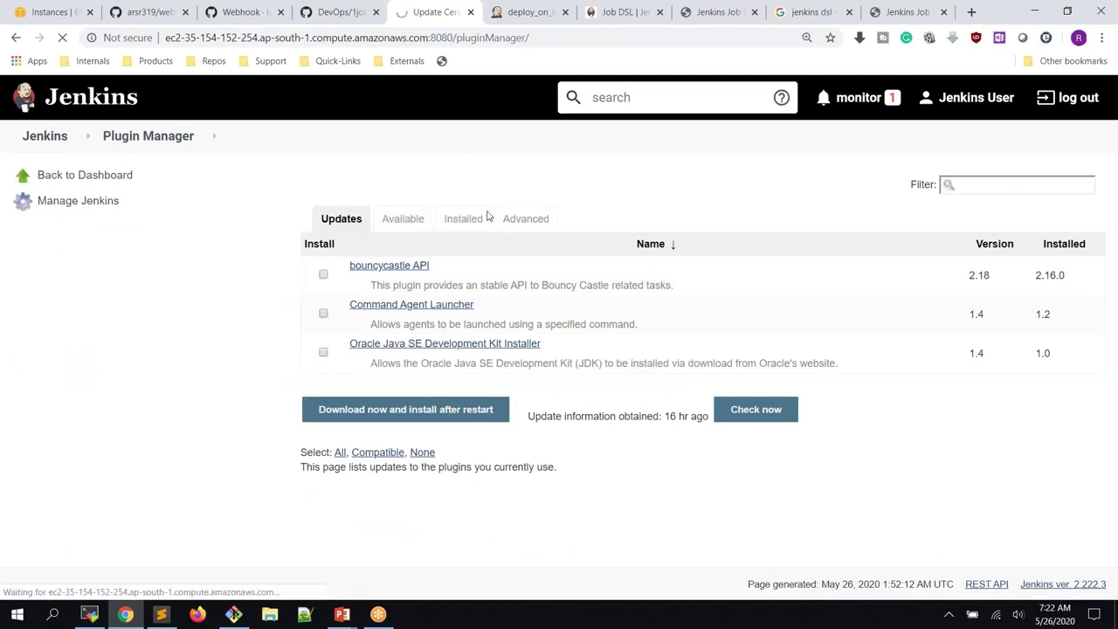
click(968, 194)
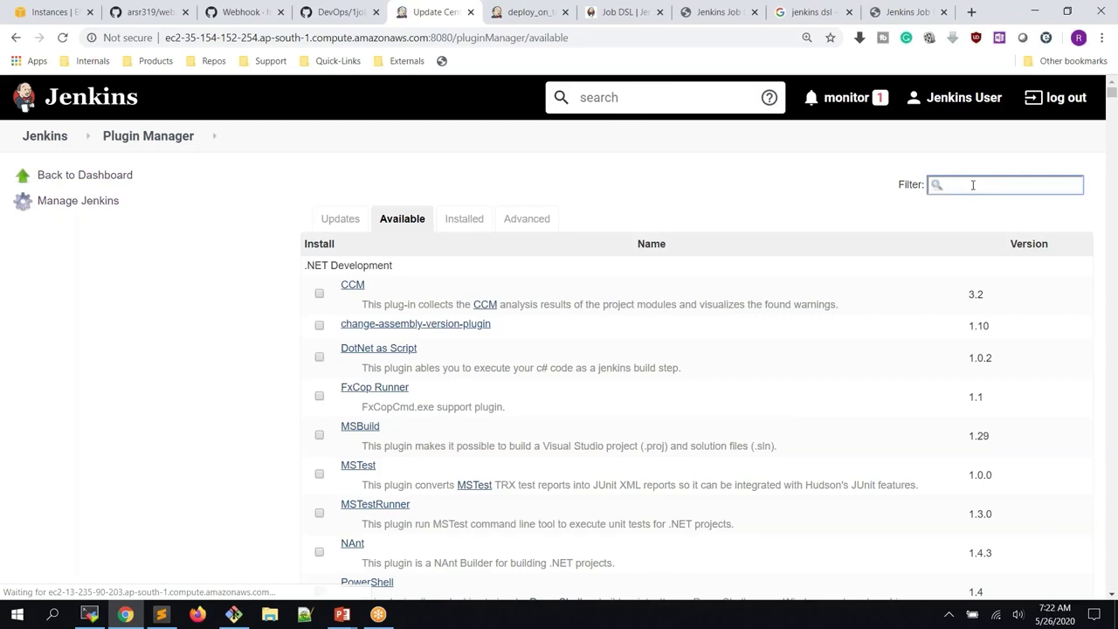
text(job )
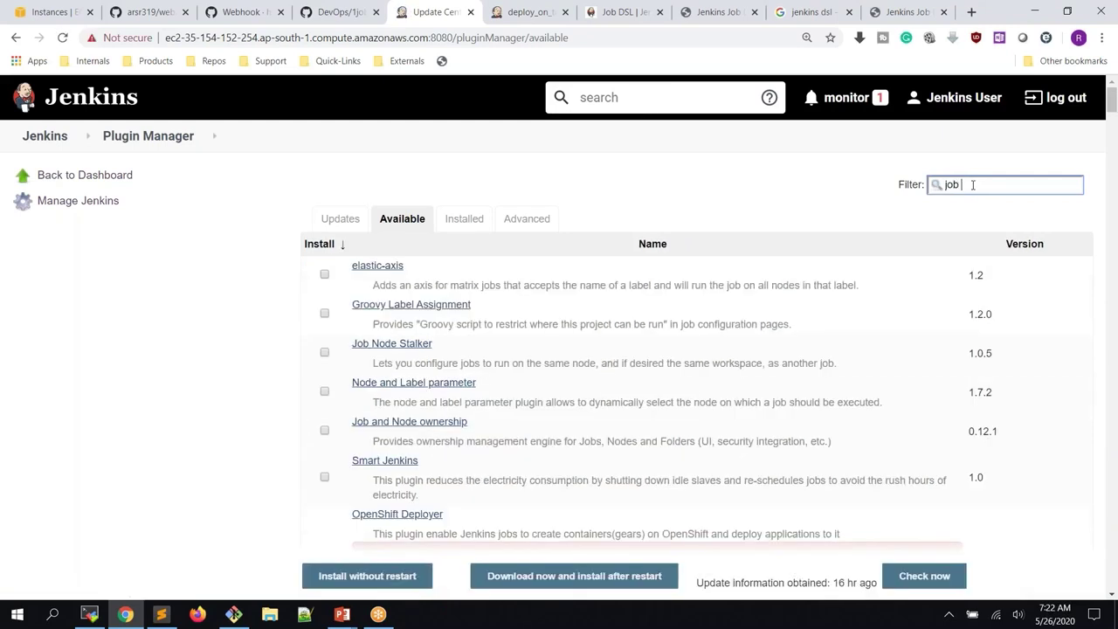
text(dsl)
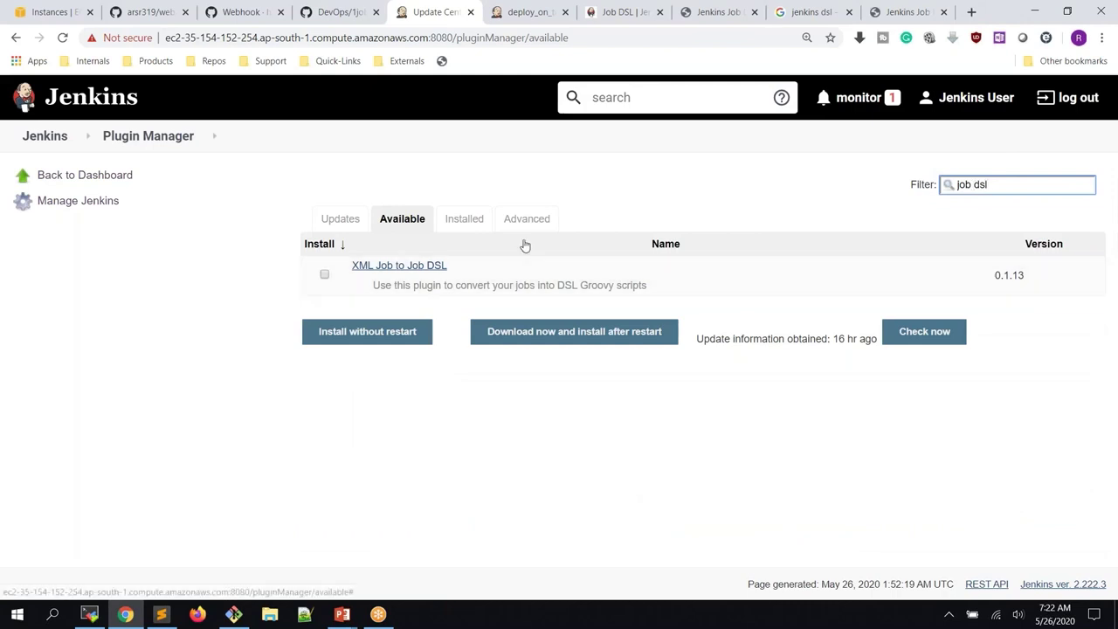
Step: Filter Installed plugins for 'job ds' to confirm Job DSL 1.77, then return to the dashboard
click(462, 220)
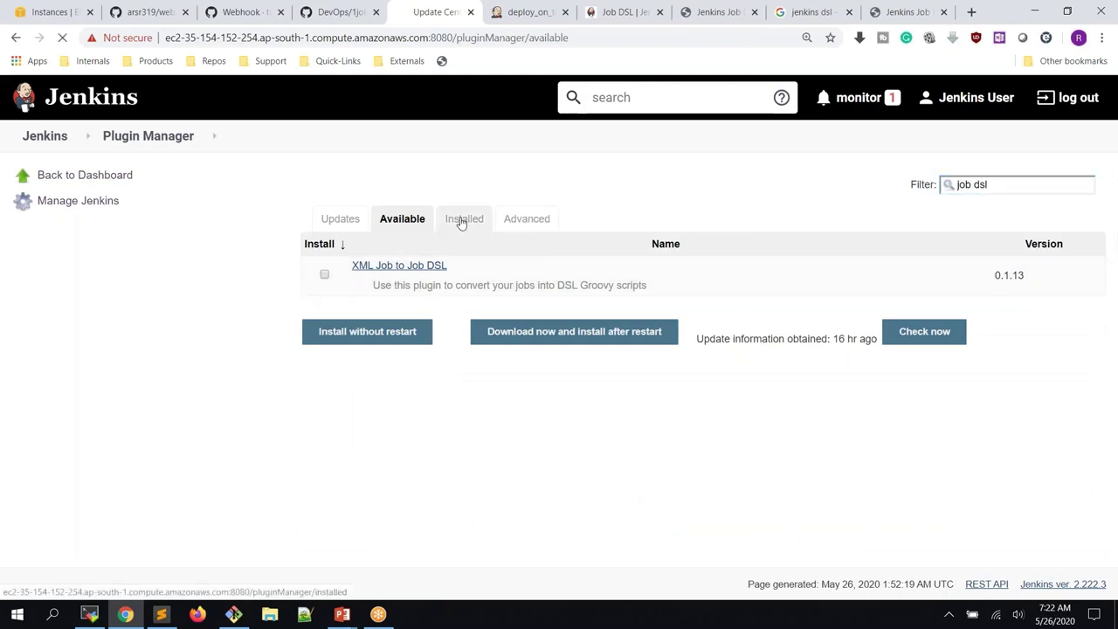
click(967, 186)
text(job ds)
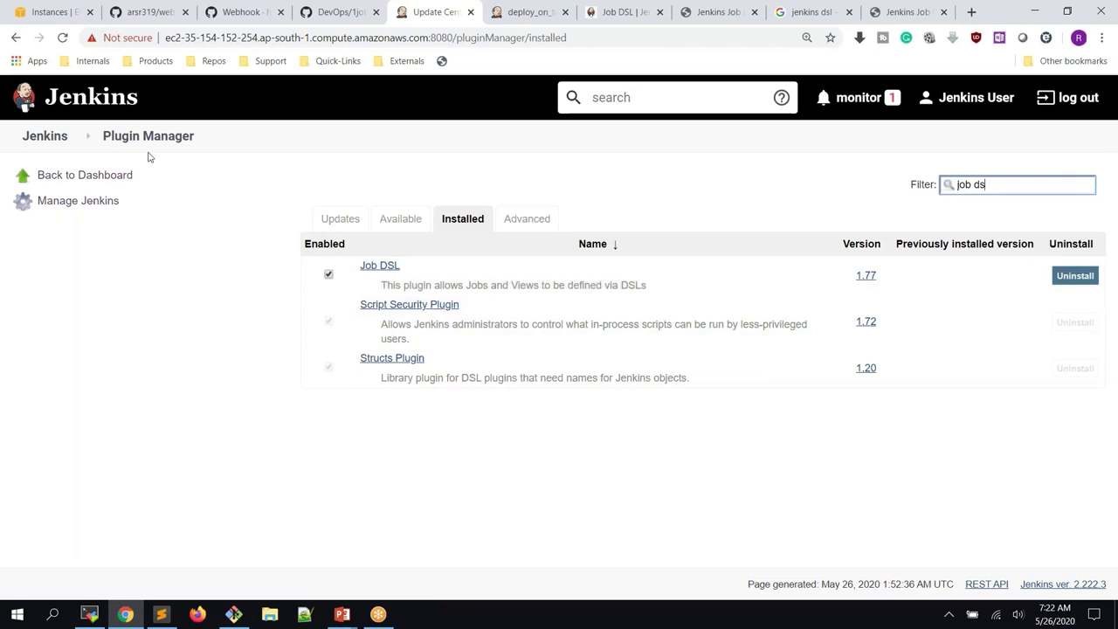
click(58, 137)
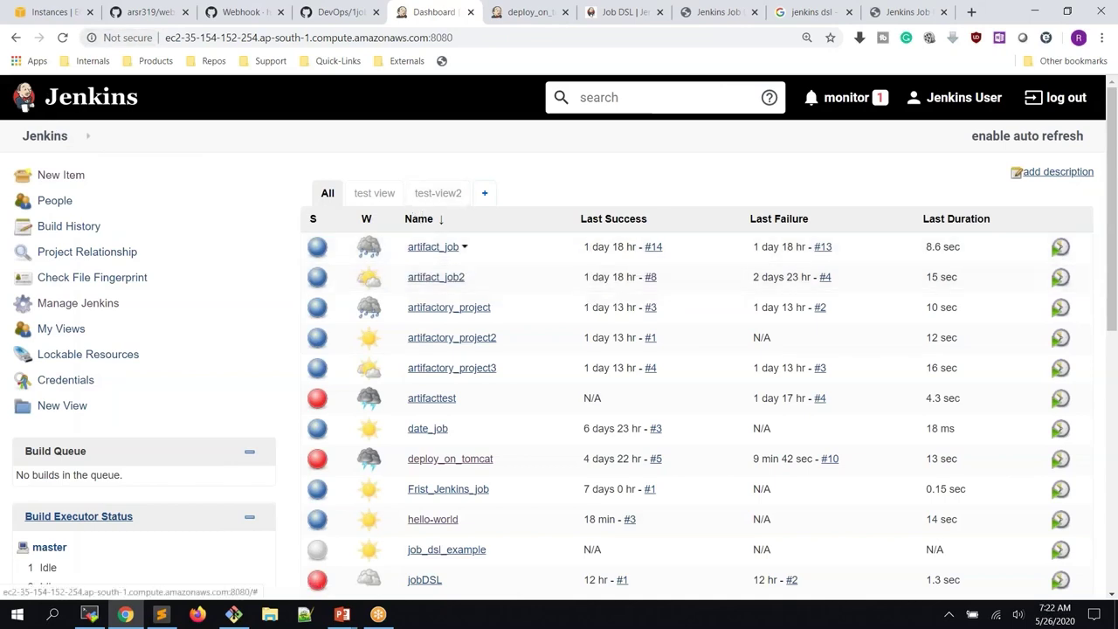
Step: Open SeedJenkinsJob's configuration and show the Add build step options under Build
key(ctrl+f)
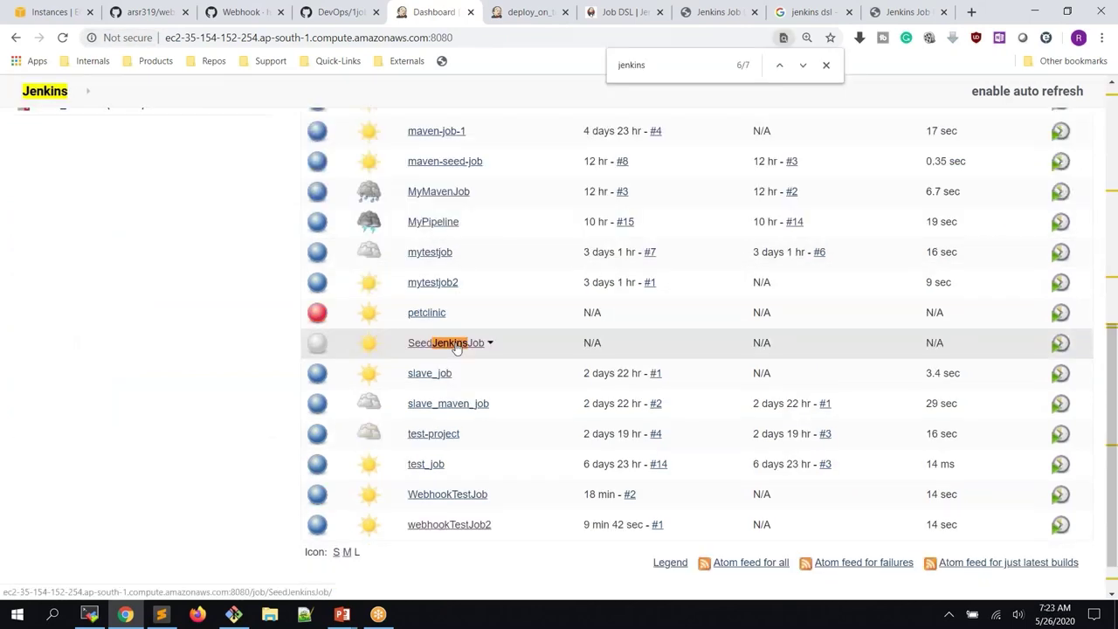
click(454, 343)
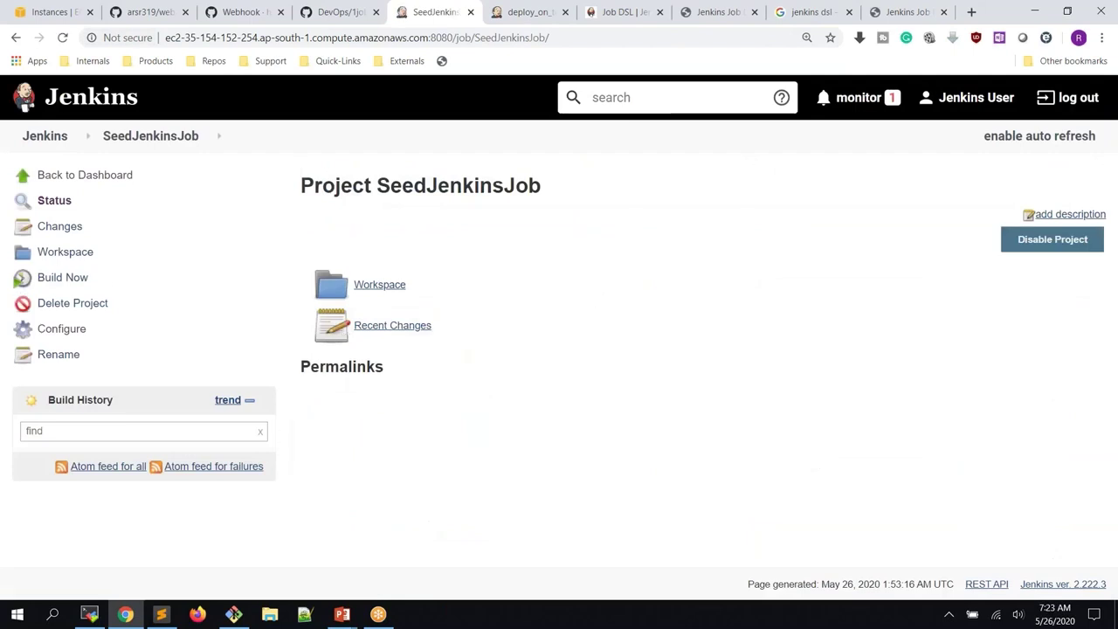
click(57, 336)
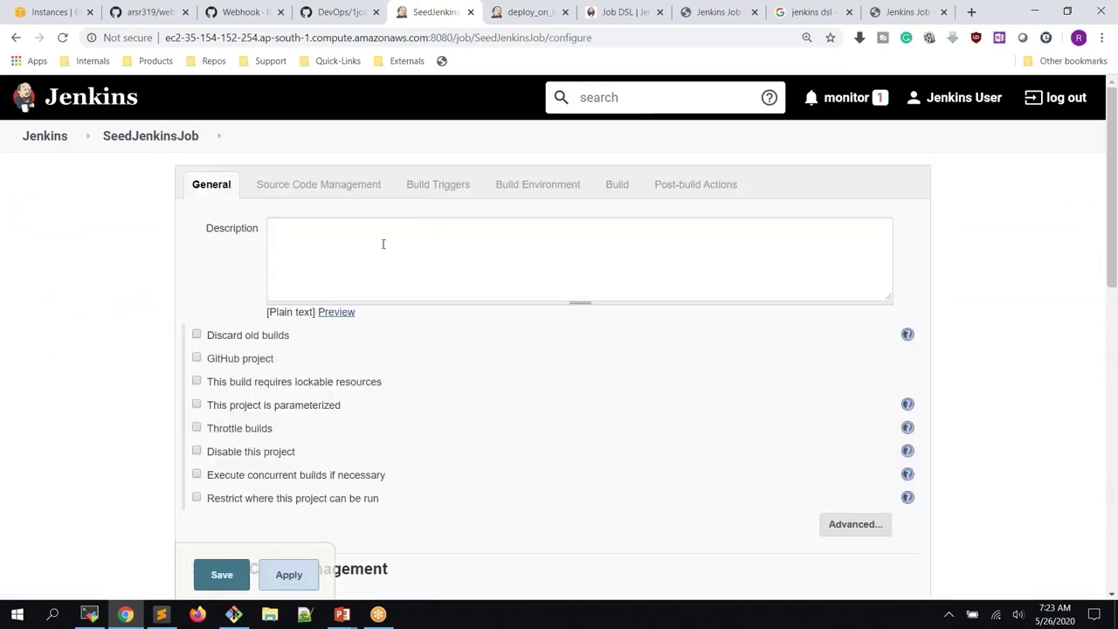
scroll(366, 399, down, 5)
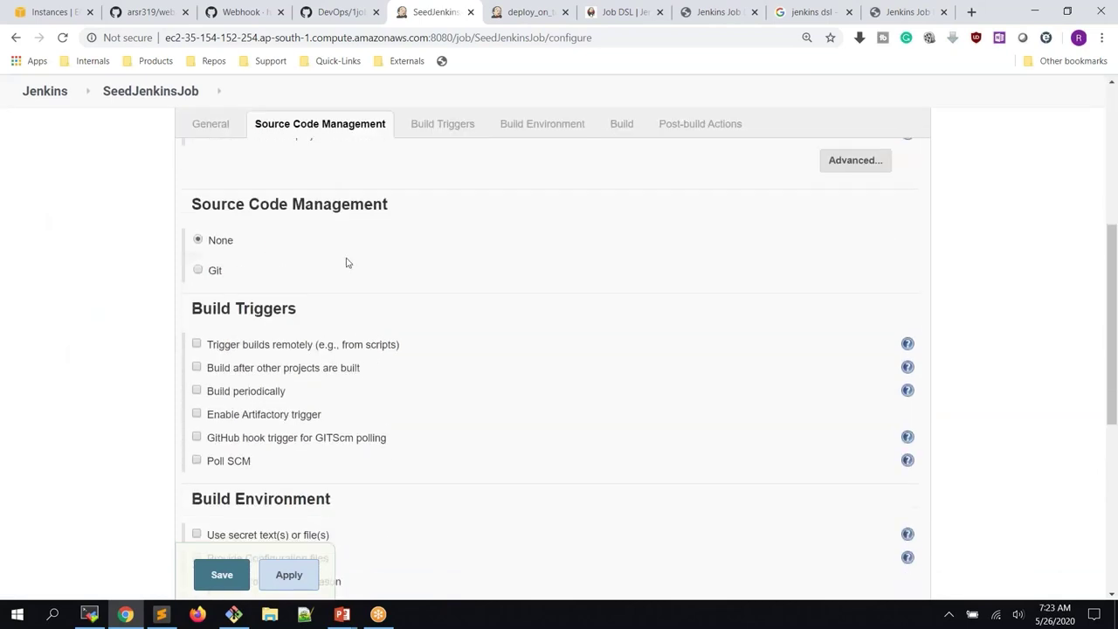
scroll(612, 251, down, 2)
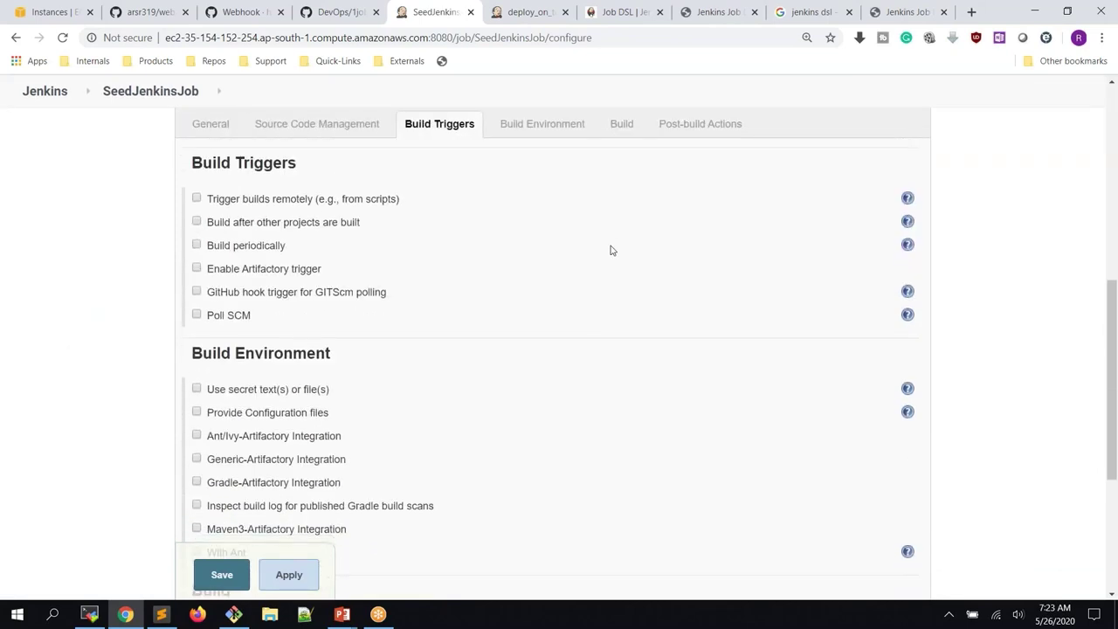
scroll(611, 251, down, 4)
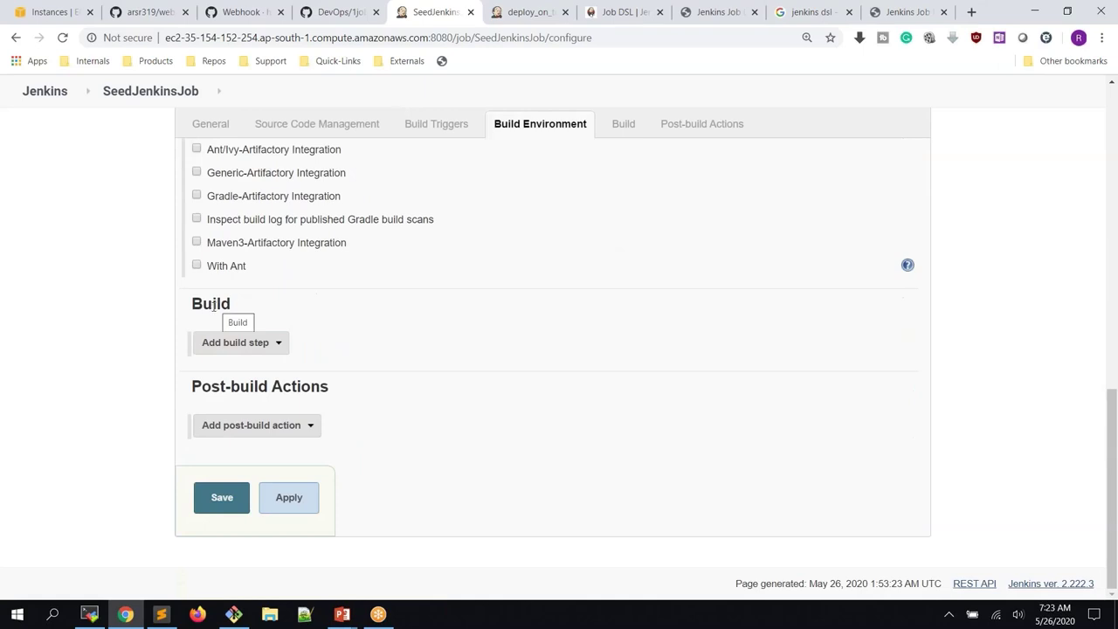
click(261, 345)
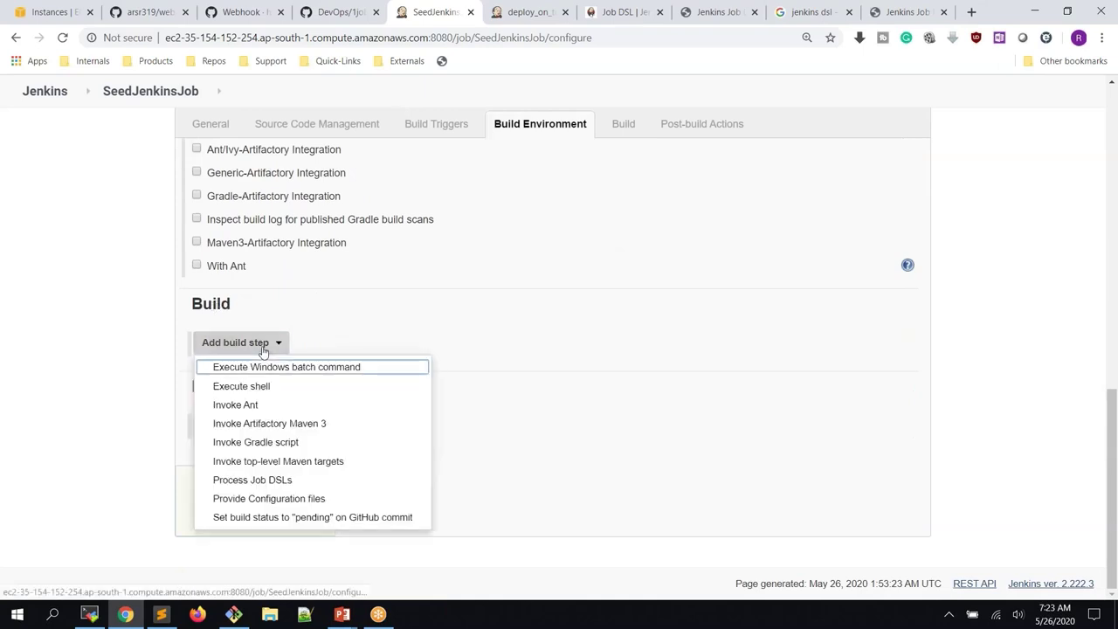
Step: Add a Process Job DSLs build step set to 'Use the provided DSL script'
click(296, 482)
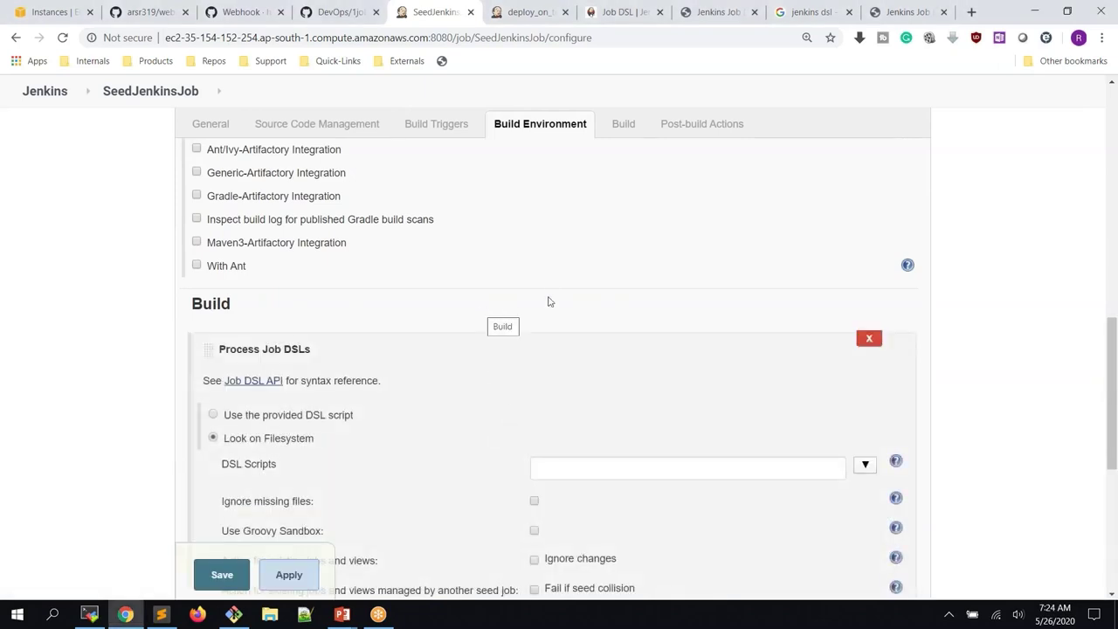
scroll(612, 314, down, 1)
scroll(612, 314, down, 2)
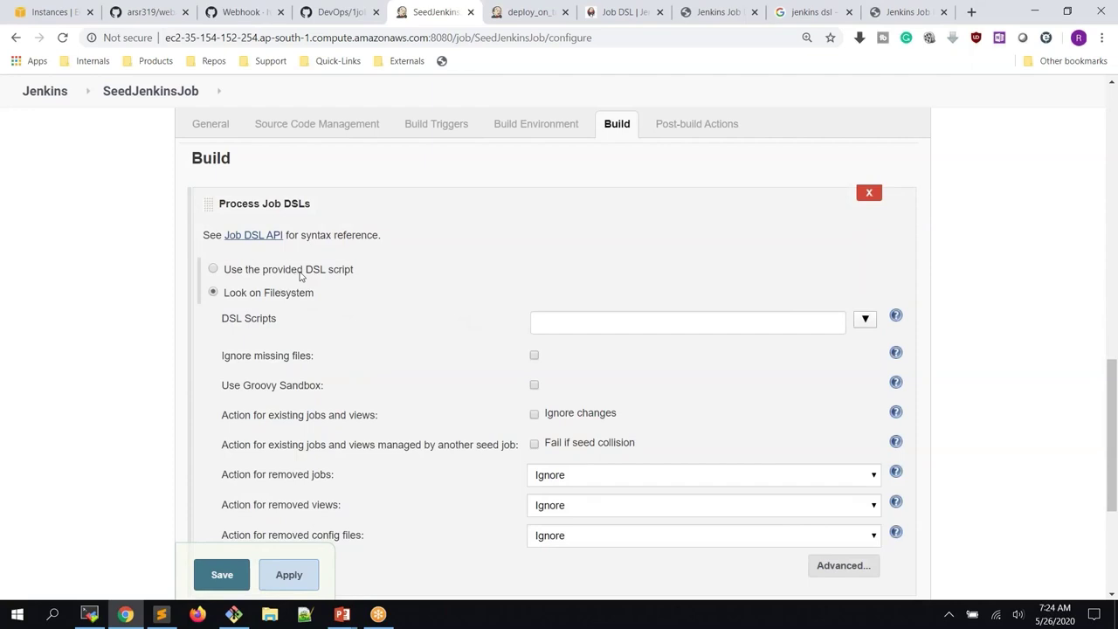
click(301, 273)
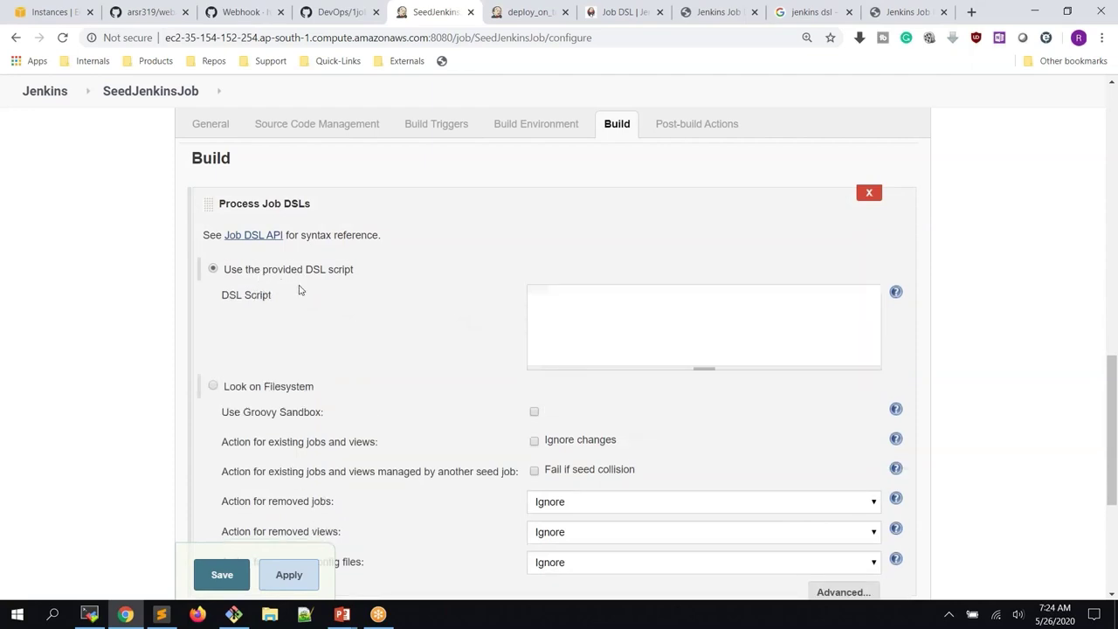
click(277, 391)
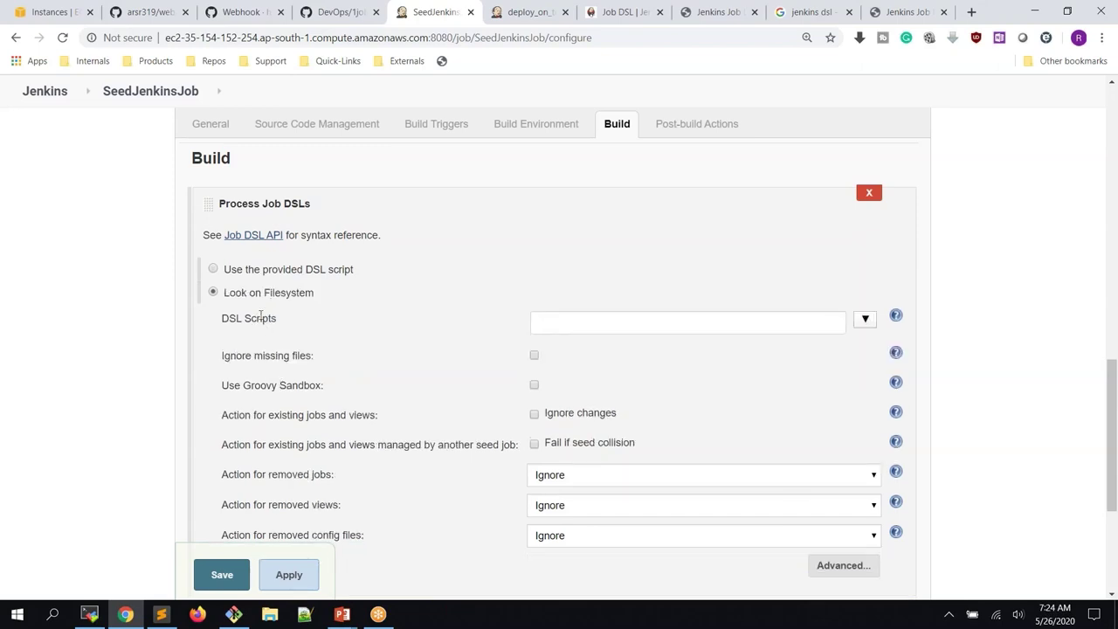
click(736, 323)
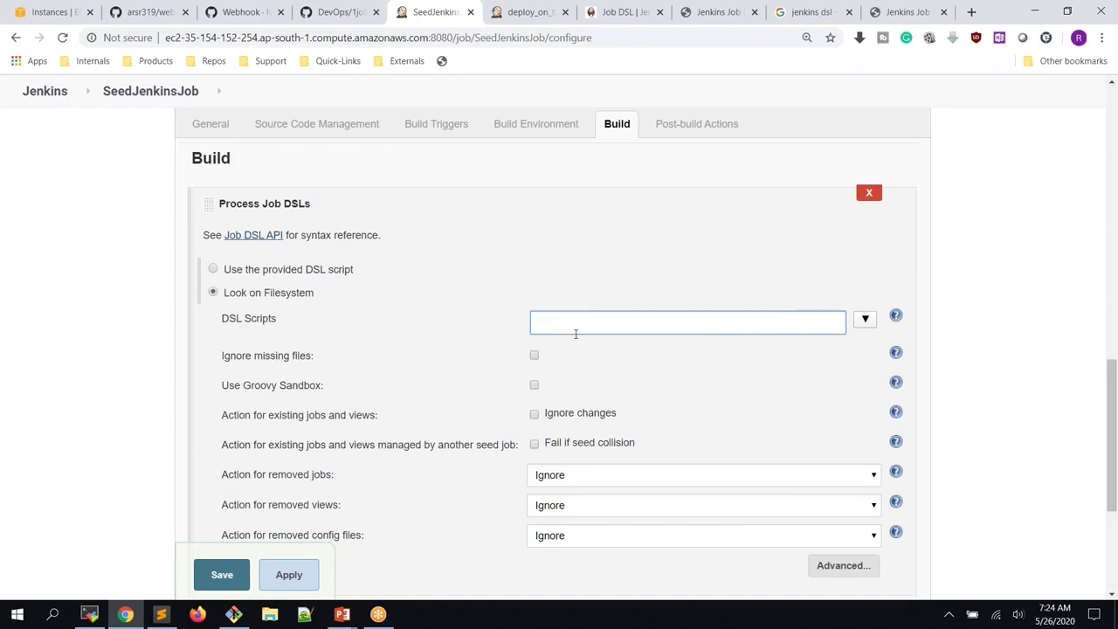
scroll(479, 357, up, 12)
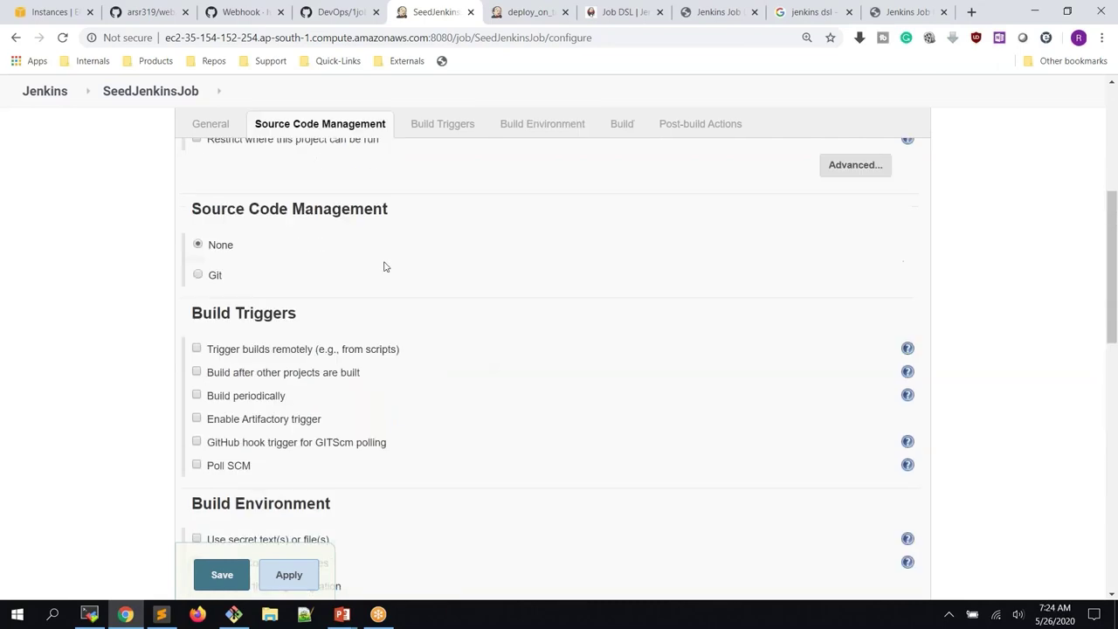
scroll(449, 411, down, 12)
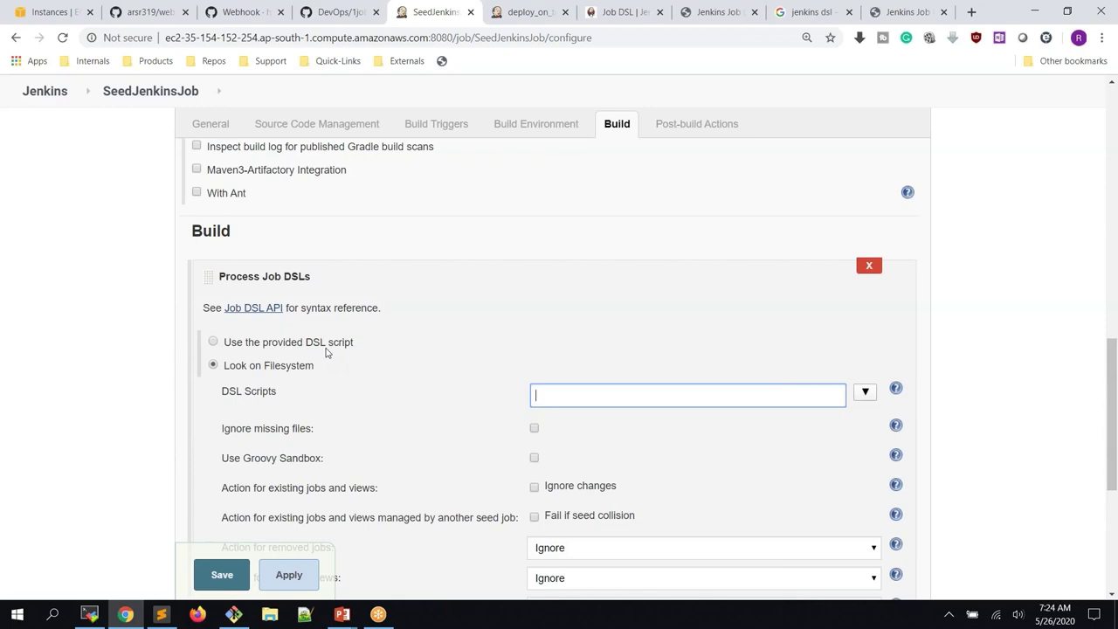
click(324, 347)
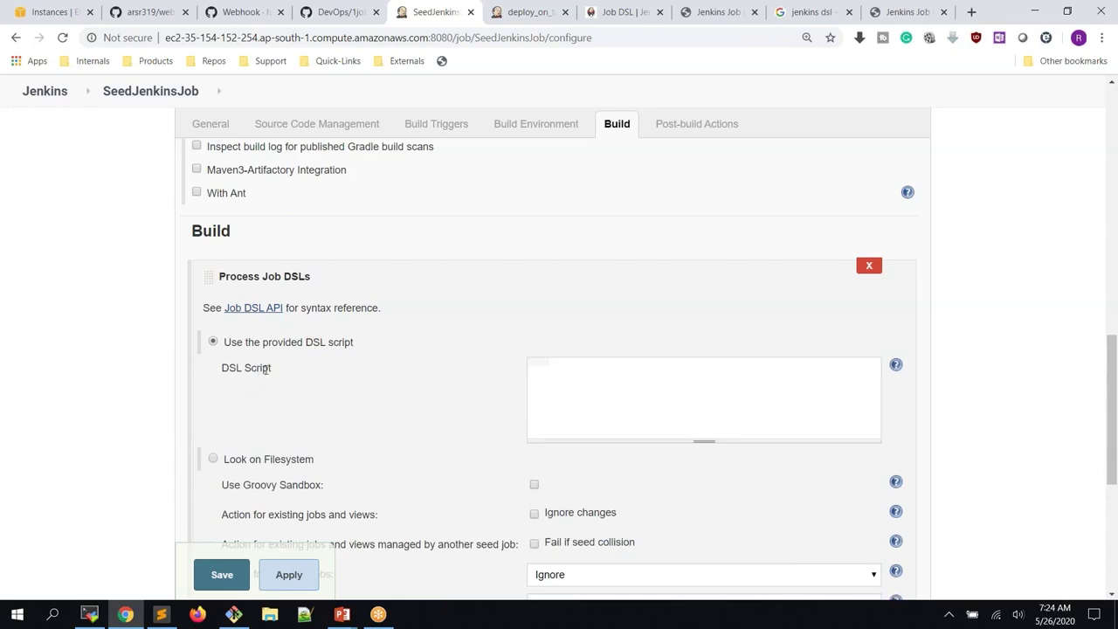
Step: Look over the Job DSL API reference and plugin documentation tabs, closing the duplicate API page
click(902, 14)
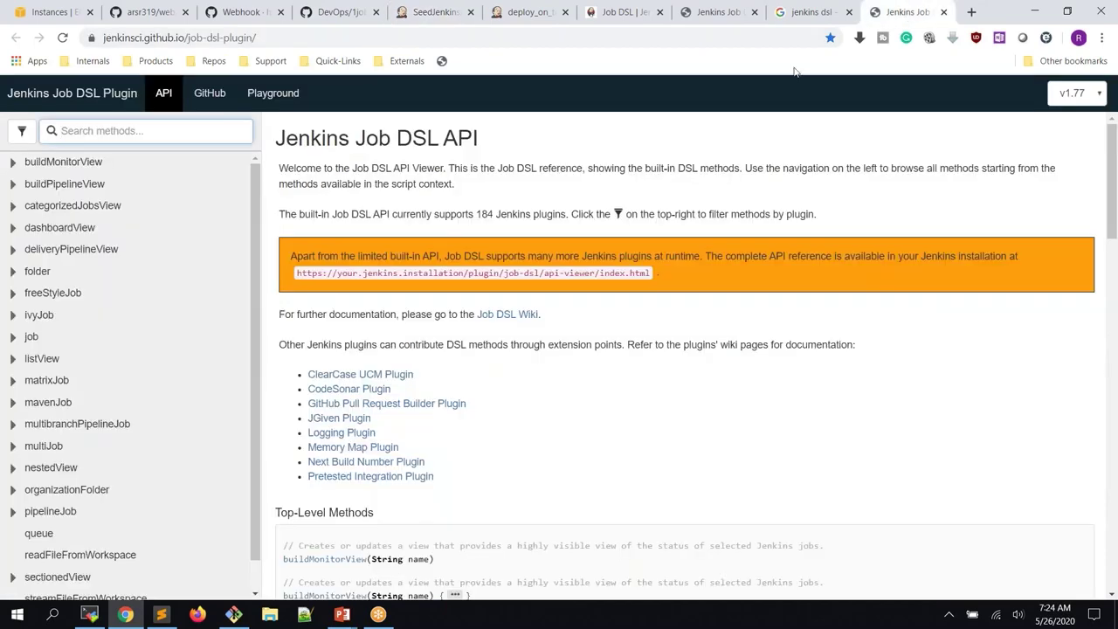
click(942, 14)
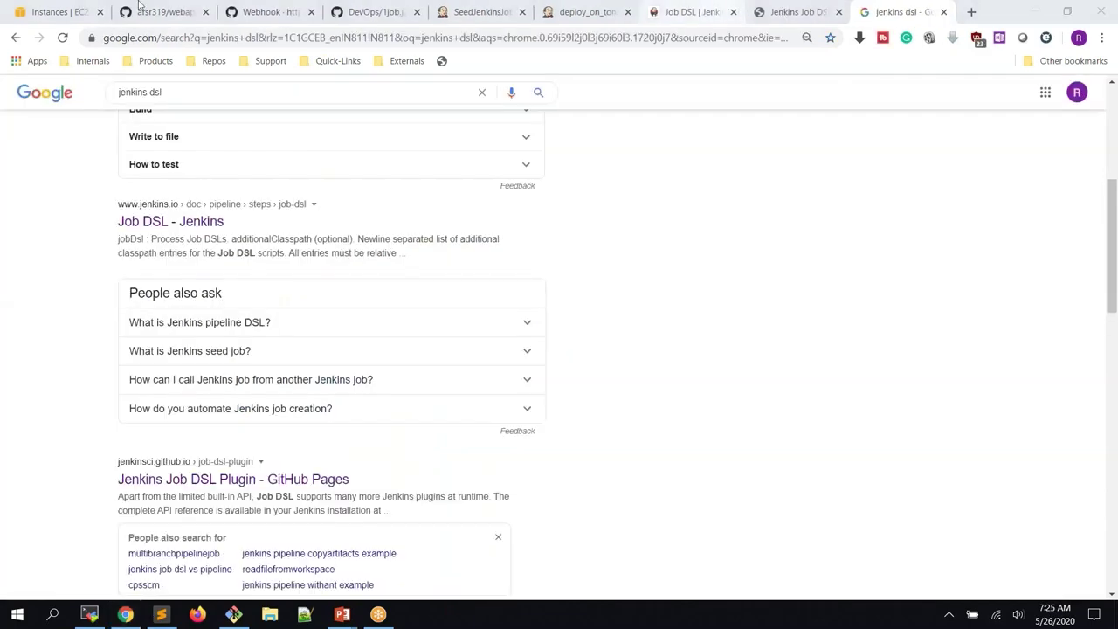
click(775, 17)
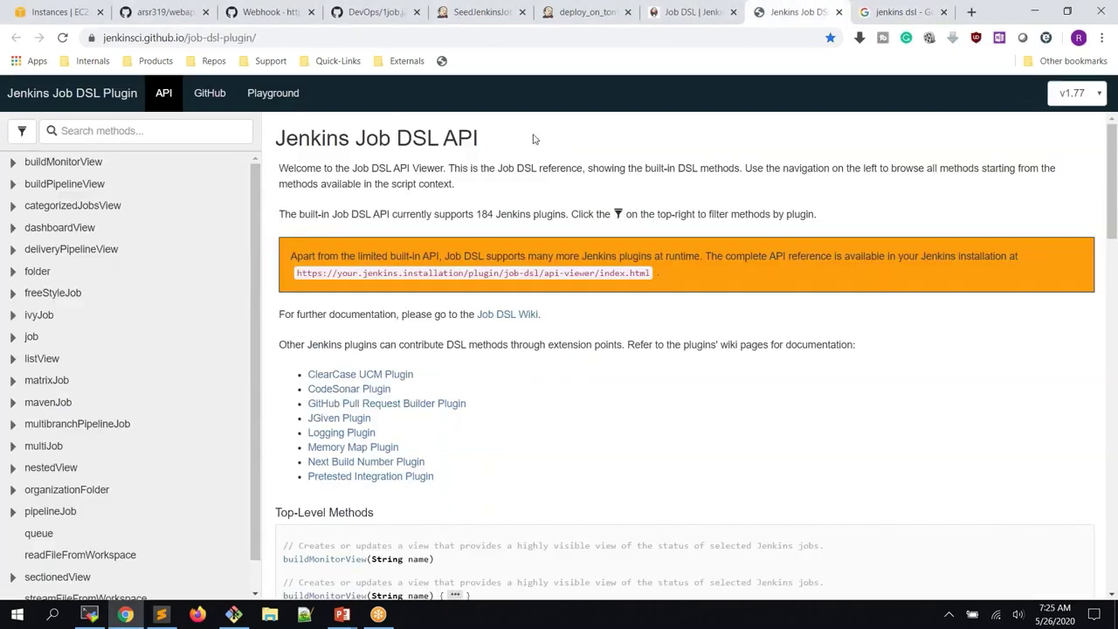
click(656, 18)
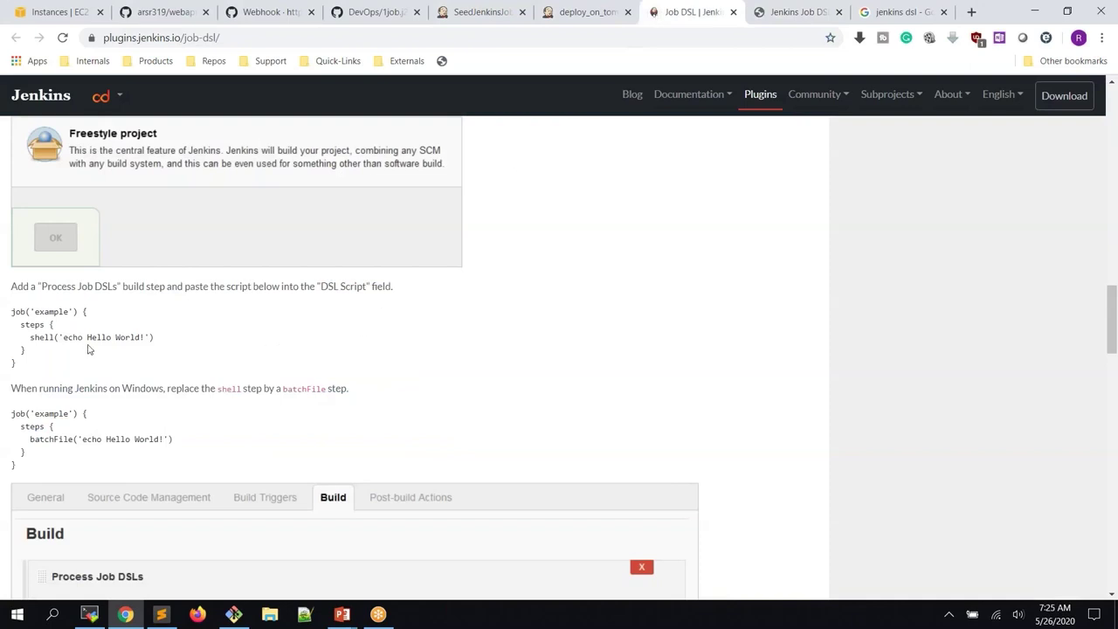
click(481, 12)
Step: Select and copy the job block from the 1job.j2 file on GitHub
click(374, 14)
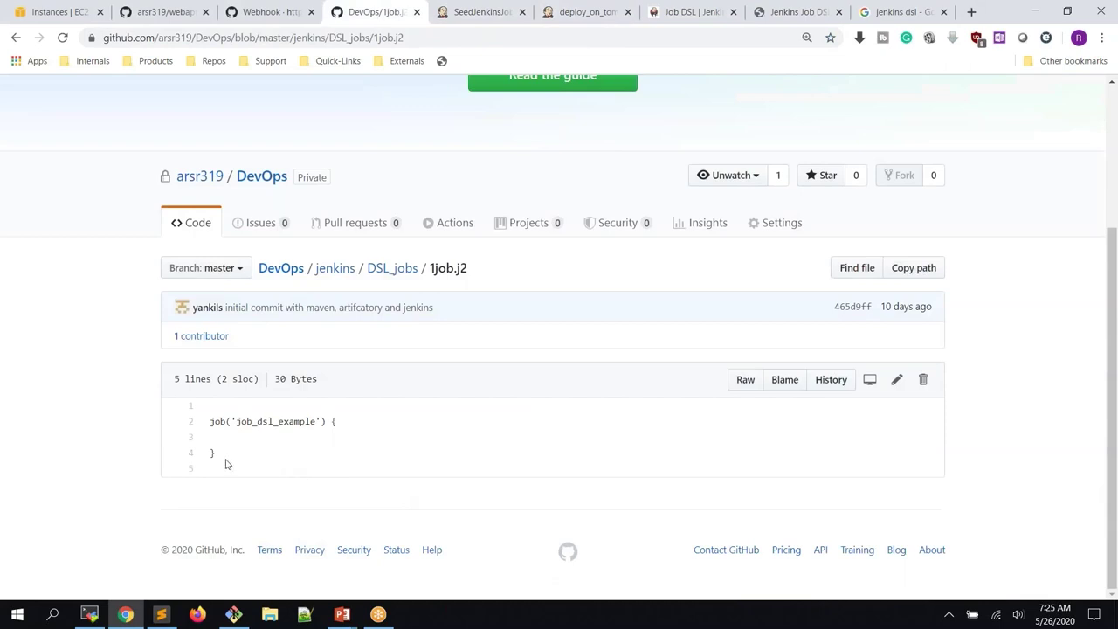
drag(218, 455, 204, 430)
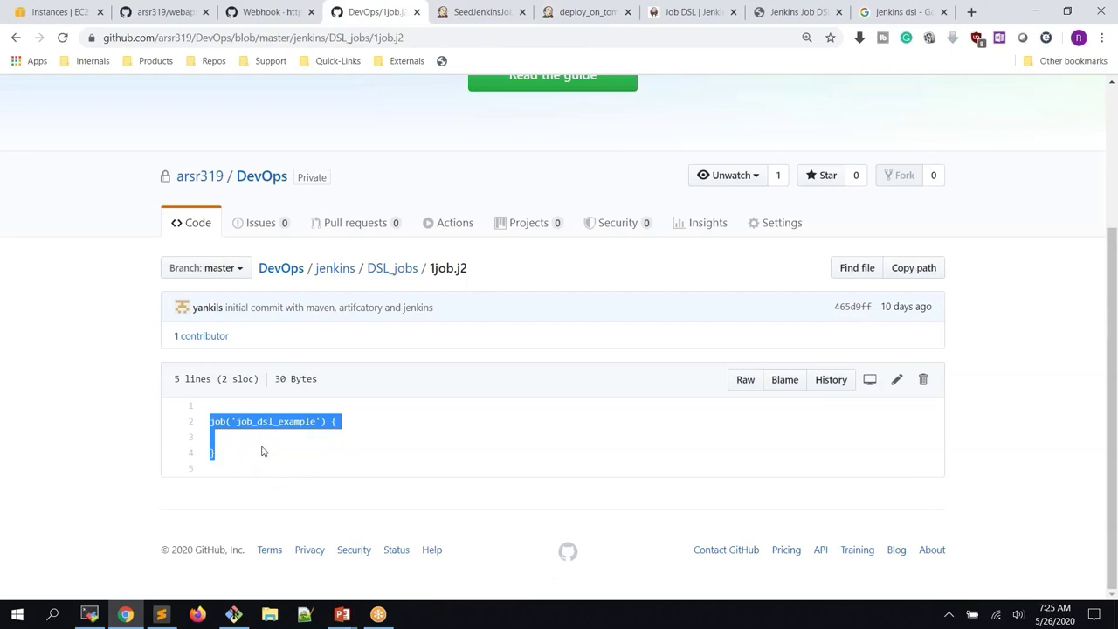
click(230, 459)
drag(224, 461, 316, 422)
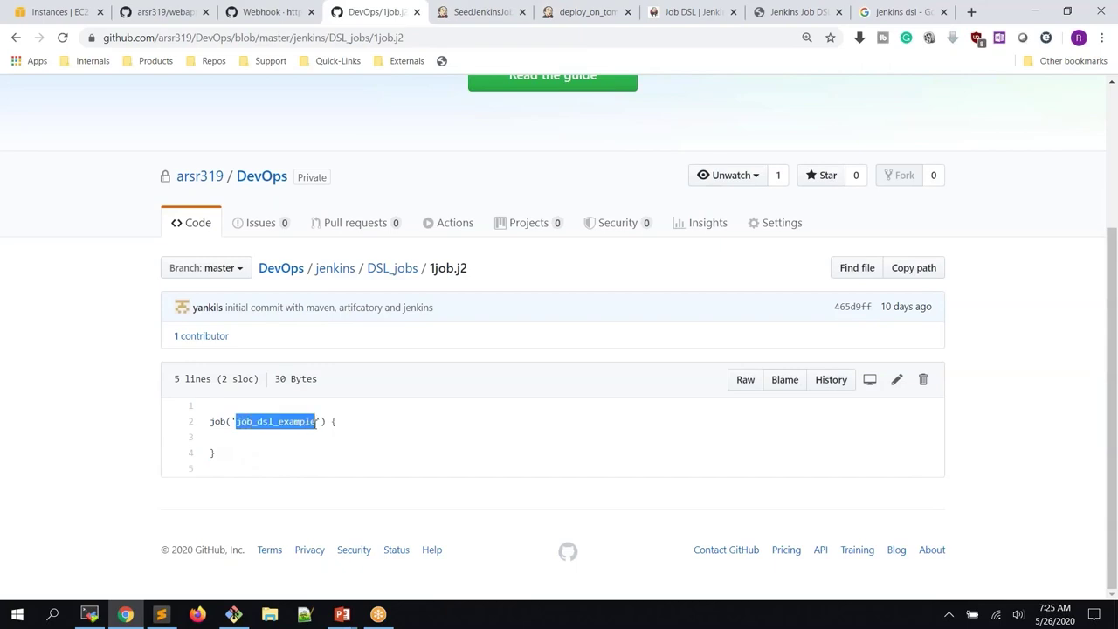
drag(236, 459, 200, 404)
key(ctrl+c)
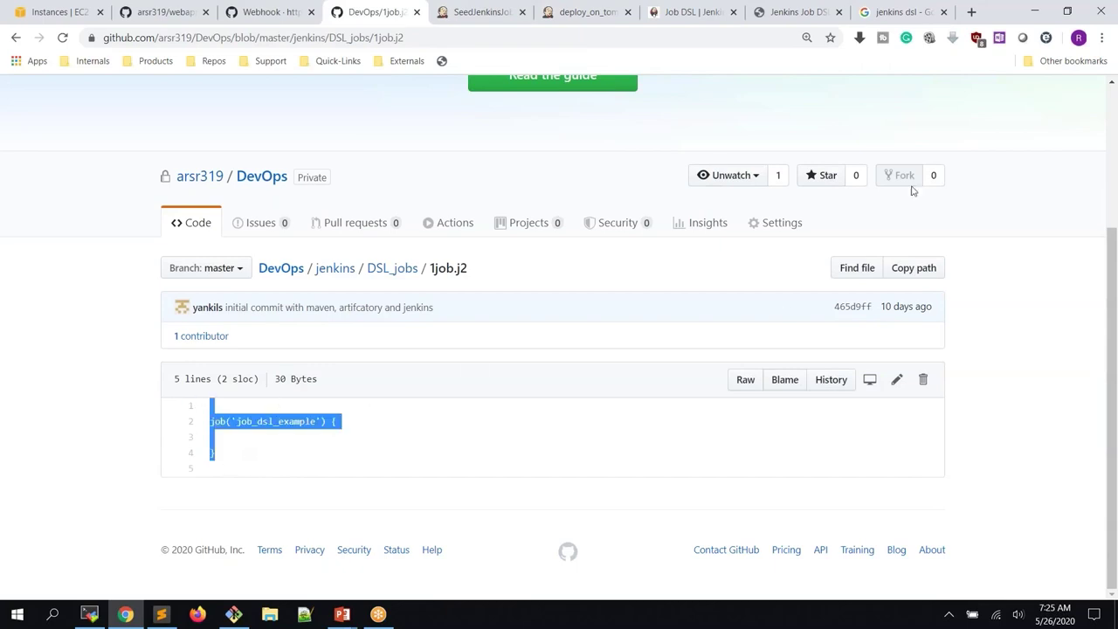
Step: Close the deploy_on_tomcat page and return to the SeedJenkinsJob configuration
click(693, 12)
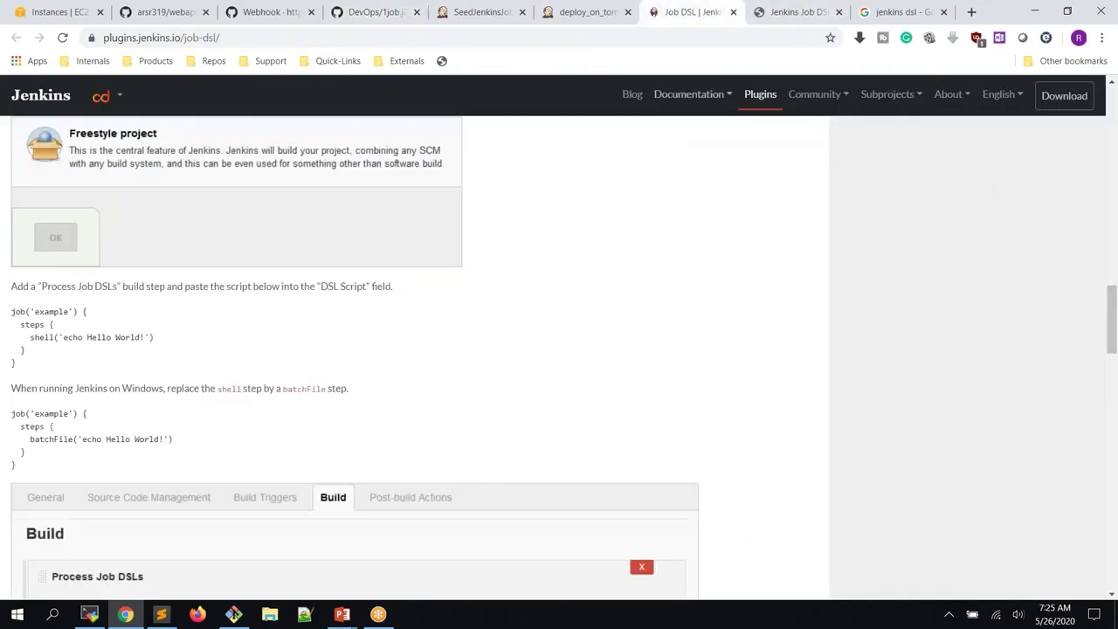
click(585, 12)
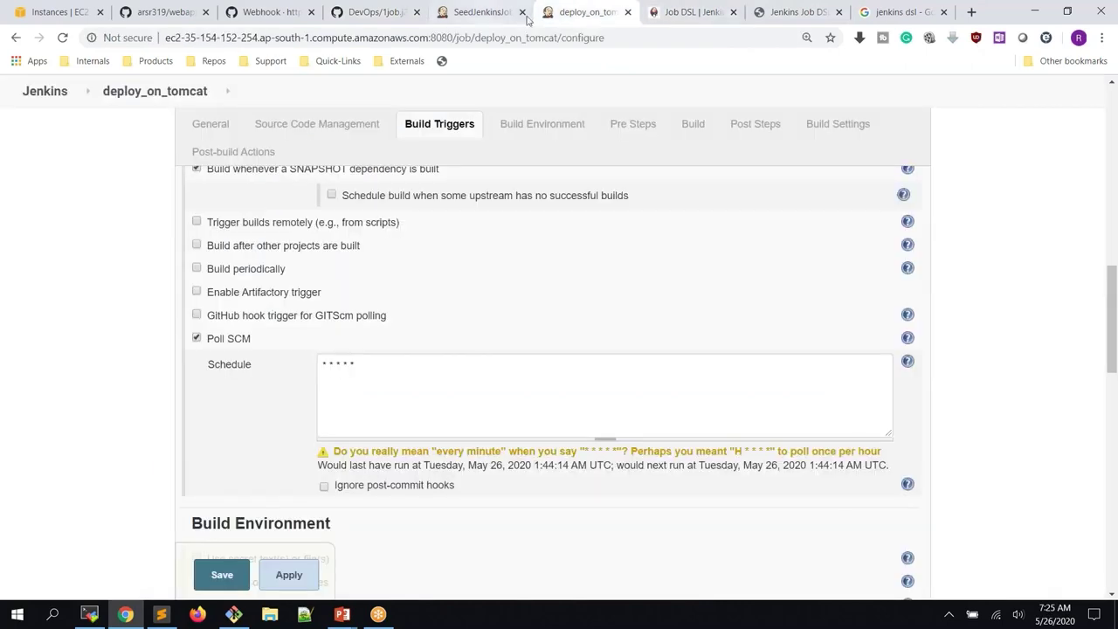
click(627, 12)
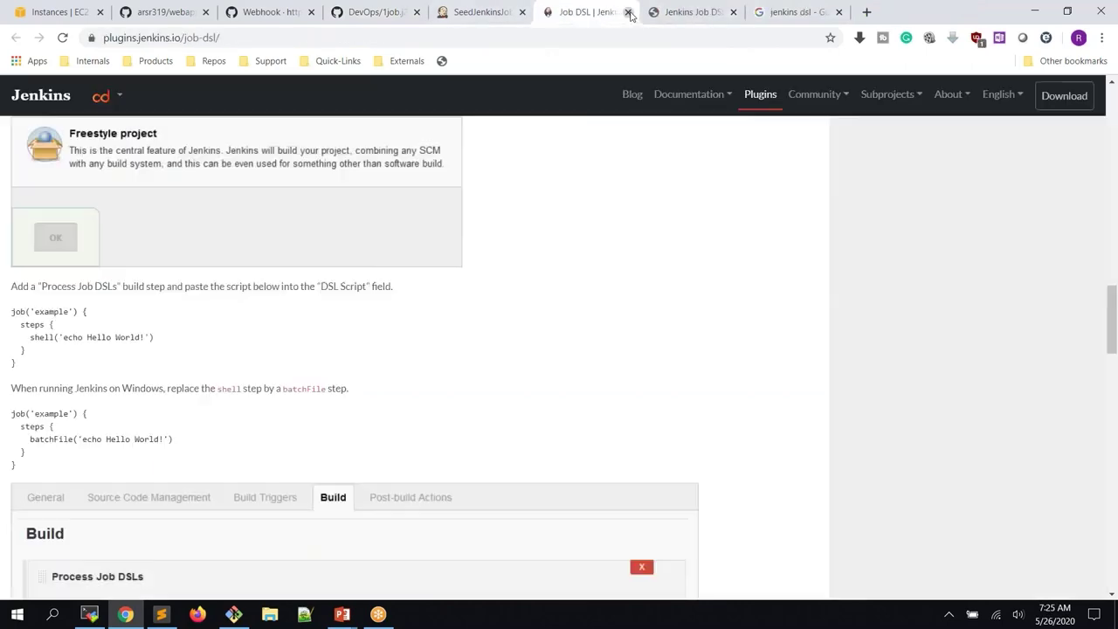
click(494, 13)
Step: Paste the example job into the DSL Script, rename it to valaxyJob, then apply and save
click(589, 394)
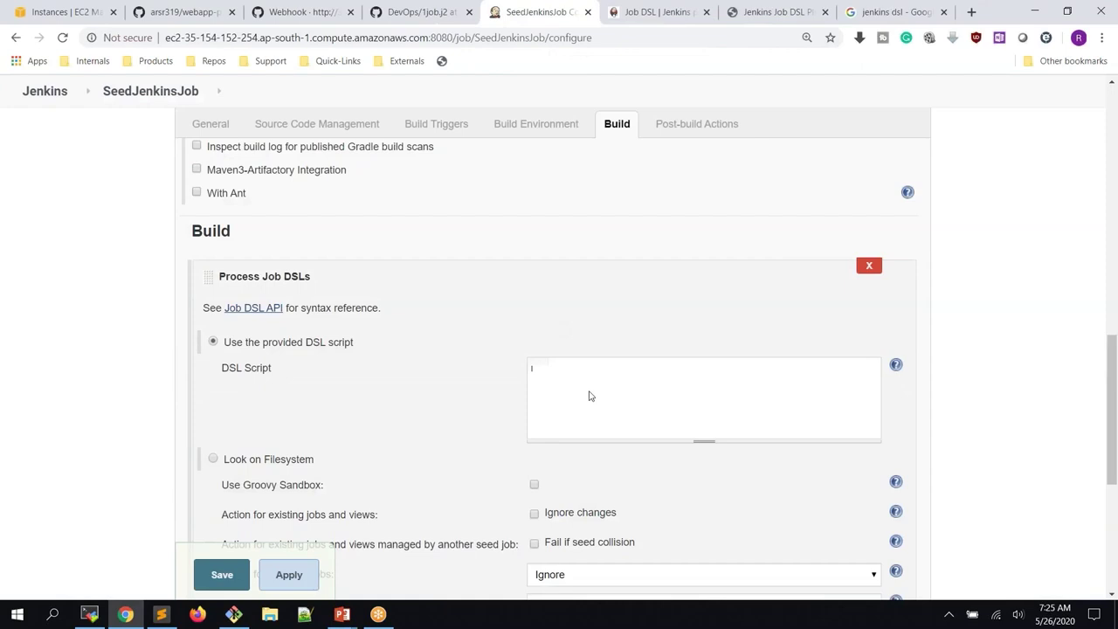
key(ctrl+v)
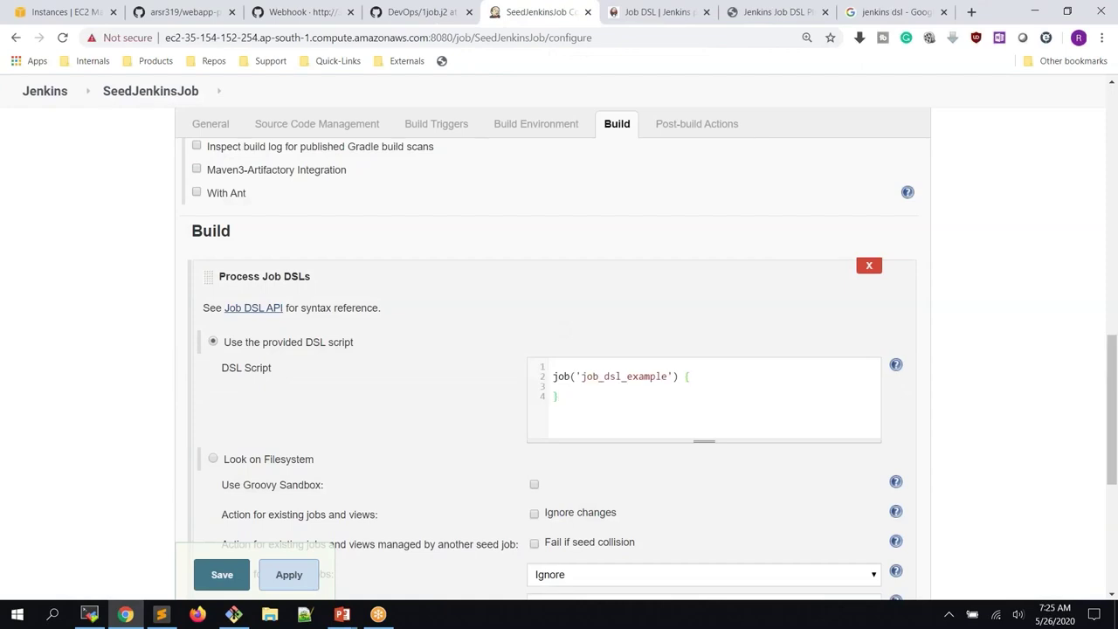
double_click(565, 375)
drag(582, 375, 669, 377)
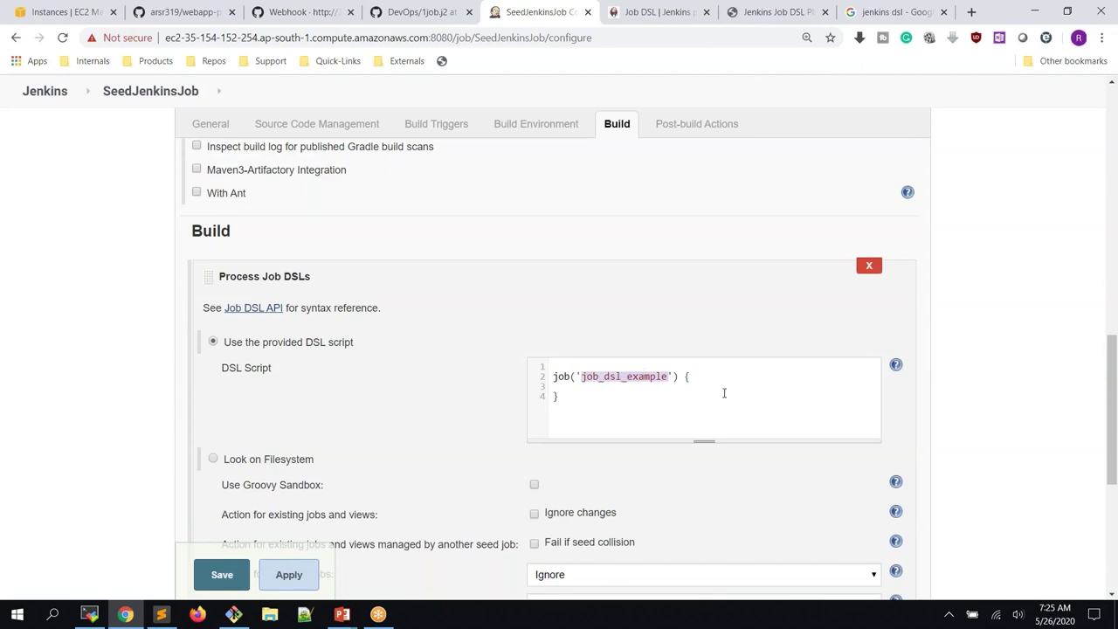
text(valaxy)
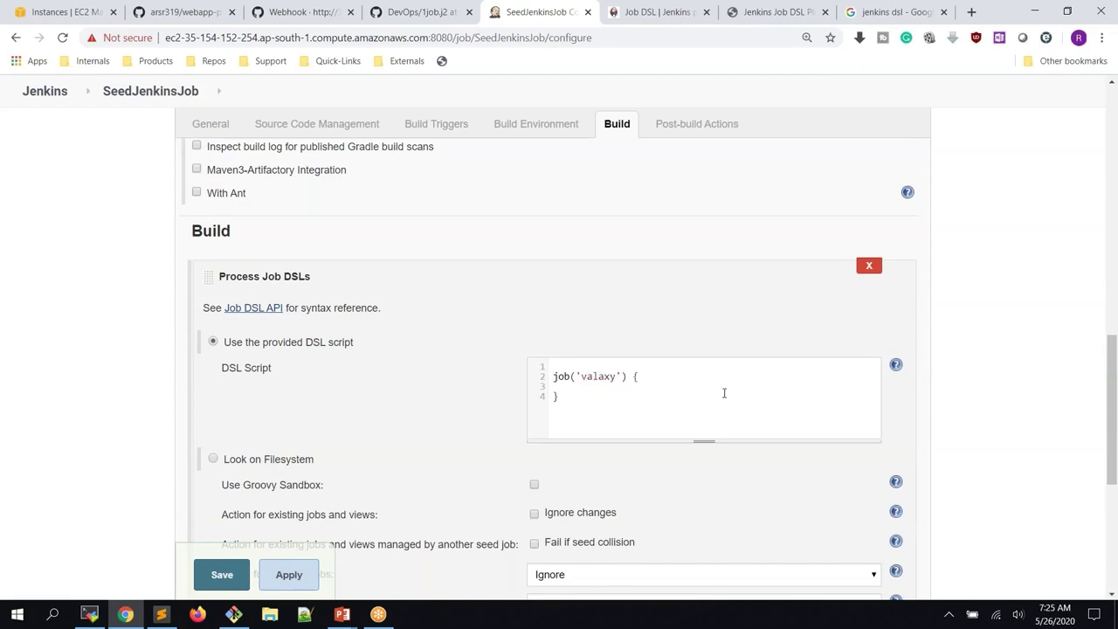
text(Job)
drag(670, 375, 675, 397)
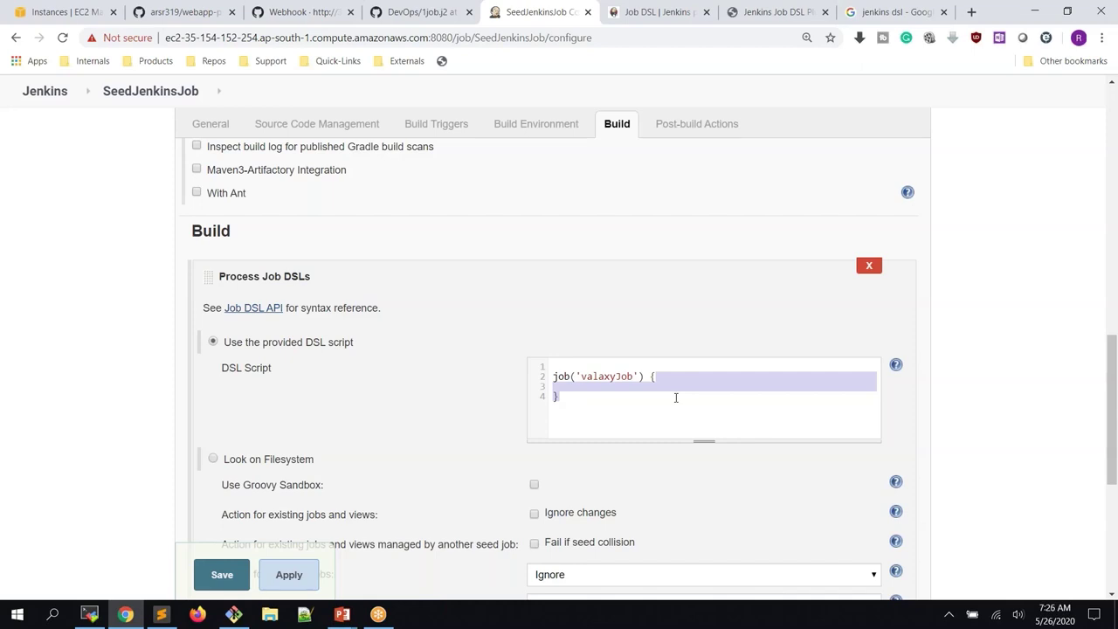
click(303, 578)
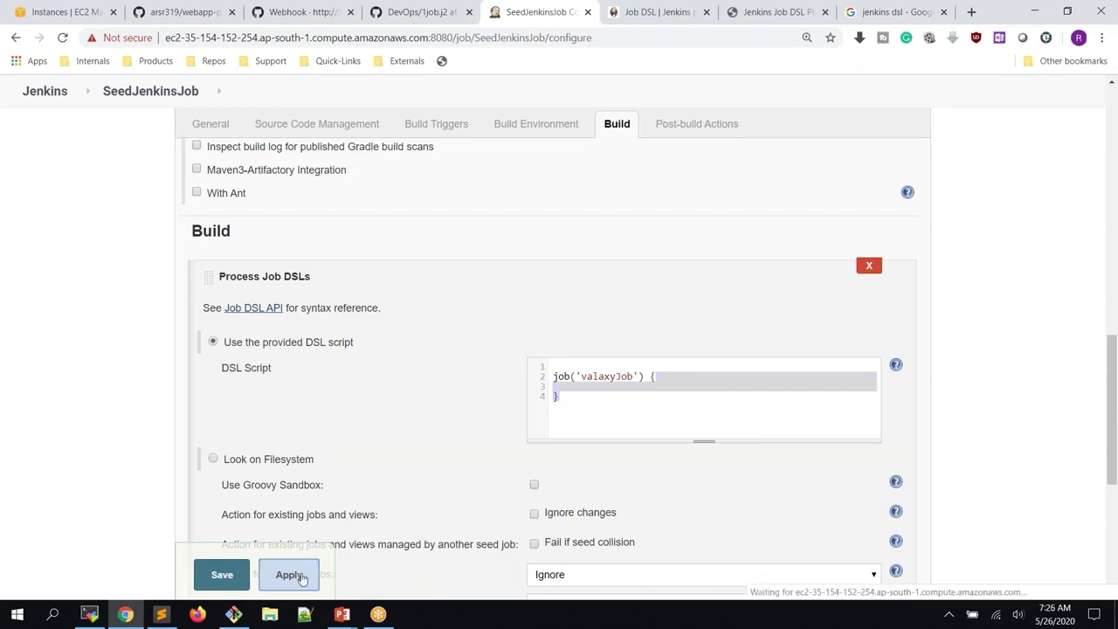
click(202, 581)
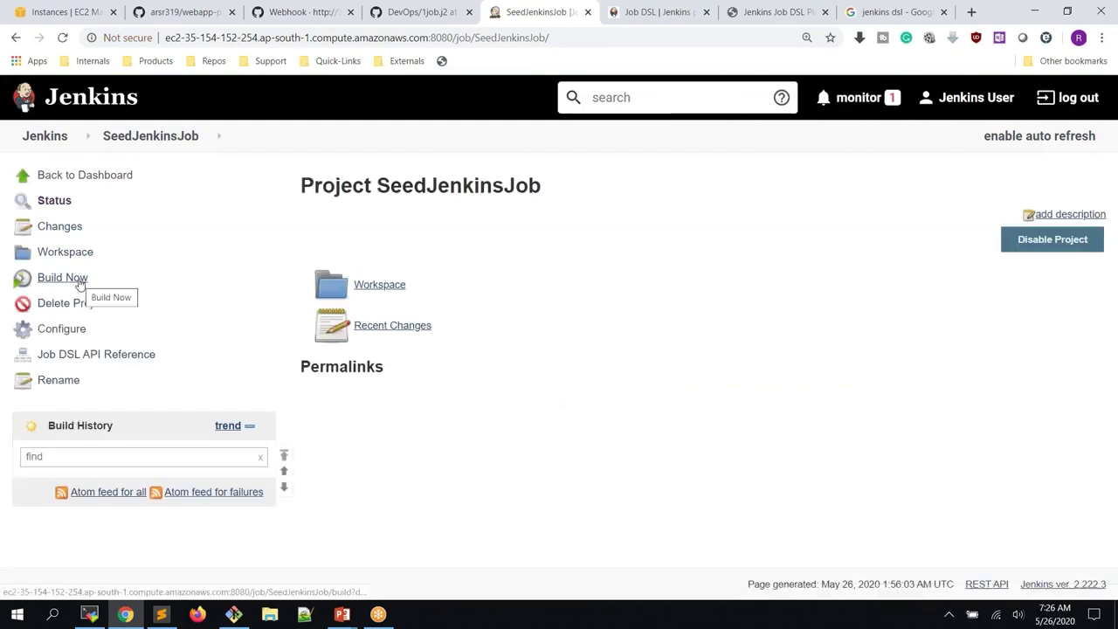
Step: Open the dashboard in a new tab and search its job list for 'valax'
middle_click(53, 137)
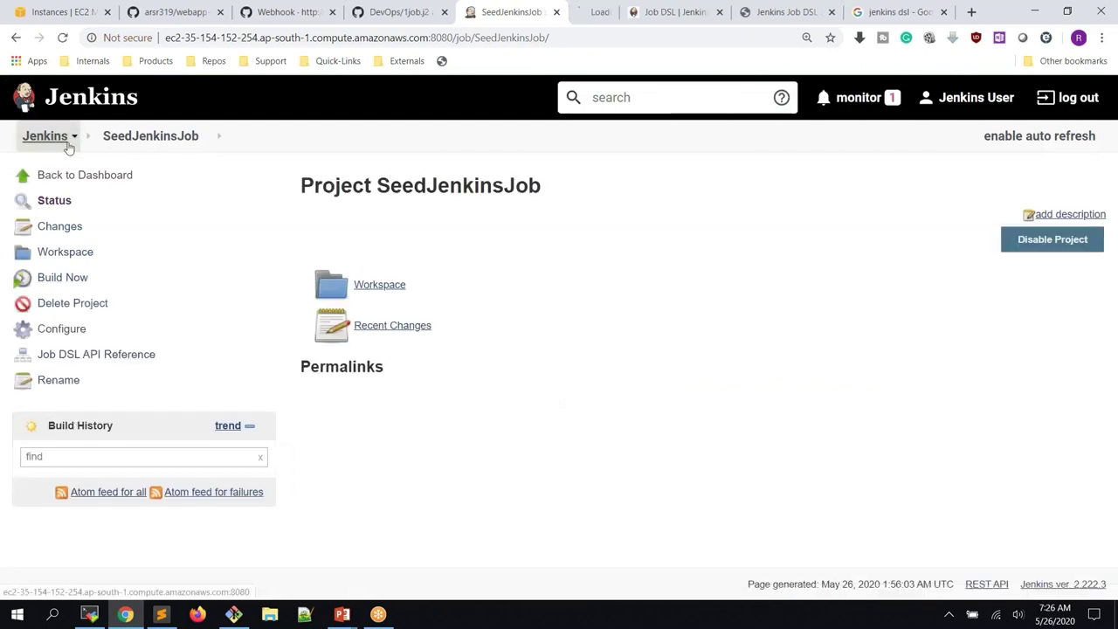
click(587, 12)
text(v)
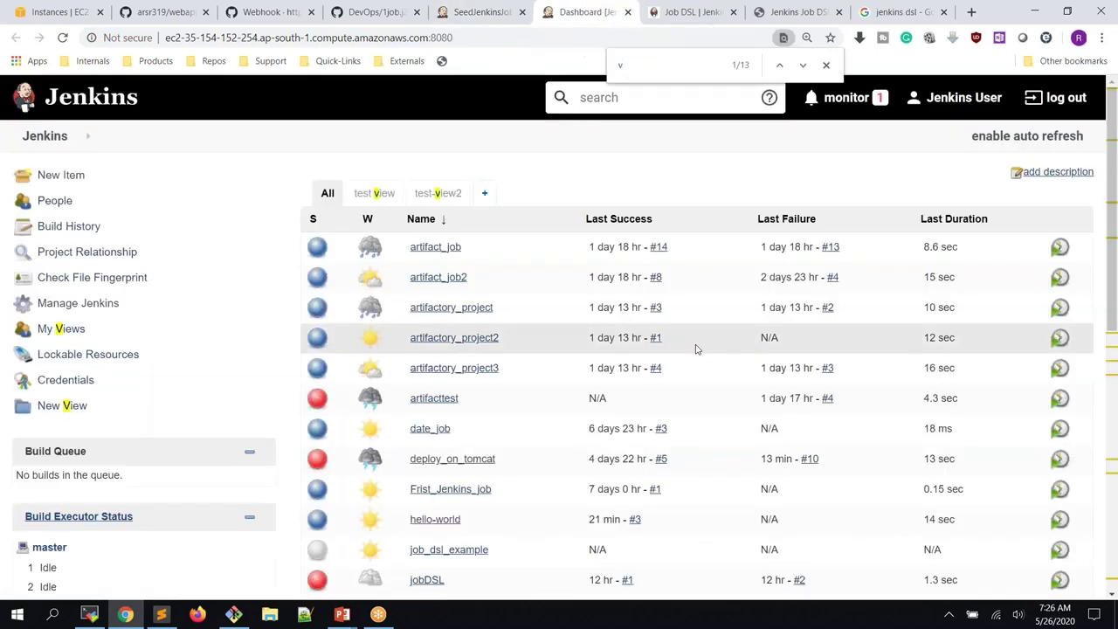
text(alaxy)
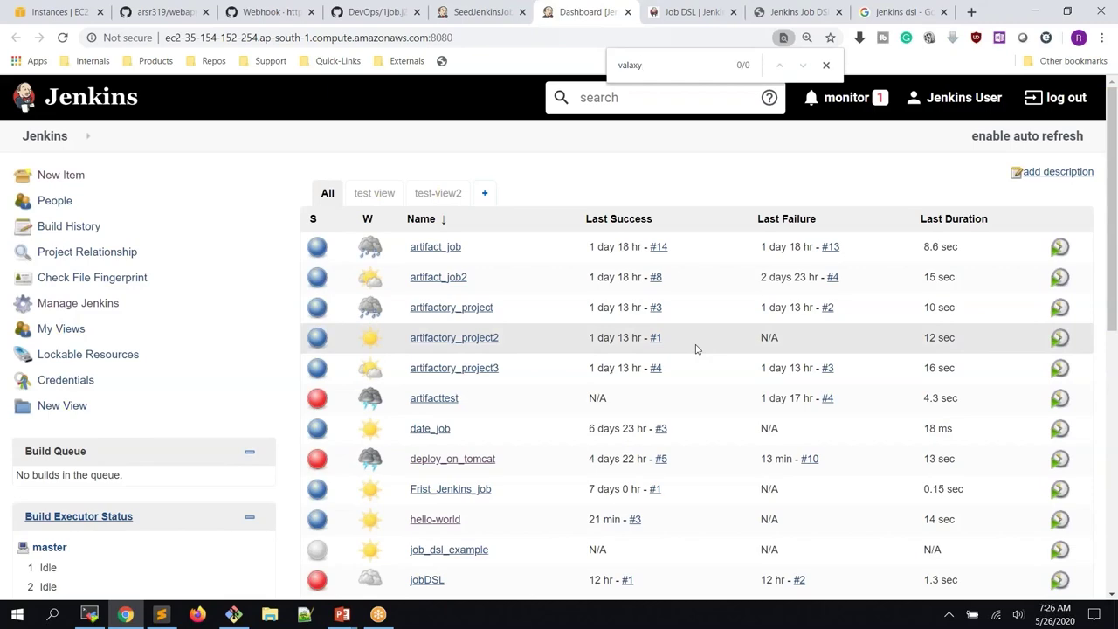
scroll(500, 330, down, 1)
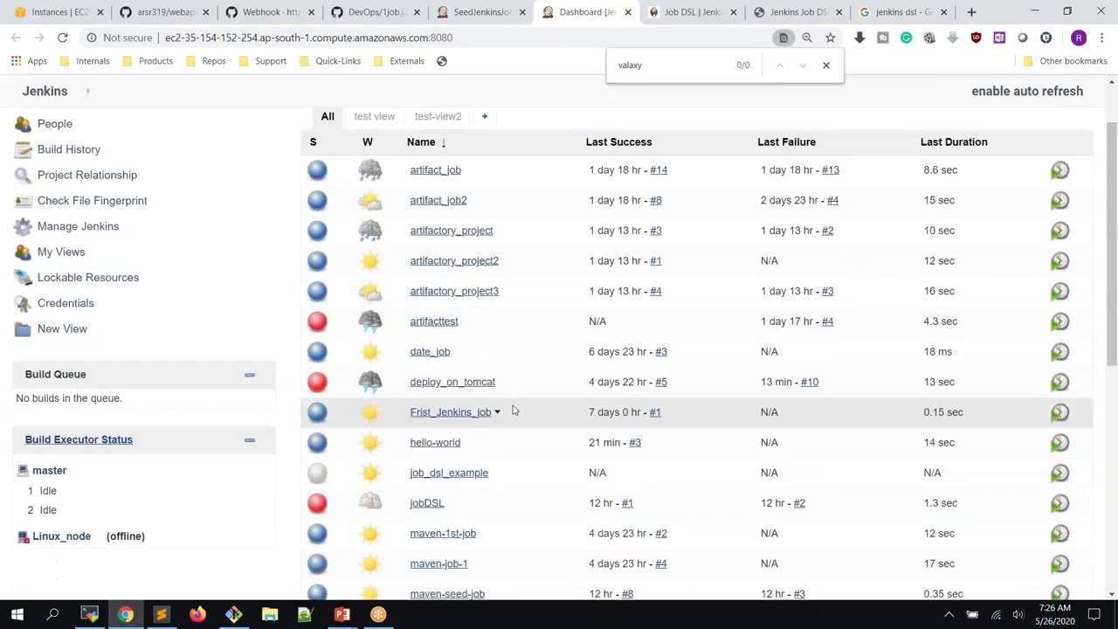
scroll(512, 411, down, 3)
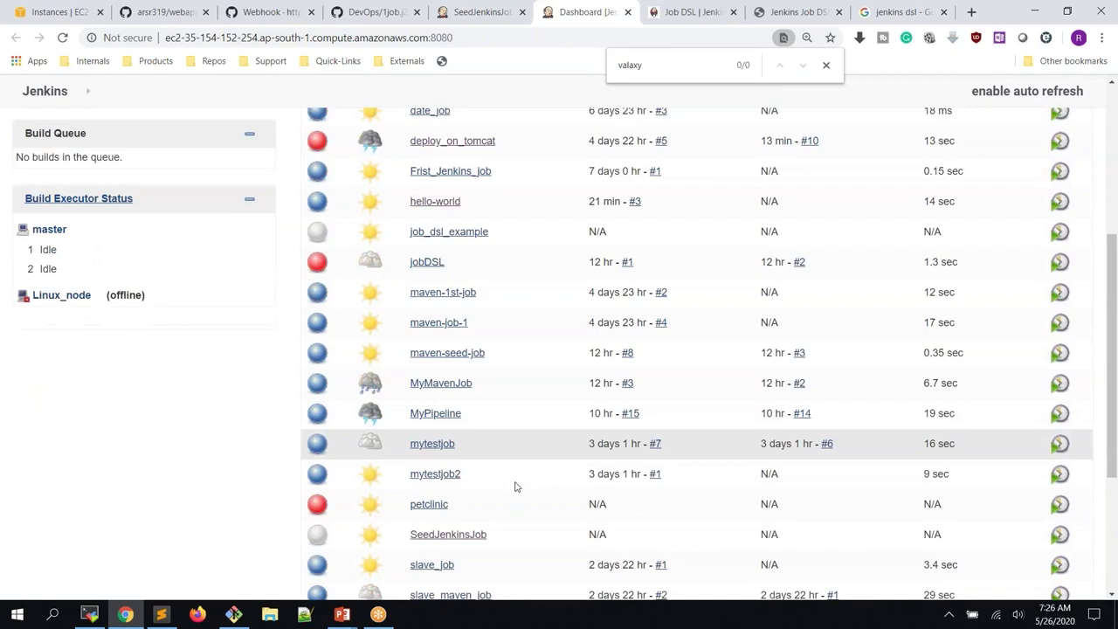
scroll(515, 487, down, 1)
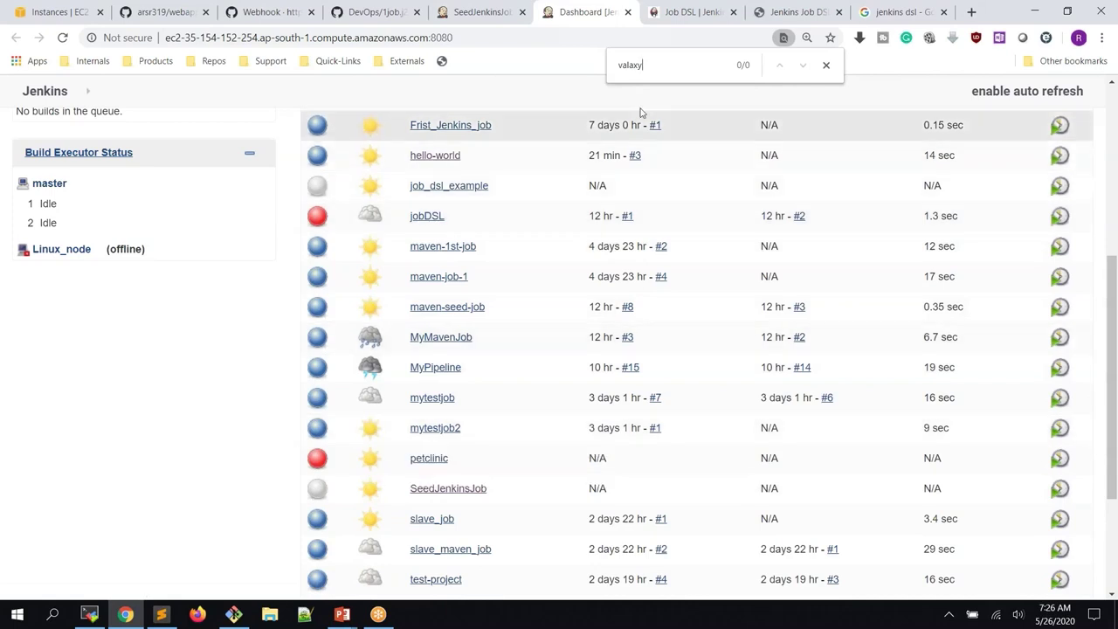
Step: Build SeedJenkinsJob and refresh to see the finished build
click(491, 14)
click(65, 279)
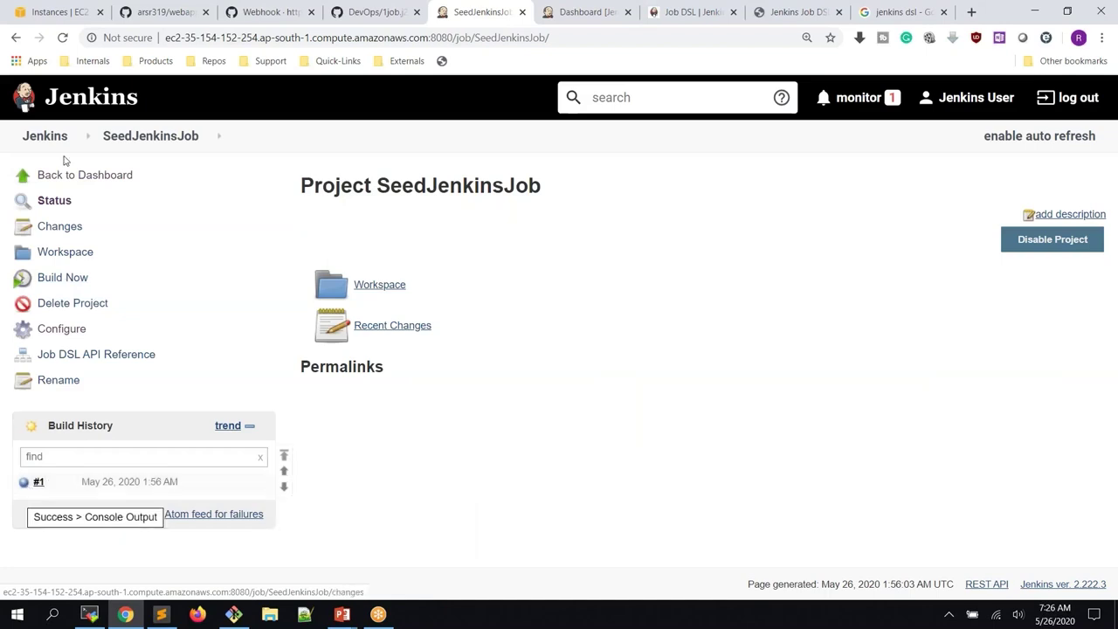
click(62, 37)
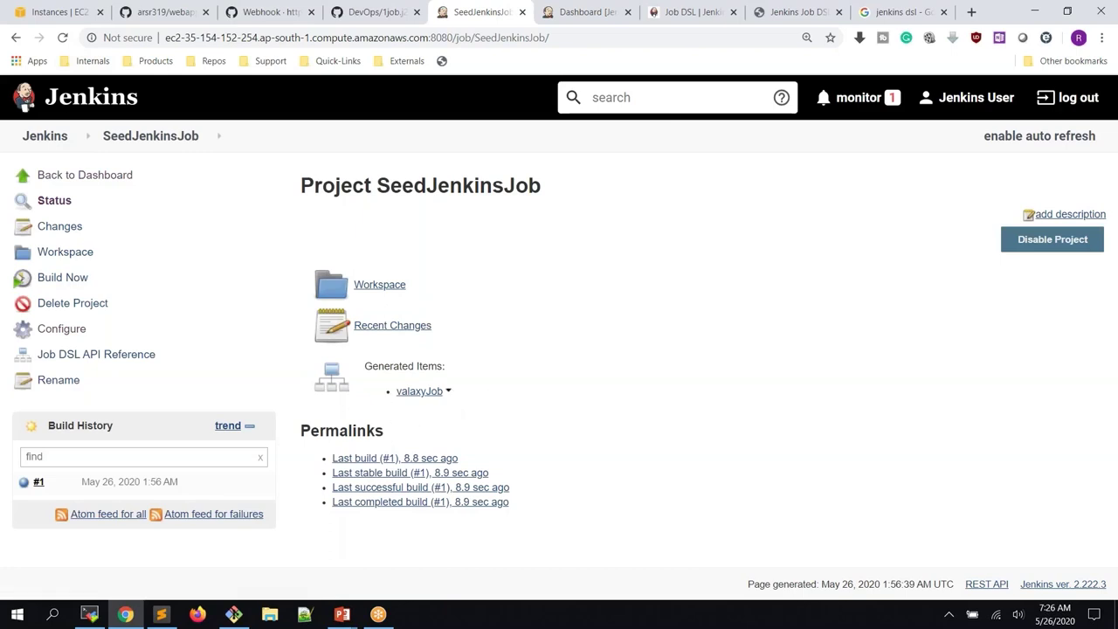
Step: Reload the dashboard, find valaxyJob and open its project page
click(547, 13)
click(62, 37)
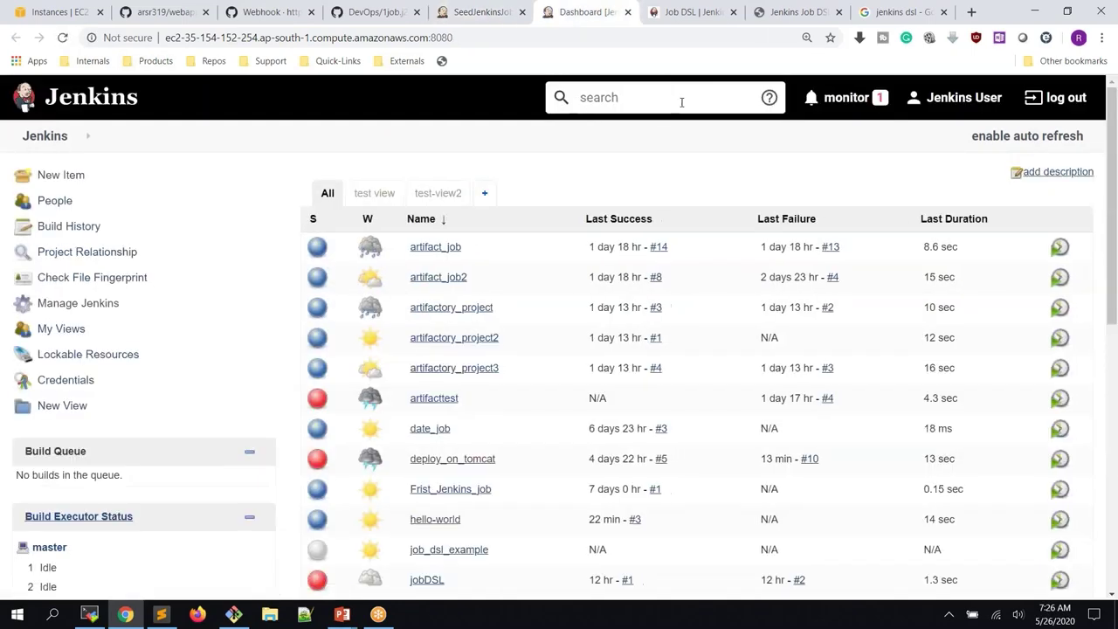
key(ctrl+f)
text(valaxy)
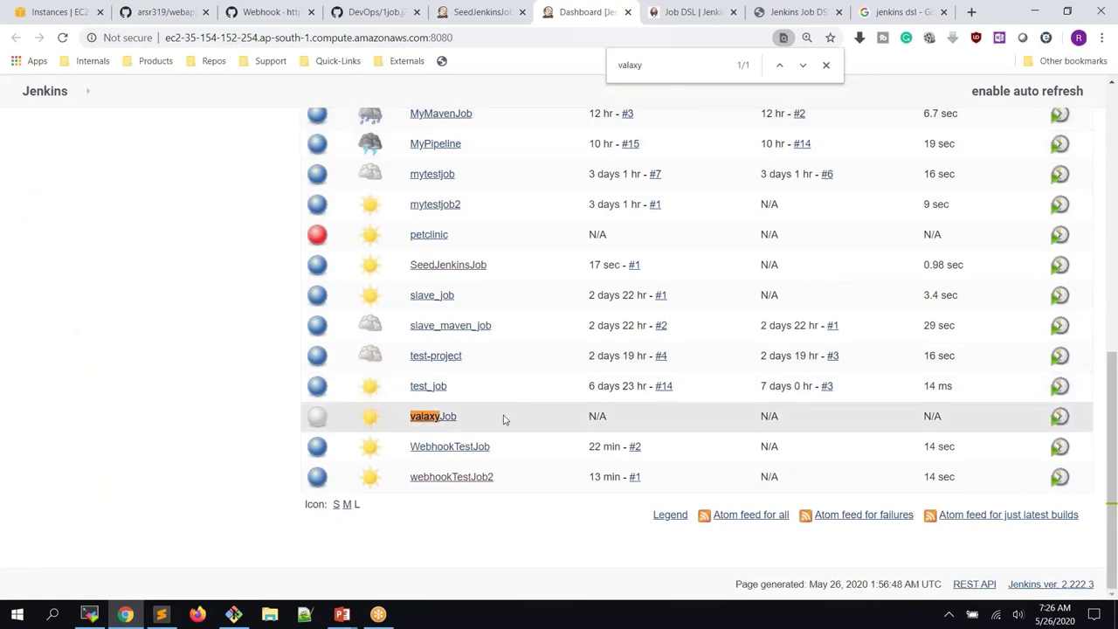
click(433, 419)
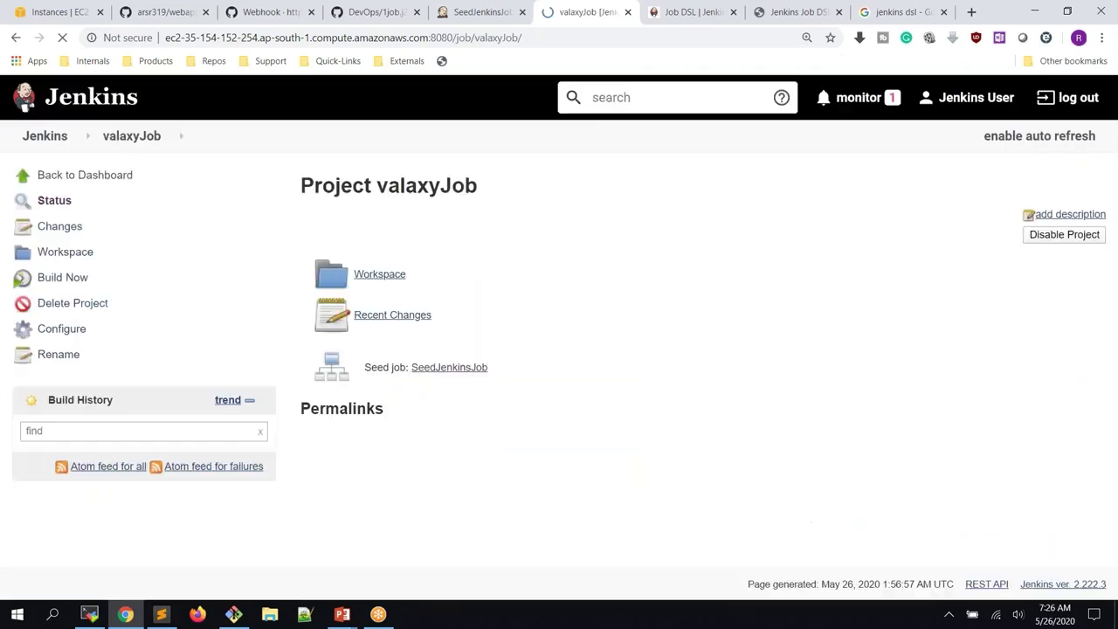
Step: Review valaxyJob's configuration, which has only default, empty settings
click(82, 332)
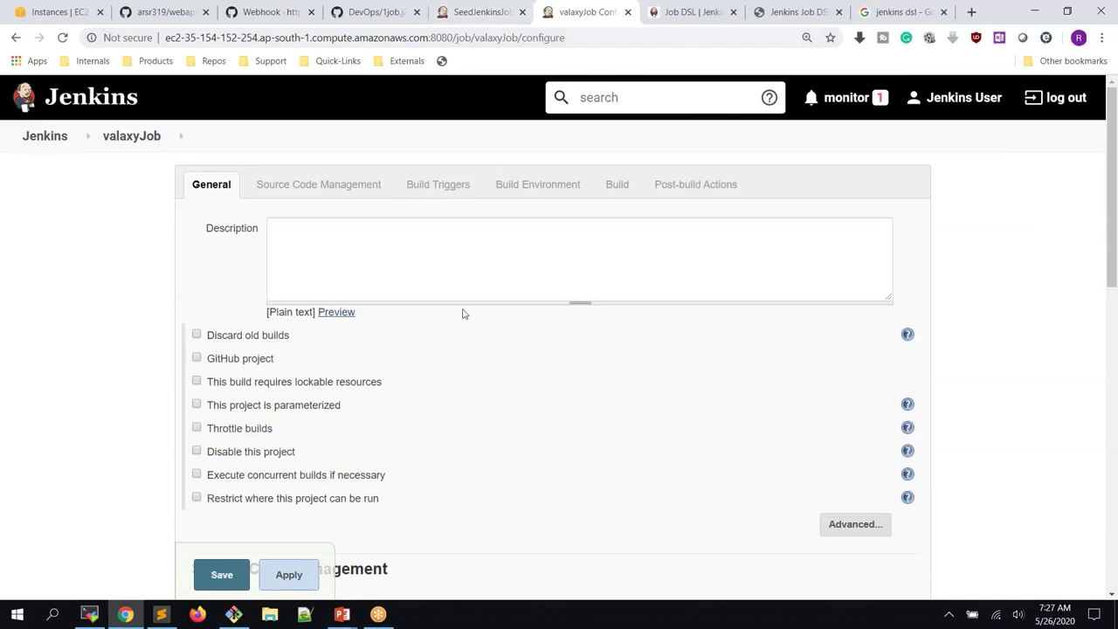
scroll(531, 341, down, 6)
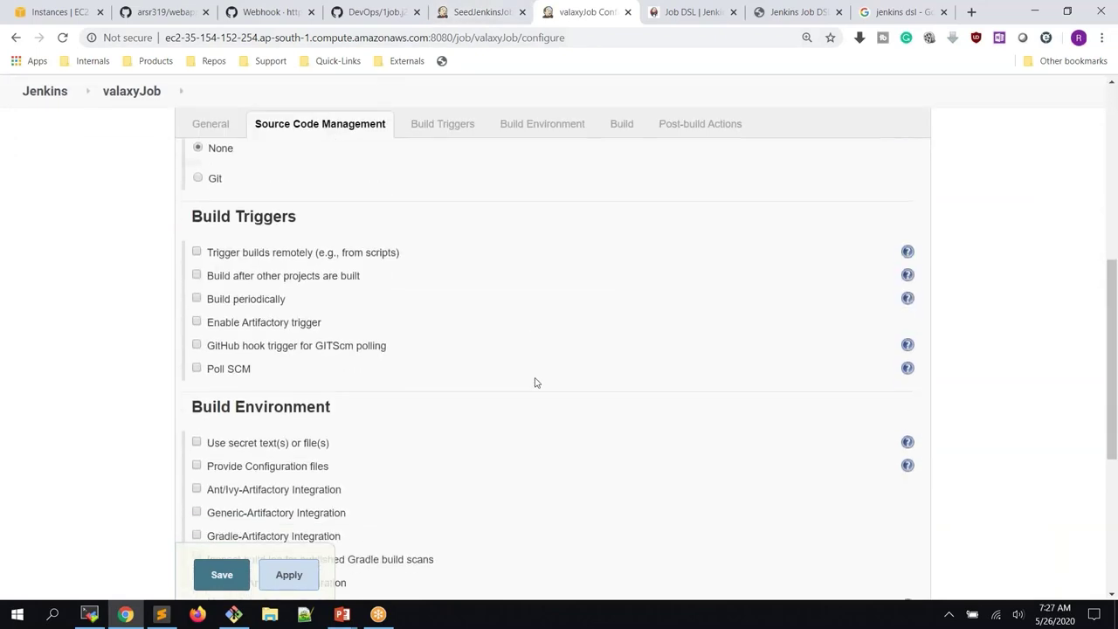
scroll(535, 382, up, 7)
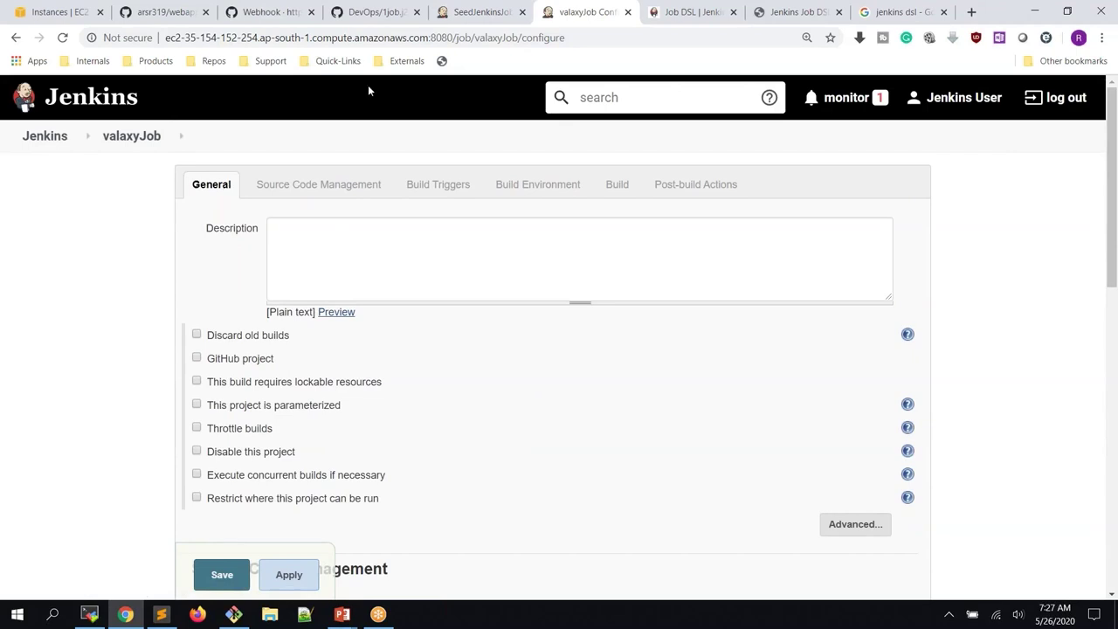
Step: Reopen SeedJenkinsJob's configuration and insert a blank line after the valaxyJob block's opening brace
click(438, 21)
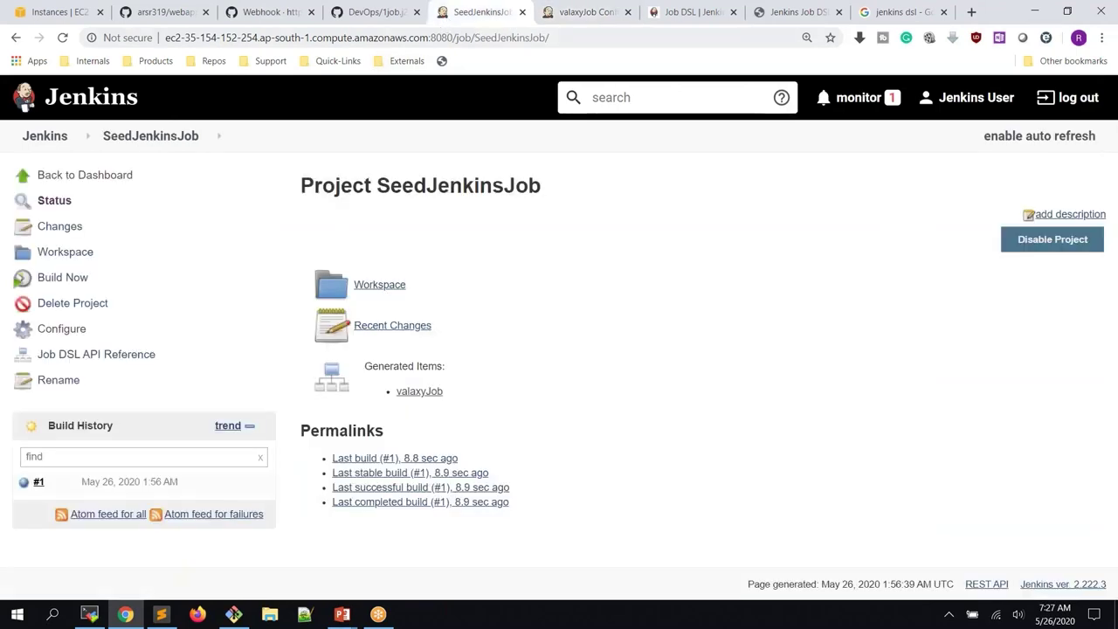
click(57, 336)
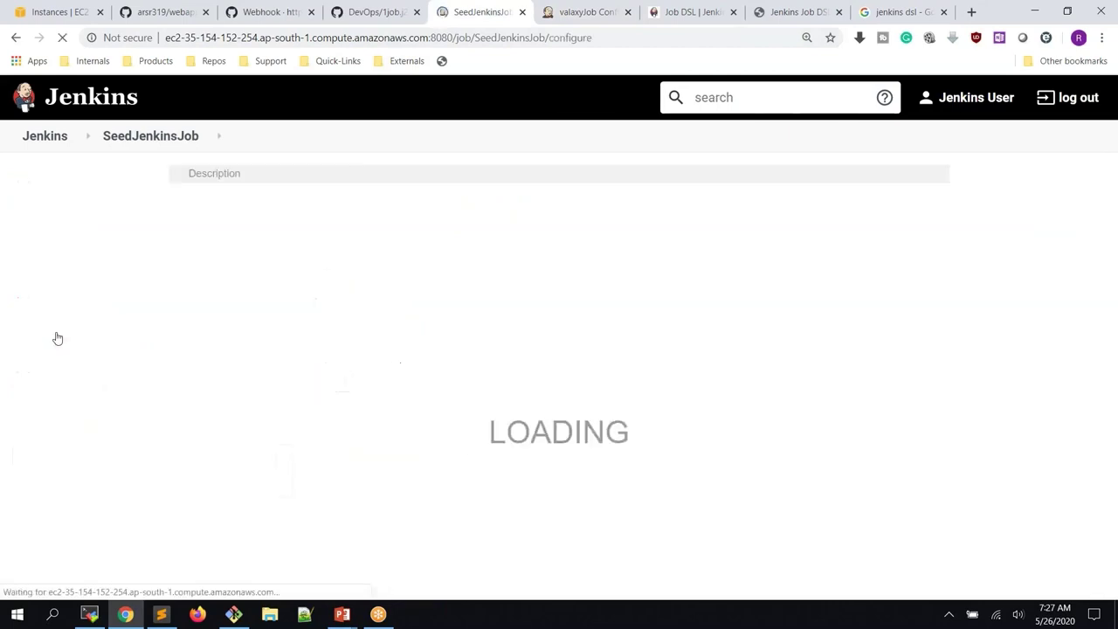
scroll(449, 419, down, 6)
scroll(449, 422, down, 15)
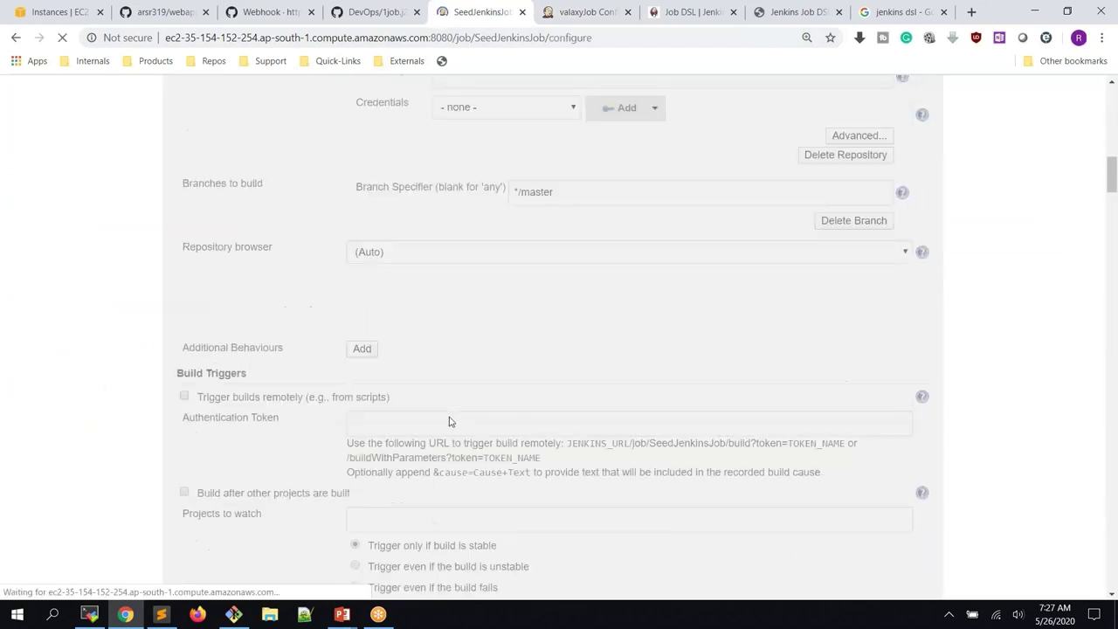
scroll(478, 406, up, 2)
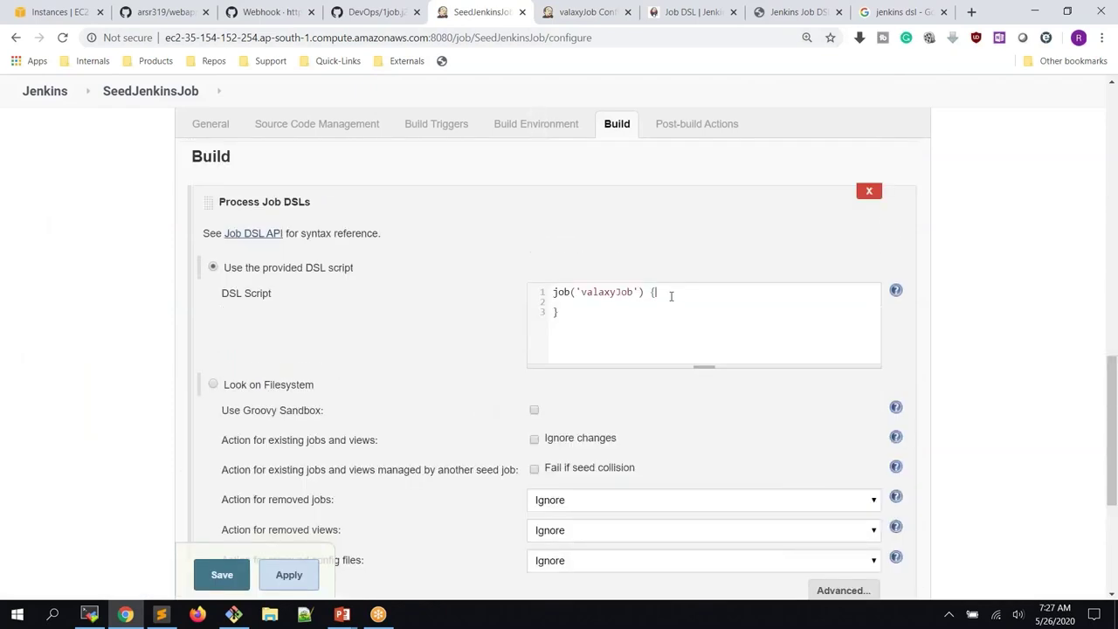
click(670, 295)
key(Return)
Step: Search the Job DSL API Viewer methods for 'descript'
click(793, 13)
click(162, 133)
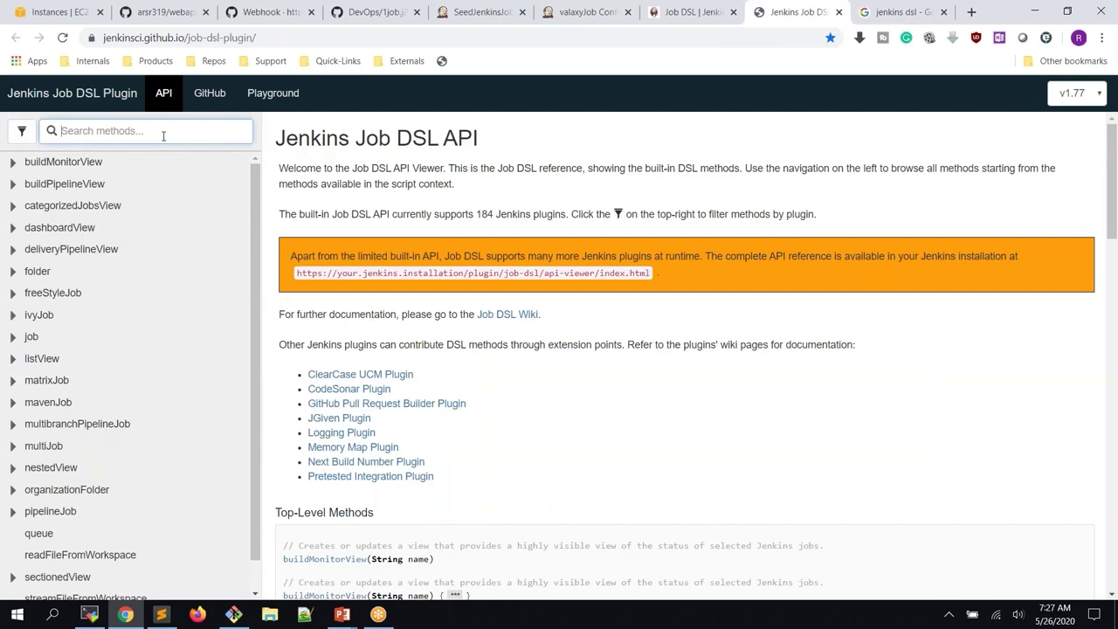
text(desc)
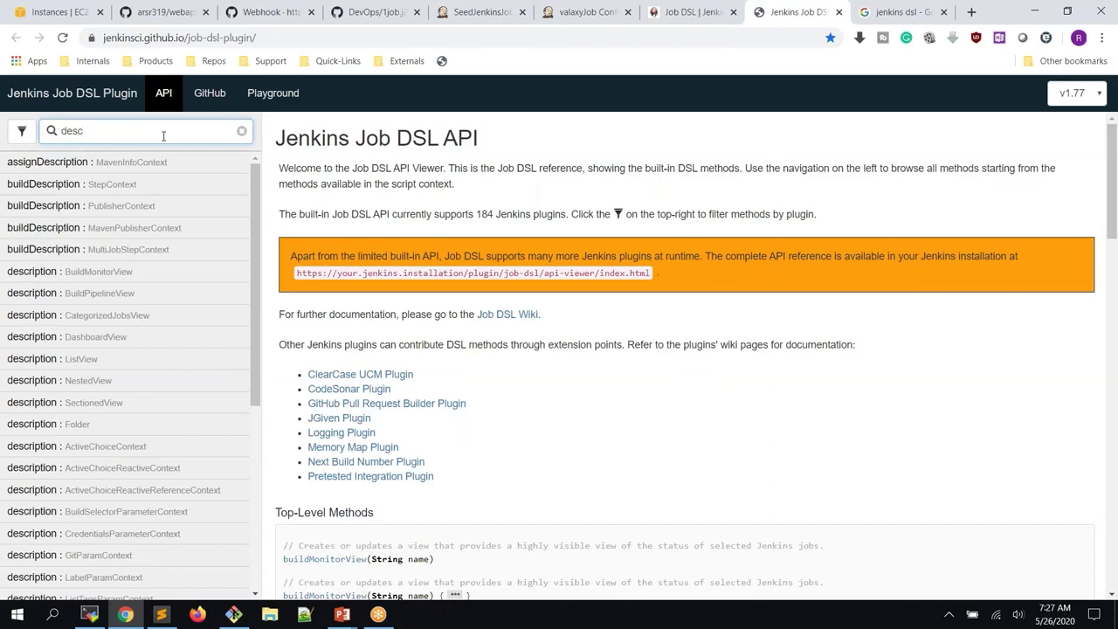
text(riptor)
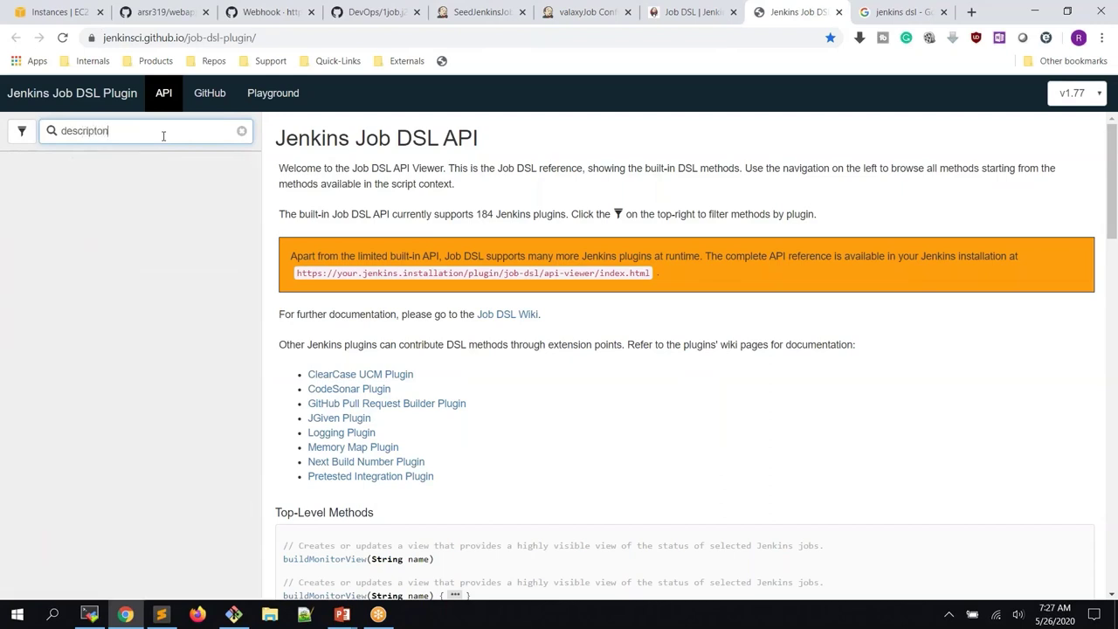
key(BackSpace)
key(BackSpace)
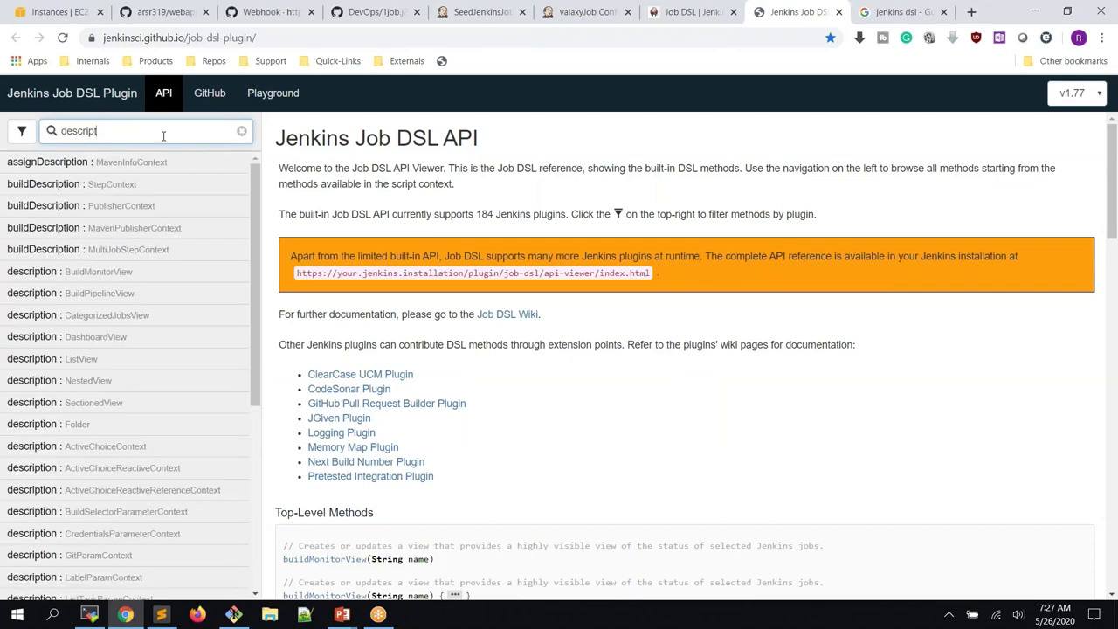
scroll(123, 431, down, 1)
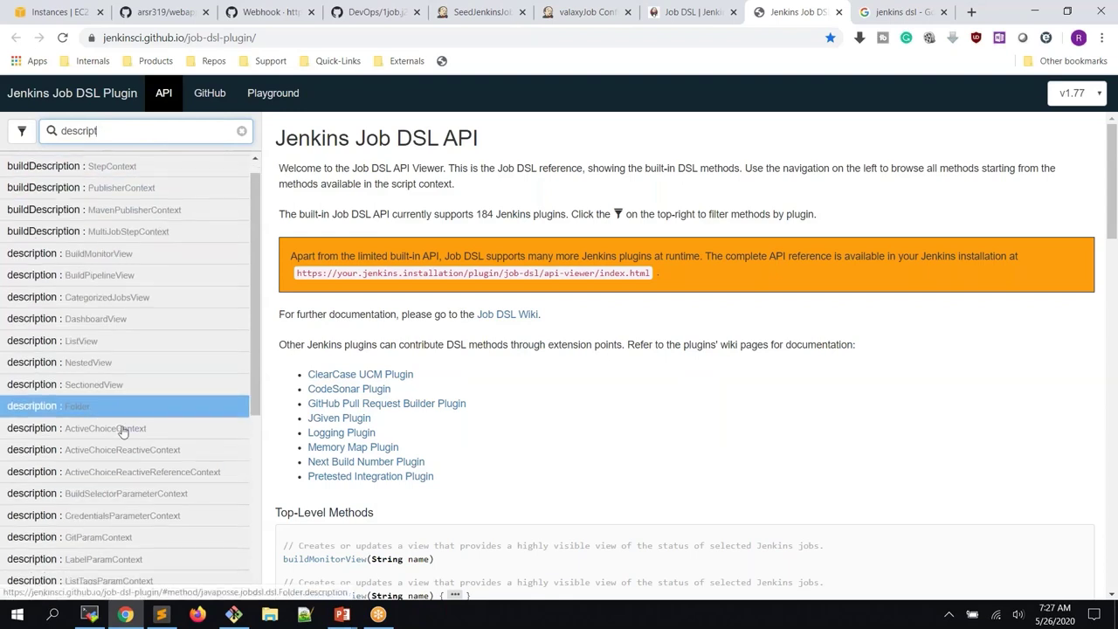
scroll(124, 431, down, 2)
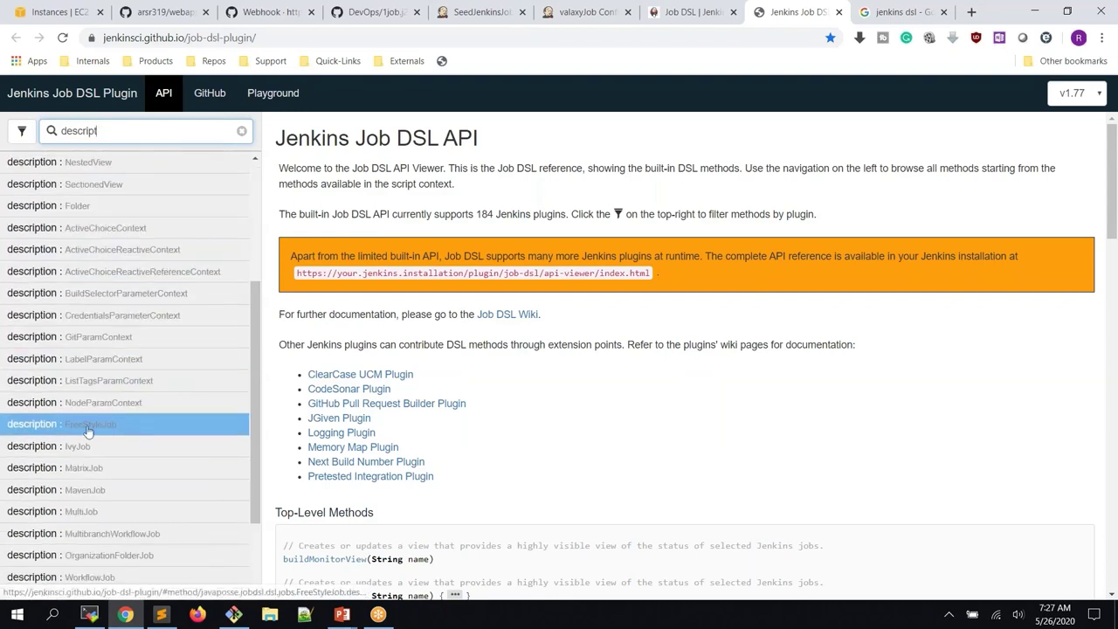
Step: Zoom to 125% and open FreeStyleJob description, selecting its description('My first job') line
key(ctrl+plus)
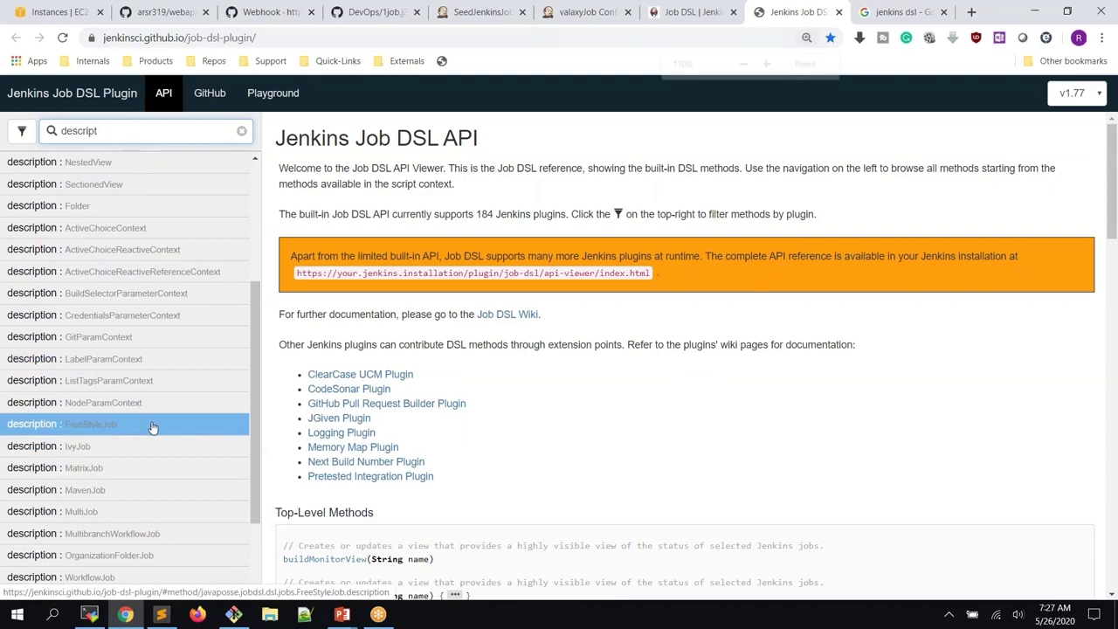
key(ctrl+plus)
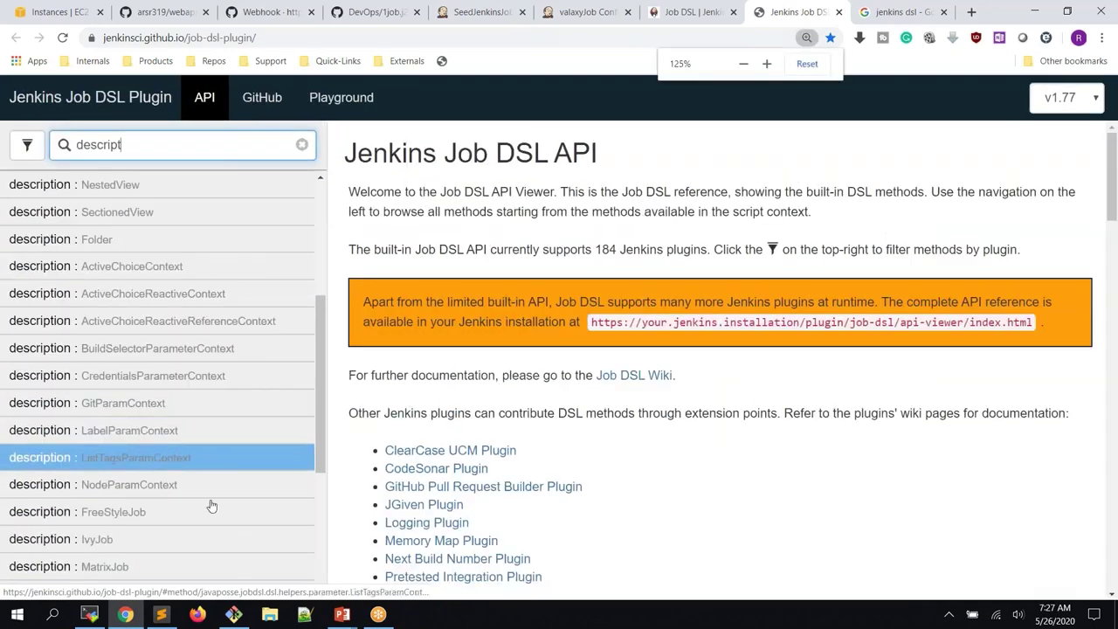
click(132, 519)
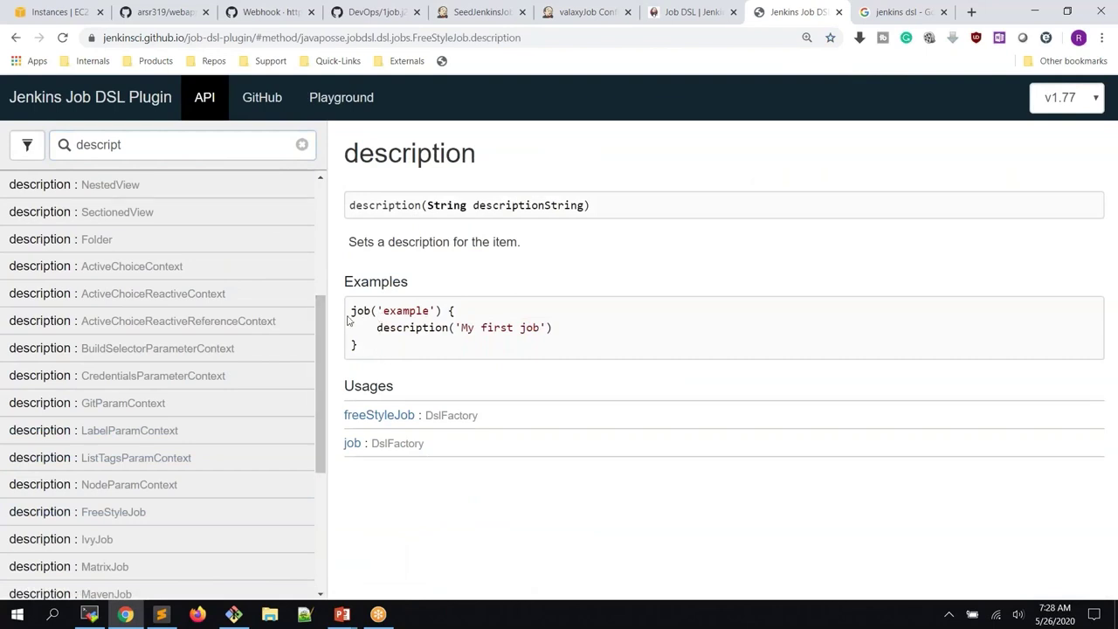
drag(349, 317, 553, 328)
key(ctrl+c)
click(385, 349)
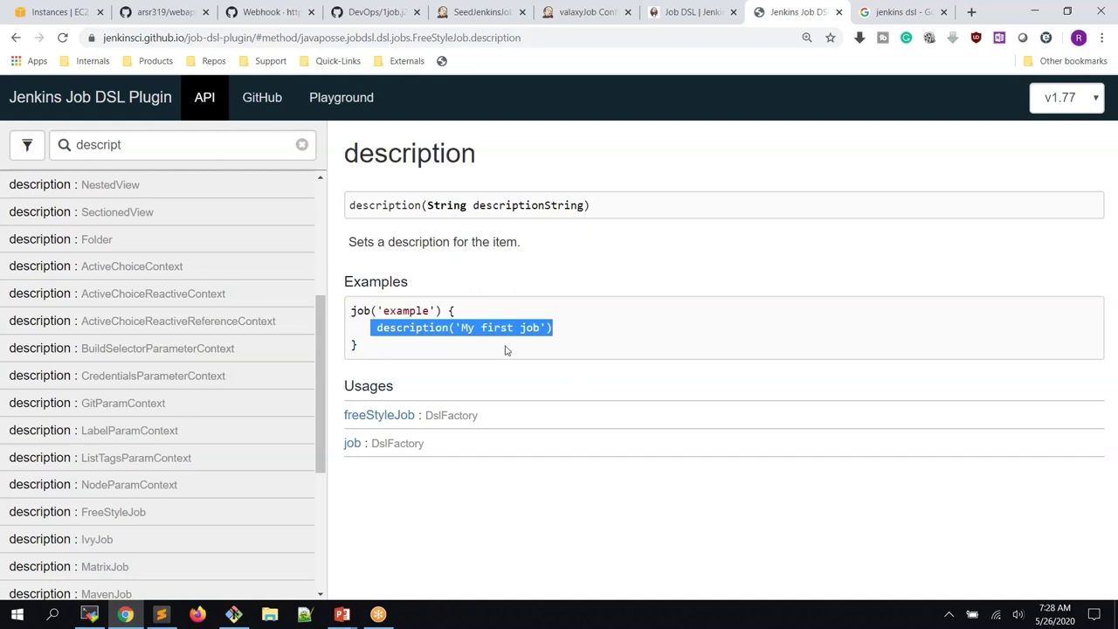
click(572, 12)
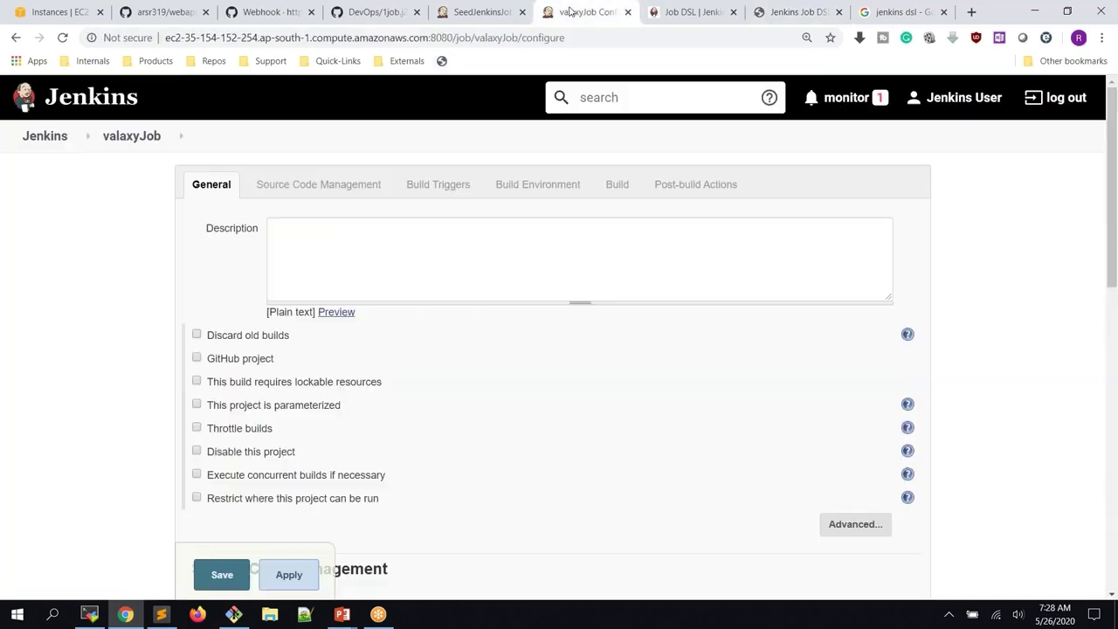
Step: Paste the description line into valaxyJob's DSL script as 'My test job', then apply and save
click(482, 16)
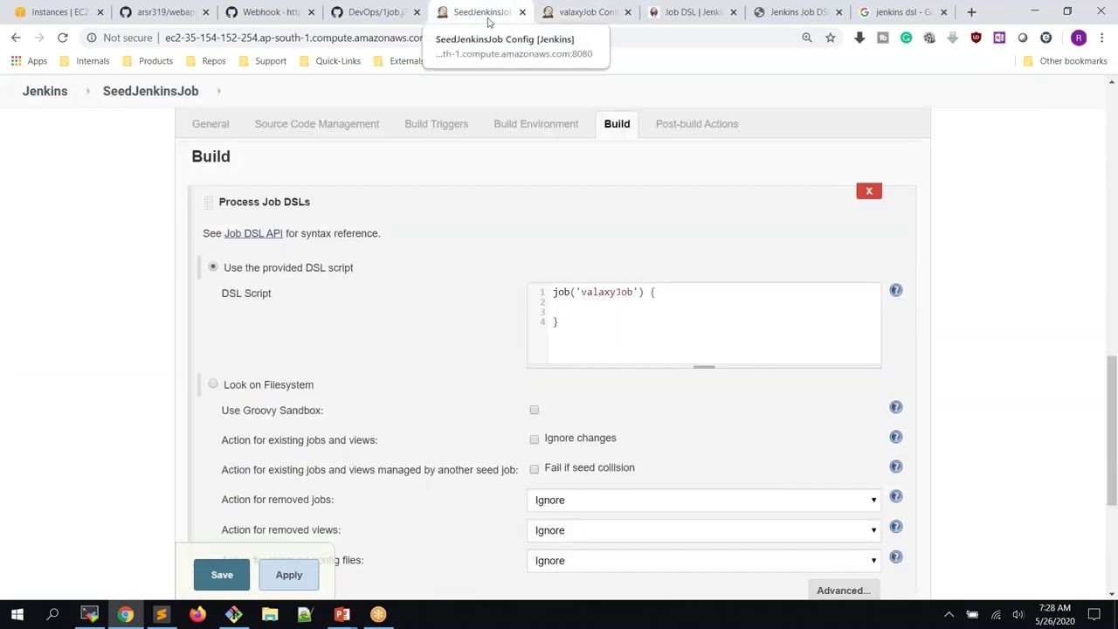
scroll(616, 252, down, 2)
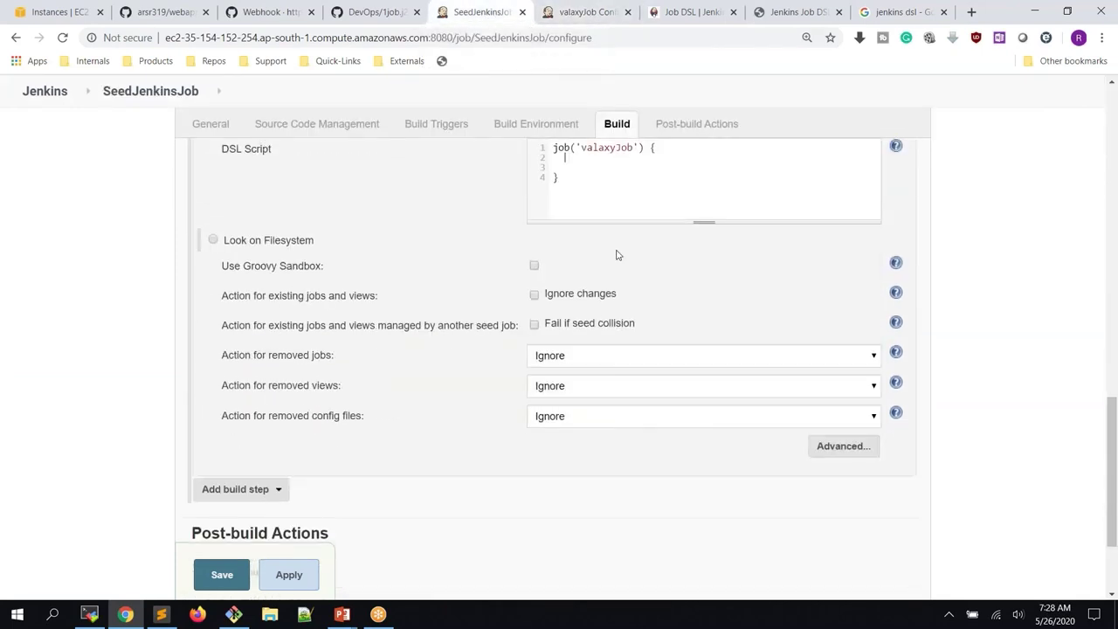
scroll(617, 250, up, 1)
key(ctrl+v)
drag(644, 229, 717, 227)
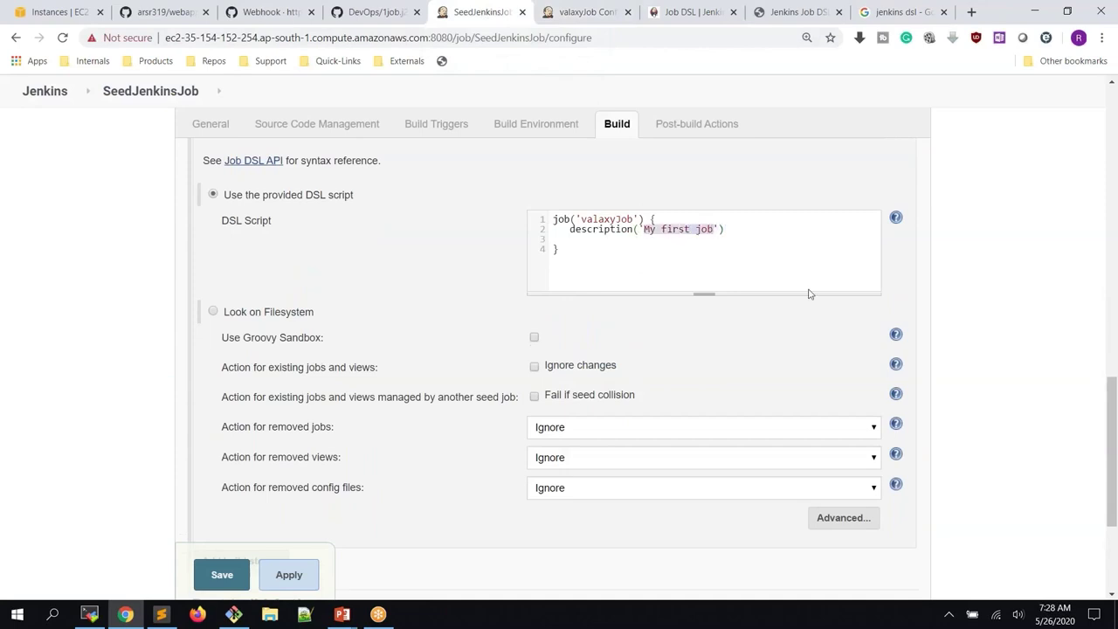
text(My test j)
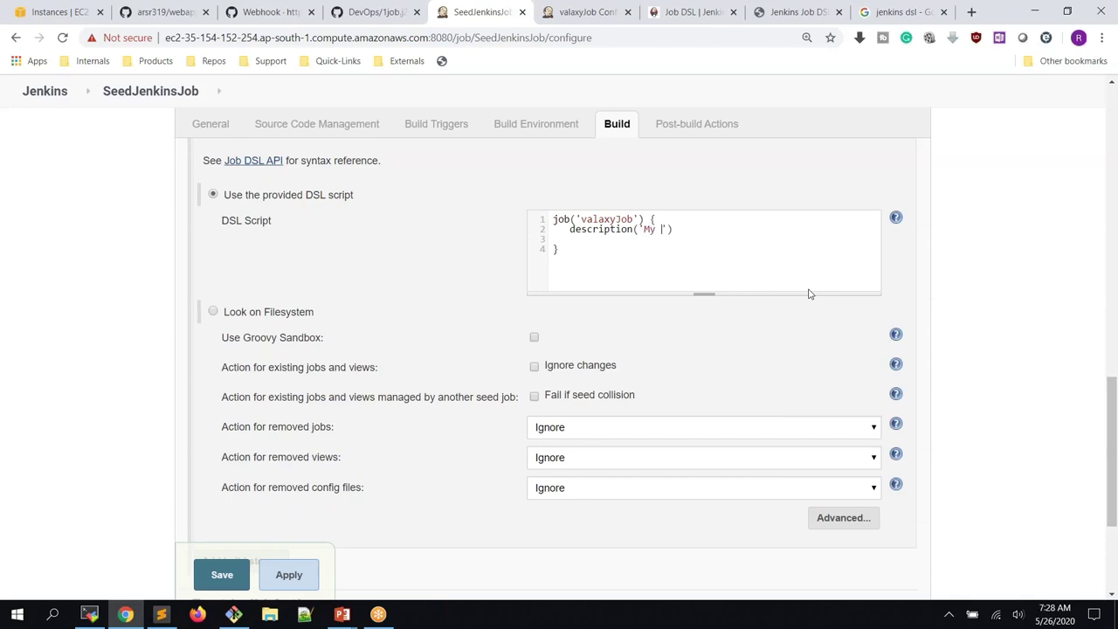
text(ob)
click(282, 574)
click(219, 575)
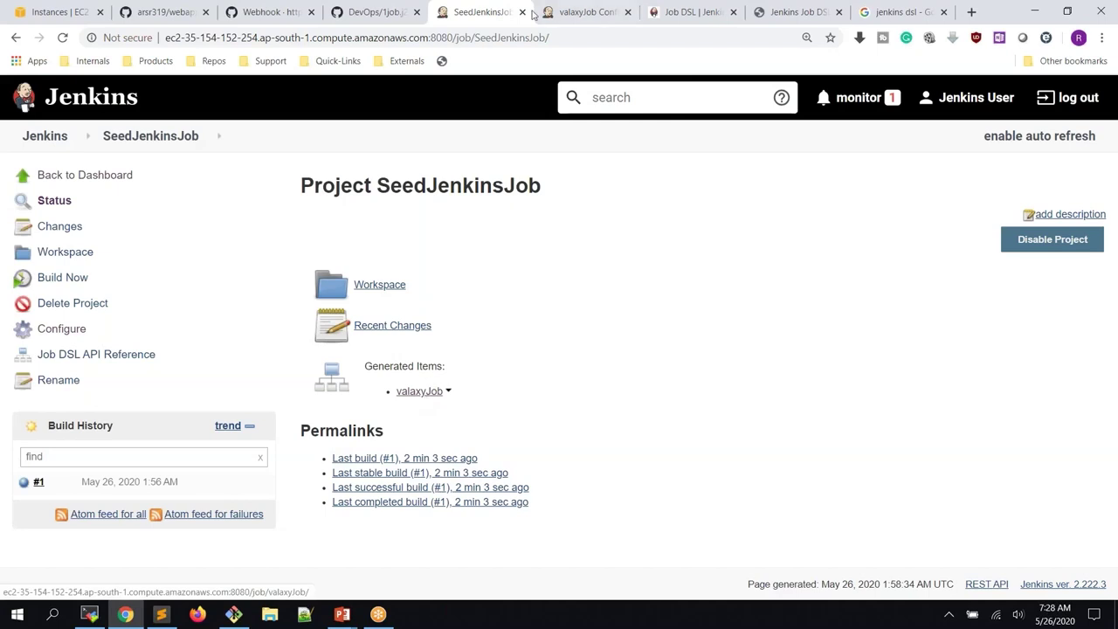
Step: Trigger a new build of SeedJenkinsJob
click(568, 13)
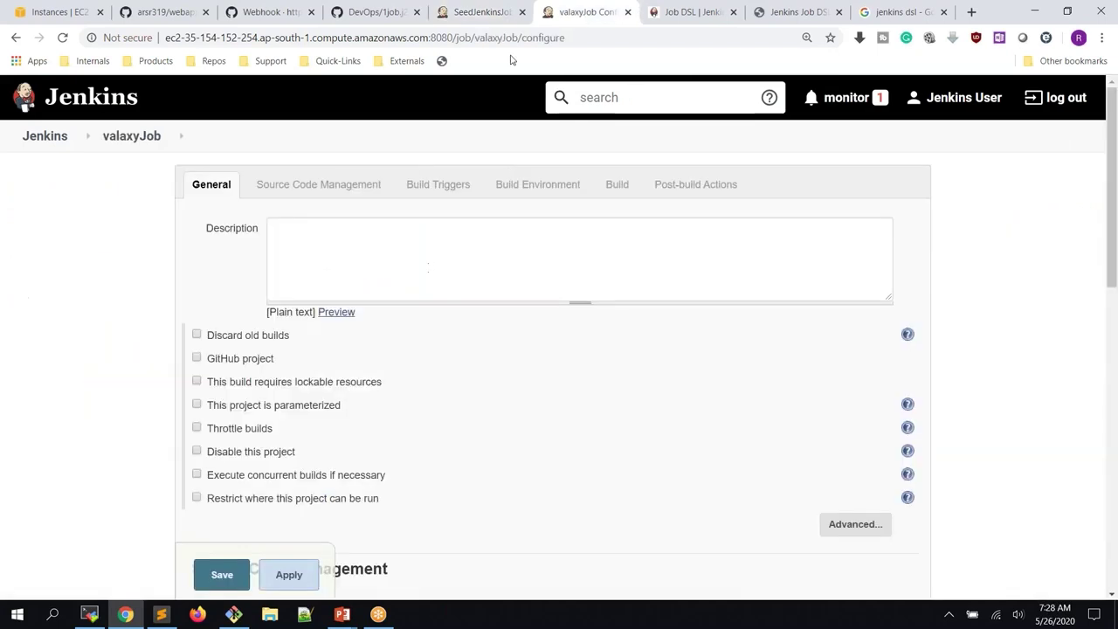
click(491, 13)
click(54, 279)
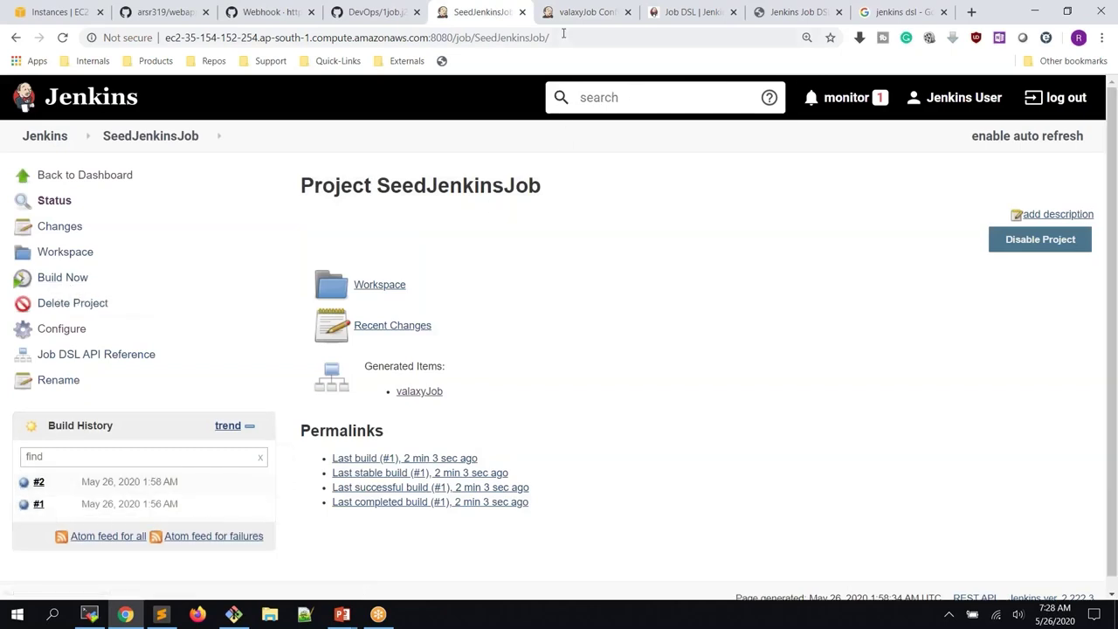
Step: Reload valaxyJob's configuration to confirm description 'My test job', then reopen the seed job's configuration
click(583, 13)
click(63, 38)
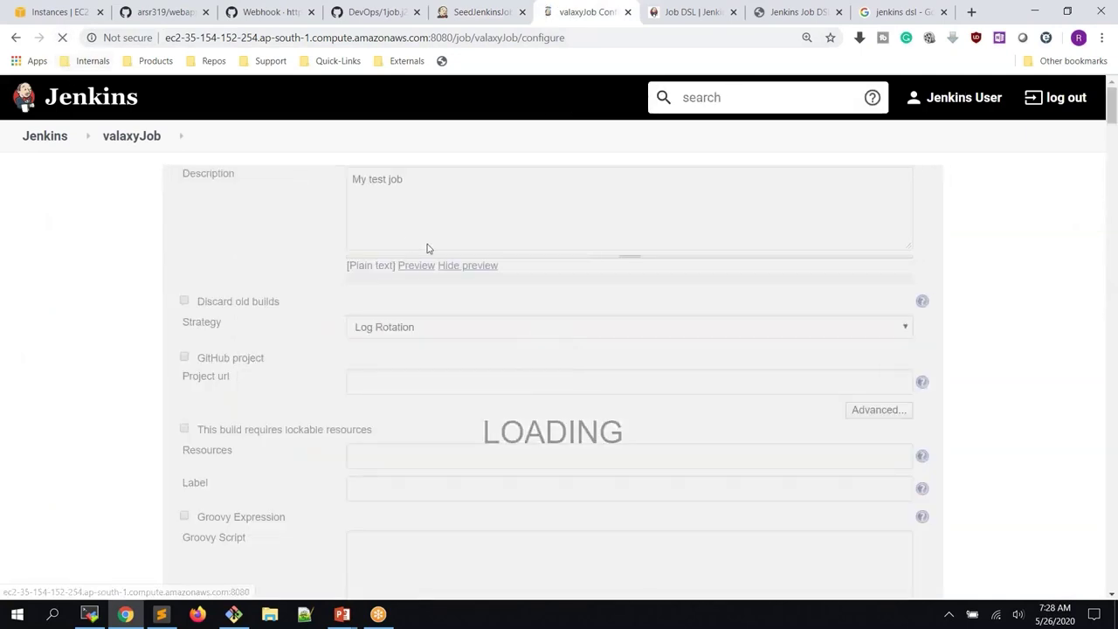
drag(321, 230, 262, 228)
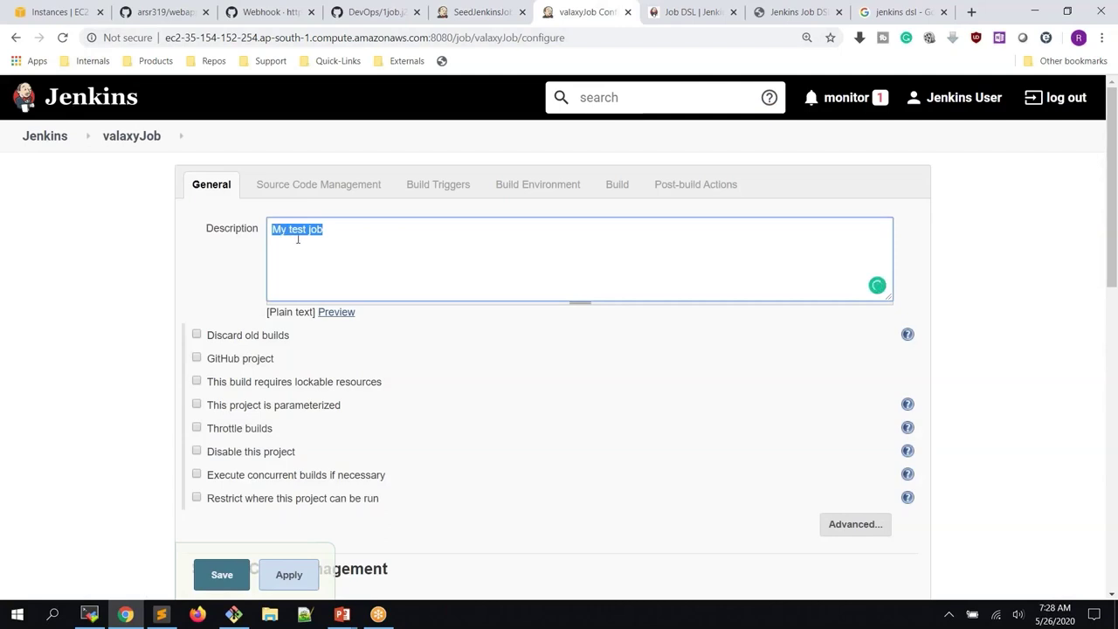
click(479, 13)
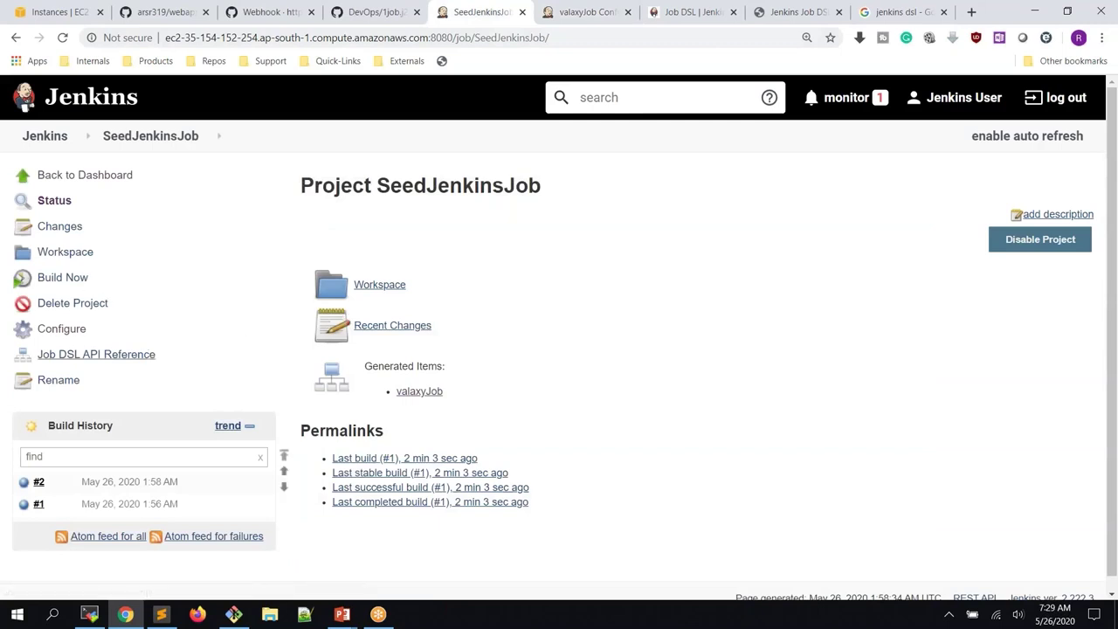
click(66, 332)
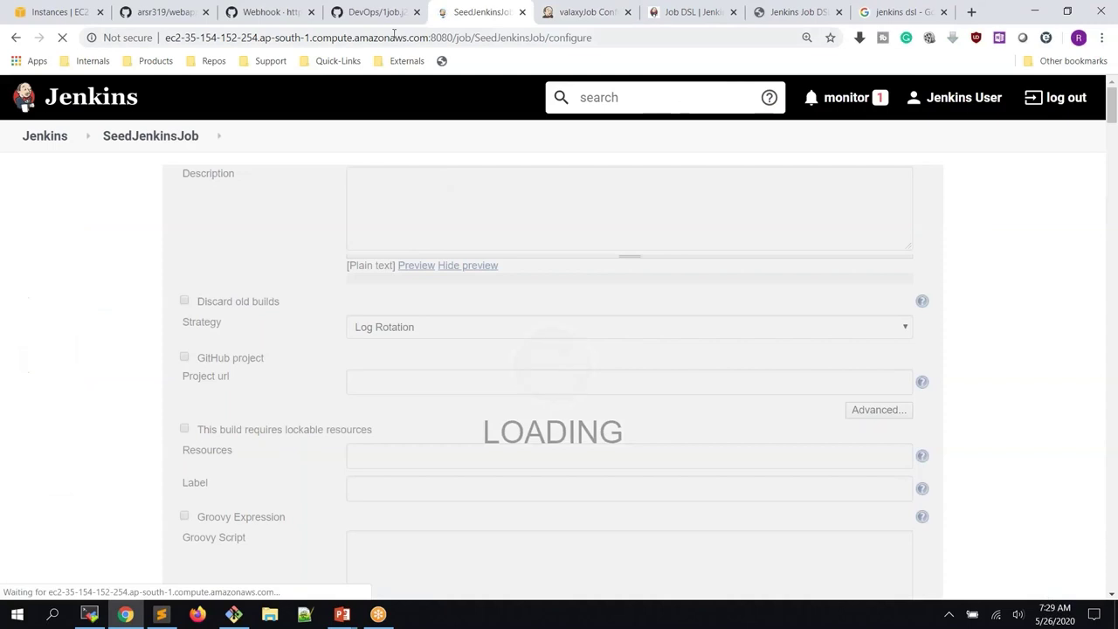
click(374, 13)
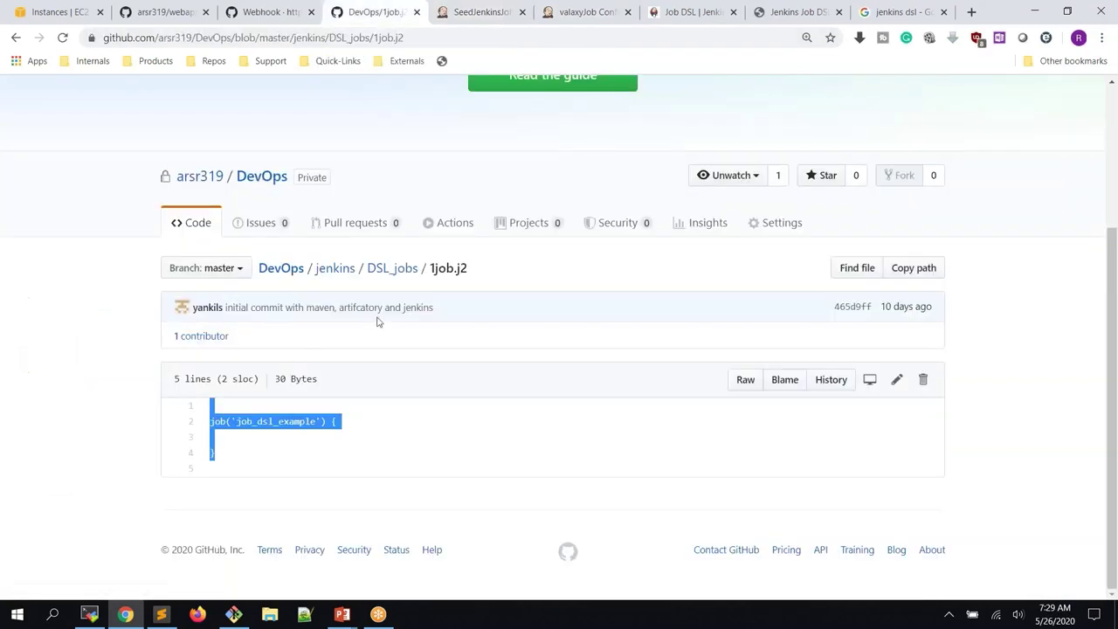
Step: Open 3parameters.j2 in DSL_jobs and highlight its parameters block with stringParam and booleanParam
click(390, 271)
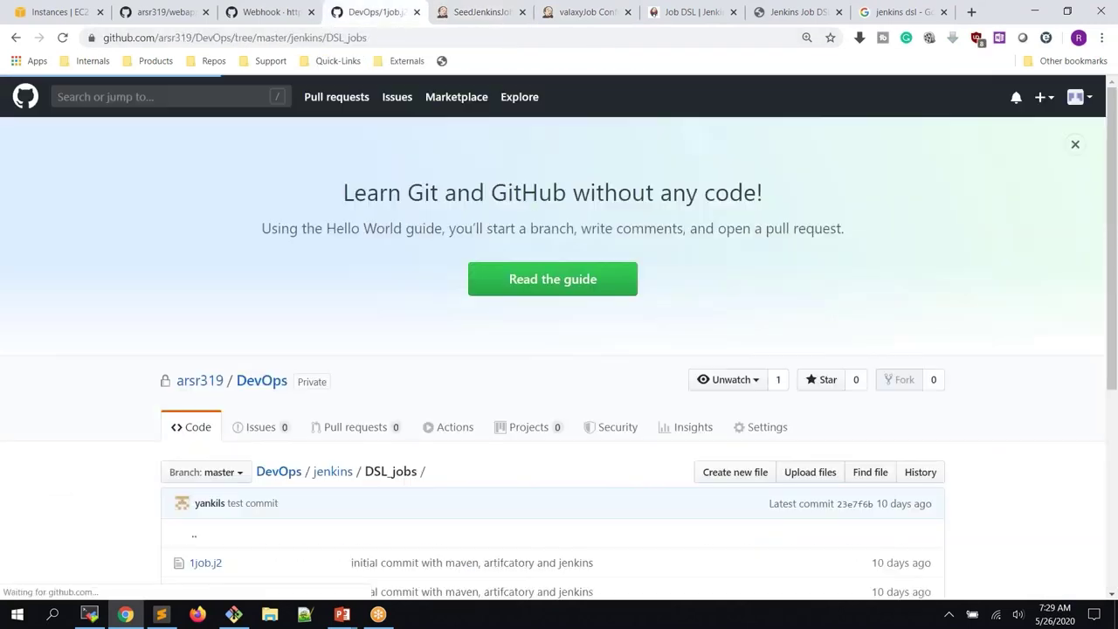
scroll(219, 354, down, 3)
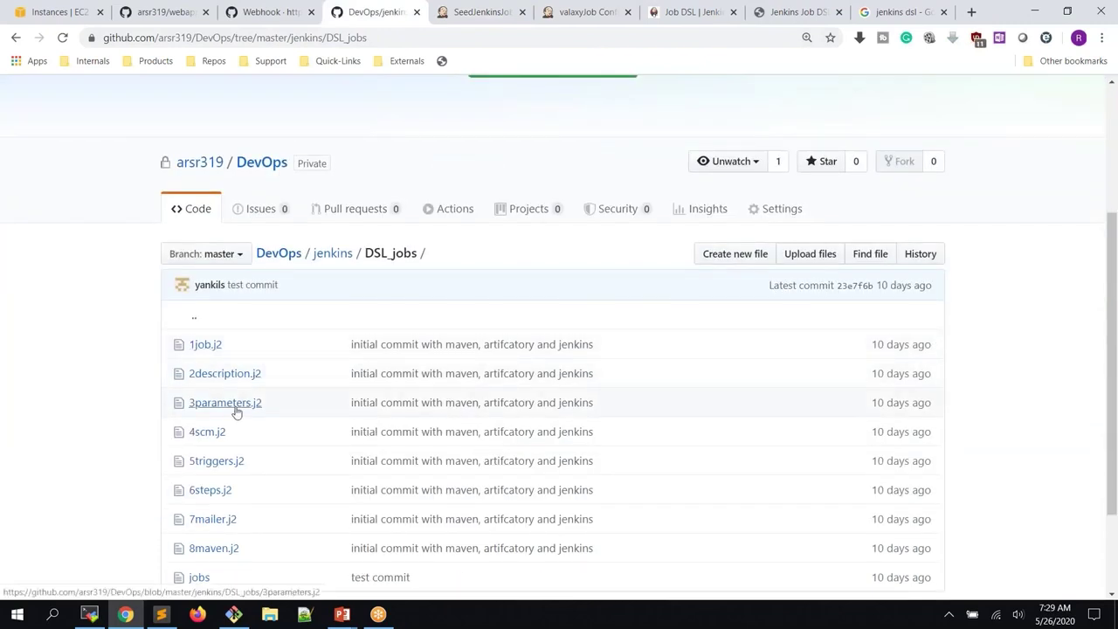
click(234, 407)
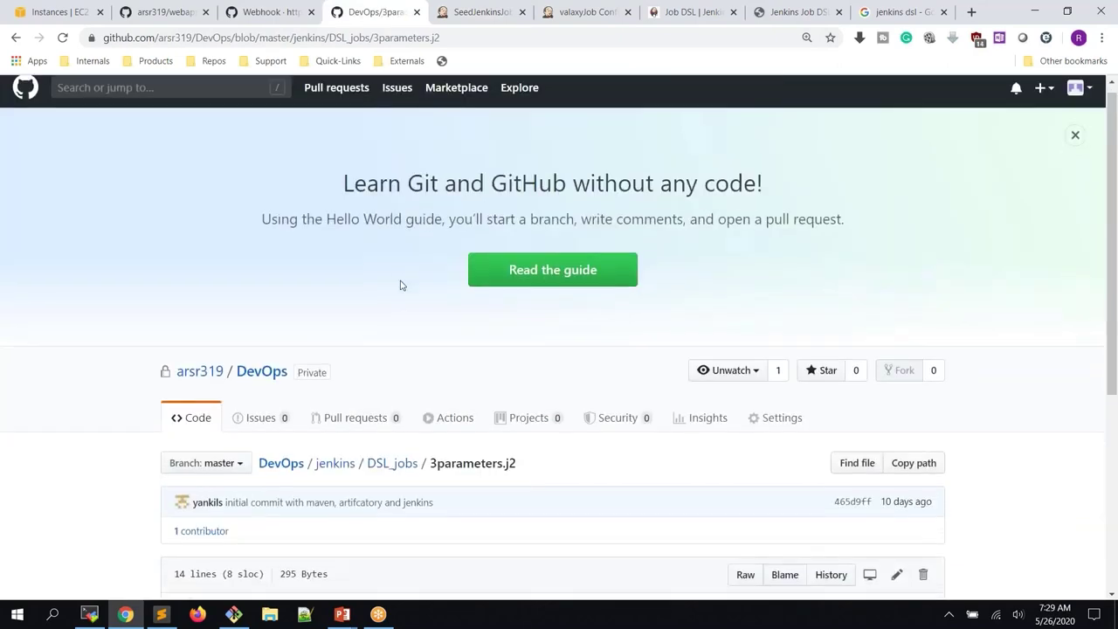
scroll(399, 282, down, 4)
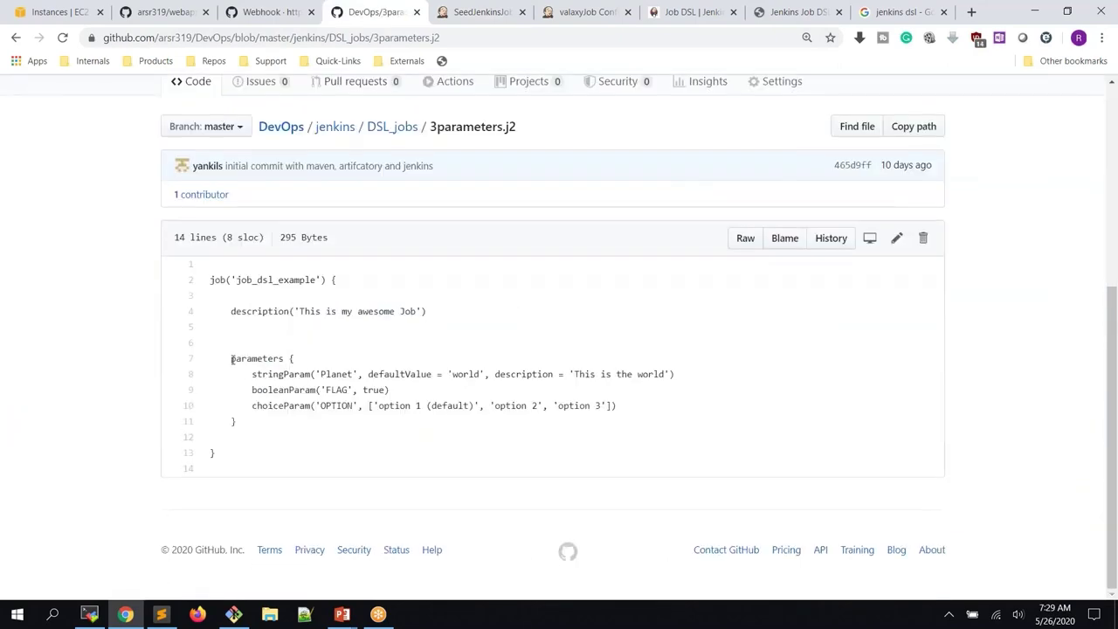
drag(232, 360, 301, 359)
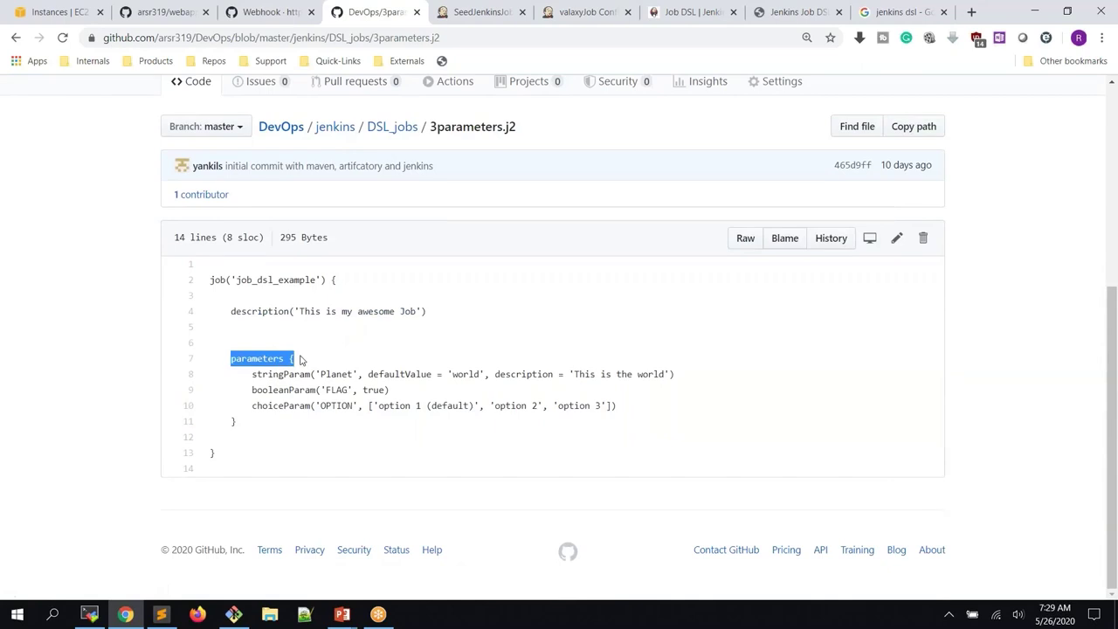
drag(252, 374, 334, 393)
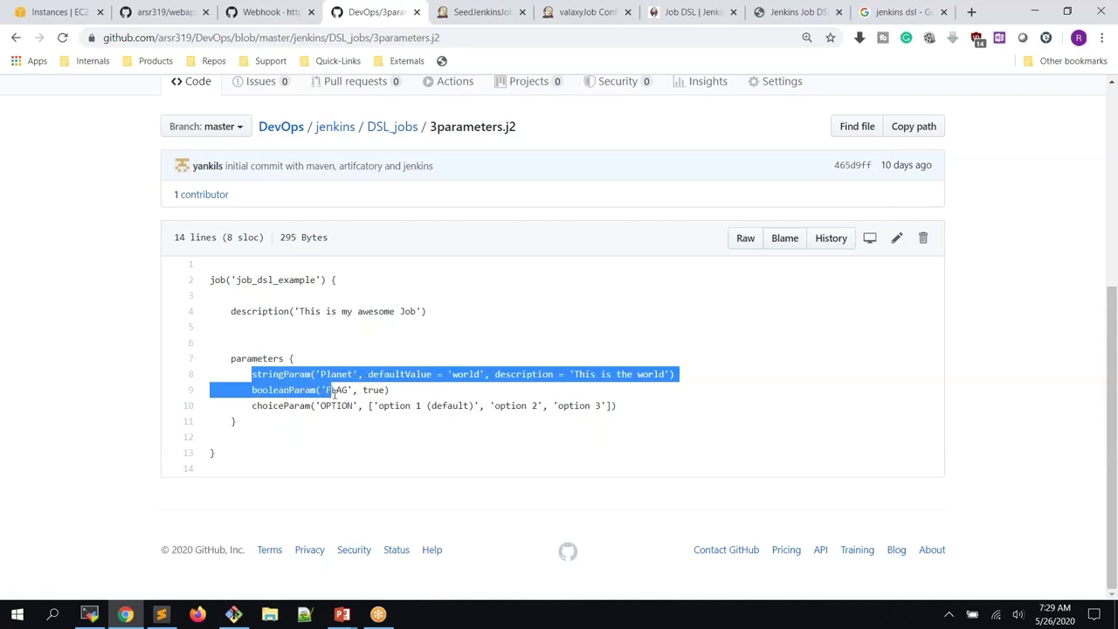
double_click(253, 359)
key(ctrl+c)
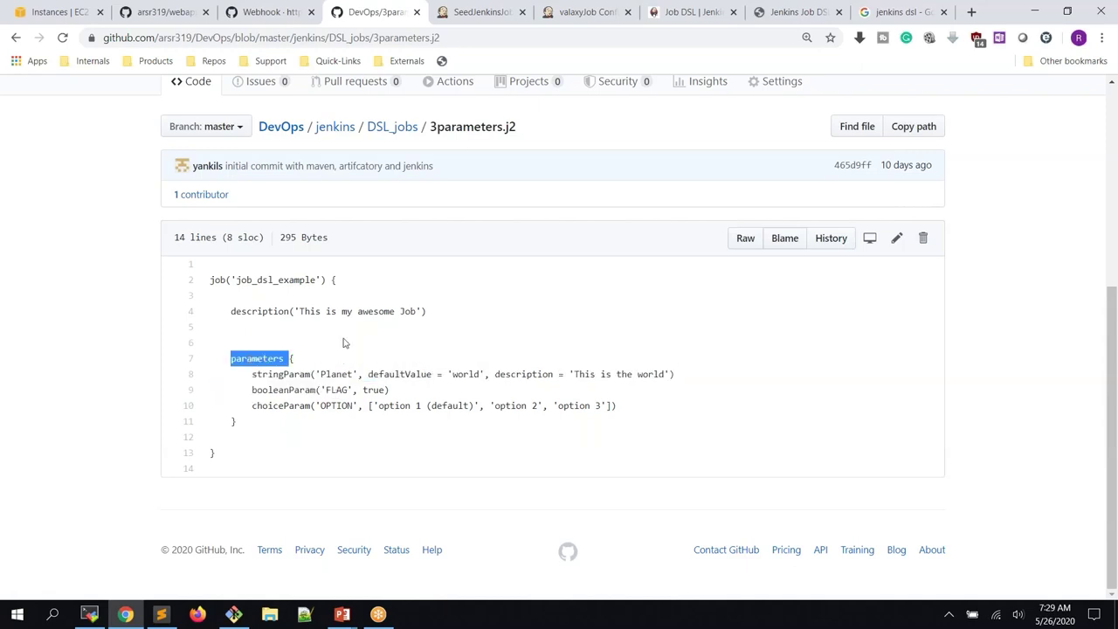
click(684, 19)
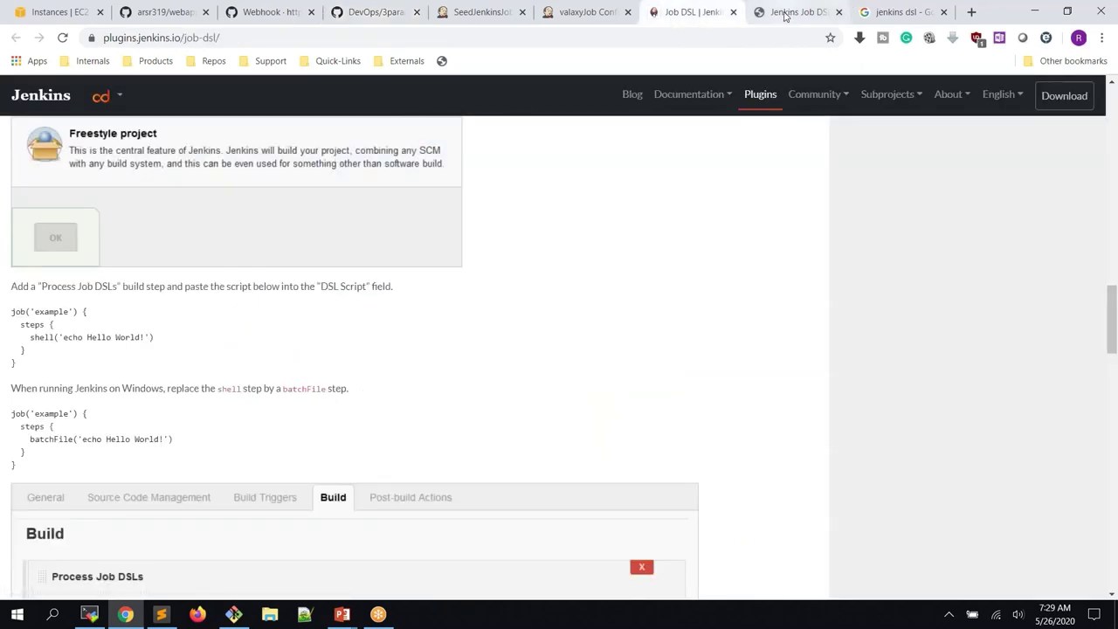
Step: Search 'parameters', open the FreeStyleJob parameters example, and highlight booleanParam and choiceParam
click(784, 16)
double_click(195, 150)
key(ctrl+v)
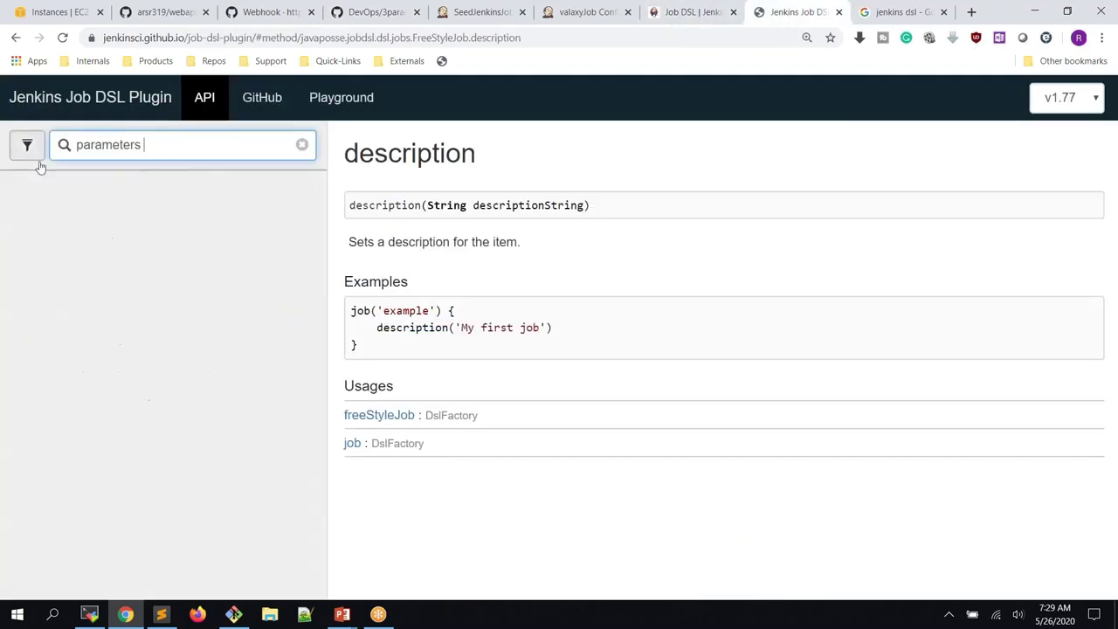
key(BackSpace)
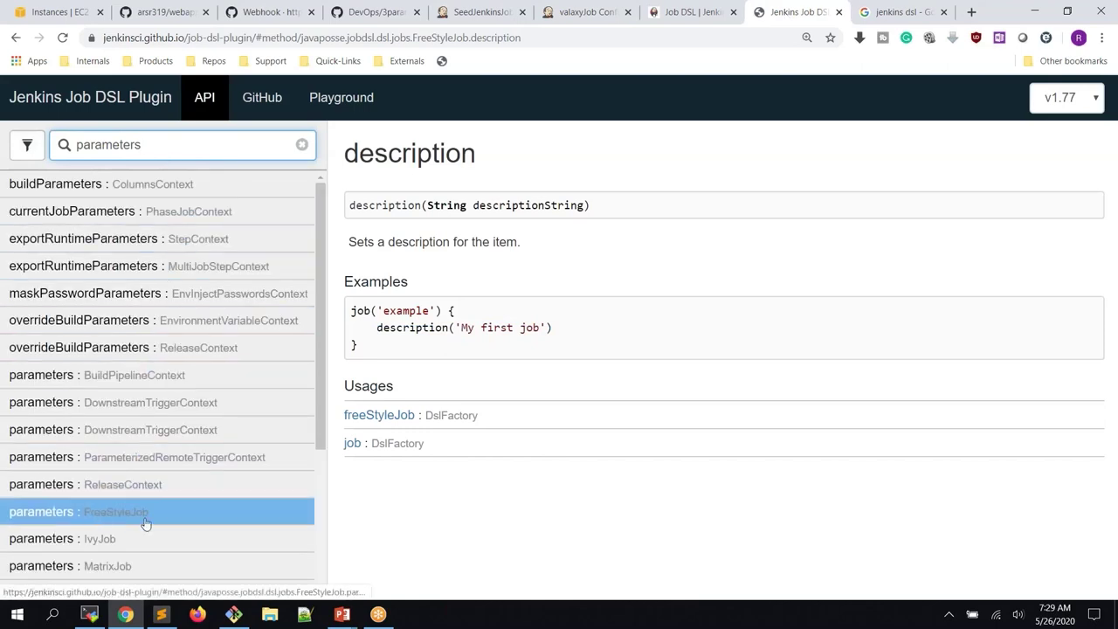
click(83, 515)
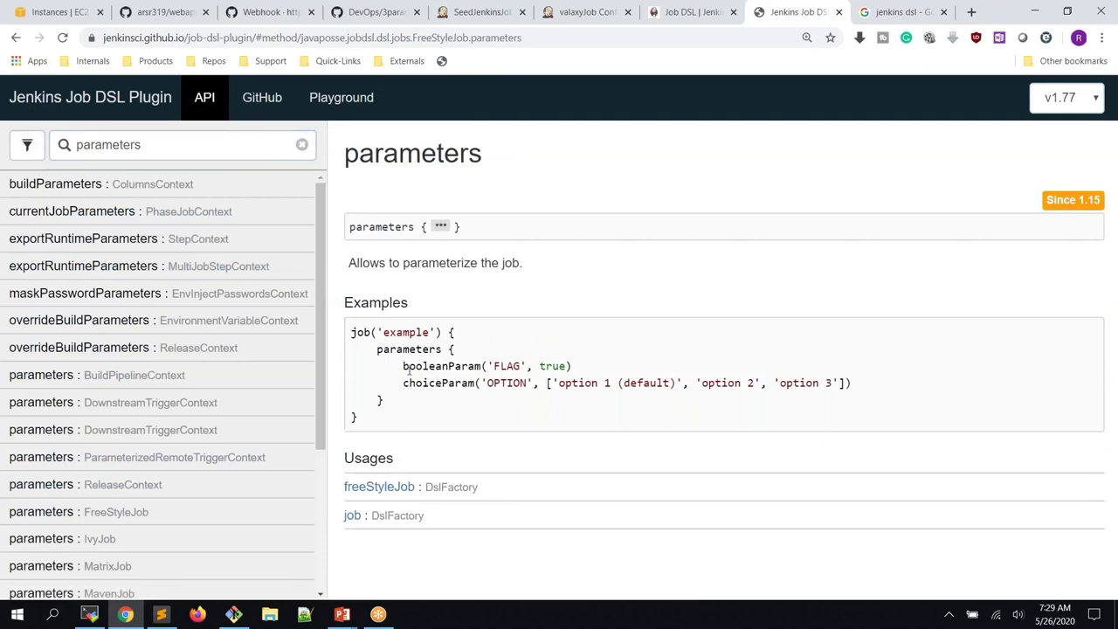
drag(407, 367, 572, 367)
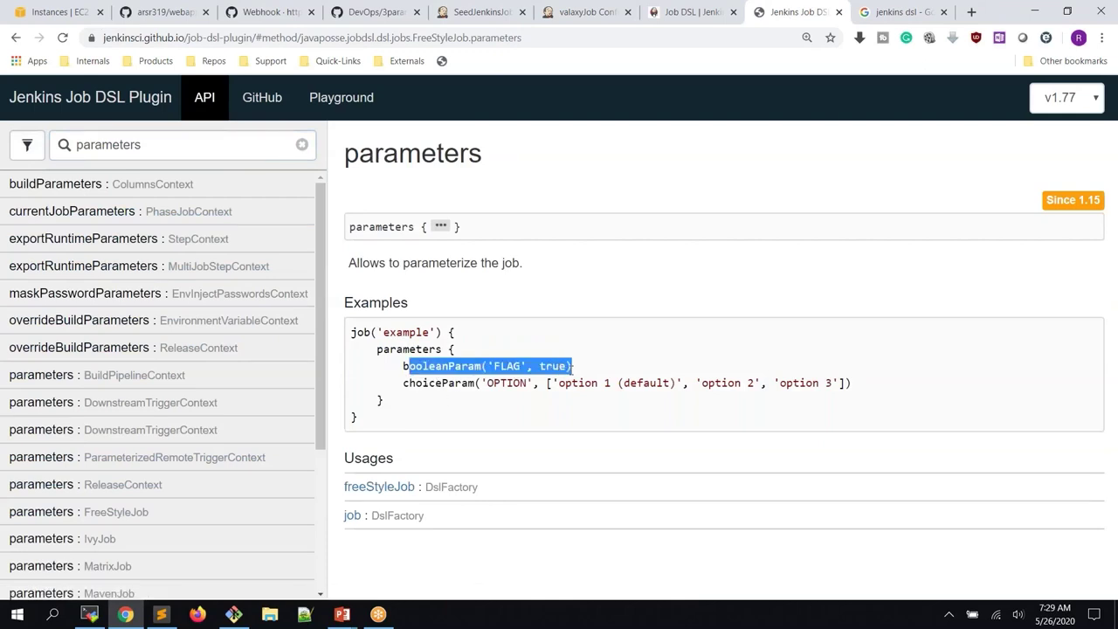
double_click(441, 384)
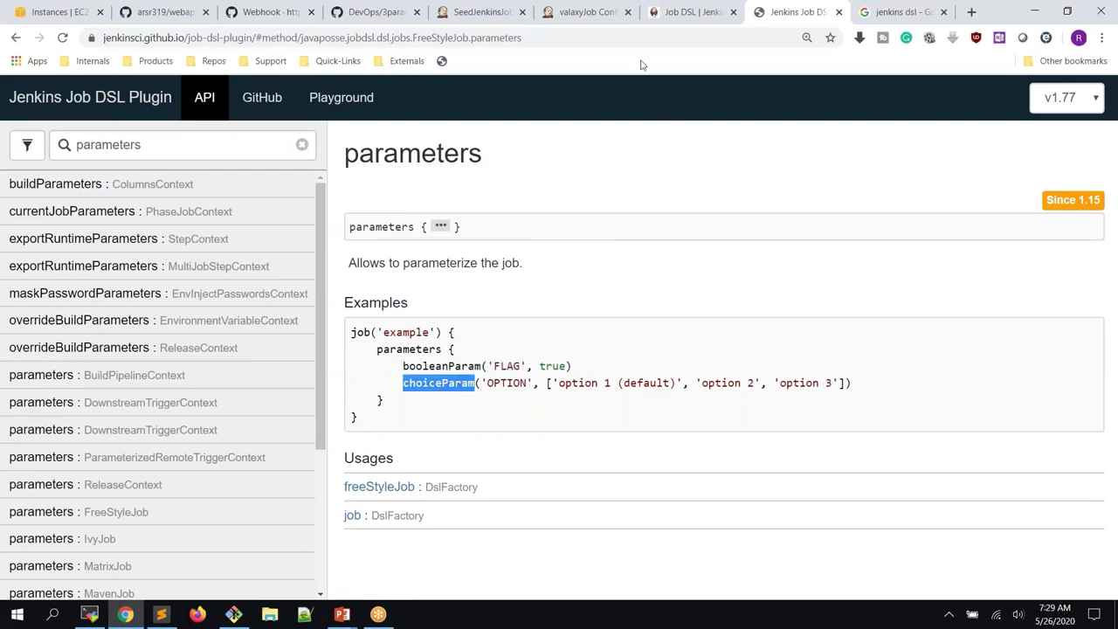
click(585, 11)
scroll(388, 313, down, 2)
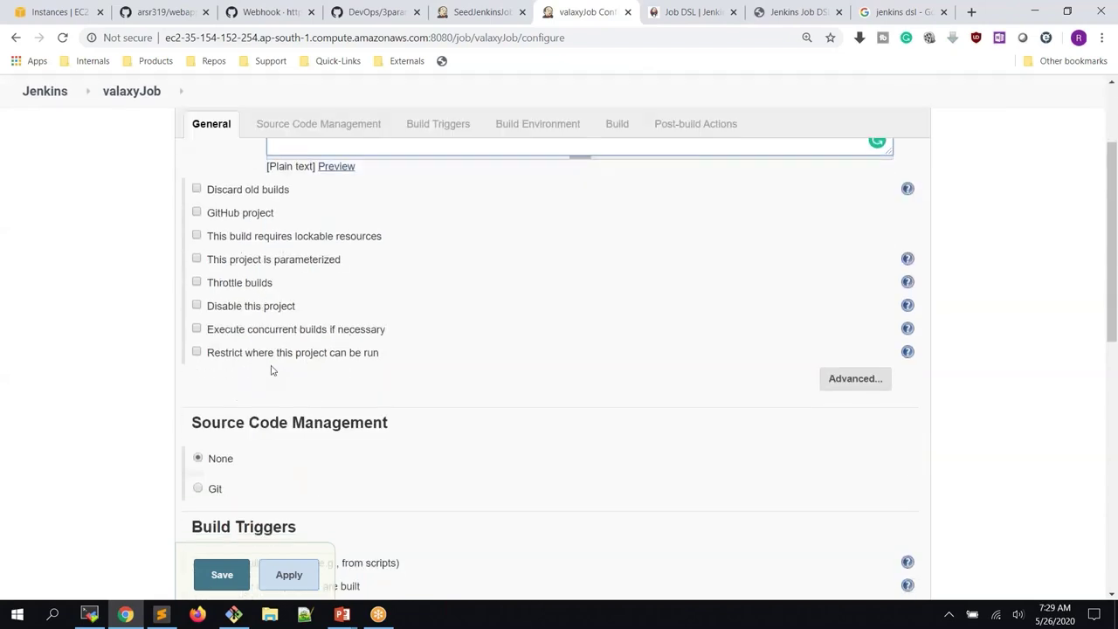
Step: Leave valaxyJob's 'This project is parameterized' option unchecked
click(241, 264)
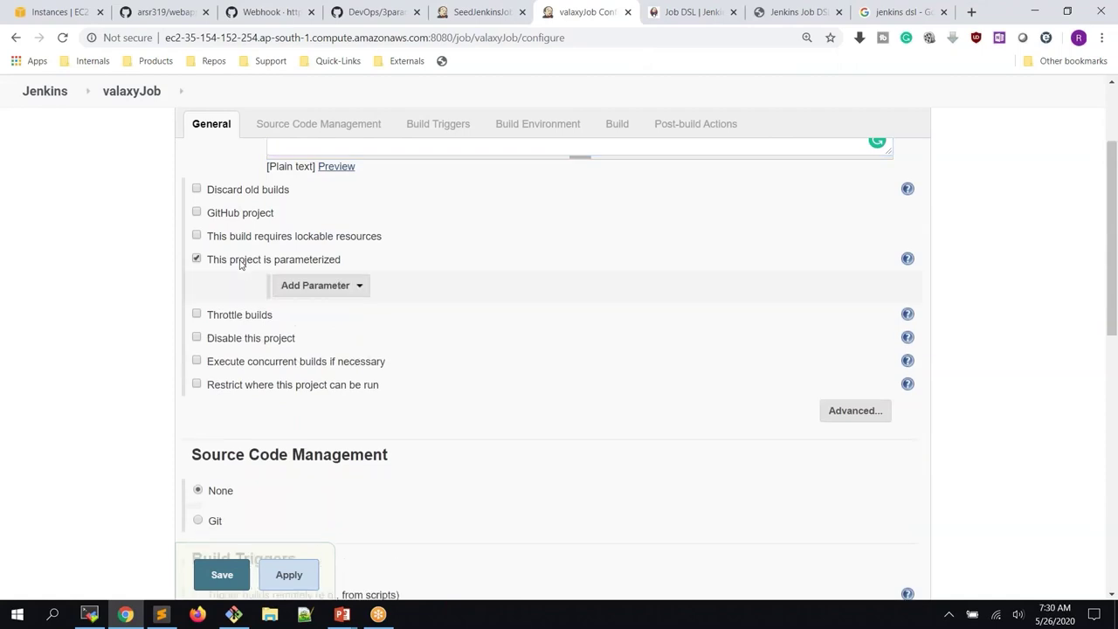
click(325, 284)
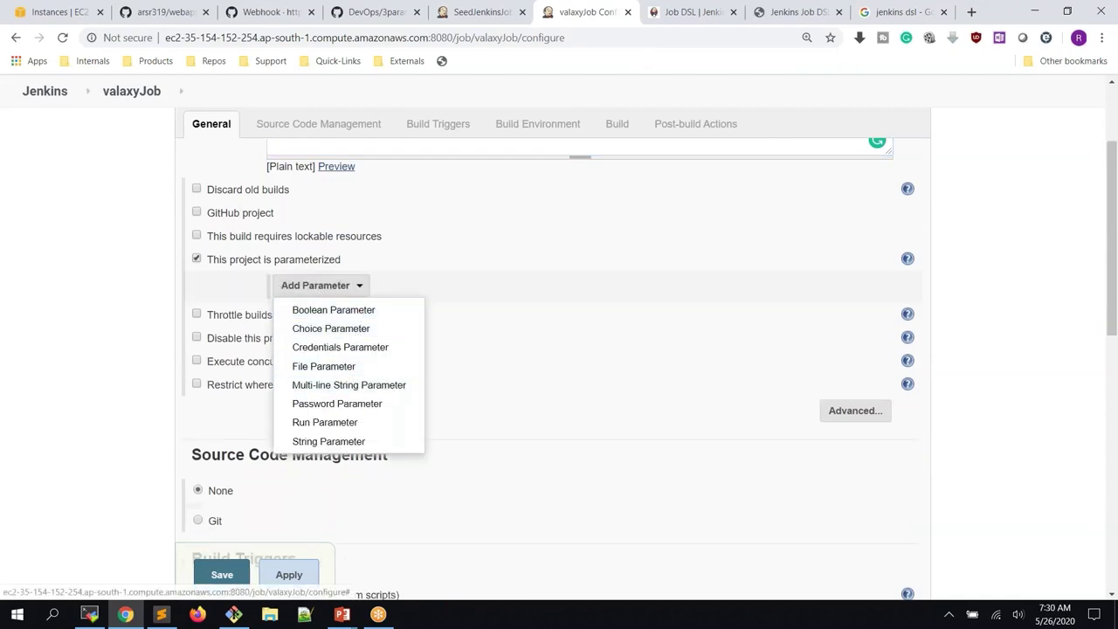
click(197, 260)
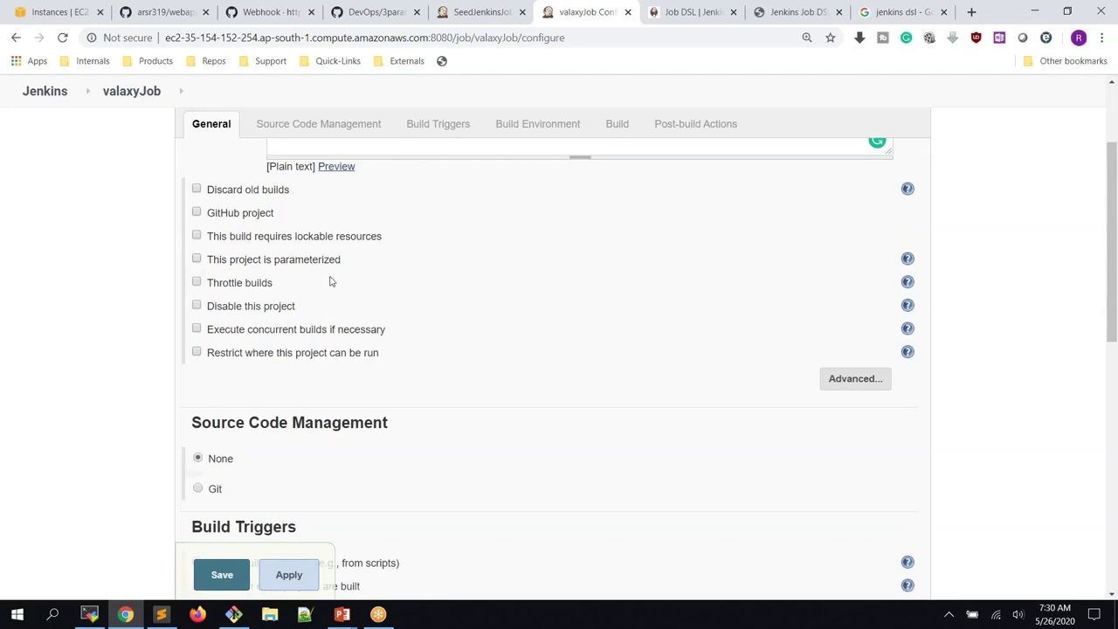
Step: Select the choiceParam arguments in the Job DSL API parameters example
click(703, 16)
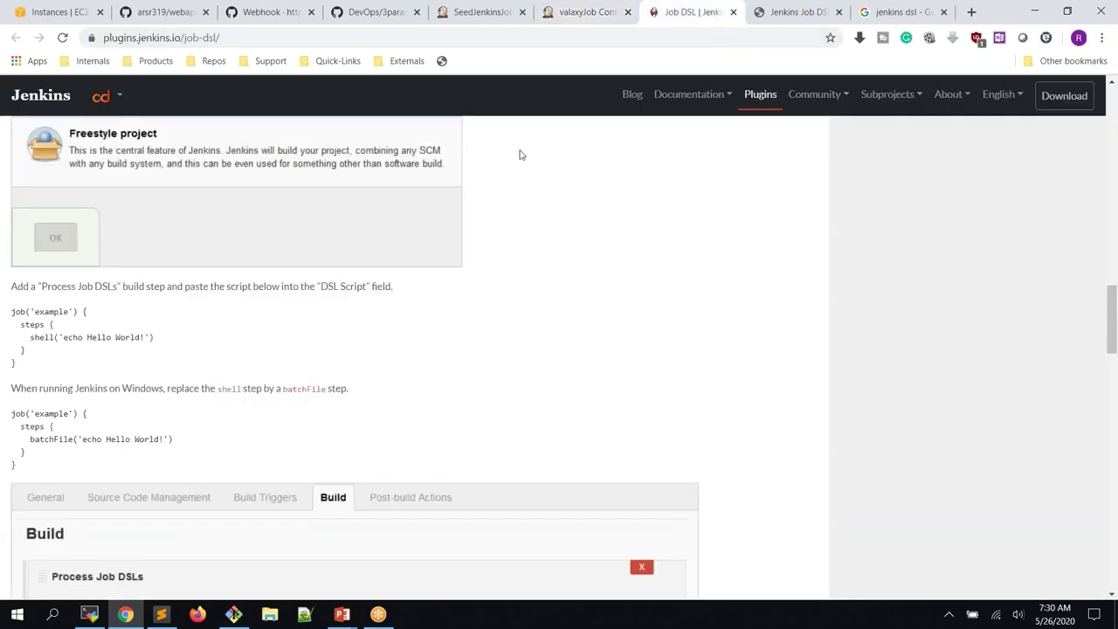
click(781, 12)
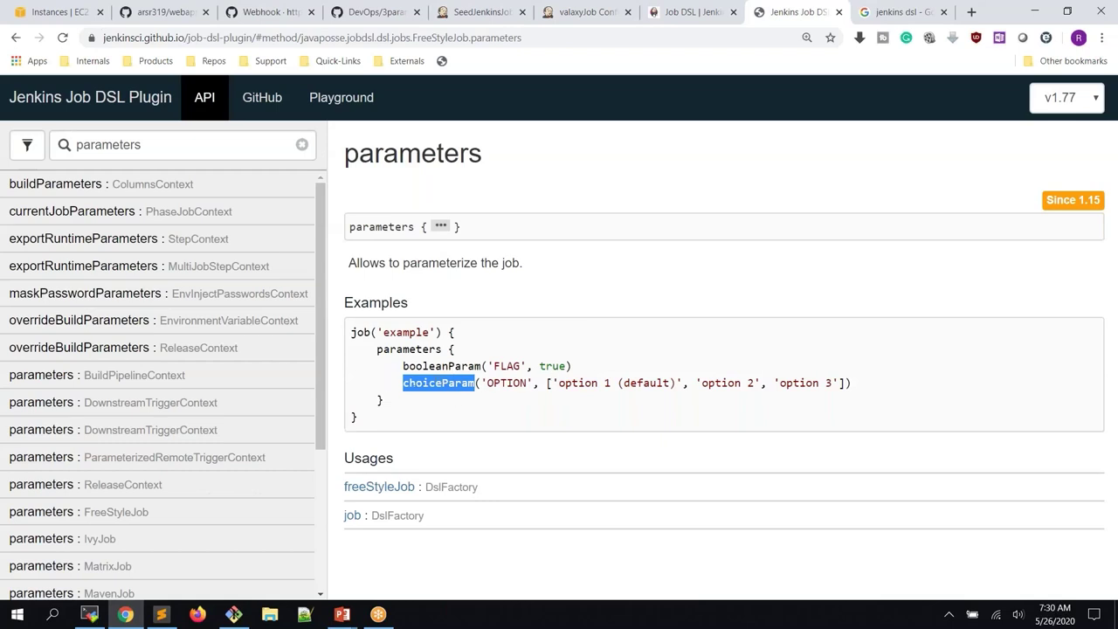
click(485, 382)
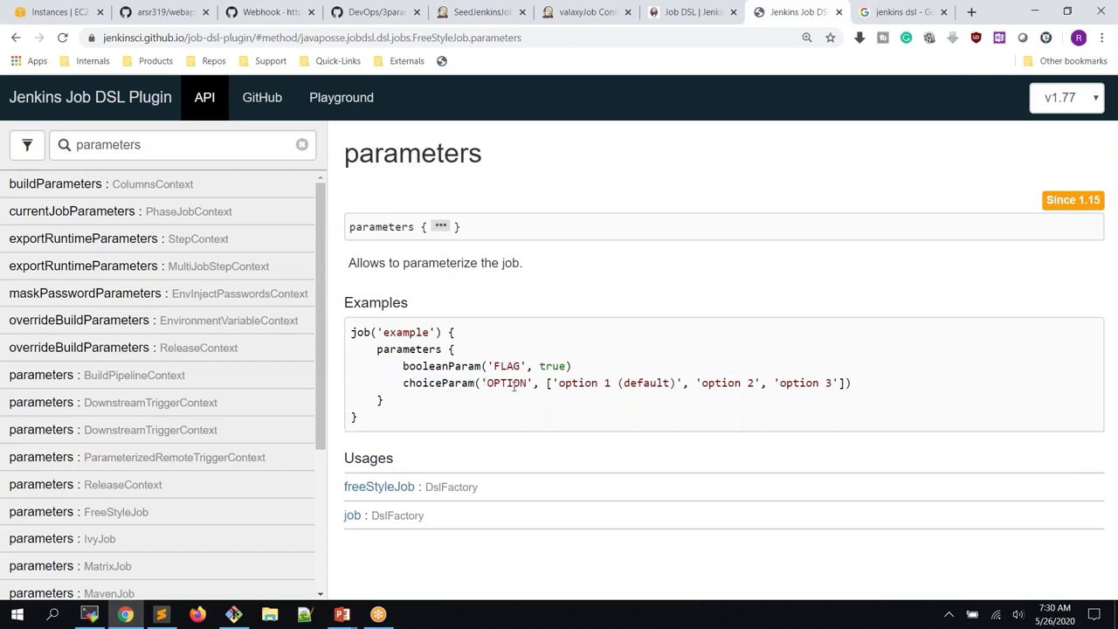
drag(488, 384, 880, 385)
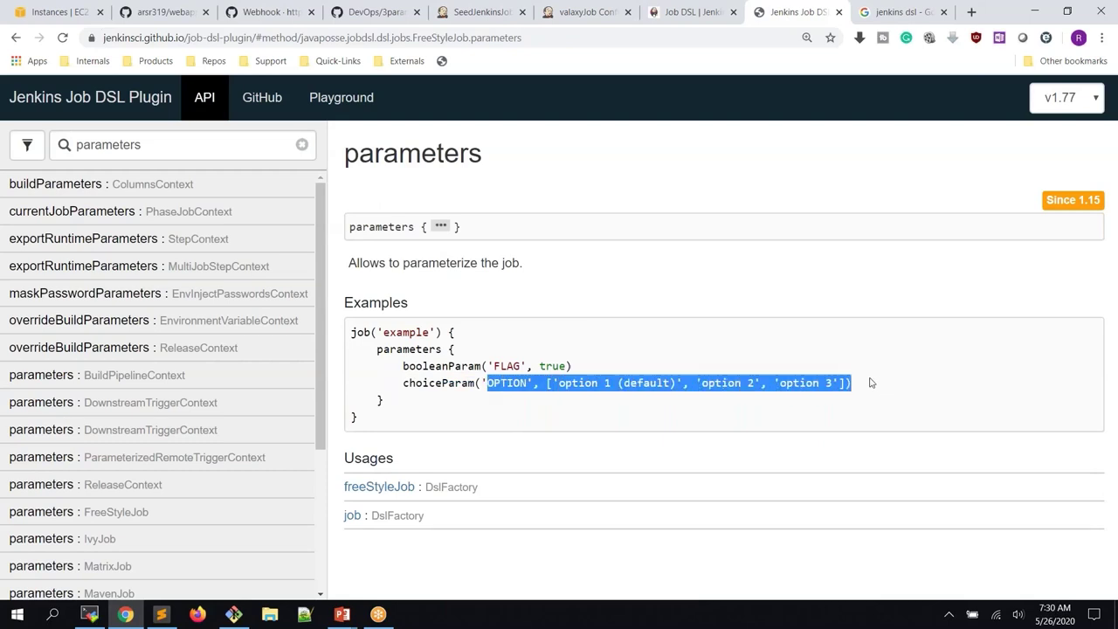
Step: Select the whole parameters block in GitHub's 3parameters.j2 example
click(482, 11)
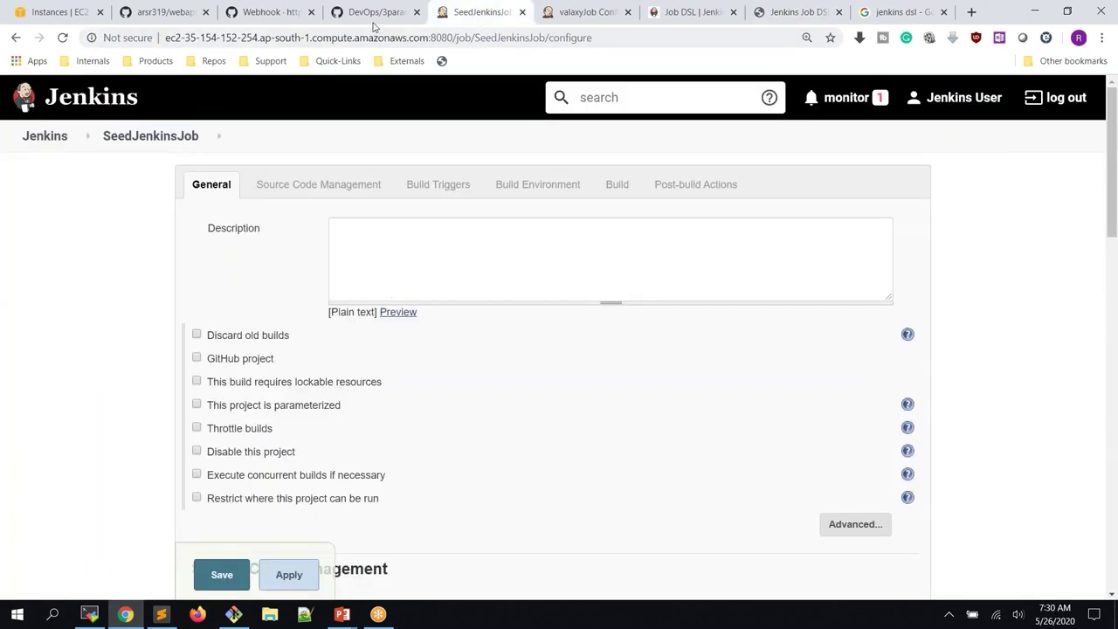
click(374, 14)
click(290, 360)
drag(238, 426, 207, 363)
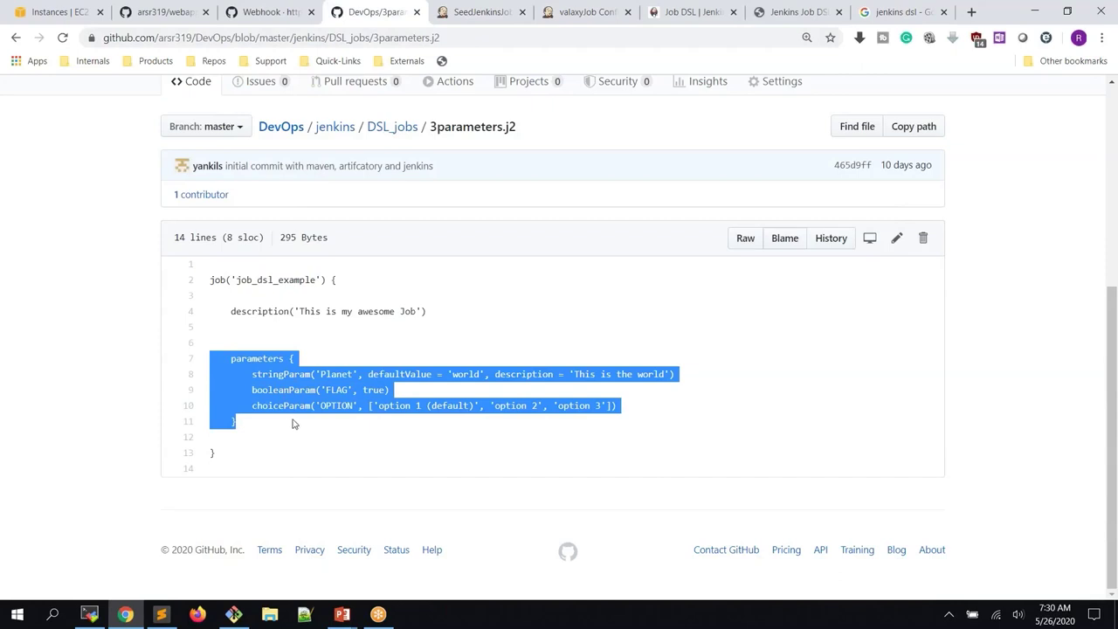
click(302, 370)
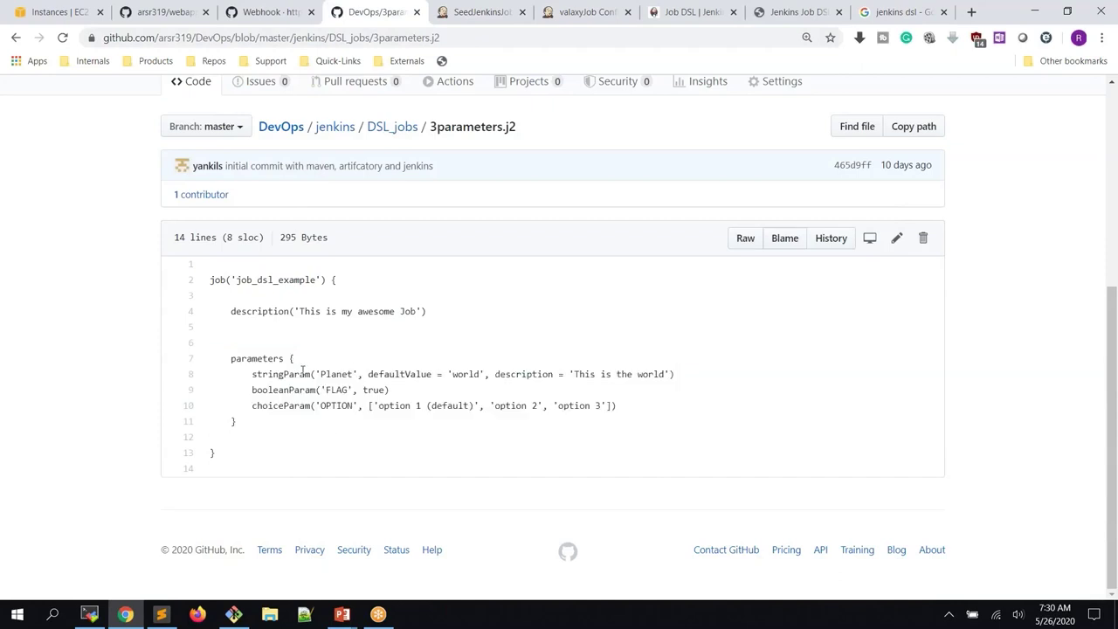
double_click(283, 373)
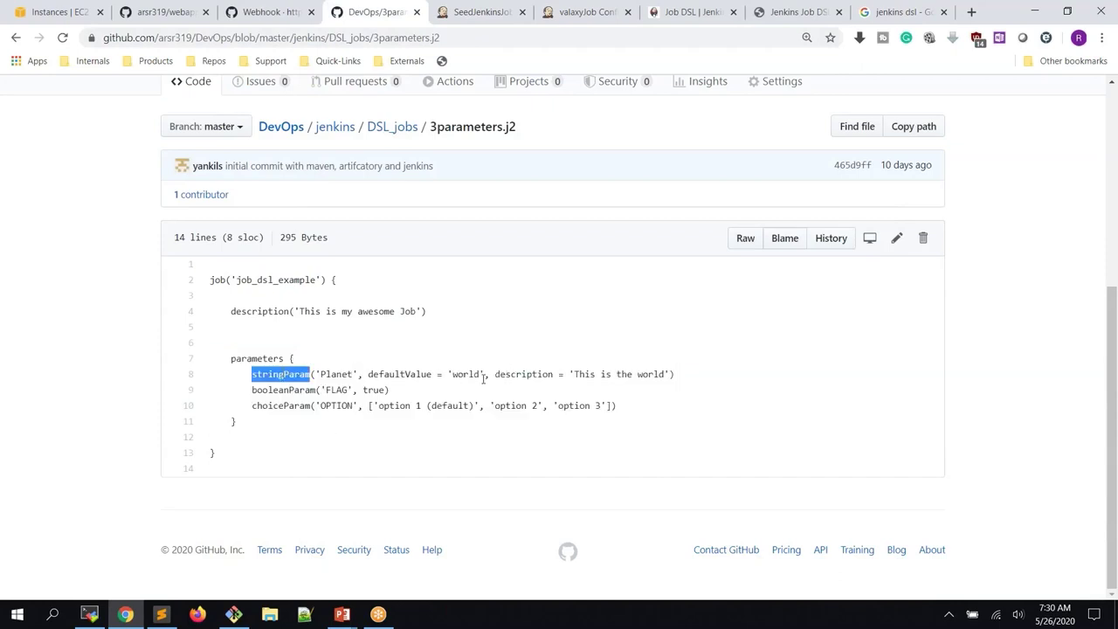
double_click(295, 390)
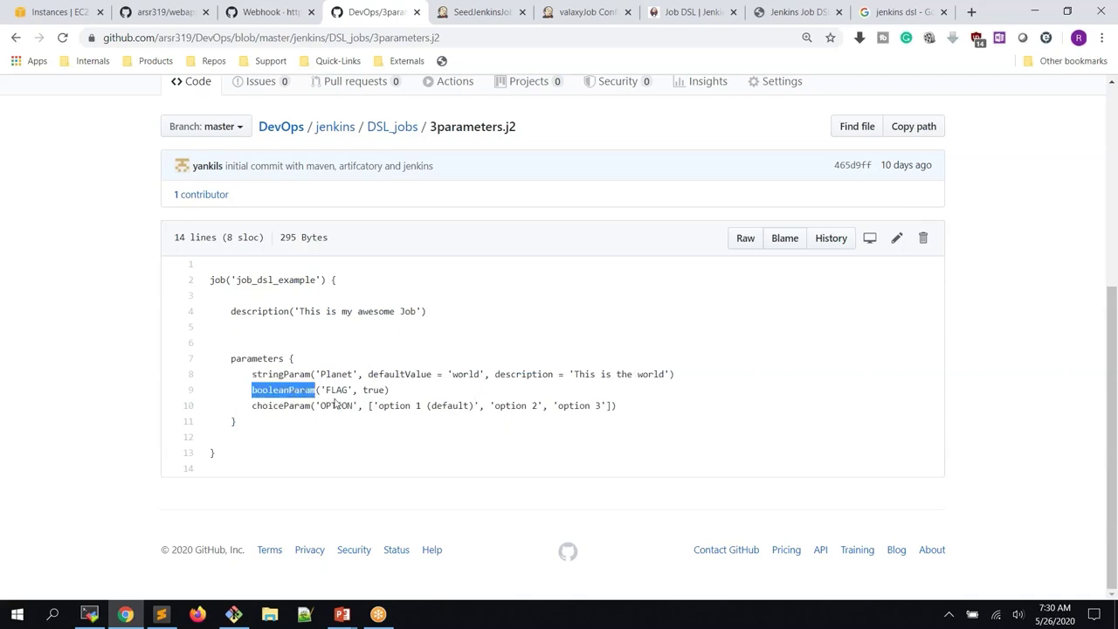
double_click(277, 406)
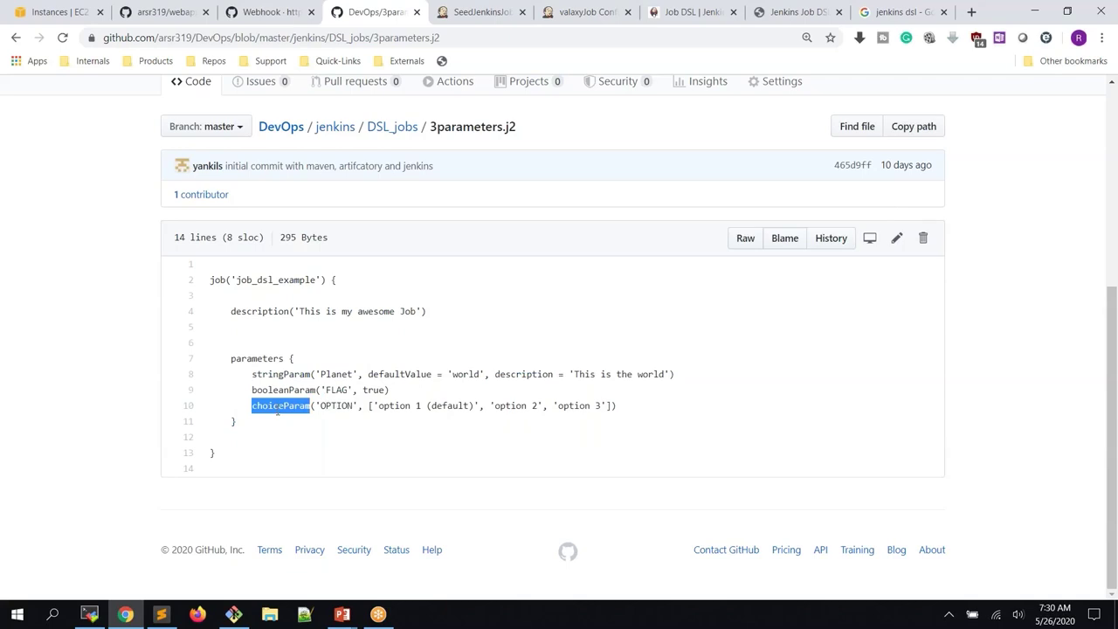
double_click(278, 411)
double_click(285, 373)
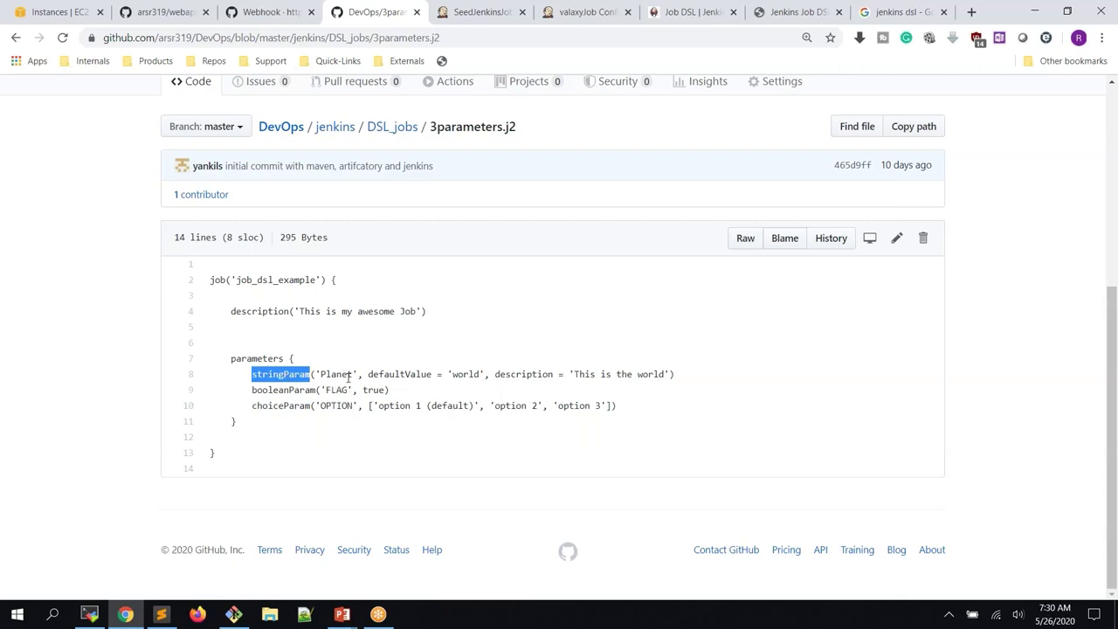
drag(250, 426, 204, 366)
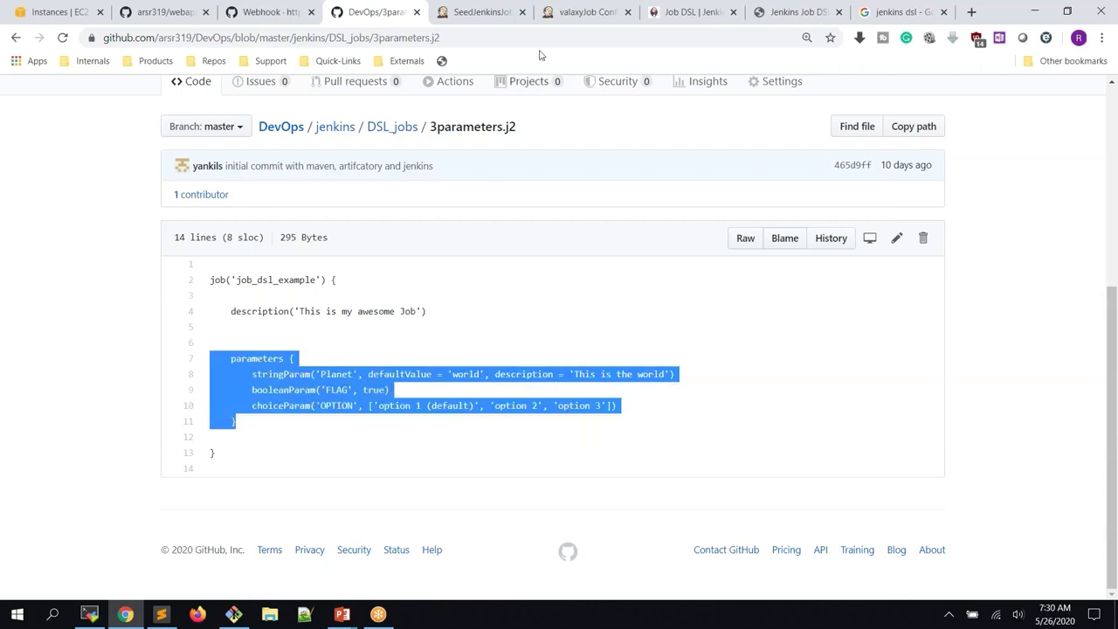
Step: Paste the Planet, FLAG and OPTION parameters block into the DSL script, fix indentation, and save
click(481, 12)
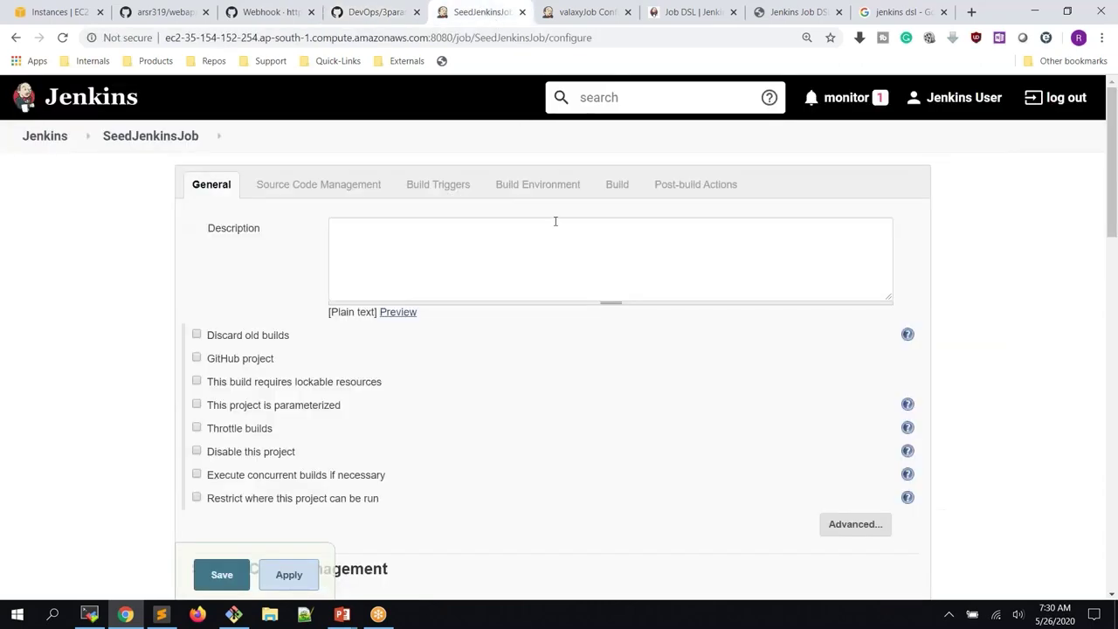
scroll(454, 344, down, 10)
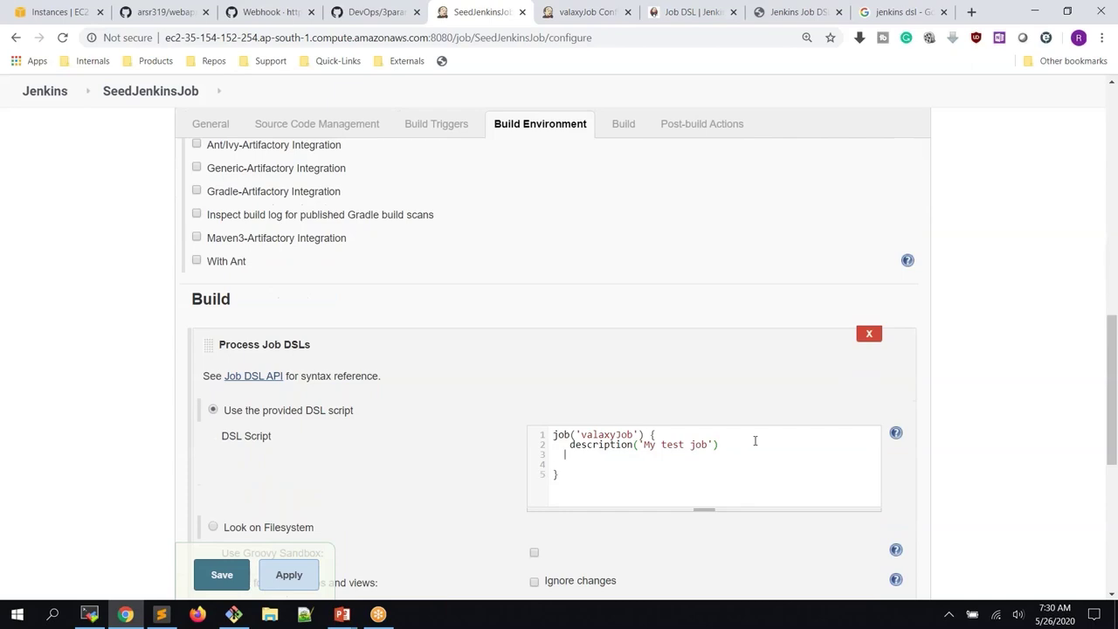
key(ctrl+v)
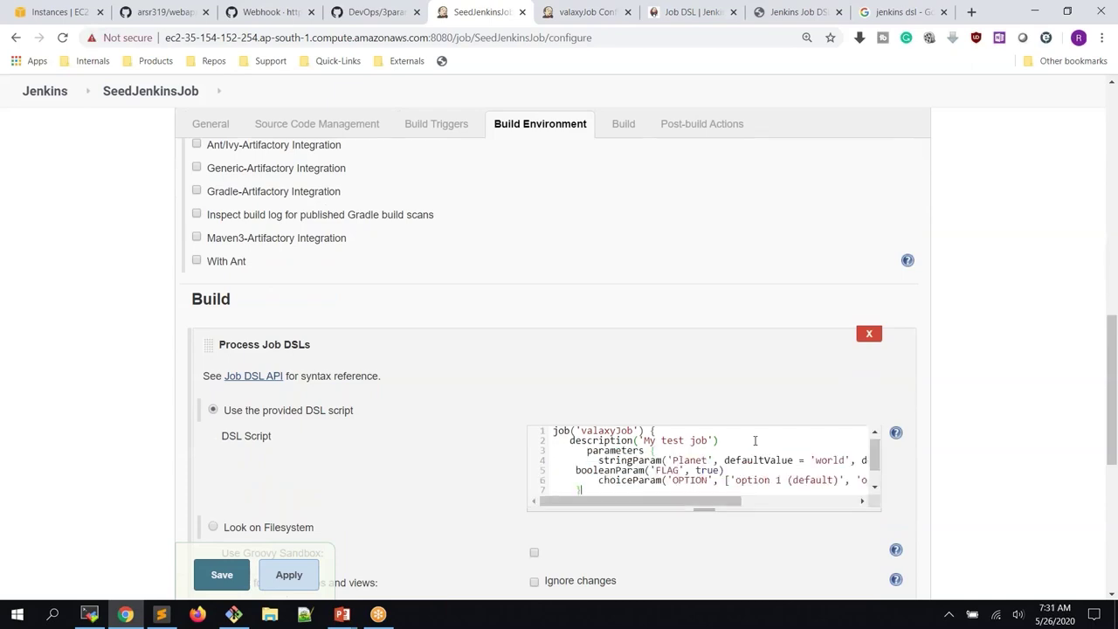
click(586, 451)
key(BackSpace)
scroll(454, 515, down, 3)
click(297, 573)
click(225, 574)
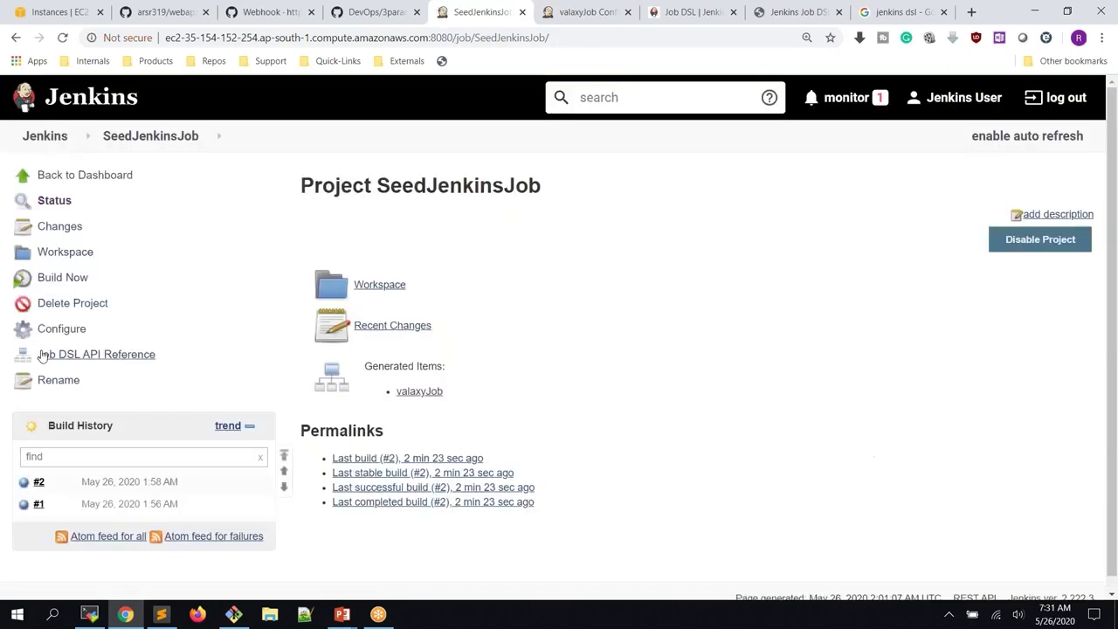
Step: Run seed build #3 and open the regenerated valaxyJob's configuration in a new tab
click(72, 279)
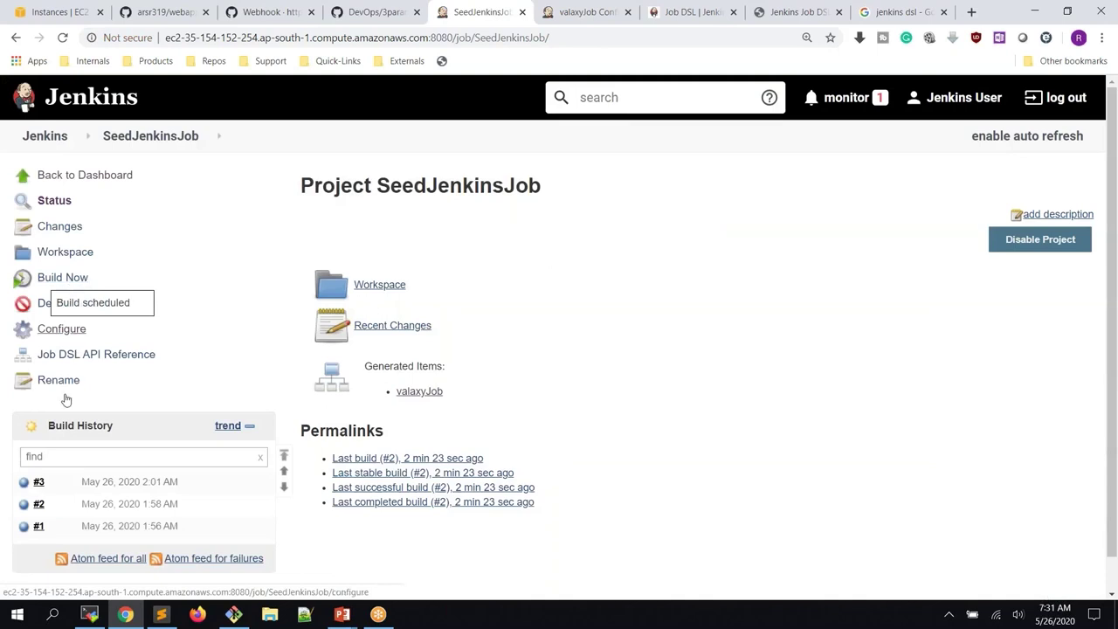
ctrl+click(420, 392)
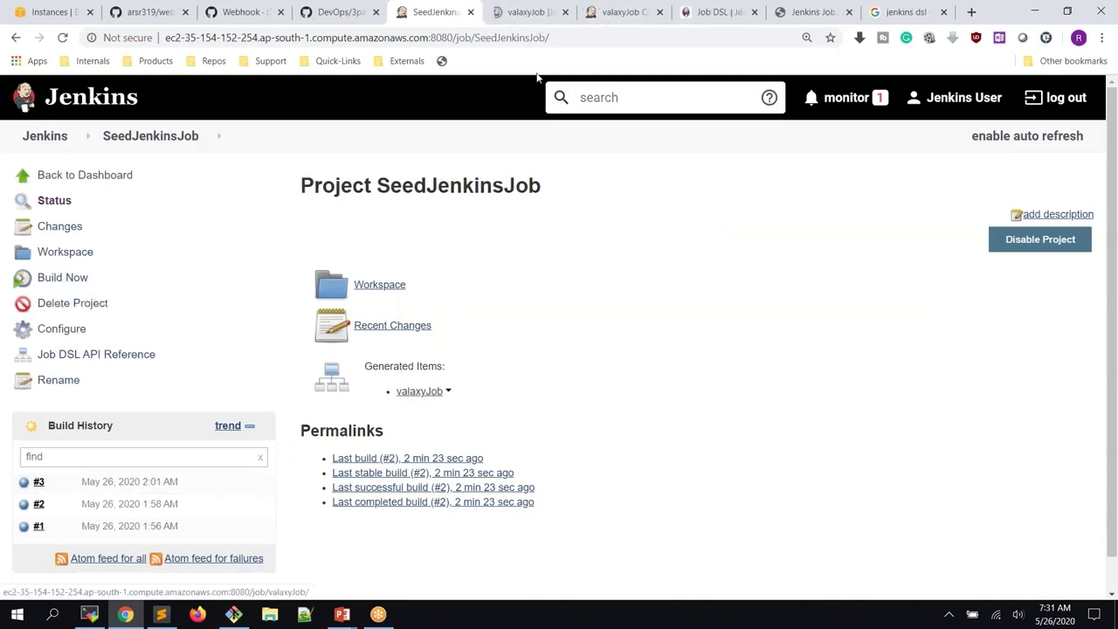
click(524, 14)
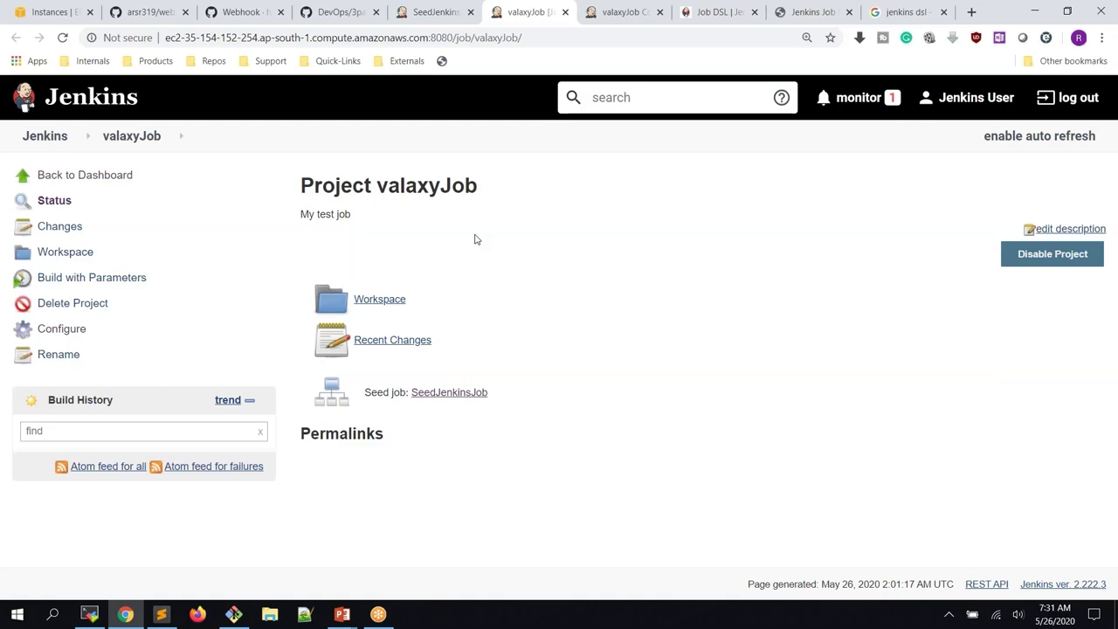
click(70, 330)
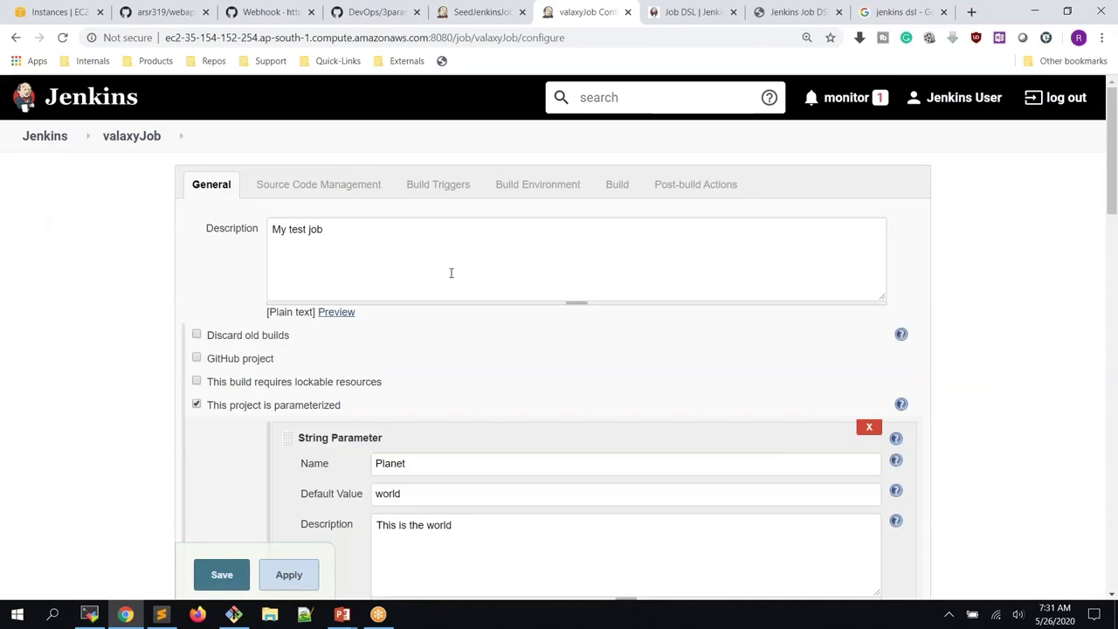
Step: Review valaxyJob's description and parameters, then reopen SeedJenkinsJob's configuration
triple_click(352, 234)
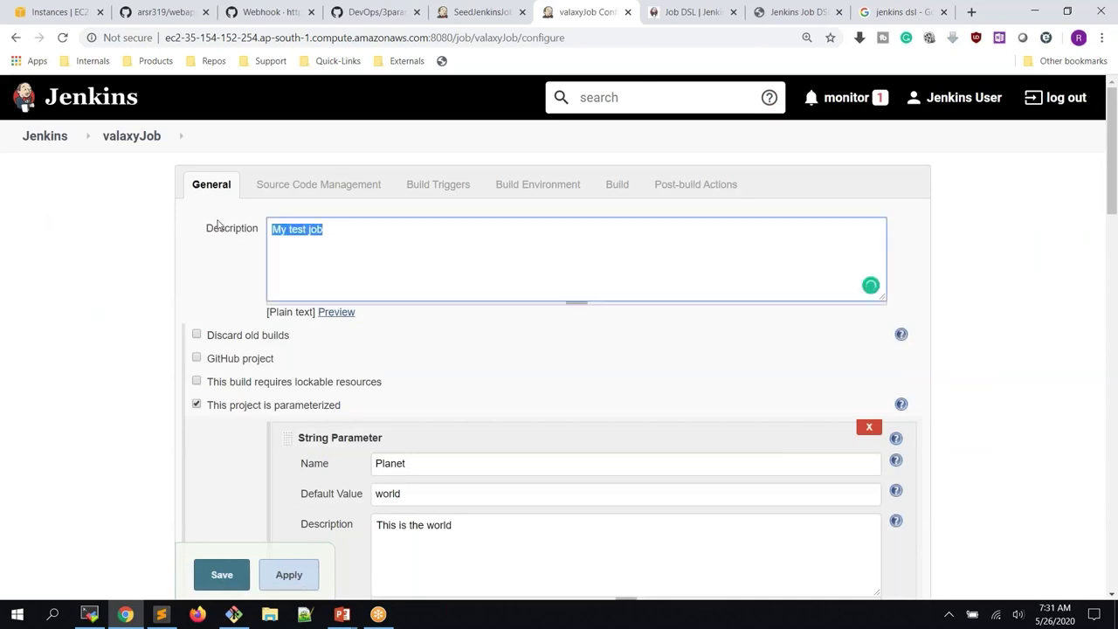
scroll(434, 269, down, 3)
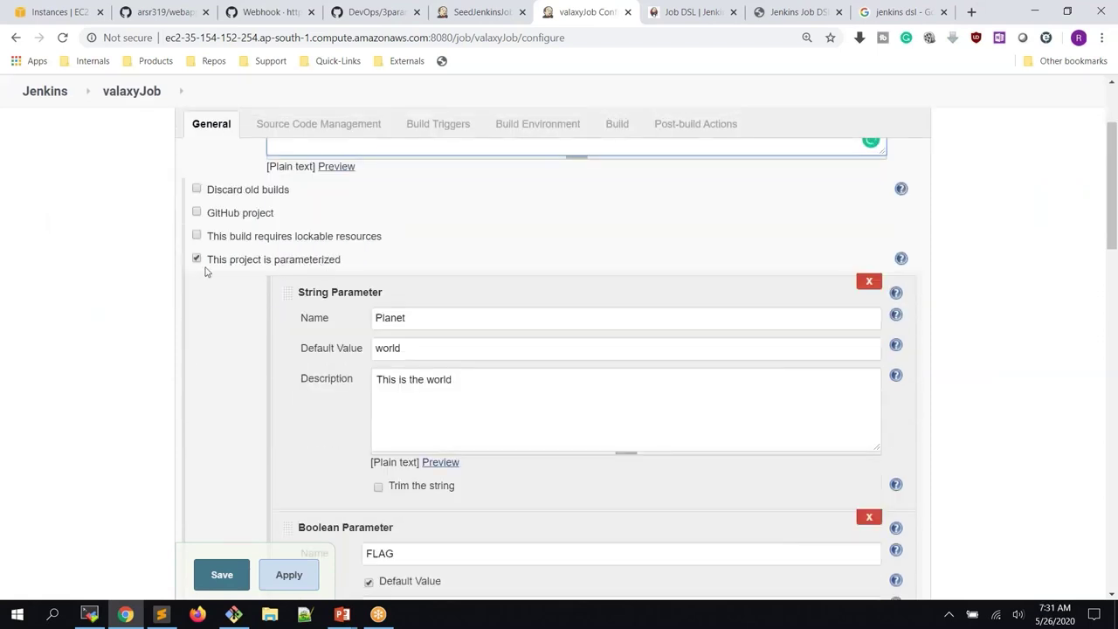
click(489, 12)
click(65, 334)
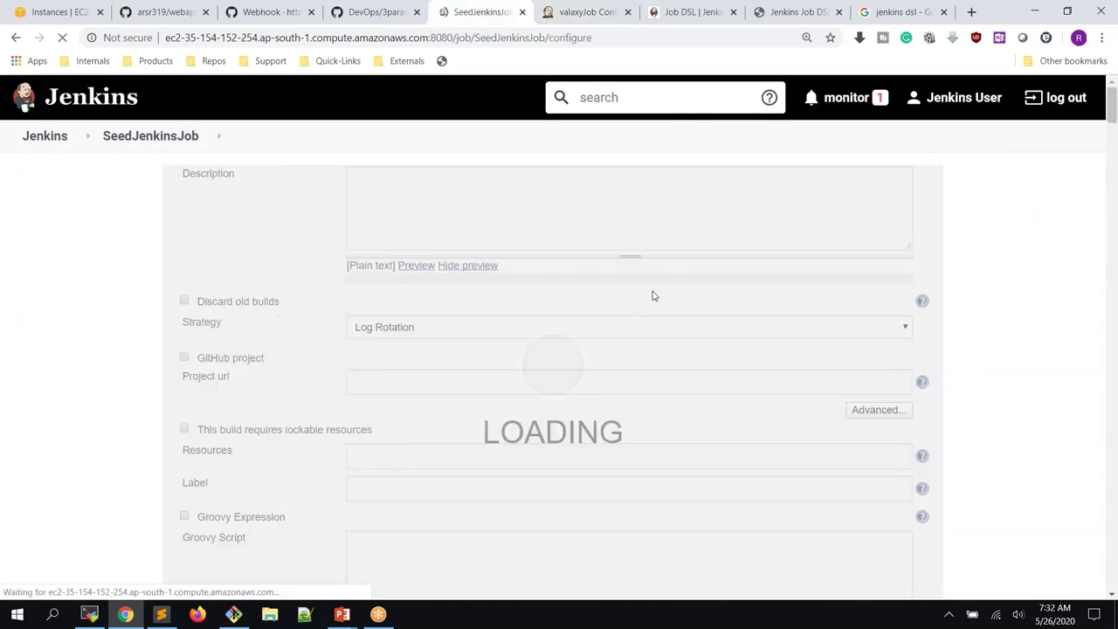
Step: Match the script's stringParam to valaxyJob's Planet parameter, default 'world', description 'This is the world'
scroll(653, 299, down, 4)
scroll(661, 302, down, 9)
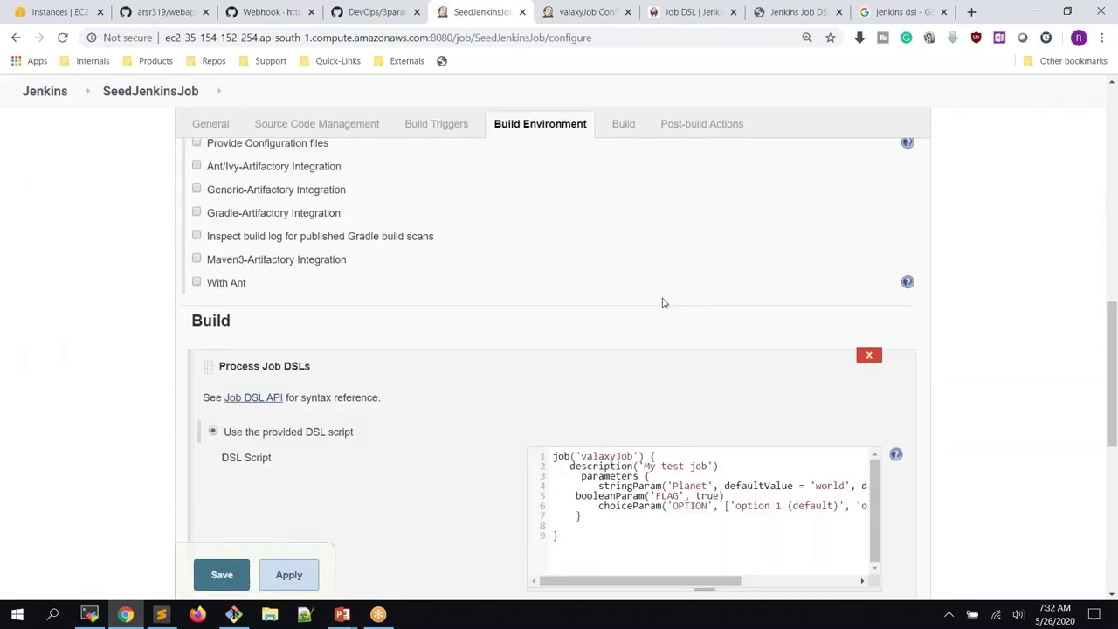
double_click(629, 392)
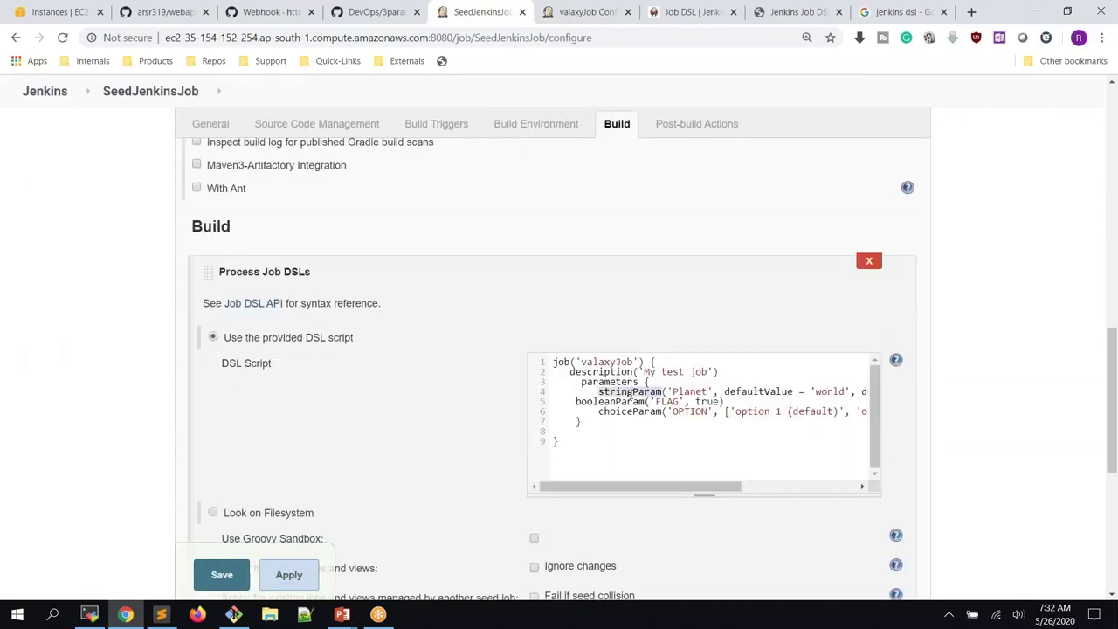
click(566, 9)
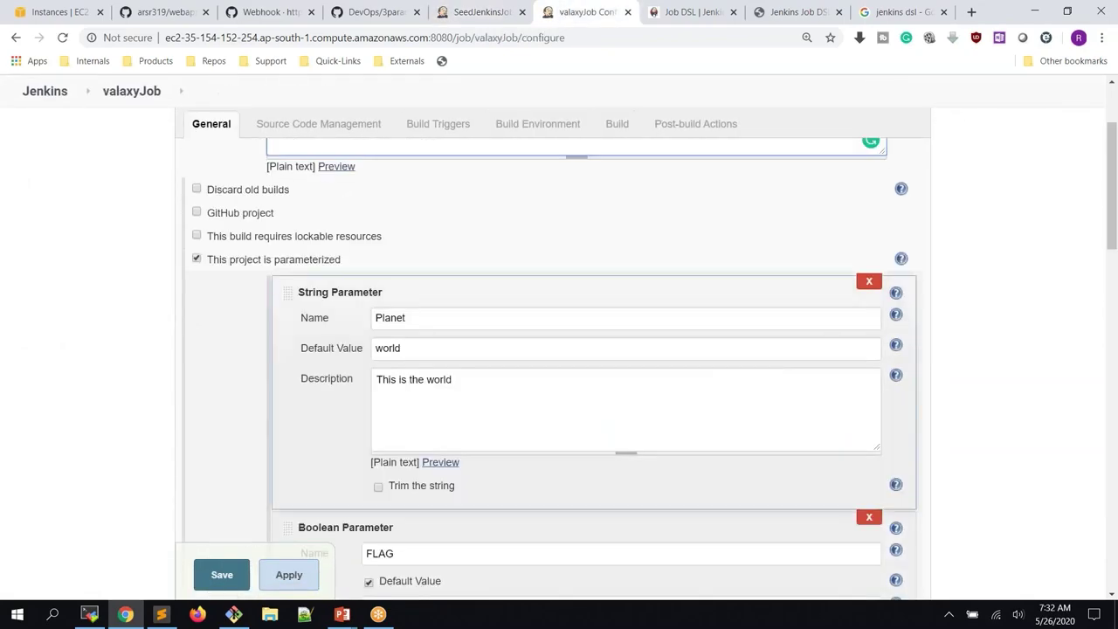
double_click(392, 320)
double_click(400, 348)
triple_click(447, 388)
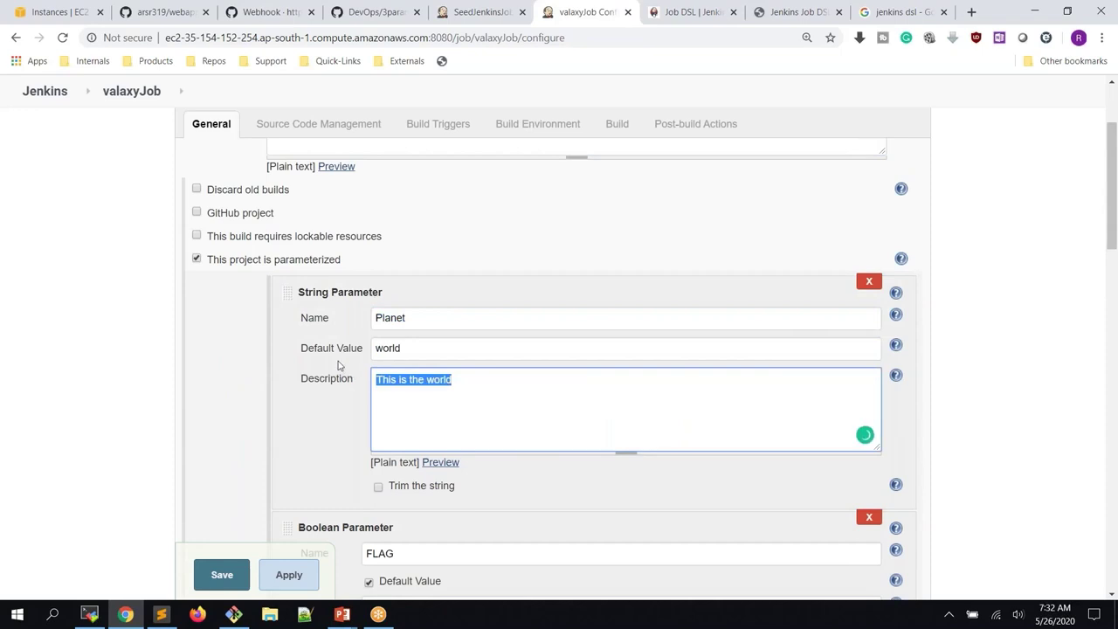
Step: Trace Planet, defaultValue 'world' and the description argument in the seed DSL script
click(483, 13)
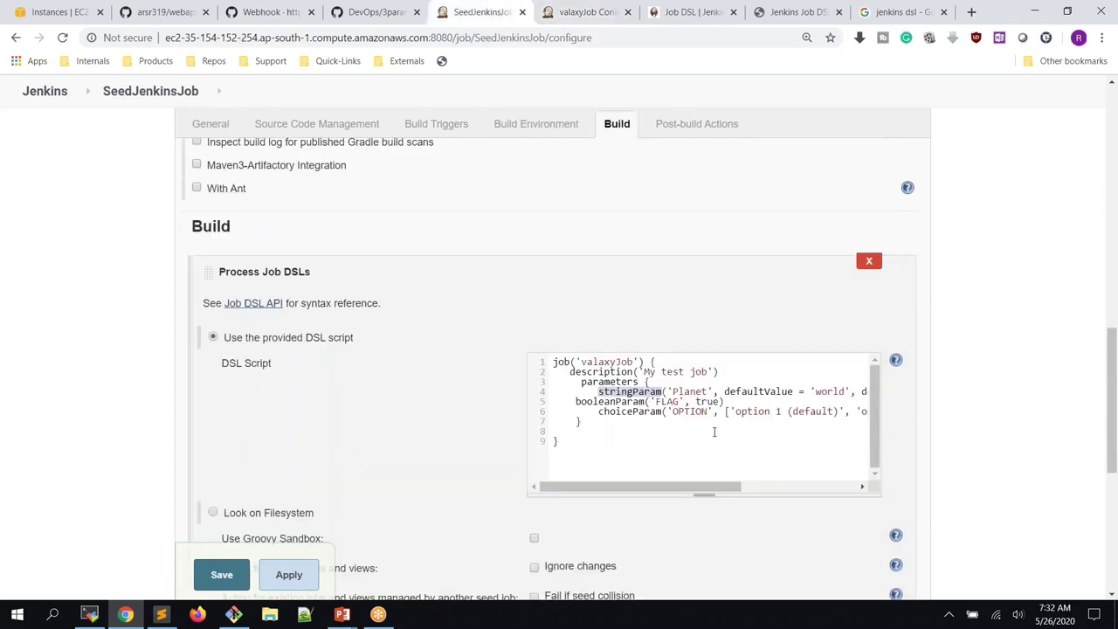
double_click(686, 392)
drag(700, 490, 794, 492)
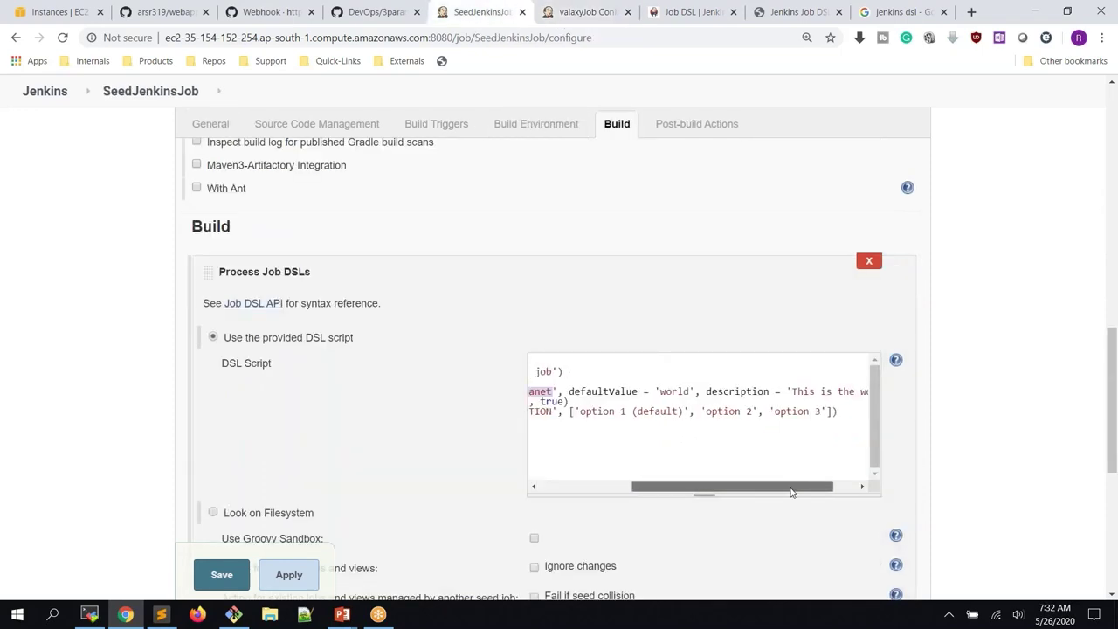
double_click(602, 391)
click(580, 391)
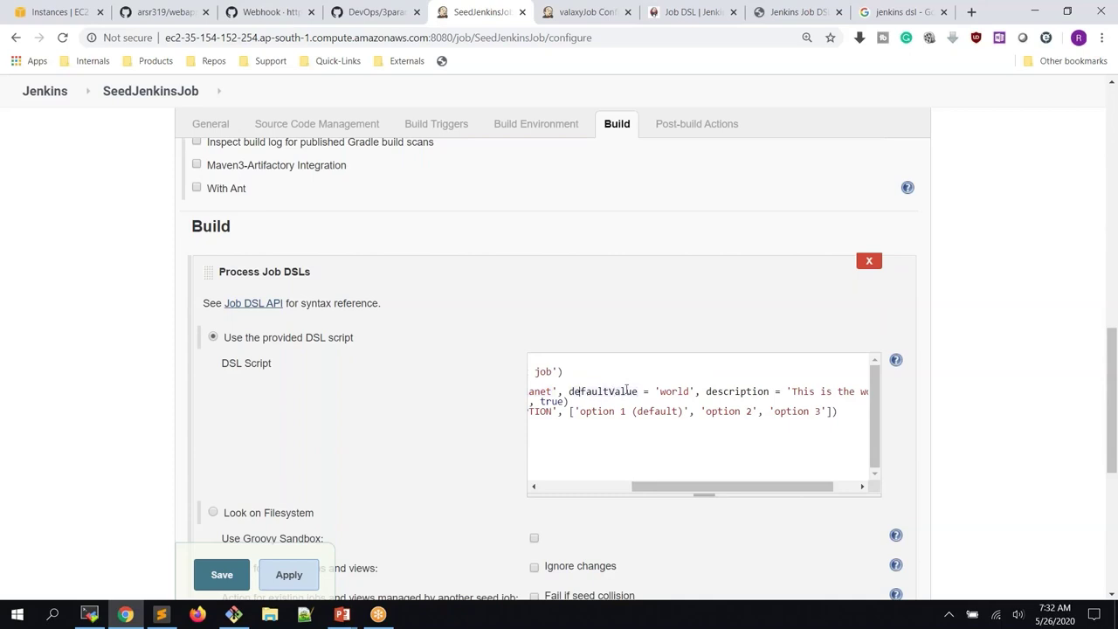
drag(660, 392, 702, 395)
double_click(730, 391)
drag(784, 488, 807, 487)
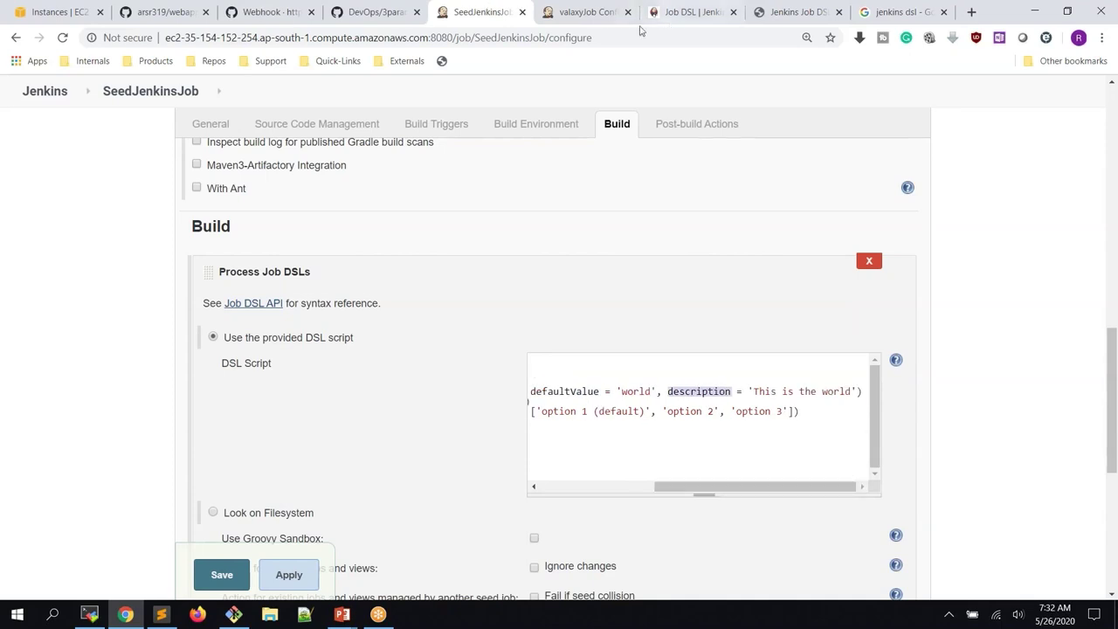
Step: Compare valaxyJob's OPTION choice parameter and its three choices with the seed script
click(585, 12)
scroll(579, 349, down, 3)
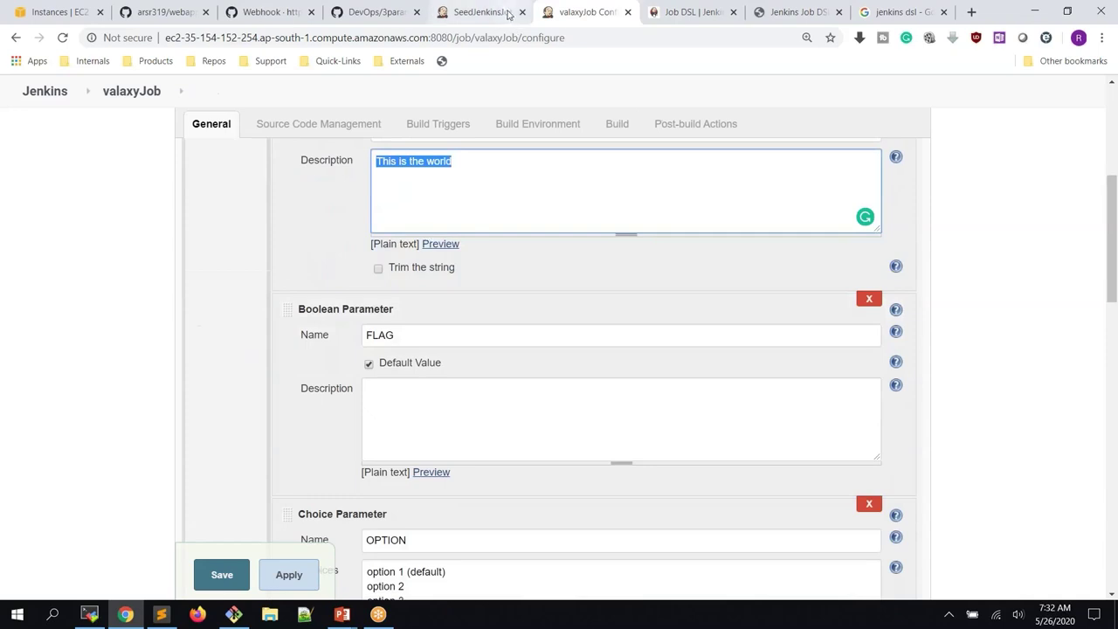
click(502, 14)
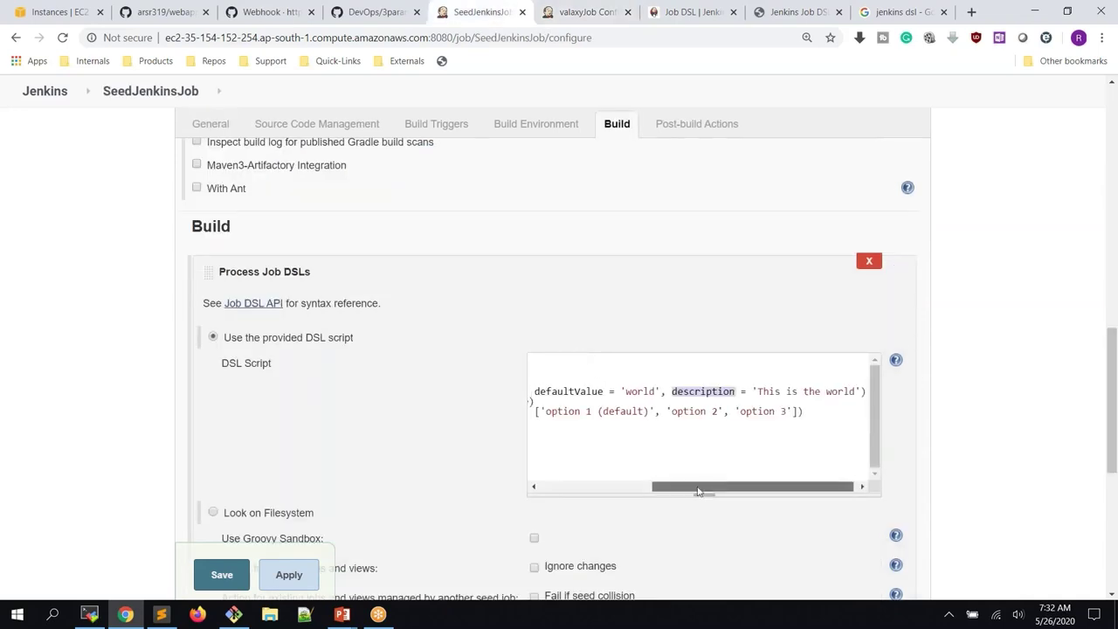
drag(706, 493, 574, 464)
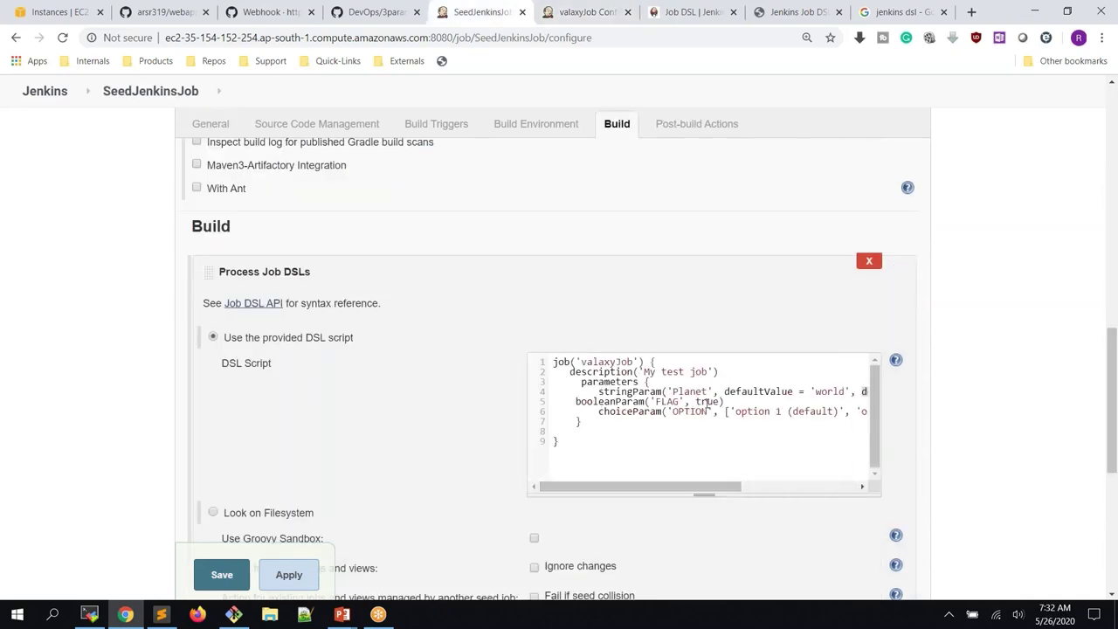
click(600, 13)
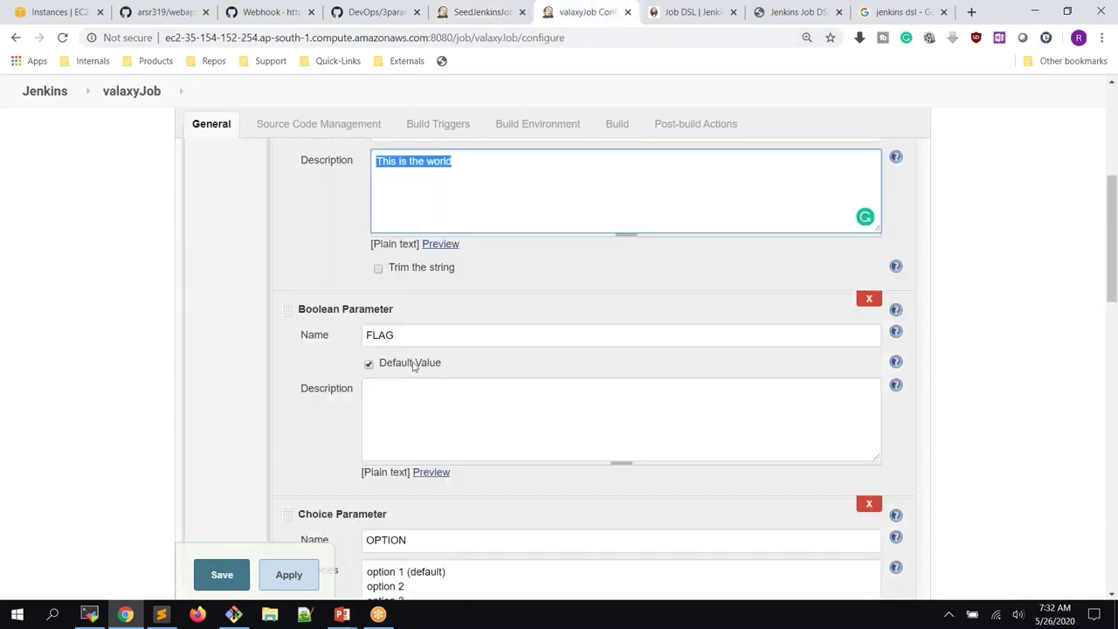
scroll(415, 377, down, 3)
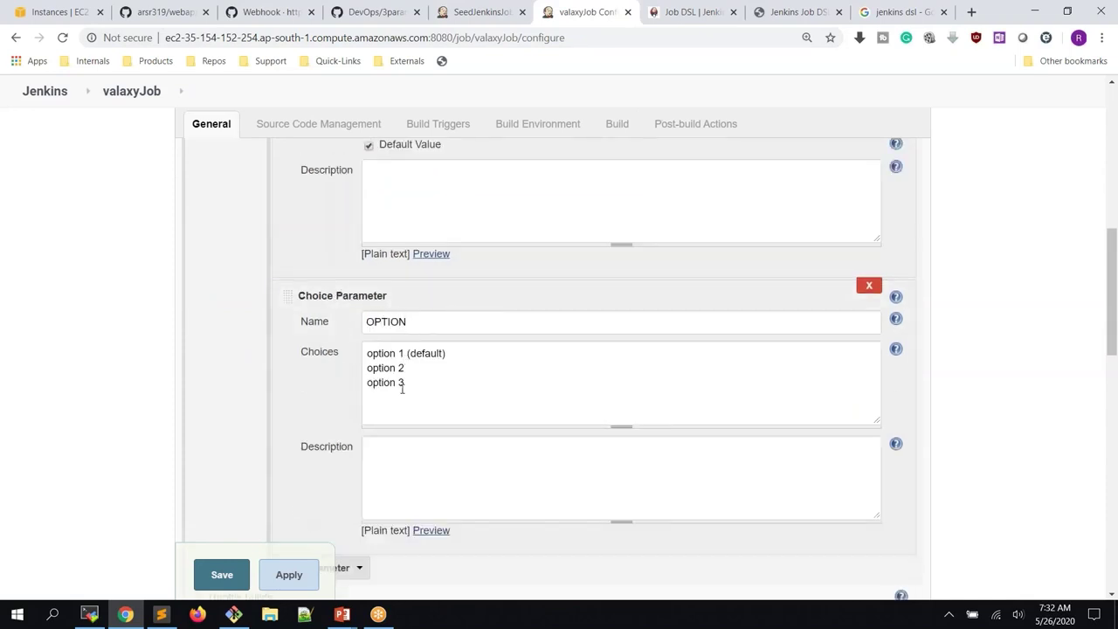
drag(407, 389, 365, 347)
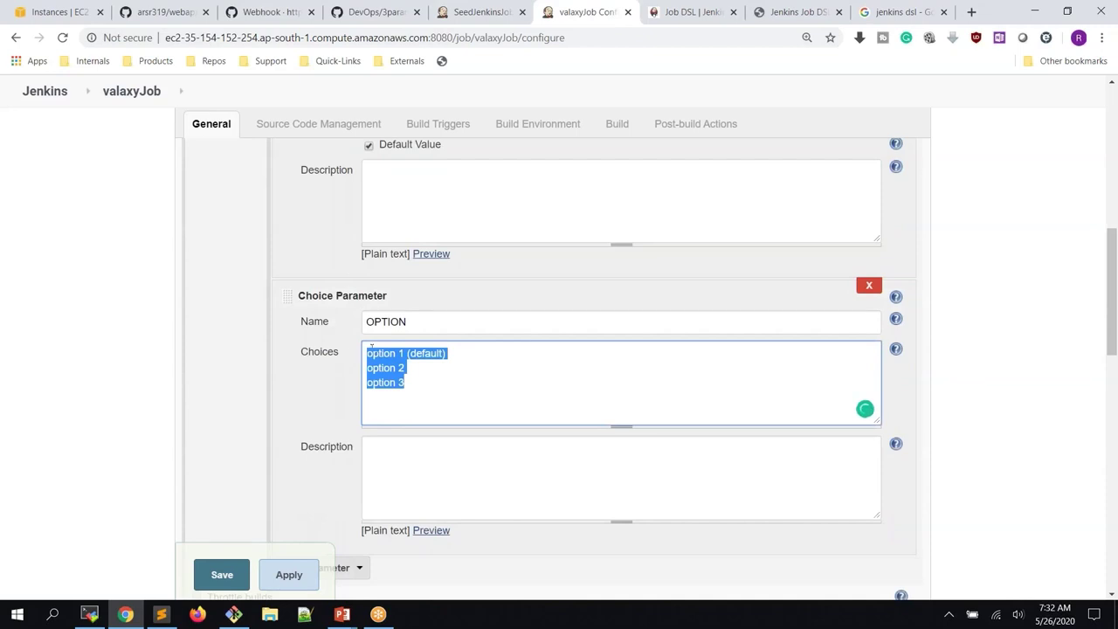
click(417, 319)
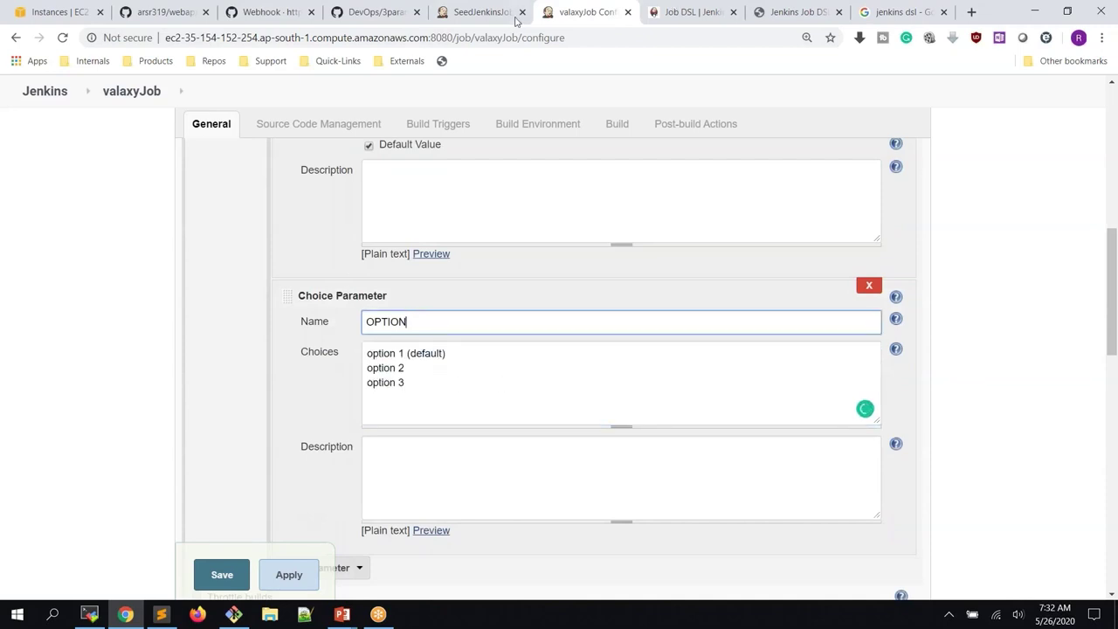
click(467, 18)
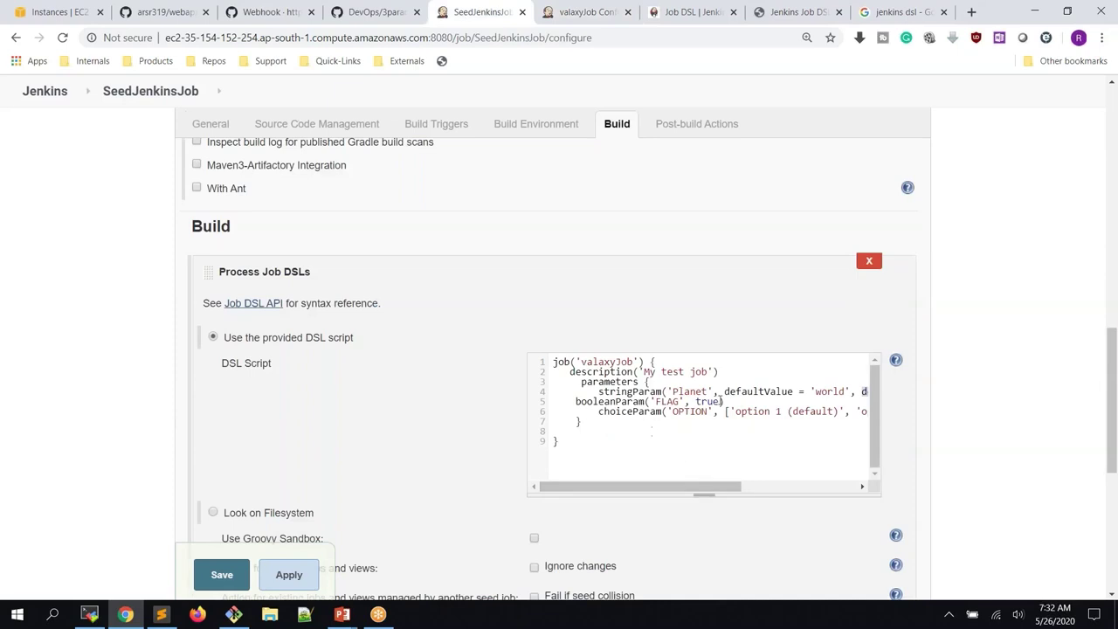
click(395, 16)
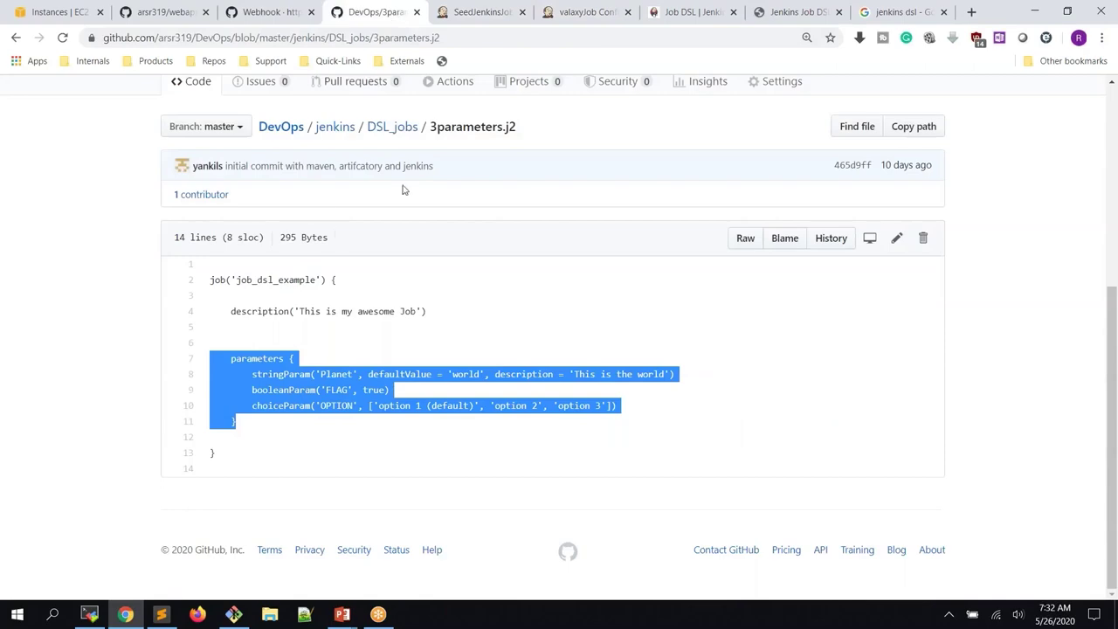
Step: Open 4scm.j2 in DSL_jobs and review its git URL, description, parameters and scm lines
click(392, 128)
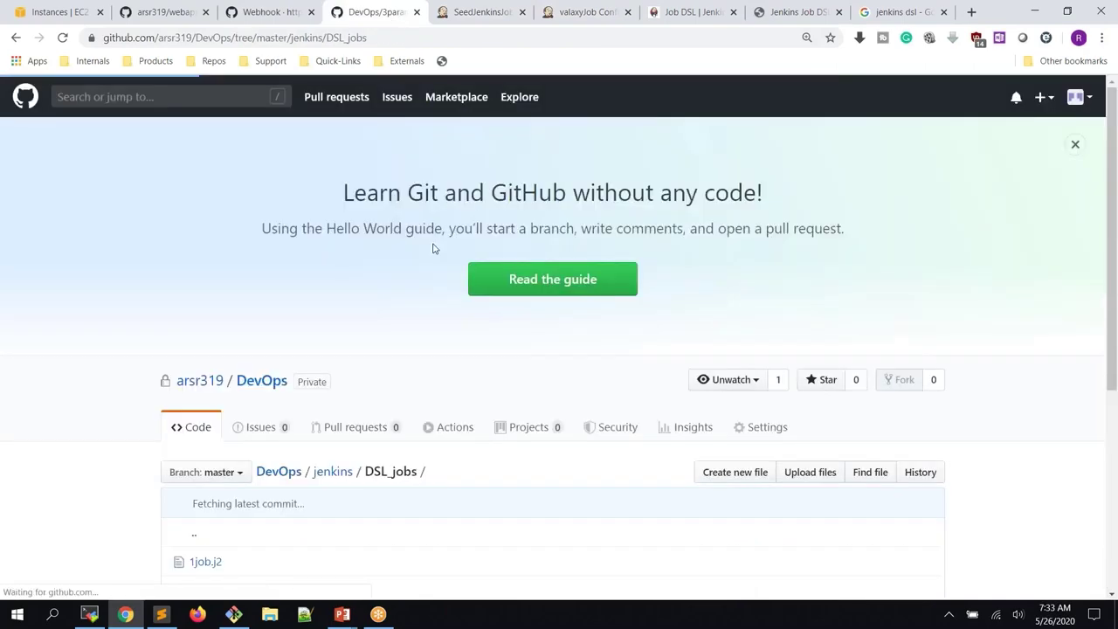
scroll(350, 262, down, 4)
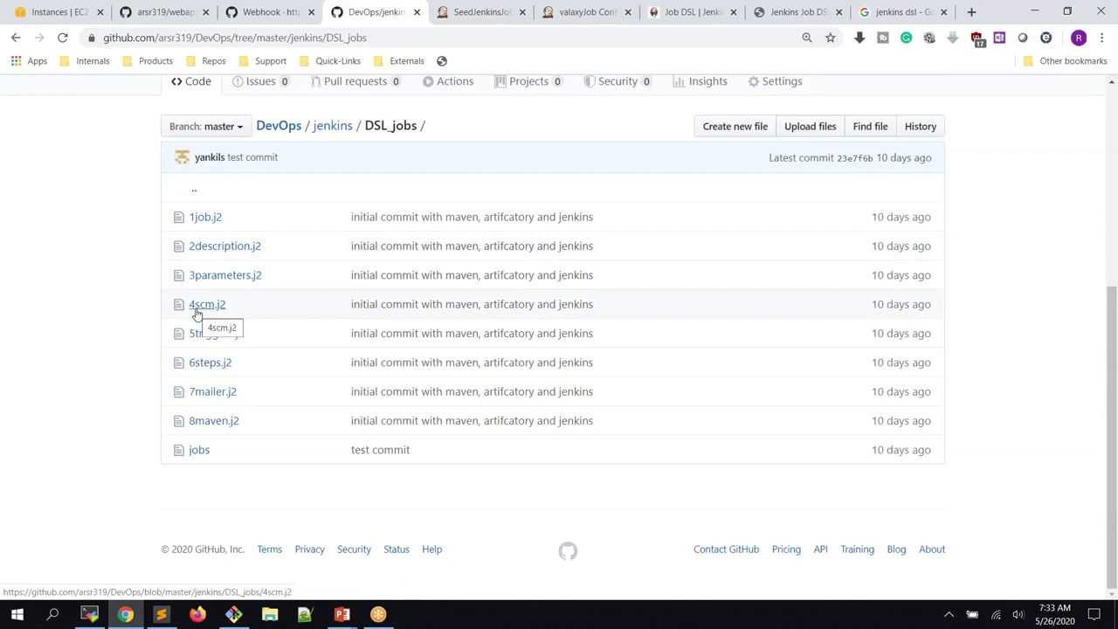
click(197, 311)
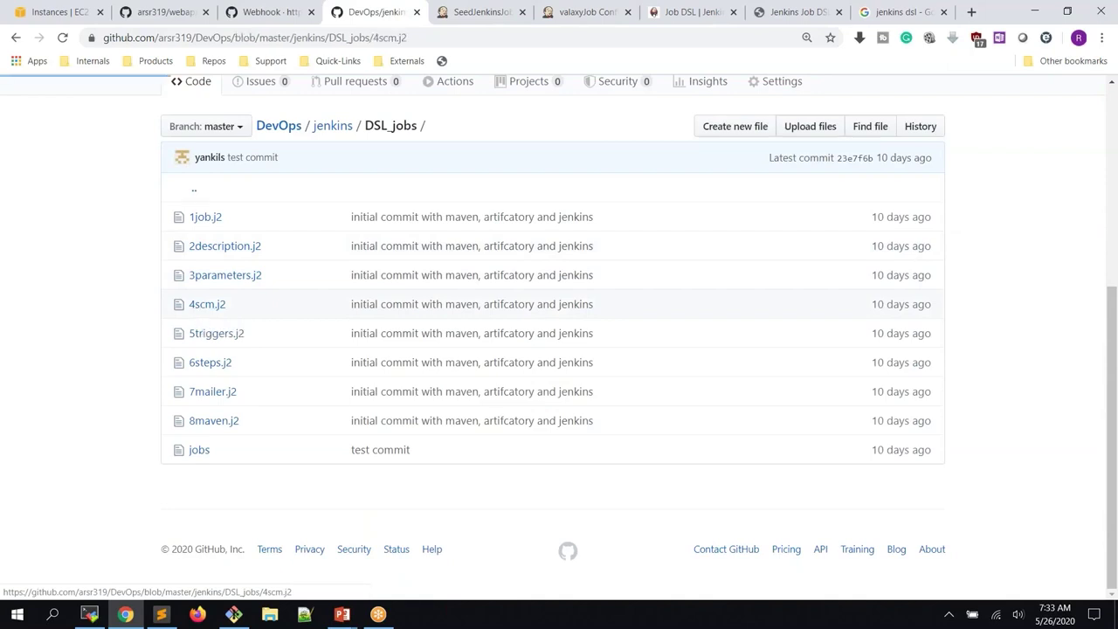
scroll(596, 363, down, 4)
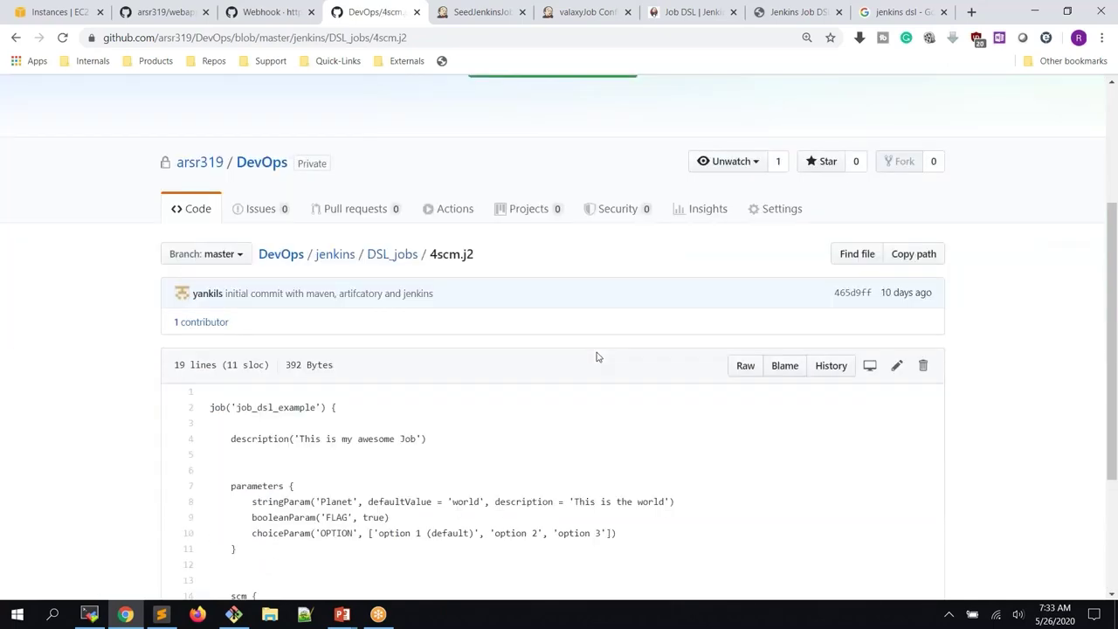
scroll(597, 357, down, 2)
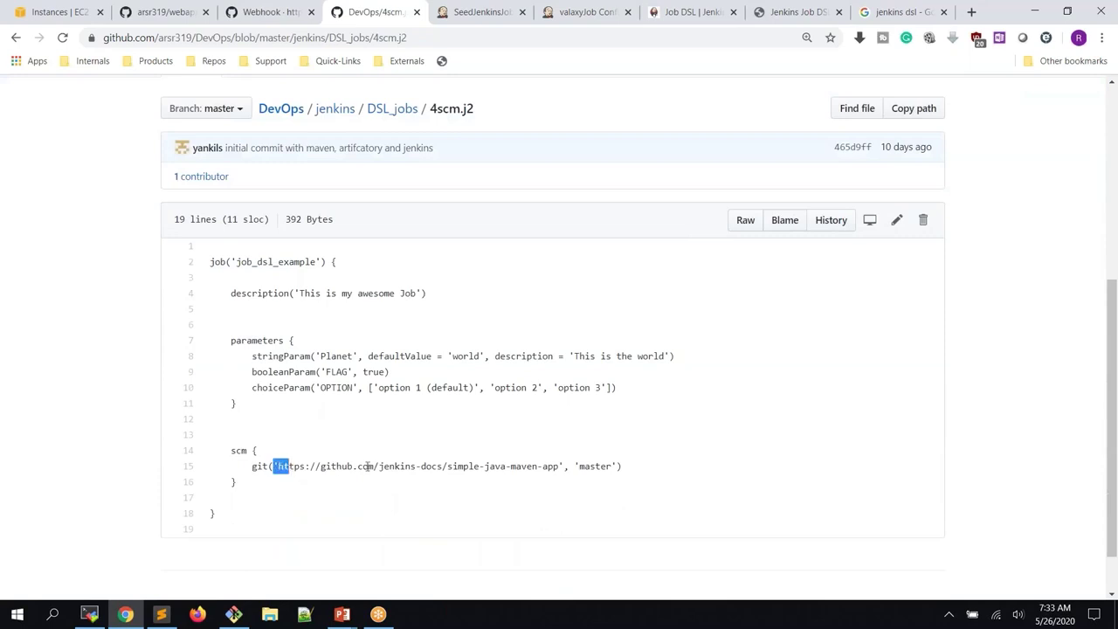
drag(278, 465, 651, 471)
click(655, 473)
drag(224, 301, 442, 299)
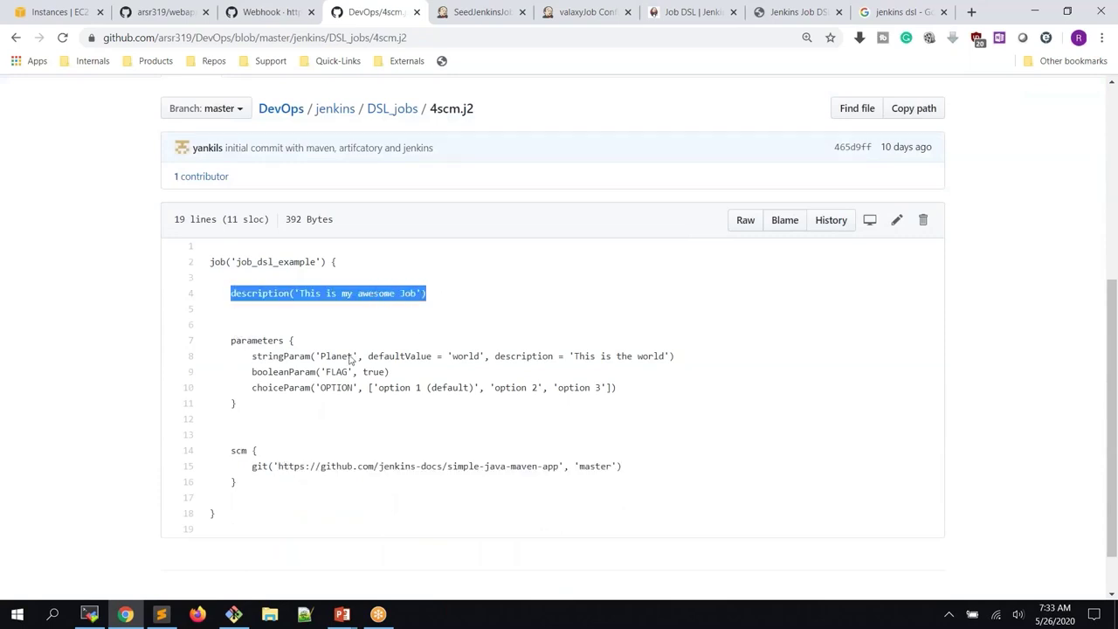
drag(226, 339, 474, 419)
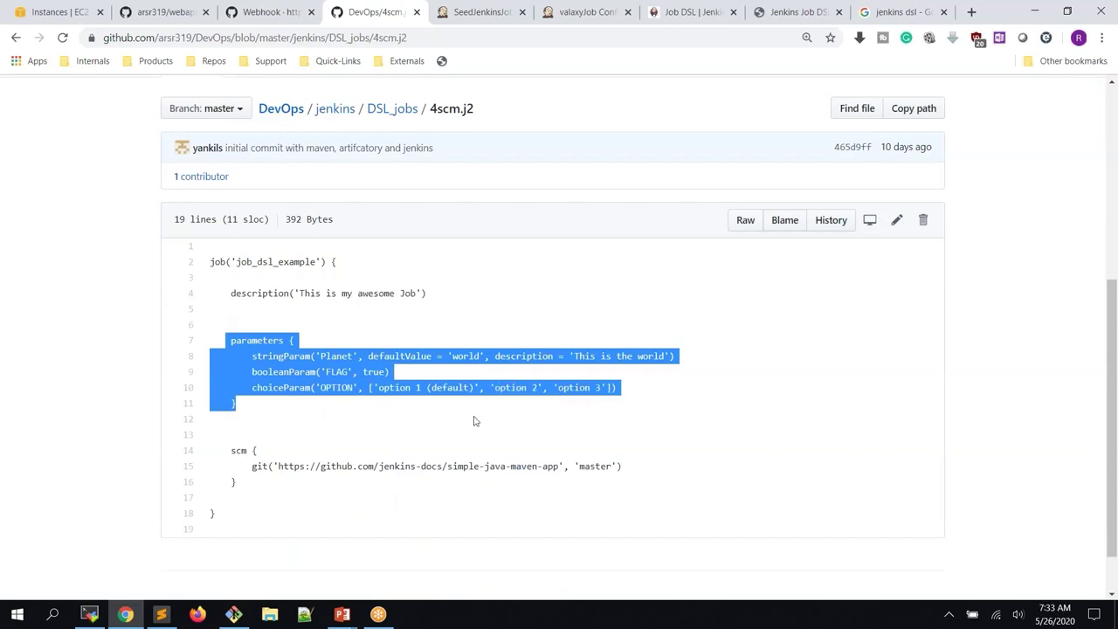
drag(231, 449, 255, 492)
click(250, 492)
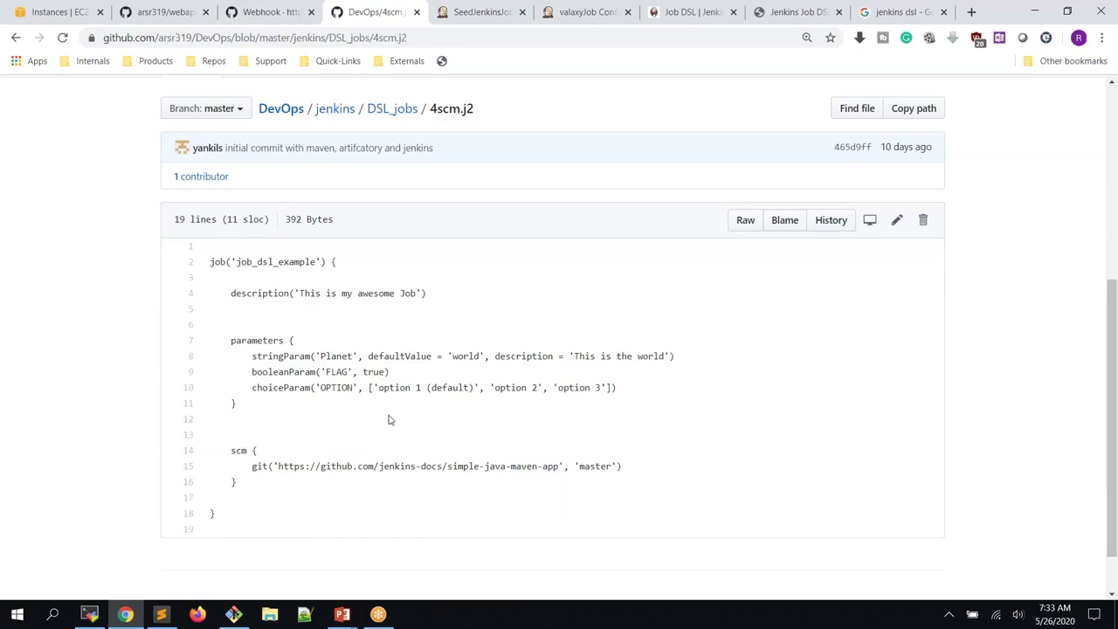
Step: Zoom in and select the scm block on lines 14-16 for copying
key(ctrl+plus)
scroll(391, 417, down, 3)
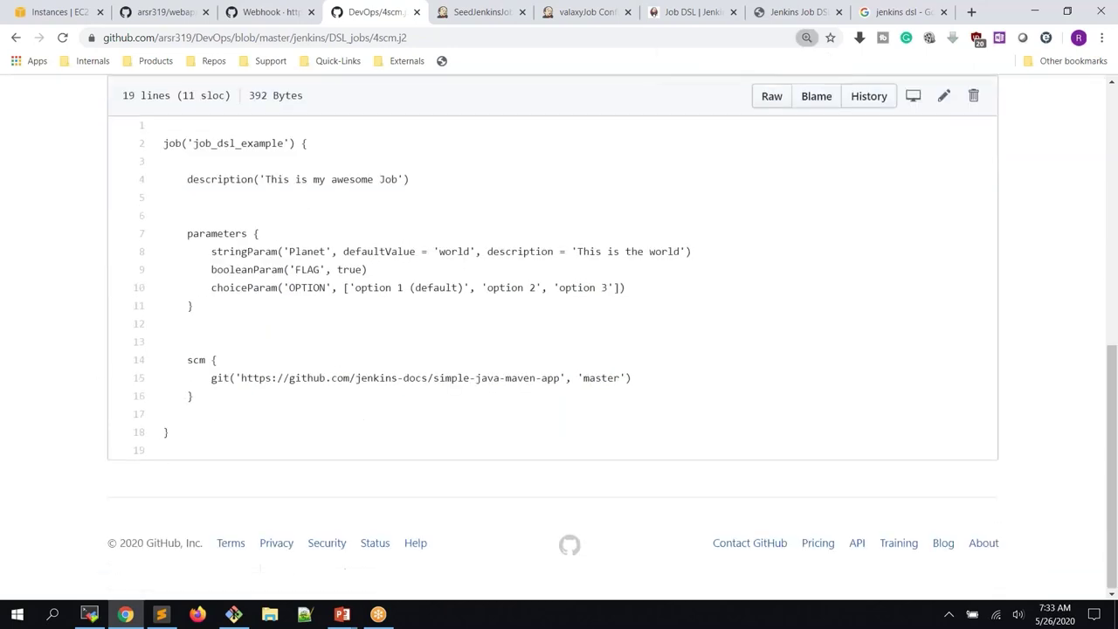
drag(180, 364, 235, 396)
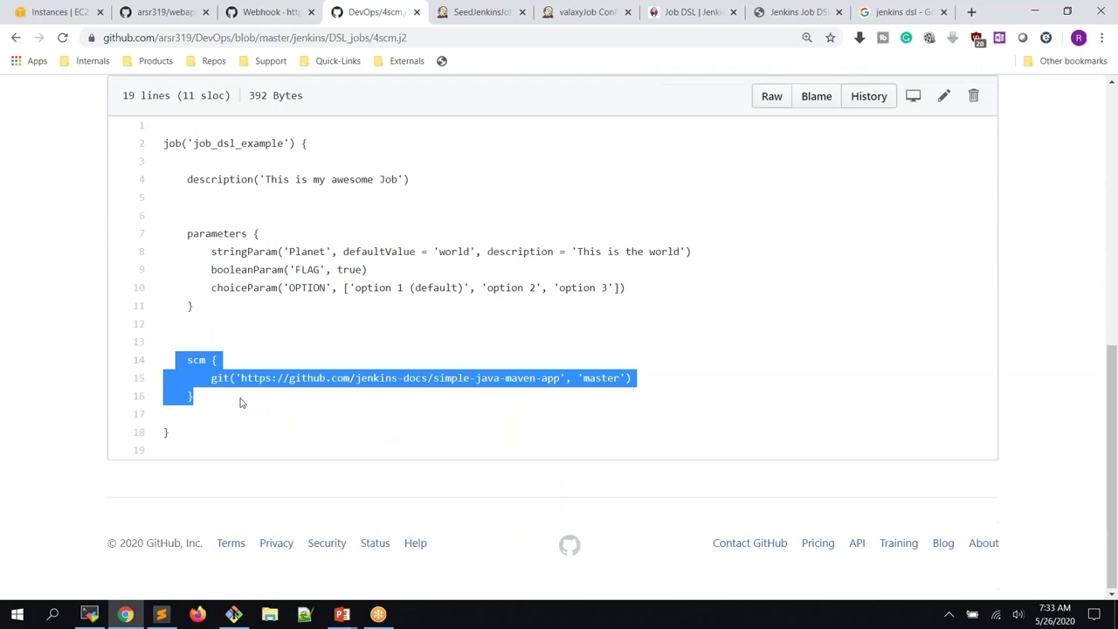
click(202, 381)
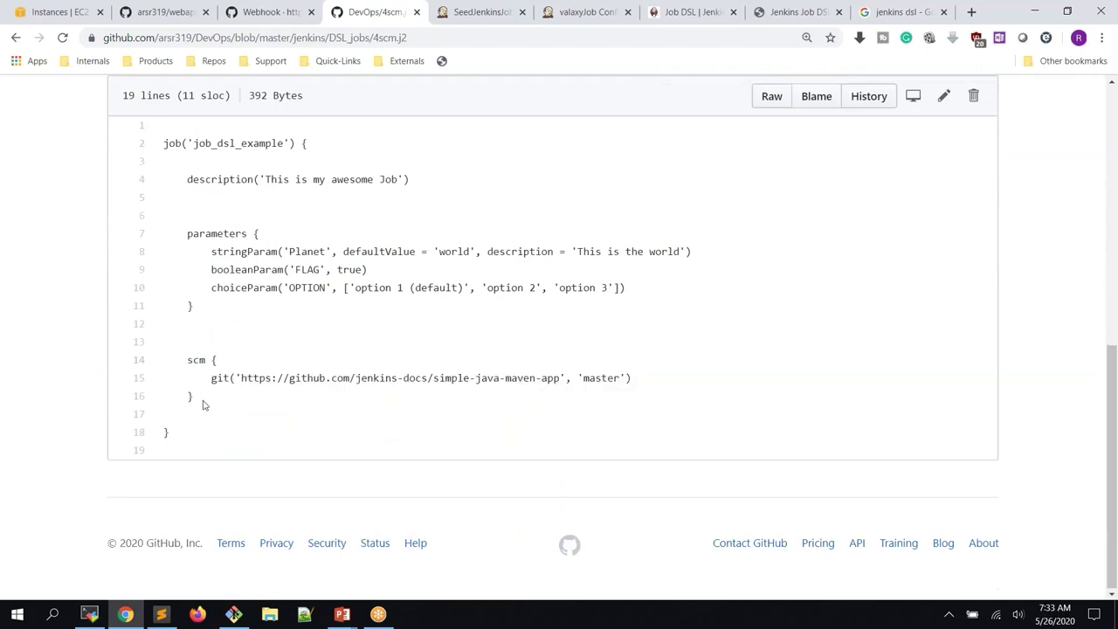
drag(202, 399, 136, 367)
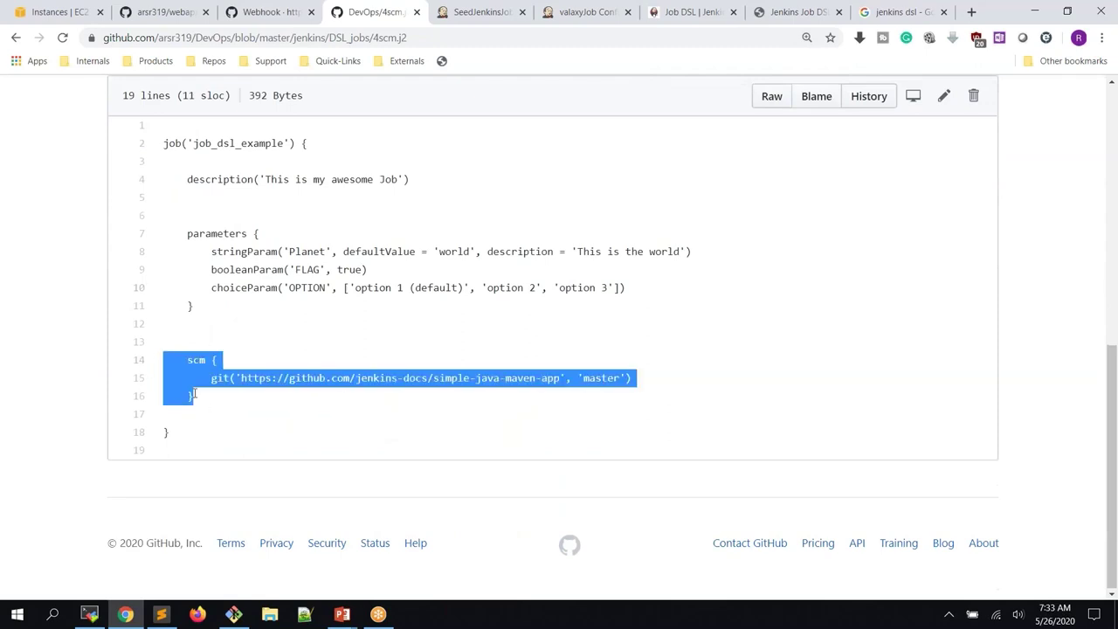
Step: Paste the scm git block (simple-java-maven-app, master) into SeedJenkinsJob's DSL script, then view the webapp-project webhook page
click(478, 14)
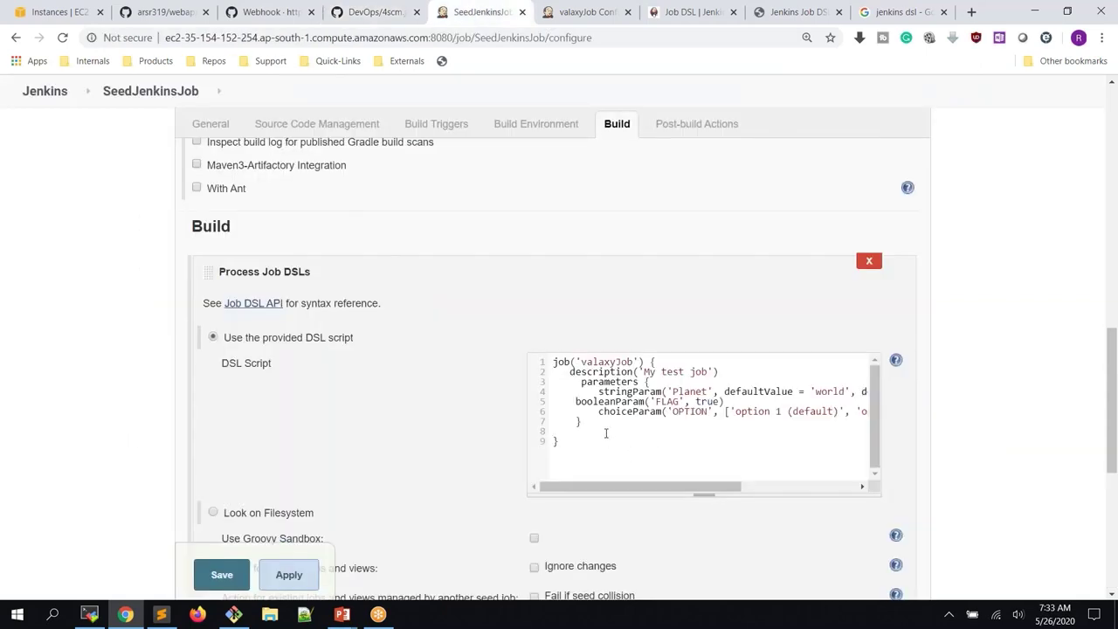
key(ctrl+v)
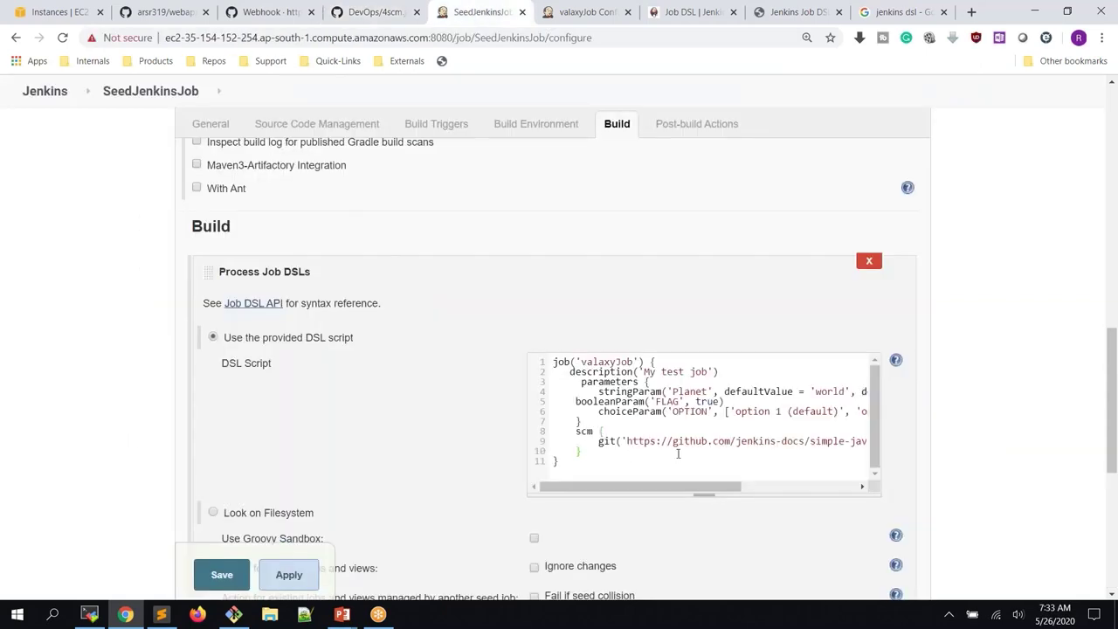
drag(665, 486, 734, 487)
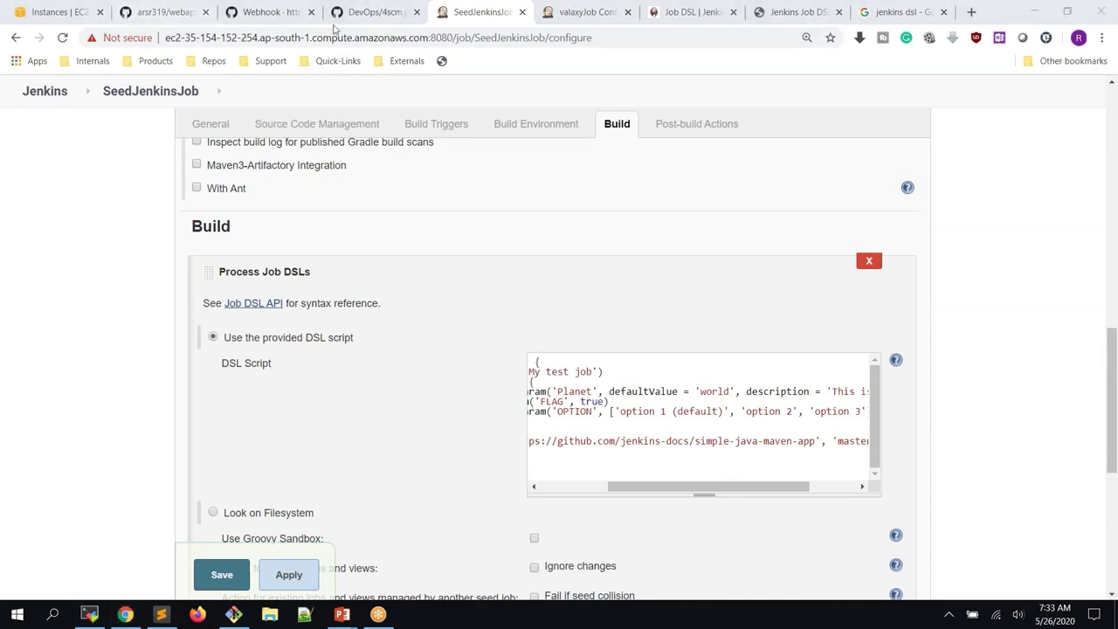
click(285, 16)
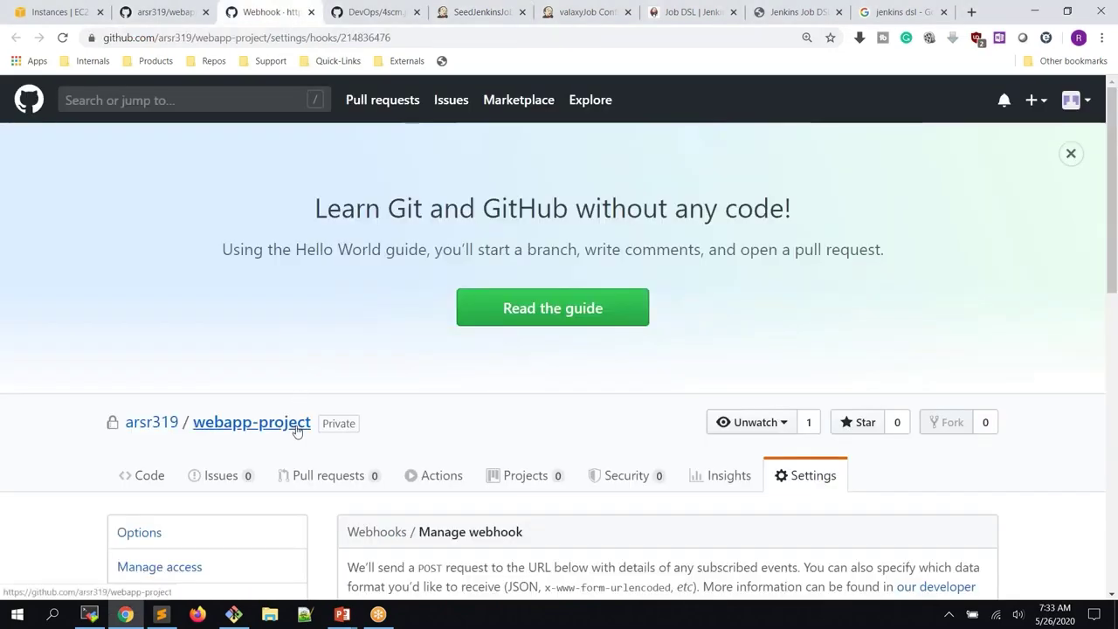
Step: Browse the webapp-project repository page, then go to the repository owner's GitHub profile
click(297, 428)
scroll(533, 384, down, 2)
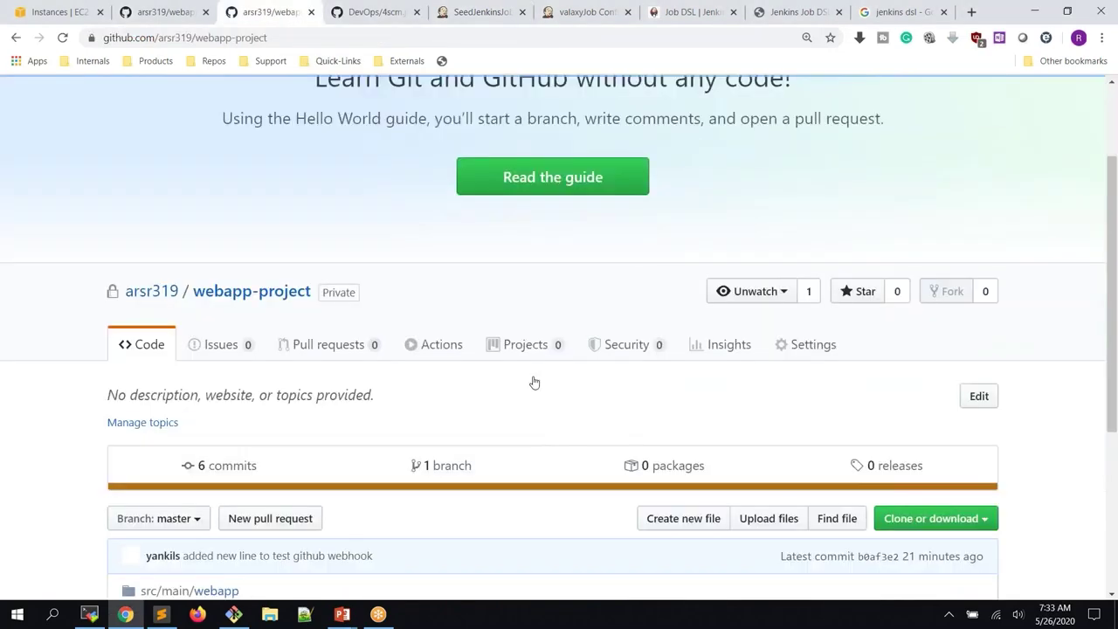
scroll(532, 383, down, 1)
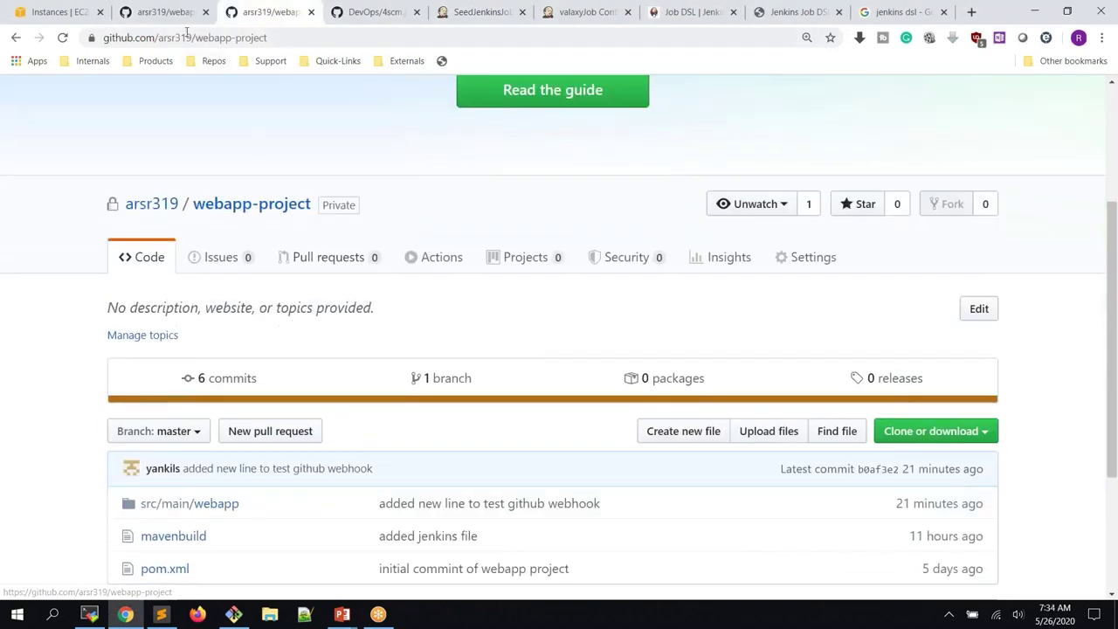
click(170, 12)
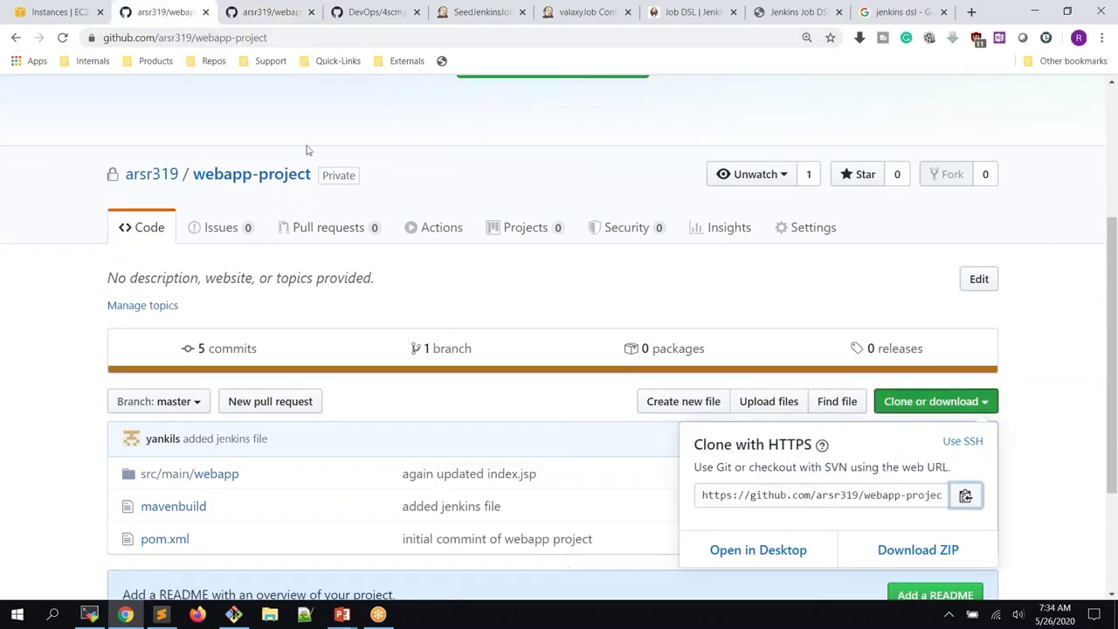
click(173, 177)
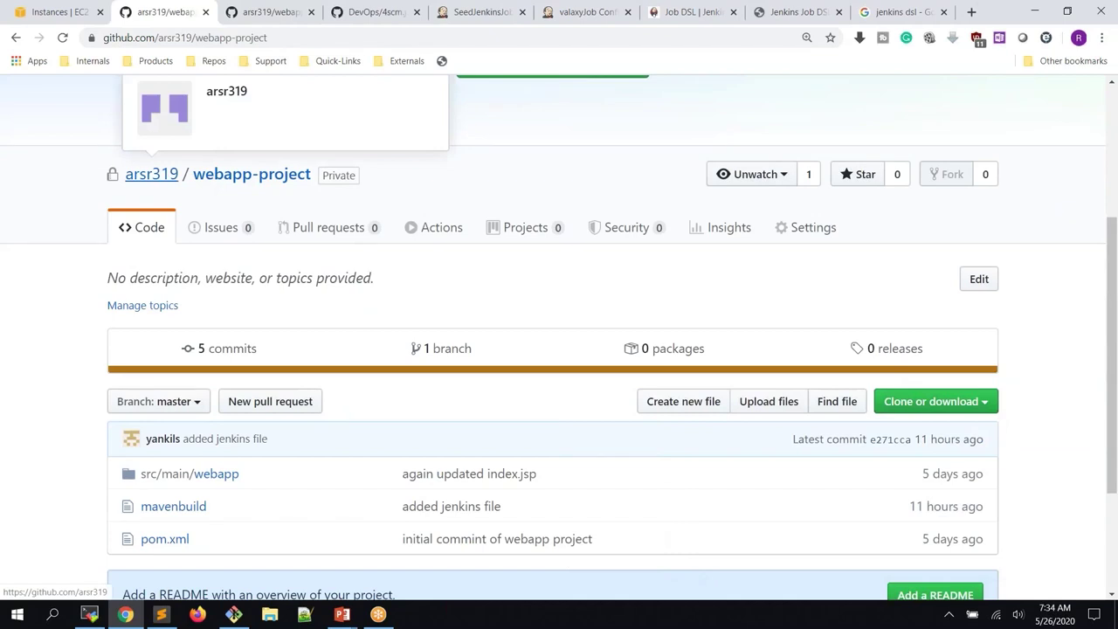
click(153, 175)
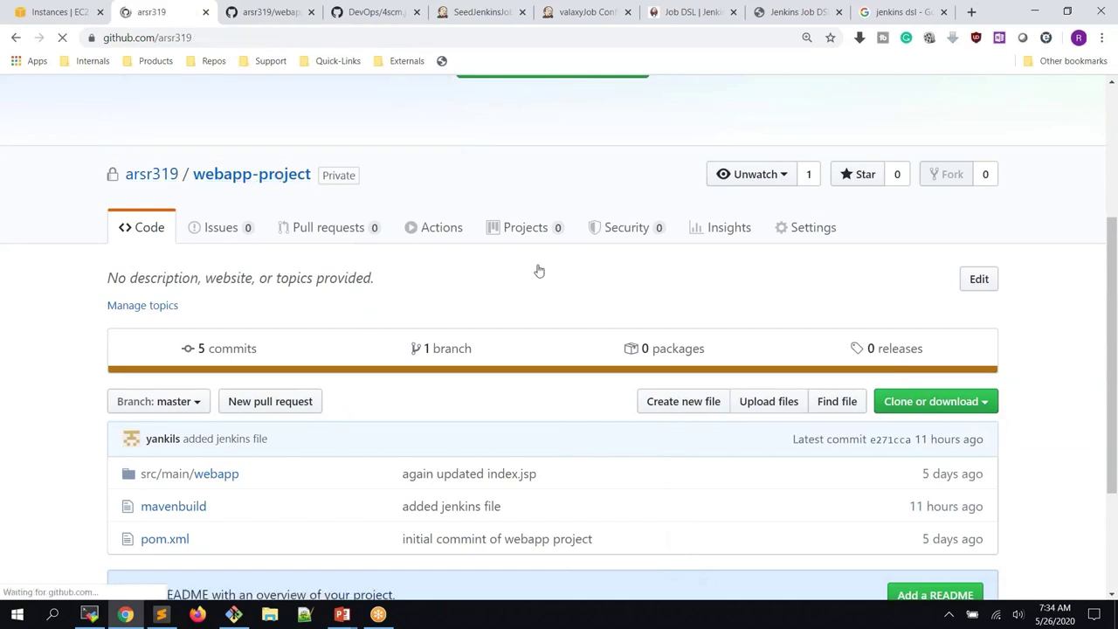
scroll(536, 268, down, 2)
Step: Open the owner's testhello repository and copy its HTTPS clone URL
click(418, 115)
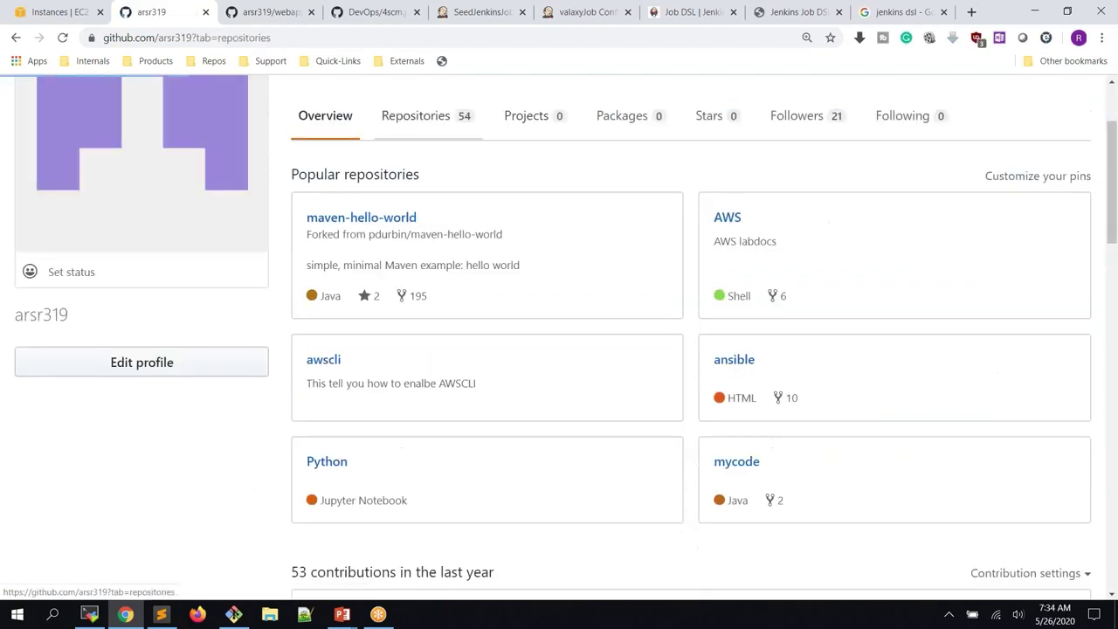
scroll(457, 186, down, 3)
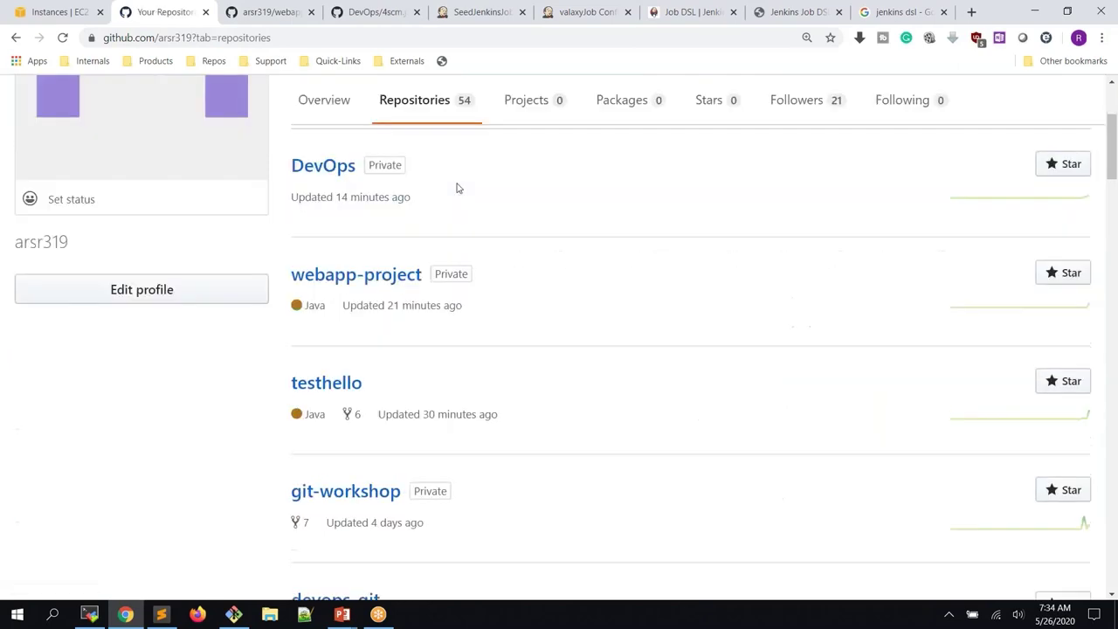
click(347, 309)
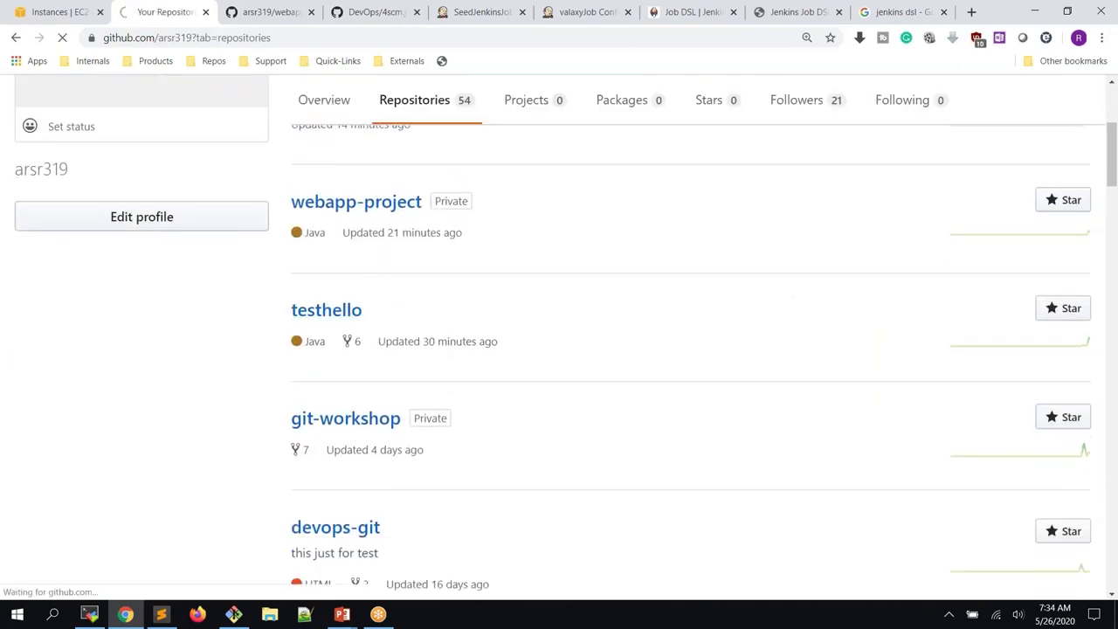
scroll(324, 238, down, 3)
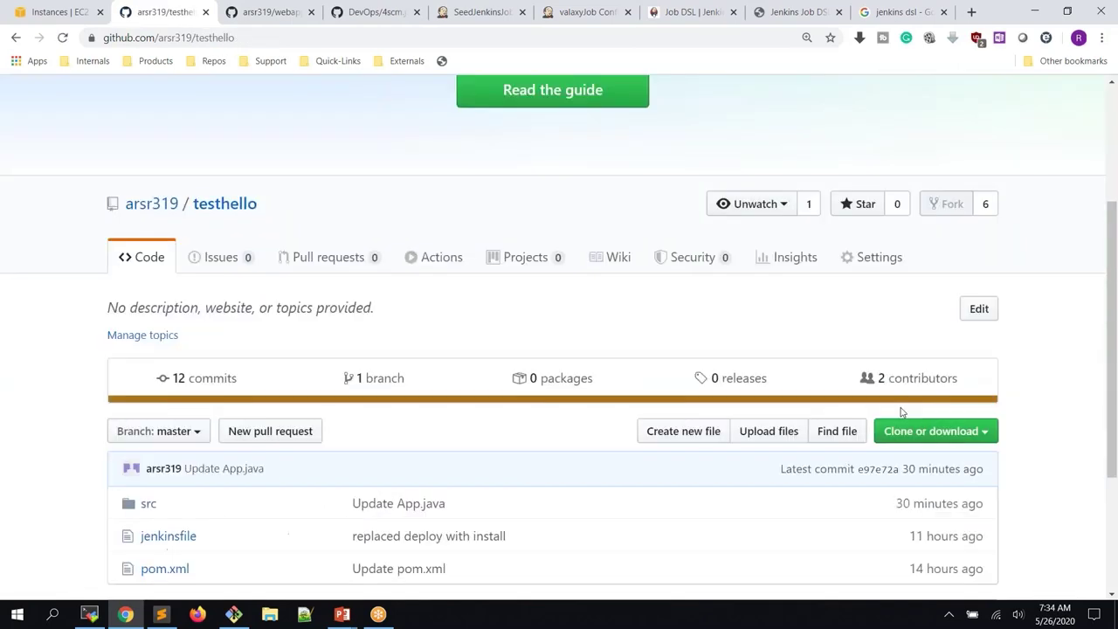
scroll(490, 434, down, 1)
scroll(490, 434, down, 2)
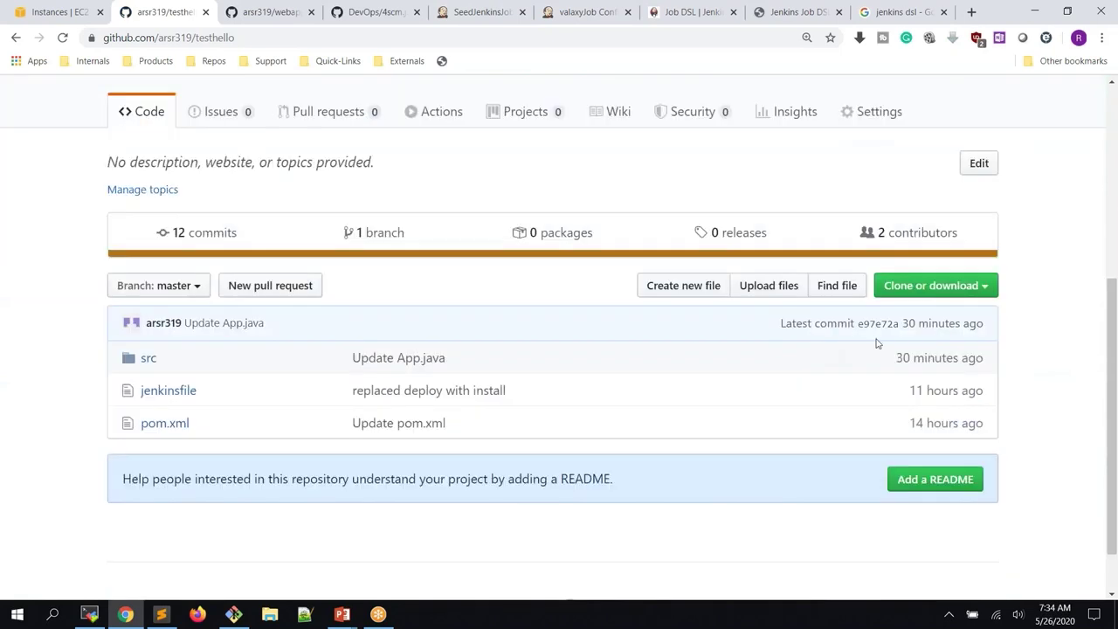
click(976, 294)
click(965, 379)
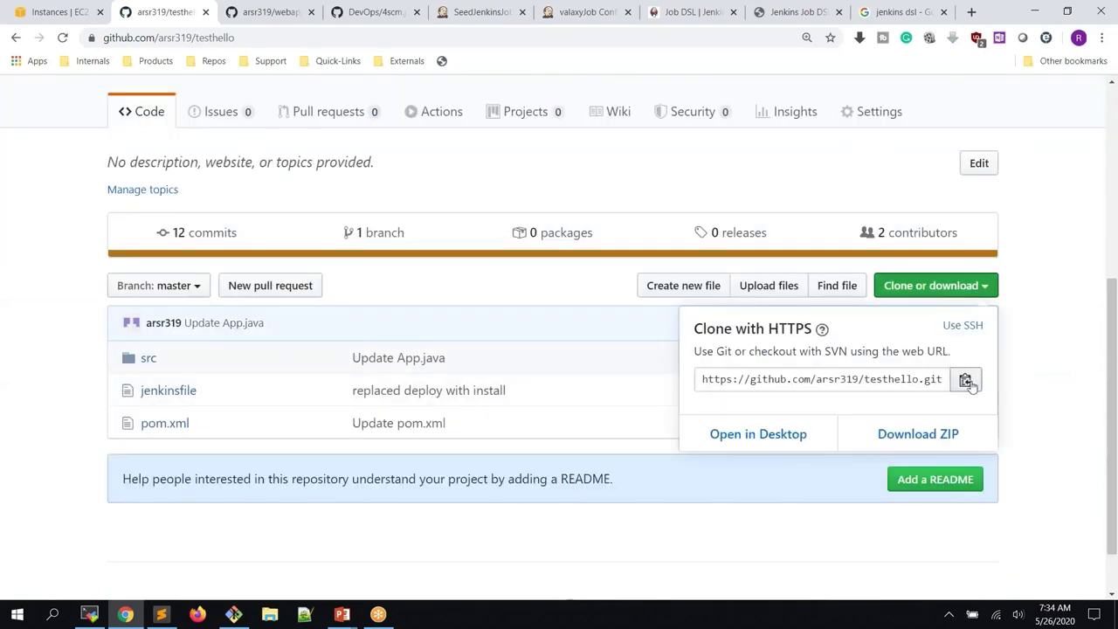
click(463, 14)
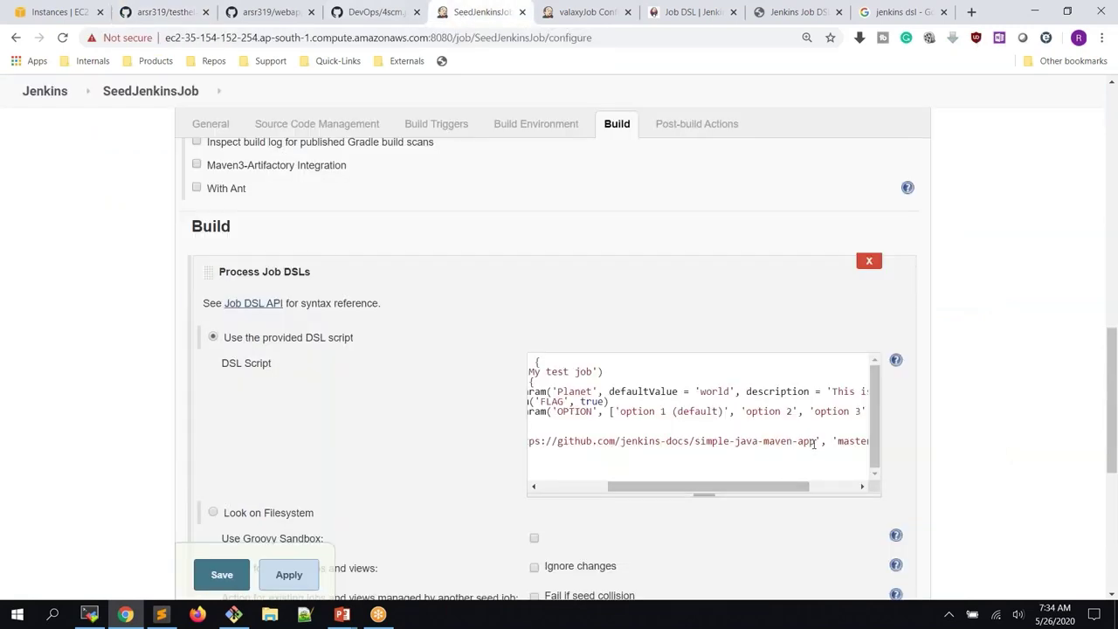
Step: Replace the DSL script's git URL with the testhello clone URL on master, and apply and save
drag(813, 444, 561, 444)
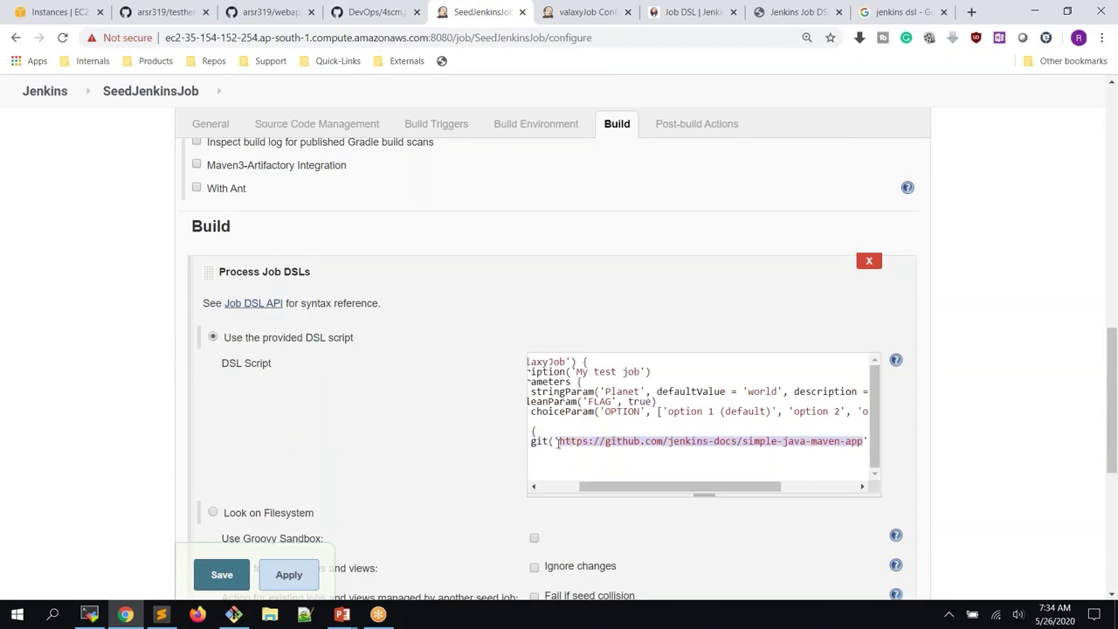
key(ctrl+v)
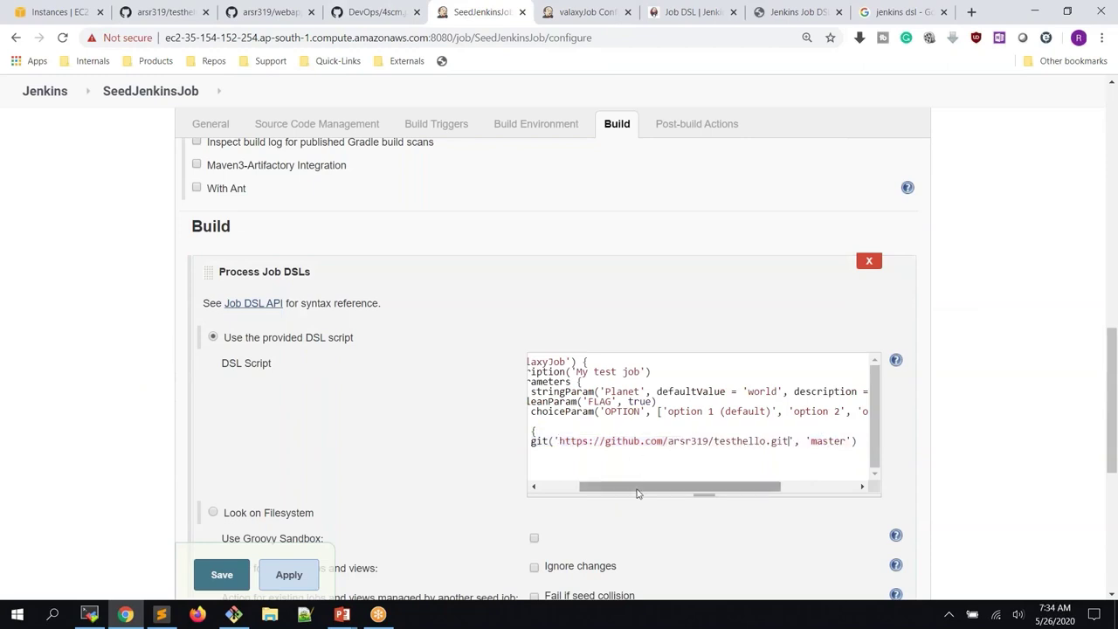
drag(638, 491, 718, 496)
double_click(705, 441)
drag(707, 489, 585, 499)
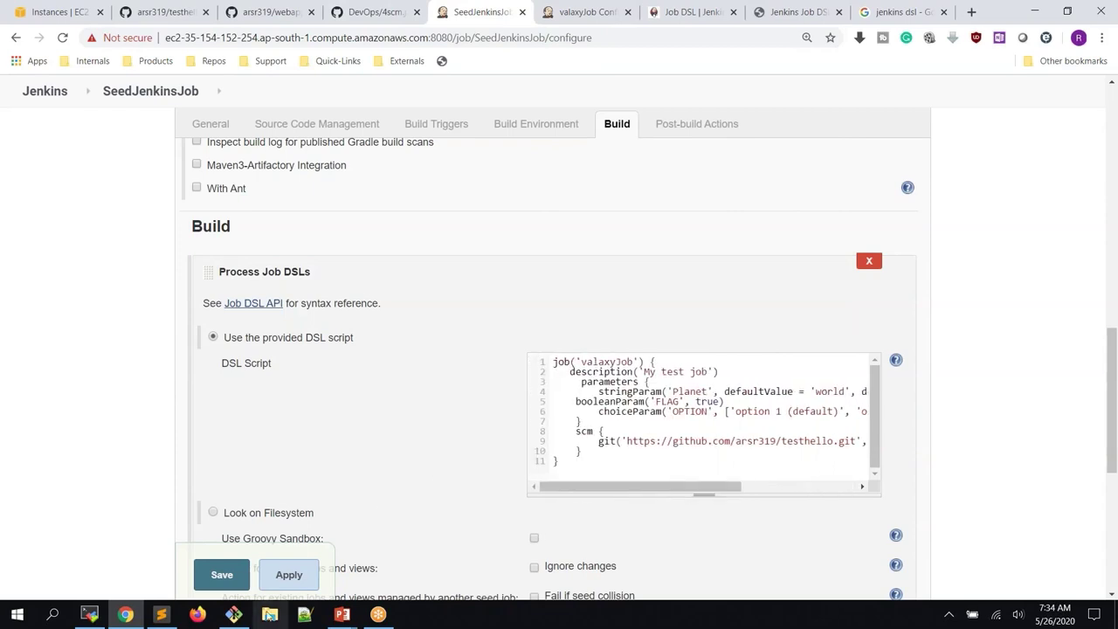
click(288, 575)
click(221, 575)
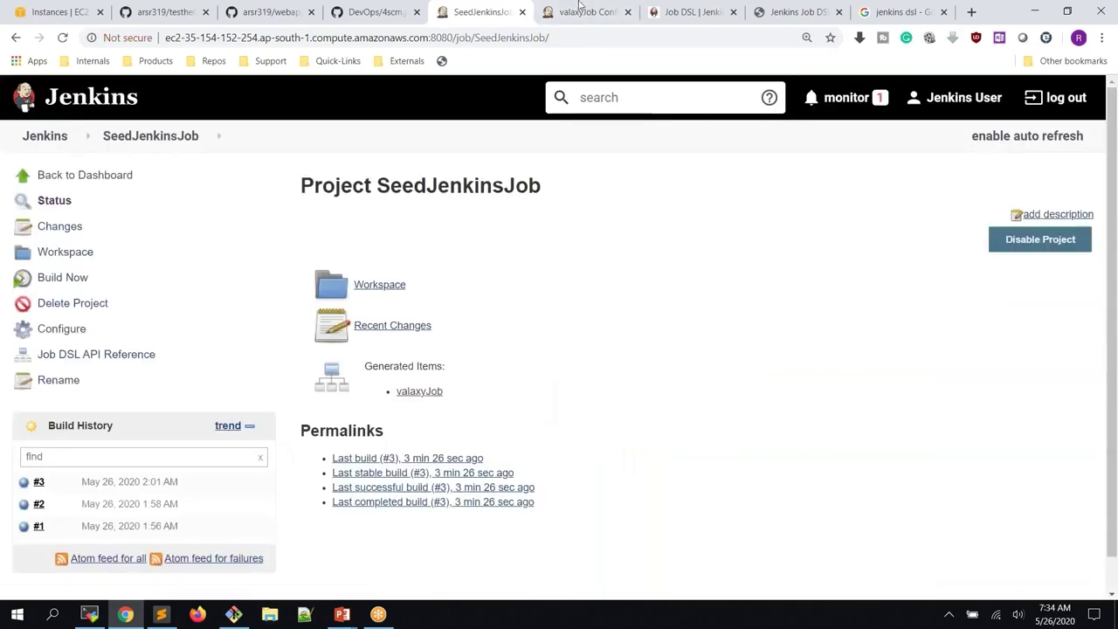
Step: Review the old valaxyJob configuration, then run the seed job to regenerate valaxyJob
click(578, 11)
scroll(480, 368, up, 8)
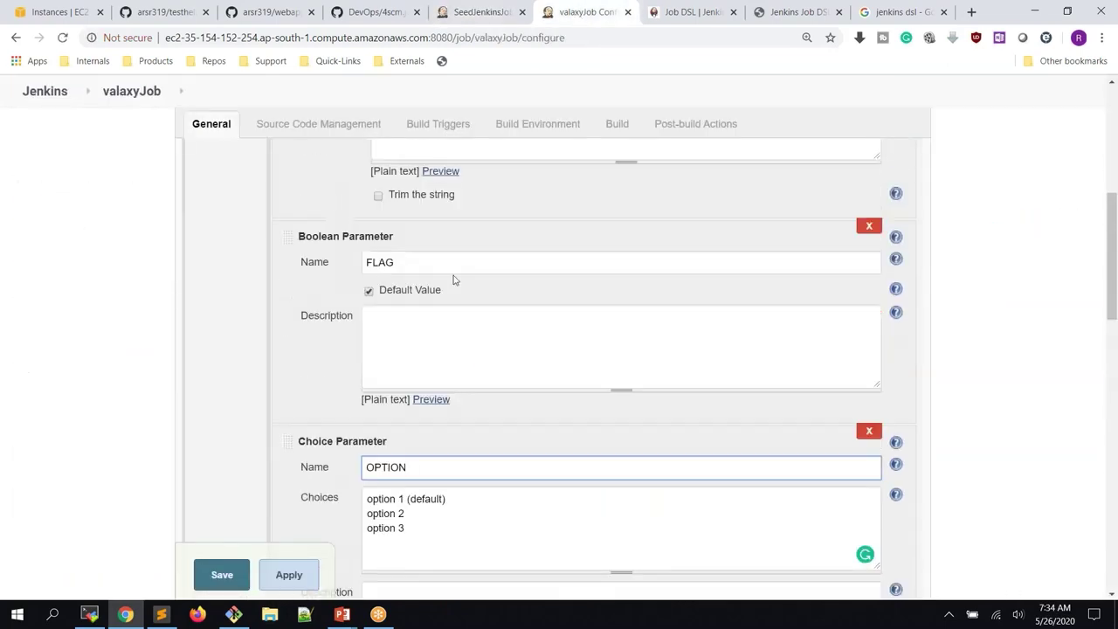
scroll(221, 430, down, 10)
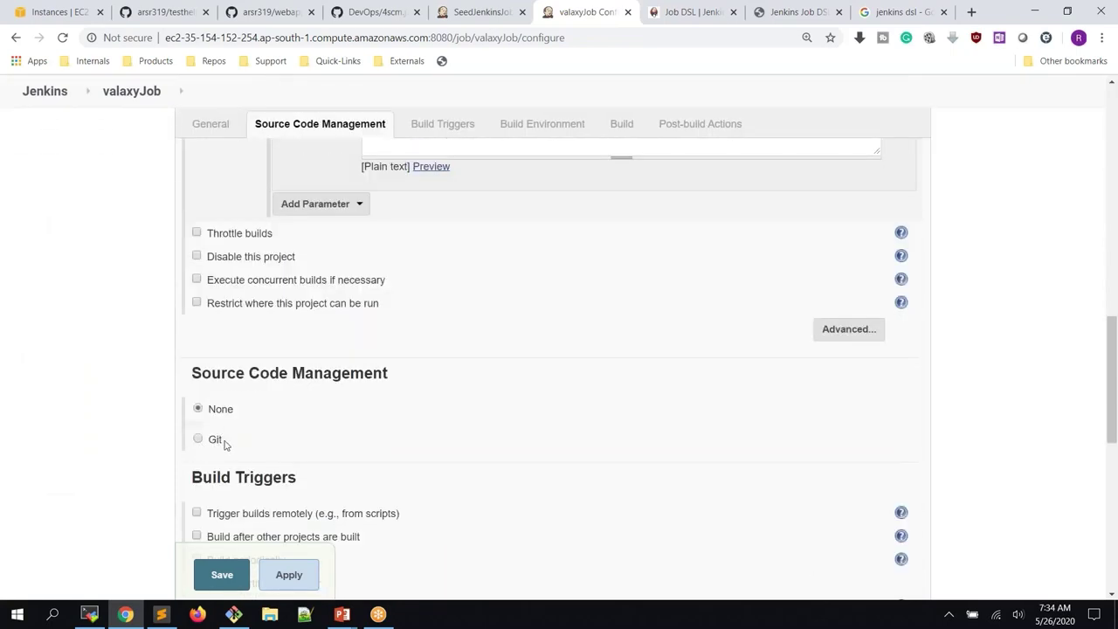
click(476, 13)
click(65, 280)
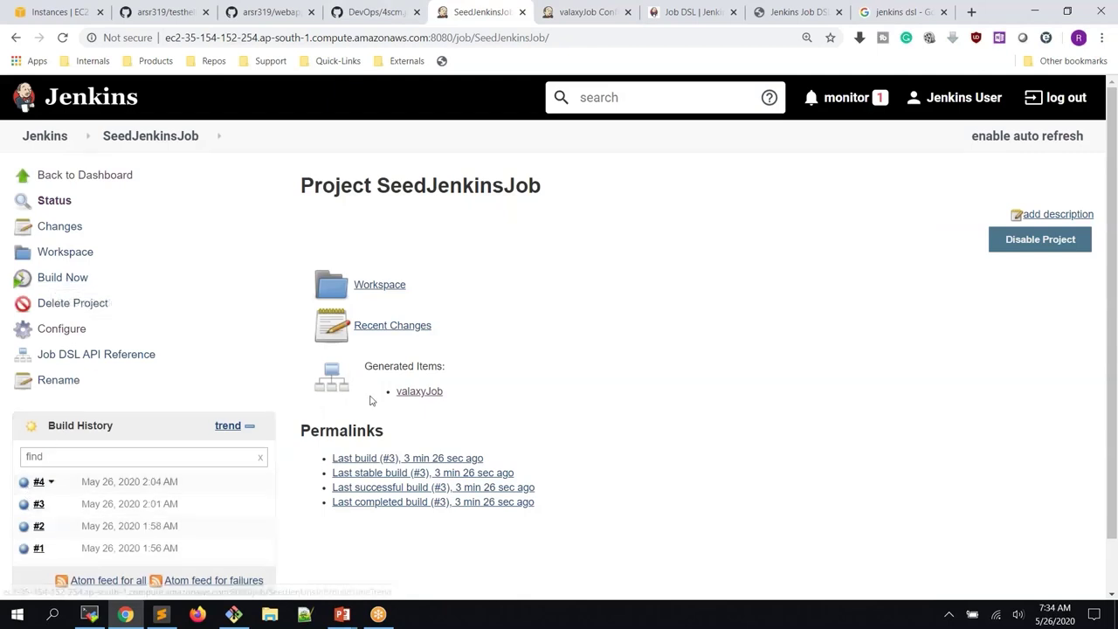
Step: Verify that the regenerated valaxyJob's Git repository URL is testhello.git
middle_click(404, 392)
middle_click(616, 12)
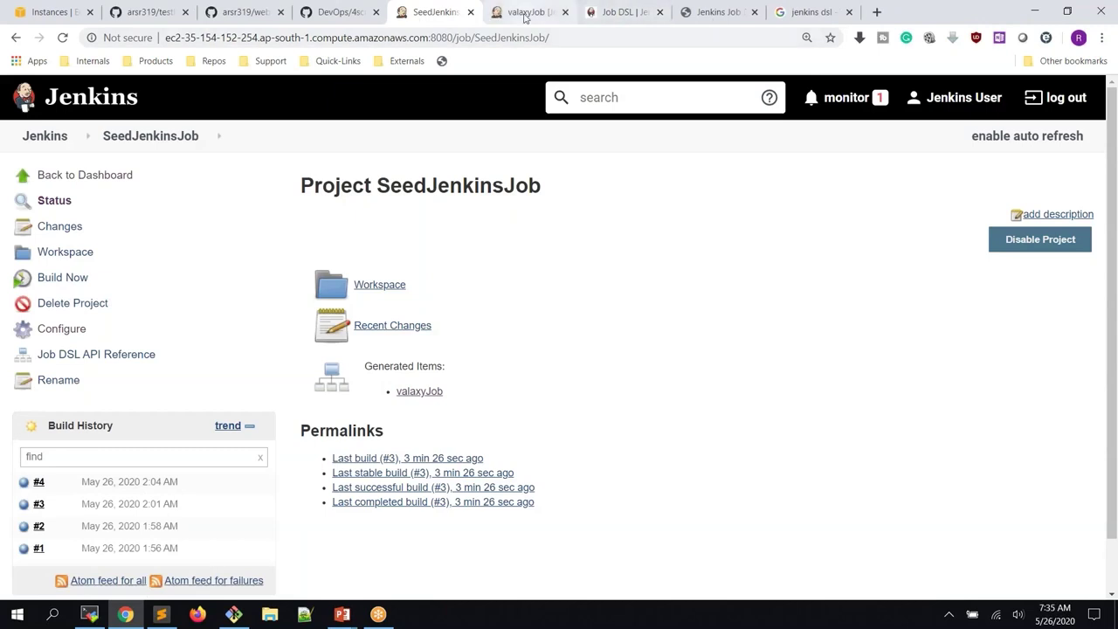
click(528, 13)
click(61, 332)
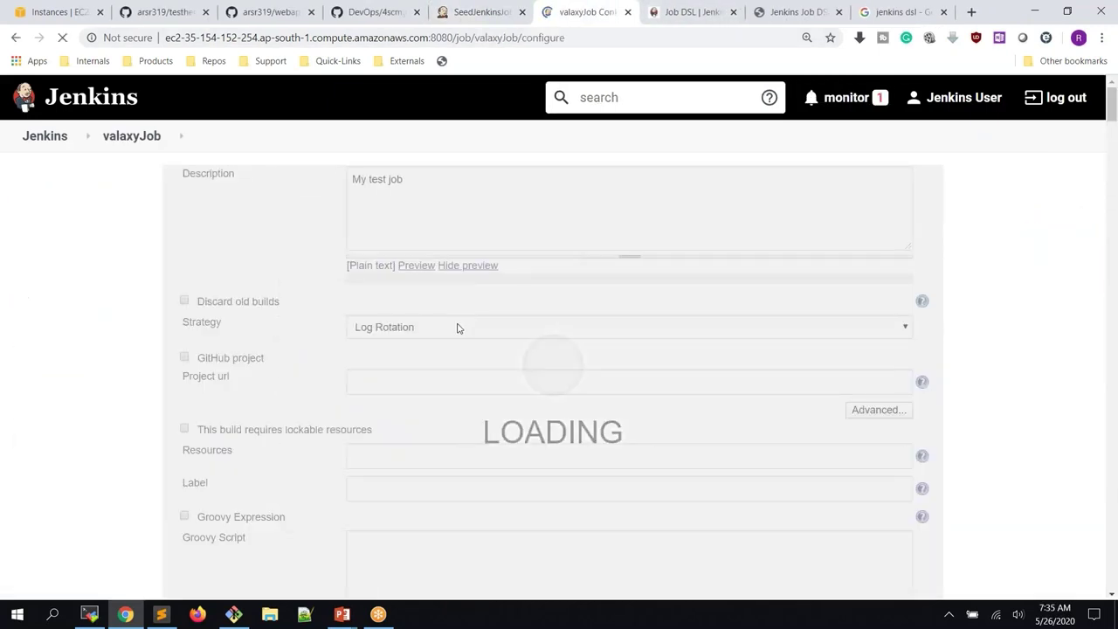
scroll(449, 320, down, 2)
scroll(559, 367, down, 10)
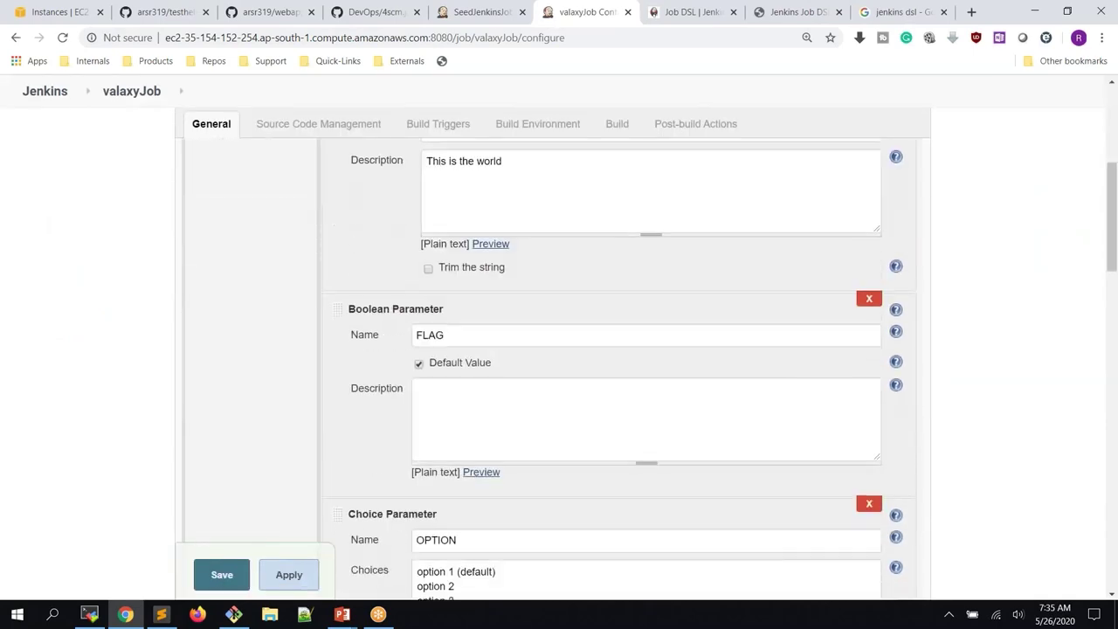
scroll(217, 304, down, 2)
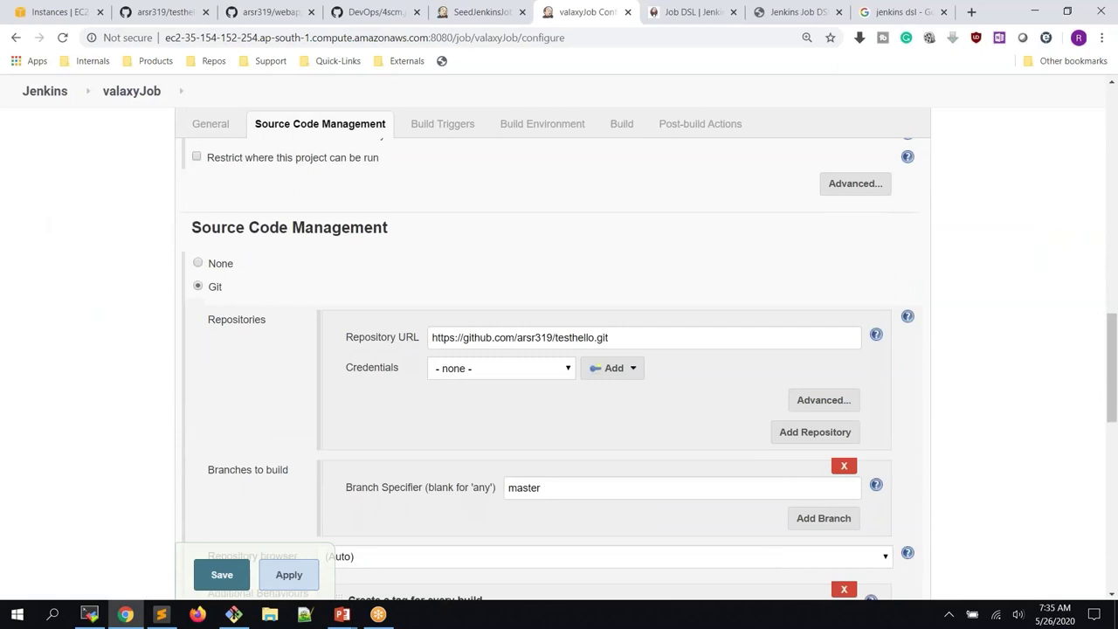
drag(613, 340, 358, 327)
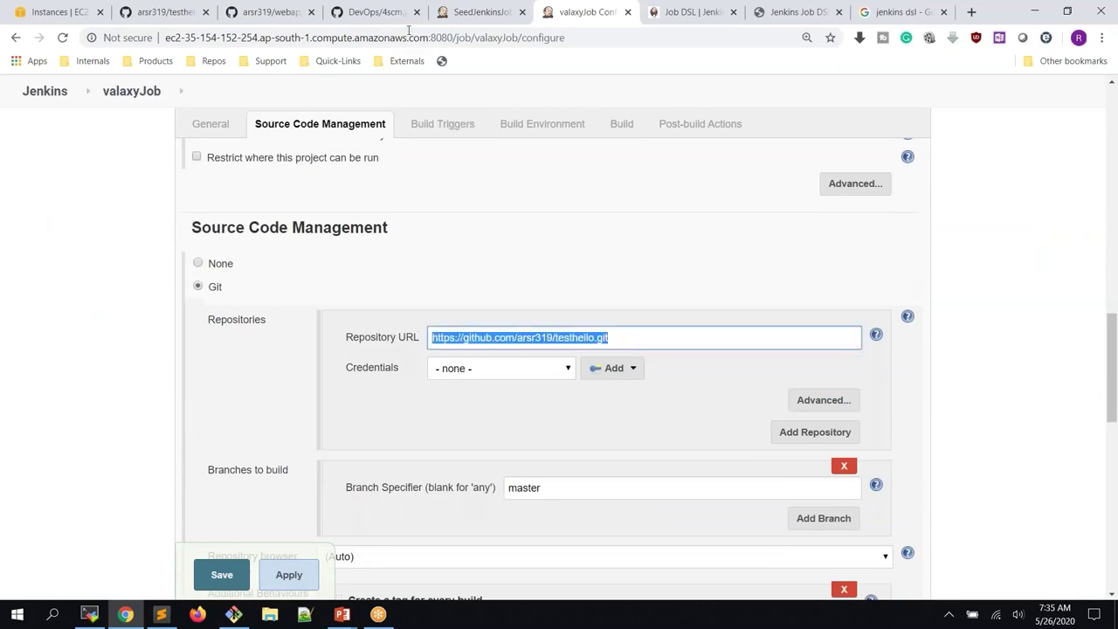
click(375, 12)
scroll(329, 278, up, 1)
scroll(328, 278, up, 2)
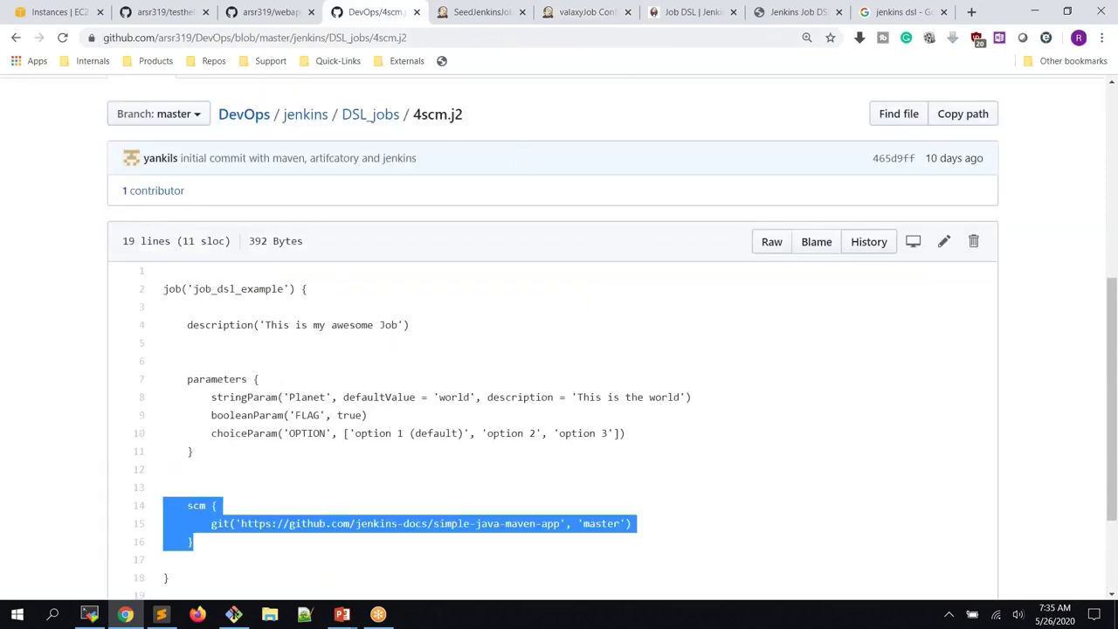
Step: Expand the FreeStyleJob parameters methods and scan booleanParam, choiceParam, gitParam, stringParam and textParam
click(797, 12)
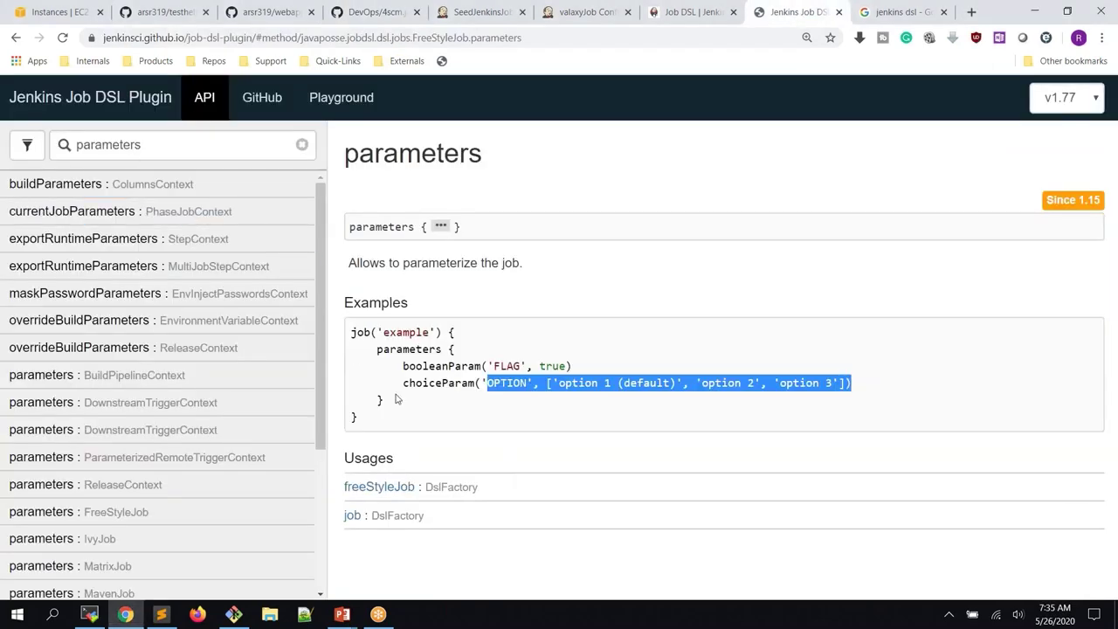
drag(352, 338, 412, 400)
click(439, 228)
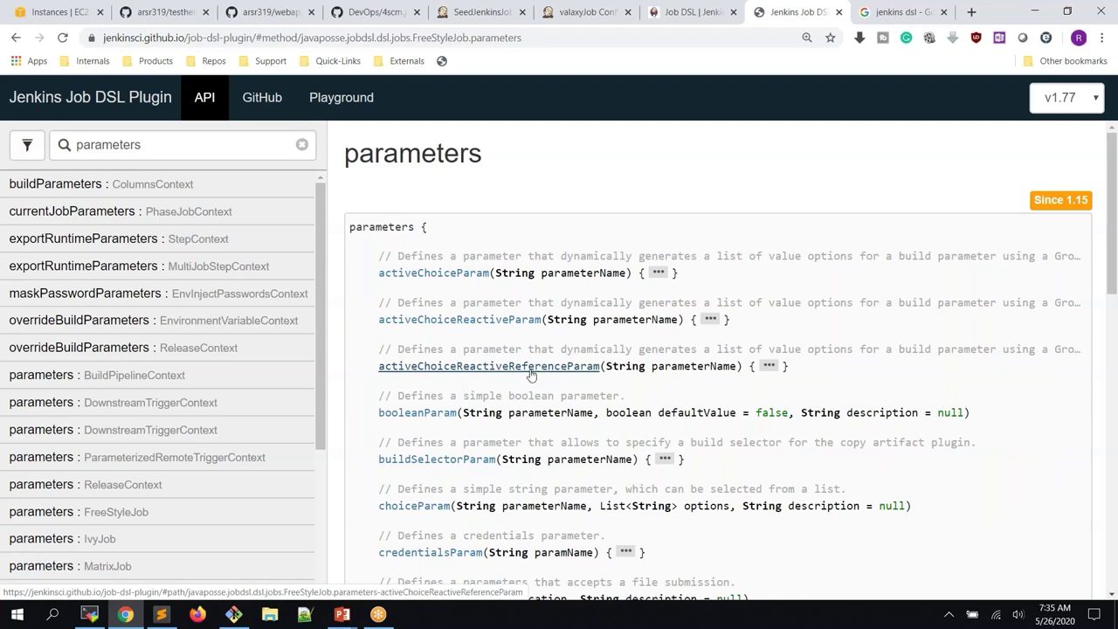
scroll(456, 325, down, 2)
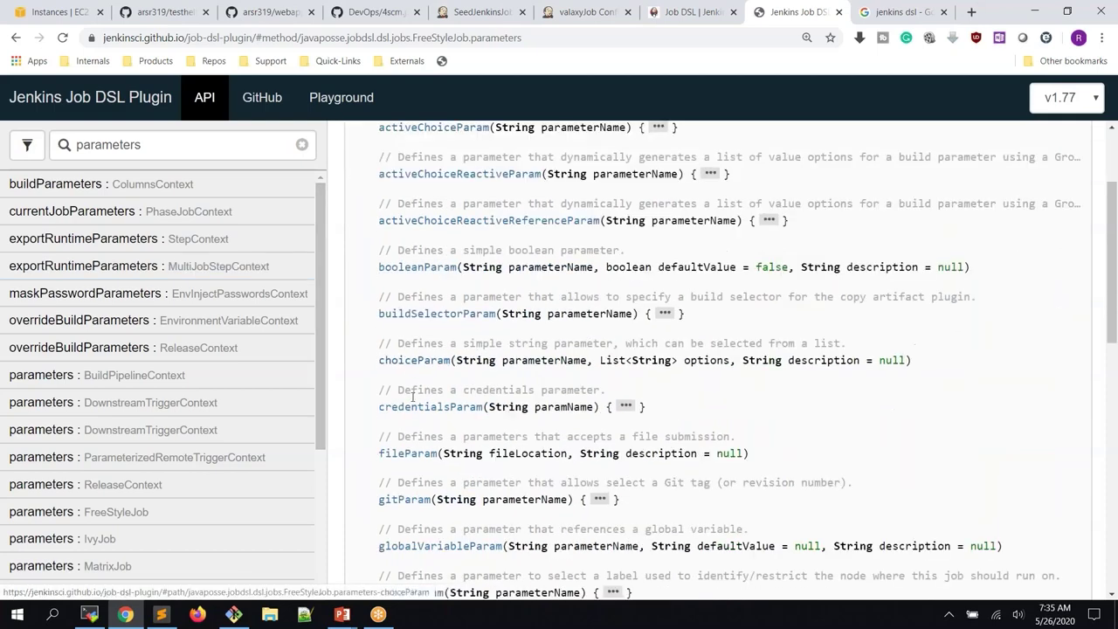
scroll(434, 417, up, 1)
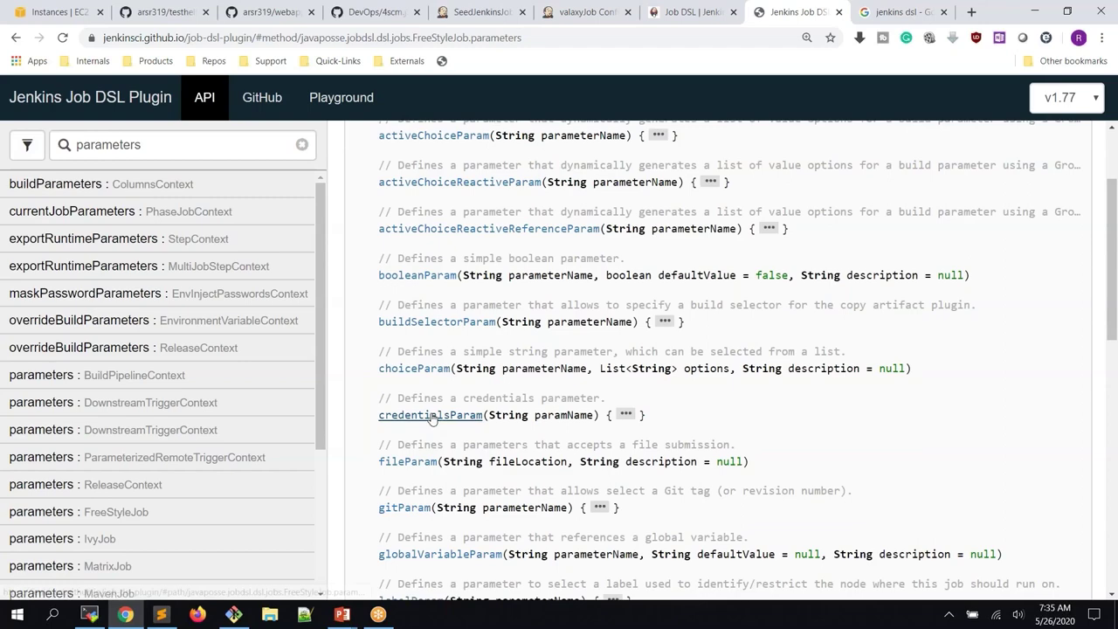
scroll(434, 417, up, 2)
scroll(433, 347, down, 1)
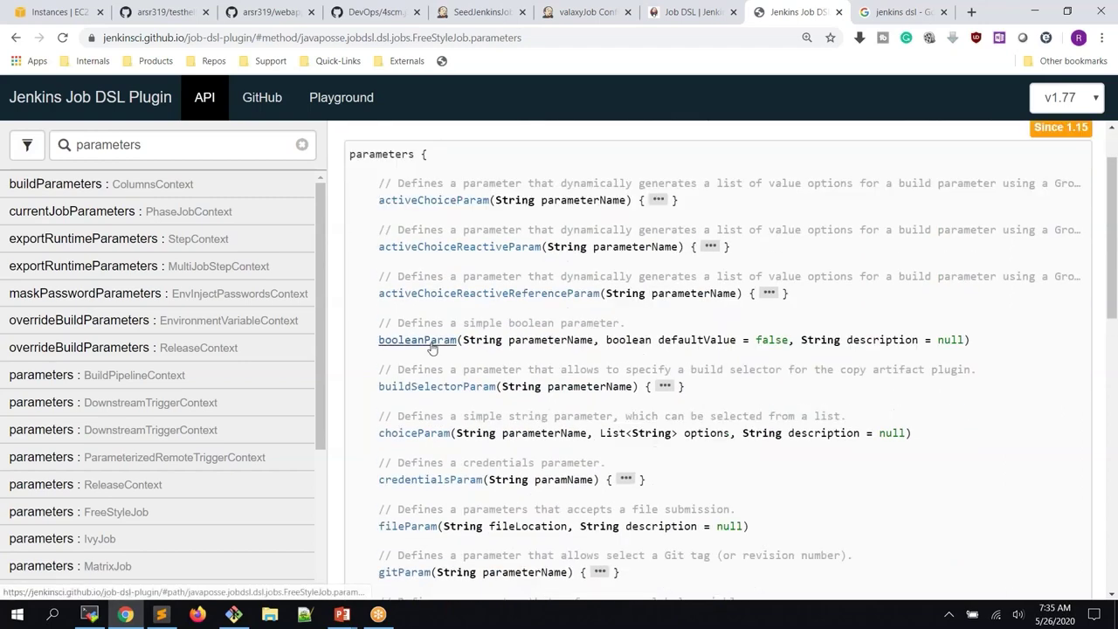
scroll(432, 349, down, 3)
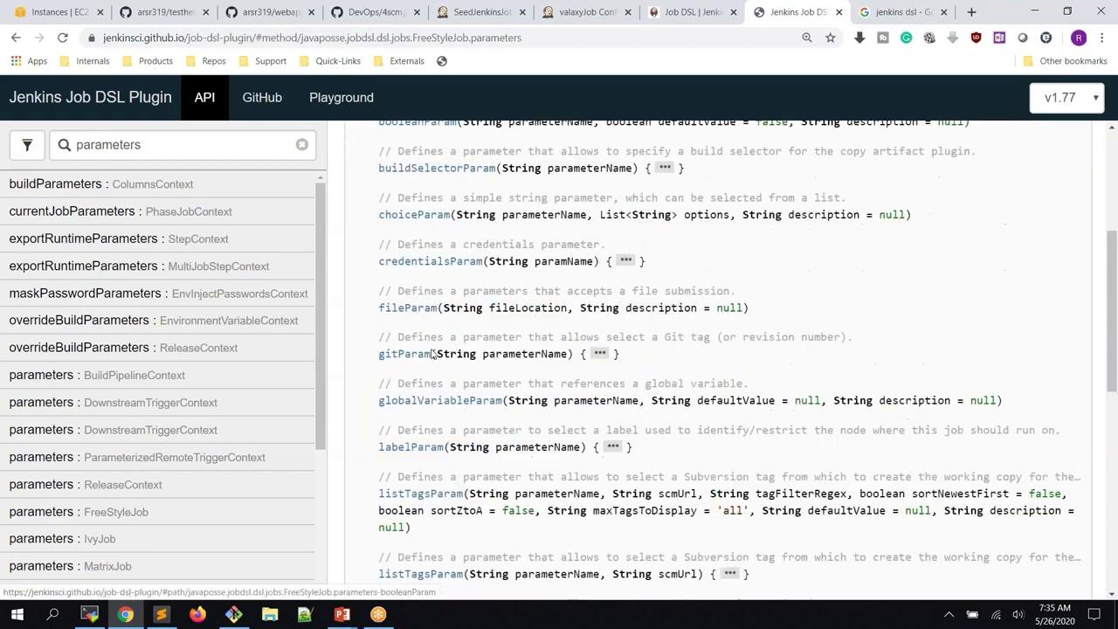
scroll(431, 352, down, 4)
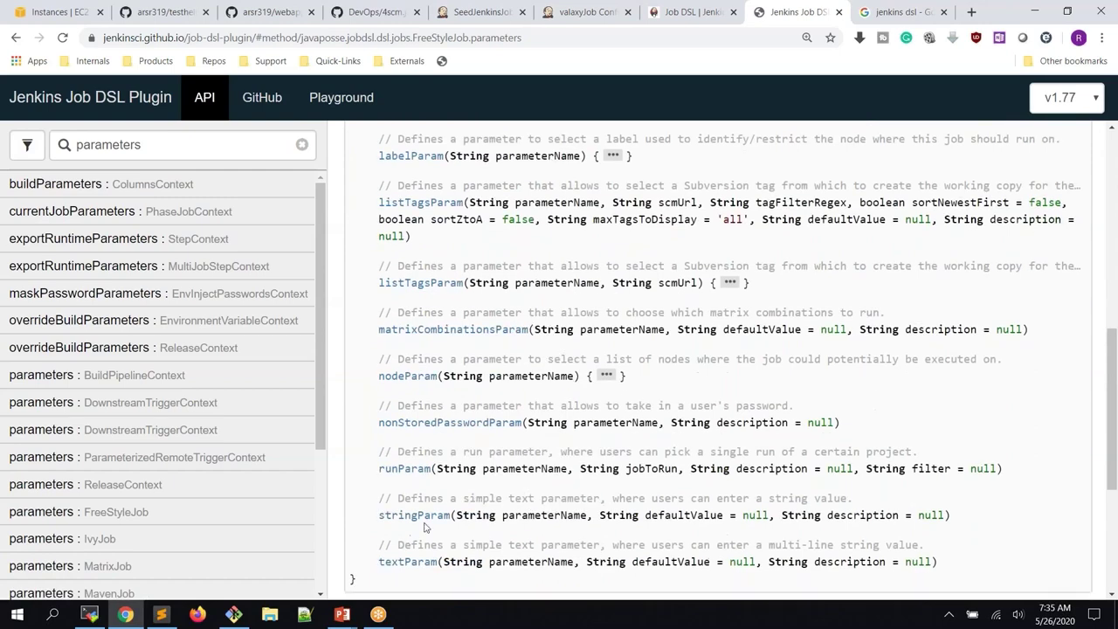
scroll(417, 547, down, 1)
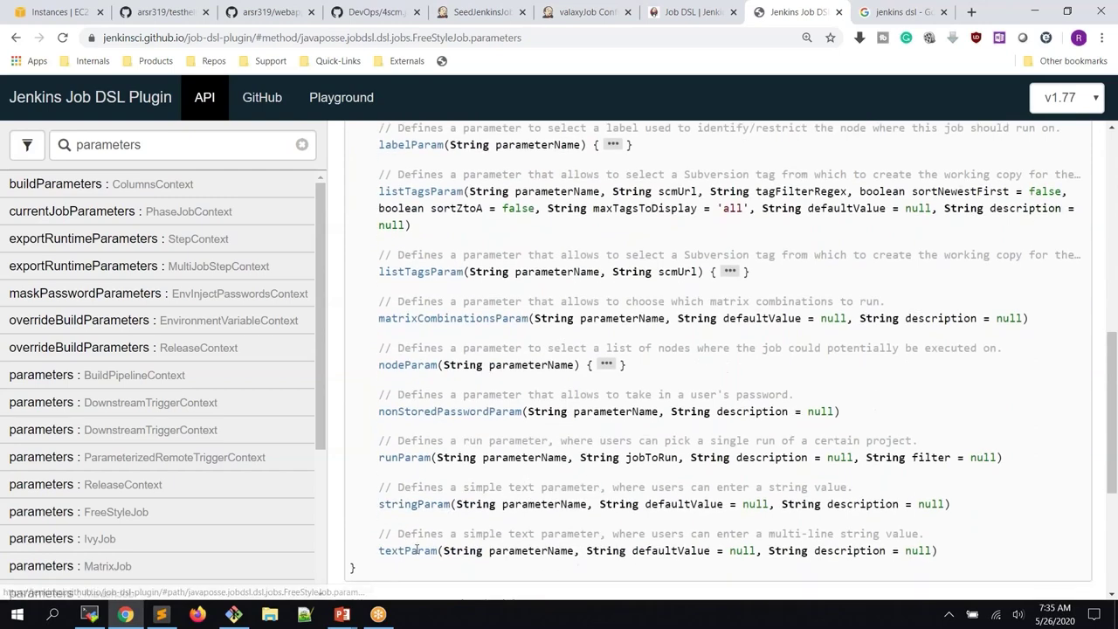
scroll(408, 310, up, 3)
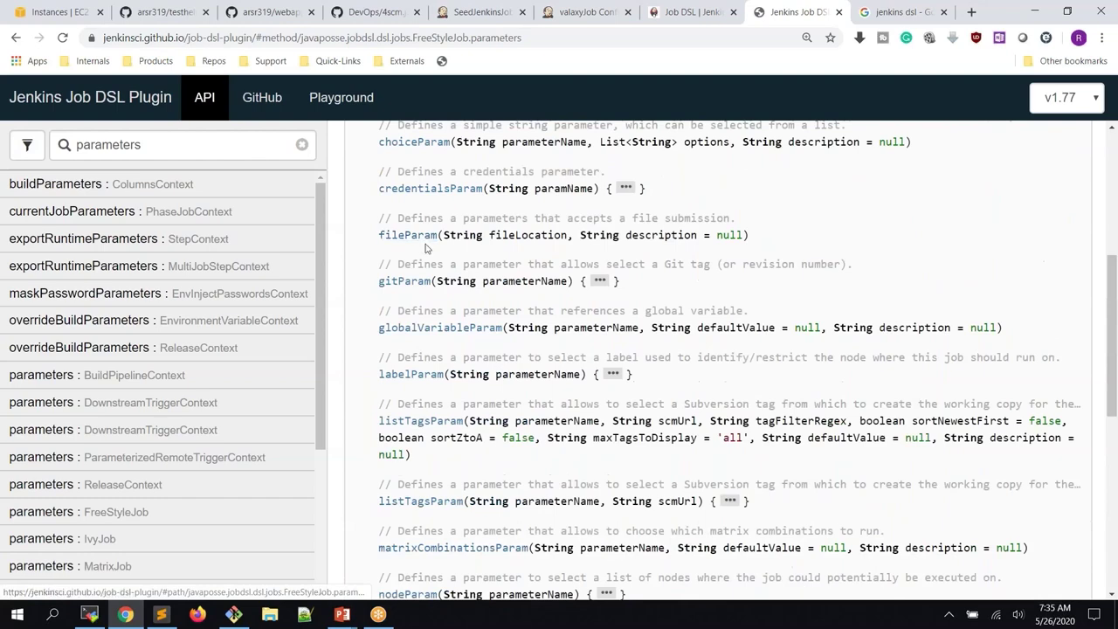
scroll(426, 244, up, 1)
scroll(428, 241, up, 1)
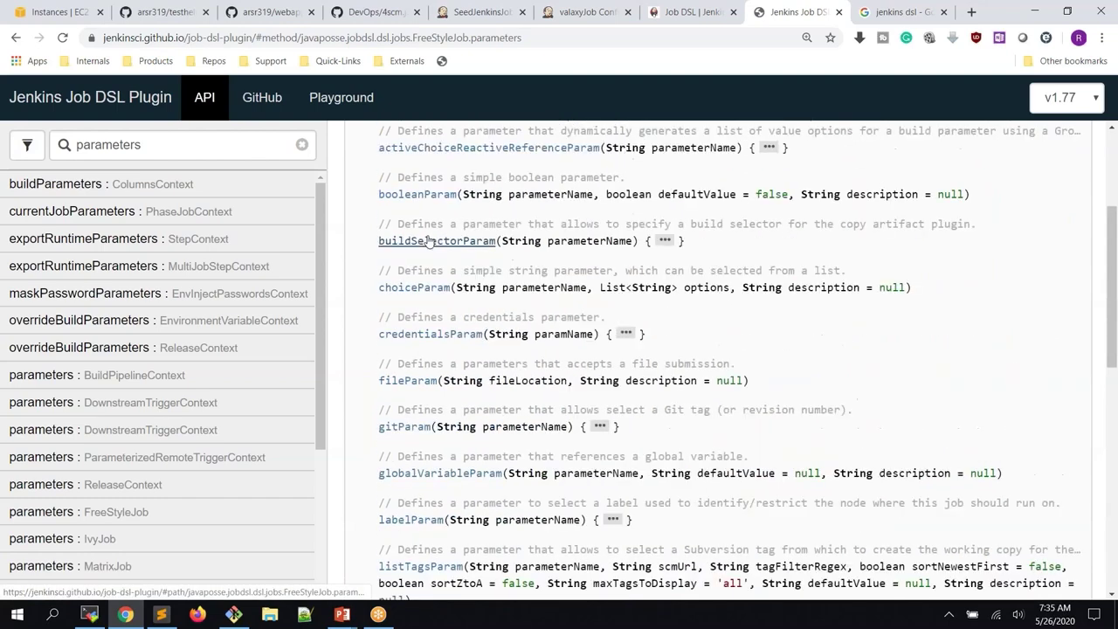
scroll(428, 242, up, 1)
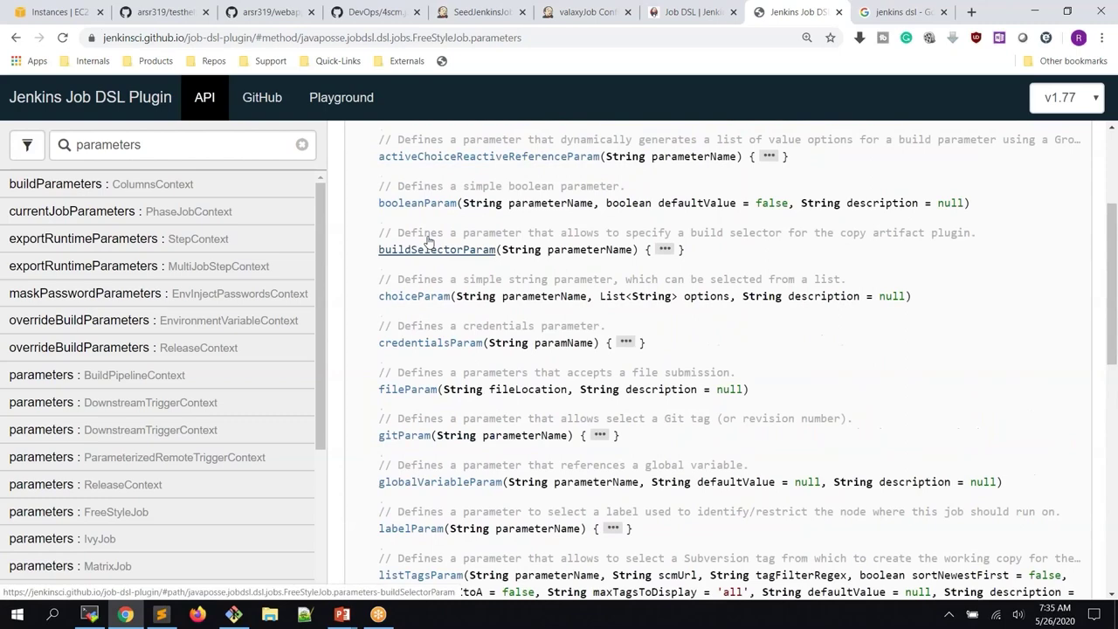
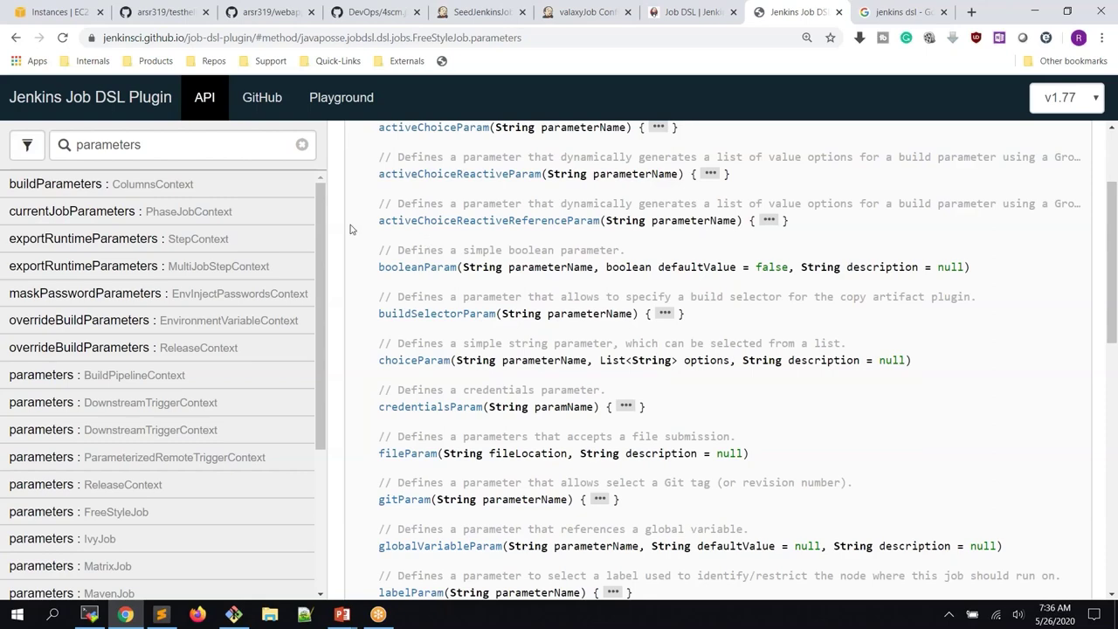
Step: Go from the 4scm.j2 example up to the DSL_jobs folder and open 5triggers.j2
scroll(445, 286, up, 3)
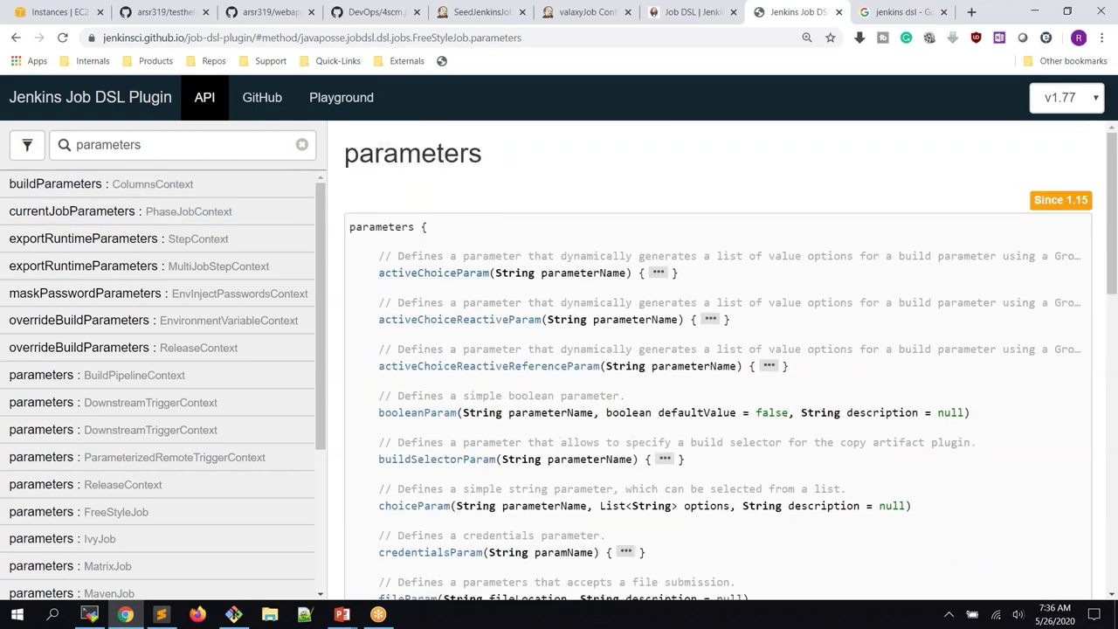
click(494, 15)
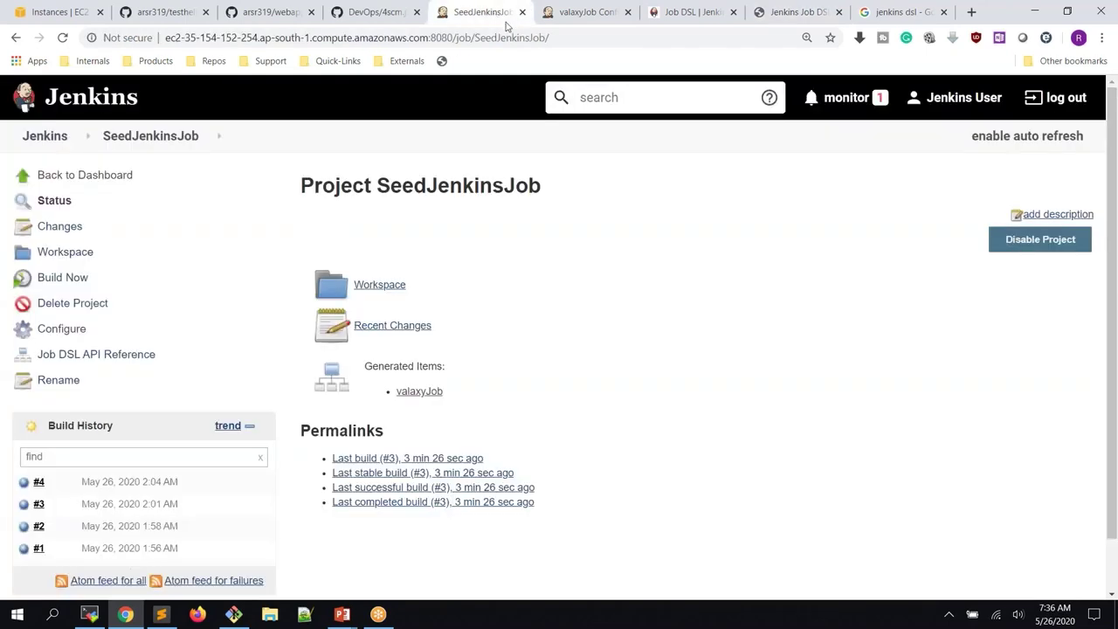
click(365, 12)
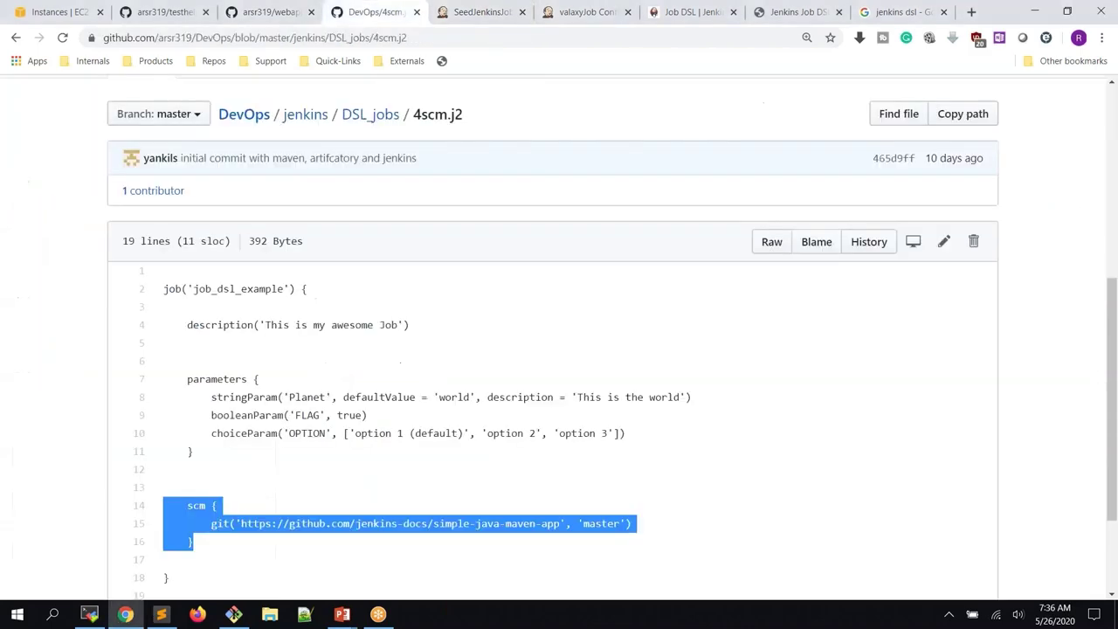
click(370, 114)
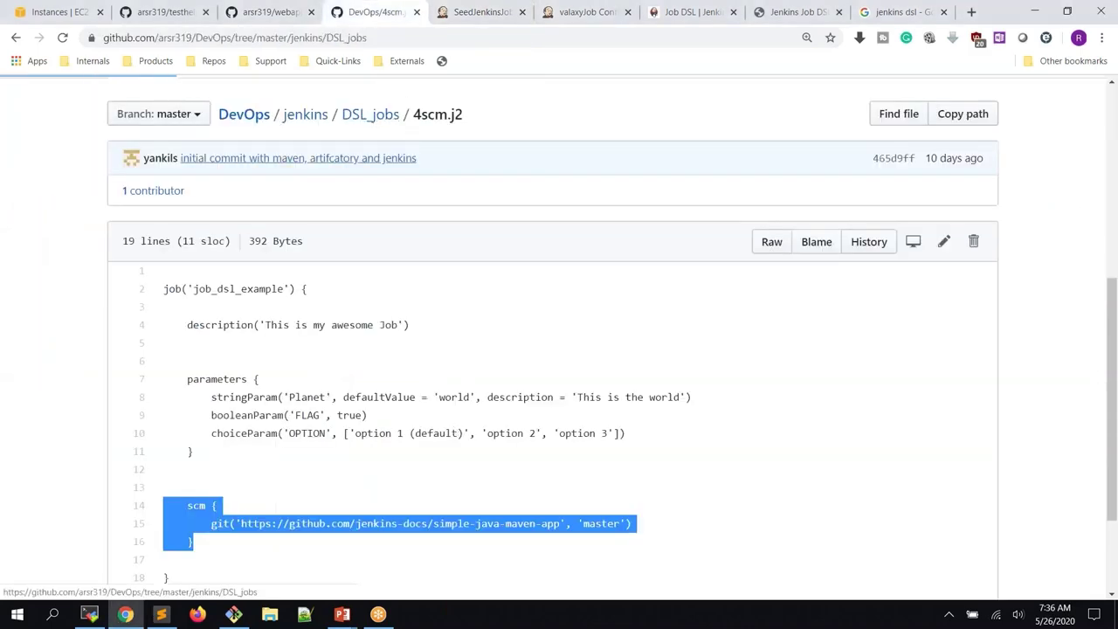
scroll(276, 352, down, 2)
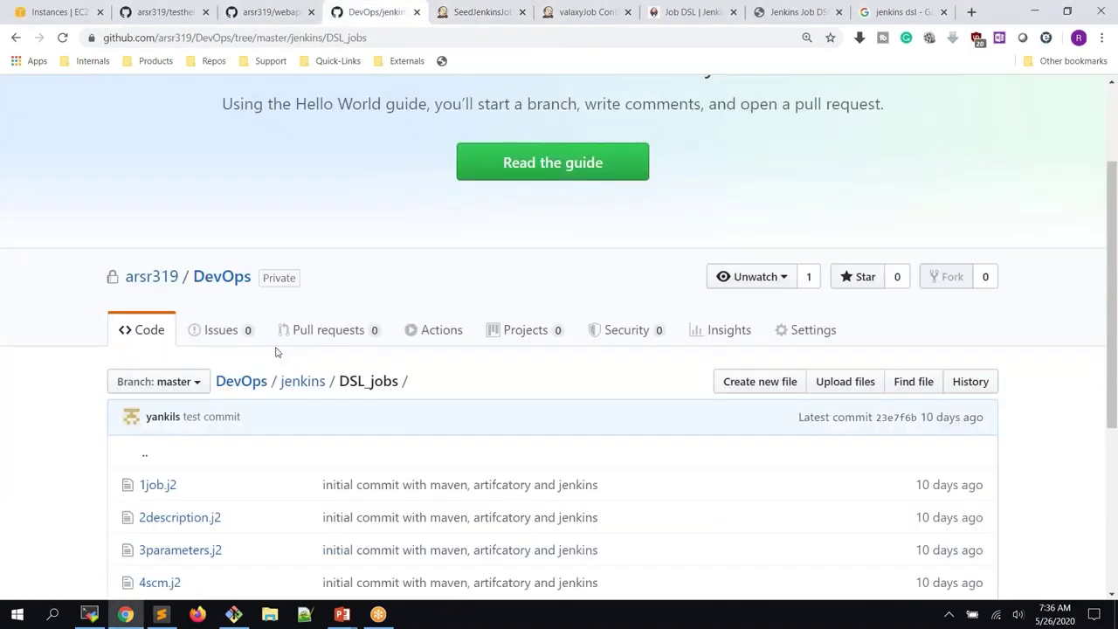
scroll(259, 410, down, 3)
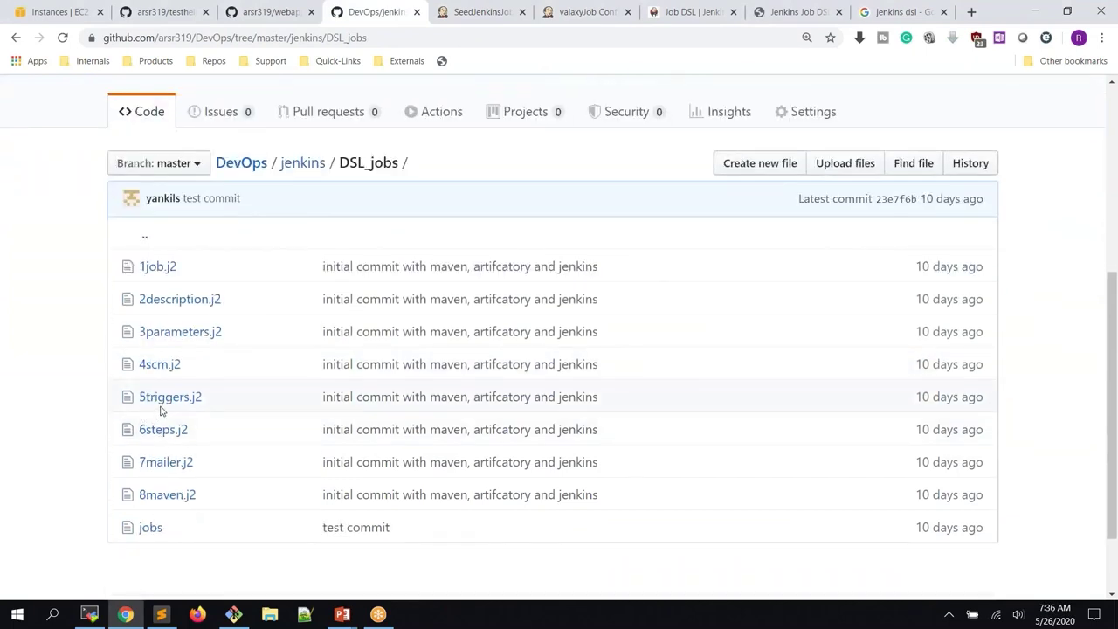
click(168, 398)
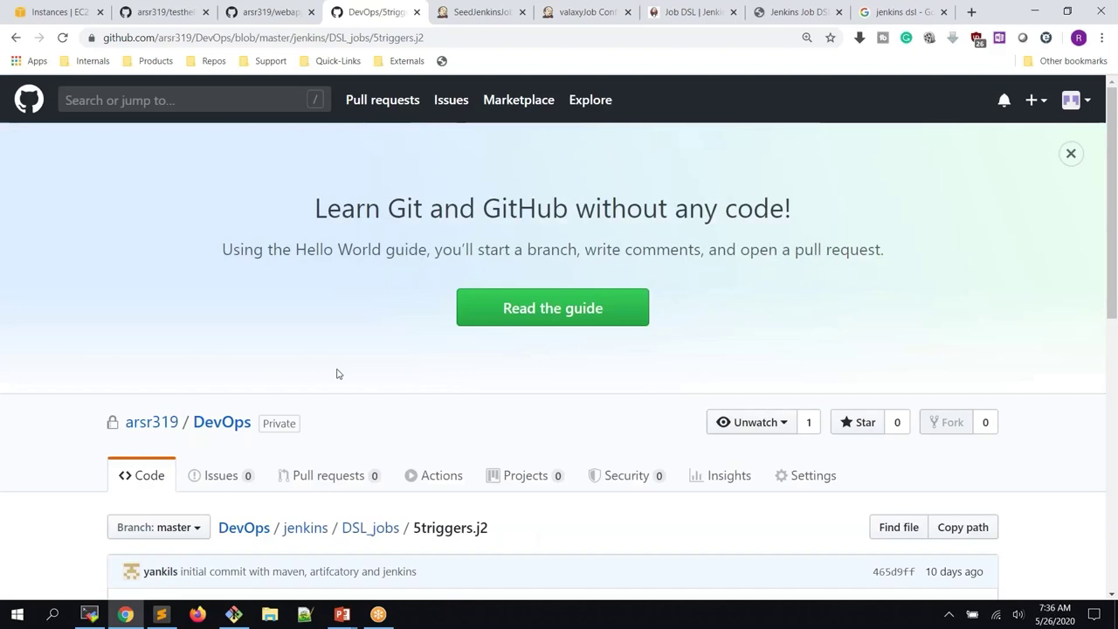
Step: Select the triggers { cron('H 5 * * 7') } block on lines 17–19 for copying
scroll(339, 376, down, 3)
scroll(338, 375, down, 4)
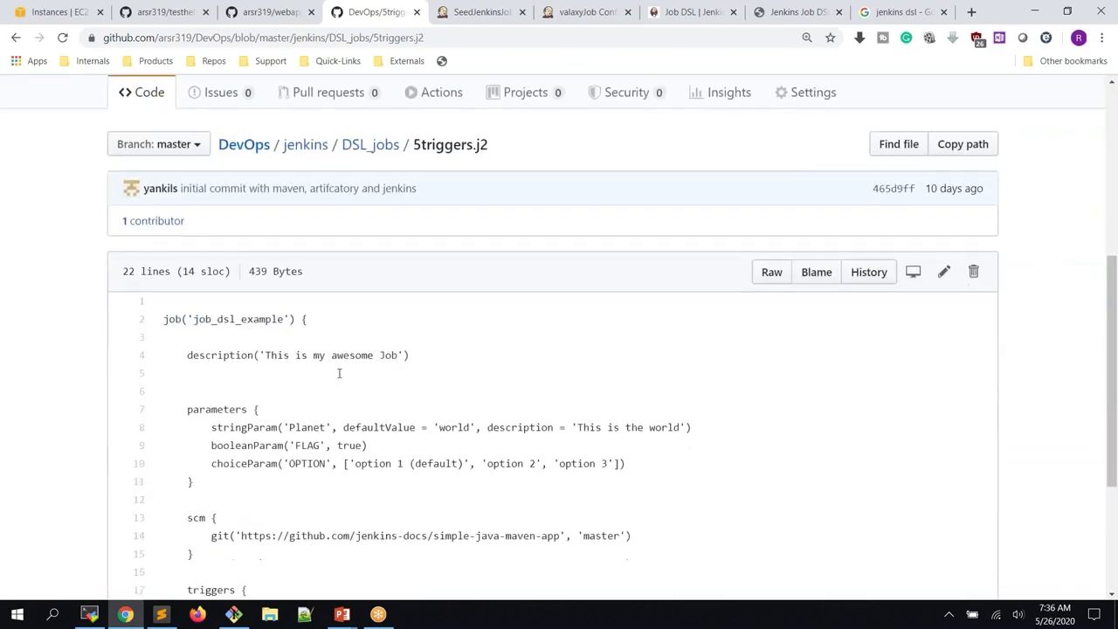
drag(185, 390, 244, 390)
double_click(223, 409)
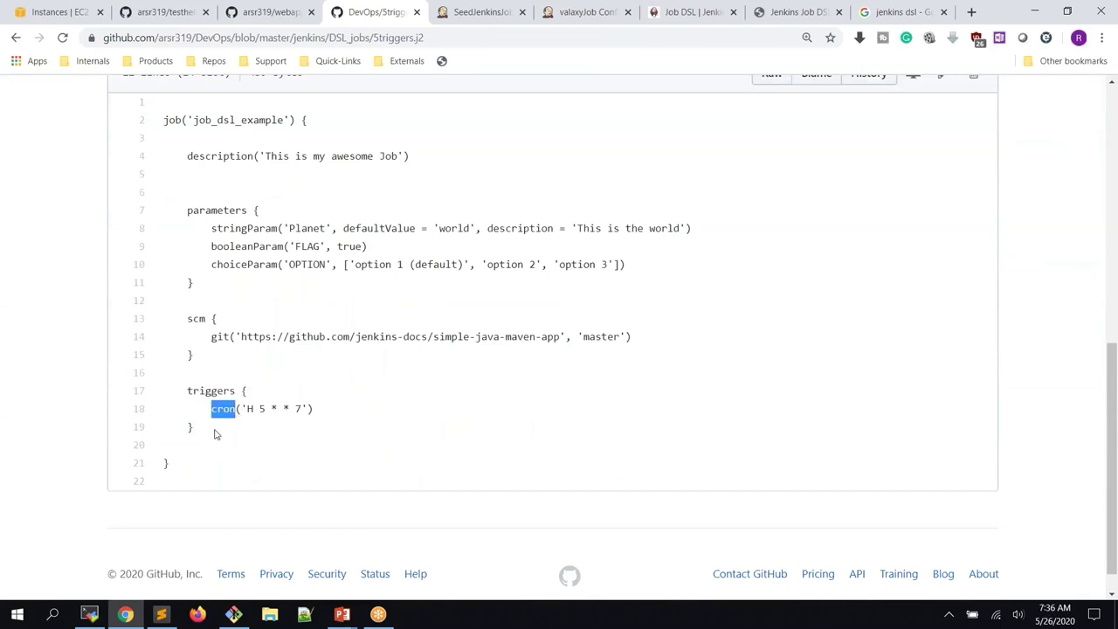
drag(216, 434, 137, 389)
key(ctrl+c)
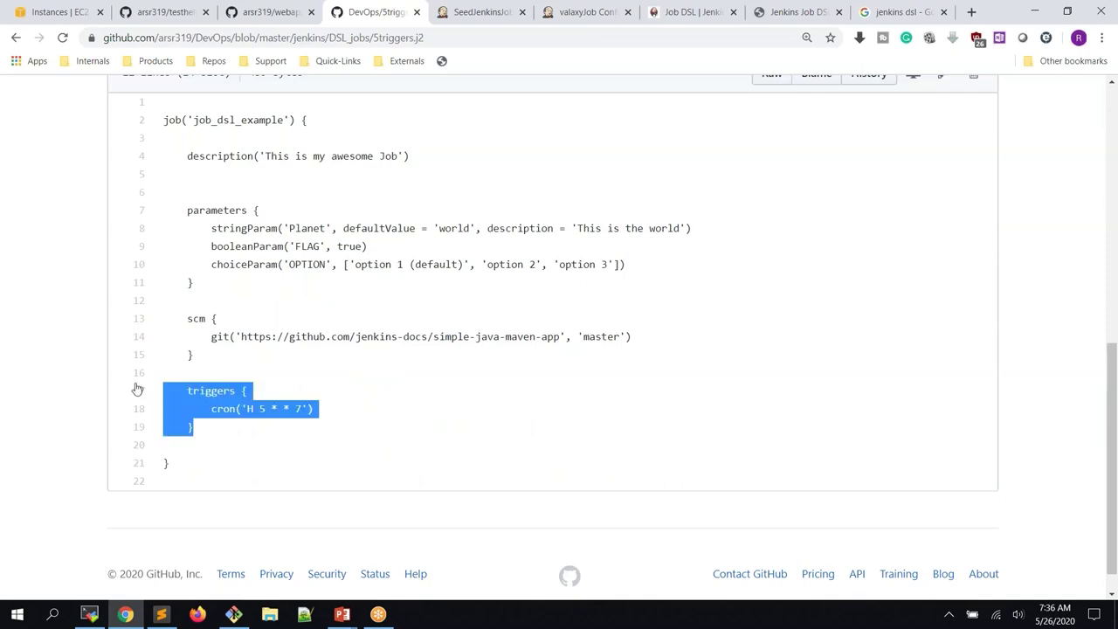
Step: Open the SeedJenkinsJob configuration and find the end of its DSL script
click(568, 12)
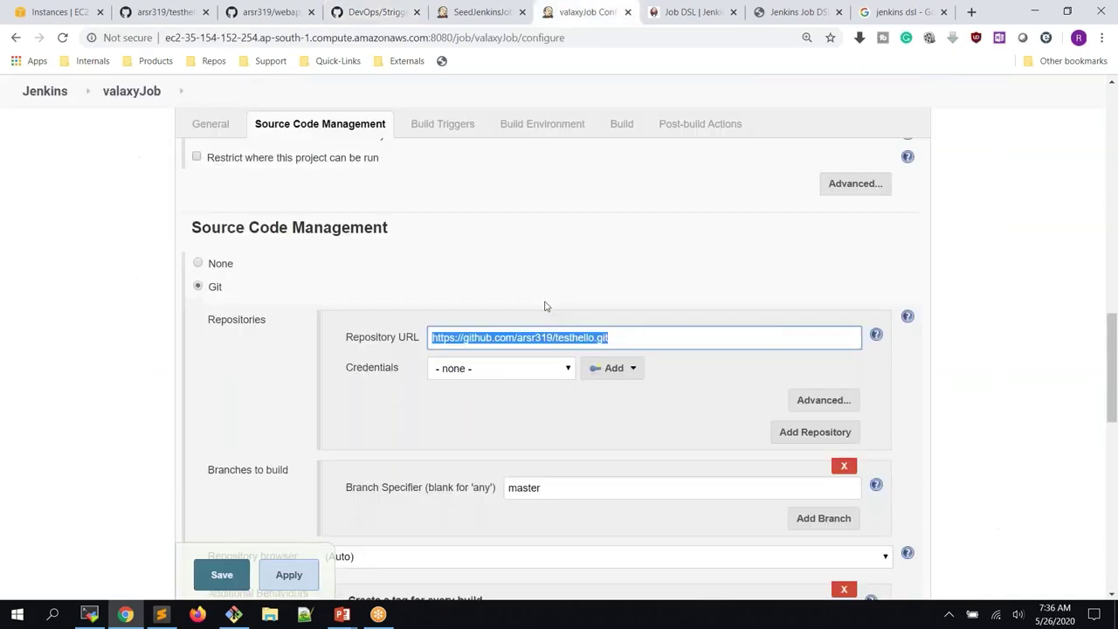
scroll(545, 305, down, 5)
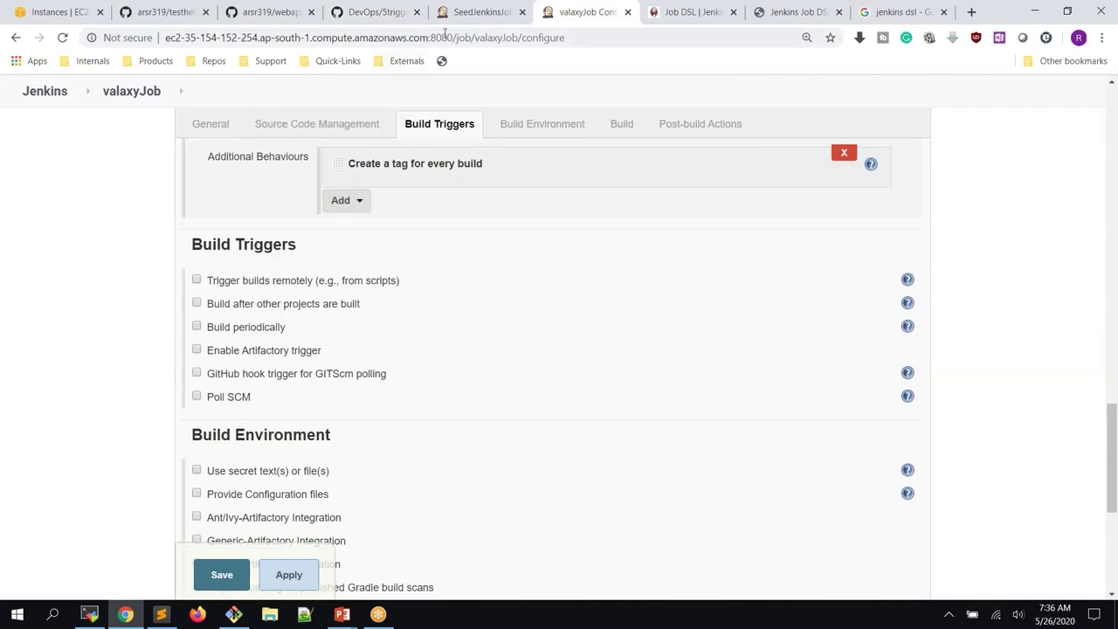
click(481, 12)
click(61, 329)
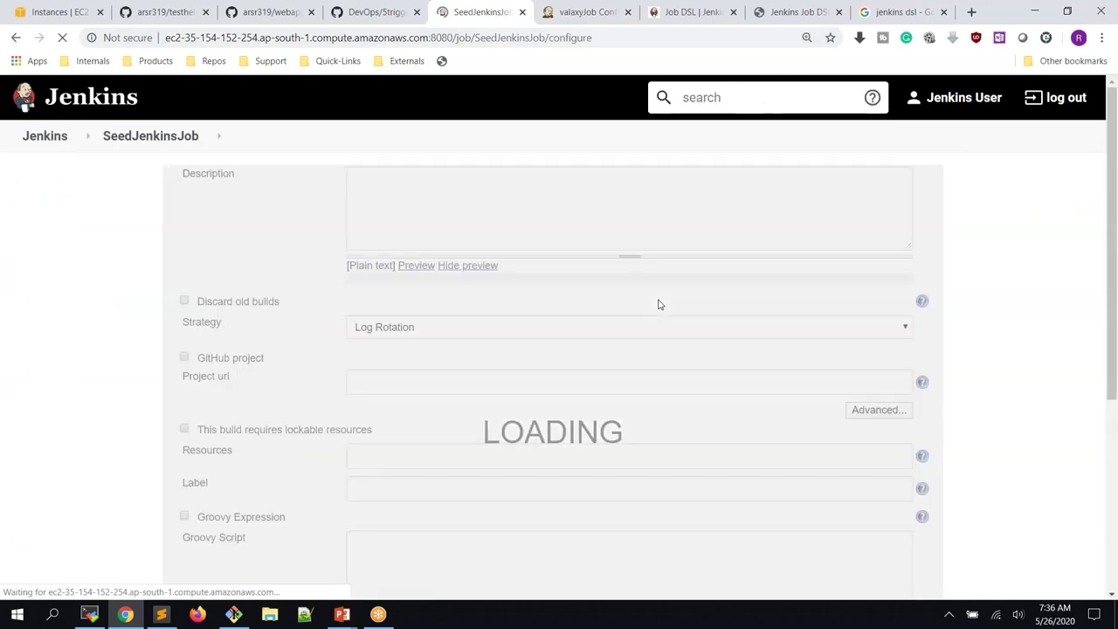
scroll(659, 306, down, 10)
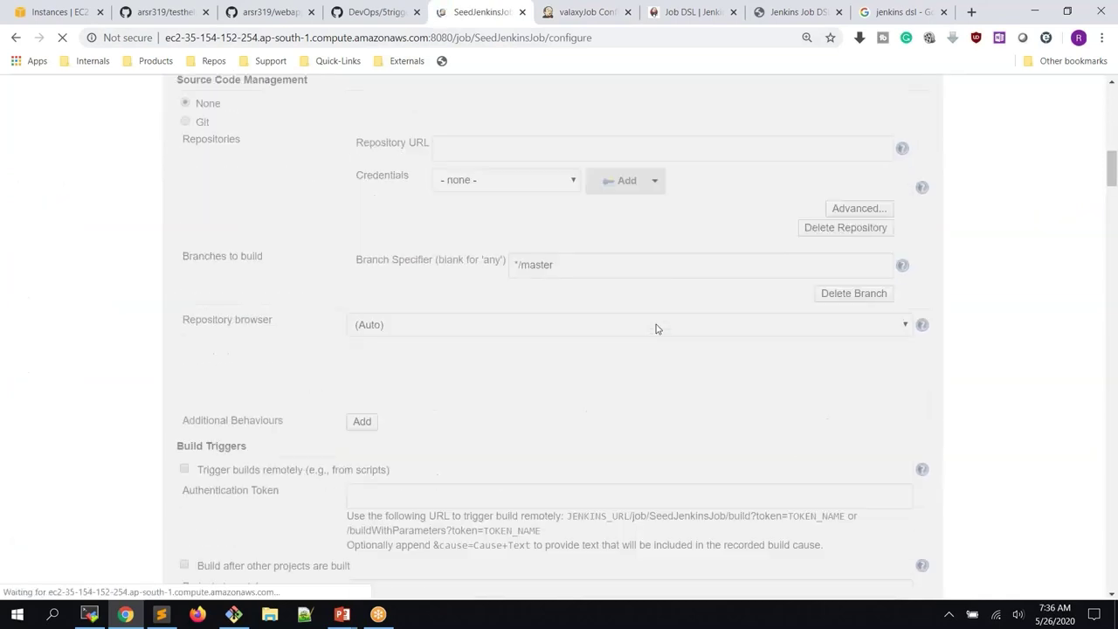
click(583, 165)
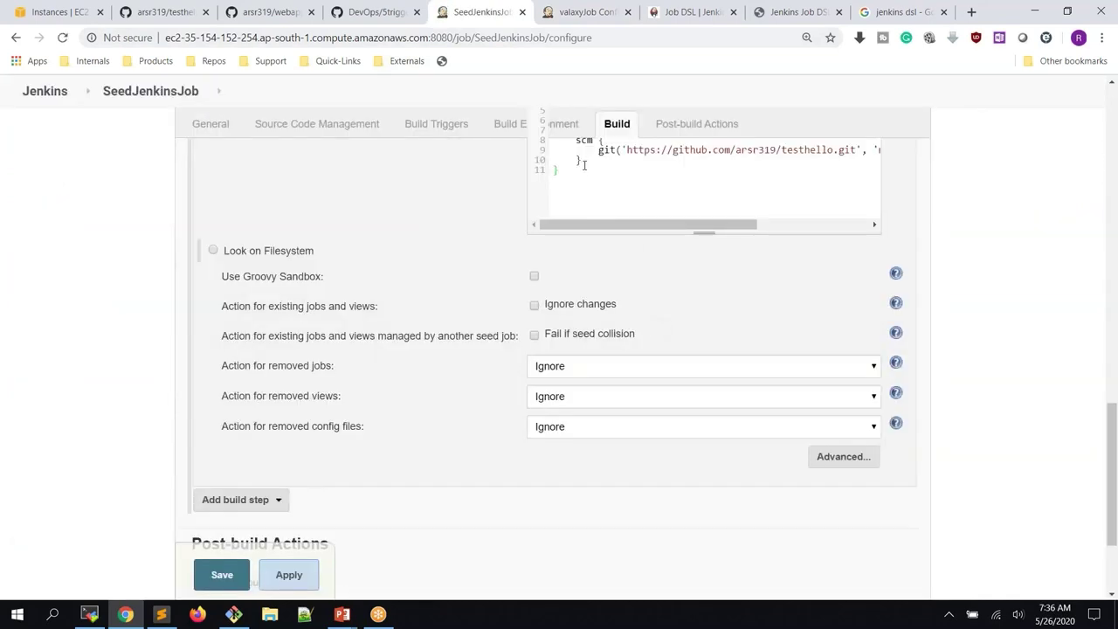
scroll(625, 188, up, 3)
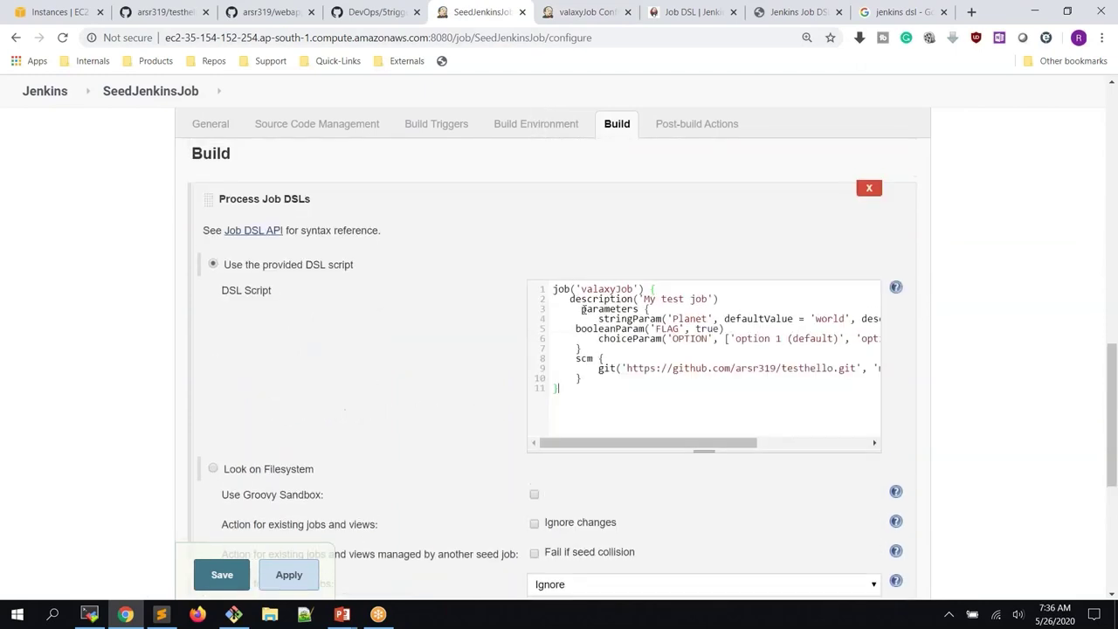
drag(556, 289, 599, 367)
Step: Paste the cron('H 5 * * 7') triggers block before the job's closing brace, then apply and save
click(559, 402)
key(Return)
key(ctrl+v)
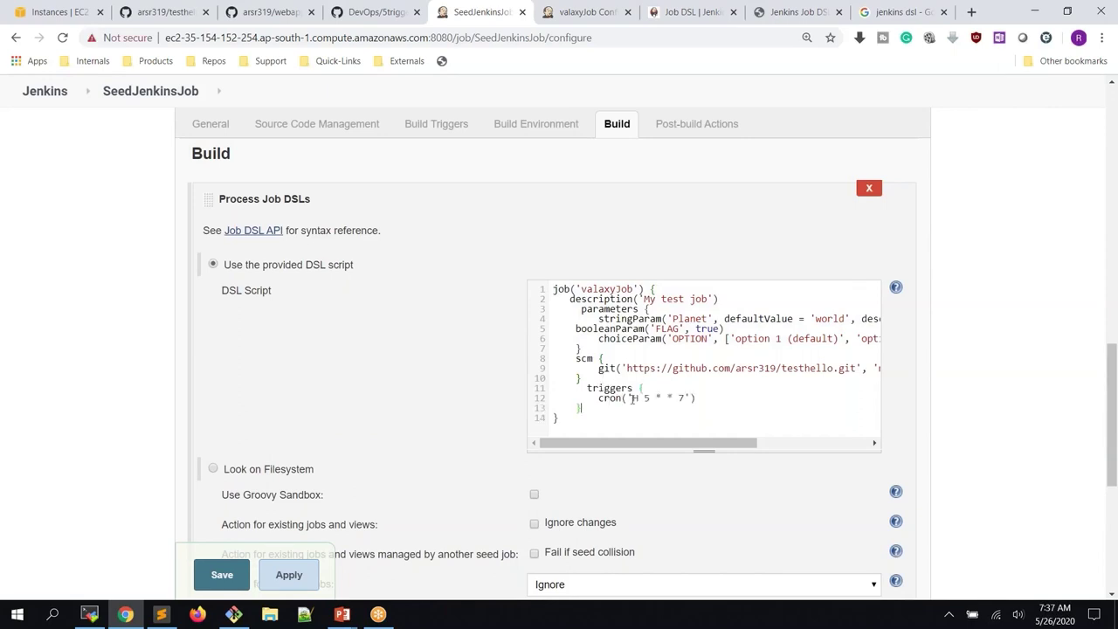
click(289, 574)
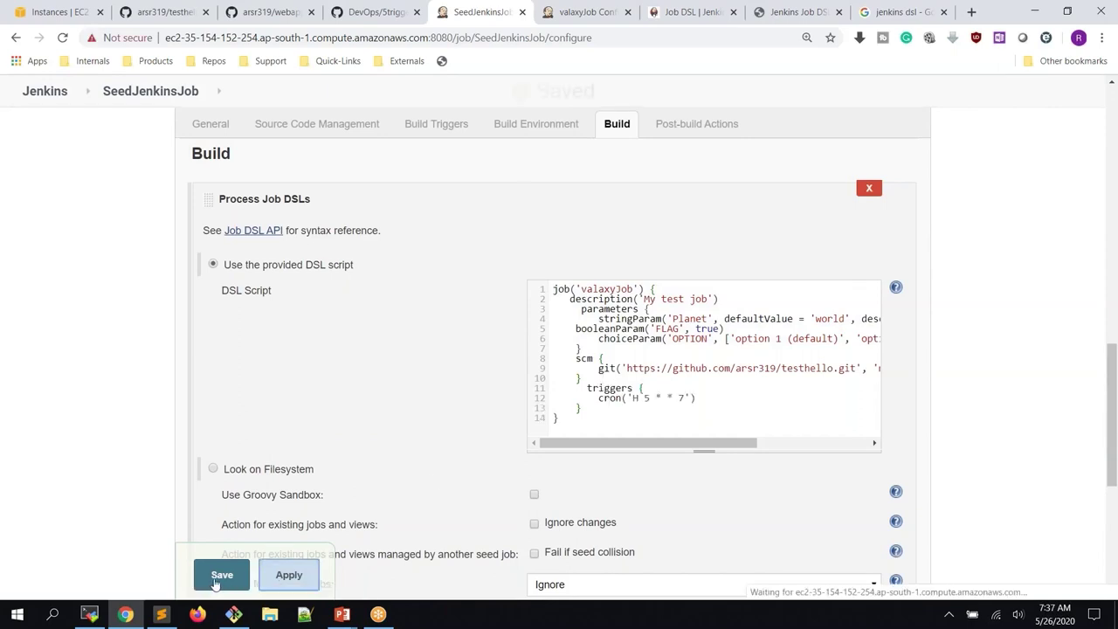
click(217, 578)
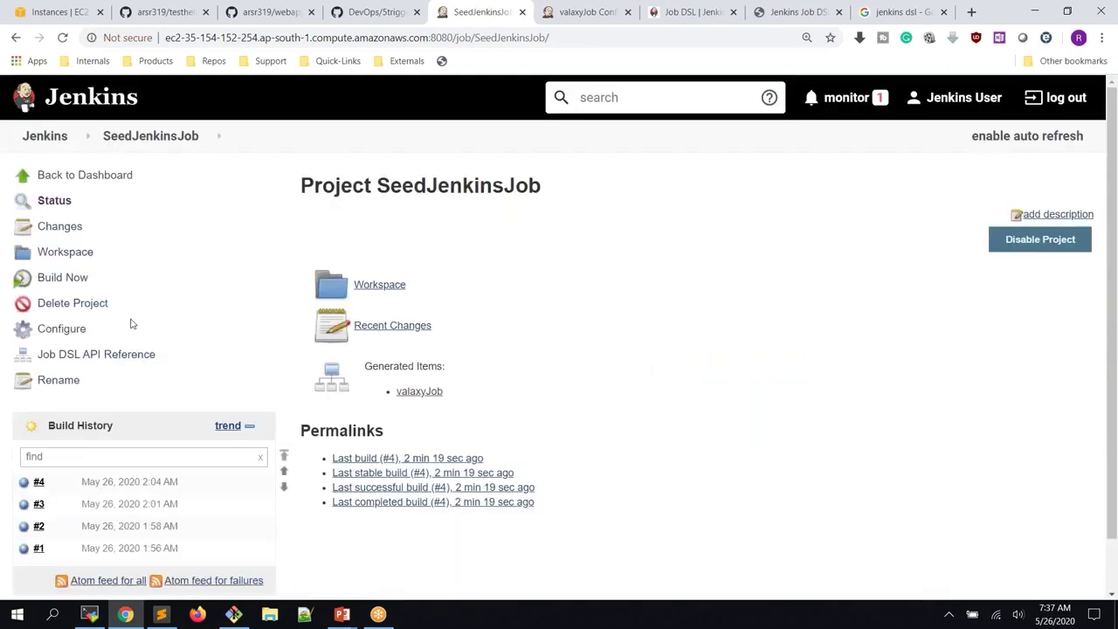
Step: Run the seed job and confirm build #6's console output shows SUCCESS
click(74, 277)
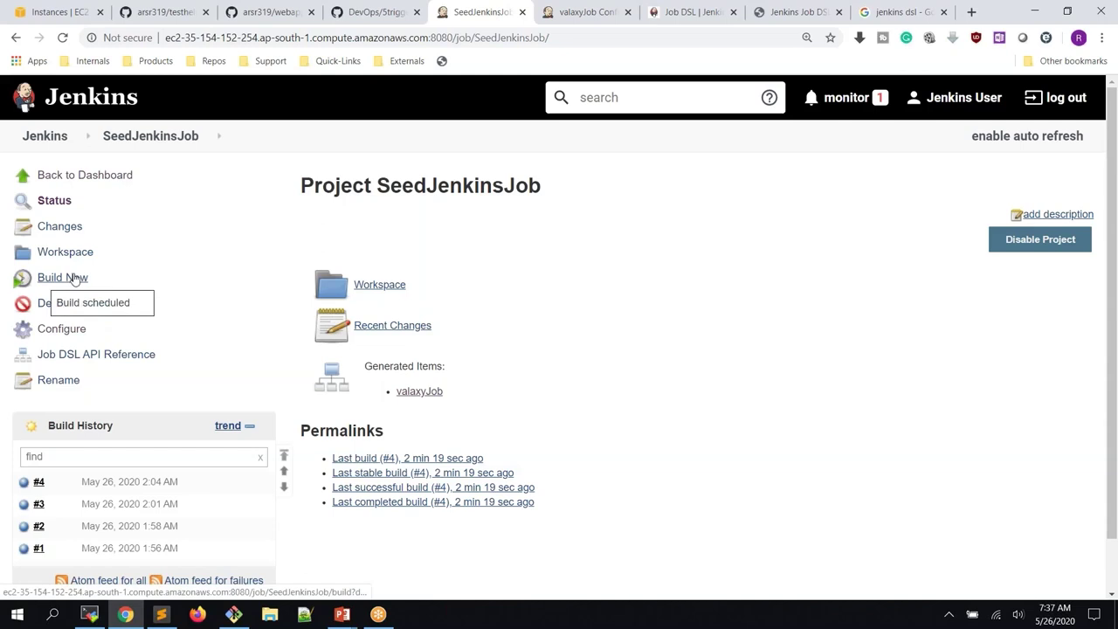
click(151, 135)
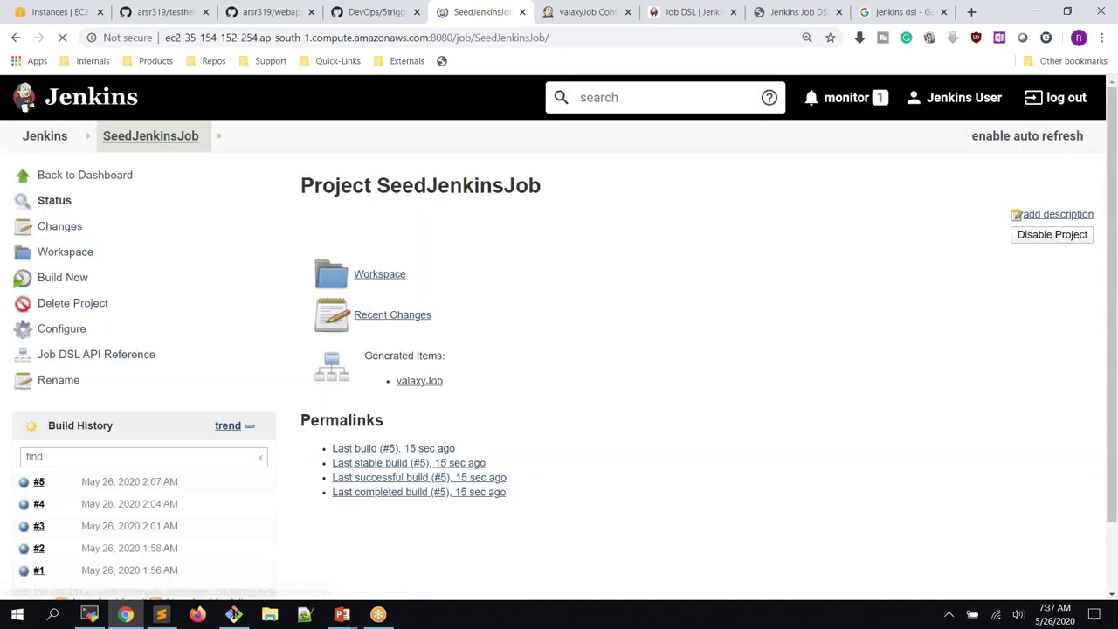
click(55, 278)
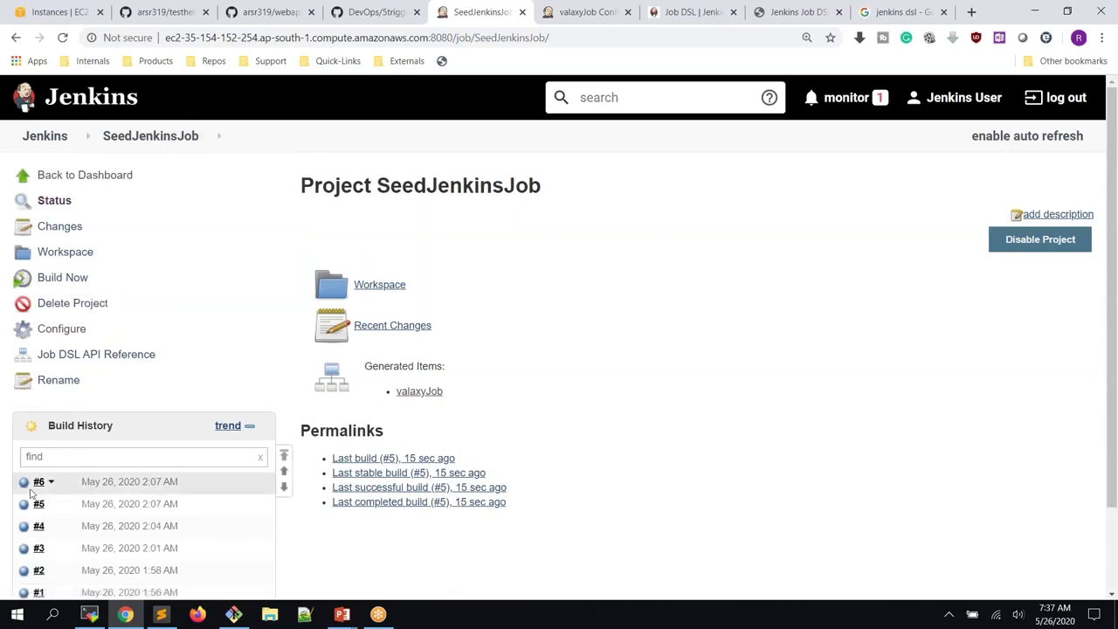
click(27, 486)
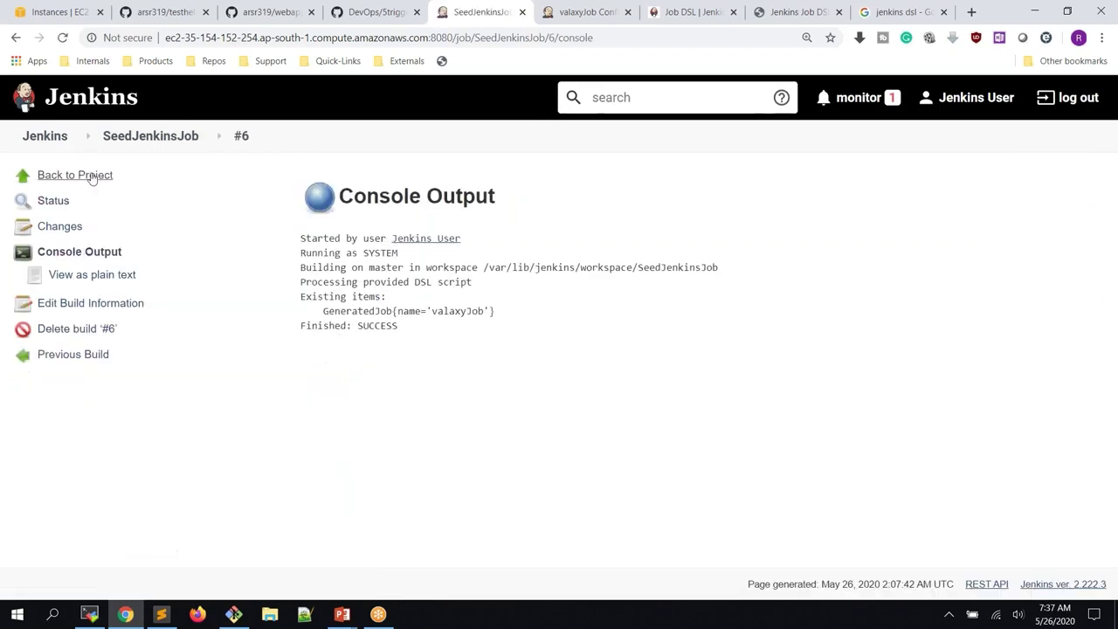
click(157, 143)
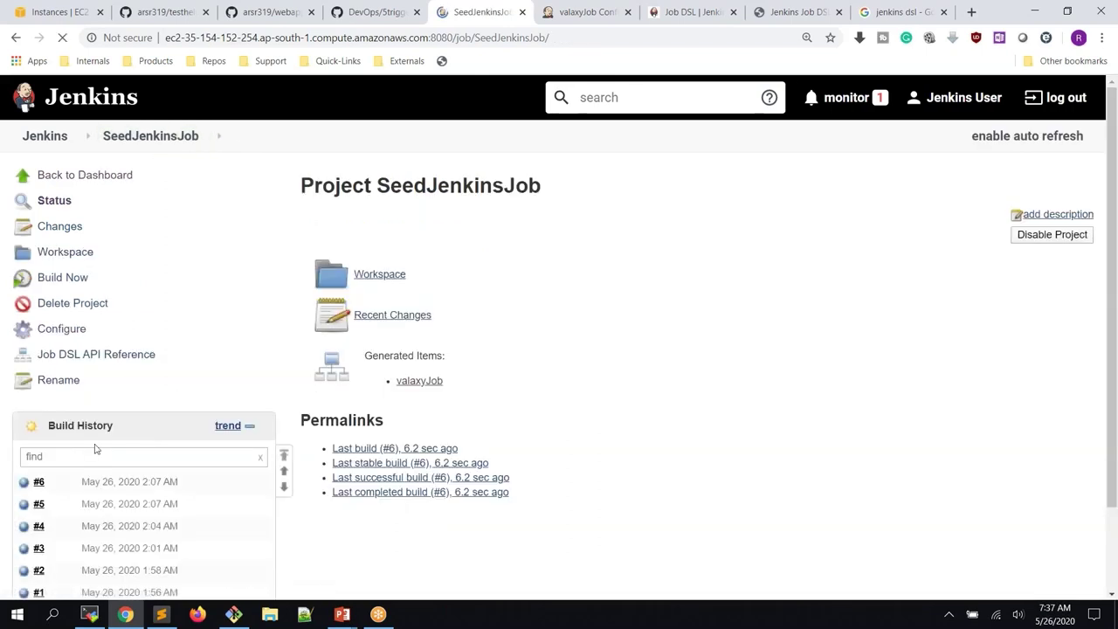
Step: Open valaxyJob's configuration and verify Build periodically uses the H 5 * * 7 schedule
middle_click(410, 398)
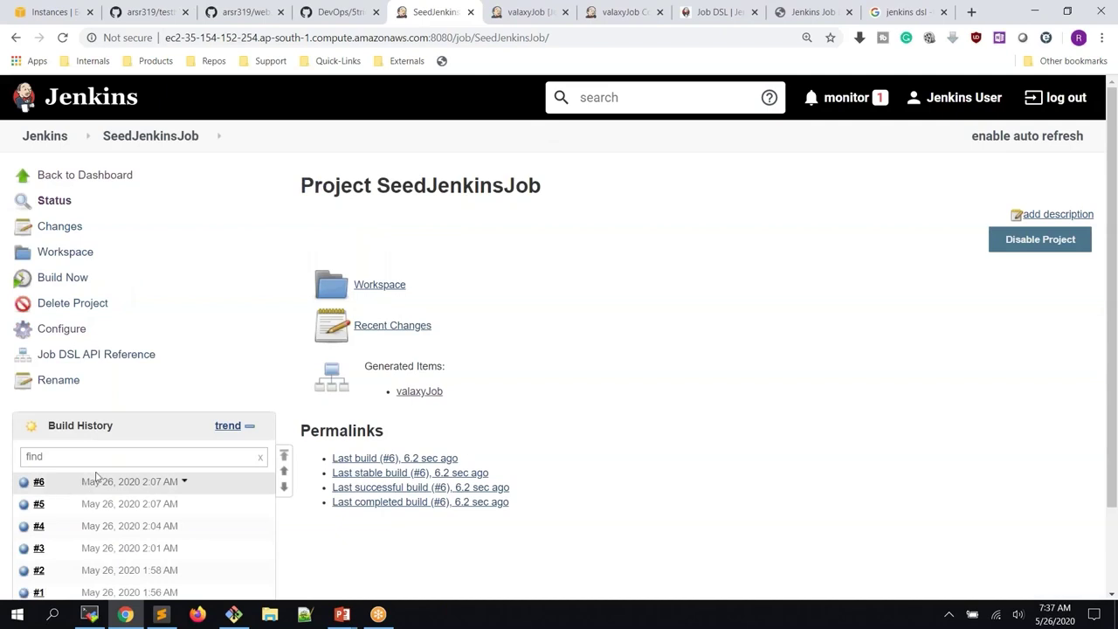
click(516, 12)
click(62, 333)
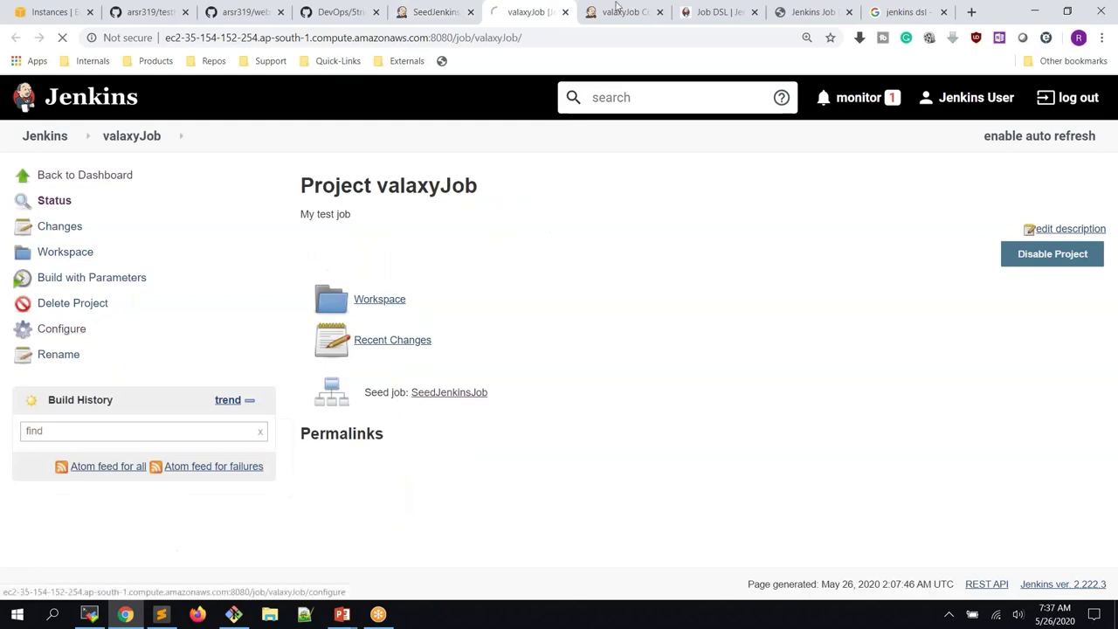
click(651, 13)
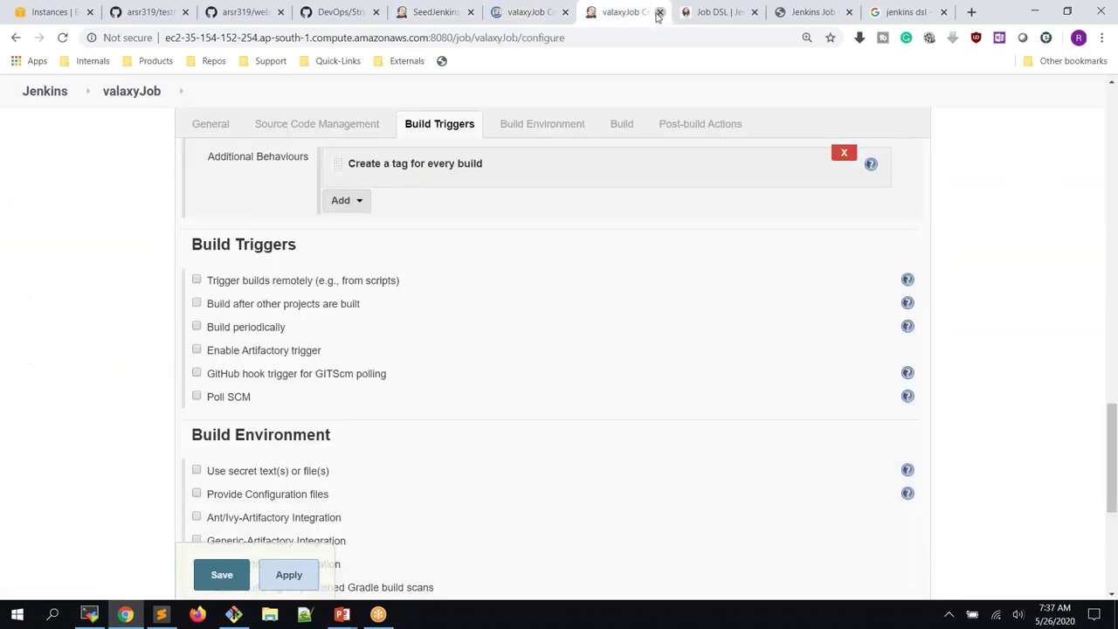
click(659, 13)
click(529, 12)
scroll(484, 262, down, 15)
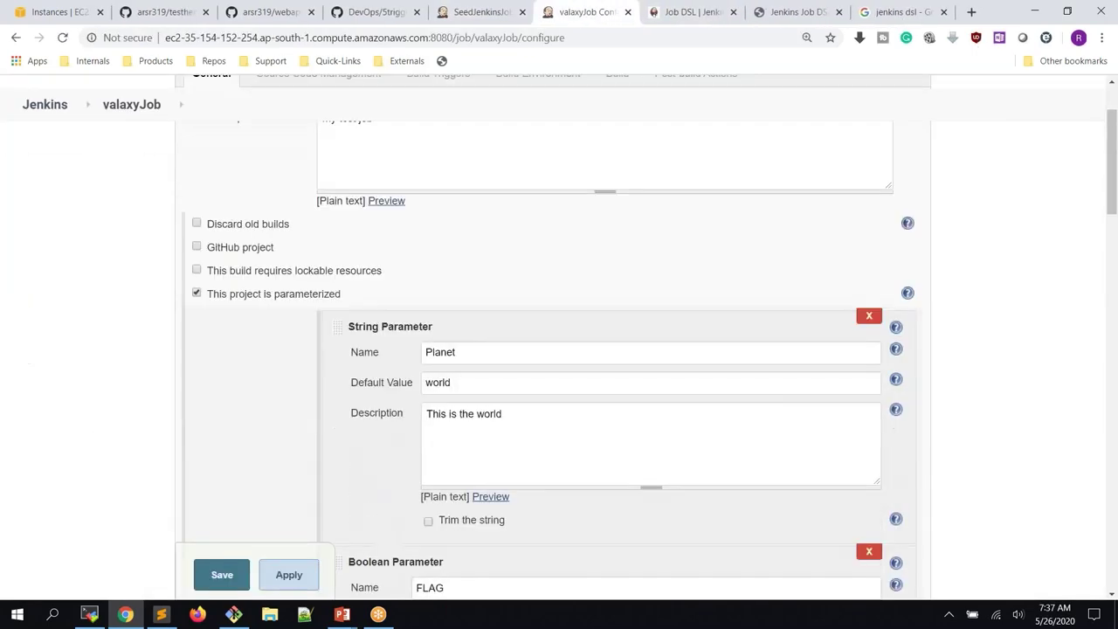
scroll(570, 362, down, 6)
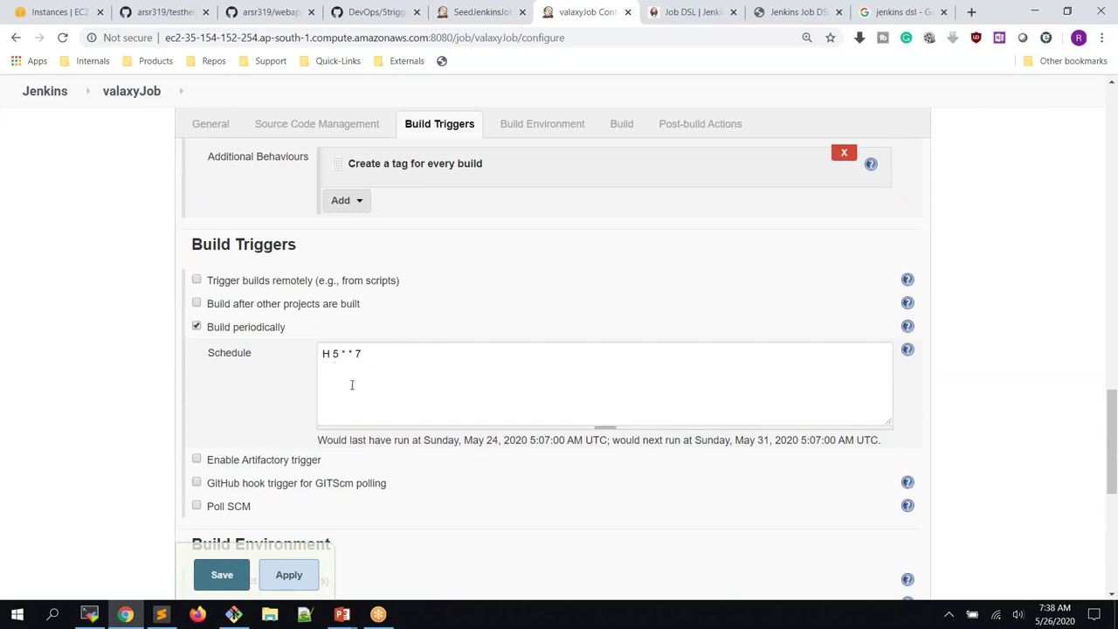
click(393, 349)
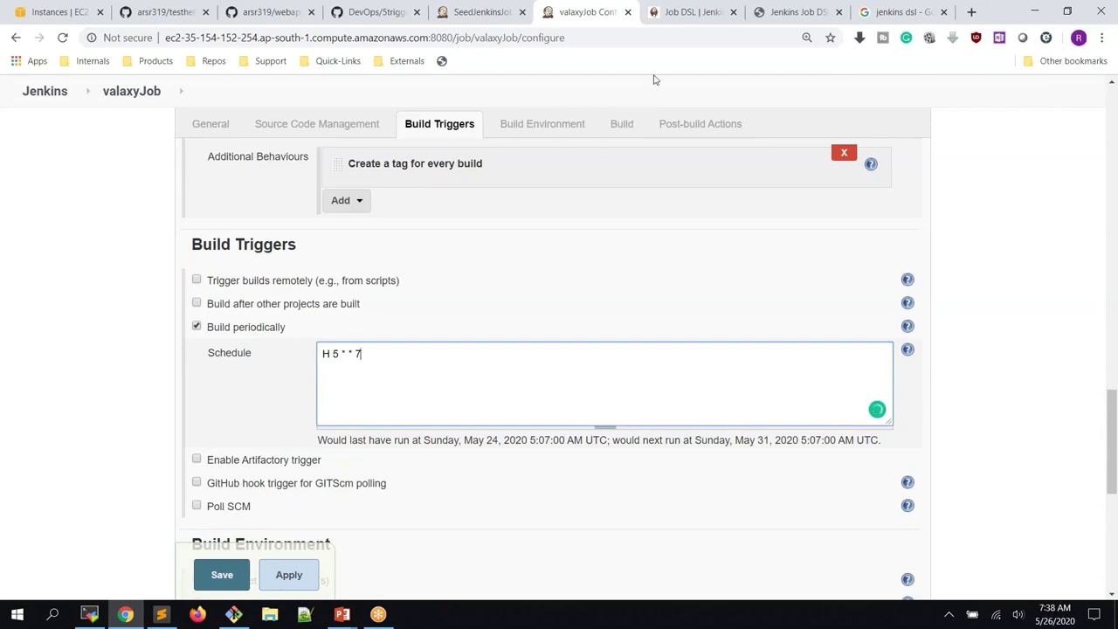
click(790, 11)
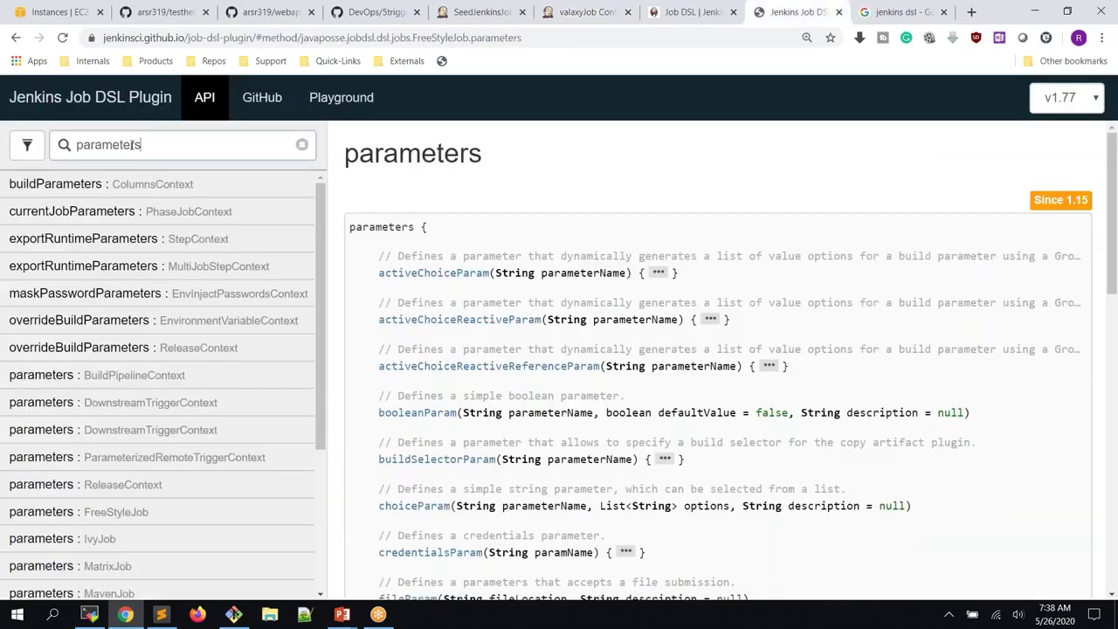
Step: Search 'trigger' in the Job DSL API viewer and expand the triggers : FreeStyleJob method list
drag(153, 145, 32, 147)
text(t)
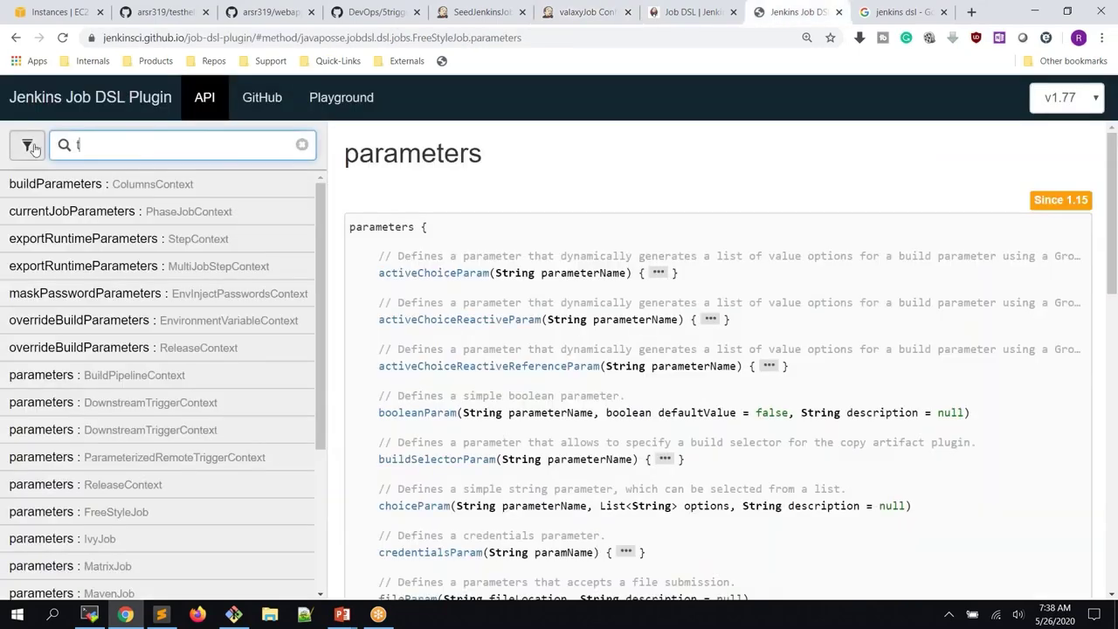
text(rigger)
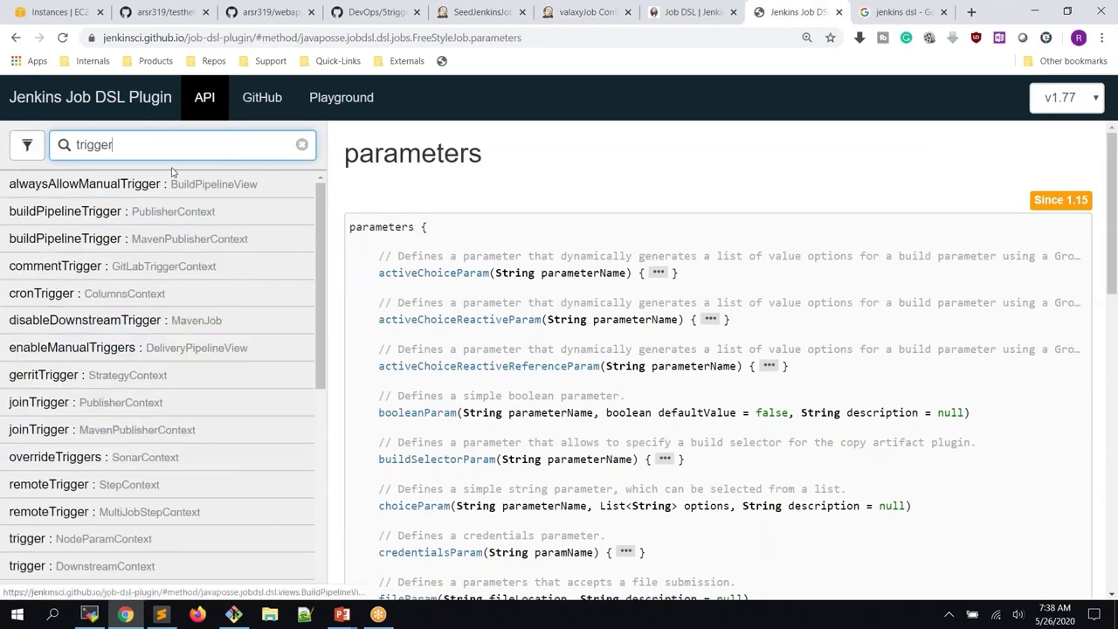
scroll(205, 351, down, 3)
scroll(206, 349, down, 3)
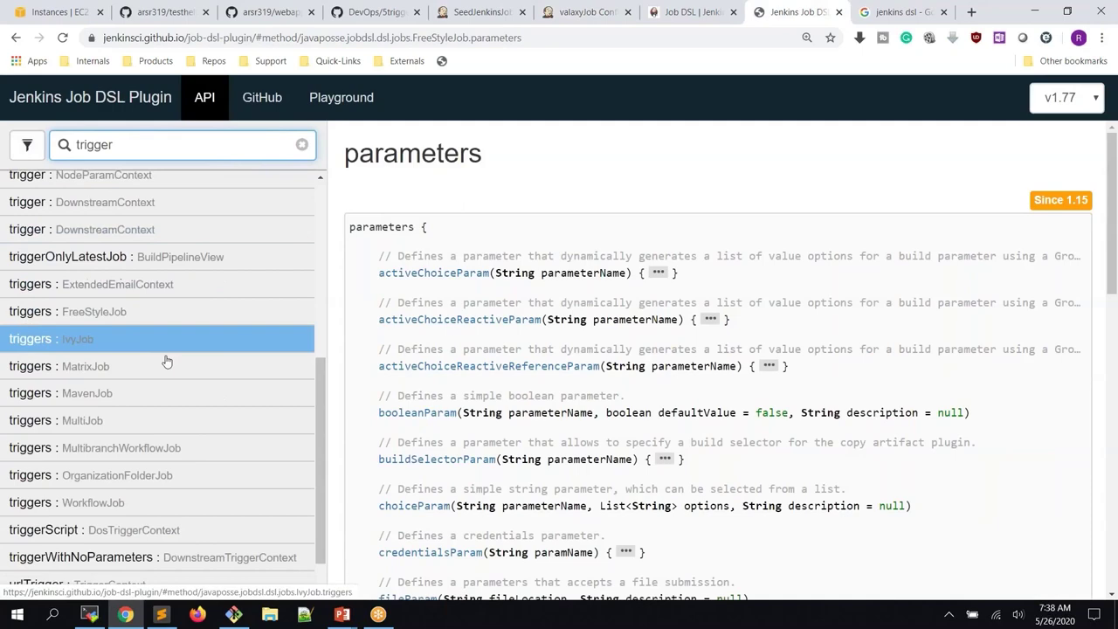
click(130, 319)
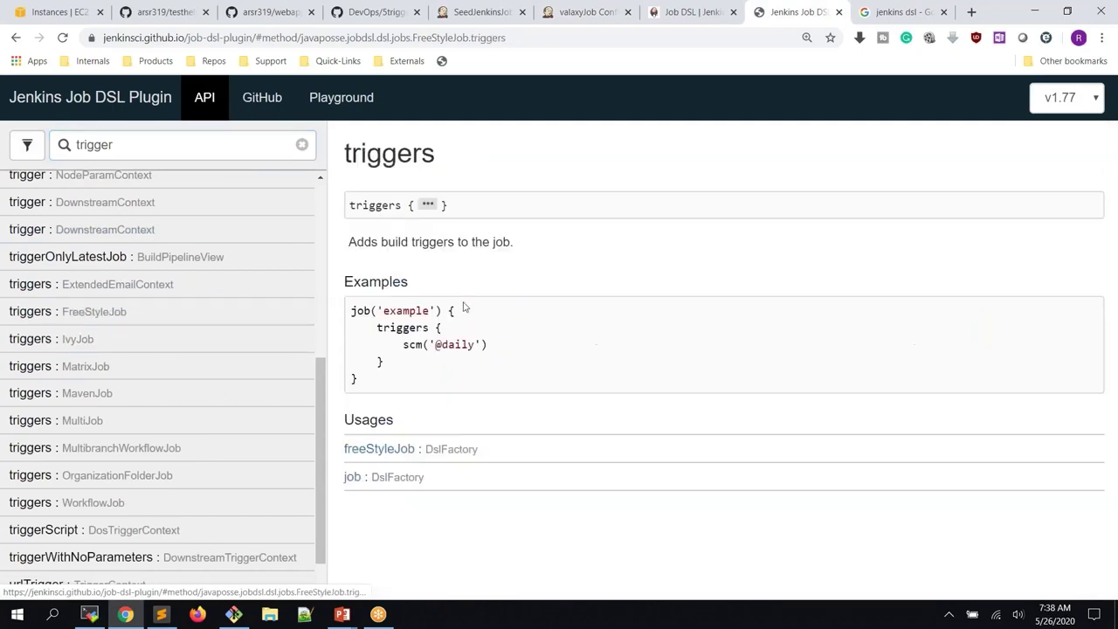
click(427, 205)
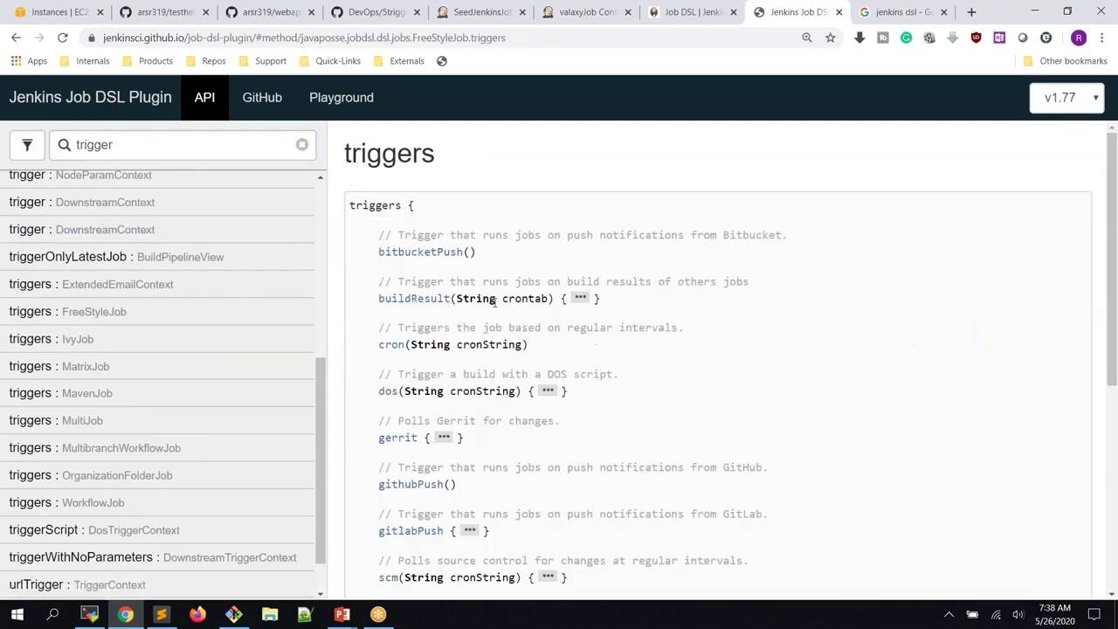
scroll(437, 445, down, 5)
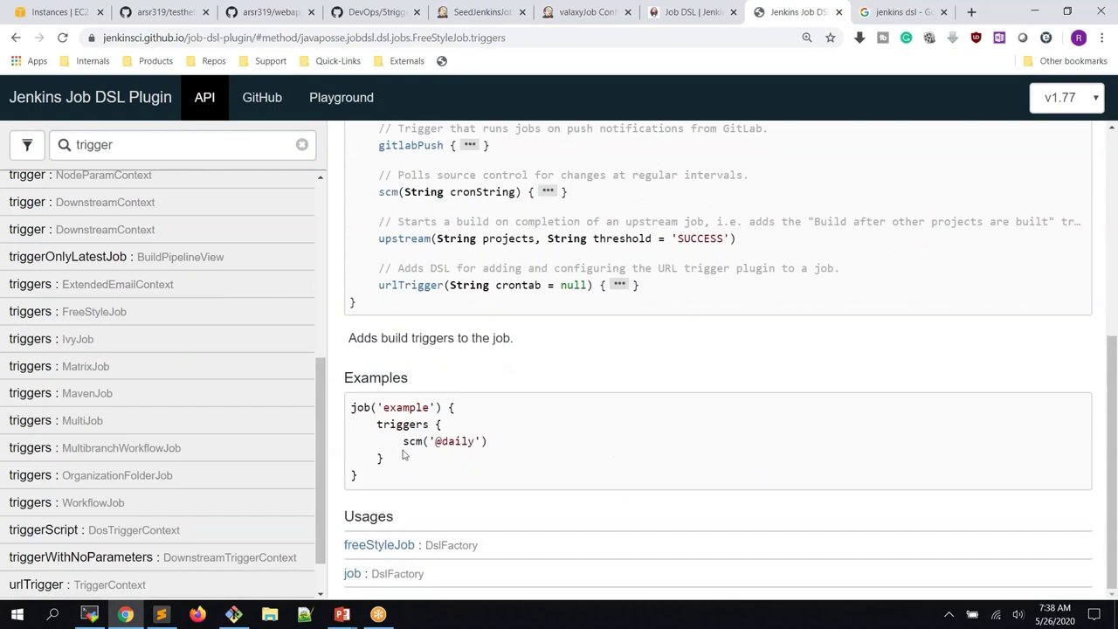
drag(401, 443, 489, 442)
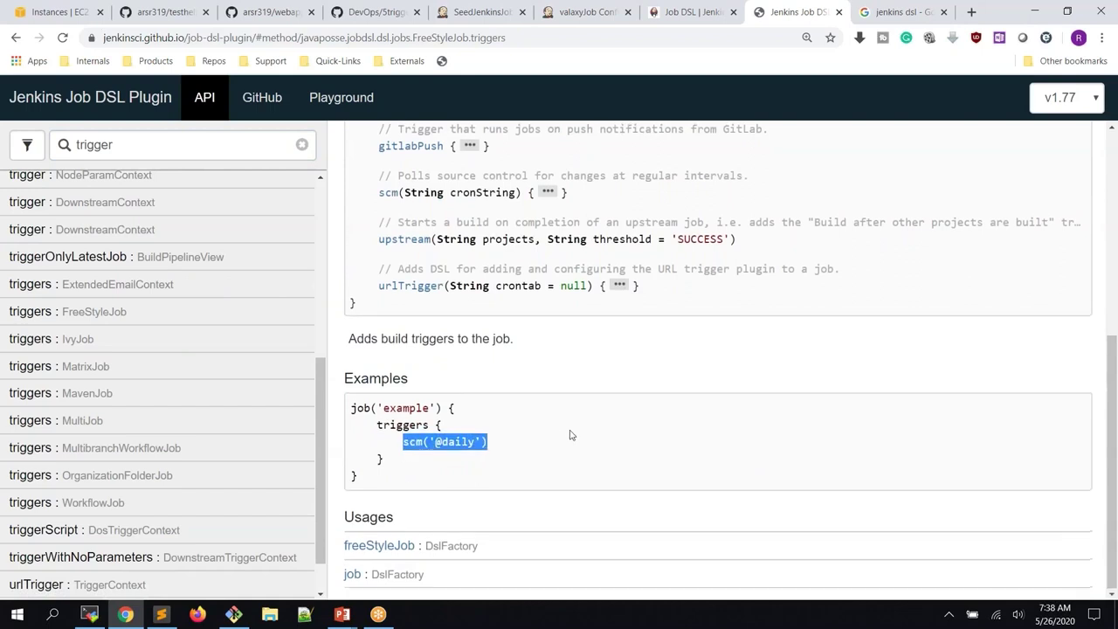
scroll(570, 434, up, 2)
scroll(486, 320, up, 1)
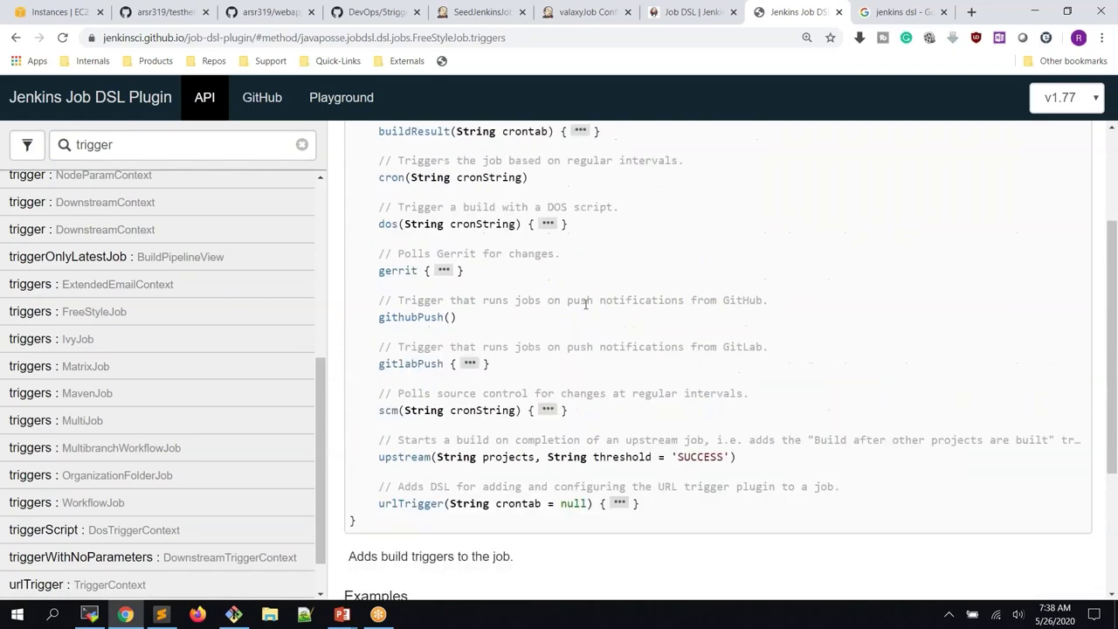
scroll(629, 310, up, 1)
scroll(712, 326, up, 1)
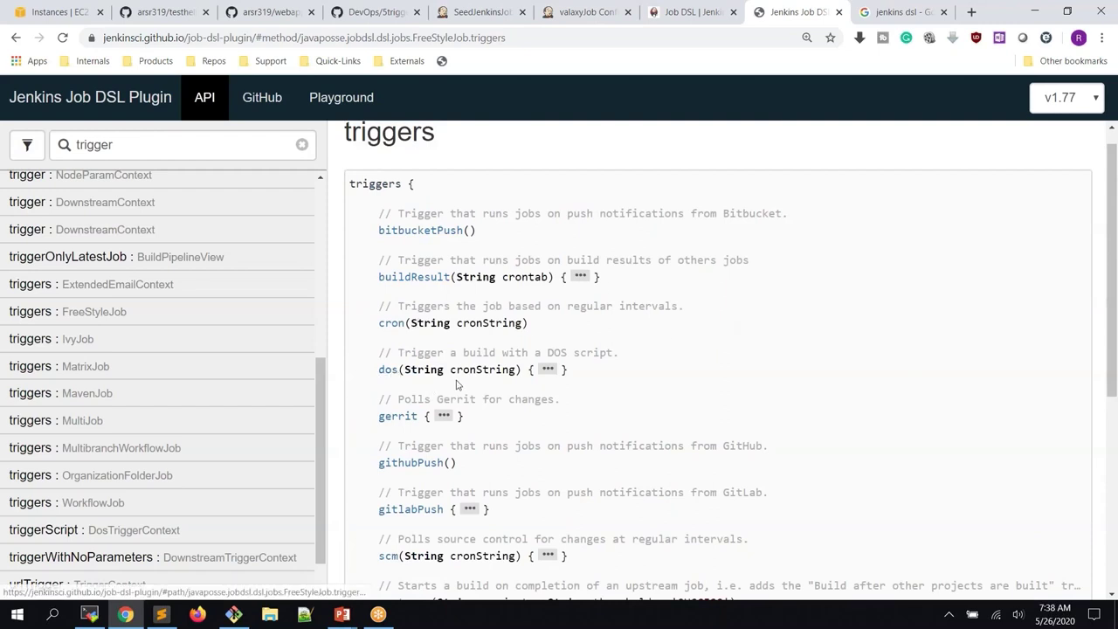
scroll(463, 383, down, 2)
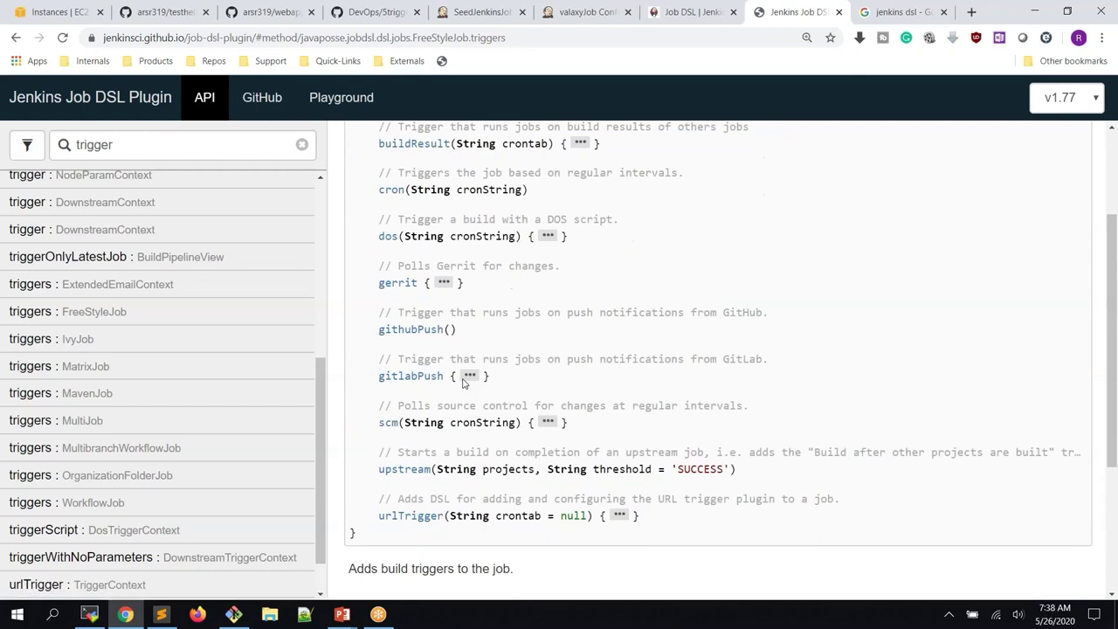
drag(404, 407, 636, 399)
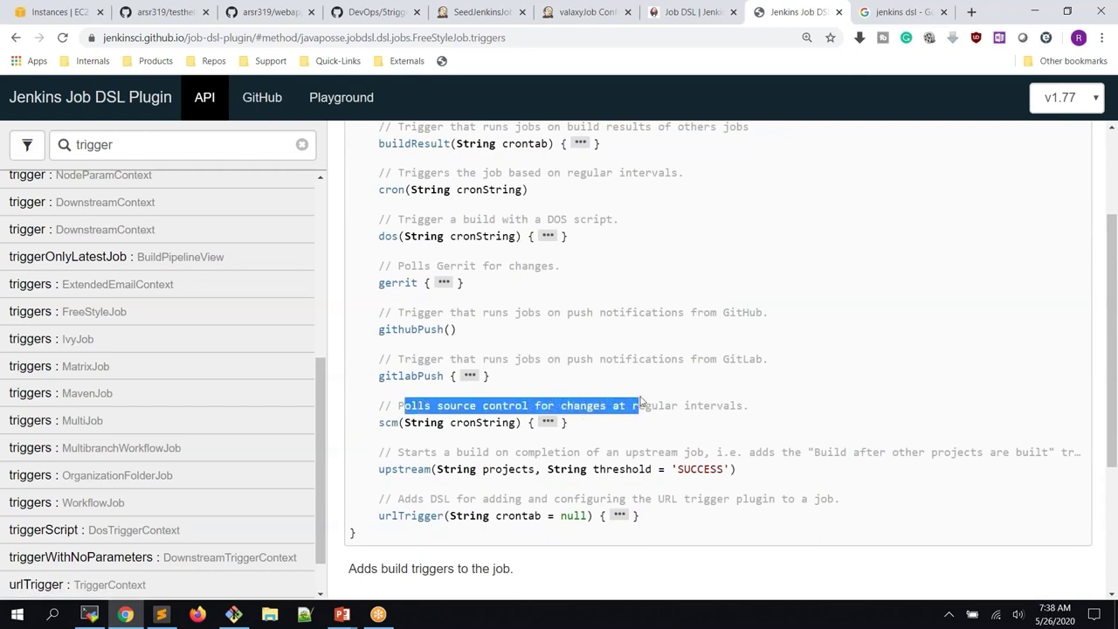
double_click(388, 423)
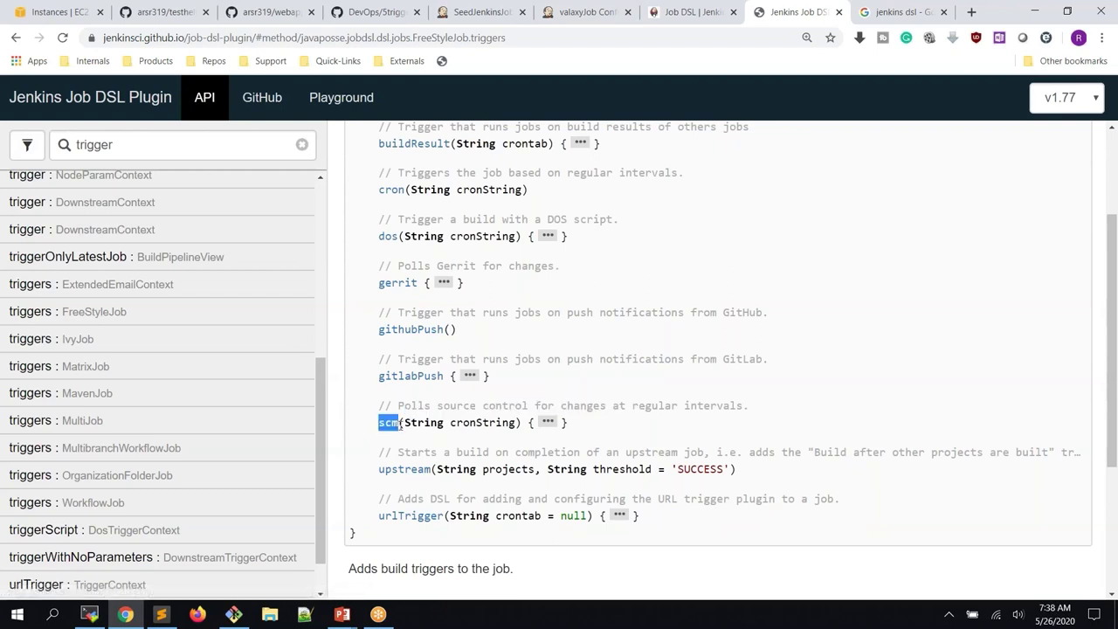
Step: Replace cron with scm('00 00 * * *') in SeedJenkinsJob's DSL triggers block, then apply and save
click(482, 13)
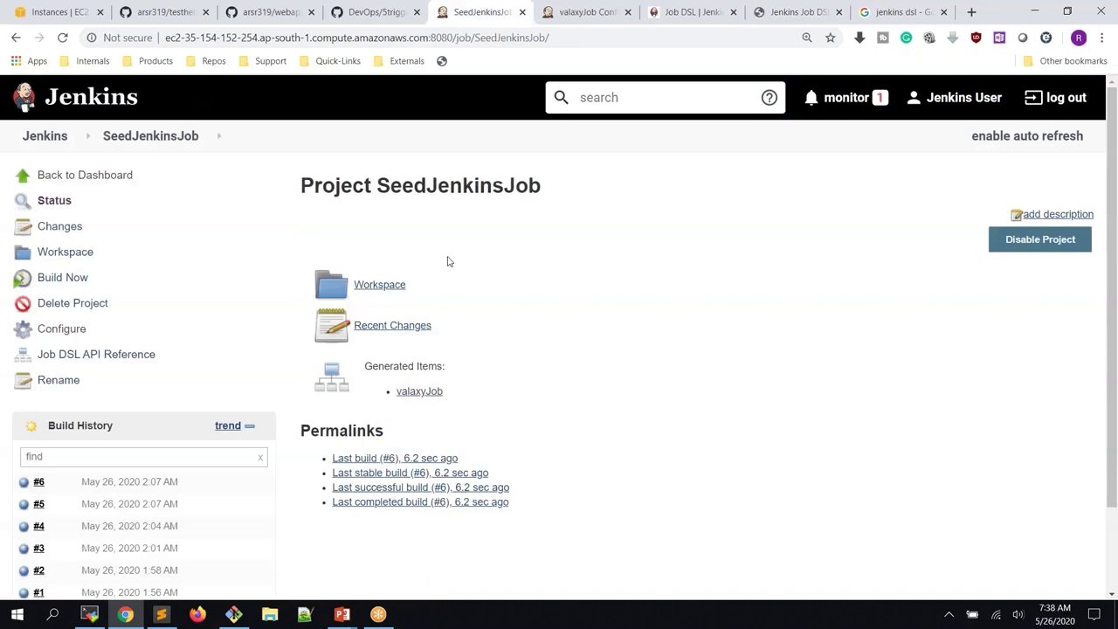
click(60, 331)
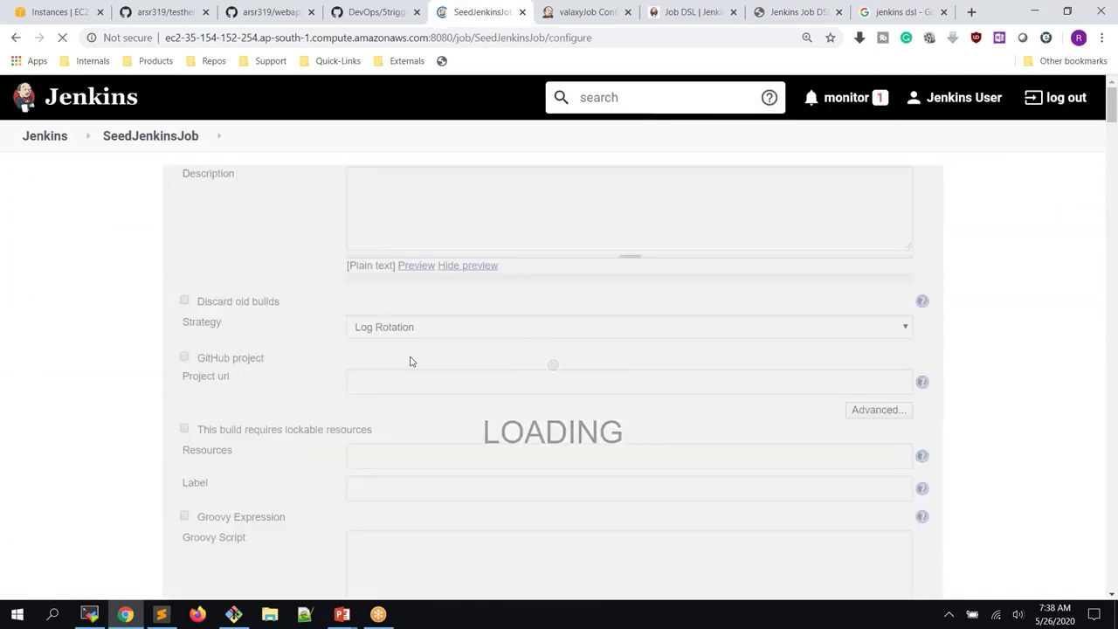
scroll(409, 362, down, 5)
scroll(410, 362, down, 10)
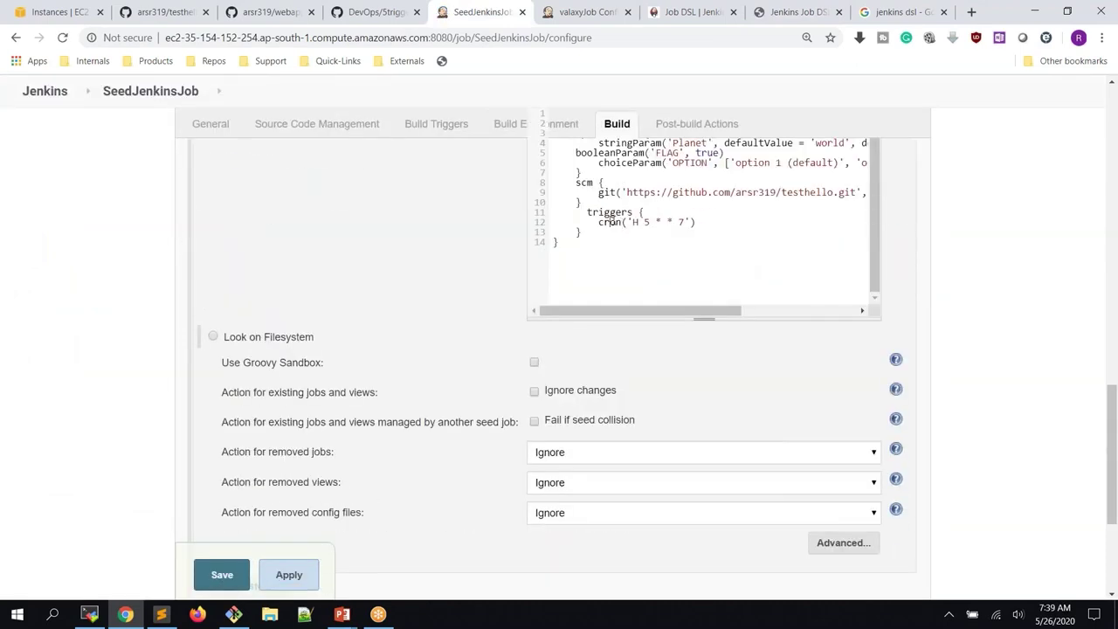
double_click(610, 222)
text(scm)
drag(629, 222, 676, 220)
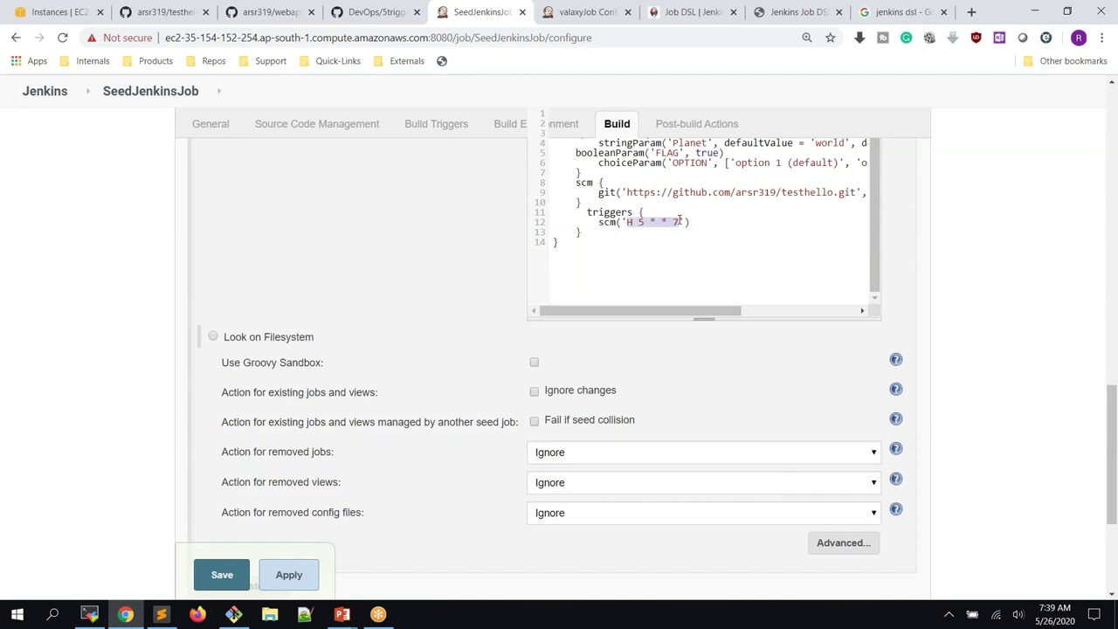
text(00)
text( 12 )
text(* * *)
key(BackSpace)
key(BackSpace)
text(00)
click(289, 574)
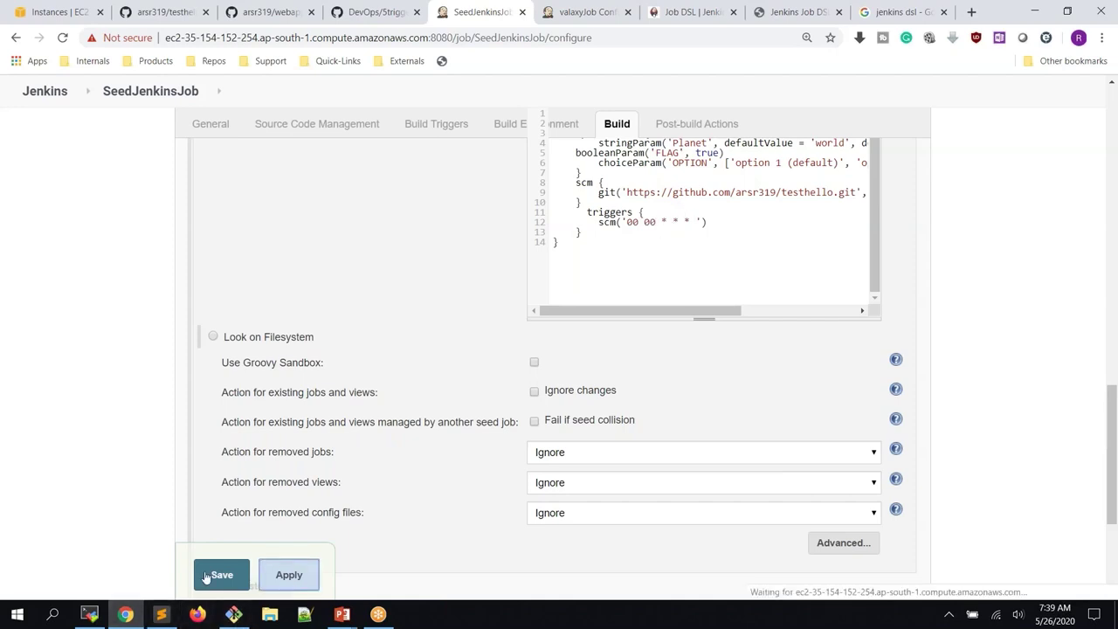
click(202, 576)
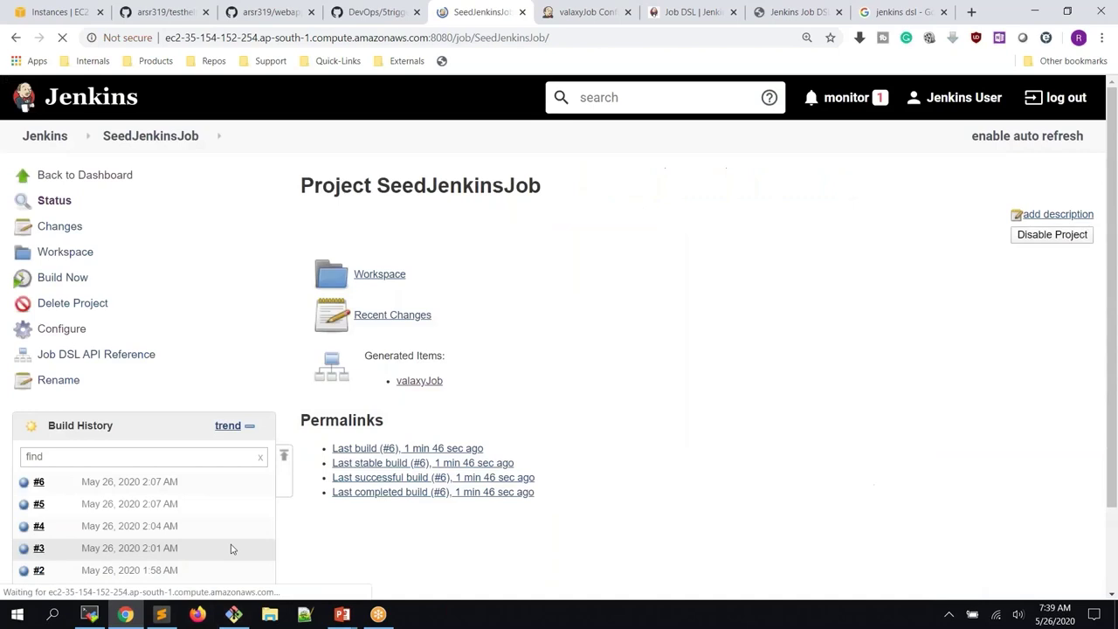
Step: Rebuild the seed job and open the regenerated valaxyJob's configuration in a new tab
click(72, 280)
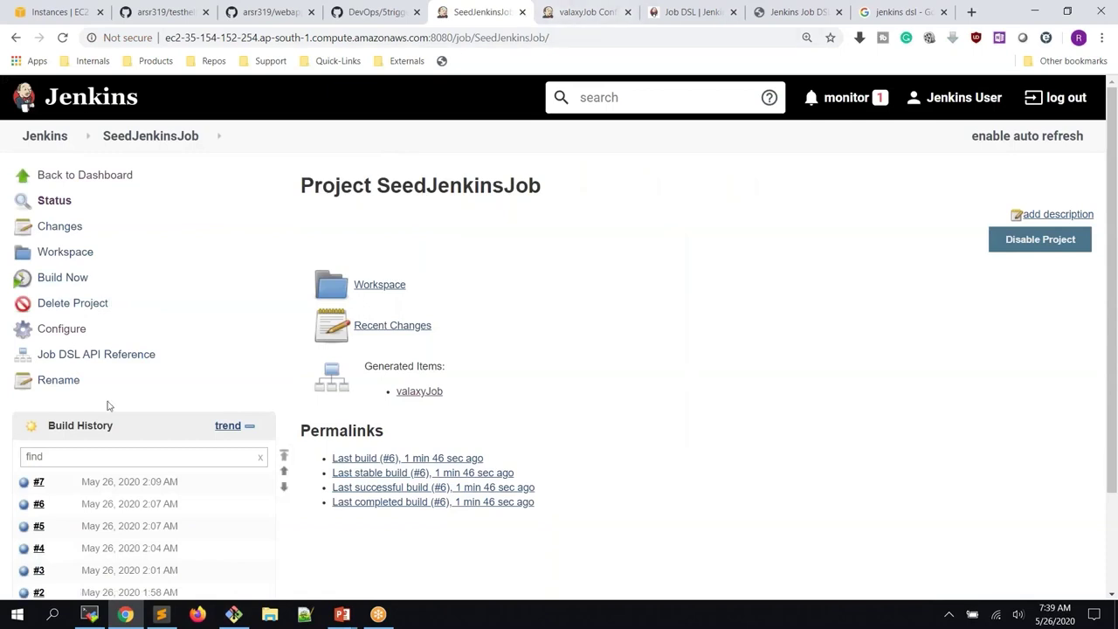
middle_click(420, 392)
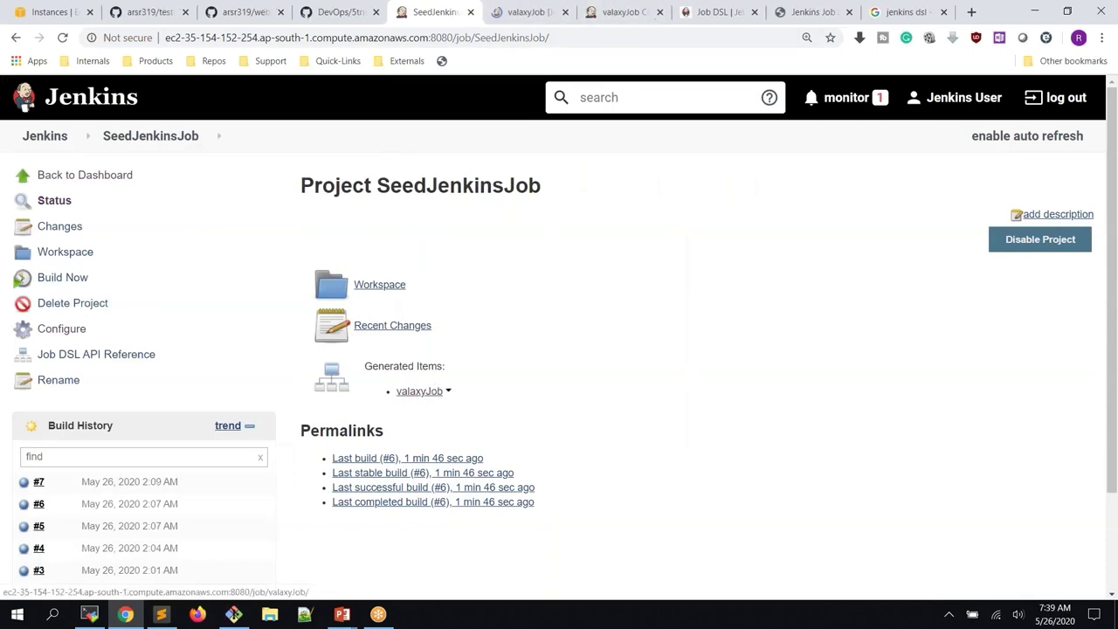
click(660, 13)
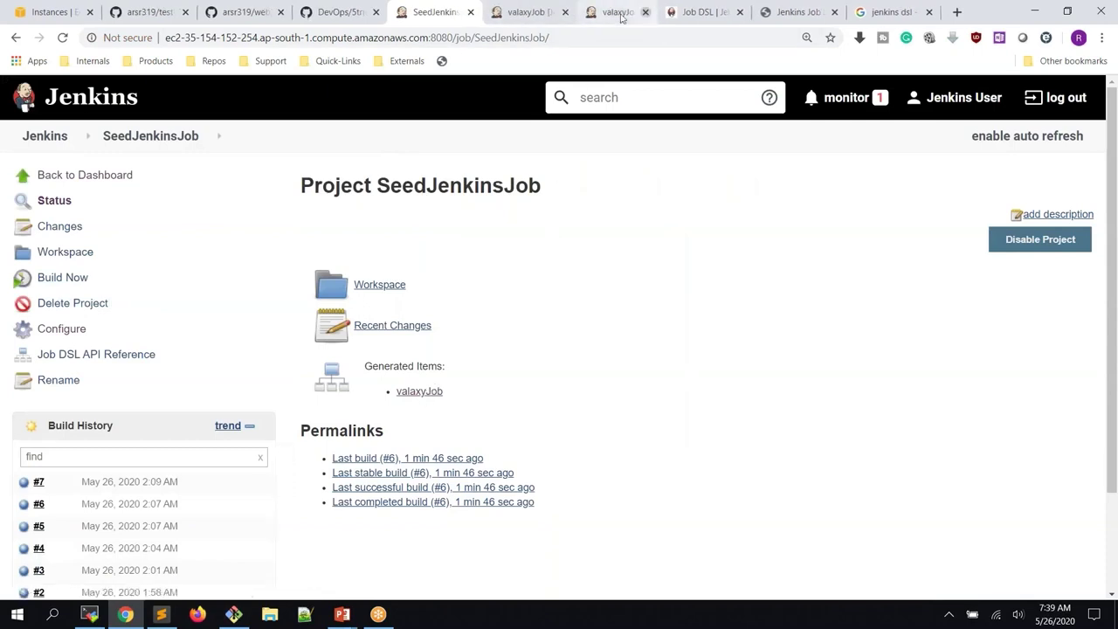
click(534, 14)
click(63, 329)
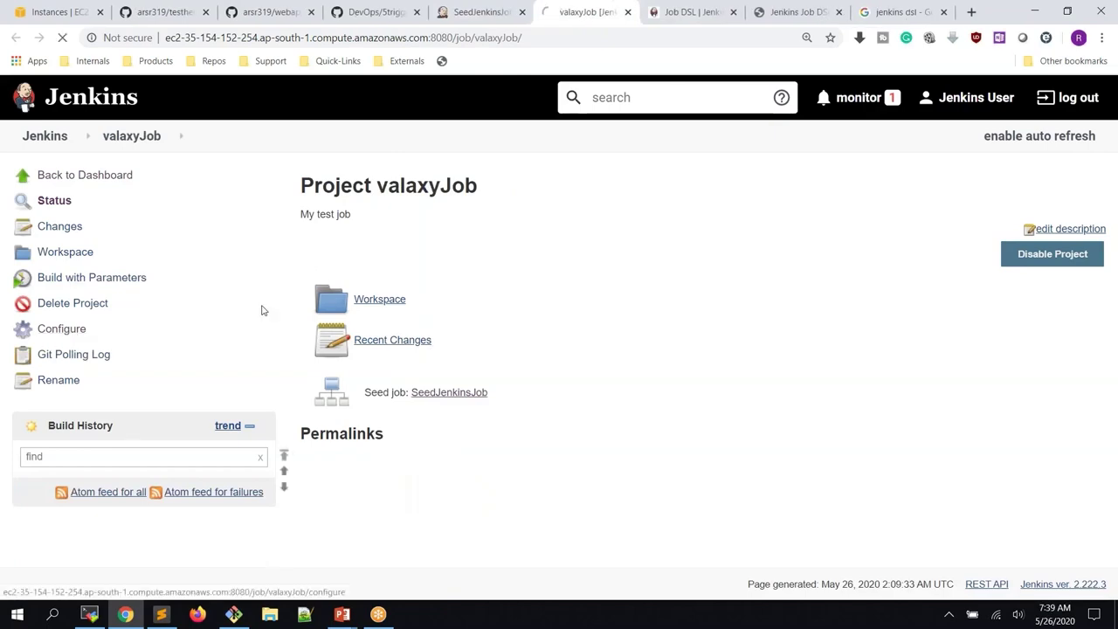
Step: Check that Build Triggers shows Poll SCM with schedule 00 00 * * *
scroll(456, 294, down, 5)
scroll(457, 295, down, 15)
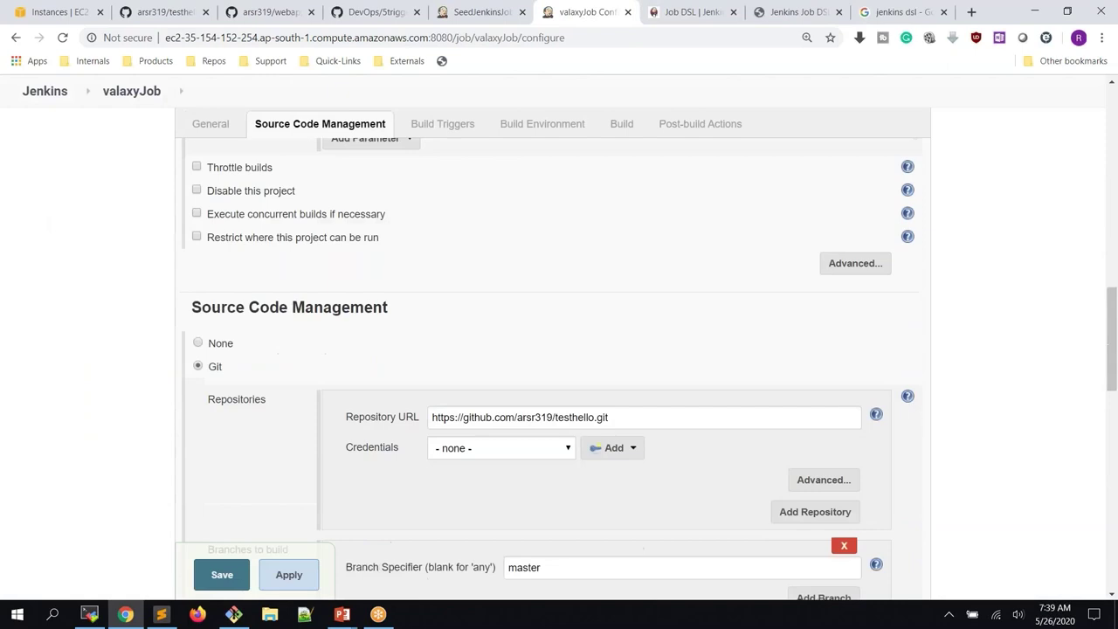
scroll(236, 259, down, 10)
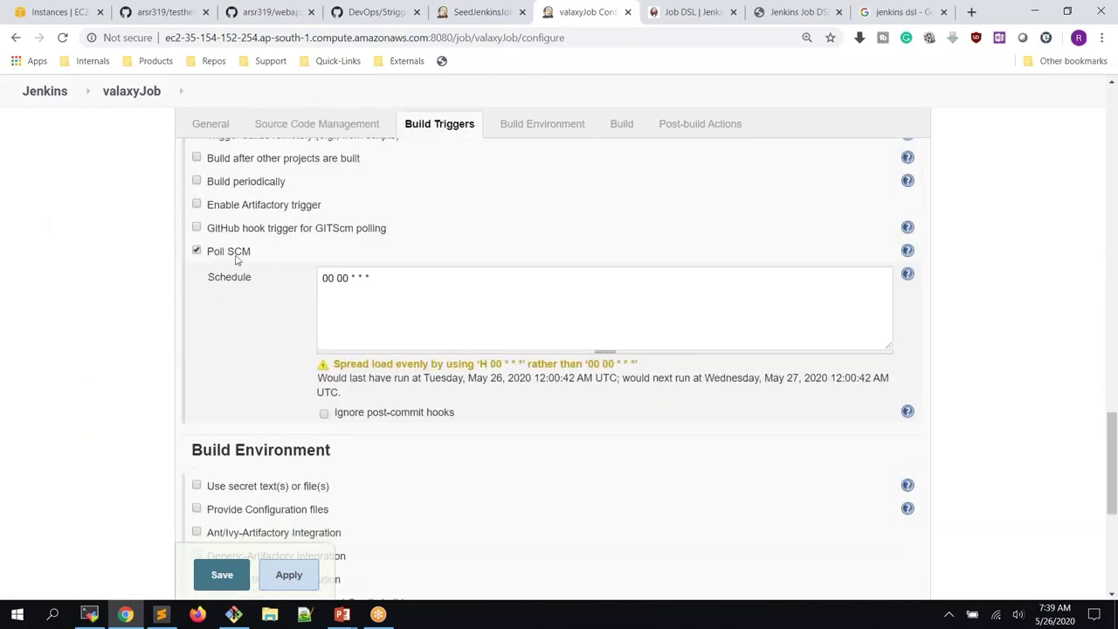
drag(349, 277, 287, 278)
drag(369, 276, 319, 276)
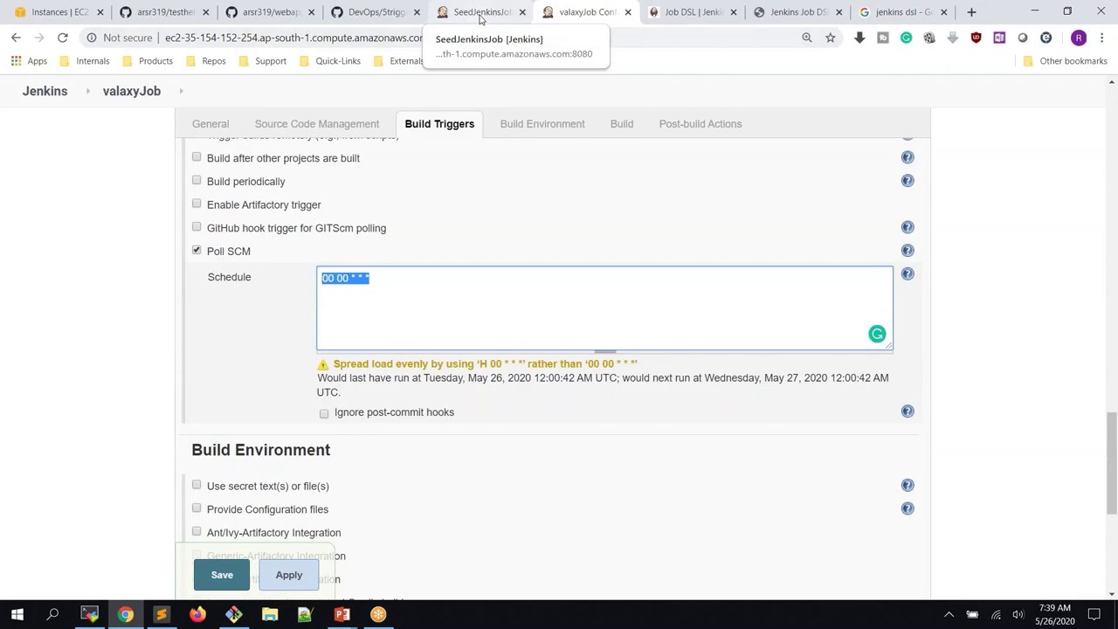
click(479, 13)
Step: Go up to the DSL_jobs folder on GitHub and open 6steps.j2 in a new tab
click(388, 12)
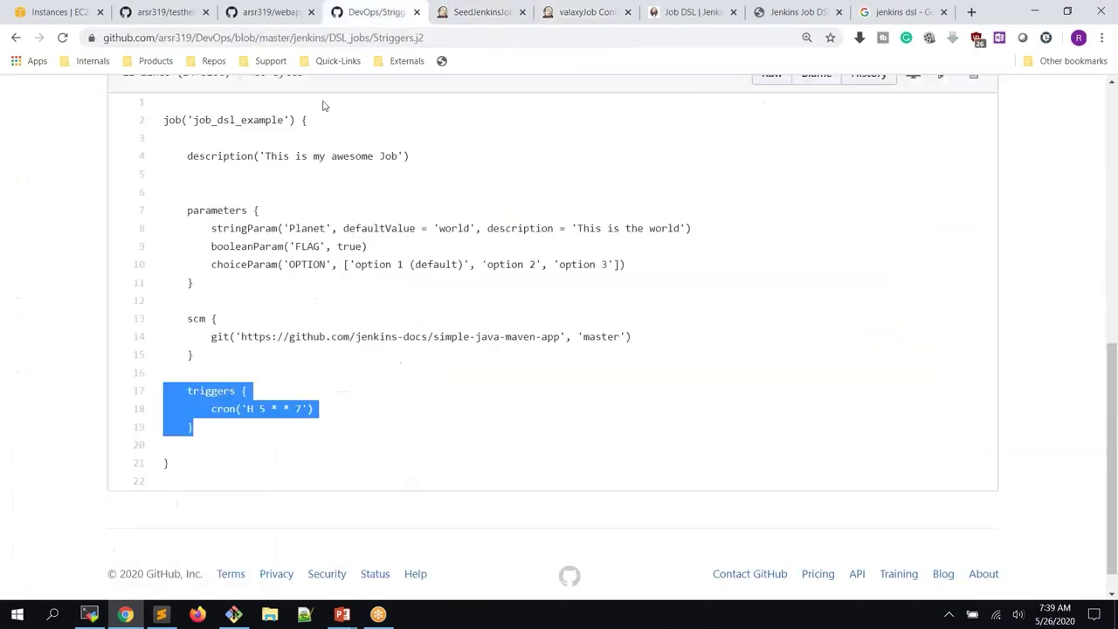
scroll(417, 187, up, 3)
click(378, 168)
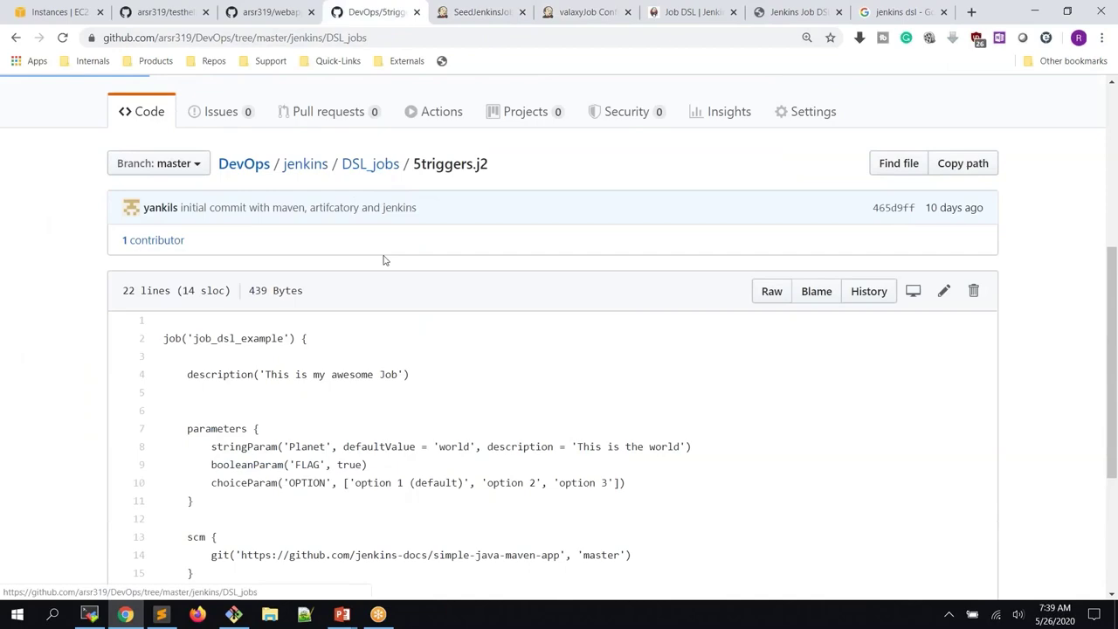
scroll(318, 362, down, 1)
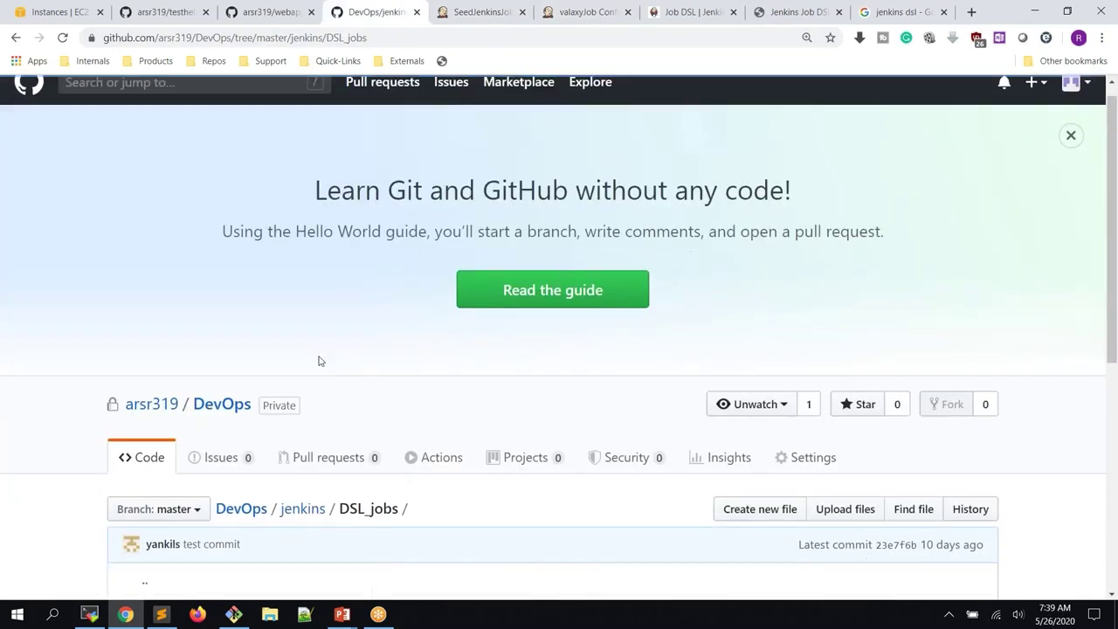
scroll(319, 360, down, 4)
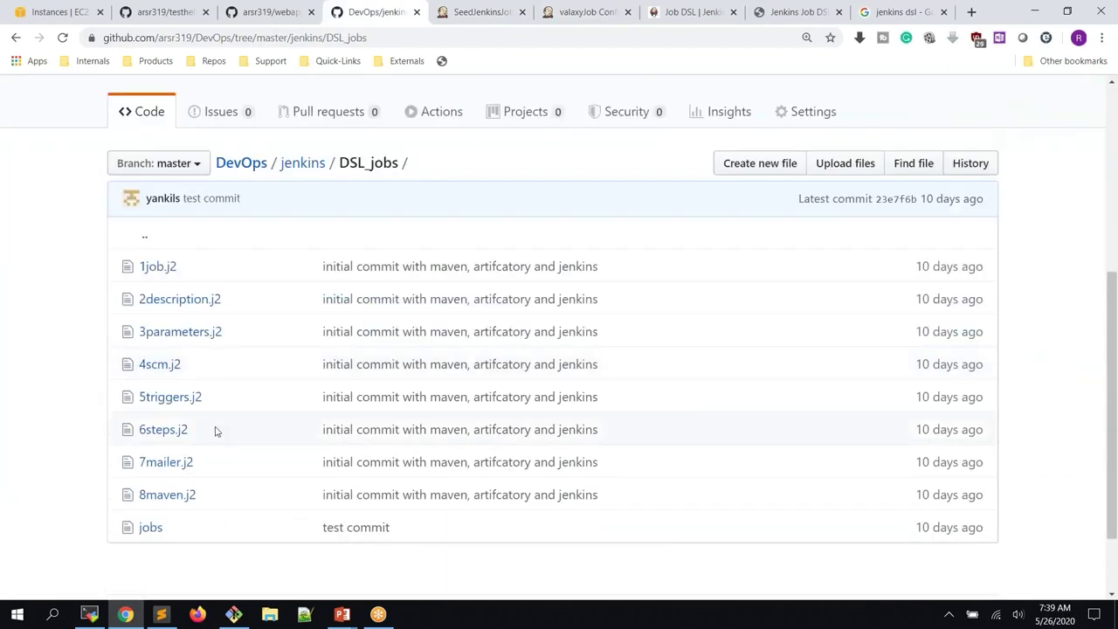
ctrl+click(164, 432)
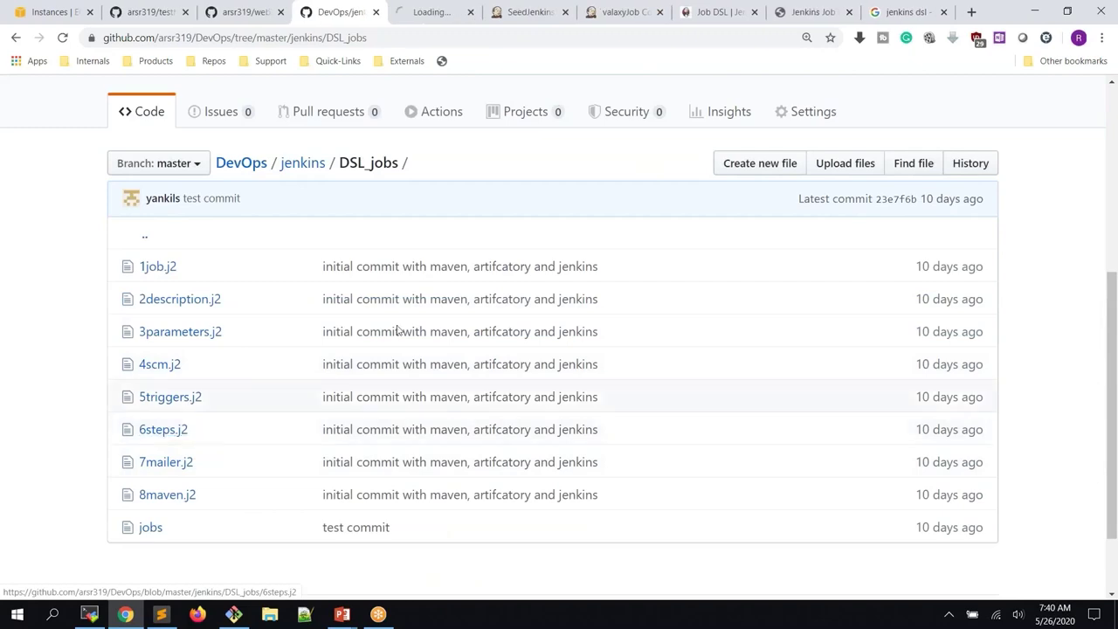
click(441, 13)
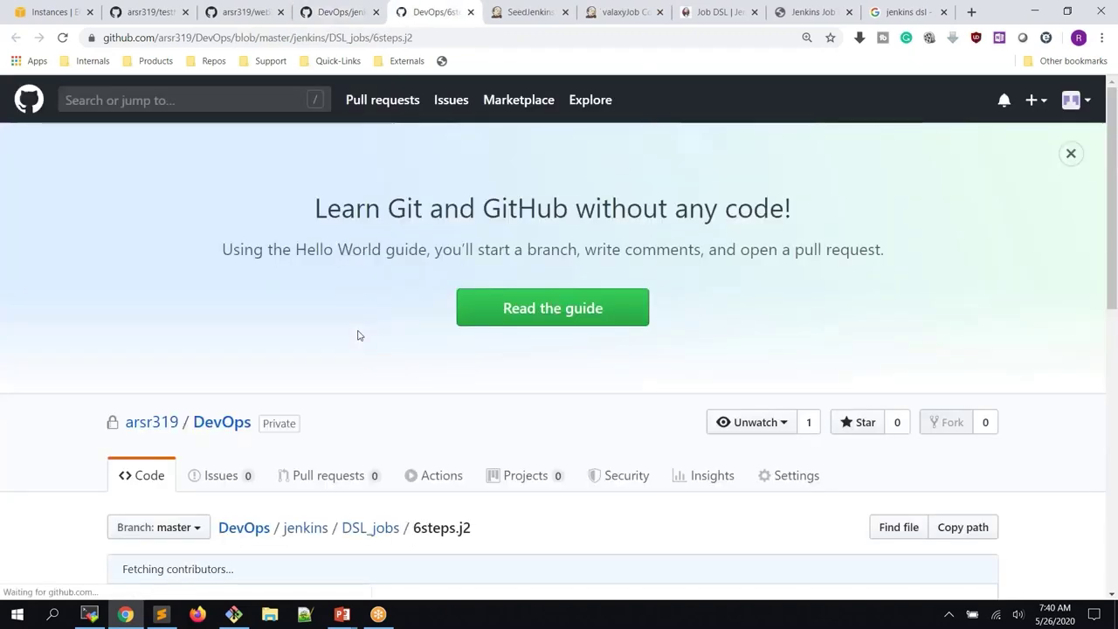
Step: Select the steps block with shell("echo 'Hello World'") on lines 21–23
scroll(332, 360, down, 10)
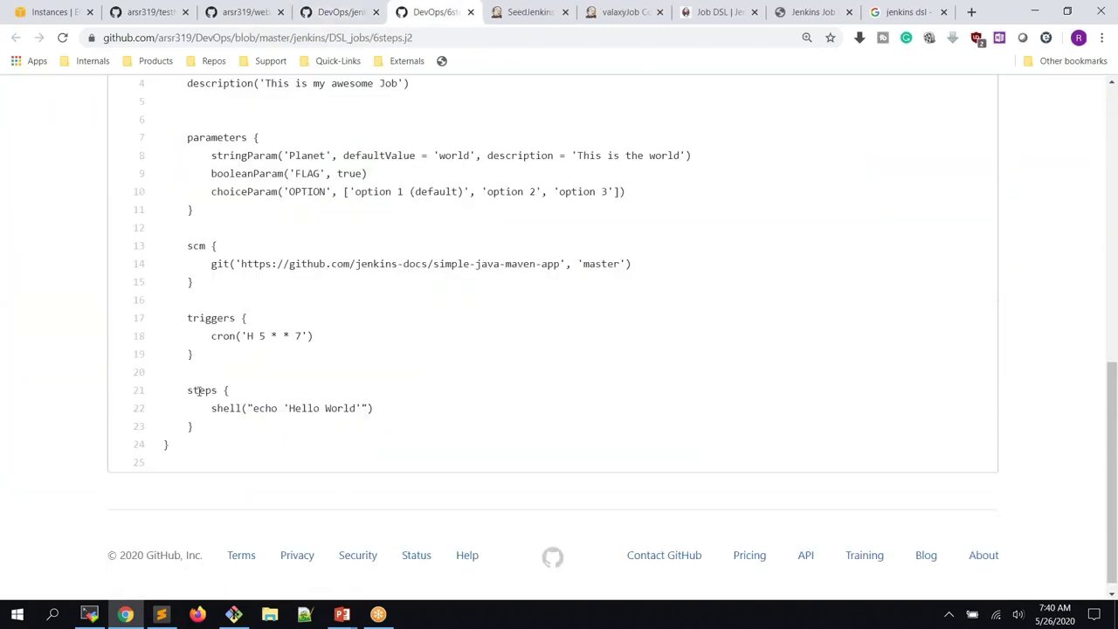
drag(192, 393, 238, 426)
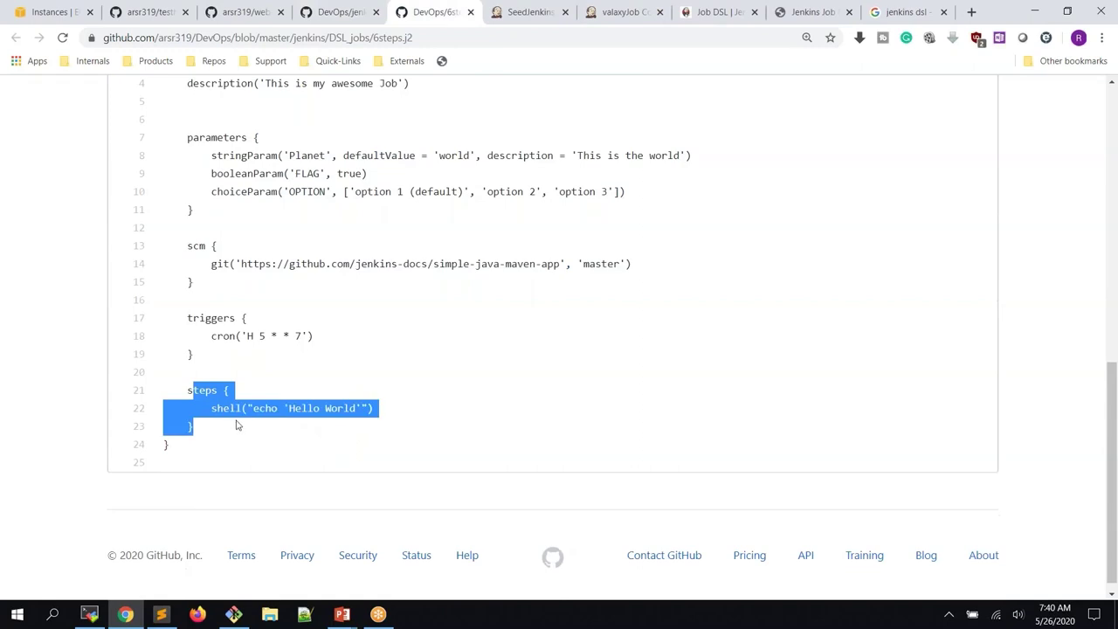
click(232, 424)
drag(187, 390, 202, 428)
double_click(225, 407)
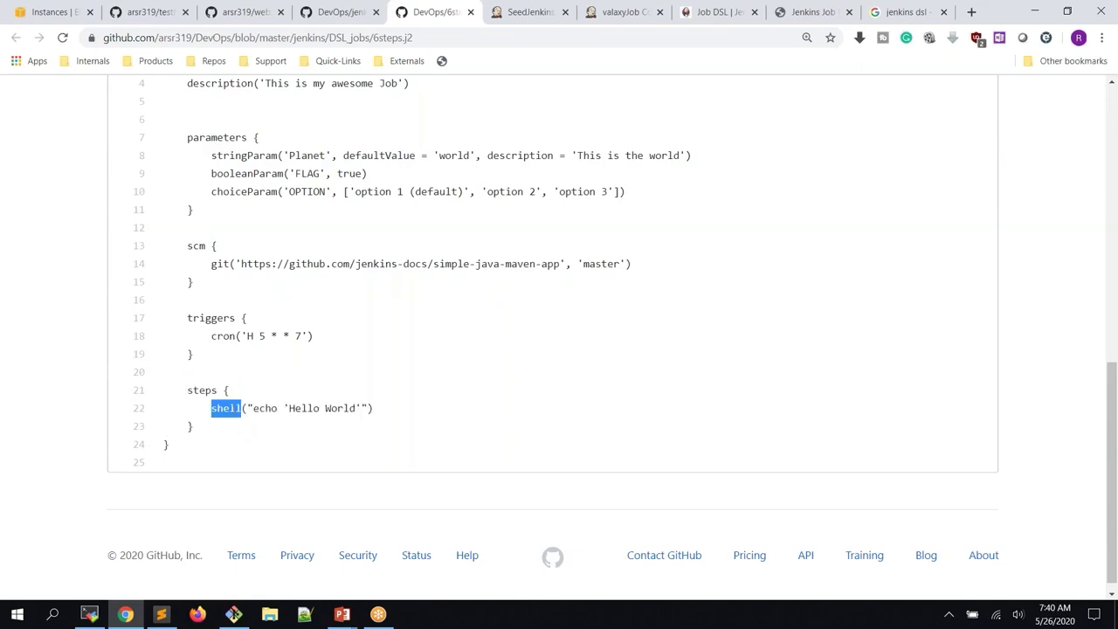
Step: Check valaxyJob's available build step types, then reselect lines 21–23 and return to SeedJenkinsJob
click(609, 12)
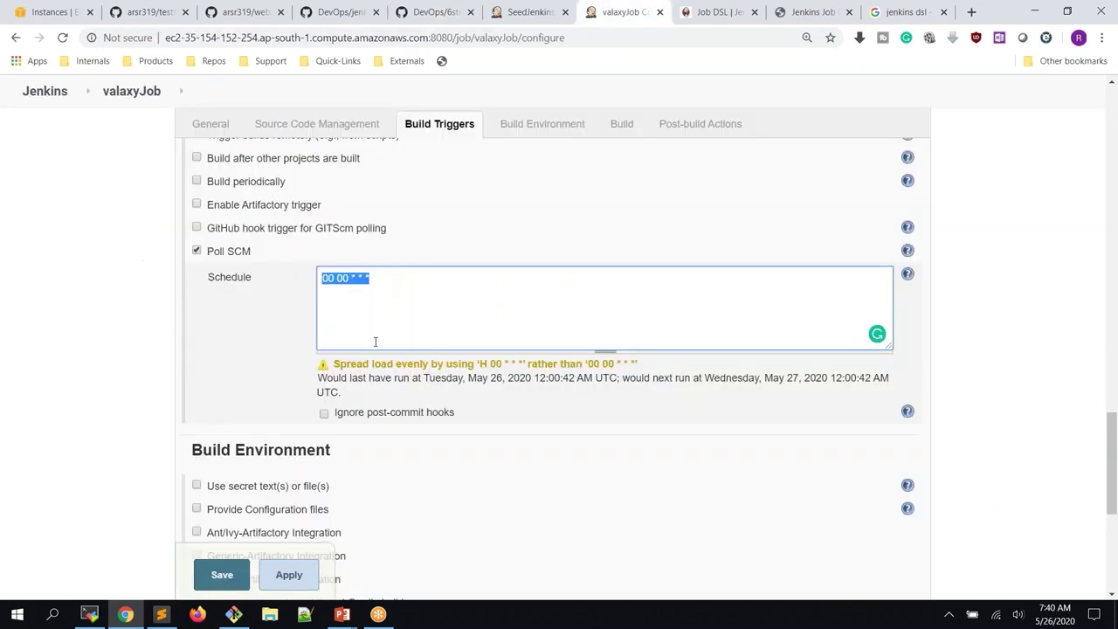
scroll(376, 342, down, 4)
click(276, 343)
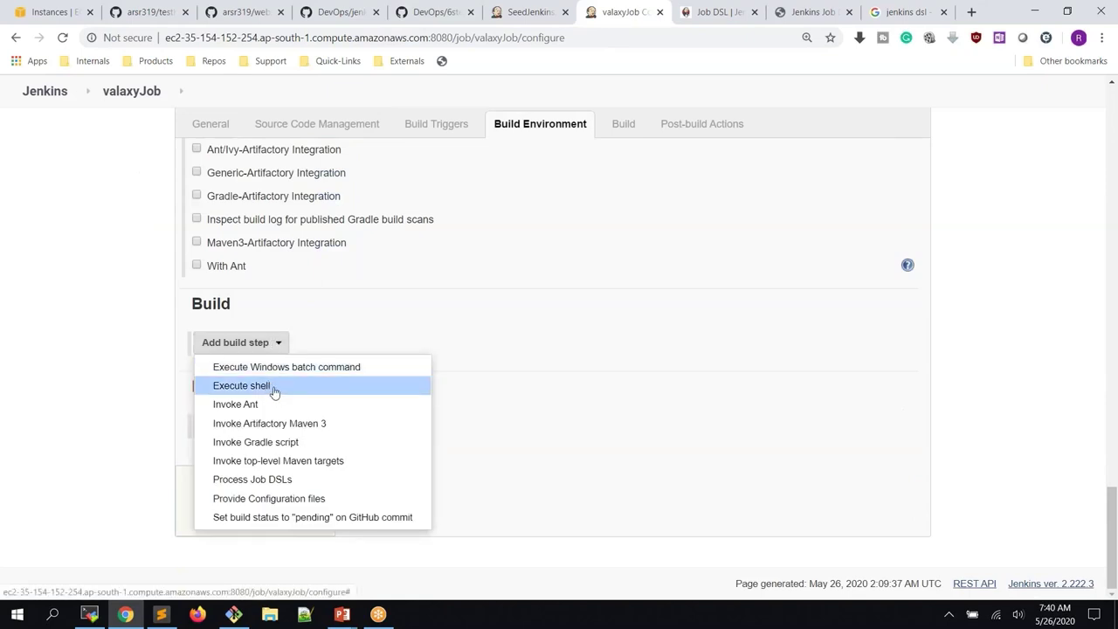
click(499, 9)
click(437, 11)
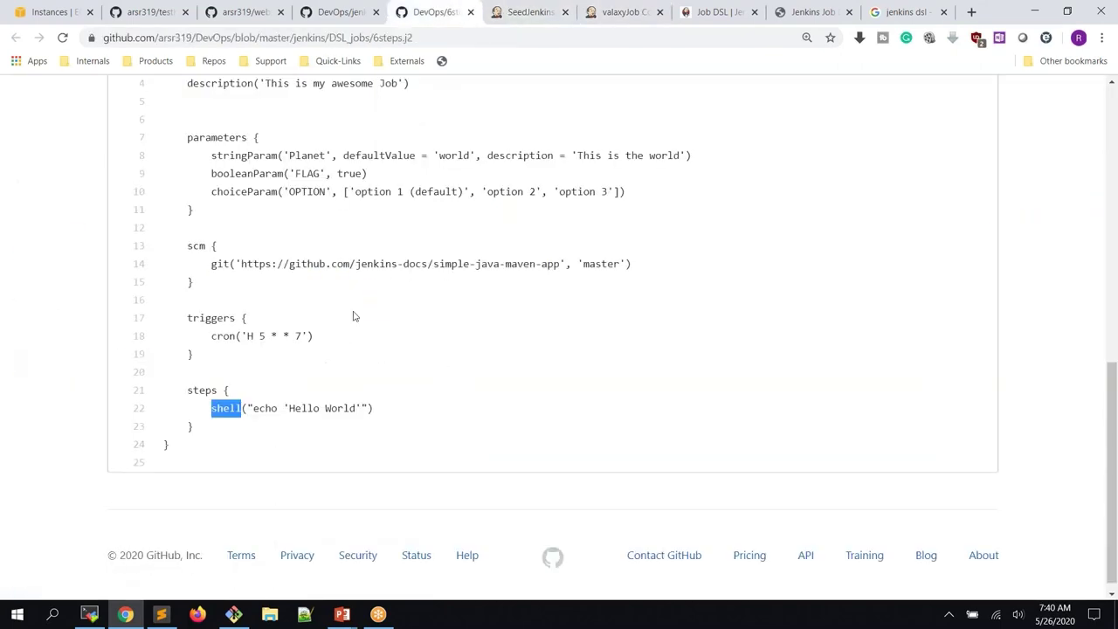
drag(210, 427, 151, 393)
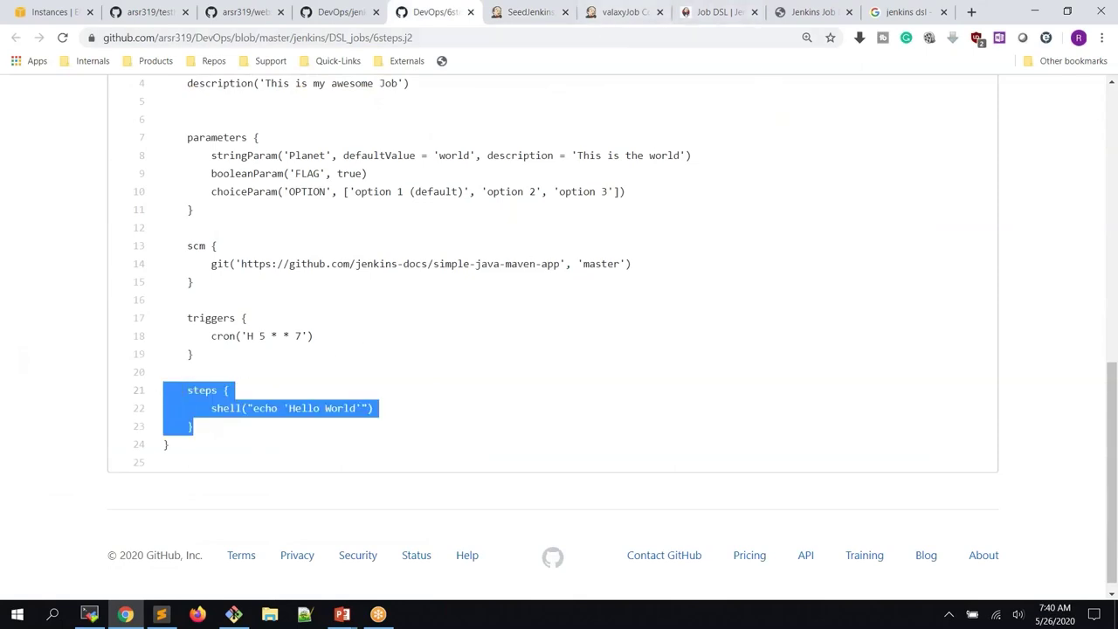
click(526, 12)
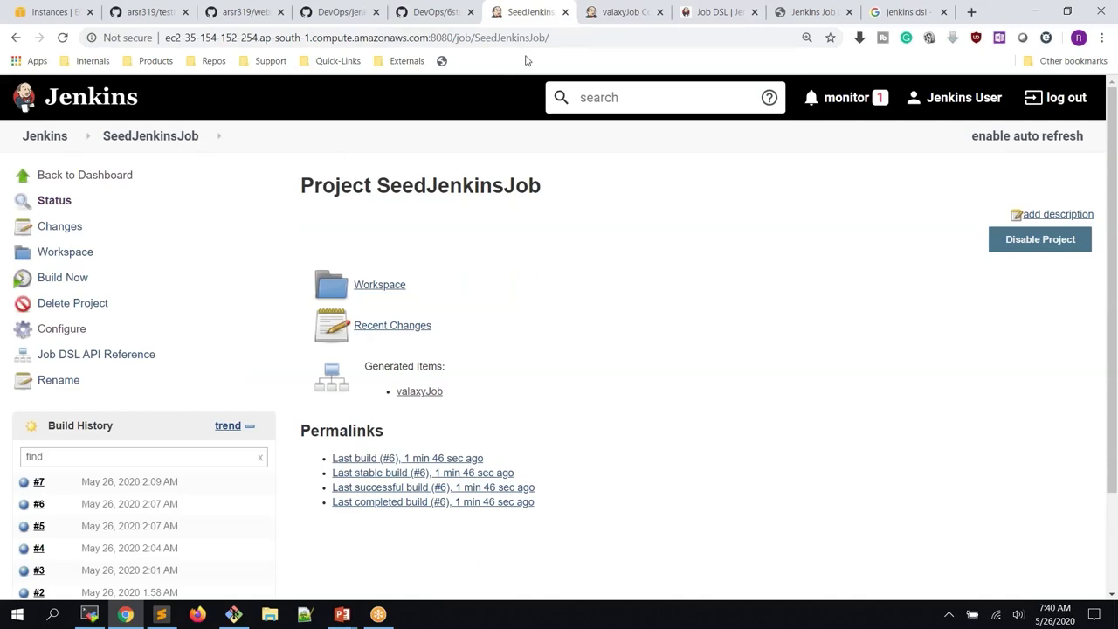
Step: Paste the copied steps block on a new line after the triggers block in SeedJenkinsJob's DSL script
click(68, 329)
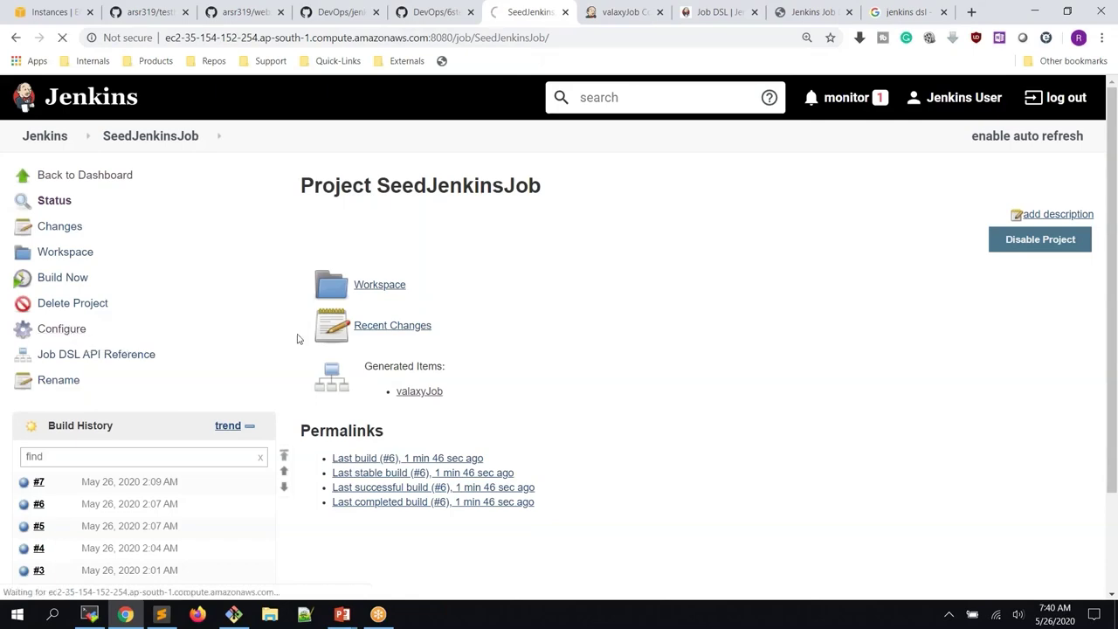
scroll(550, 288, down, 8)
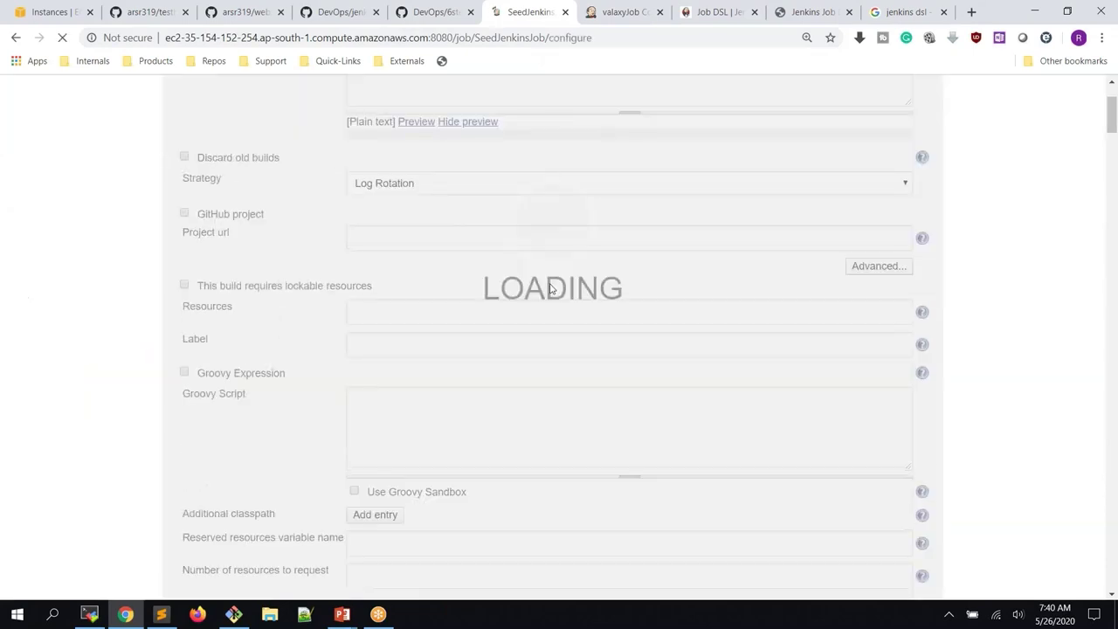
scroll(550, 288, down, 15)
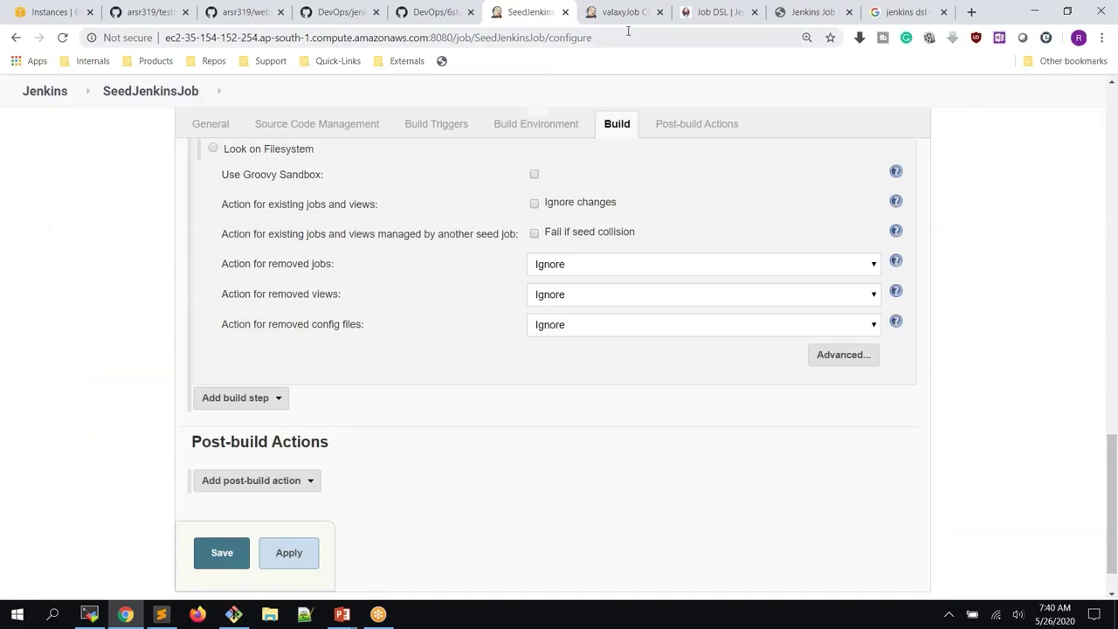
scroll(600, 313, down, 2)
scroll(599, 313, up, 4)
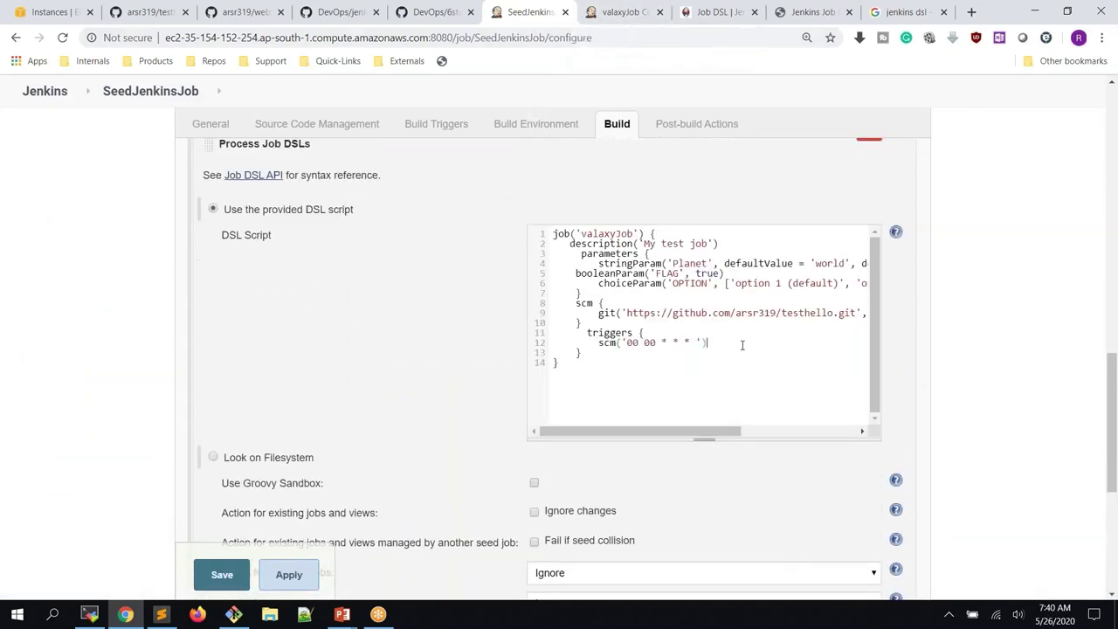
key(Return)
key(BackSpace)
key(Return)
text(steps {     shell("echo 'Hello World'")   })
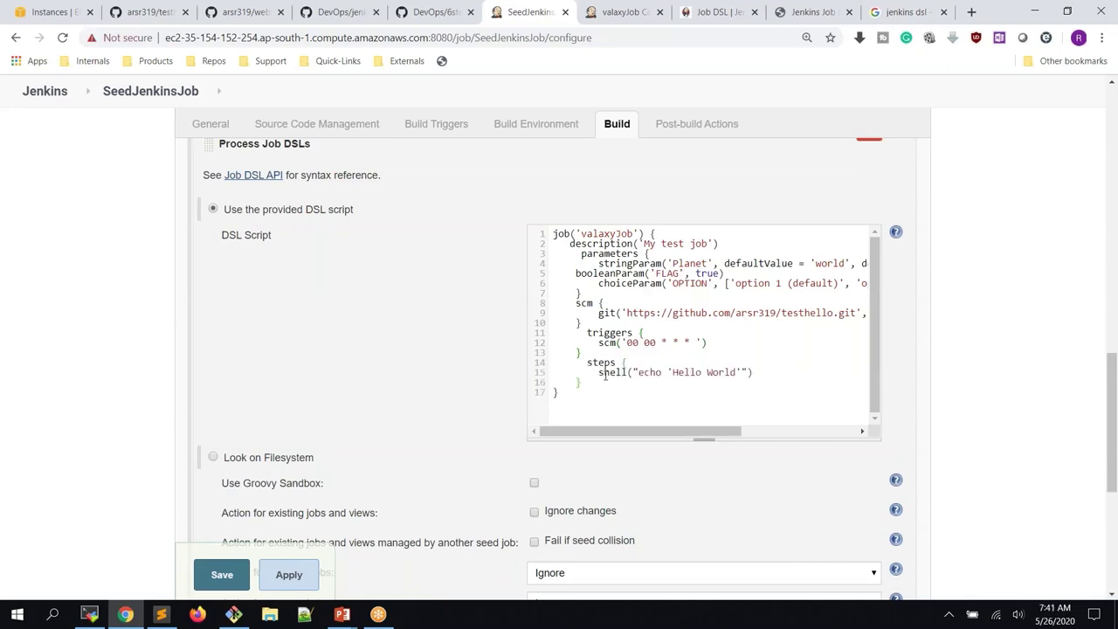
Step: Check the shell("echo 'Hello World'") line against the references, then apply and save
drag(598, 373, 782, 374)
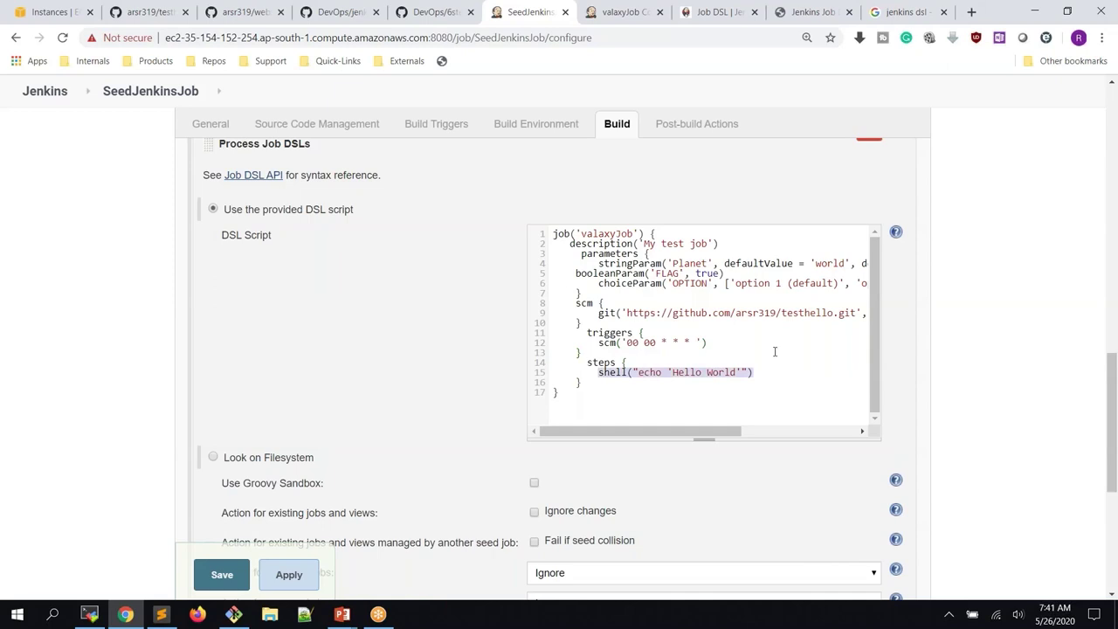
double_click(623, 372)
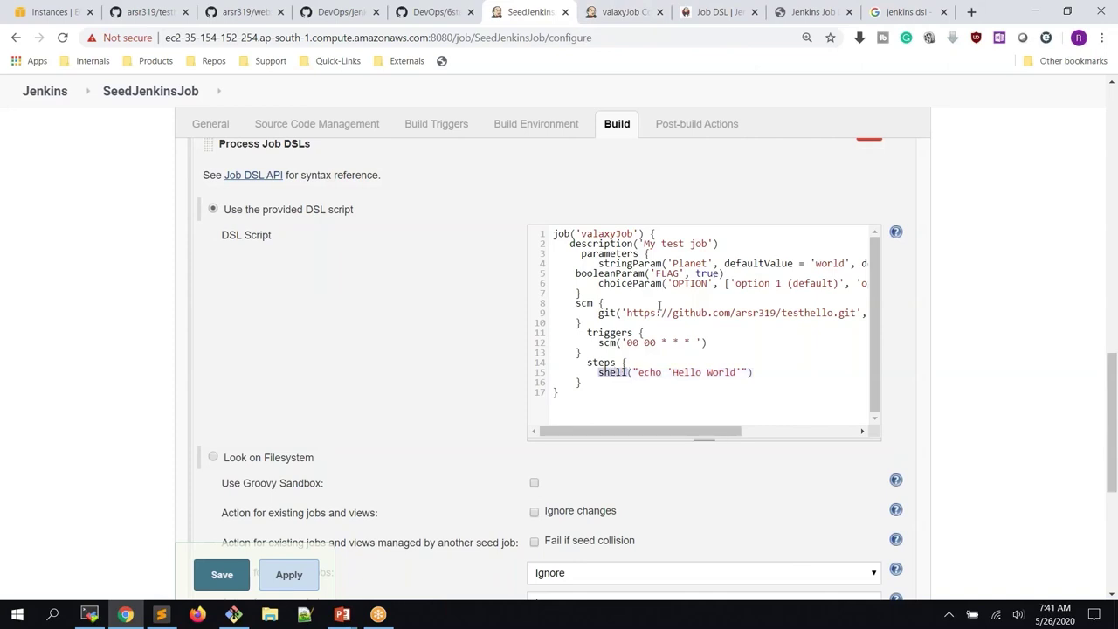
click(805, 12)
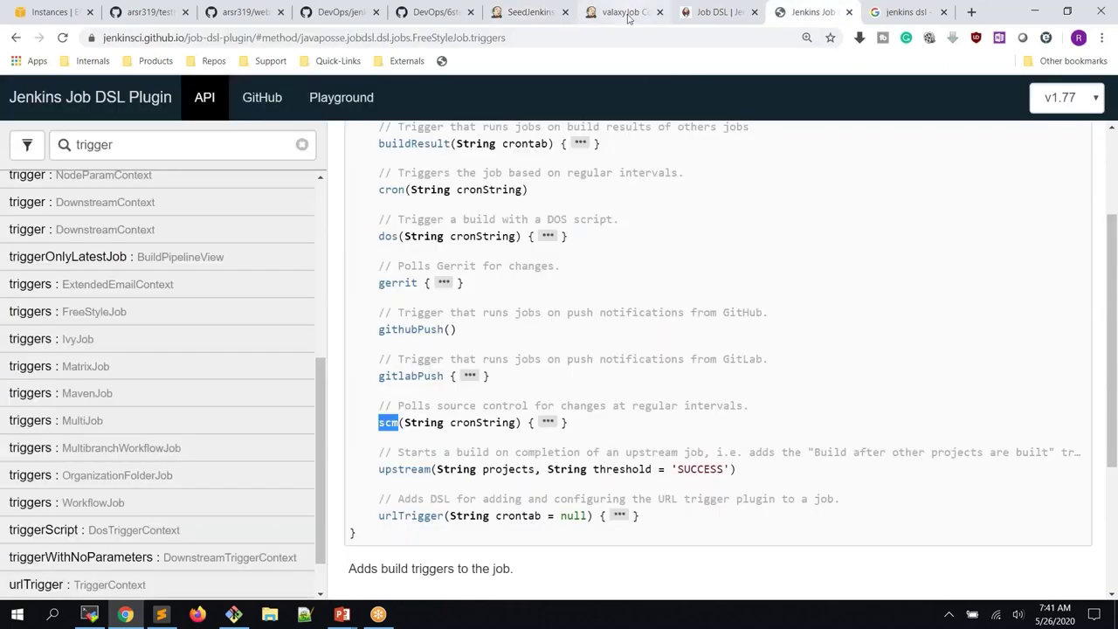
click(627, 14)
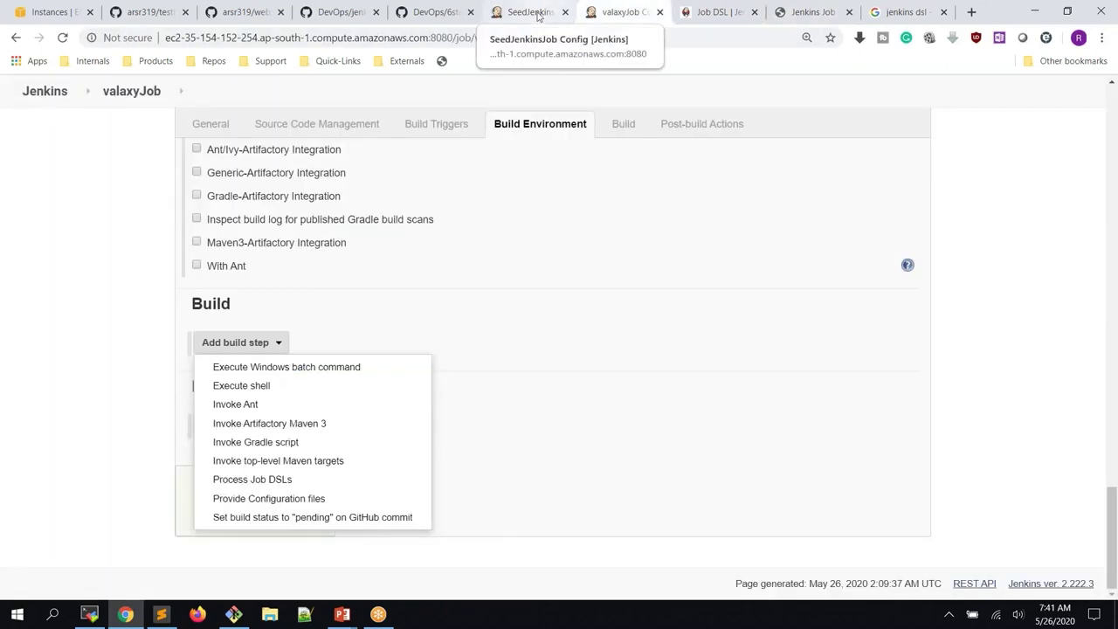
click(530, 12)
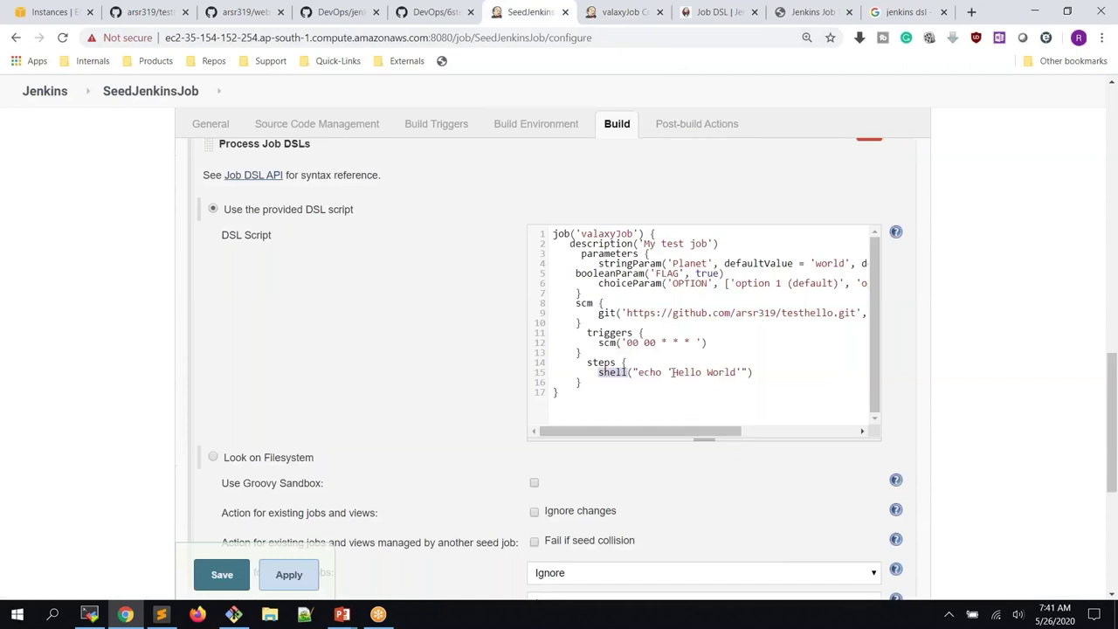
drag(672, 372, 736, 372)
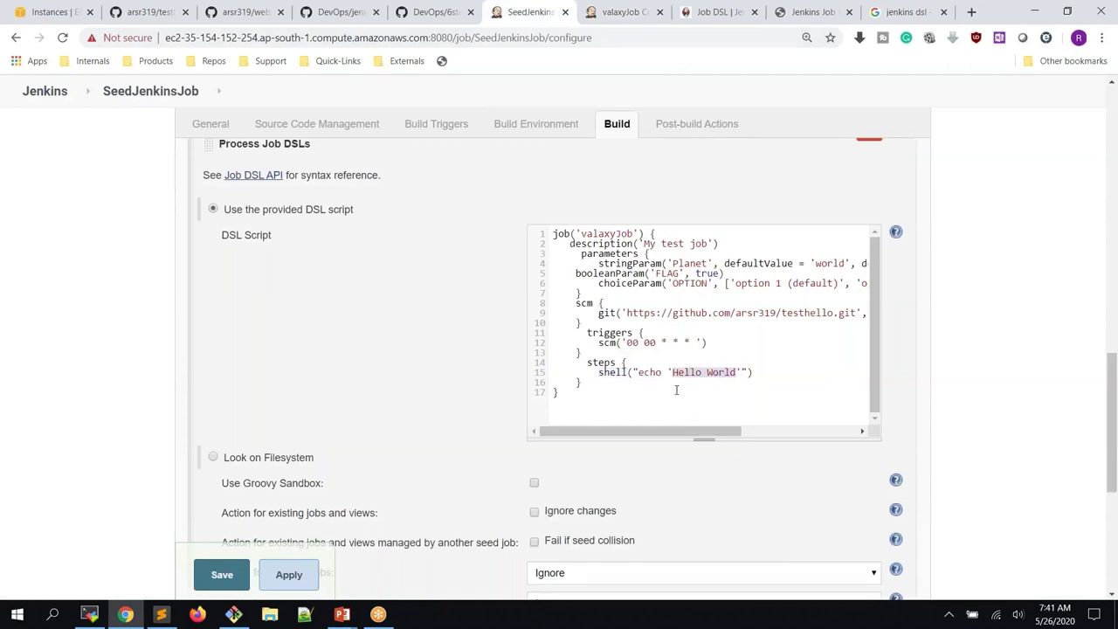
click(295, 575)
click(222, 576)
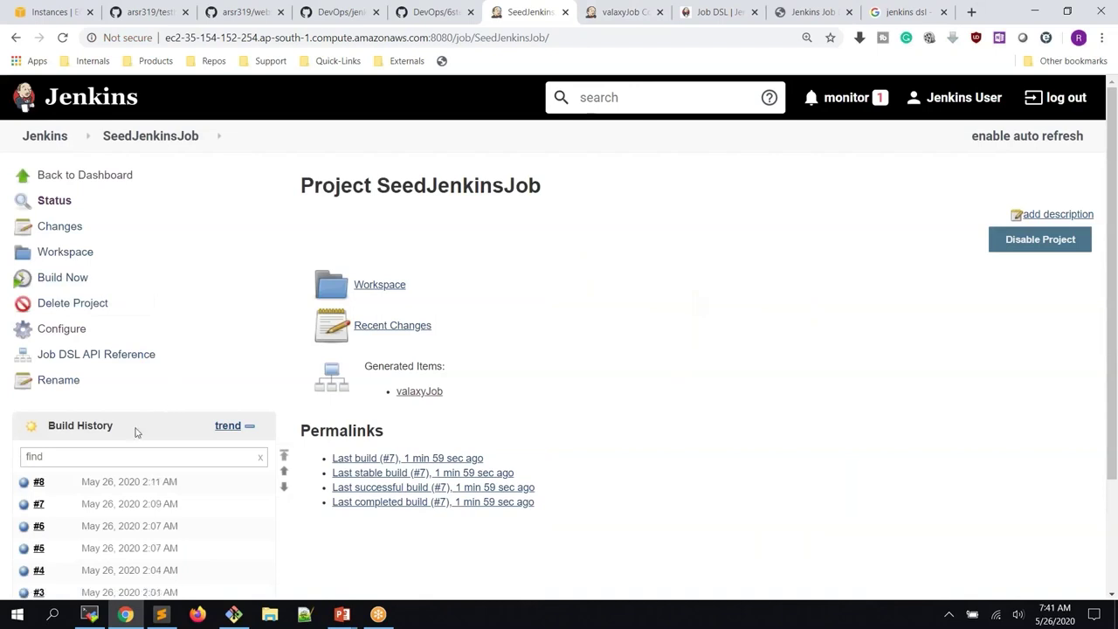
Step: Check seed build #8's console output and open the regenerated valaxyJob, closing the stale configuration tab
click(24, 485)
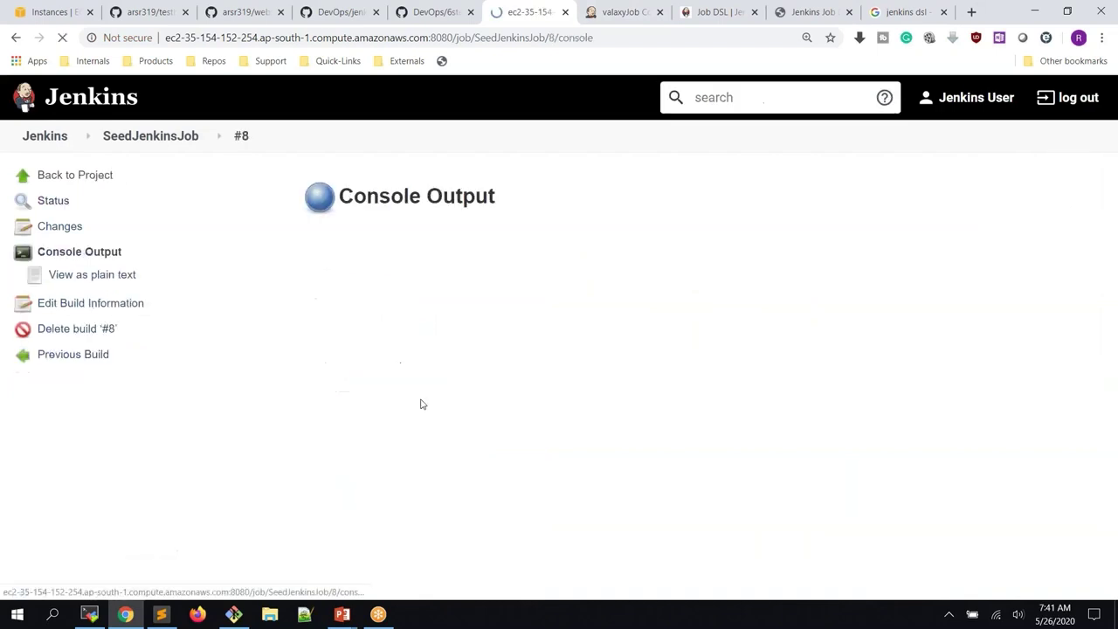
click(179, 137)
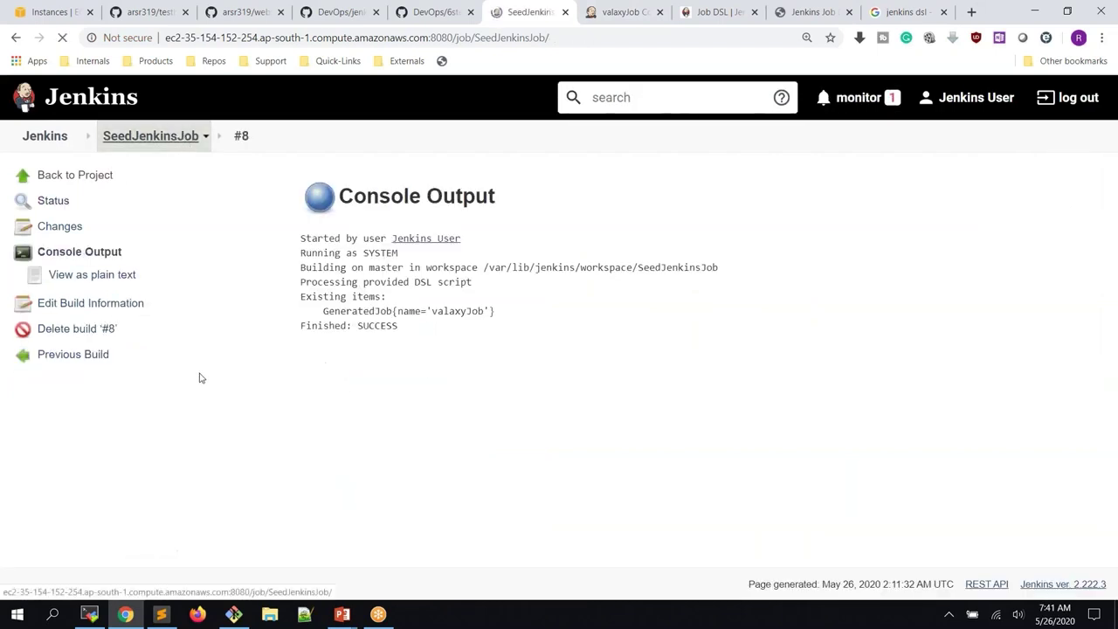
middle_click(428, 392)
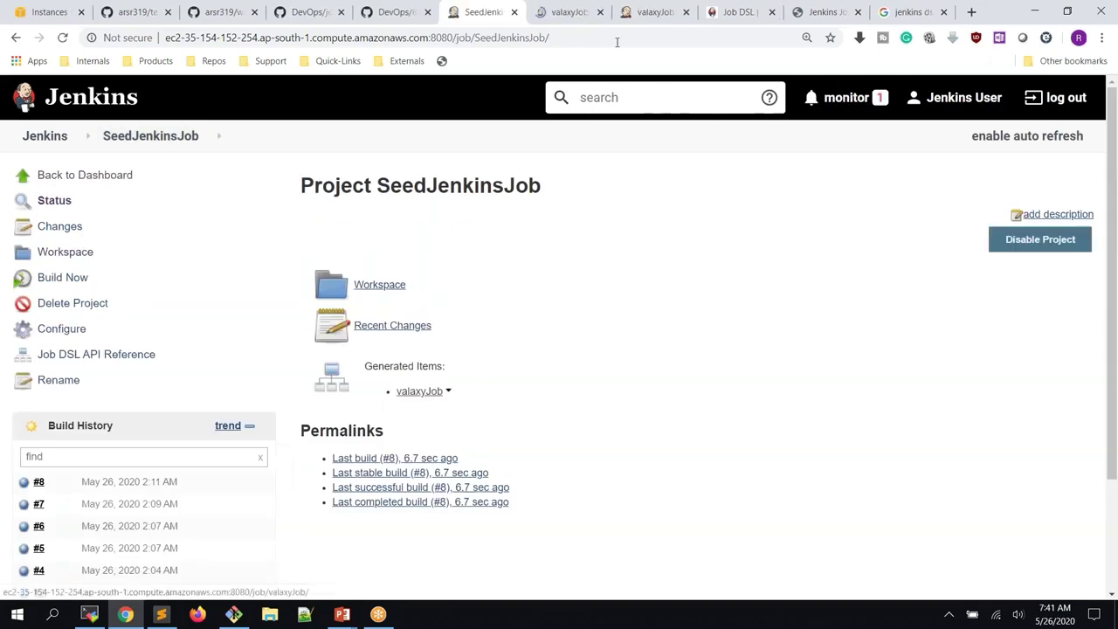
click(733, 13)
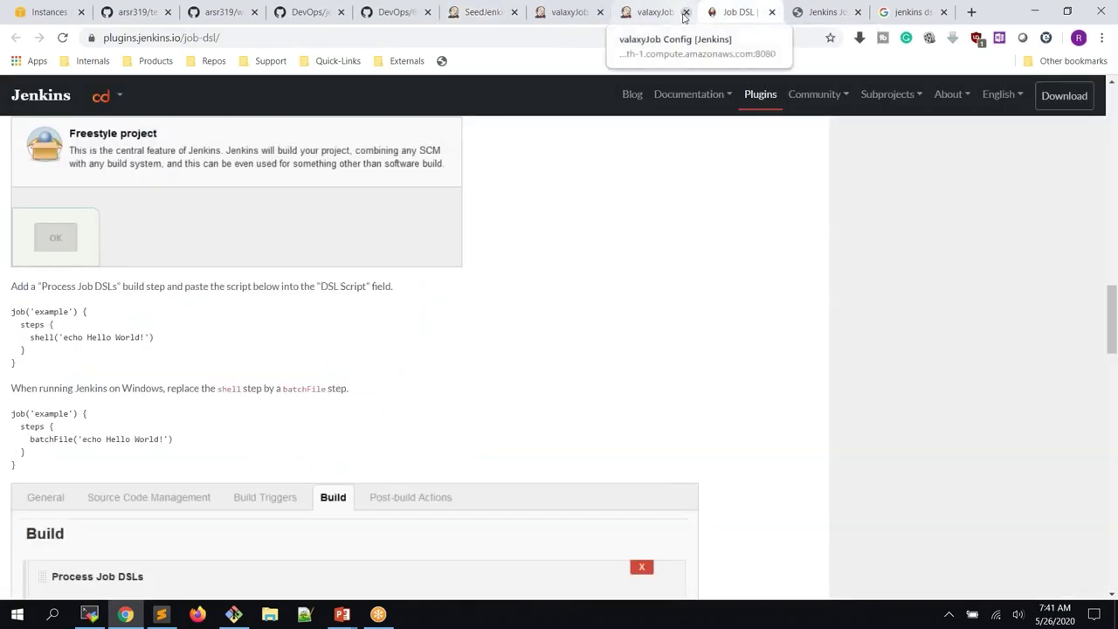
click(685, 13)
click(635, 120)
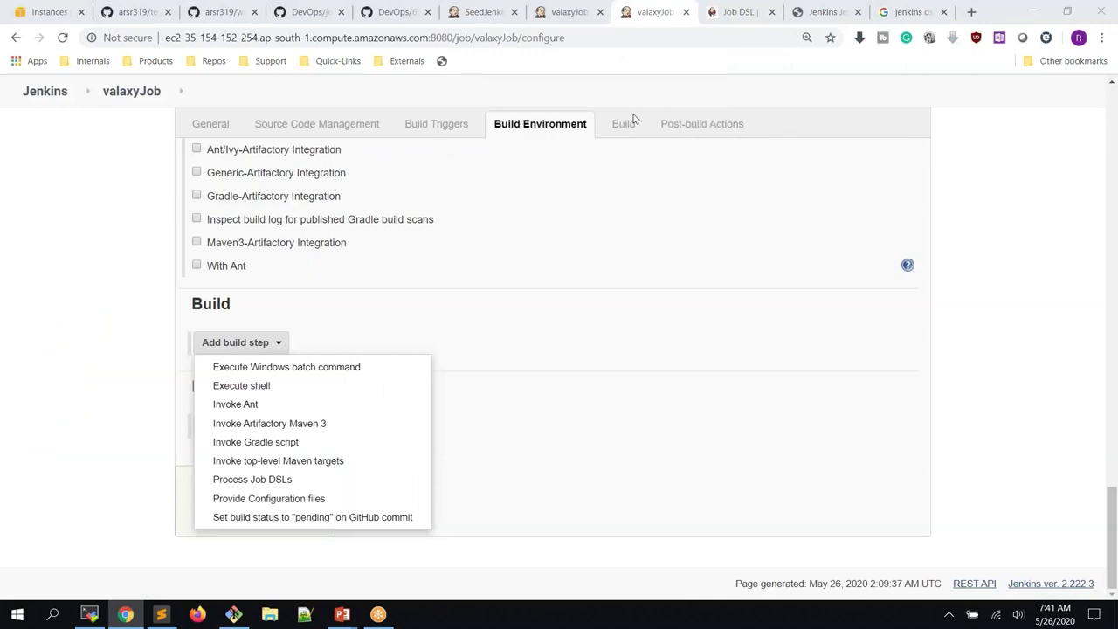
key(ctrl+shift+Tab)
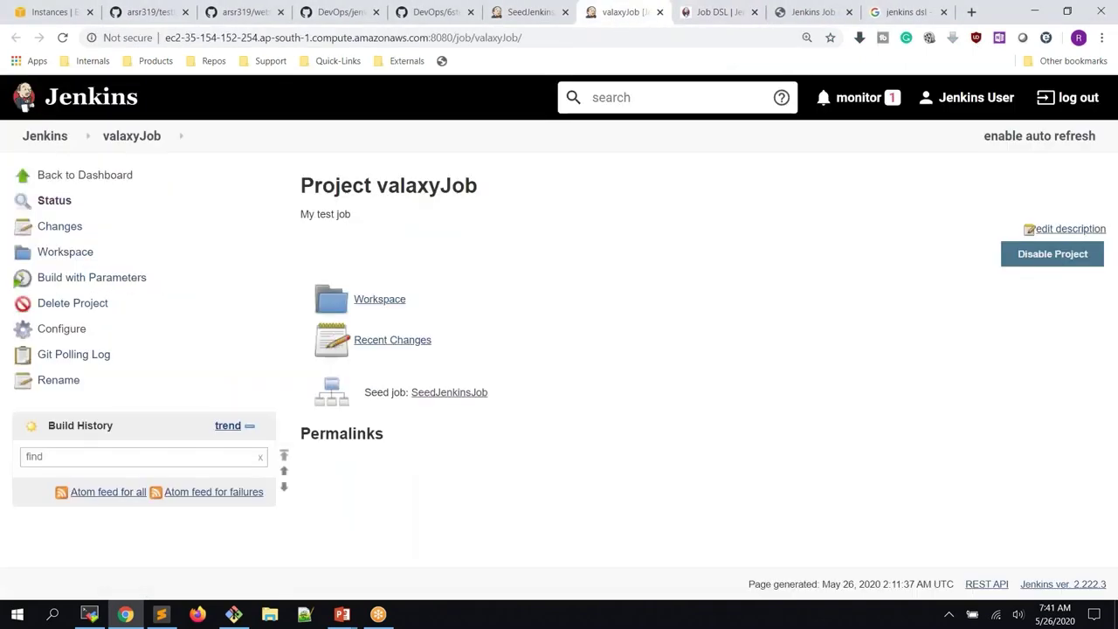
Step: Review valaxyJob's regenerated configuration, then bring up its Build with Parameters form
click(68, 330)
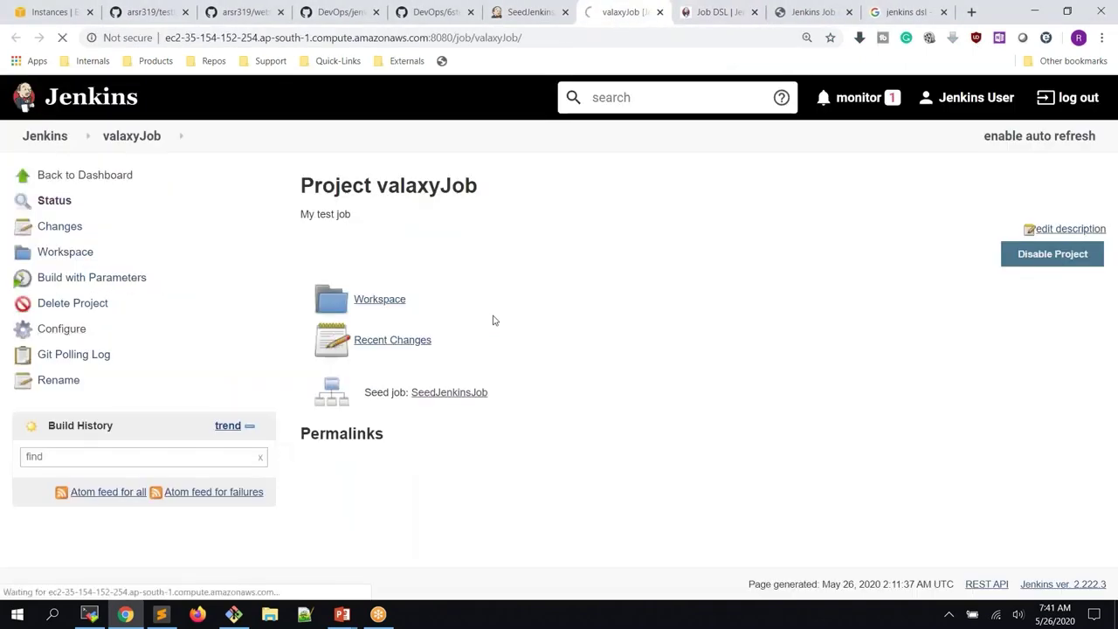
scroll(493, 320, down, 7)
scroll(493, 321, down, 6)
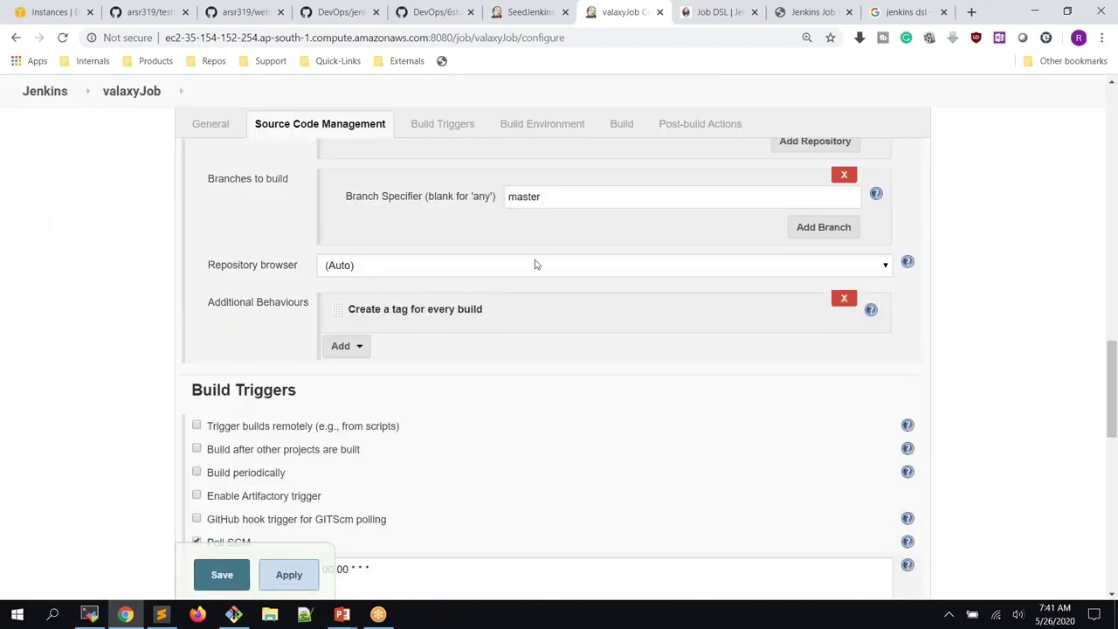
scroll(536, 263, down, 5)
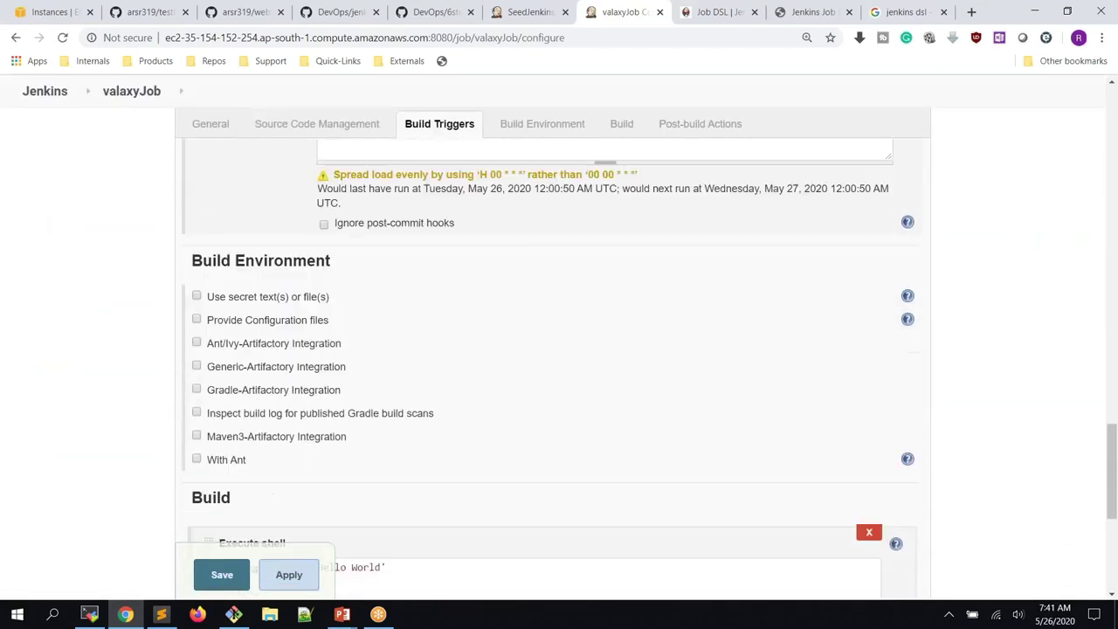
scroll(412, 240, down, 4)
scroll(210, 259, up, 1)
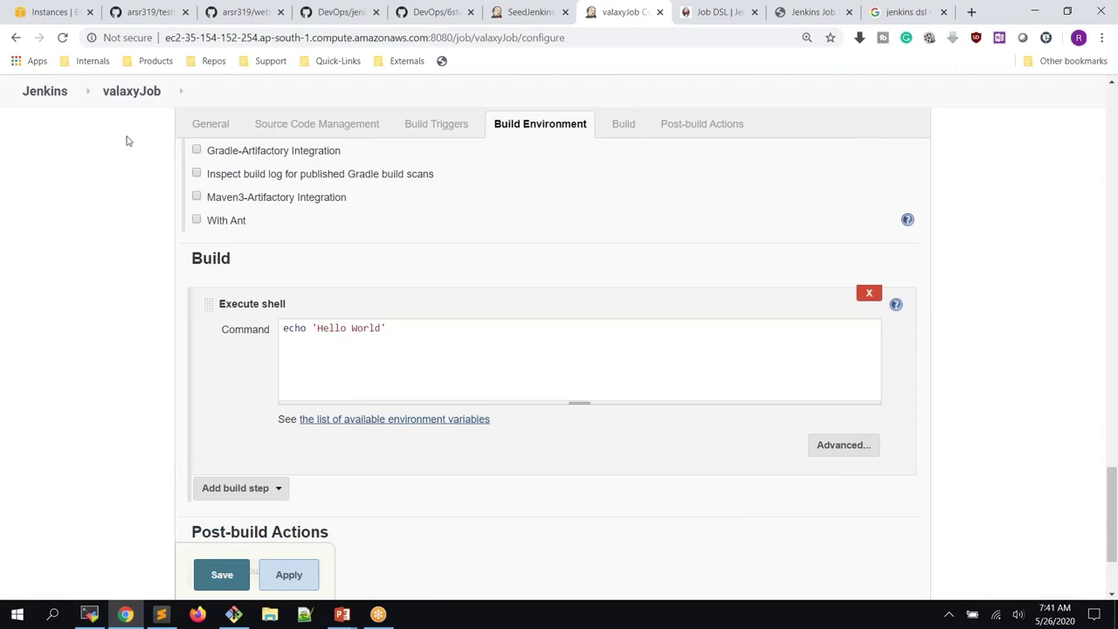
click(140, 93)
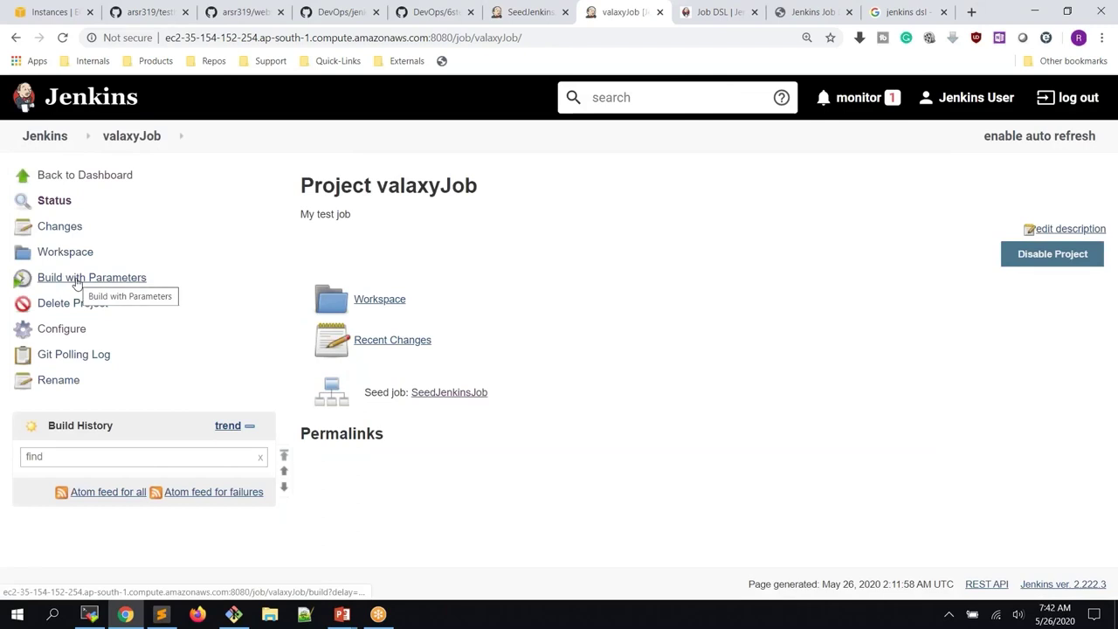
click(77, 282)
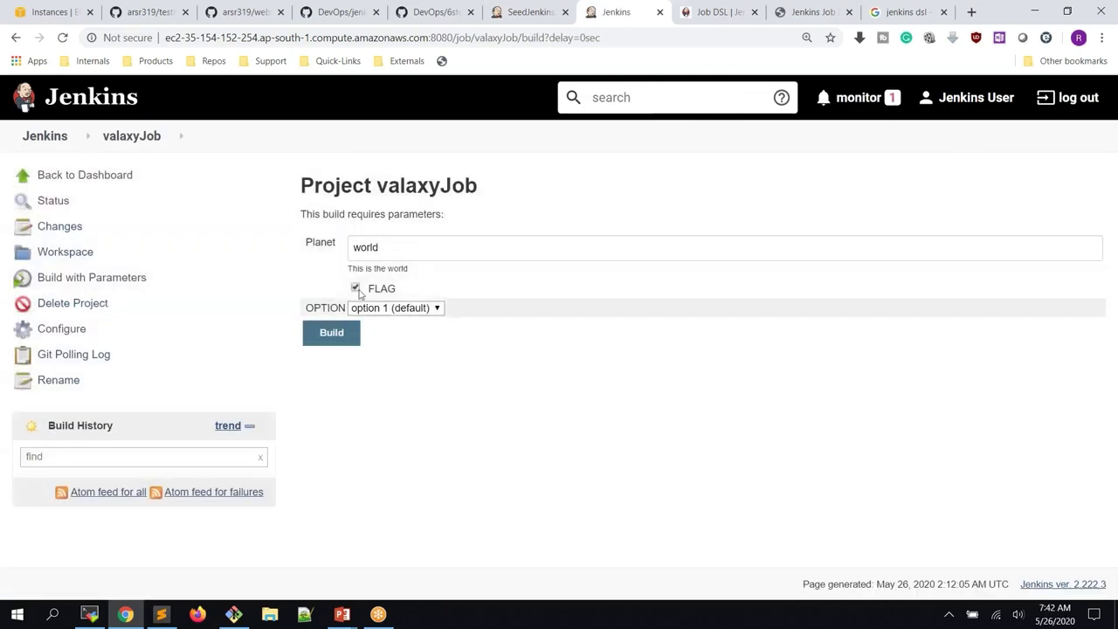
Step: Build valaxyJob with default parameters and read failed build #1's console log
click(332, 336)
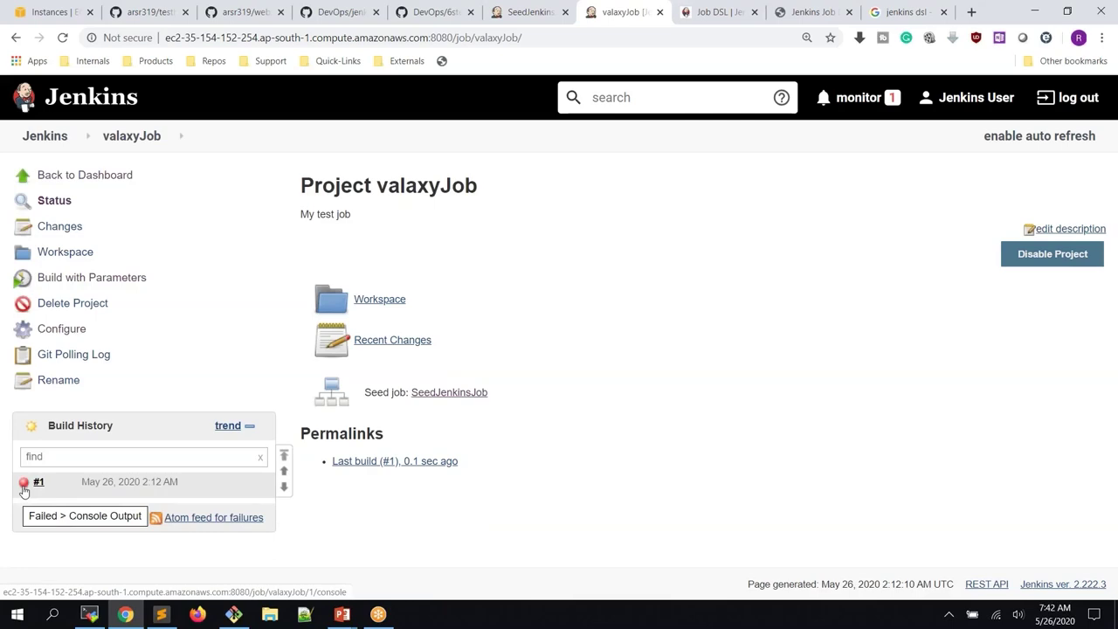
click(25, 487)
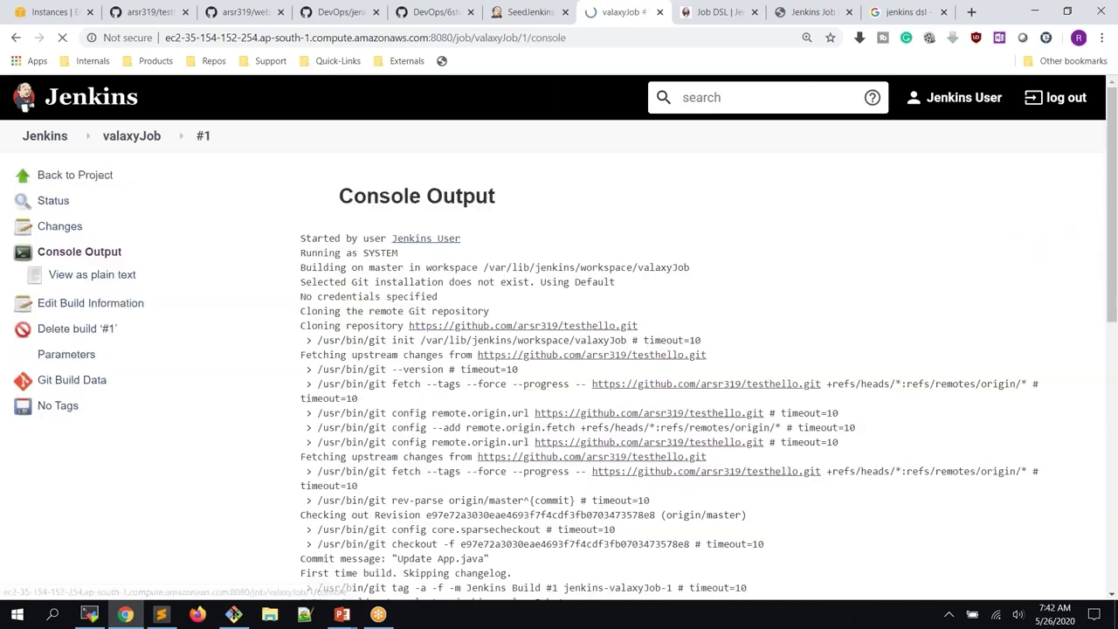
scroll(559, 349, down, 6)
scroll(559, 349, up, 1)
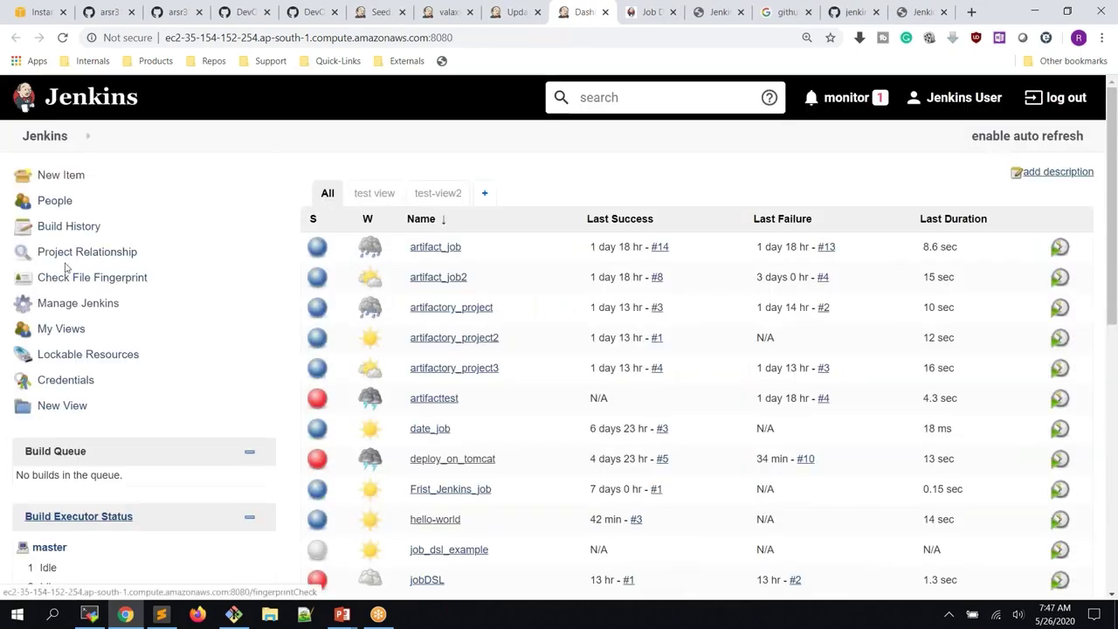
Step: Open Manage Jenkins' Configure System page and scroll down to the Git plugin settings
click(78, 302)
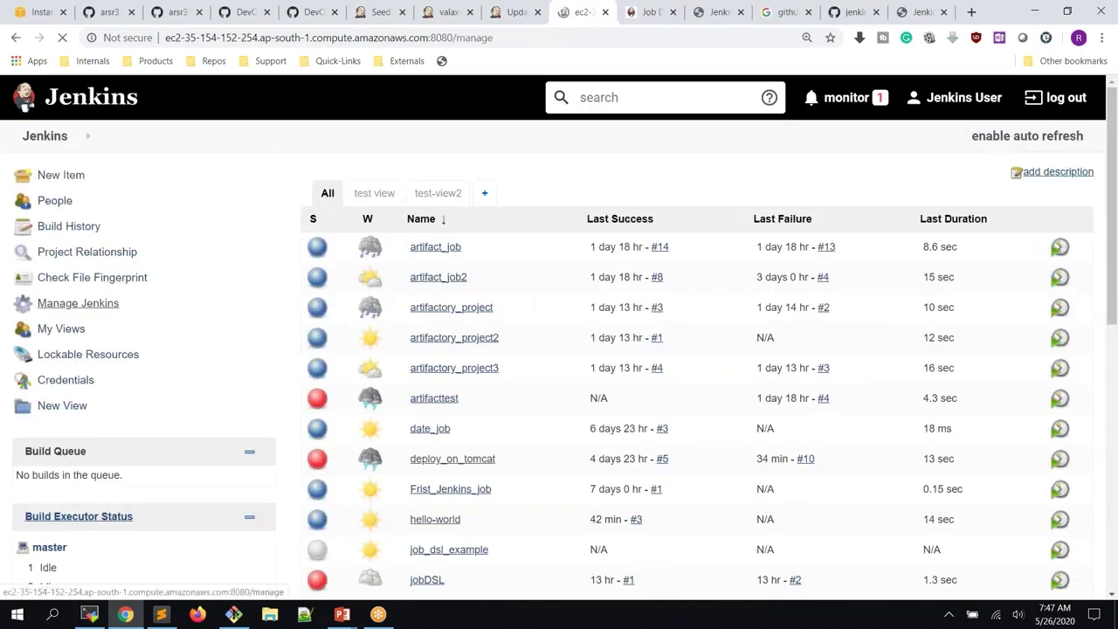
scroll(461, 279, down, 1)
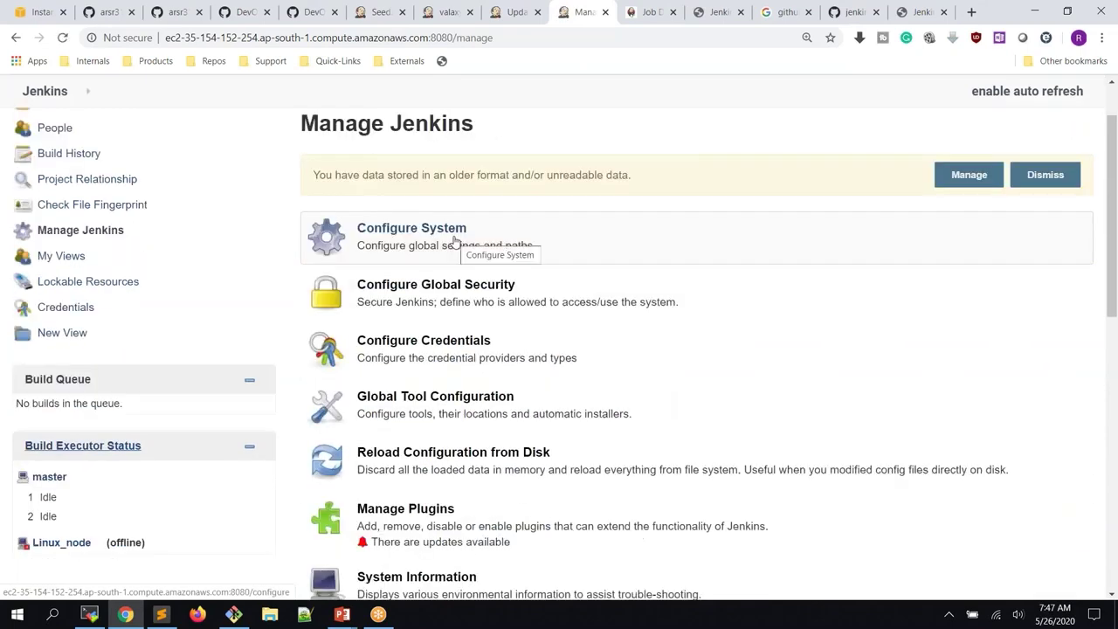
click(455, 242)
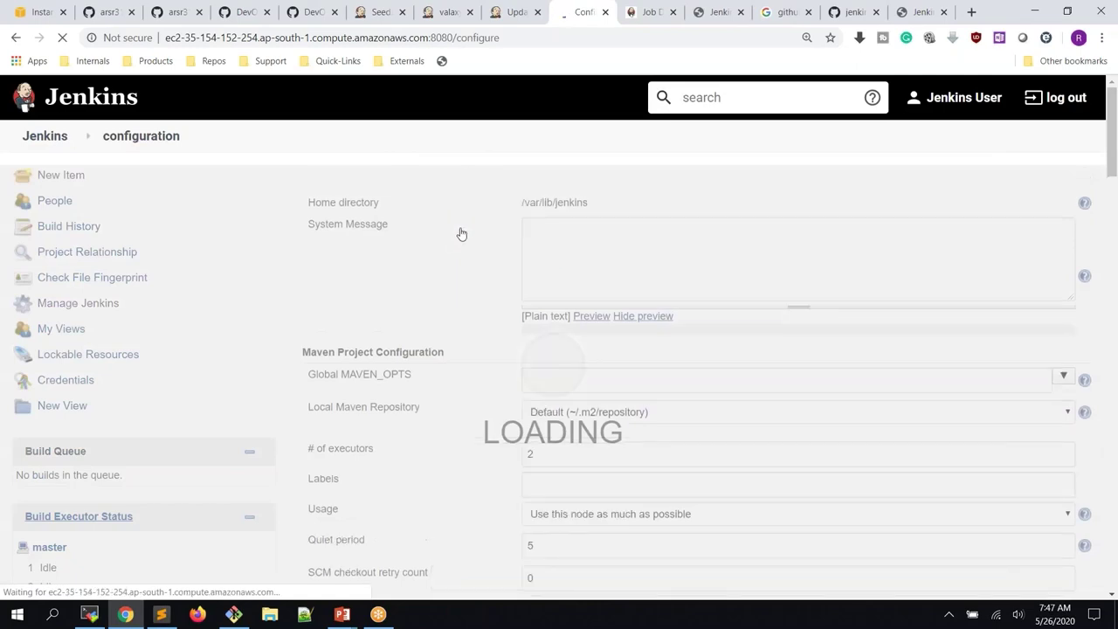
scroll(461, 233, down, 4)
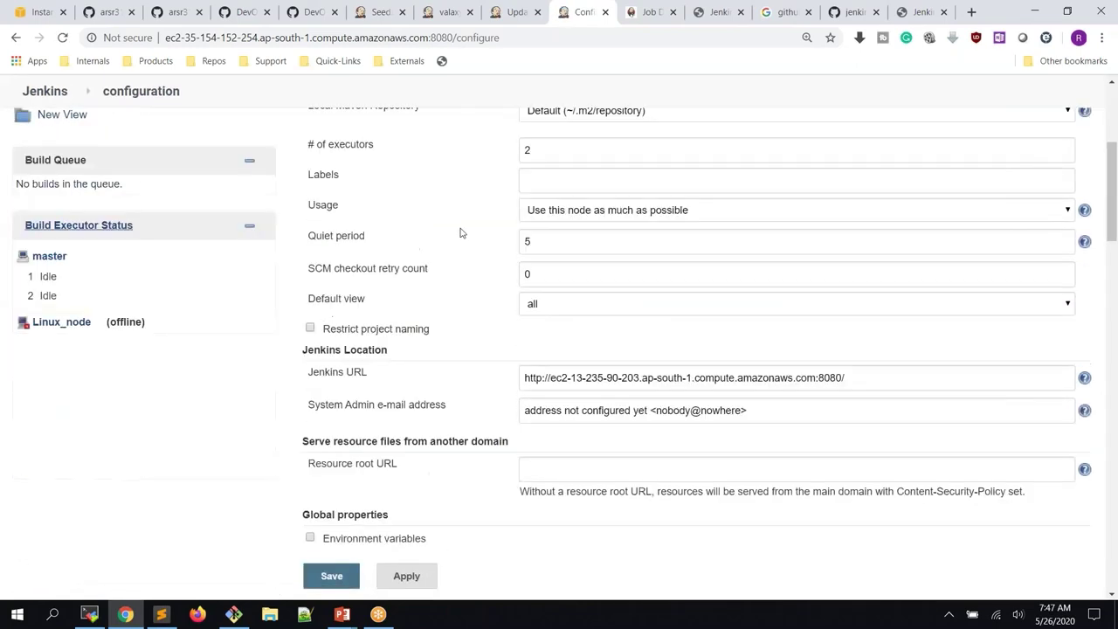
scroll(461, 233, down, 2)
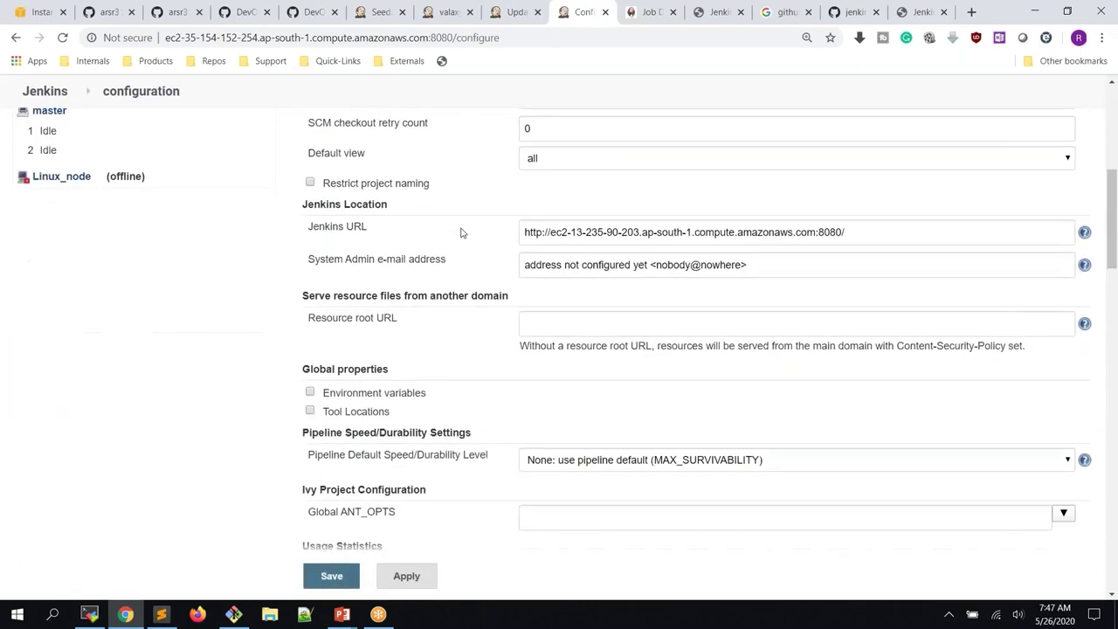
scroll(461, 233, up, 3)
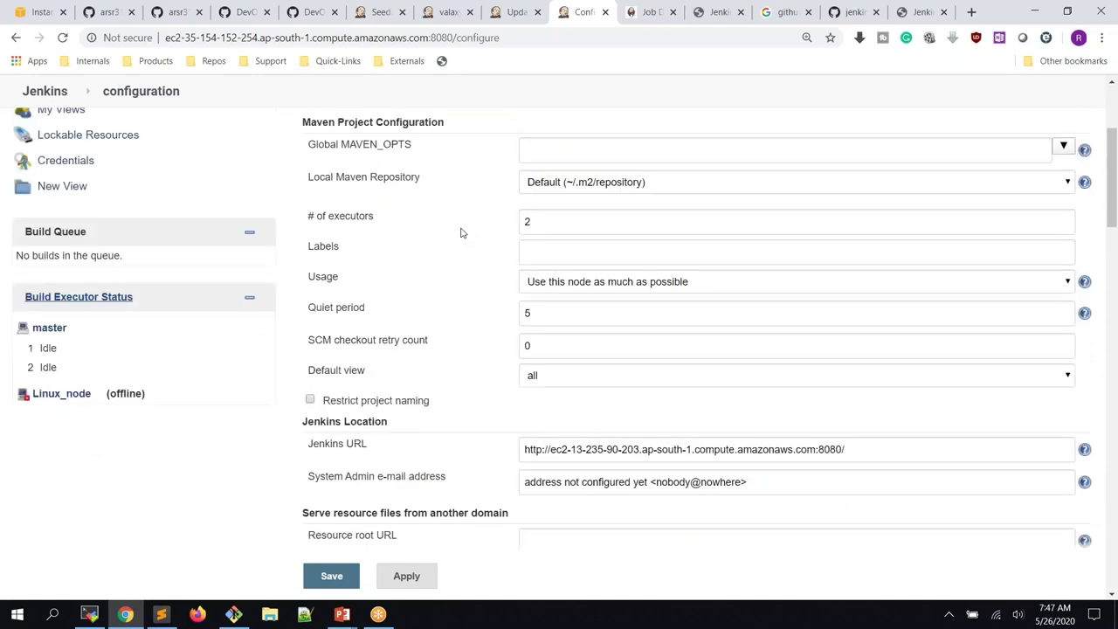
scroll(461, 233, down, 6)
scroll(461, 233, down, 9)
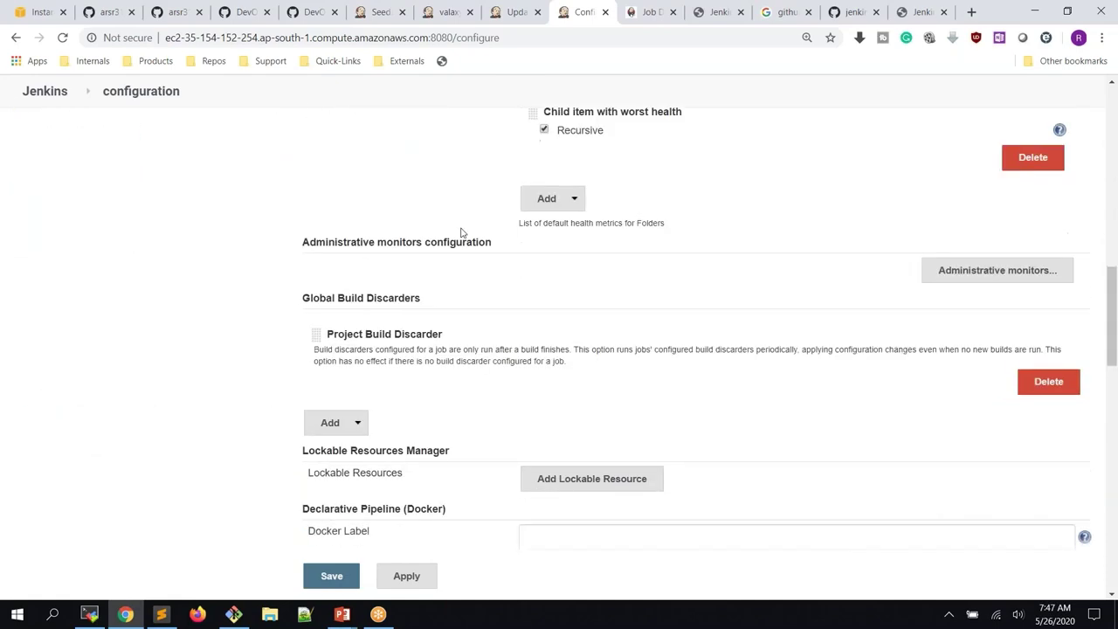
scroll(461, 233, down, 4)
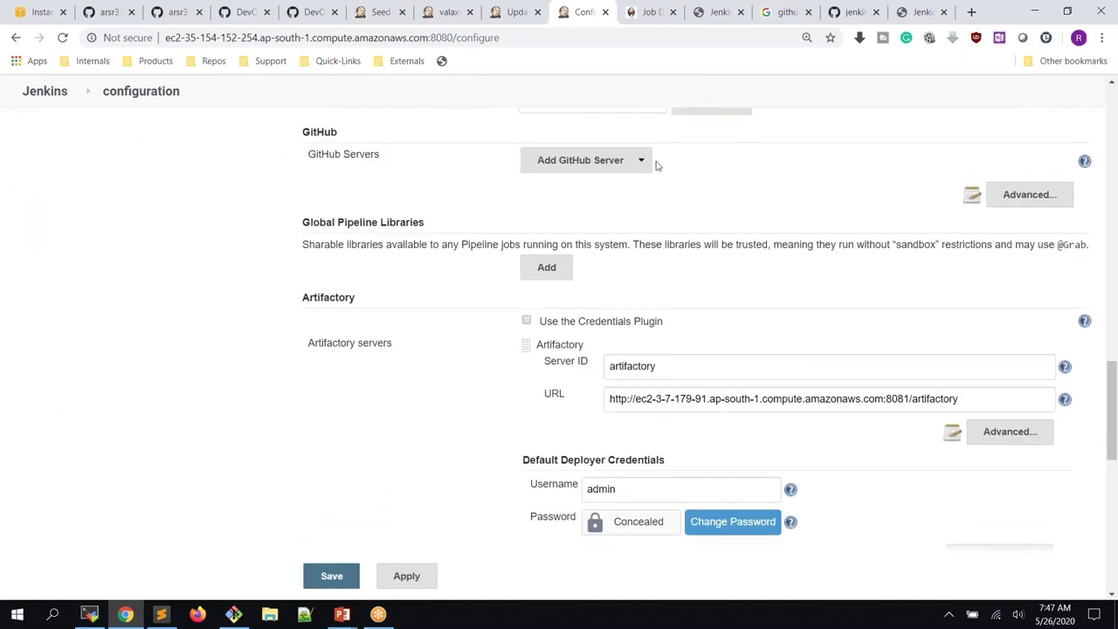
scroll(470, 253, down, 5)
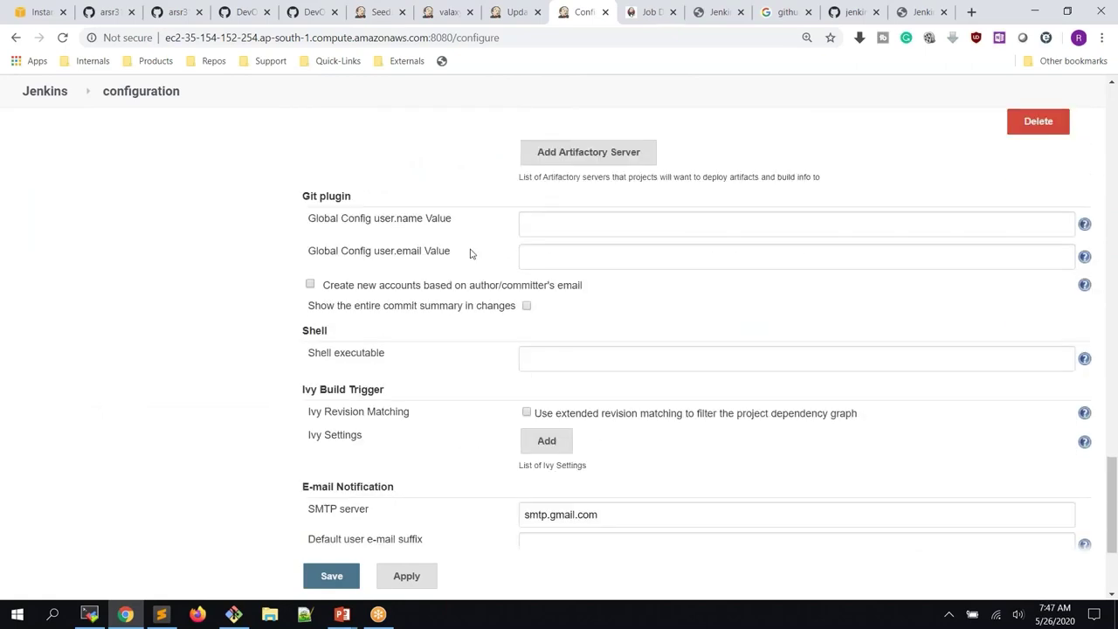
Step: Enter the Git global user name and e-mail address, then save the configuration
click(558, 229)
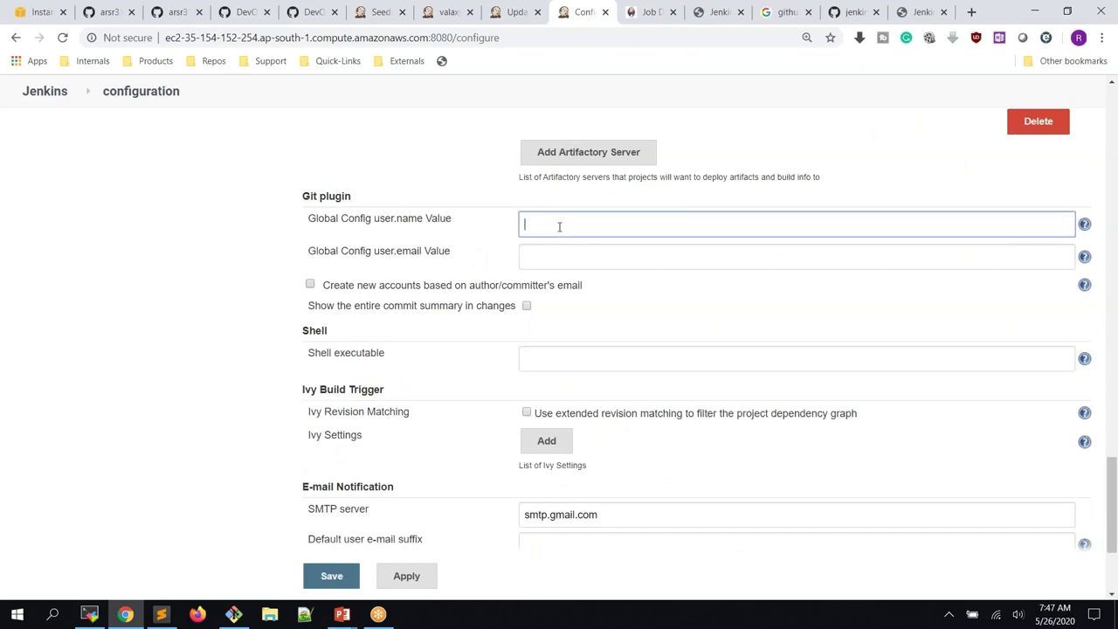
text(AR Shankar)
key(Tab)
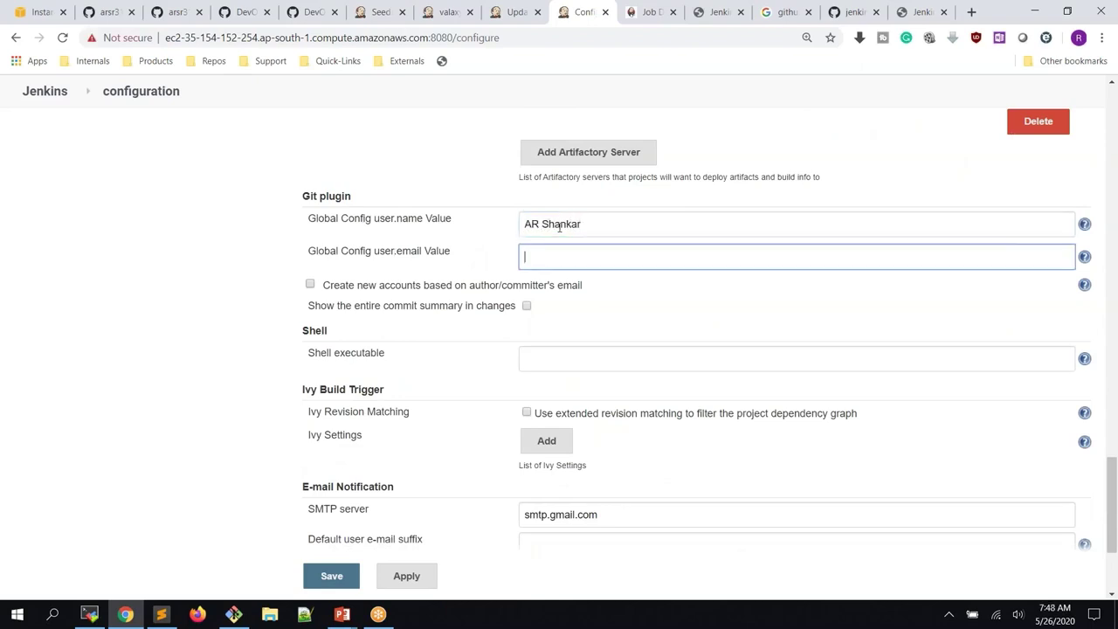
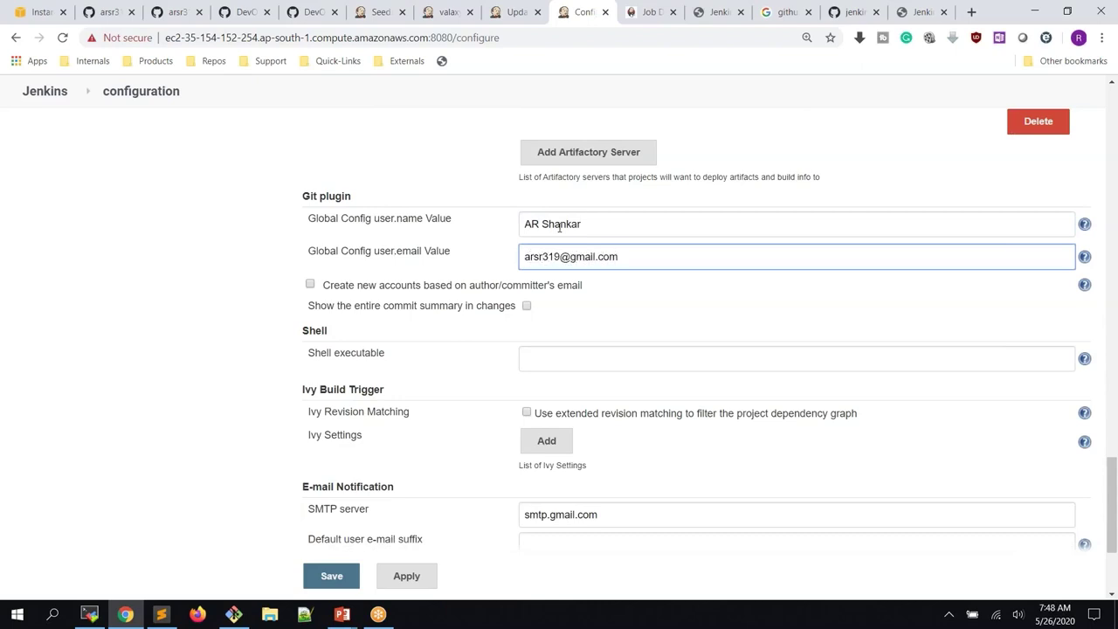
click(406, 576)
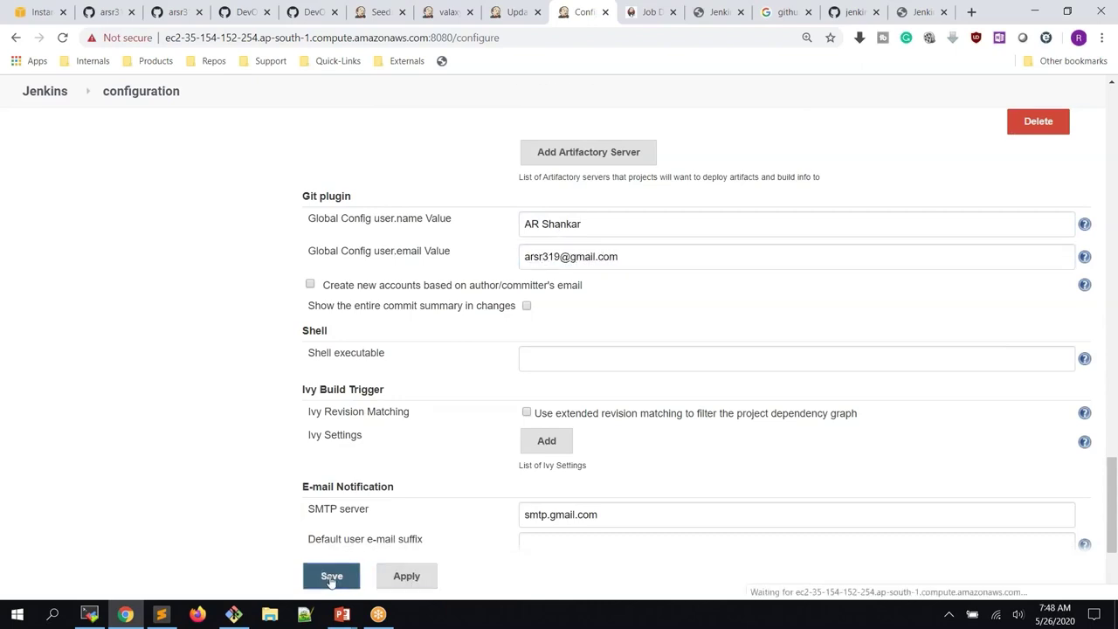
click(45, 91)
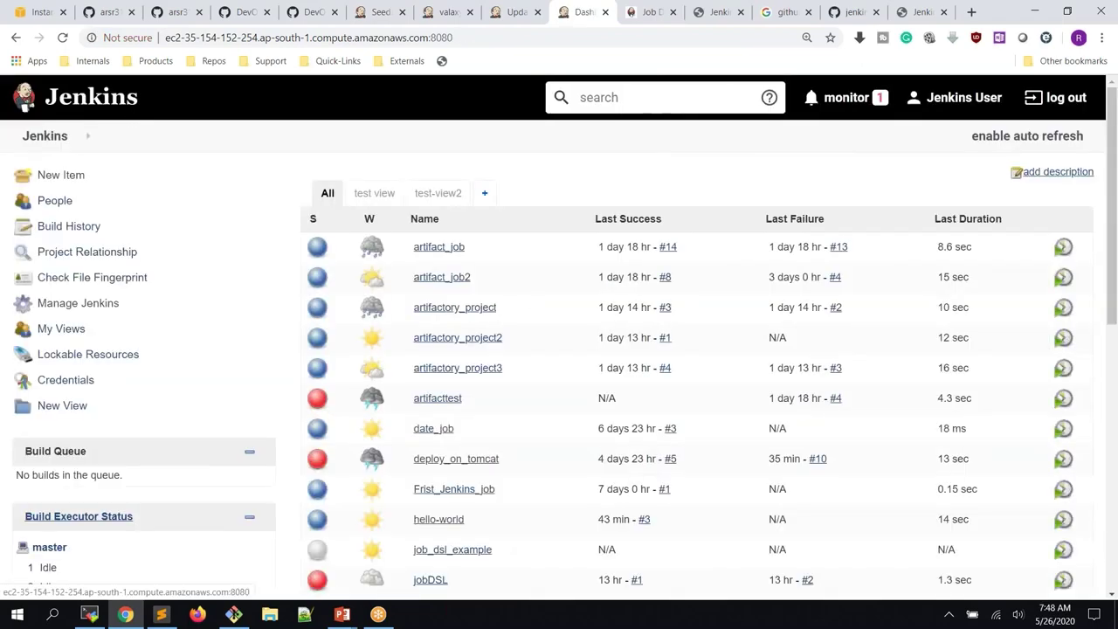
Step: Run valaxyJob again as build #2 and check its console log for the Hello World echo
scroll(516, 397, down, 2)
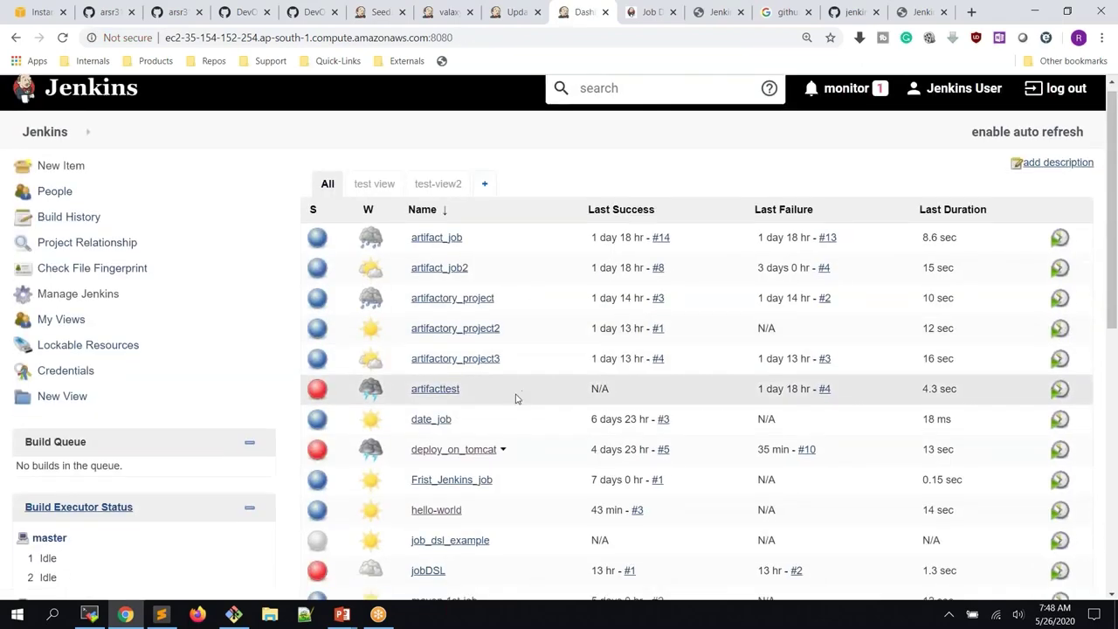
scroll(515, 399, down, 5)
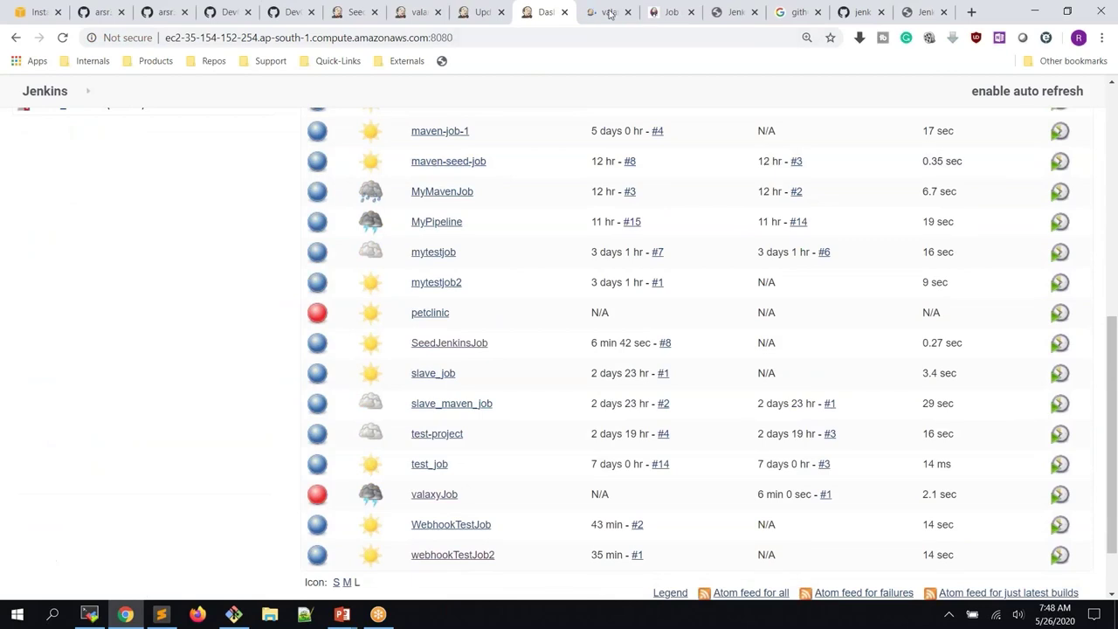
click(607, 14)
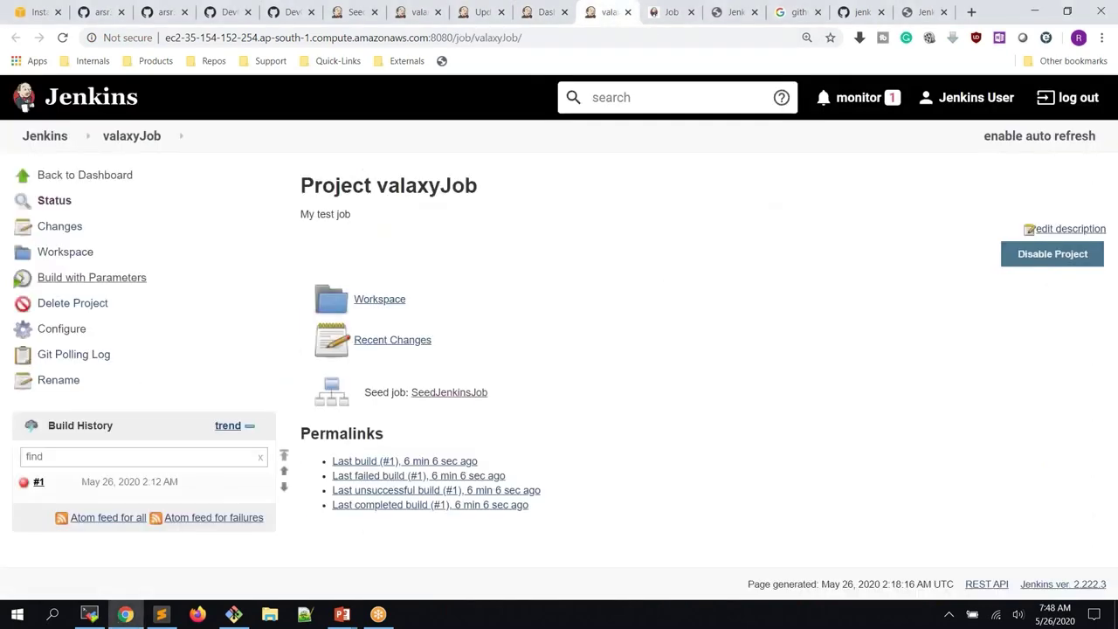
click(74, 278)
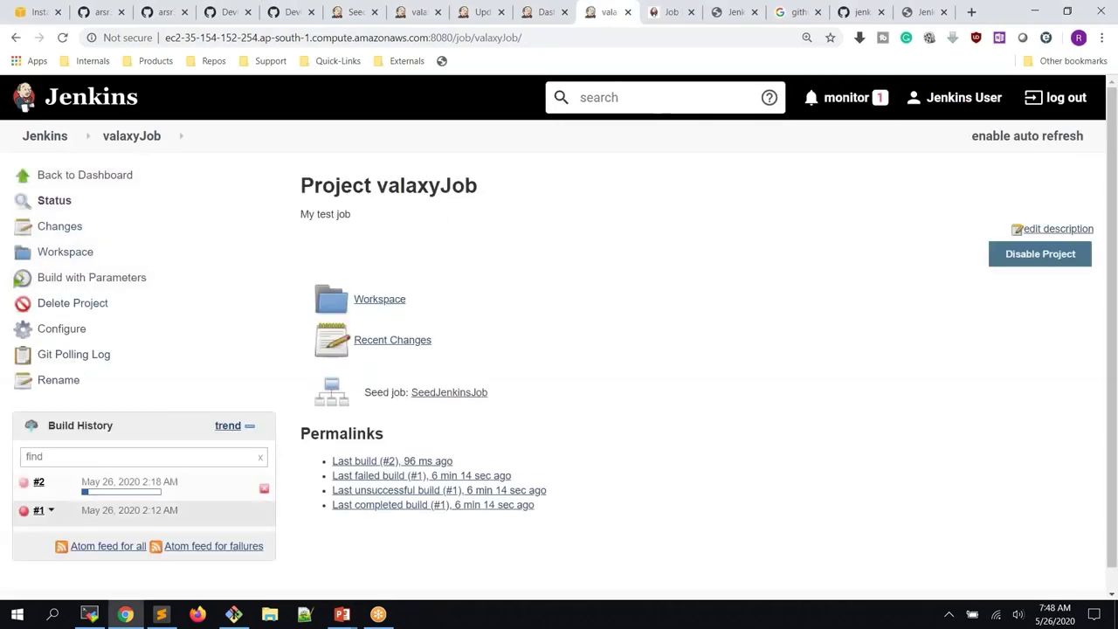
click(25, 489)
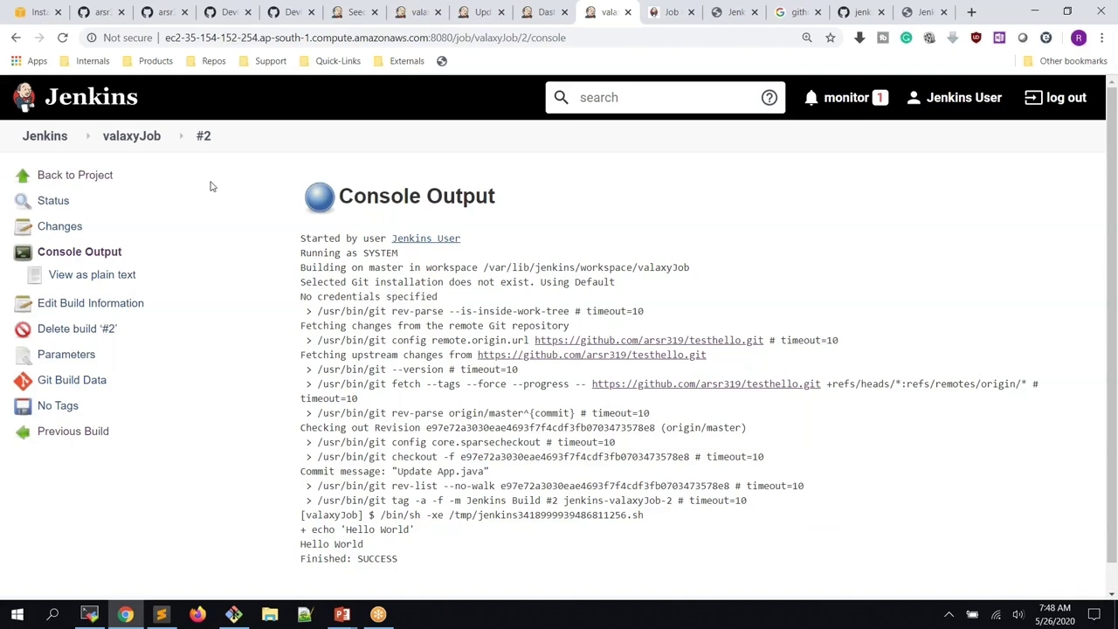
drag(414, 529, 349, 514)
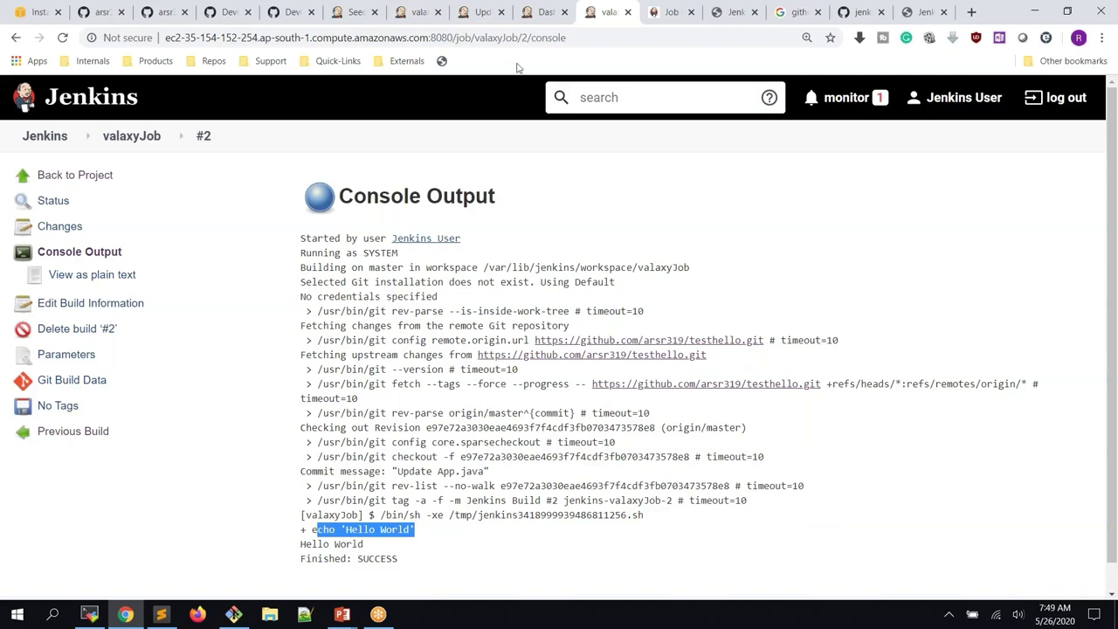
Step: Close the plugin manager tab and open the SeedJenkinsJob configuration
click(527, 21)
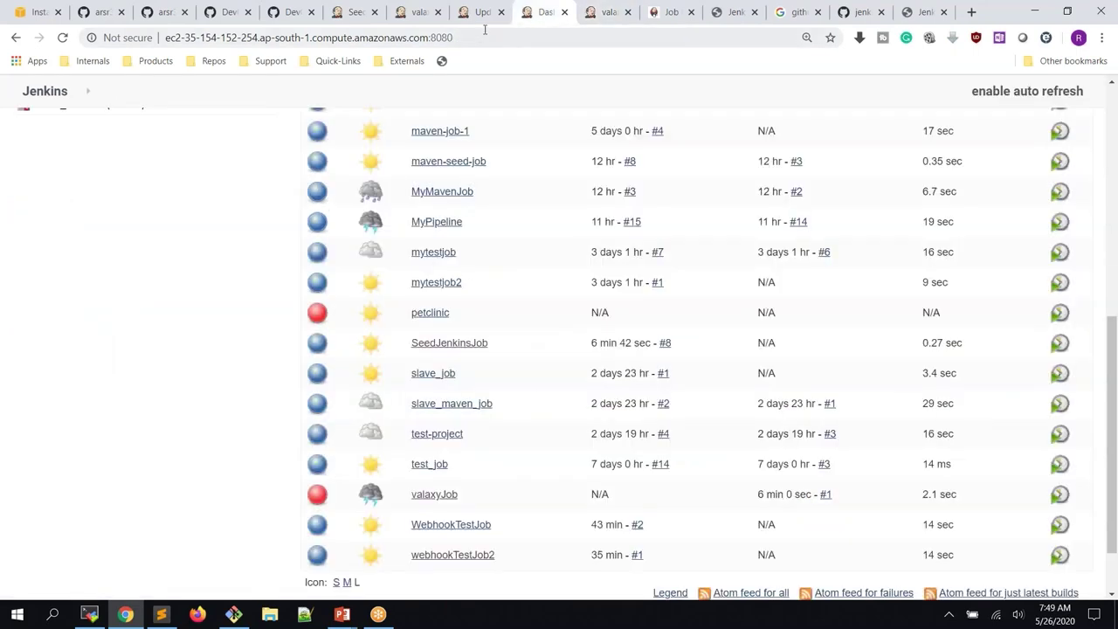
click(478, 14)
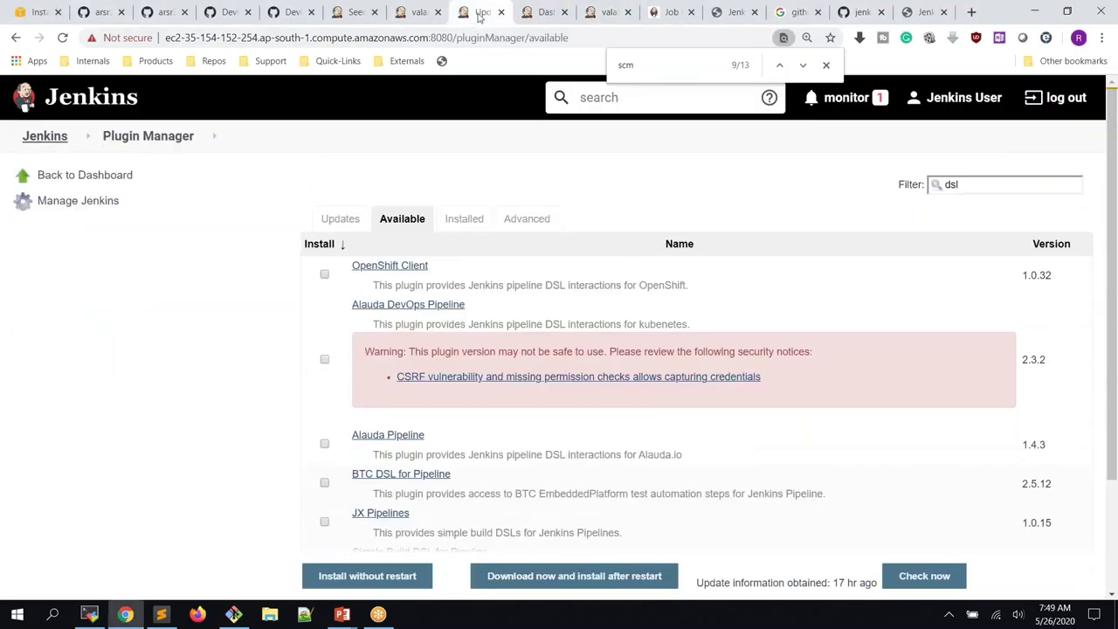
click(500, 12)
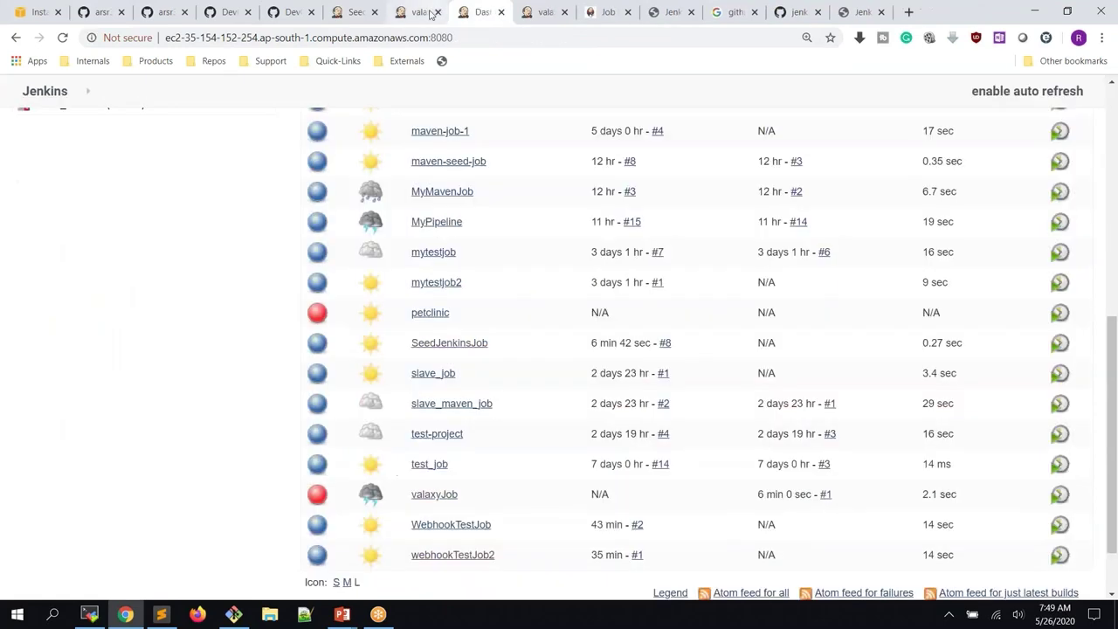
click(412, 12)
click(352, 12)
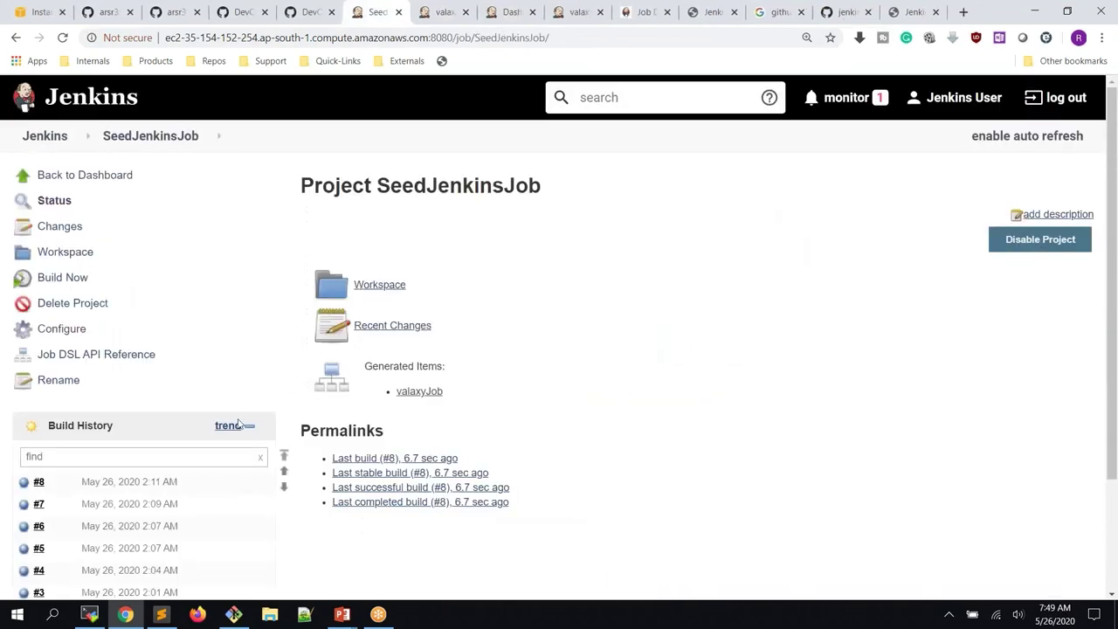
click(63, 332)
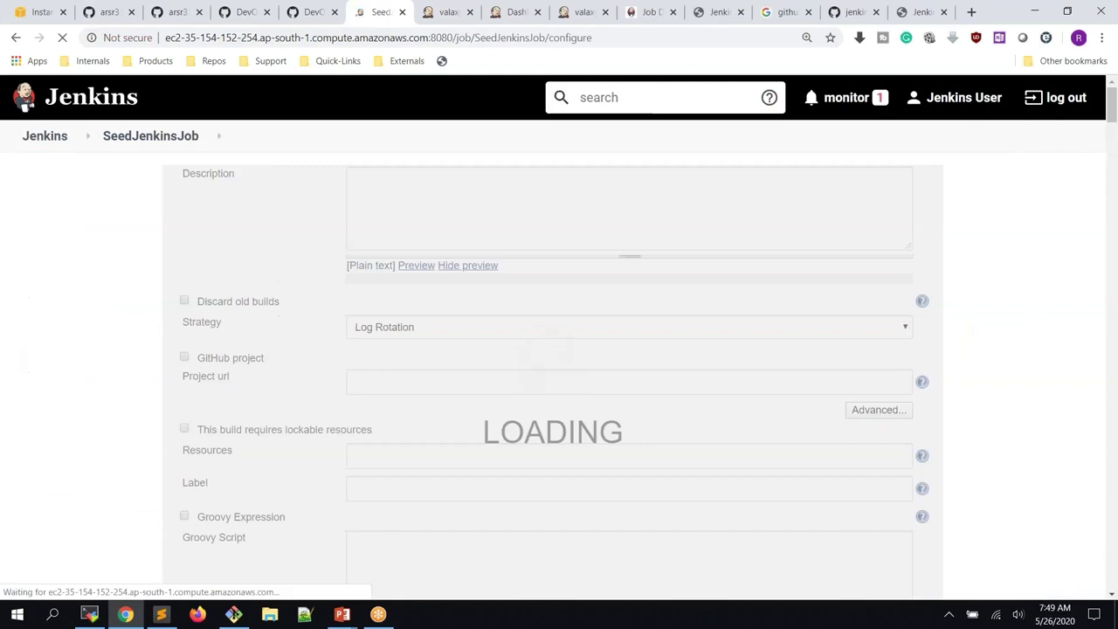
Step: Look over the DSL_jobs folder on GitHub, then return to the Jenkins dashboard
click(307, 14)
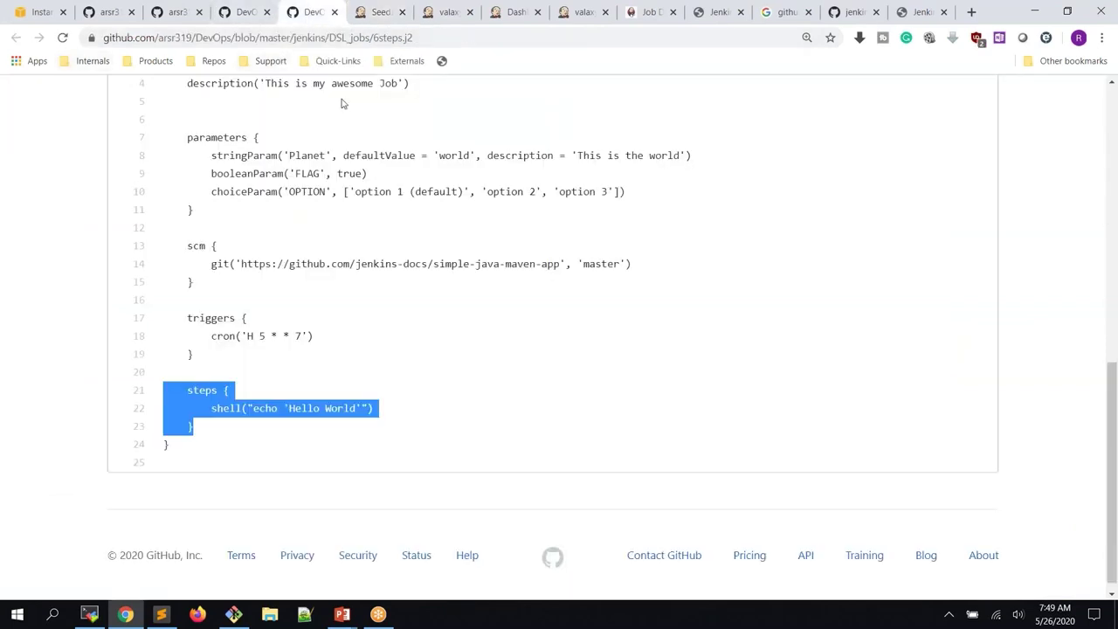
scroll(342, 103, up, 8)
click(365, 534)
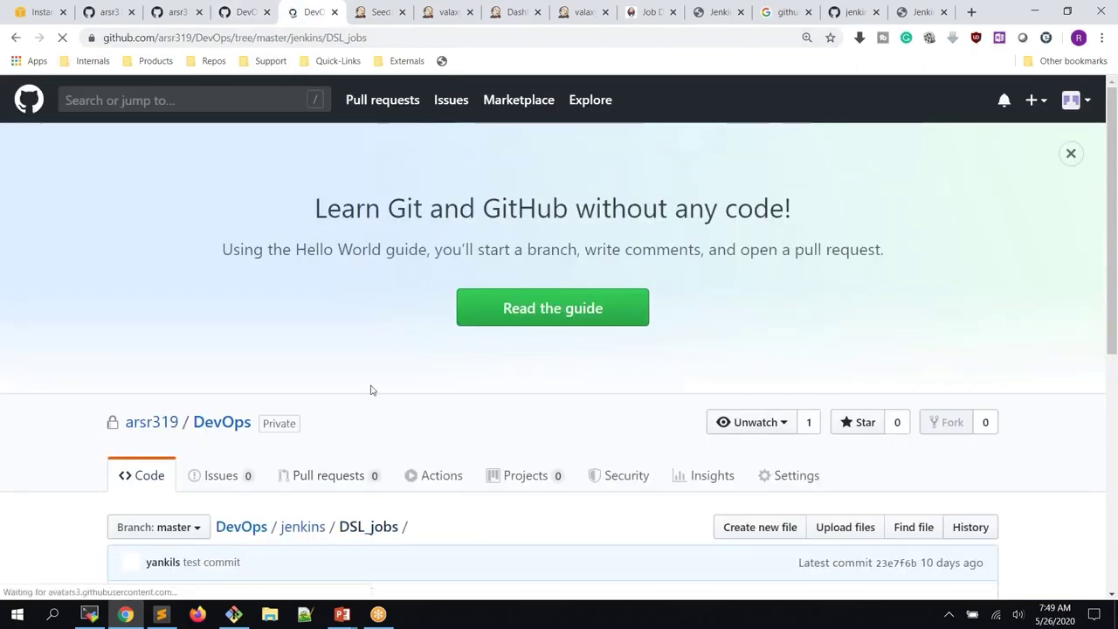
scroll(370, 390, down, 5)
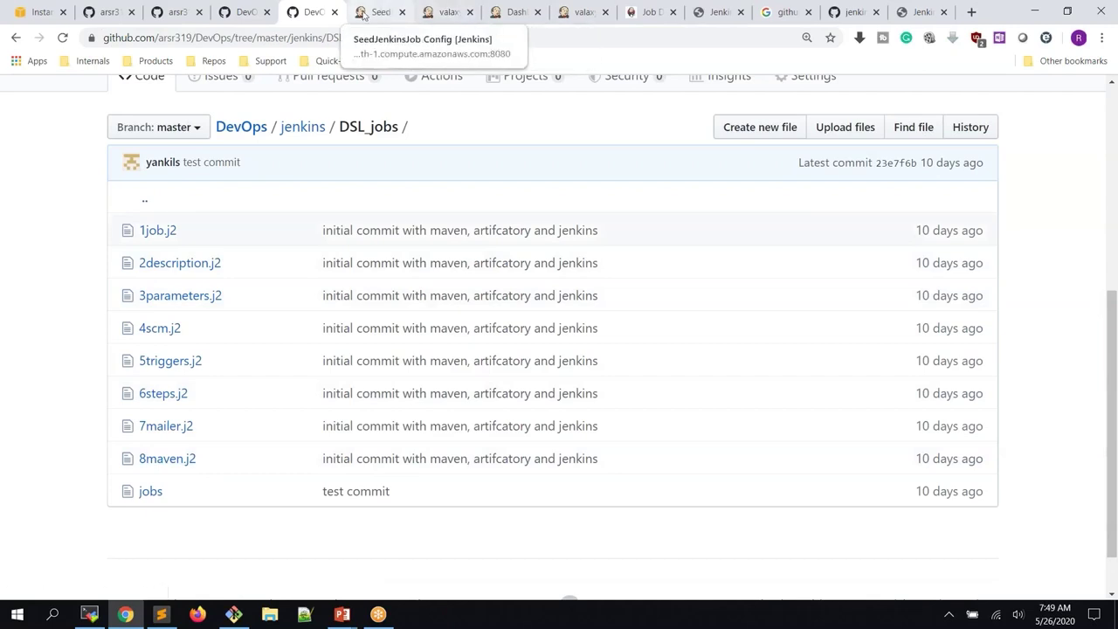
click(380, 19)
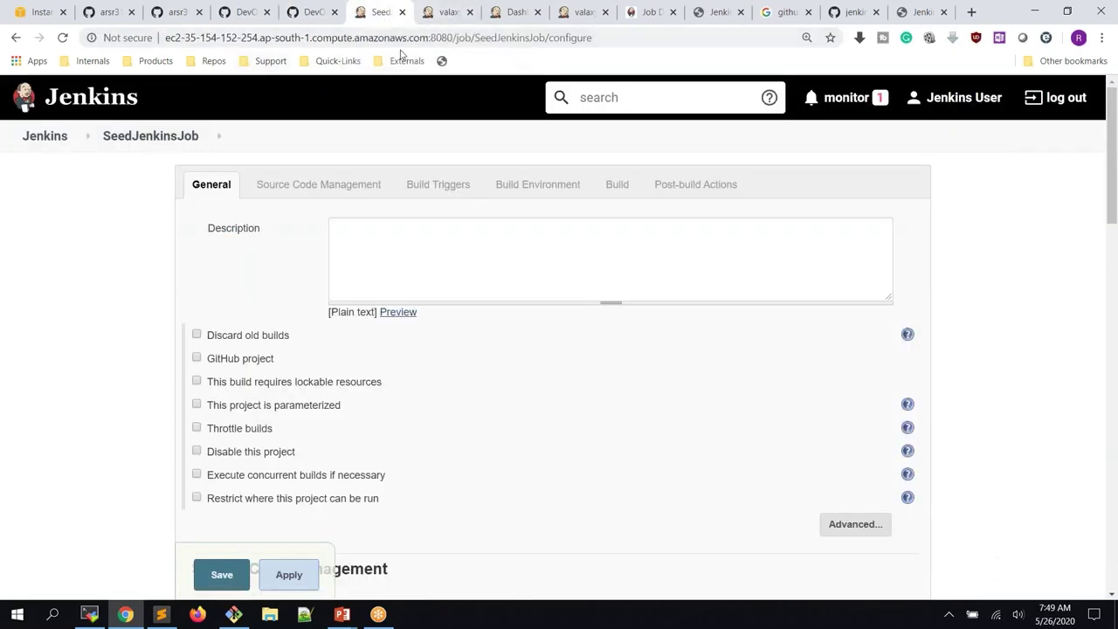
click(434, 17)
click(45, 91)
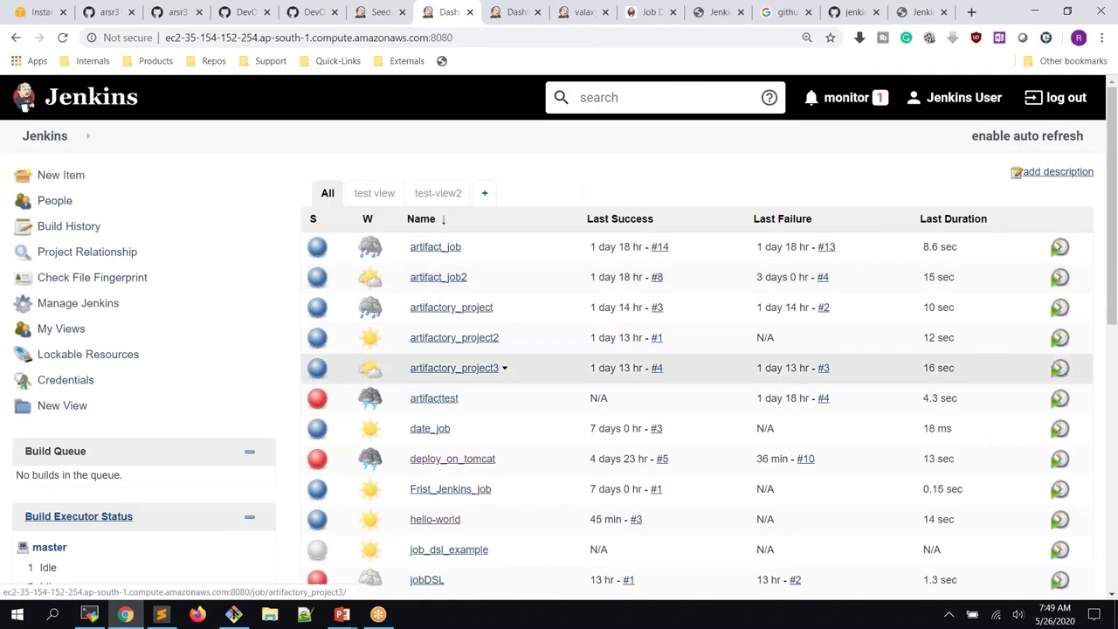
Step: Open the maven-1st-job configuration and select its Git repository URL
scroll(447, 367, down, 3)
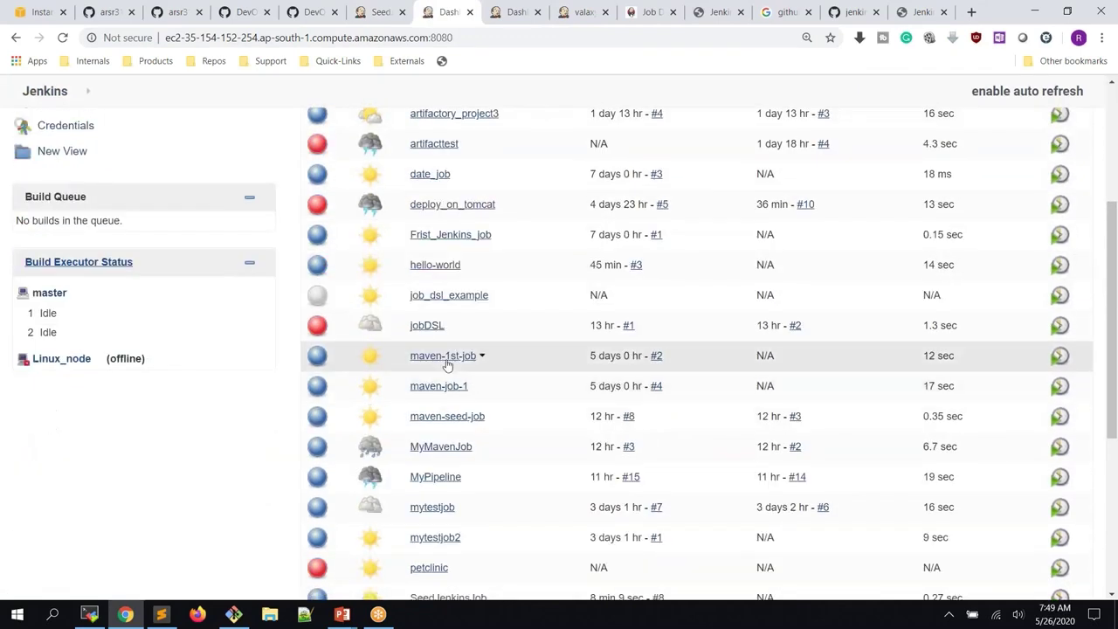
click(446, 360)
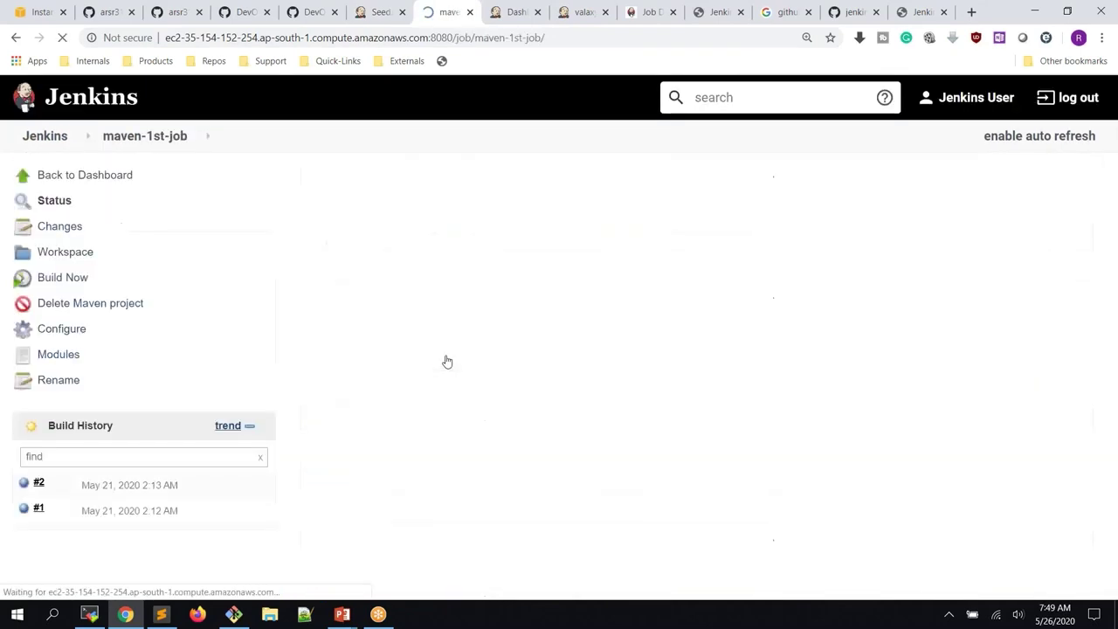
click(62, 330)
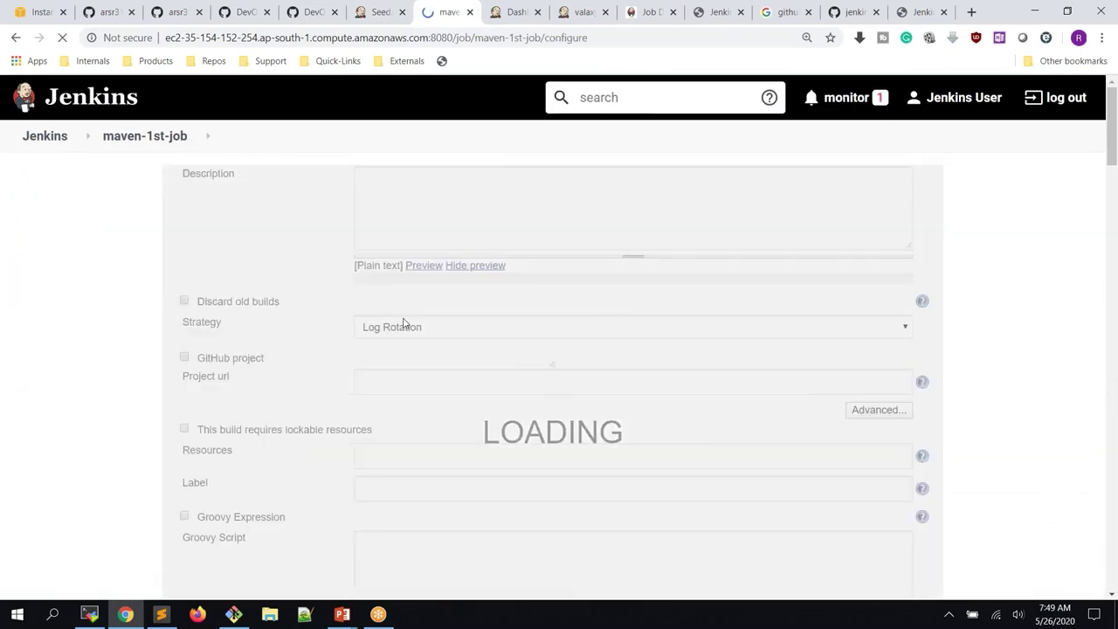
scroll(402, 321, down, 5)
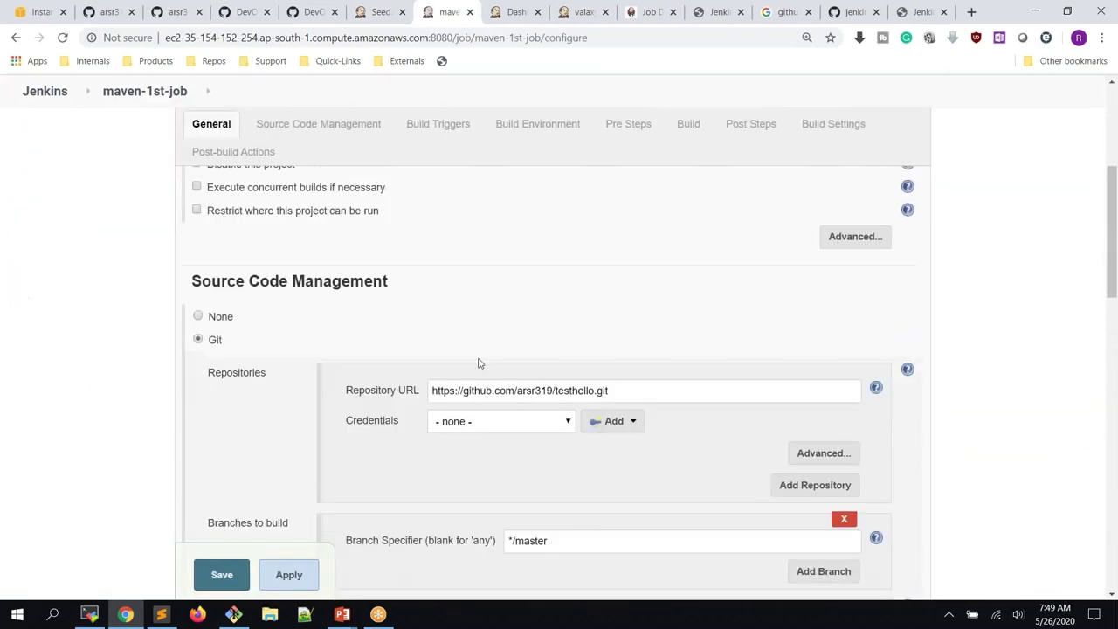
drag(611, 392, 377, 358)
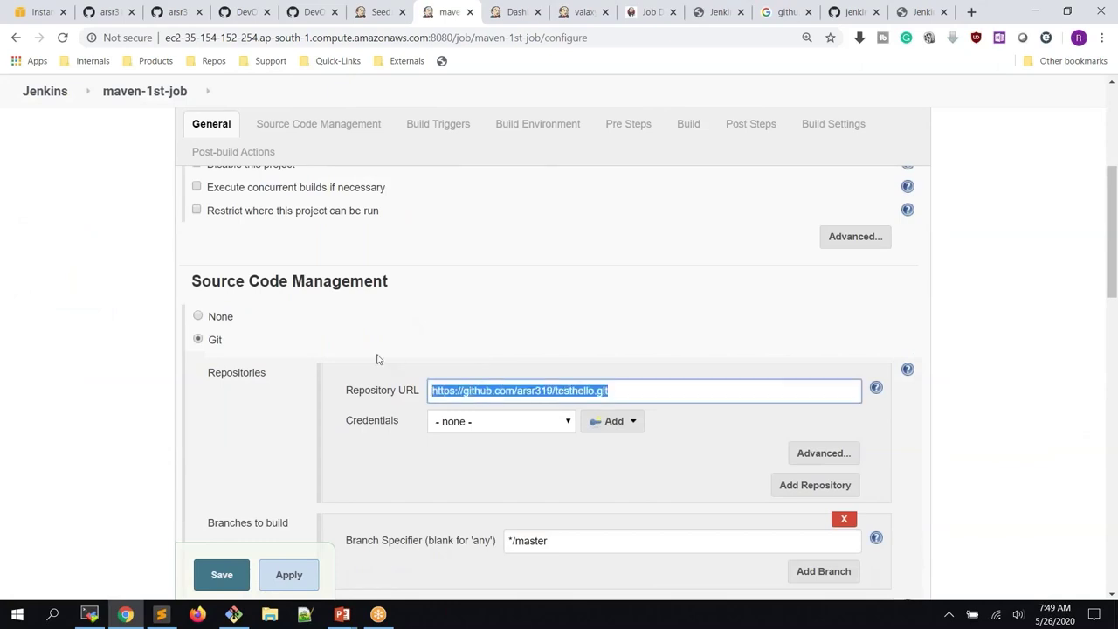
Step: Review the Build section's Root POM pom.xml and clean package goals
scroll(377, 358, down, 7)
scroll(377, 358, down, 5)
drag(372, 342, 294, 340)
drag(393, 368, 285, 365)
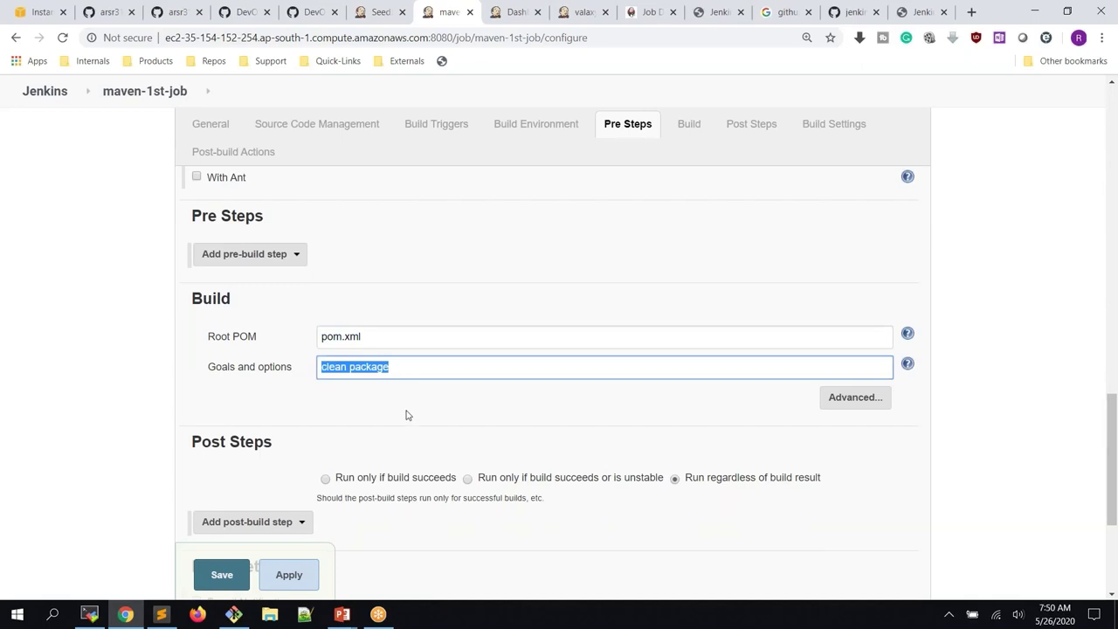
scroll(406, 415, down, 1)
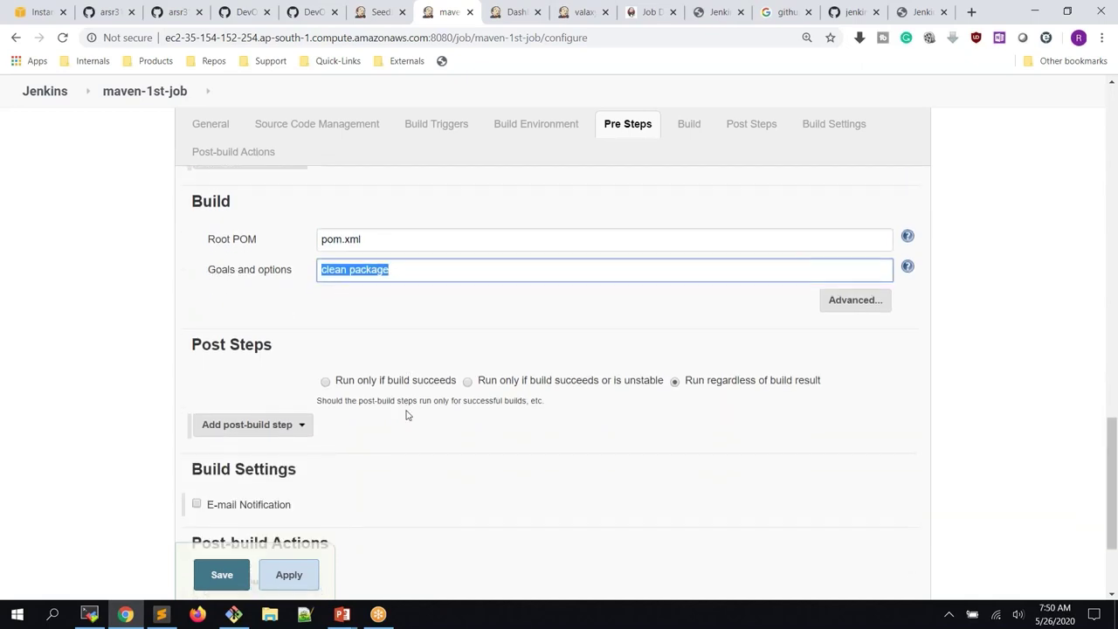
scroll(406, 415, down, 1)
scroll(407, 415, up, 1)
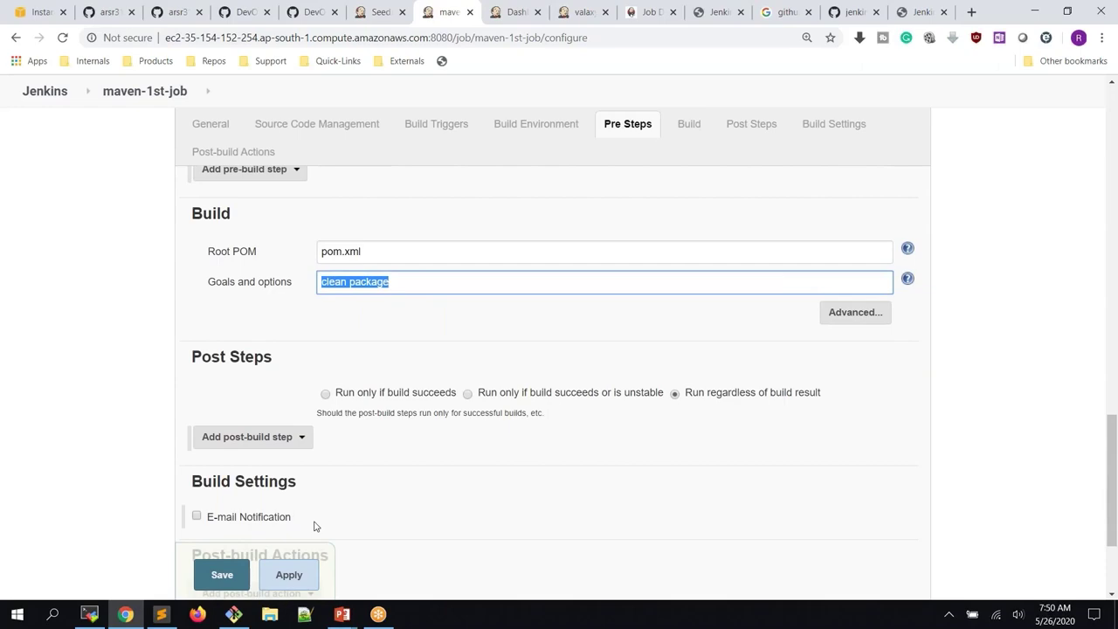
click(162, 615)
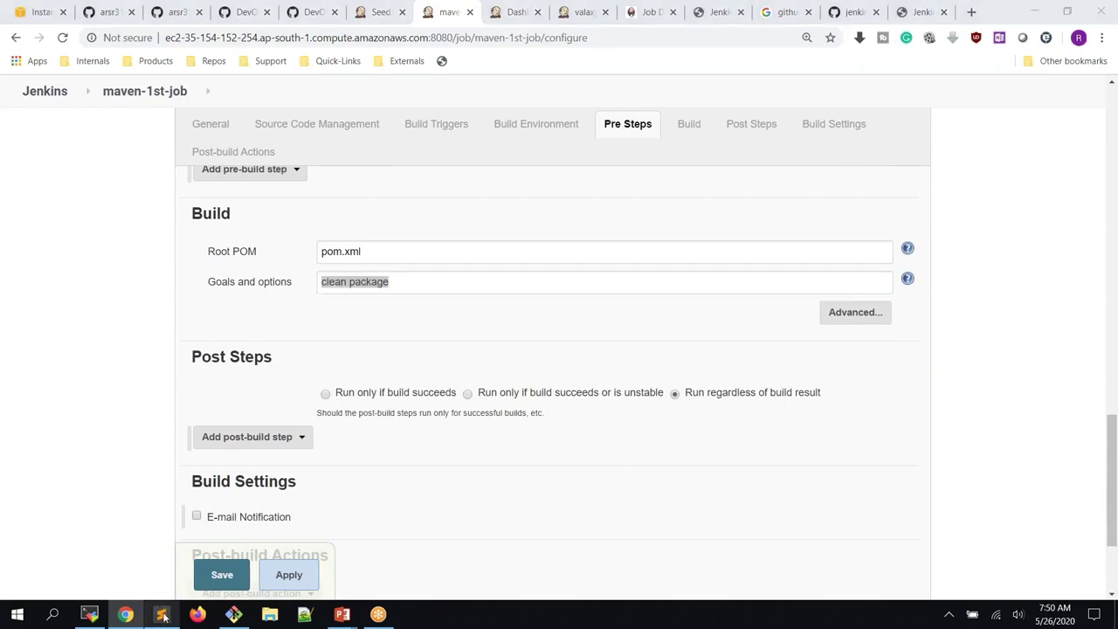
Step: Create a new file containing job('MyMavenJob') { with scm on the inner line
click(10, 24)
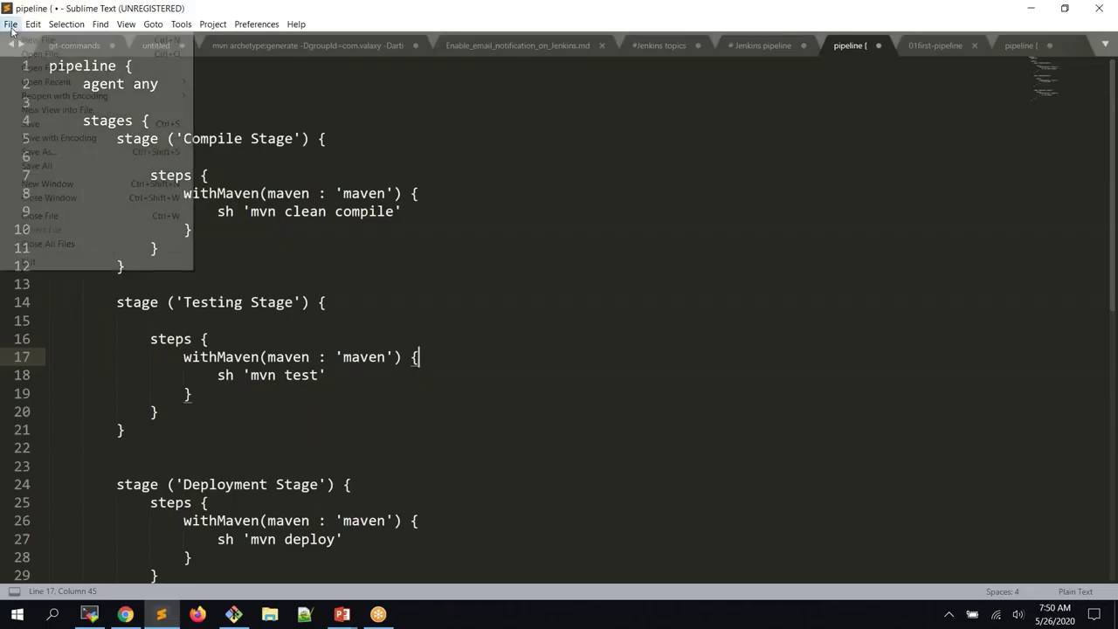
click(29, 40)
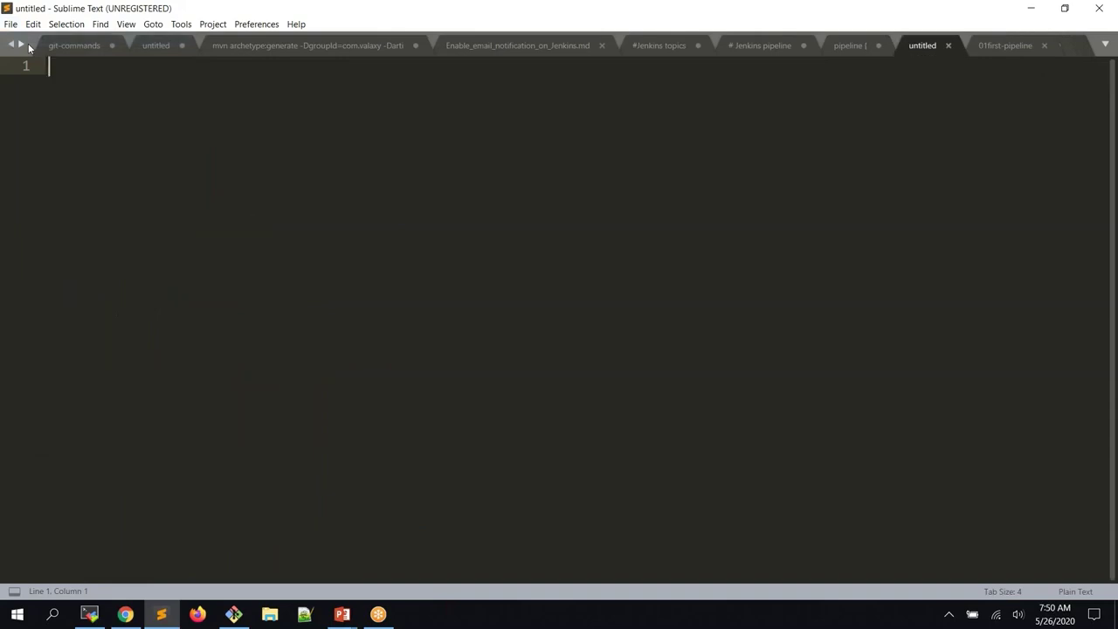
key(Return)
text(job)
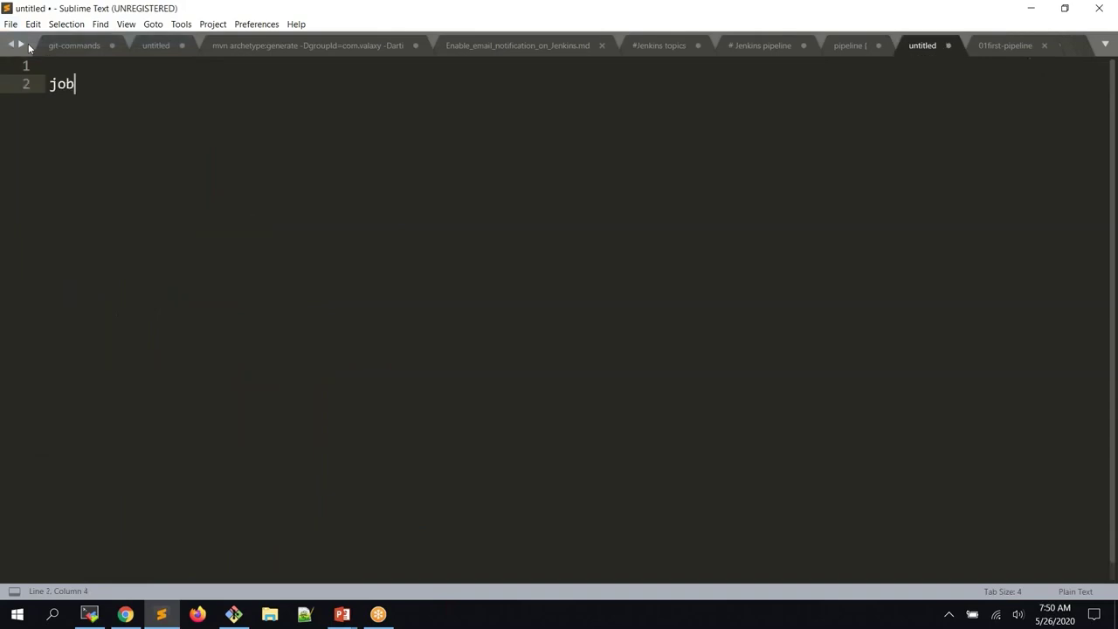
text(('M)
key(BackSpace)
key(BackSpace)
text('MyMavenJob'))
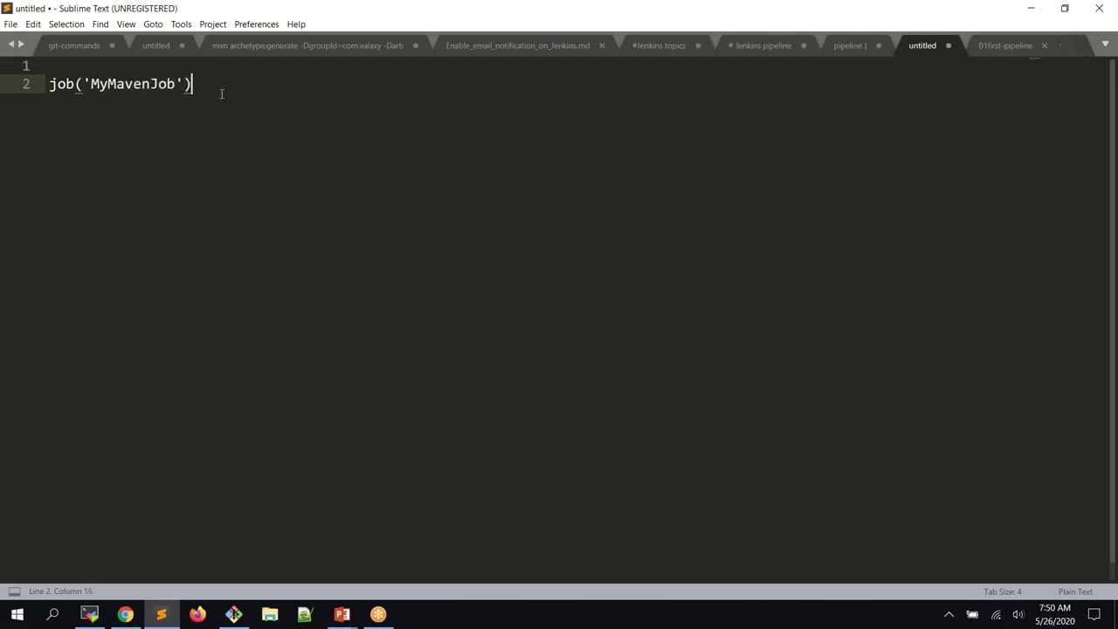
text( {)
key(Return)
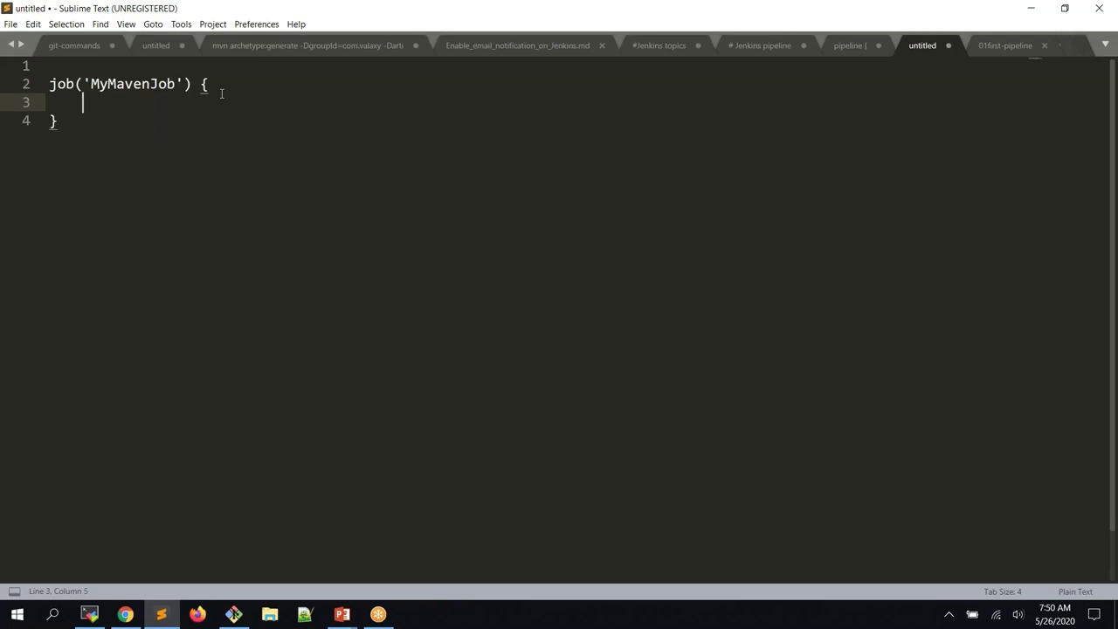
text(scm)
click(126, 614)
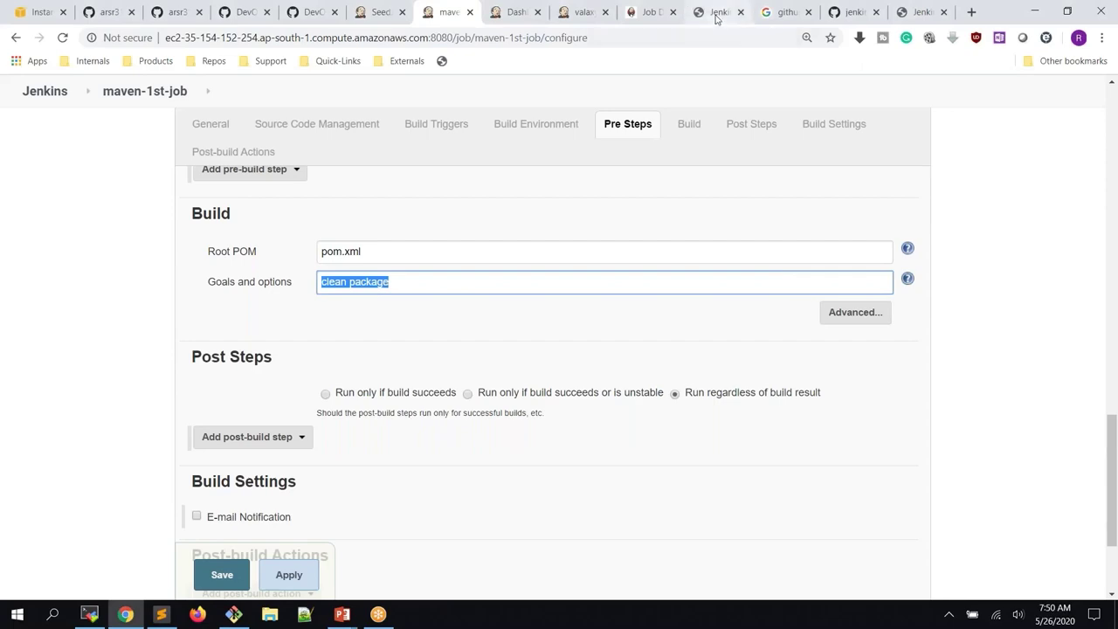
Step: Search the Job DSL API for scm and study FreeStyleJob's github('jenkinsci/job-dsl-plugin') example
click(716, 14)
drag(179, 146, 6, 144)
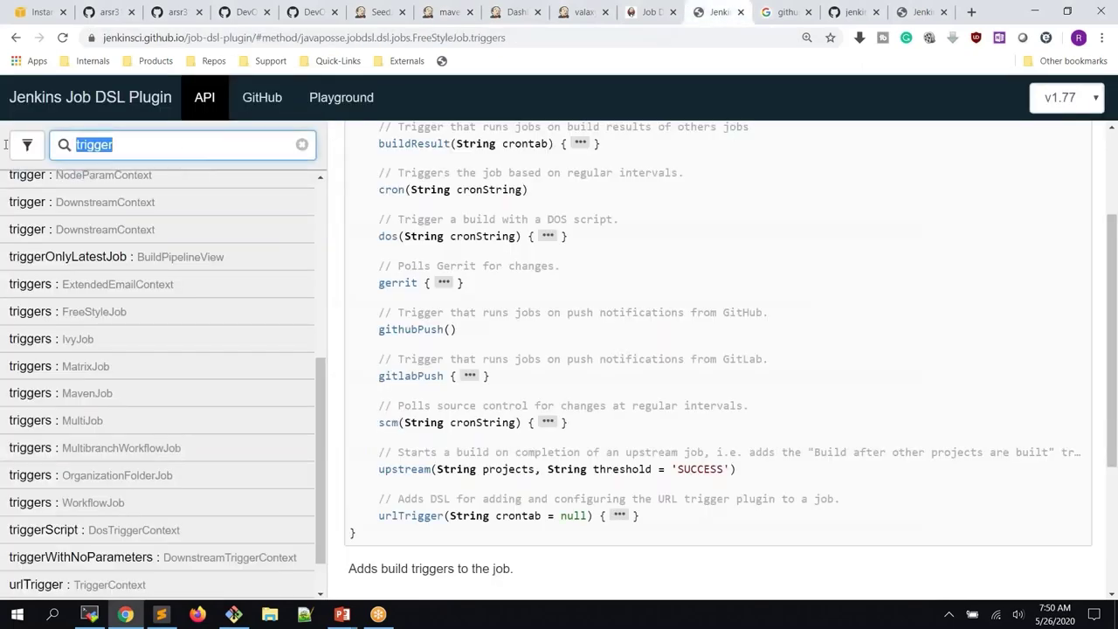
text(git)
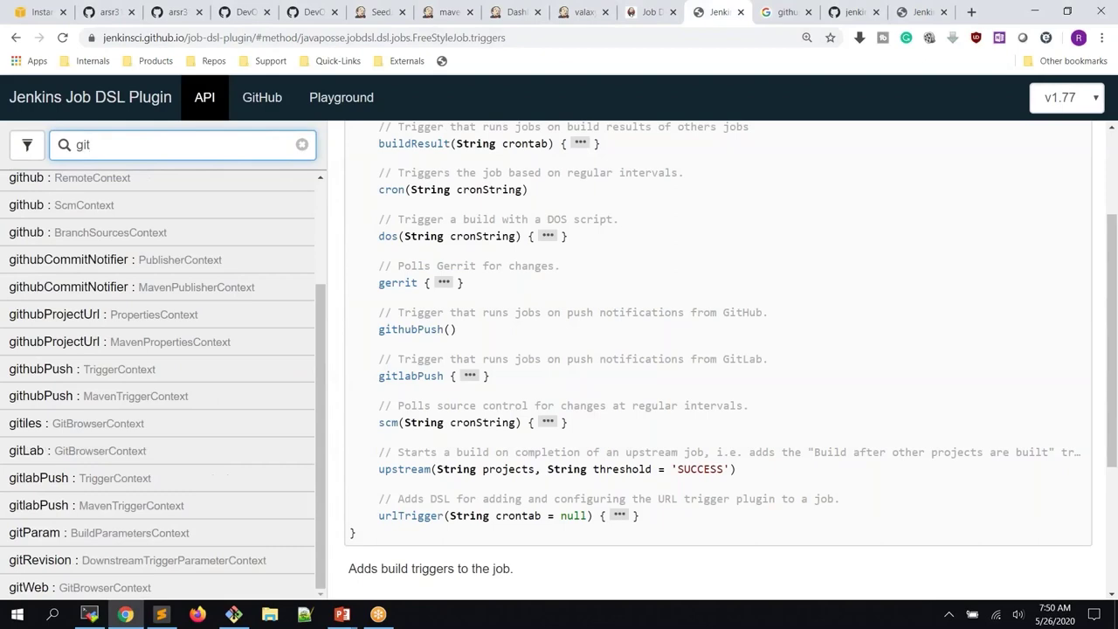
key(BackSpace)
key(BackSpace)
key(BackSpace)
text(scm)
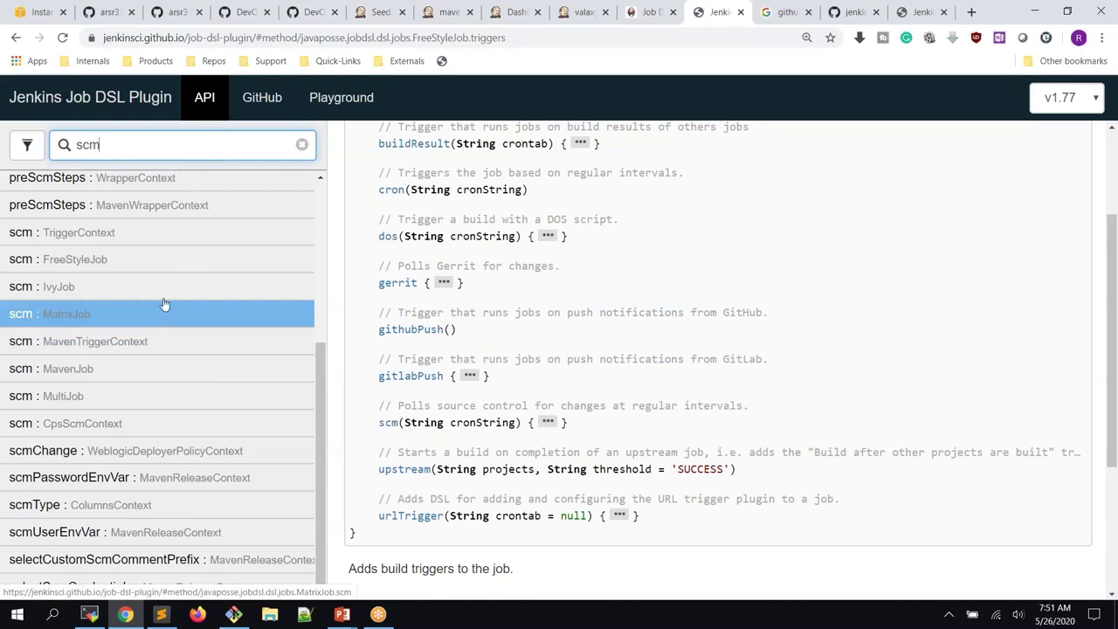
click(155, 264)
drag(405, 344, 425, 344)
double_click(393, 328)
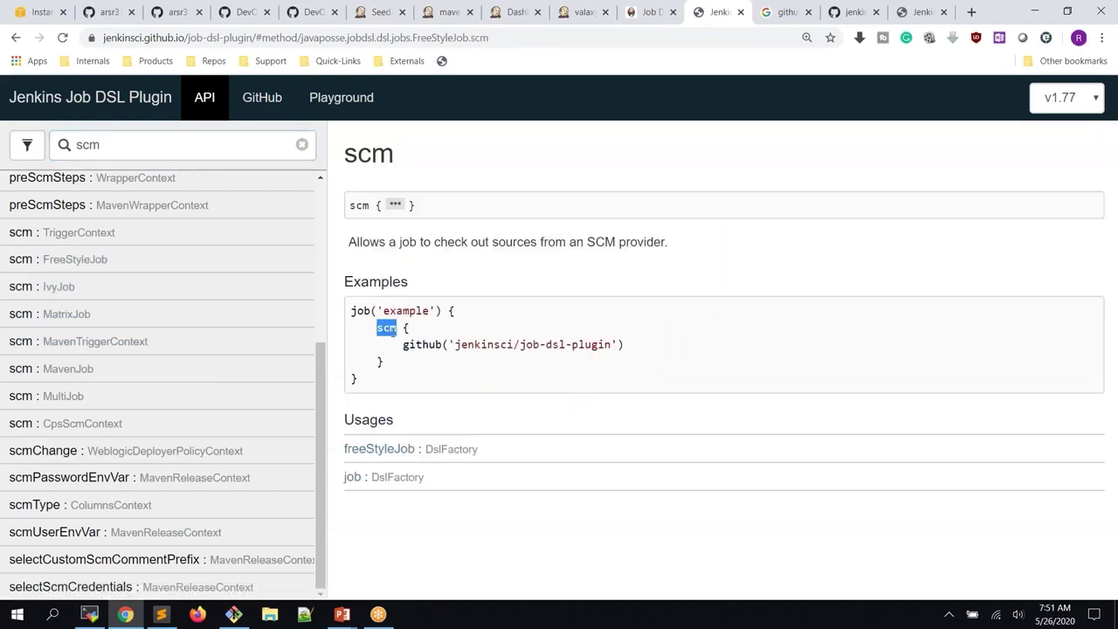
drag(398, 344, 614, 344)
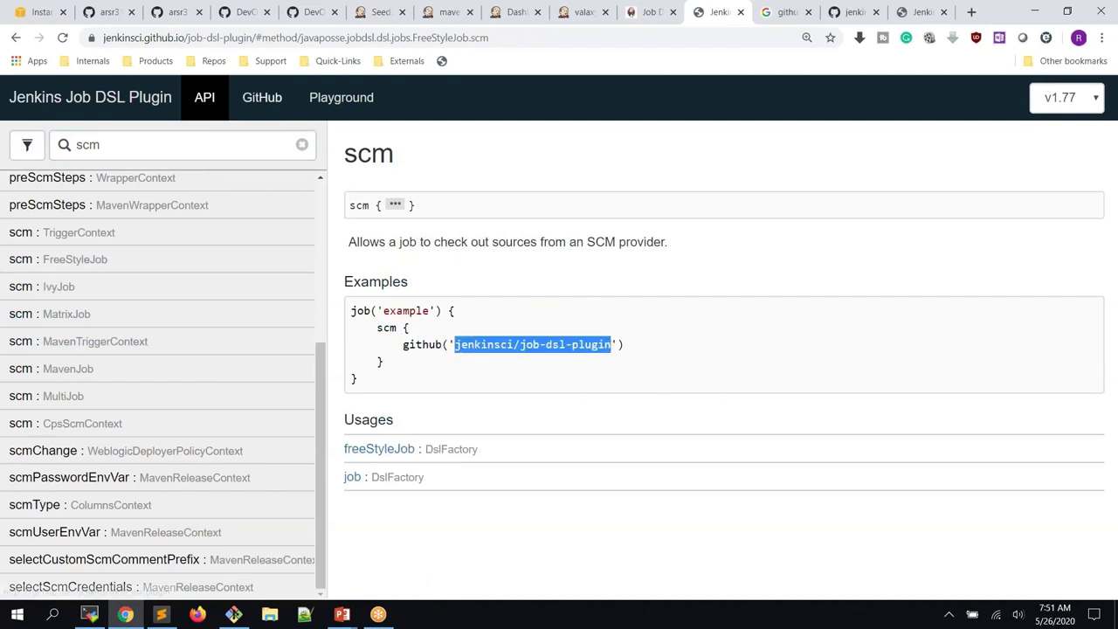
click(241, 14)
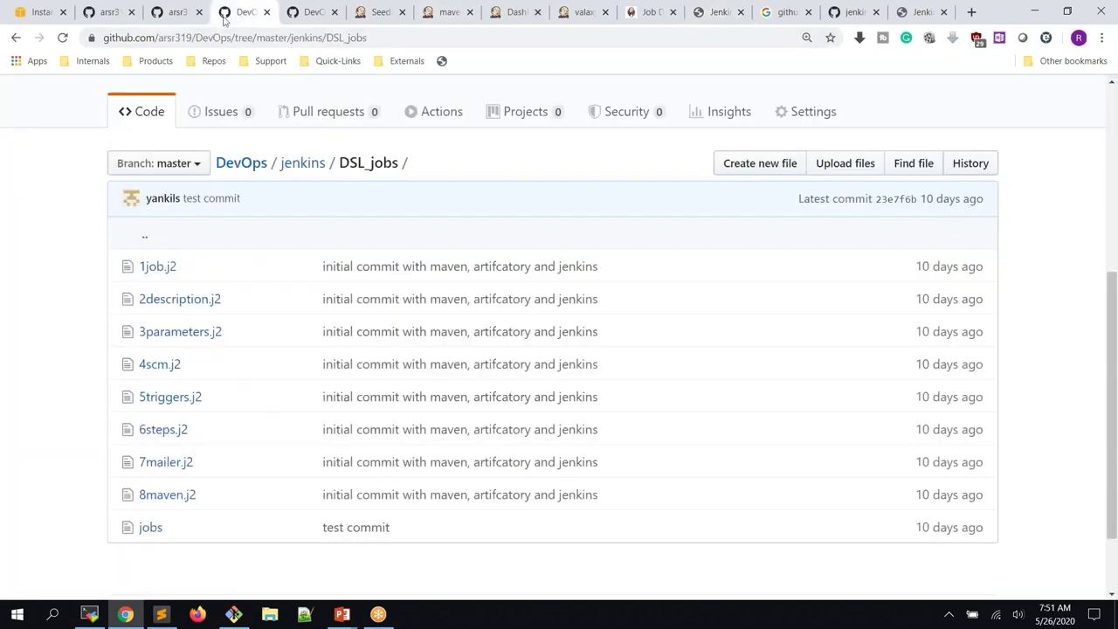
Step: Copy description('Maven dsl project') from 8maven.j2 into the MyMavenJob block
click(164, 498)
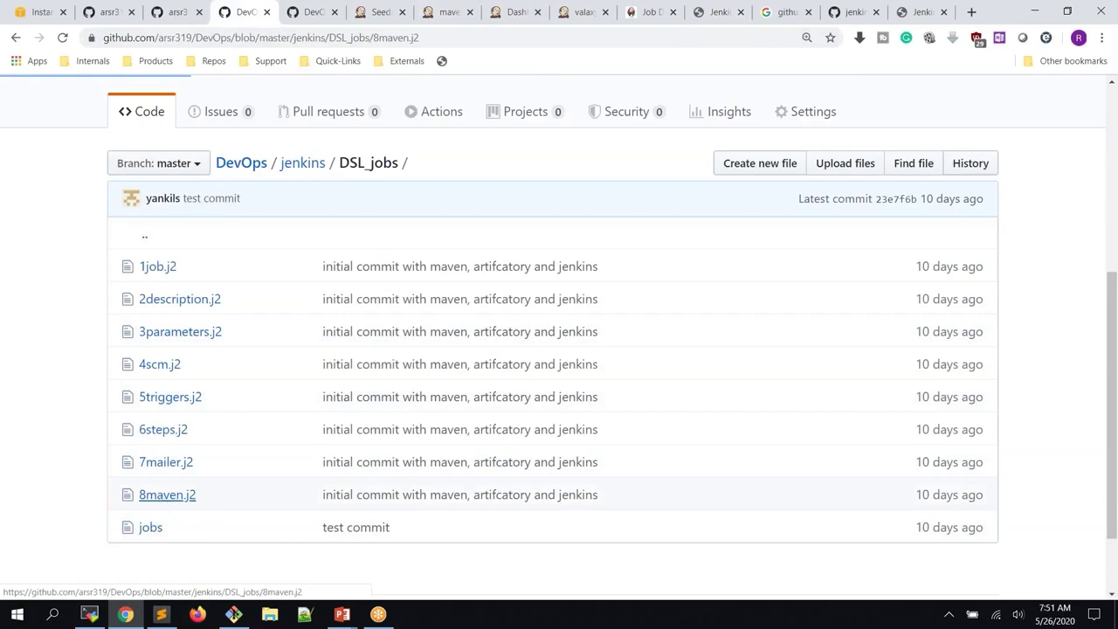
scroll(419, 427, down, 5)
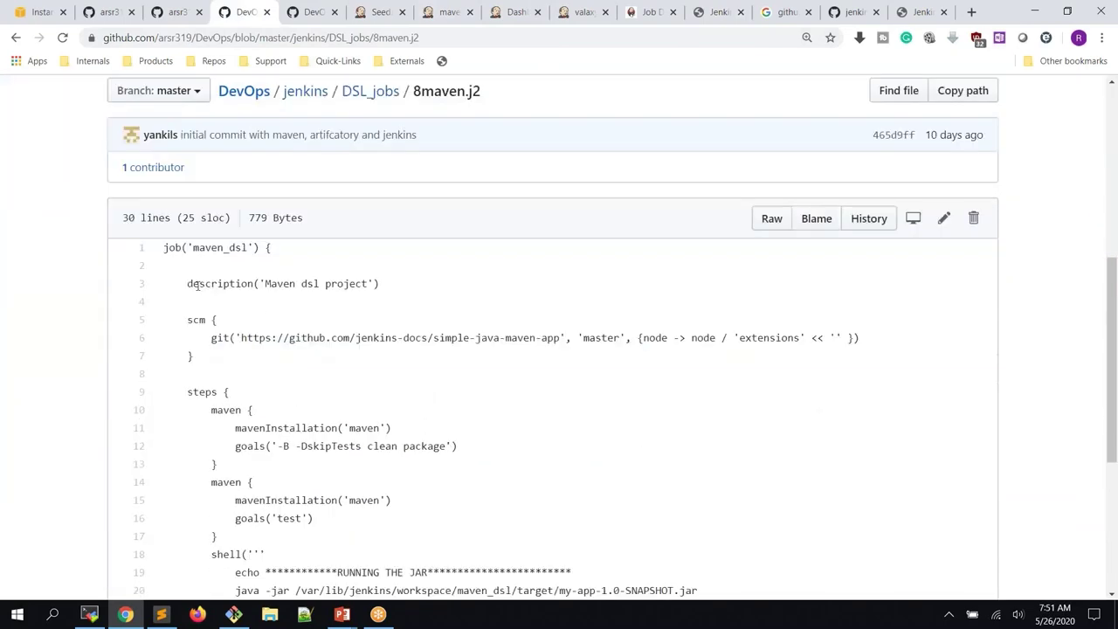
drag(165, 247, 267, 246)
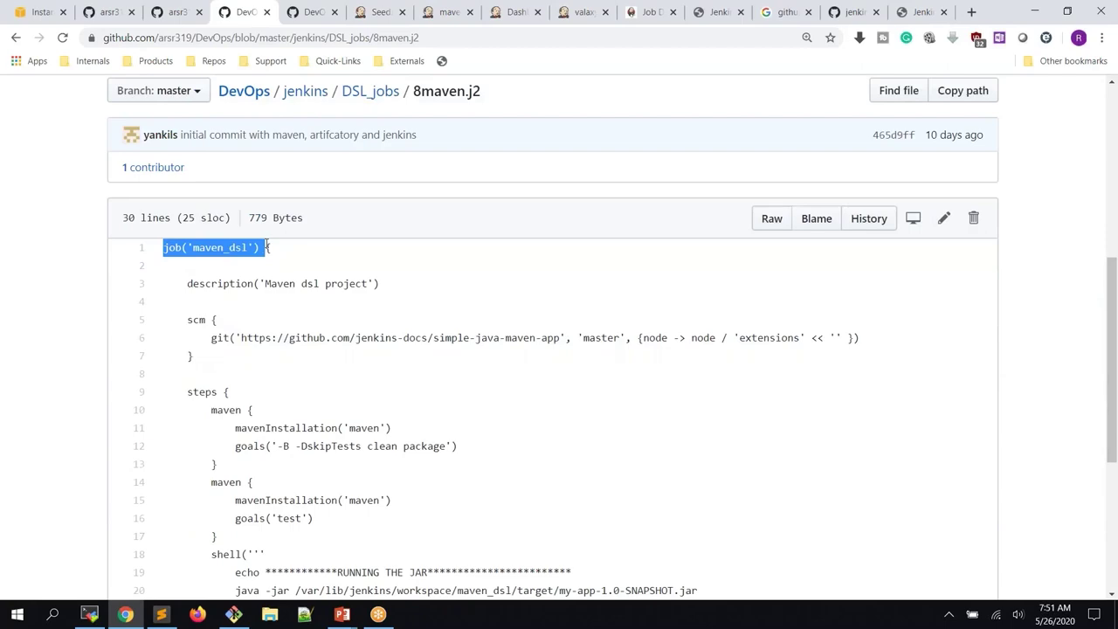
scroll(276, 359, down, 2)
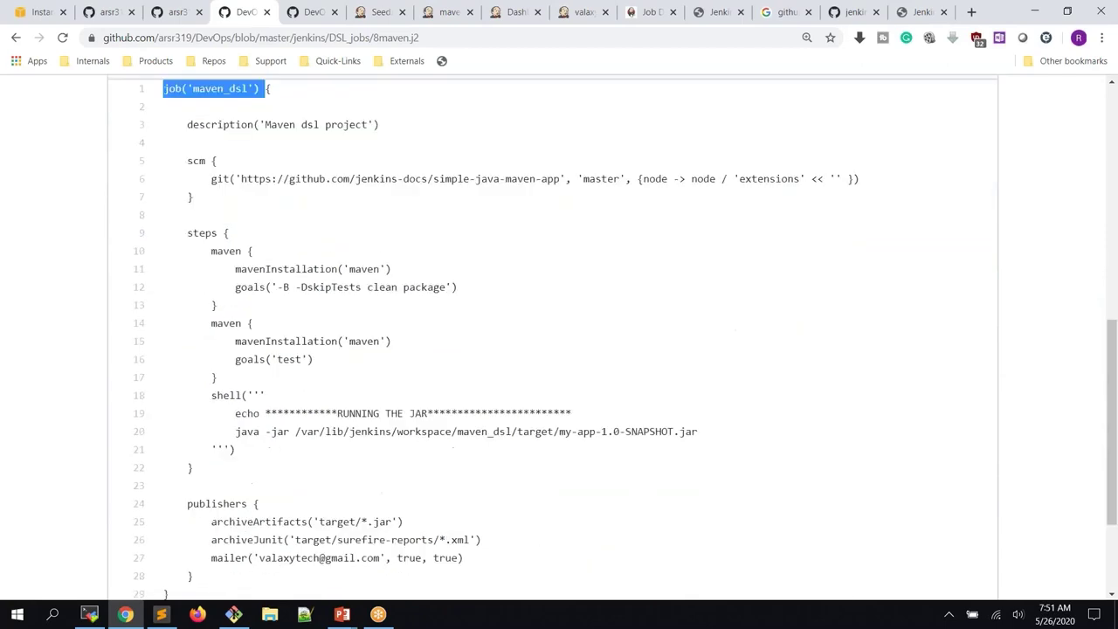
scroll(205, 302, up, 3)
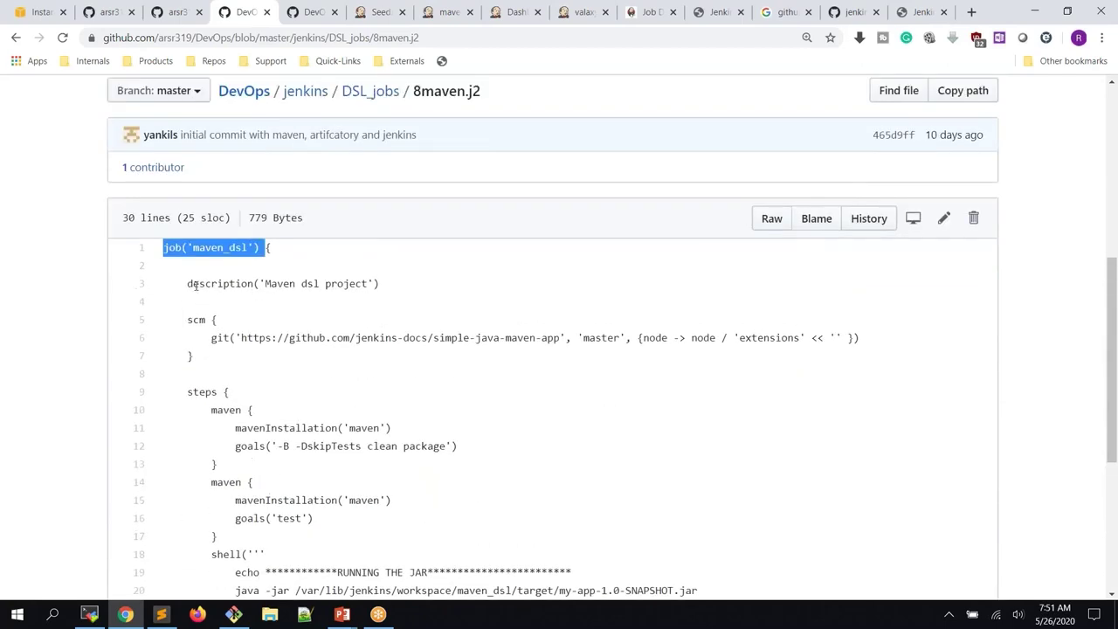
drag(184, 283, 390, 298)
key(ctrl+c)
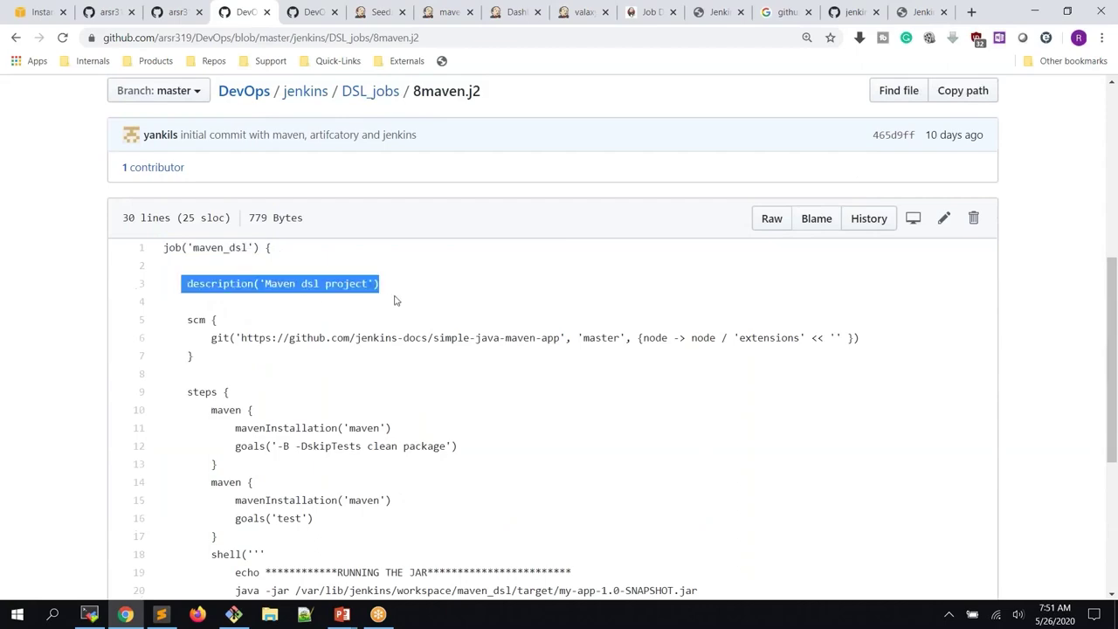
key(alt+Tab)
key(Home)
key(shift+Right)
key(shift+Right)
key(shift+Right)
key(ctrl+v)
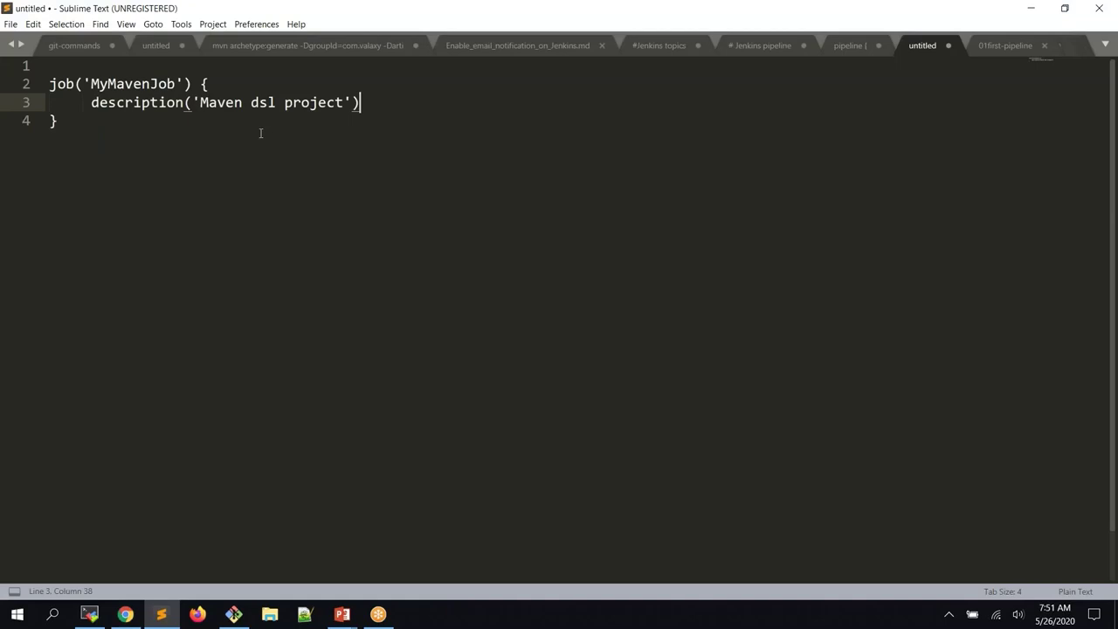
key(Left)
key(Left)
key(Return)
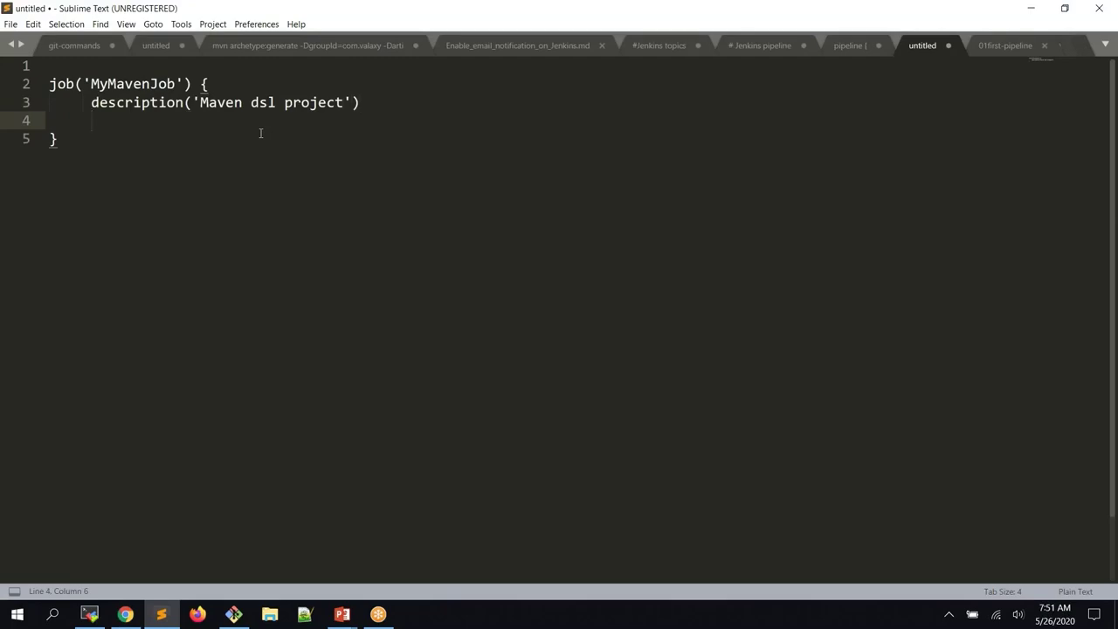
Step: Paste the example scm git block on branch 'master' and delete its sample repository URL
key(alt+Tab)
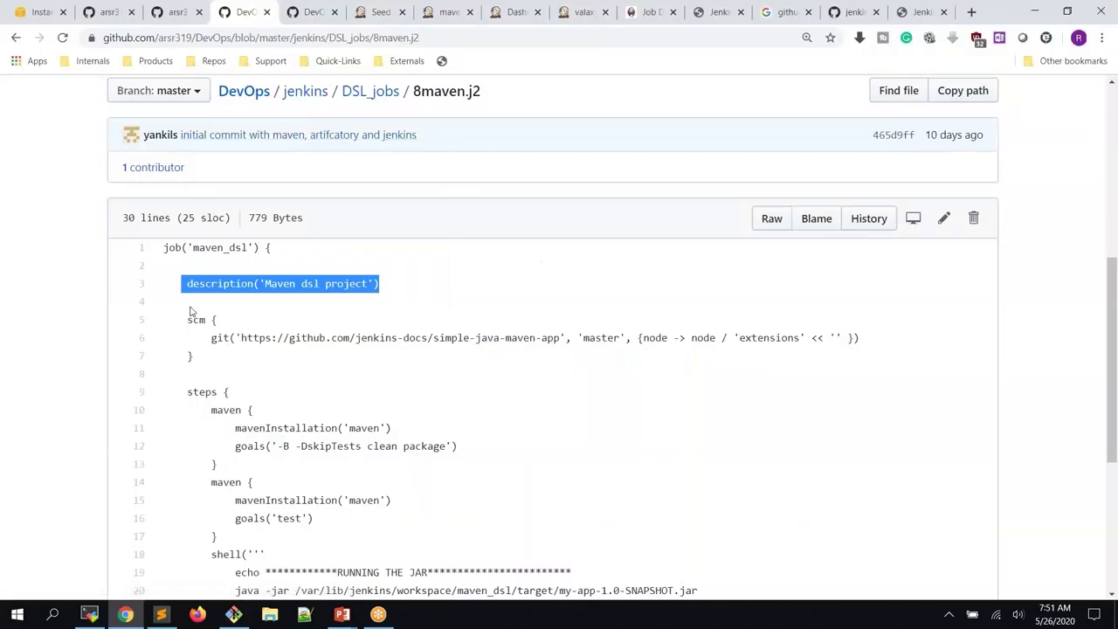
drag(186, 321, 215, 360)
key(ctrl+c)
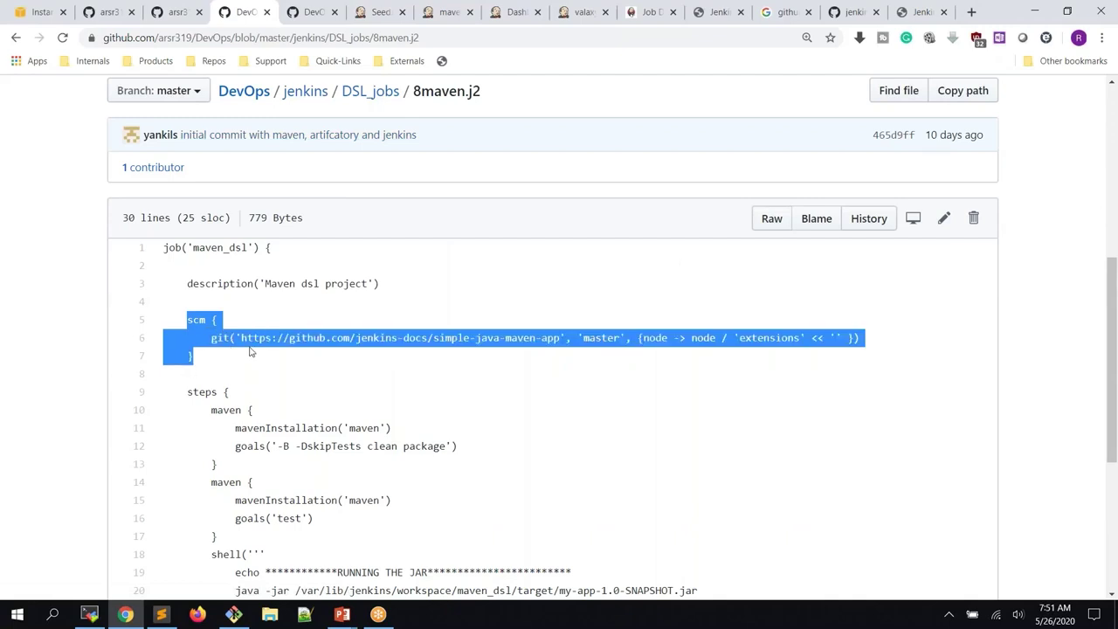
key(alt+Tab)
key(ctrl+v)
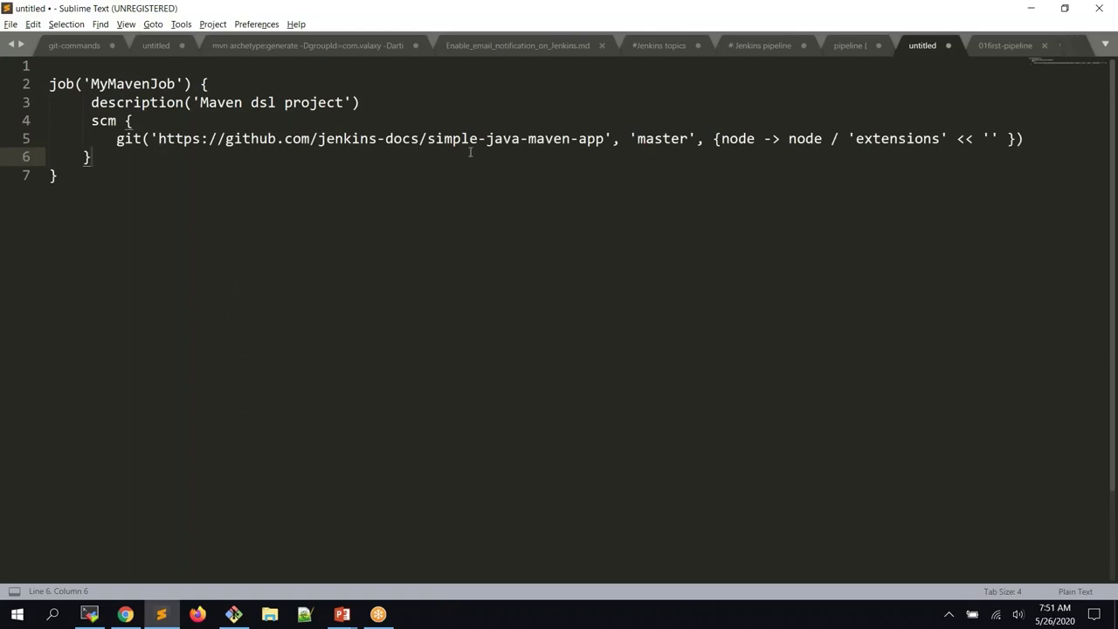
double_click(653, 138)
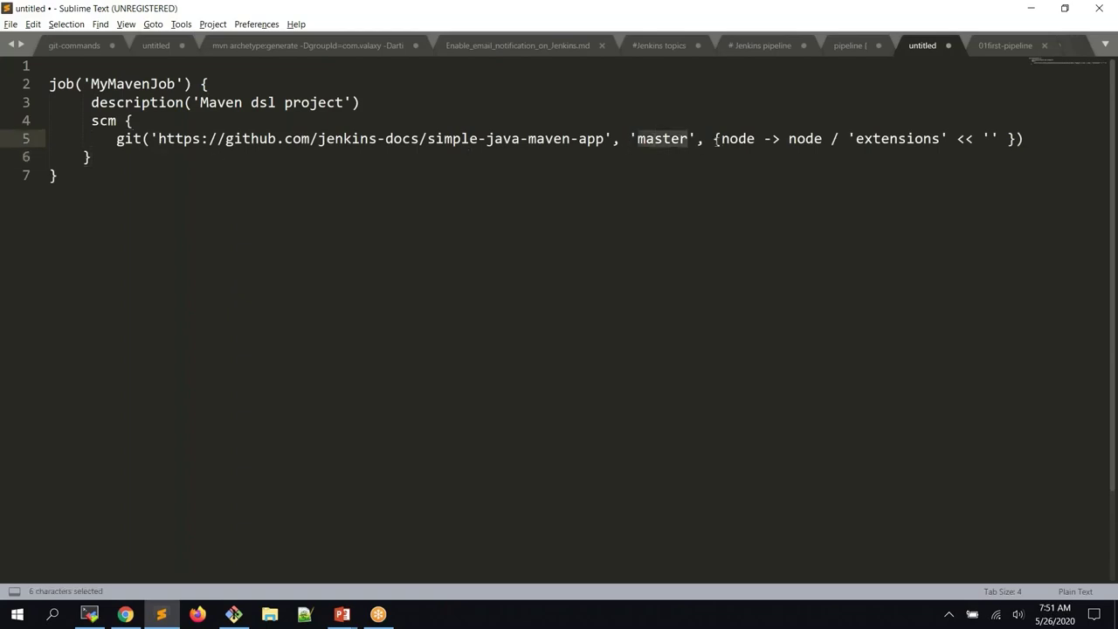
drag(715, 140, 997, 137)
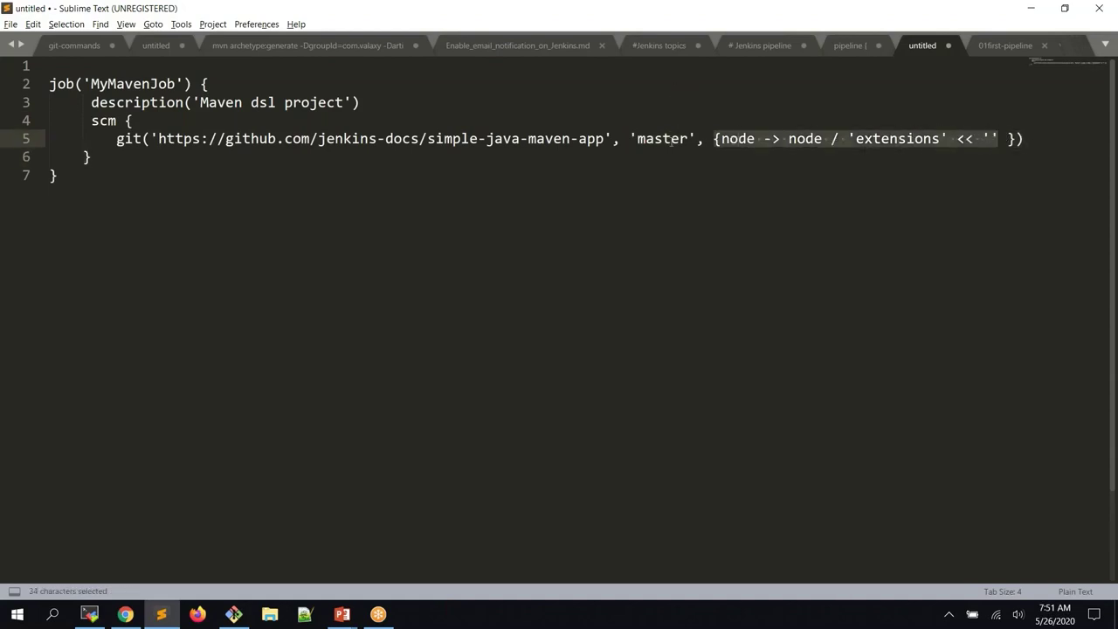
double_click(666, 140)
click(716, 141)
drag(715, 142, 1018, 138)
drag(603, 138, 157, 138)
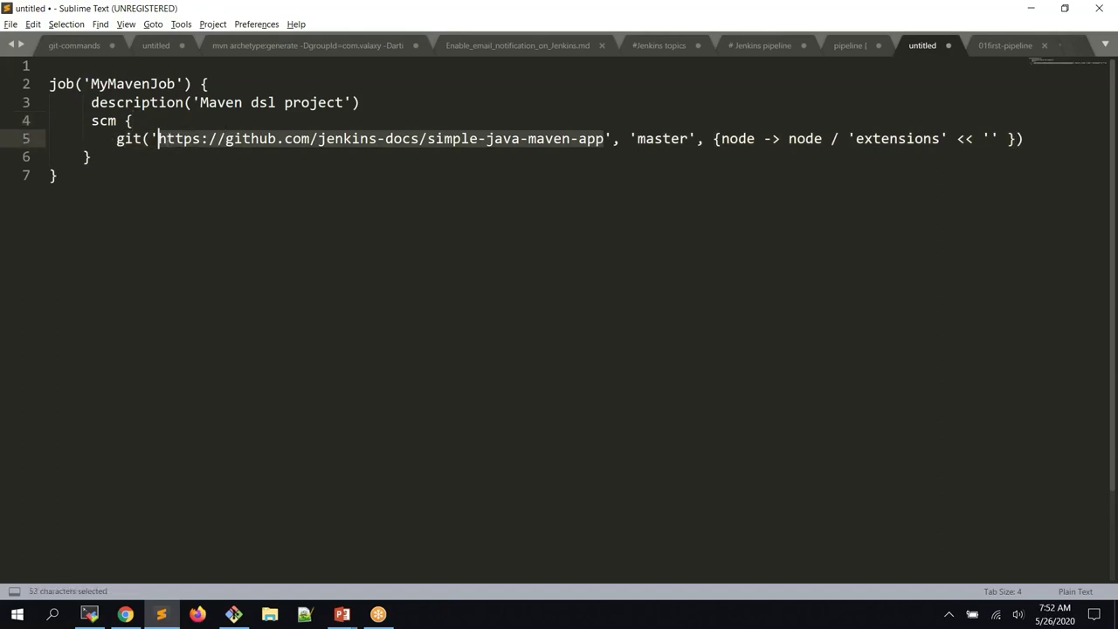
key(BackSpace)
Step: Fill the git call with the copied testhello.git clone URL and add a line after scm
click(124, 614)
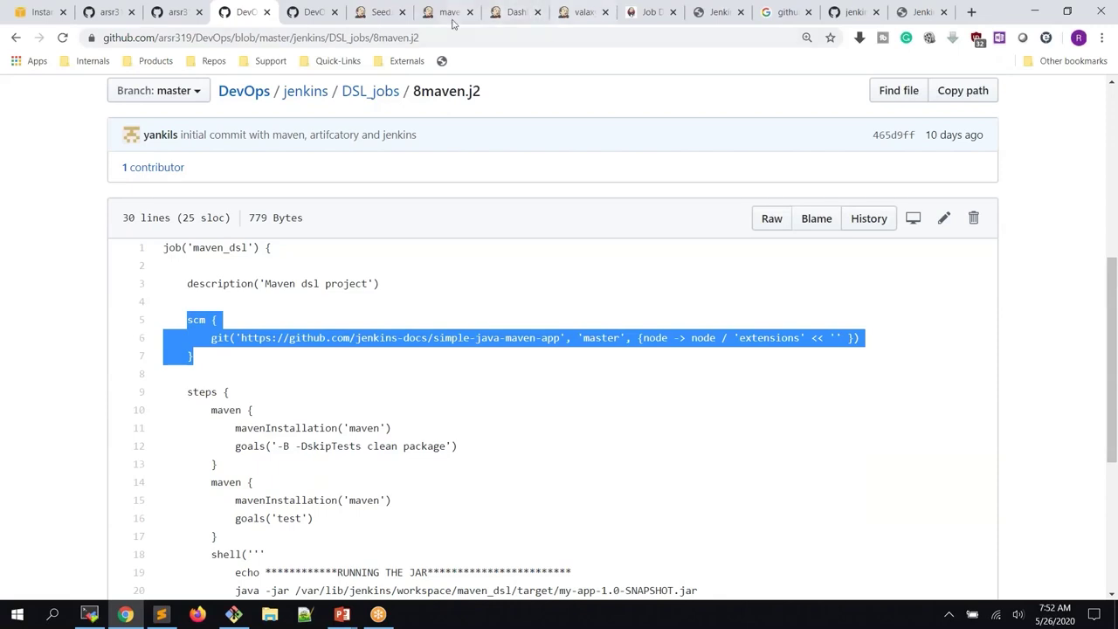
click(109, 12)
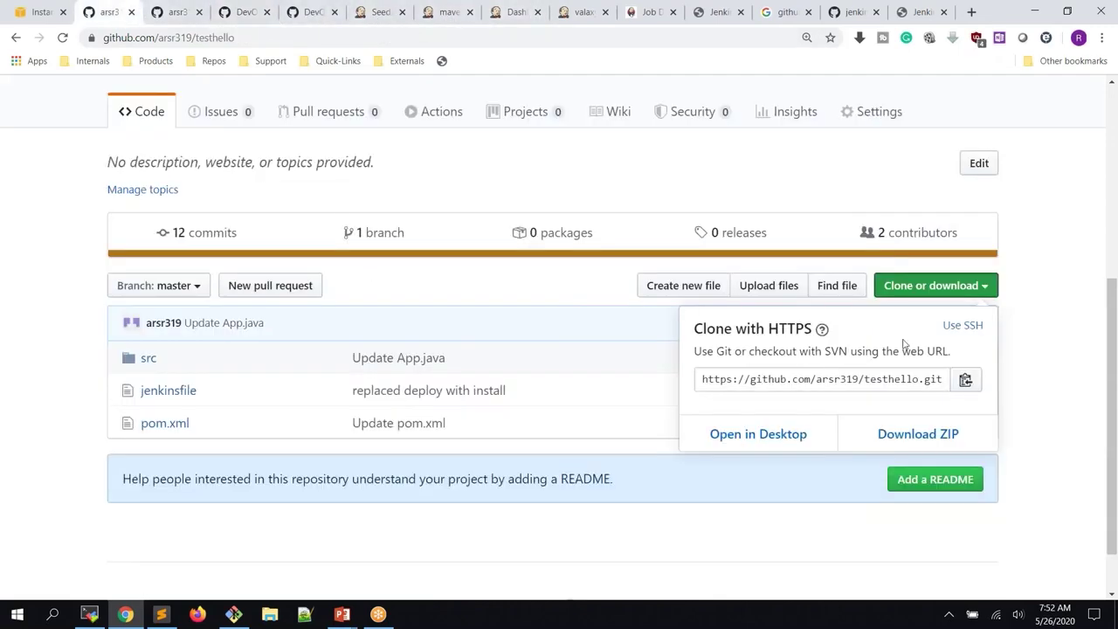
click(977, 384)
key(alt+Tab)
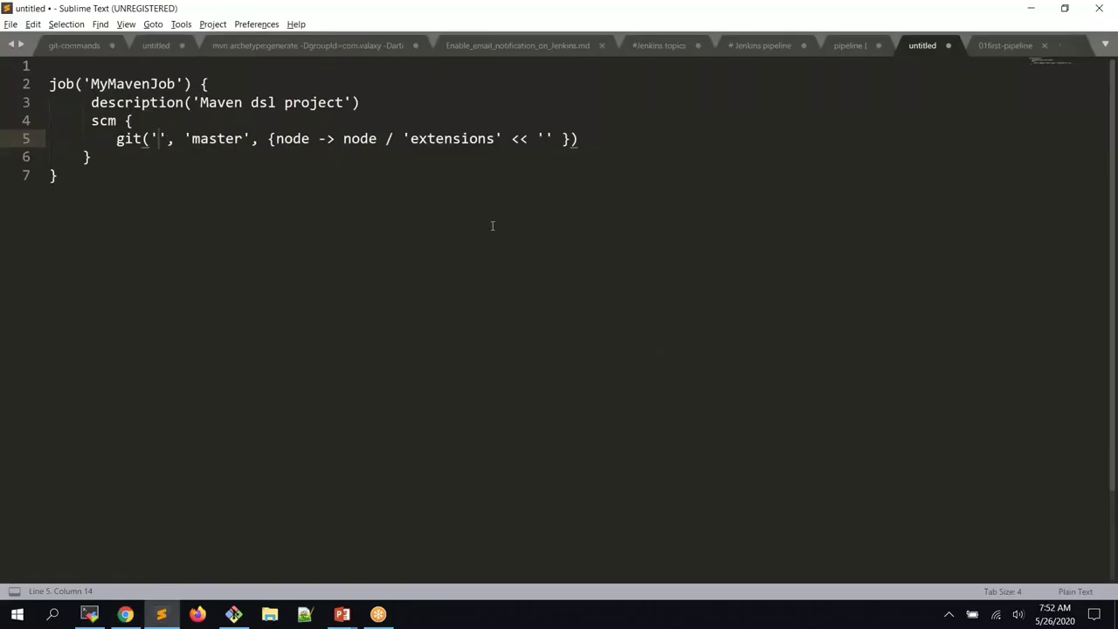
key(ctrl+v)
click(277, 164)
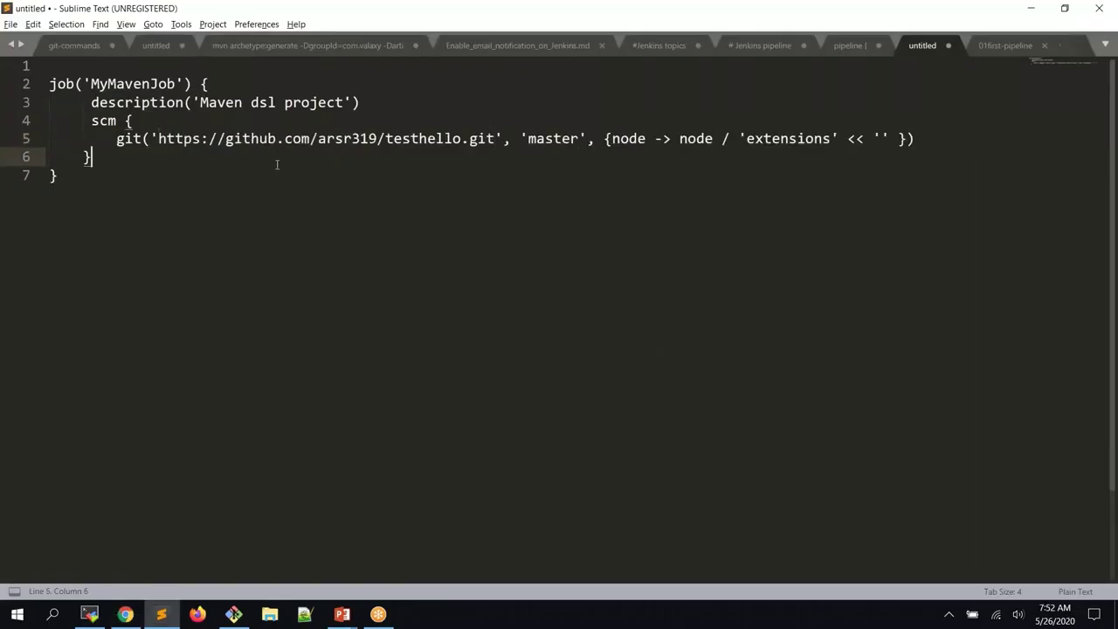
key(Return)
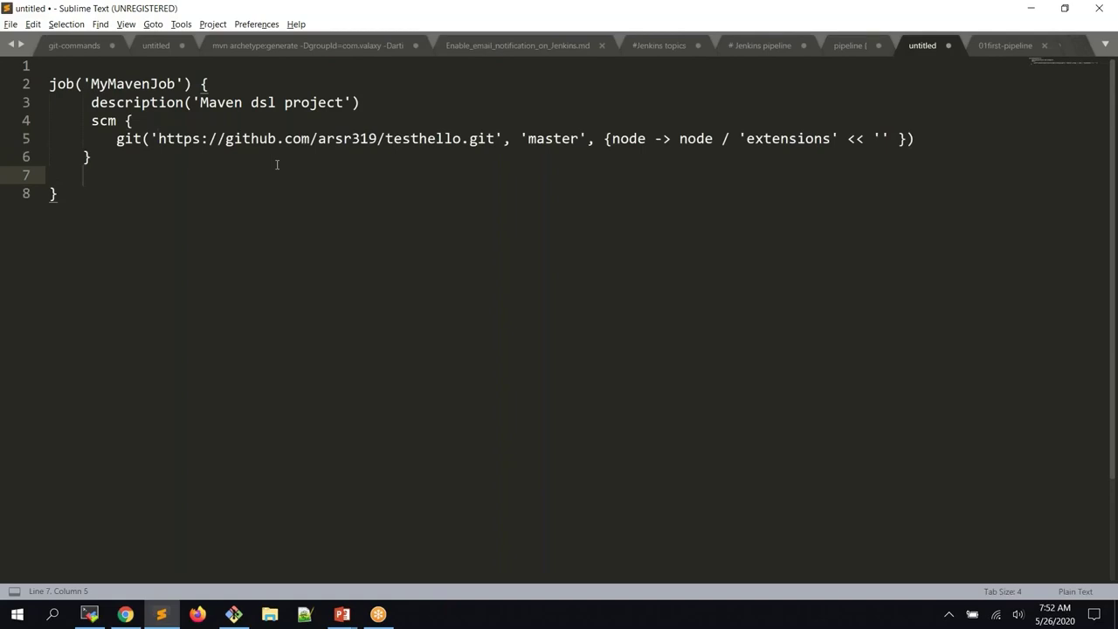
key(alt+Tab)
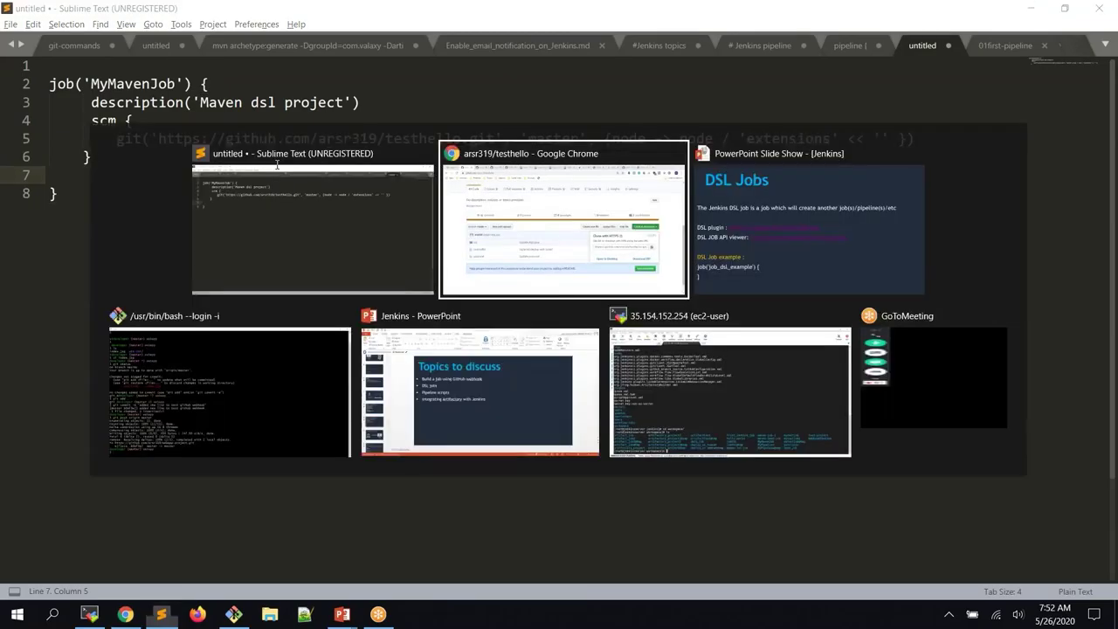
Step: Copy the steps { line from 8maven.j2 and paste it after the scm block
click(301, 11)
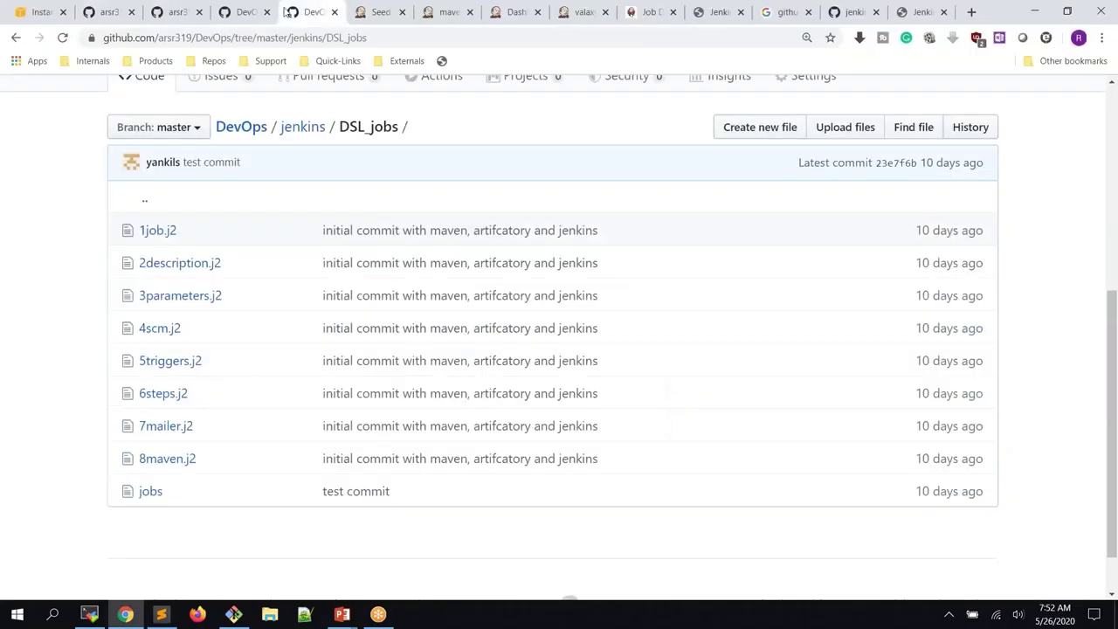
click(243, 12)
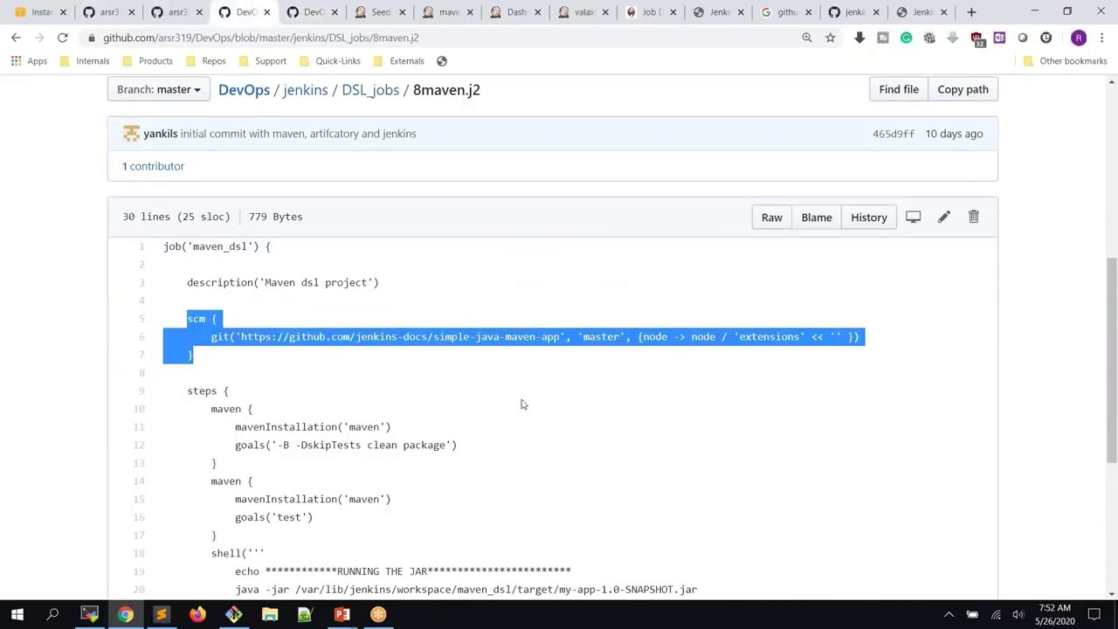
click(521, 404)
scroll(521, 404, down, 2)
drag(185, 246, 236, 275)
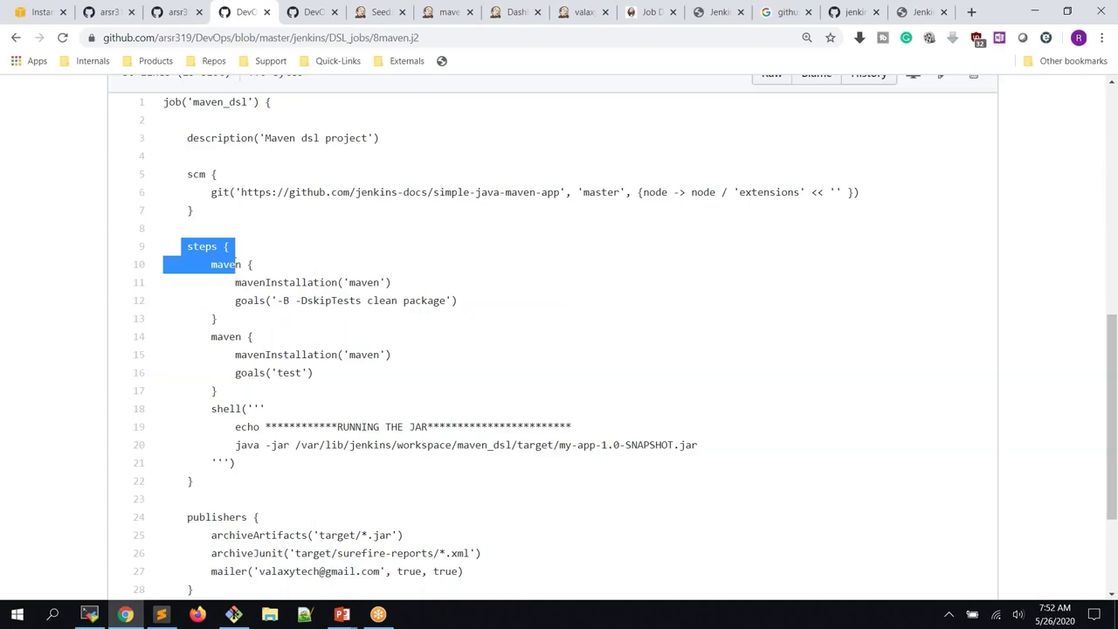
drag(185, 246, 238, 249)
key(ctrl+c)
key(alt+Tab)
key(ctrl+v)
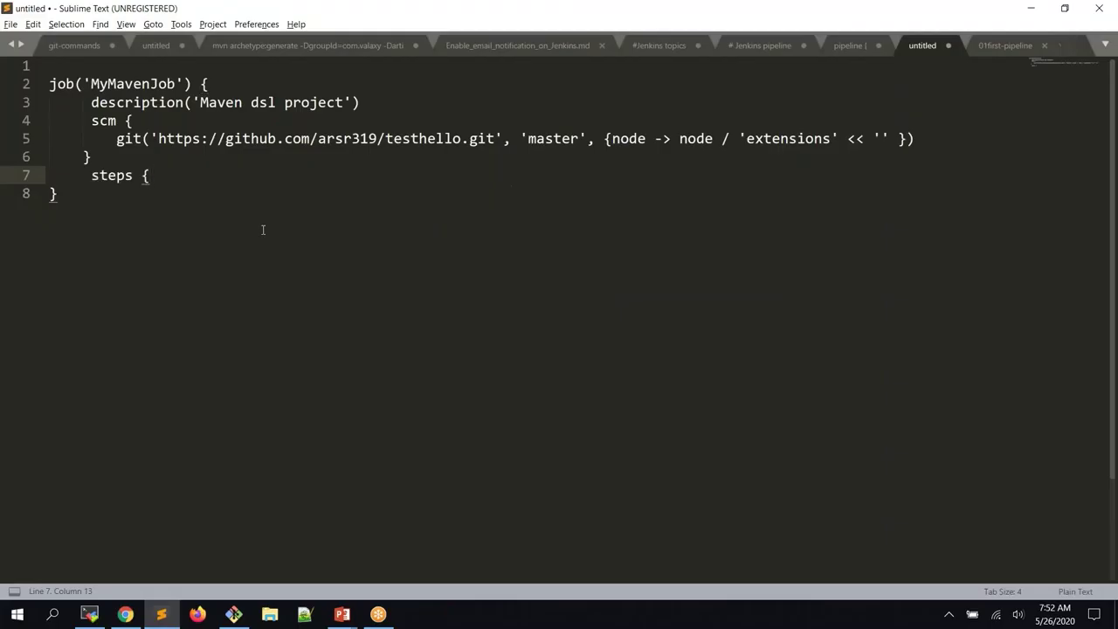
key(Return)
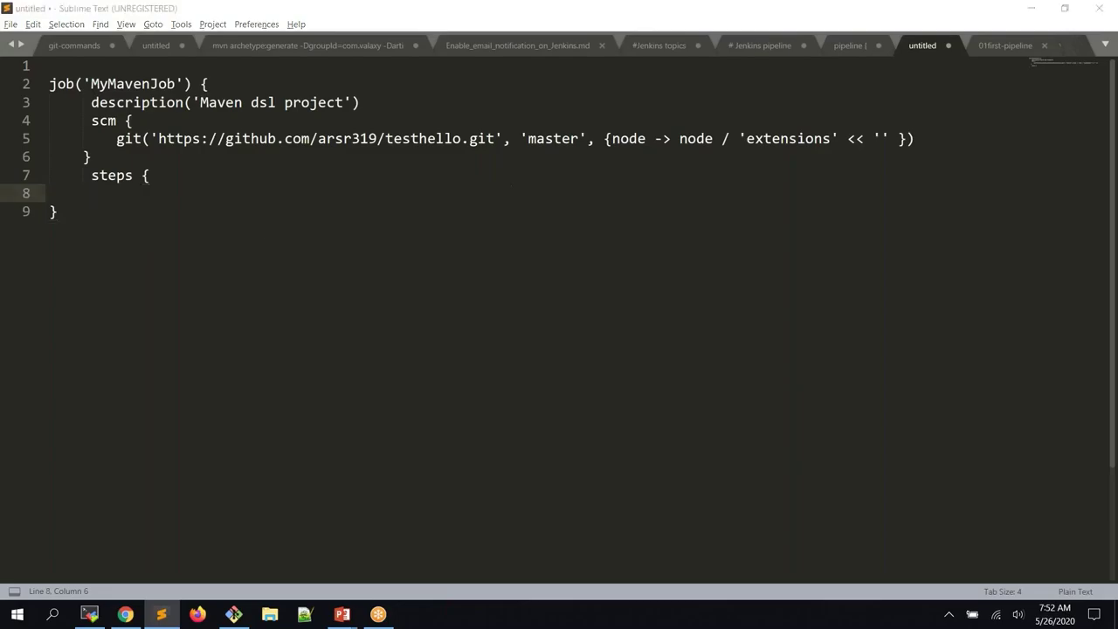
Step: Paste the maven step with mavenInstallation('maven') and goals '-B -DskipTests clean package' into steps
key(alt+Tab)
double_click(225, 265)
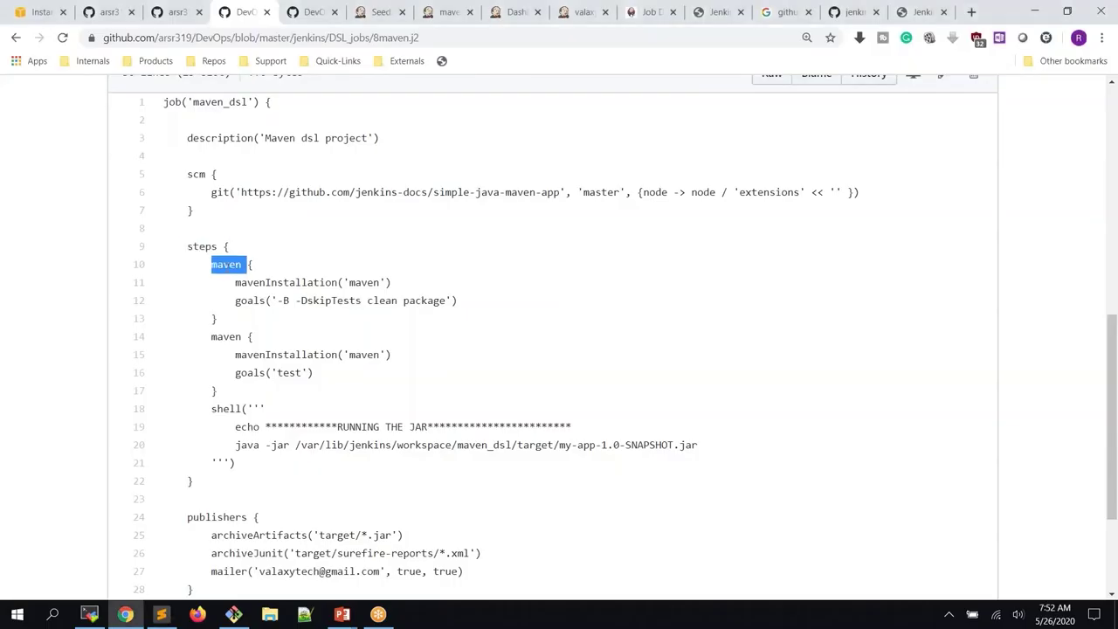
click(219, 274)
drag(211, 265, 259, 272)
scroll(333, 253, down, 3)
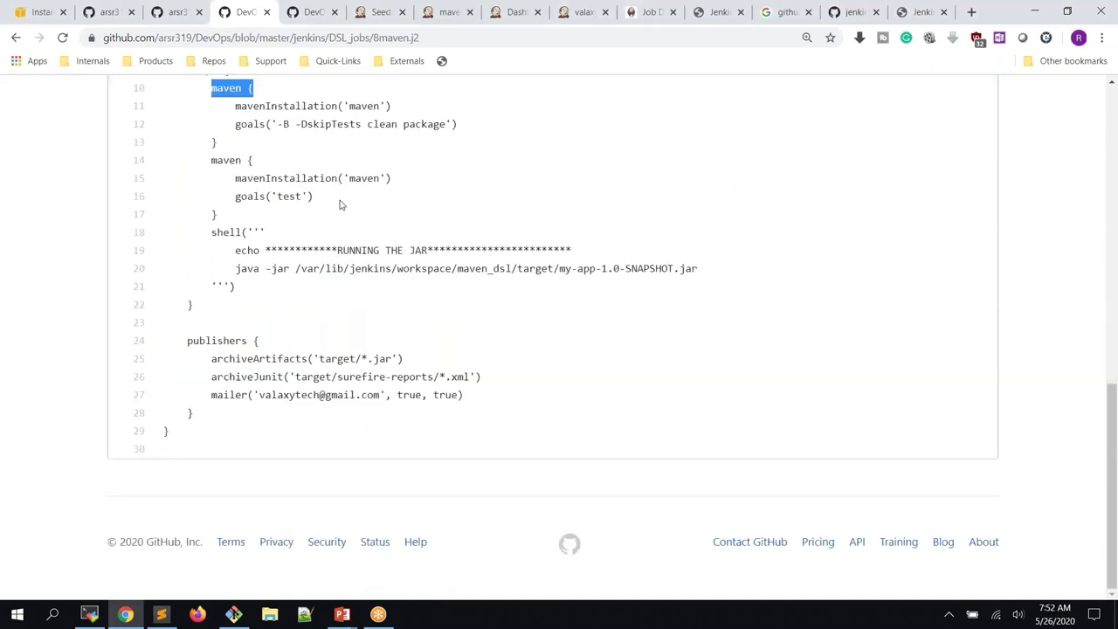
scroll(339, 194, up, 1)
scroll(339, 185, up, 3)
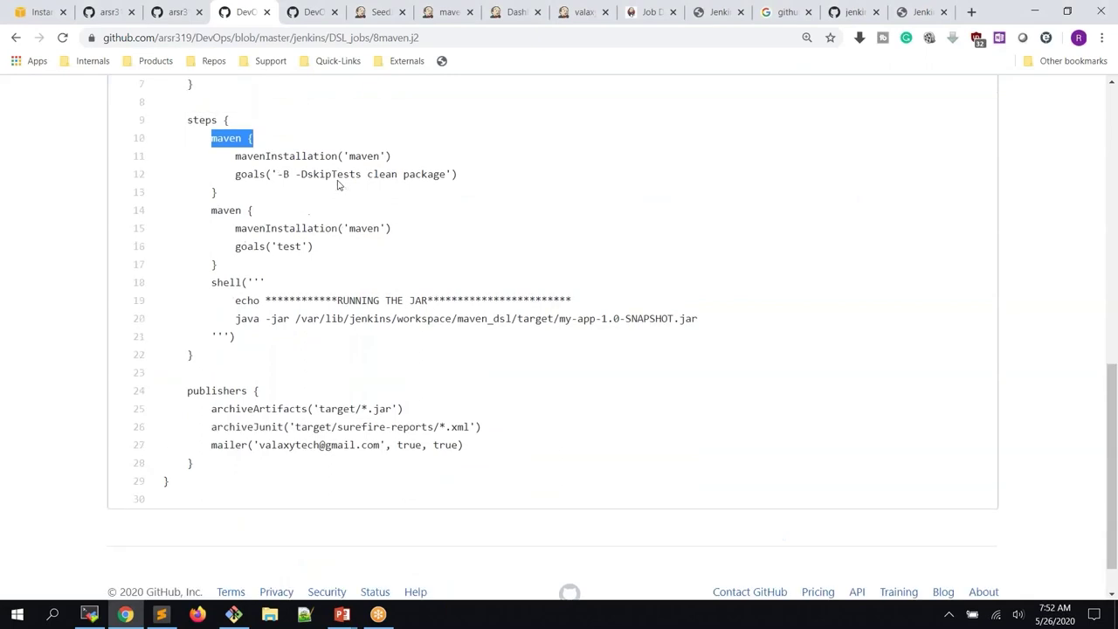
drag(219, 263, 163, 217)
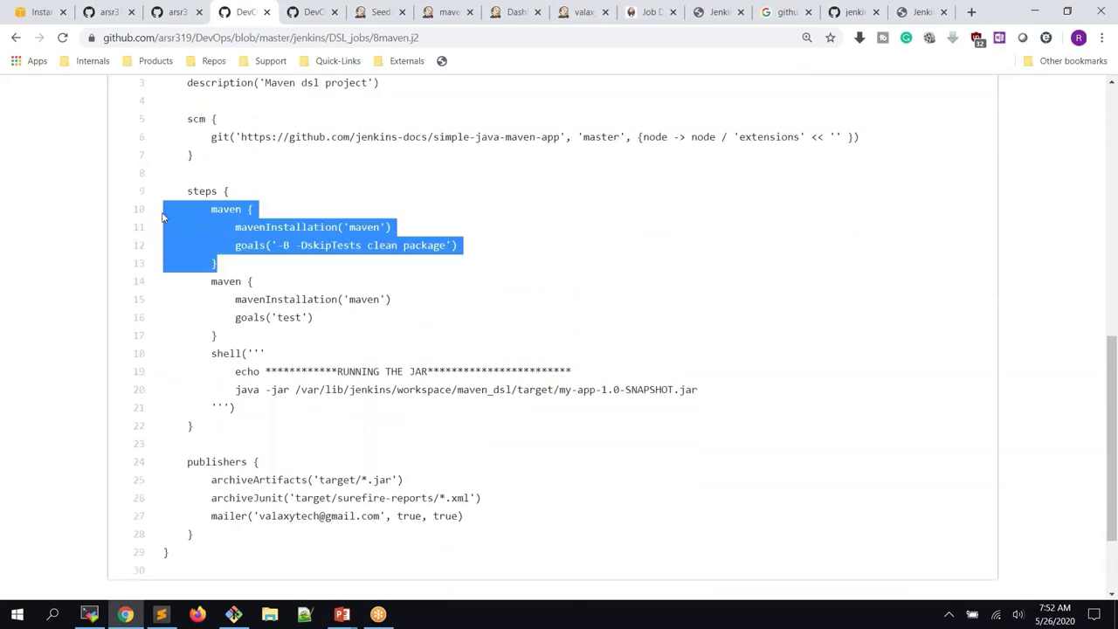
key(alt+Tab)
key(ctrl+v)
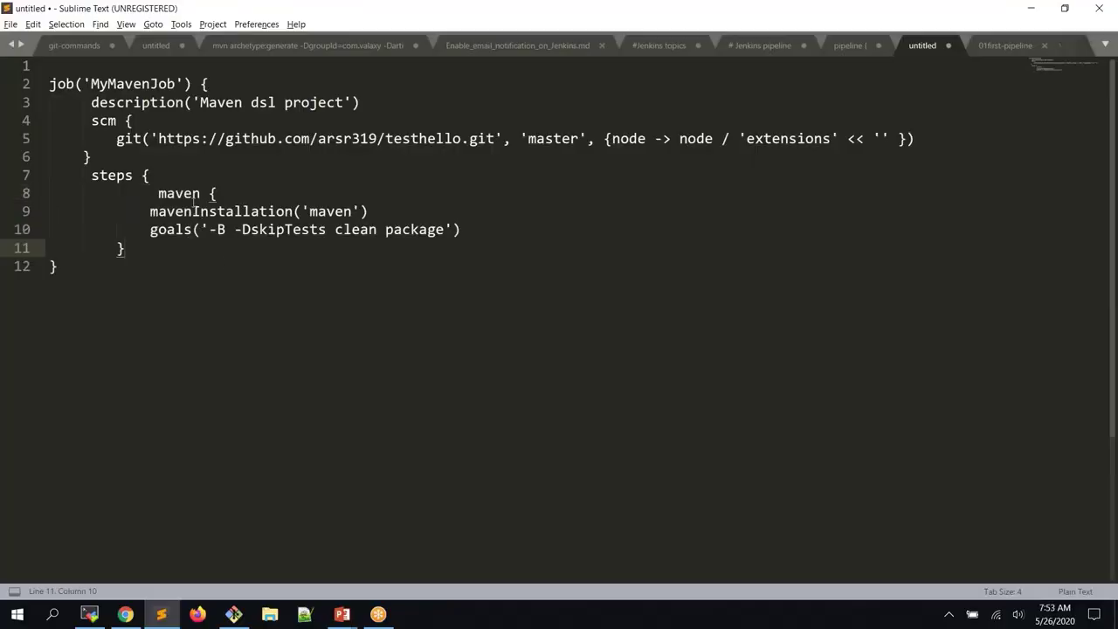
double_click(192, 194)
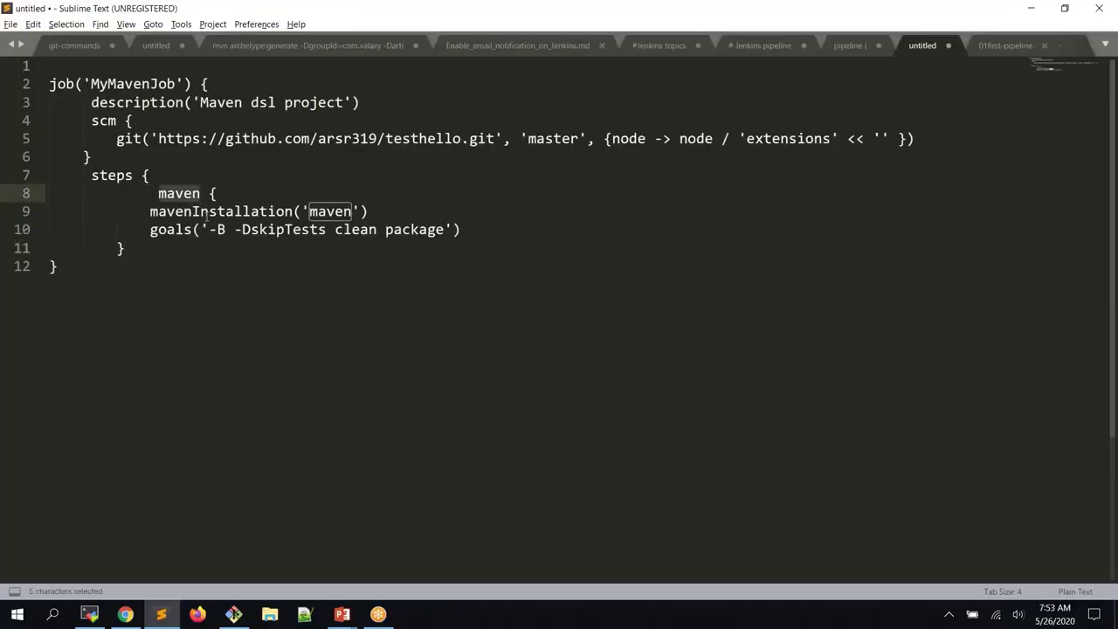
double_click(210, 215)
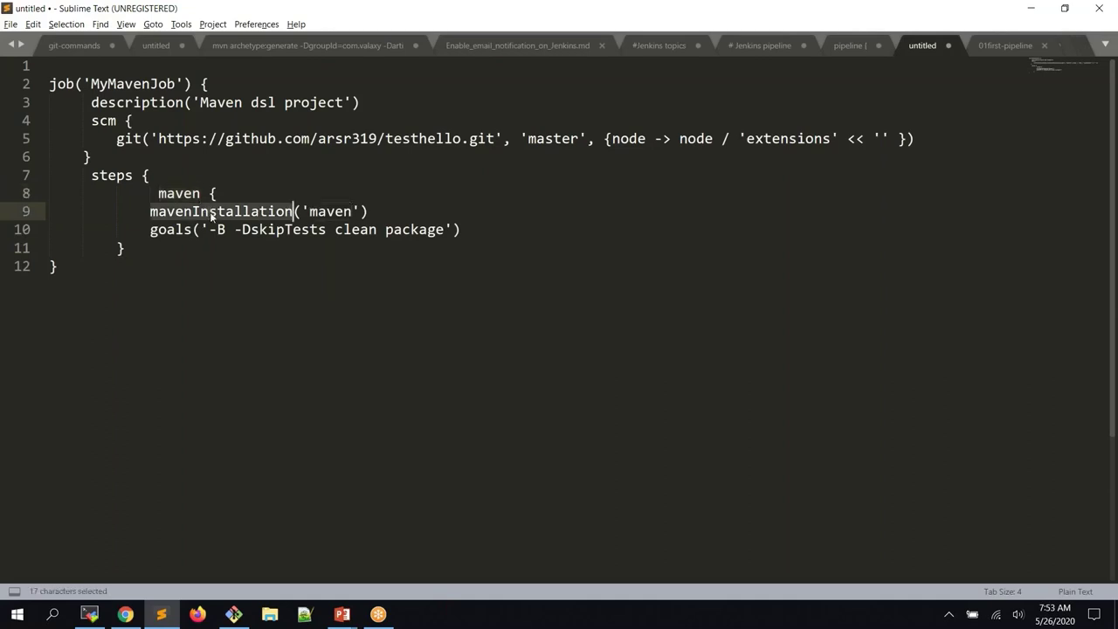
click(125, 614)
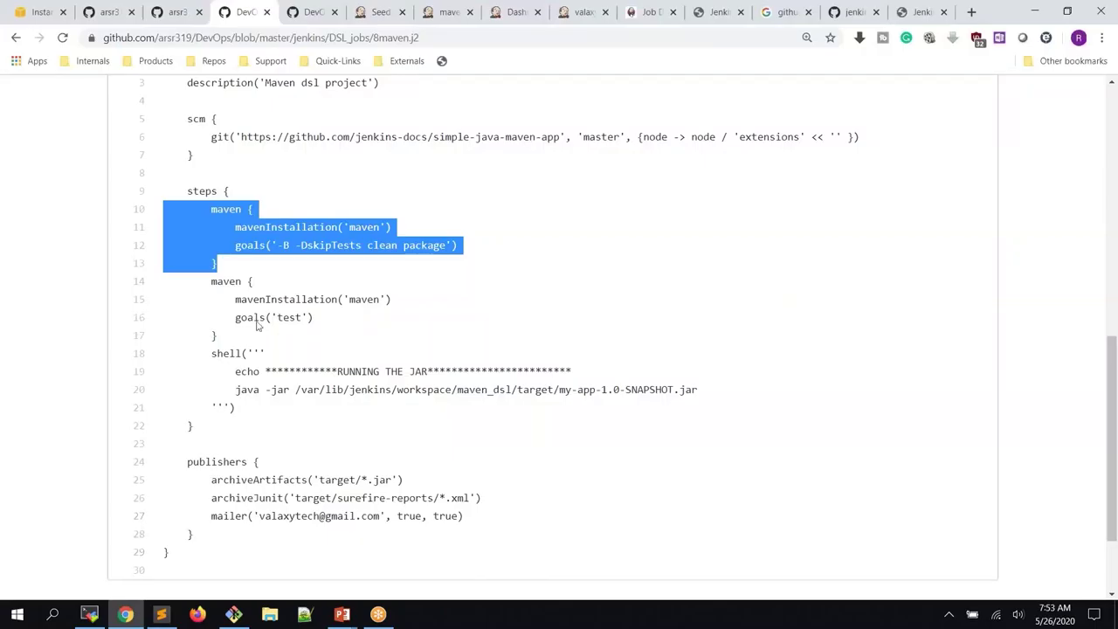
Step: Return to the Jenkins dashboard and open the Manage Jenkins page
click(381, 12)
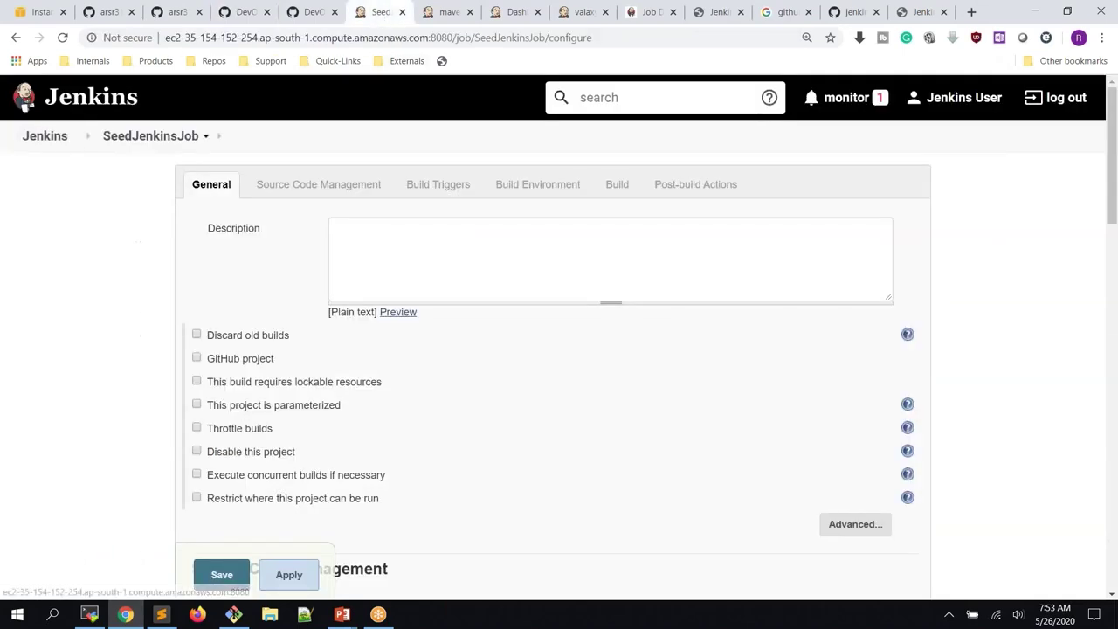
click(444, 15)
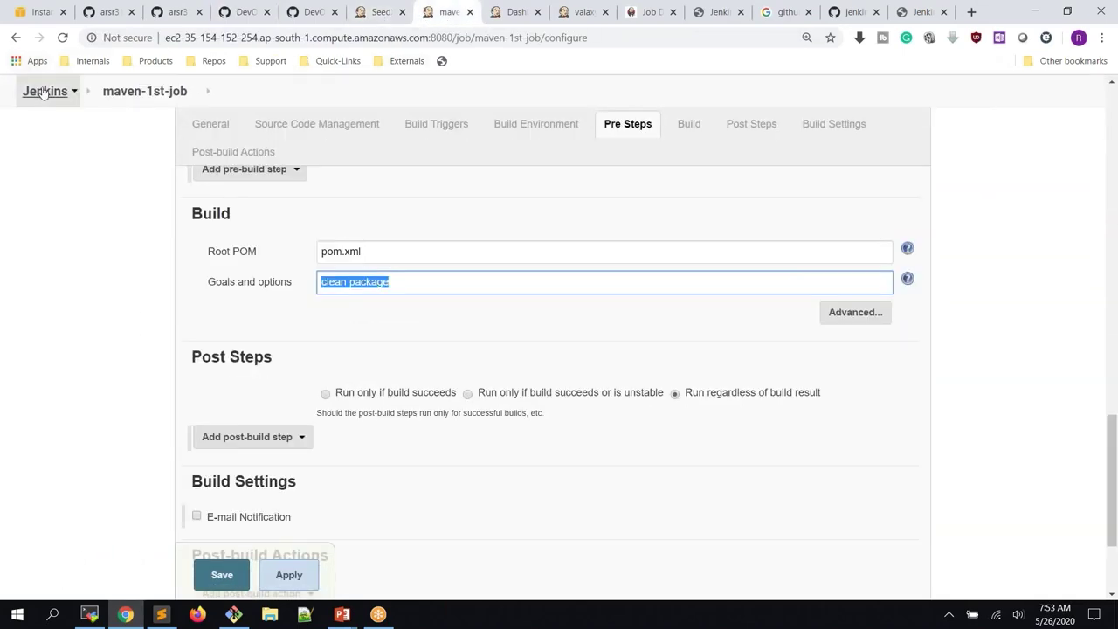
click(42, 92)
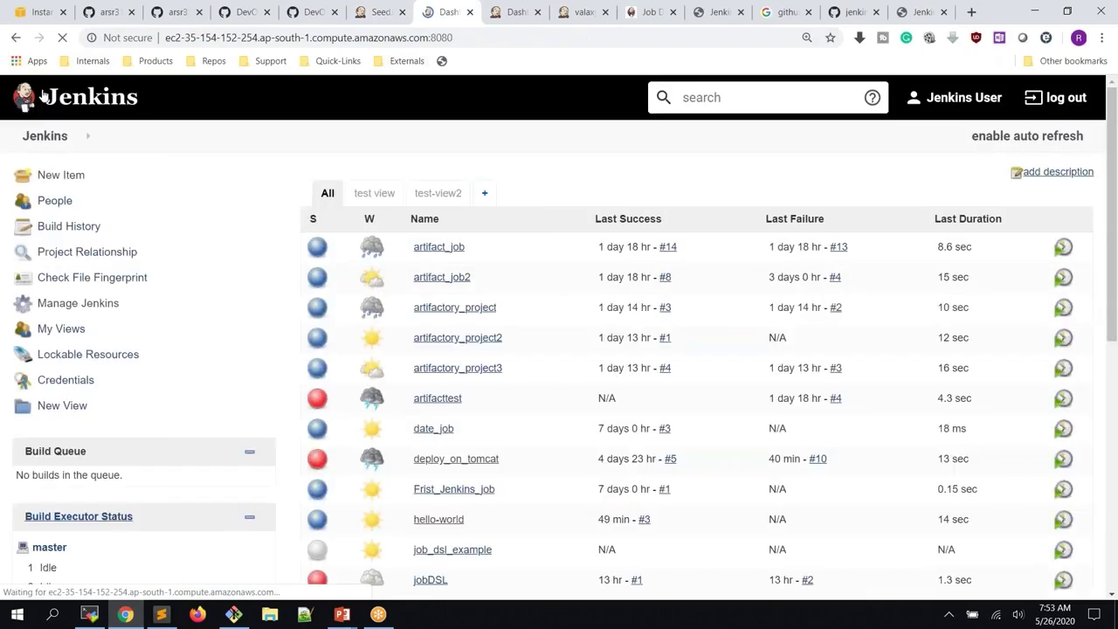
click(96, 303)
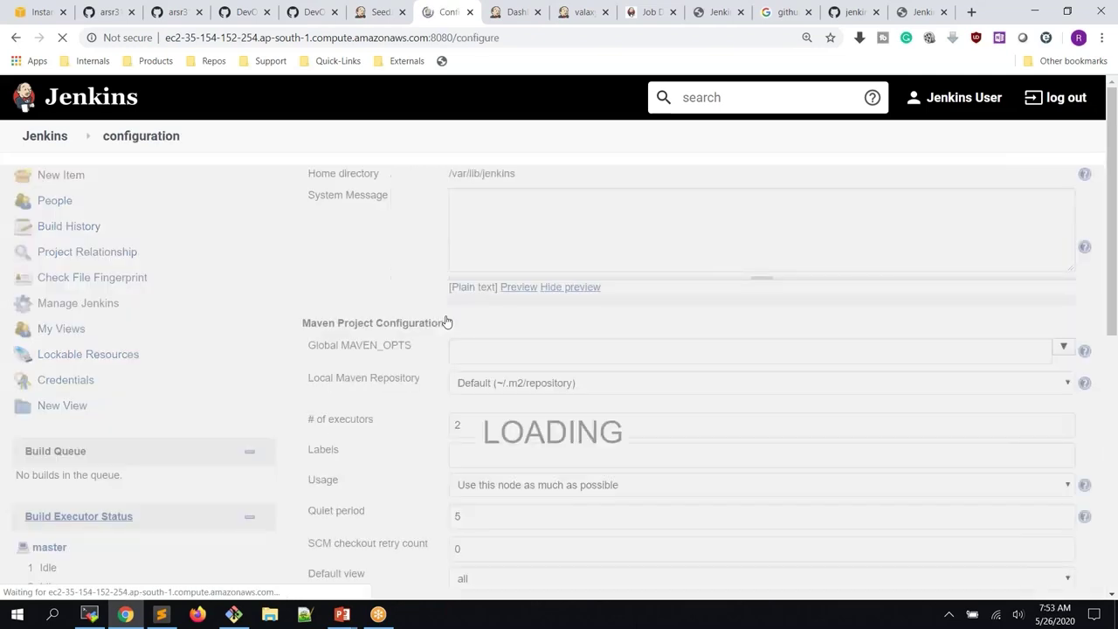
scroll(446, 322, down, 2)
scroll(447, 321, down, 5)
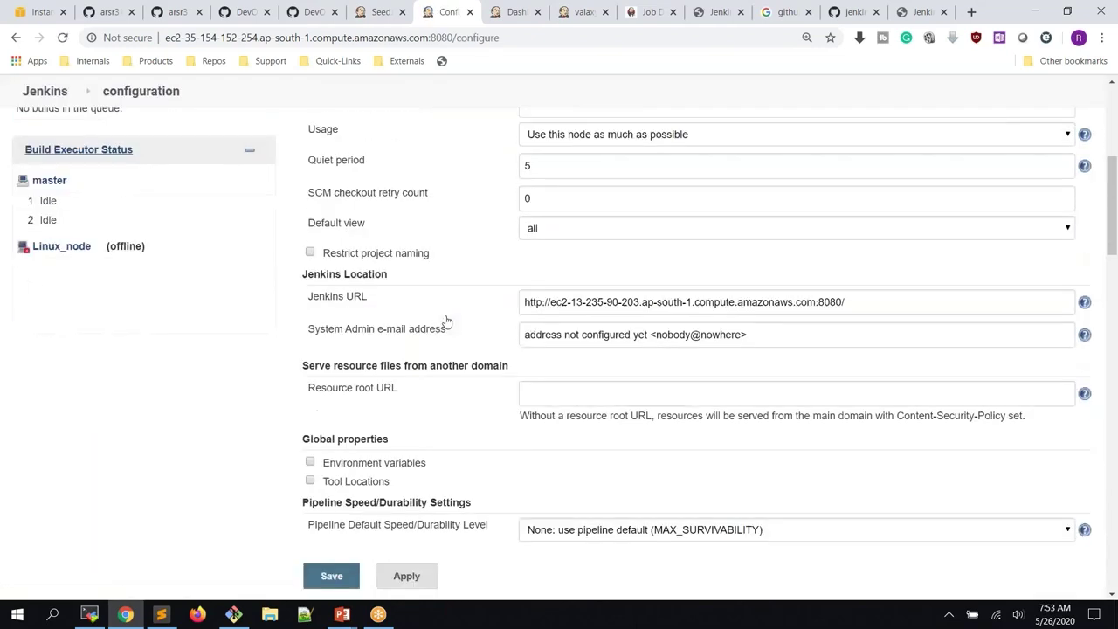
scroll(446, 321, up, 5)
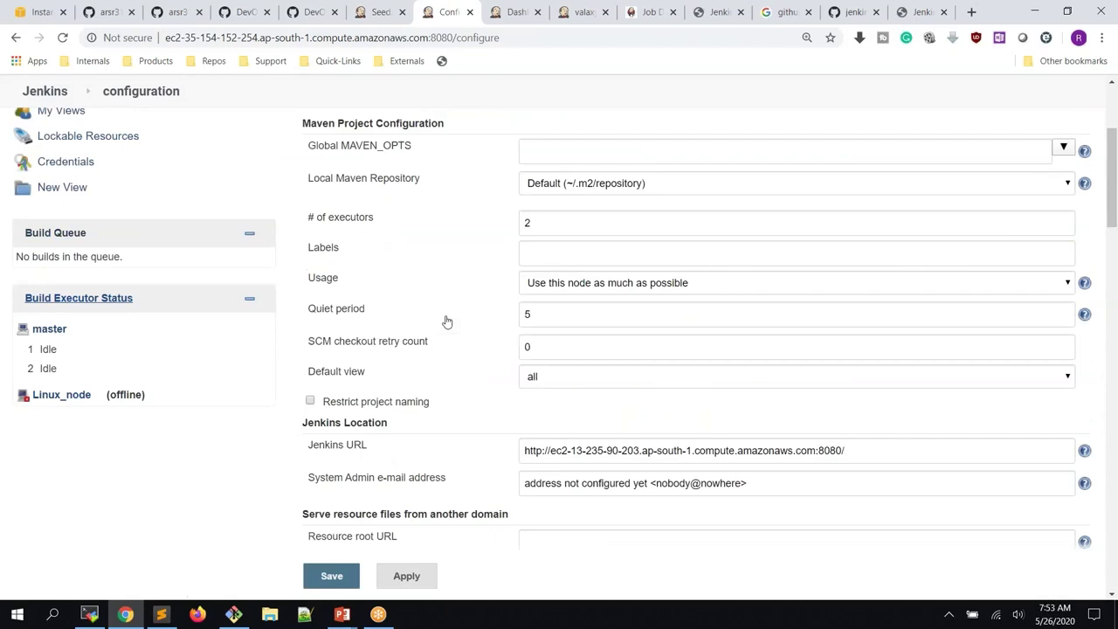
click(54, 92)
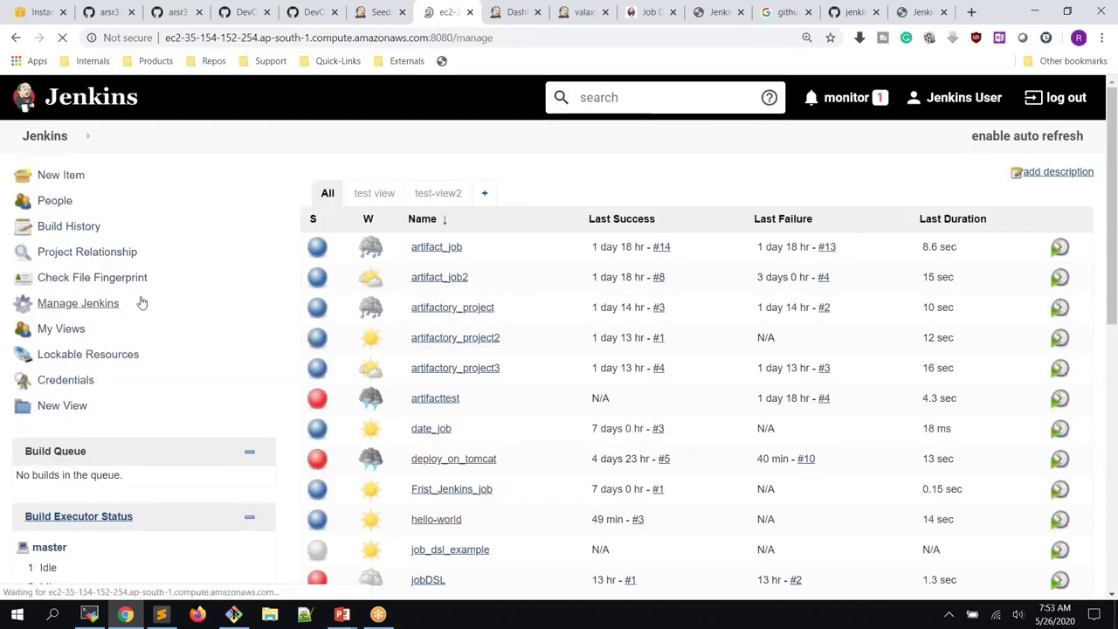
click(96, 302)
scroll(437, 324, down, 2)
Step: Open Global Tool Configuration and reveal the Maven installation named maven at /opt/maven
click(435, 324)
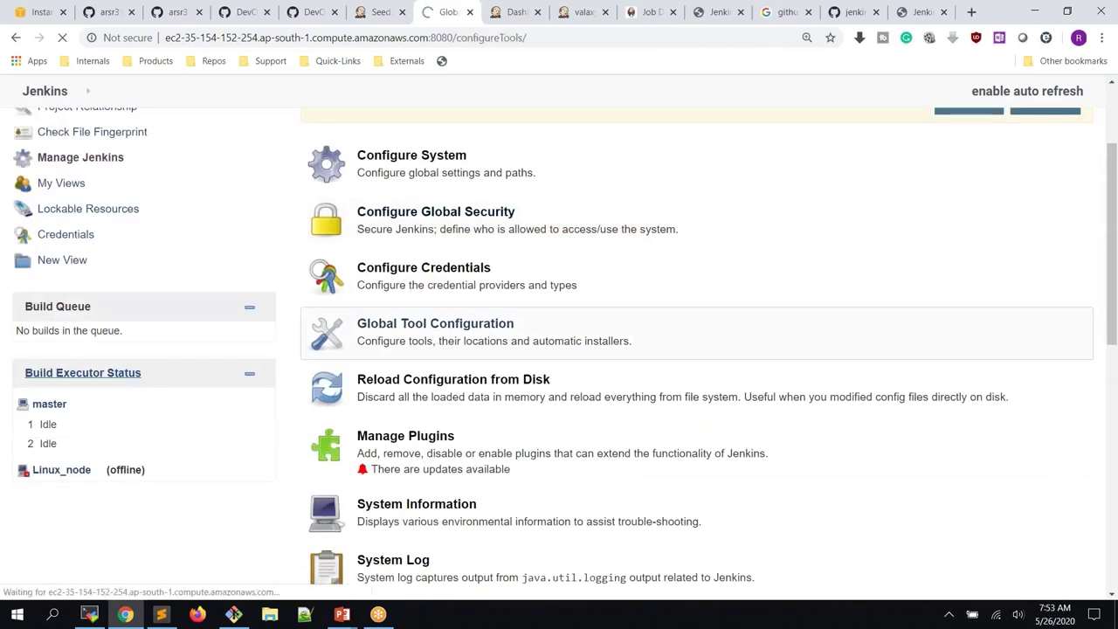
scroll(444, 300, down, 7)
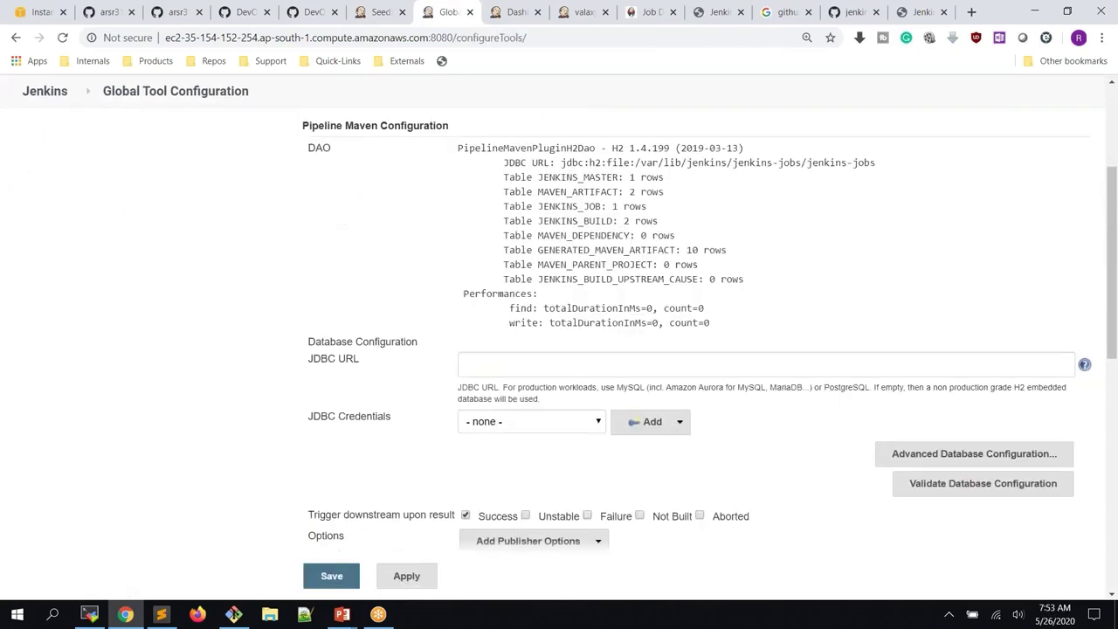
scroll(436, 341, down, 2)
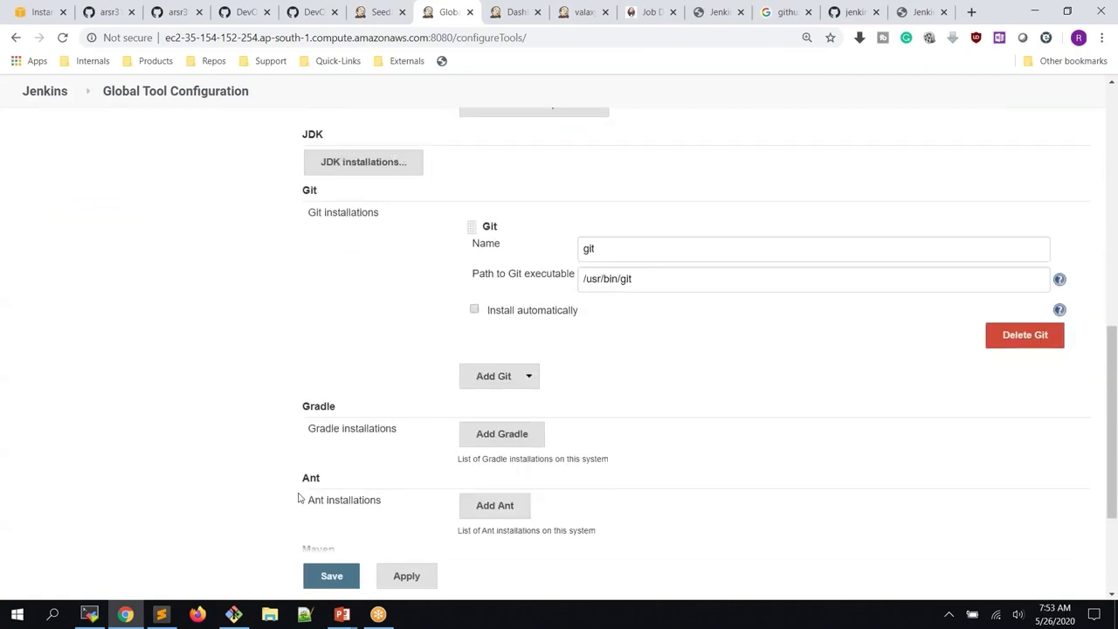
scroll(337, 444, down, 2)
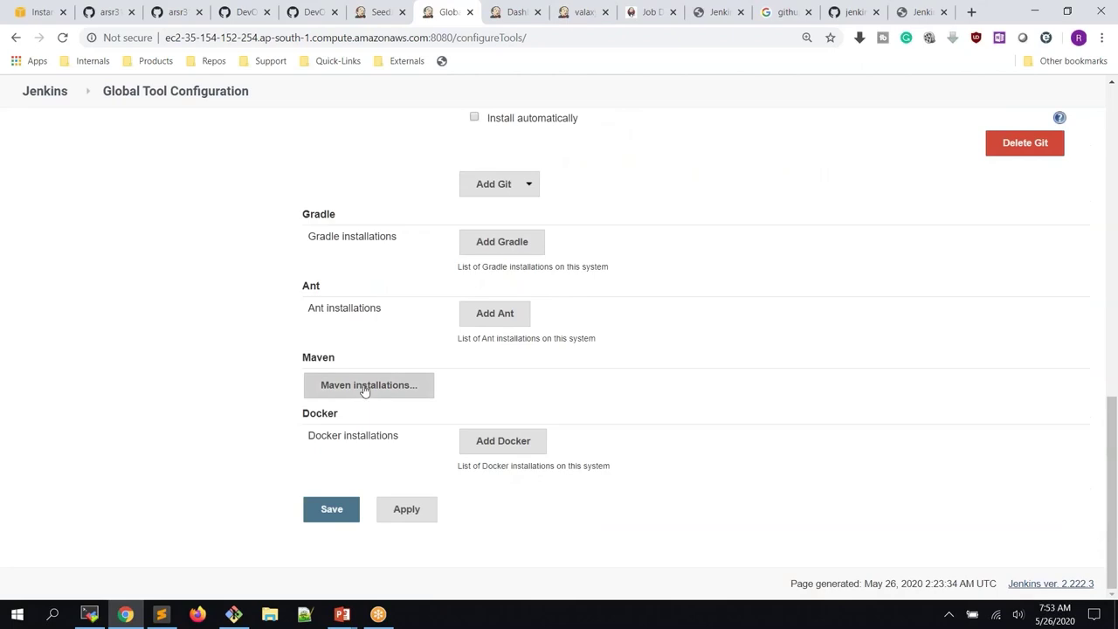
click(364, 387)
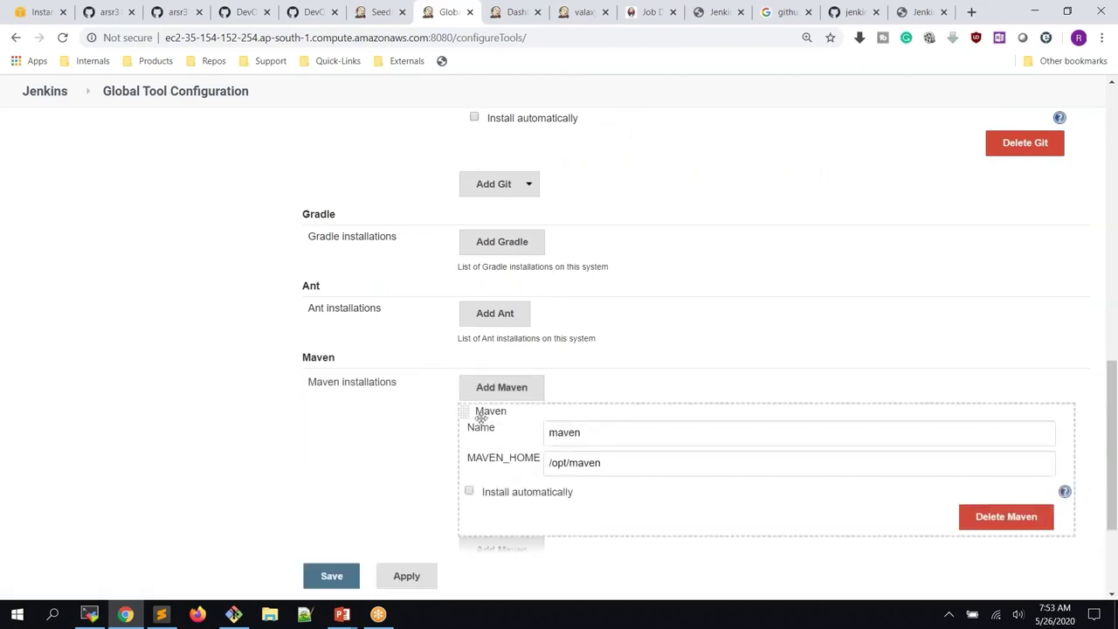
drag(596, 435, 547, 433)
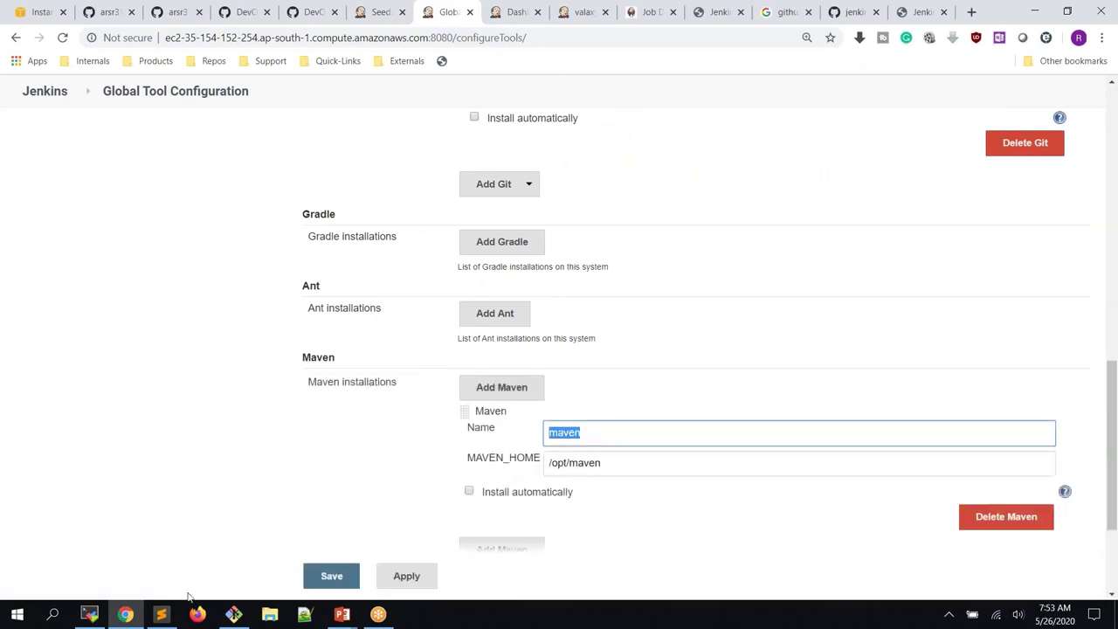
mouse_move(127, 616)
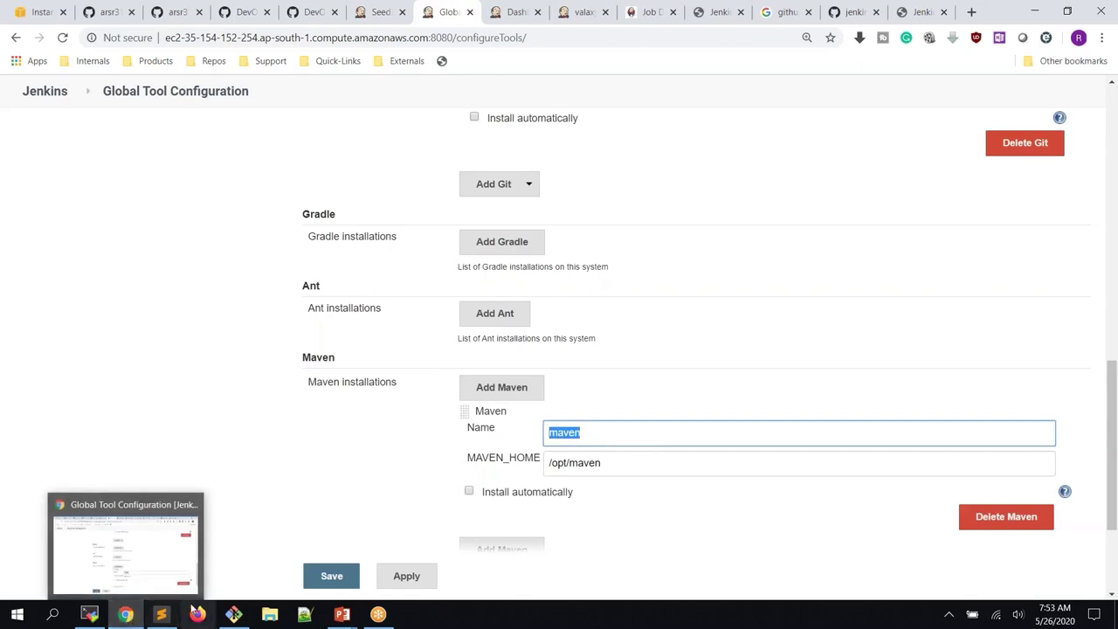
Step: Try renaming the Jenkins Maven installation to maven-3.6.6 and pasting it on line 9, then erase it
mouse_move(217, 618)
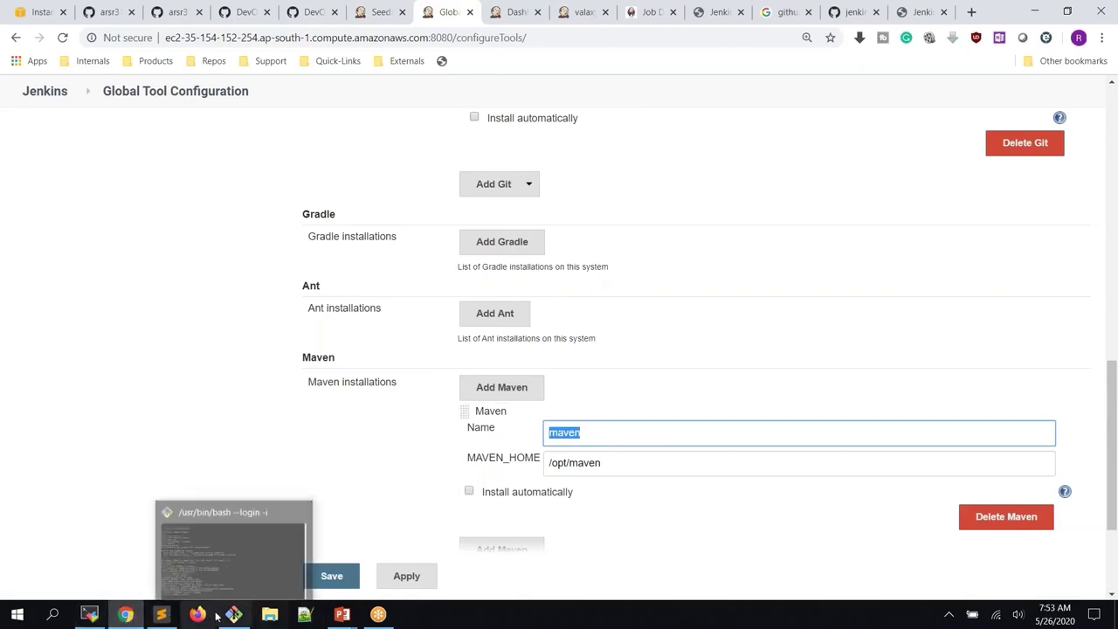
click(160, 614)
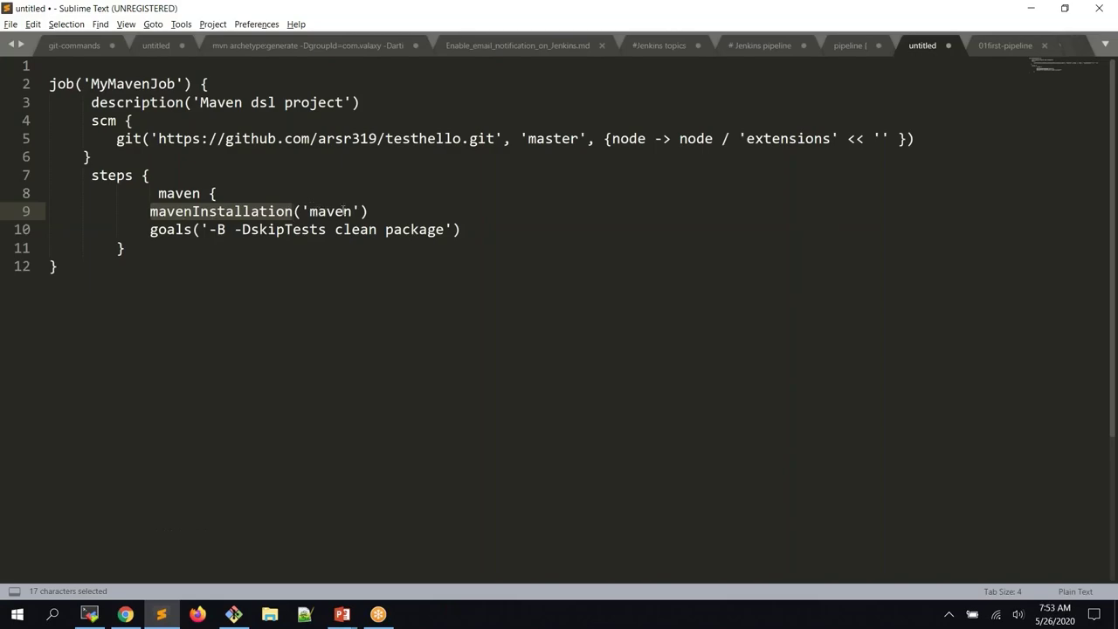
key(alt+Tab)
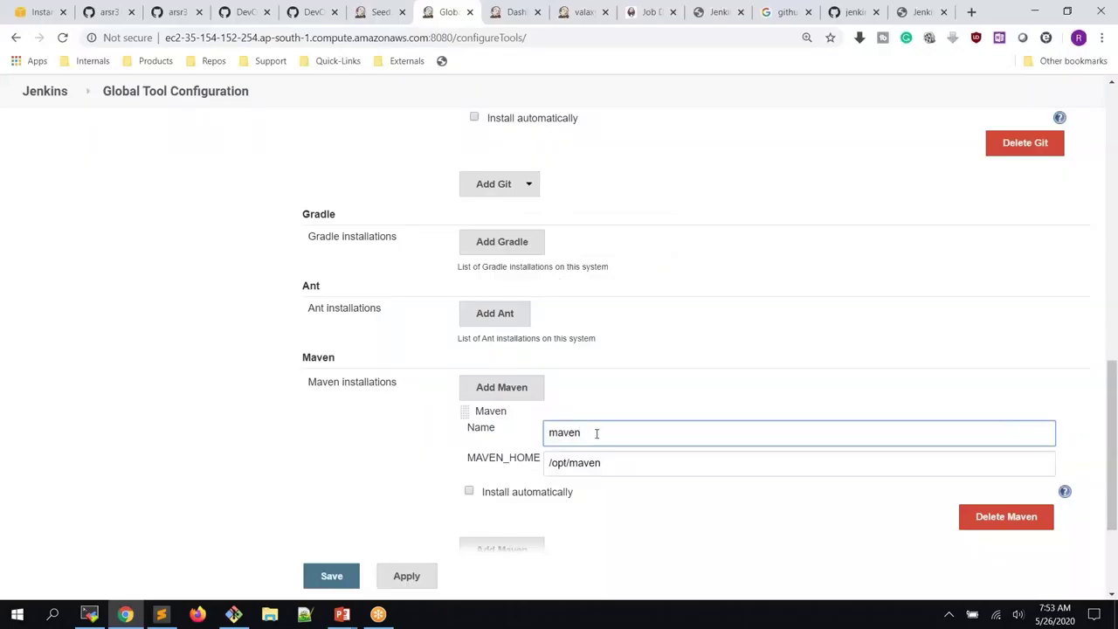
text(-3.6.6)
drag(609, 433, 549, 444)
key(ctrl+c)
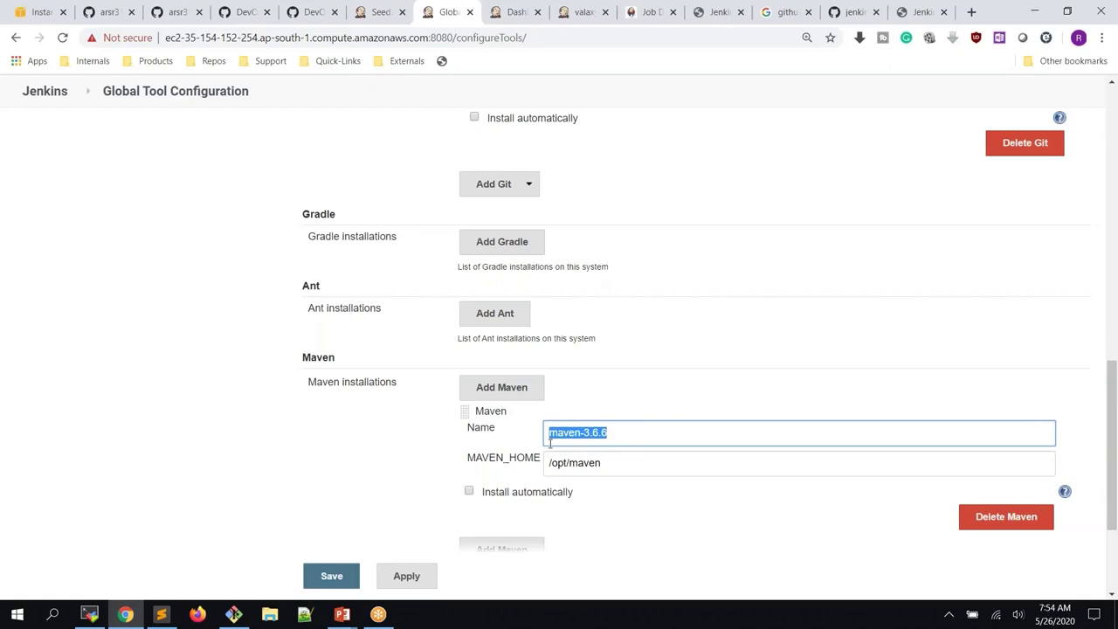
key(alt+Tab)
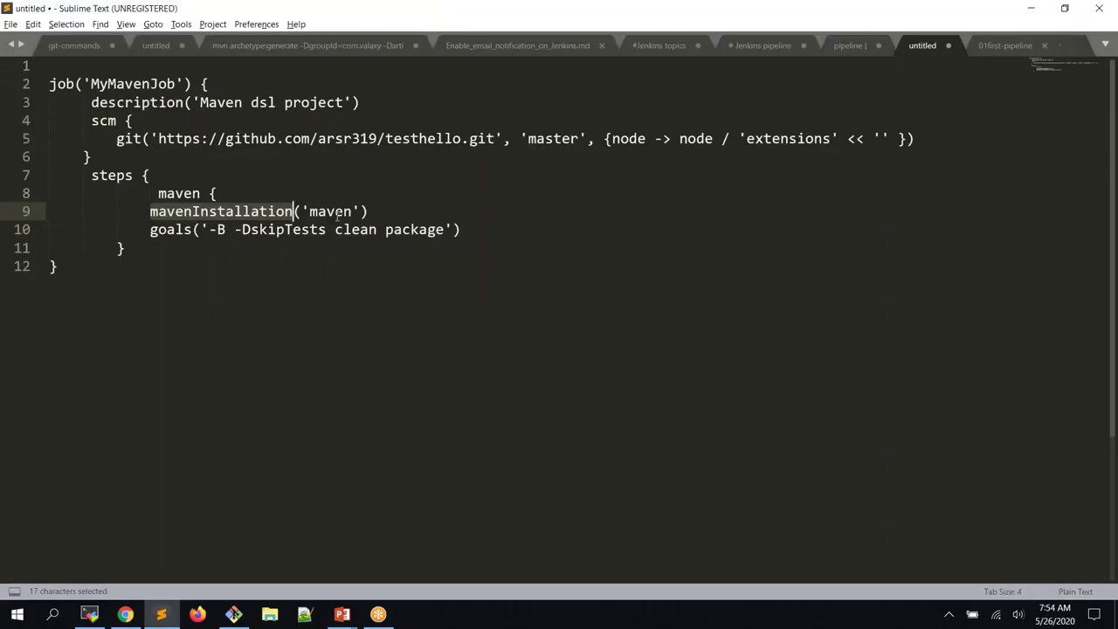
click(334, 211)
double_click(334, 211)
key(ctrl+v)
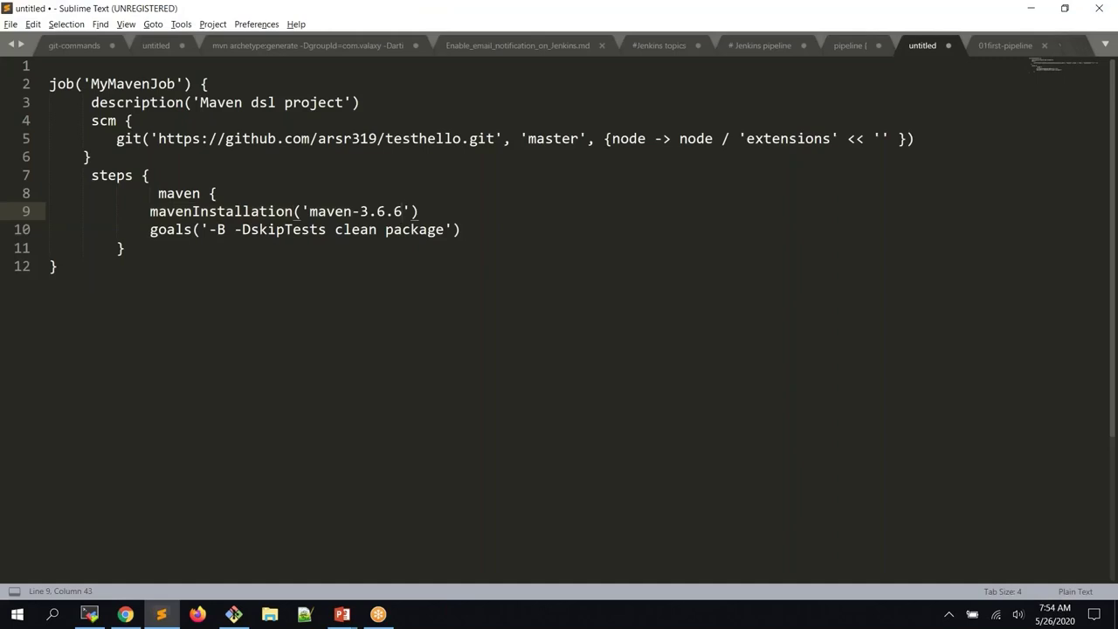
key(BackSpace)
key(BackSpace)
key(BackSpace)
key(BackSpace)
key(BackSpace)
key(BackSpace)
key(BackSpace)
Step: Revert the Jenkins installation name to maven and paste 'maven' into mavenInstallation on line 9
key(BackSpace)
key(BackSpace)
key(BackSpace)
key(BackSpace)
key(alt+Tab)
click(618, 429)
key(BackSpace)
key(BackSpace)
key(BackSpace)
key(BackSpace)
key(BackSpace)
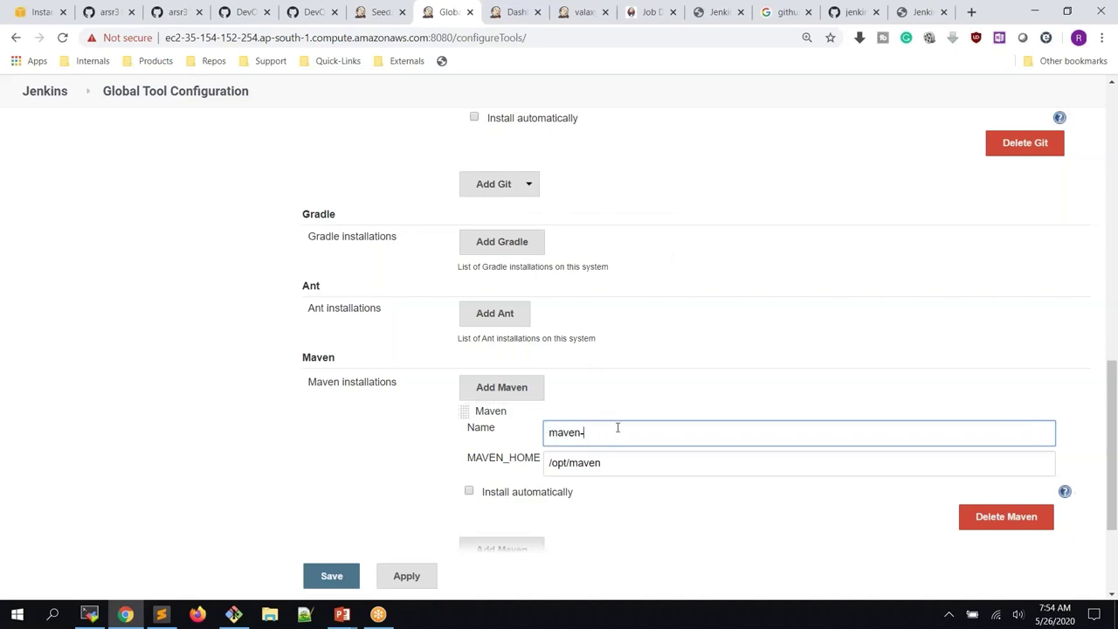
drag(594, 441, 509, 429)
key(ctrl+c)
key(alt+Tab)
key(ctrl+v)
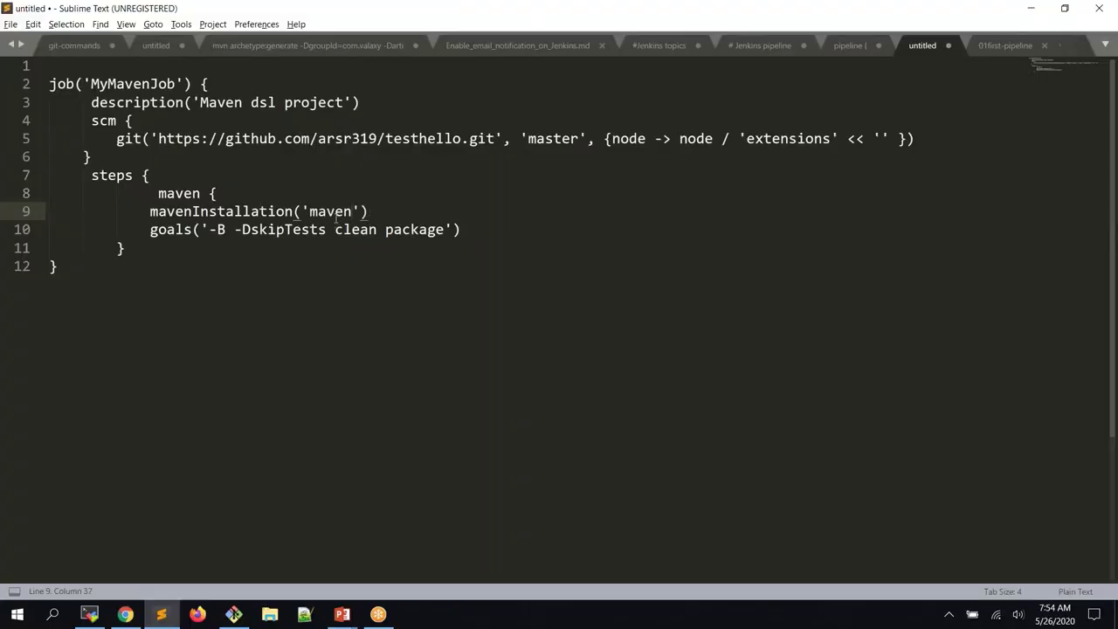
double_click(159, 230)
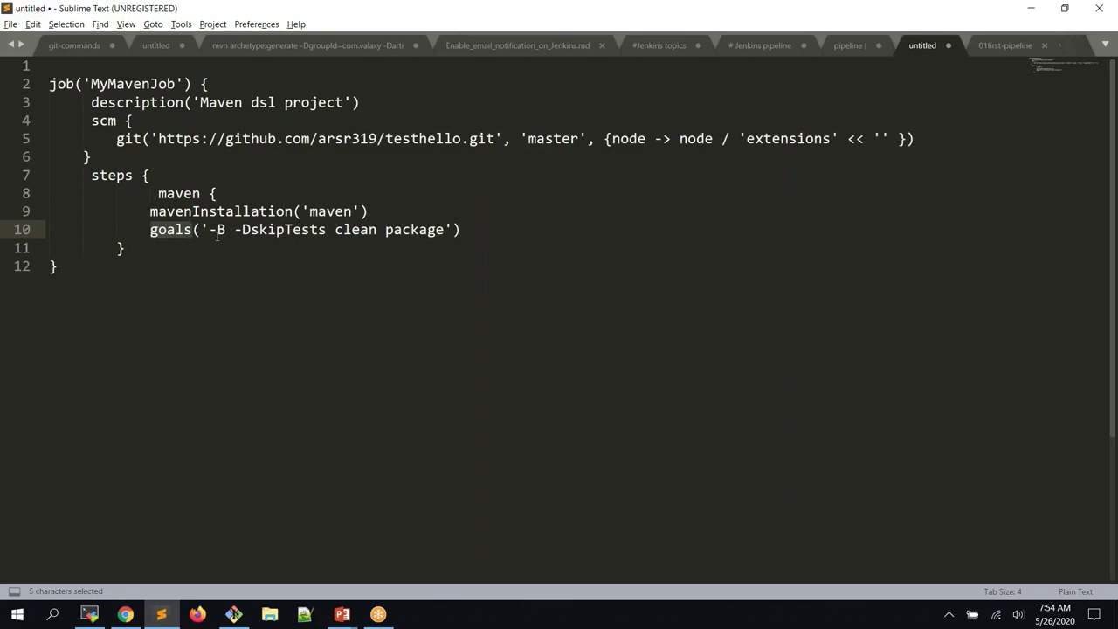
drag(211, 229, 328, 230)
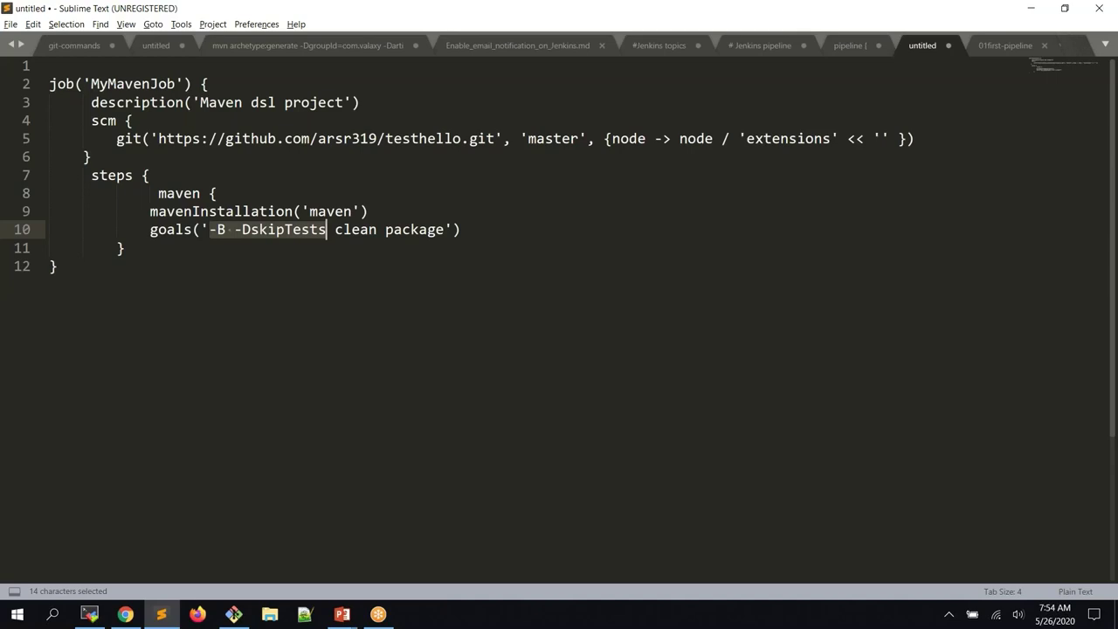
key(BackSpace)
key(Delete)
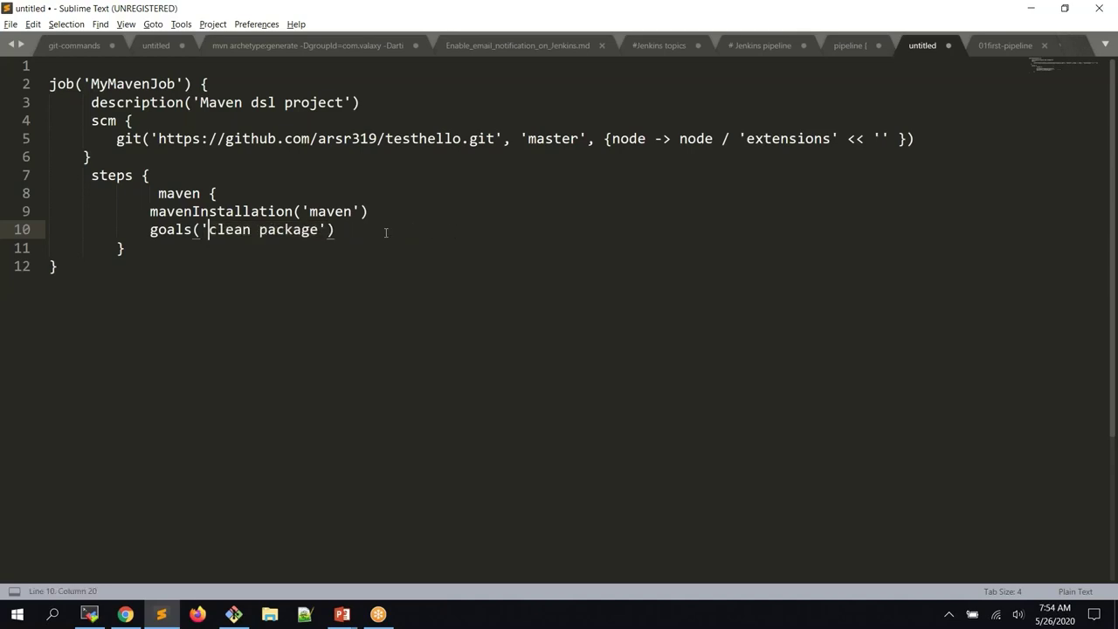
double_click(265, 229)
text(install)
key(ctrl+z)
key(ctrl+z)
key(ctrl+z)
key(ctrl+End)
drag(251, 229, 328, 229)
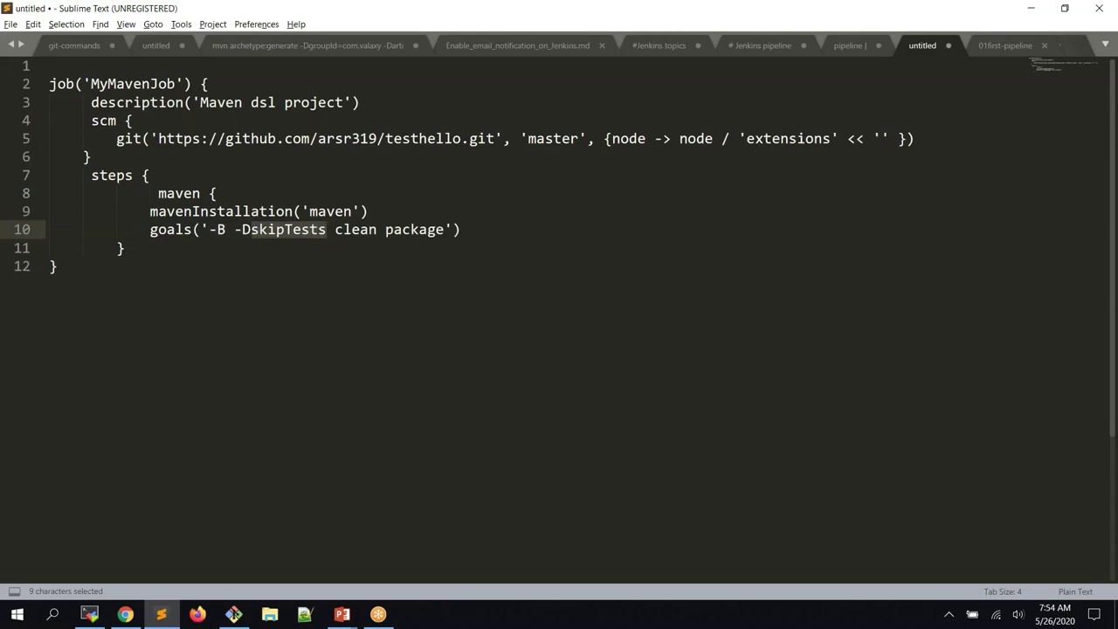
double_click(356, 229)
double_click(406, 230)
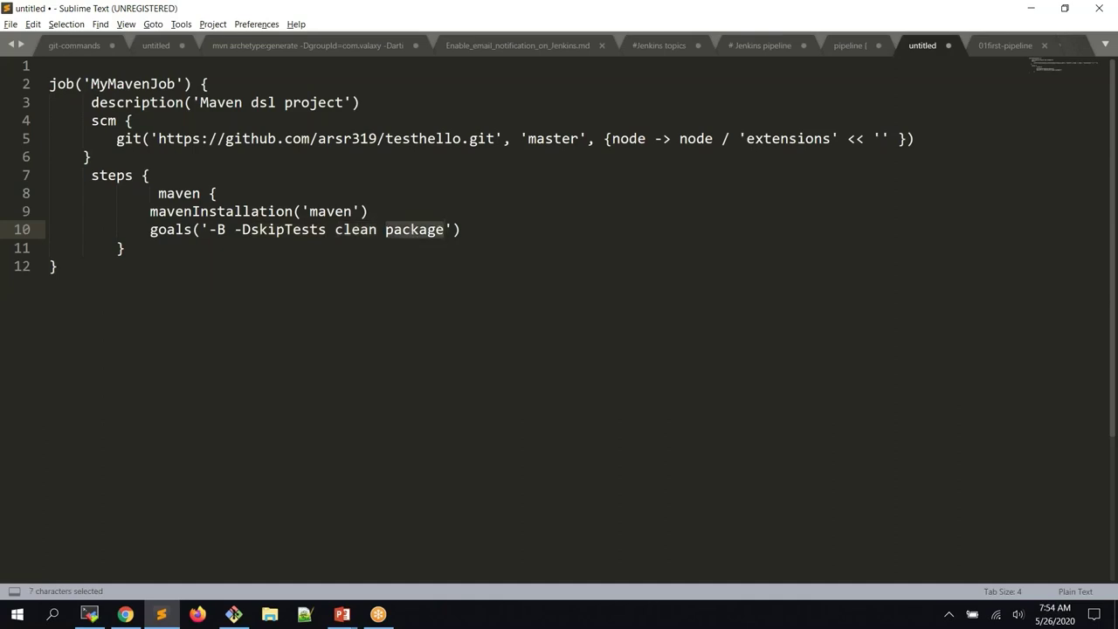
click(129, 249)
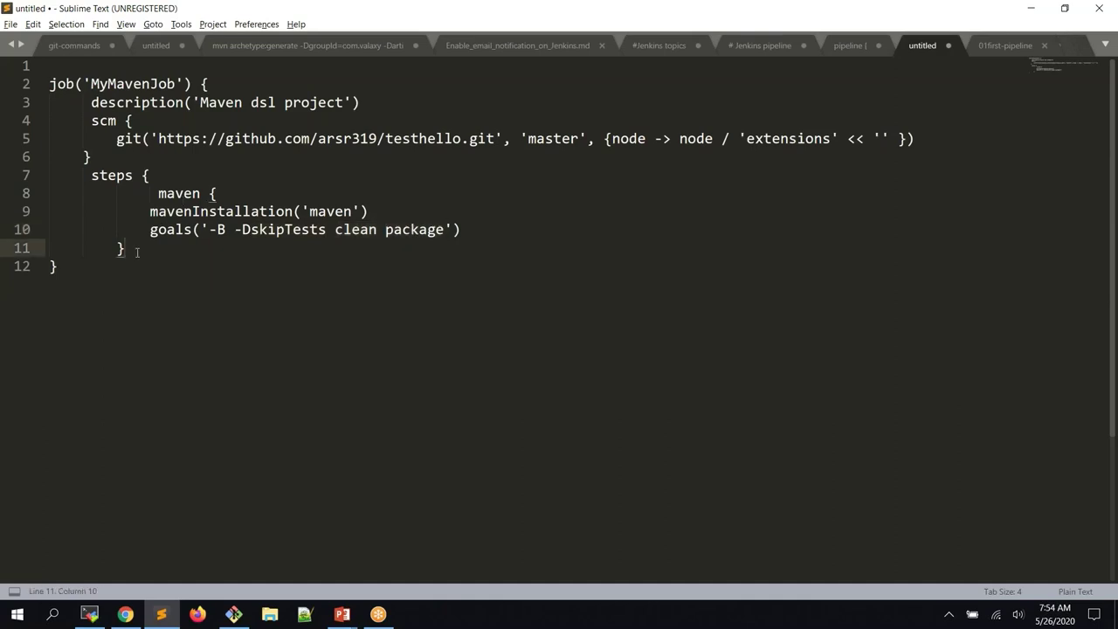
key(Return)
drag(158, 193, 124, 248)
key(ctrl+c)
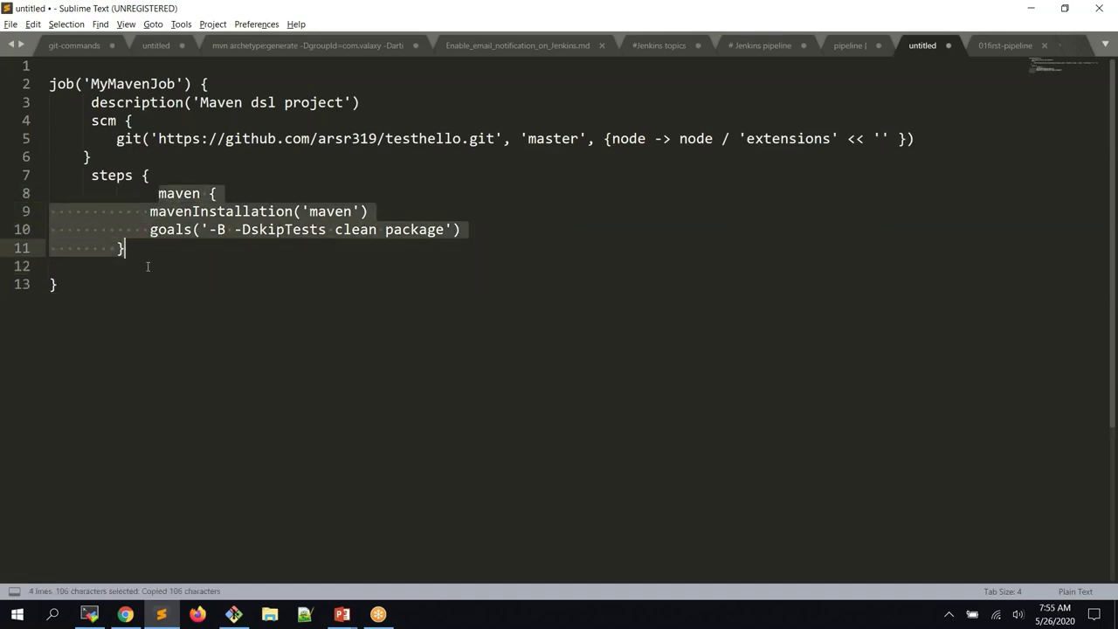
click(148, 268)
key(ctrl+v)
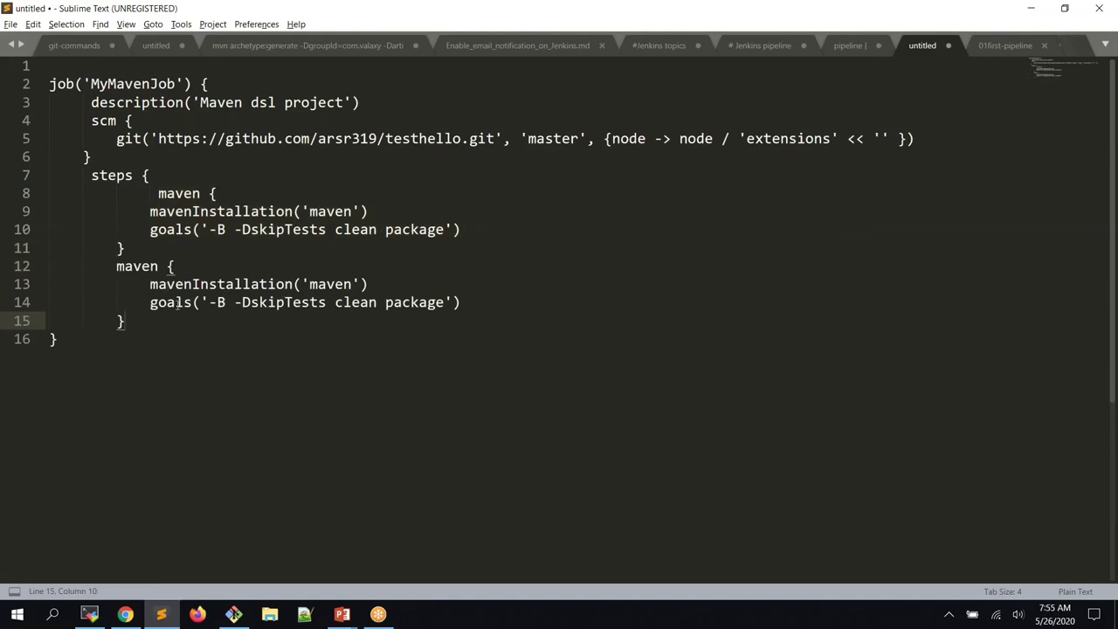
drag(210, 304, 445, 303)
text(test)
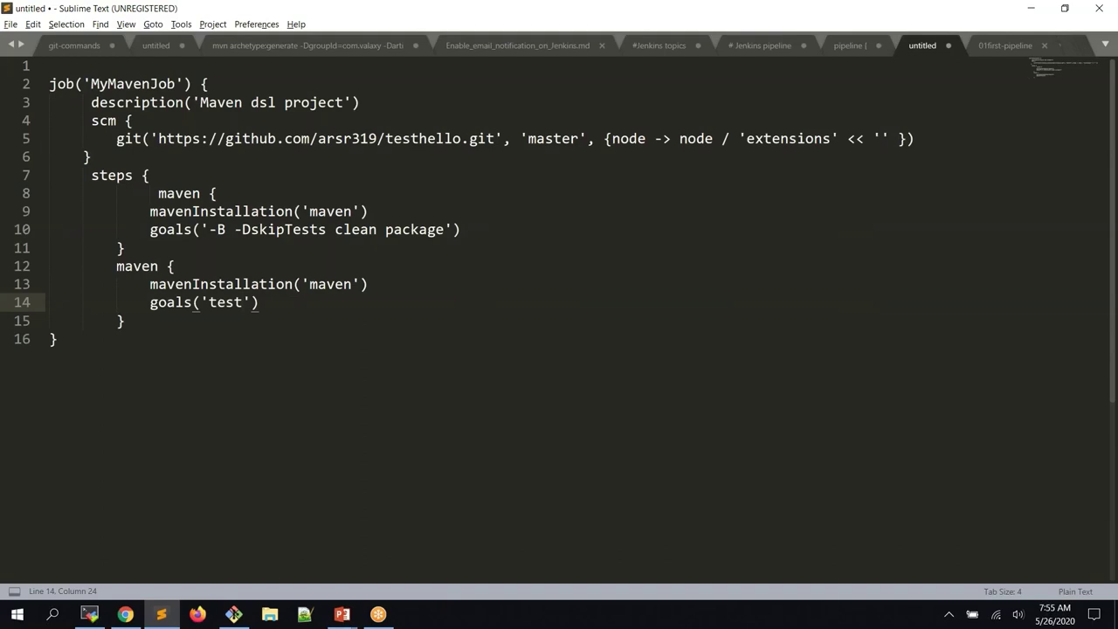
drag(117, 266, 125, 320)
key(ctrl+c)
click(152, 330)
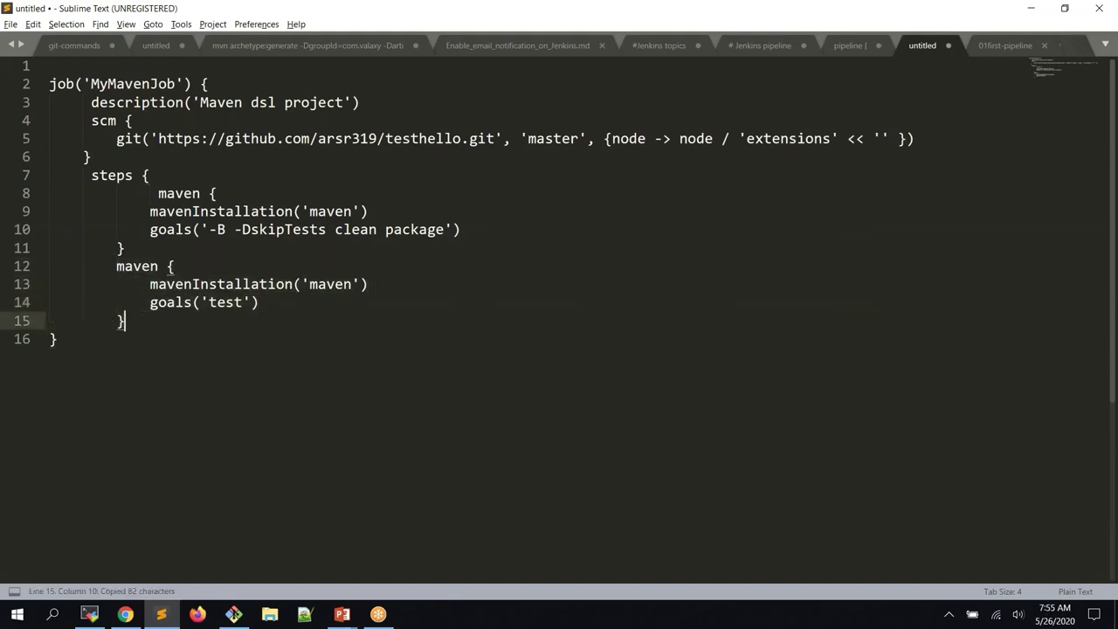
key(Return)
key(ctrl+v)
click(225, 375)
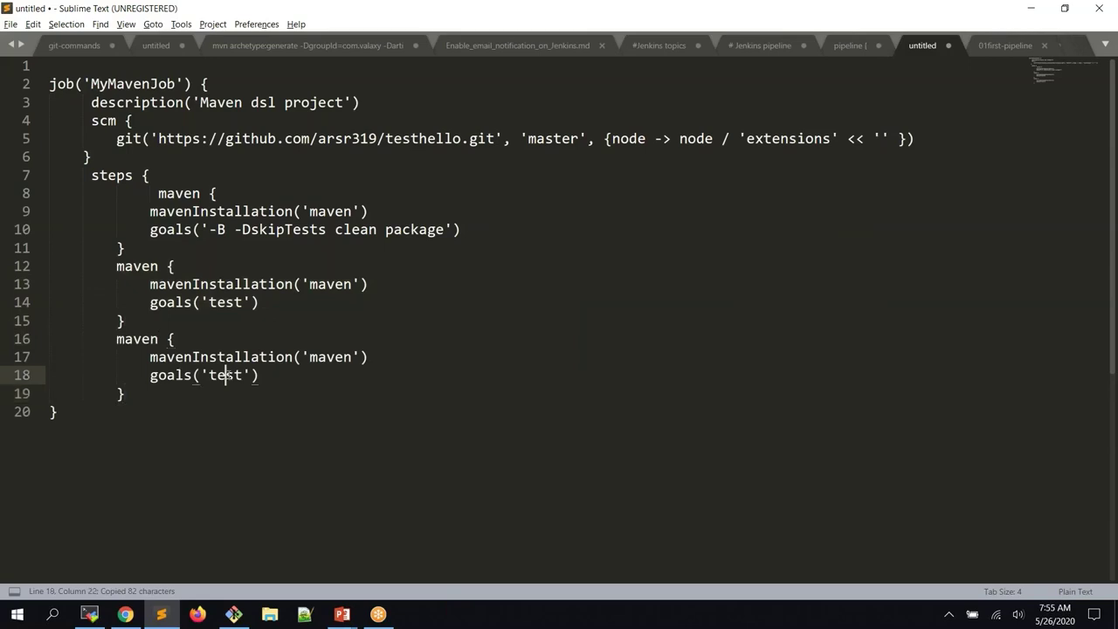
double_click(225, 375)
text(dep)
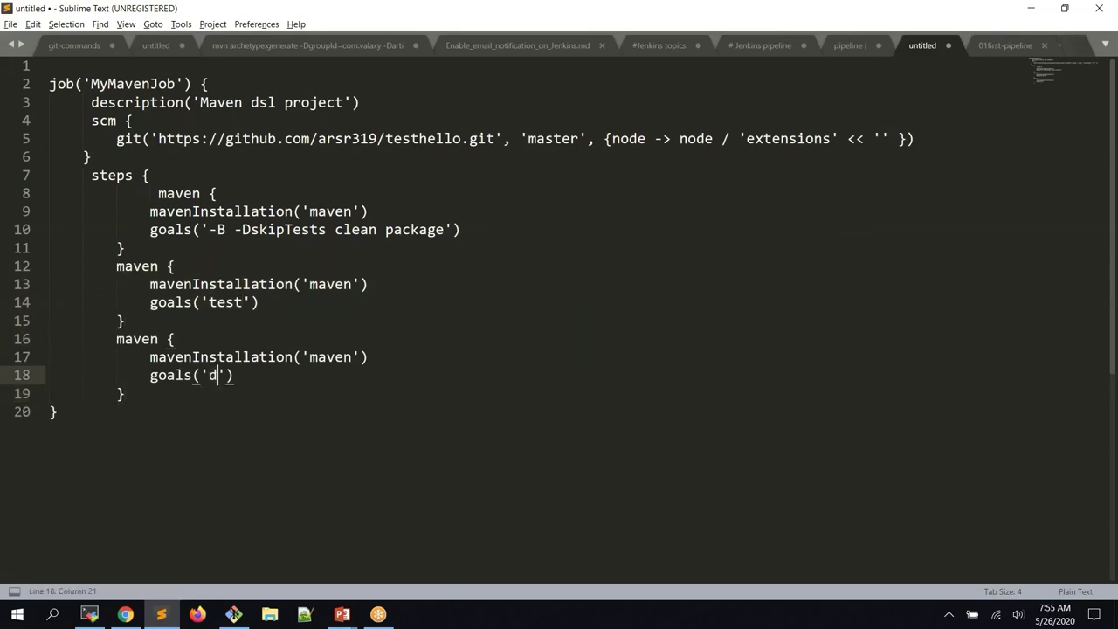
text(loy)
drag(125, 393, 49, 339)
key(BackSpace)
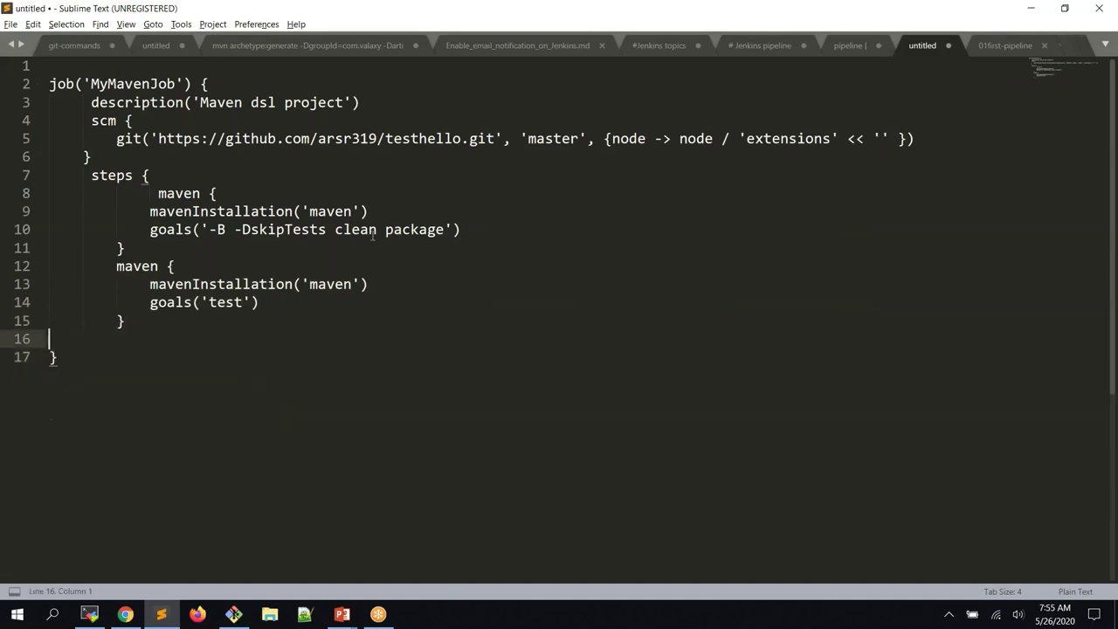
double_click(369, 230)
double_click(411, 229)
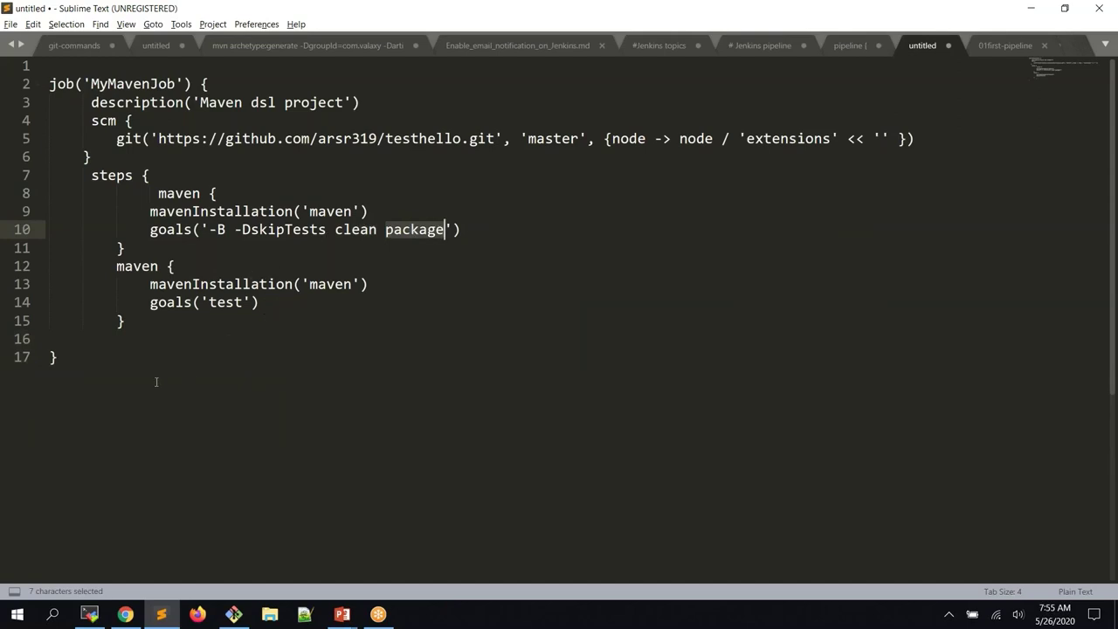
click(152, 333)
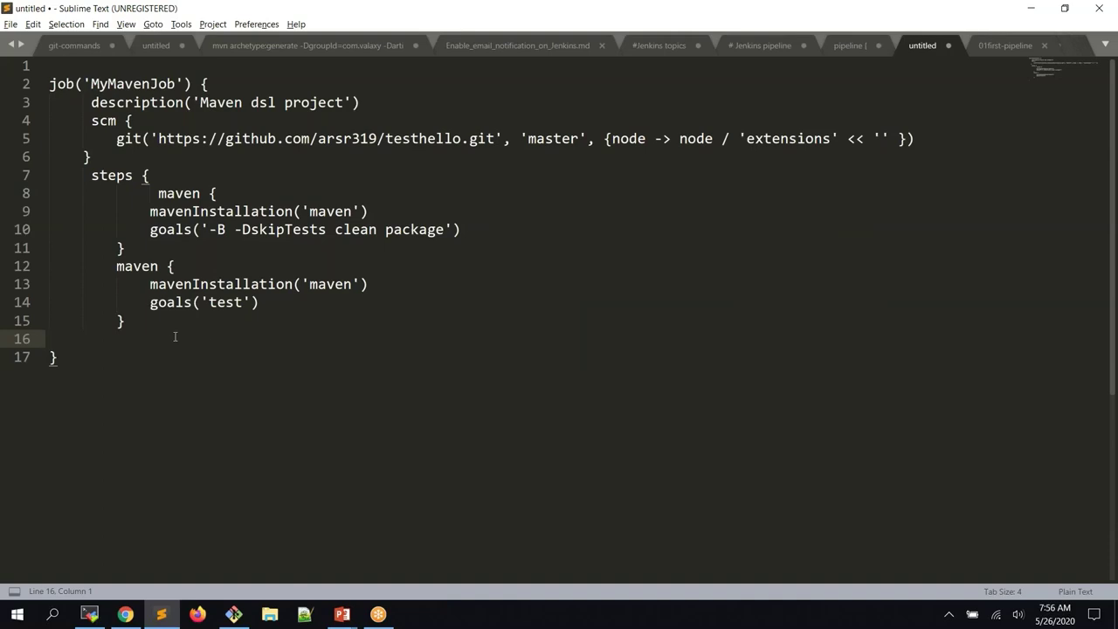
Step: Copy the entire MyMavenJob DSL script in Sublime Text, undoing an accidental paste
drag(58, 358, 6, 75)
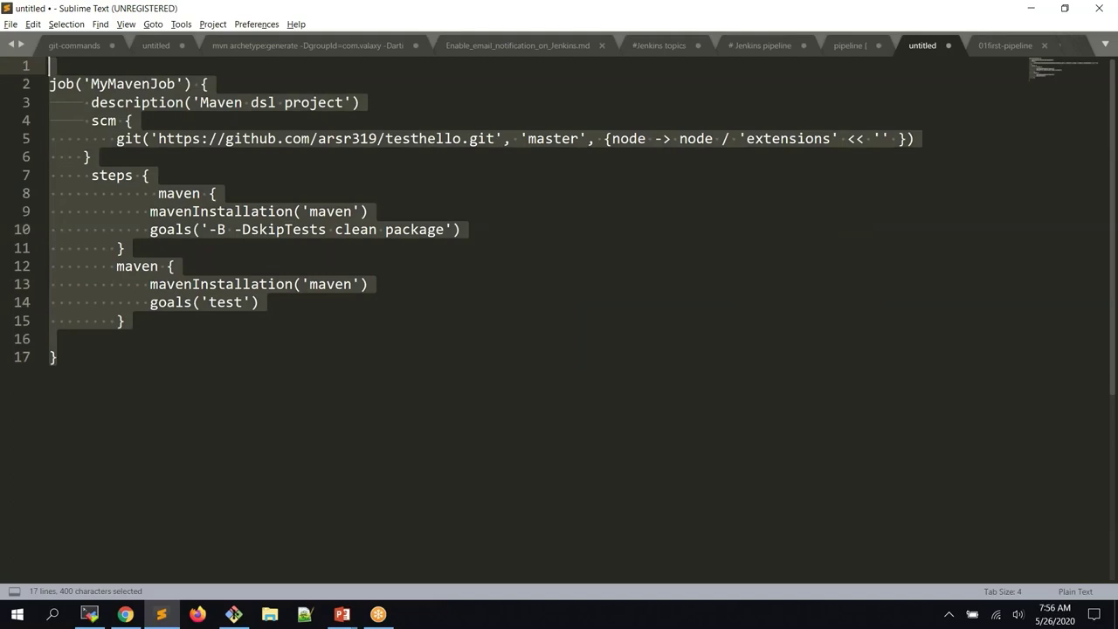
key(ctrl+a)
key(ctrl+v)
key(ctrl+z)
key(ctrl+c)
Step: Replace the SeedJenkinsJob DSL Script box contents with the copied MyMavenJob script
key(alt+Tab)
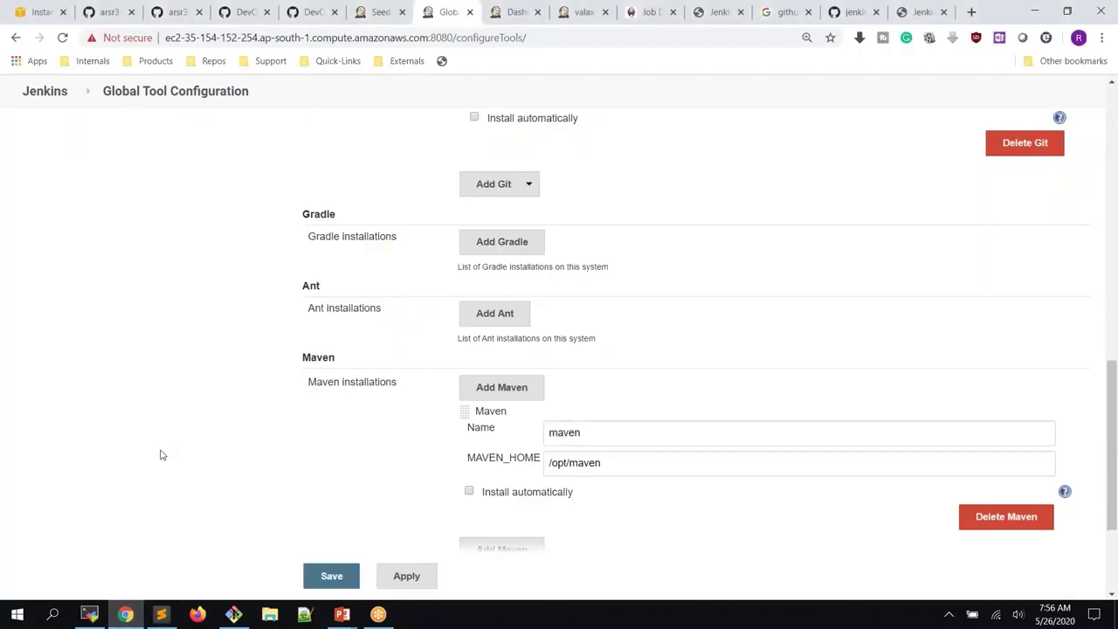
click(375, 11)
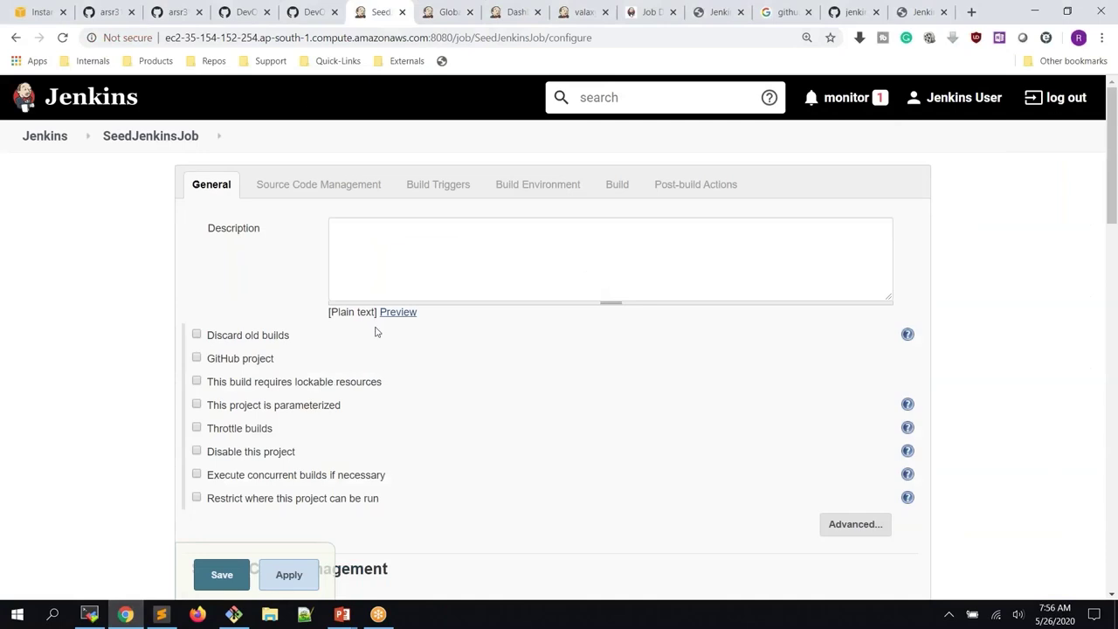
scroll(376, 332, down, 15)
scroll(554, 333, up, 2)
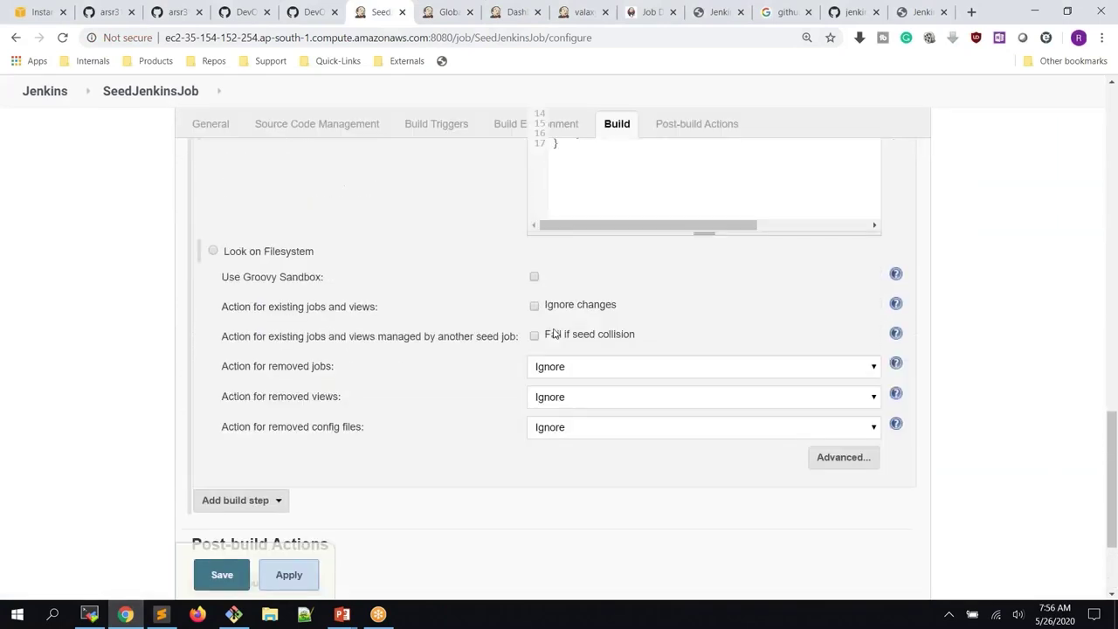
scroll(611, 262, up, 1)
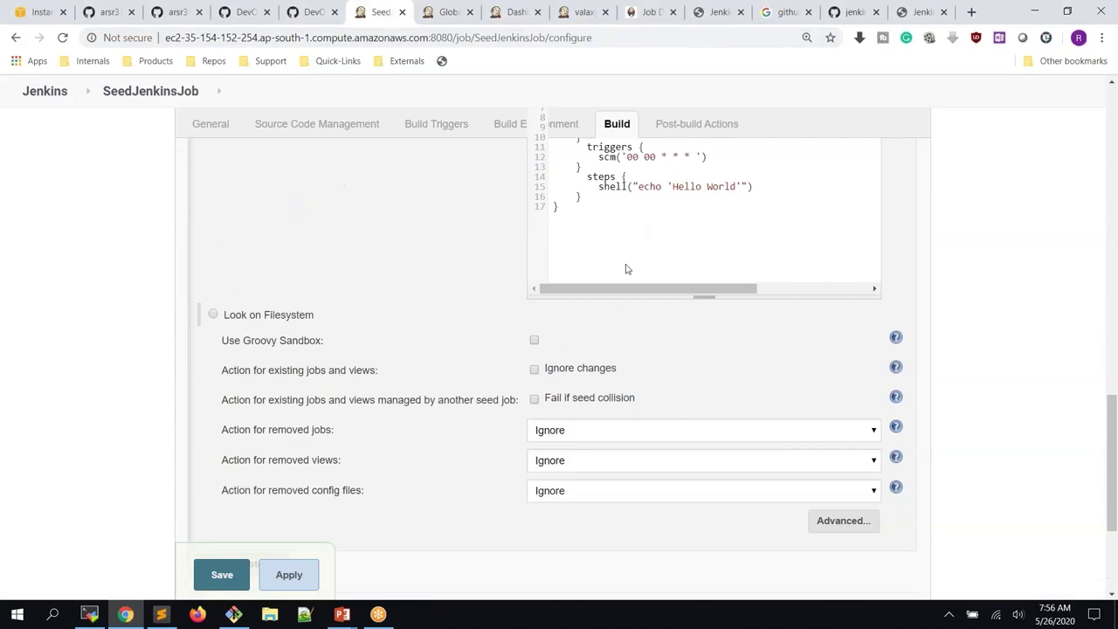
scroll(625, 267, up, 1)
key(ctrl+a)
key(ctrl+v)
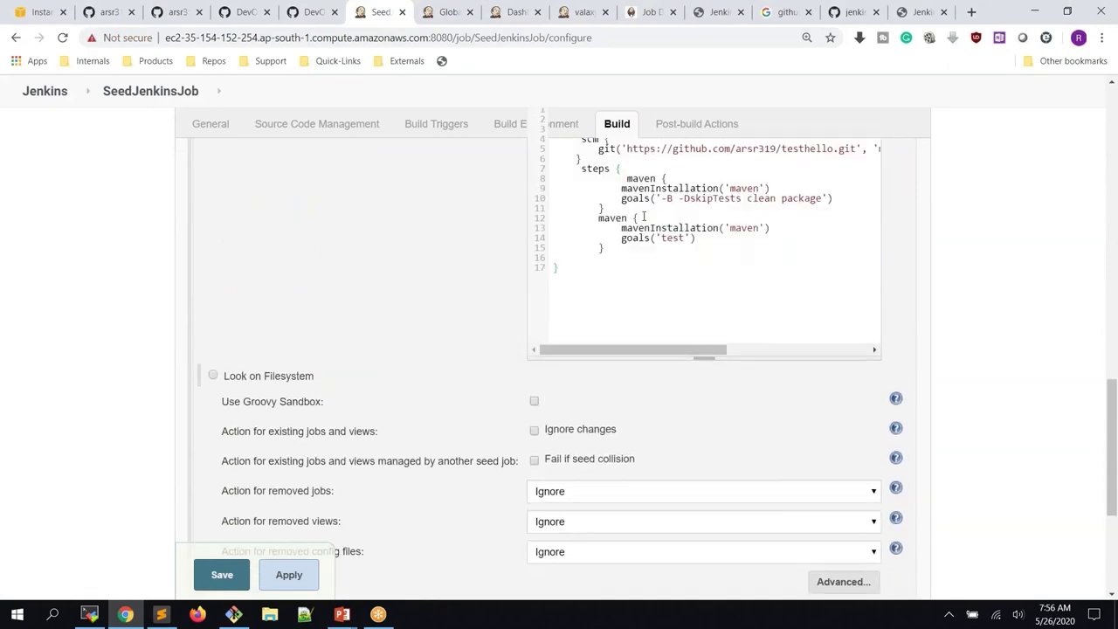
scroll(643, 217, up, 5)
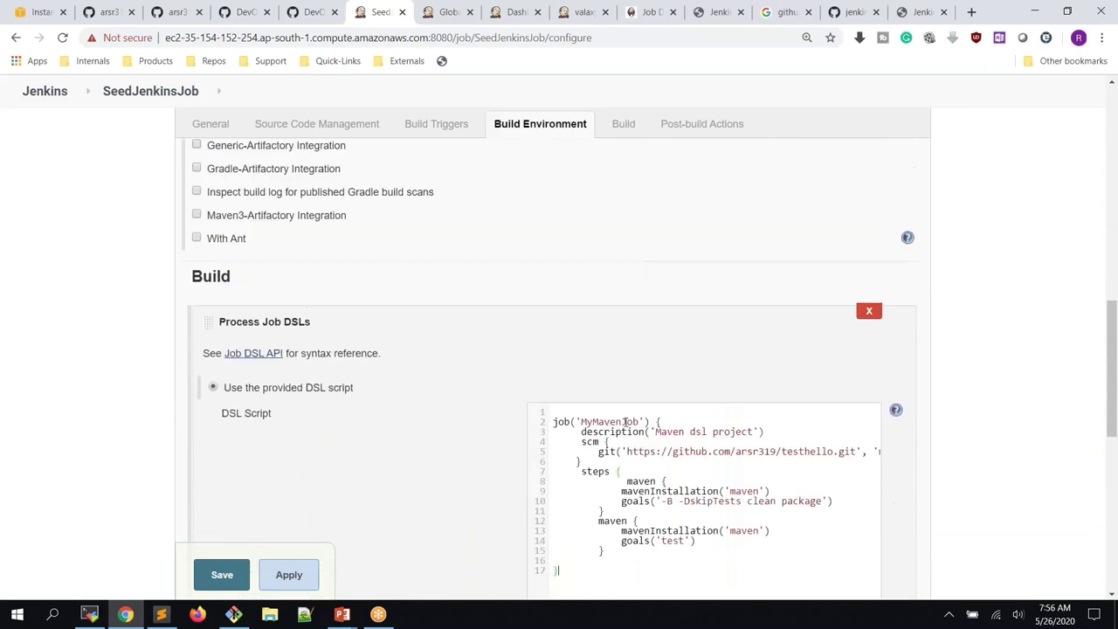
double_click(611, 422)
Step: Search the dashboard for MyMavenJob, then change the script's job name to MyMavenTestJob
click(517, 12)
key(ctrl+f)
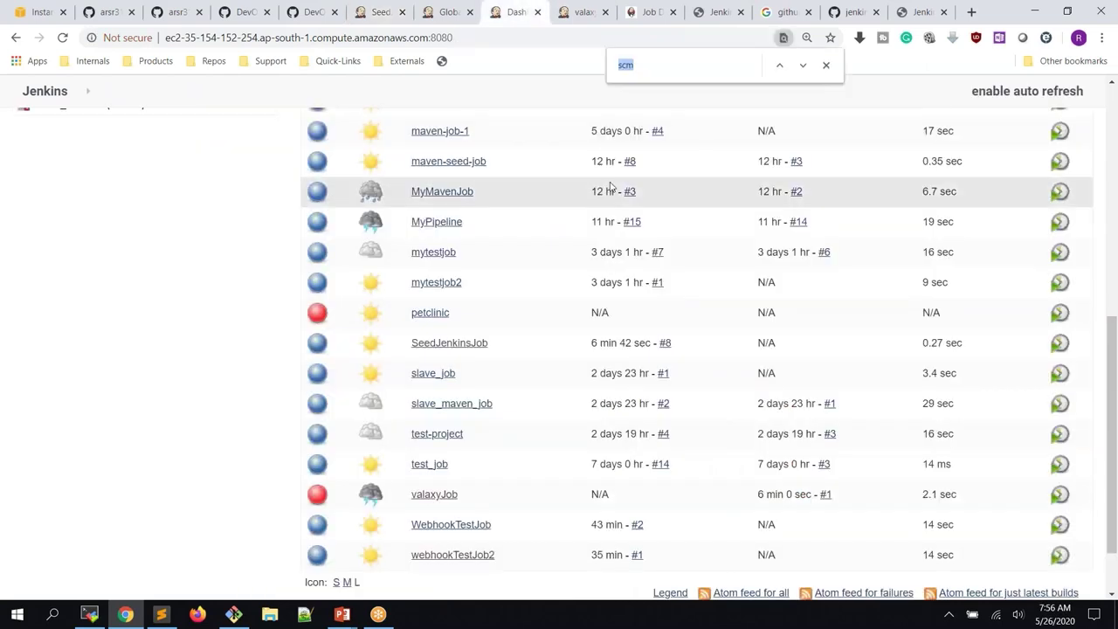
key(ctrl+v)
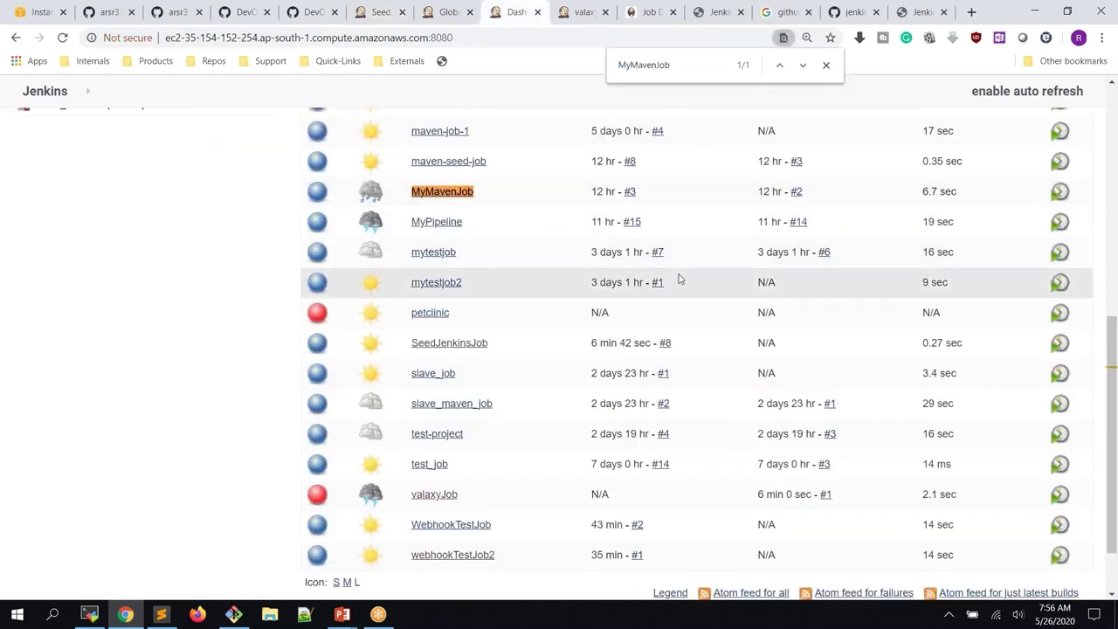
click(442, 19)
click(376, 11)
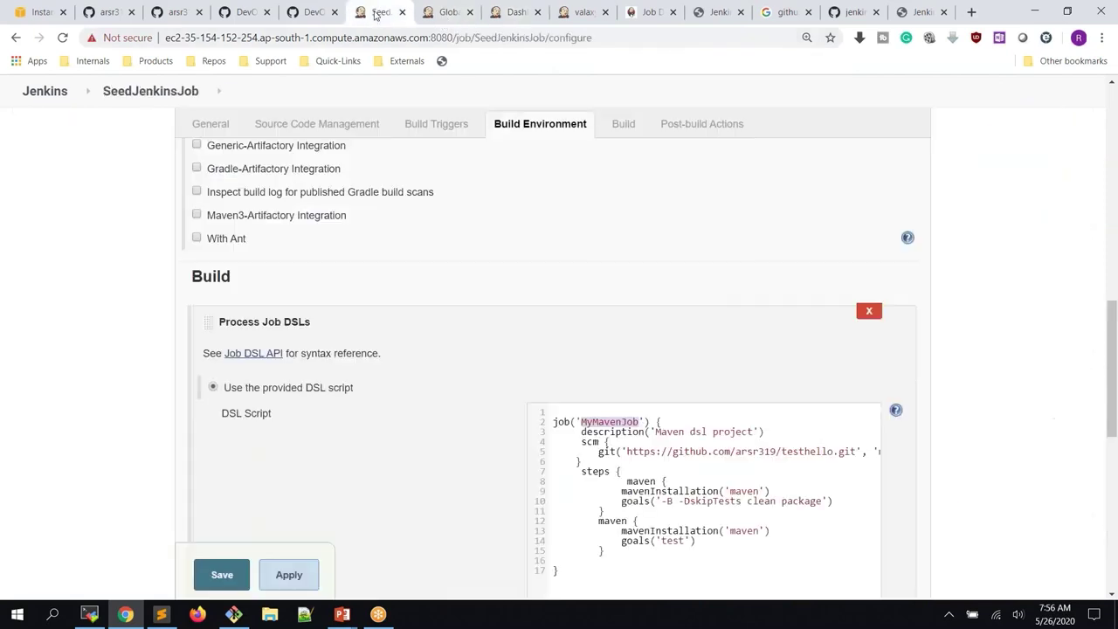
click(621, 422)
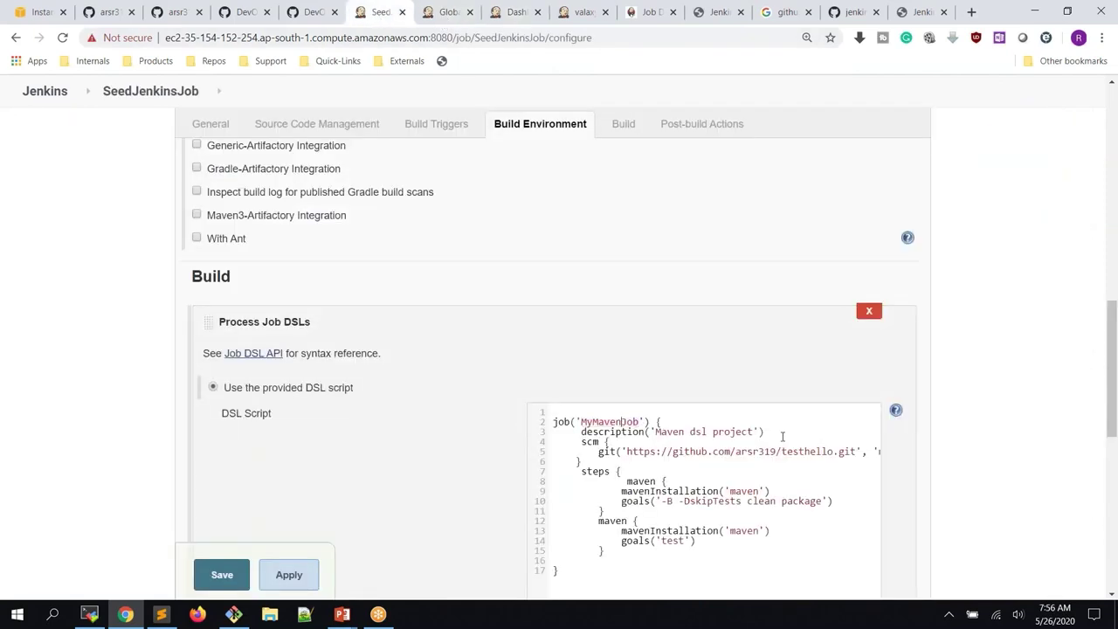
text(Test)
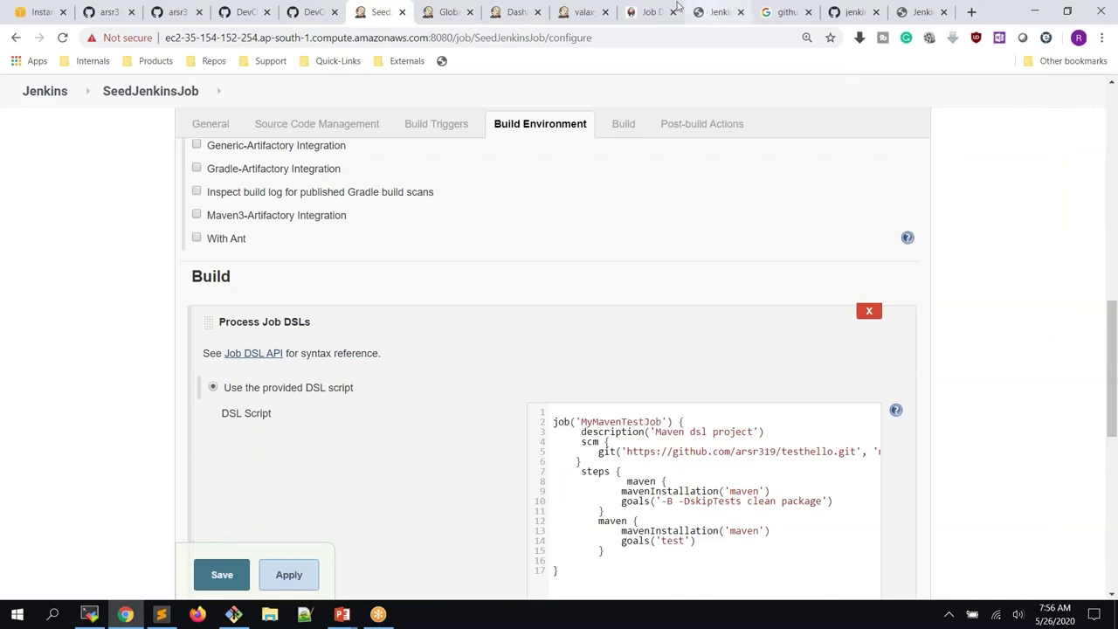
double_click(639, 421)
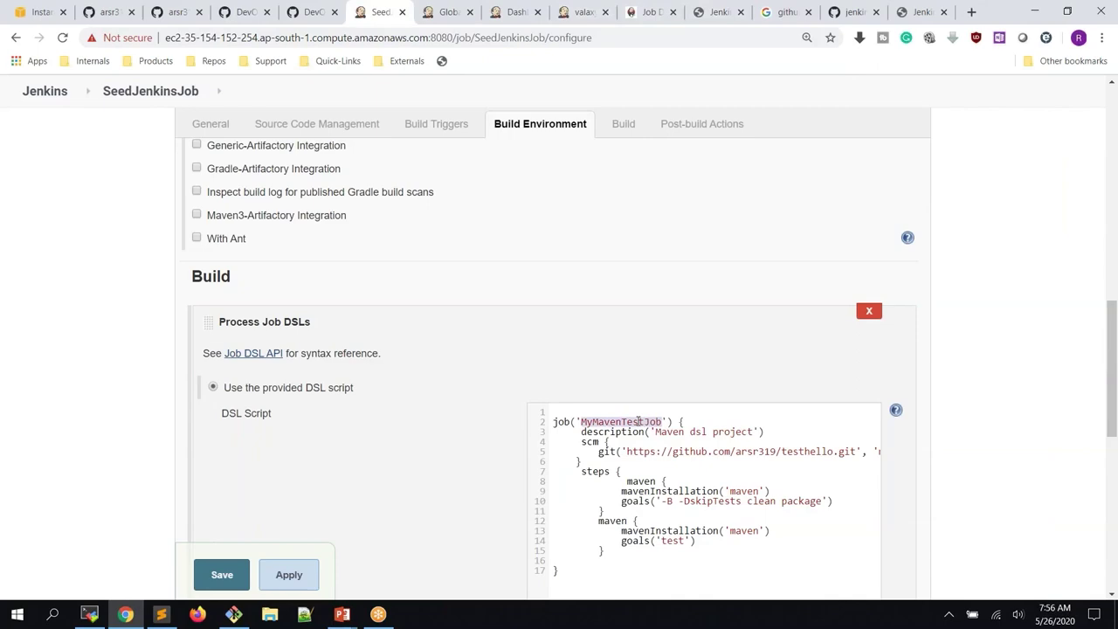
Step: Confirm MyMavenTestJob isn't on the dashboard yet, then apply and save the seed configuration
click(584, 11)
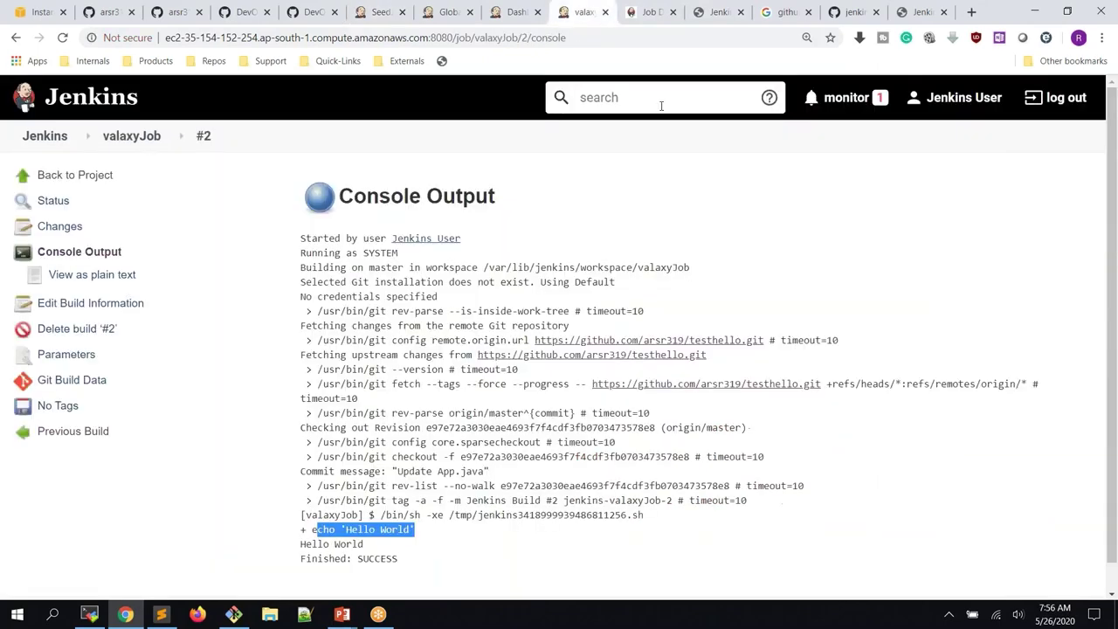
click(517, 12)
key(ctrl+f)
key(ctrl+v)
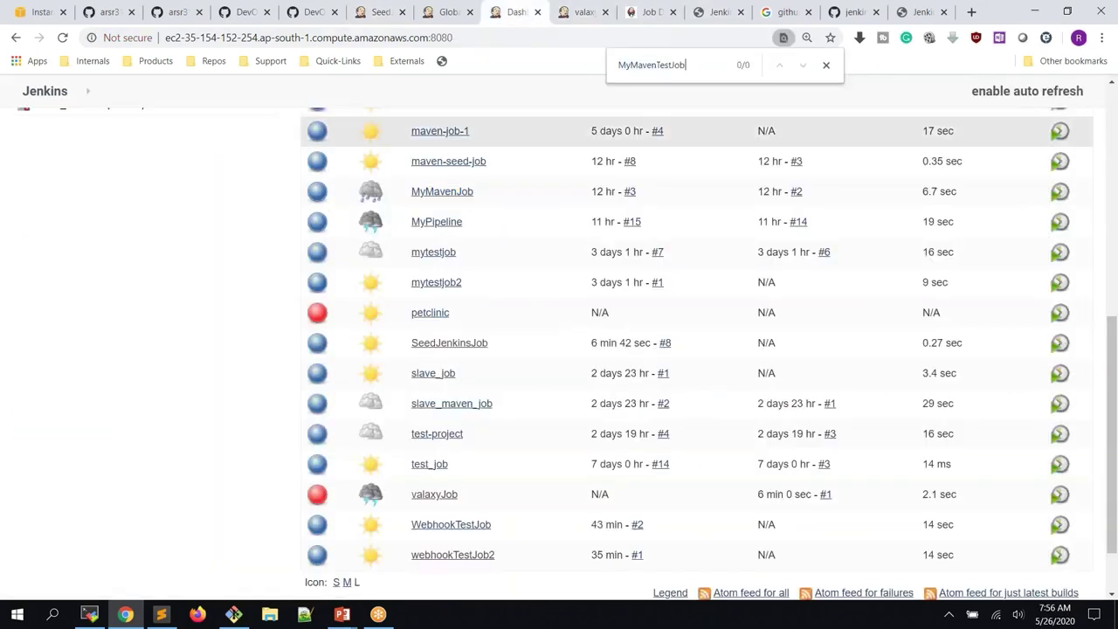
click(448, 11)
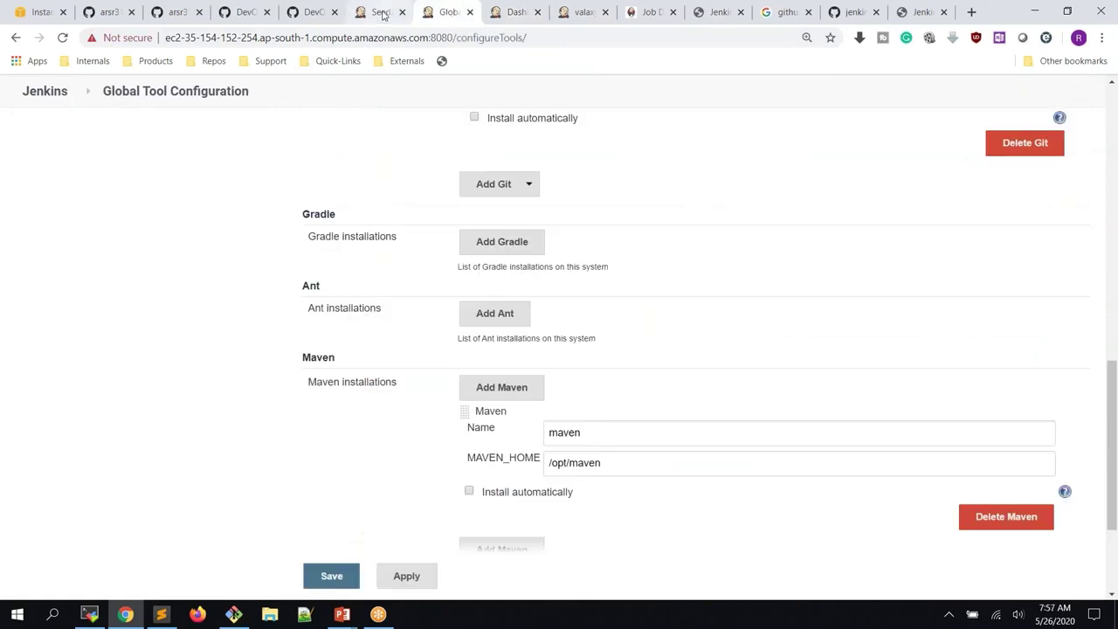
click(380, 12)
scroll(768, 452, down, 1)
scroll(768, 452, down, 2)
click(300, 583)
click(222, 576)
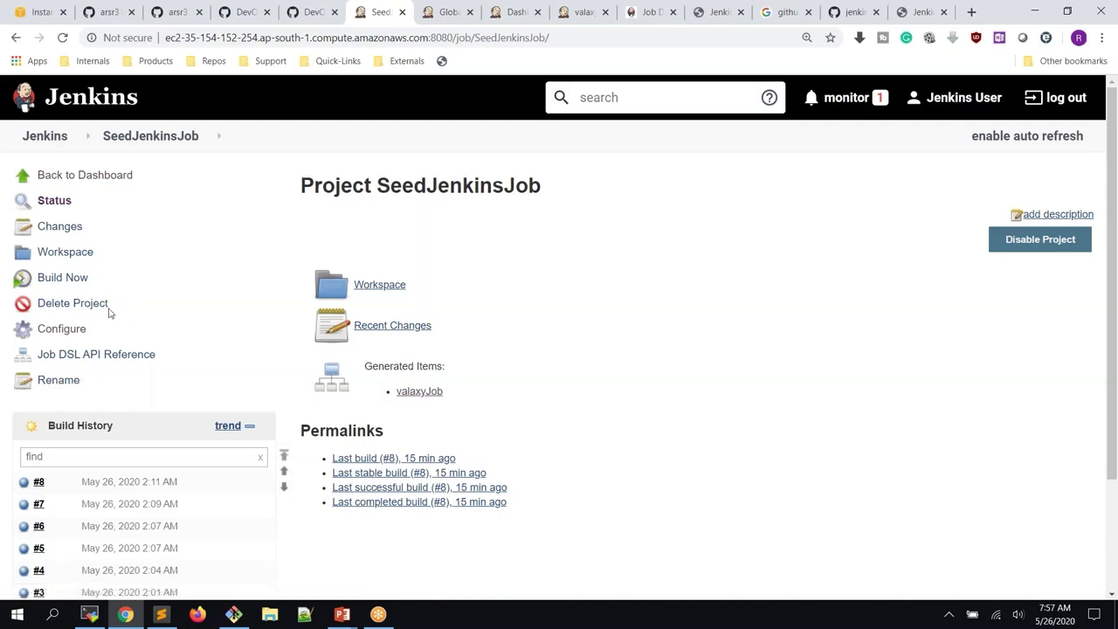
Step: Build SeedJenkinsJob and read build #9's console error about a missing closing brace at line 16
click(69, 284)
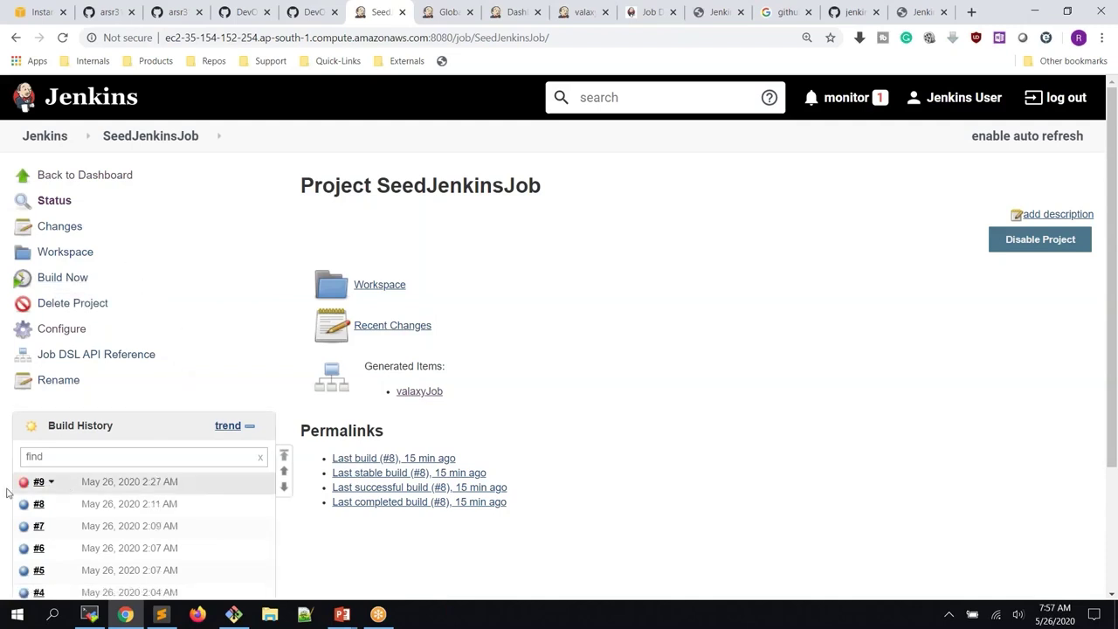
middle_click(24, 482)
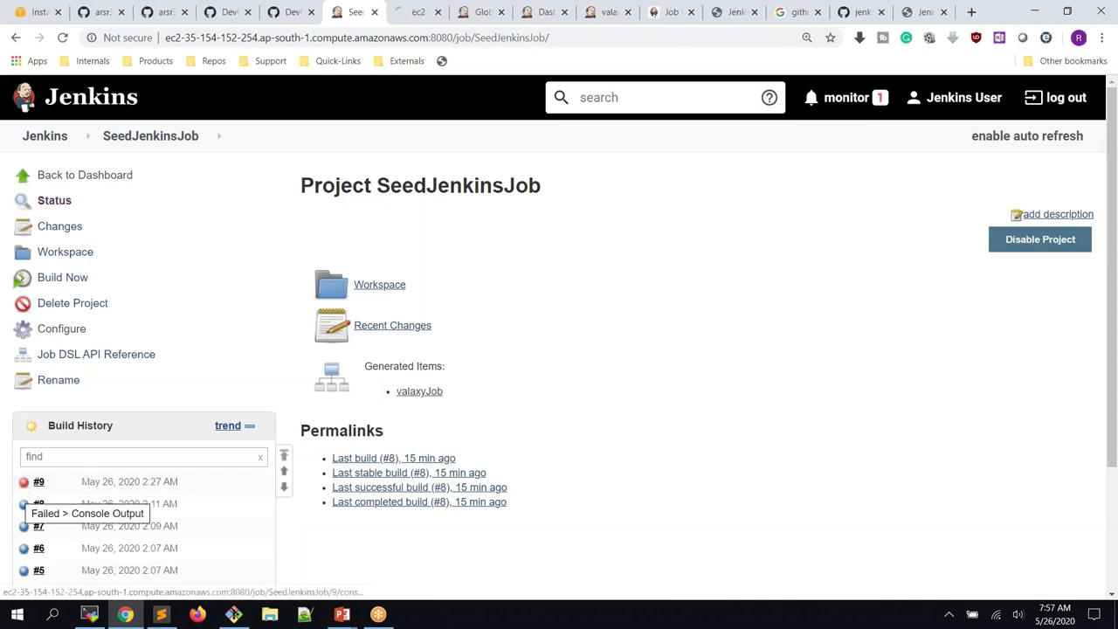
key(ctrl+Tab)
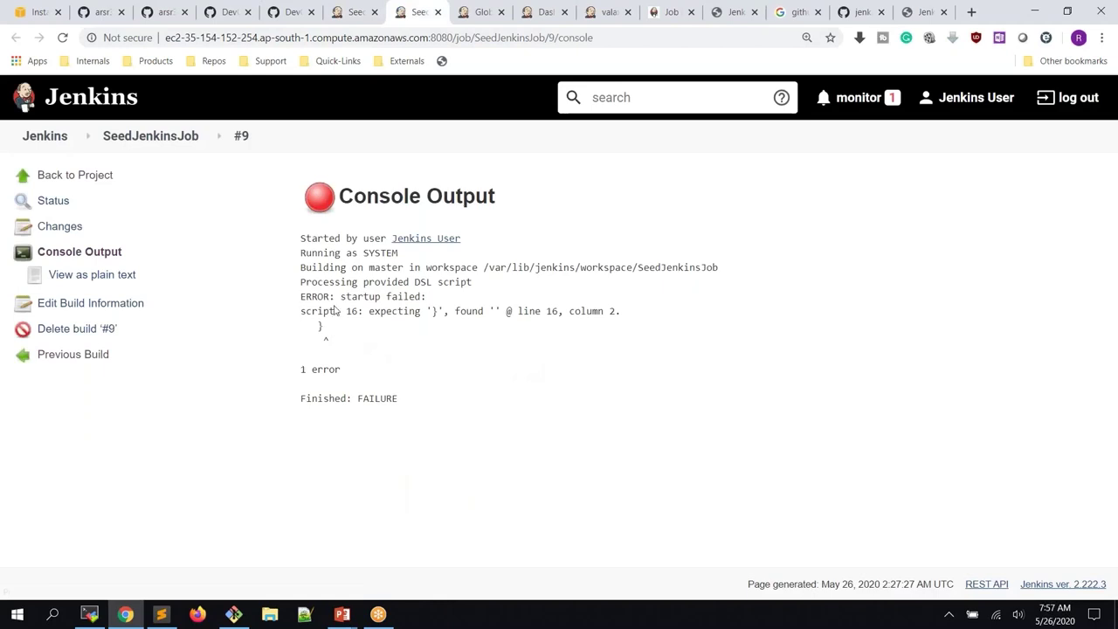
click(349, 12)
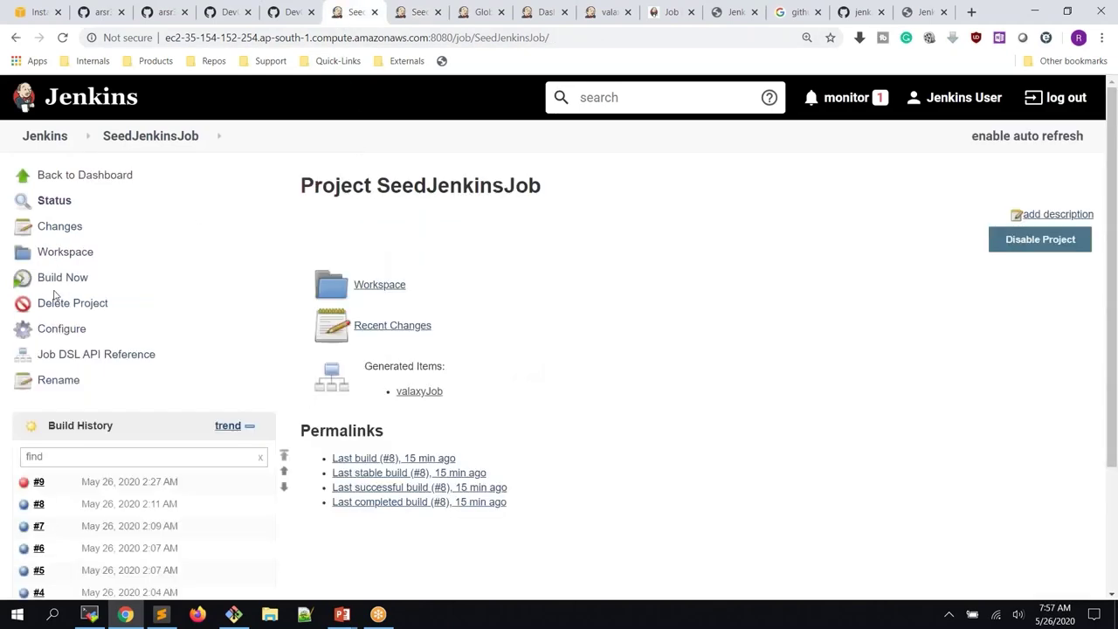
Step: Add the missing closing brace to the seed DSL script, apply and save, then start build #10
click(73, 329)
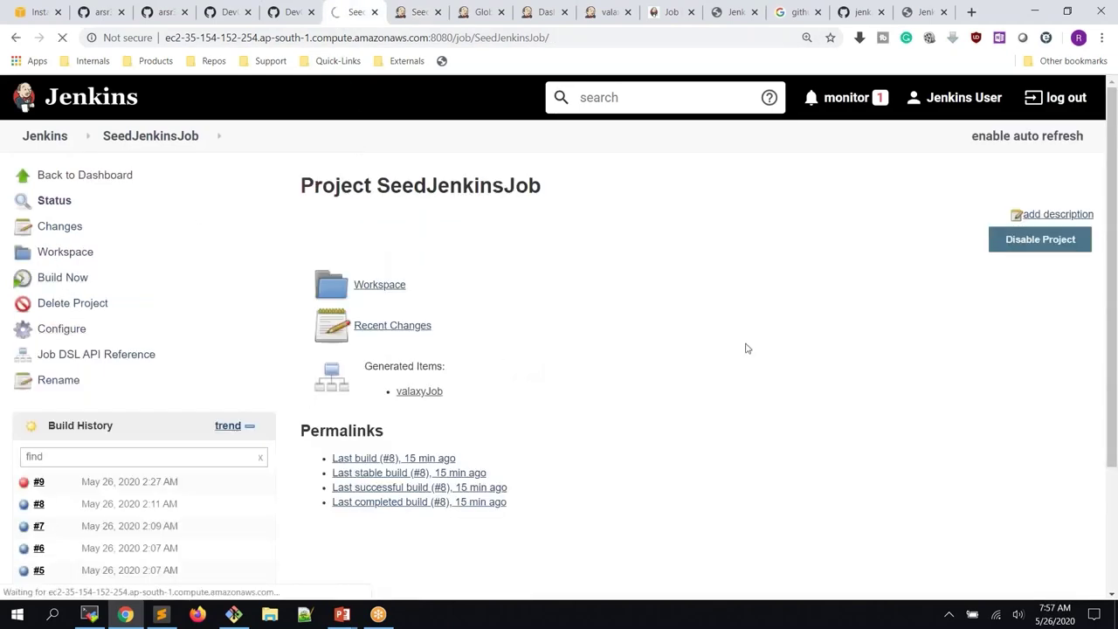
scroll(616, 344, down, 15)
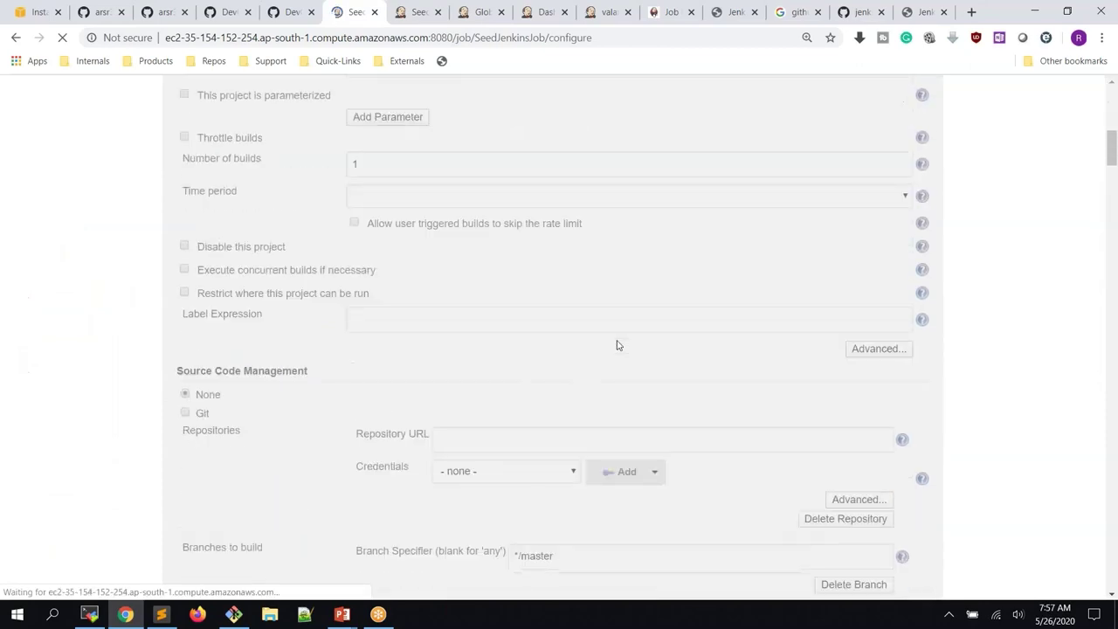
click(622, 418)
scroll(632, 463, up, 1)
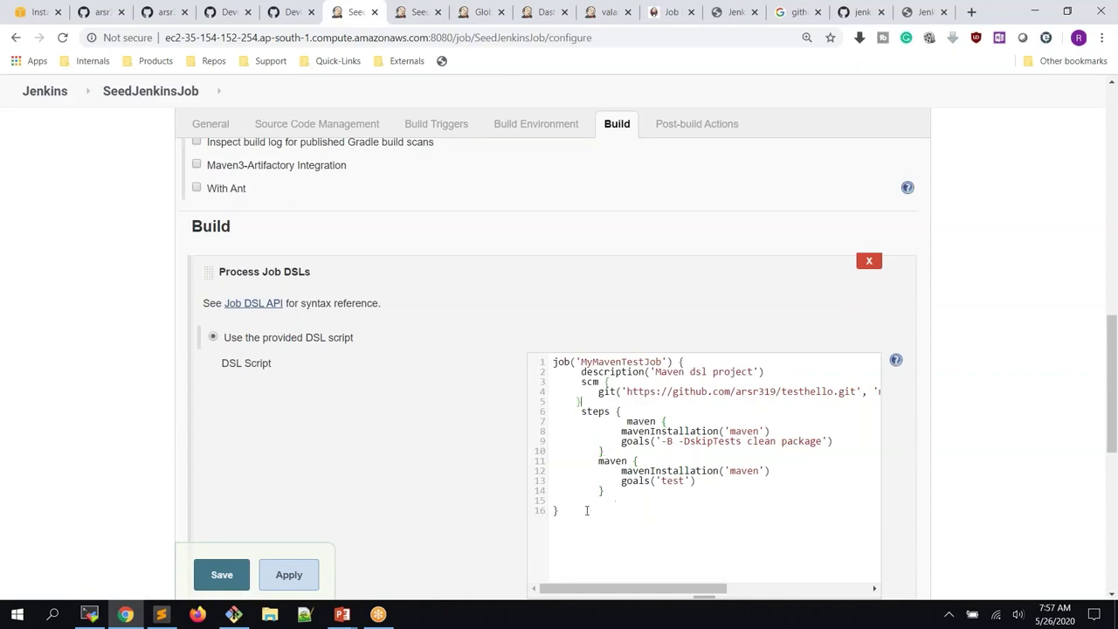
key(BackSpace)
click(289, 574)
click(223, 575)
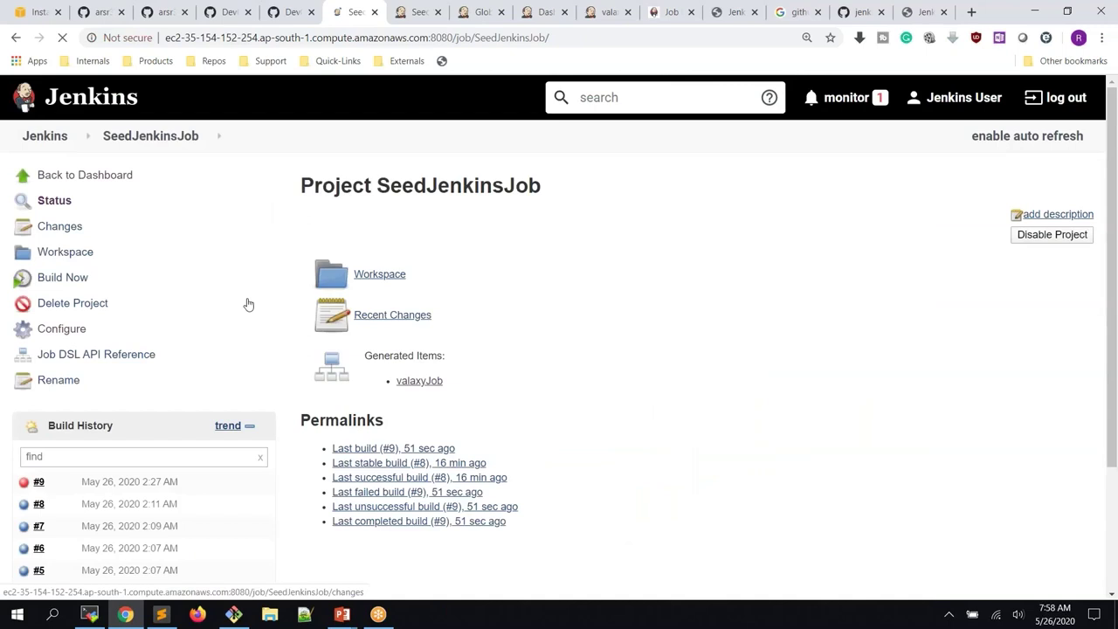
click(53, 278)
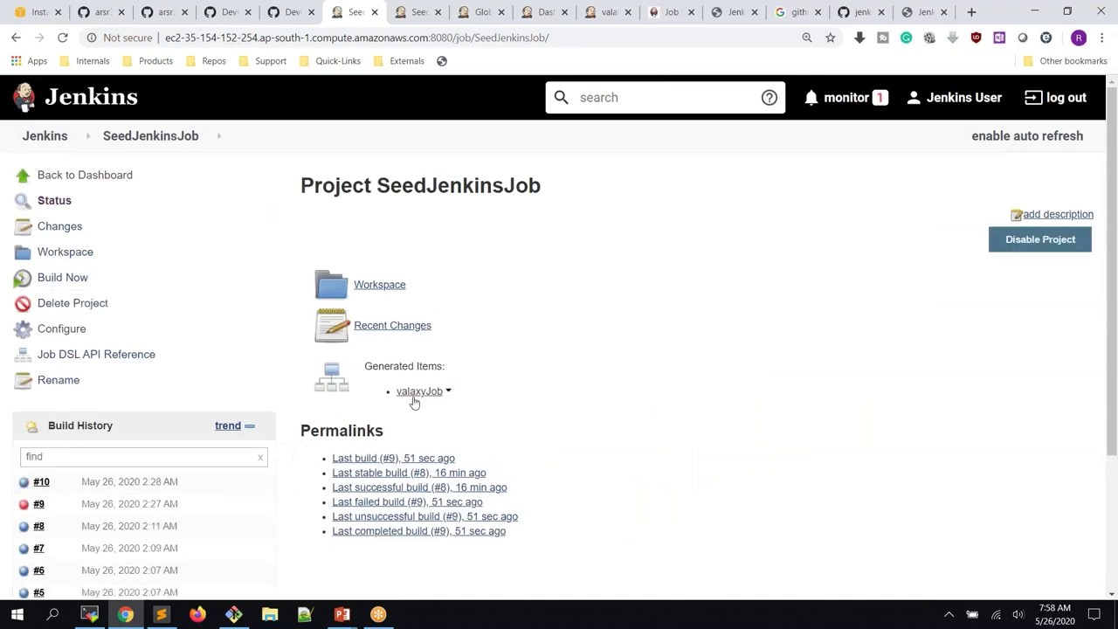
Step: Open the generated MyMavenTestJob's configuration from the seed job's Generated Items and reach its Build section
click(63, 40)
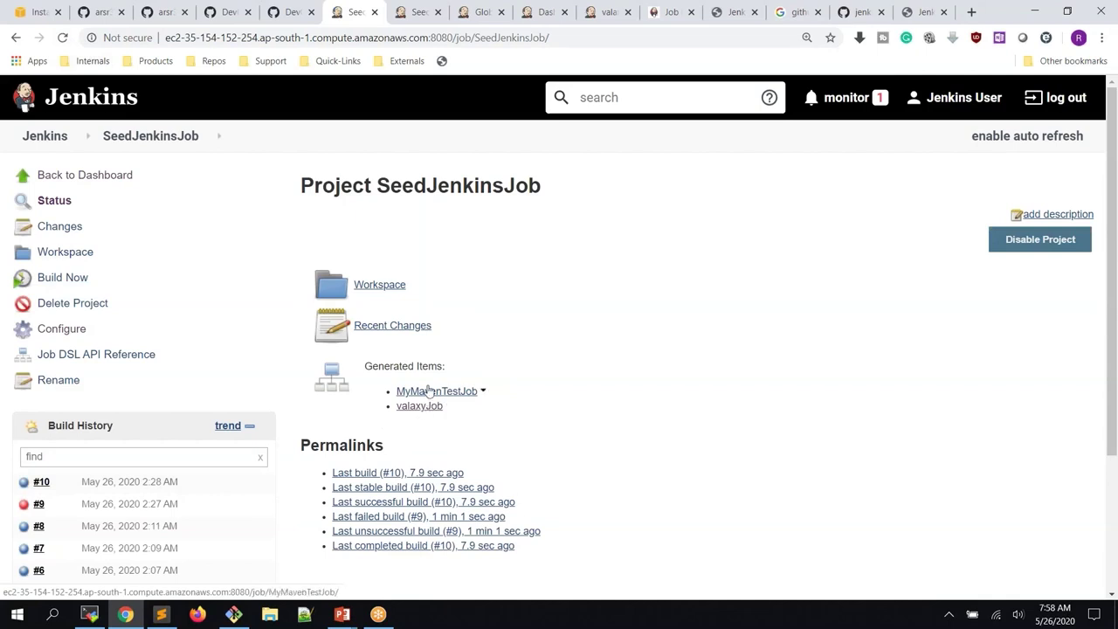
middle_click(429, 392)
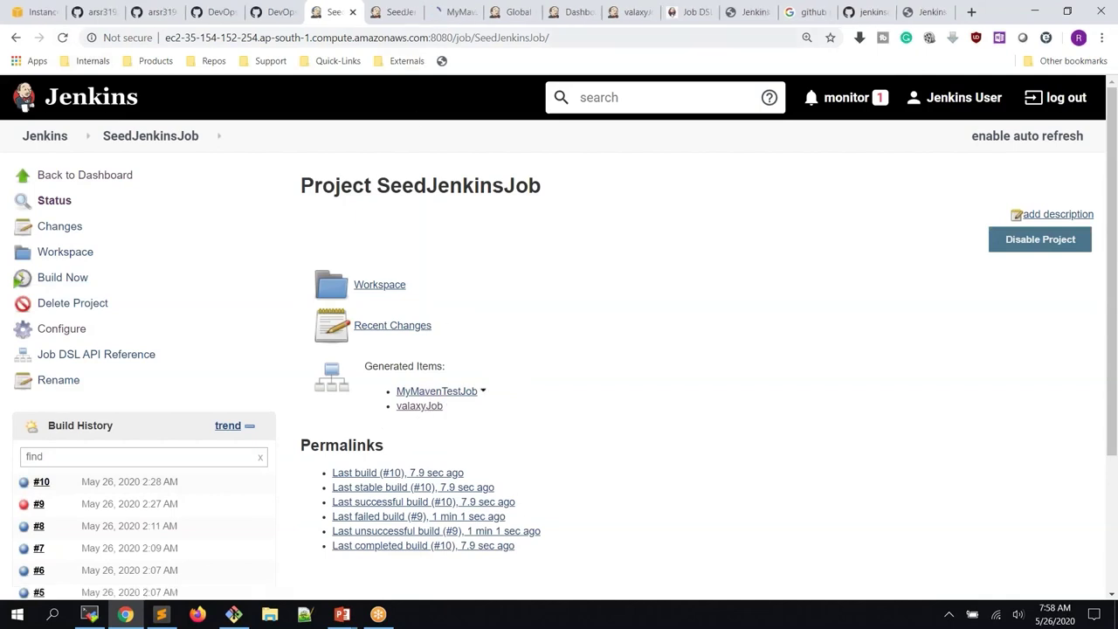
click(441, 21)
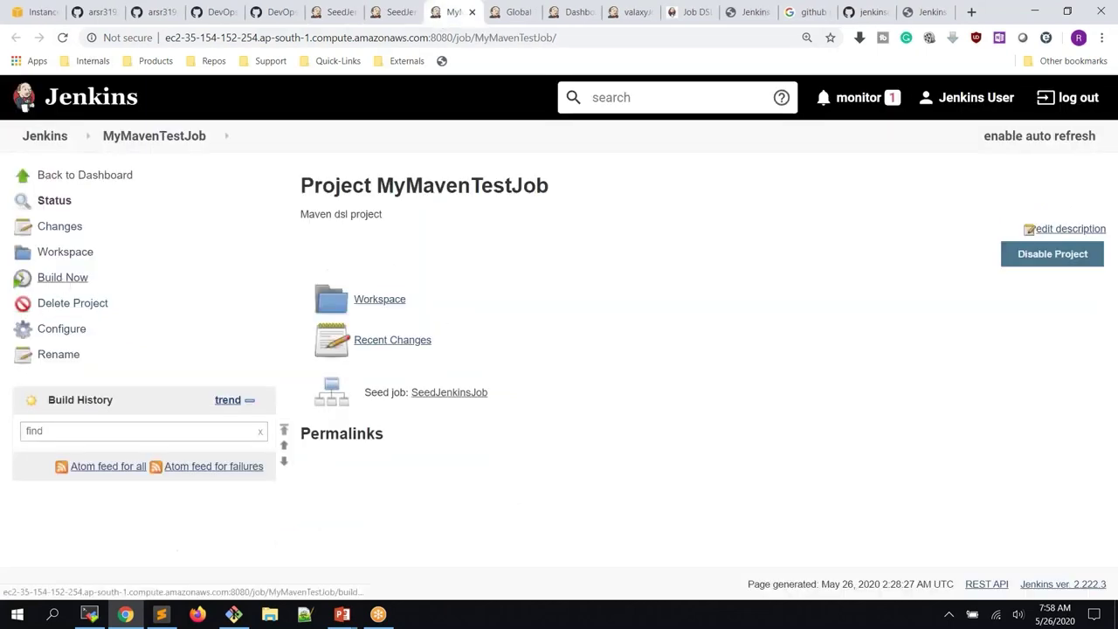
click(68, 330)
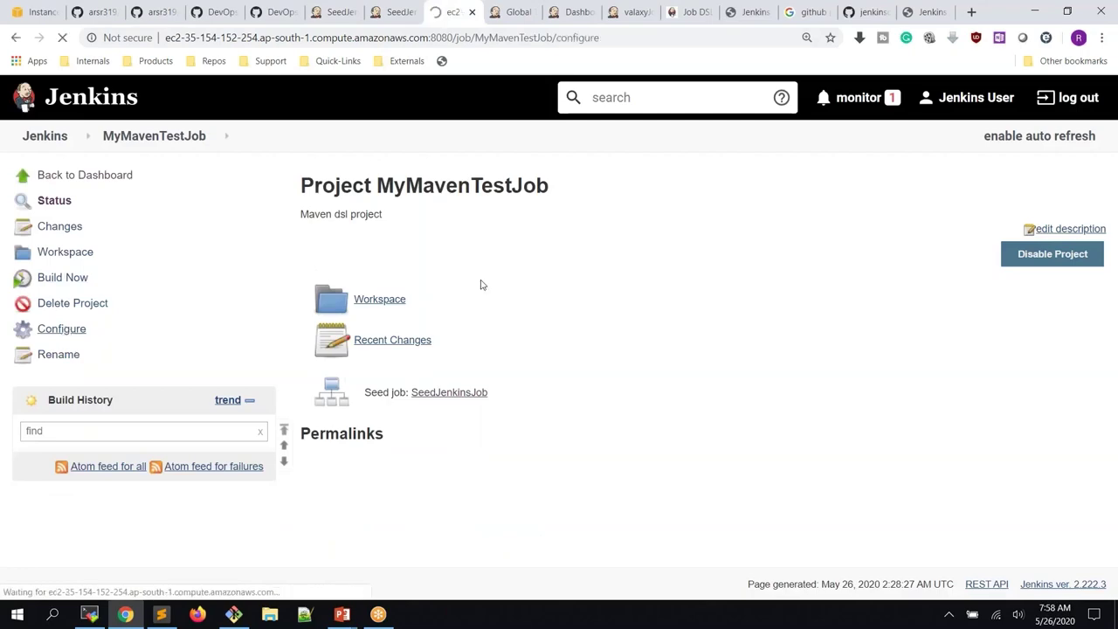
scroll(498, 245, down, 2)
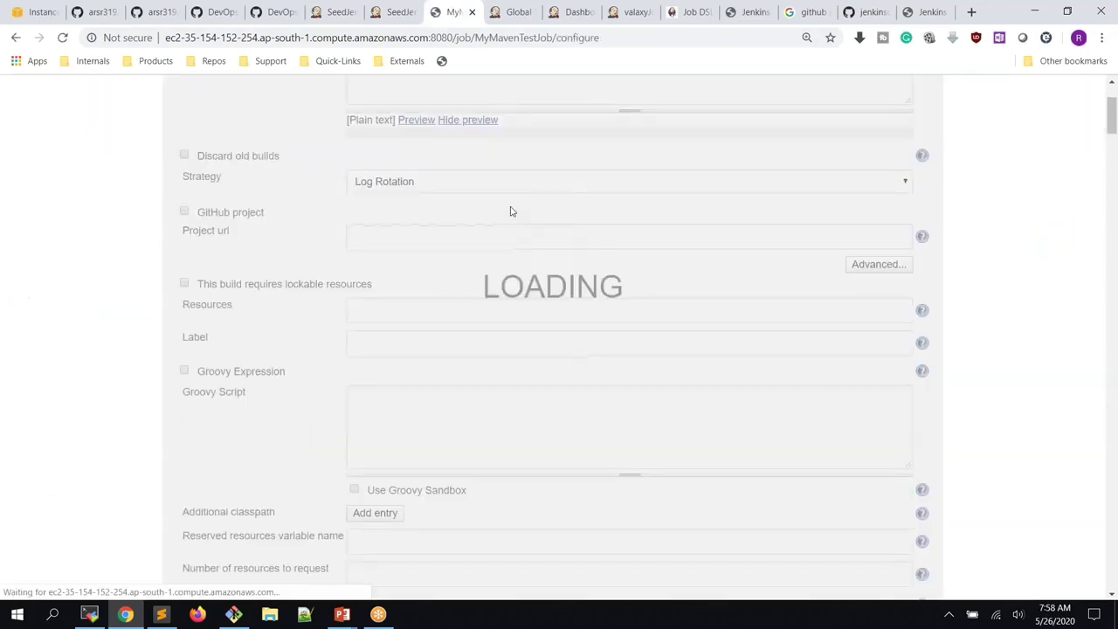
scroll(512, 212, down, 6)
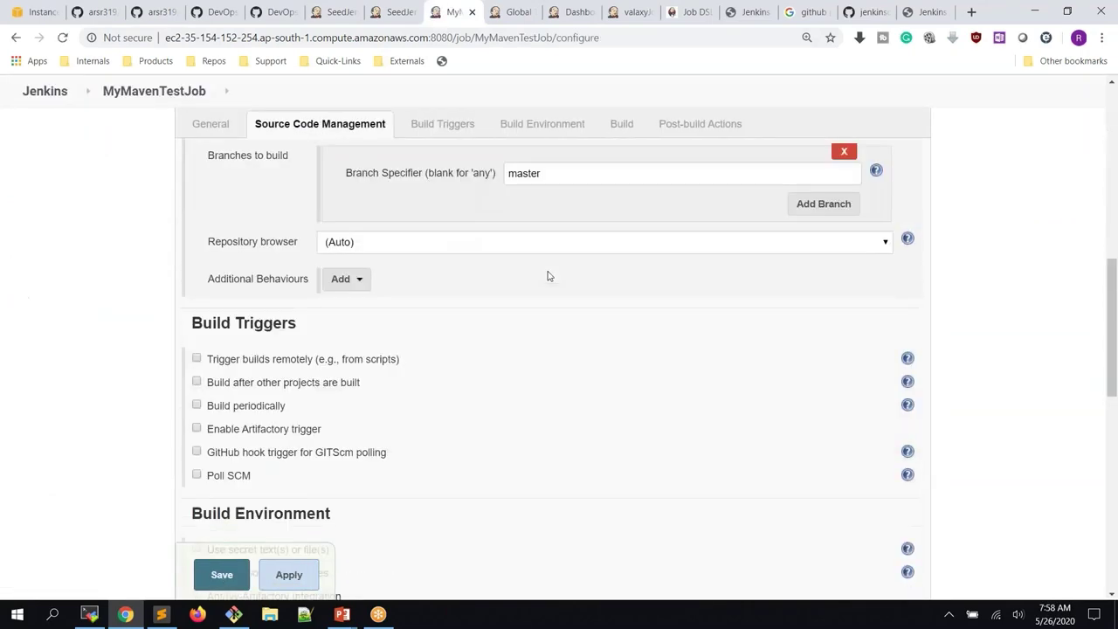
scroll(548, 276, down, 5)
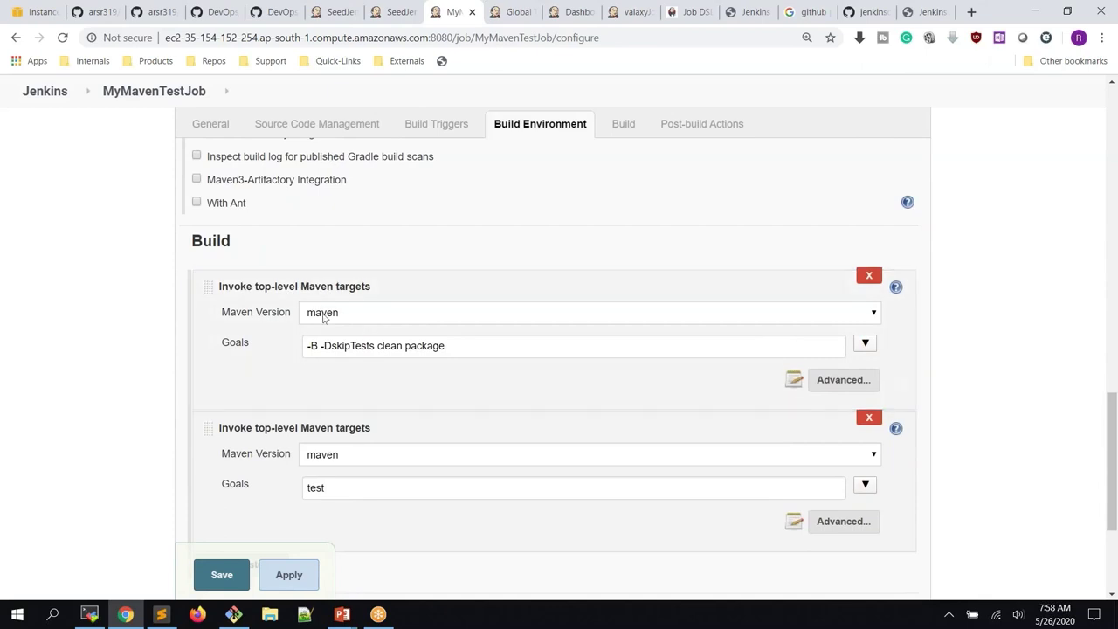
Step: Compare the steps' Maven version 'maven' and goals '-B -DskipTests clean package' against the Sublime script
click(341, 314)
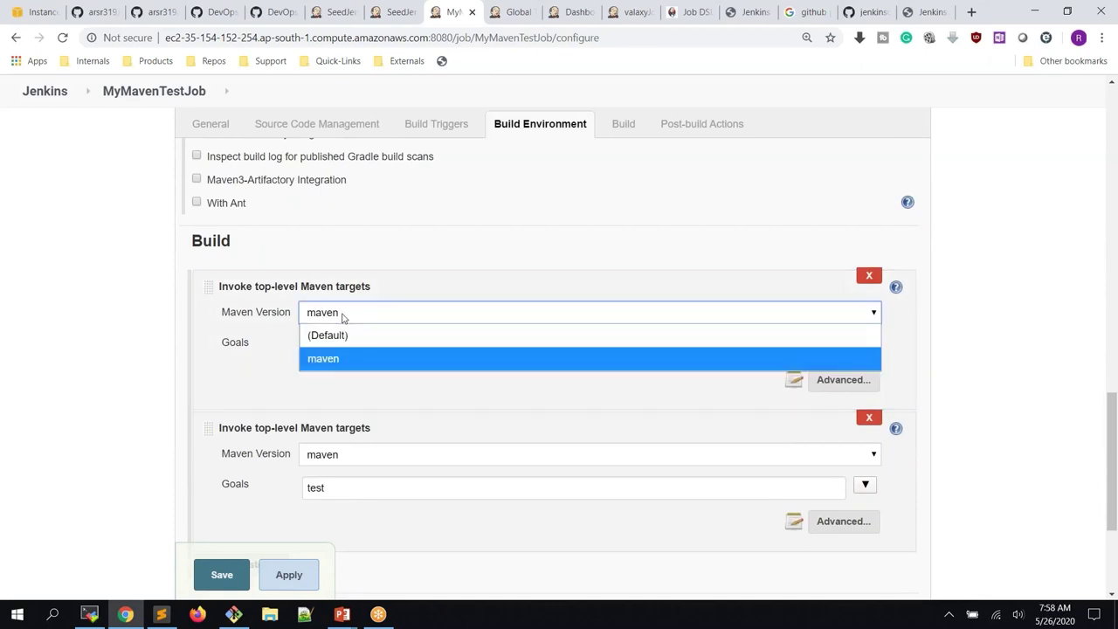
click(337, 359)
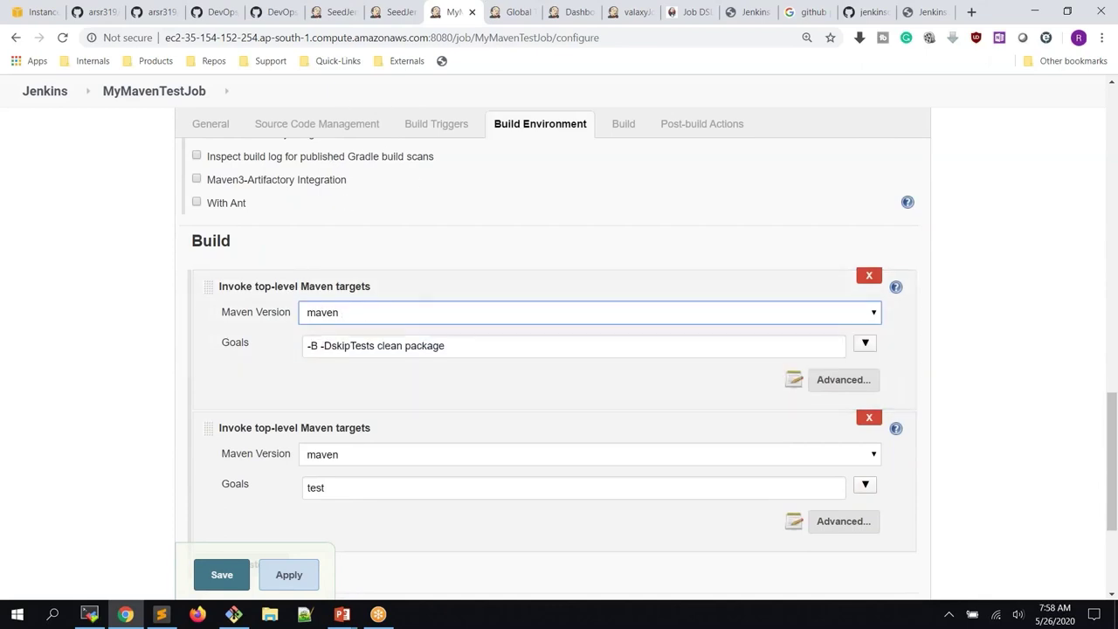
key(alt+Tab)
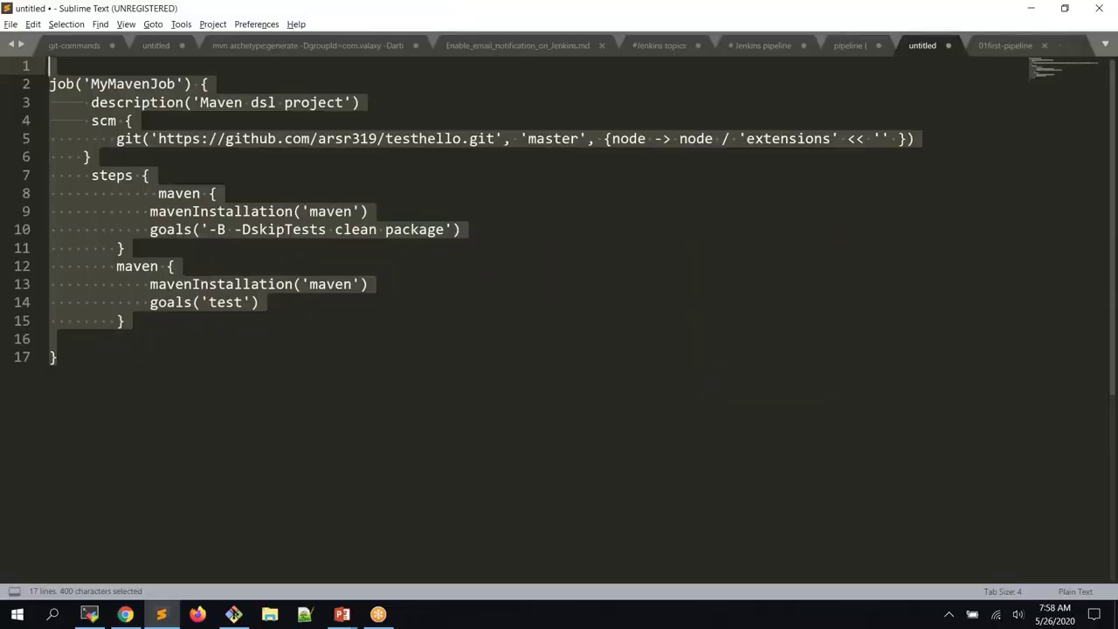
click(314, 212)
double_click(330, 211)
key(alt+Tab)
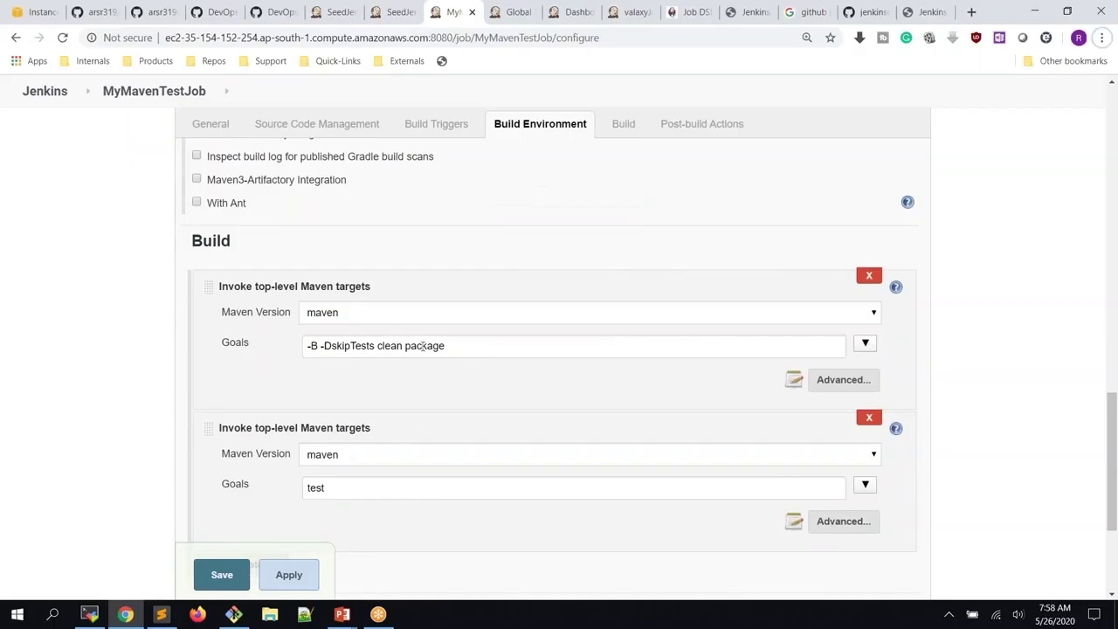
drag(330, 345, 368, 347)
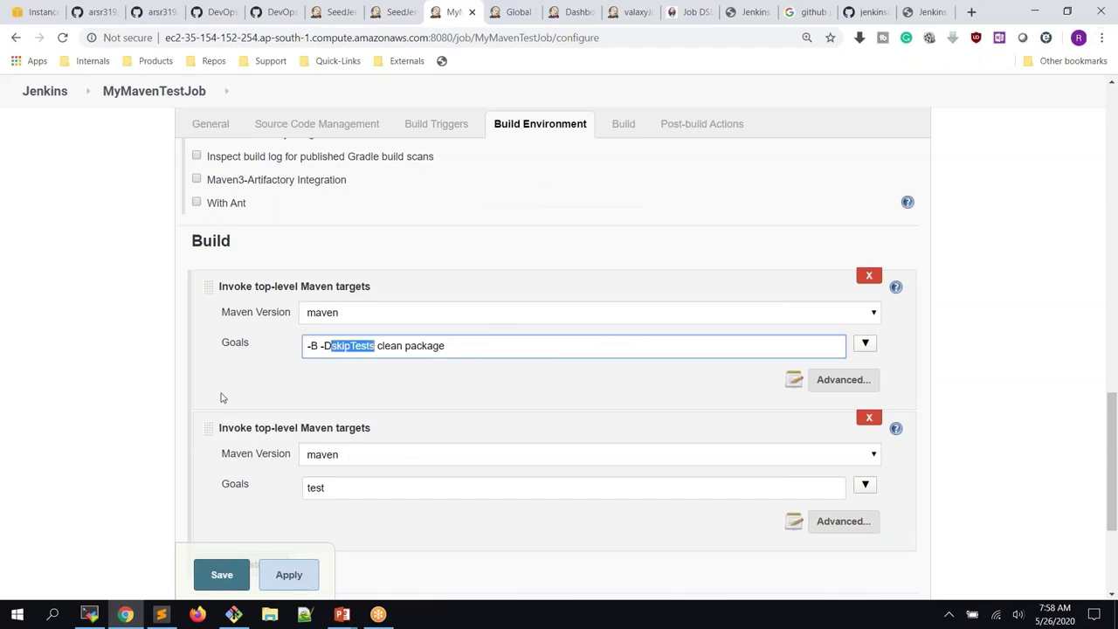
click(162, 103)
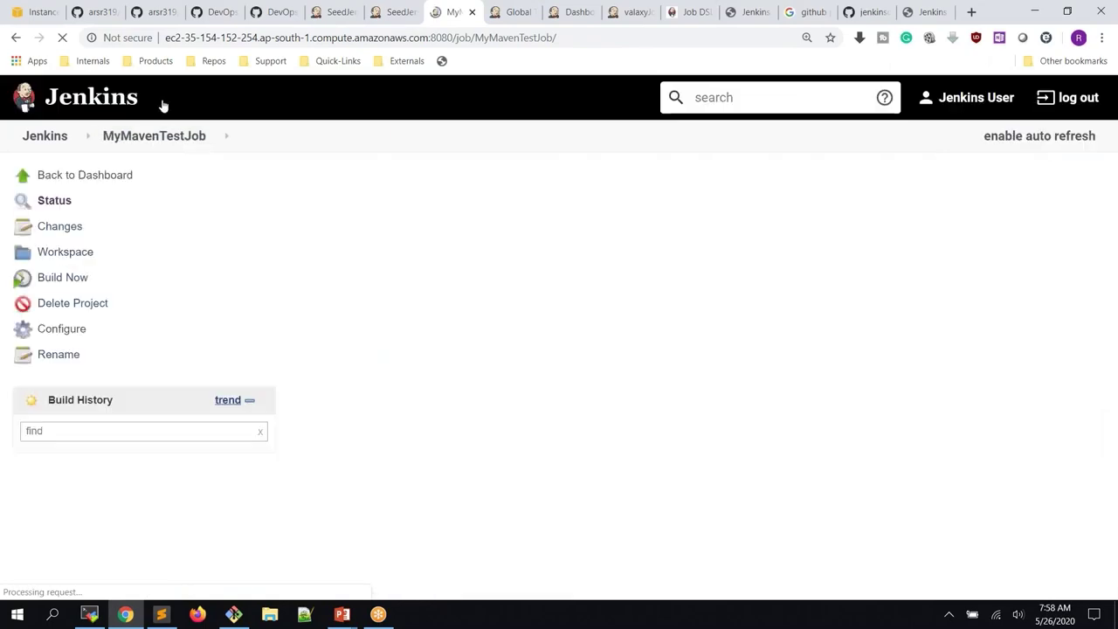
Step: Build MyMavenTestJob and review build #1's log: 1 test, 0 failures, BUILD SUCCESS
click(61, 278)
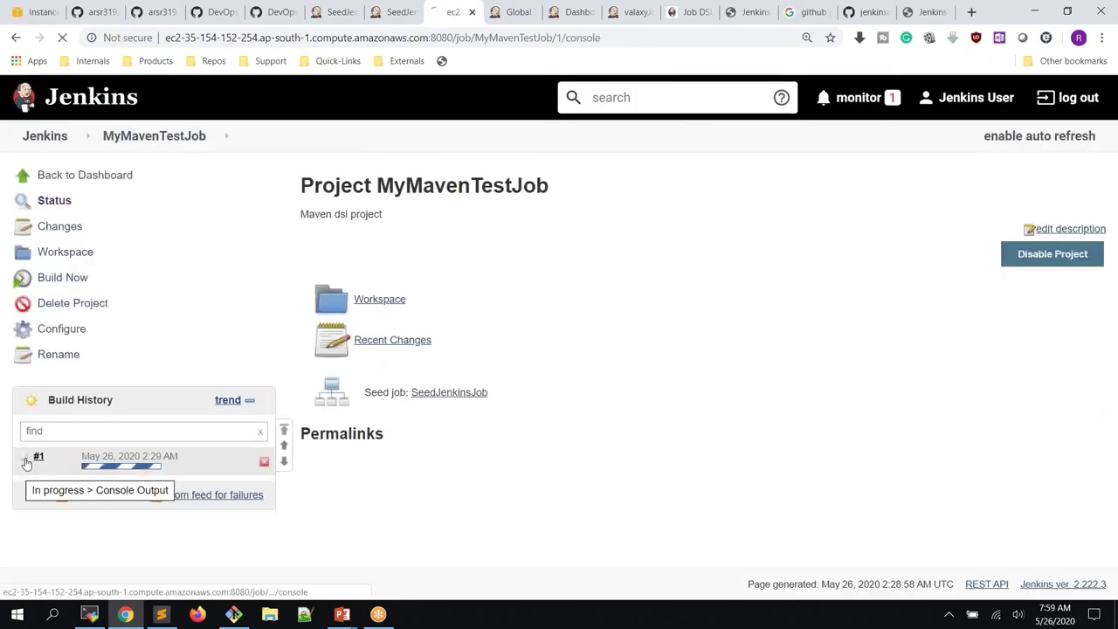
click(37, 457)
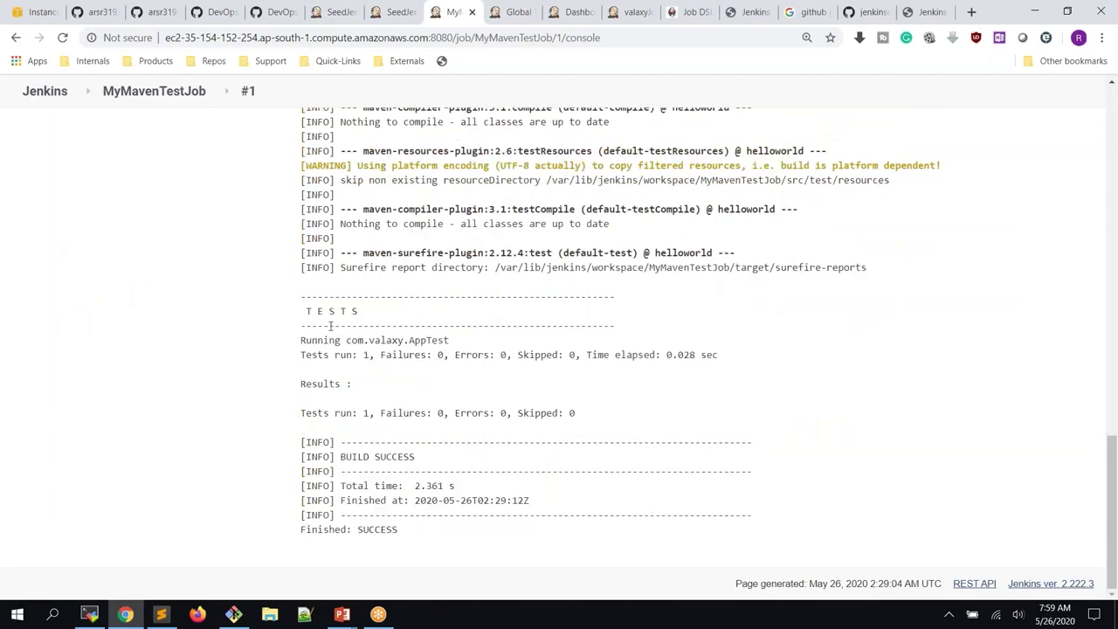
drag(297, 312, 587, 416)
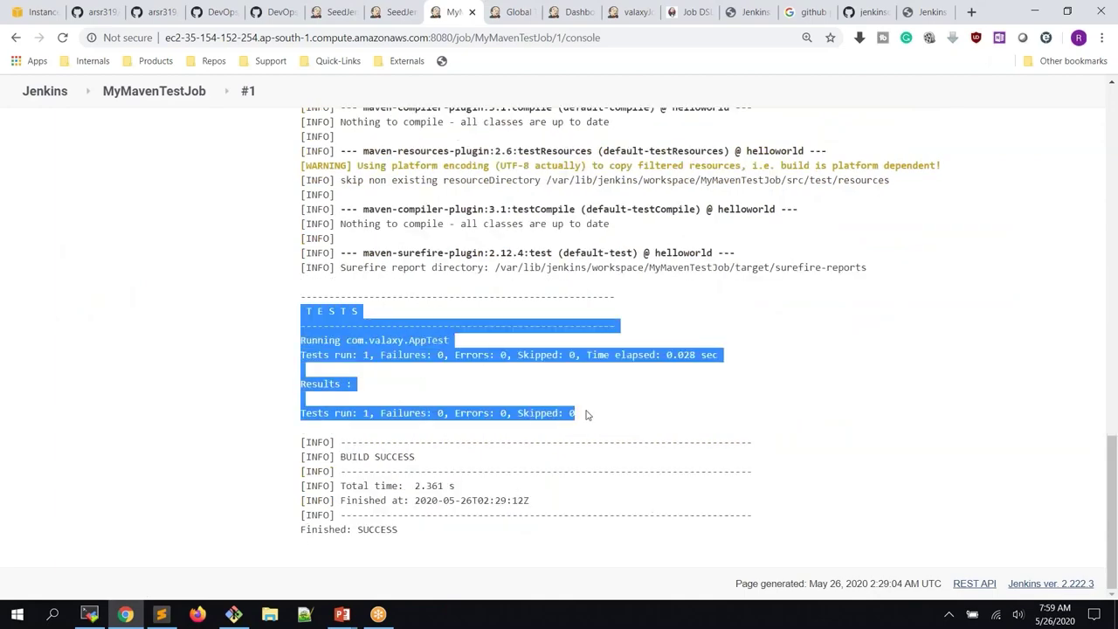
scroll(587, 414, up, 5)
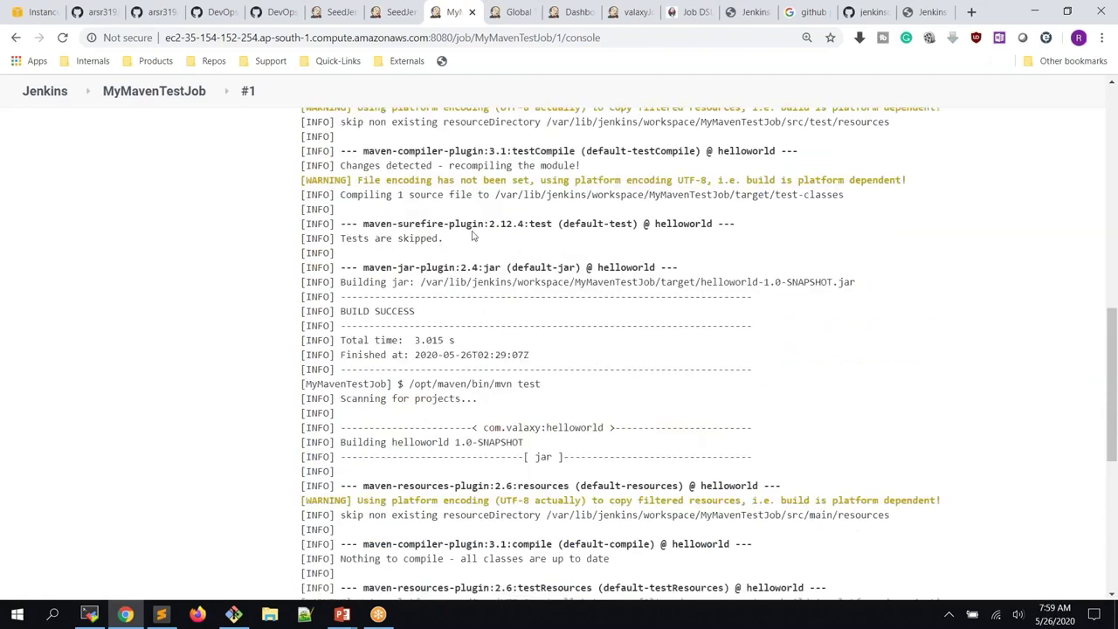
scroll(489, 271, down, 3)
scroll(517, 327, up, 2)
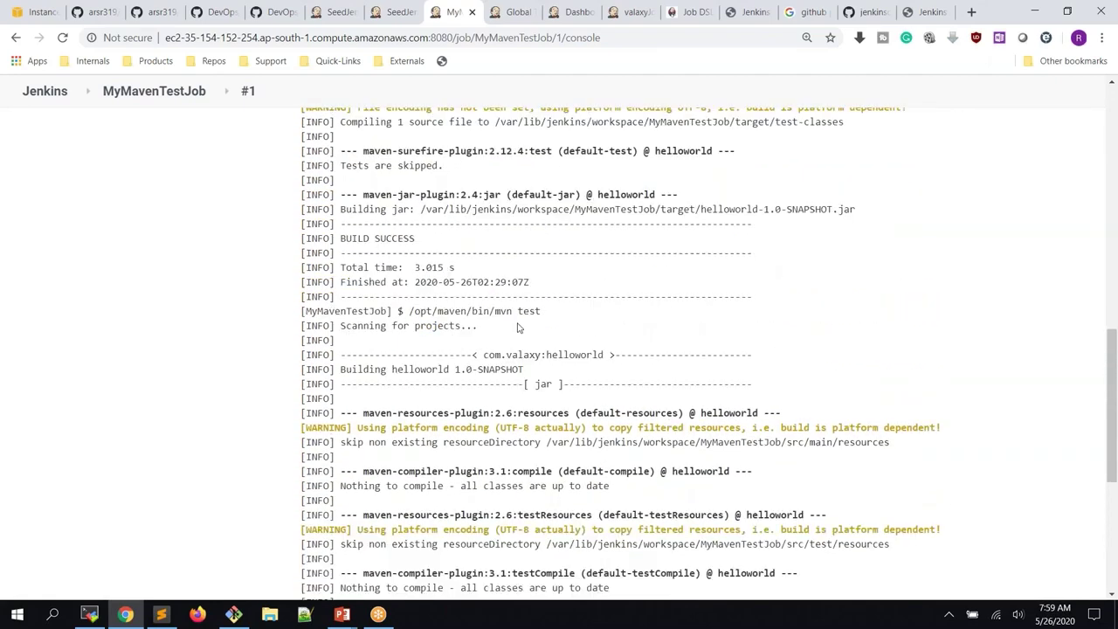
drag(336, 239, 442, 243)
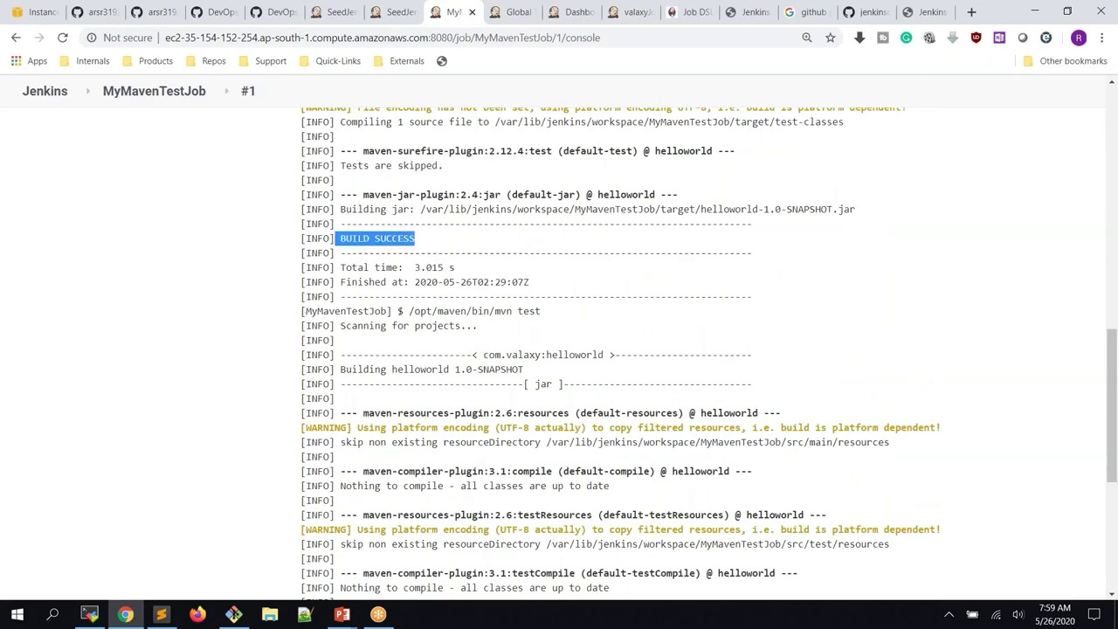
scroll(696, 397, down, 4)
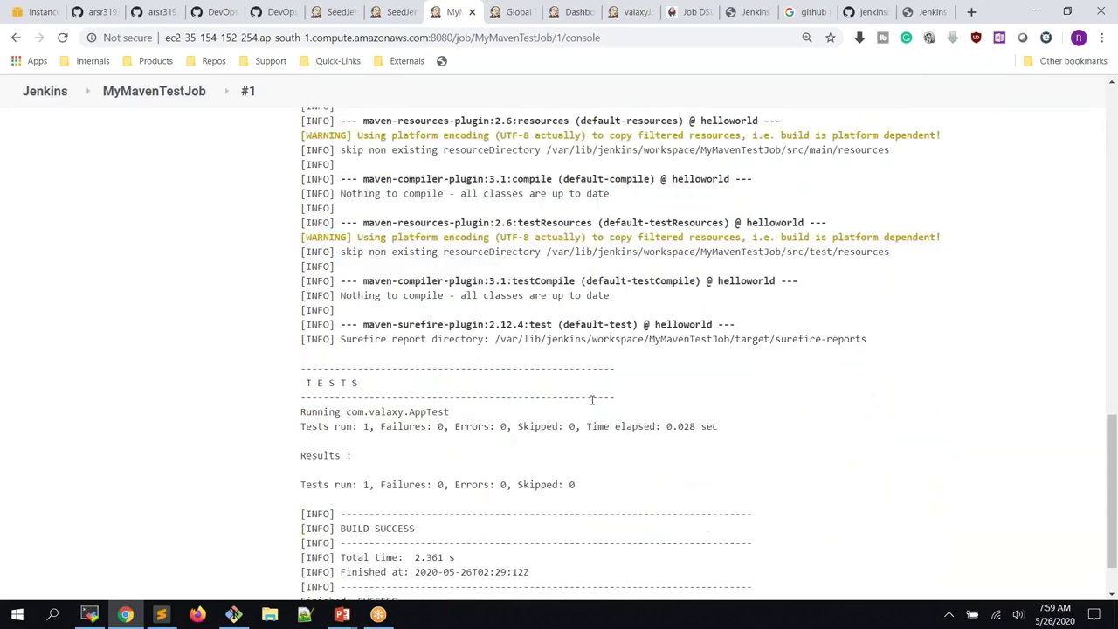
drag(300, 292, 633, 422)
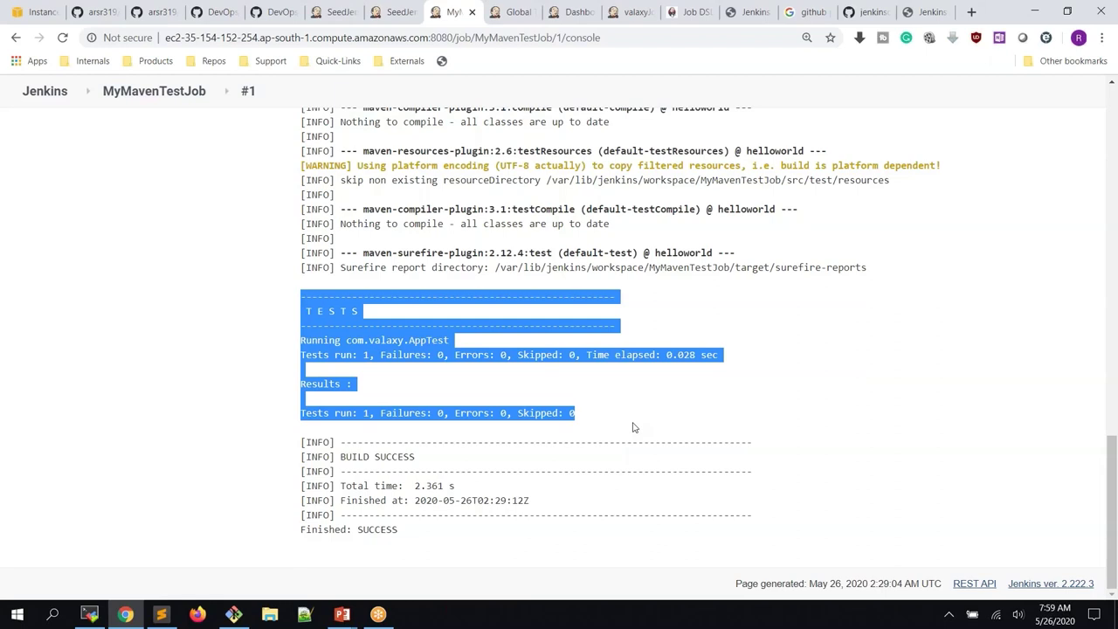
click(236, 358)
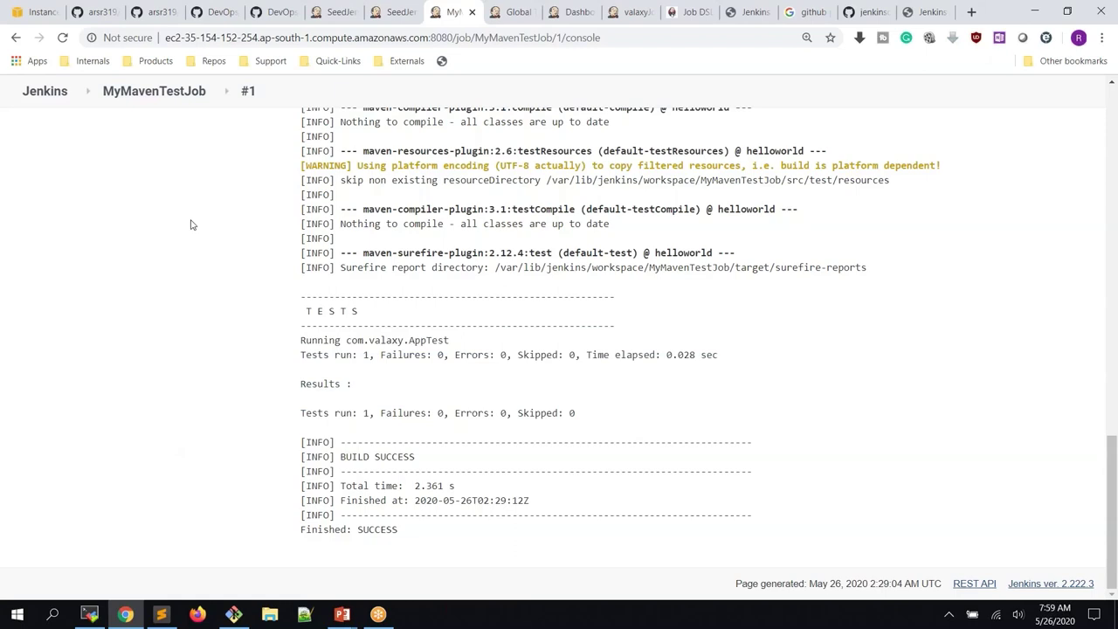
Step: Delete MyMavenTestJob via its dashboard dropdown's Delete Project and confirm with OK
click(44, 91)
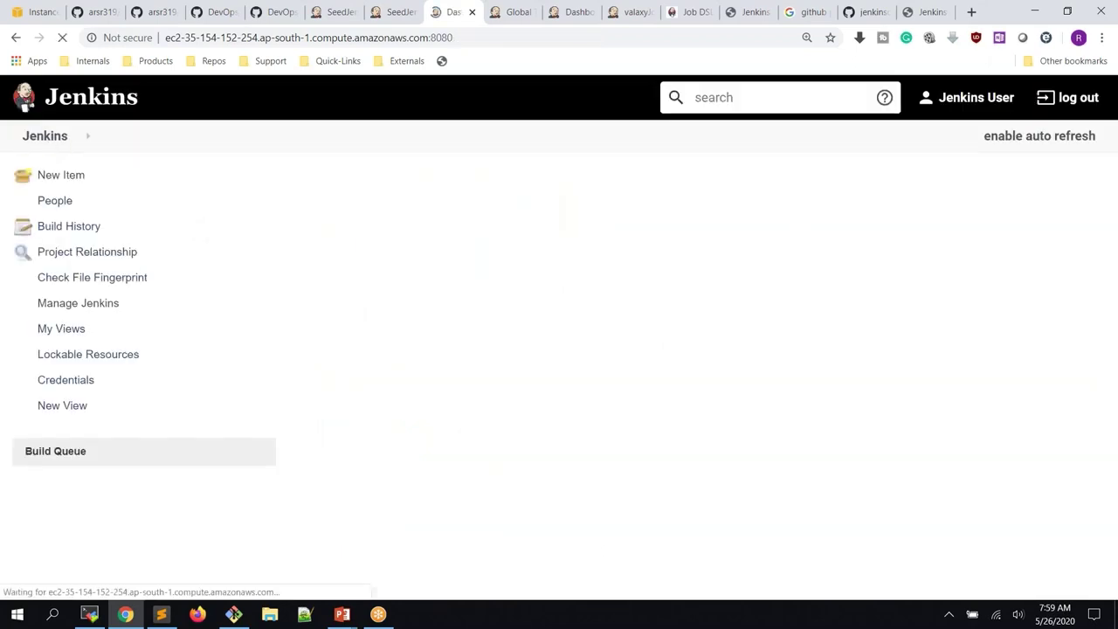
scroll(549, 519, down, 2)
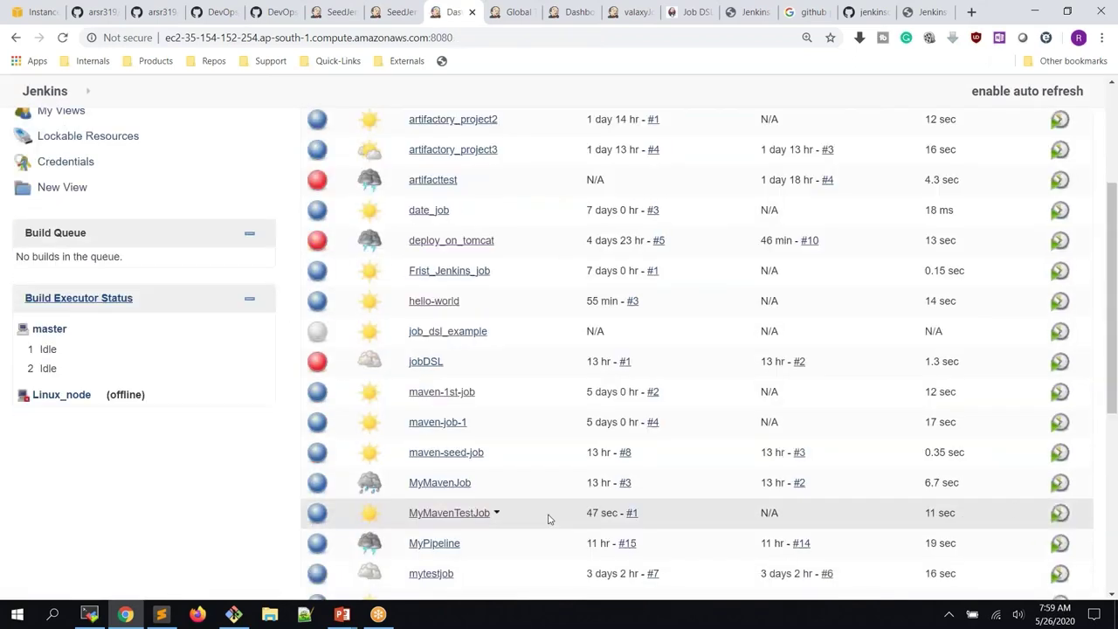
click(497, 514)
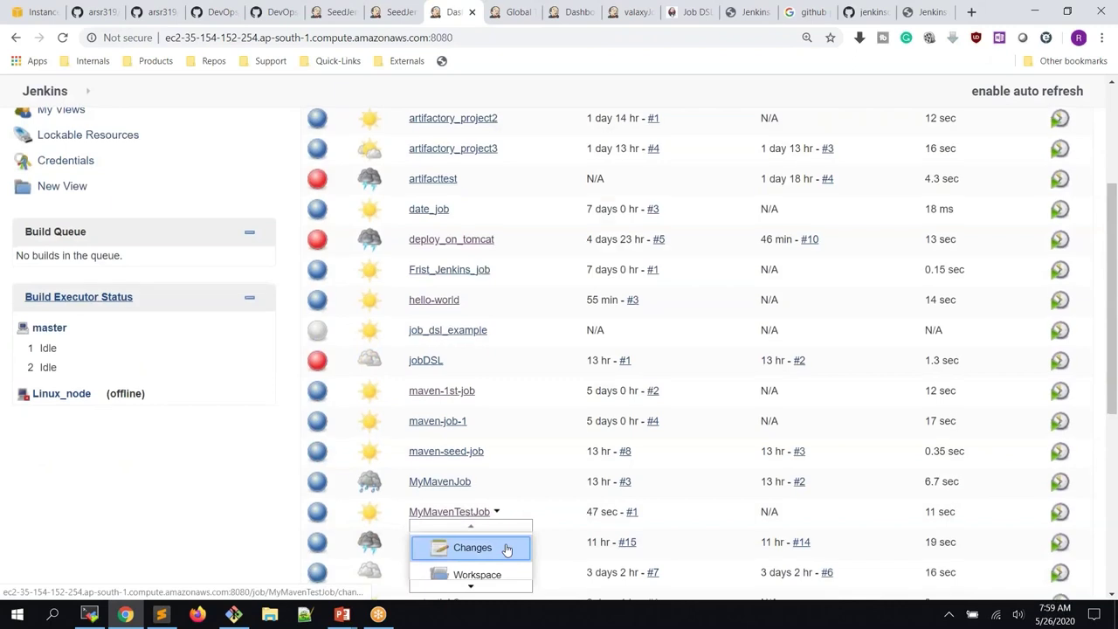
scroll(492, 583, down, 2)
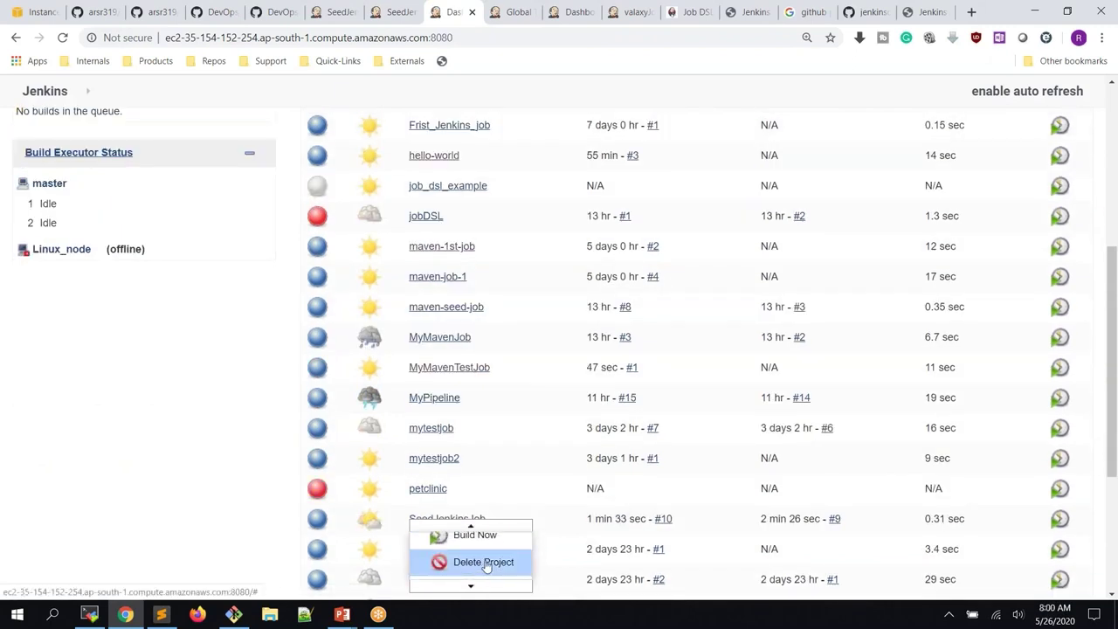
click(483, 561)
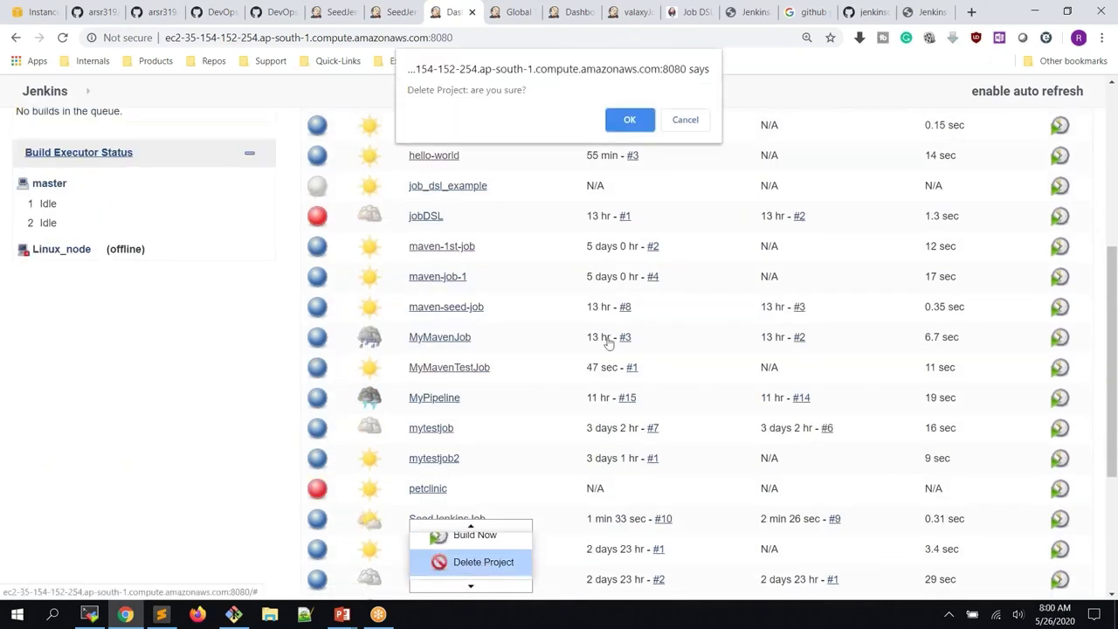
click(630, 120)
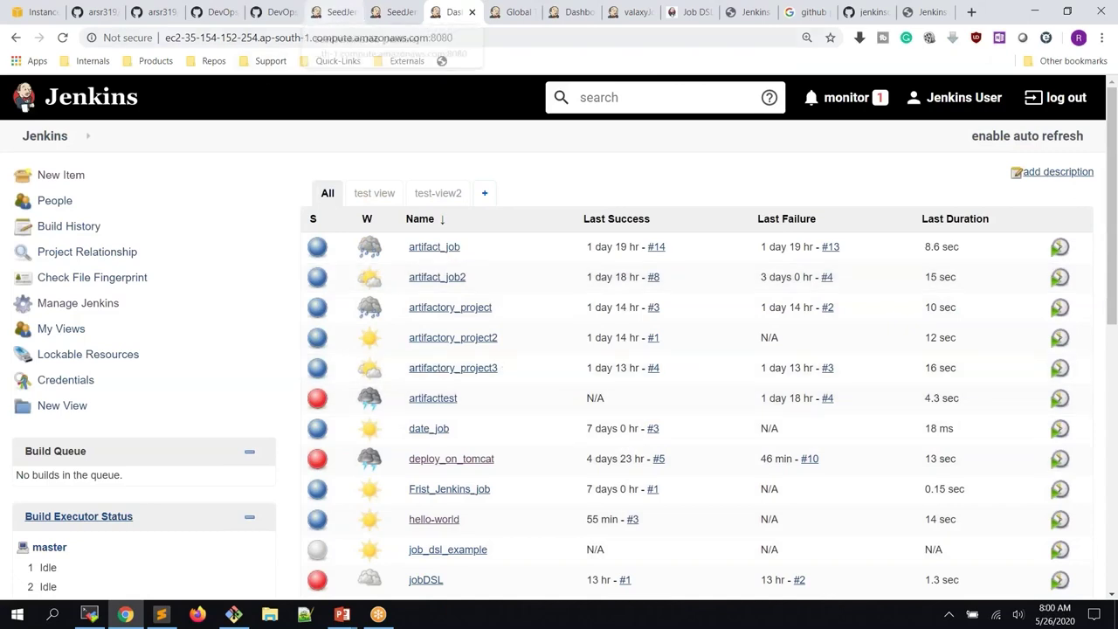
click(160, 616)
Step: Append a closing brace on new line 18 after line 17, then select the whole script
click(266, 358)
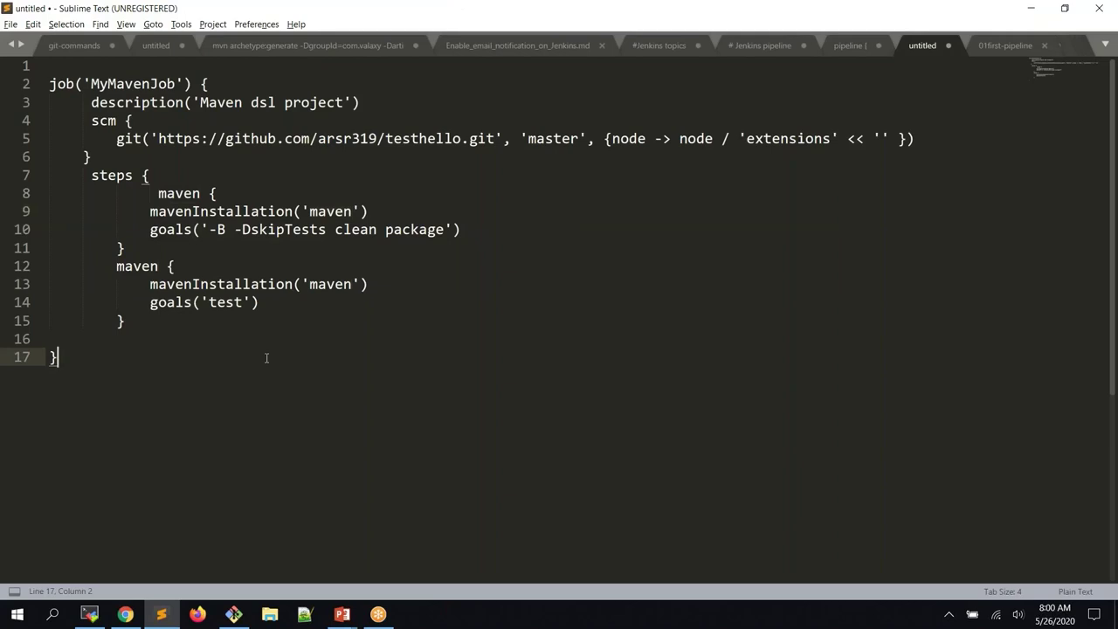
key(Return)
text(})
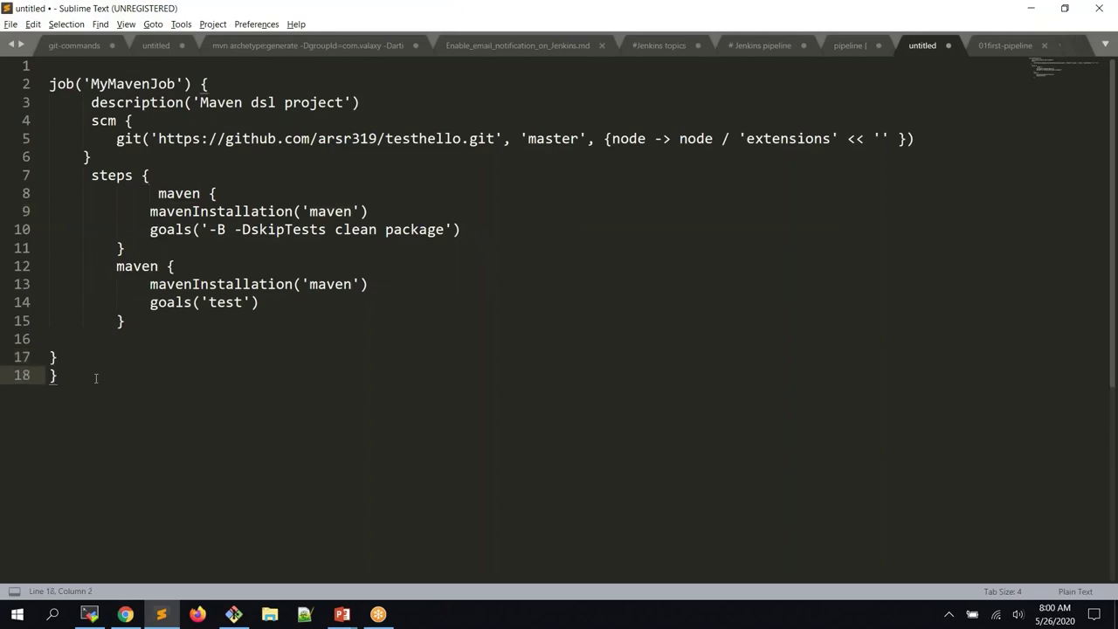
drag(49, 375, 50, 66)
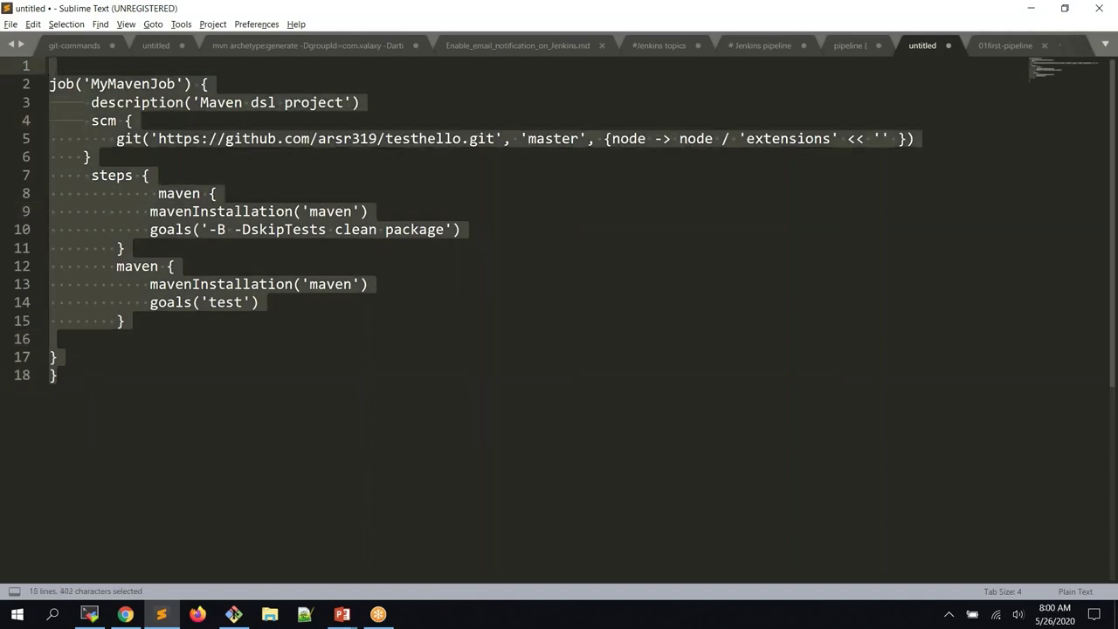
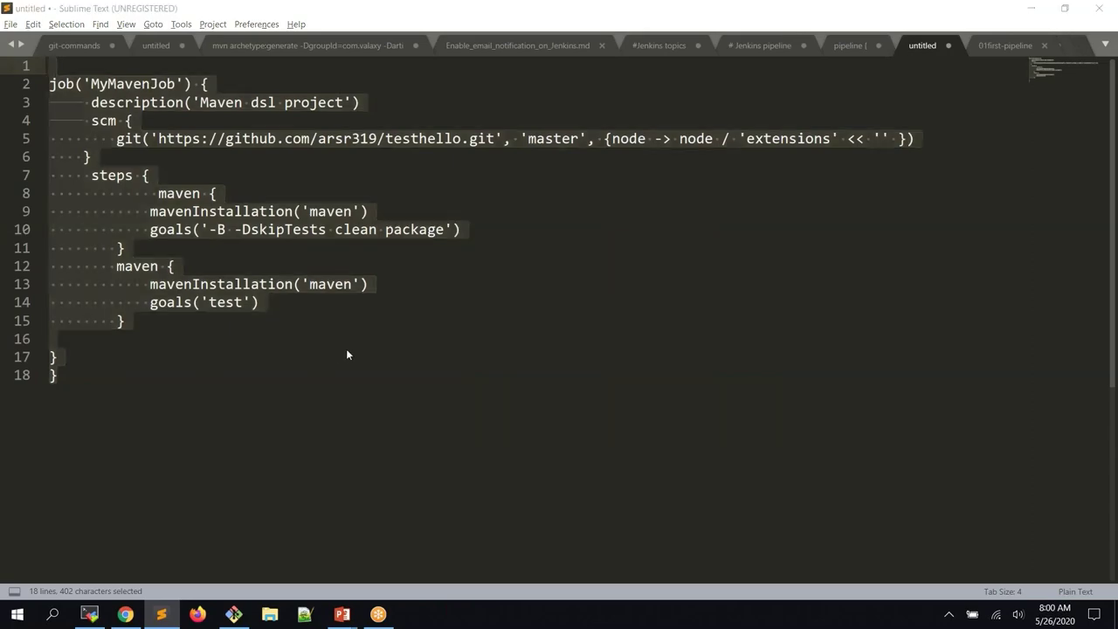
Step: Switch to Chrome and open valaxyJob from the Jenkins dashboard's job list
key(alt+Tab)
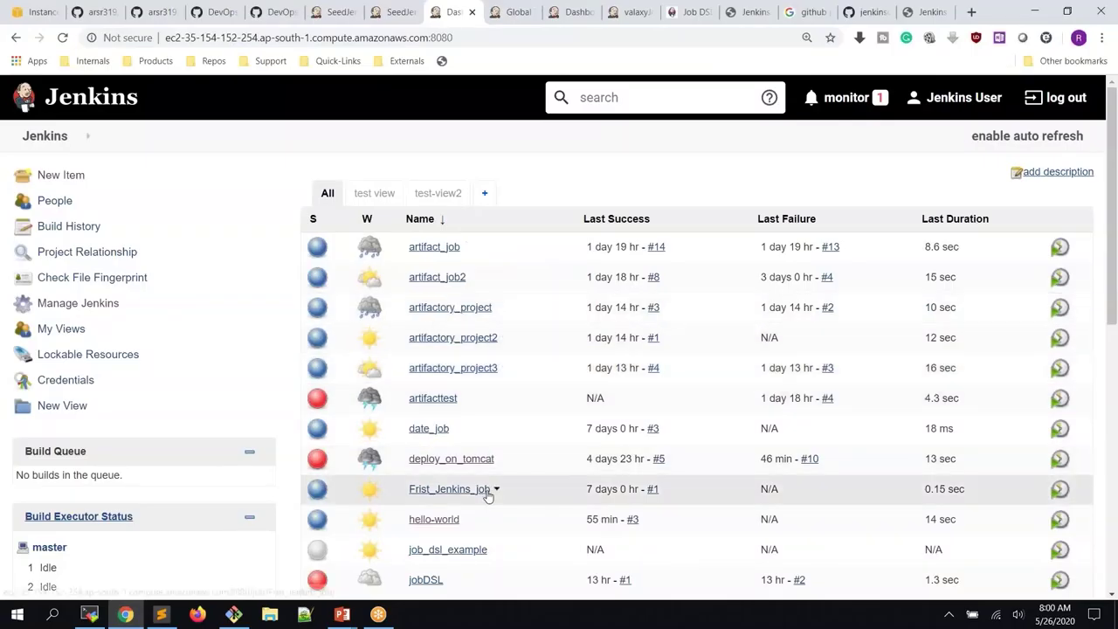
scroll(489, 487, down, 3)
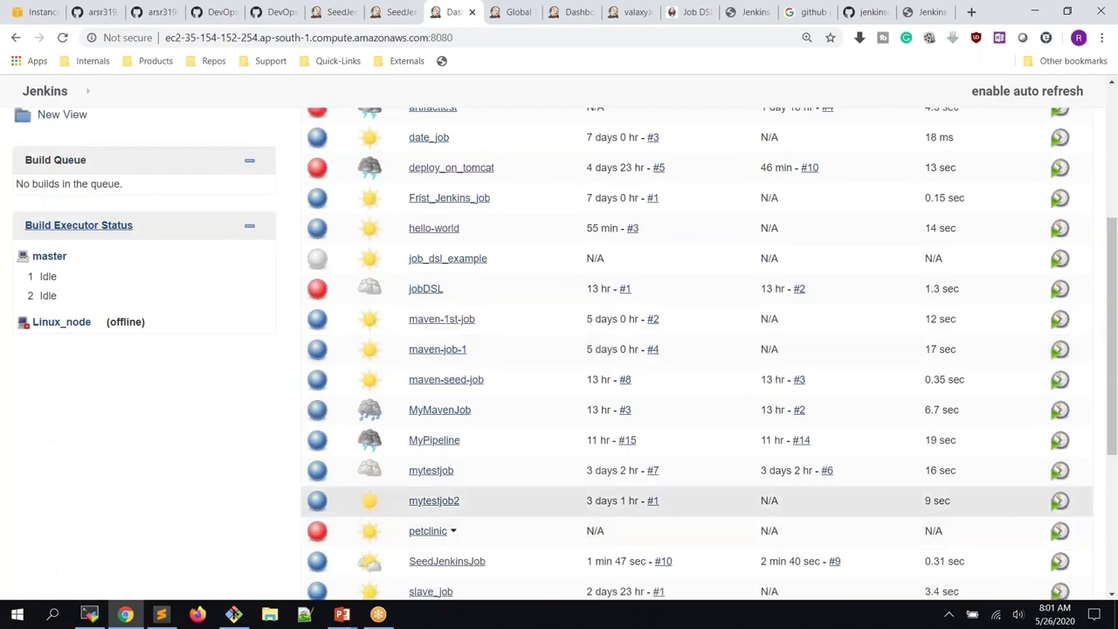
scroll(466, 424, down, 2)
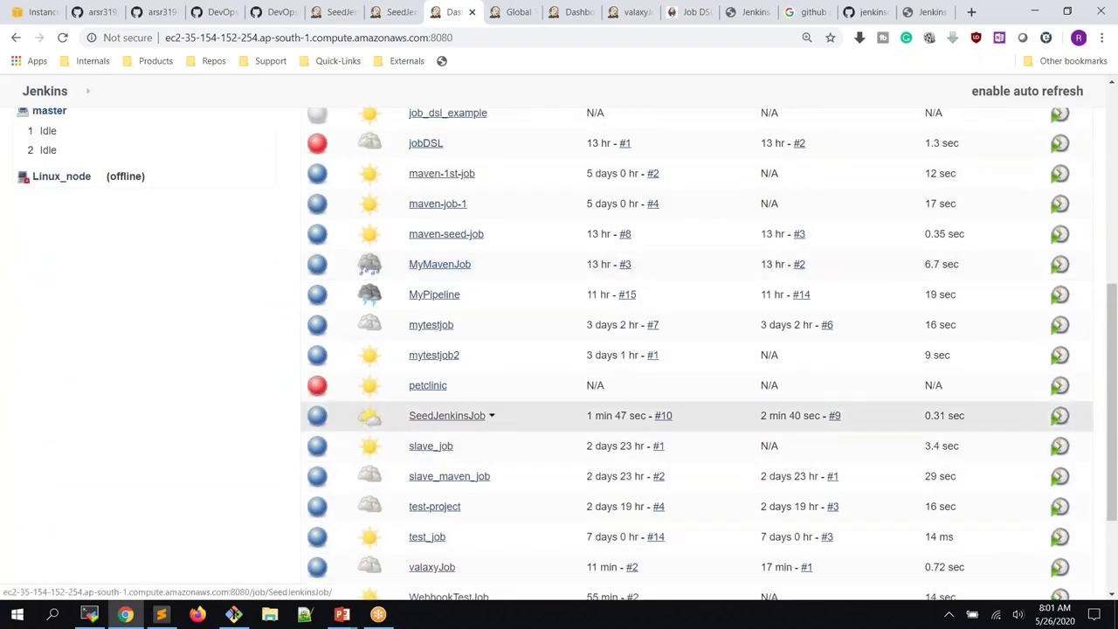
click(434, 566)
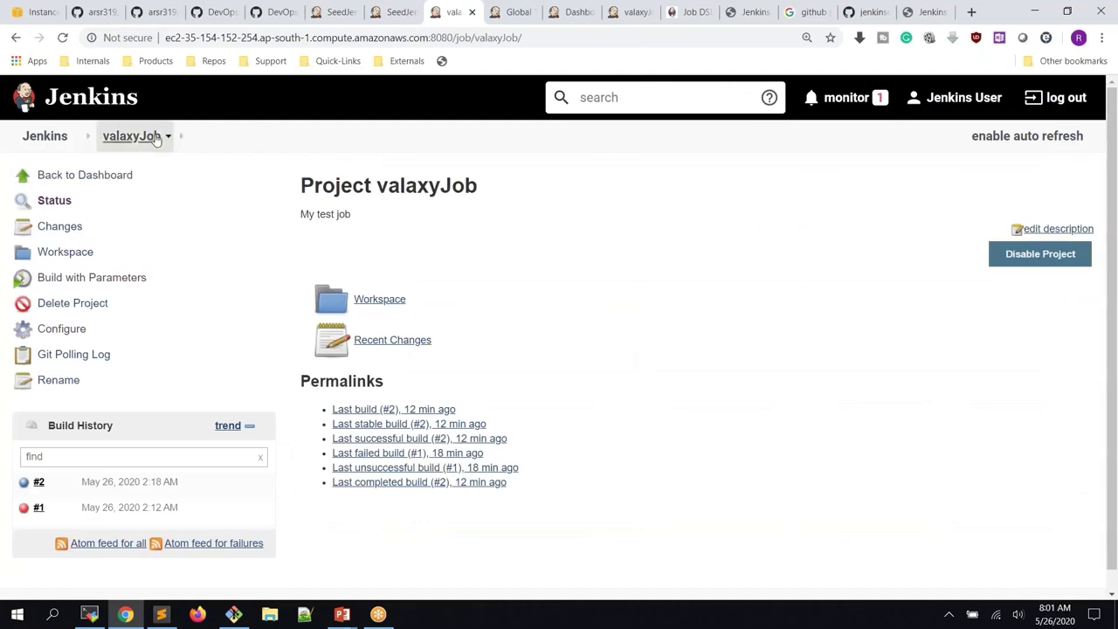
Step: Open the valaxyJob configuration and review its SCM and Poll SCM schedule
click(58, 328)
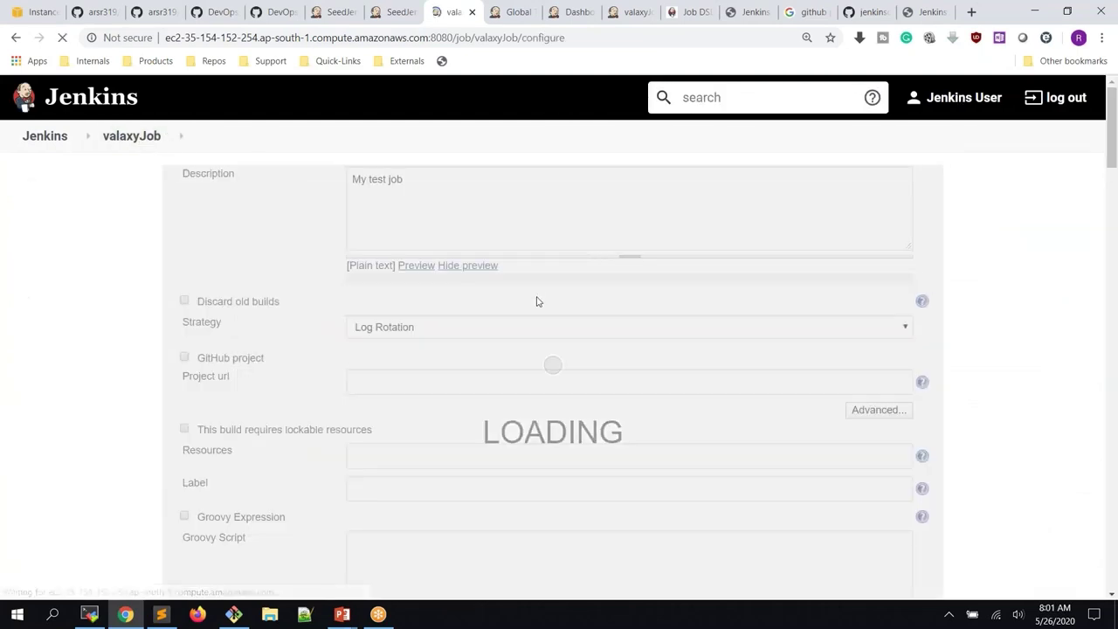
scroll(434, 283, down, 12)
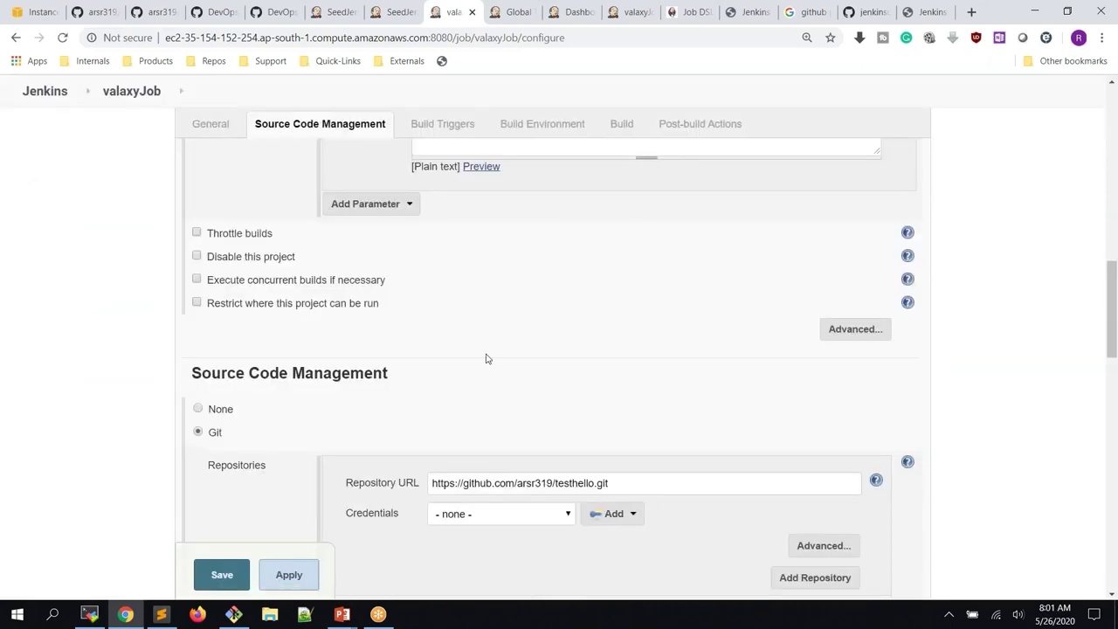
scroll(542, 342, down, 3)
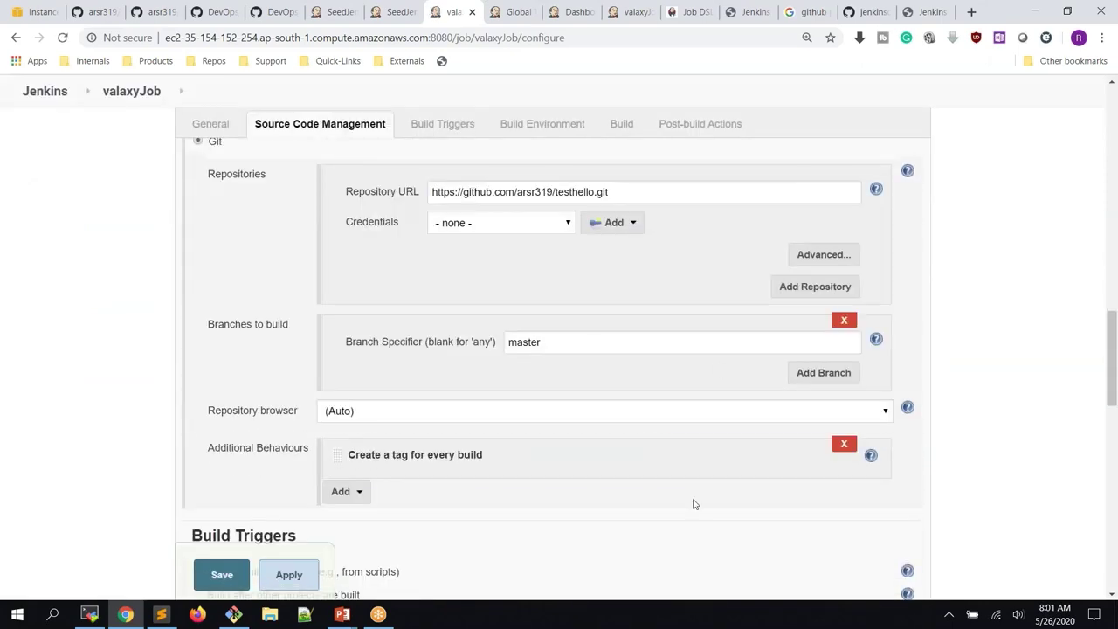
scroll(693, 504, down, 2)
scroll(654, 448, down, 2)
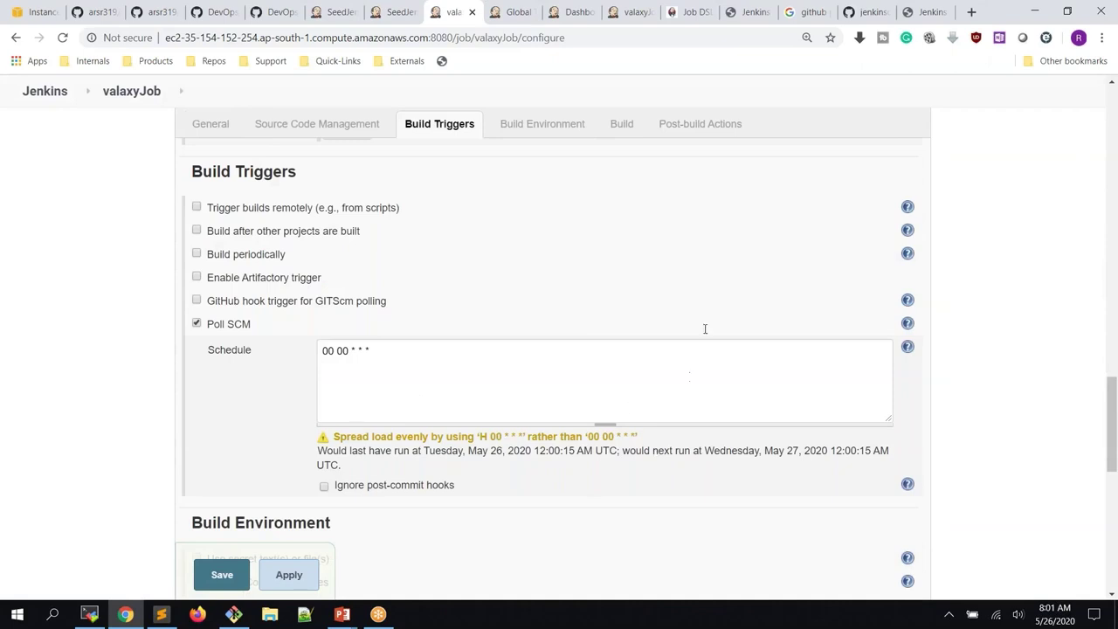
triple_click(500, 378)
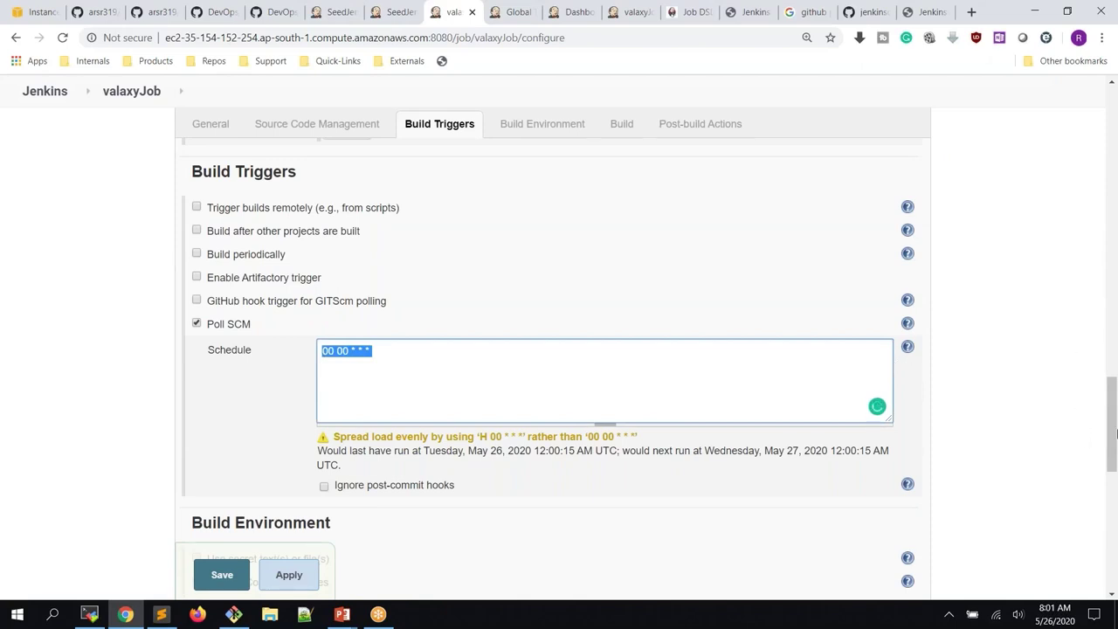
Step: Go from the SeedJenkinsJob build #9 console output to the SeedJenkinsJob project page
scroll(703, 316, up, 4)
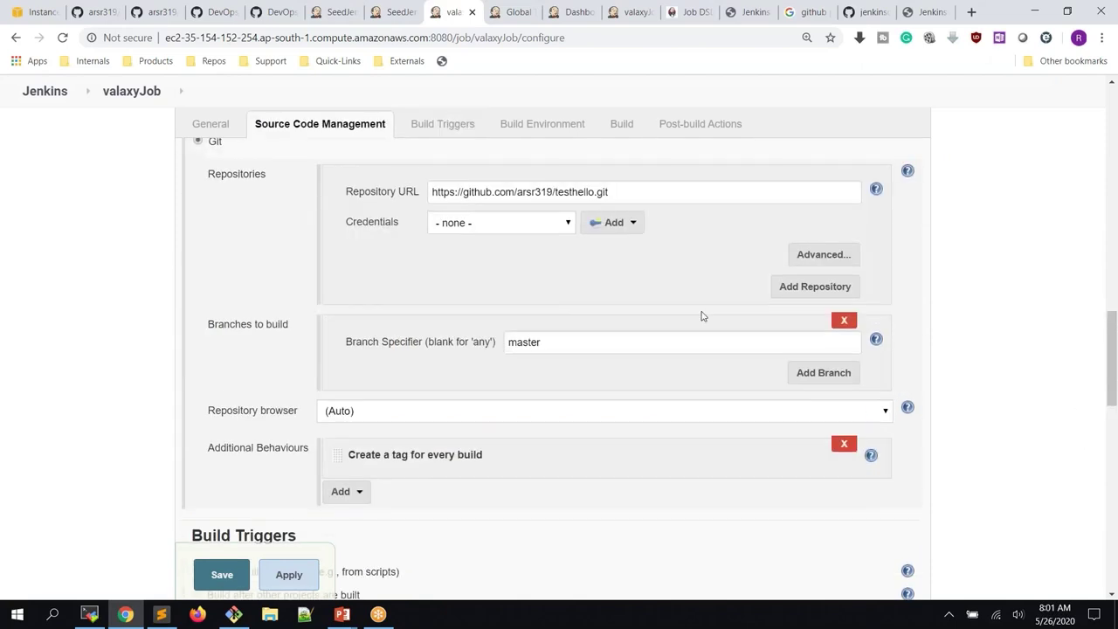
scroll(696, 375, up, 4)
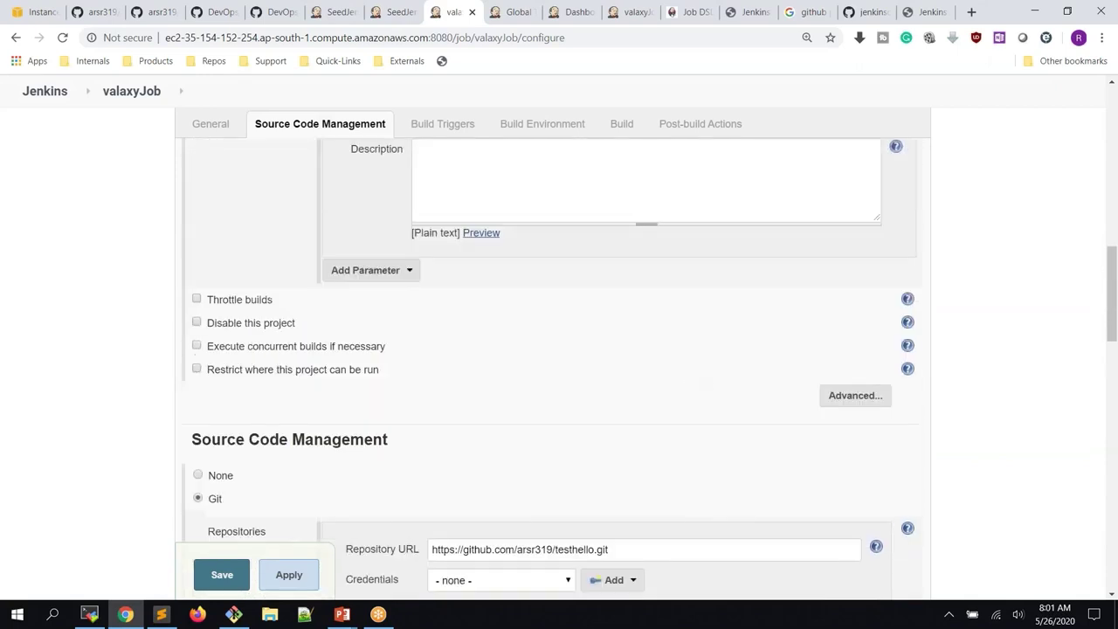
scroll(549, 152, up, 8)
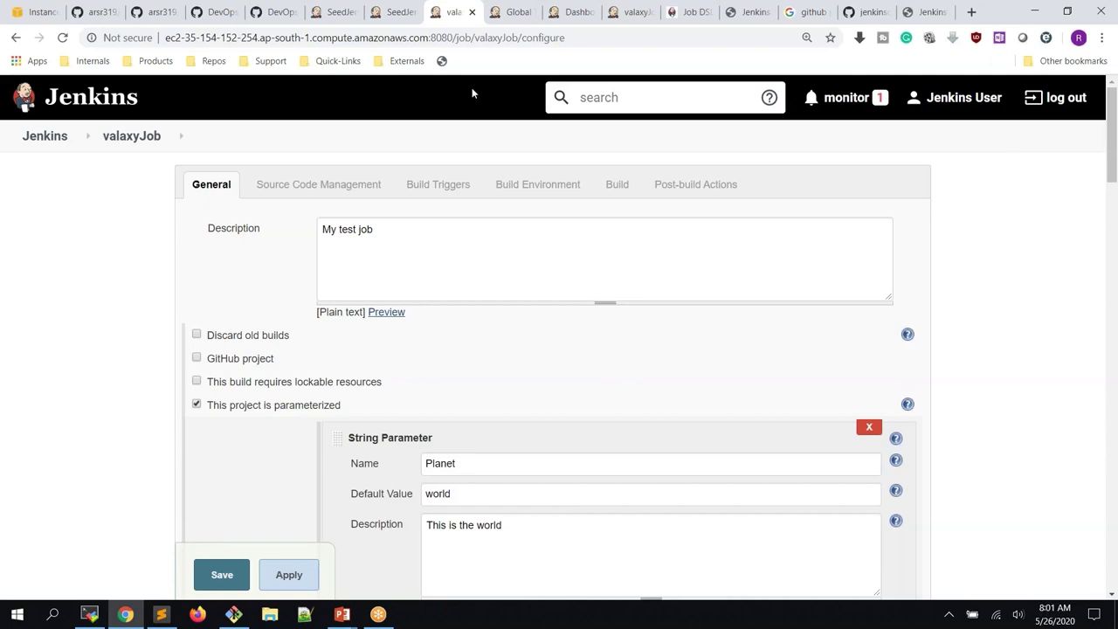
click(379, 12)
click(165, 137)
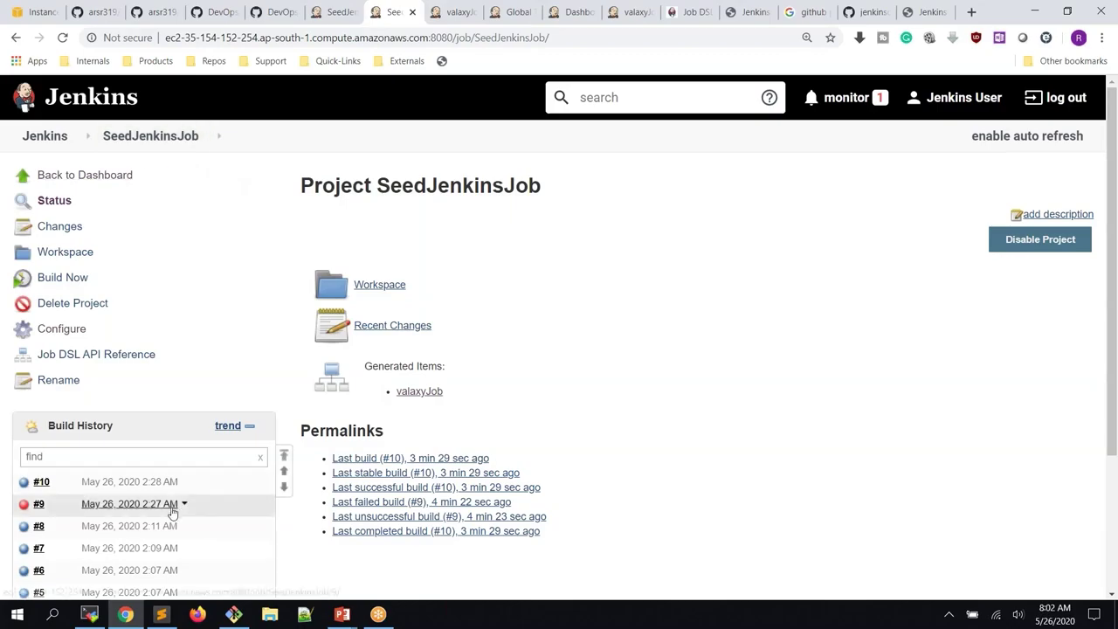
click(163, 613)
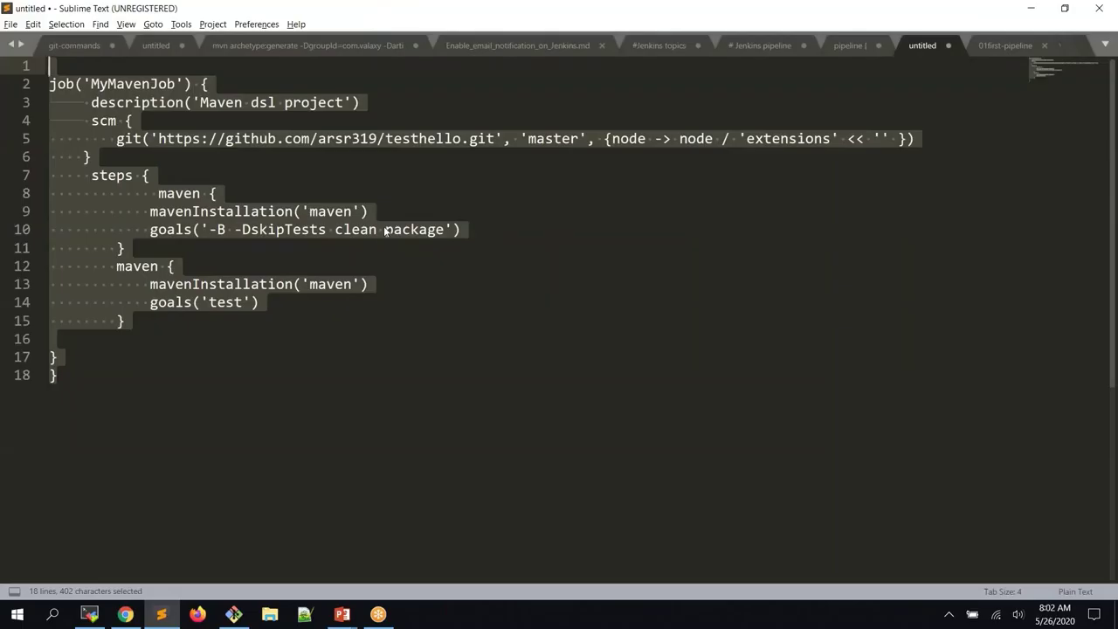
click(385, 229)
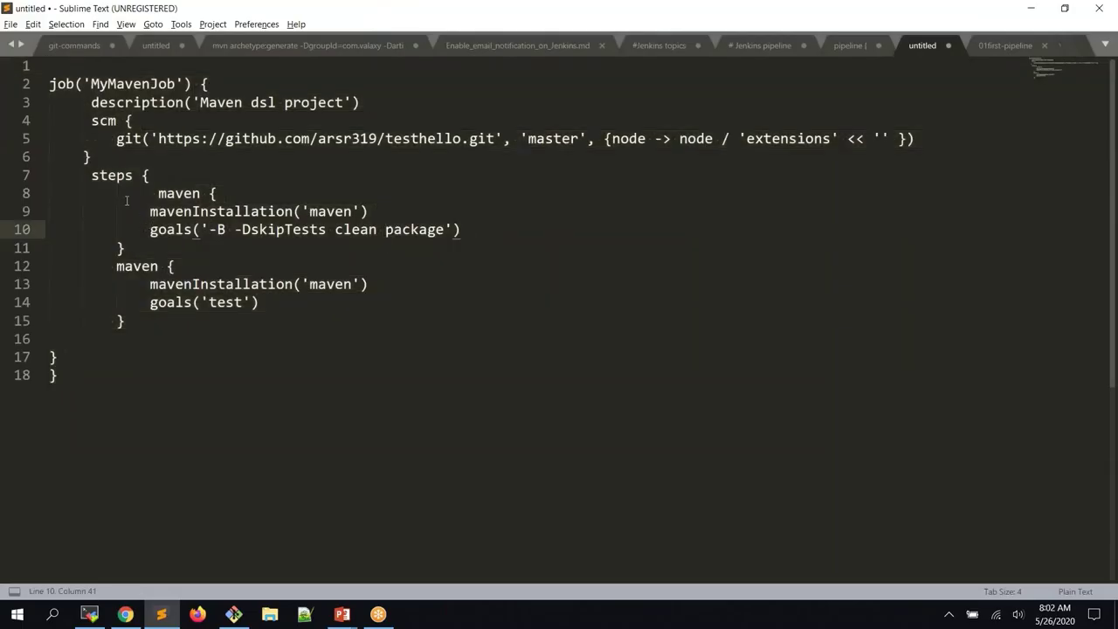
double_click(147, 269)
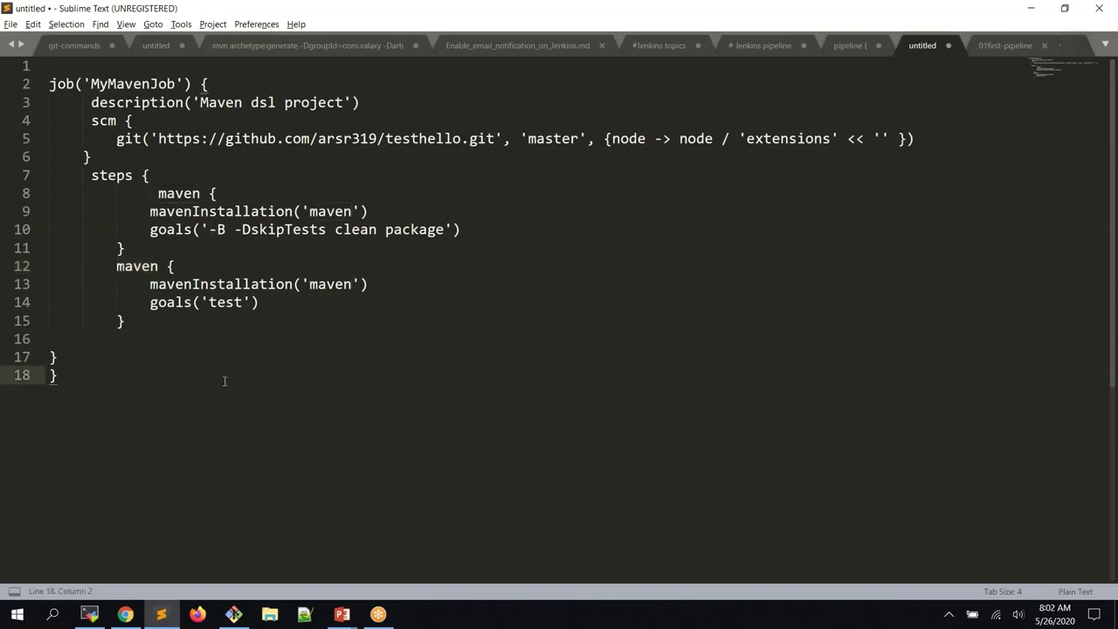
key(alt+Tab)
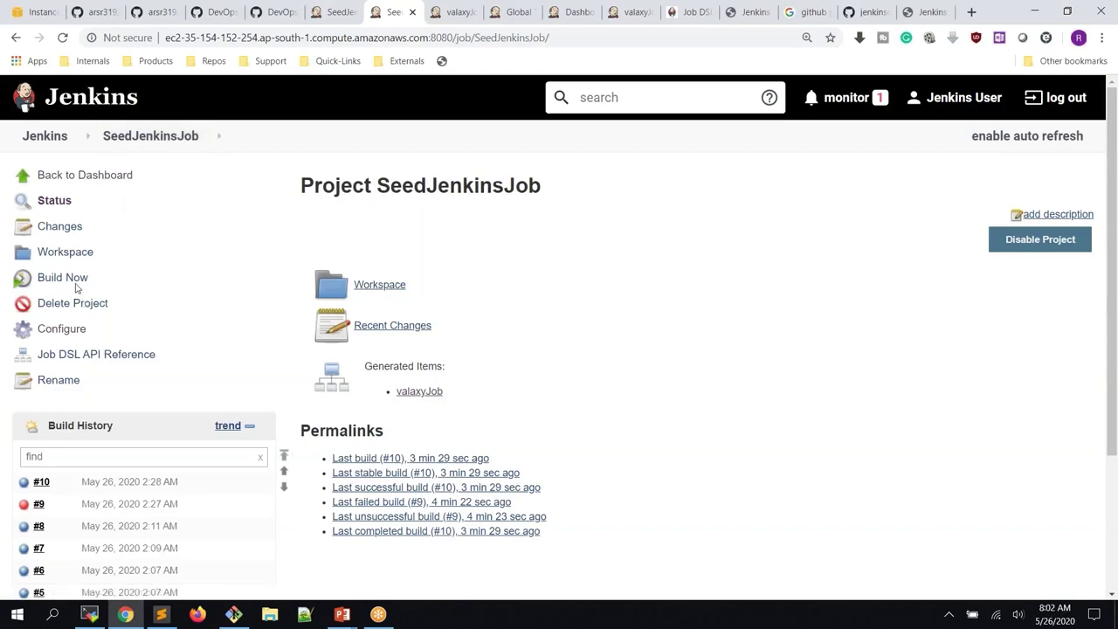
Step: Open the SeedJenkinsJob configuration and delete the entire inline DSL script
click(75, 331)
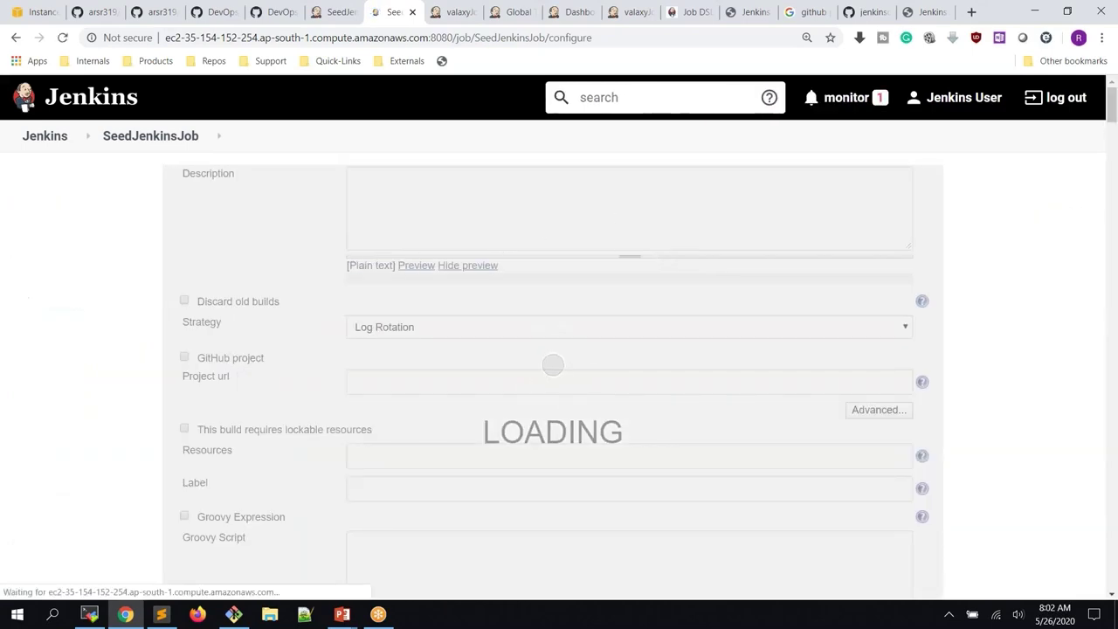
scroll(509, 250, down, 3)
scroll(702, 435, down, 9)
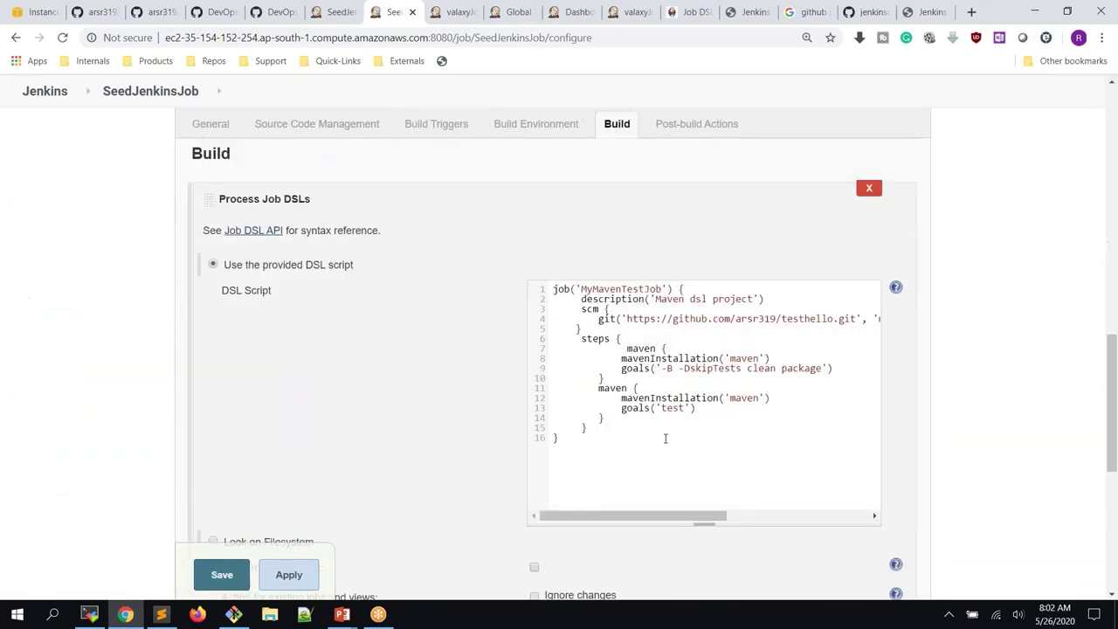
drag(570, 445, 500, 266)
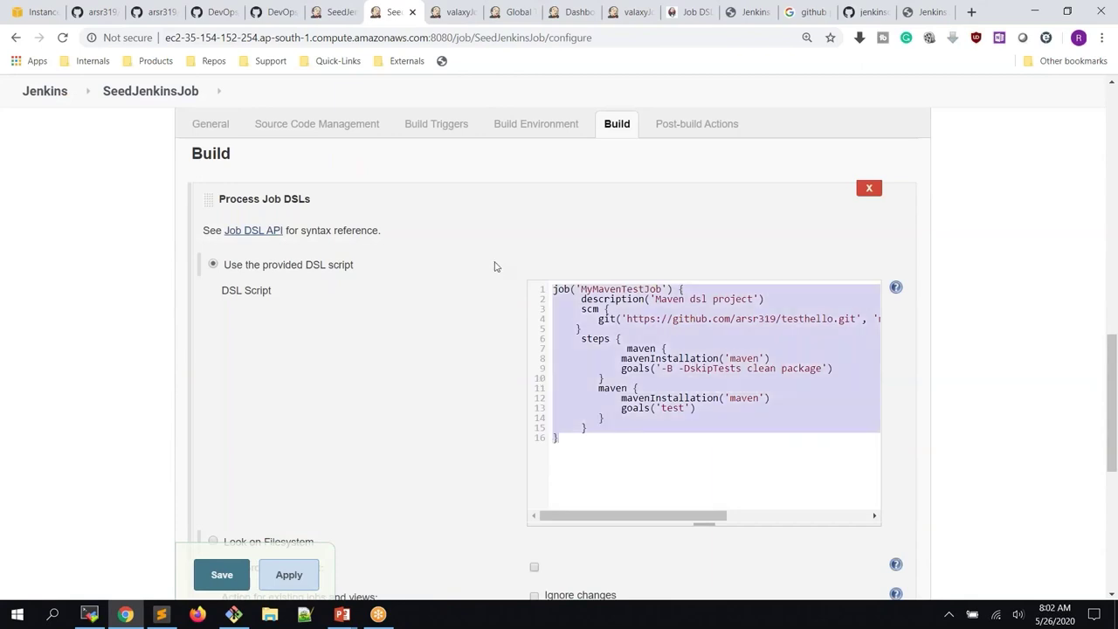
key(Delete)
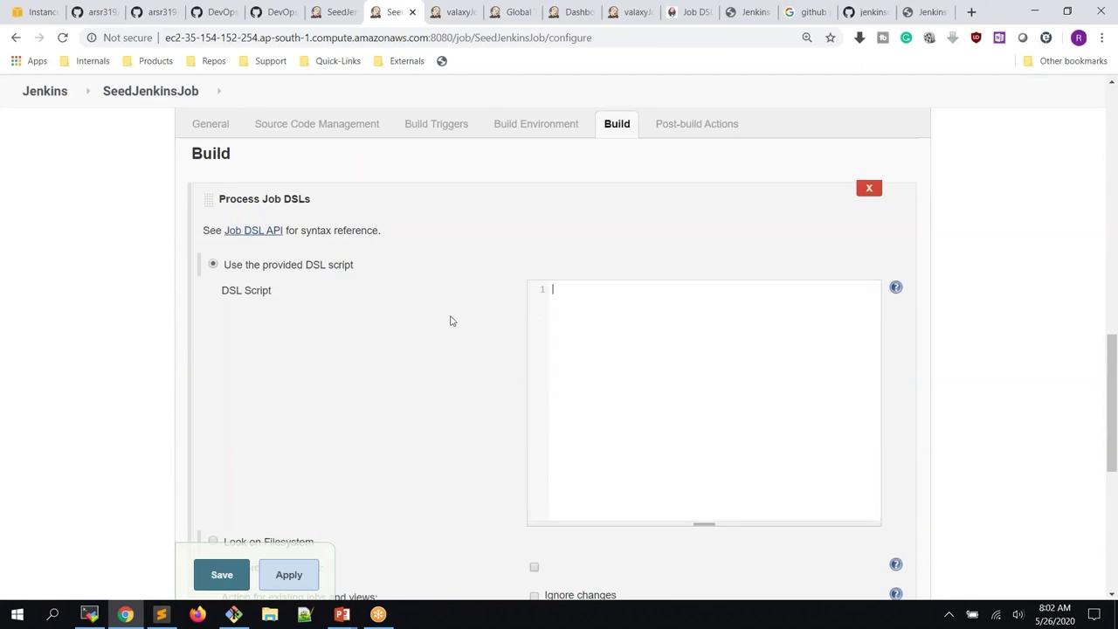
Step: Set the Process Job DSLs step to Look on Filesystem
scroll(352, 284, down, 3)
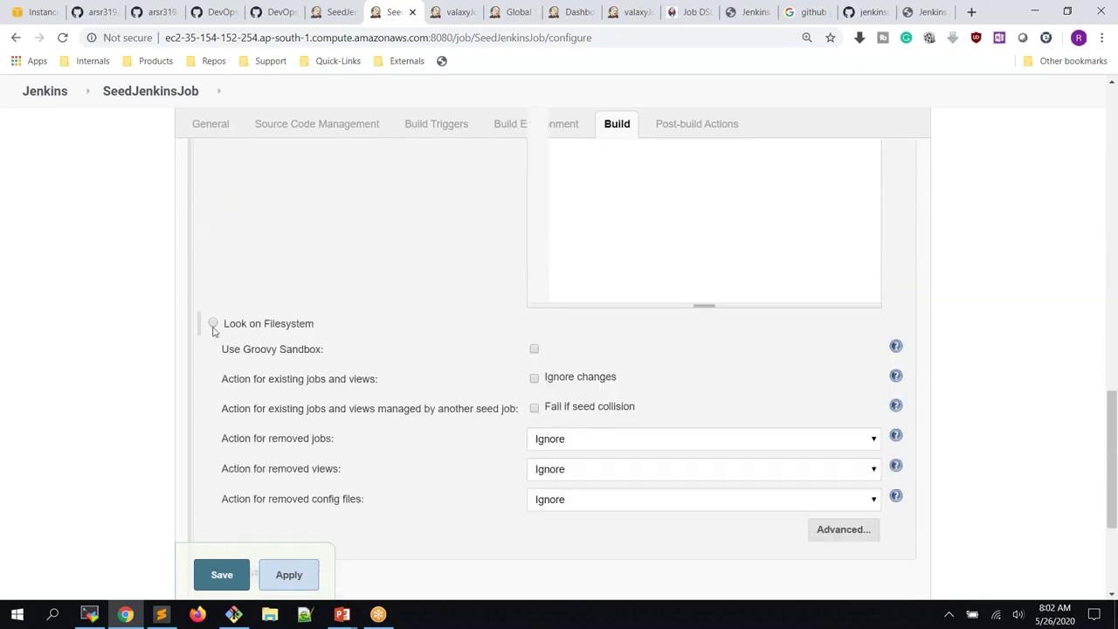
click(213, 323)
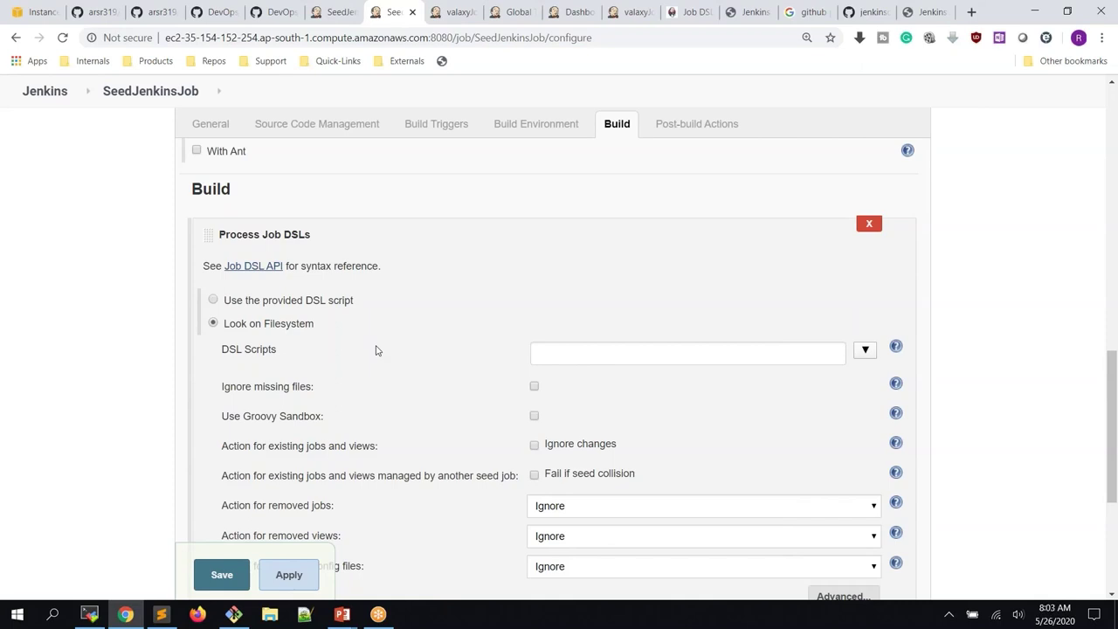
scroll(375, 349, up, 8)
scroll(375, 349, down, 8)
scroll(439, 360, up, 3)
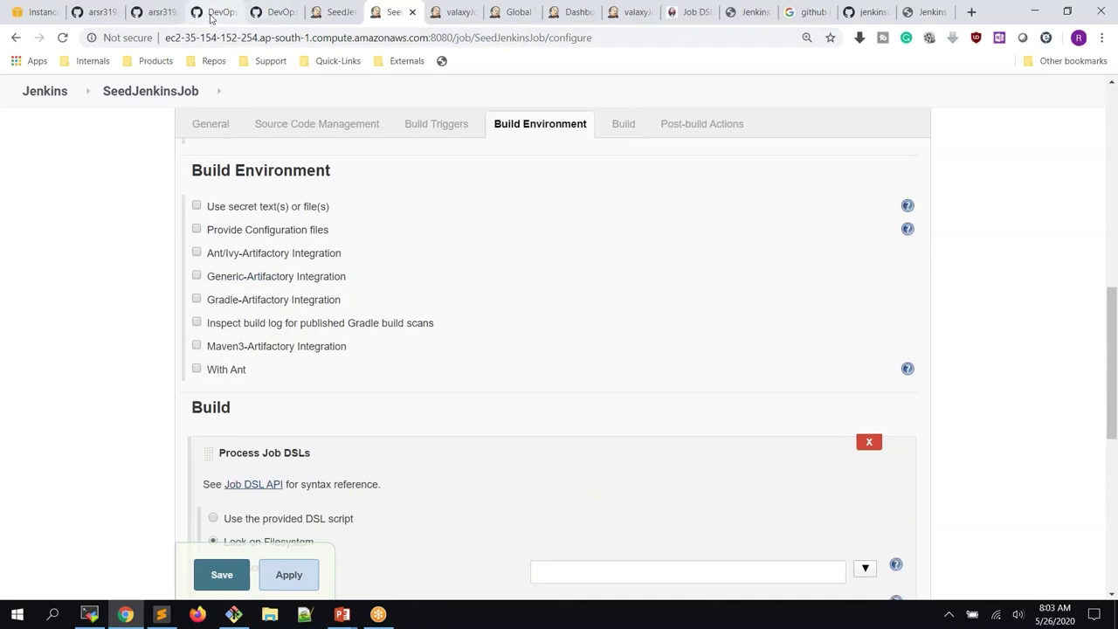
Step: Open the jobs file in the DevOps repository's jenkins/DSL_jobs folder
click(210, 14)
scroll(260, 105, up, 5)
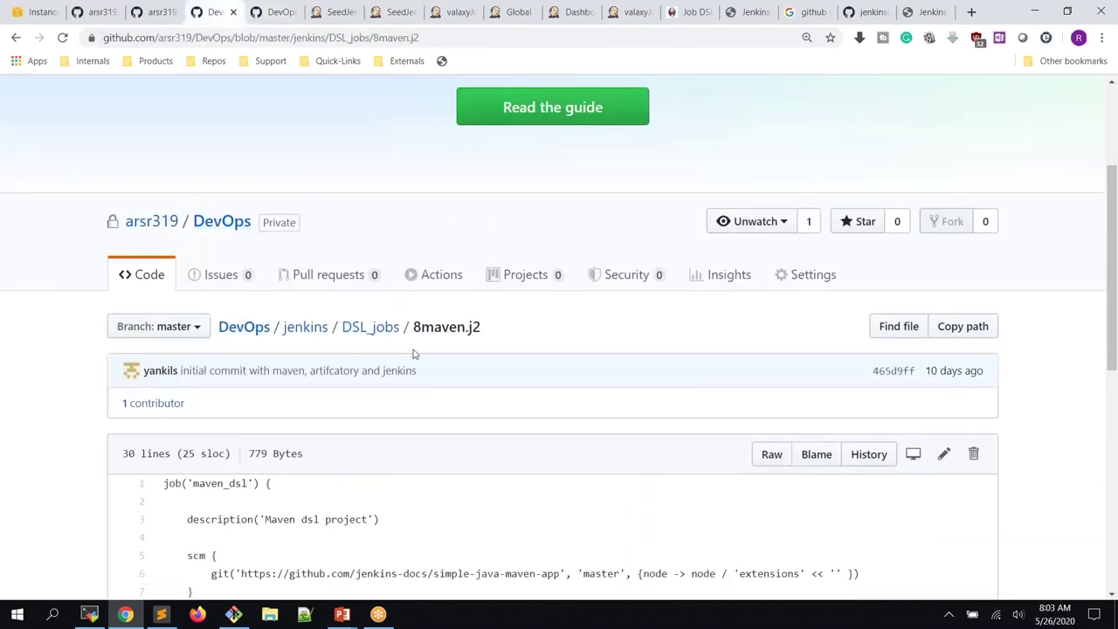
click(388, 335)
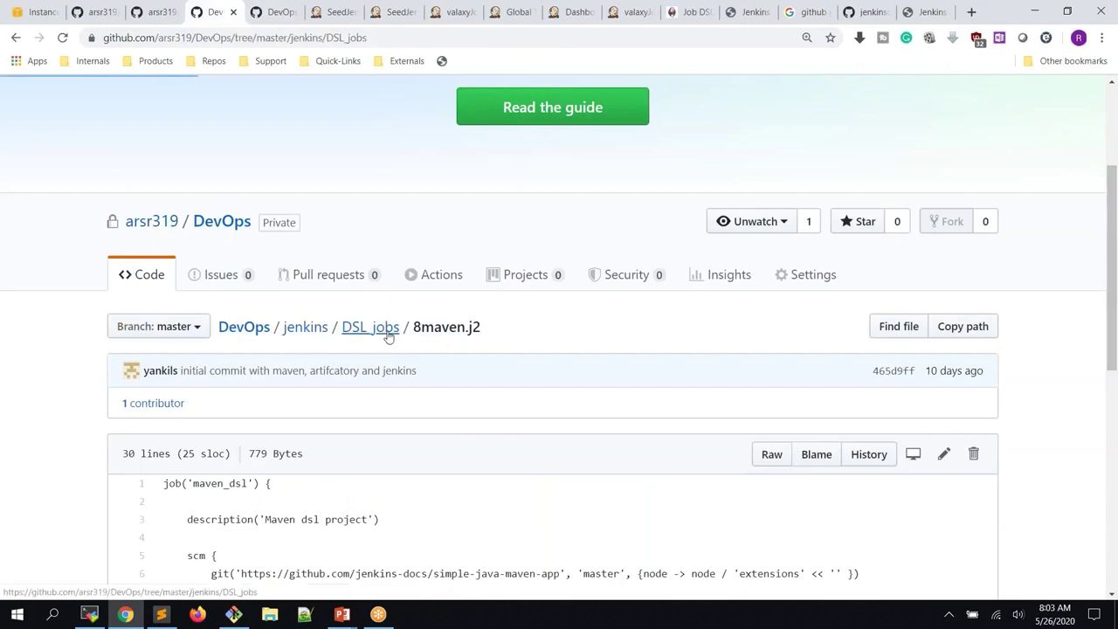
scroll(387, 331, down, 5)
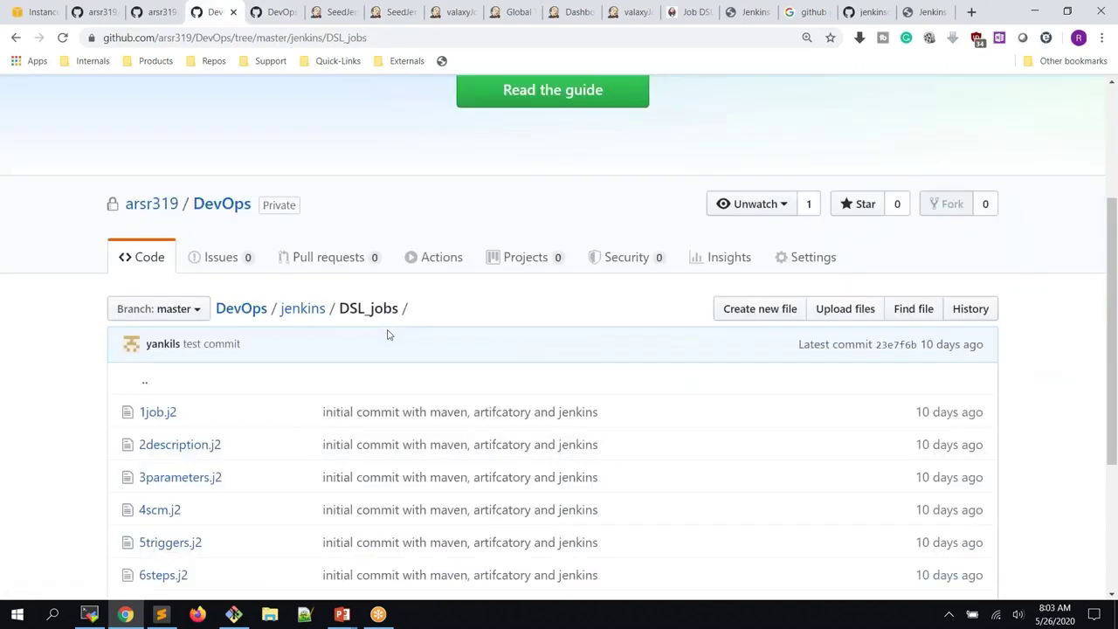
click(150, 458)
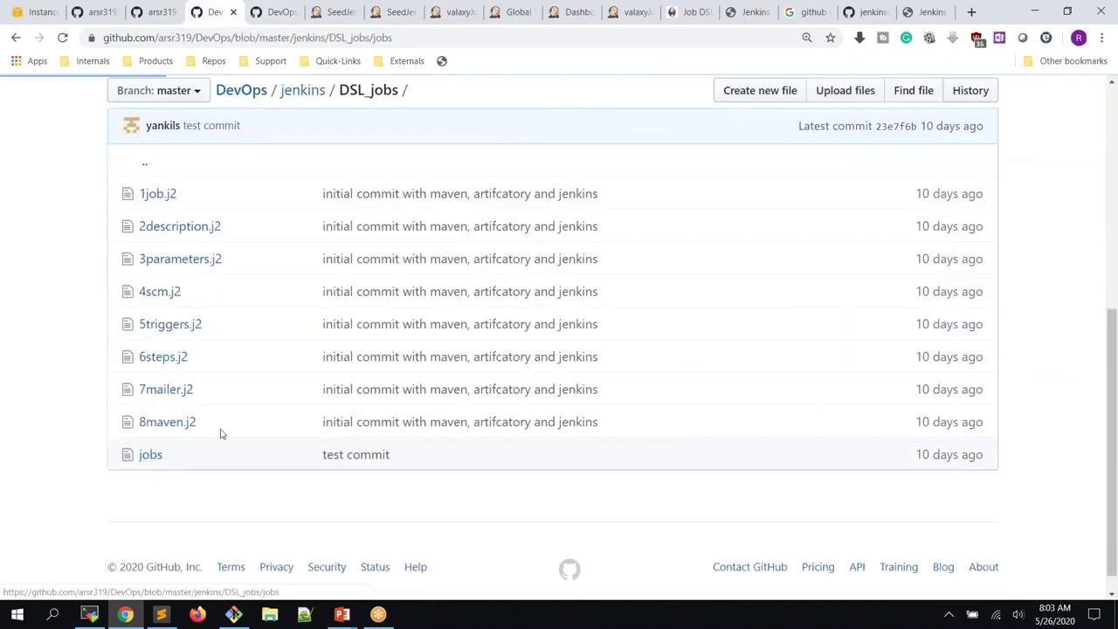
scroll(265, 384, down, 5)
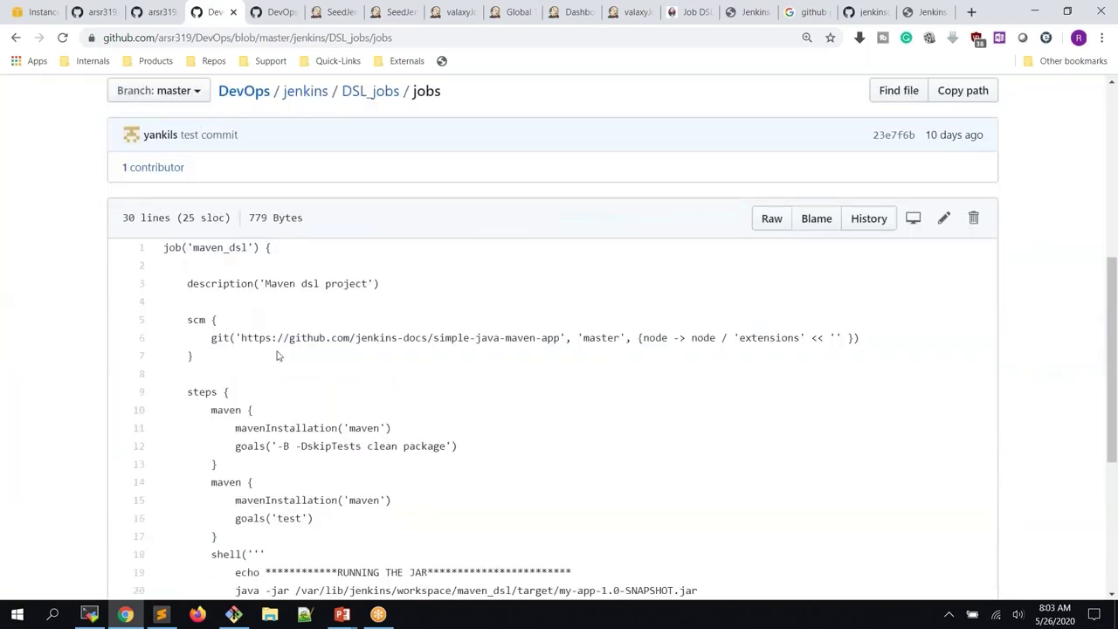
Step: Highlight the job header, description, scm block and the Git repository URL on line 6
drag(165, 247, 351, 381)
scroll(350, 379, down, 3)
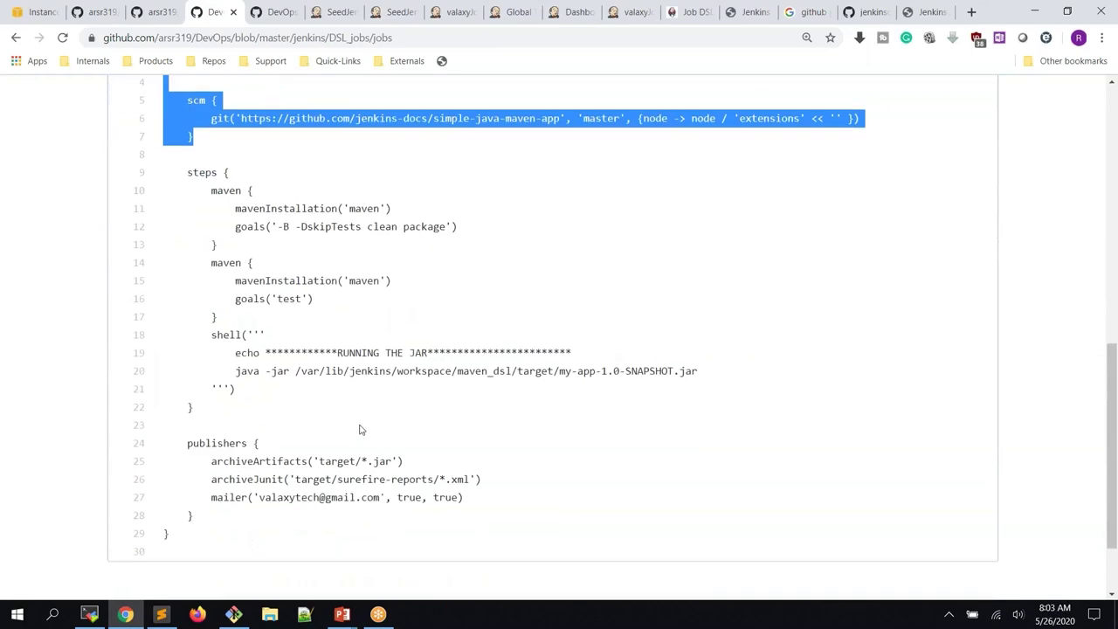
scroll(359, 419, down, 1)
scroll(813, 215, up, 2)
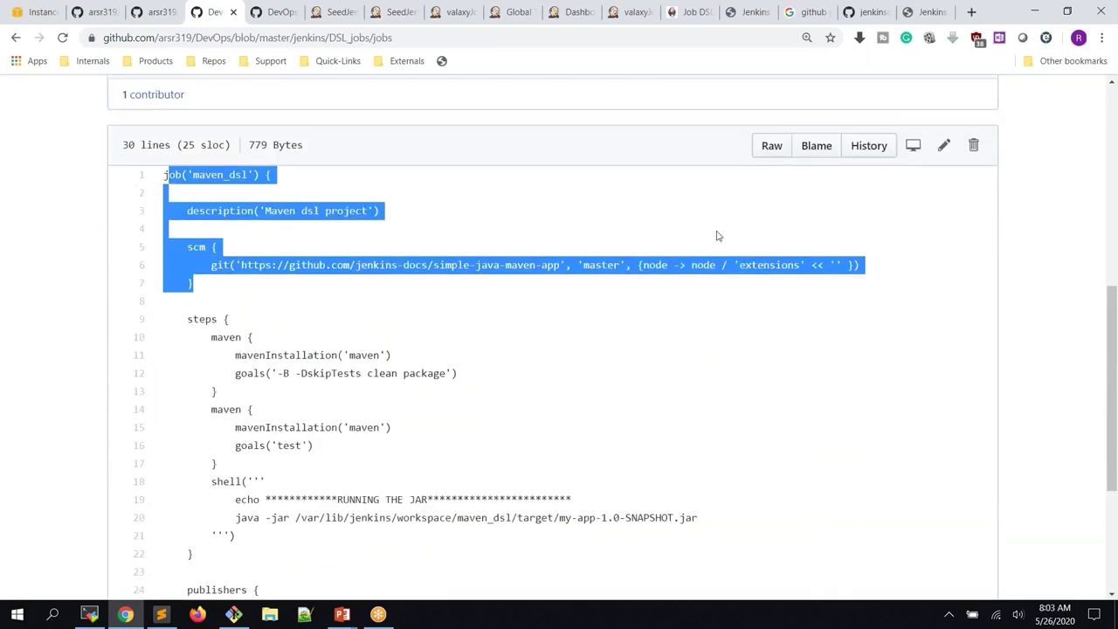
scroll(711, 249, down, 3)
scroll(709, 251, up, 4)
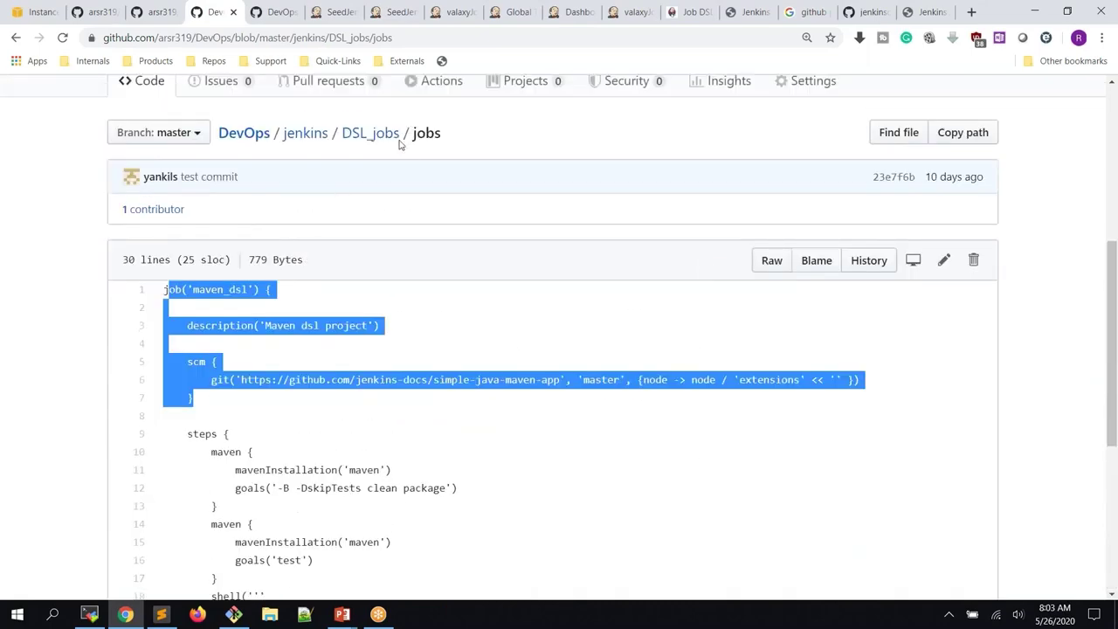
scroll(513, 349, down, 4)
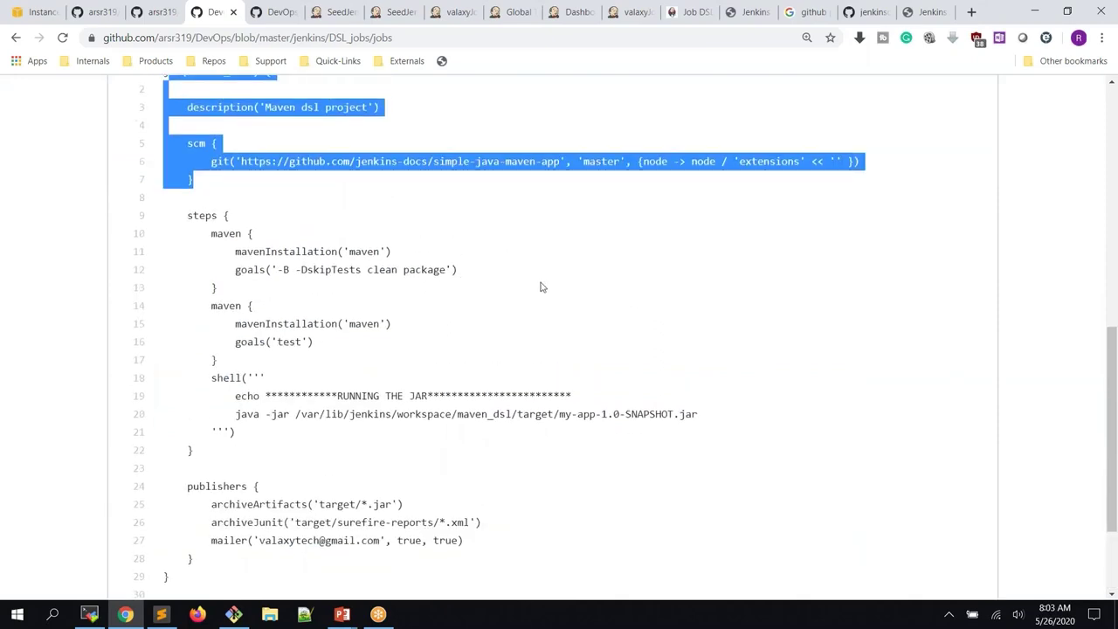
click(539, 286)
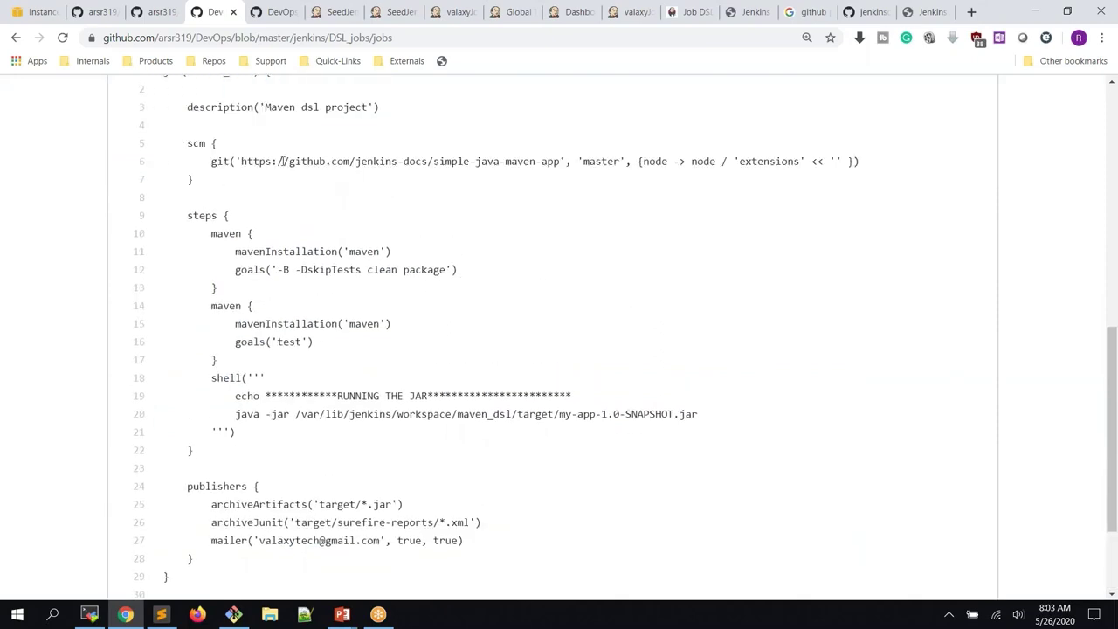
drag(242, 162, 556, 160)
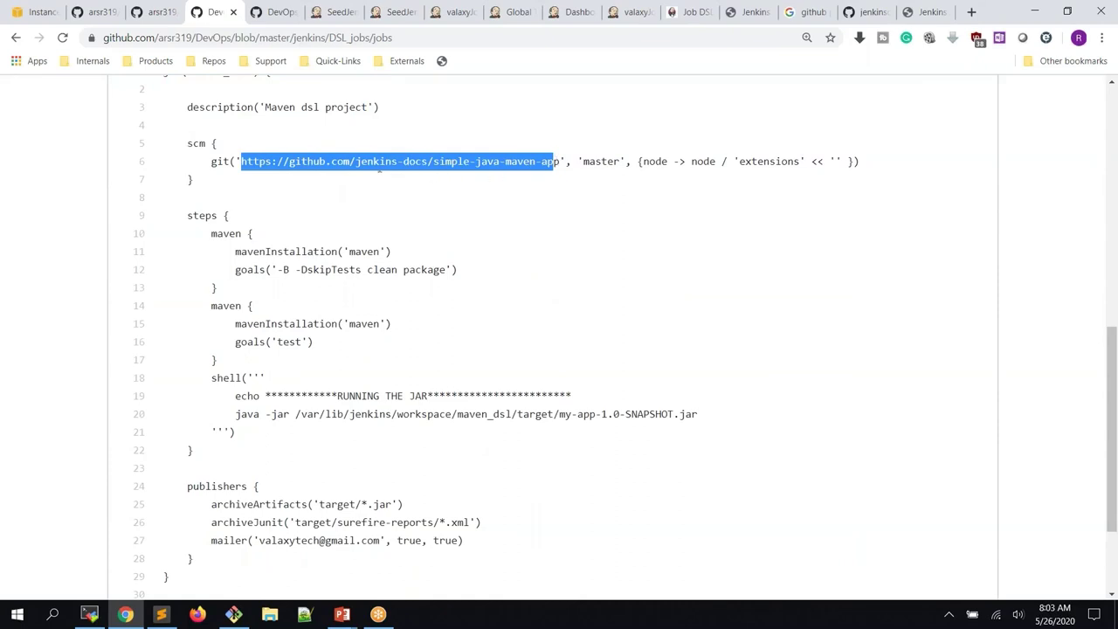
click(367, 173)
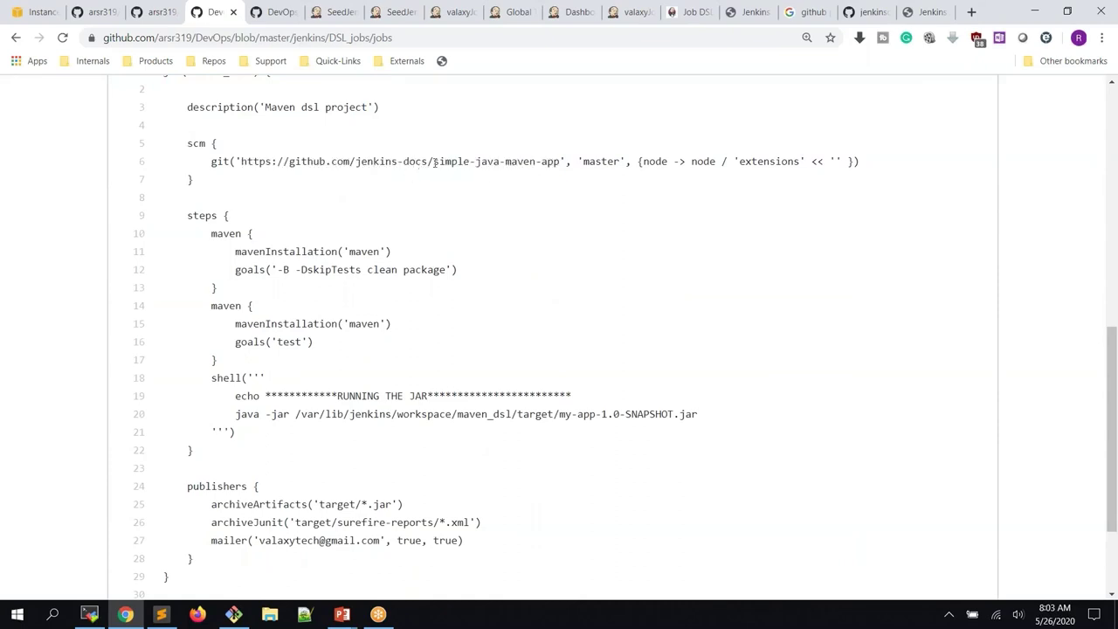
Step: Highlight the simple-java-maven-app name, the Maven package and test steps, and the run-jar shell block
drag(434, 162, 561, 160)
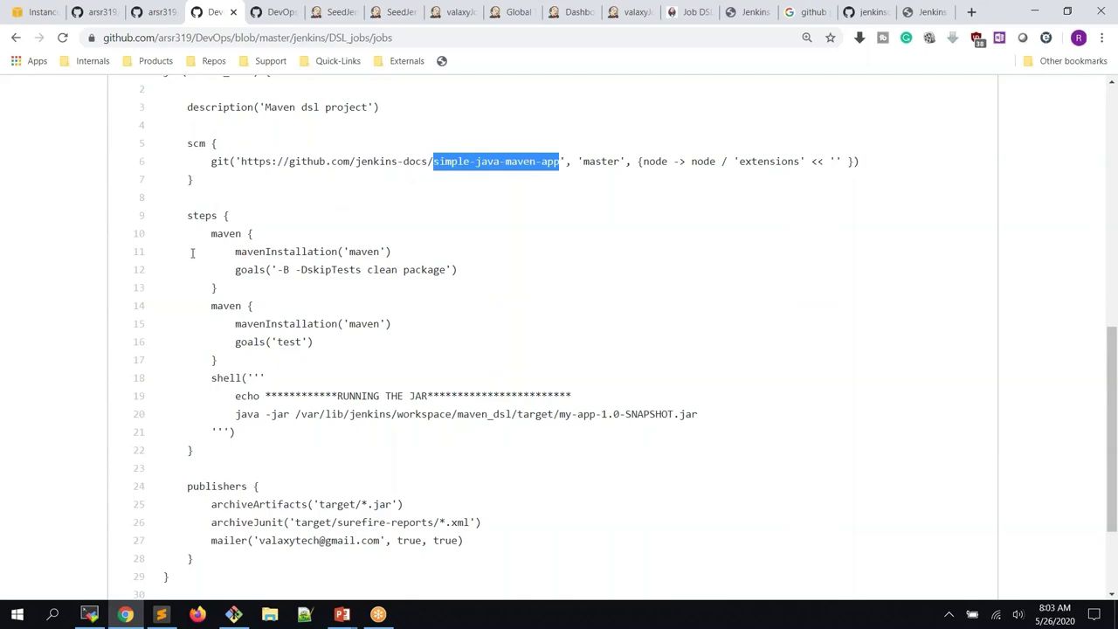
drag(188, 226, 366, 300)
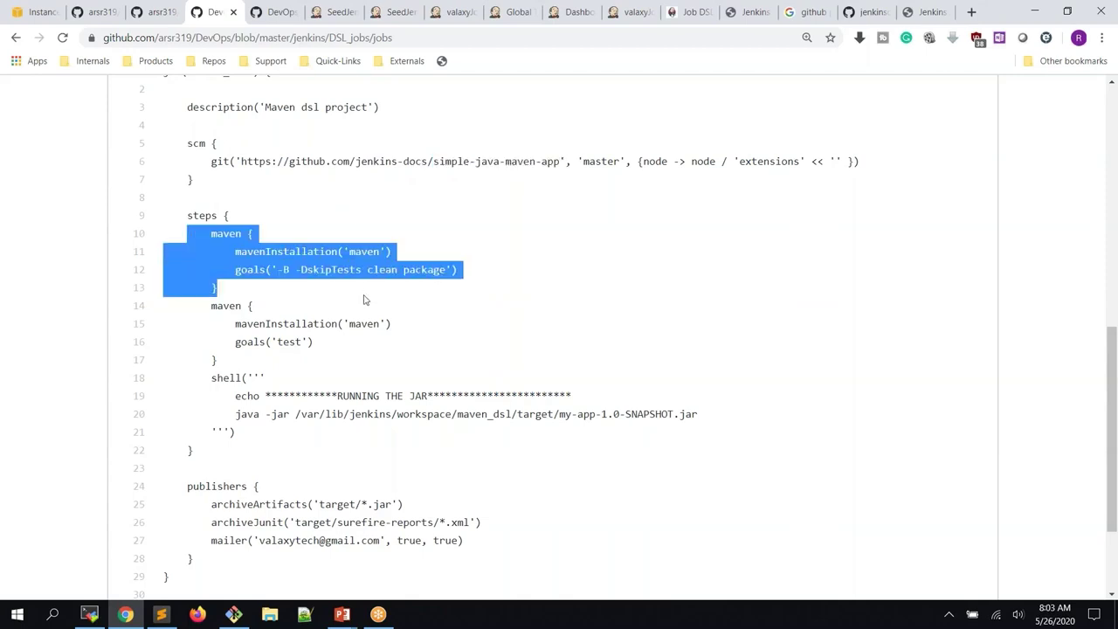
drag(203, 307, 382, 373)
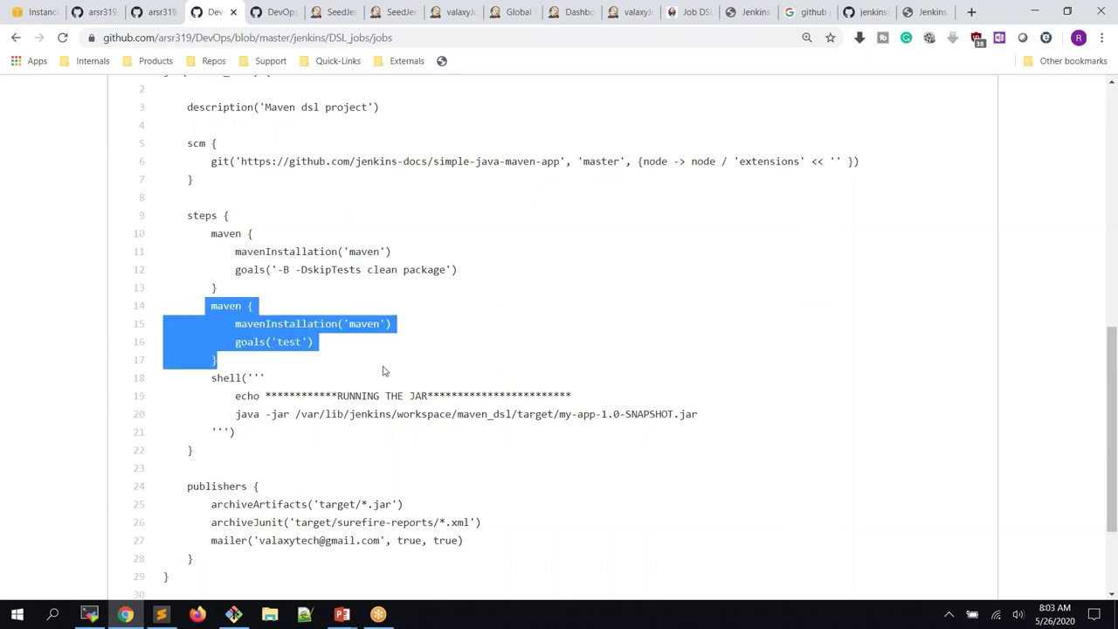
drag(212, 378, 269, 432)
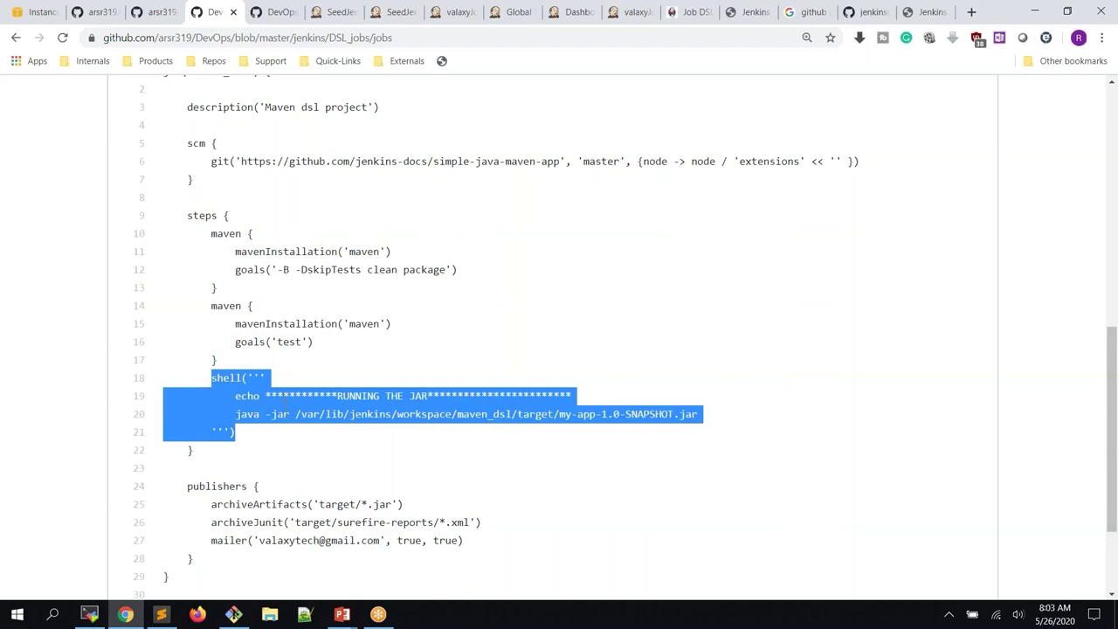
click(249, 412)
drag(233, 413, 724, 414)
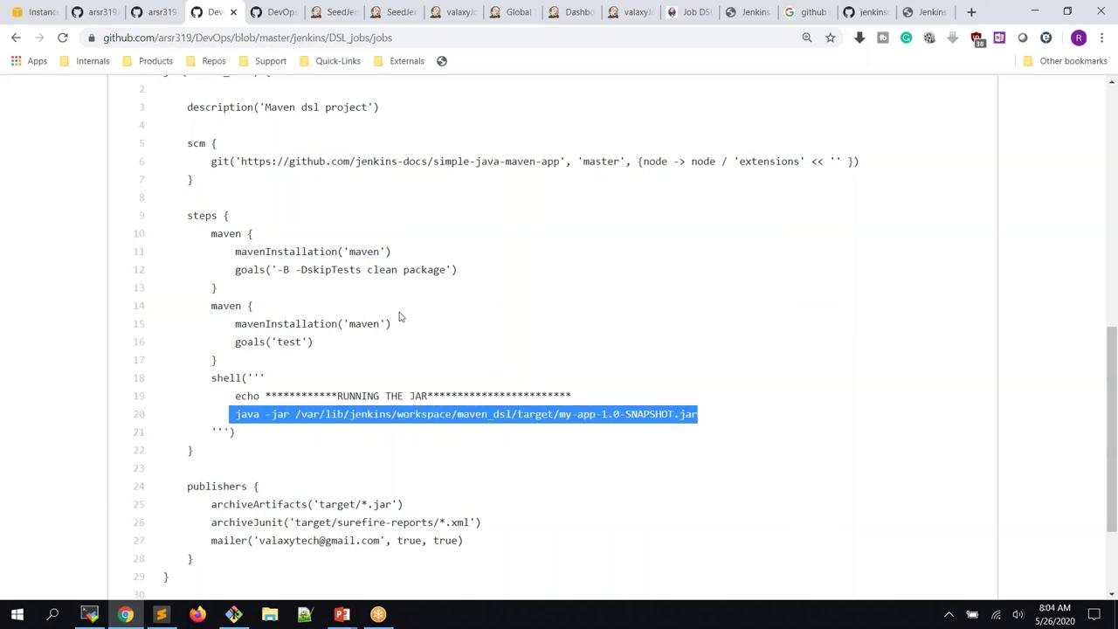
double_click(407, 267)
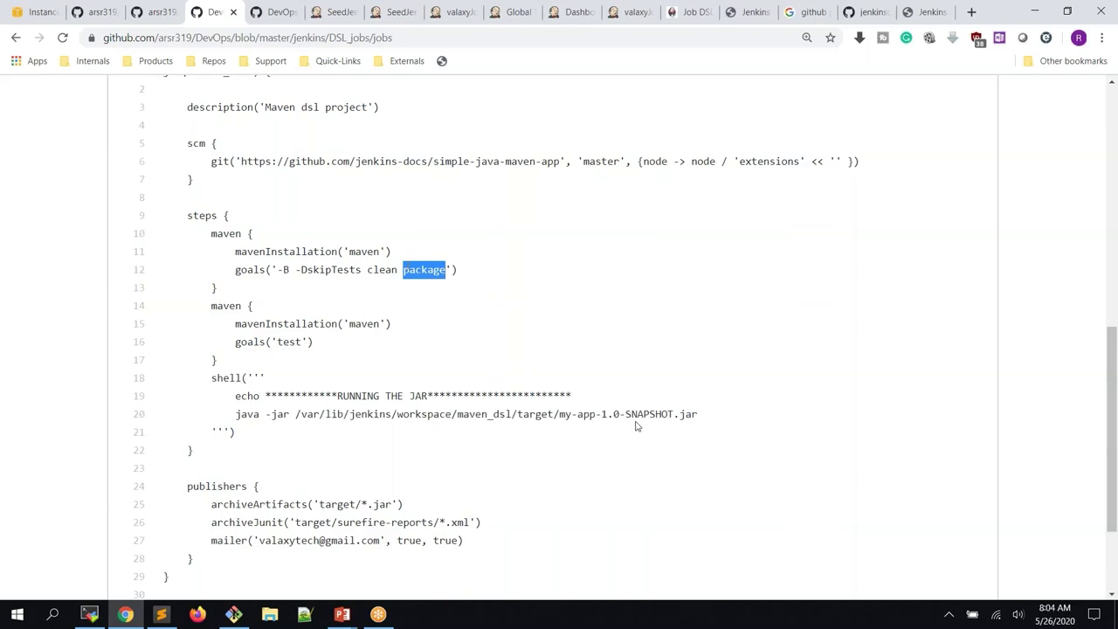
drag(215, 410, 706, 417)
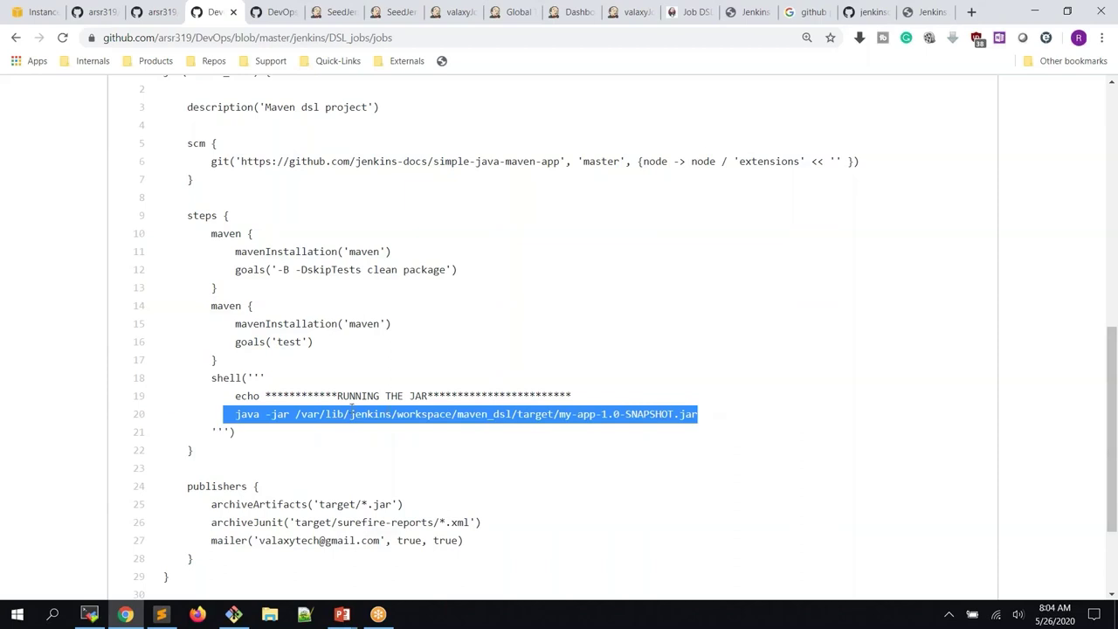
click(281, 414)
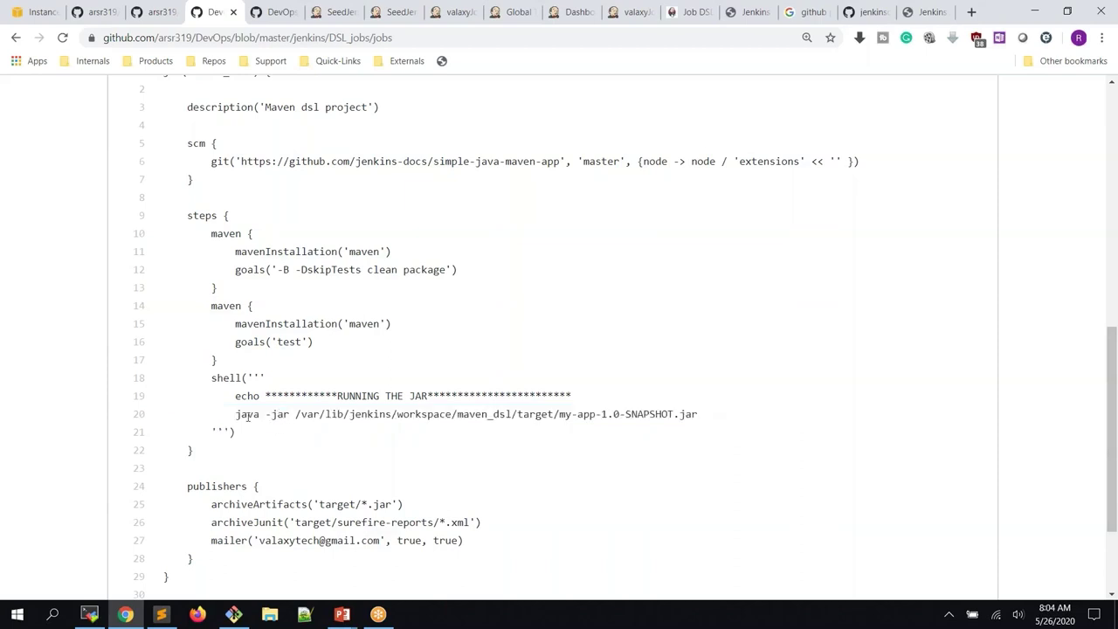
drag(237, 414, 300, 414)
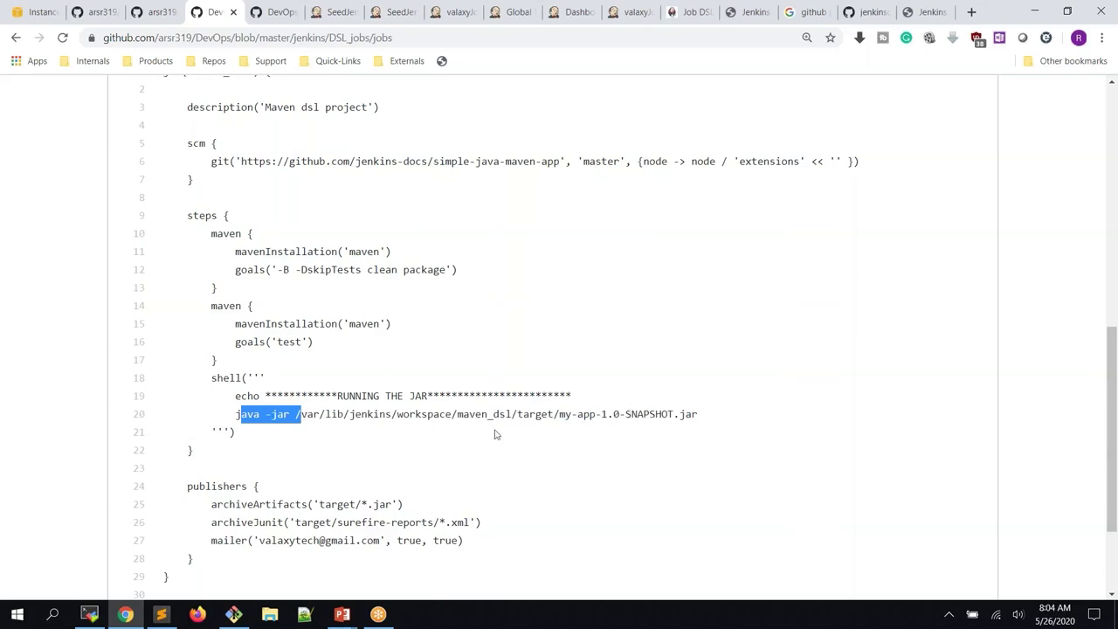
scroll(419, 451, down, 2)
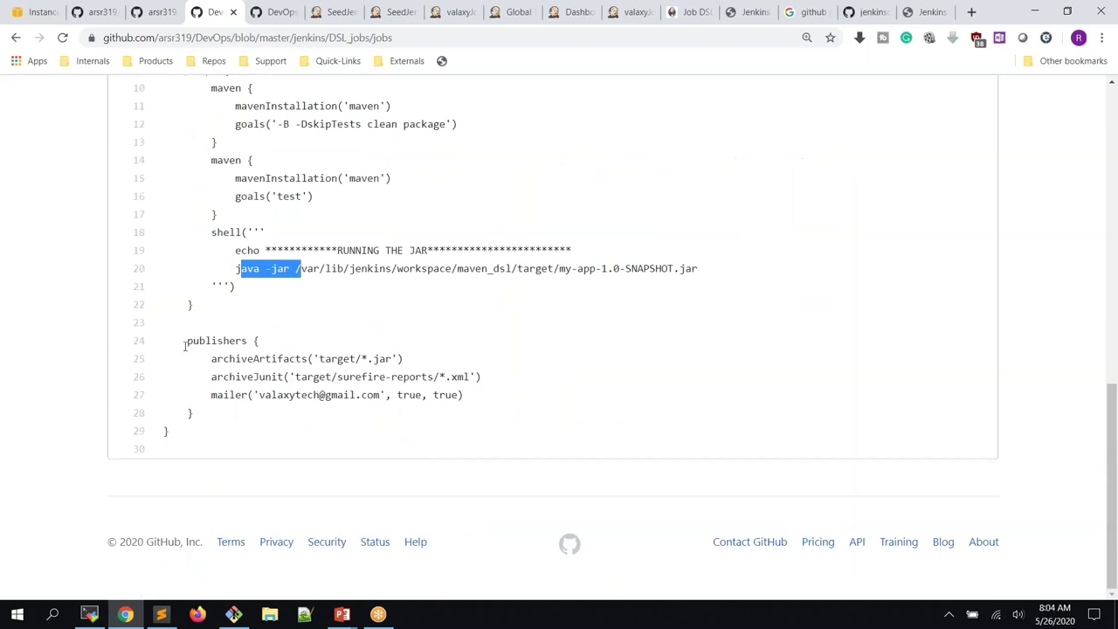
drag(183, 340, 218, 417)
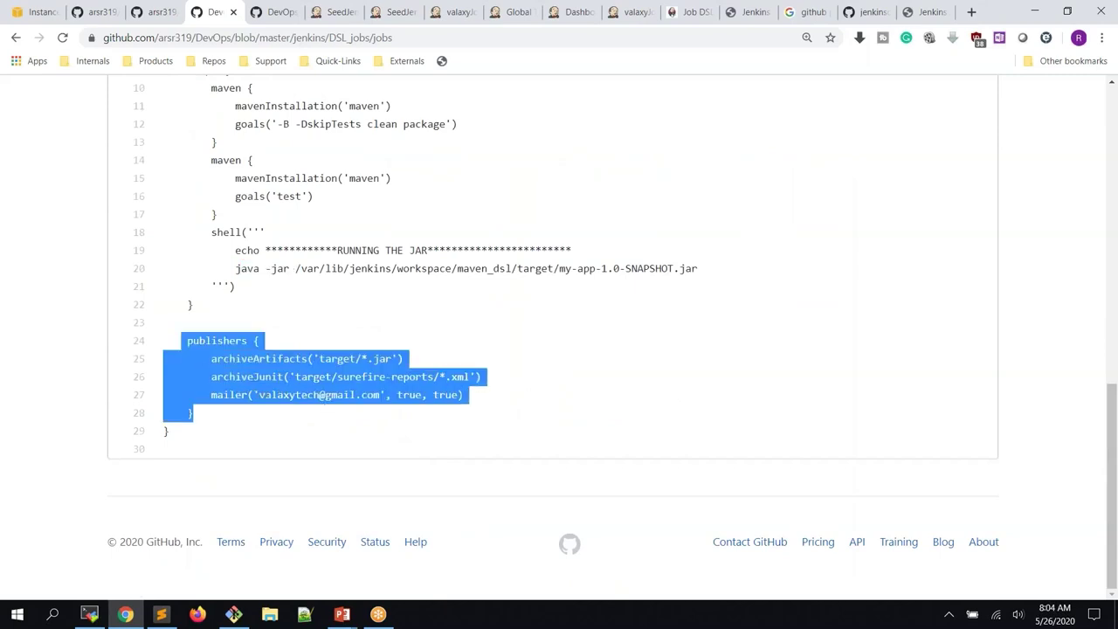
drag(259, 394, 379, 394)
scroll(385, 394, up, 5)
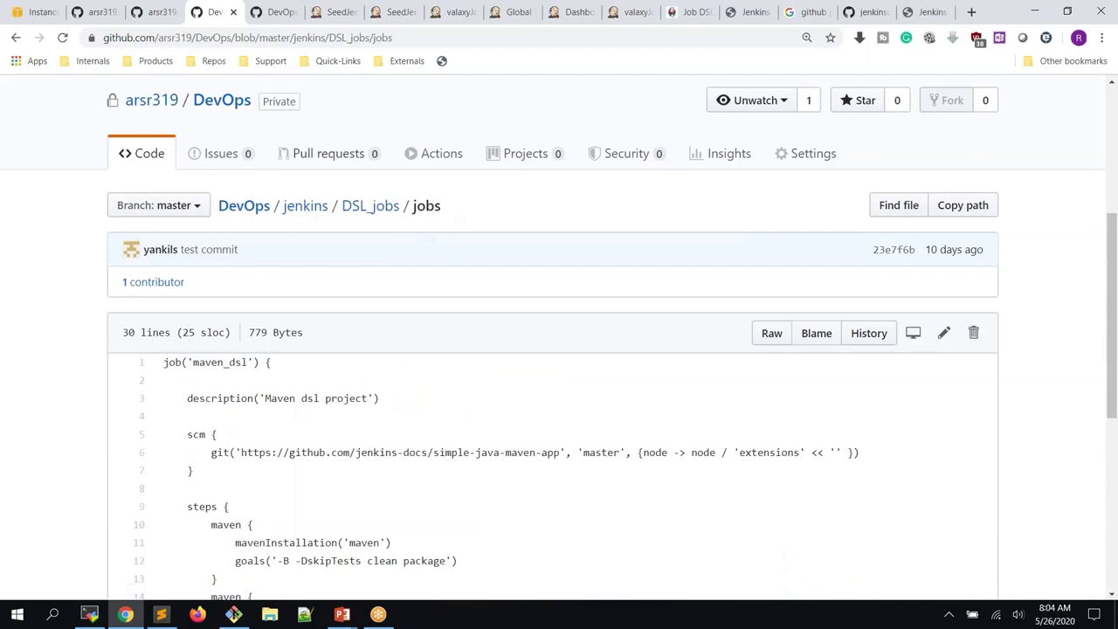
Step: Copy the DevOps repository's HTTPS clone URL and return to the SeedJenkinsJob page
click(221, 105)
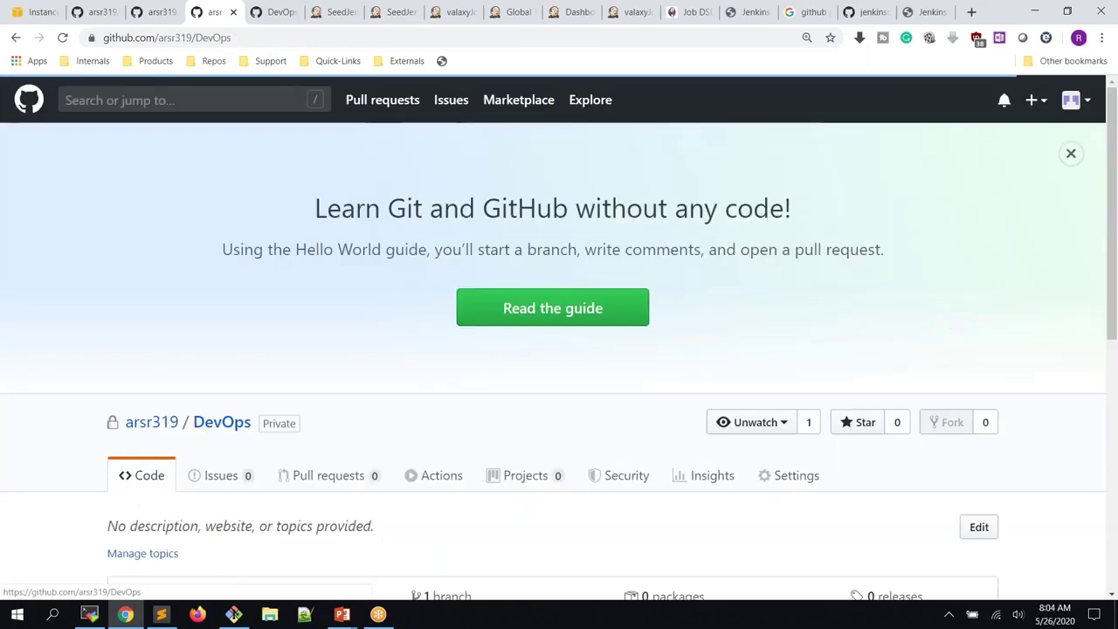
scroll(769, 375, down, 3)
scroll(899, 367, down, 2)
click(931, 277)
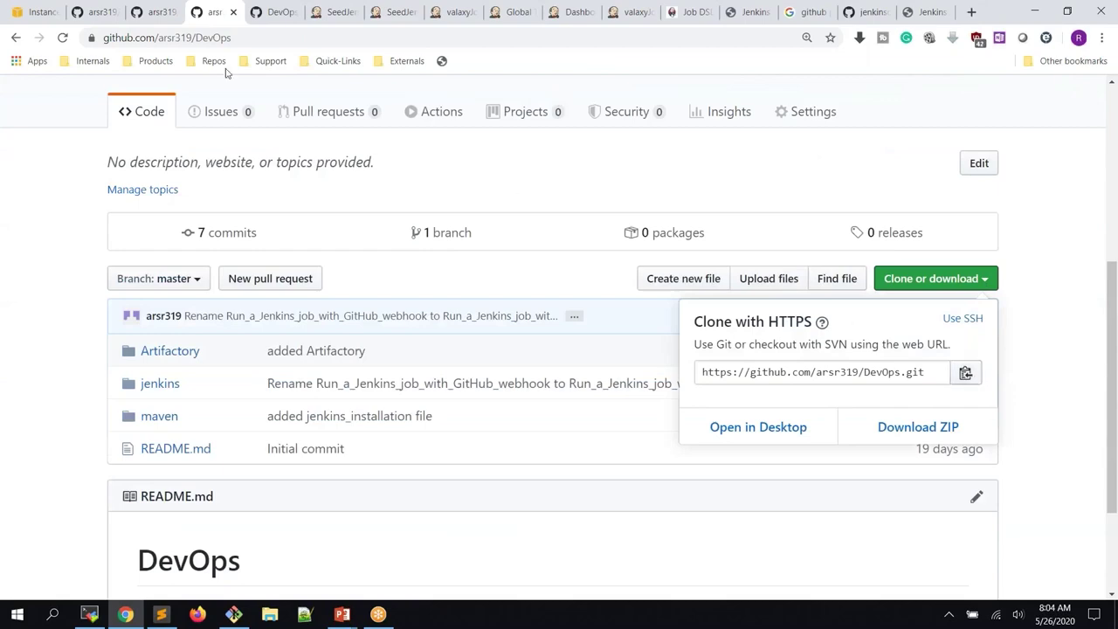
click(152, 12)
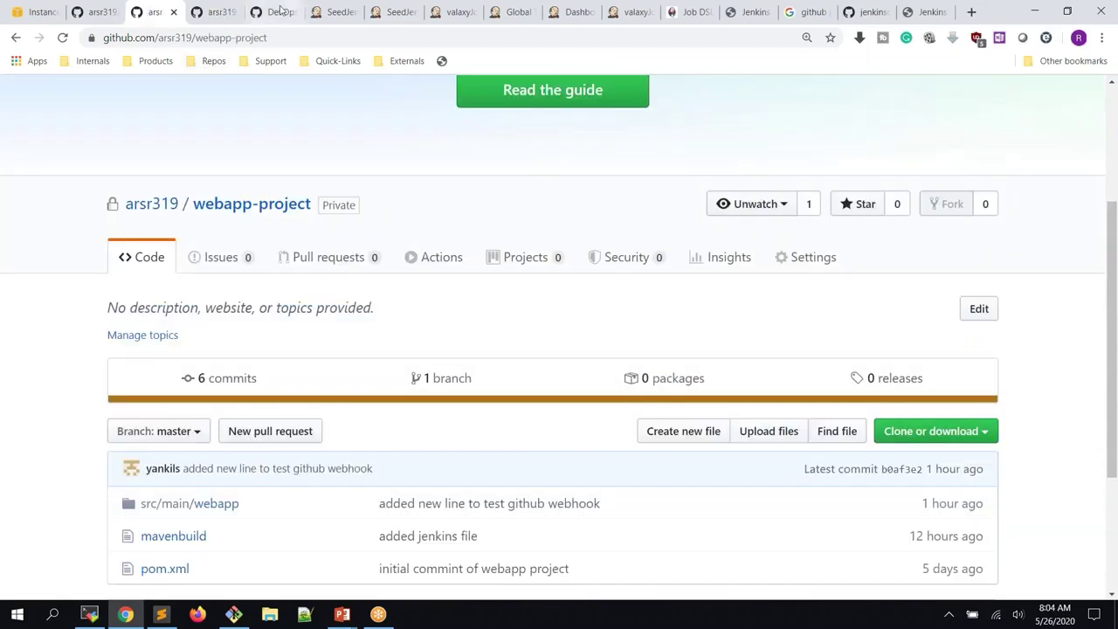
click(346, 13)
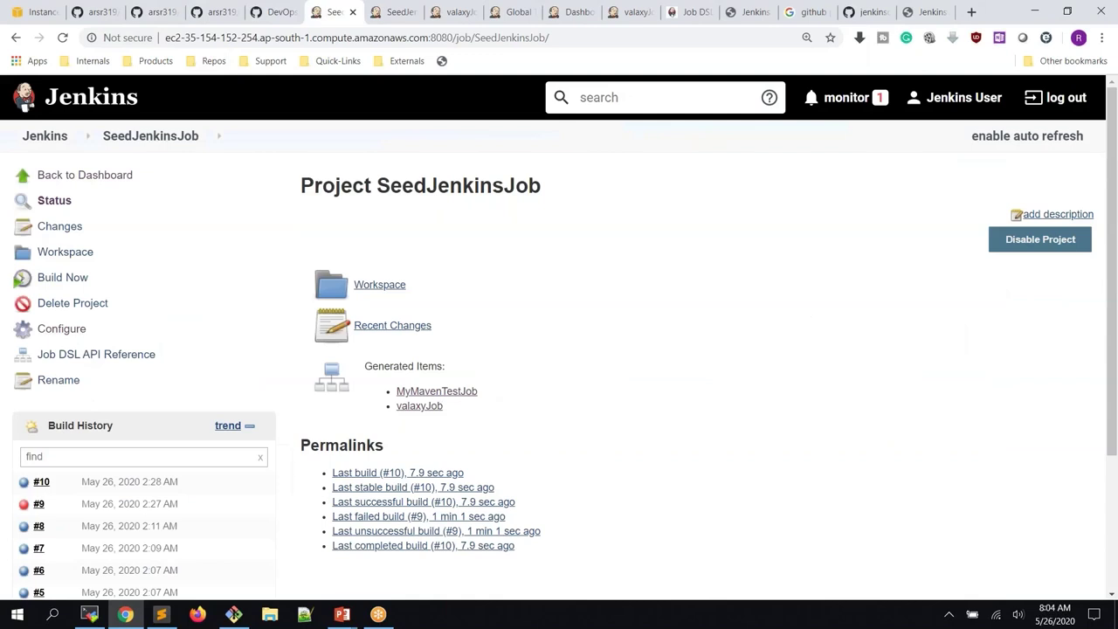
Step: Set the seed job's source code management to Git with the pasted DevOps.git URL
click(389, 17)
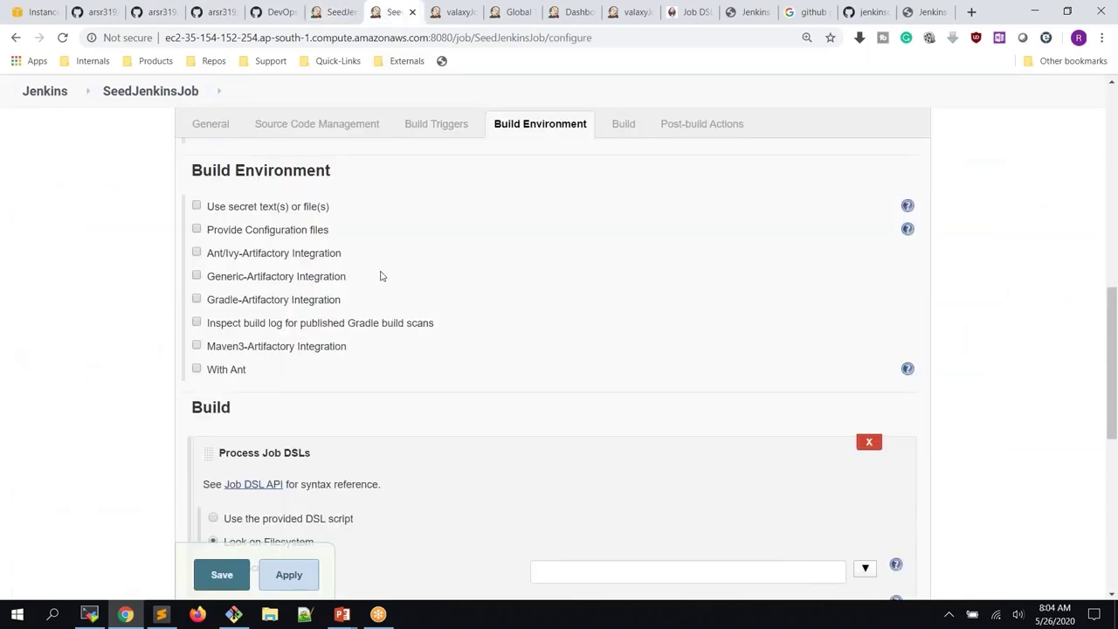
scroll(380, 276, up, 1)
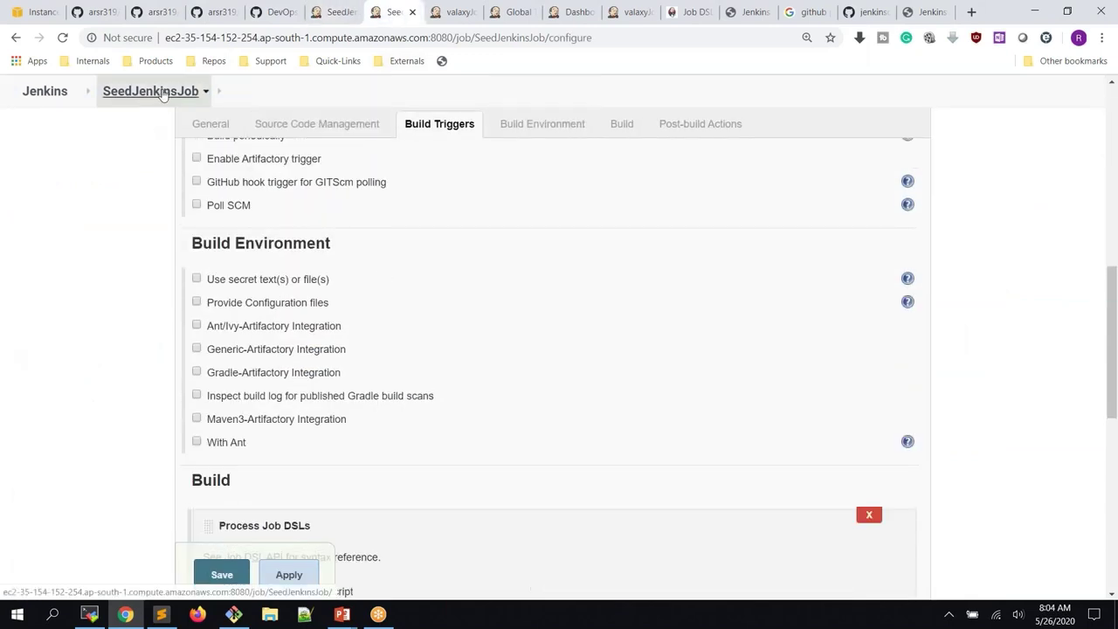
scroll(442, 262, up, 4)
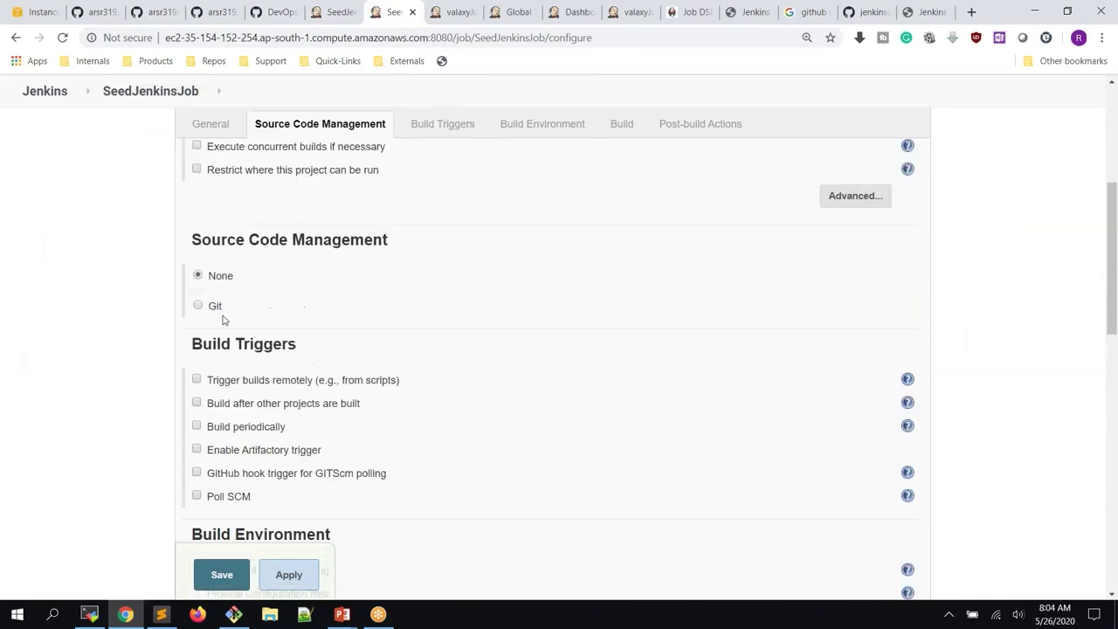
click(198, 305)
click(539, 354)
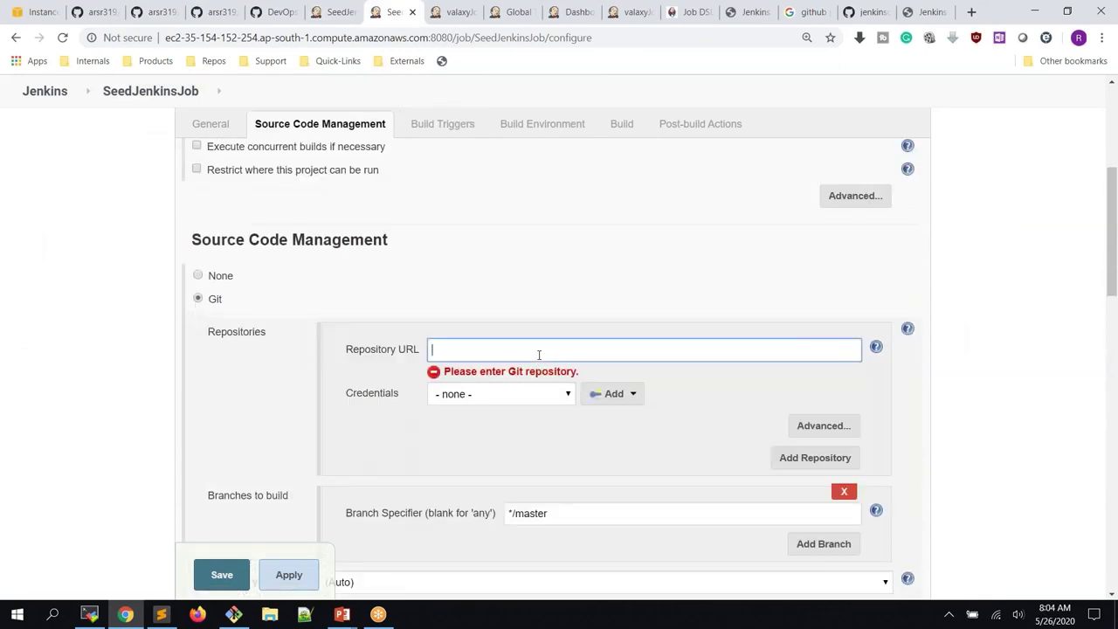
text(https://github.com/arsr319/DevOps.git)
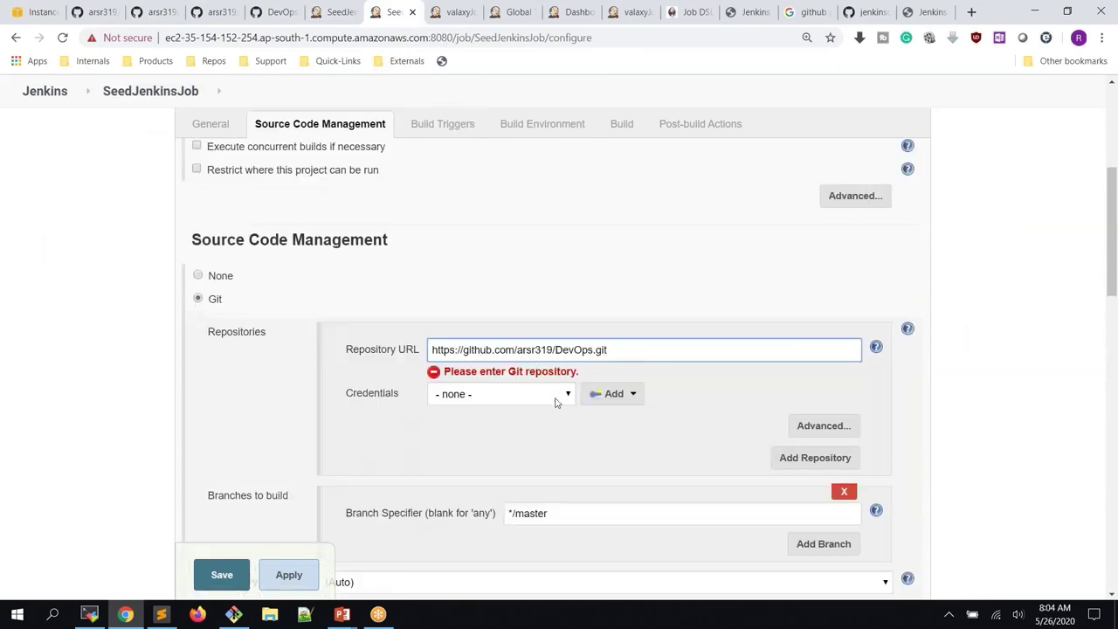
click(574, 424)
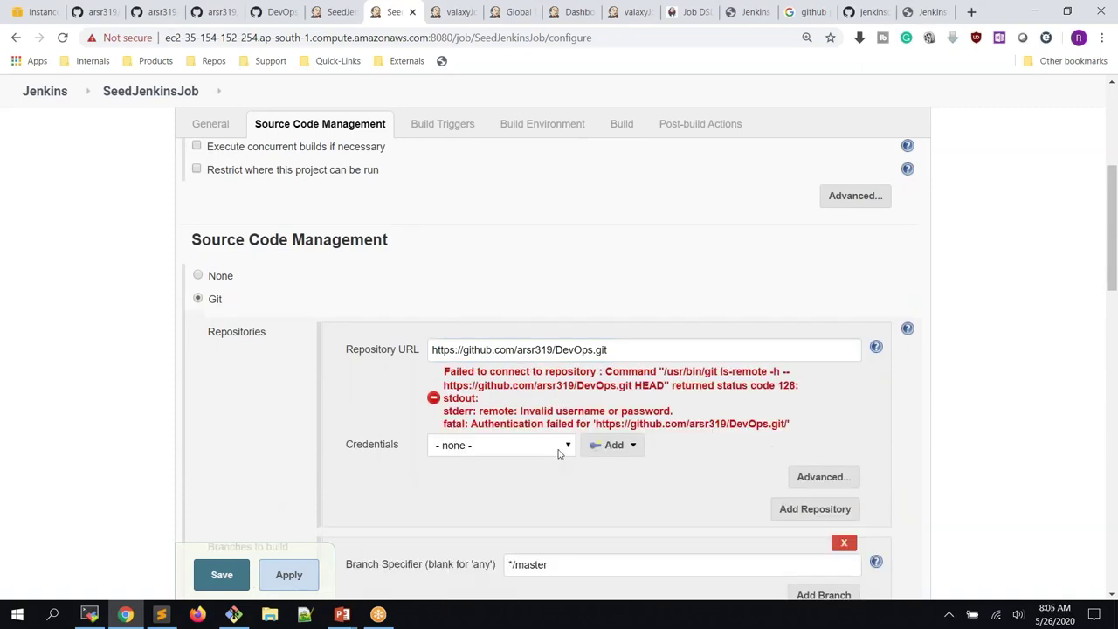
Step: Assign the saved GitHub account credential to the DevOps repository, clearing the authentication error
click(559, 451)
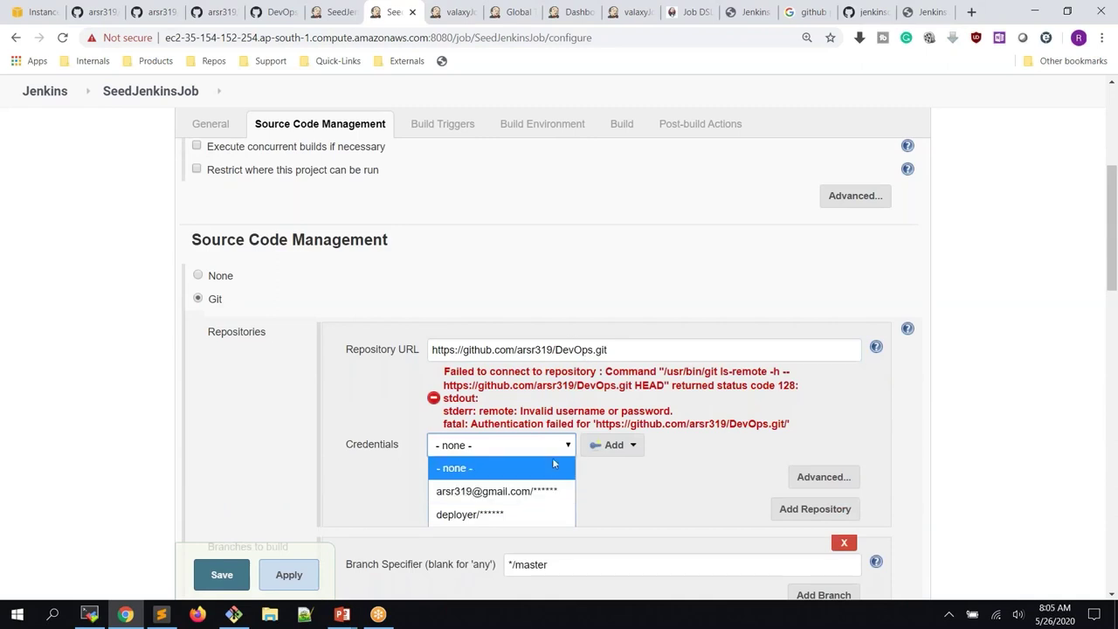
click(515, 493)
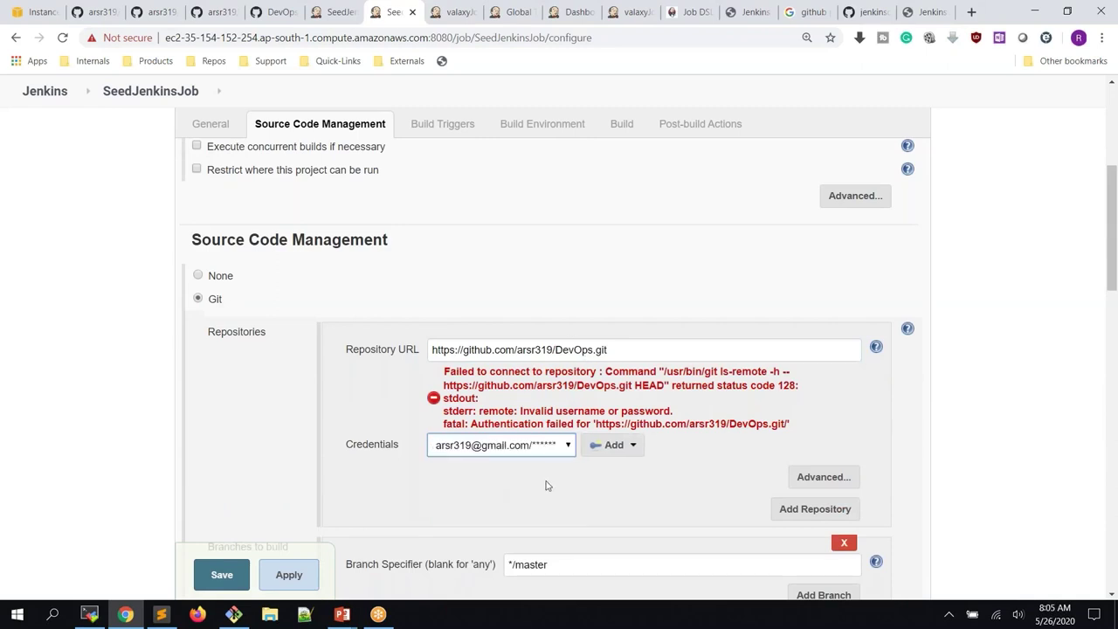
scroll(479, 305, down, 5)
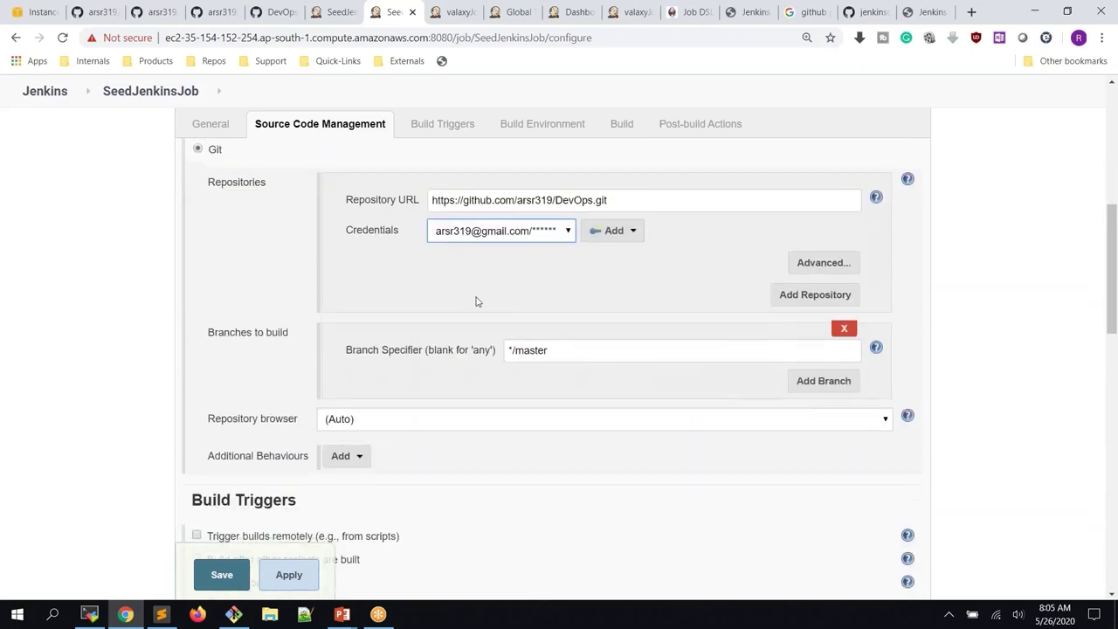
scroll(483, 308, down, 8)
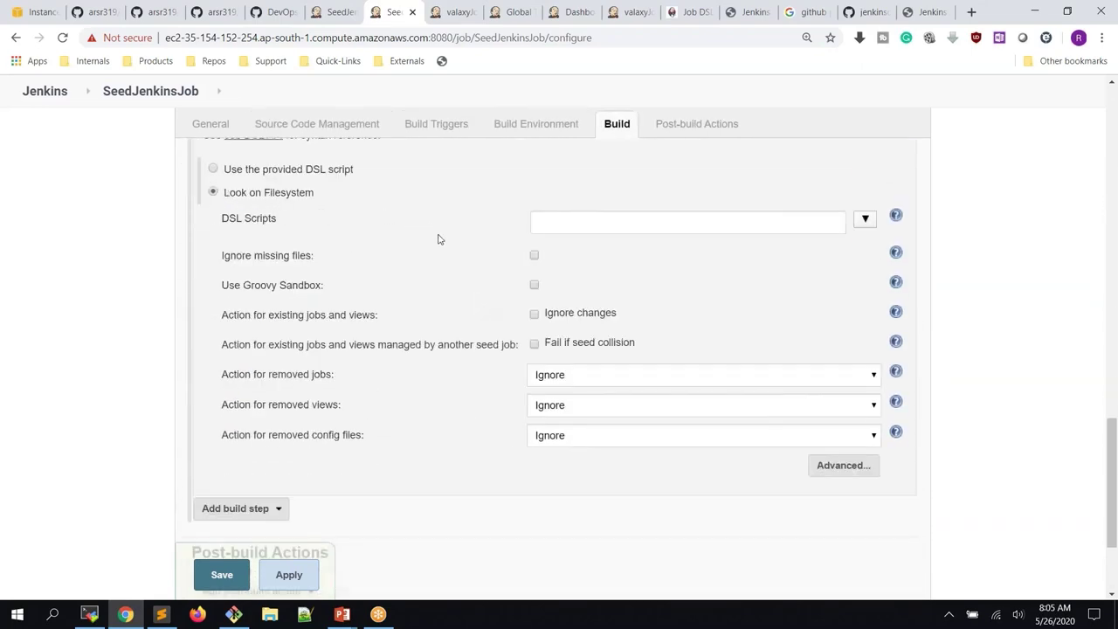
scroll(446, 243, up, 2)
scroll(454, 253, up, 10)
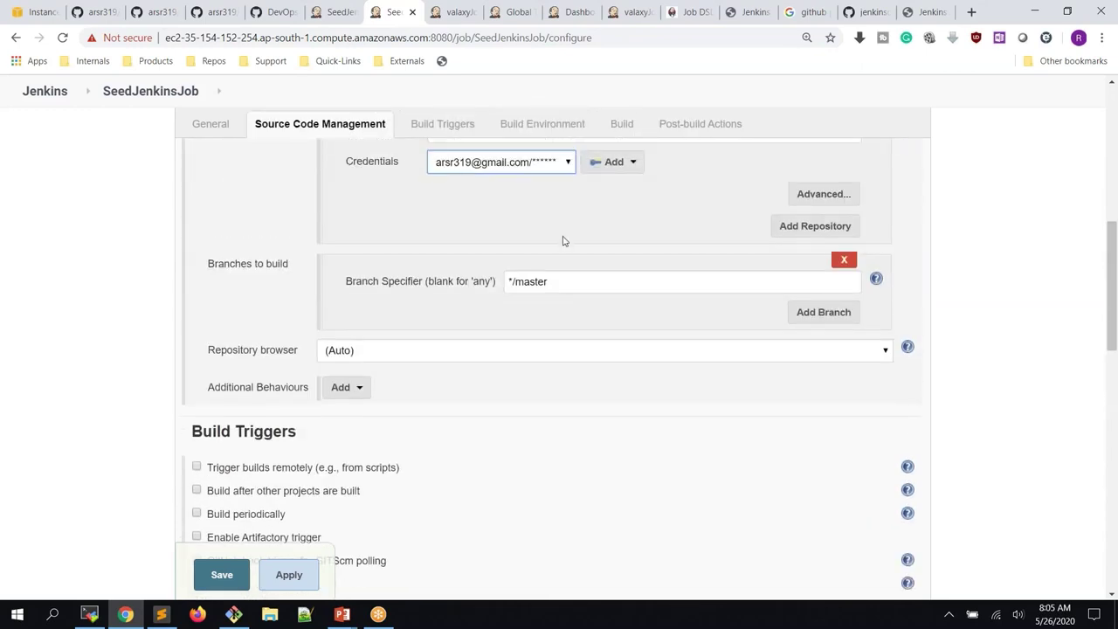
scroll(635, 269, up, 2)
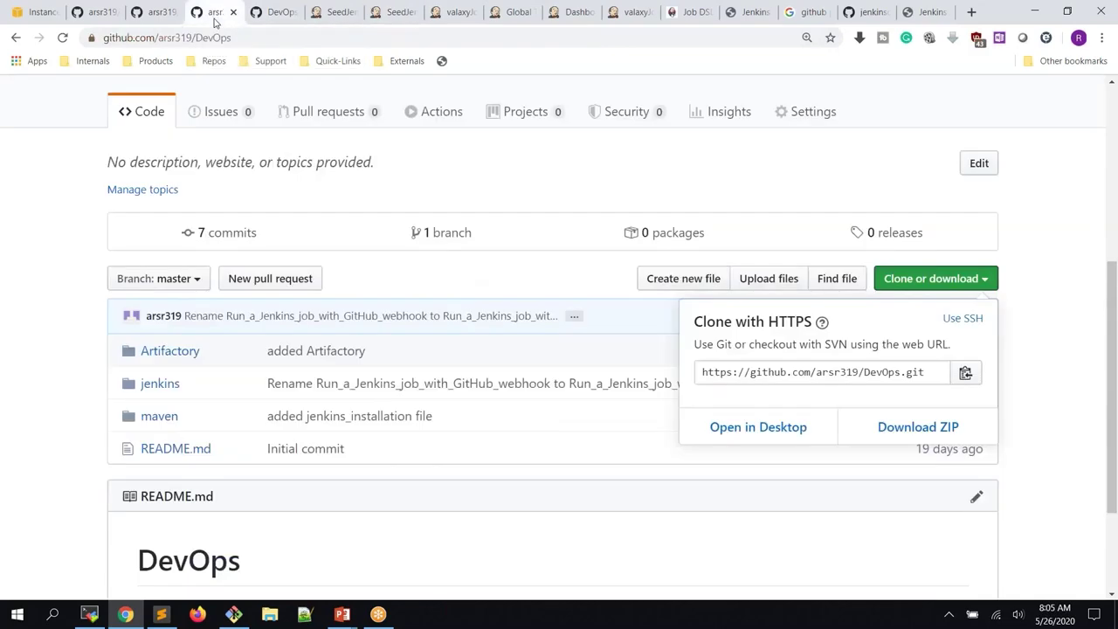
click(218, 19)
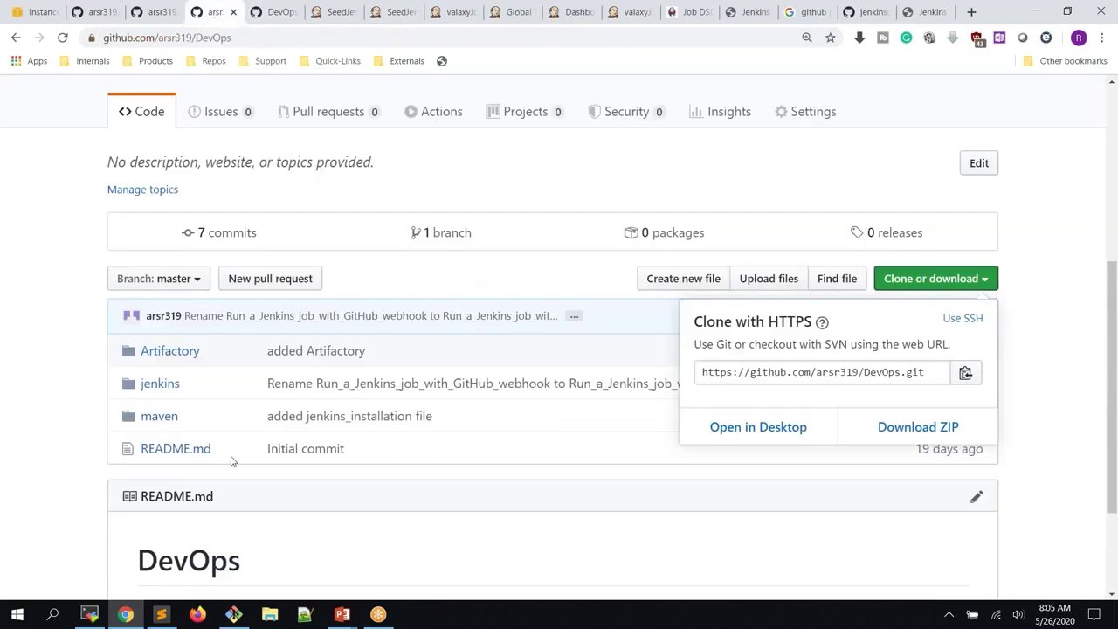
Step: Open jenkins > DSL_jobs > jobs on GitHub and select its breadcrumb path
click(170, 386)
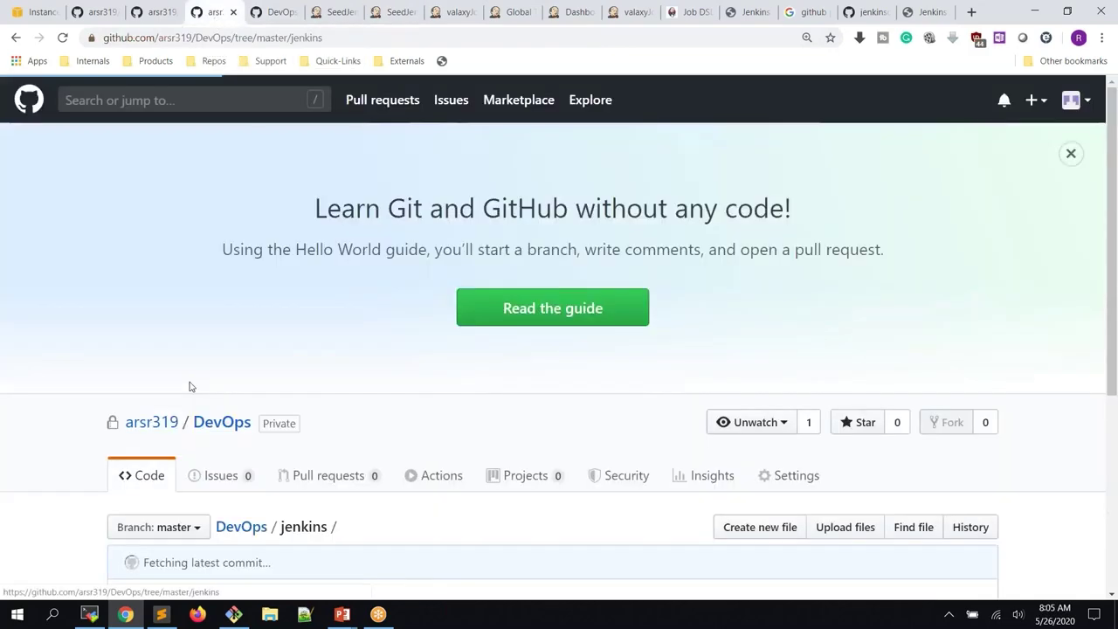
scroll(192, 384, down, 3)
click(156, 342)
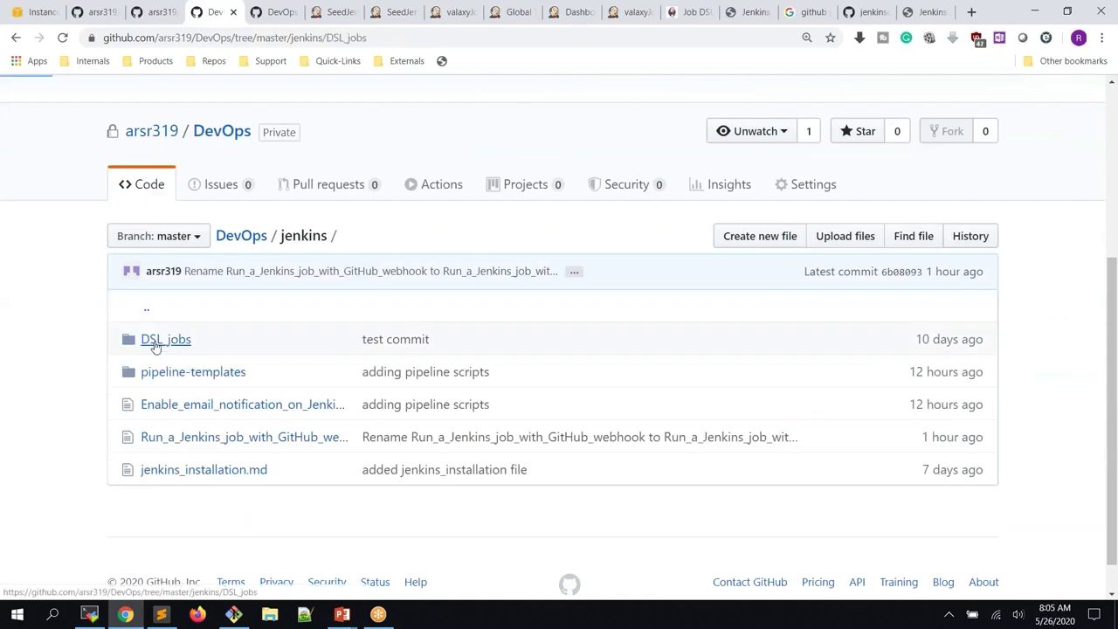
scroll(192, 345, down, 5)
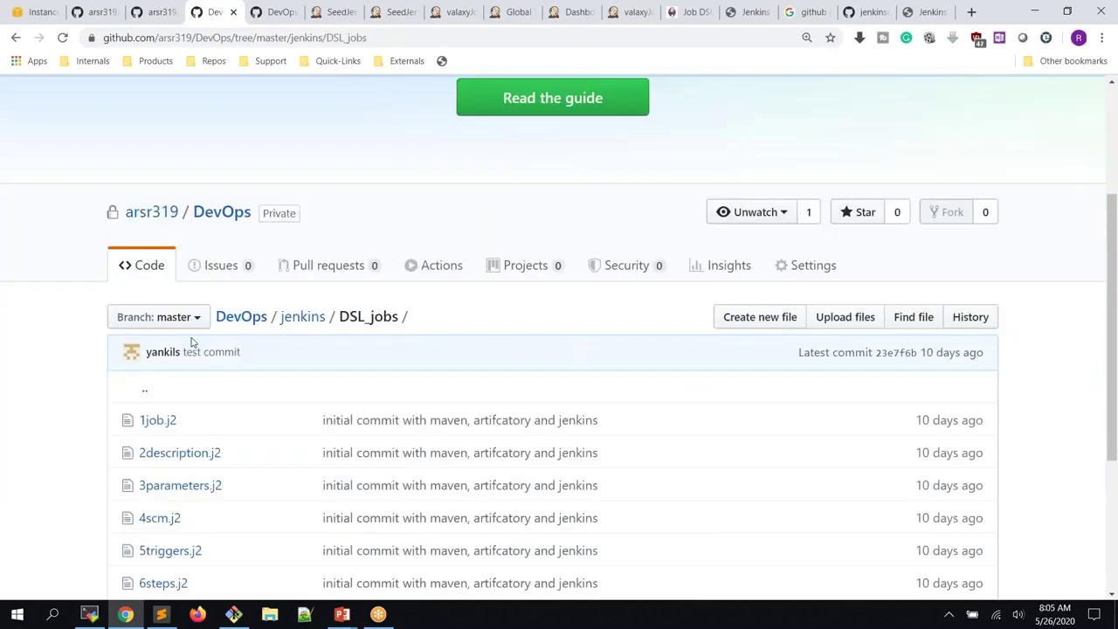
click(151, 429)
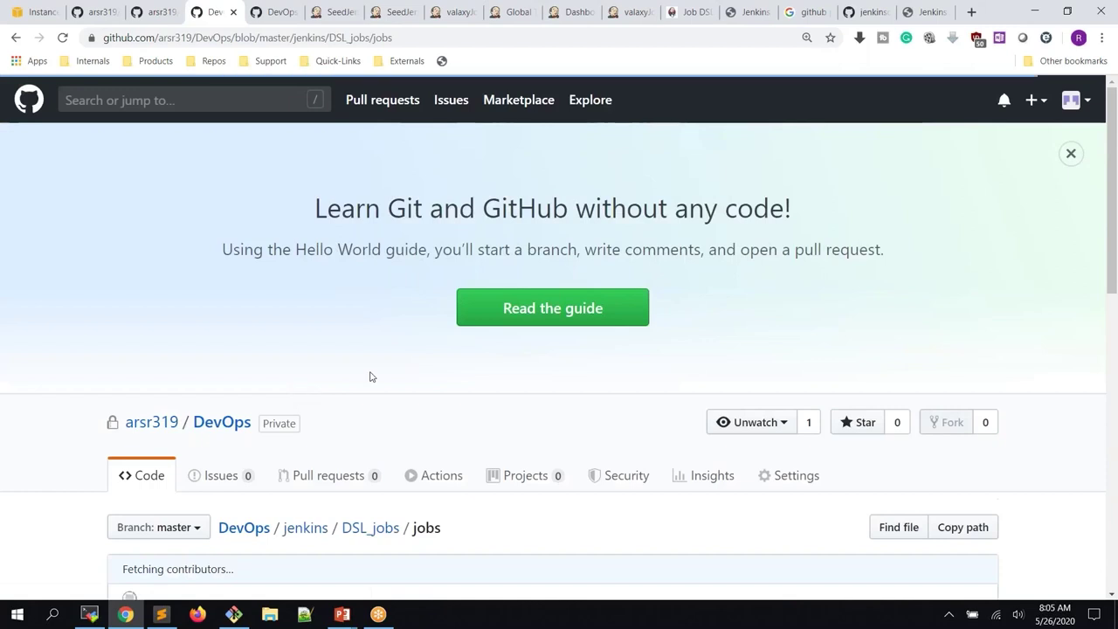
scroll(369, 377, down, 2)
drag(448, 386, 286, 384)
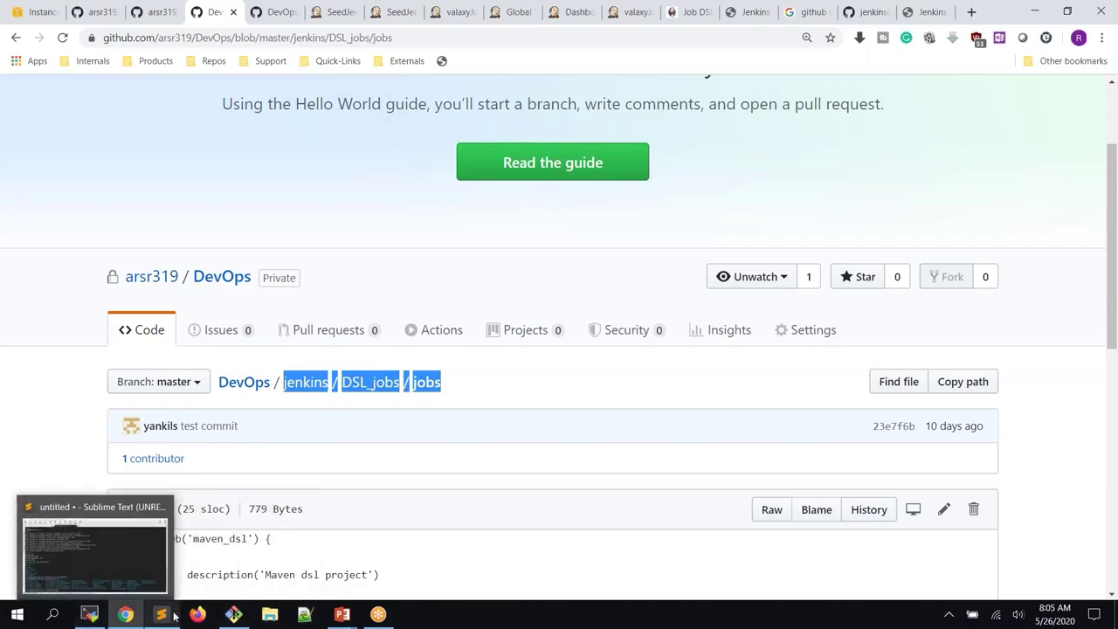
Step: Paste jenkins/DSL_jobs/jobs on line 20 in Sublime Text and copy it
click(166, 541)
key(Return)
key(Return)
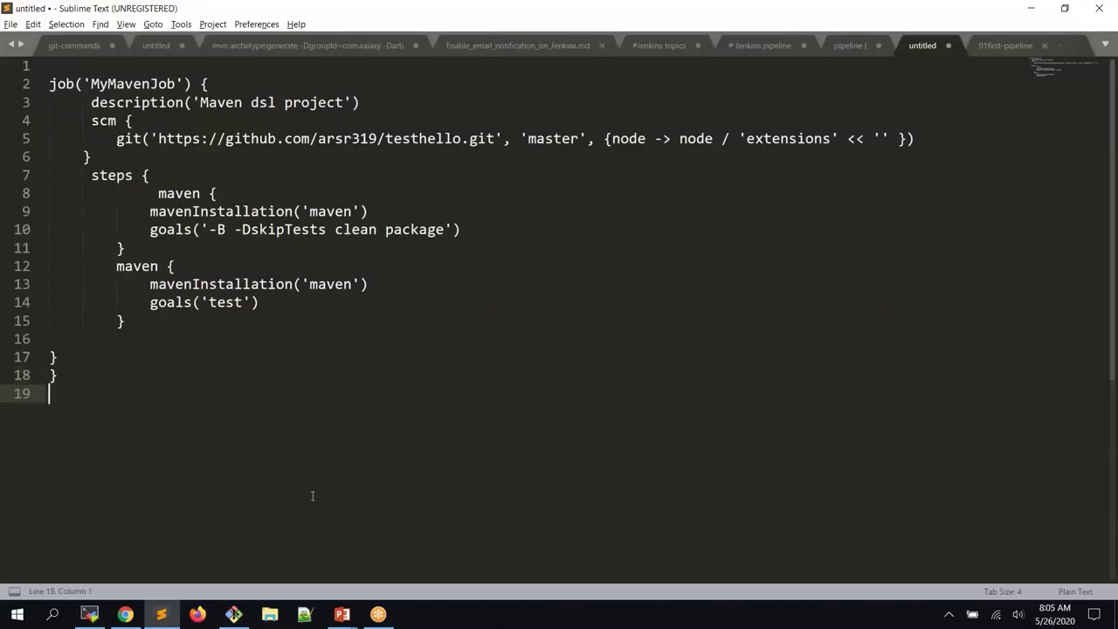
text(jenkins/DSL_jobs/jobs)
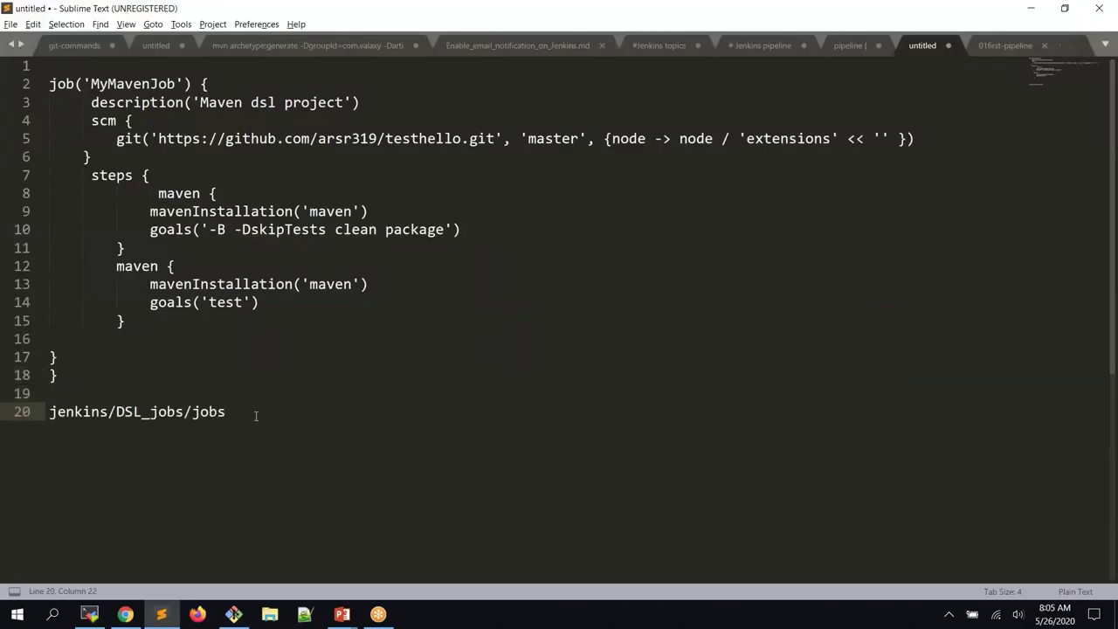
drag(242, 414, 12, 410)
key(ctrl+c)
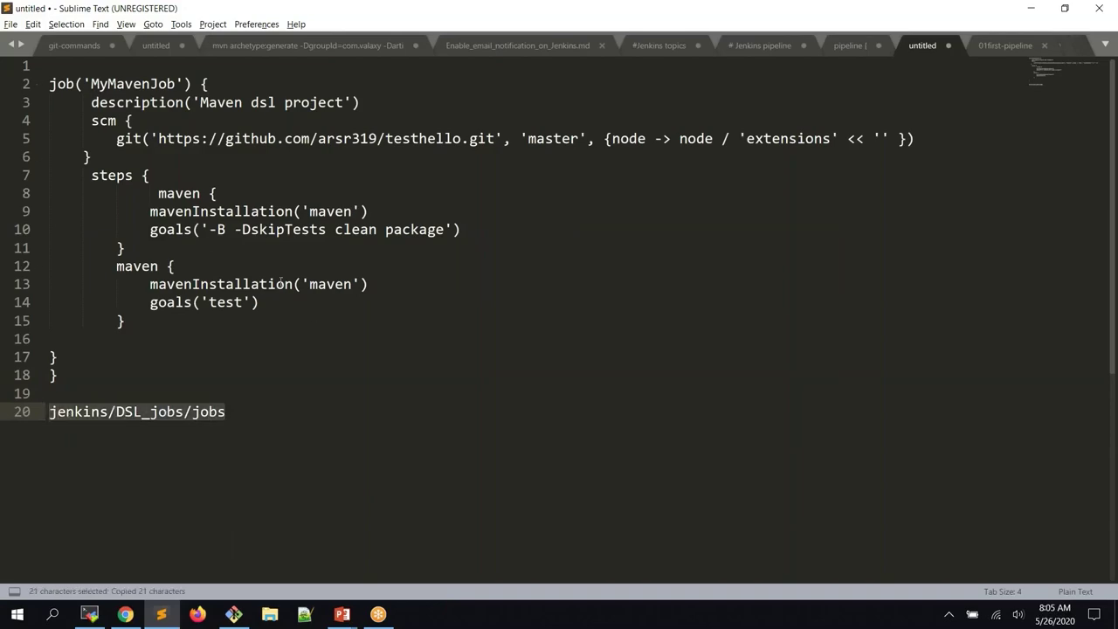
Step: Enter jenkins/DSL_jobs/jobs in the seed job's DSL Scripts field, then apply and save
key(alt+Tab)
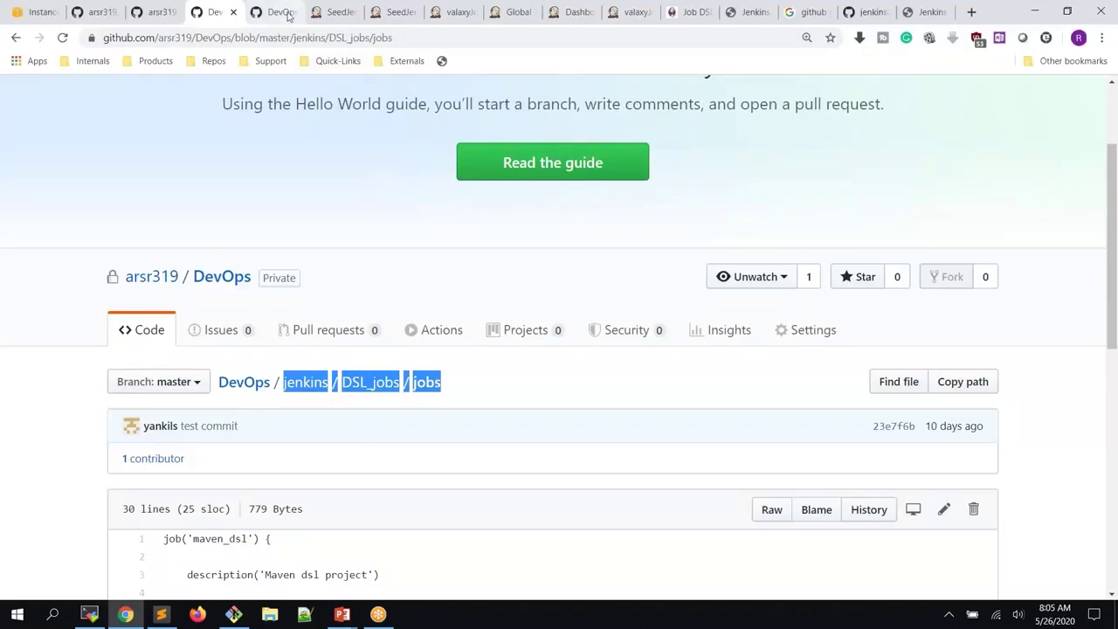
click(333, 12)
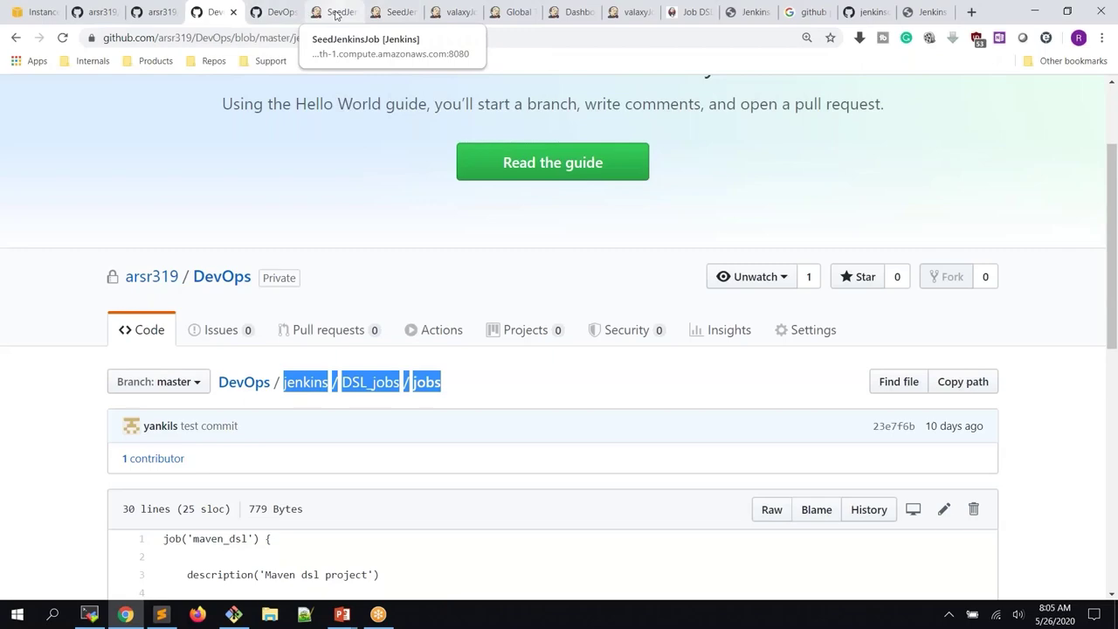
click(395, 12)
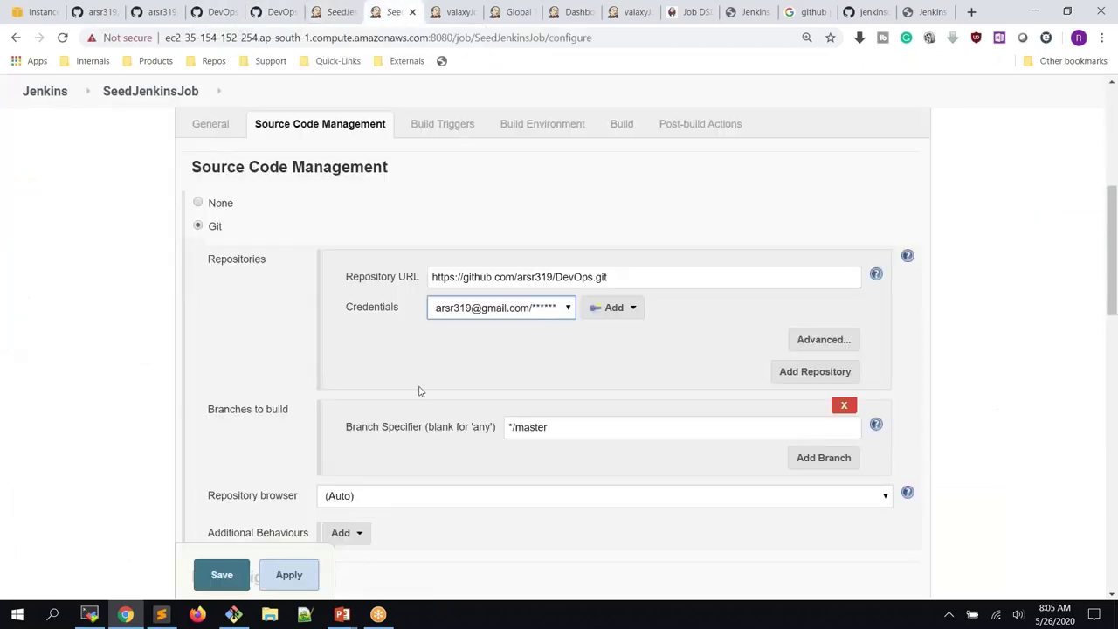
scroll(432, 393, down, 3)
scroll(431, 394, down, 8)
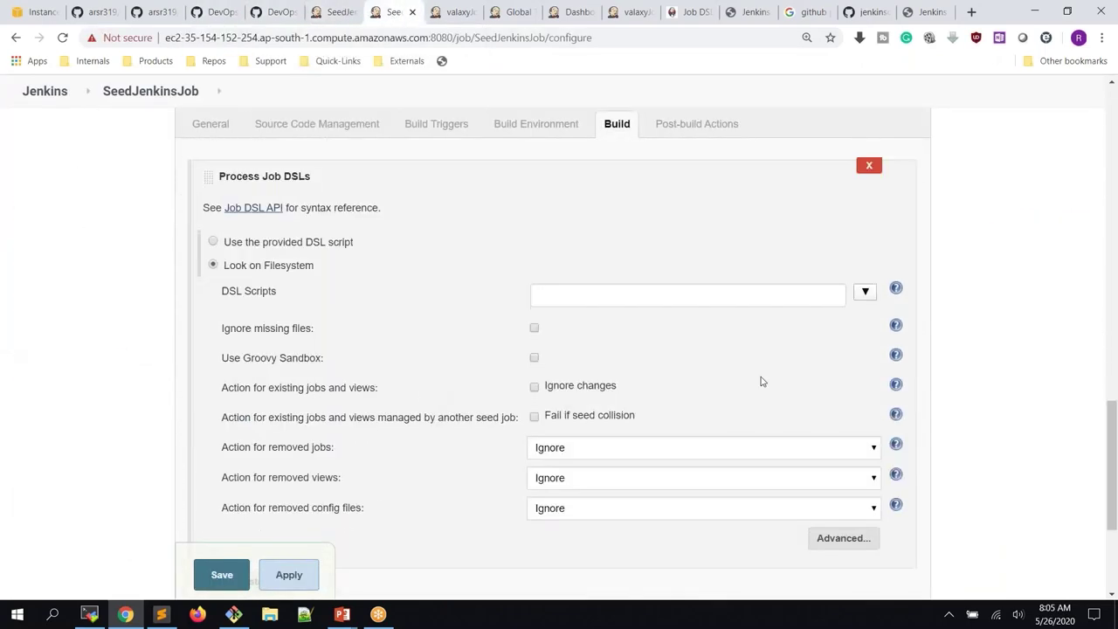
click(608, 290)
key(ctrl+v)
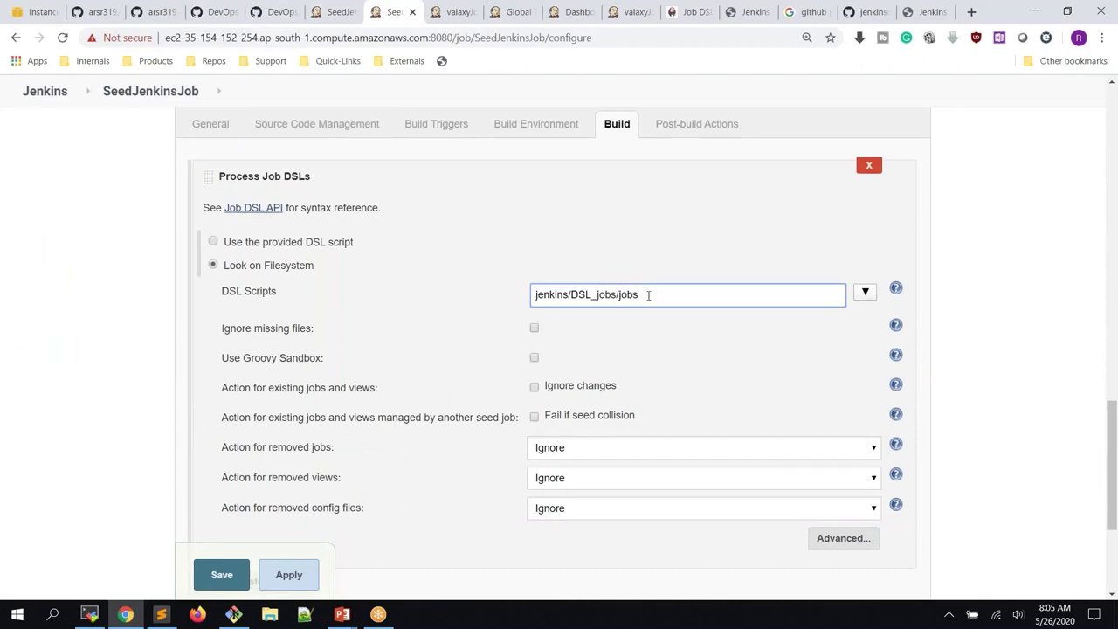
drag(648, 294, 534, 294)
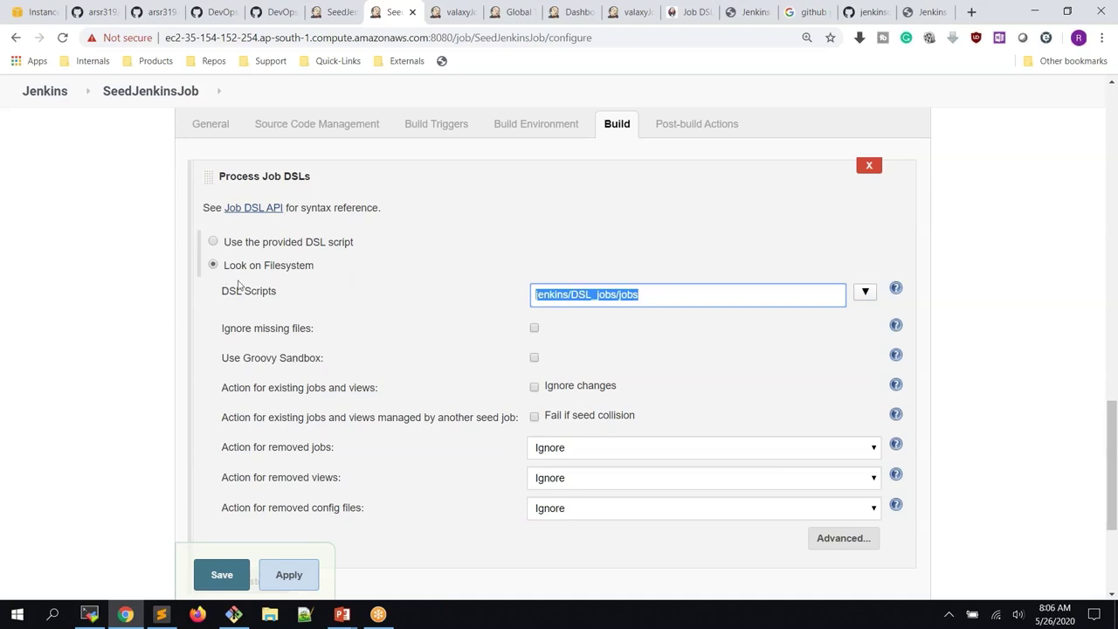
click(295, 578)
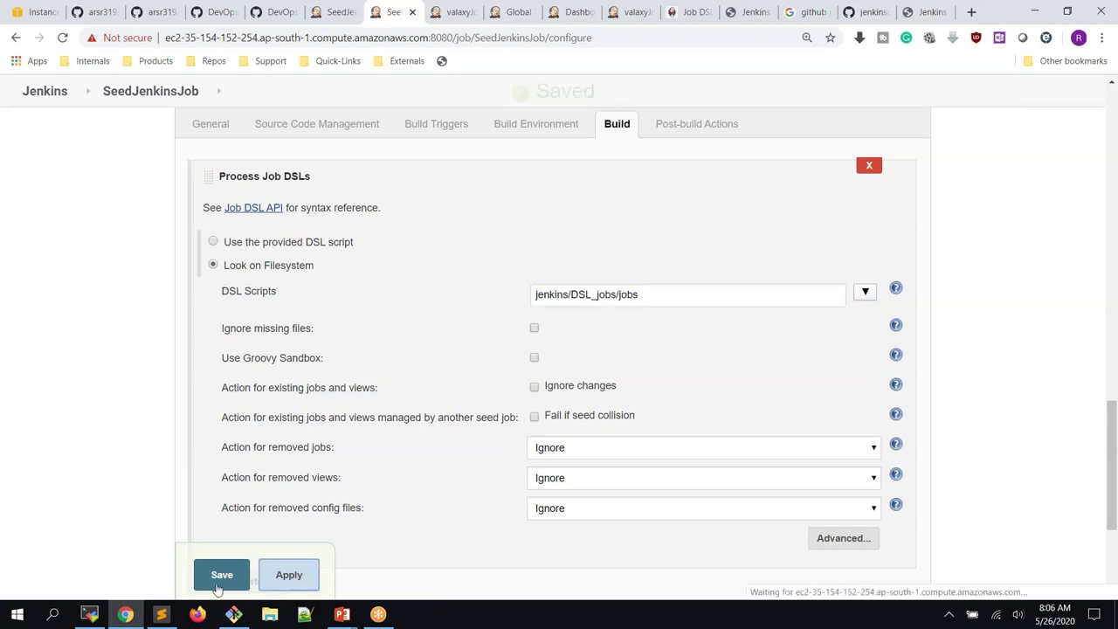
click(219, 586)
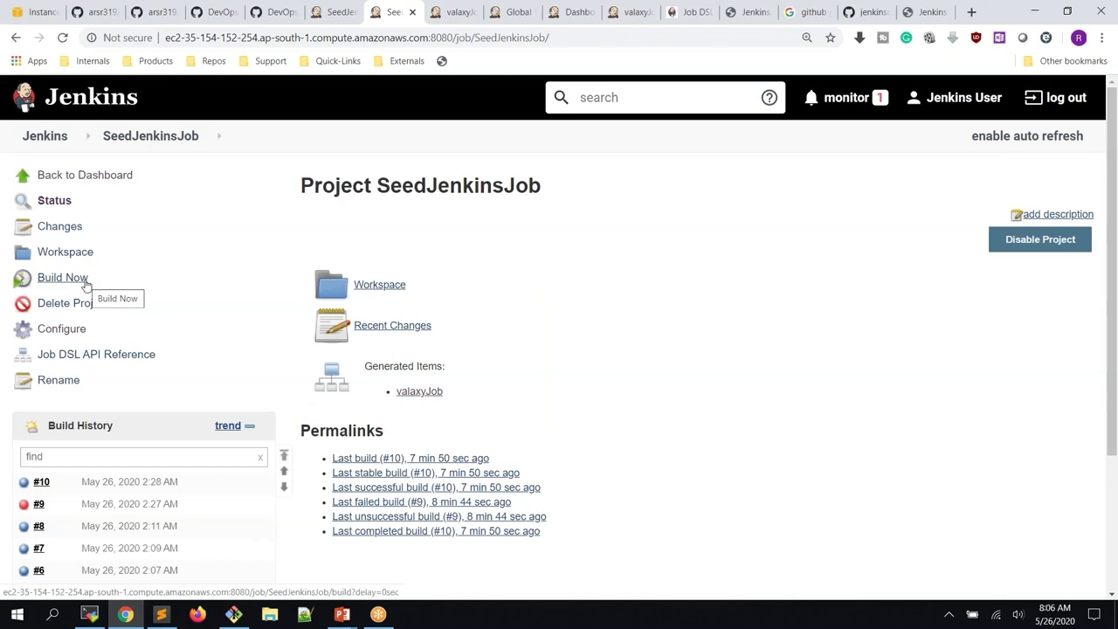
Step: Reopen the SeedJenkinsJob configuration, then return to the jenkins/DSL_jobs/jobs file on GitHub
click(77, 330)
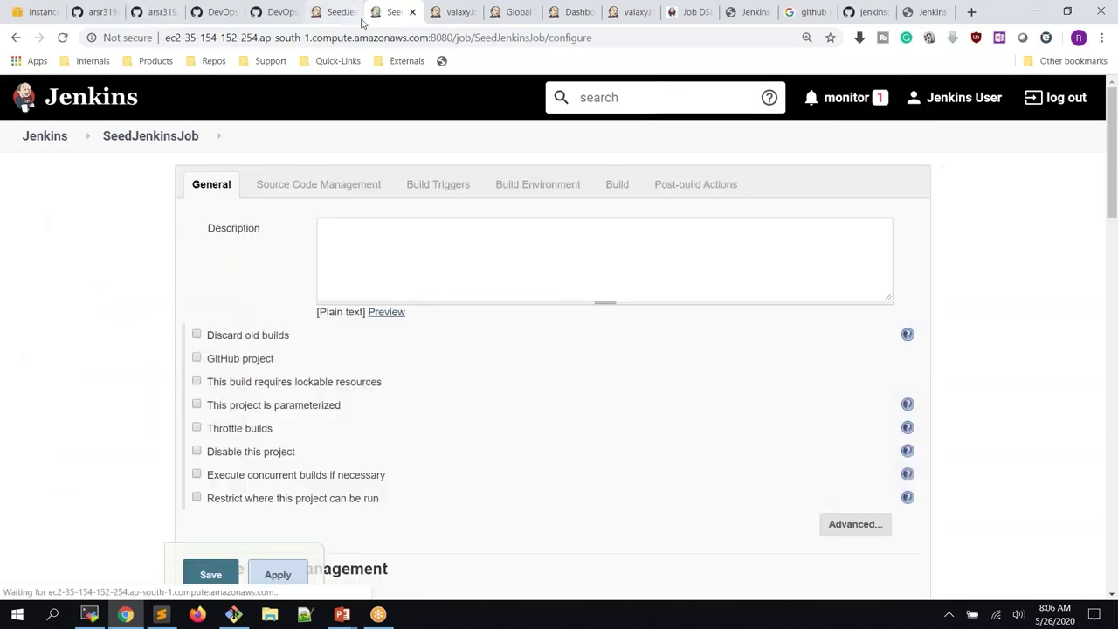
click(242, 15)
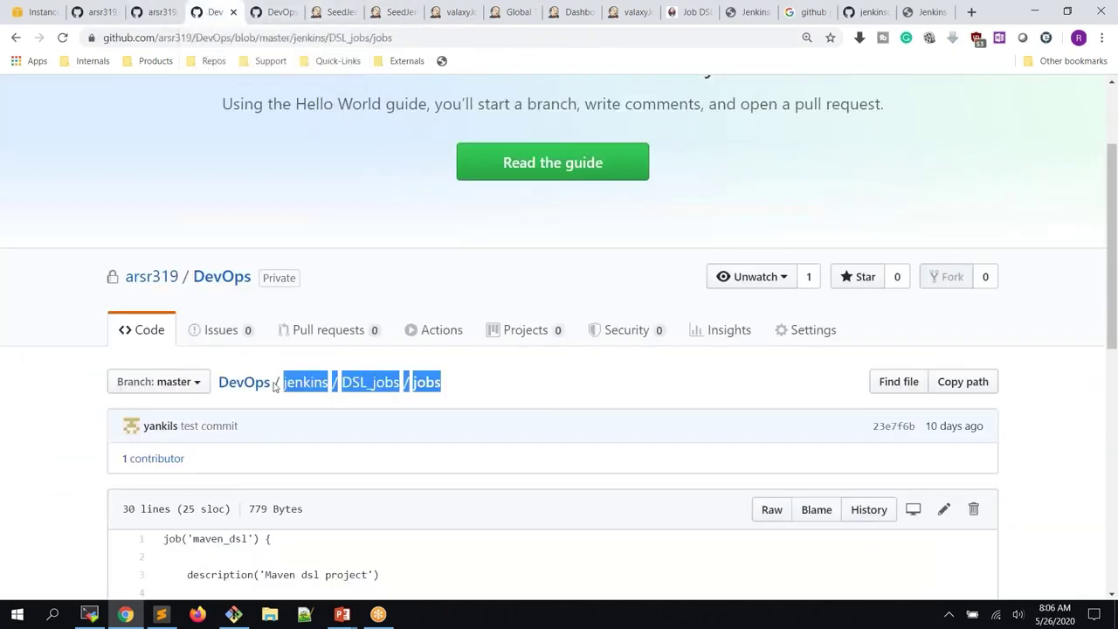
Step: Select the job name maven_dsl on line 1 of the jobs script to copy it
scroll(282, 382, down, 4)
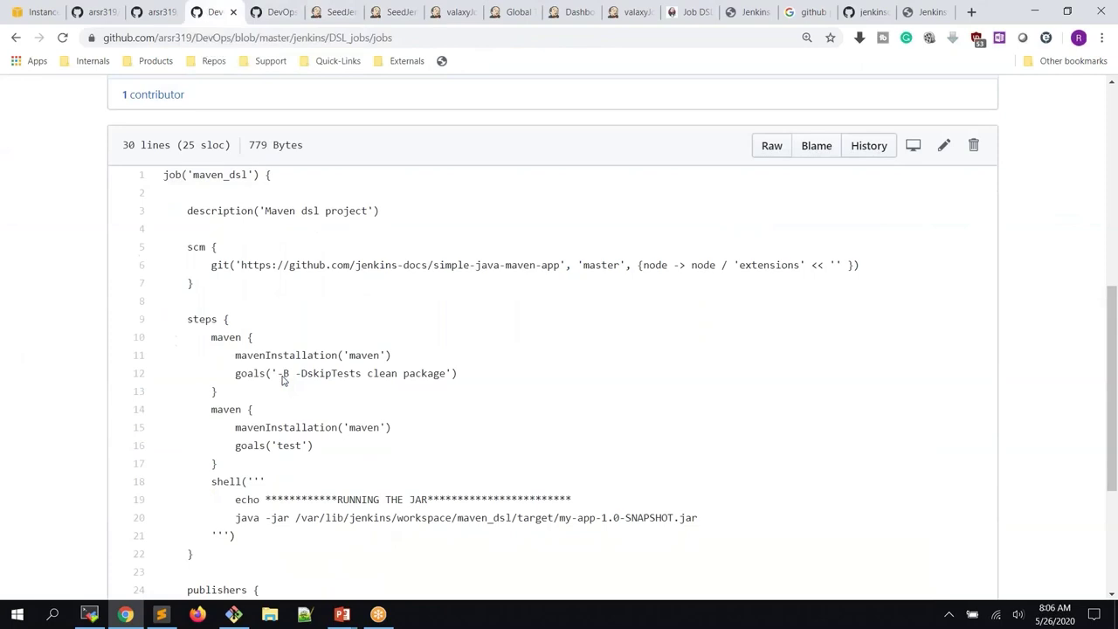
scroll(282, 381, up, 2)
click(416, 307)
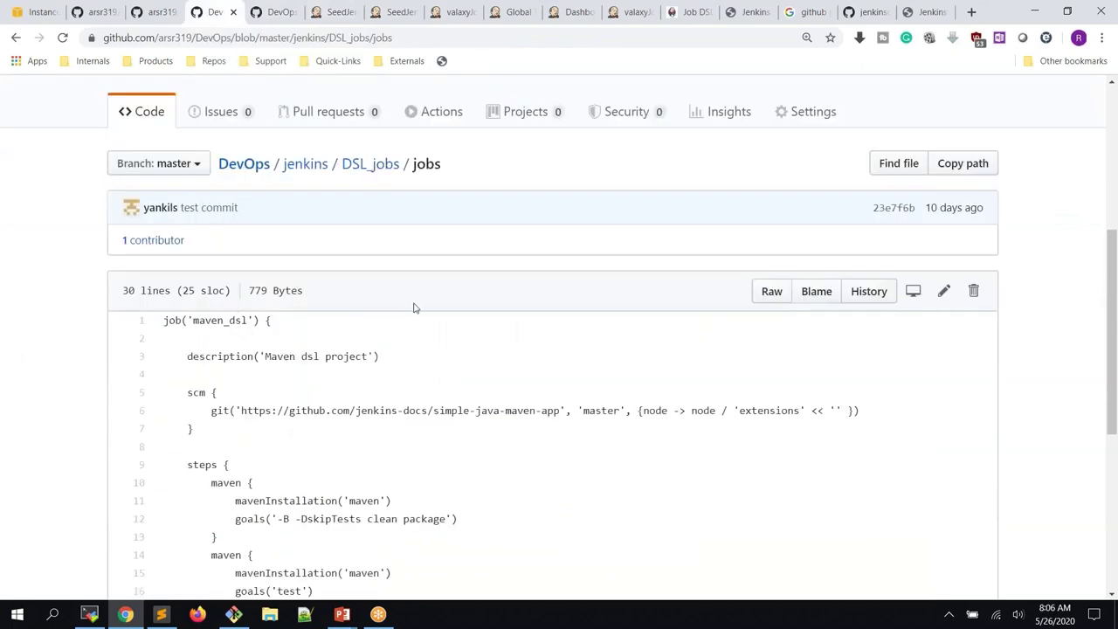
scroll(423, 347, down, 2)
scroll(262, 297, up, 1)
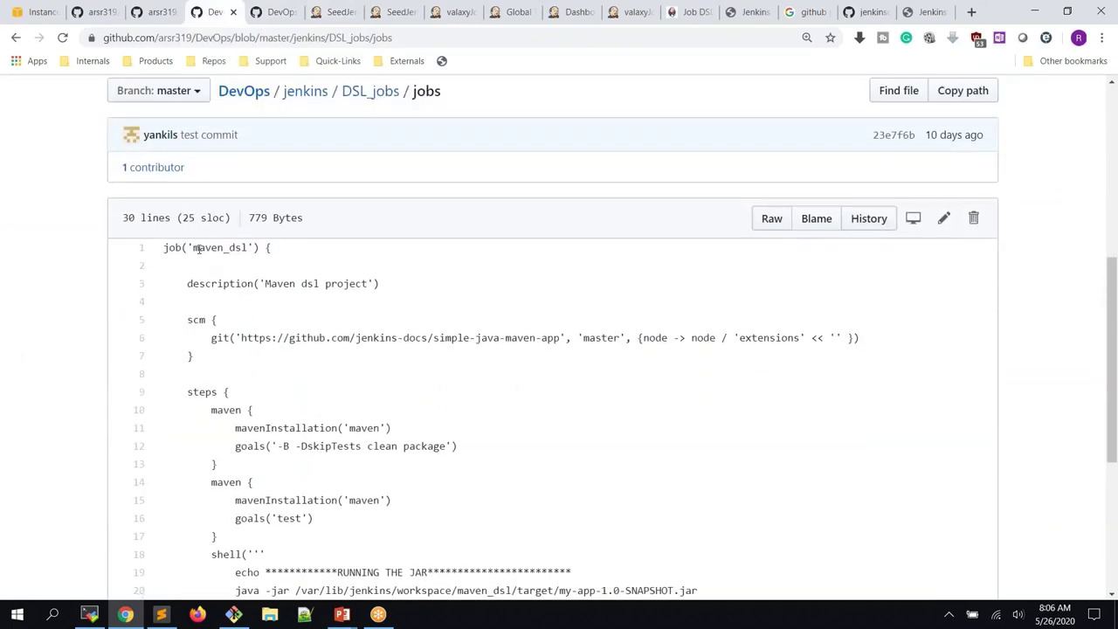
drag(194, 248, 247, 248)
key(ctrl+c)
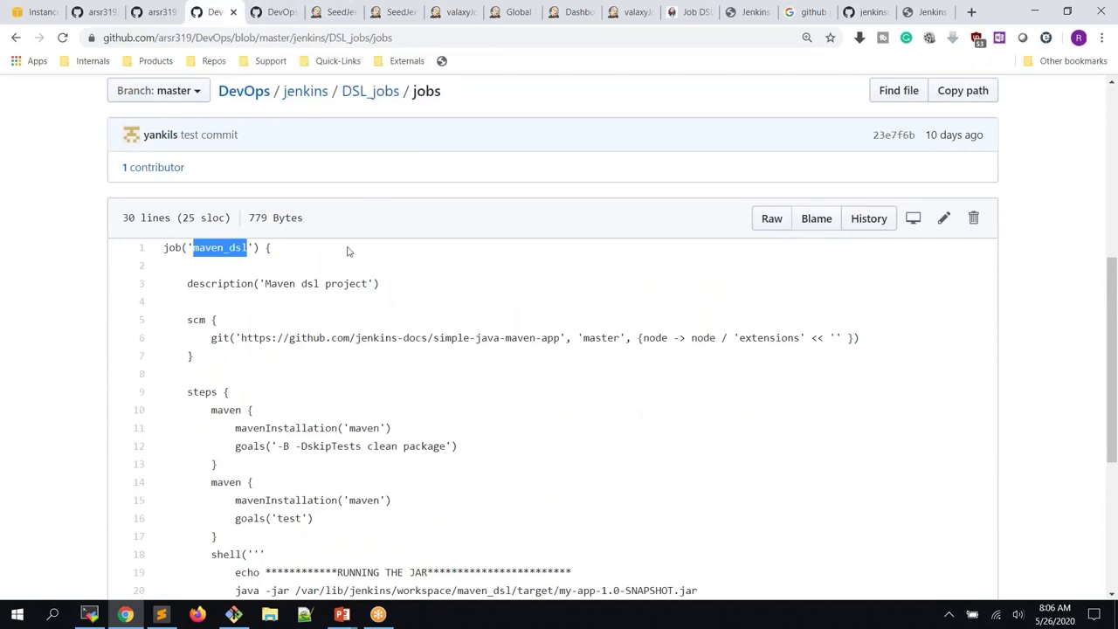
Step: Search the job list for maven_dsl, then open the SeedJenkinsJob project page
click(569, 11)
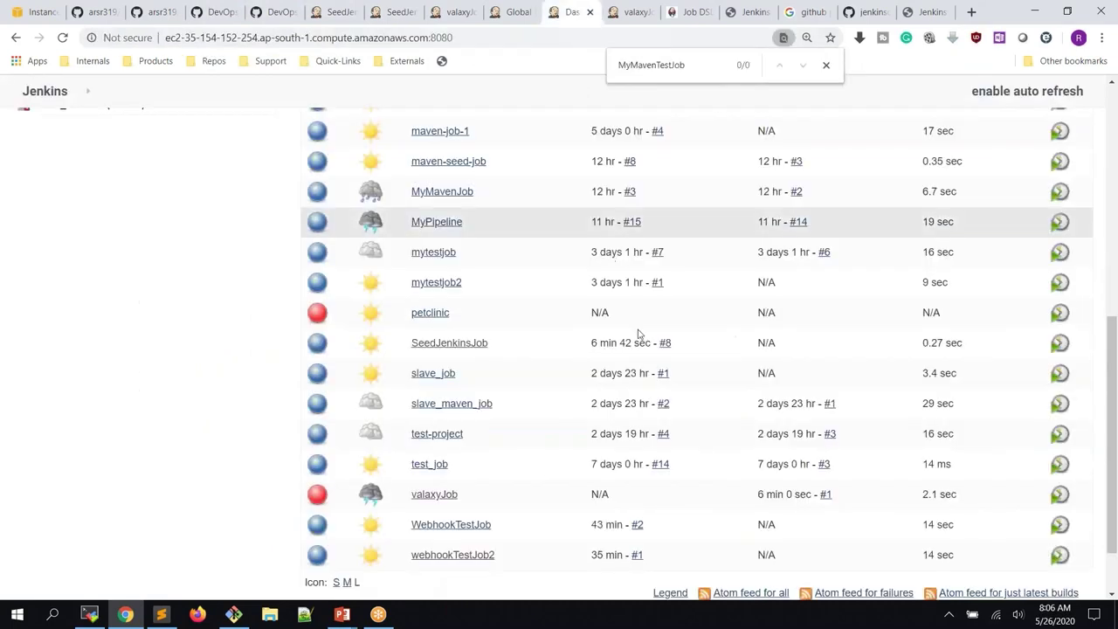
key(ctrl+v)
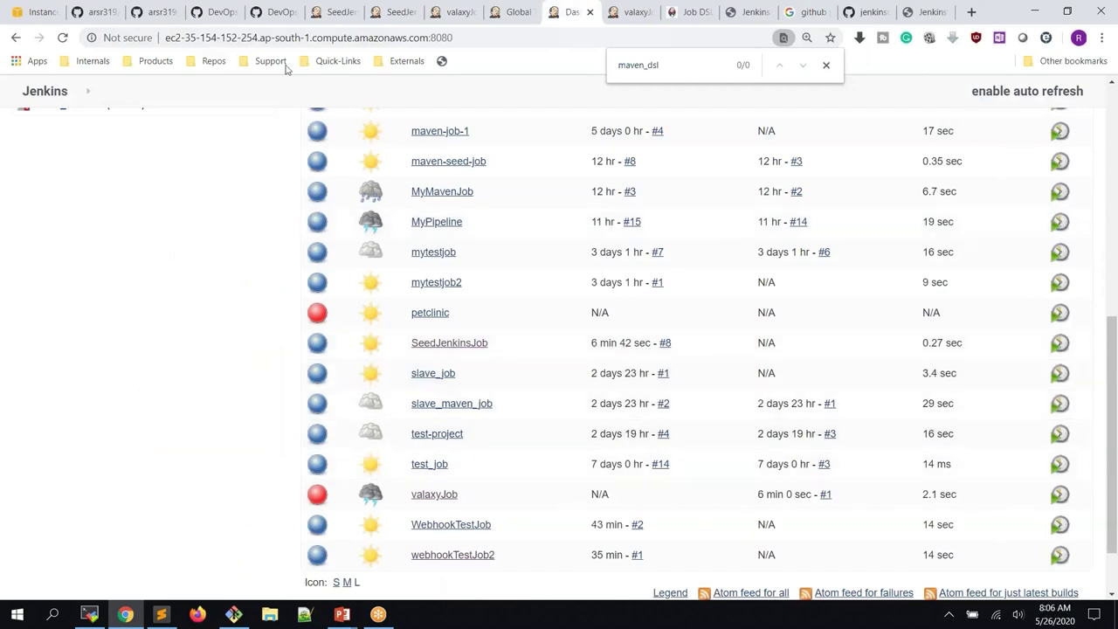
click(384, 12)
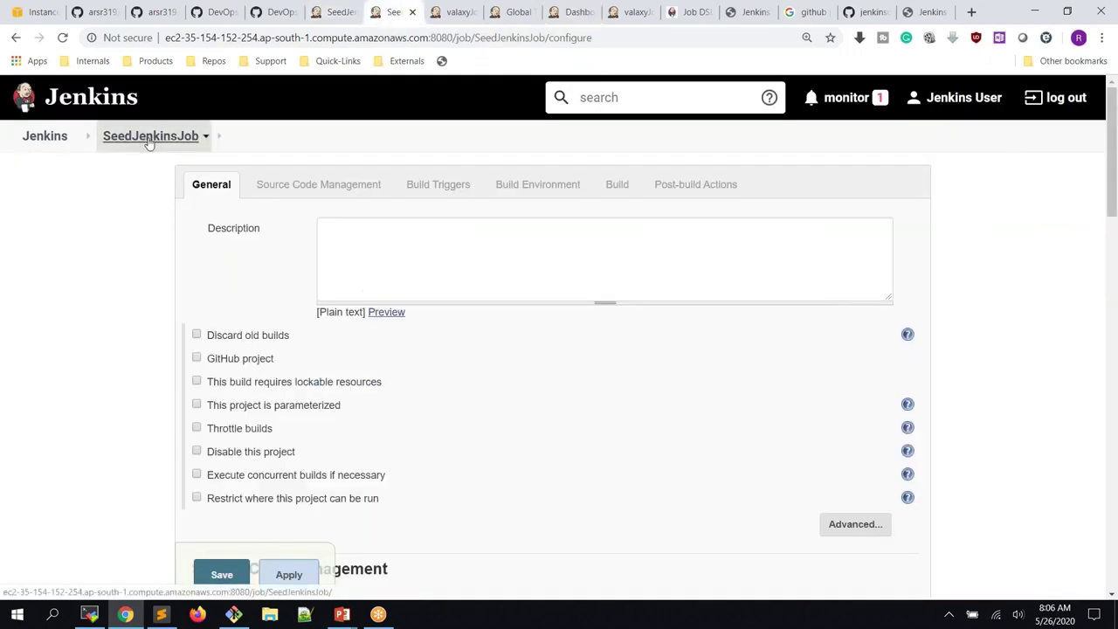
click(43, 136)
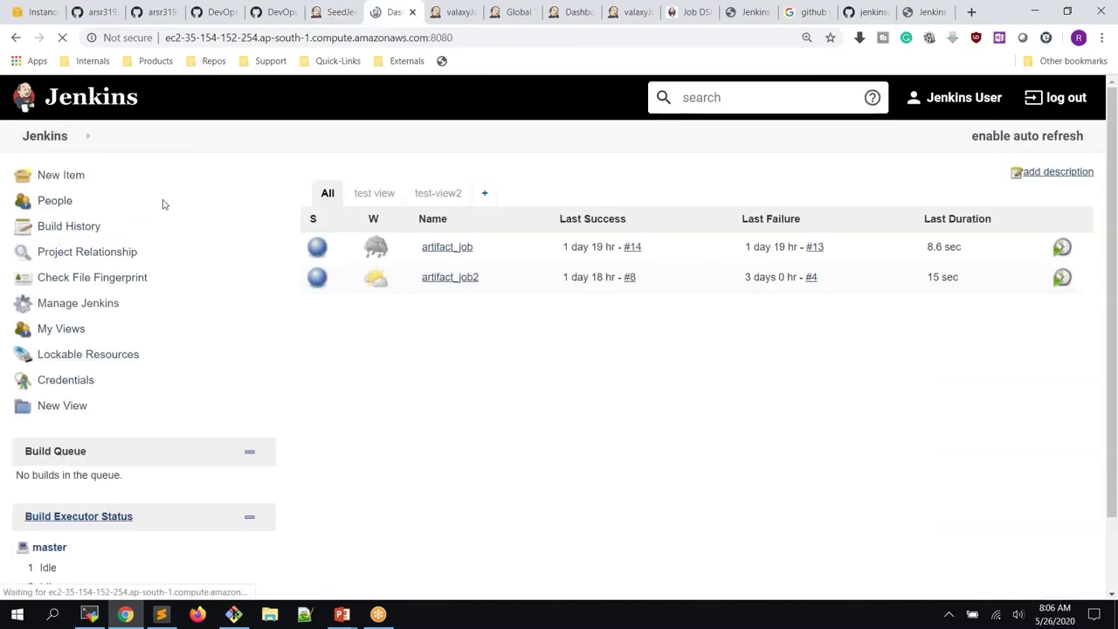
scroll(471, 472, down, 5)
click(422, 418)
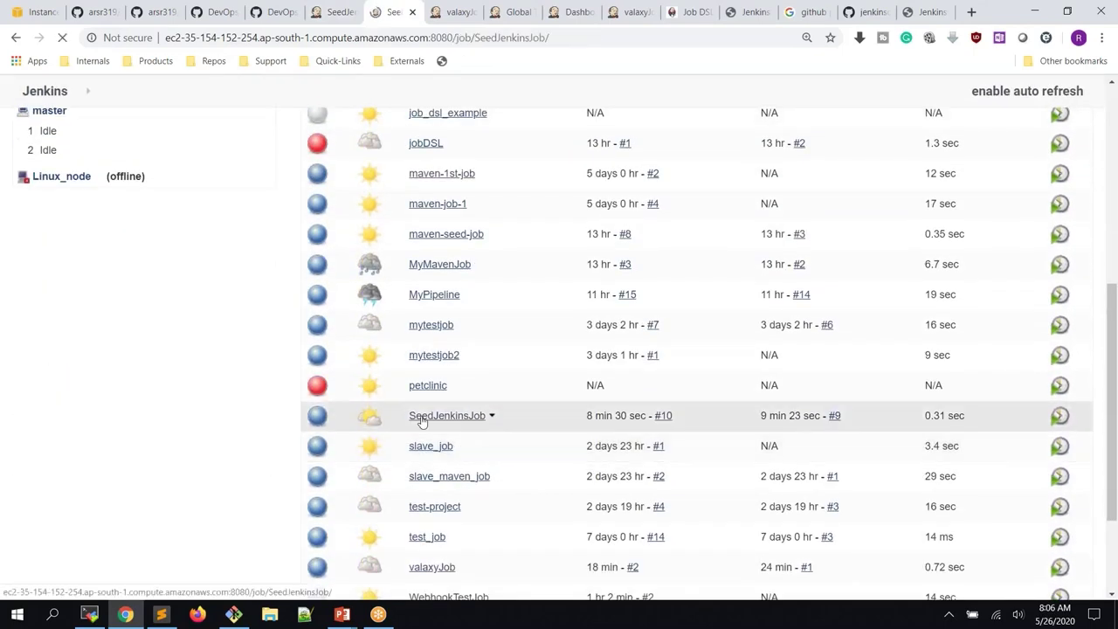
scroll(30, 200, down, 2)
scroll(65, 218, up, 1)
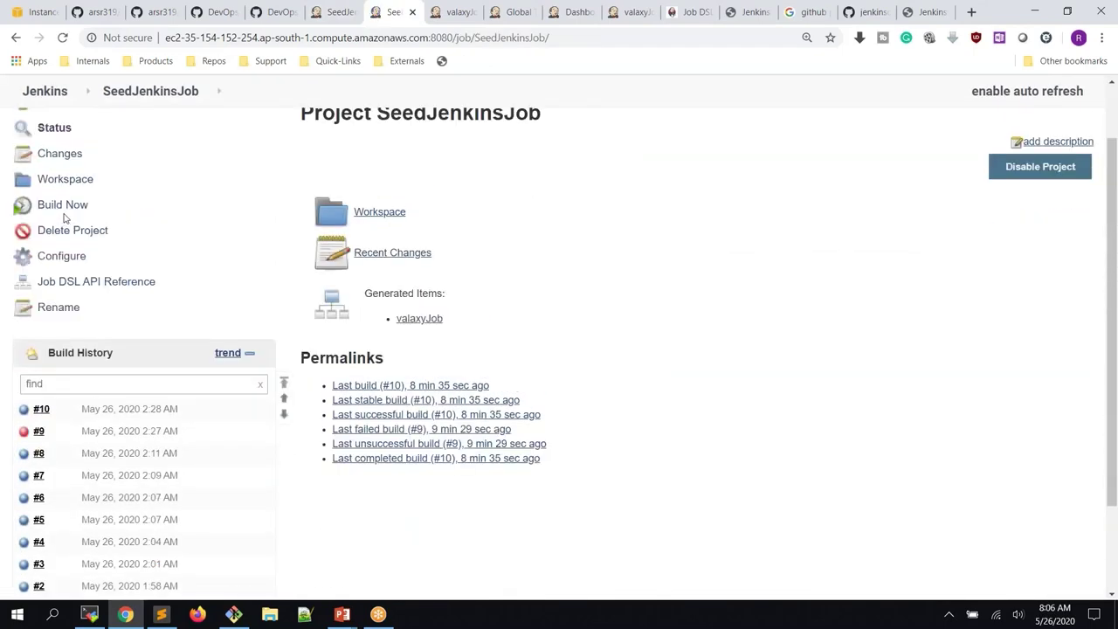
Step: Rebuild SeedJenkinsJob and read build #11's console, which fails with 'script not yet approved for use'
click(62, 206)
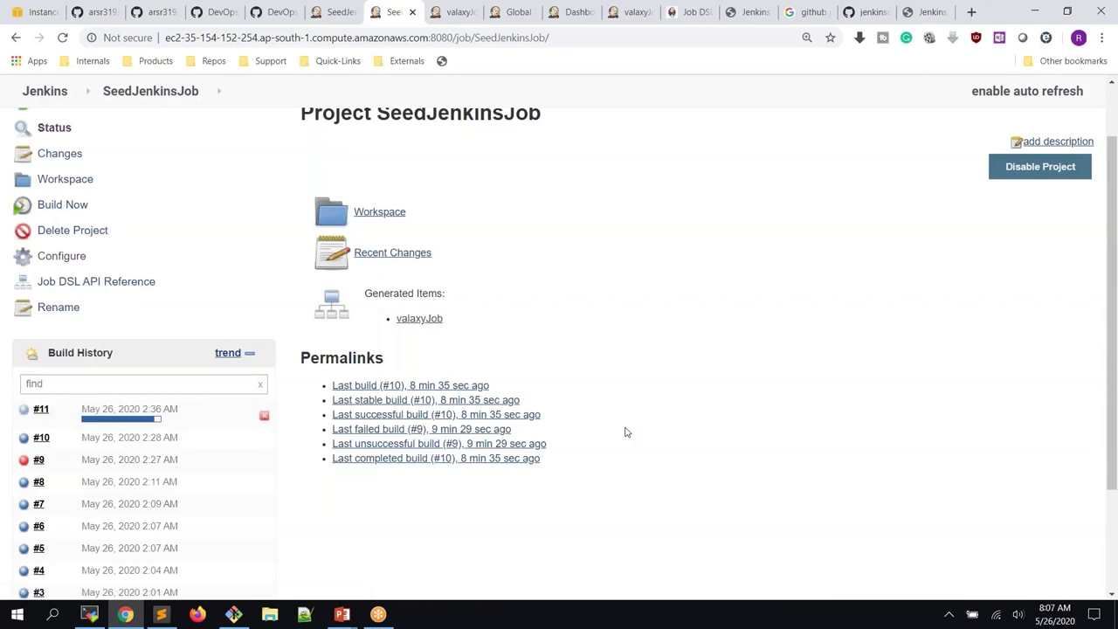
middle_click(41, 412)
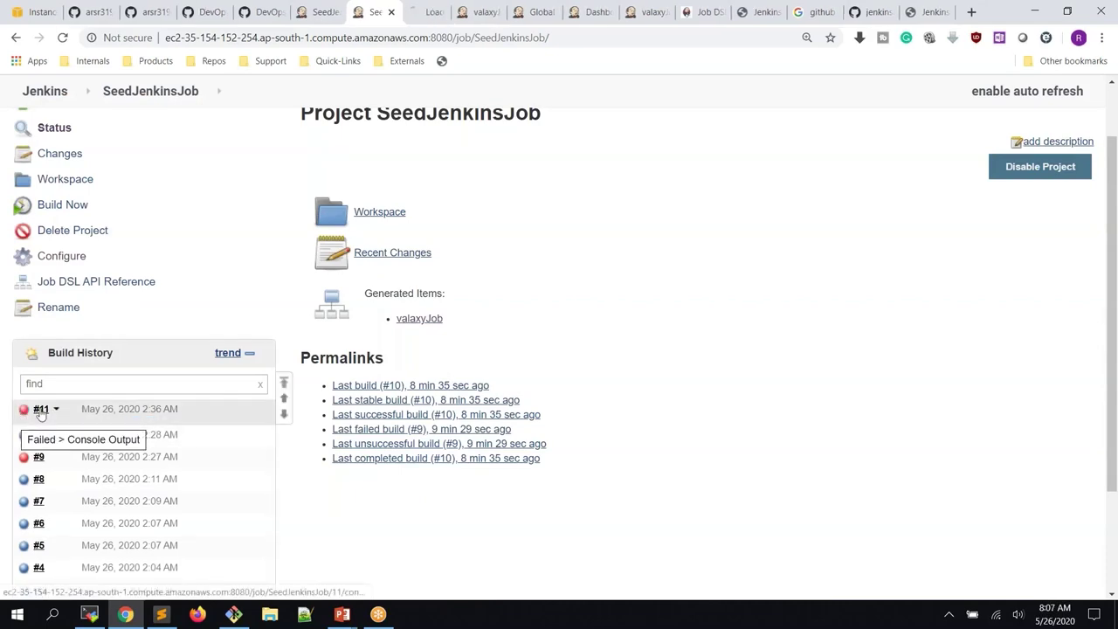
key(ctrl+Tab)
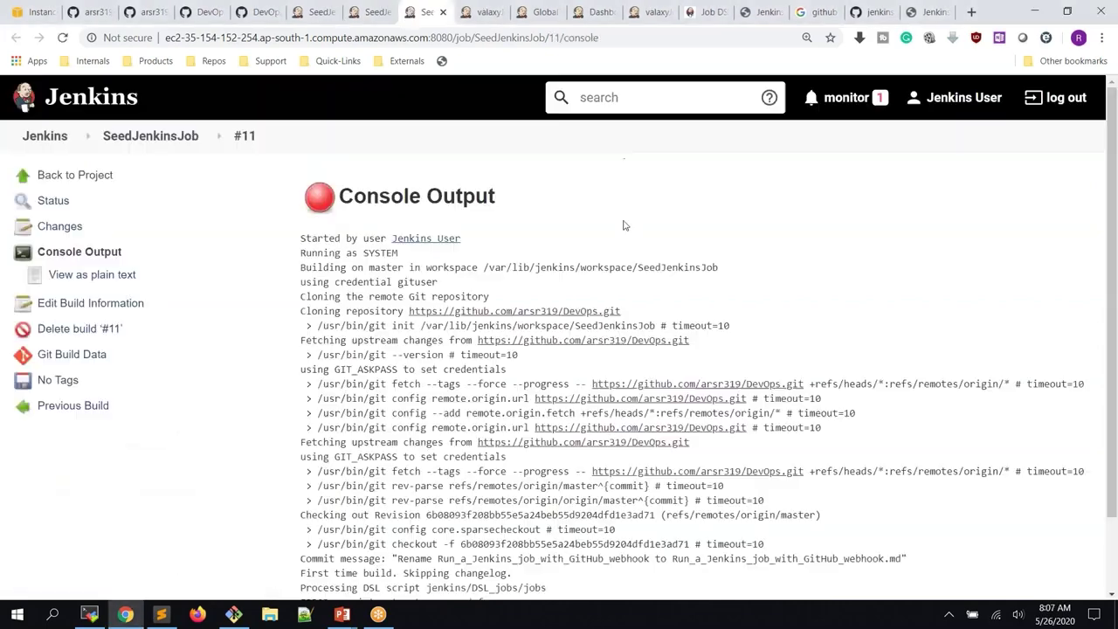
scroll(738, 325, down, 1)
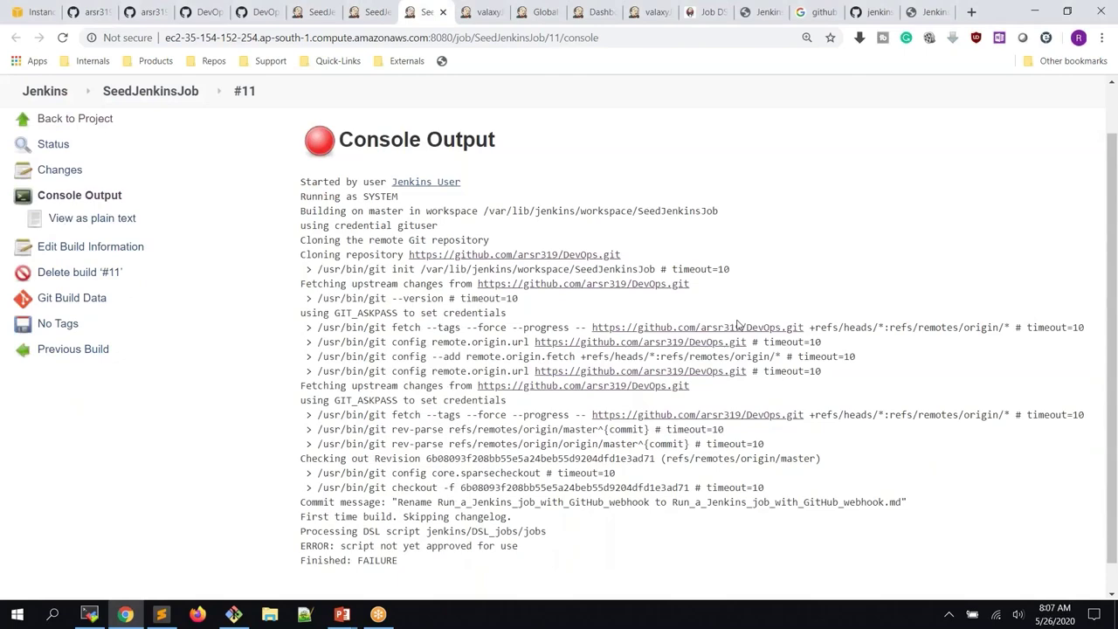
scroll(738, 325, down, 1)
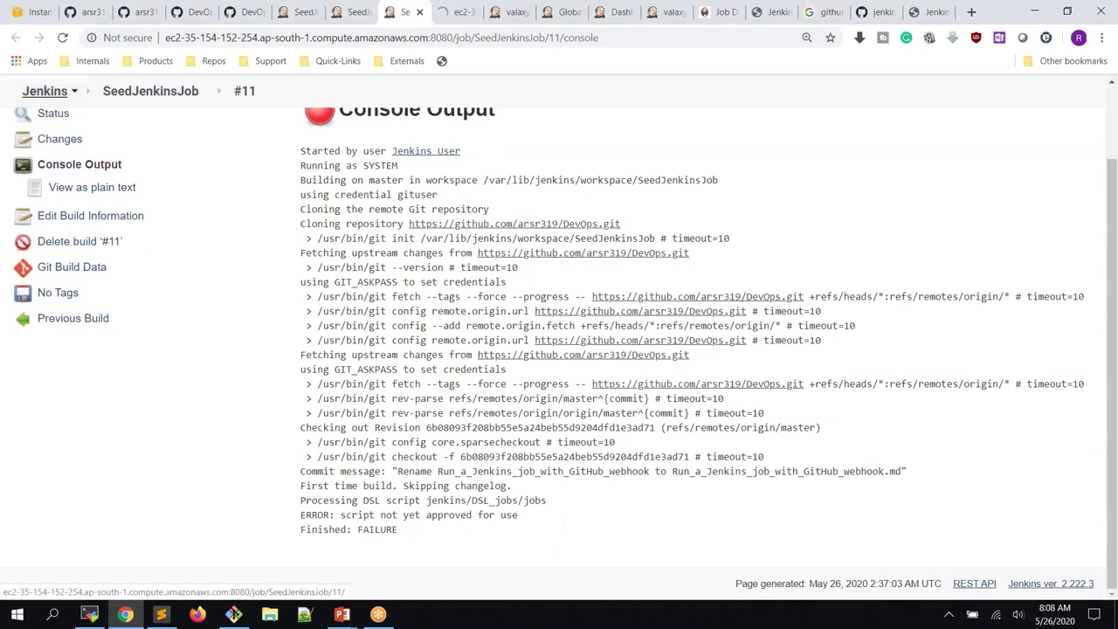
click(453, 12)
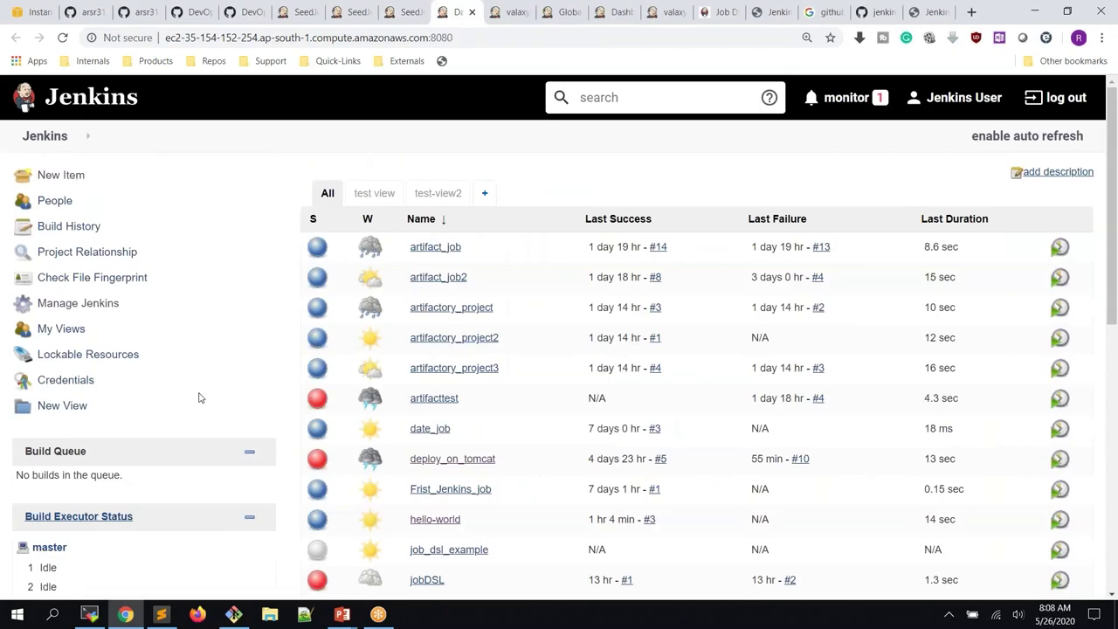
Step: Approve SeedJenkinsJob's maven_dsl Groovy script under Manage Jenkins > In-process Script Approval
click(78, 303)
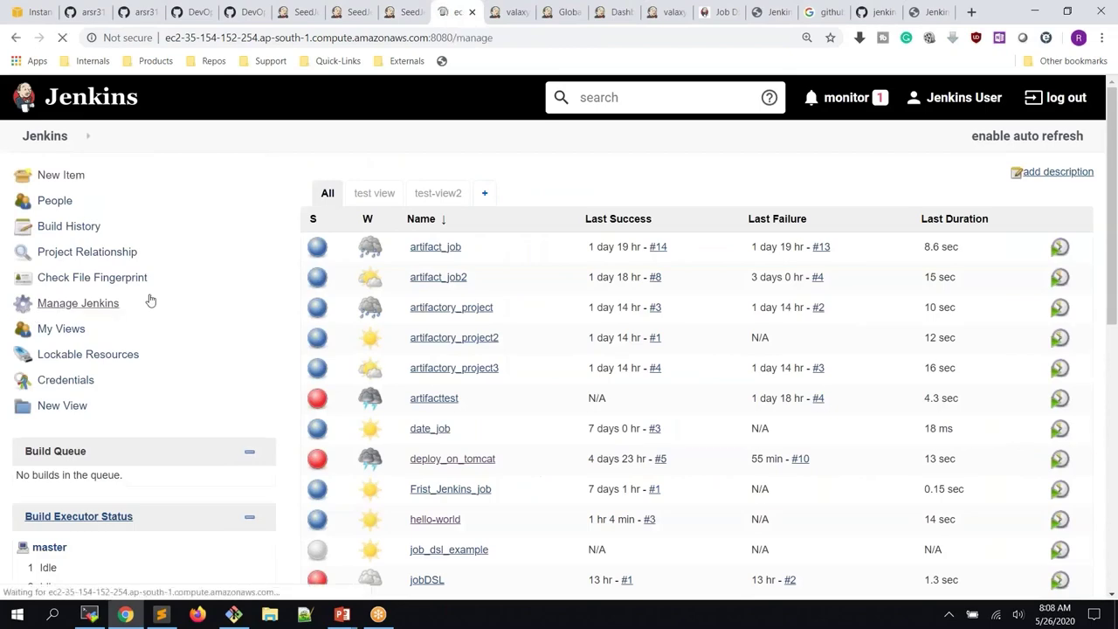
scroll(450, 318, down, 2)
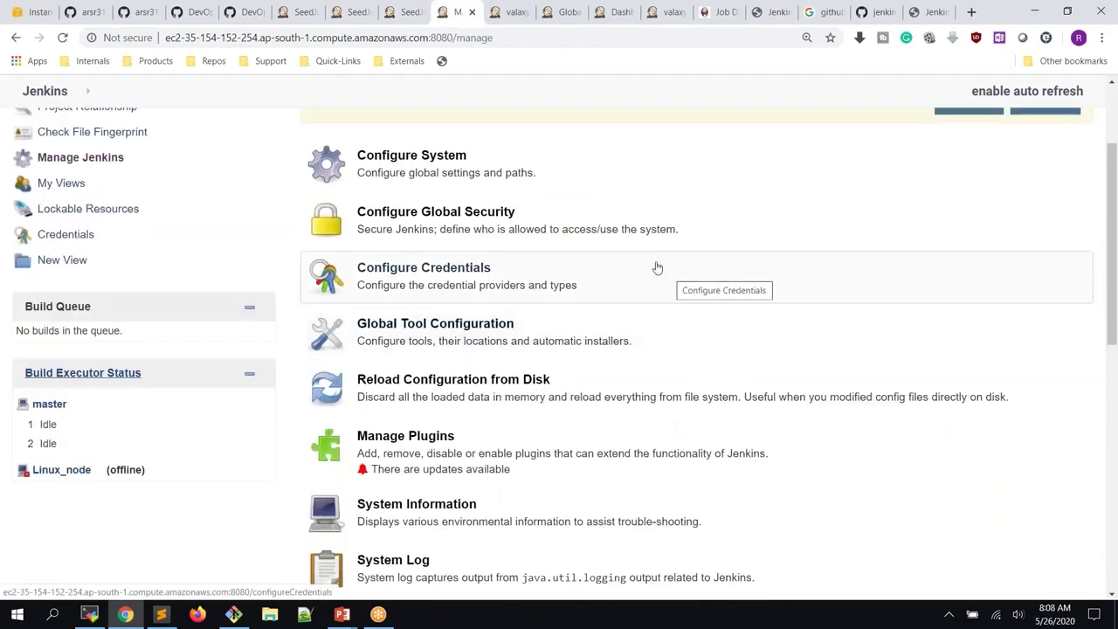
scroll(621, 265, down, 3)
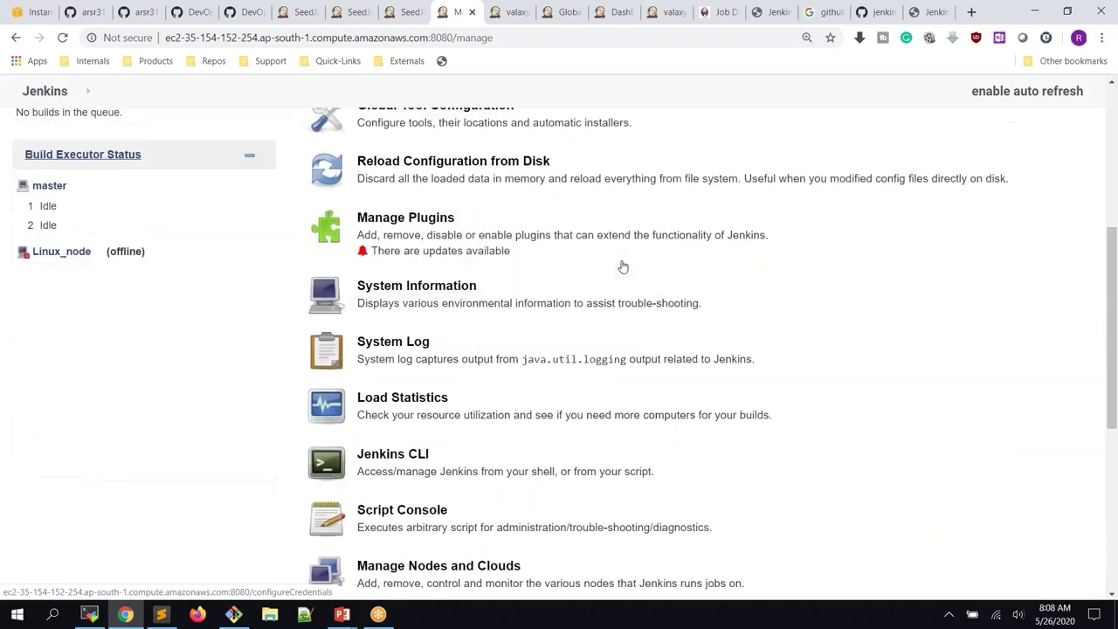
scroll(622, 266, down, 5)
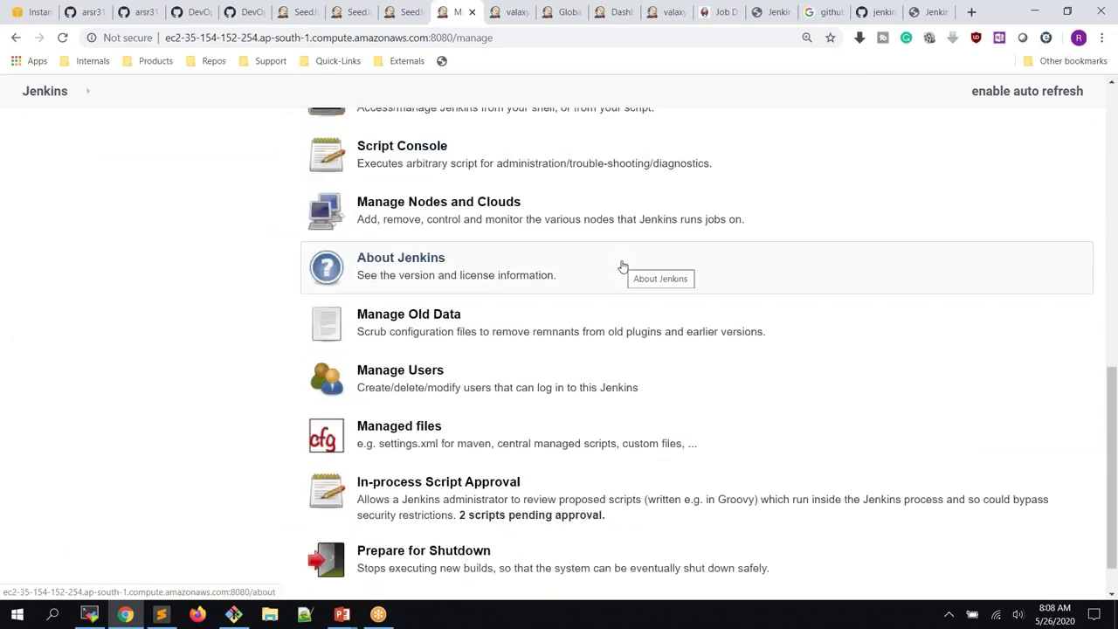
scroll(622, 266, down, 1)
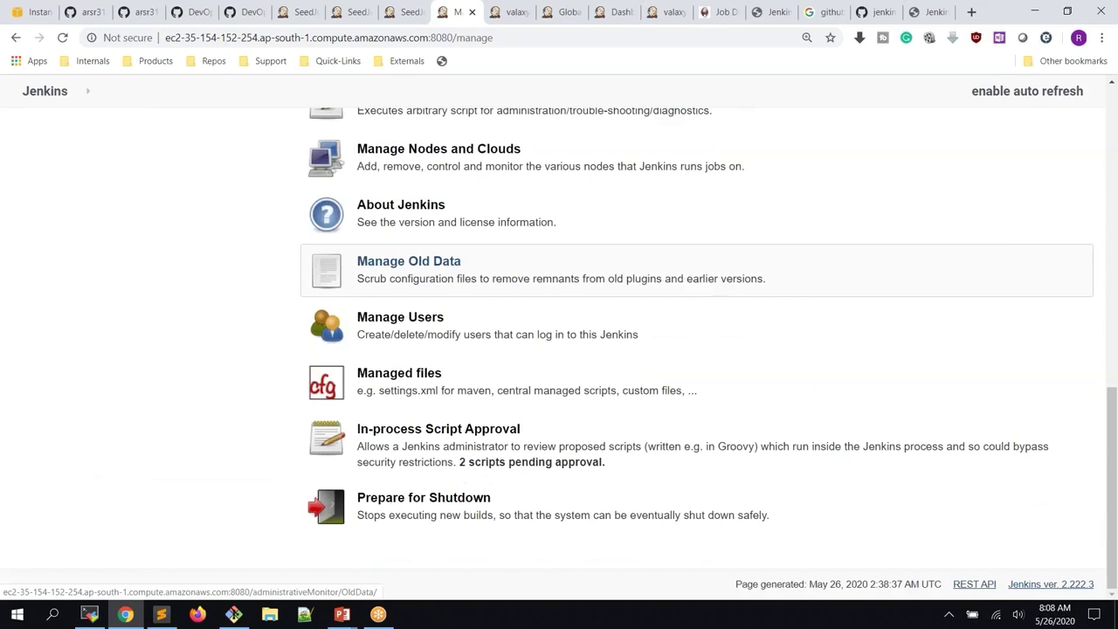
click(530, 444)
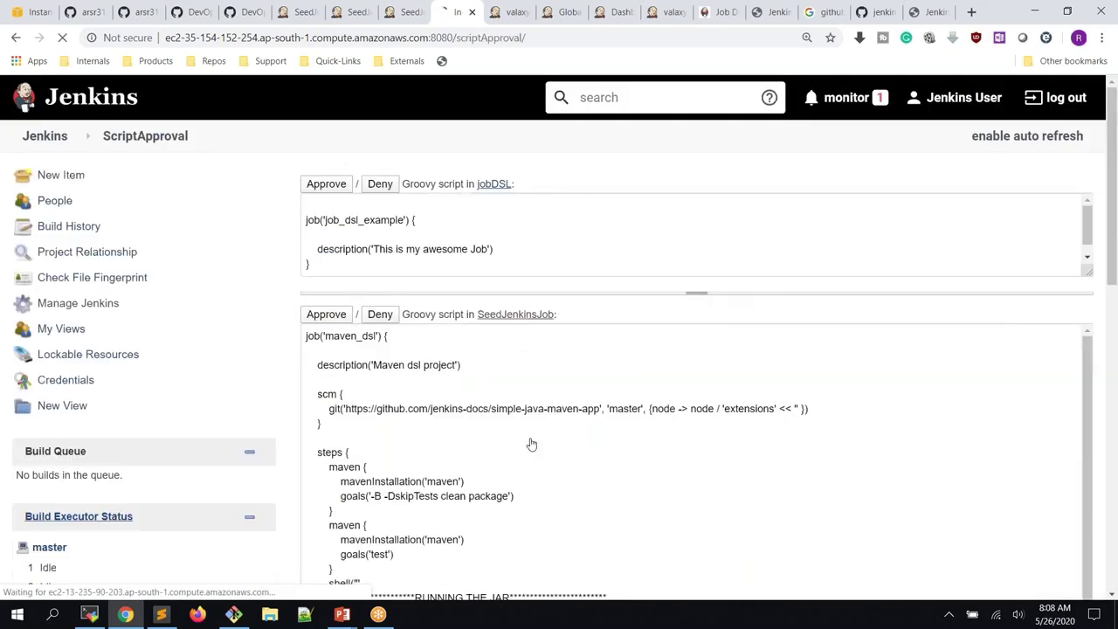
scroll(708, 301, down, 2)
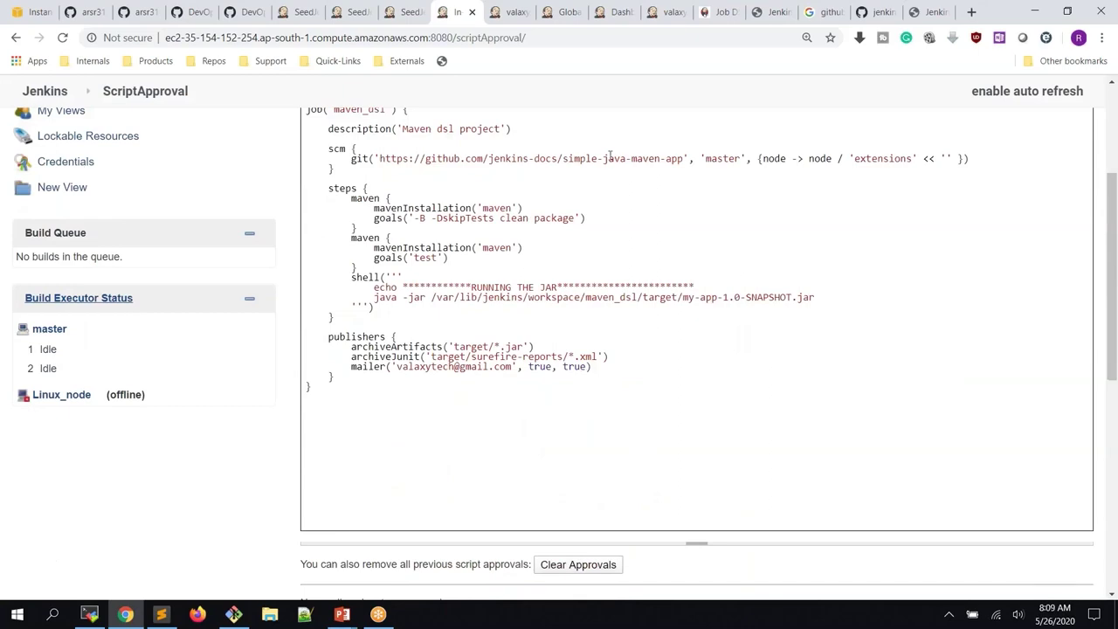
scroll(508, 201, up, 2)
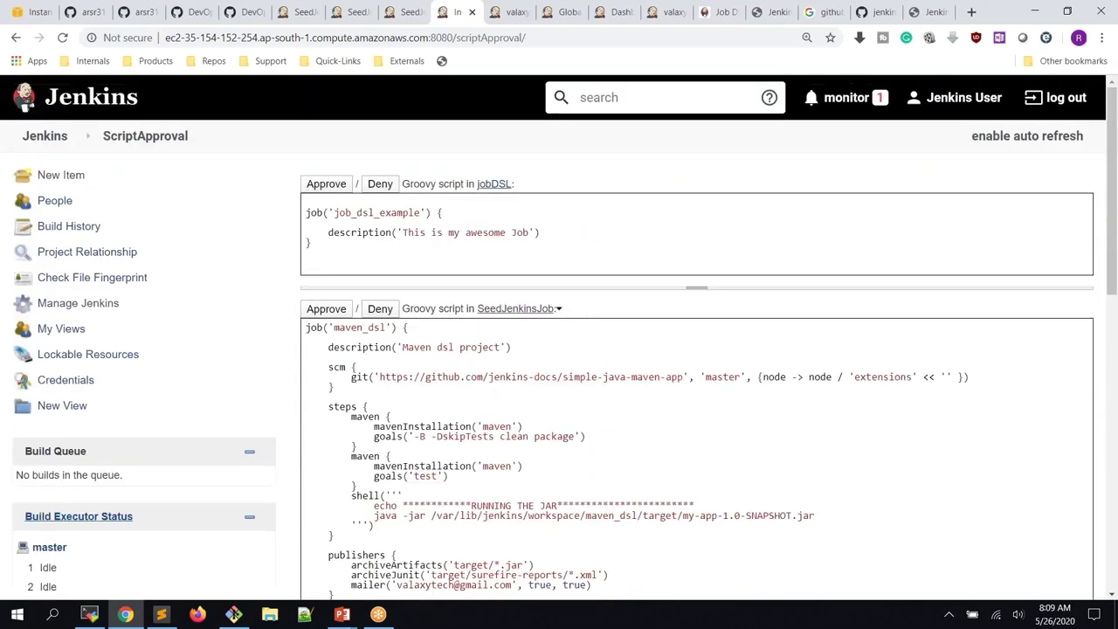
click(328, 309)
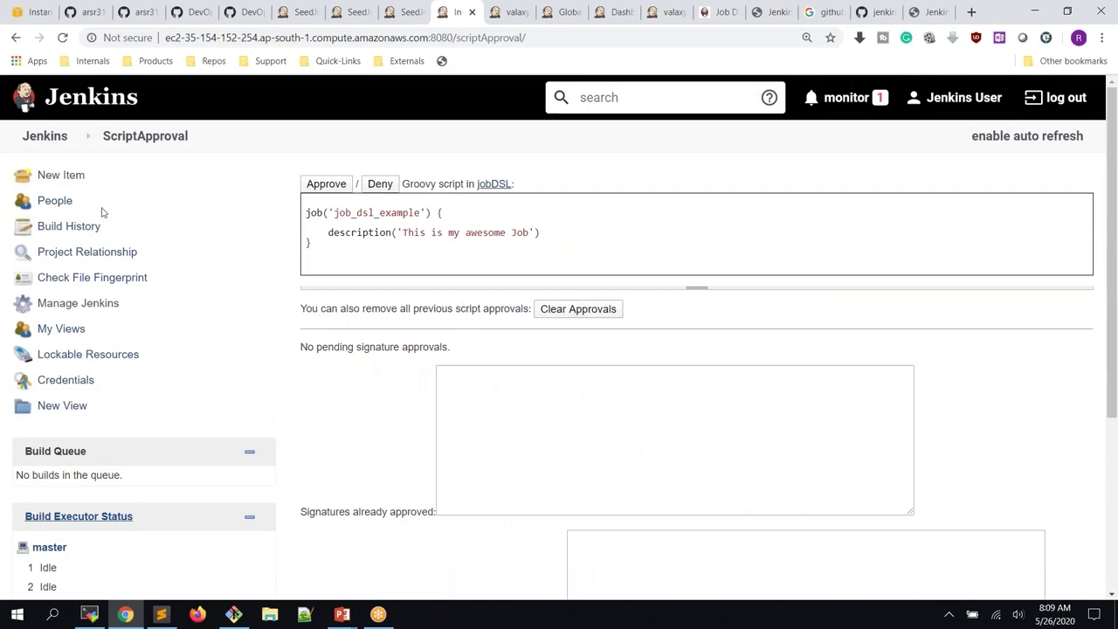
click(111, 138)
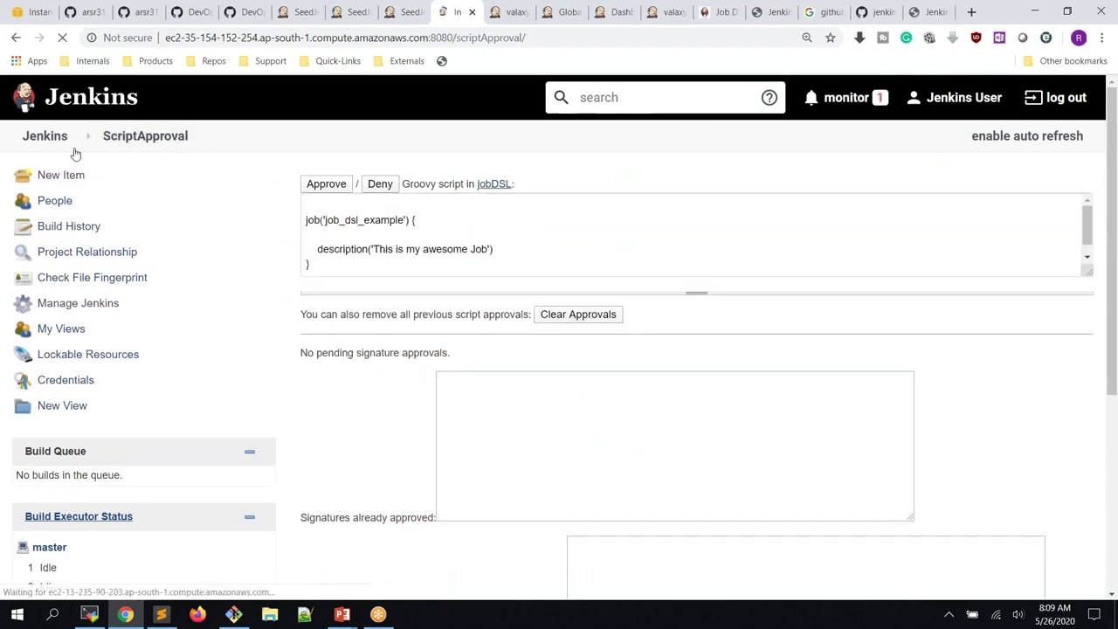
click(48, 136)
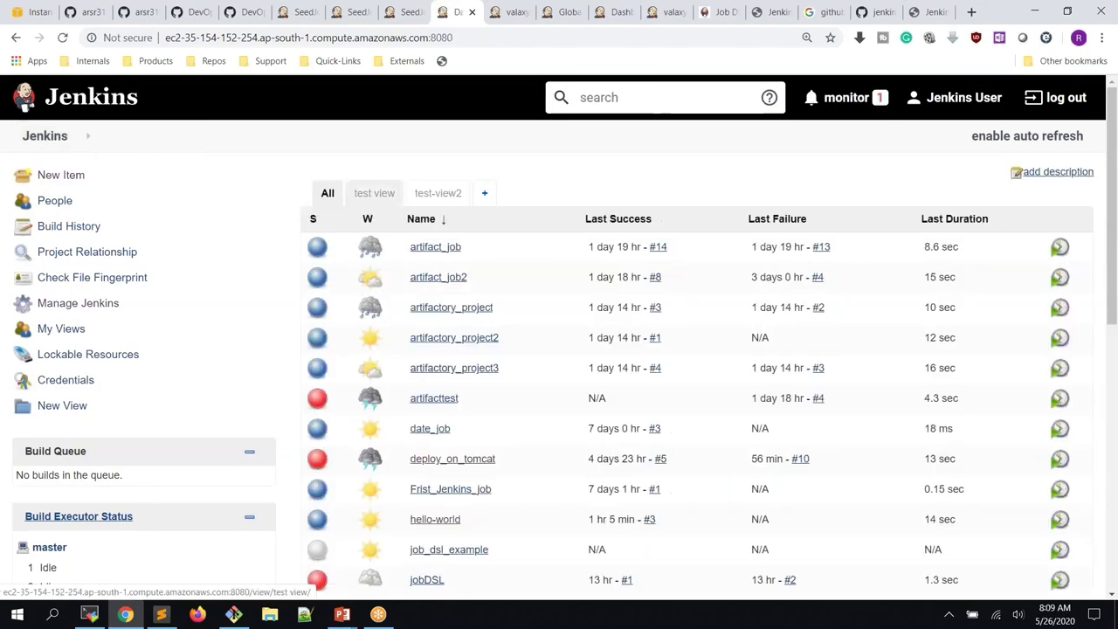
Step: Rebuild SeedJenkinsJob and check build #12's console showing the generated maven_dsl job
key(ctrl+shift+Tab)
click(179, 99)
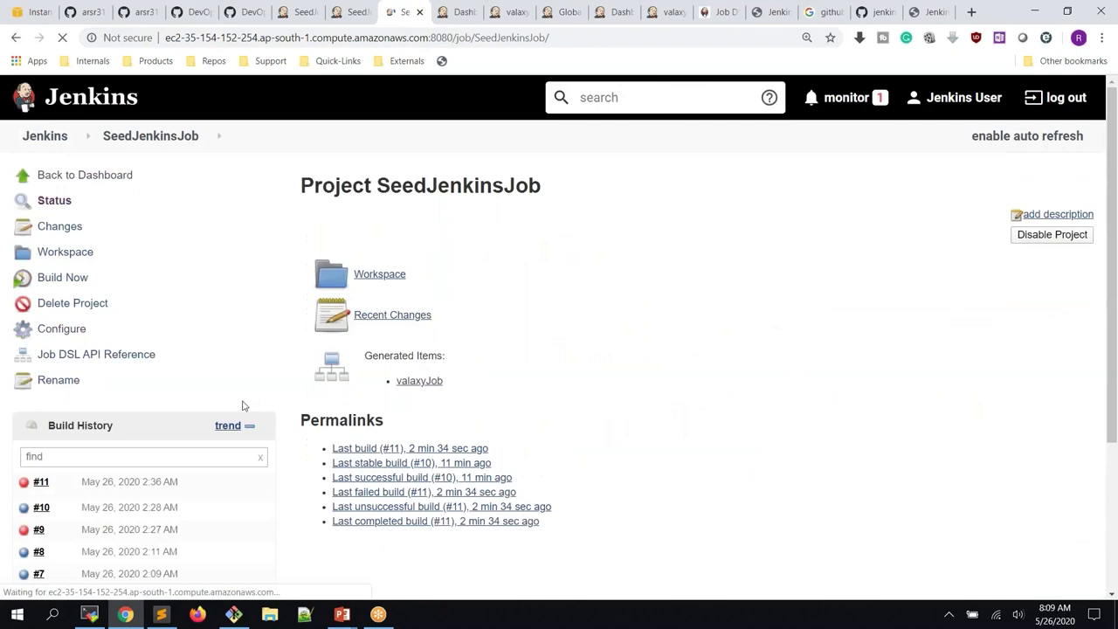
click(63, 277)
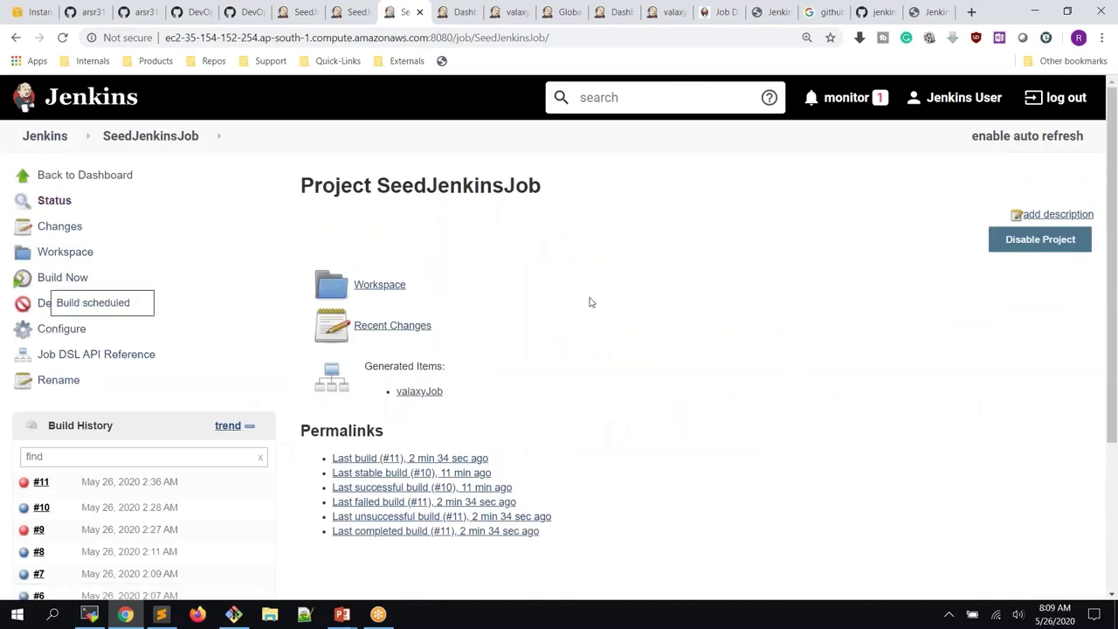
click(24, 485)
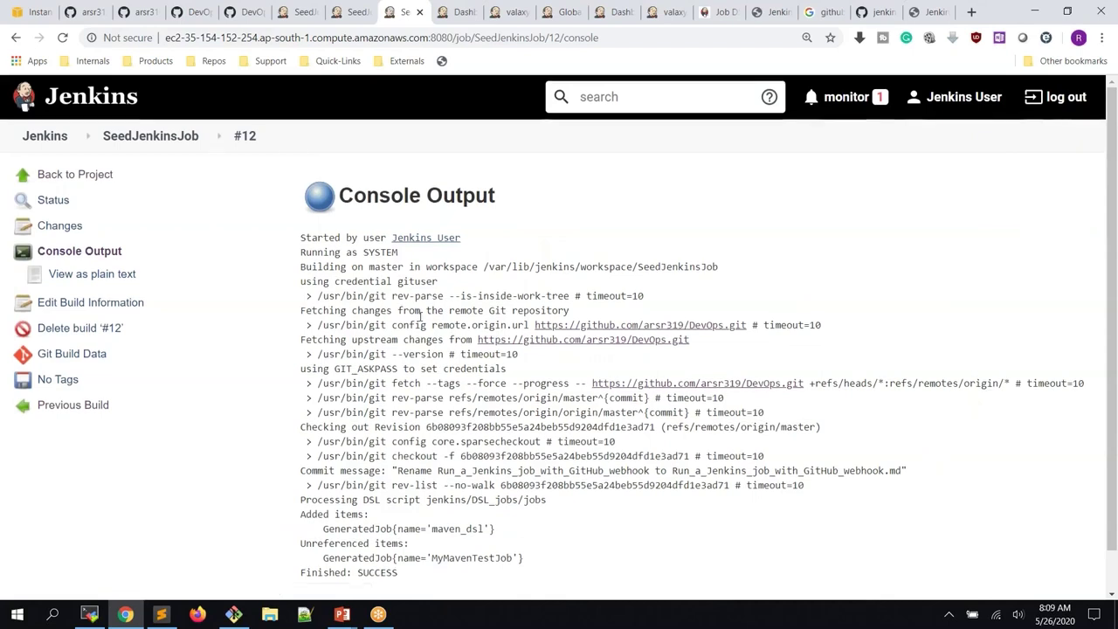
scroll(453, 546, down, 1)
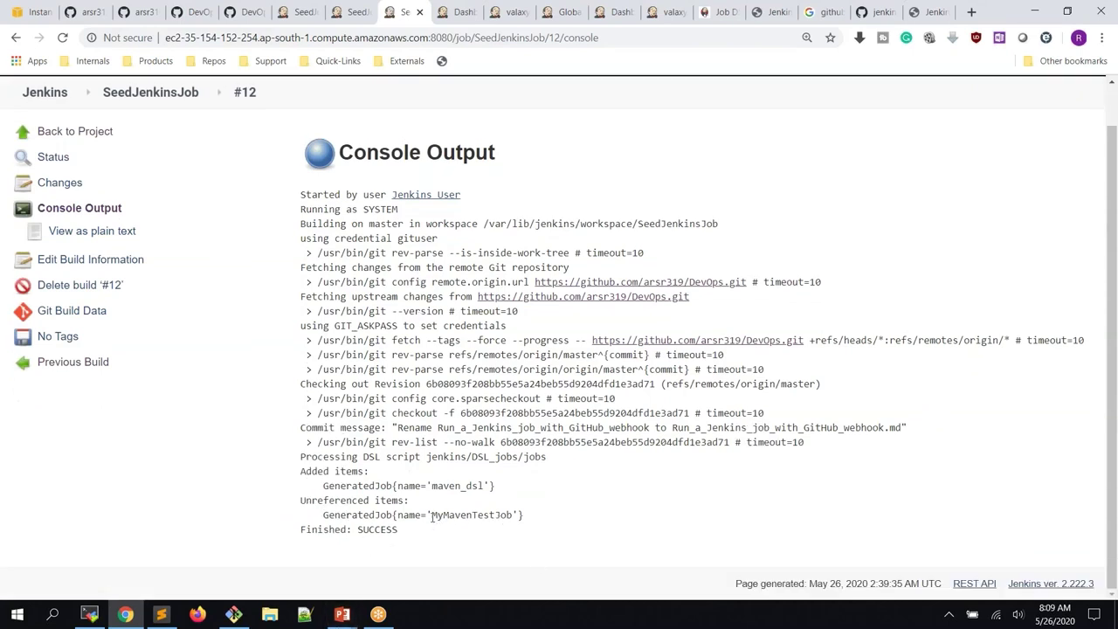
drag(433, 486, 481, 487)
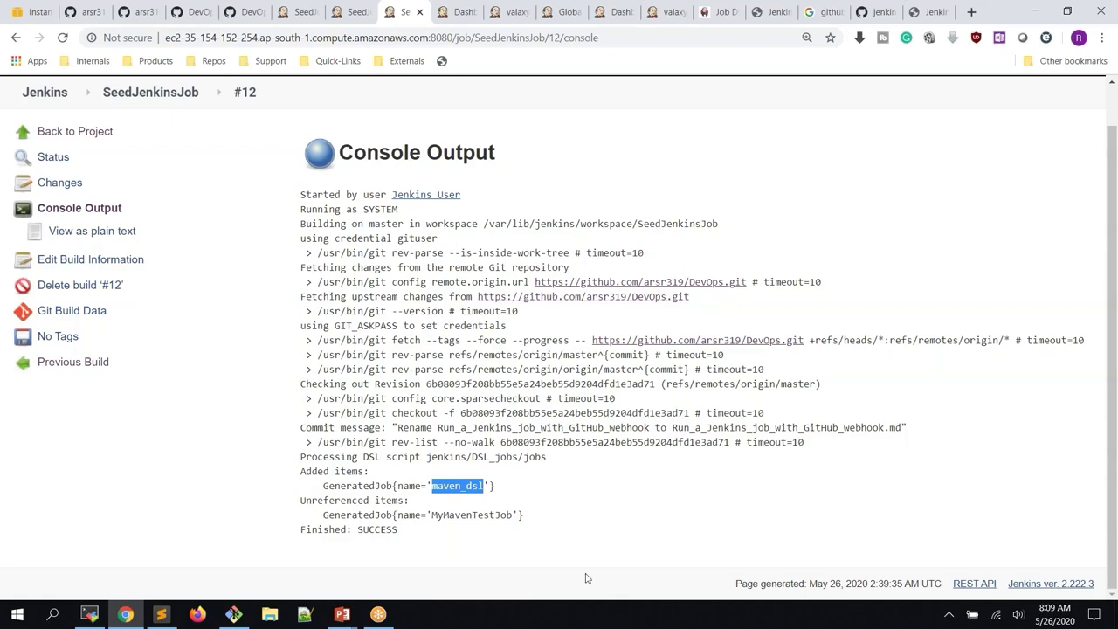
click(335, 481)
drag(428, 486, 483, 486)
click(437, 489)
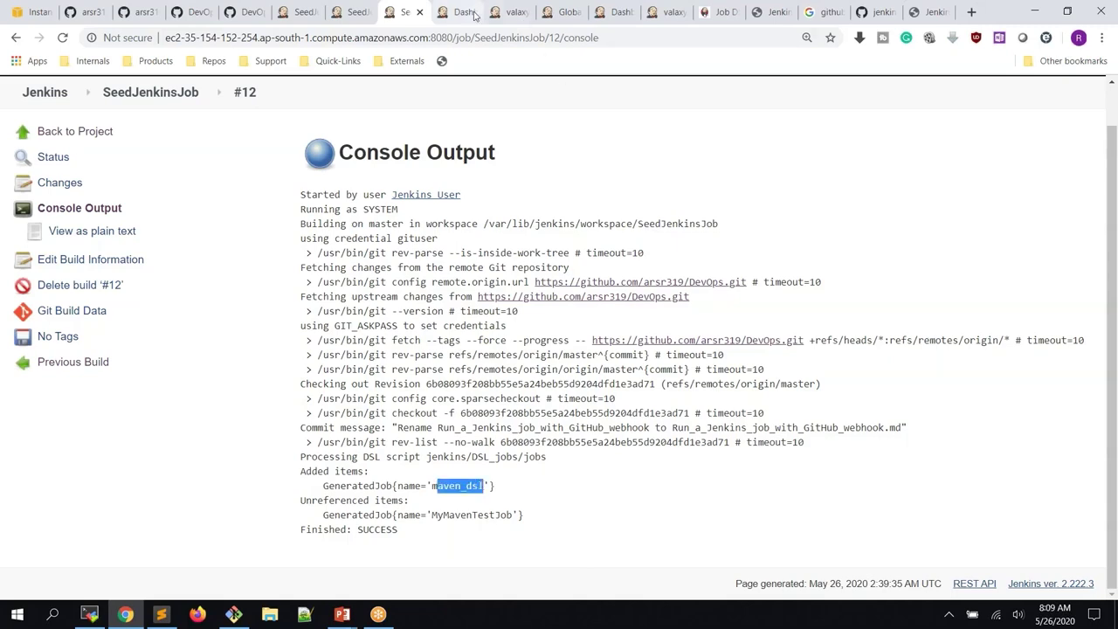
Step: Reload the dashboard and scroll to the new, unbuilt maven_dsl job
click(441, 13)
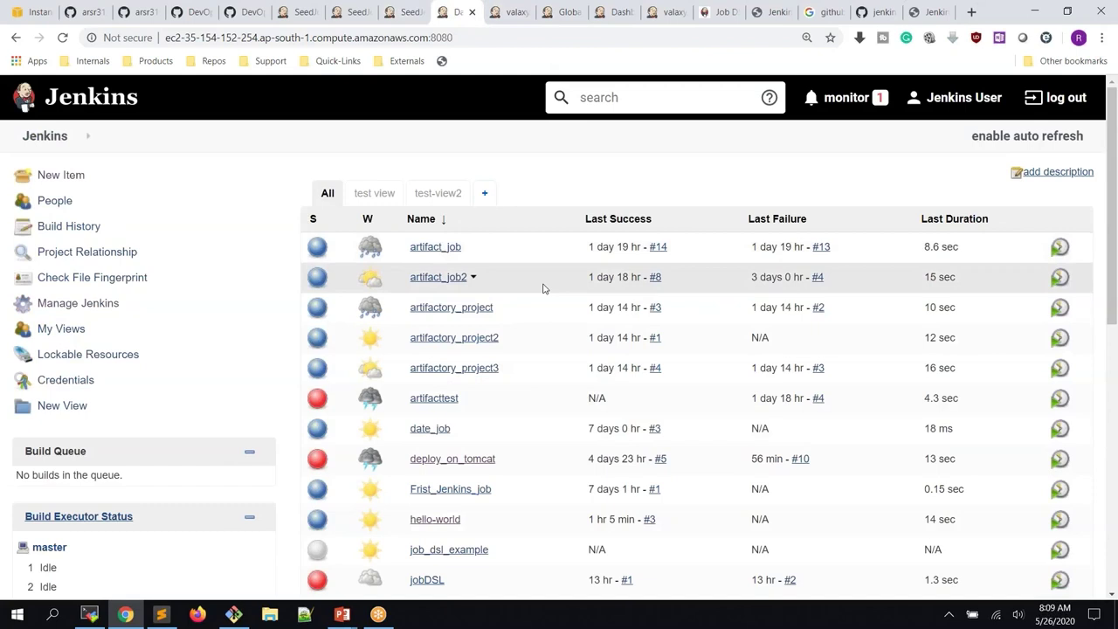
key(F5)
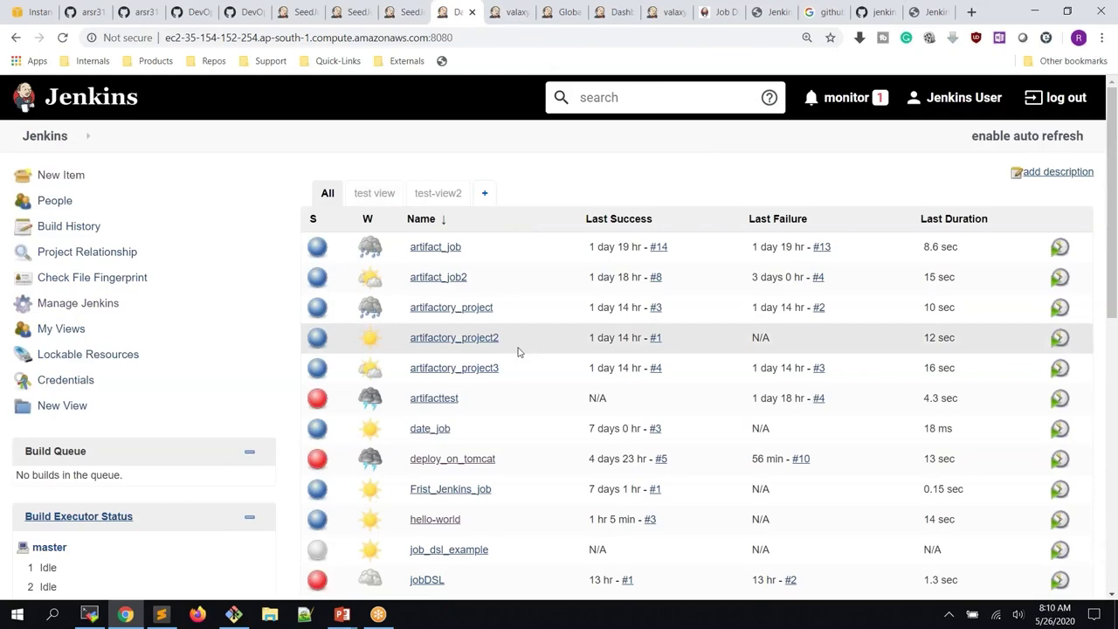
scroll(518, 350, down, 3)
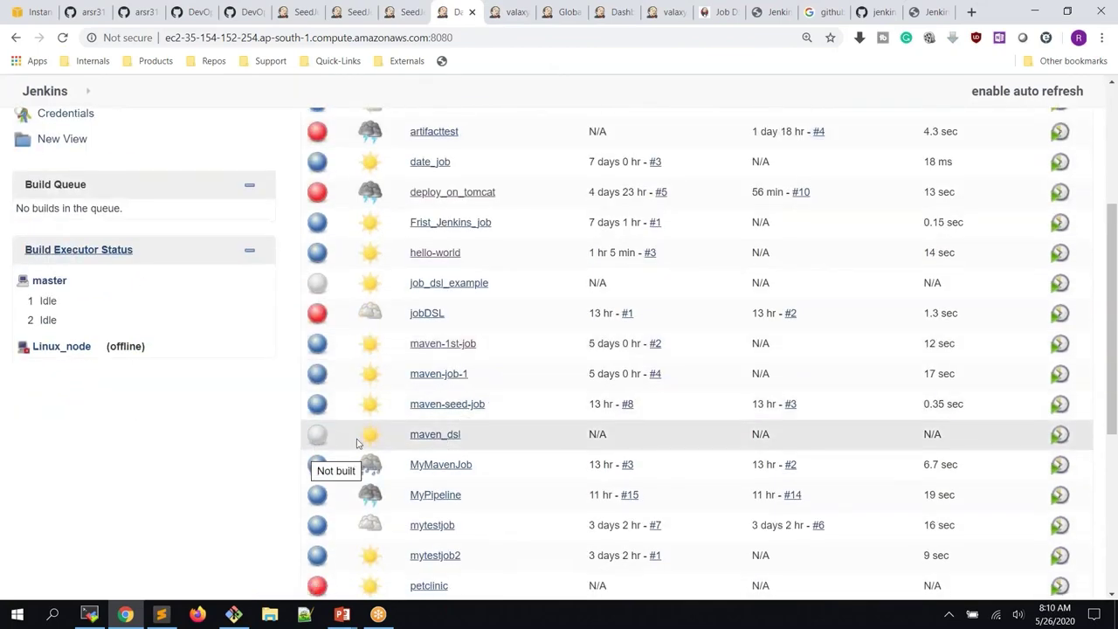
Step: Open the maven_dsl job and review its generated configuration
click(443, 438)
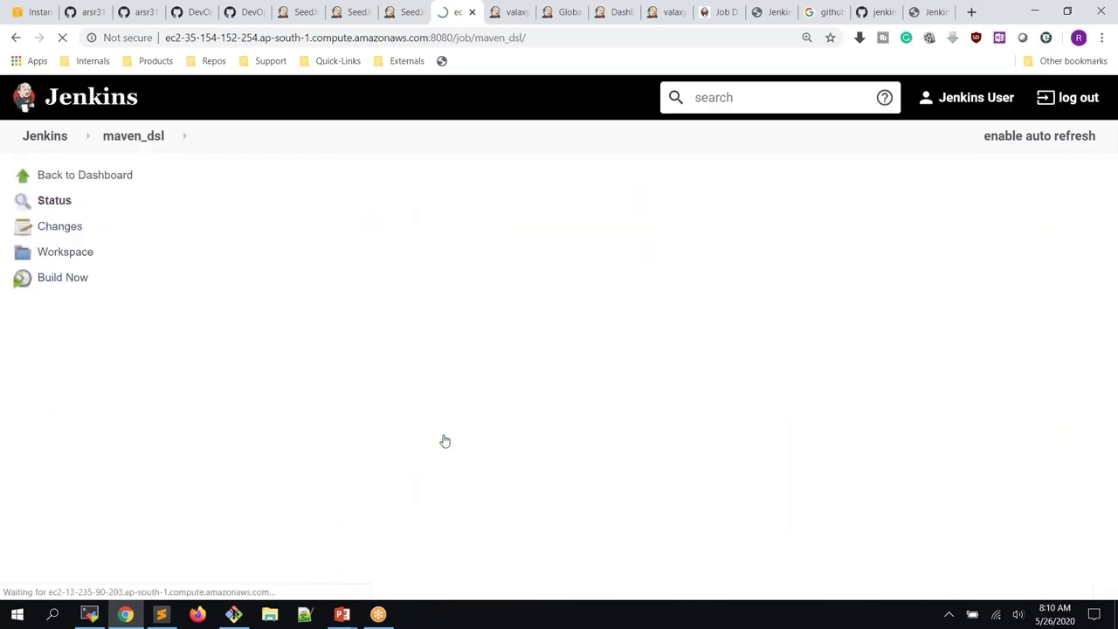
click(78, 332)
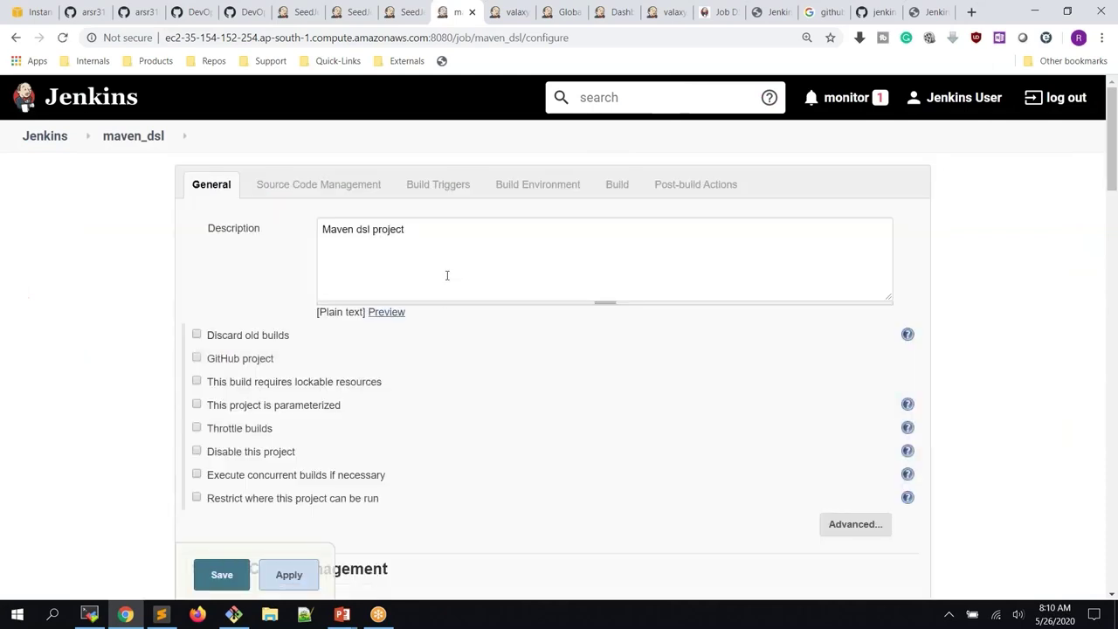
scroll(446, 275, down, 2)
scroll(446, 300, down, 3)
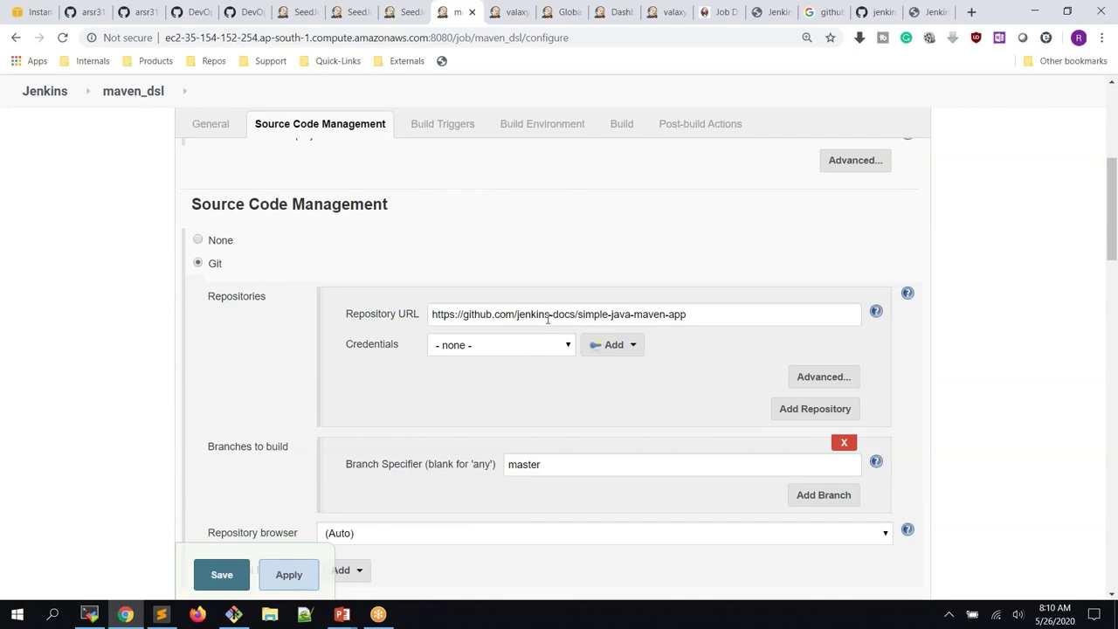
scroll(547, 320, down, 3)
scroll(663, 175, up, 2)
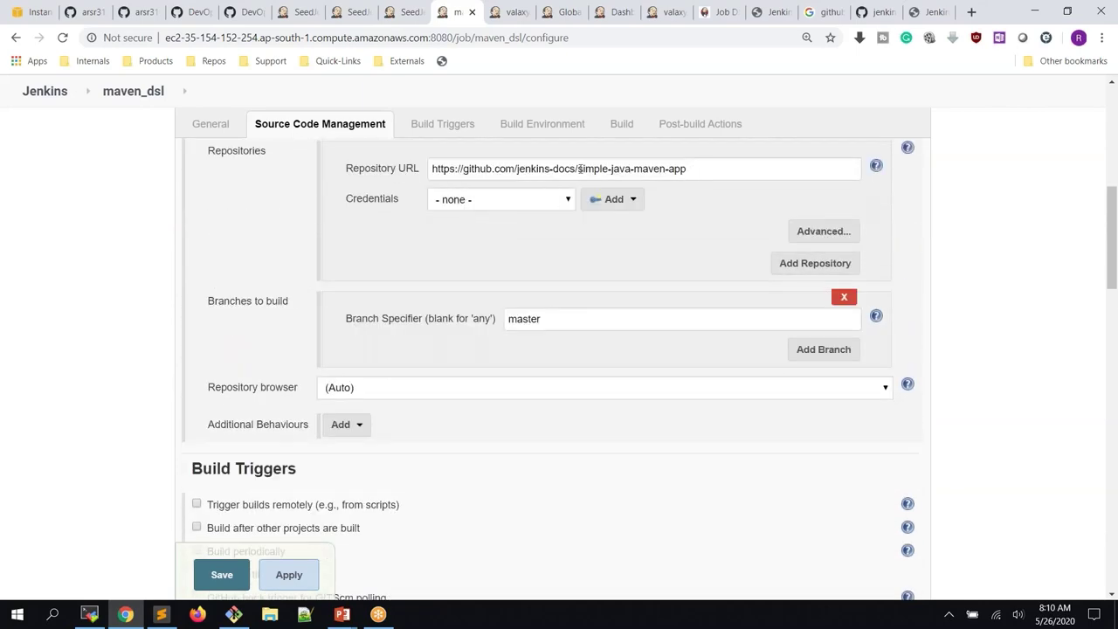
scroll(504, 260, down, 10)
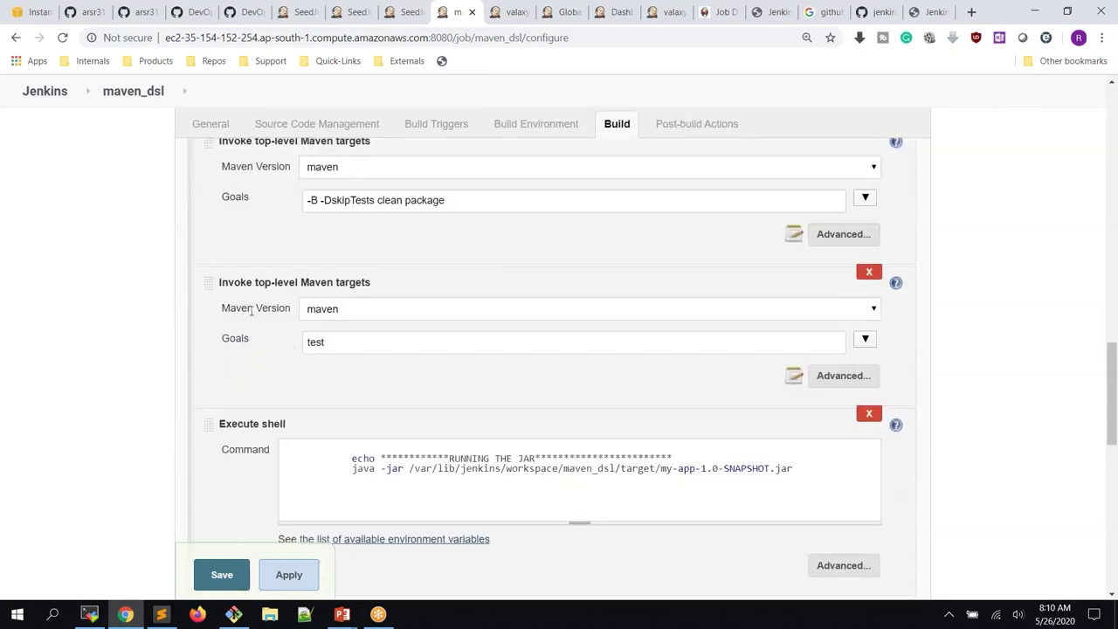
scroll(442, 312, down, 3)
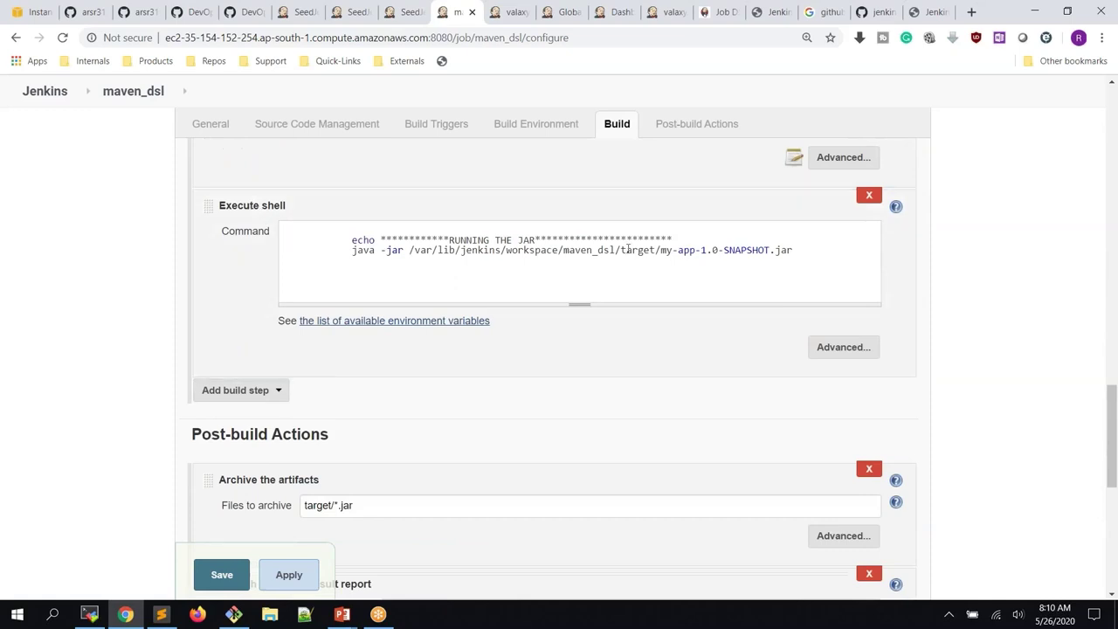
scroll(521, 282, down, 3)
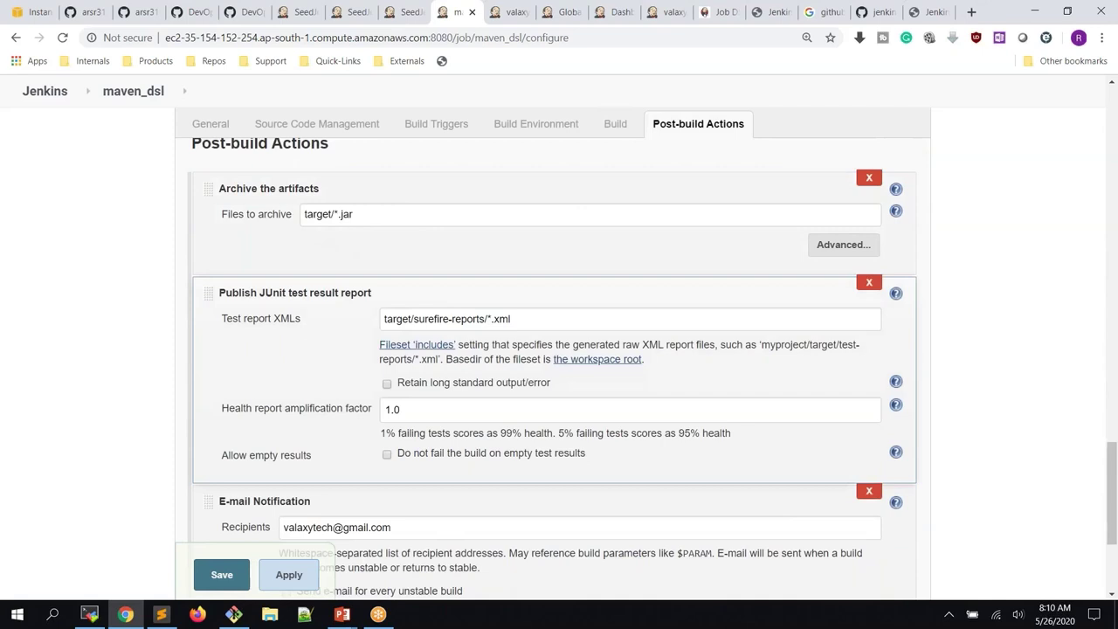
scroll(572, 309, down, 3)
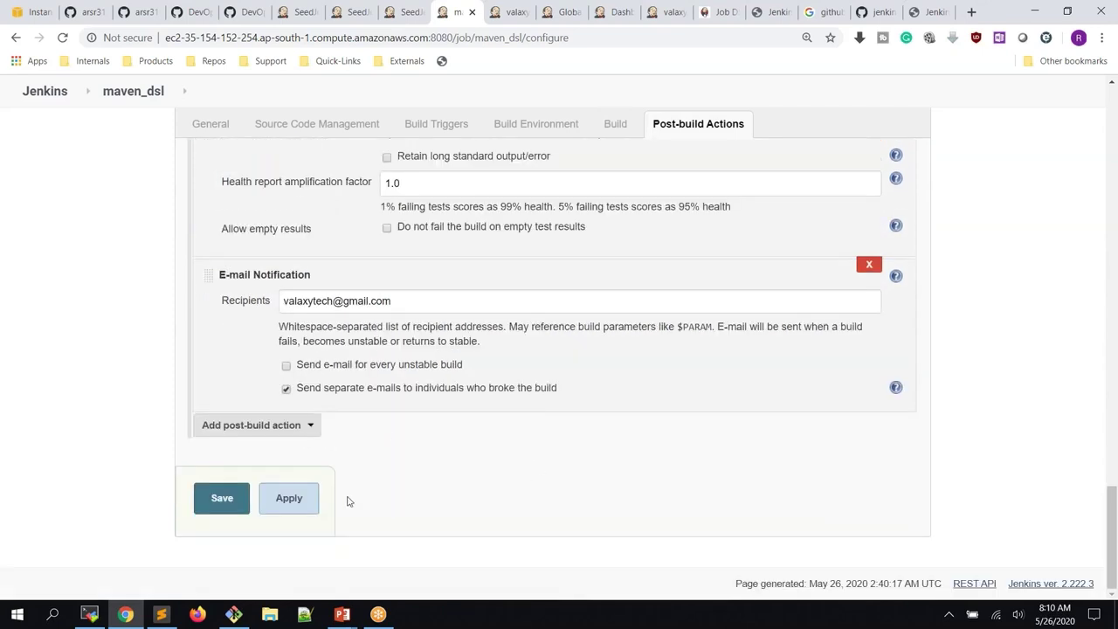
Step: Build maven_dsl and confirm build #1 produced my-app-1.0-SNAPSHOT.jar with no test failures
click(128, 93)
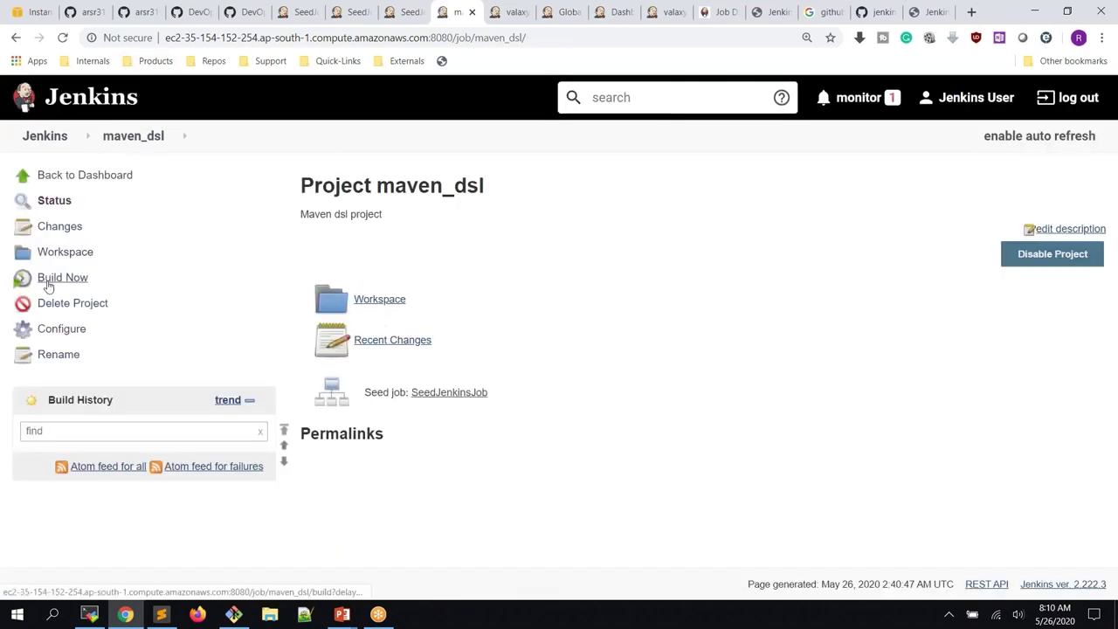
click(49, 282)
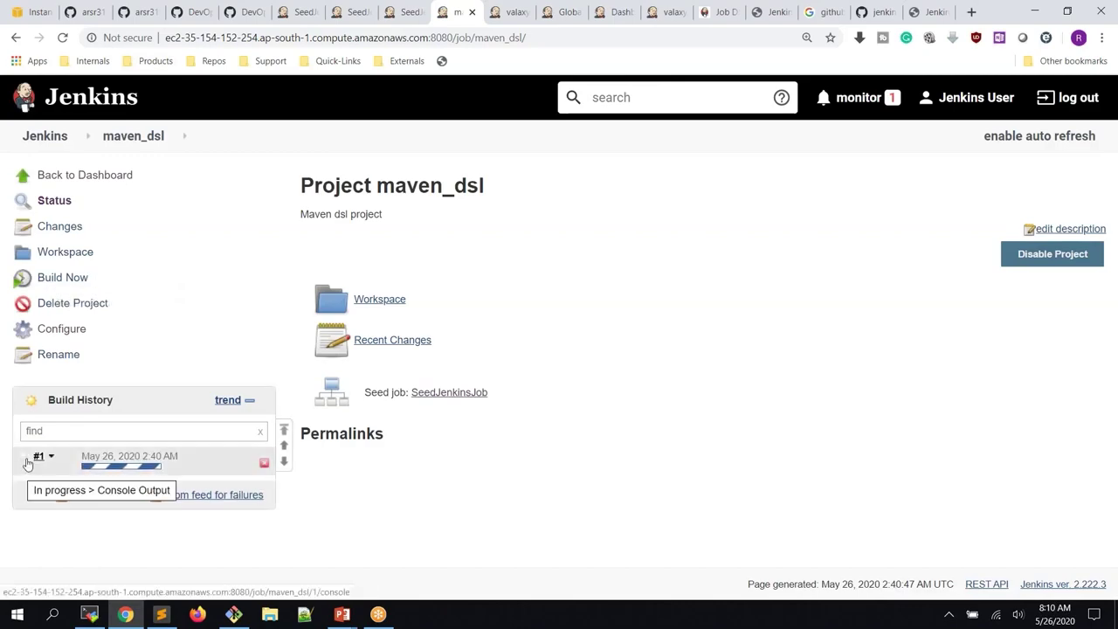
click(27, 463)
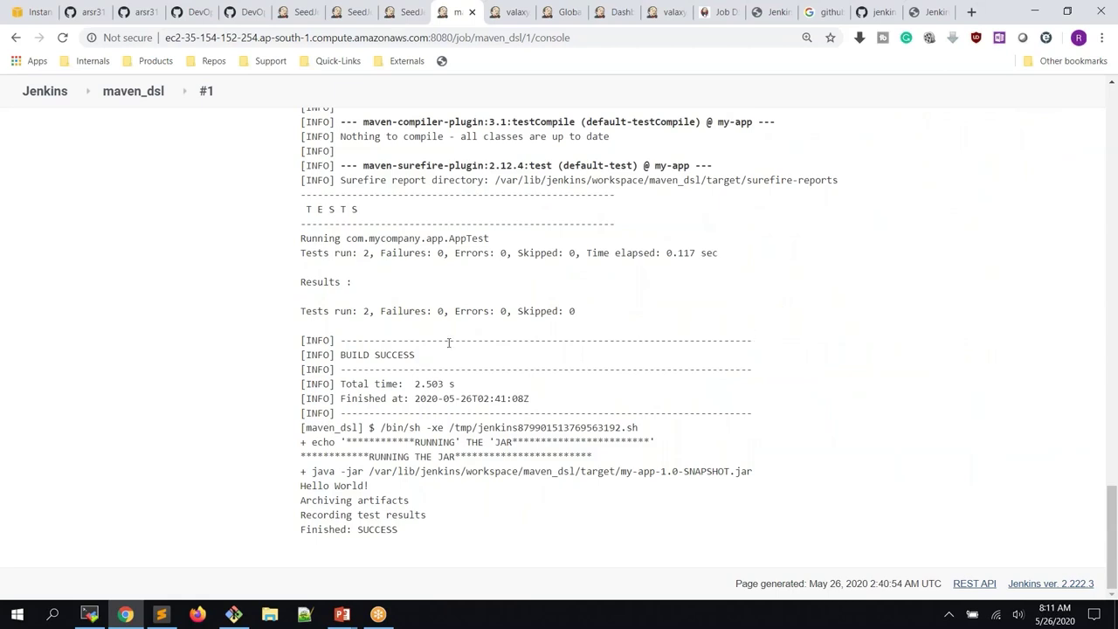
click(136, 92)
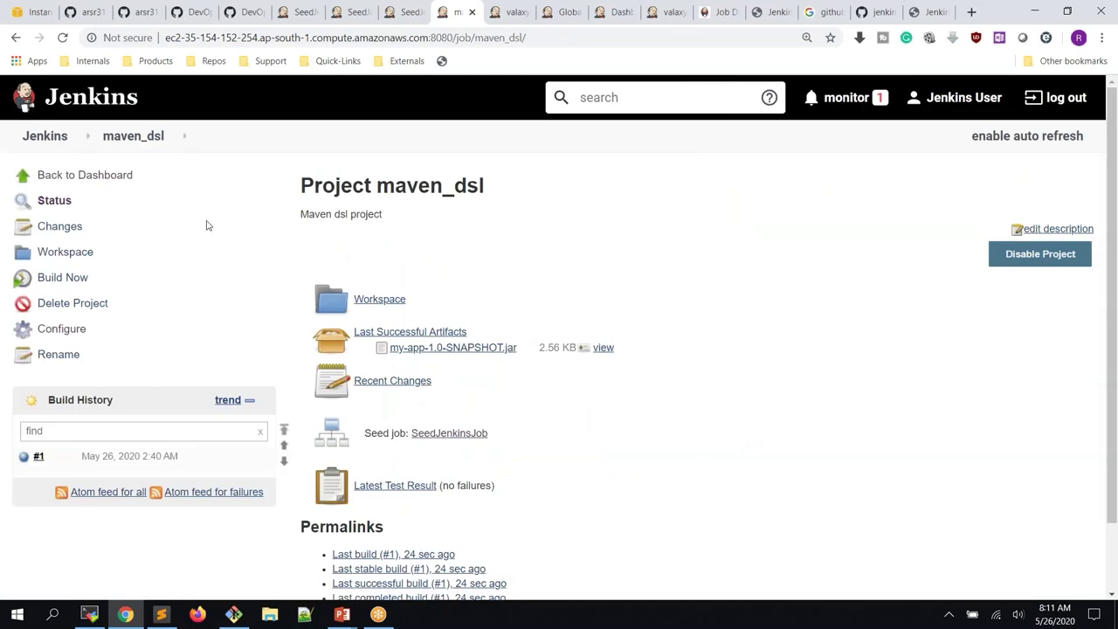
click(63, 38)
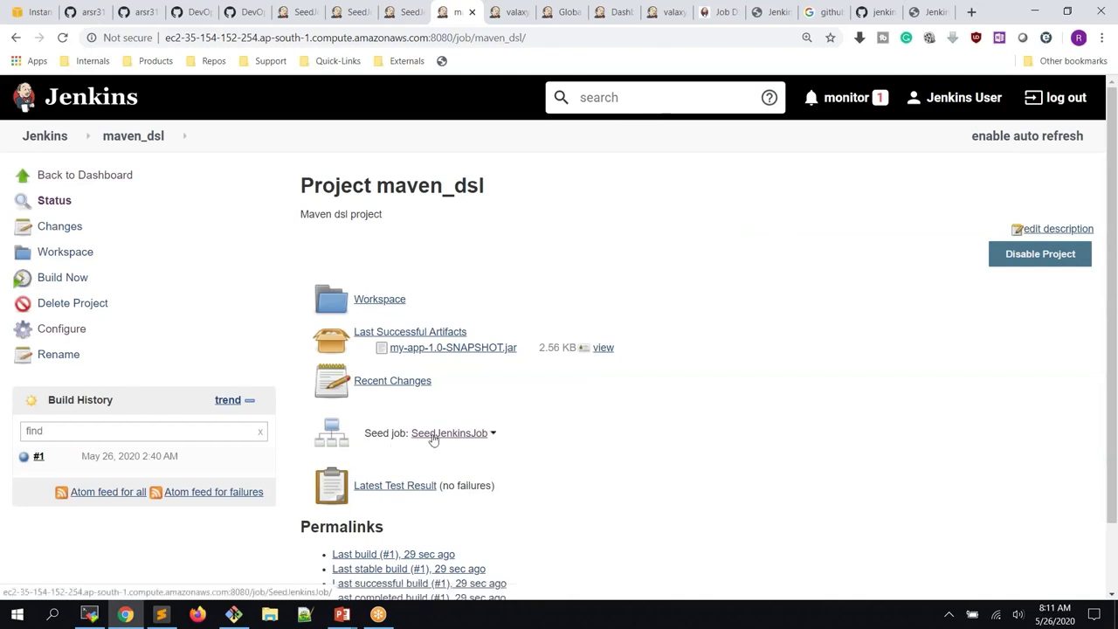
middle_click(455, 434)
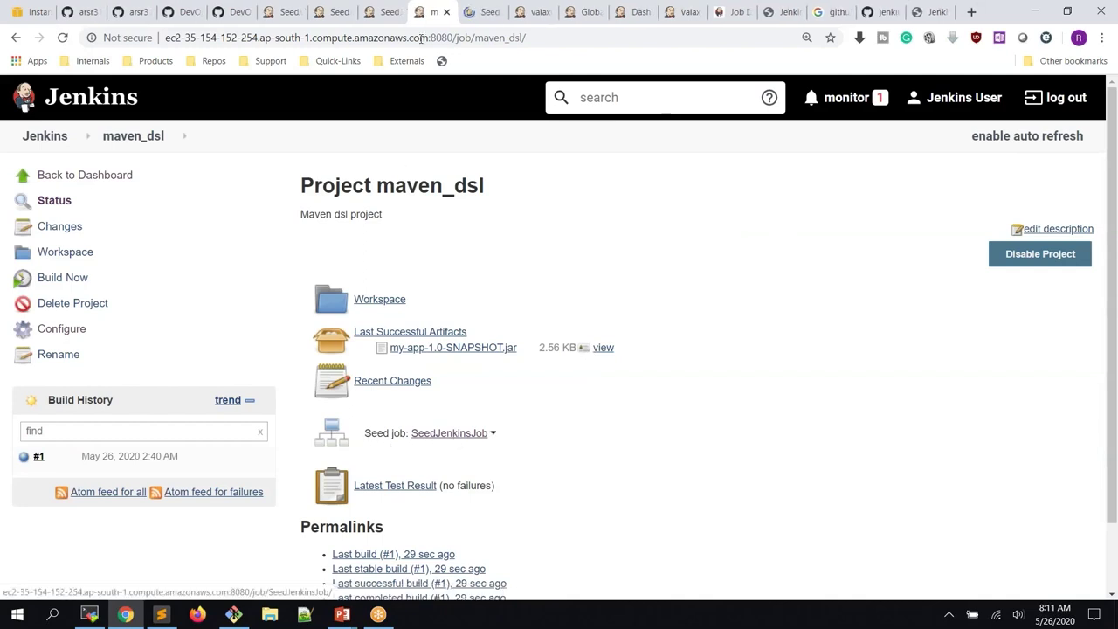
Step: Open the configuration of the generated valaxyJob
click(479, 11)
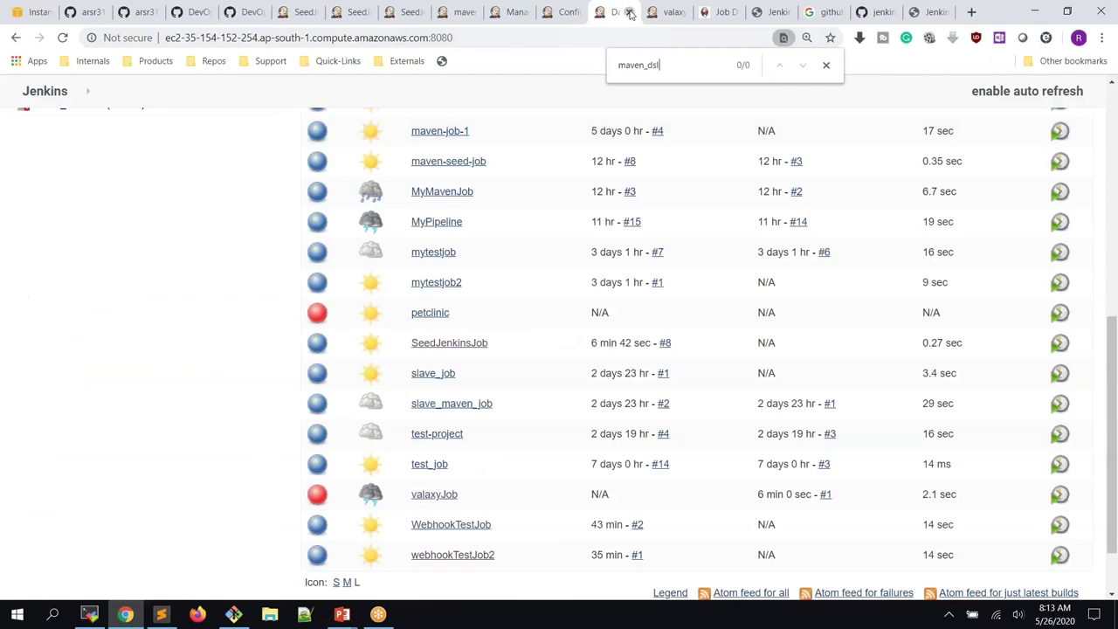
click(630, 13)
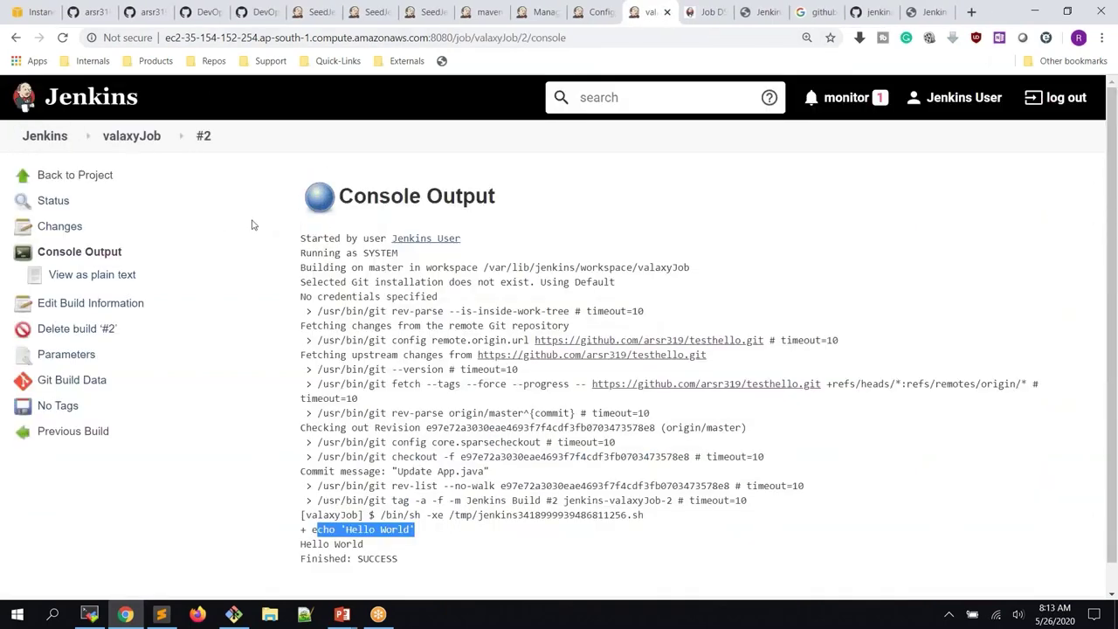
click(135, 137)
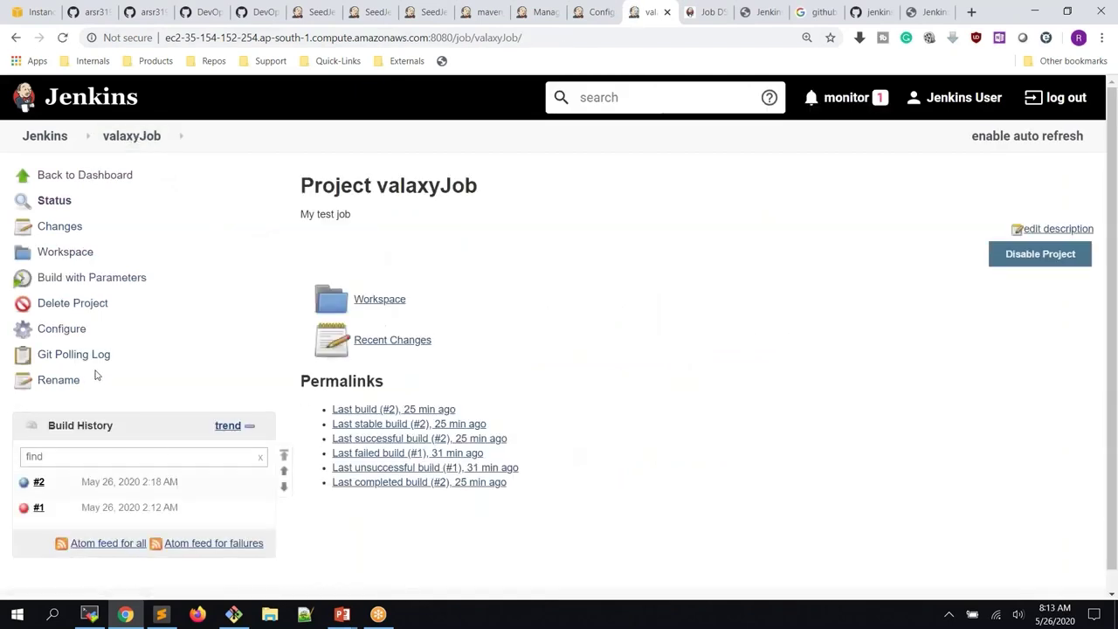
click(75, 330)
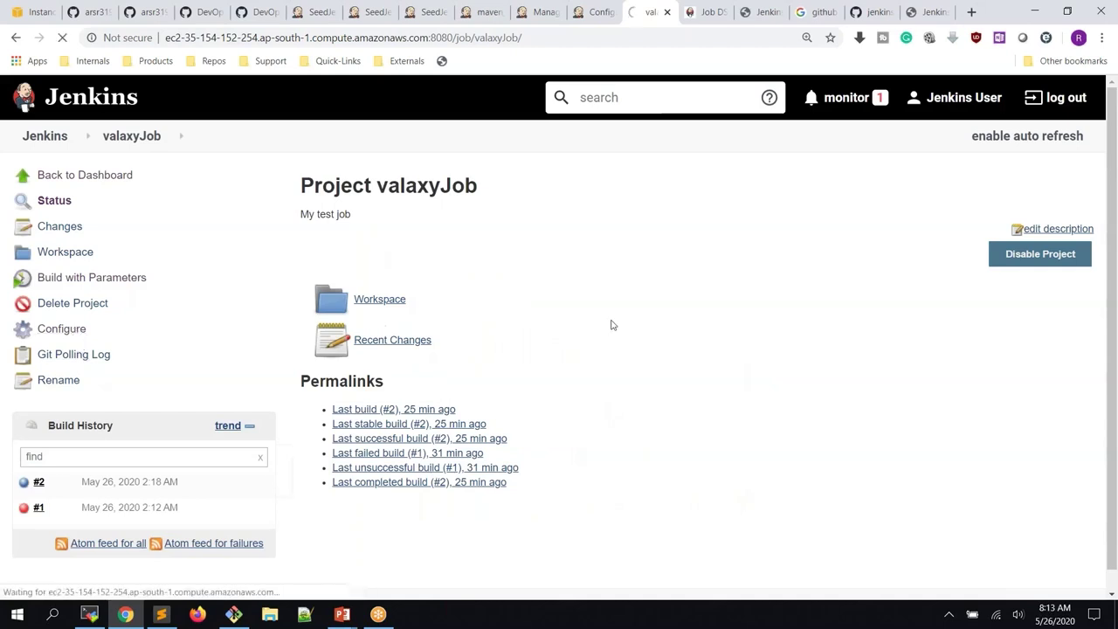
scroll(492, 331, down, 3)
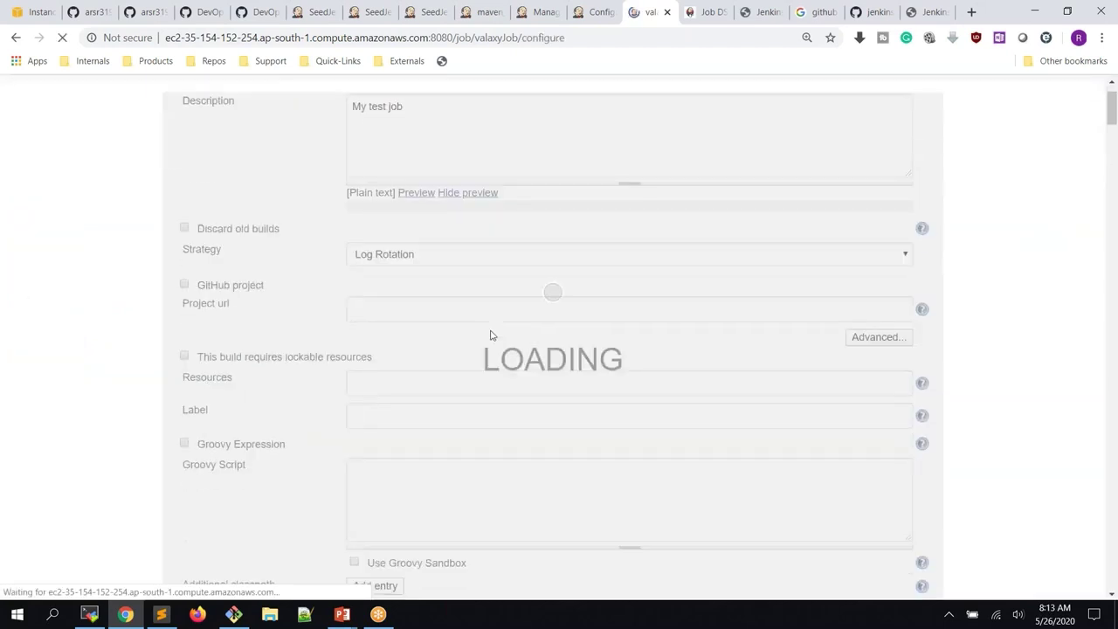
scroll(516, 315, down, 2)
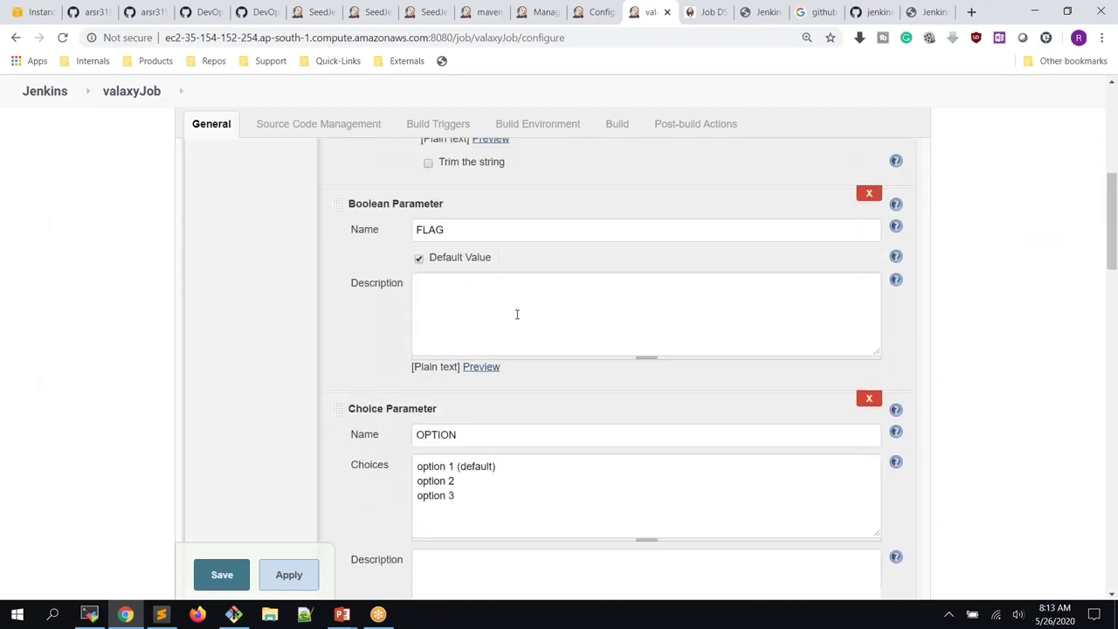
Step: Set the FLAG parameter description to 'jdlfkadjf' and save, then view the repo's jenkins folder on GitHub
click(517, 314)
text(jdlfkadj)
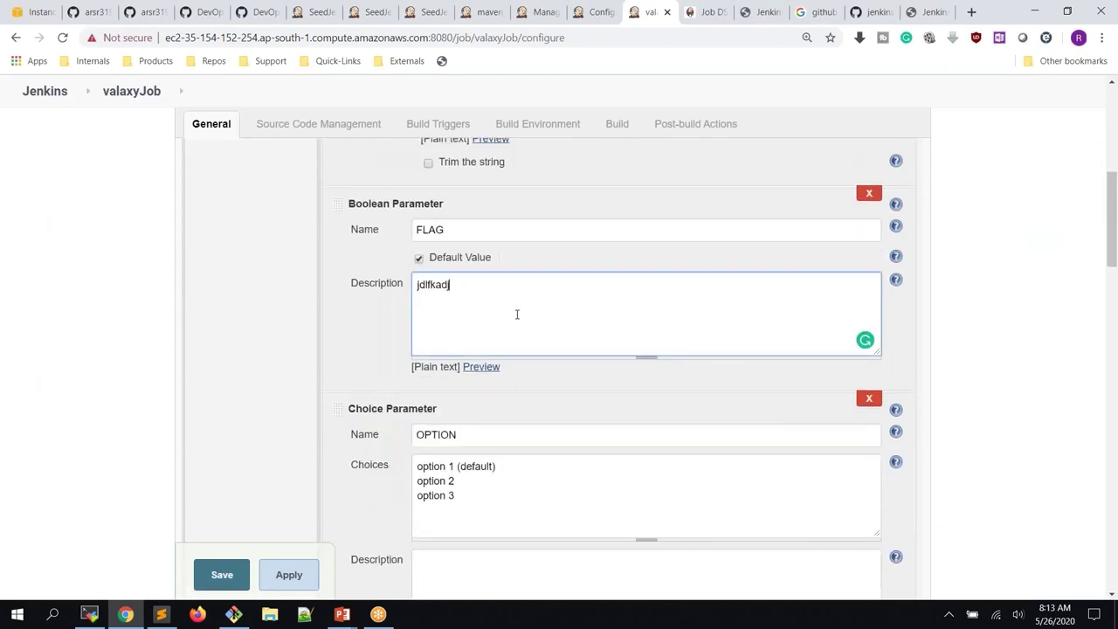
text(f)
click(292, 587)
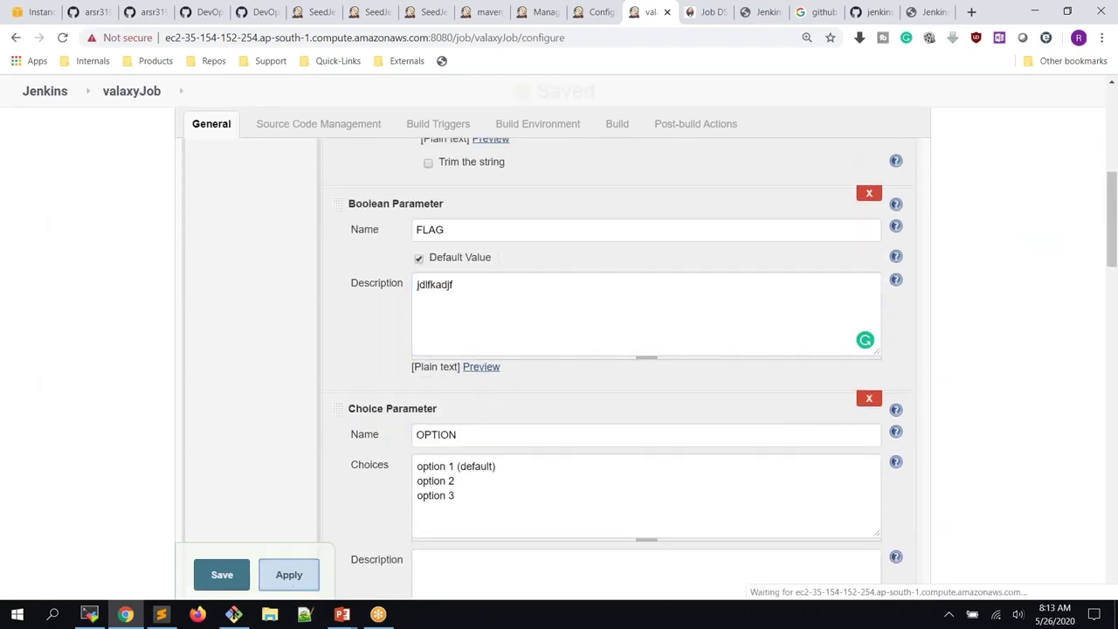
click(233, 574)
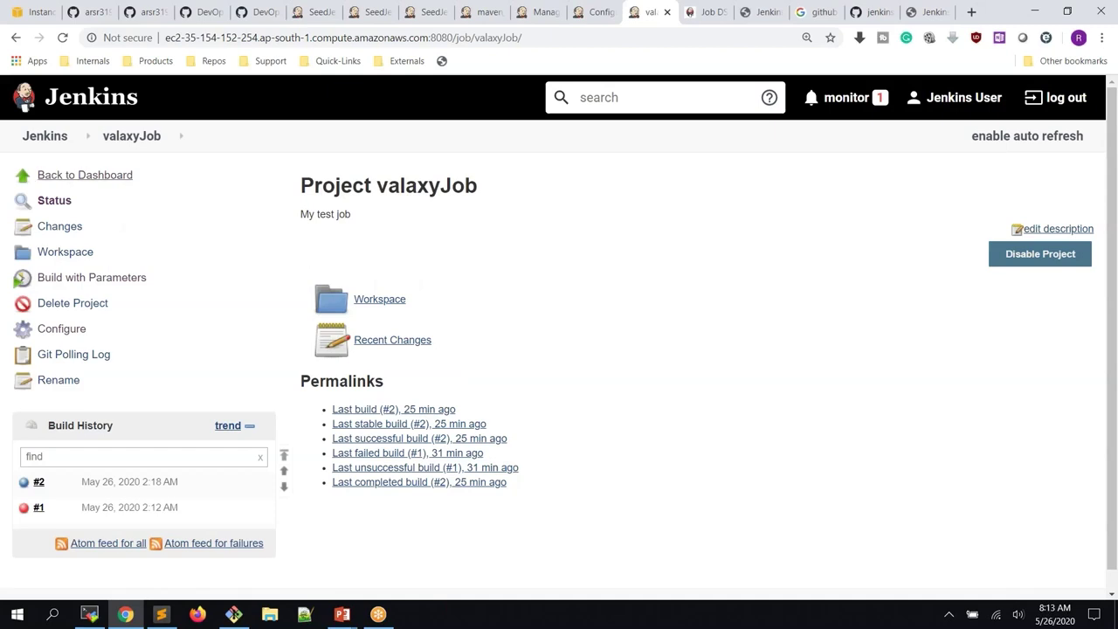
click(62, 37)
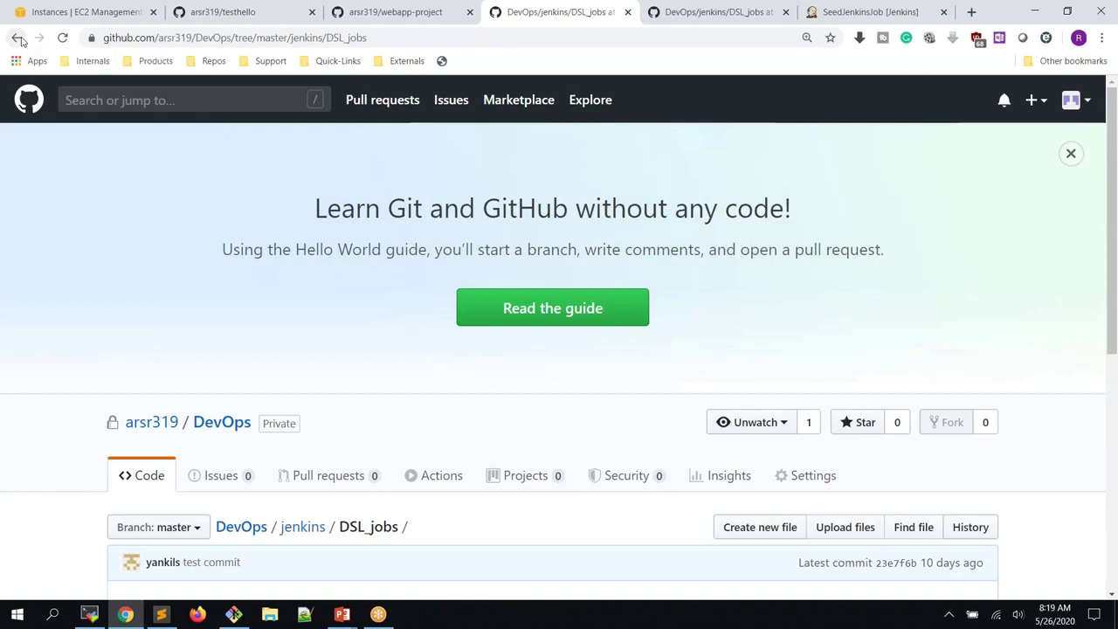
click(303, 526)
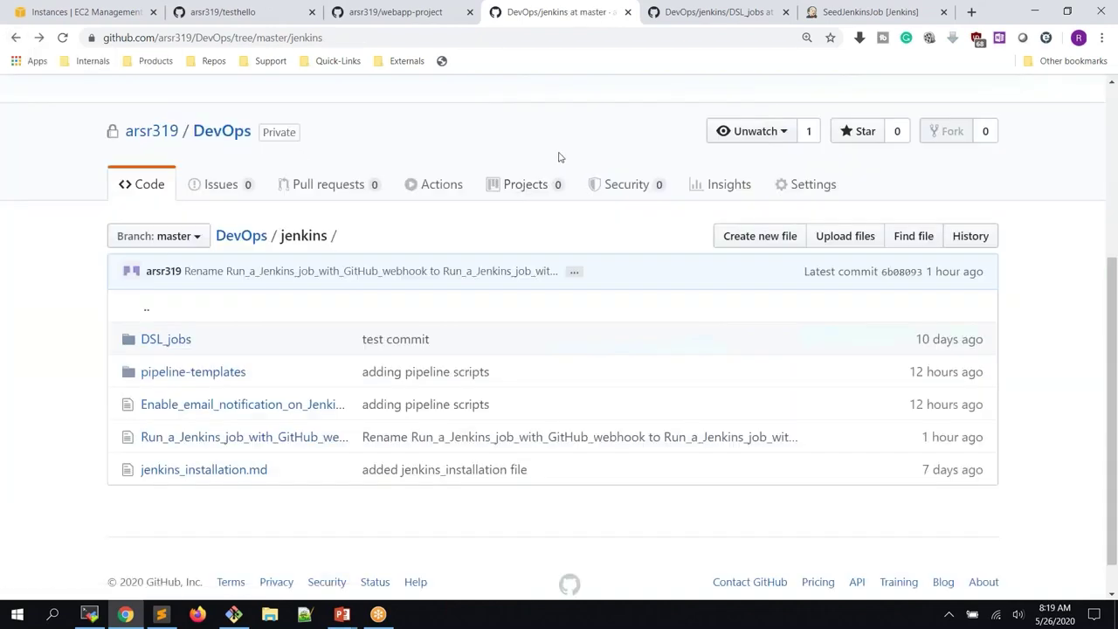
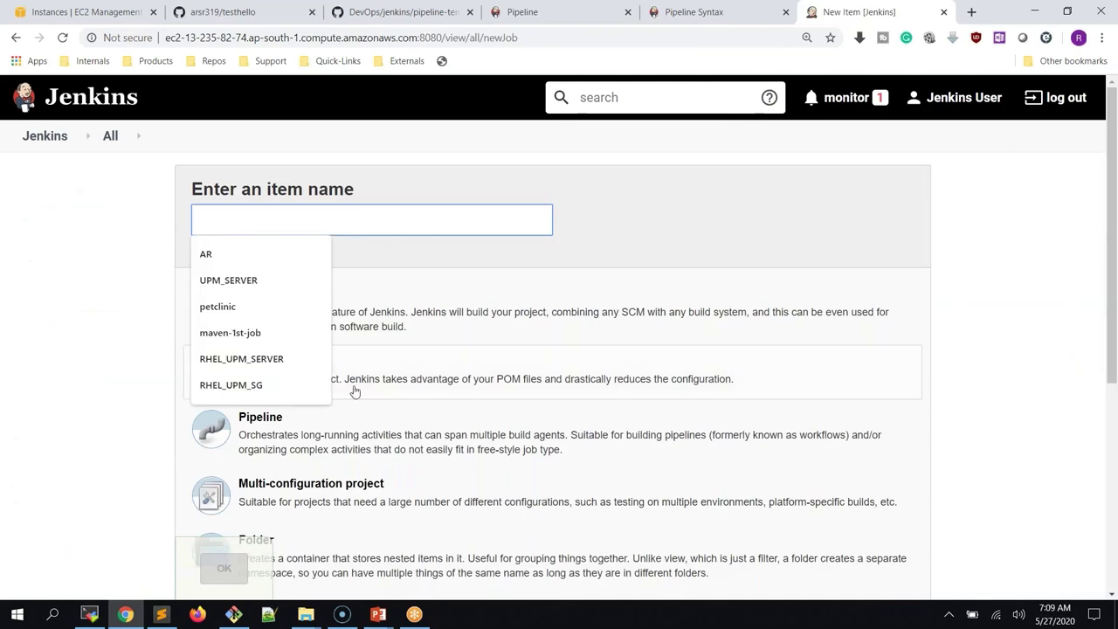
click(137, 291)
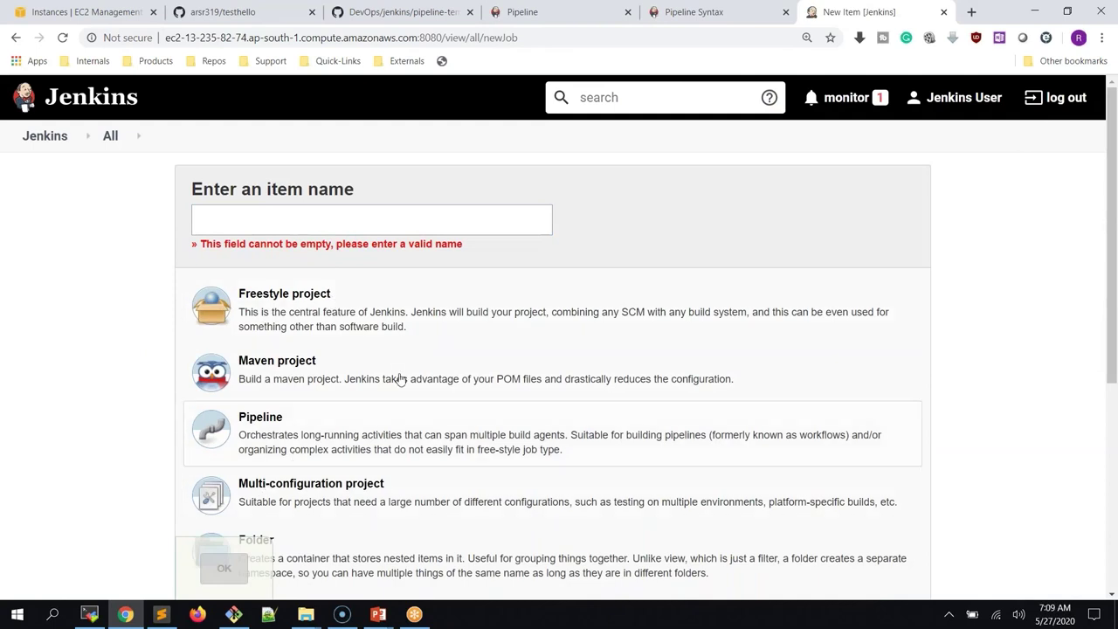
scroll(448, 400, down, 3)
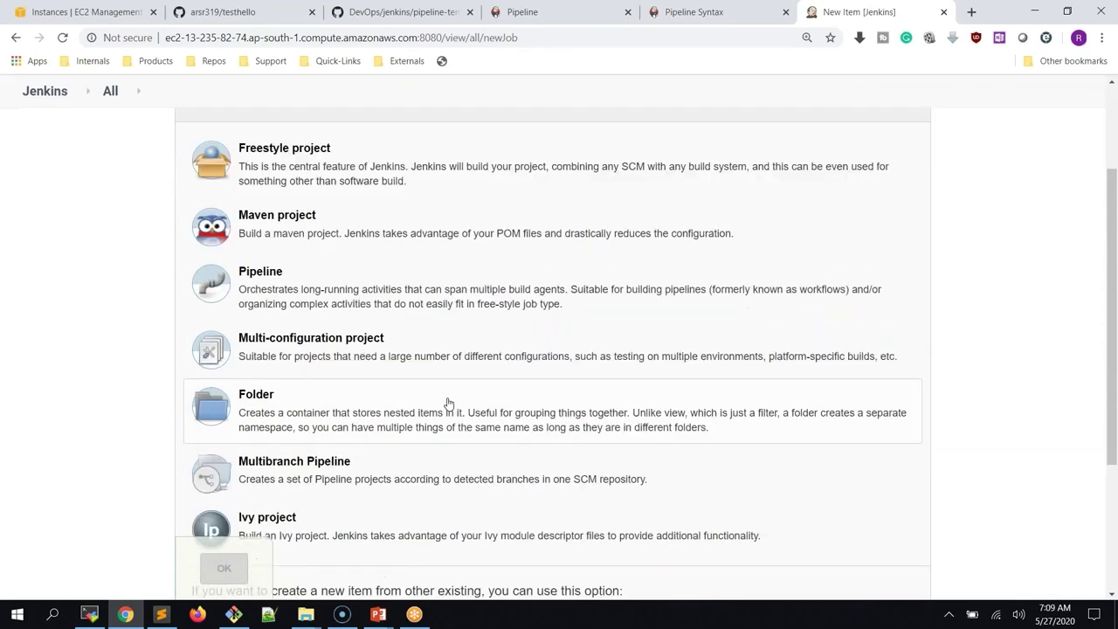
scroll(448, 403, up, 3)
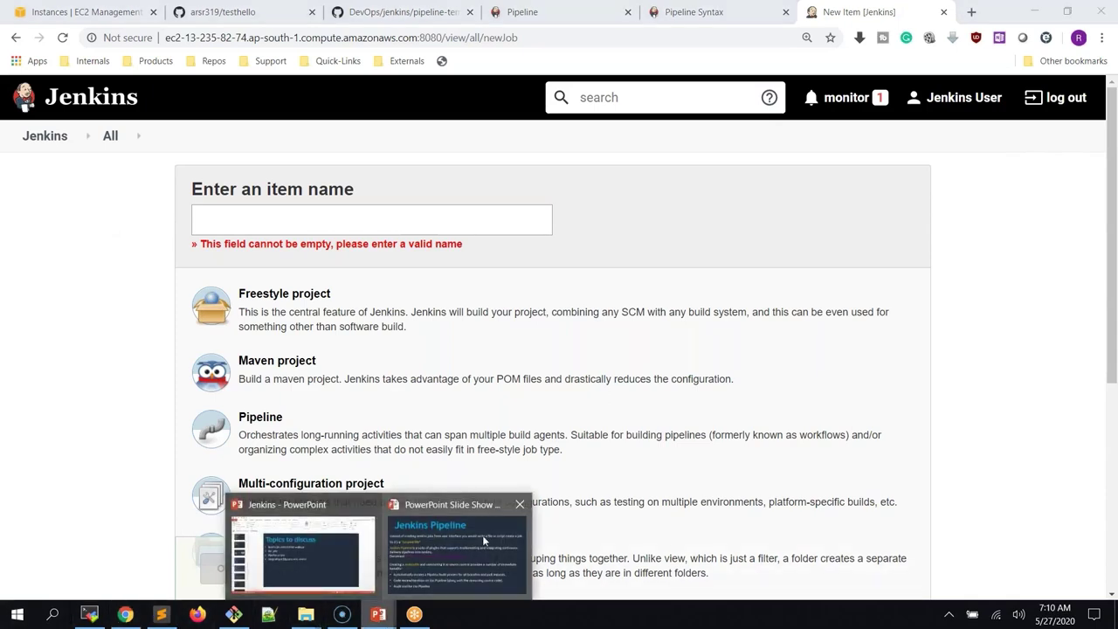
click(486, 546)
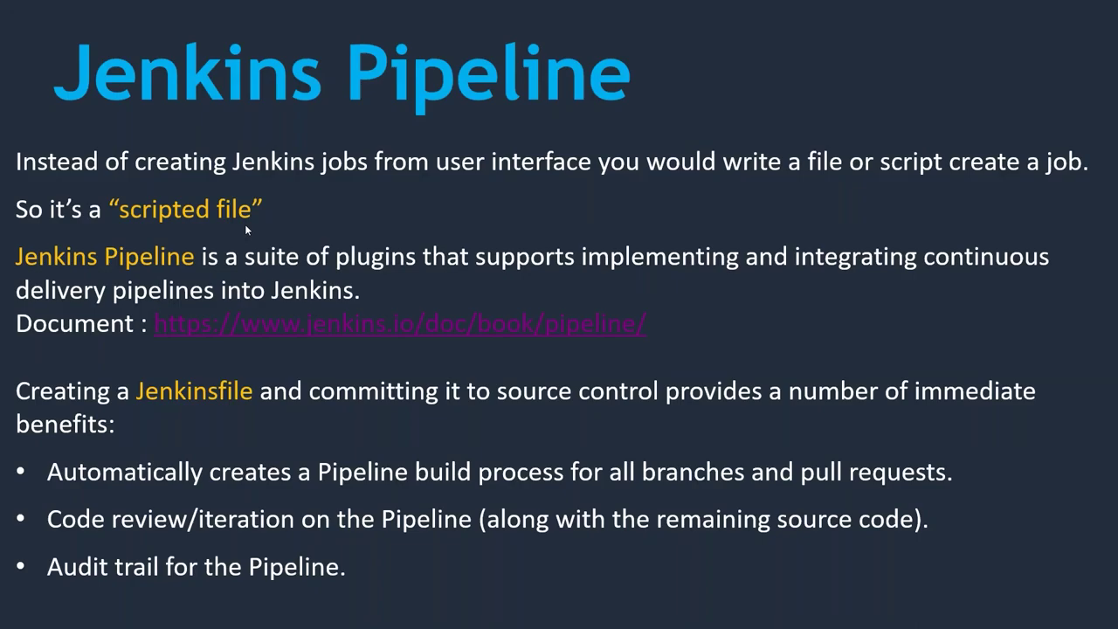
key(alt+Tab)
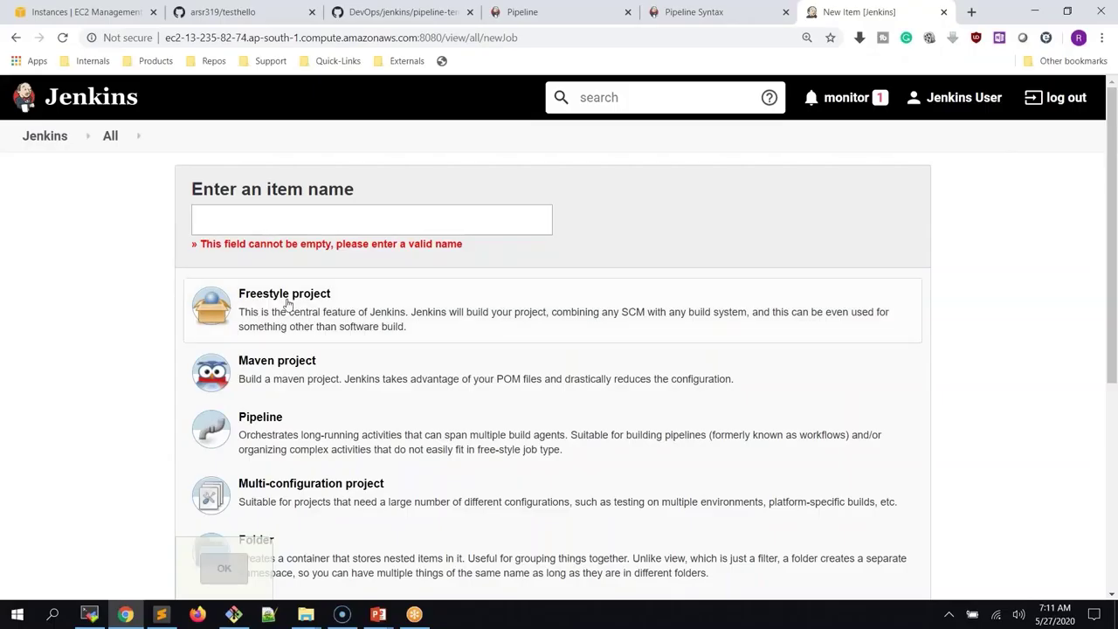
Step: Go back to the Jenkins dashboard and open the maven-1st-job project page
click(302, 225)
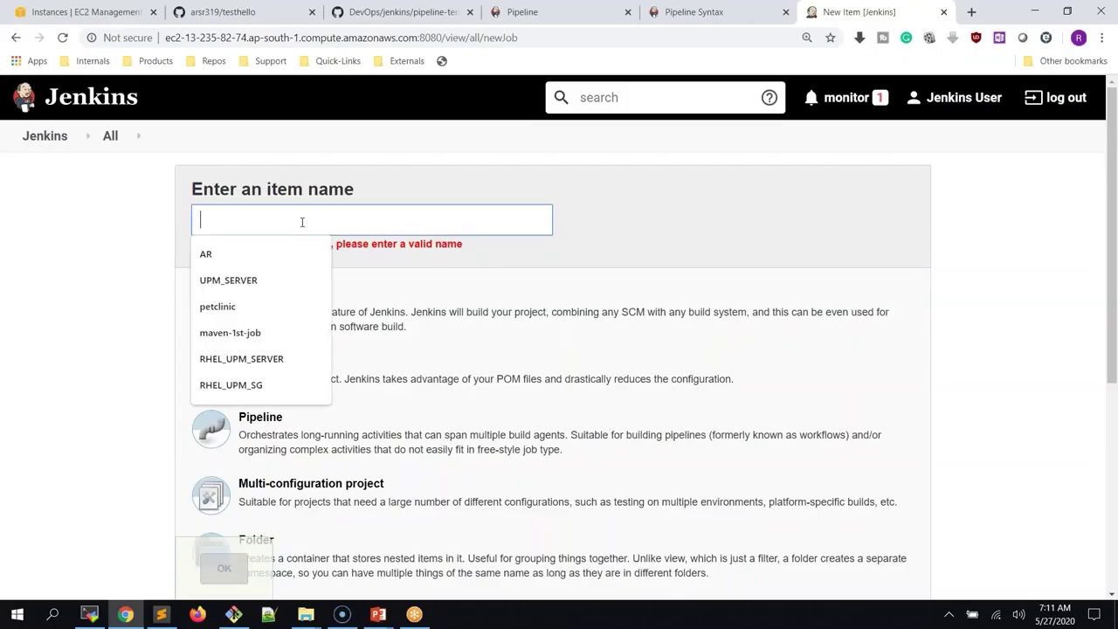
click(50, 145)
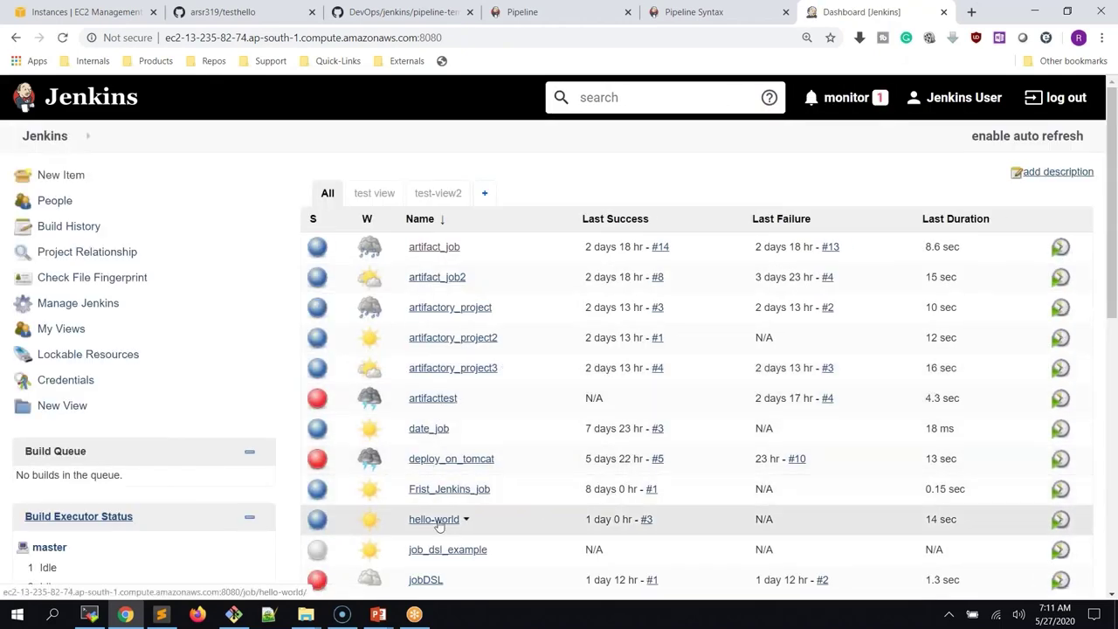
scroll(443, 552, down, 2)
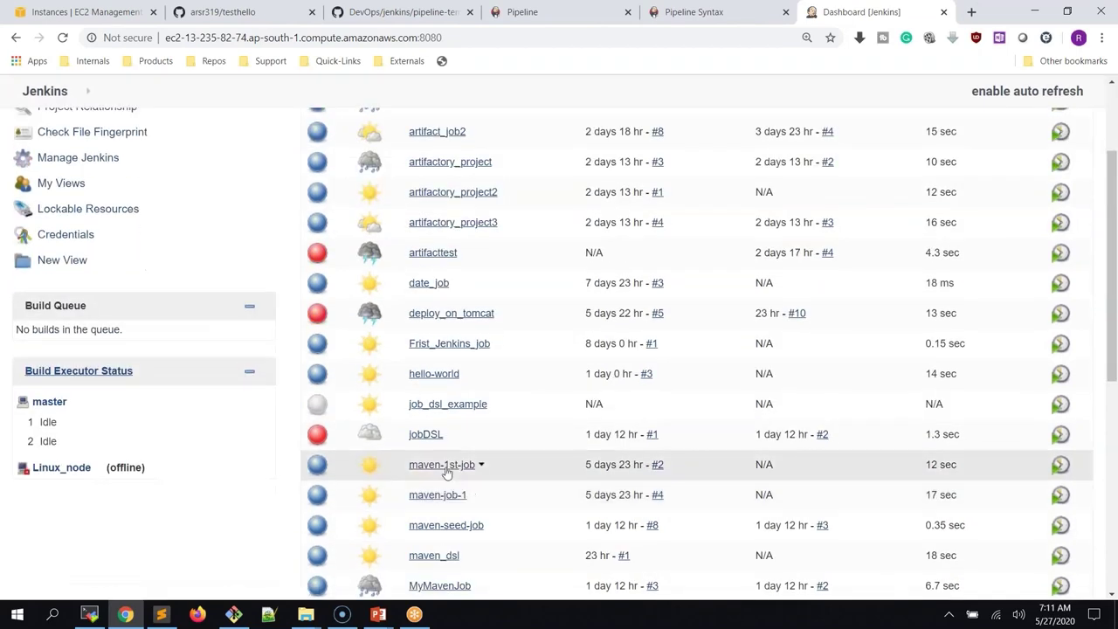
click(444, 463)
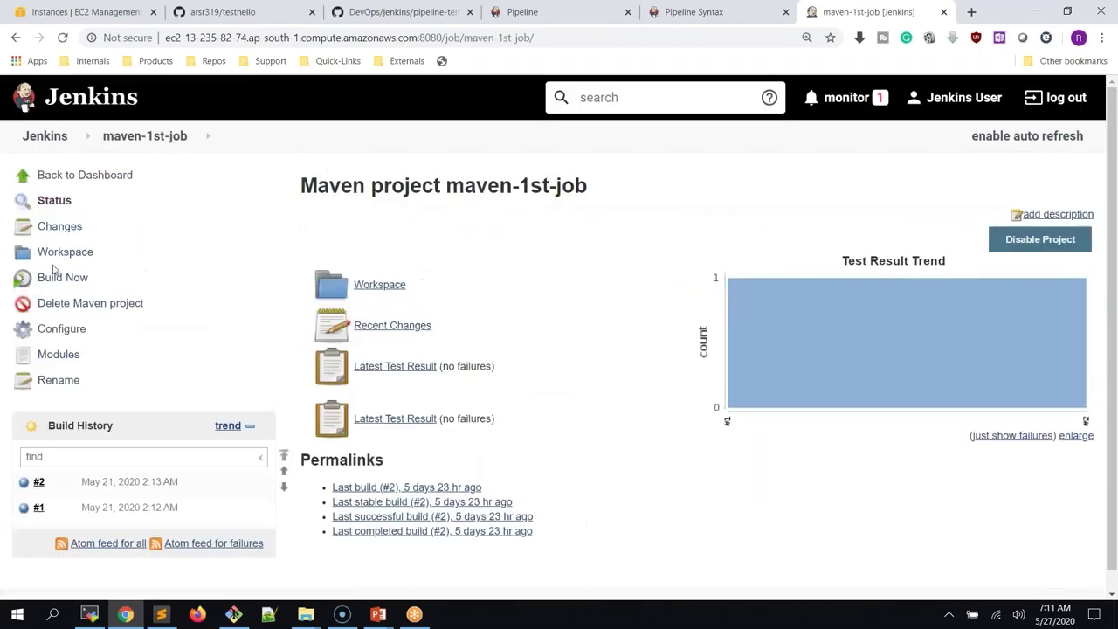
click(62, 328)
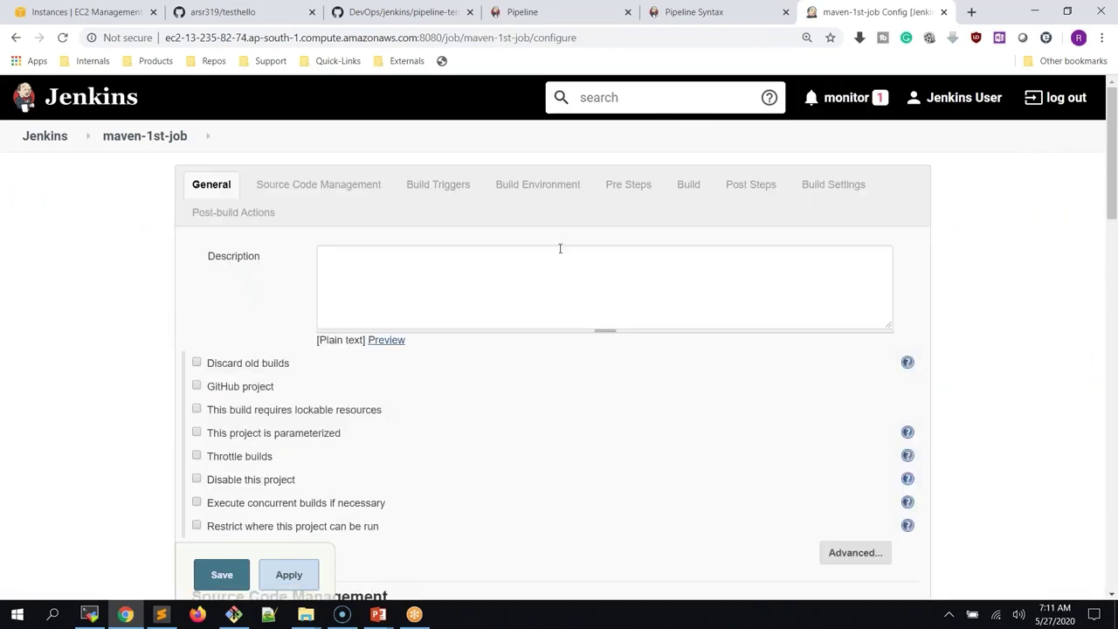
scroll(559, 262, down, 3)
scroll(551, 367, down, 6)
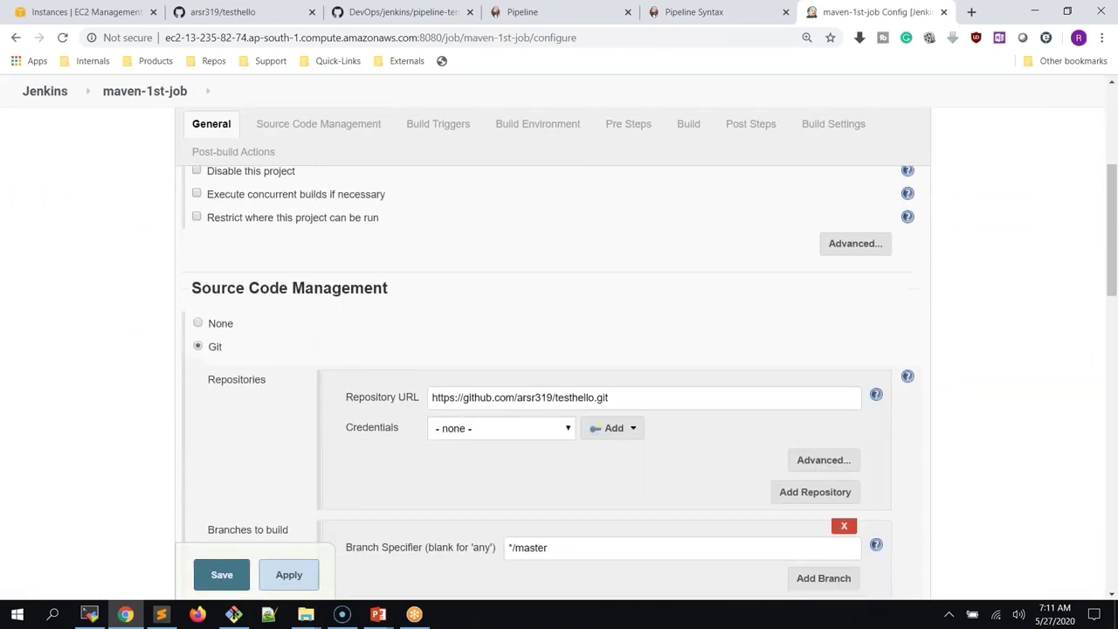
scroll(561, 310, down, 3)
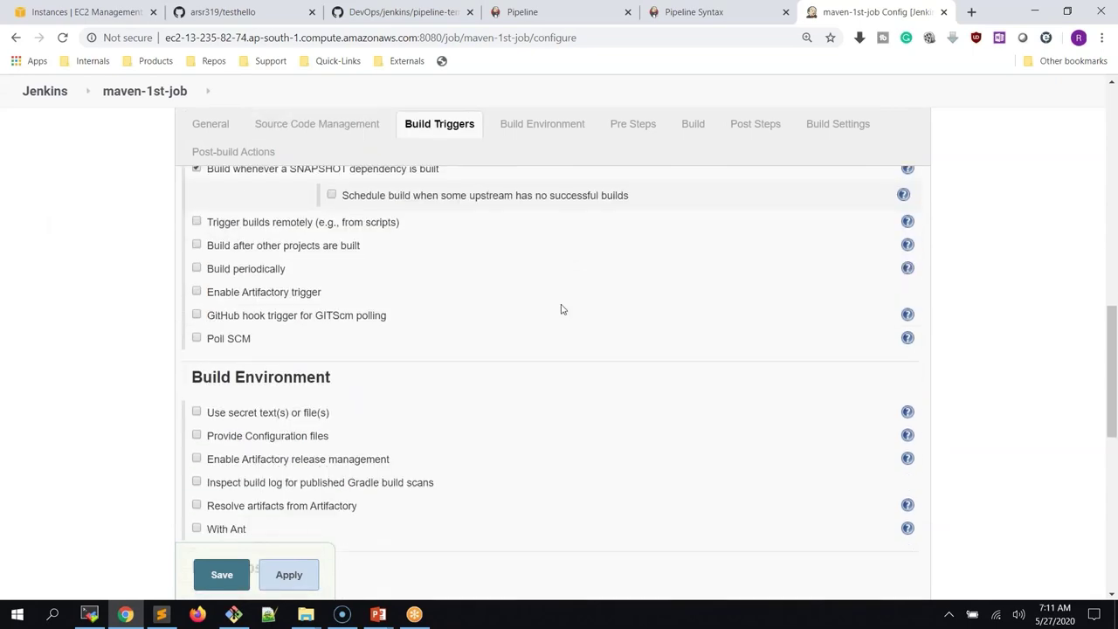
scroll(366, 277, up, 2)
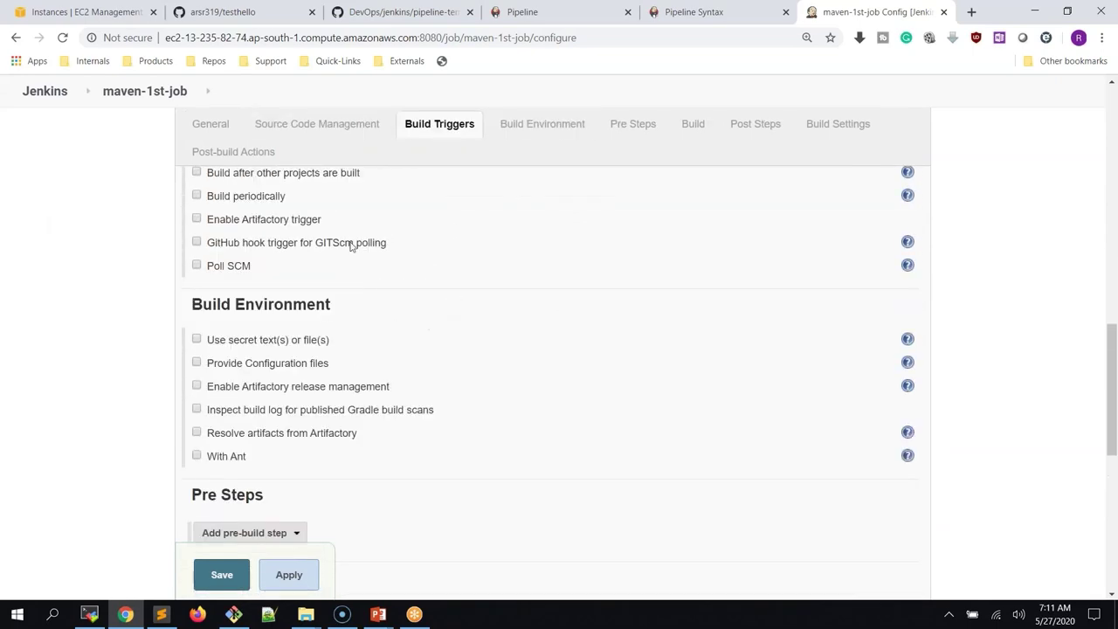
scroll(411, 237, down, 3)
scroll(445, 324, down, 3)
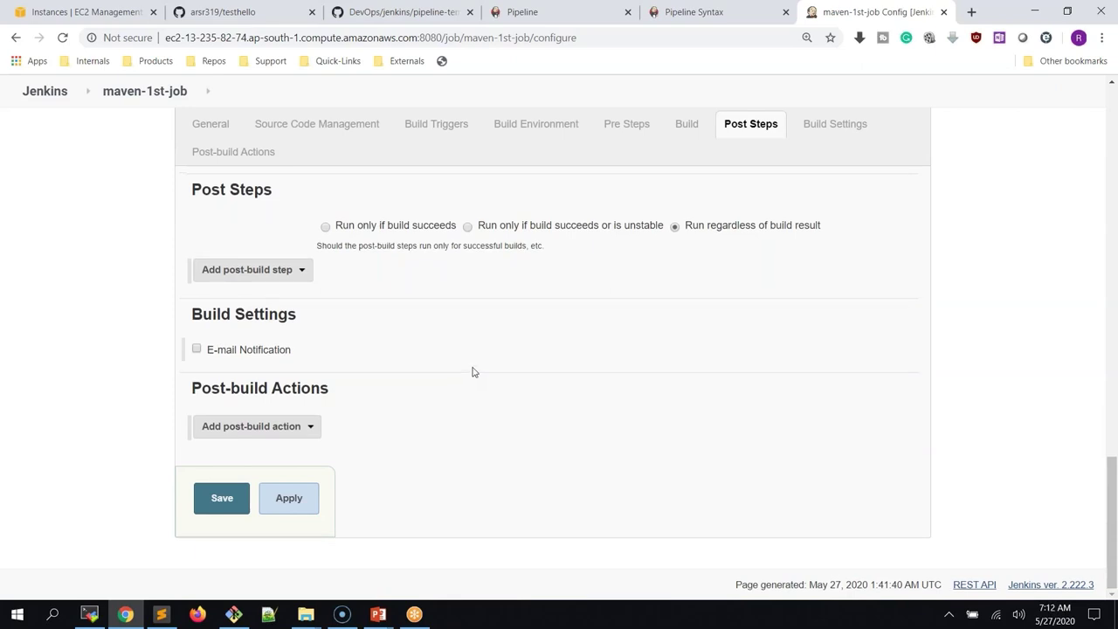
scroll(470, 372, up, 10)
scroll(487, 289, up, 2)
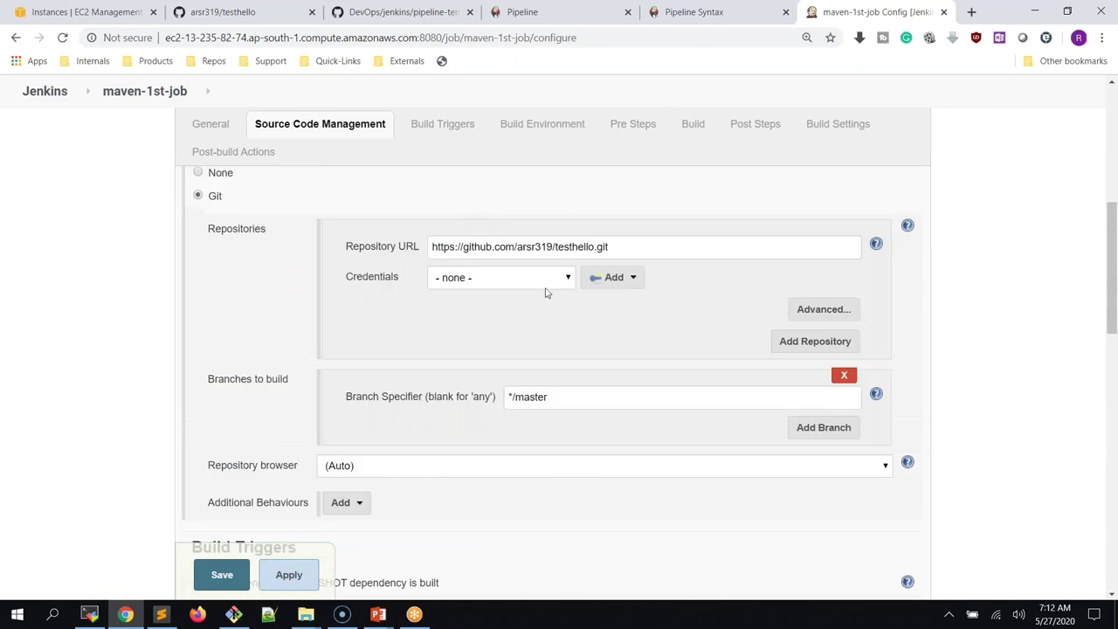
scroll(551, 292, down, 10)
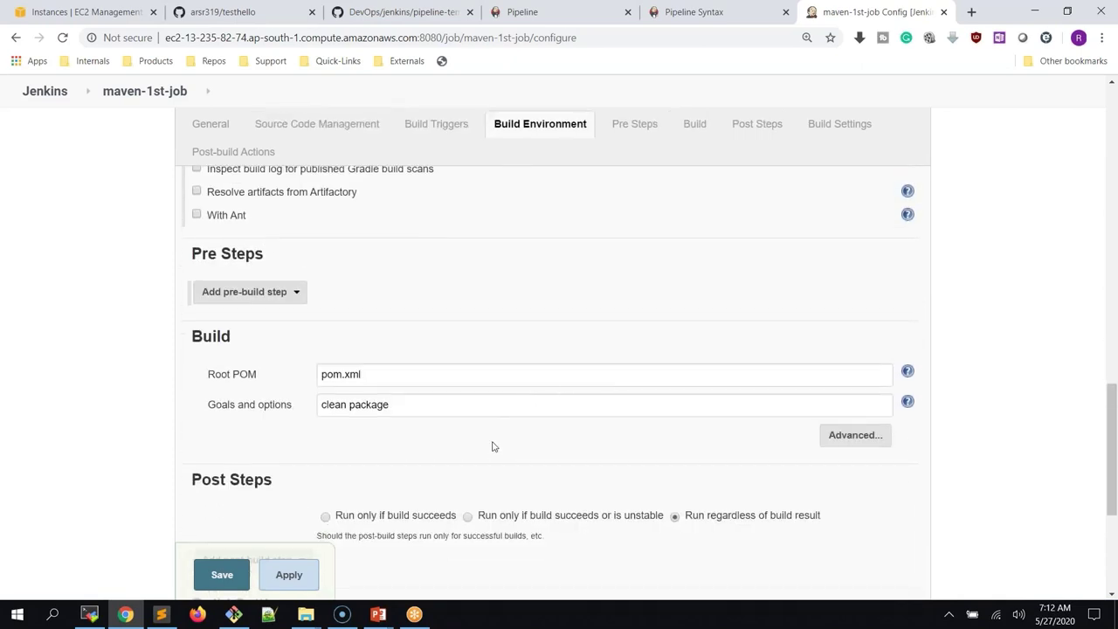
scroll(493, 447, down, 3)
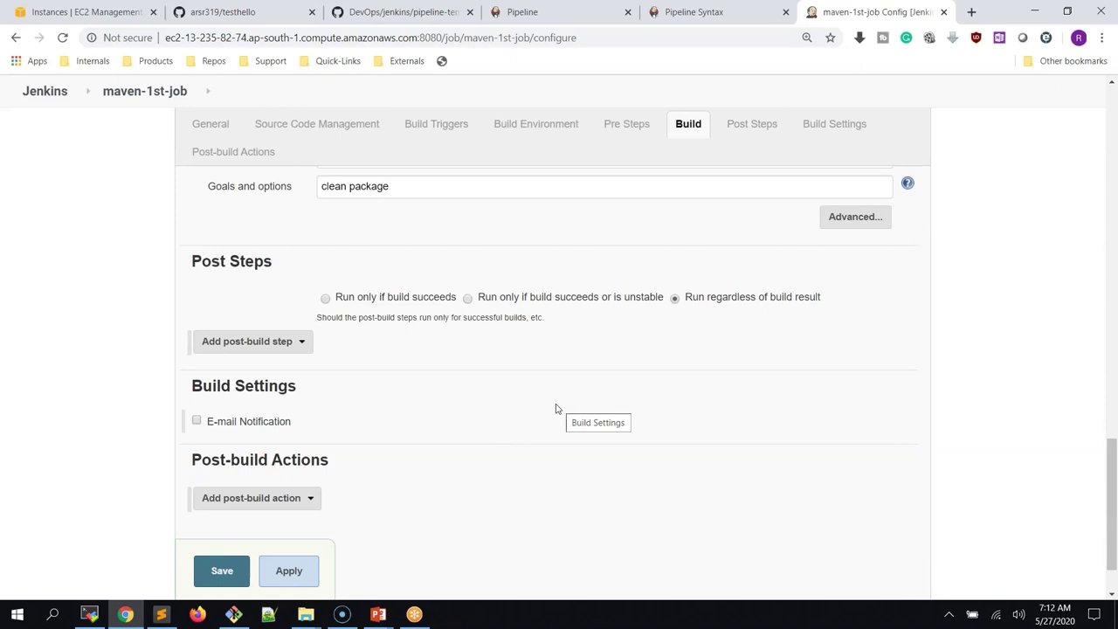
click(349, 192)
drag(348, 192, 299, 190)
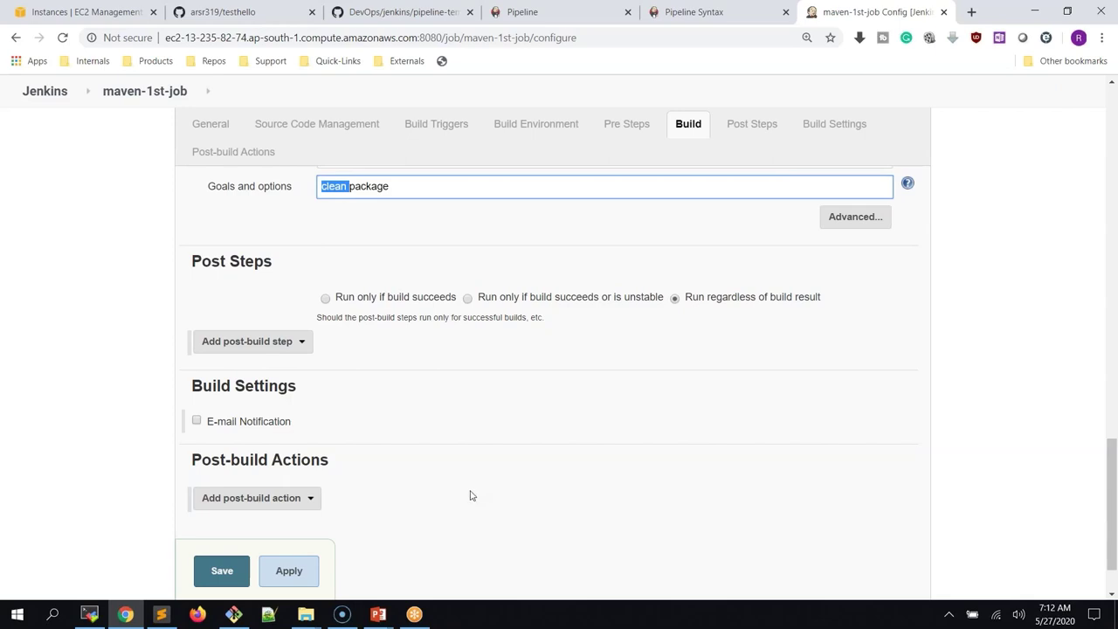
scroll(461, 477, down, 1)
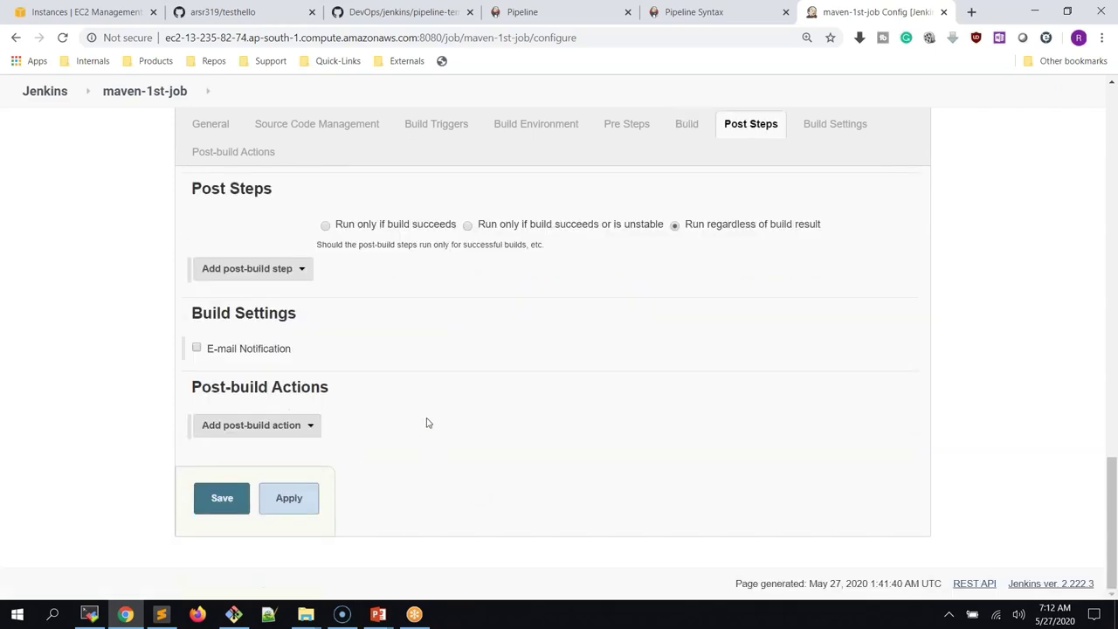
scroll(425, 425, up, 4)
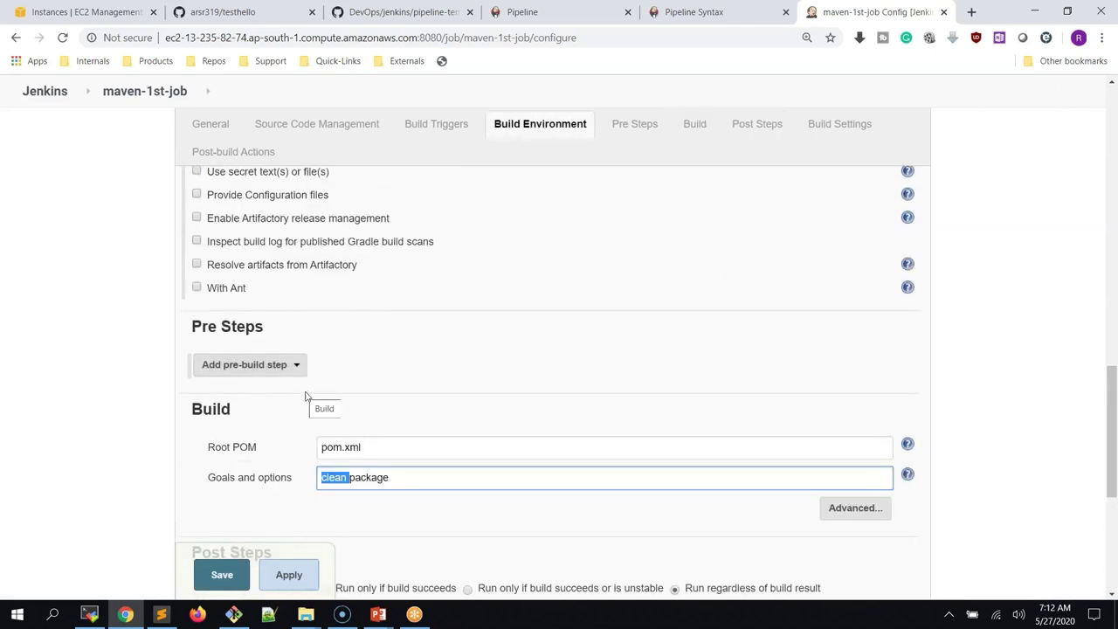
scroll(314, 420, down, 5)
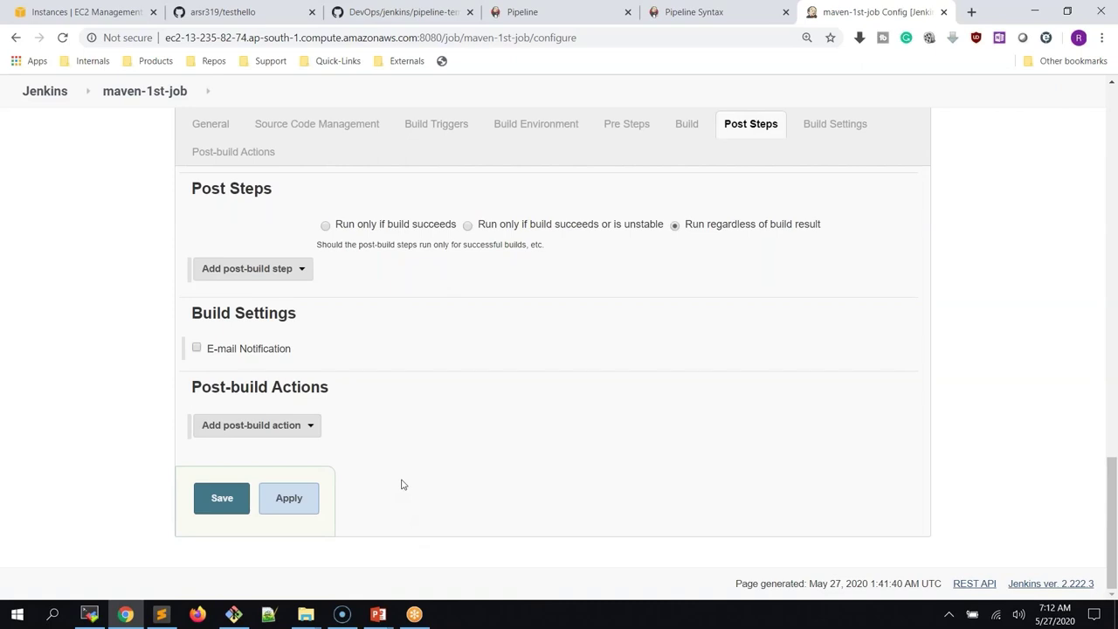
scroll(401, 484, up, 15)
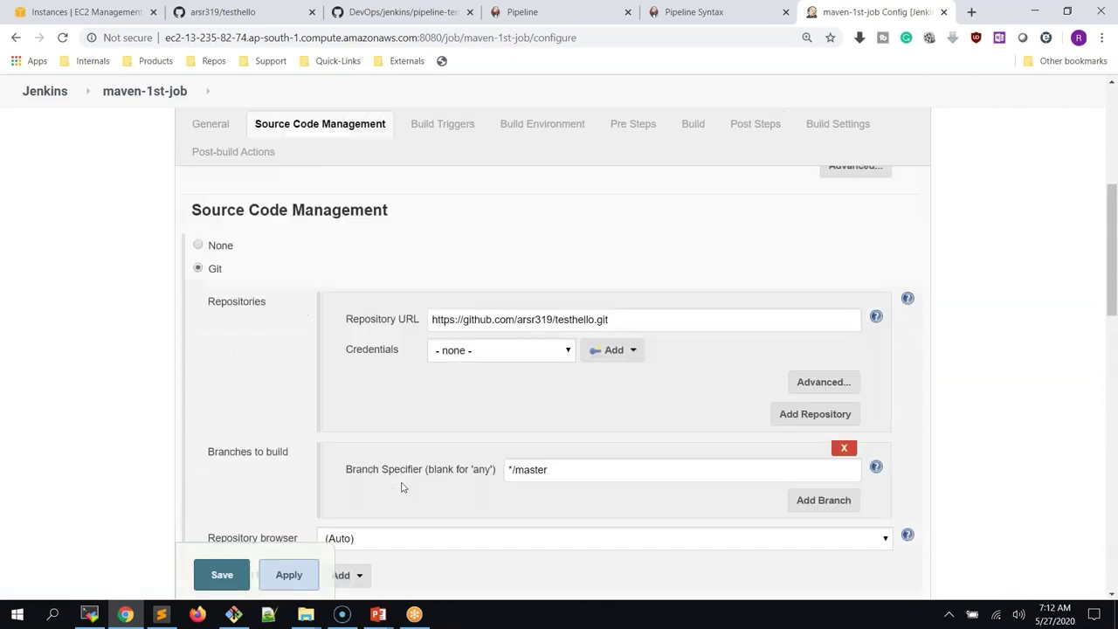
scroll(451, 399, down, 3)
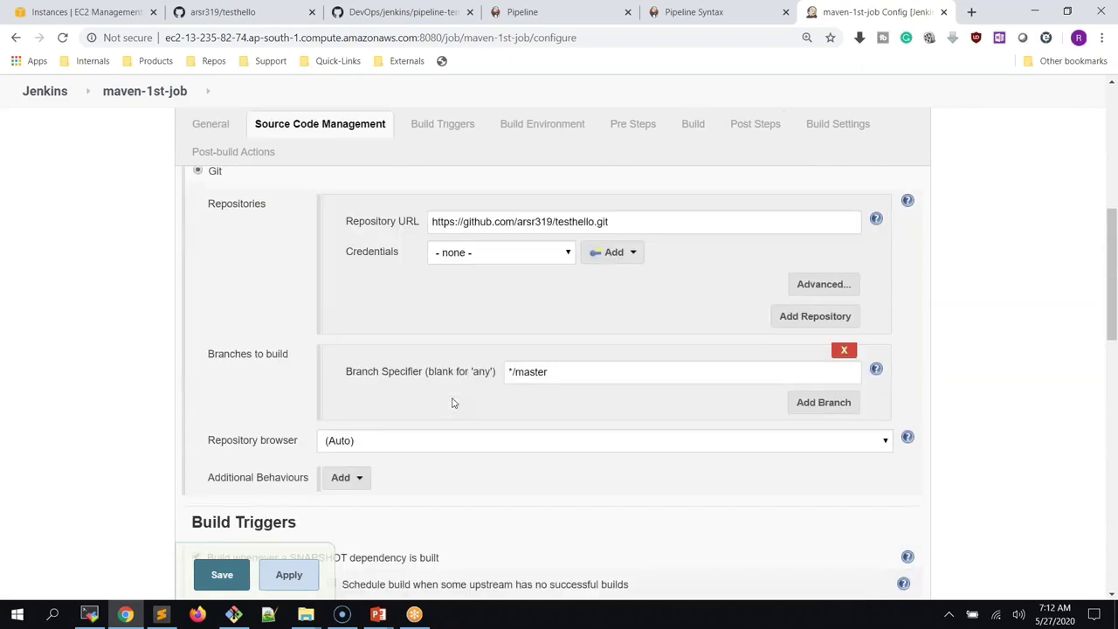
scroll(451, 402, down, 3)
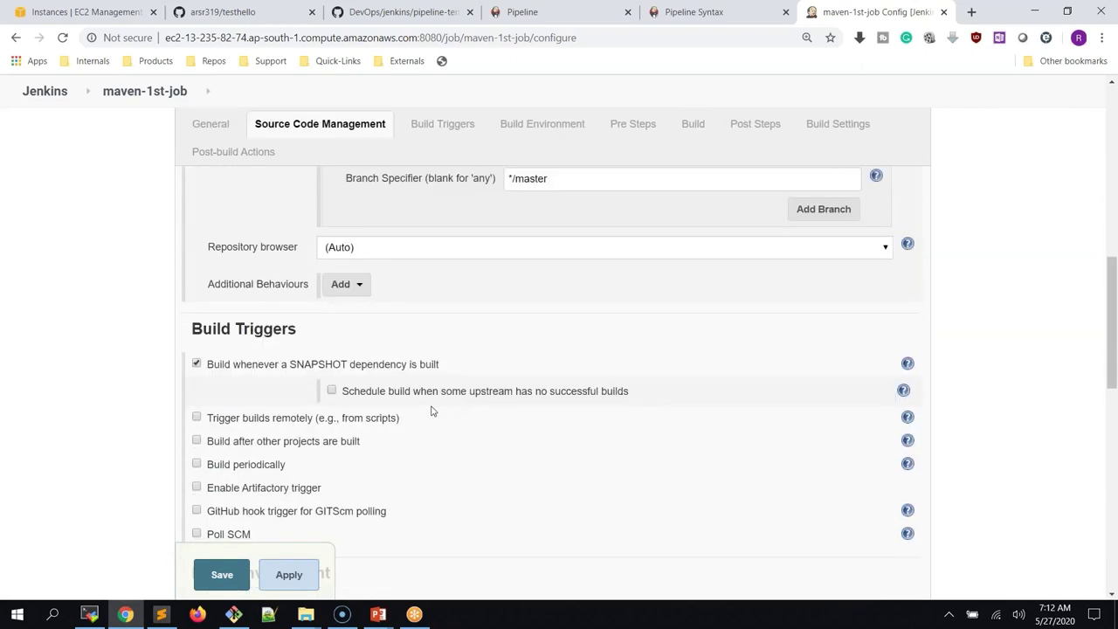
scroll(439, 414, down, 5)
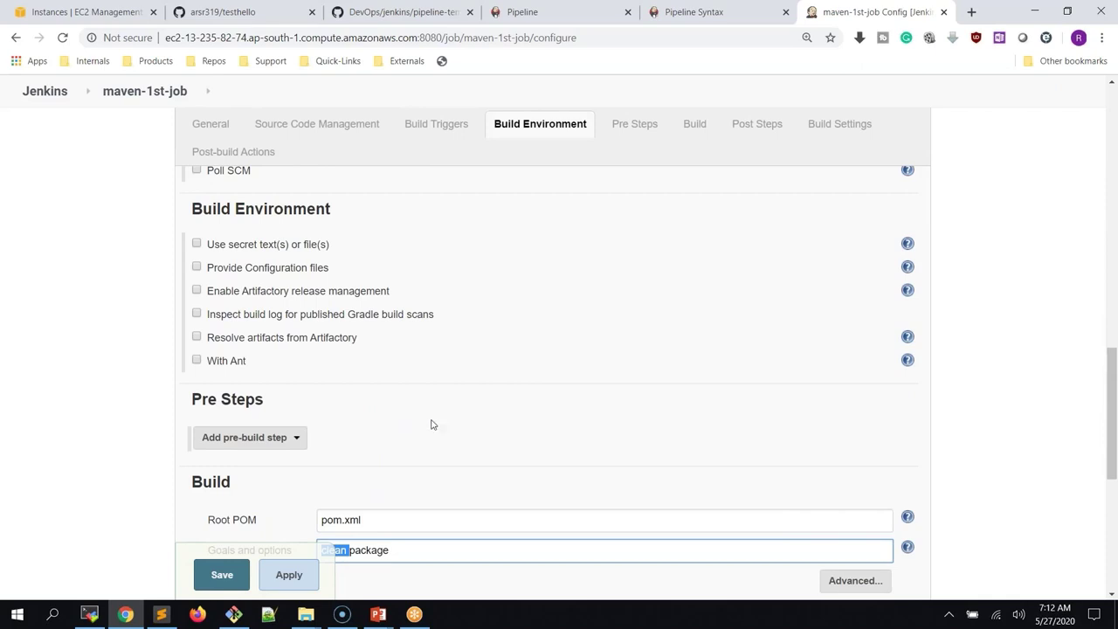
mouse_move(378, 620)
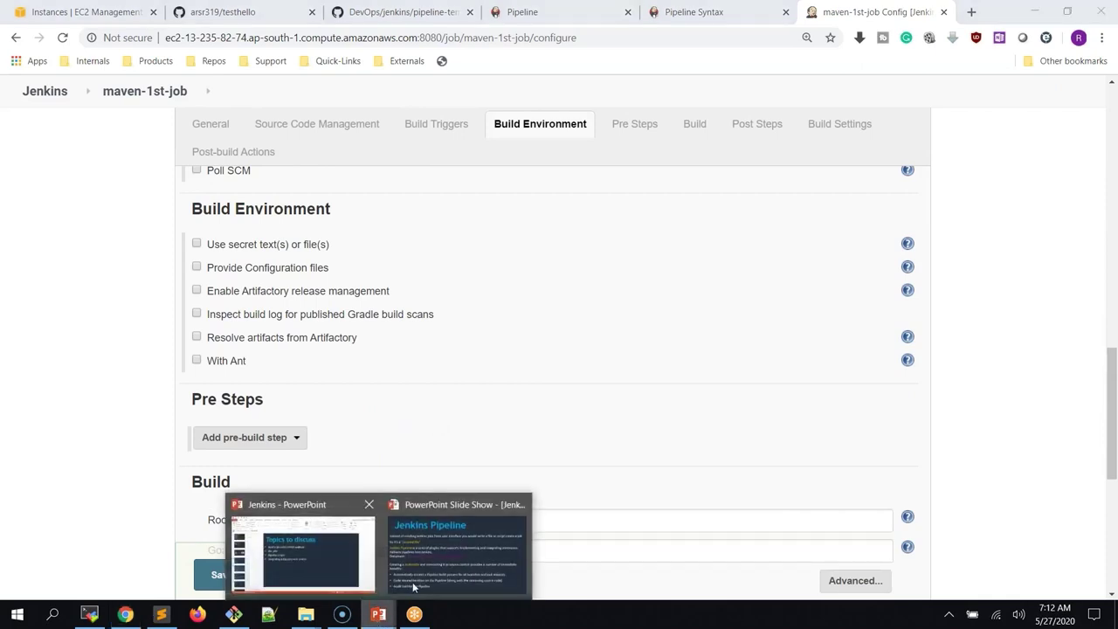
Step: Resume the Jenkins Pipeline slide show and follow its jenkins.io/doc/book/pipeline link
click(466, 556)
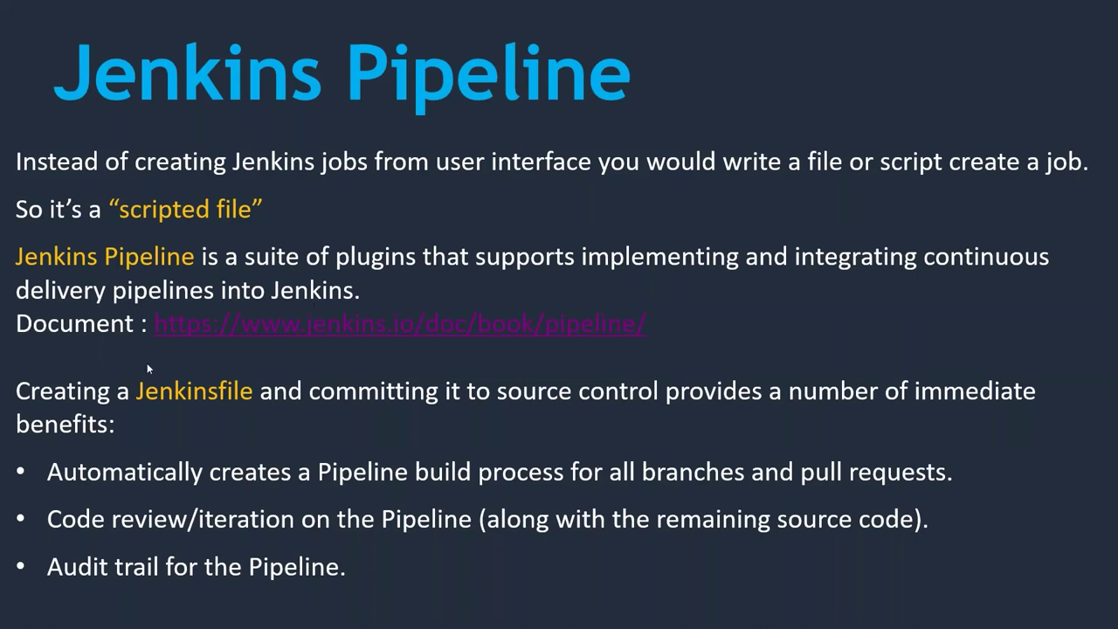
click(350, 330)
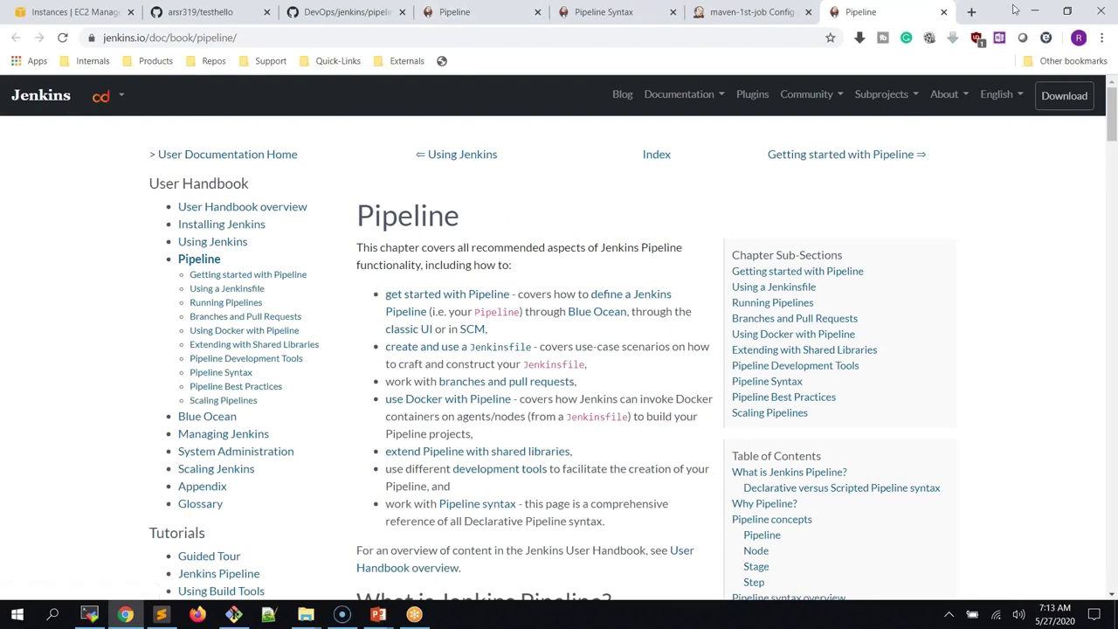
Step: Close the duplicate Pipeline documentation tab
click(537, 13)
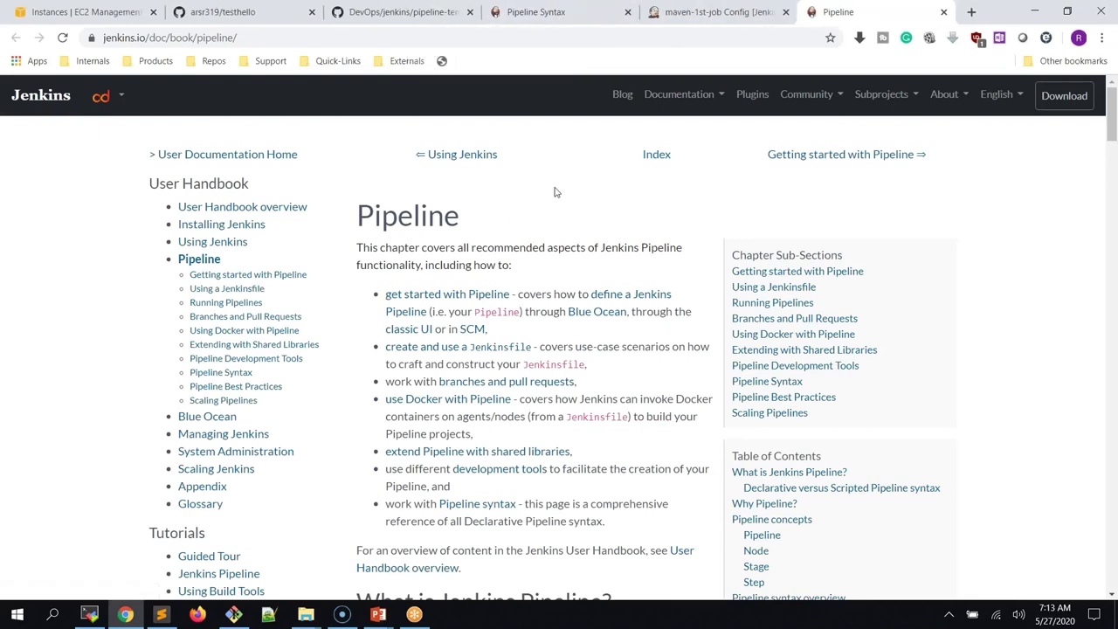
scroll(567, 217, down, 15)
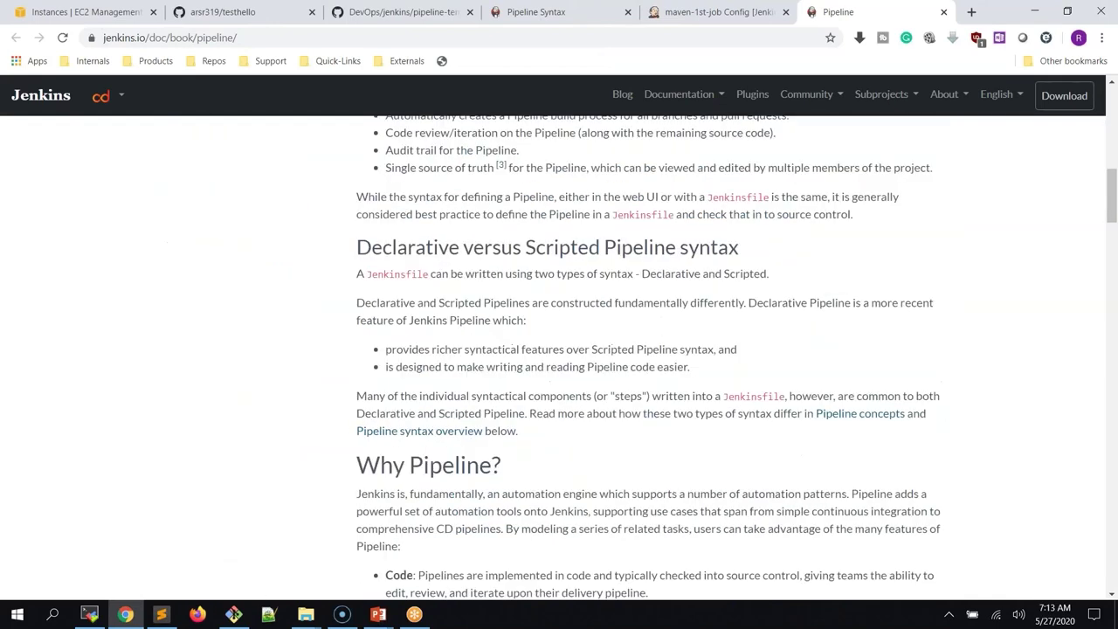
scroll(515, 335, up, 4)
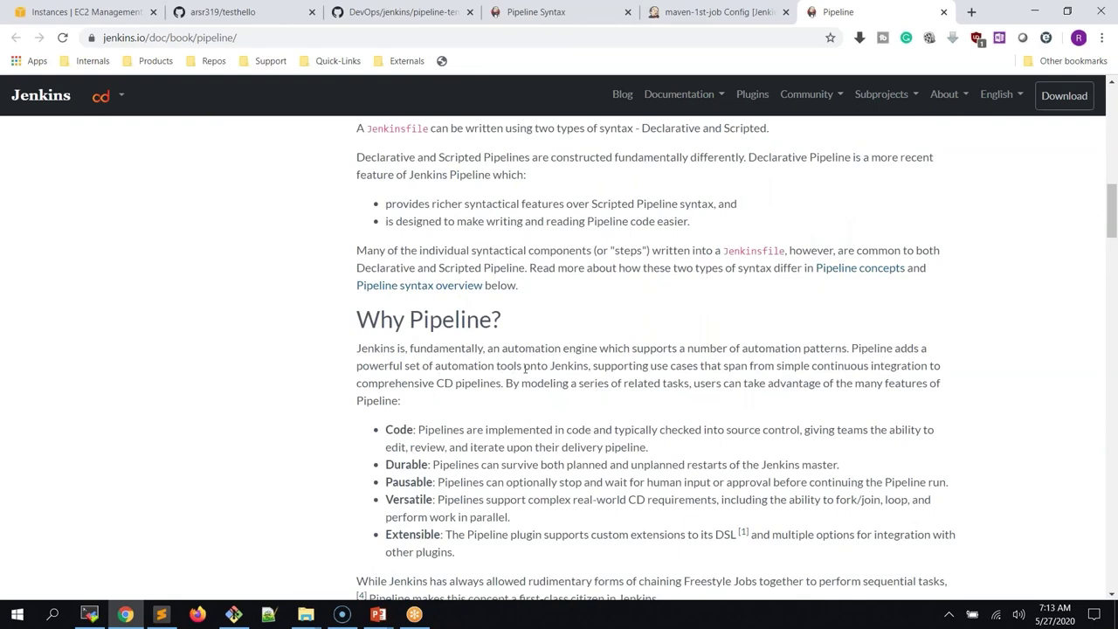
Step: Zoom in on the Pipeline docs and bring up the context menu for the CD flowchart image
key(ctrl+plus)
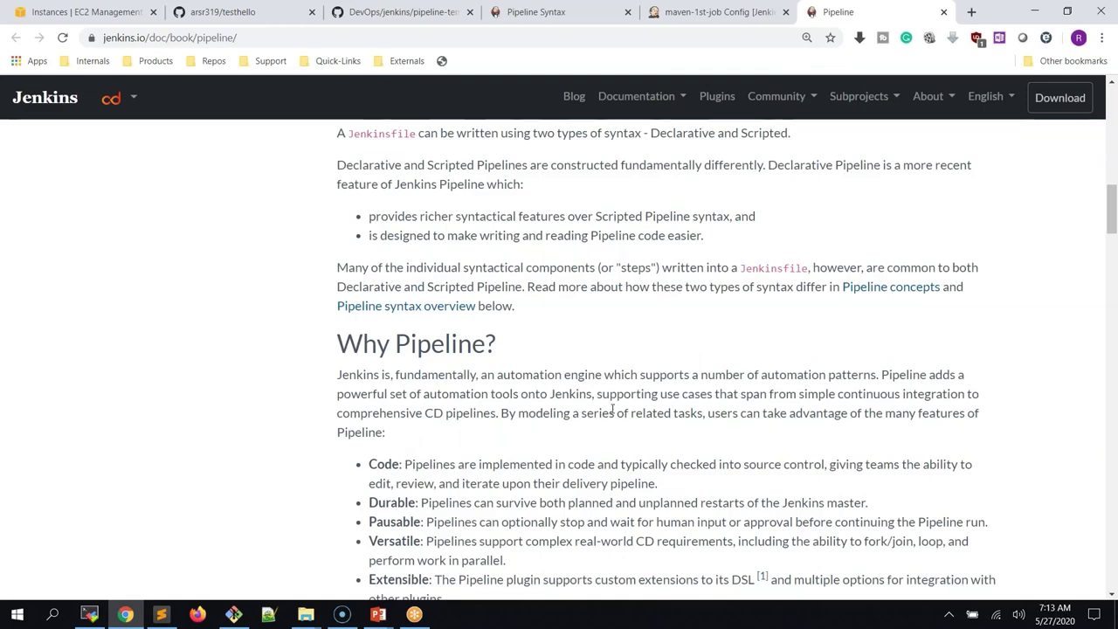
scroll(625, 391, down, 1)
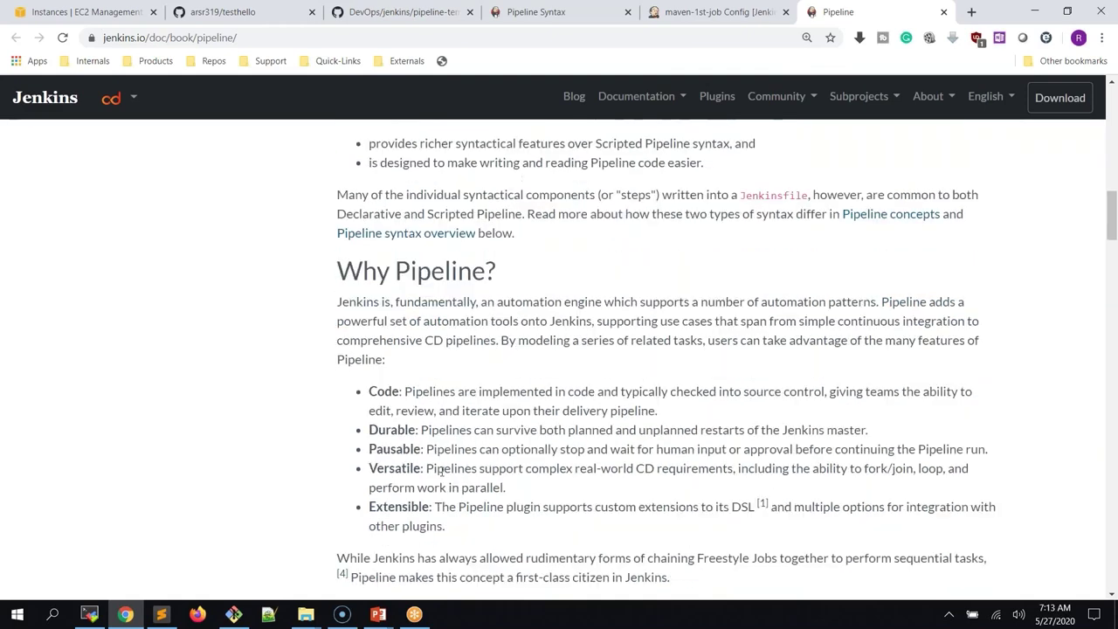
scroll(442, 474, down, 5)
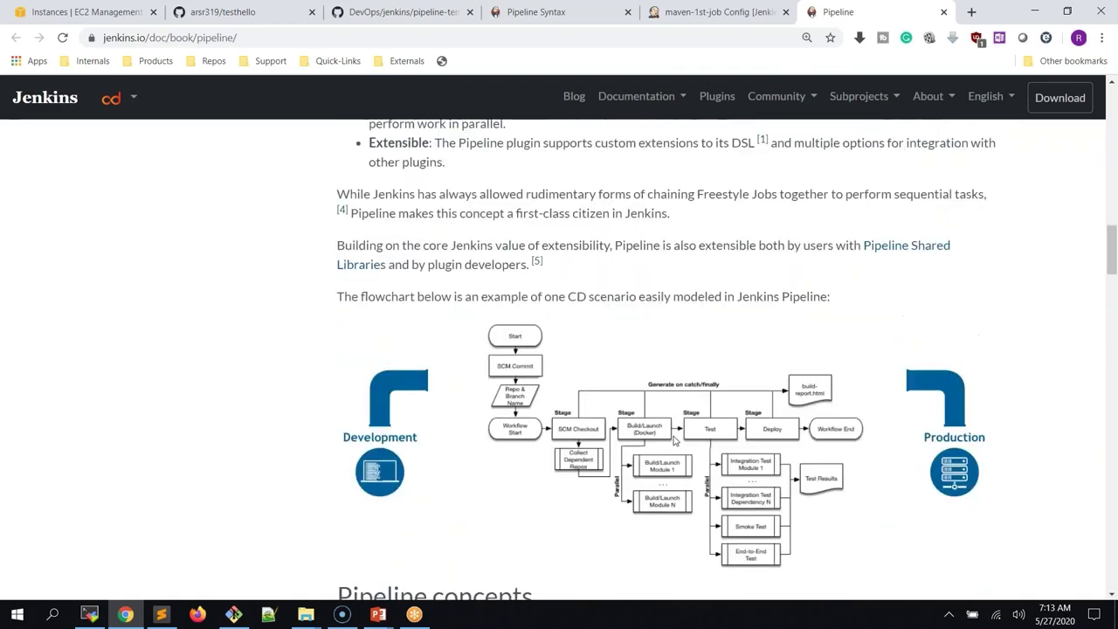
right_click(665, 422)
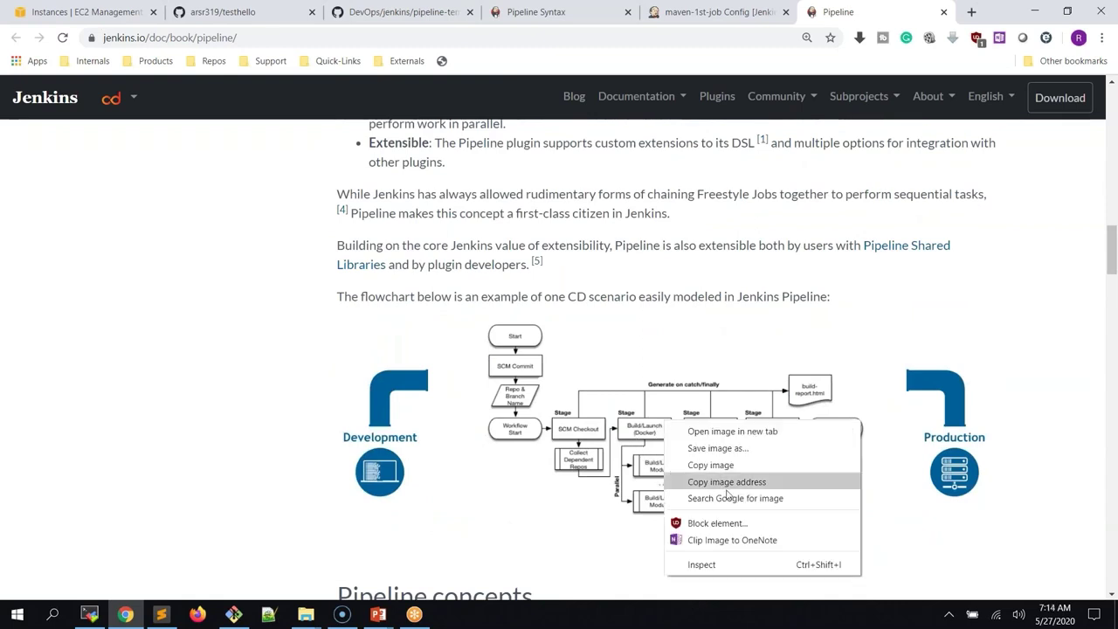
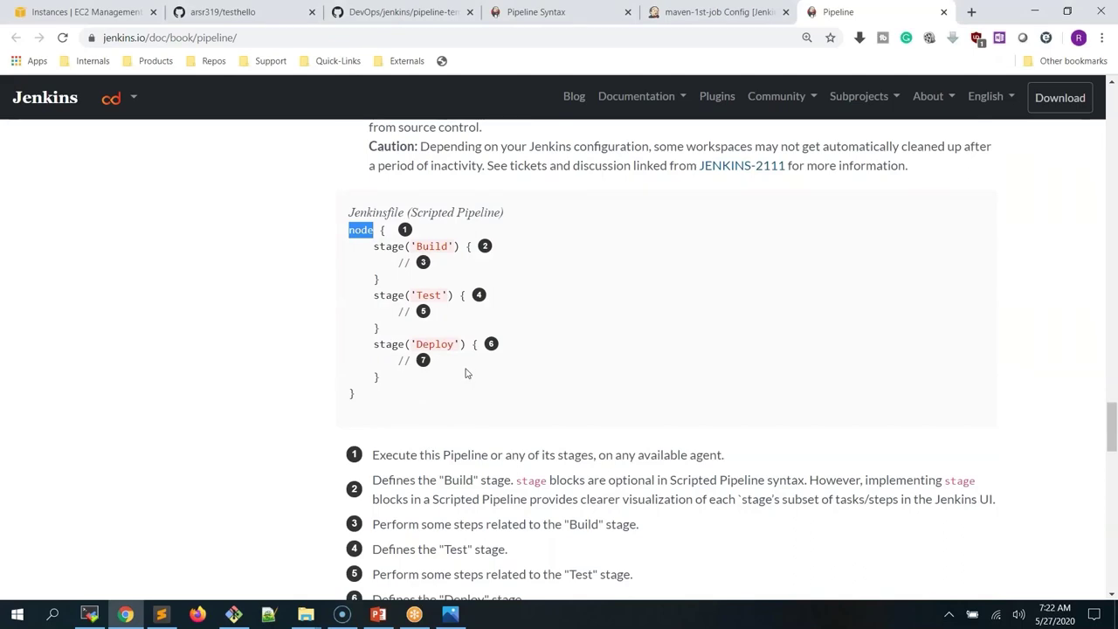
Step: Review the Declarative Pipeline example's pipeline, agent any, stages and Test stage lines
scroll(465, 374, up, 3)
scroll(465, 373, up, 5)
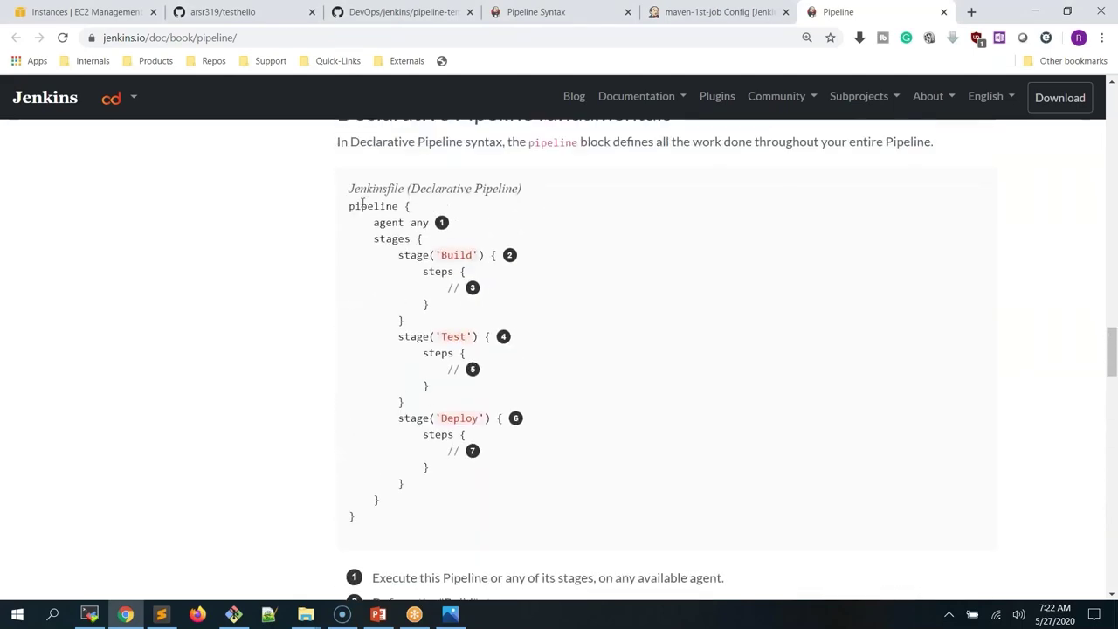
double_click(362, 204)
drag(411, 187, 519, 188)
click(373, 204)
drag(378, 223, 485, 289)
double_click(411, 239)
drag(398, 336, 494, 352)
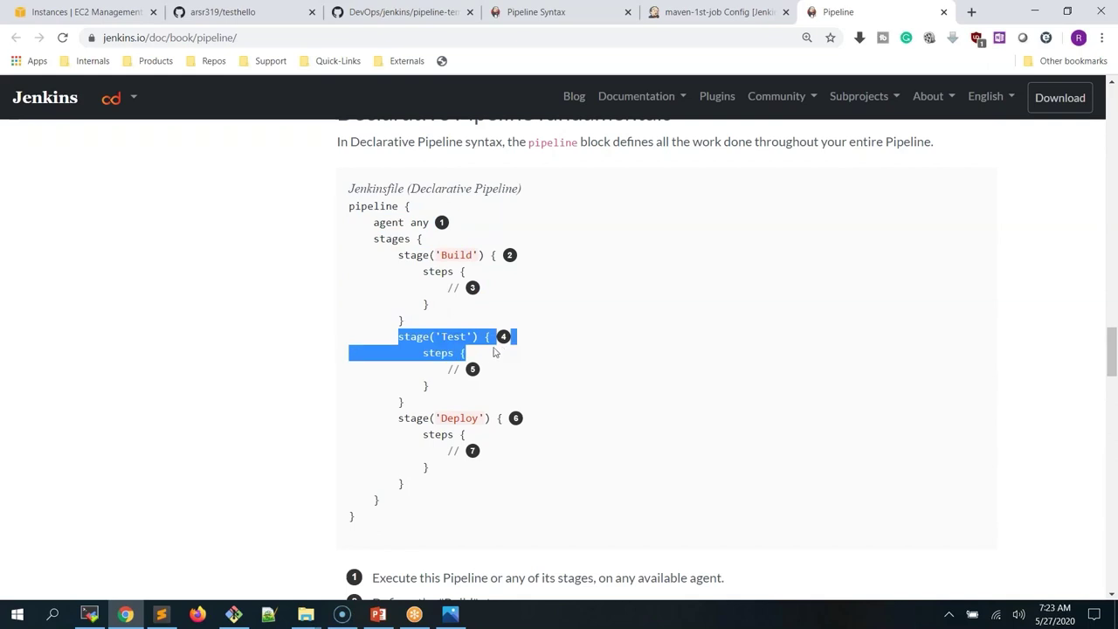
click(489, 361)
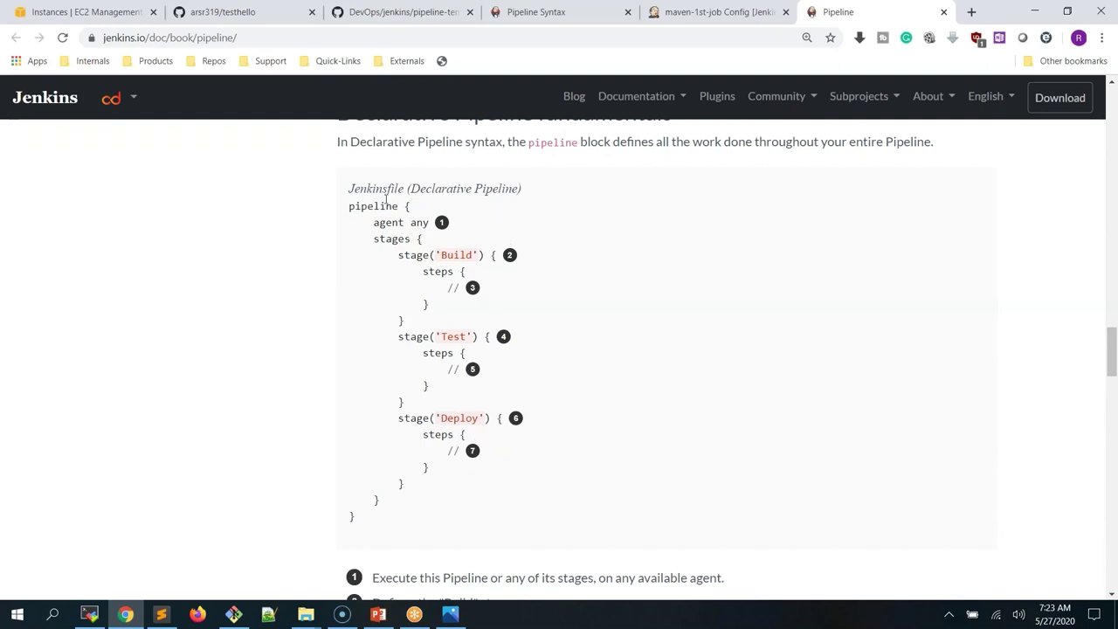
Step: Select and copy the whole Declarative Pipeline code block, then switch to Sublime Text
drag(349, 207, 417, 521)
key(ctrl+c)
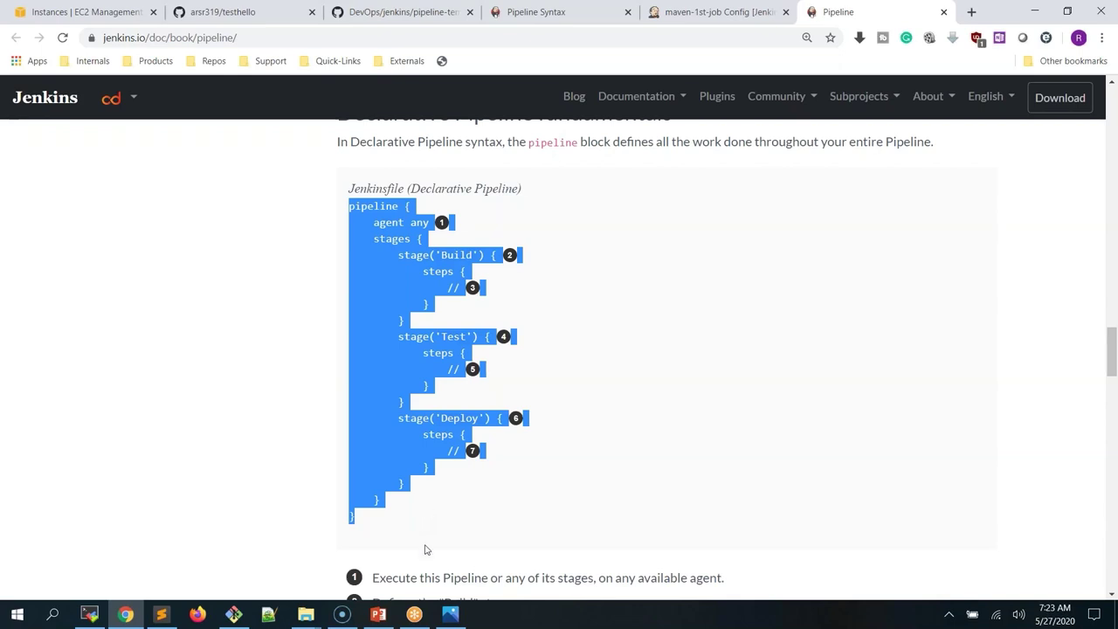
click(161, 614)
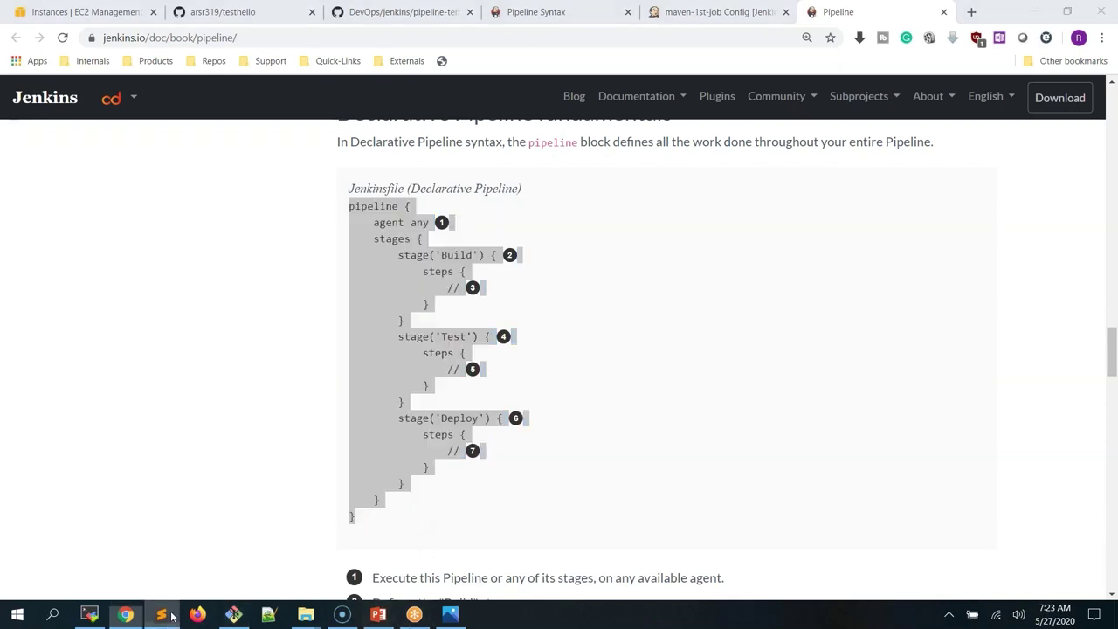
click(13, 24)
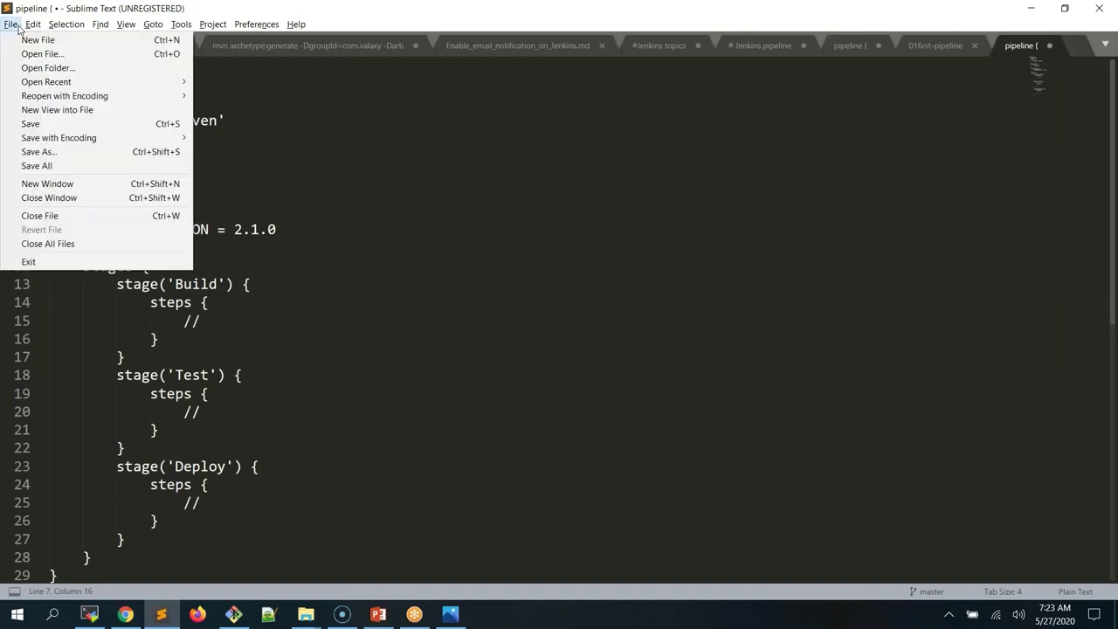
Step: Paste the agent any skeleton with Build, Test and Deploy stages into a new file, then select line 6's // placeholder
click(39, 39)
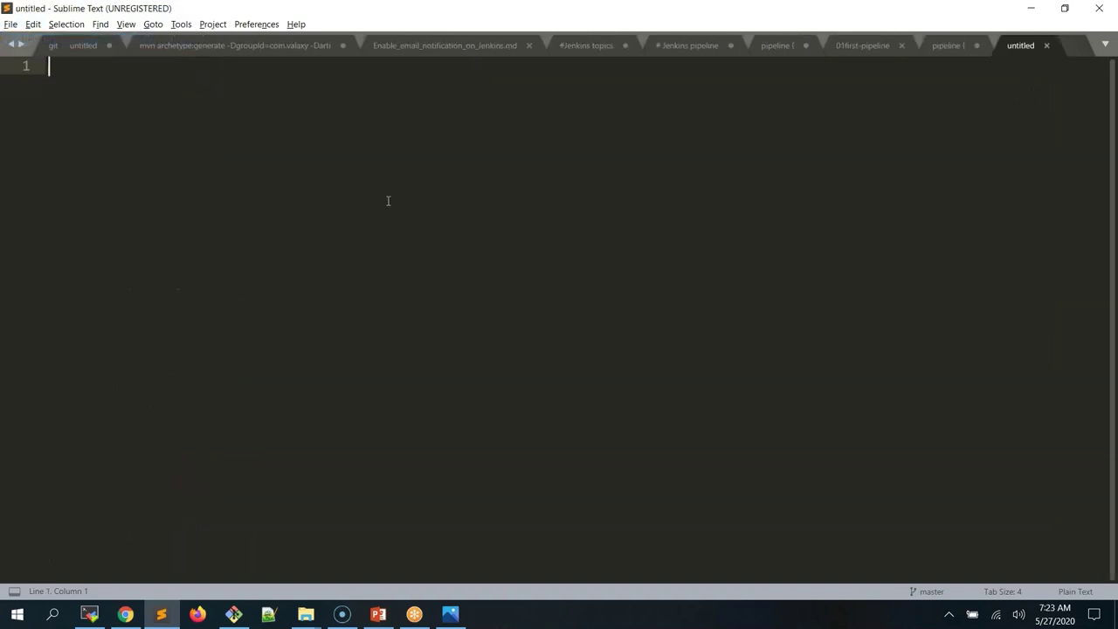
key(ctrl+v)
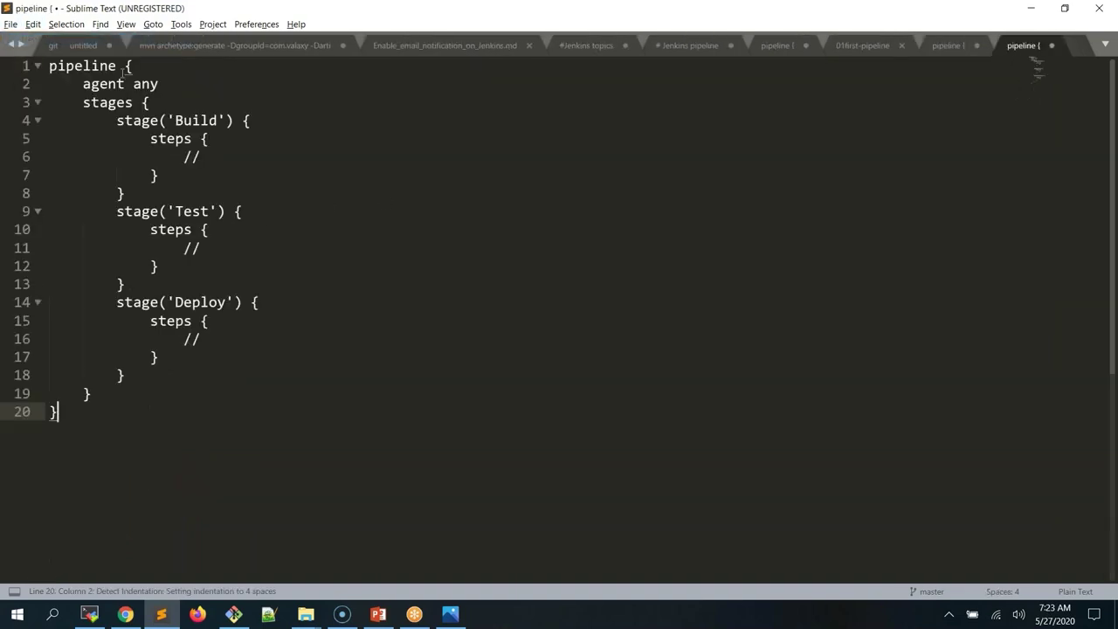
drag(83, 84, 159, 84)
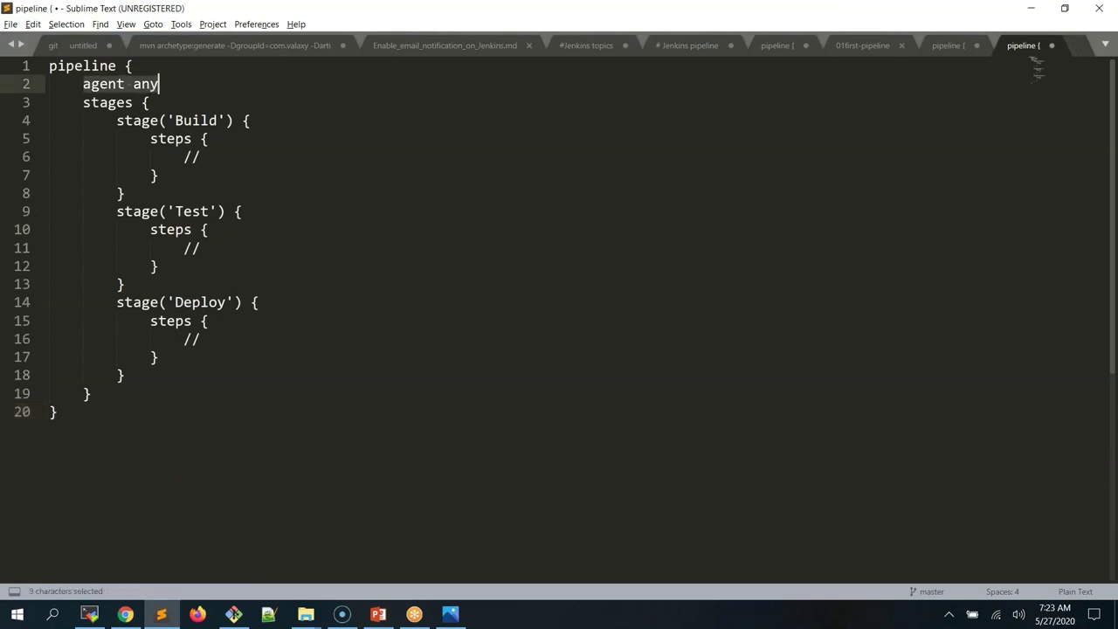
double_click(153, 84)
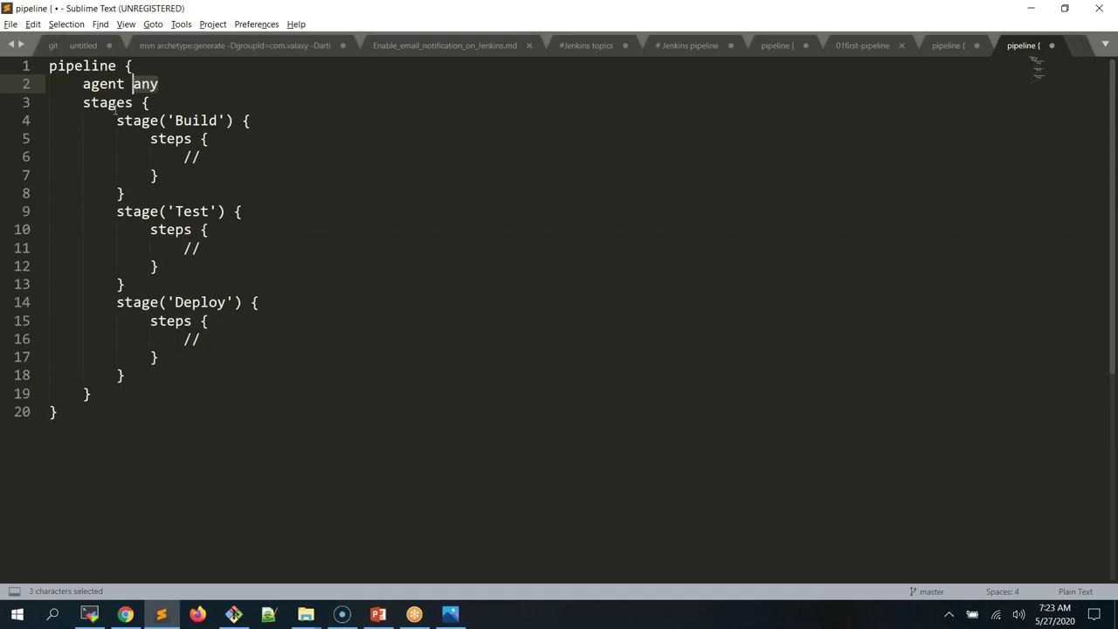
double_click(120, 102)
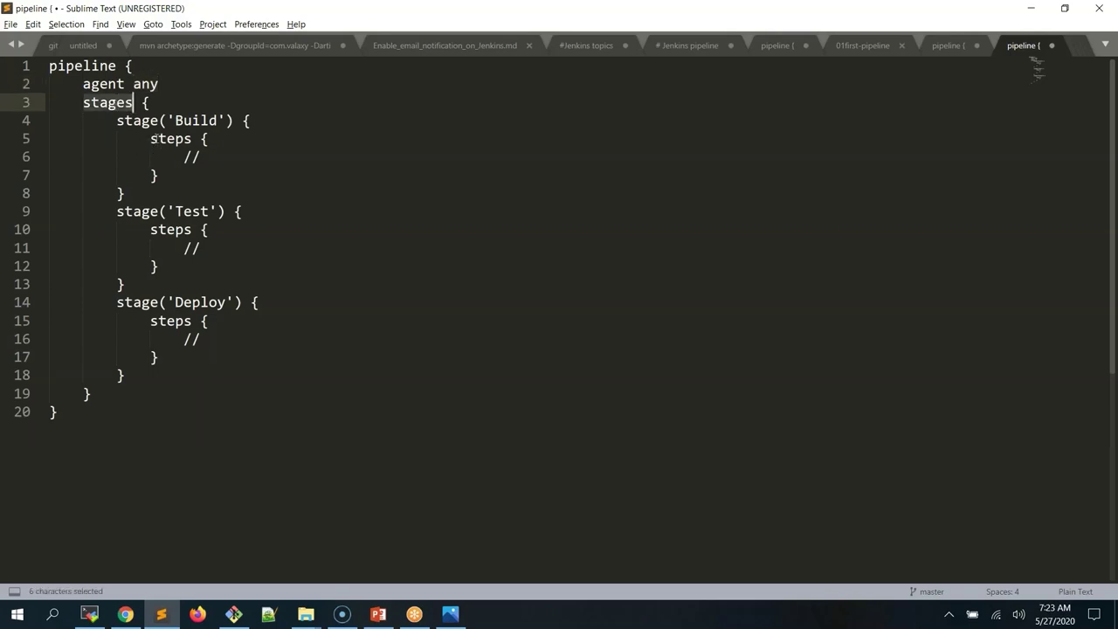
double_click(150, 122)
click(159, 138)
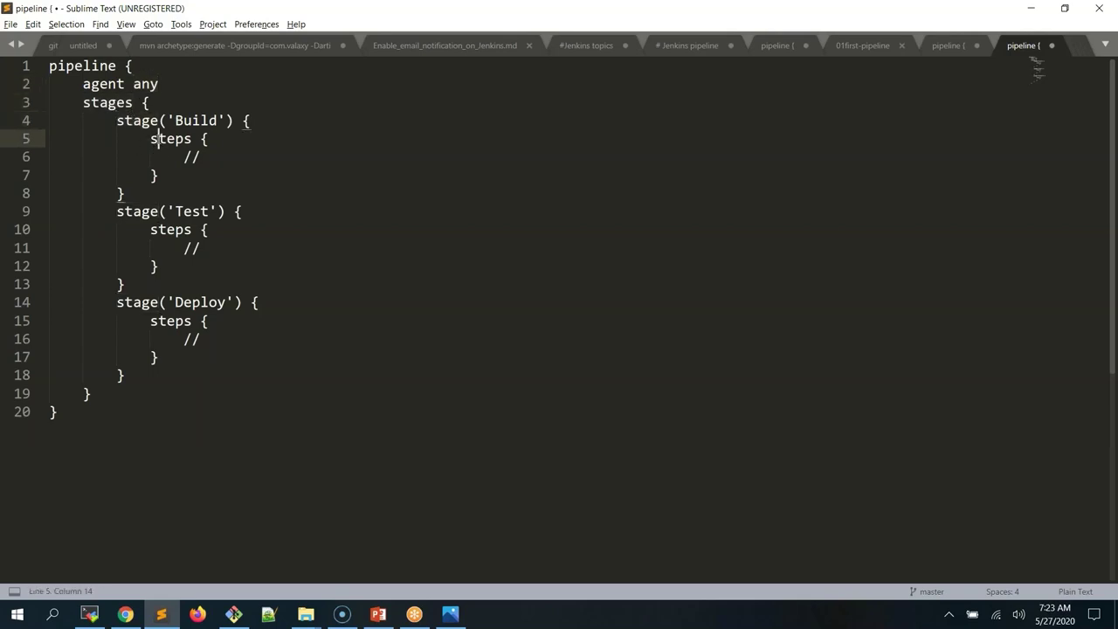
click(173, 156)
drag(173, 156, 247, 154)
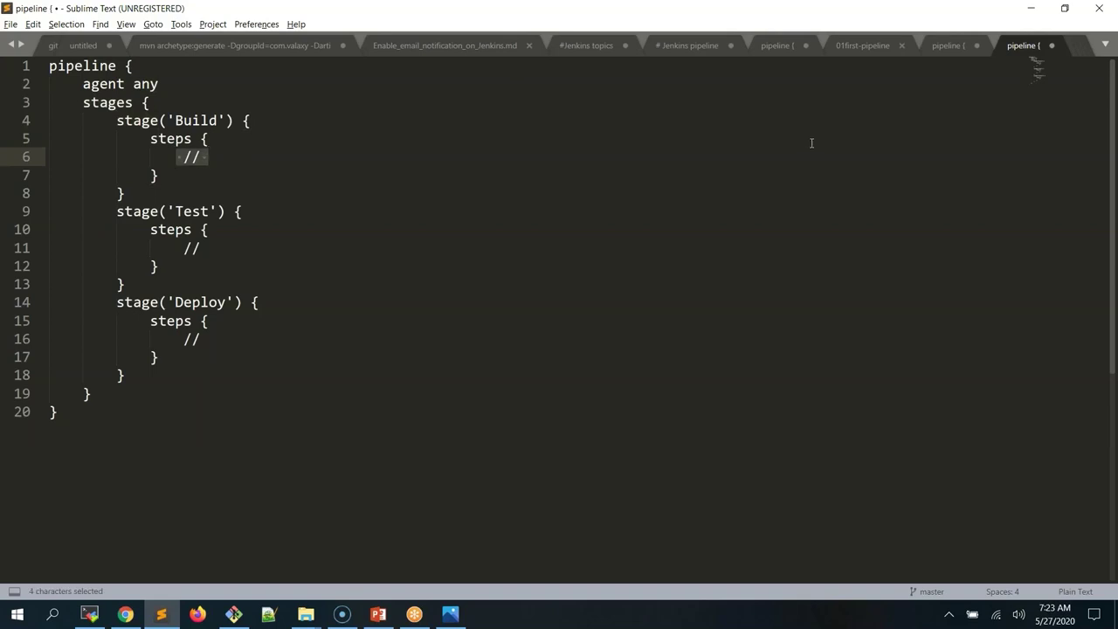
Step: Replace the Build stage placeholder with echo "This is build stage"
text(echo ")
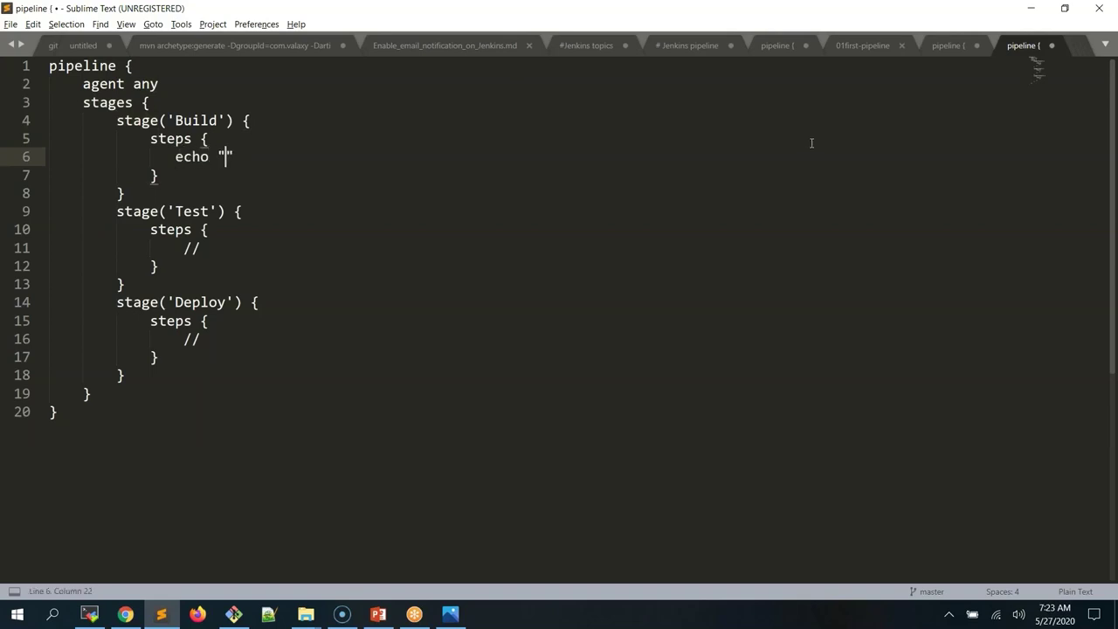
text(THs is)
key(BackSpace)
key(BackSpace)
key(BackSpace)
key(BackSpace)
key(BackSpace)
key(BackSpace)
text(Ths)
key(BackSpace)
key(BackSpace)
text(is is build stage)
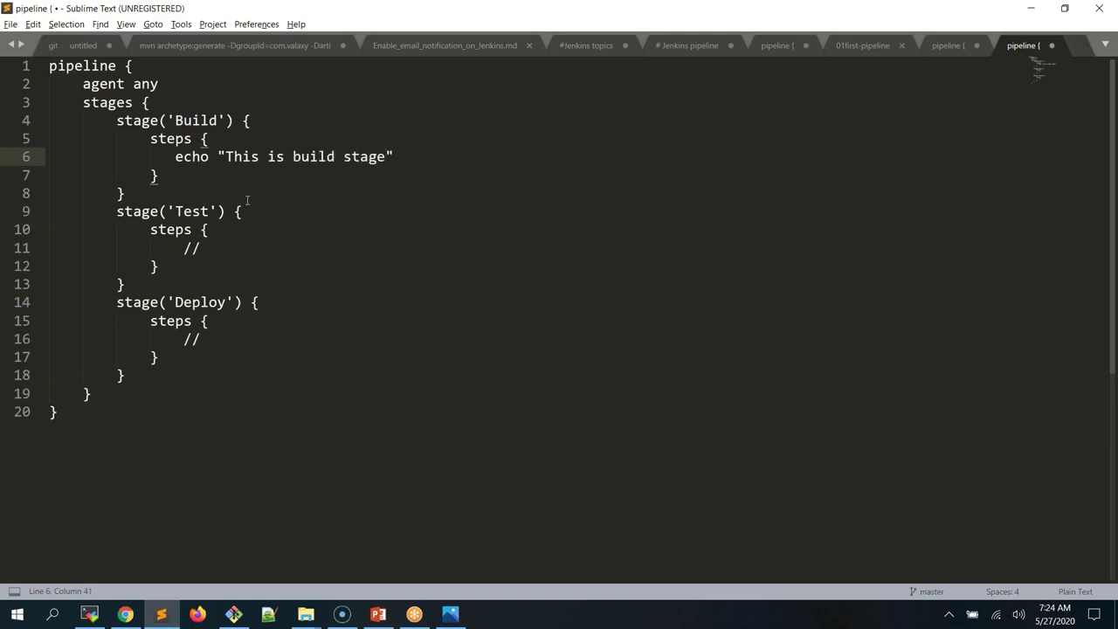
Step: Copy the echo statement into the Test and Deploy stages, replacing their // placeholders
click(175, 157)
drag(175, 156, 414, 152)
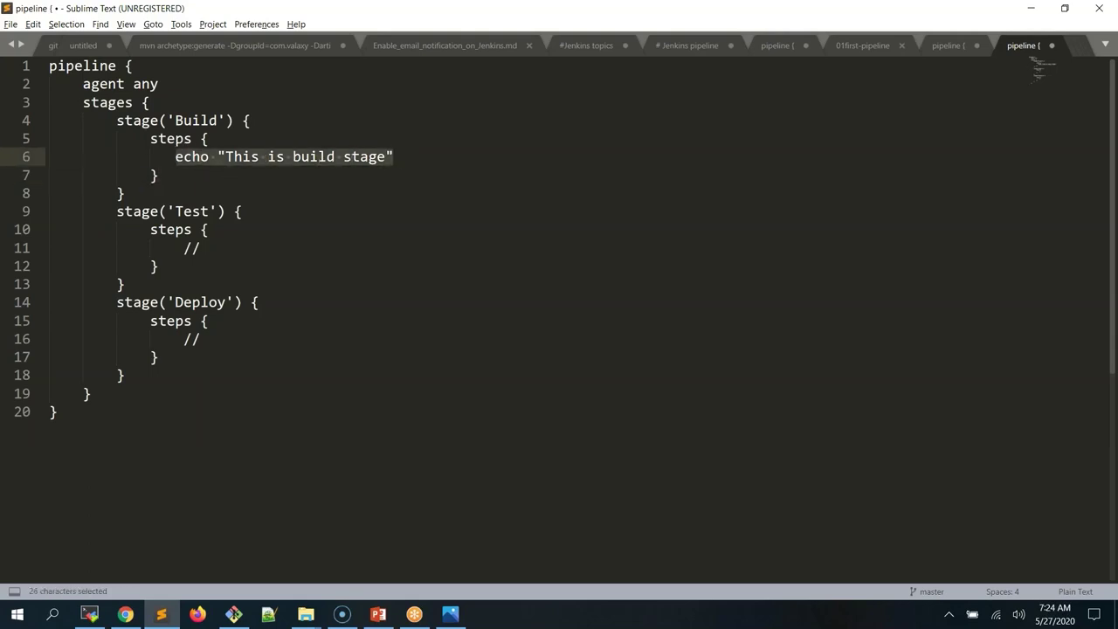
click(409, 155)
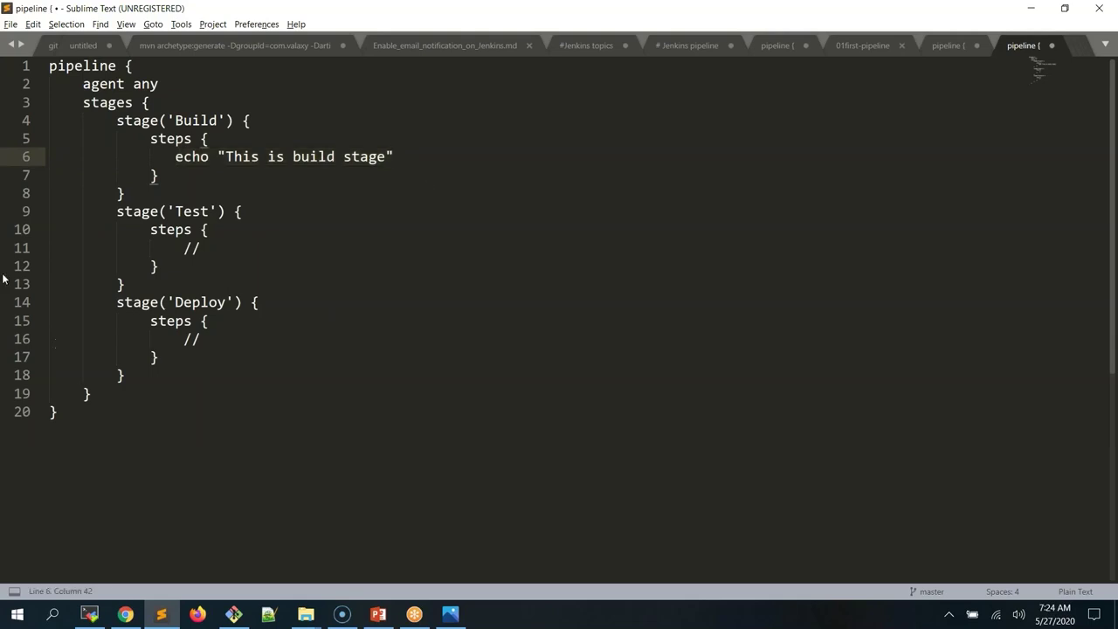
drag(175, 156, 407, 164)
key(ctrl+c)
drag(176, 248, 265, 245)
key(ctrl+v)
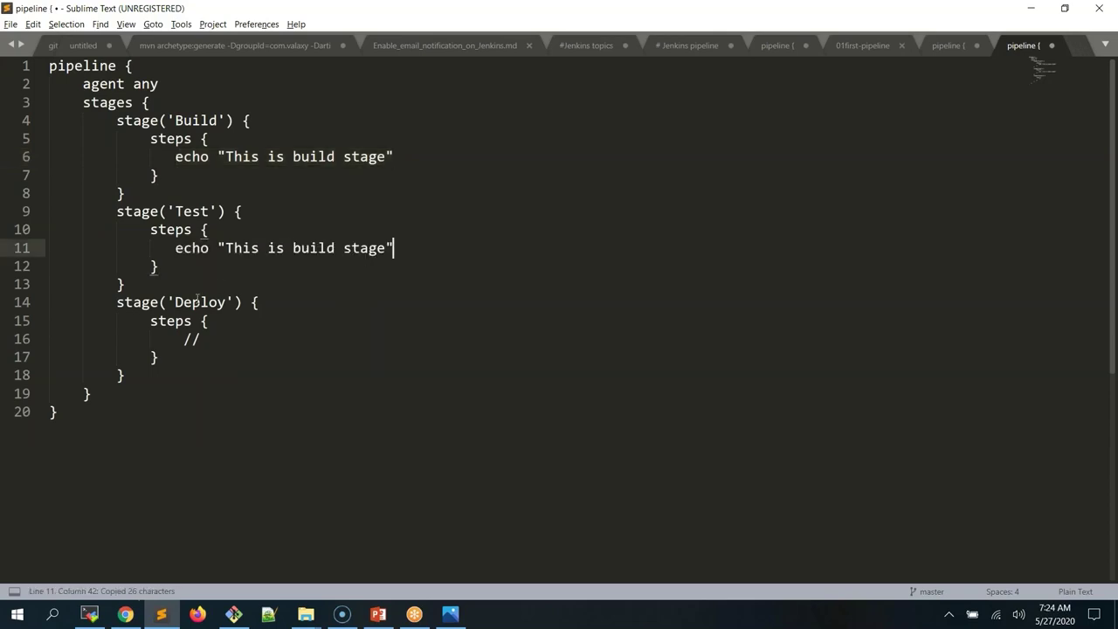
drag(167, 339, 262, 330)
key(ctrl+v)
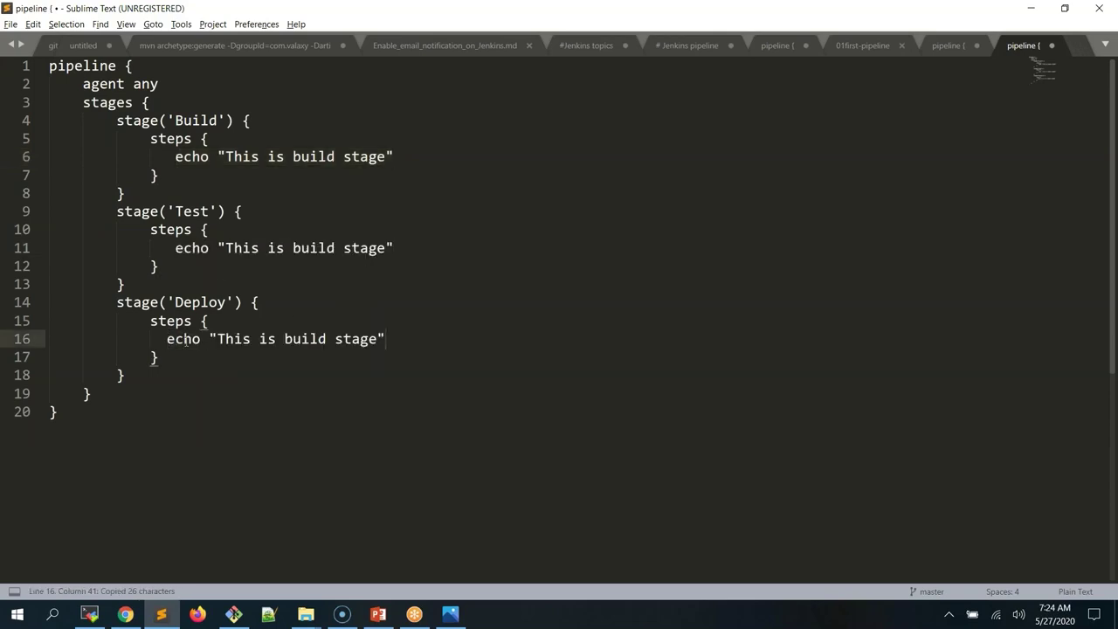
Step: Review the stage lines, briefly replace the Build echo with 'maven', and undo it
double_click(119, 304)
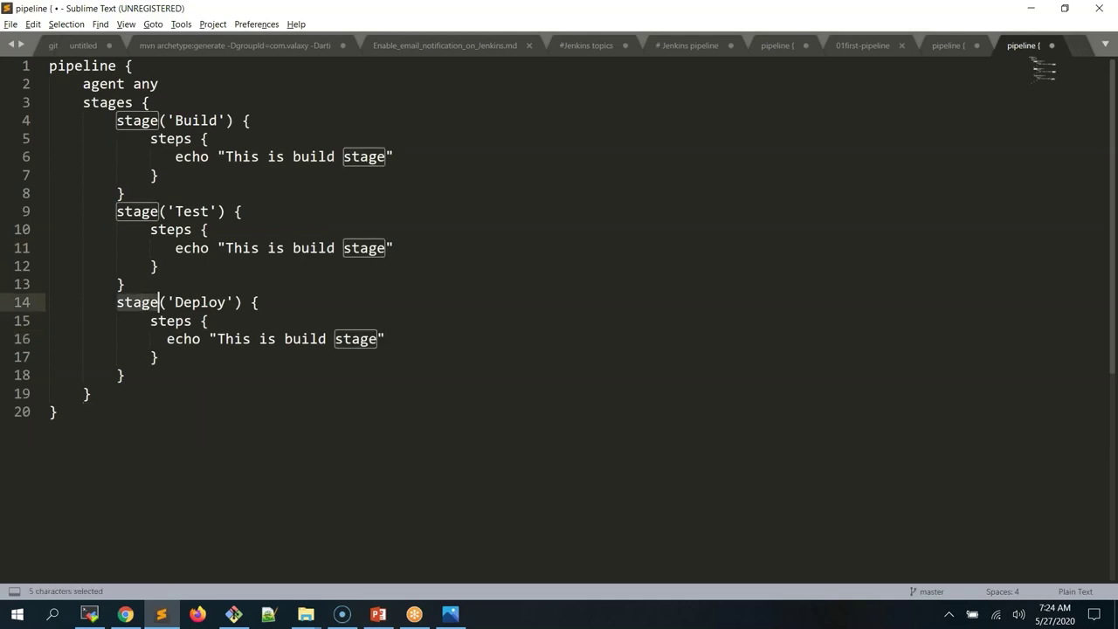
double_click(169, 321)
drag(167, 339, 395, 335)
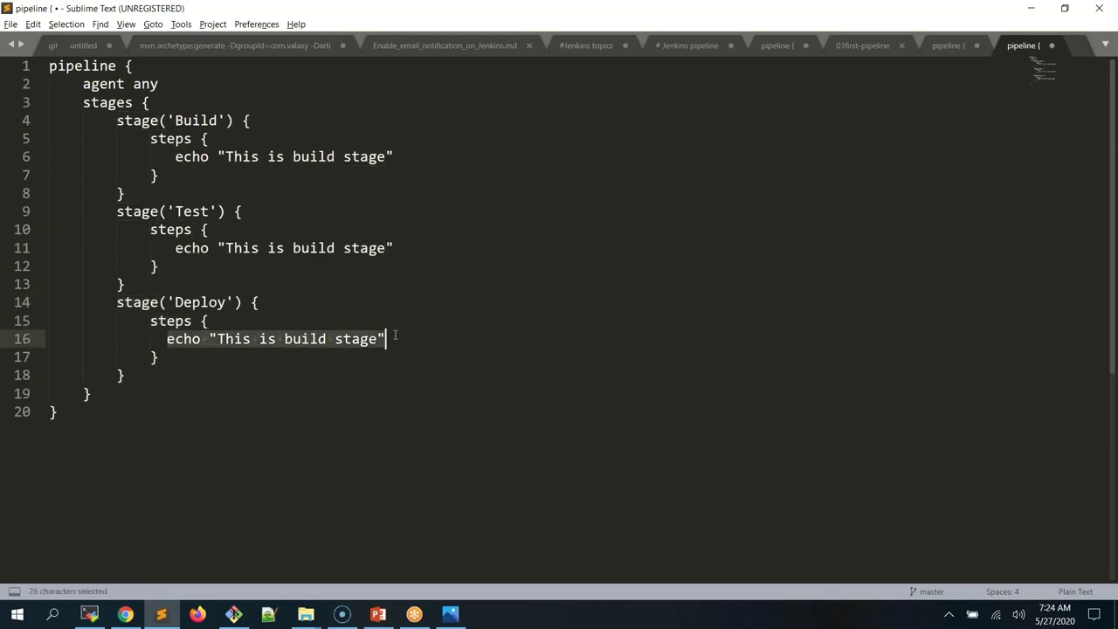
double_click(183, 121)
drag(164, 163, 418, 157)
text(maven)
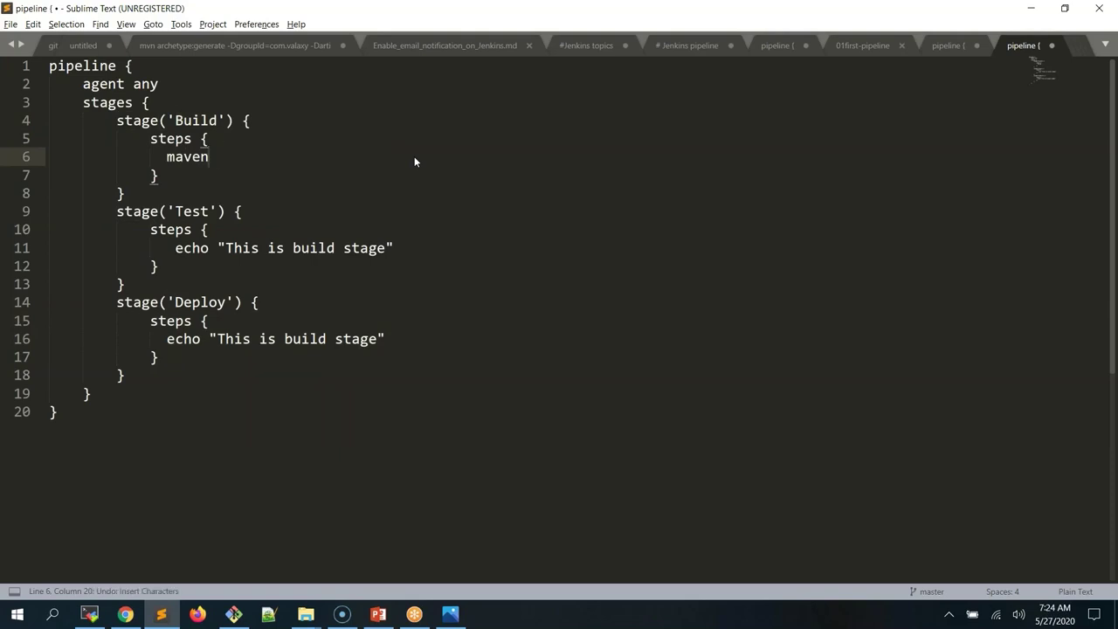
key(ctrl+z)
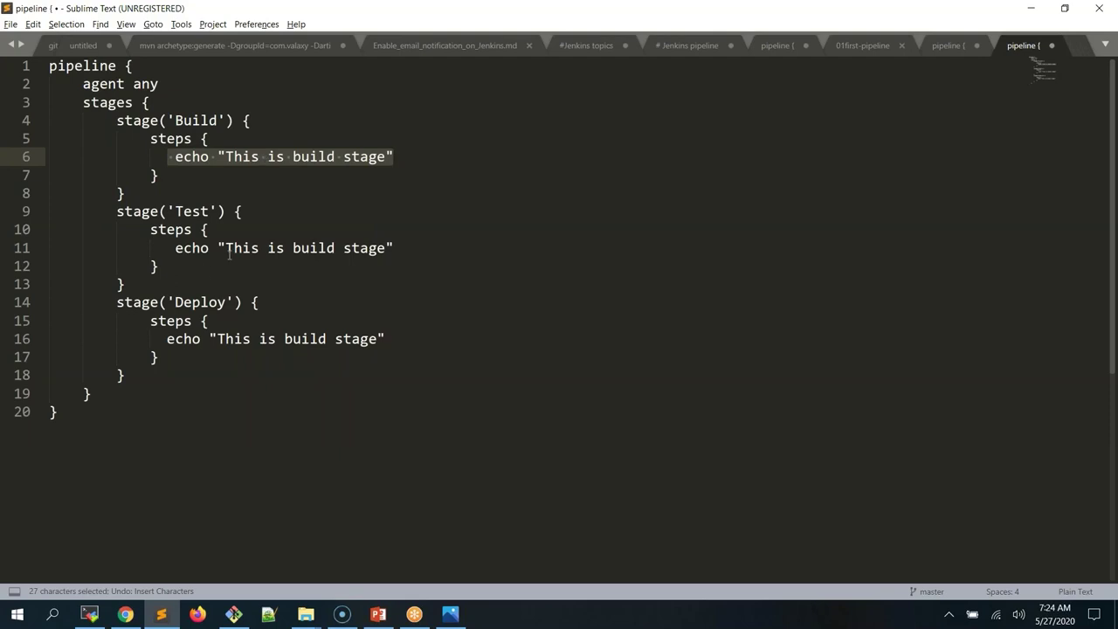
click(191, 249)
key(ctrl+d)
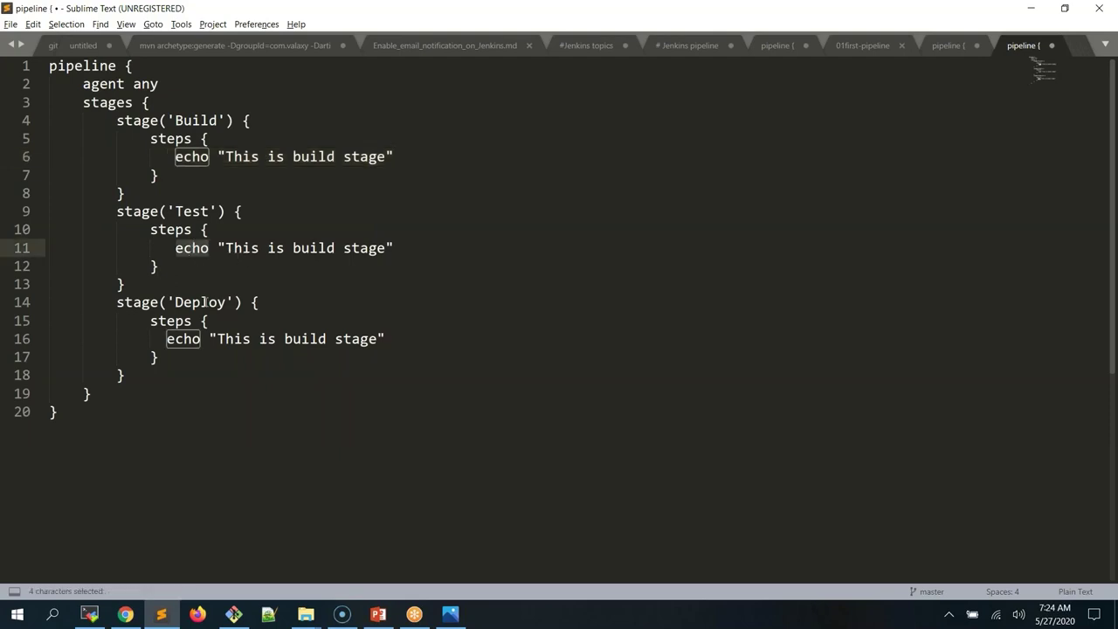
double_click(186, 338)
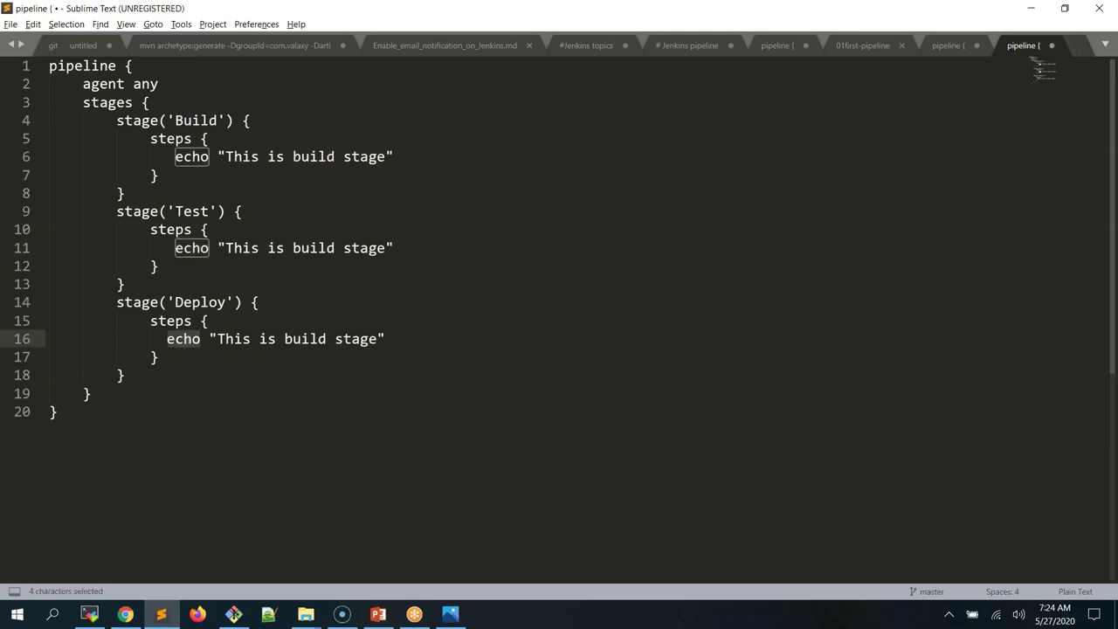
click(284, 310)
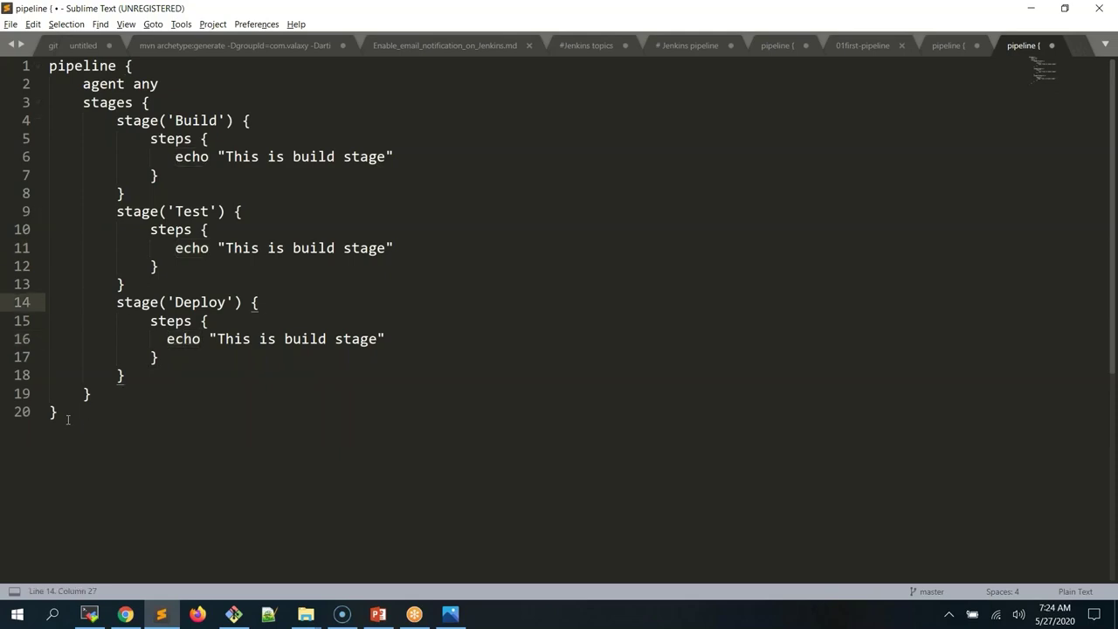
Step: Copy the entire pipeline script and return to the Jenkins docs page
drag(67, 419, 49, 66)
key(ctrl+c)
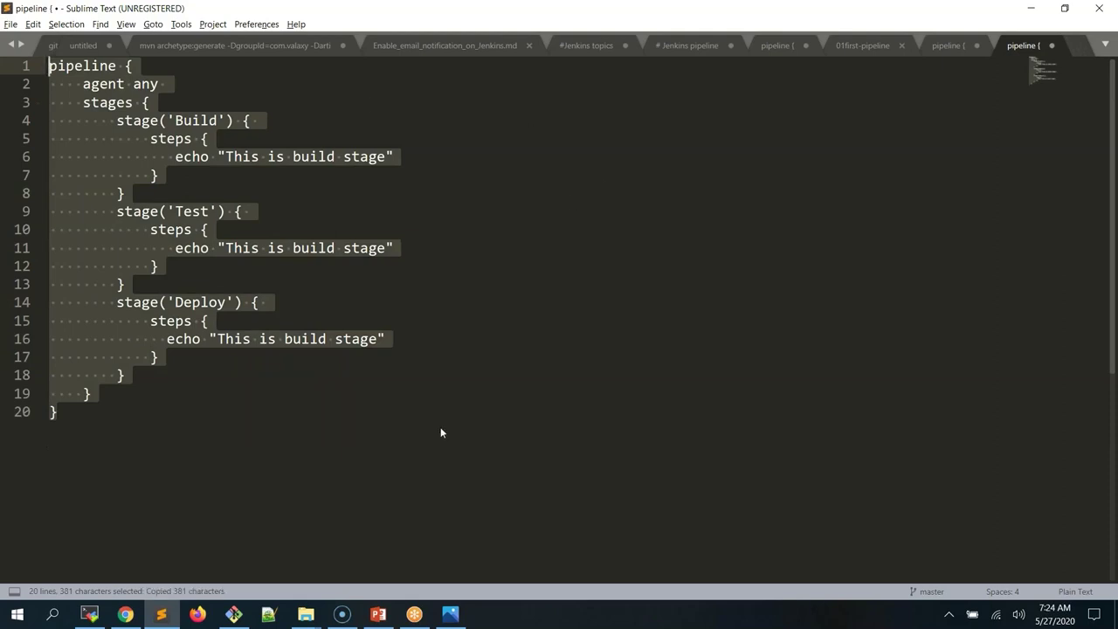
click(126, 614)
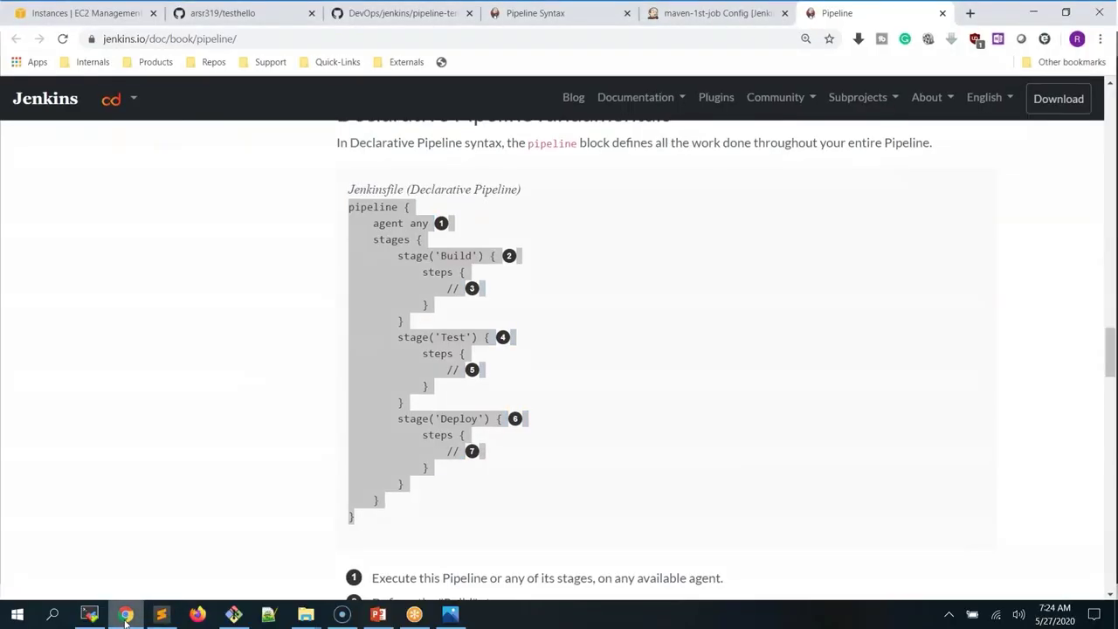
Step: Switch from the docs and Sublime Text to the maven-1st-job configuration tab
click(126, 614)
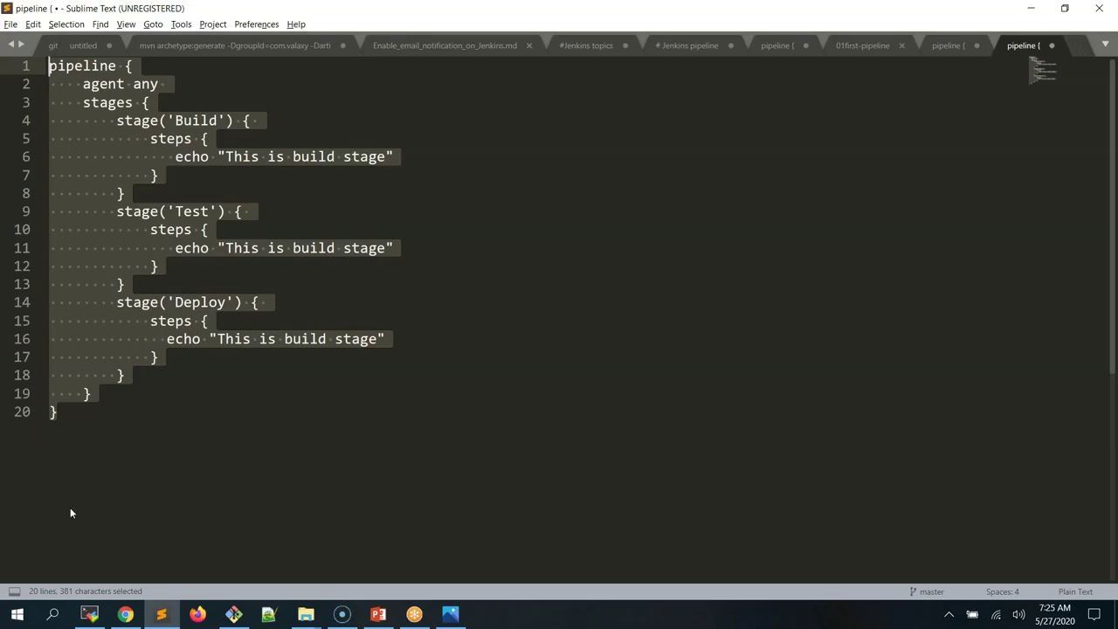
click(126, 614)
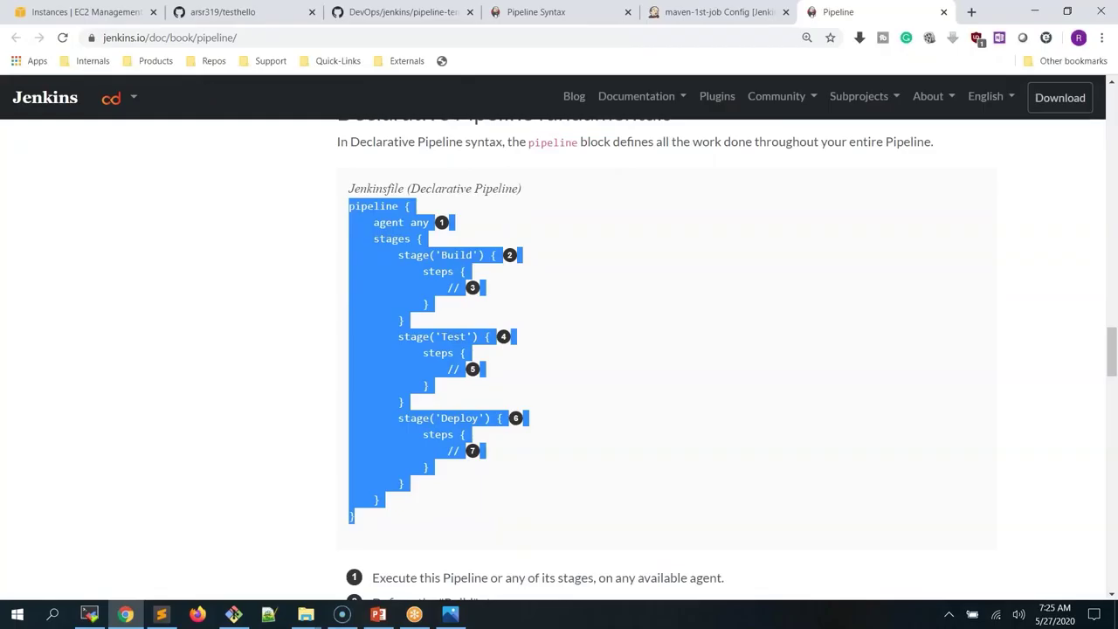
click(659, 8)
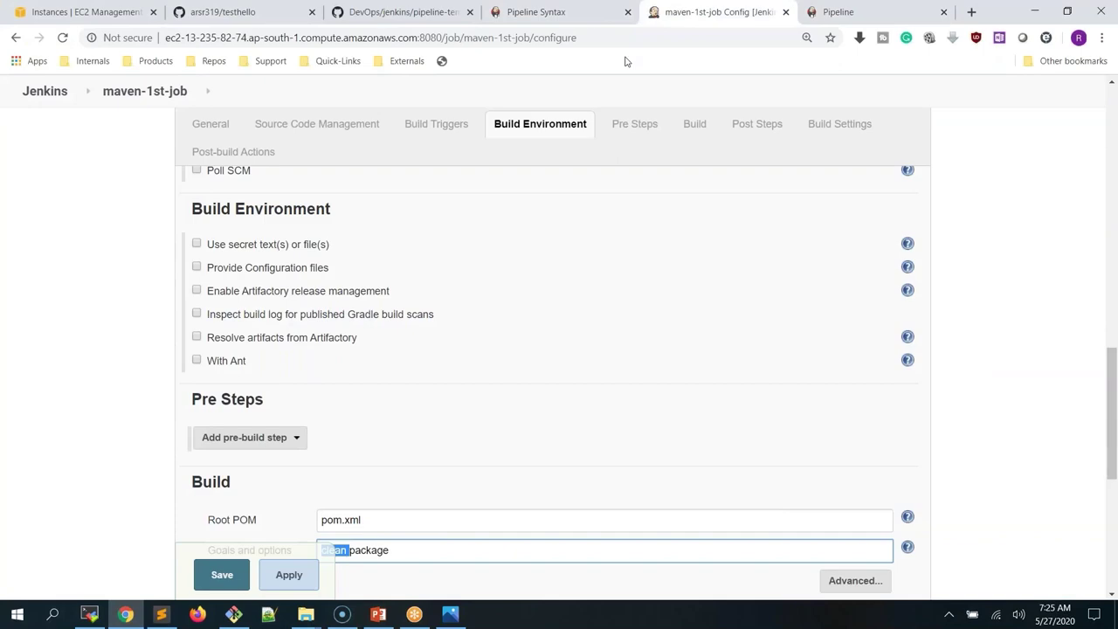
Step: Begin a New Item named PipelineTestJob, then return to the dashboard without creating it
click(44, 97)
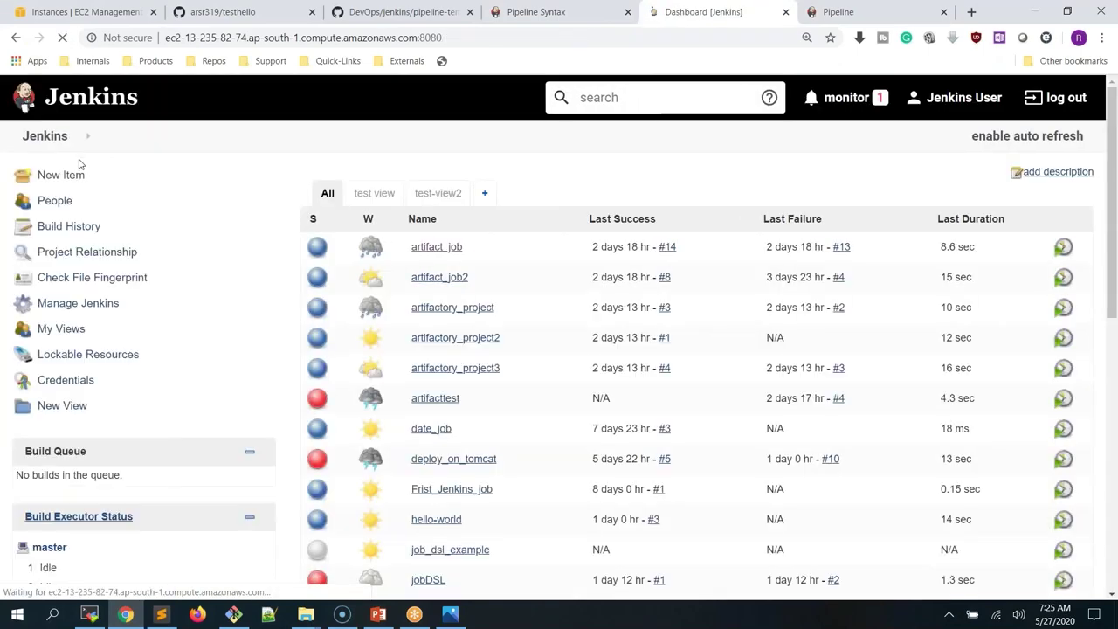
click(61, 174)
click(330, 212)
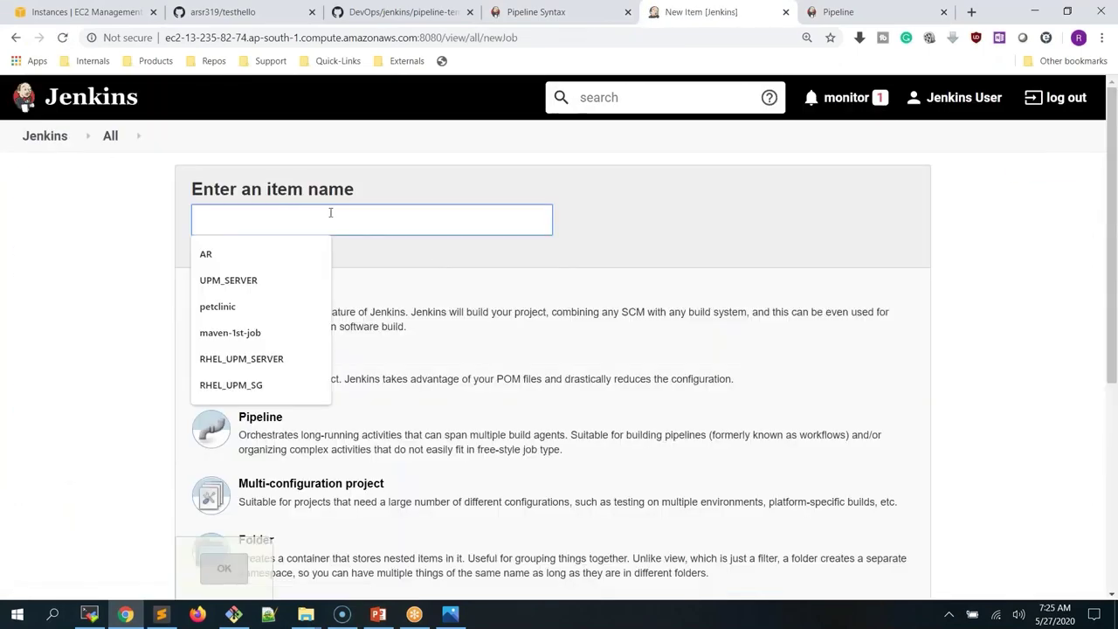
text(Pipe)
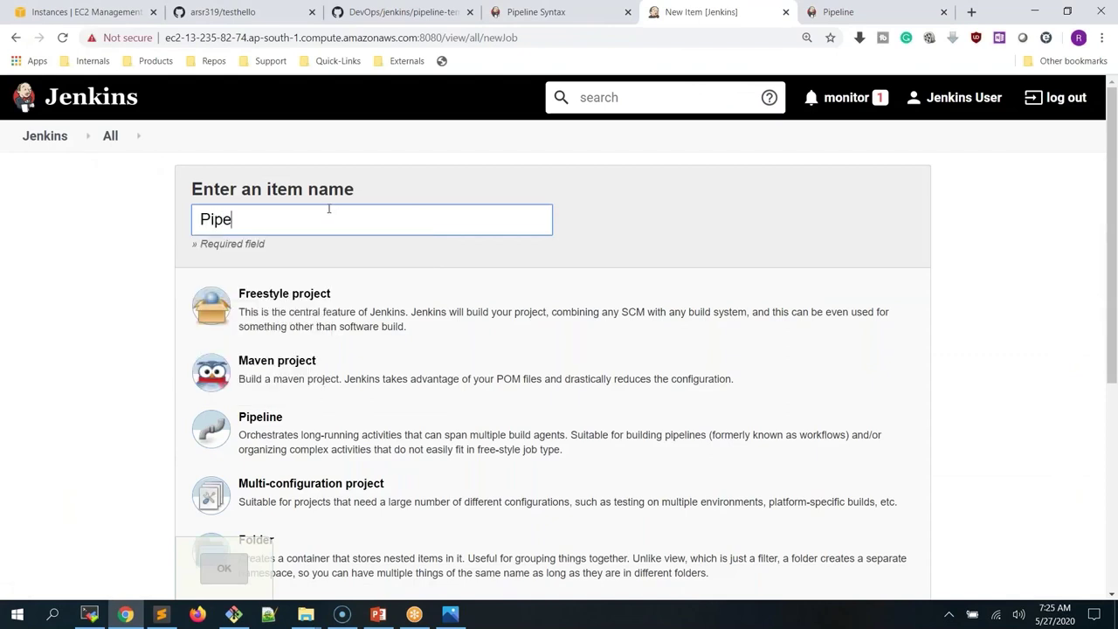
text(lineTestJob)
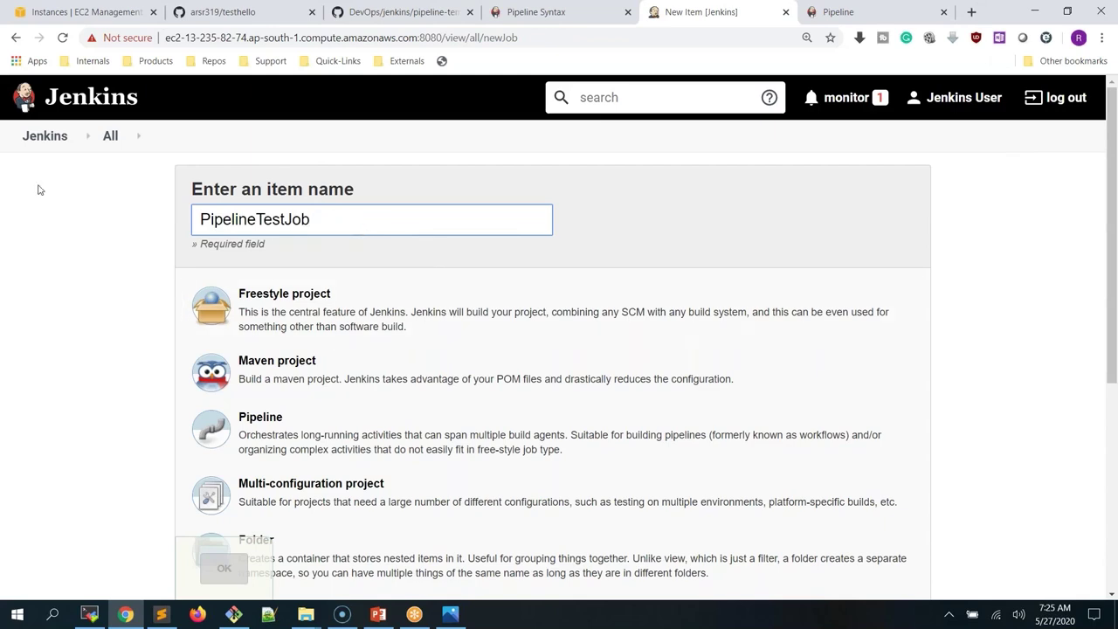
click(38, 151)
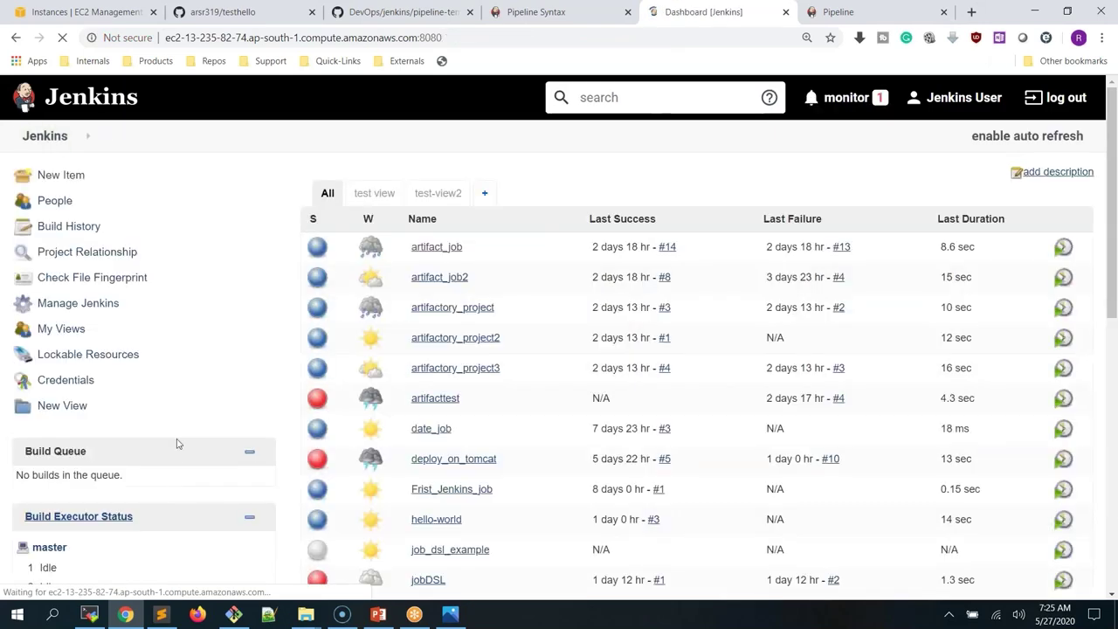
Step: Open Manage Jenkins > Manage Plugins on the Available tab
click(92, 310)
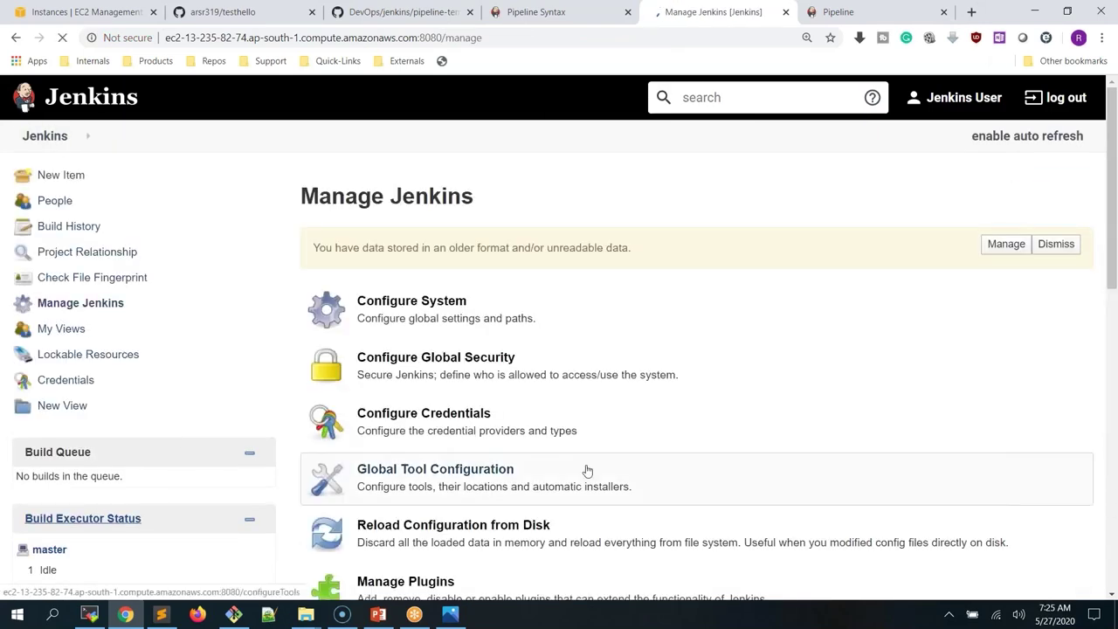
scroll(584, 466, down, 4)
click(408, 267)
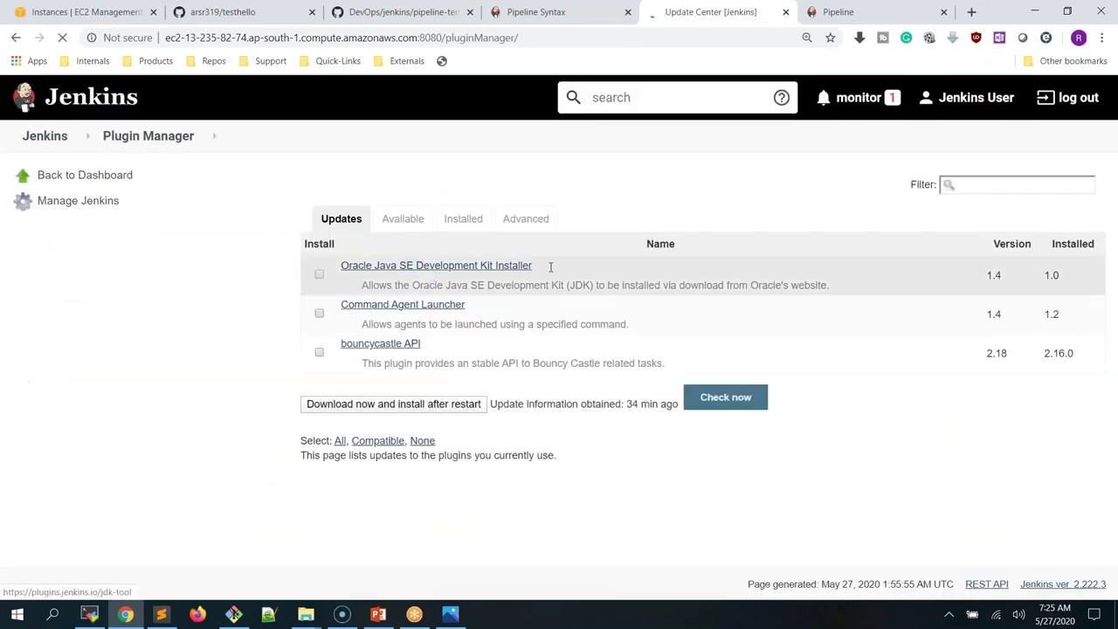
click(401, 220)
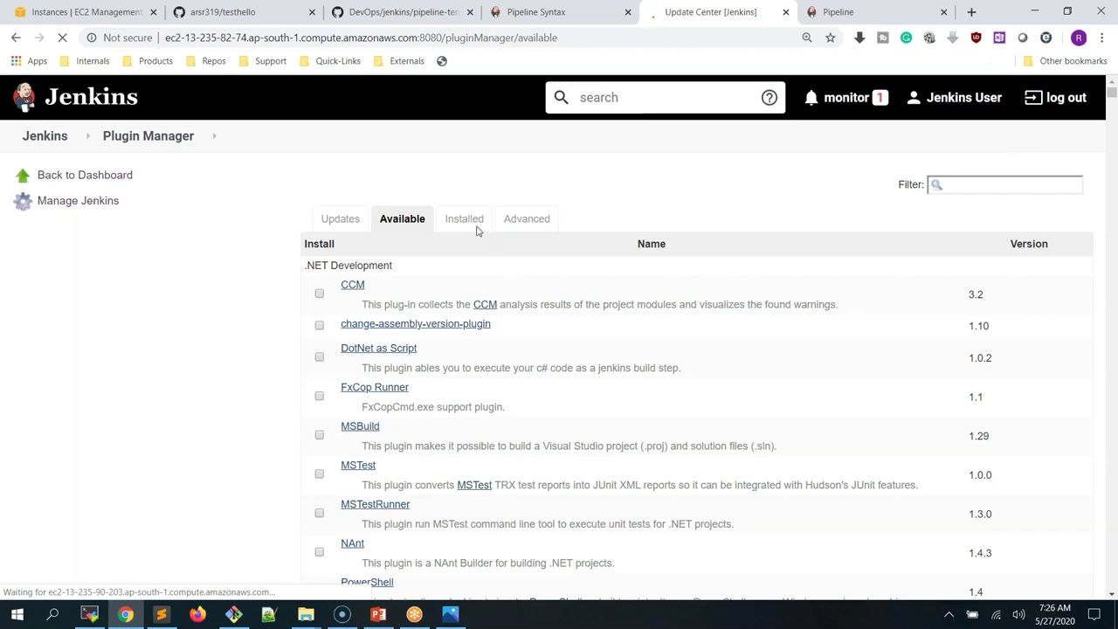
Step: Filter the available plugins by 'pipeline' and browse the matches
click(969, 187)
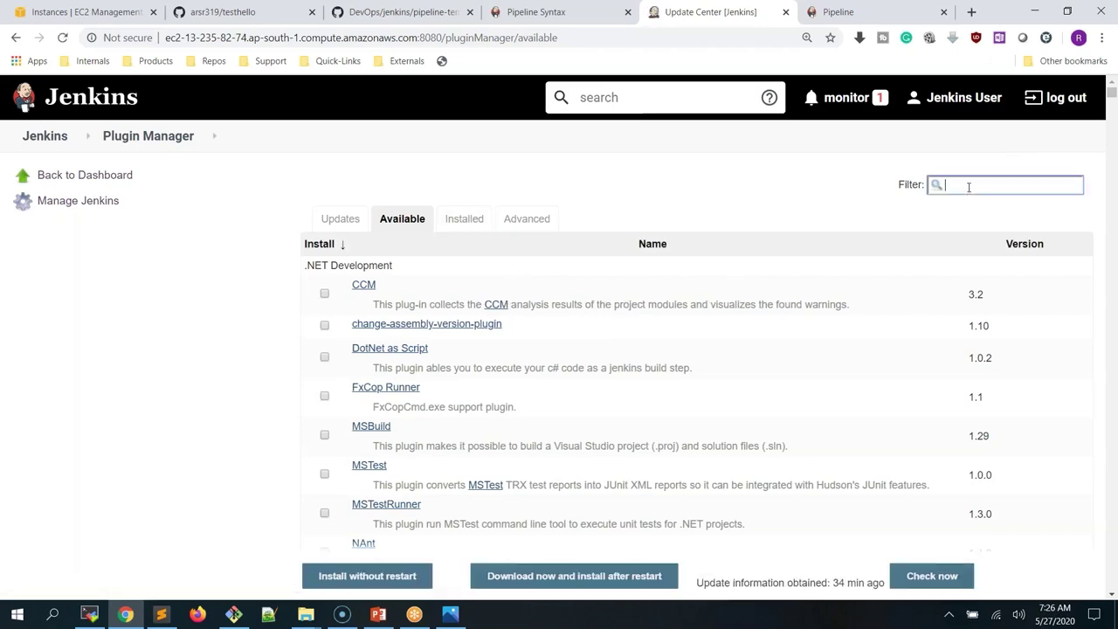
text(p)
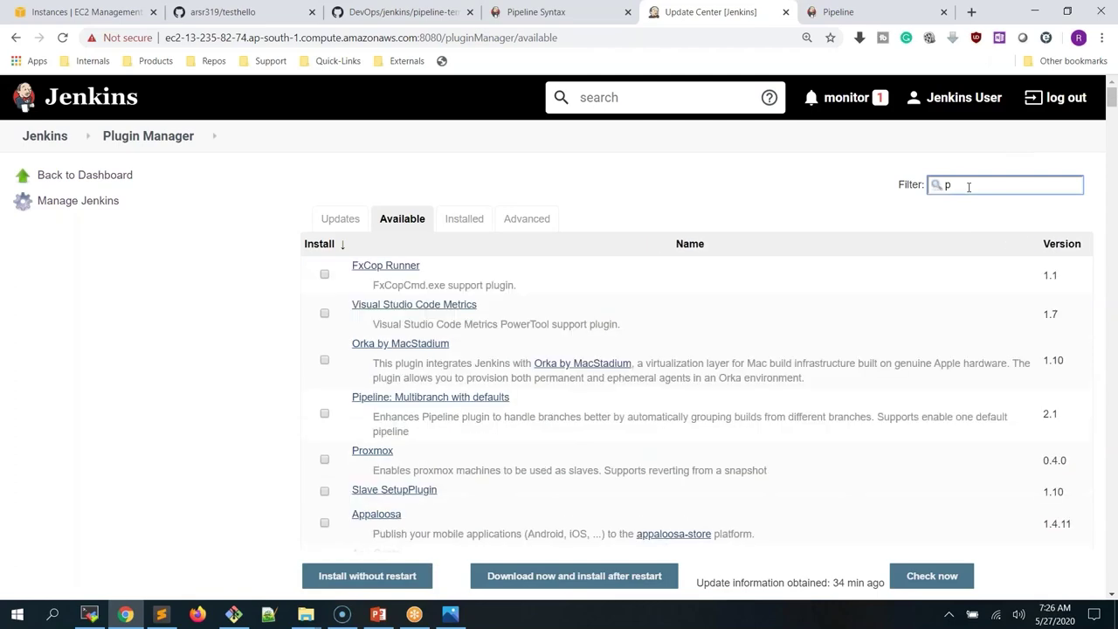
text(ipelne)
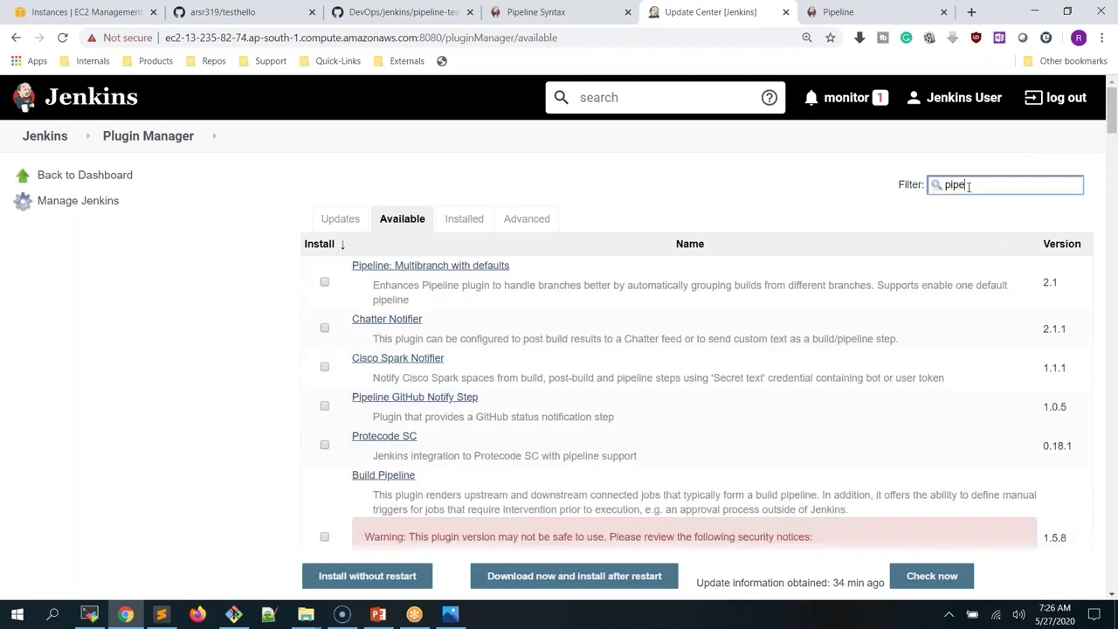
key(BackSpace)
key(BackSpace)
text(ine)
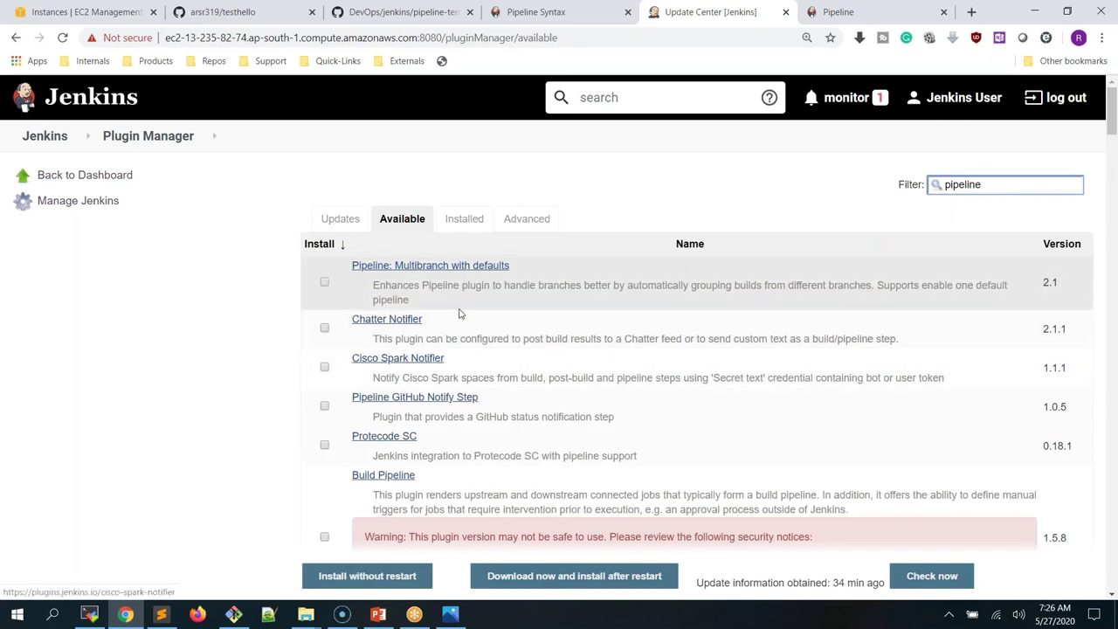
scroll(696, 358, down, 1)
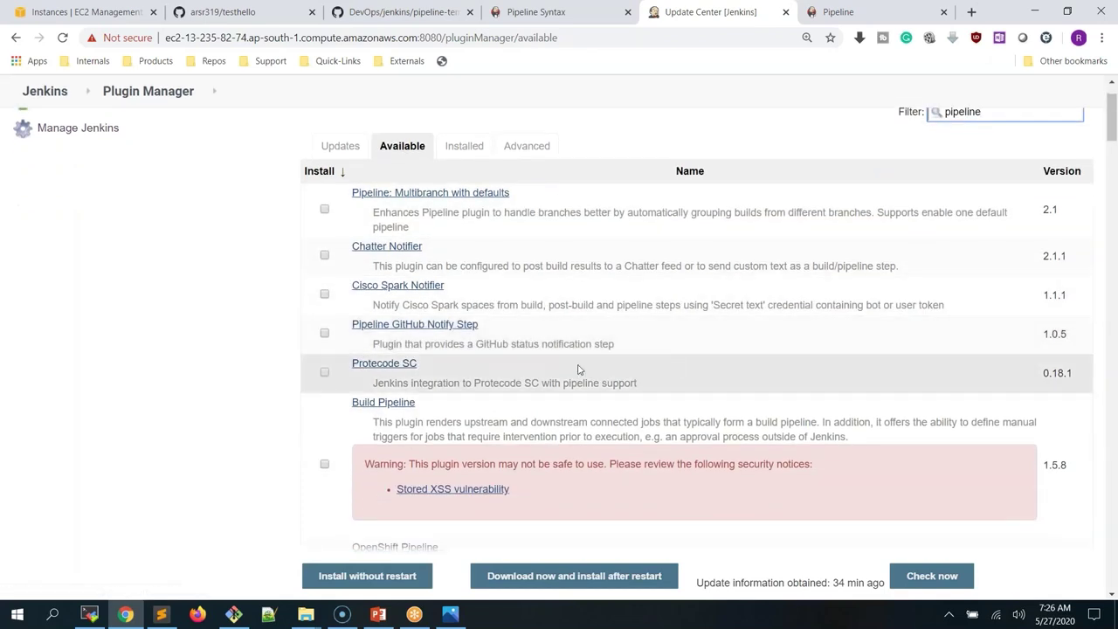
click(437, 202)
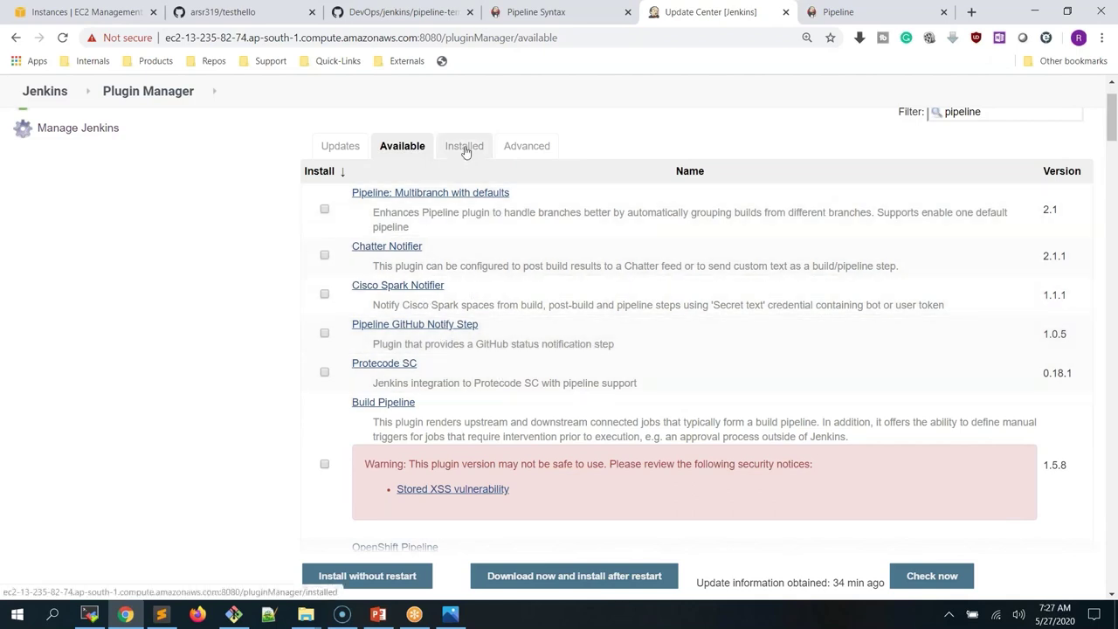
Step: Filter the Installed plugins by 'pipeline' and search the page for pipeline
click(464, 149)
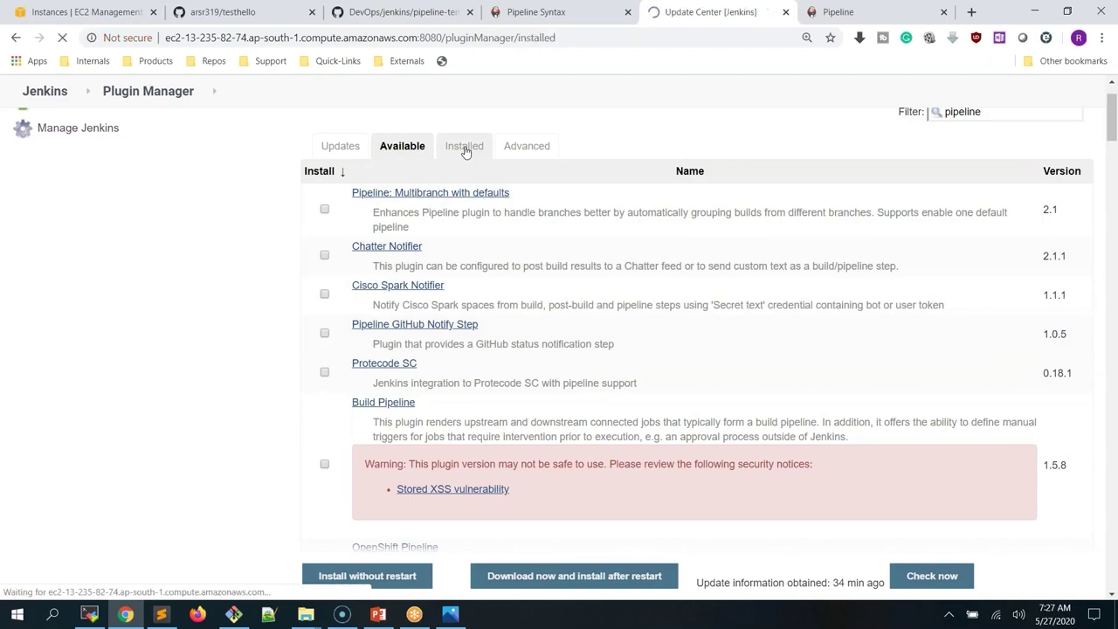
click(989, 184)
text(p)
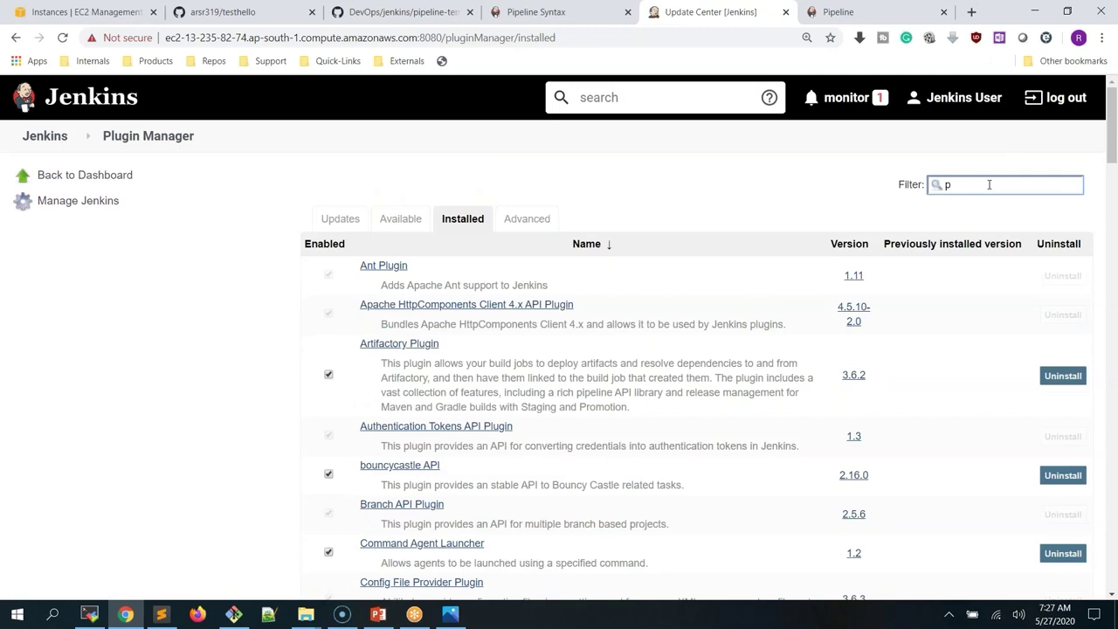
text(ipeline)
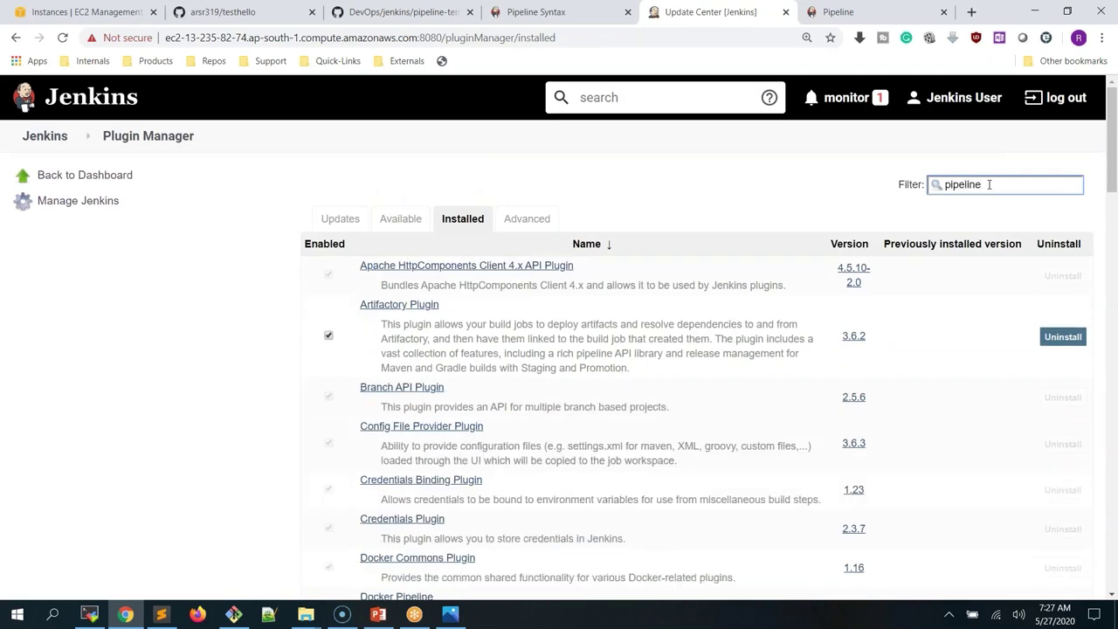
key(ctrl+f)
text(pipeline)
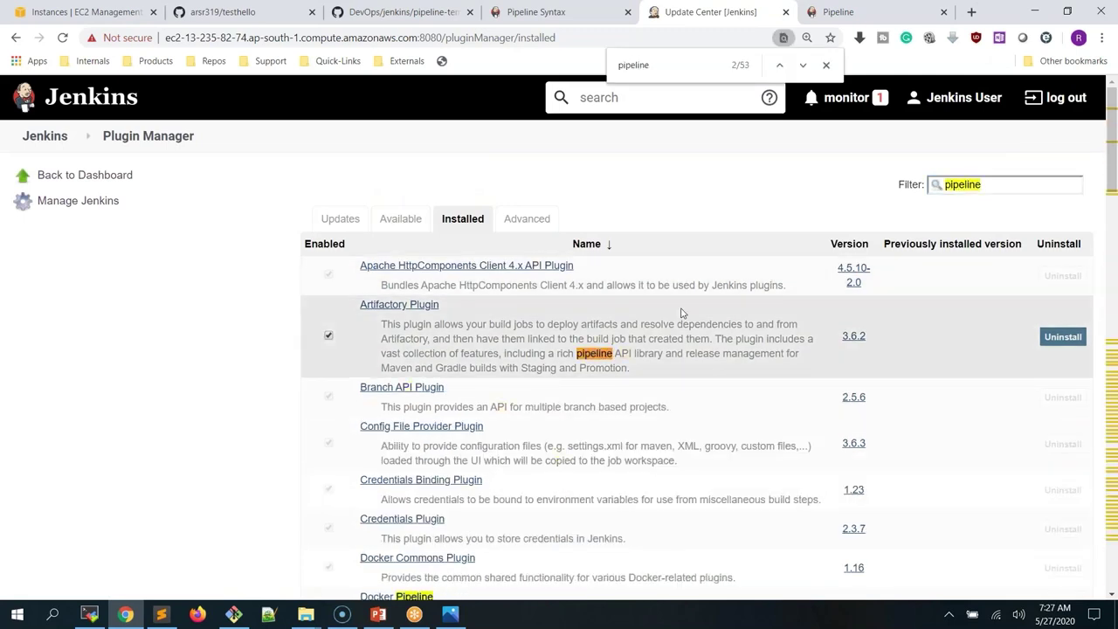
key(Return)
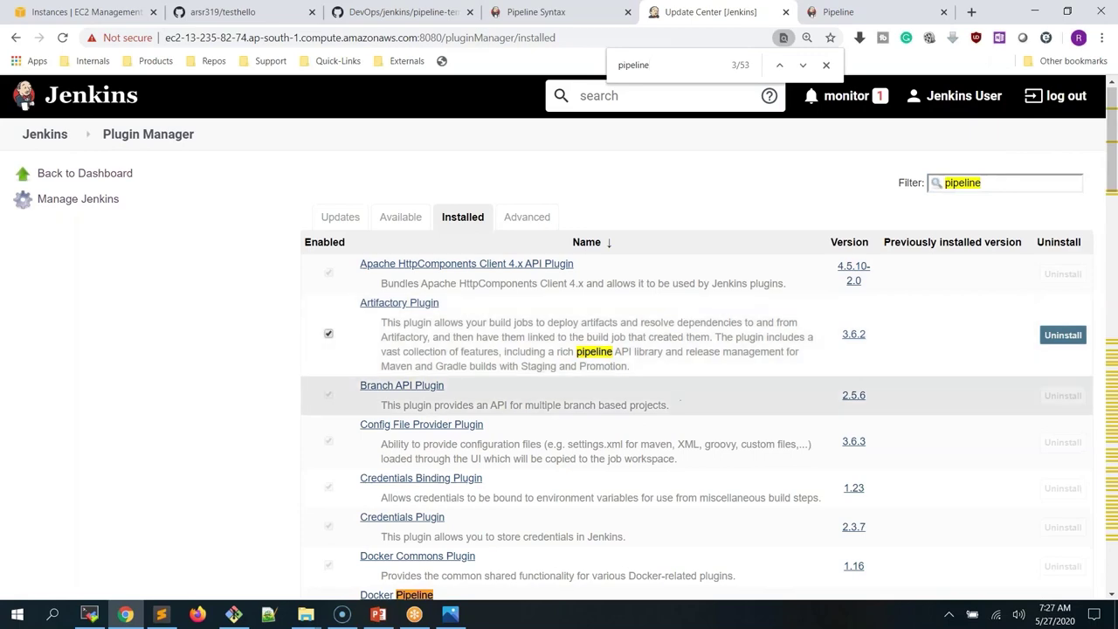
Step: Scroll the installed list to confirm Pipeline 2.6 and Pipeline Maven Integration 3.8.2
scroll(615, 418, down, 2)
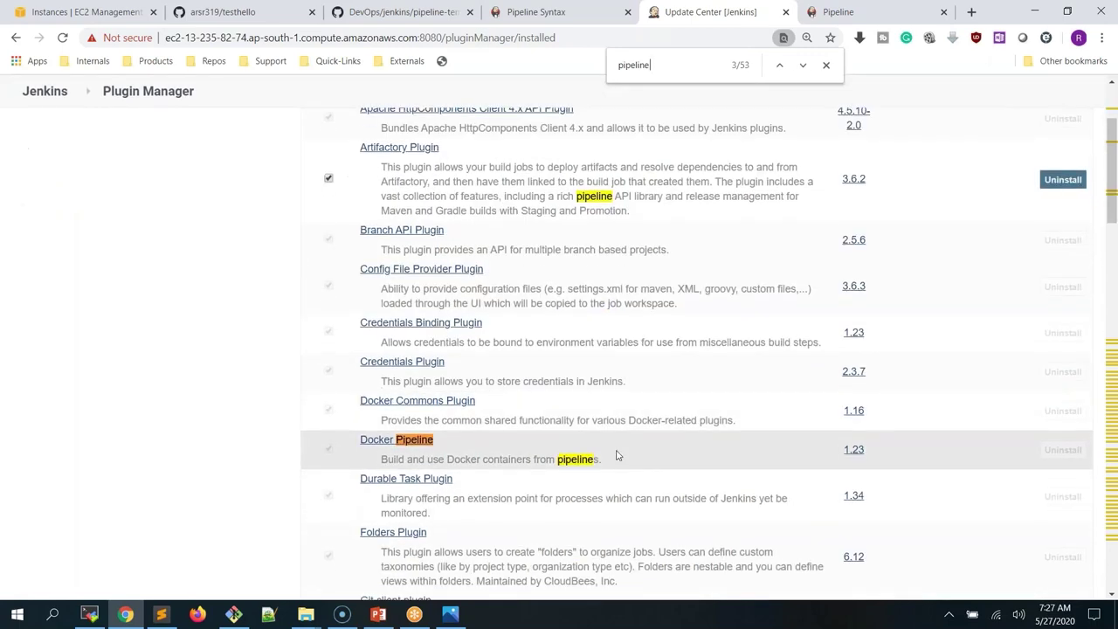
scroll(615, 454, down, 10)
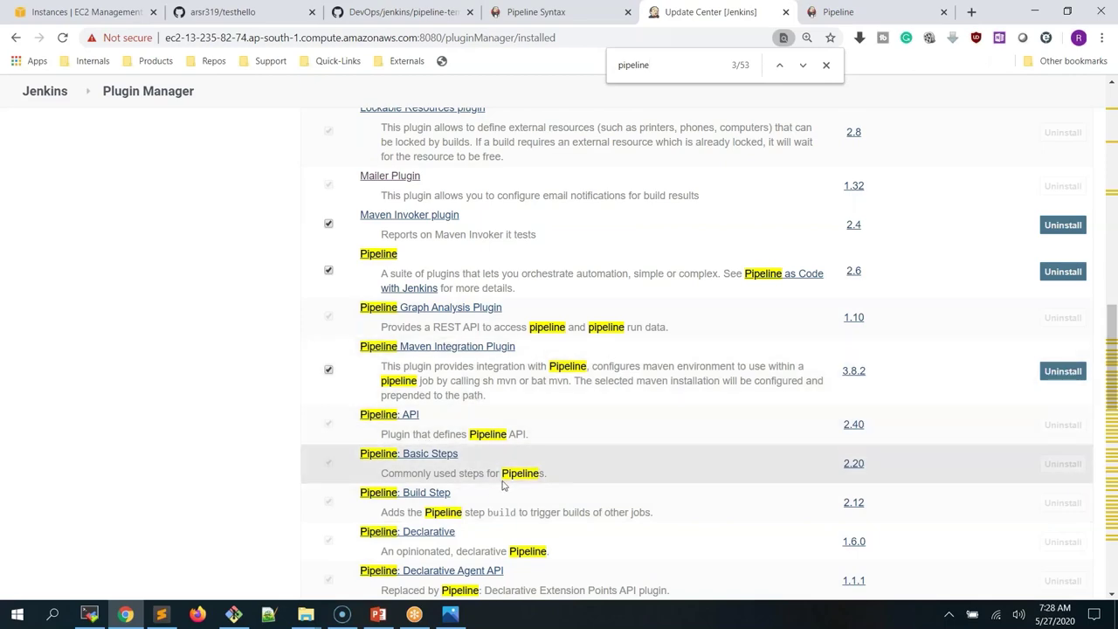
scroll(503, 486, down, 2)
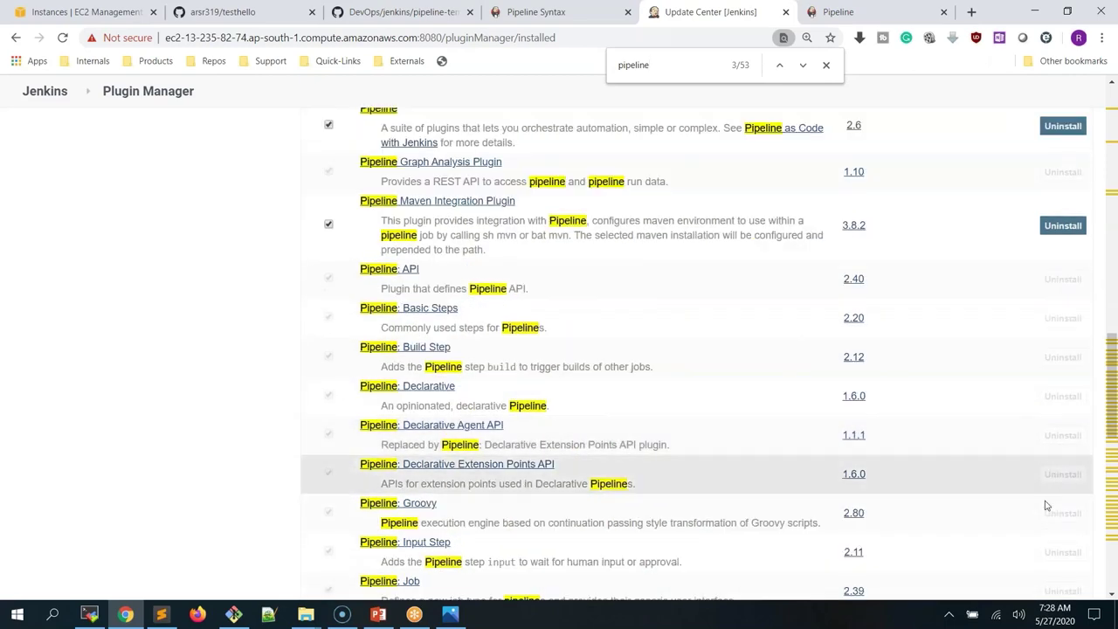
scroll(465, 455, down, 3)
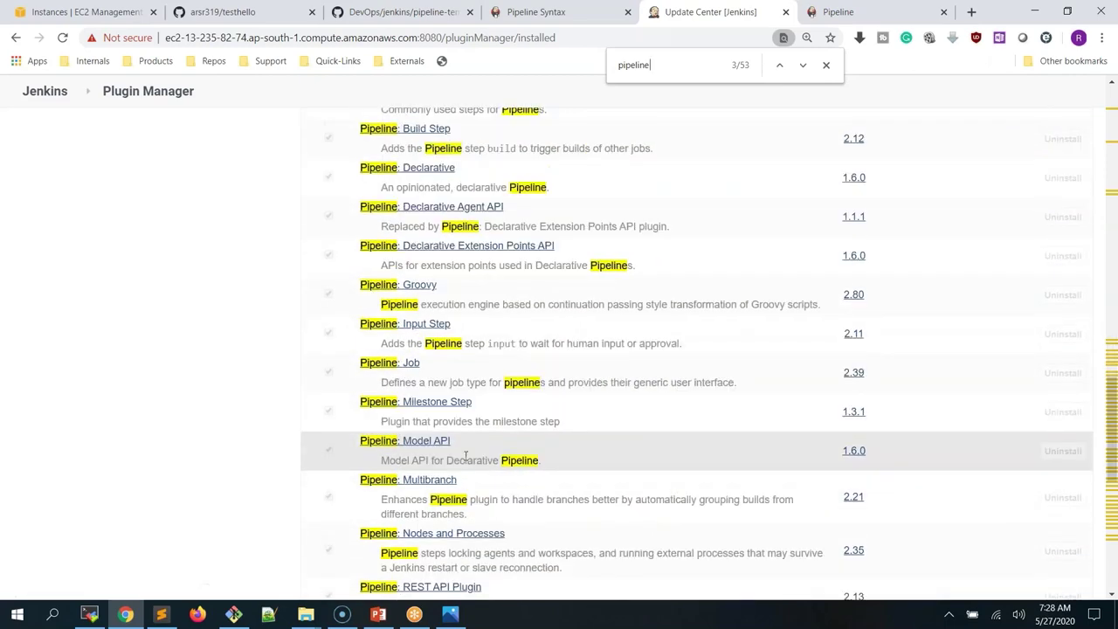
scroll(466, 455, down, 2)
scroll(242, 242, up, 7)
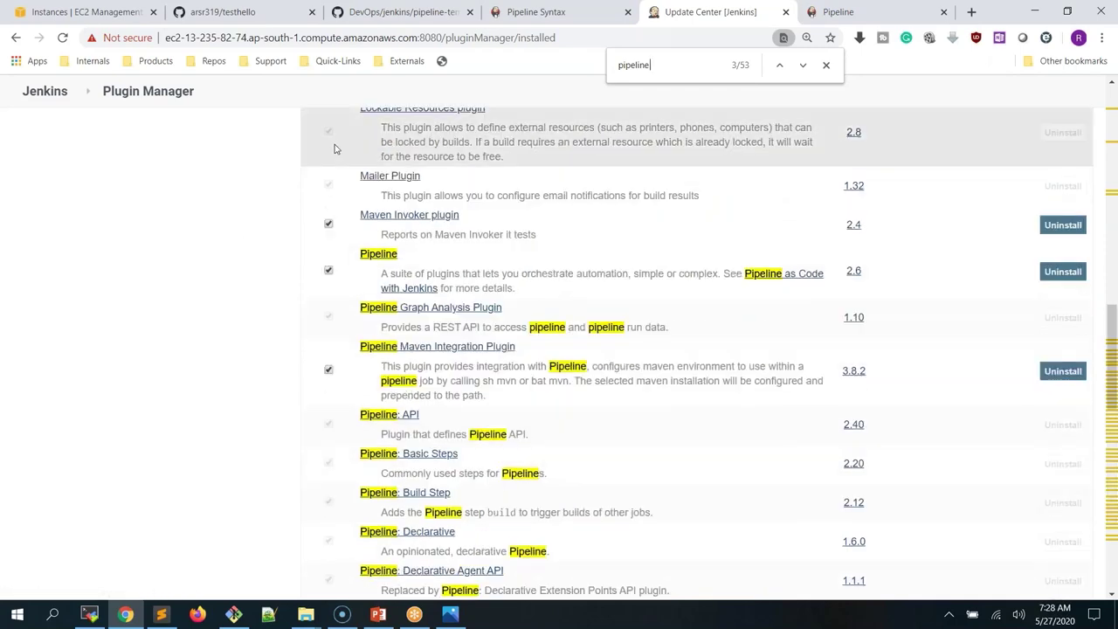
scroll(334, 148, up, 2)
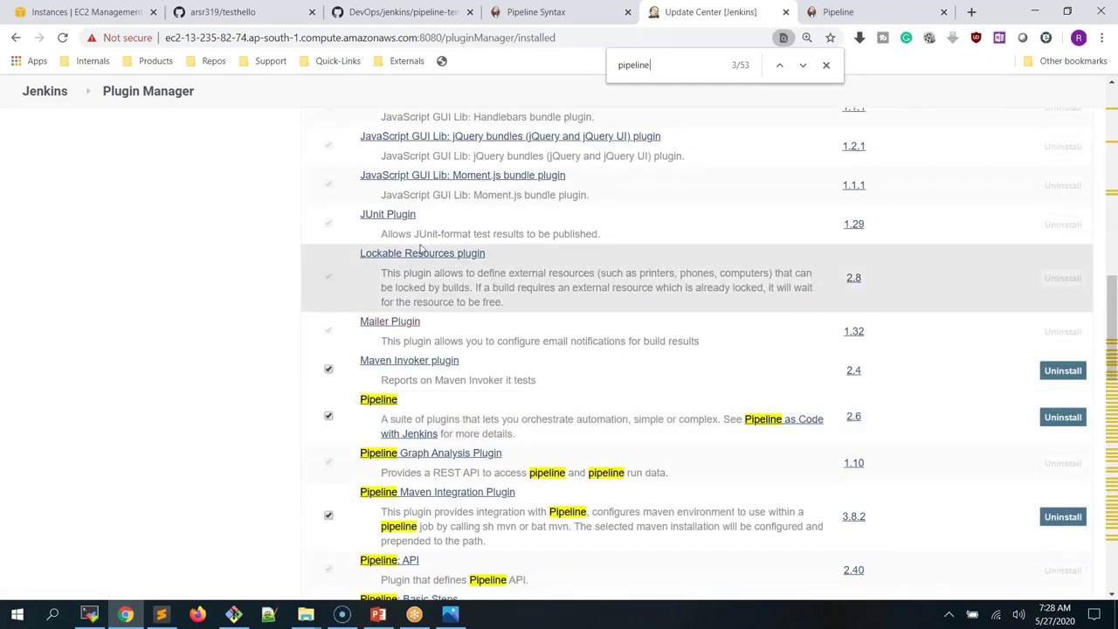
scroll(420, 249, up, 3)
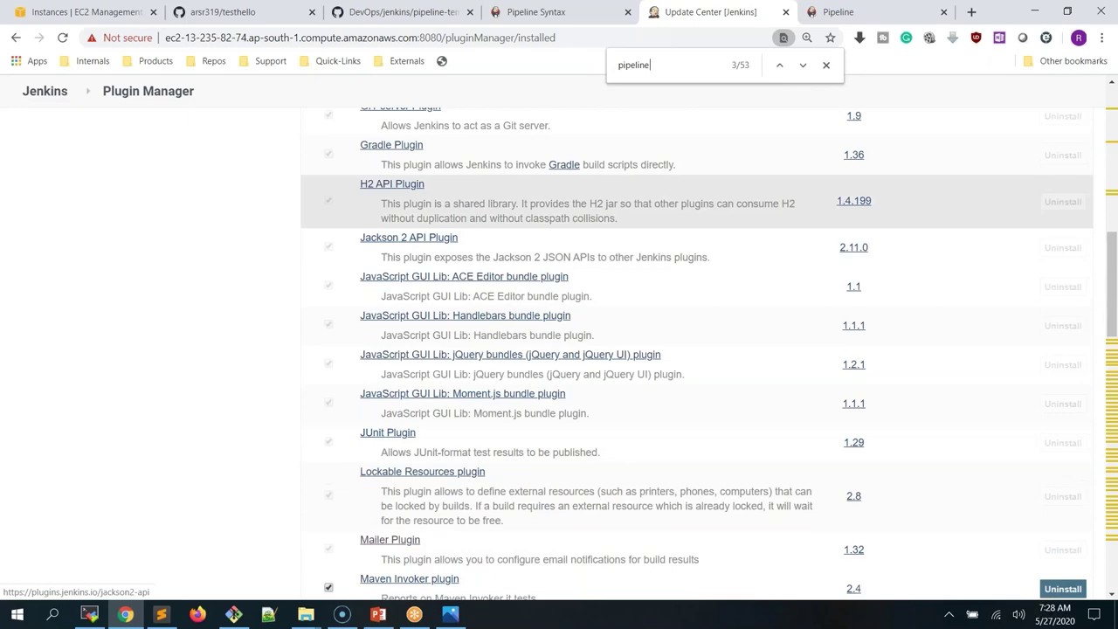
scroll(411, 244, up, 6)
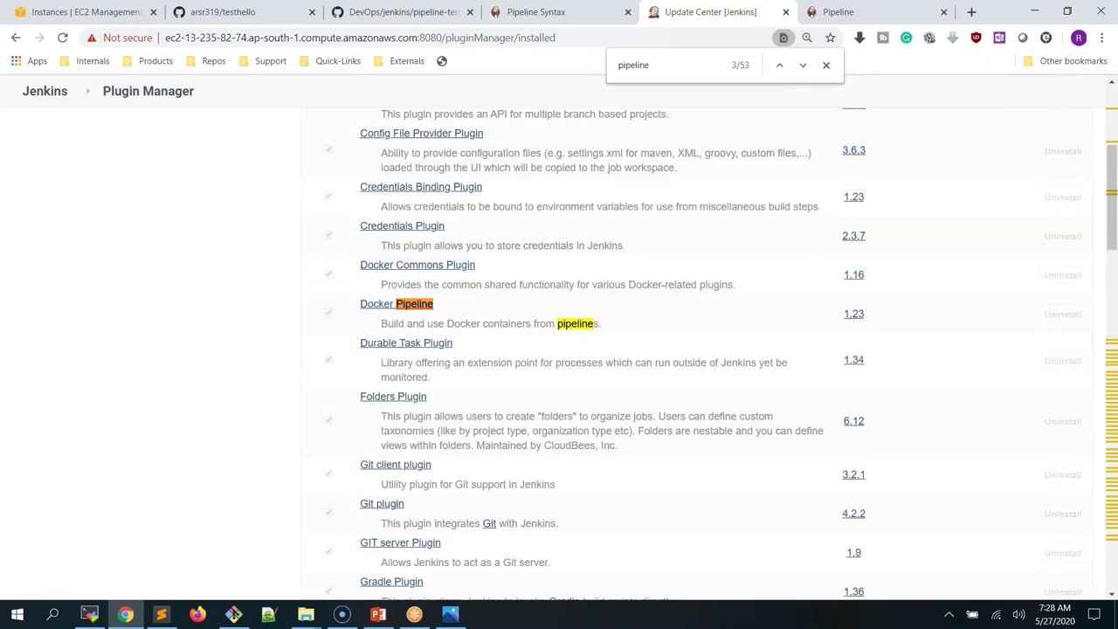
scroll(407, 333, down, 8)
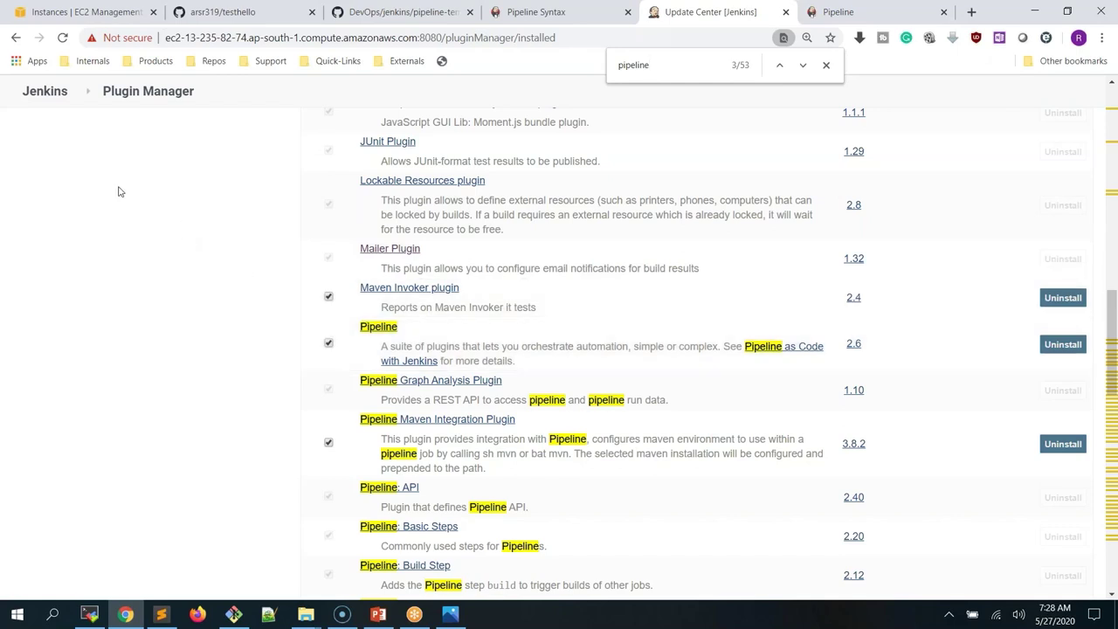
Step: Go back to the Jenkins dashboard and open the New Item page
click(26, 101)
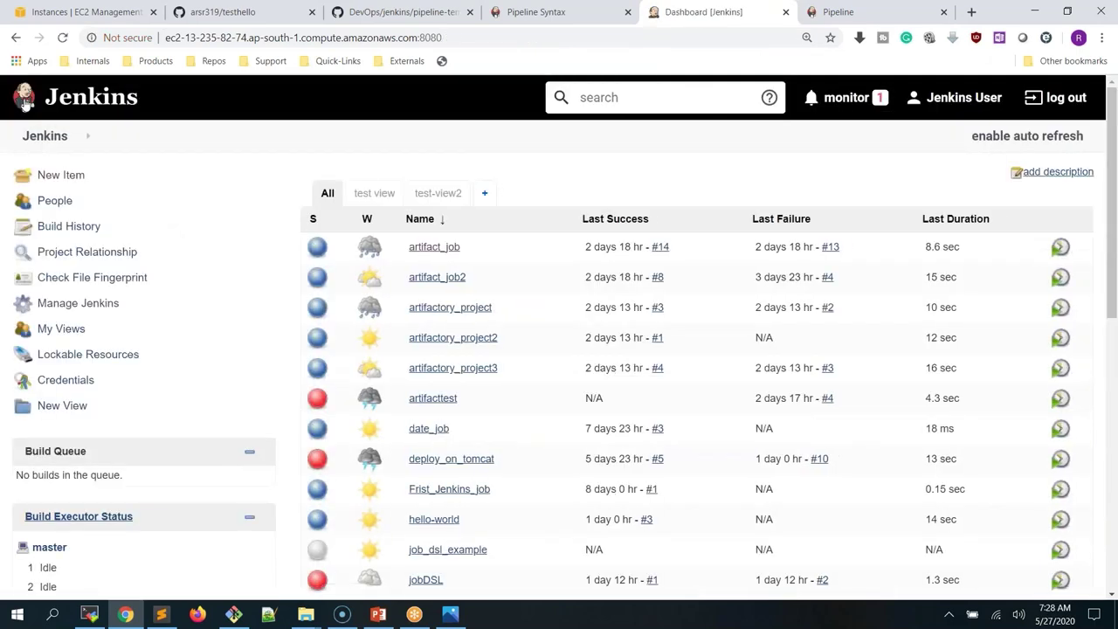
scroll(488, 321, down, 1)
scroll(488, 321, up, 1)
click(63, 171)
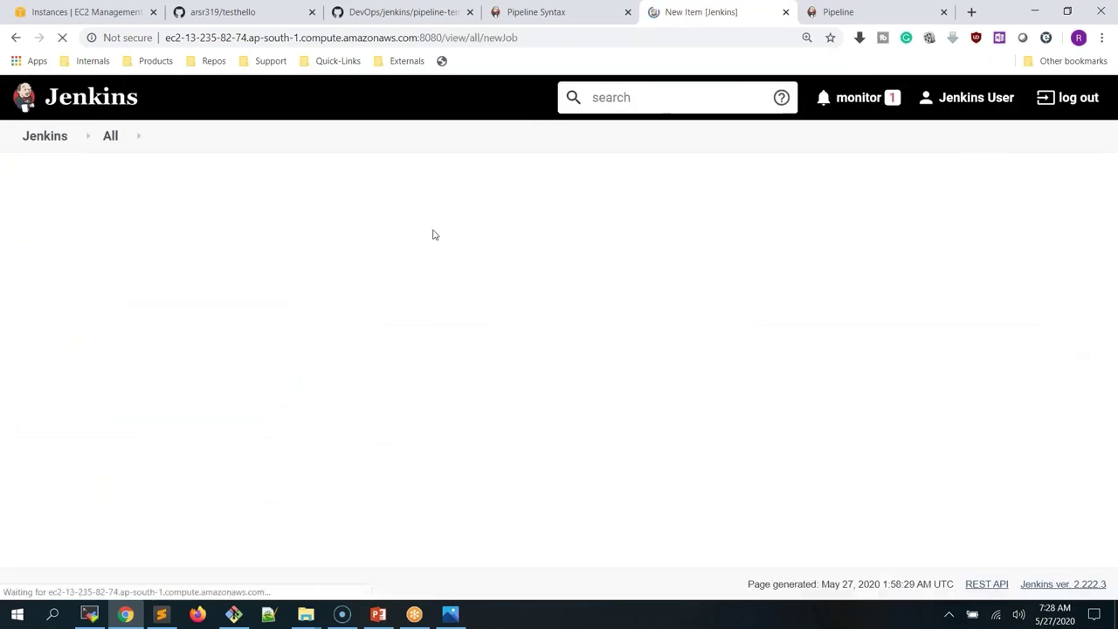
Step: Name the item PipelineTestJob, choose the Pipeline type, and create it
text(mypio)
key(BackSpace)
text(pe)
key(BackSpace)
key(BackSpace)
key(BackSpace)
key(BackSpace)
key(BackSpace)
key(BackSpace)
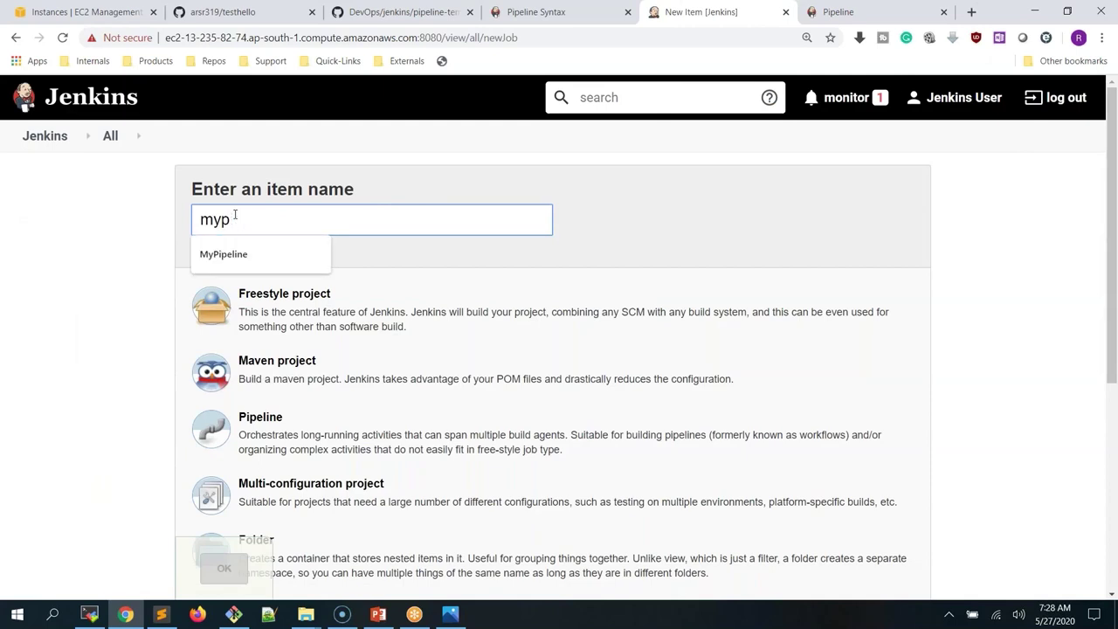
text(Pipe)
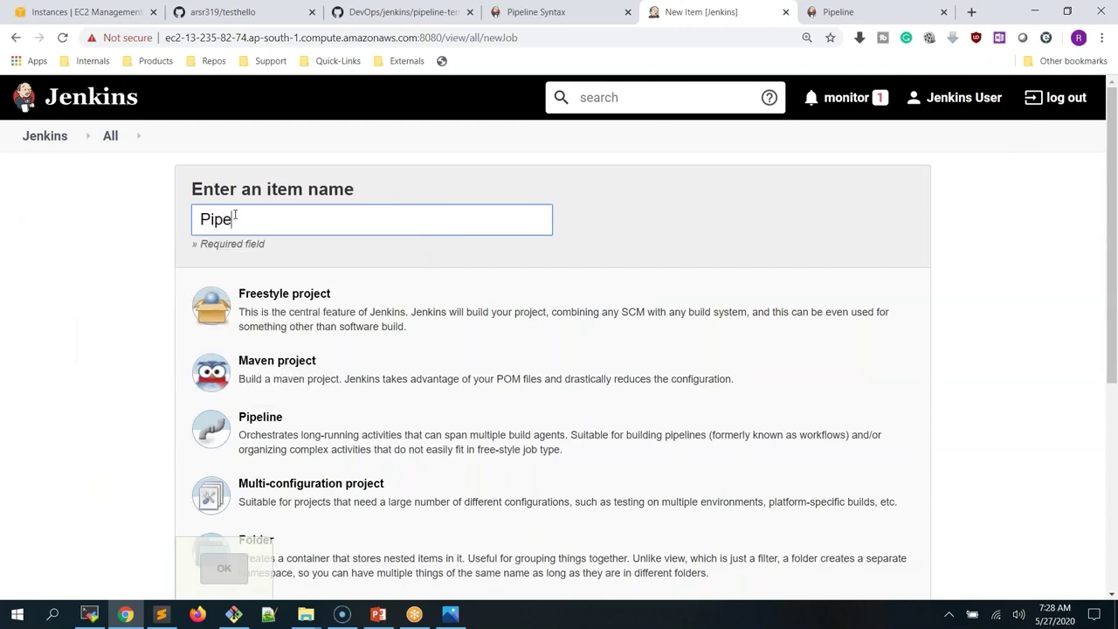
text(lineTestJOb)
key(BackSpace)
key(BackSpace)
text(ob)
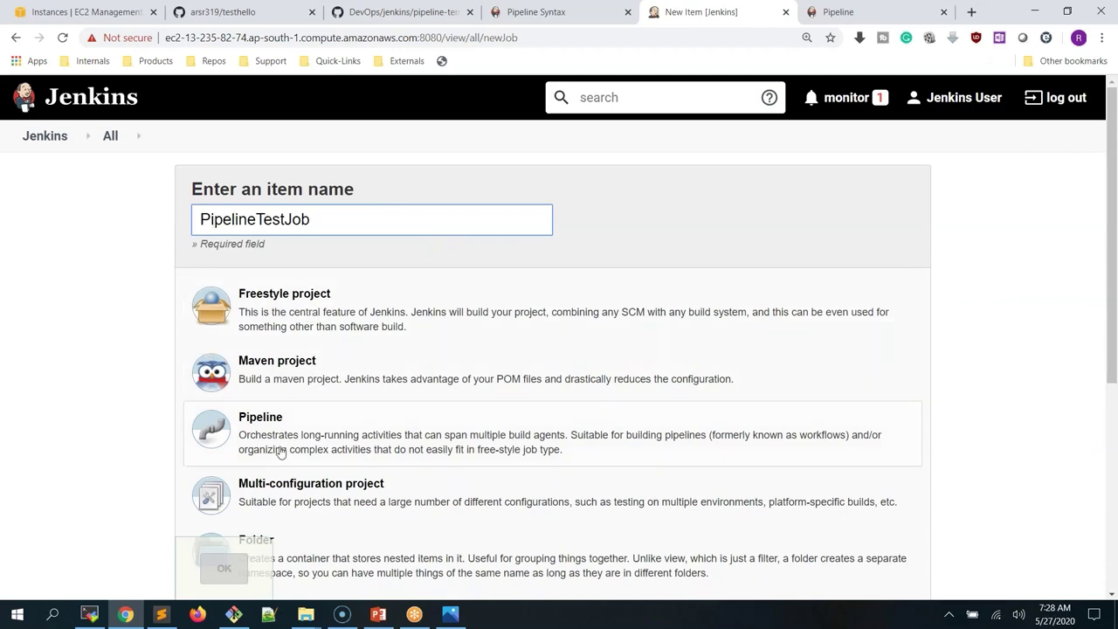
click(336, 441)
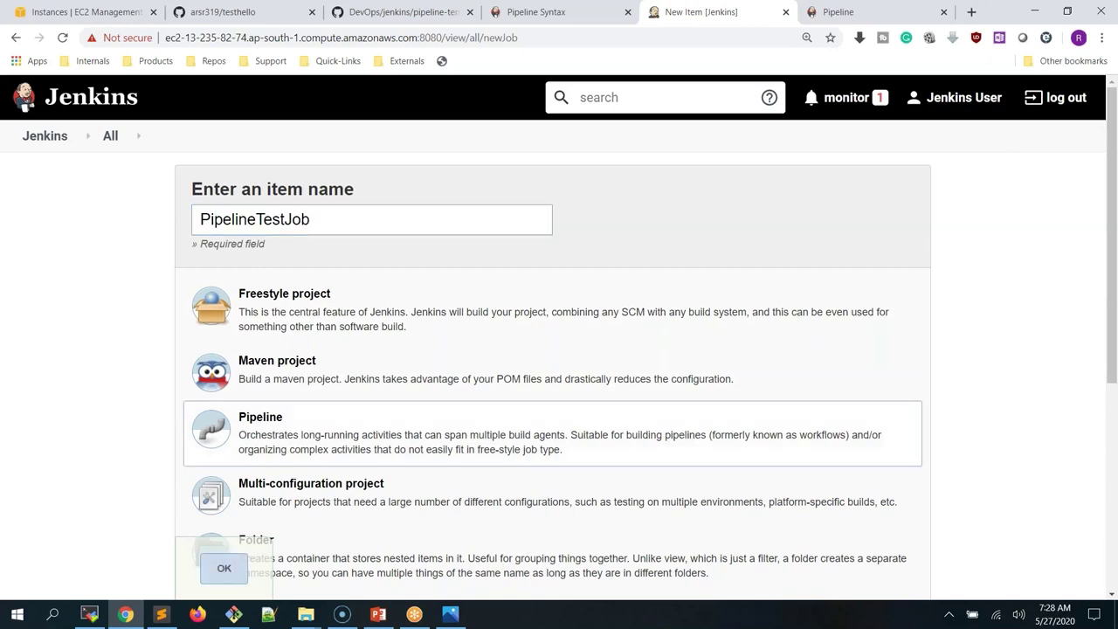
click(240, 576)
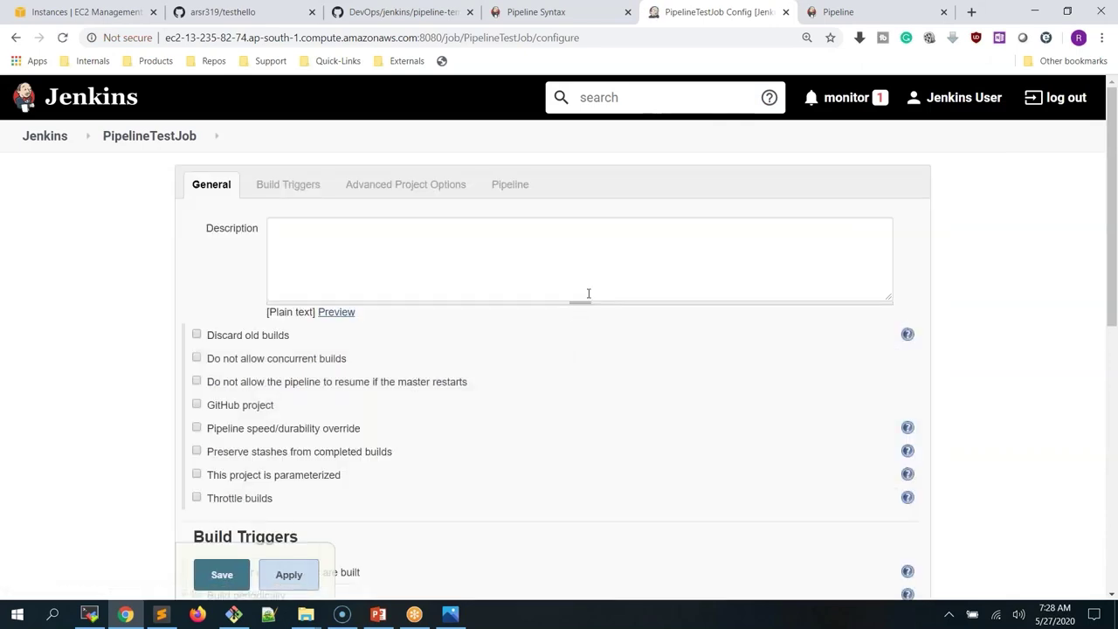
scroll(587, 298, down, 2)
scroll(585, 302, down, 2)
scroll(576, 307, up, 2)
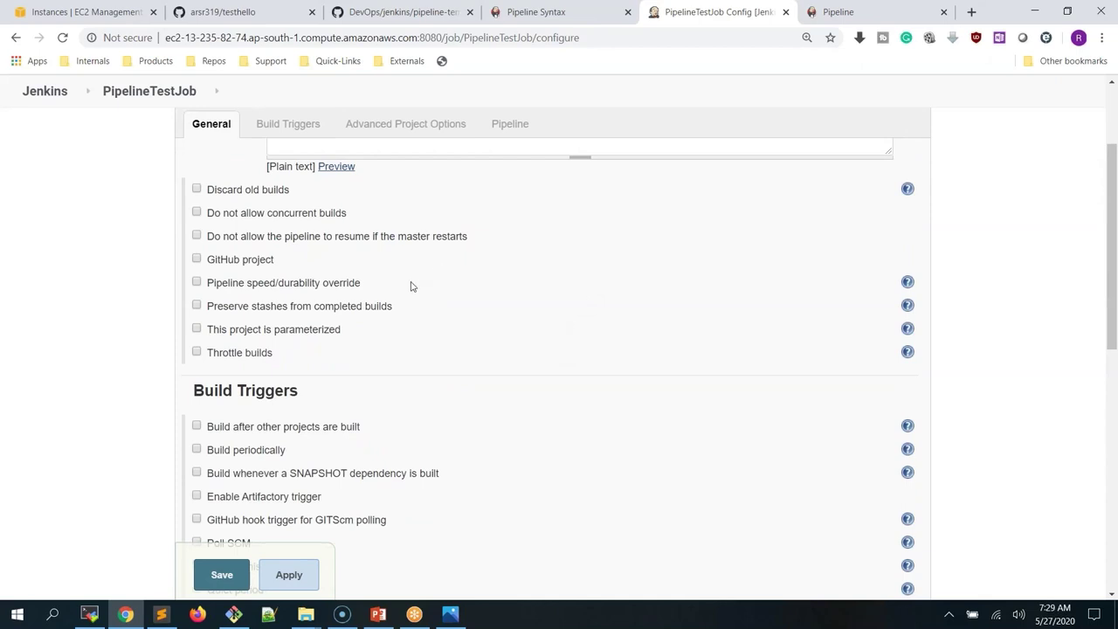
scroll(412, 285, up, 2)
scroll(411, 288, down, 4)
scroll(406, 306, down, 2)
scroll(394, 335, up, 3)
scroll(428, 345, up, 2)
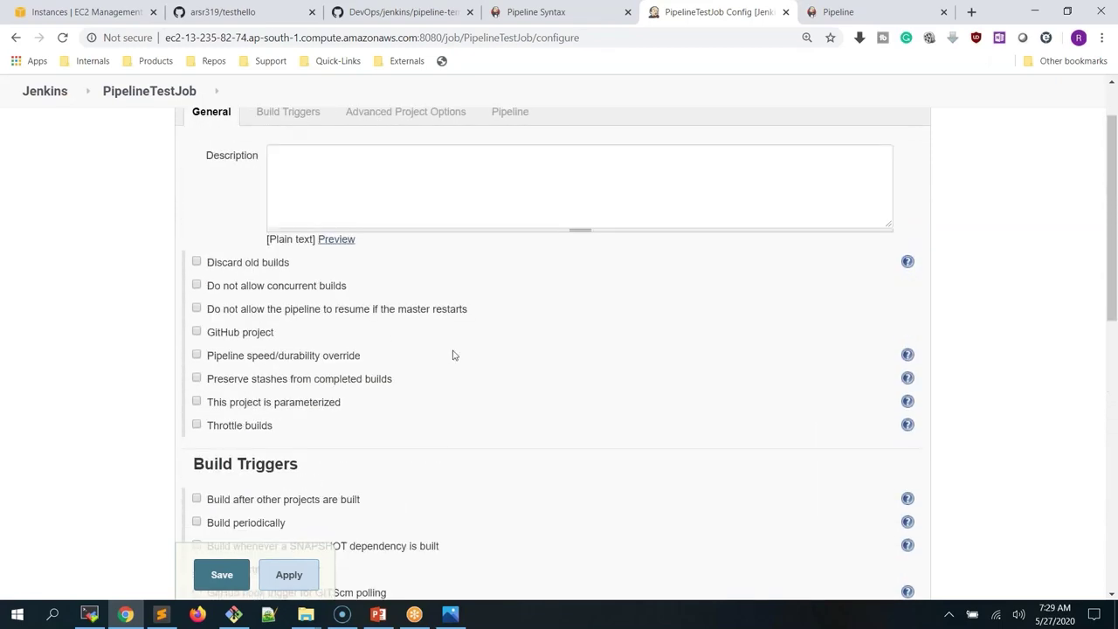
scroll(599, 377, down, 5)
scroll(599, 377, down, 3)
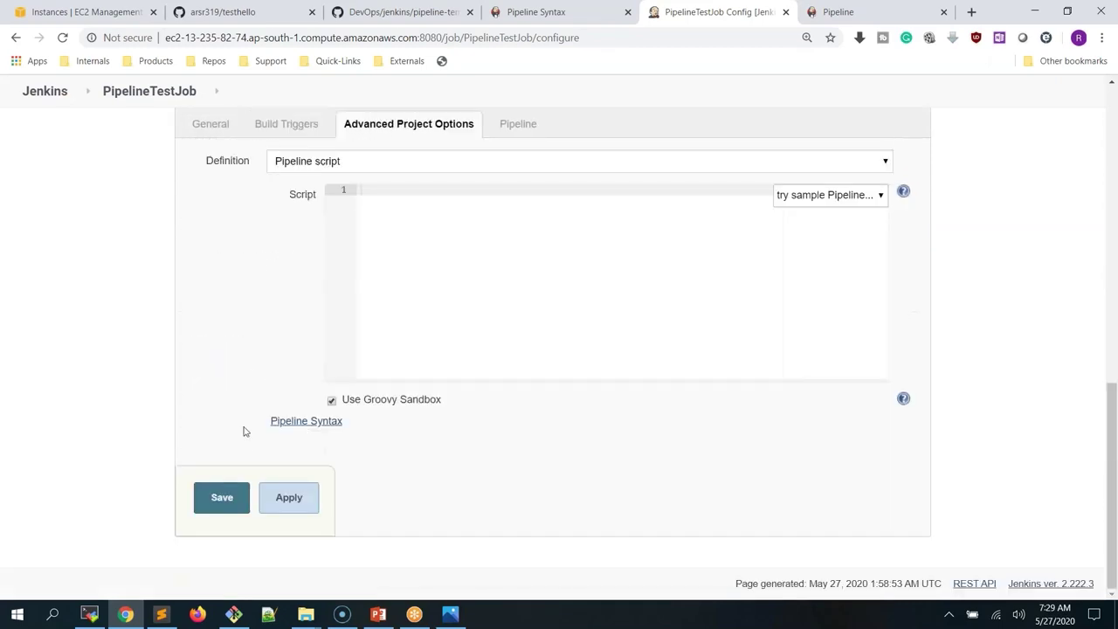
scroll(563, 368, up, 2)
click(656, 305)
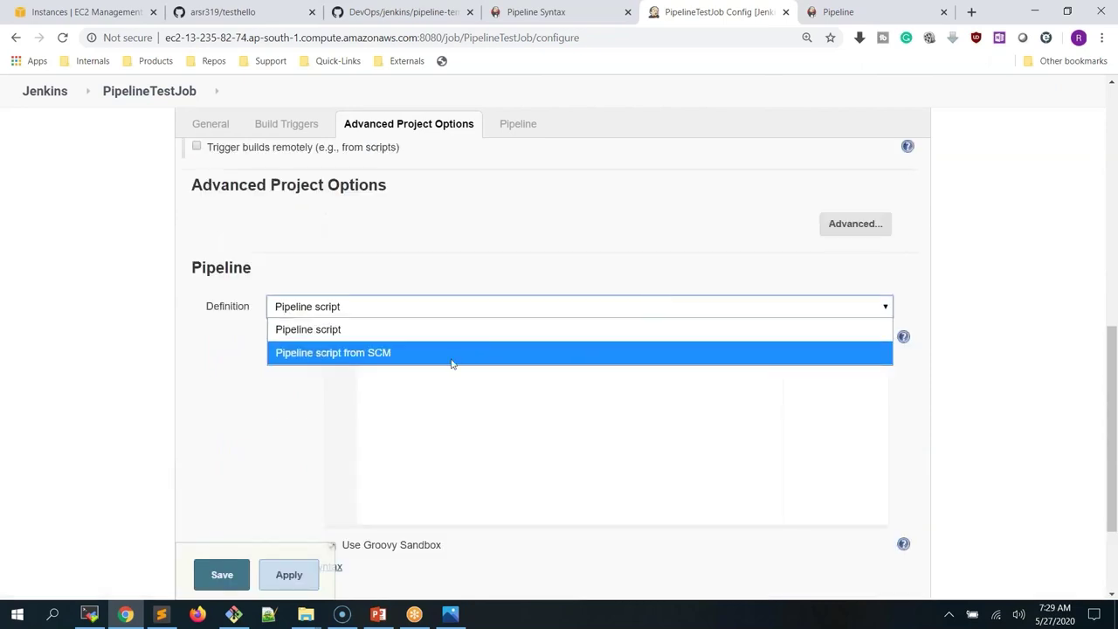
click(396, 356)
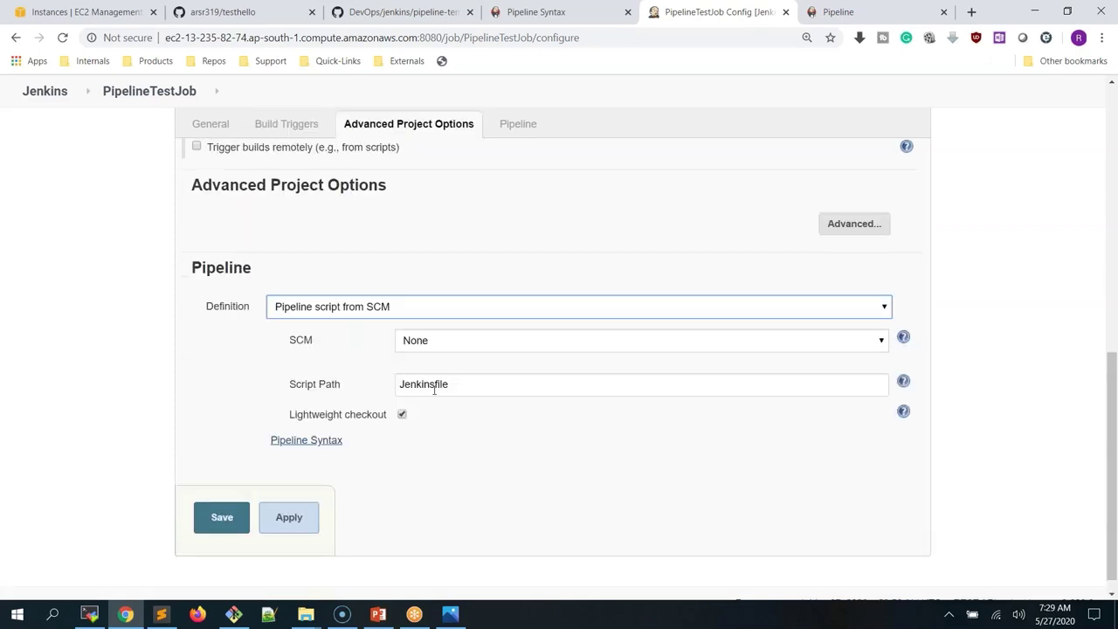
click(419, 313)
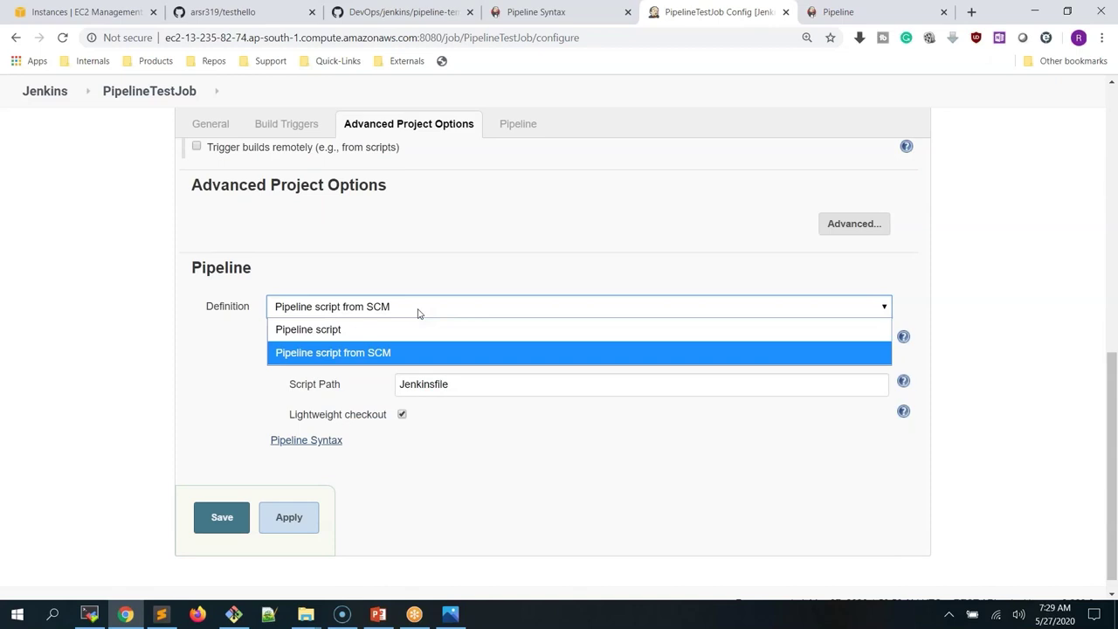
click(415, 328)
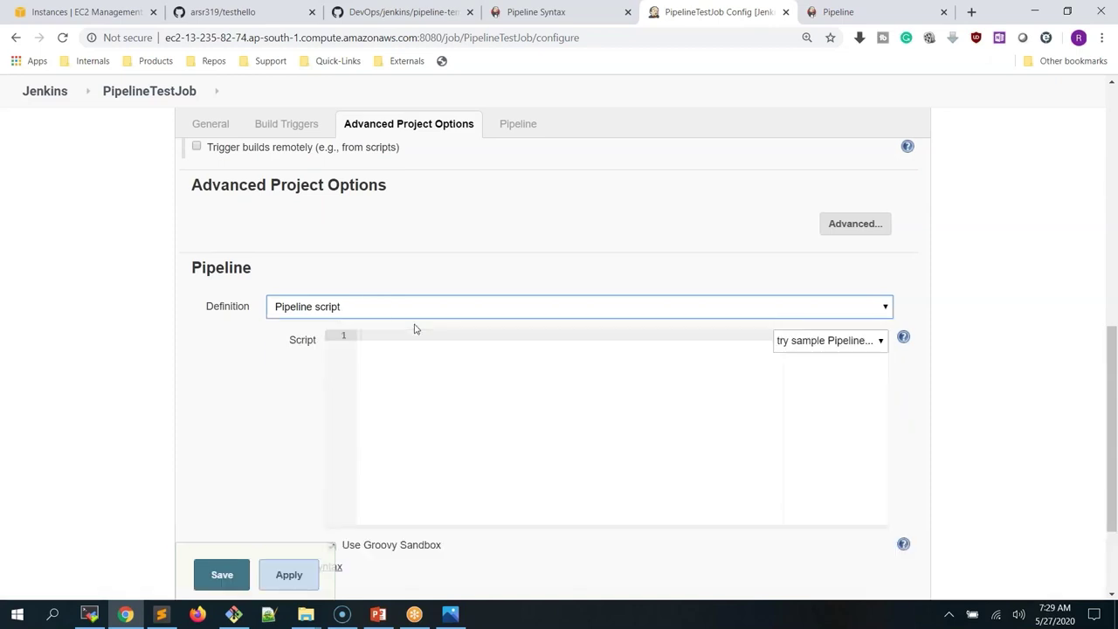
click(413, 373)
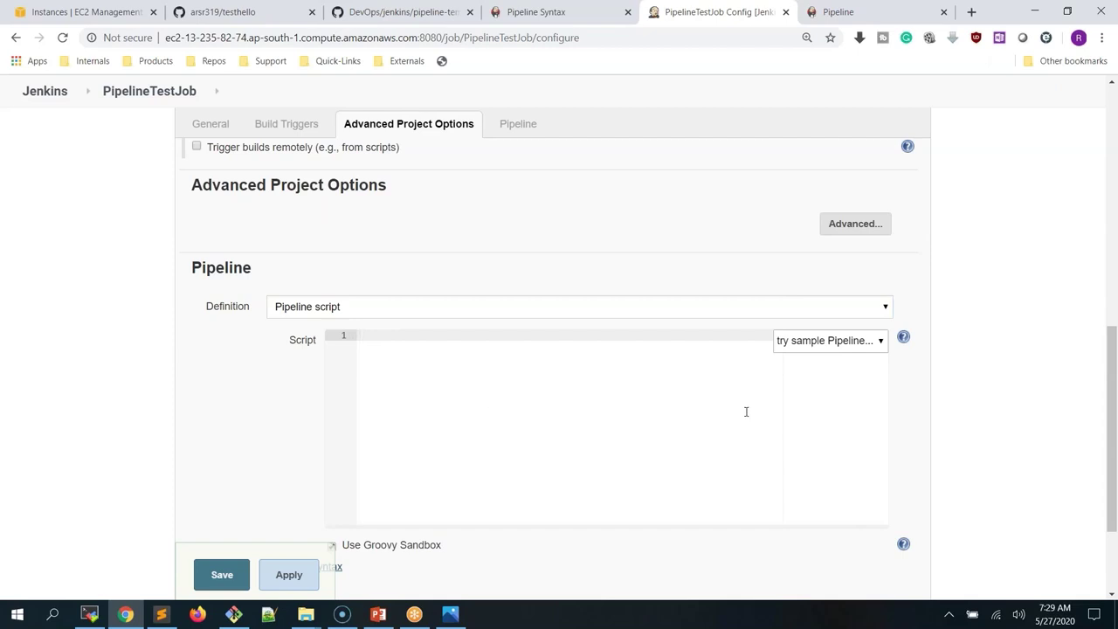
Step: Load the Hello World sample script and review its agent, Hello stage and echo lines
click(854, 345)
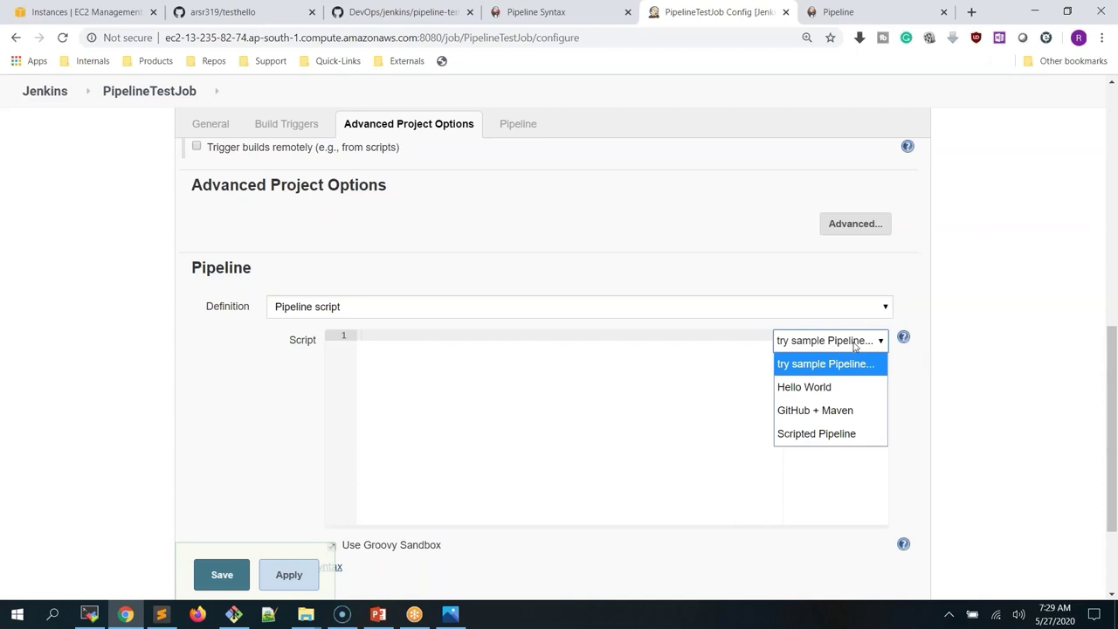
click(852, 387)
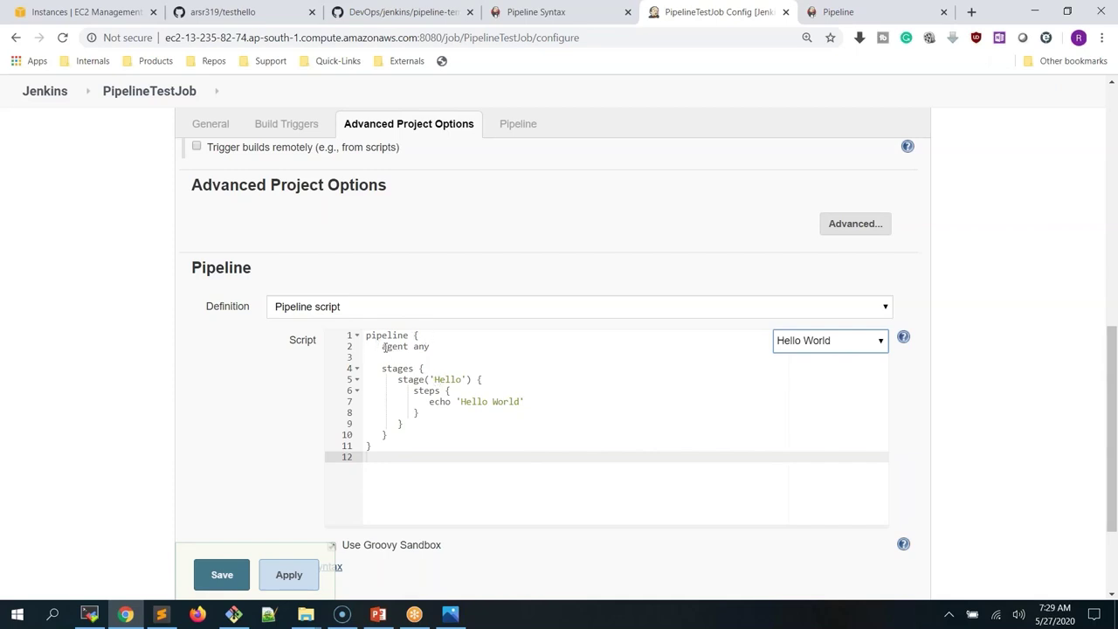
drag(385, 347, 433, 344)
double_click(400, 371)
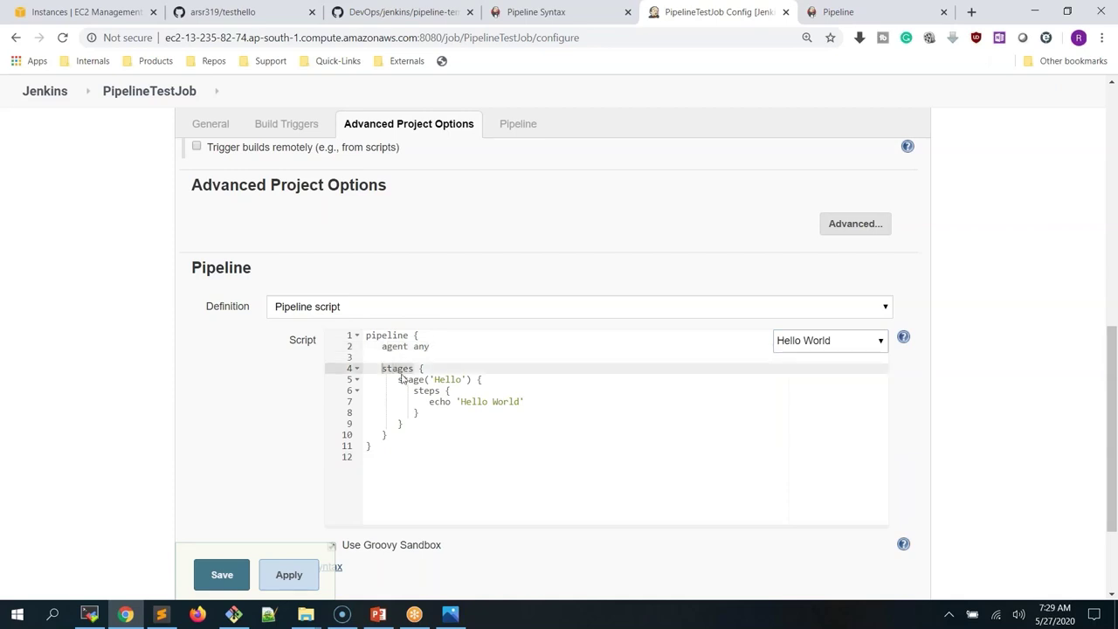
double_click(408, 380)
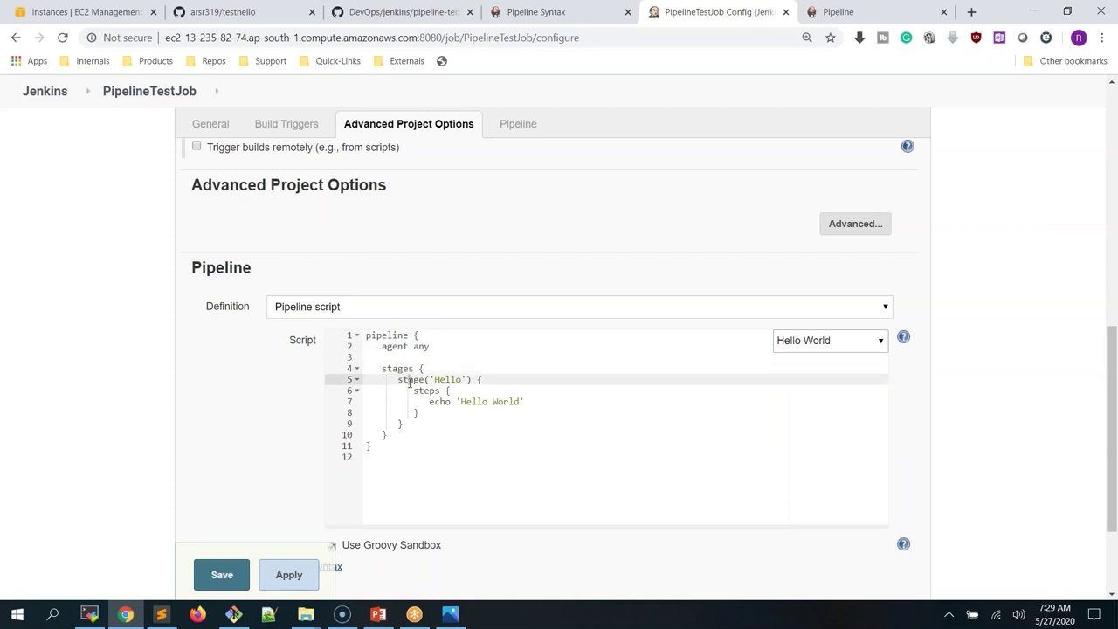
double_click(441, 380)
click(422, 393)
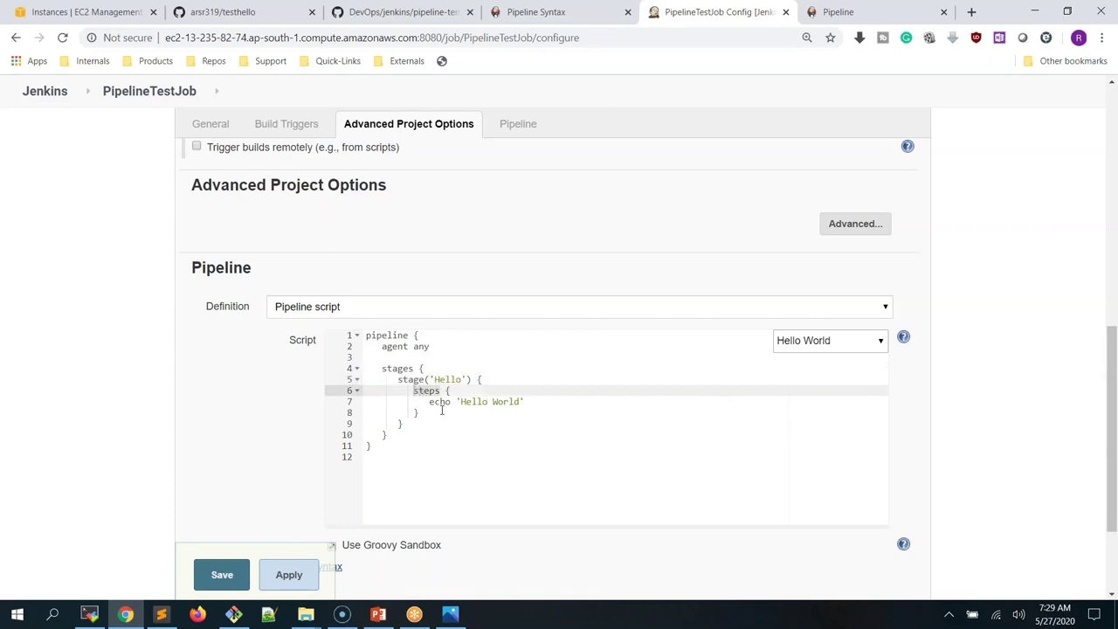
click(442, 411)
drag(442, 411, 574, 402)
click(492, 414)
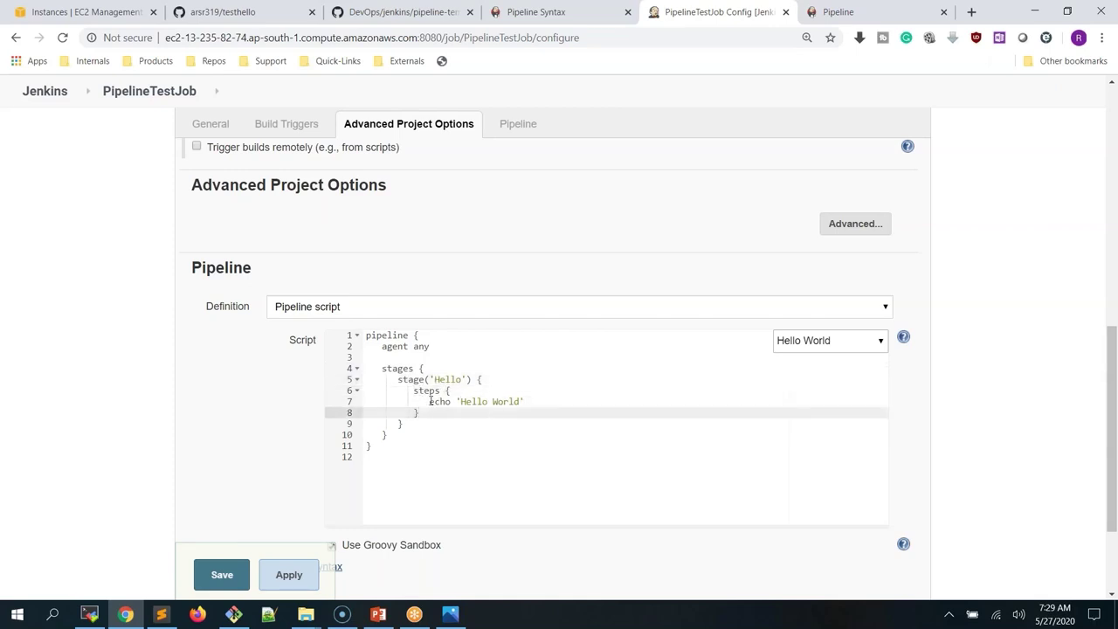
click(599, 402)
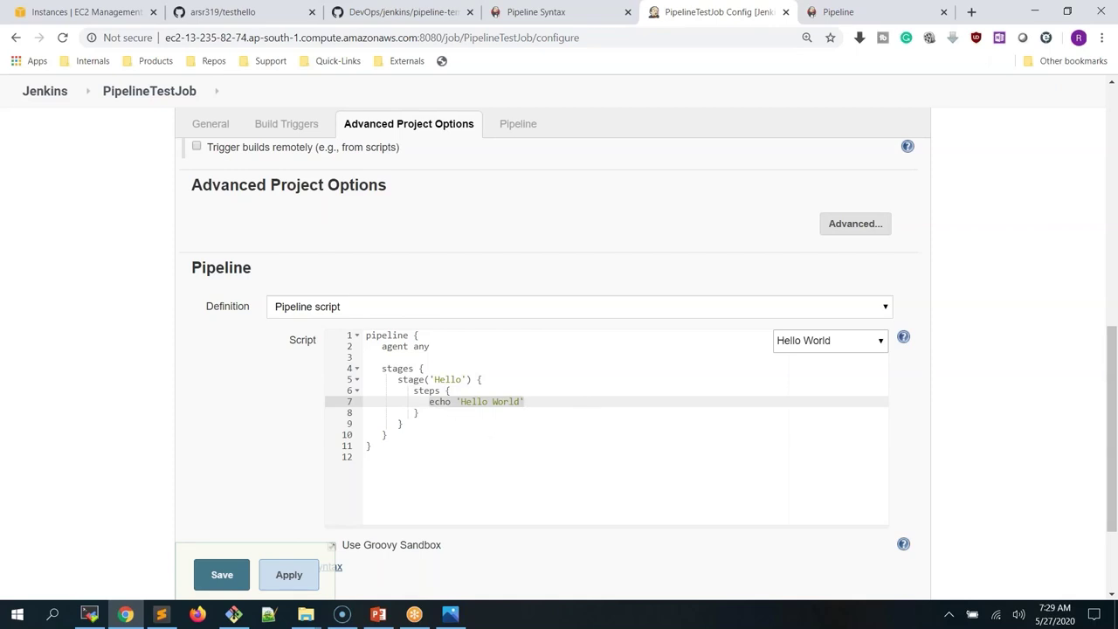
Step: Recheck the stages, stage and steps structure, then Apply and Save the job
double_click(402, 368)
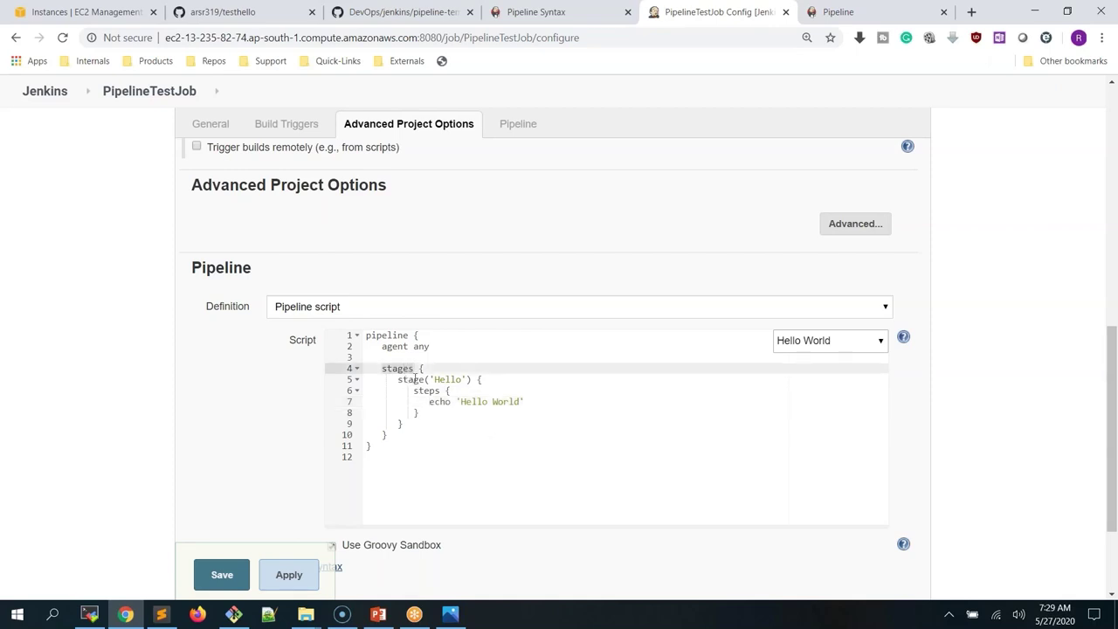
double_click(421, 382)
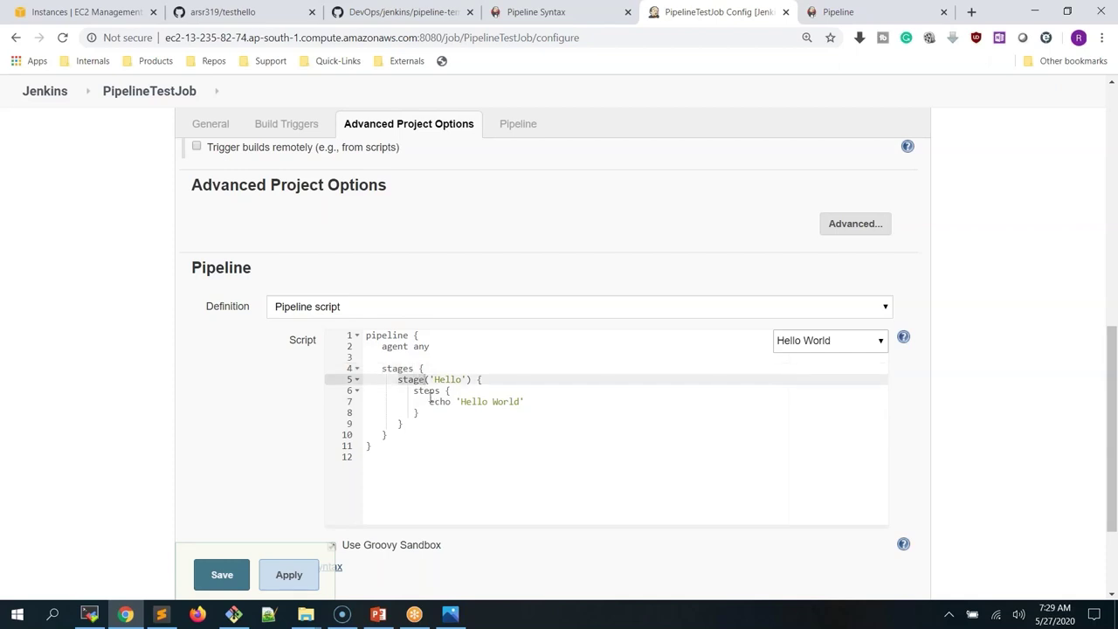
double_click(425, 391)
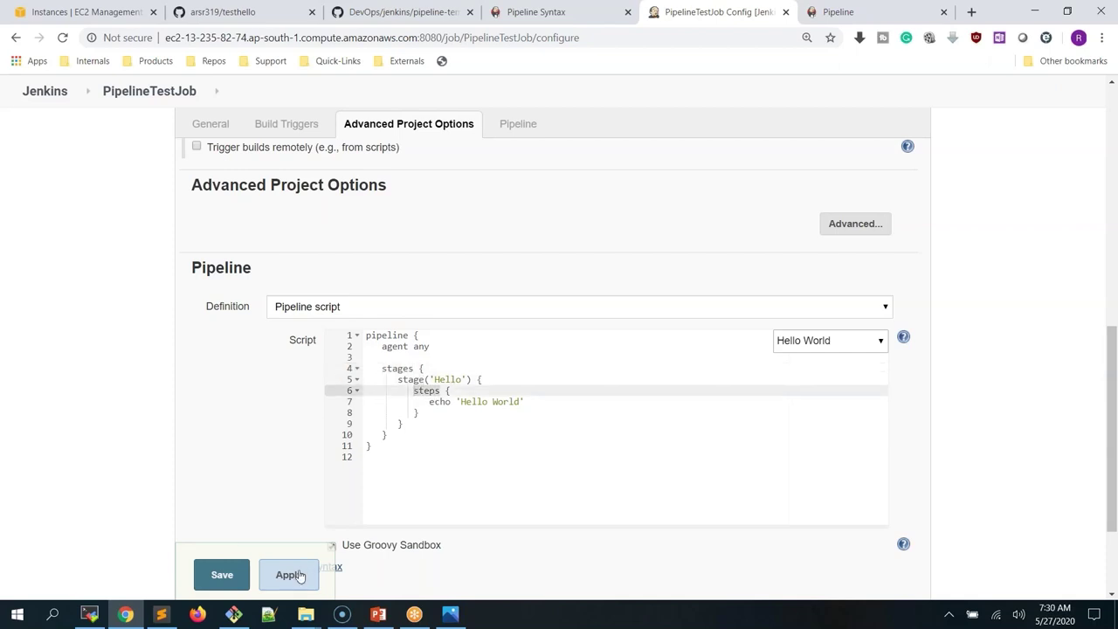
click(524, 442)
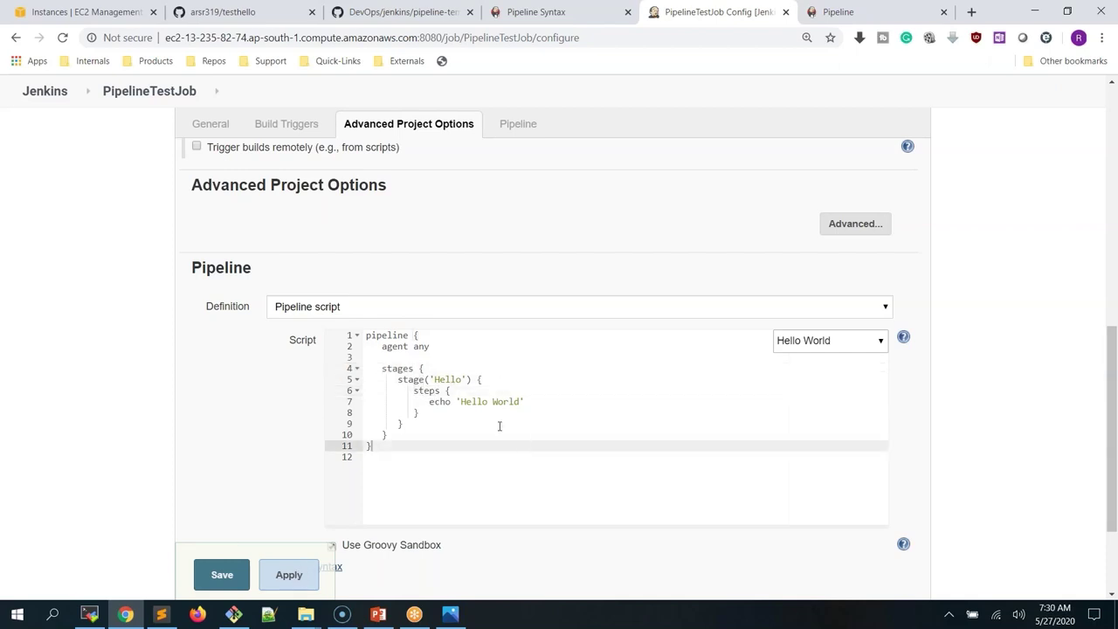
click(395, 478)
click(288, 574)
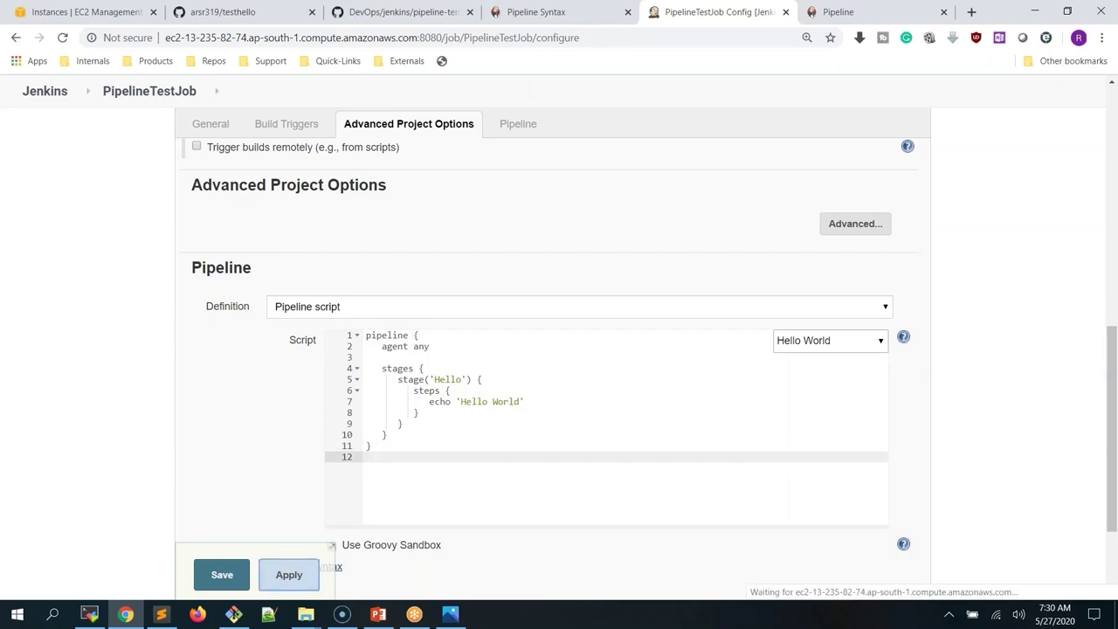
click(218, 576)
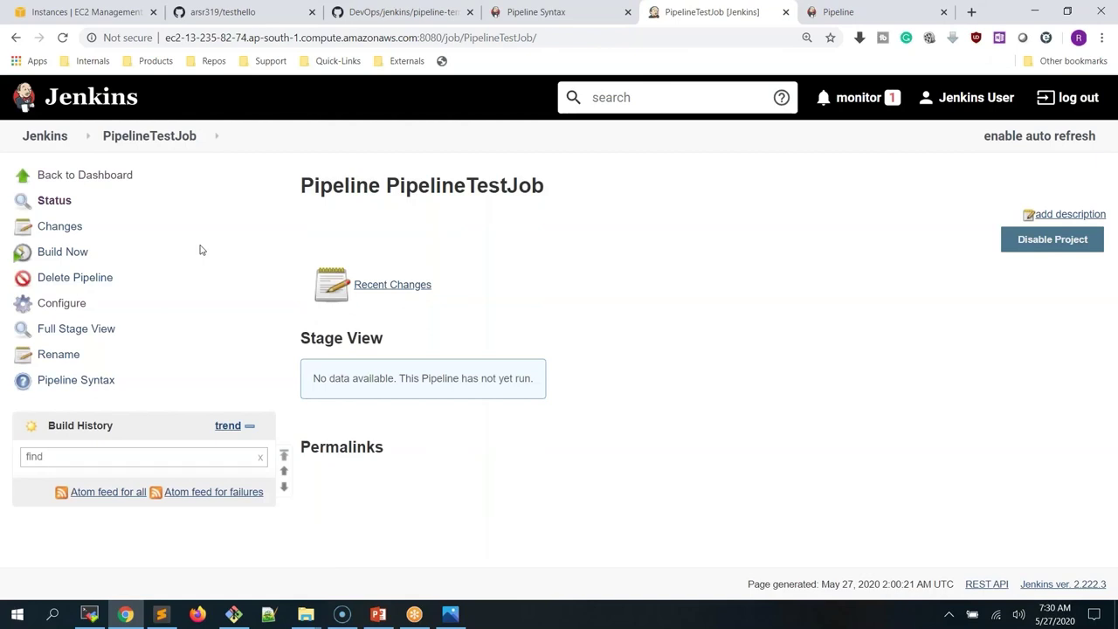
Step: Run build #1 of PipelineTestJob and open its console output
click(51, 256)
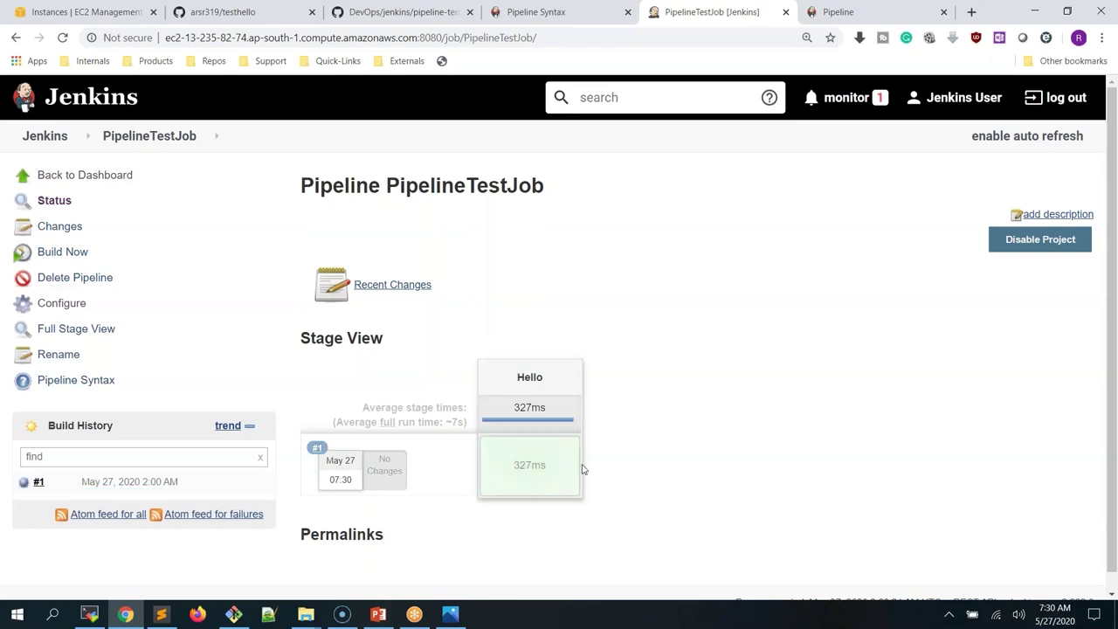
mouse_move(572, 463)
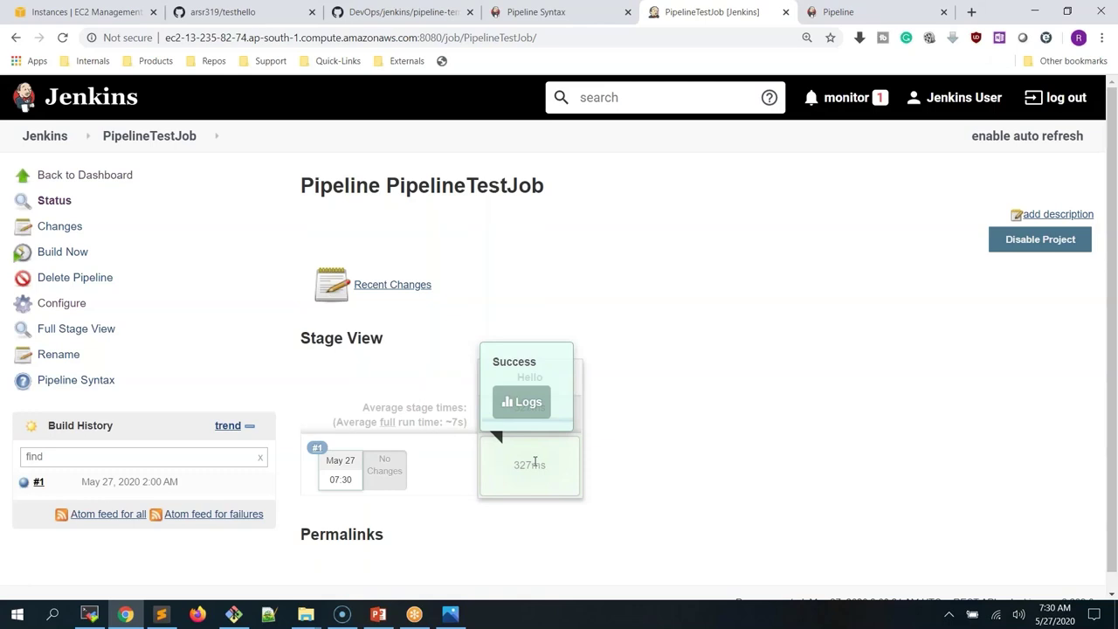
mouse_move(24, 484)
click(104, 520)
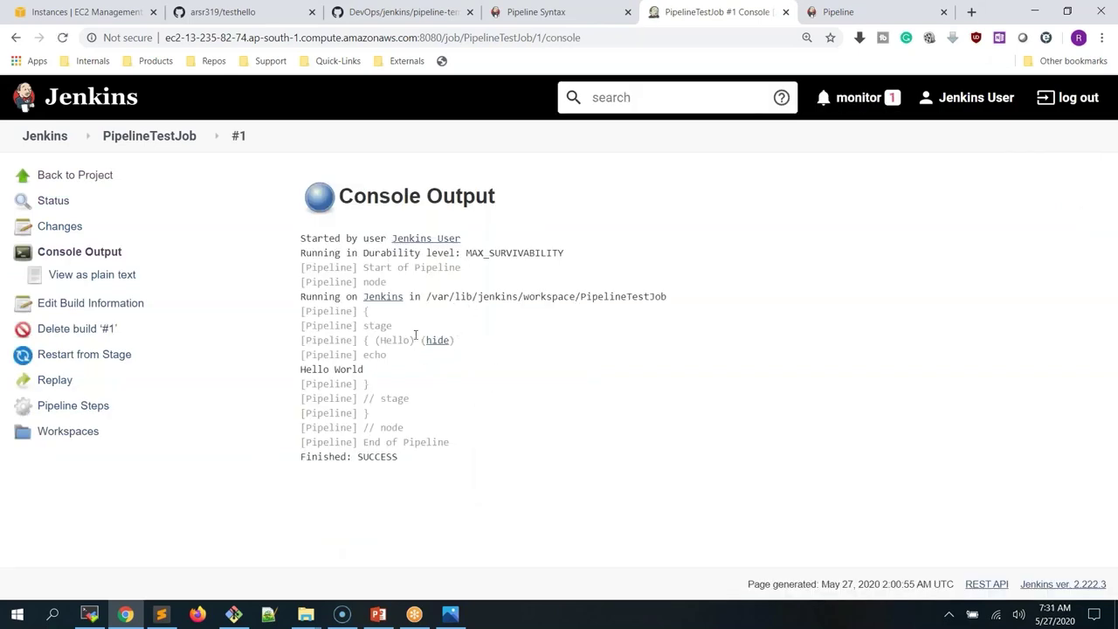
mouse_move(397, 339)
Step: Check the Hello stage and Hello World log lines, then reopen the job's configuration
double_click(382, 341)
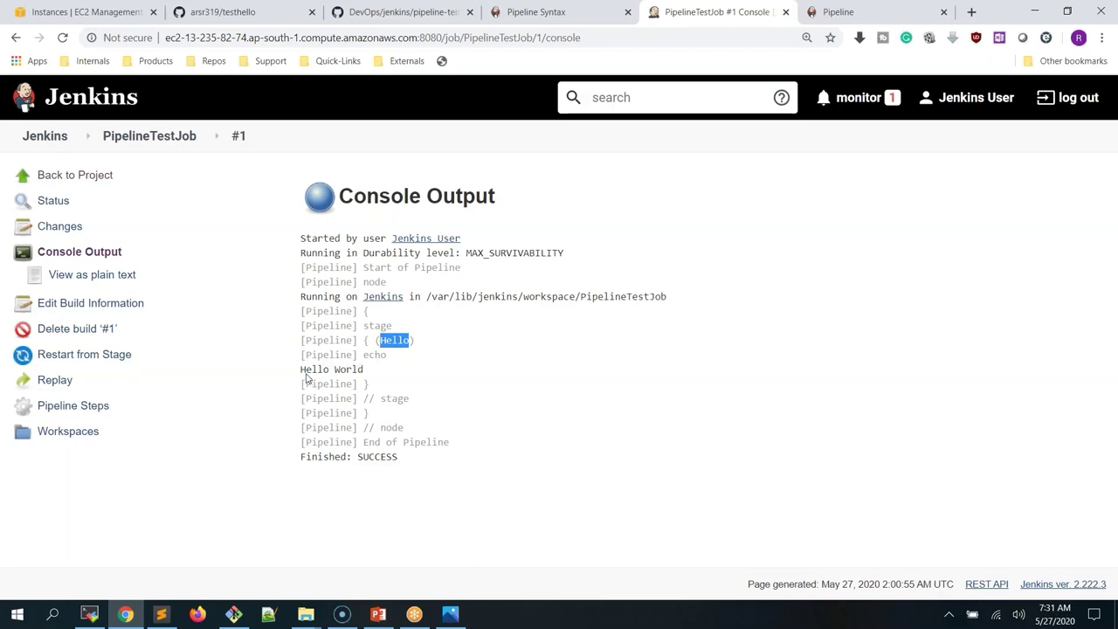
drag(300, 374, 370, 373)
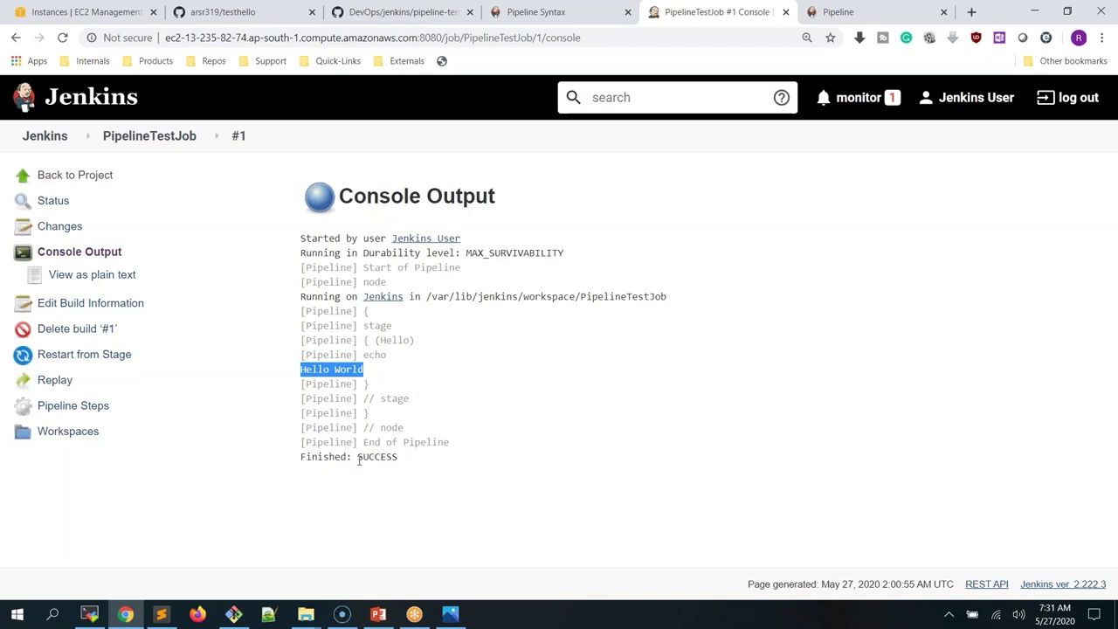
click(163, 140)
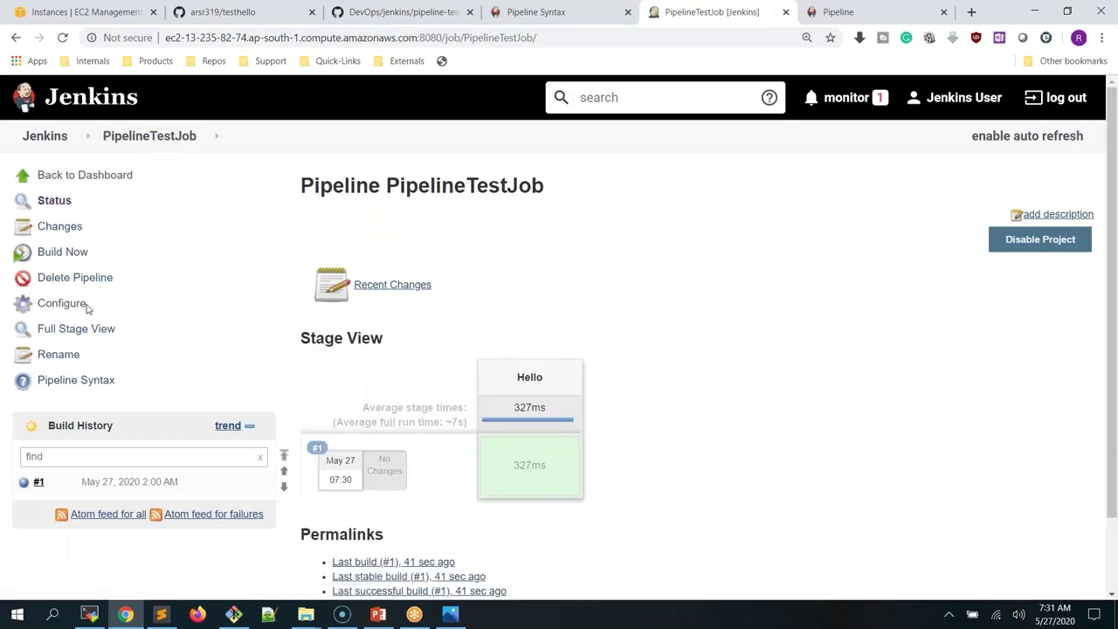
click(75, 303)
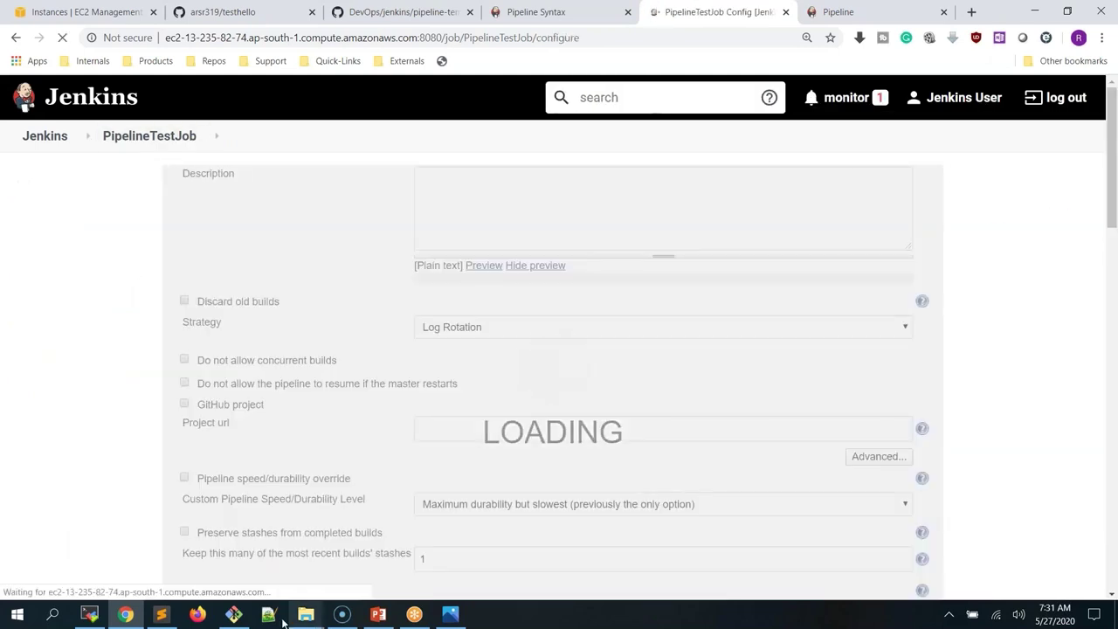
Step: Paste the Build/Test/Deploy script from Sublime Text over the Hello World pipeline script
click(163, 614)
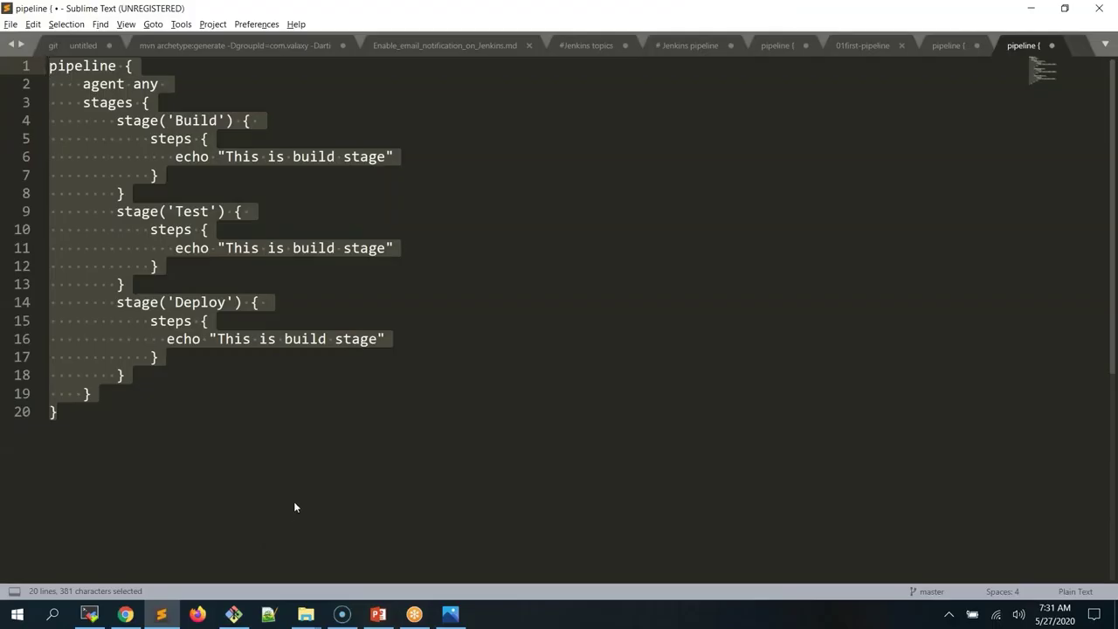
key(alt+Tab)
scroll(391, 389, down, 1)
scroll(391, 389, down, 10)
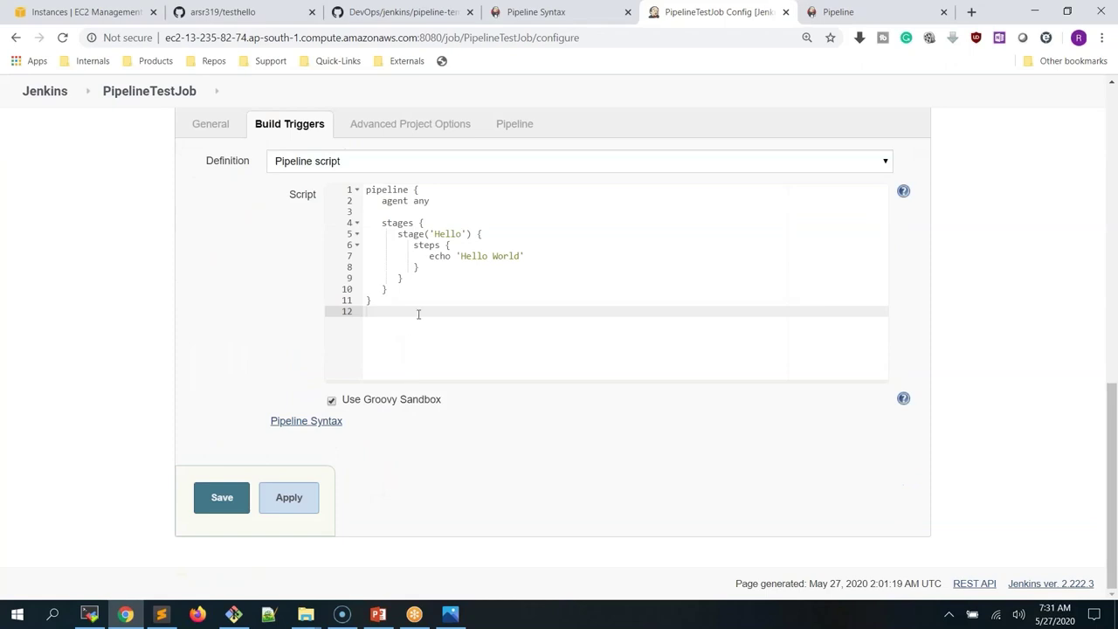
key(ctrl+a)
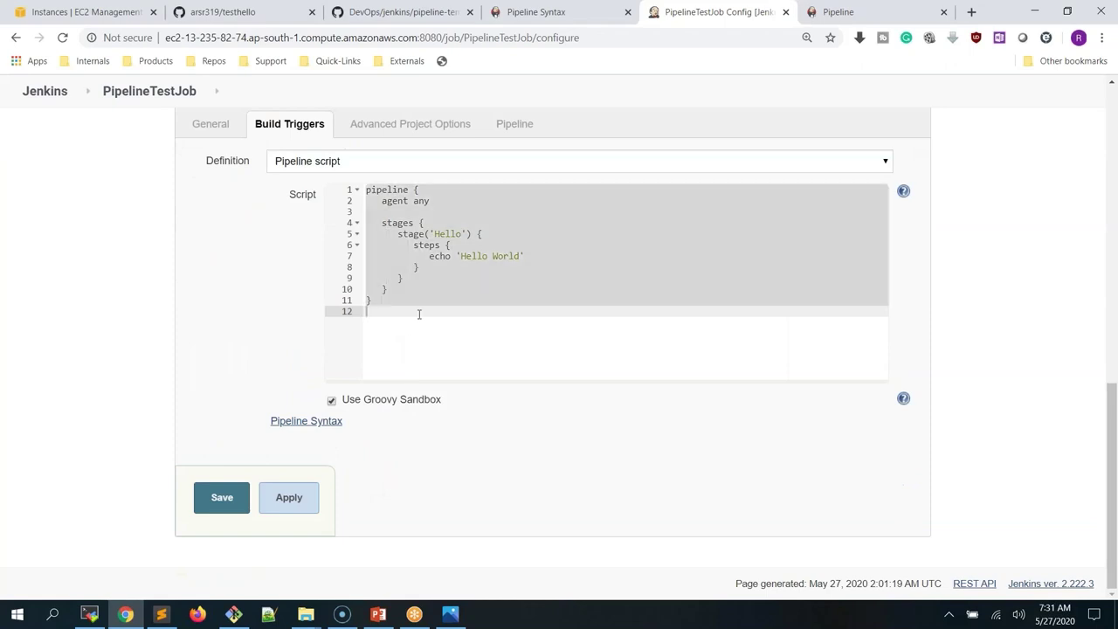
key(ctrl+v)
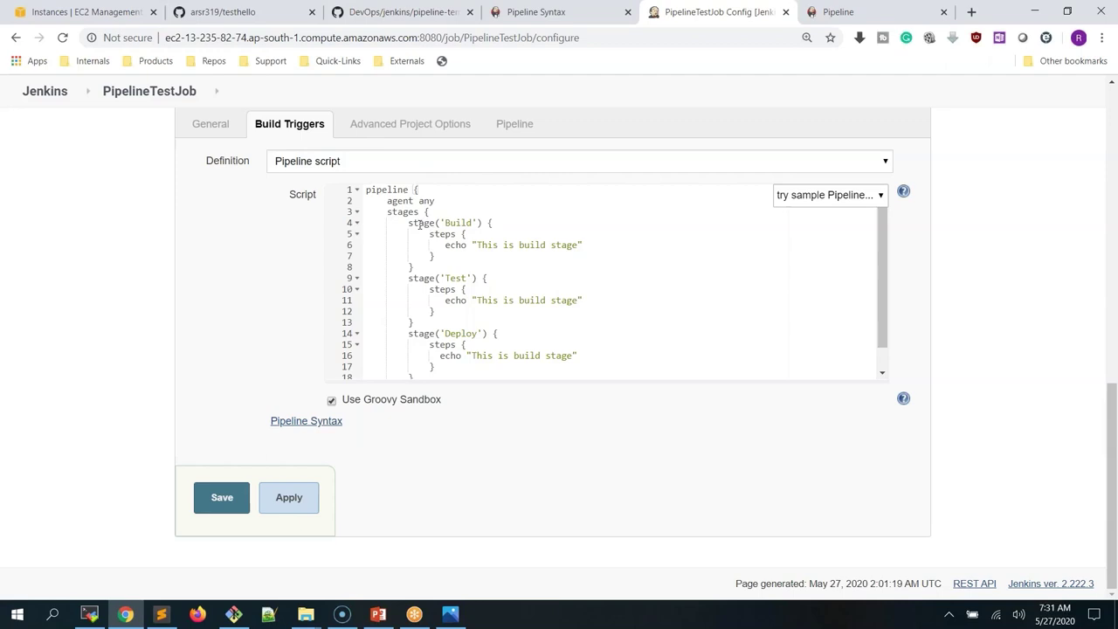
Step: Change the Test and Deploy stage echo messages to 'test' and 'deploy', then apply
double_click(421, 224)
double_click(453, 234)
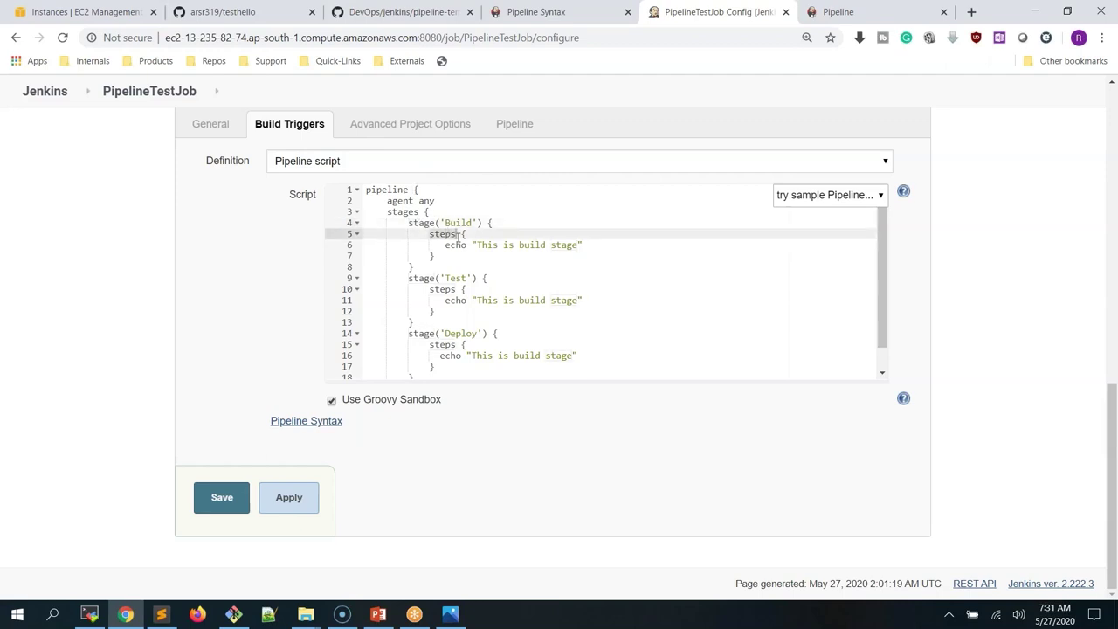
drag(408, 223, 495, 225)
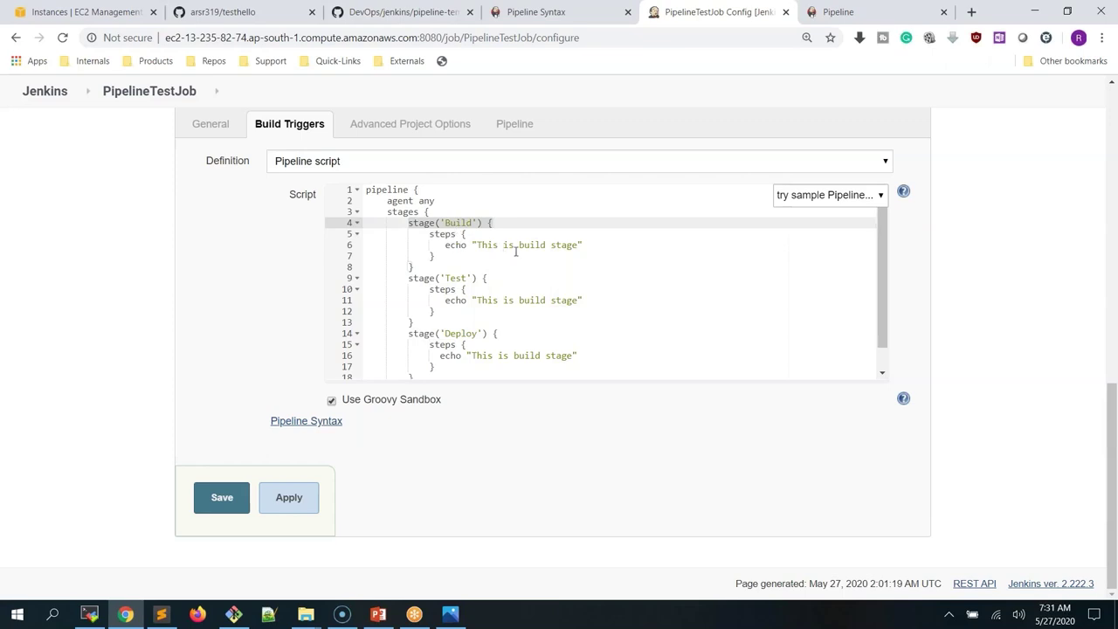
double_click(532, 301)
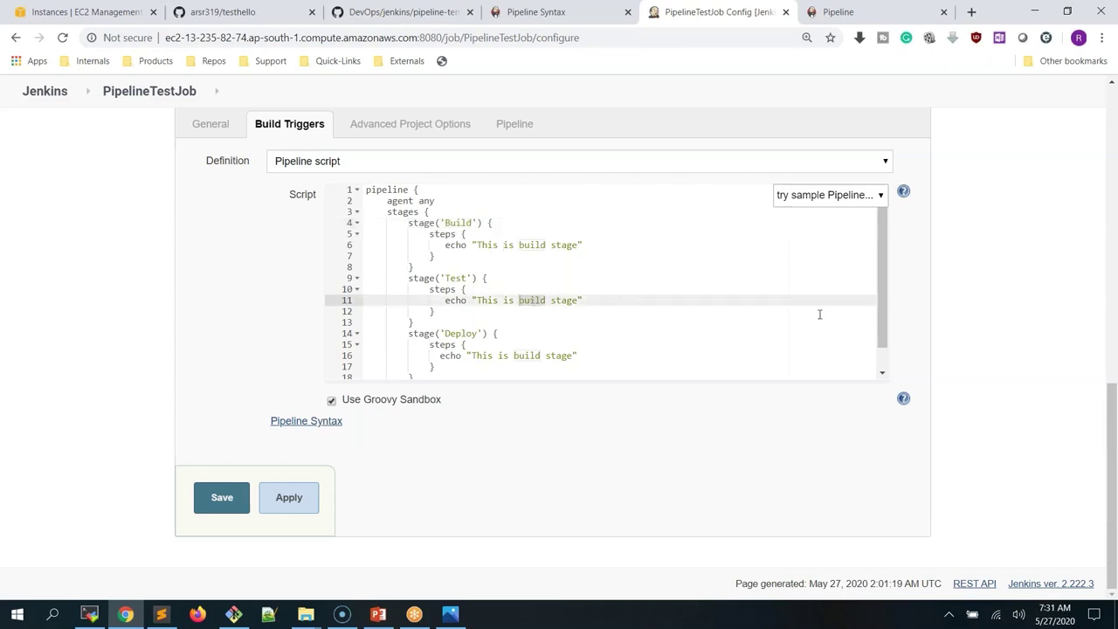
text(test)
click(529, 348)
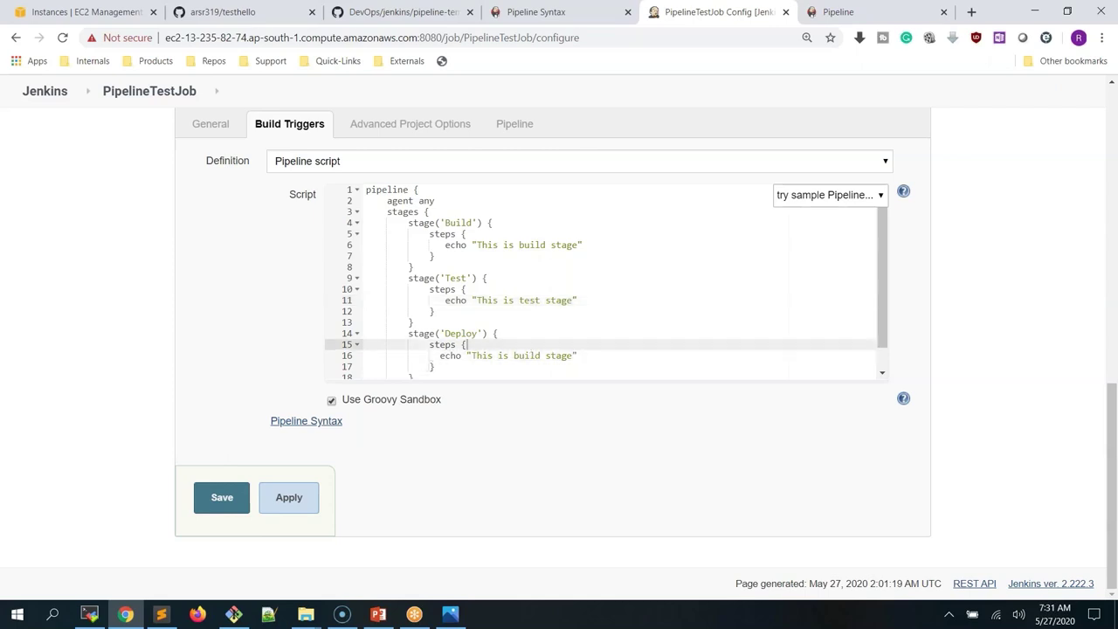
double_click(529, 355)
text(dep)
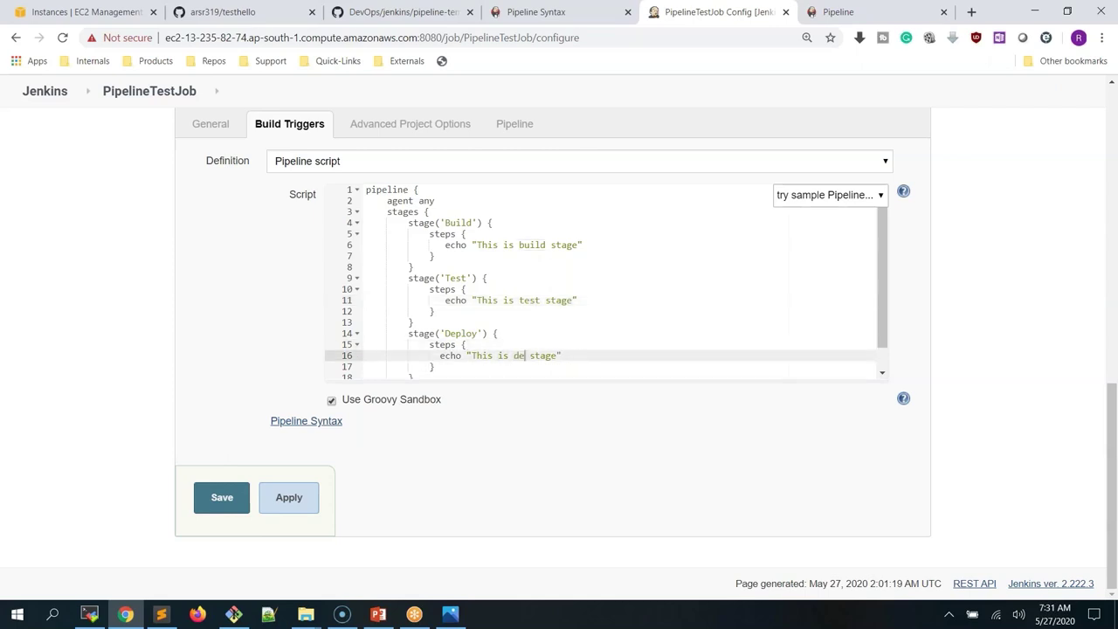
text(loy)
double_click(472, 333)
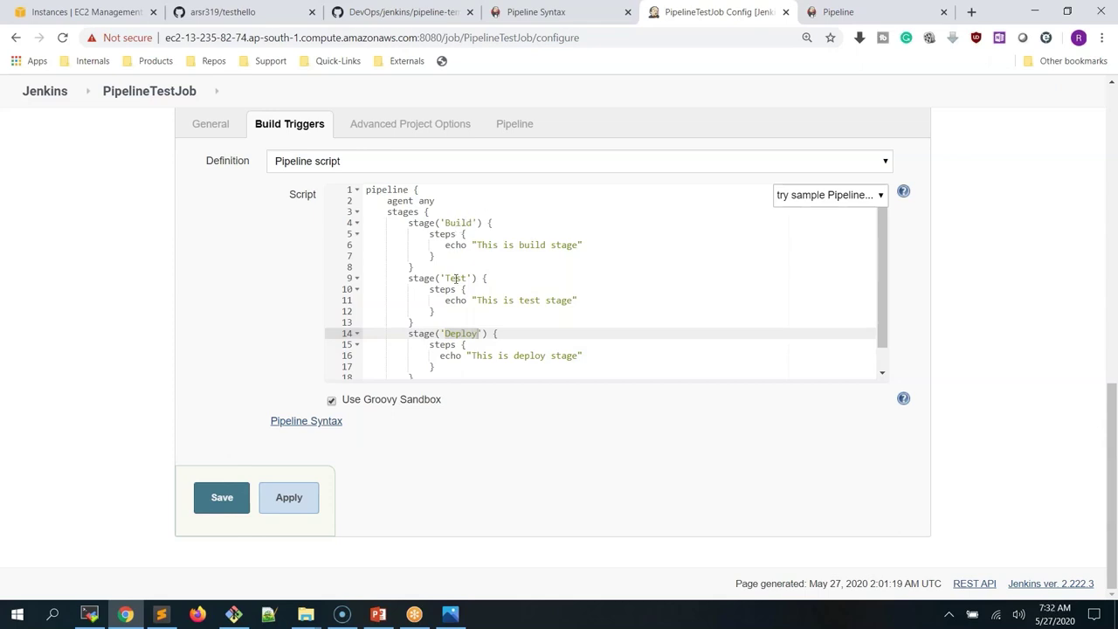
click(294, 497)
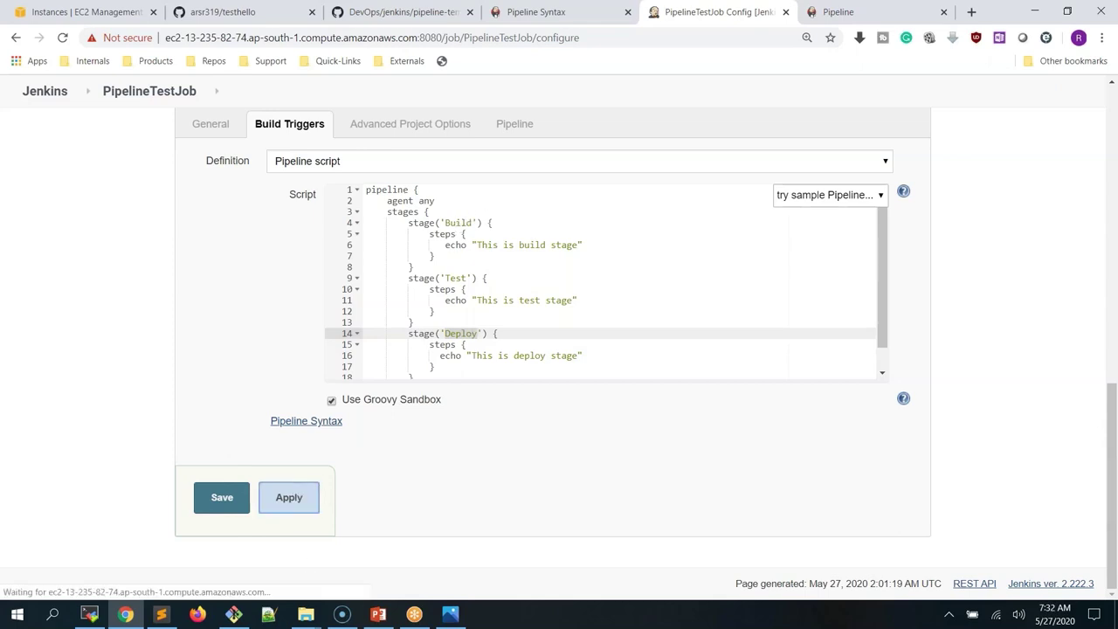
Step: Save the job, run build #2, and check the Build stage log
click(222, 500)
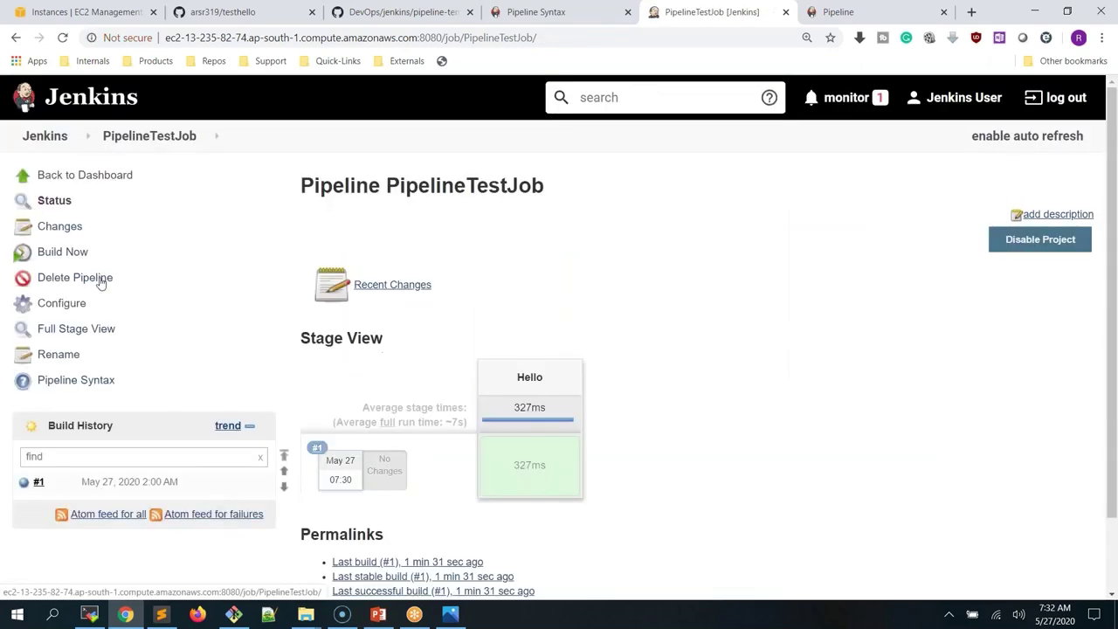
click(74, 252)
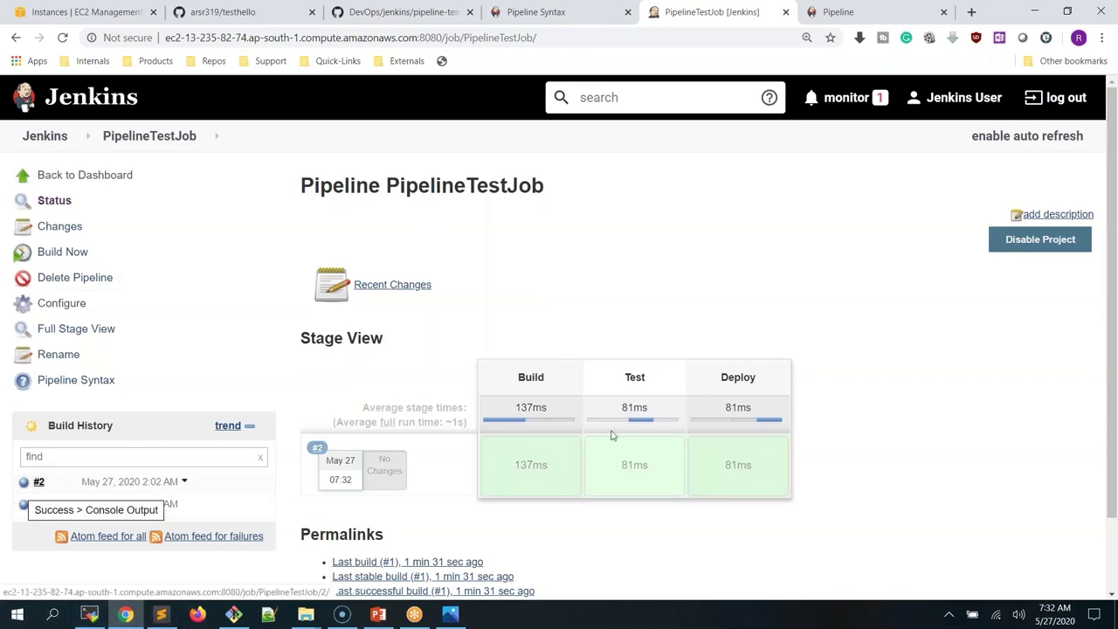
mouse_move(533, 472)
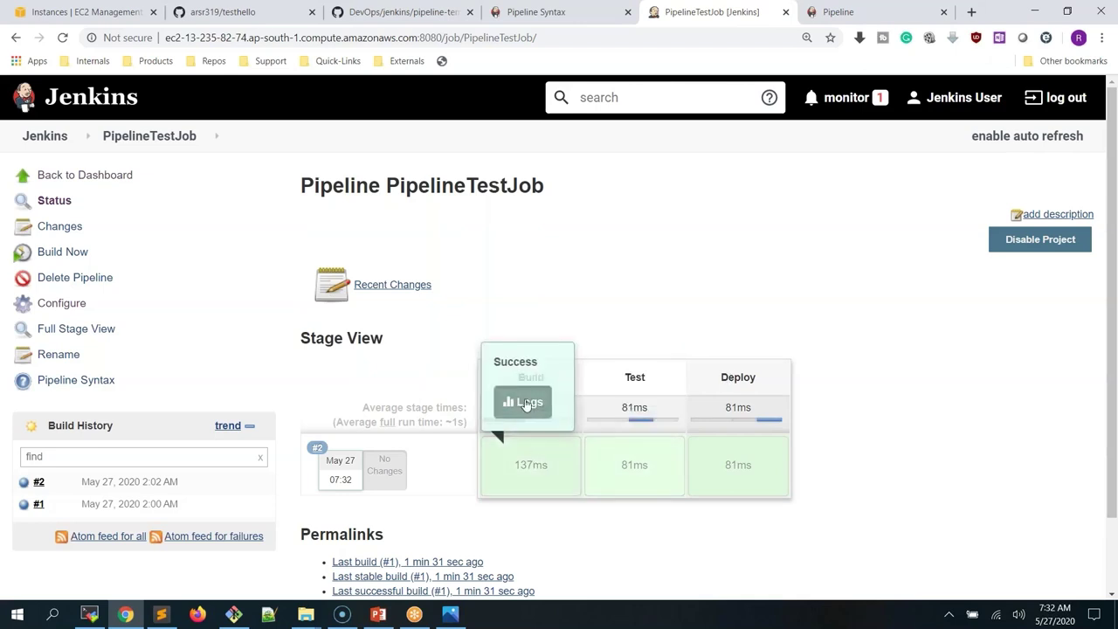
click(523, 400)
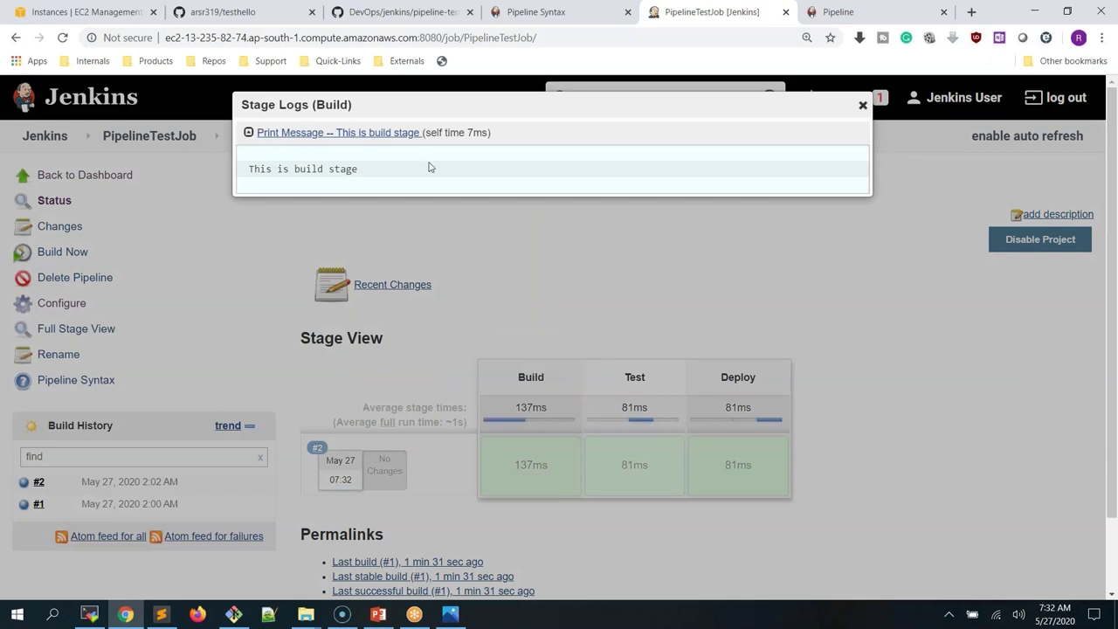
click(862, 105)
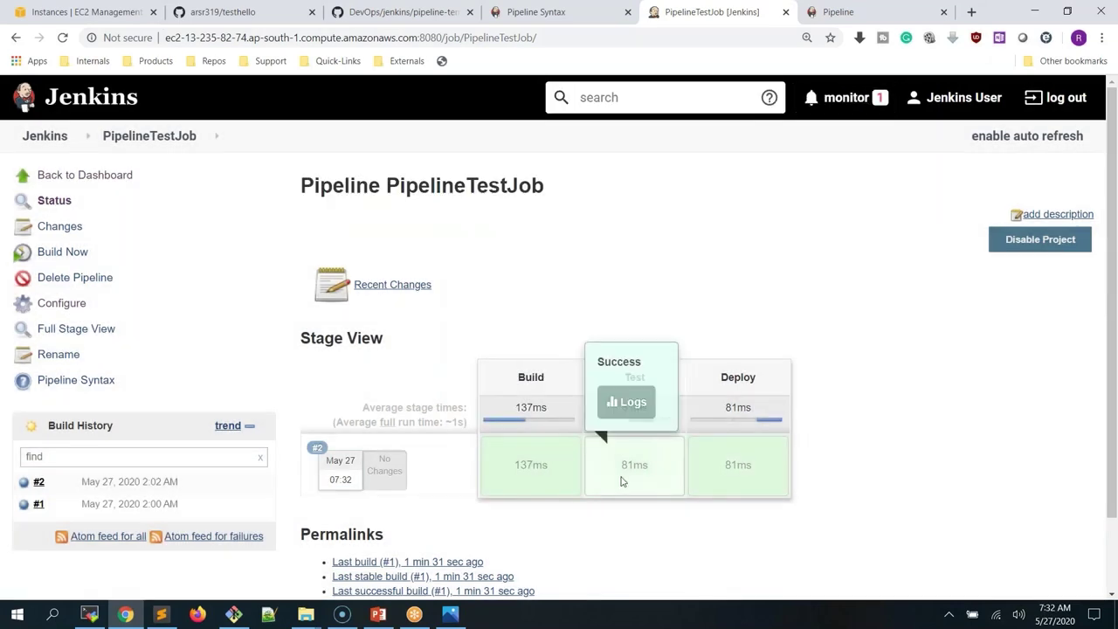
Step: Check the Test and Deploy stage logs in Stage View
click(625, 404)
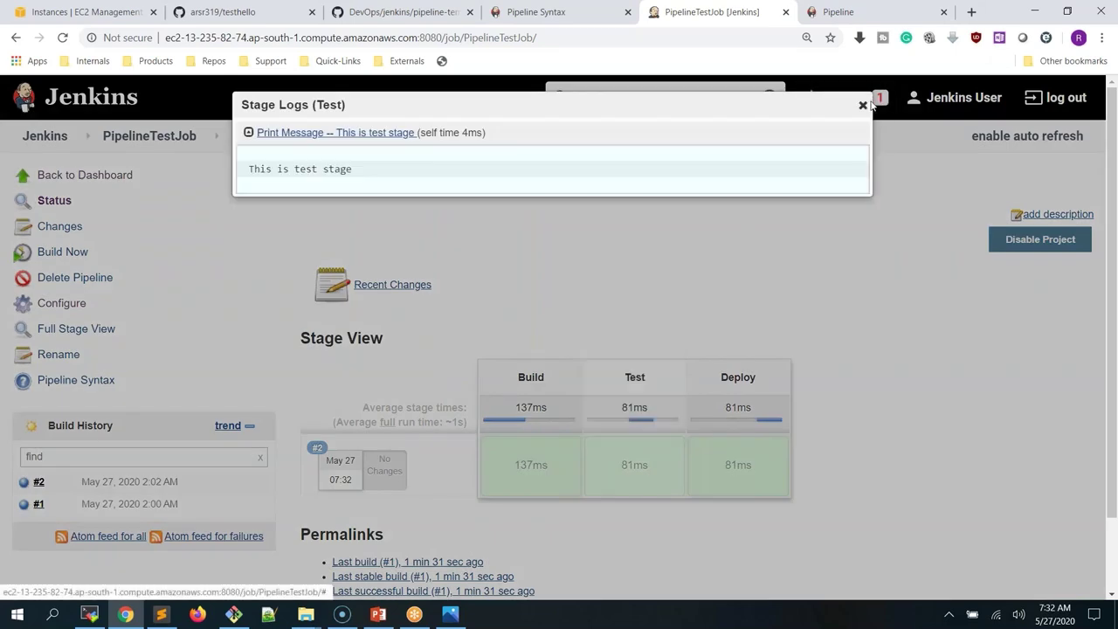
click(862, 105)
mouse_move(749, 476)
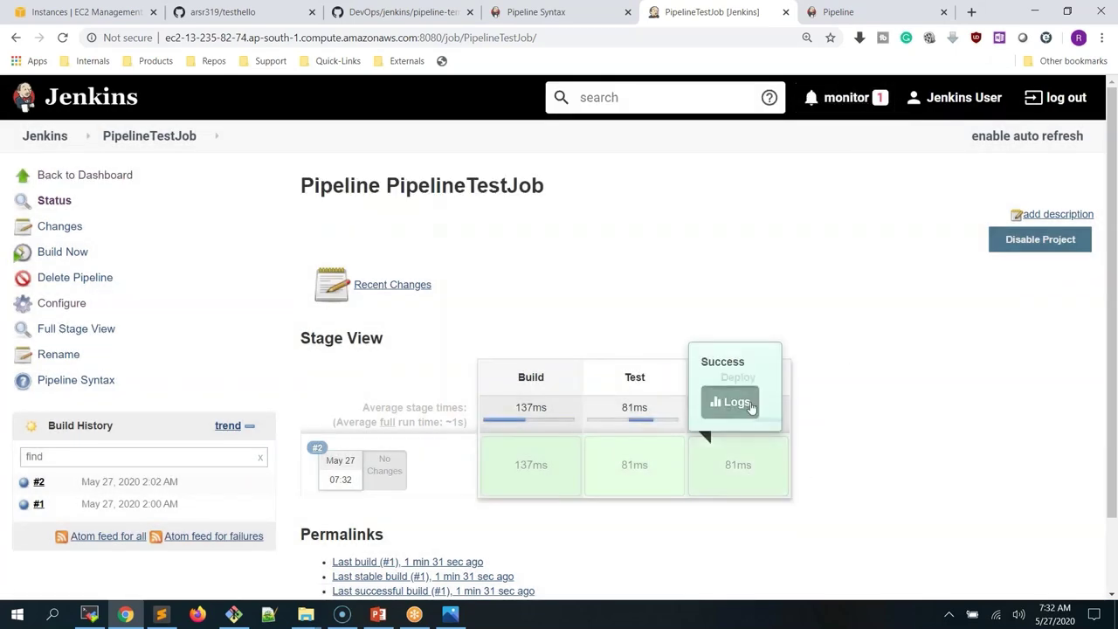
click(734, 402)
click(862, 105)
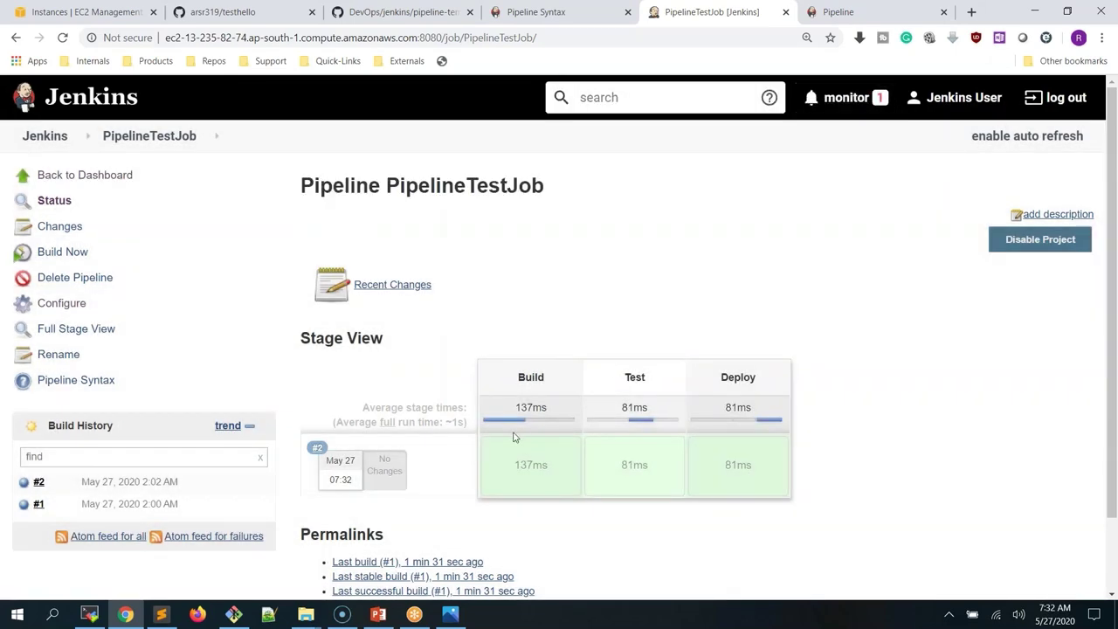
Step: Read the build, test and deploy messages in build #2's console output, then return to the job and GitHub
mouse_move(39, 481)
click(27, 506)
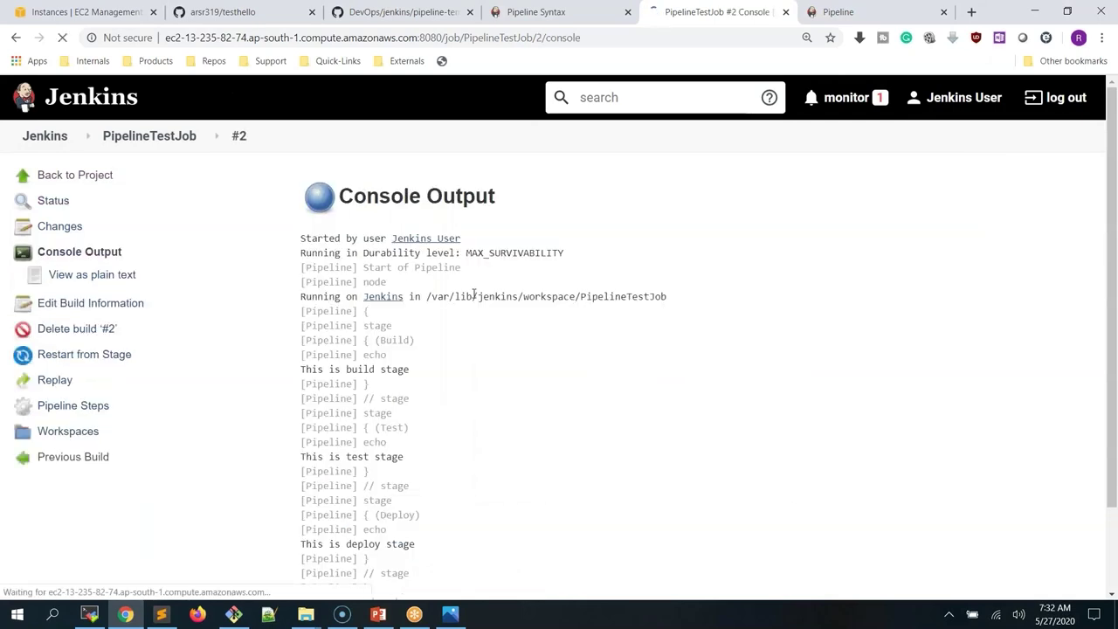
scroll(411, 262, down, 2)
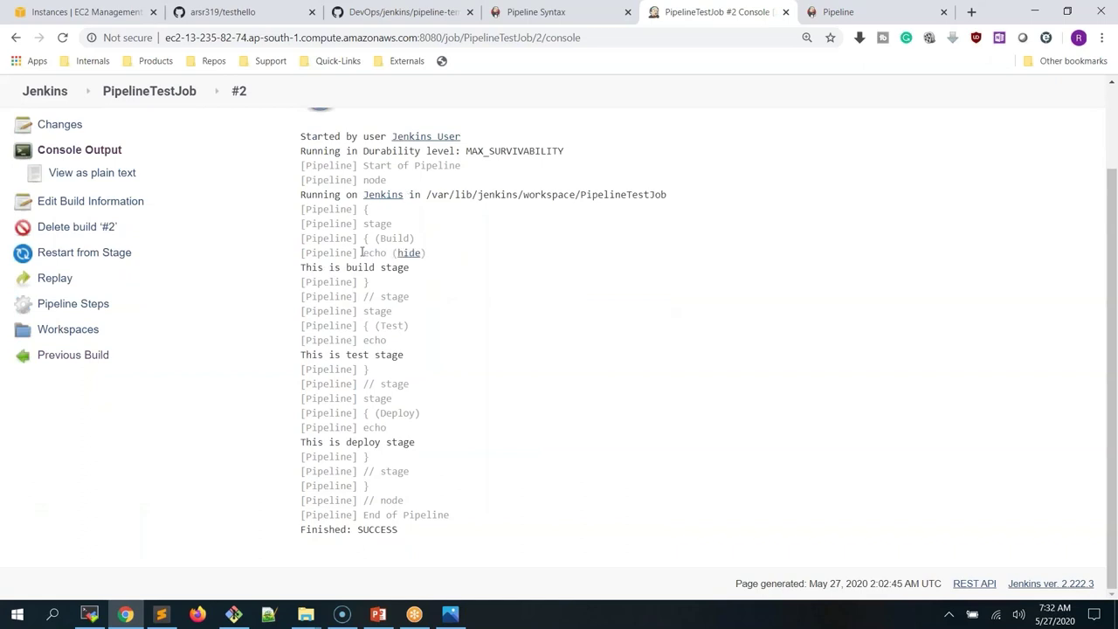
drag(303, 268, 425, 265)
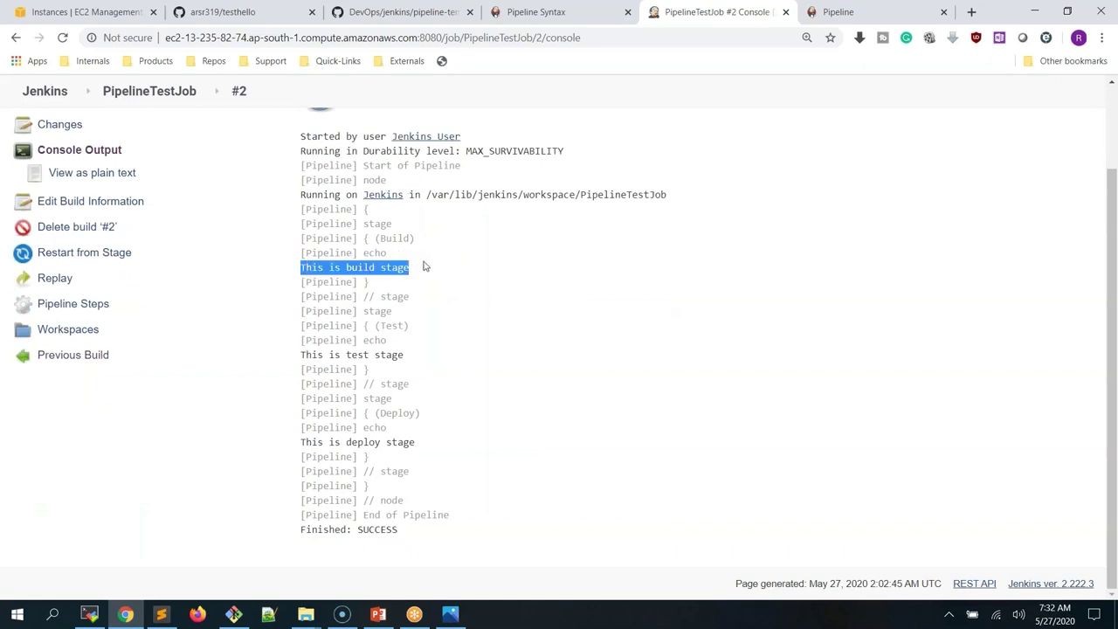
click(297, 362)
drag(297, 362, 419, 352)
drag(302, 442, 436, 446)
double_click(395, 410)
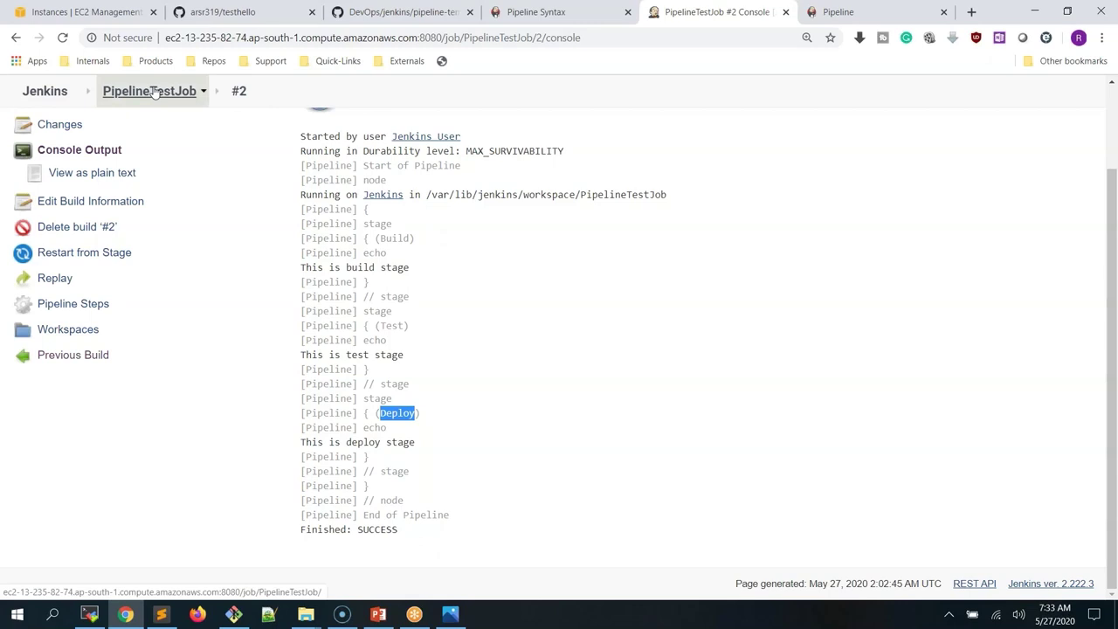
drag(301, 267, 439, 272)
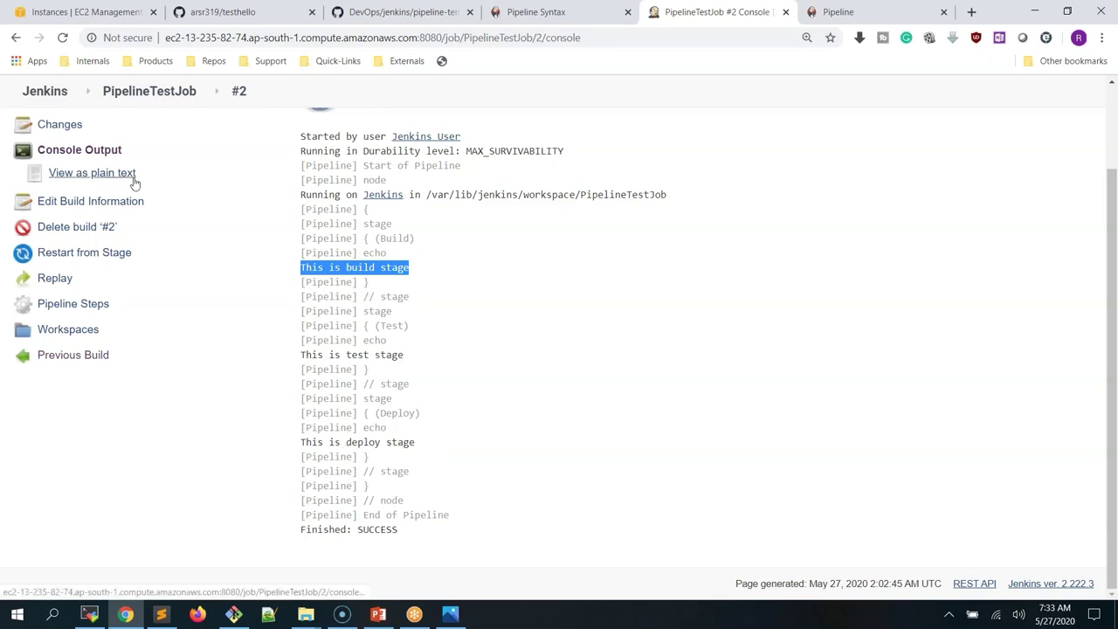
click(154, 91)
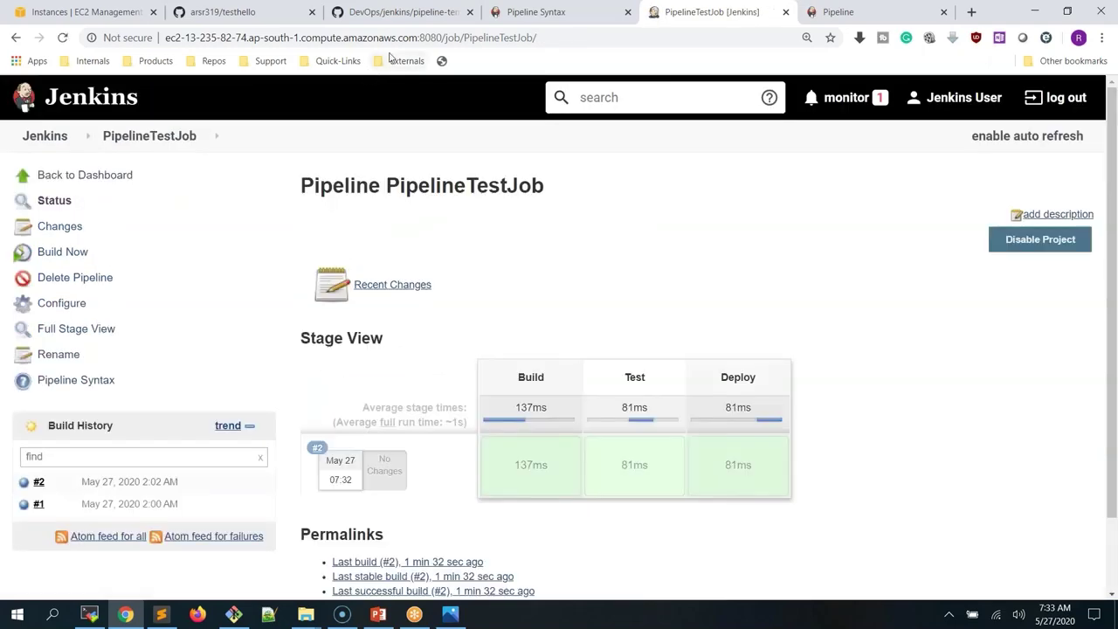
click(409, 13)
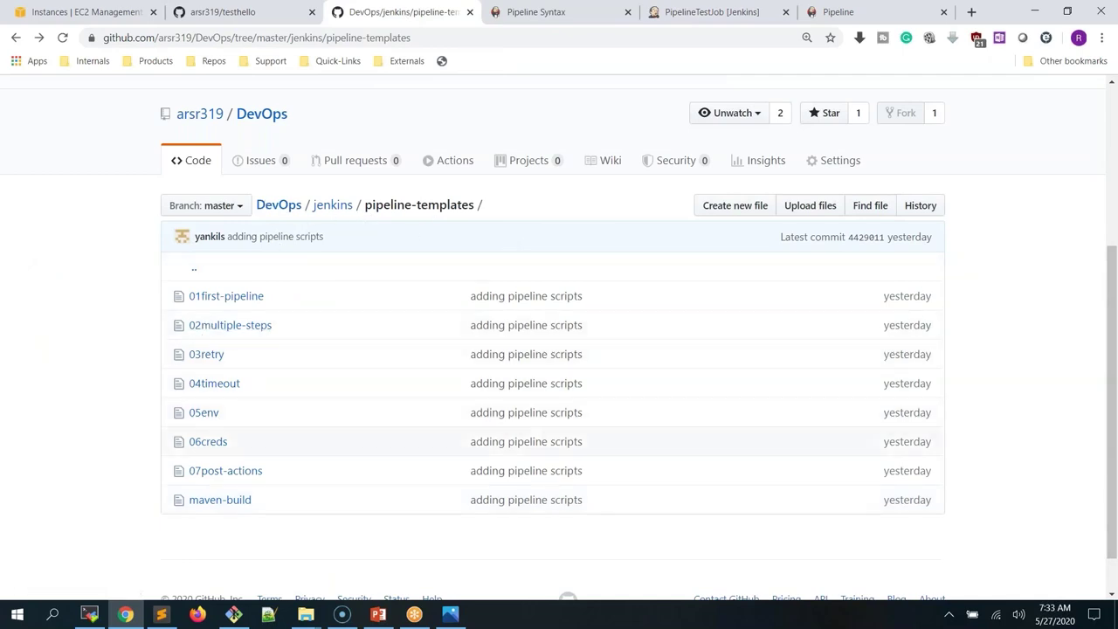
Step: Review the 01first-pipeline template's stages, stage and steps structure
click(232, 298)
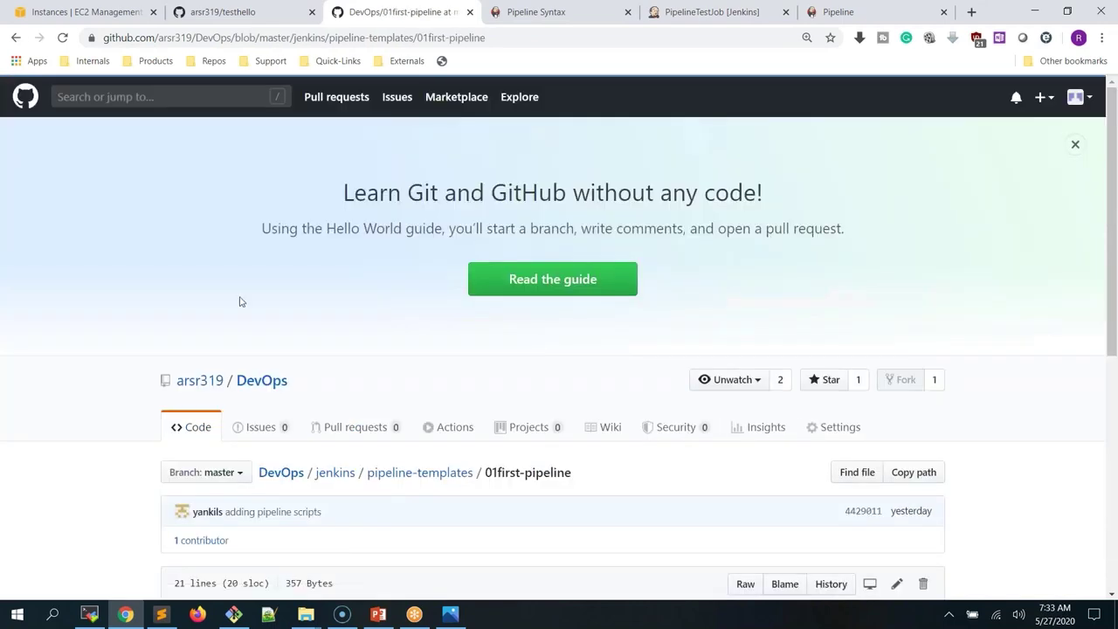
scroll(471, 417, down, 3)
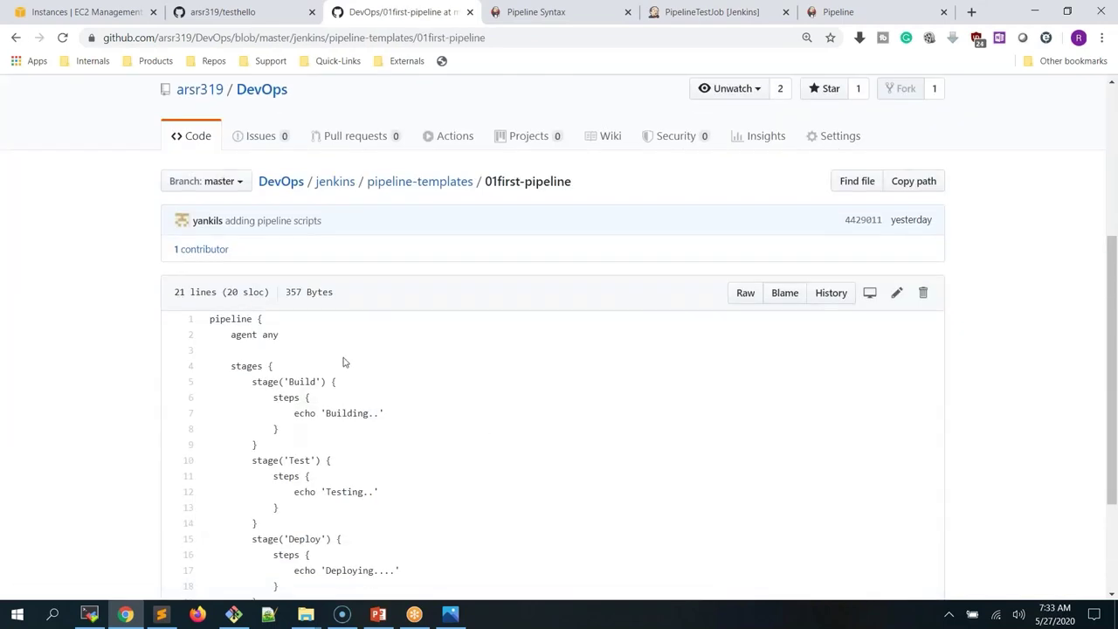
scroll(352, 381, down, 2)
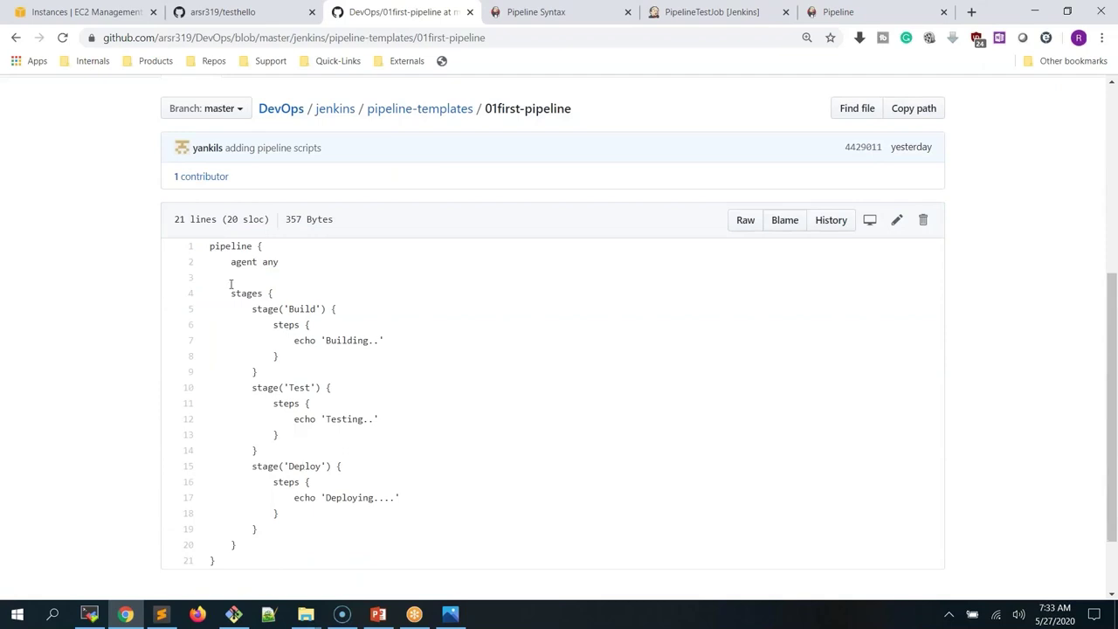
drag(219, 261, 327, 537)
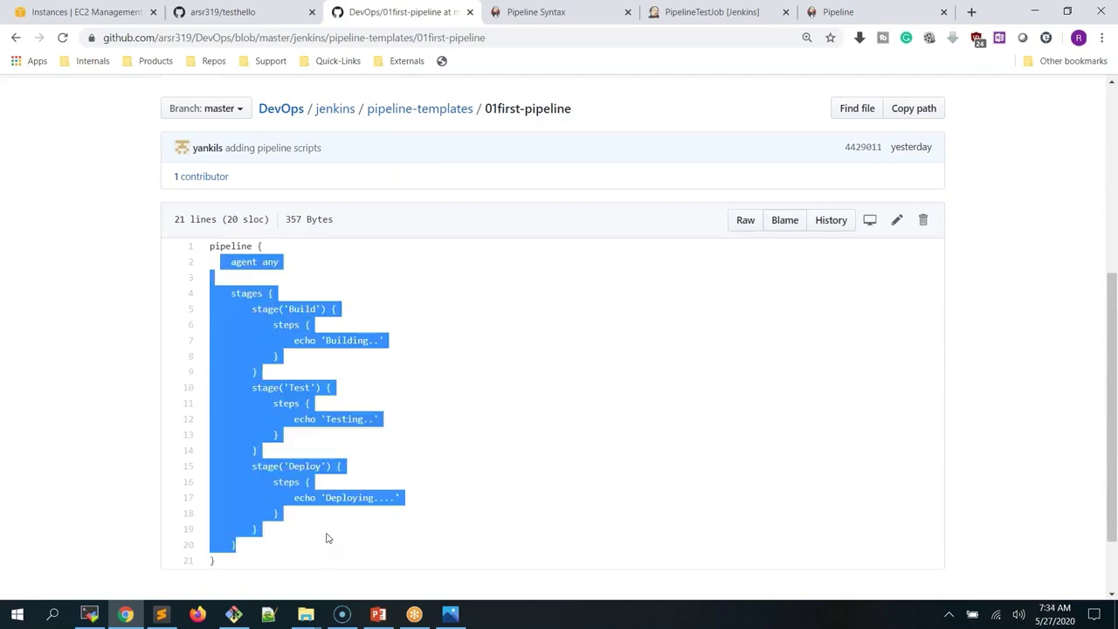
click(327, 538)
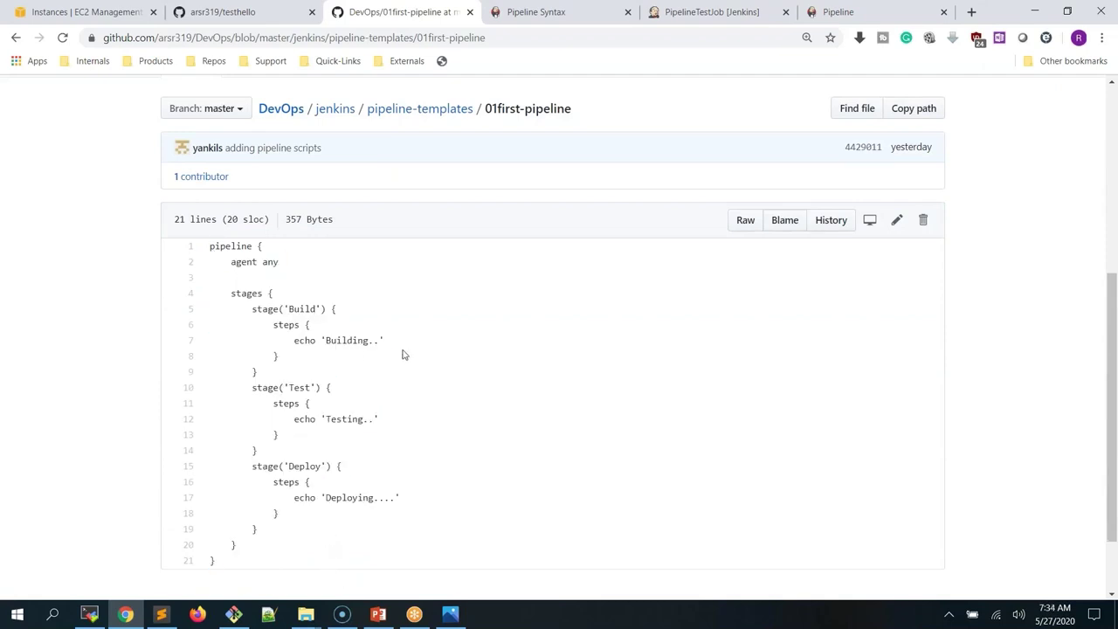
drag(234, 292, 318, 323)
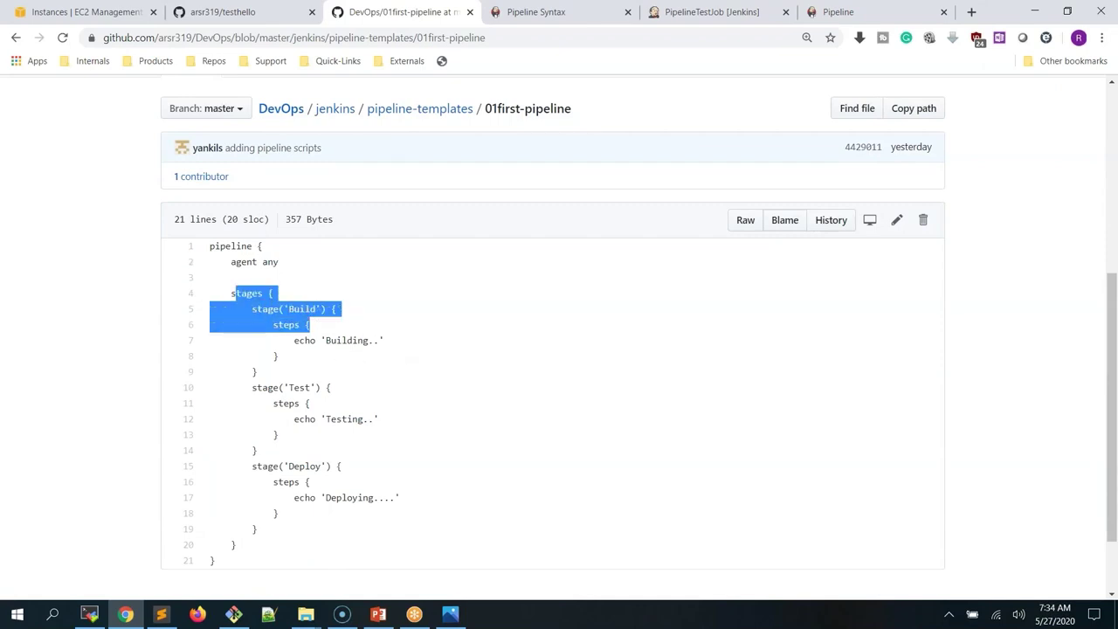
triple_click(247, 295)
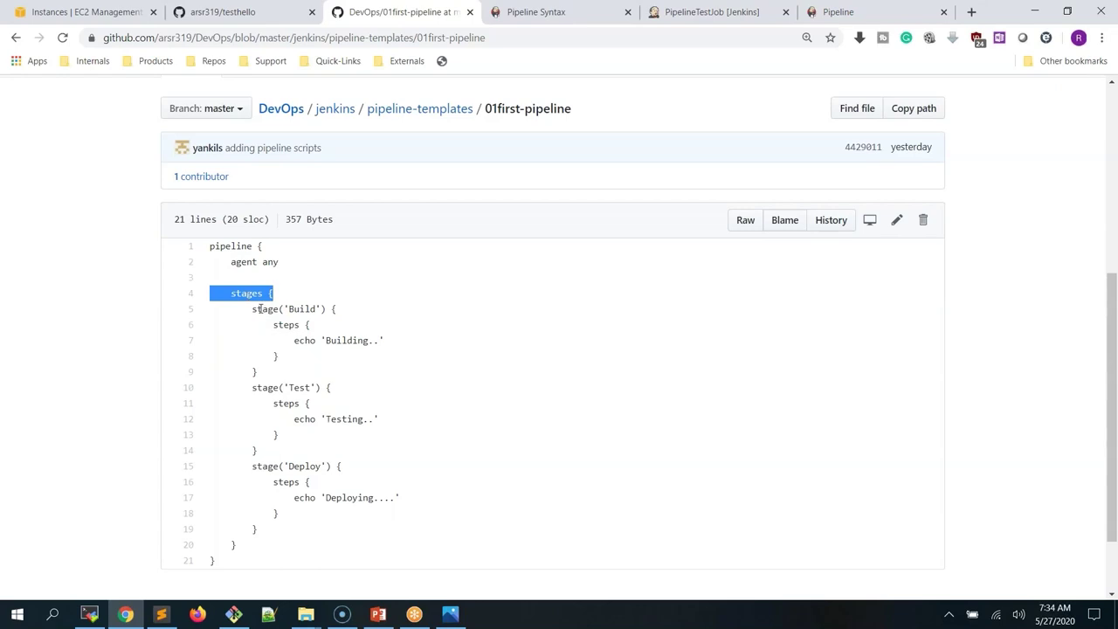
double_click(260, 308)
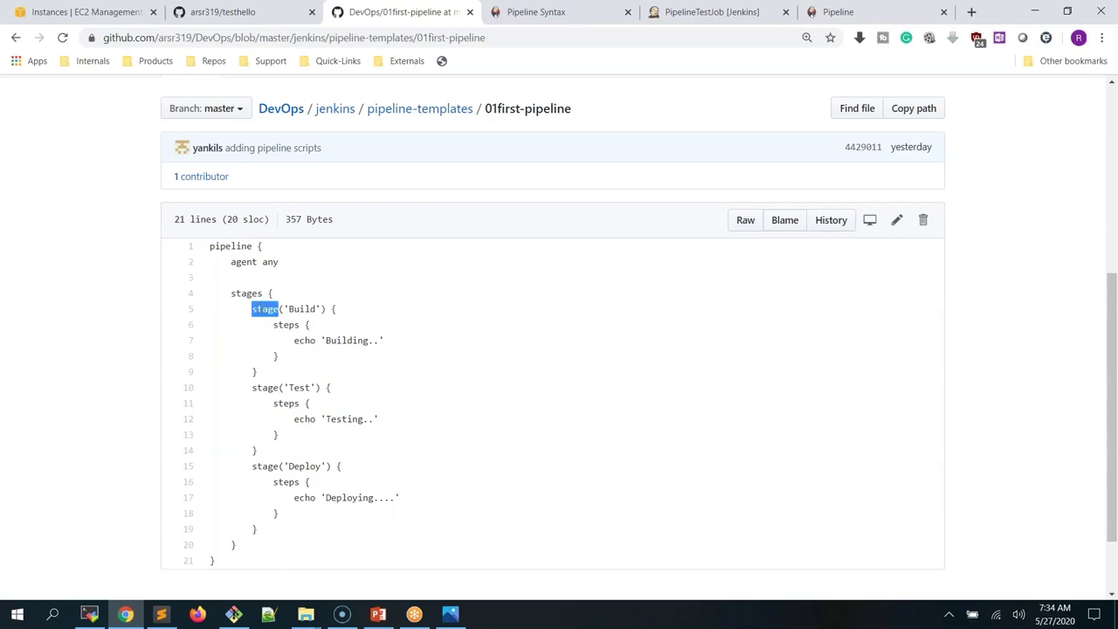
triple_click(288, 324)
drag(233, 297, 623, 417)
Step: Open 02multiple-steps and go over its stages, stage, steps and sh blocks
click(428, 108)
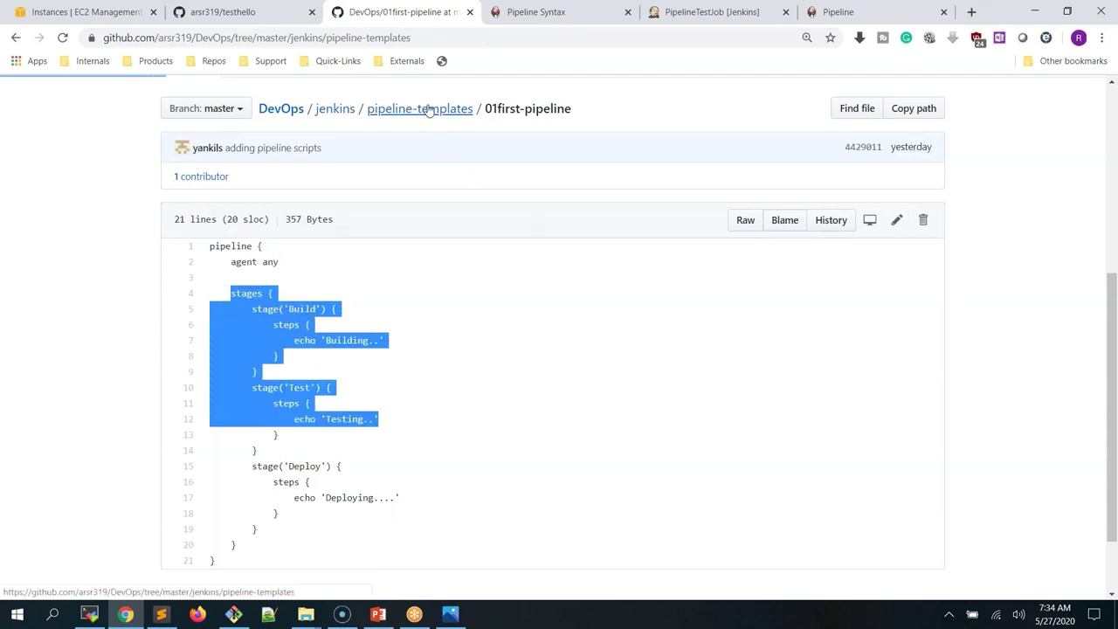
scroll(345, 325, down, 3)
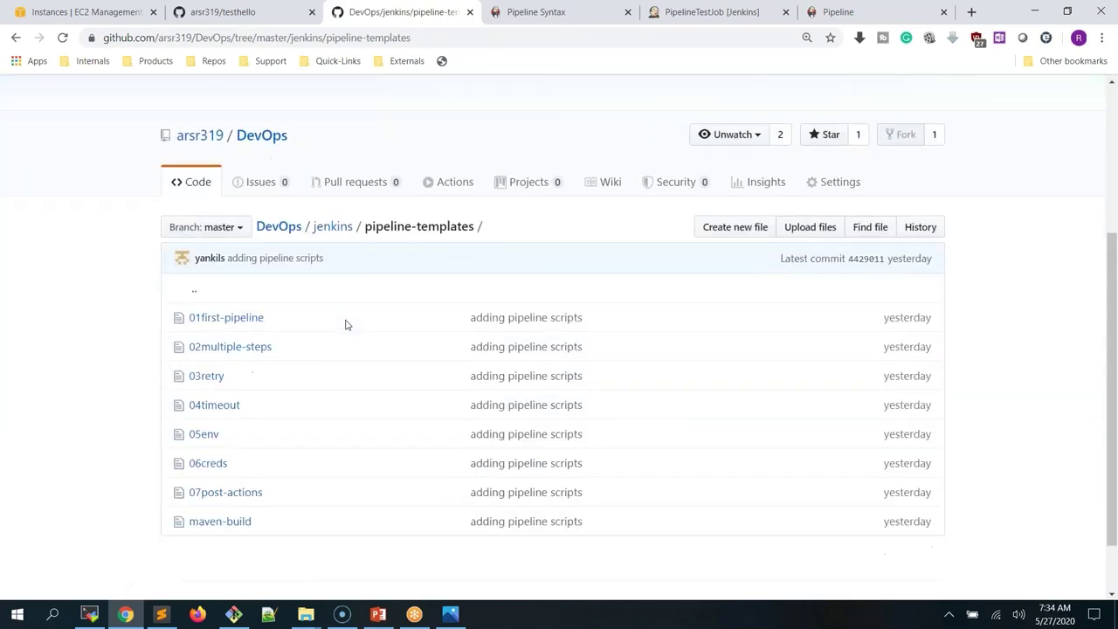
scroll(344, 325, down, 1)
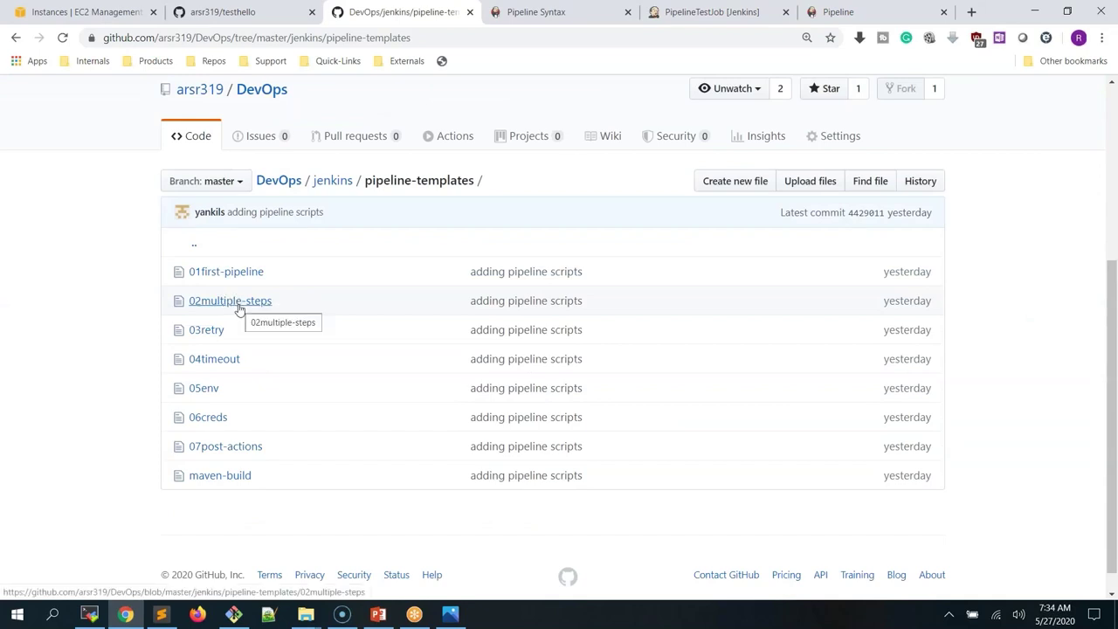
click(239, 309)
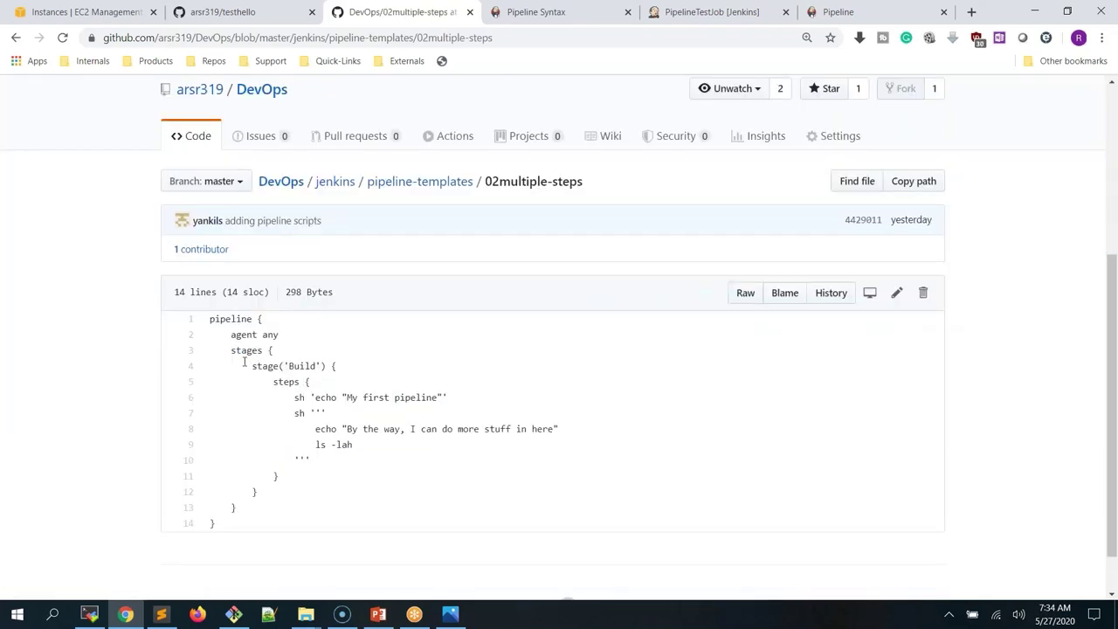
double_click(246, 349)
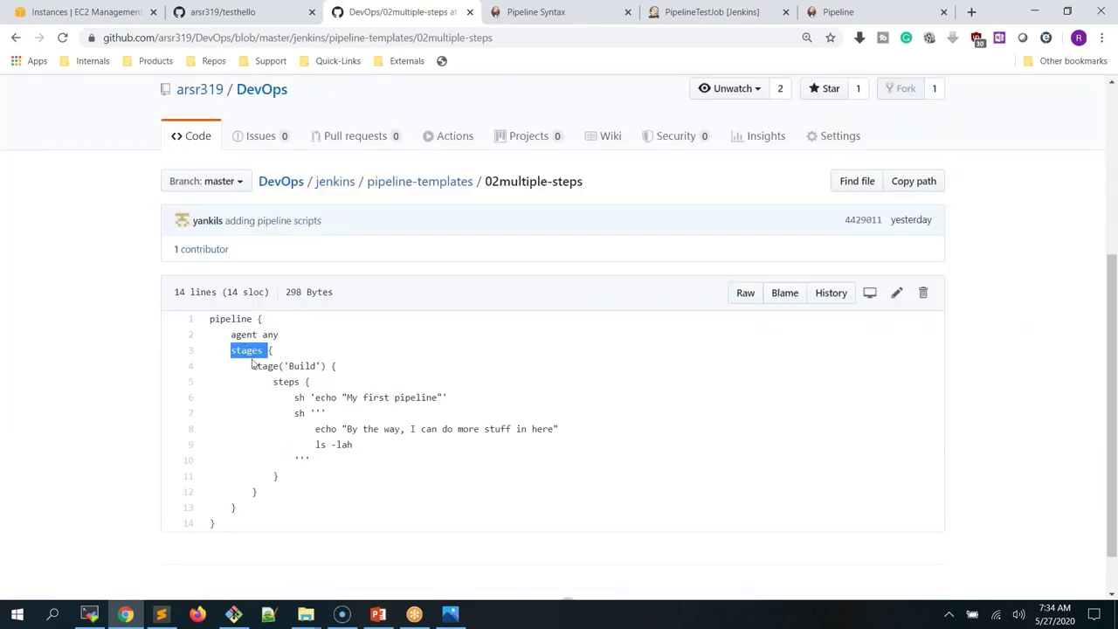
double_click(256, 366)
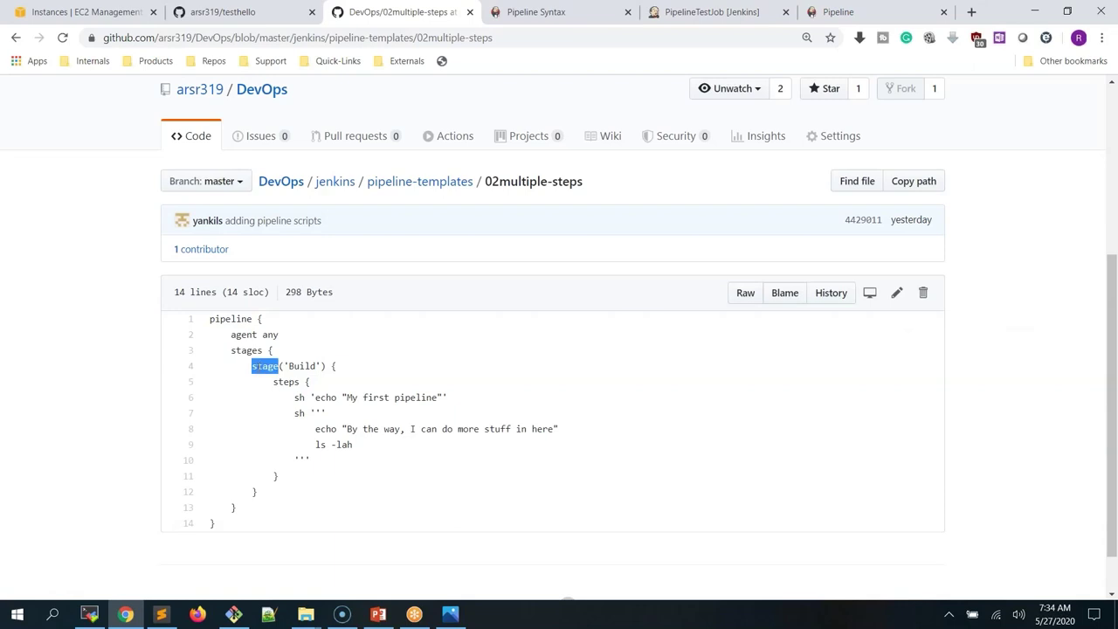
double_click(288, 382)
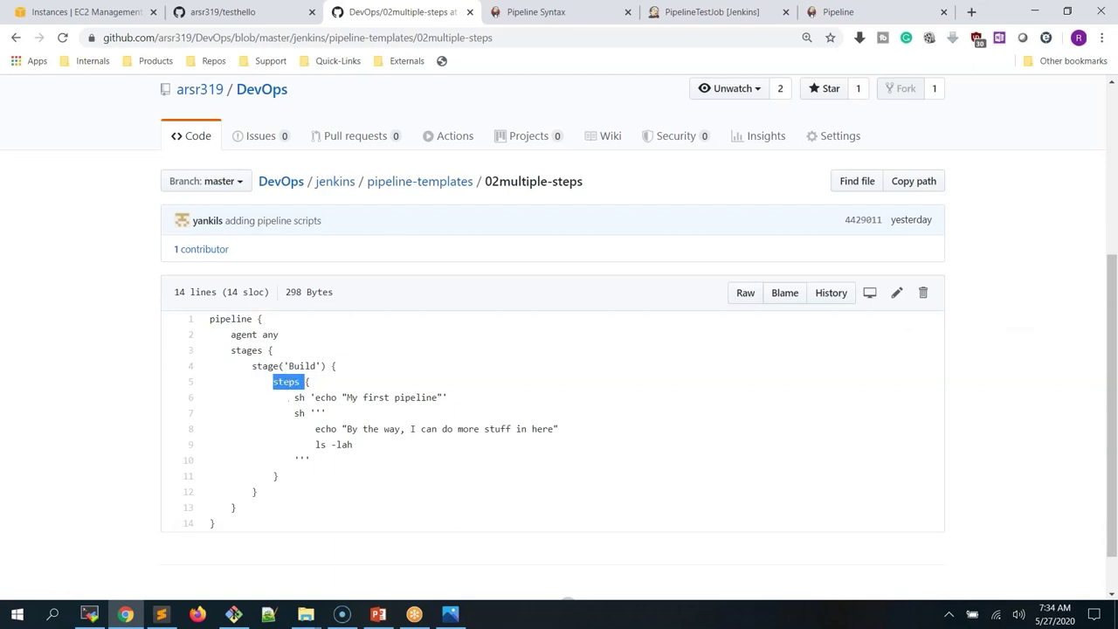
drag(297, 399, 466, 406)
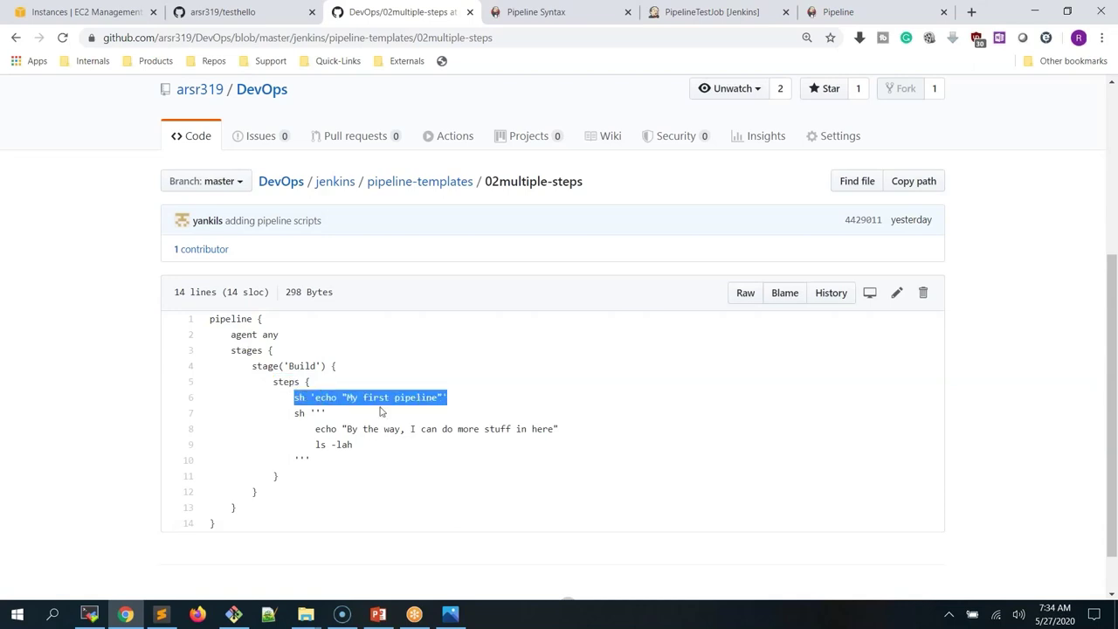
drag(293, 409, 360, 448)
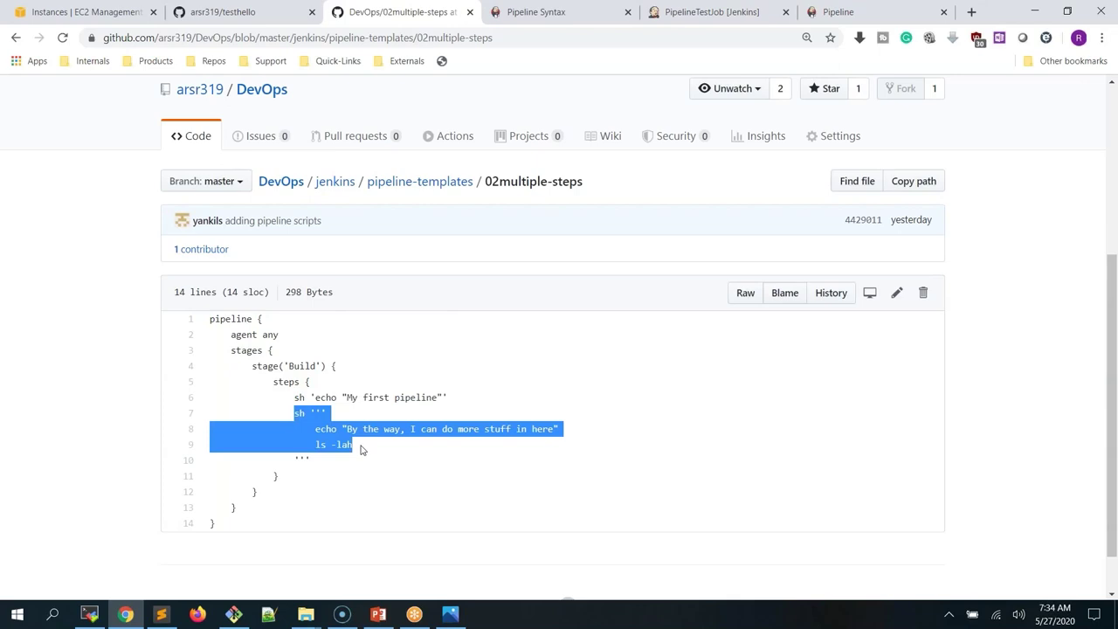
Step: Contrast the single-line sh step with the multi-line sh block, then select the whole script
drag(295, 398, 459, 406)
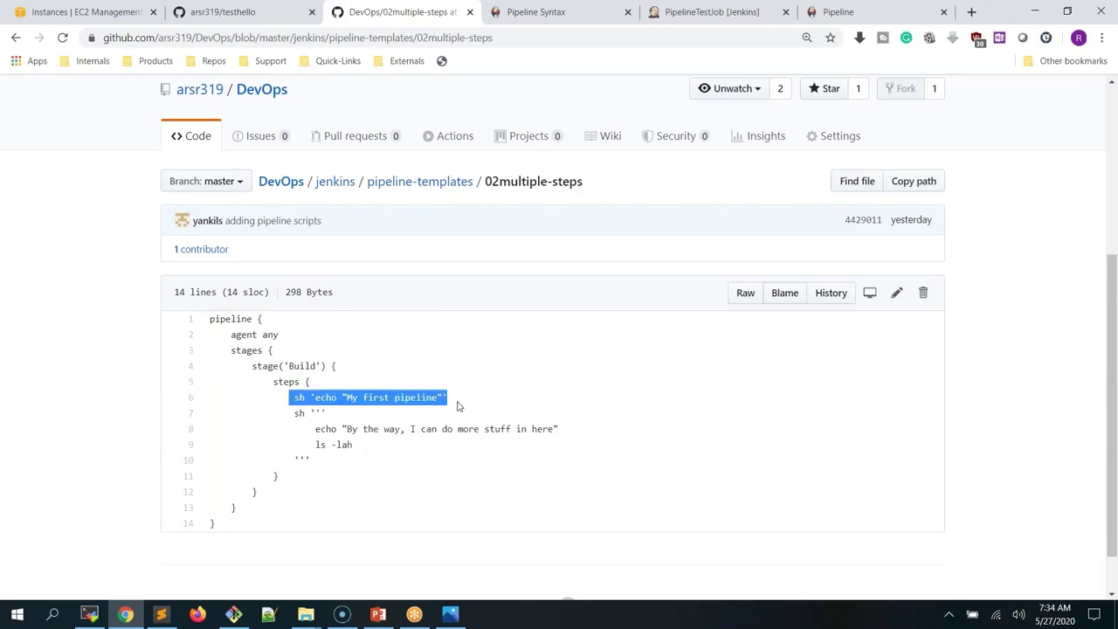
click(319, 395)
drag(314, 397, 447, 399)
drag(290, 397, 492, 406)
drag(292, 415, 358, 461)
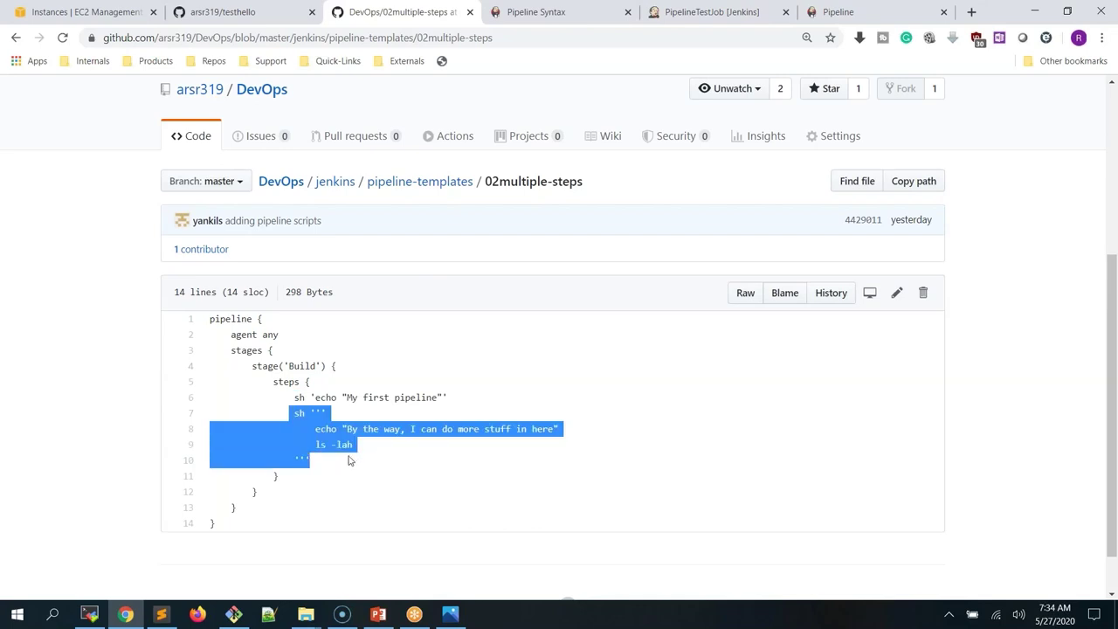
click(309, 395)
drag(290, 397, 513, 398)
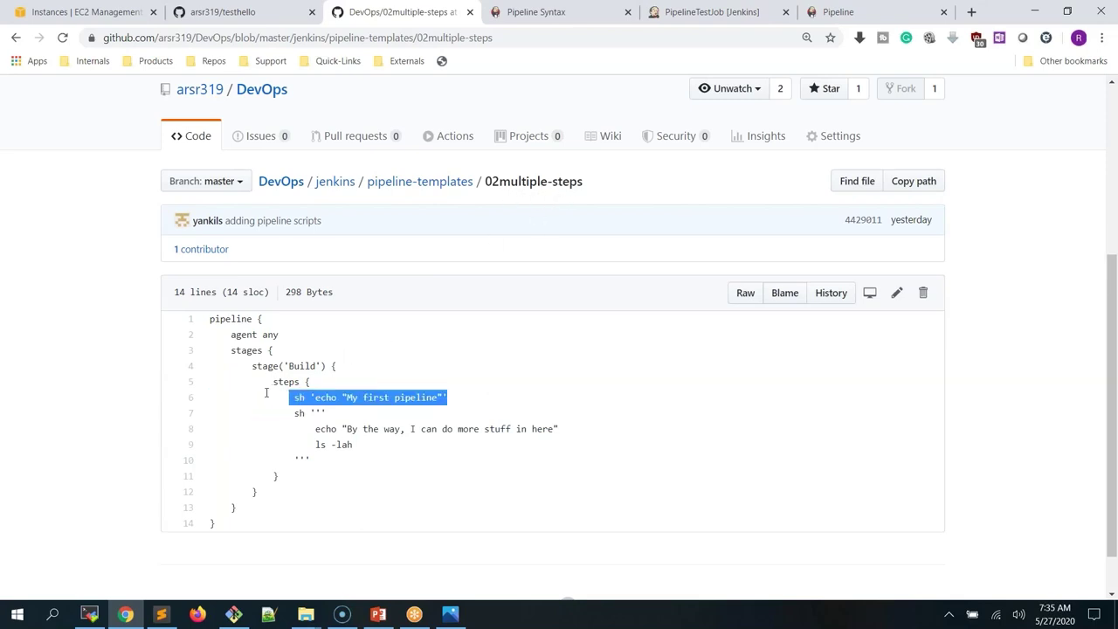
click(276, 491)
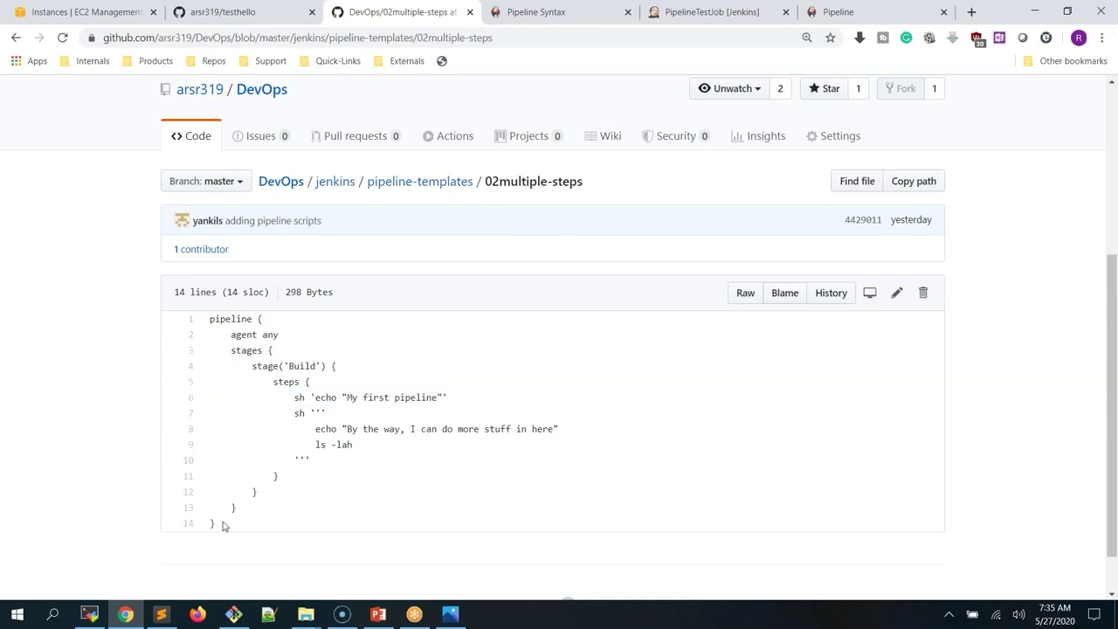
drag(219, 531, 187, 324)
key(ctrl+c)
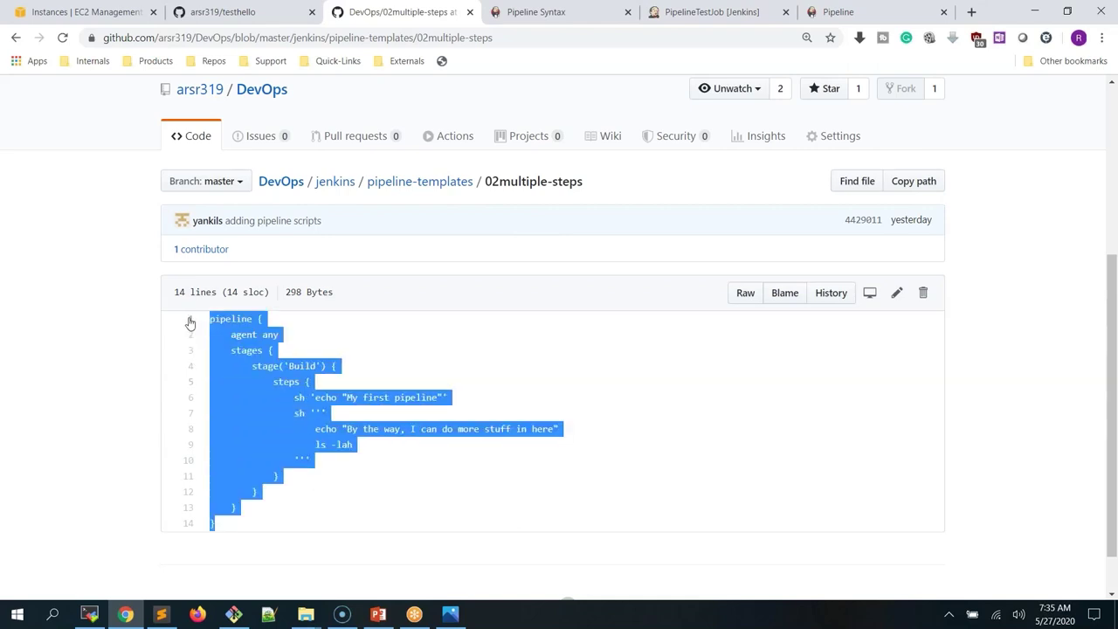
key(alt+Tab)
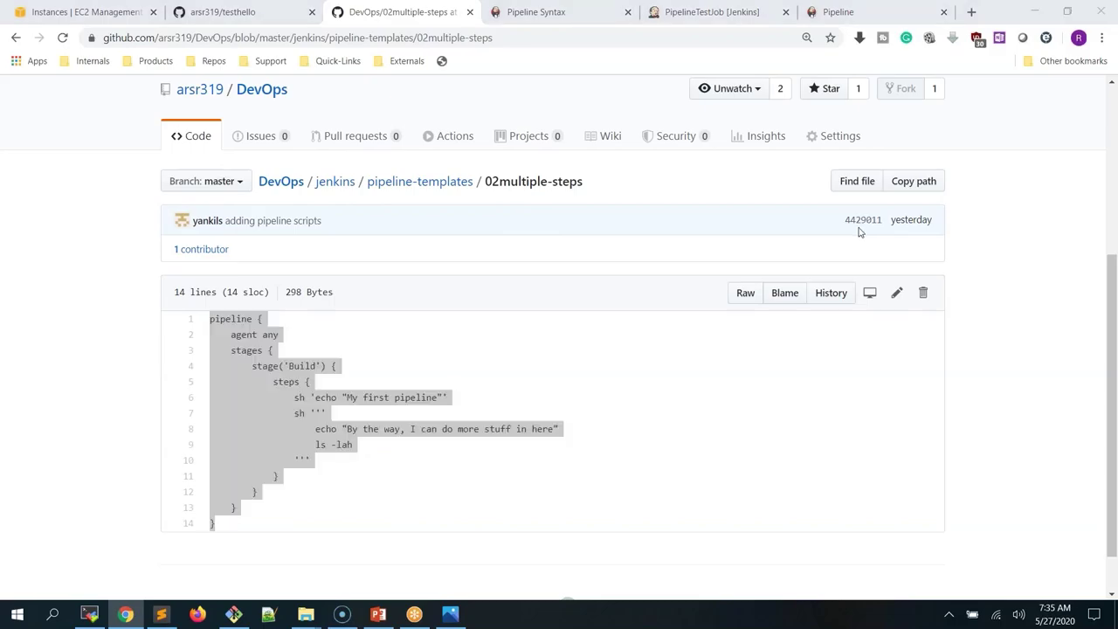
Step: Return from GitHub to the PipelineTestJob page in Jenkins
key(alt+Tab)
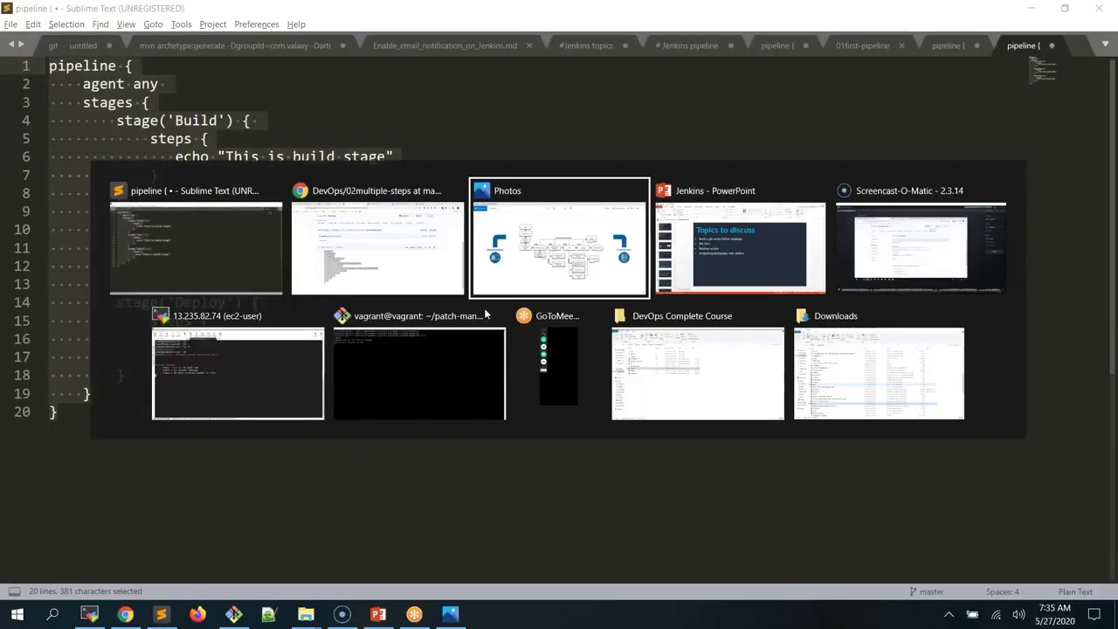
key(alt+Tab)
key(alt+Tab)
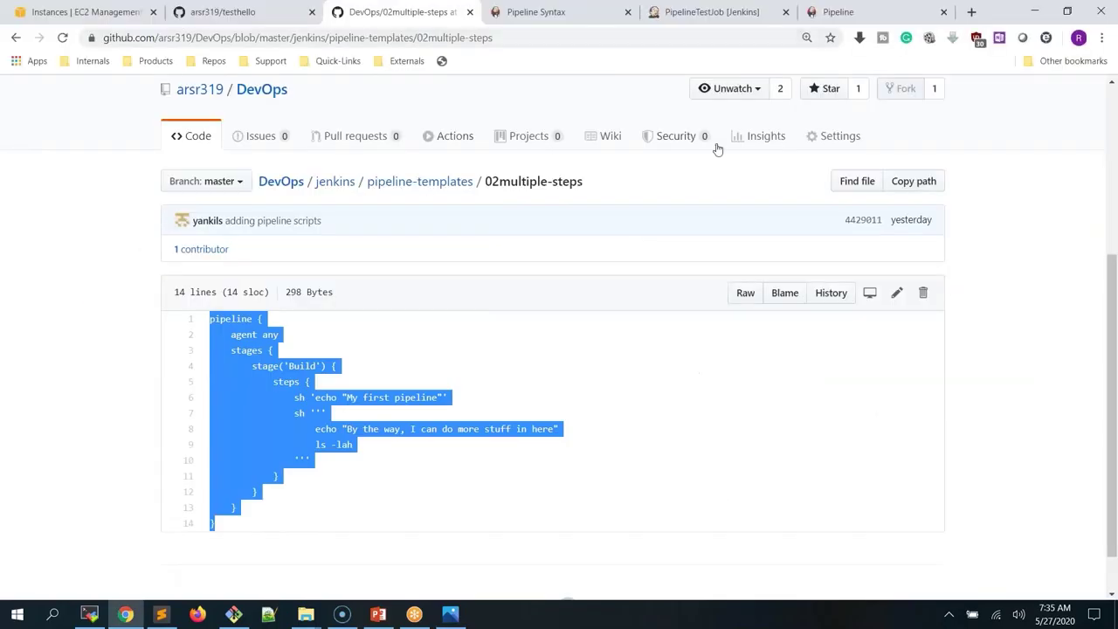
click(742, 10)
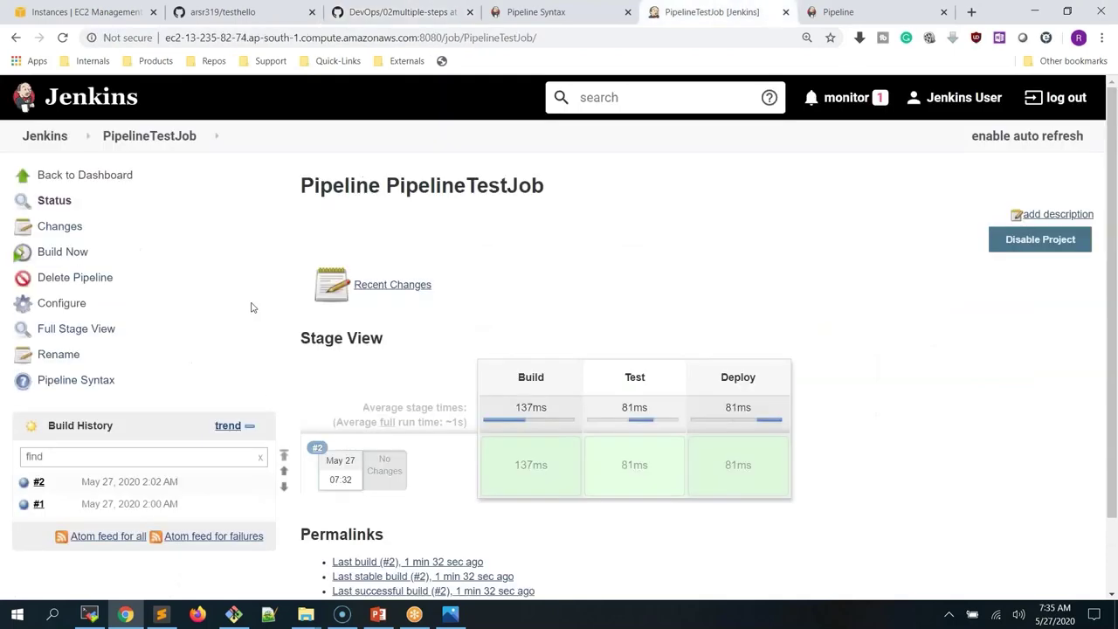
Step: Replace the job's pipeline with the copied 02multiple-steps script, save, and run build #3
click(53, 307)
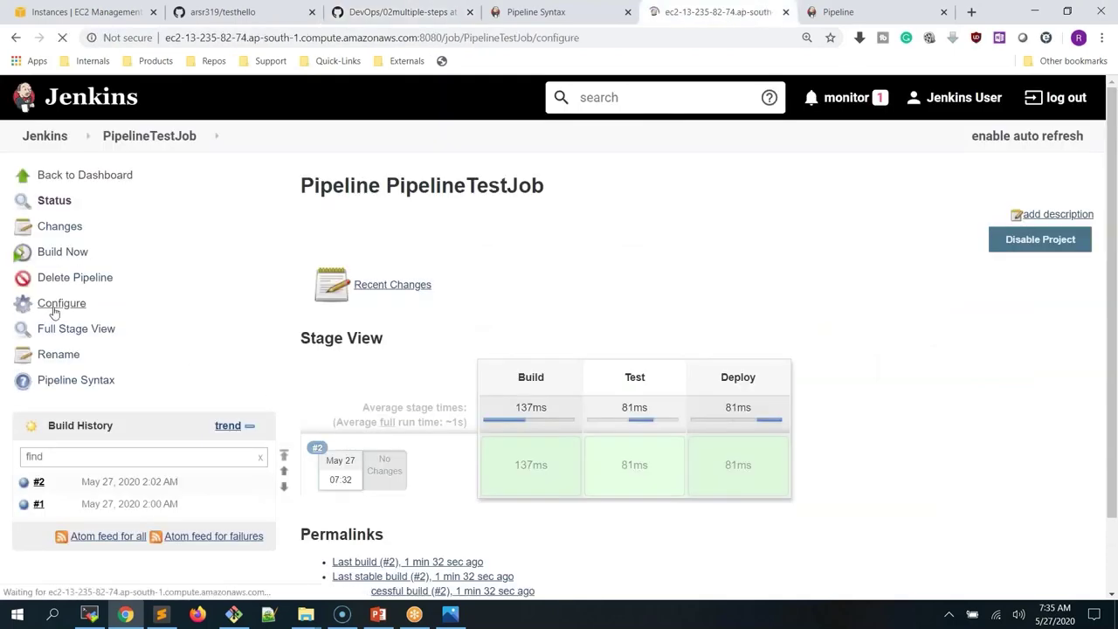
scroll(486, 296, down, 5)
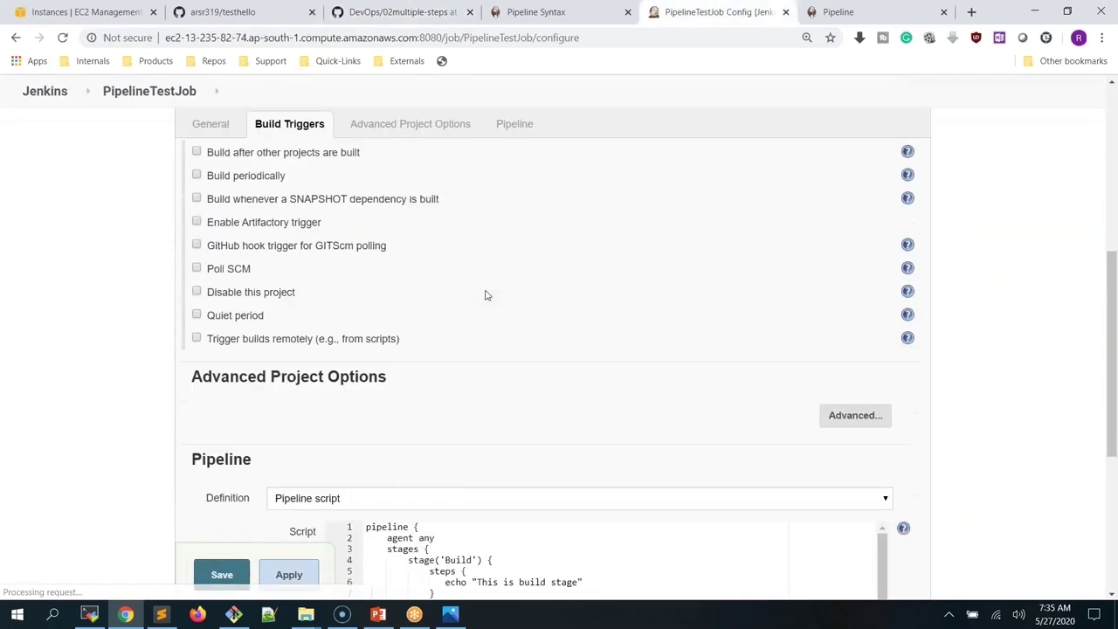
scroll(487, 295, down, 4)
click(630, 321)
key(ctrl+a)
key(ctrl+v)
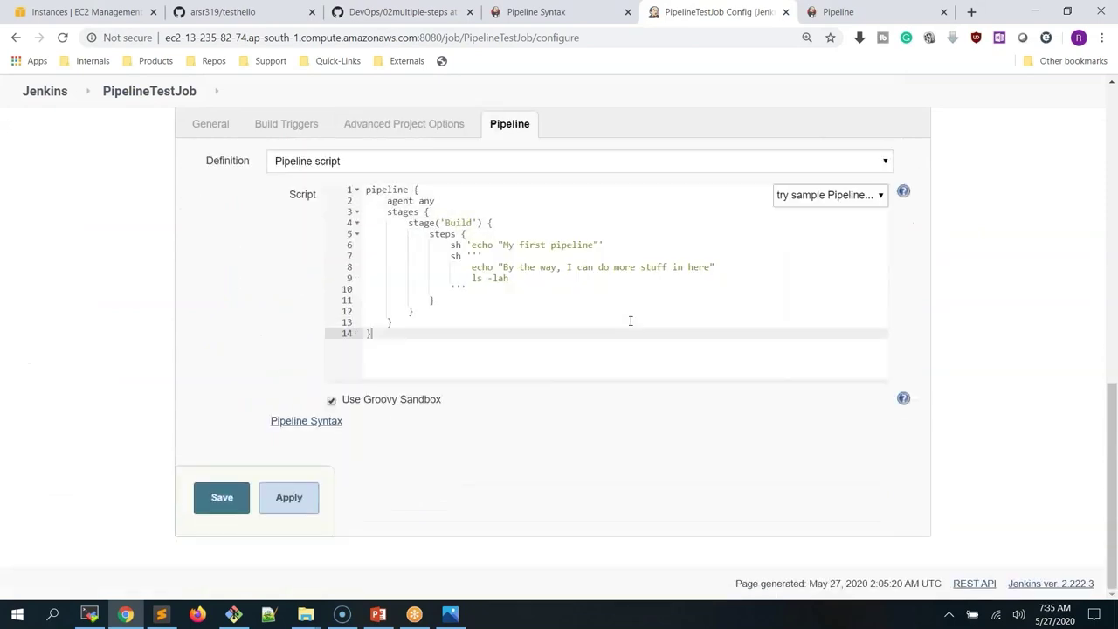
click(242, 503)
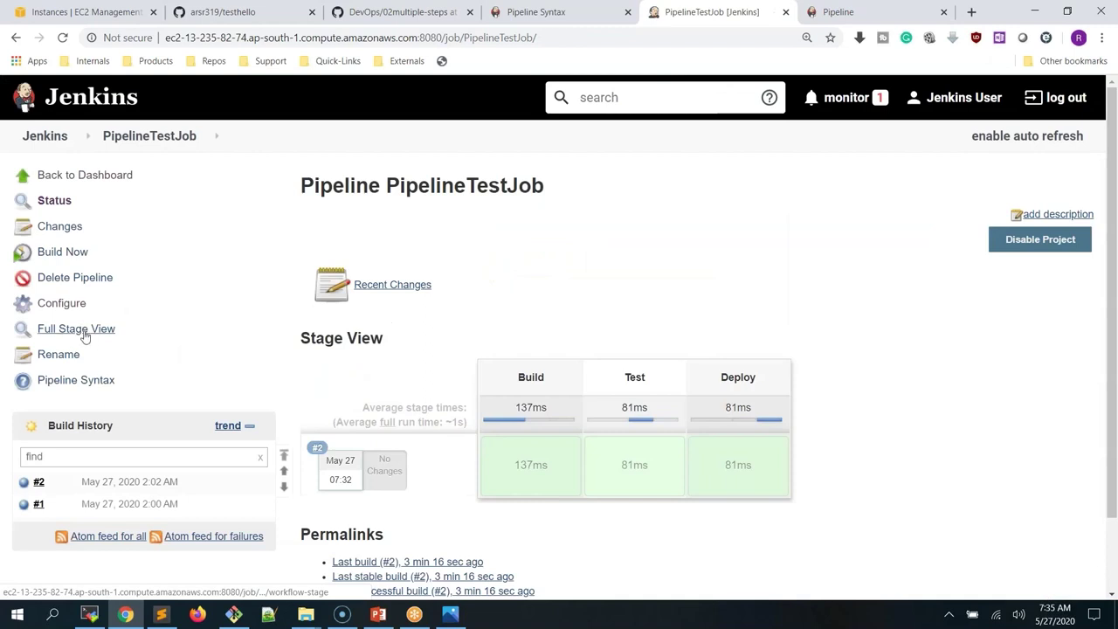
click(62, 252)
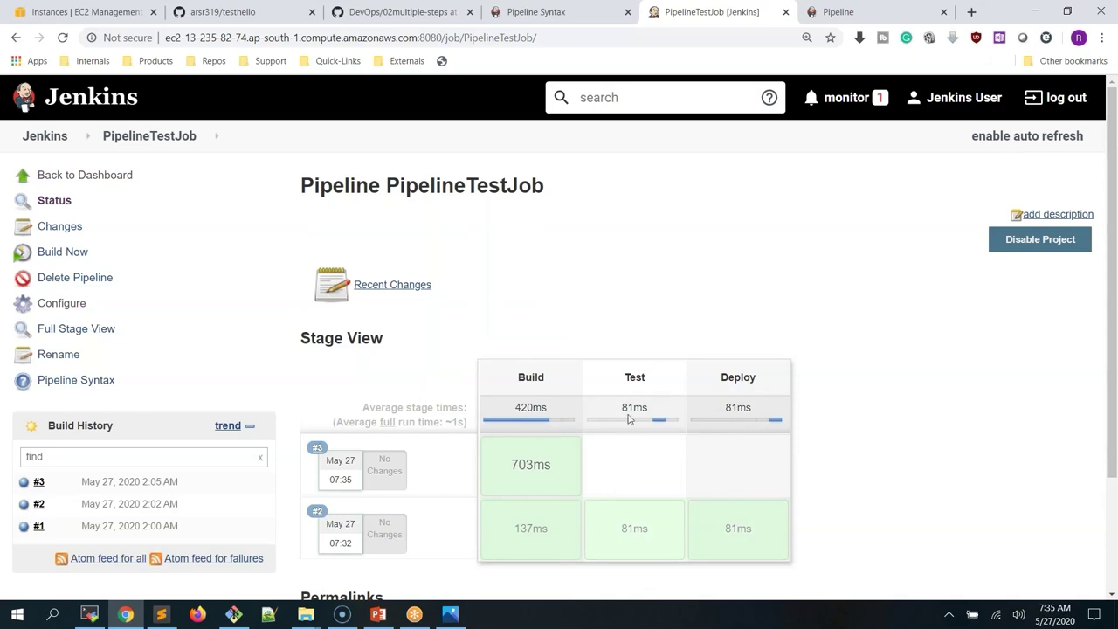
mouse_move(506, 477)
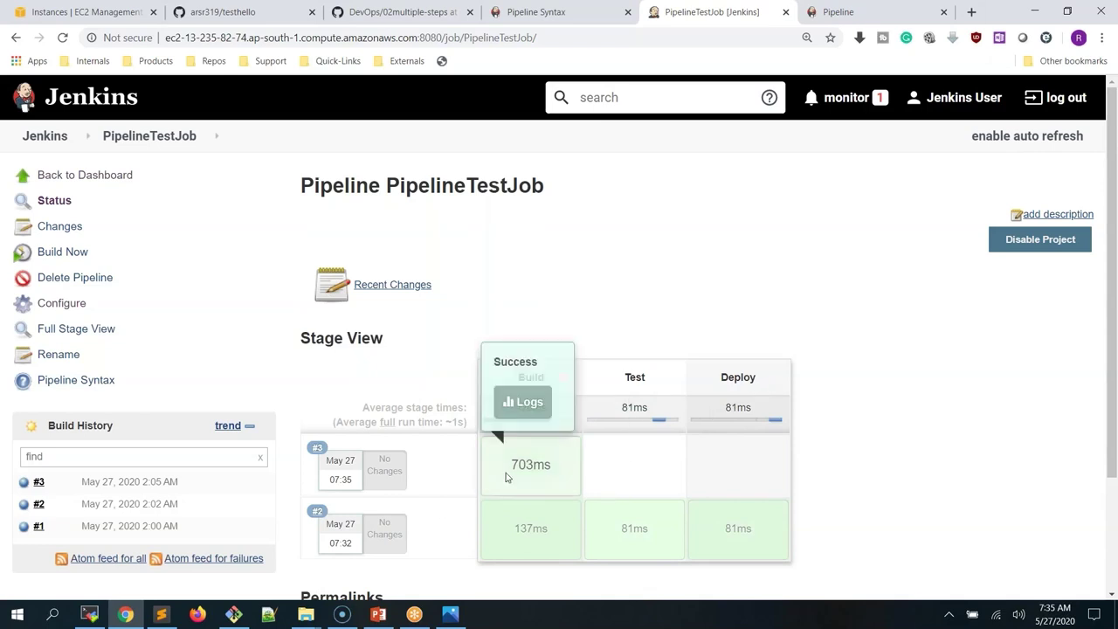
Step: Open build #3's console output and review the echo and ls -lah lines with their output
click(24, 483)
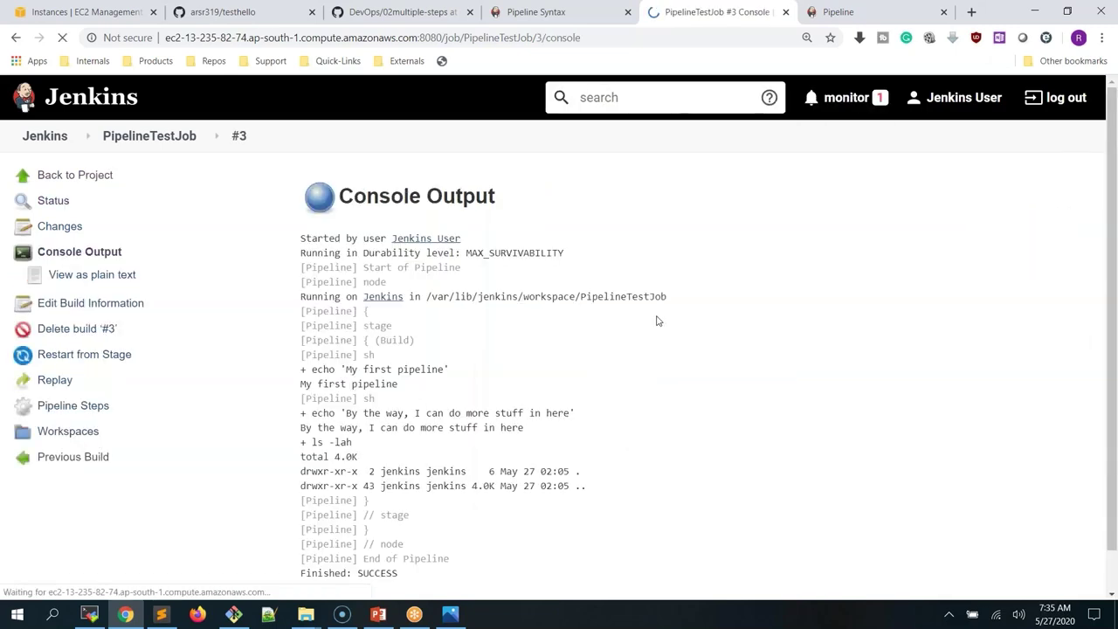
scroll(524, 332, down, 1)
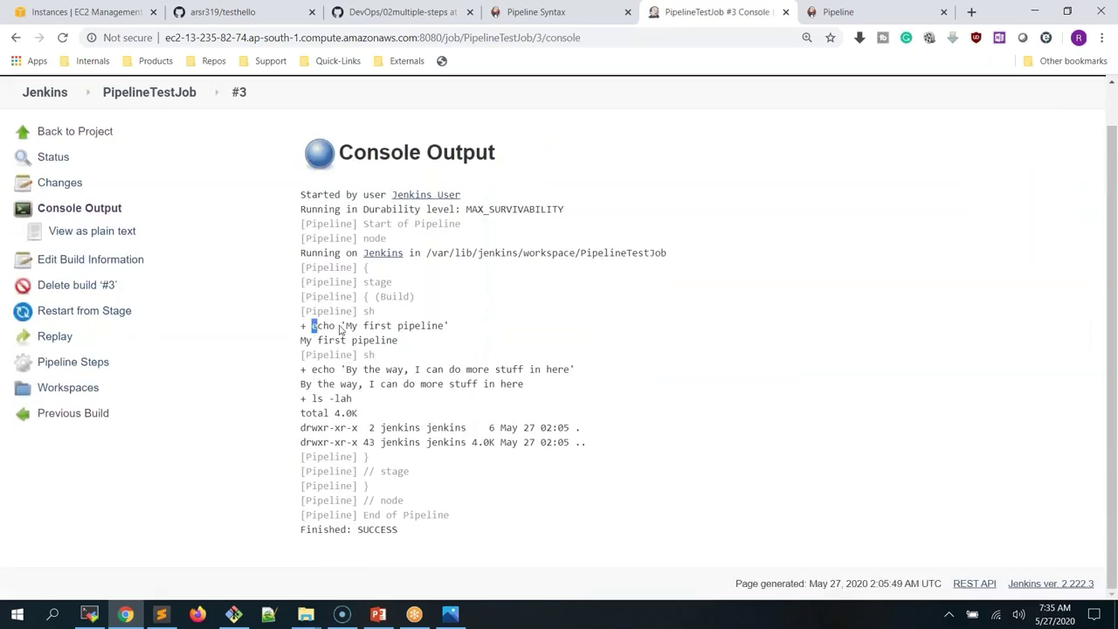
drag(314, 327, 488, 328)
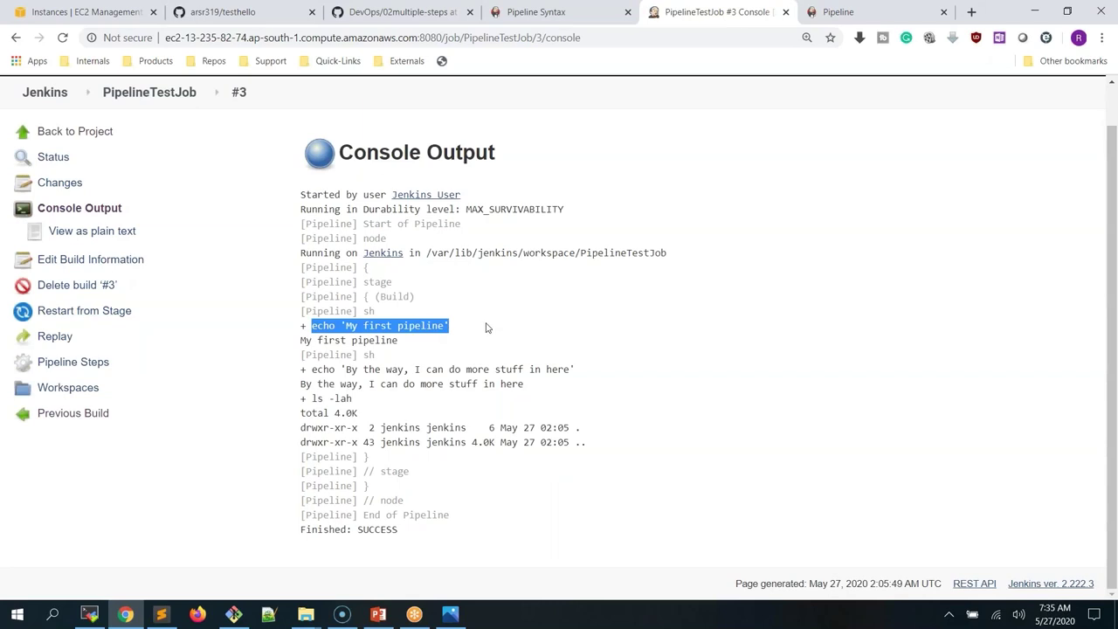
click(298, 345)
drag(297, 345, 411, 345)
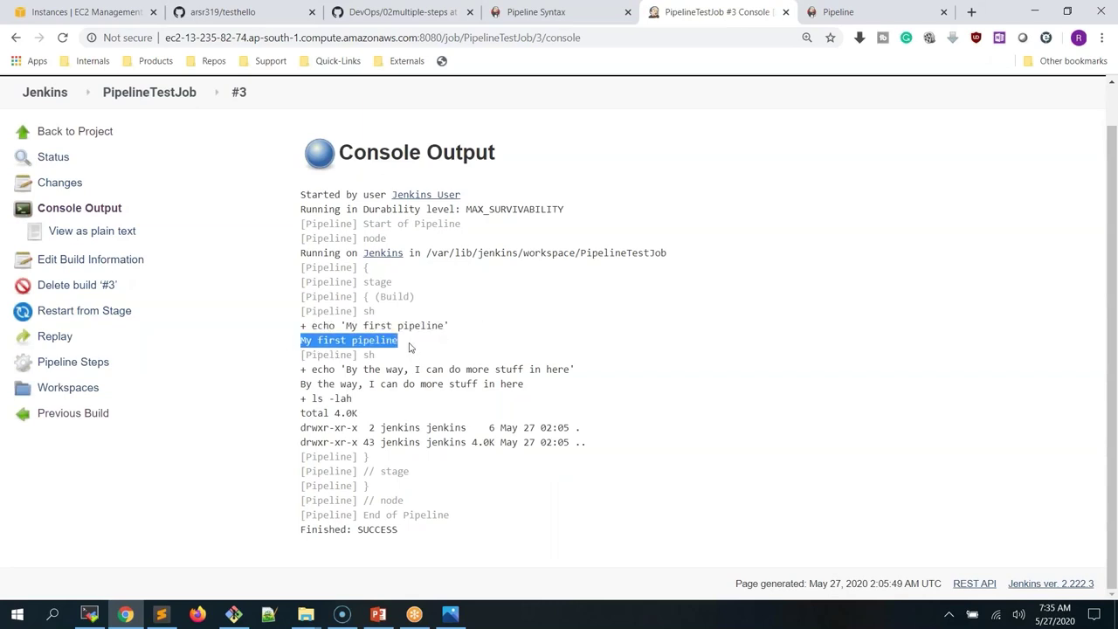
drag(301, 371, 599, 381)
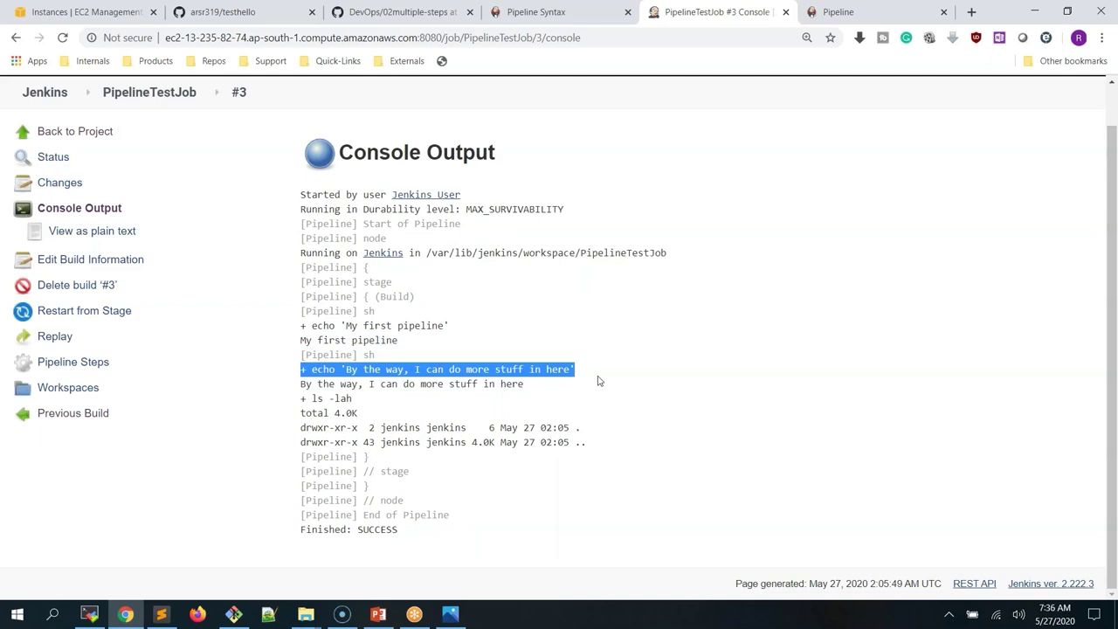
click(304, 407)
drag(304, 407, 369, 409)
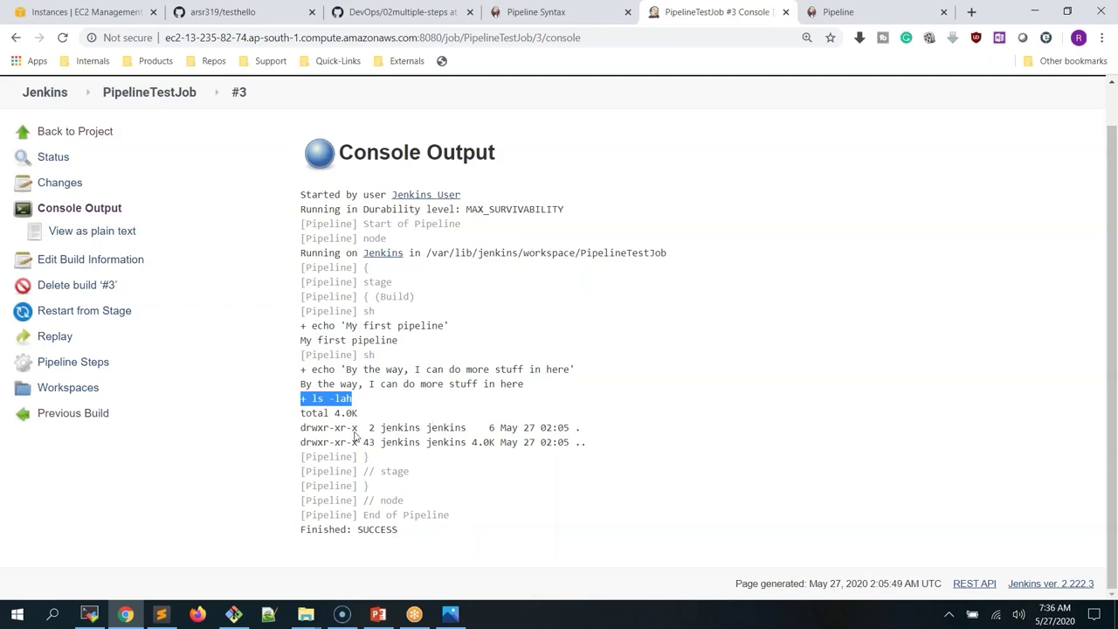
drag(303, 428, 600, 451)
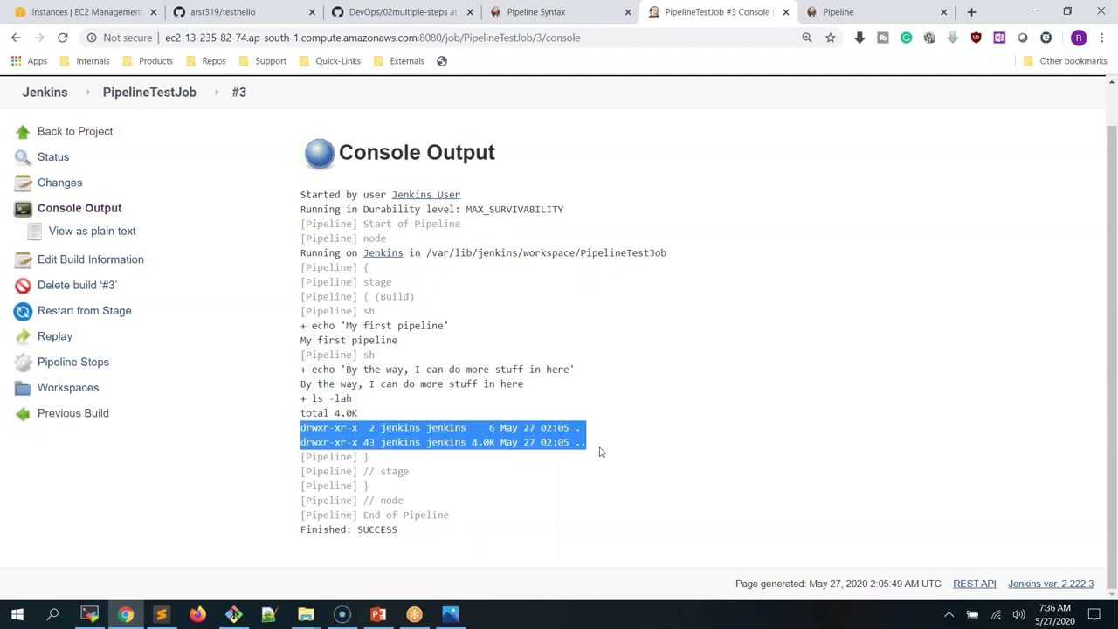
Step: Copy the workspace path /var/lib/jenkins/workspace/PipelineTestJob and restart the SSH session
drag(426, 252, 667, 254)
key(ctrl+c)
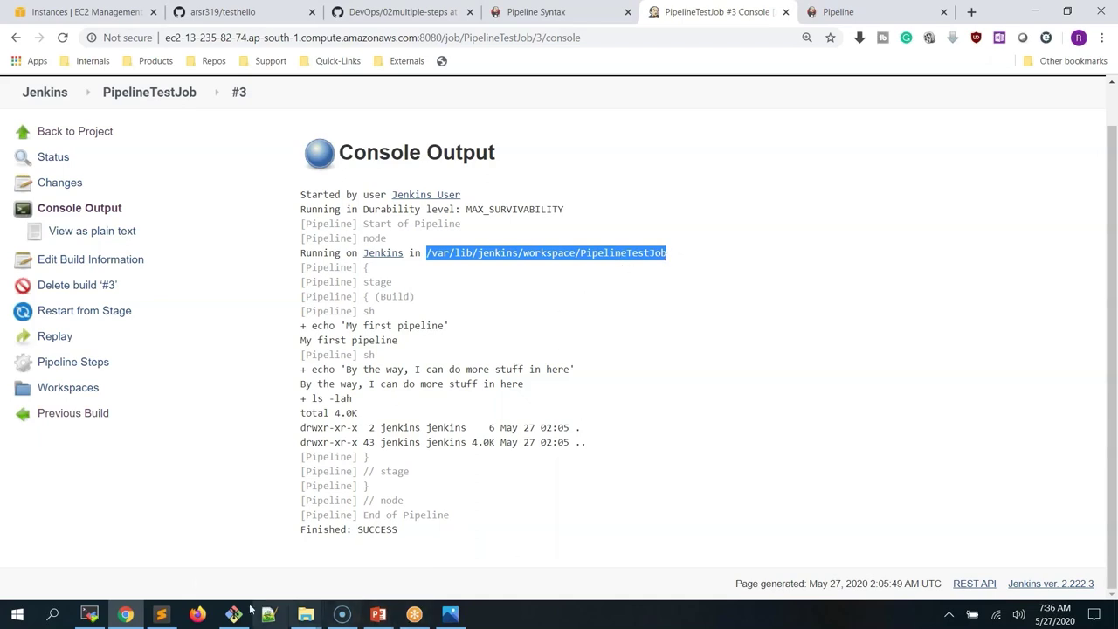
click(80, 616)
key(r)
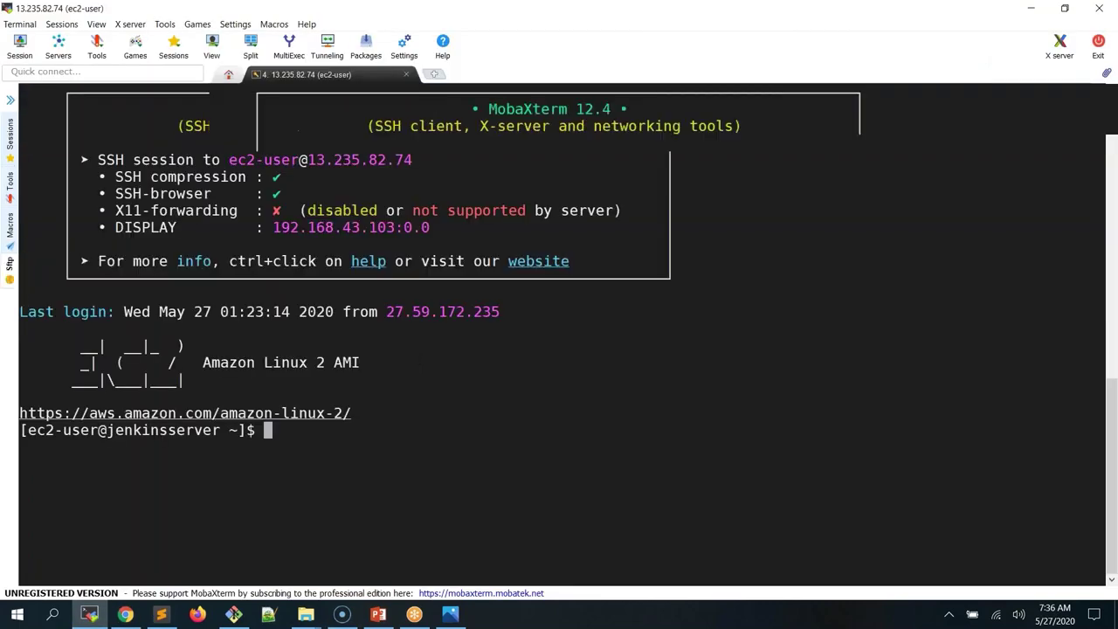
Step: Clear the terminal and become root with sudo su -
text(clear)
key(Return)
key(Return)
text(sudo su -)
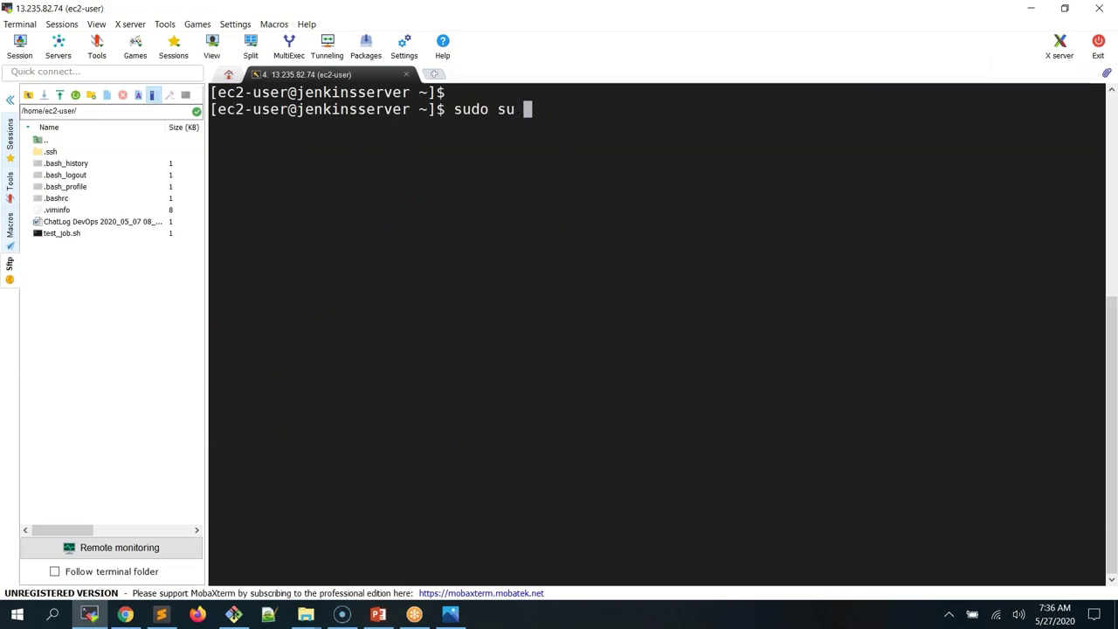
key(Return)
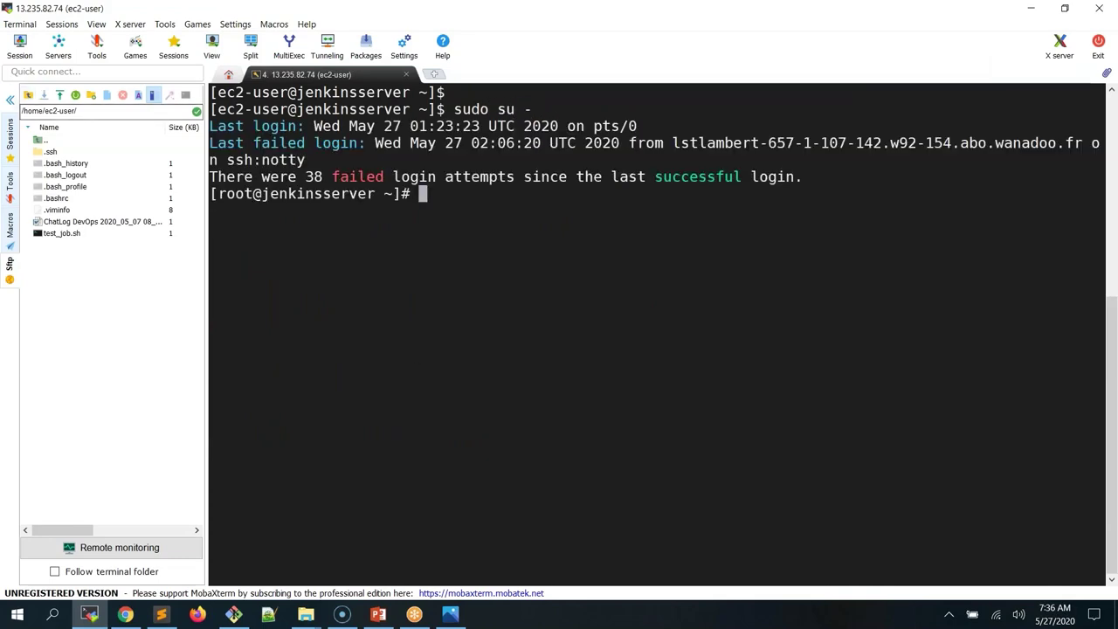
click(10, 100)
Step: List the PipelineTestJob workspace with ls -l and ls -lah, confirming it is empty
text(ls -l)
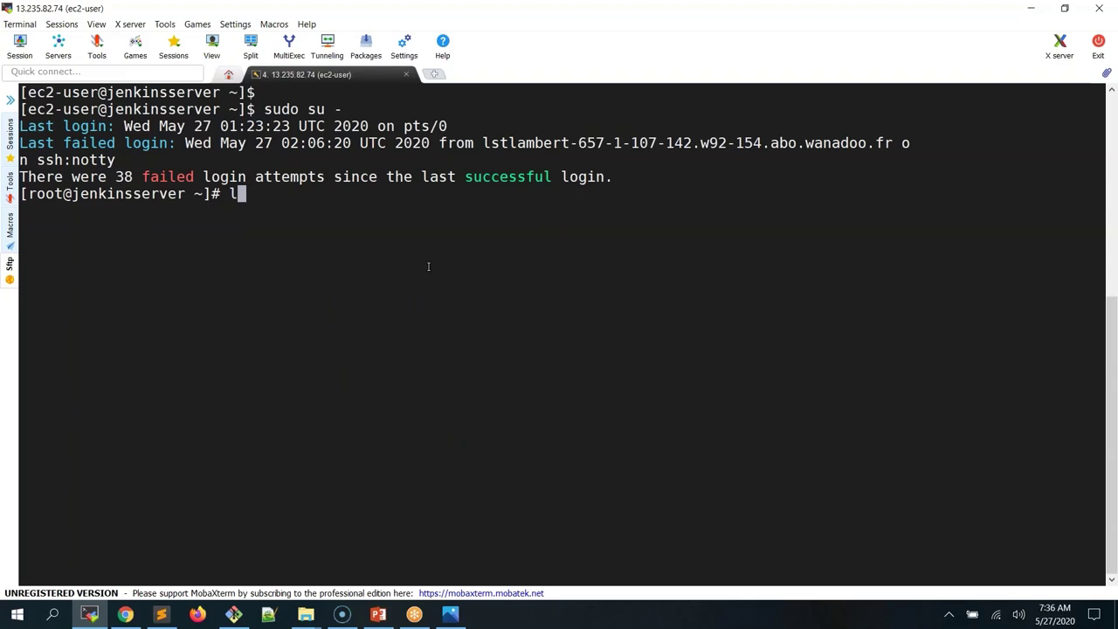
right_click(428, 266)
key(Return)
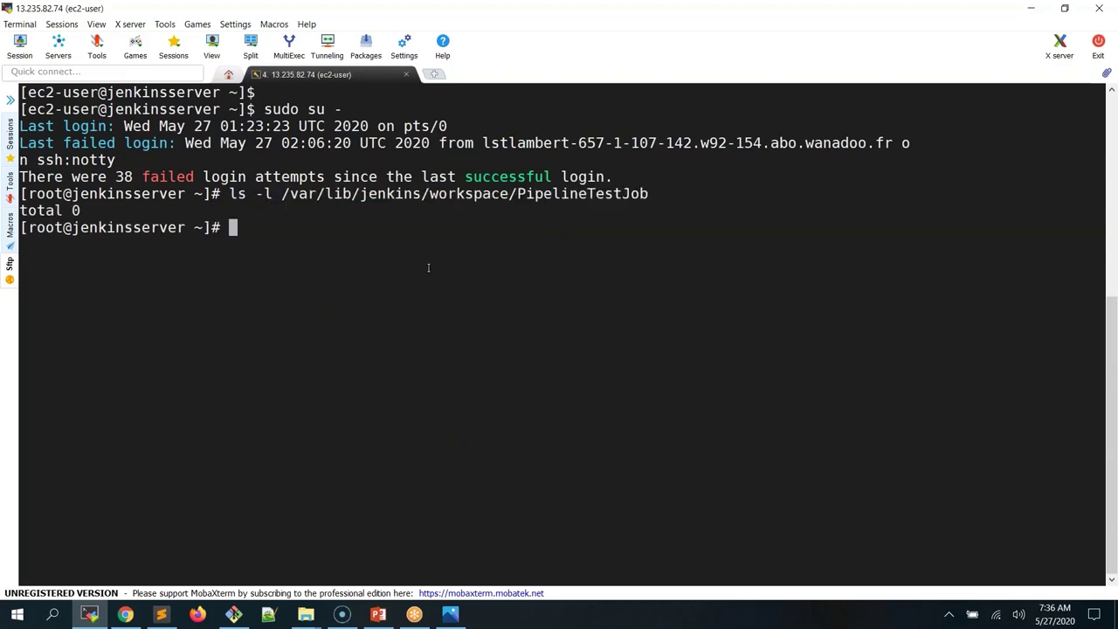
text(ls -a)
key(BackSpace)
text(lah)
right_click(379, 196)
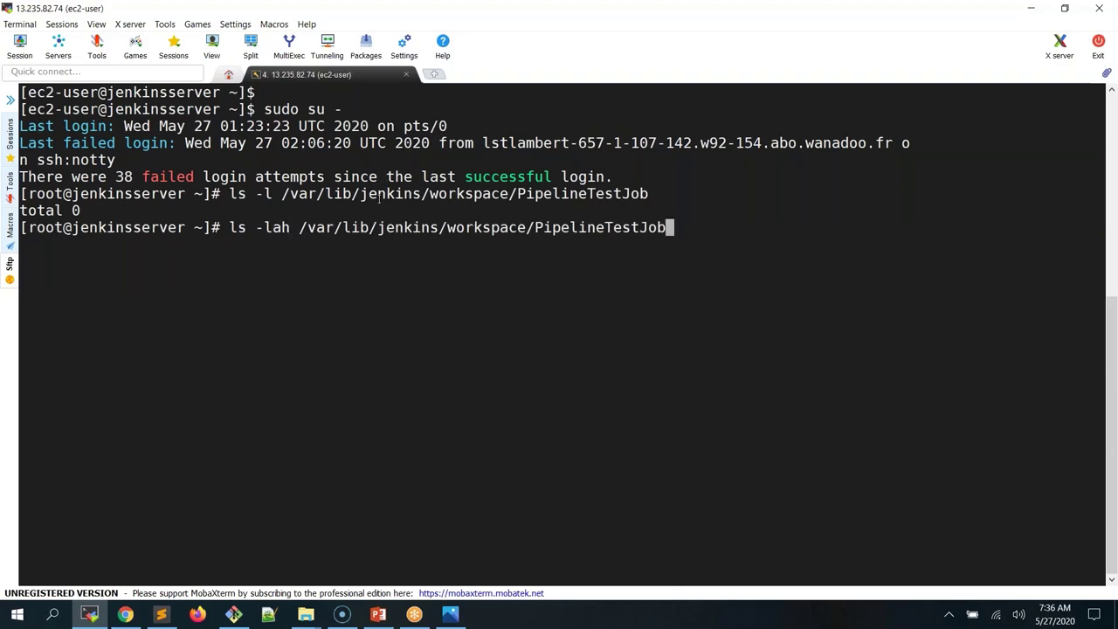
key(Return)
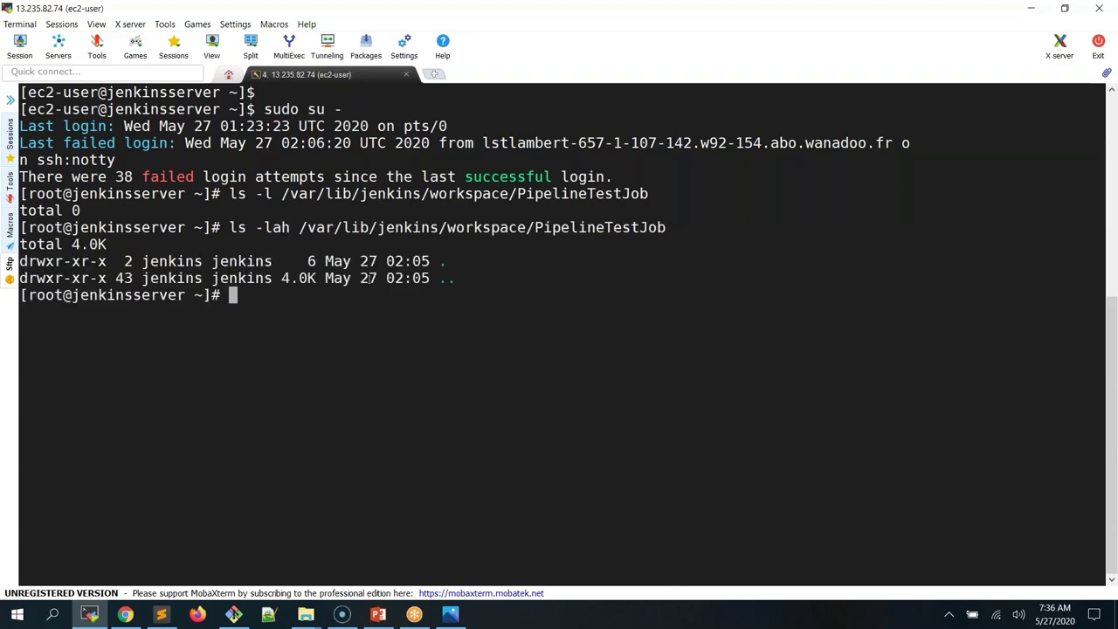
click(123, 615)
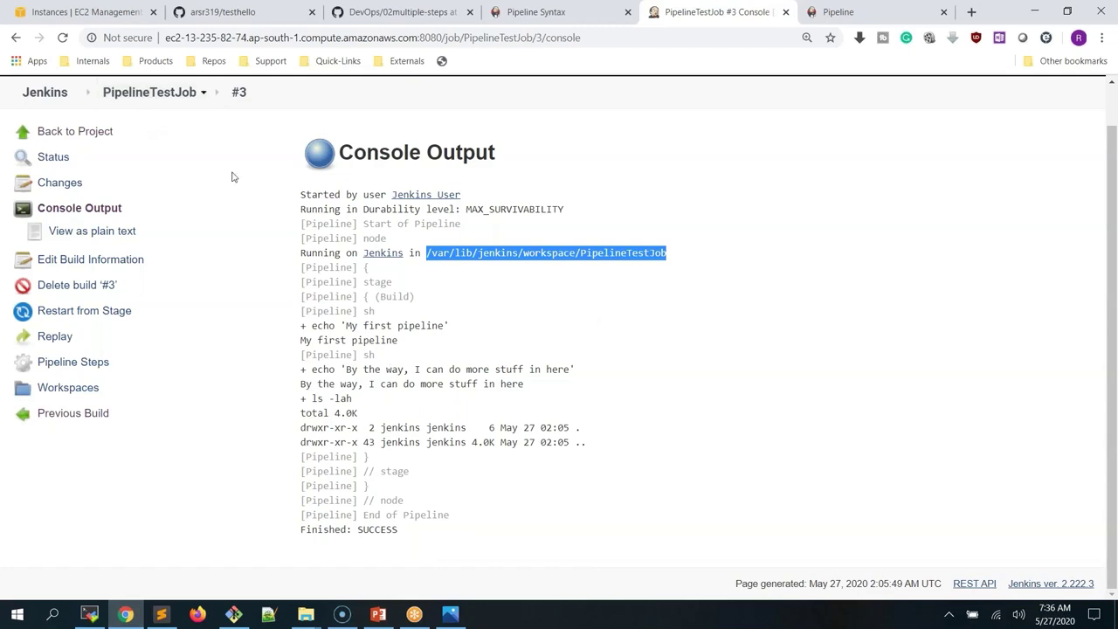
Step: Go back to PipelineTestJob, then browse GitHub's pipeline-templates file list down to 04timeout
click(158, 103)
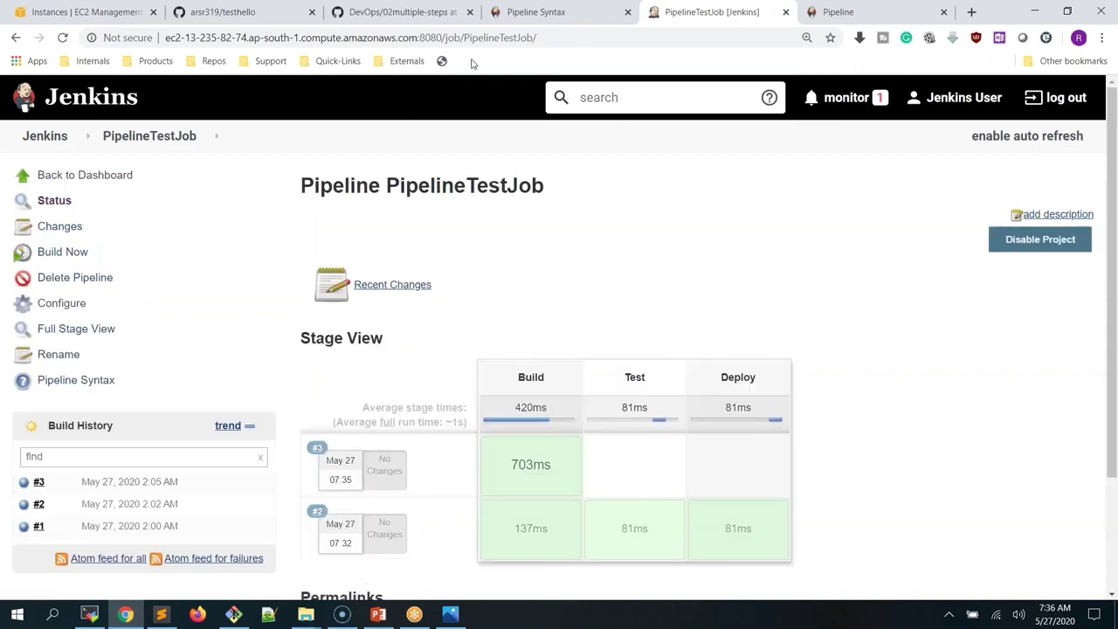
click(397, 12)
click(420, 182)
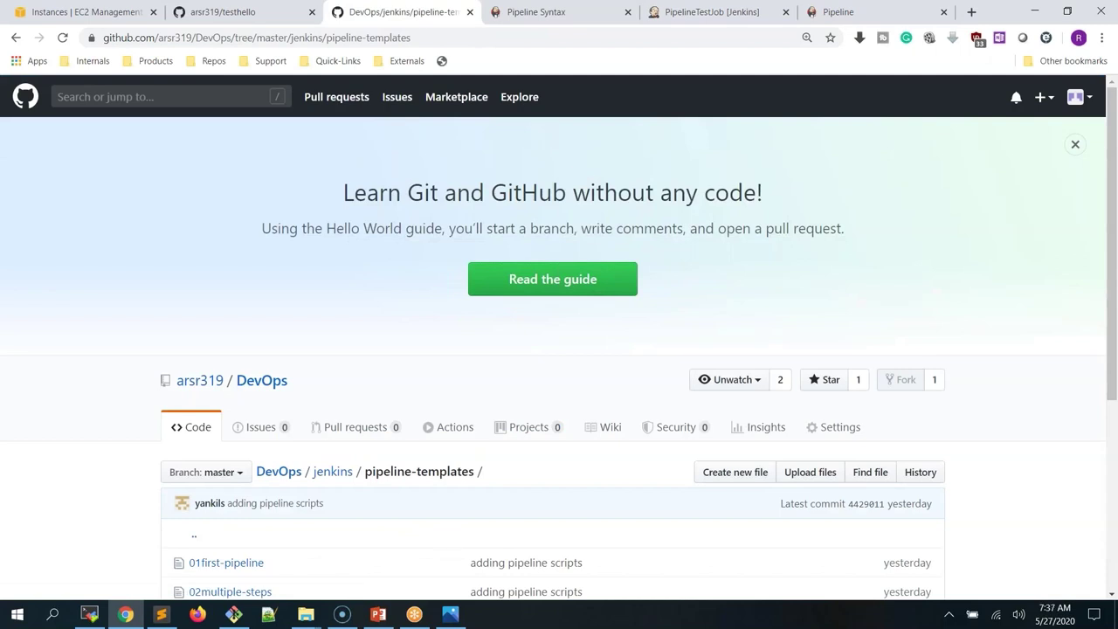
scroll(379, 310, down, 1)
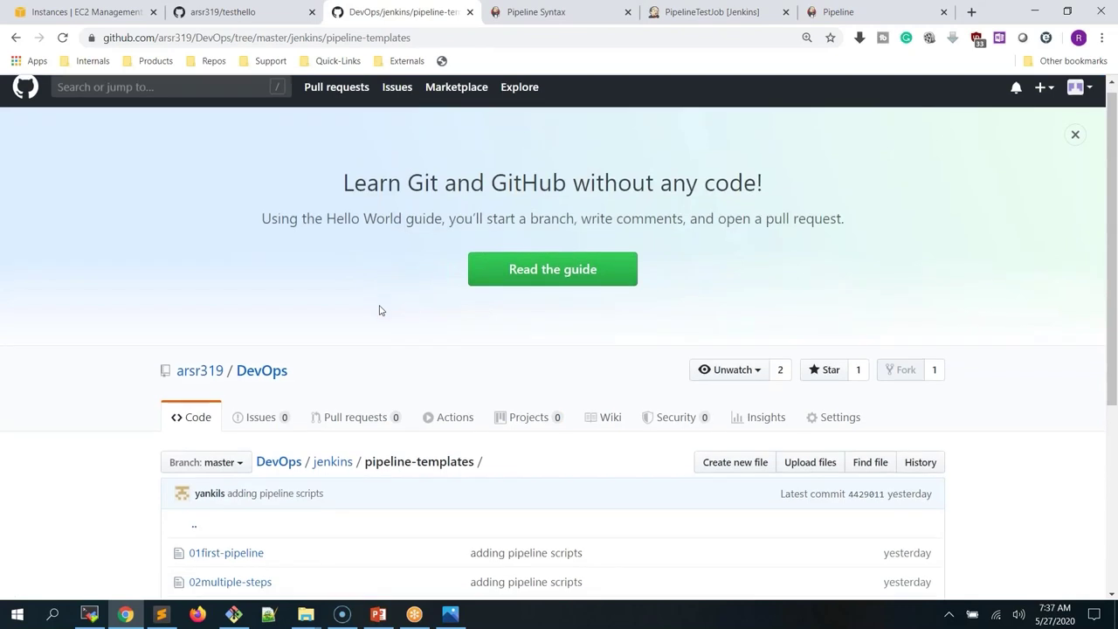
scroll(392, 277, down, 1)
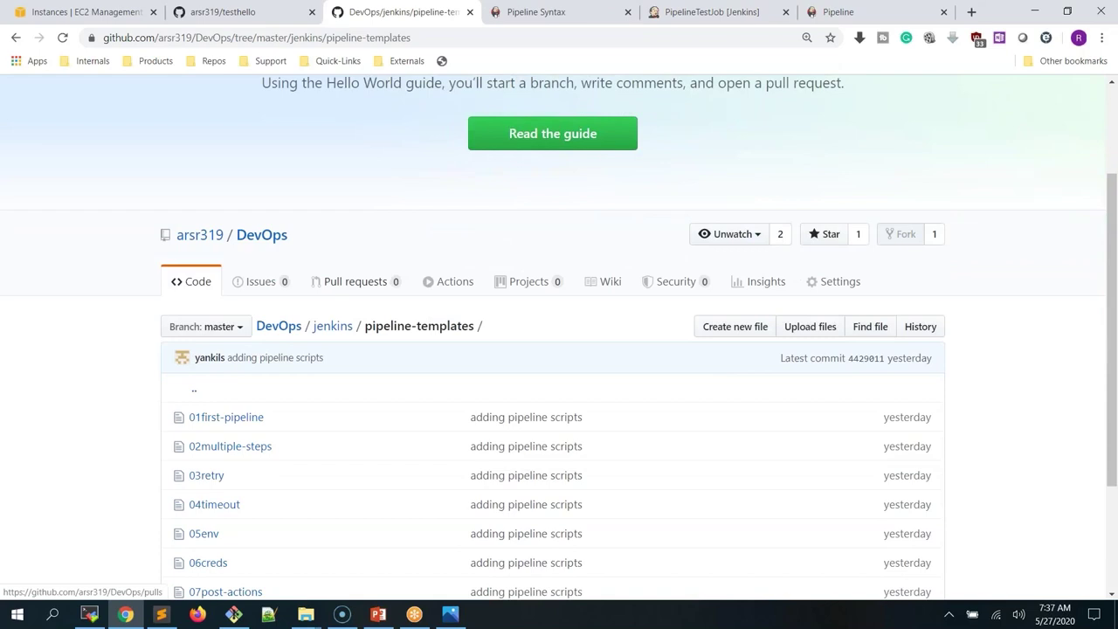
scroll(262, 345, down, 2)
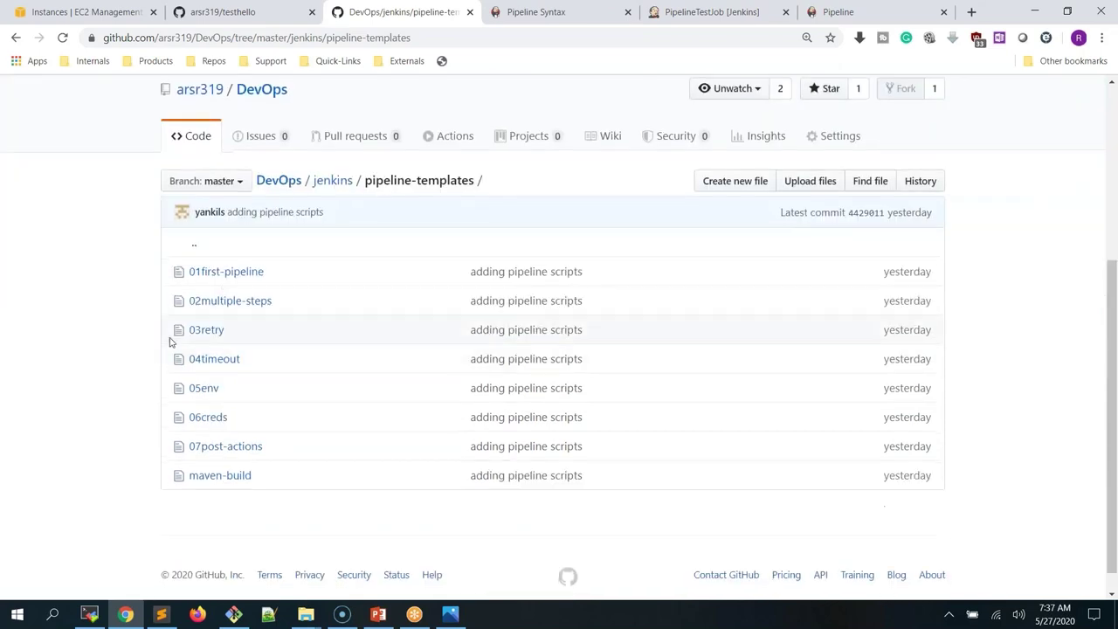
Step: Open the 03retry template and examine its retry(3) block
click(209, 334)
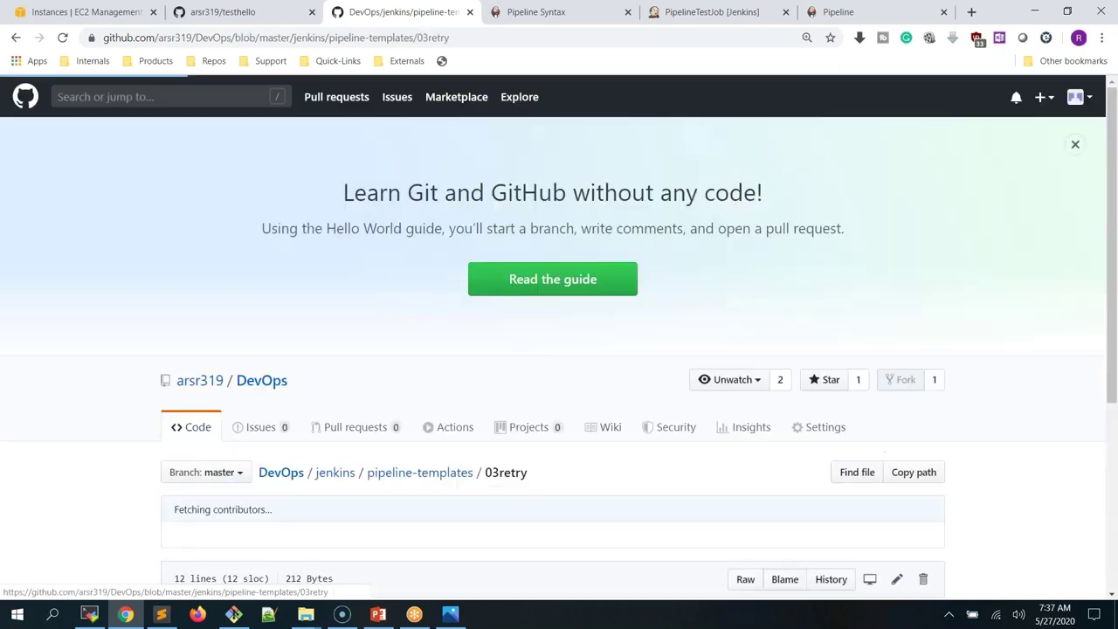
scroll(321, 294, down, 4)
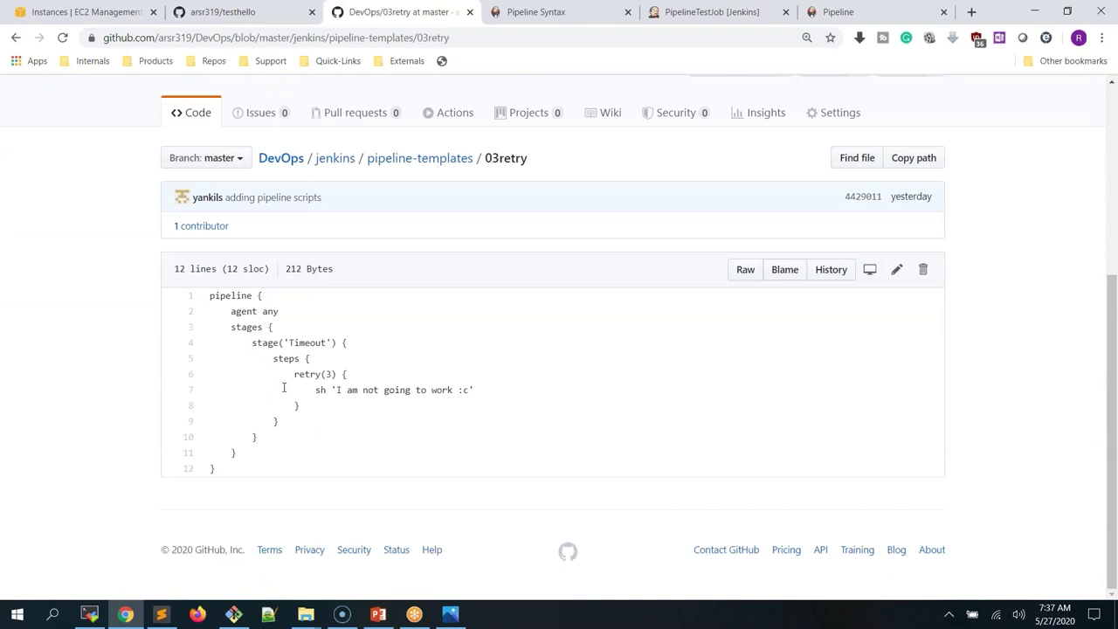
drag(316, 390, 520, 398)
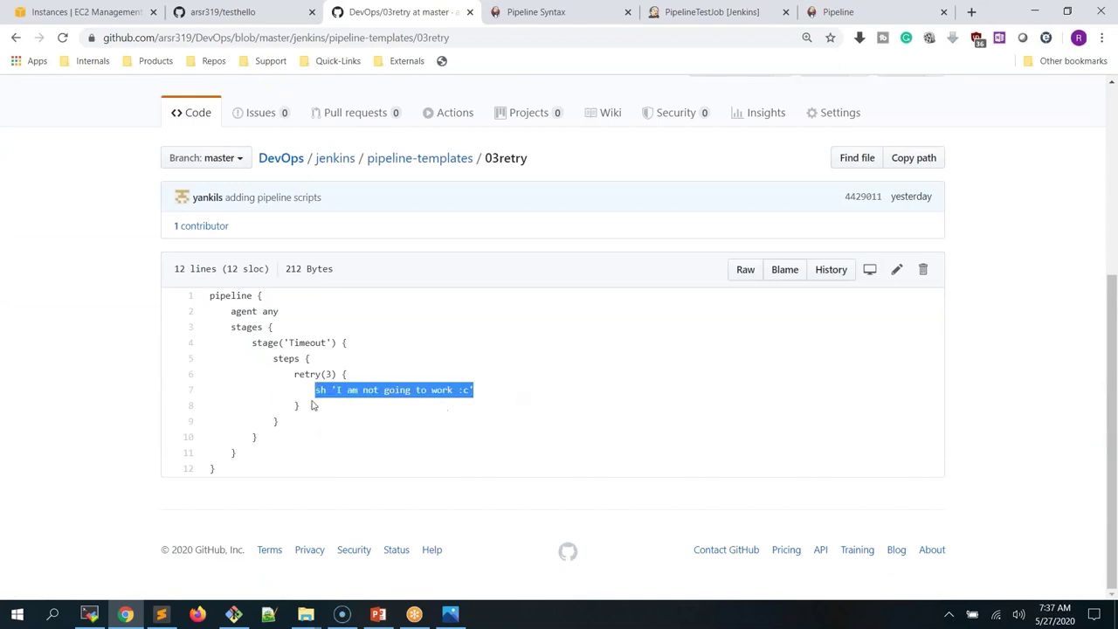
click(315, 405)
drag(311, 390, 489, 412)
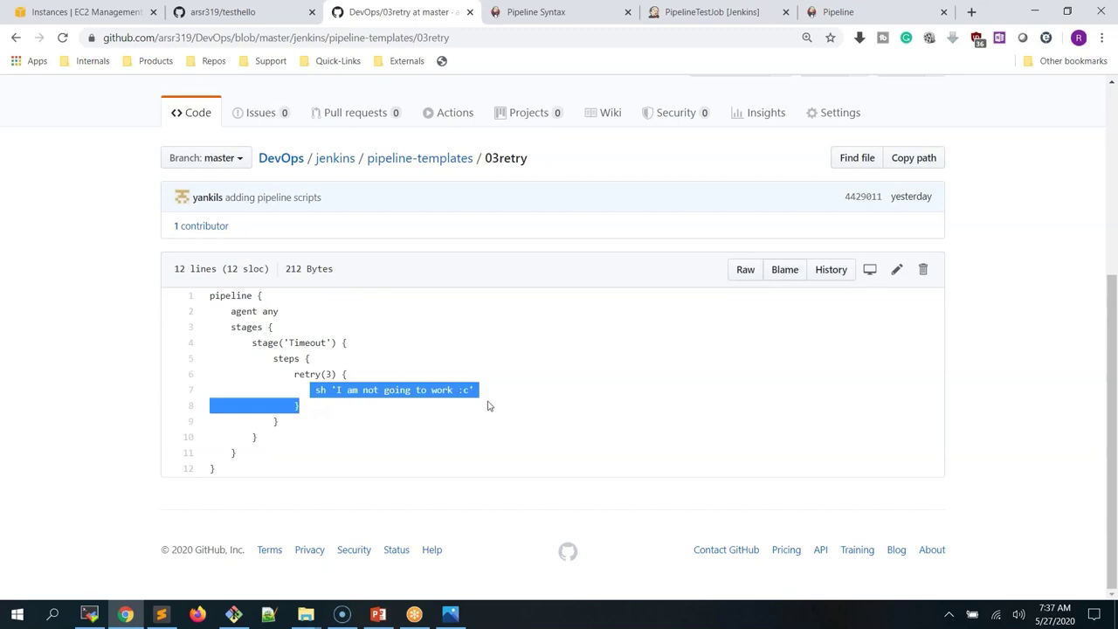
click(326, 374)
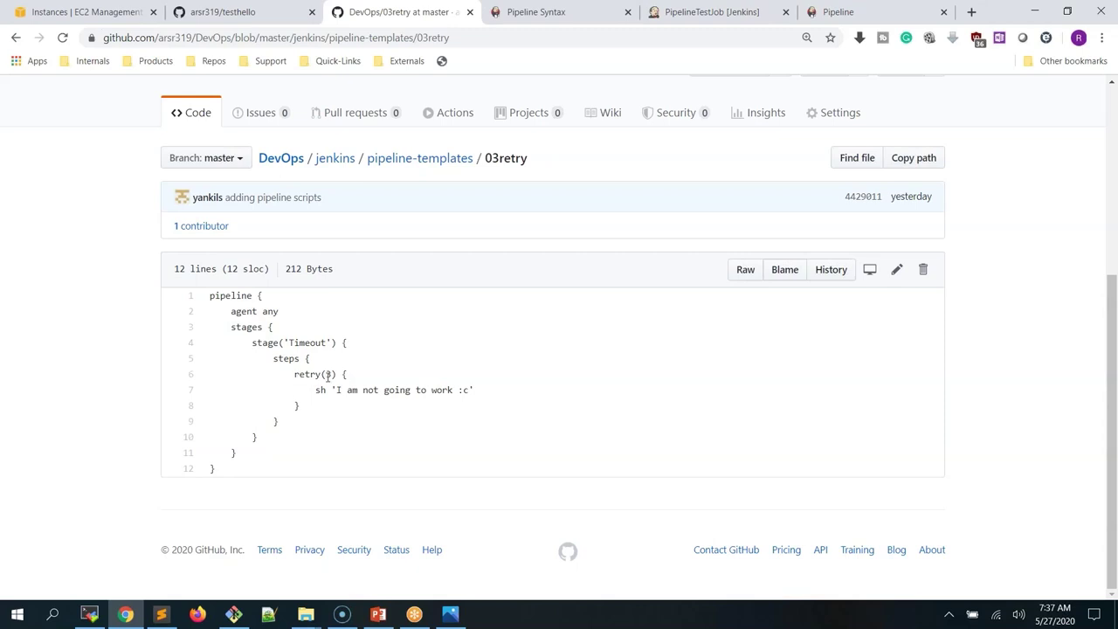
double_click(328, 374)
Step: Examine the failing sh 'I am not going to work :c' command on line 7
drag(316, 390, 472, 390)
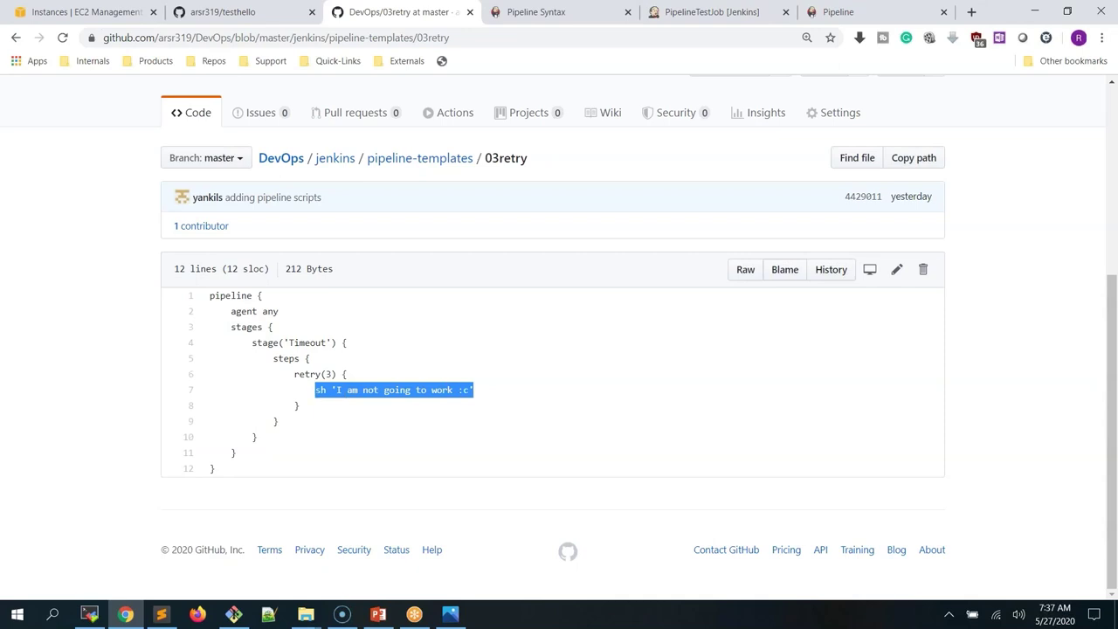
click(340, 389)
drag(337, 390, 416, 390)
drag(317, 389, 475, 390)
click(352, 399)
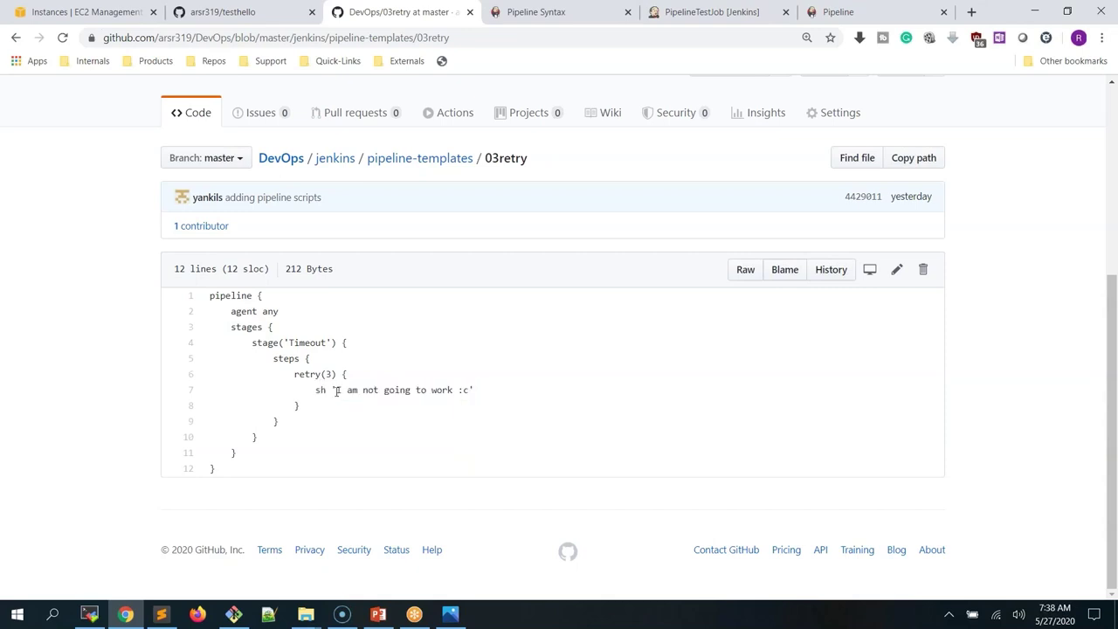
drag(337, 389, 470, 390)
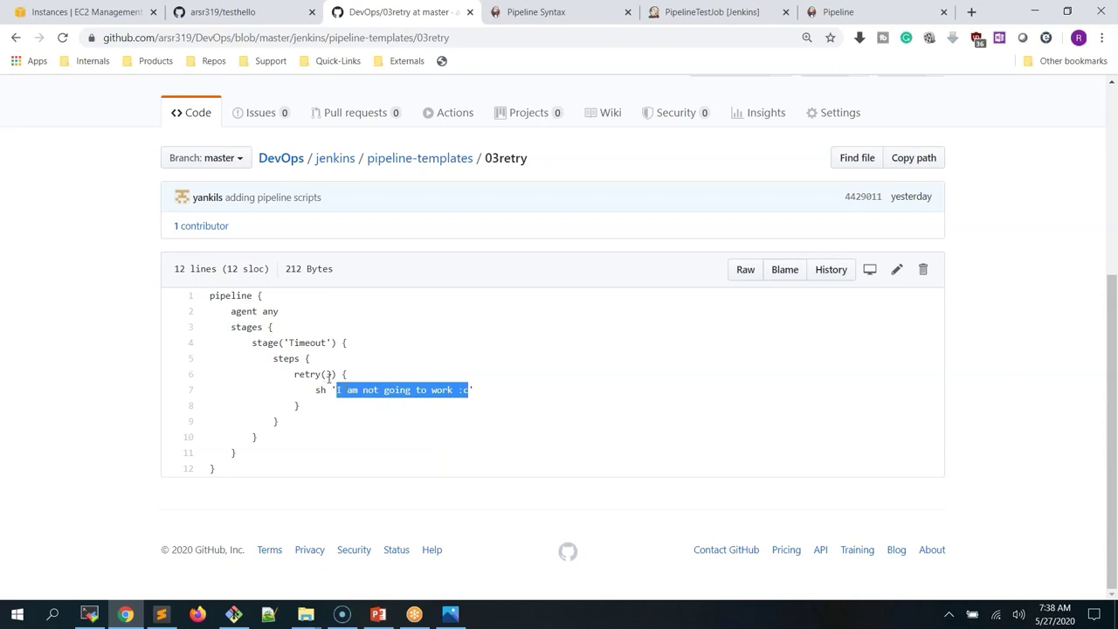
click(336, 387)
drag(336, 387, 470, 390)
Step: Zoom in, select the script, and copy the path jenkins / pipeline-templates / 03retry
key(ctrl+plus)
key(ctrl+plus)
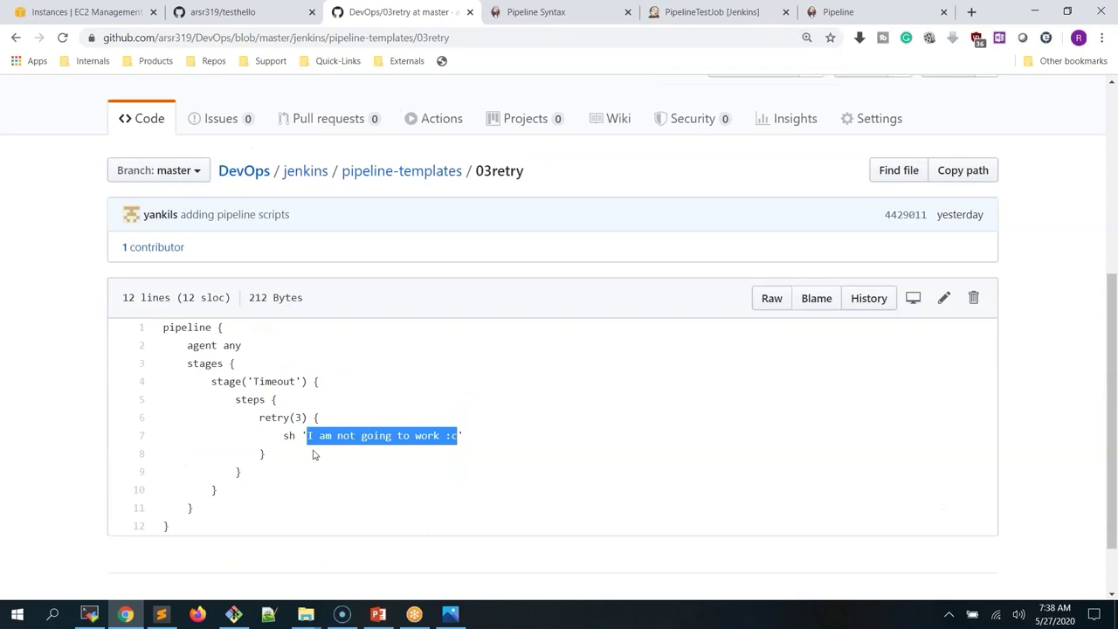
drag(177, 531, 143, 332)
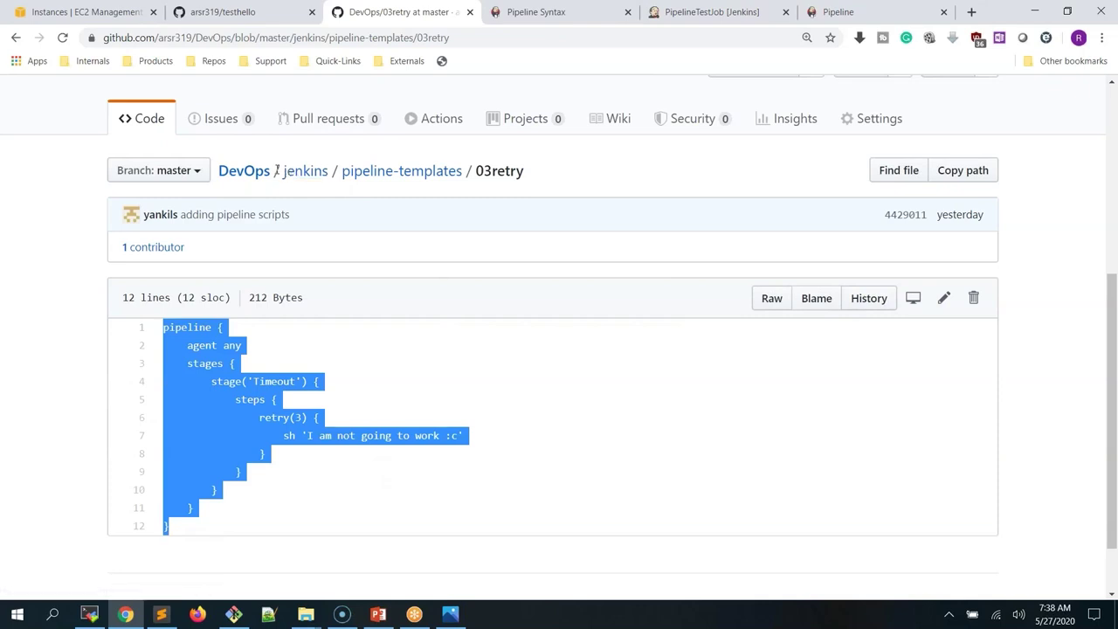
drag(283, 176, 538, 172)
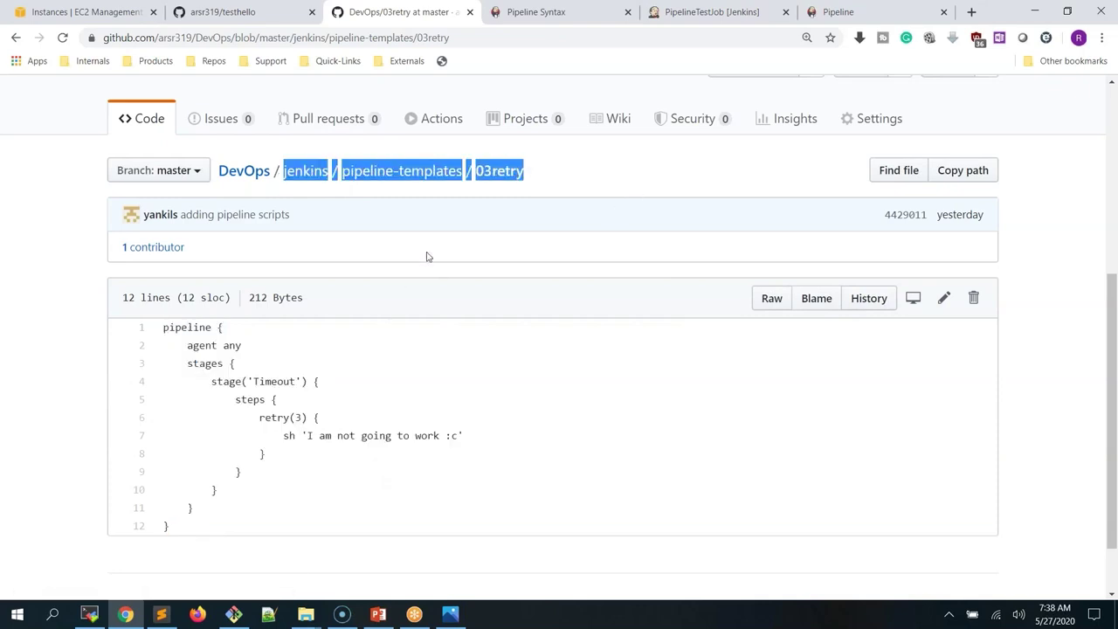
Step: Paste the path jenkins/pipeline-templates/03retry below the script in Sublime Text
click(161, 614)
click(309, 486)
key(Return)
key(Return)
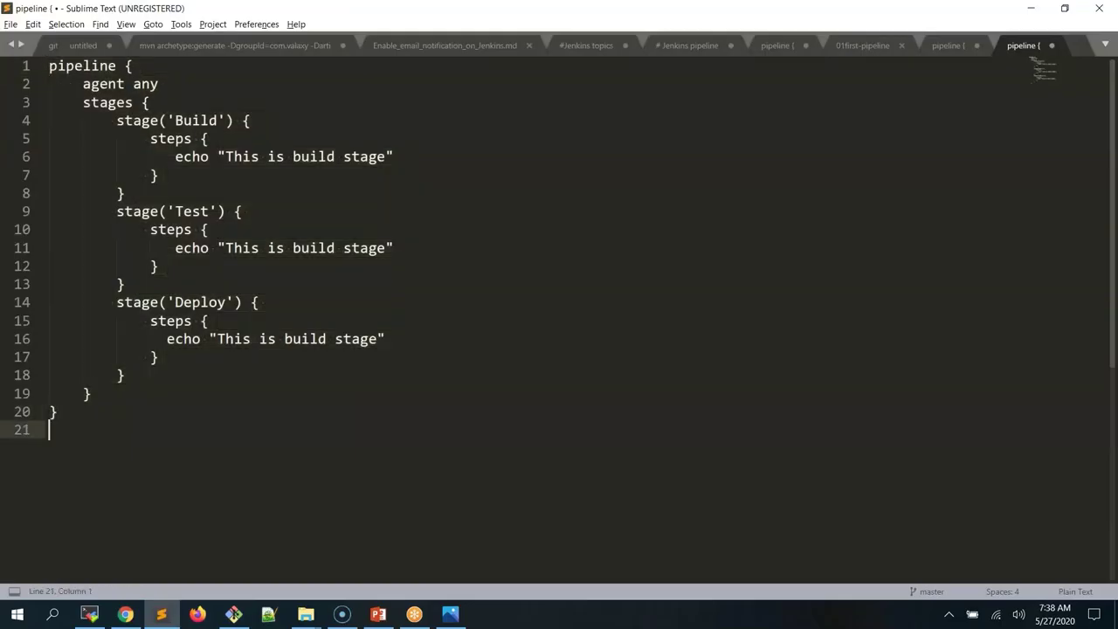
text(jenkins/pipeline-templates/03retry)
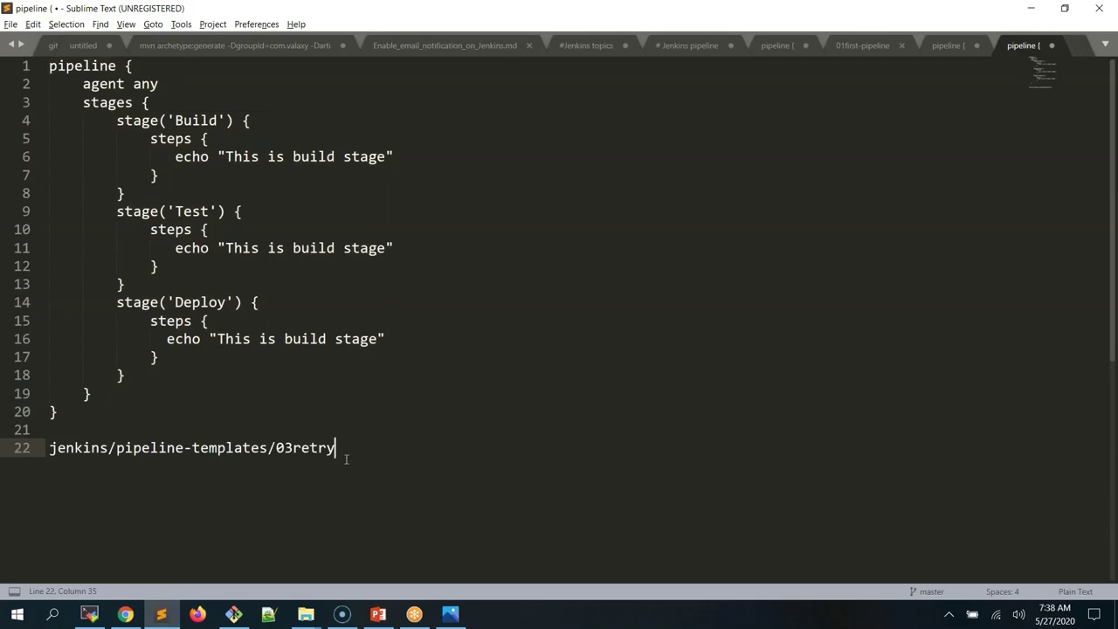
drag(335, 452, 58, 448)
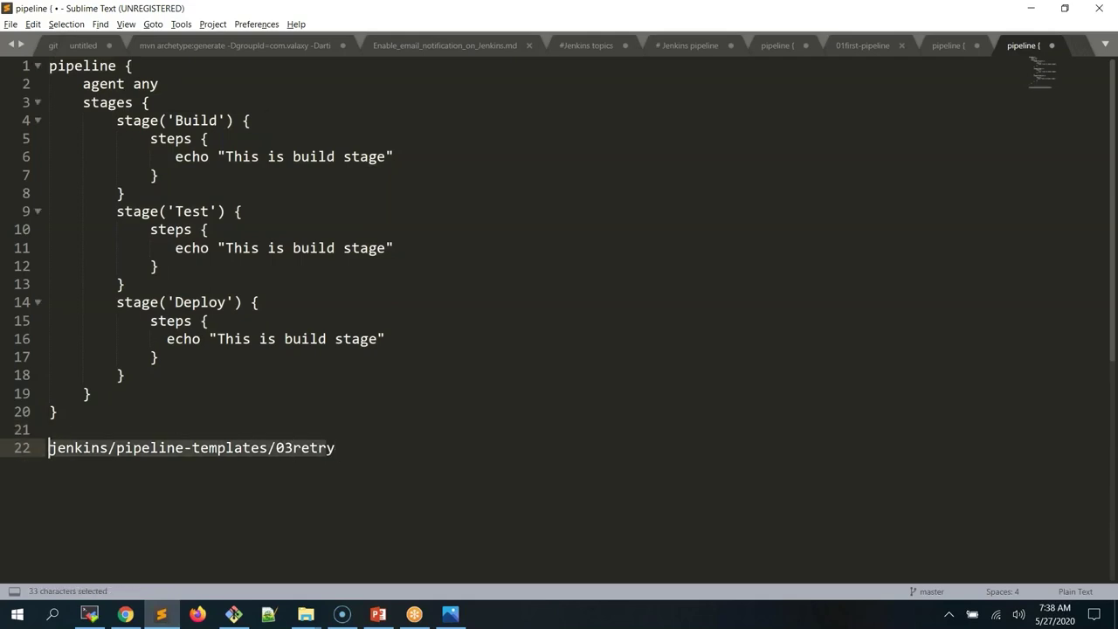
Step: Copy the DevOps repository's HTTPS clone URL, then return to the PipelineTestJob page
key(alt+Tab)
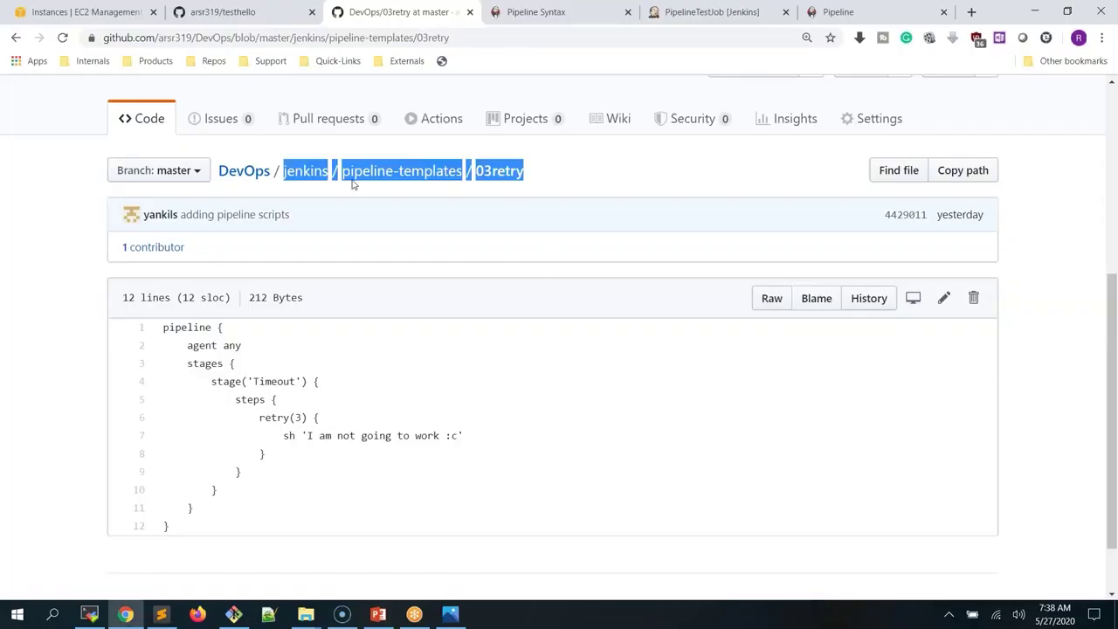
click(260, 179)
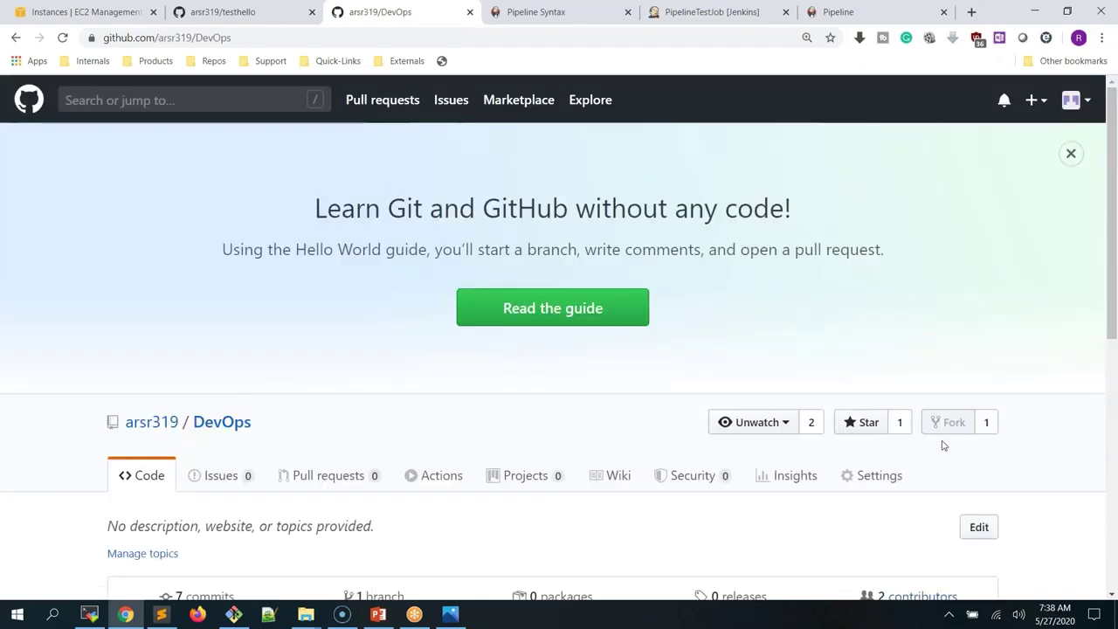
scroll(943, 446, down, 3)
click(936, 424)
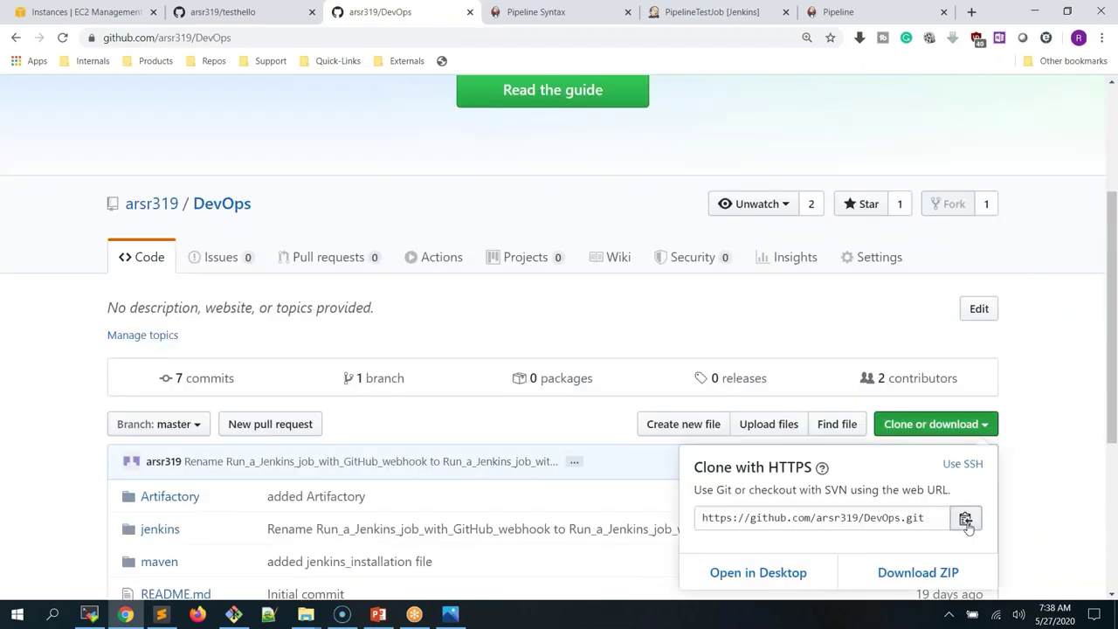
click(714, 13)
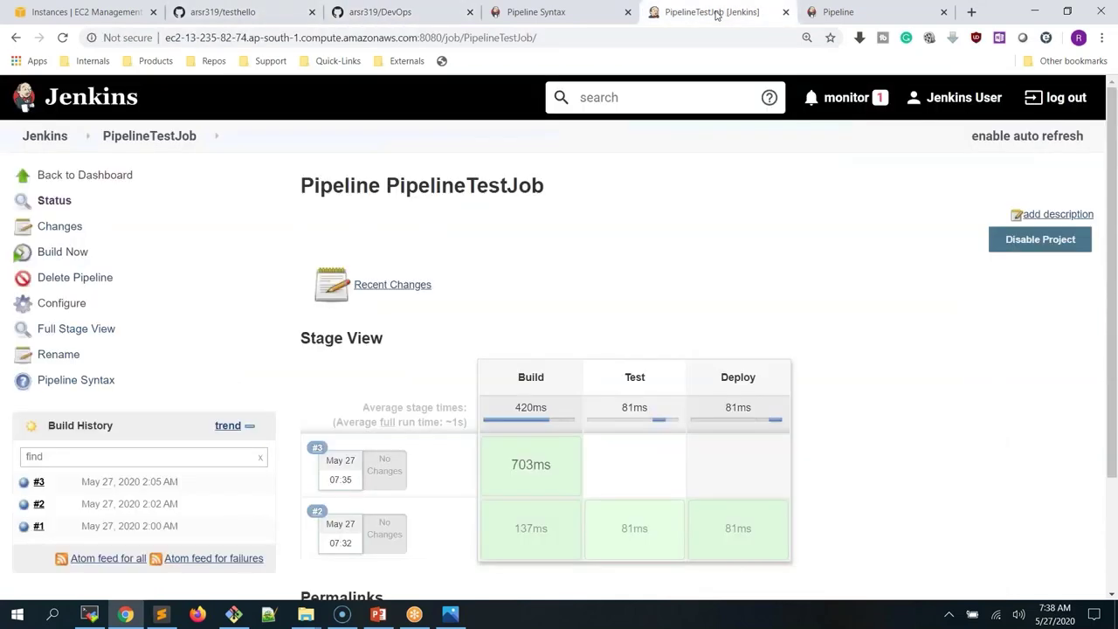
Step: In PipelineTestJob's configuration, set Definition to 'Pipeline script from SCM' and choose Git as the SCM
click(75, 307)
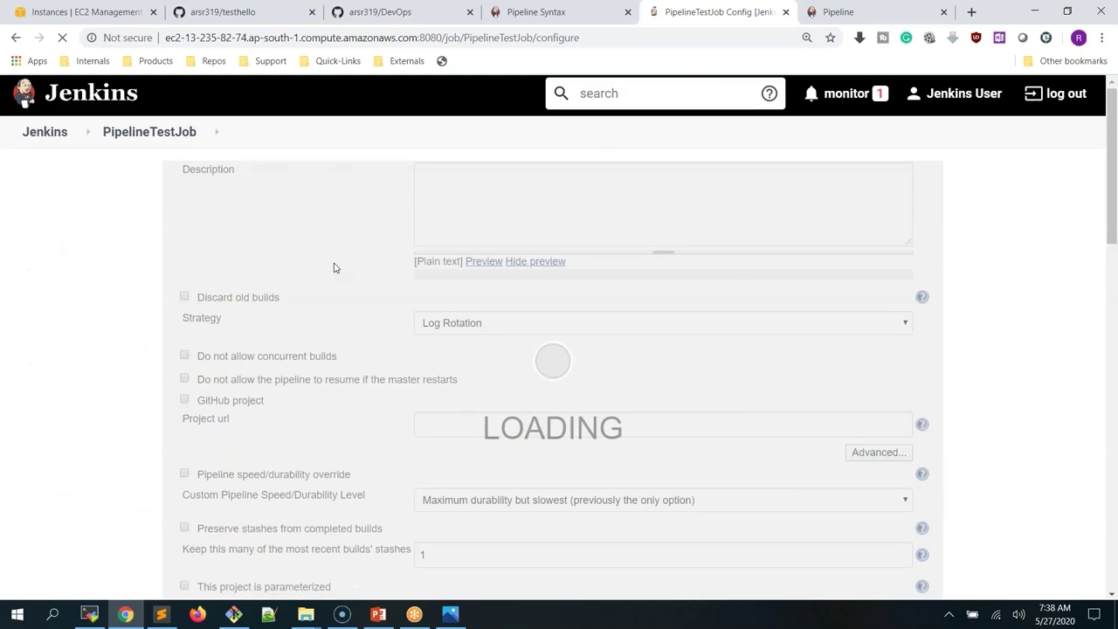
scroll(333, 268, down, 15)
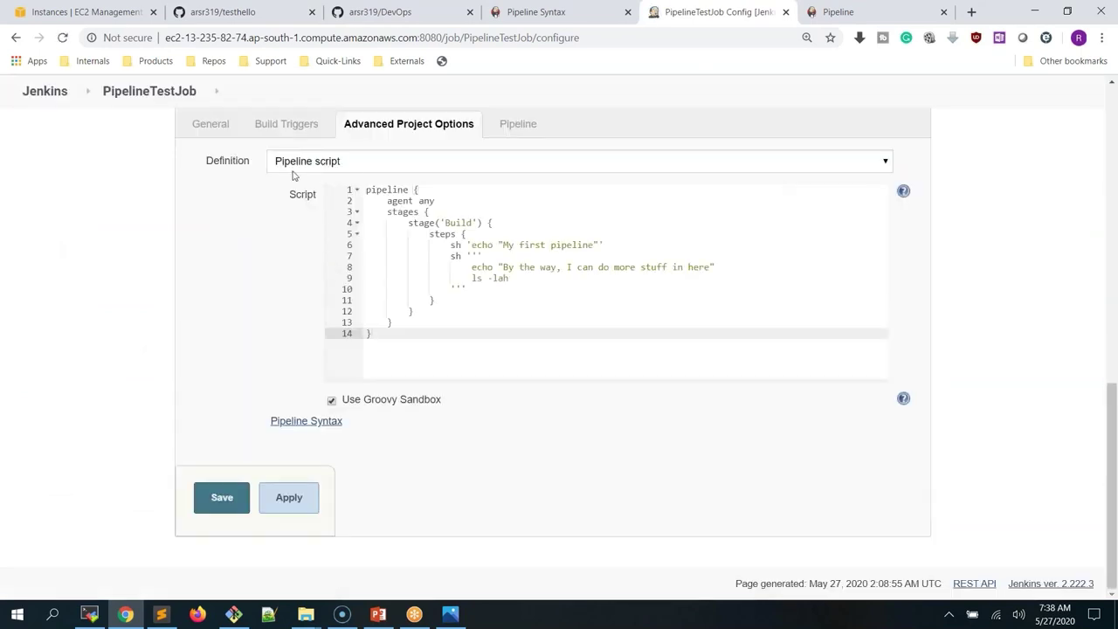
click(350, 160)
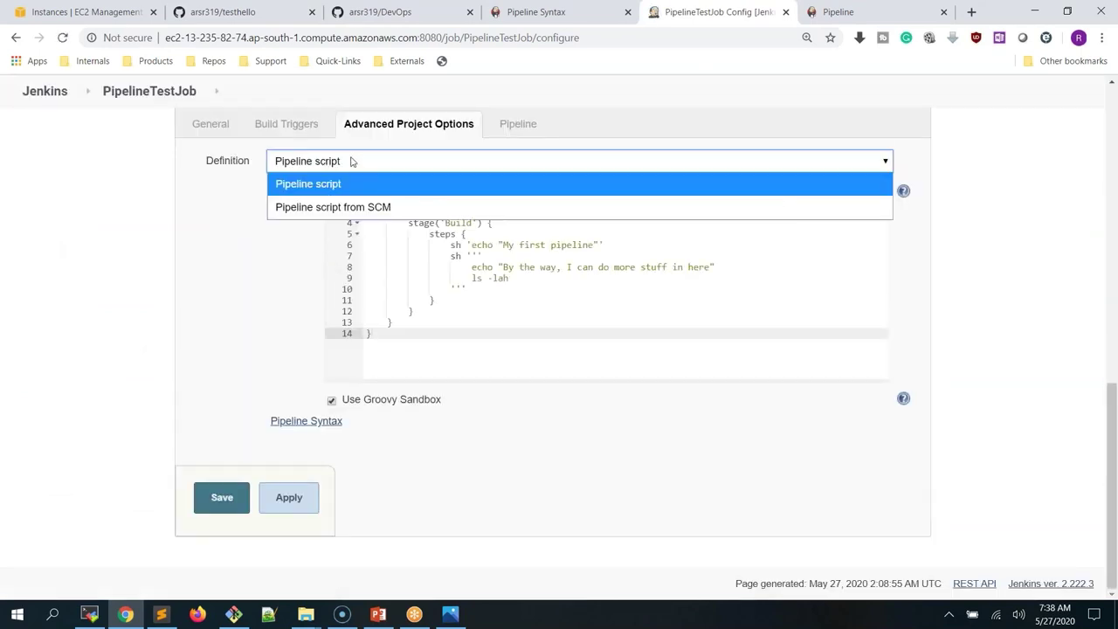
click(358, 207)
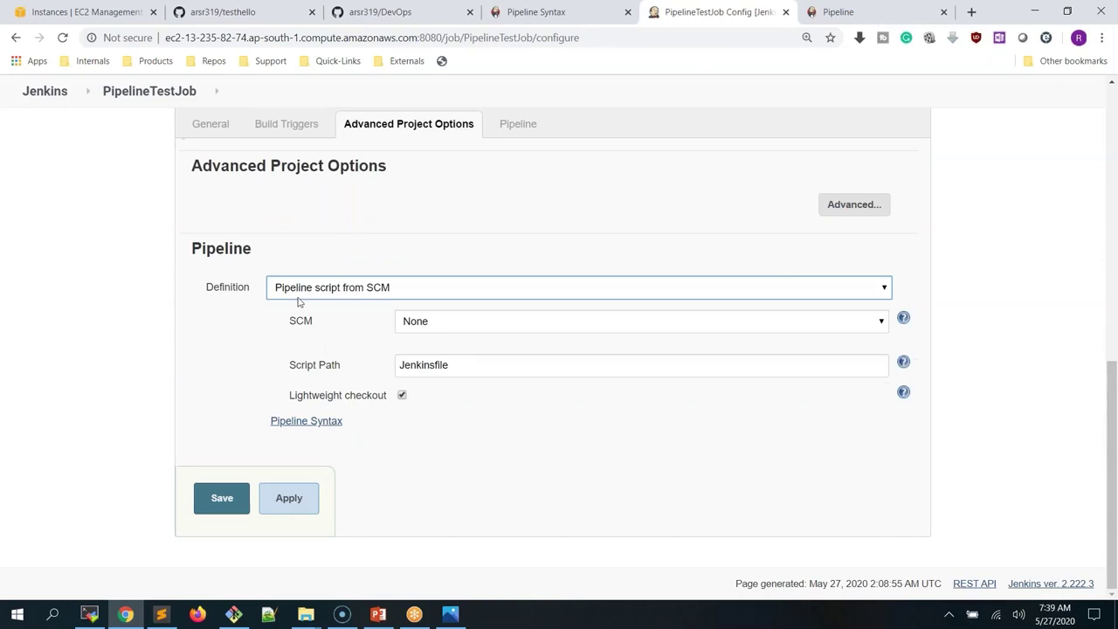
click(457, 329)
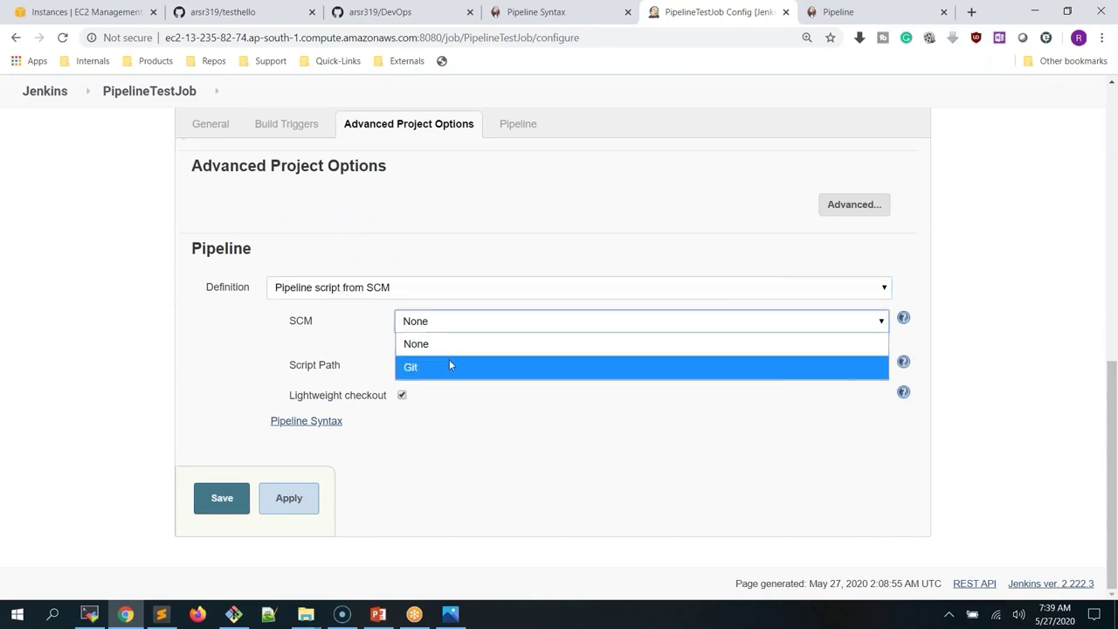
click(450, 366)
scroll(460, 330, down, 2)
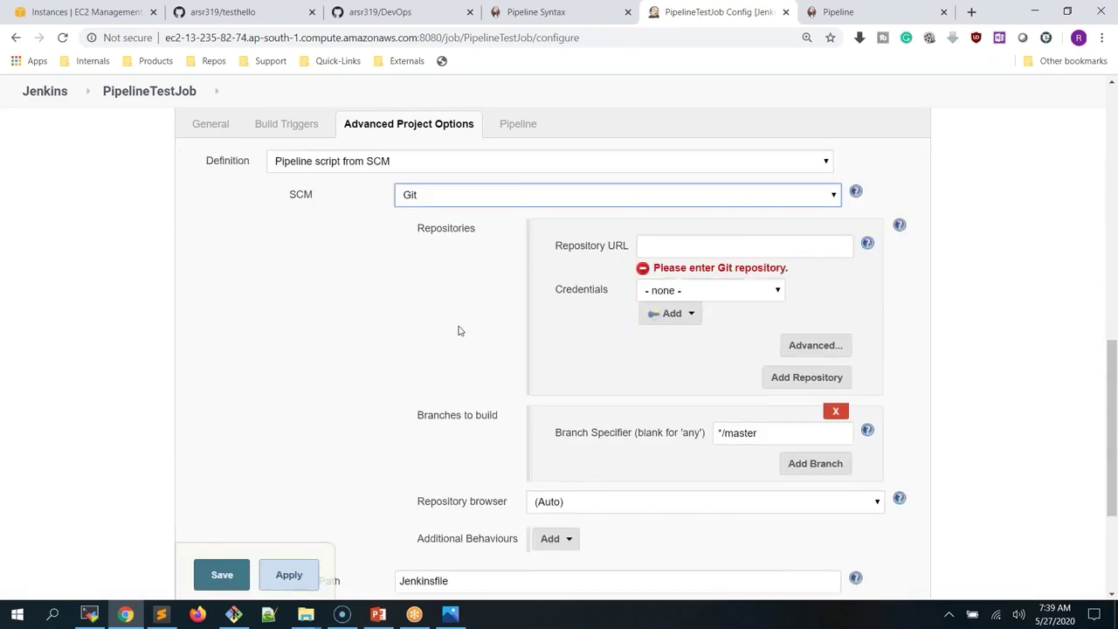
Step: Paste the DevOps repository's clone URL as the Git repository URL
click(698, 244)
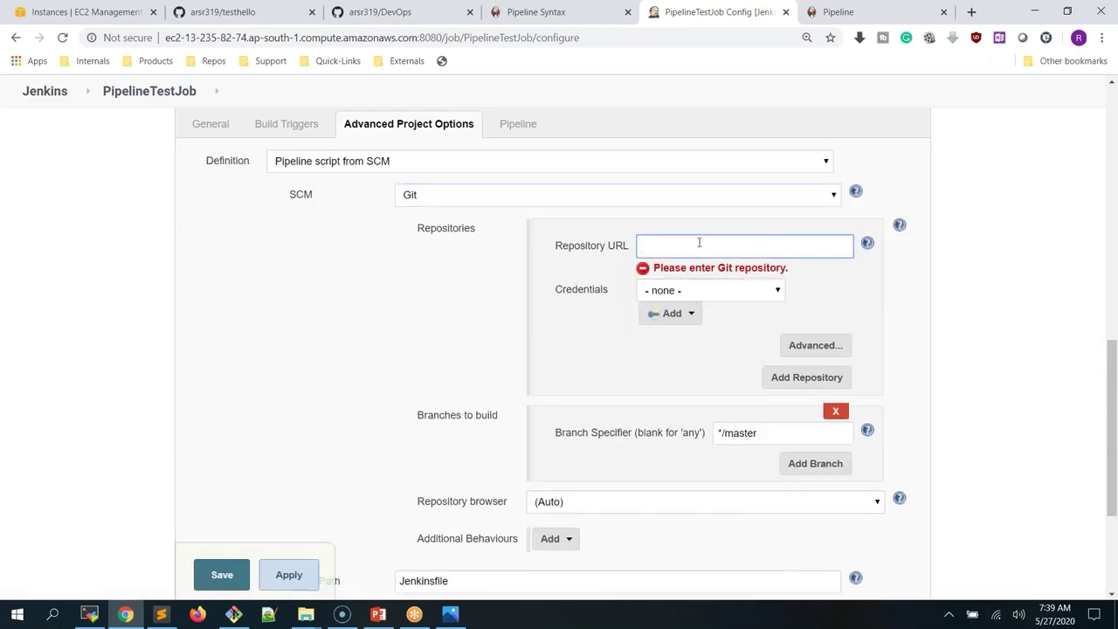
text(https://github.com/arsr319/DevOps.git)
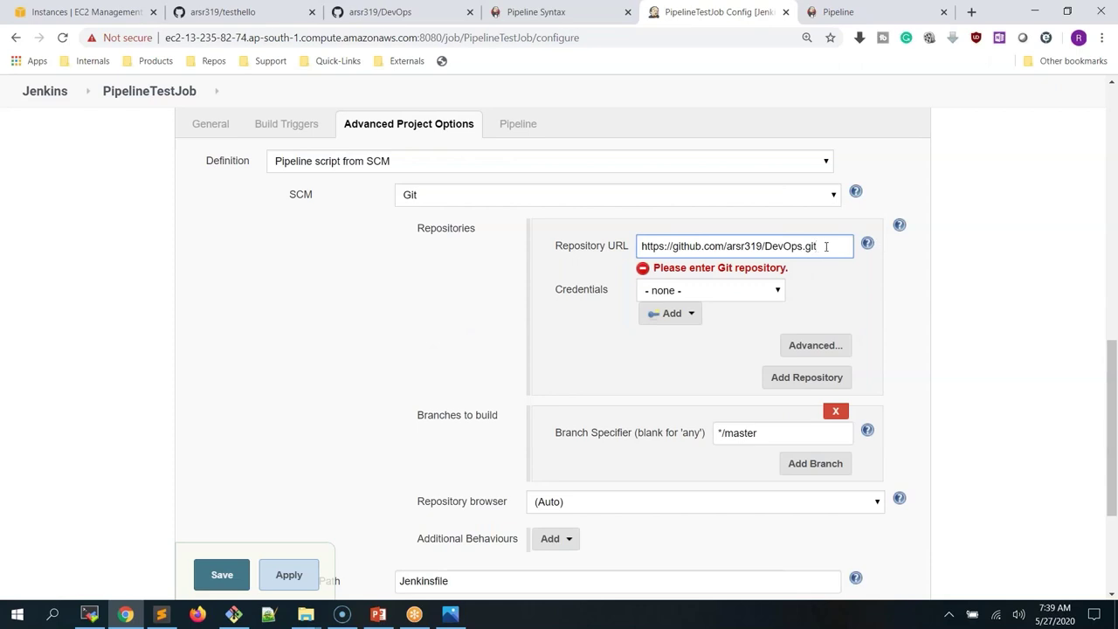
click(821, 294)
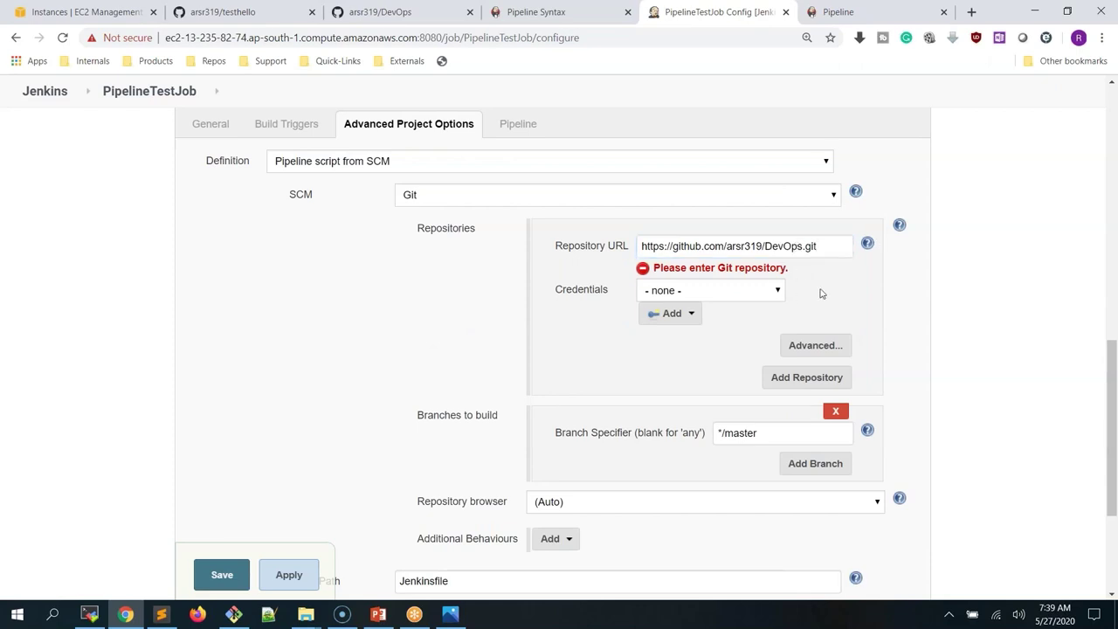
scroll(713, 292, down, 2)
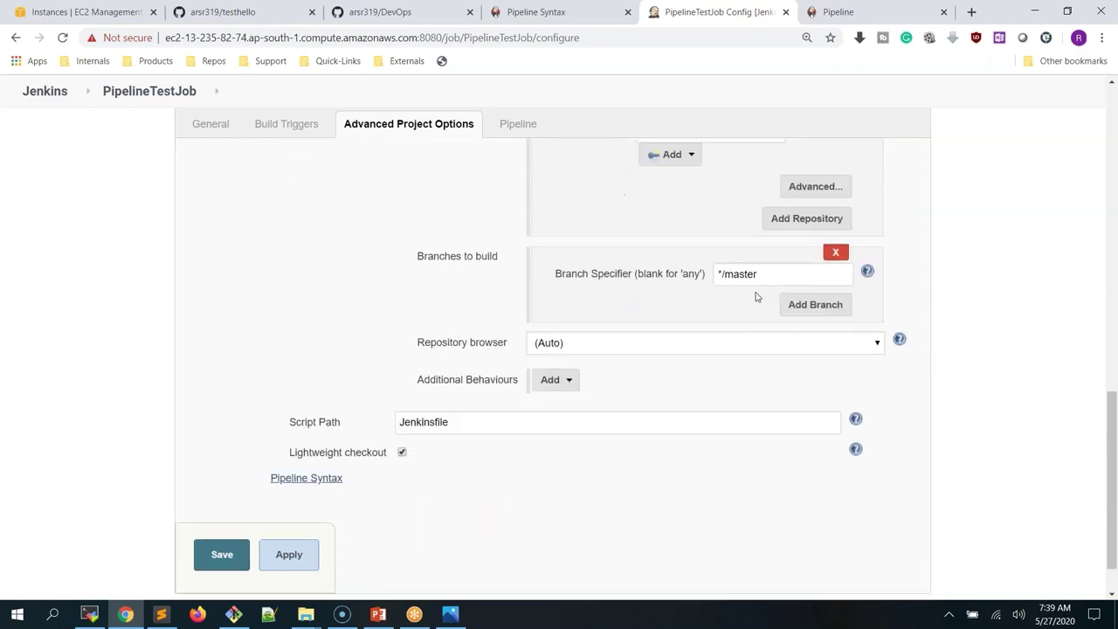
Step: Copy jenkins/pipeline-templates/03retry from Sublime Text's line 22 over the Jenkinsfile script path
double_click(741, 275)
scroll(349, 384, down, 1)
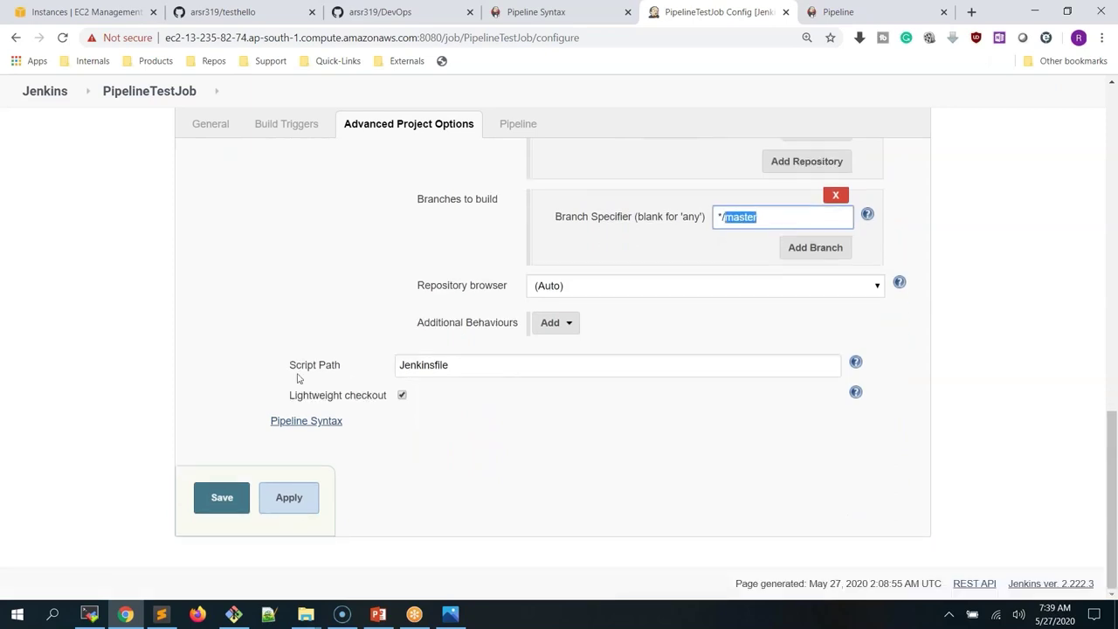
drag(270, 370, 373, 370)
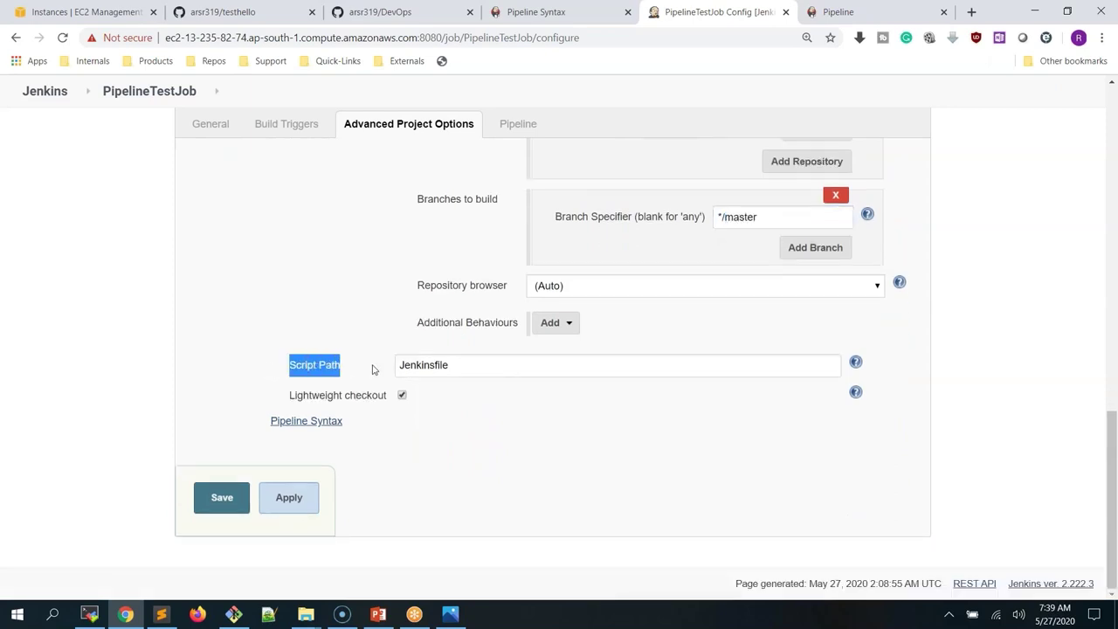
double_click(445, 365)
click(459, 364)
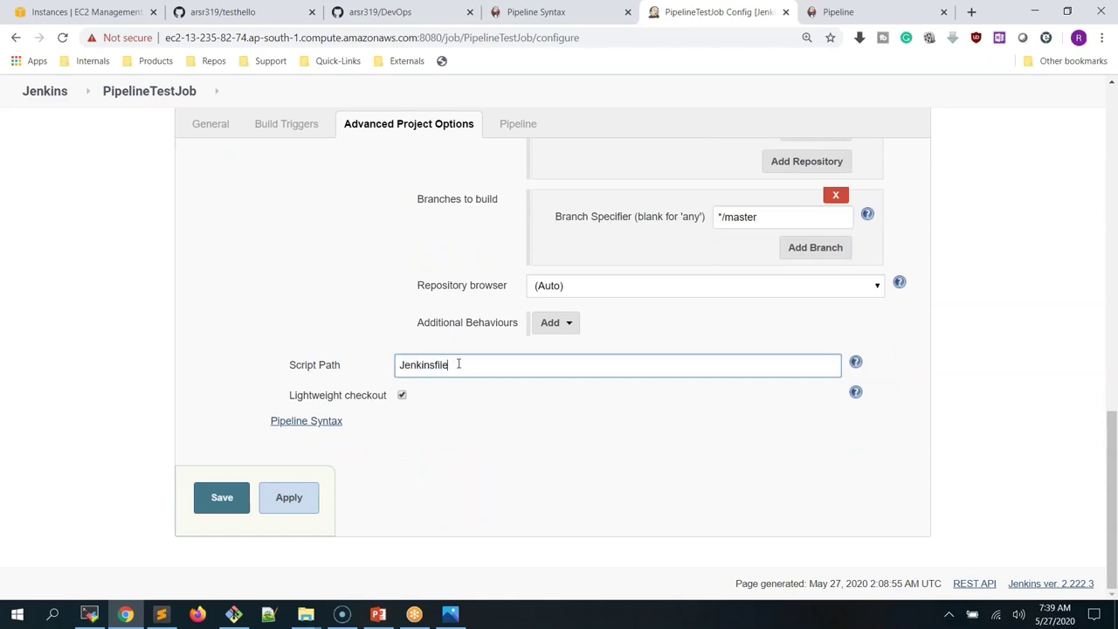
drag(489, 368, 224, 341)
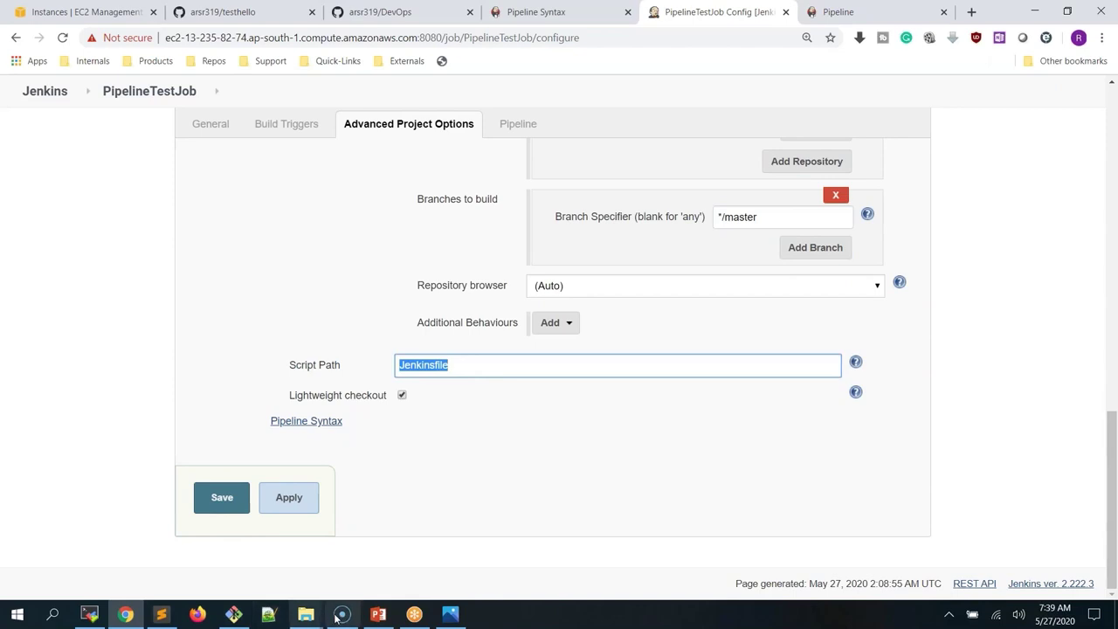
click(161, 614)
click(346, 476)
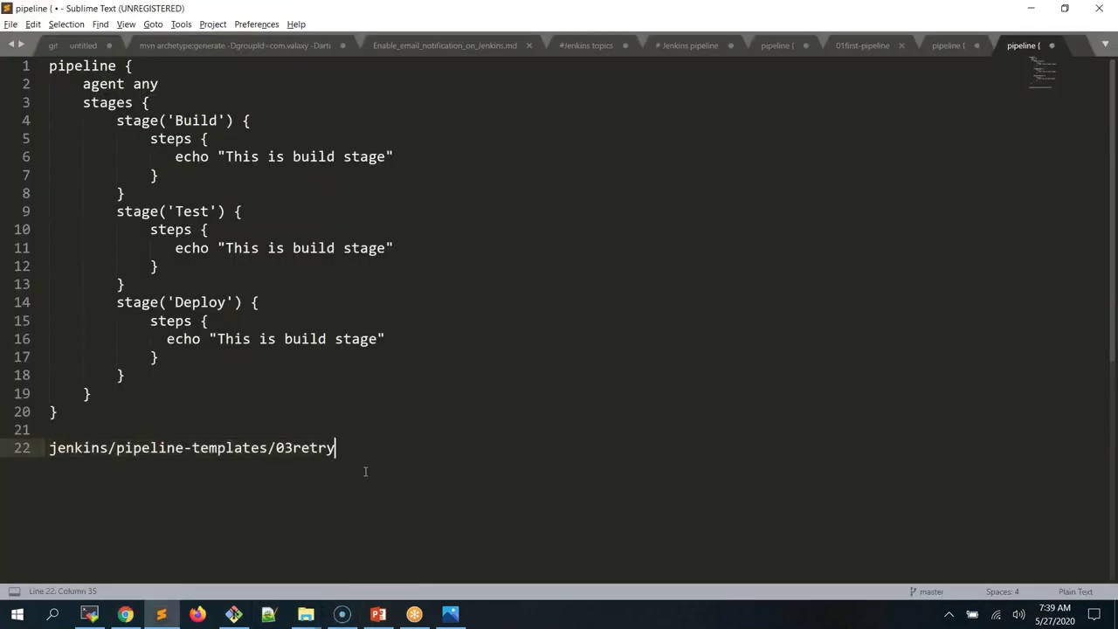
drag(357, 459, 17, 454)
key(ctrl+c)
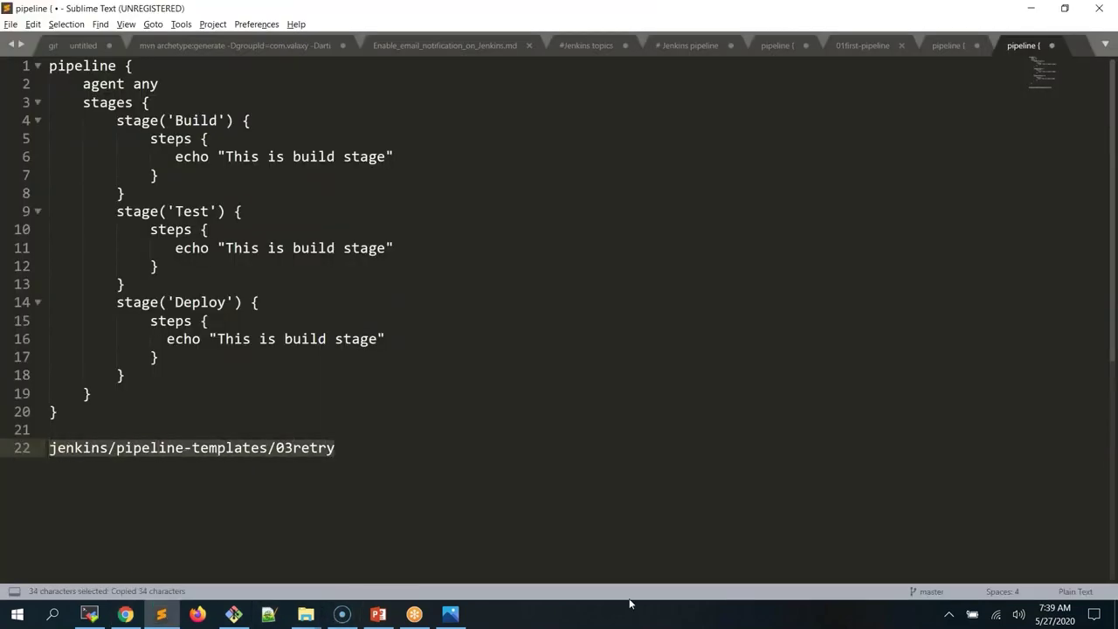
key(alt+Tab)
key(ctrl+v)
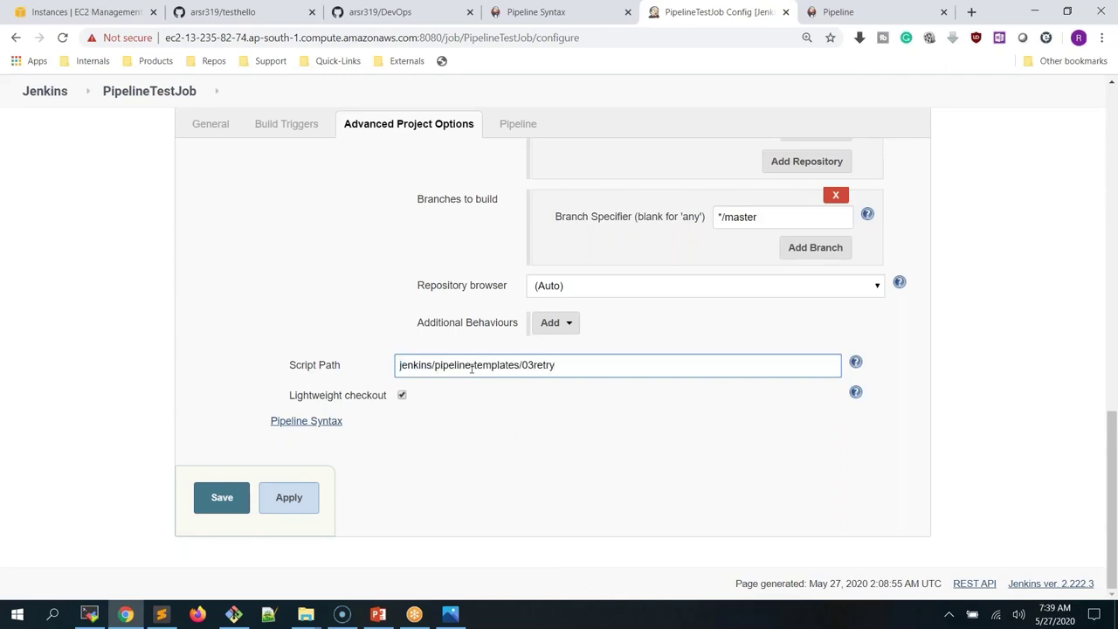
Step: Cross-check the new script path against the DevOps repository page on GitHub
drag(560, 367, 398, 368)
key(ctrl+c)
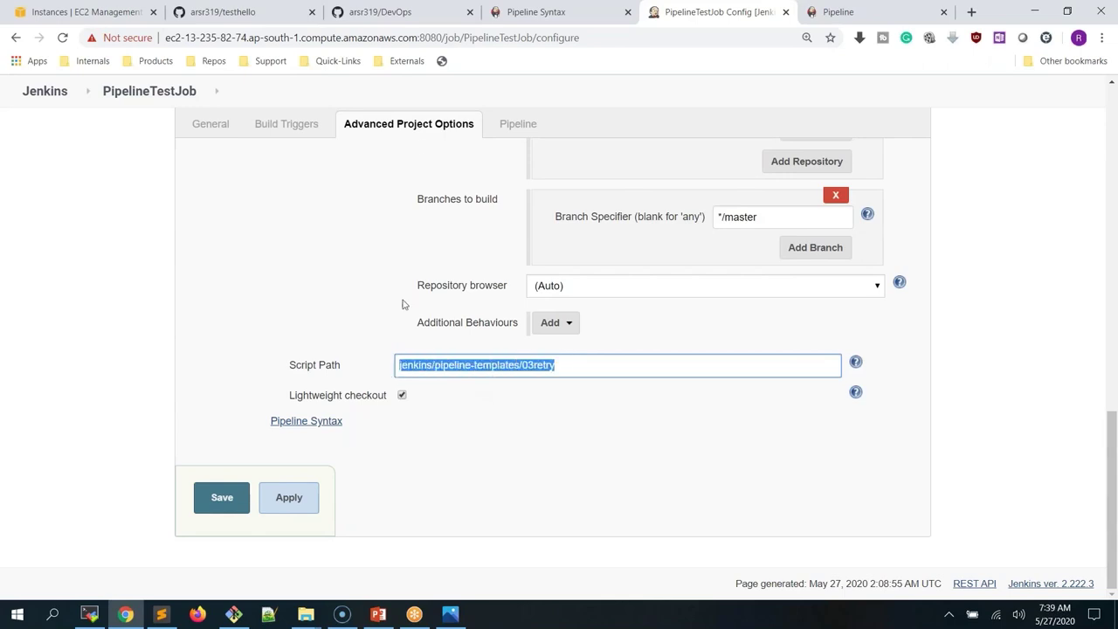
click(419, 17)
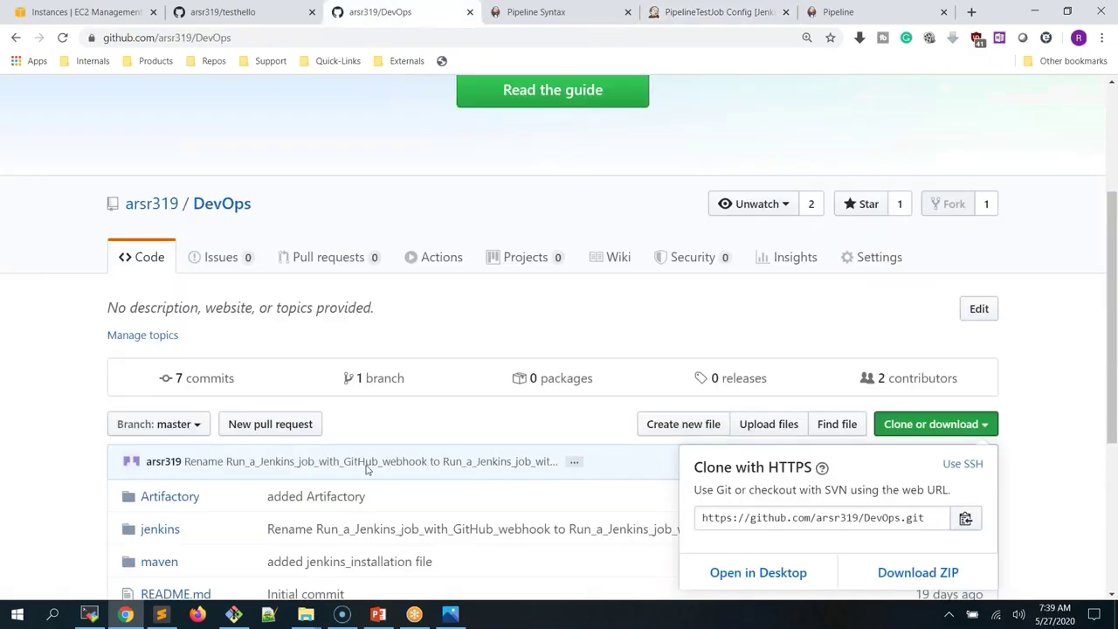
scroll(366, 469, down, 3)
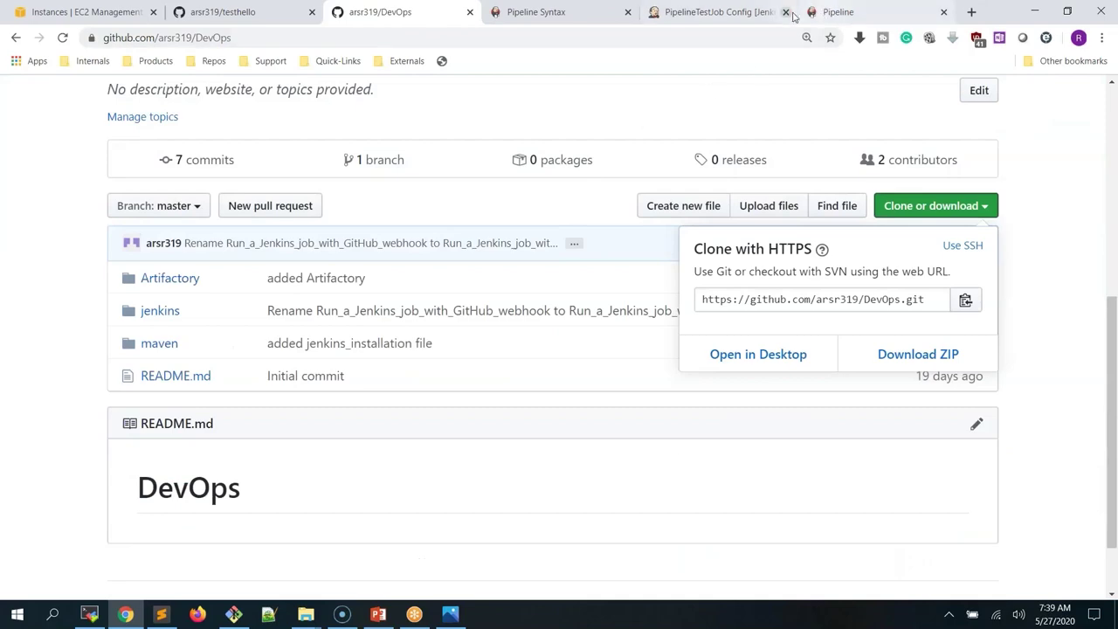
click(839, 15)
click(689, 15)
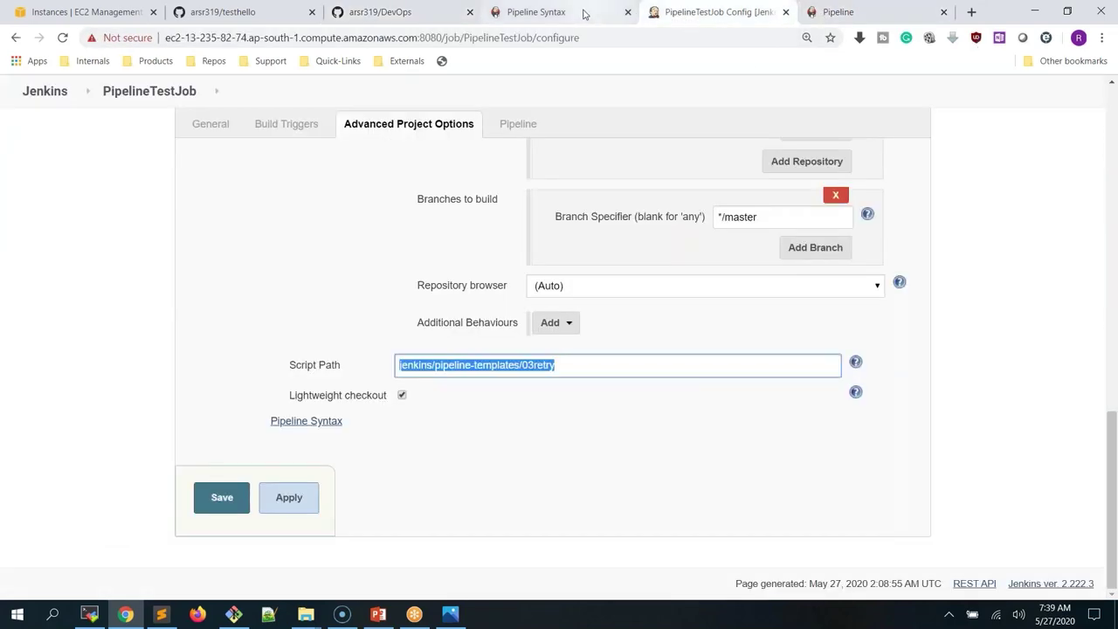
click(583, 14)
click(711, 12)
Step: Re-paste jenkins/pipeline-templates/03retry as the Script Path, then apply and save
click(503, 463)
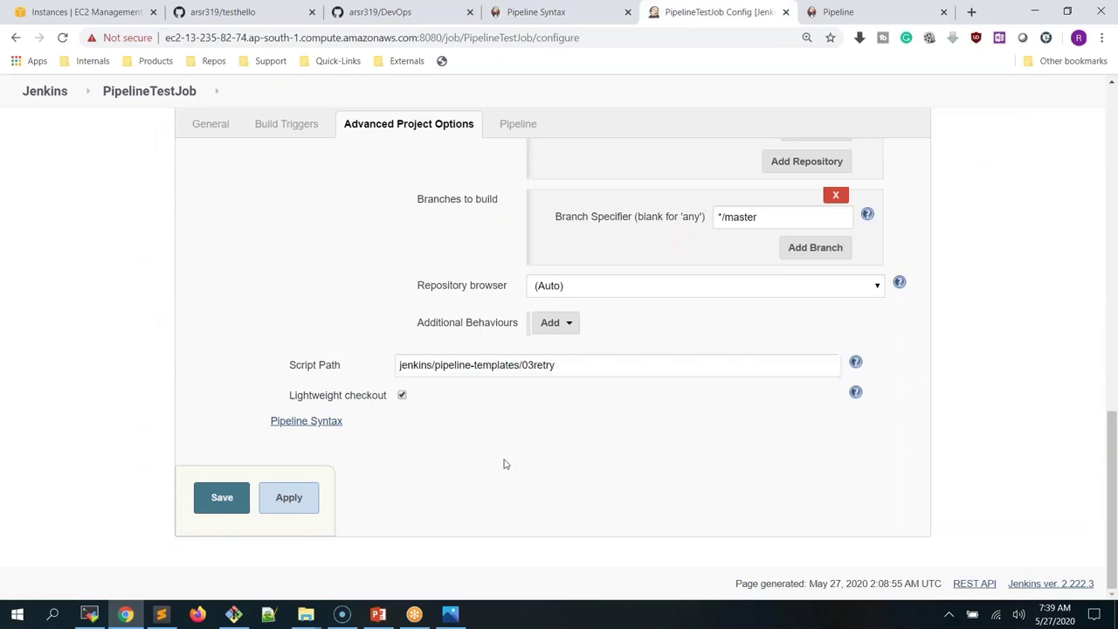
click(401, 368)
key(ctrl+z)
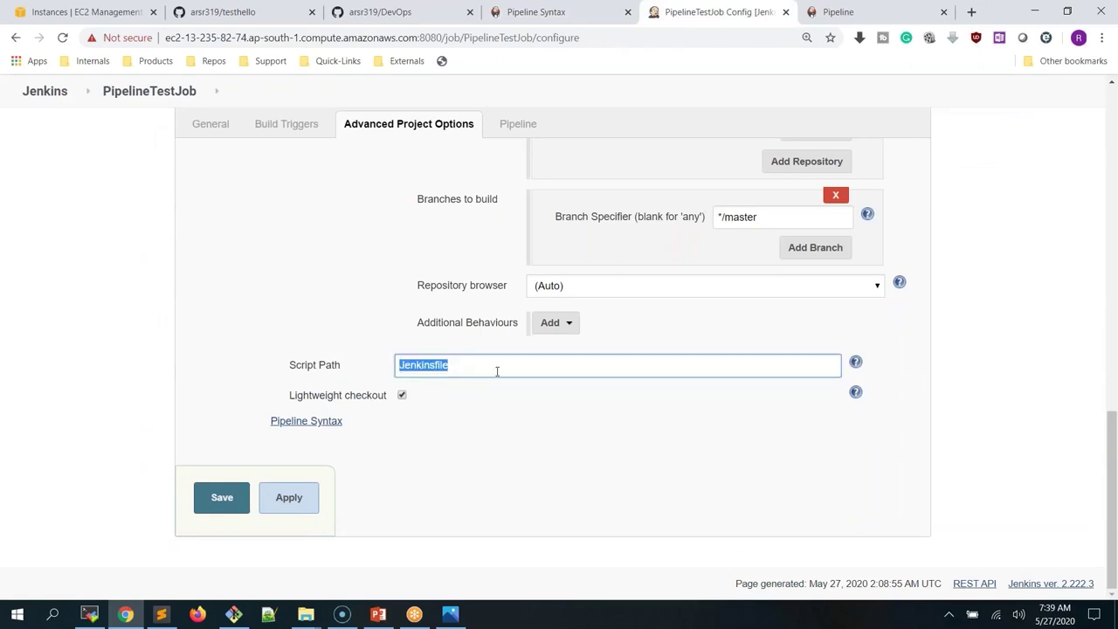
click(497, 371)
key(ctrl+a)
key(ctrl+v)
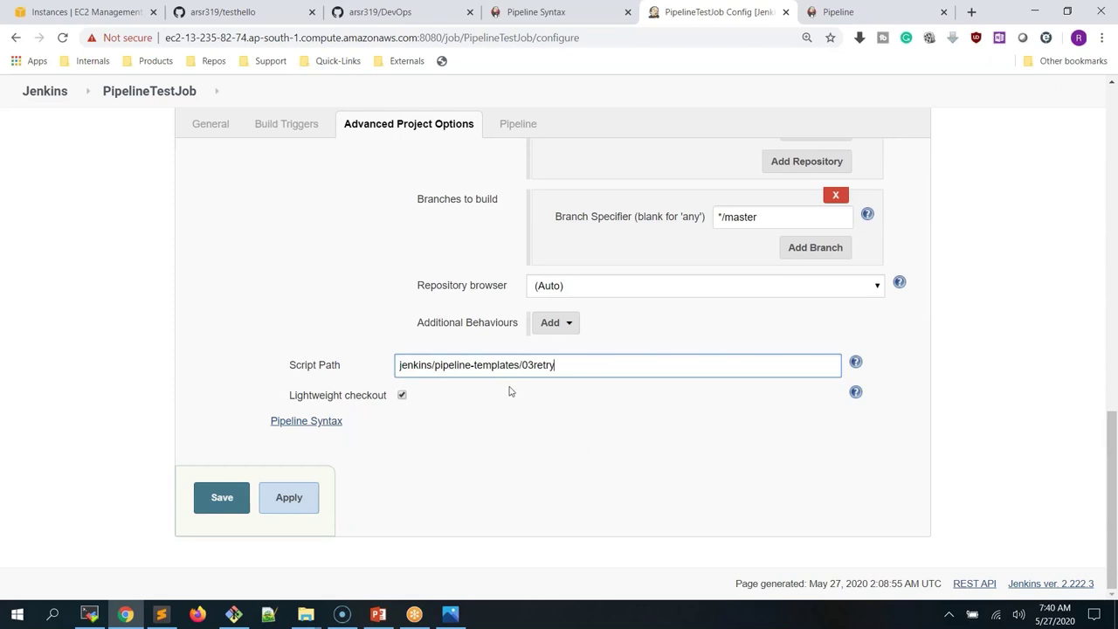
click(291, 496)
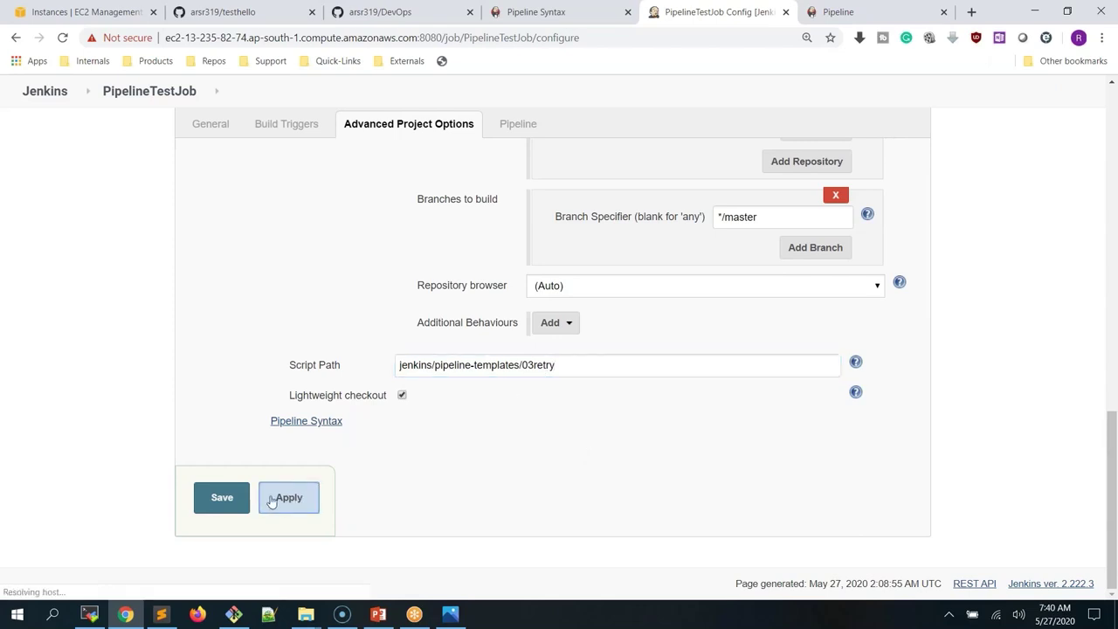
click(222, 497)
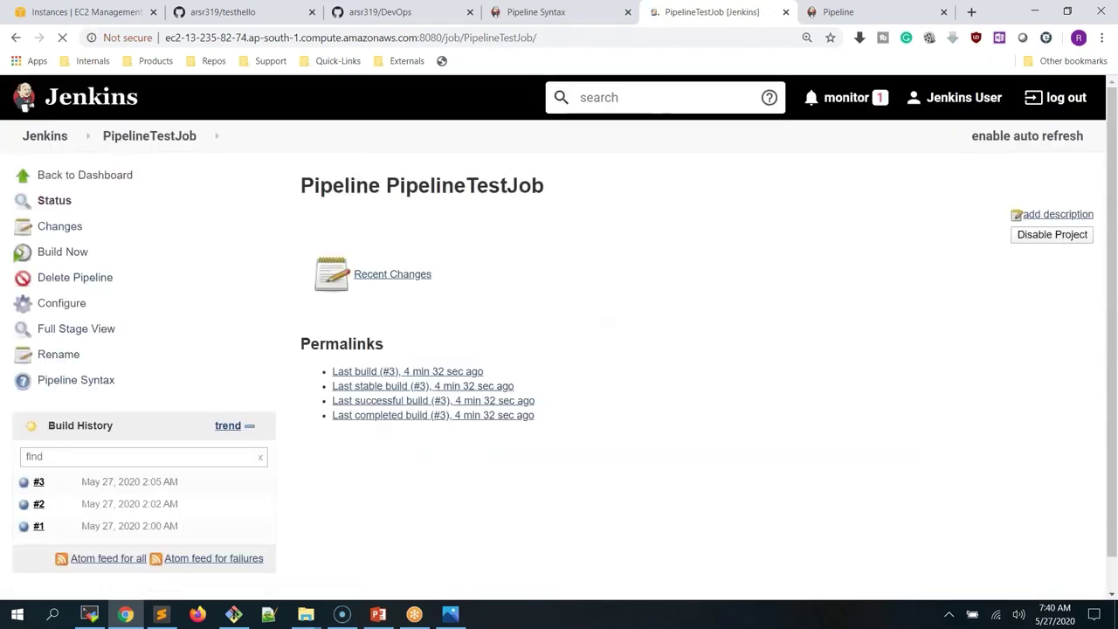
Step: Start a new PipelineTestJob build and open build #4's console output
click(64, 251)
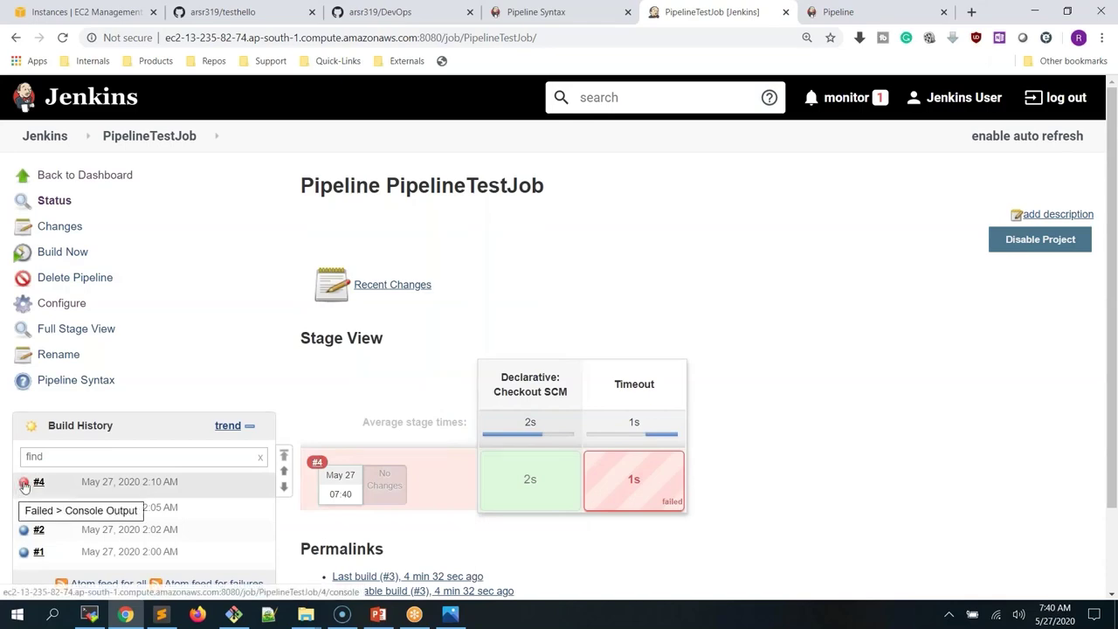
click(23, 484)
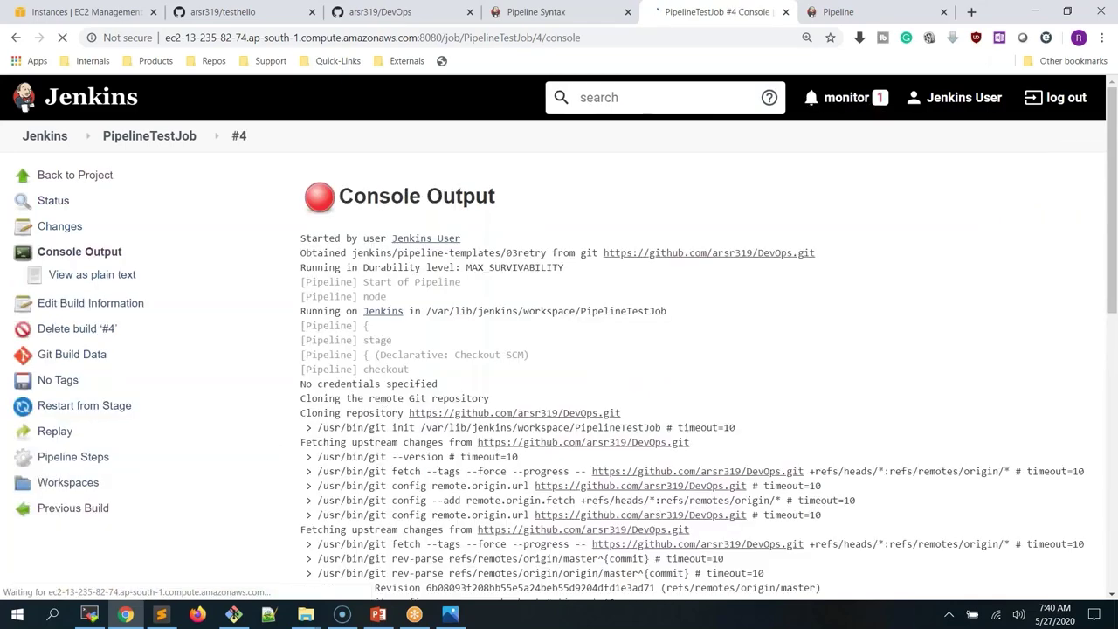
scroll(369, 334, down, 15)
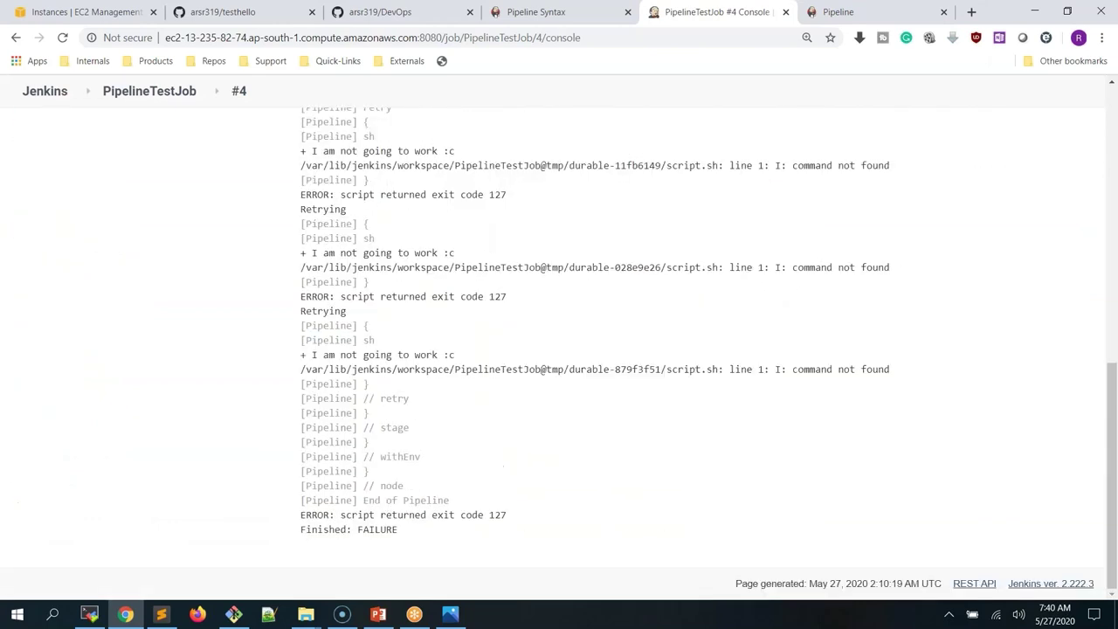
scroll(367, 322, up, 2)
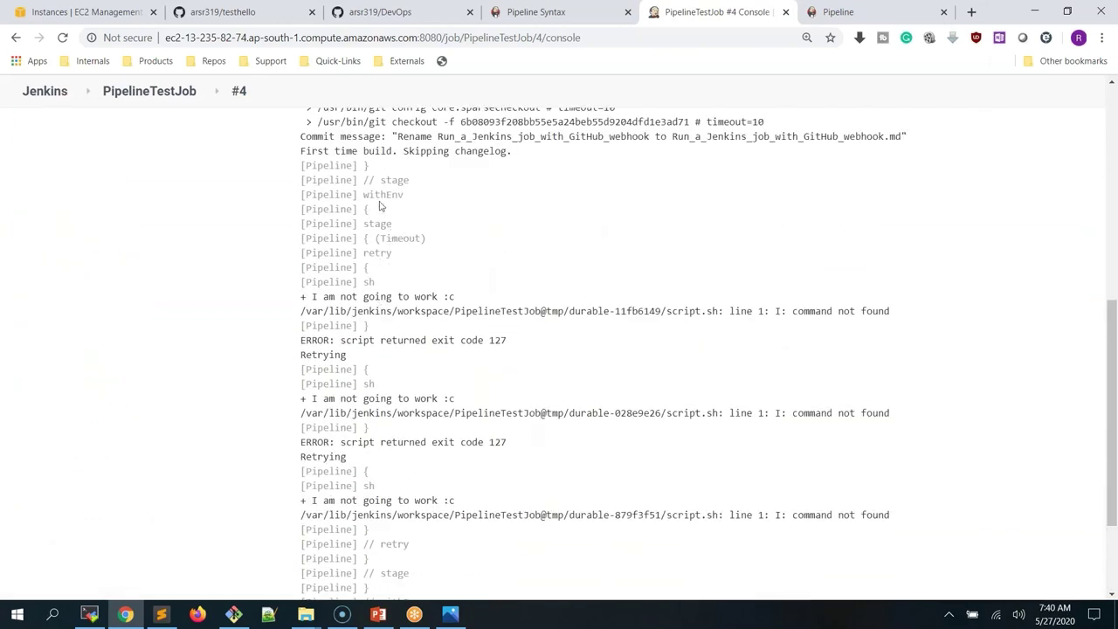
scroll(508, 234, up, 1)
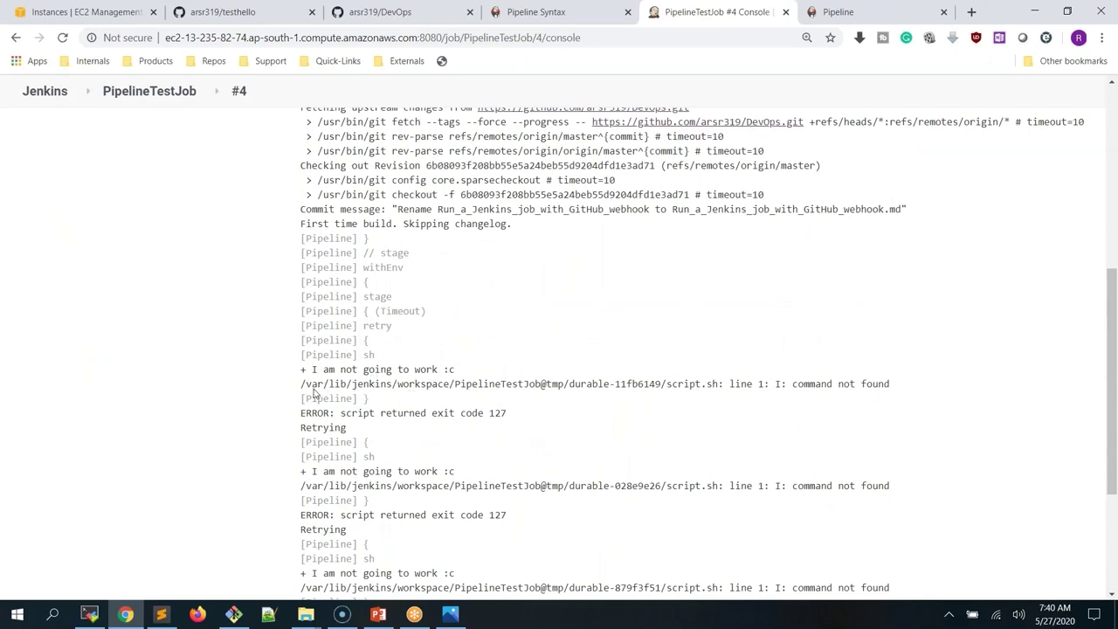
Step: Review build #4's command-not-found errors, Retrying messages and final exit code 127
drag(302, 389, 889, 388)
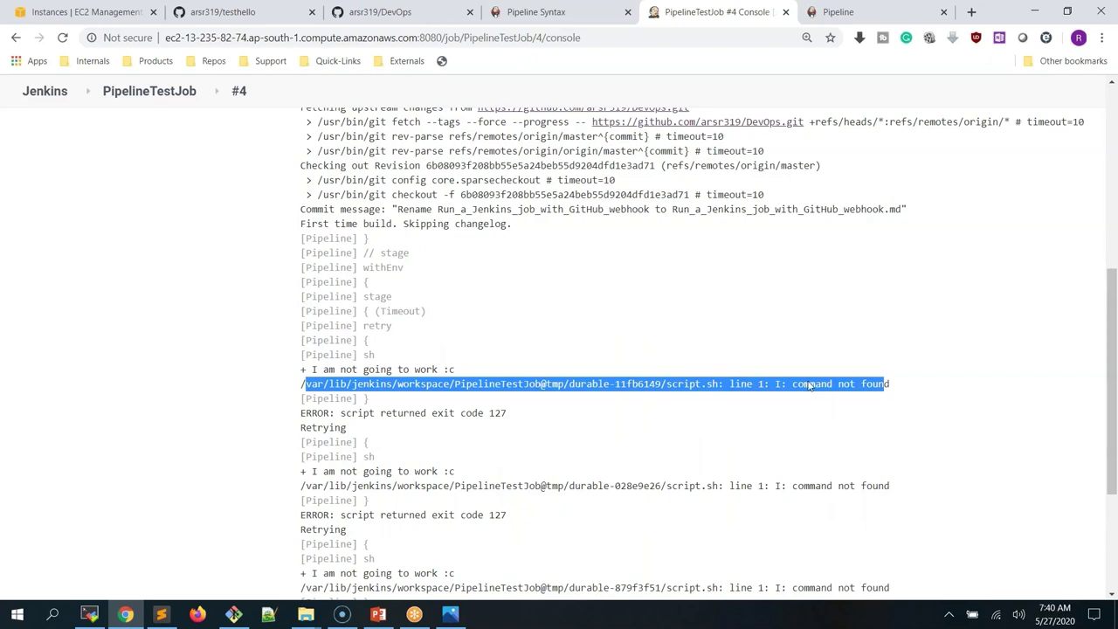
click(858, 389)
double_click(780, 388)
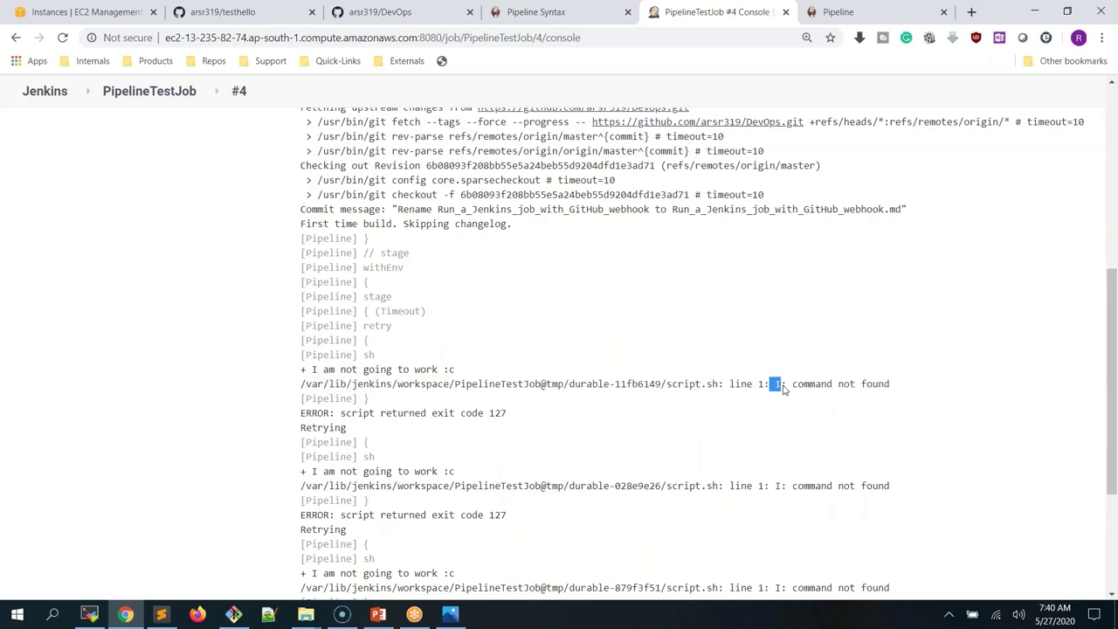
double_click(317, 370)
drag(321, 373, 465, 373)
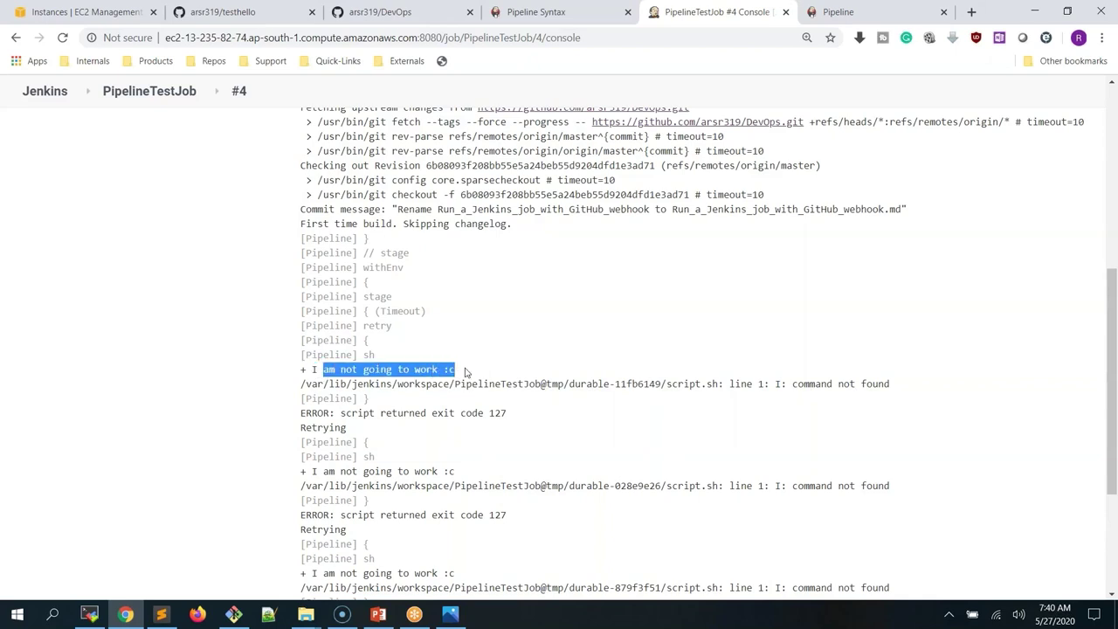
click(323, 432)
double_click(323, 432)
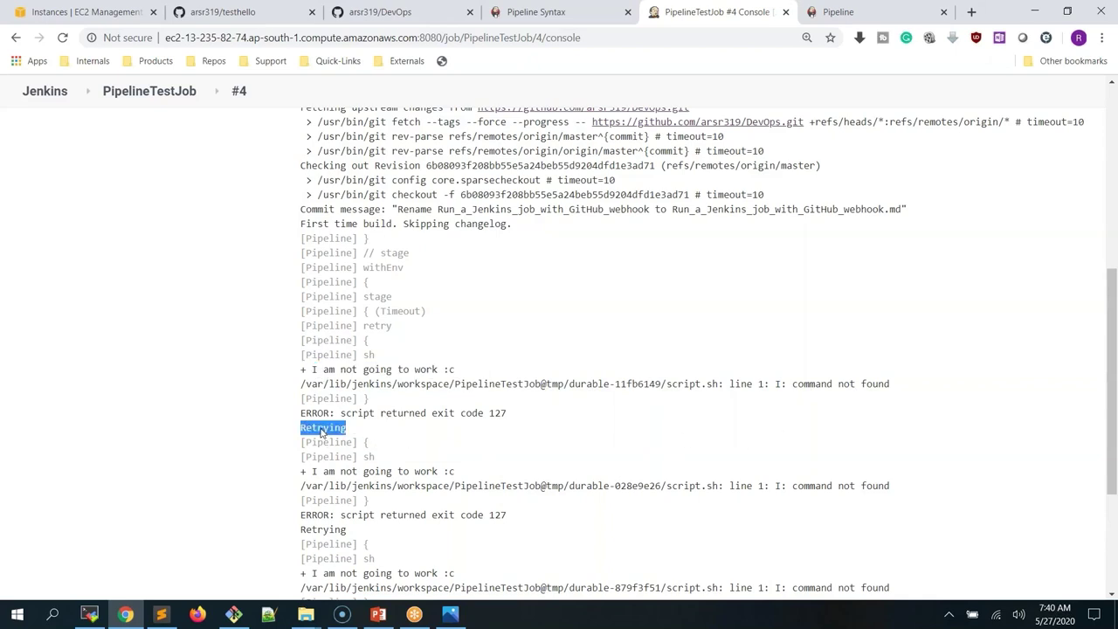
scroll(673, 509, down, 2)
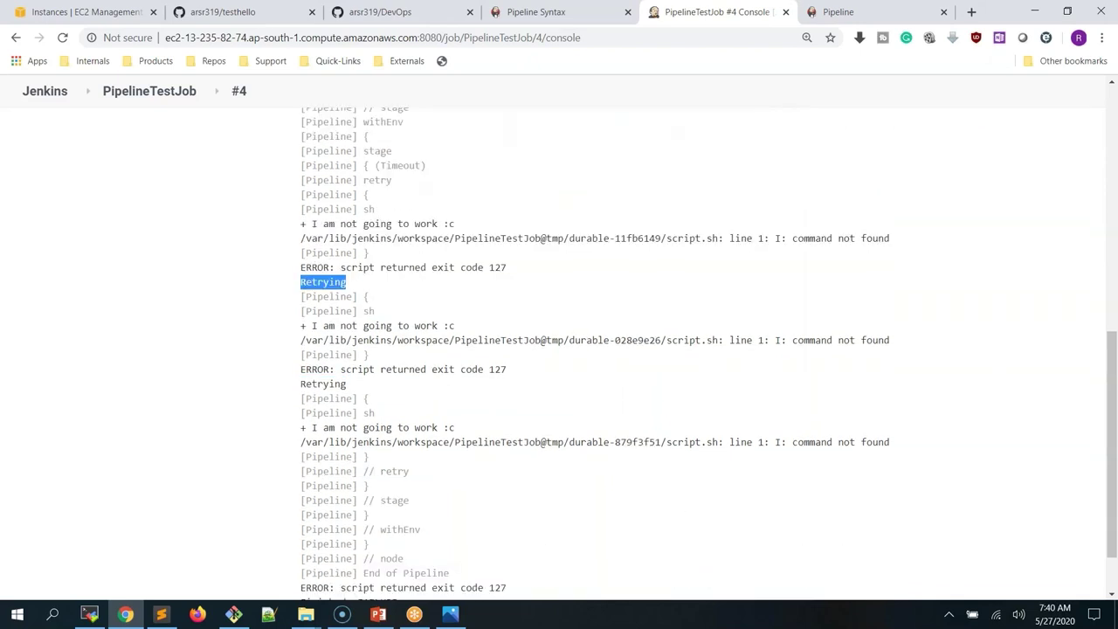
drag(358, 434, 363, 434)
scroll(453, 402, down, 1)
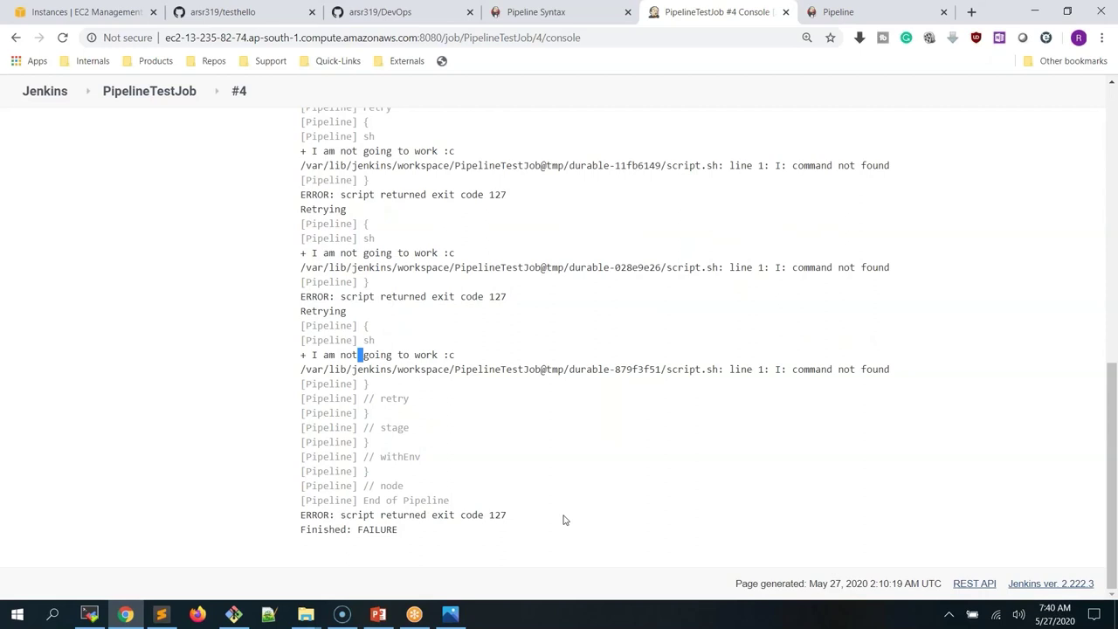
drag(340, 515, 593, 524)
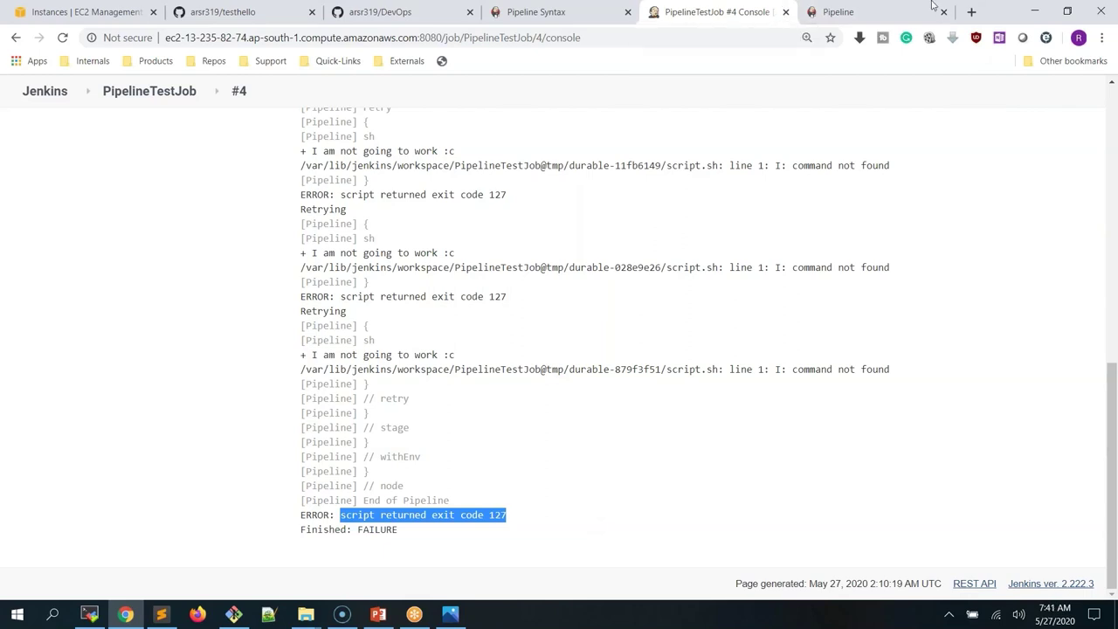
click(157, 98)
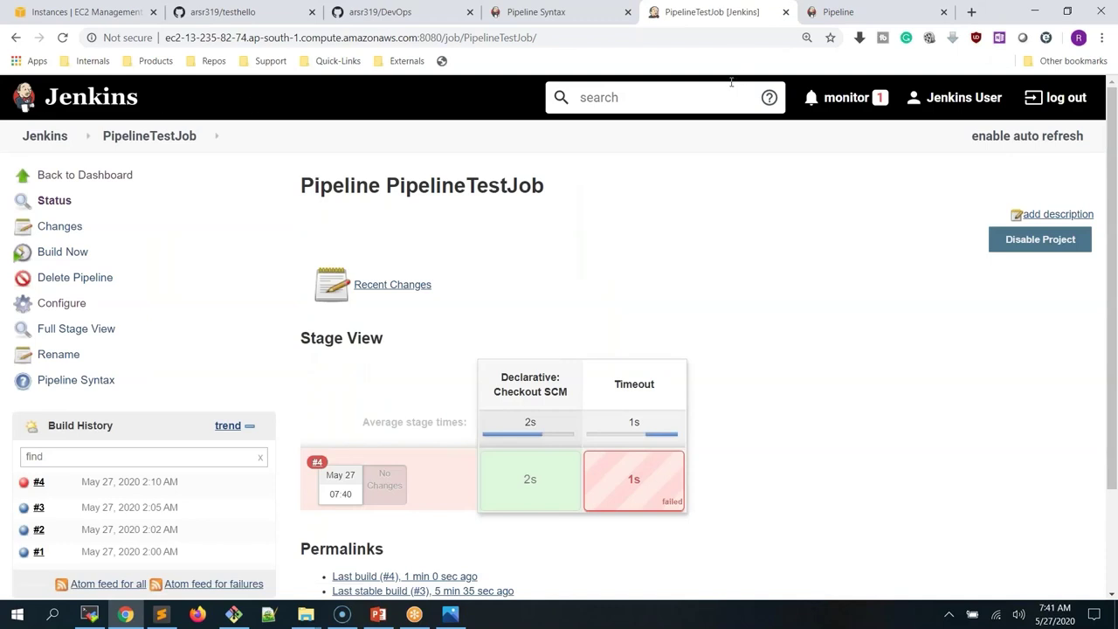
Step: In the DevOps repository, browse jenkins/pipeline-templates and open the 04timeout file
click(417, 15)
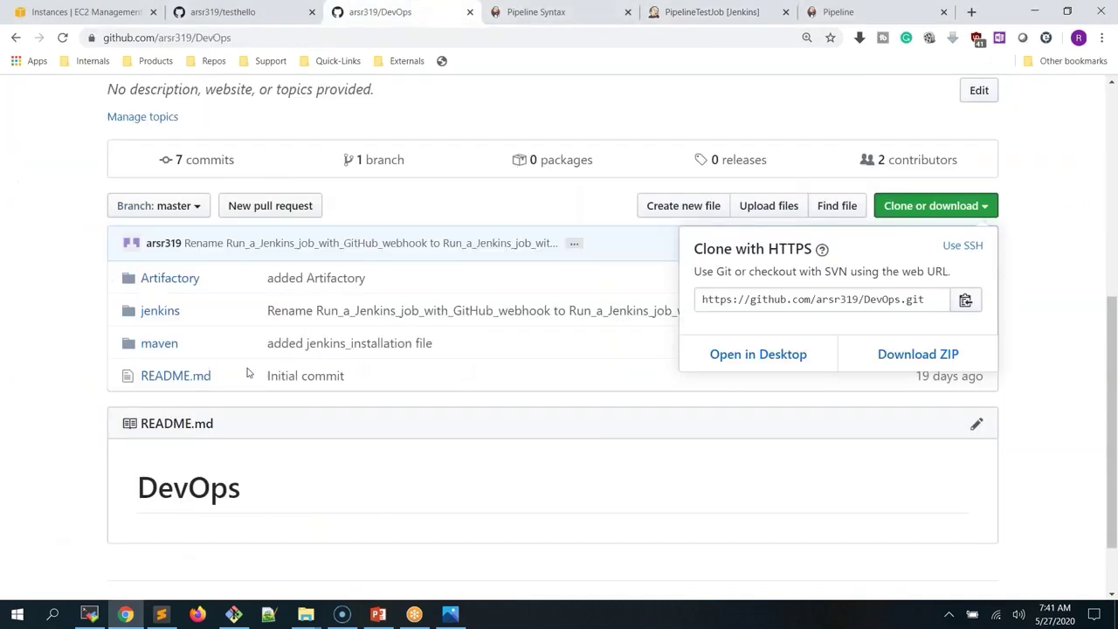
click(160, 314)
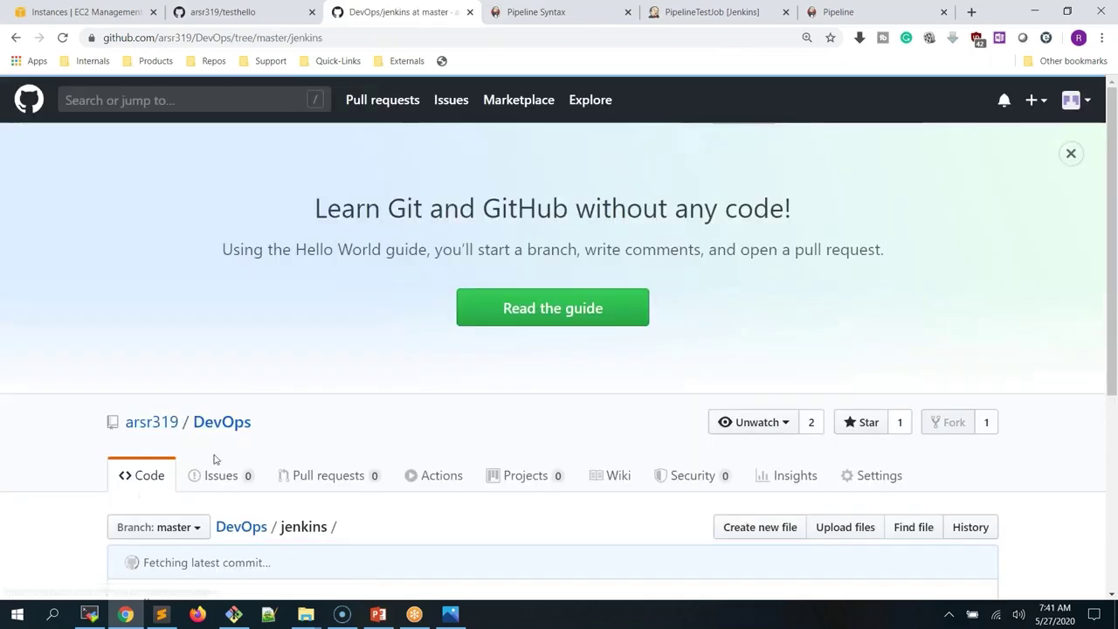
scroll(559, 349, down, 3)
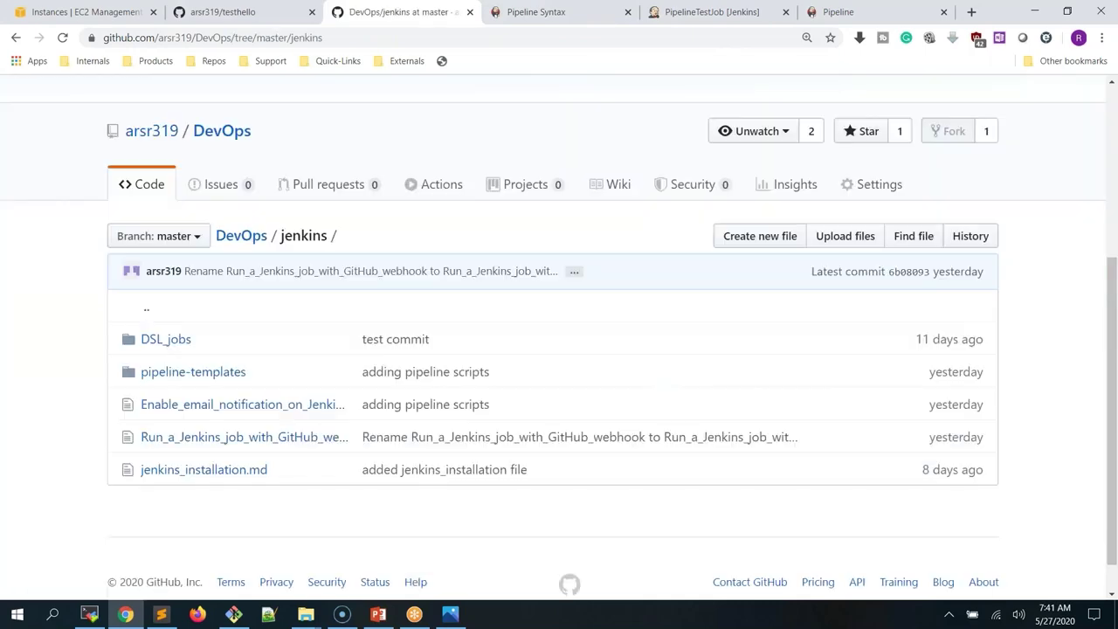
click(173, 373)
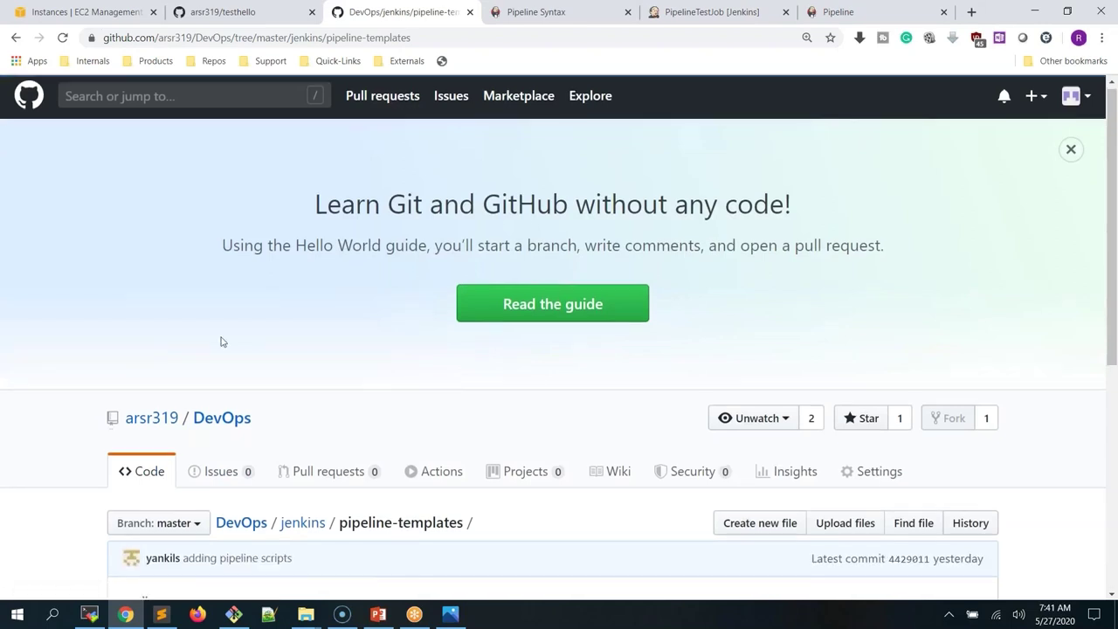
scroll(221, 340, down, 5)
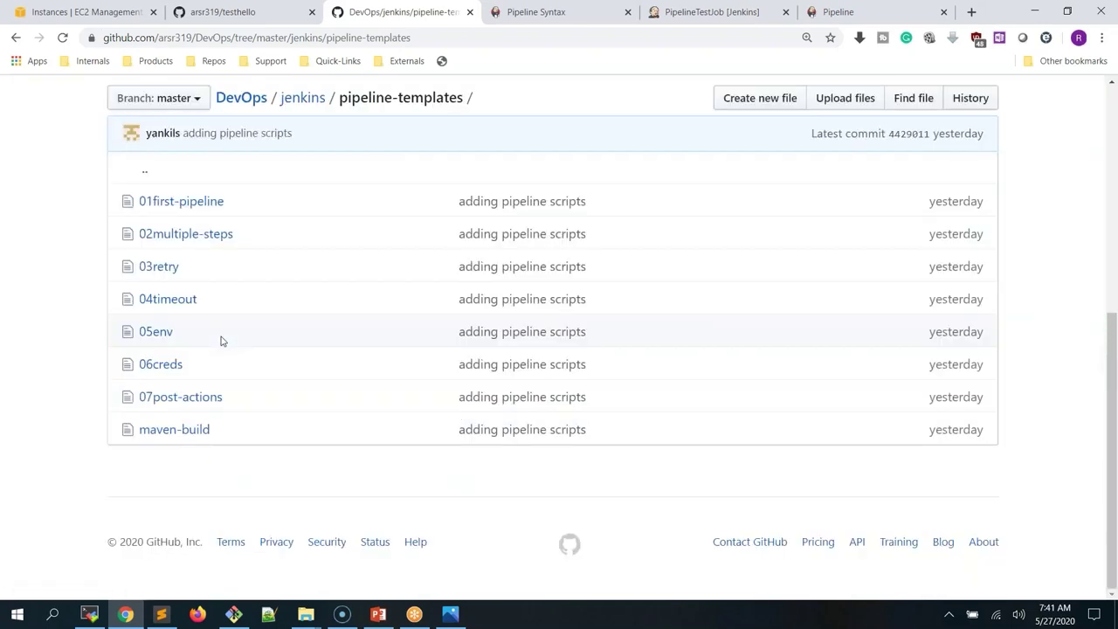
click(171, 301)
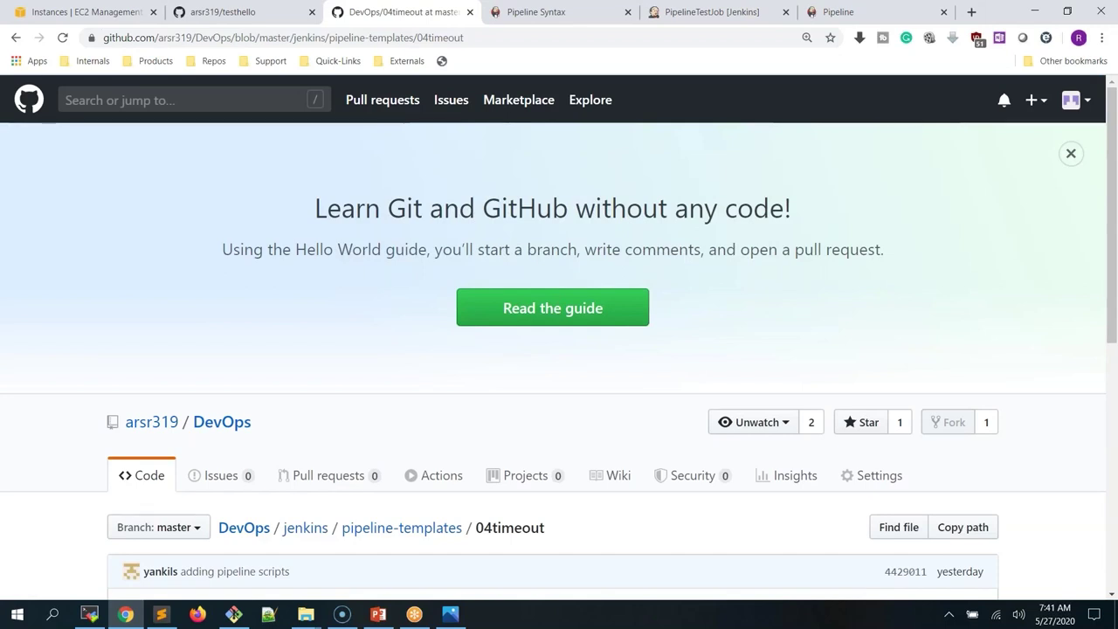
Step: Highlight retry(3) and the sh 'echo hello' step it wraps in 04timeout
scroll(559, 349, down, 5)
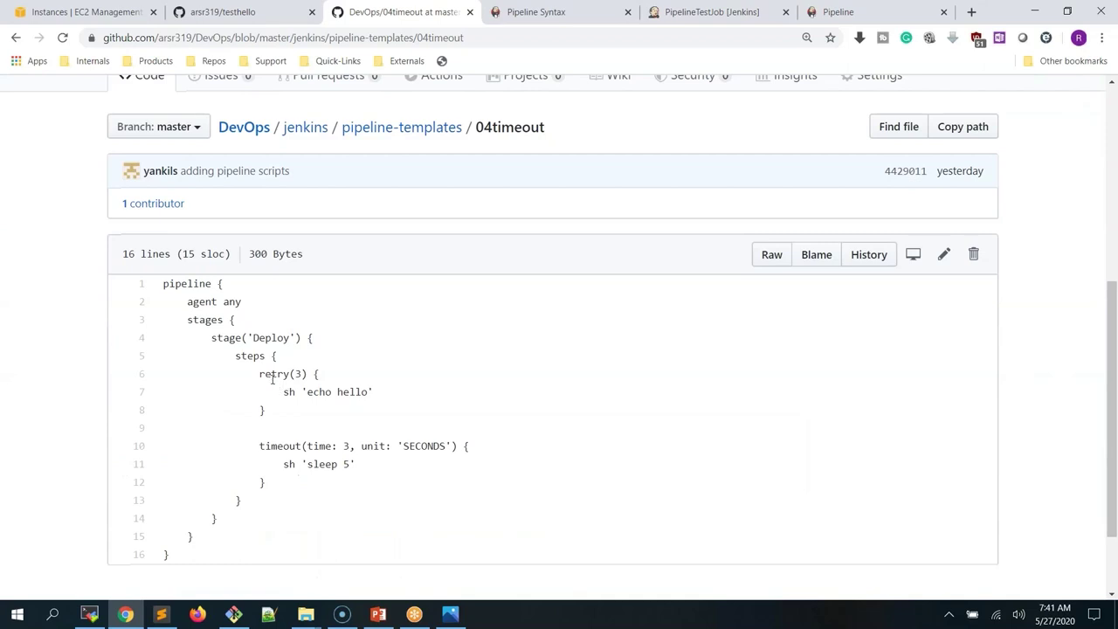
drag(259, 374, 308, 374)
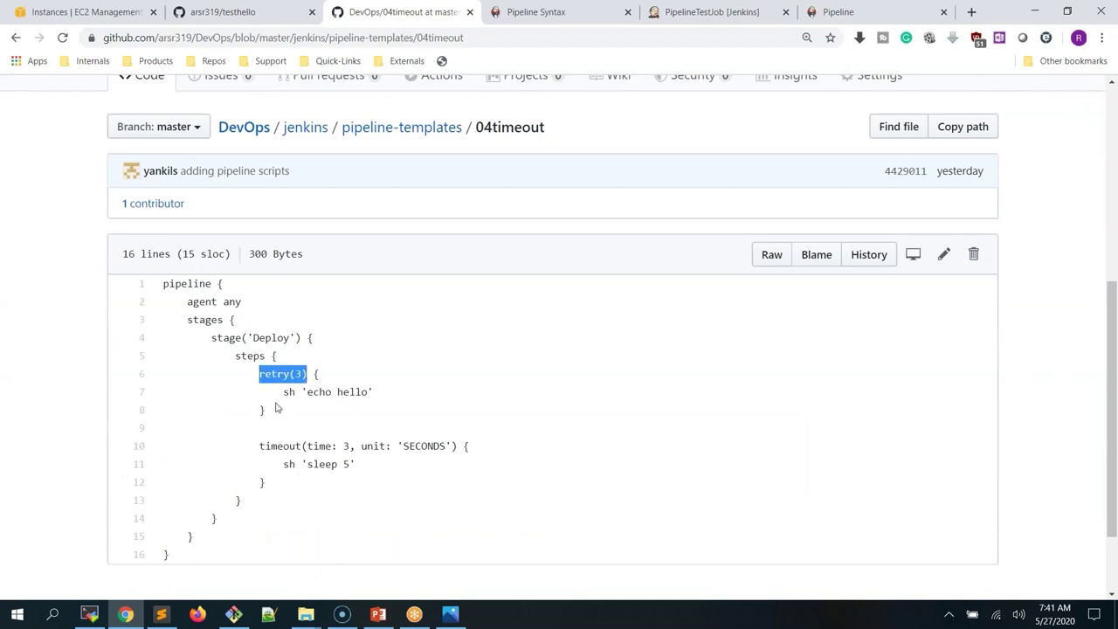
drag(265, 392, 336, 493)
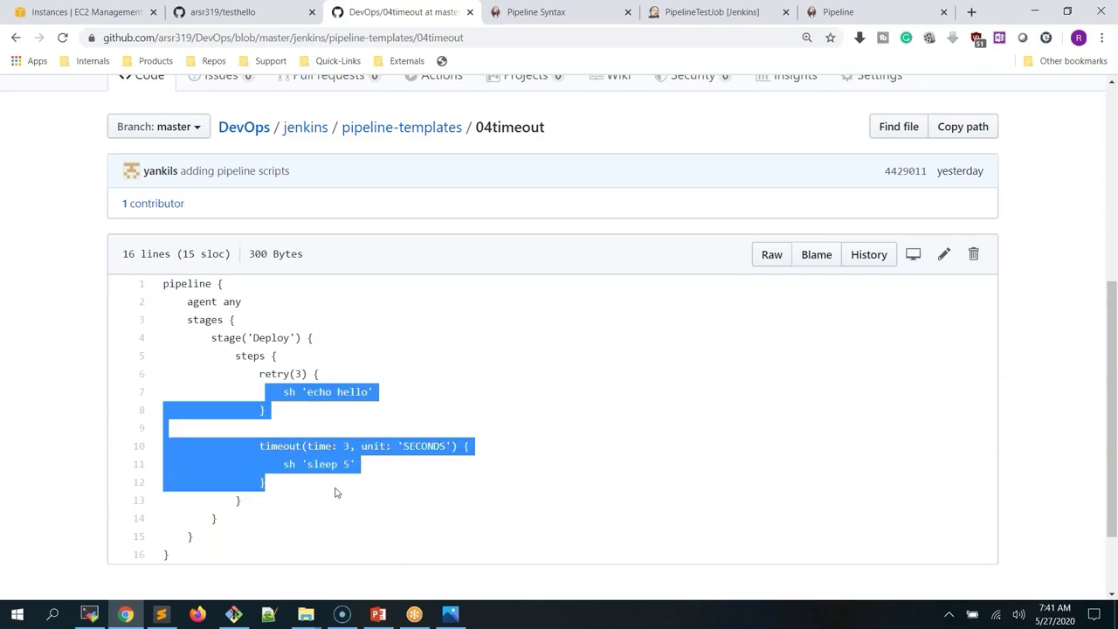
click(295, 410)
drag(280, 392, 412, 401)
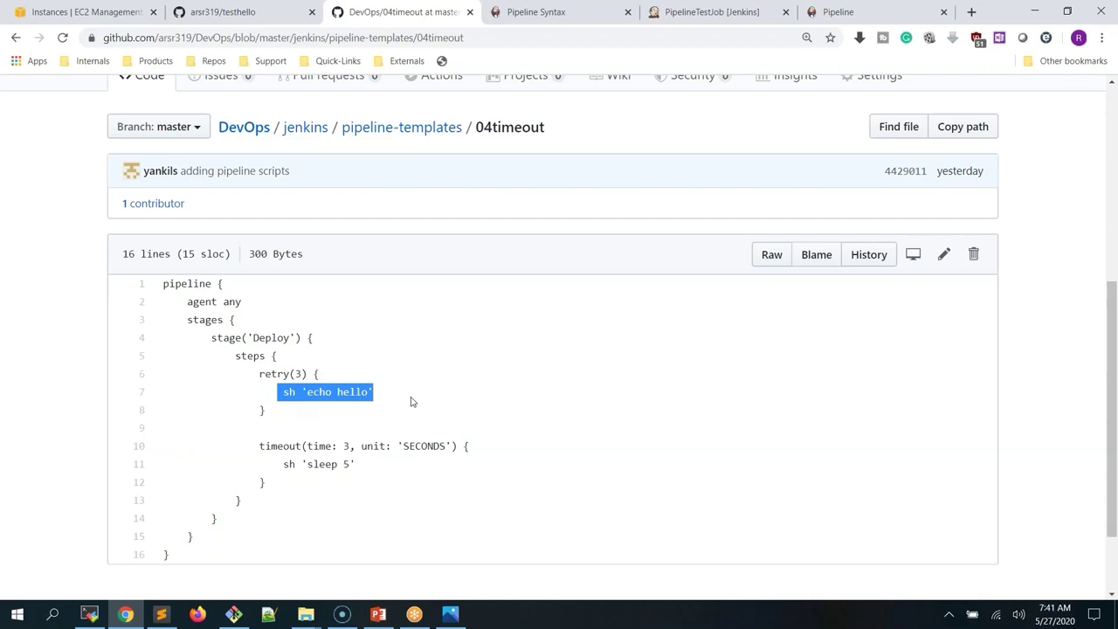
click(290, 392)
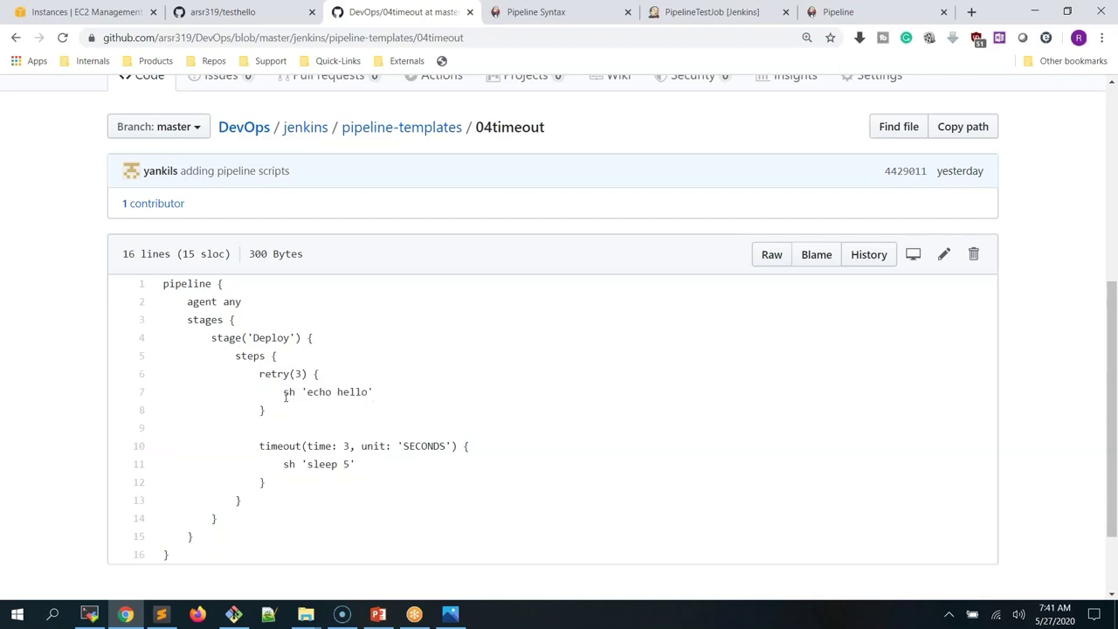
drag(283, 392, 385, 387)
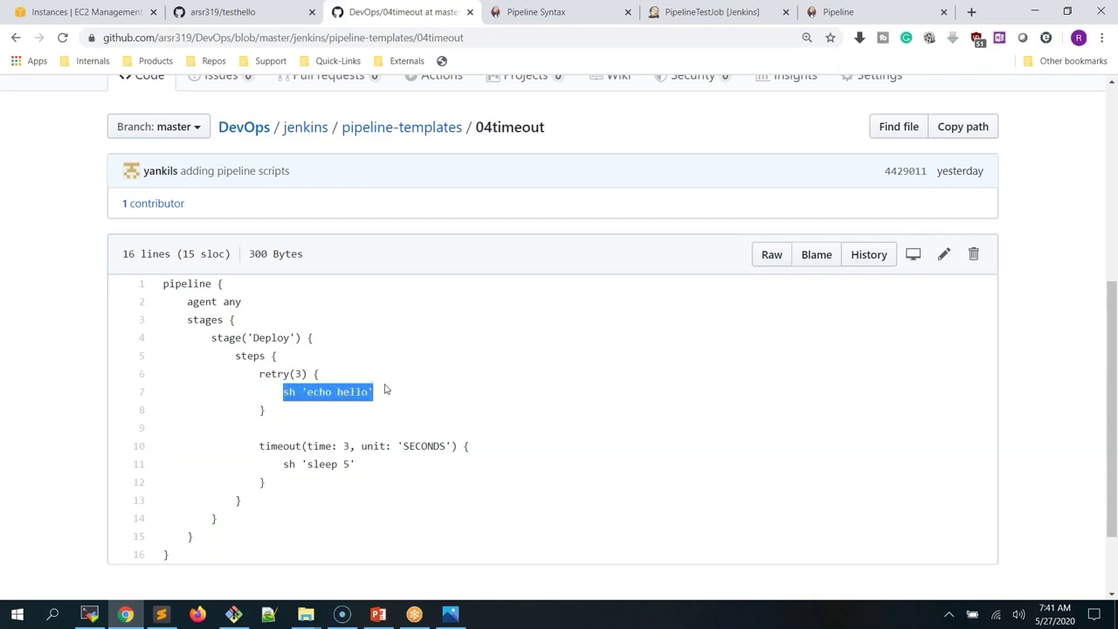
click(283, 389)
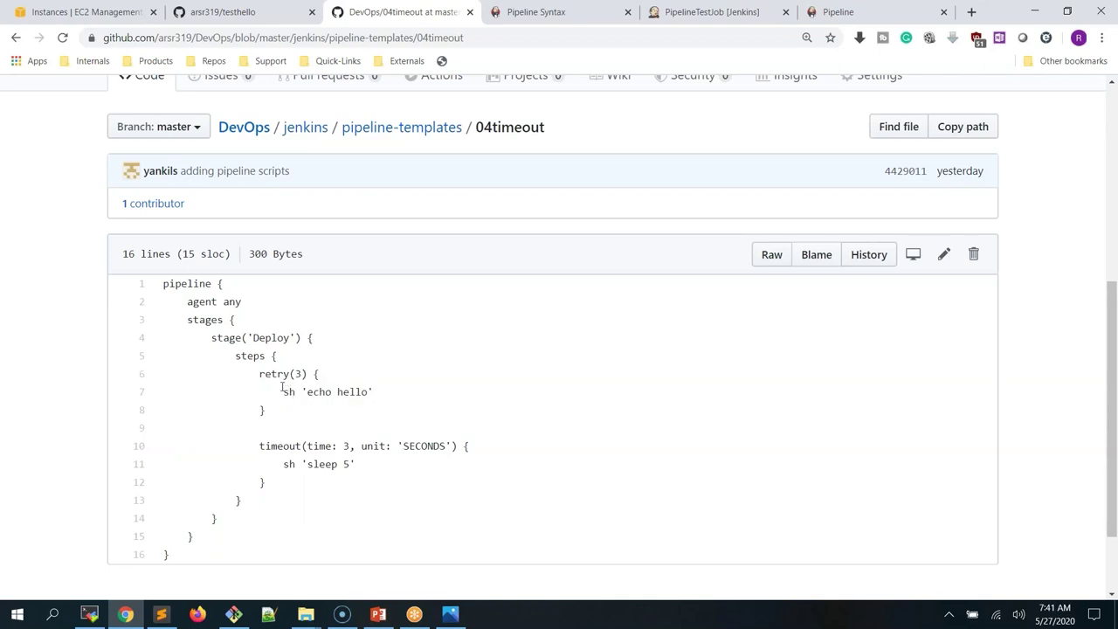
drag(283, 390, 380, 392)
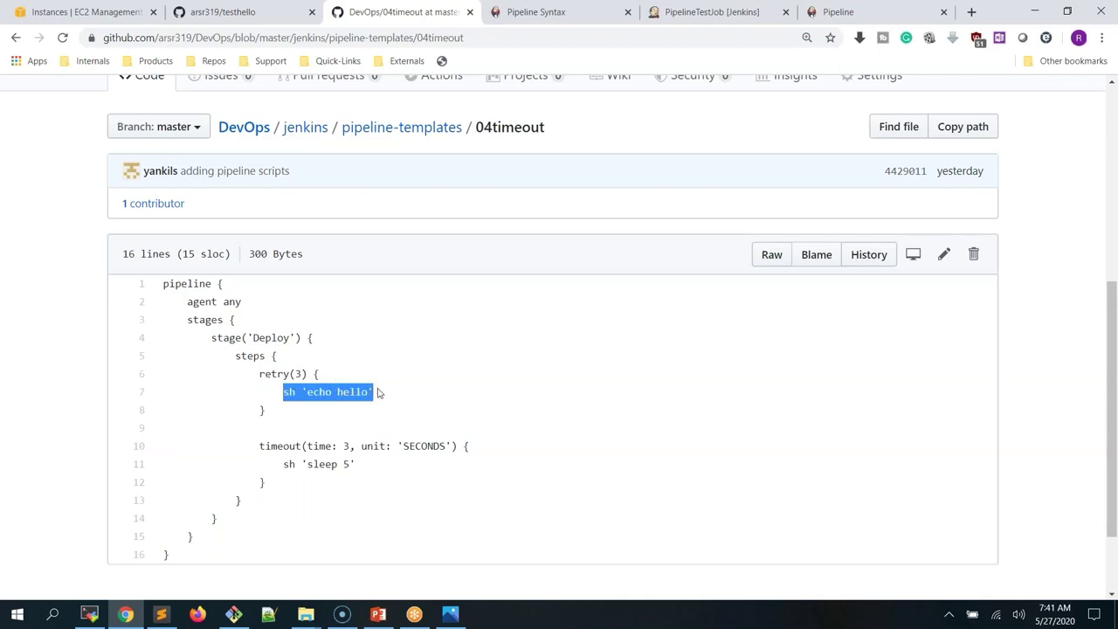
click(258, 447)
Step: Highlight the 3 SECONDS timeout statement on line 10 and the sleep 5 step inside it
drag(261, 447, 302, 448)
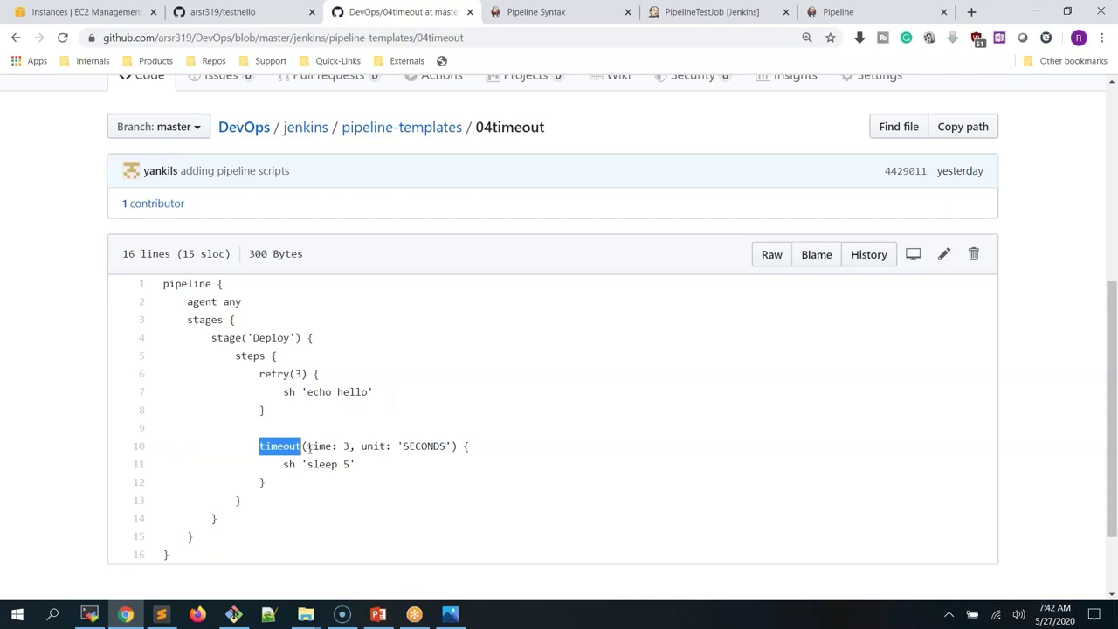
drag(262, 446, 352, 446)
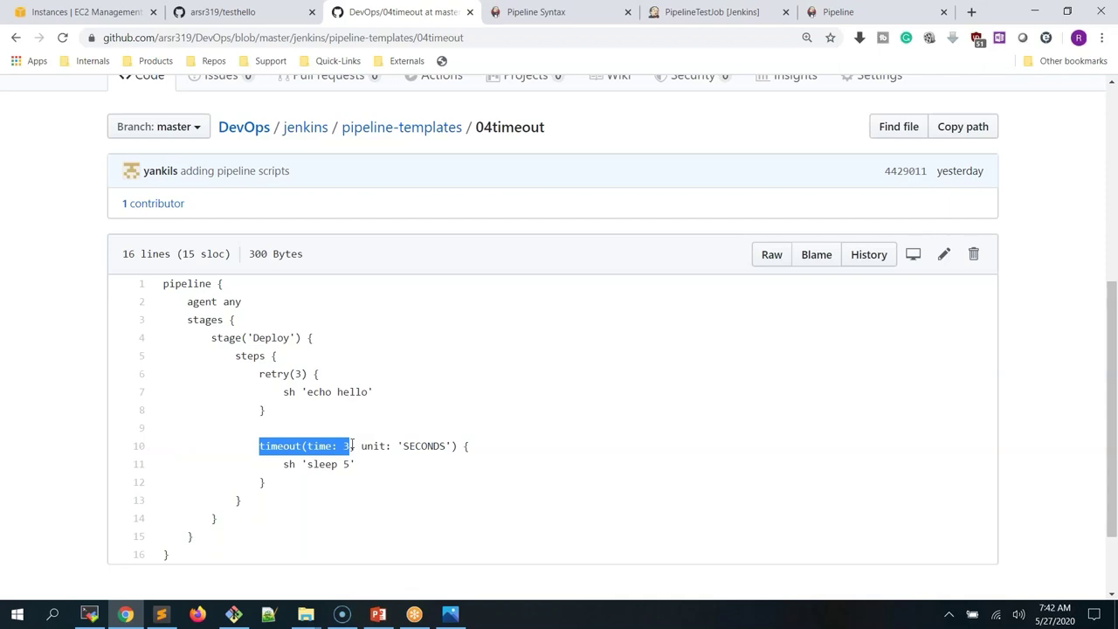
drag(352, 446, 470, 445)
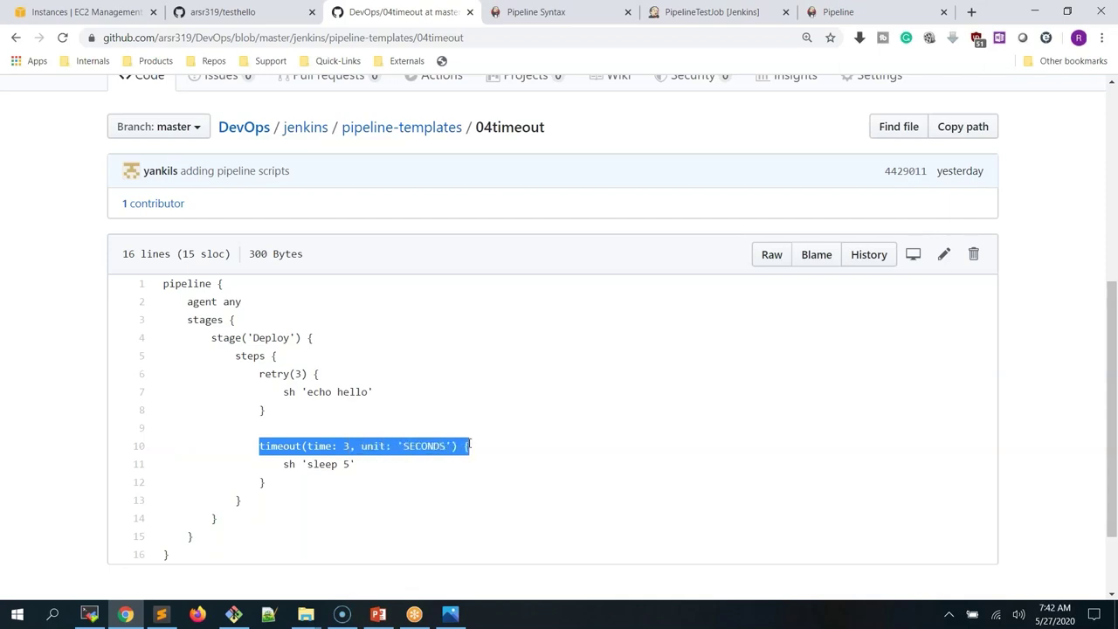
click(417, 451)
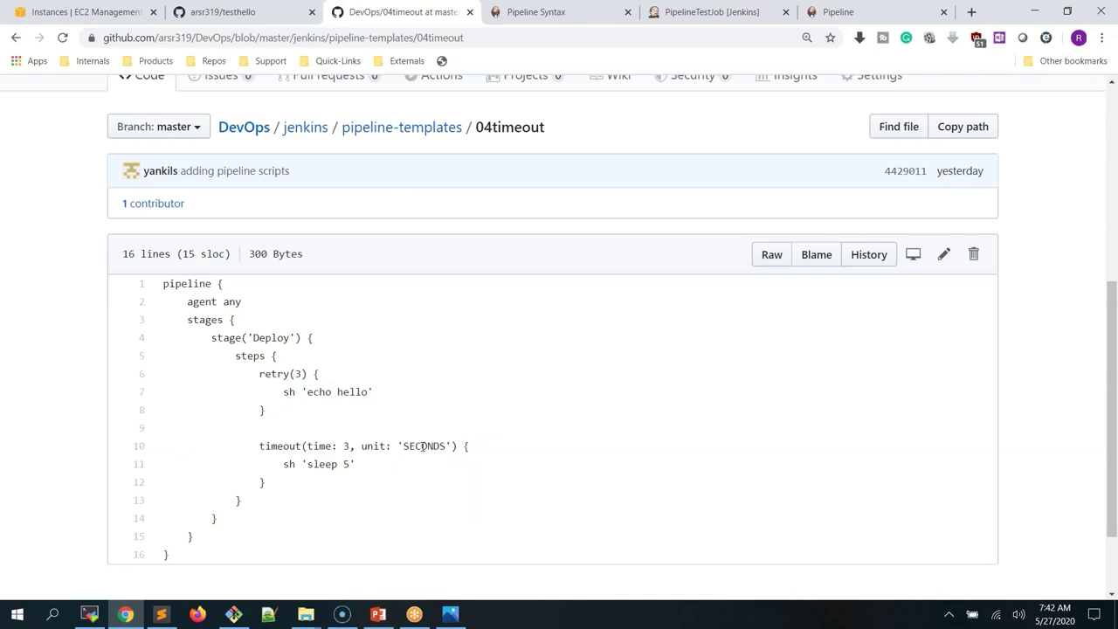
double_click(423, 446)
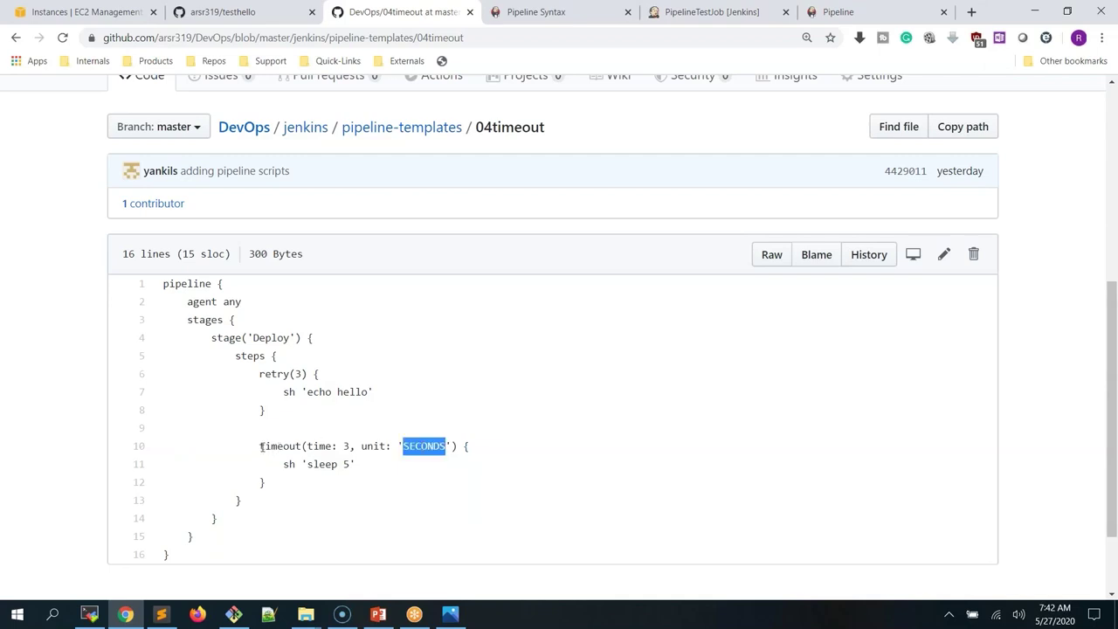
drag(260, 446, 306, 443)
click(344, 446)
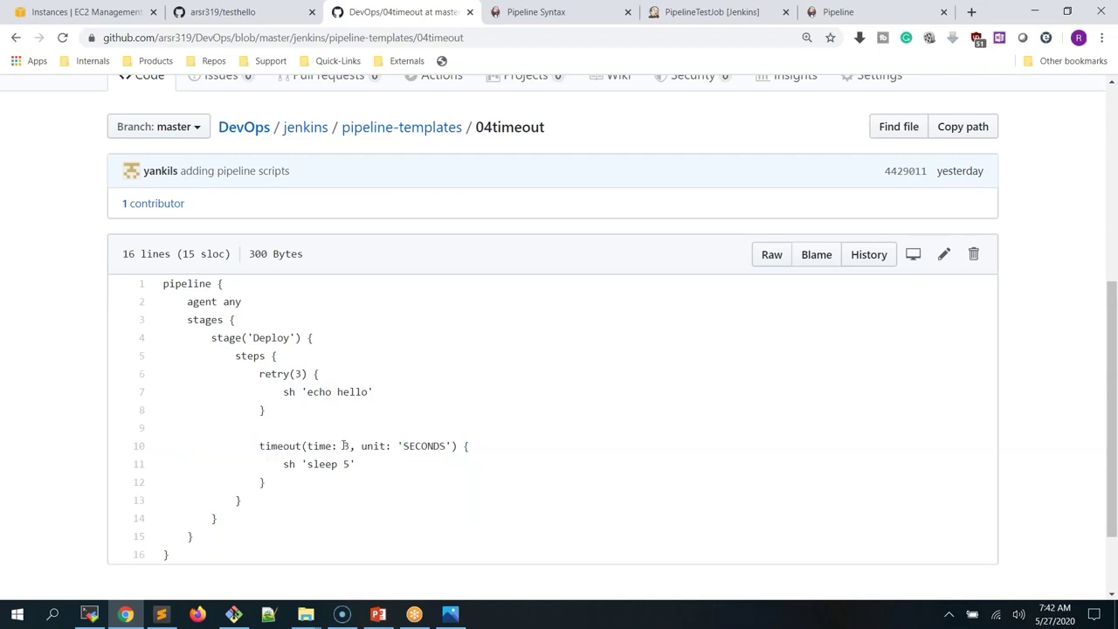
double_click(417, 446)
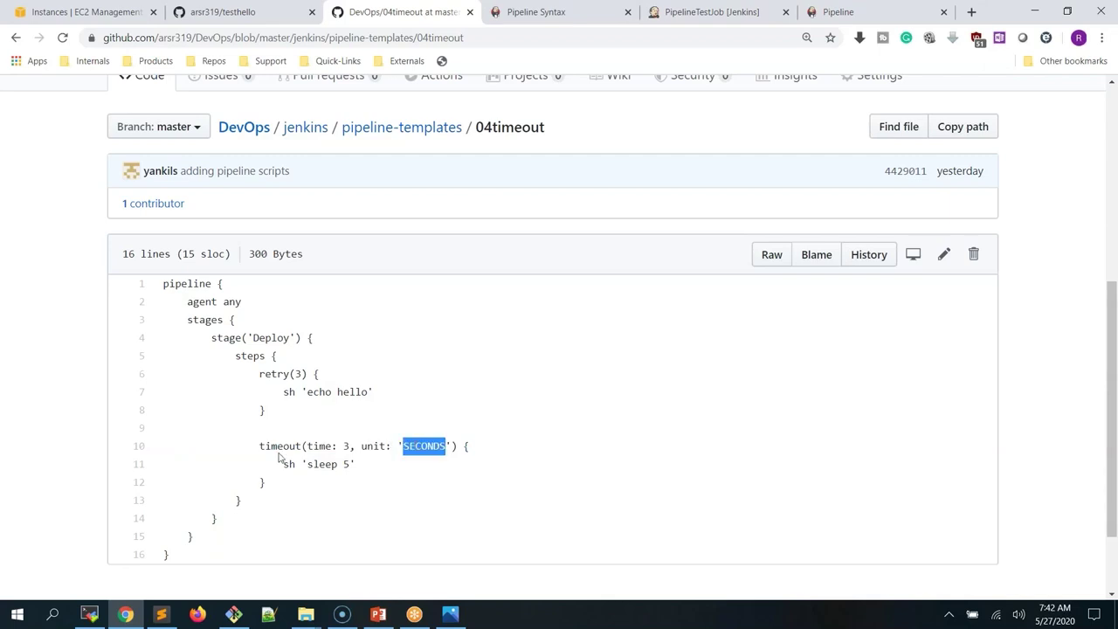
drag(259, 446, 470, 448)
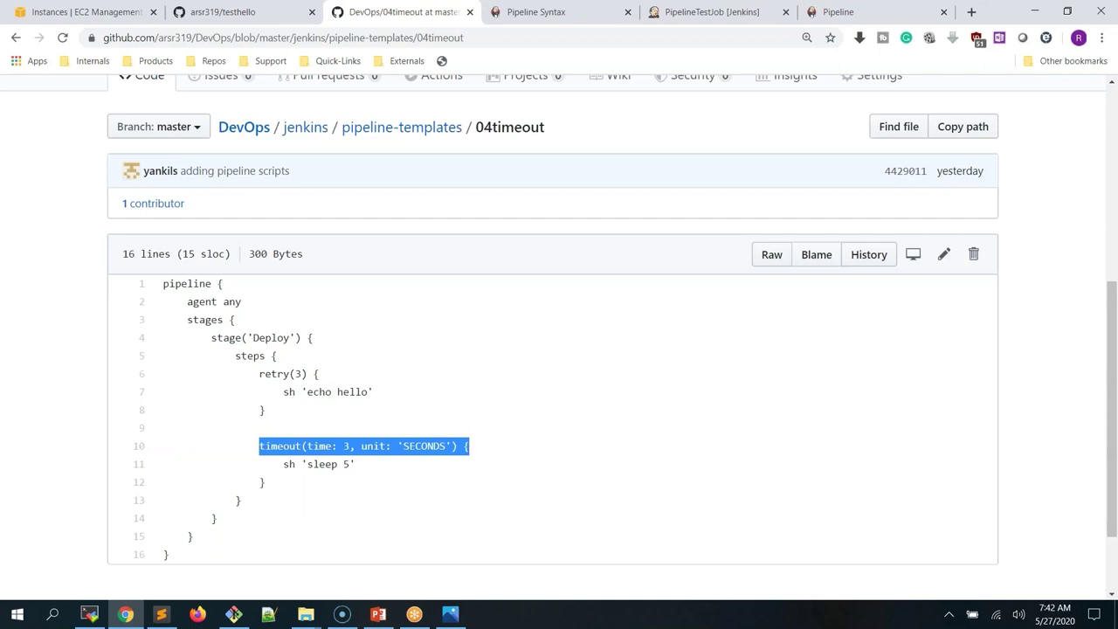
drag(283, 464, 356, 465)
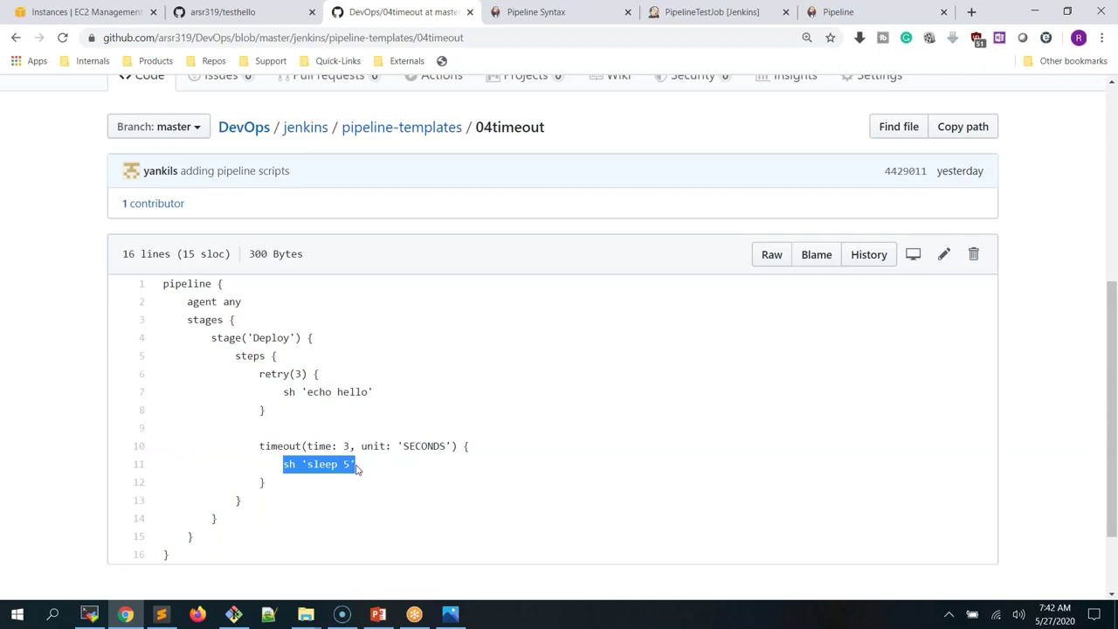
drag(254, 446, 303, 446)
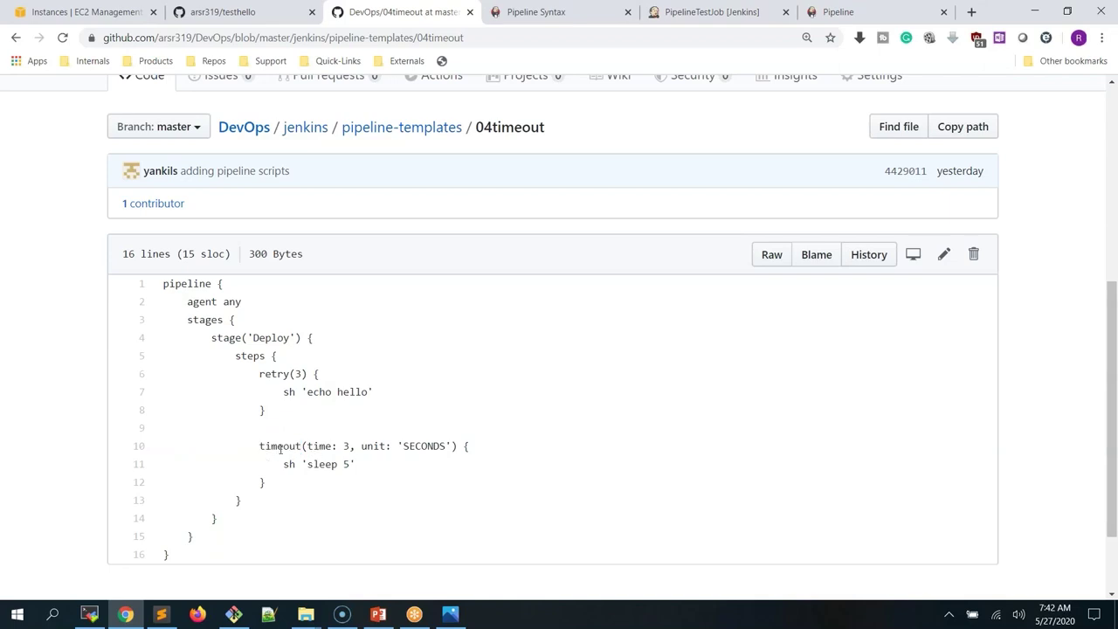
drag(260, 446, 373, 470)
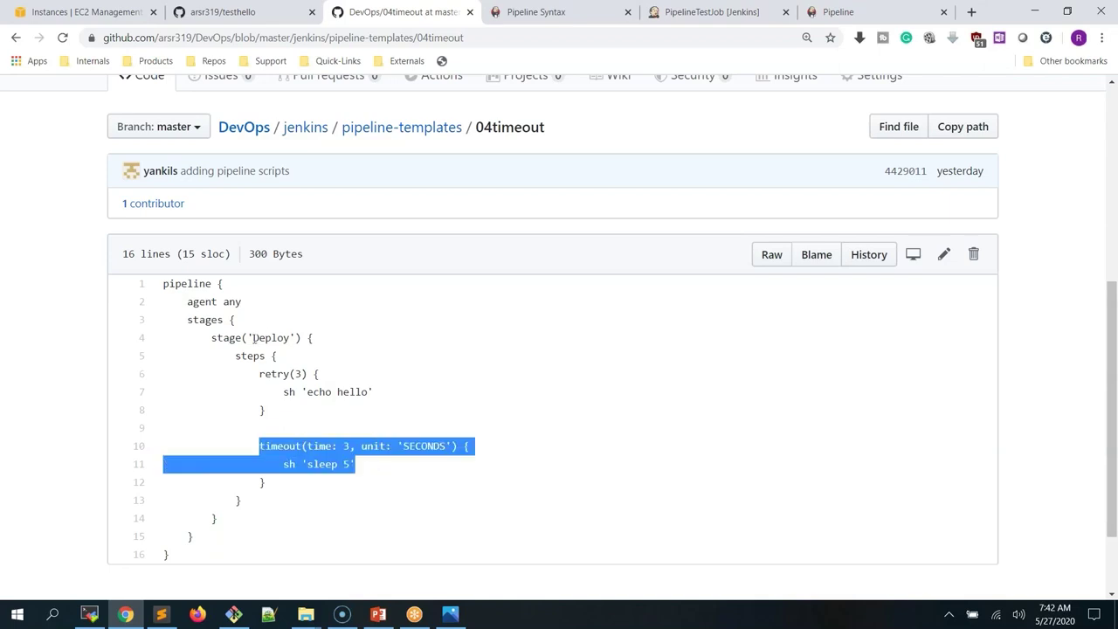
Step: Revisit retry, the timeout block and retry count 3, then select the whole script
double_click(275, 376)
drag(261, 445, 369, 469)
click(370, 469)
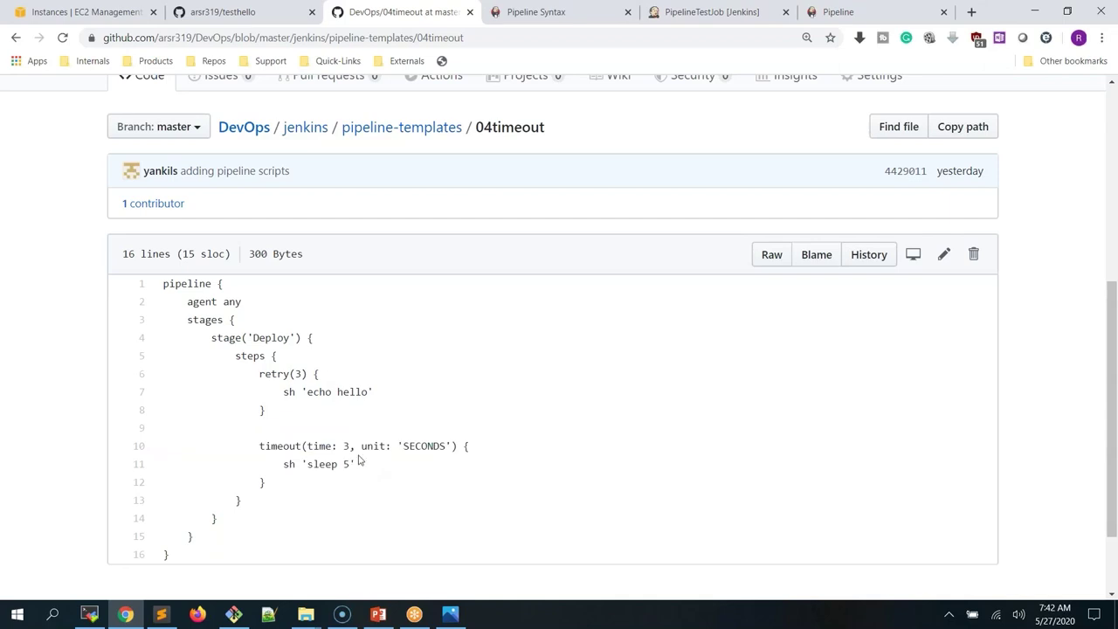
double_click(298, 374)
click(310, 441)
mouse_move(169, 557)
mouse_down()
mouse_move(165, 284)
mouse_move(225, 286)
mouse_move(219, 523)
mouse_move(186, 559)
mouse_up()
click(164, 294)
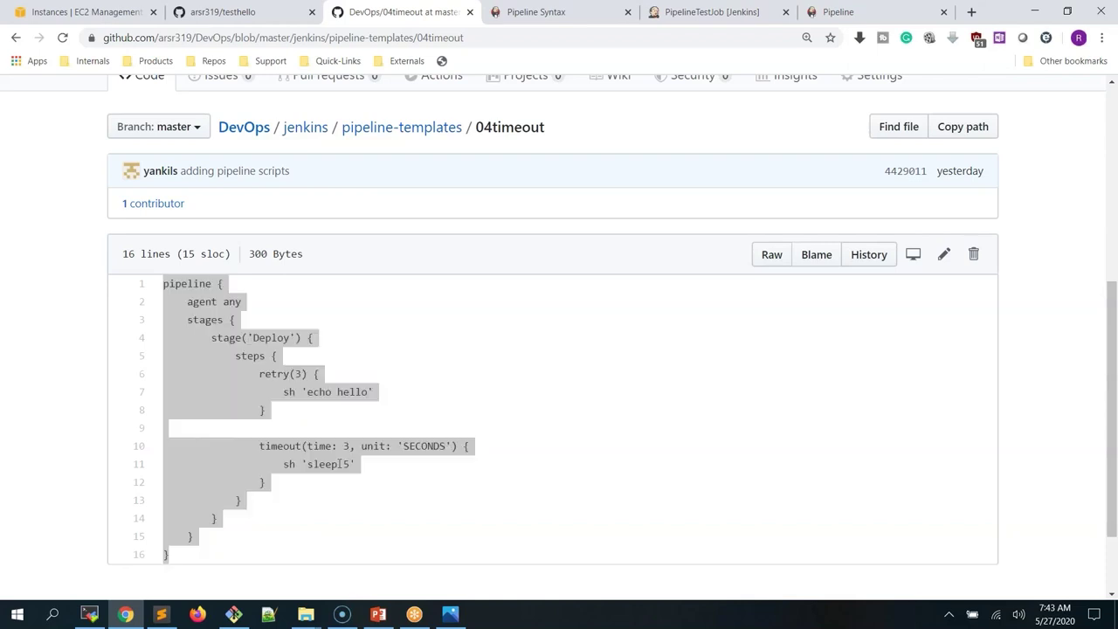
click(703, 12)
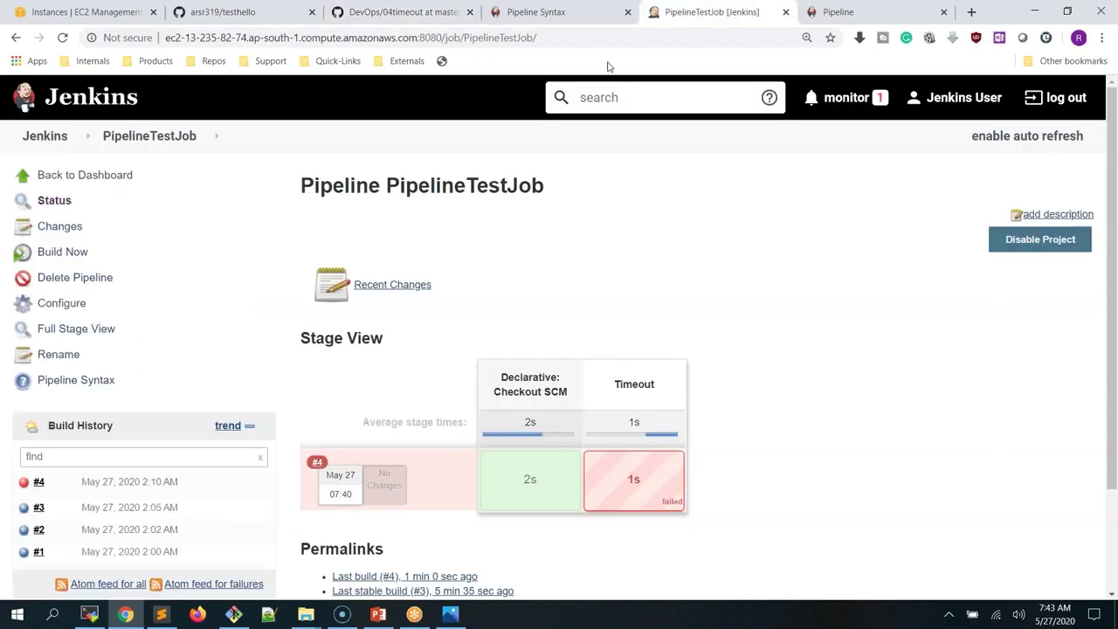
Step: Open the job configuration and confirm the 04timeout file name on GitHub
click(79, 303)
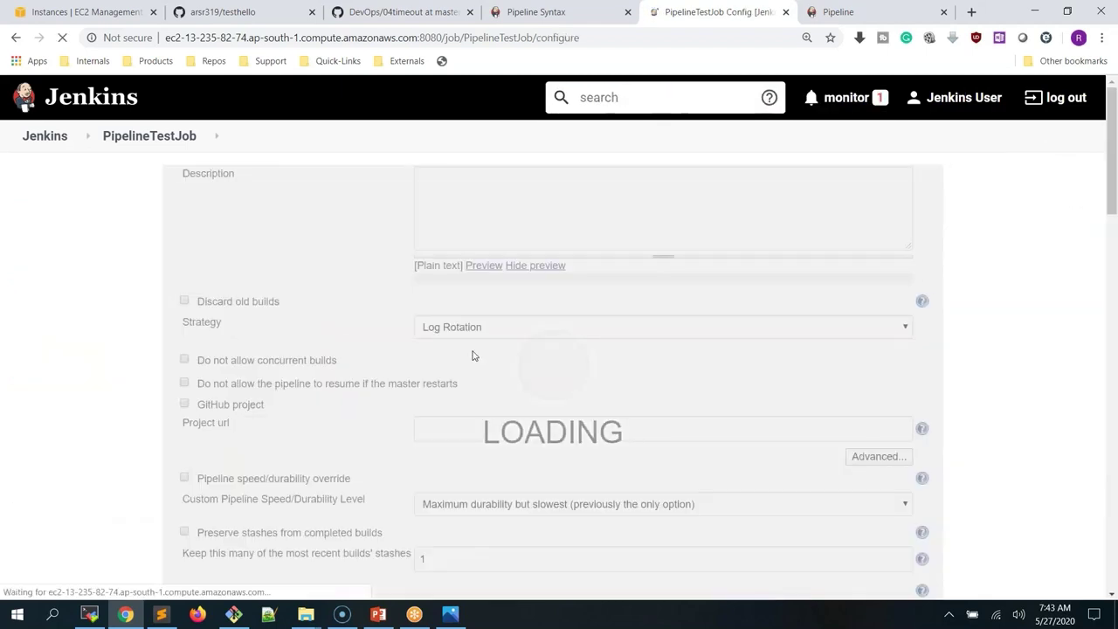
scroll(474, 356, down, 15)
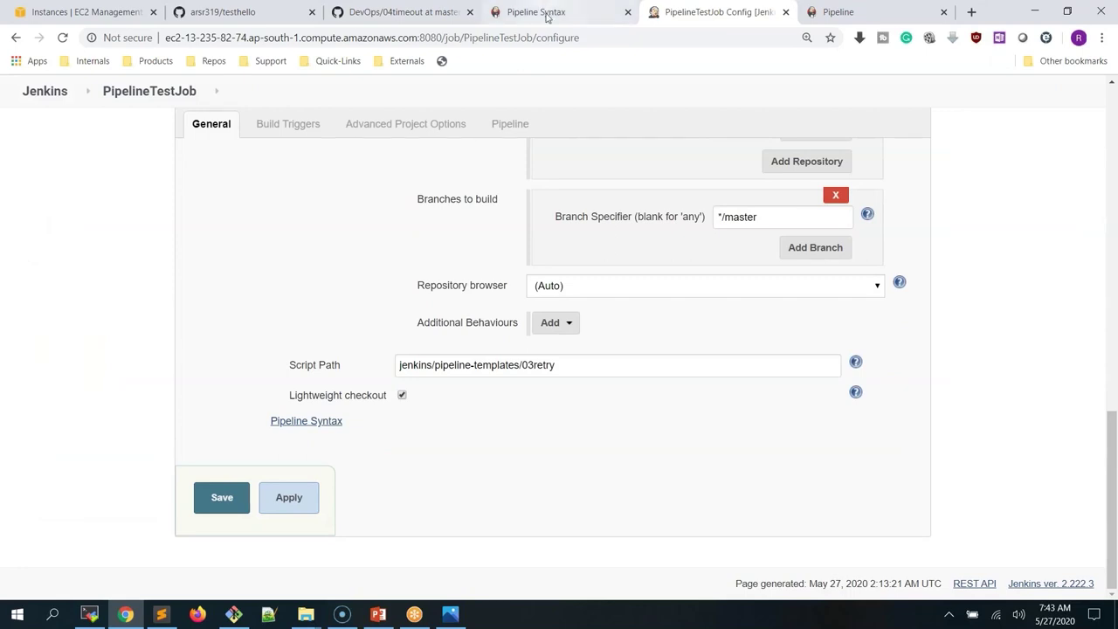
click(405, 12)
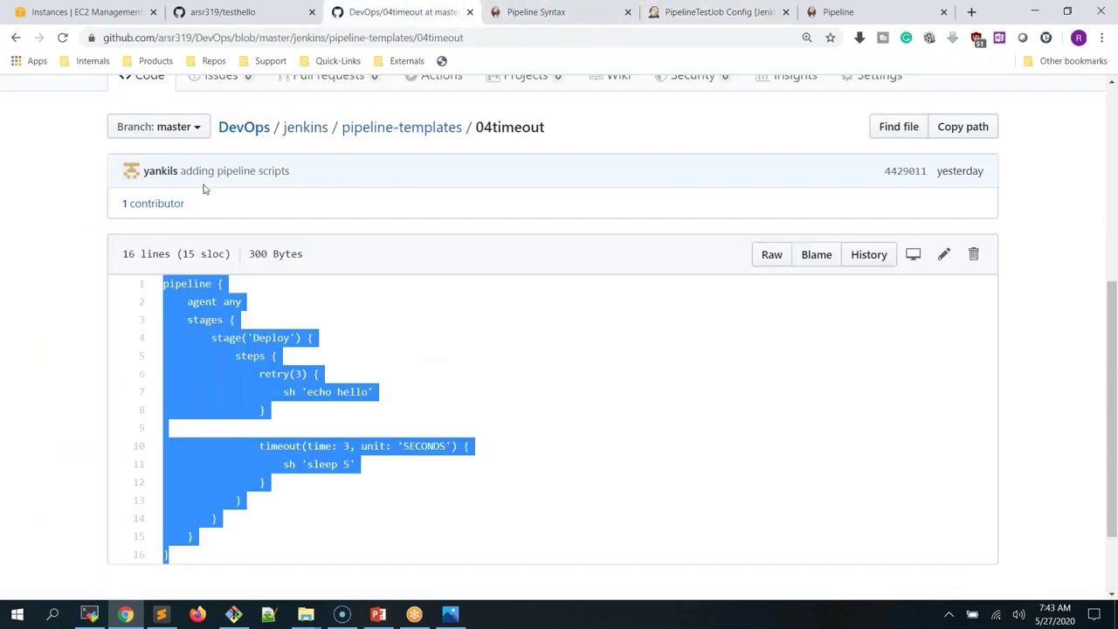
click(513, 127)
double_click(513, 126)
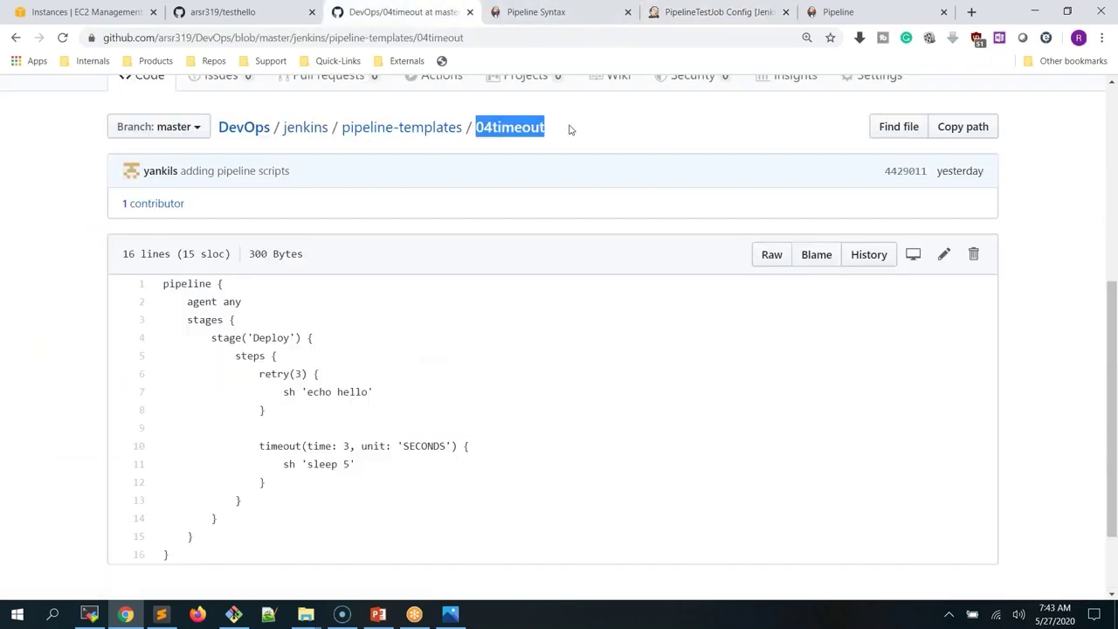
click(678, 14)
click(563, 8)
click(695, 11)
Step: Change Script Path to jenkins/pipeline-templates/04timeout, save, and start build #5
drag(522, 367, 603, 369)
text(04timeout)
click(232, 510)
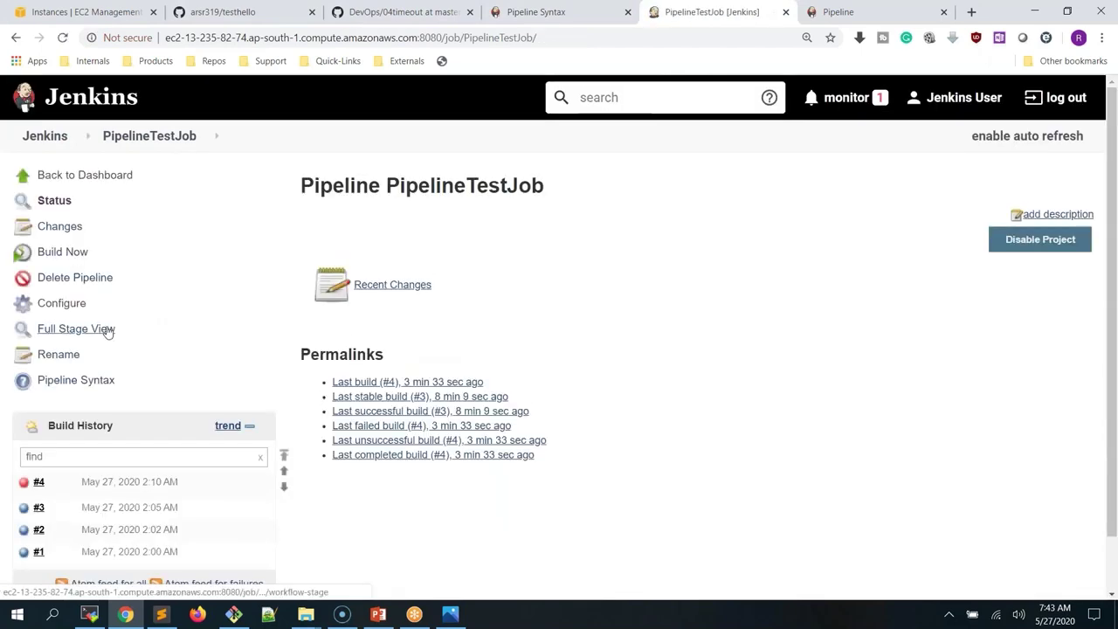
click(77, 254)
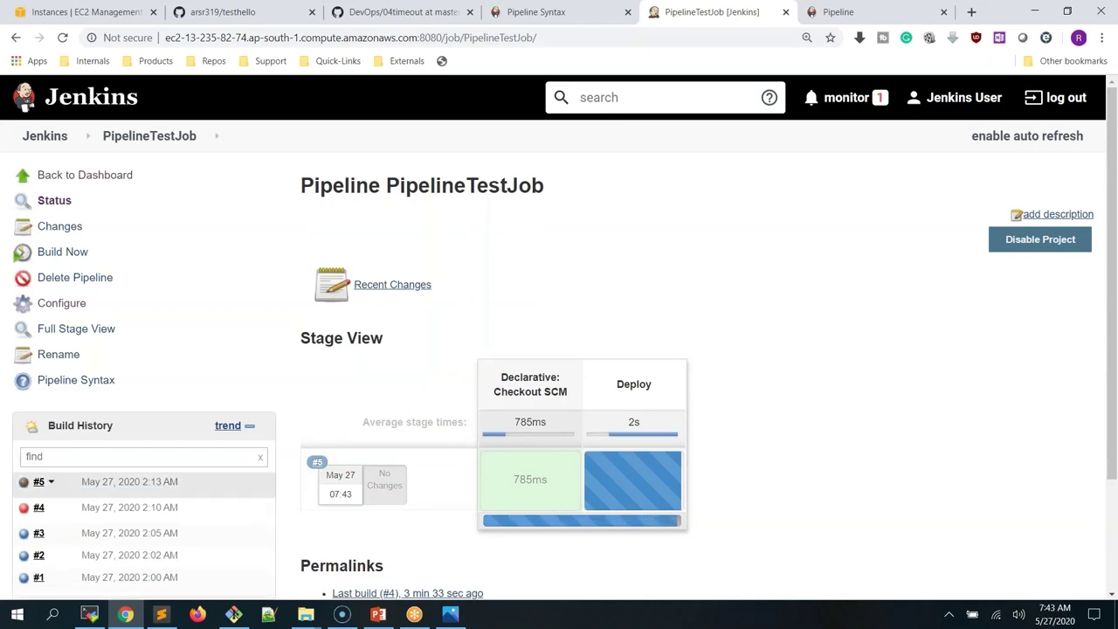
Step: Open build #5's console and highlight the 'Timeout set to expire in 3 sec' and sleep 5 lines
click(24, 487)
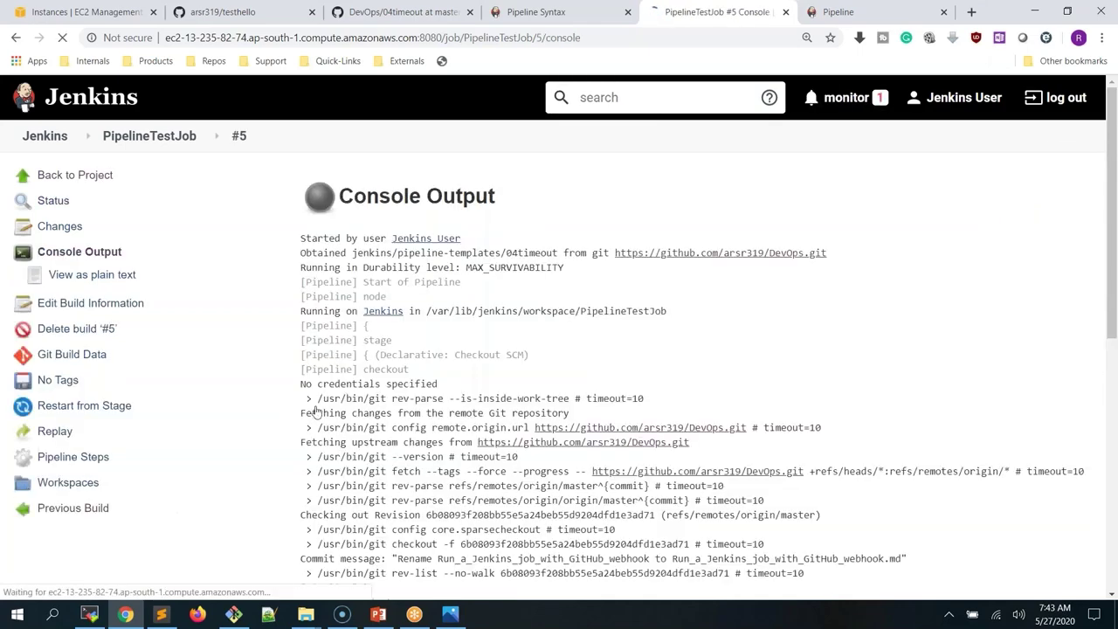
scroll(339, 336, down, 8)
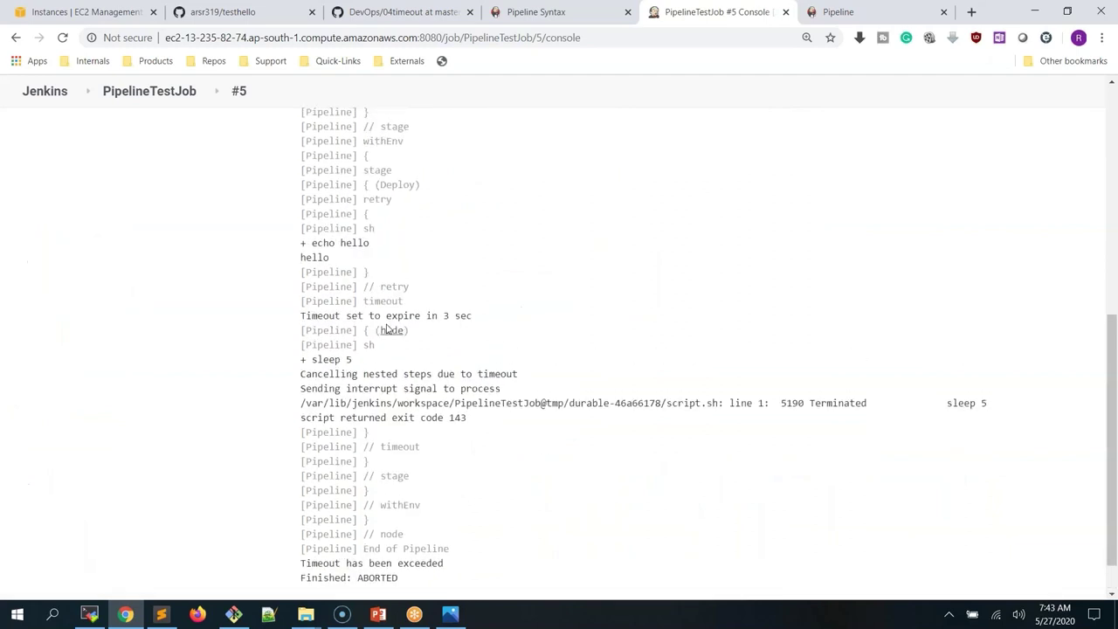
triple_click(349, 318)
click(319, 316)
drag(323, 316, 471, 326)
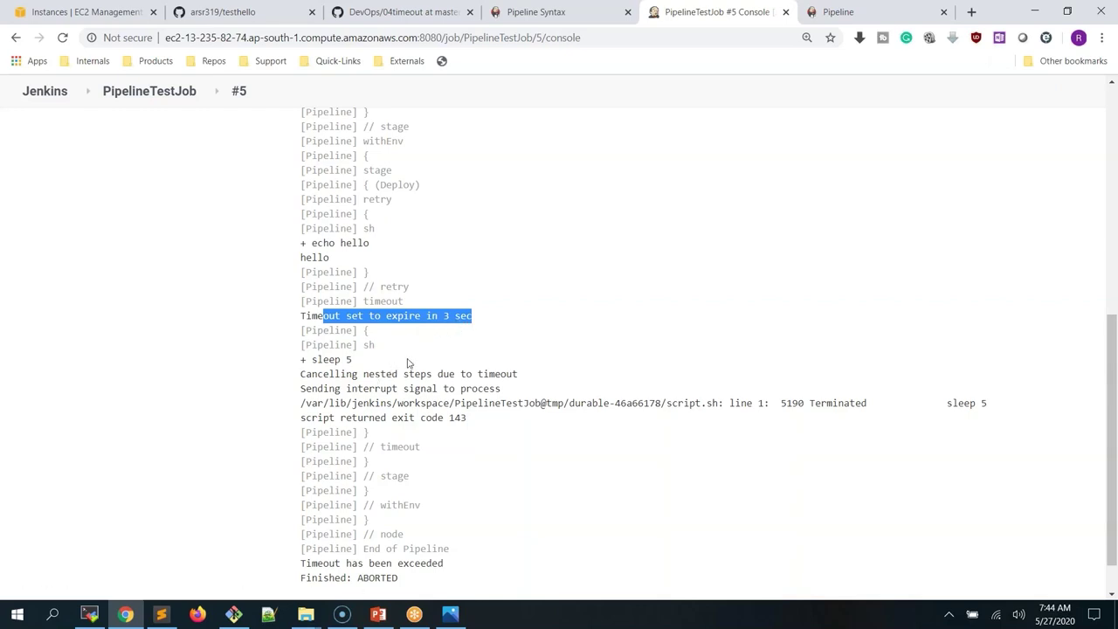
drag(296, 320, 479, 318)
click(313, 365)
drag(313, 365, 358, 364)
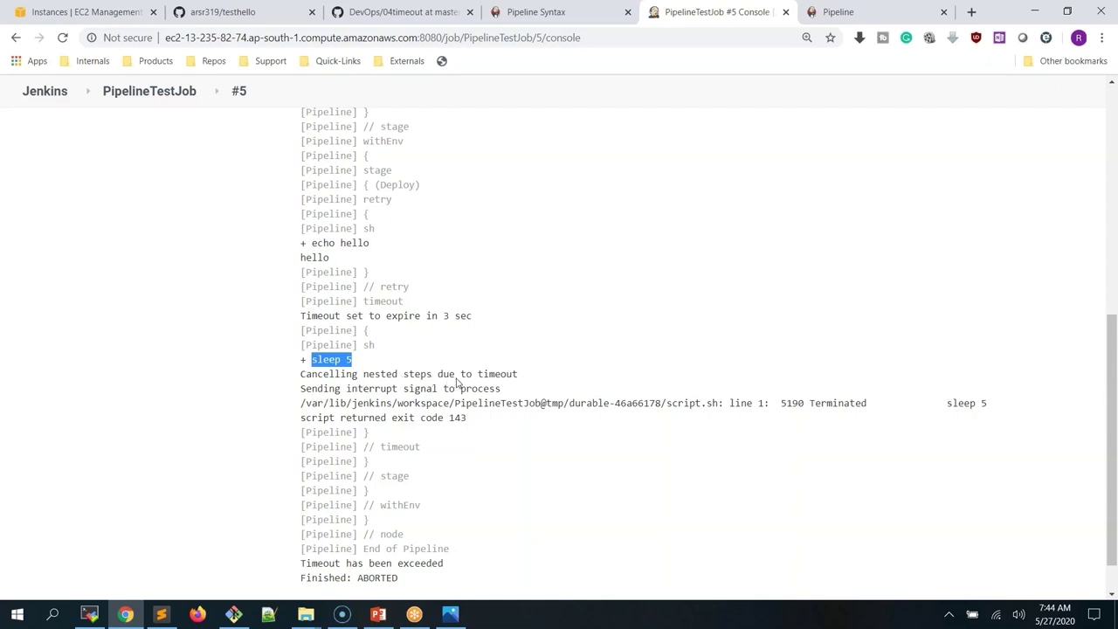
drag(298, 323, 473, 322)
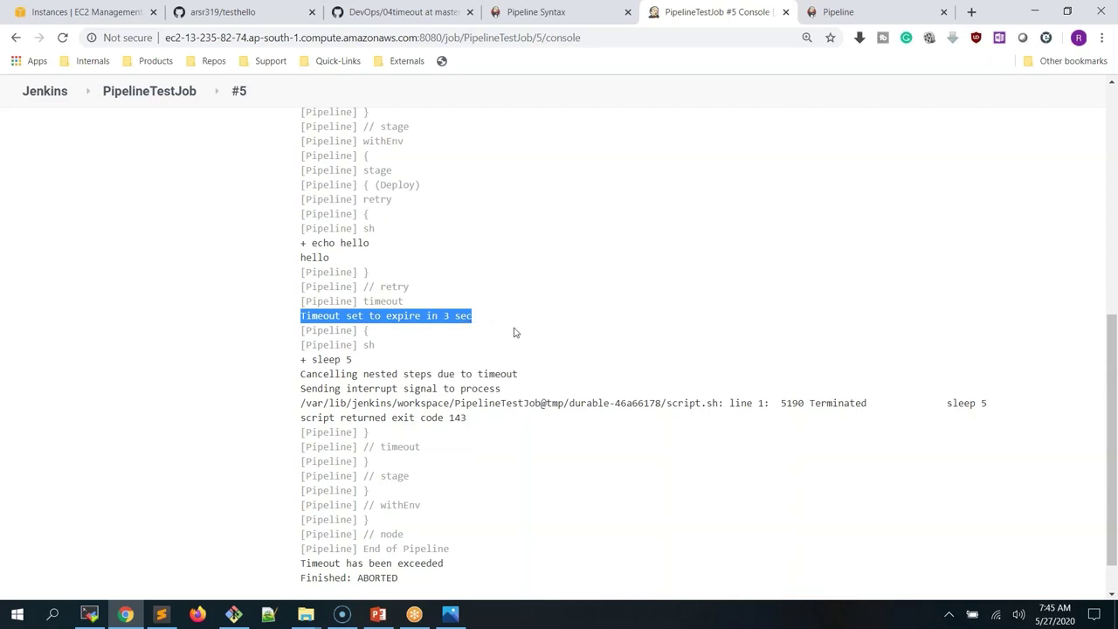
Step: Scroll through build #5's aborted timeout log, then go back to the PipelineTestJob page
click(515, 332)
scroll(514, 331, down, 1)
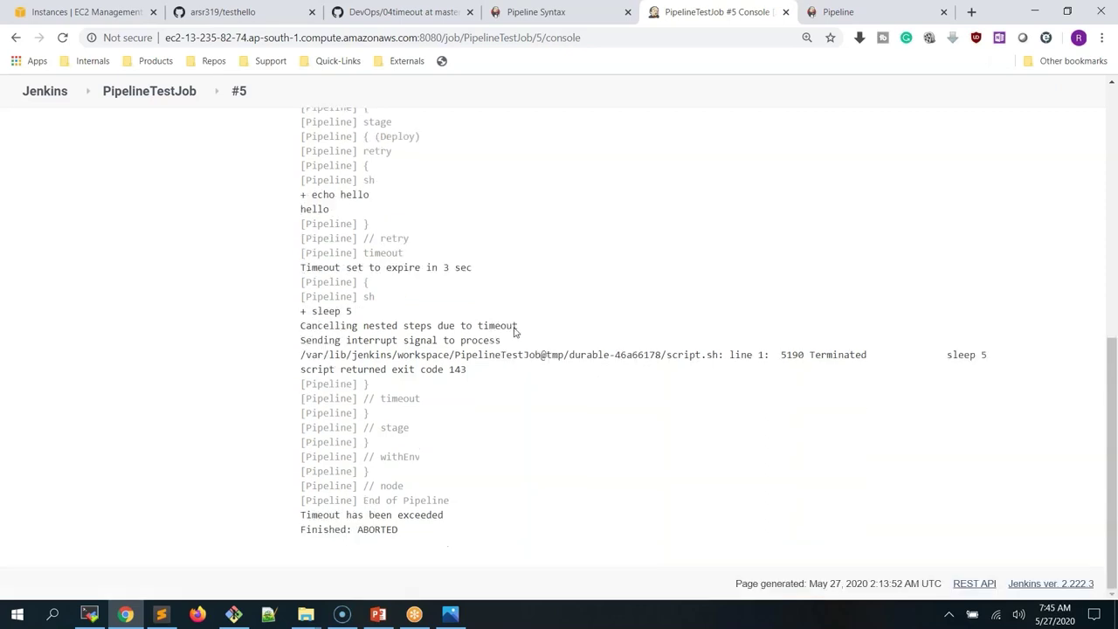
scroll(515, 331, up, 3)
click(175, 95)
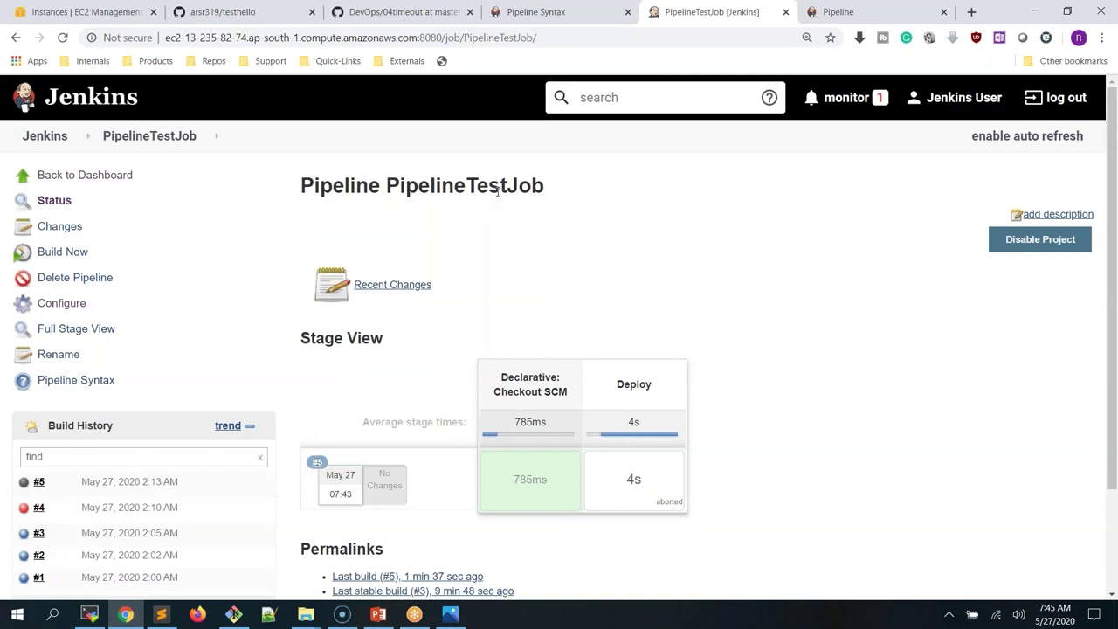
Step: Open the 05env template from the pipeline-templates folder on GitHub
click(395, 12)
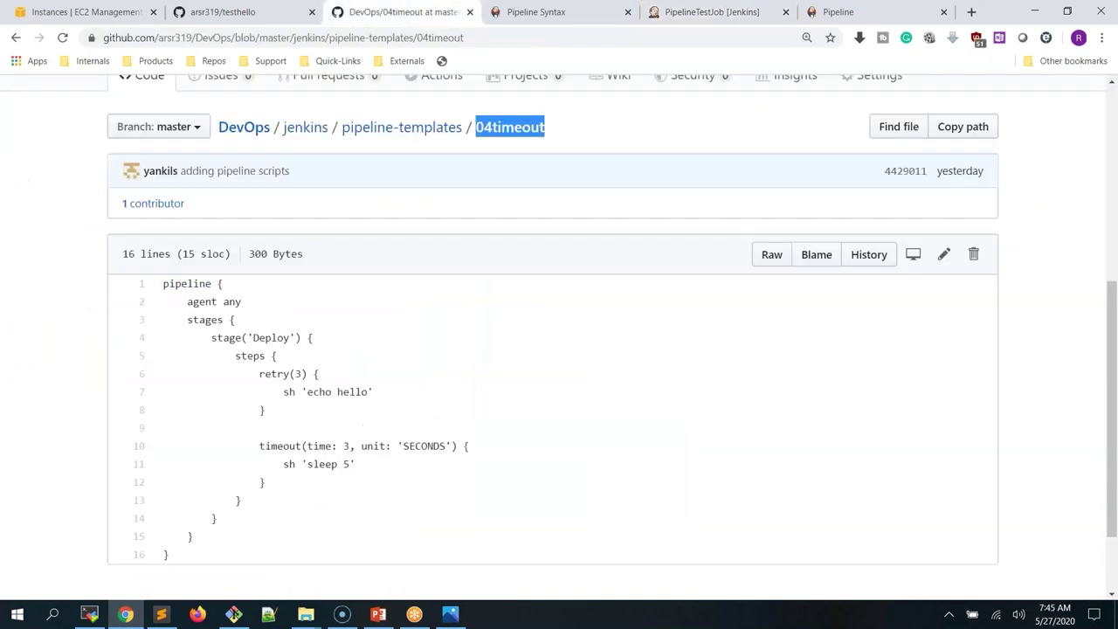
click(430, 138)
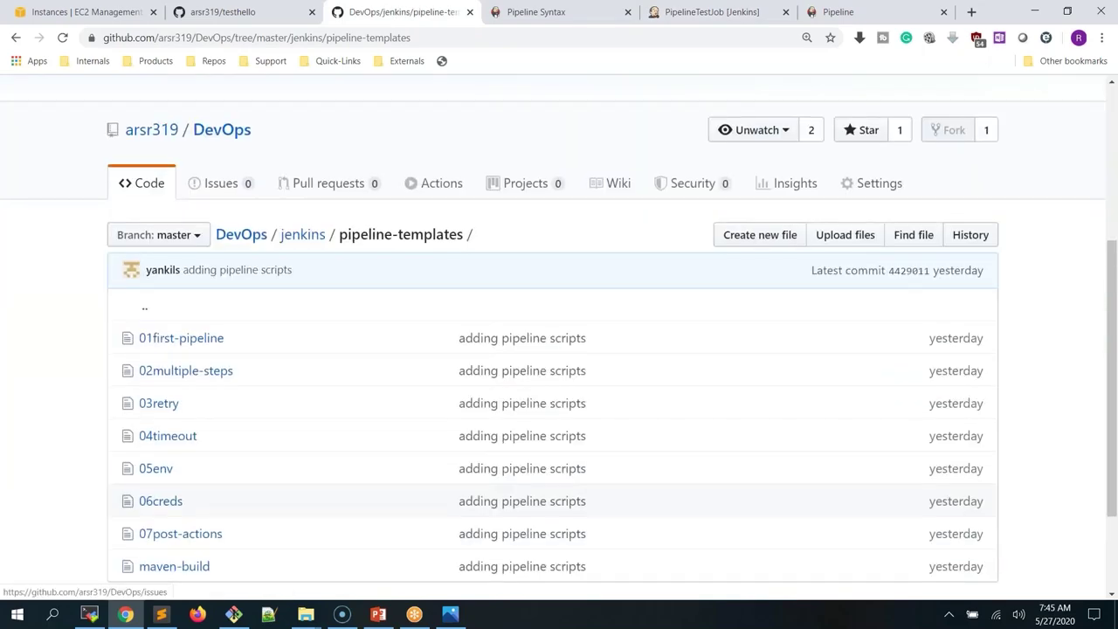
click(157, 397)
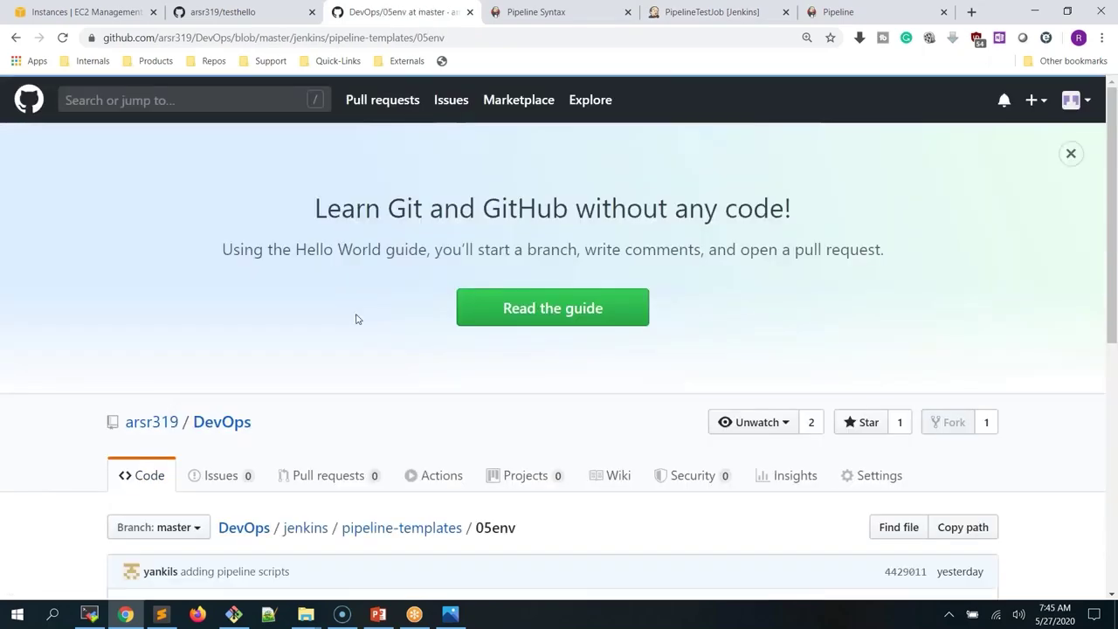
scroll(379, 312, down, 2)
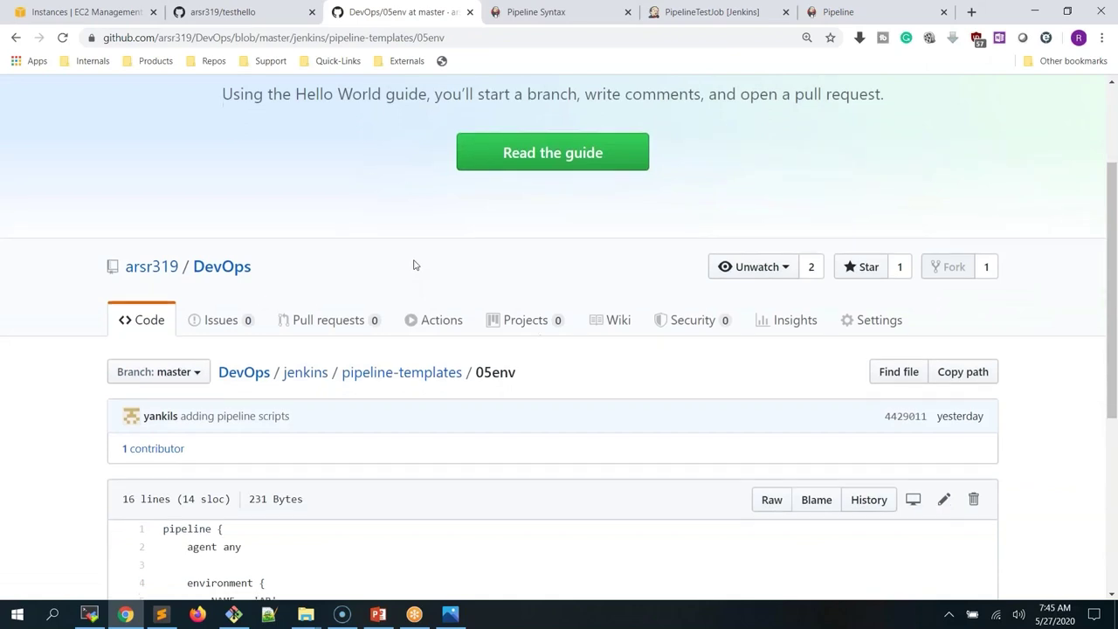
scroll(416, 264, down, 3)
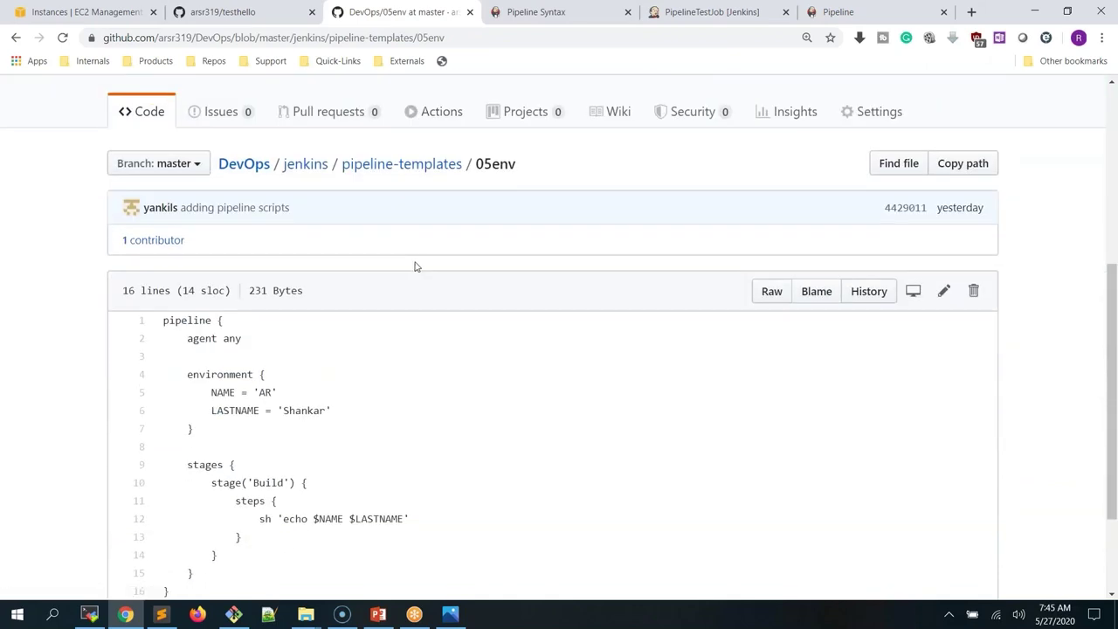
scroll(415, 266, down, 1)
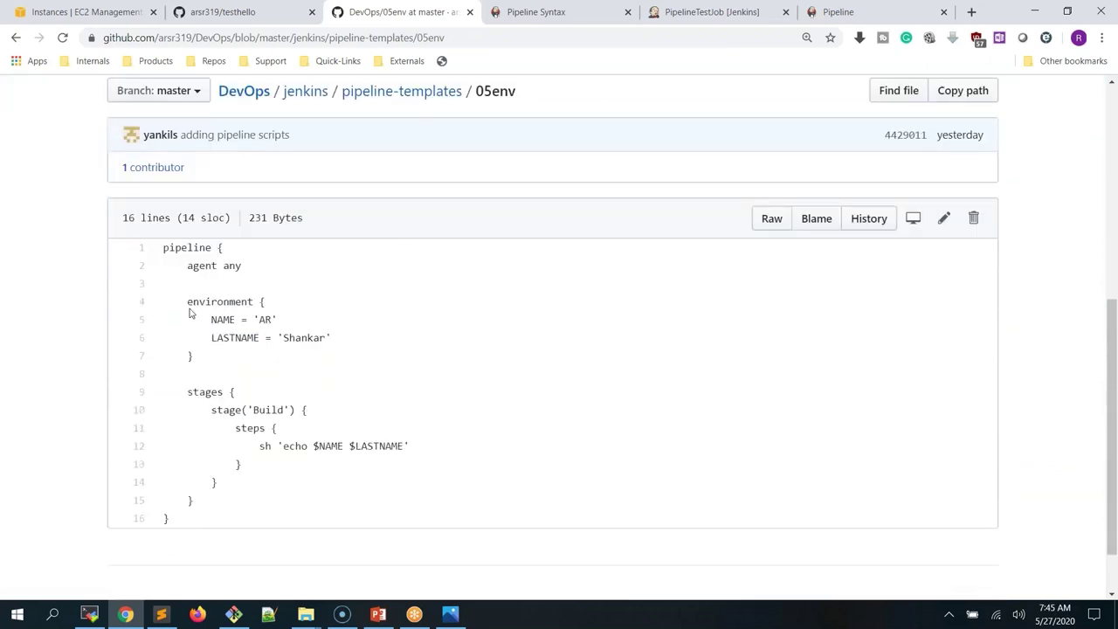
Step: Examine 05env's environment block defining NAME and LASTNAME, and its Build stage
double_click(214, 301)
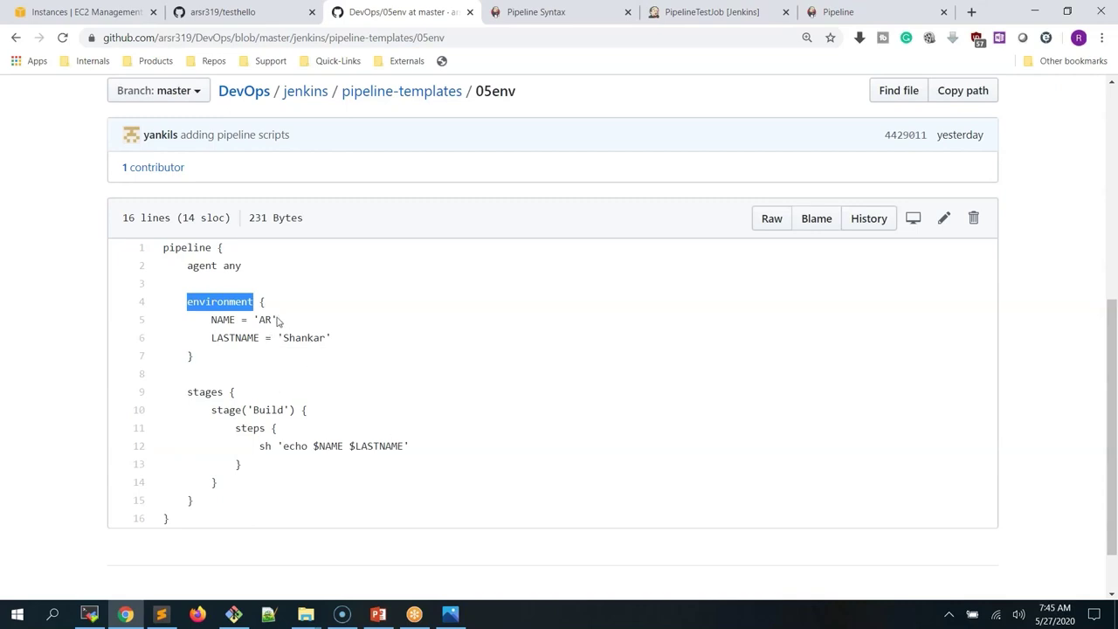
drag(249, 316, 277, 319)
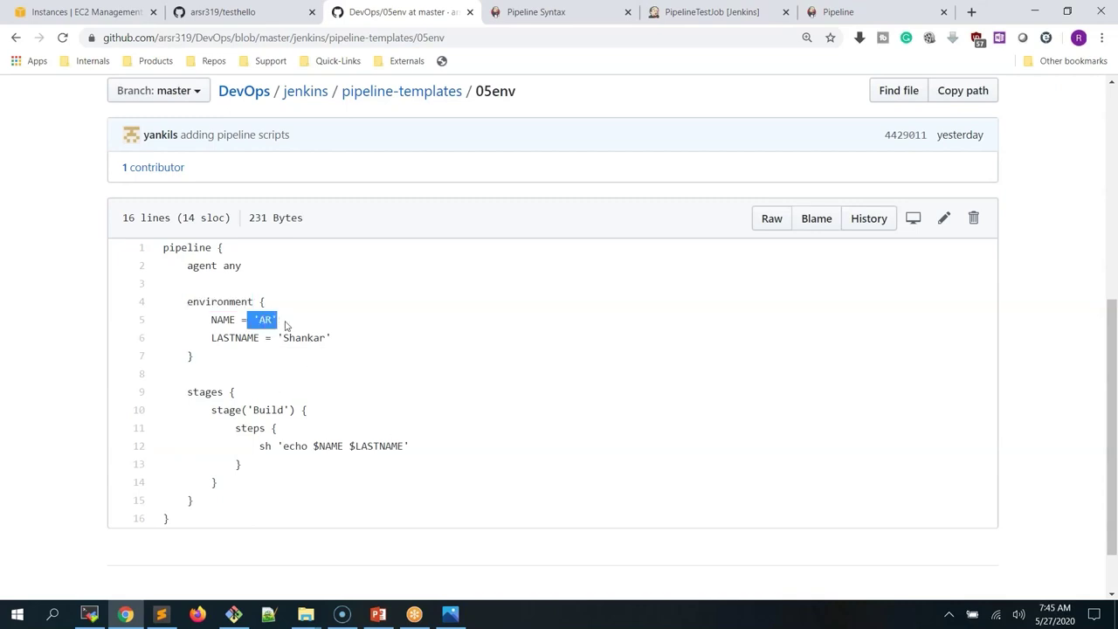
double_click(198, 304)
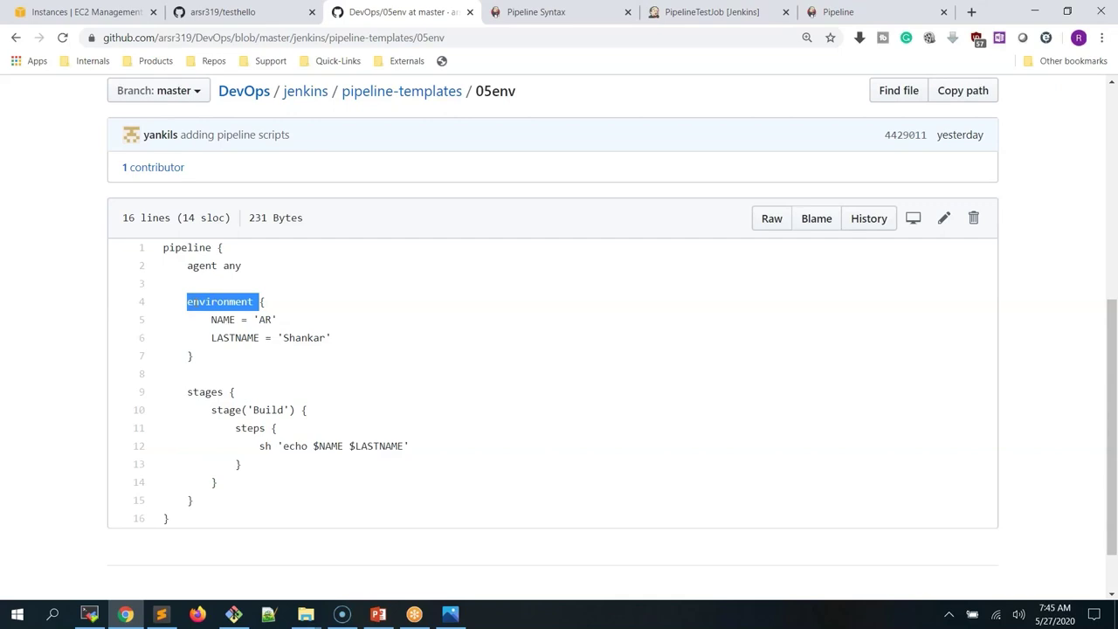
double_click(229, 320)
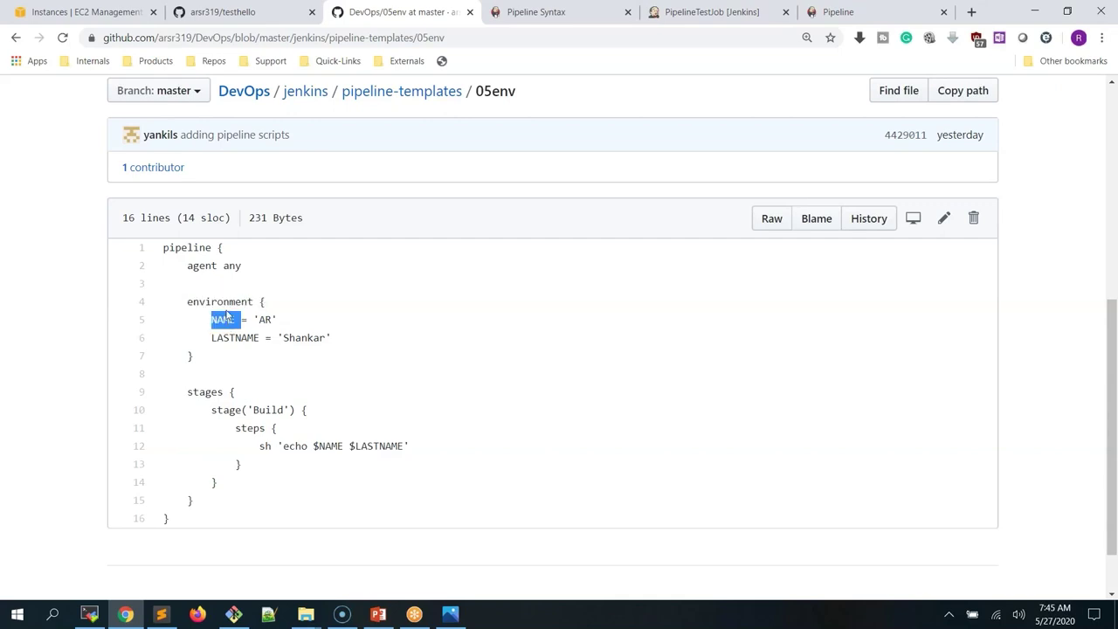
click(219, 318)
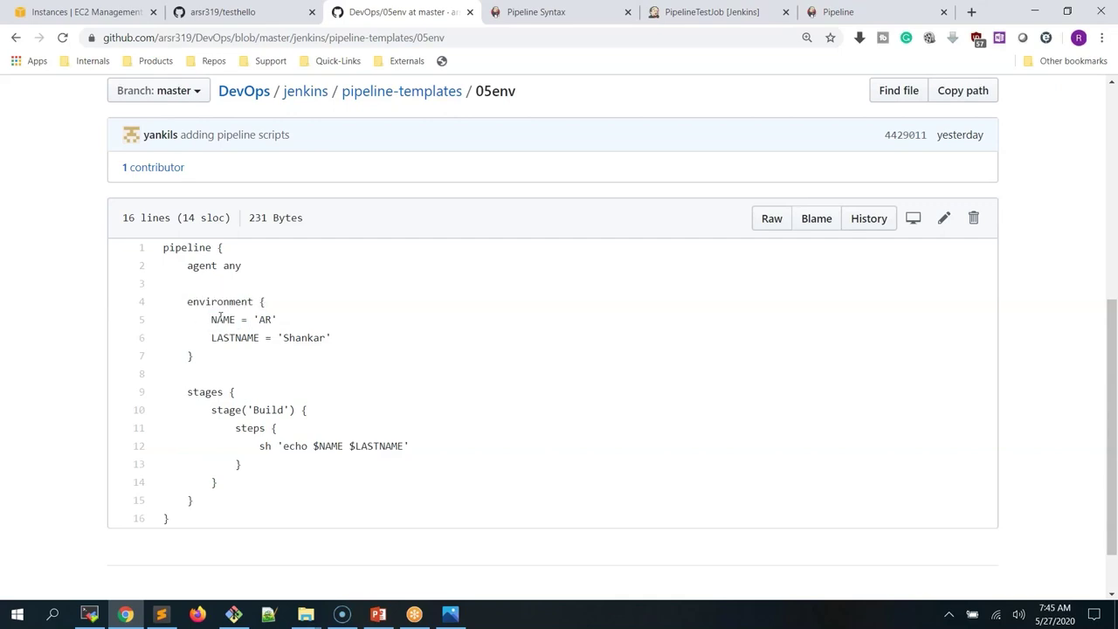
double_click(249, 339)
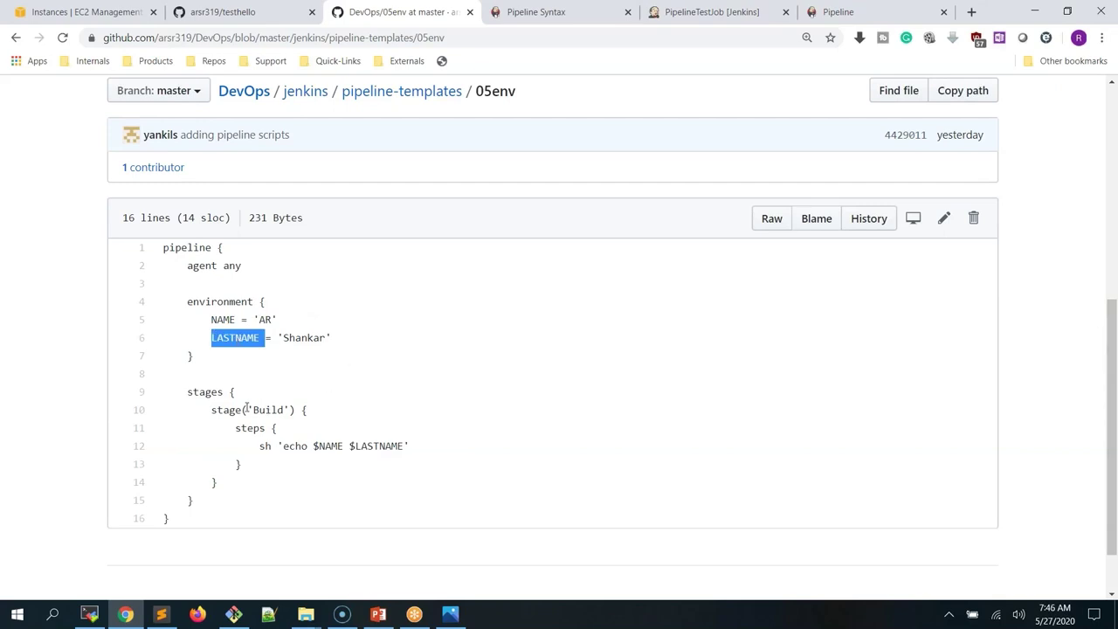
drag(229, 410, 303, 409)
Step: Trace how the echo command on line 12 prints NAME and LASTNAME
drag(260, 444, 417, 446)
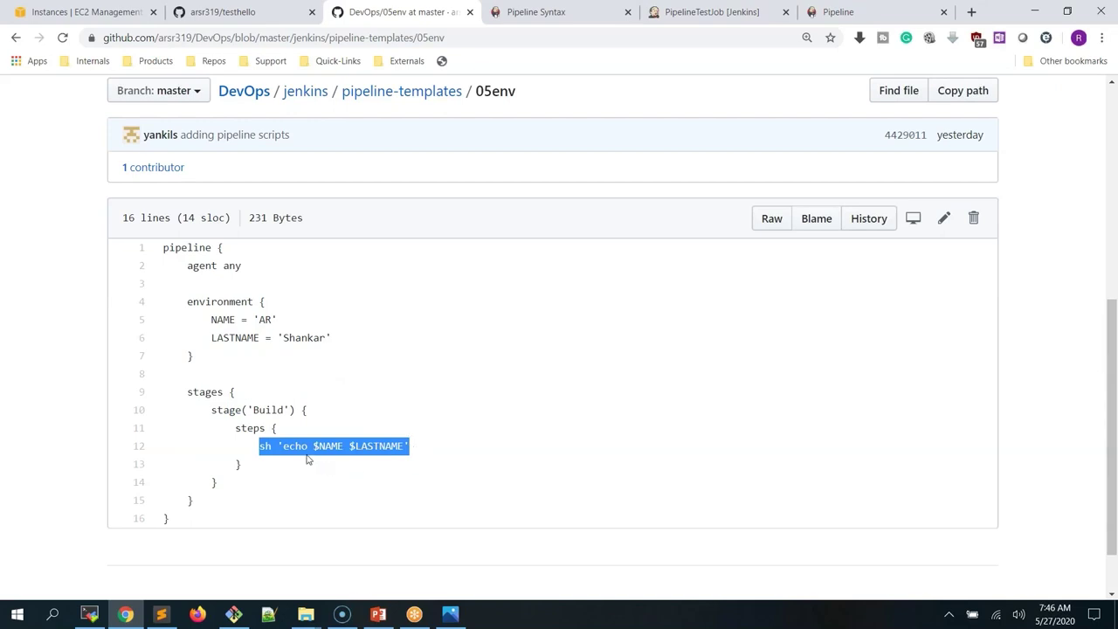
click(379, 445)
double_click(381, 446)
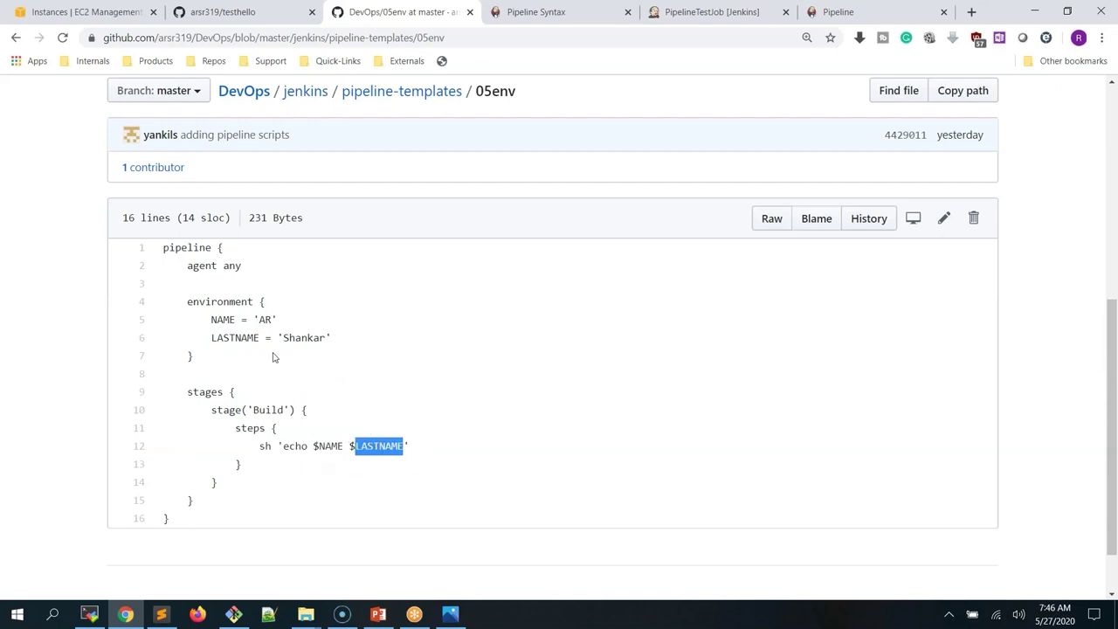
click(225, 321)
double_click(226, 319)
click(330, 446)
double_click(331, 446)
click(246, 334)
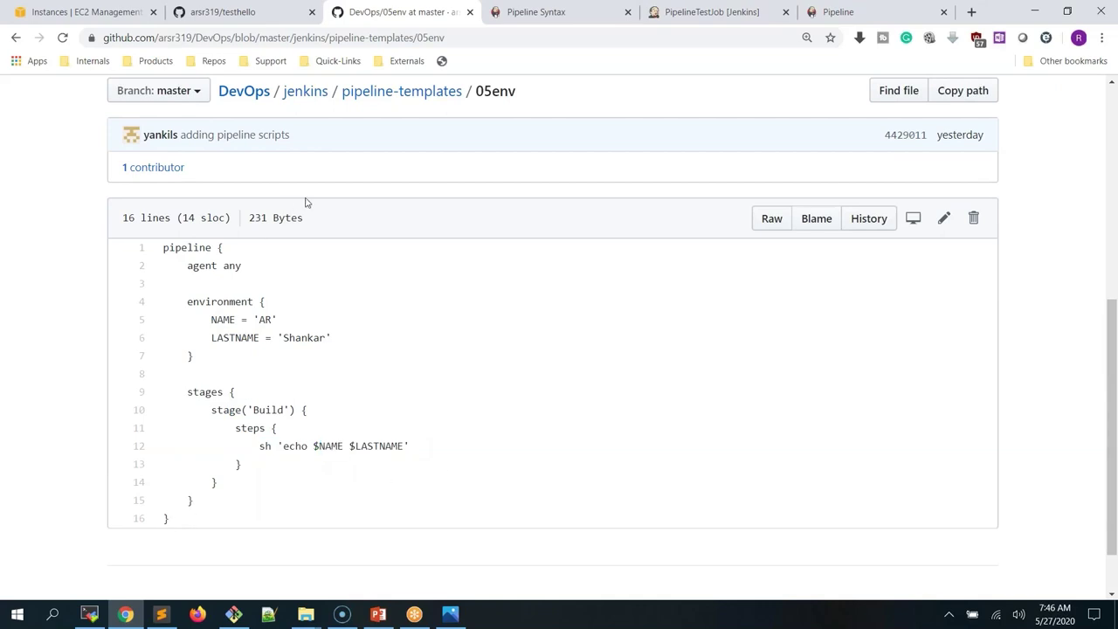
Step: Note the 05env file name in the path and return to Jenkins
drag(468, 99, 524, 102)
click(472, 93)
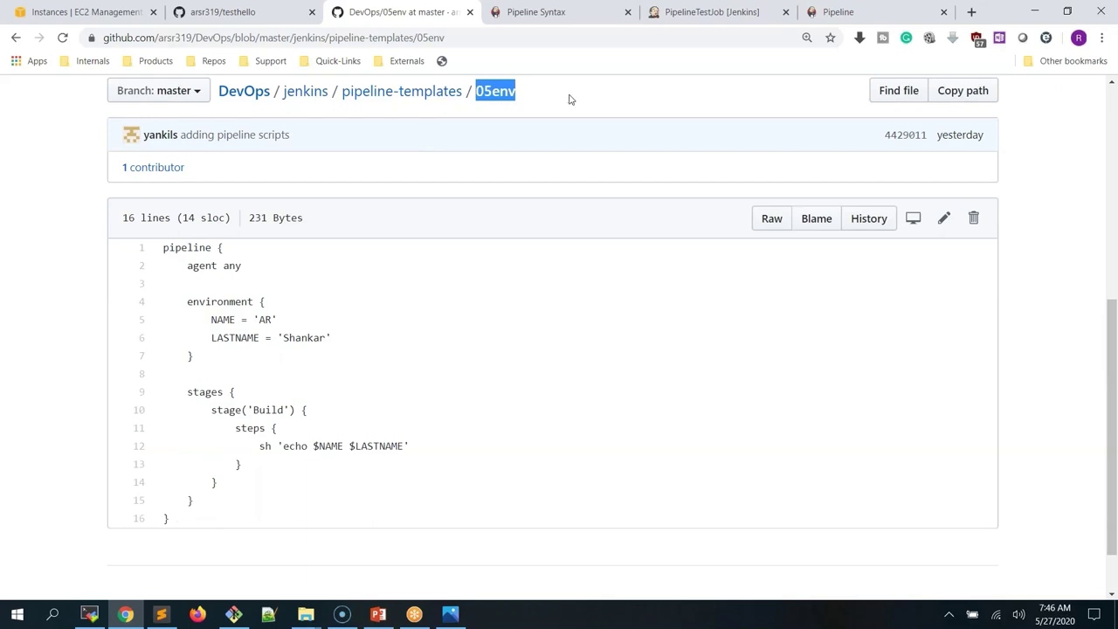
click(671, 12)
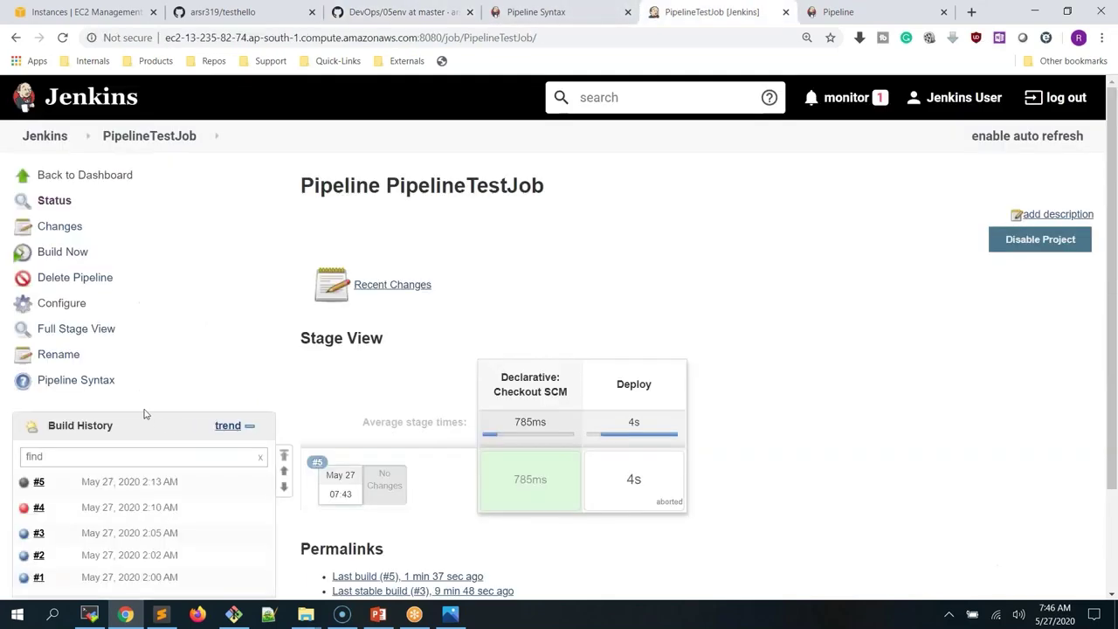
Step: Change the job's Script Path from 04timeout to 05env, then apply and save
click(80, 304)
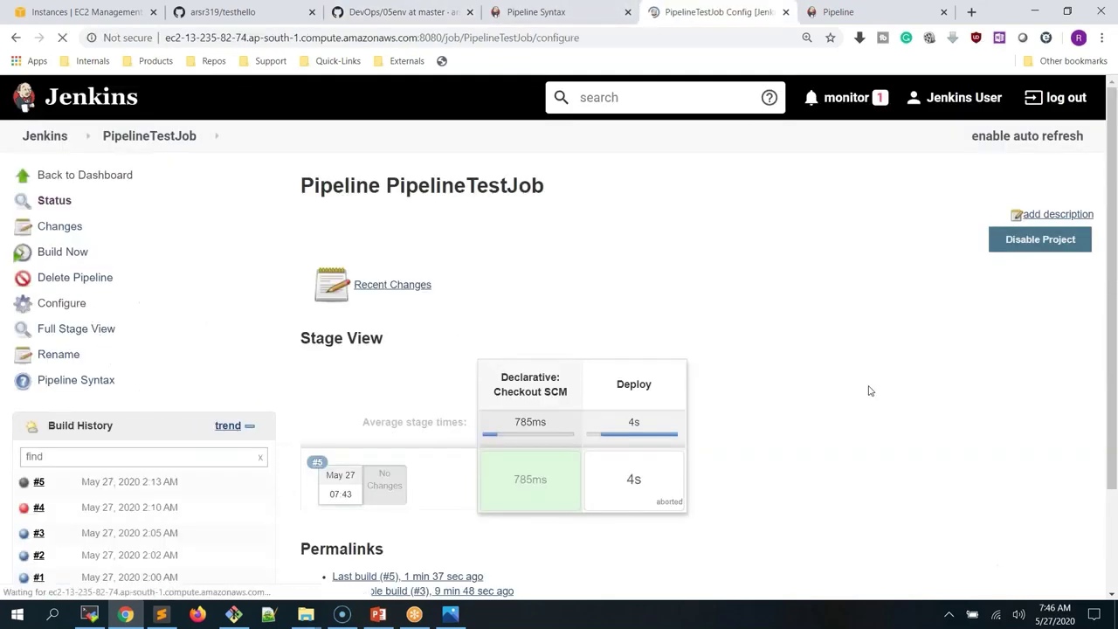
scroll(649, 384, down, 10)
scroll(649, 389, down, 10)
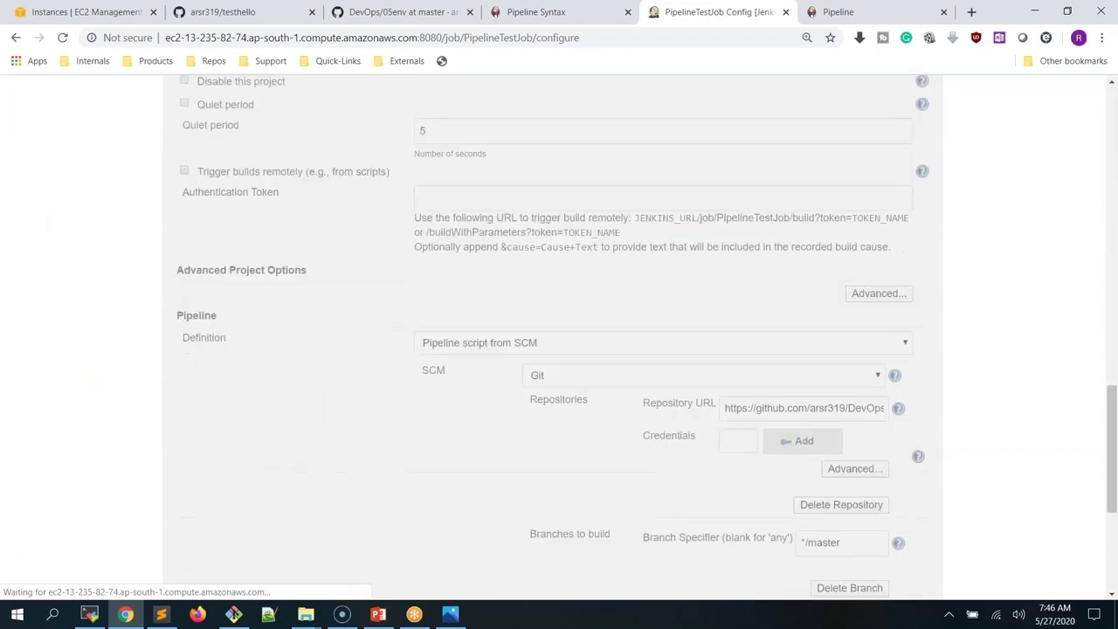
drag(523, 365, 645, 371)
text(05env)
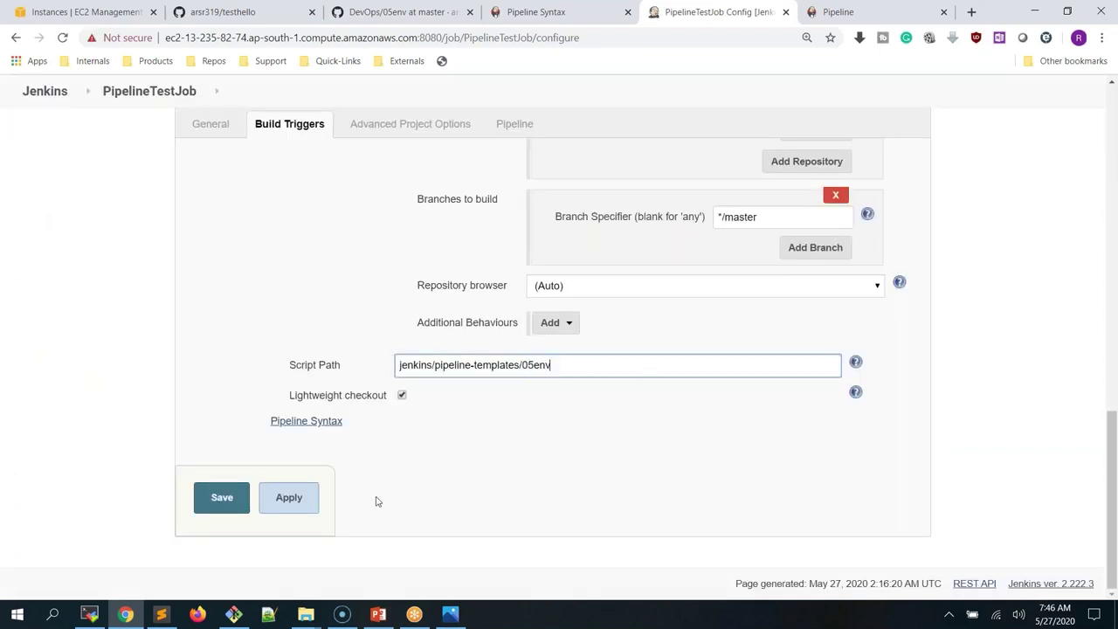
click(289, 497)
click(234, 499)
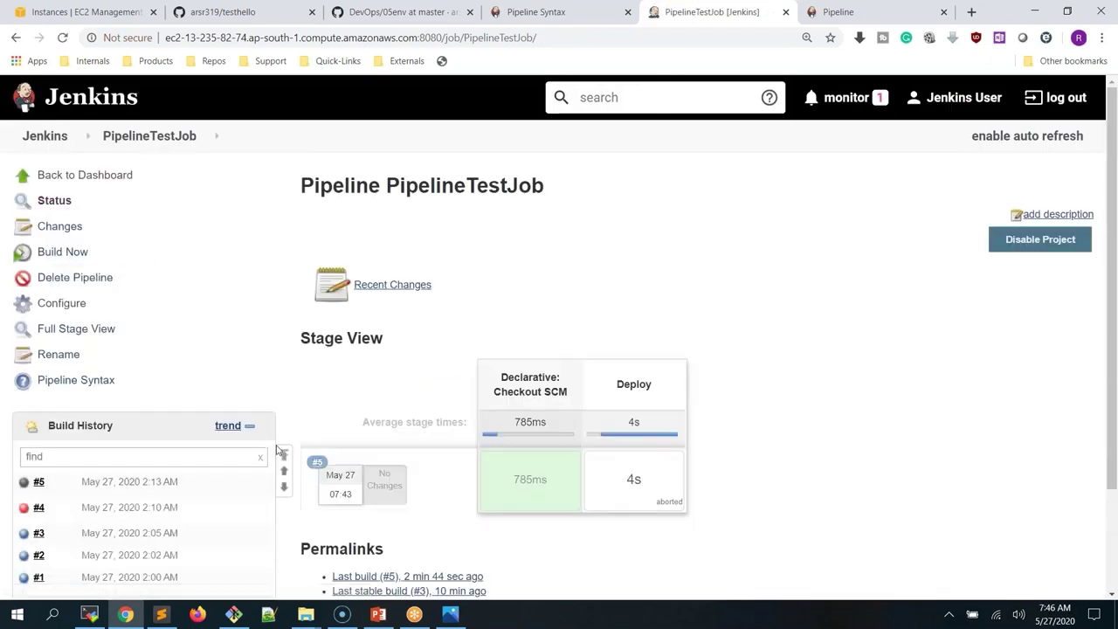
Step: Glance at the 05env file on GitHub and come back to Jenkins
click(543, 12)
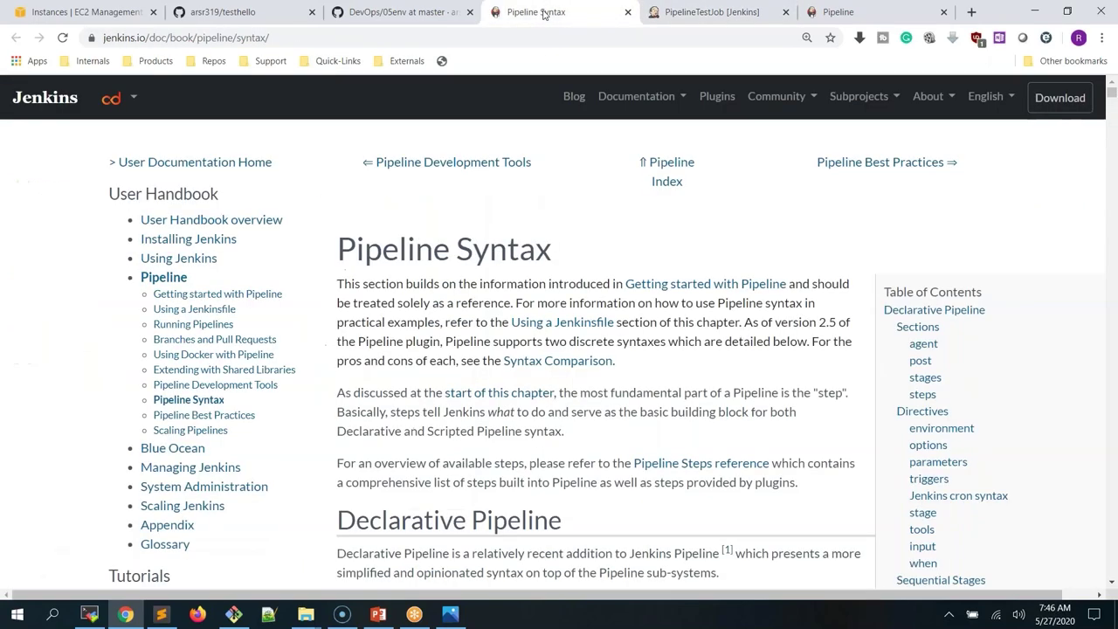
click(392, 12)
click(445, 422)
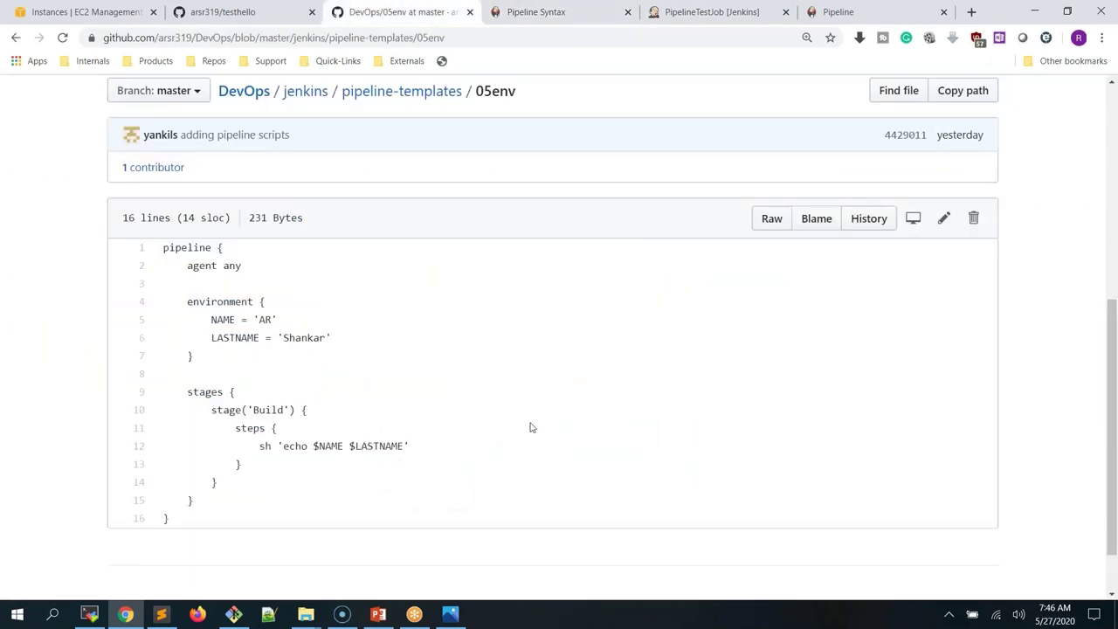
click(680, 13)
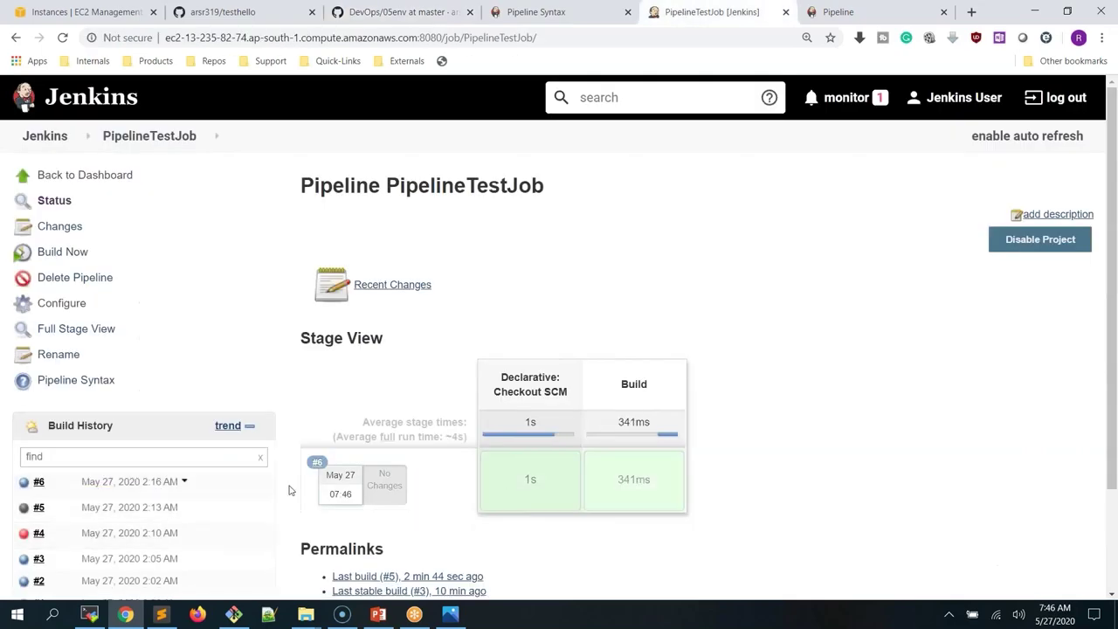
Step: Check build #6's console output for the echoed 'AR Shankar' line
click(25, 487)
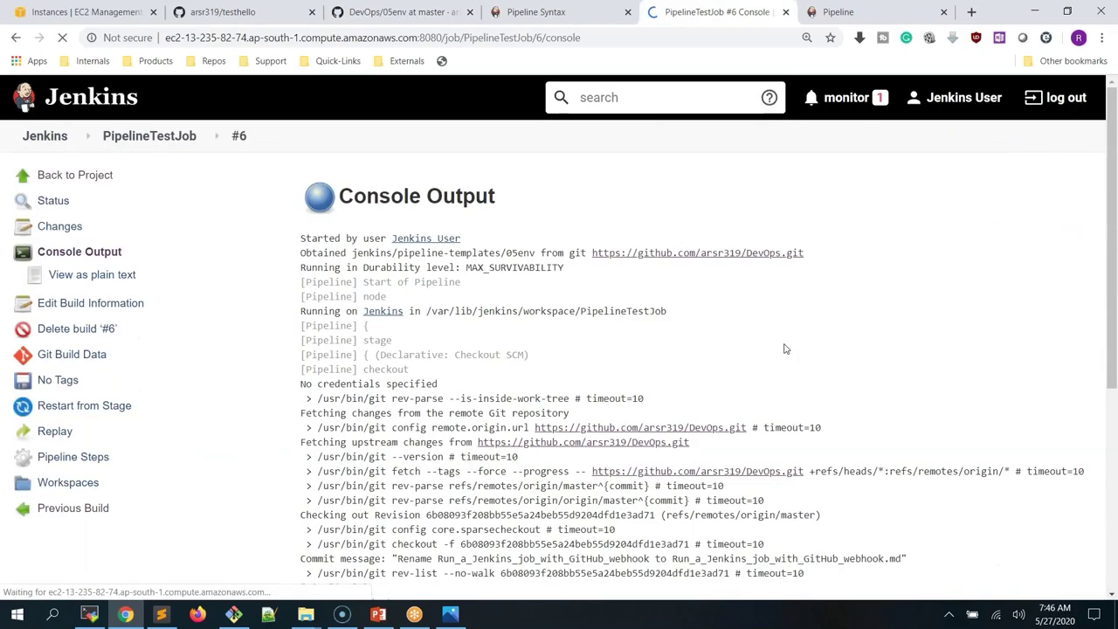
scroll(724, 337, down, 1)
scroll(721, 337, down, 4)
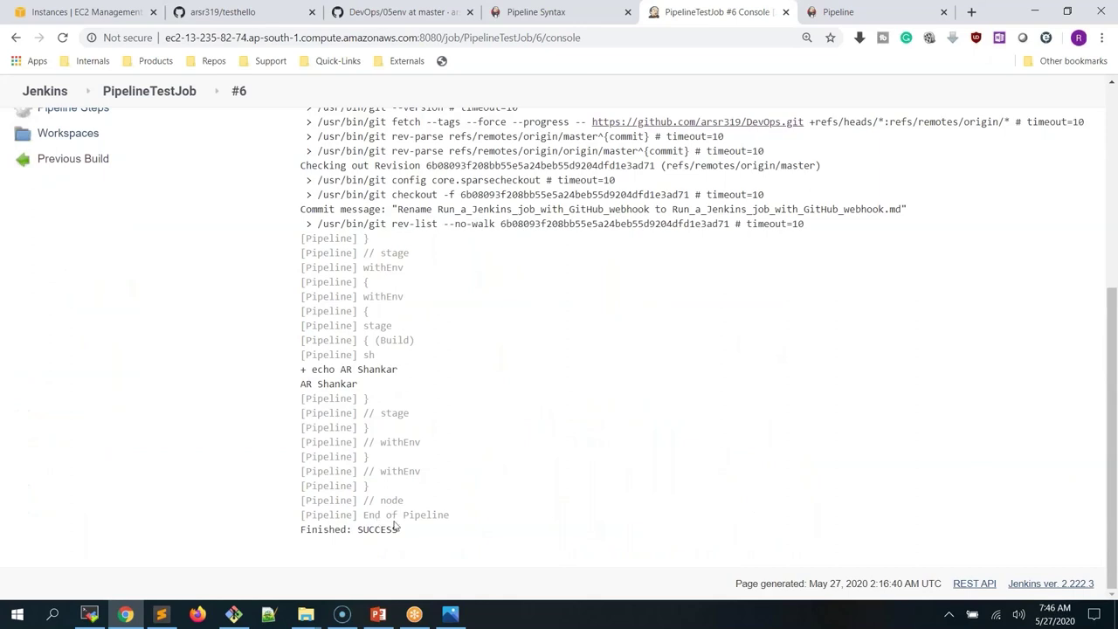
drag(314, 376, 397, 372)
click(412, 367)
click(300, 388)
drag(300, 388, 391, 387)
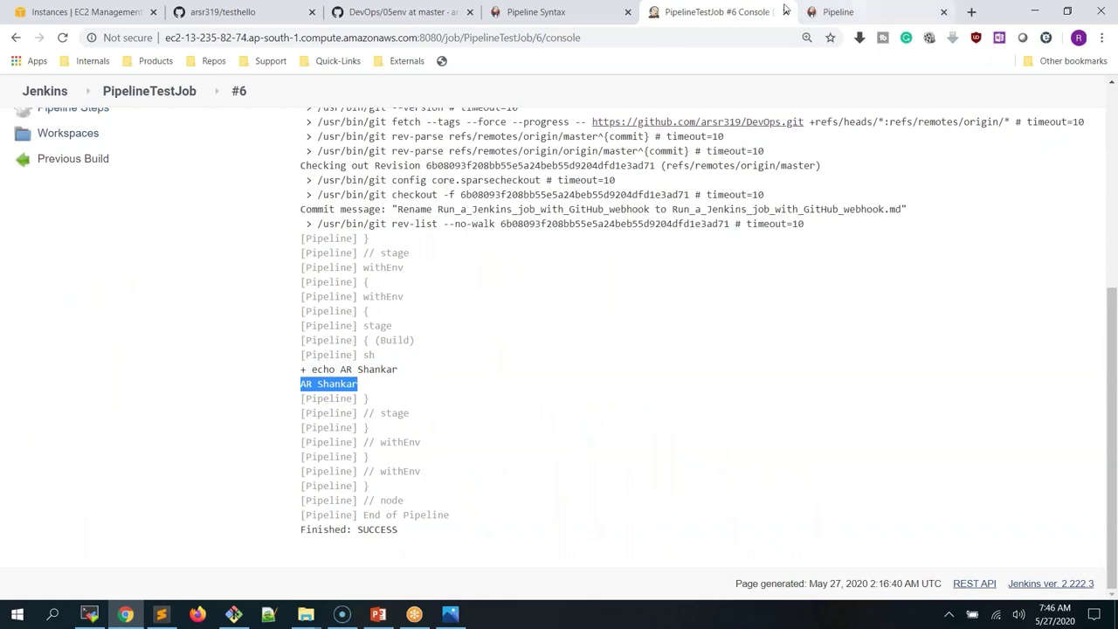
click(400, 13)
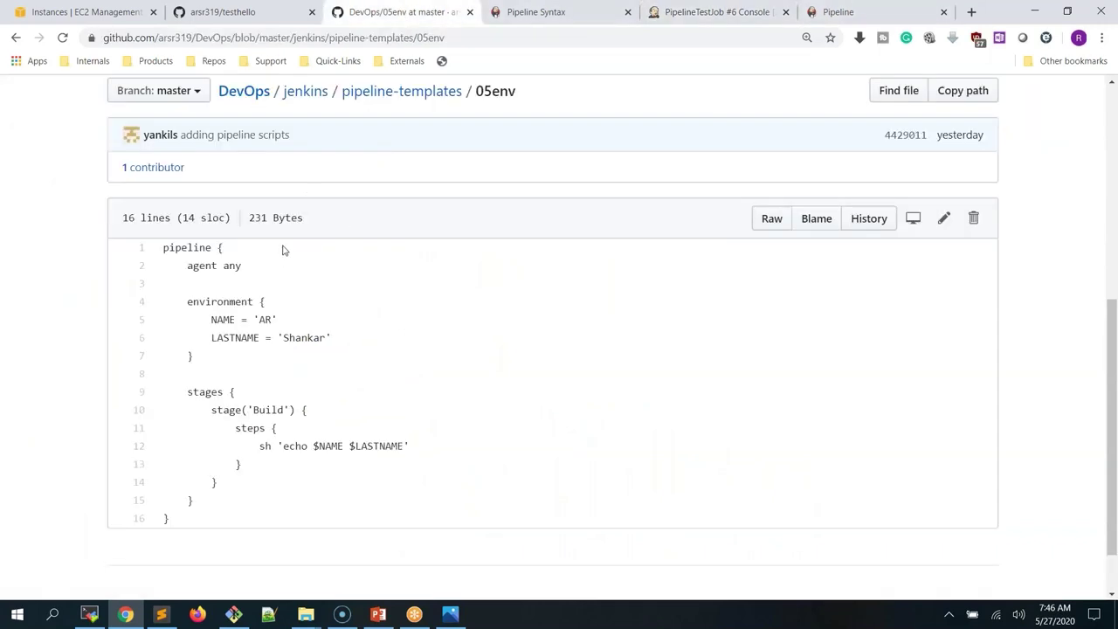
Step: Open the 06creds template and examine its environment credential variable
click(422, 94)
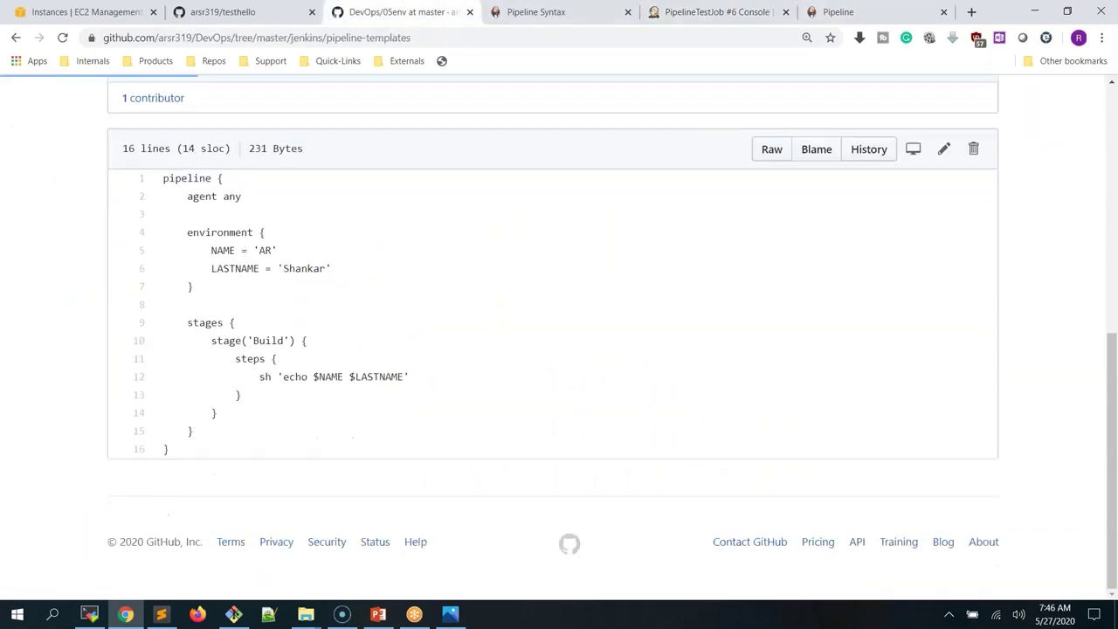
scroll(245, 344, down, 2)
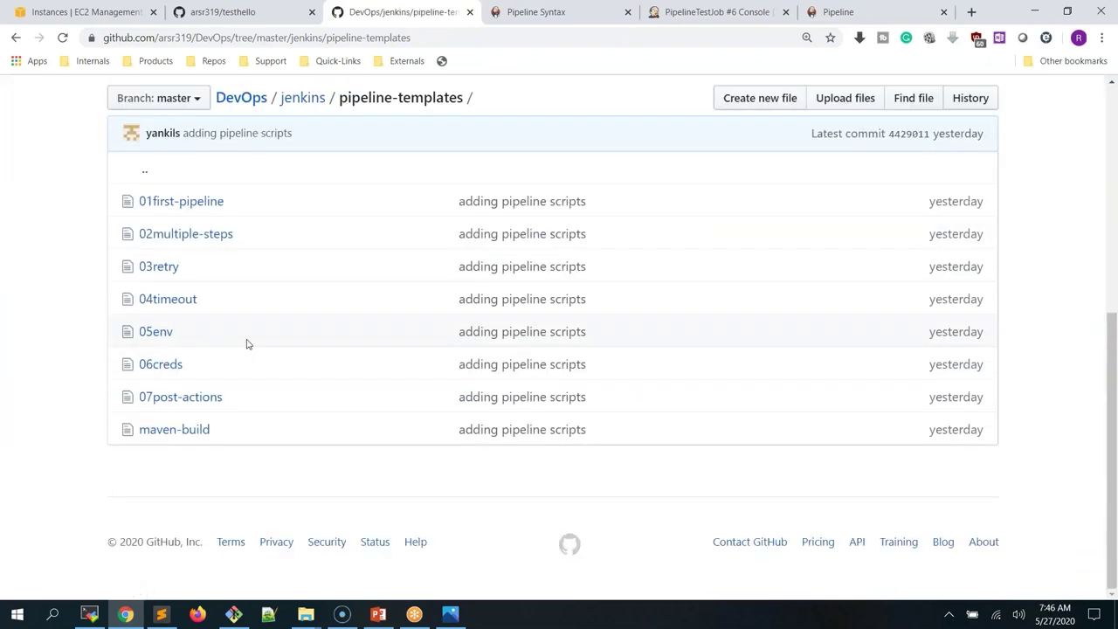
click(169, 371)
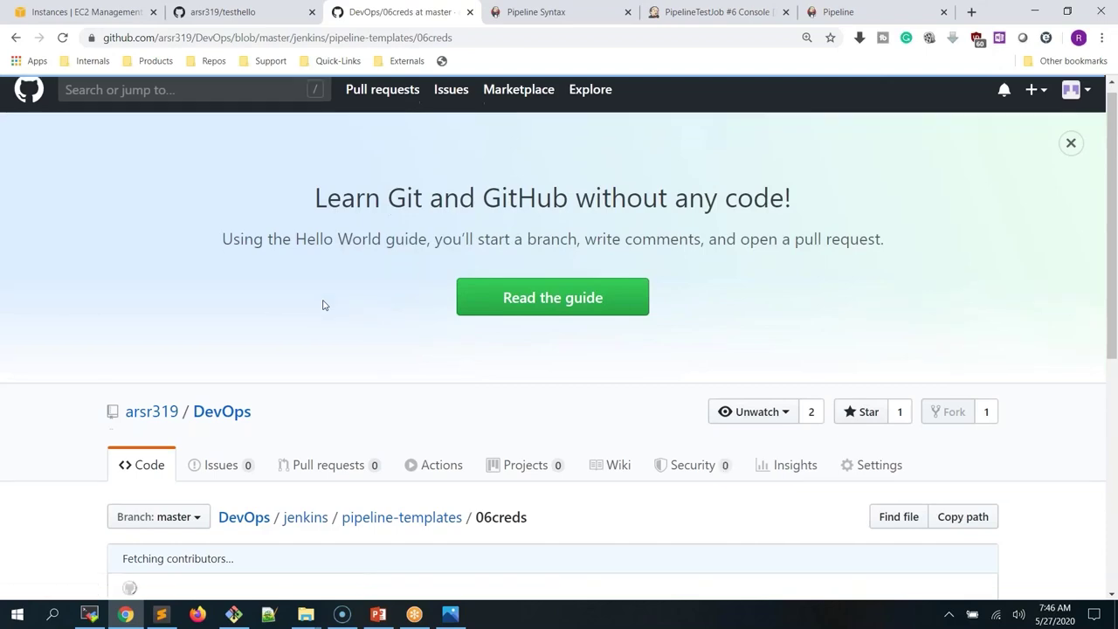
scroll(323, 304, down, 3)
double_click(232, 447)
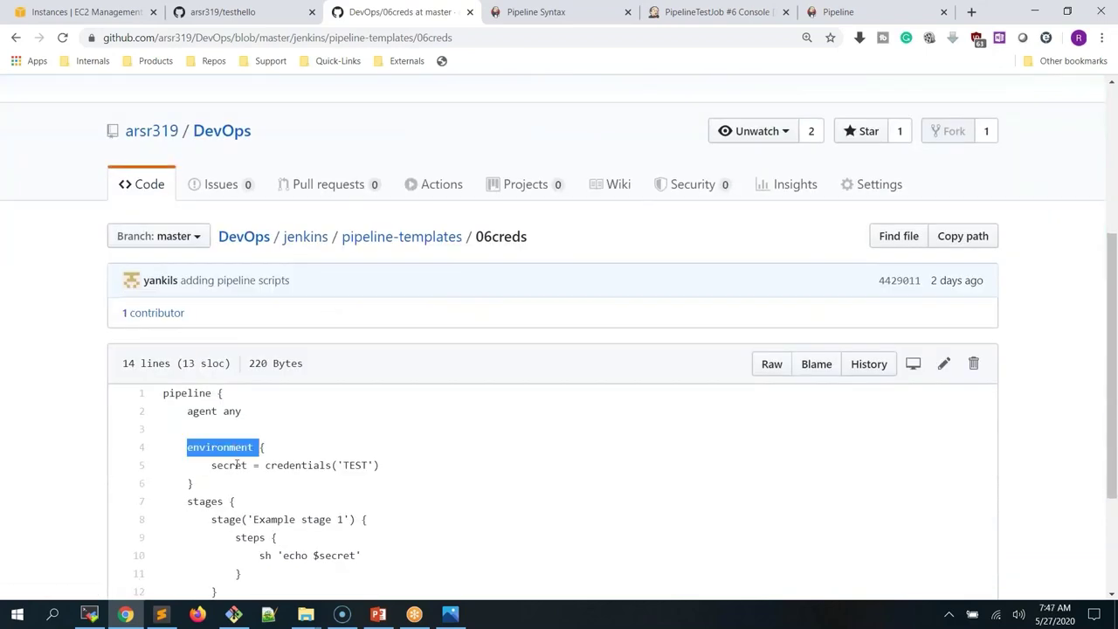
double_click(229, 465)
Step: Open the 07post-actions template and look at its Test stage and post block
click(422, 250)
scroll(317, 289, down, 4)
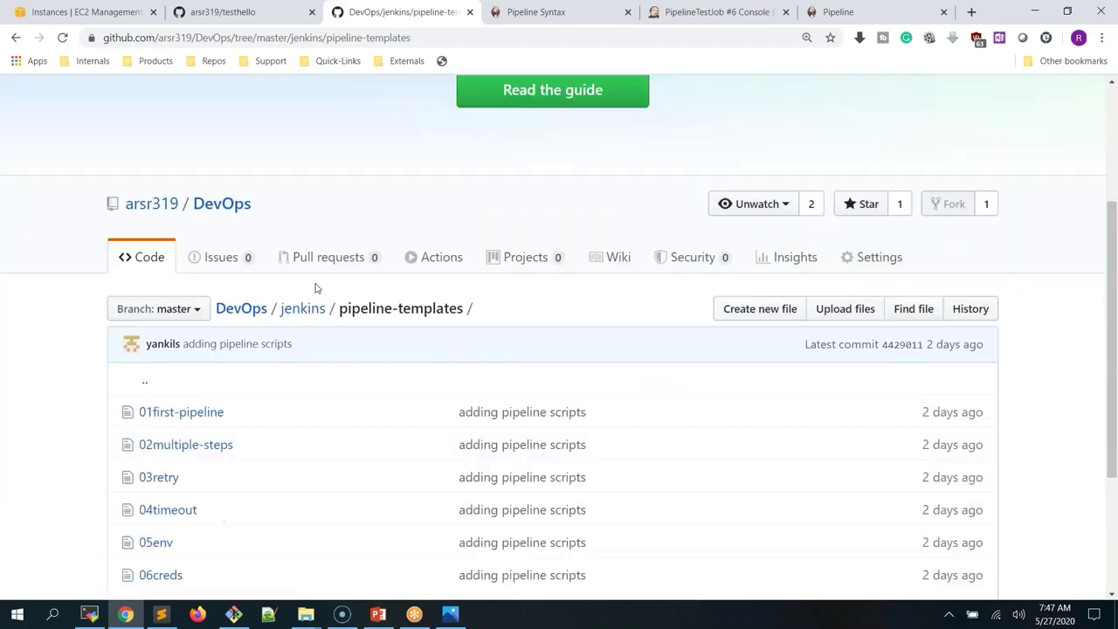
click(192, 464)
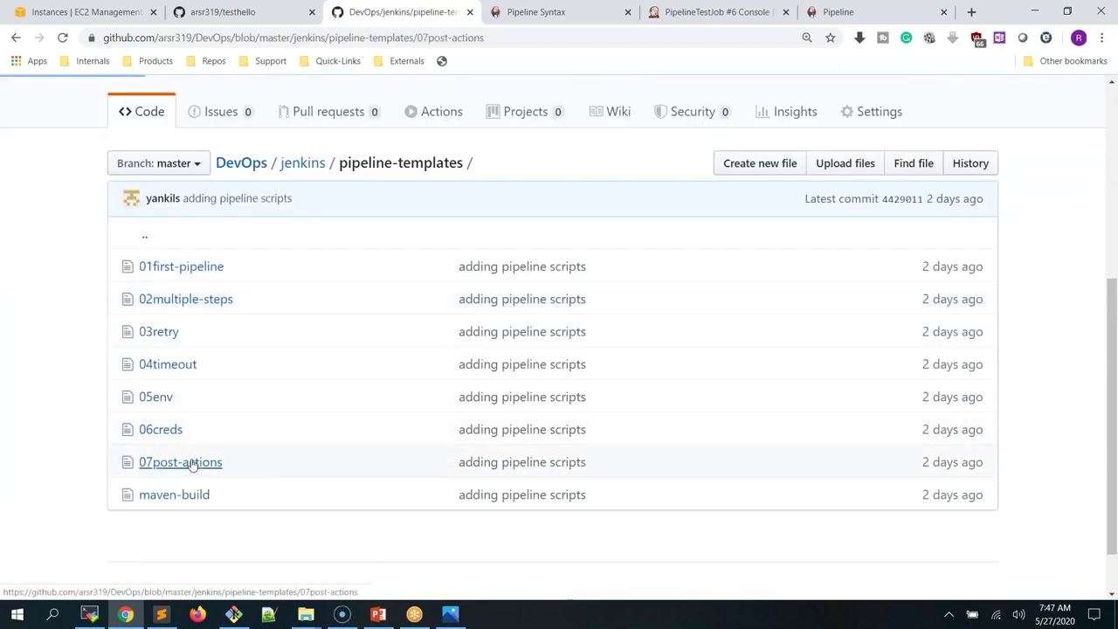
scroll(306, 330, down, 5)
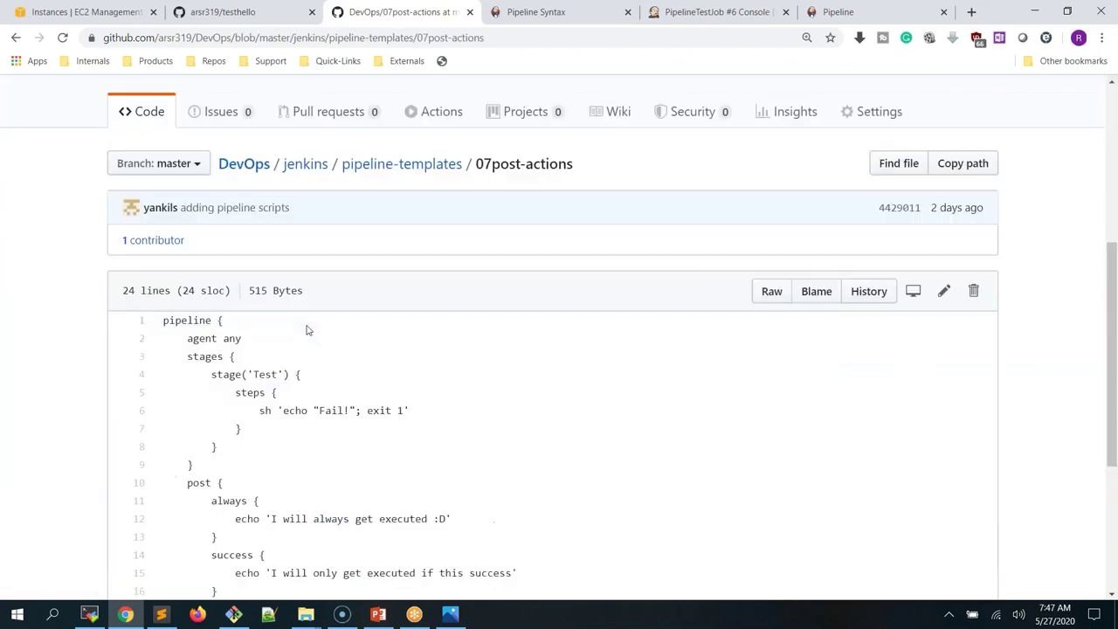
double_click(253, 302)
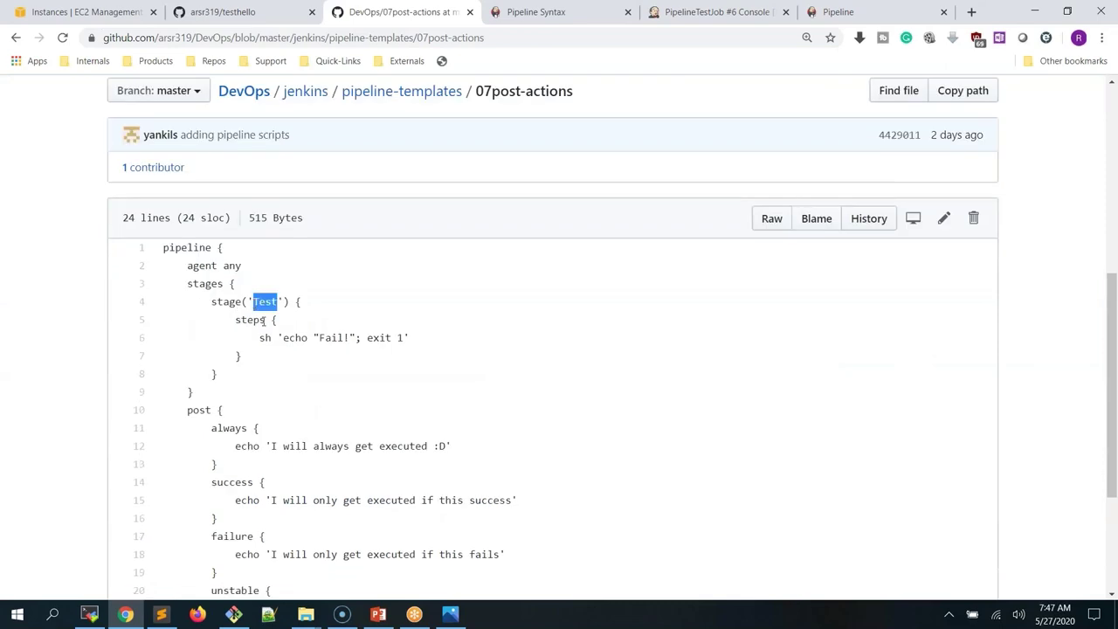
double_click(201, 409)
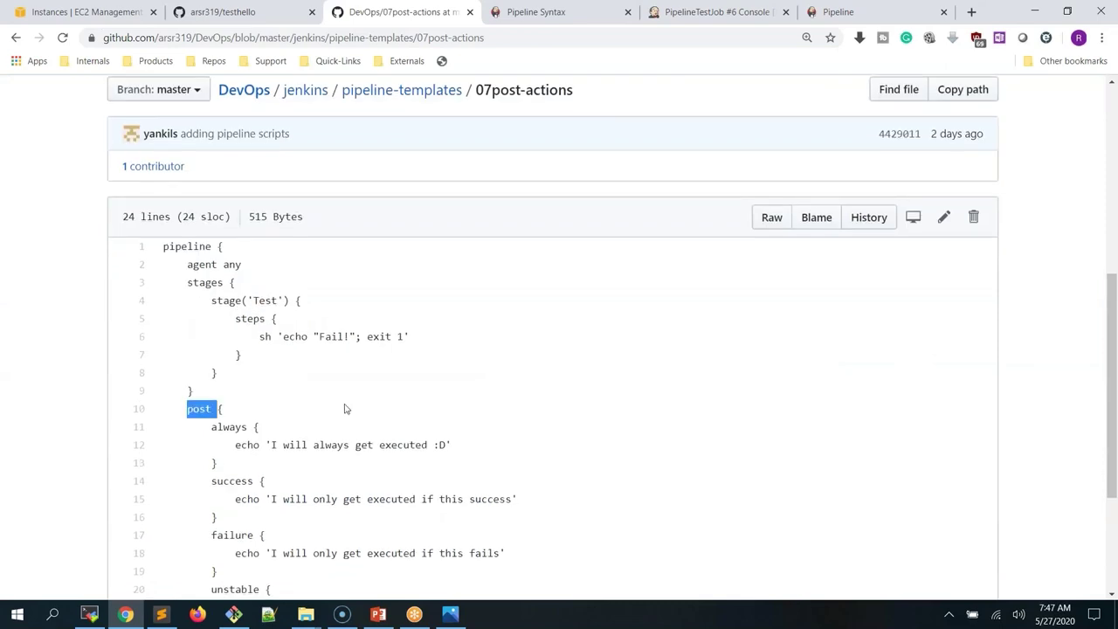
scroll(344, 407, down, 1)
click(236, 351)
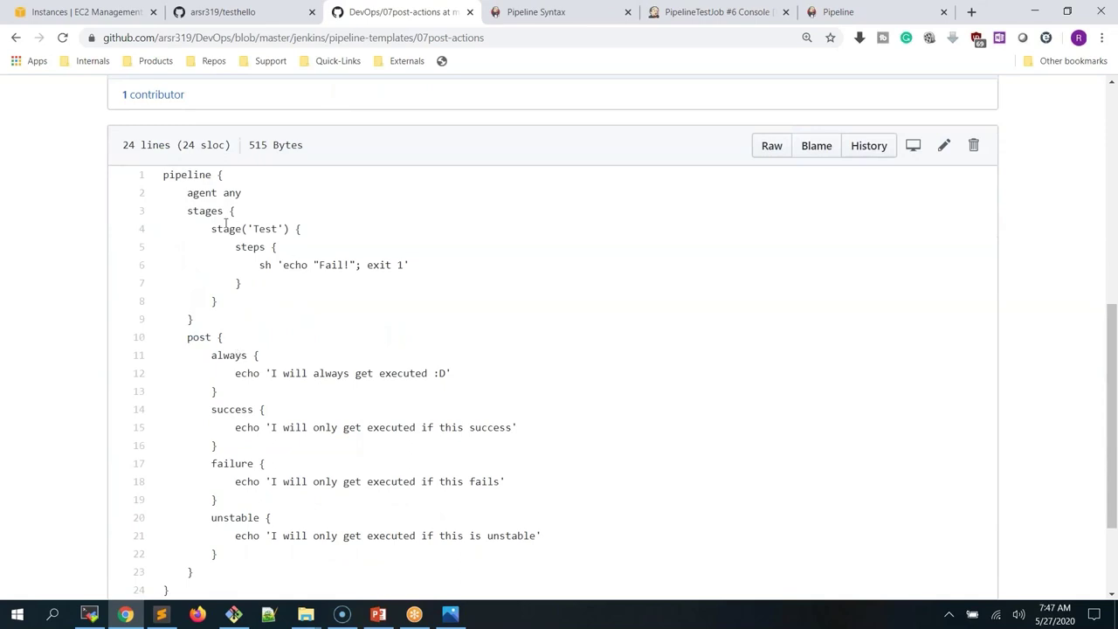
Step: Review the stages block and the success, failure, unstable and always post conditions
drag(190, 211, 212, 332)
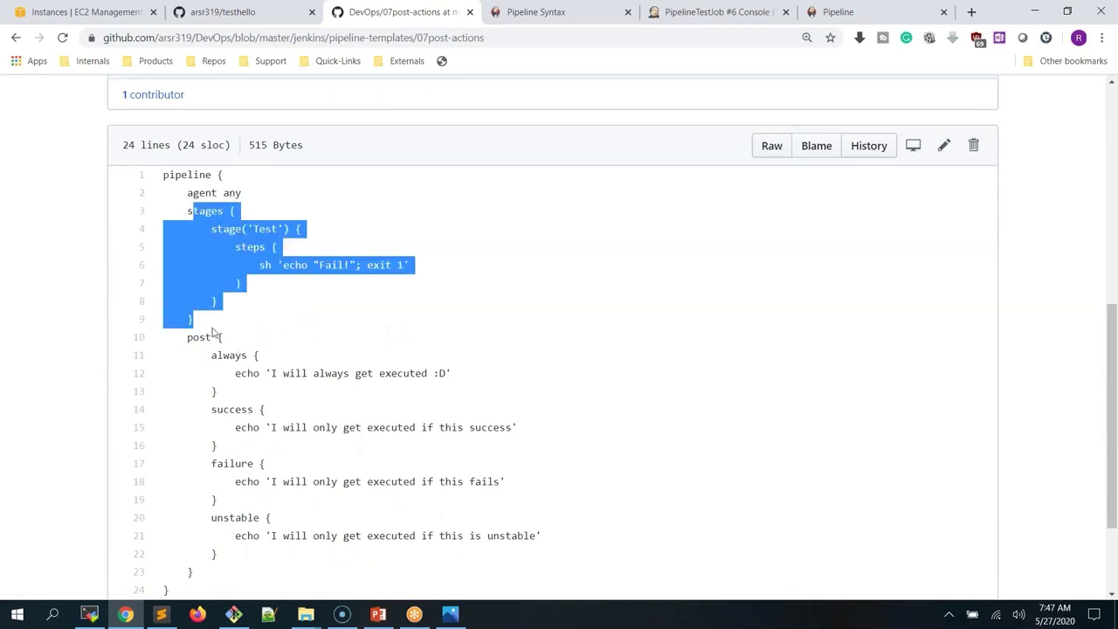
click(213, 333)
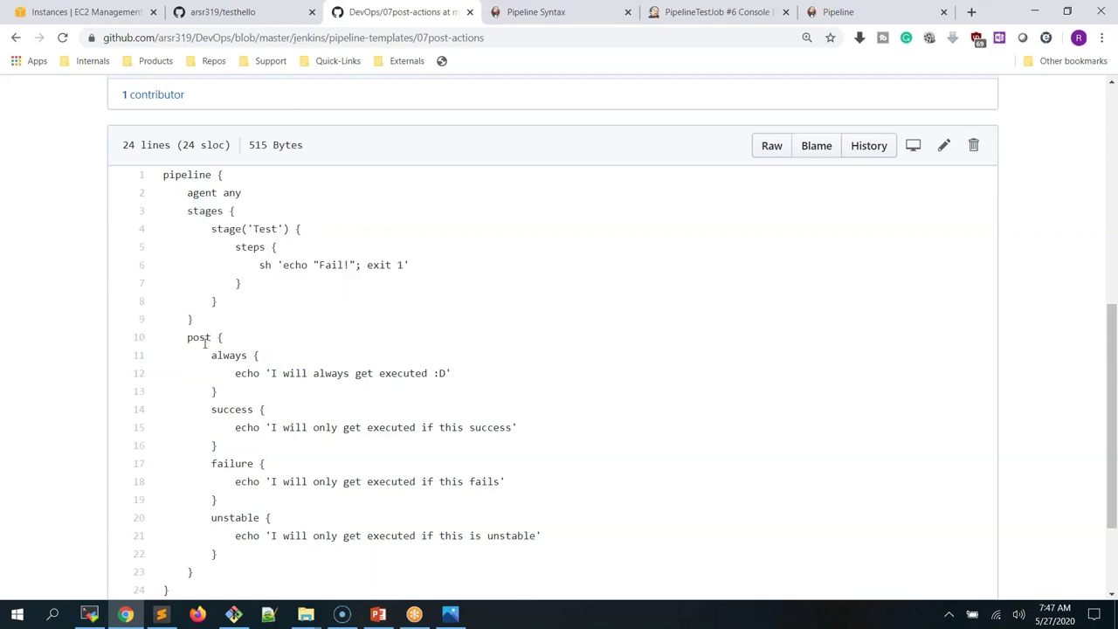
scroll(204, 343, down, 1)
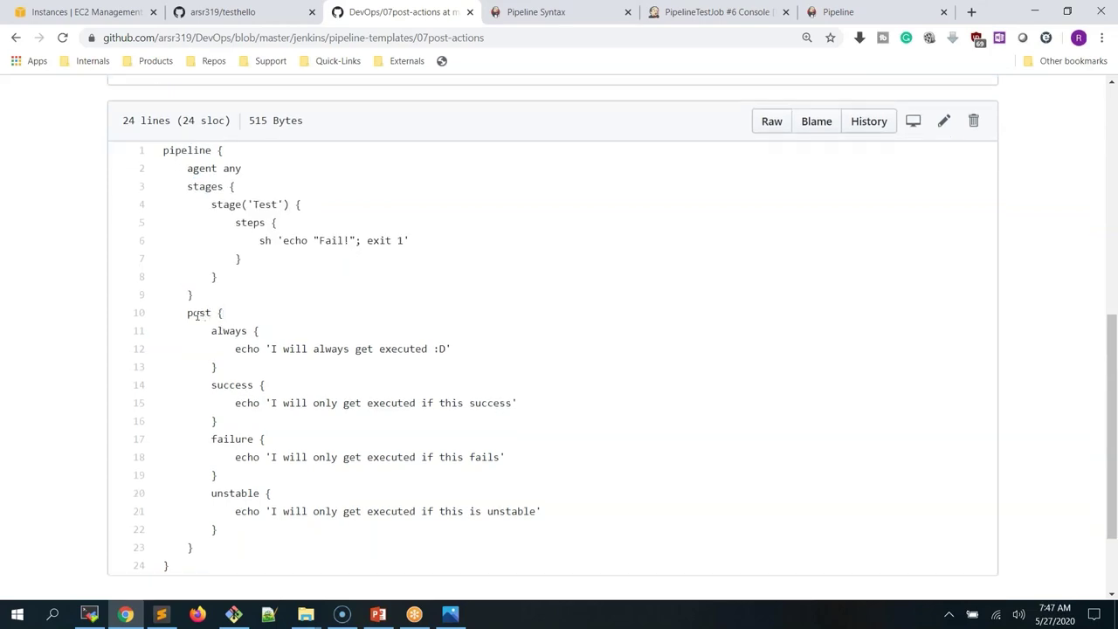
double_click(222, 384)
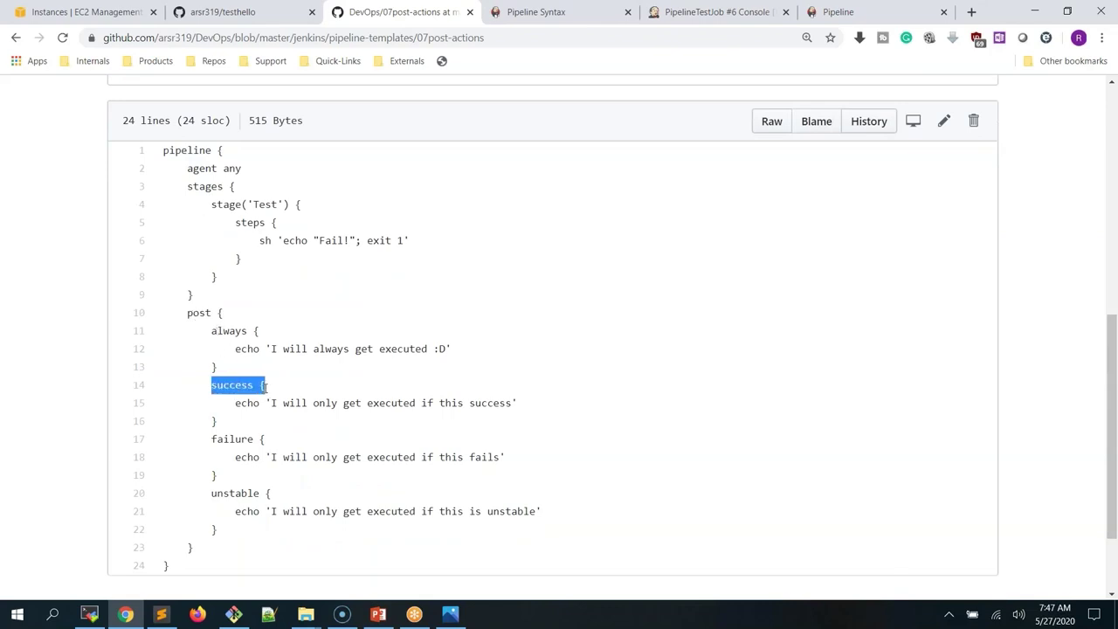
drag(270, 404, 425, 387)
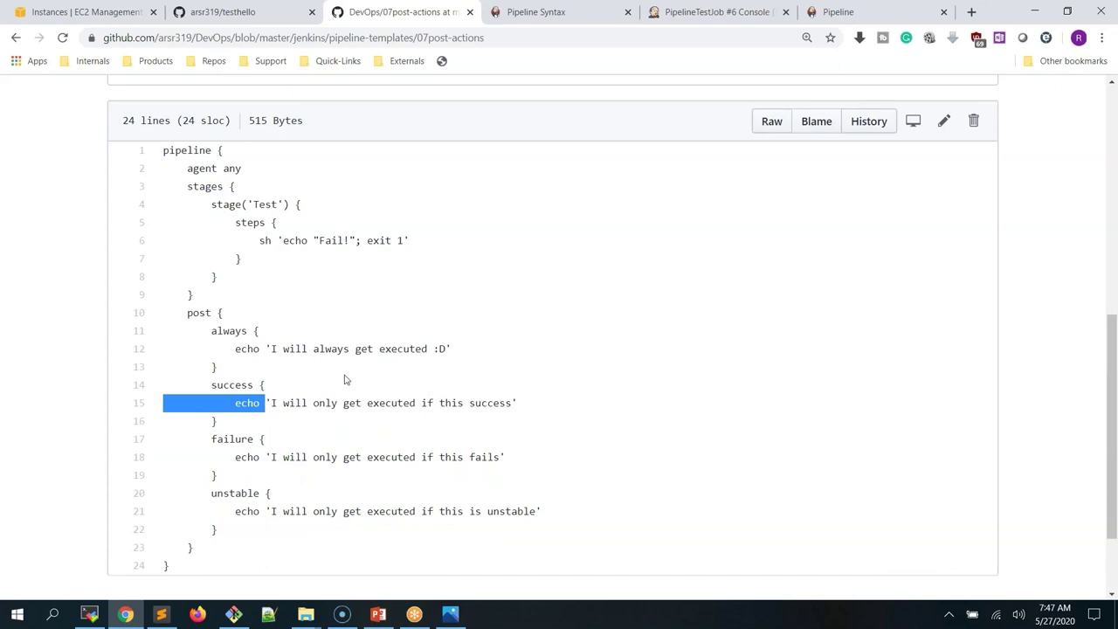
click(248, 384)
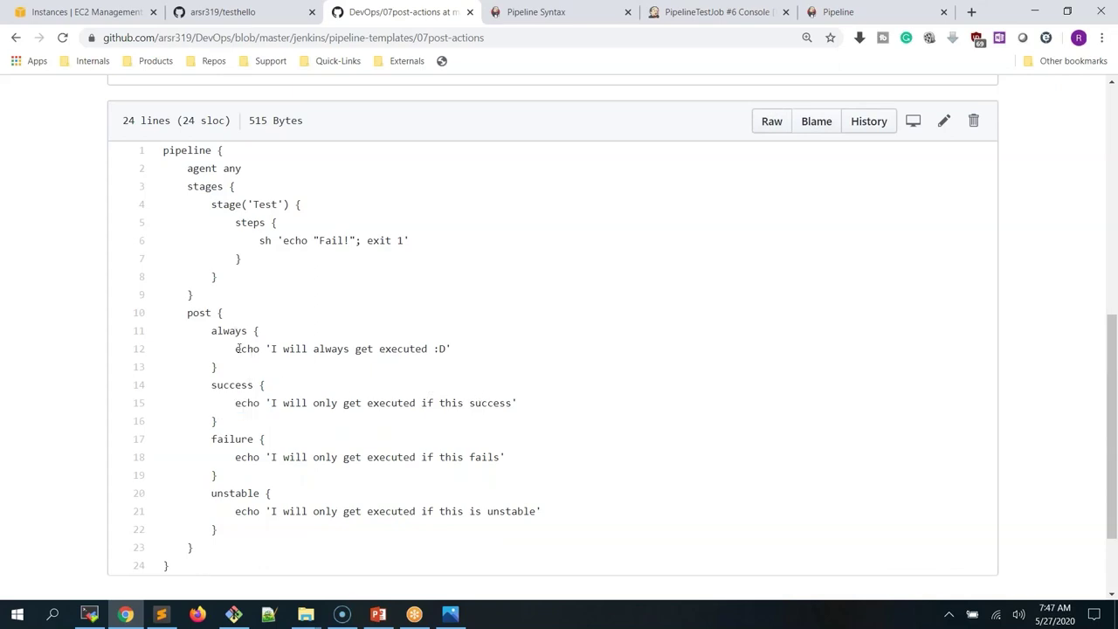
double_click(240, 436)
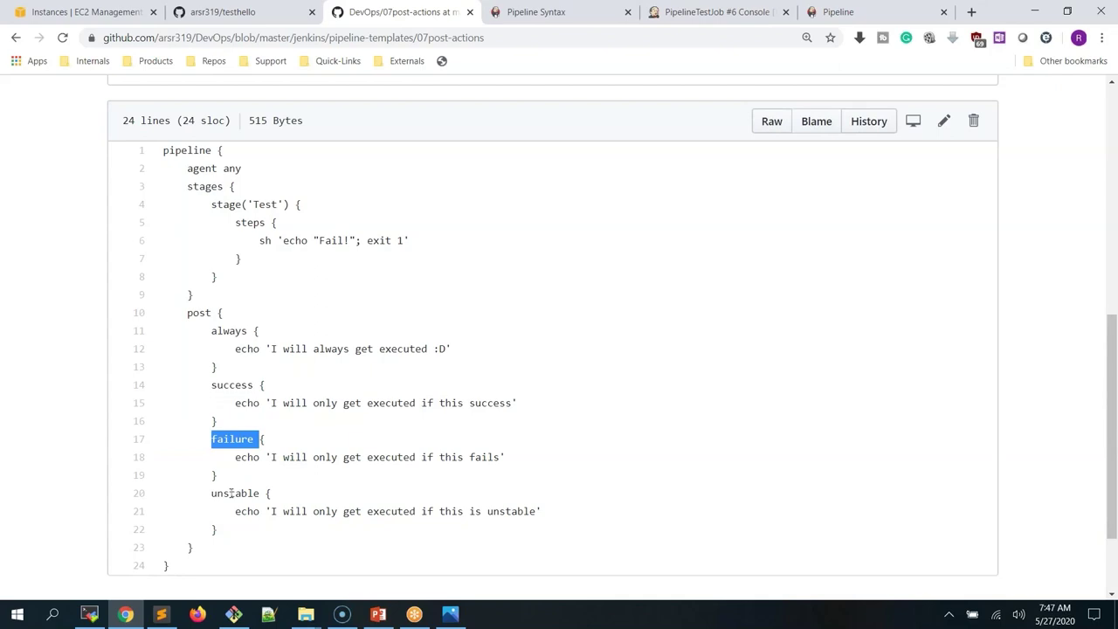
double_click(232, 494)
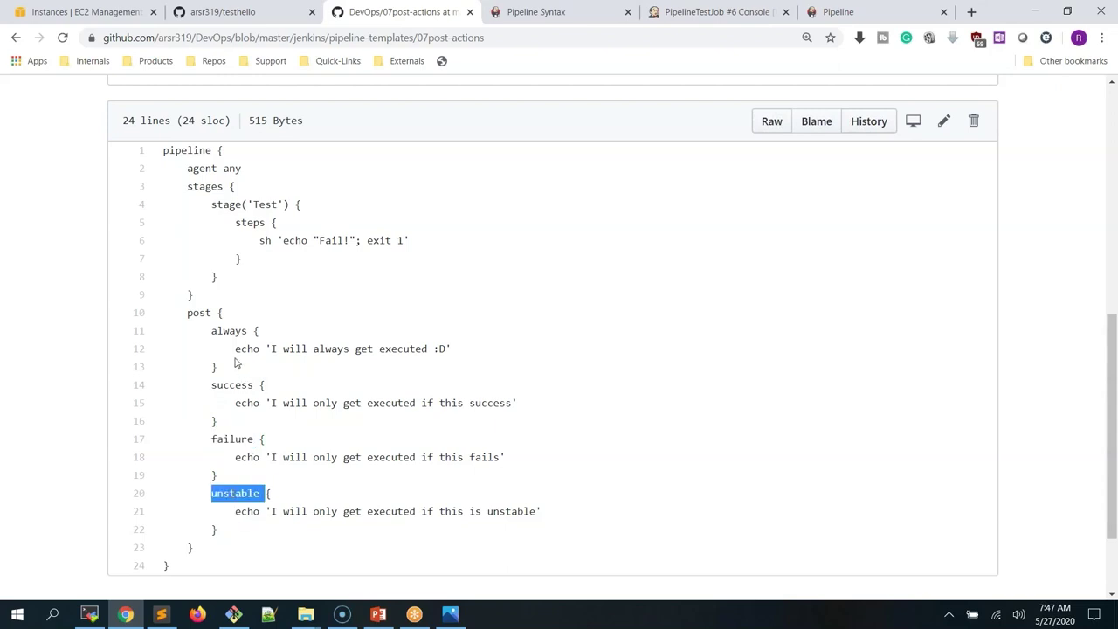
double_click(229, 333)
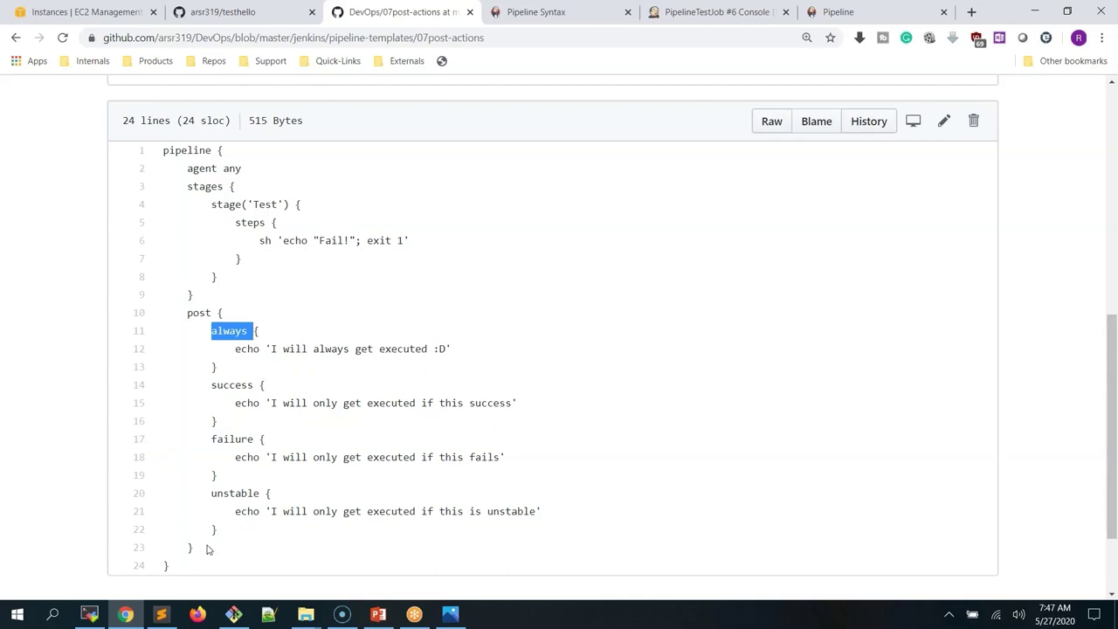
Step: Select and copy the entire 24-line 07post-actions script
drag(172, 569, 159, 160)
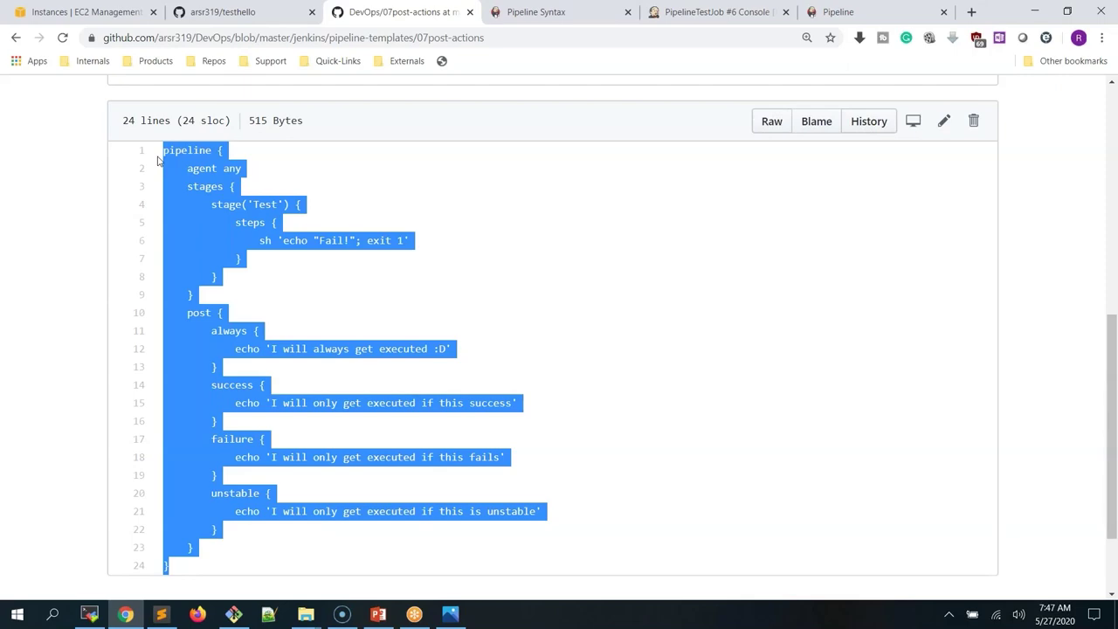
scroll(362, 199, up, 6)
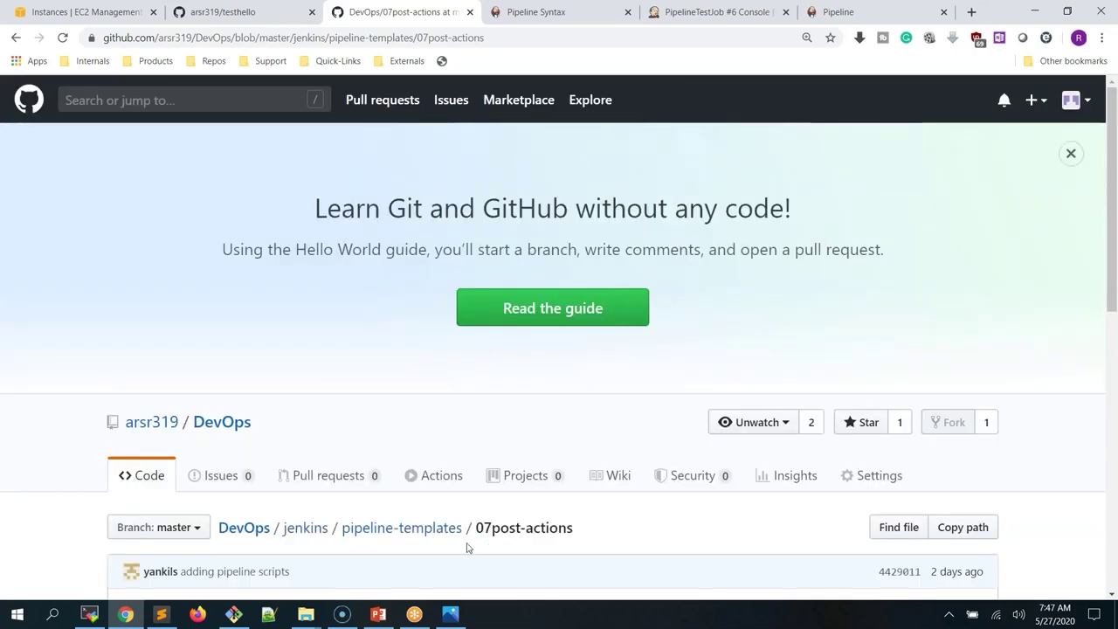
scroll(466, 546, down, 6)
key(alt+Tab)
key(alt+Tab)
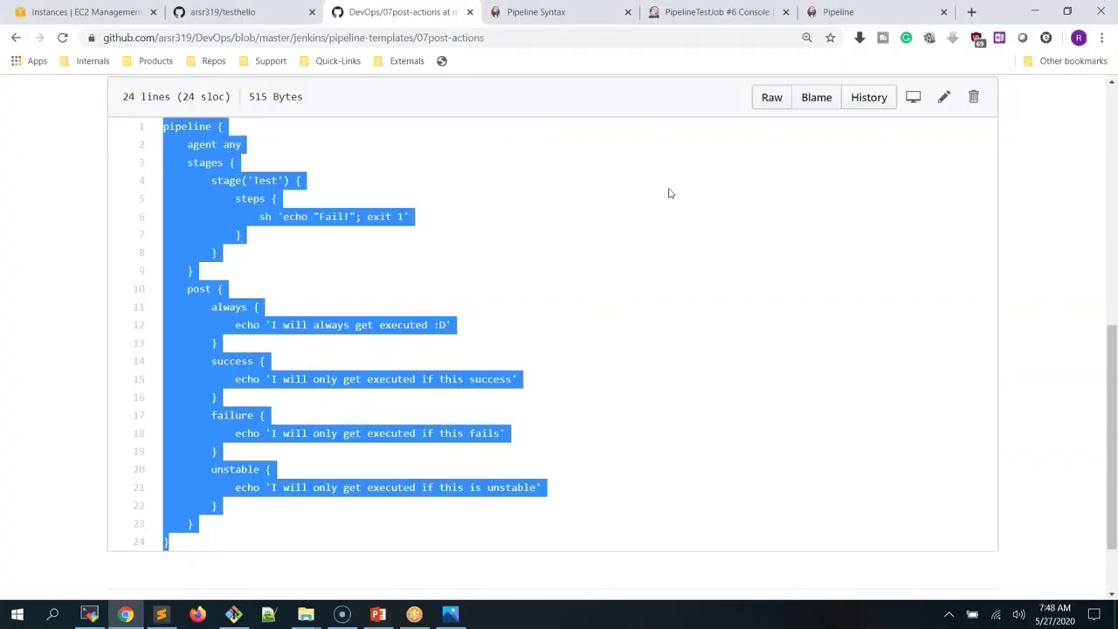
Step: Switch PipelineTestJob's pipeline definition to an inline Pipeline script
click(706, 13)
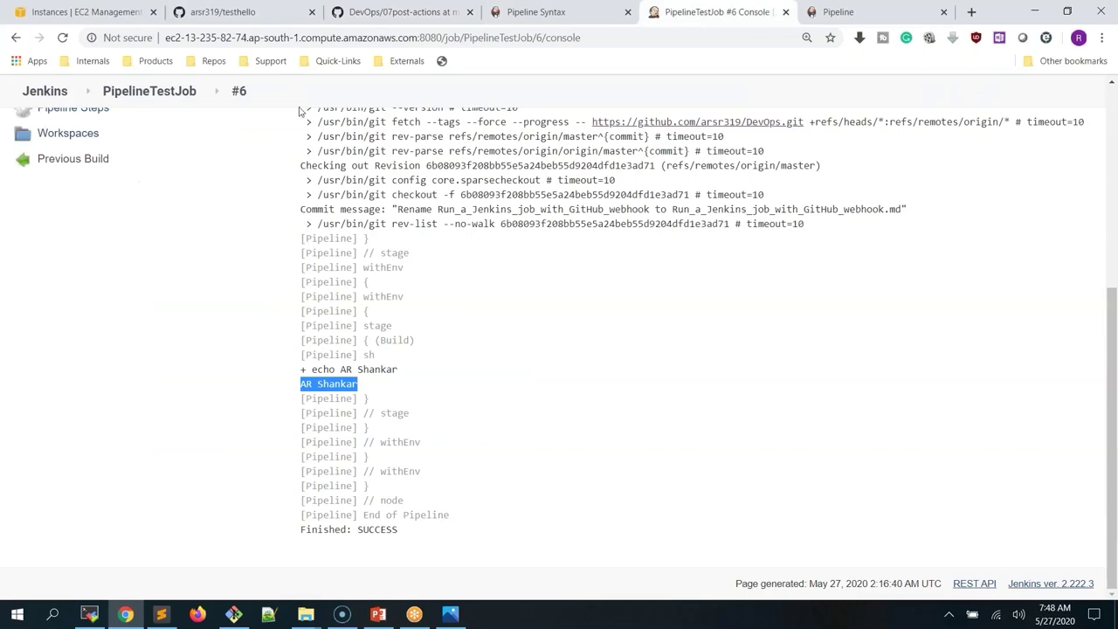
click(171, 96)
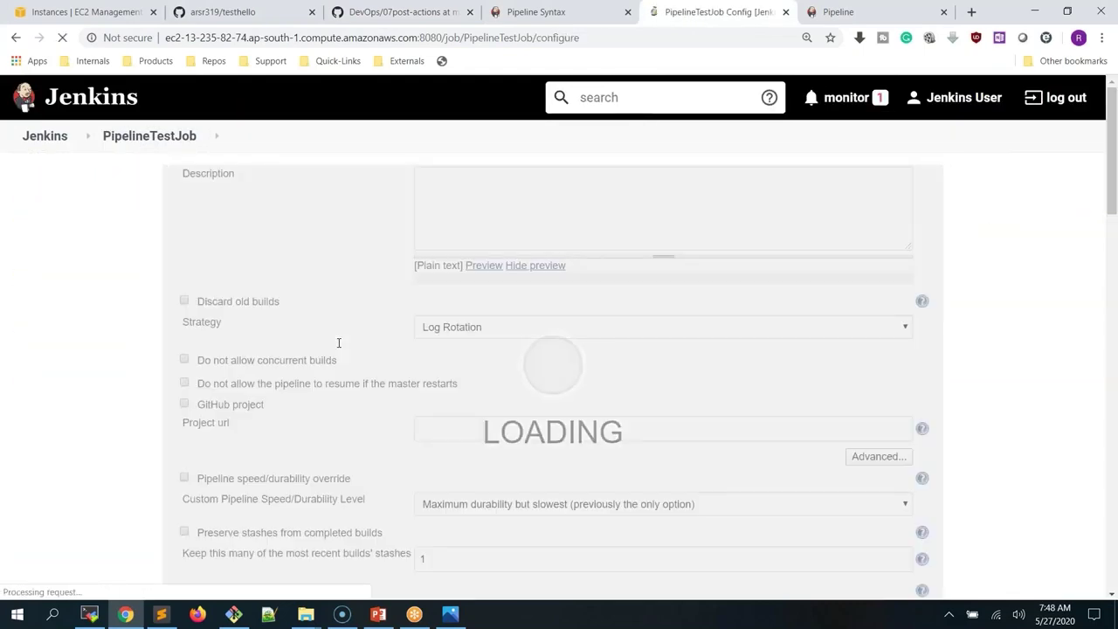
scroll(338, 342, down, 20)
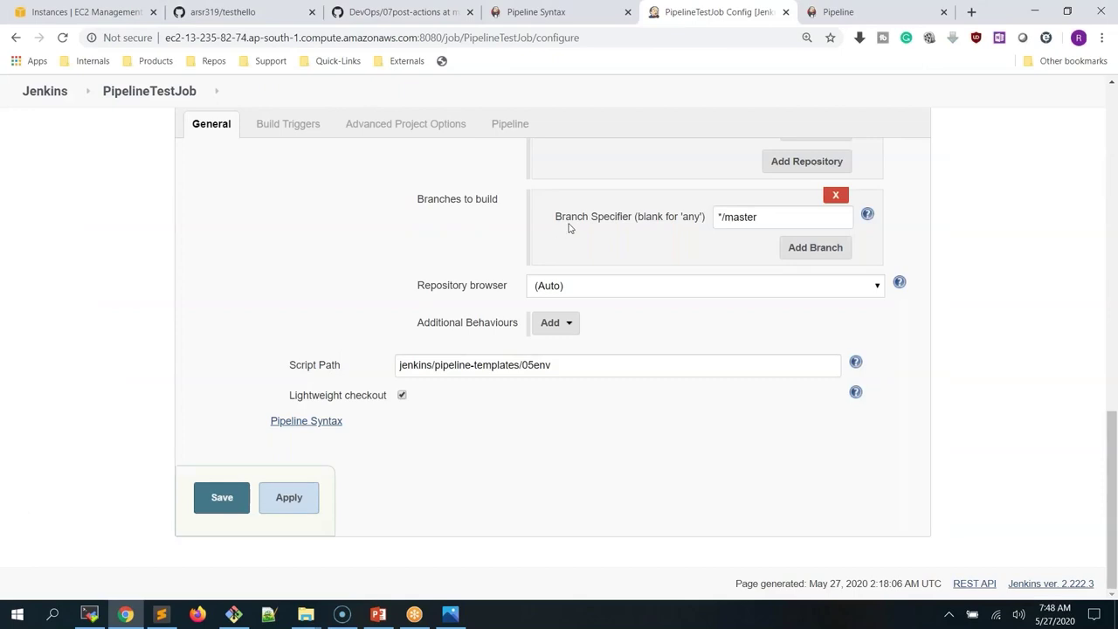
scroll(514, 254, up, 2)
scroll(516, 190, up, 1)
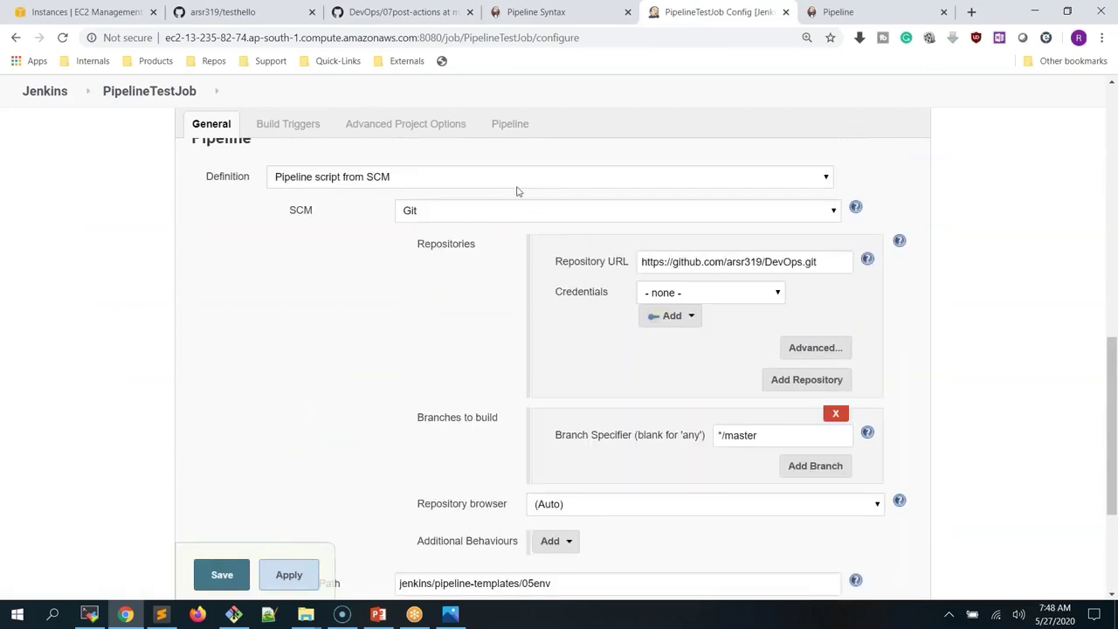
click(514, 182)
click(466, 204)
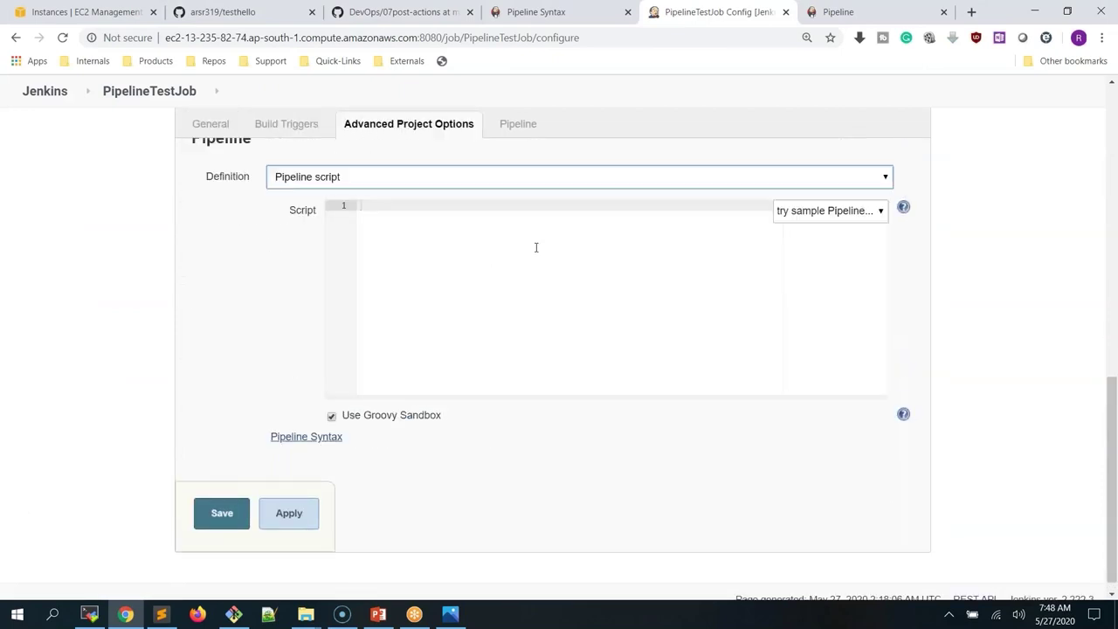
Step: Paste the post-actions script with its failing exit 1 step, then apply and save
click(538, 248)
key(ctrl+v)
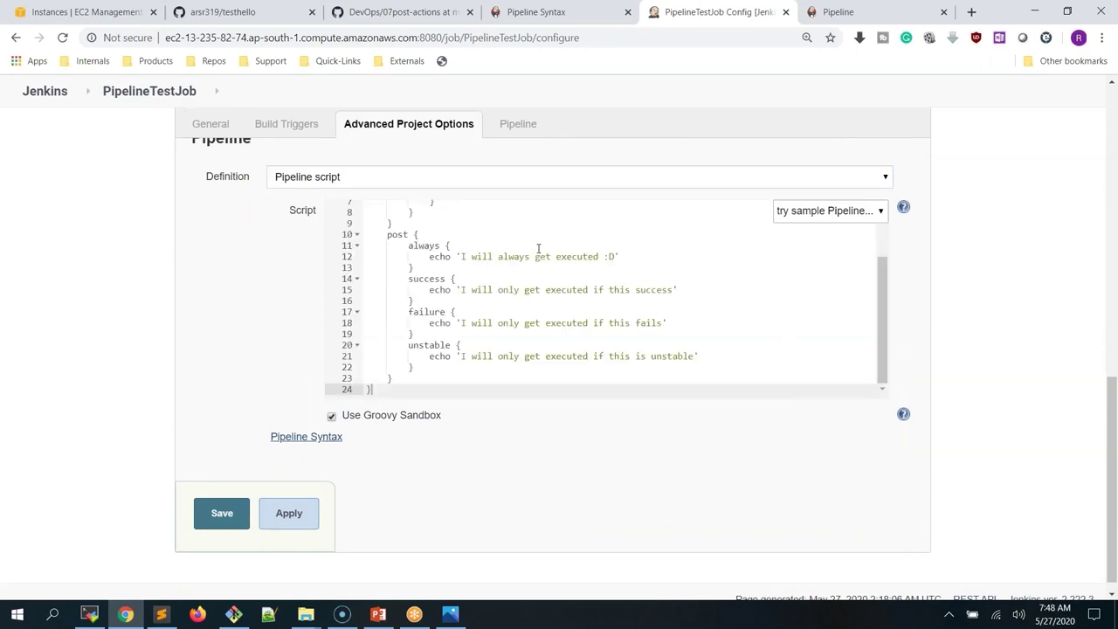
scroll(546, 290, up, 1)
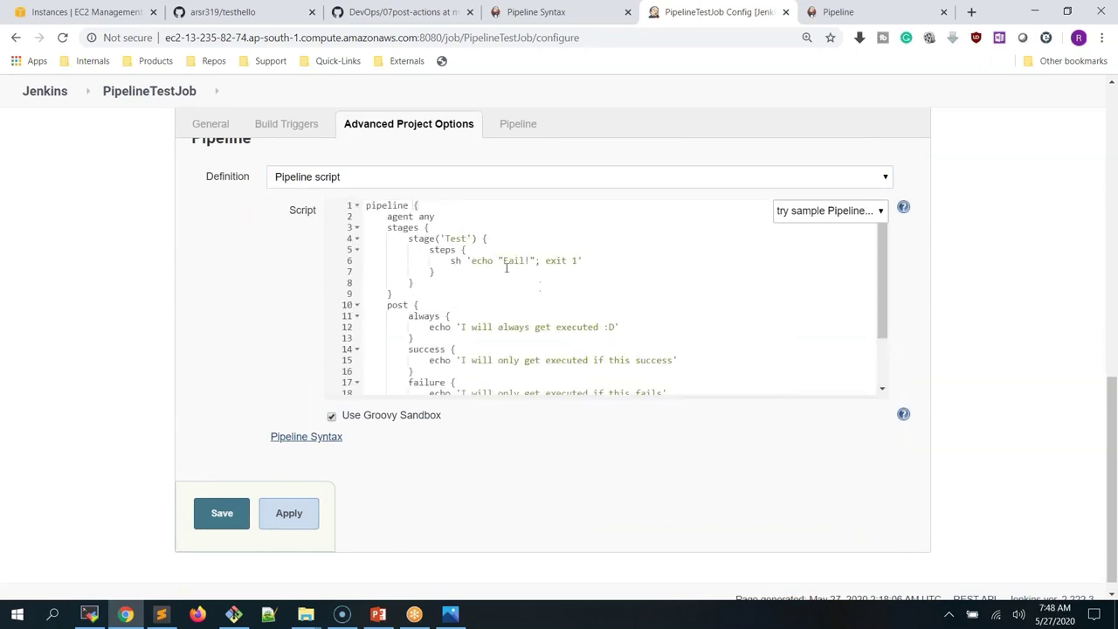
drag(470, 261, 574, 260)
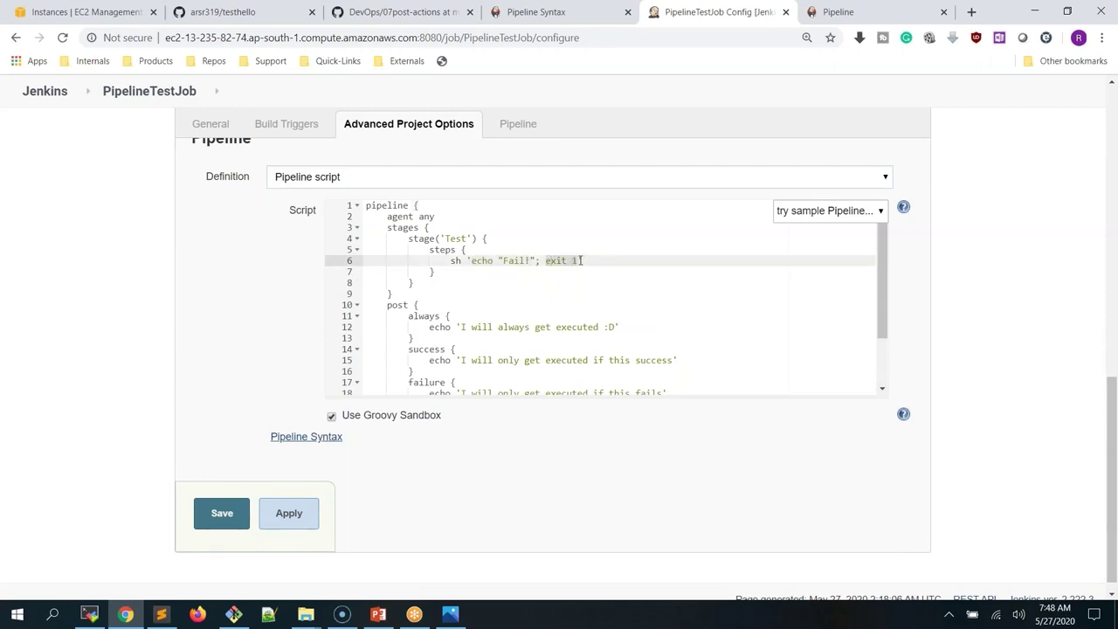
click(295, 525)
click(237, 523)
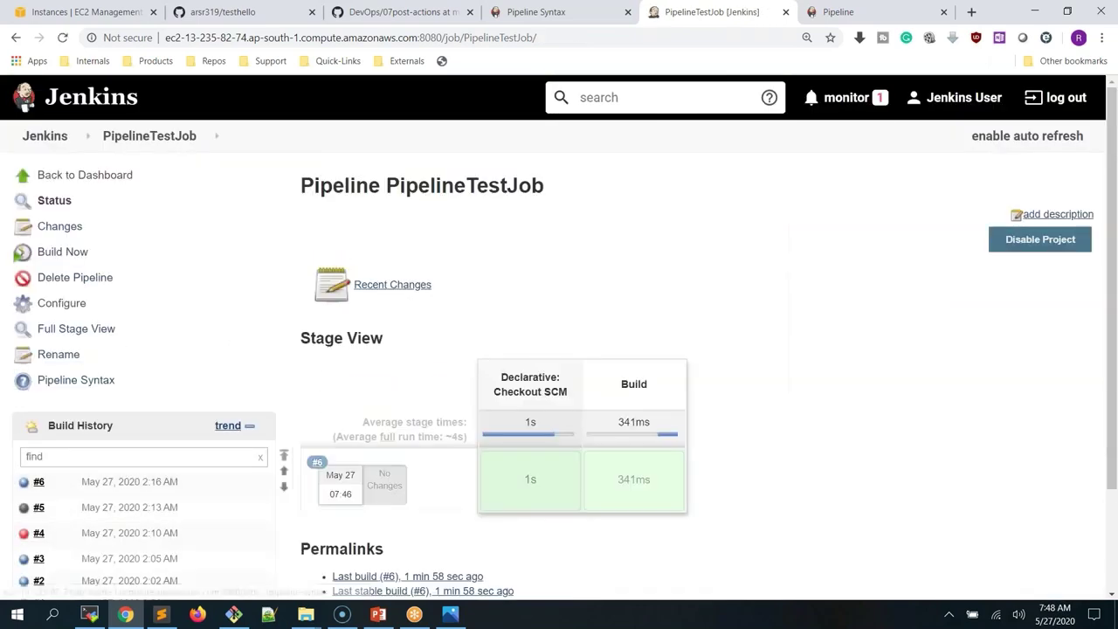
Step: Run build #7 and check the always post message in its failed console log
click(82, 255)
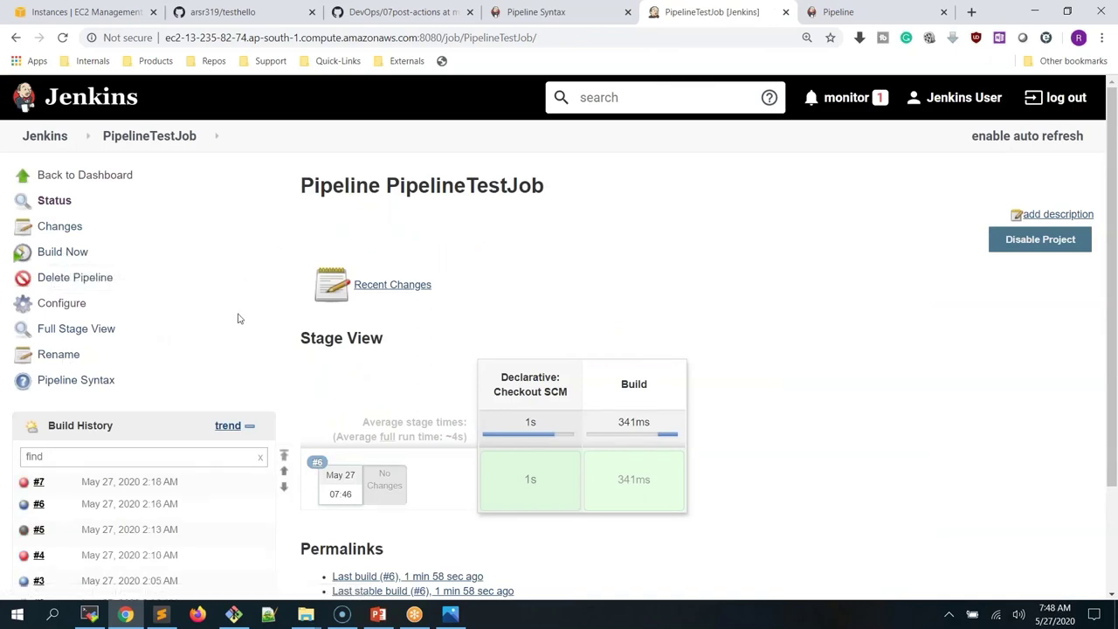
click(23, 481)
scroll(530, 309, down, 2)
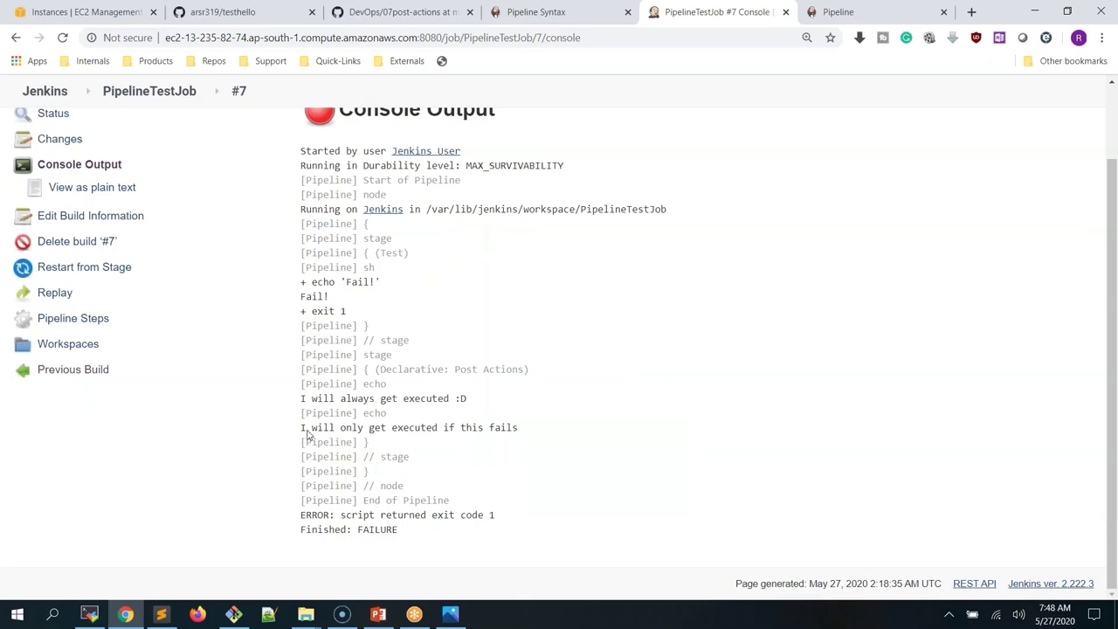
drag(301, 398, 467, 404)
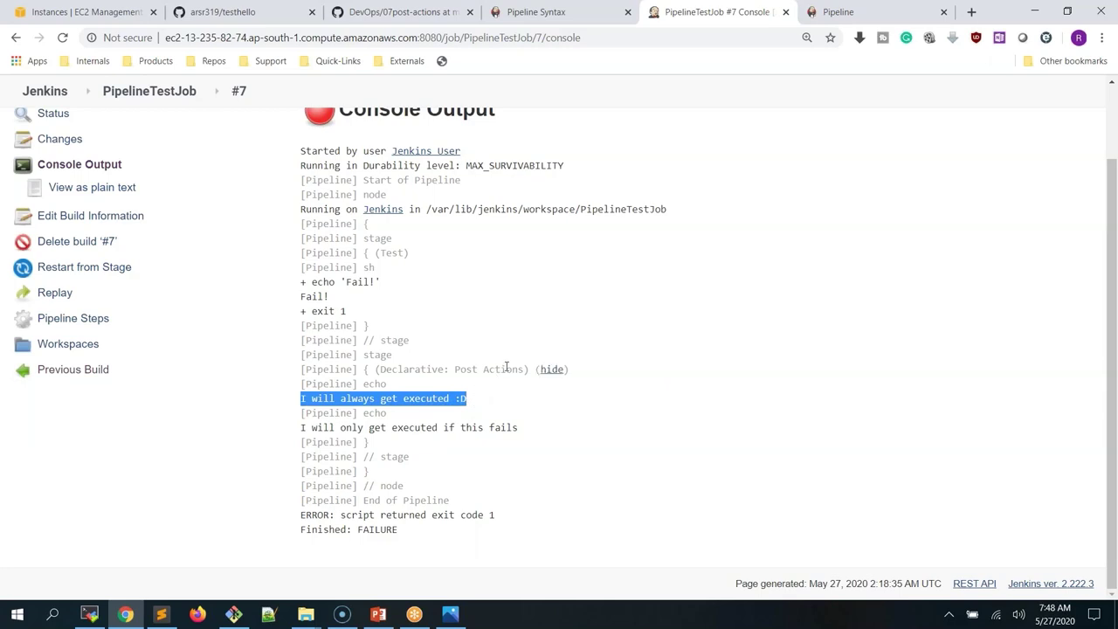
click(375, 14)
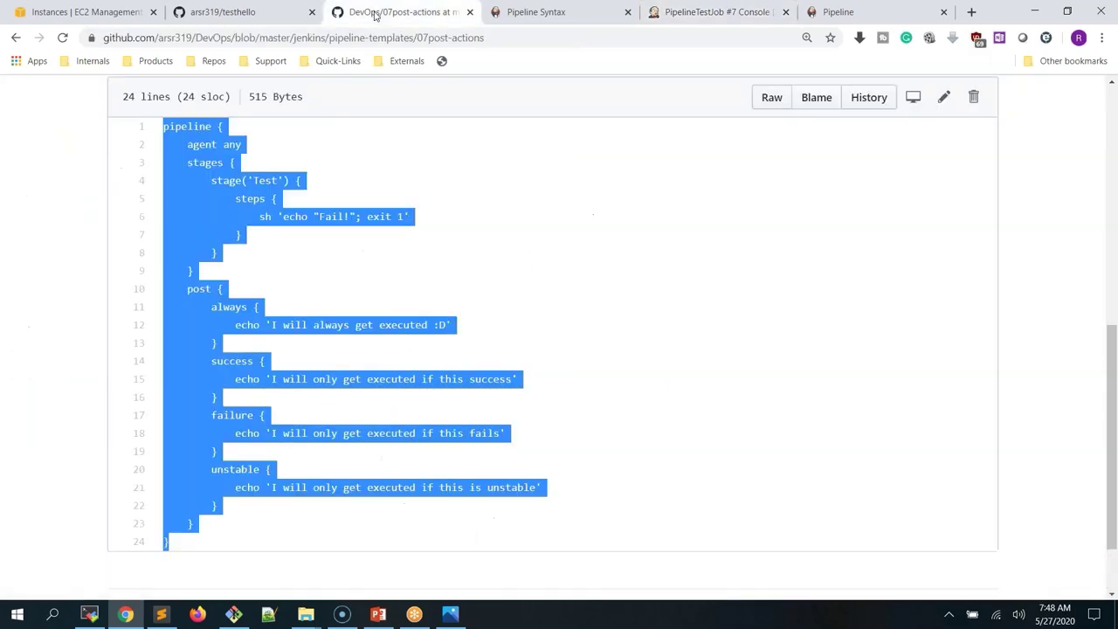
Step: Compare the always, success, unstable and failure post blocks and their echo lines
click(489, 328)
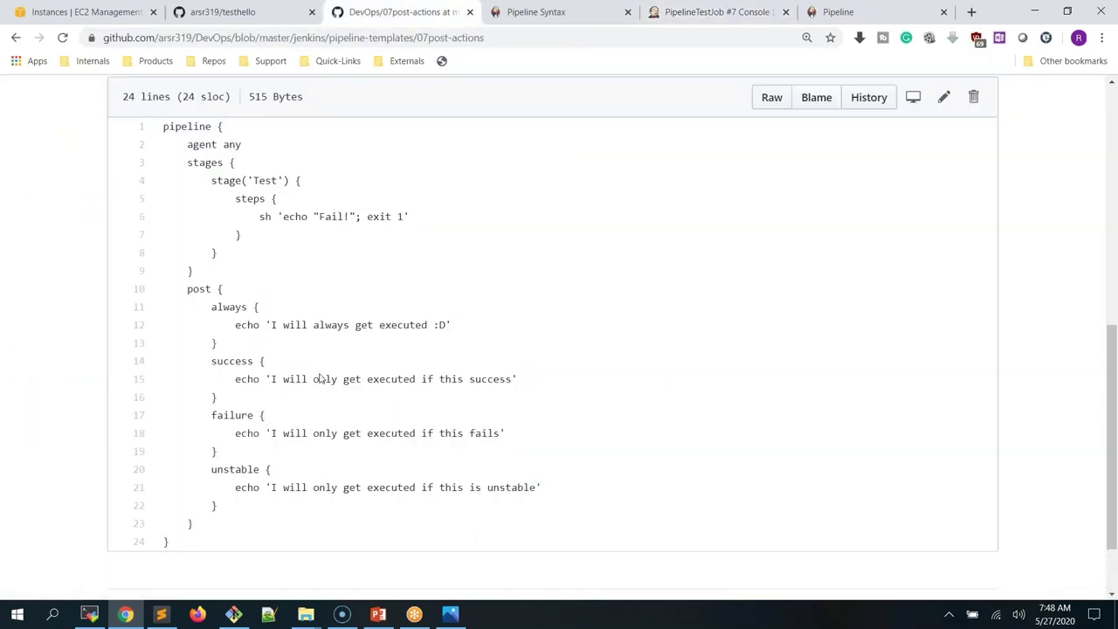
double_click(213, 306)
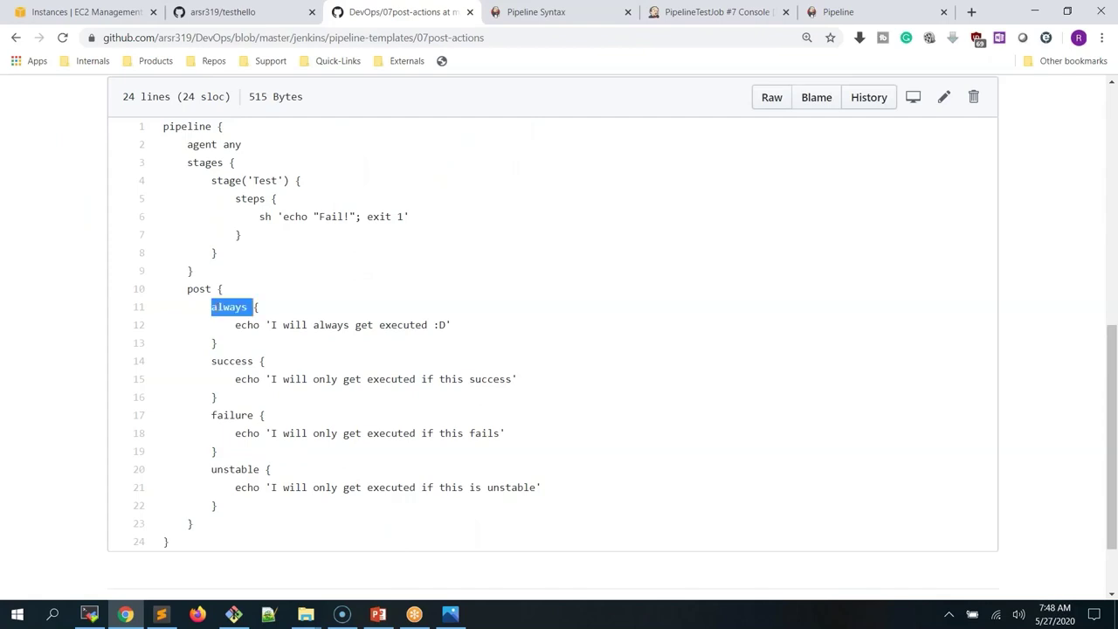
double_click(194, 289)
double_click(227, 306)
drag(243, 325, 479, 326)
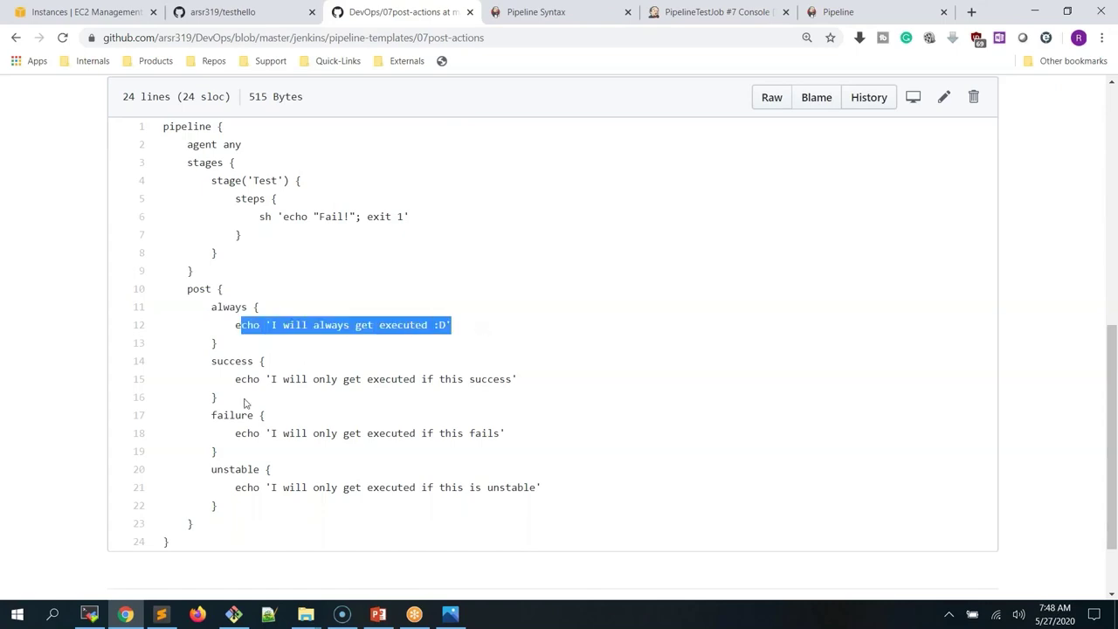
double_click(237, 364)
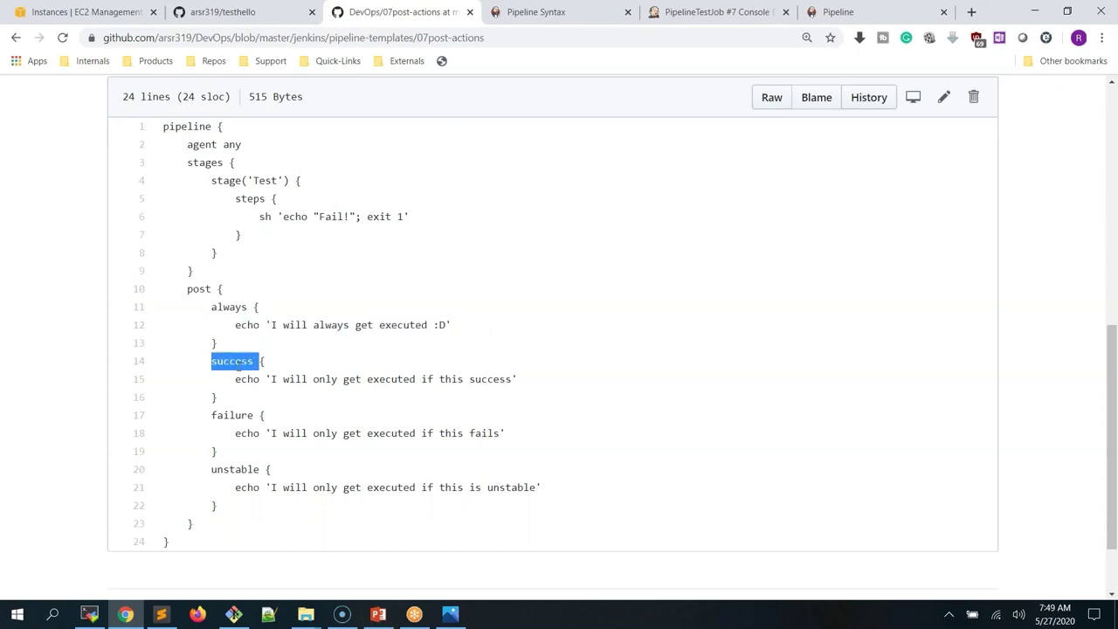
double_click(240, 469)
double_click(232, 415)
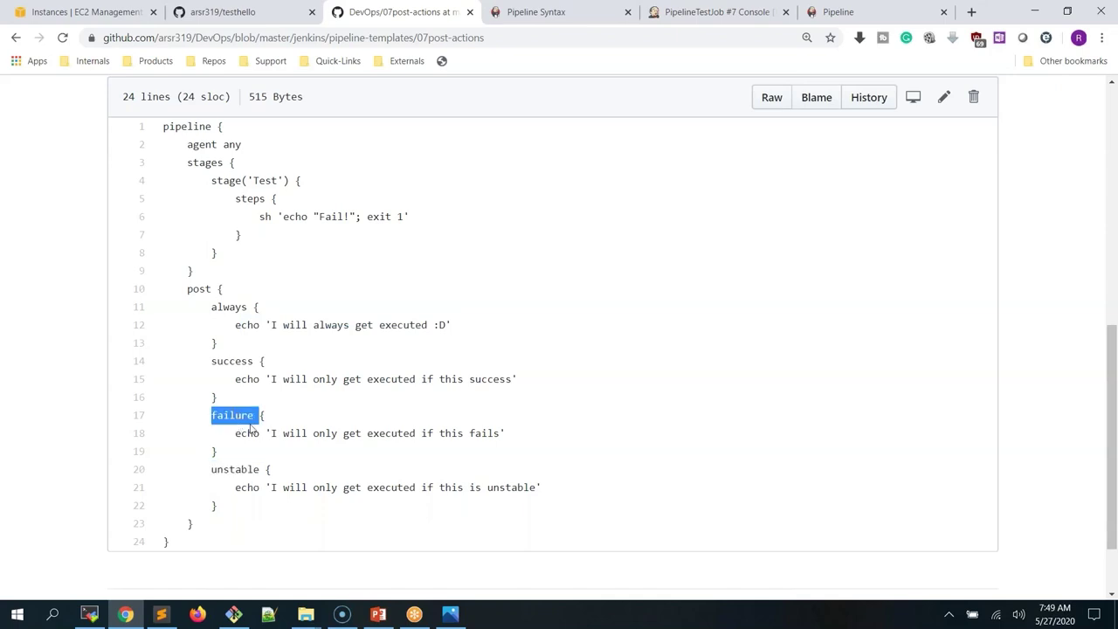
drag(240, 432, 164, 433)
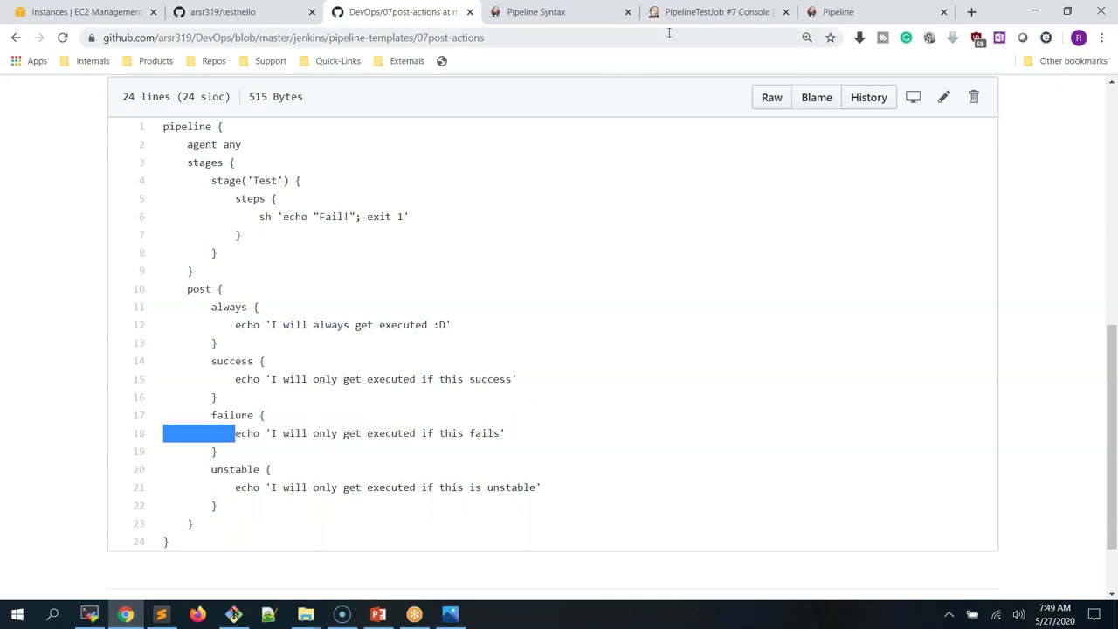
Step: Go from build #7's console back to the PipelineTestJob project page
click(674, 17)
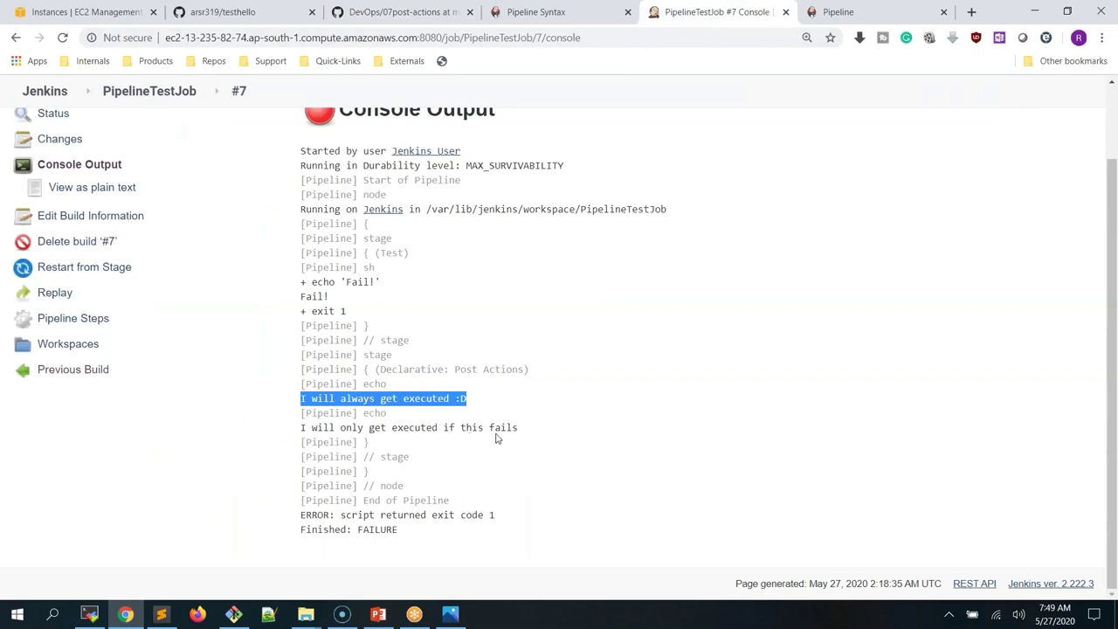
scroll(427, 389, up, 1)
click(150, 136)
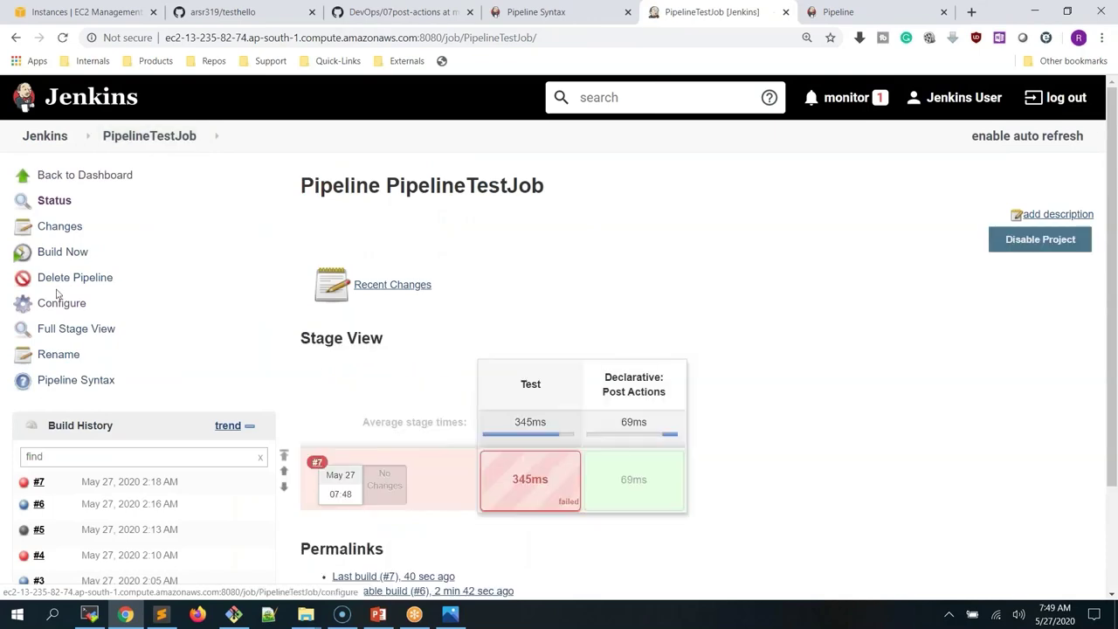
Step: Delete 'exit 1' from the Test step's line 6 and save the script
click(59, 305)
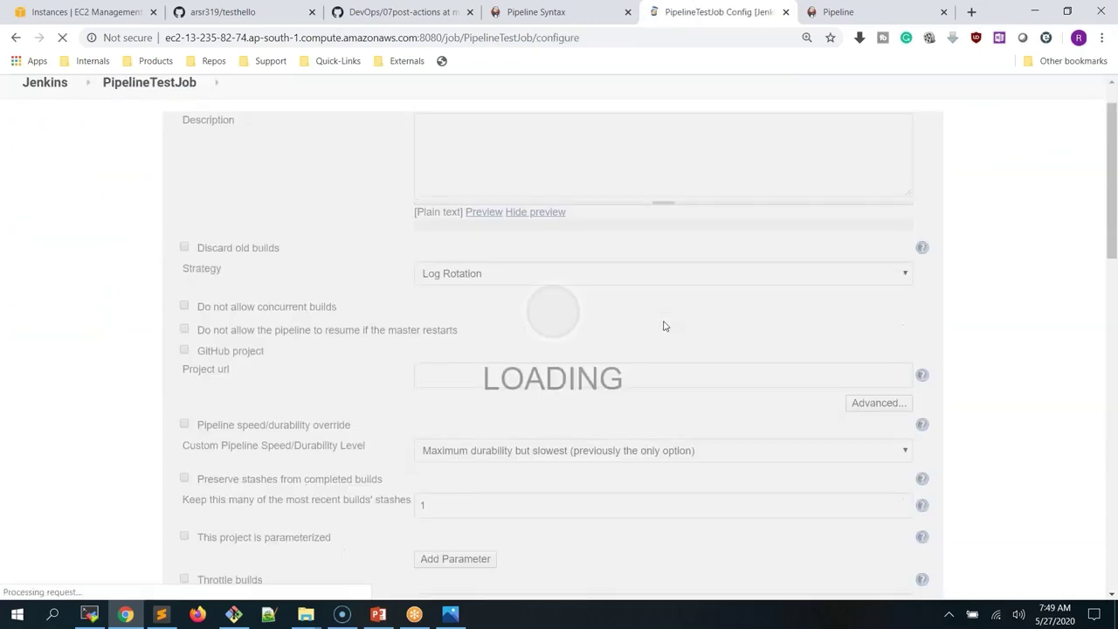
scroll(664, 325, down, 5)
scroll(664, 326, down, 5)
drag(546, 273, 602, 273)
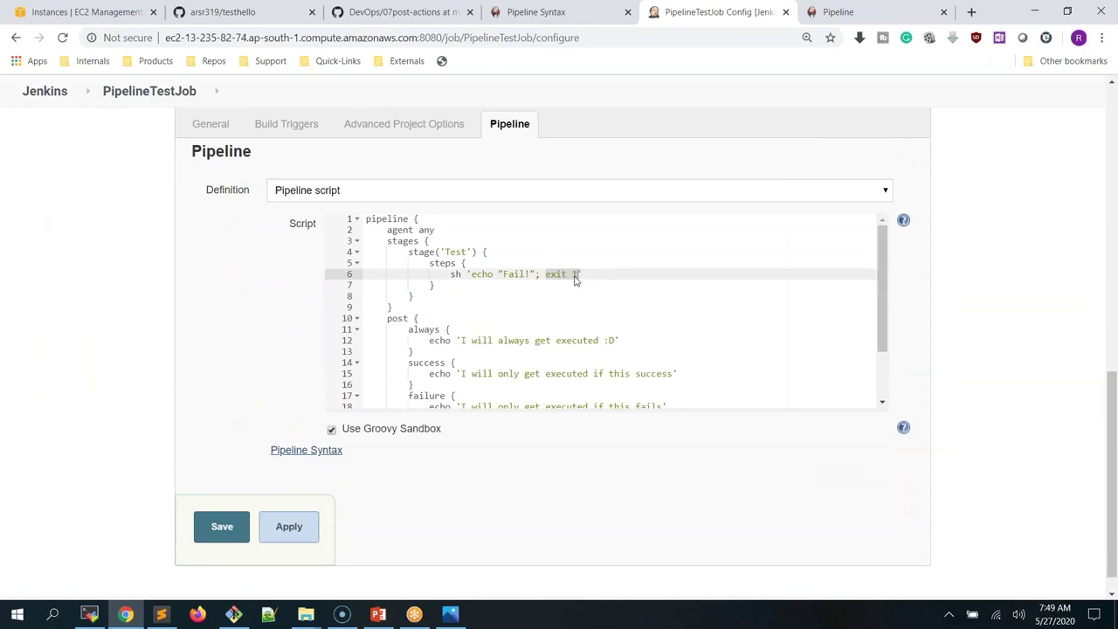
key(BackSpace)
key(BackSpace)
drag(472, 274, 531, 274)
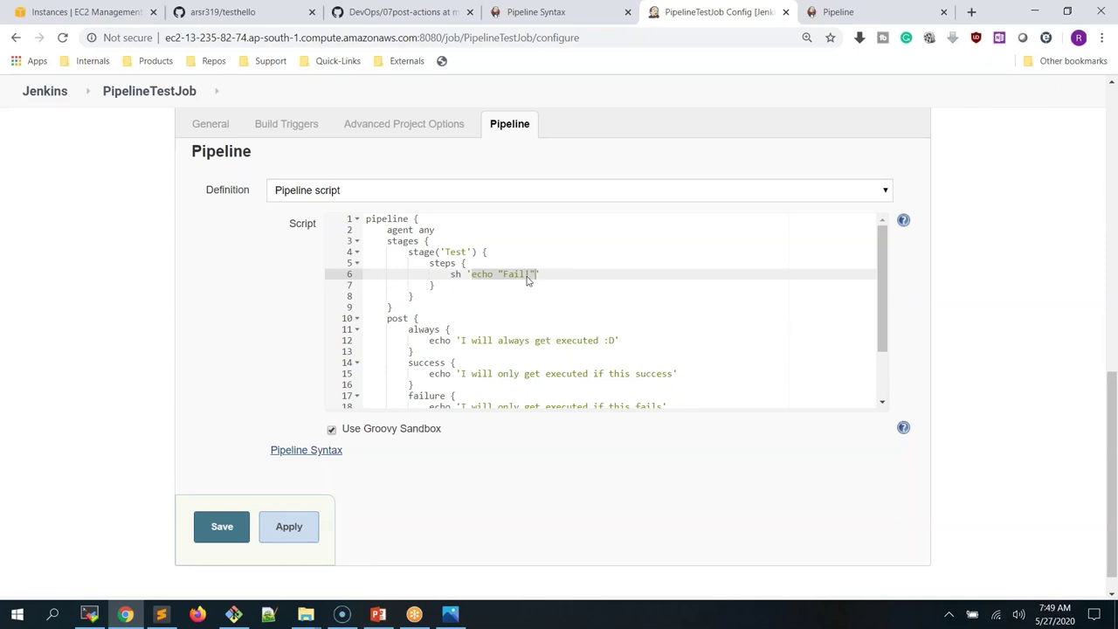
click(551, 273)
click(234, 528)
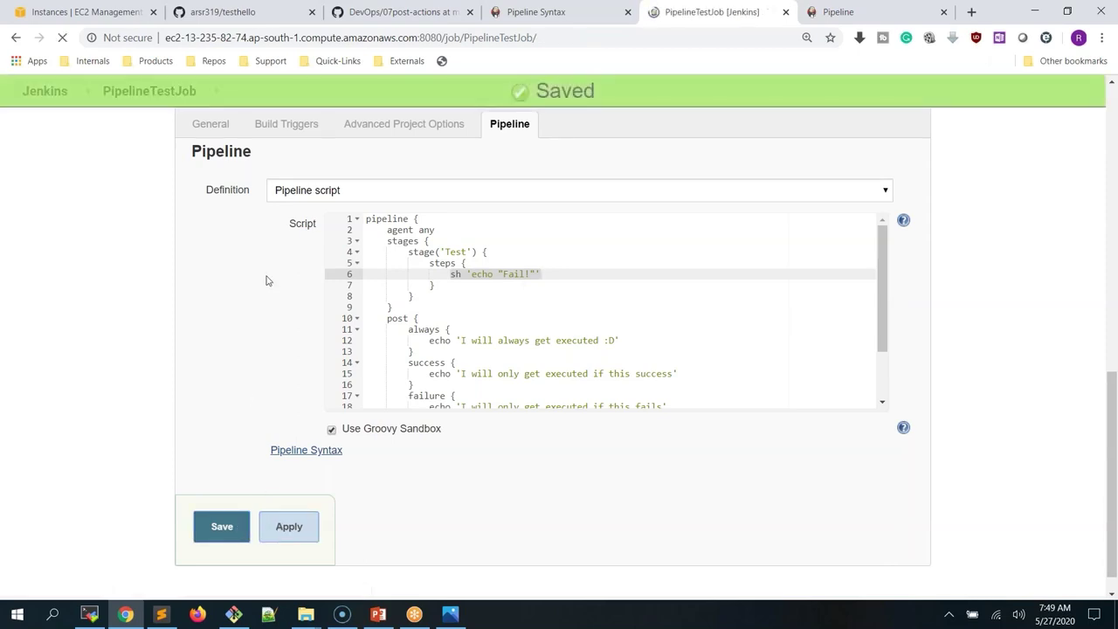
Step: Run build #8, confirm the always and success post messages, then reopen configuration
click(63, 254)
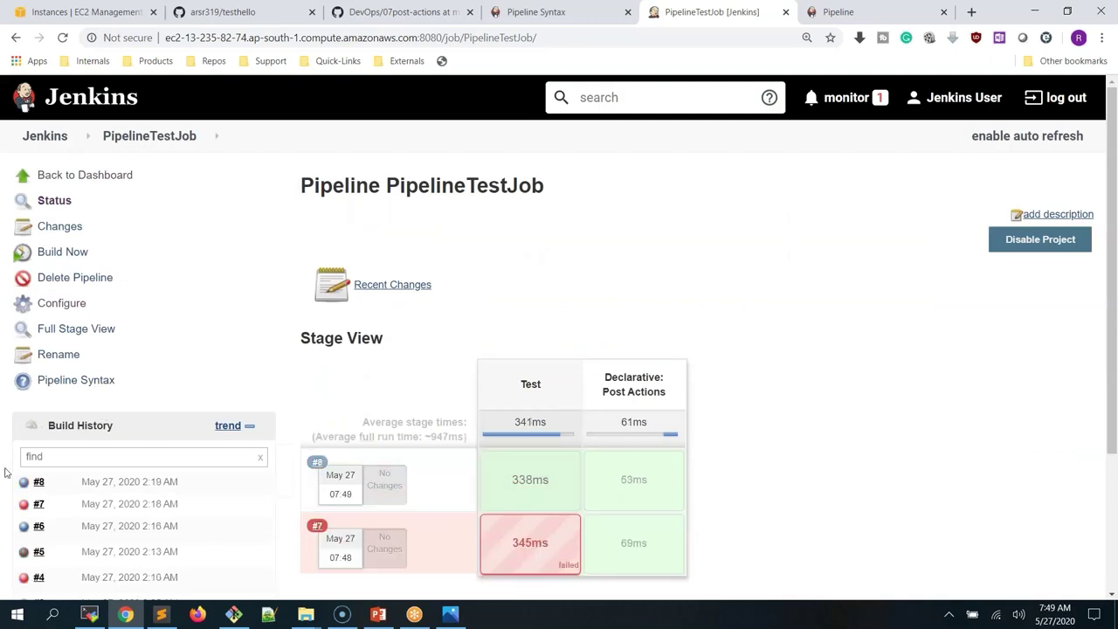
click(24, 482)
scroll(414, 304, down, 1)
drag(313, 312, 374, 313)
click(308, 328)
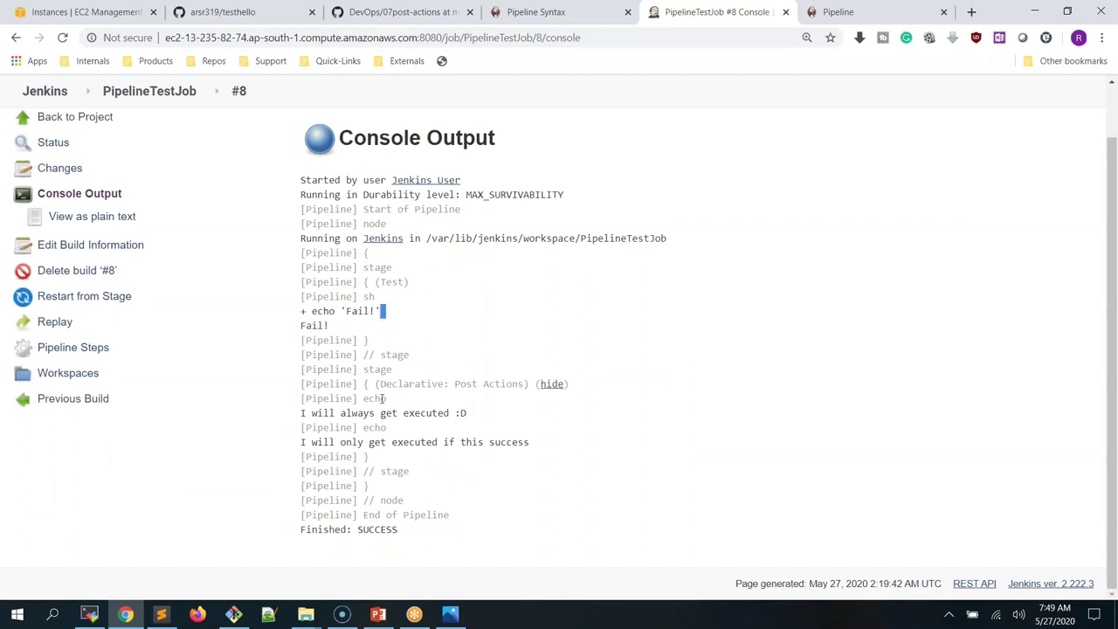
drag(312, 414, 464, 415)
drag(306, 443, 525, 445)
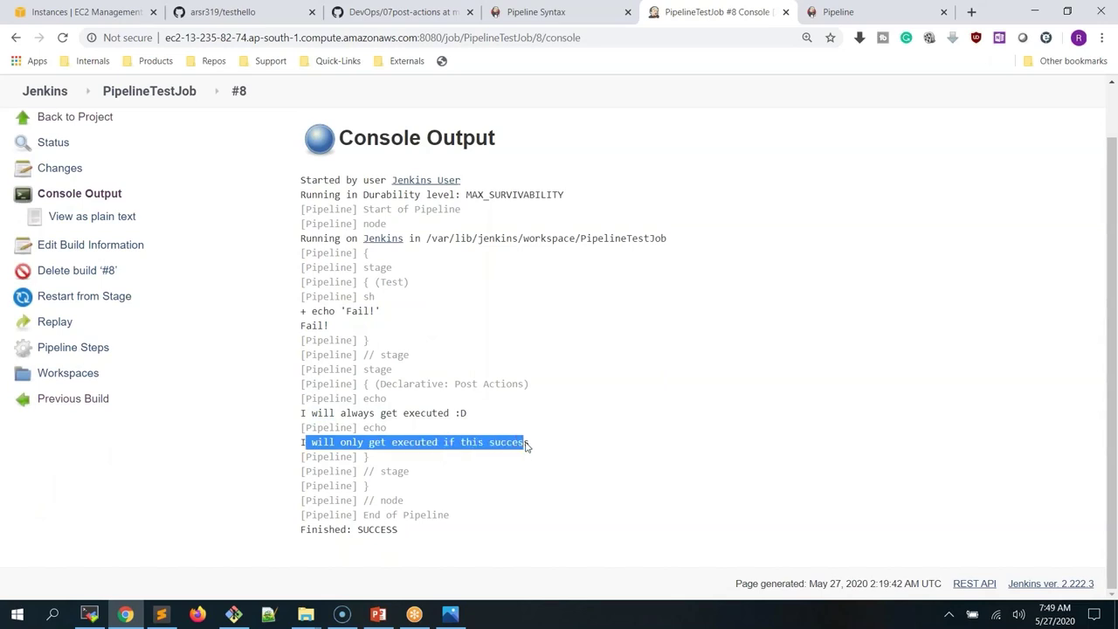
click(150, 90)
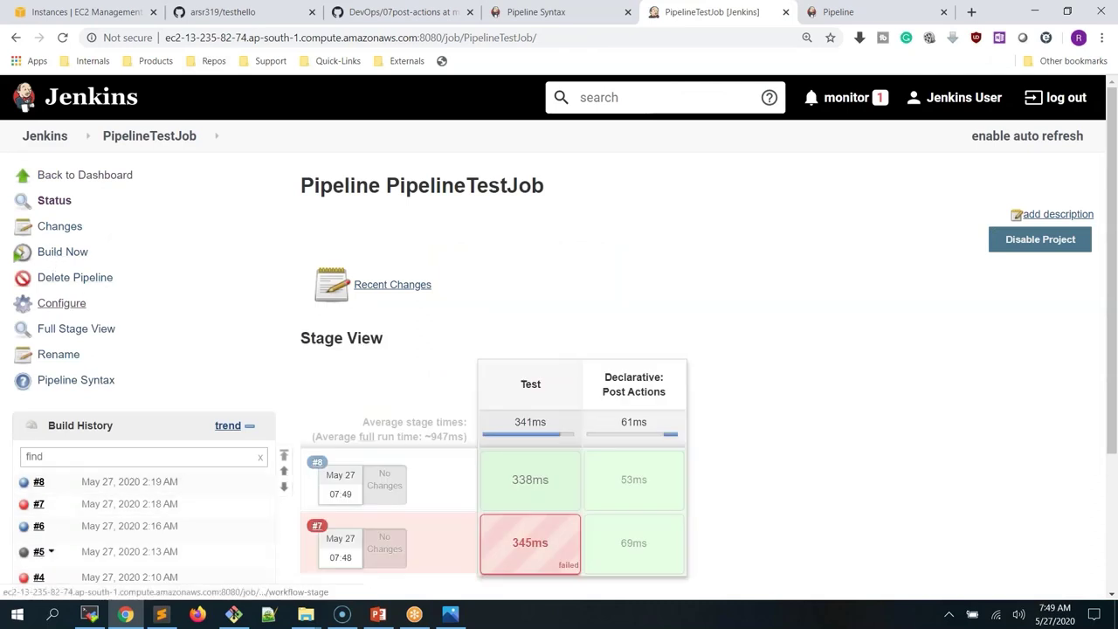
click(72, 307)
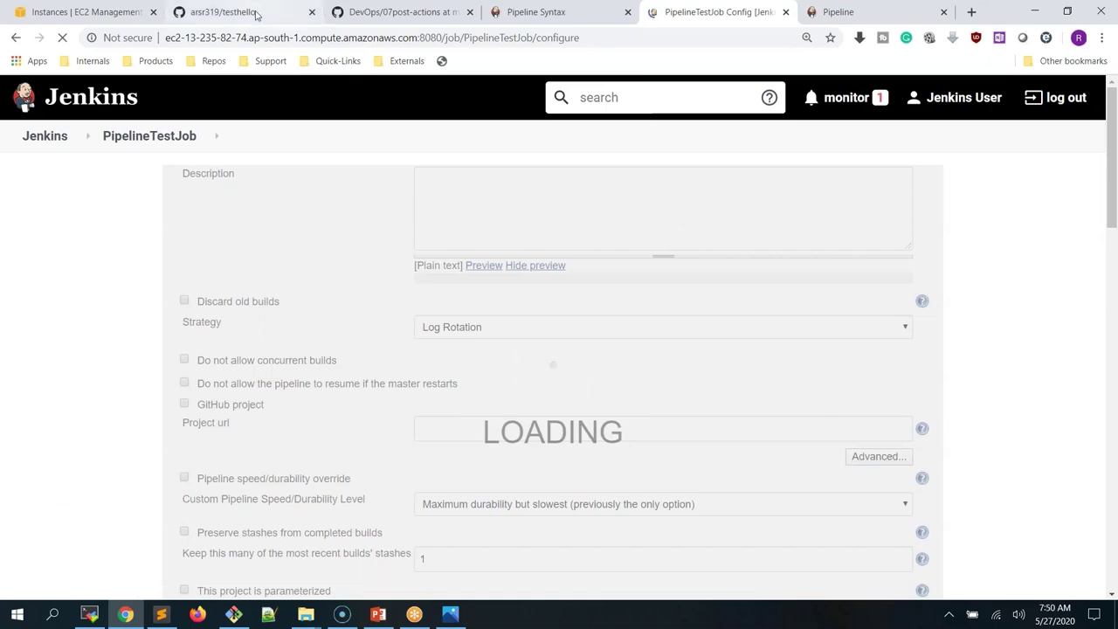
Step: Navigate GitHub to the 04timeout template and select its pipeline code
click(256, 15)
click(384, 19)
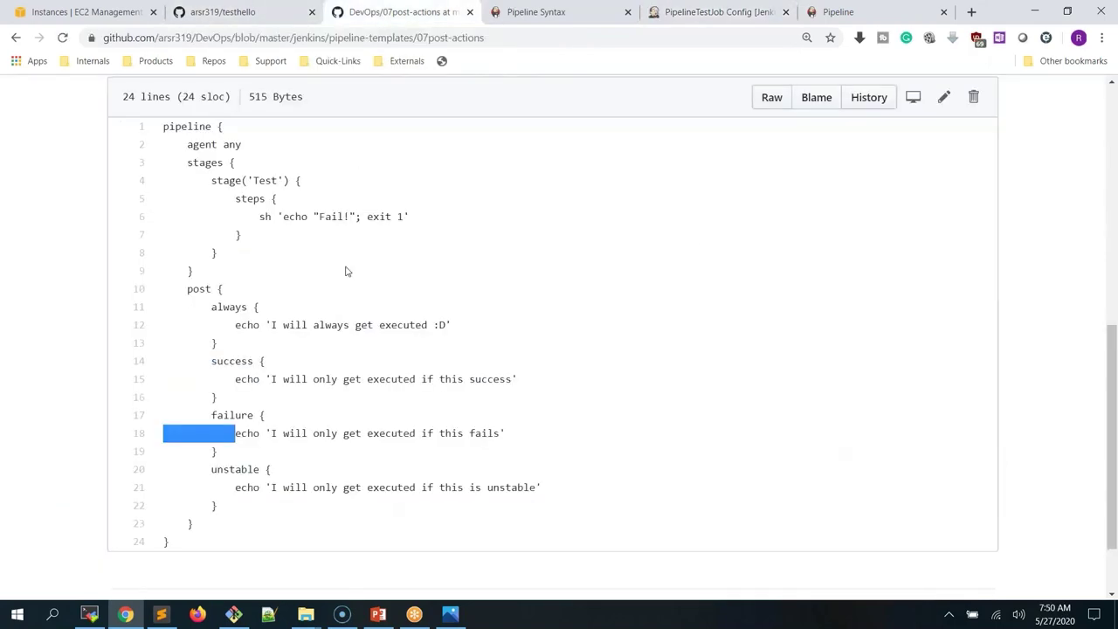
scroll(344, 269, up, 3)
click(447, 268)
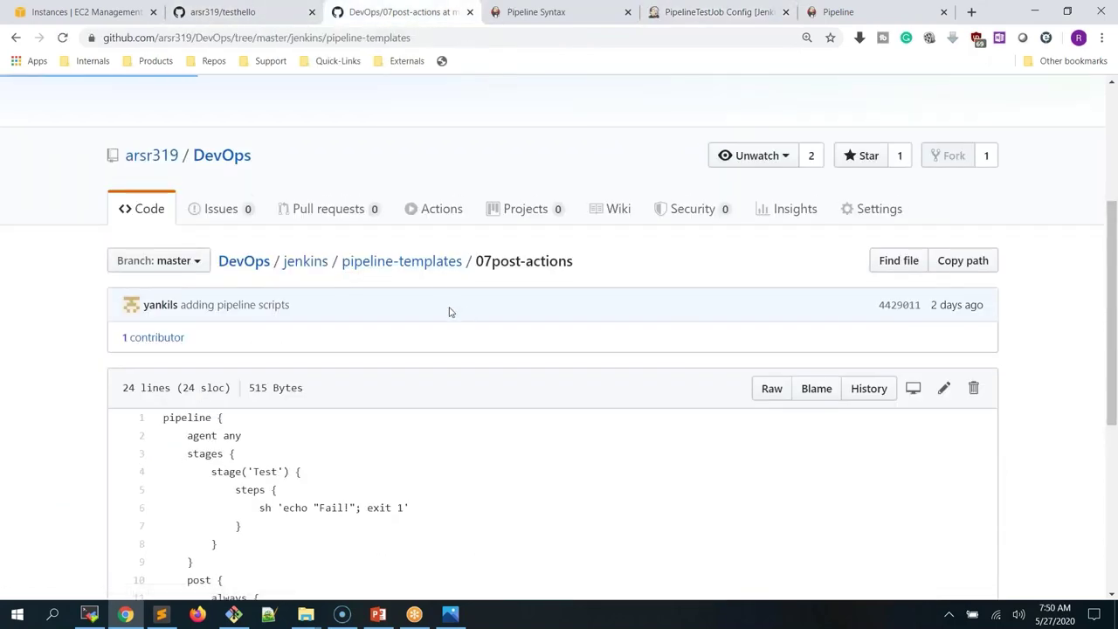
scroll(450, 312, down, 5)
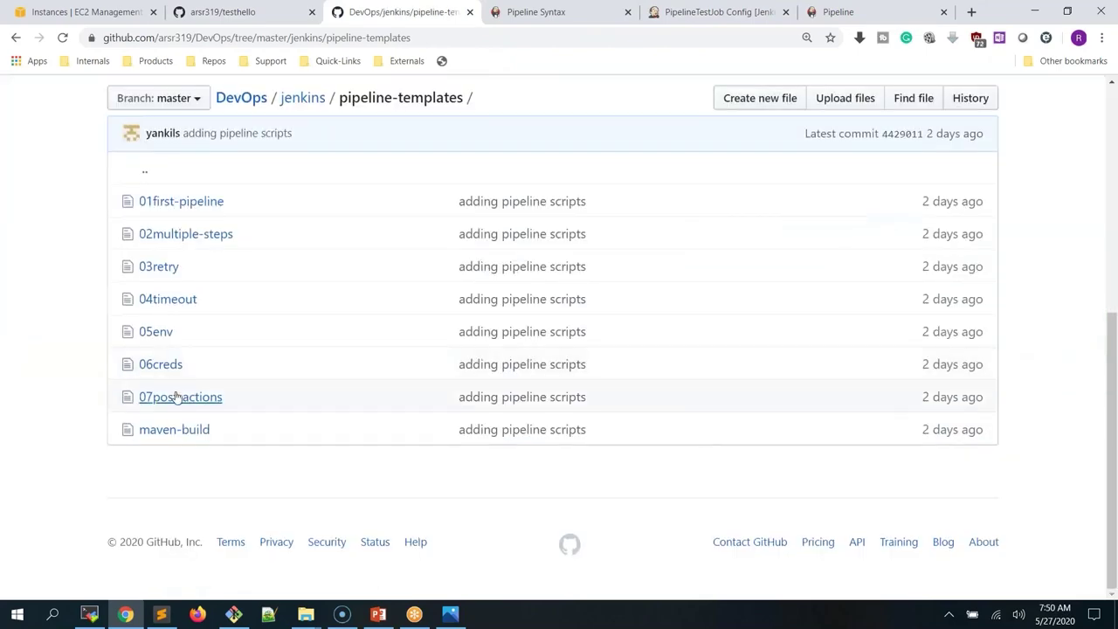
click(166, 300)
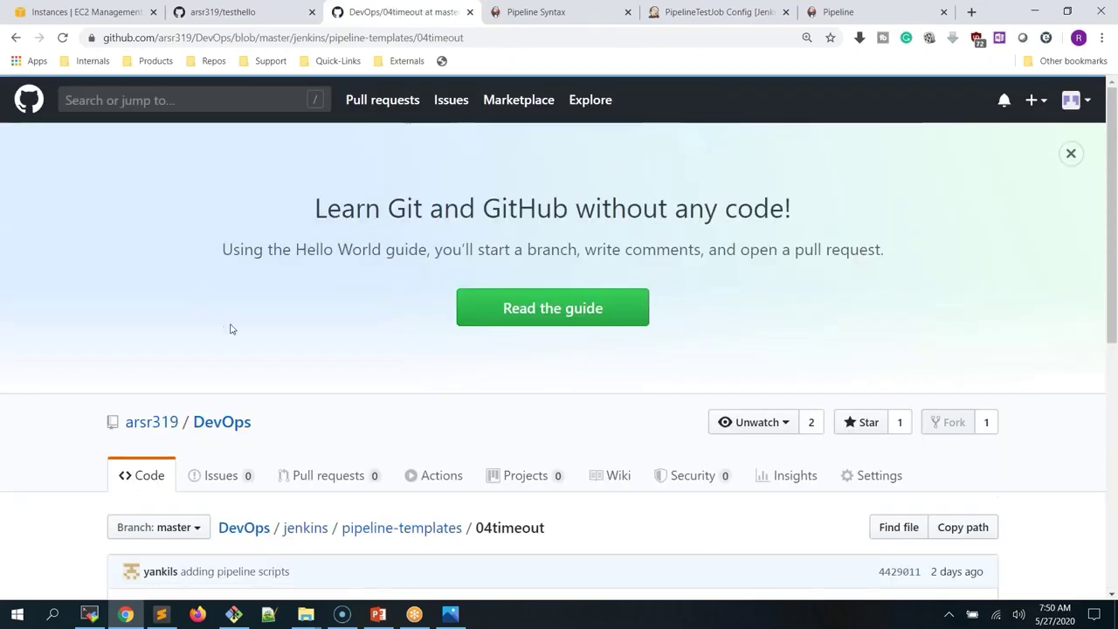
scroll(253, 384, down, 4)
scroll(258, 395, down, 1)
drag(164, 248, 260, 498)
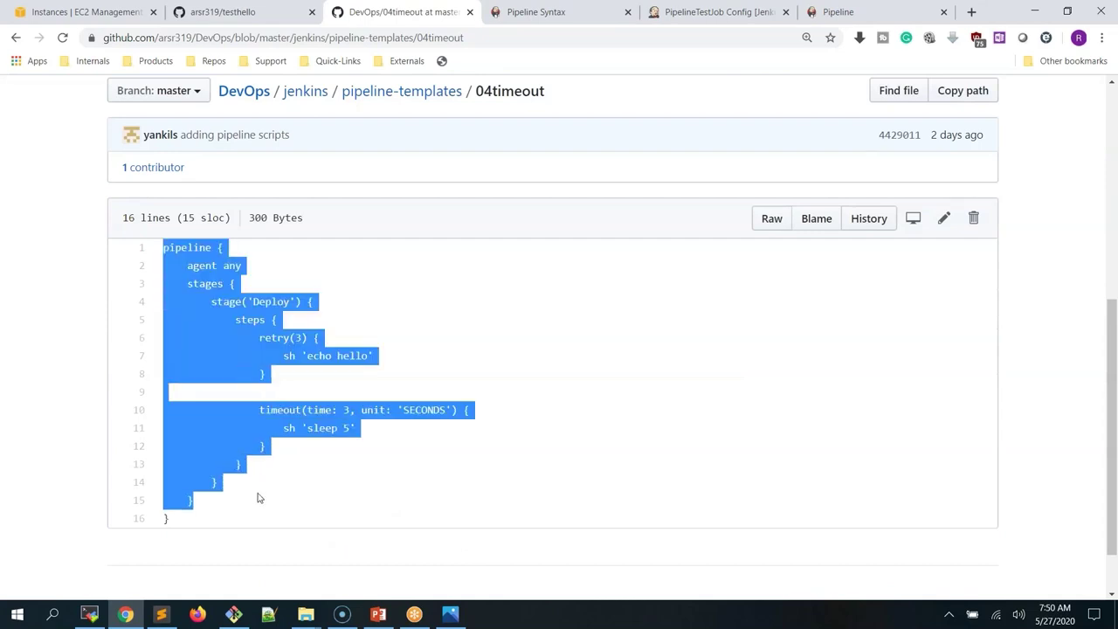
Step: Review the job's current post-actions script, zoomed in, then return to 04timeout
click(672, 21)
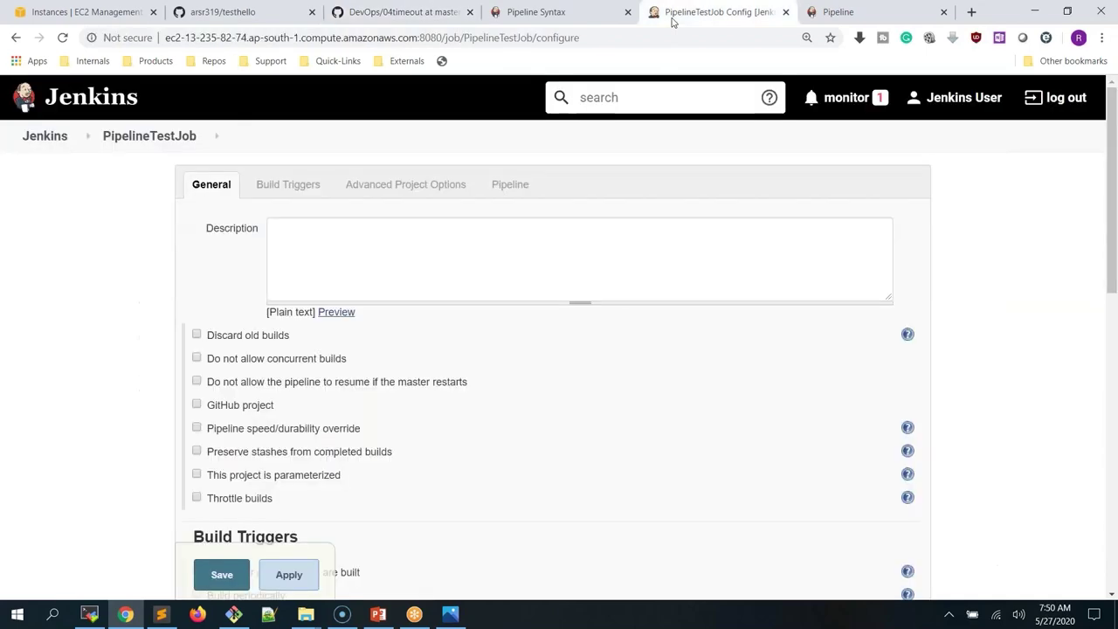
scroll(474, 344, down, 10)
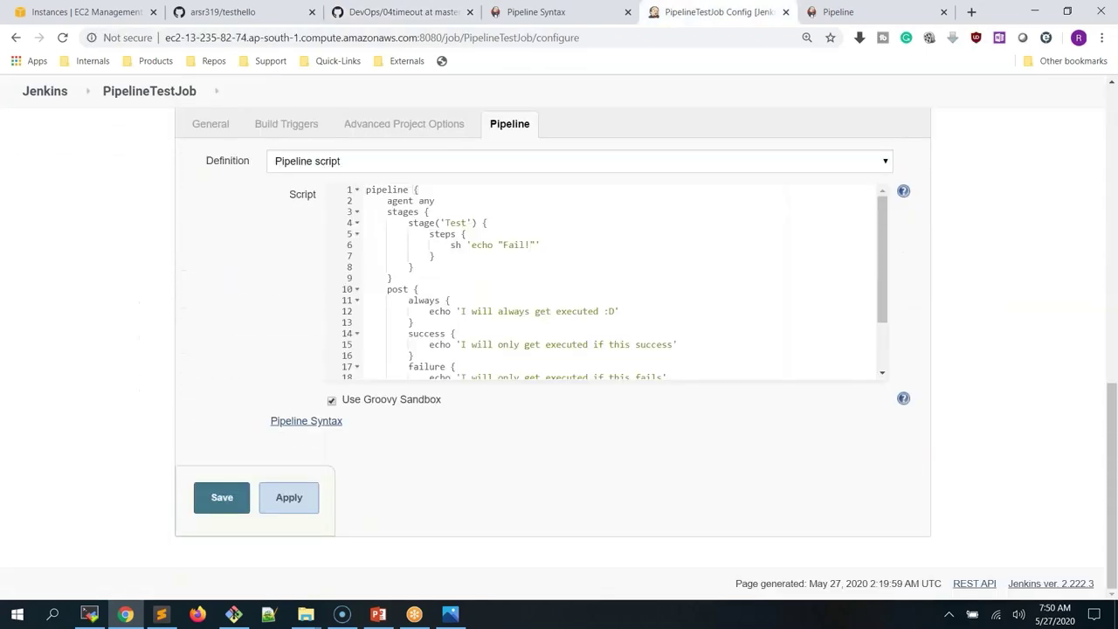
scroll(500, 309, down, 2)
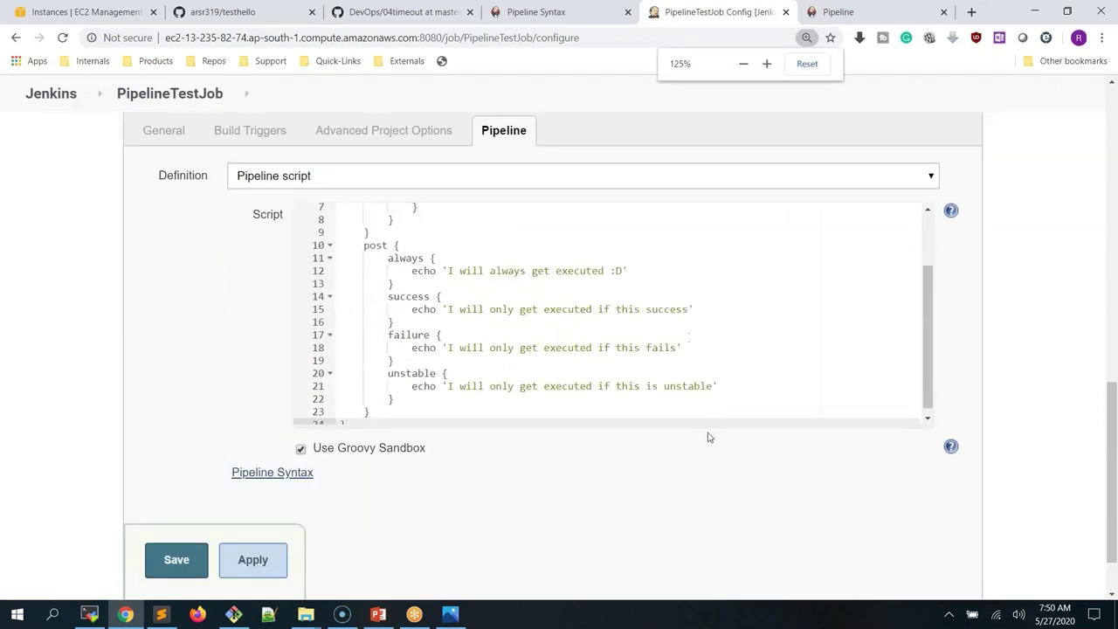
scroll(557, 320, up, 2)
key(ctrl+plus)
scroll(557, 319, up, 1)
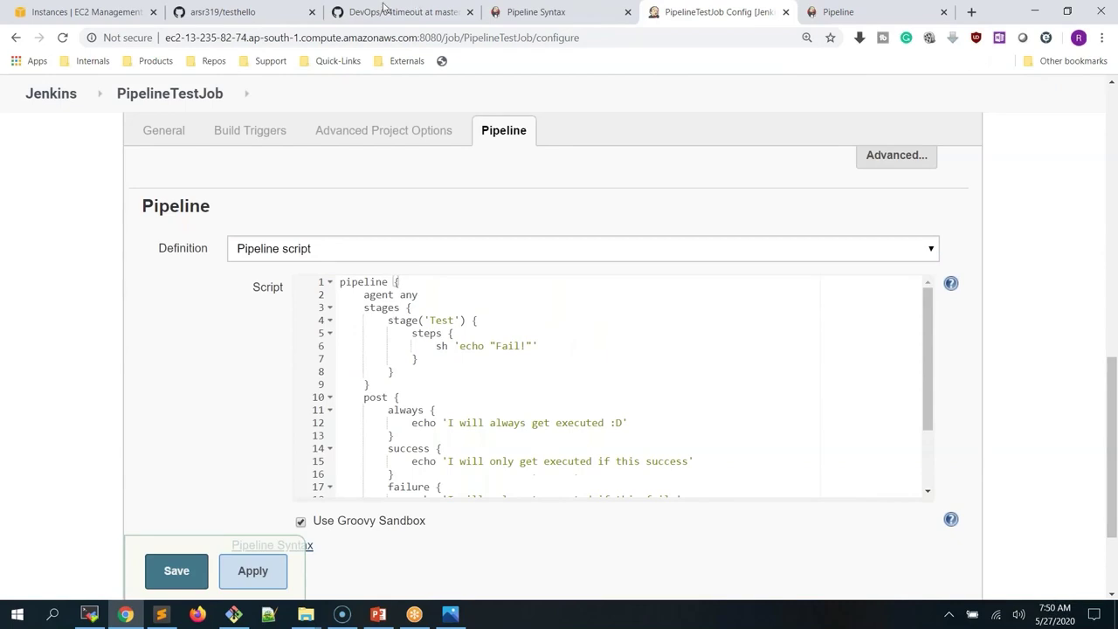
click(349, 12)
click(245, 333)
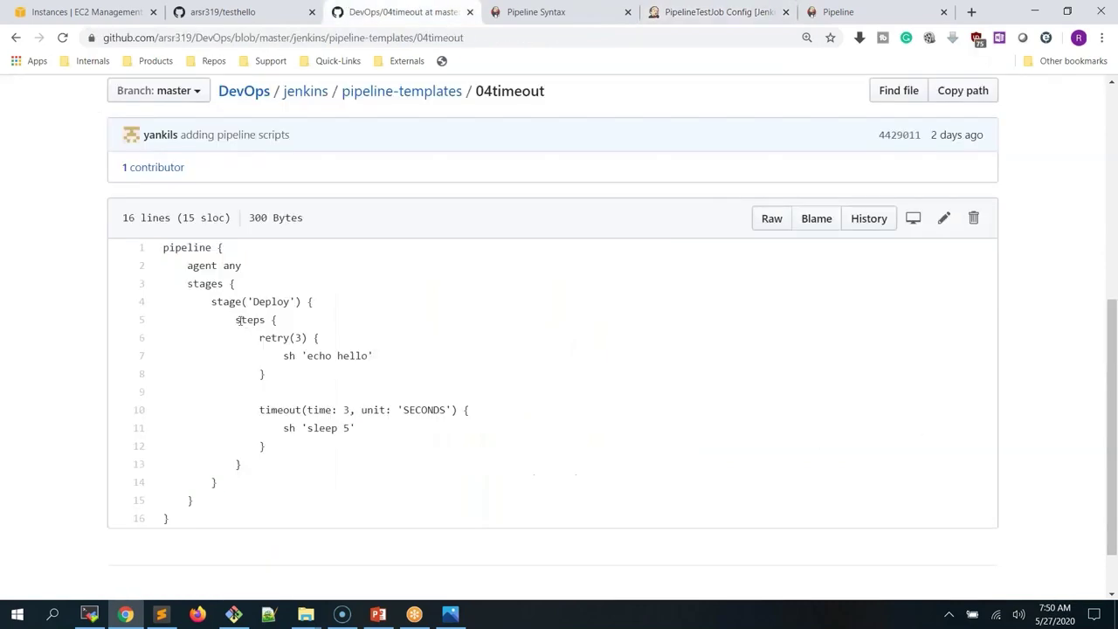
Step: Paste the retry(3), 3-second-timeout Deploy stage over the Test stage (lines 4-8), then apply and save
drag(211, 301, 371, 447)
key(ctrl+c)
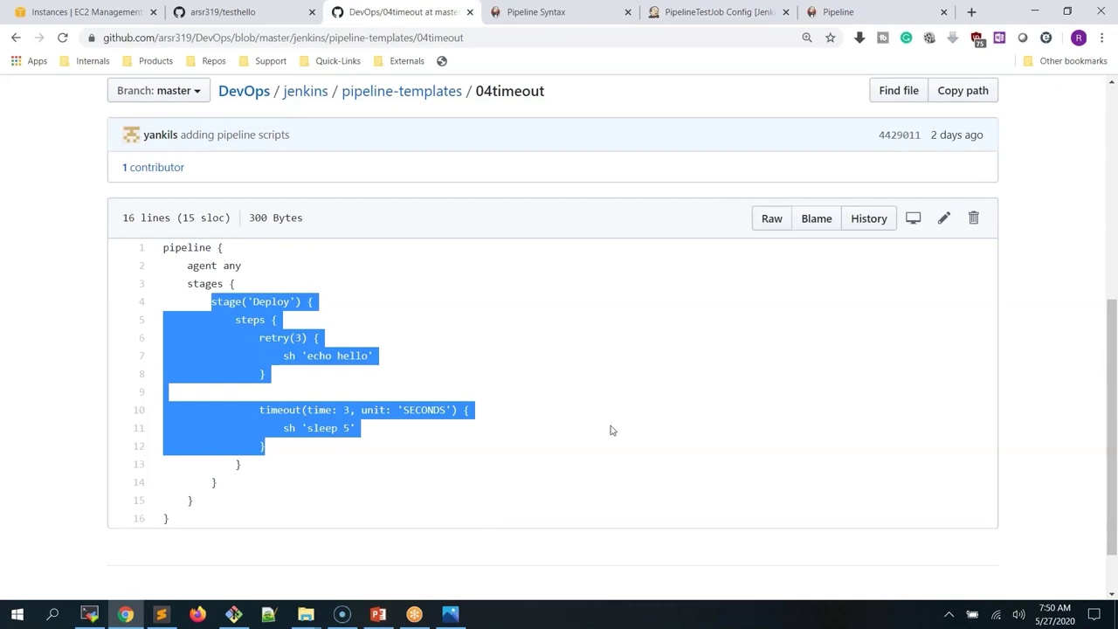
click(727, 13)
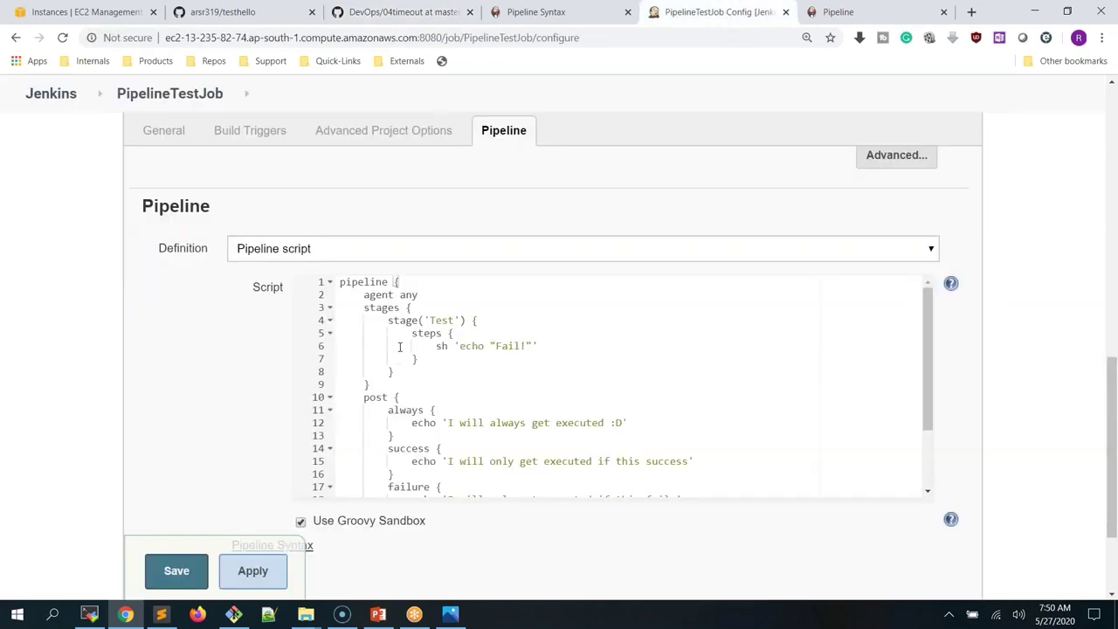
drag(381, 318, 490, 370)
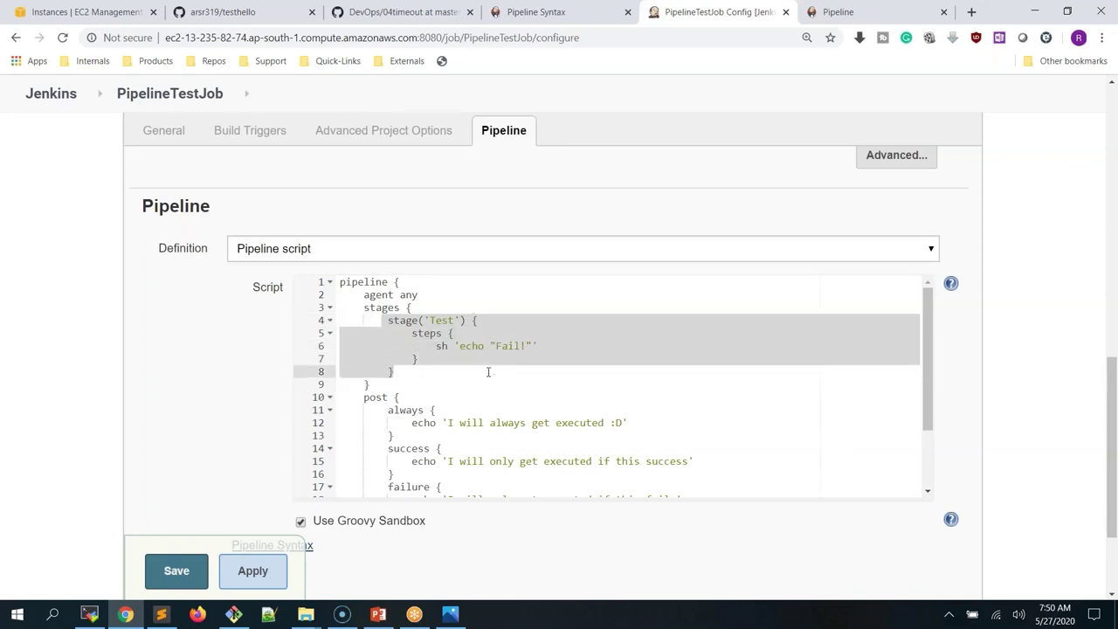
click(418, 382)
click(406, 373)
drag(406, 373, 319, 320)
key(ctrl+v)
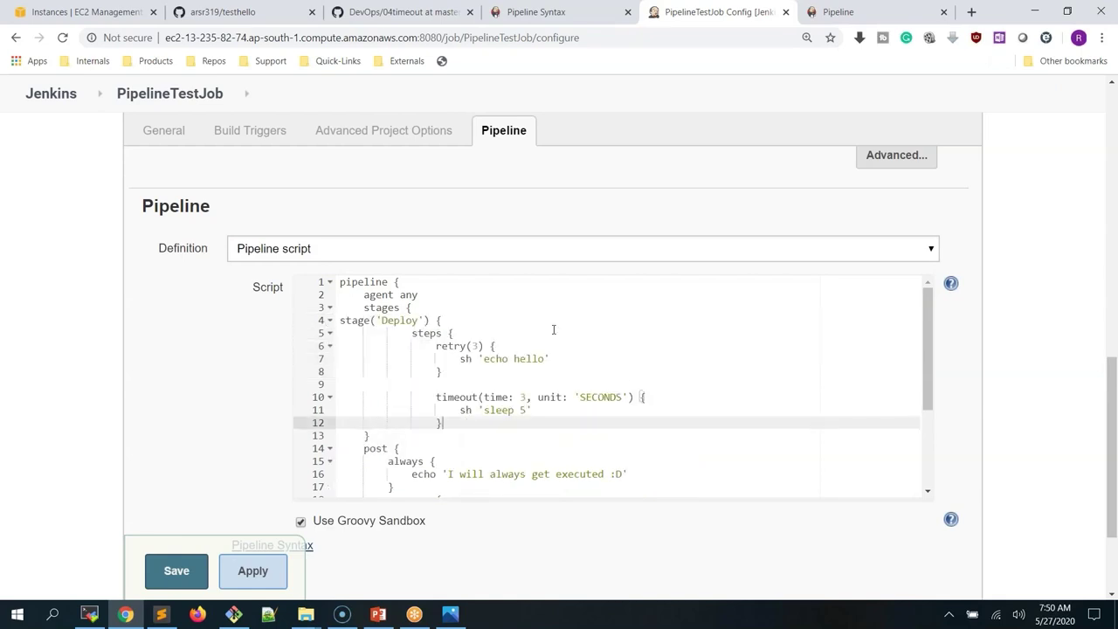
click(278, 584)
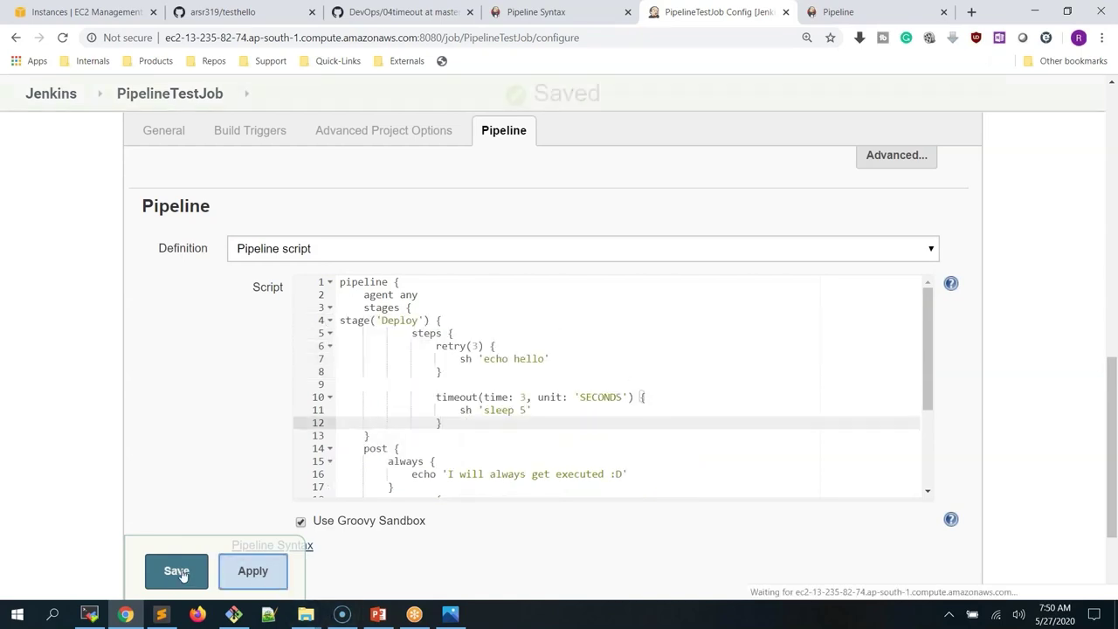
click(175, 572)
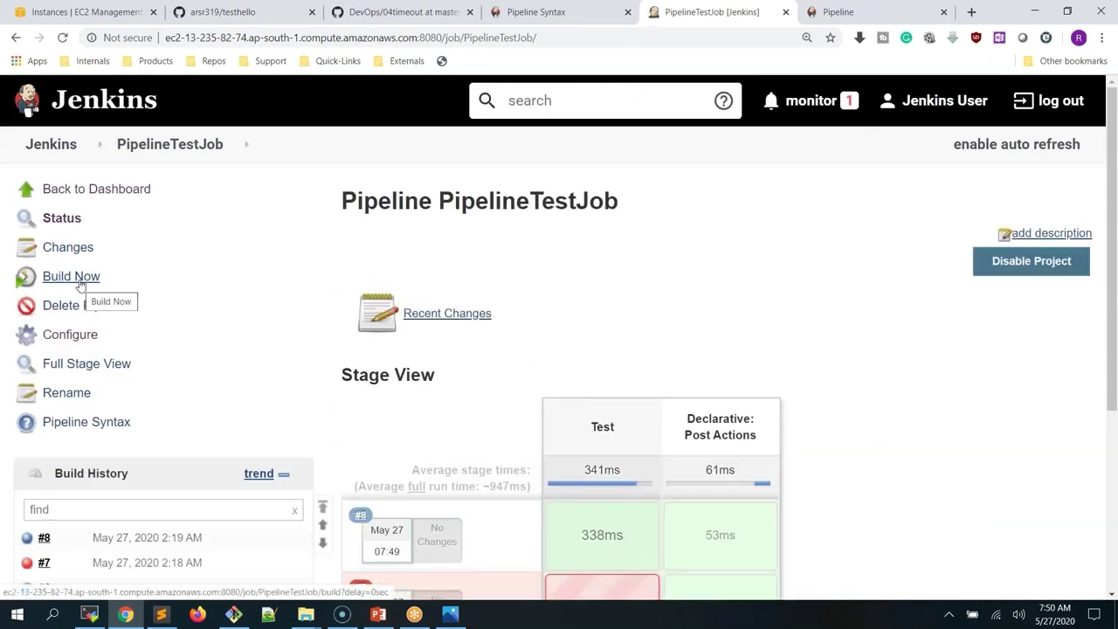
Step: Run build #9 and read its console error: a missing closing brace at line 28
click(80, 280)
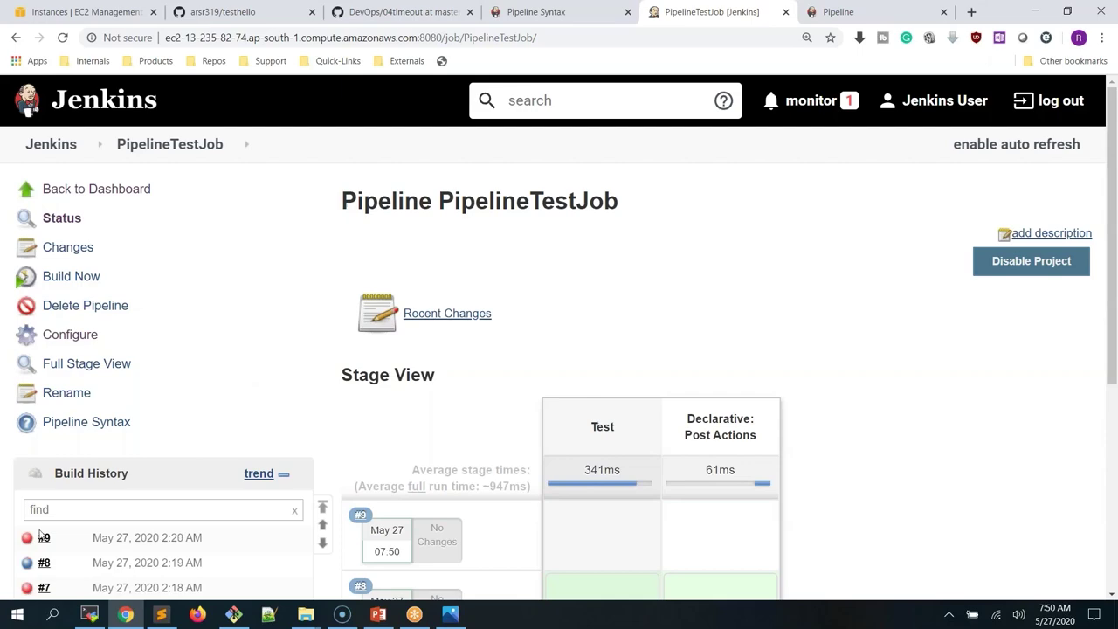
click(27, 538)
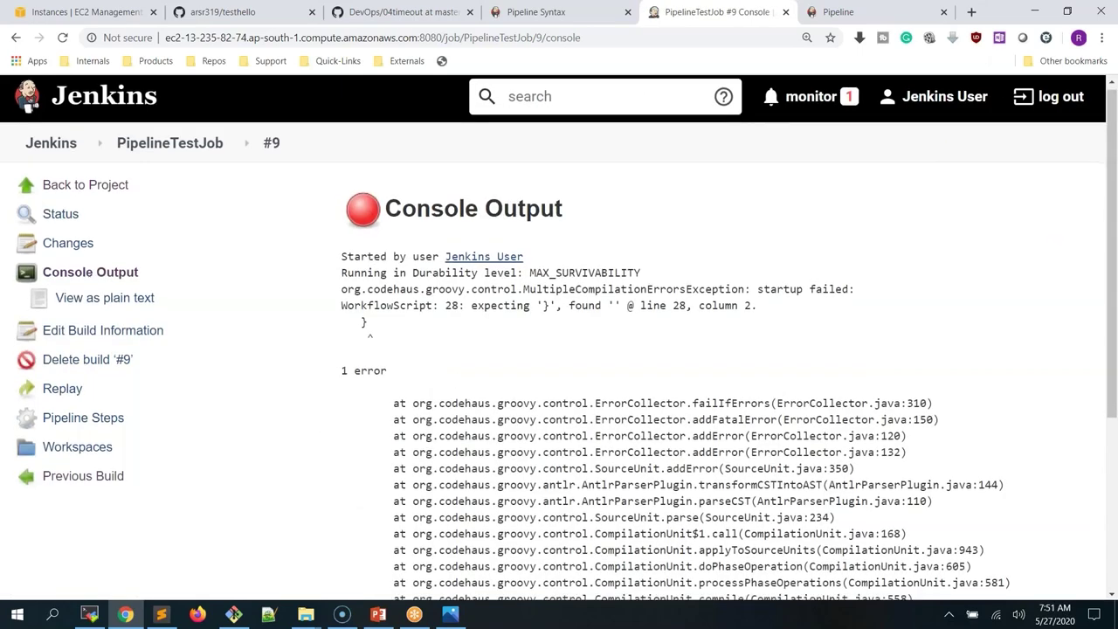
scroll(538, 367, down, 5)
scroll(460, 346, up, 6)
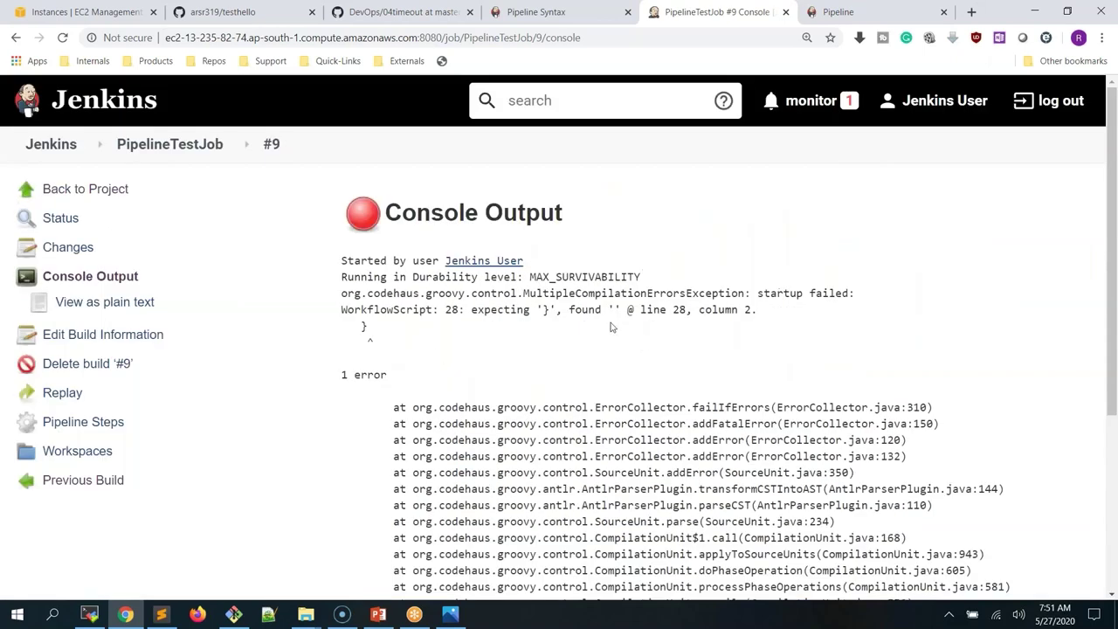
click(169, 144)
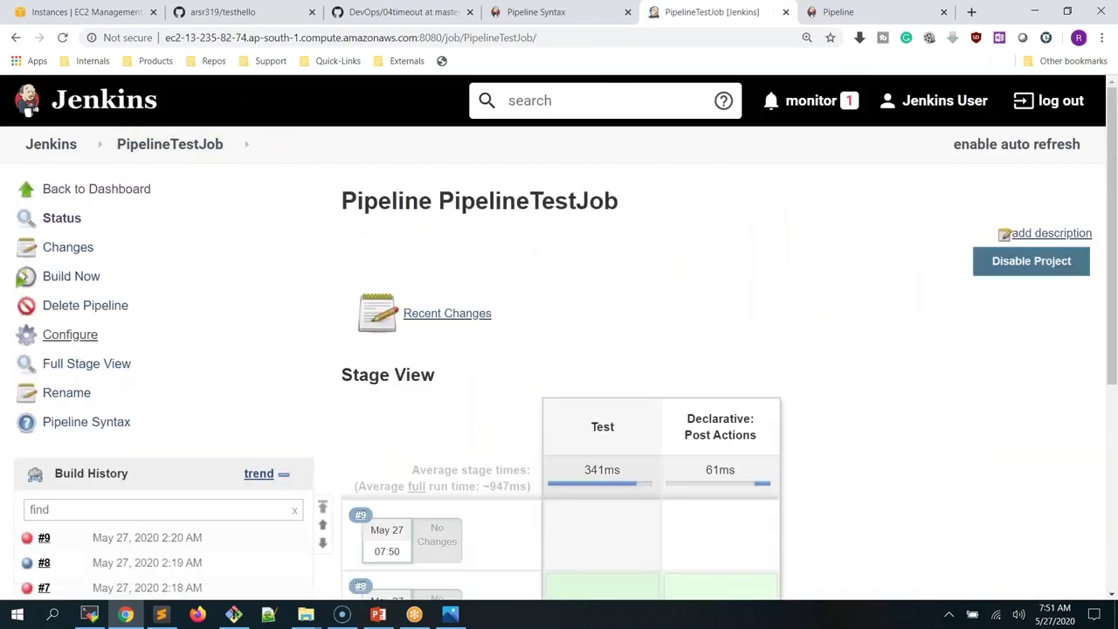
Step: Open the job configuration and add a closing brace on a new line after line 13
click(69, 334)
scroll(537, 374, down, 5)
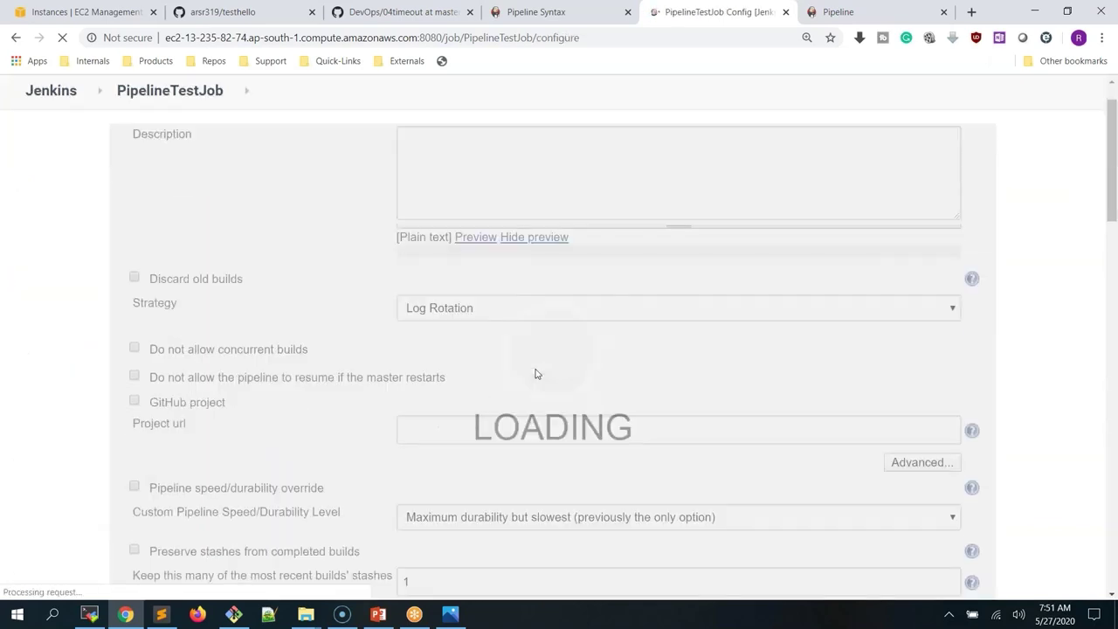
scroll(536, 374, down, 10)
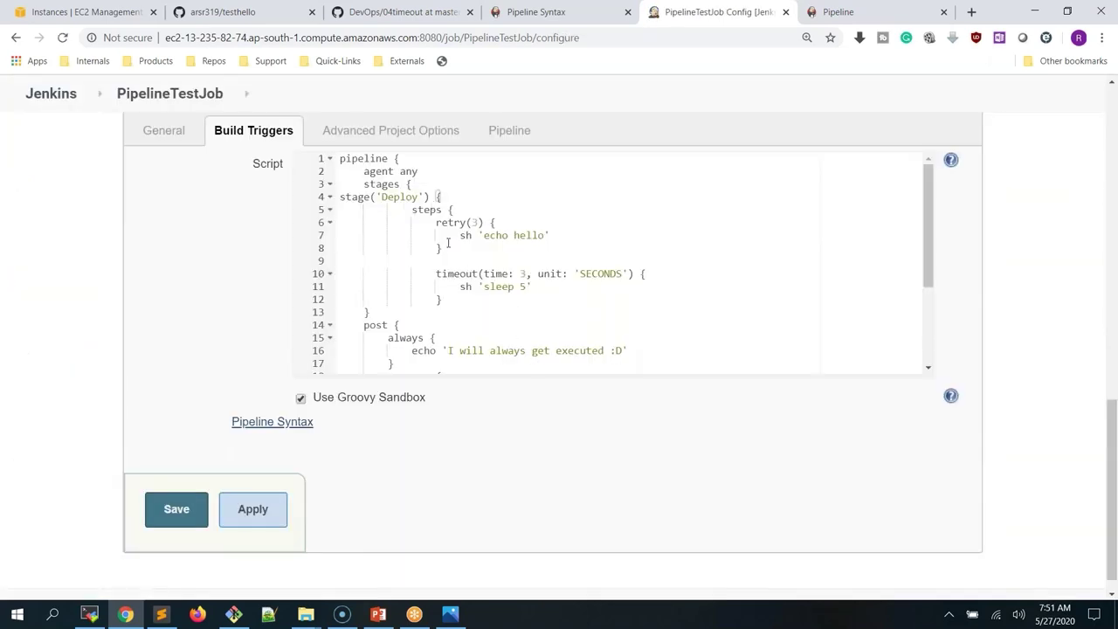
click(448, 252)
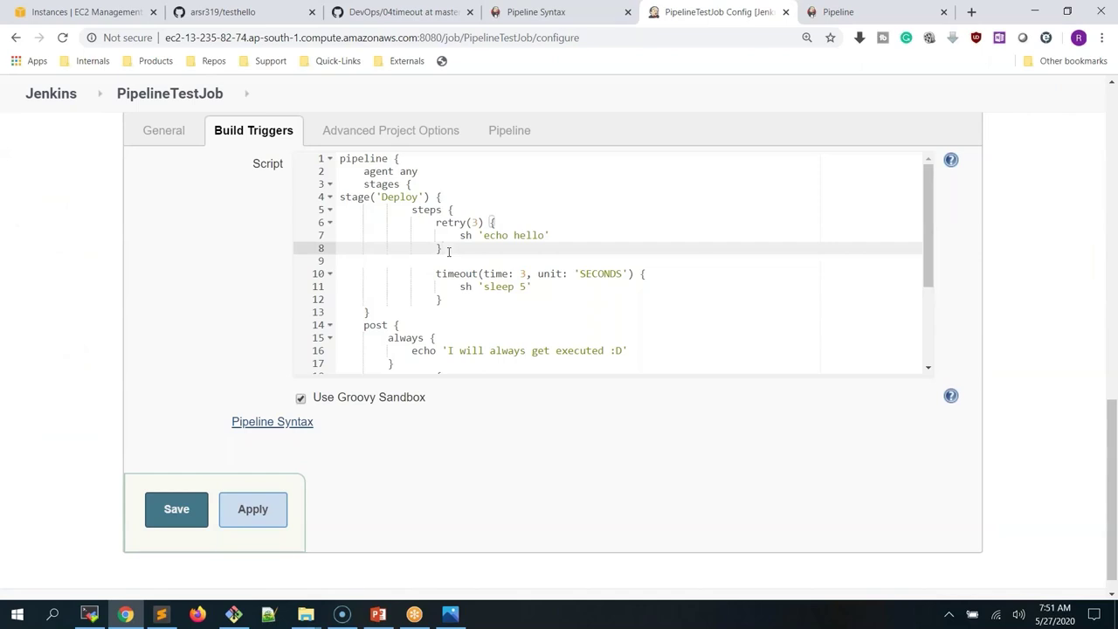
click(450, 303)
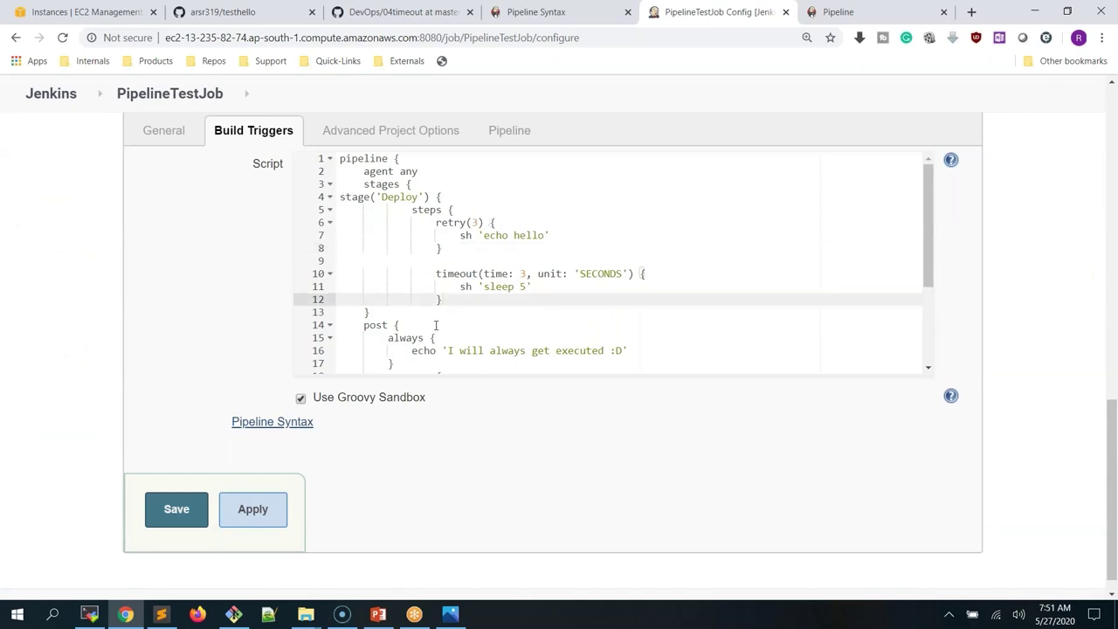
click(401, 312)
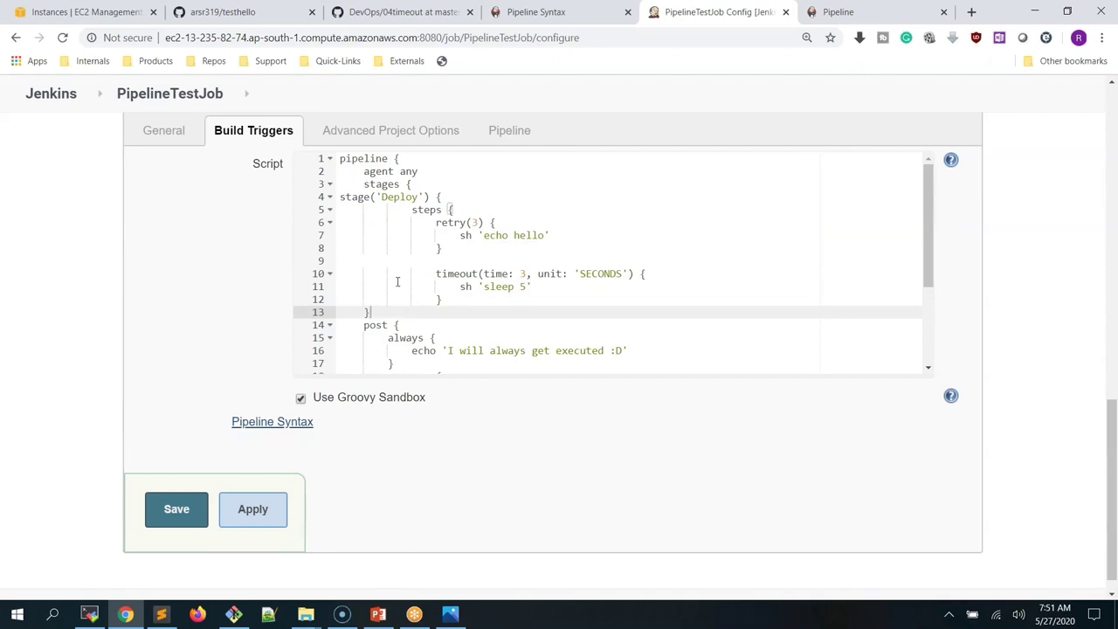
key(Return)
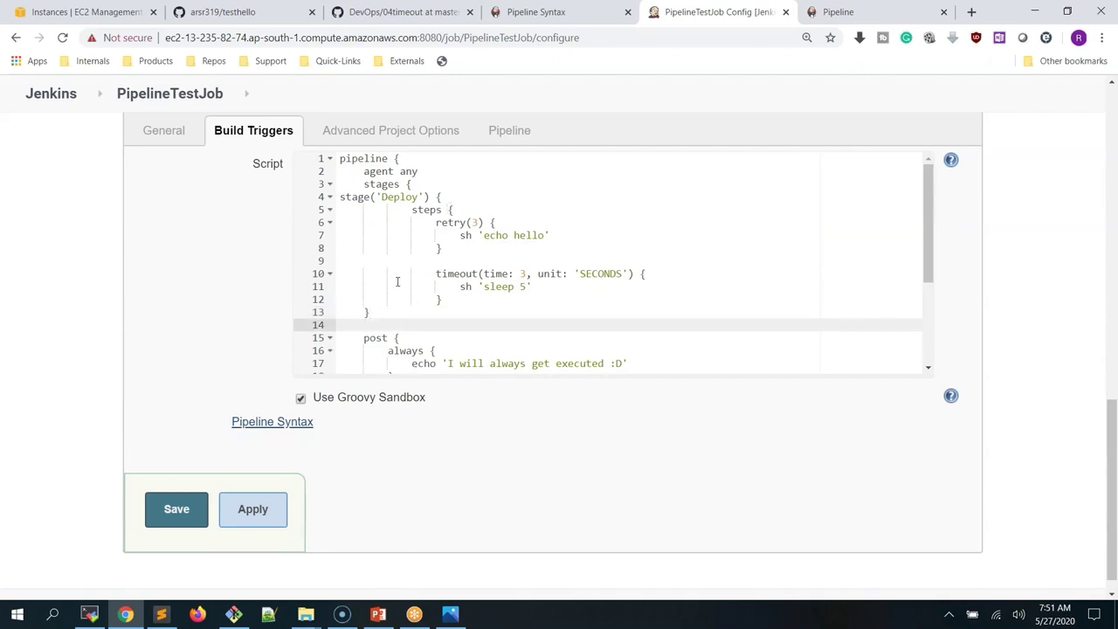
text(})
Step: Check the script's end near line 28 and add a second closing brace below line 13
scroll(404, 295, down, 3)
click(494, 331)
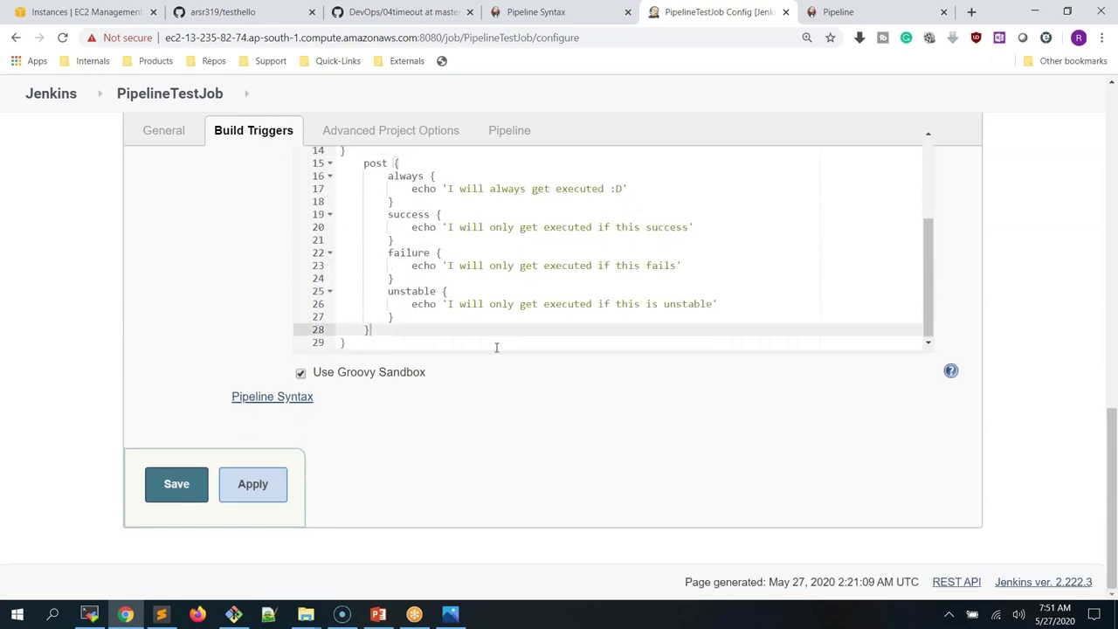
click(351, 342)
scroll(450, 306, up, 4)
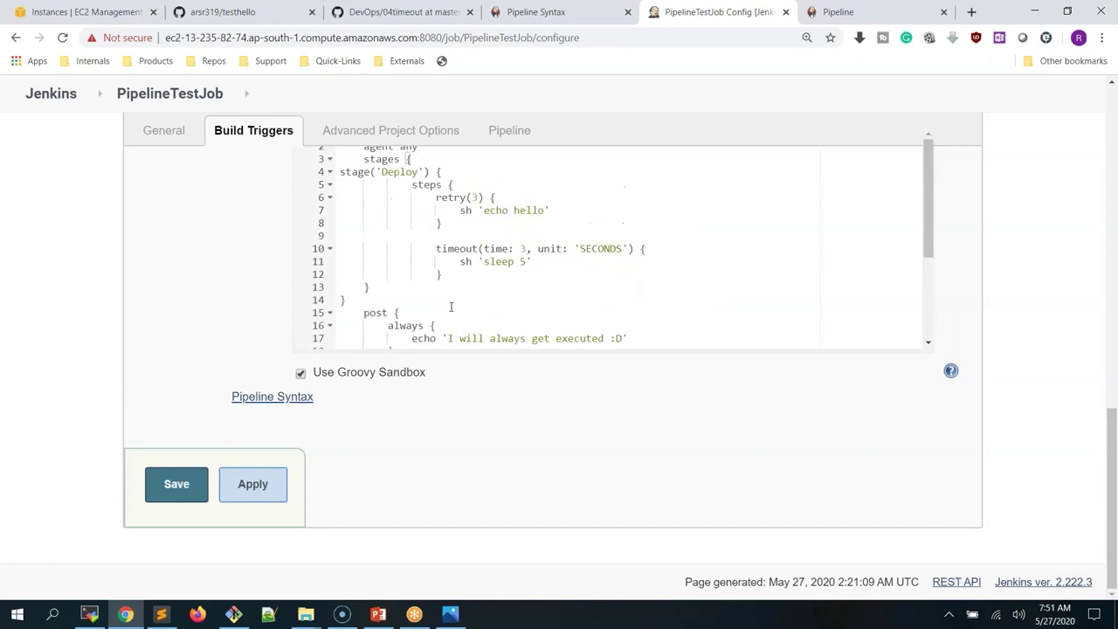
click(423, 288)
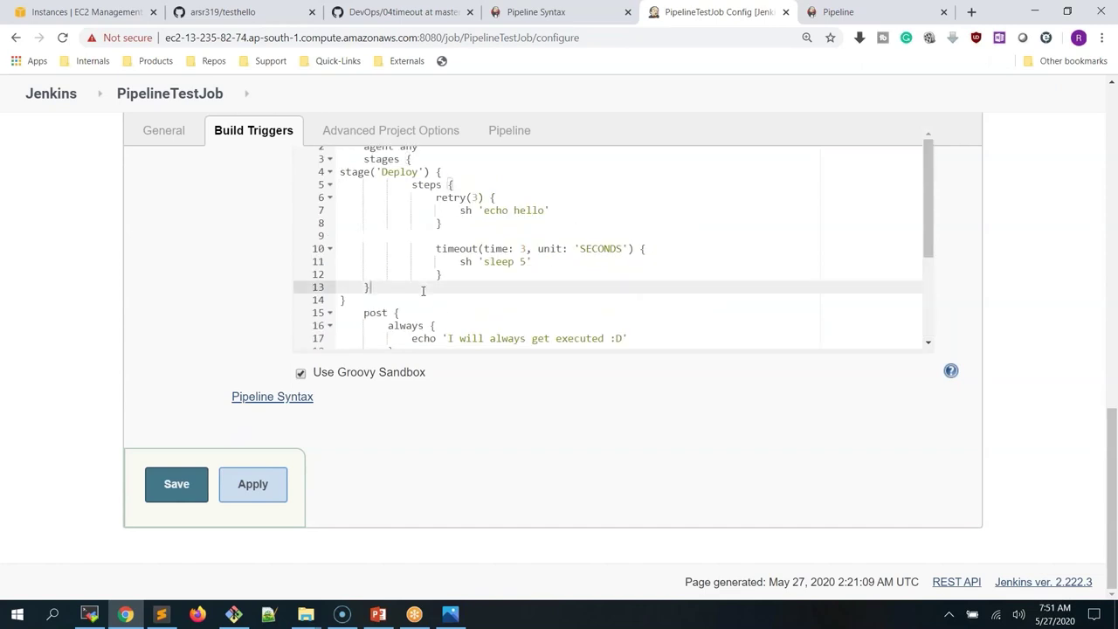
key(Return)
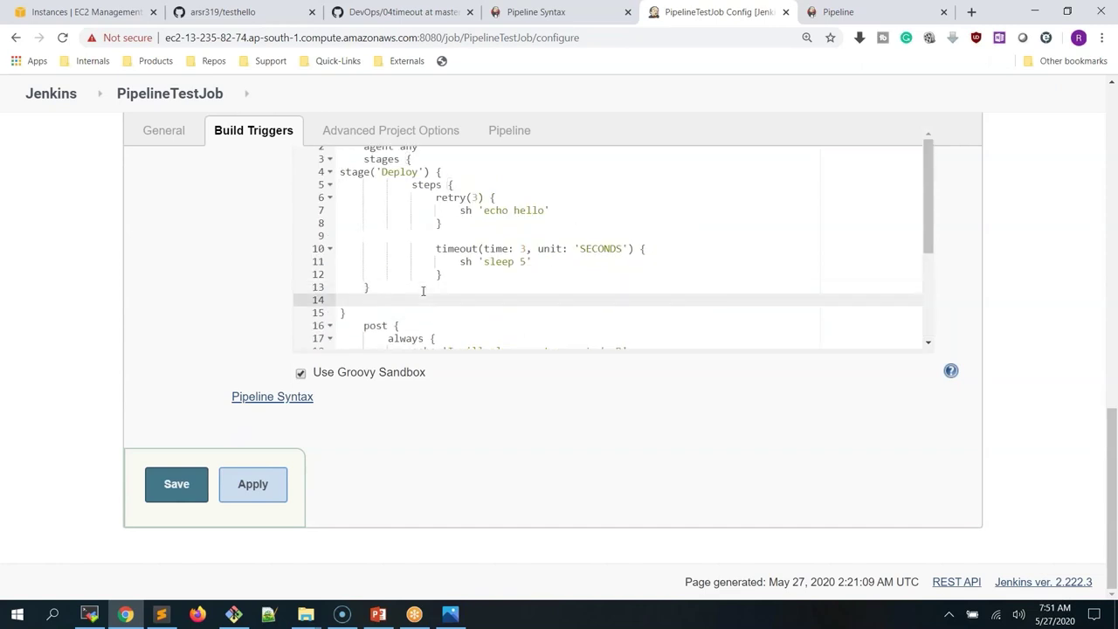
text(})
Step: Line up the indentation of the closing braces on lines 14 and 15 and save the job
click(362, 286)
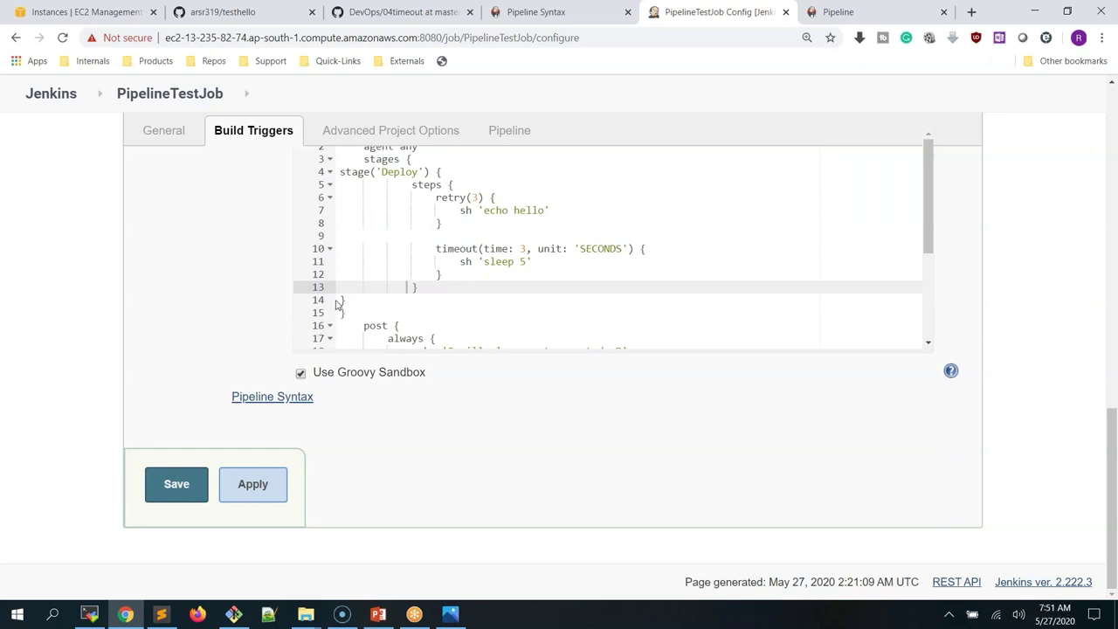
click(338, 301)
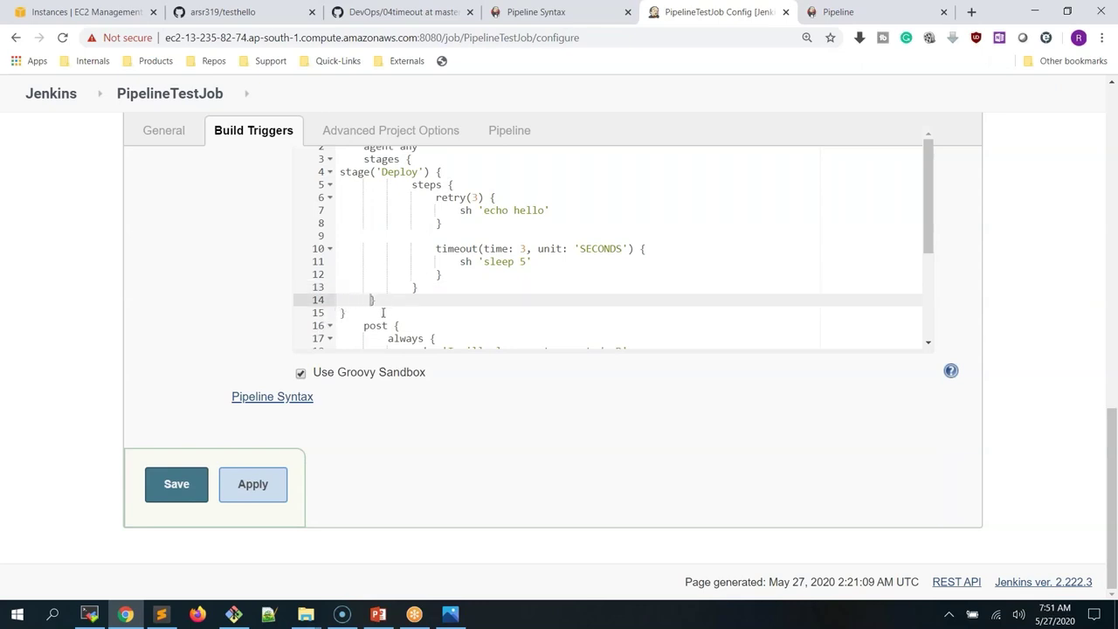
click(340, 313)
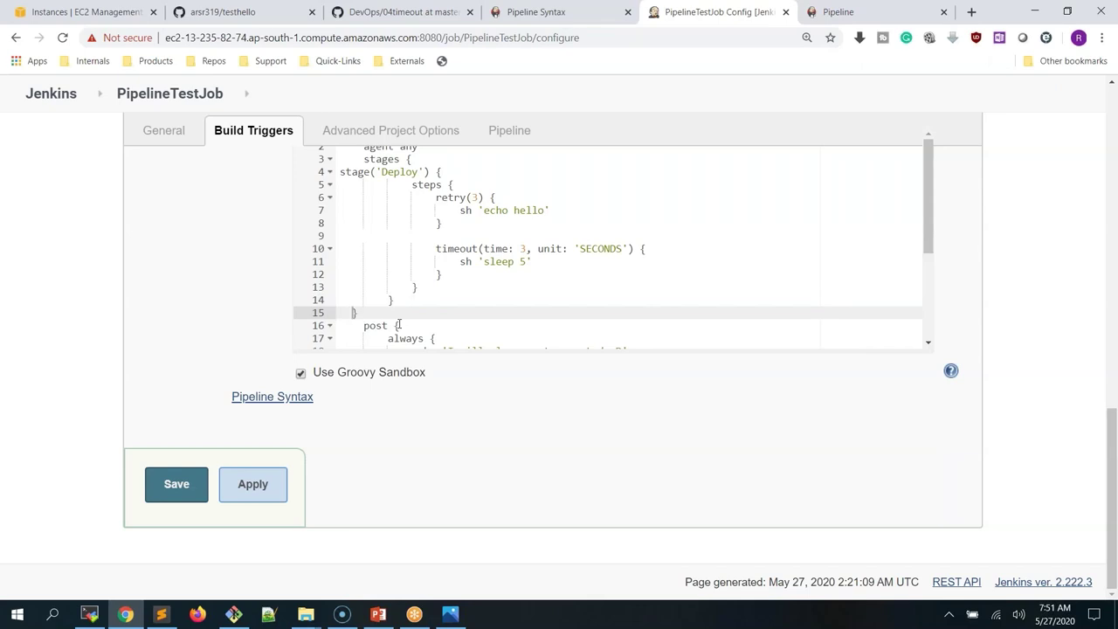
click(190, 494)
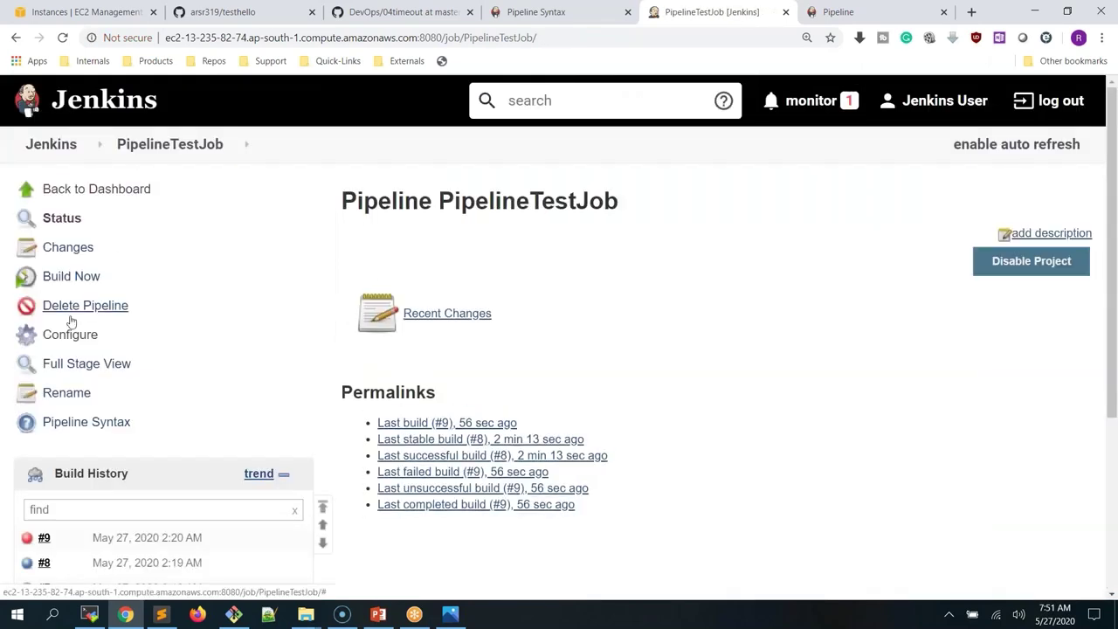
click(73, 279)
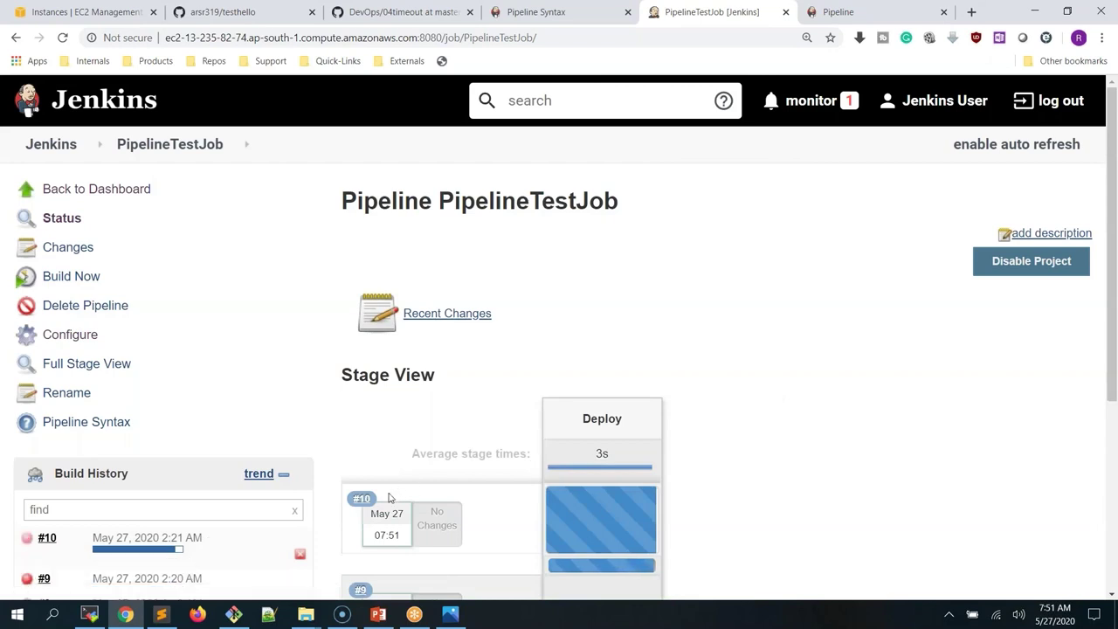
mouse_move(65, 542)
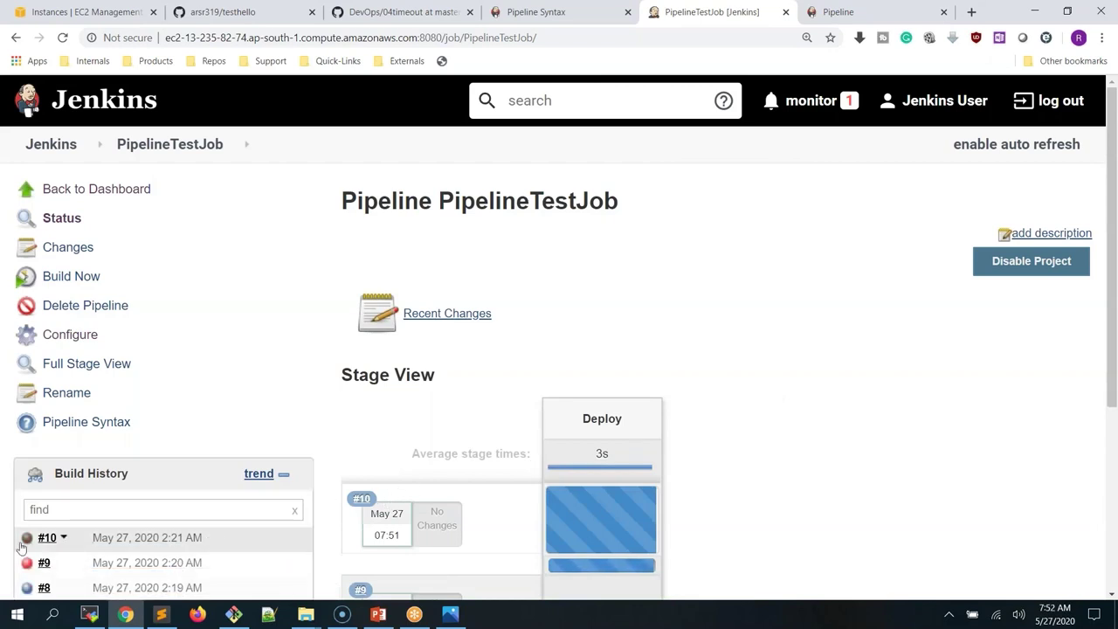
click(28, 542)
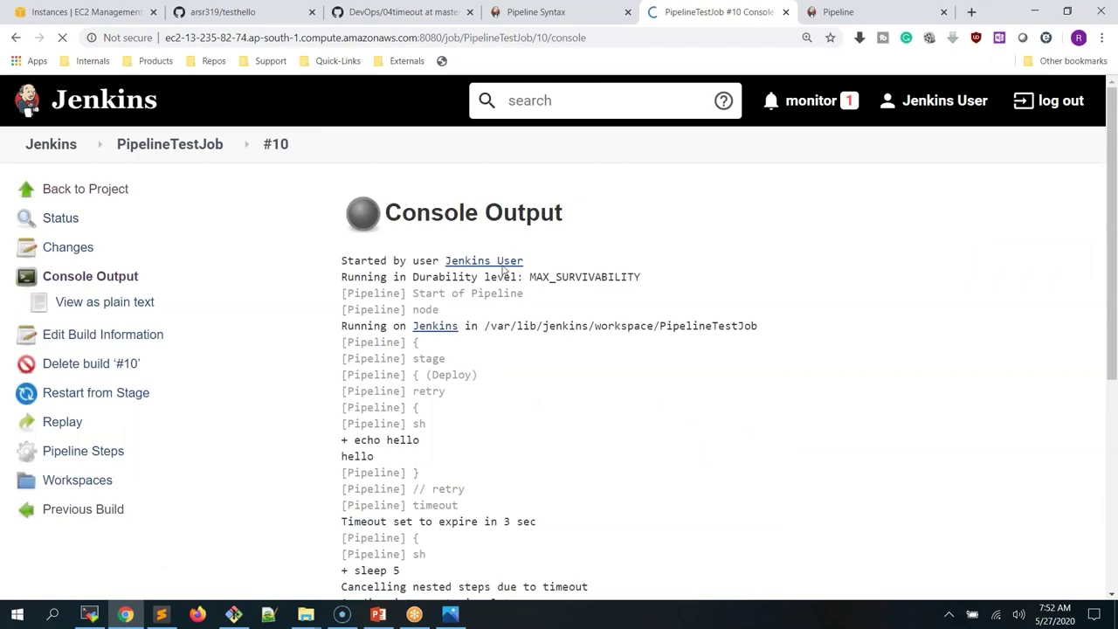
scroll(411, 314, down, 3)
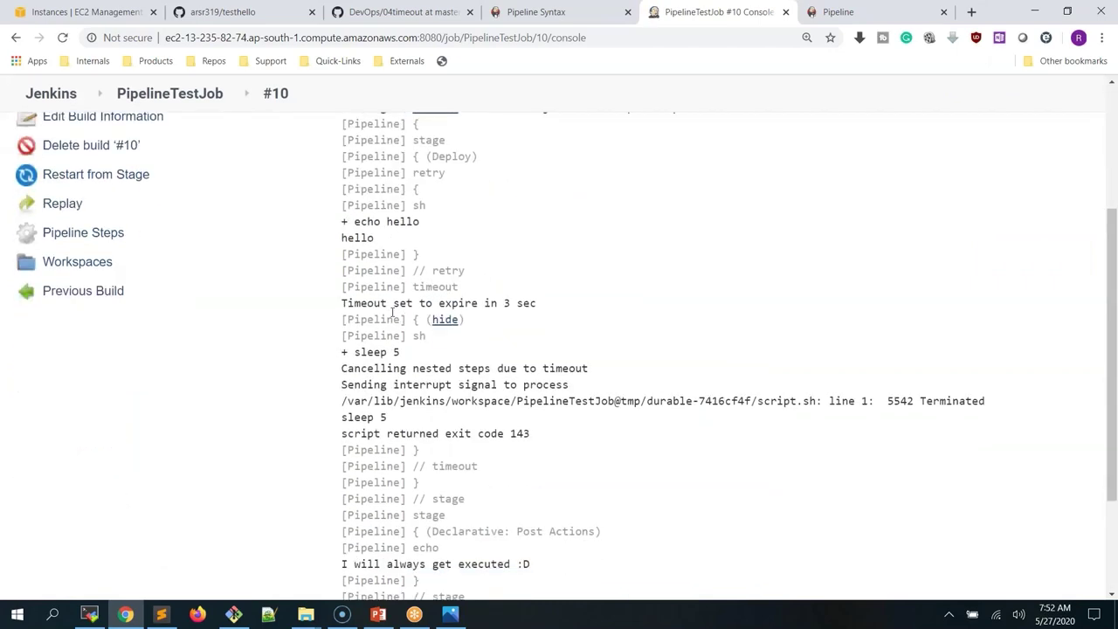
scroll(608, 339, down, 2)
scroll(608, 339, down, 1)
drag(347, 407, 550, 411)
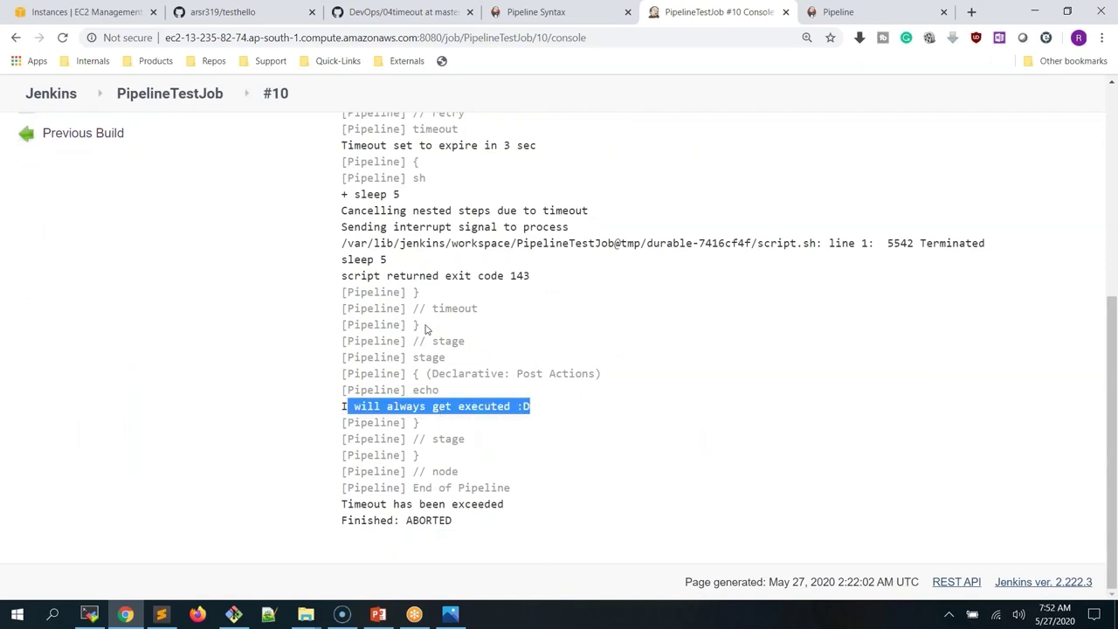
drag(347, 276, 592, 293)
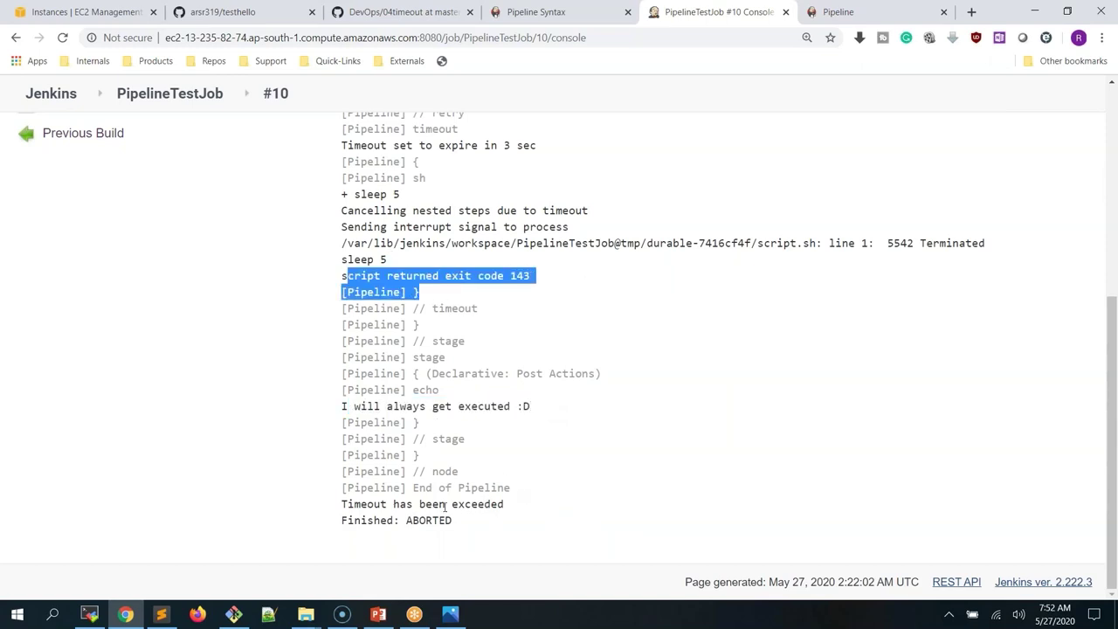
drag(408, 504, 513, 508)
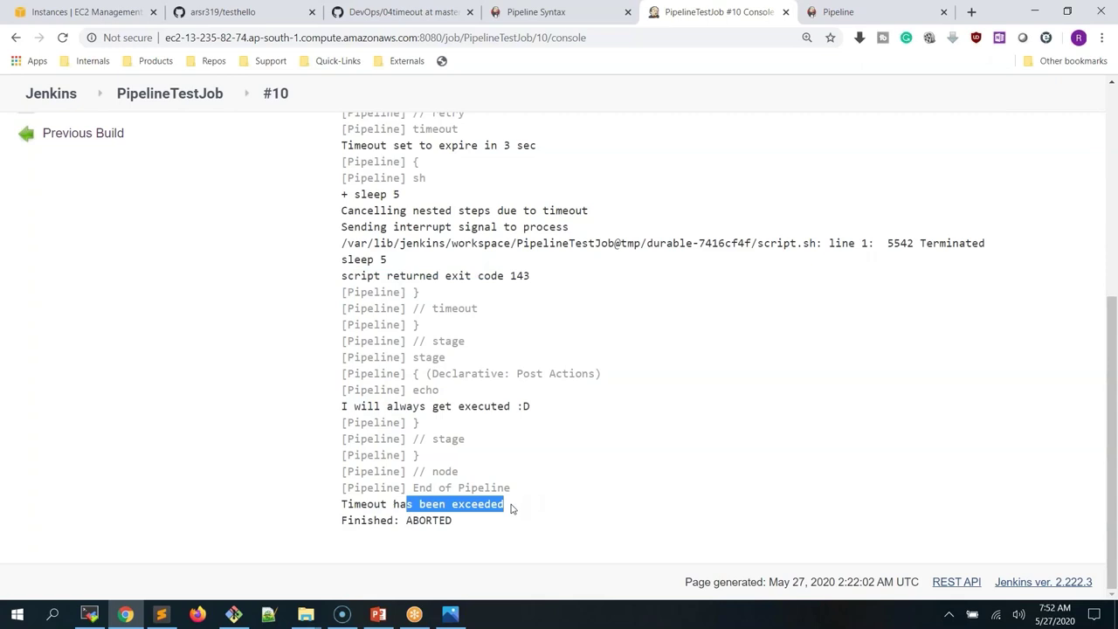
double_click(407, 519)
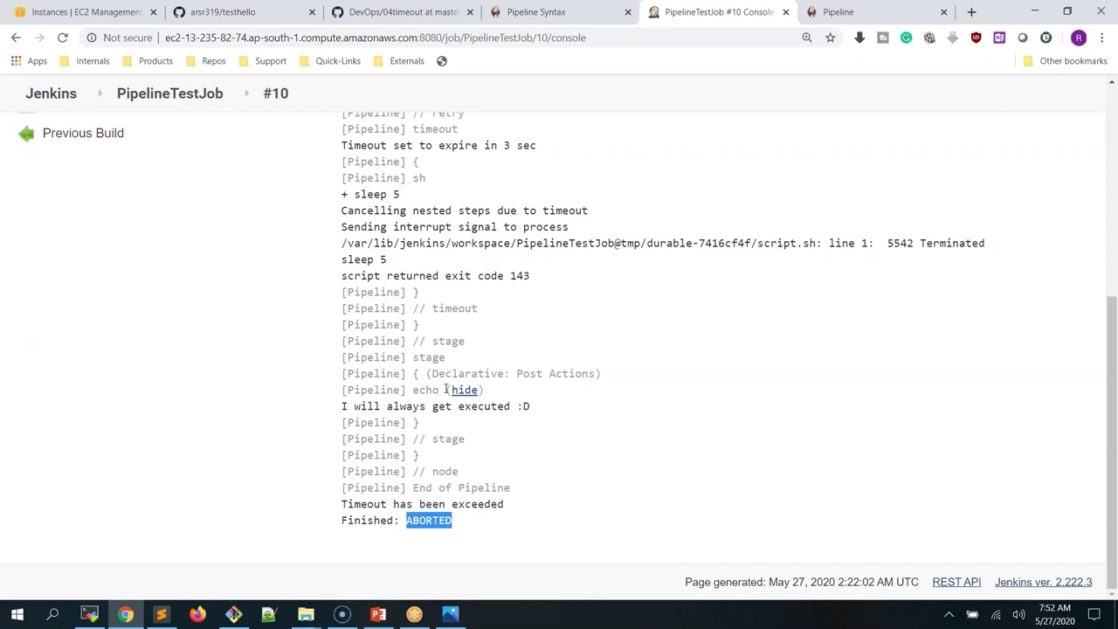
double_click(434, 520)
click(196, 100)
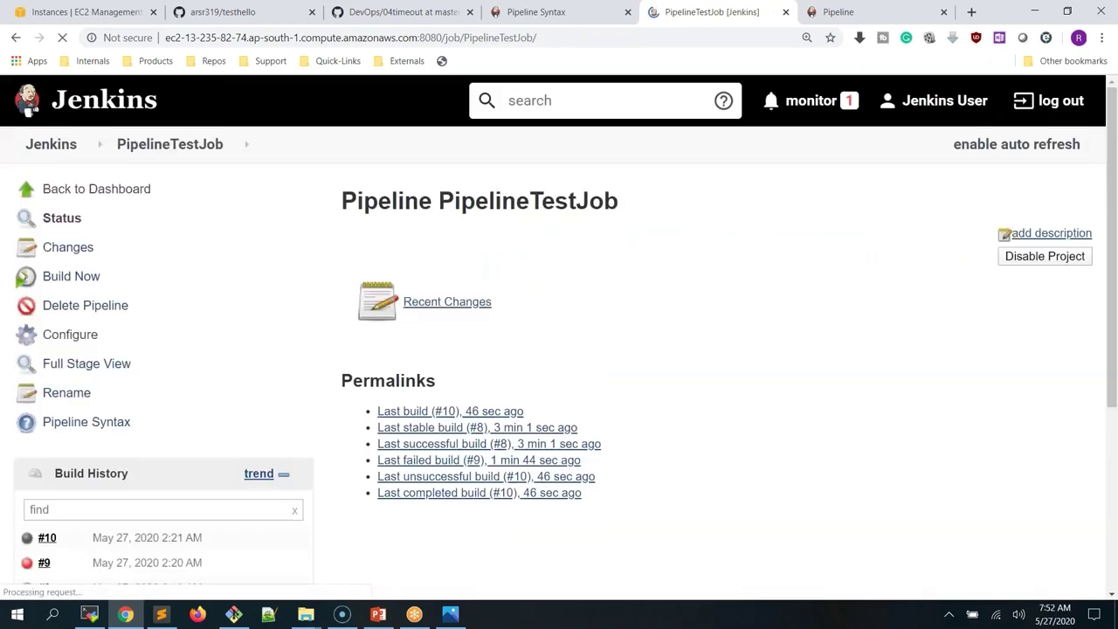
click(226, 12)
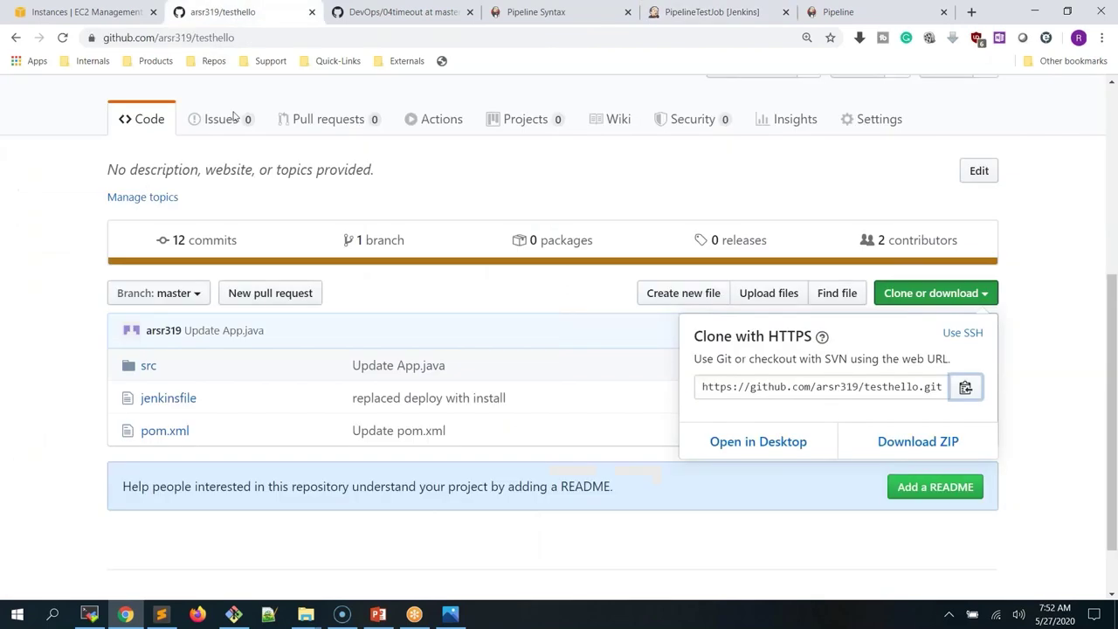
click(362, 12)
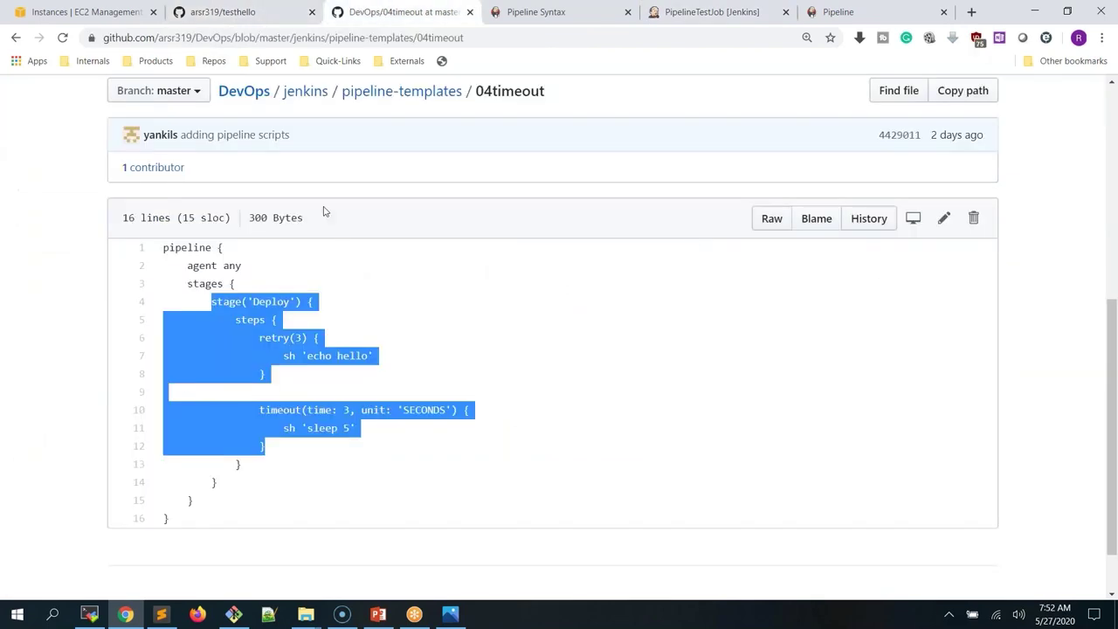
click(414, 93)
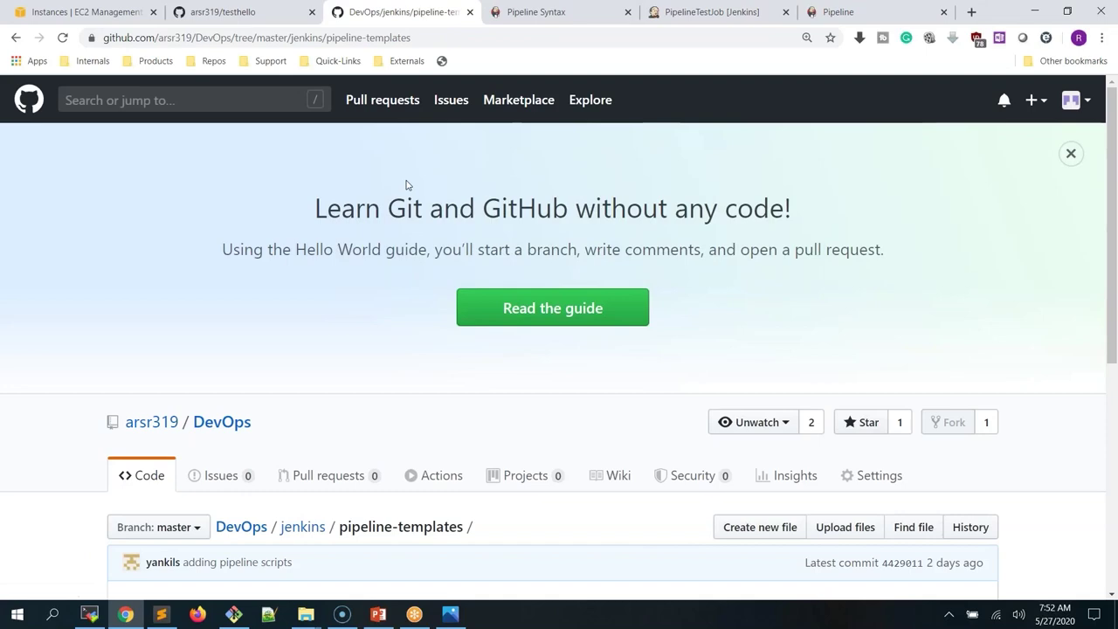
scroll(406, 185, down, 5)
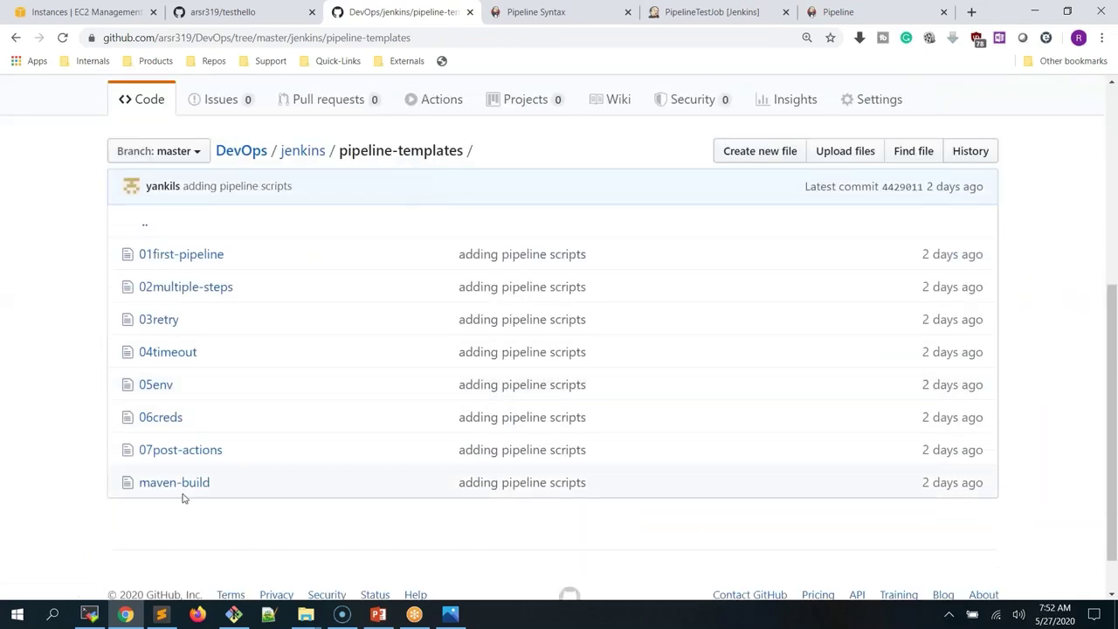
click(179, 485)
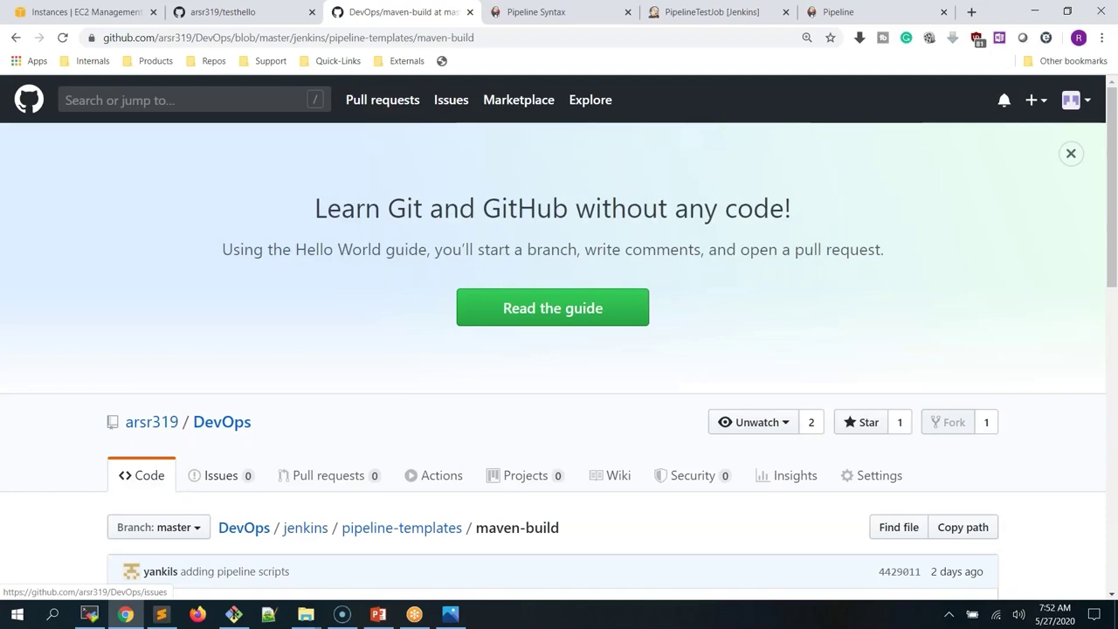
scroll(309, 323, down, 4)
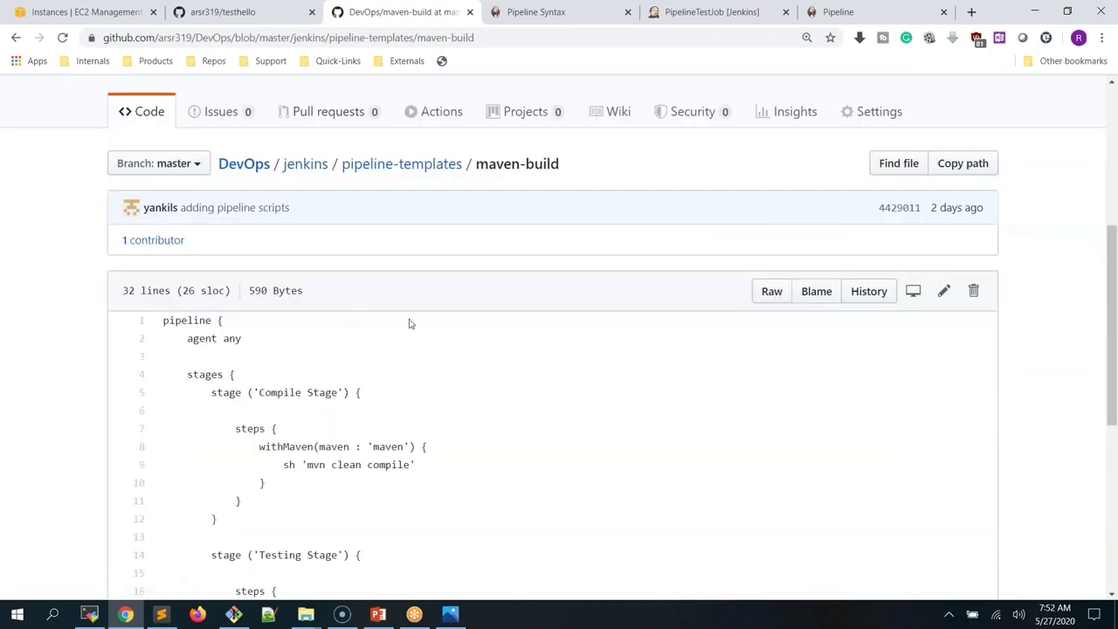
scroll(408, 324, down, 2)
scroll(409, 323, down, 2)
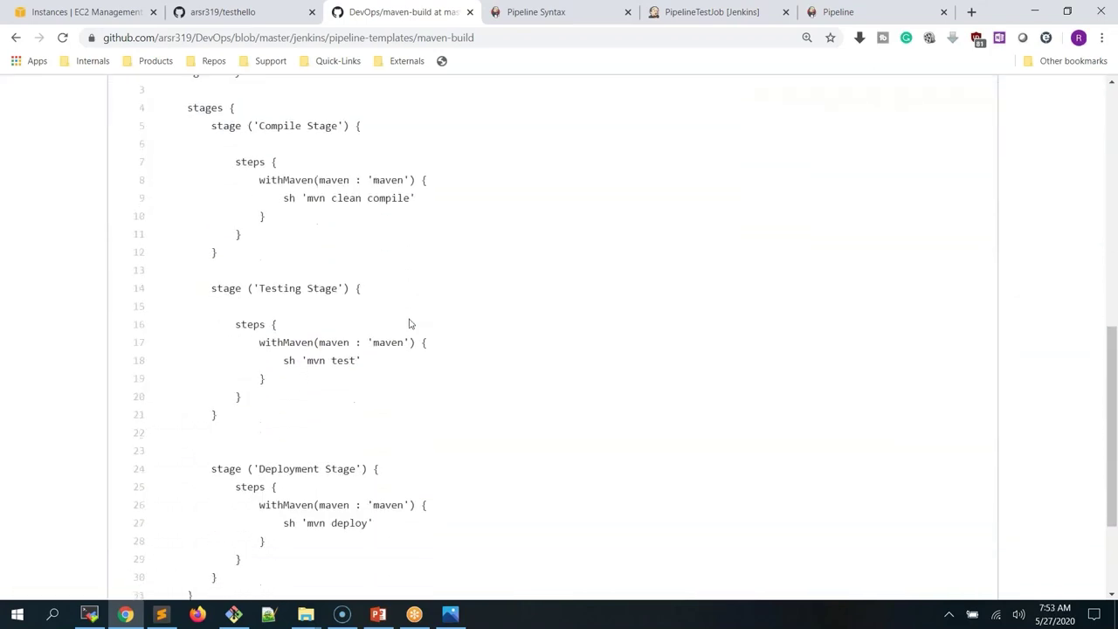
scroll(409, 323, up, 2)
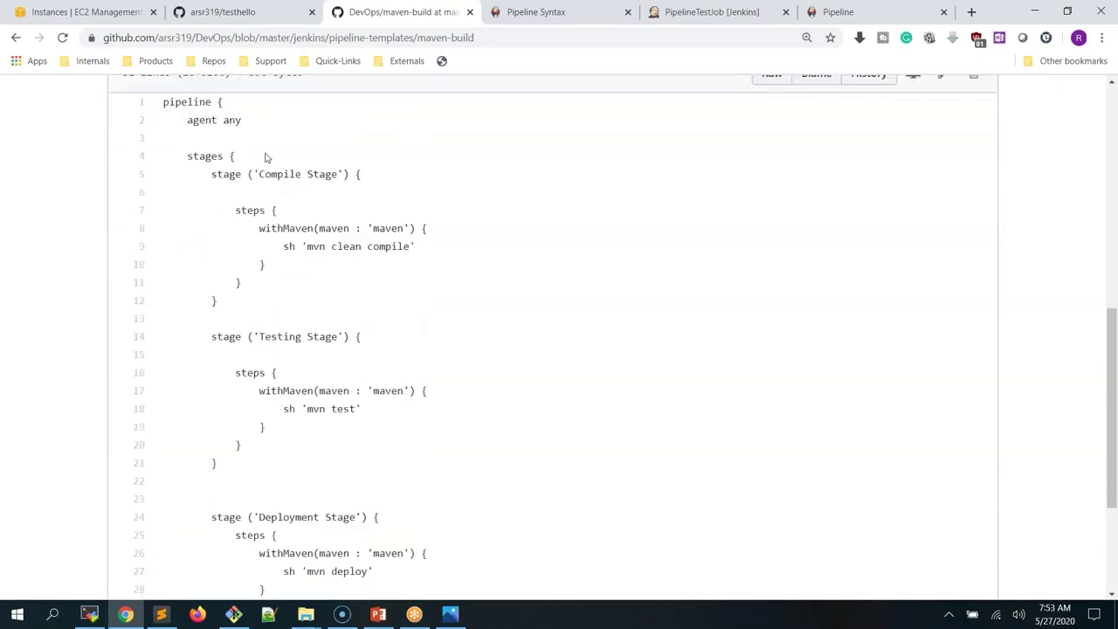
double_click(175, 103)
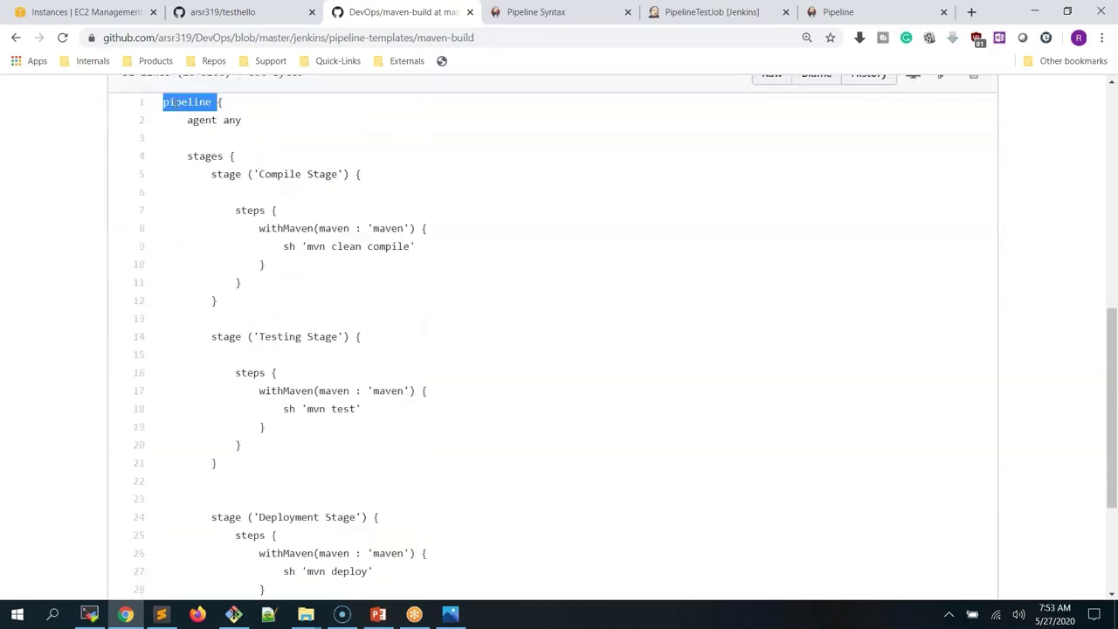
drag(196, 125, 258, 124)
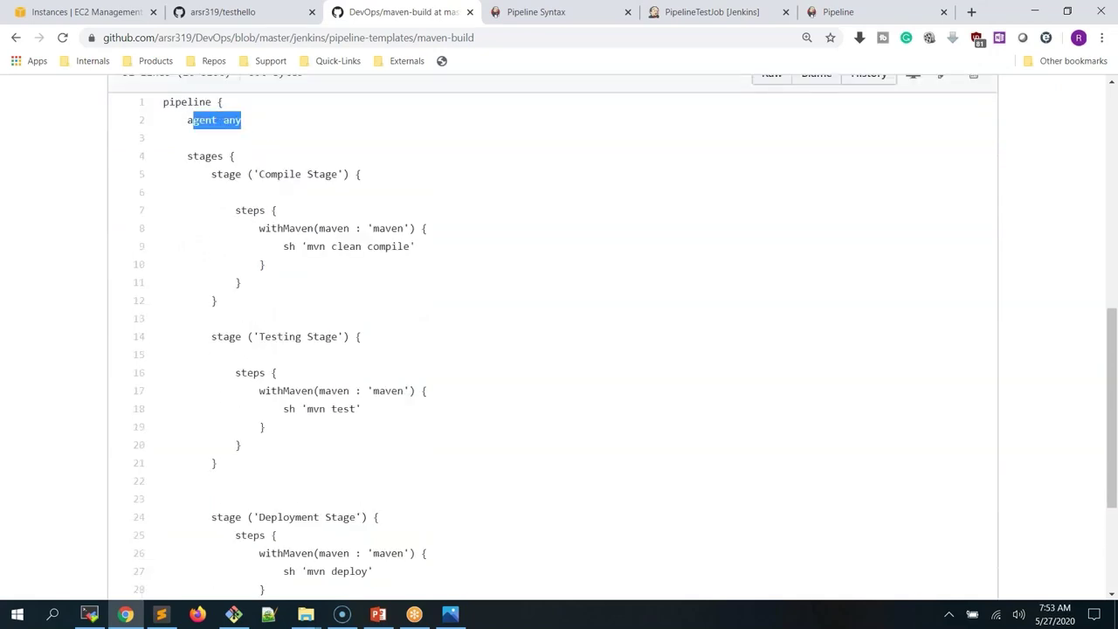
double_click(218, 155)
drag(263, 174, 338, 174)
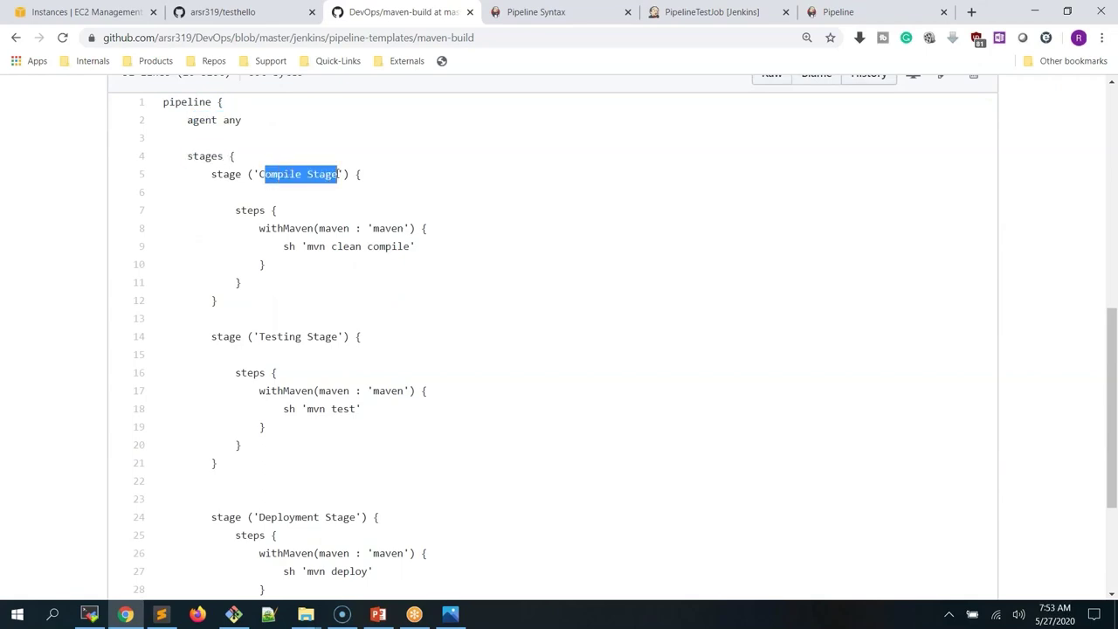
click(338, 179)
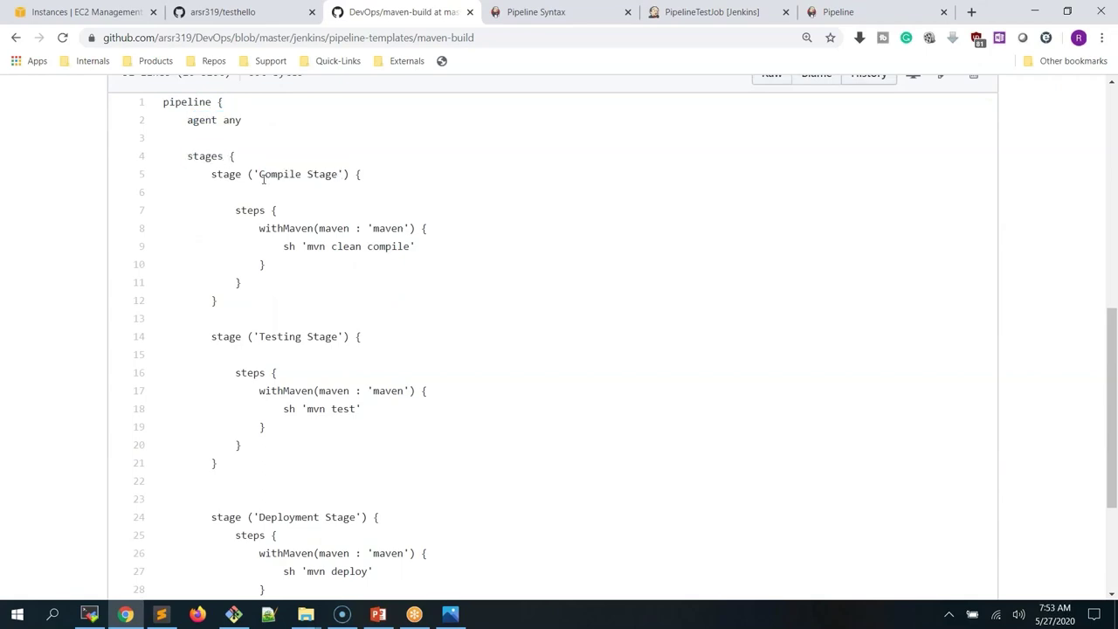
drag(259, 175, 339, 173)
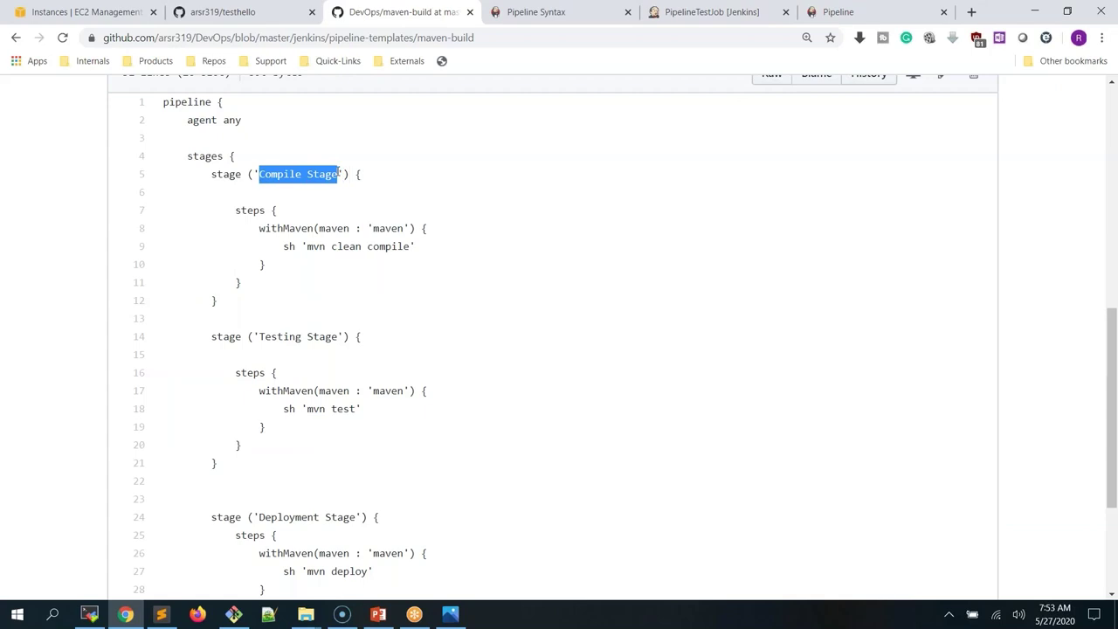
drag(218, 203, 352, 228)
click(250, 210)
double_click(250, 209)
drag(255, 229, 347, 229)
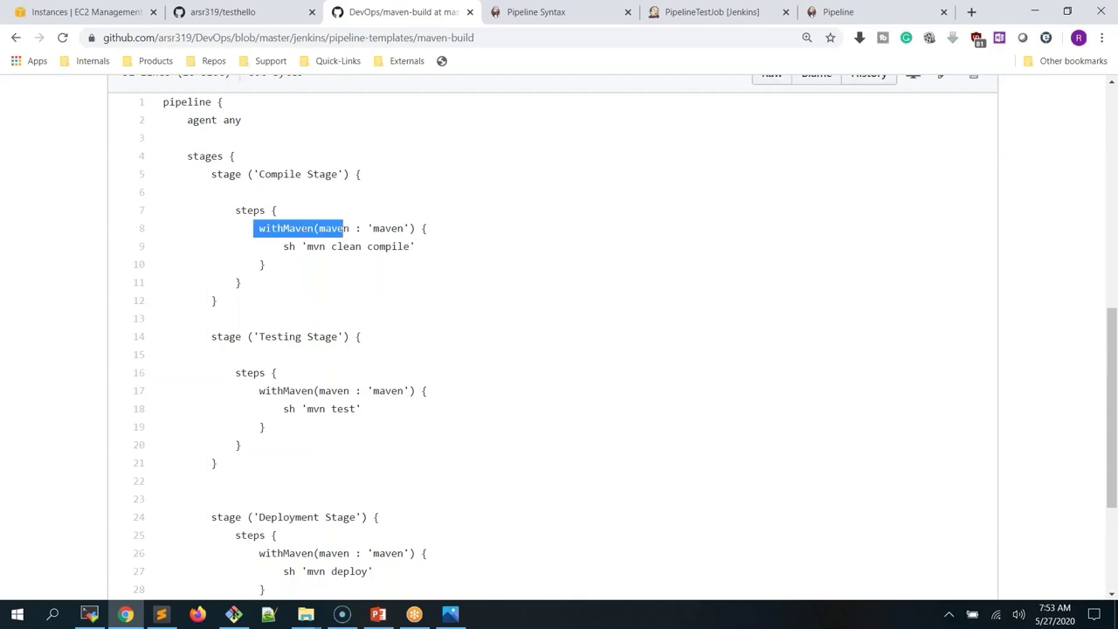
click(301, 228)
double_click(349, 228)
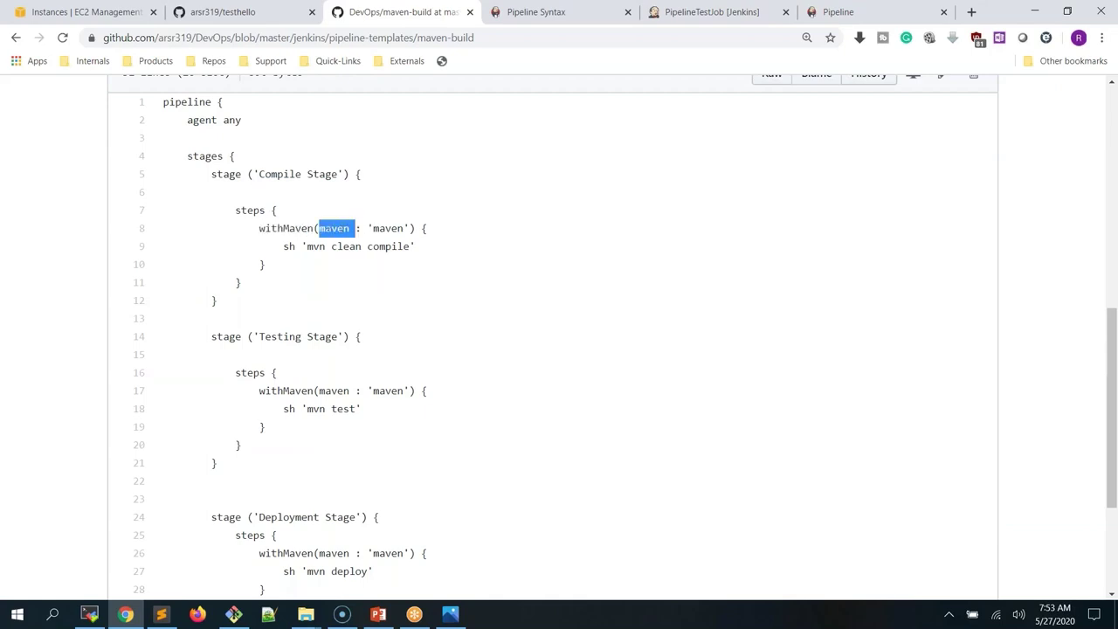
drag(259, 229, 348, 229)
double_click(394, 228)
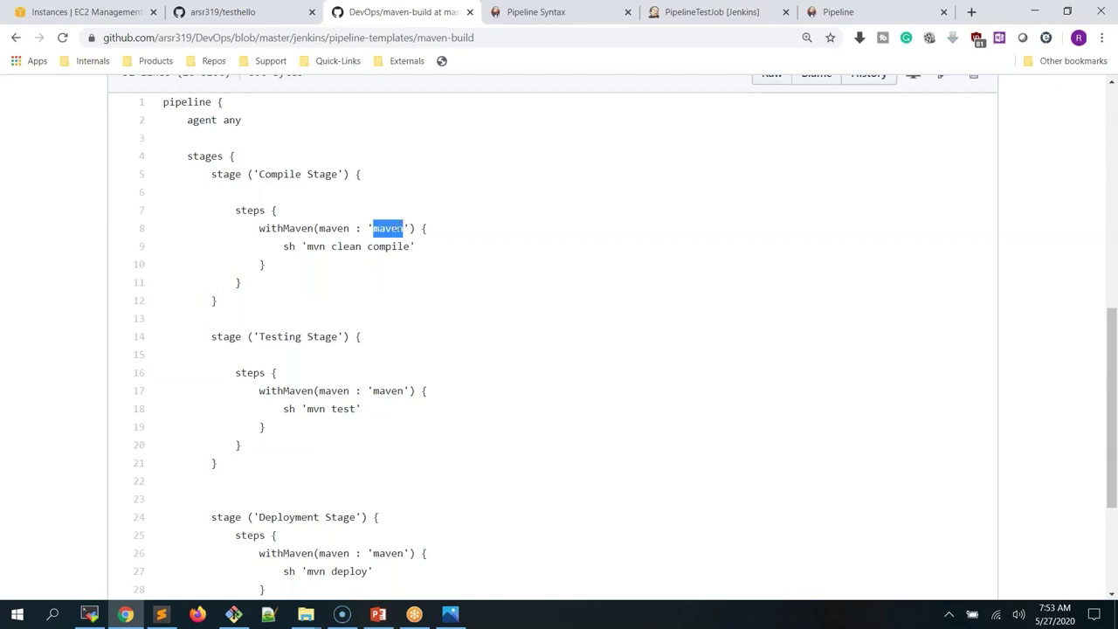
drag(283, 251, 420, 249)
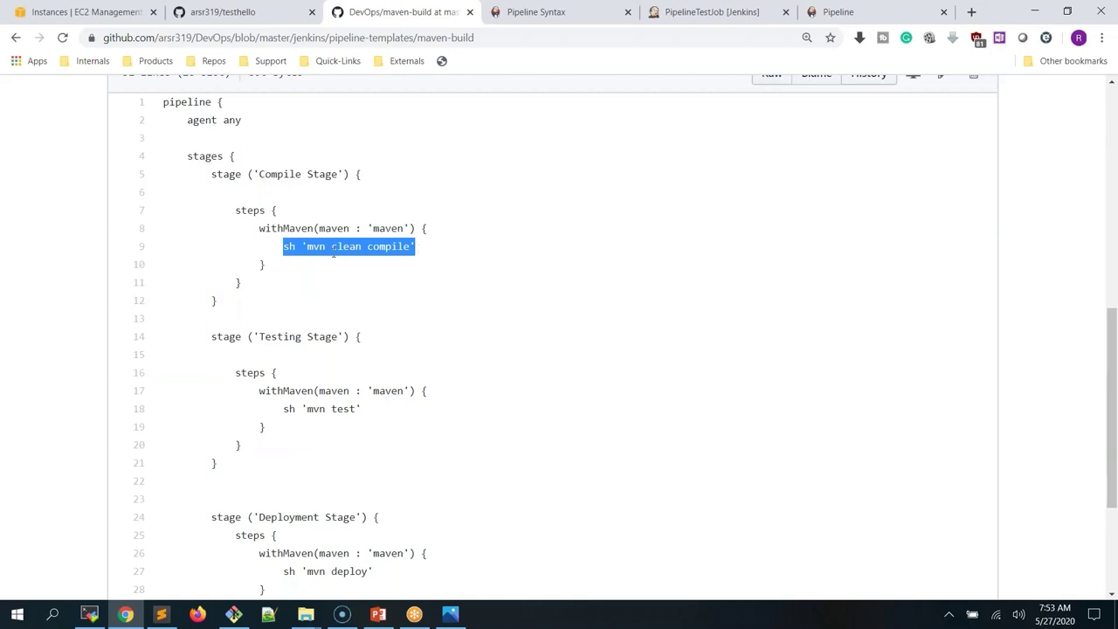
drag(187, 155, 278, 303)
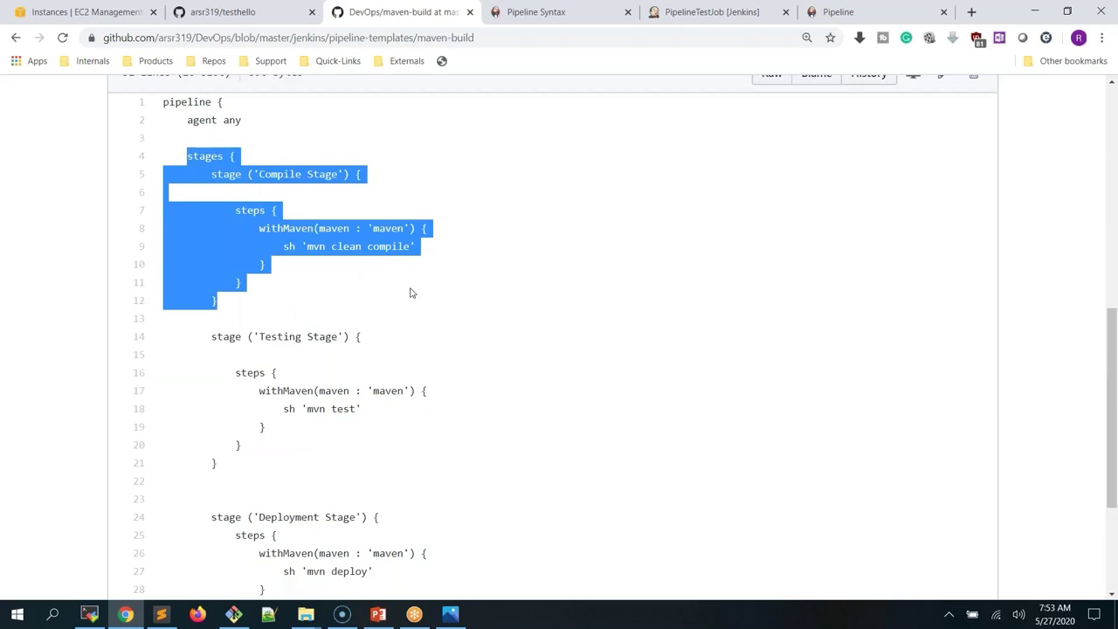
scroll(234, 279, down, 1)
drag(203, 262, 314, 365)
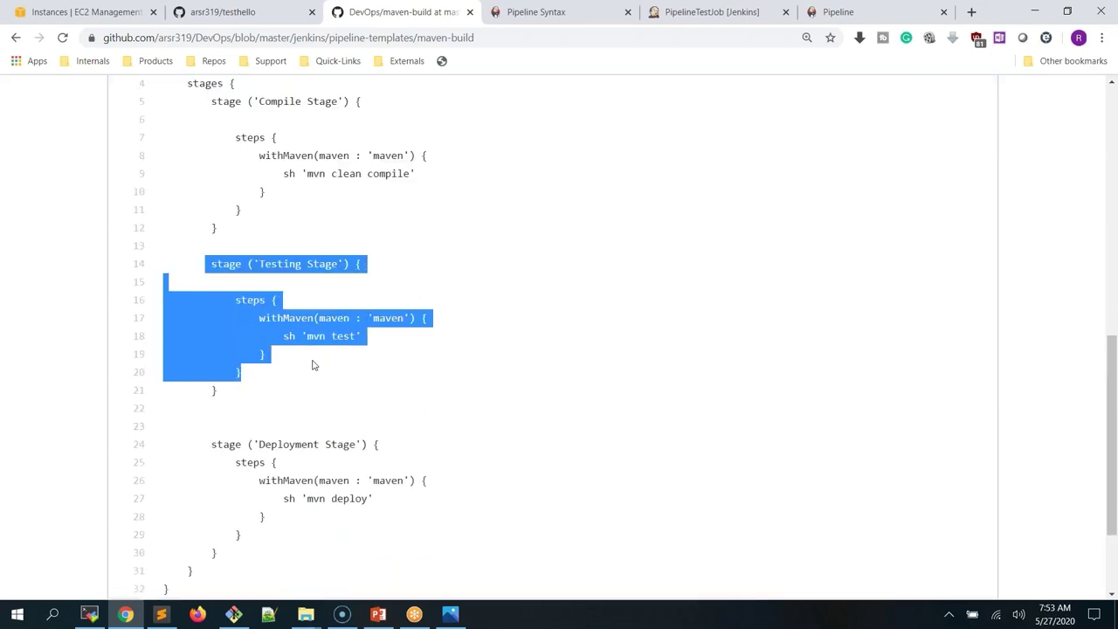
click(314, 365)
drag(180, 298, 240, 374)
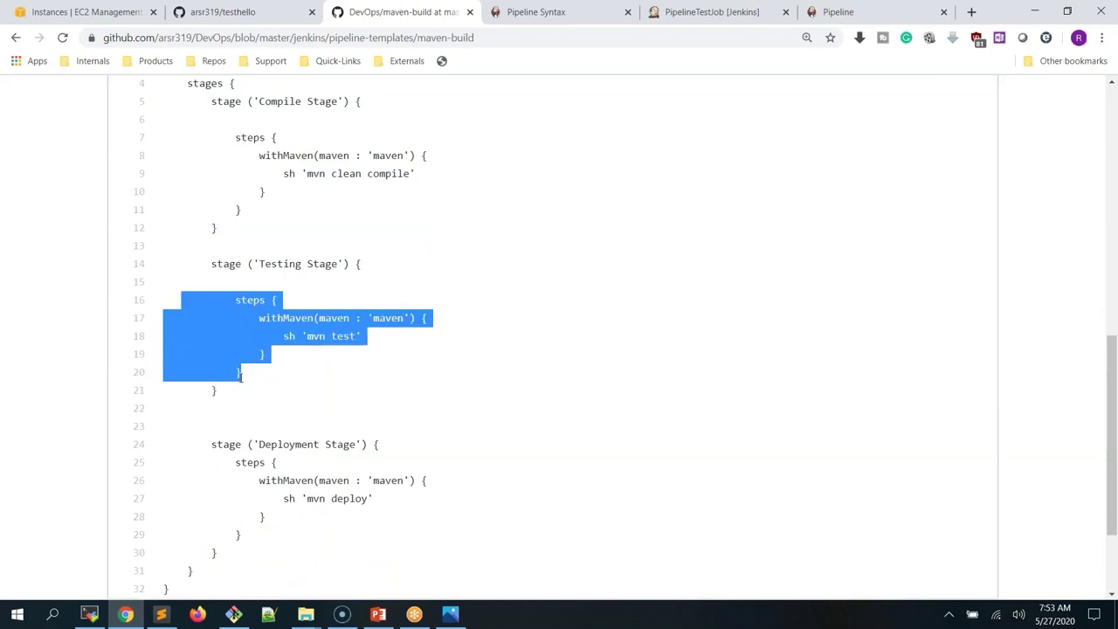
click(241, 375)
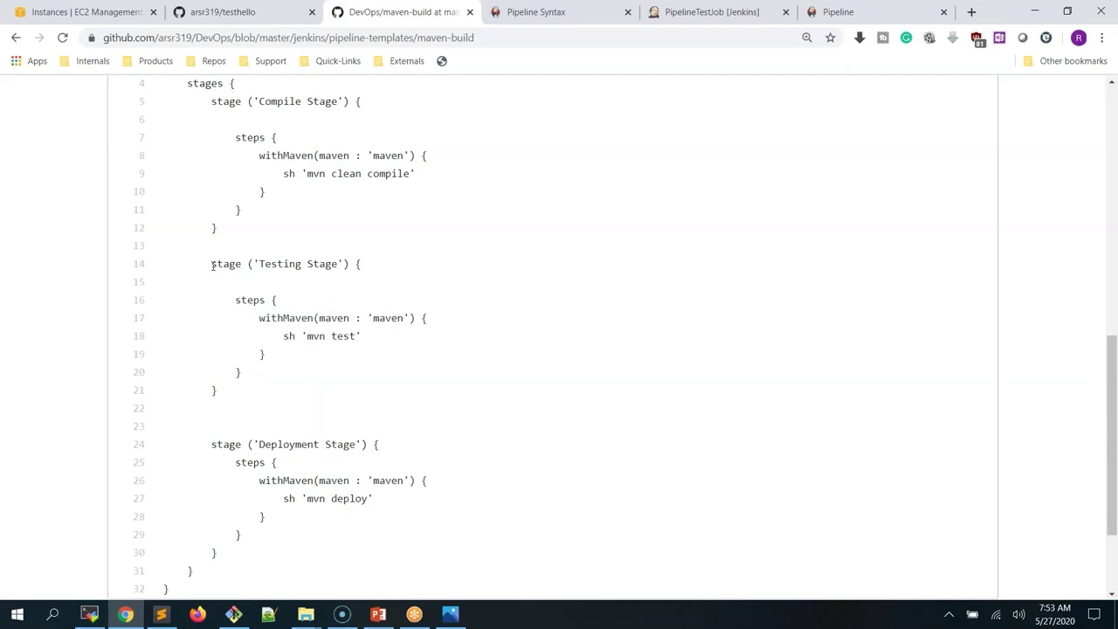
drag(172, 260, 282, 385)
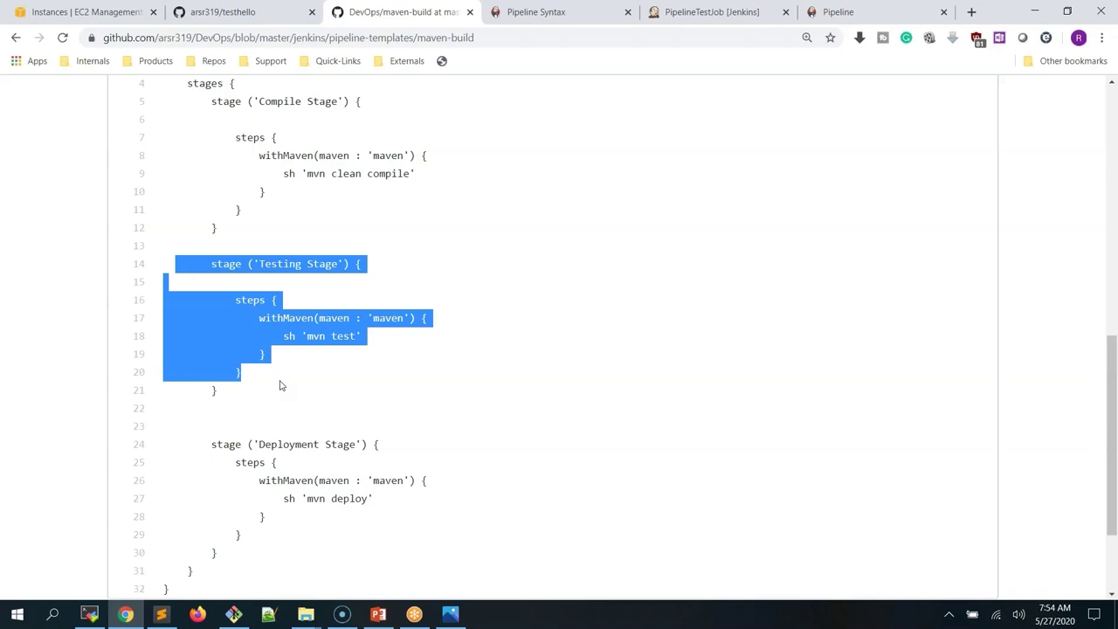
click(346, 388)
scroll(346, 388, down, 3)
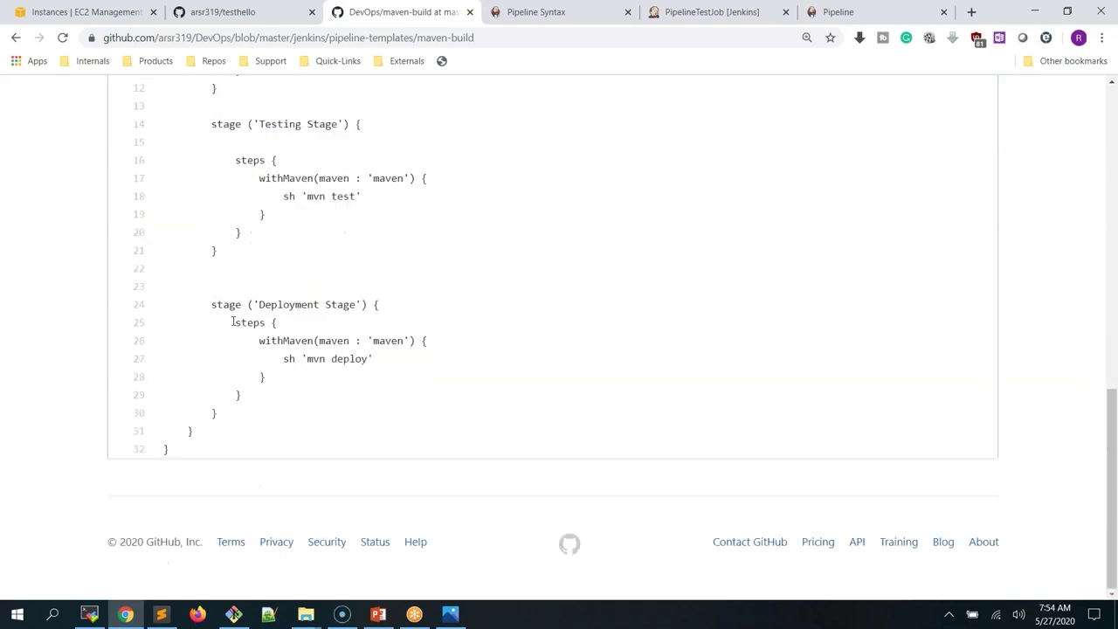
drag(200, 302, 325, 411)
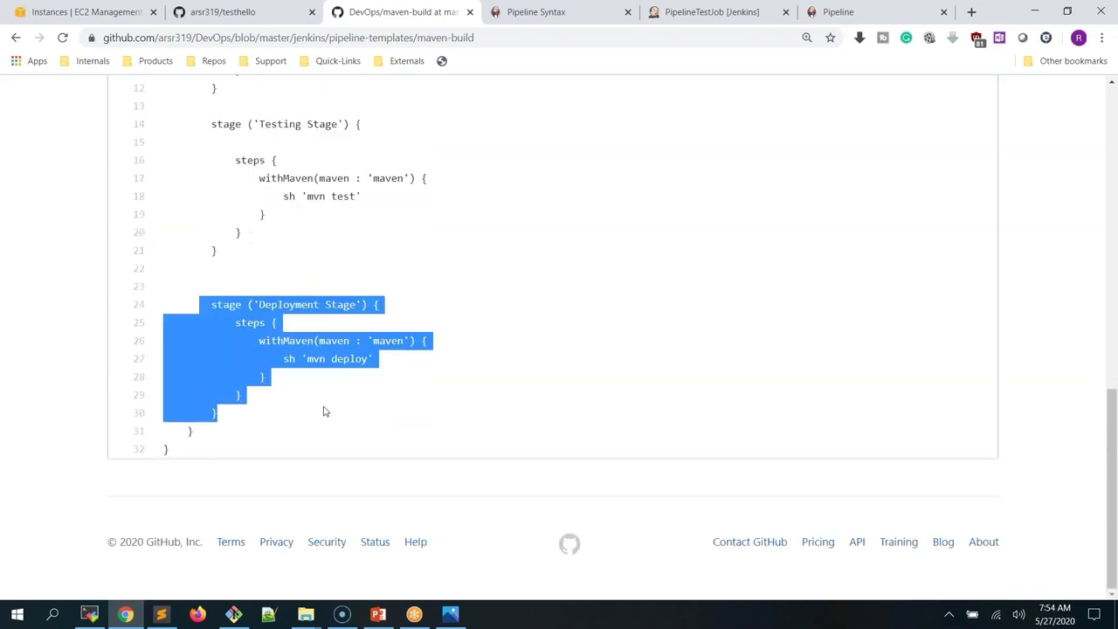
click(358, 352)
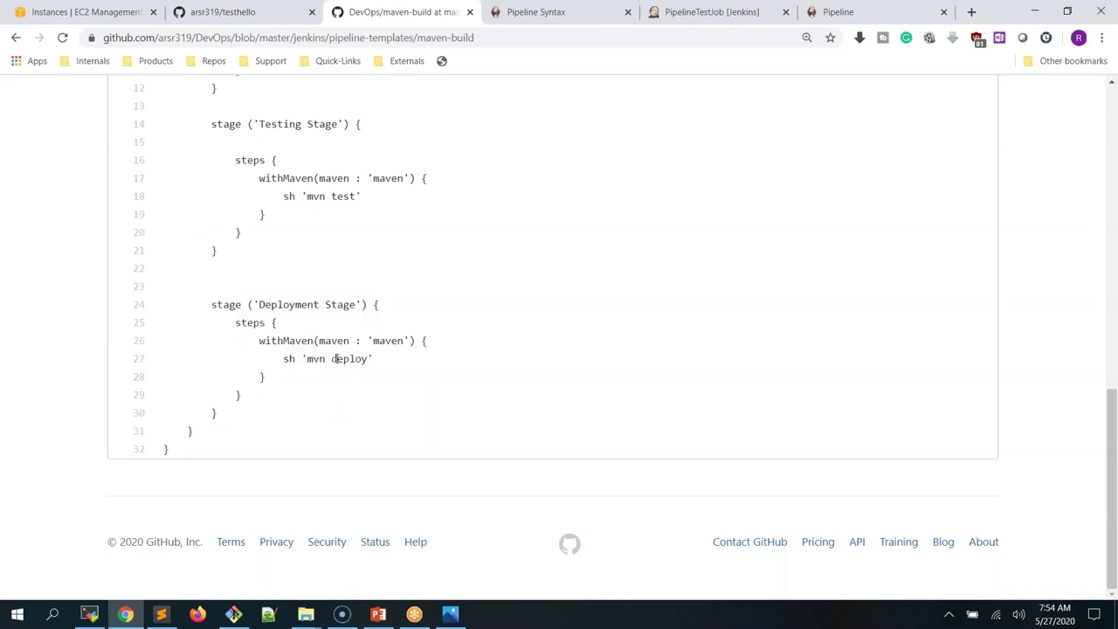
double_click(335, 358)
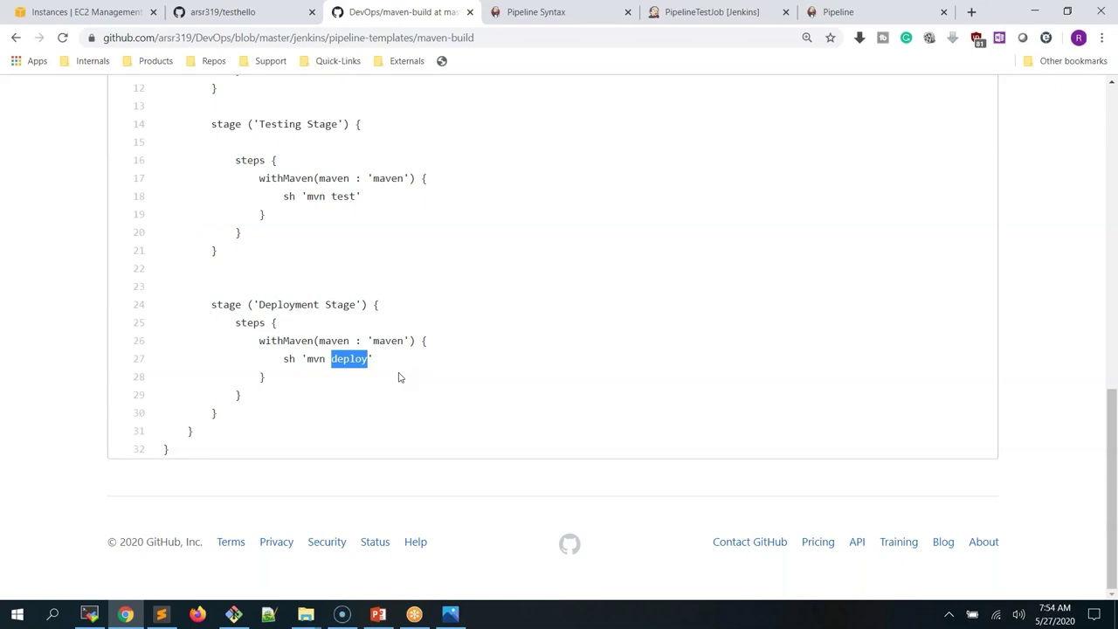
click(337, 358)
double_click(337, 358)
drag(170, 450, 165, 262)
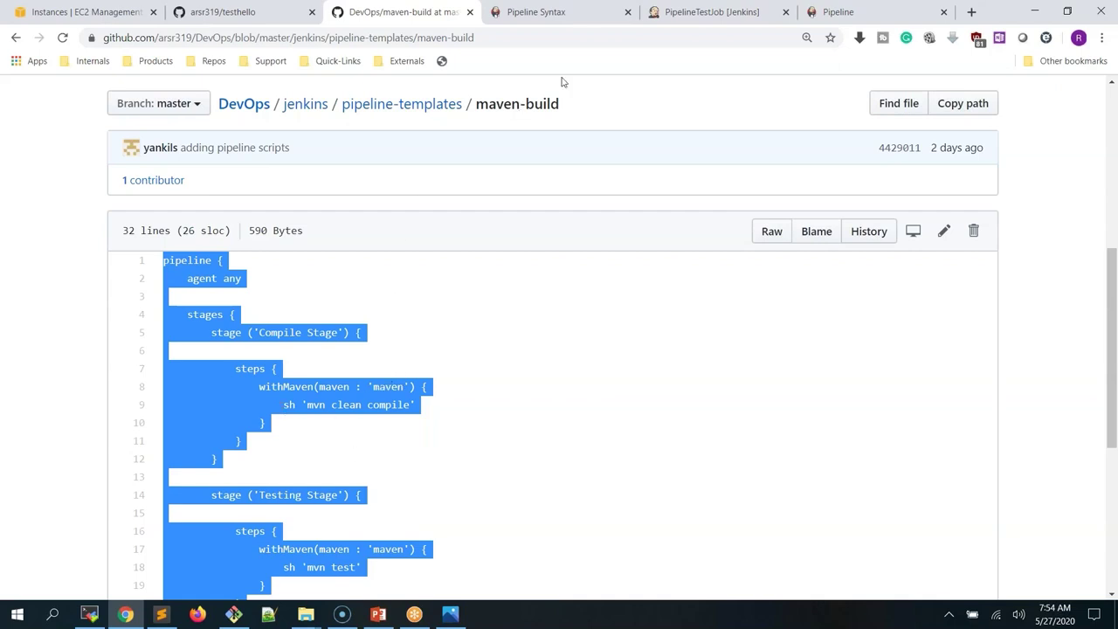
Step: Switch to the PipelineTestJob page and open its configuration
click(578, 12)
click(402, 13)
click(708, 13)
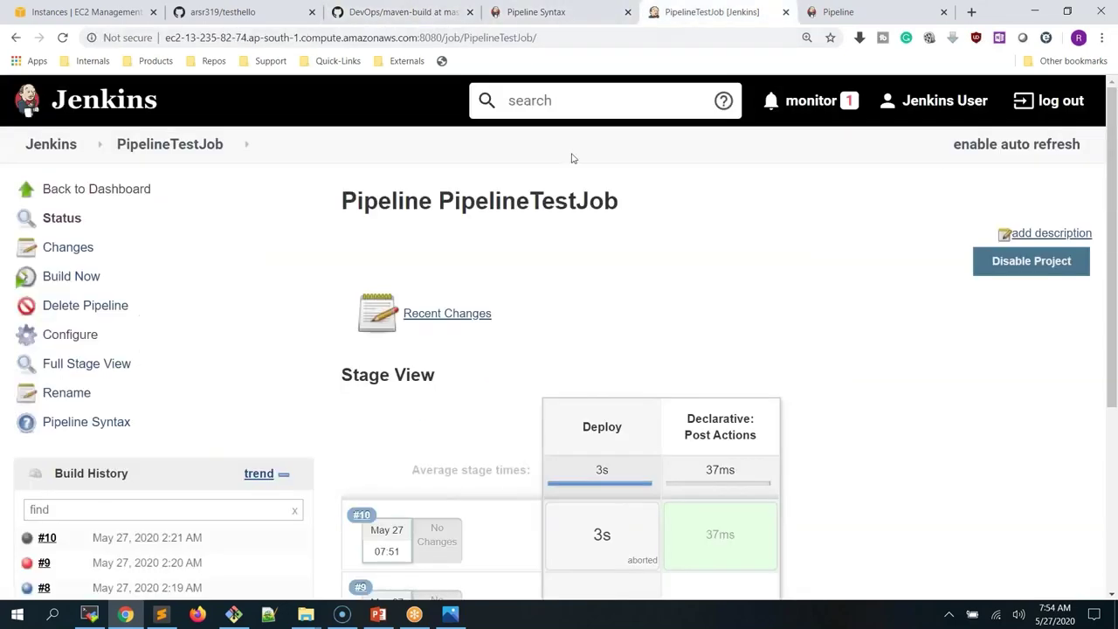
click(57, 337)
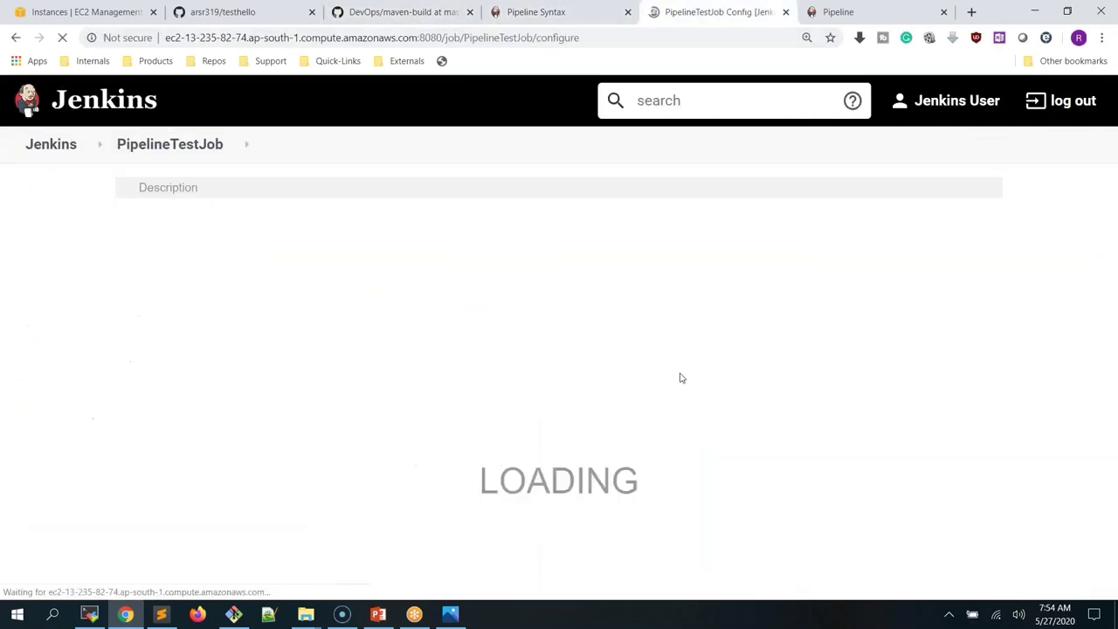
scroll(665, 368, down, 20)
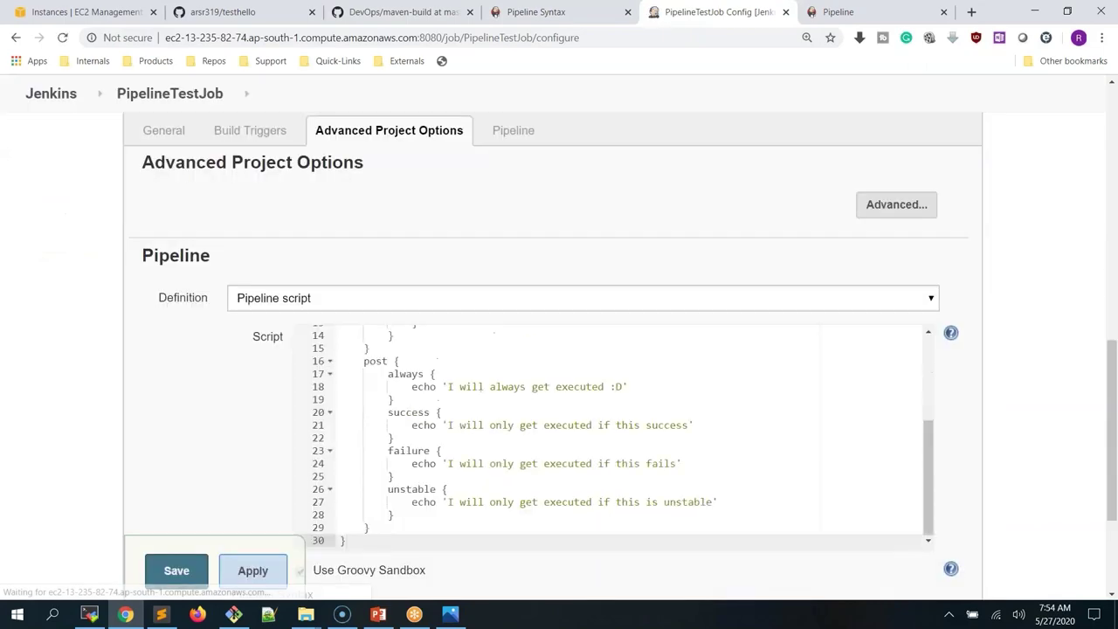
scroll(513, 402, up, 15)
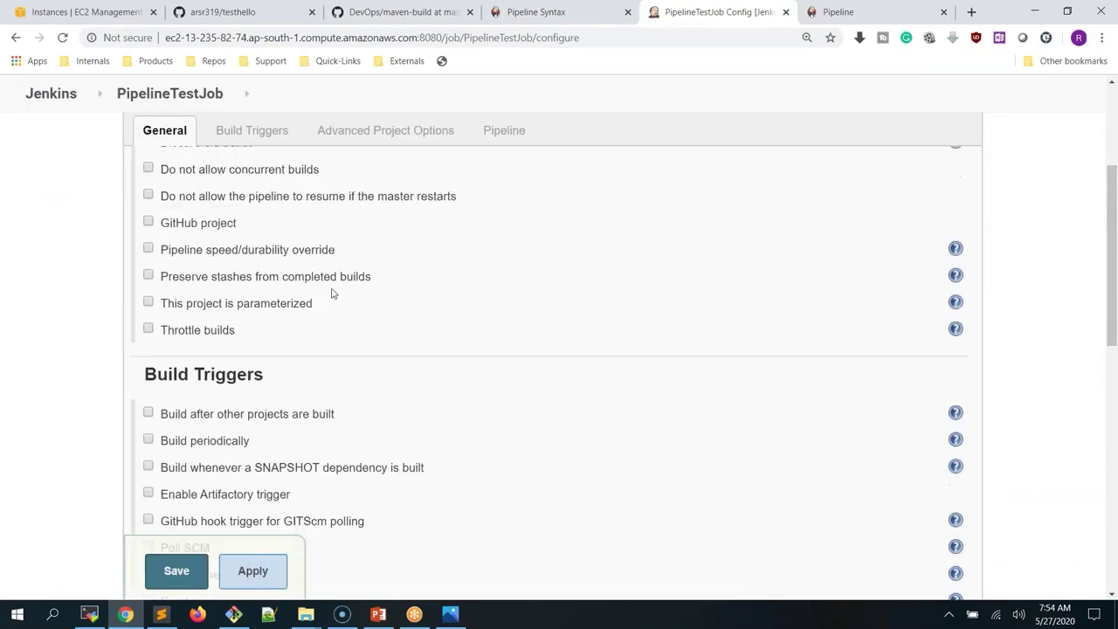
scroll(227, 366, down, 2)
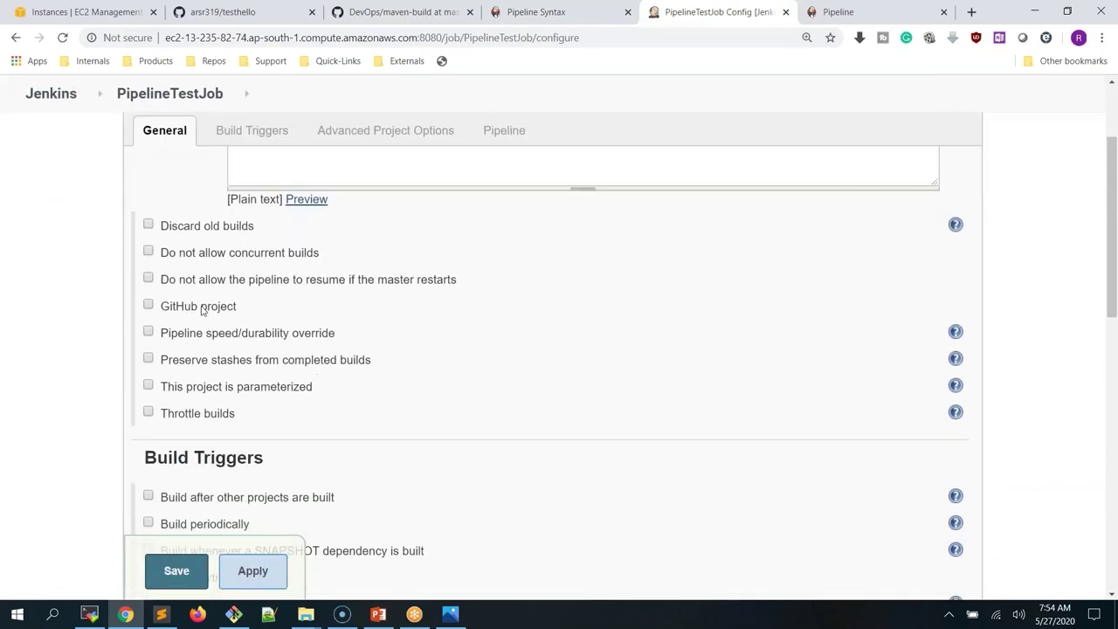
Step: Toggle the GitHub project option and set the pipeline definition to Pipeline script from SCM
click(148, 305)
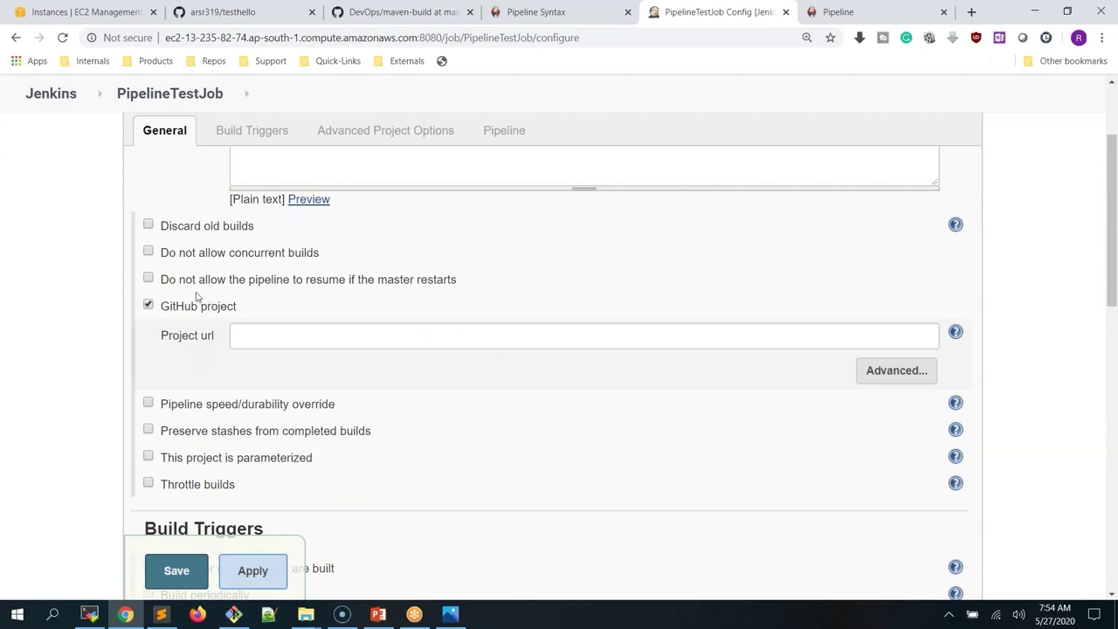
click(172, 310)
scroll(449, 306, down, 10)
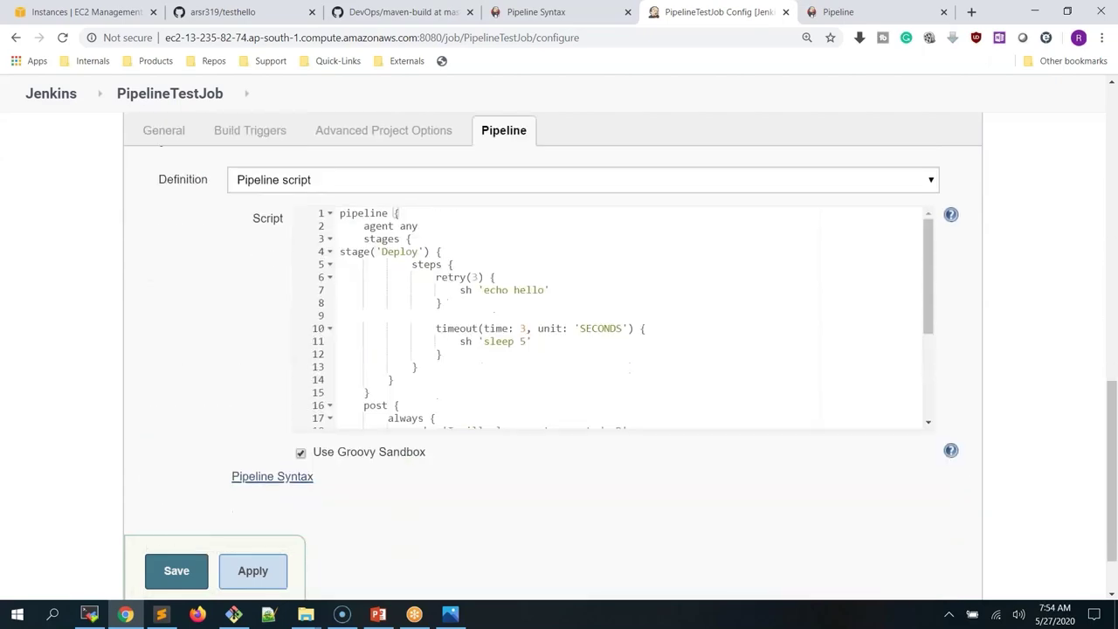
scroll(458, 306, up, 3)
click(467, 319)
click(461, 366)
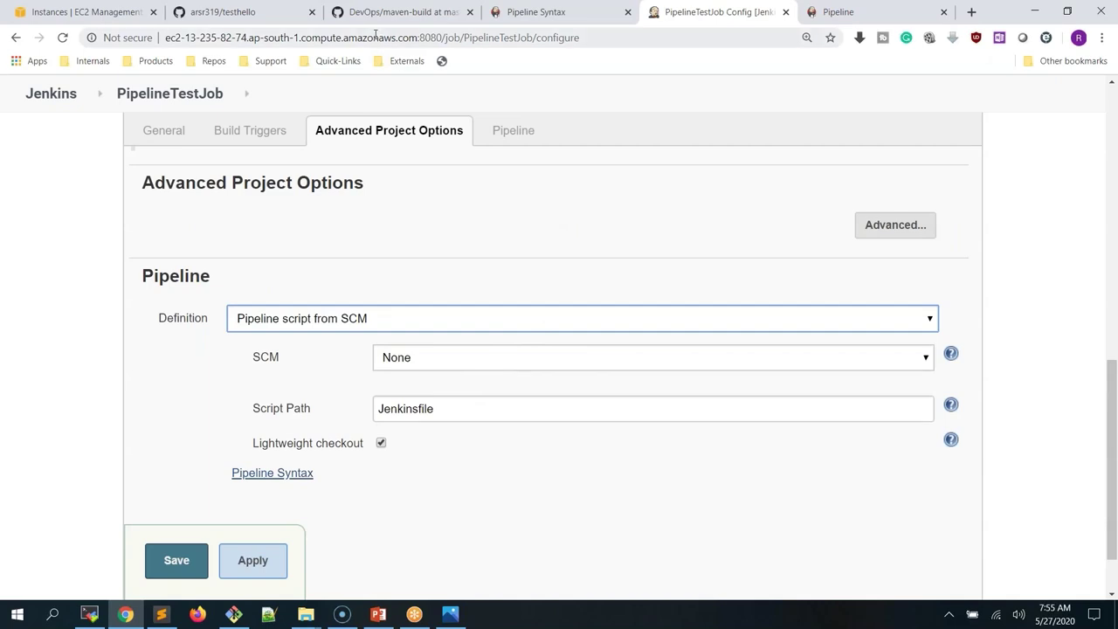
Step: Switch to the testhello repository on GitHub and open its jenkinsfile
click(403, 15)
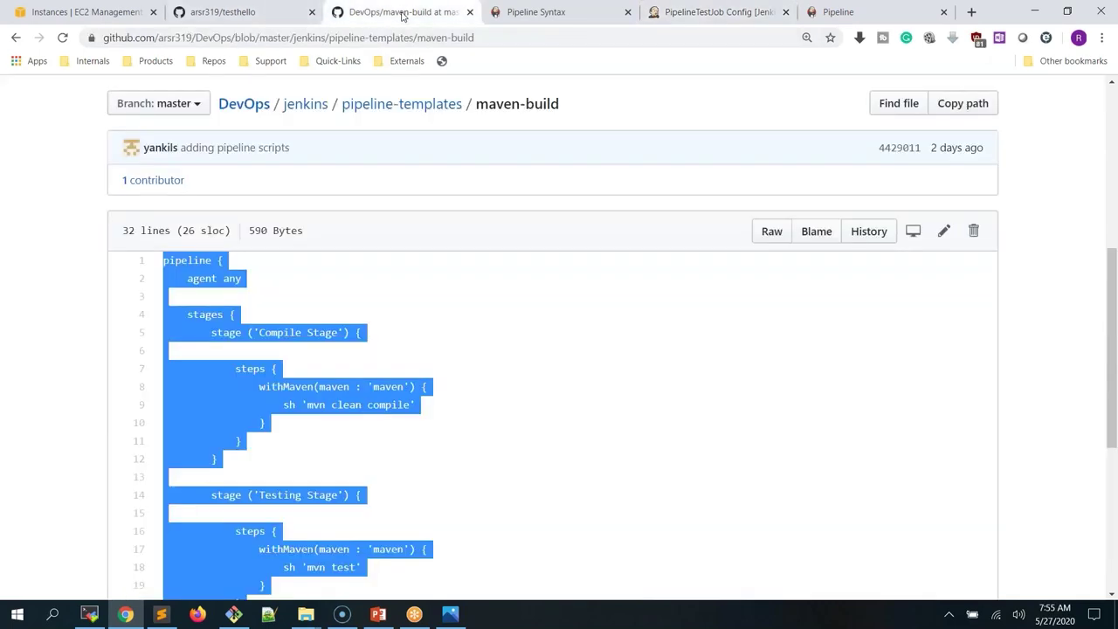
click(256, 18)
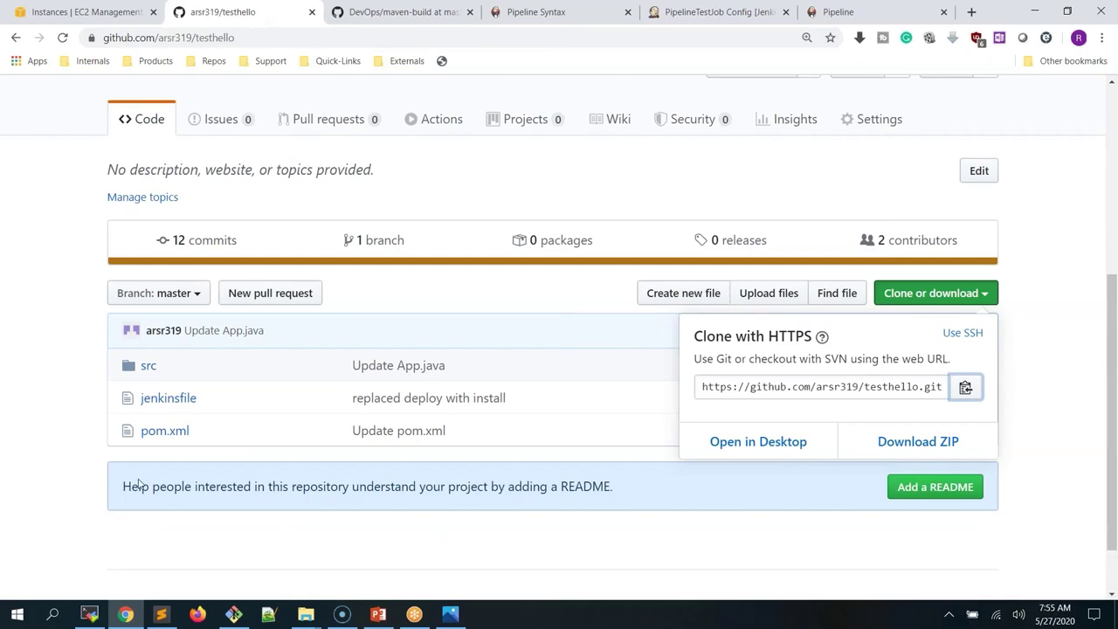
click(177, 402)
click(177, 402)
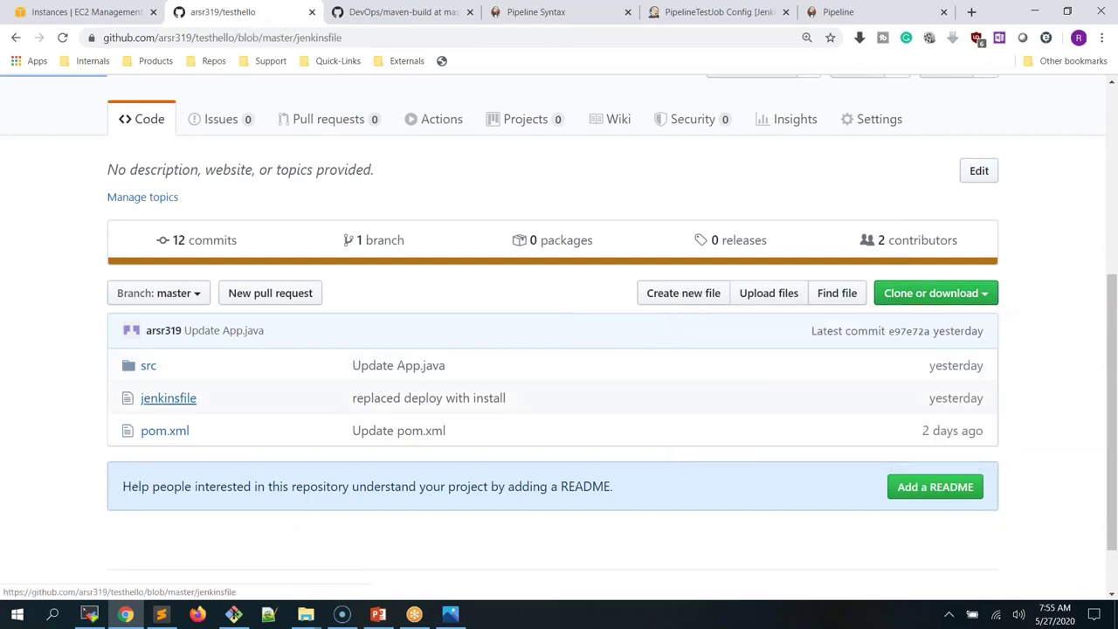
Step: Review the jenkinsfile's stages, highlighting several of its lines
scroll(559, 349, up, 2)
scroll(421, 262, down, 3)
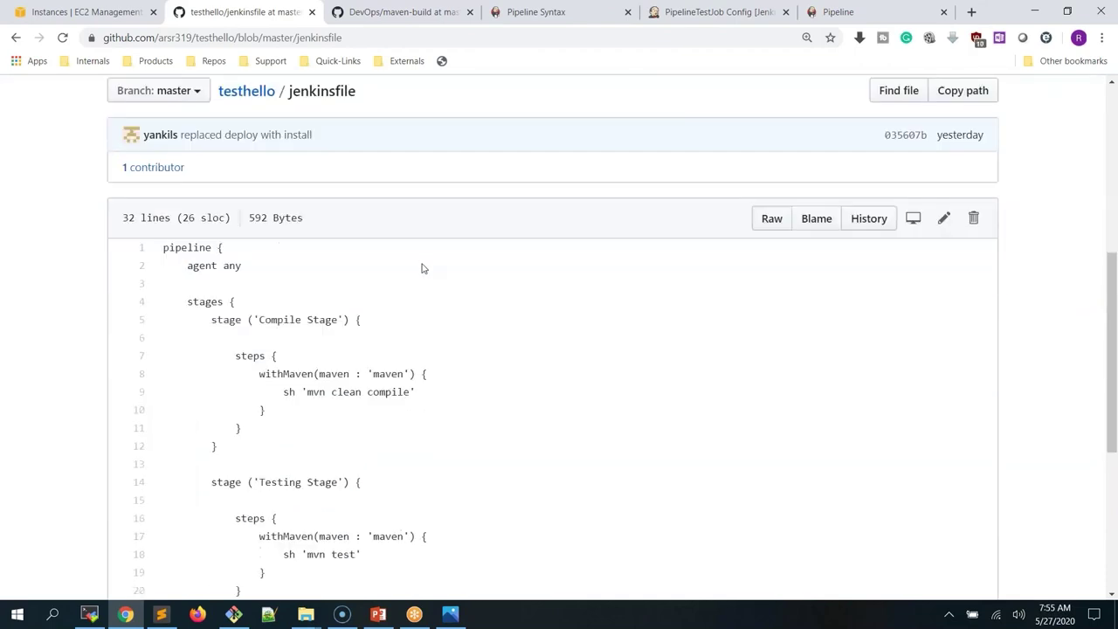
scroll(375, 314, down, 2)
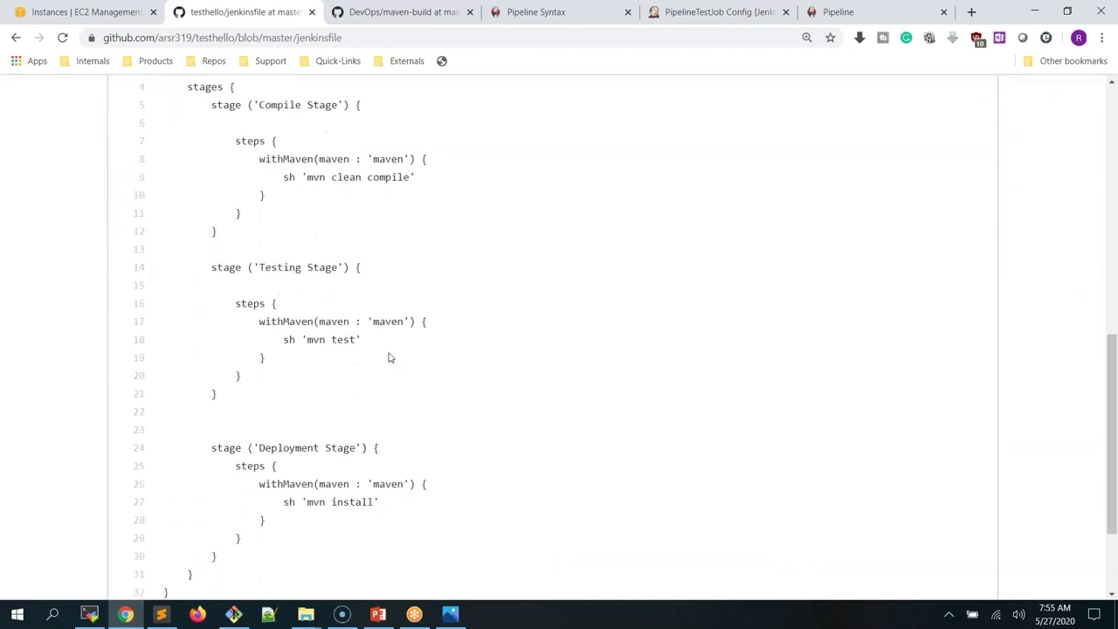
scroll(391, 349, up, 1)
drag(302, 246, 423, 255)
drag(283, 409, 424, 397)
scroll(367, 395, down, 3)
drag(285, 358, 472, 356)
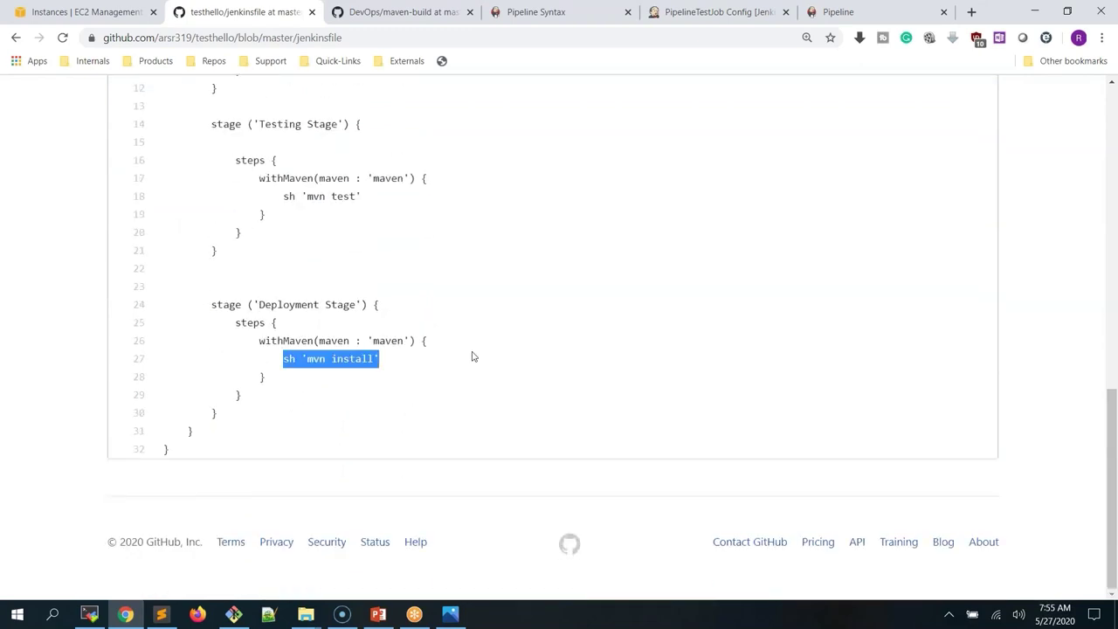
scroll(337, 393, up, 4)
scroll(374, 366, up, 1)
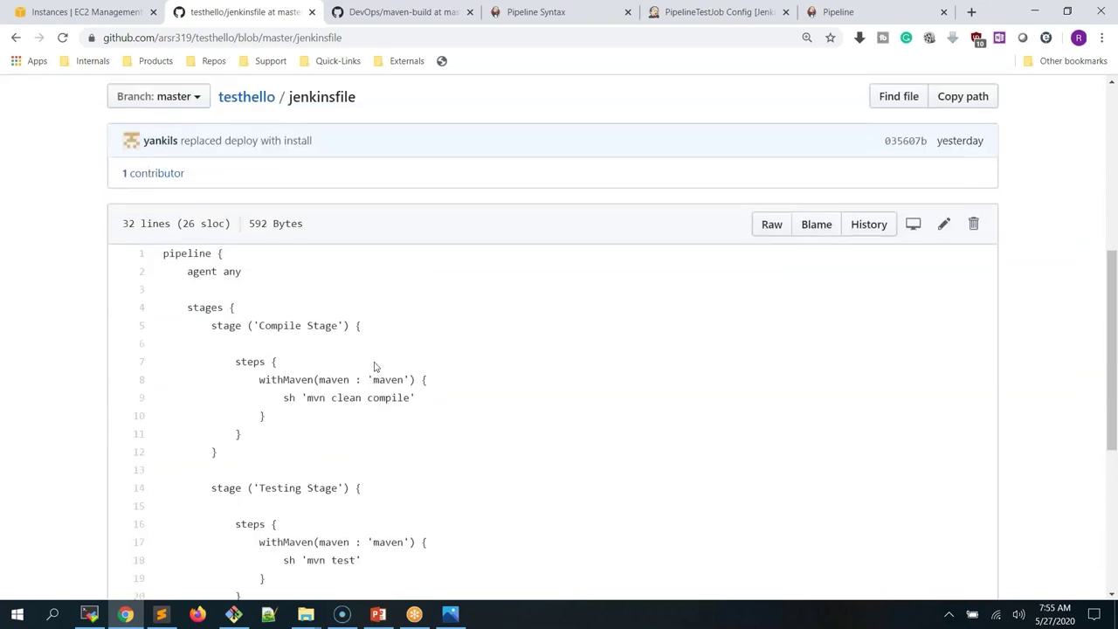
scroll(375, 366, up, 3)
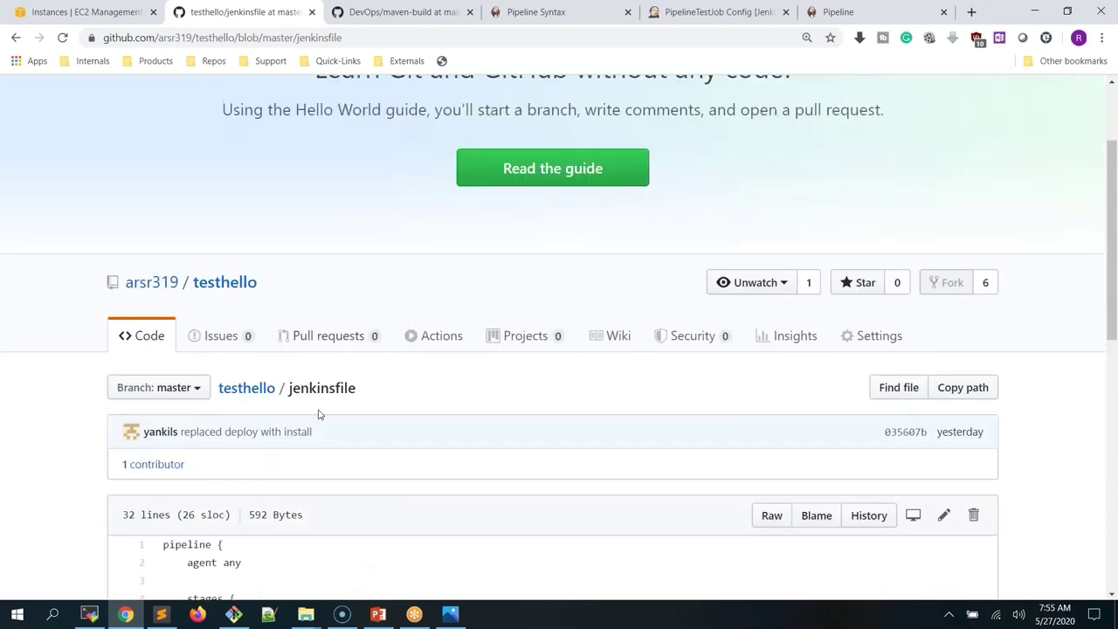
Step: Return to the testhello repository home and bring up its HTTPS clone URL
click(259, 389)
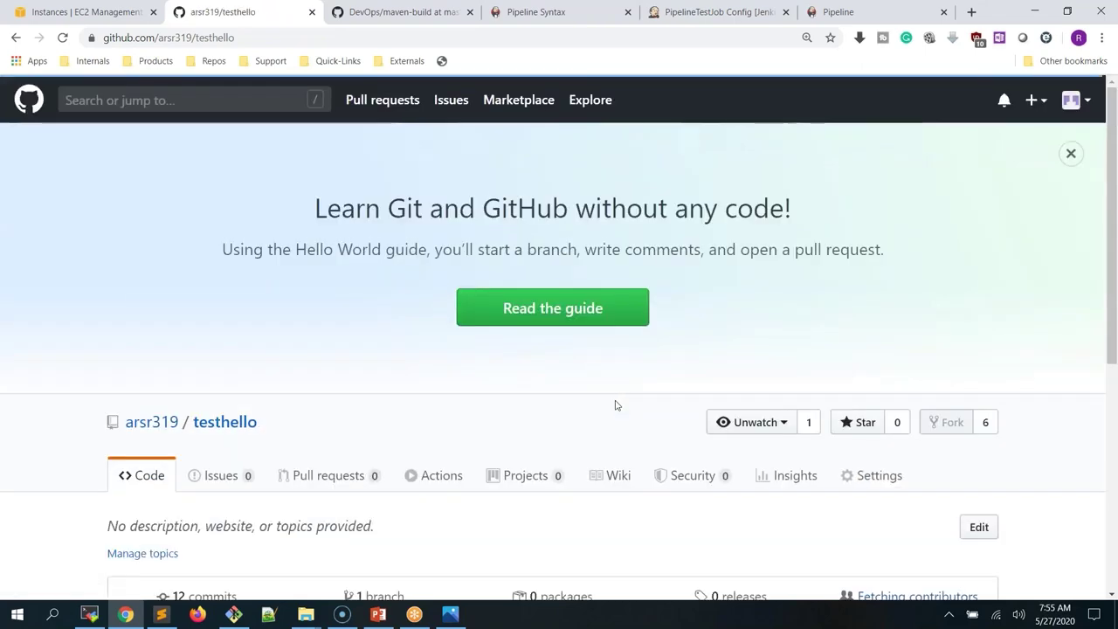
scroll(616, 404, down, 2)
click(981, 503)
scroll(974, 454, down, 3)
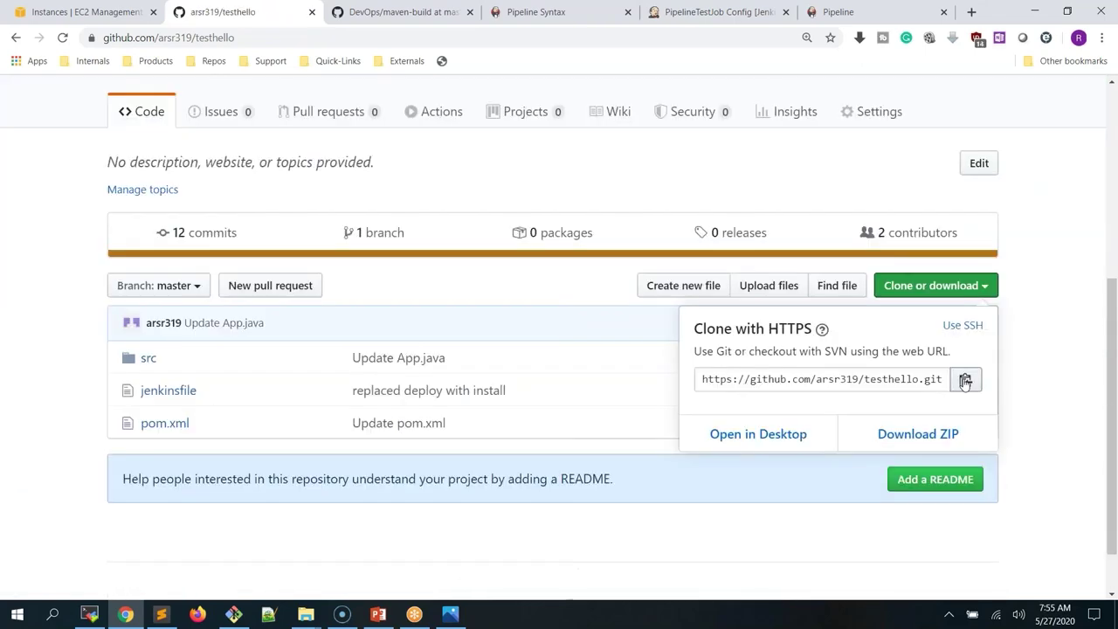
click(541, 11)
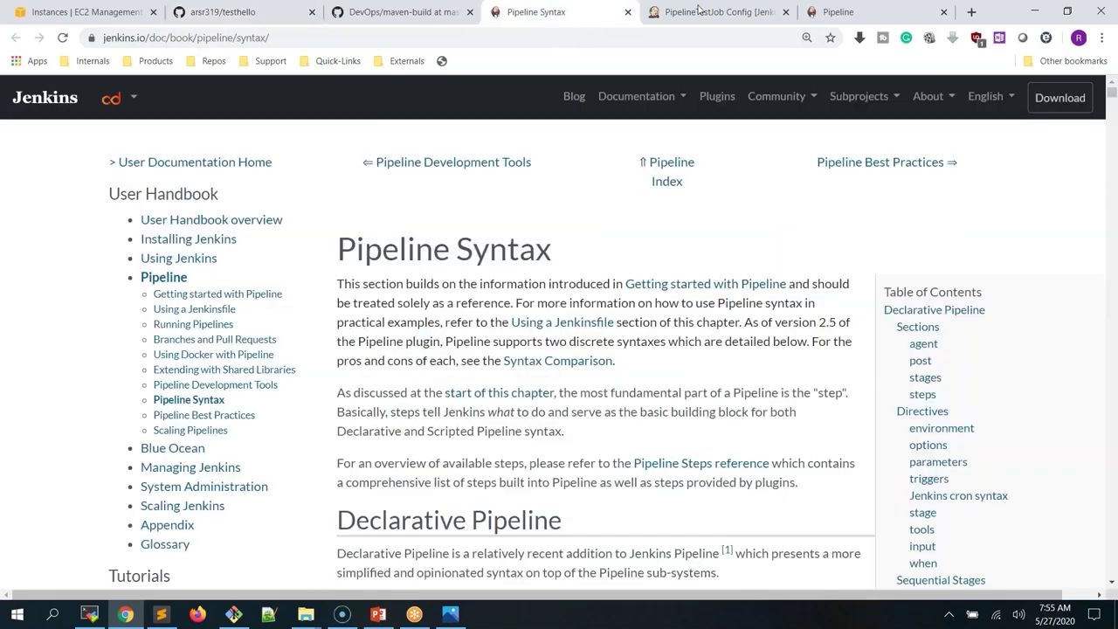
Step: Set the job's SCM to Git with the pasted testhello clone URL as Repository URL
click(703, 12)
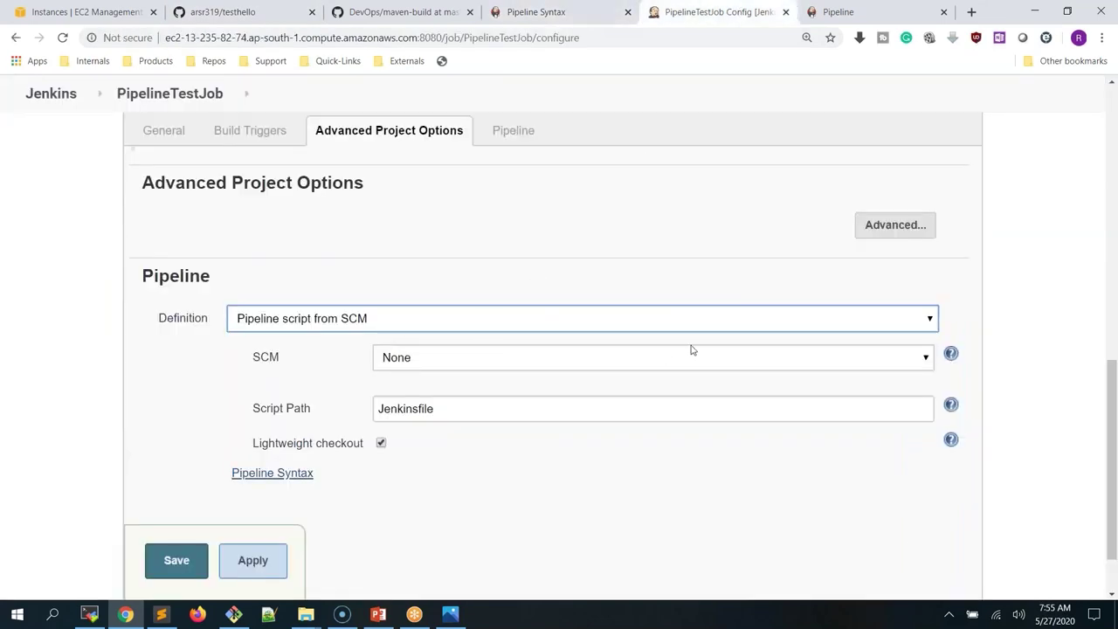
click(546, 358)
click(524, 405)
click(767, 426)
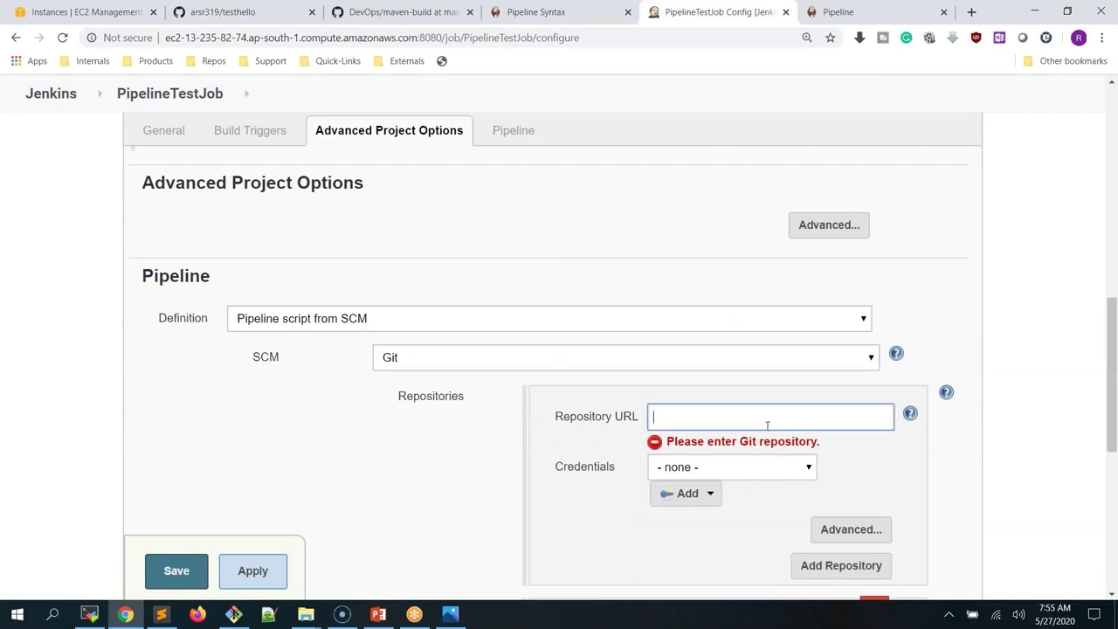
text(https://github.com/arsr319/testhello.git)
Step: Compare the Jenkinsfile script path with the GitHub file name, then apply and save
scroll(795, 454, down, 2)
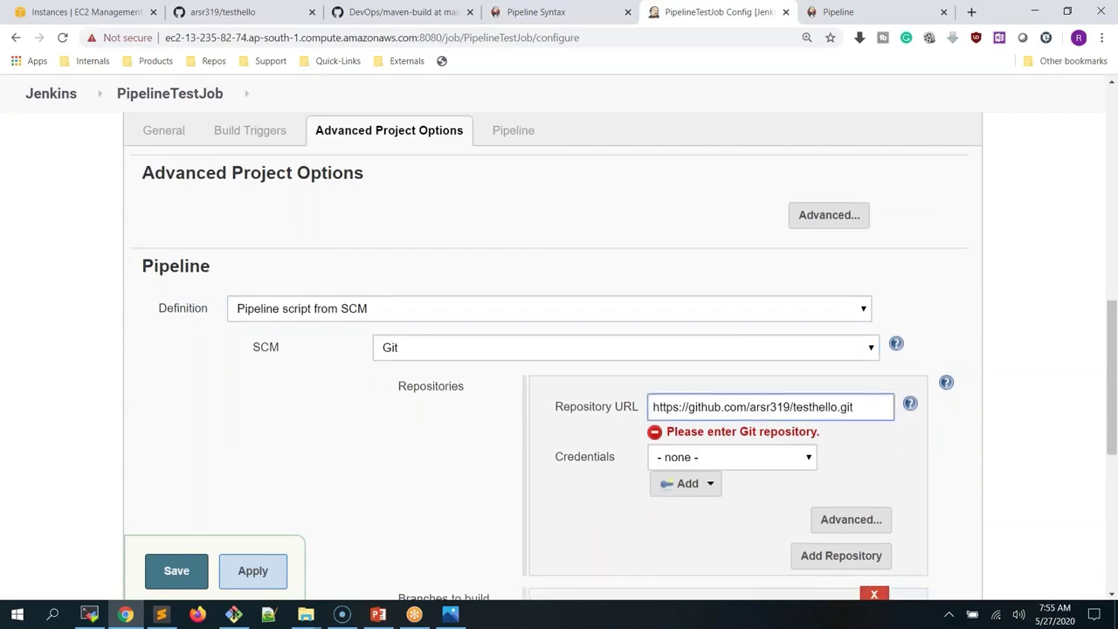
scroll(761, 376, down, 2)
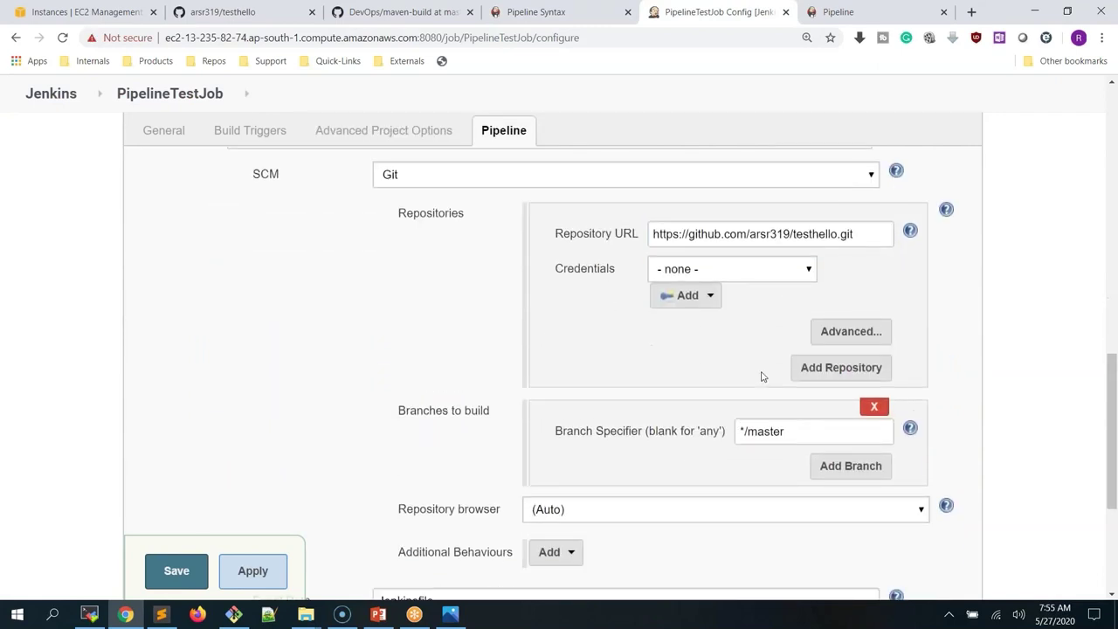
drag(450, 499, 361, 494)
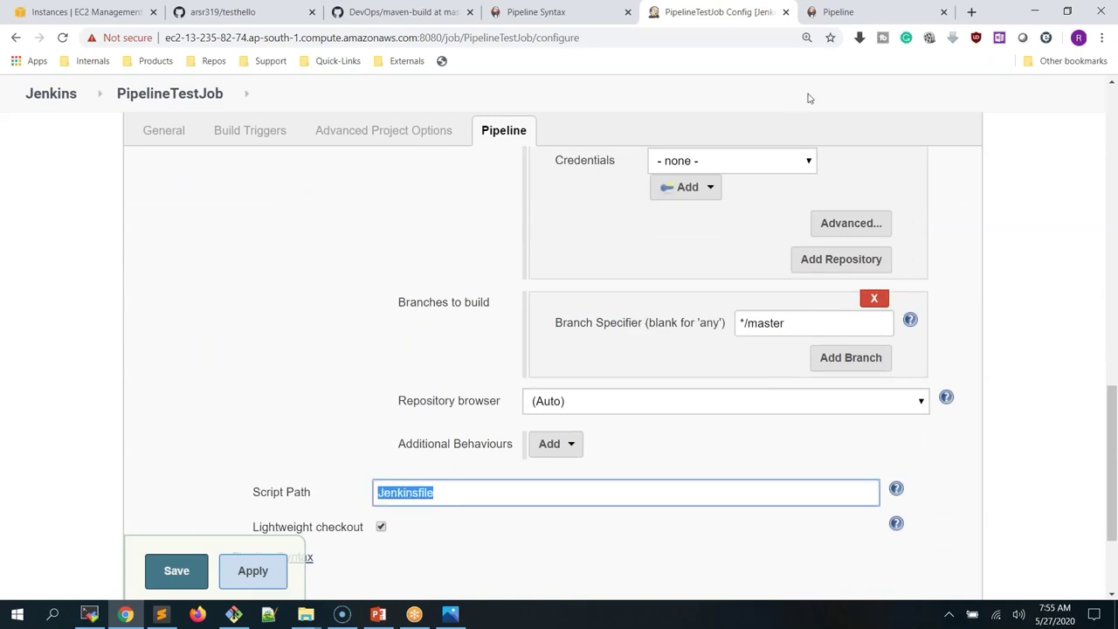
click(280, 12)
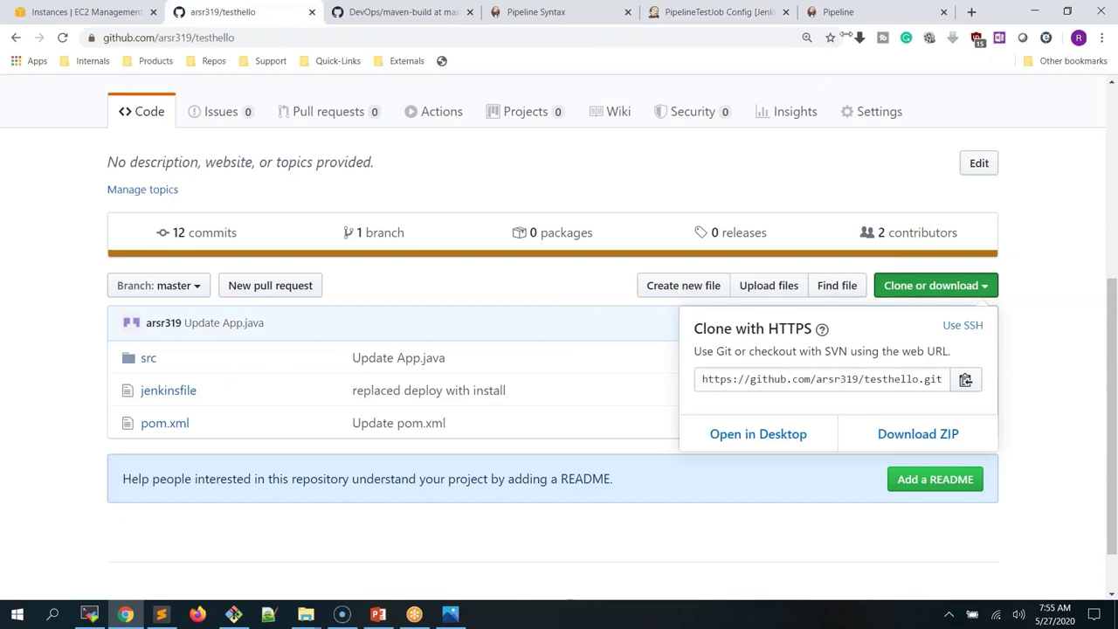
click(696, 13)
scroll(576, 428, down, 2)
click(269, 503)
click(190, 505)
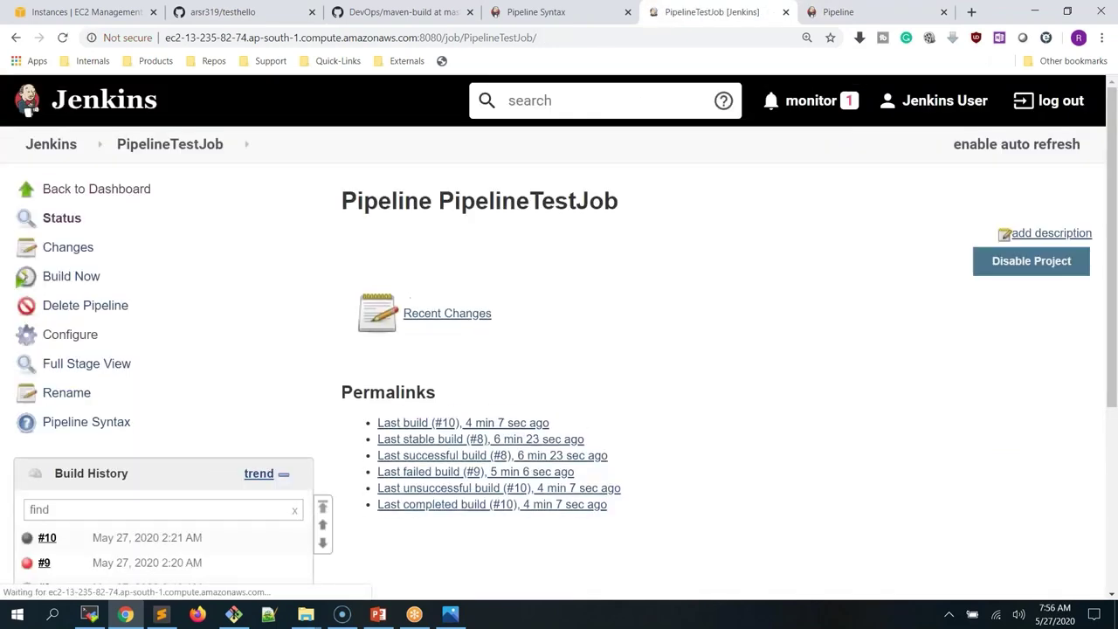
Step: Run a new build and read its console output showing the Jenkinsfile was not found
click(93, 279)
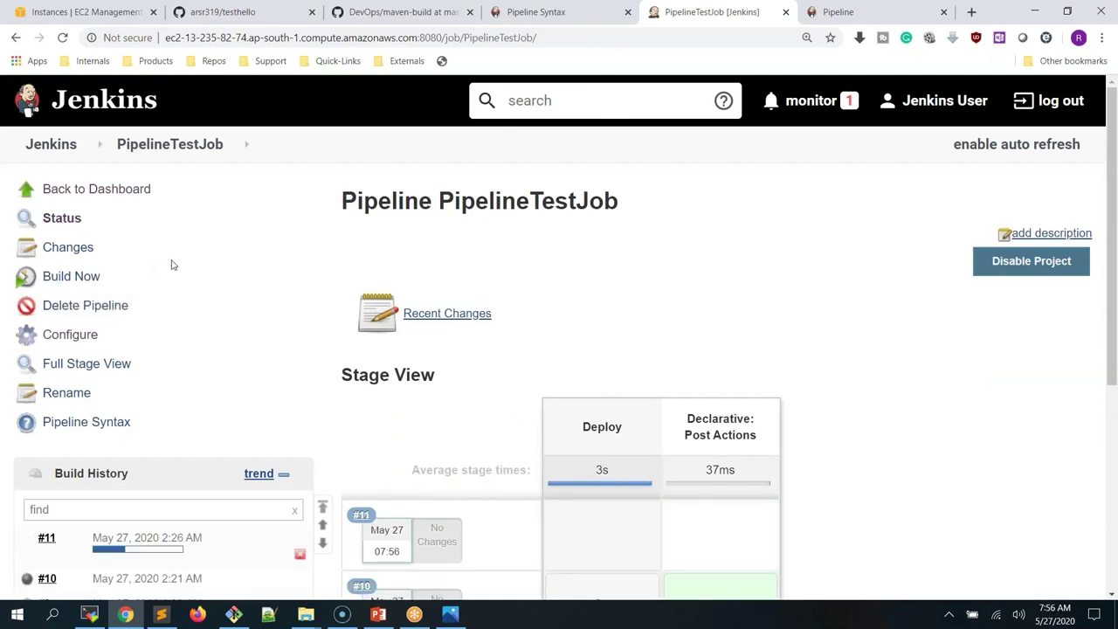
click(29, 540)
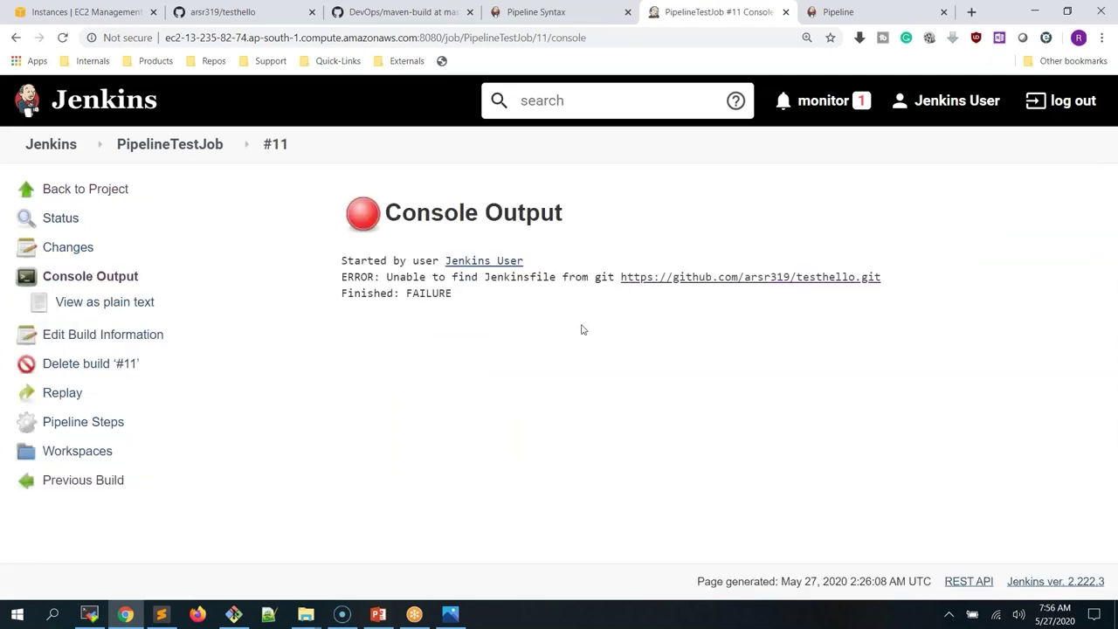
click(169, 144)
Step: In the configuration, confirm the repository URL and delete the capital J from the Script Path
click(87, 334)
scroll(635, 285, down, 10)
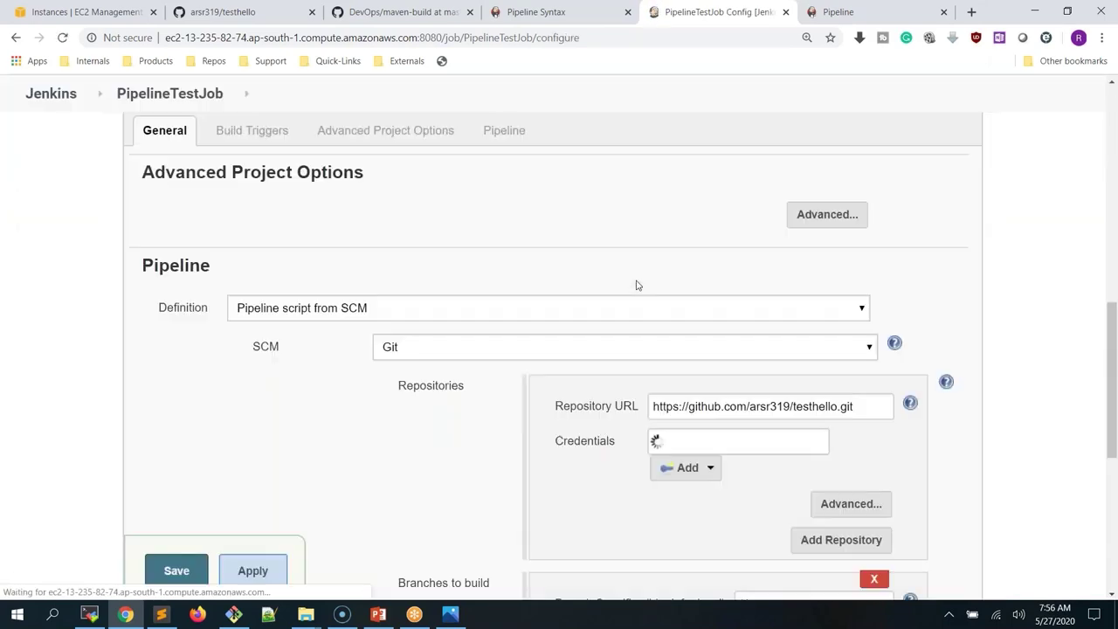
scroll(637, 284, down, 3)
scroll(636, 287, up, 3)
click(650, 332)
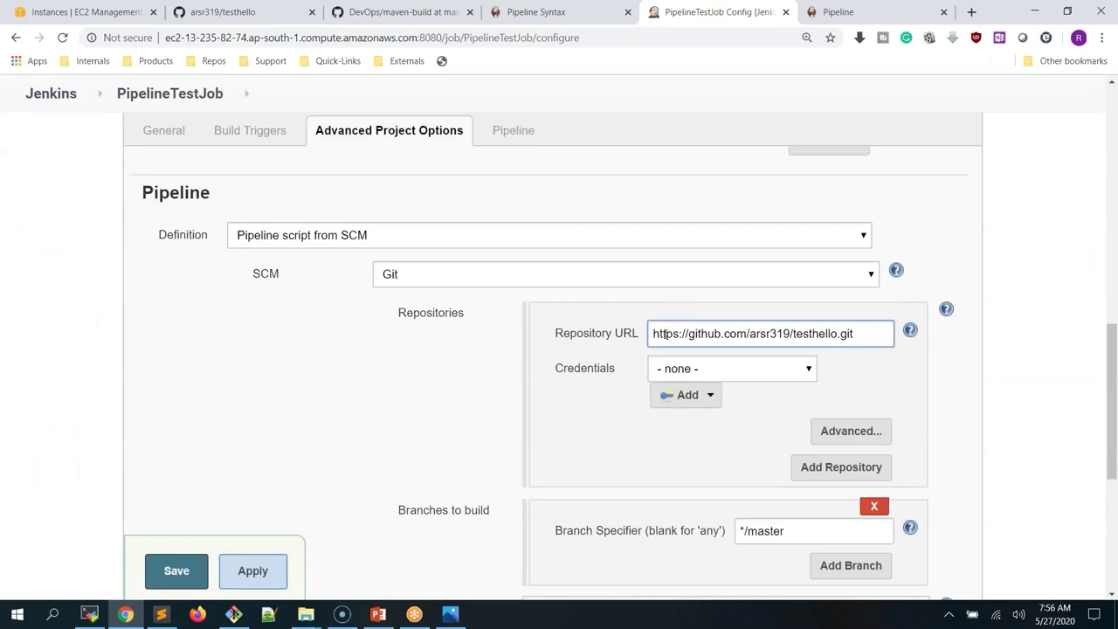
click(698, 467)
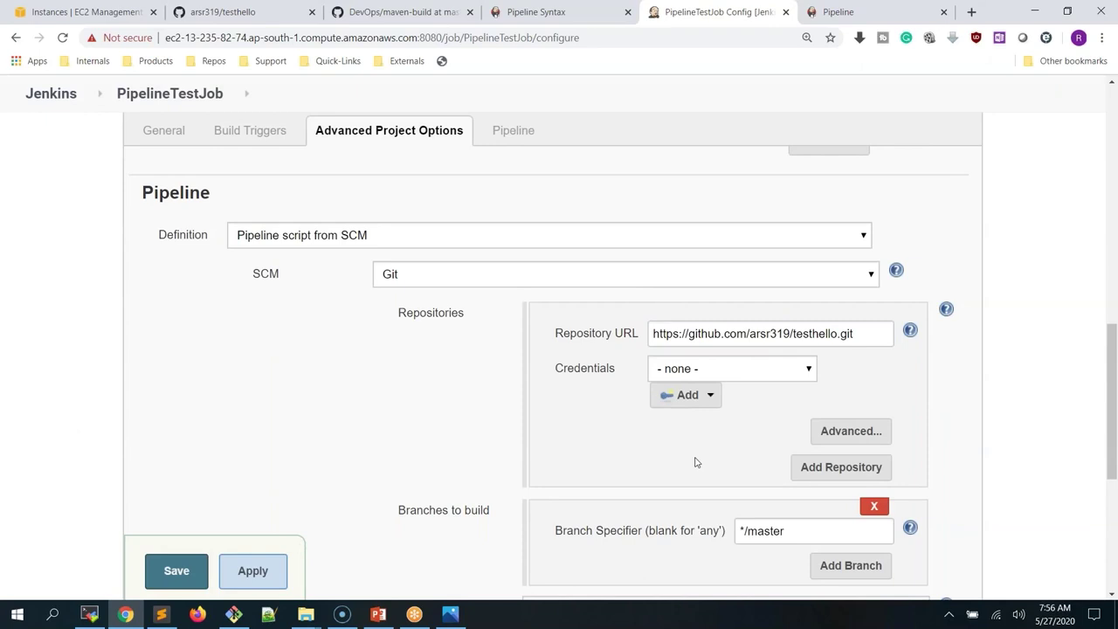
scroll(696, 464, down, 3)
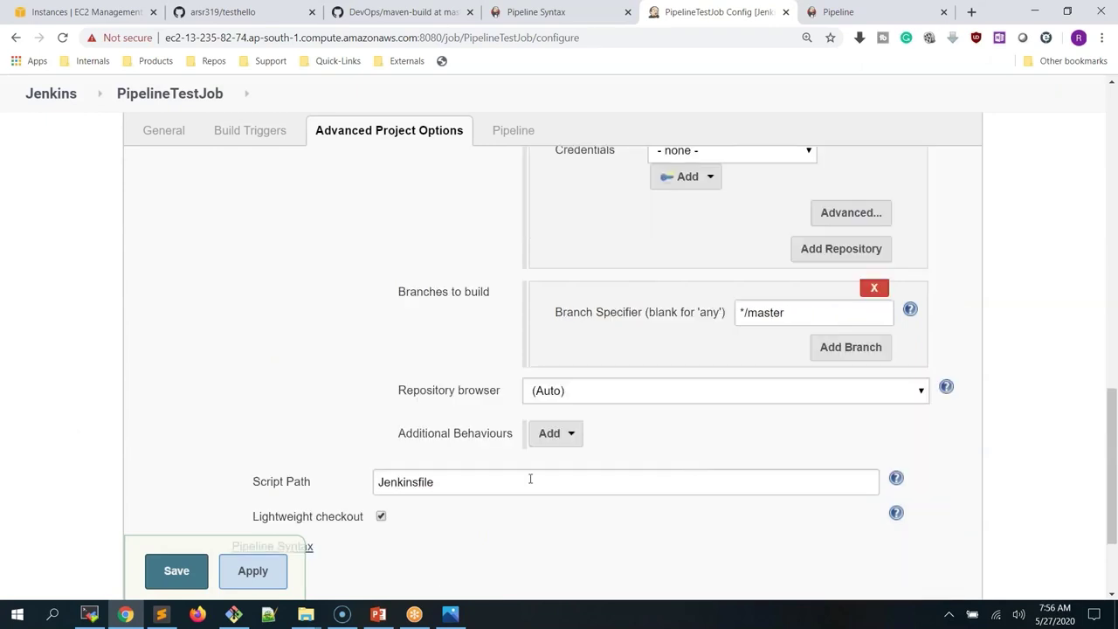
scroll(530, 478, down, 2)
click(383, 336)
key(BackSpace)
Step: Complete the Script Path as lowercase 'jenkinsfile' and save the configuration
text(j)
click(252, 492)
click(175, 491)
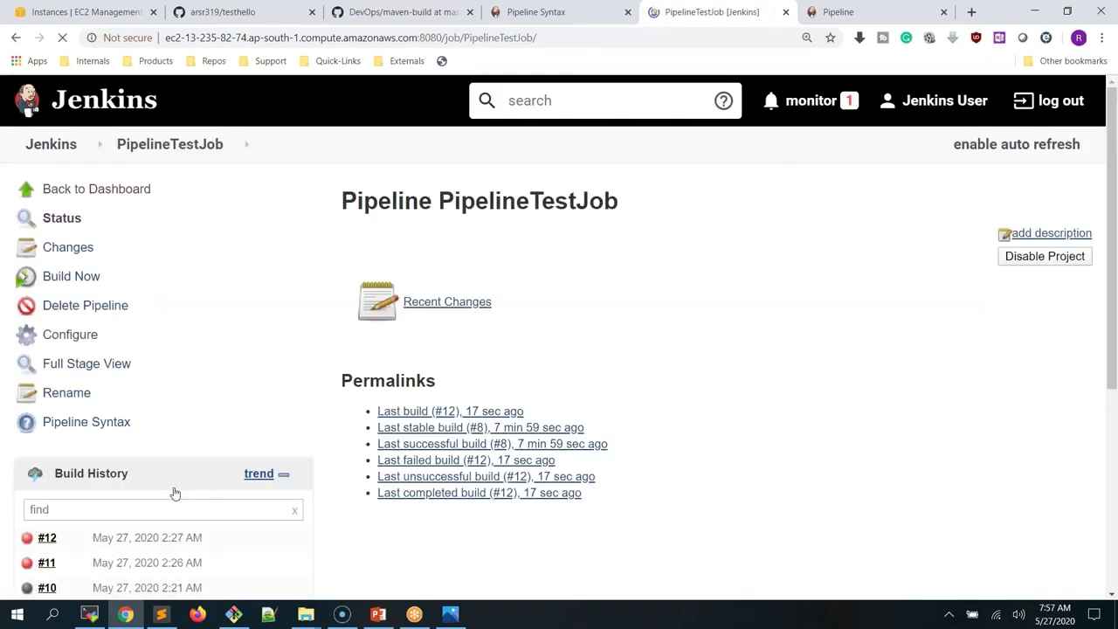
Step: Run build #13 and inspect its Checkout SCM, Compile and Testing cells in Stage View
click(79, 277)
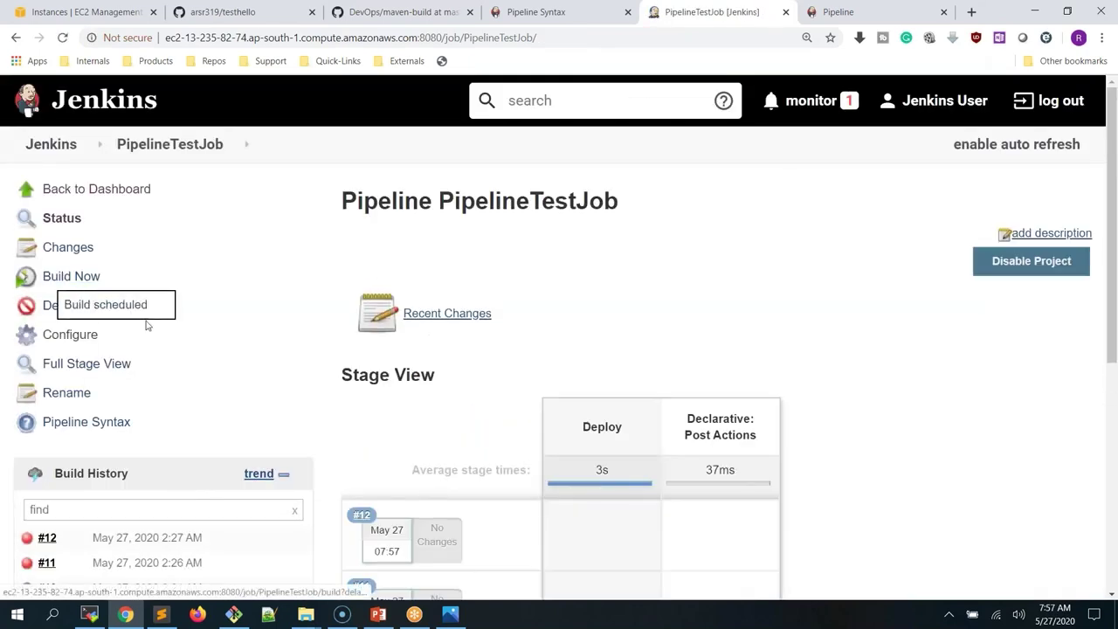
scroll(182, 358, down, 2)
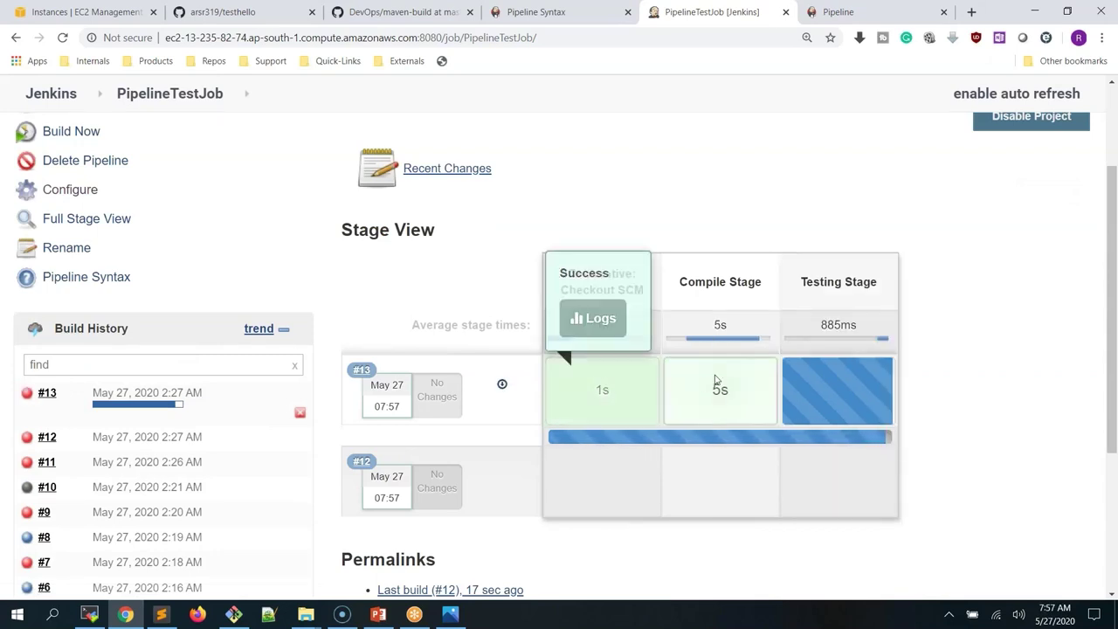
mouse_move(634, 393)
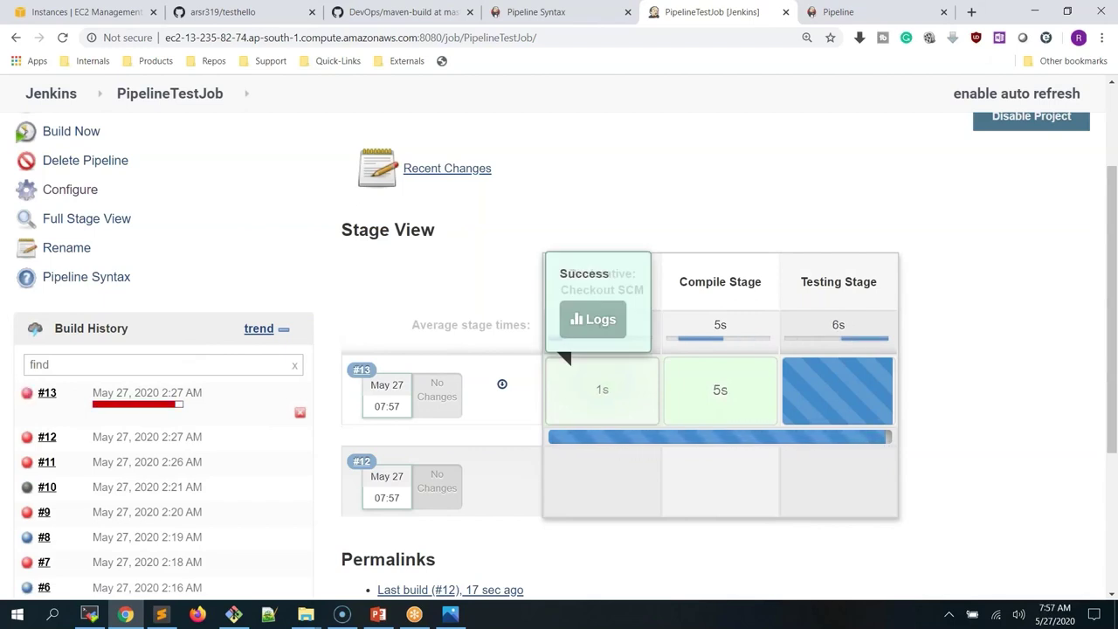
mouse_move(742, 386)
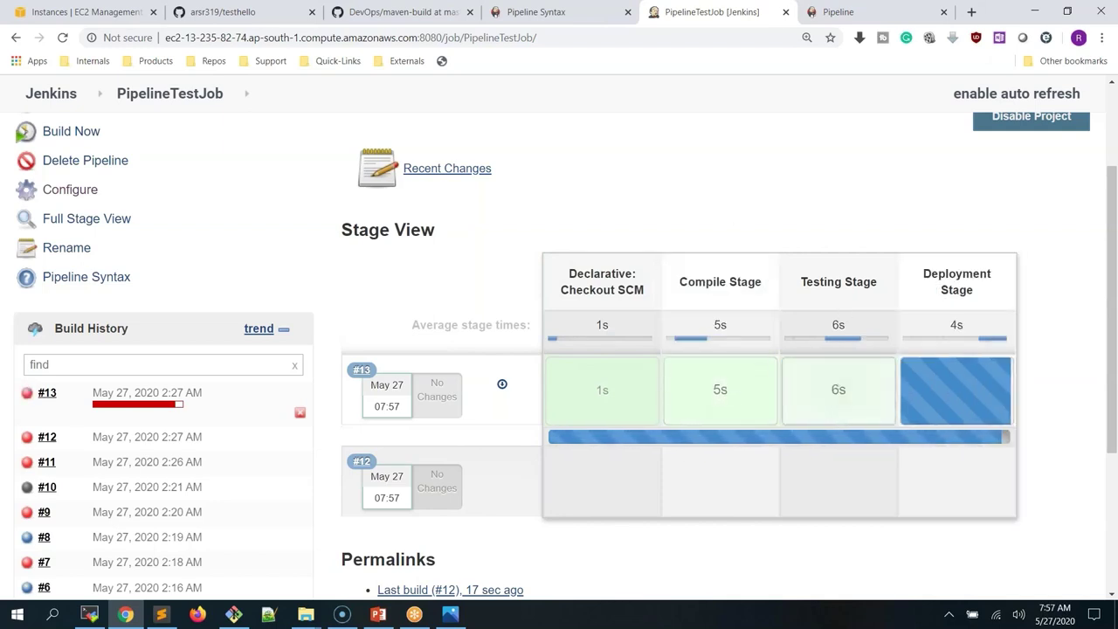
mouse_move(852, 405)
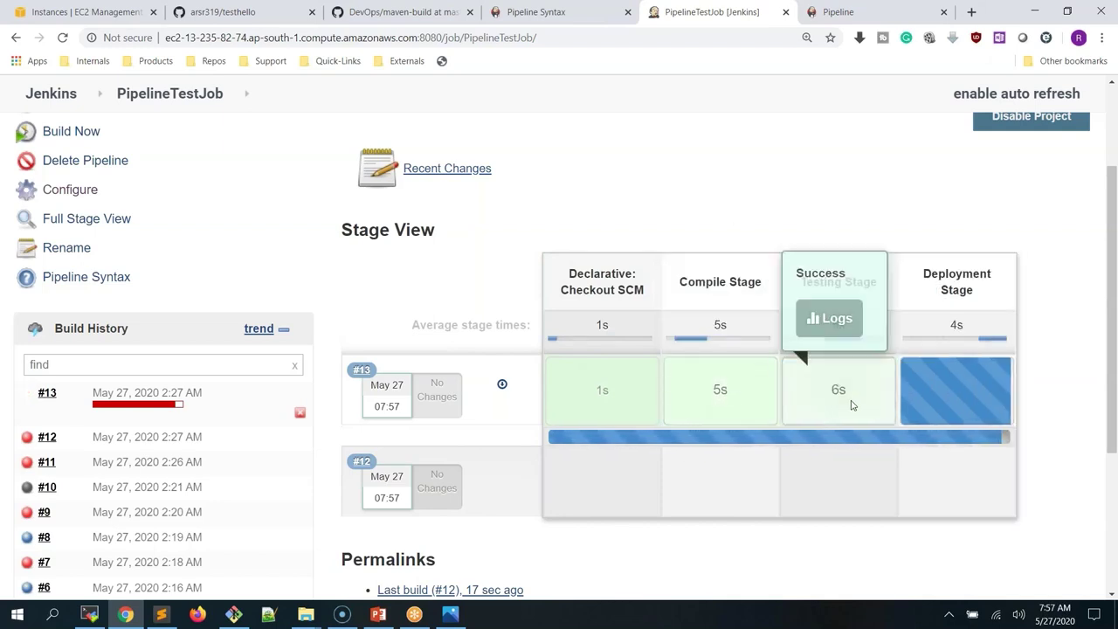
Step: Read through build #13's Testing Stage logs in Stage View and close them
click(829, 318)
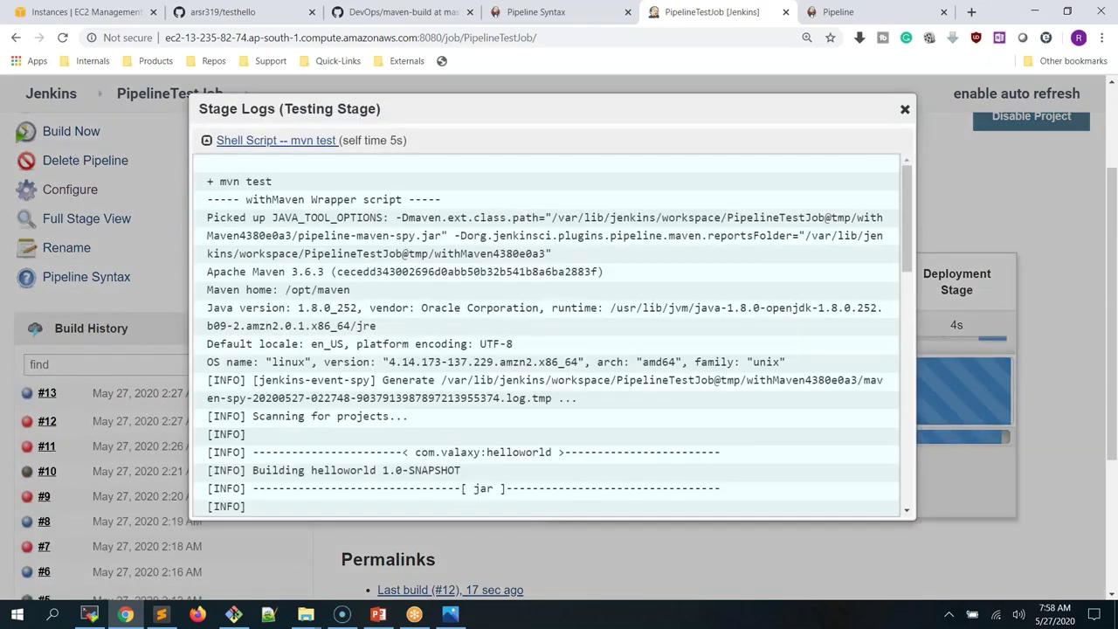
click(903, 111)
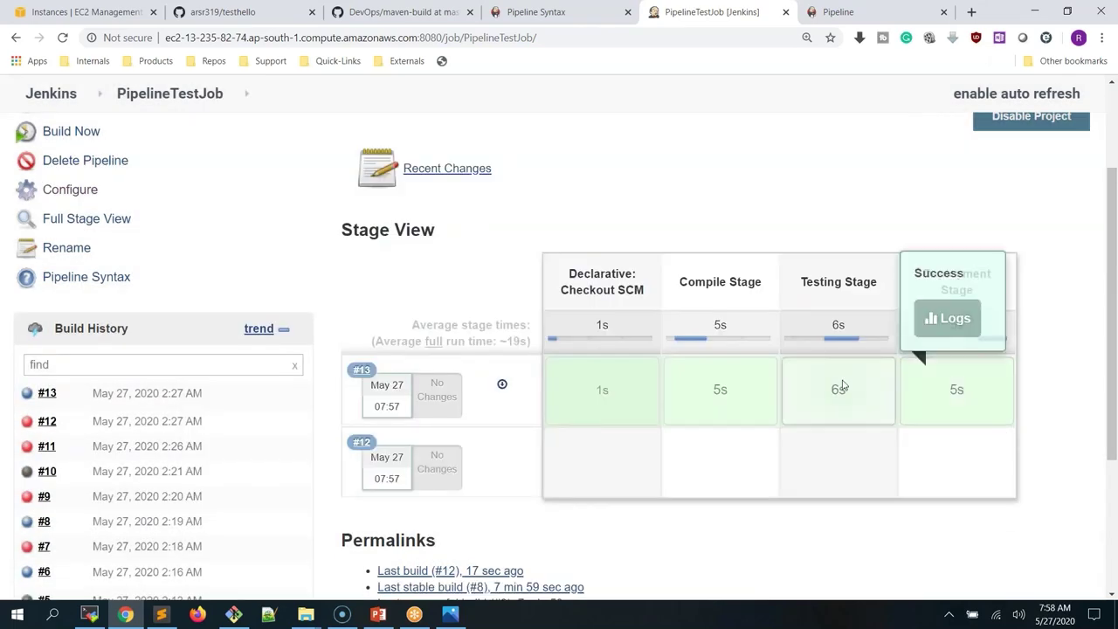
mouse_move(836, 369)
click(825, 318)
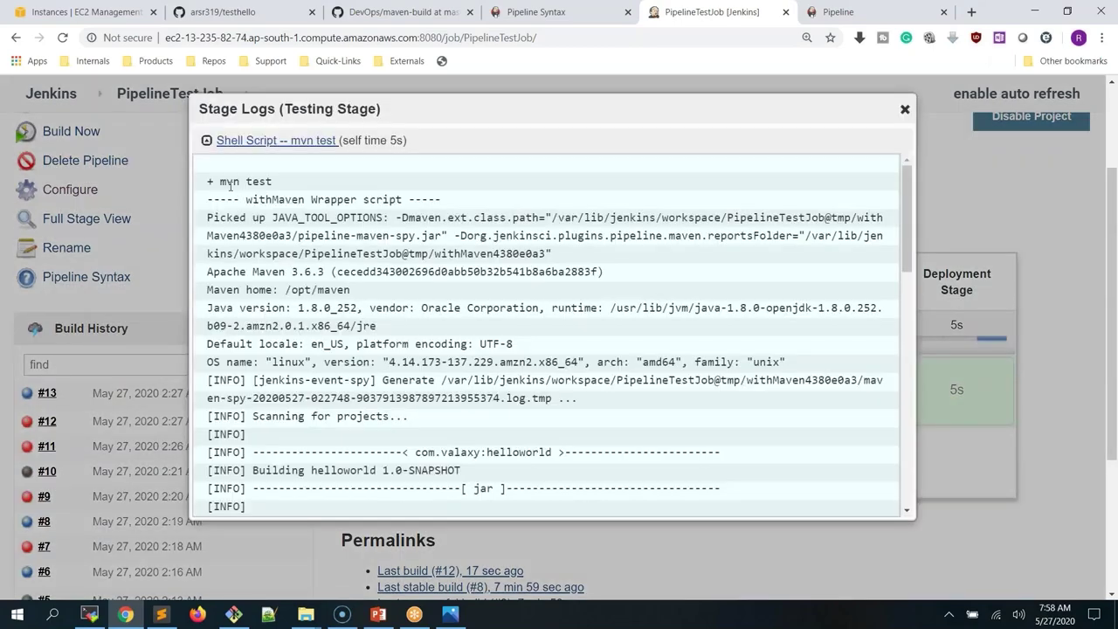
scroll(441, 272, down, 10)
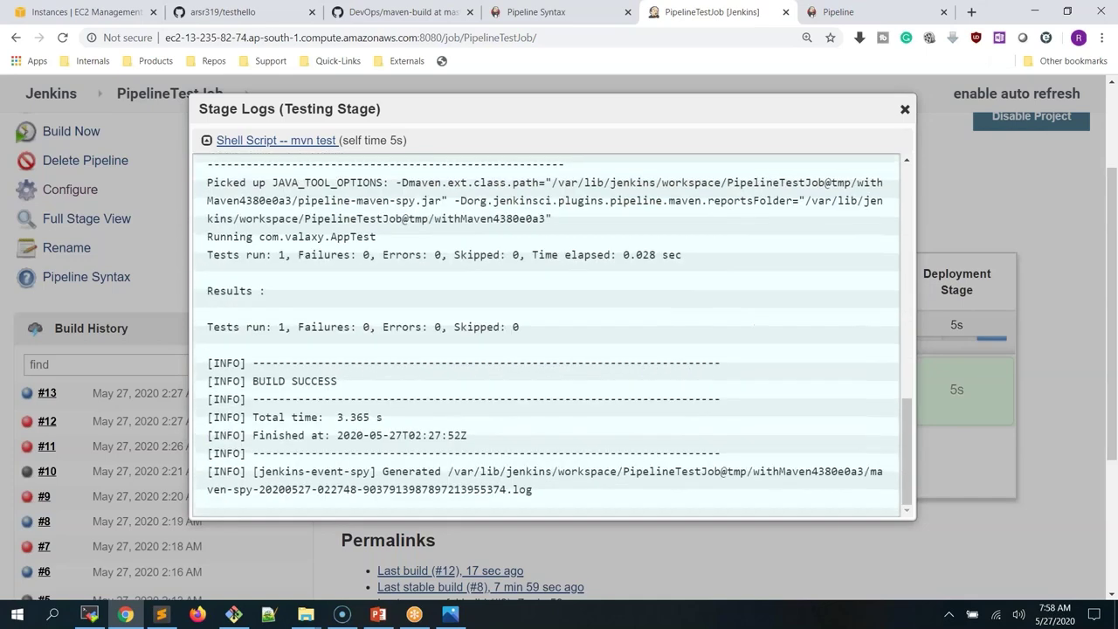
scroll(504, 385, down, 1)
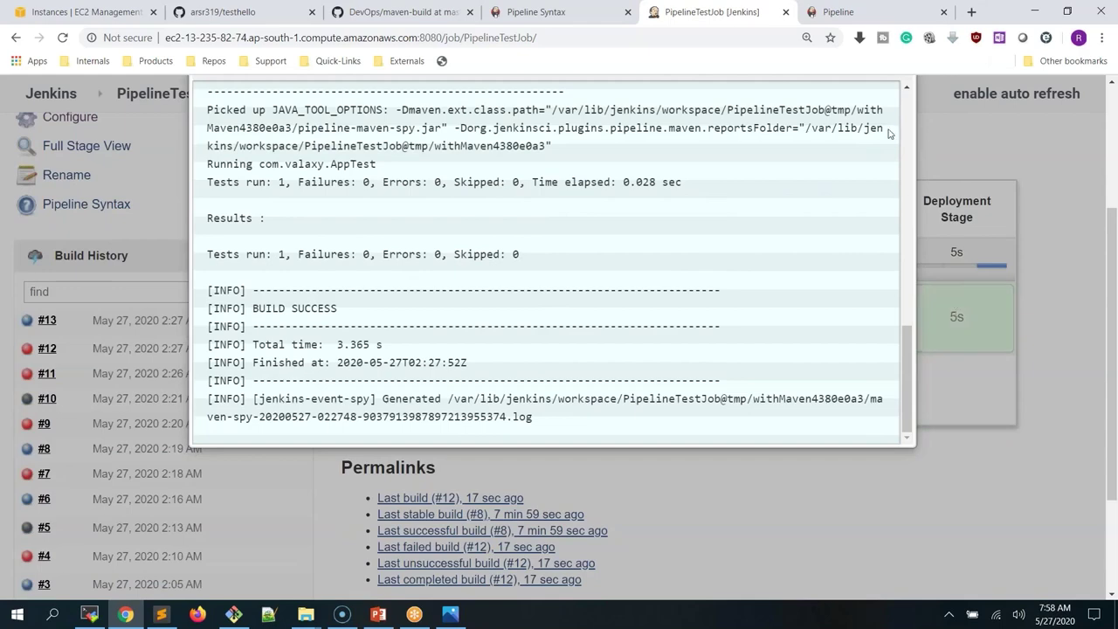
scroll(892, 129, up, 6)
scroll(893, 129, up, 3)
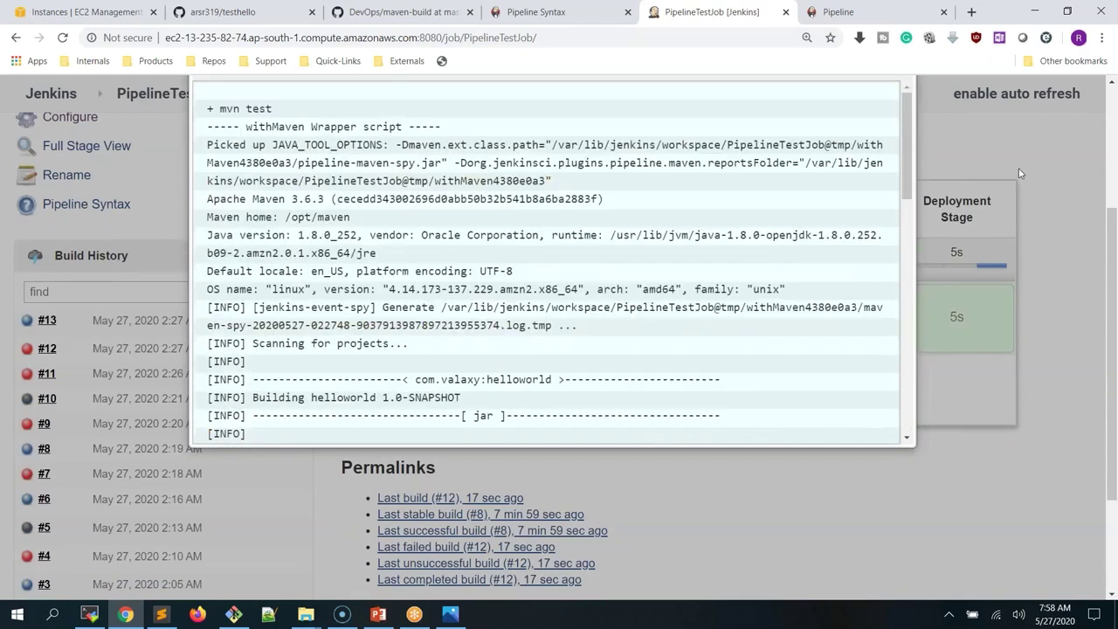
scroll(1019, 169, up, 3)
click(904, 256)
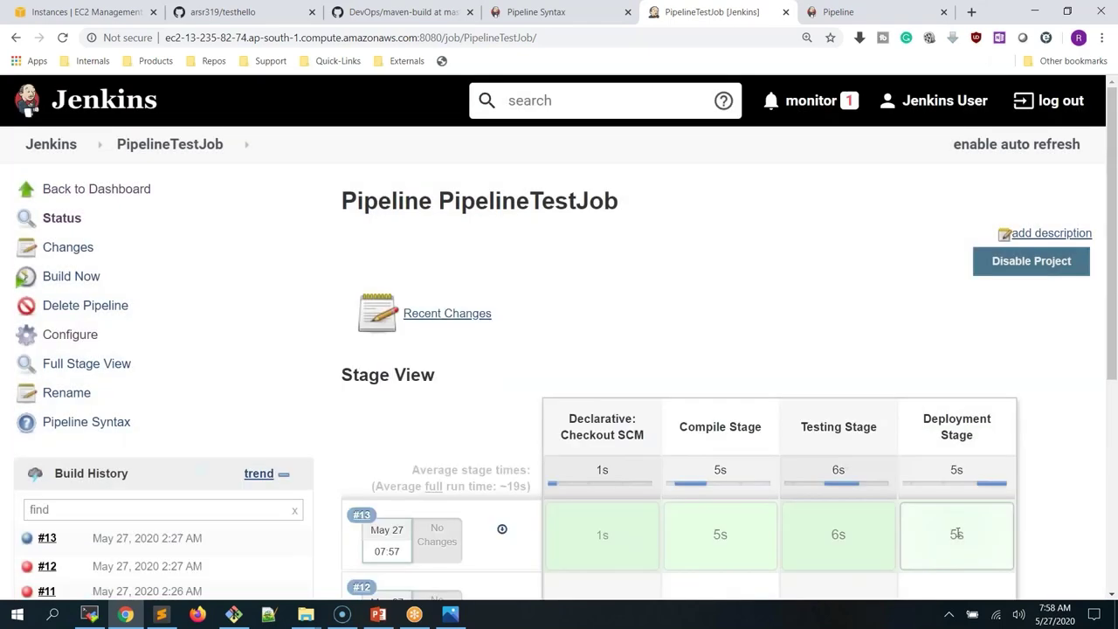
Step: Read the Deployment Stage logs ending in BUILD SUCCESS with jar and pom installed
mouse_move(959, 528)
click(946, 464)
scroll(562, 312, down, 10)
scroll(561, 312, down, 5)
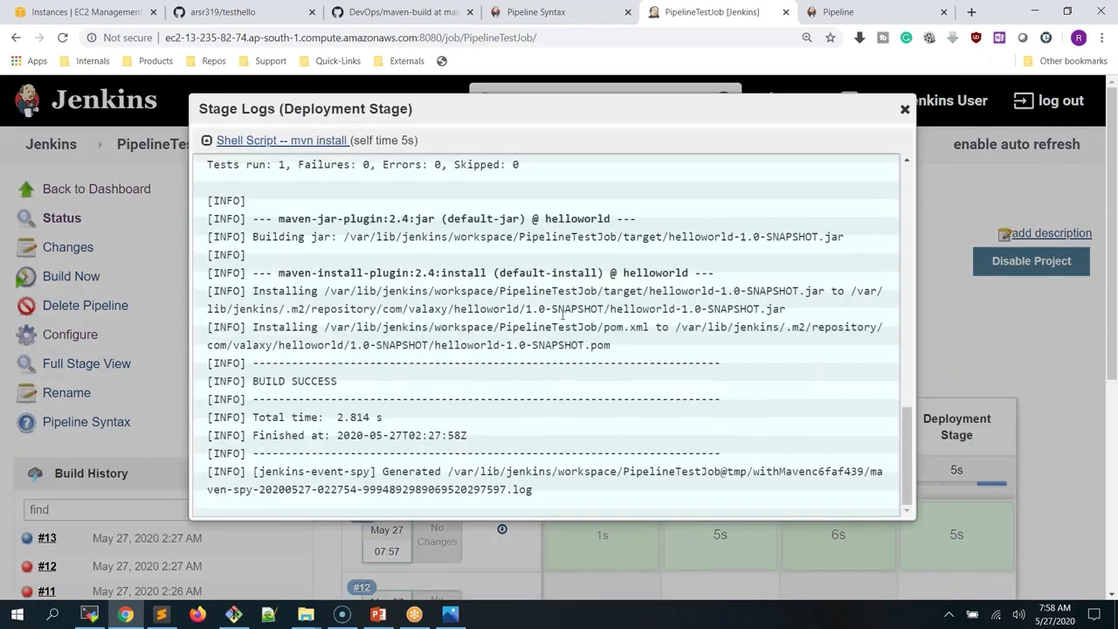
scroll(706, 543, down, 3)
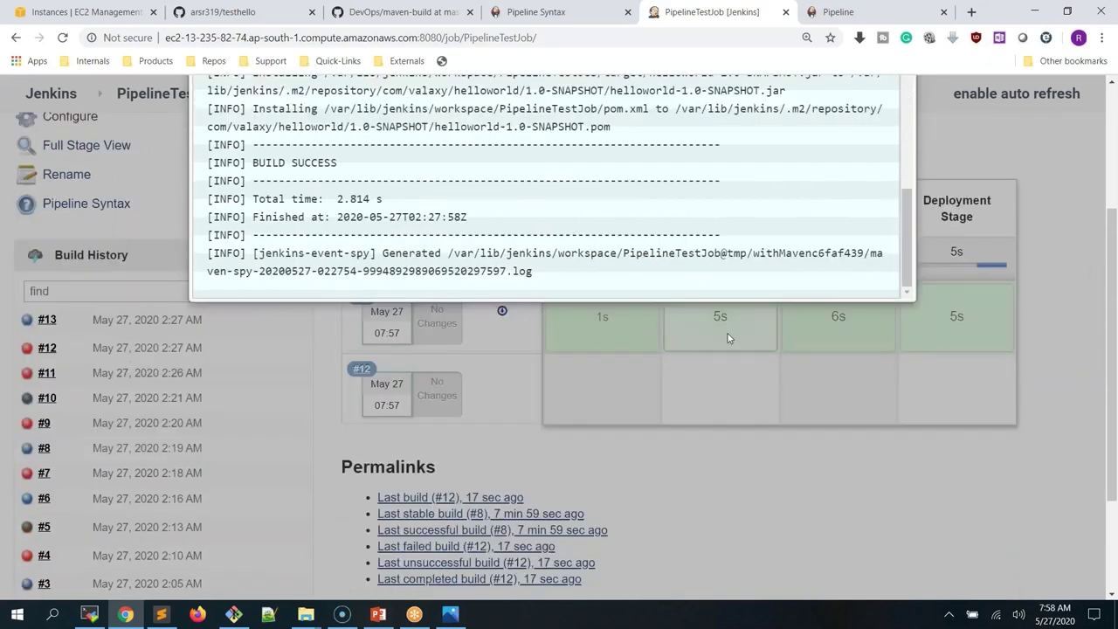
scroll(729, 338, up, 3)
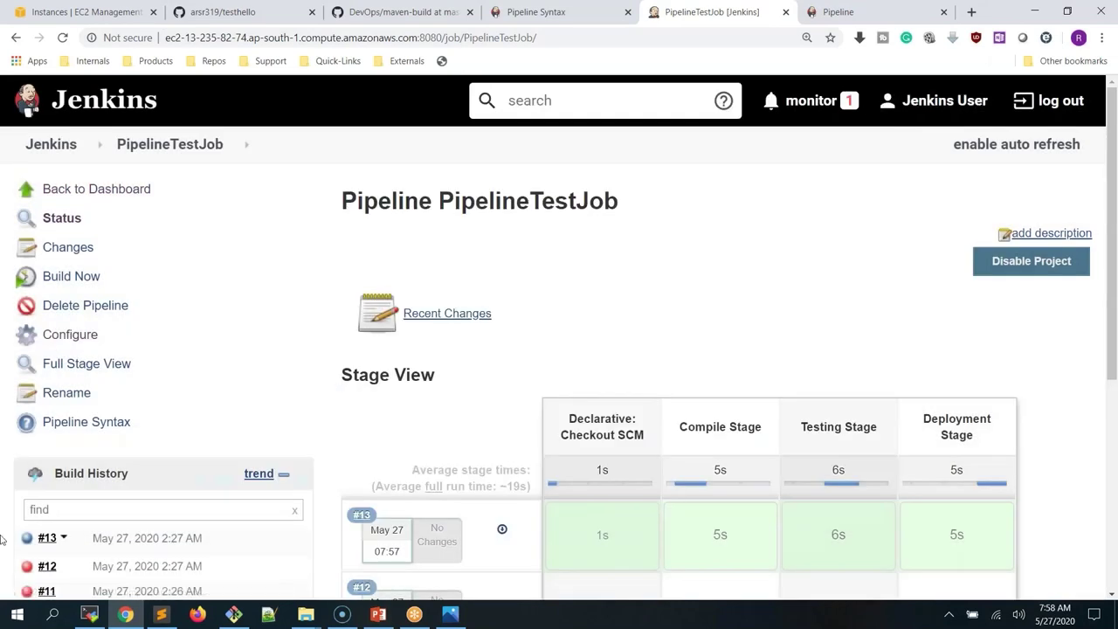
click(27, 538)
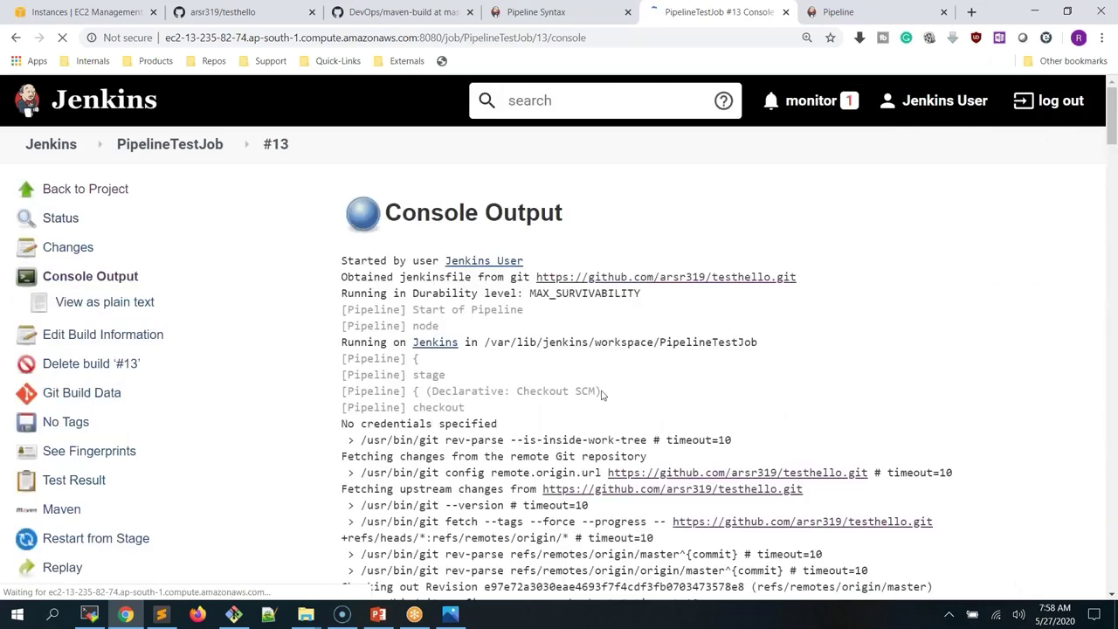
Step: Check the 'maven' installation line in build #13's console log and open the dashboard in a background tab
scroll(418, 221, down, 3)
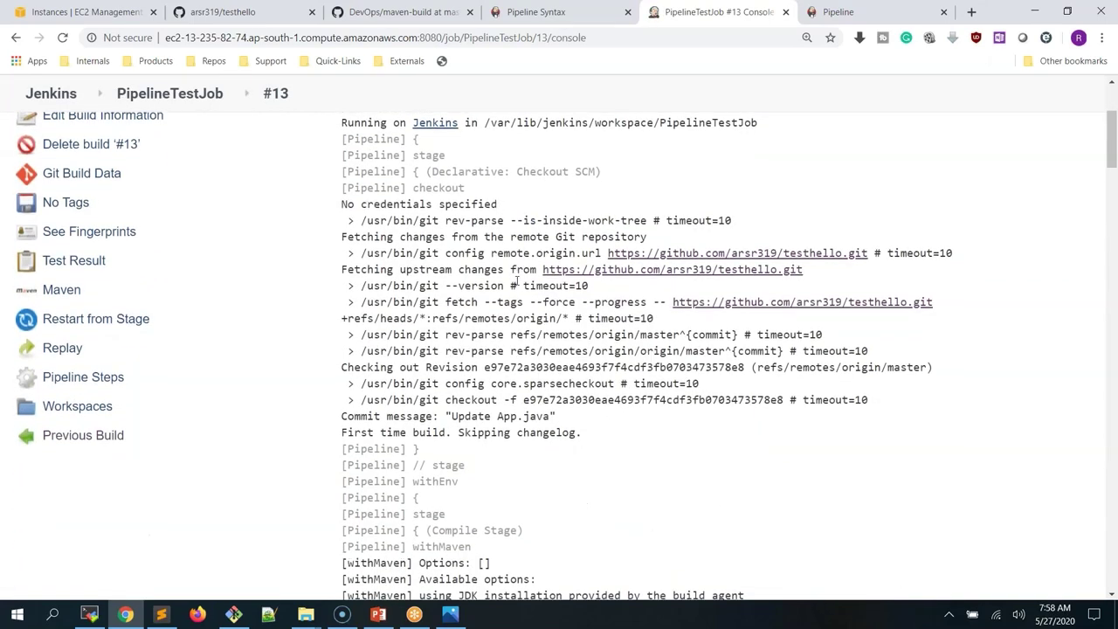
scroll(514, 275, down, 7)
scroll(437, 279, up, 2)
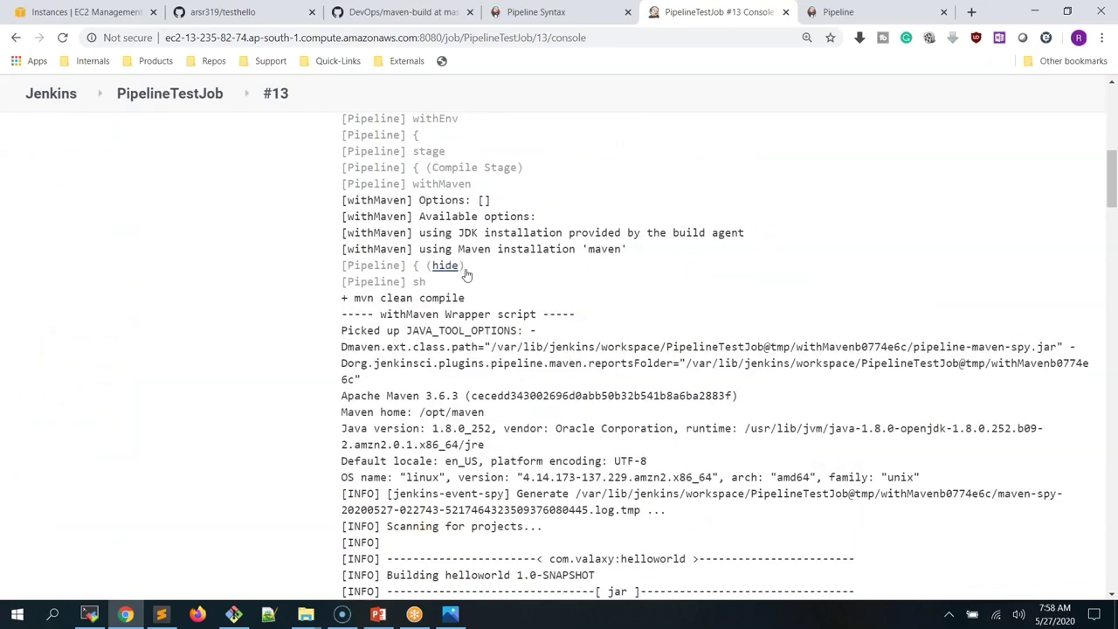
double_click(601, 253)
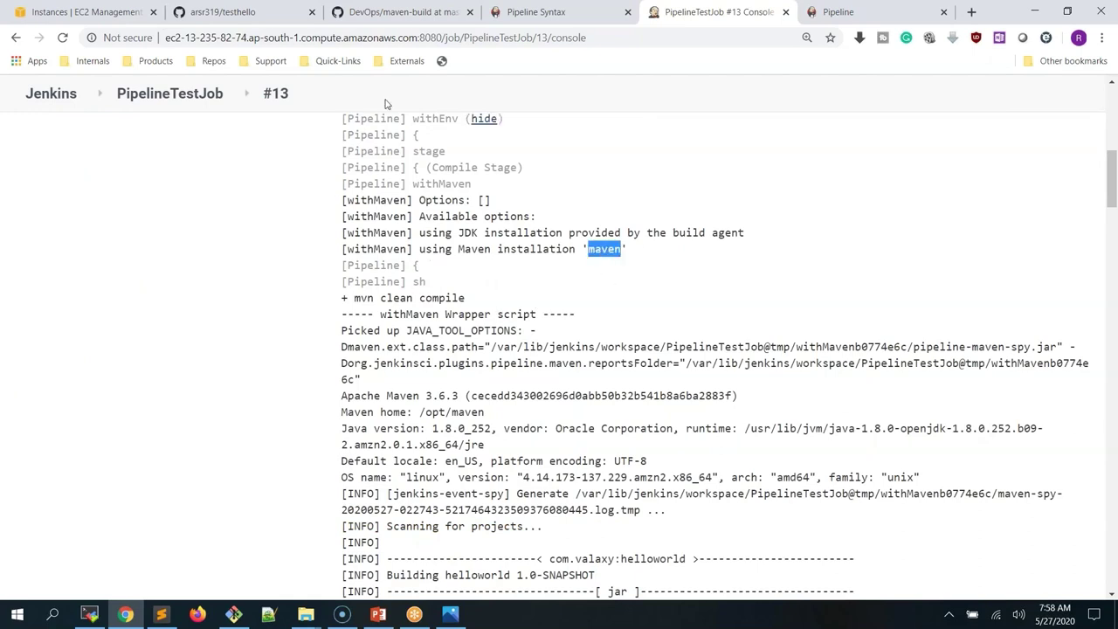
middle_click(37, 93)
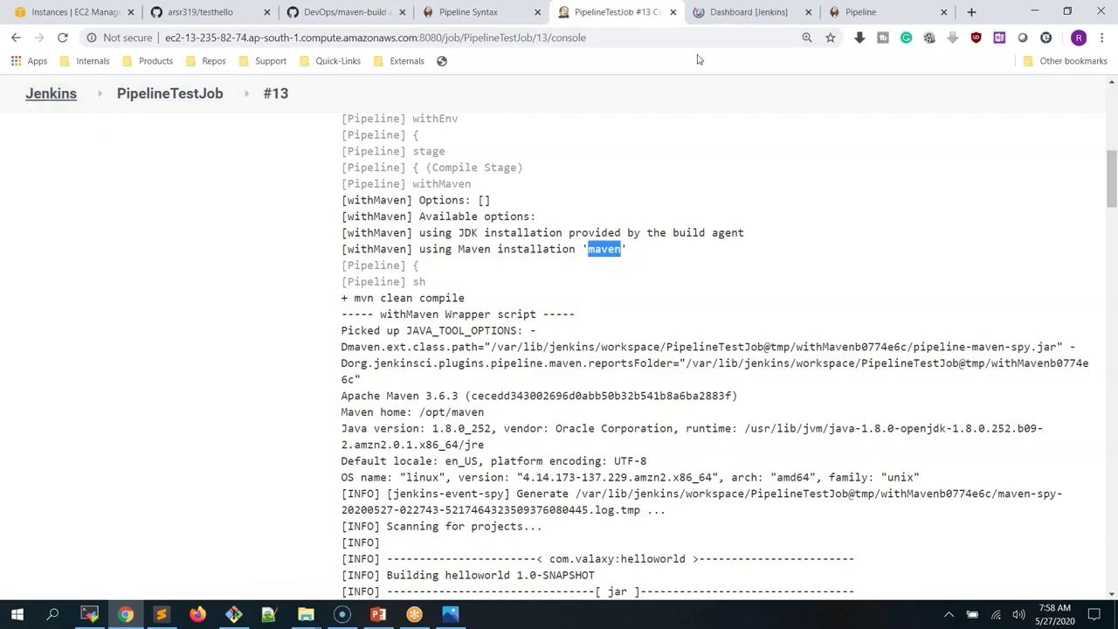
Step: Open Jenkins' Global Tool Configuration from Manage Jenkins on the Dashboard
click(725, 16)
click(75, 341)
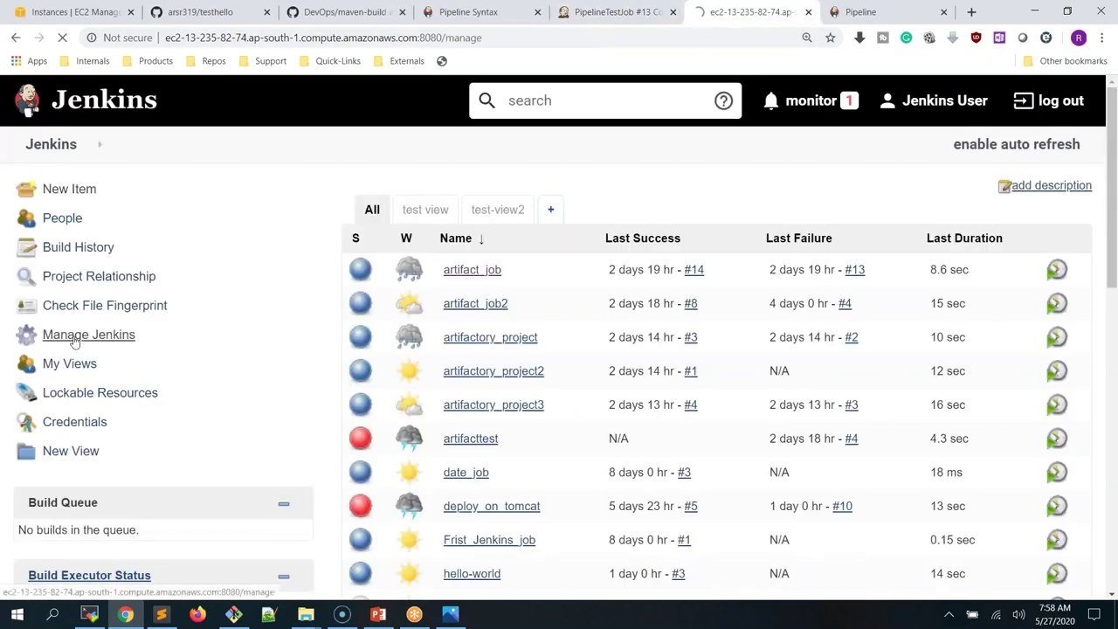
click(504, 533)
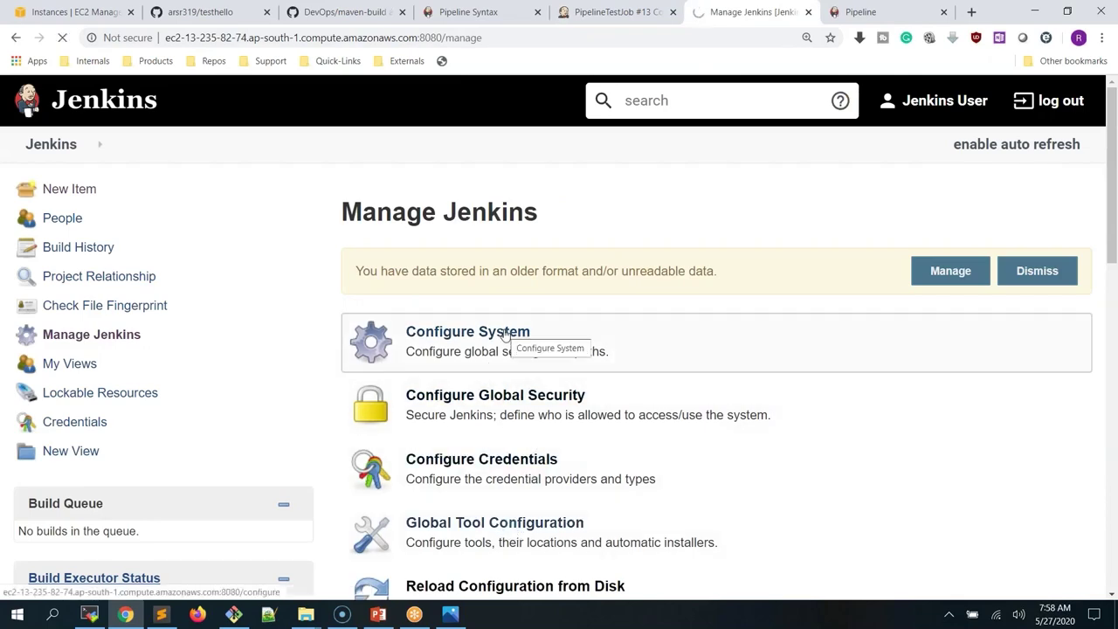
scroll(505, 335, down, 5)
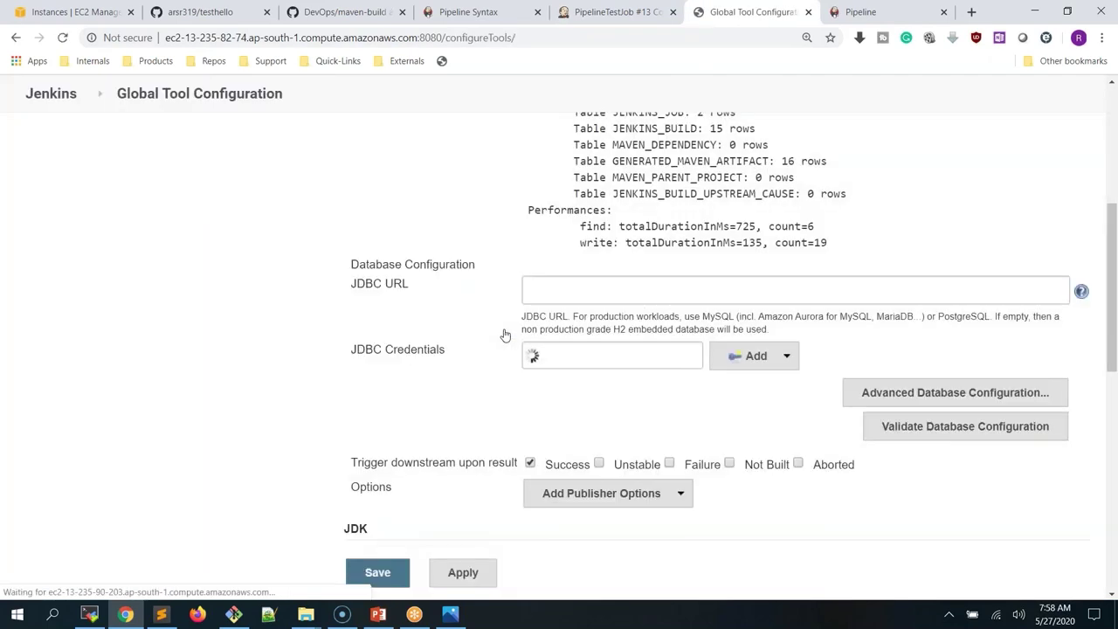
scroll(503, 332, down, 8)
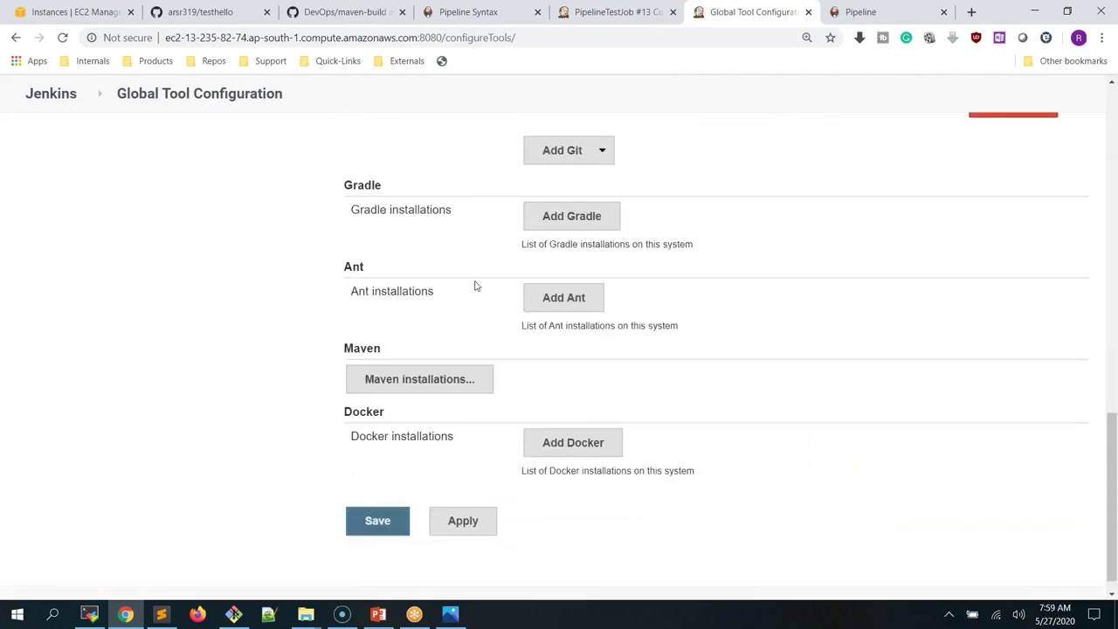
Step: Expand Maven installations and highlight the installation name 'maven' at /opt/maven
click(445, 389)
click(677, 428)
drag(676, 439, 585, 437)
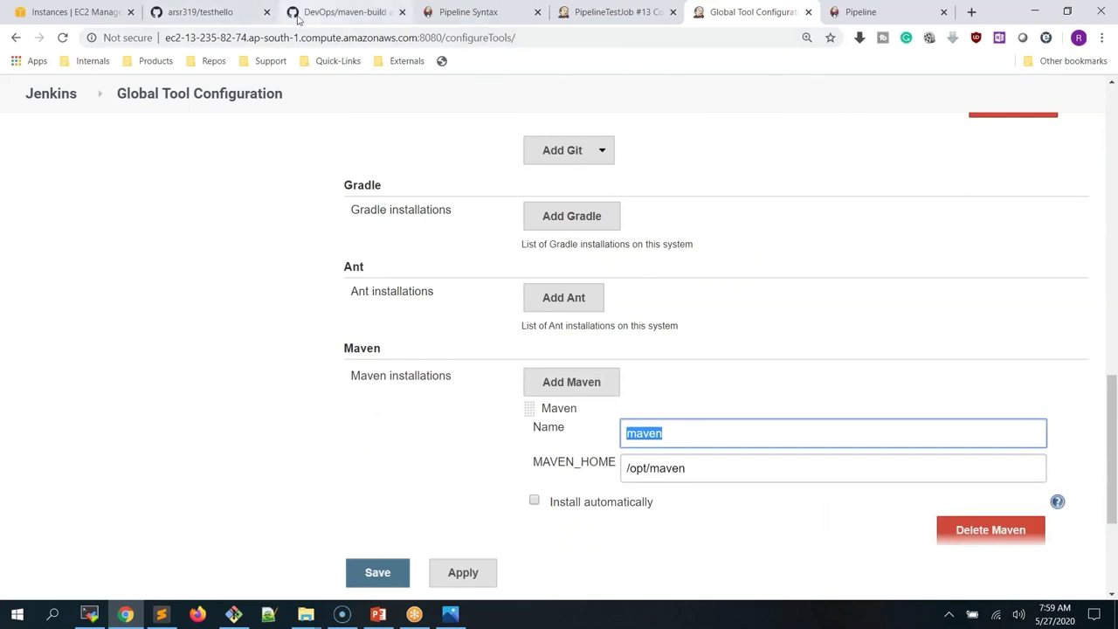
click(225, 13)
Step: Open testhello's jenkinsfile, highlight the Maven name 'maven' on line 8, and return to Global Tool Configuration
click(165, 392)
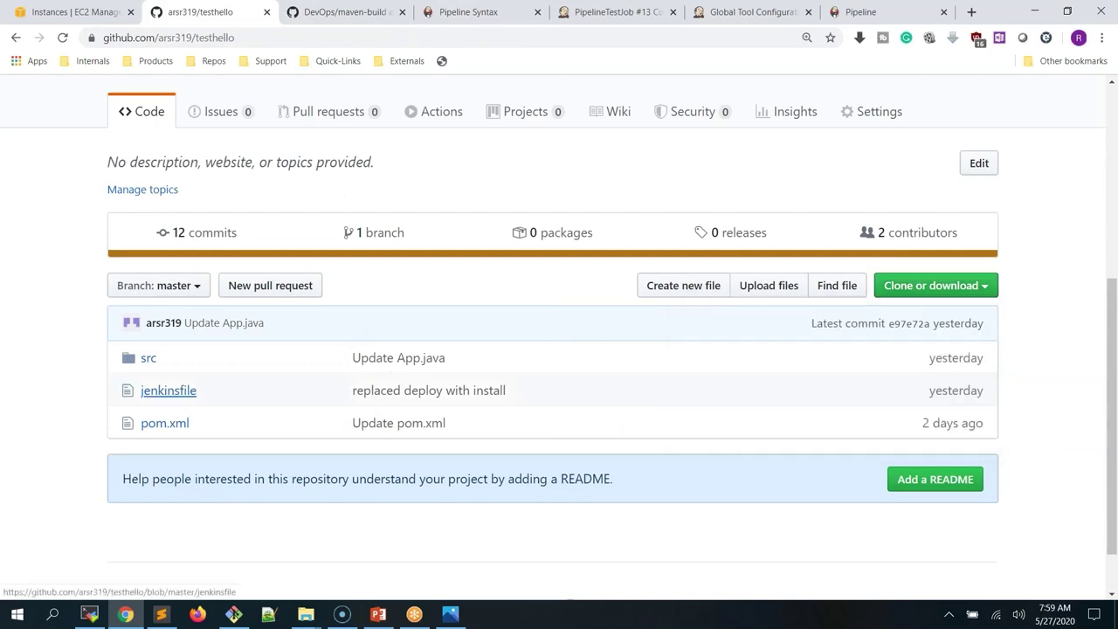
click(165, 392)
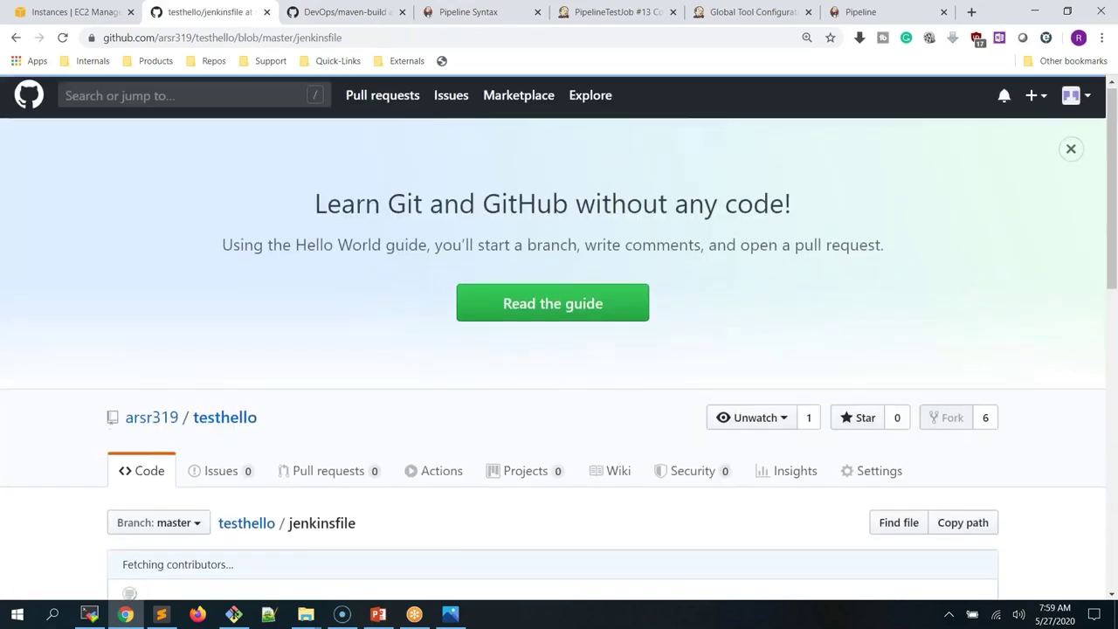
scroll(365, 316, down, 6)
double_click(381, 302)
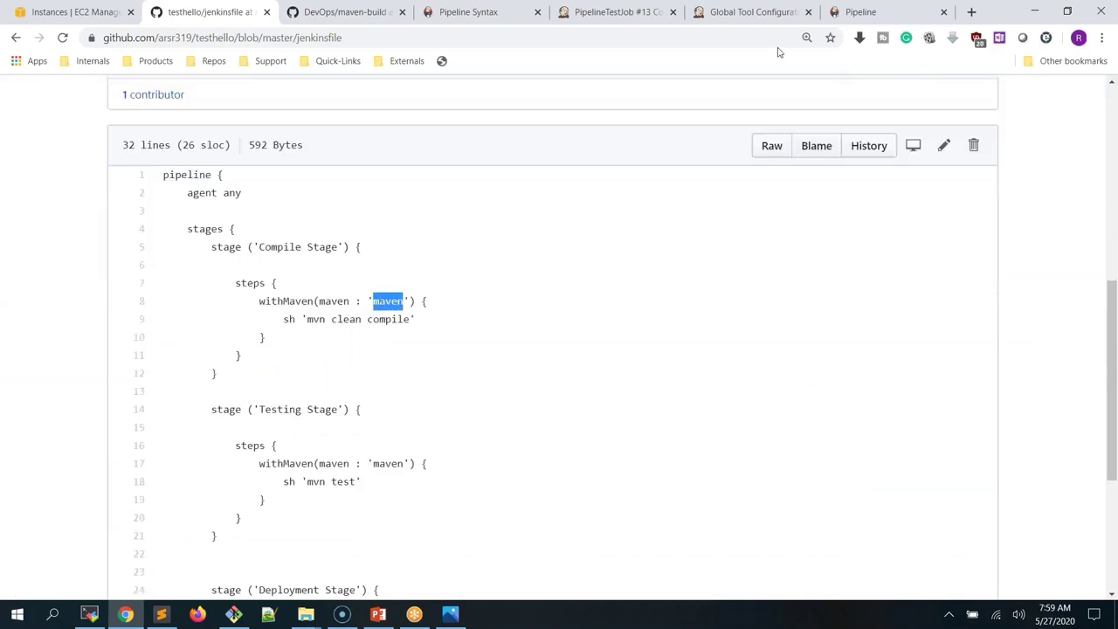
click(758, 14)
scroll(703, 411, down, 3)
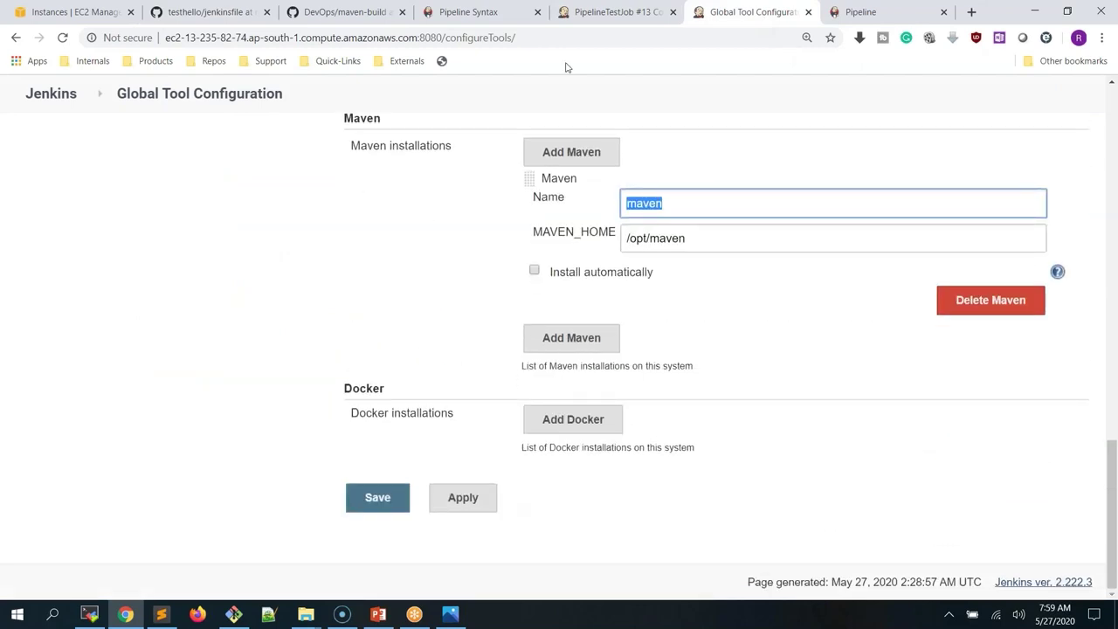
Step: Review build #13's console log down to BUILD SUCCESS, then open PipelineTestJob's page with its jar and pom artifacts
click(623, 14)
scroll(490, 366, down, 10)
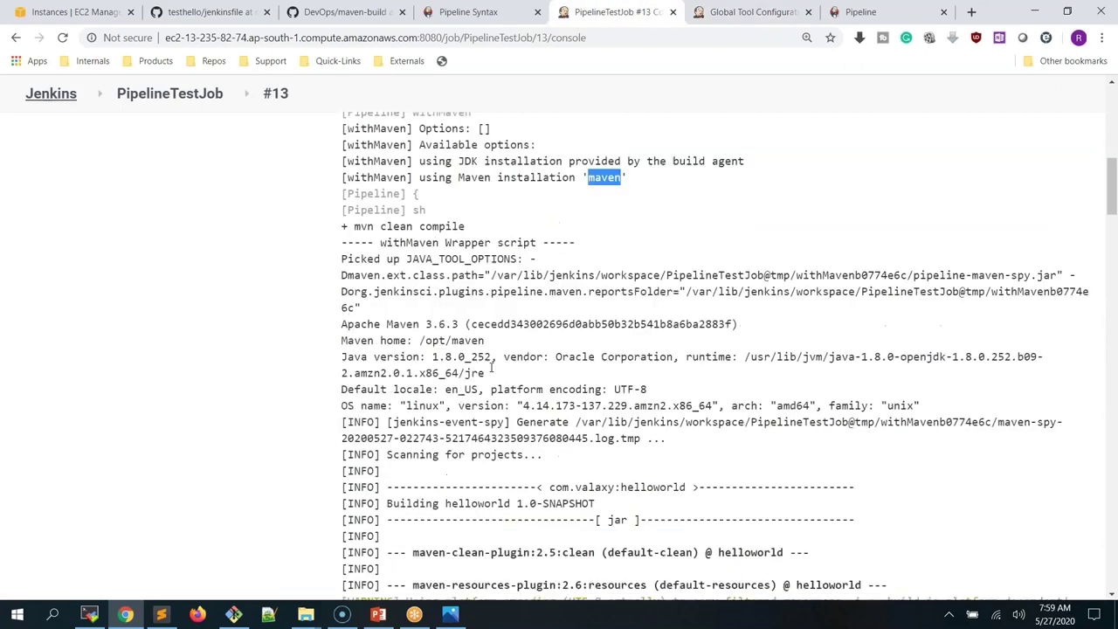
scroll(491, 366, down, 8)
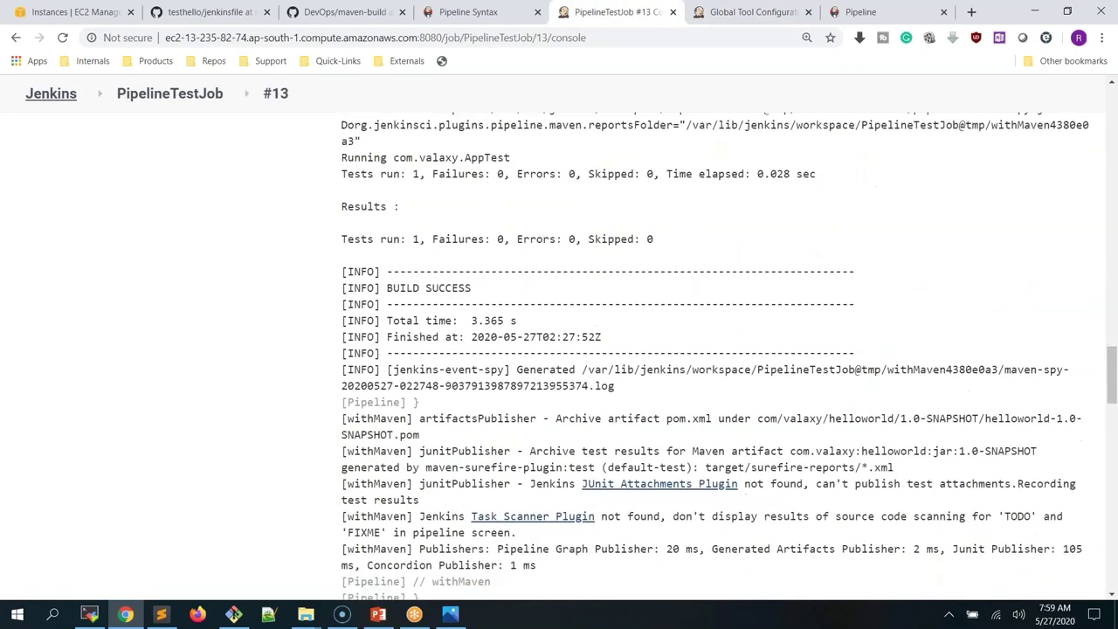
scroll(491, 366, up, 3)
click(140, 93)
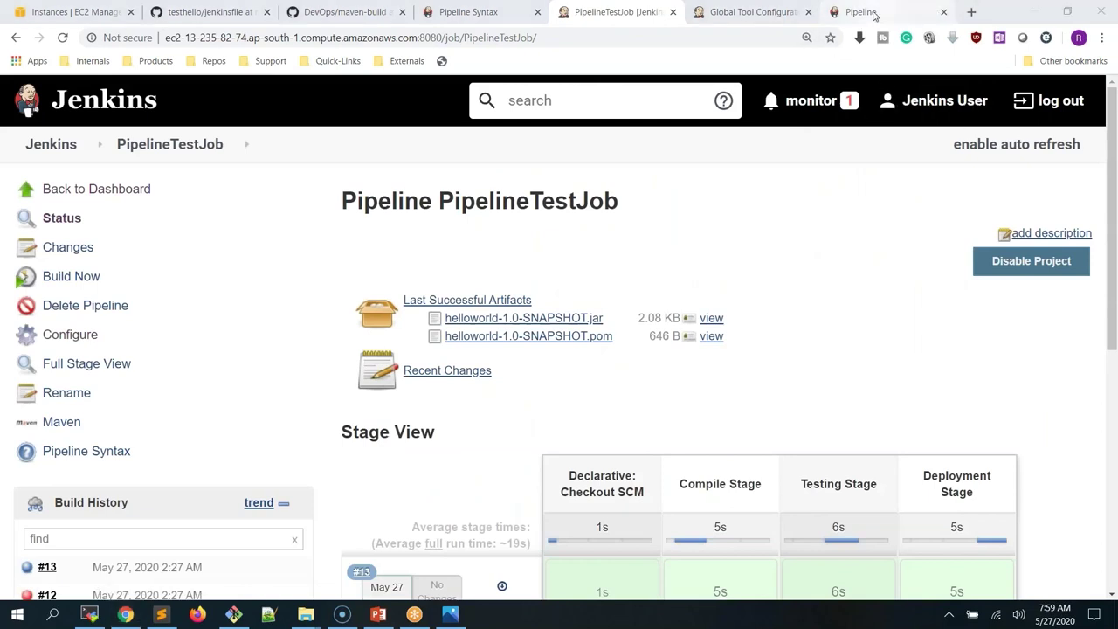
click(873, 14)
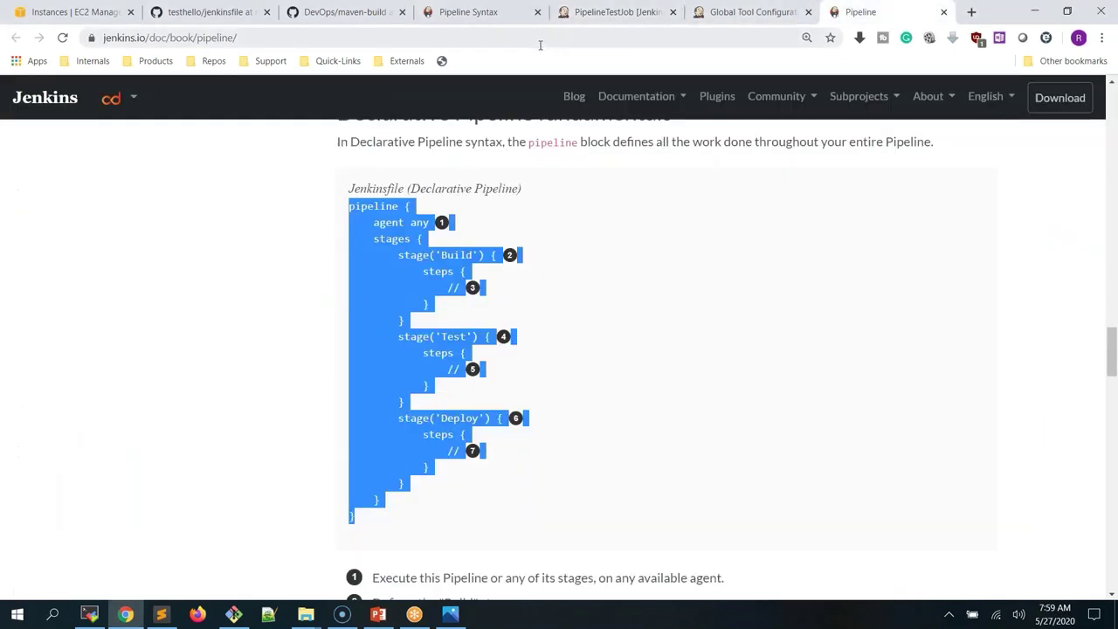
Step: Search Pipeline Syntax for 'parameters', jump to that directive, and select the string parameter example
click(468, 12)
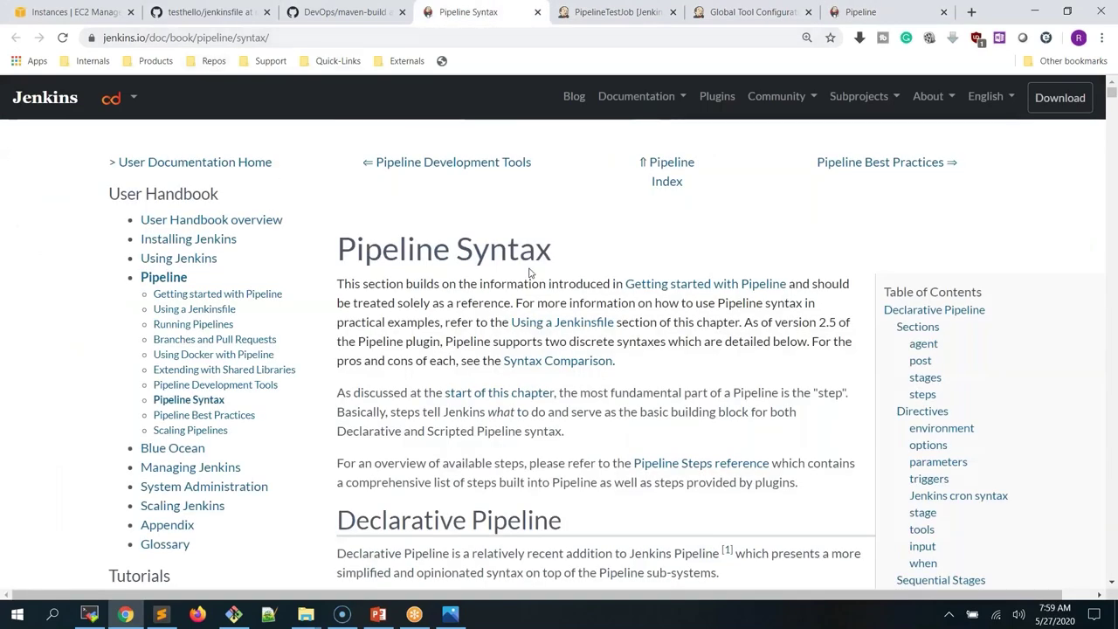
scroll(529, 273, down, 3)
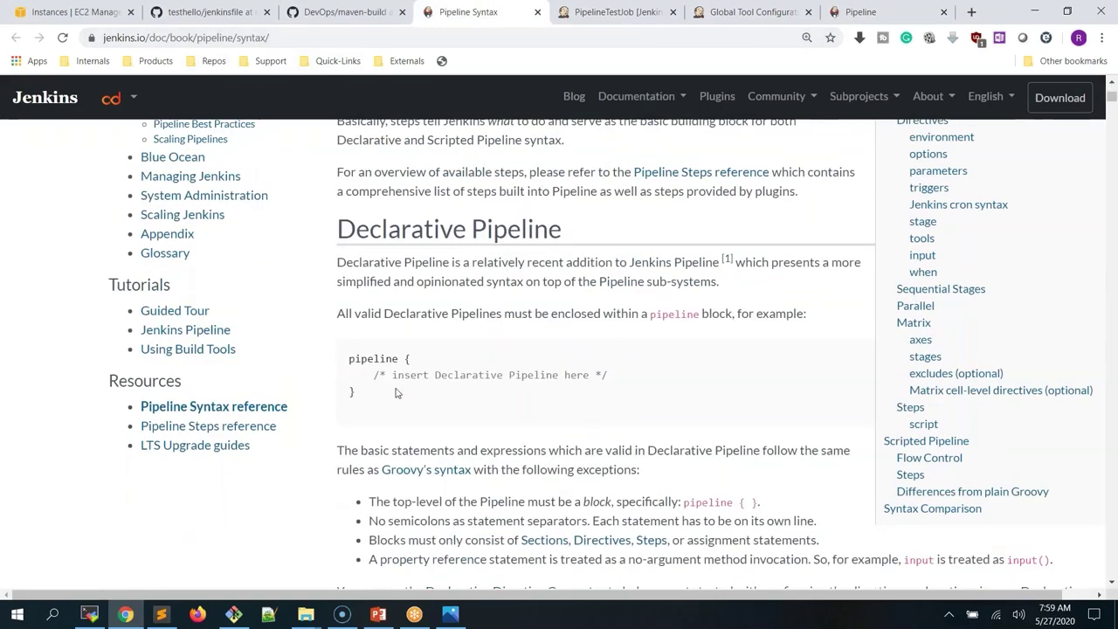
scroll(438, 374, down, 5)
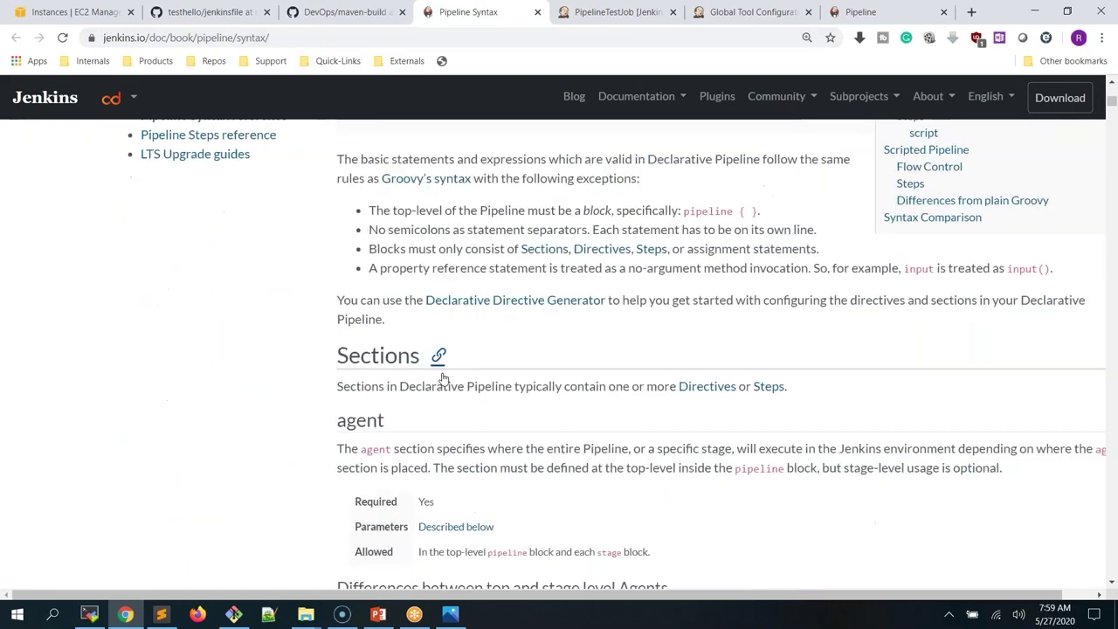
scroll(663, 415, down, 7)
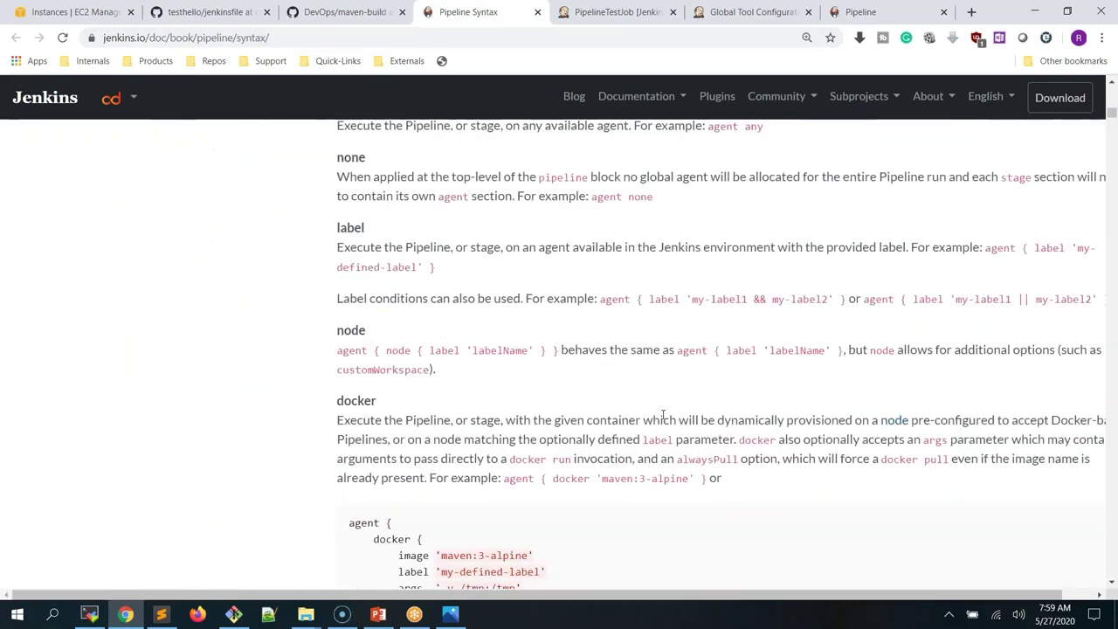
key(ctrl+f)
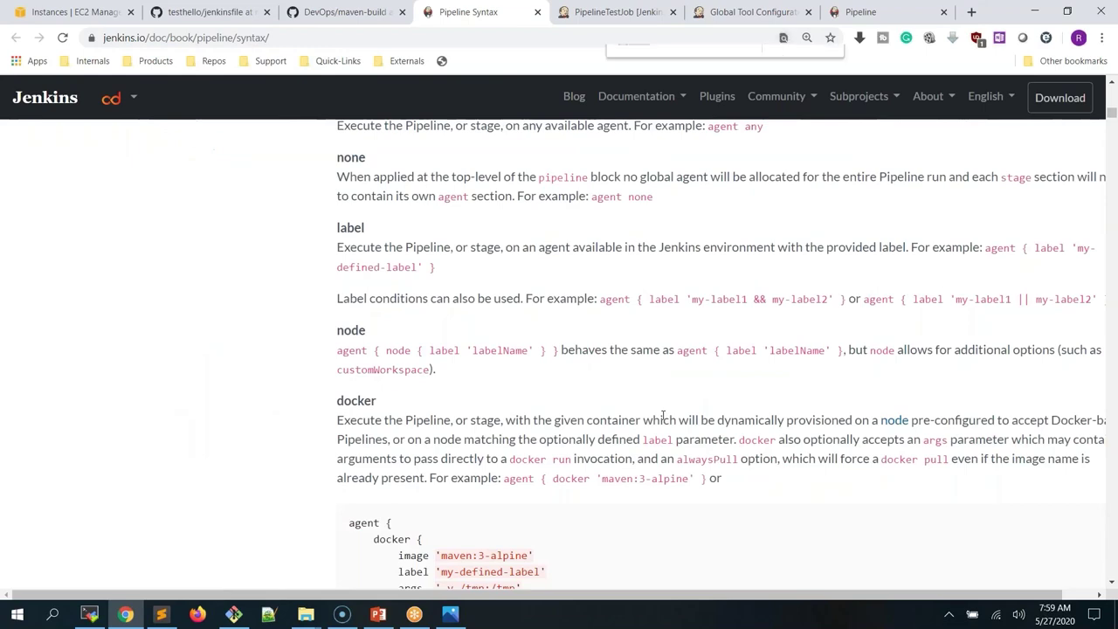
text(p)
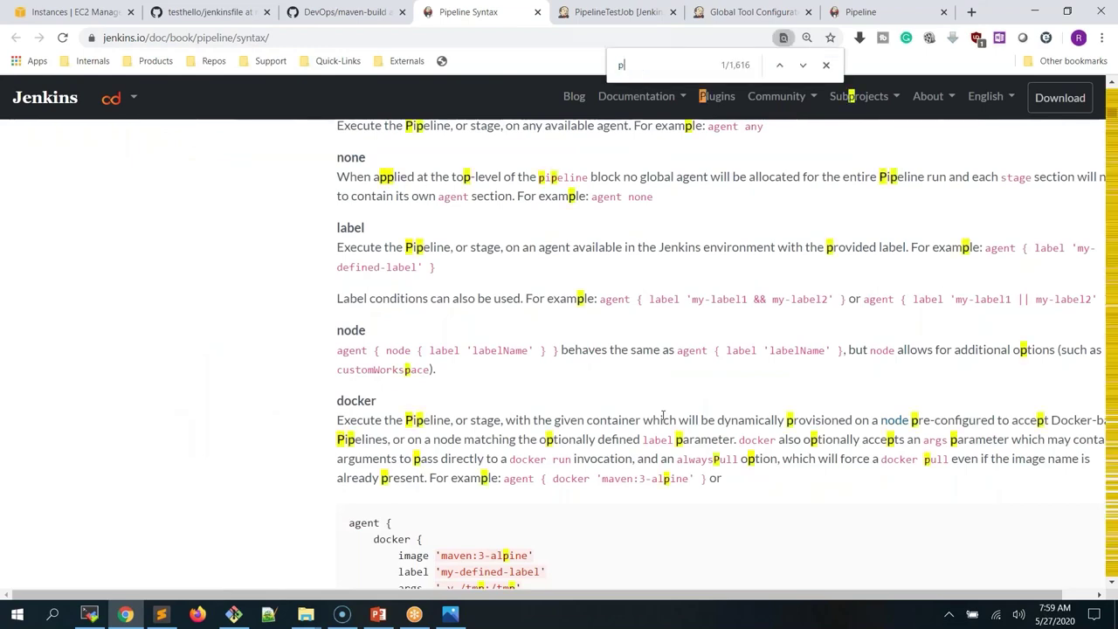
text(arameters)
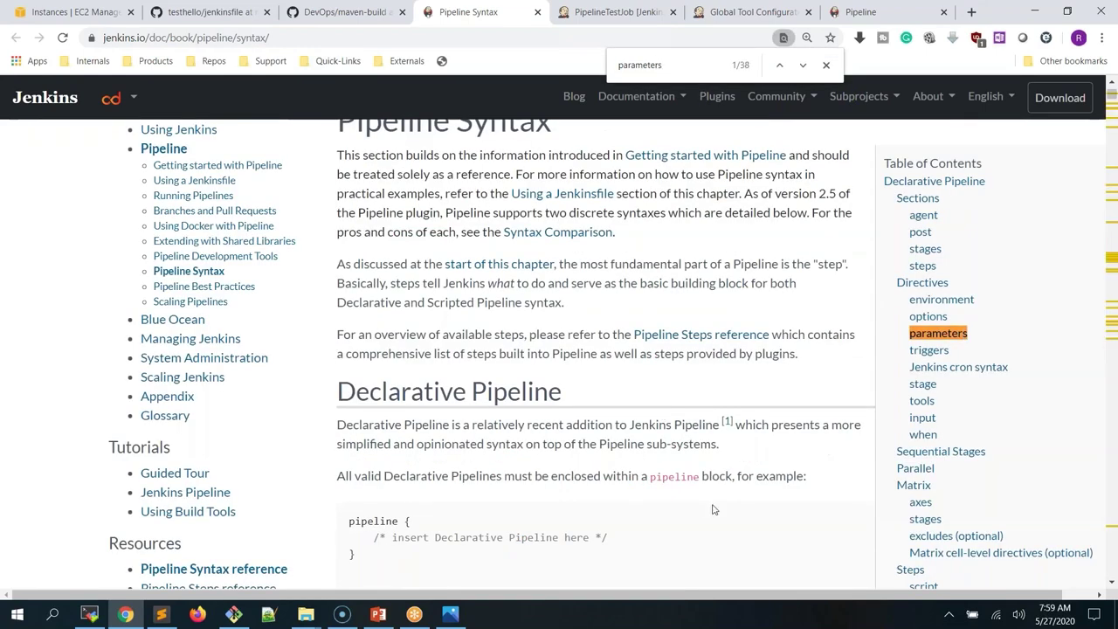
click(954, 336)
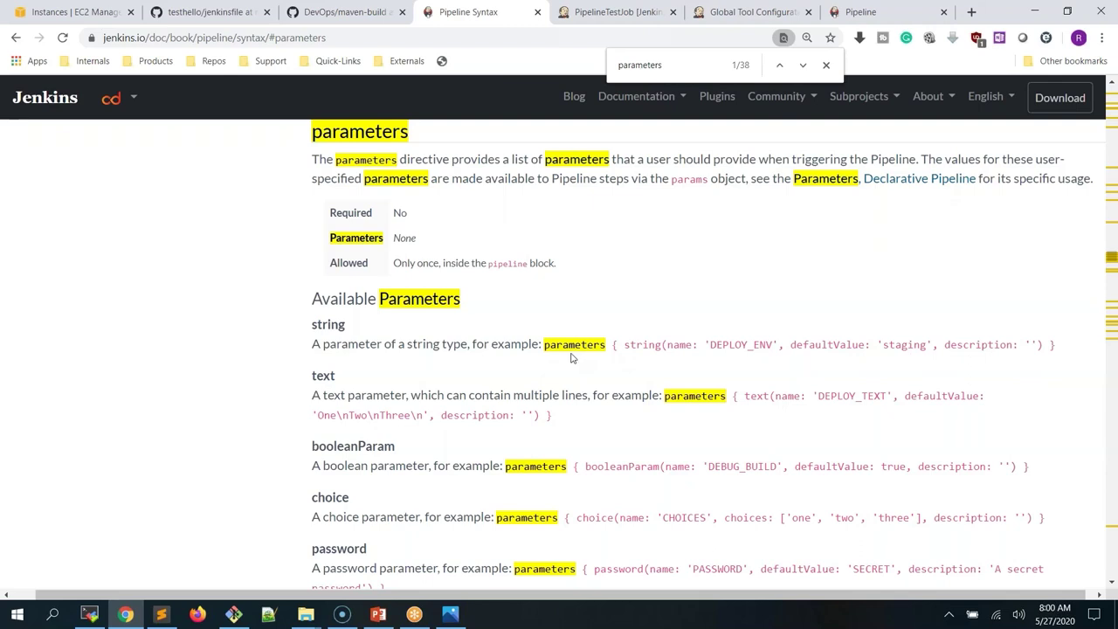
drag(545, 345, 1060, 347)
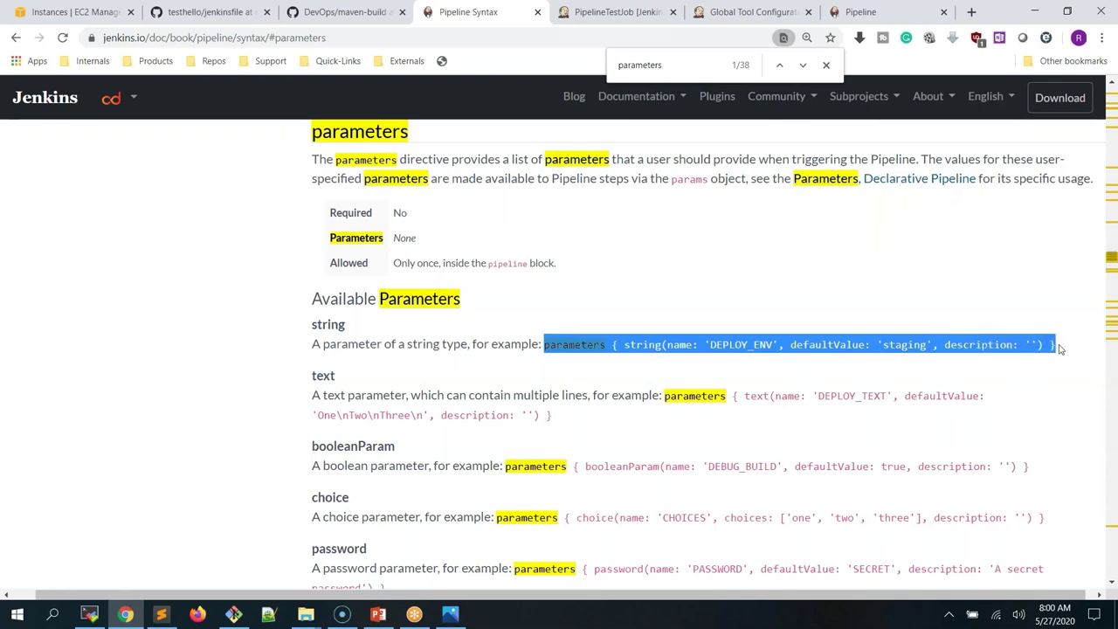
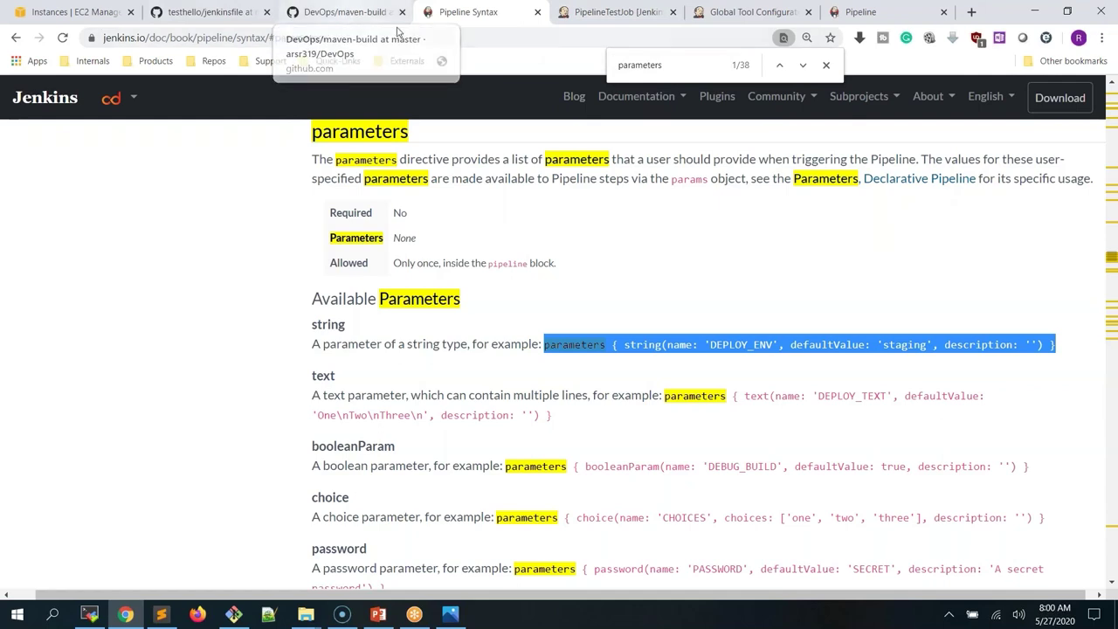
Step: Switch PipelineTestJob's Definition from 'Pipeline script from SCM' to inline 'Pipeline script'
click(599, 12)
click(70, 334)
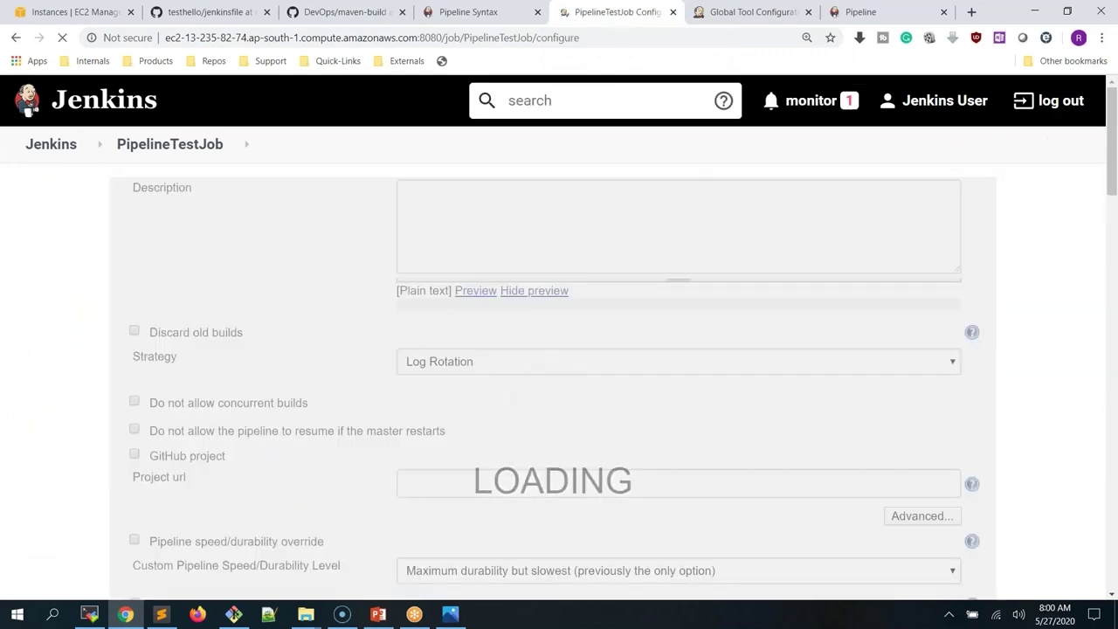
scroll(381, 349, down, 15)
scroll(381, 349, up, 2)
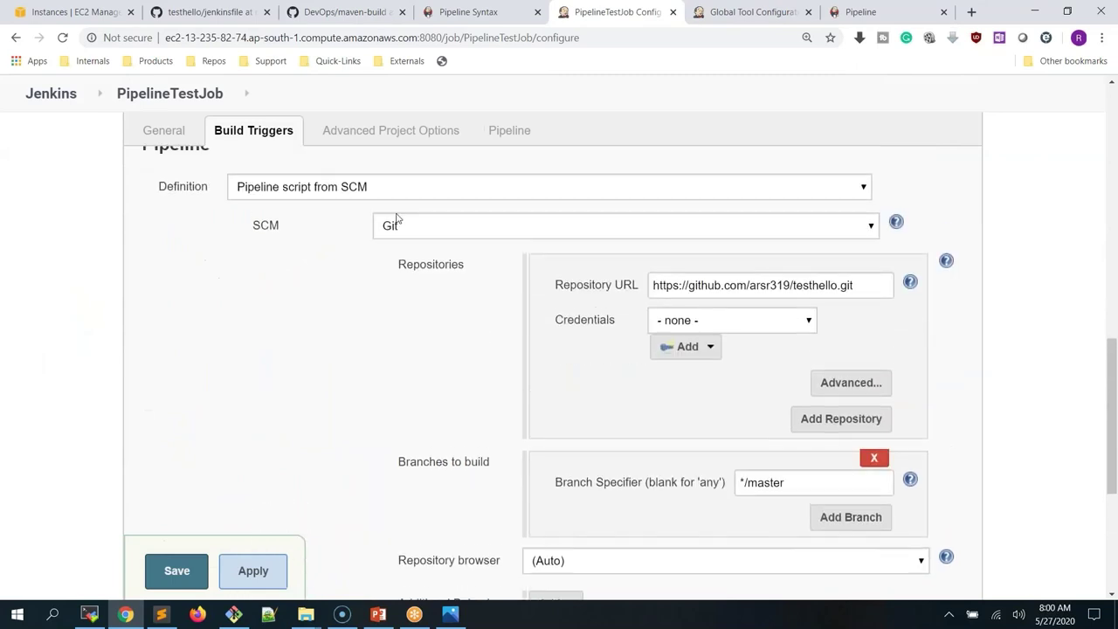
click(410, 187)
click(363, 214)
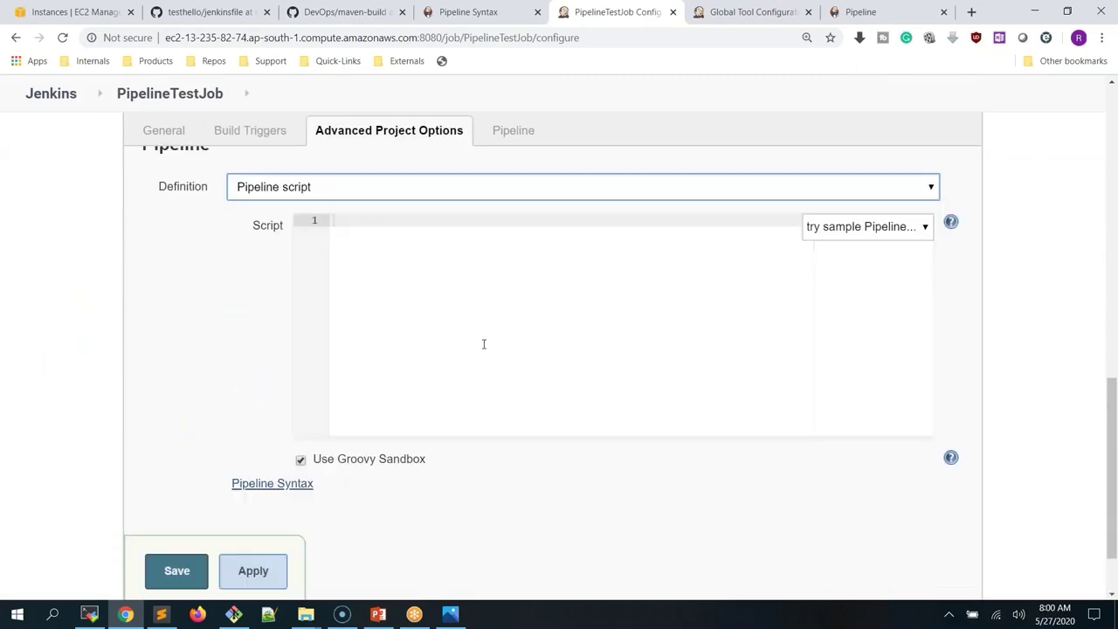
click(262, 14)
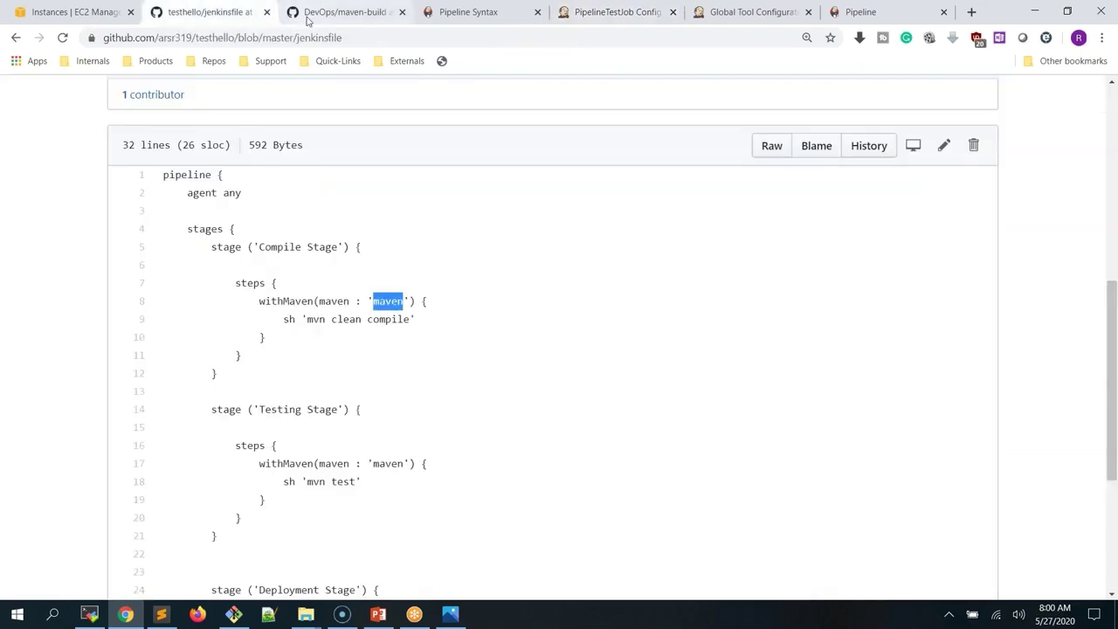
Step: Copy the code of jenkins/pipeline-templates/01first-pipeline and place the caret in Jenkins' empty script editor
click(308, 16)
click(435, 110)
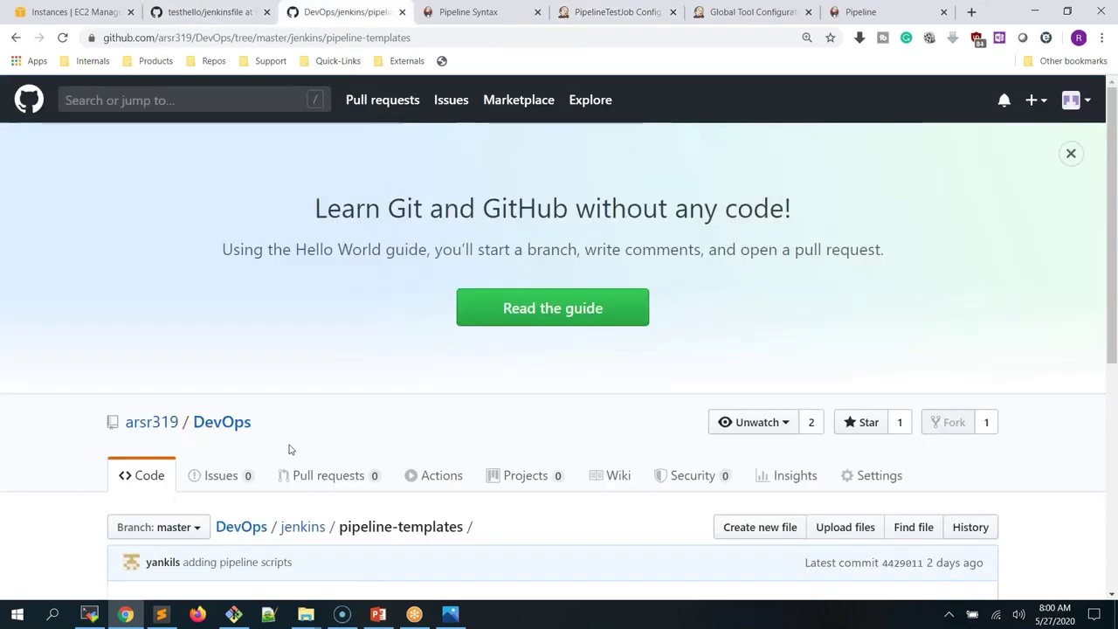
scroll(288, 449, down, 4)
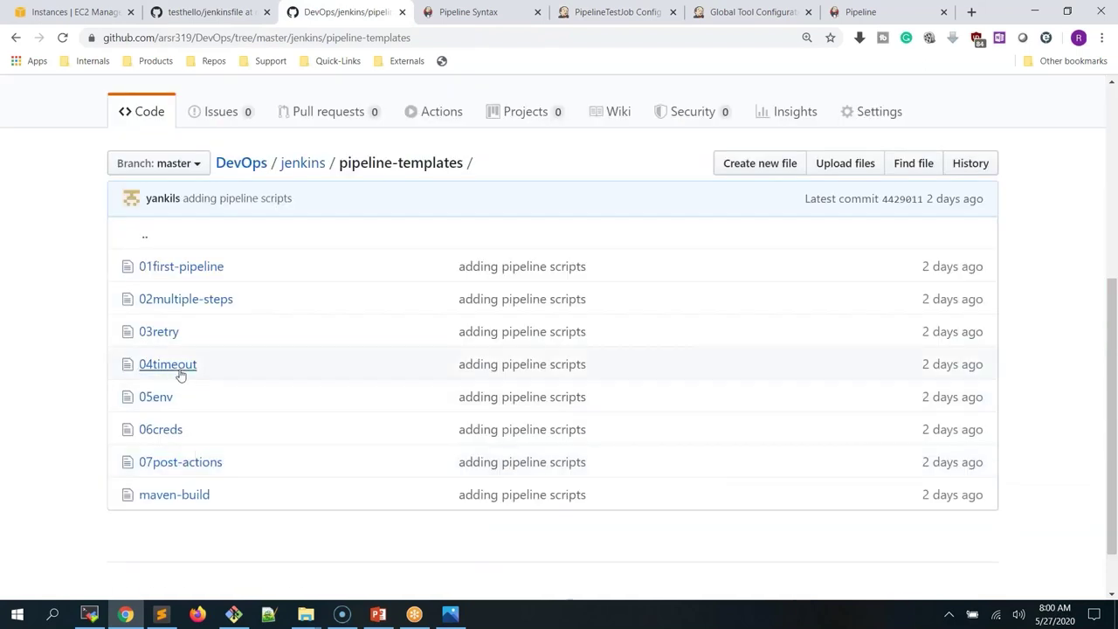
click(203, 277)
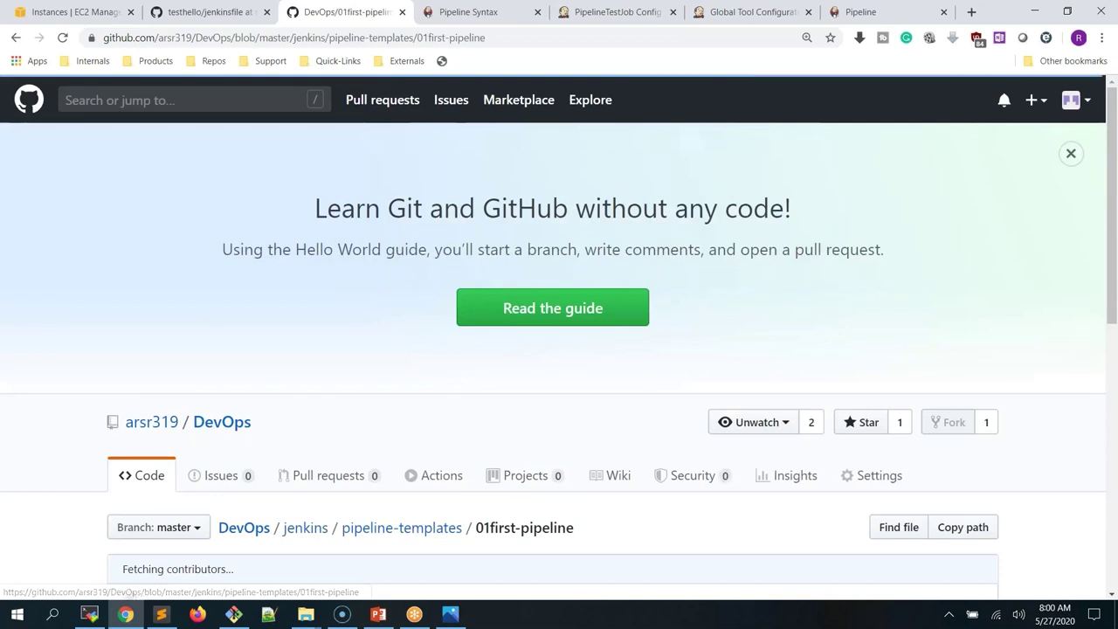
scroll(236, 474, down, 2)
scroll(241, 477, down, 2)
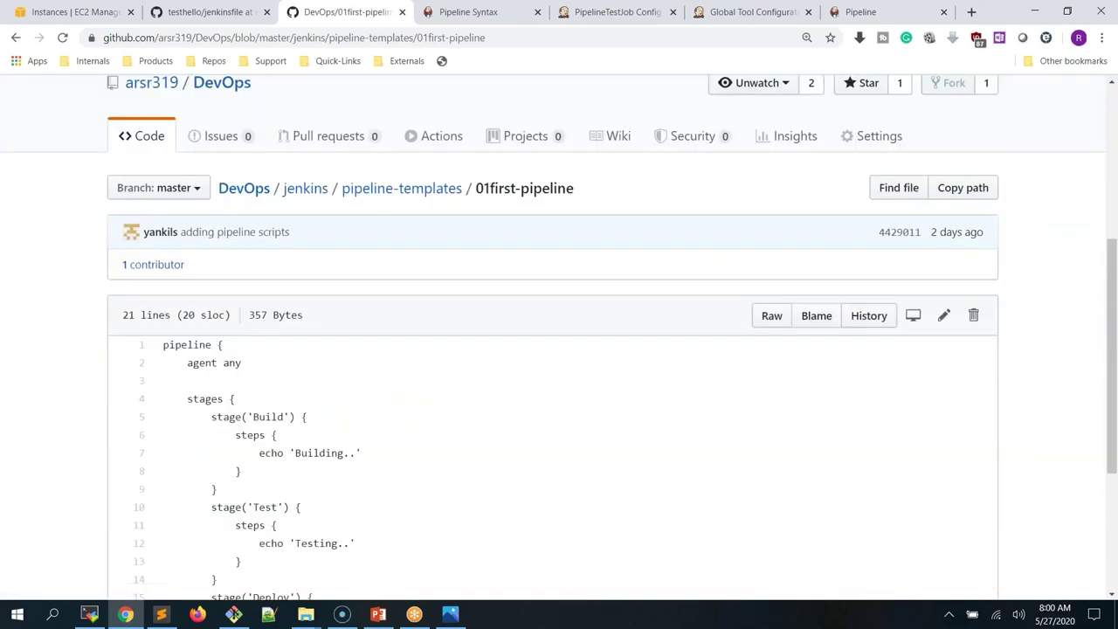
drag(161, 348, 247, 447)
key(ctrl+c)
scroll(257, 585, down, 3)
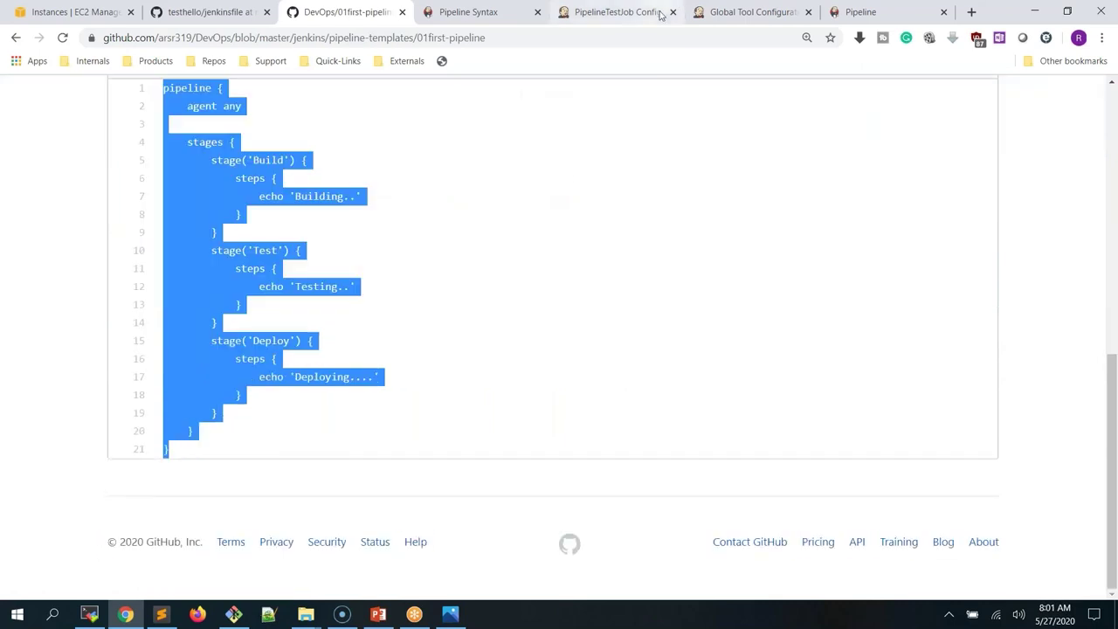
click(627, 15)
click(611, 236)
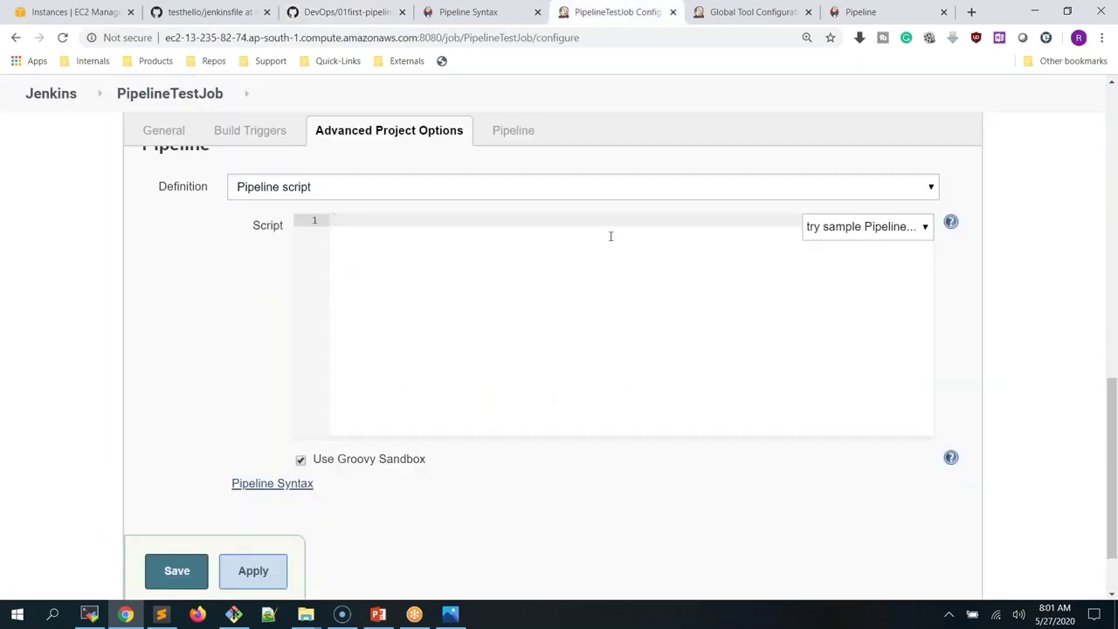
Step: Paste the sample pipeline script, with a DEPLOY_ENV string parameter line added after agent any
key(ctrl+v)
scroll(591, 262, up, 1)
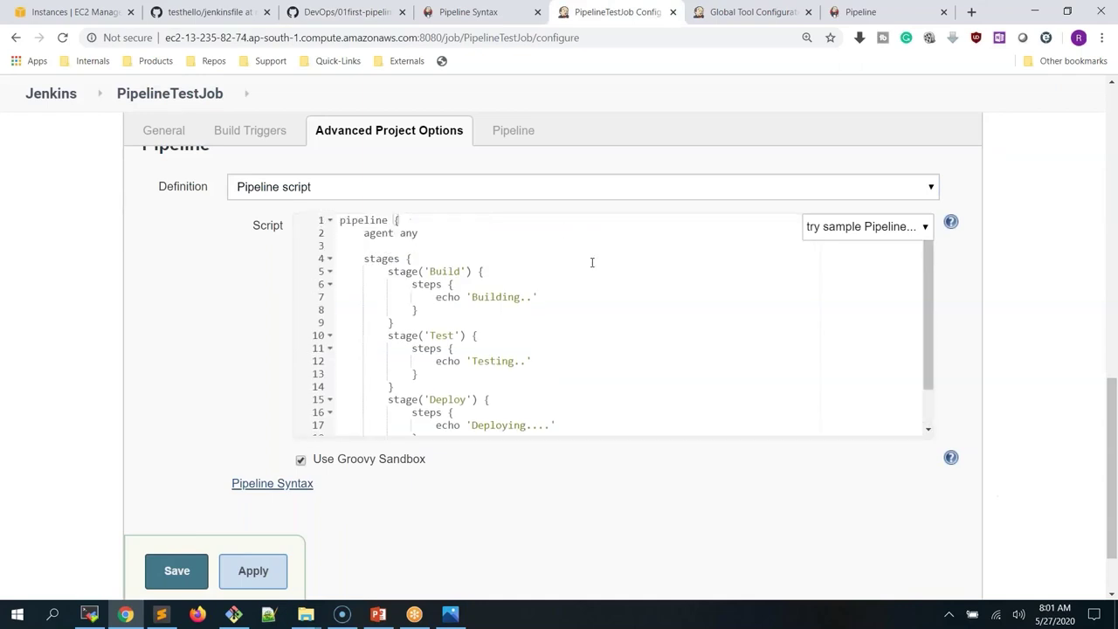
click(446, 238)
key(Return)
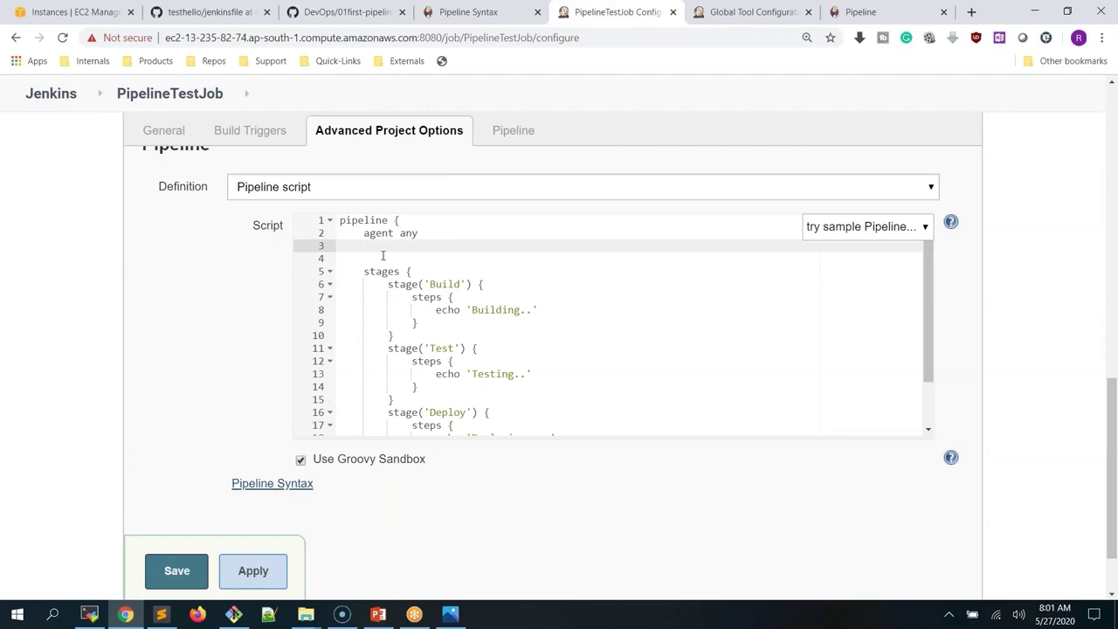
click(468, 11)
click(654, 13)
text(parameters { string(name: 'DEPLOY_ENV', defaultValue: 'staging', description: '') })
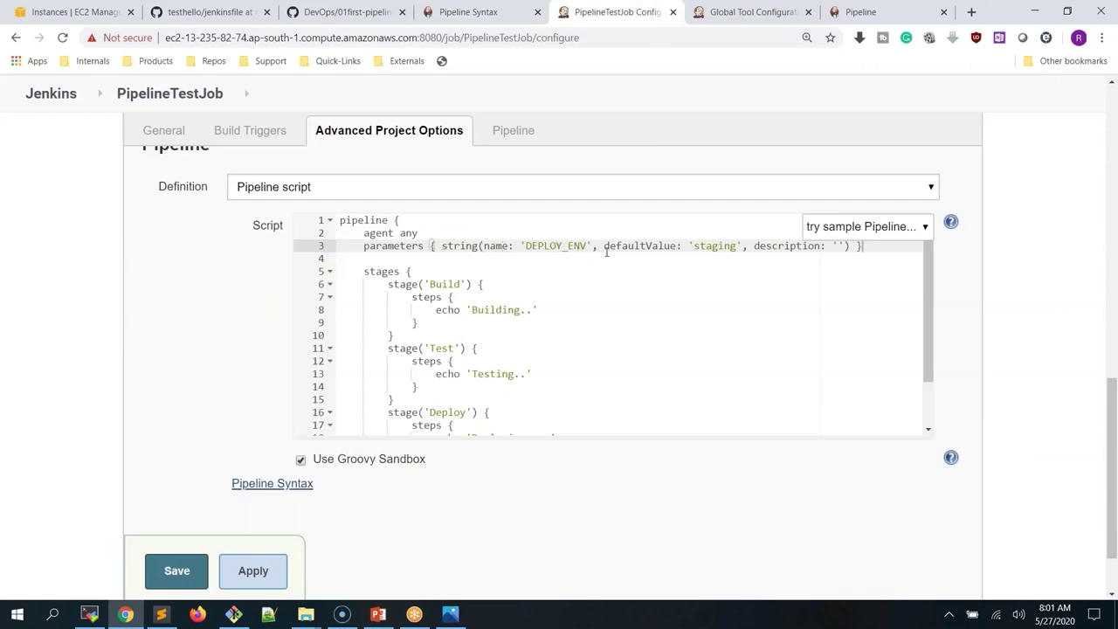
Step: Fill the DEPLOY_ENV parameter description with 'Ehst parameter'
double_click(652, 246)
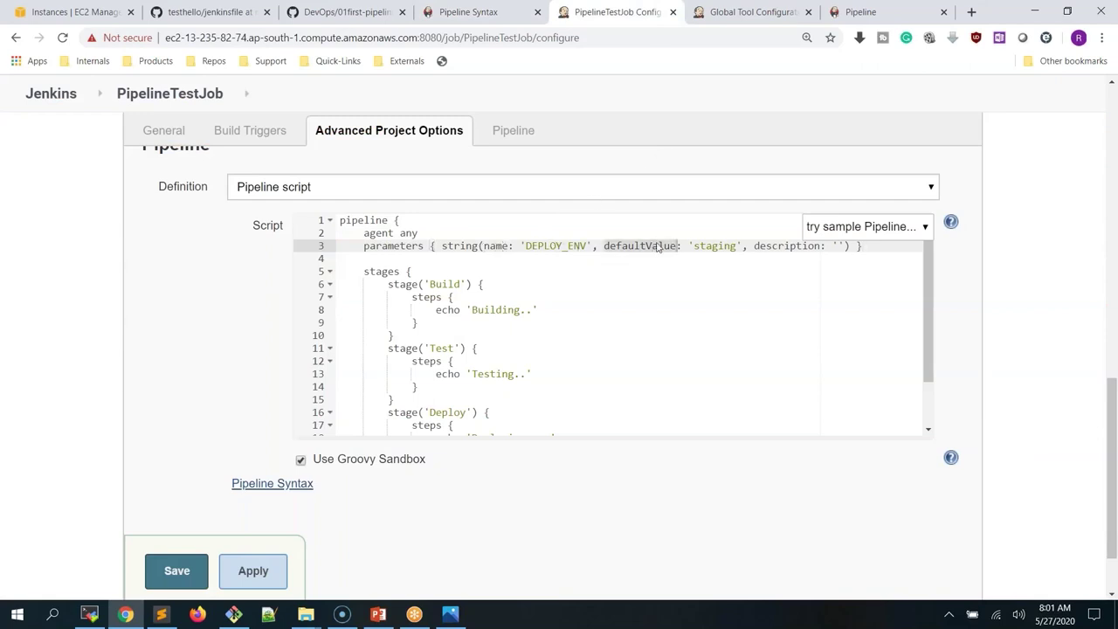
double_click(717, 246)
click(792, 248)
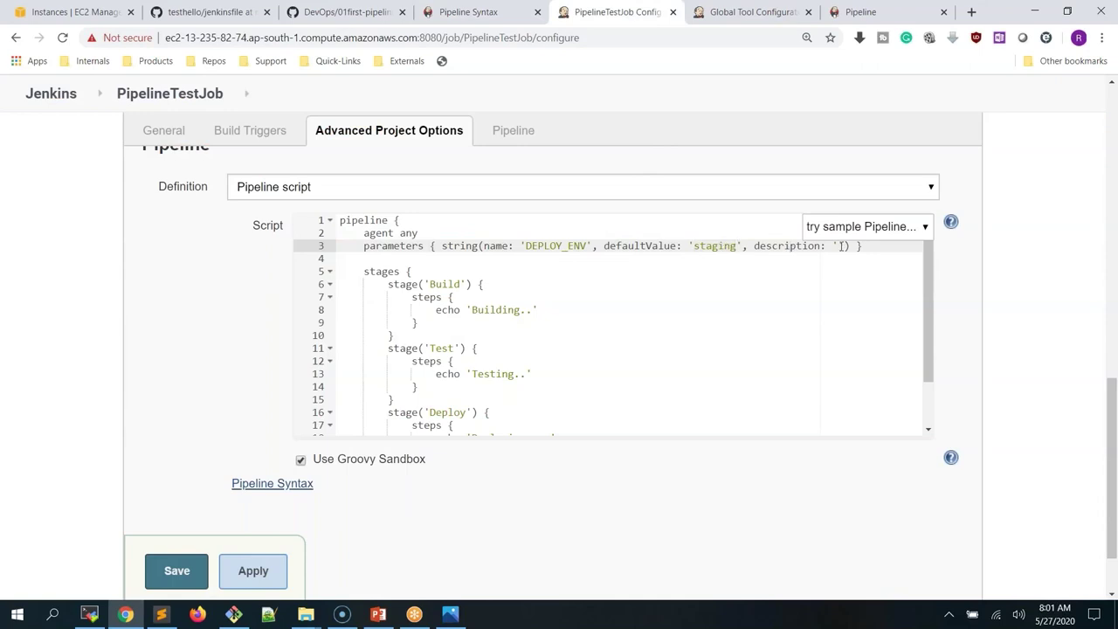
text(E)
text(h)
text(st p)
text(arameter)
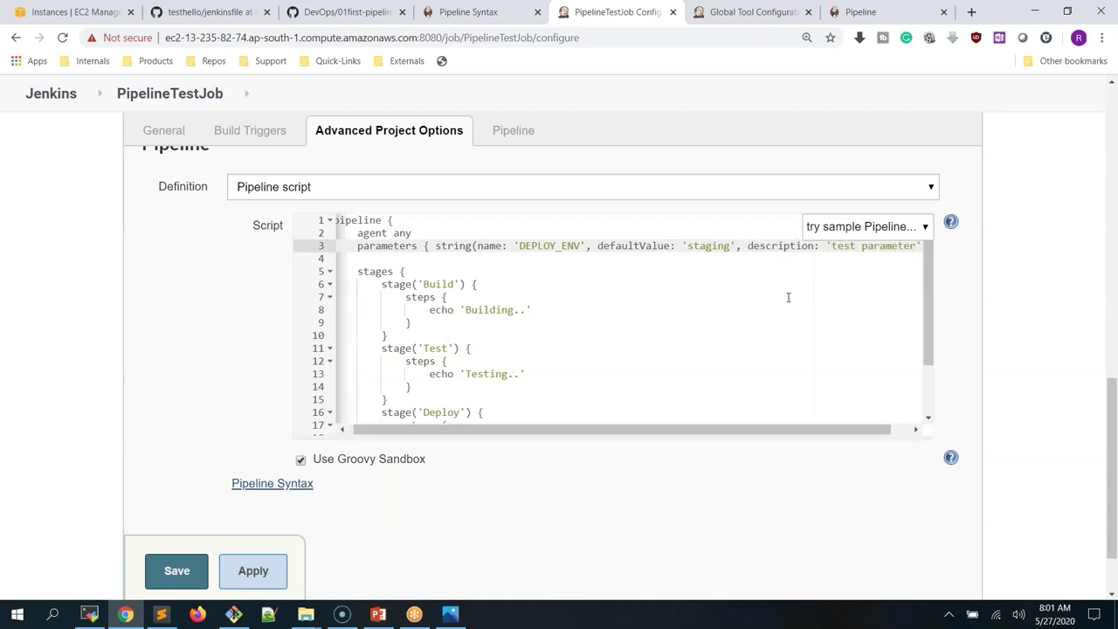
Step: Add an echo of DEPLOY_ENV to the Test stage, save the job and start build #14
click(556, 377)
key(Return)
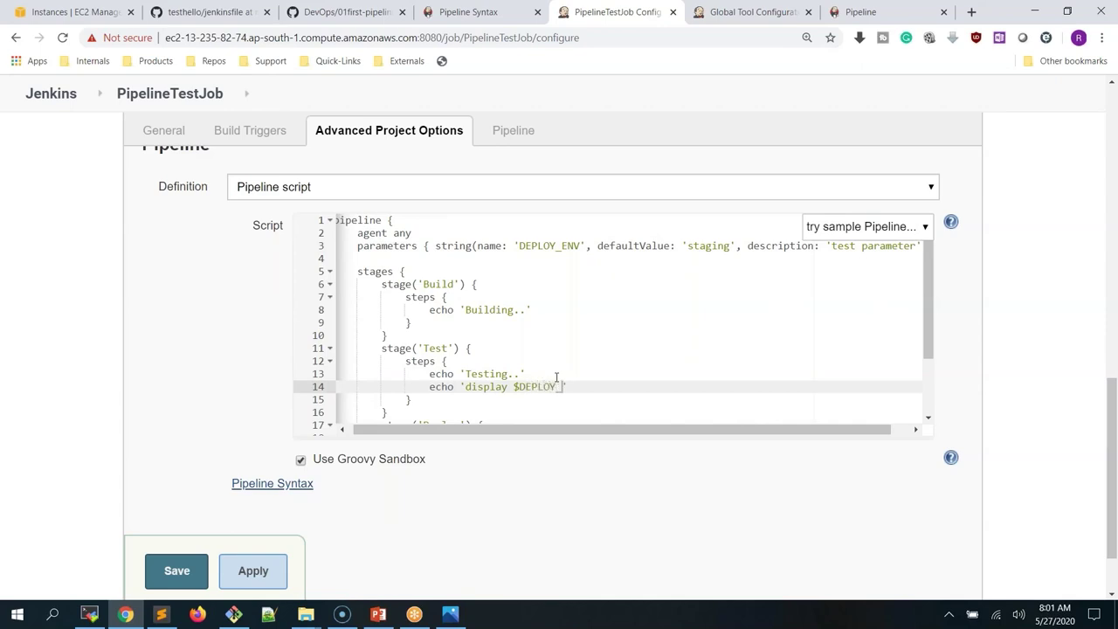
text(NV')
click(498, 259)
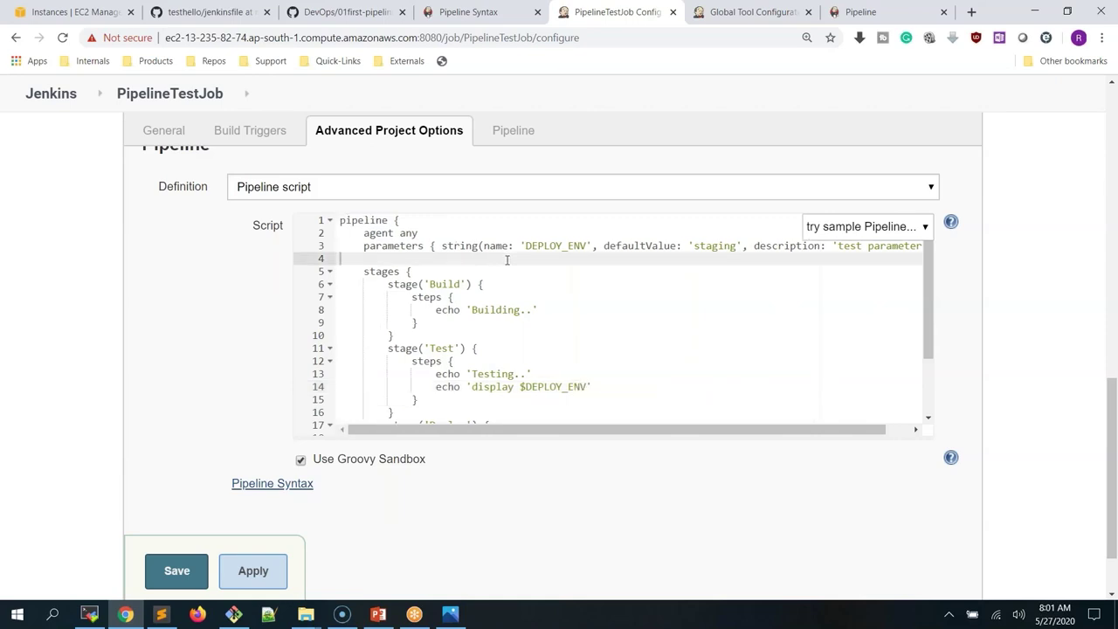
key(ctrl+s)
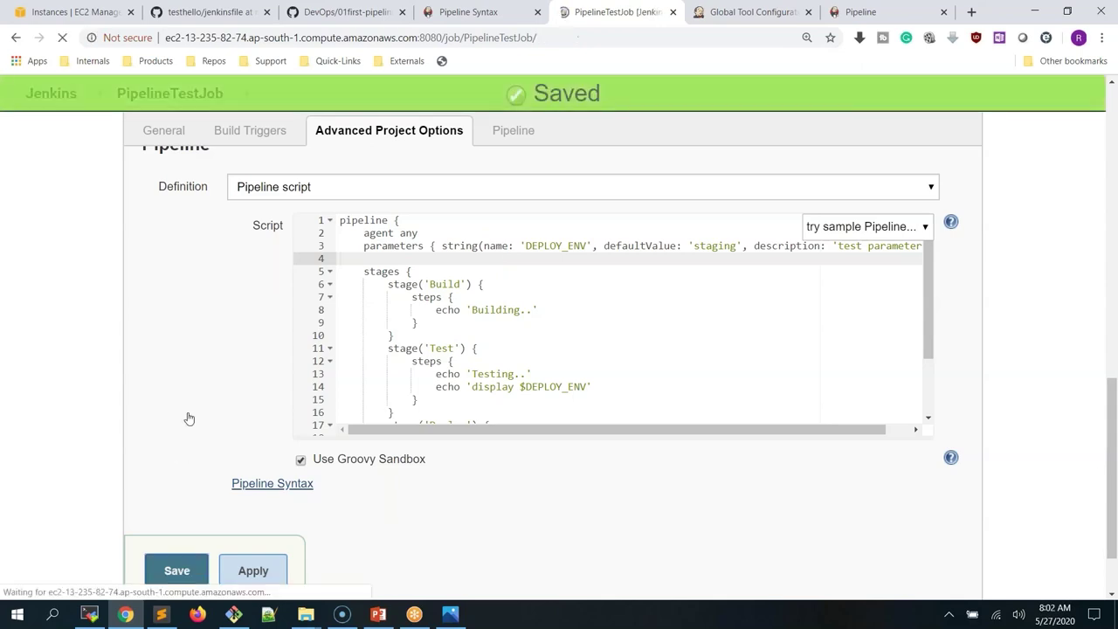
click(88, 276)
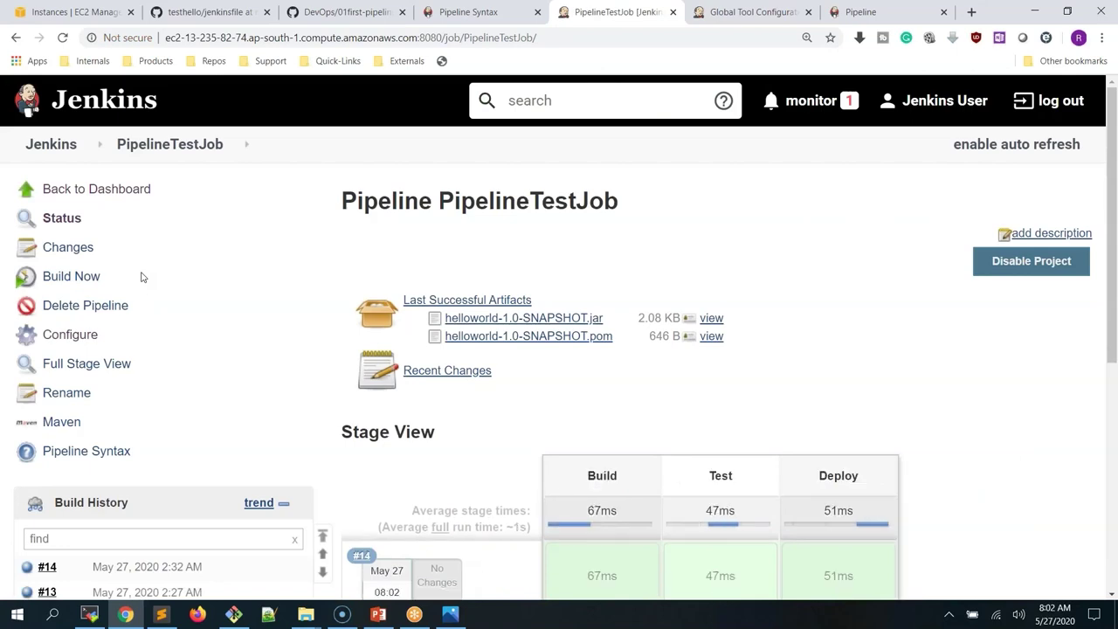
Step: Review the console output of build #14
scroll(140, 275, down, 2)
click(27, 423)
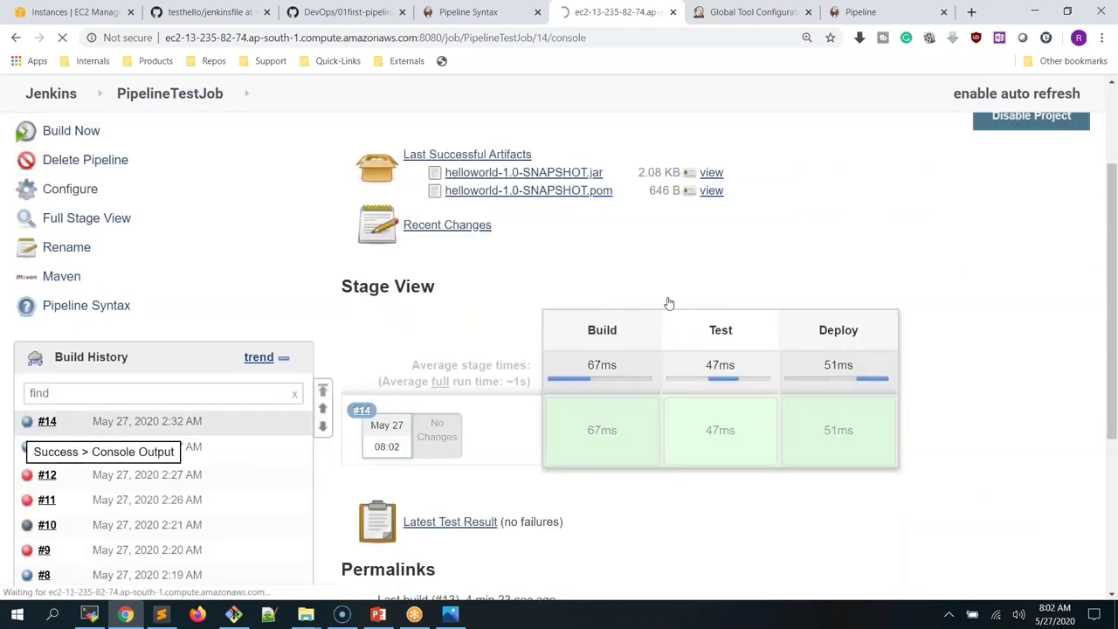
scroll(654, 271, down, 2)
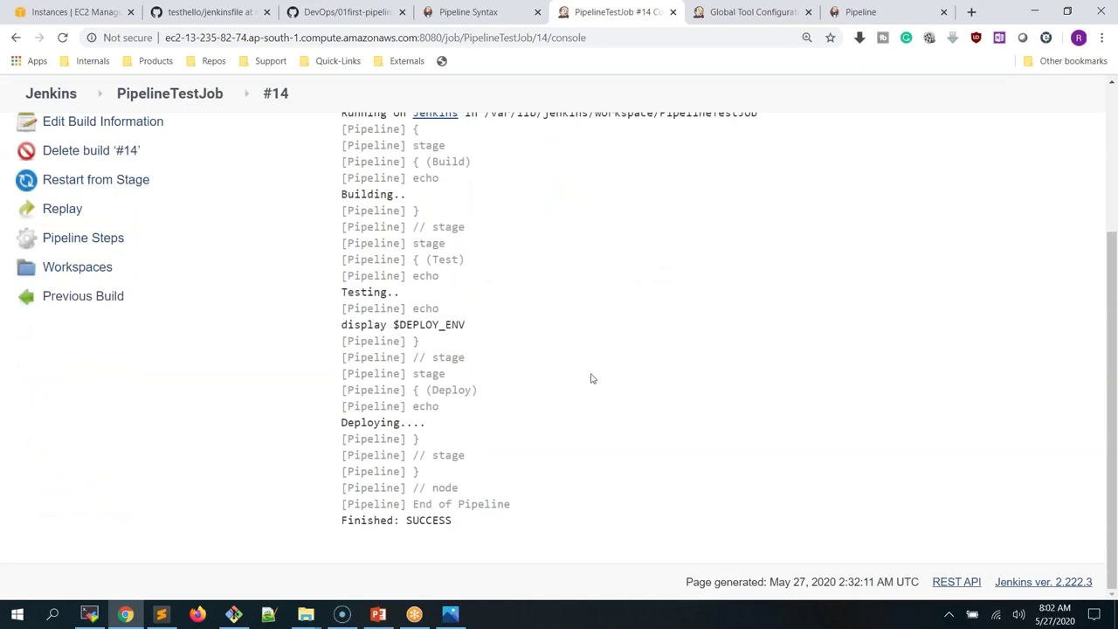
scroll(202, 314, up, 3)
Step: Change the Test stage echo to double-quoted "display $DEPLOY_ENV" and save the job
click(175, 145)
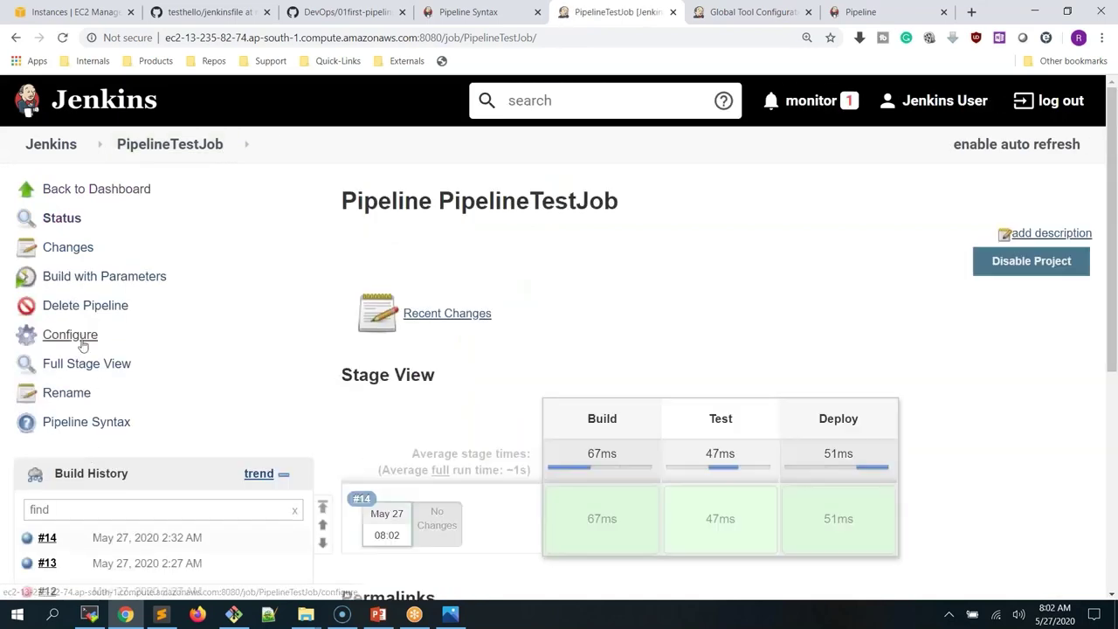
click(79, 339)
scroll(432, 363, down, 10)
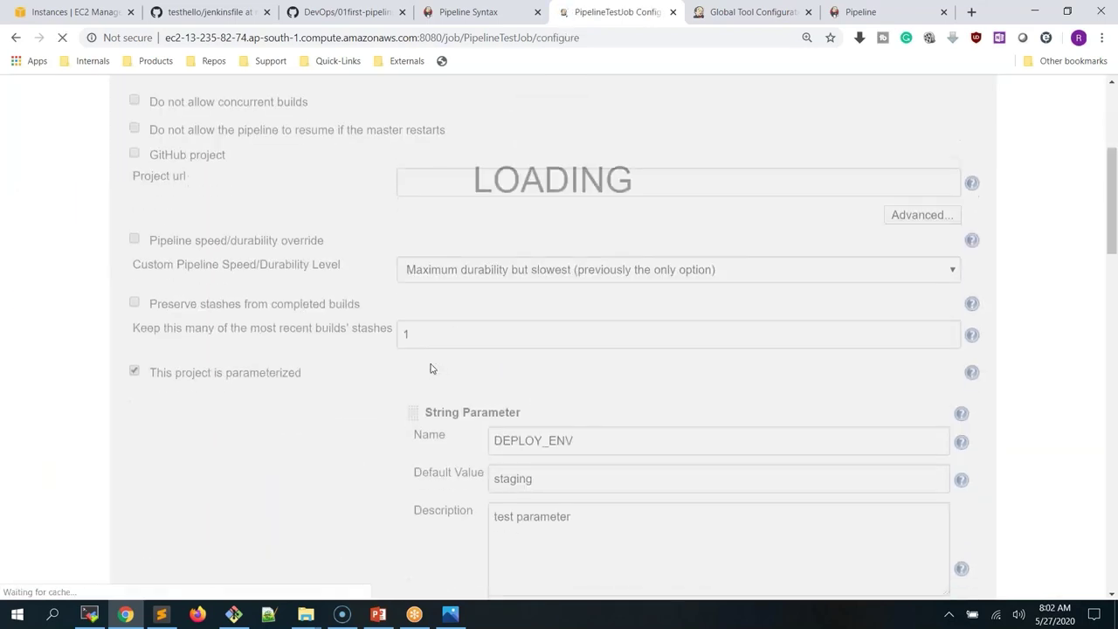
scroll(437, 356, down, 3)
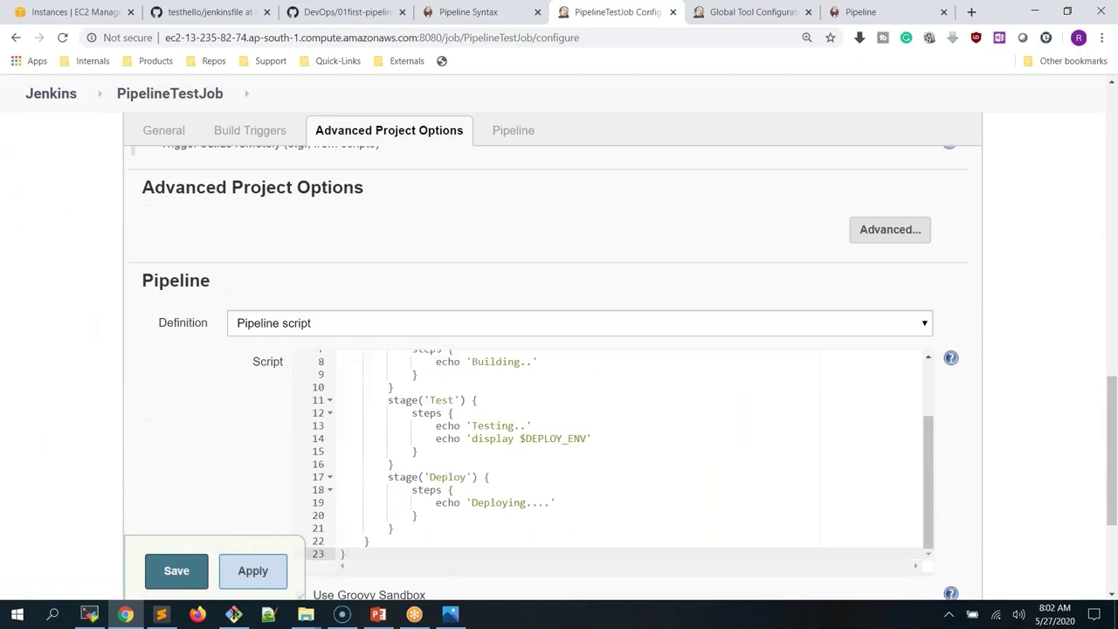
click(516, 438)
key(BackSpace)
text(")
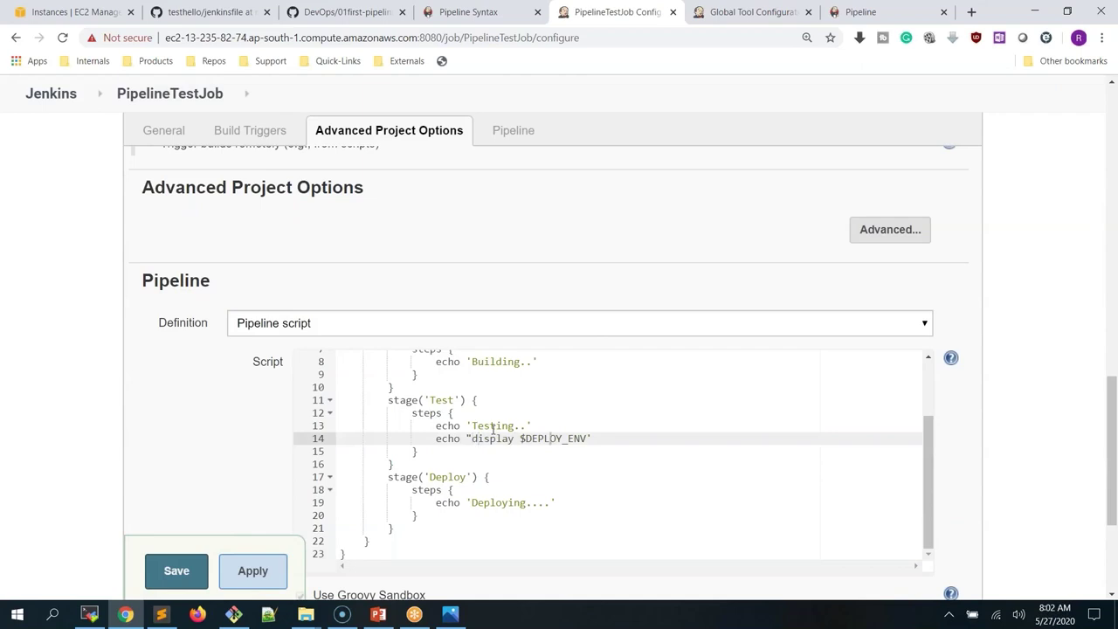
key(Down)
key(Up)
key(End)
key(BackSpace)
text(")
click(193, 574)
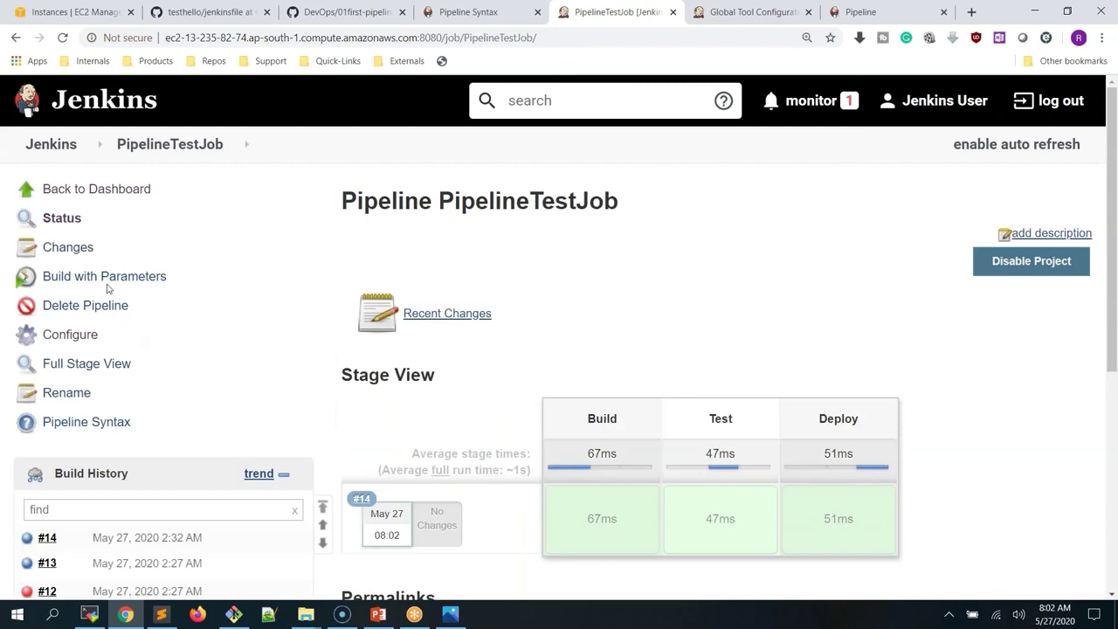
Step: Run PipelineTestJob with DEPLOY_ENV left at staging
click(106, 277)
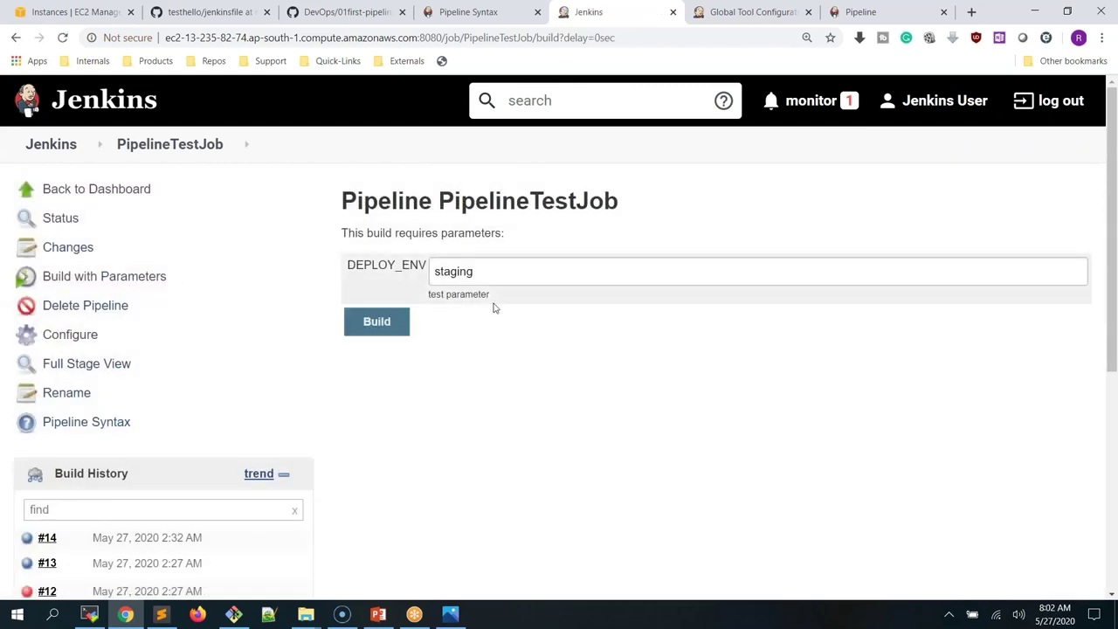
double_click(465, 272)
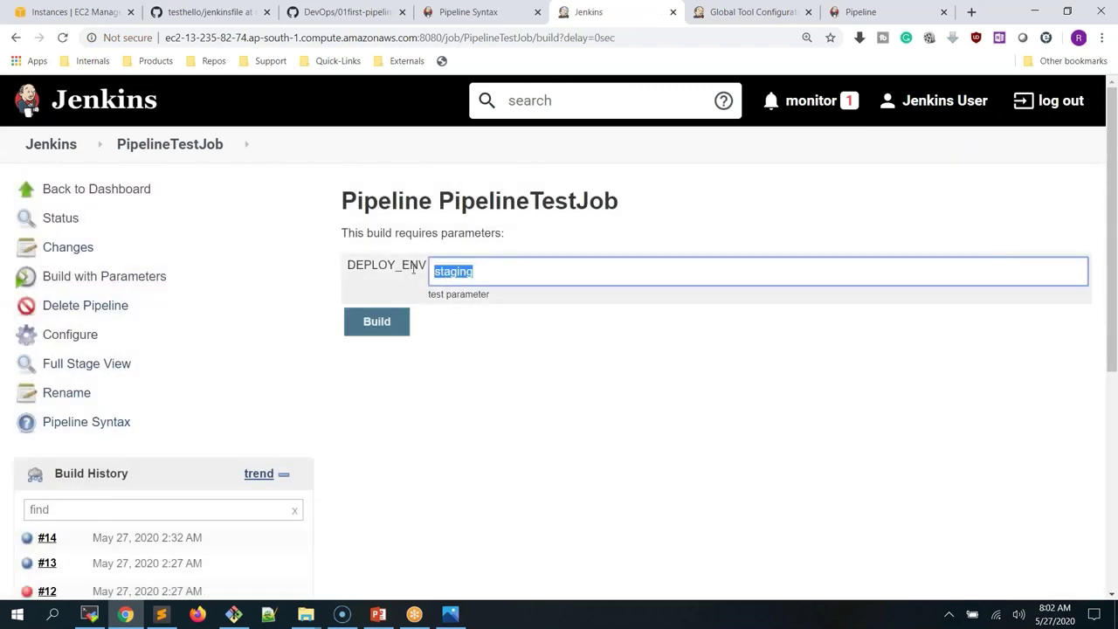
click(454, 274)
drag(487, 272, 425, 267)
click(375, 321)
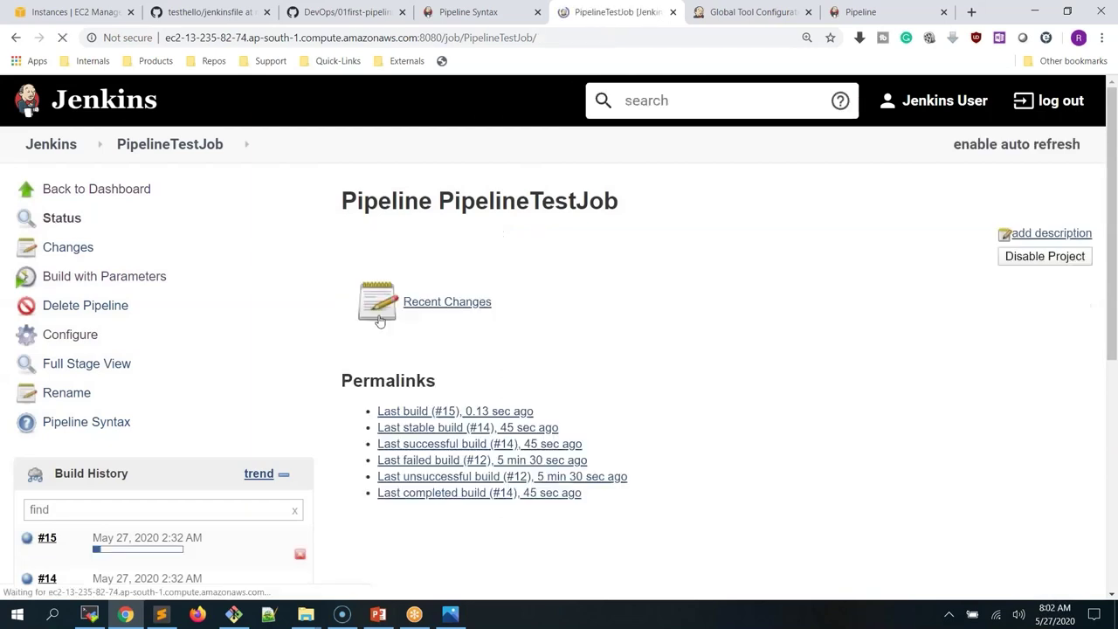
Step: Check build #15's console log for 'display staging' and Finished: SUCCESS
click(31, 541)
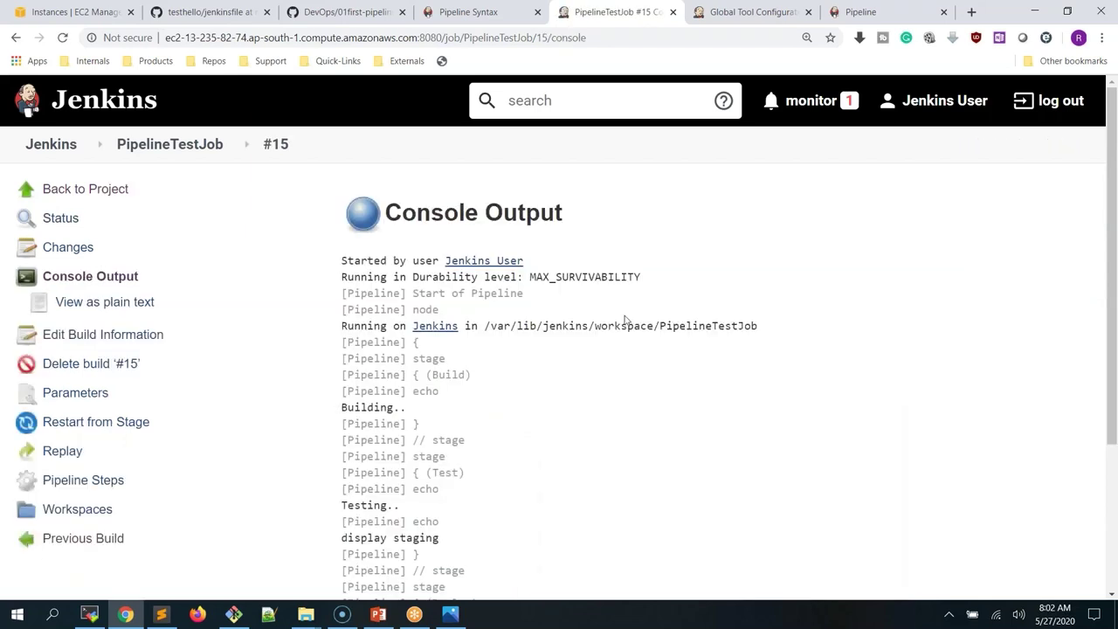
scroll(619, 320, down, 3)
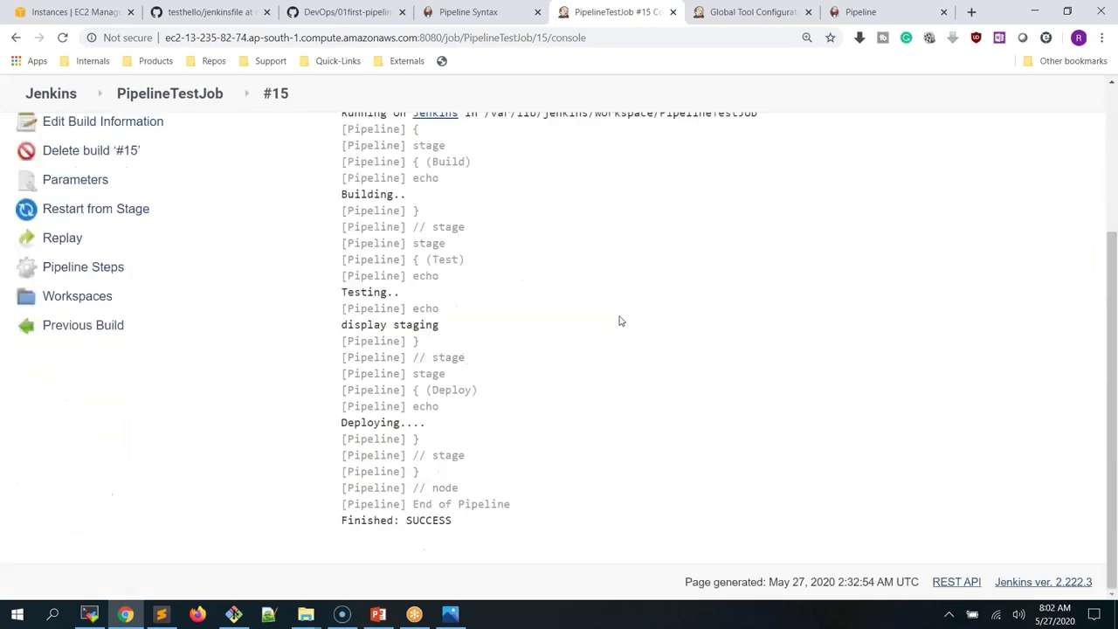
drag(394, 325, 435, 327)
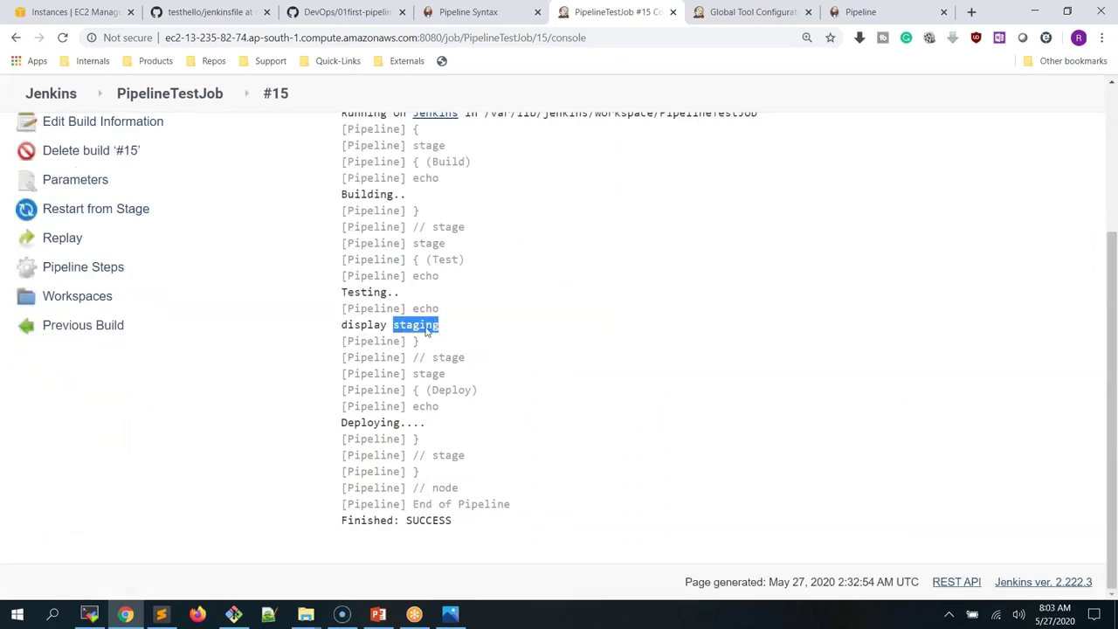
click(393, 332)
drag(393, 332, 442, 332)
scroll(489, 332, up, 2)
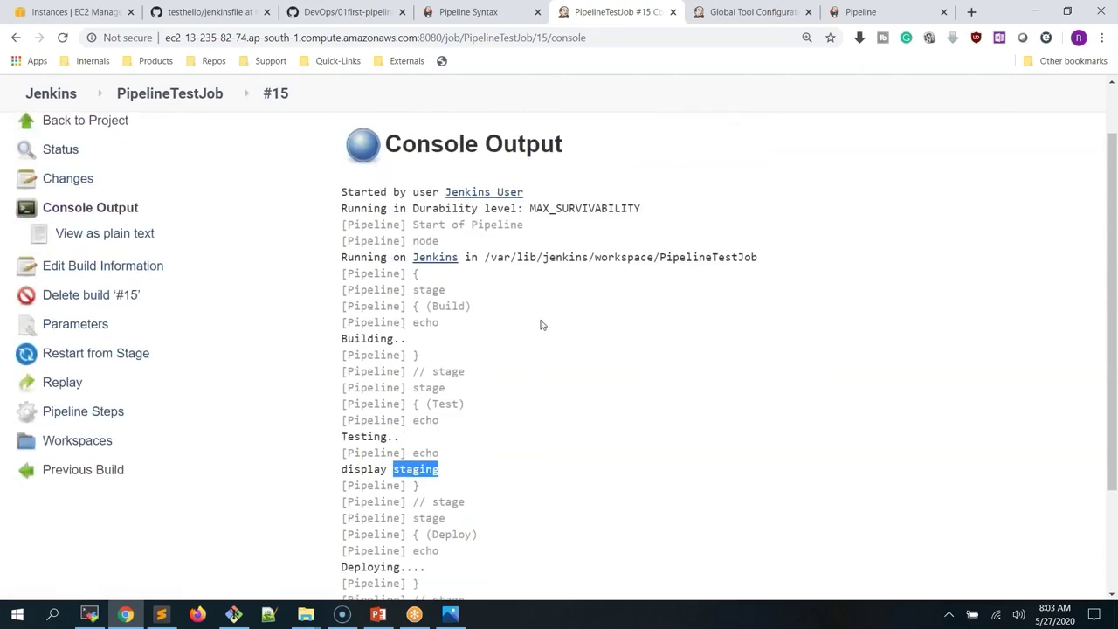
scroll(541, 322, down, 2)
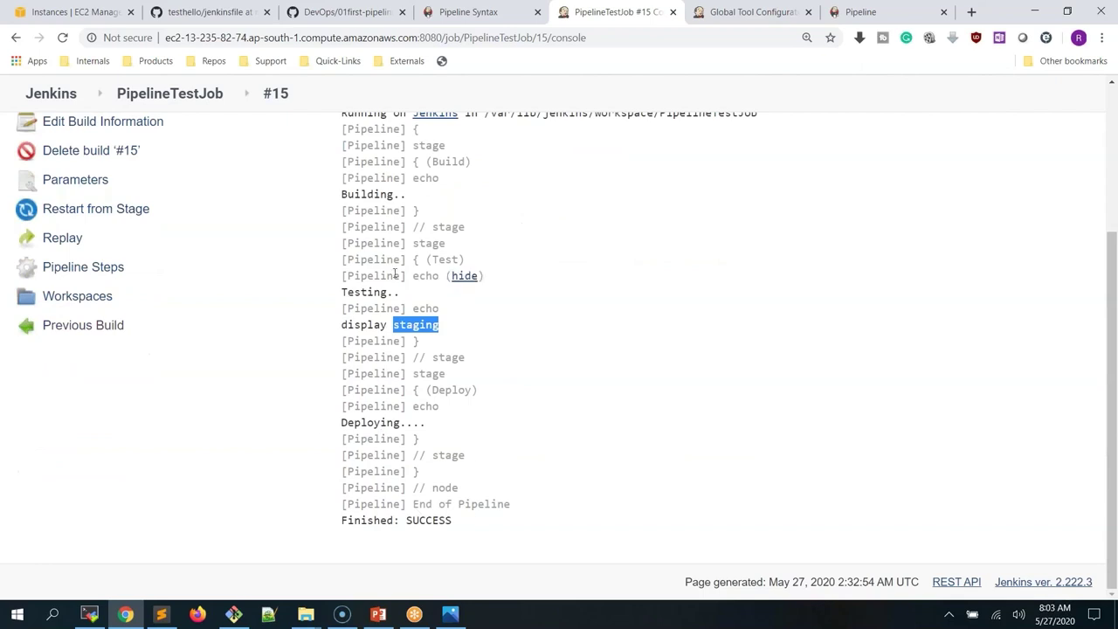
scroll(609, 309, up, 3)
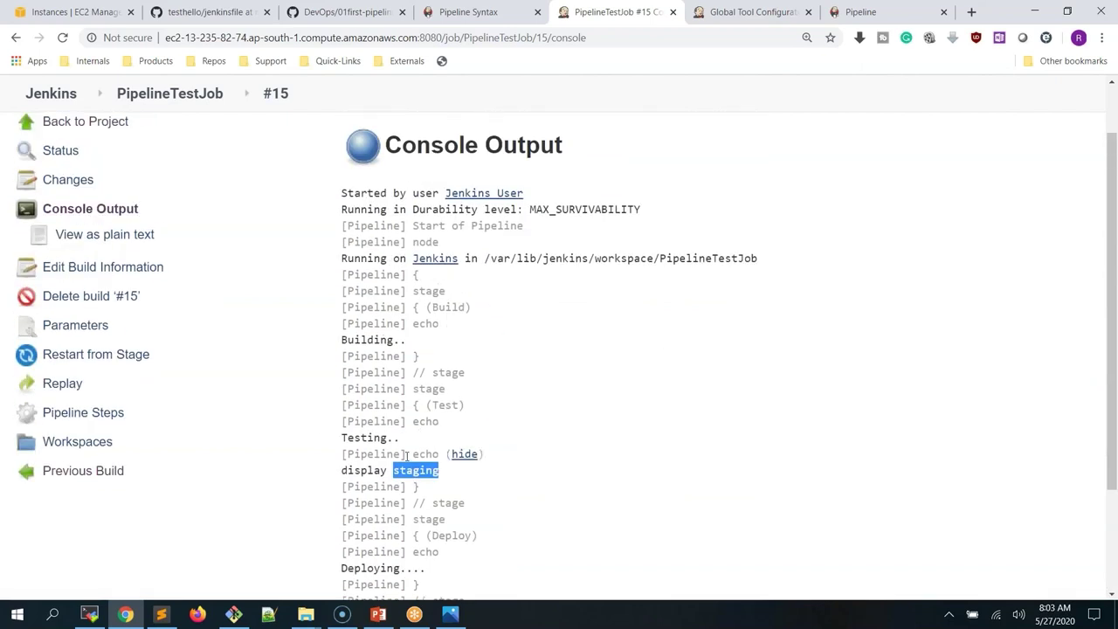
scroll(736, 96, down, 1)
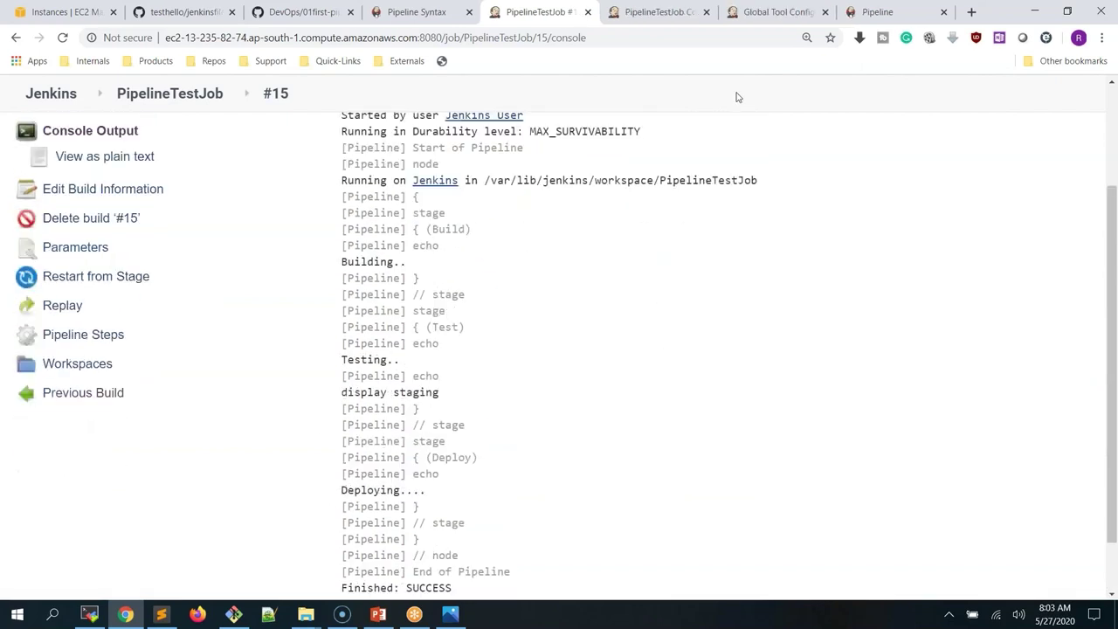
Step: Bring up the Pipeline Syntax documentation and scroll back to its table of contents
click(855, 14)
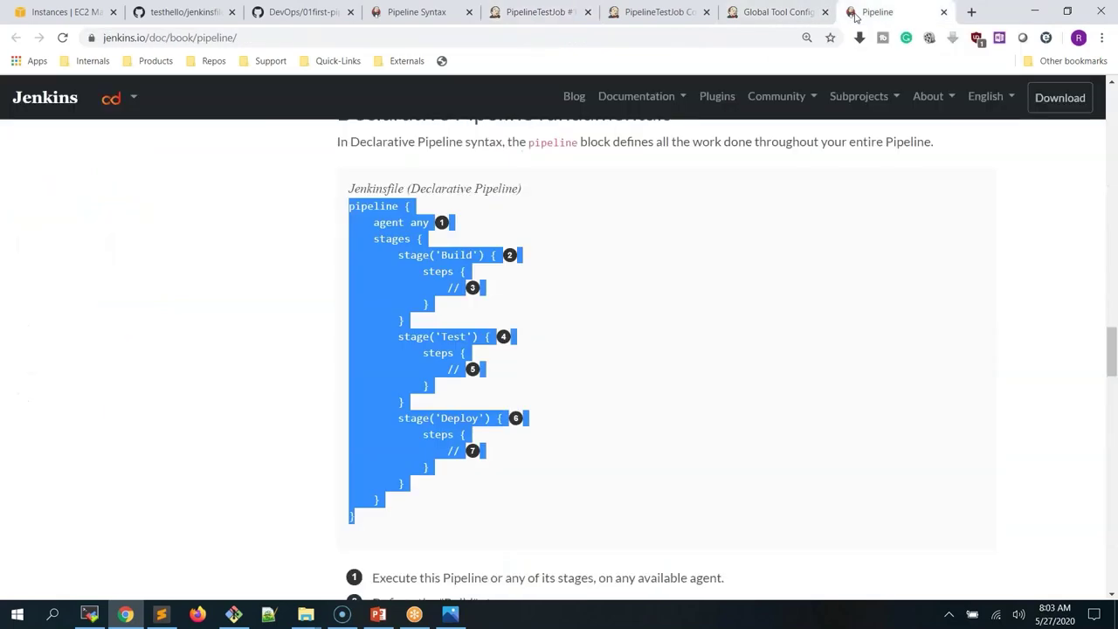
click(418, 13)
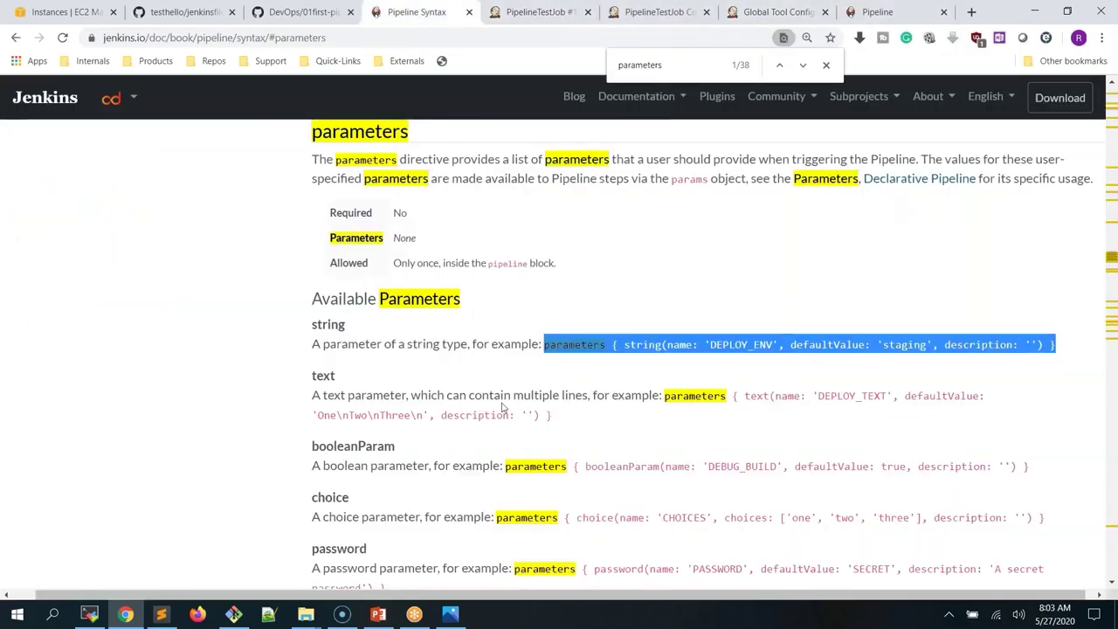
scroll(650, 344, up, 5)
scroll(651, 344, up, 15)
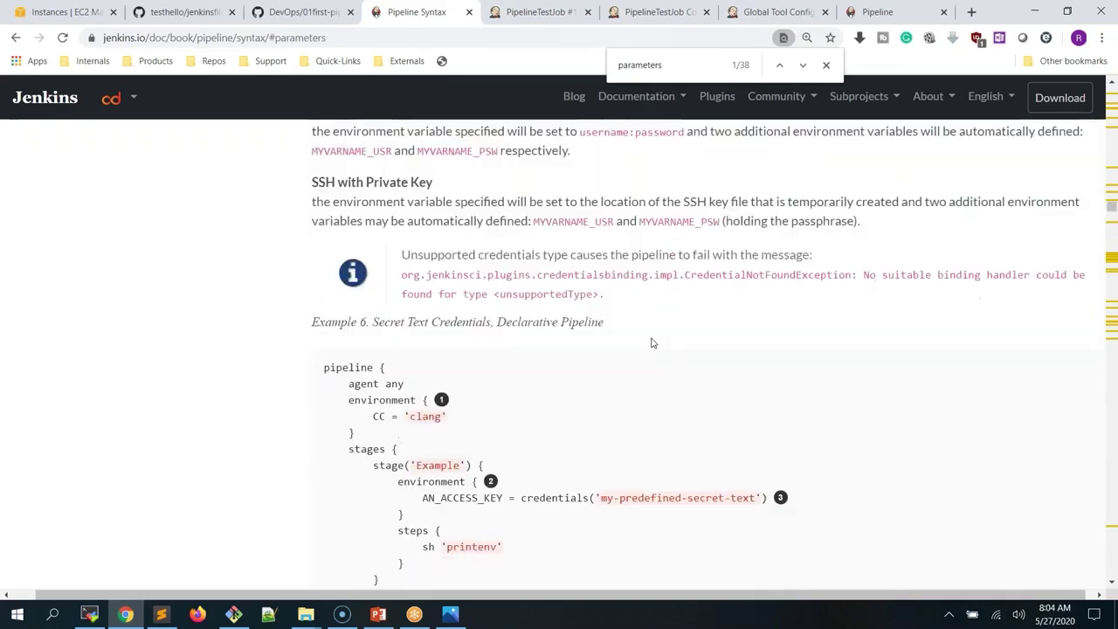
scroll(651, 344, up, 15)
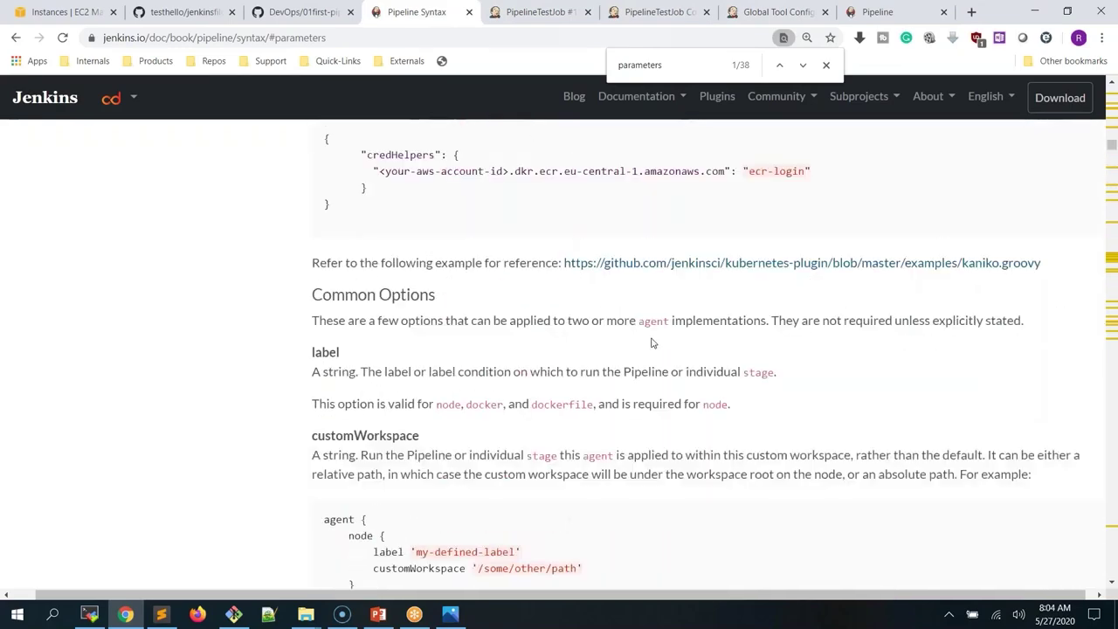
scroll(651, 343, up, 15)
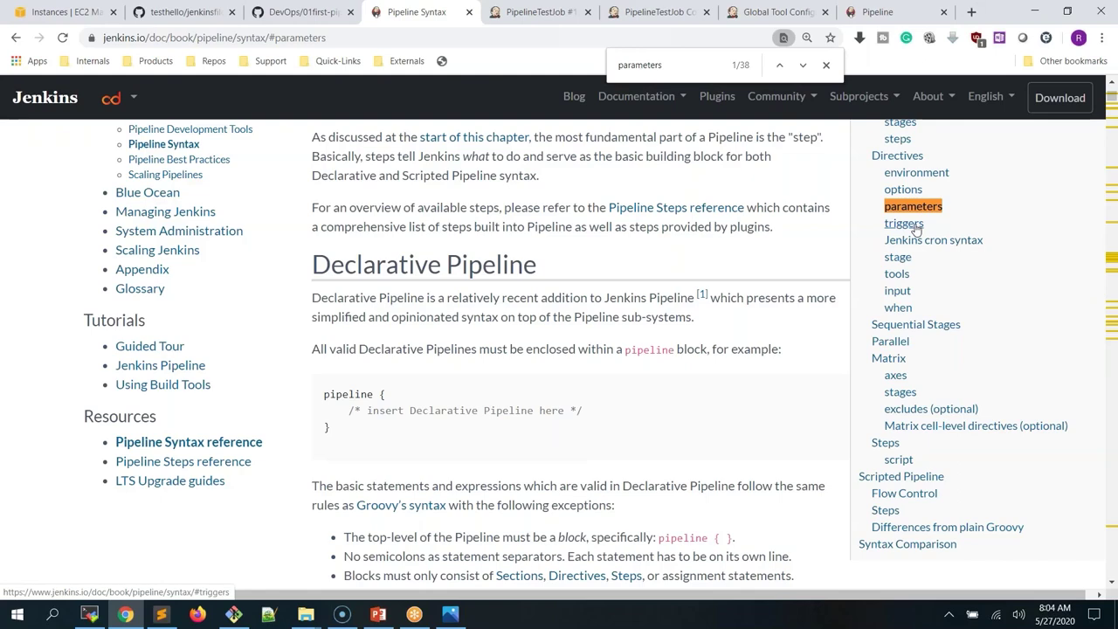
scroll(914, 229, up, 3)
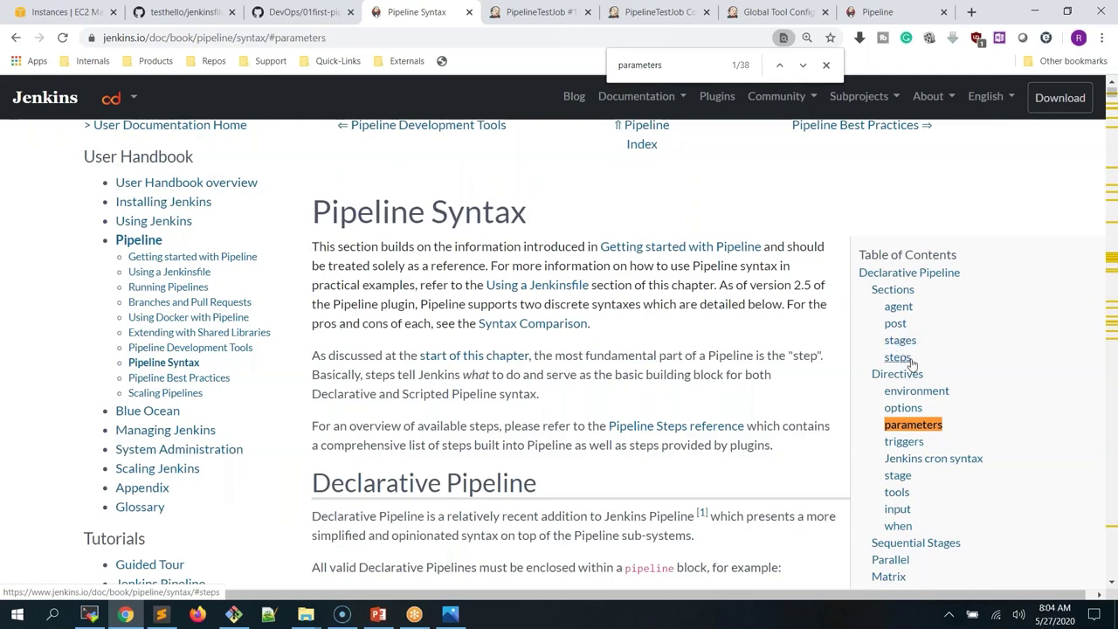
scroll(908, 362, down, 2)
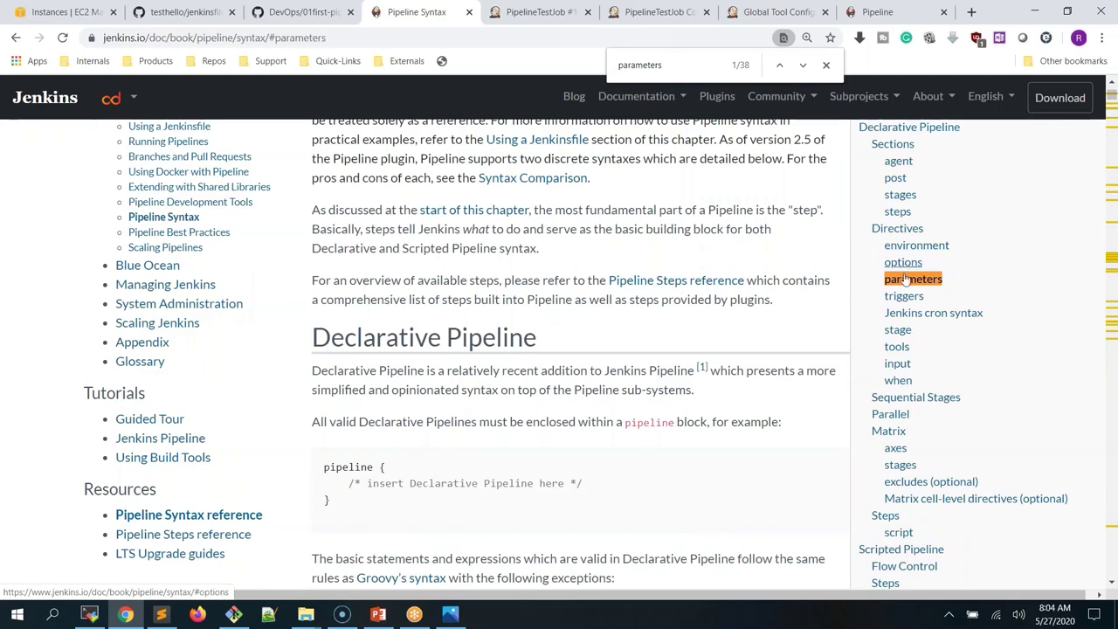
Step: Select the triggers { cron('H */4 * * 1-5') } block in the triggers example
click(904, 297)
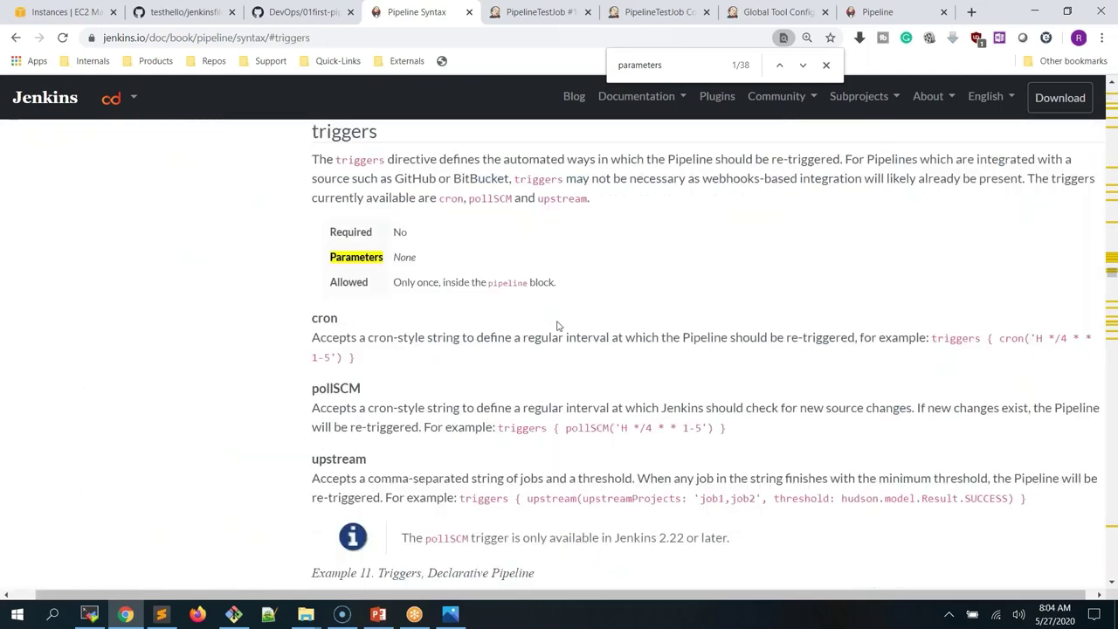
scroll(557, 325, down, 2)
scroll(557, 325, down, 2)
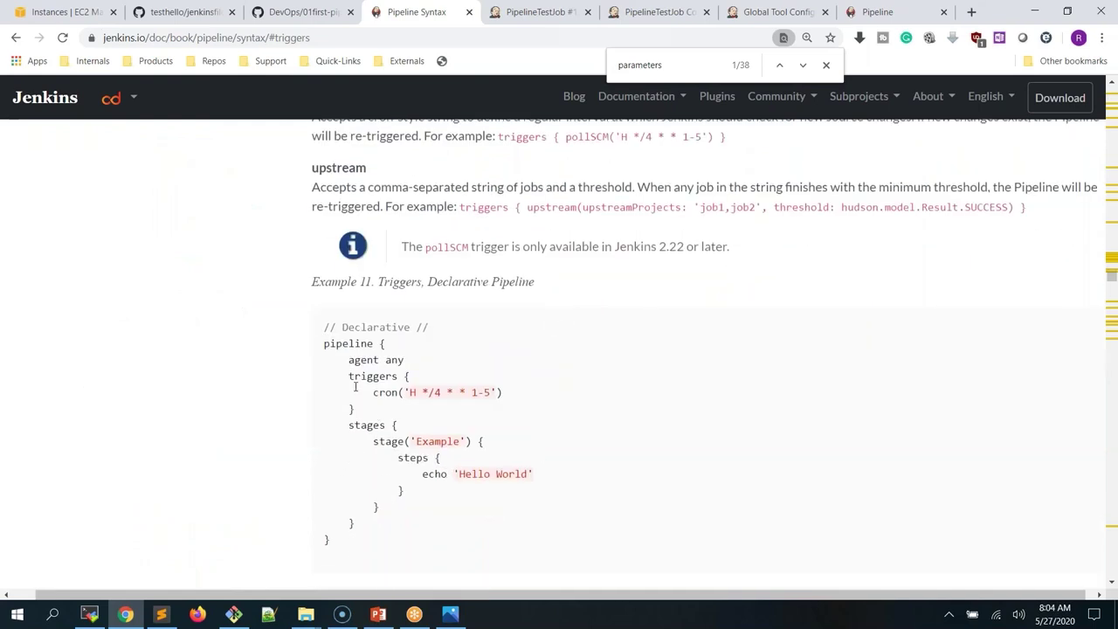
drag(348, 376, 527, 398)
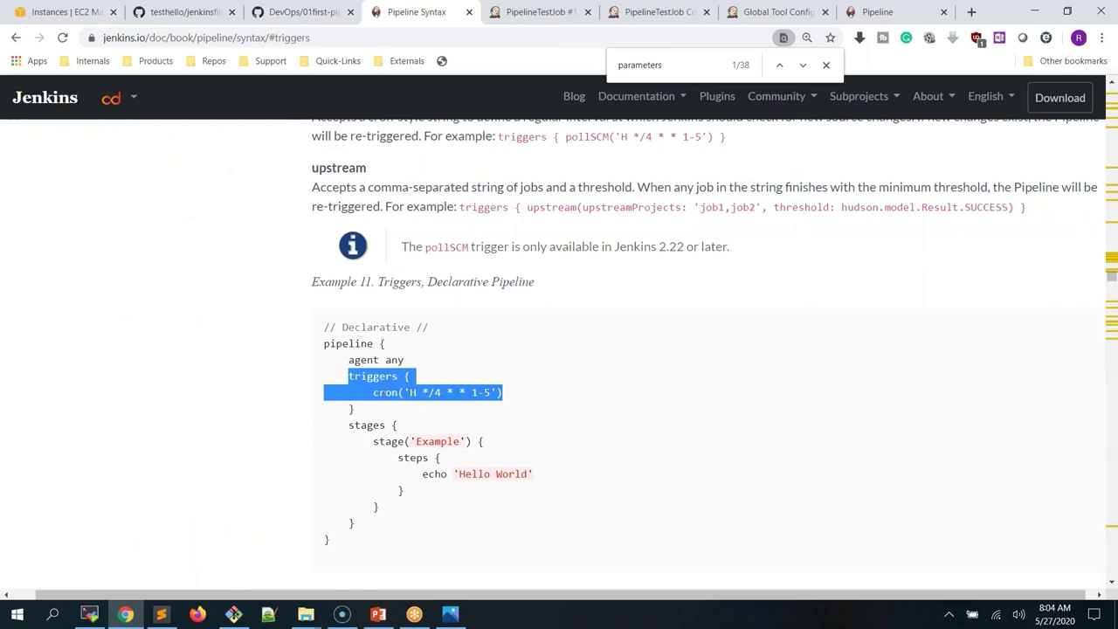
triple_click(436, 393)
click(384, 393)
double_click(386, 393)
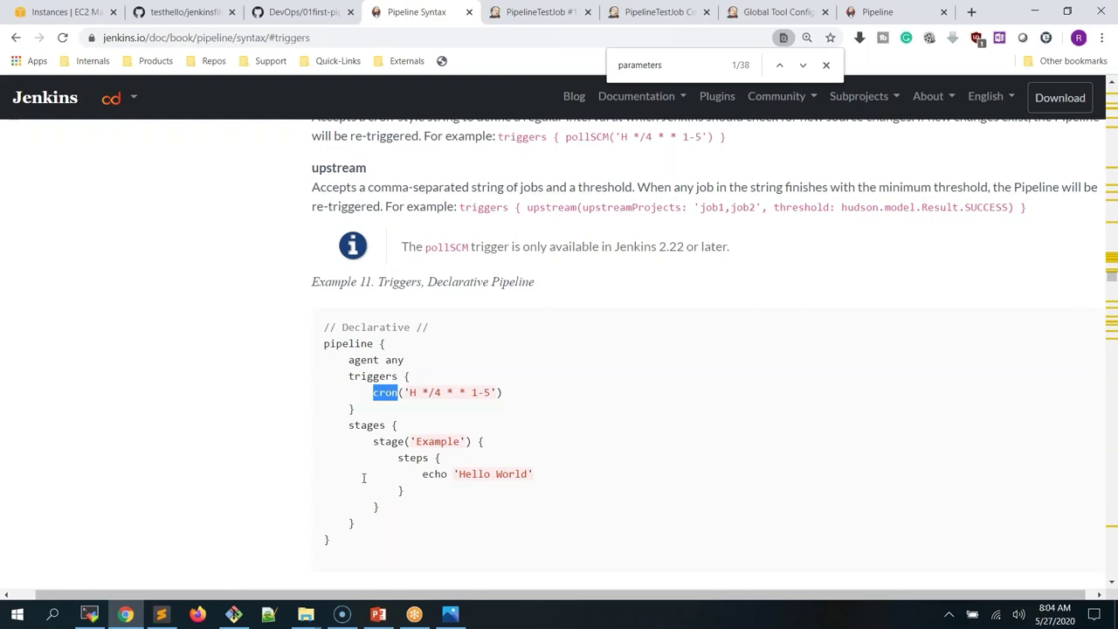
click(480, 403)
drag(381, 412, 315, 381)
key(ctrl+c)
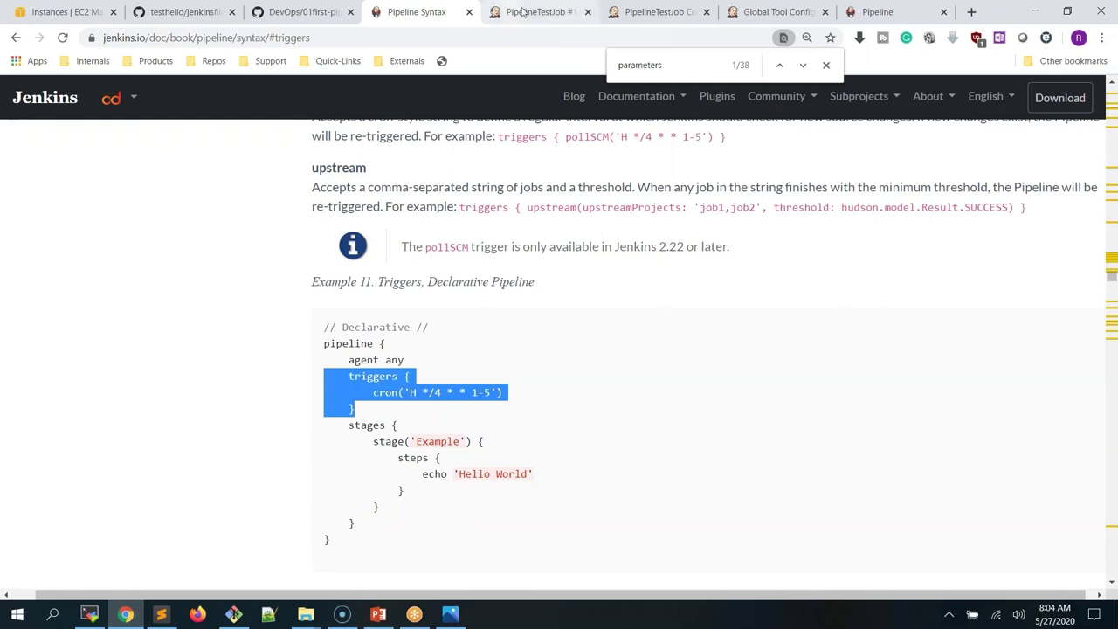
Step: Paste the triggers block at line 4 of the script and change its cron to '* * * * *'
click(637, 11)
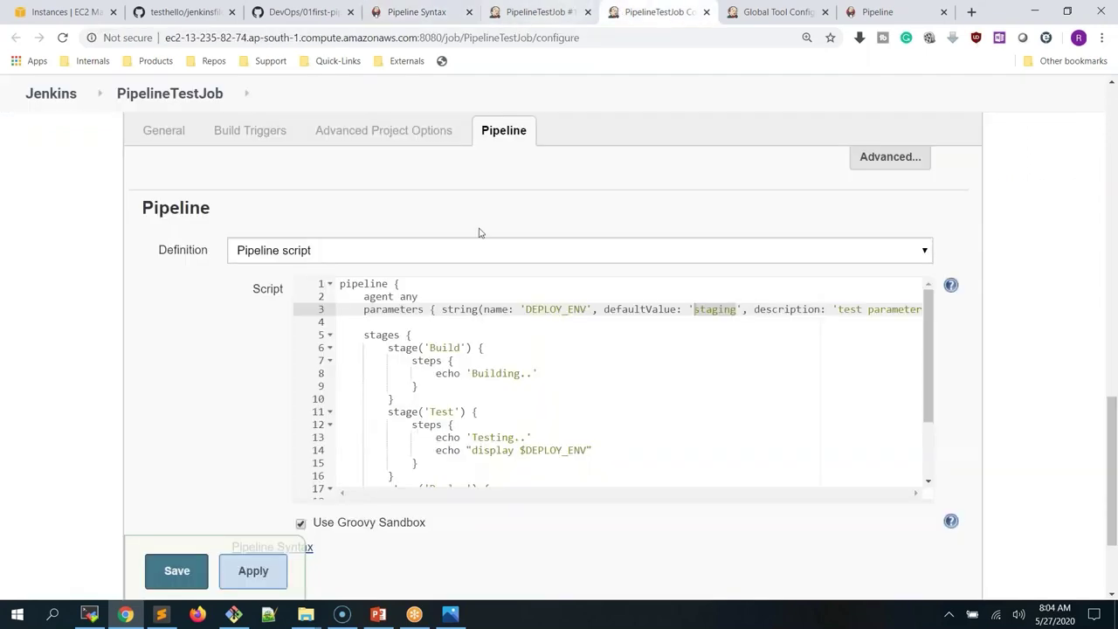
click(410, 328)
key(ctrl+v)
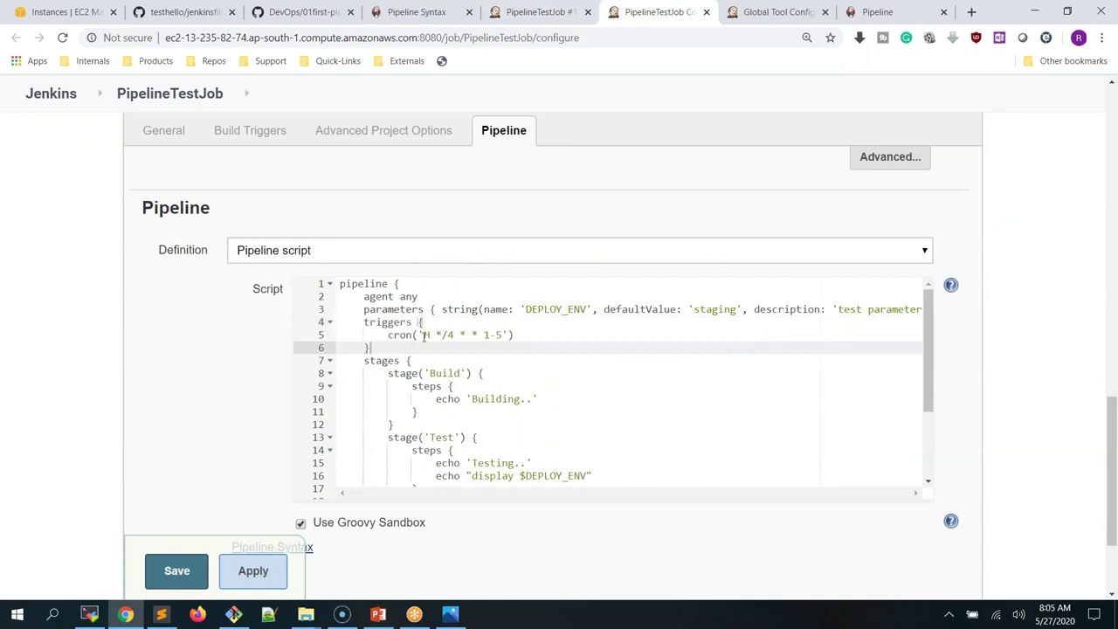
drag(423, 336, 503, 334)
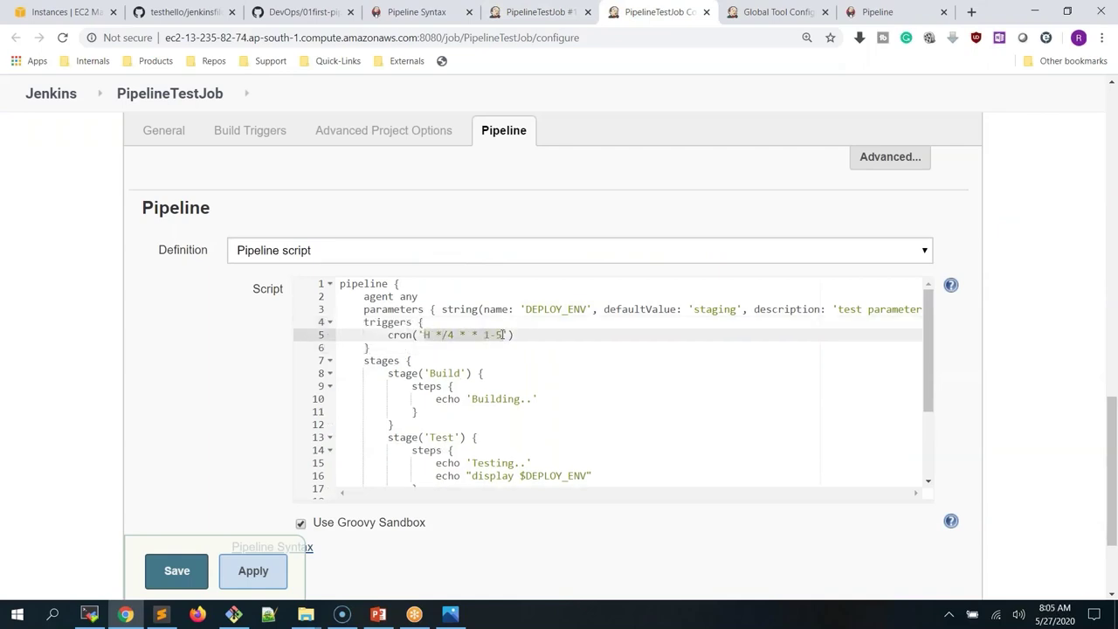
text(* * * *)
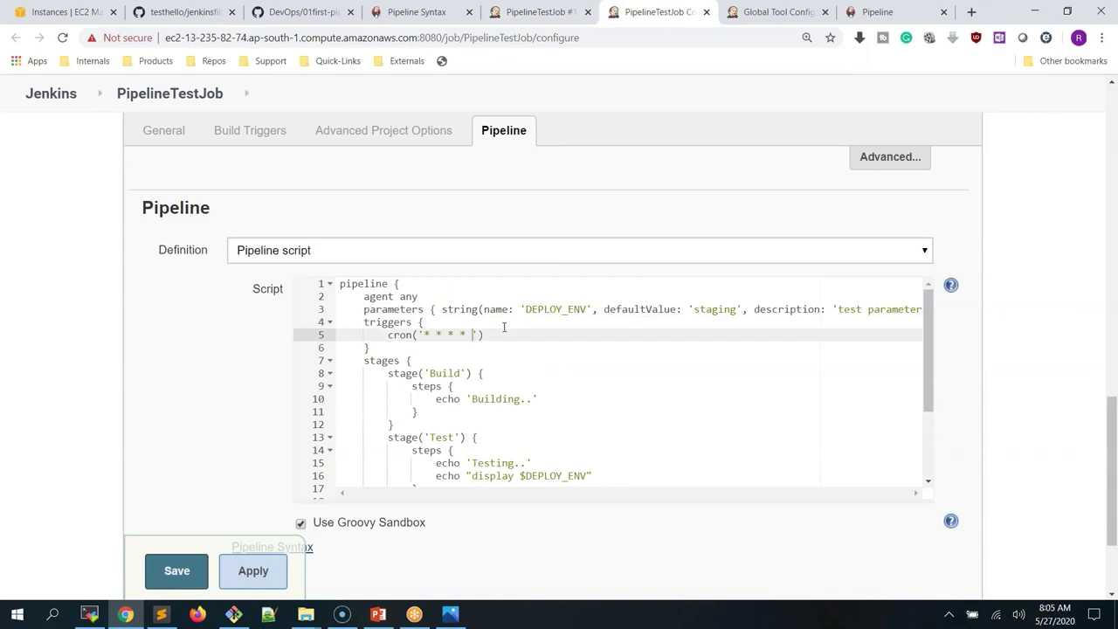
text(*)
Step: Apply and save the job configuration, then go back to the triggers documentation
click(258, 572)
click(178, 571)
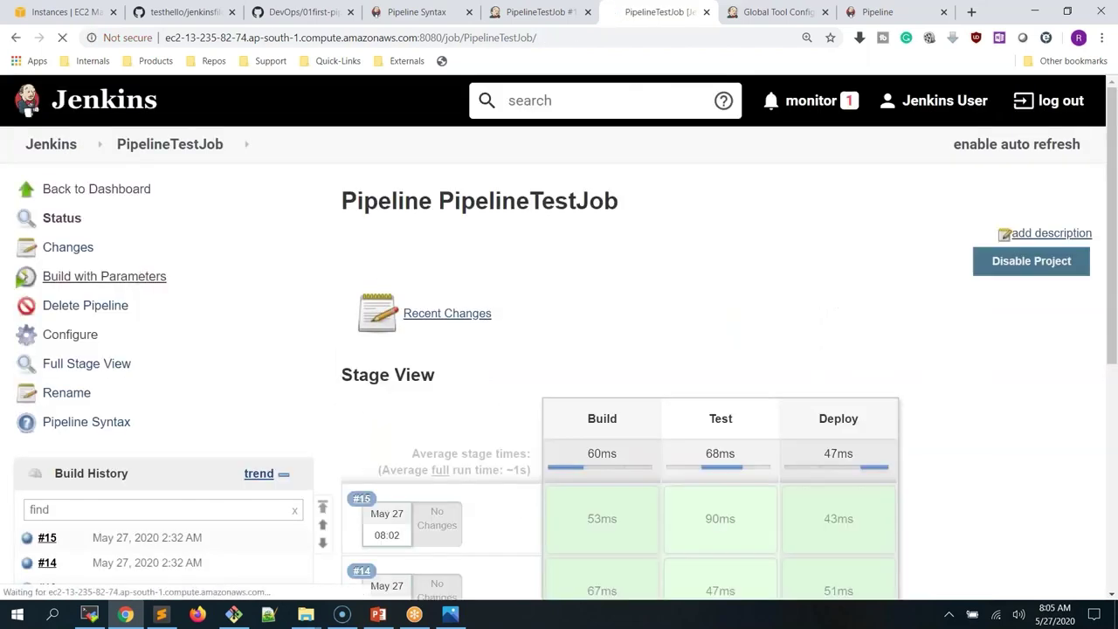
click(105, 276)
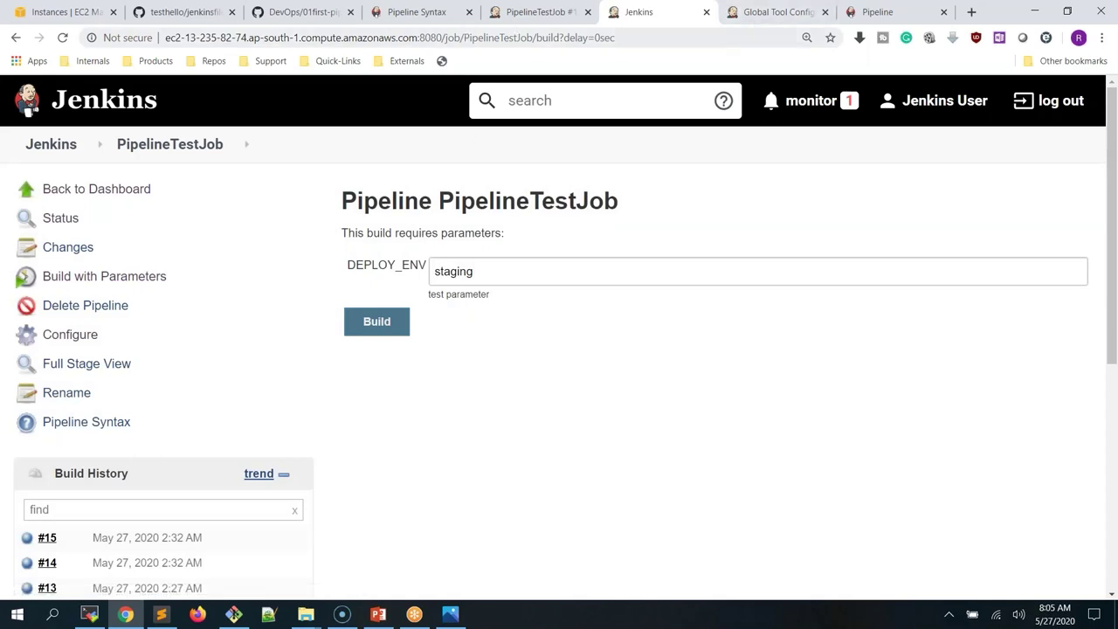
click(427, 14)
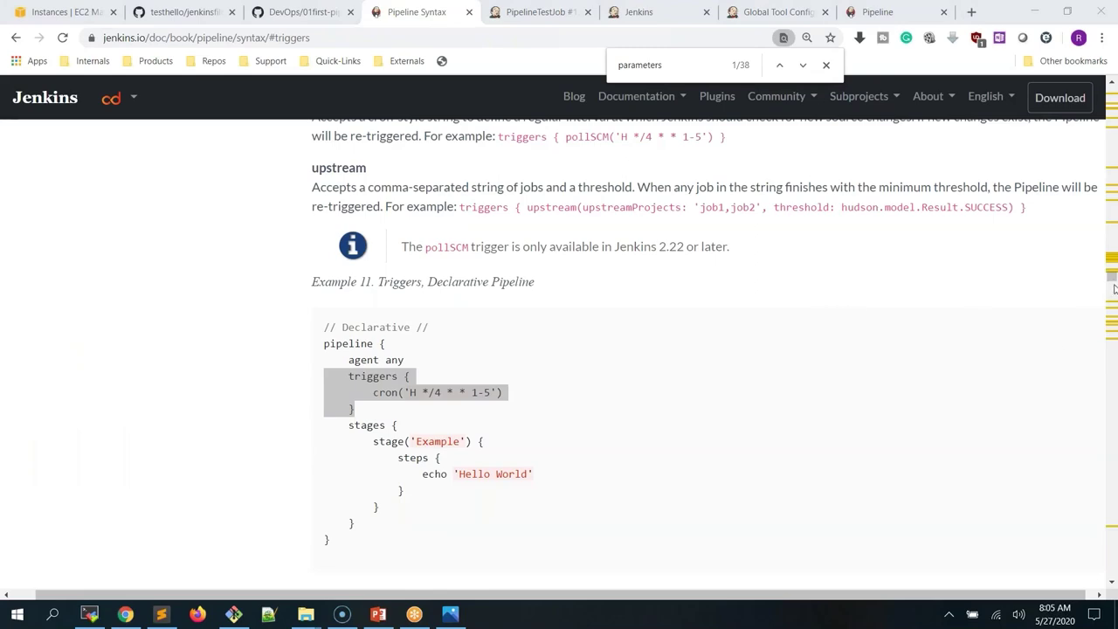
Step: Scroll through the when directive's Built-in Conditions, then jump back to the page top
drag(1111, 277, 1111, 84)
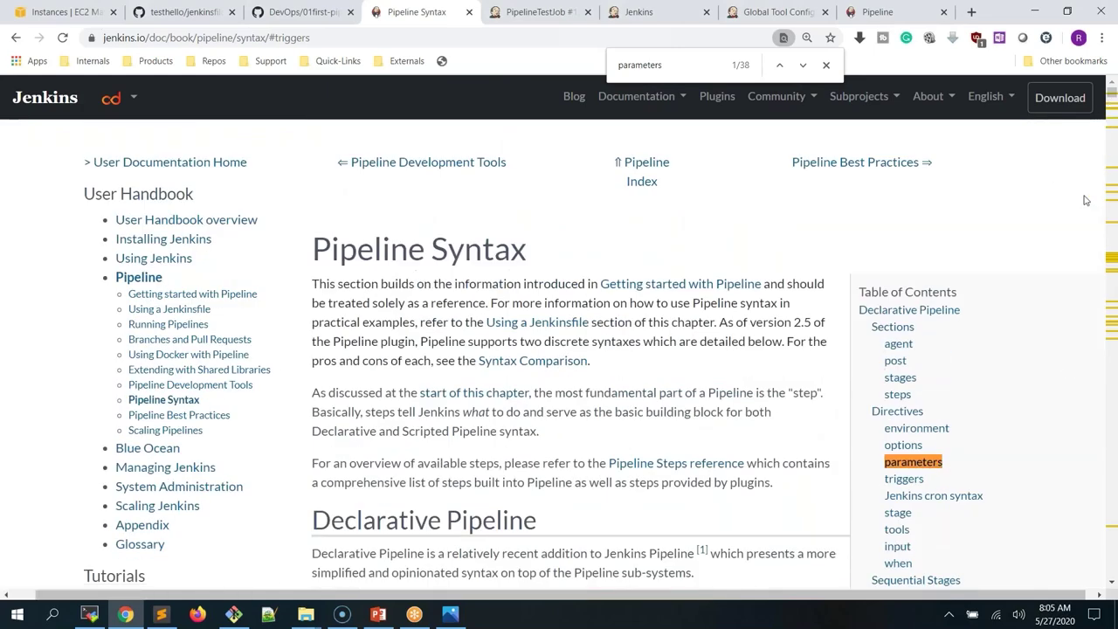
scroll(1071, 247, down, 3)
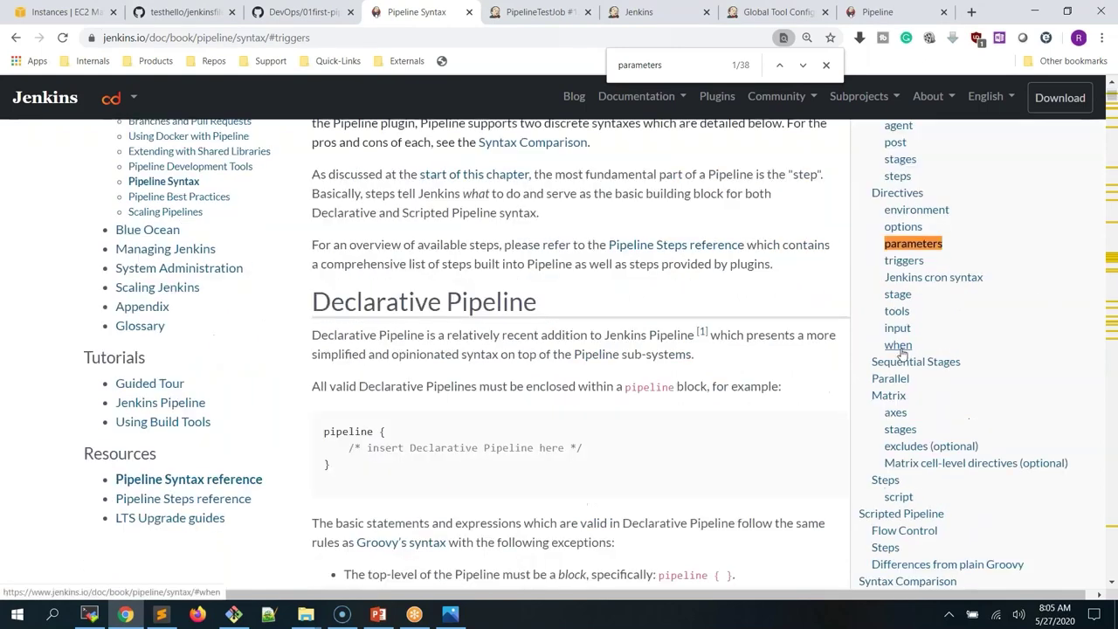
click(897, 345)
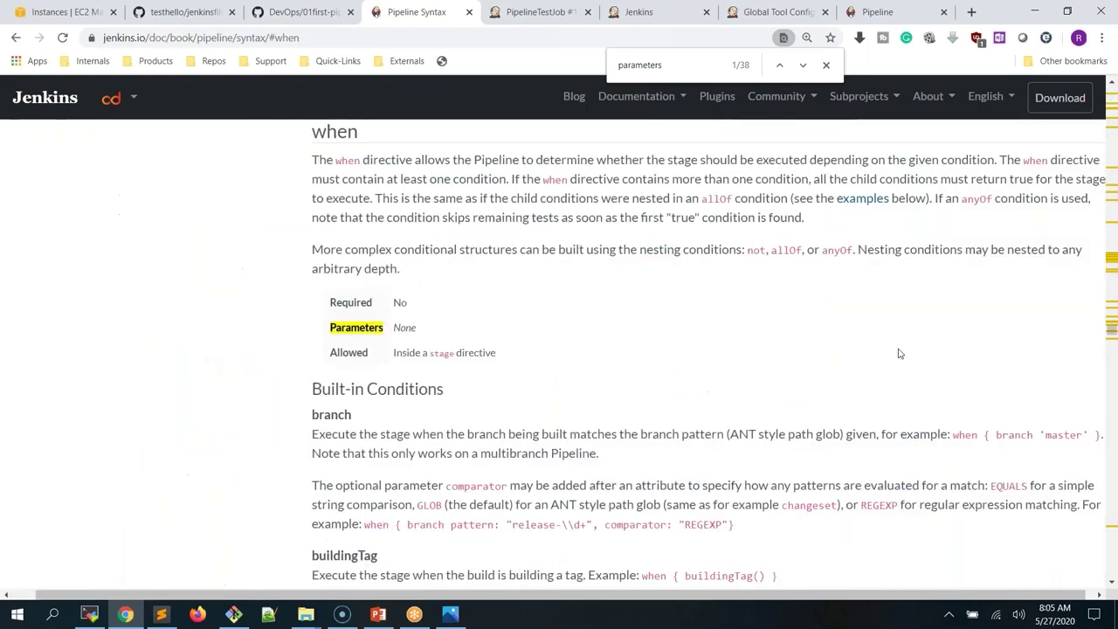
scroll(726, 323, down, 2)
scroll(725, 334, up, 1)
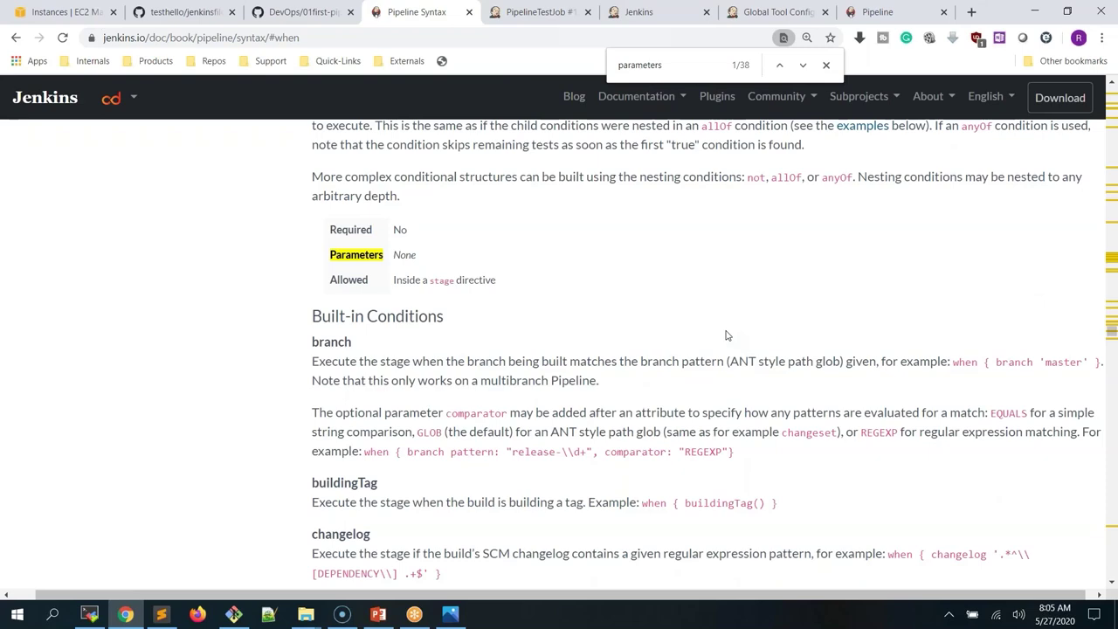
scroll(725, 334, down, 1)
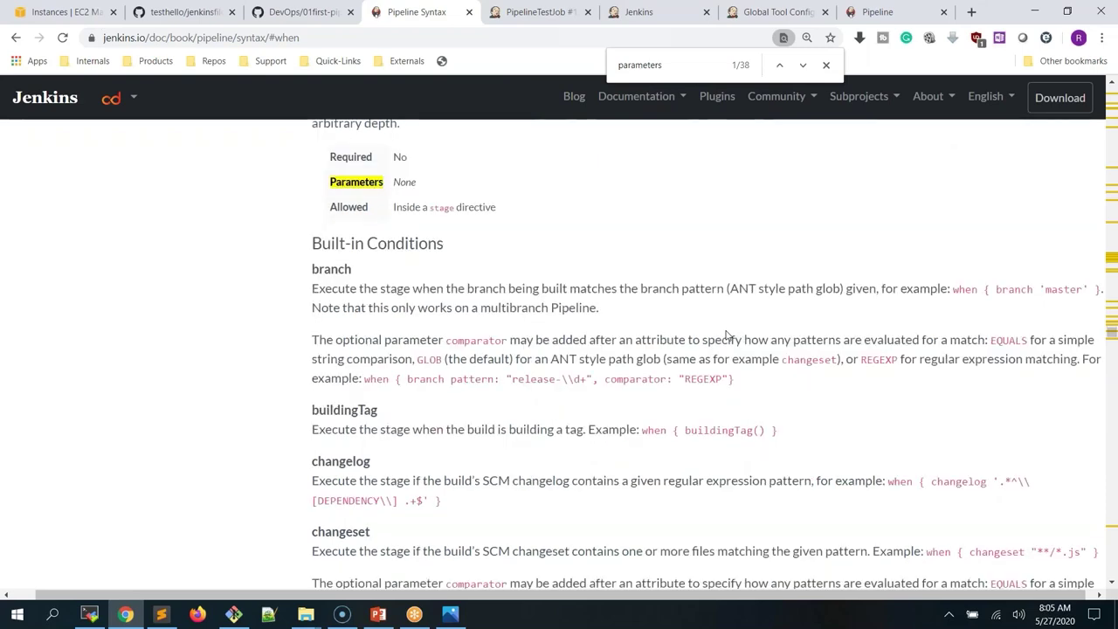
scroll(725, 334, down, 4)
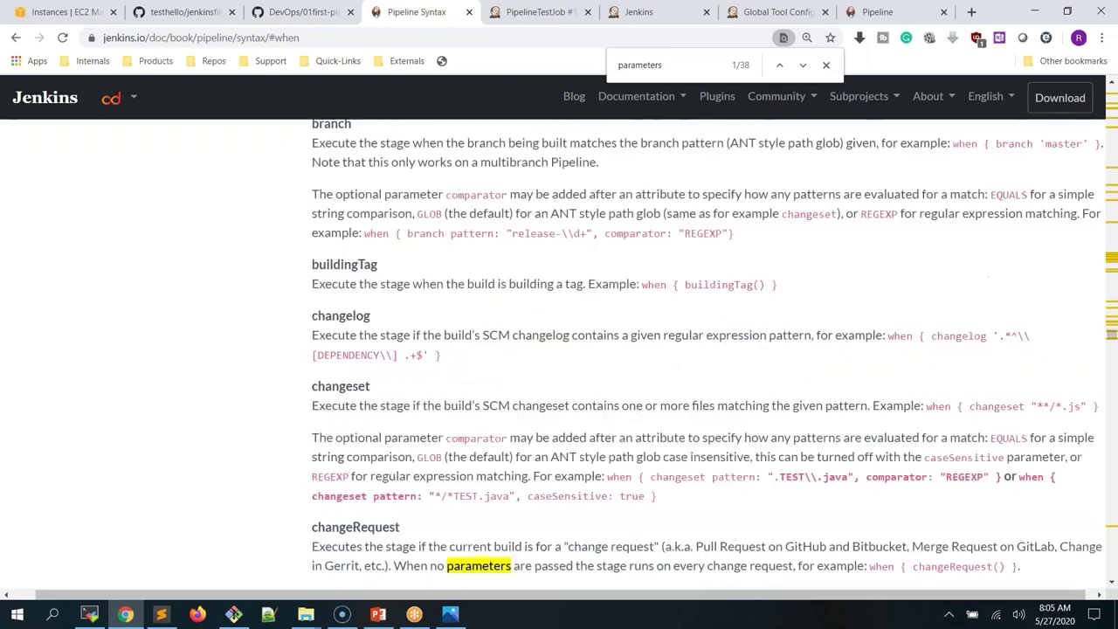
scroll(725, 334, down, 3)
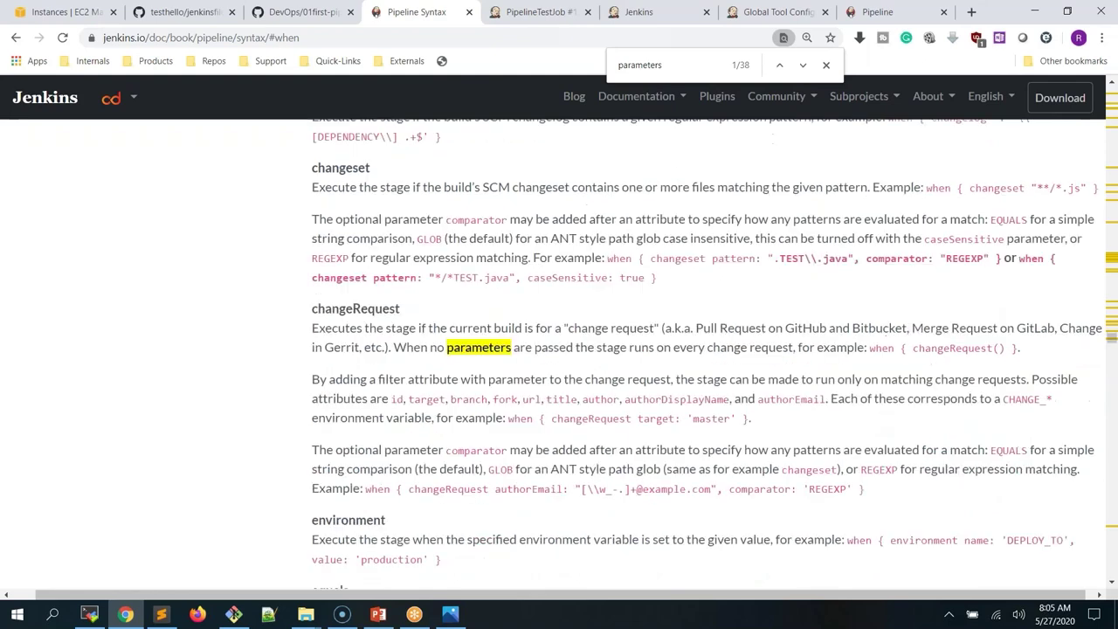
key(Home)
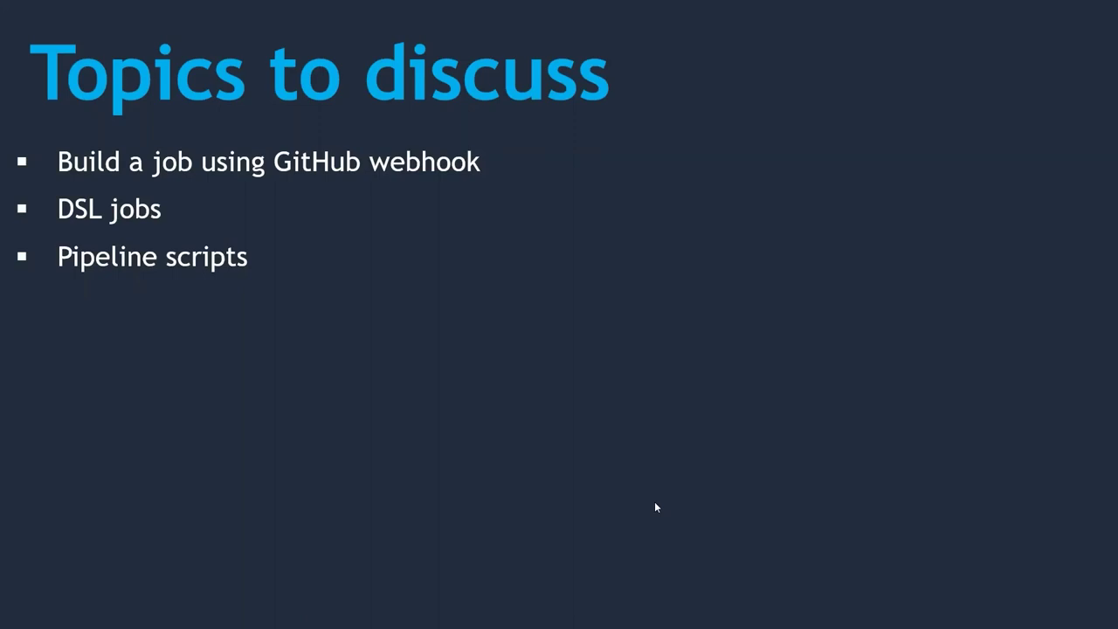
Step: Advance the slide to show 'Integrating Artifactory with Jenkins' and 'Executing upstream/downstream jobs', then leave the slideshow
click(608, 487)
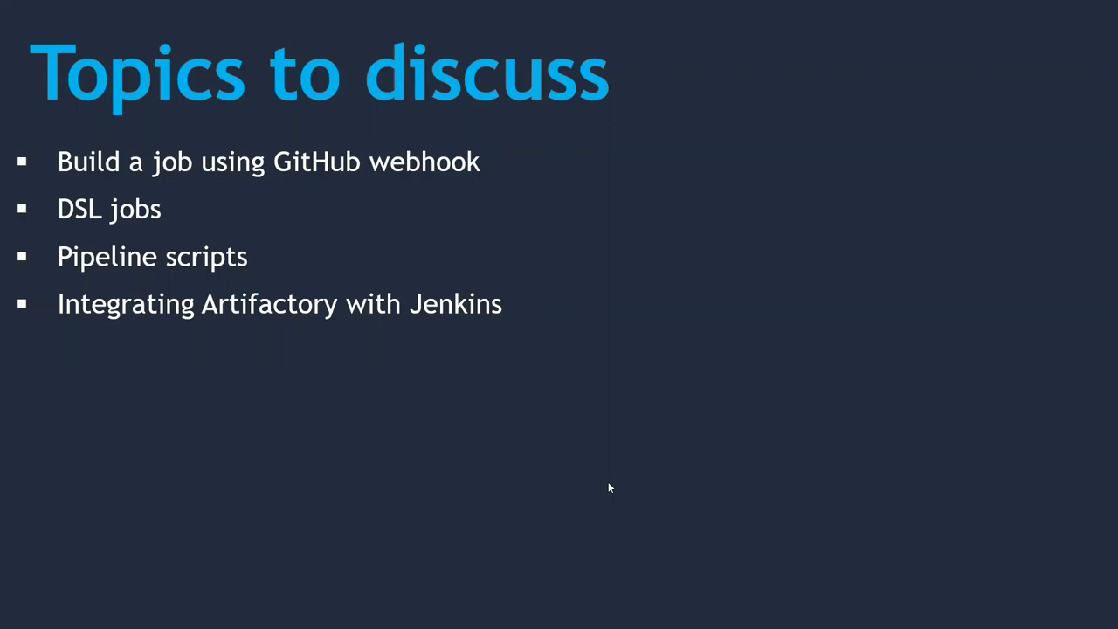
key(Right)
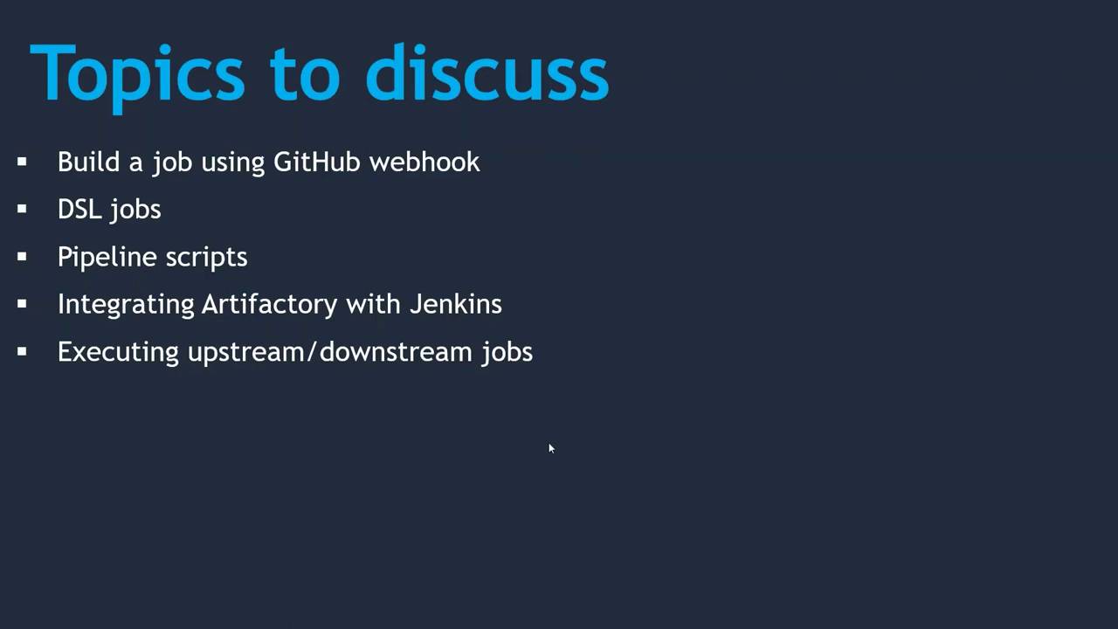
key(alt+Tab)
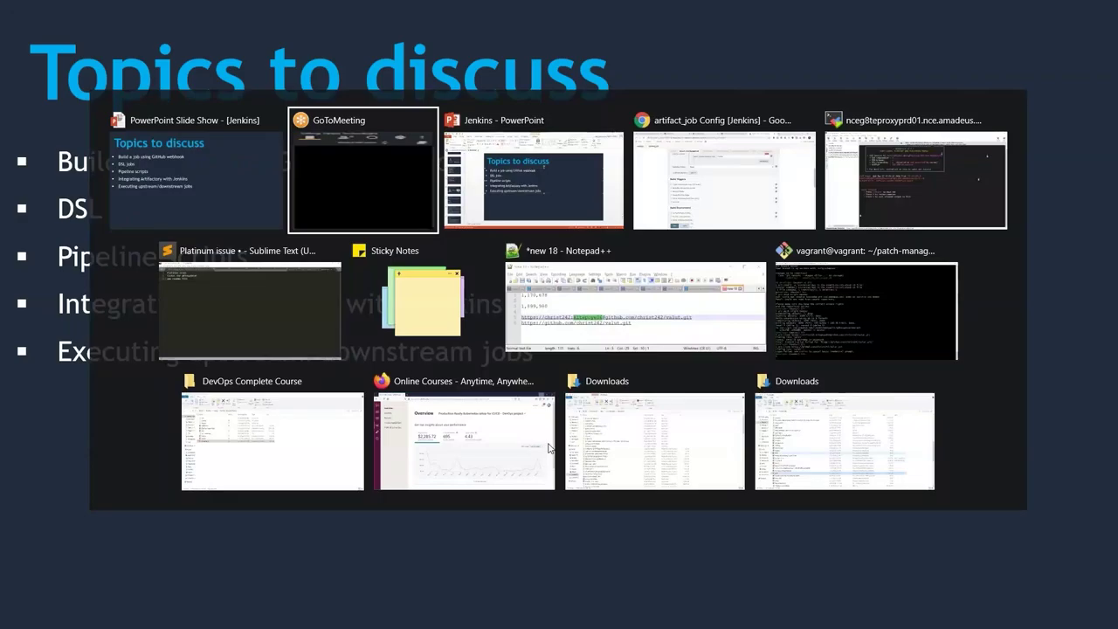
Step: Open another user's GitHub profile by replacing the username in the address
key(alt+Tab)
key(alt+Tab)
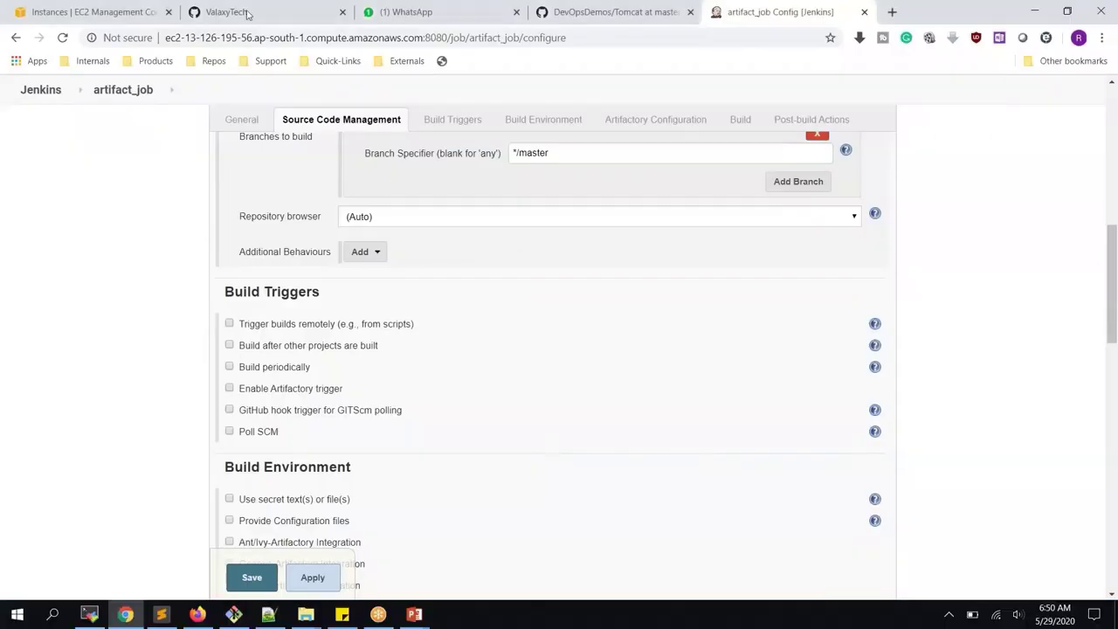
click(238, 13)
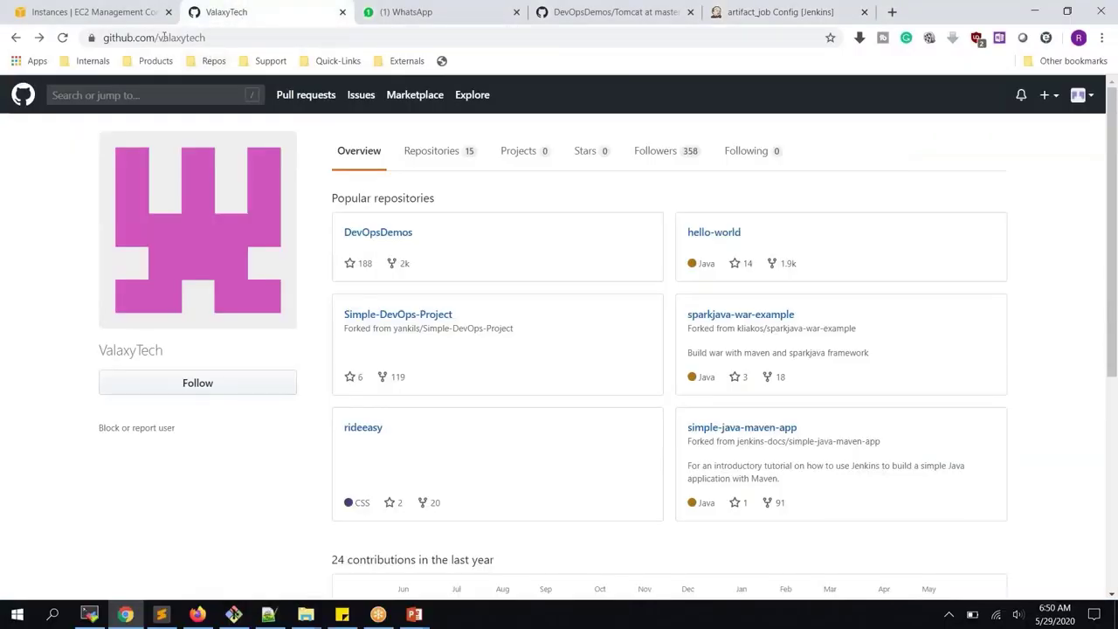
double_click(328, 38)
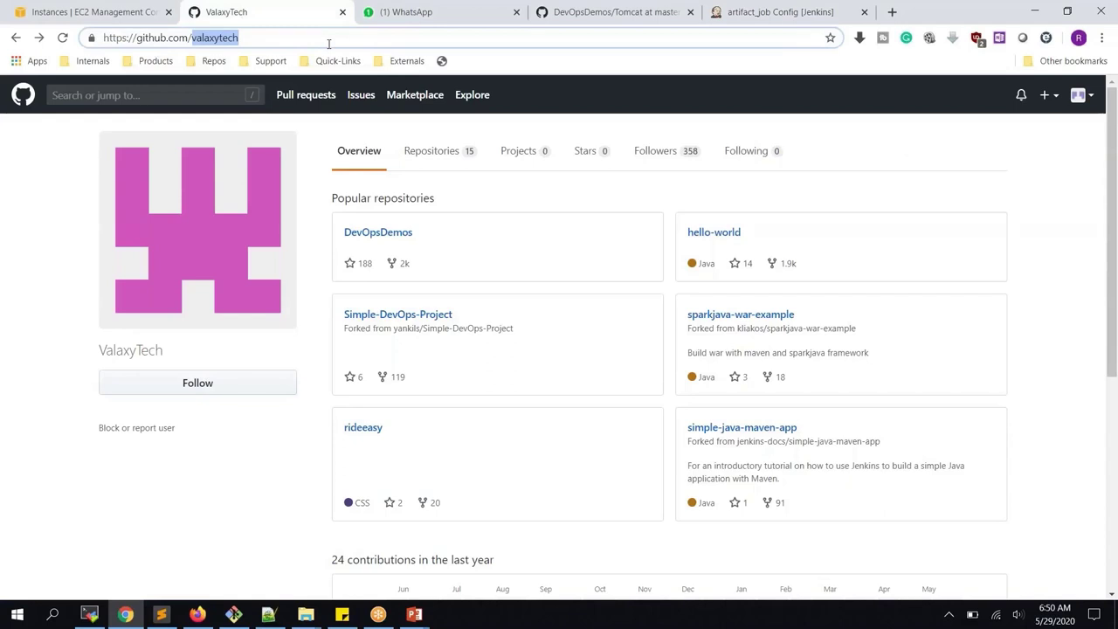
text(ravdy)
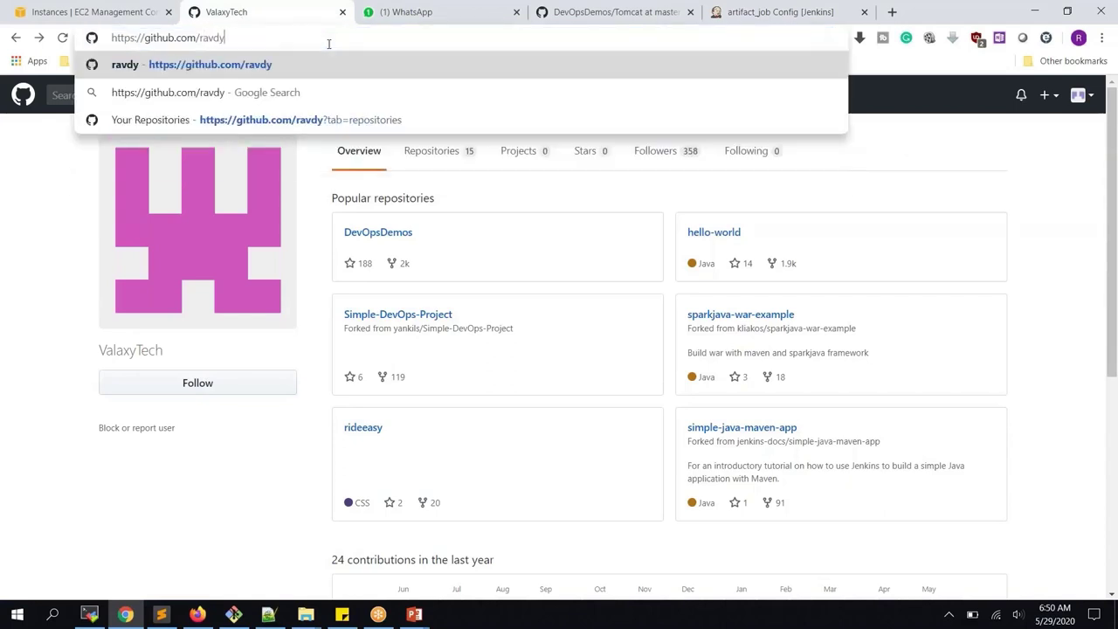
key(Return)
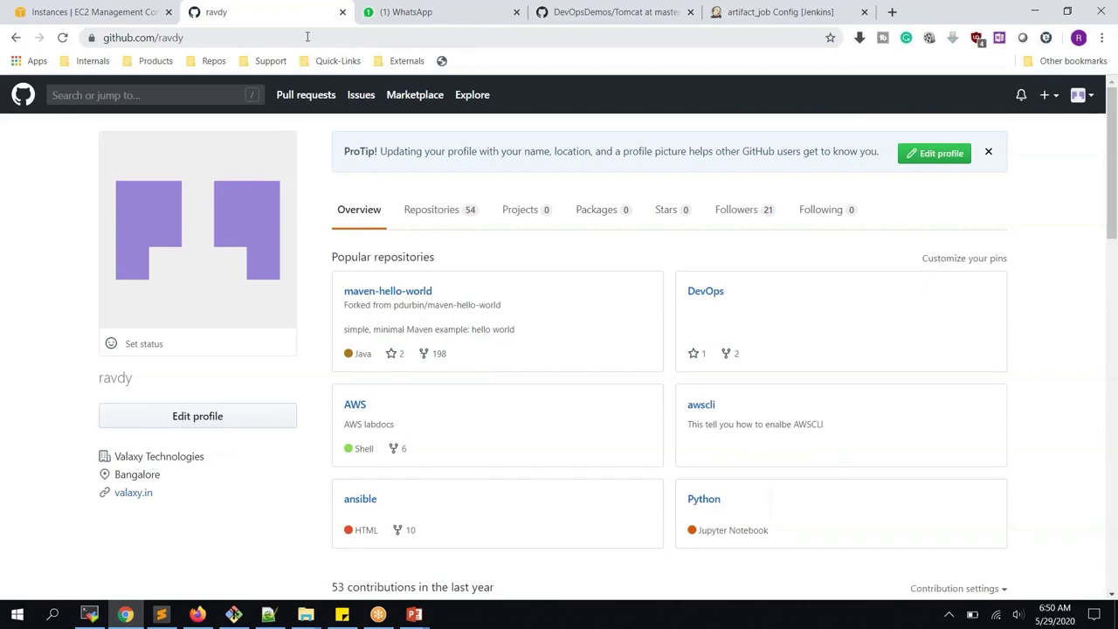
Step: Try a second username that returns 404, then go back to the previous profile
click(307, 37)
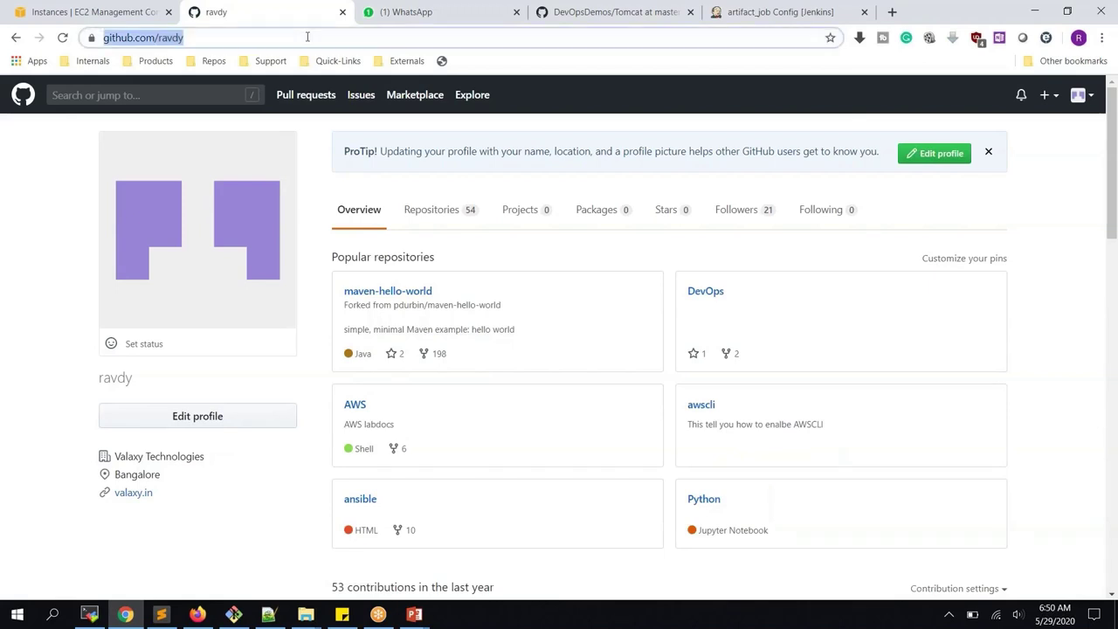
click(307, 37)
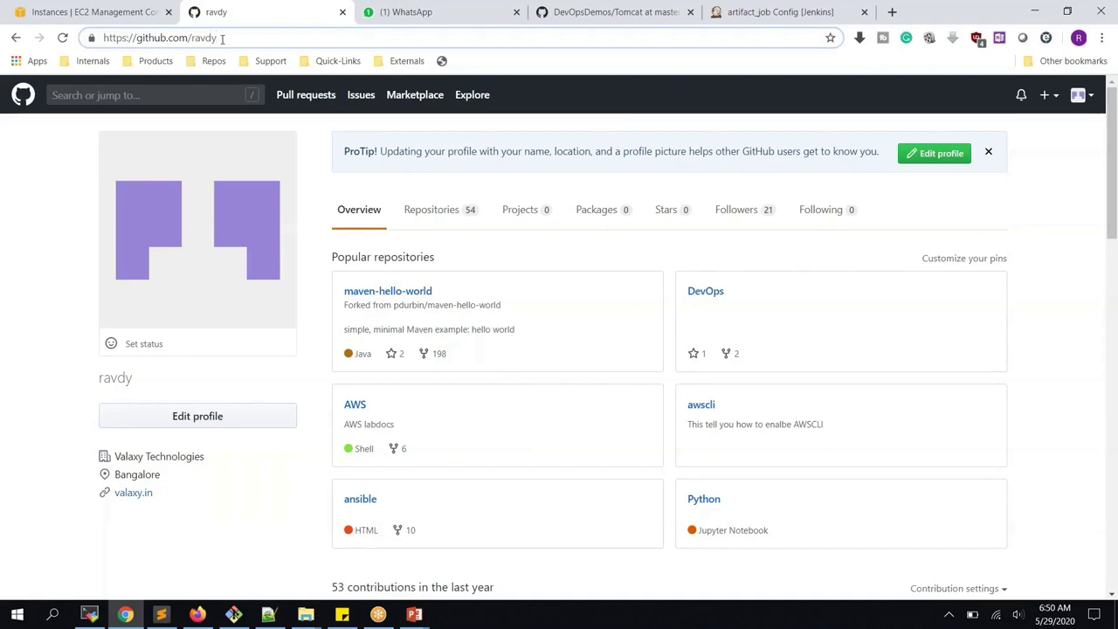
drag(222, 39, 6, 29)
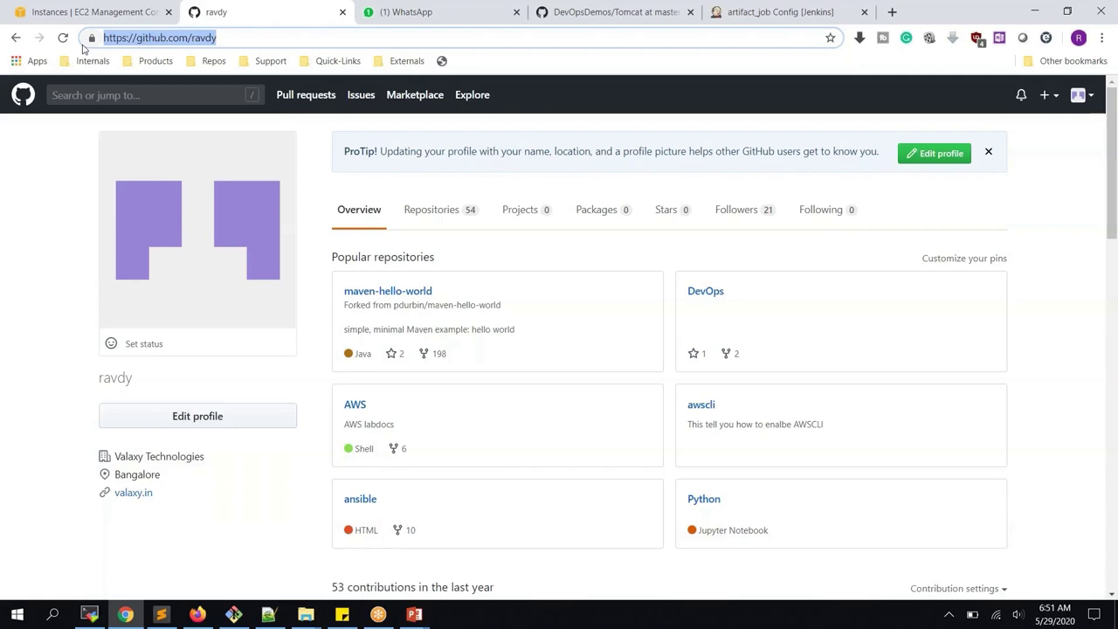
double_click(204, 38)
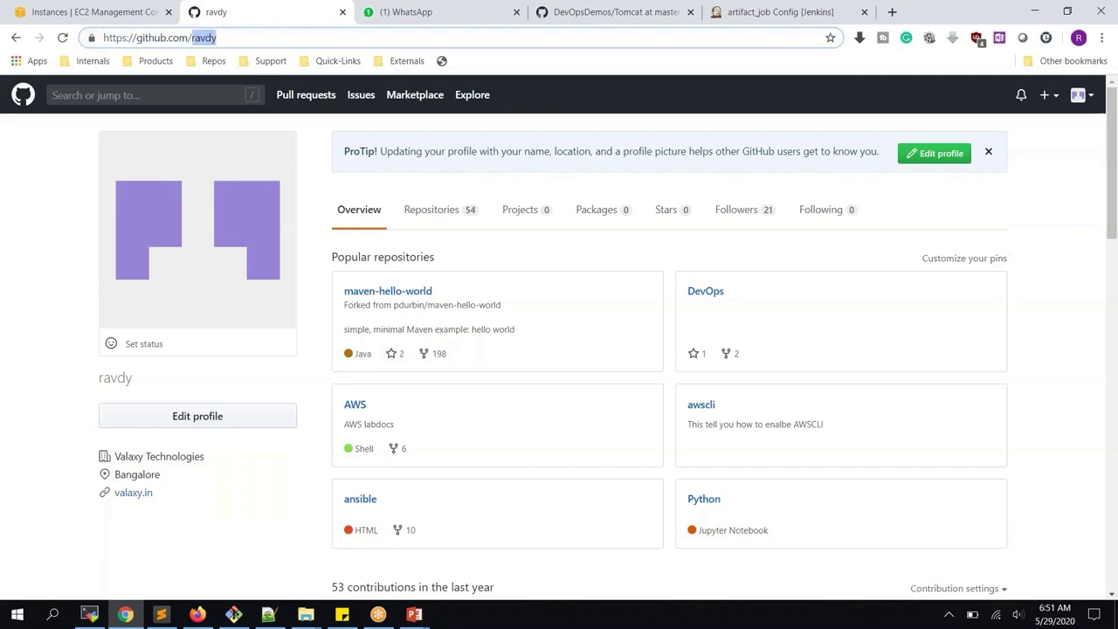
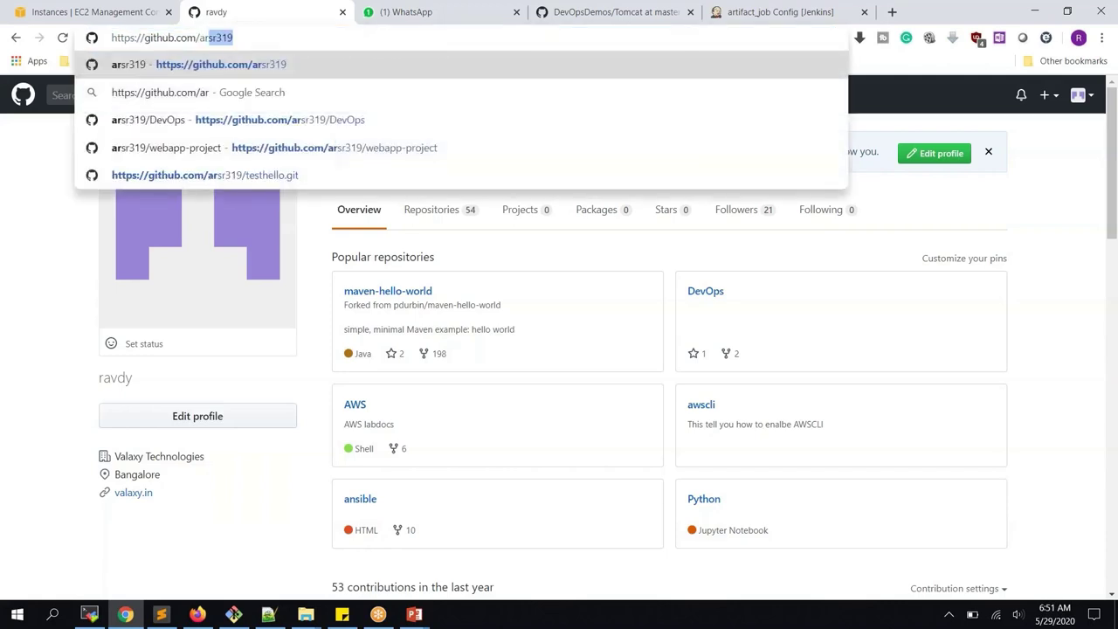
key(Return)
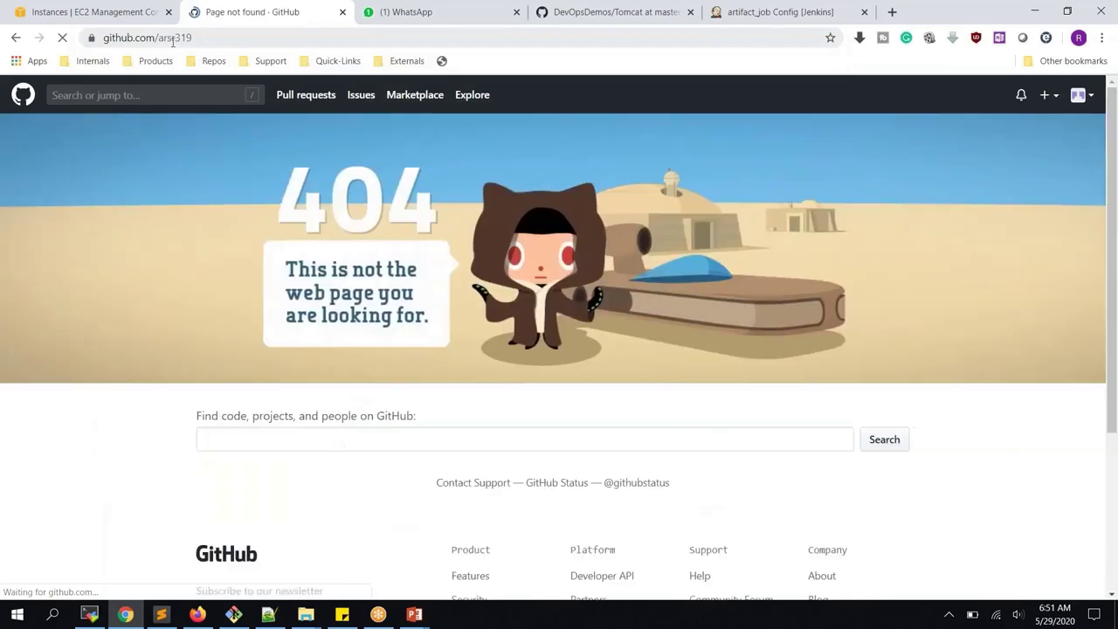
click(15, 39)
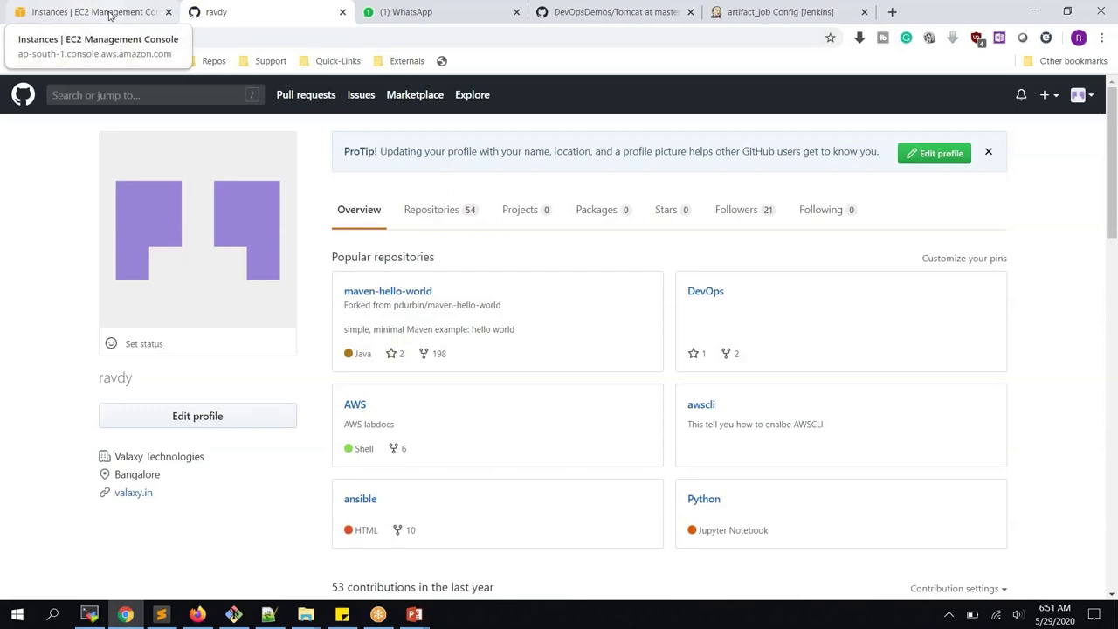
Step: Leave the unsaved Jenkins job configuration page for the Jenkins dashboard
click(111, 16)
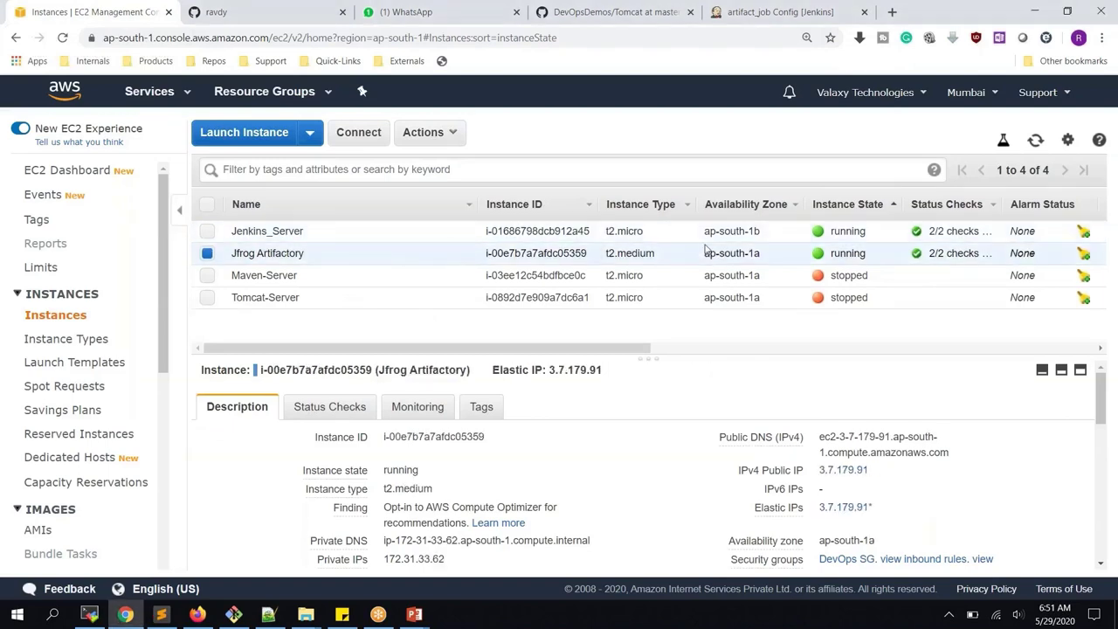
click(758, 11)
click(44, 91)
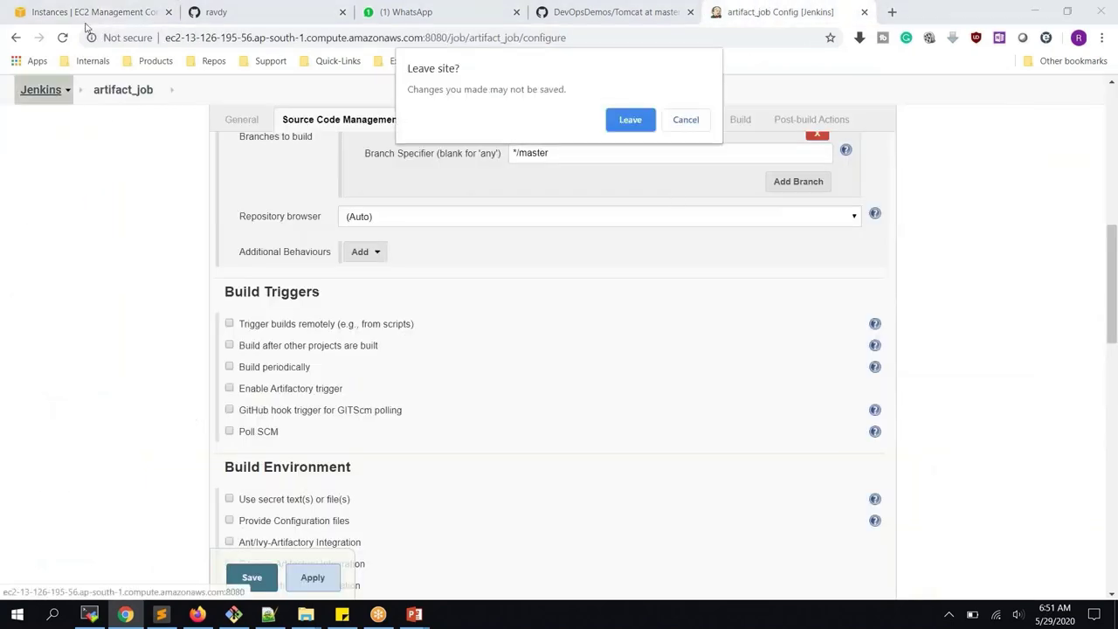
click(632, 120)
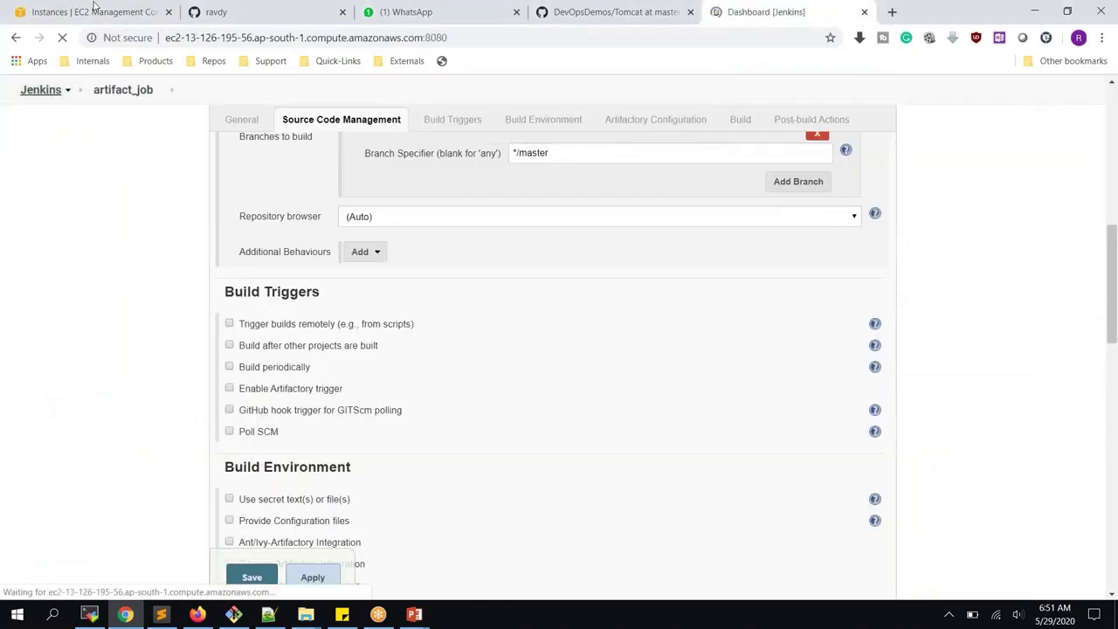
Step: Copy the Artifactory instance's public IP 3.7.179.91 and start a new MobaXterm SSH session
click(118, 12)
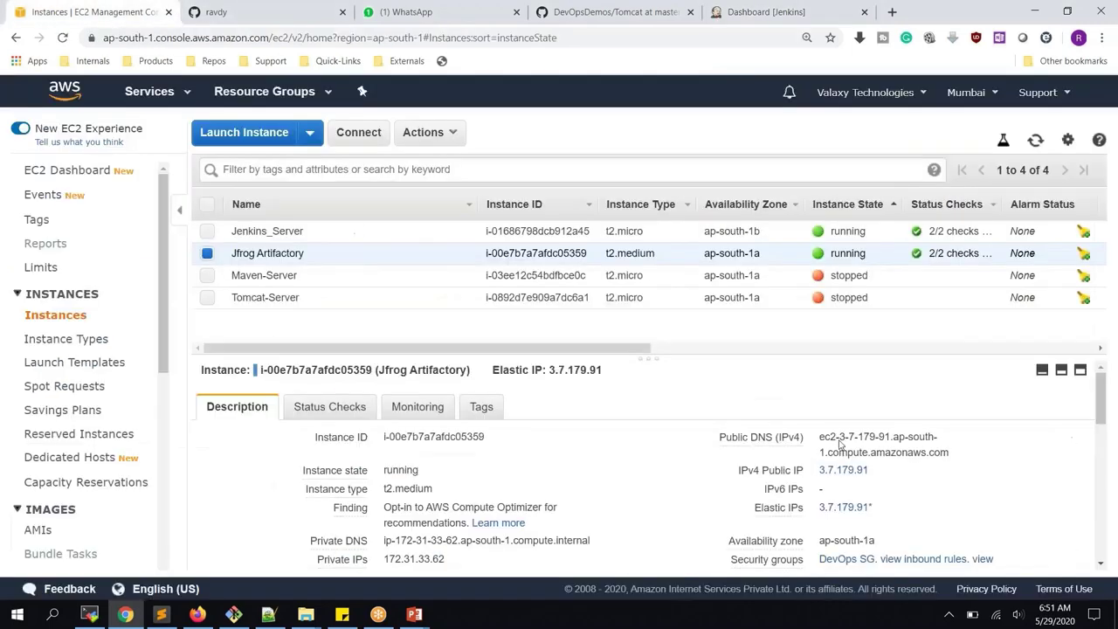
click(881, 470)
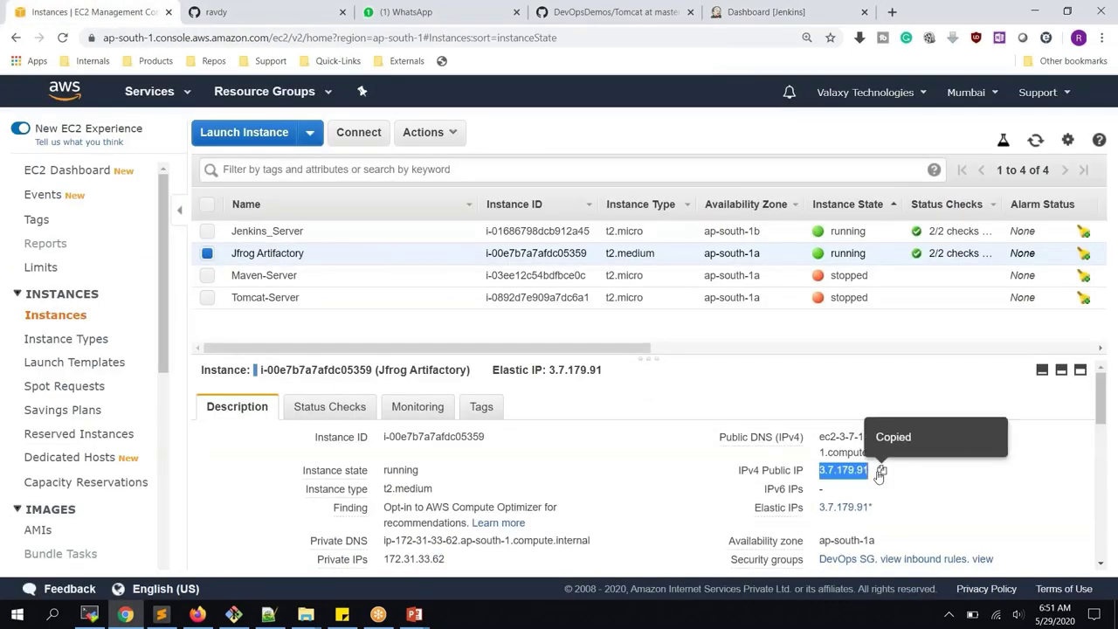
click(89, 614)
click(264, 153)
Step: Set the SSH session to host 3.7.179.91 with private key DevOpsKey.pem and username ec2-user
key(ctrl+v)
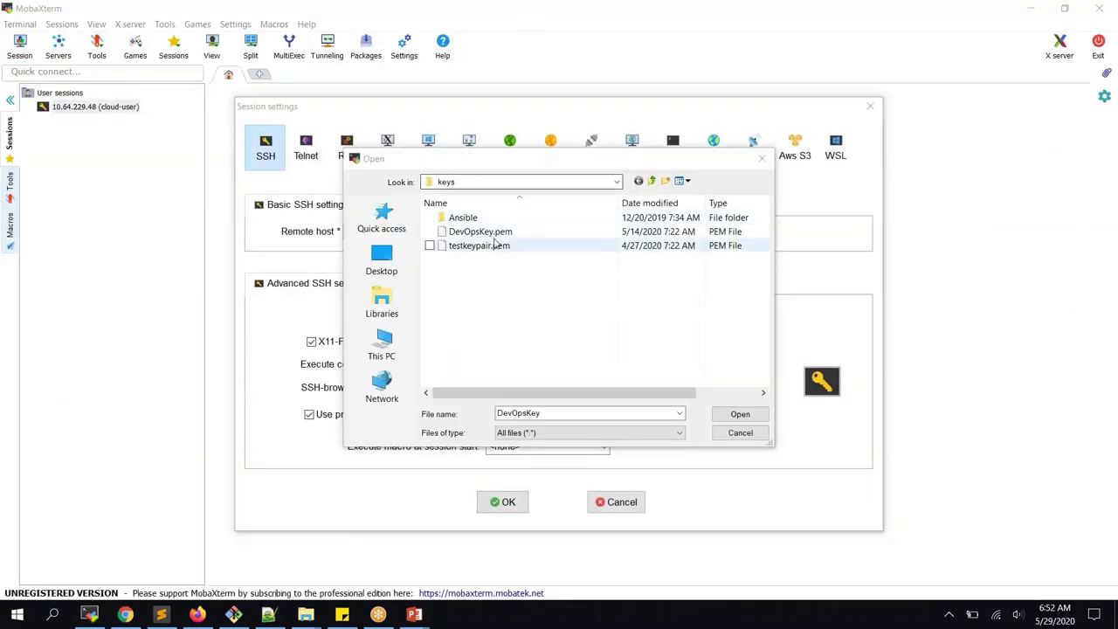
double_click(508, 234)
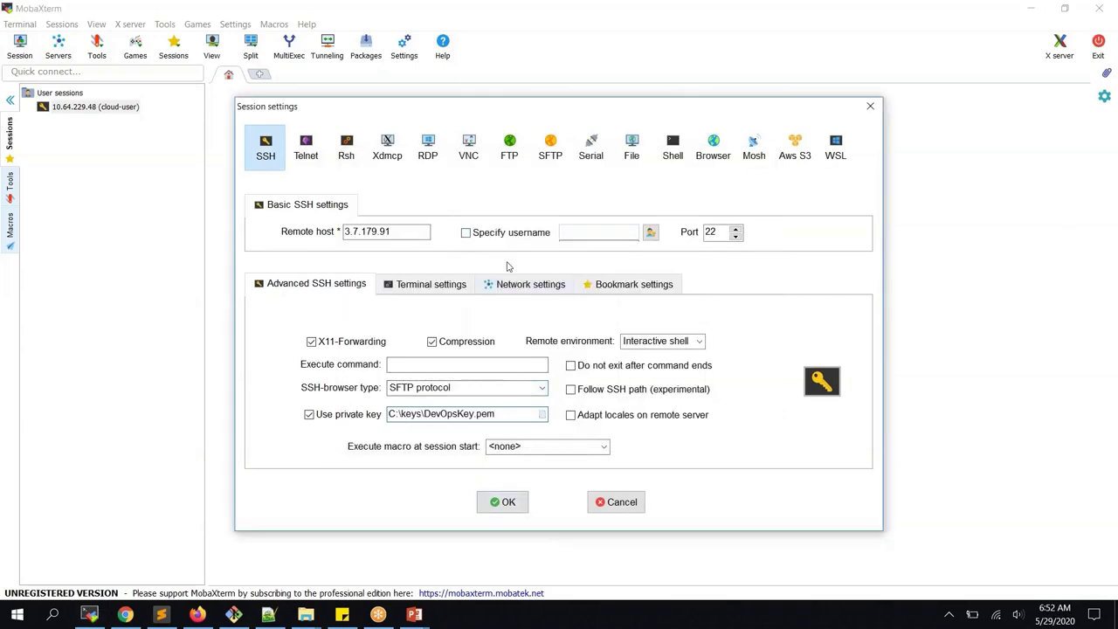
click(504, 234)
text(ec2-user)
Step: Connect to the Artifactory server and switch to a cleared root shell with sudo su -
key(Return)
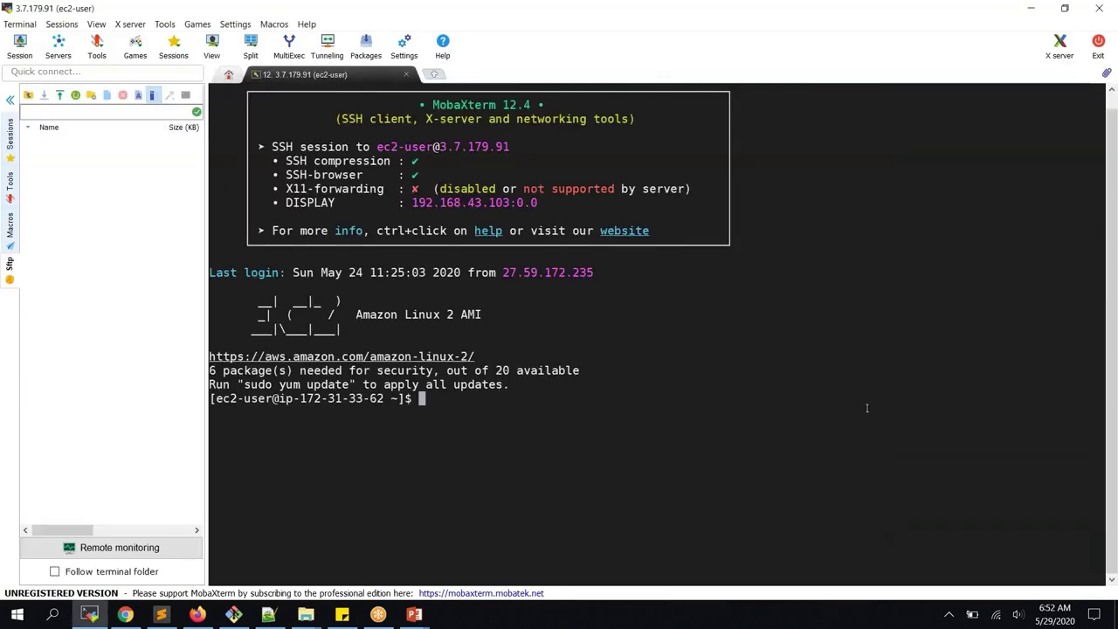
click(12, 102)
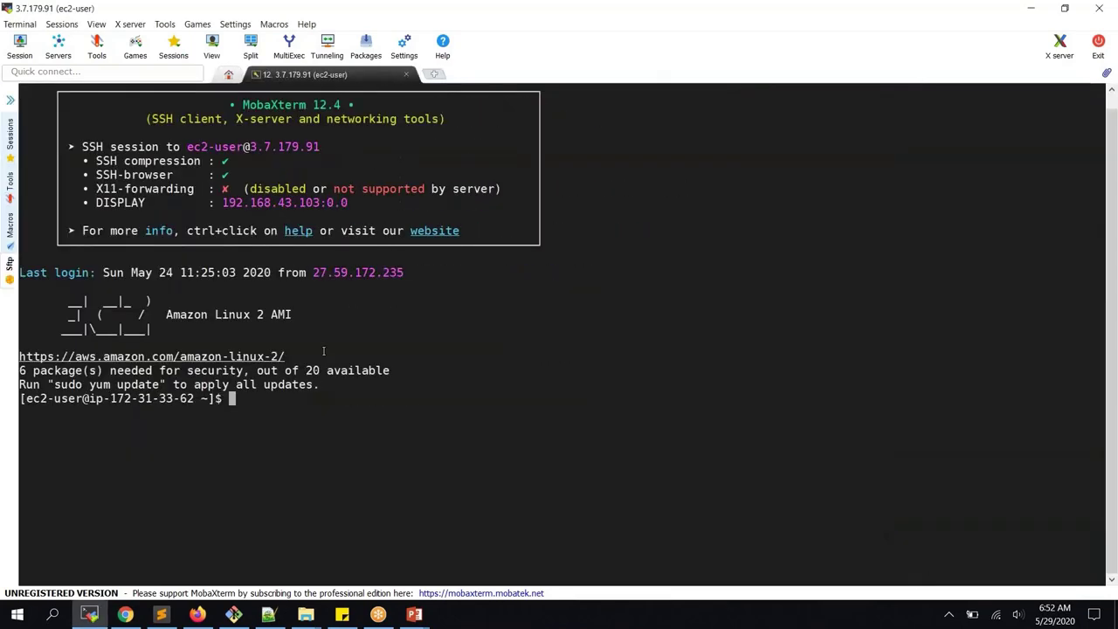
text(sudo su -)
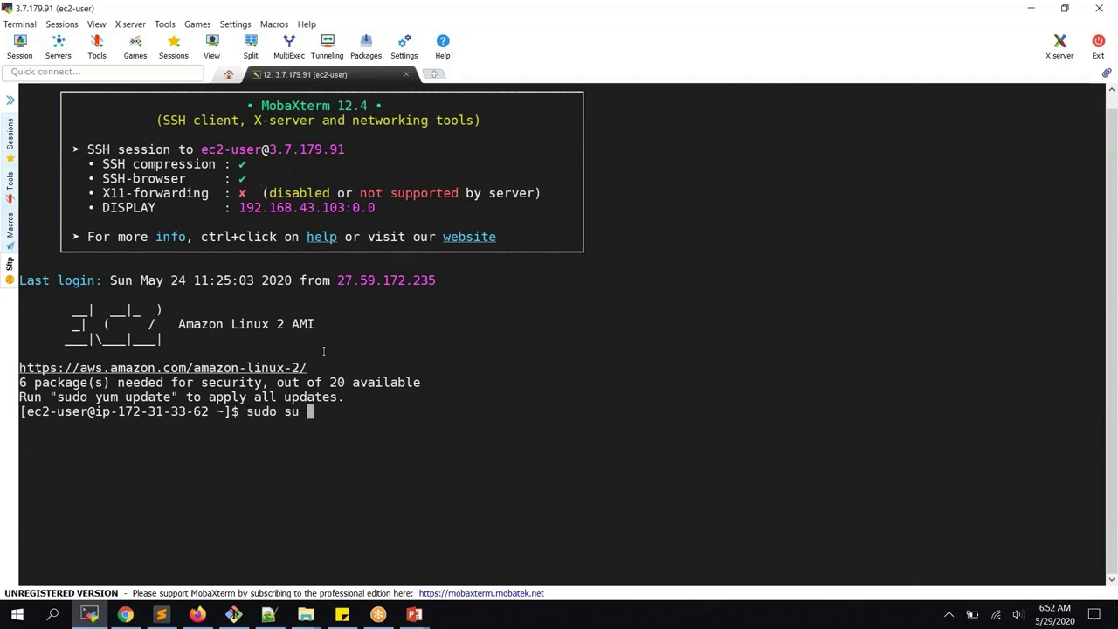
key(Return)
text(clear)
key(Return)
key(Return)
key(Return)
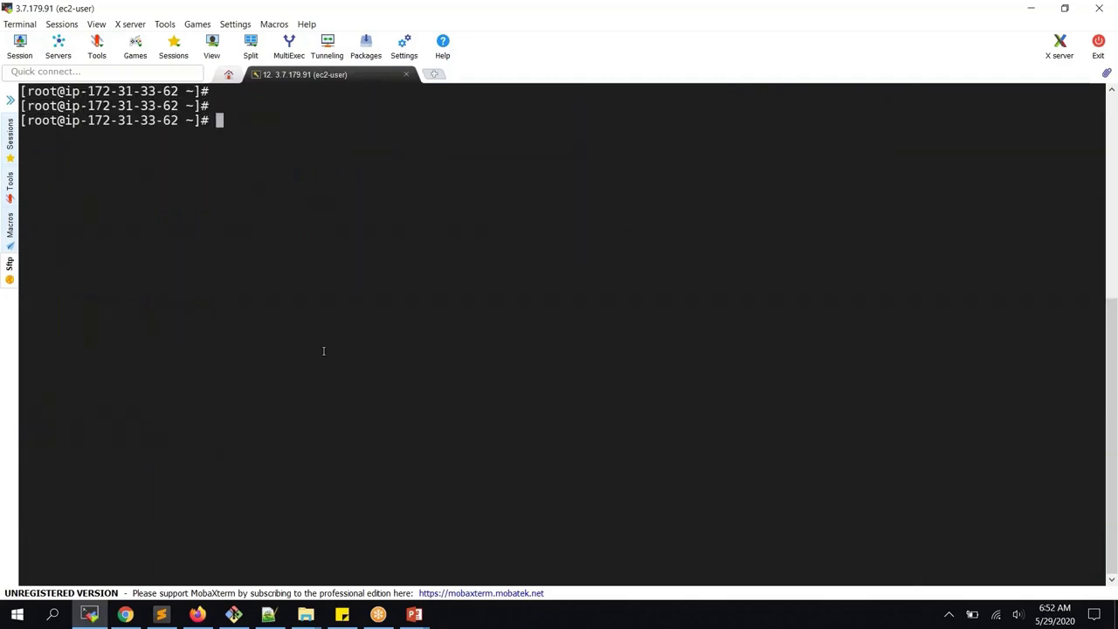
Step: Replace the contents of /etc/hostname with artifactoryserver in vi and save
text(vi /etc/hostanme)
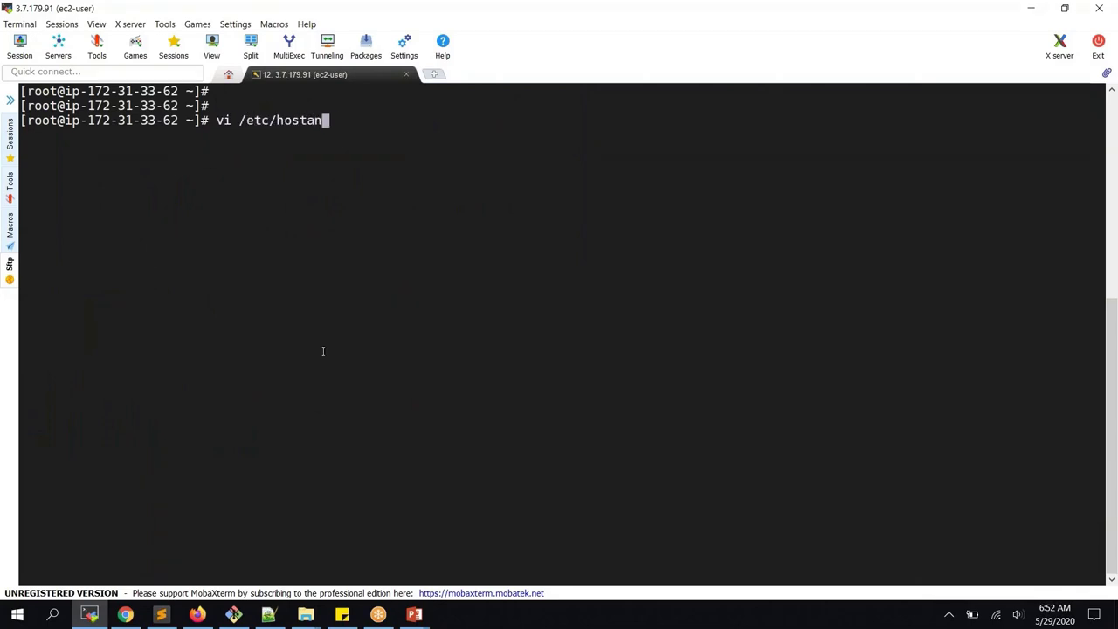
key(BackSpace)
key(BackSpace)
key(BackSpace)
key(BackSpace)
text(name)
key(Return)
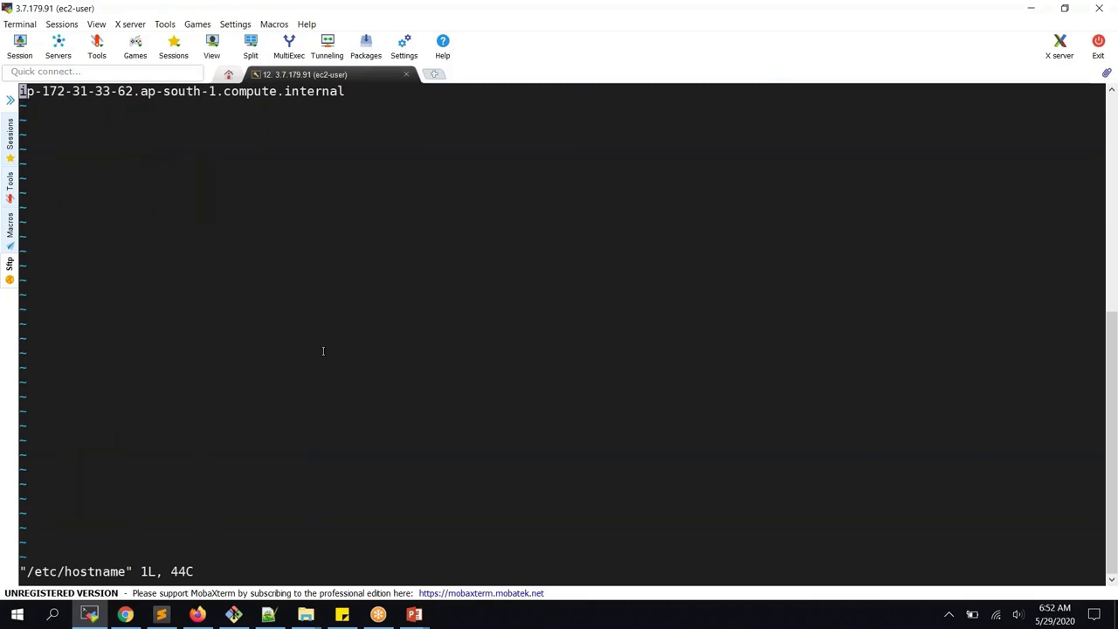
key(d)
key(d)
key(i)
text(artifactoryserver)
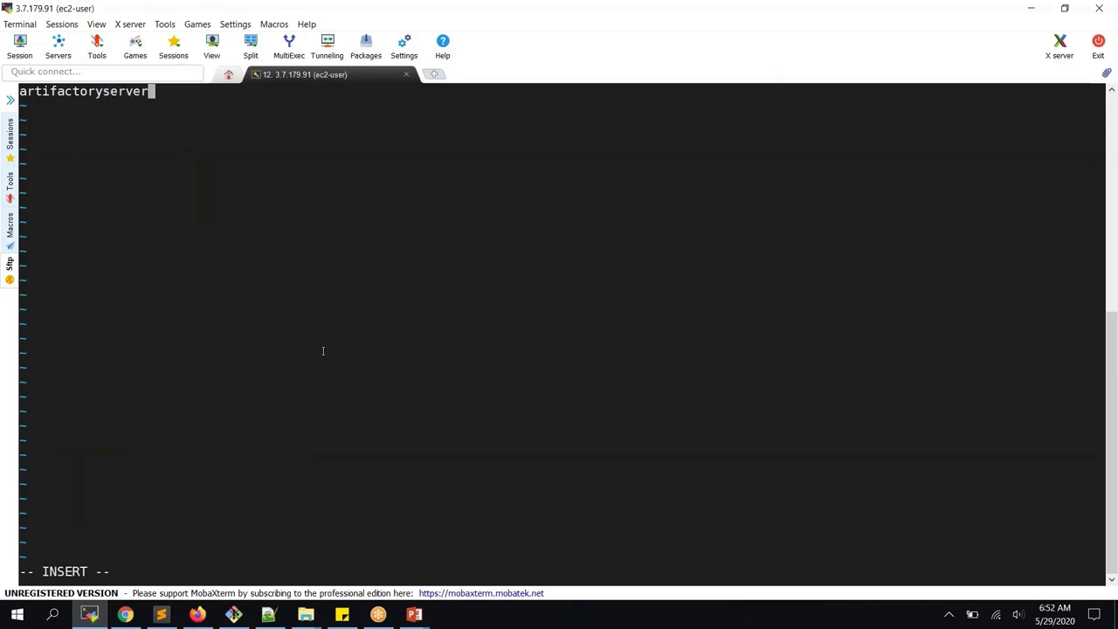
key(Escape)
text(:wq)
key(Return)
Step: Exit the extra root shell and print /etc/hostname to confirm it reads artifactoryserver
text(sudo su -)
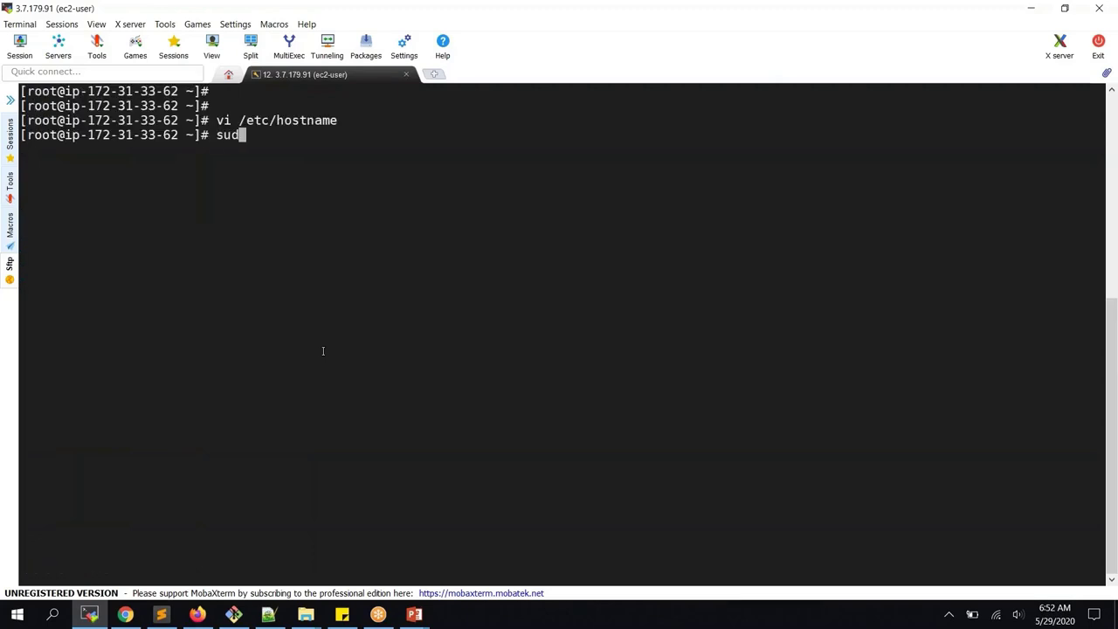
key(Return)
text(hostna)
key(BackSpace)
key(BackSpace)
key(BackSpace)
key(BackSpace)
key(BackSpace)
key(BackSpace)
text(e)
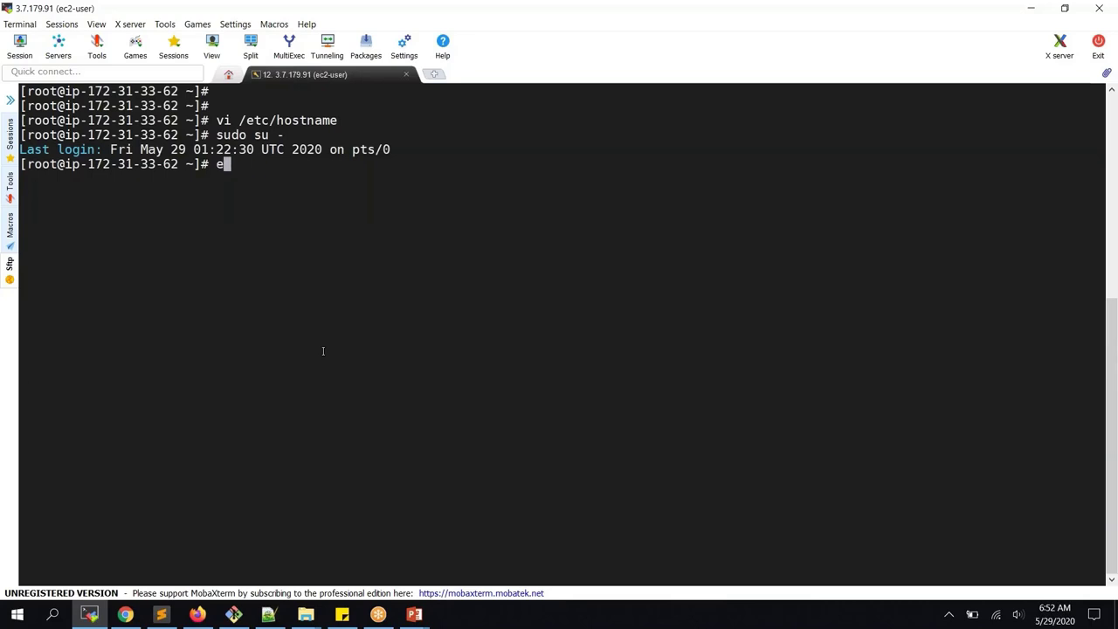
text(xit)
key(Return)
text(hostna)
key(BackSpace)
key(BackSpace)
key(BackSpace)
key(BackSpace)
key(BackSpace)
key(BackSpace)
text(cat /etc/h)
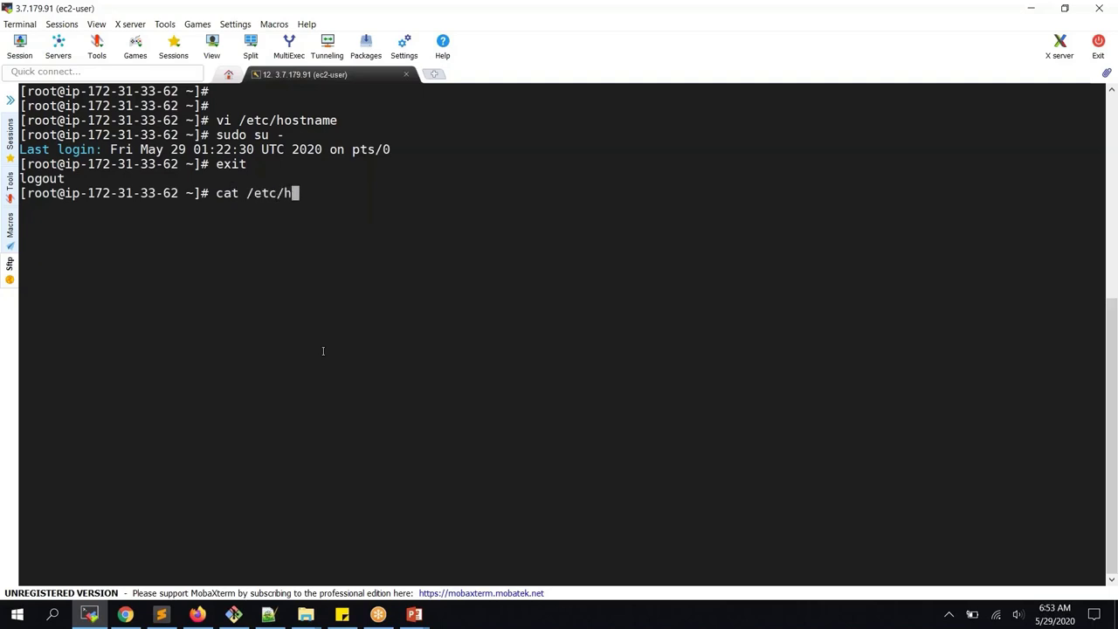
text(ostname)
key(Return)
Step: Apply artifactoryserver as the running hostname and reopen a cleared root shell
double_click(108, 207)
text(hostname)
right_click(114, 202)
key(Return)
text(sudo su -)
key(Return)
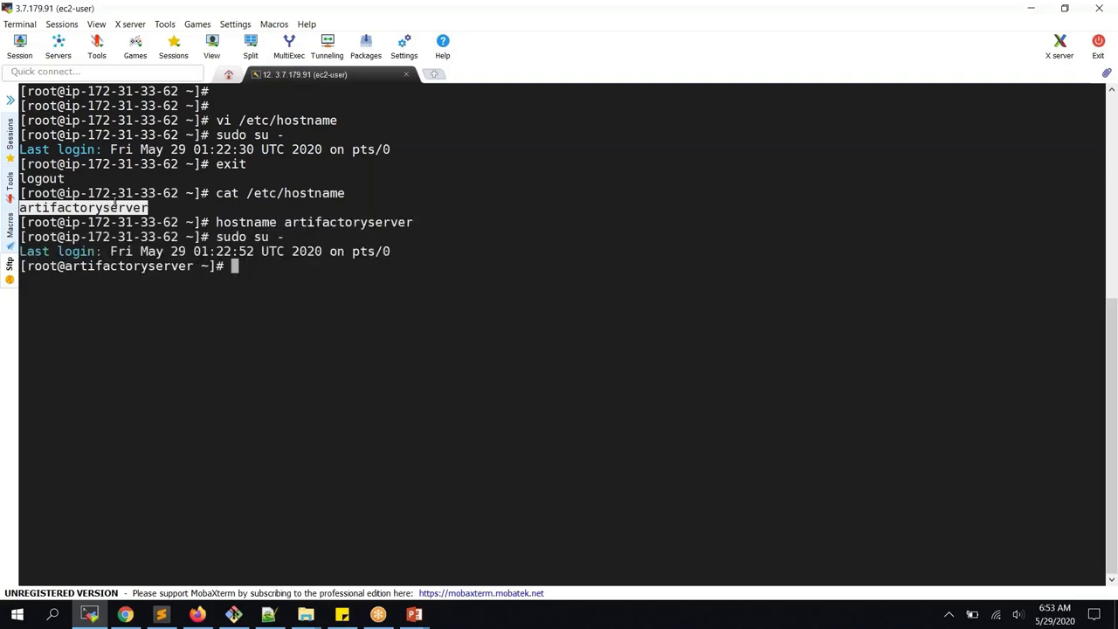
text(clear)
key(Return)
key(Return)
key(Return)
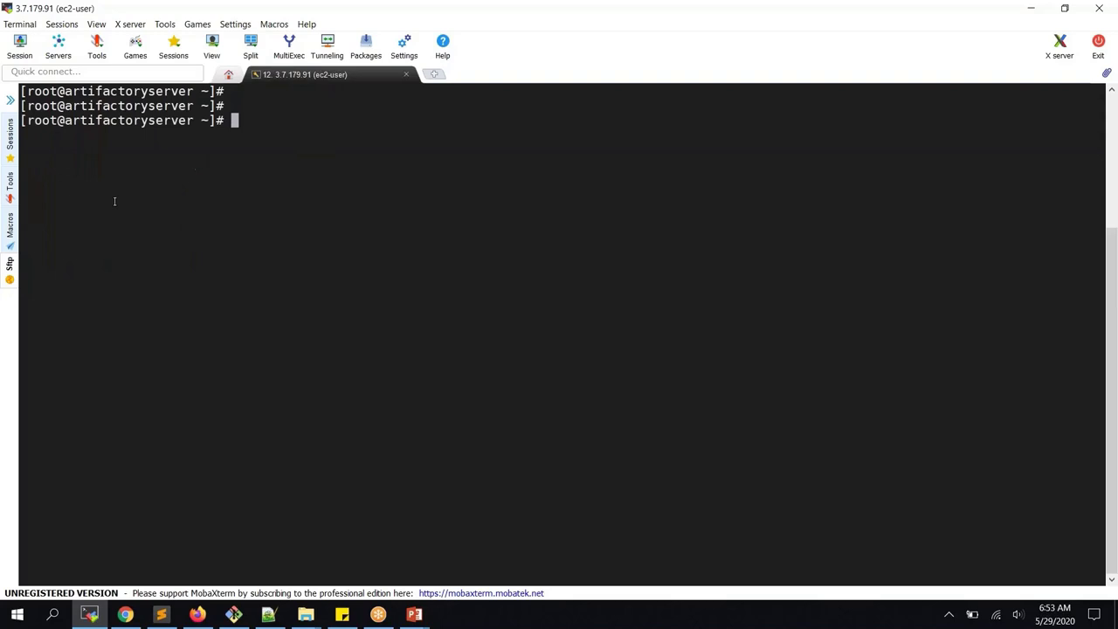
Step: Navigate to /opt/artifactory-oss-6.19.1/bin, listing each folder's contents
text(cd /oo)
key(BackSpace)
text(pt)
key(Return)
text(ls)
key(Return)
text(cd art)
key(Tab)
key(Return)
text(ls)
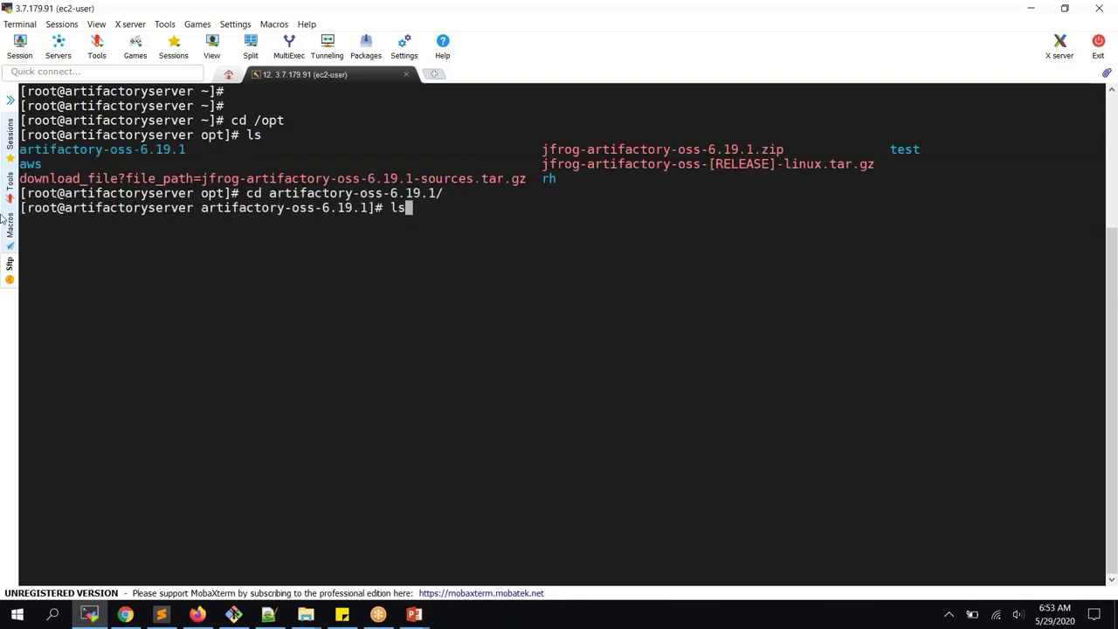
key(Return)
text(cd bi)
key(Tab)
key(Return)
text(ls)
key(Return)
Step: Run ./artifactory.sh start to launch Artifactory 6.19.1
text(./ar)
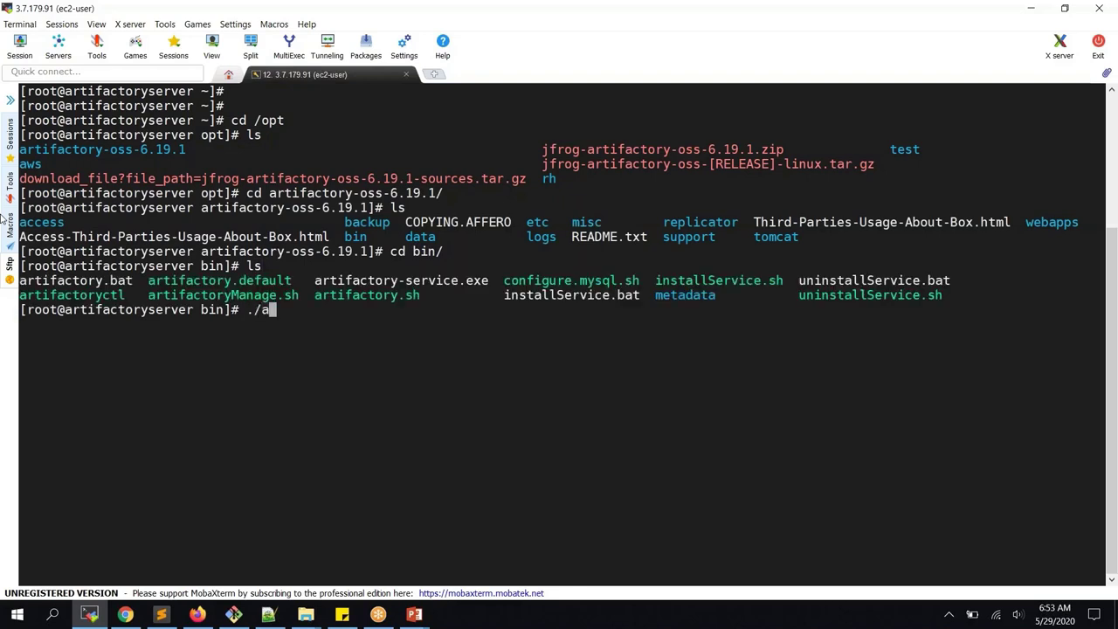
key(Tab)
text(.sh)
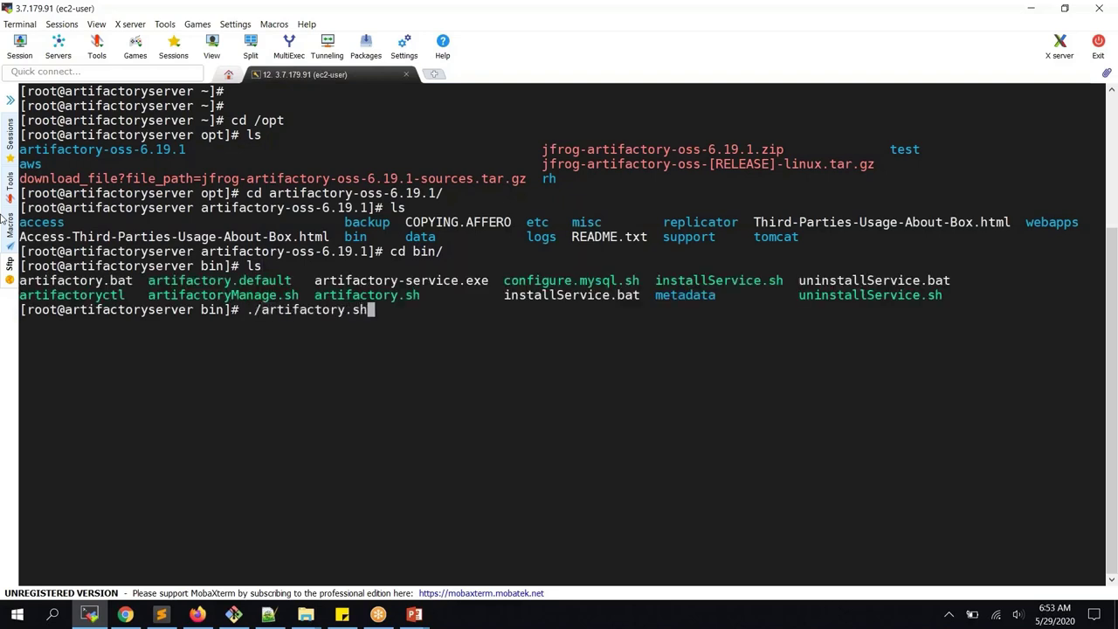
text( start)
key(BackSpace)
key(BackSpace)
key(BackSpace)
key(BackSpace)
key(BackSpace)
key(BackSpace)
text(start)
key(Return)
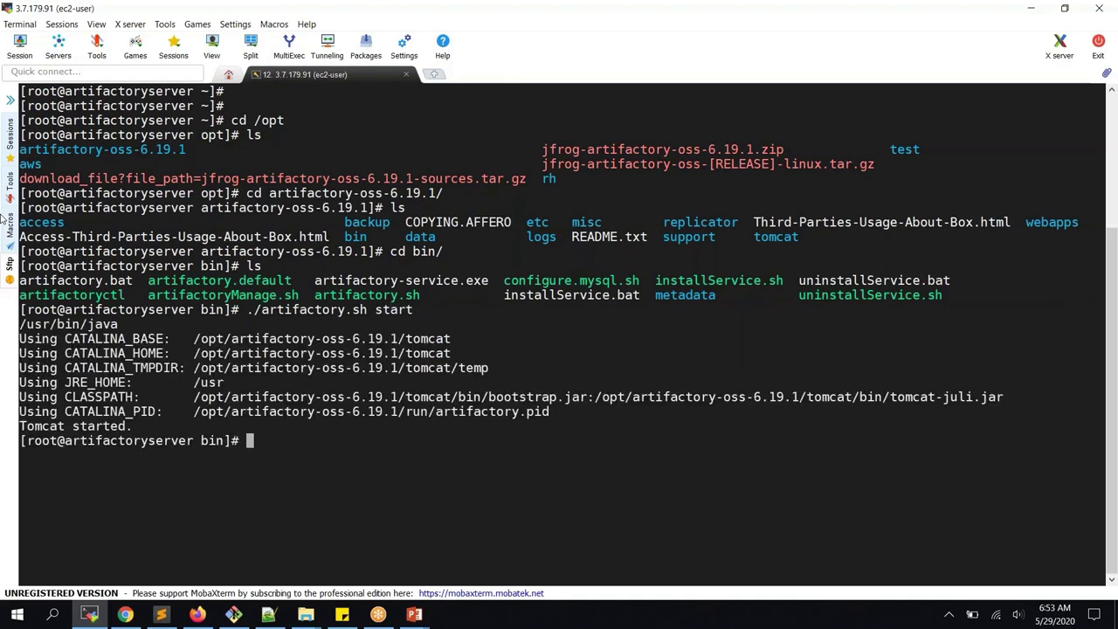
Step: Open the Artifactory instance's public DNS on port 8081 in a new browser tab
click(125, 614)
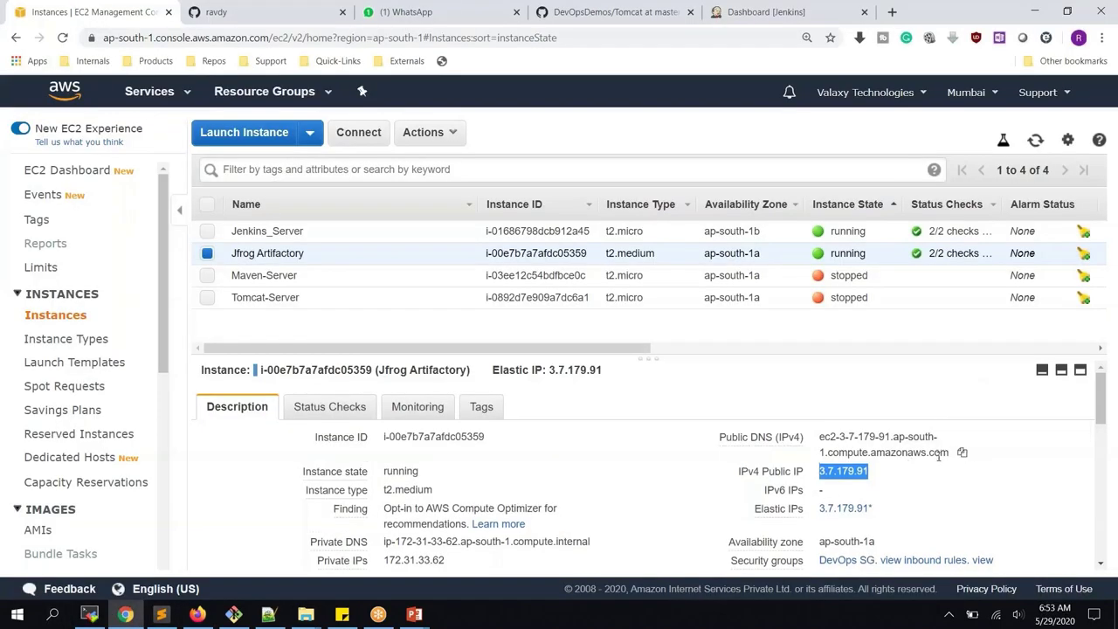
click(963, 453)
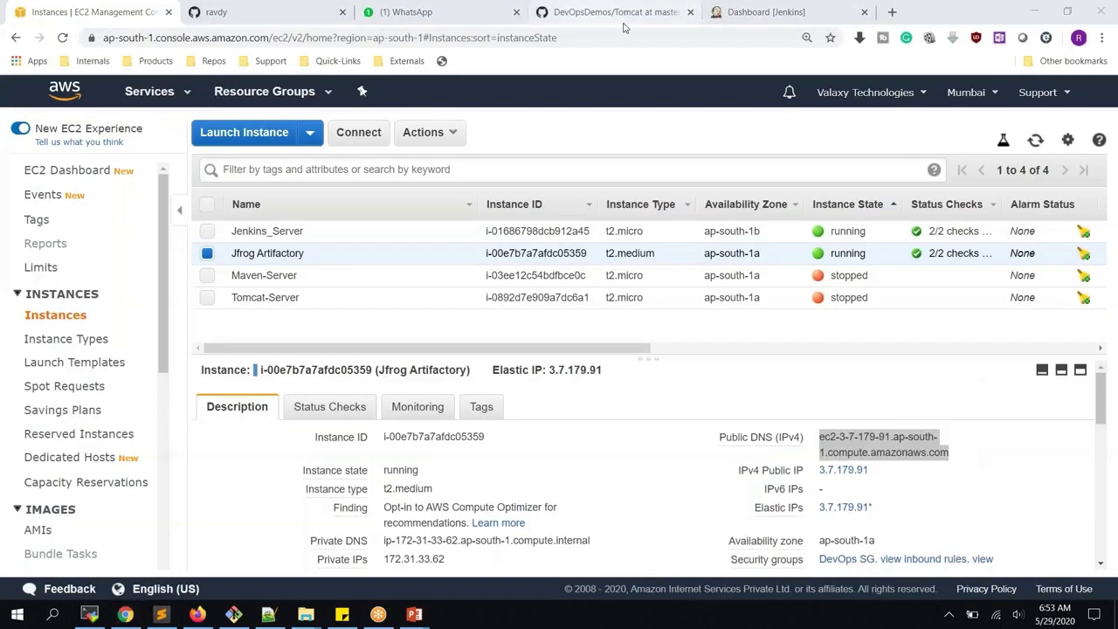
click(890, 12)
key(ctrl+v)
text(:8081)
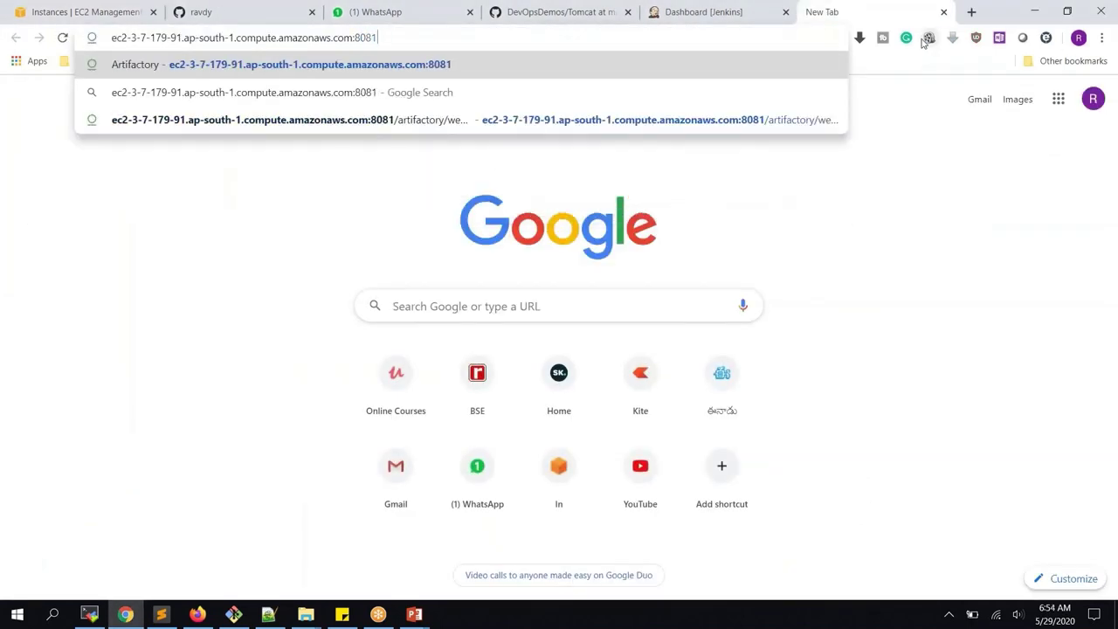
key(Return)
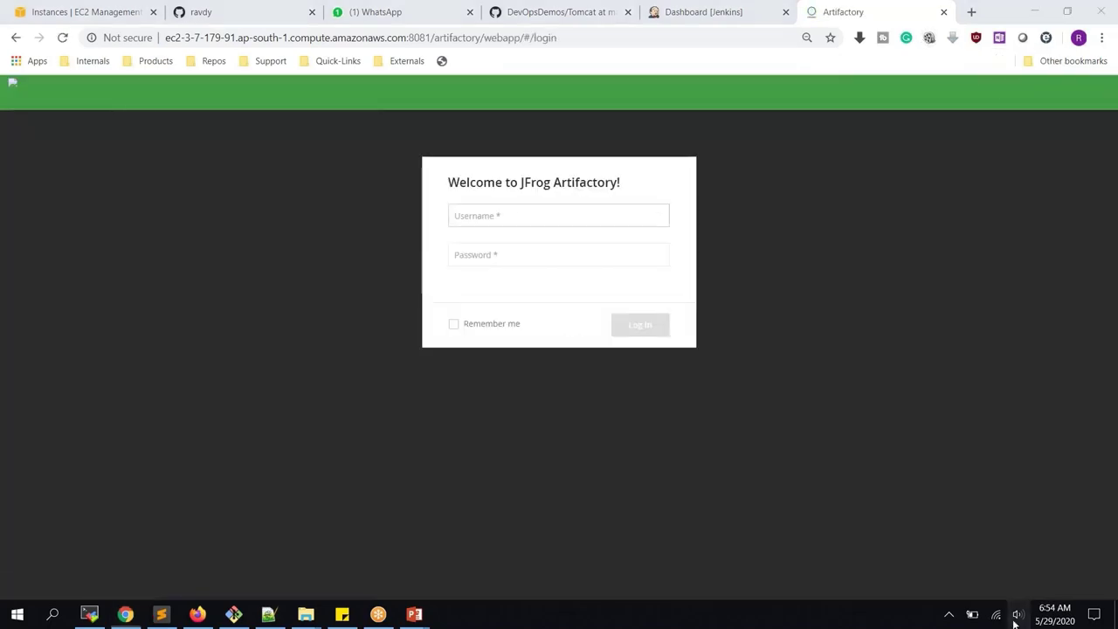
Step: Log in to Artifactory as admin with the account password
click(1015, 614)
click(526, 216)
click(526, 216)
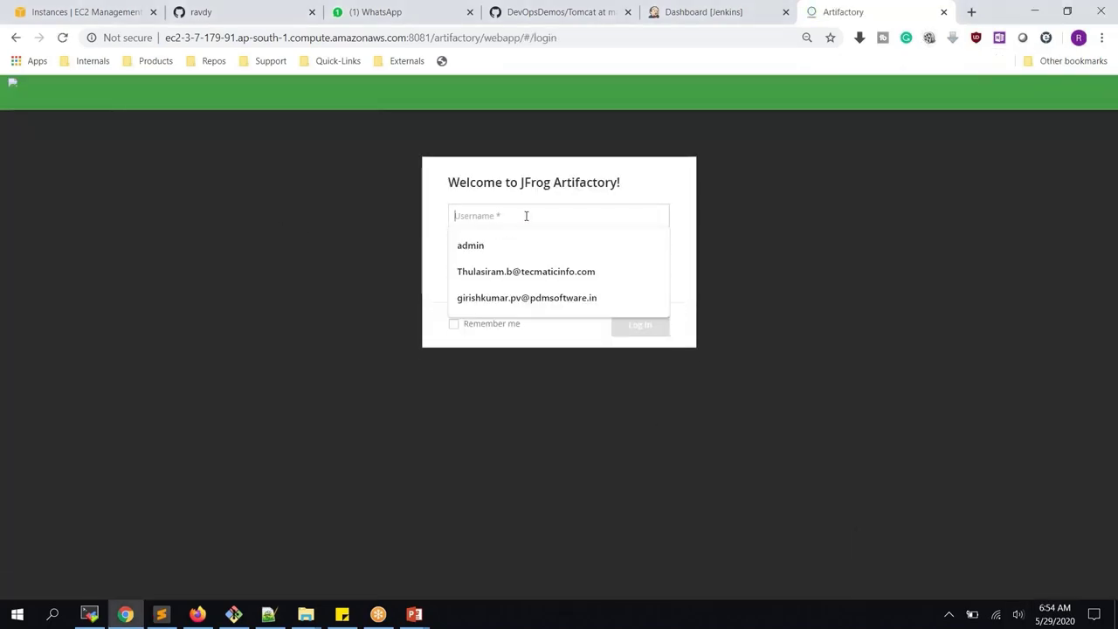
text(admin)
key(Tab)
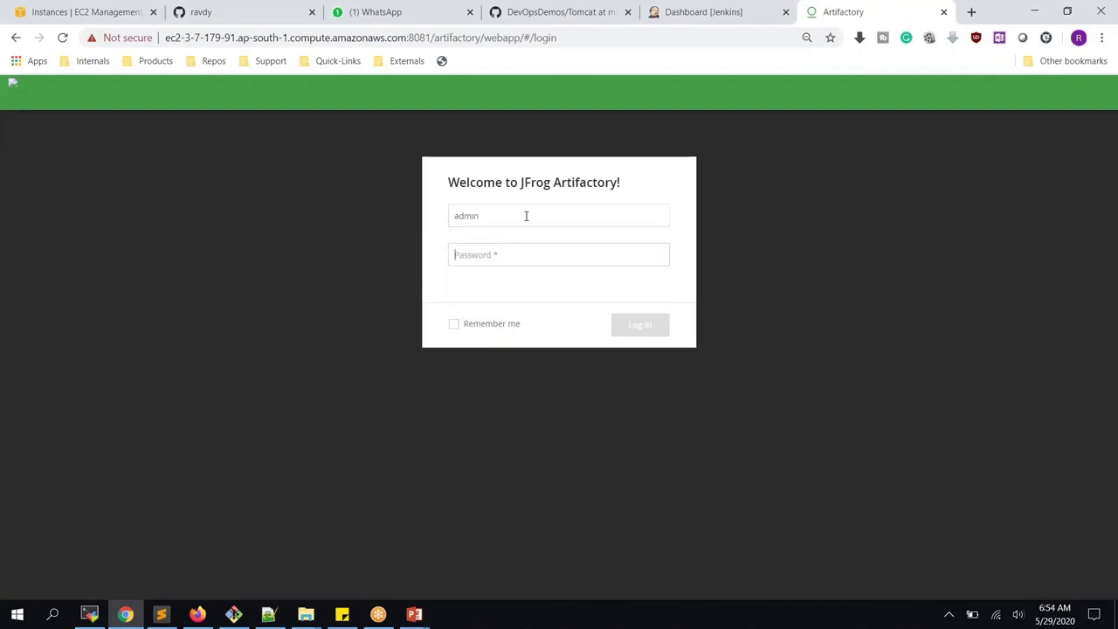
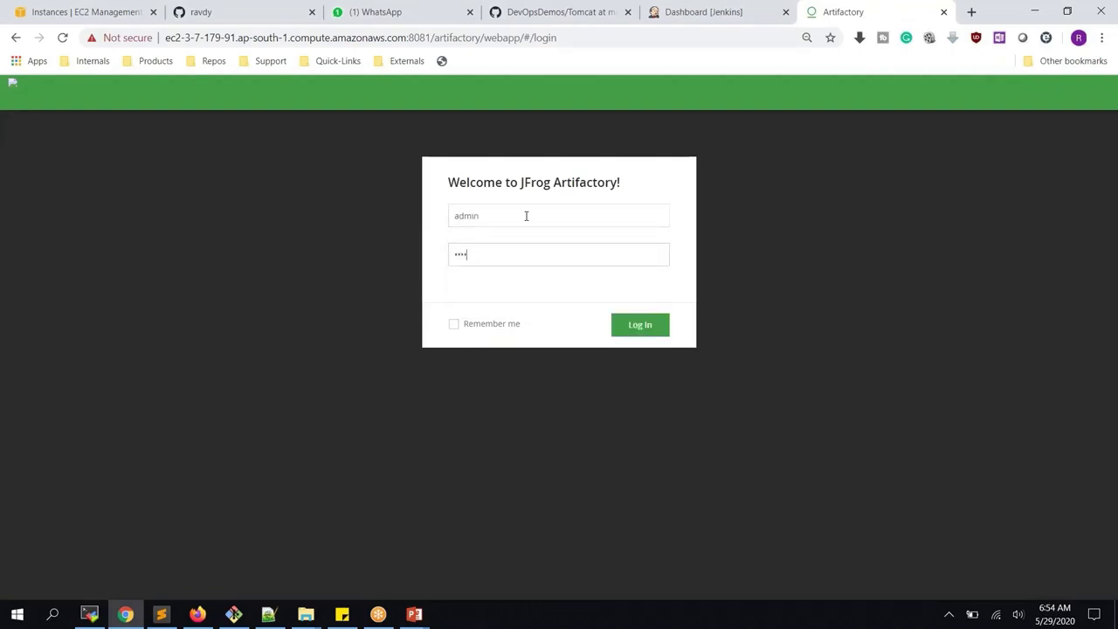
key(Return)
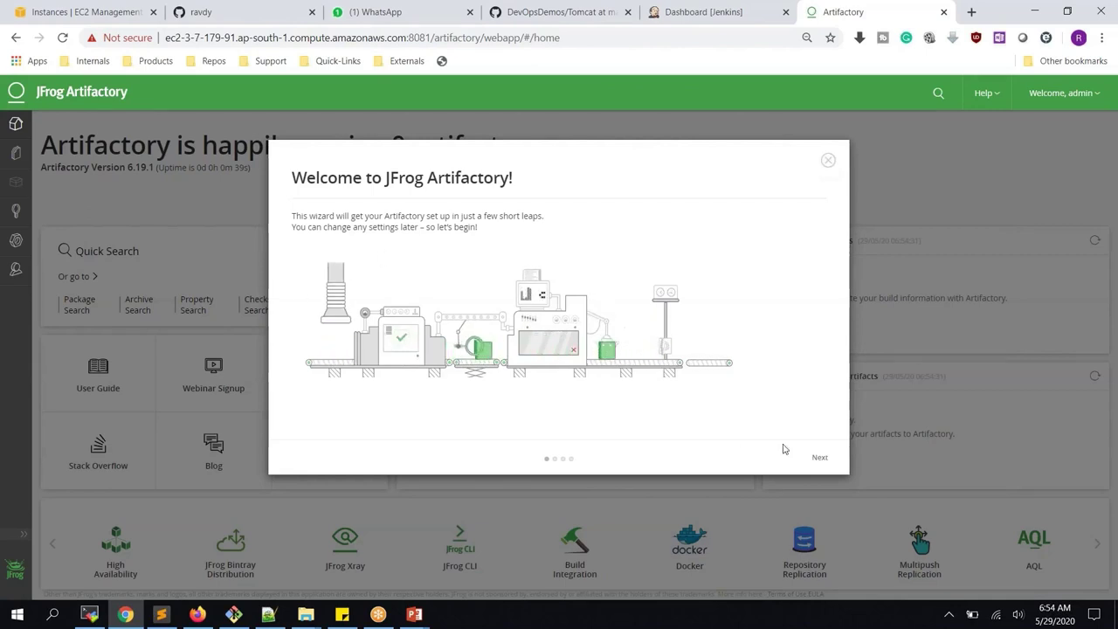
Step: Go through the on-boarding wizard, skipping the proxy and creating default Maven repositories
click(819, 456)
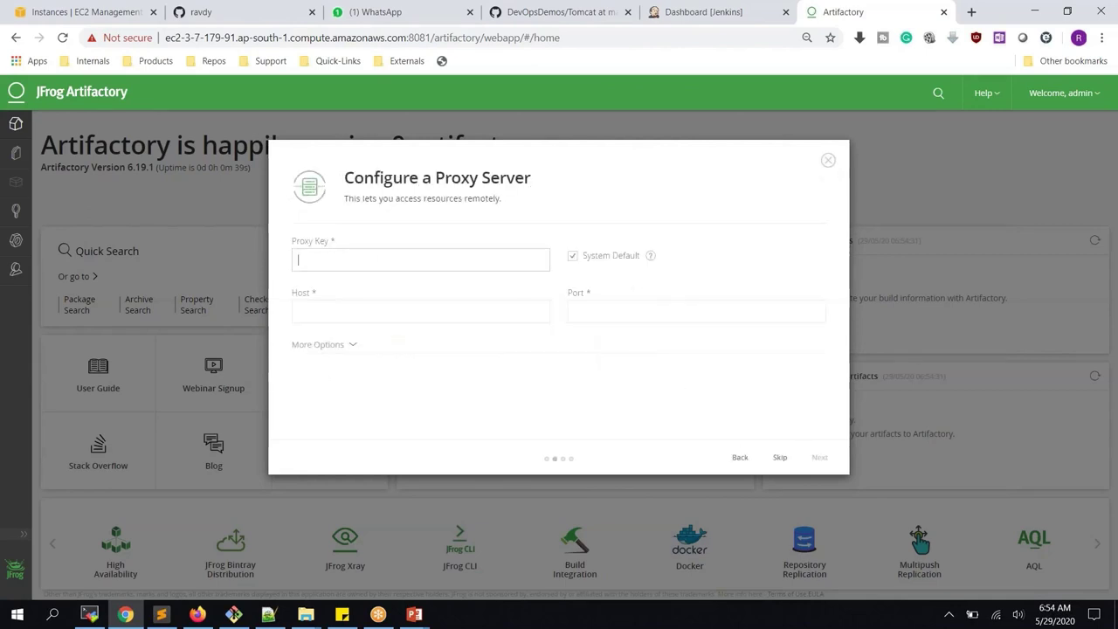
click(786, 463)
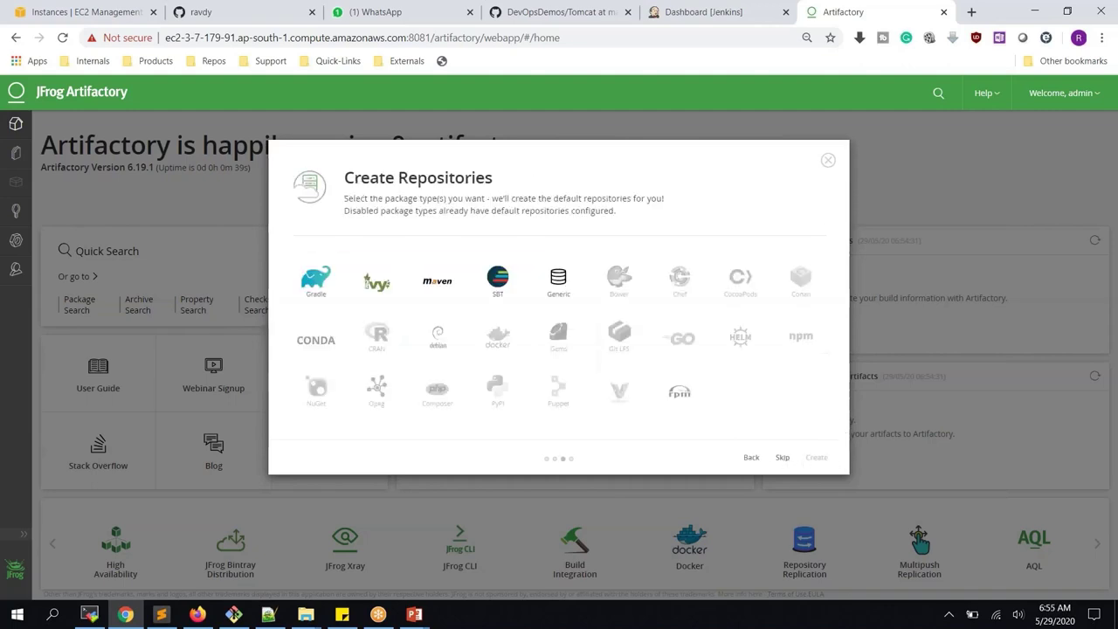
click(434, 284)
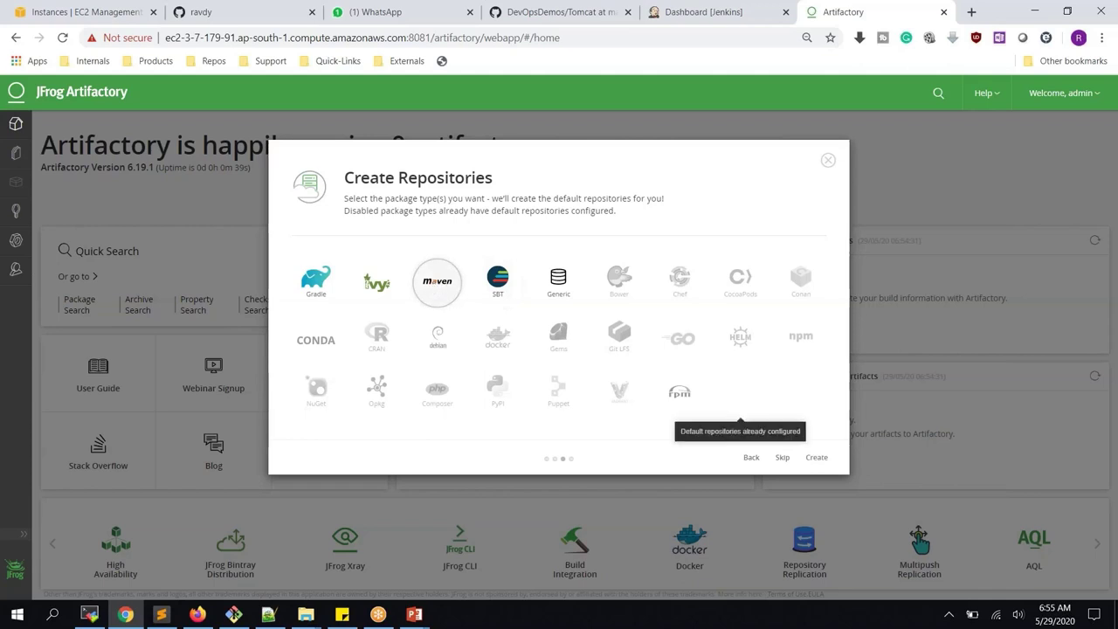
click(815, 457)
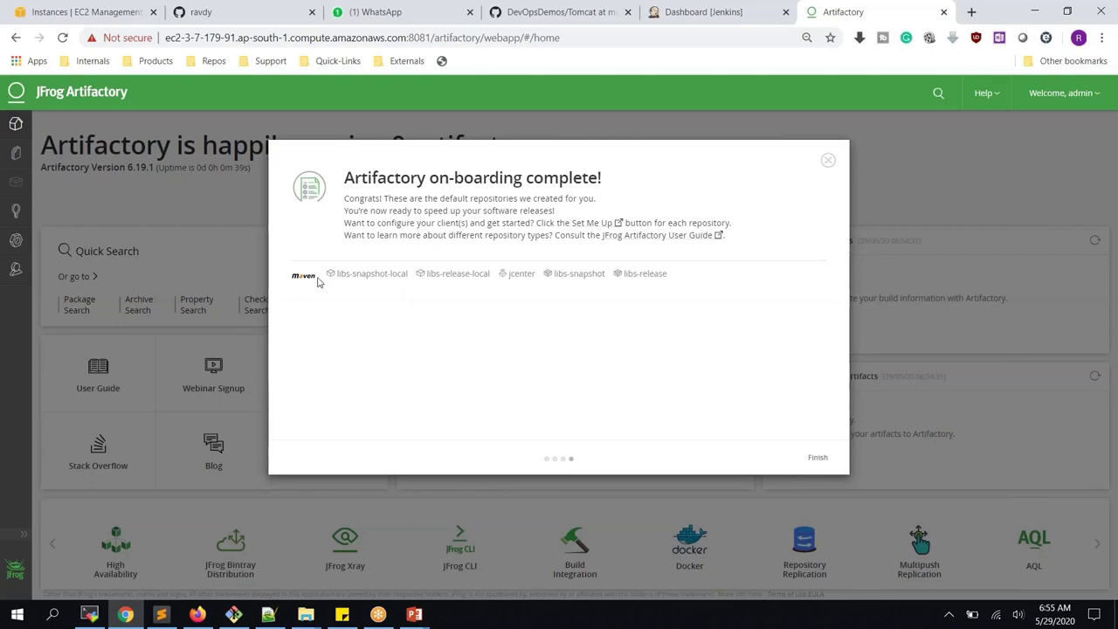
Step: Review the created repositories, including jcenter, and finish the on-boarding
drag(334, 273, 673, 274)
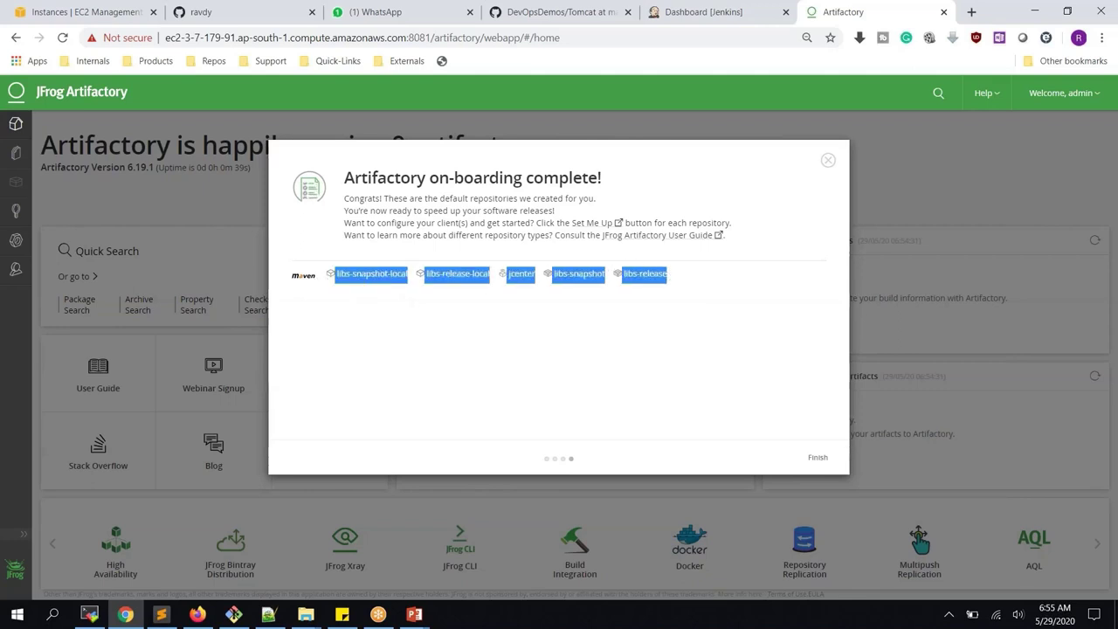
click(549, 301)
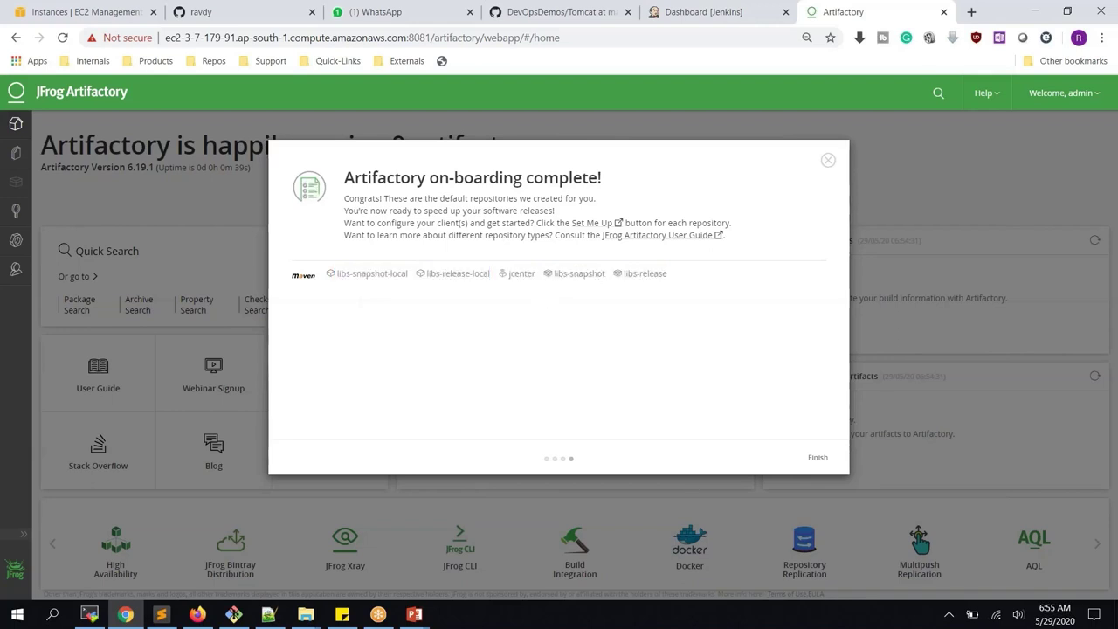
key(ctrl+plus)
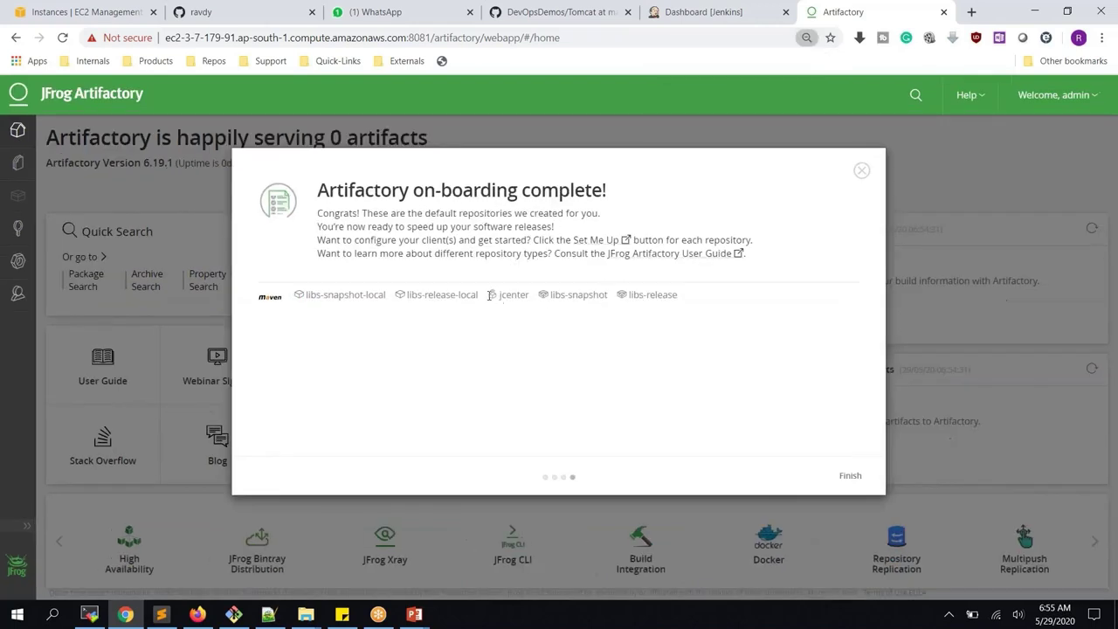
drag(496, 297, 526, 298)
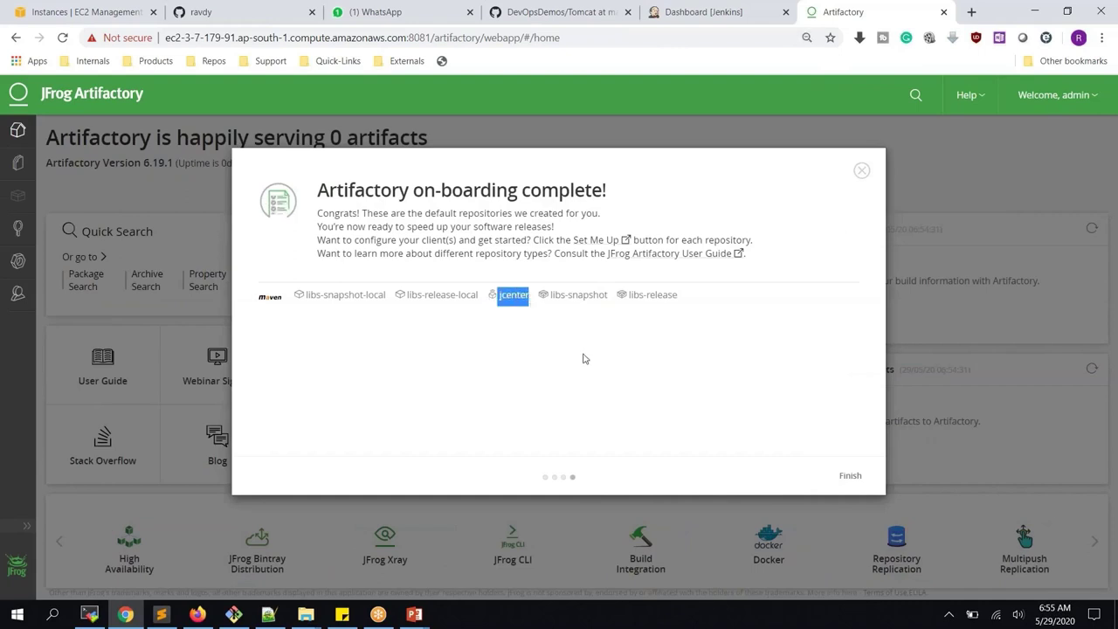
click(541, 336)
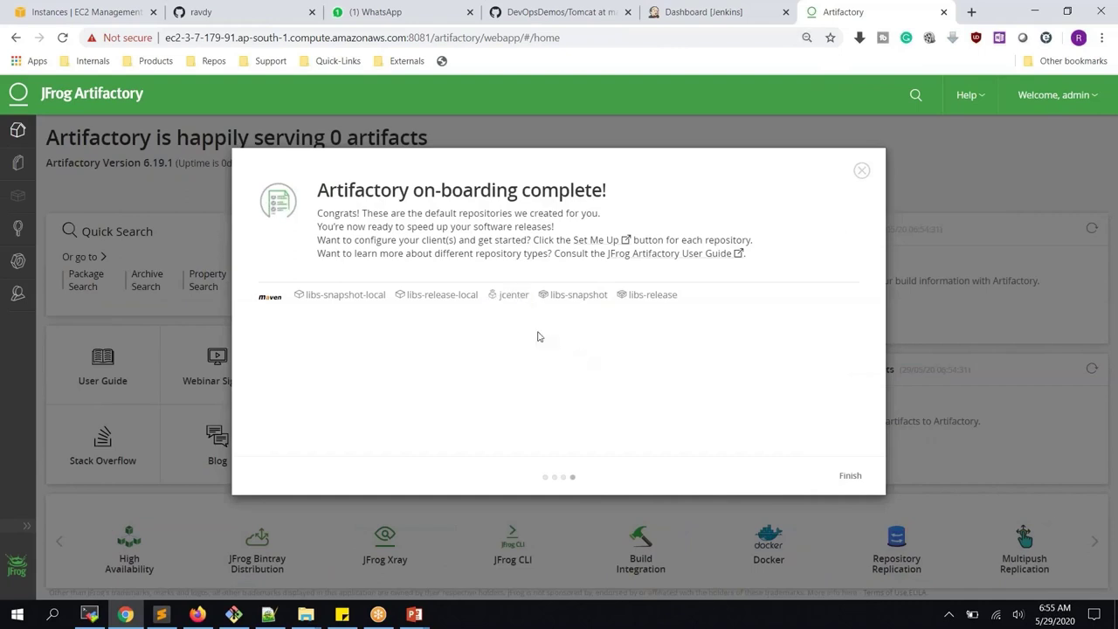
click(850, 475)
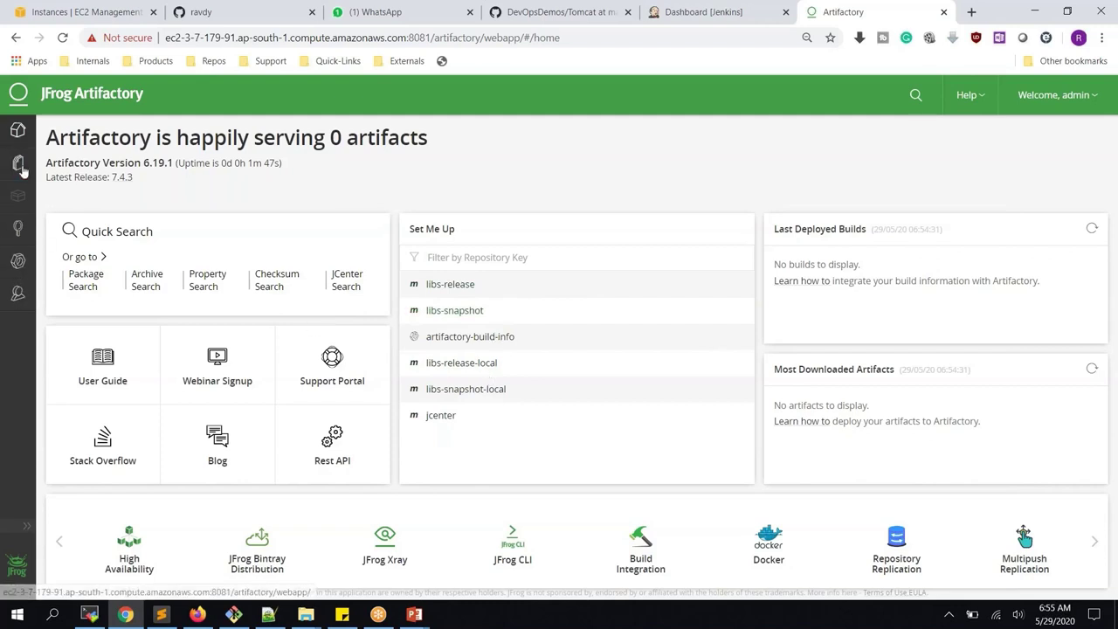
Step: Expand libs-snapshot-local and libs-release-local in the Artifacts browser, then return to Jenkins
click(20, 166)
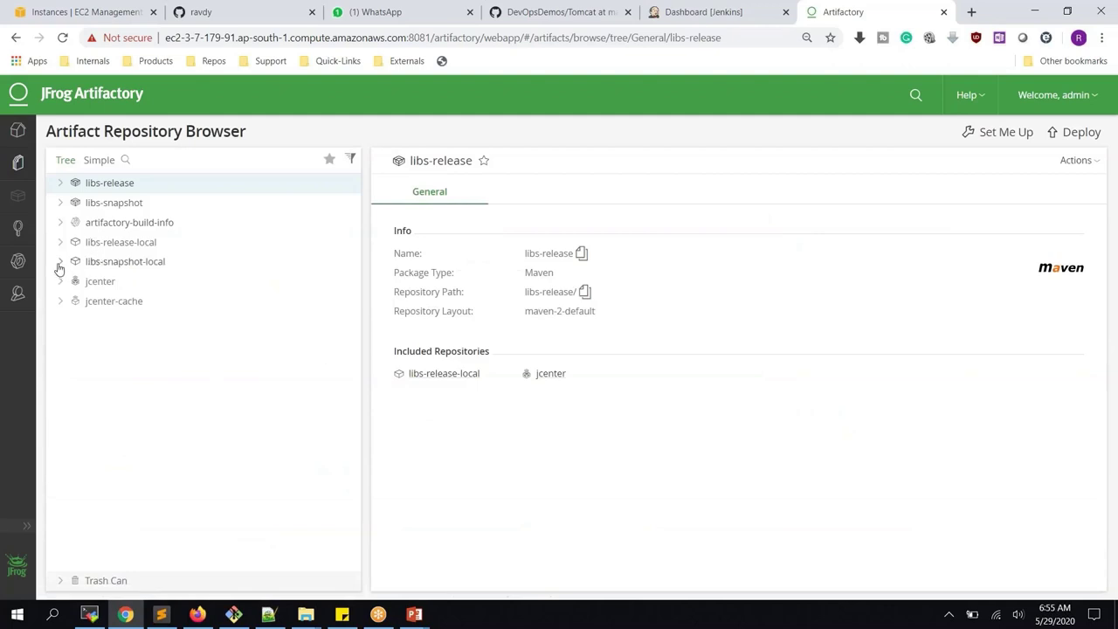
click(60, 263)
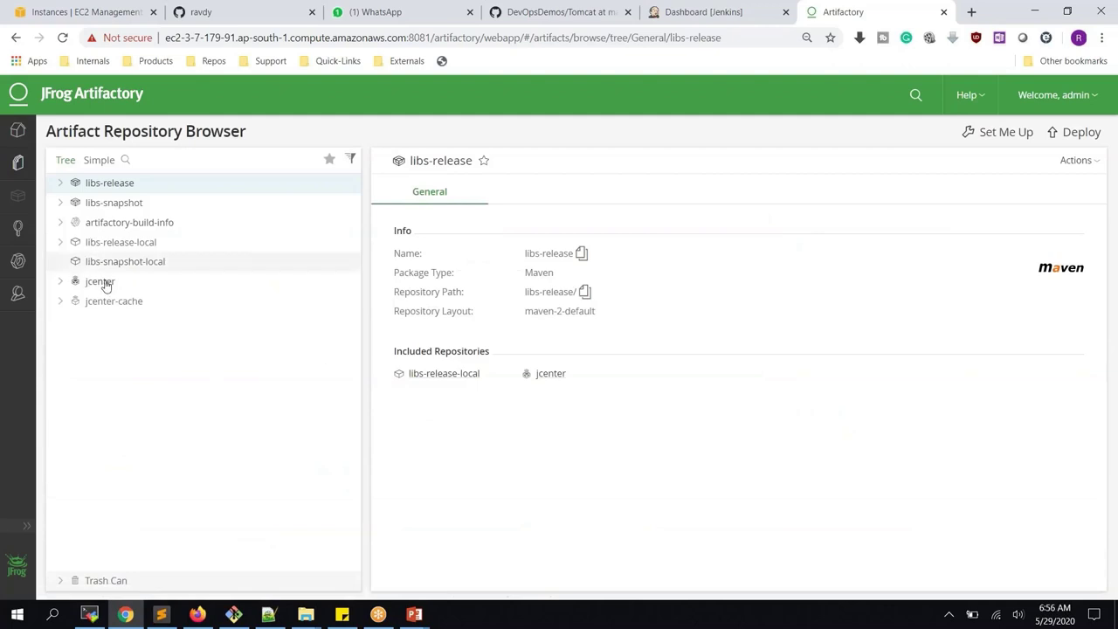
click(61, 244)
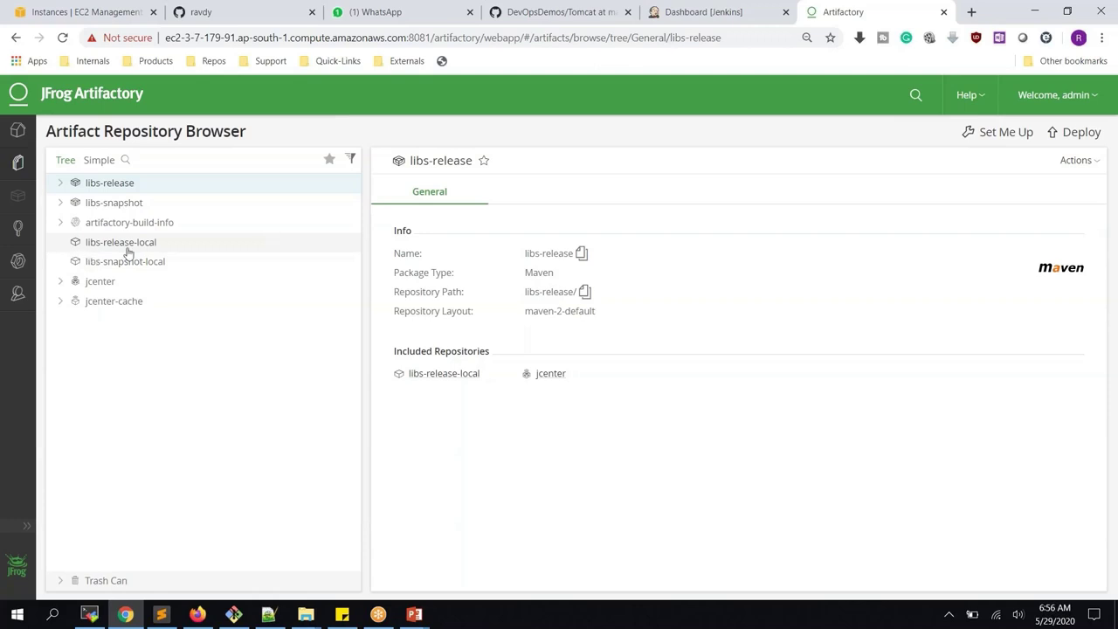
click(717, 18)
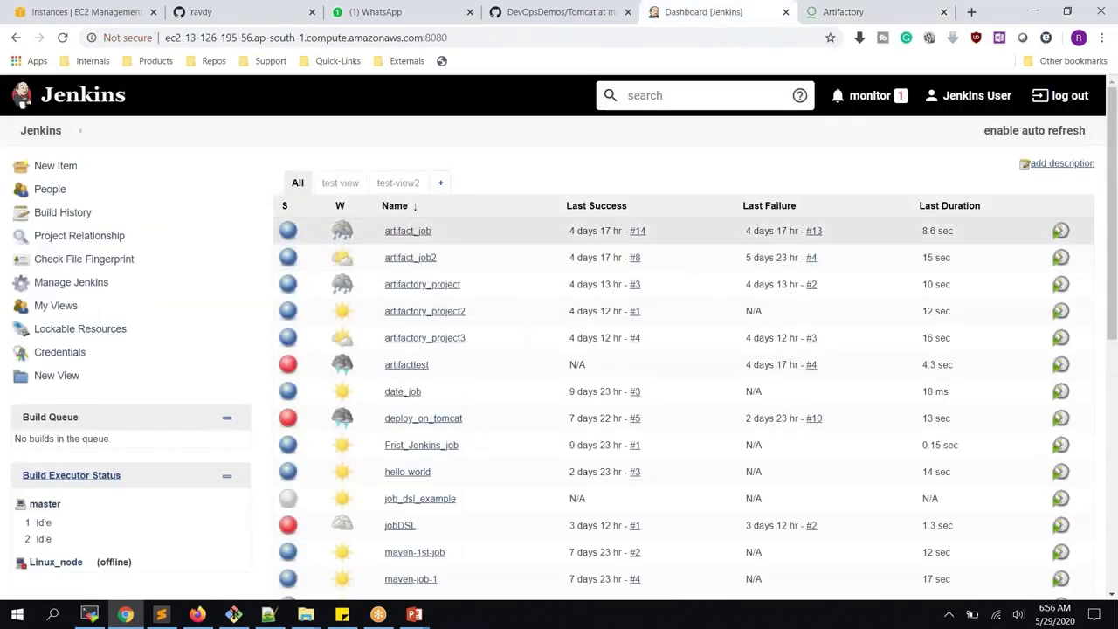
Step: Delete the artifactory_project, artifactory_project2 and artifactory_project3 jobs
click(422, 287)
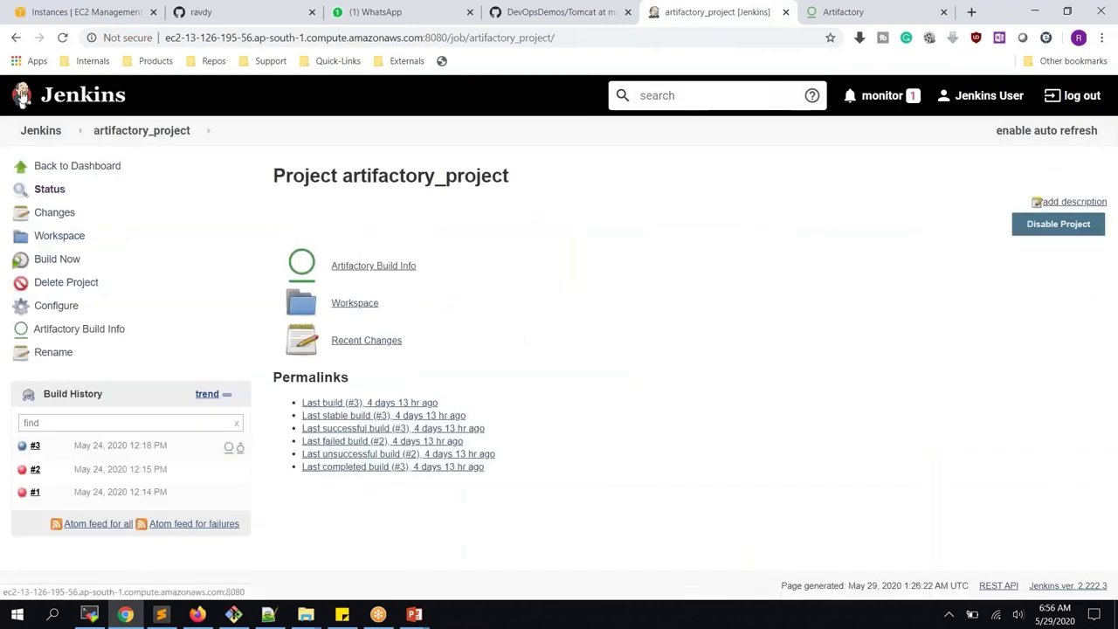
click(66, 282)
click(625, 123)
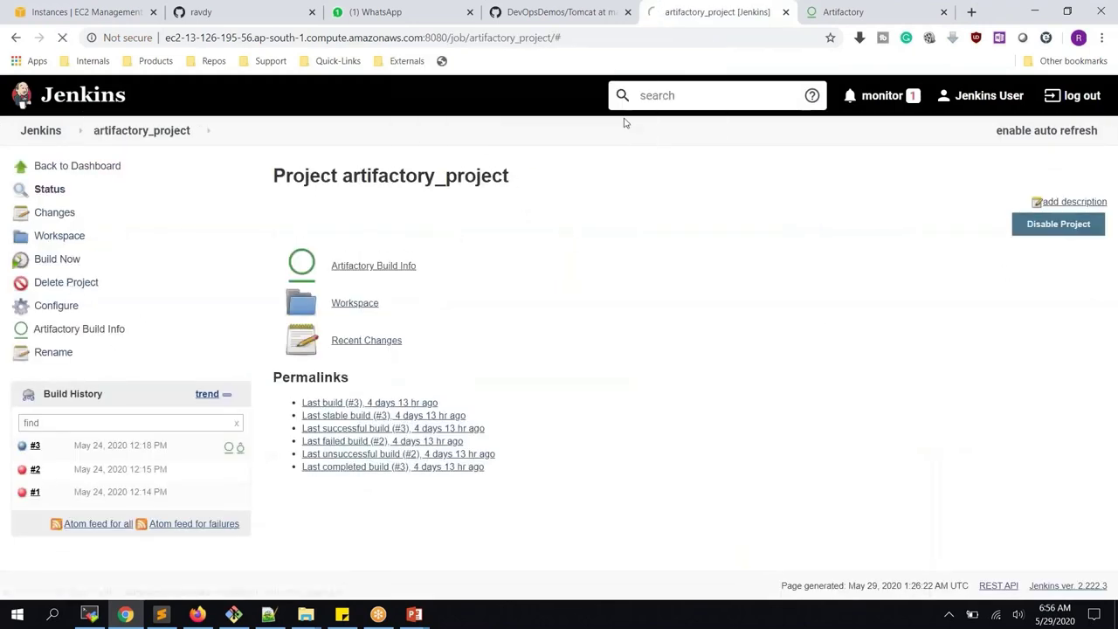
click(476, 287)
click(453, 377)
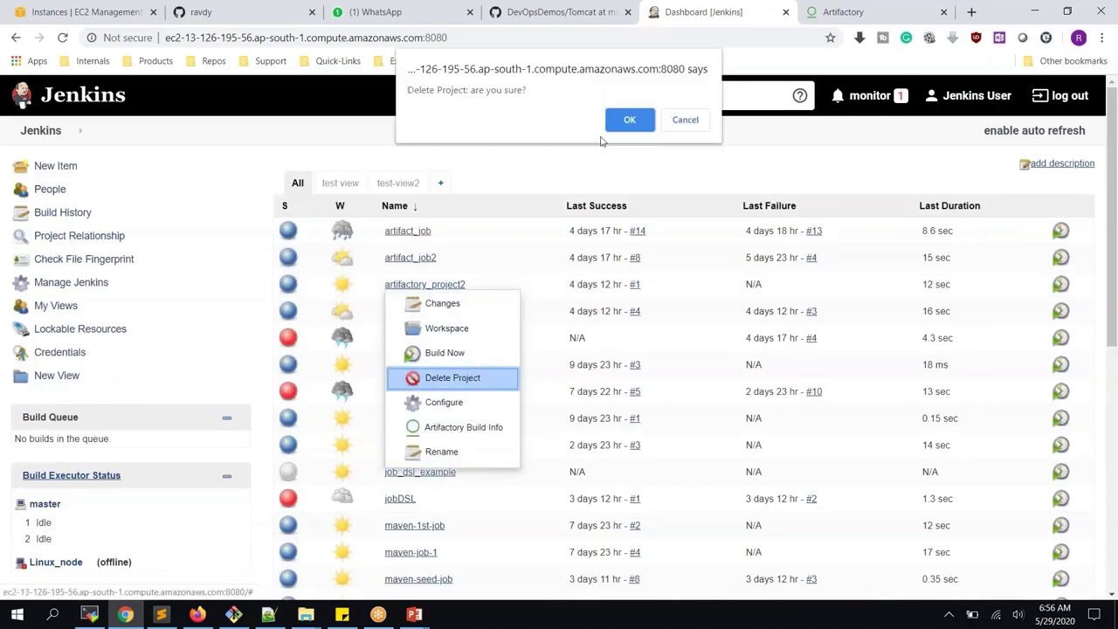
click(629, 119)
click(474, 286)
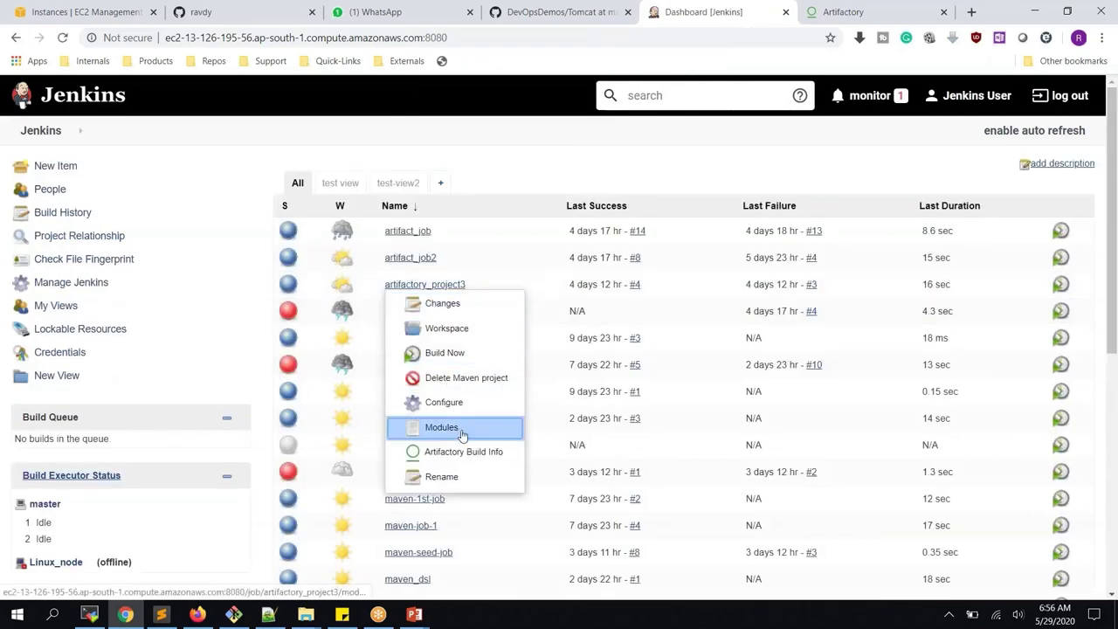
click(463, 378)
click(628, 119)
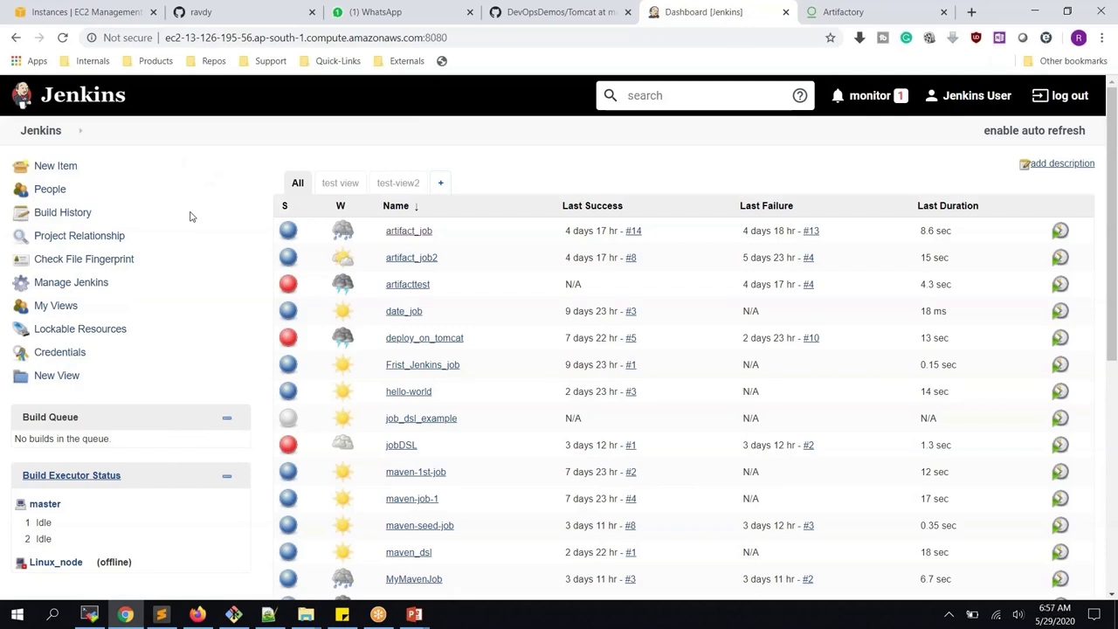
Step: Filter the installed plugins for 'artifactory' to confirm Artifactory Plugin 3.6.2, then return to the dashboard
click(78, 292)
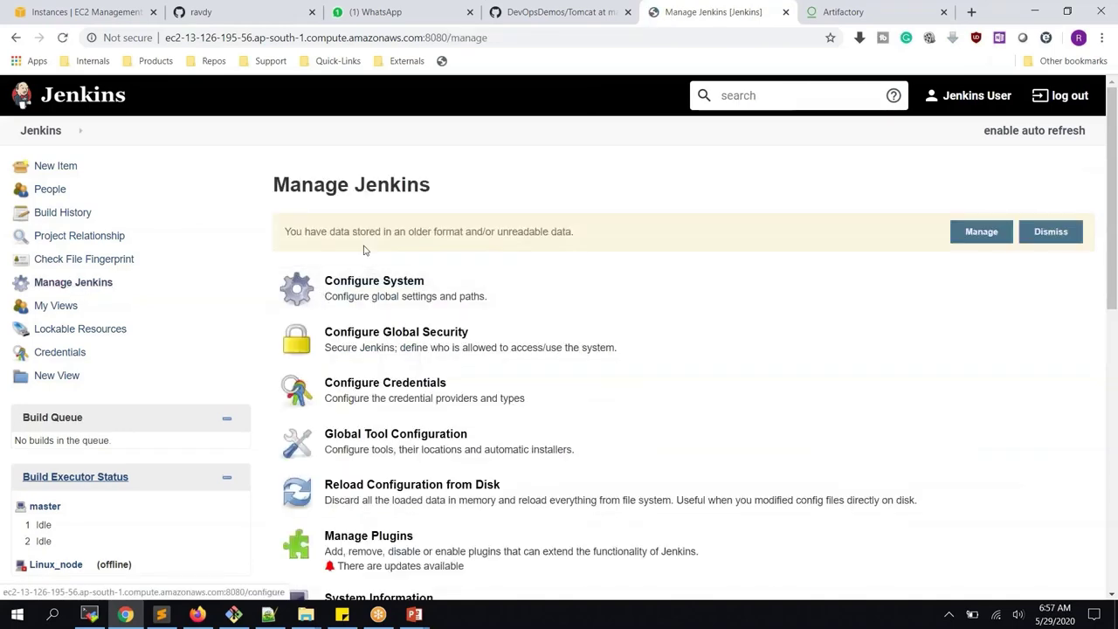
scroll(365, 262, down, 3)
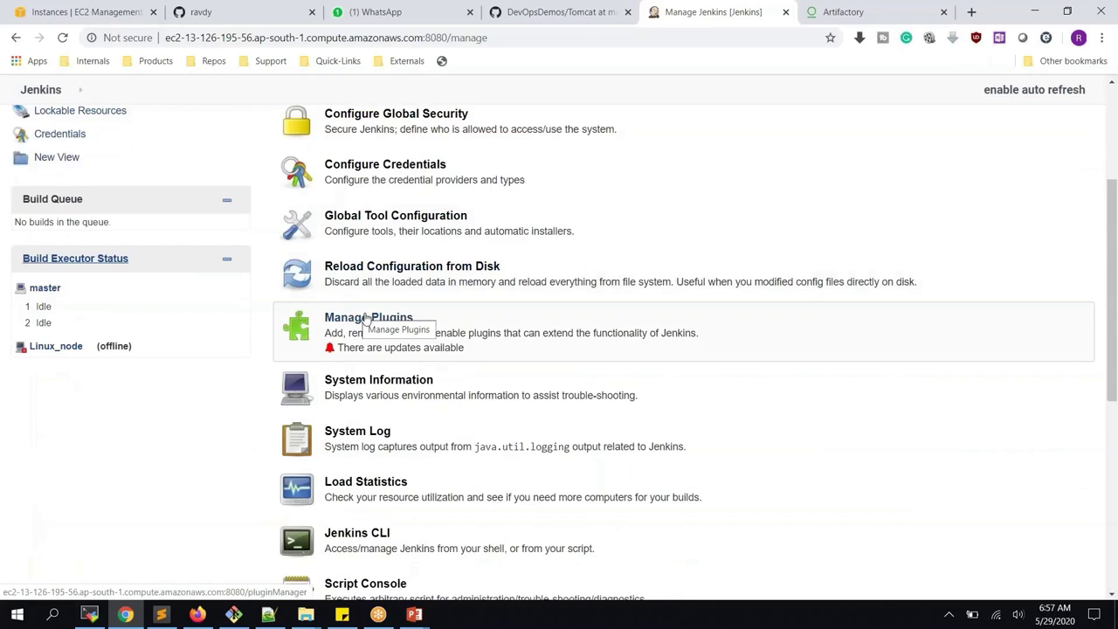
click(367, 320)
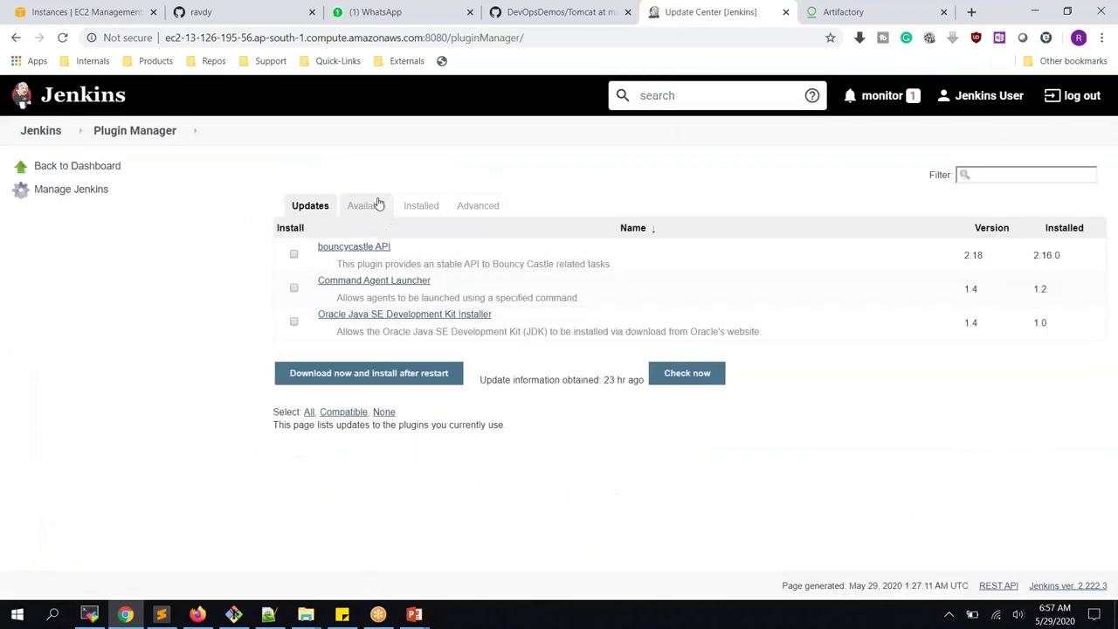
click(375, 205)
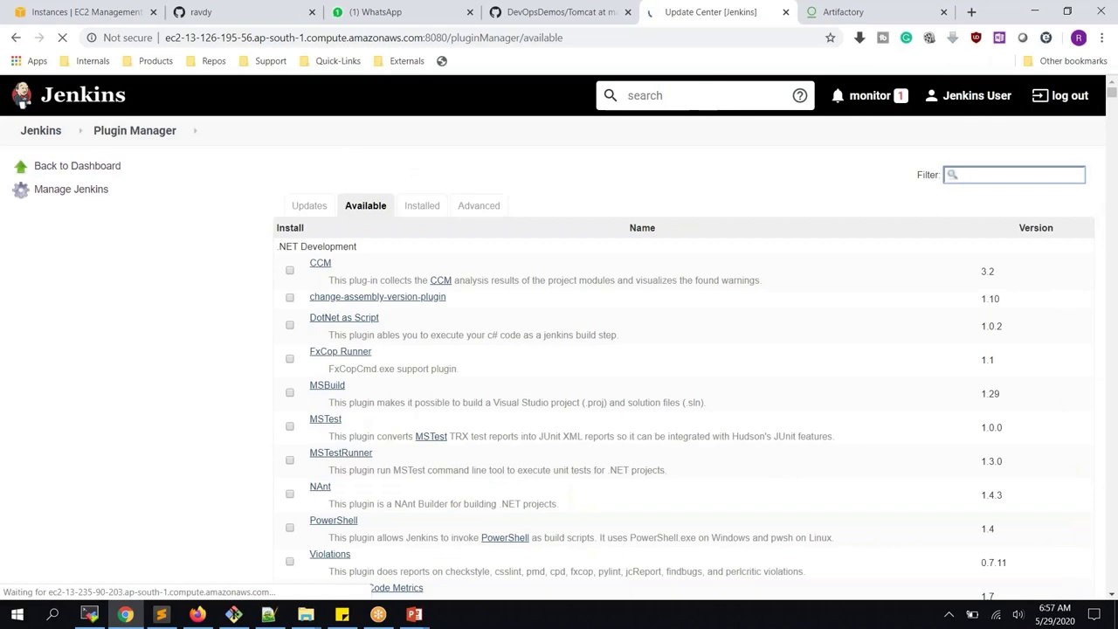
text(artifactory)
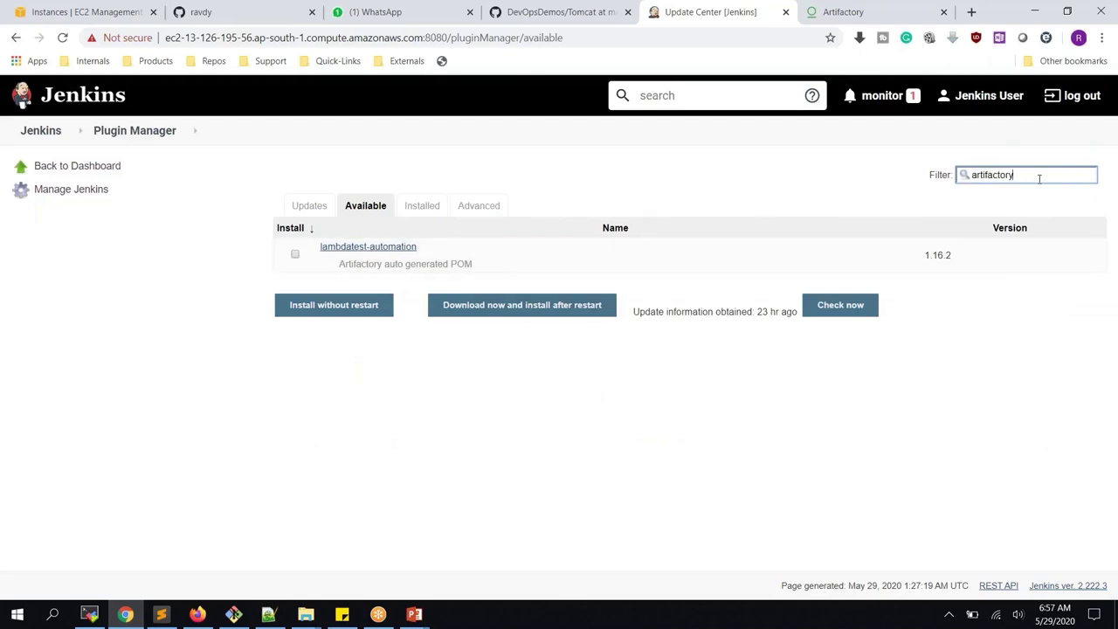
drag(1038, 178, 948, 172)
key(ctrl+c)
click(409, 210)
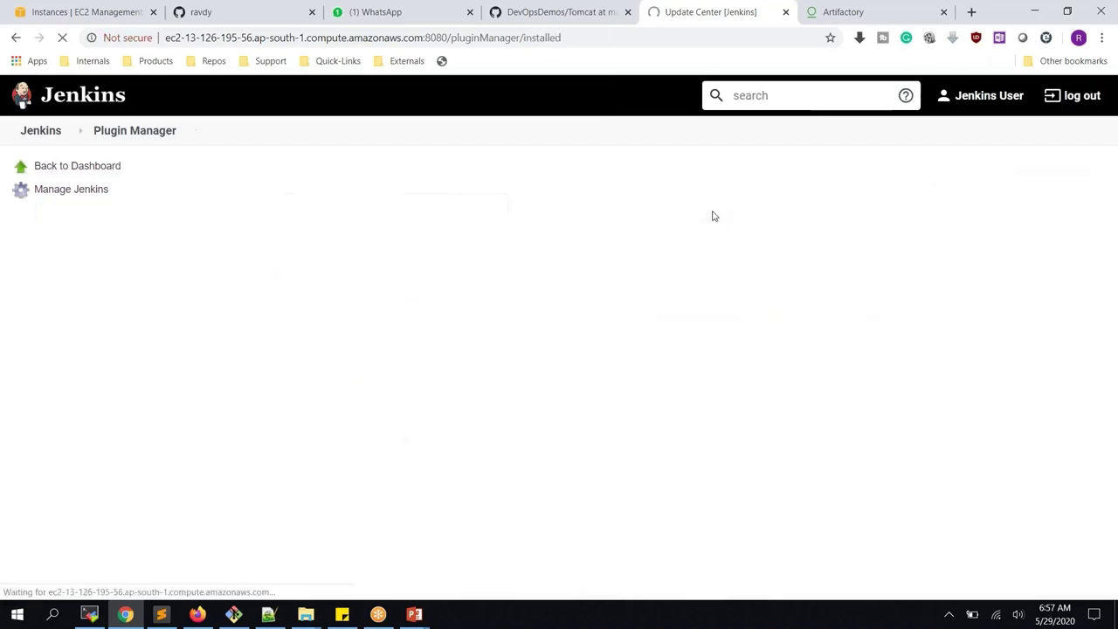
click(976, 176)
key(ctrl+v)
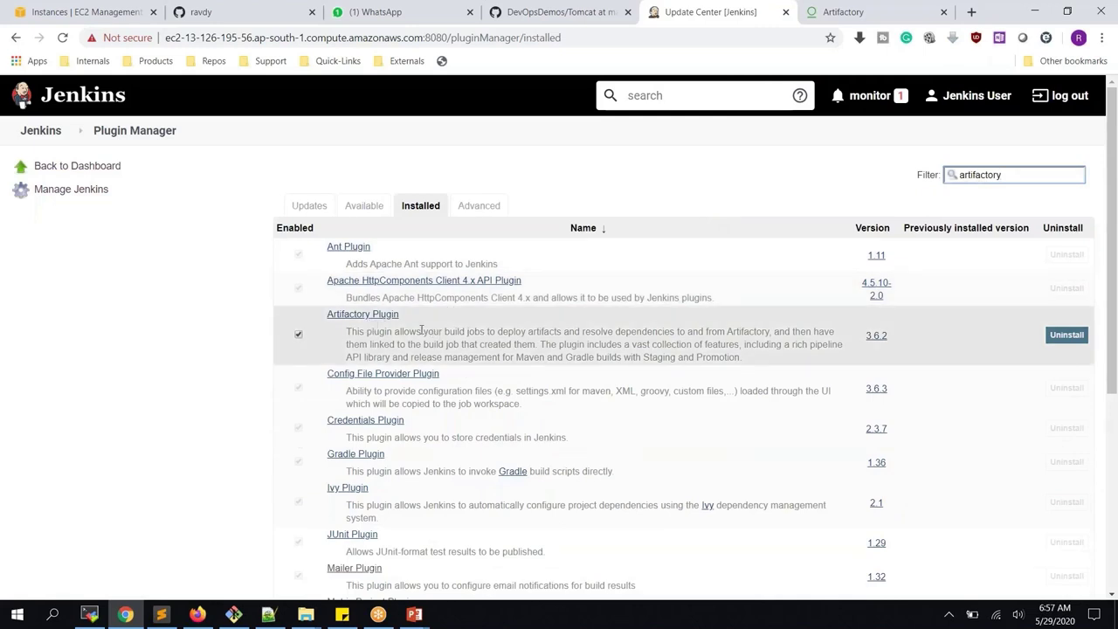
click(39, 136)
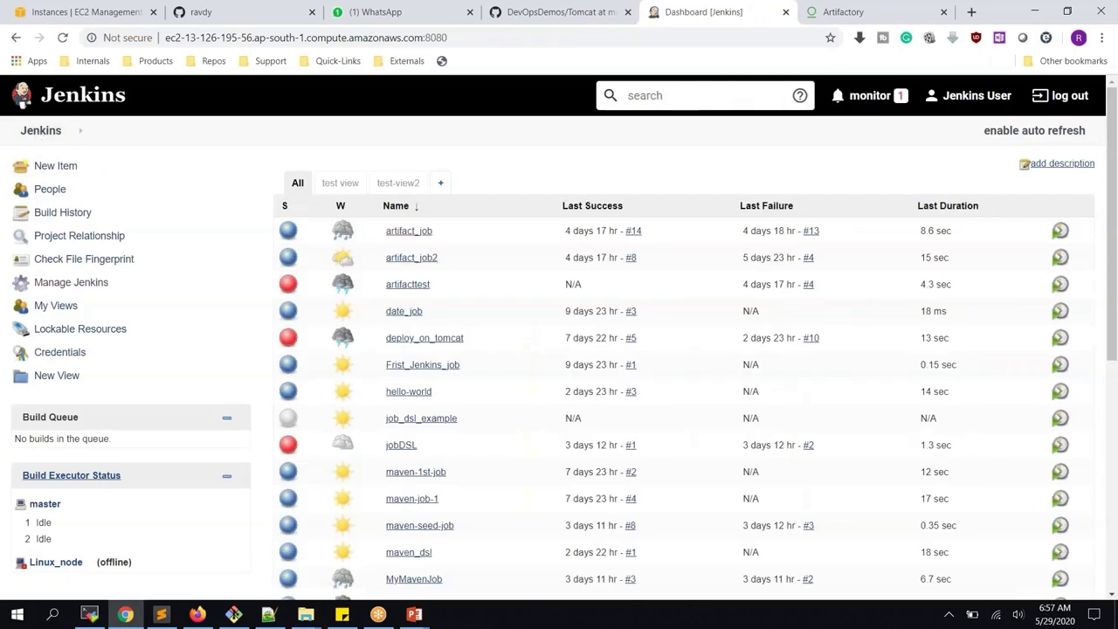
Step: Delete the old Artifactory server entry in Jenkins' Configure System page
click(75, 285)
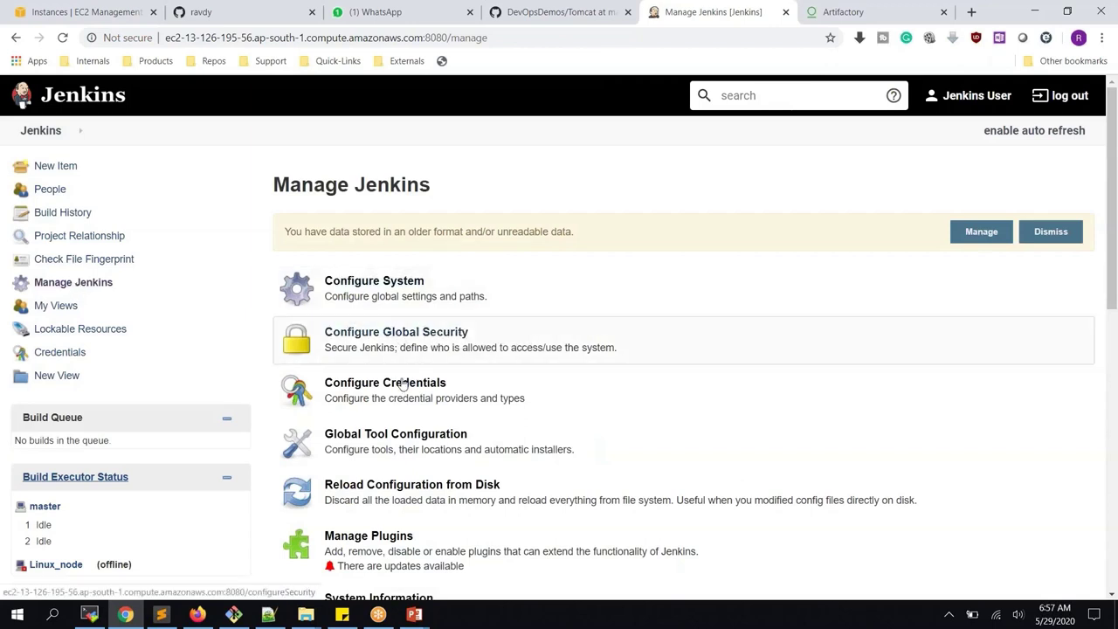
click(369, 289)
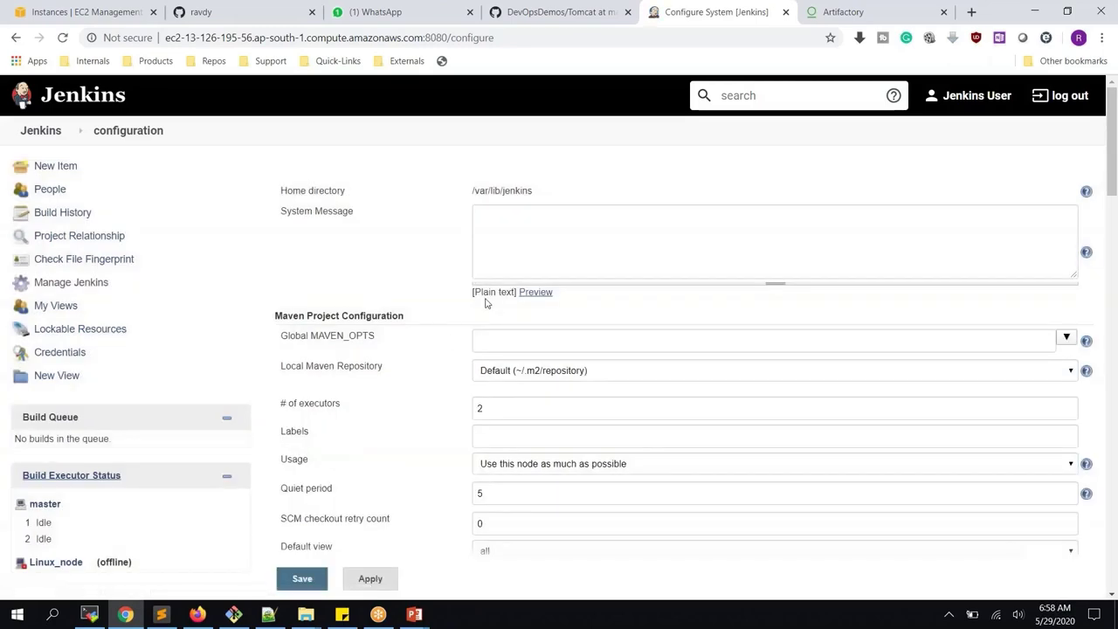
scroll(486, 303, down, 15)
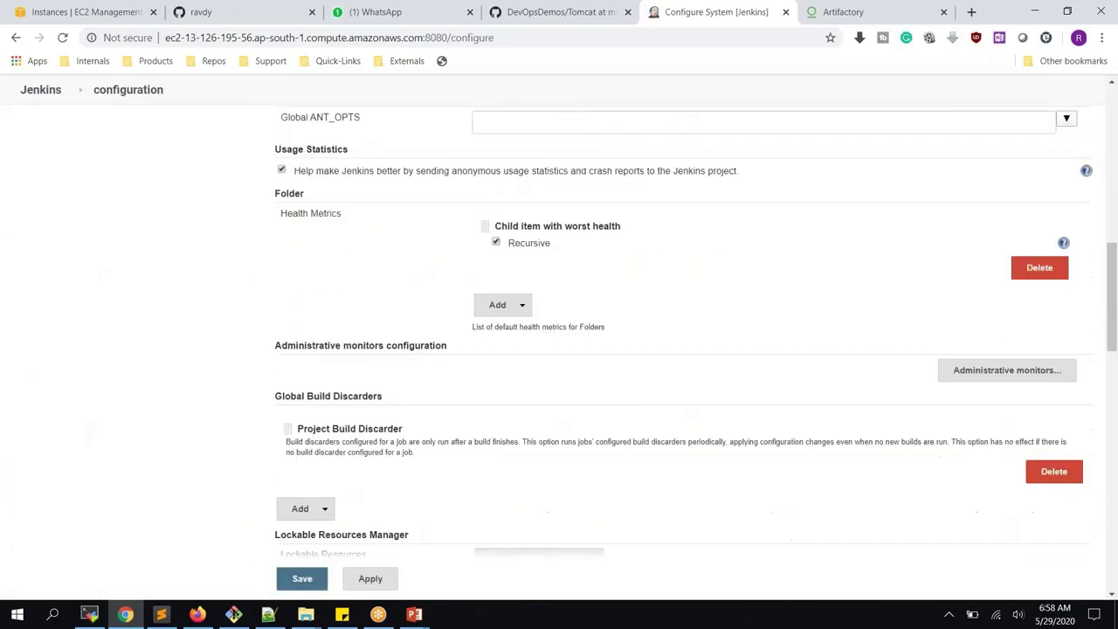
scroll(482, 299, down, 9)
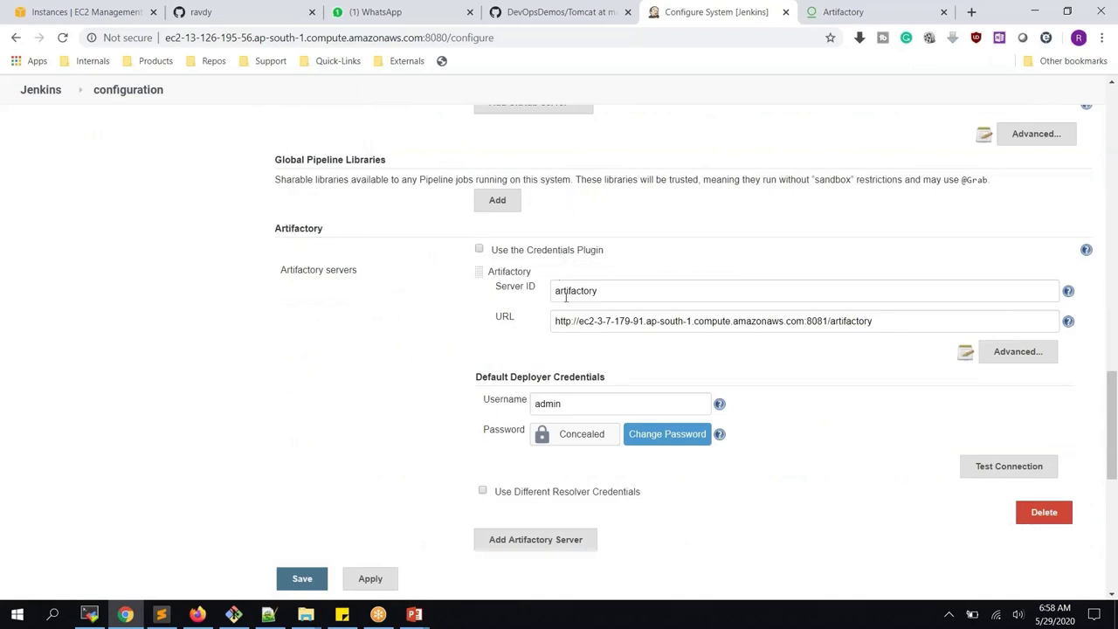
click(1042, 512)
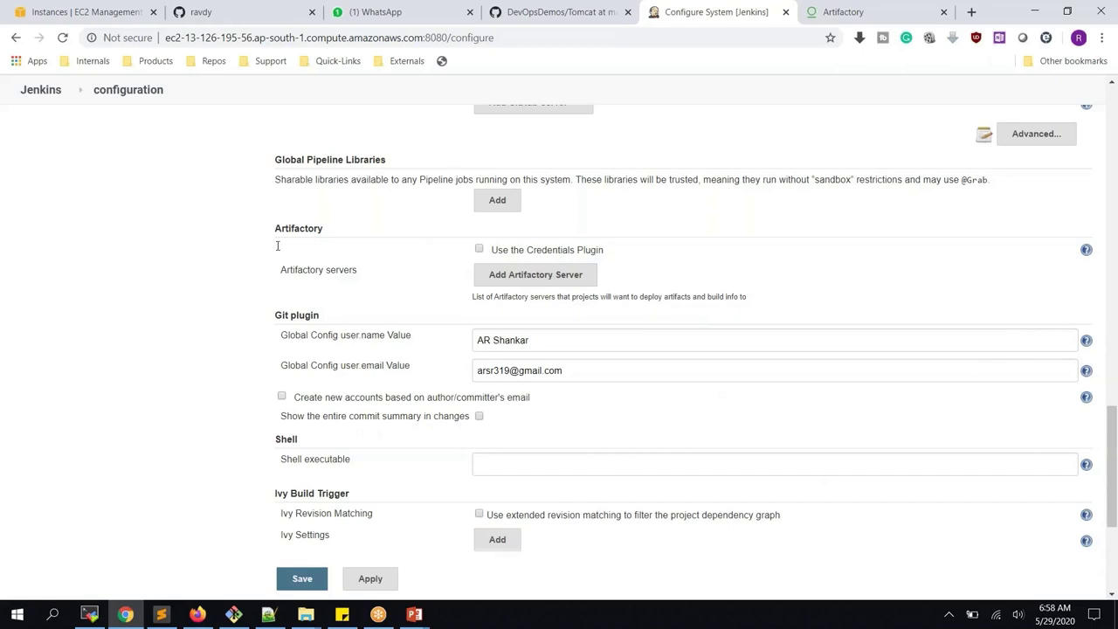
Step: Add a new Artifactory server with Server ID ArtifactoryServer
click(537, 281)
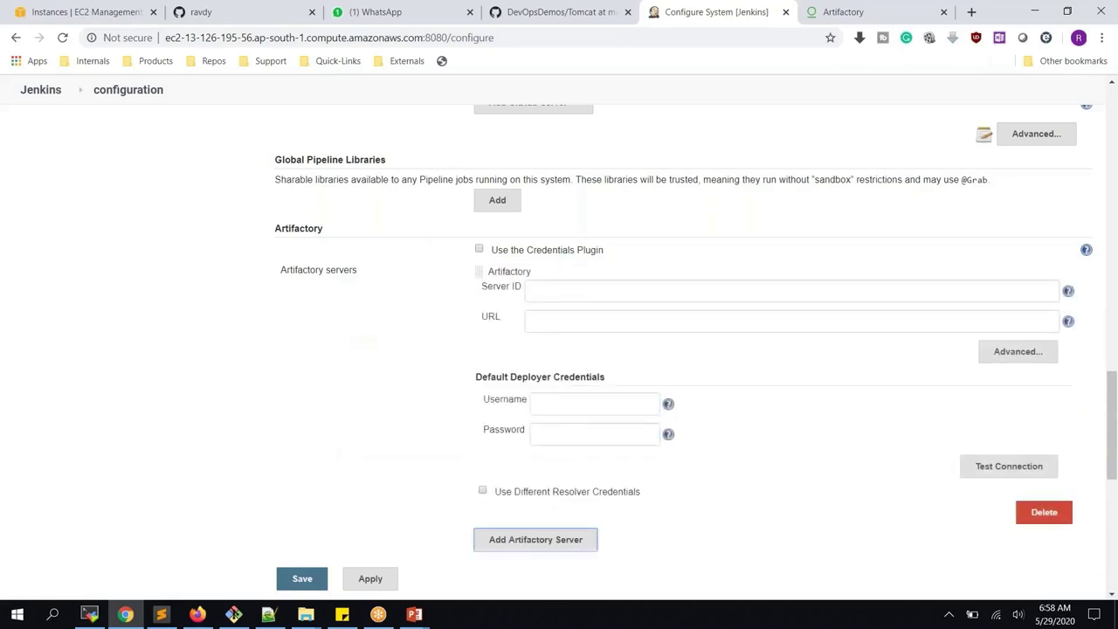
click(540, 288)
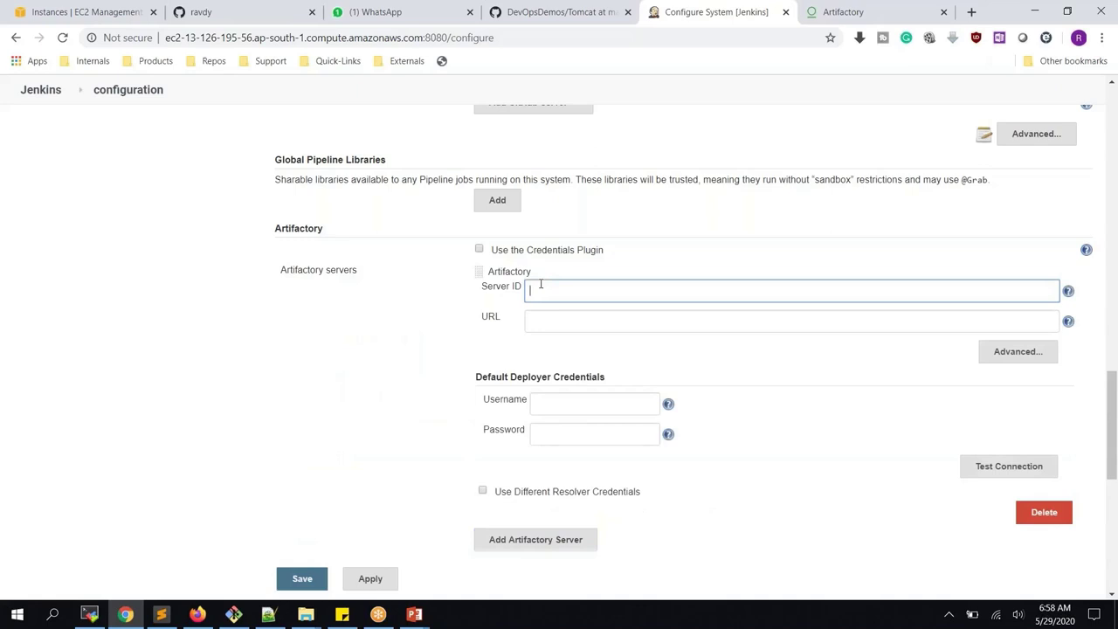
text(artifactoryServer)
key(BackSpace)
text(A)
click(592, 323)
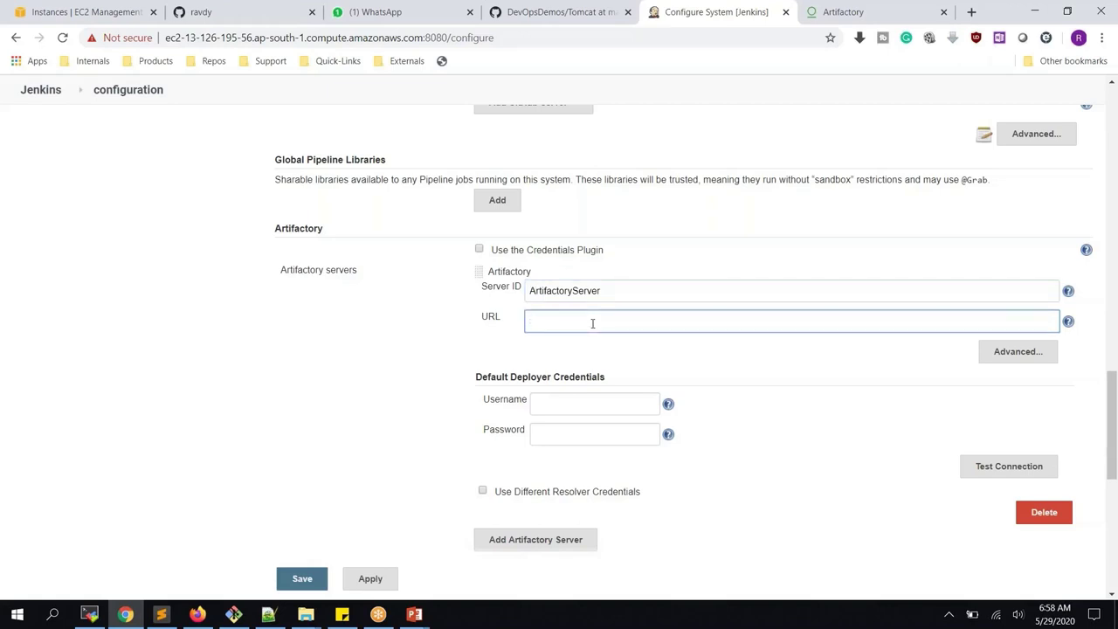
click(843, 12)
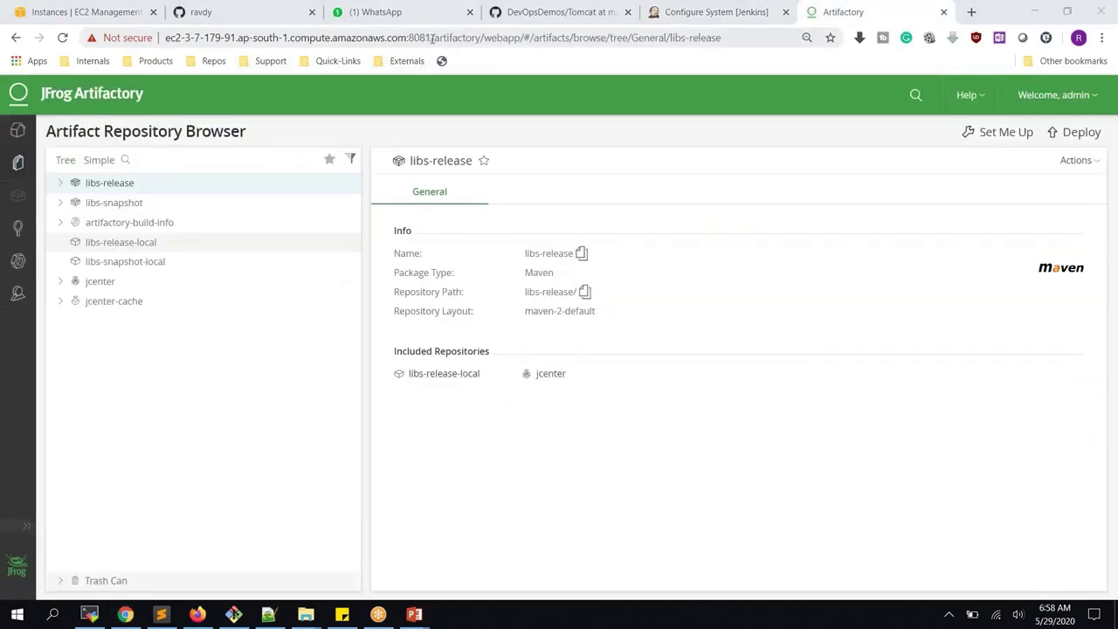
drag(432, 37, 165, 37)
key(ctrl+c)
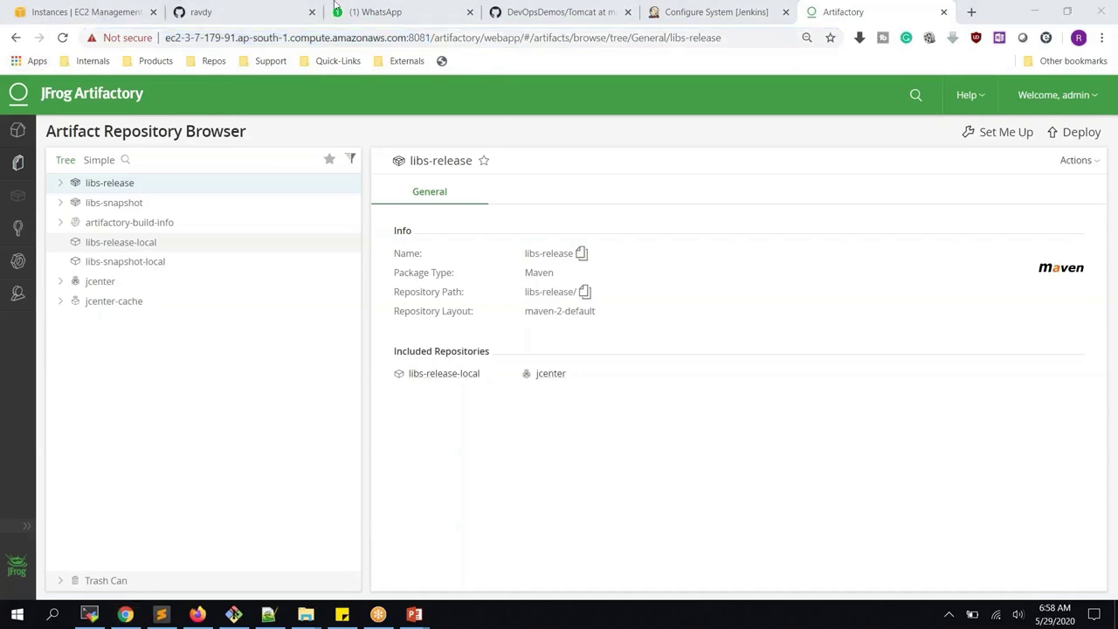
click(694, 12)
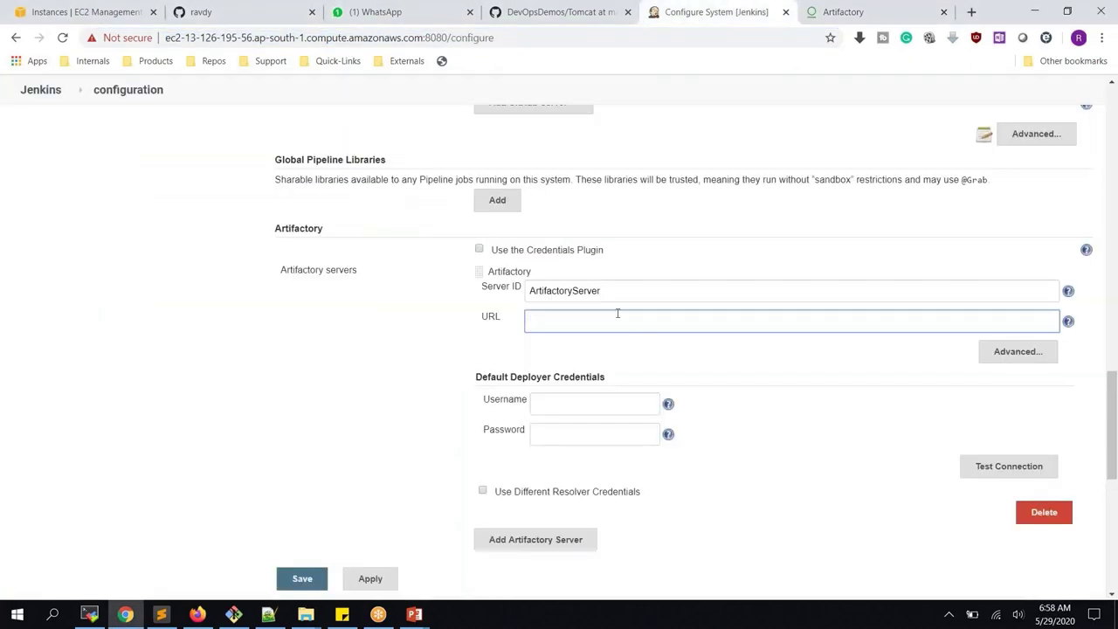
key(ctrl+v)
click(569, 405)
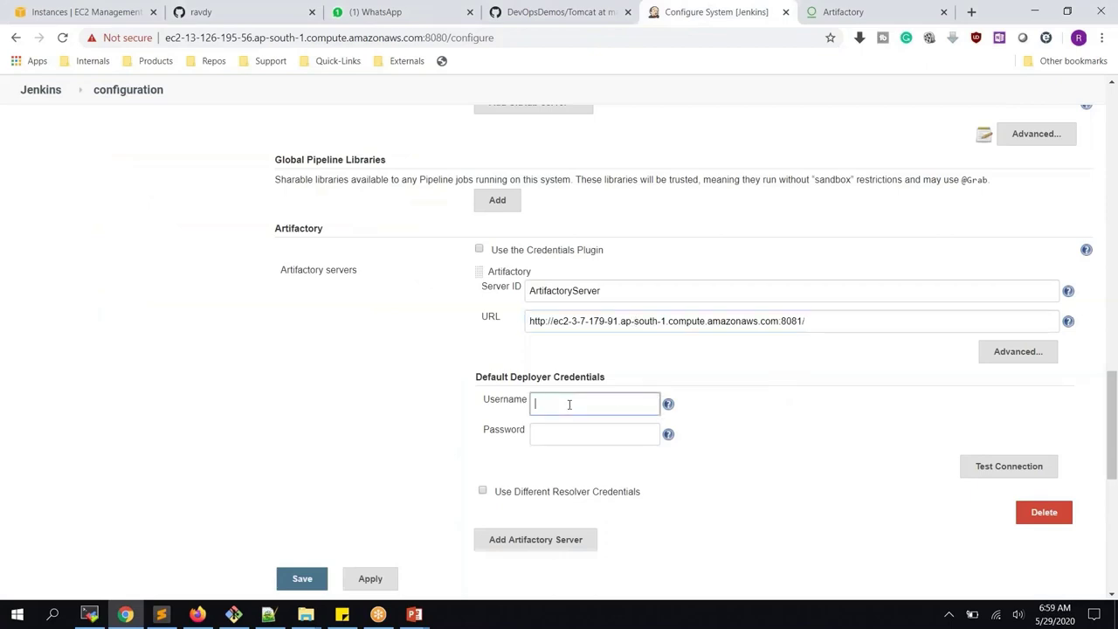
click(844, 11)
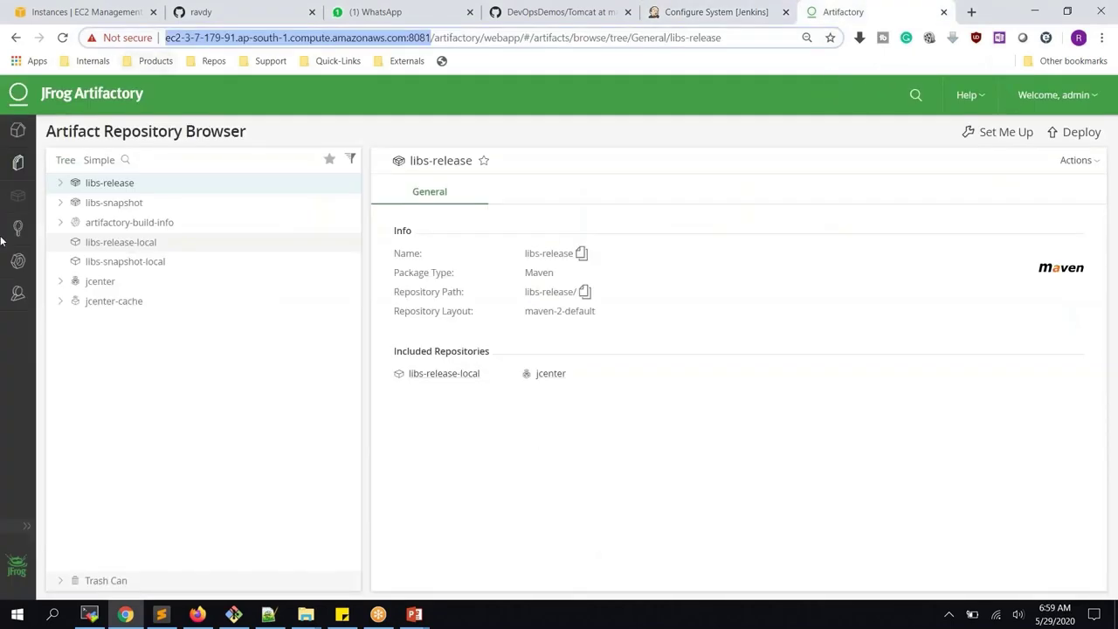
mouse_move(20, 295)
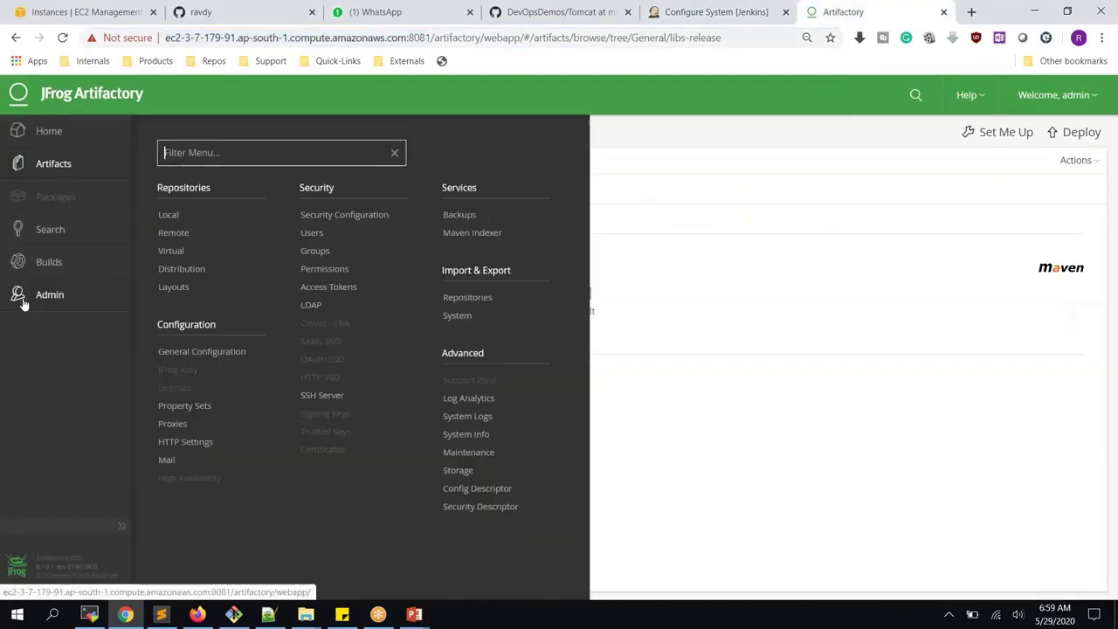
Step: Start a new Artifactory user with admin privileges and enter its password
click(312, 234)
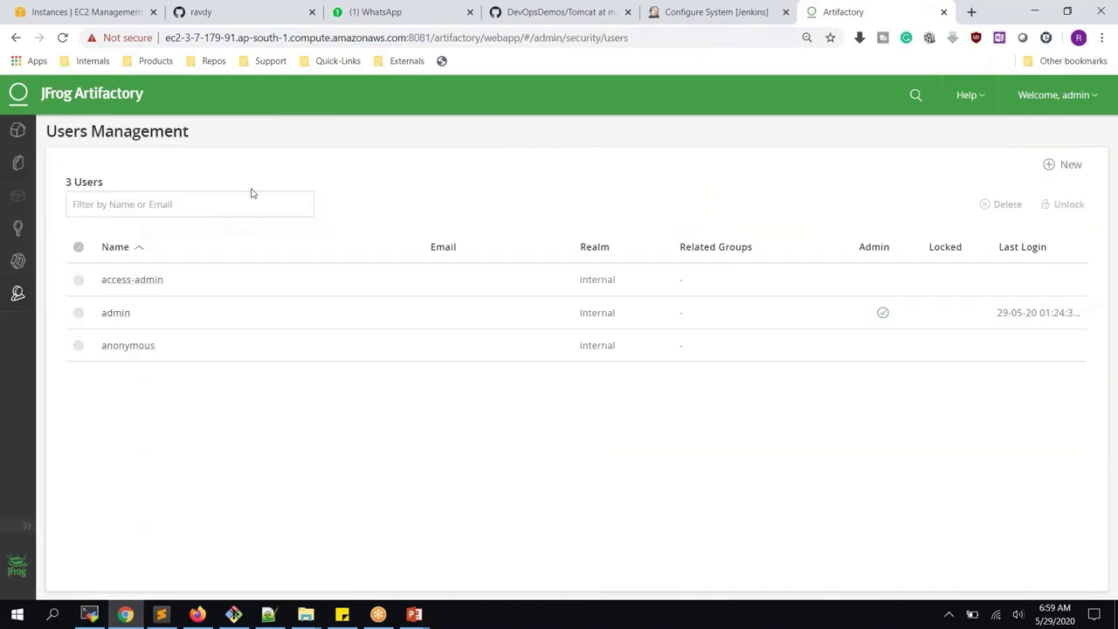
click(1066, 166)
text(jenkinsuser)
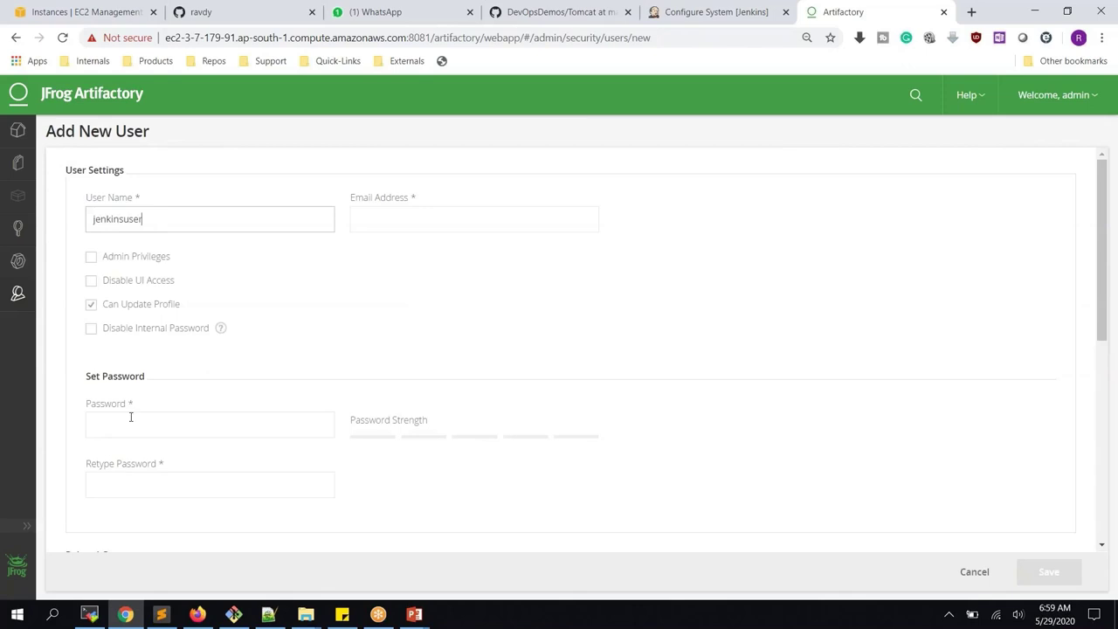
click(91, 258)
click(183, 432)
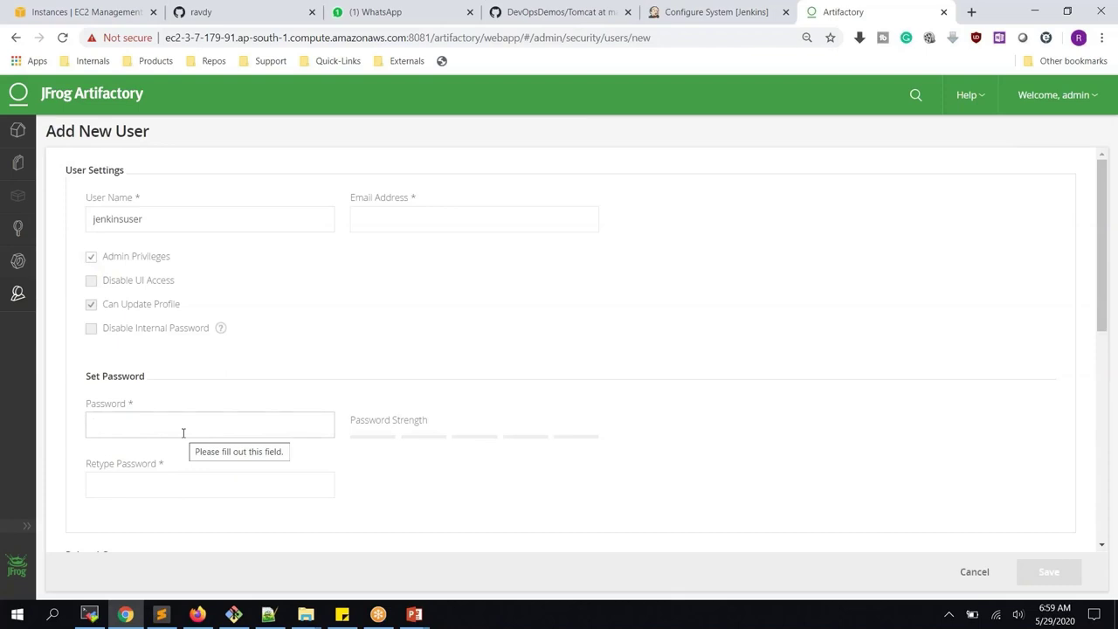
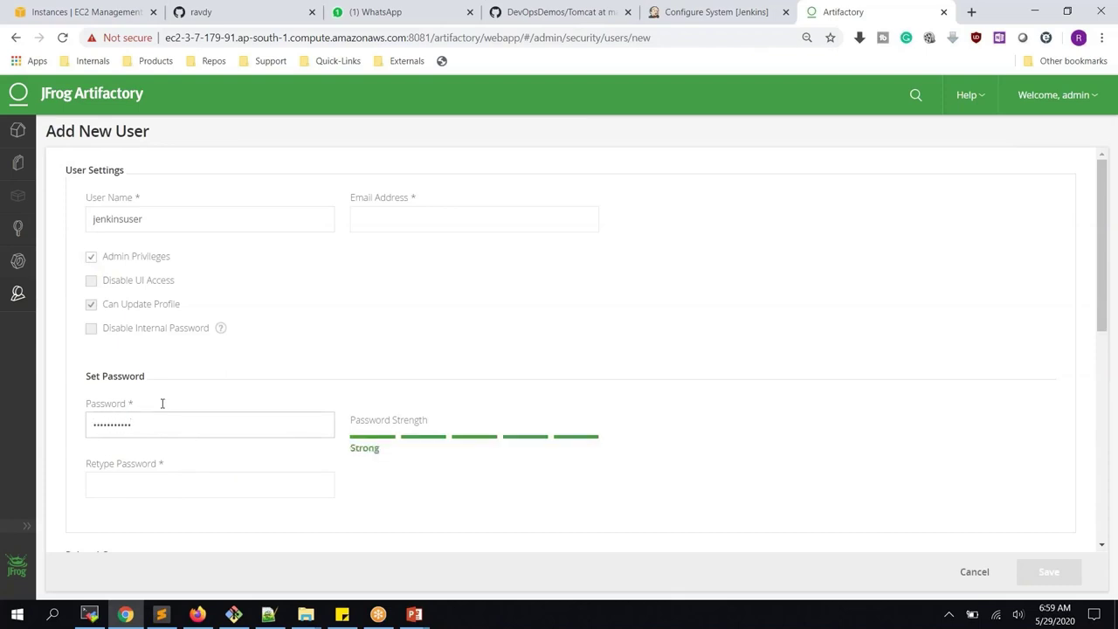
Step: Correct the user name to jenkins, confirm the password, add the e-mail and save the user
drag(125, 219, 185, 217)
key(BackSpace)
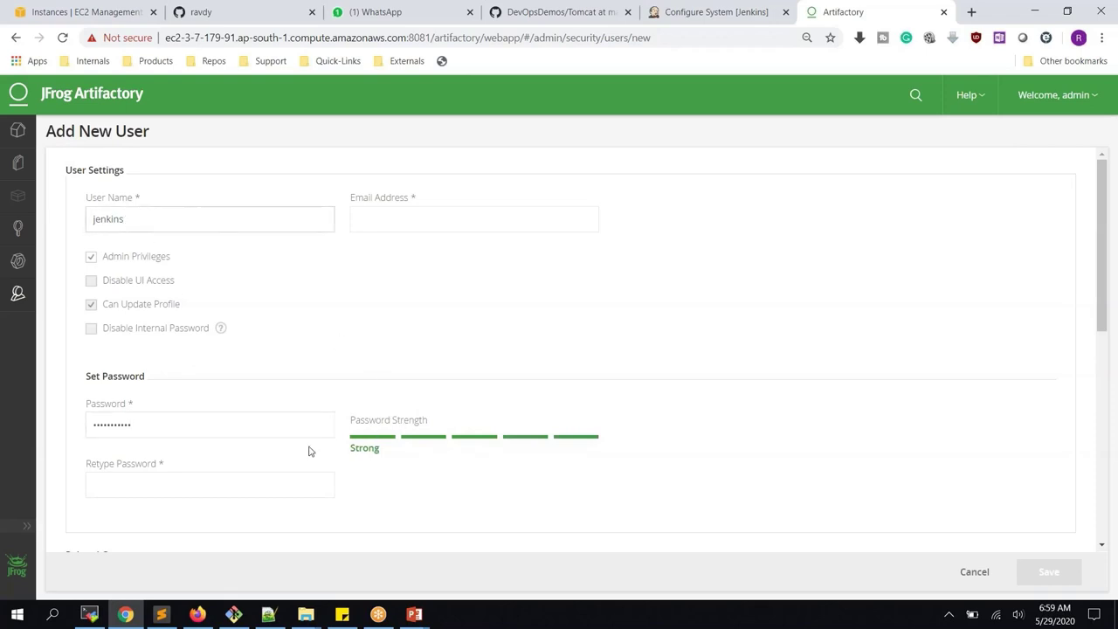
click(254, 489)
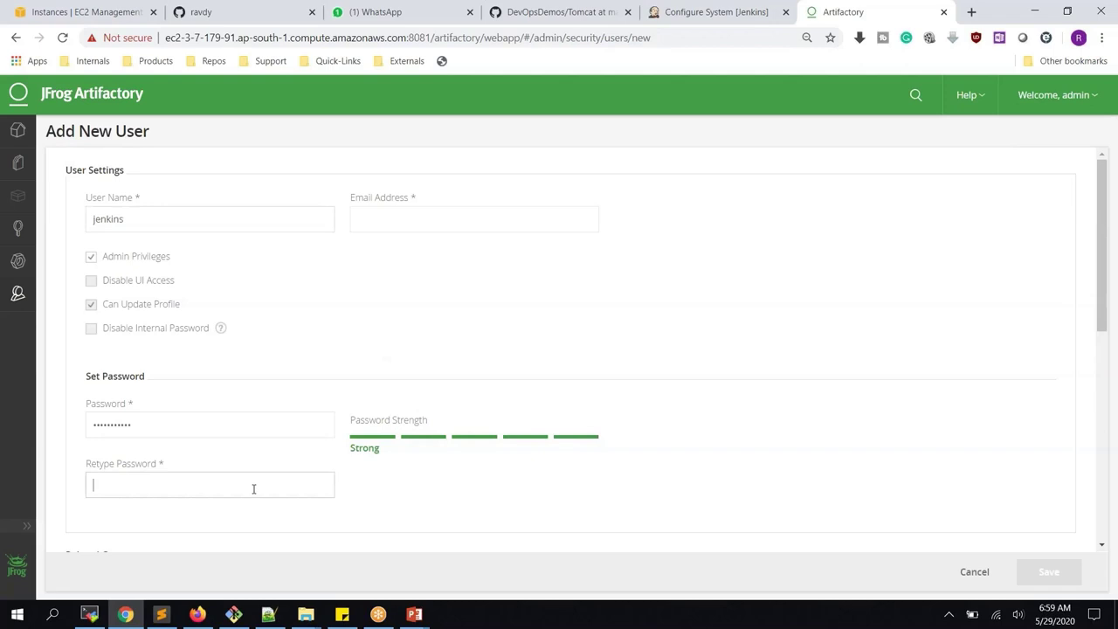
text(jenkins)
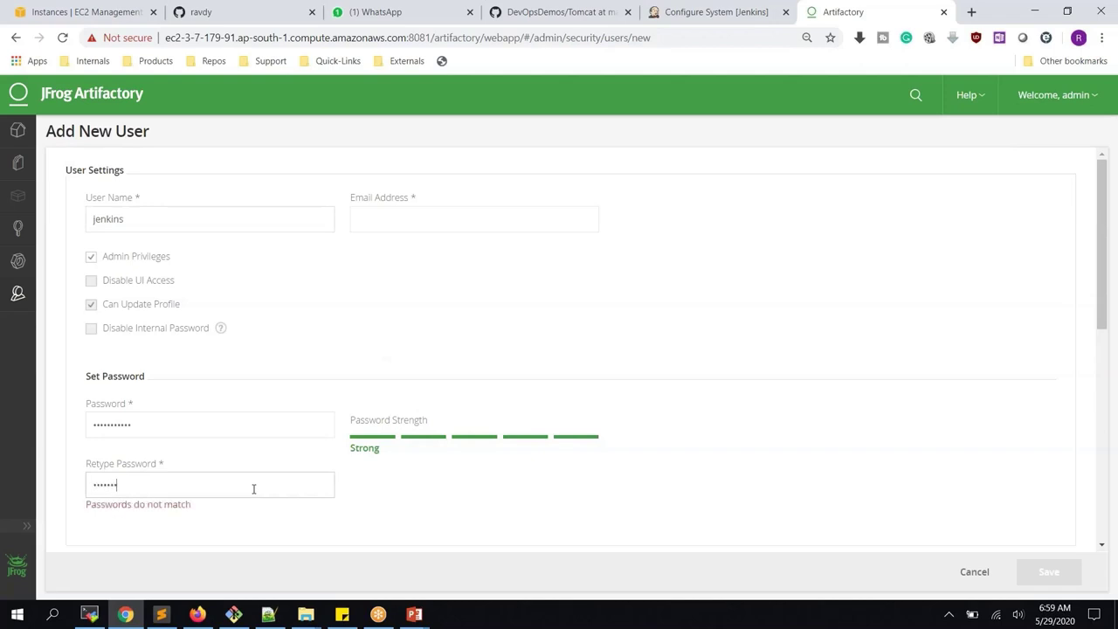
text(3)
key(shift+Tab)
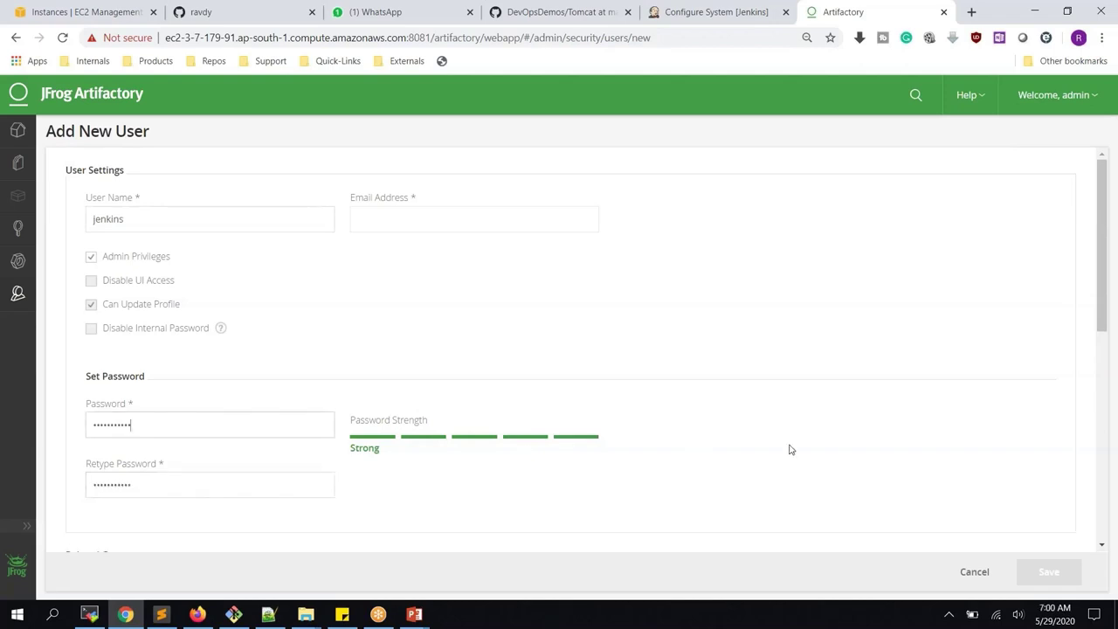
scroll(789, 449, down, 2)
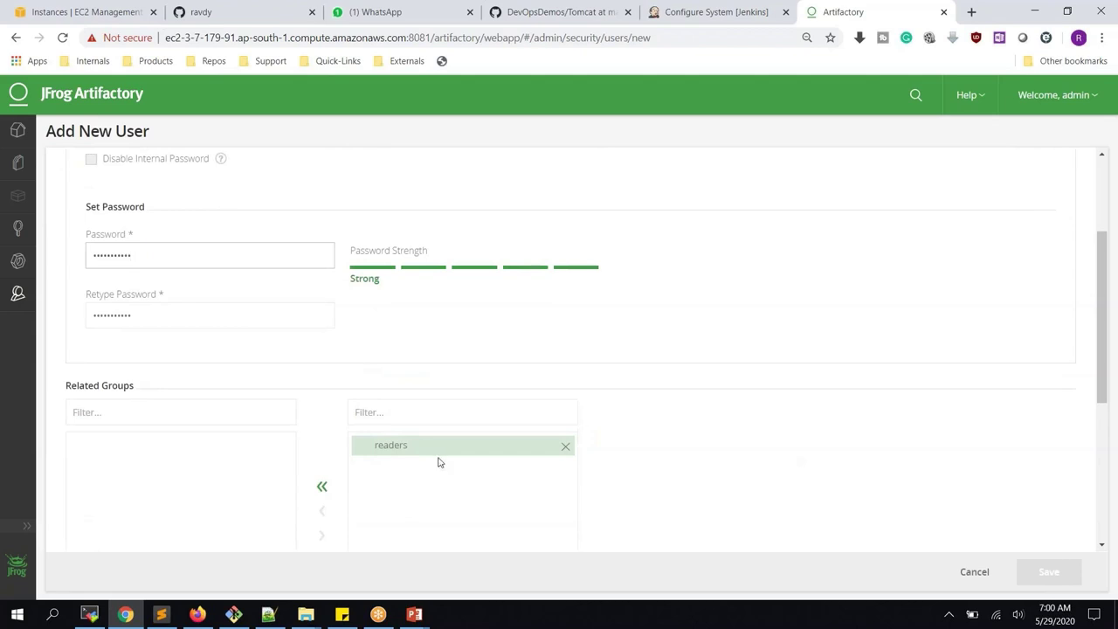
scroll(479, 260, up, 2)
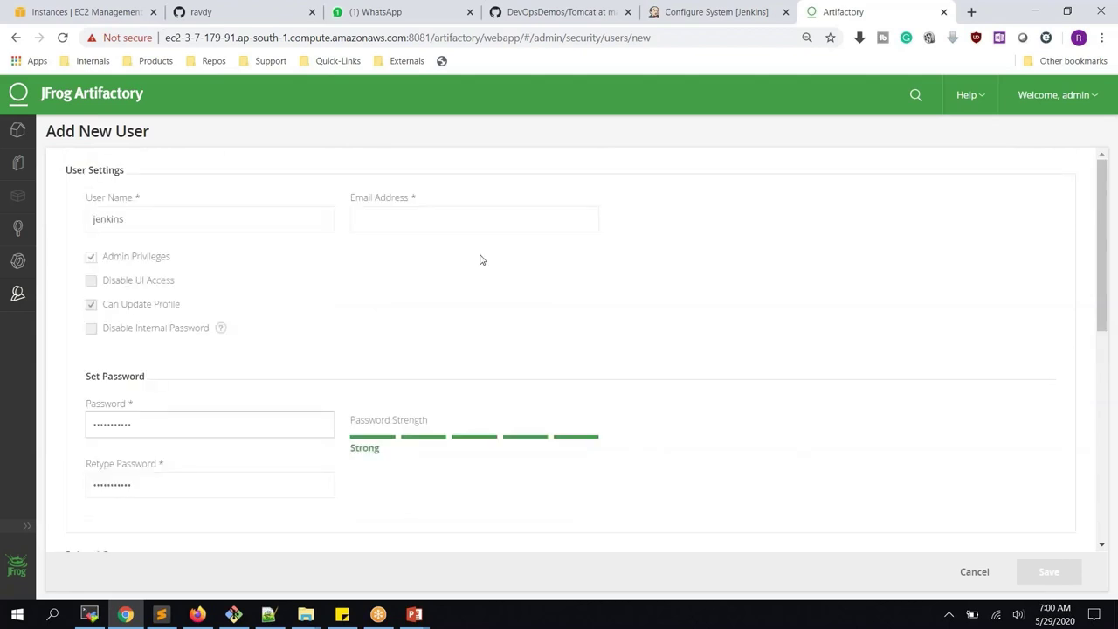
click(463, 220)
click(459, 250)
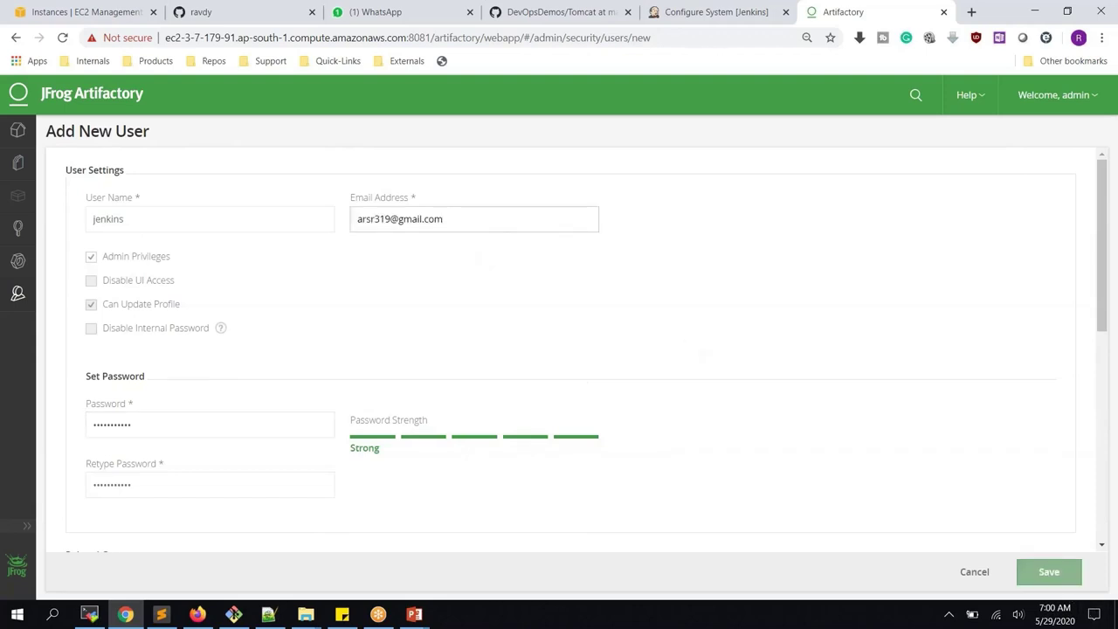
click(1047, 582)
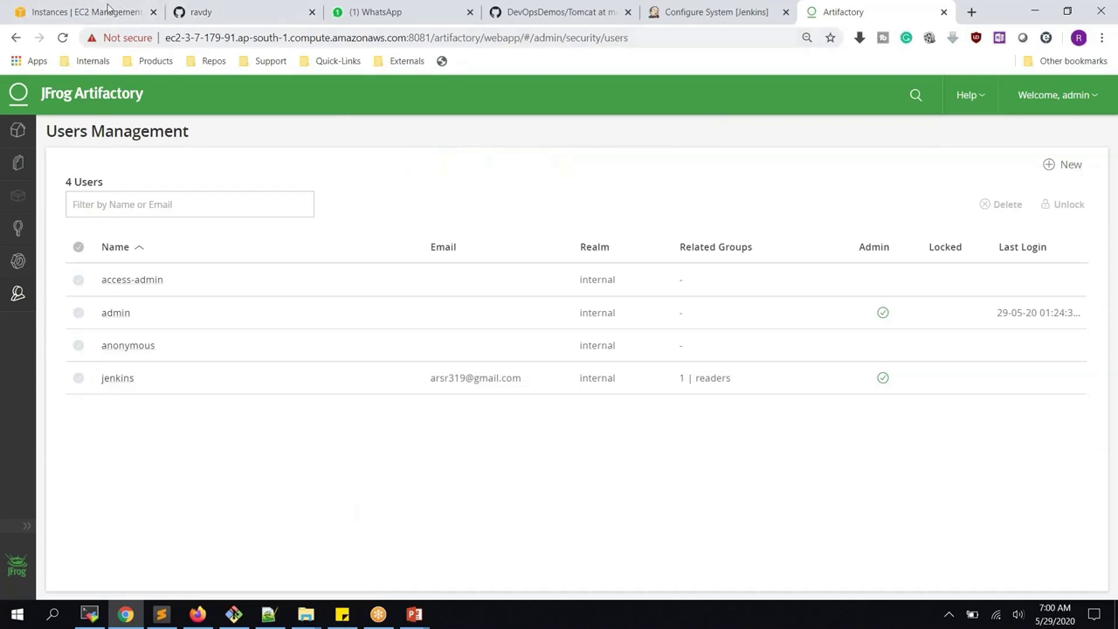
Step: Enter jenkins and its password as the Artifactory deployer credentials, then test the connection
click(695, 15)
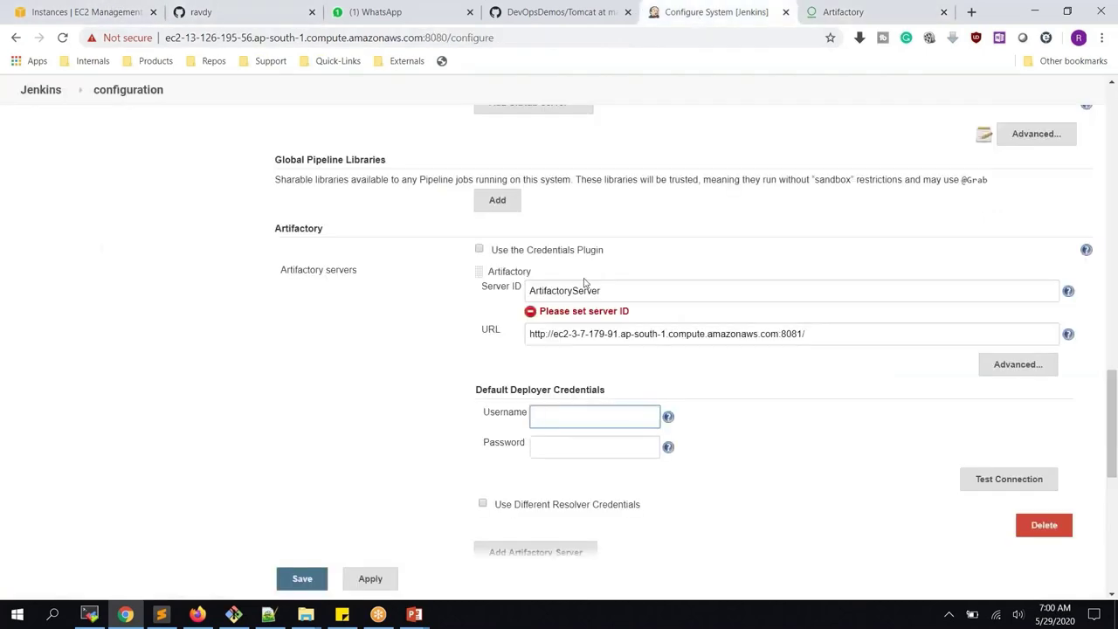
click(553, 414)
text(jenkins)
key(Tab)
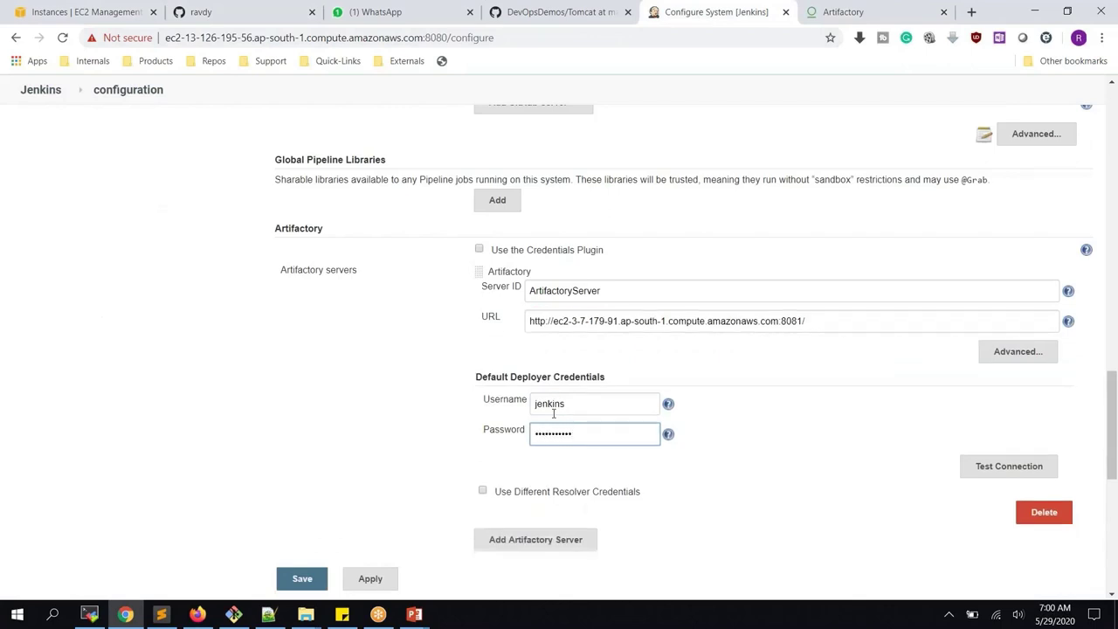
click(978, 471)
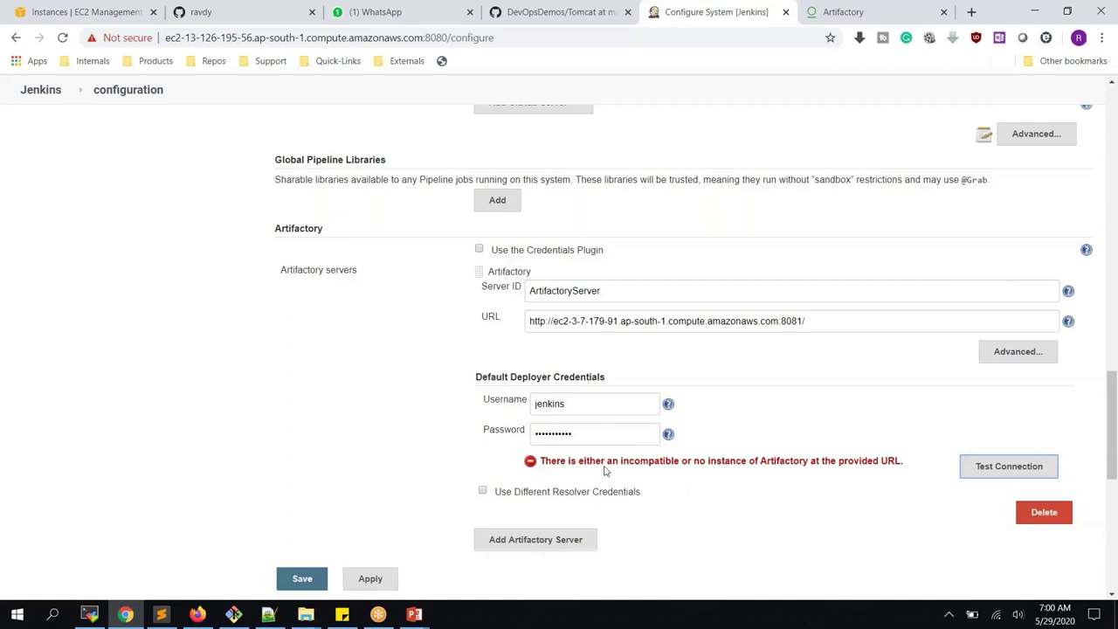
Step: Append /artifactory to the Artifactory server URL and retest the connection
click(815, 322)
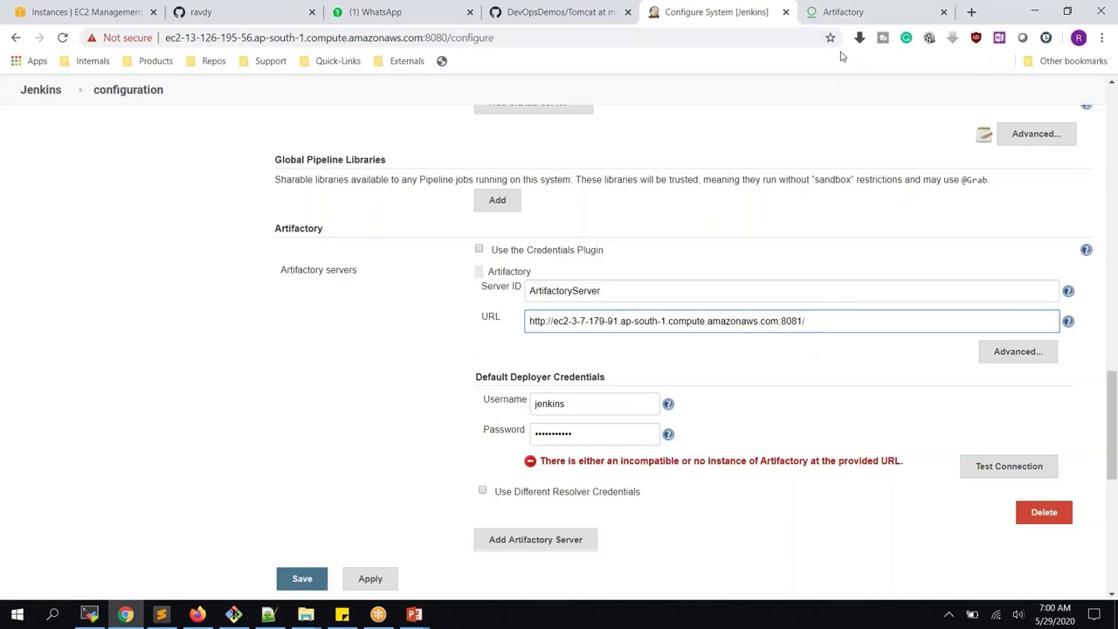
click(860, 12)
double_click(457, 37)
key(ctrl+c)
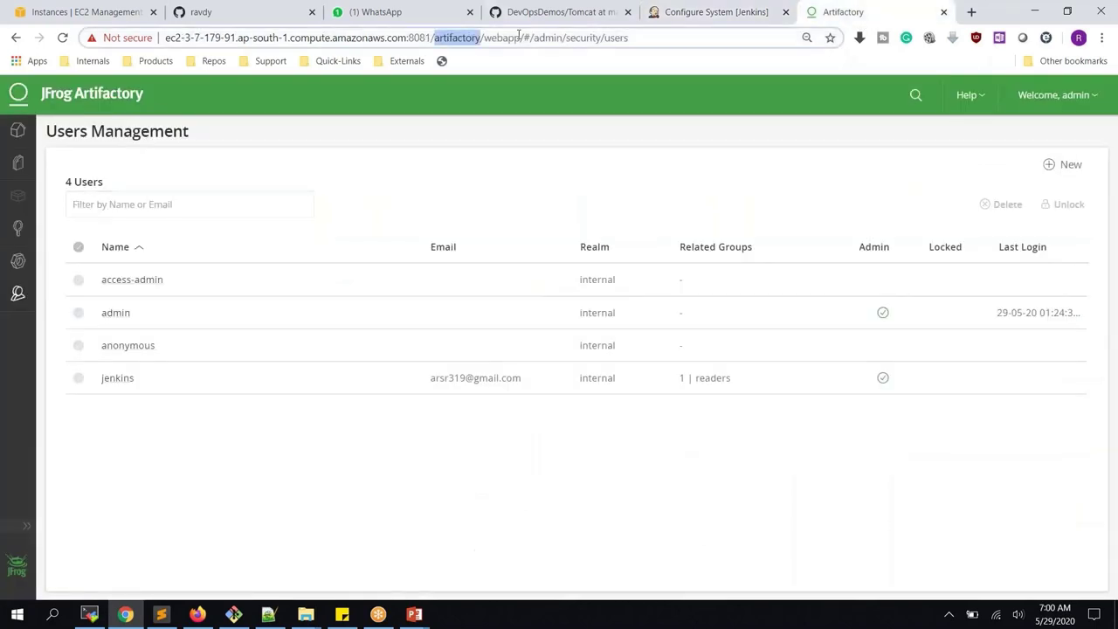
click(690, 11)
key(ctrl+v)
click(1012, 466)
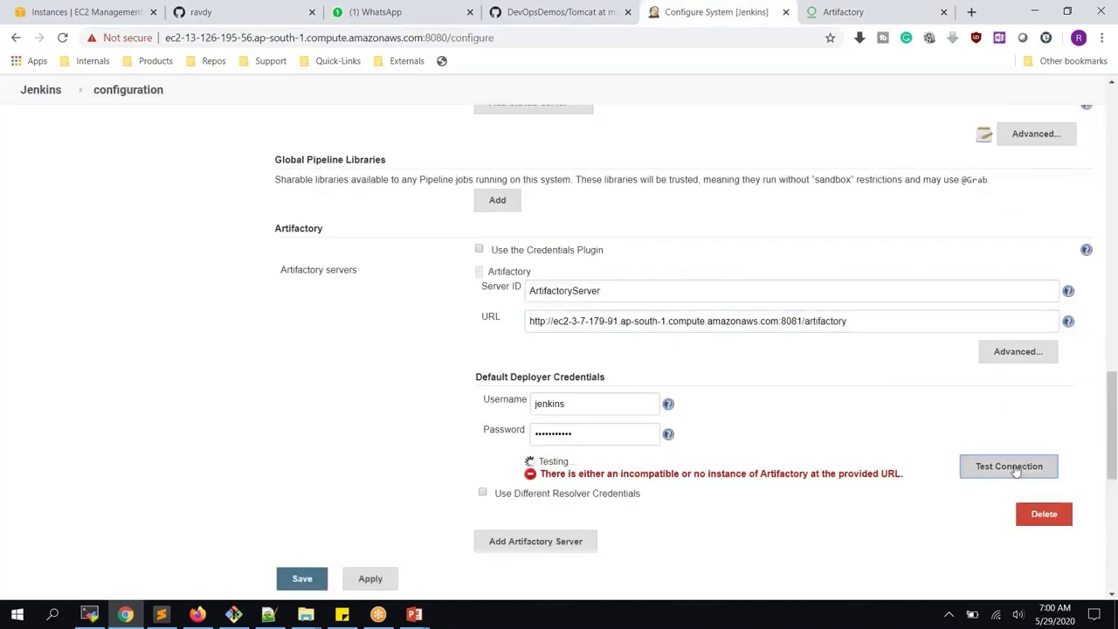
Step: Confirm the detected Artifactory version 6.19.1, then apply and save the system configuration
drag(522, 462, 628, 464)
click(608, 463)
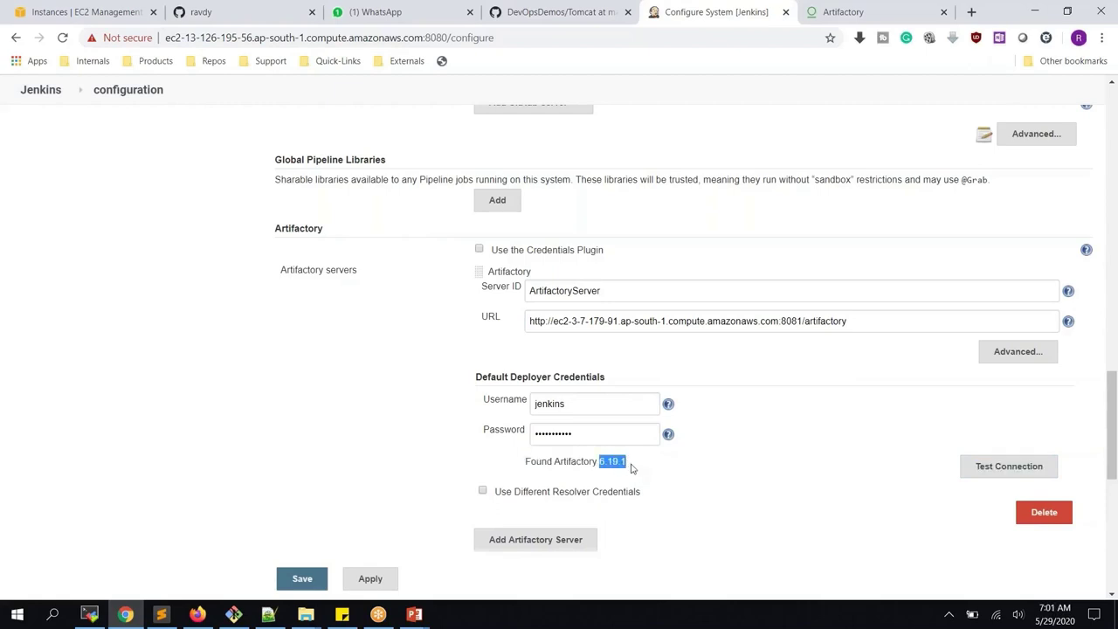
click(604, 465)
drag(598, 462, 627, 462)
scroll(603, 454, down, 2)
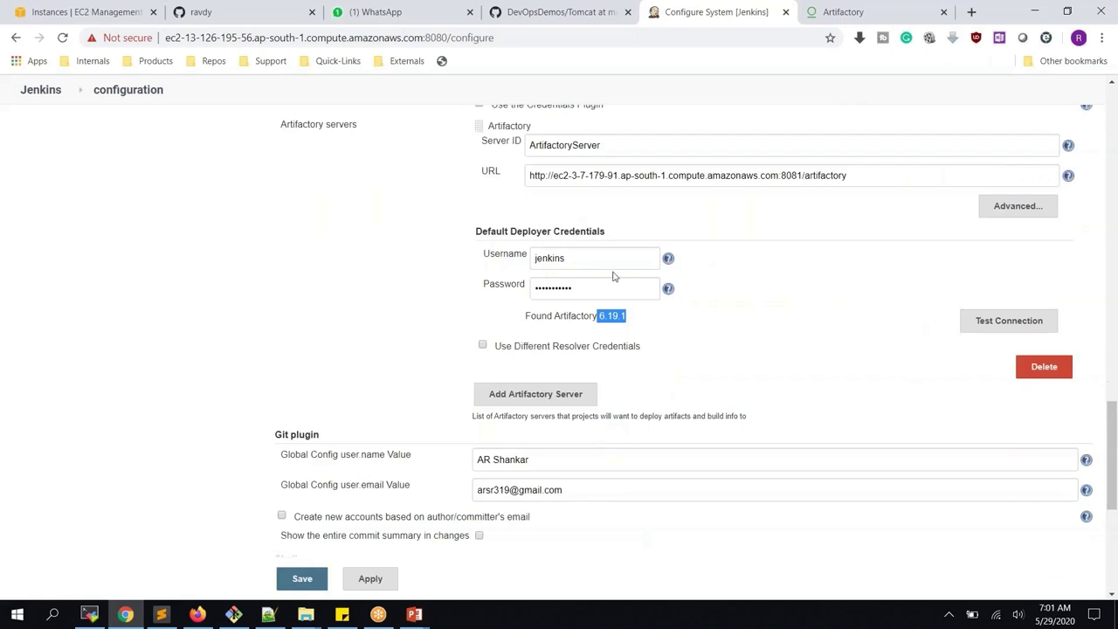
scroll(620, 278, up, 2)
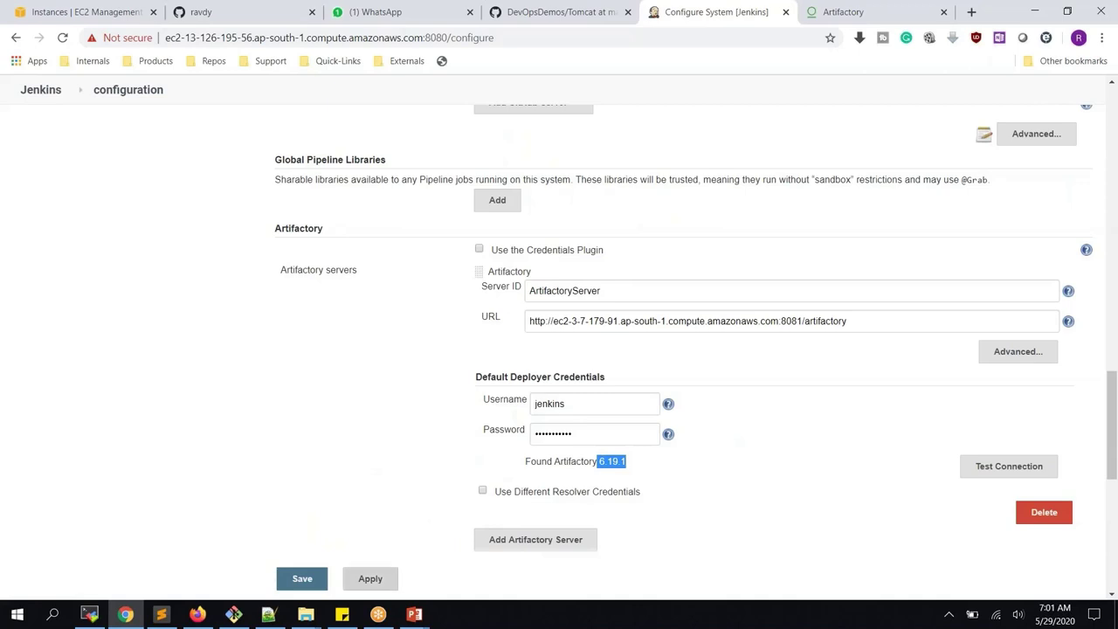
click(385, 581)
click(297, 580)
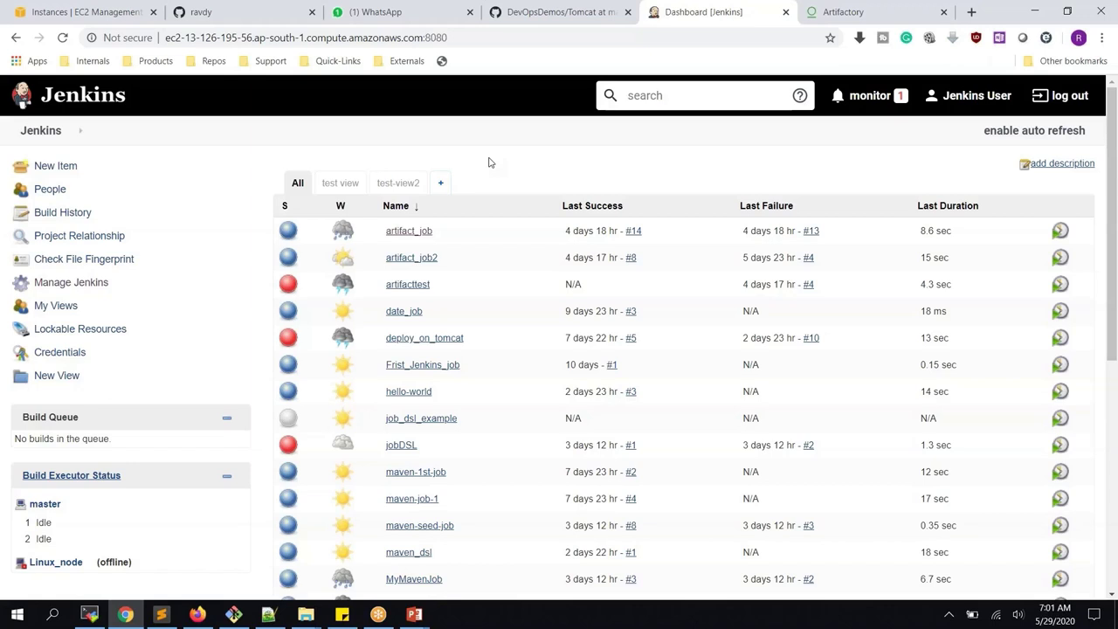
Step: Create a new Freestyle project item named artifactory_project1
click(55, 169)
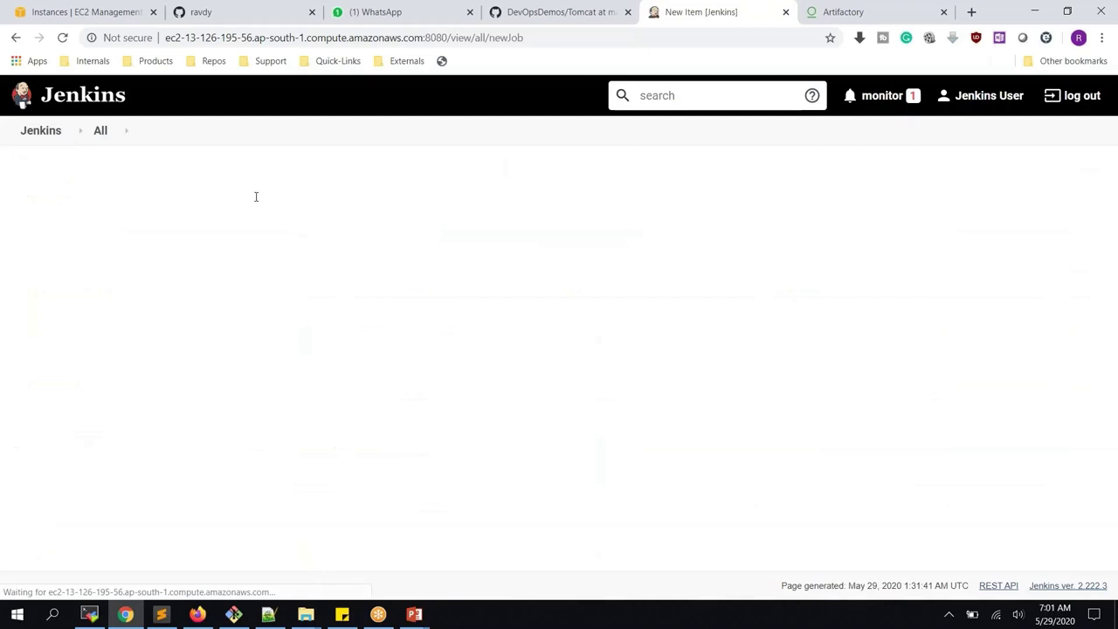
text(arti)
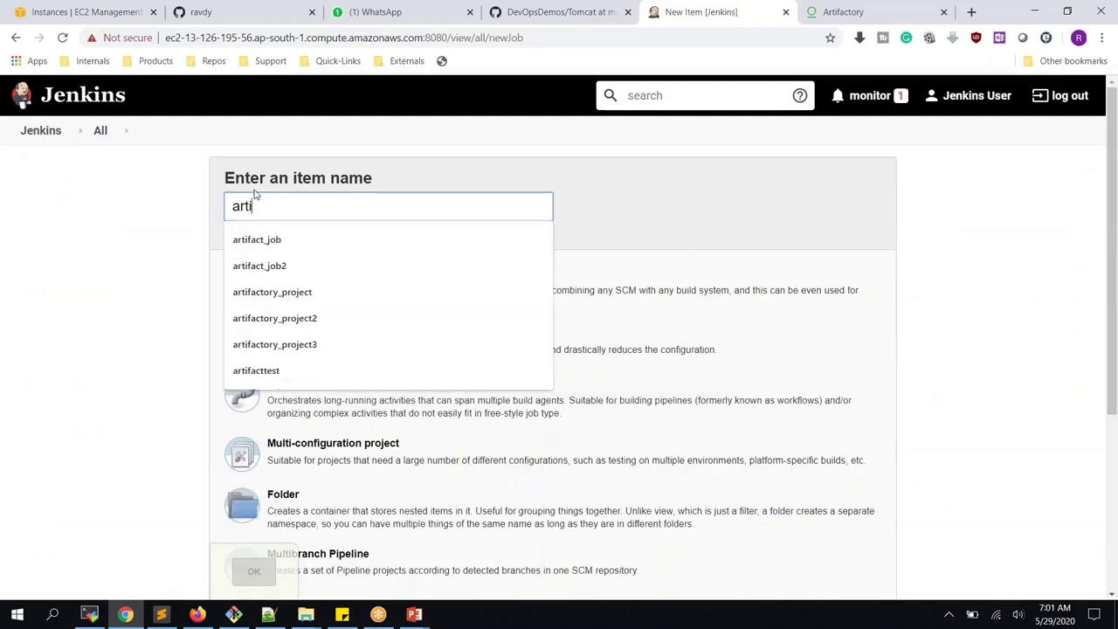
text(factory)
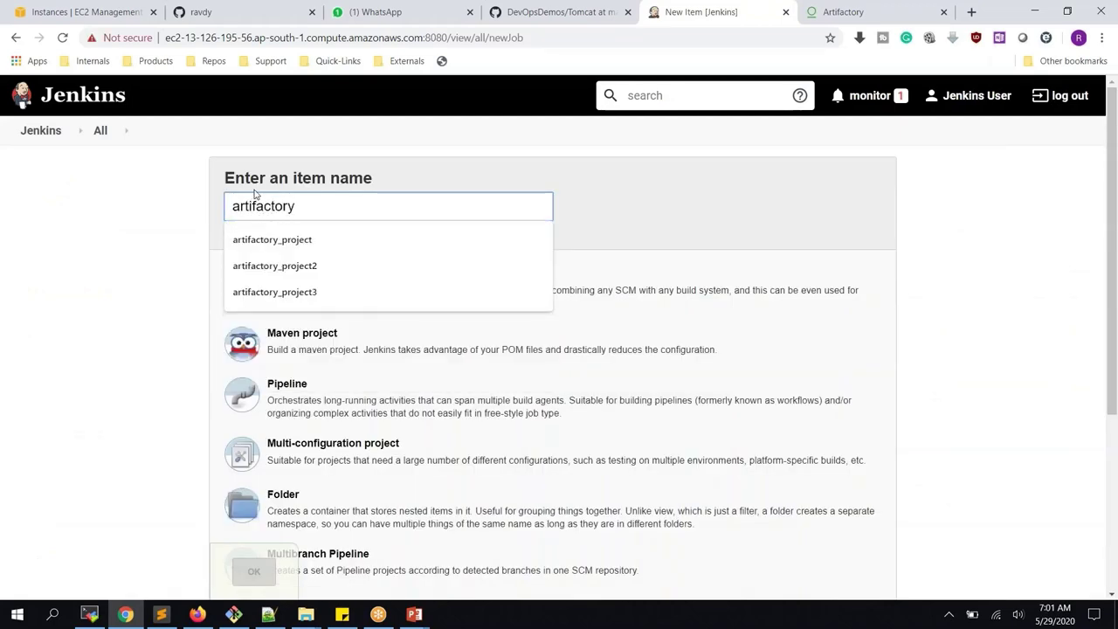
key(Down)
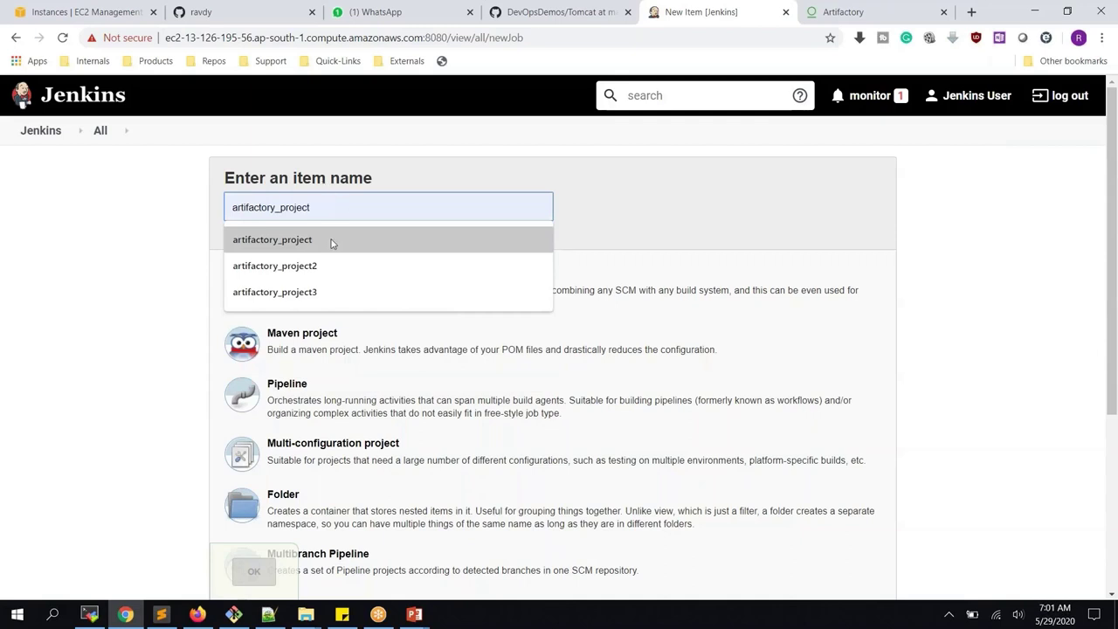
click(331, 244)
text(1)
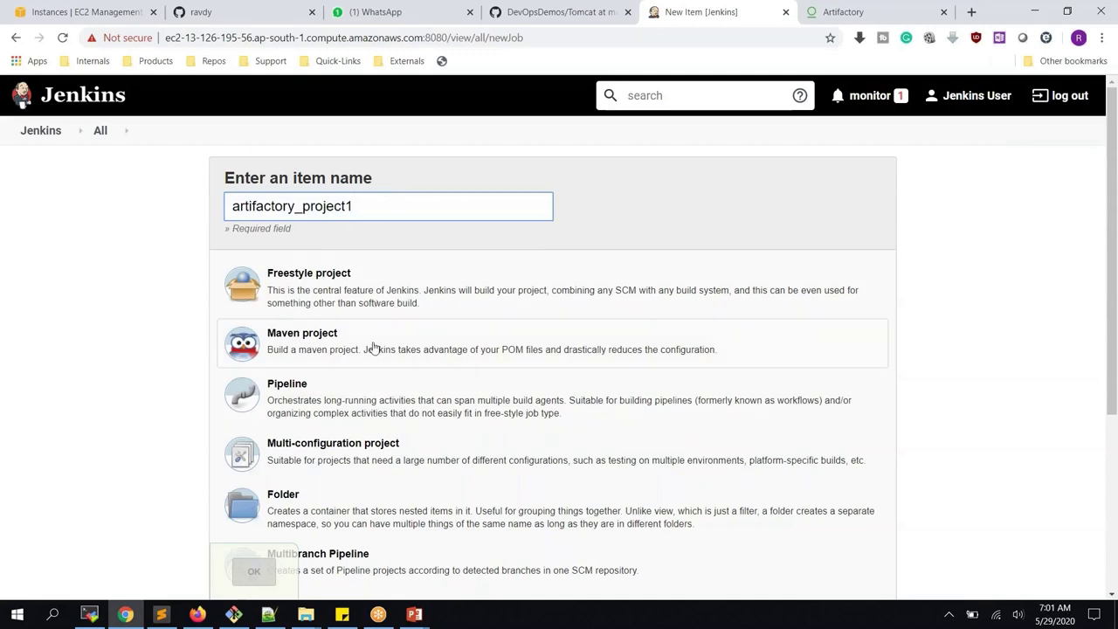
click(371, 297)
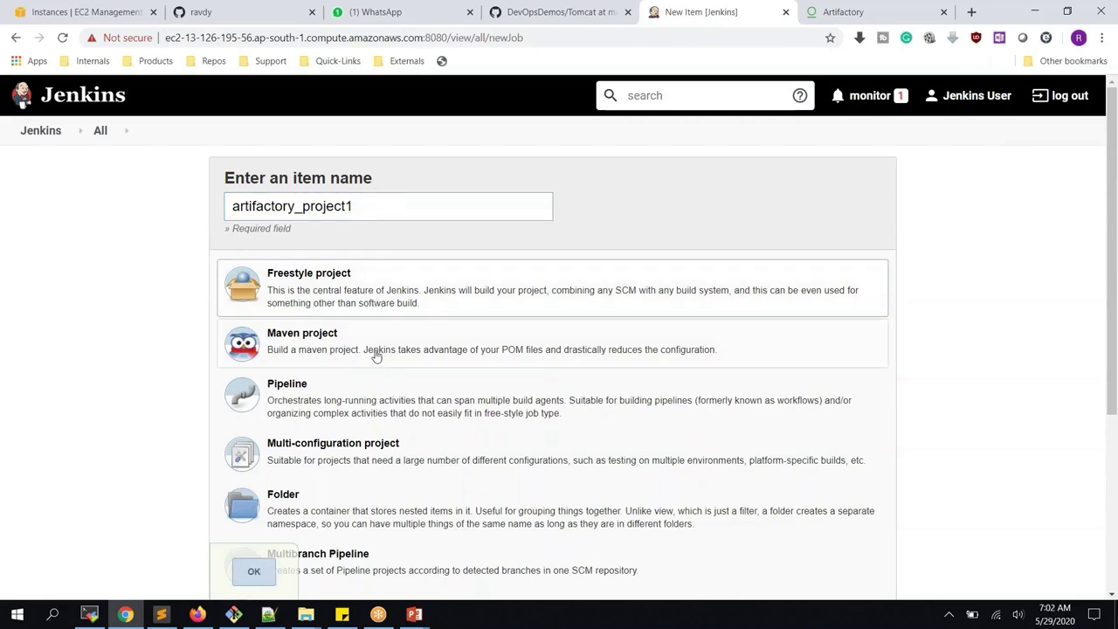
click(251, 570)
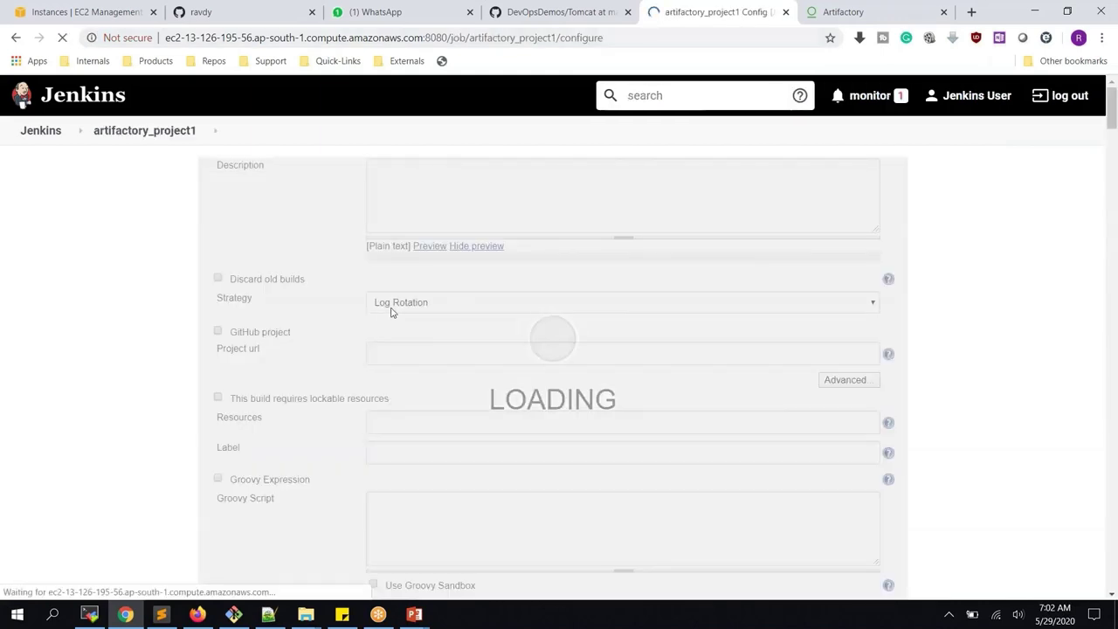
Step: Choose Git source control and copy the webapp-project clone URL from GitHub
scroll(419, 288, down, 5)
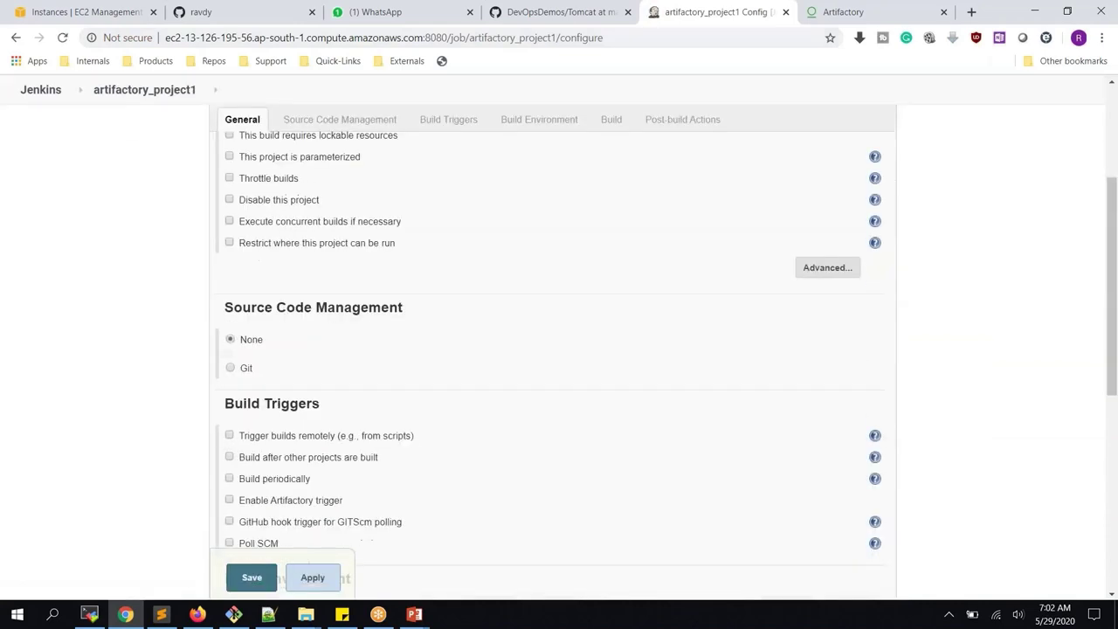
click(230, 296)
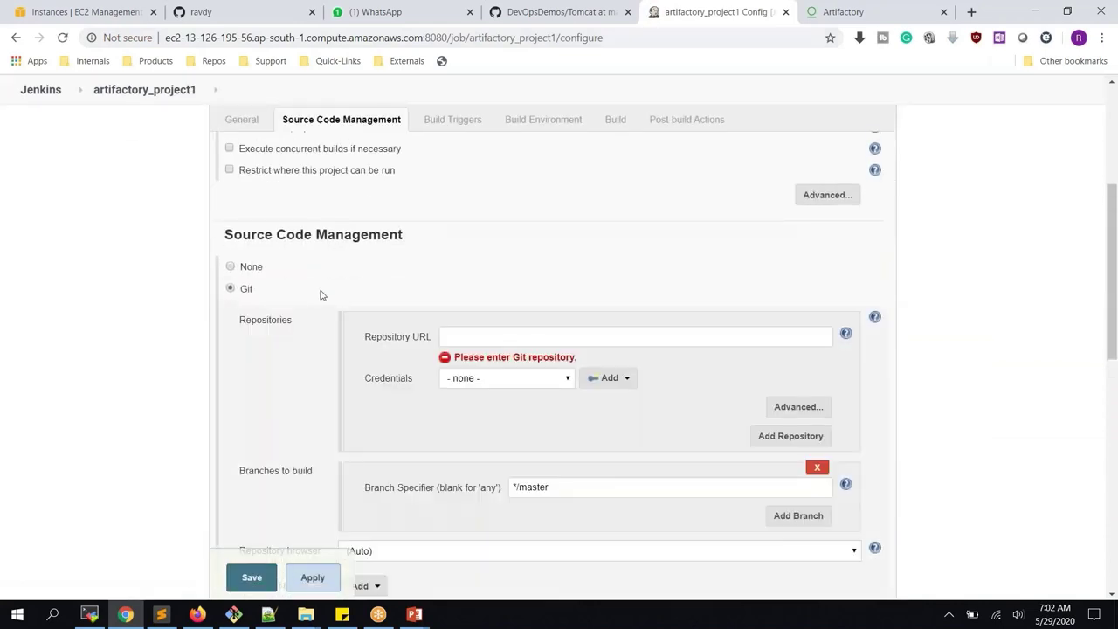
click(236, 12)
click(436, 218)
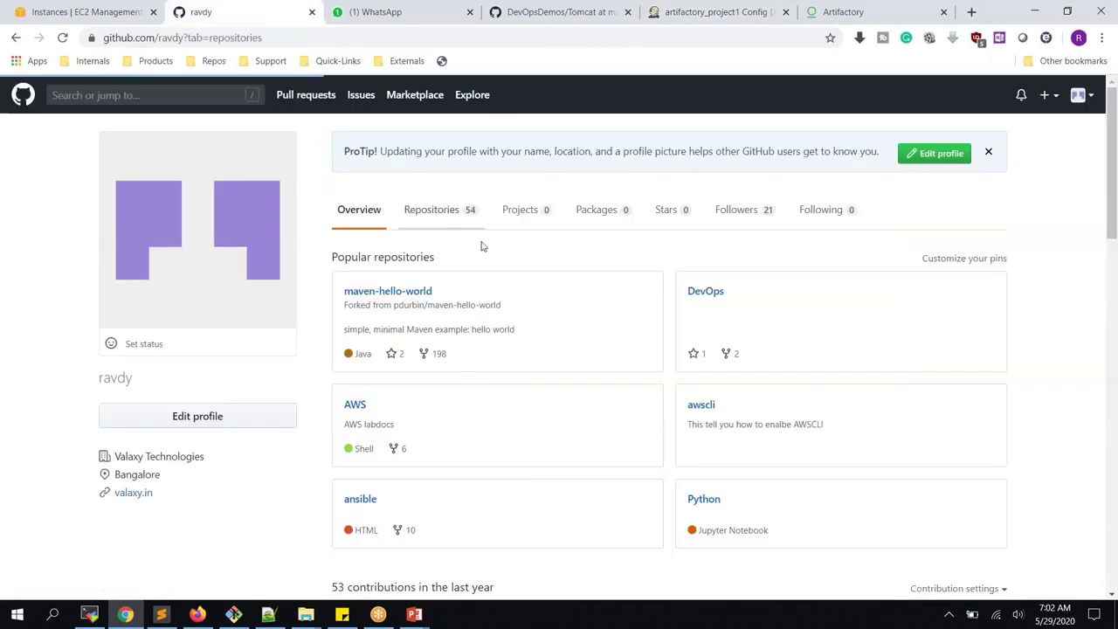
scroll(358, 274, down, 3)
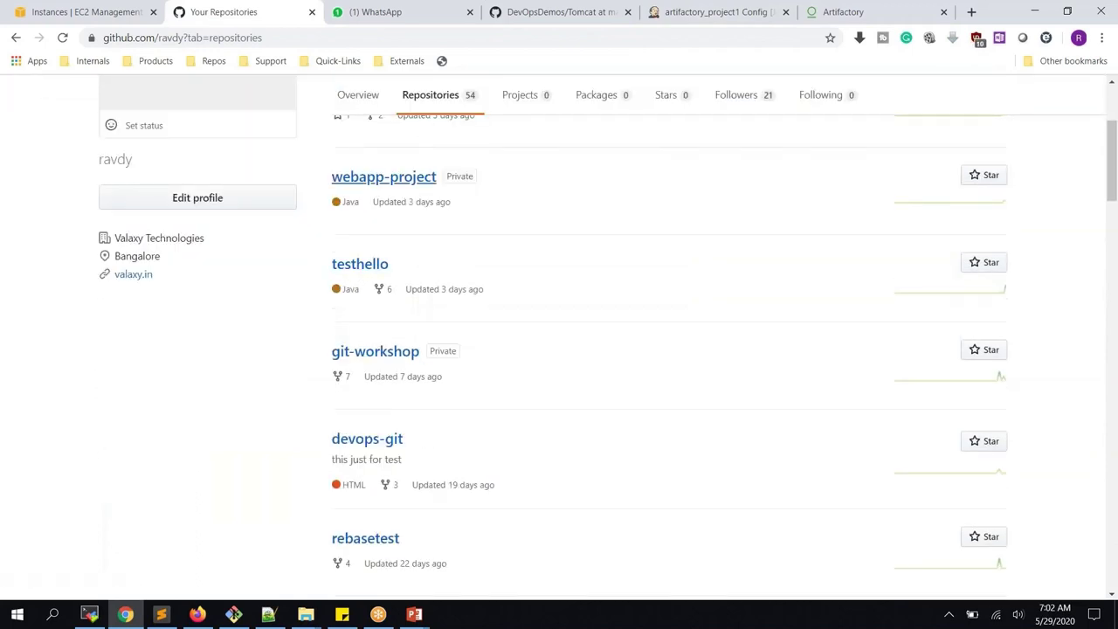
middle_click(373, 181)
click(328, 11)
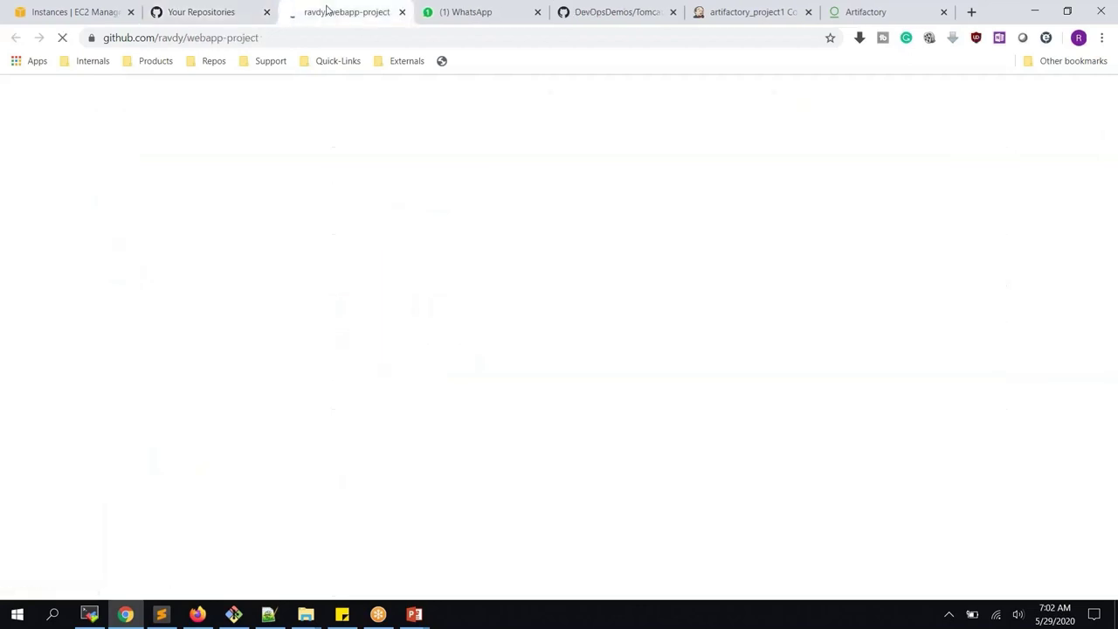
scroll(495, 326, down, 3)
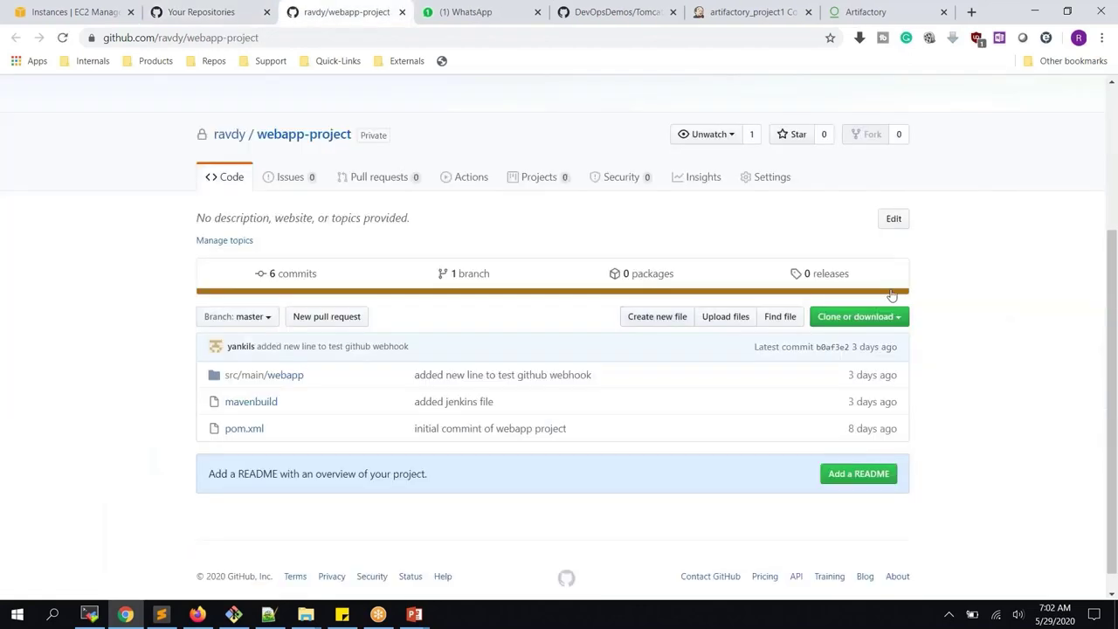
click(885, 317)
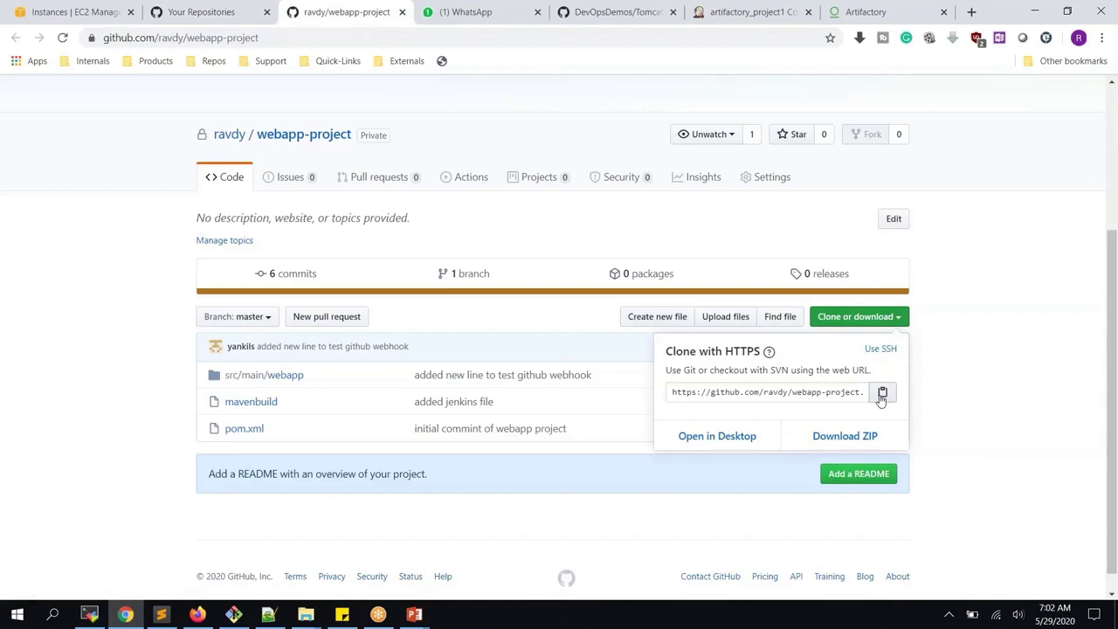
Step: Paste the webapp-project clone URL into the job's Repository URL field
click(724, 12)
click(552, 336)
key(ctrl+v)
click(546, 381)
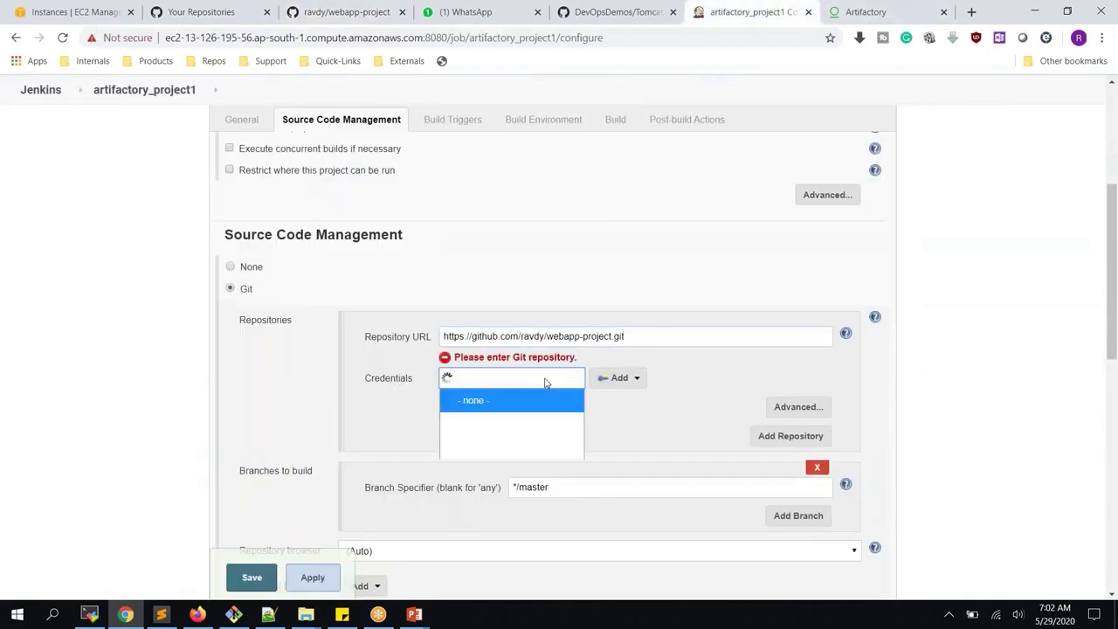
Step: Select the stored GitHub credentials for the webapp-project repository
click(540, 421)
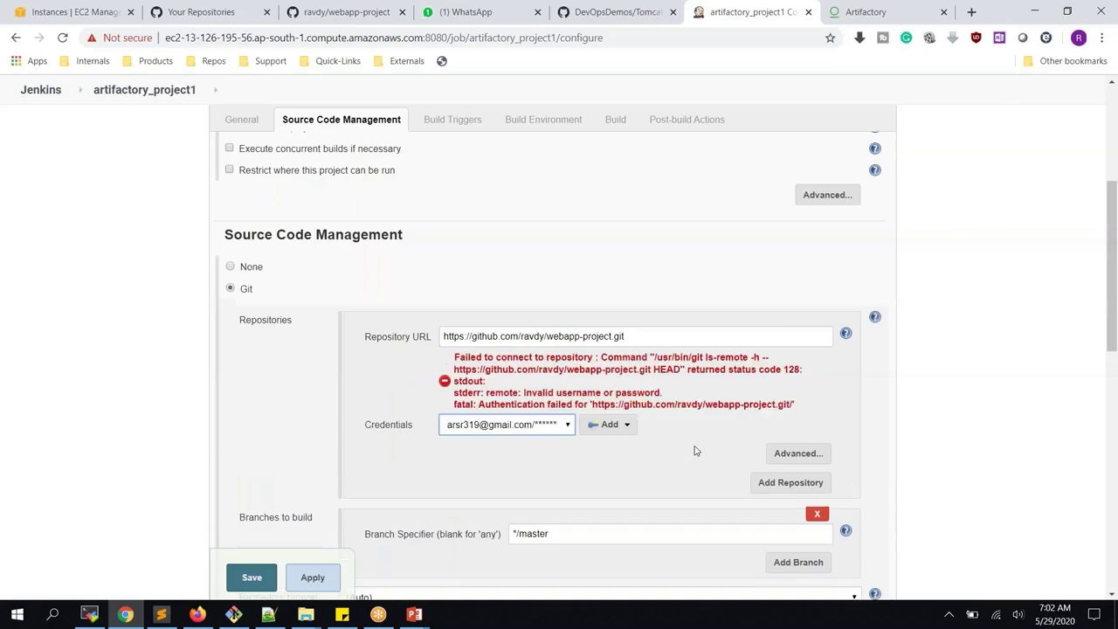
scroll(599, 404, down, 4)
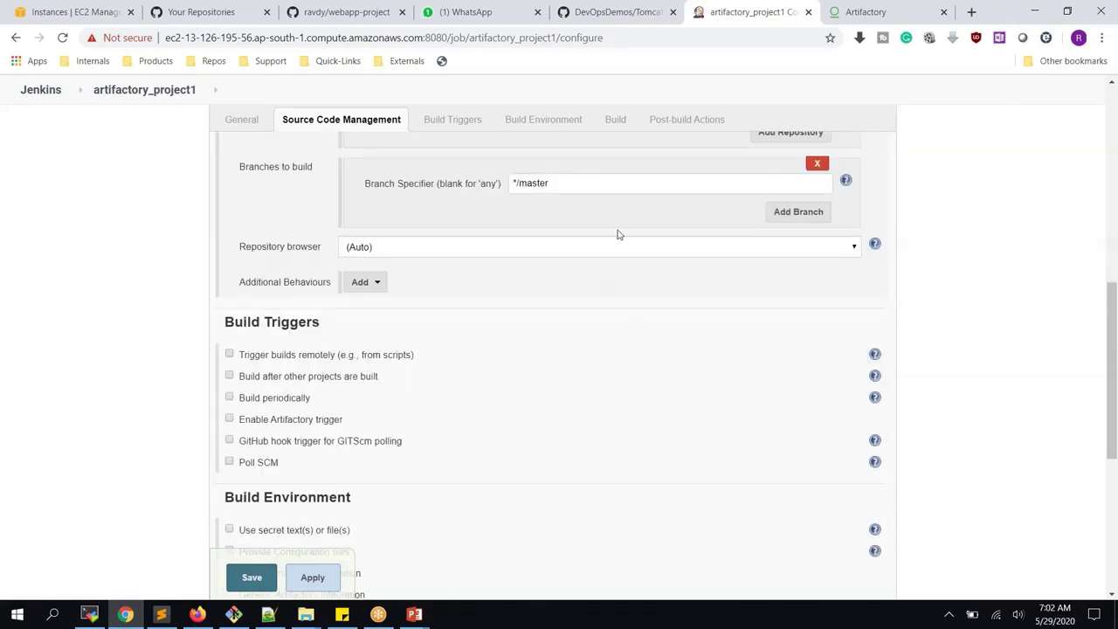
scroll(617, 234, down, 3)
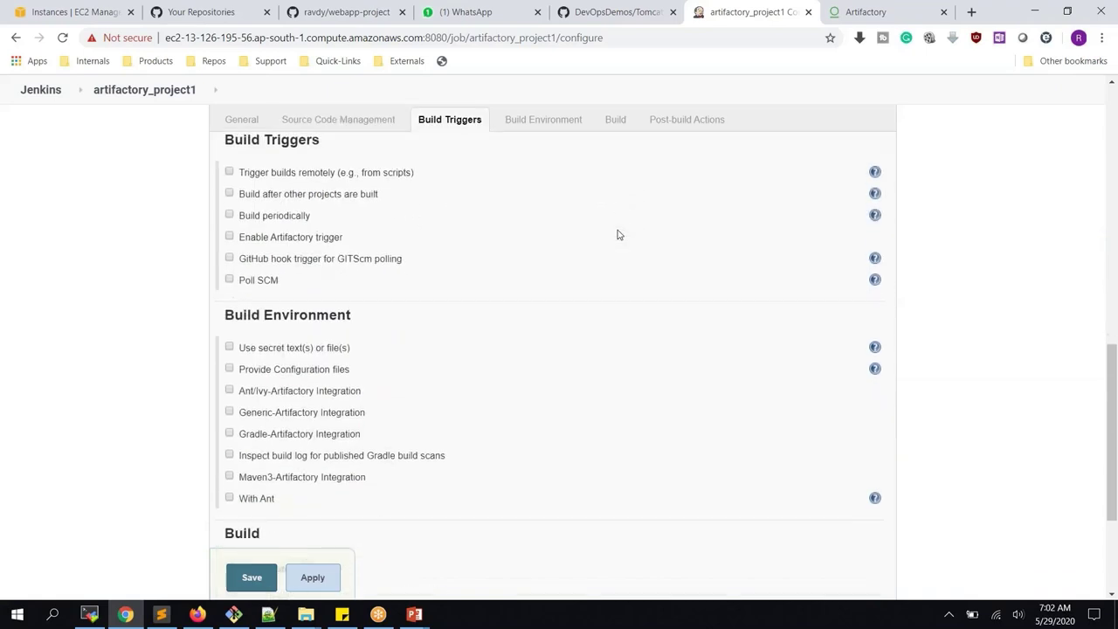
scroll(618, 234, down, 1)
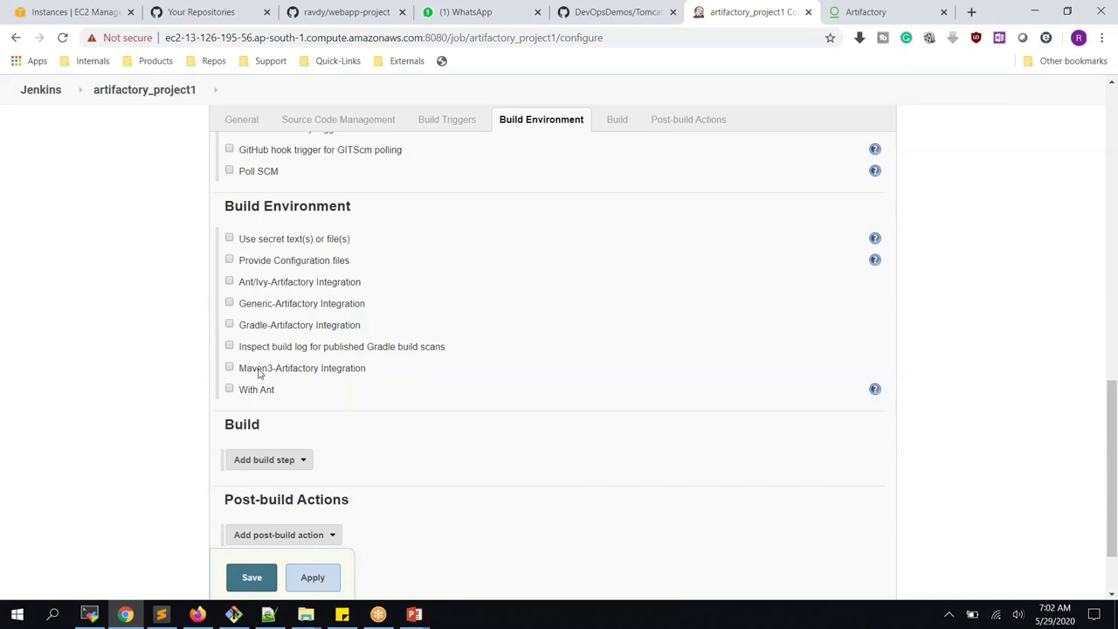
Step: Tick Maven3-Artifactory Integration on the Artifactory server, with libs-release-local releases and libs-snapshot-local snapshots
click(258, 374)
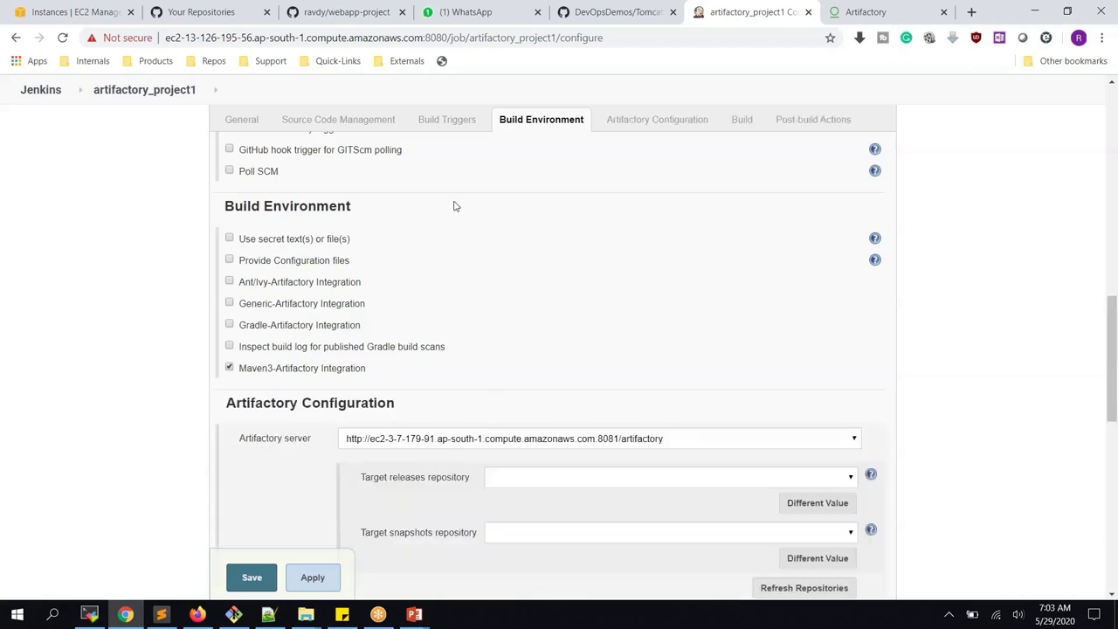
scroll(454, 205, down, 2)
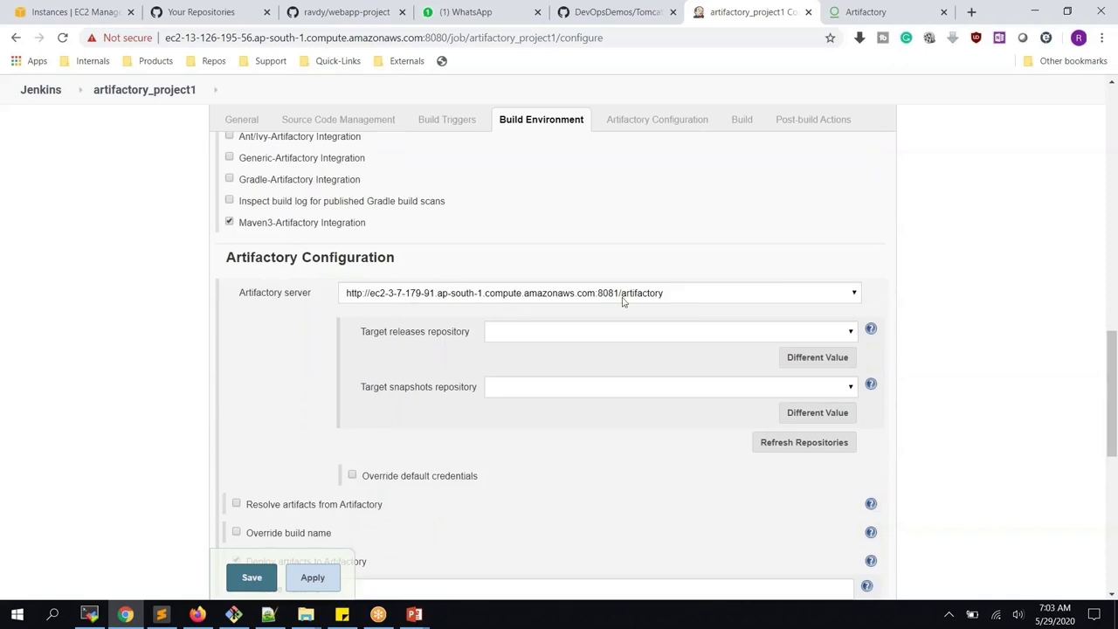
click(854, 297)
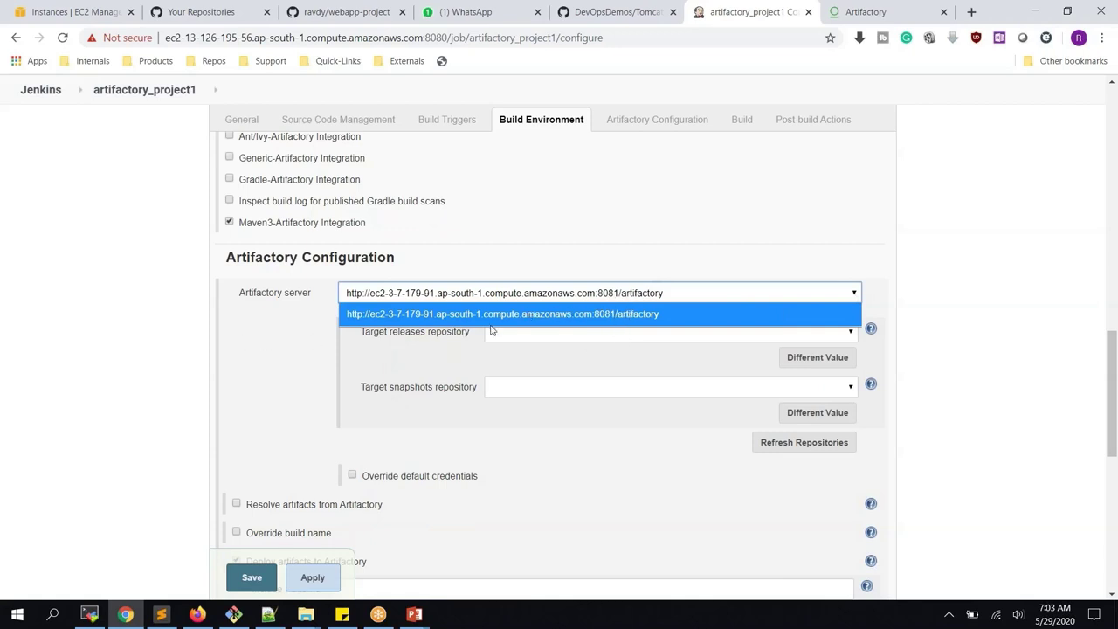
click(280, 365)
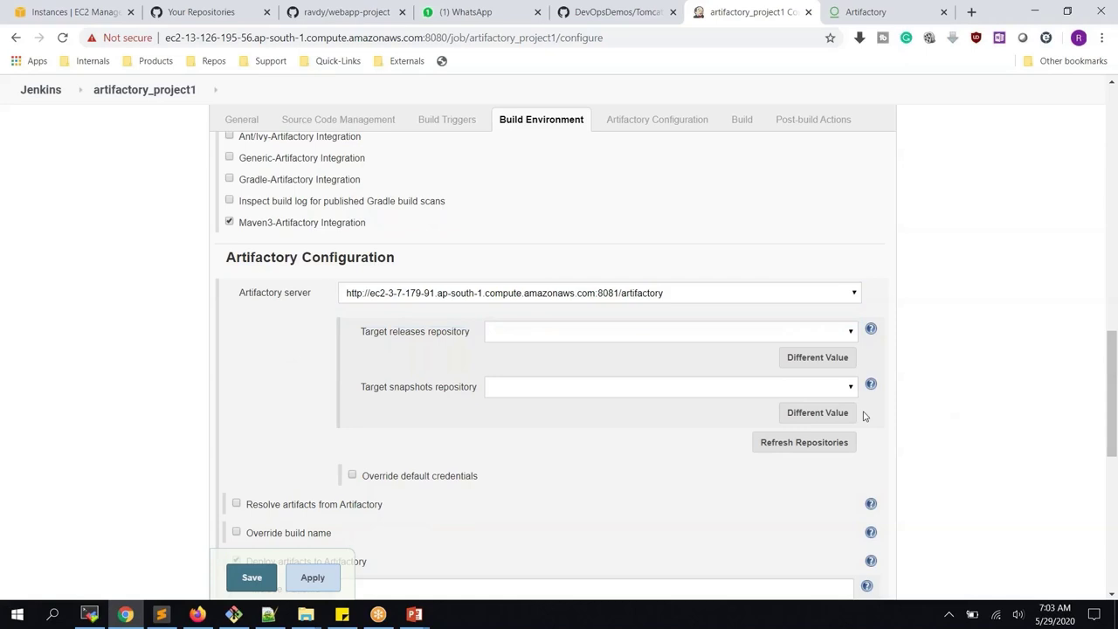
click(811, 448)
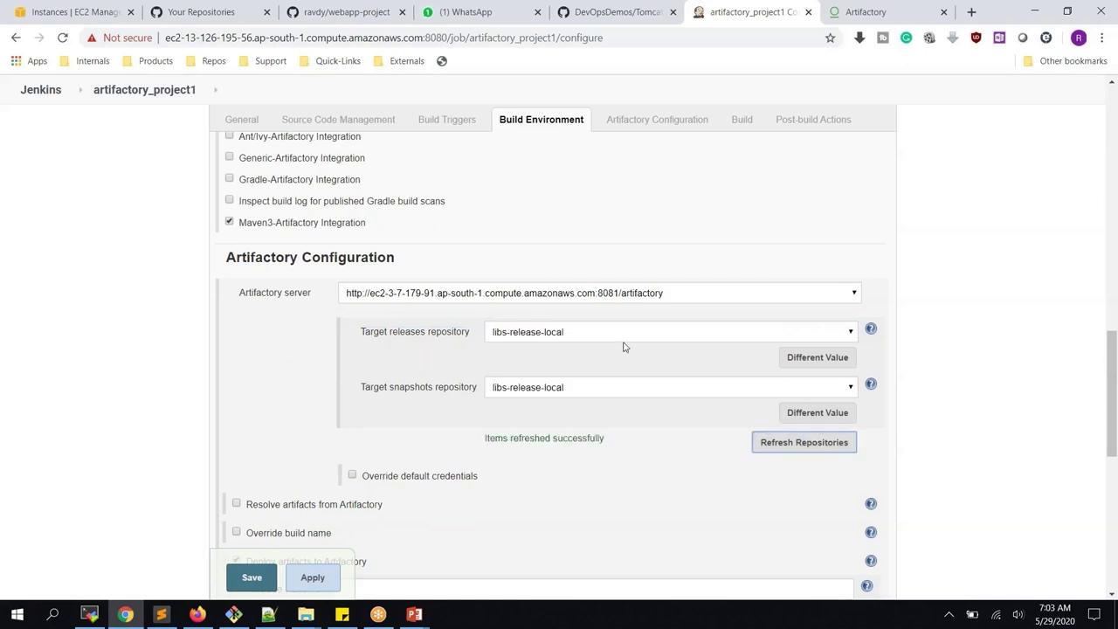
click(592, 332)
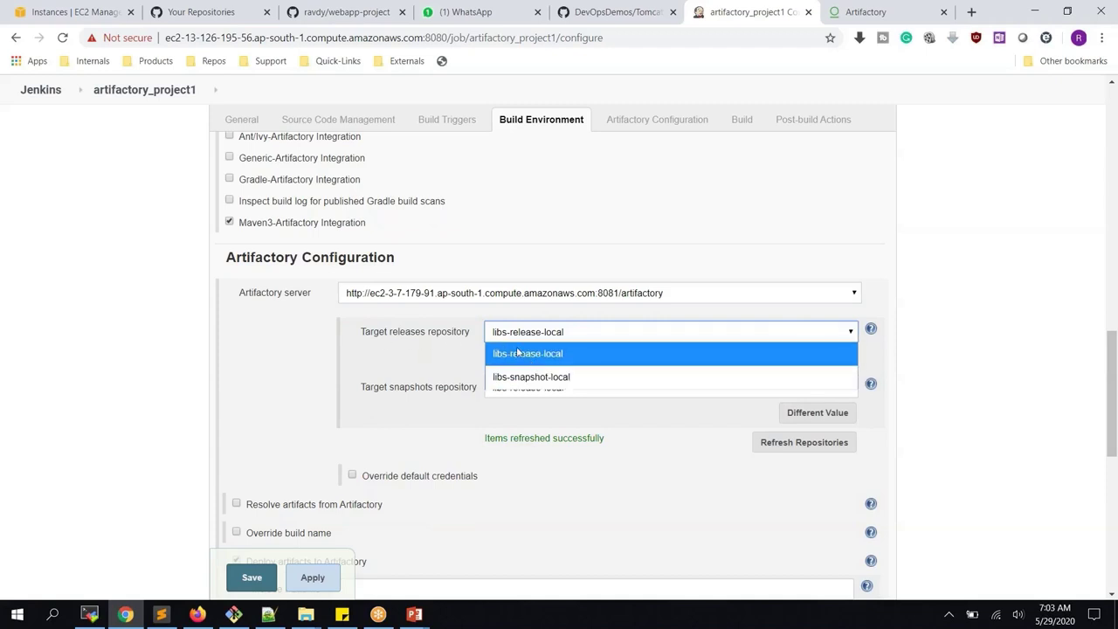
click(527, 354)
click(524, 387)
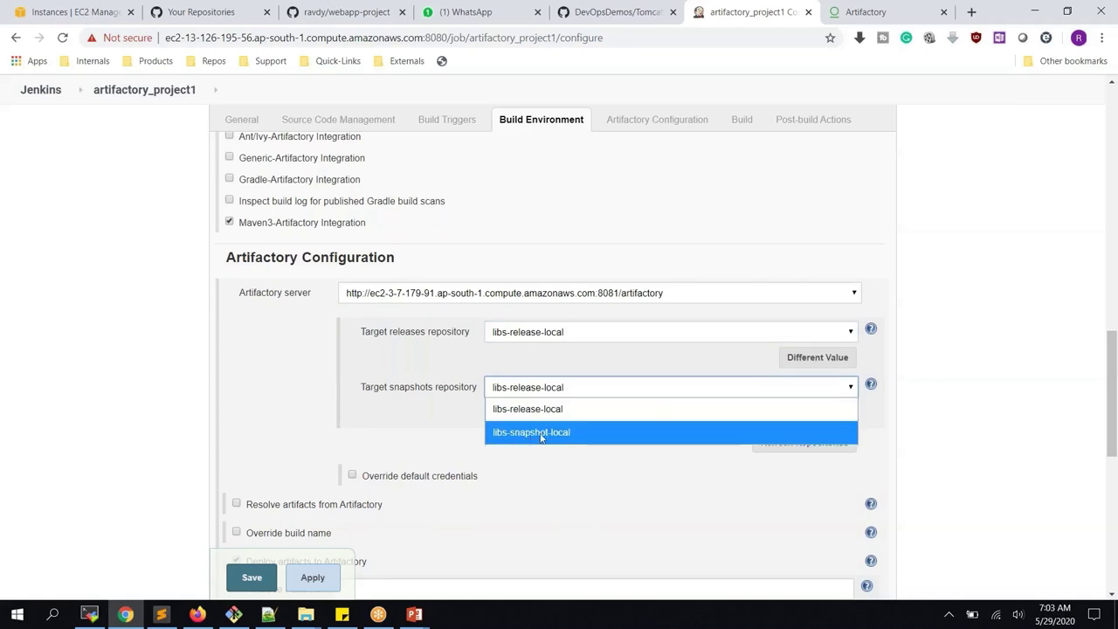
click(536, 434)
double_click(405, 387)
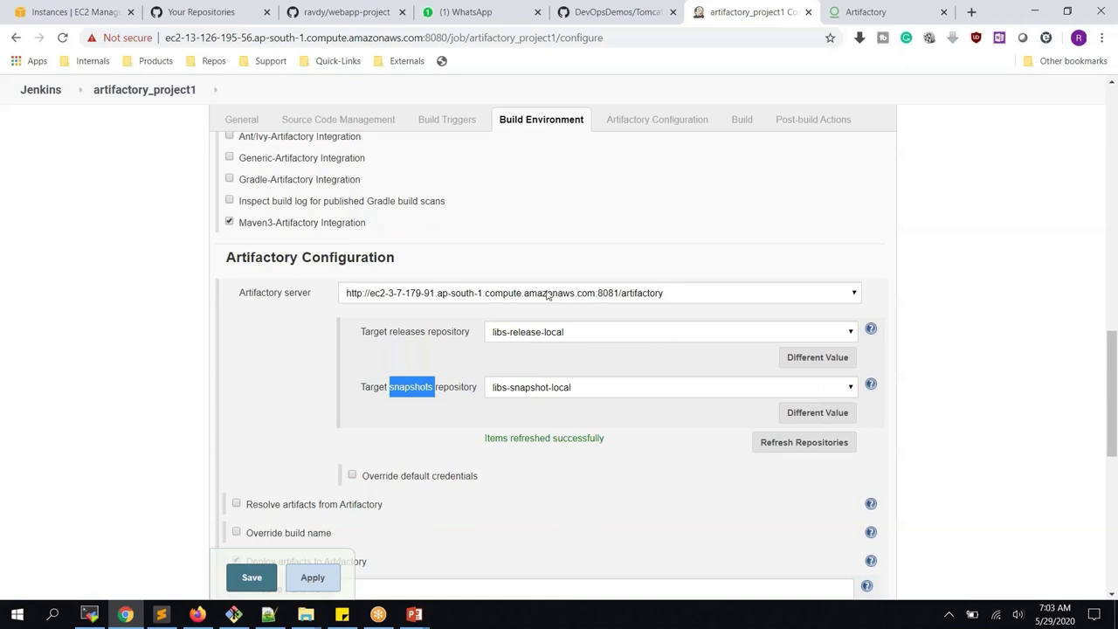
scroll(547, 284, down, 6)
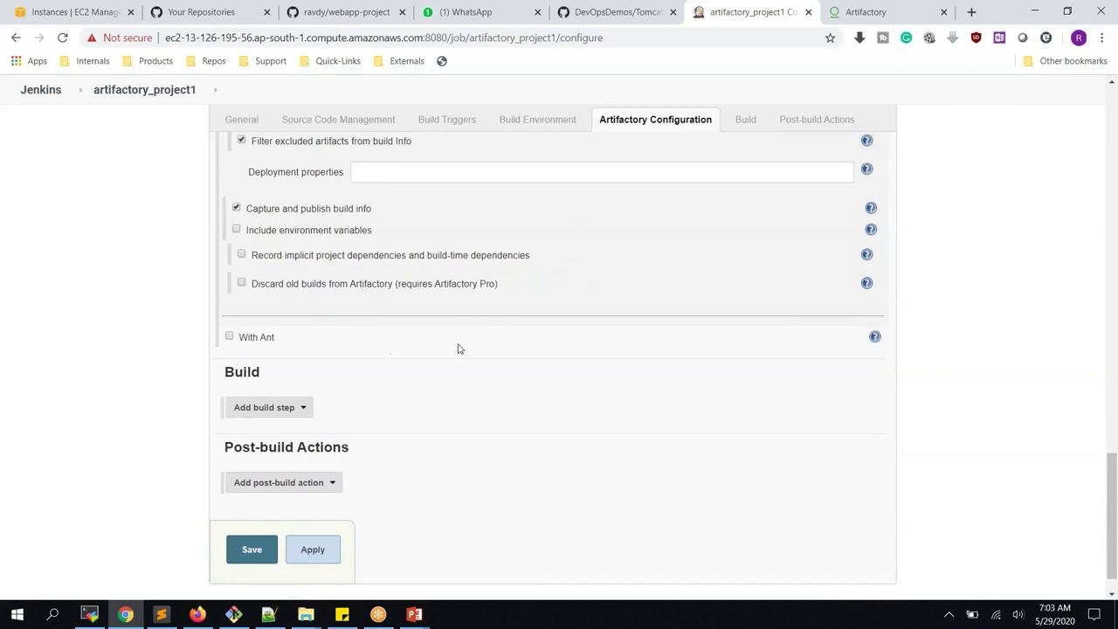
Step: Add an Invoke top-level Maven targets step with goals clean install deploy and save the job
click(301, 409)
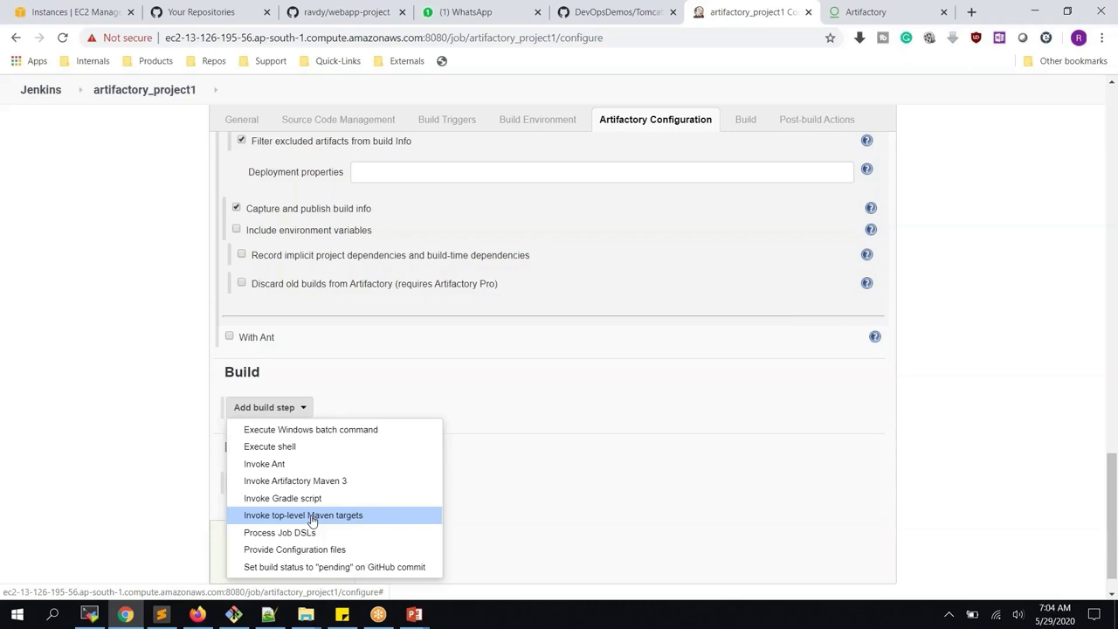
click(312, 517)
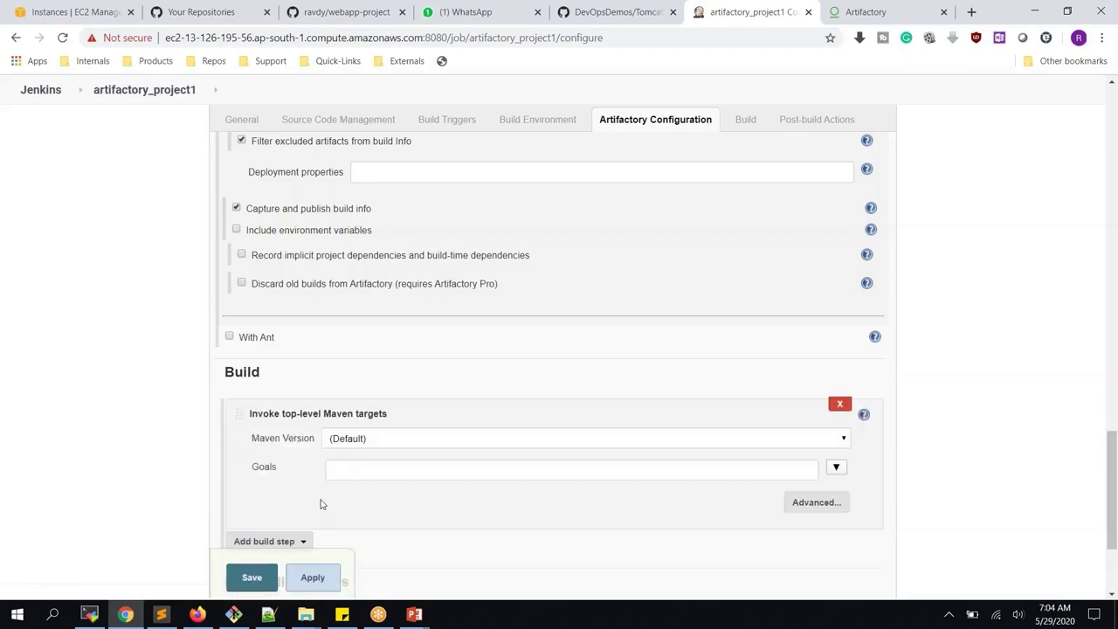
click(393, 444)
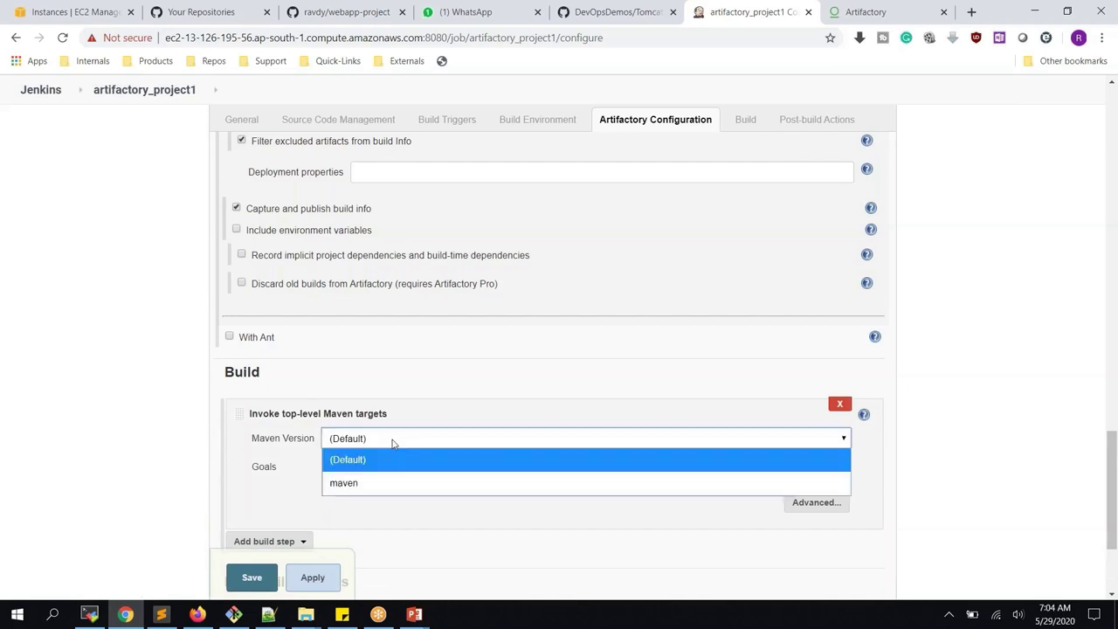
click(347, 485)
click(360, 467)
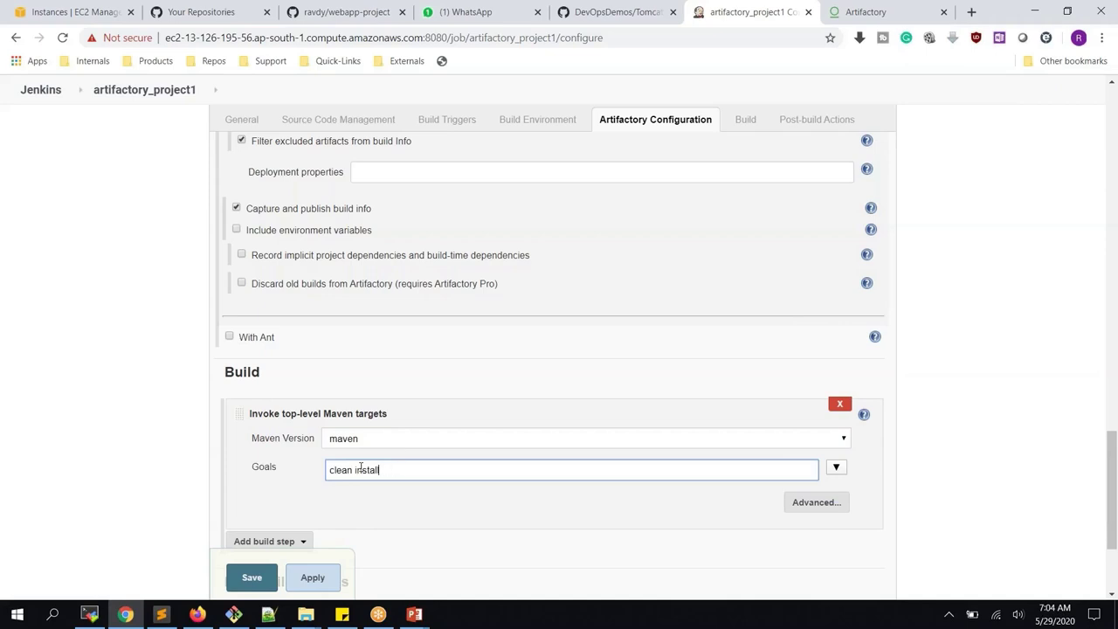
scroll(742, 324, down, 2)
text(deploy)
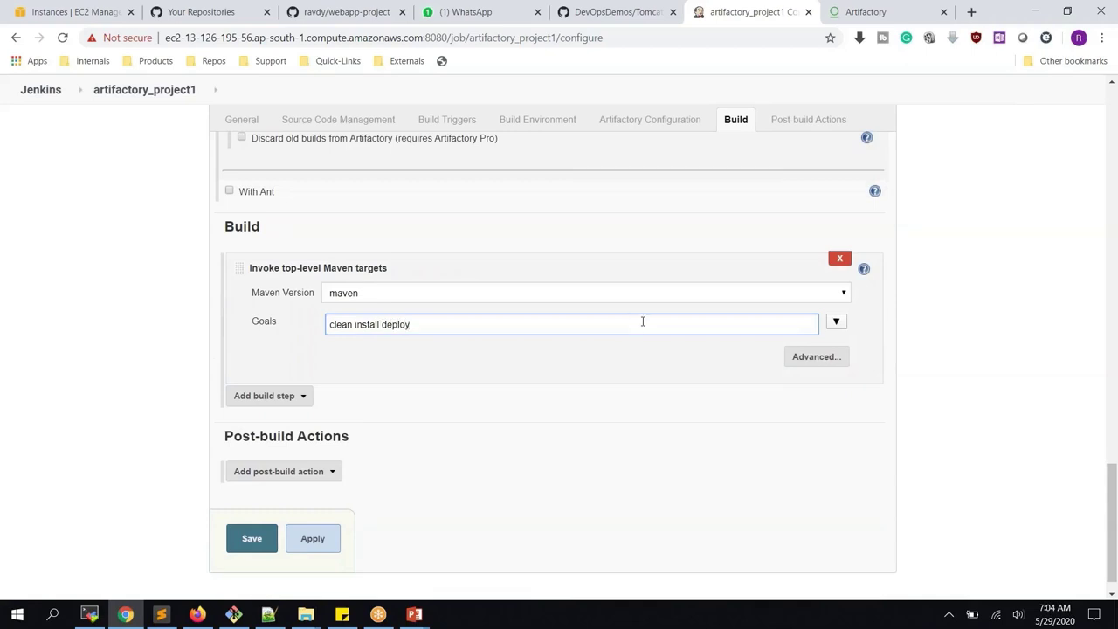
click(314, 542)
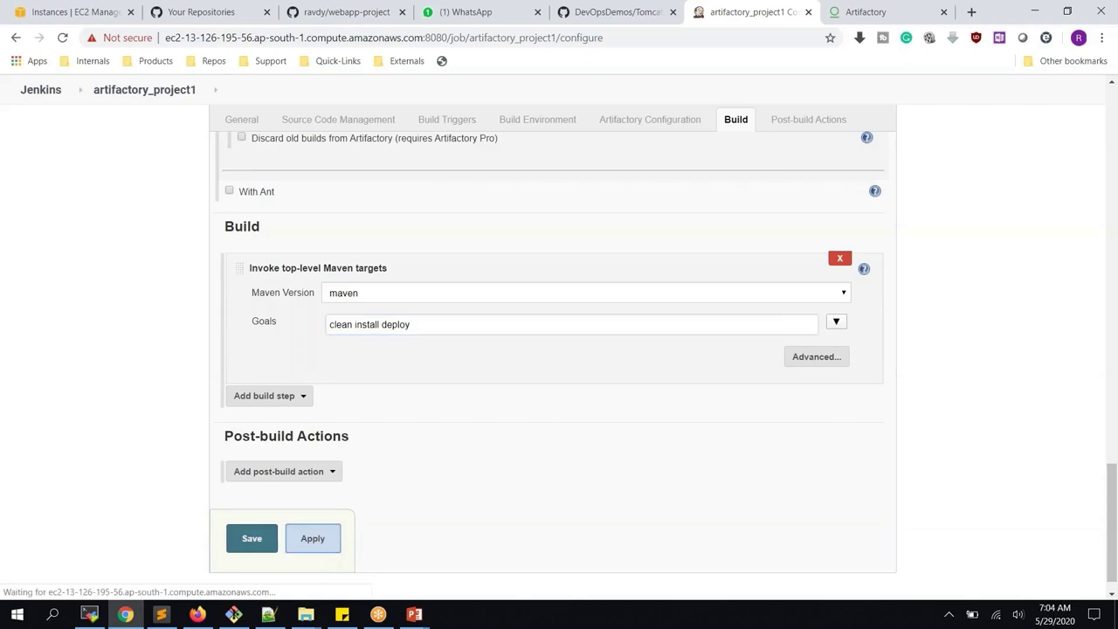
click(252, 547)
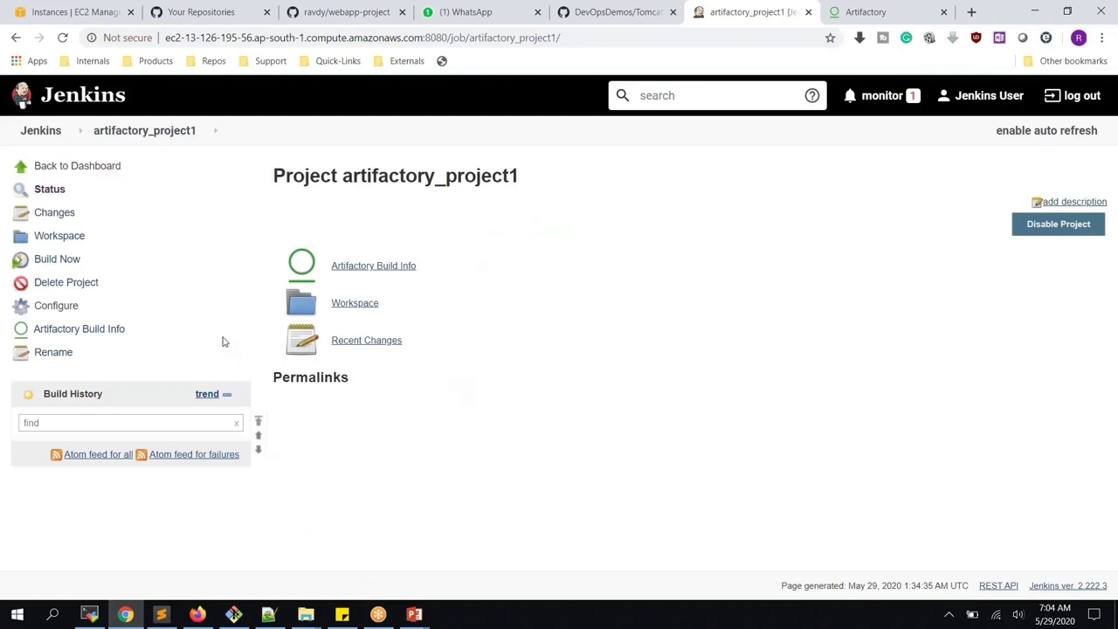
Step: Run build #1, read its console output showing the deploy failure, and reopen the job configuration
click(67, 267)
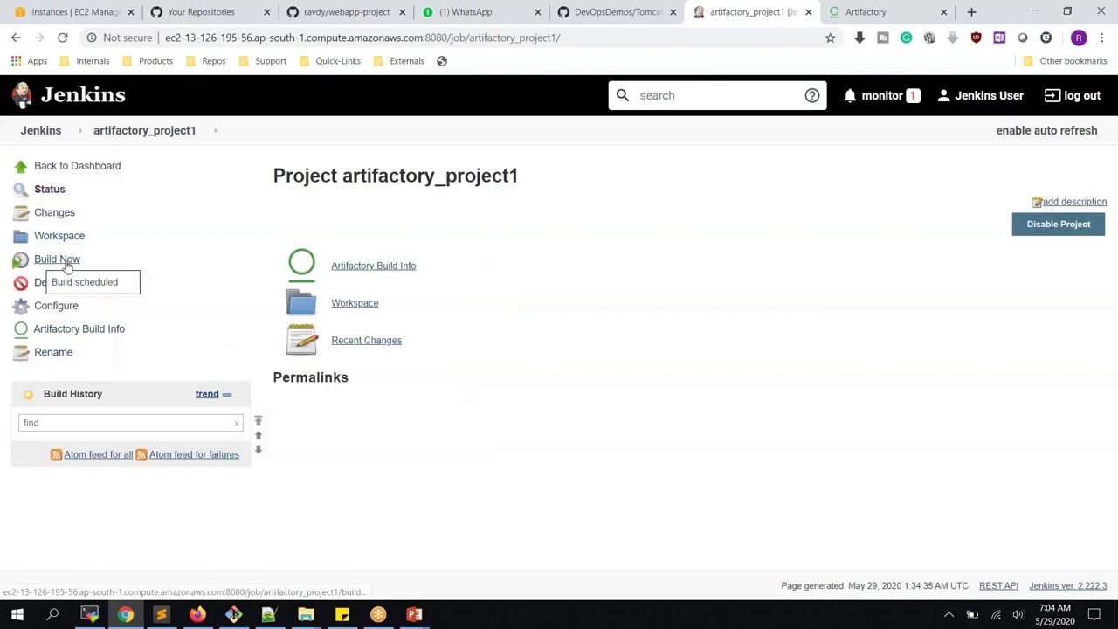
click(28, 452)
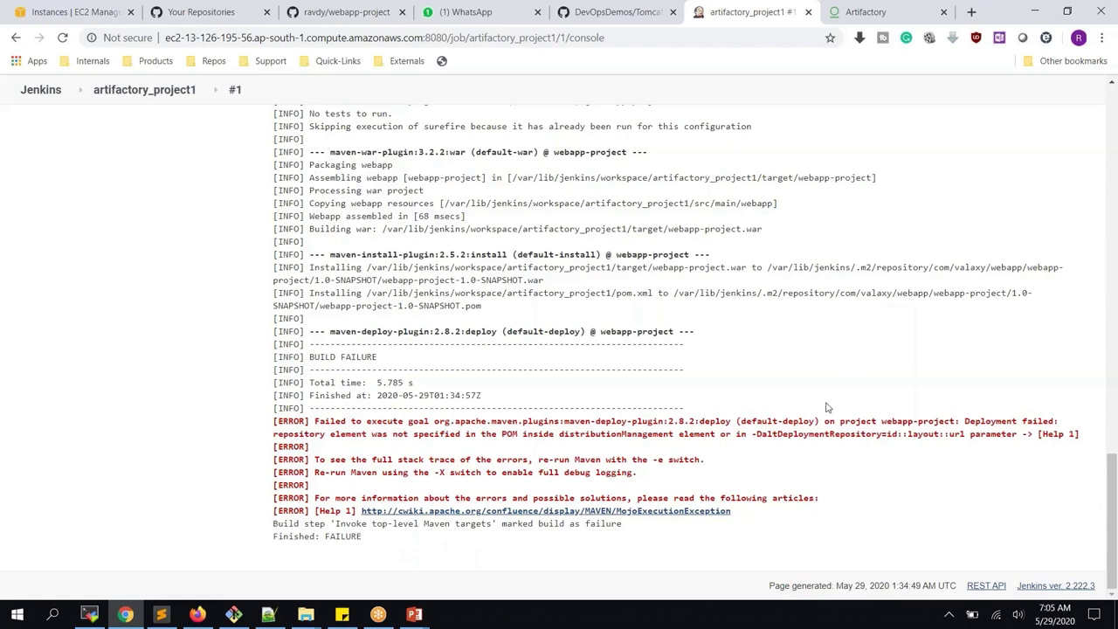
click(147, 89)
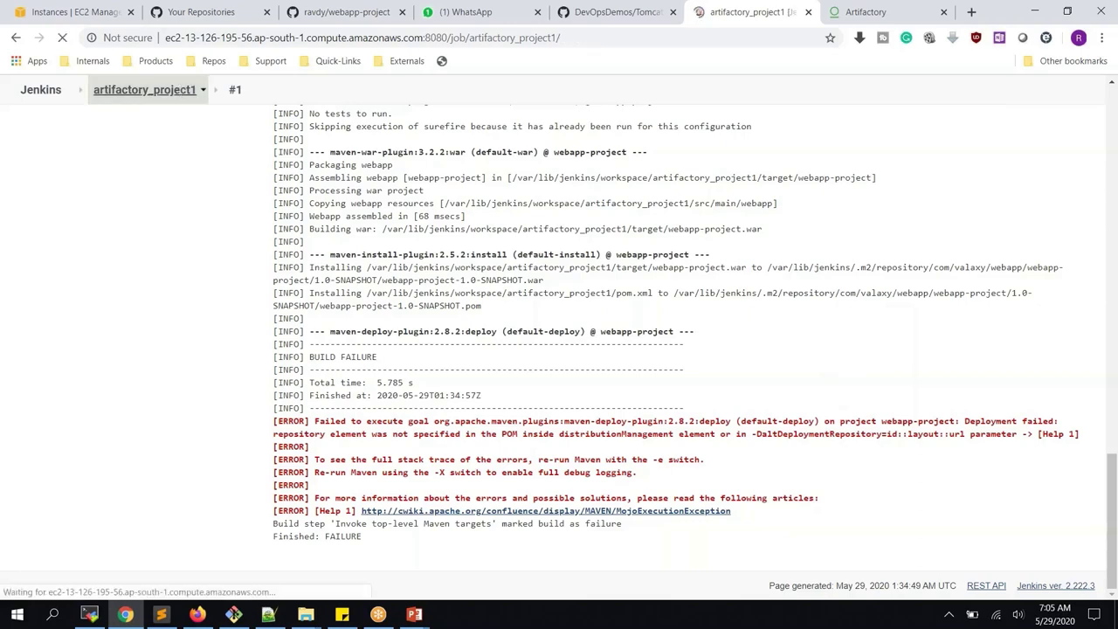
click(56, 305)
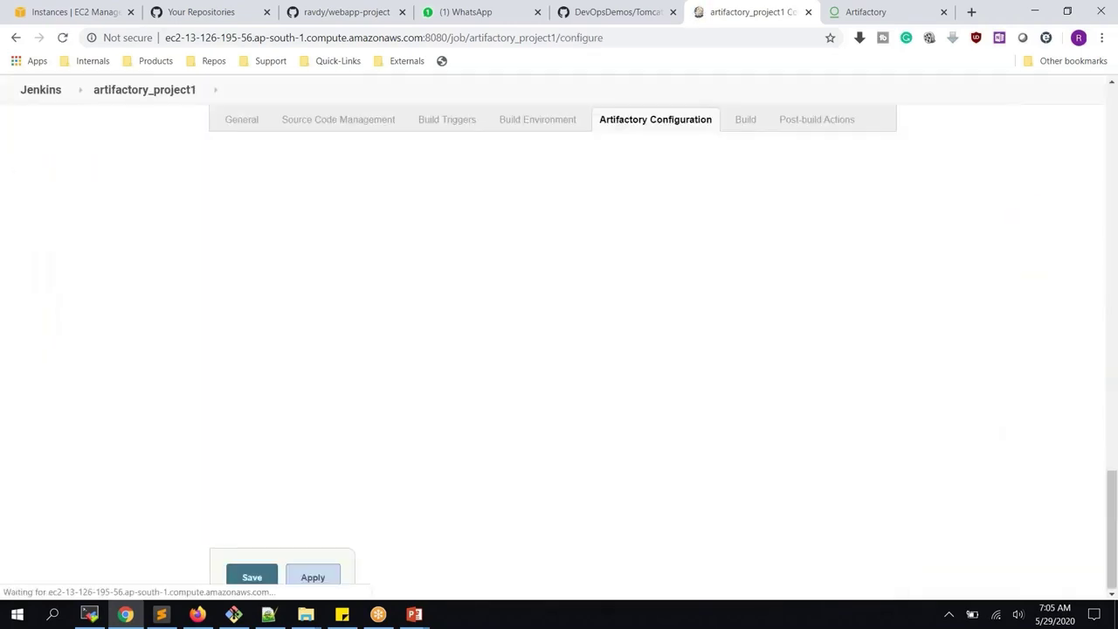
Step: Remove deploy from the goals, leaving clean install, and save the job
drag(382, 295, 411, 295)
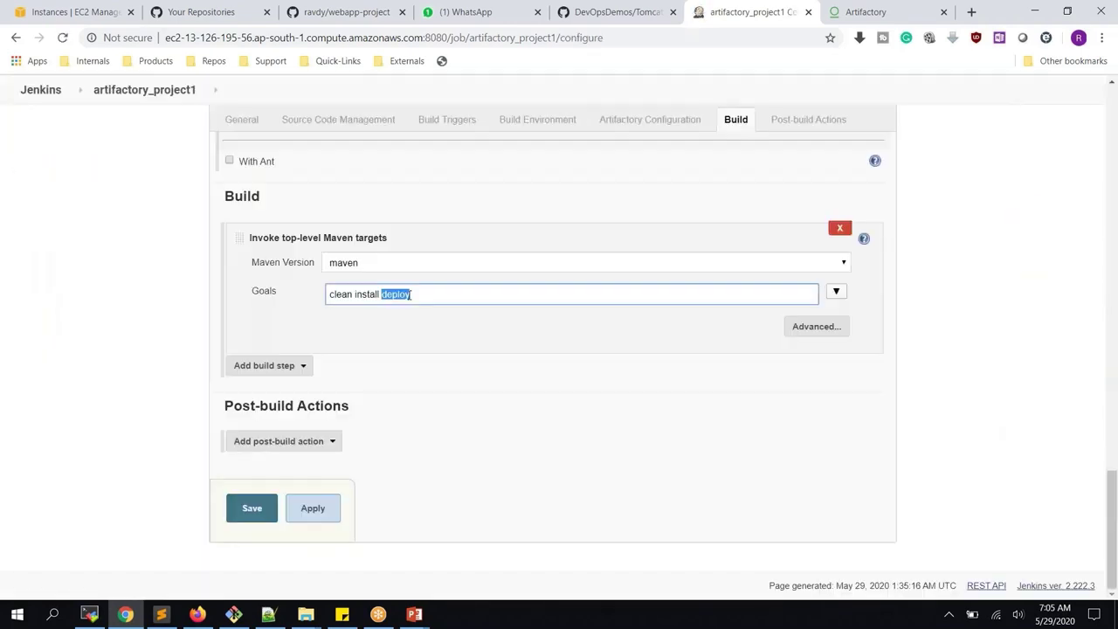
key(BackSpace)
click(297, 507)
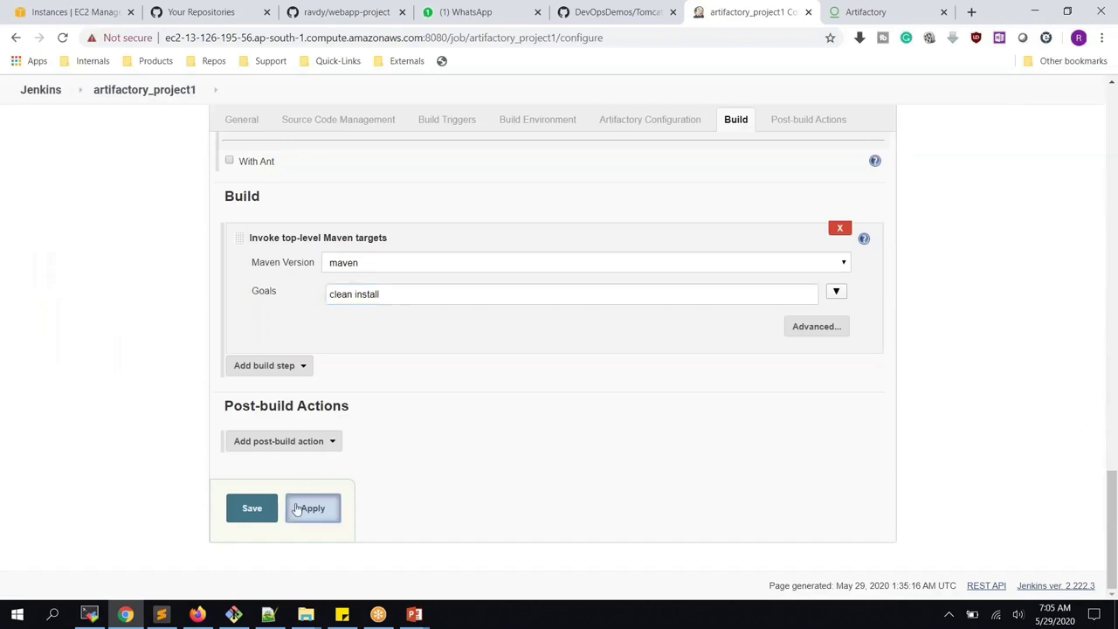
click(253, 509)
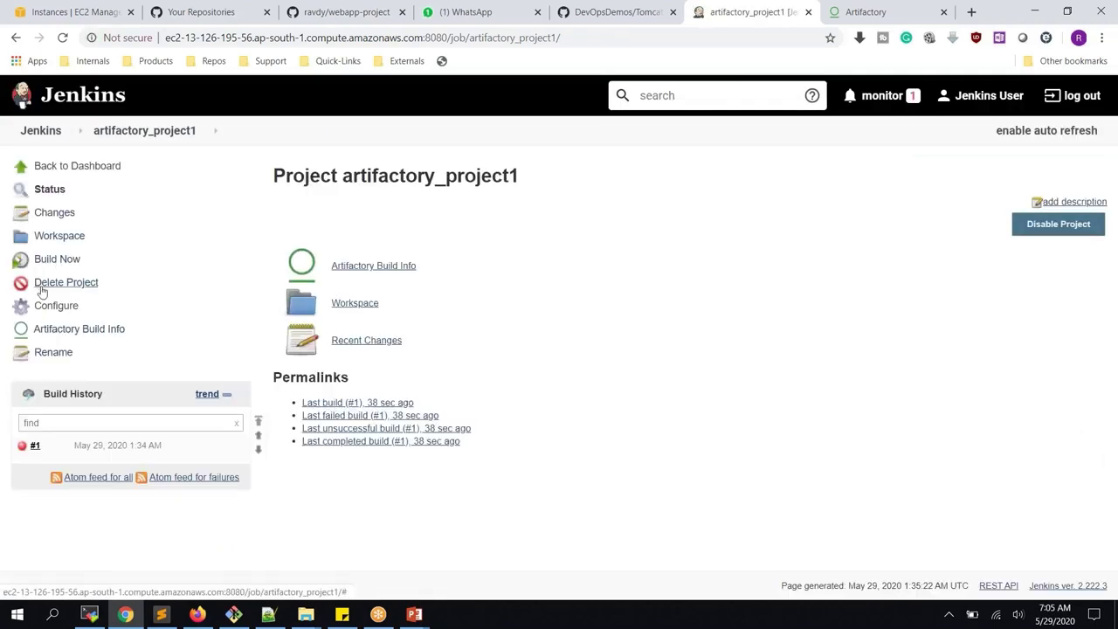
Step: Run build #2 and review its SUCCESS console output and the Artifactory repository browser
click(57, 258)
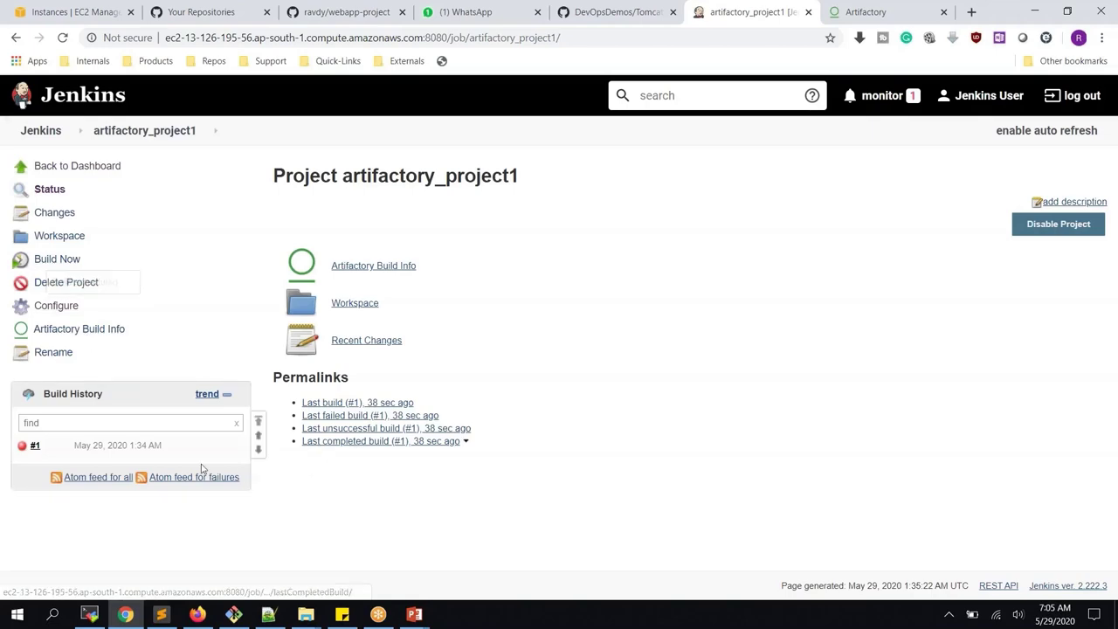
click(19, 450)
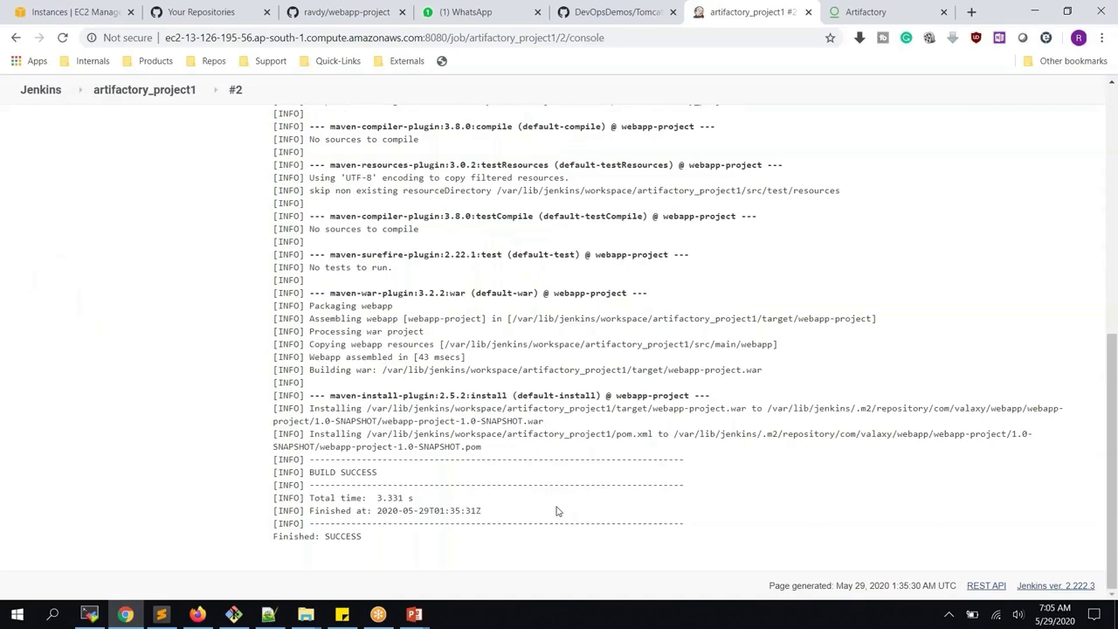
scroll(538, 449, up, 3)
scroll(539, 448, up, 8)
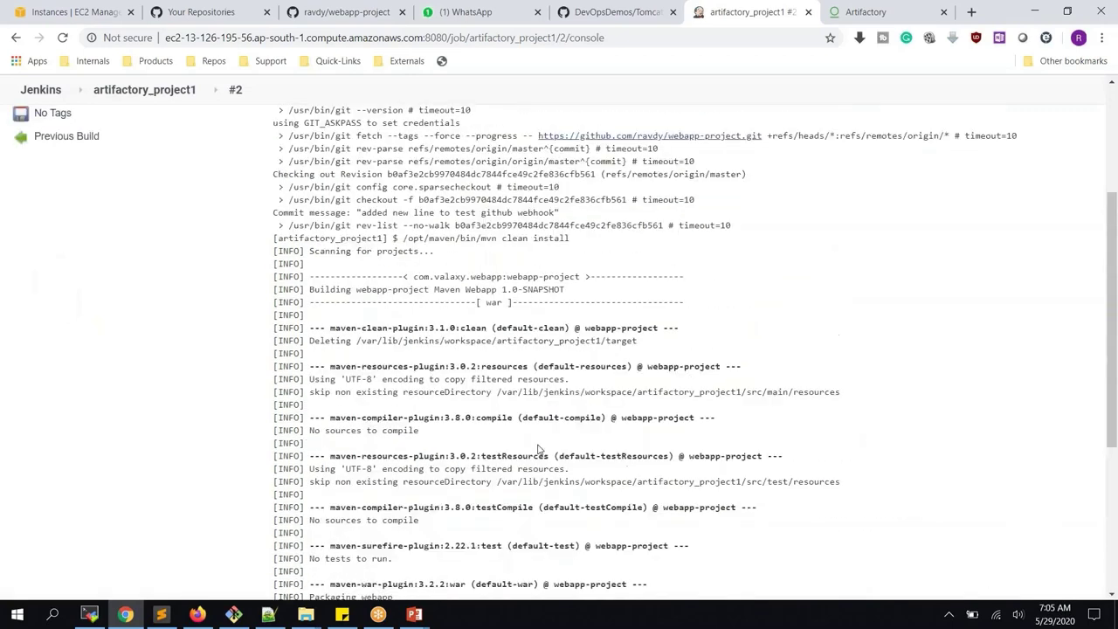
scroll(356, 421, down, 10)
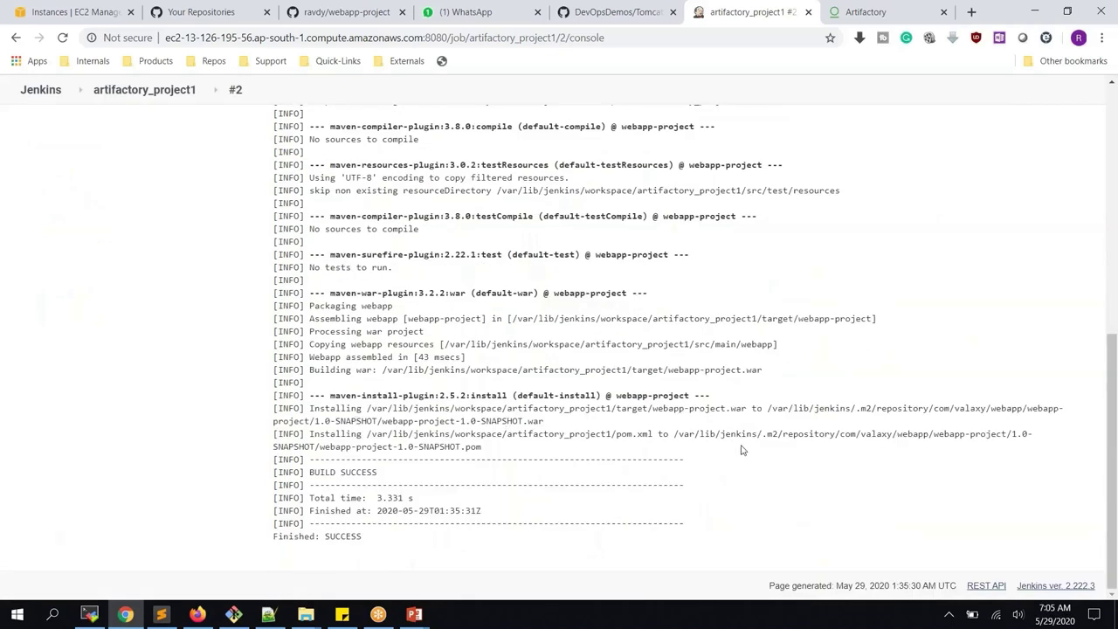
scroll(673, 447, up, 3)
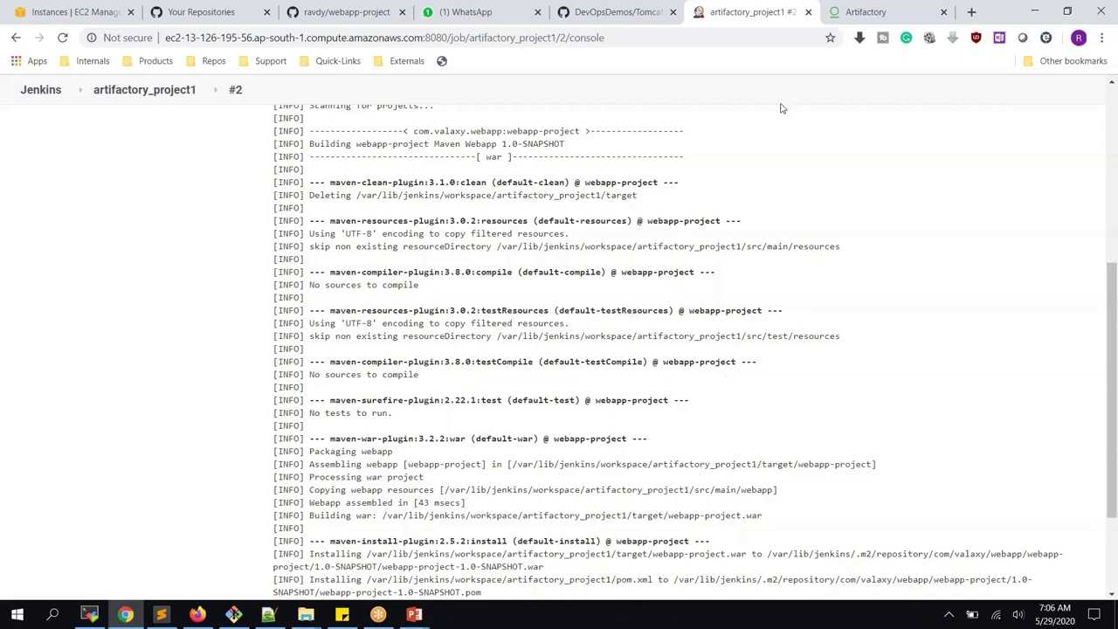
click(873, 11)
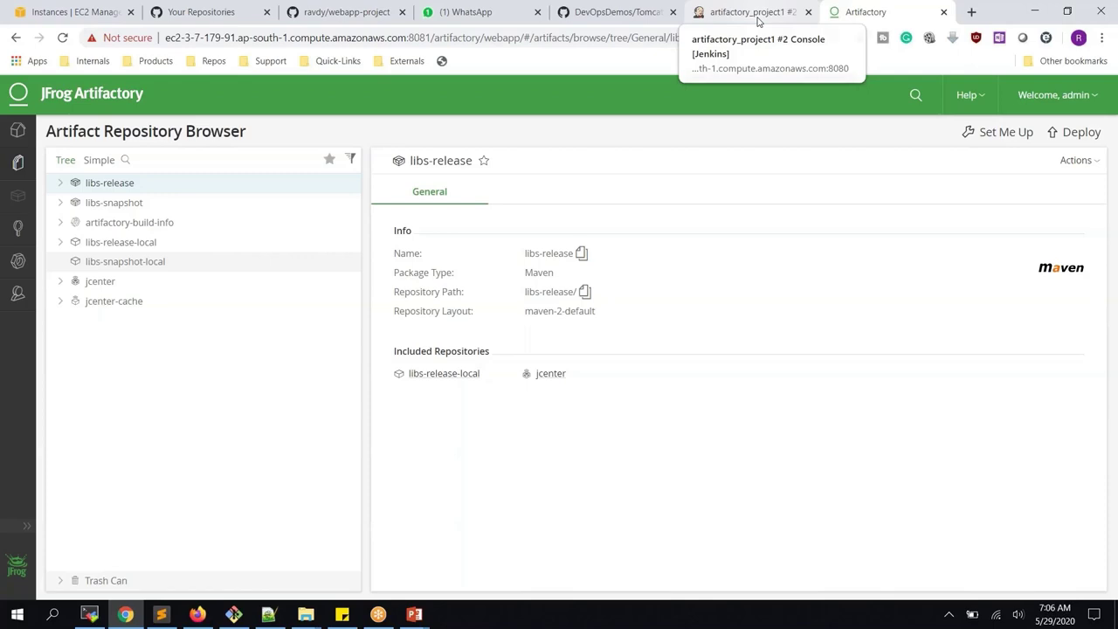
click(752, 12)
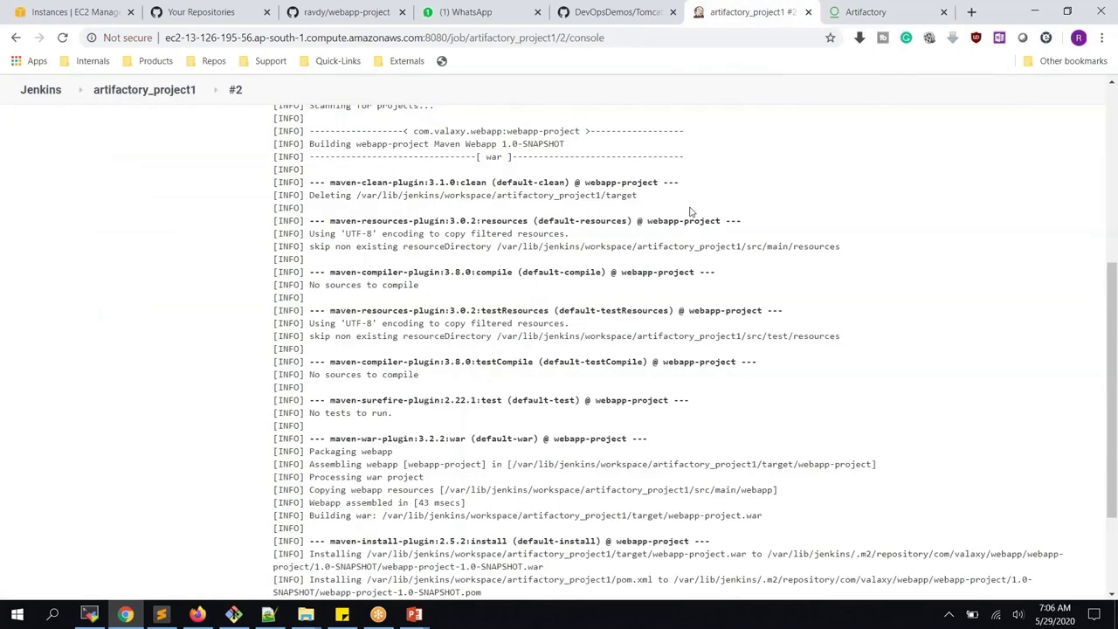
scroll(690, 213, down, 3)
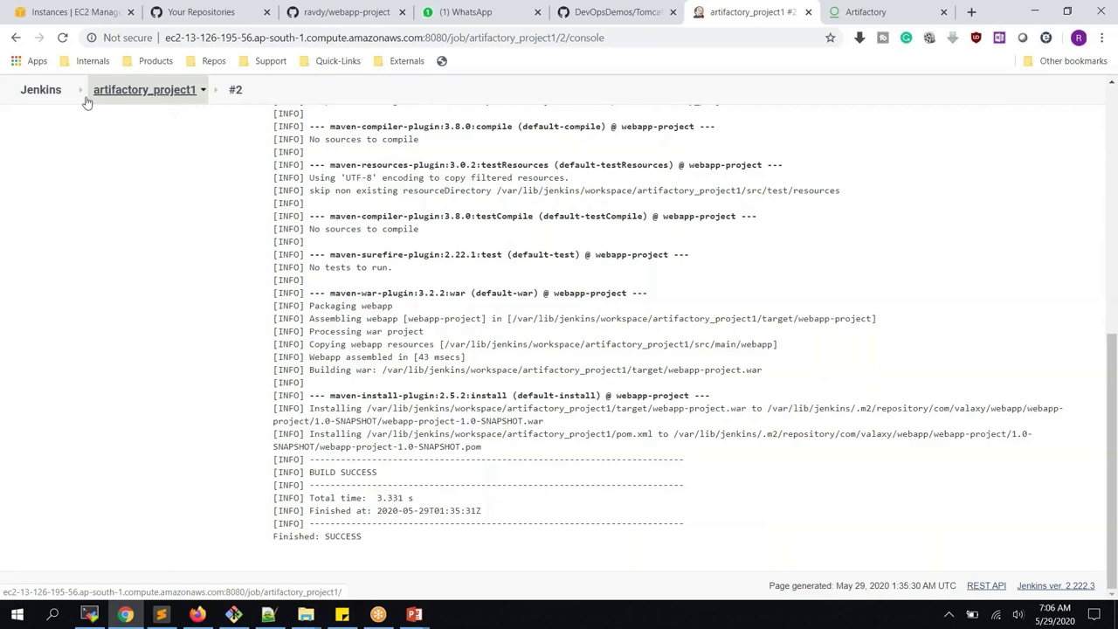
click(41, 90)
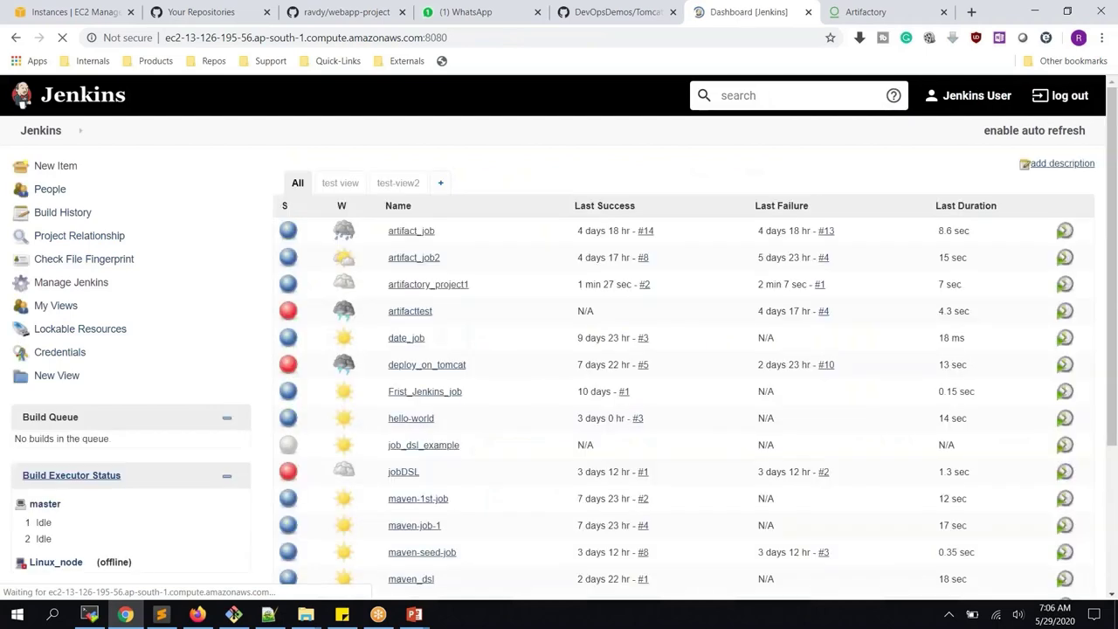
Step: Create a new Maven project named artifactory_project2
click(70, 167)
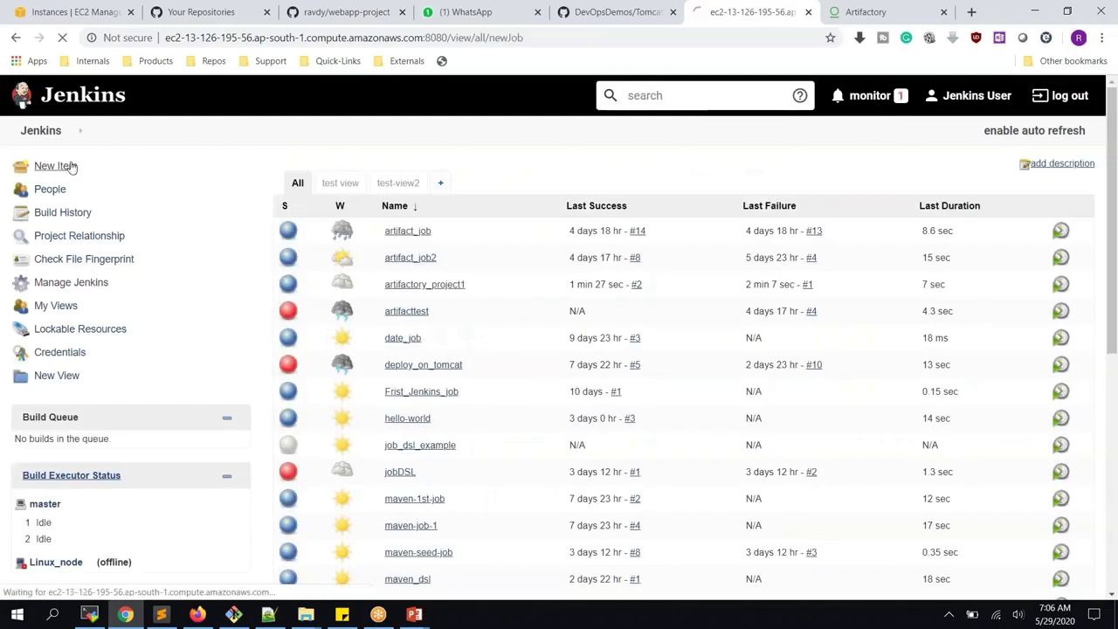
click(382, 212)
text(artifactory_project2)
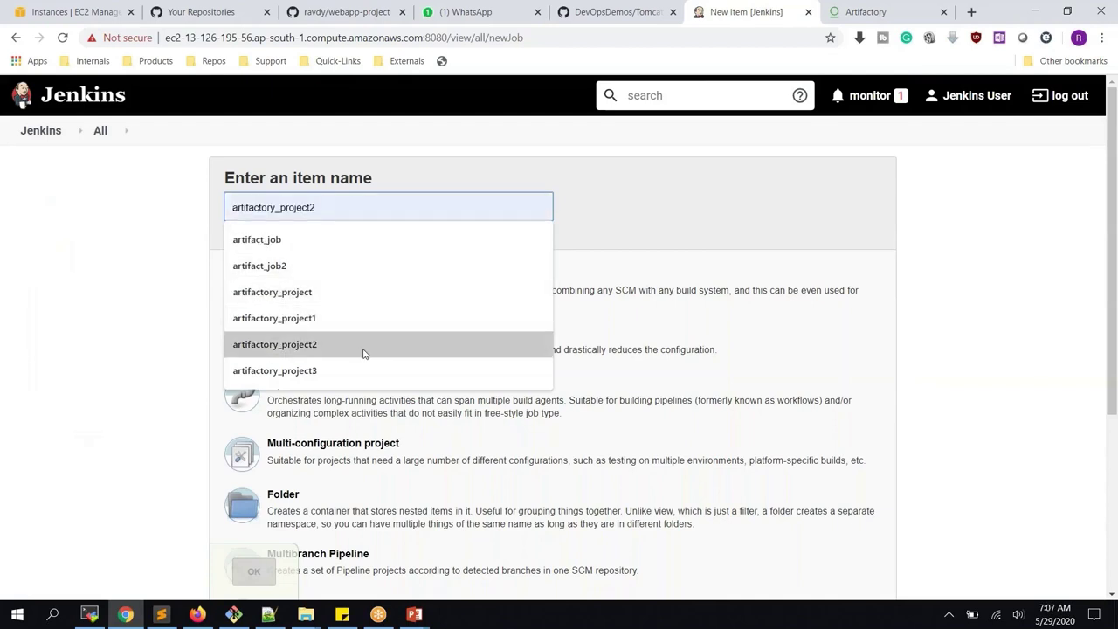
click(364, 353)
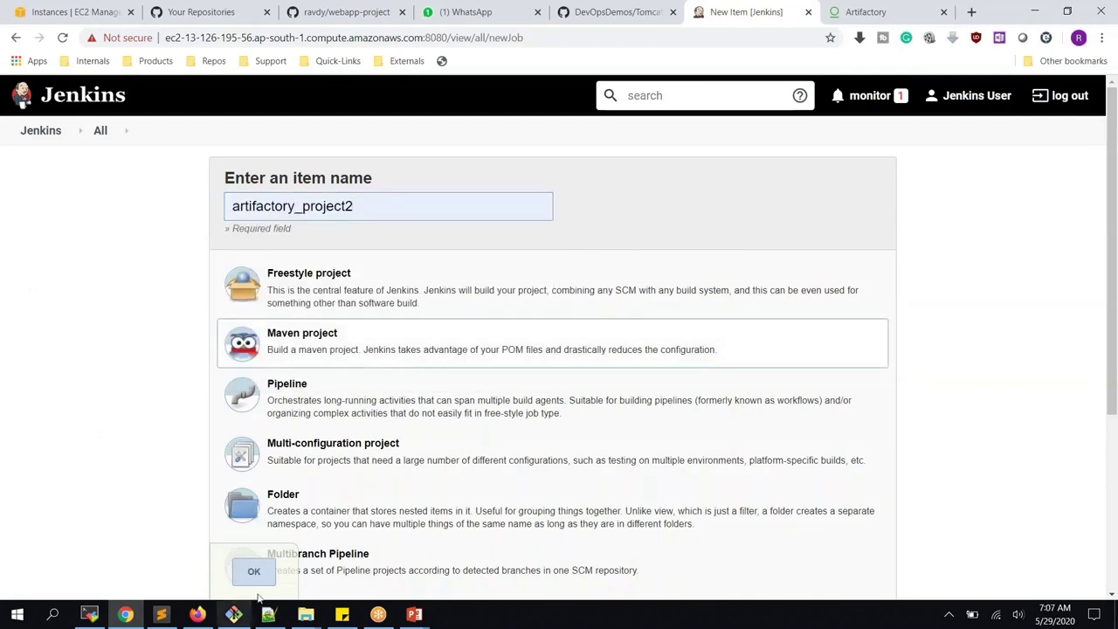
click(256, 573)
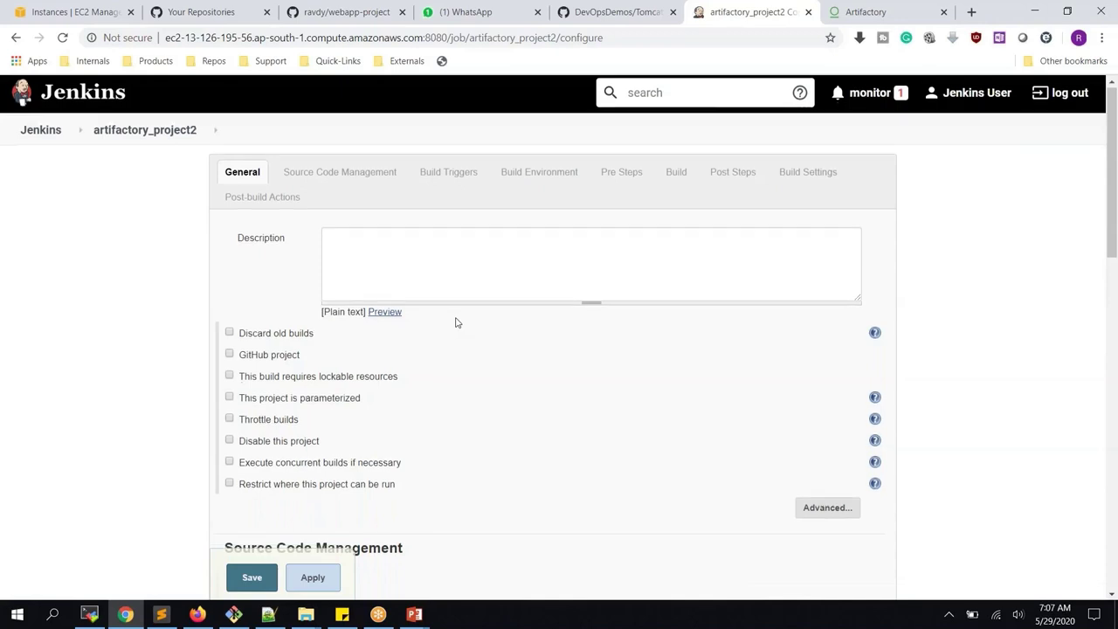
Step: Set Git source to the webapp-project repository URL with the stored GitHub credentials
scroll(455, 322, down, 3)
click(242, 304)
click(483, 352)
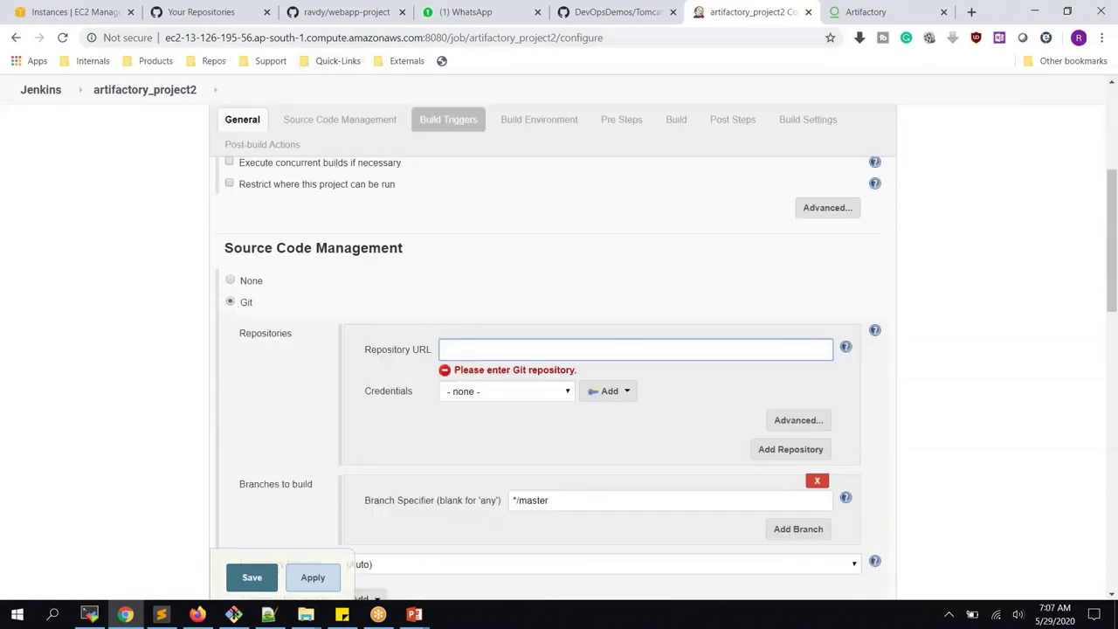
text(https://github.com/ravdy/webapp-project.git)
click(447, 391)
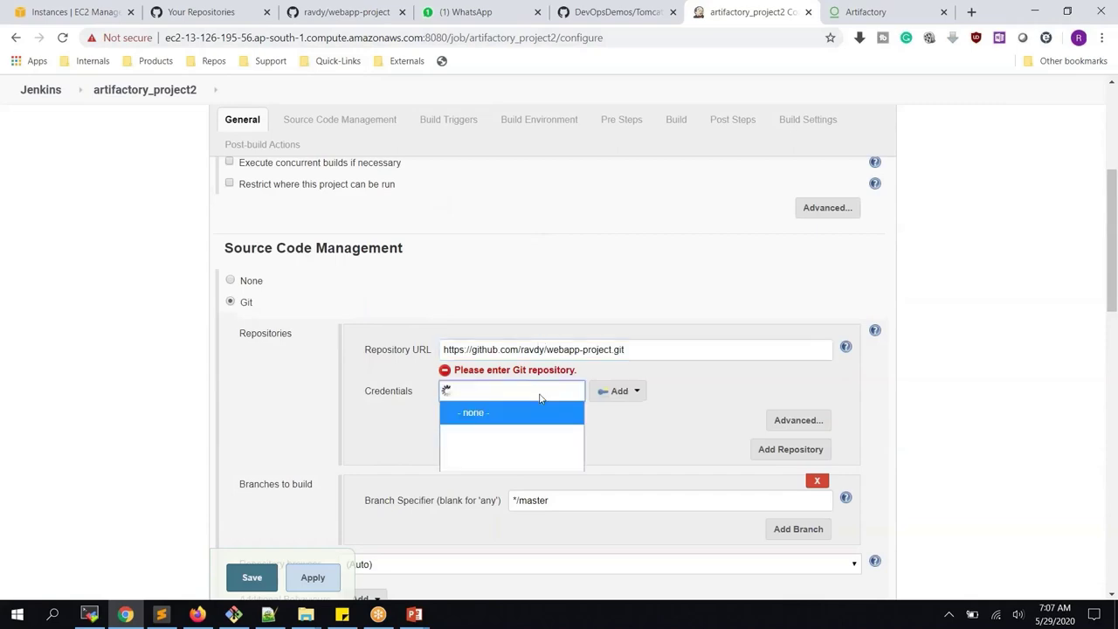
click(514, 434)
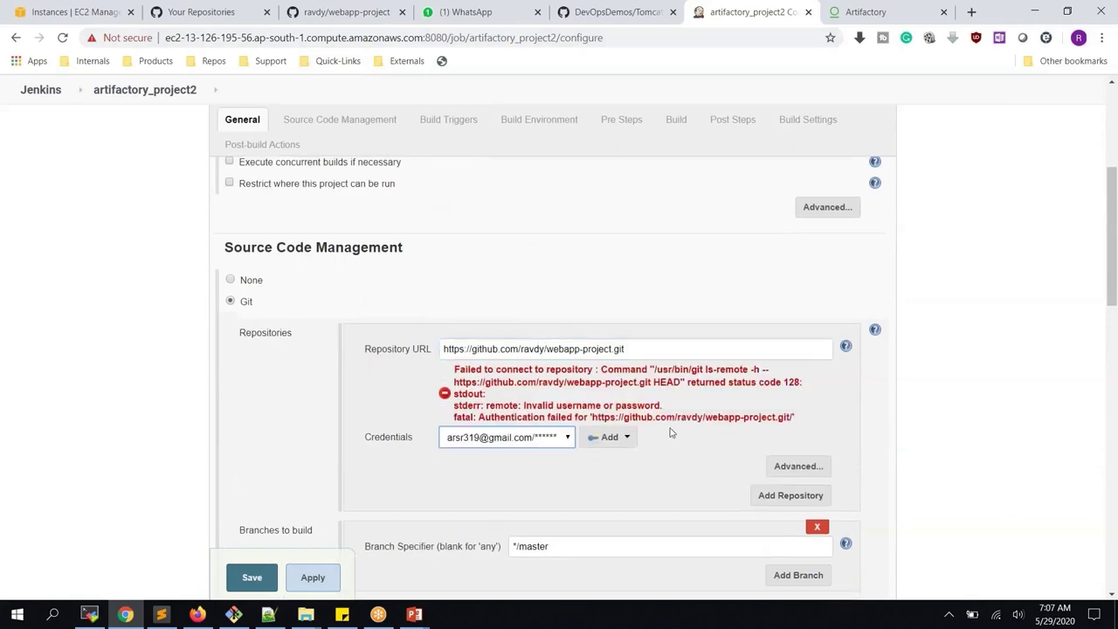
scroll(670, 432, down, 8)
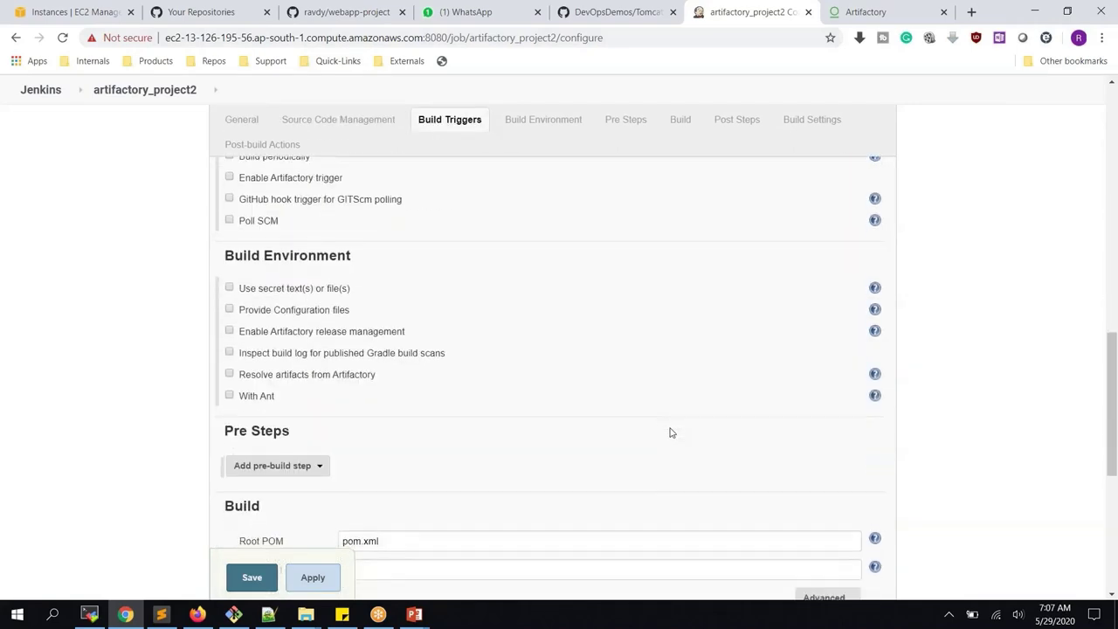
scroll(671, 432, down, 3)
scroll(671, 432, up, 3)
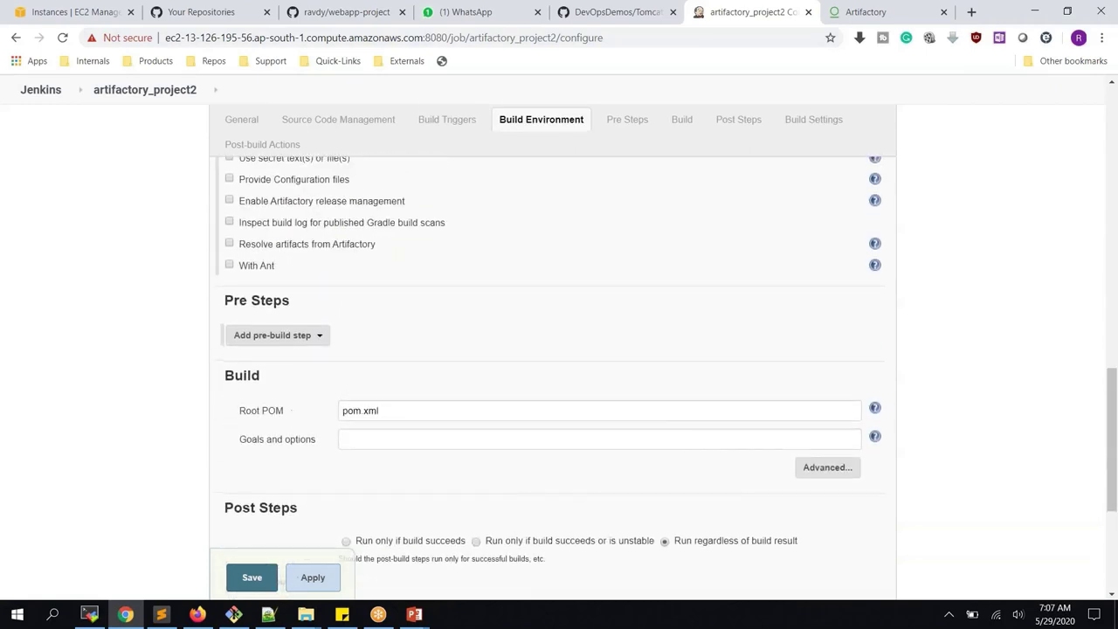
scroll(670, 432, down, 2)
scroll(563, 434, down, 1)
Step: Enter clean install as the Maven goals
click(516, 416)
text(clean )
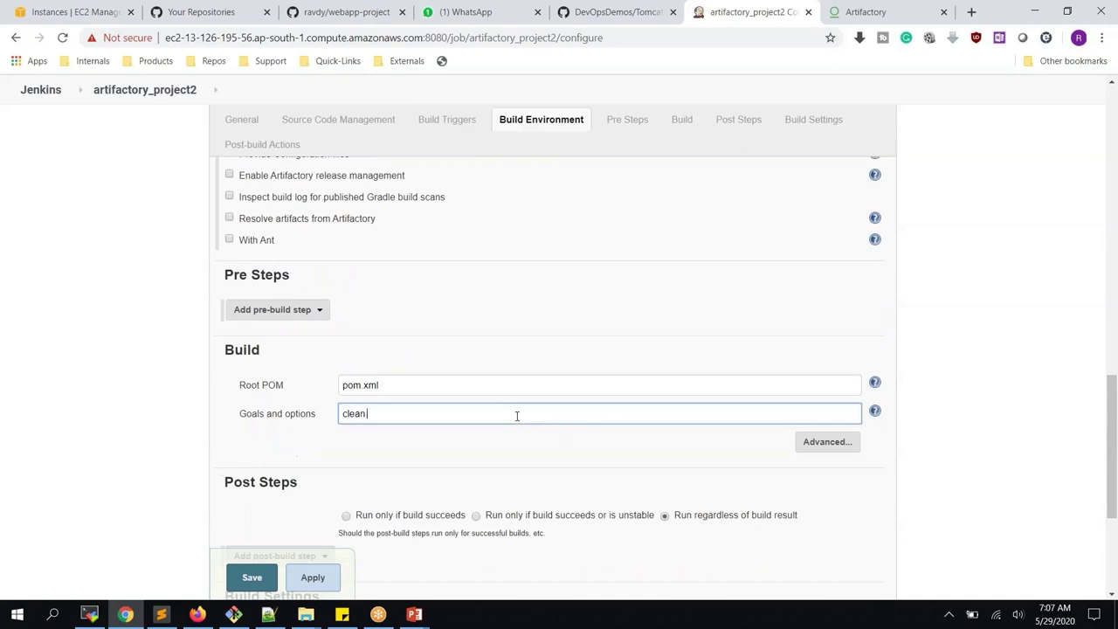
text(install)
scroll(516, 416, down, 3)
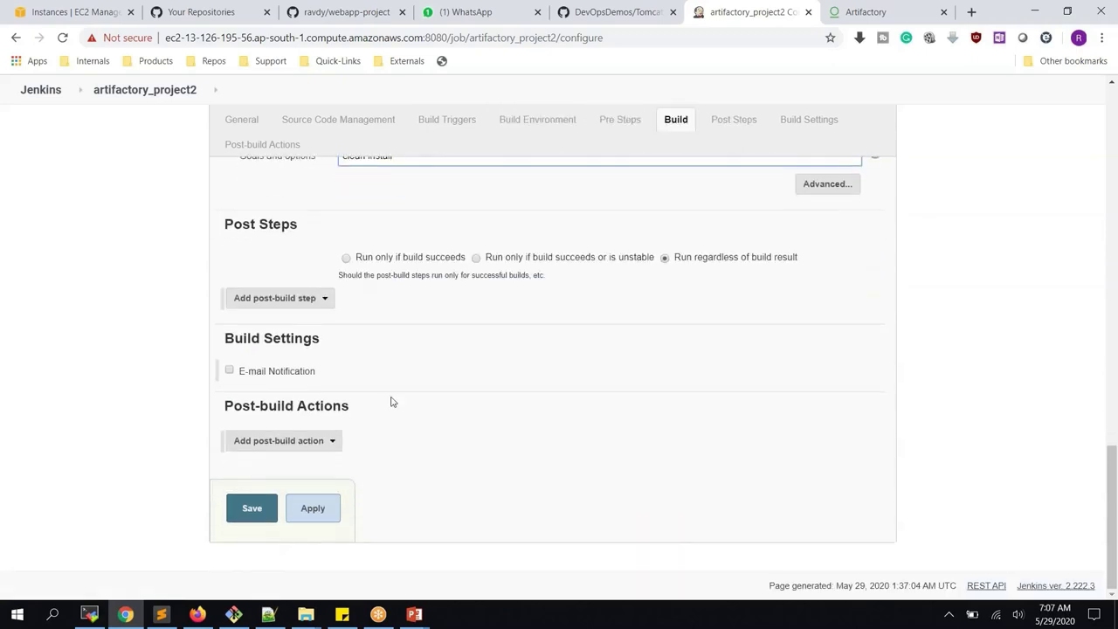
click(339, 448)
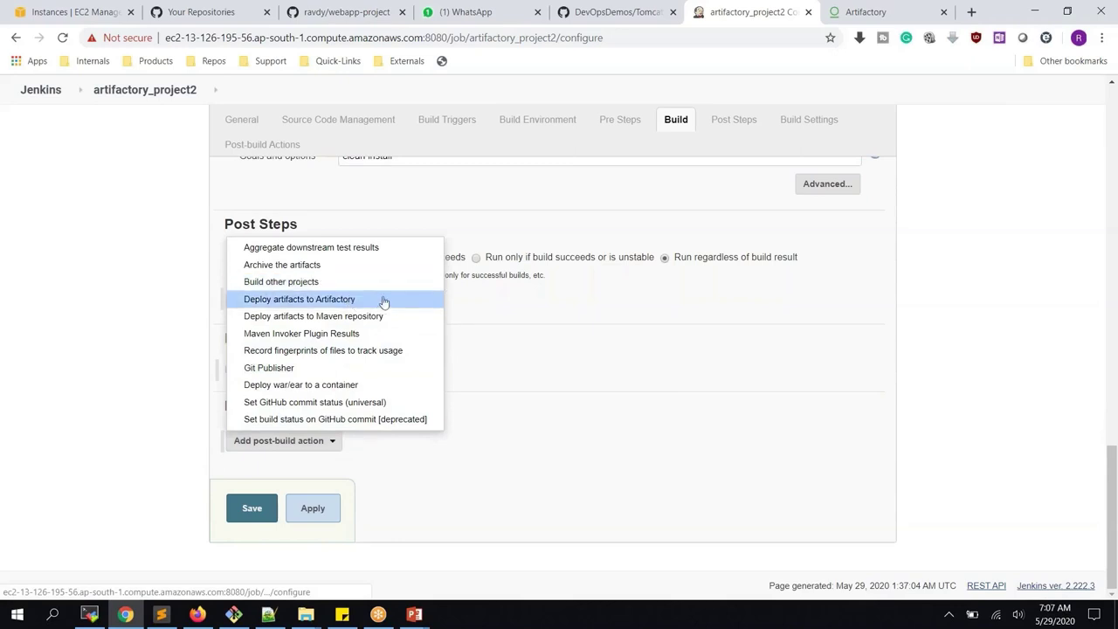
Step: Refresh the Artifactory repository list and choose libs-snapshot-local as the target snapshot repository
click(329, 303)
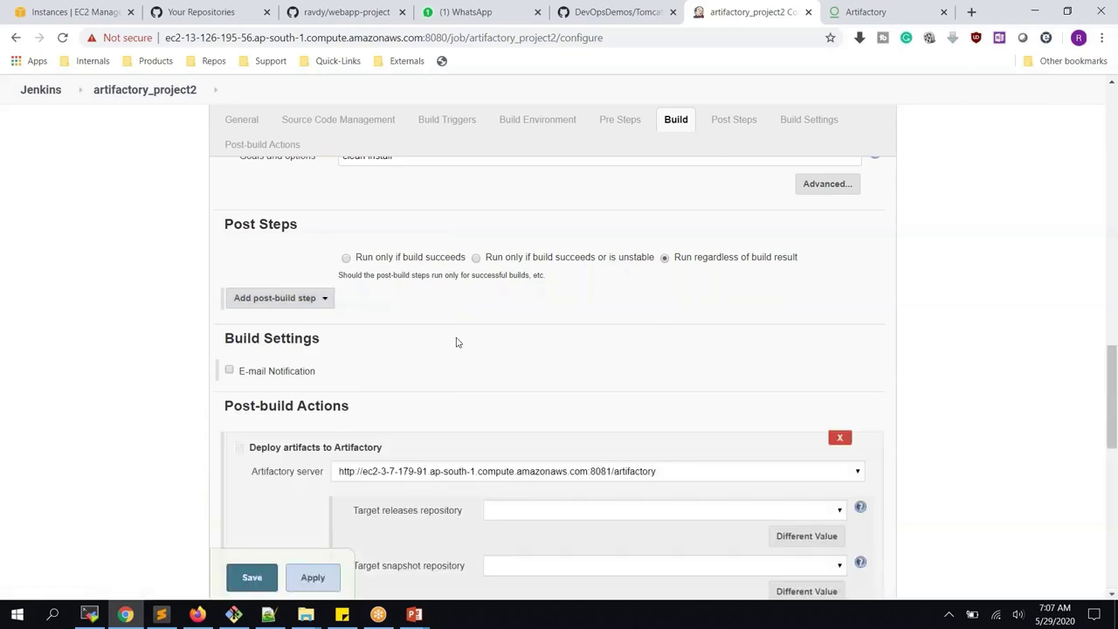
scroll(620, 369, down, 5)
click(791, 419)
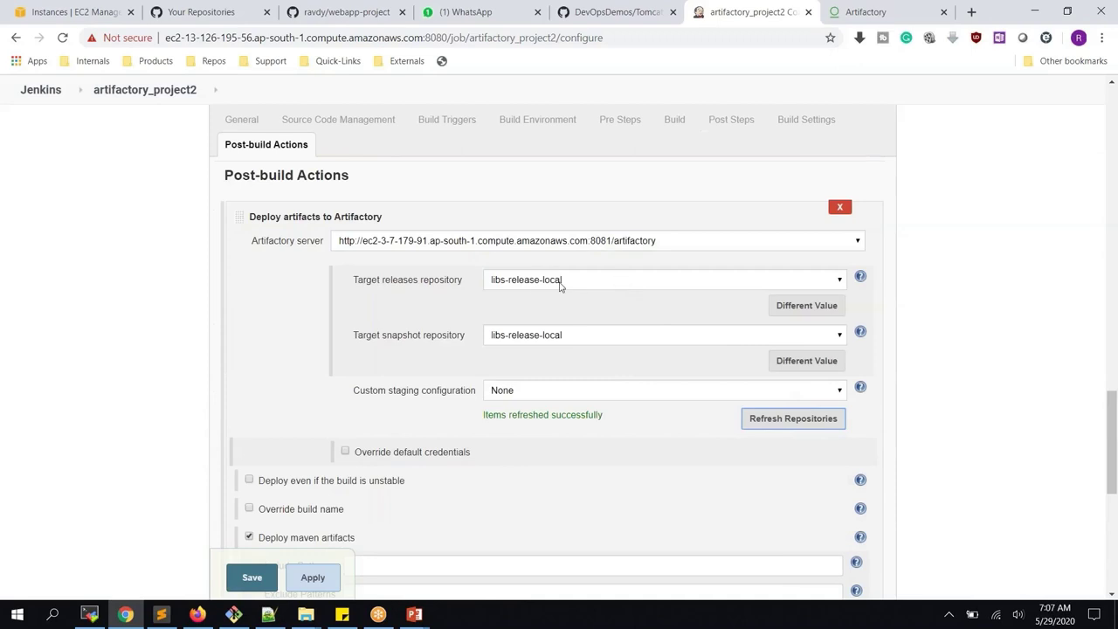
click(563, 333)
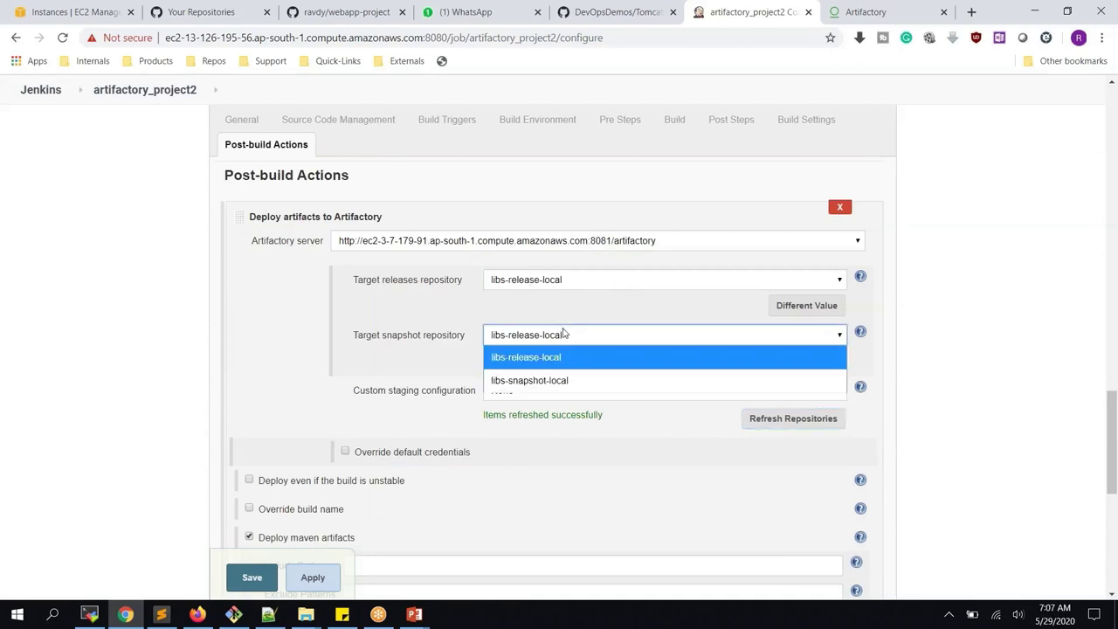
click(563, 380)
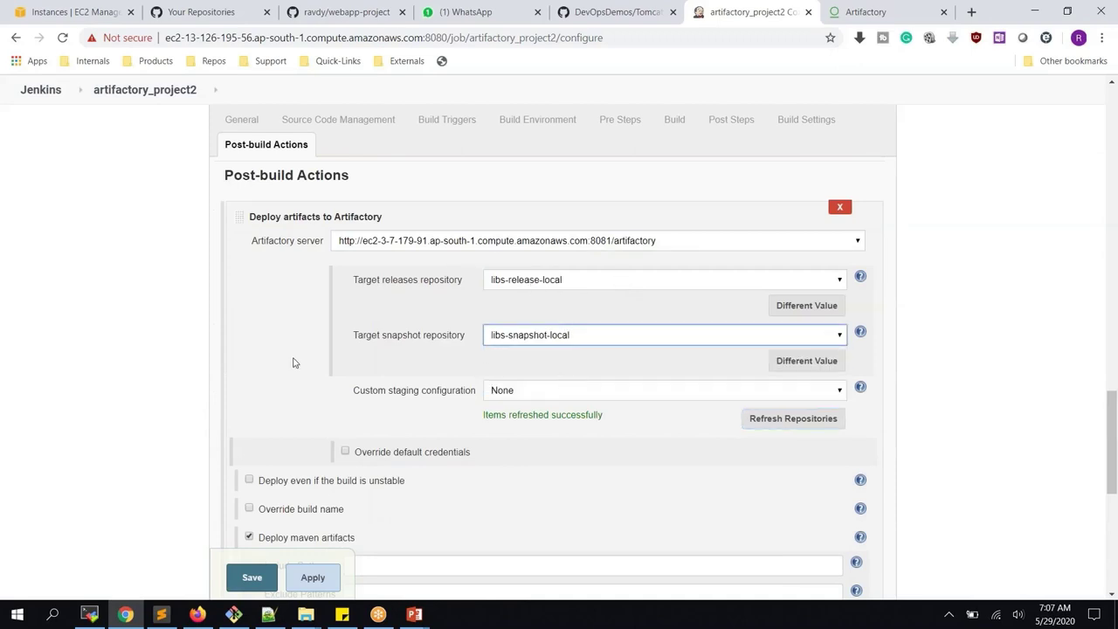
Step: Save the updated artifactory_project2 job configuration
scroll(294, 362, down, 3)
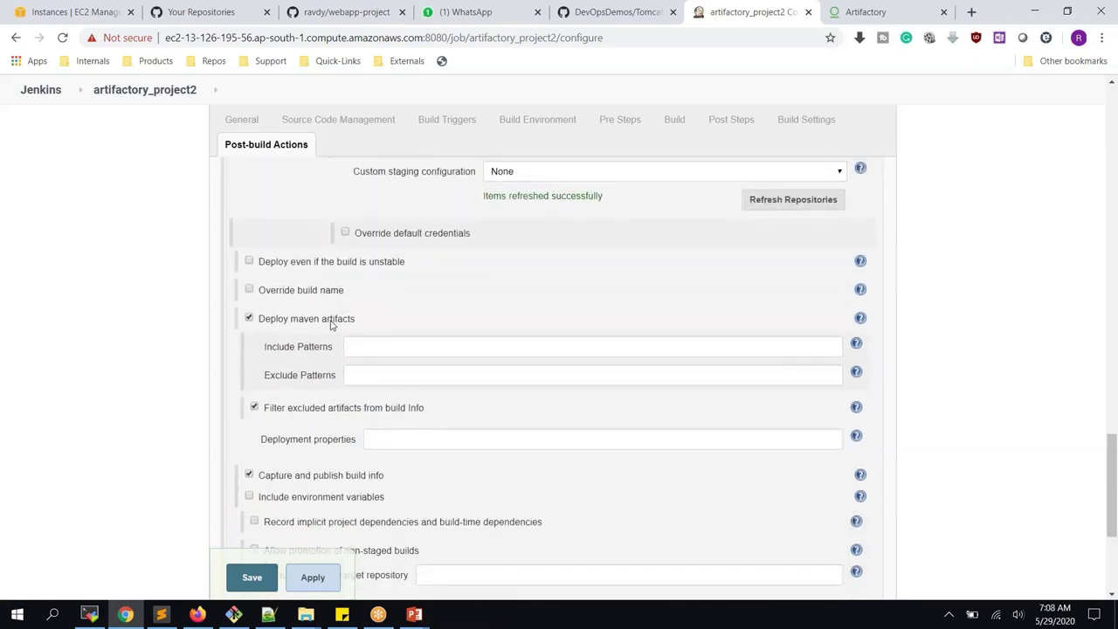
scroll(331, 323, down, 1)
click(313, 578)
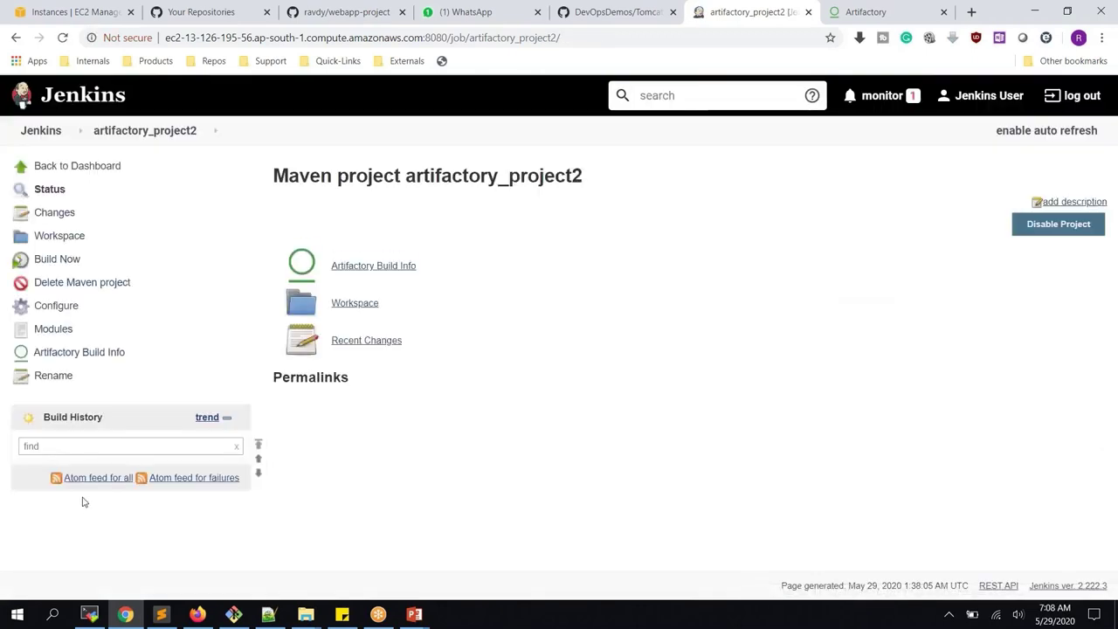
Step: Run build #1 of artifactory_project2 and confirm its console log shows the artifacts deploying to libs-snapshot-local
click(58, 260)
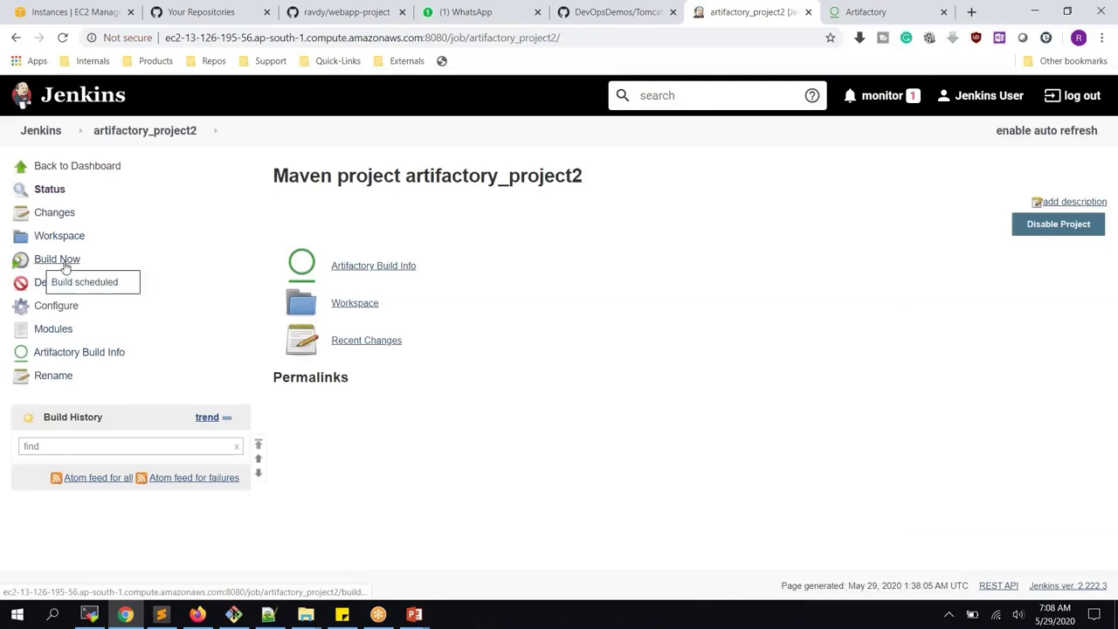
click(111, 477)
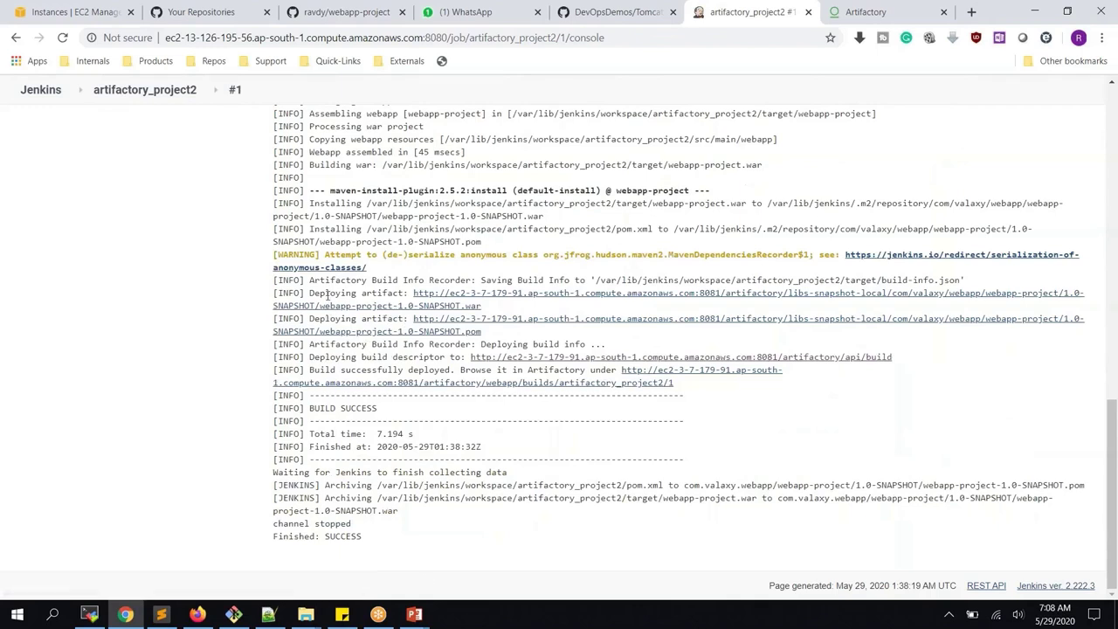
drag(310, 295, 405, 295)
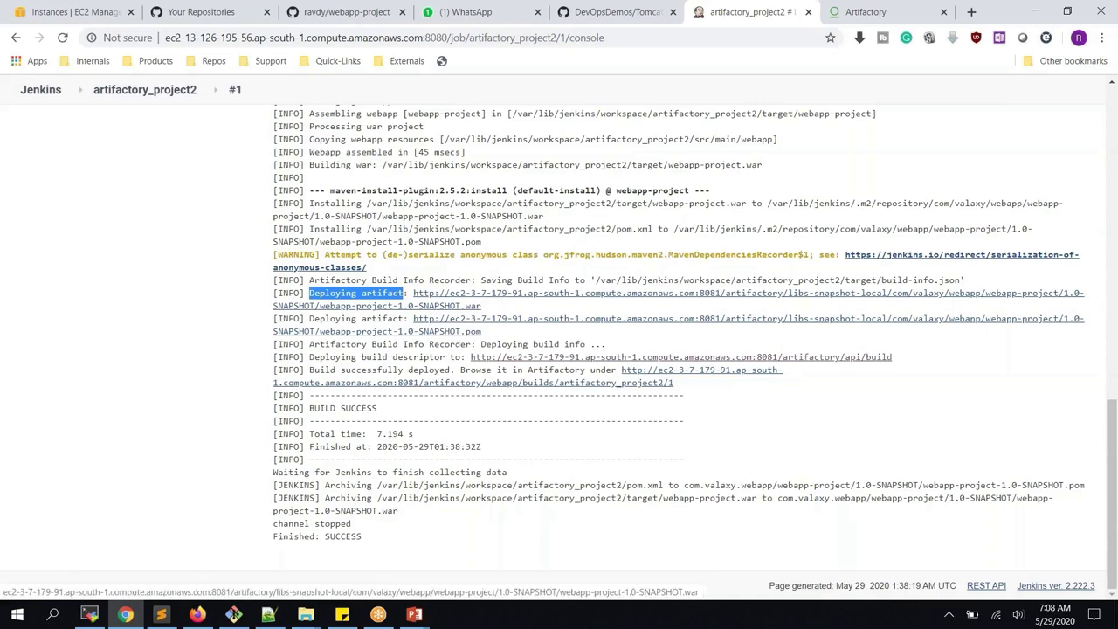
click(869, 12)
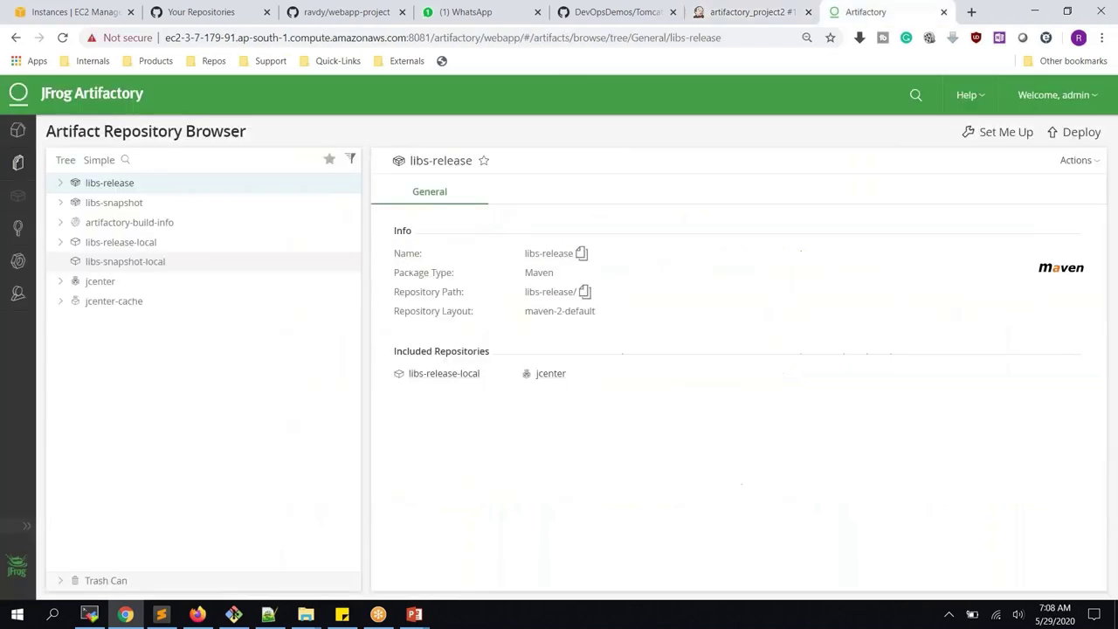
Step: Reload Artifactory and expand libs-snapshot-local to reveal the webapp-project 1.0-SNAPSHOT folder
click(62, 39)
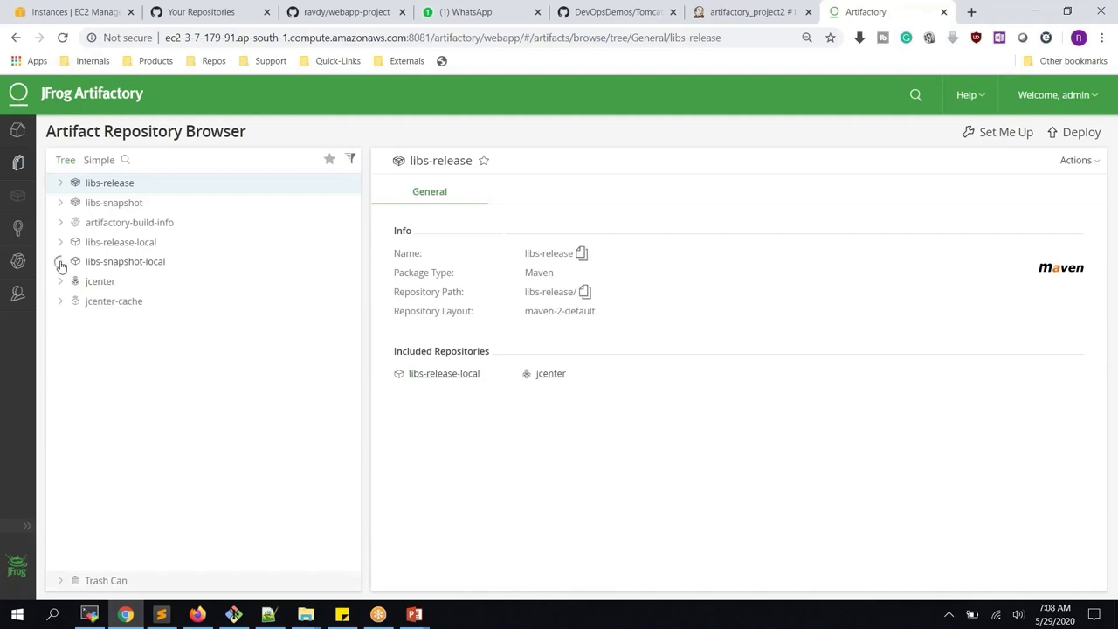
click(60, 262)
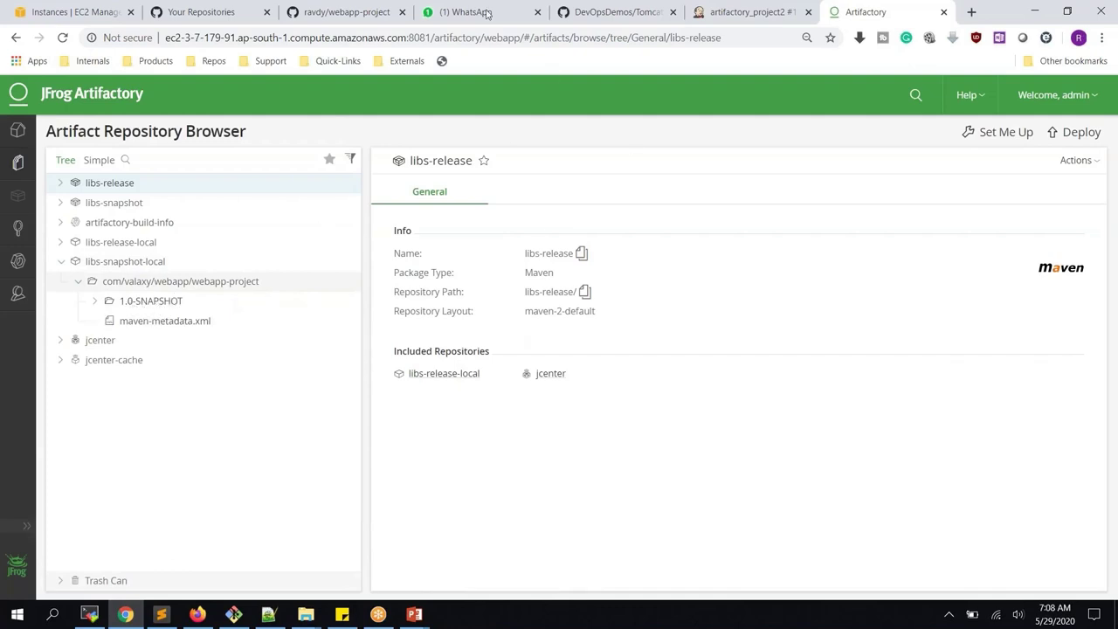
click(347, 13)
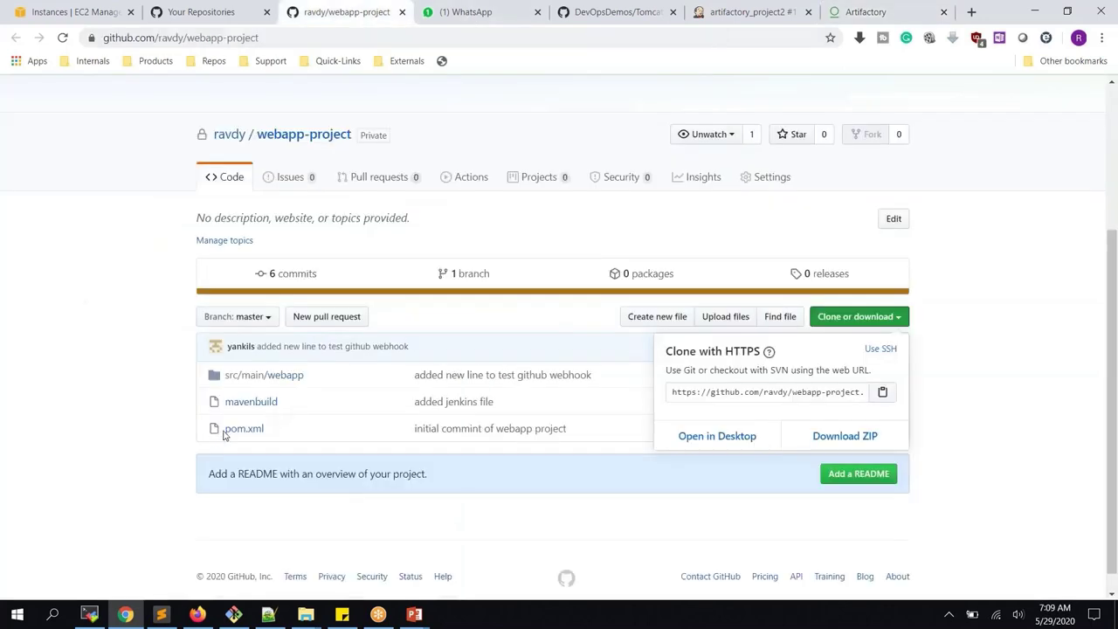
Step: Check that webapp-project's pom.xml on GitHub declares version 1.0-SNAPSHOT, matching the deployed folder
click(229, 434)
click(242, 428)
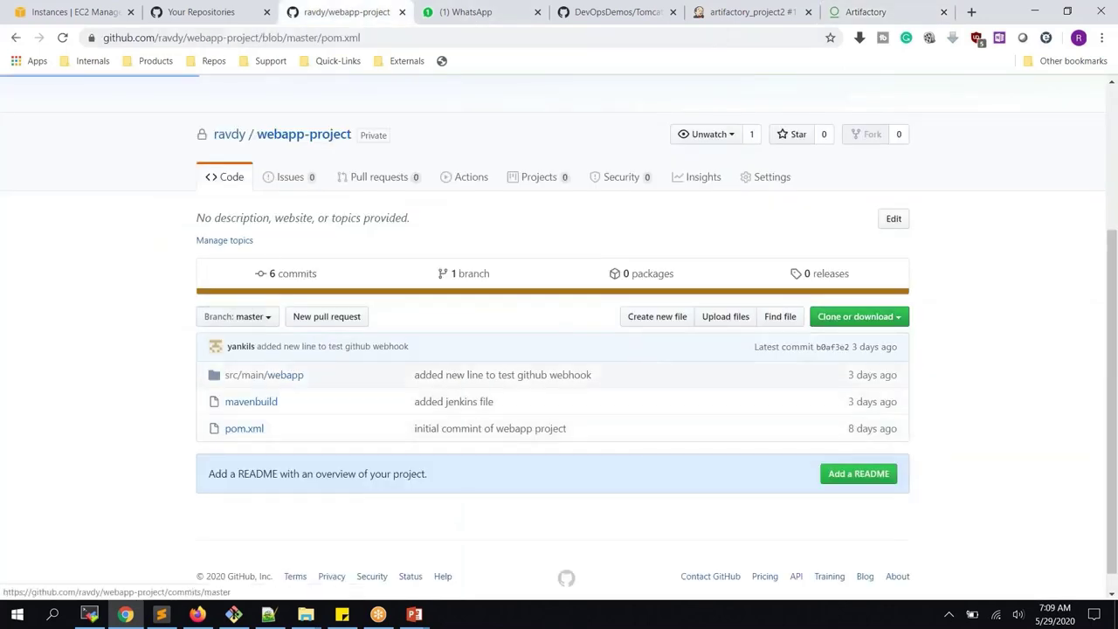
scroll(270, 200, down, 5)
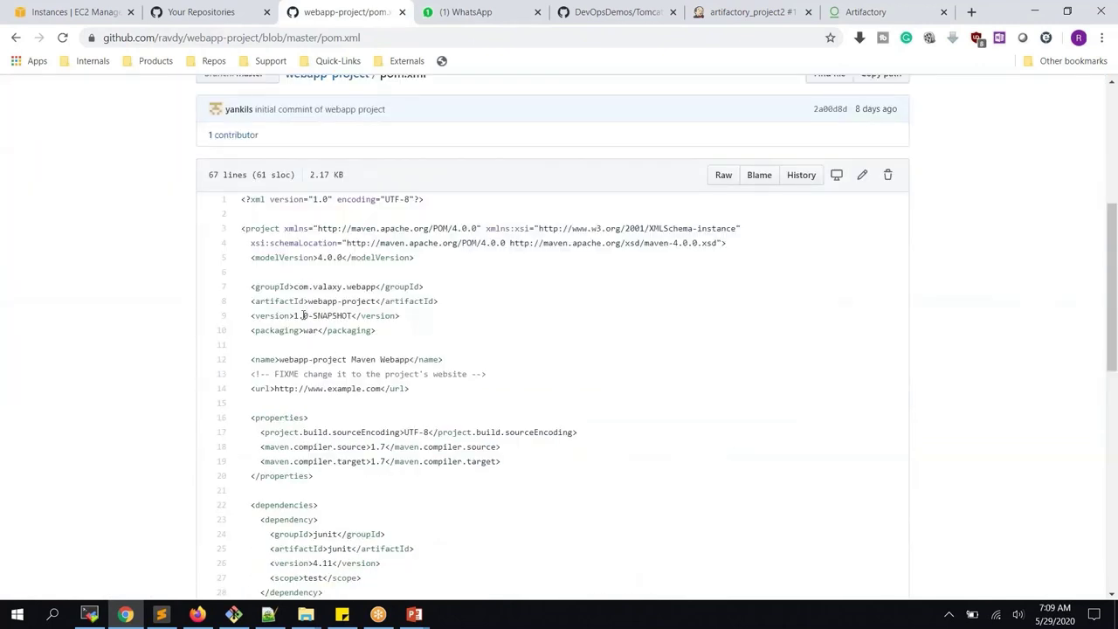
drag(295, 315, 352, 316)
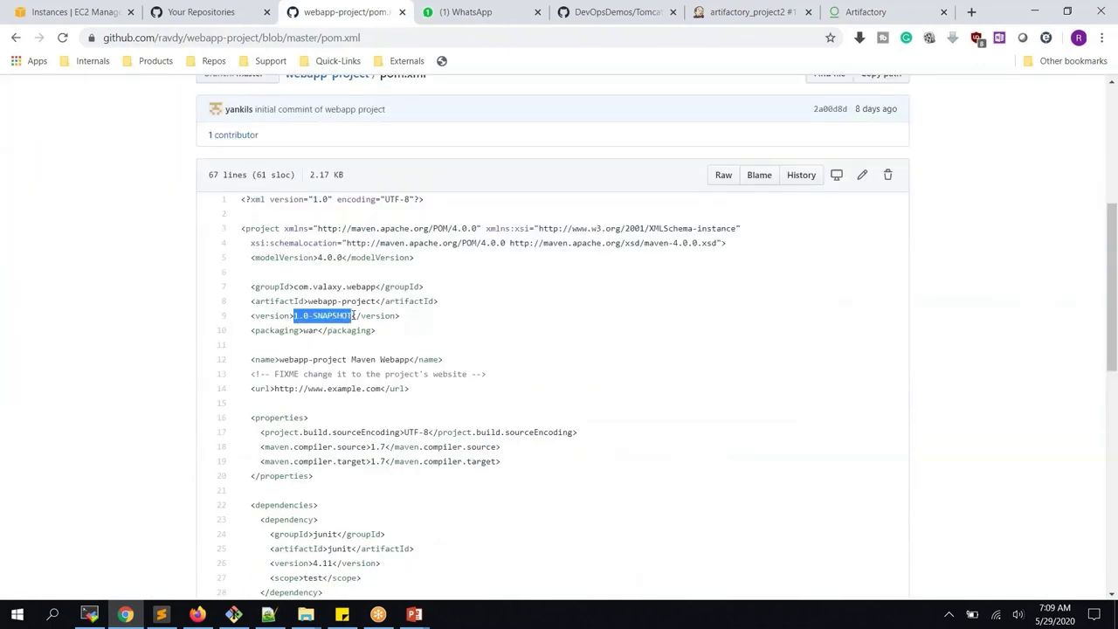
click(866, 10)
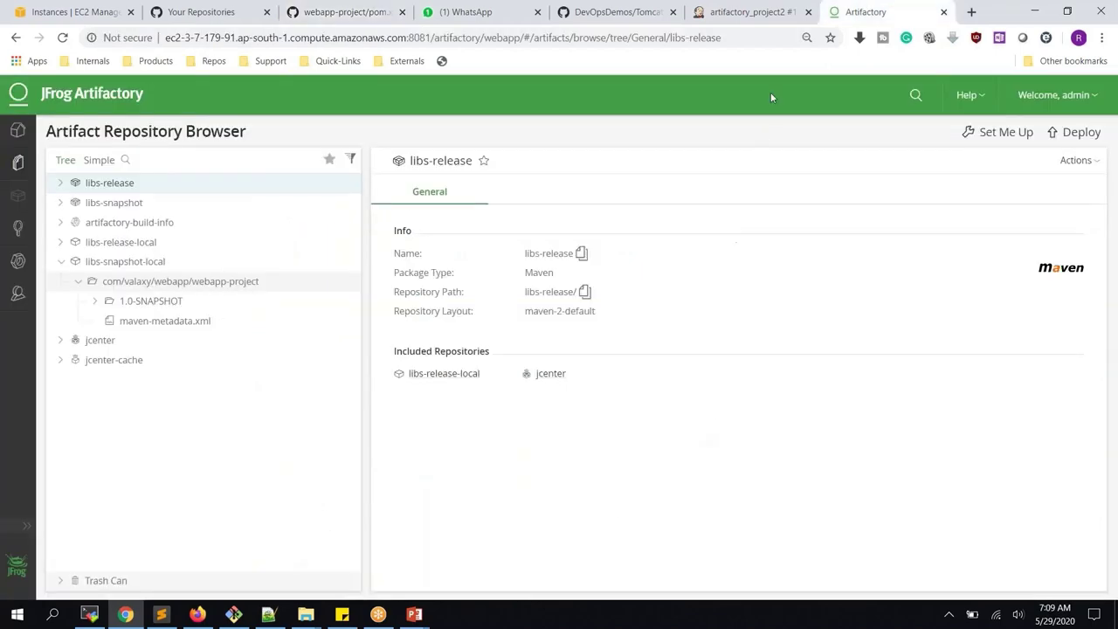
Step: Scroll through build #1's console log to review the git checkout and Maven clean install output
click(736, 17)
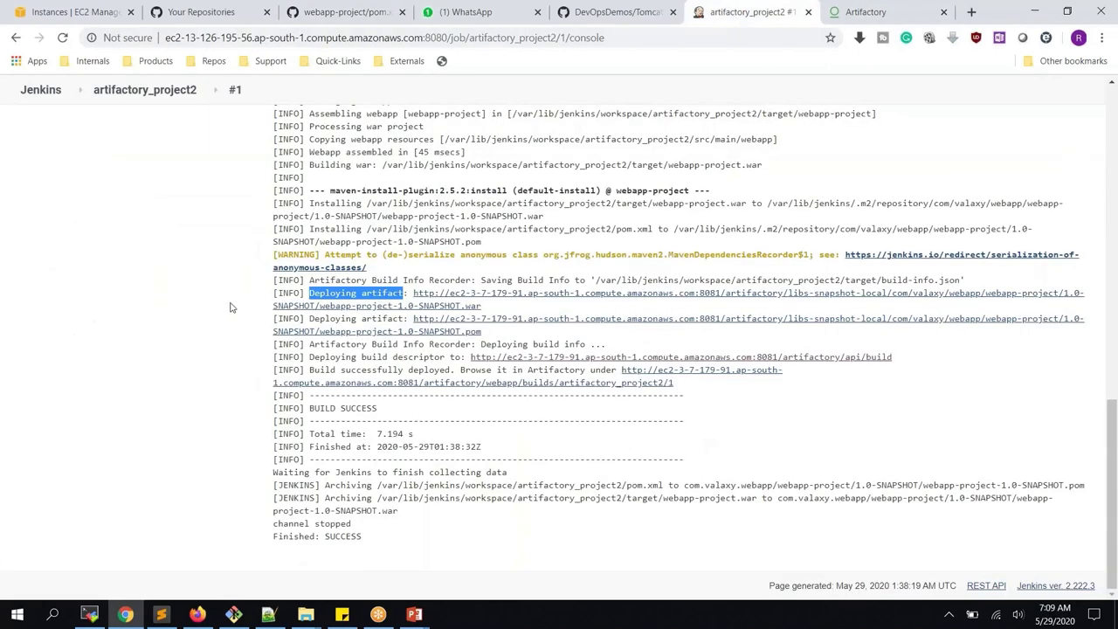
scroll(232, 307, up, 3)
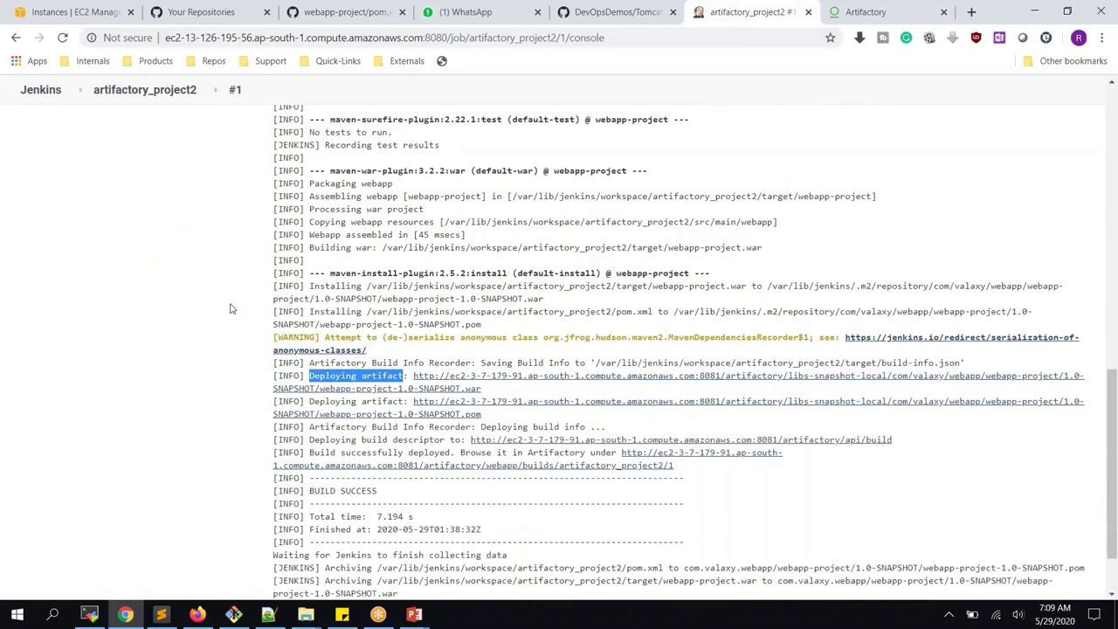
scroll(232, 308, up, 10)
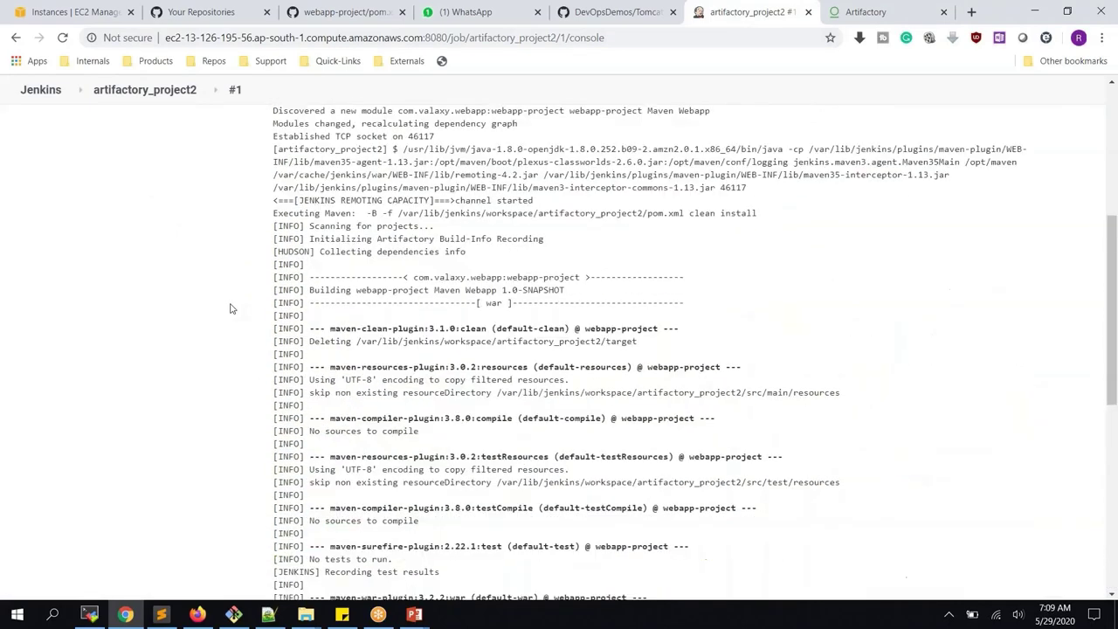
scroll(232, 307, up, 4)
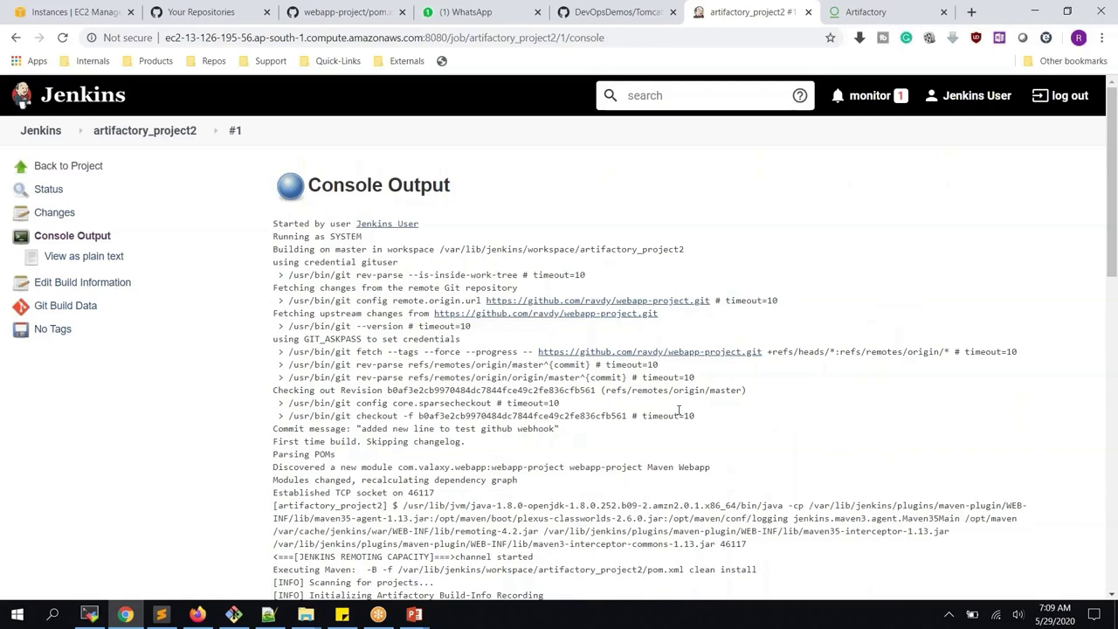
scroll(678, 411, down, 3)
scroll(564, 350, down, 1)
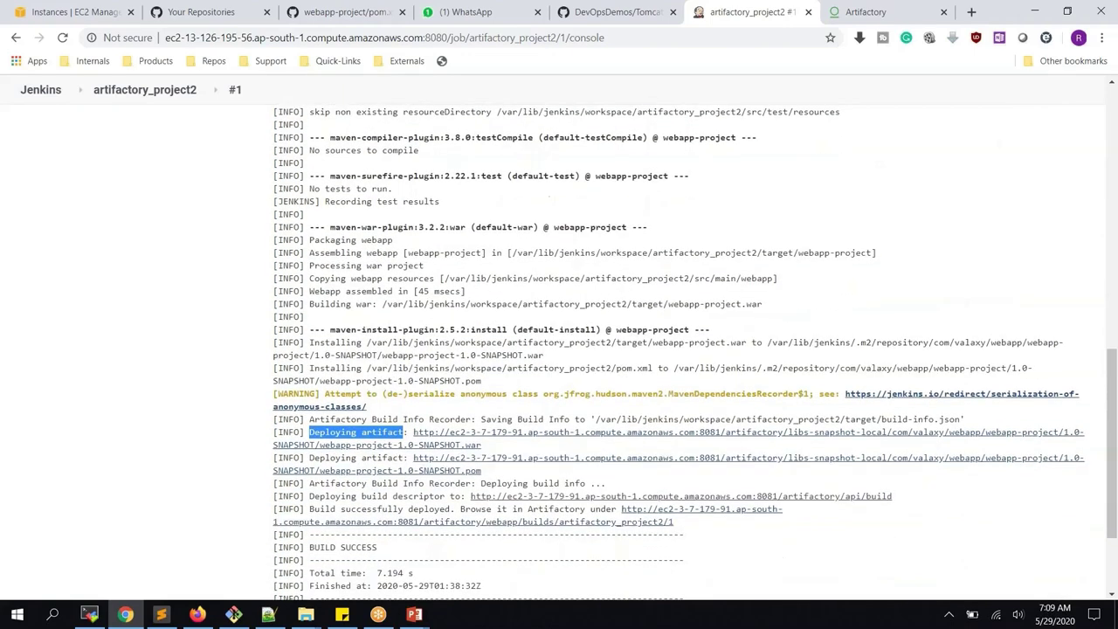
scroll(695, 349, up, 3)
scroll(559, 349, up, 3)
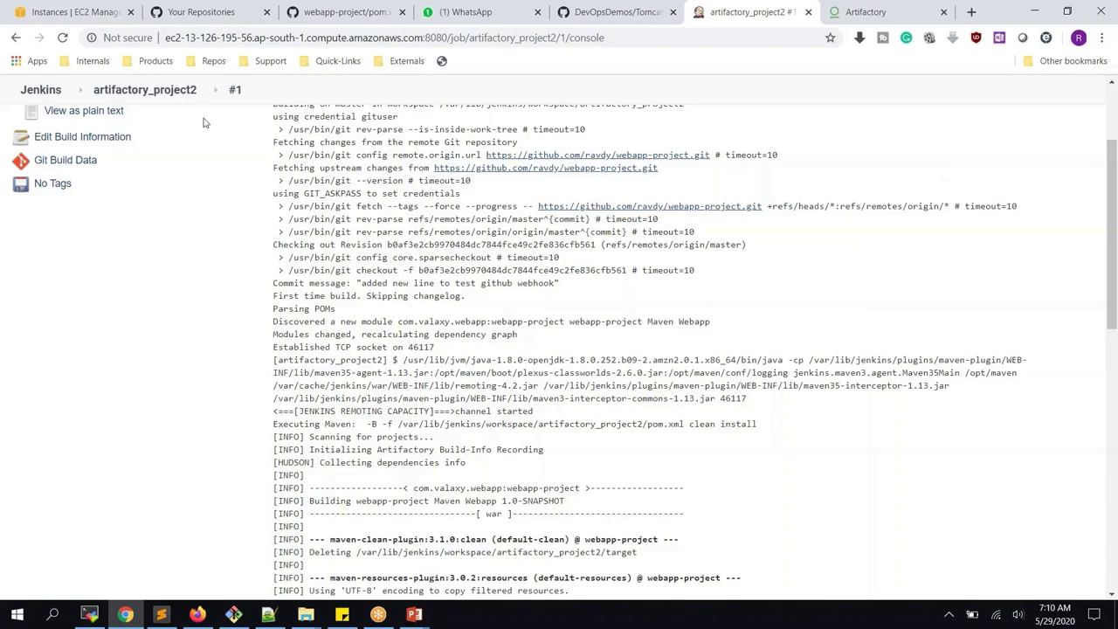
Step: Open artifactory_project2's Configure page and scroll down to its Build Environment section
click(175, 96)
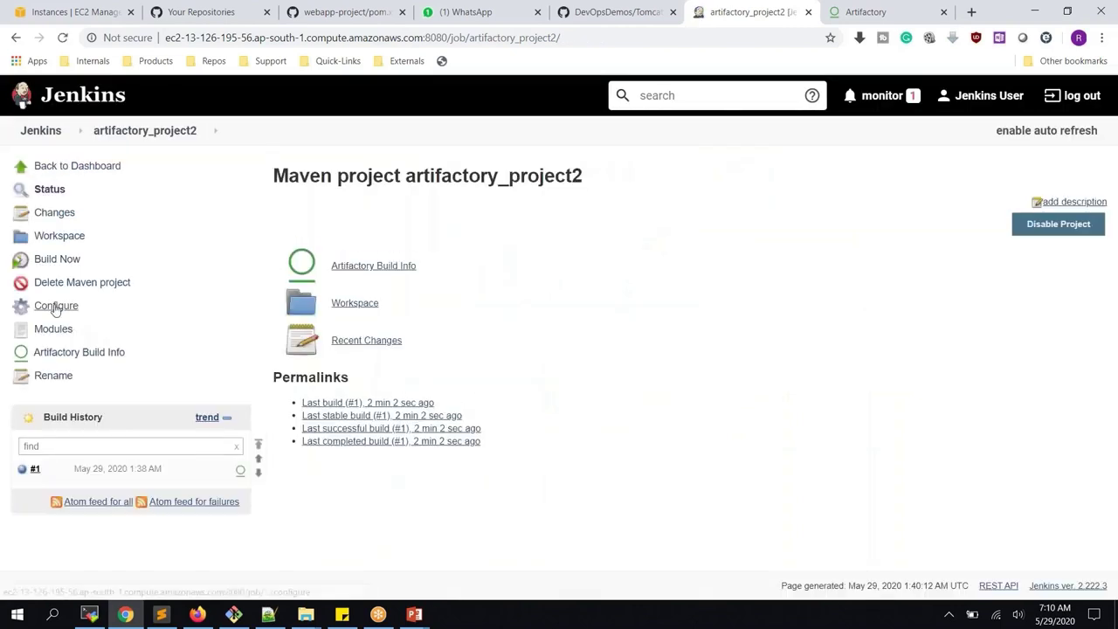
click(55, 308)
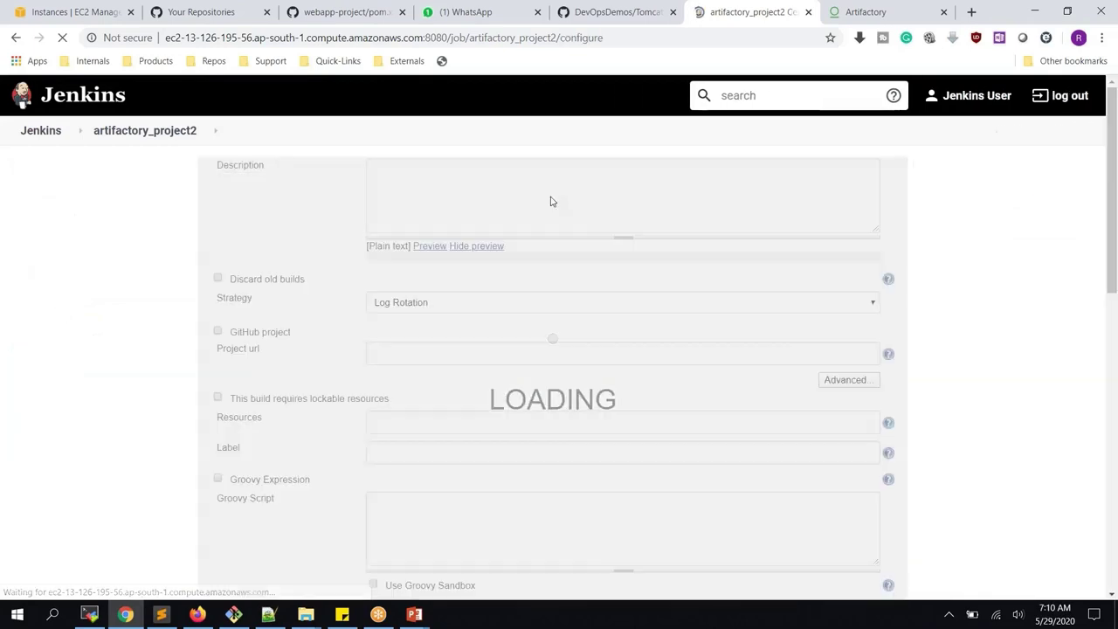
scroll(310, 214, down, 3)
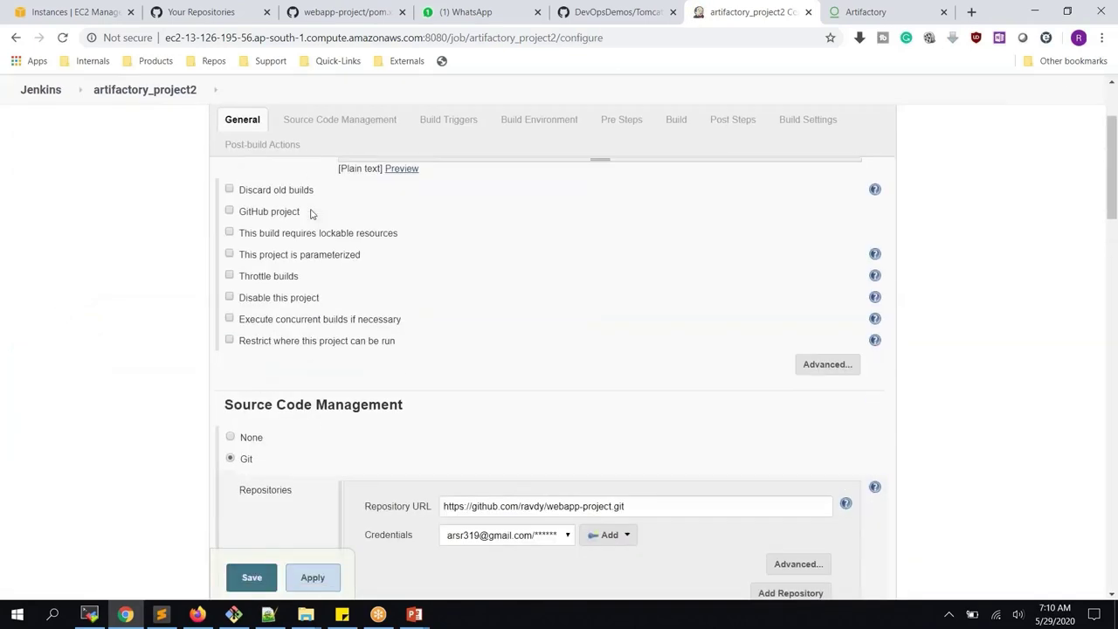
scroll(310, 214, down, 4)
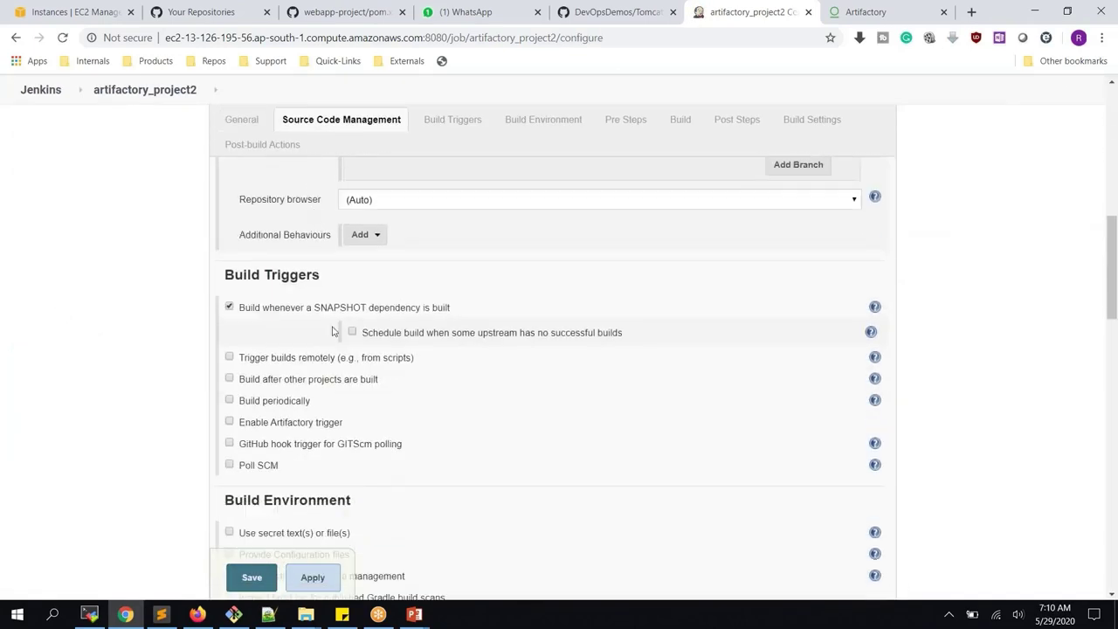
scroll(301, 297, down, 3)
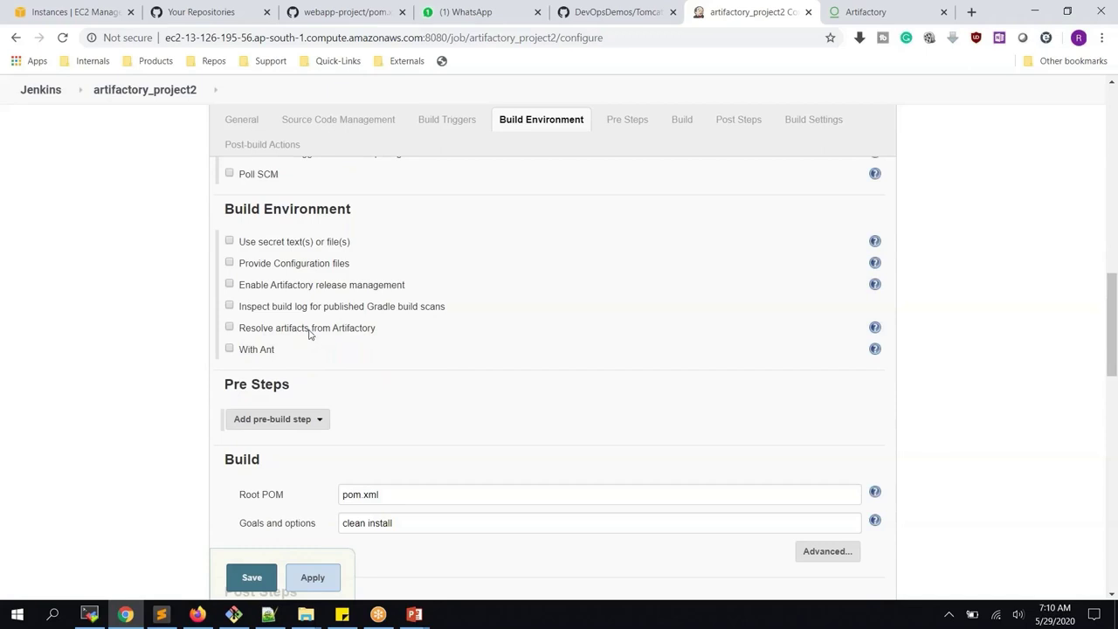
Step: Enable 'Resolve artifacts from Artifactory' with libs-release for releases and libs-snapshot for snapshots
click(309, 329)
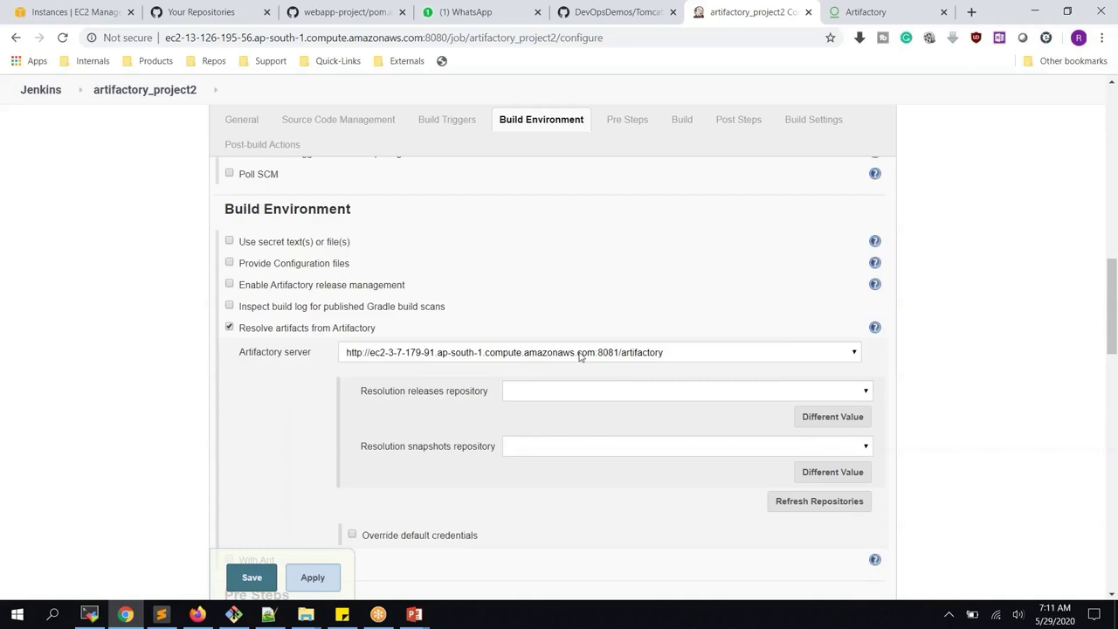
scroll(579, 356, down, 2)
click(794, 365)
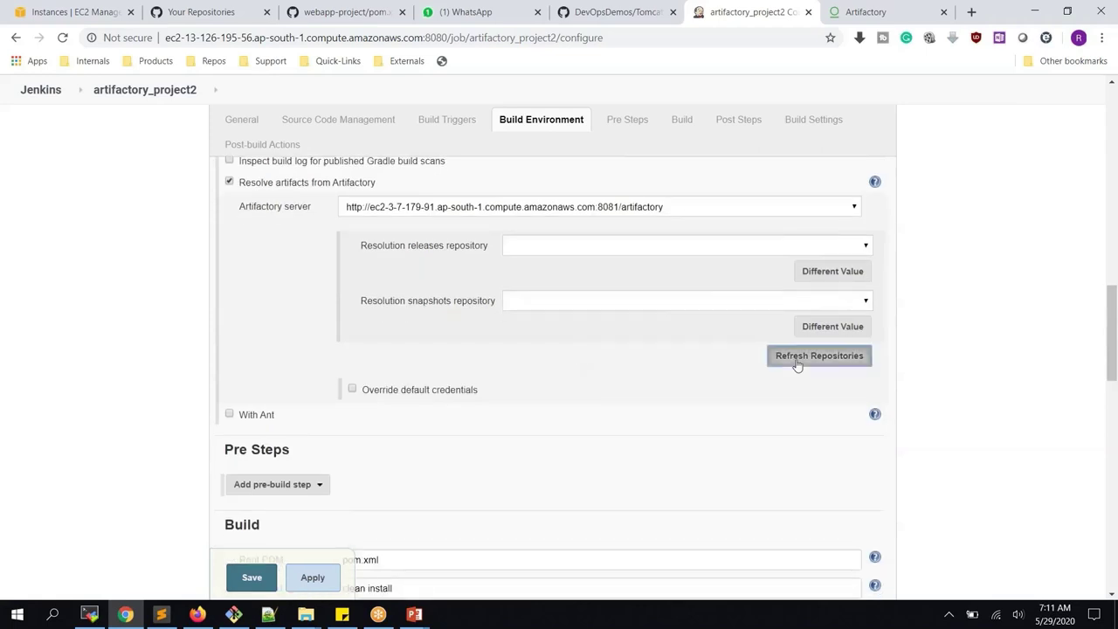
click(586, 250)
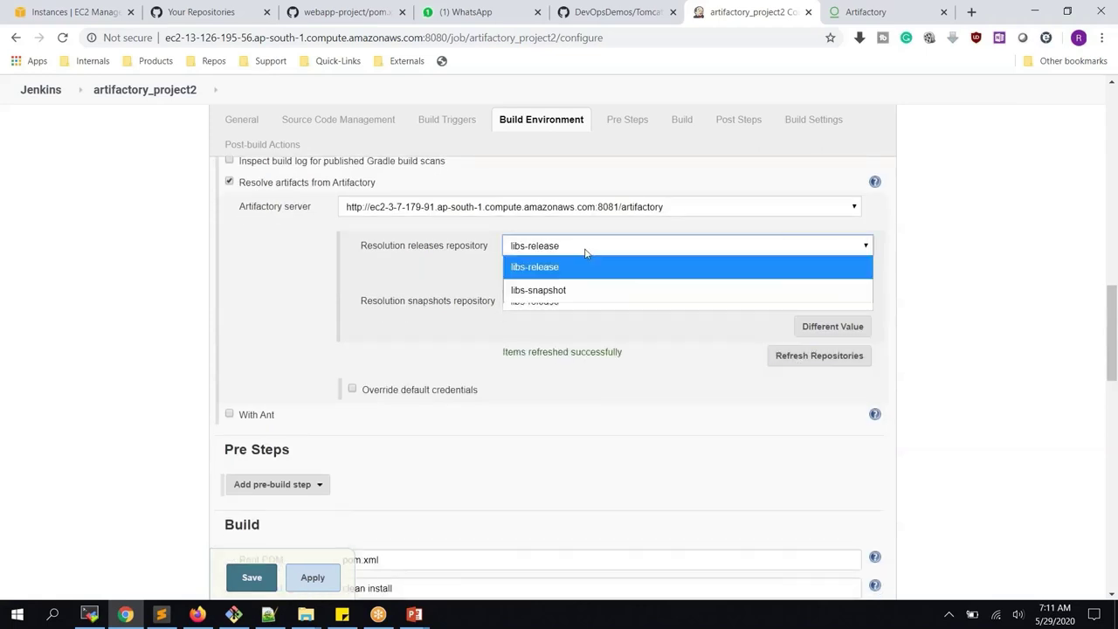
click(548, 274)
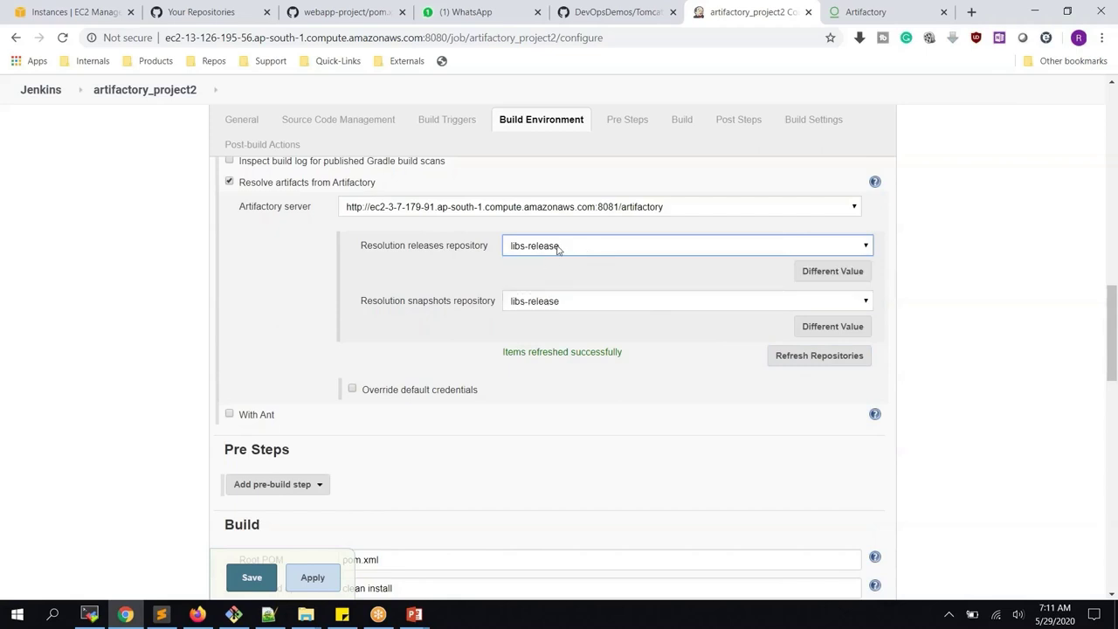
click(537, 301)
click(552, 346)
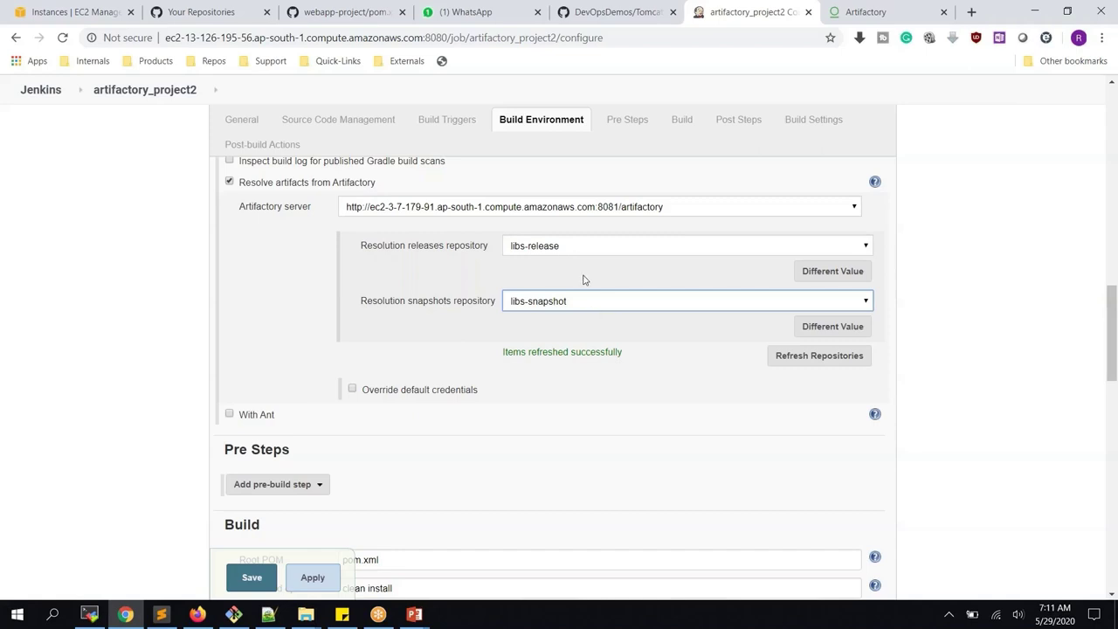
scroll(591, 325, down, 6)
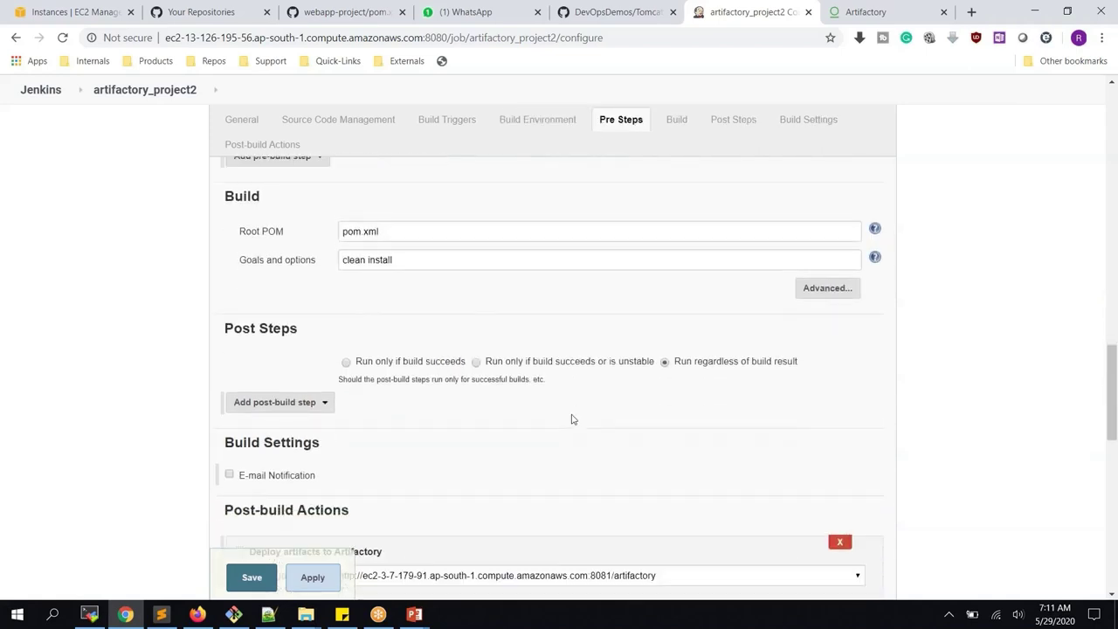
scroll(572, 418, down, 1)
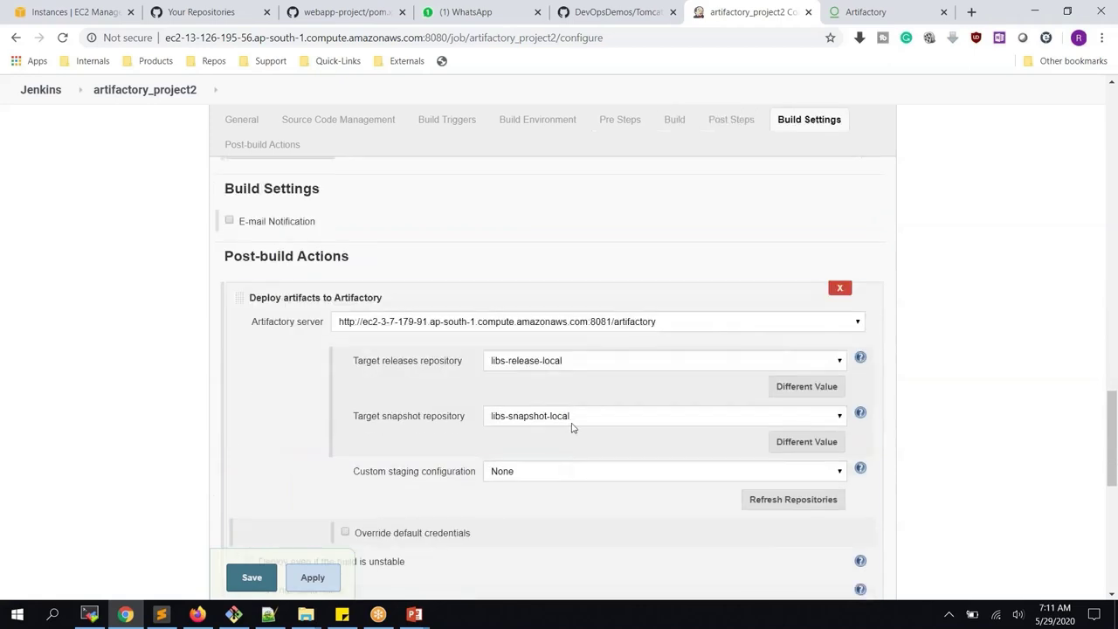
Step: Apply and save the configuration, run build #2, and check its console output
click(311, 579)
click(252, 577)
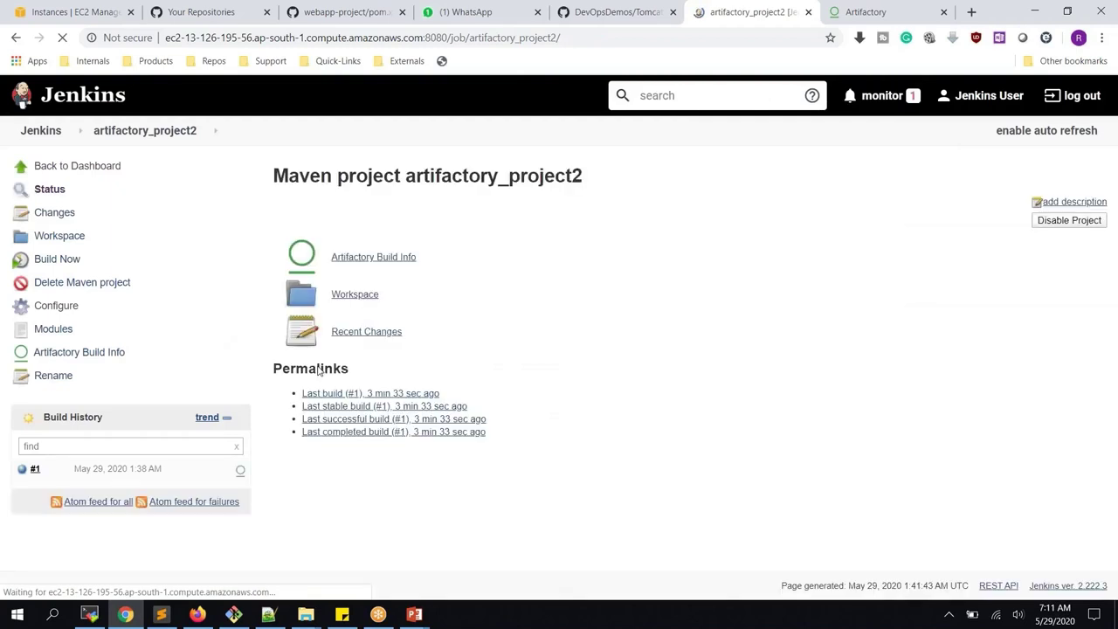
click(56, 260)
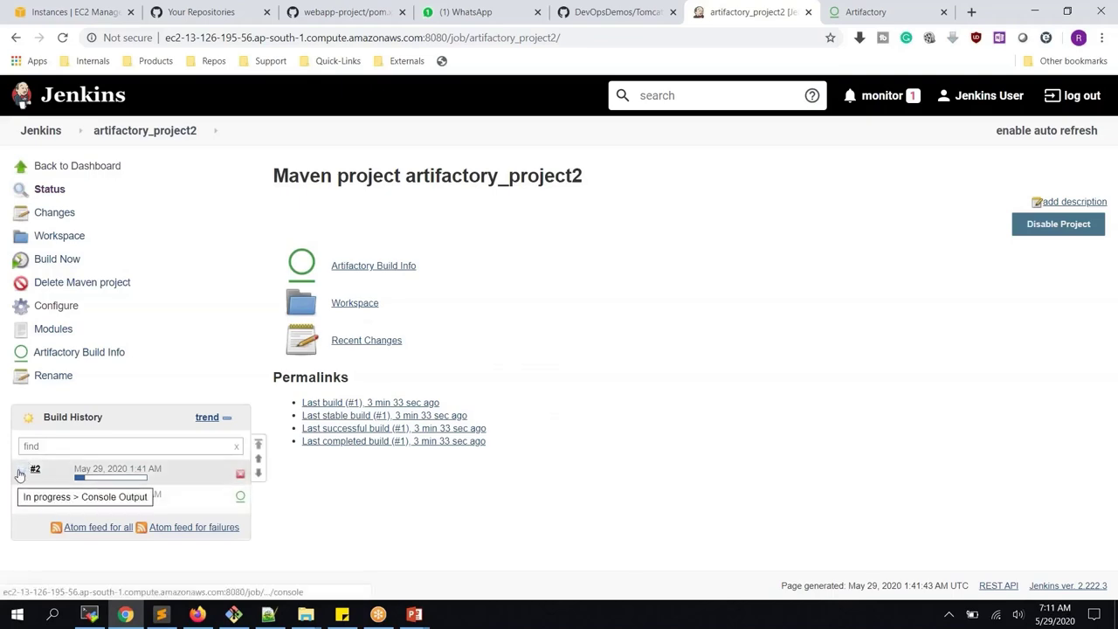
click(20, 473)
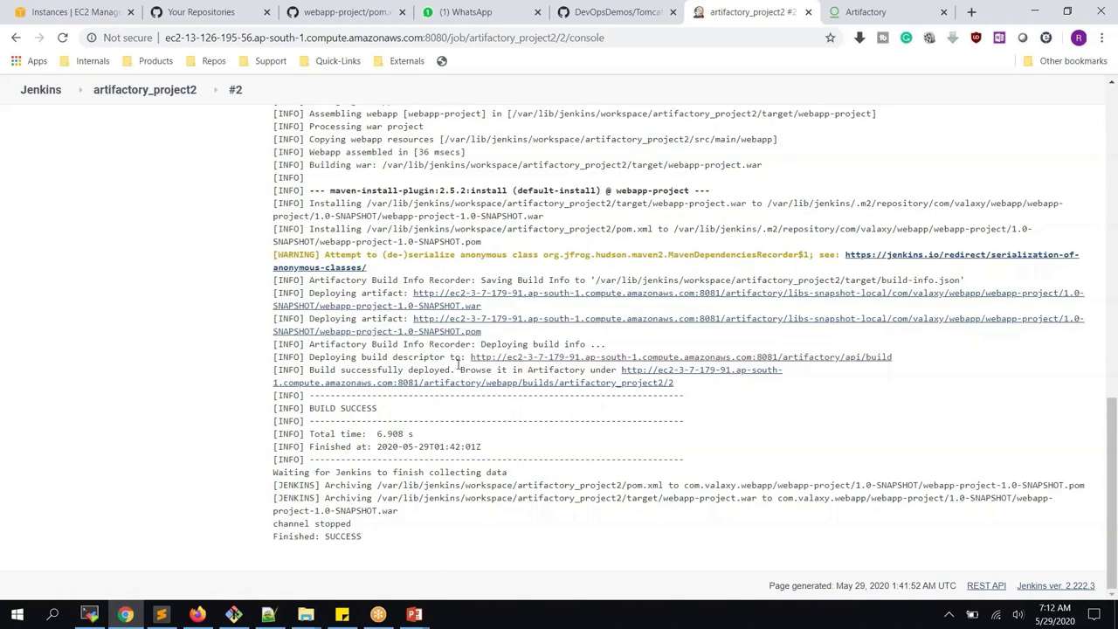
scroll(458, 363, up, 5)
click(144, 89)
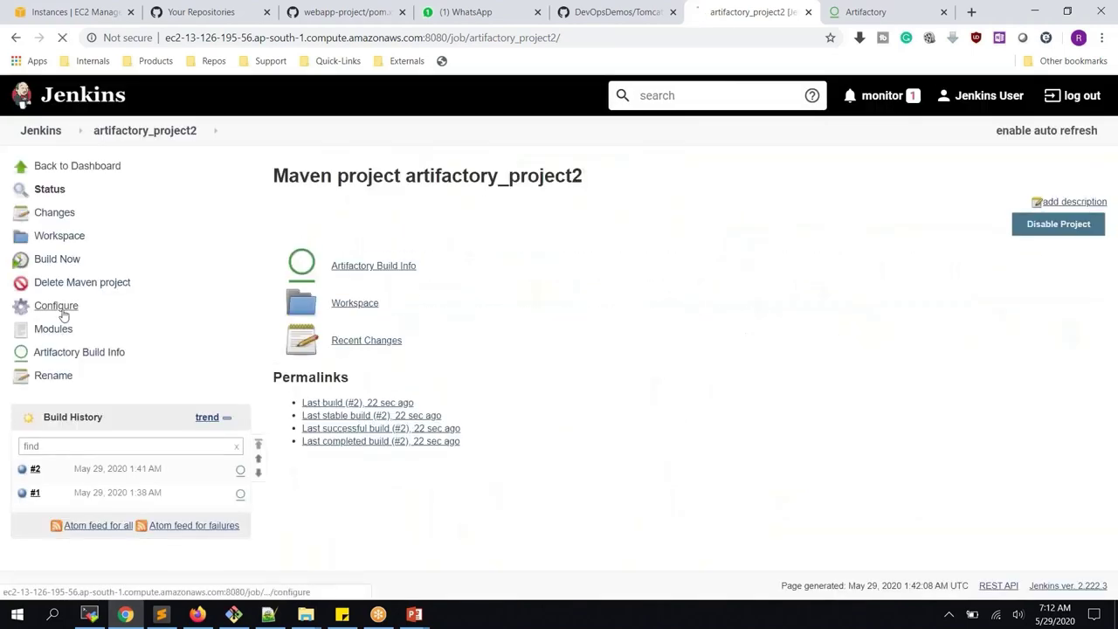
Step: Reopen artifactory_project2's configuration and scroll through Source Code Management and Build Triggers
click(56, 306)
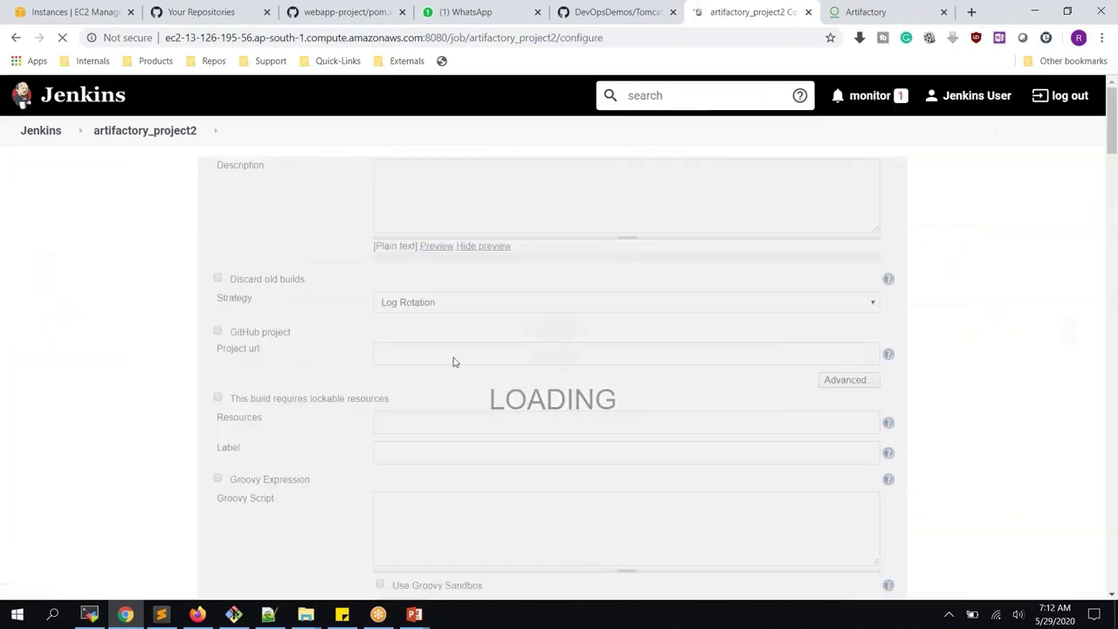
scroll(453, 361, down, 10)
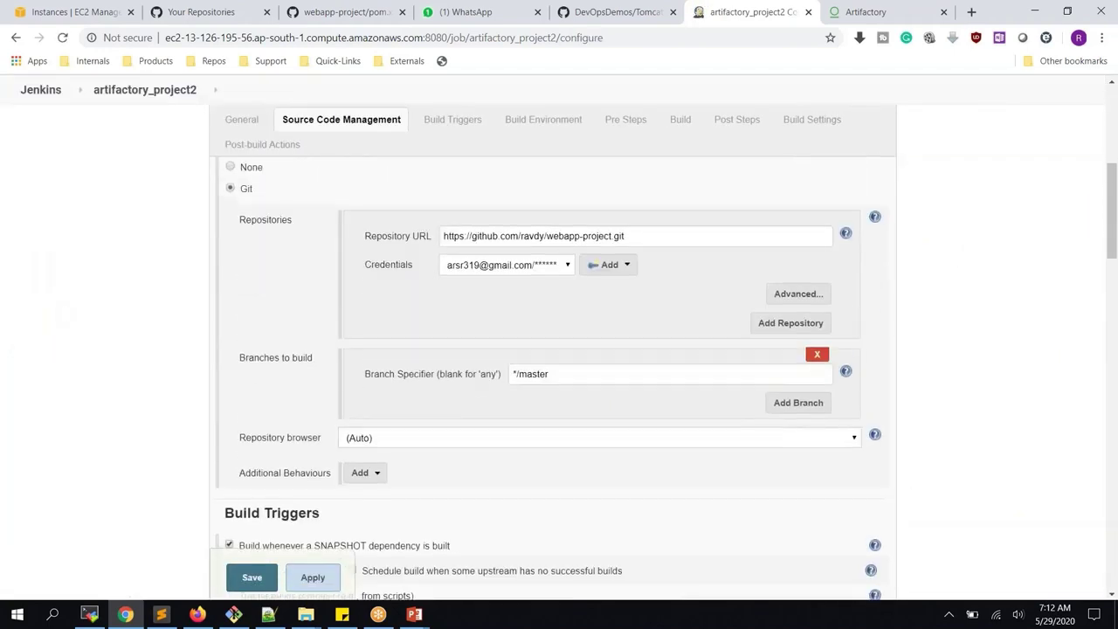
scroll(344, 411, down, 4)
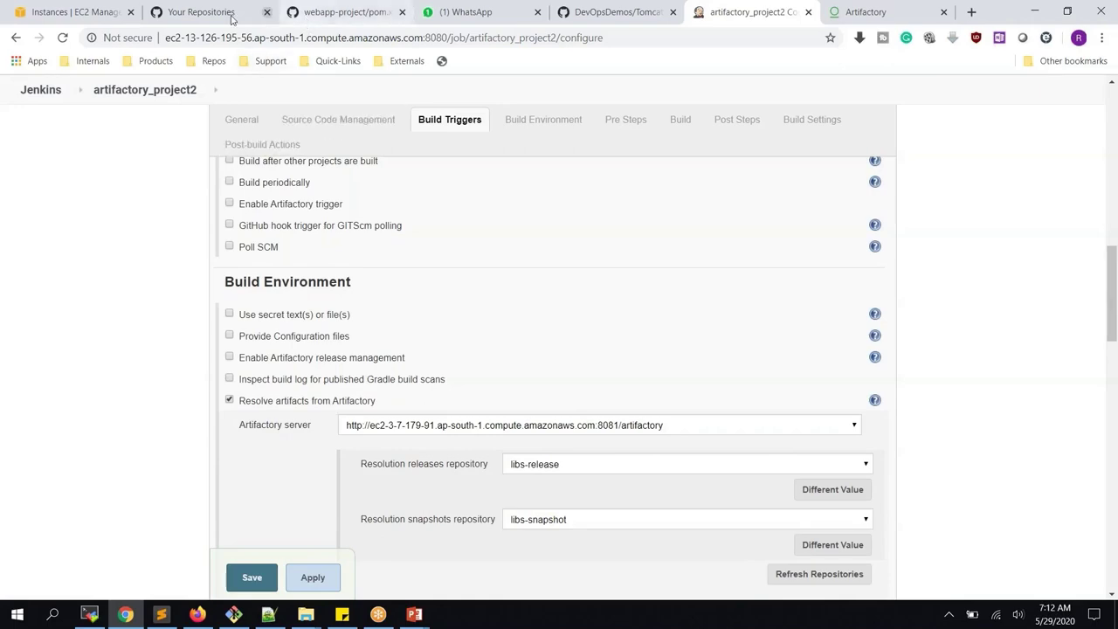
click(313, 16)
scroll(349, 372, down, 3)
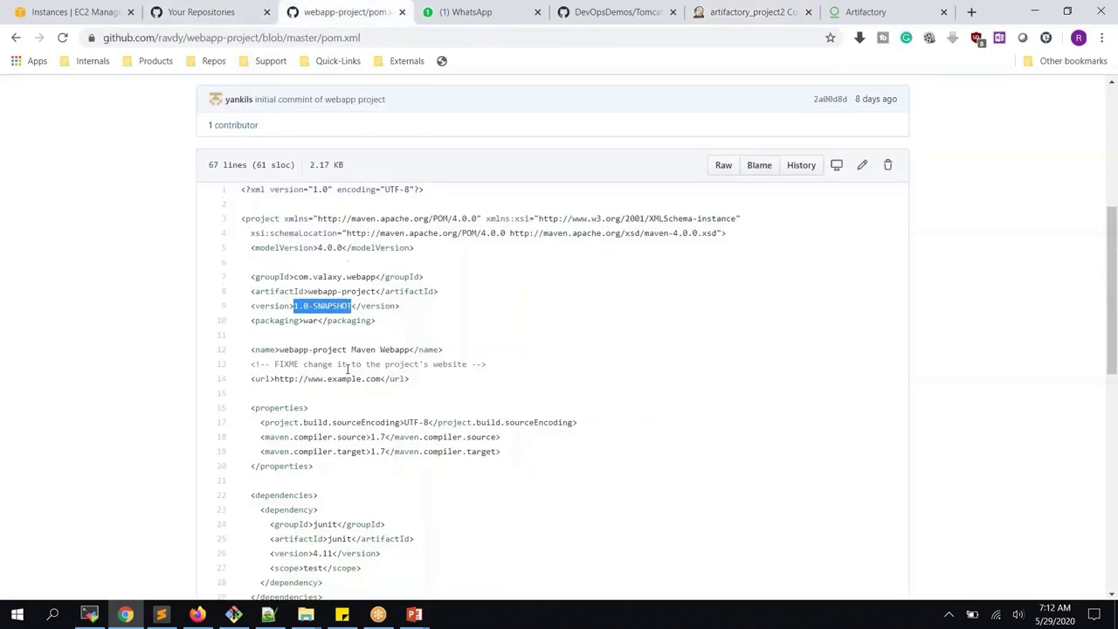
scroll(377, 359, down, 5)
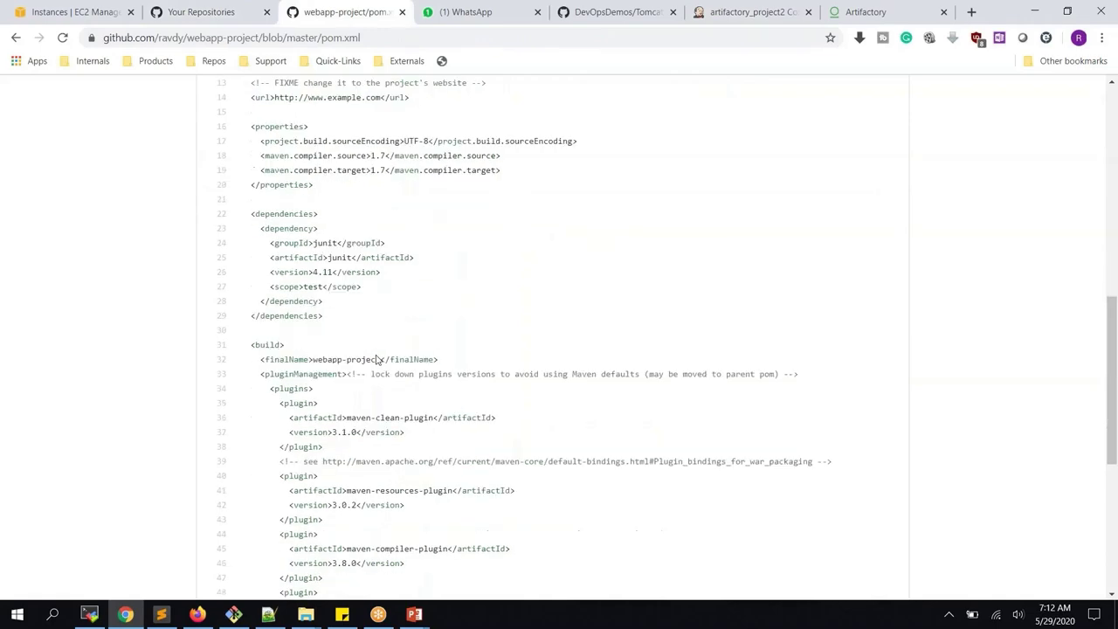
scroll(441, 324, down, 3)
scroll(441, 325, up, 3)
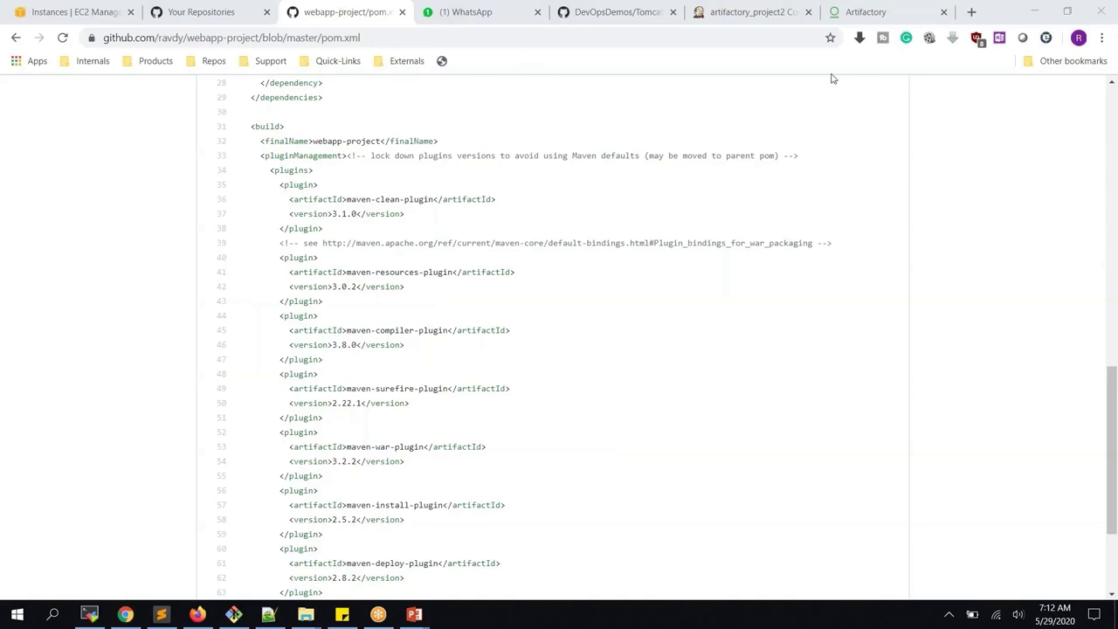
click(744, 14)
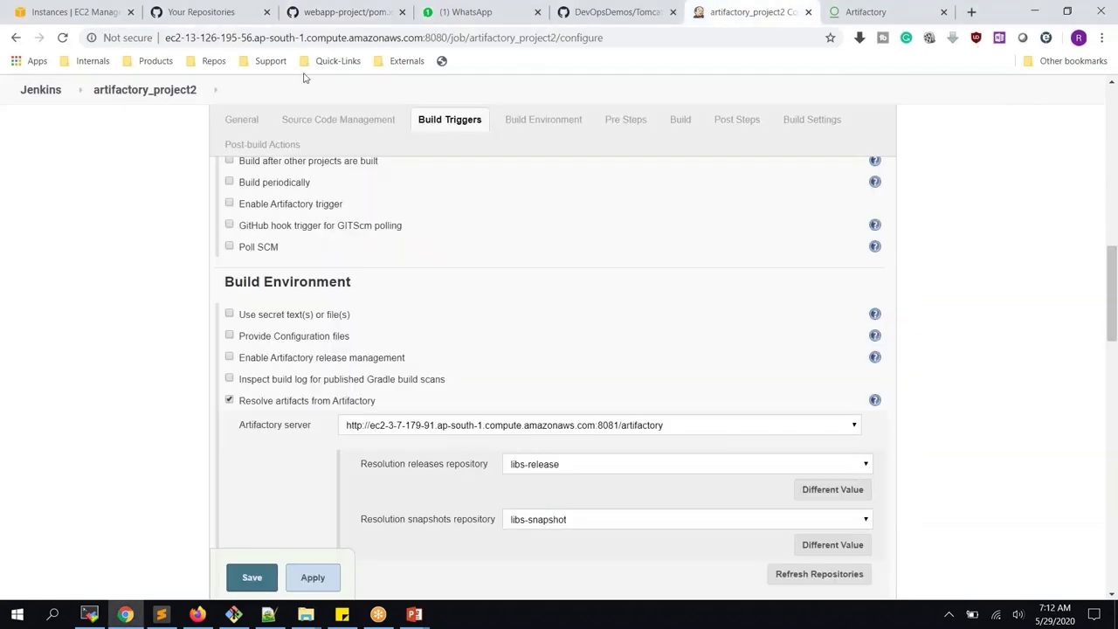
Step: Go through the Dashboard to the artifactory_project1 job and view the project's pom.xml on GitHub
click(145, 96)
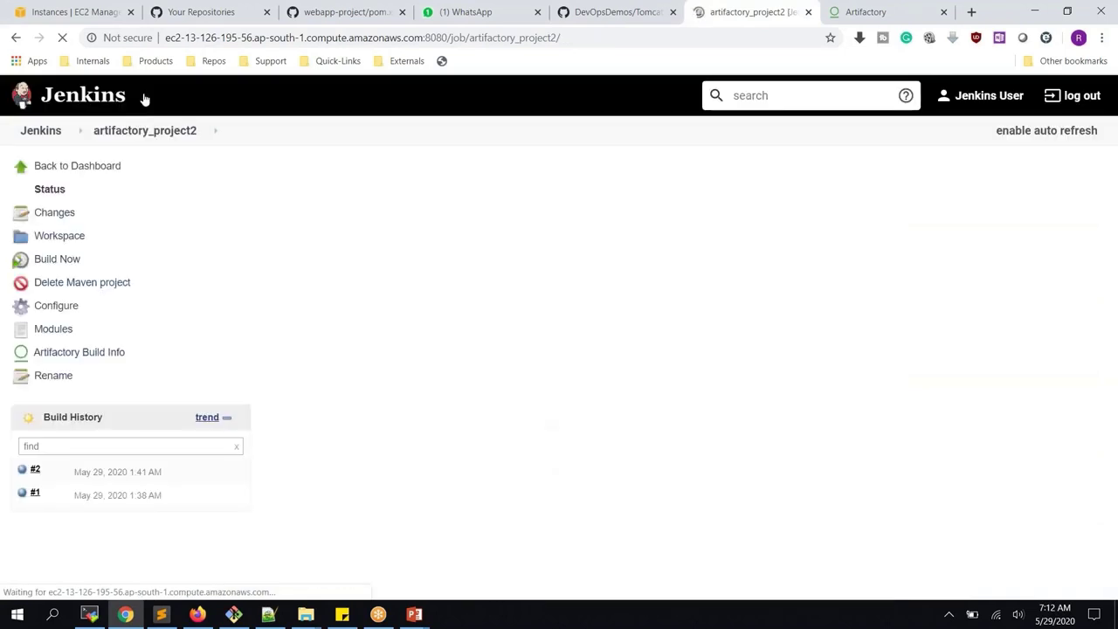
click(42, 130)
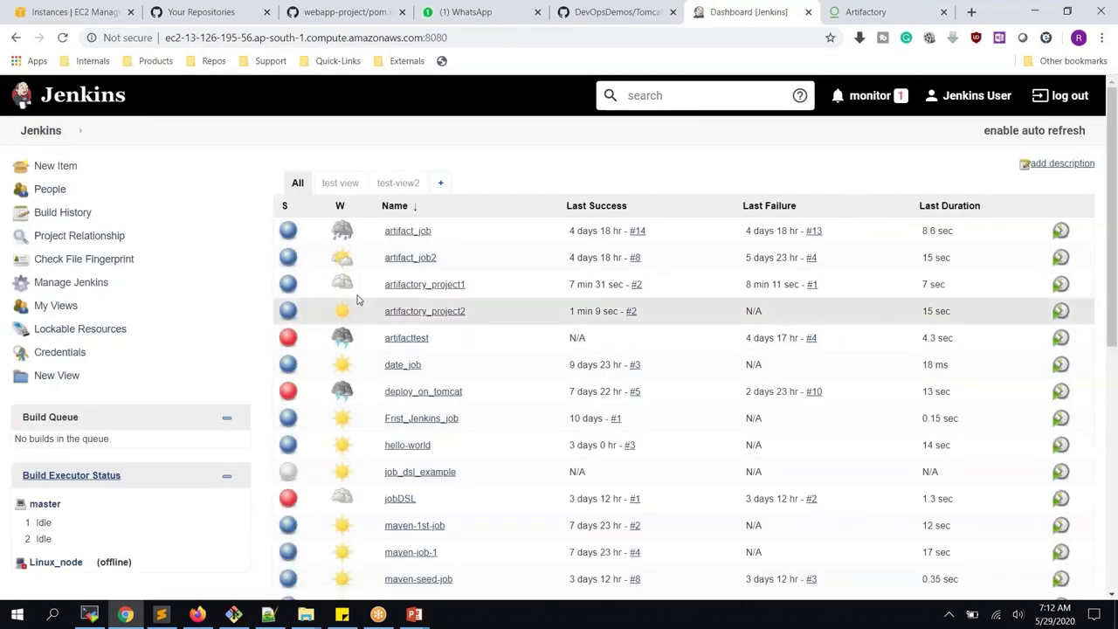
click(440, 290)
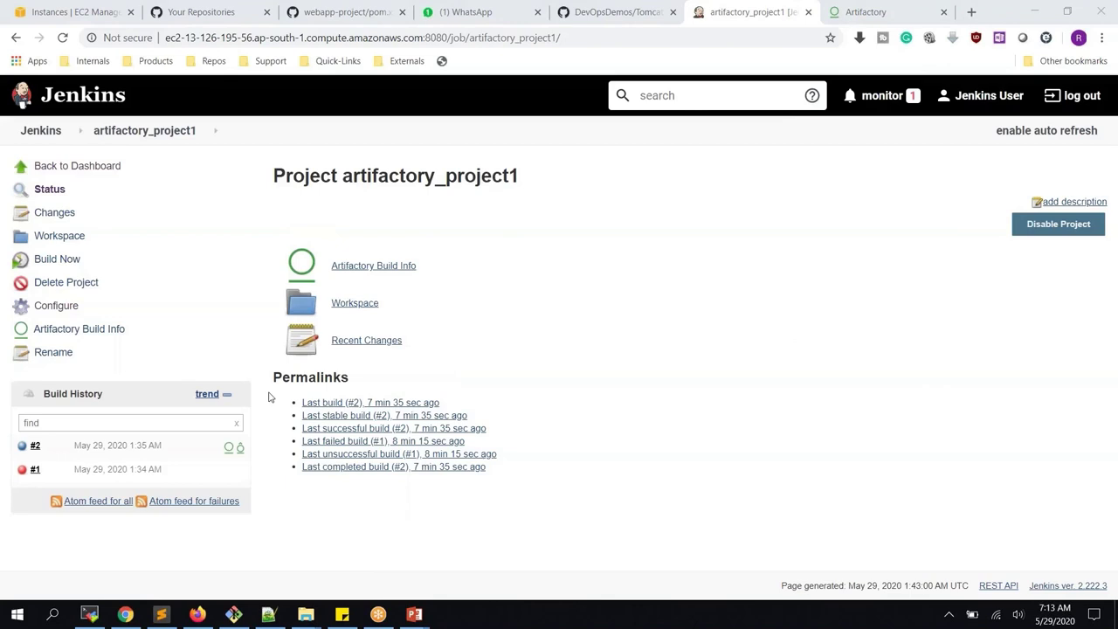
click(358, 14)
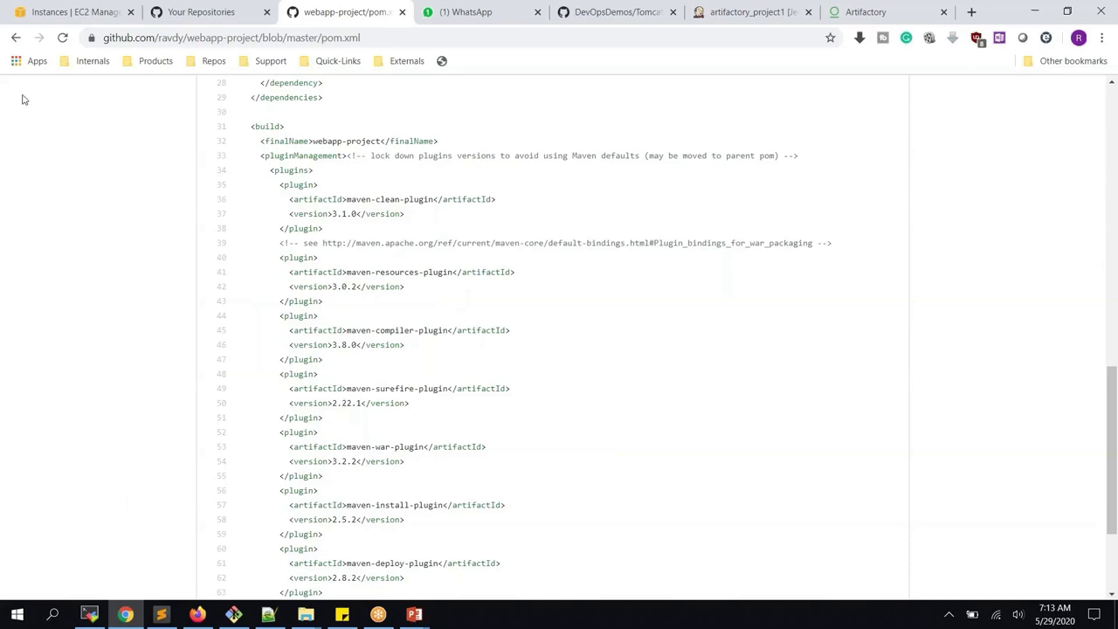
Step: Copy Jenkins_Server's public IP 13.126.195.56 from the EC2 instances console
click(67, 23)
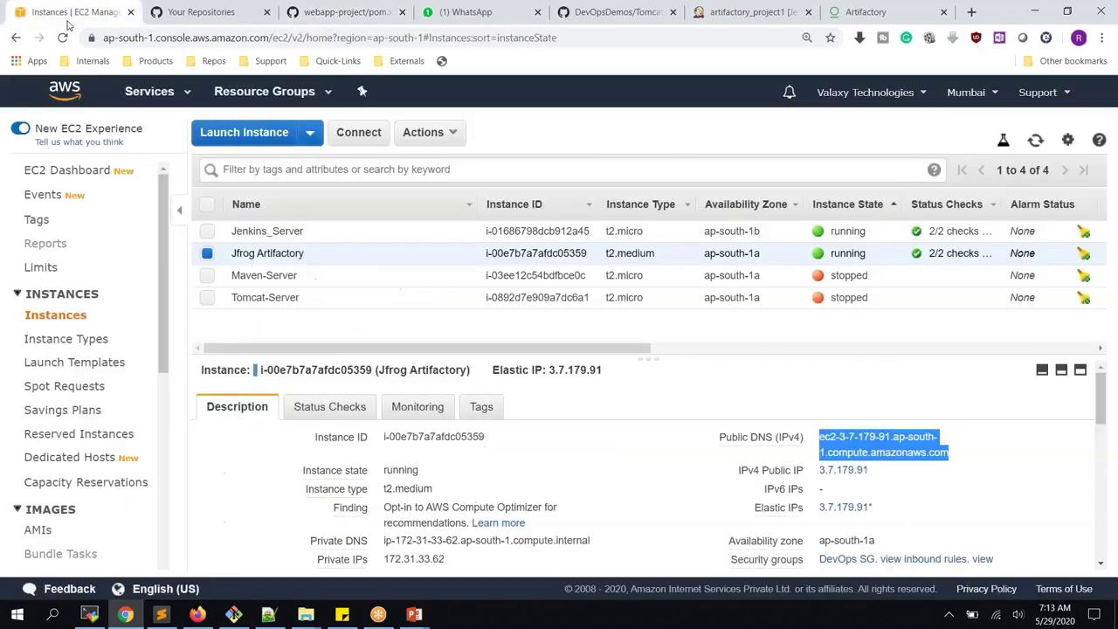
click(524, 230)
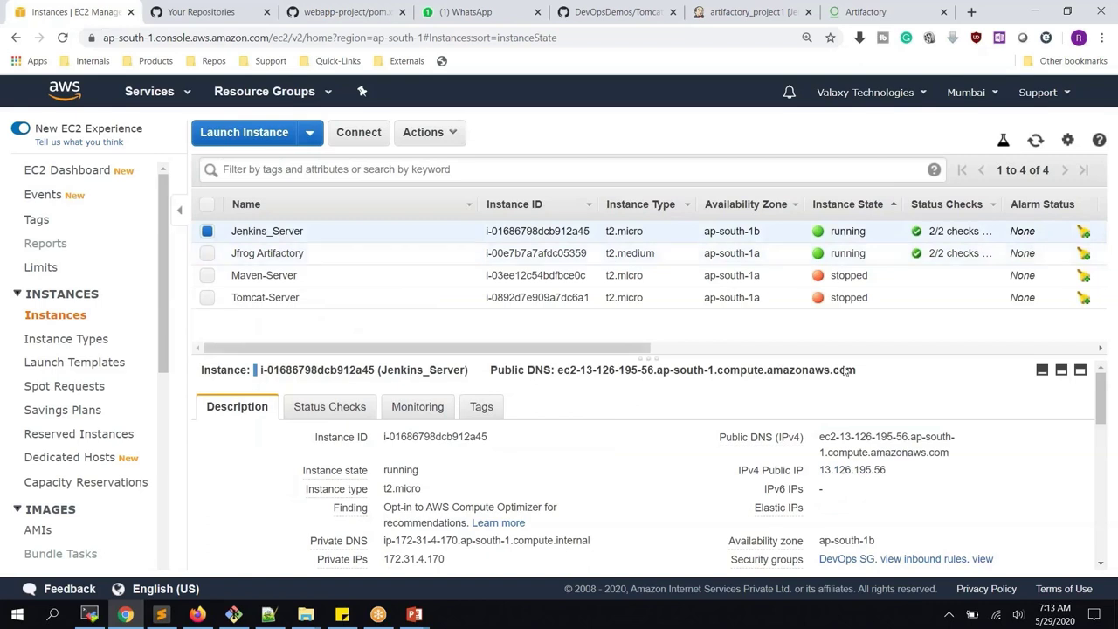
click(899, 470)
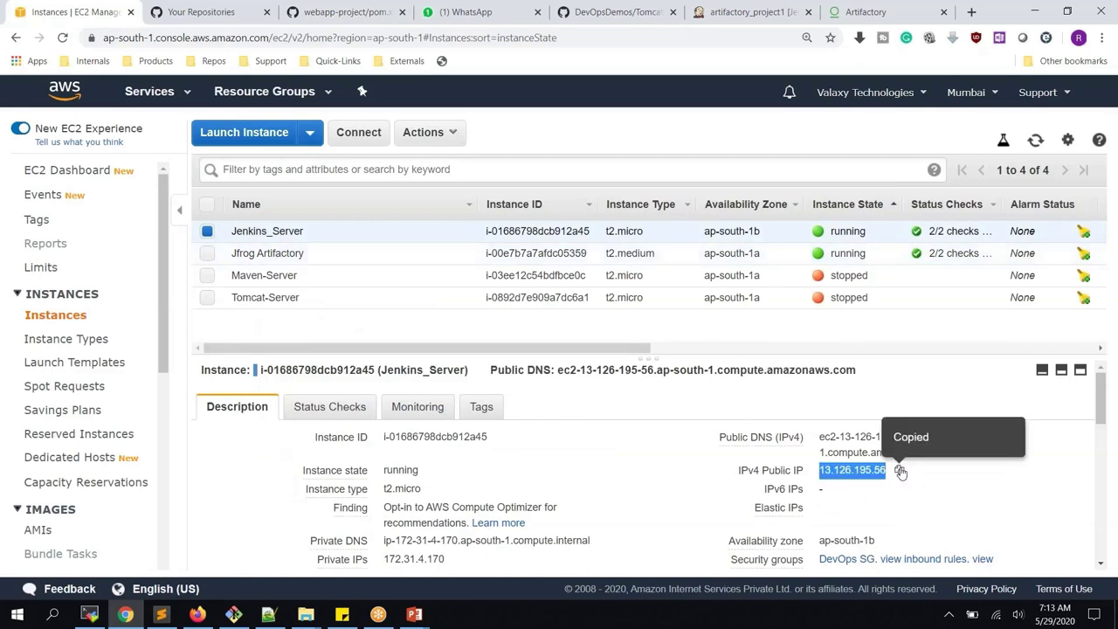
click(89, 614)
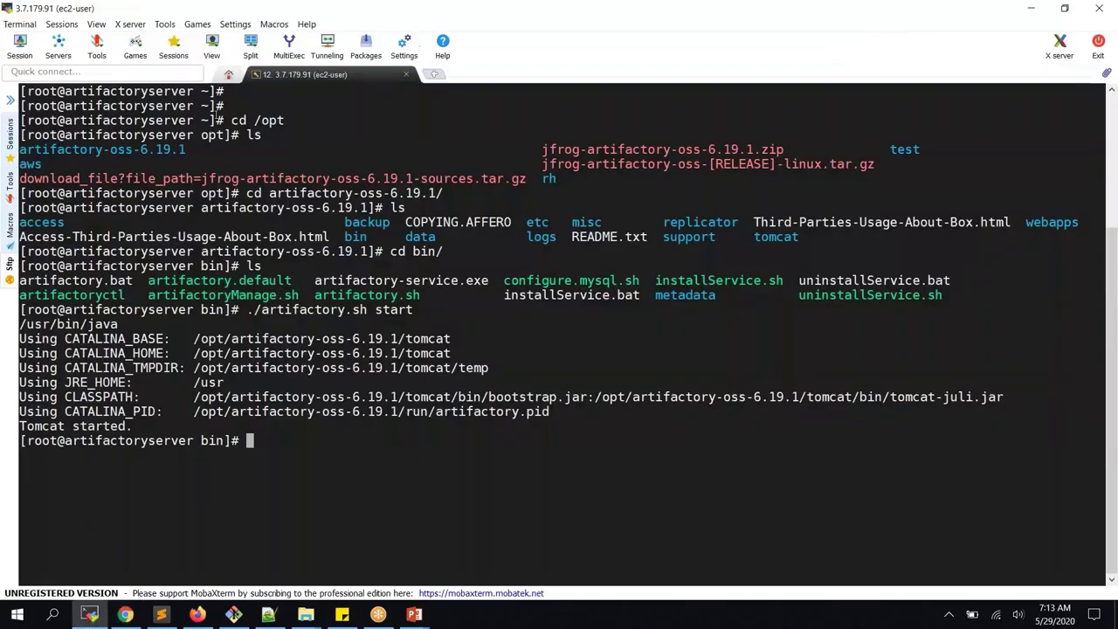
Step: Open an SSH session to 13.126.195.56 as ec2-user using the DevOpsKey.pem private key
click(21, 45)
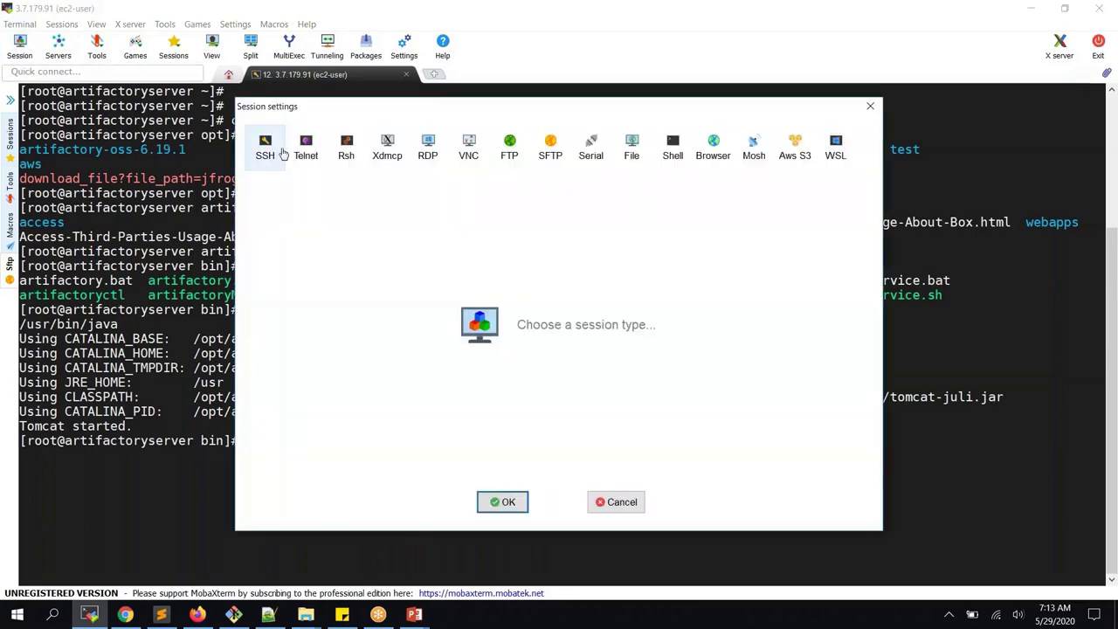
click(265, 146)
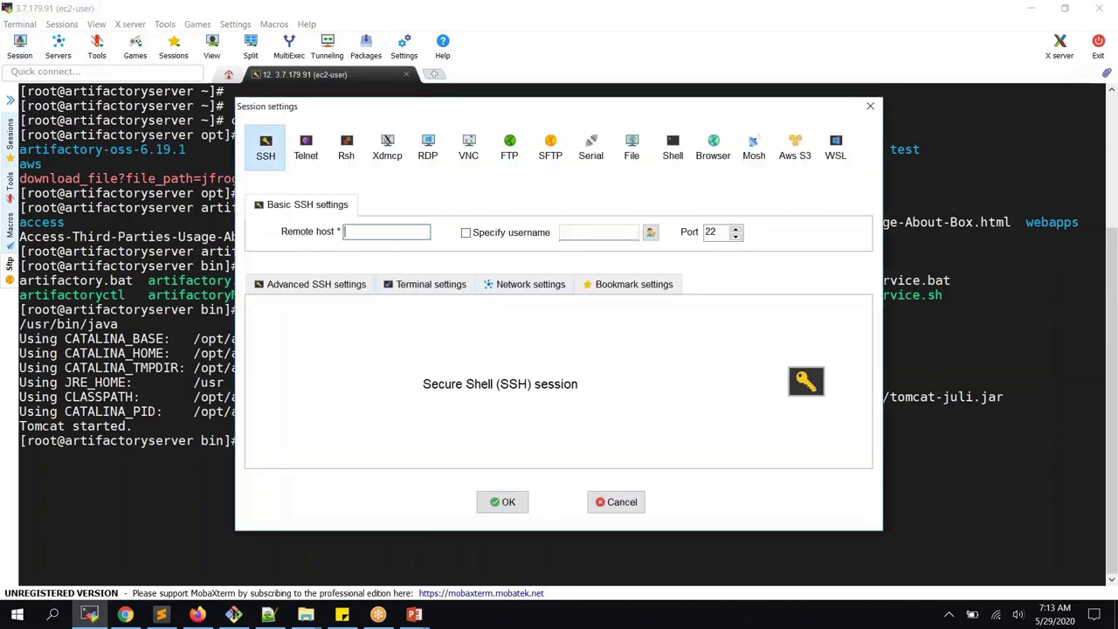
key(ctrl+v)
click(310, 284)
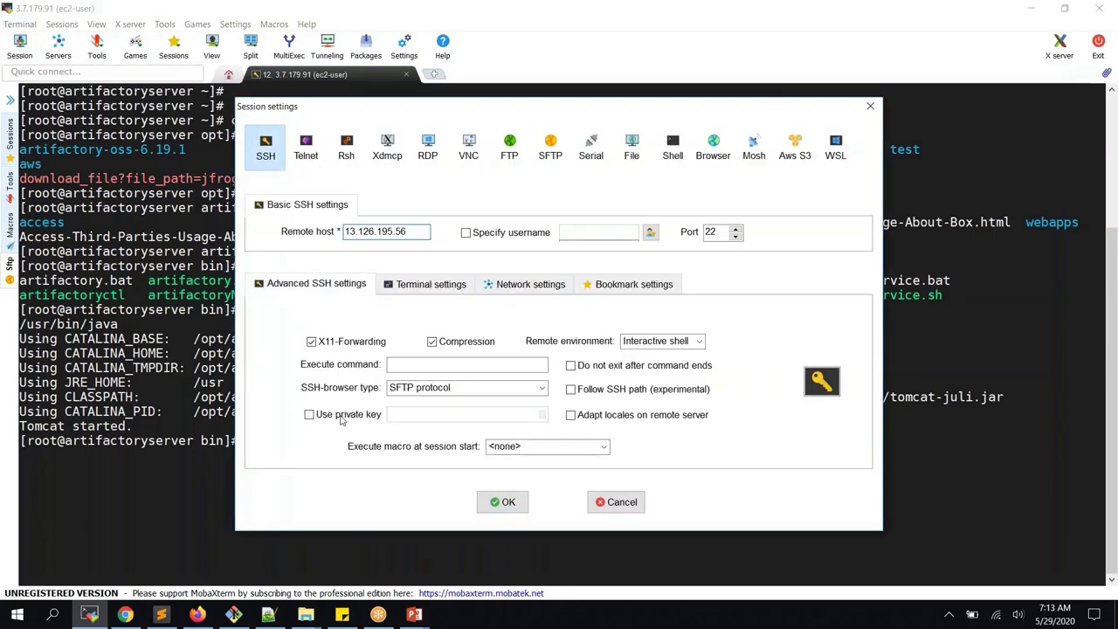
click(330, 420)
click(541, 414)
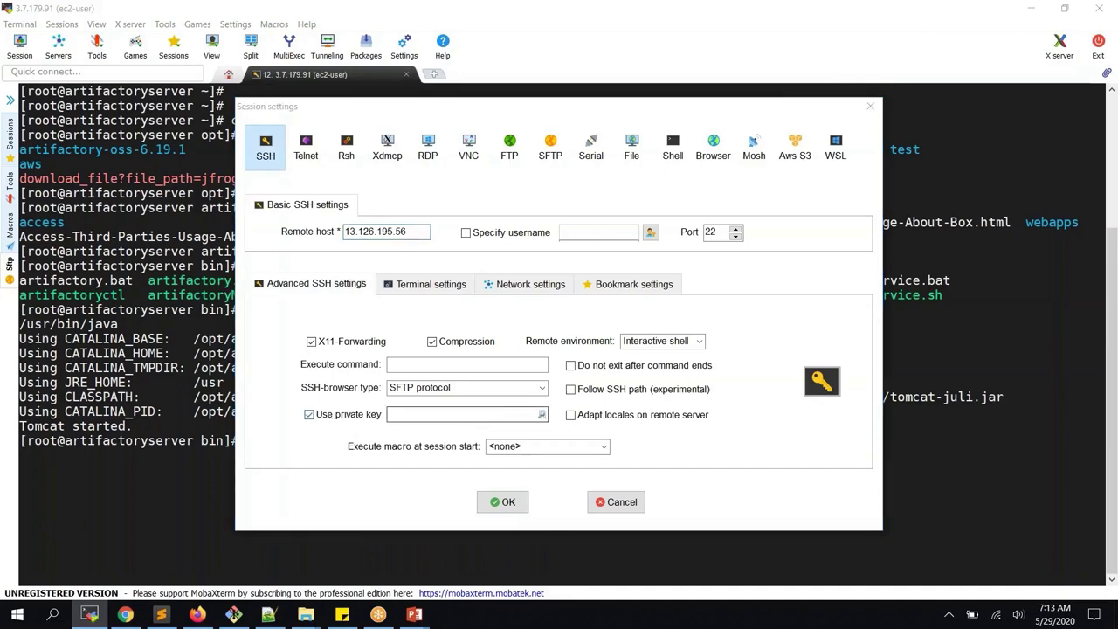
click(491, 234)
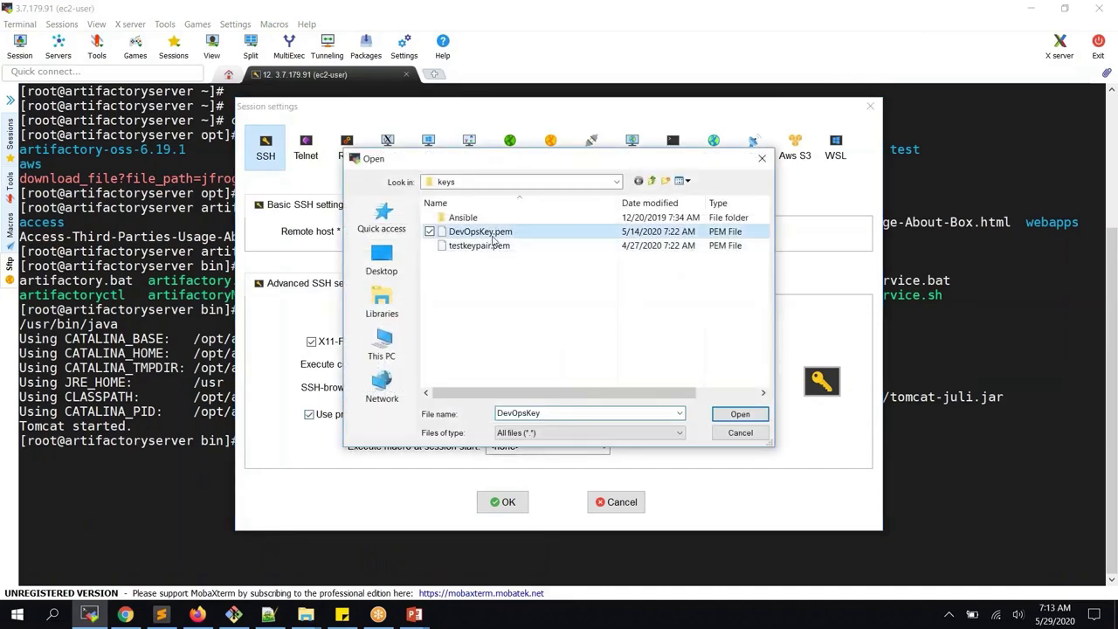
double_click(491, 234)
click(599, 231)
text(ec)
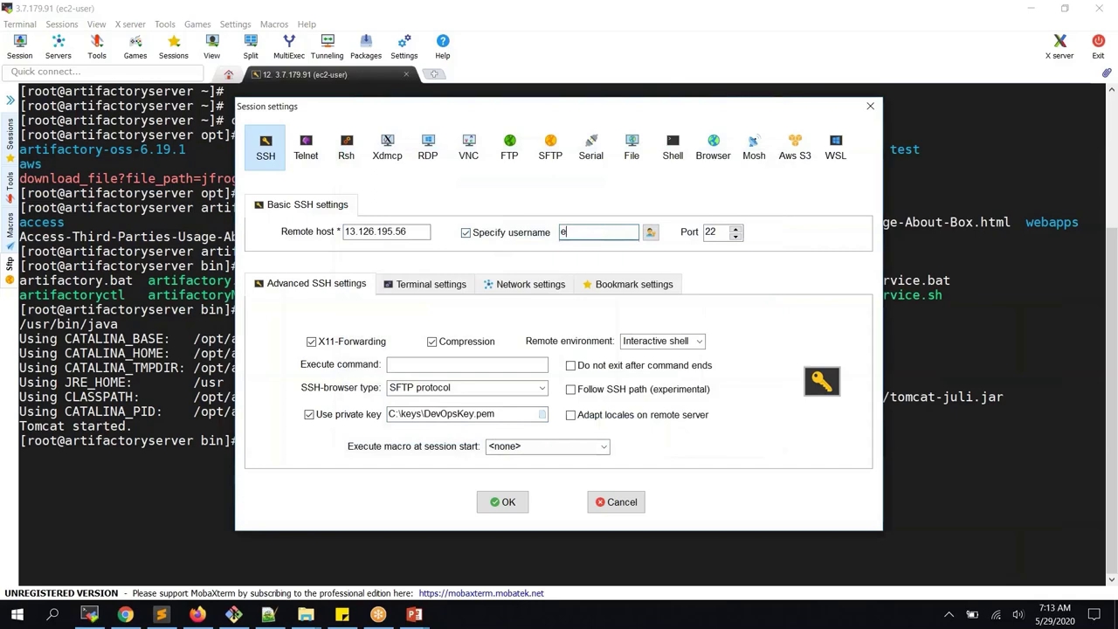
text(2-user)
key(Return)
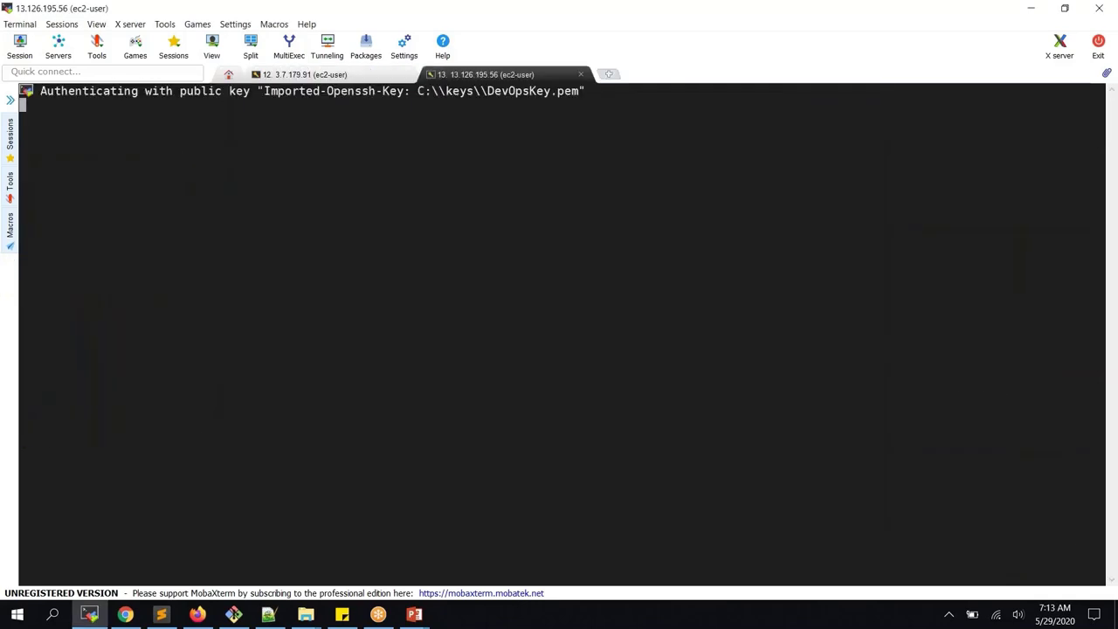
Step: Become root with sudo su - and delete the old webapp-project folder
text(sudo su -)
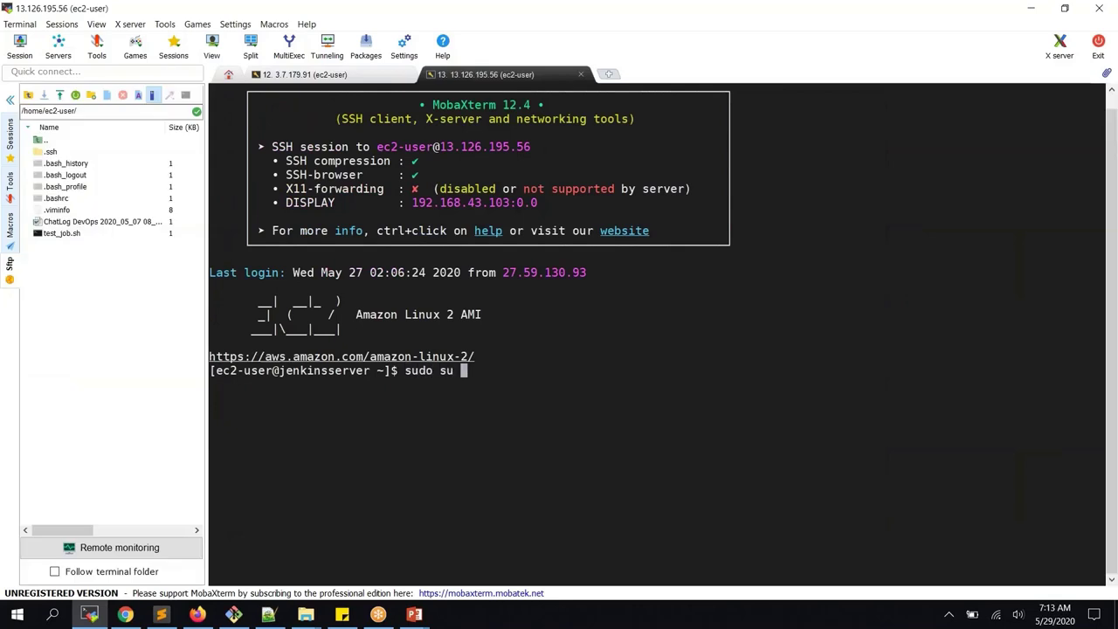
key(Return)
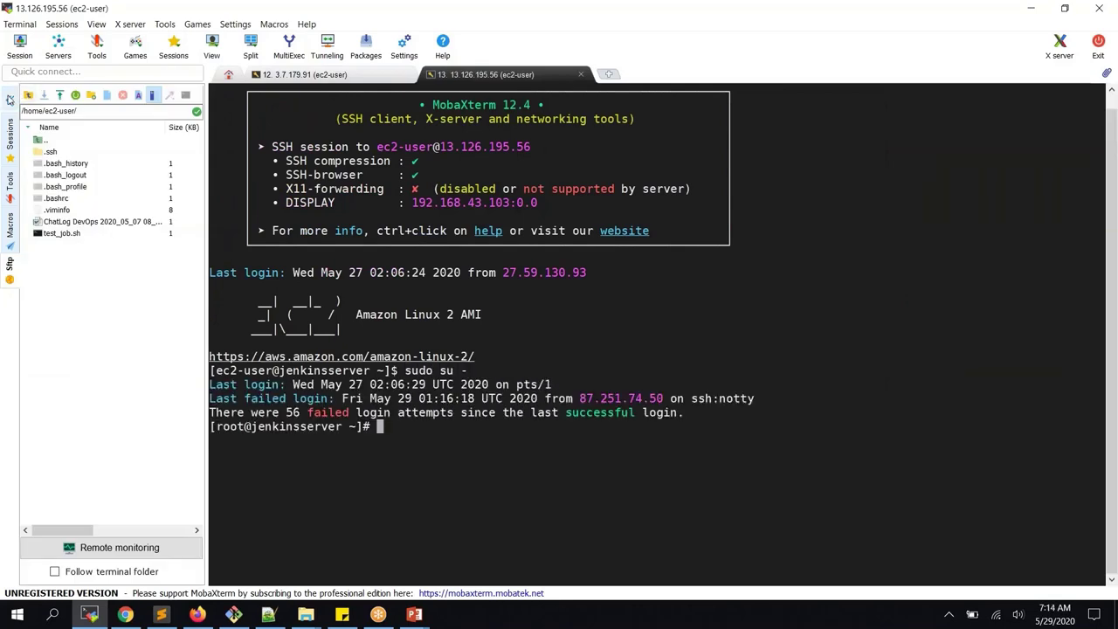
click(9, 99)
text(clear)
key(Return)
key(Return)
text(ls)
key(Return)
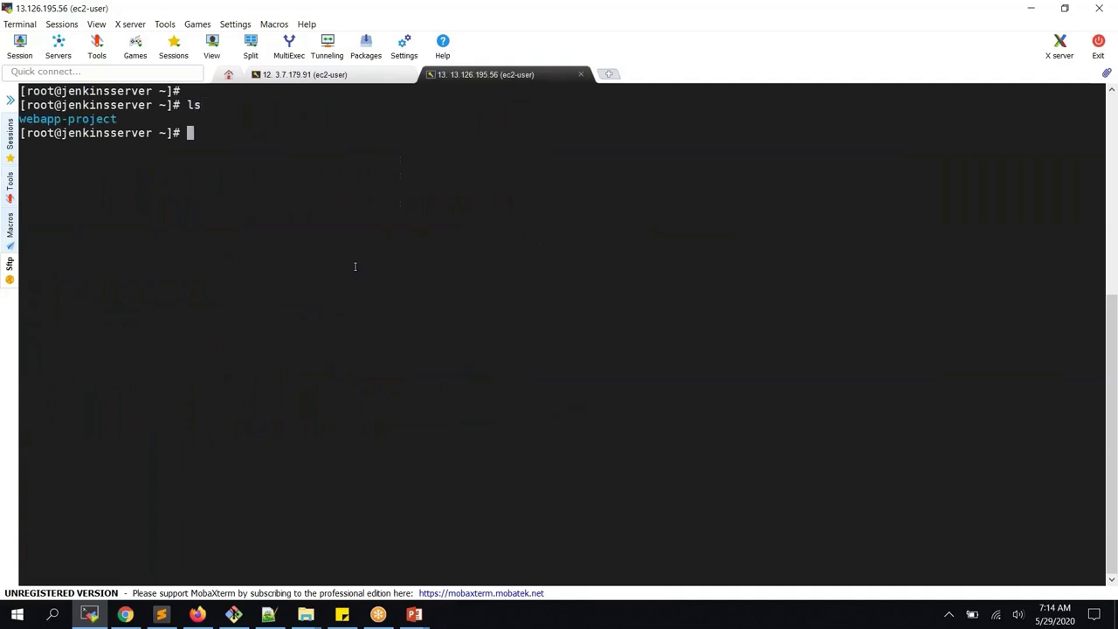
text(rm -rf webapp-project/)
key(Return)
text(ls)
key(Return)
scroll(321, 484, up, 1)
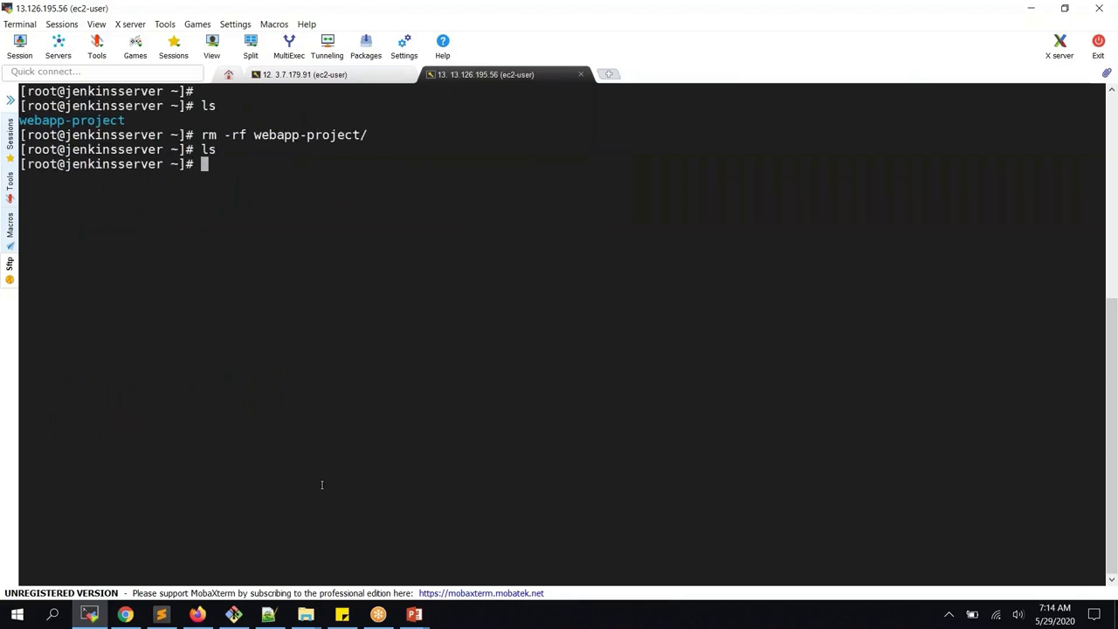
scroll(322, 484, up, 1)
Step: Run git clone with the webapp-project repository's HTTPS URL copied from GitHub
text(git clone)
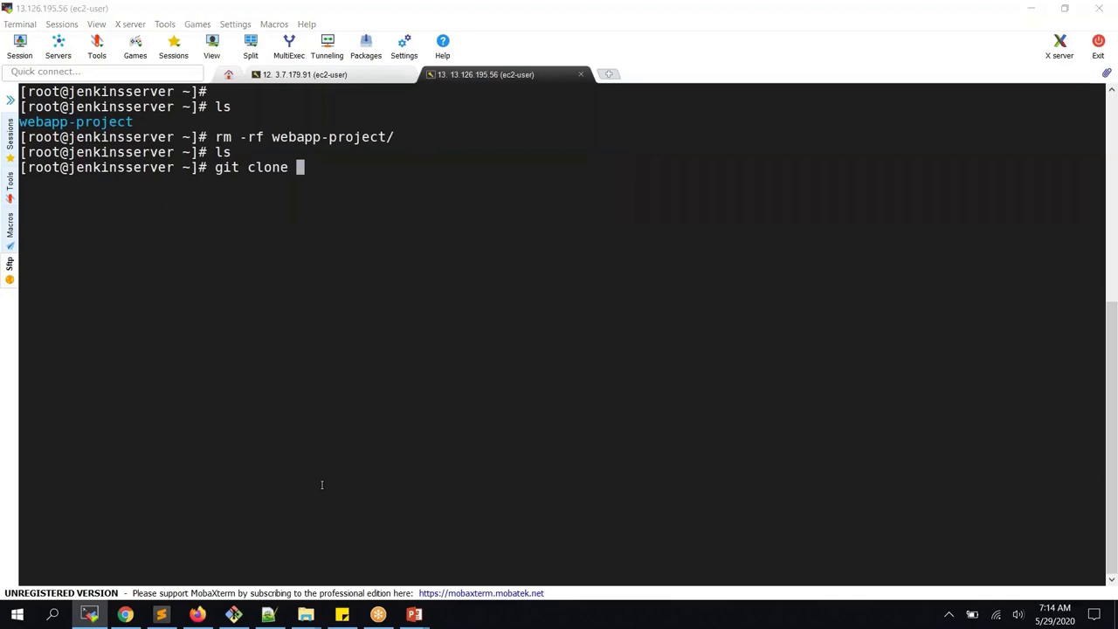
key(alt+Tab)
click(345, 12)
scroll(390, 139, up, 10)
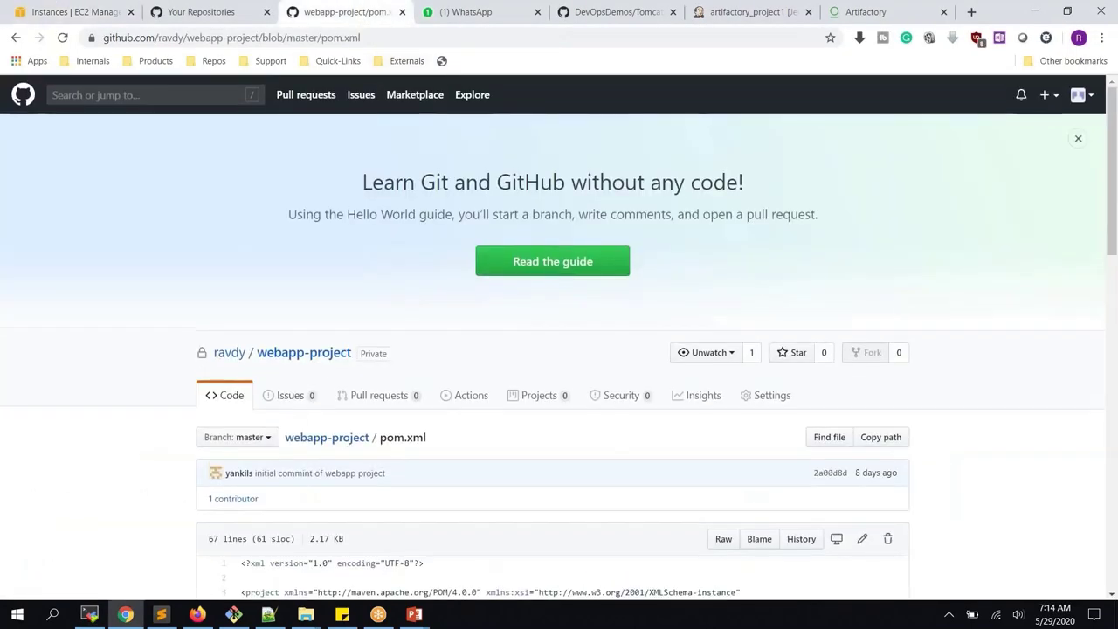
click(325, 360)
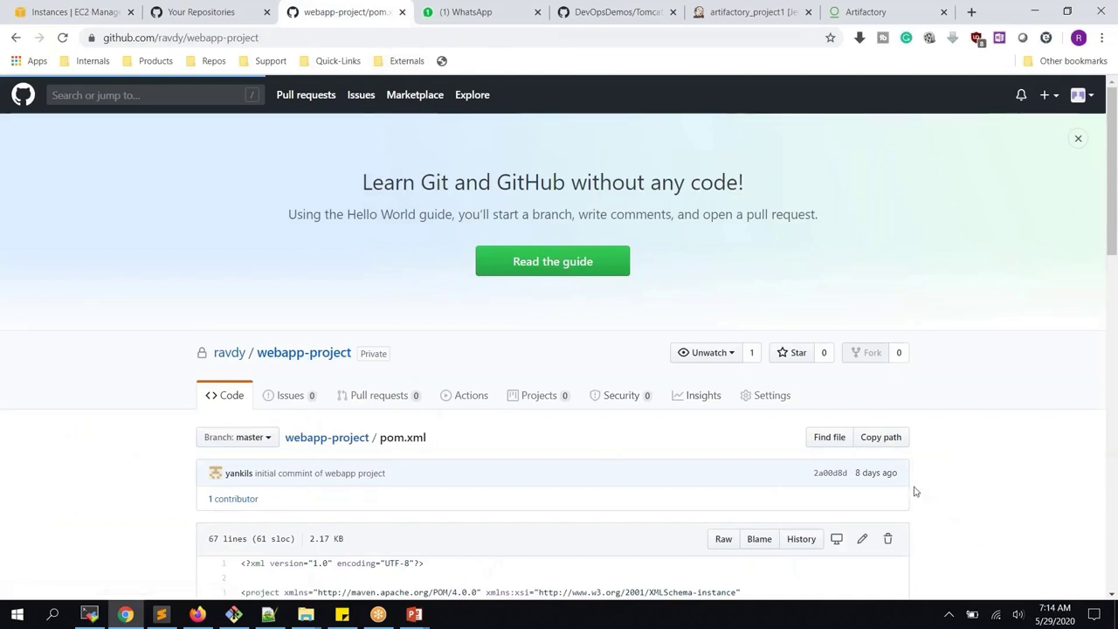
click(873, 534)
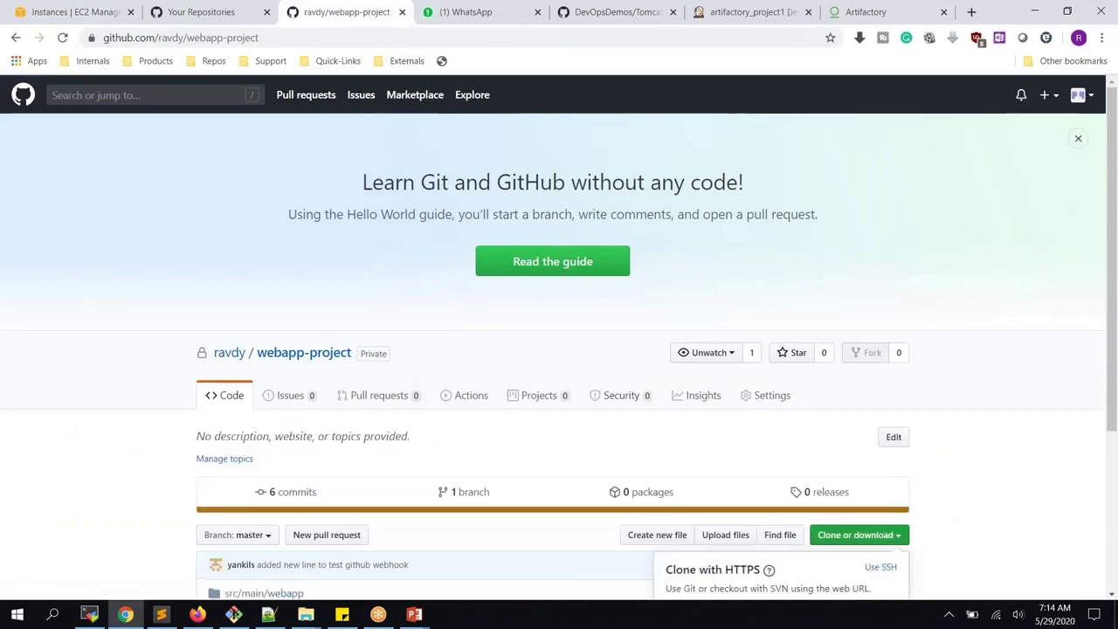
scroll(880, 471, down, 2)
click(882, 465)
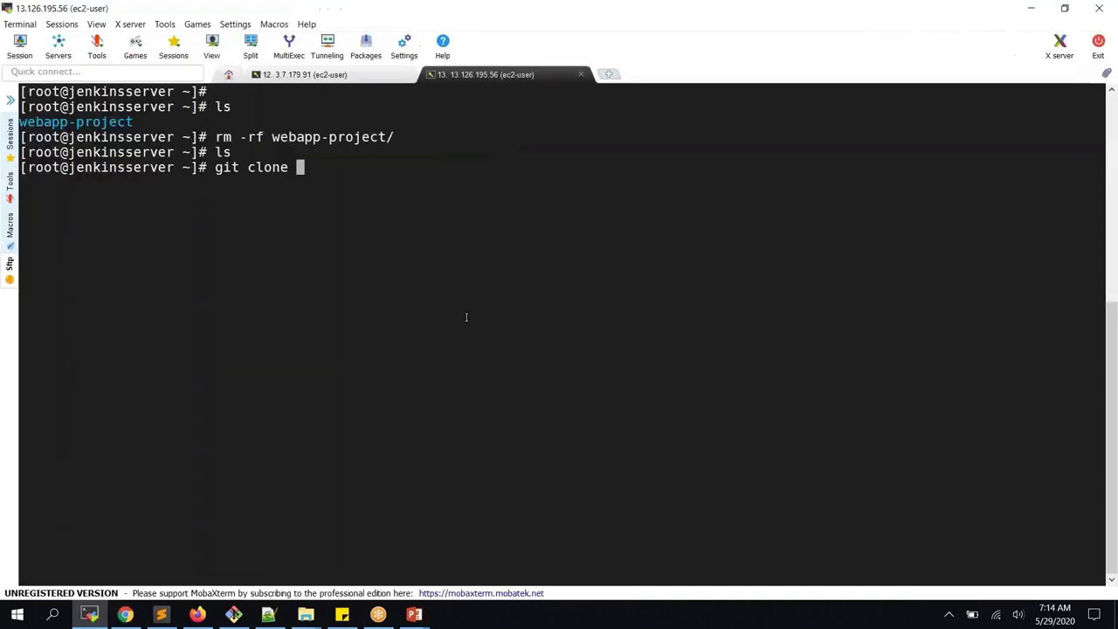
right_click(470, 315)
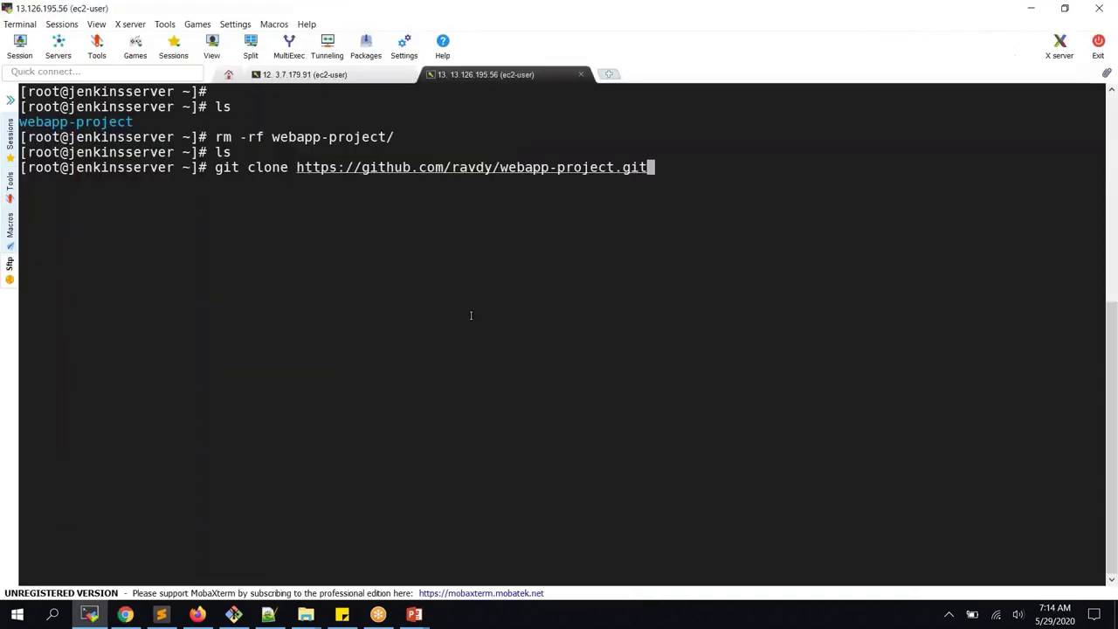
key(Return)
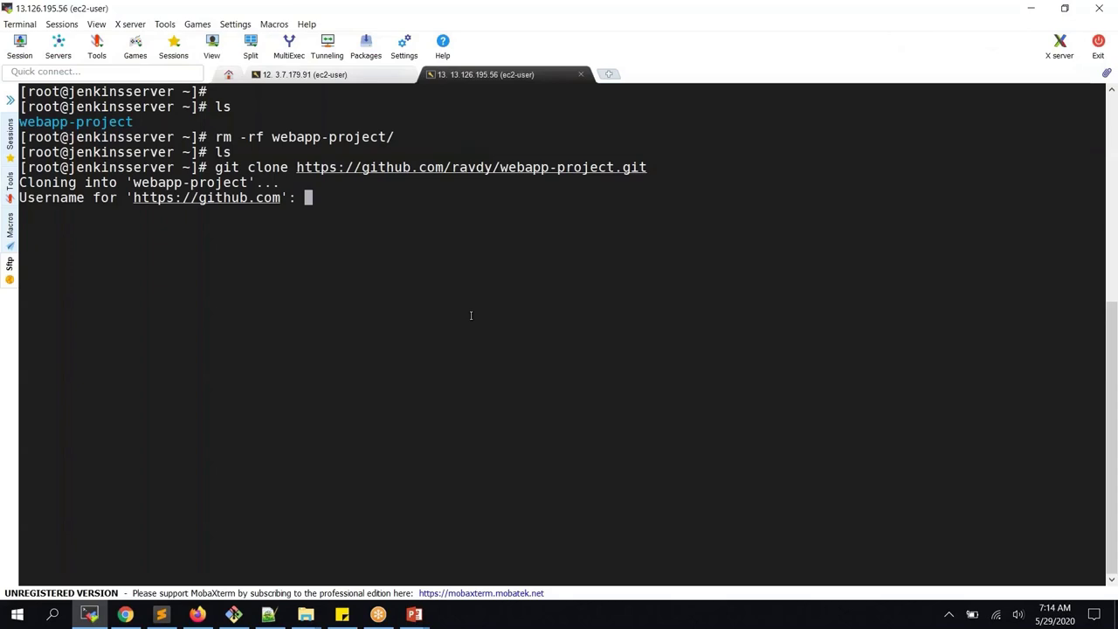
Step: Enter the GitHub username and password, retrying the clone until it succeeds
text(y)
key(BackSpace)
text(arvdy)
key(Return)
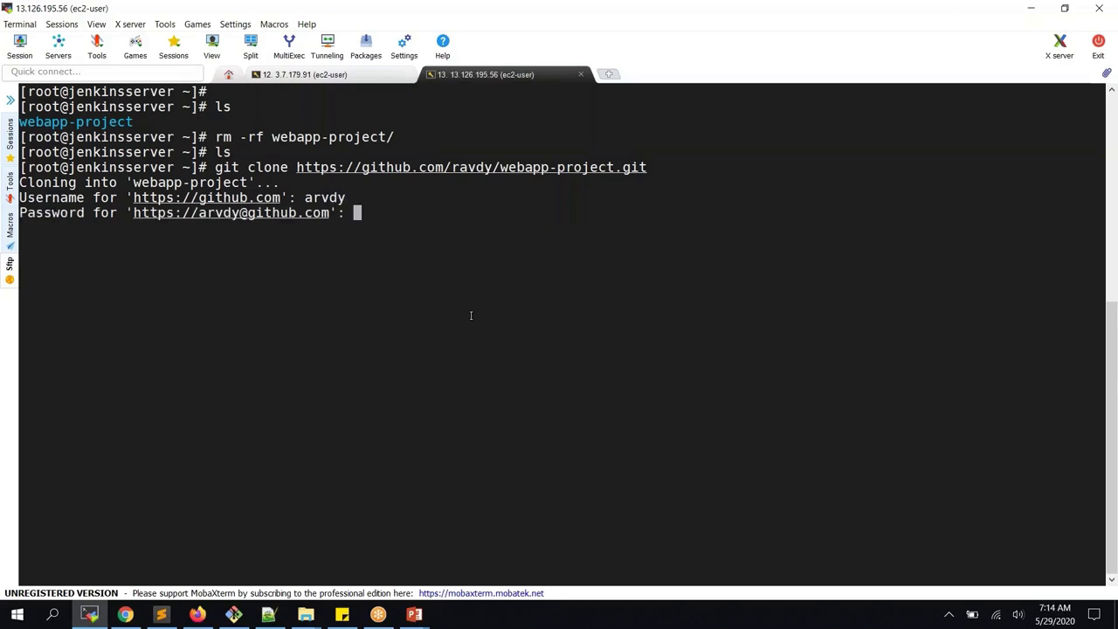
key(ctrl+c)
key(Up)
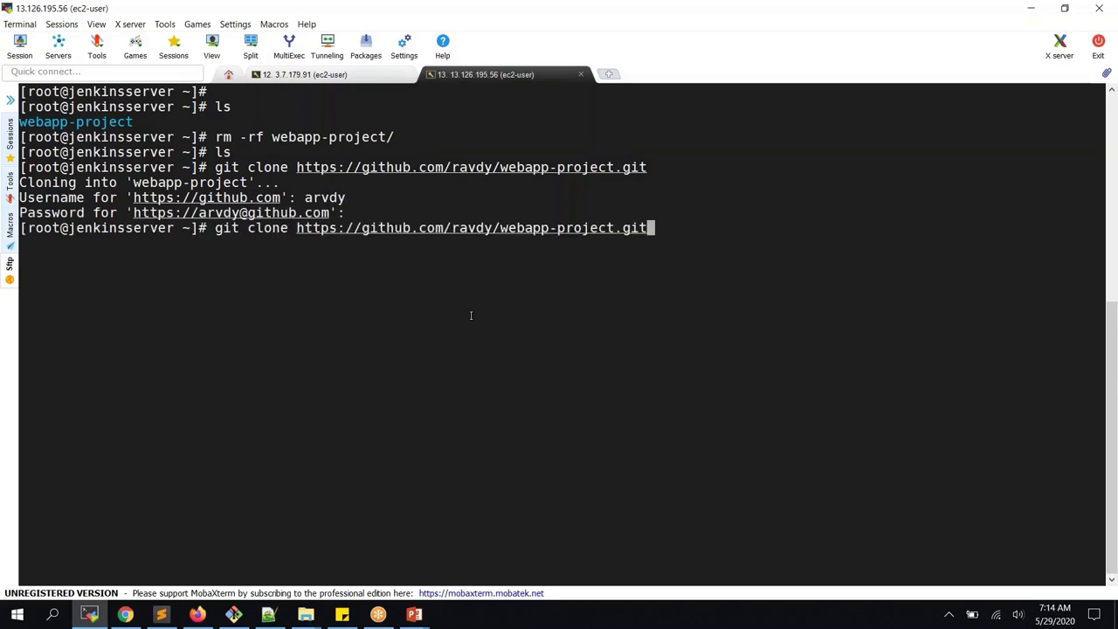
key(Return)
text(ravdy)
key(Return)
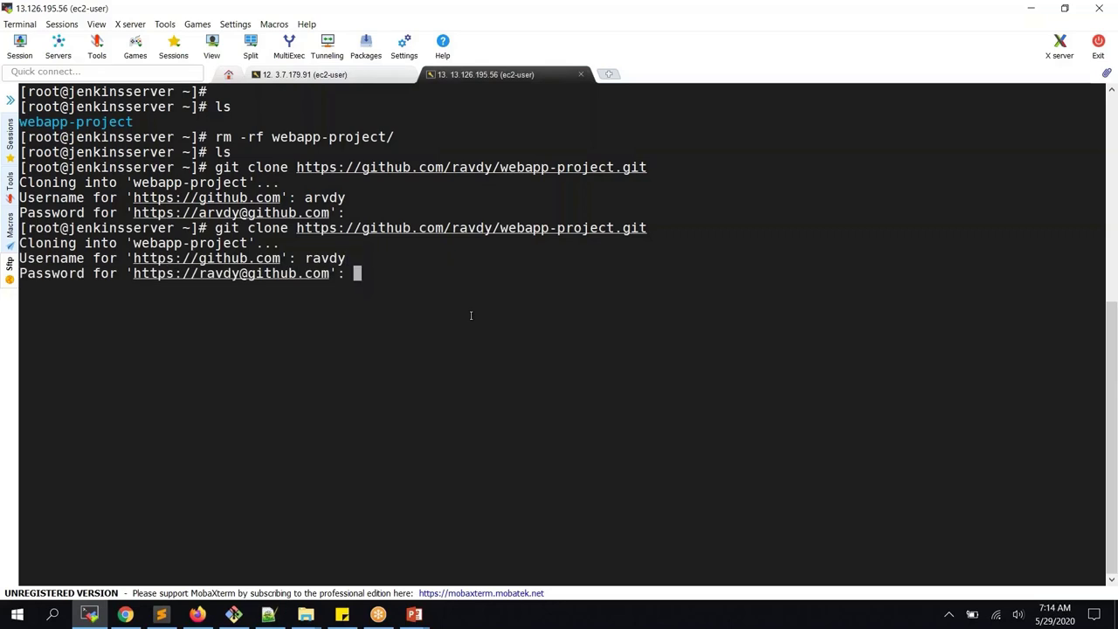
key(Return)
key(Up)
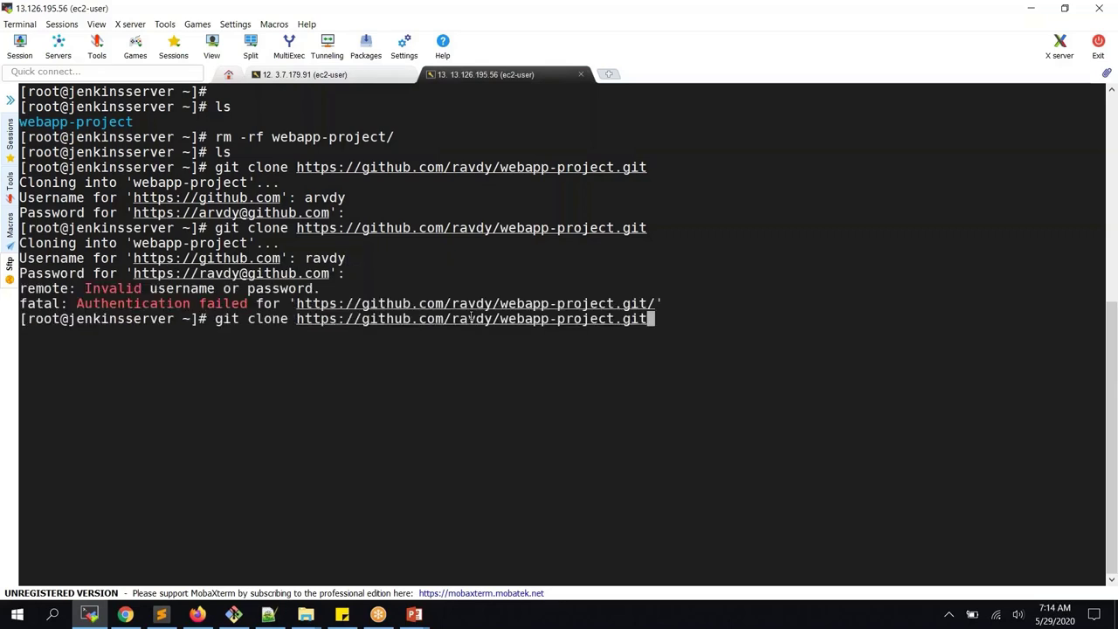
key(Return)
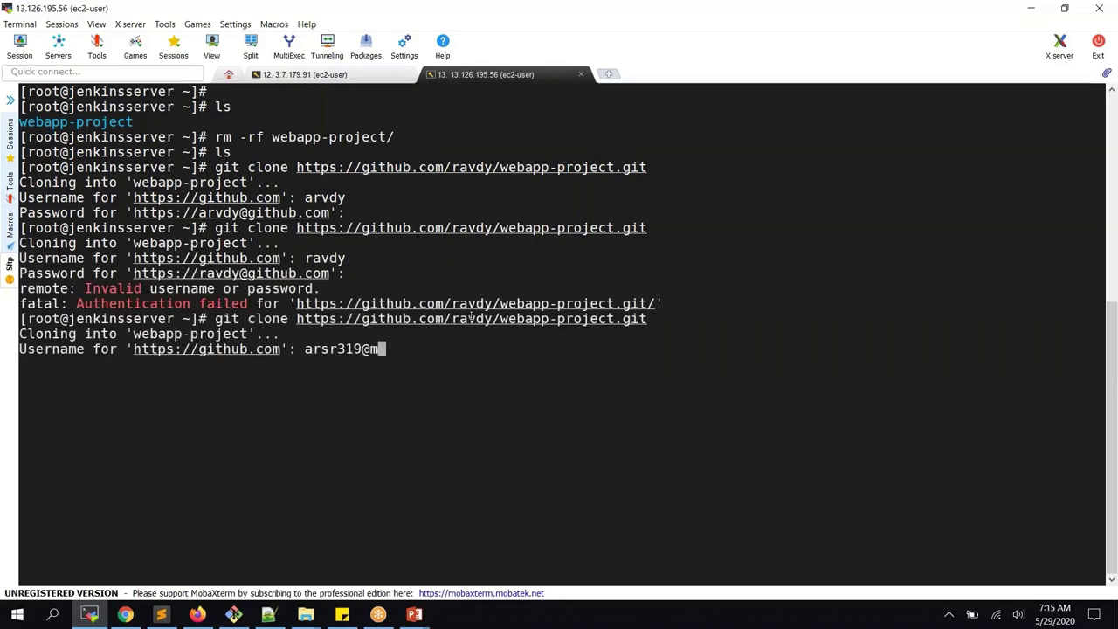
key(Return)
key(Return)
text(clear)
Step: Enter the cloned webapp-project folder and open pom.xml in vi to review its plugins
key(Return)
text(ls)
key(Return)
text(cd webapp-project/)
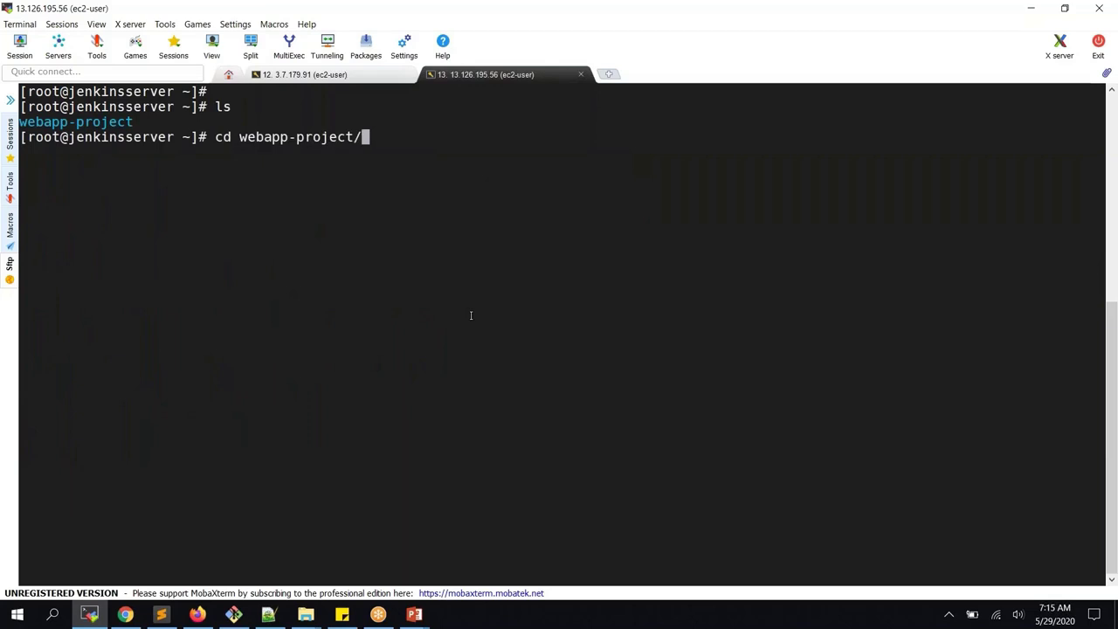
key(Return)
text(ls)
key(Return)
text(vi po)
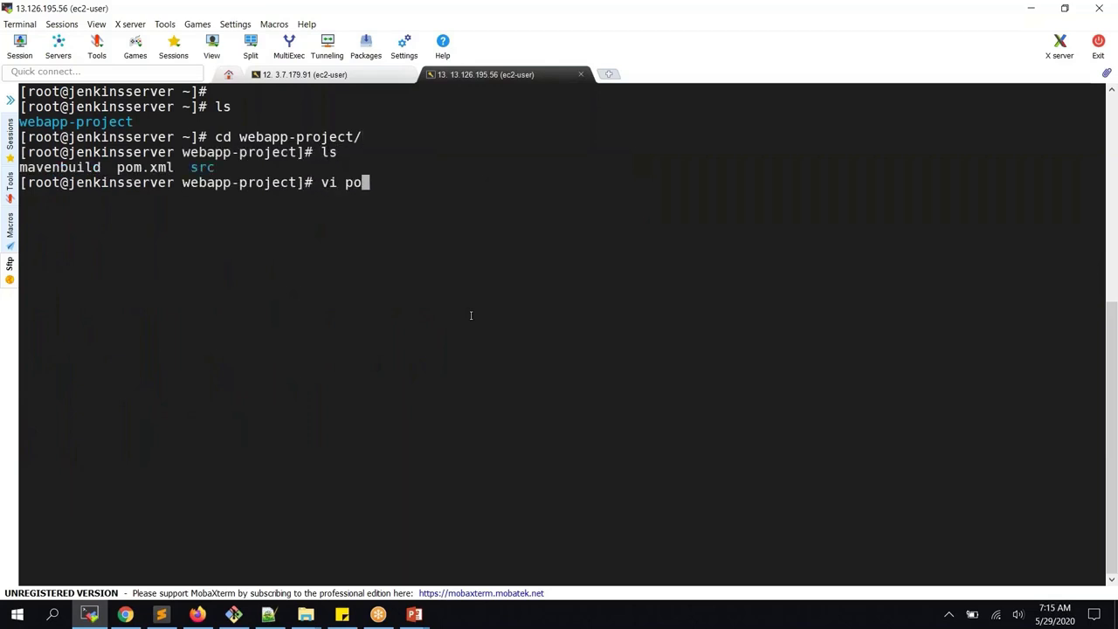
key(Tab)
key(Return)
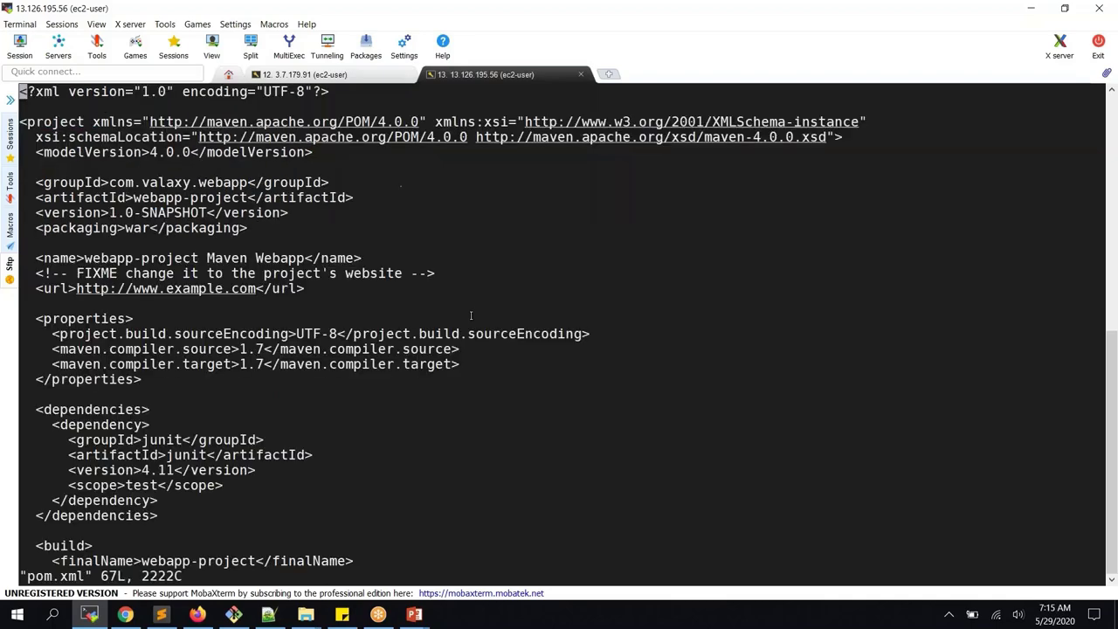
scroll(471, 315, down, 15)
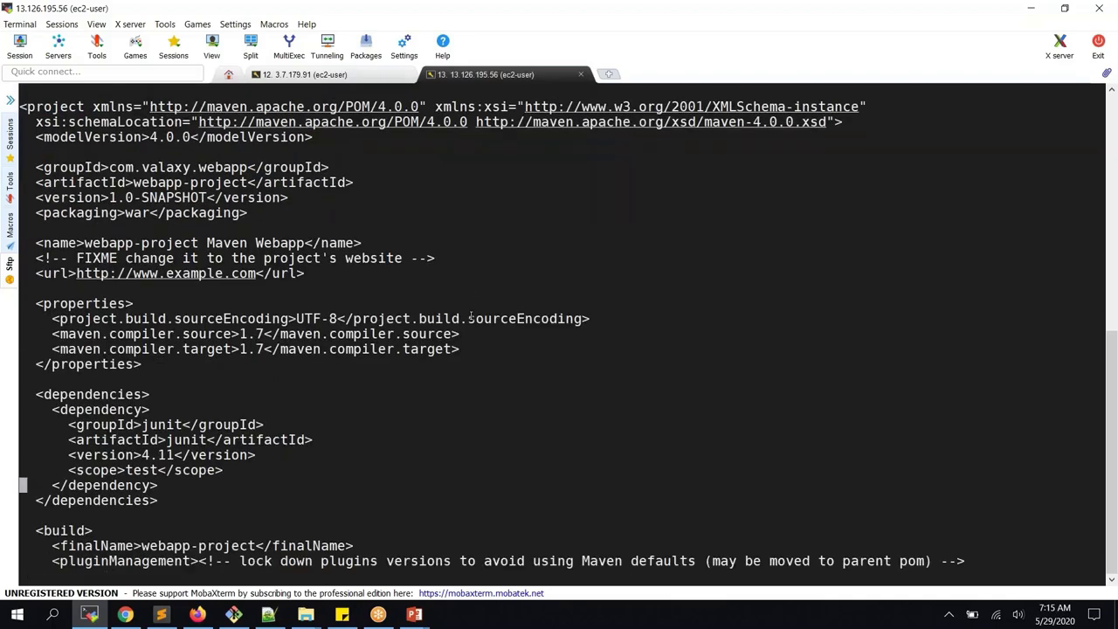
scroll(470, 315, down, 2)
scroll(471, 316, up, 10)
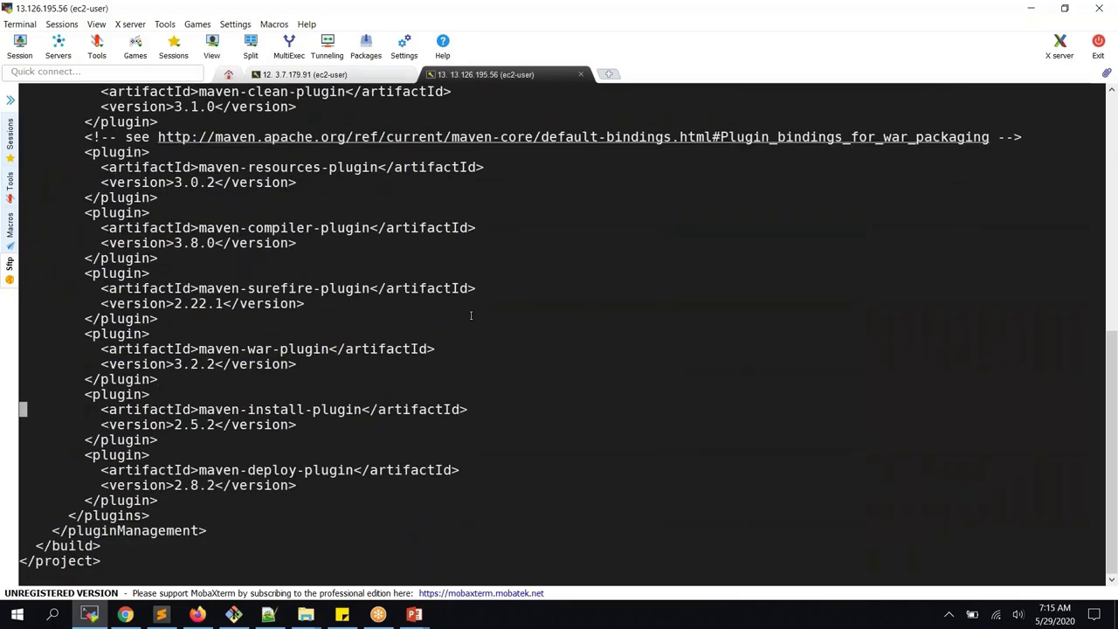
scroll(472, 318, up, 6)
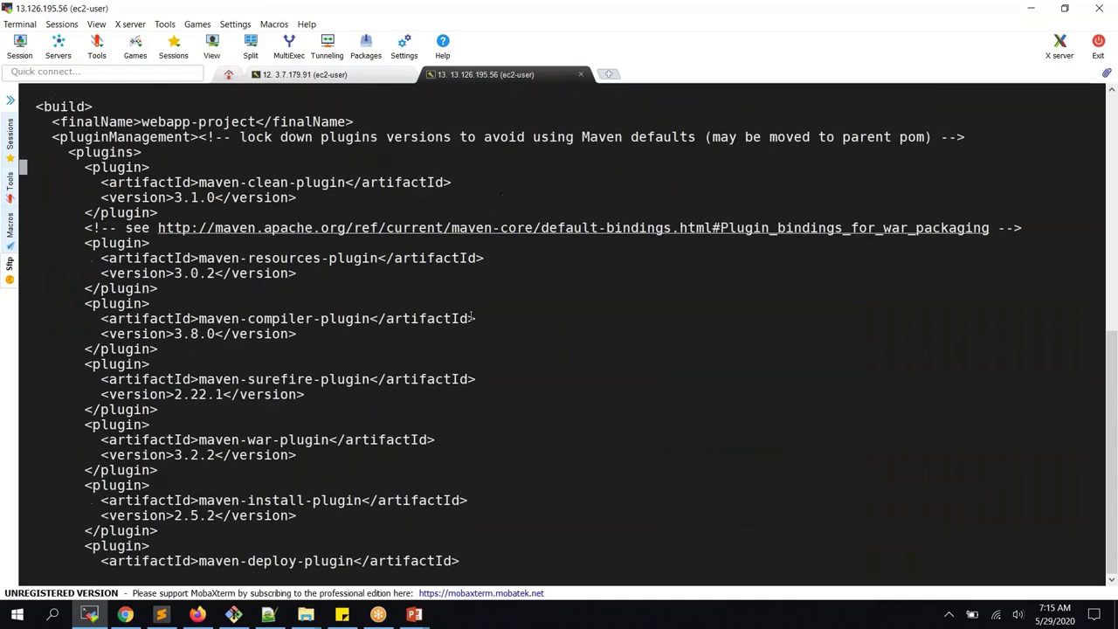
scroll(470, 315, up, 1)
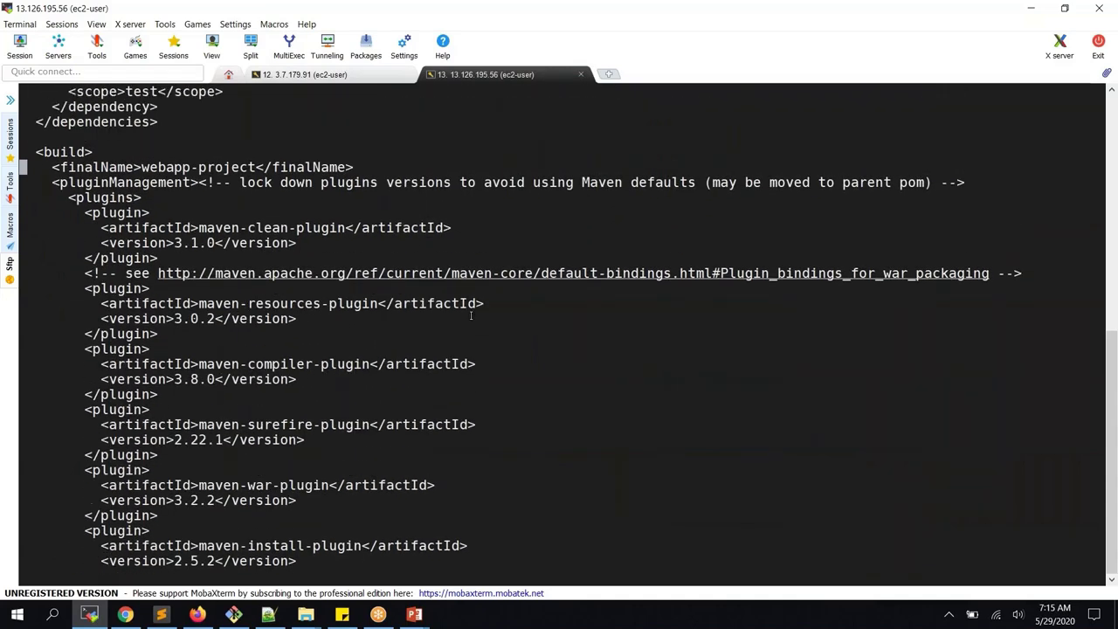
Step: Select the Maven Deploy XML snippet for libs-release-local in Artifactory's Set Me Up
click(133, 614)
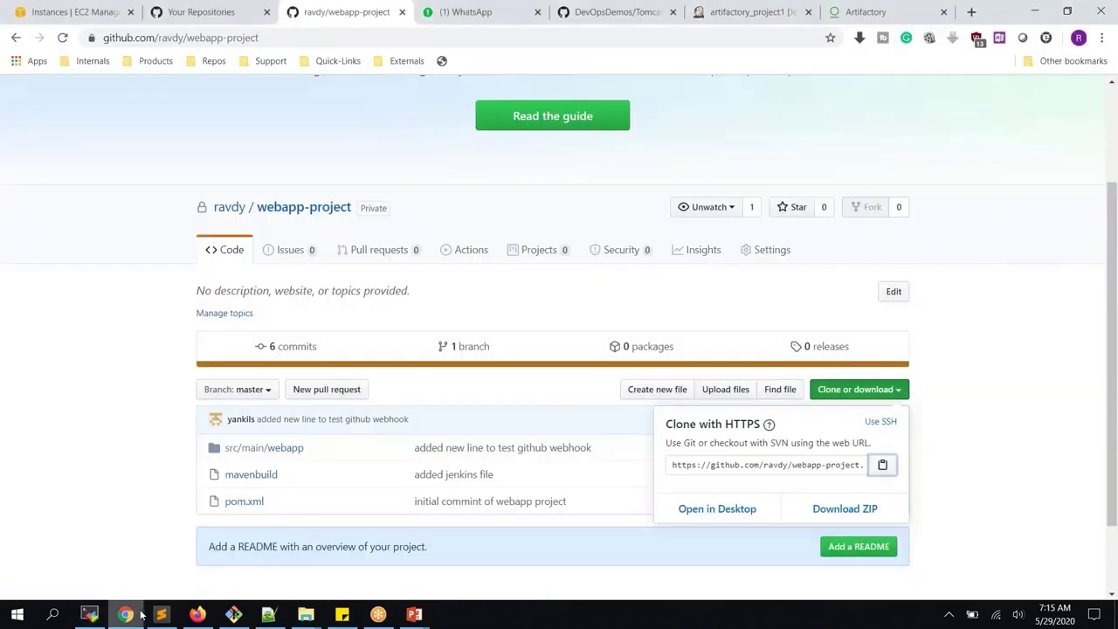
click(878, 12)
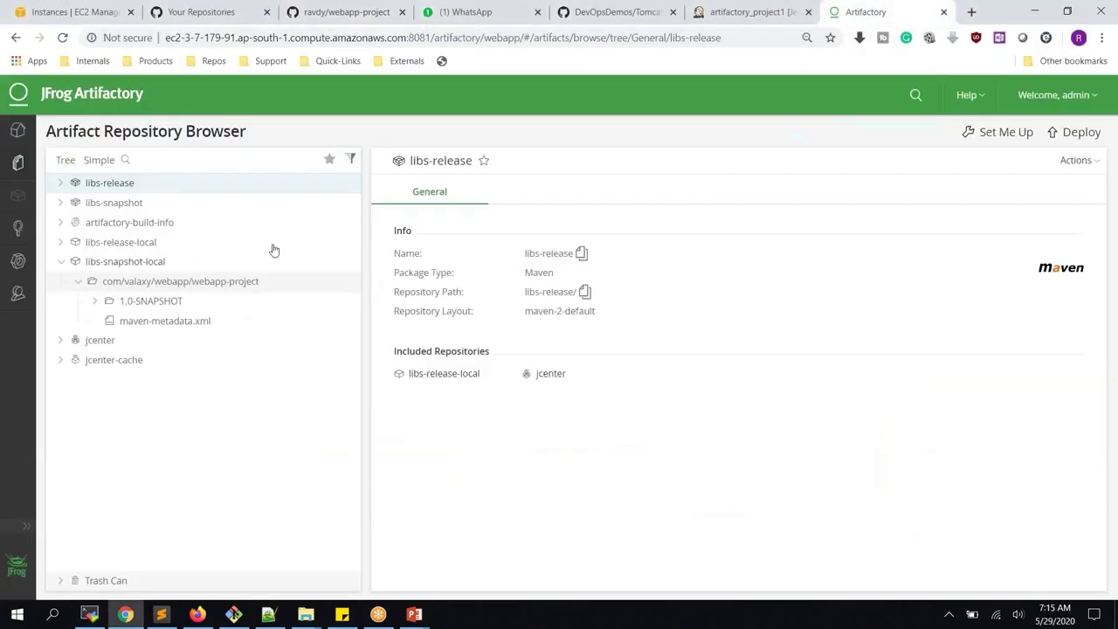
click(19, 164)
click(1004, 134)
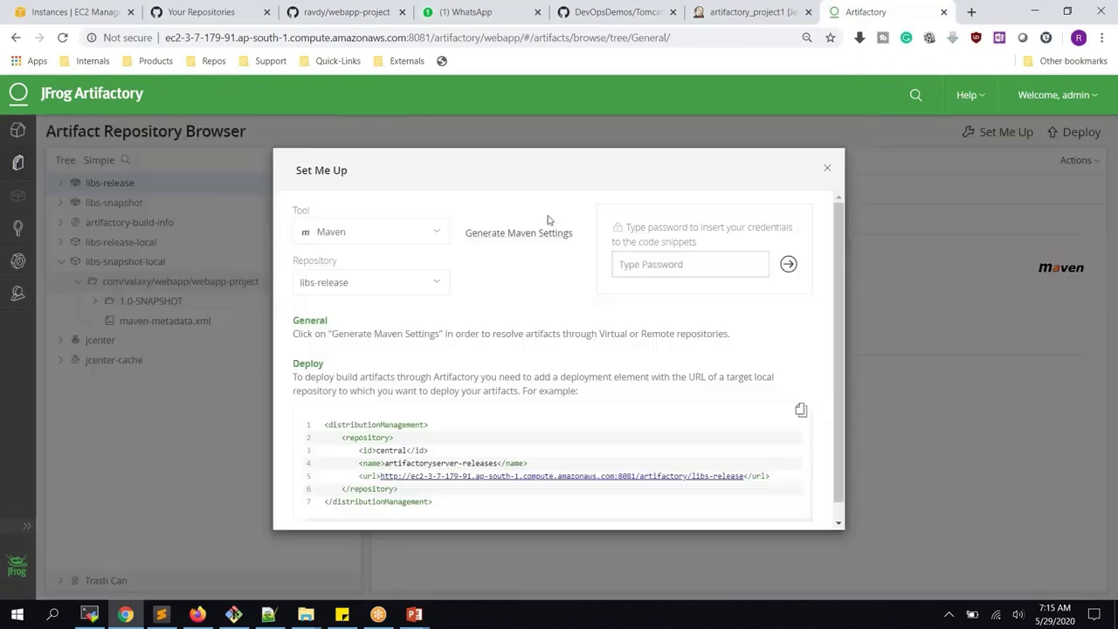
click(382, 291)
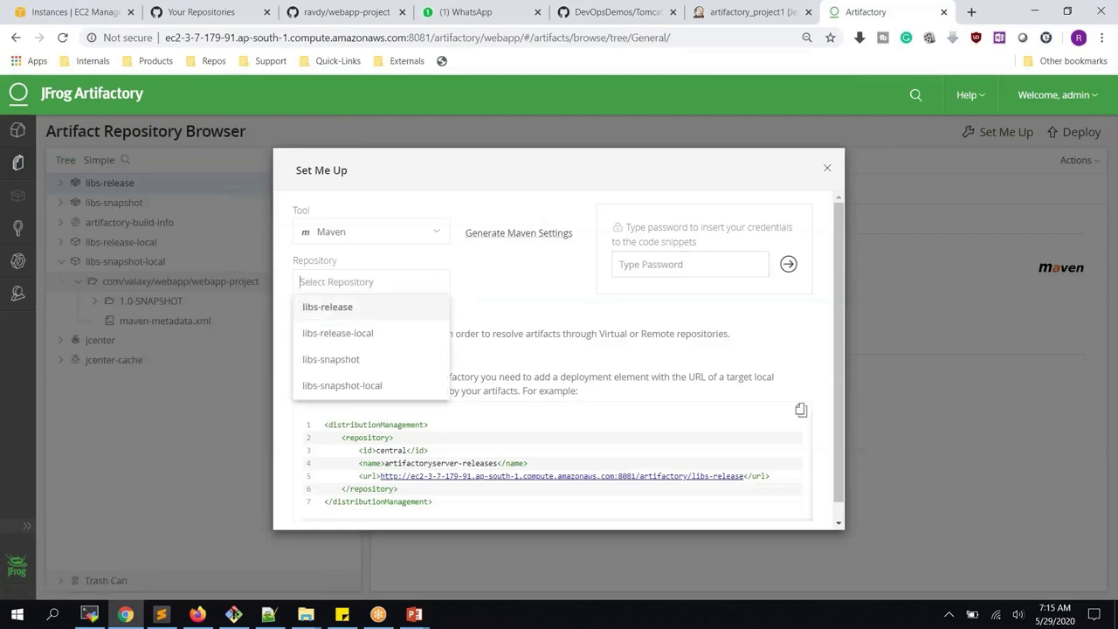
click(397, 336)
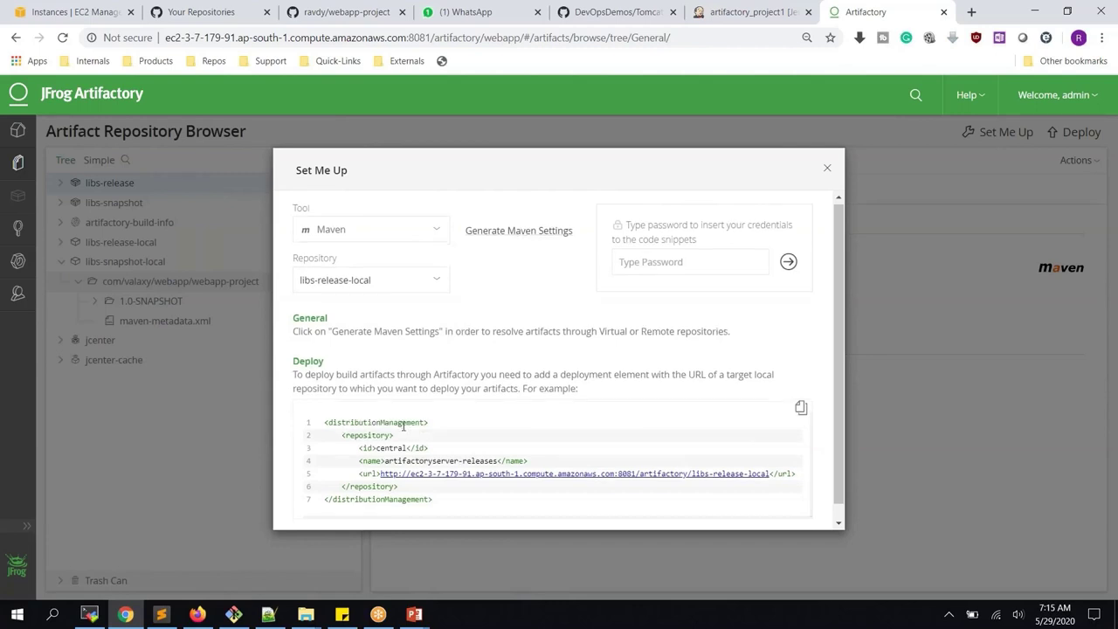
scroll(402, 426, down, 1)
drag(434, 486, 324, 406)
key(ctrl+c)
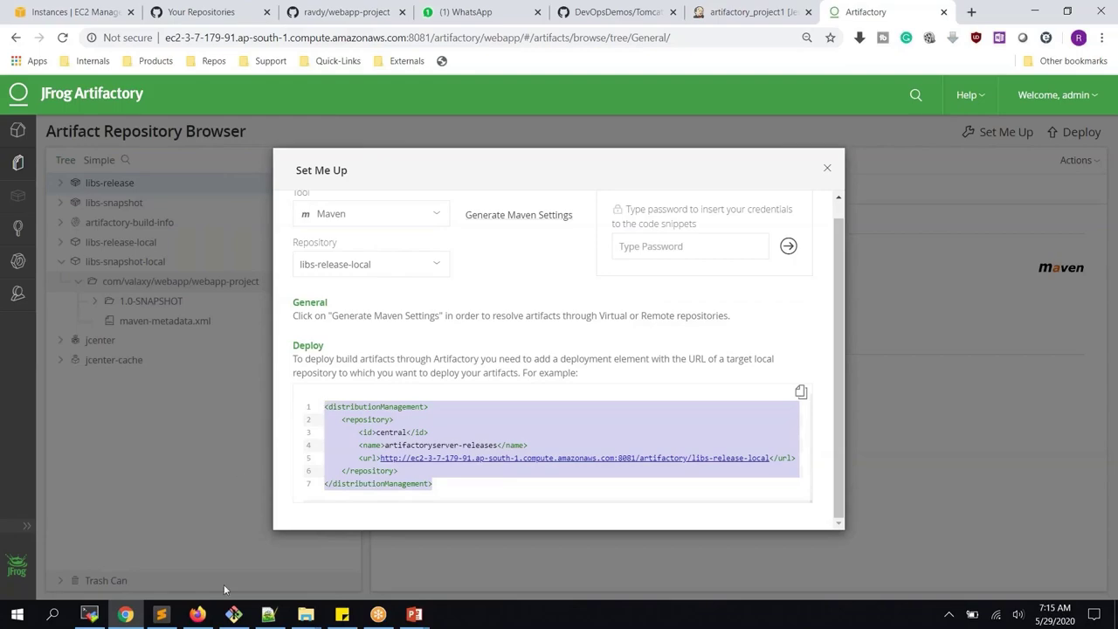
click(161, 614)
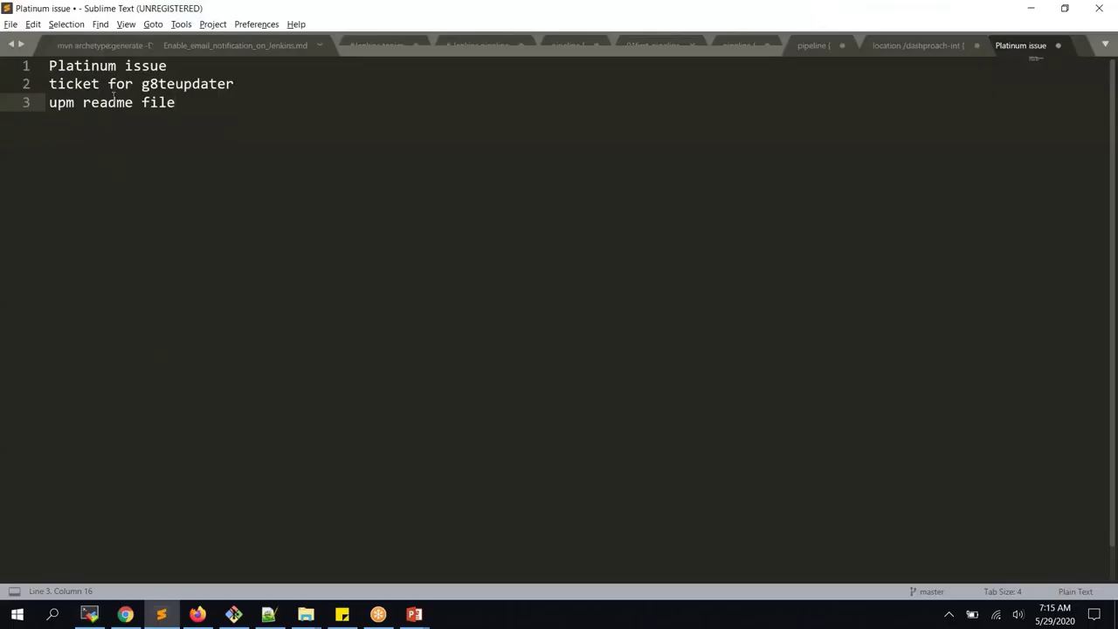
Step: Paste the libs-release-local deployment snippet into a new Sublime Text file
click(11, 24)
click(35, 39)
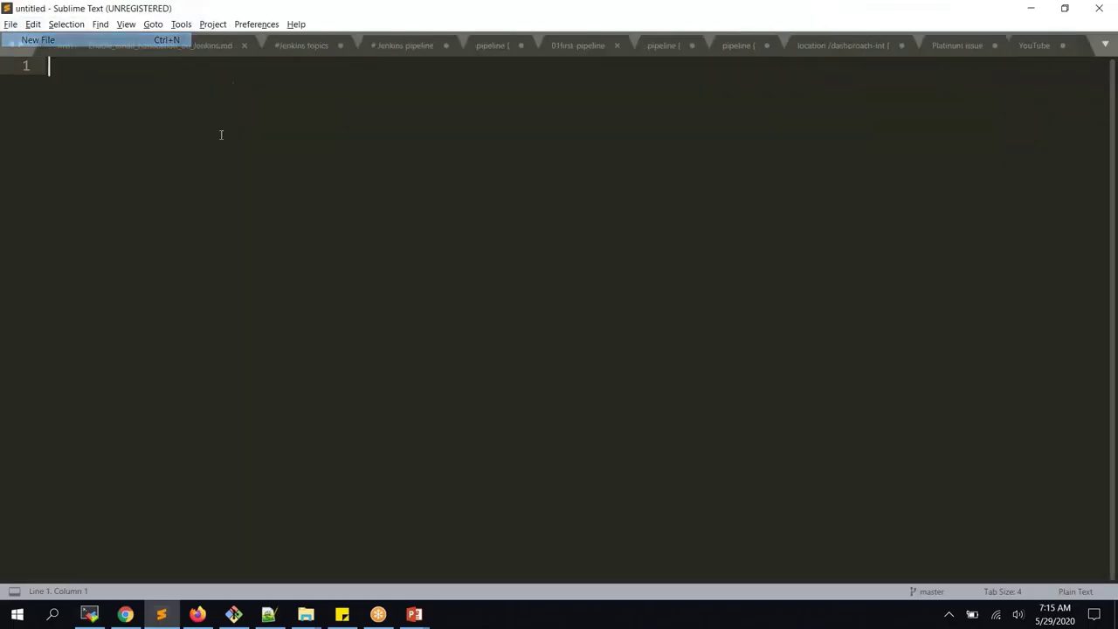
key(ctrl+v)
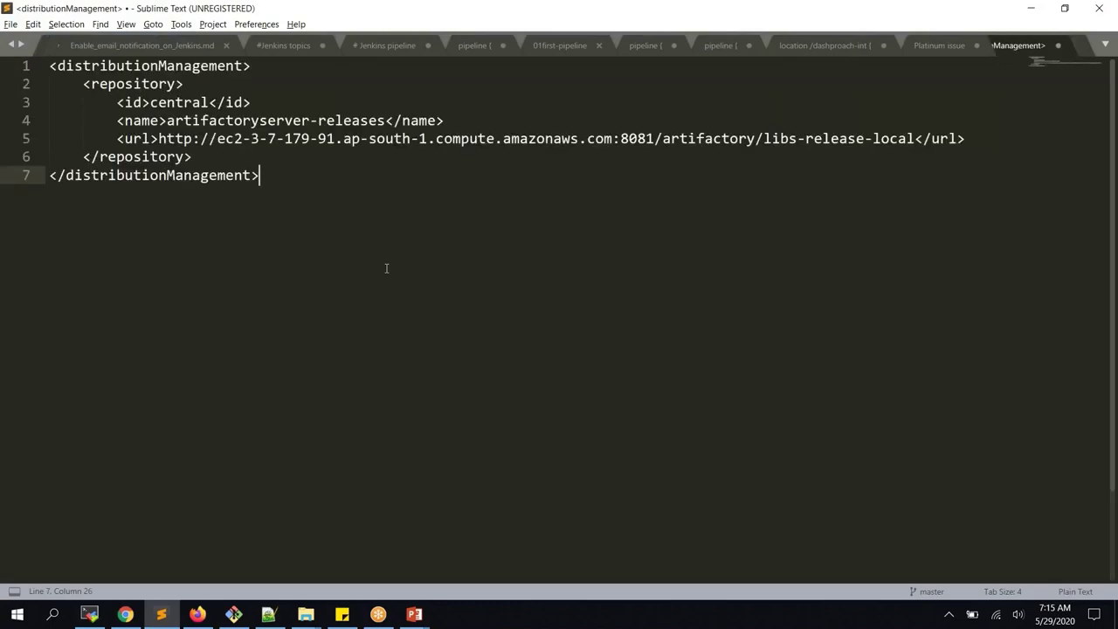
Step: Get the libs-snapshot-local deployment snippet from Artifactory and paste it below the release block
key(alt+Tab)
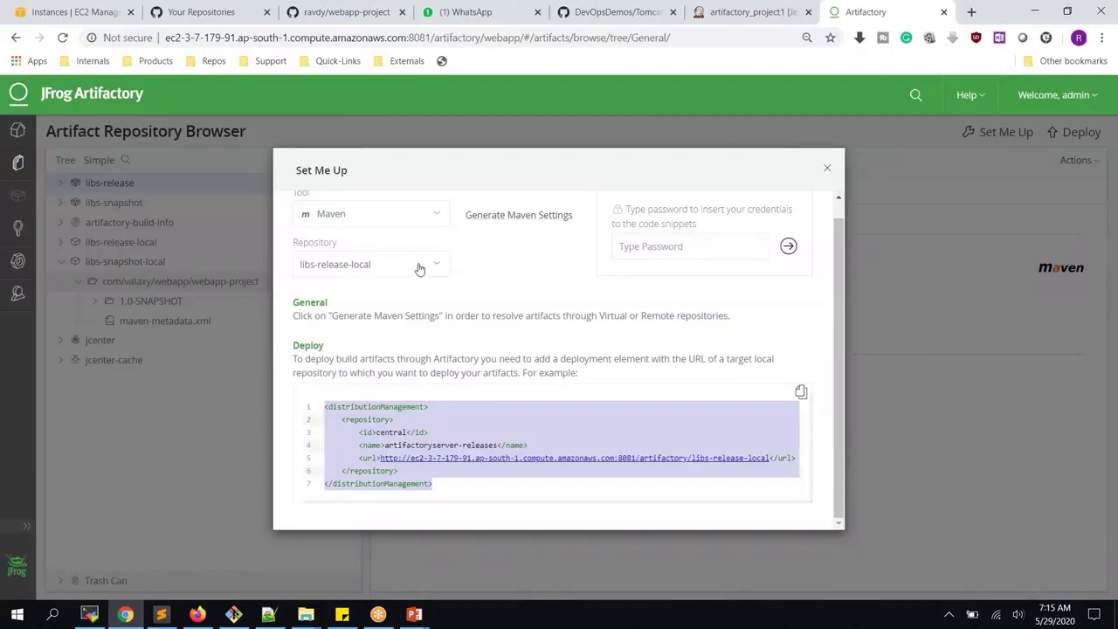
click(407, 271)
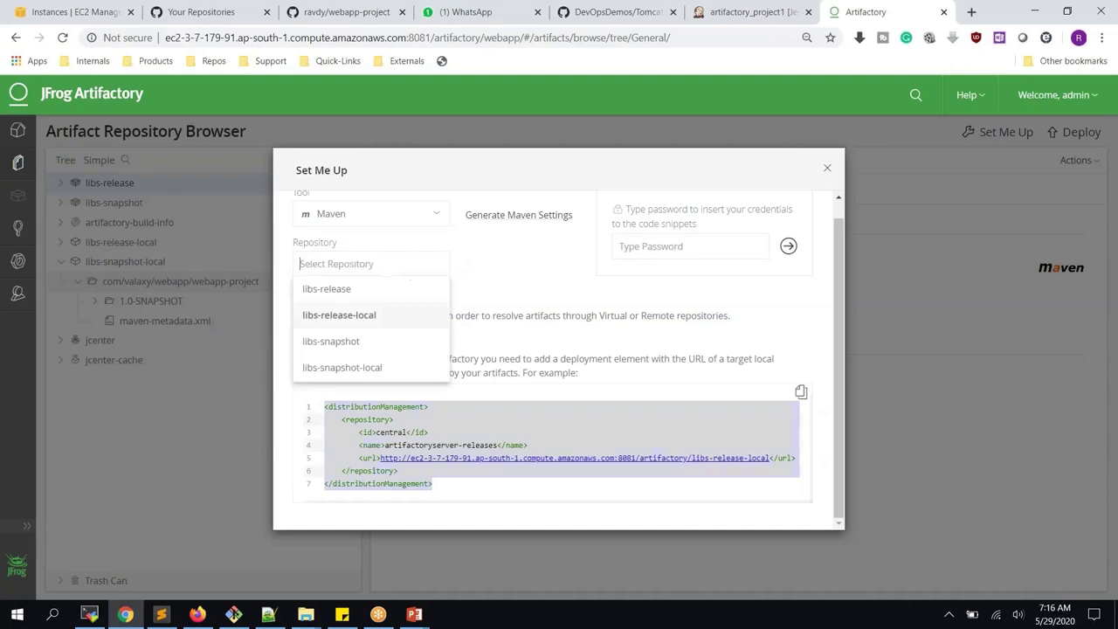
click(377, 318)
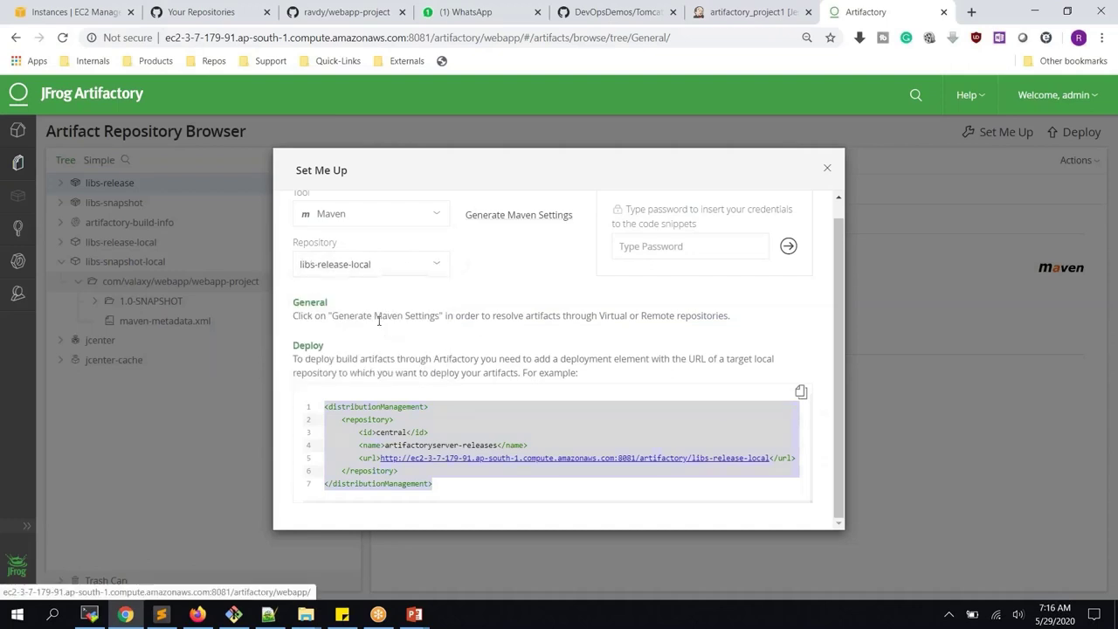
click(427, 267)
click(395, 367)
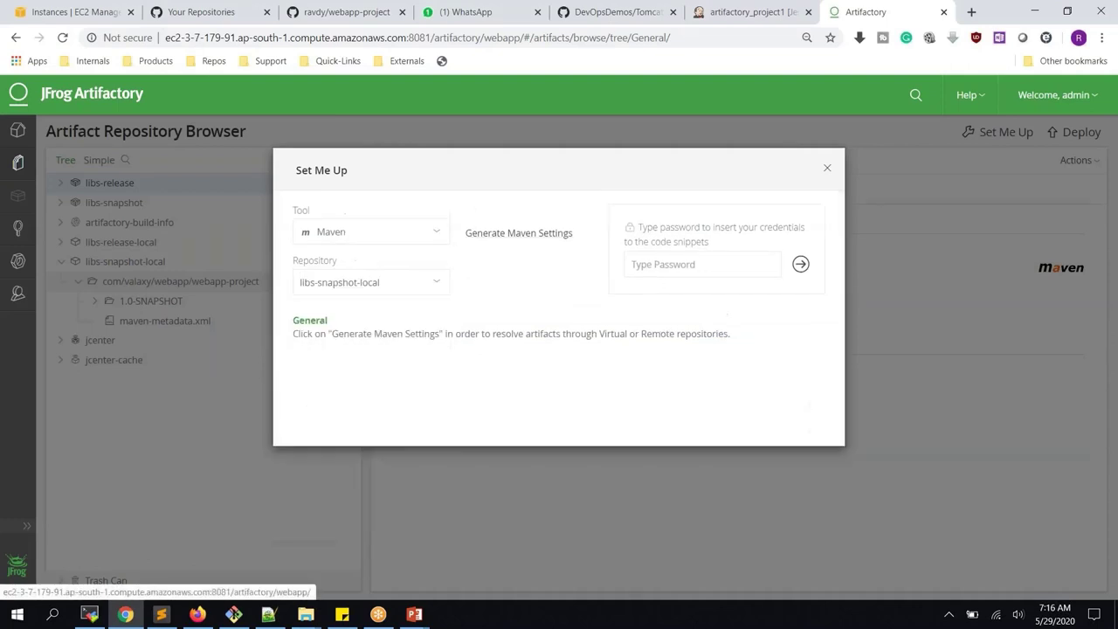
drag(437, 498, 301, 427)
key(ctrl+c)
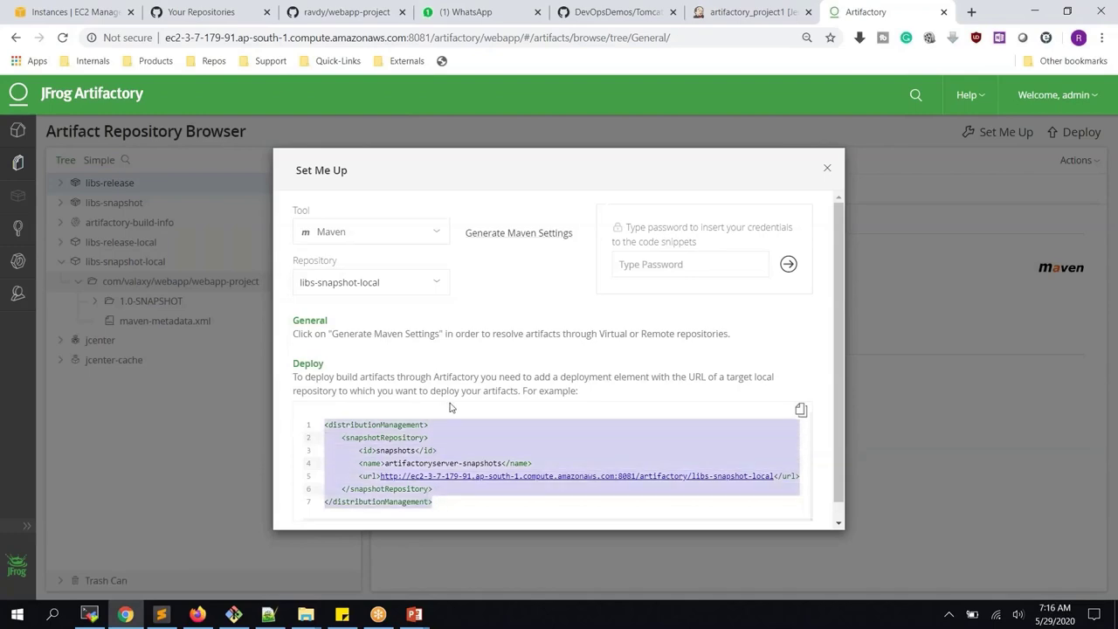
key(alt+Tab)
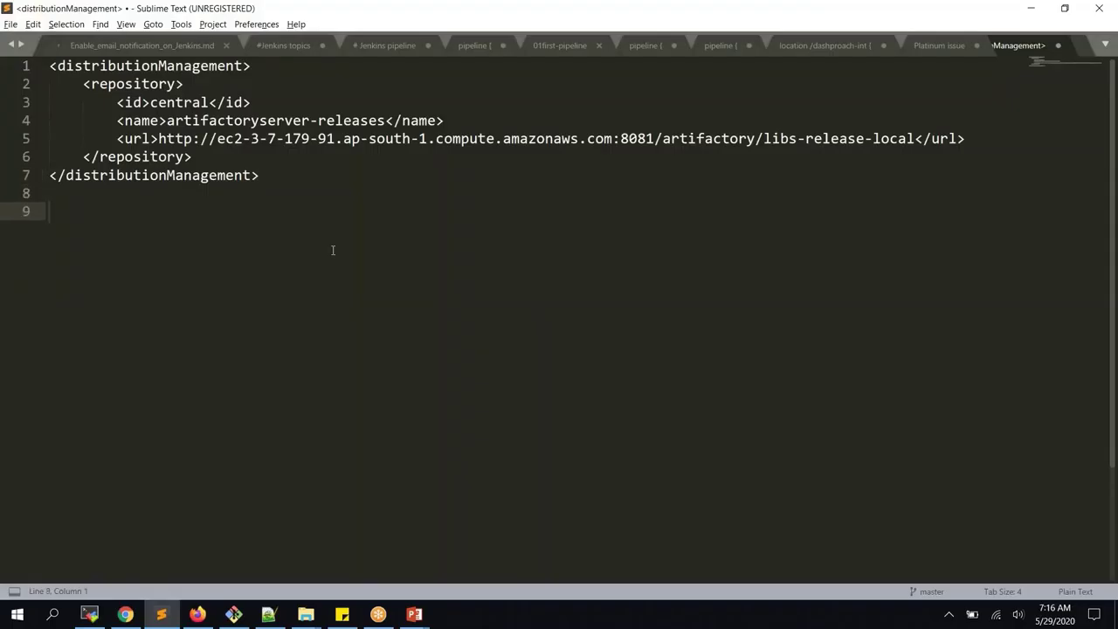
key(ctrl+v)
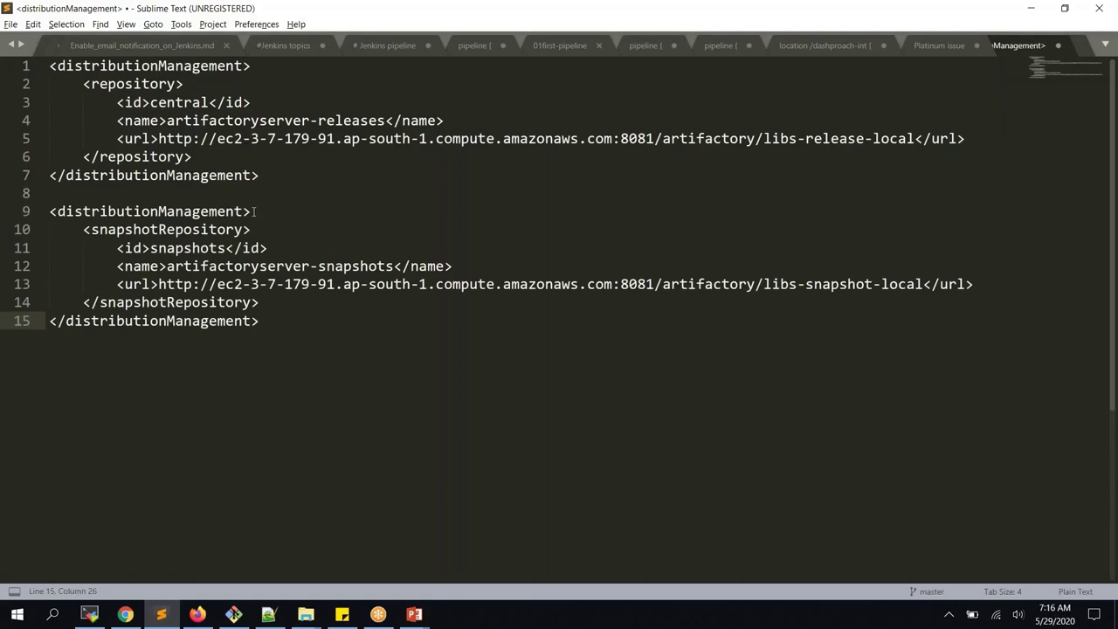
Step: Remove the duplicated tags to merge both blocks, then copy the whole XML
drag(253, 211, 26, 185)
key(BackSpace)
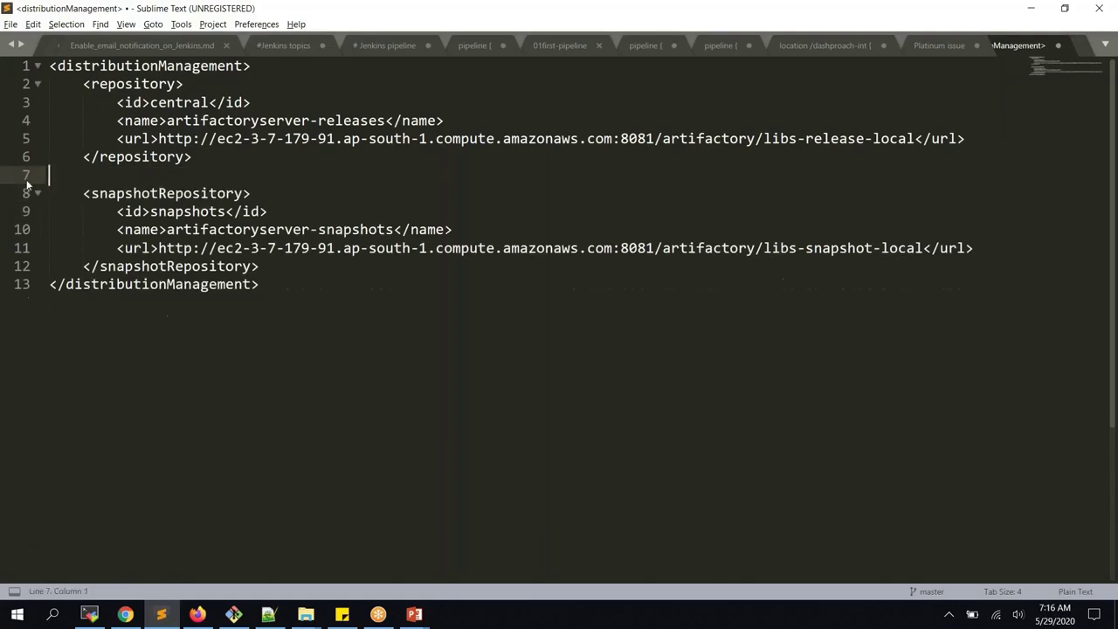
key(Delete)
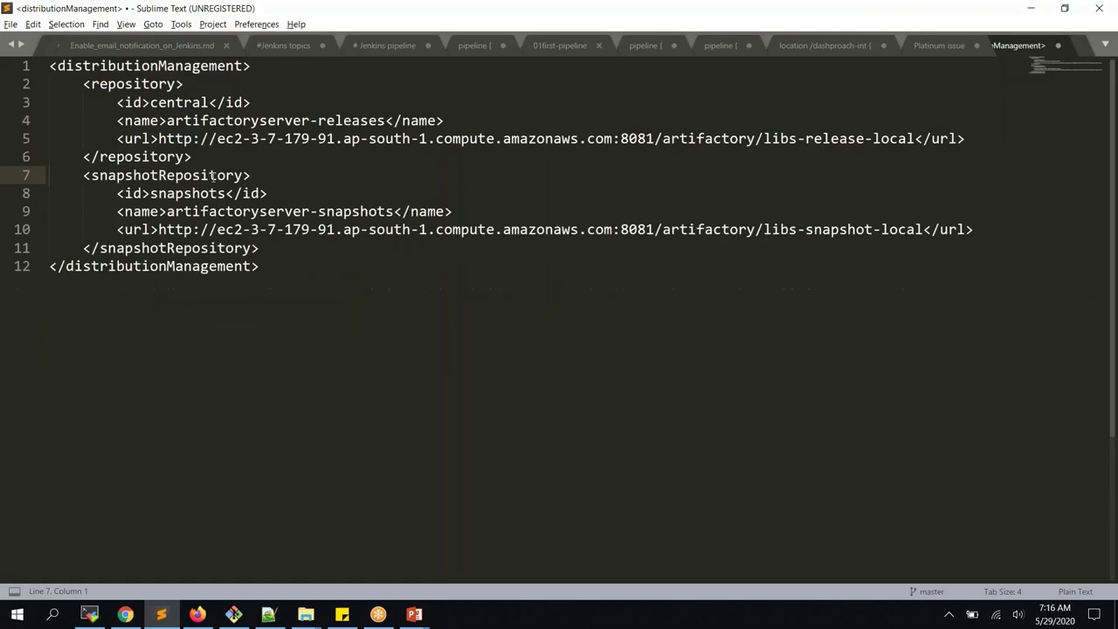
click(141, 84)
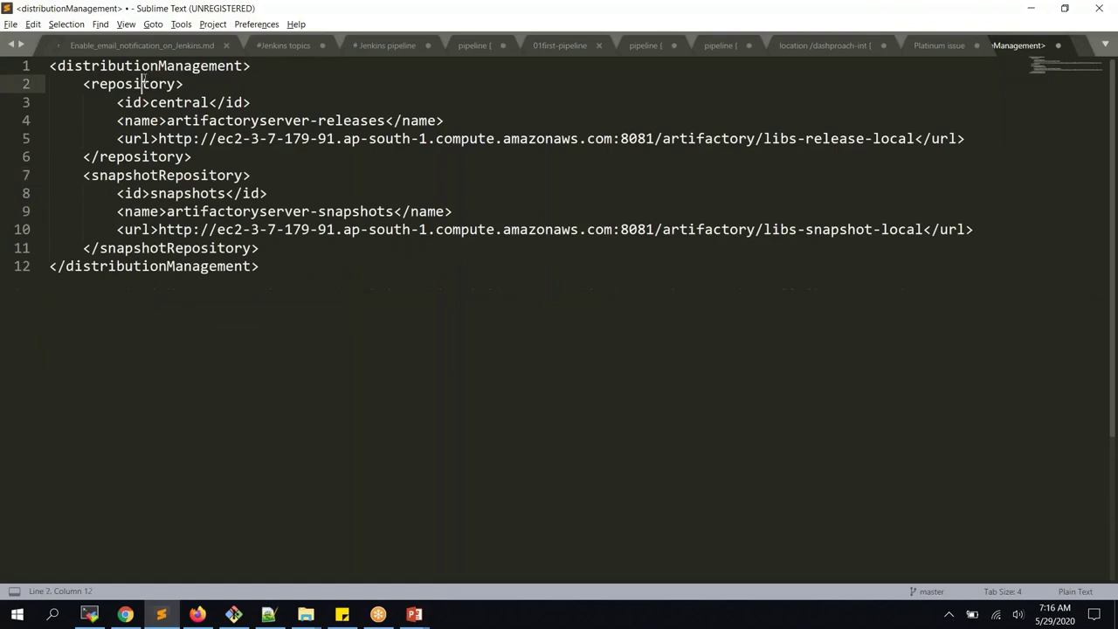
drag(276, 268, 48, 65)
key(ctrl+c)
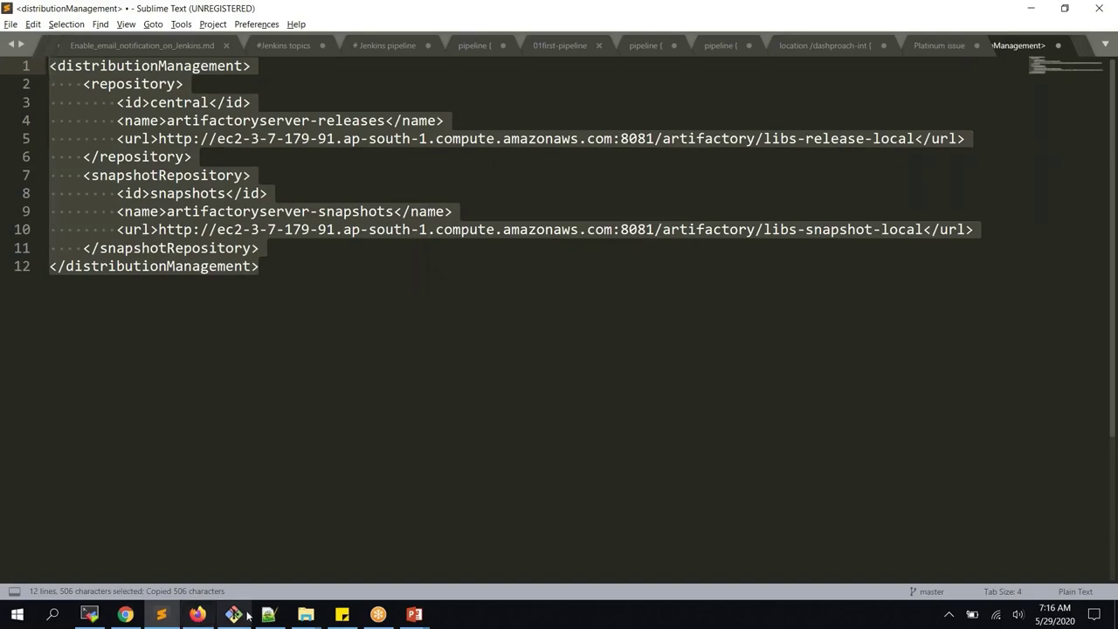
mouse_move(198, 617)
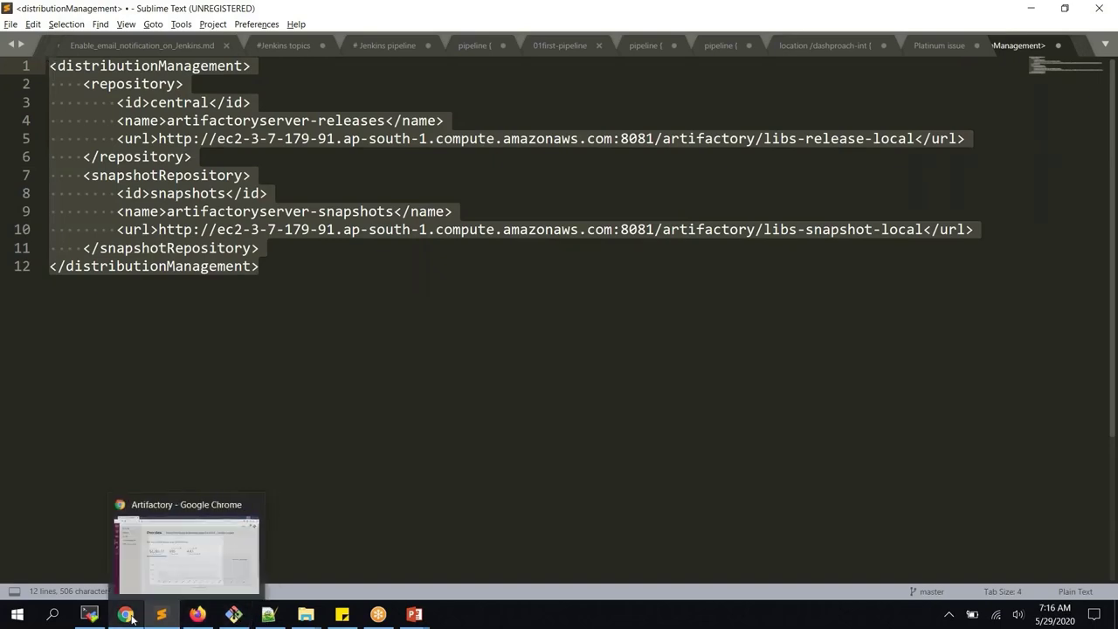
Step: Delete pom.xml's build section and paste the distributionManagement block above </project>
click(89, 614)
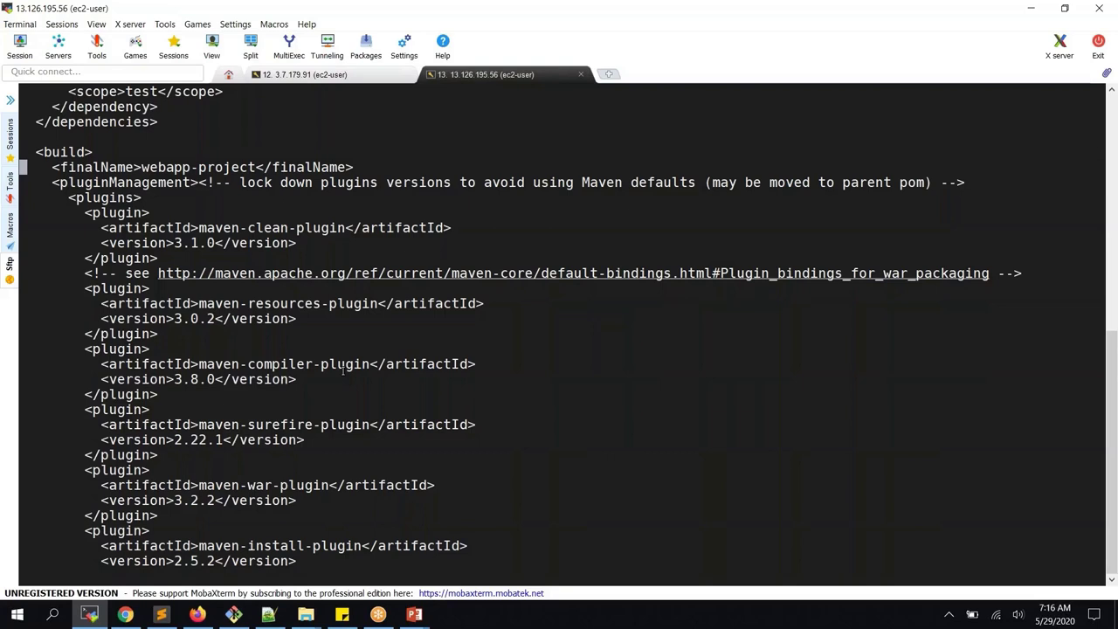
key(d)
key(d)
key(d)
key(d)
key(d)
key(d)
key(d)
key(d)
key(d)
key(d)
key(d)
key(d)
key(d)
key(d)
key(d)
key(d)
key(d)
key(d)
key(d)
key(d)
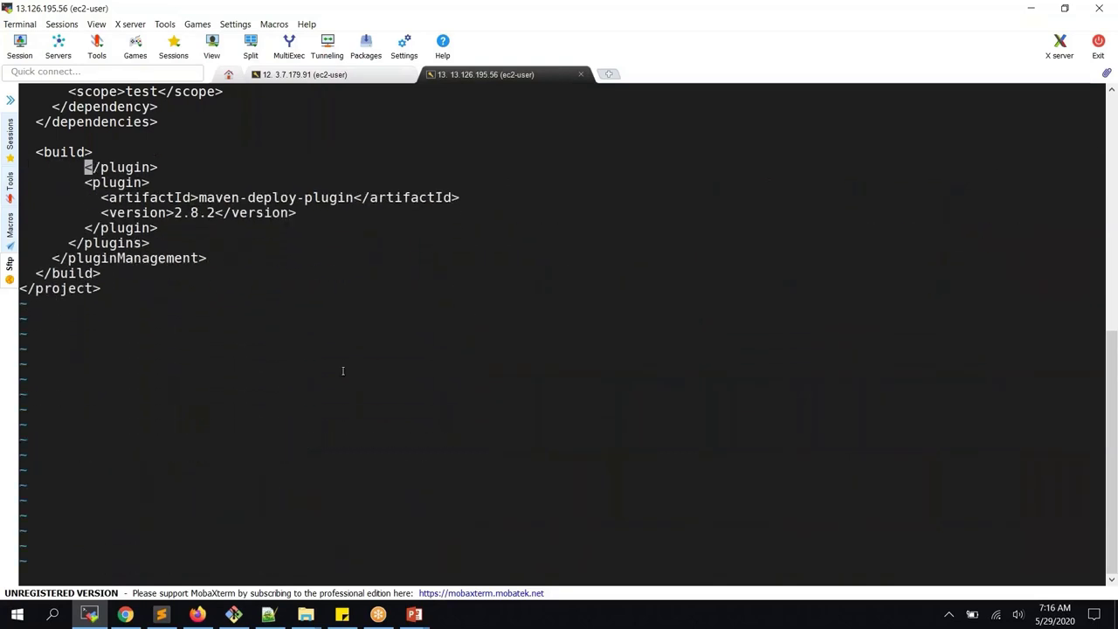
key(d)
key(d)
key(d)
key(d)
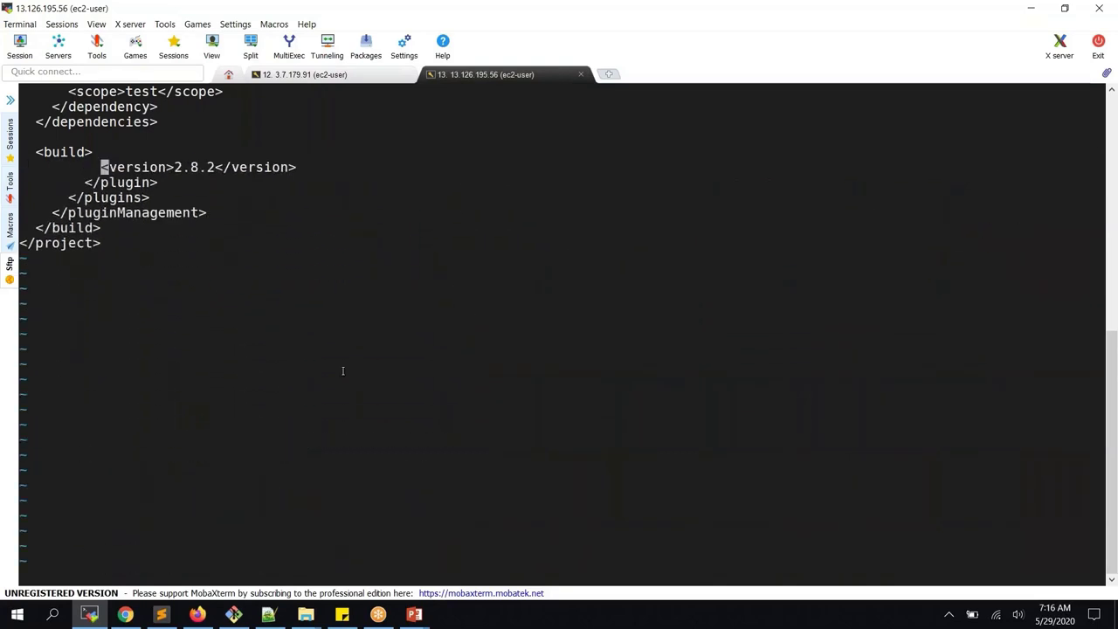
key(d)
key(d)
key(d)
key(d)
key(d)
key(d)
key(d)
key(d)
key(d)
key(d)
key(d)
key(d)
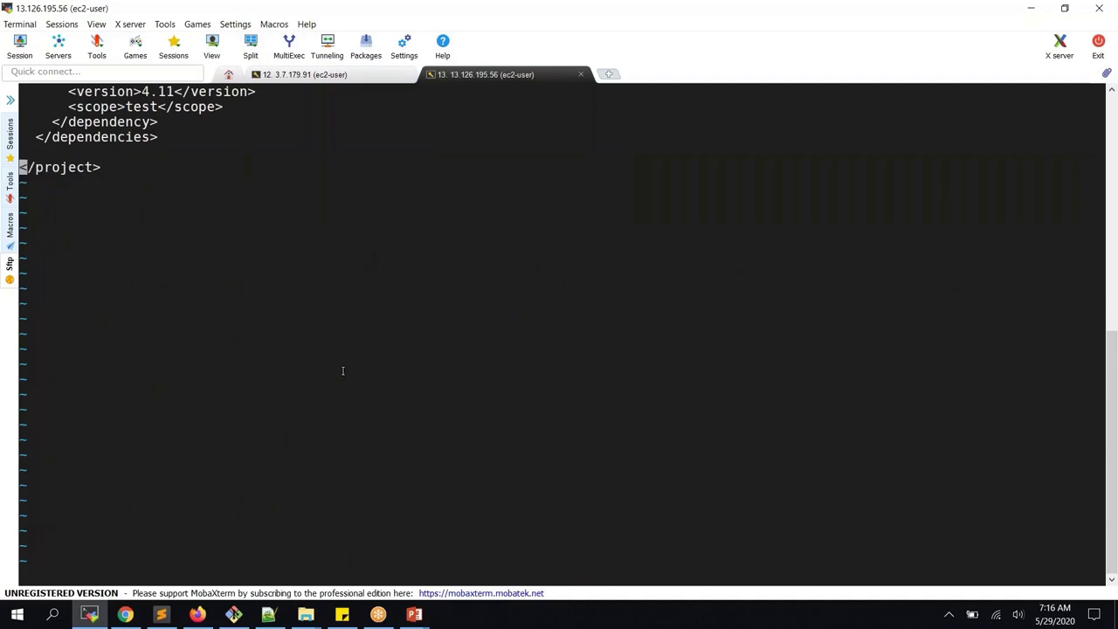
key(O)
right_click(342, 370)
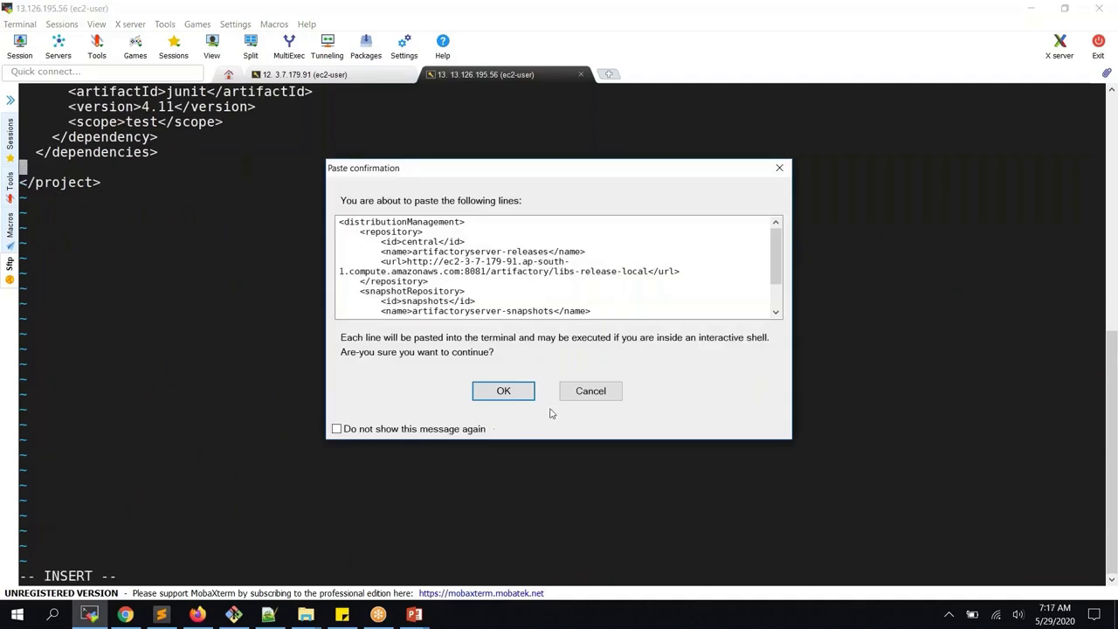
click(517, 394)
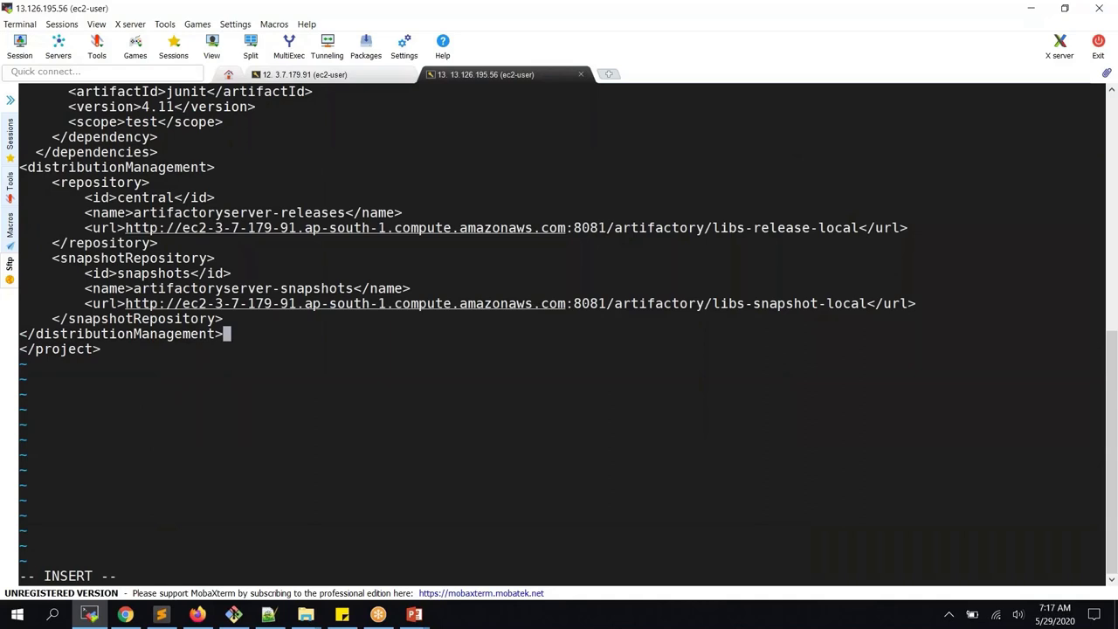
Step: Save pom.xml and quit vim with :wq
key(Escape)
text(:wq)
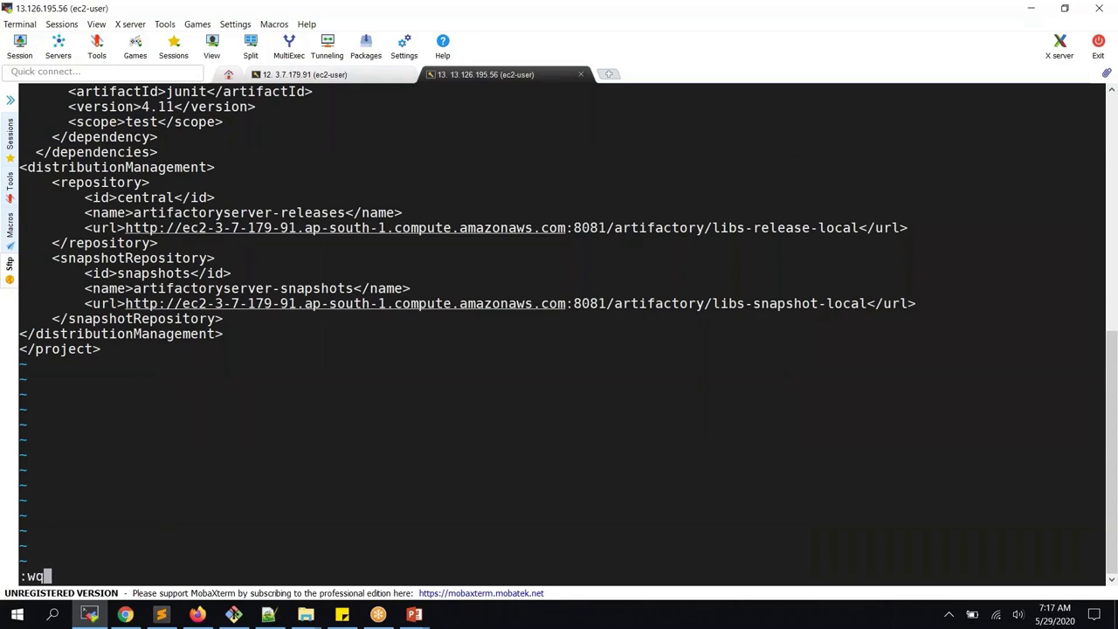
key(Return)
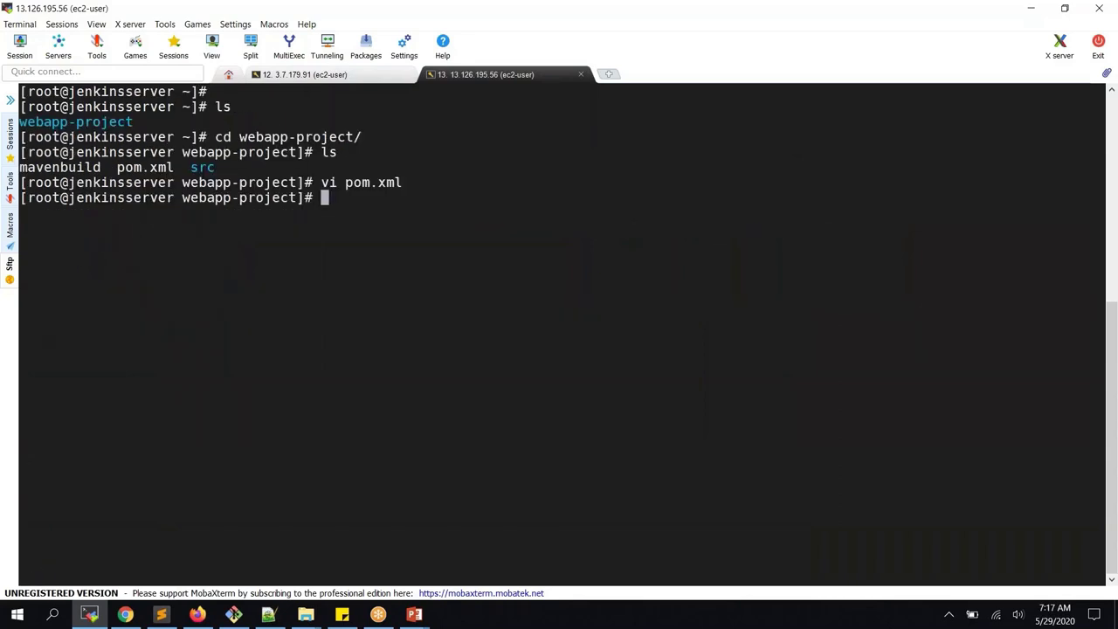
text(git status)
Step: Check the git status and stage the modified pom.xml
key(Return)
text(git ad)
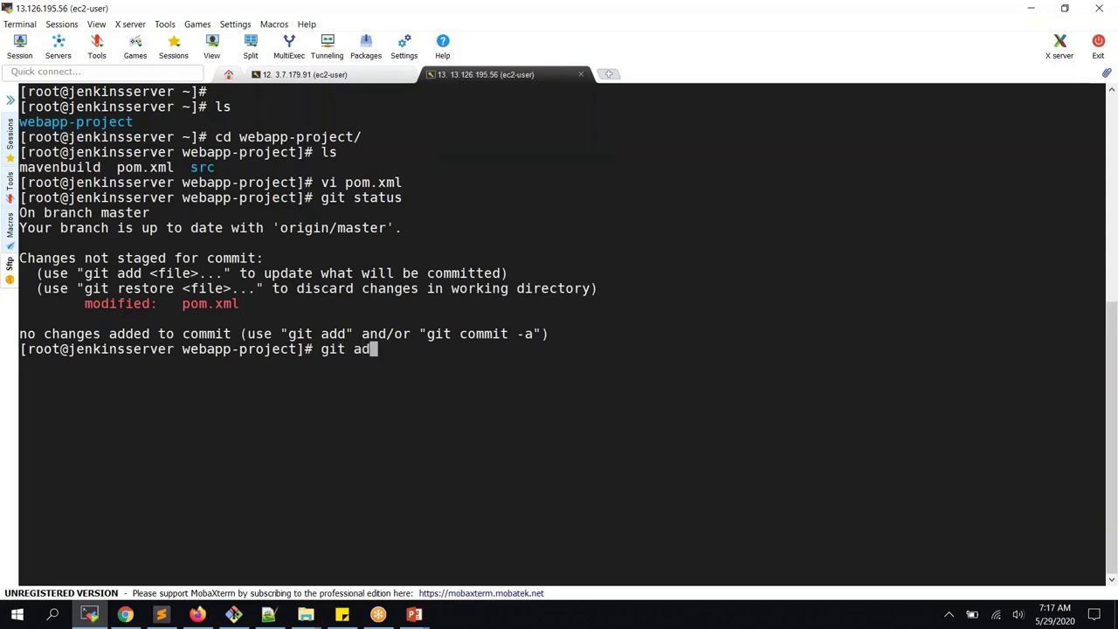
text(d .)
key(Return)
text(git statu)
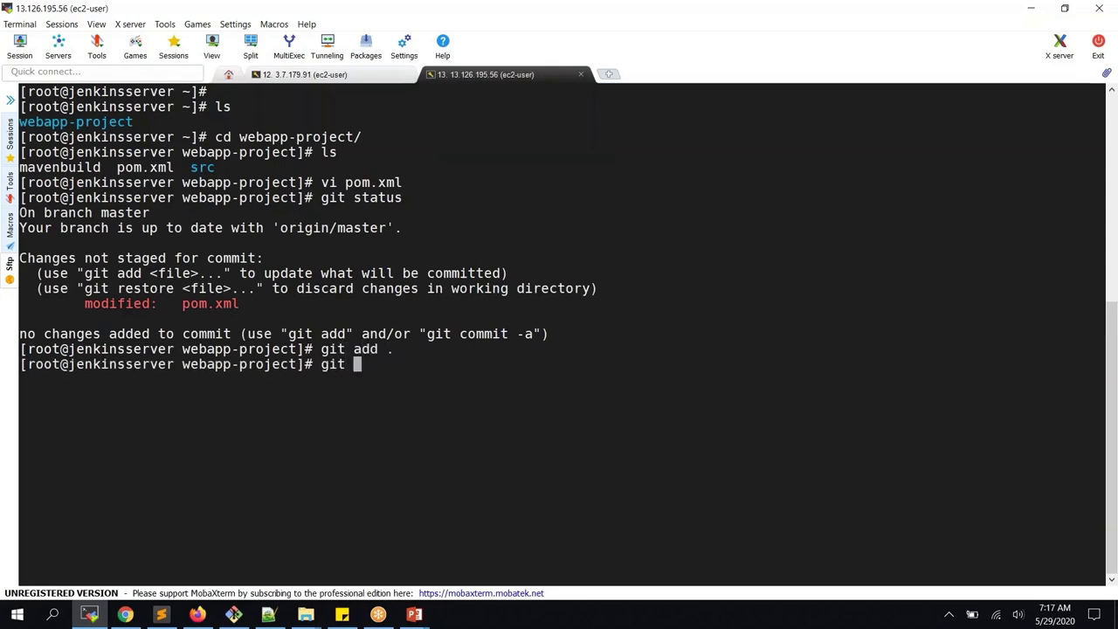
Step: Start a push to origin master, then abort it at the username prompt
text(gi)
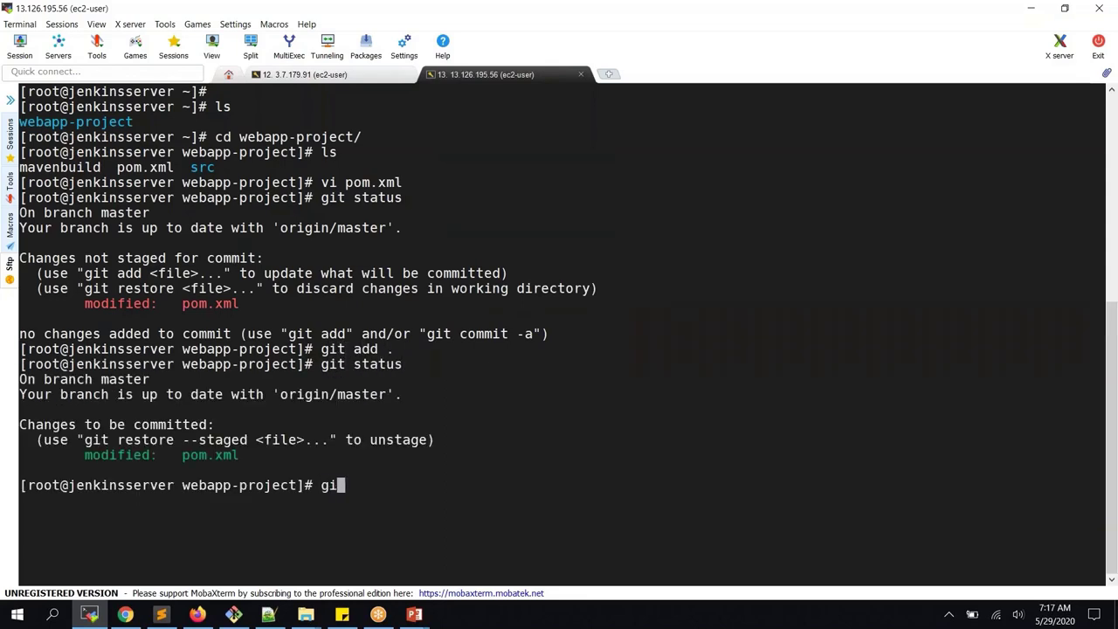
text(t push origin master)
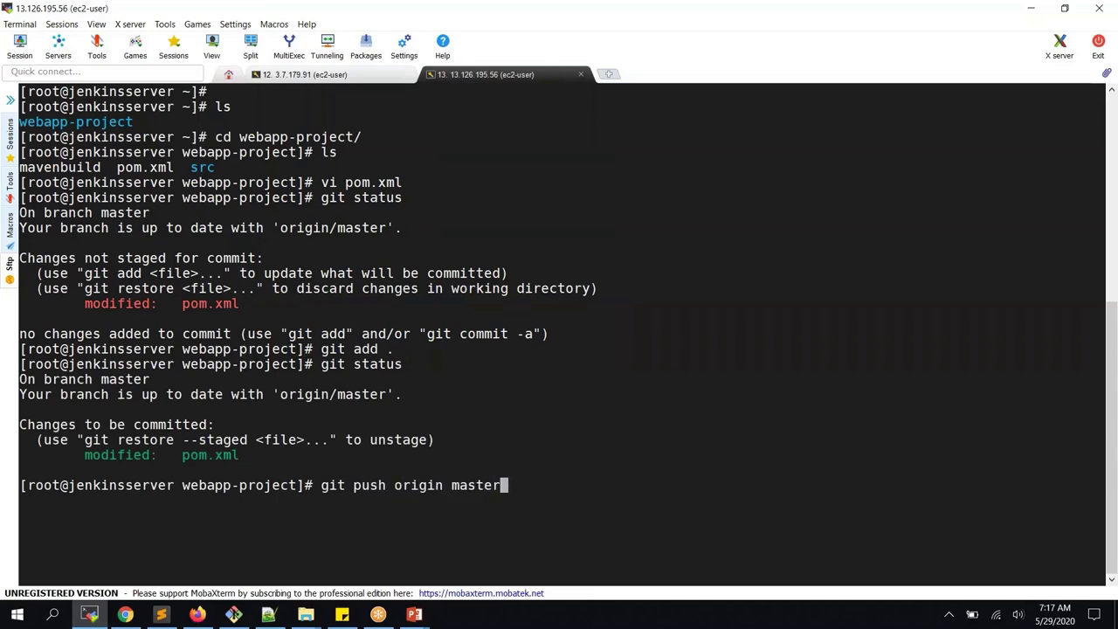
key(Return)
text(arsr)
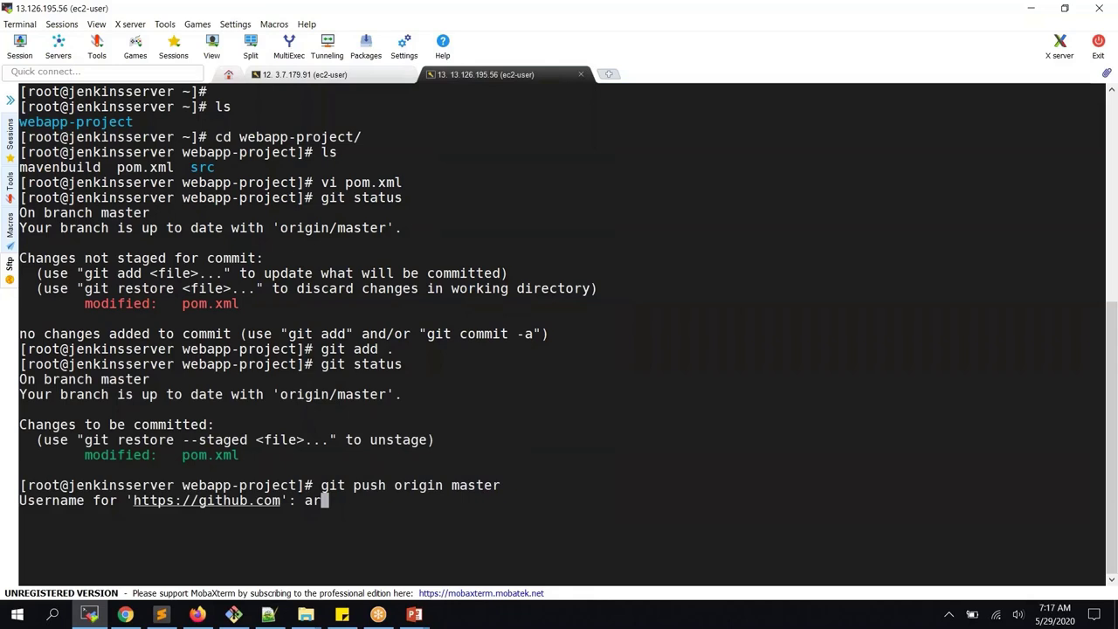
key(BackSpace)
key(BackSpace)
key(BackSpace)
key(BackSpace)
key(ctrl+c)
Step: Commit the staged change with the message "updated pox.xml with artifactory info"
text(git commit )
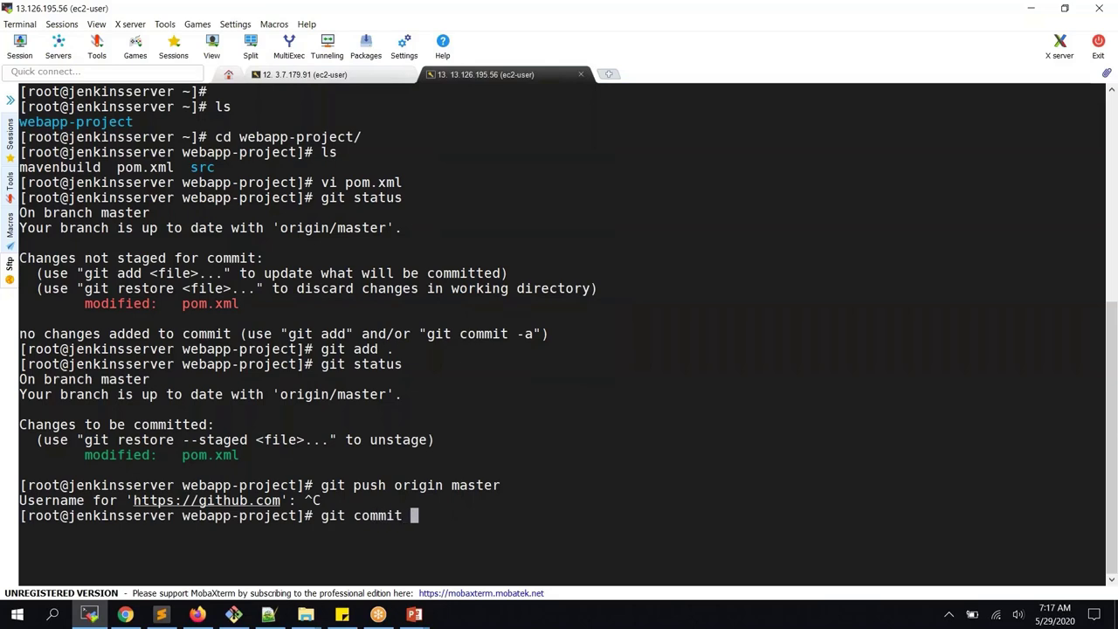
text(-m "updated pox.)
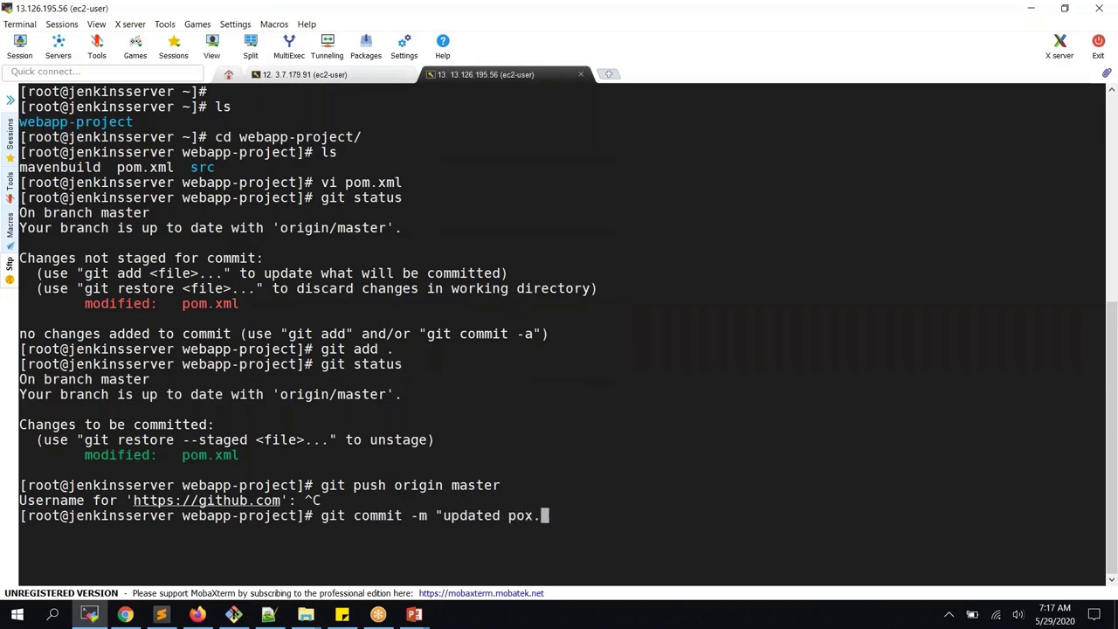
text(xml with repo in)
key(BackSpace)
key(BackSpace)
key(BackSpace)
key(BackSpace)
key(BackSpace)
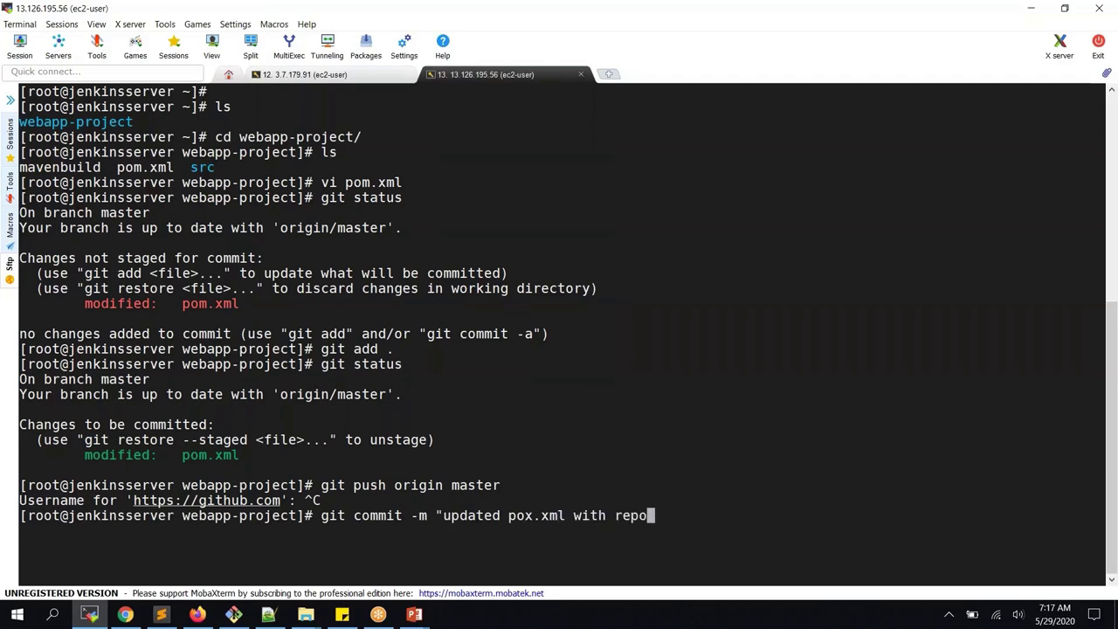
key(BackSpace)
key(BackSpace)
text(artifactor)
text(y rep)
key(BackSpace)
key(BackSpace)
key(BackSpace)
text(info")
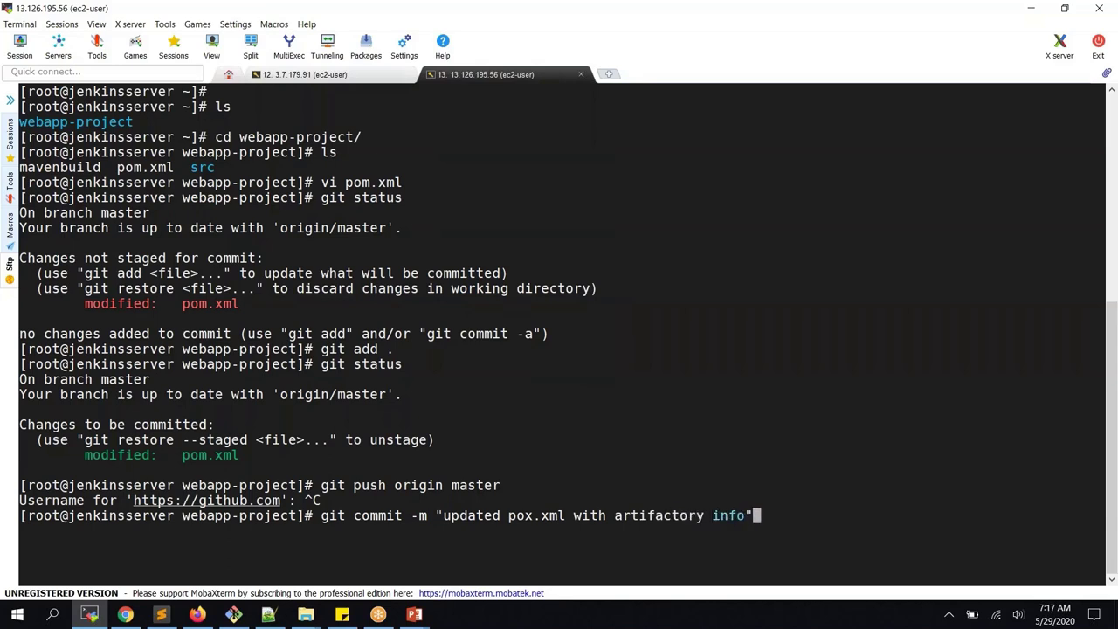
key(Return)
Step: Push to origin master, entering the GitHub username and account password
text(git push origin master)
key(Return)
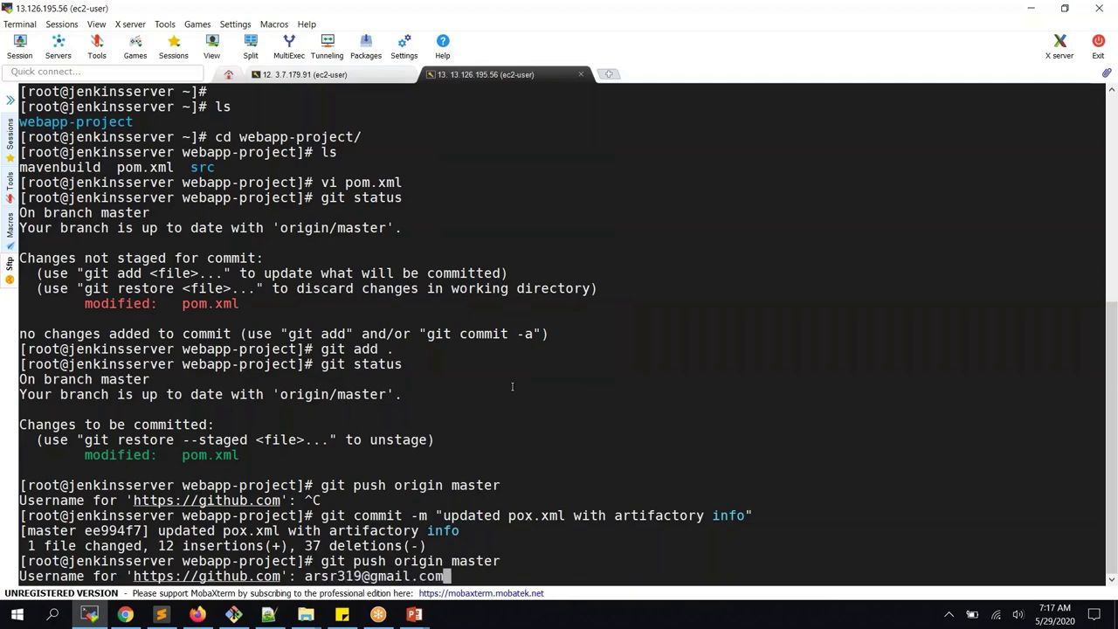
key(Return)
key(Return)
key(Up)
key(Return)
key(Return)
right_click(513, 386)
key(Return)
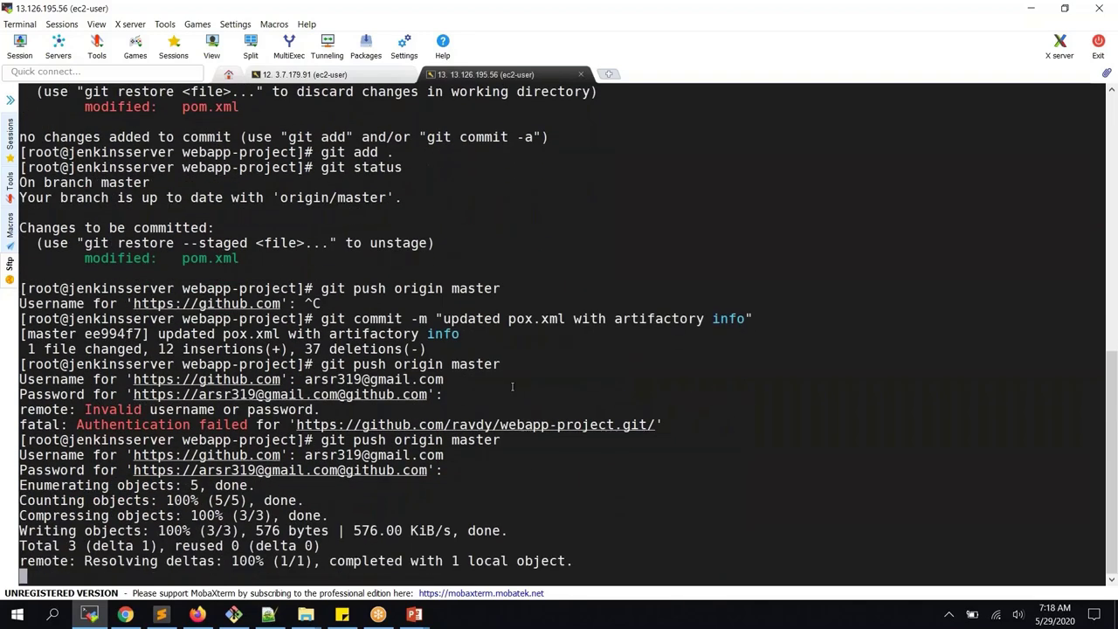
Step: Check the end of pom.xml in the webapp-project GitHub repo, then build artifactory_project1
click(126, 614)
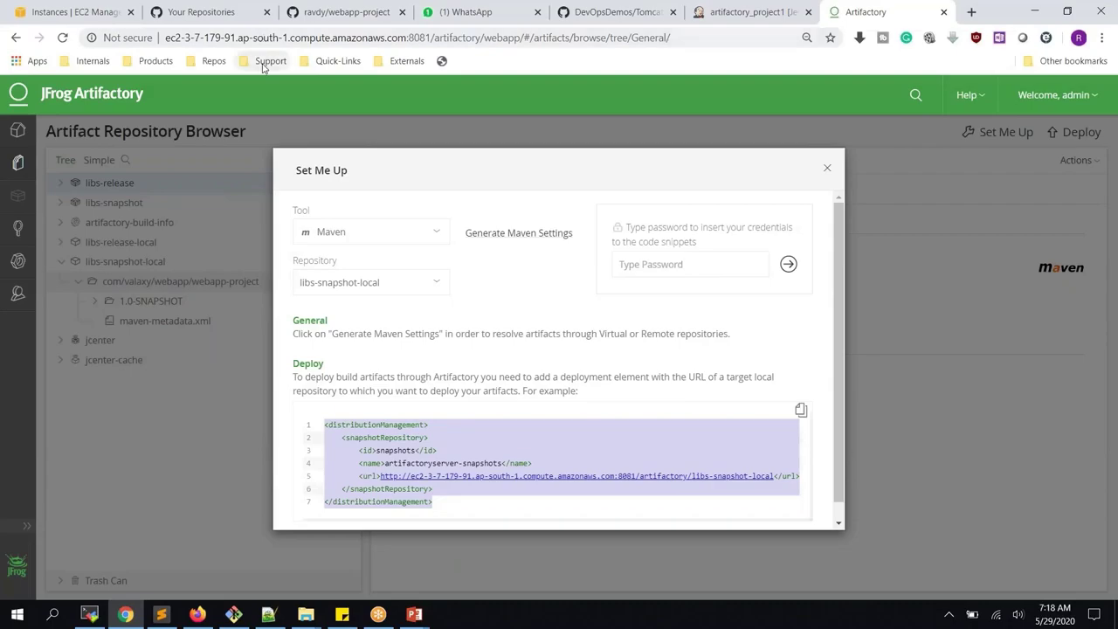
key(alt+Tab)
key(alt+Tab)
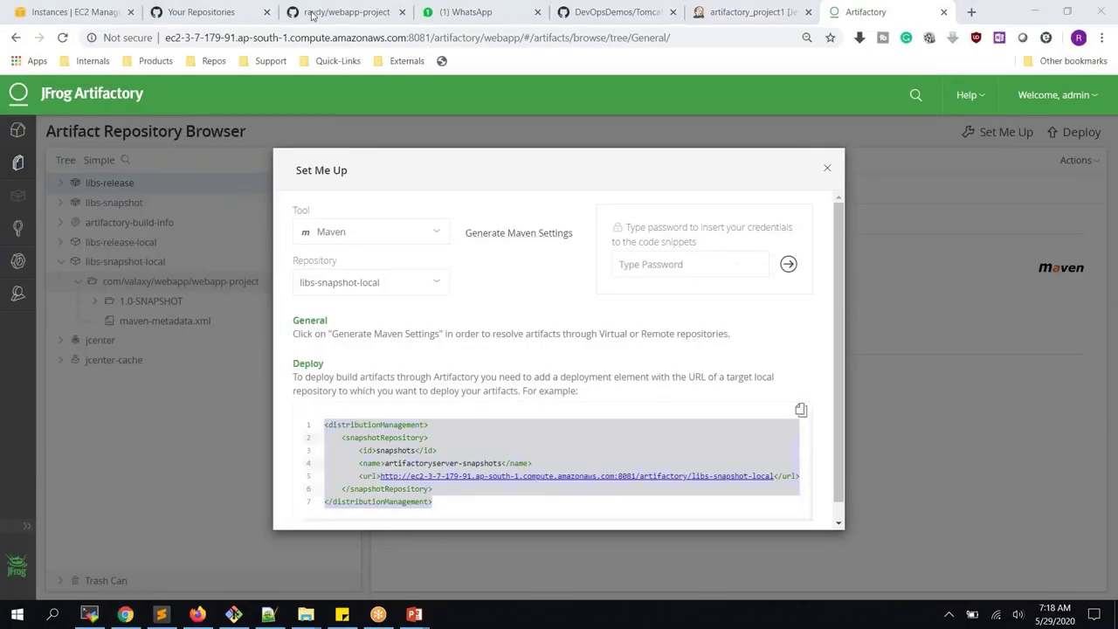
click(314, 12)
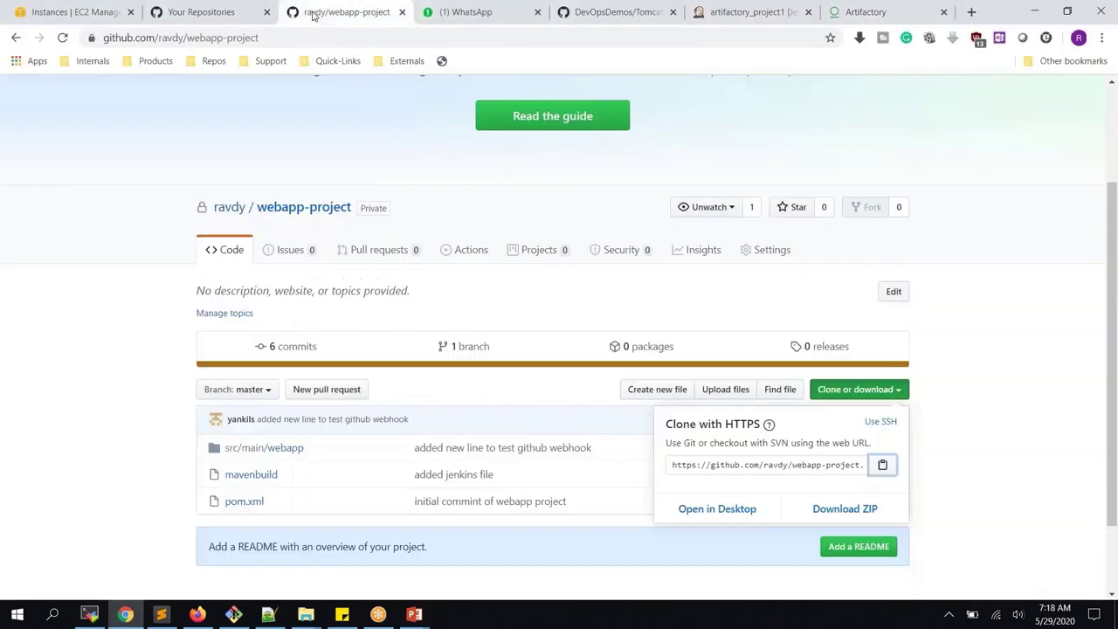
click(252, 500)
click(252, 500)
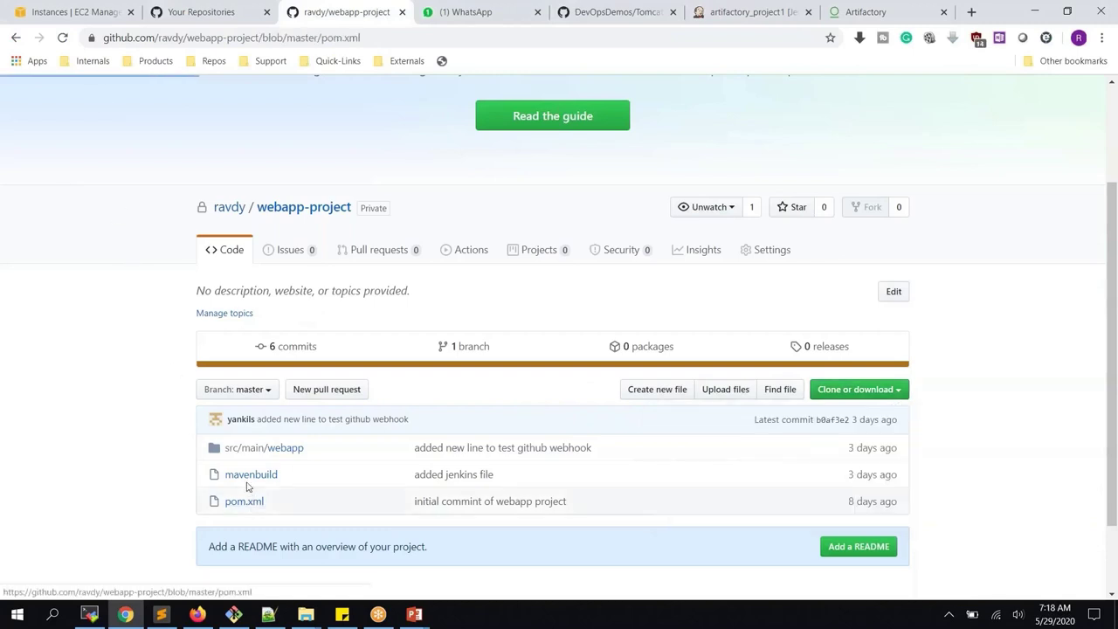
scroll(179, 363, down, 6)
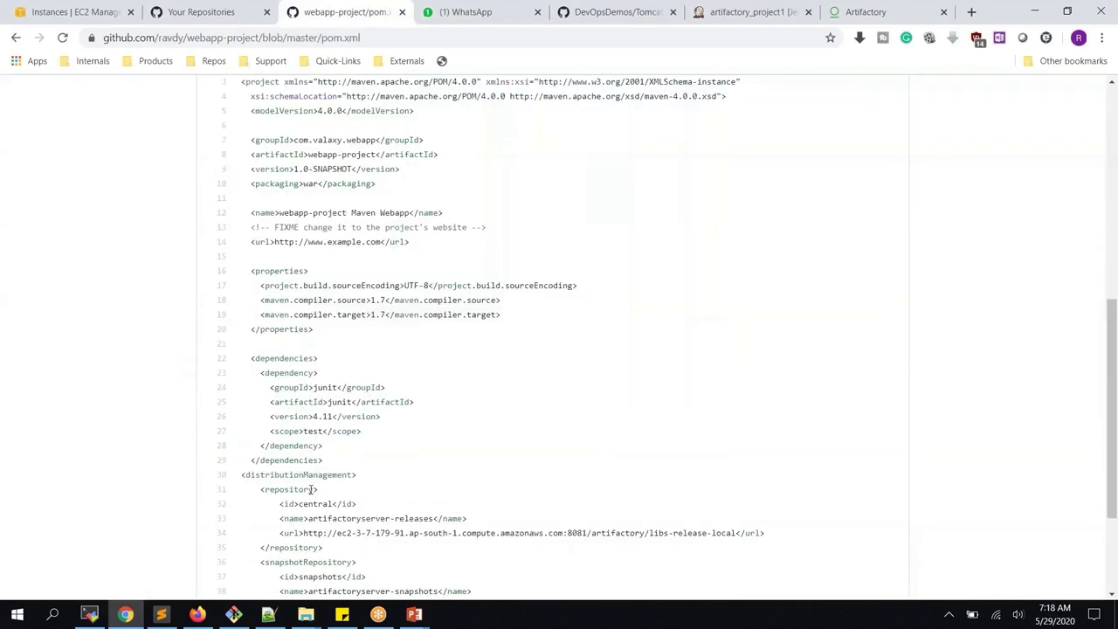
scroll(310, 490, down, 2)
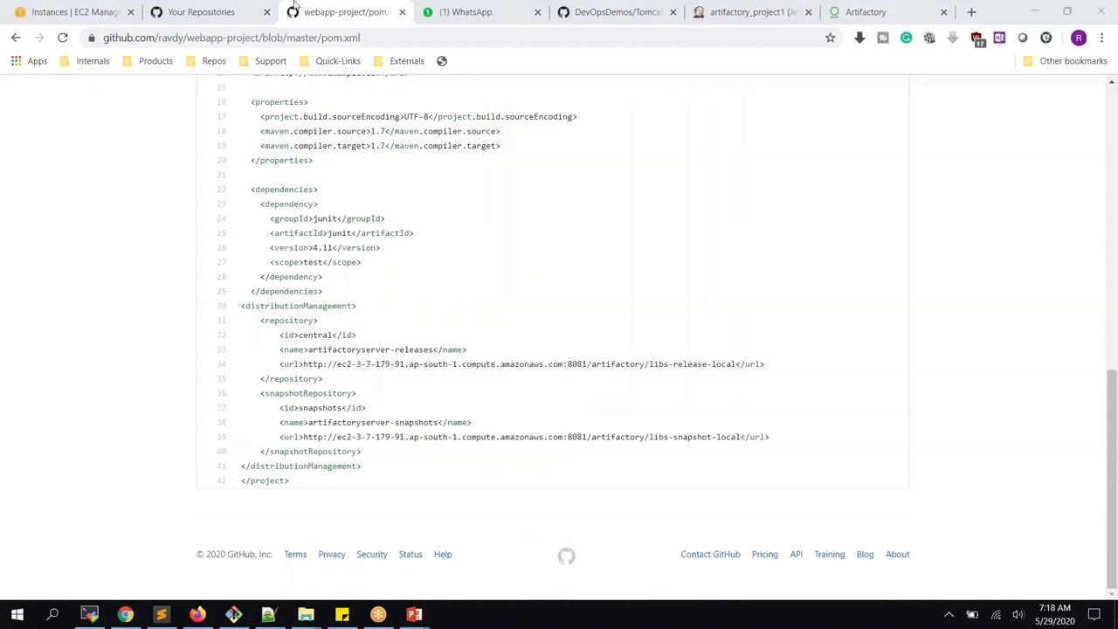
click(747, 13)
click(59, 261)
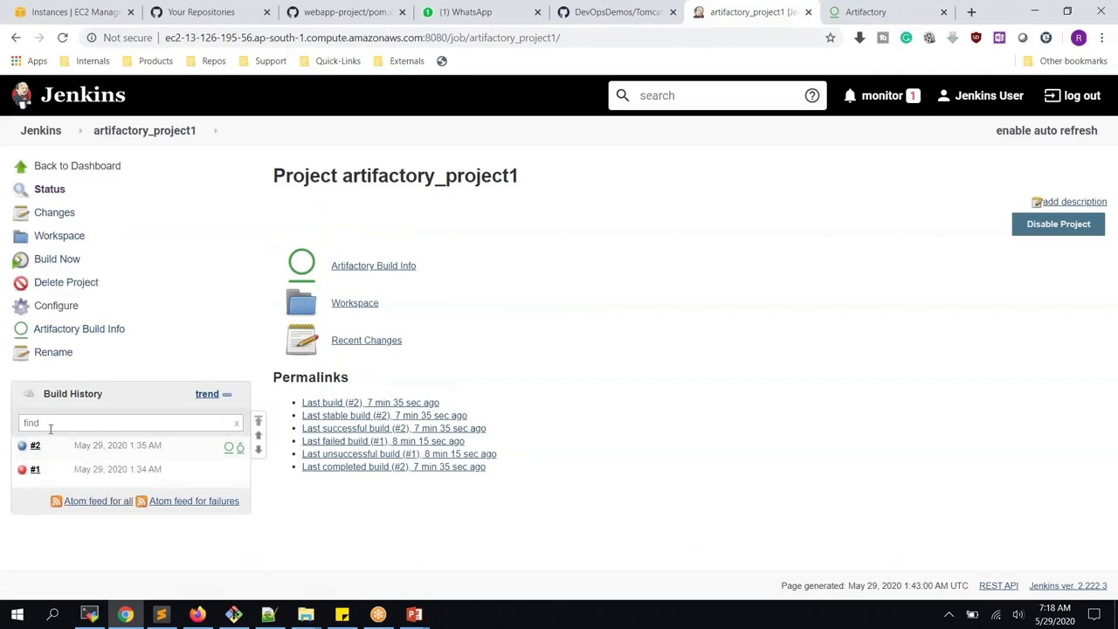
Step: Review build #3's console output and its local repository path
click(21, 447)
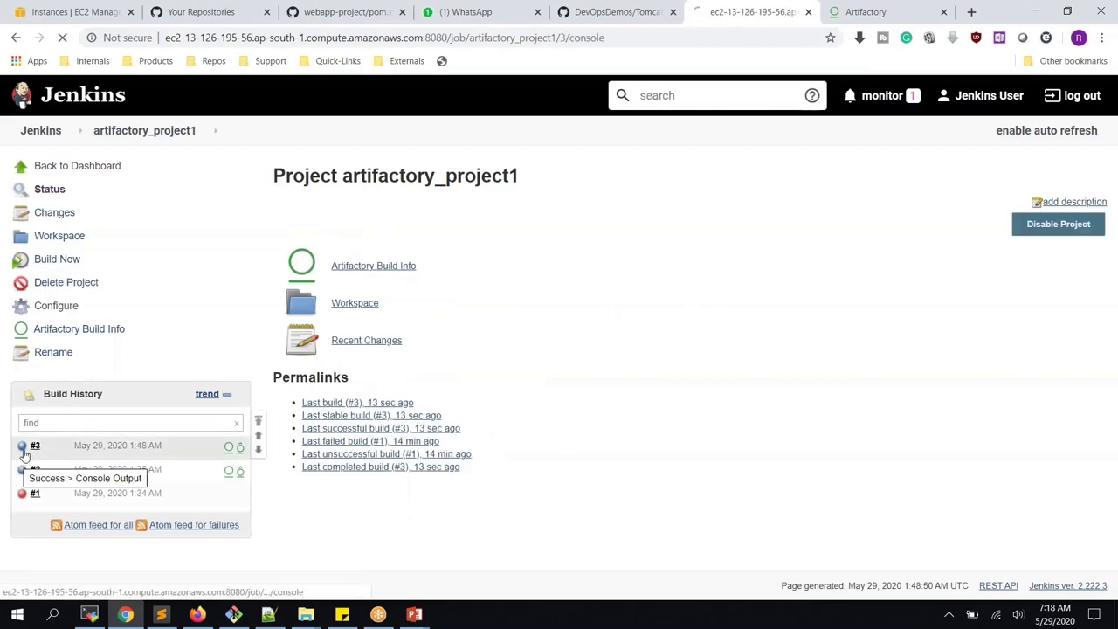
scroll(559, 323, down, 10)
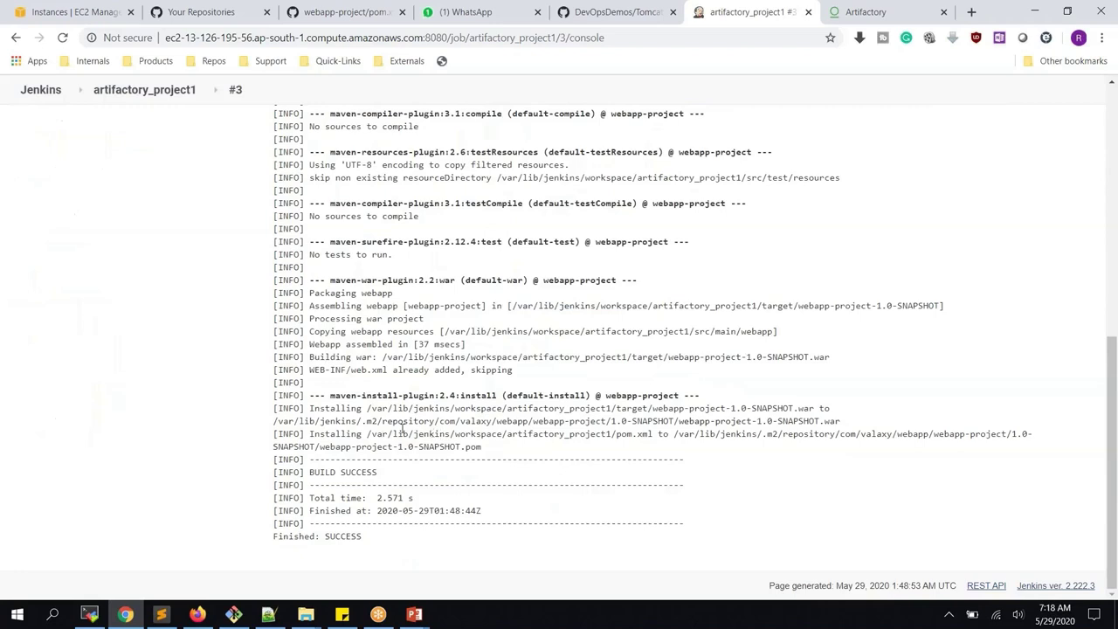
drag(359, 422, 859, 422)
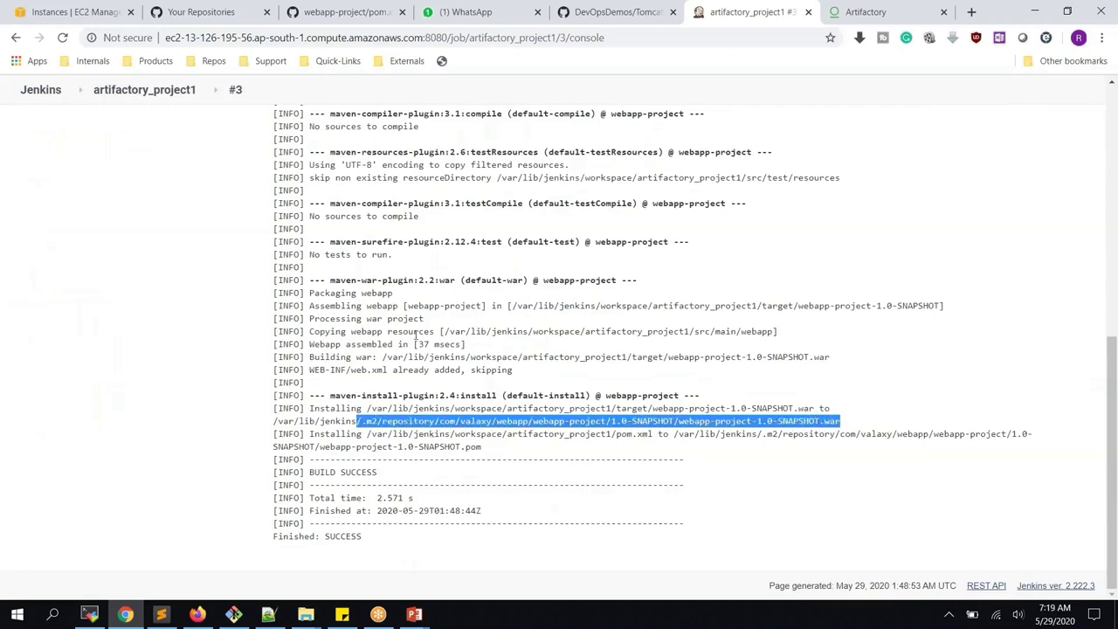
Step: Add deploy to artifactory_project1's Maven goals, making them clean install deploy, and save
click(203, 89)
click(175, 201)
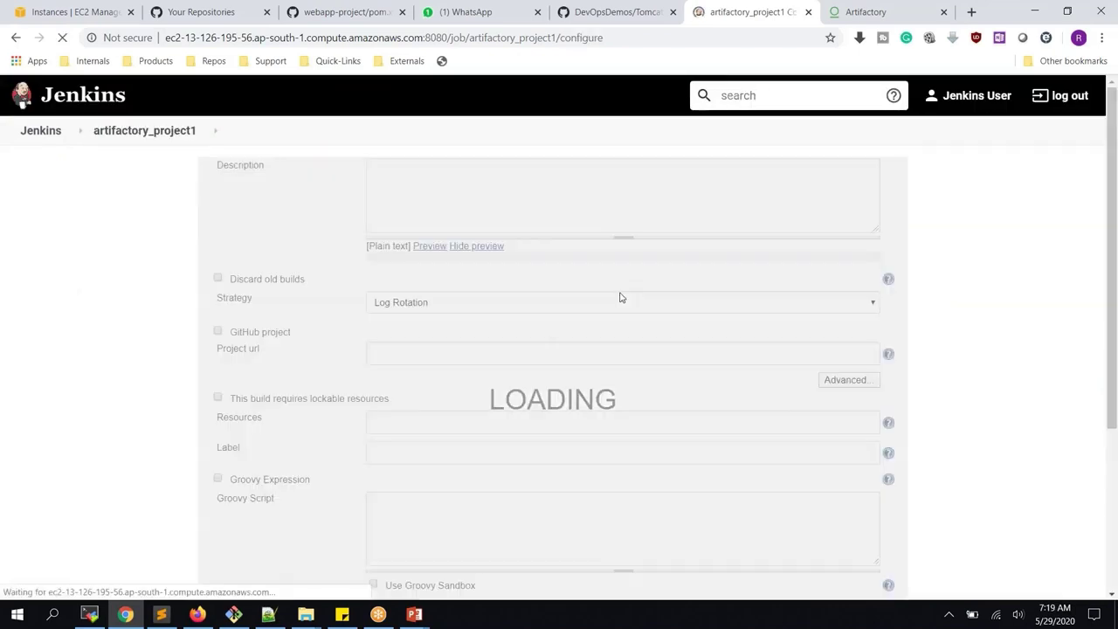
scroll(592, 295, down, 20)
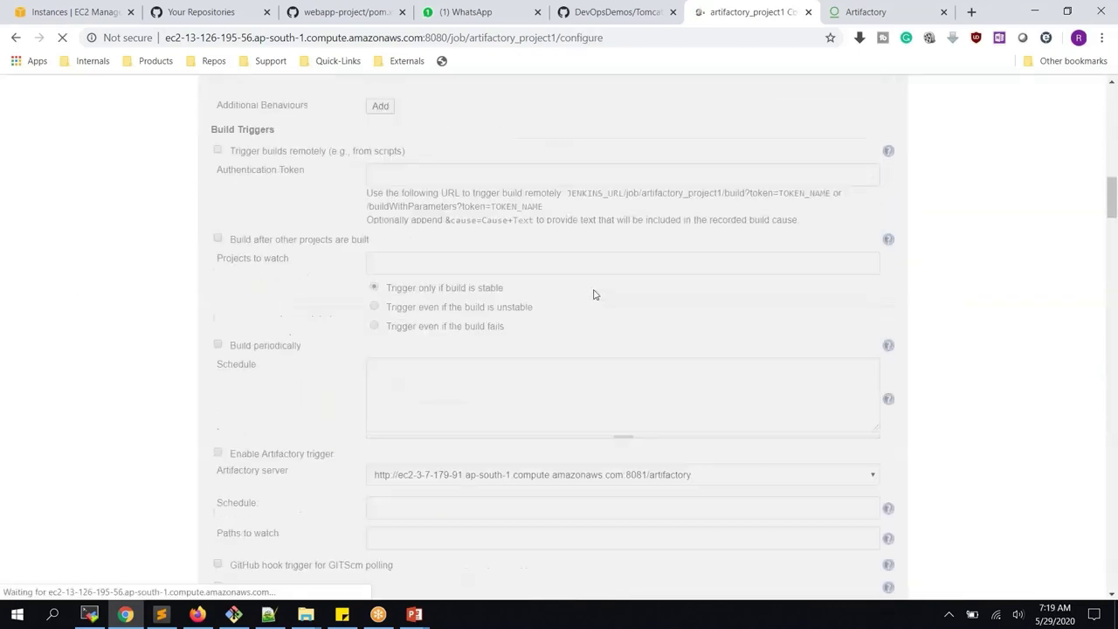
scroll(592, 294, down, 3)
click(494, 292)
text(d)
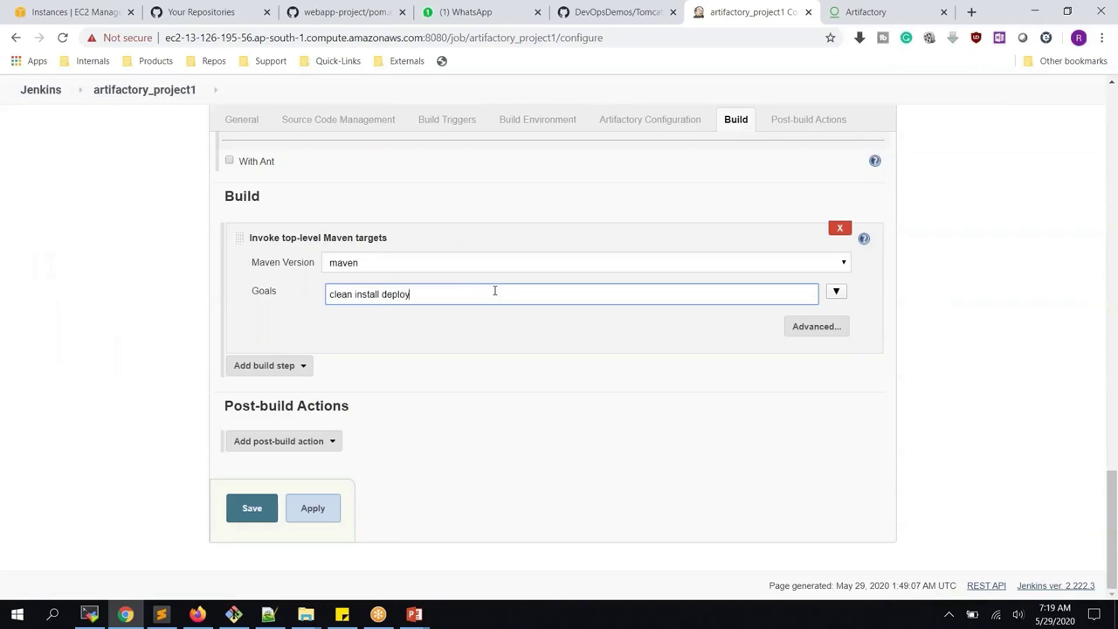
text(eploy)
click(244, 517)
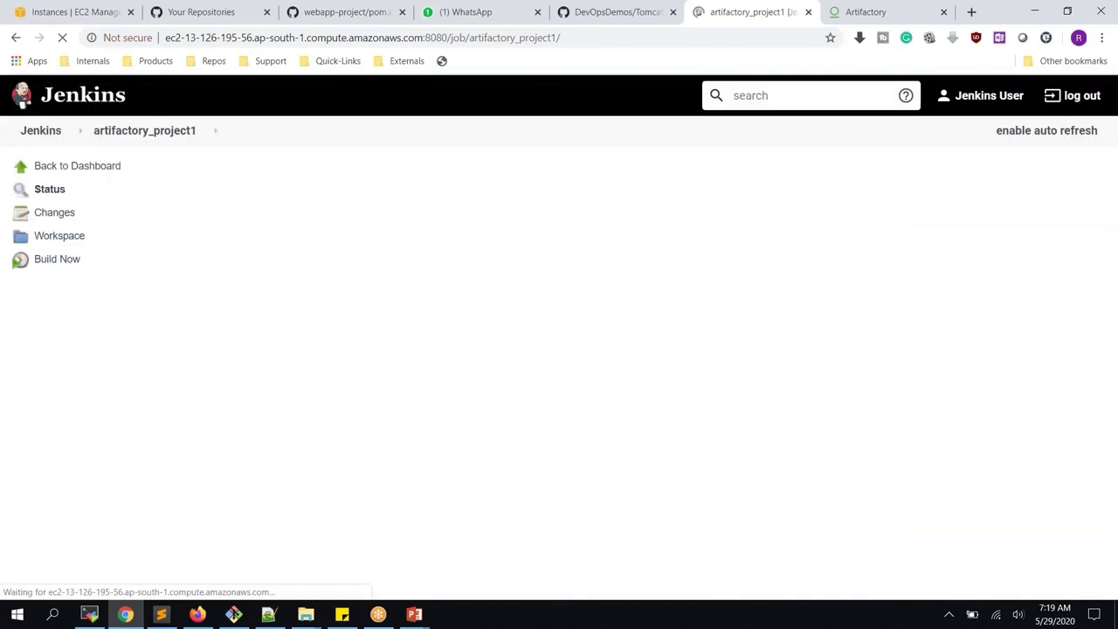
Step: Build artifactory_project1 again and examine build #4's 401 Unauthorized deploy error and snapshot URL
click(40, 260)
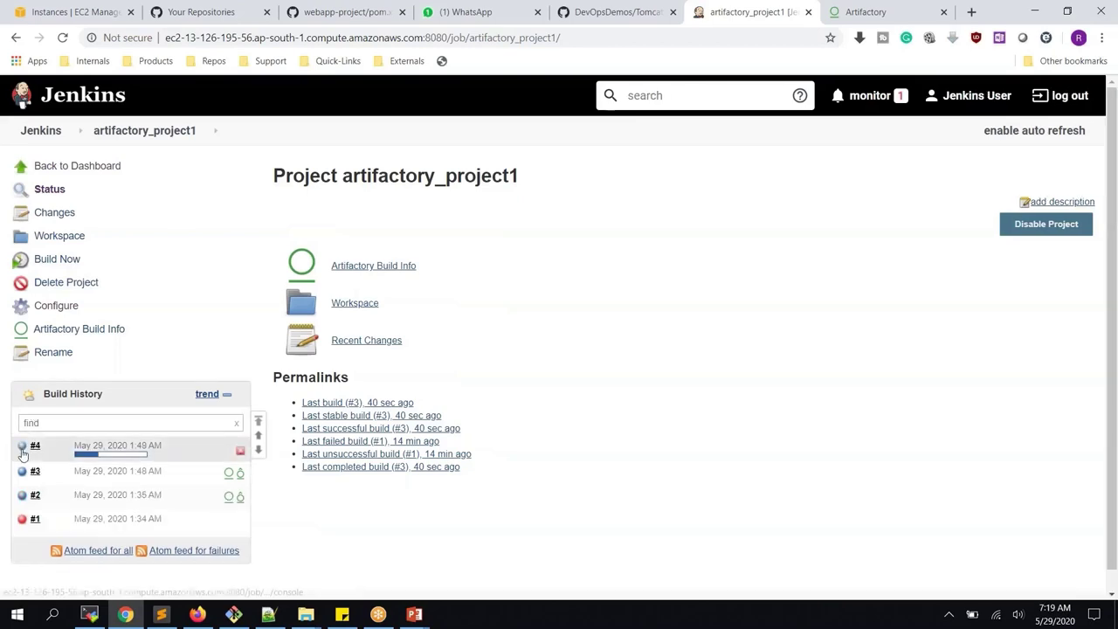
click(50, 447)
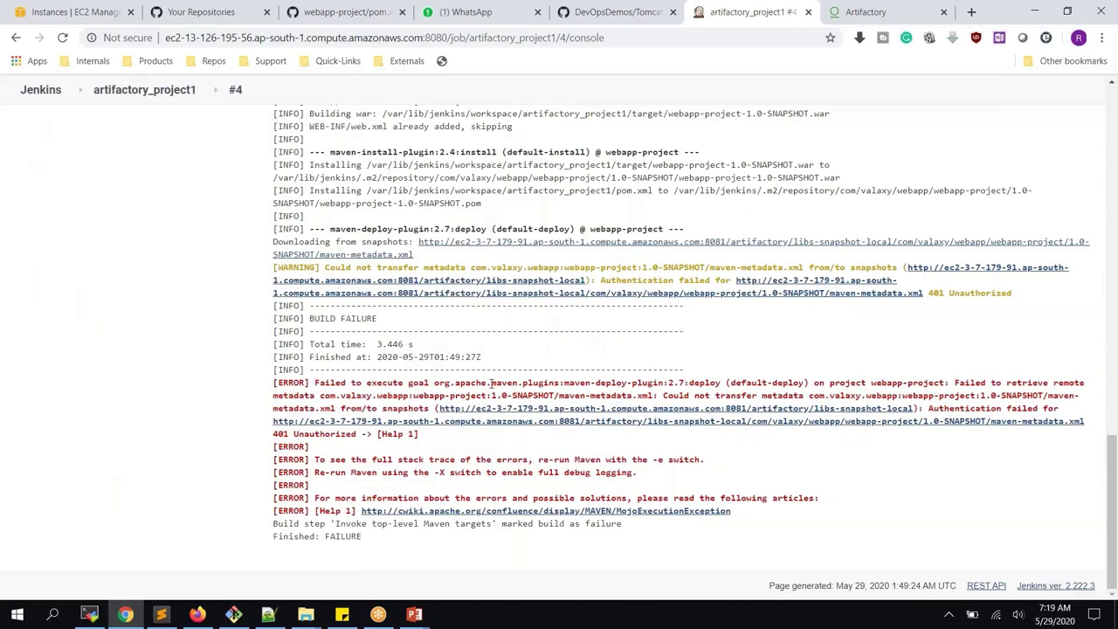
drag(446, 382, 718, 382)
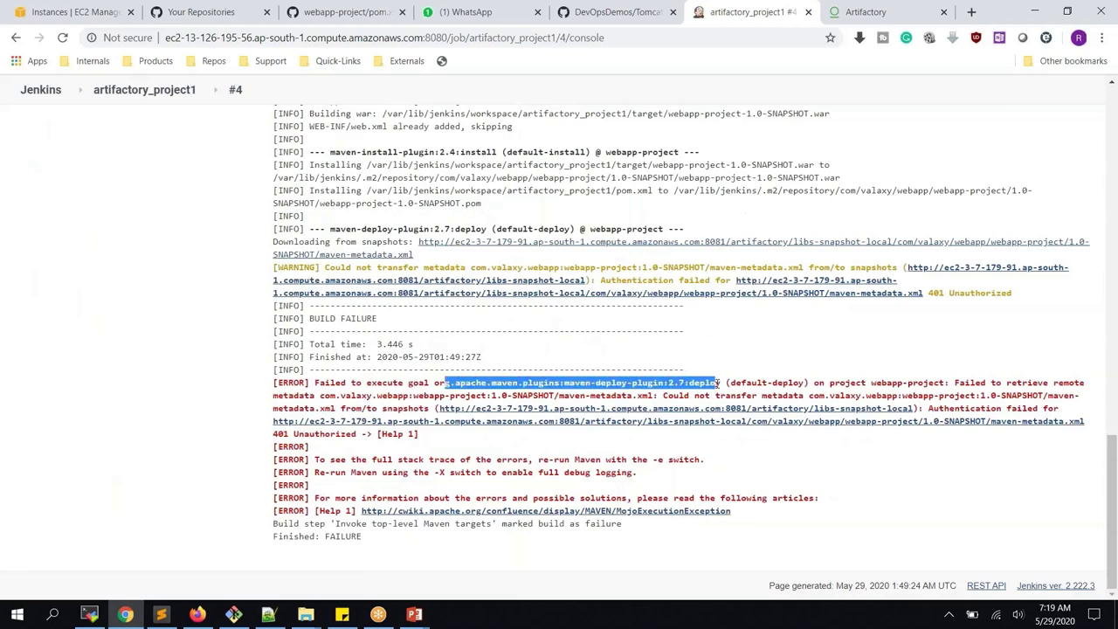
click(115, 366)
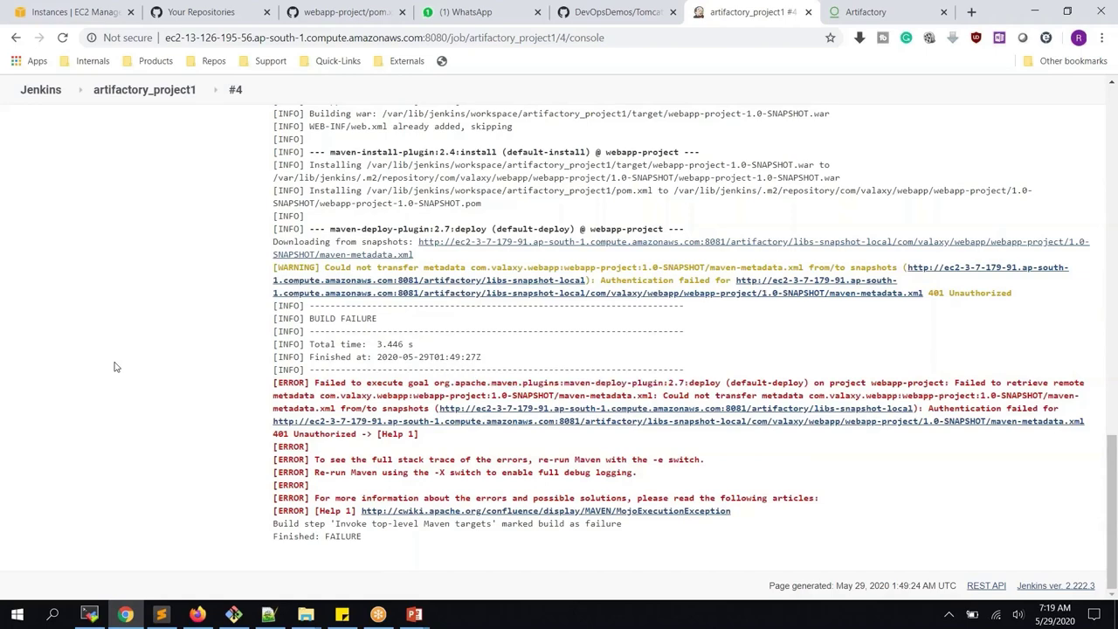
scroll(255, 356, up, 1)
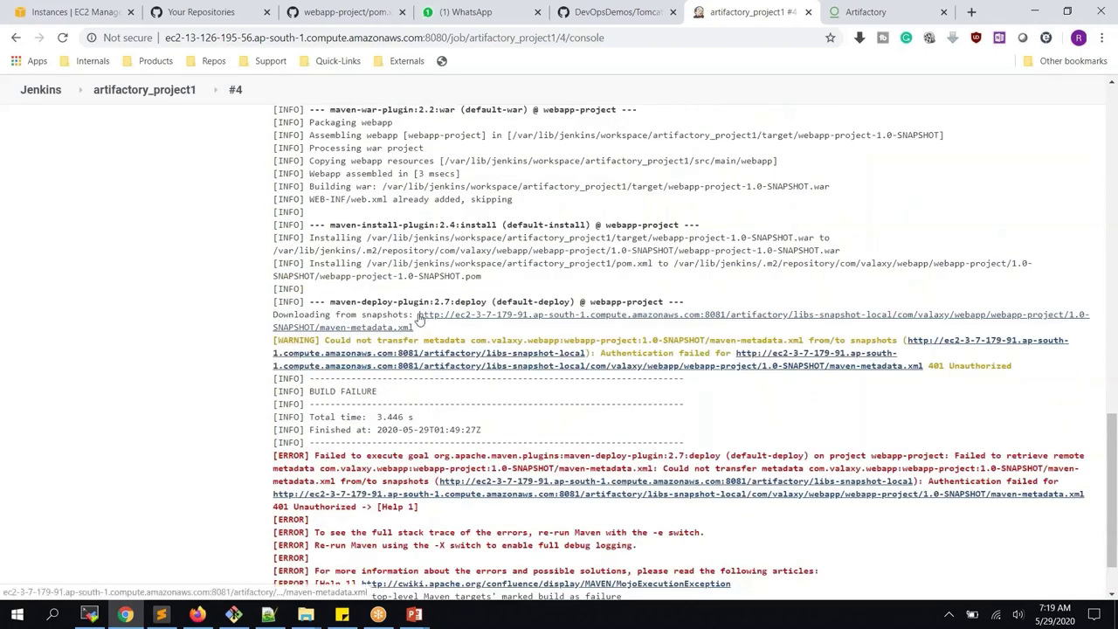
drag(419, 317, 424, 328)
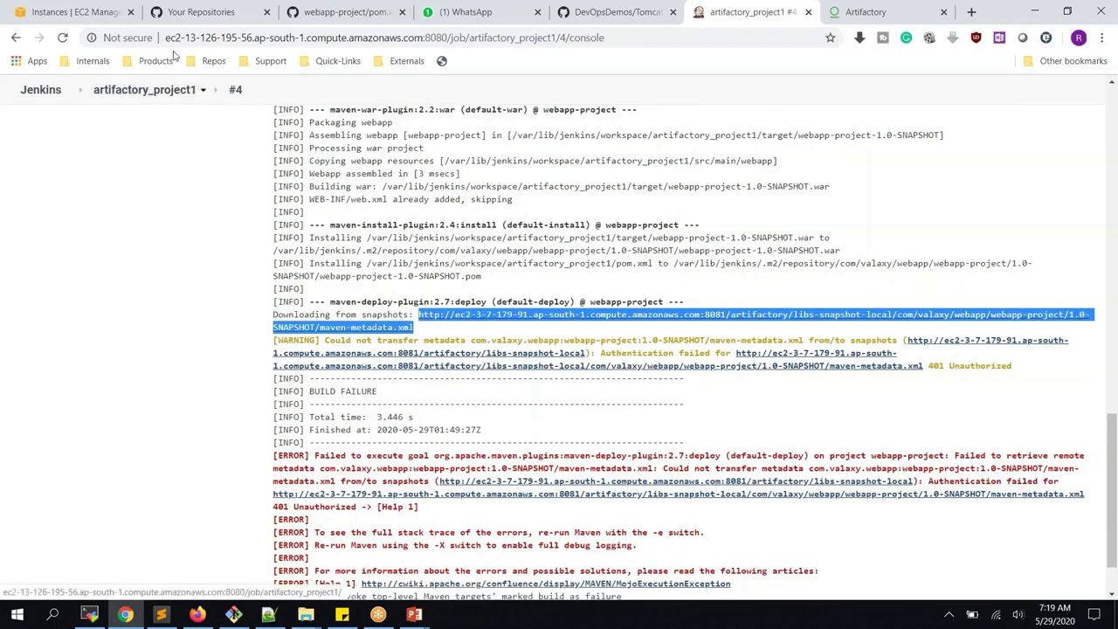
click(90, 615)
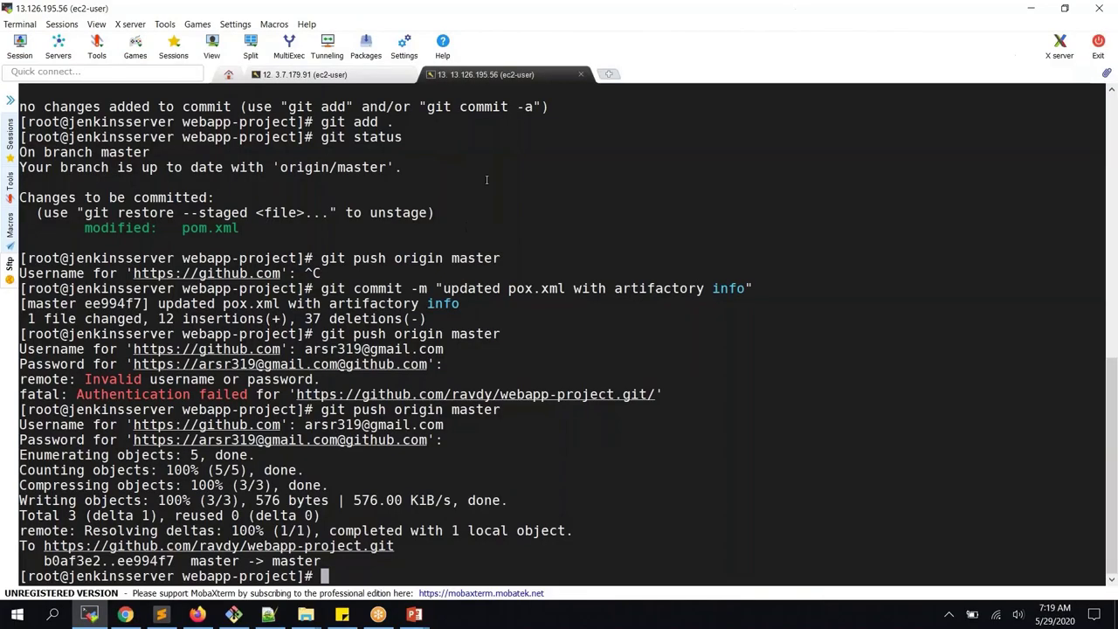
Step: Clear the terminal, change into /opt and list its contents
text(clea)
key(Return)
text(clear)
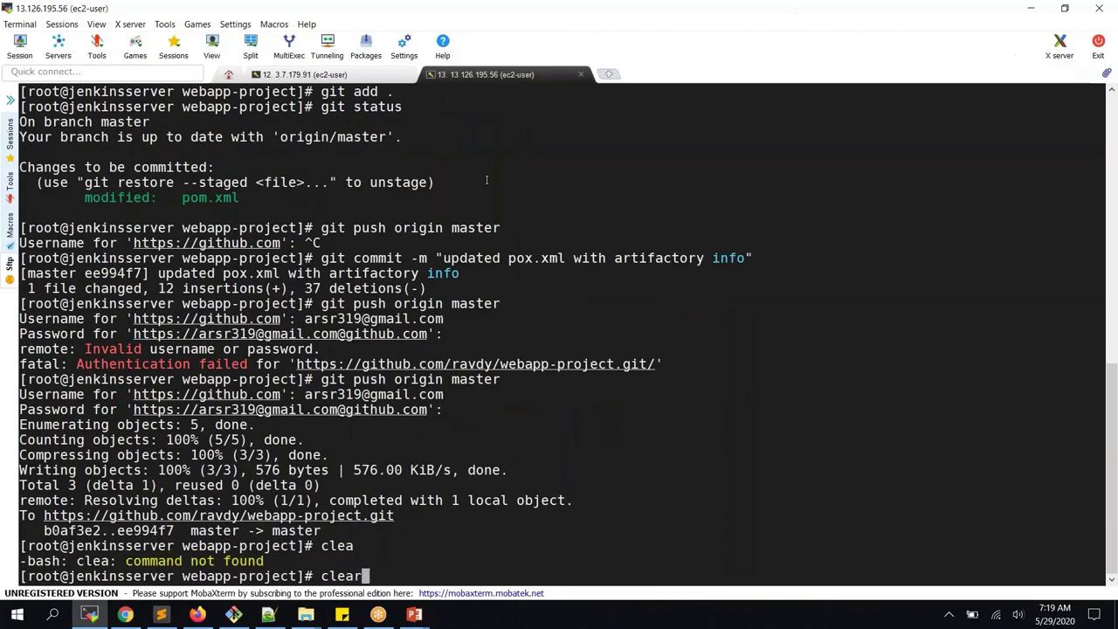
key(Return)
key(Return)
text(cd /opt)
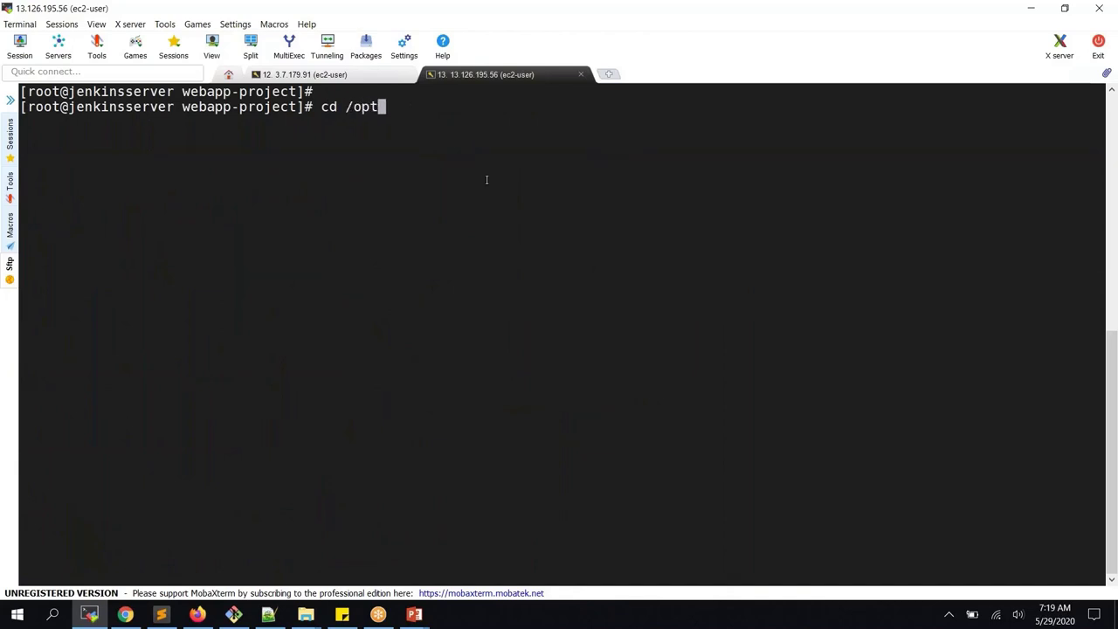
key(Return)
text(ls)
key(Return)
Step: Navigate into /opt/maven/conf and list its files
text(cd )
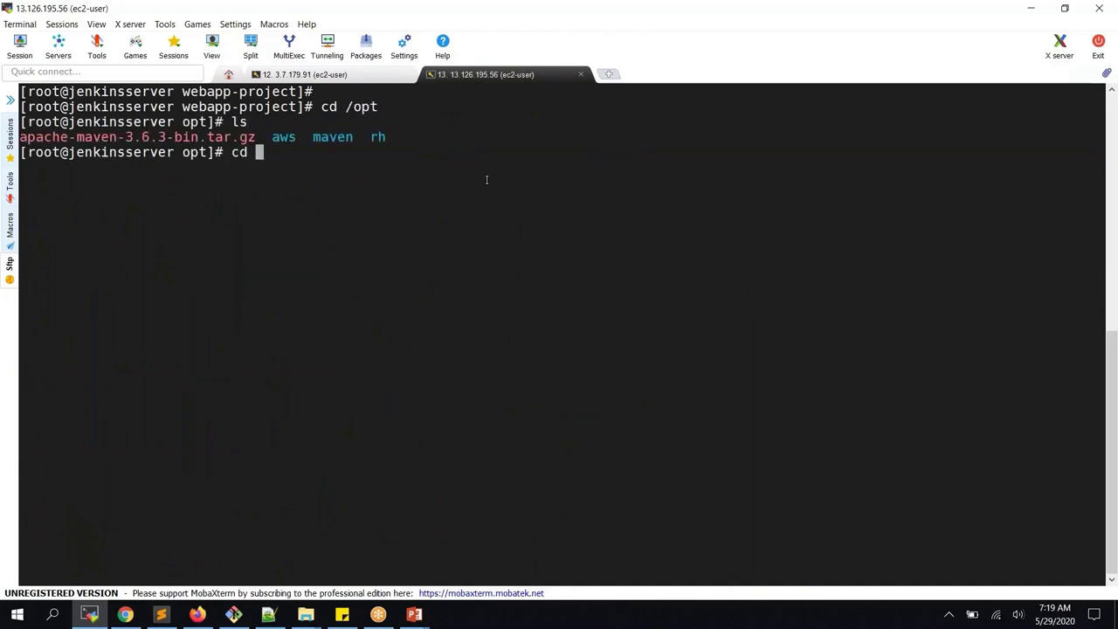
text(m)
key(Tab)
key(Return)
text(ls)
key(Return)
text(cd c)
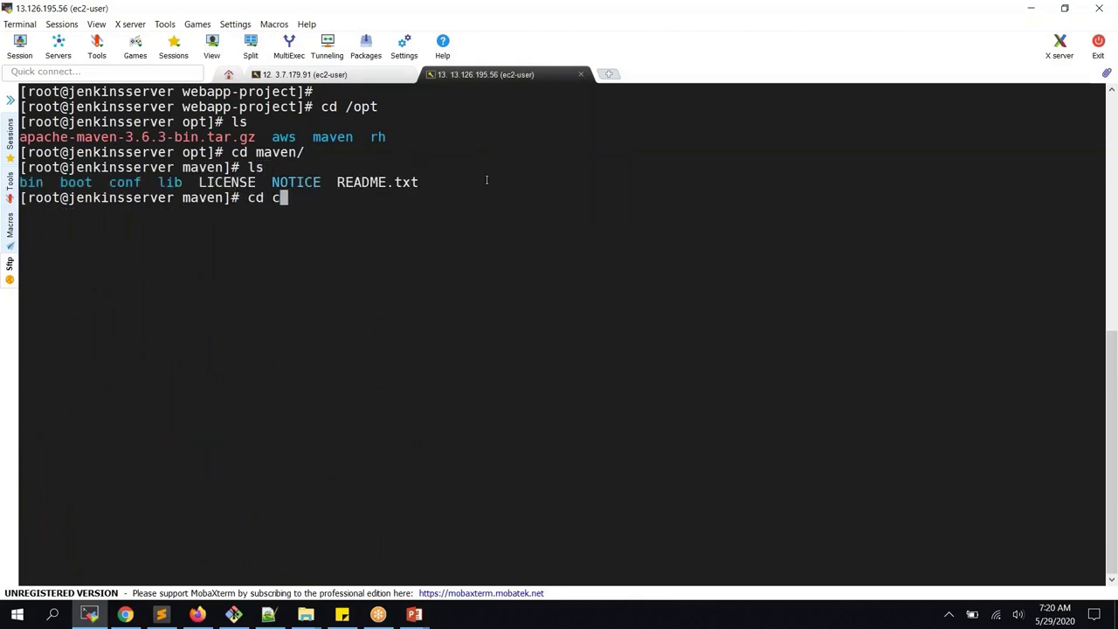
key(Tab)
key(Return)
text(ls)
key(Return)
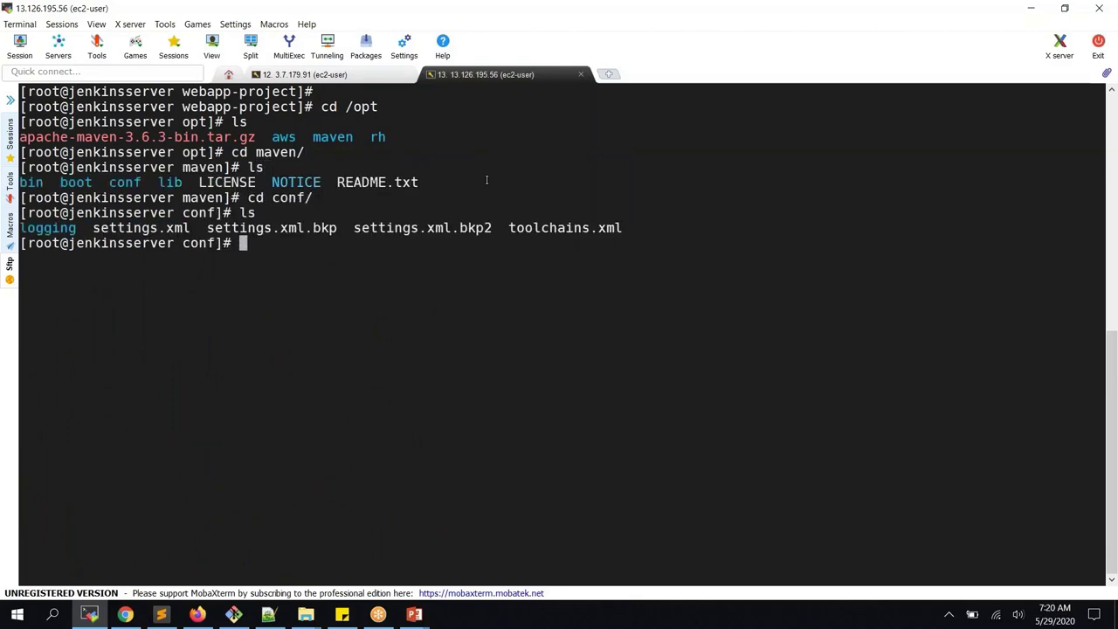
Step: Print settings.xml with cat and inspect its commented-out profiles block
double_click(159, 240)
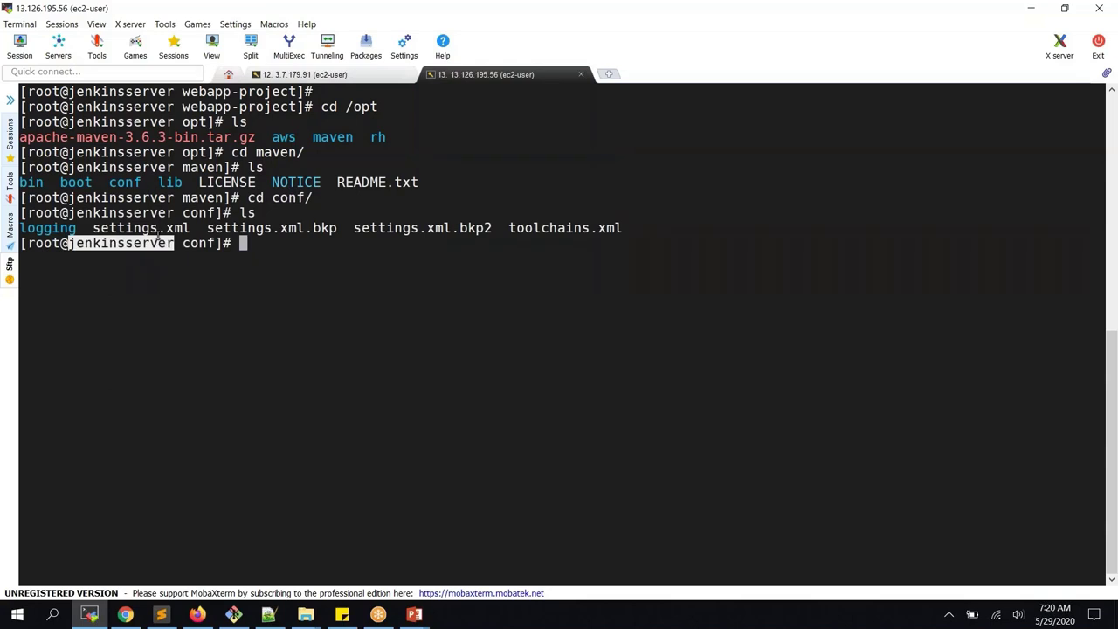
double_click(168, 228)
key(ctrl+c)
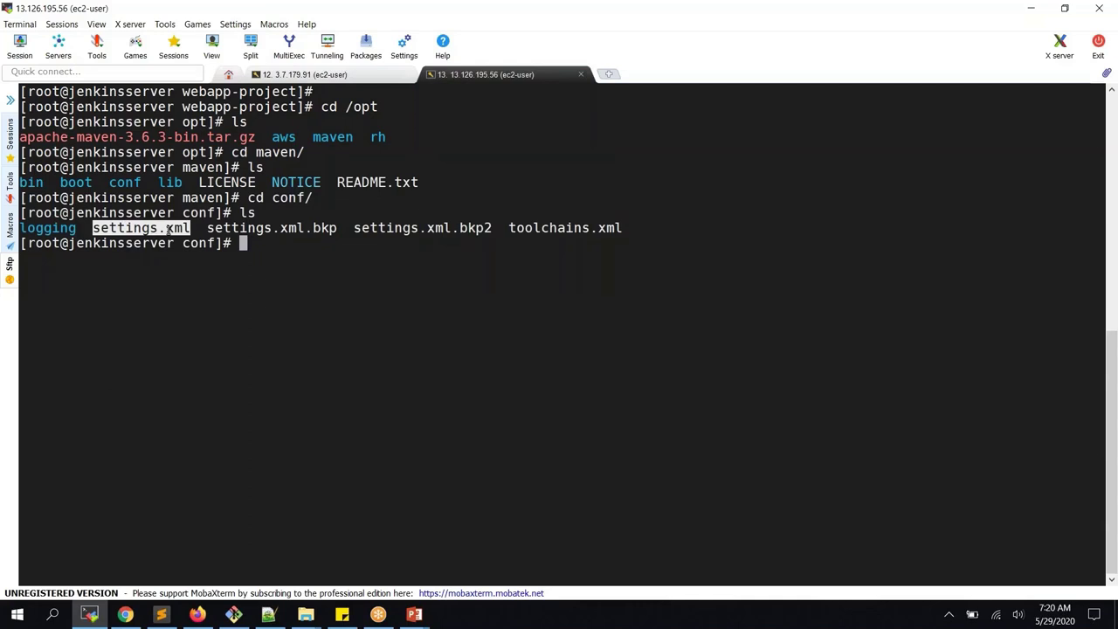
text(cat)
right_click(167, 229)
key(Return)
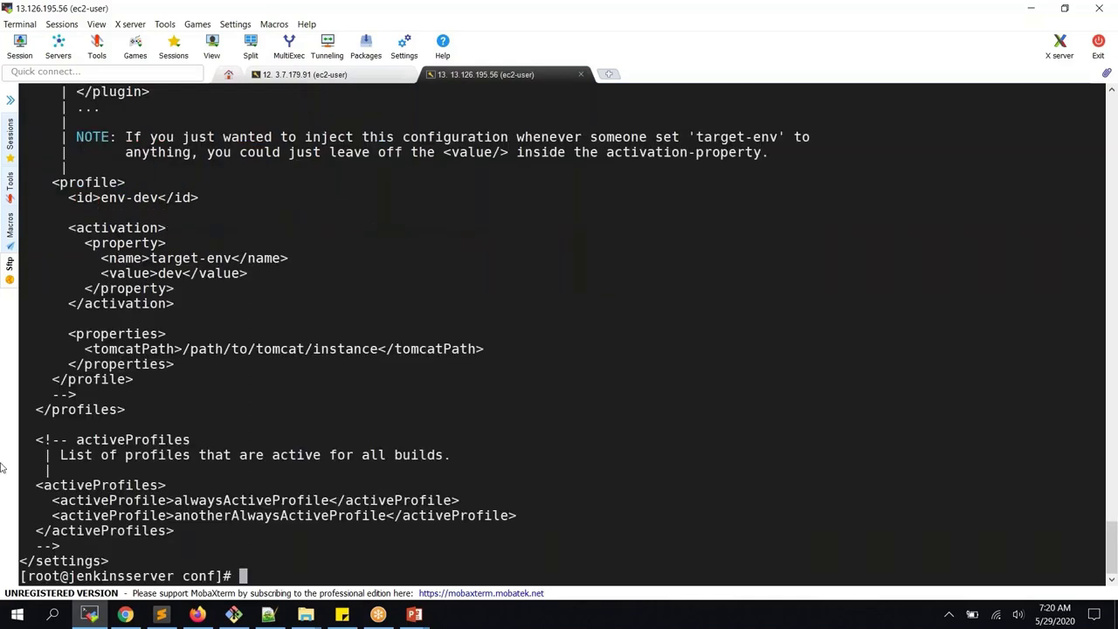
drag(38, 439, 83, 539)
click(296, 453)
key(alt+Tab)
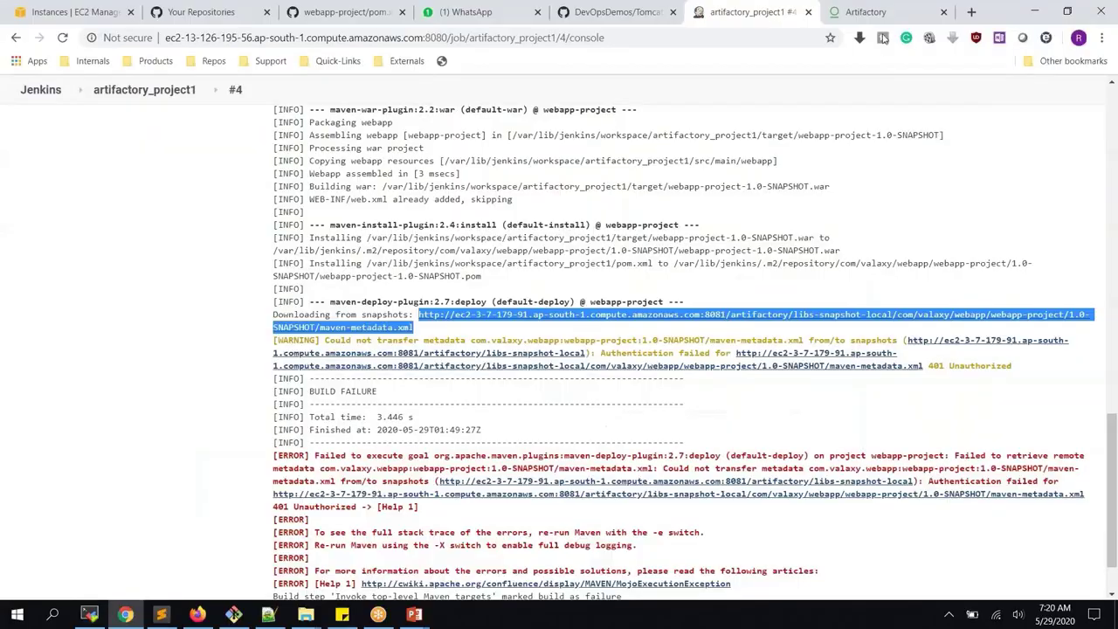
Step: Generate Artifactory's Maven settings snippet for libs-release and libs-snapshot and copy it
click(873, 12)
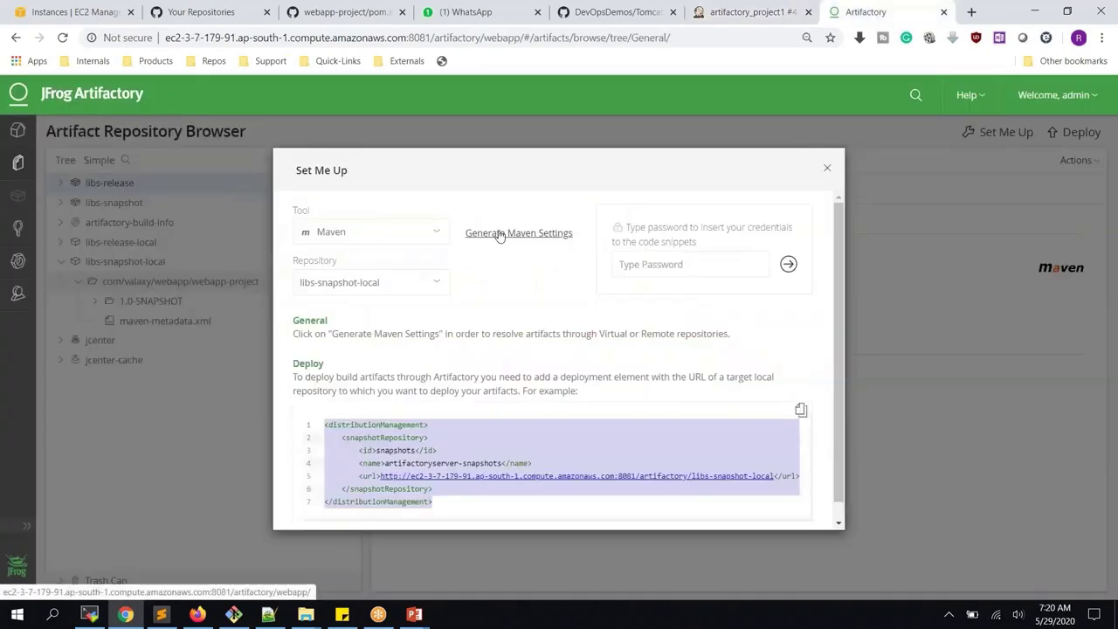
click(499, 234)
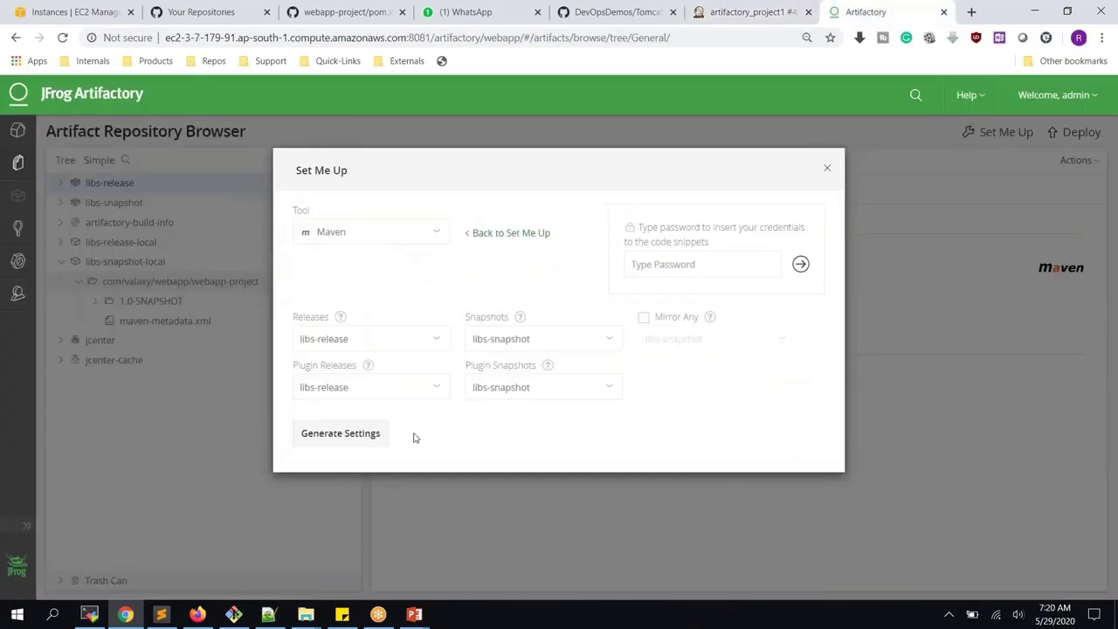
click(362, 437)
scroll(384, 419, down, 2)
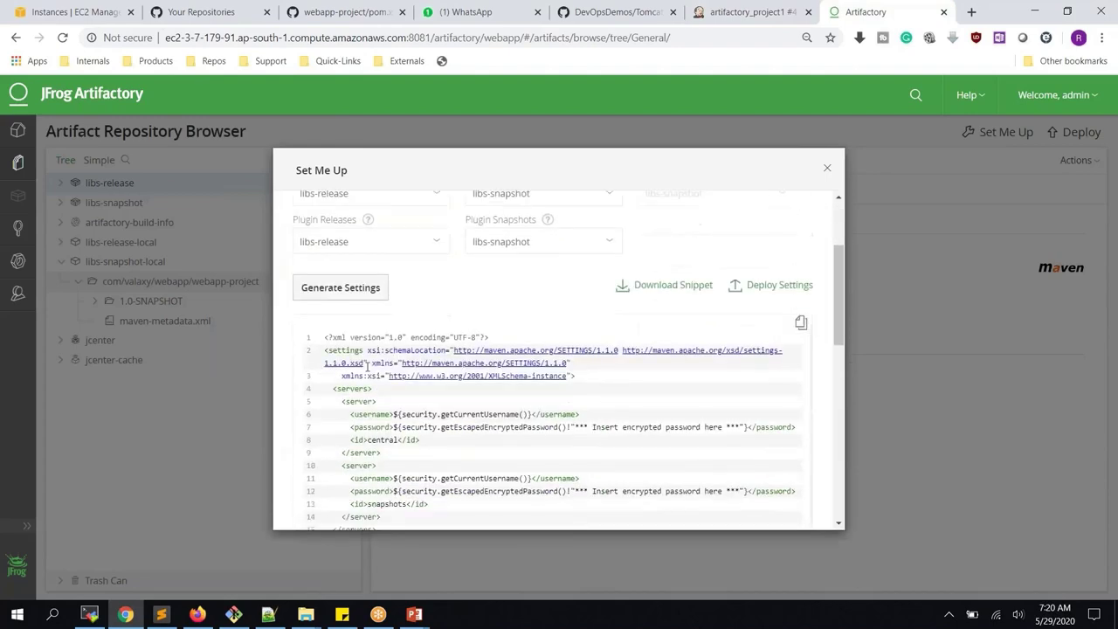
click(802, 324)
key(alt+Tab)
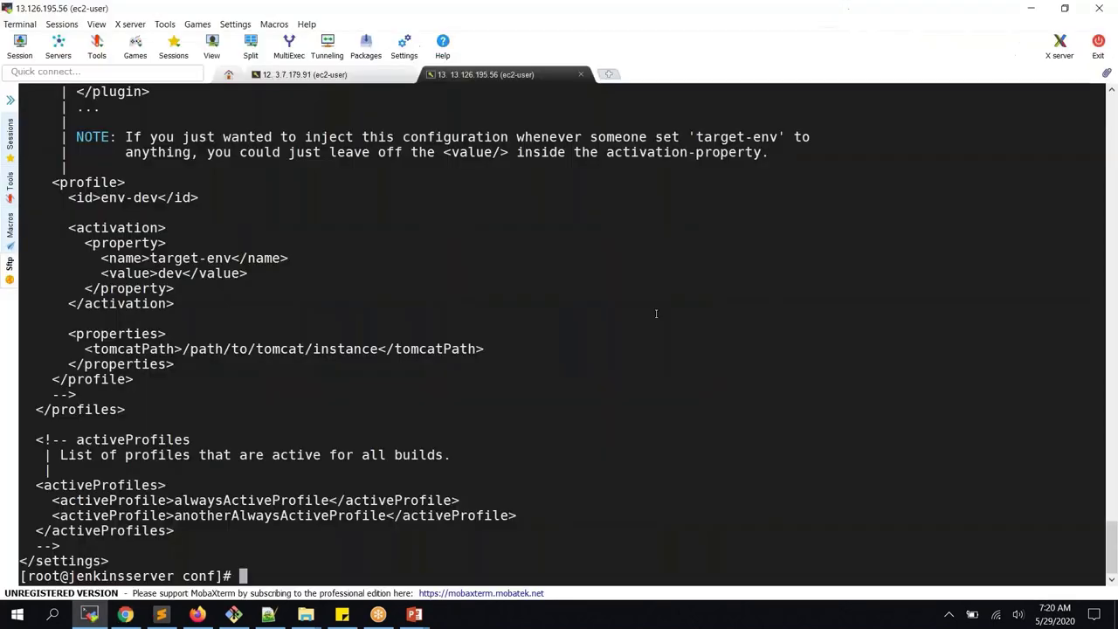
Step: Overwrite settings.xml with the copied Artifactory snippet using cat > settings.xml
text(clear)
key(Return)
key(Return)
text(cat > )
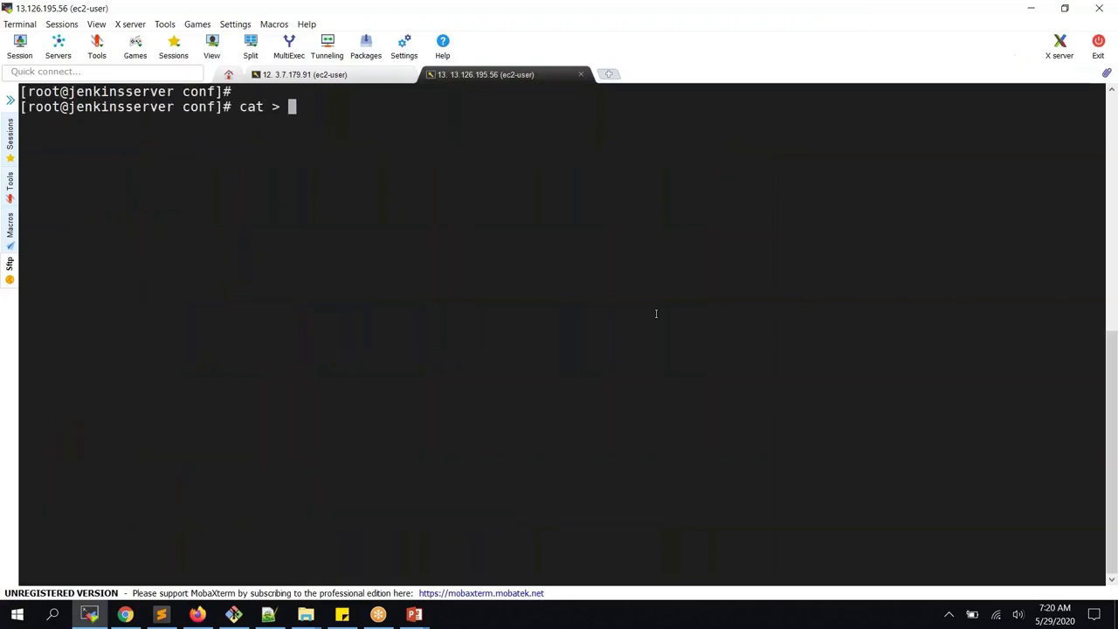
text(settings.xml)
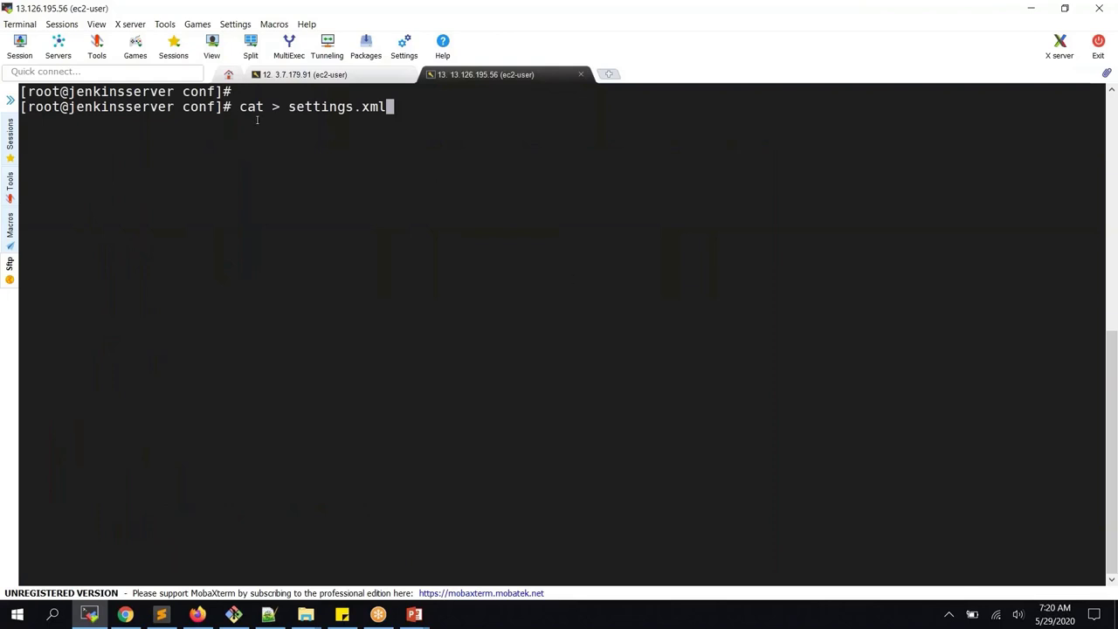
key(Return)
right_click(308, 178)
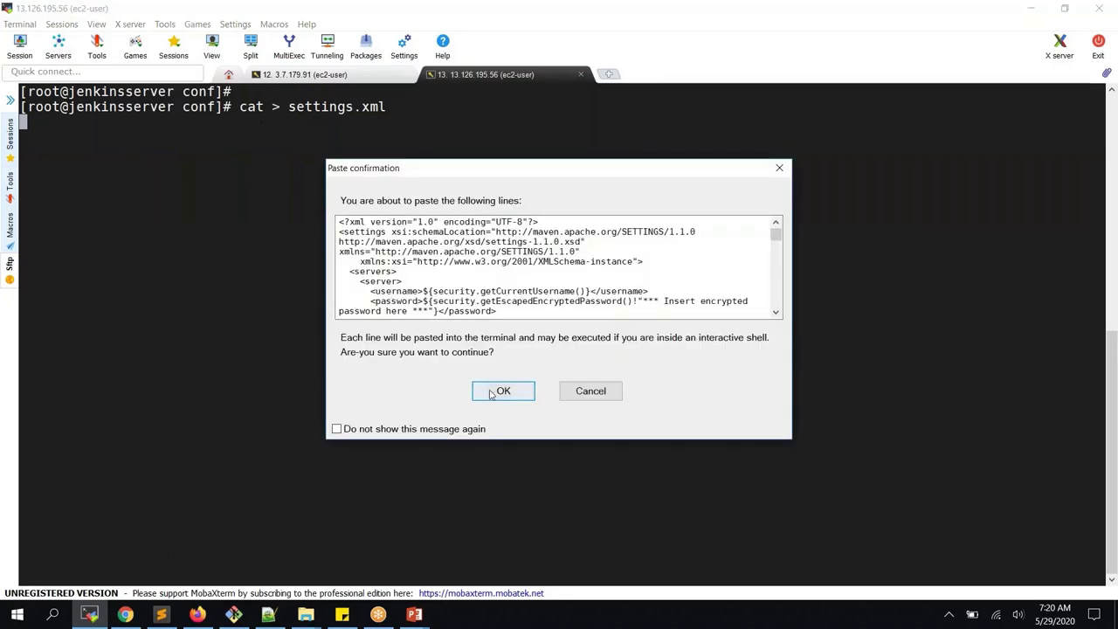
click(491, 393)
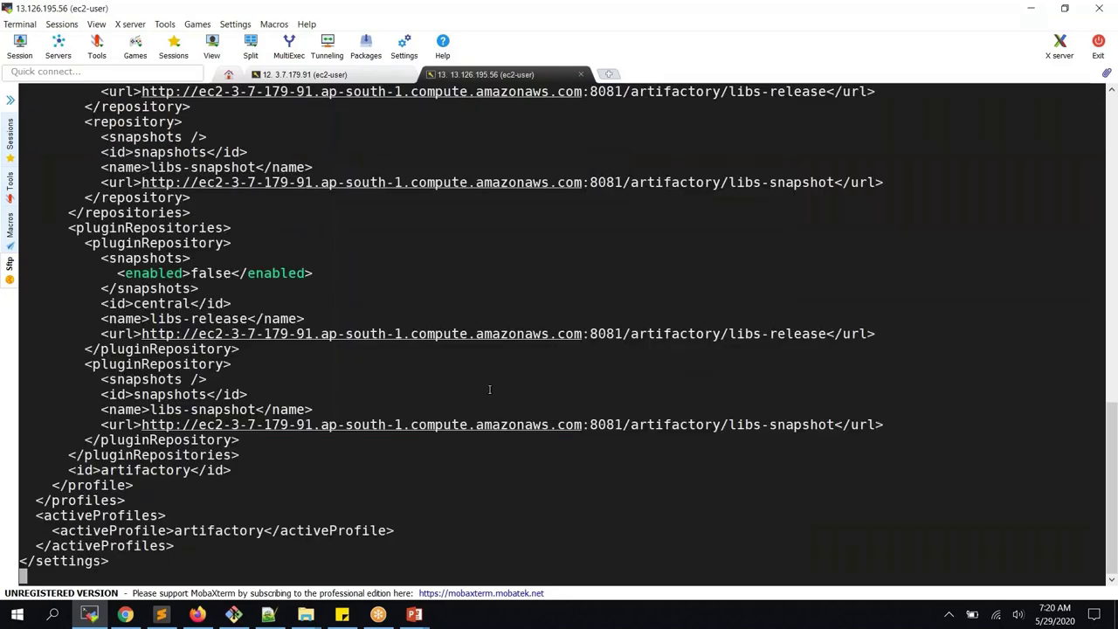
key(ctrl+d)
Step: Clear the screen and open settings.xml in vi
text(clear)
key(Return)
key(Return)
text(ls)
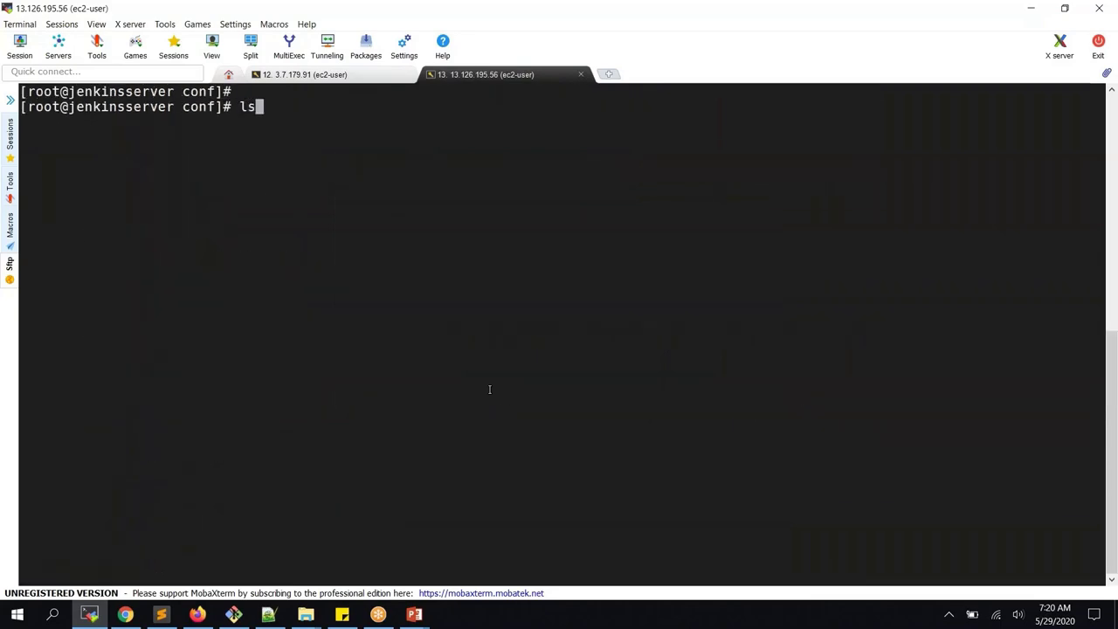
key(Return)
text(vi settings.xml)
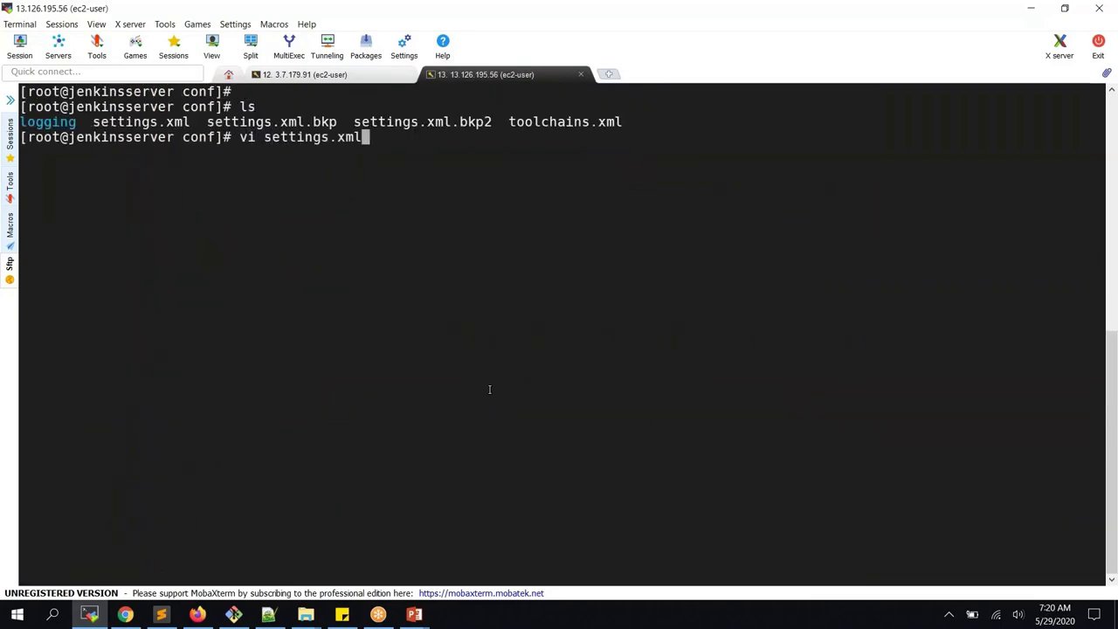
key(Return)
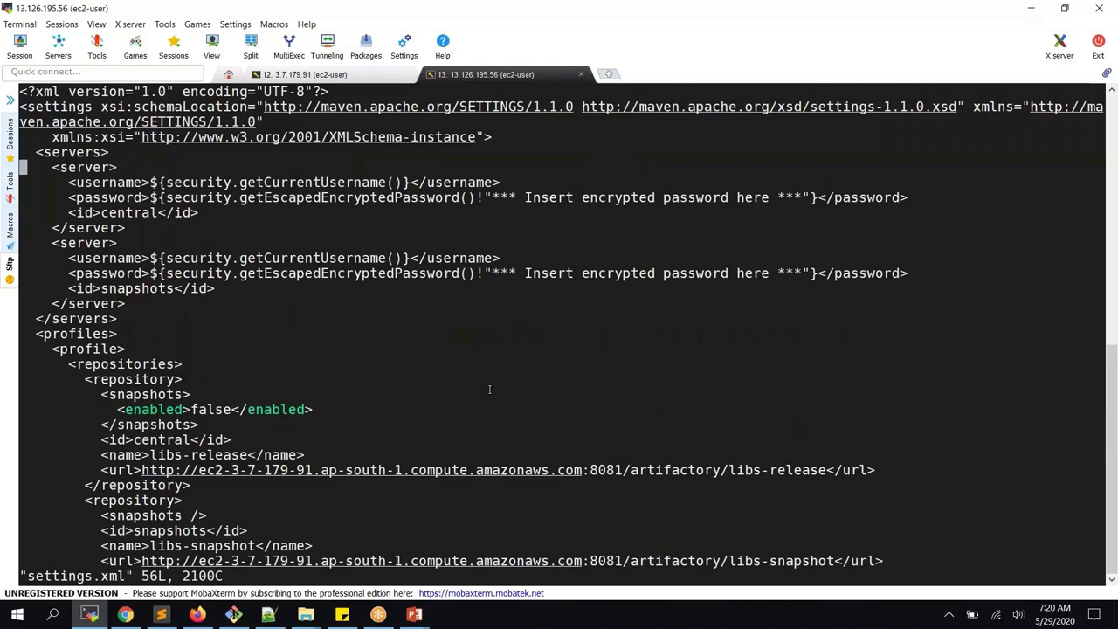
Step: Replace the central server's username and password placeholders with the real credentials
key(Right)
key(Right)
key(Right)
key(Right)
key(Right)
key(Right)
key(Right)
key(Right)
key(Right)
key(Right)
key(Right)
key(Right)
key(Right)
key(Right)
key(Right)
key(Right)
key(x)
key(x)
key(x)
key(x)
key(x)
key(x)
key(x)
key(x)
key(x)
key(x)
key(x)
key(x)
key(x)
key(x)
key(x)
key(x)
key(x)
key(x)
key(x)
key(x)
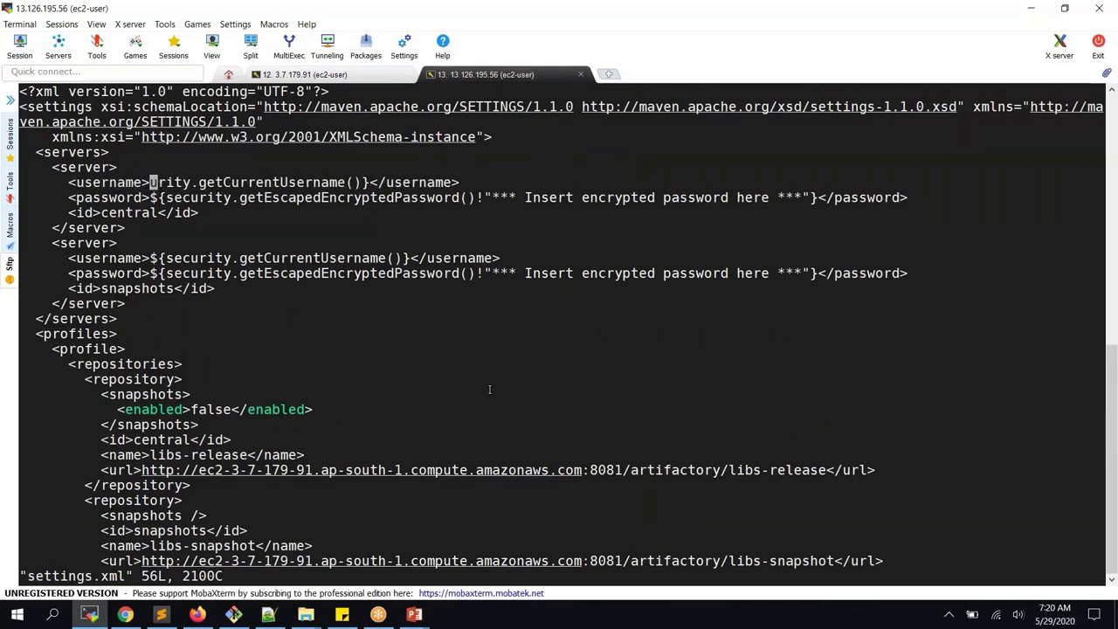
key(x)
key(x)
key(x)
key(x)
key(x)
key(x)
key(x)
key(x)
key(x)
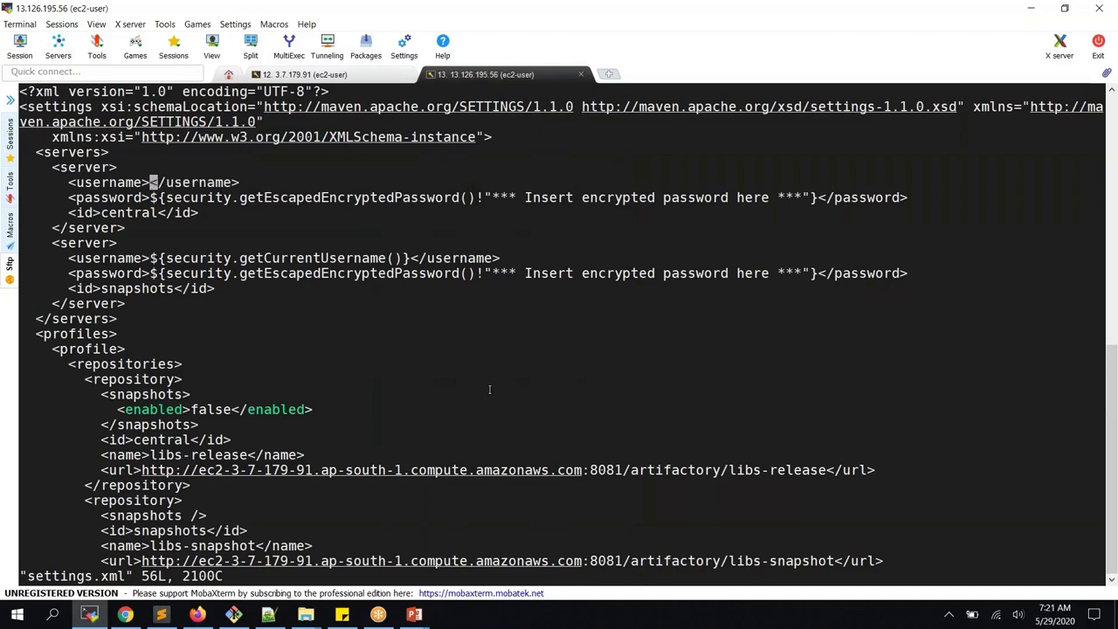
key(i)
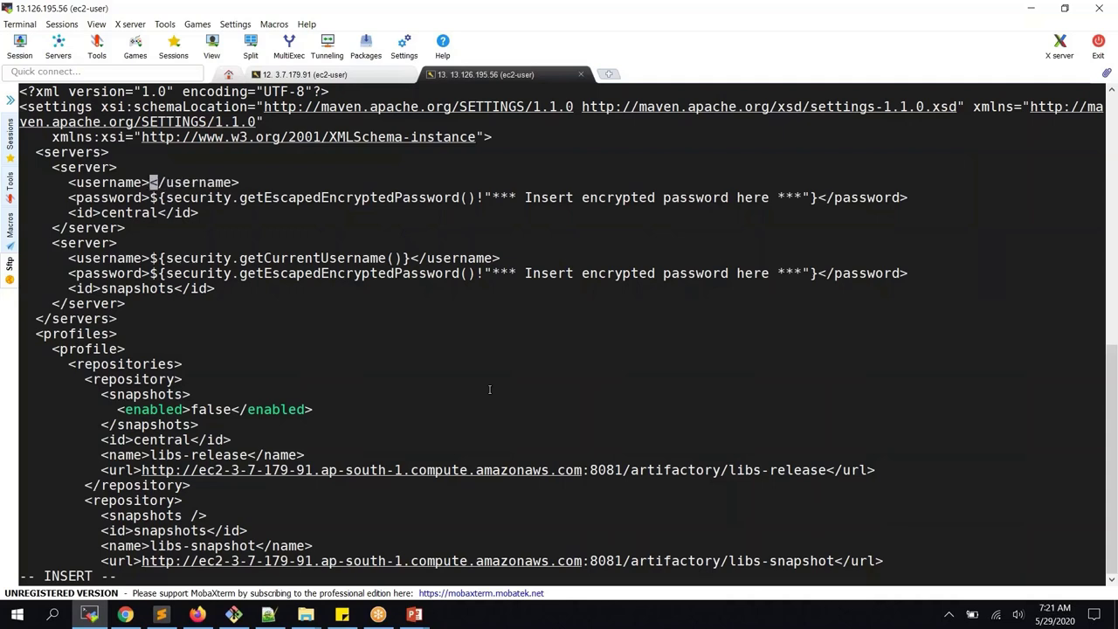
text(jenkins)
key(Down)
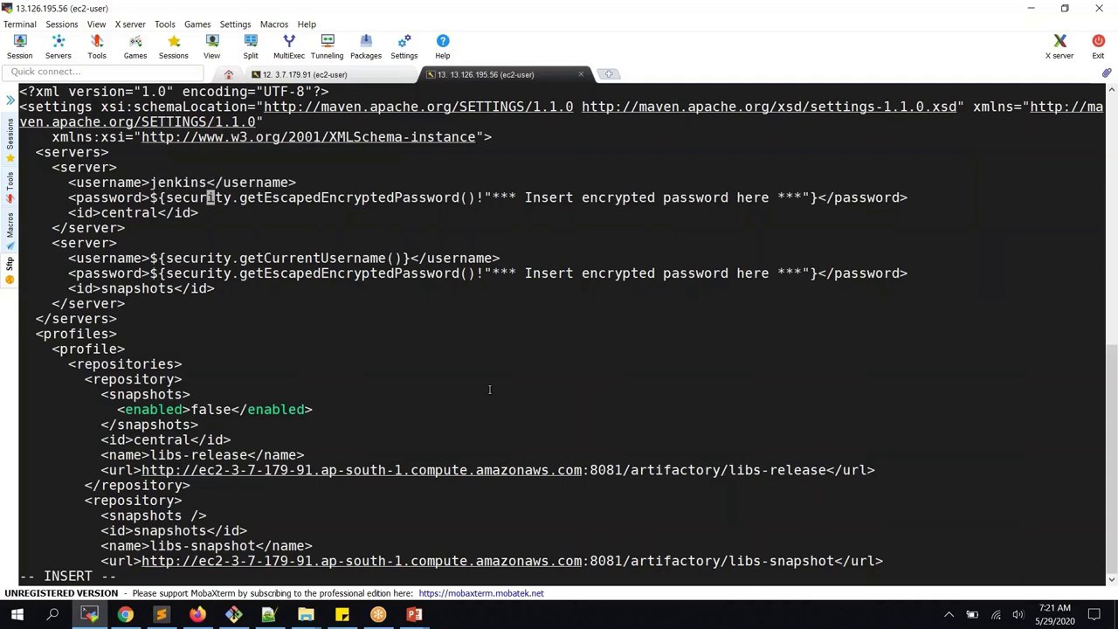
key(Left)
key(Left)
key(Left)
key(Left)
key(Left)
key(Left)
key(Left)
key(Delete)
key(Delete)
key(Delete)
key(Delete)
key(Delete)
key(Delete)
key(Delete)
key(Delete)
key(Delete)
key(Delete)
key(Delete)
key(Delete)
key(Delete)
key(Delete)
key(Delete)
key(Delete)
key(Delete)
key(Delete)
key(Delete)
key(Delete)
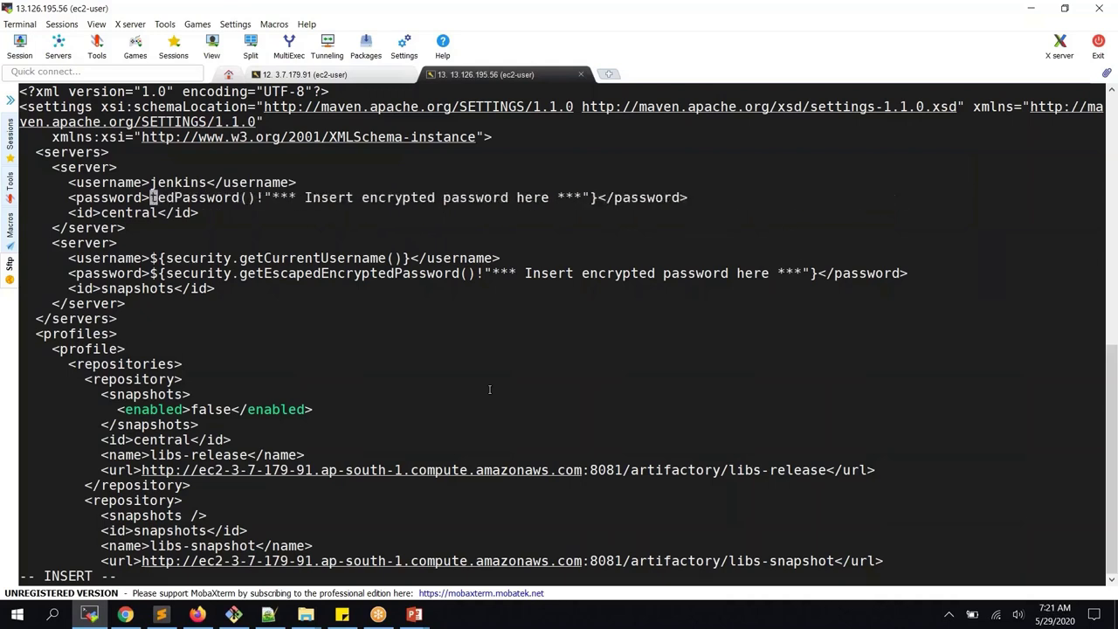
key(Delete)
key(Delete)
key(Delete)
key(Delete)
key(Delete)
key(Delete)
key(Delete)
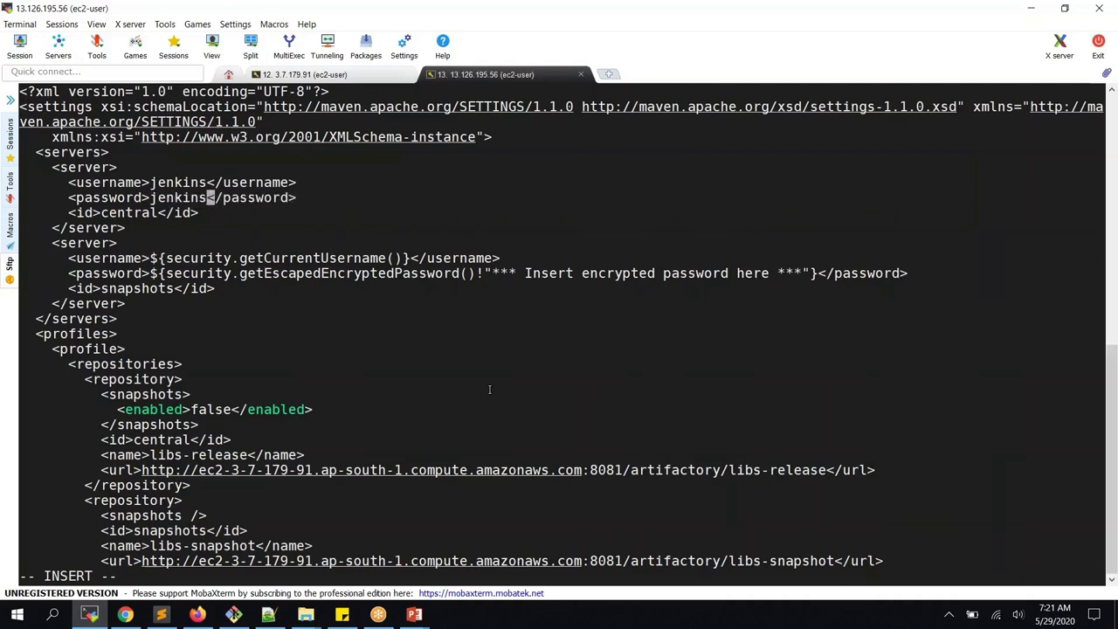
Step: Copy the same credentials into the snapshots server block and save with :wq
key(Down)
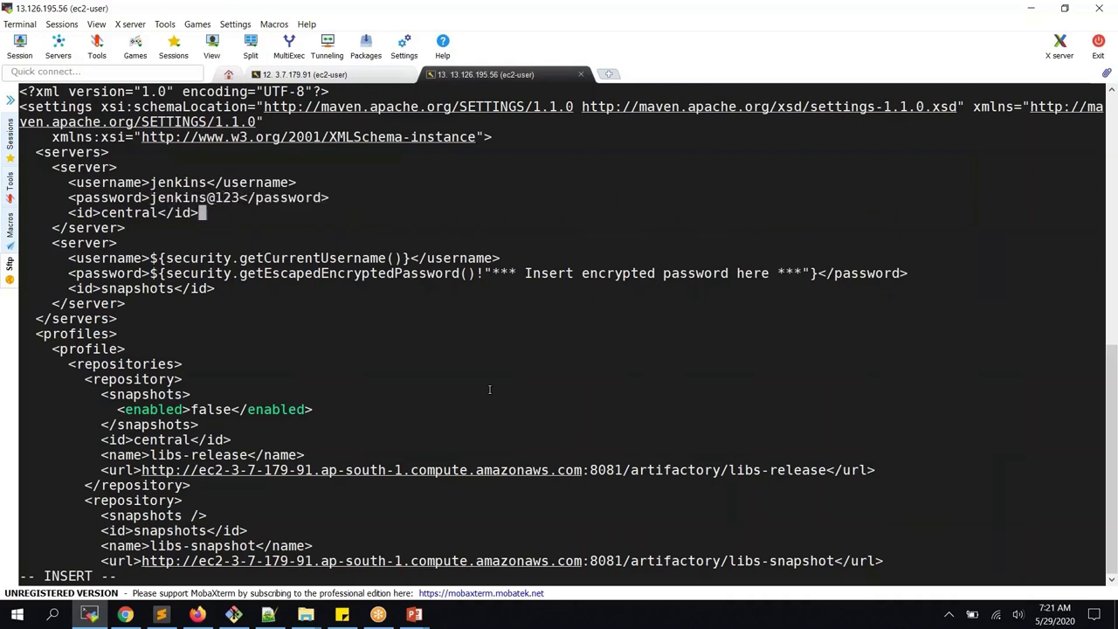
drag(332, 197, 18, 182)
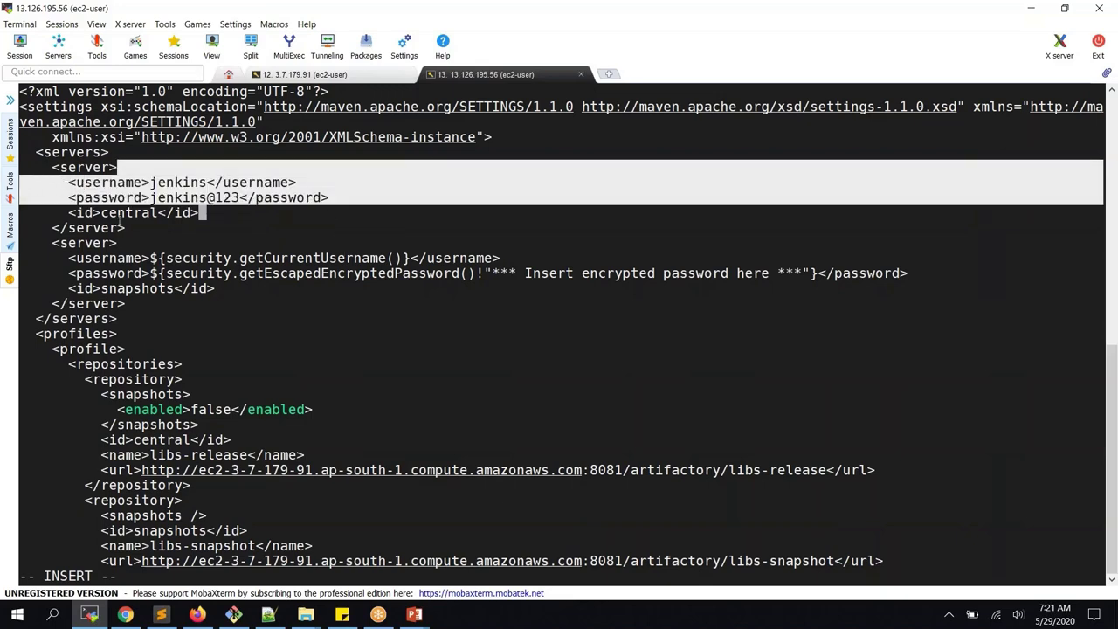
key(Down)
key(Down)
key(Down)
key(Right)
key(Right)
key(Right)
key(Right)
key(Right)
key(Escape)
key(d)
key(d)
key(d)
key(d)
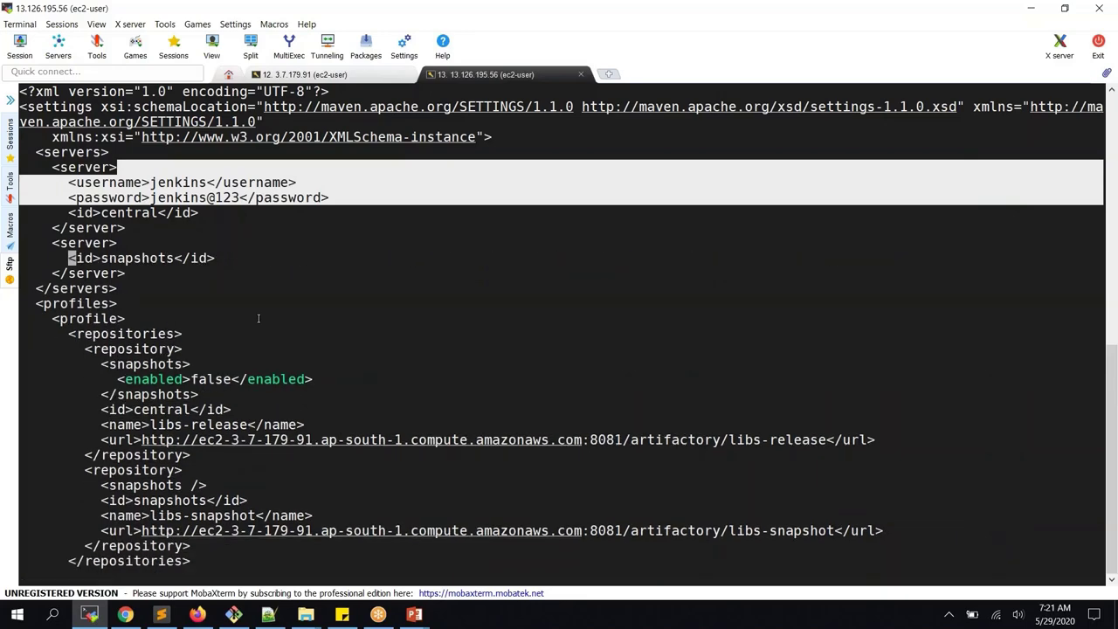
key(shift+o)
right_click(258, 318)
click(501, 390)
key(Escape)
text(:wq)
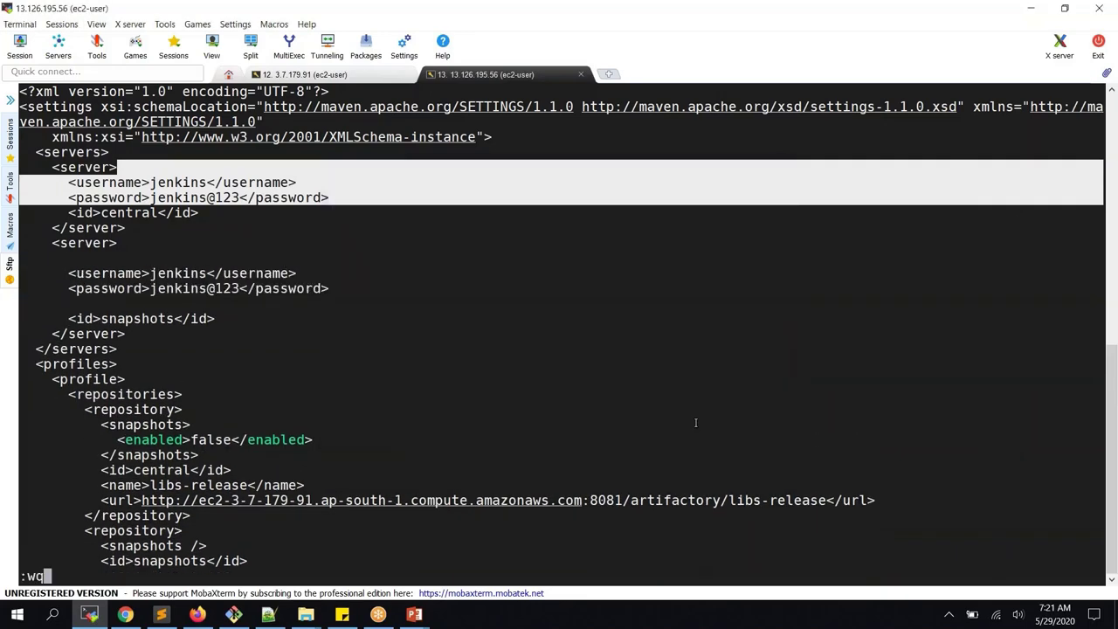
key(Return)
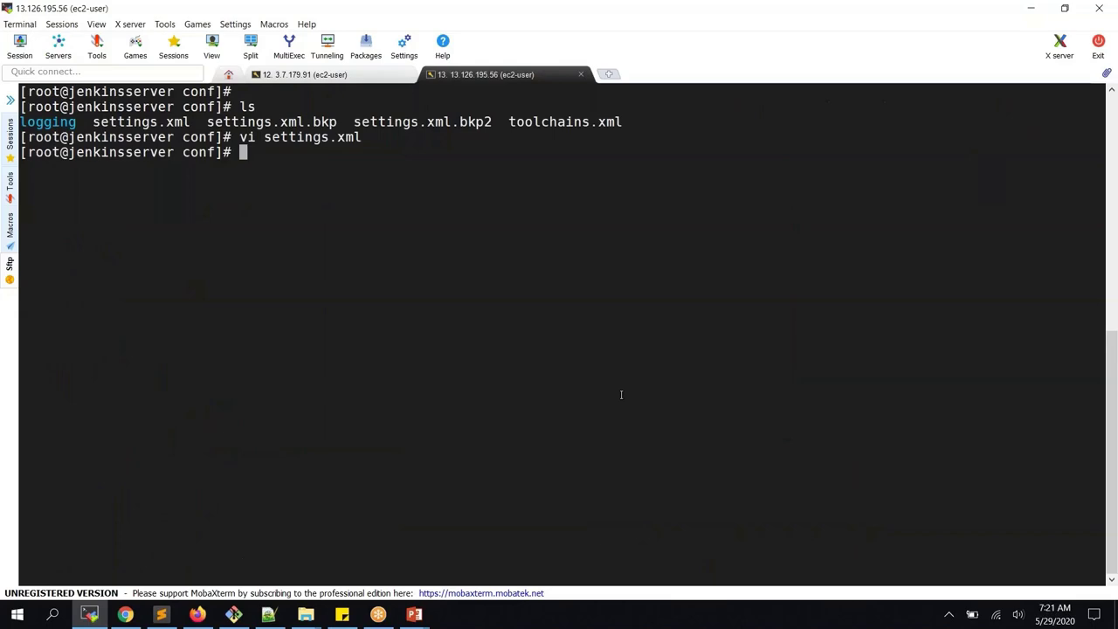
Step: Trigger build #5 of artifactory_project1 and open its console output
click(125, 615)
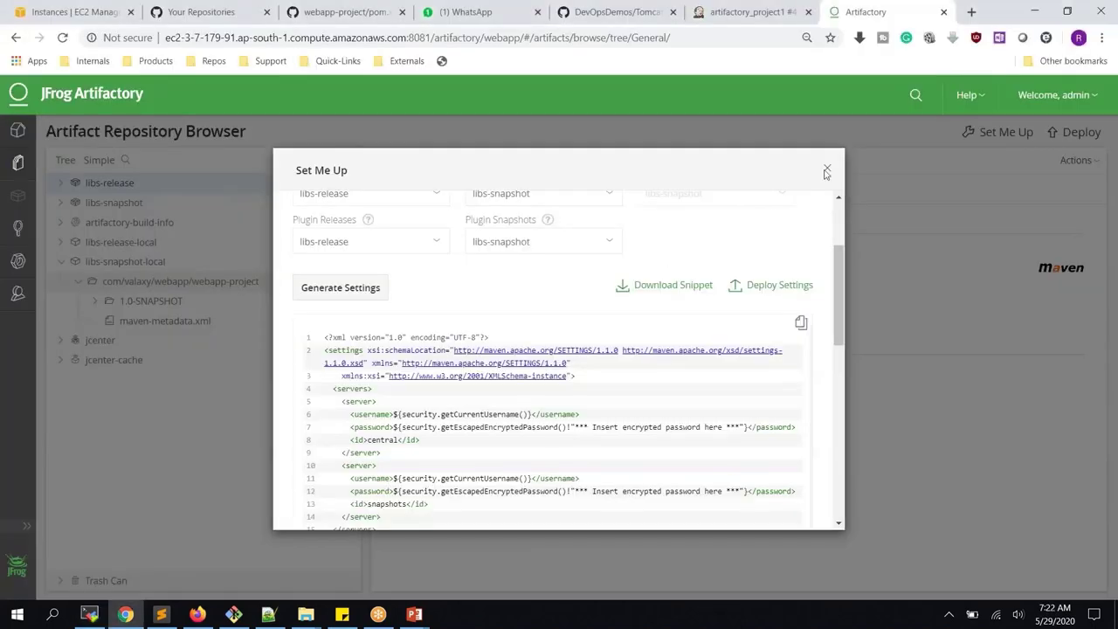
click(742, 12)
click(160, 98)
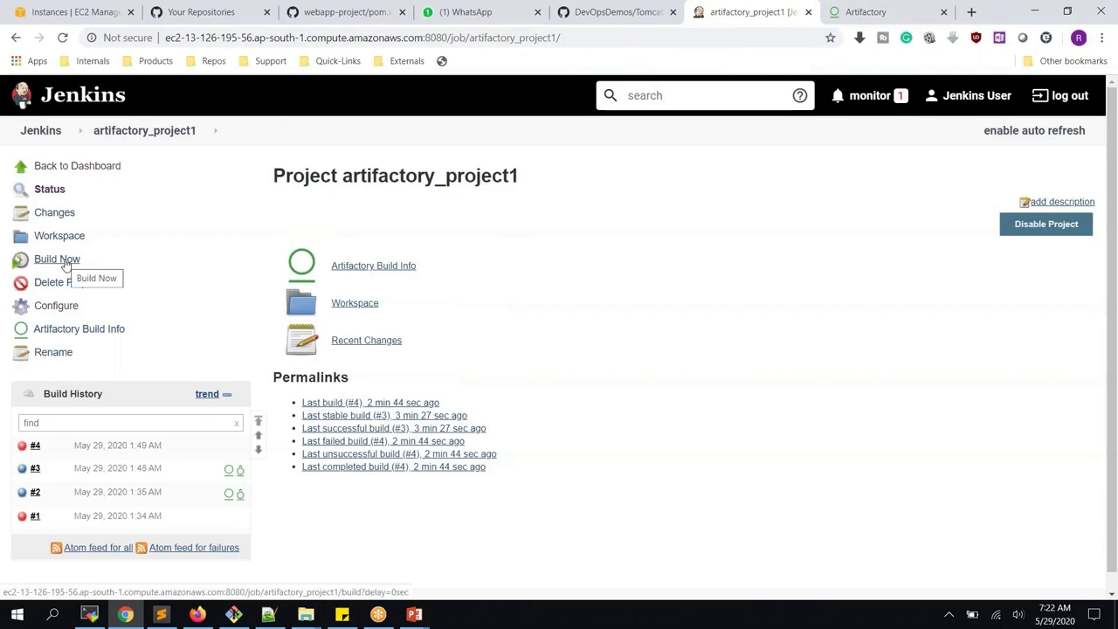
click(57, 259)
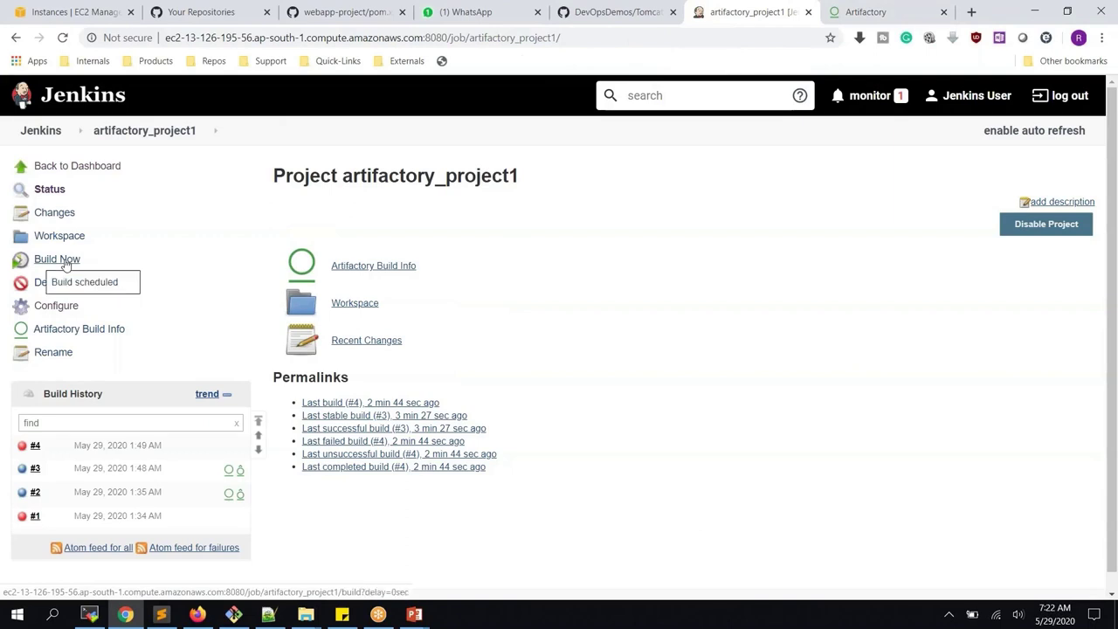
click(23, 447)
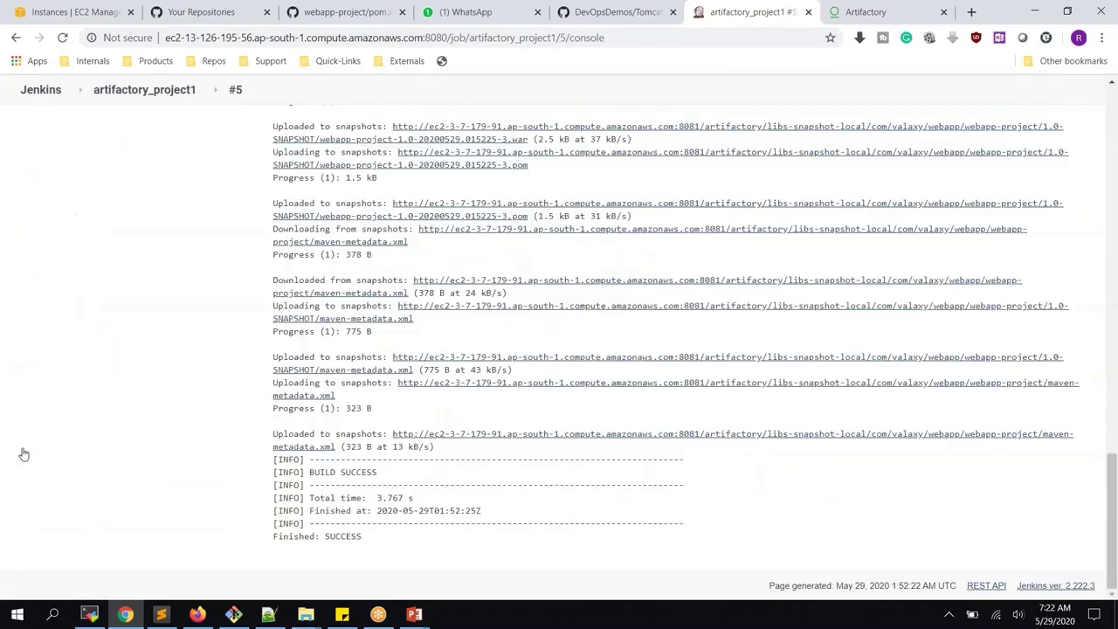
Step: Trace the snapshot metadata download and WAR upload lines through the build #5 log
scroll(663, 349, up, 1)
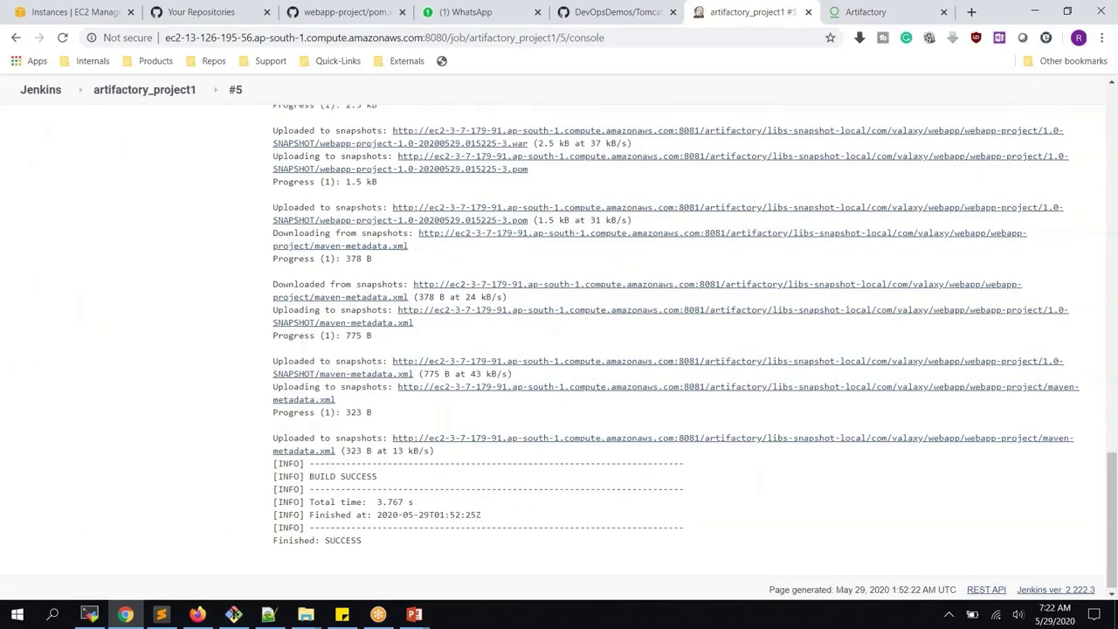
scroll(371, 437, up, 4)
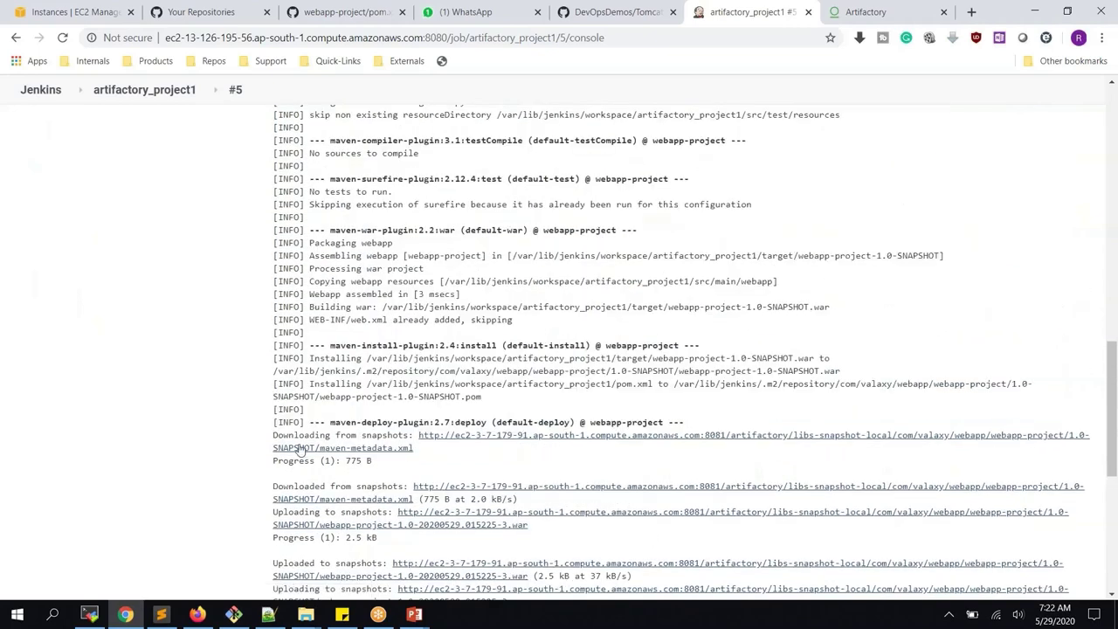
drag(273, 435, 419, 453)
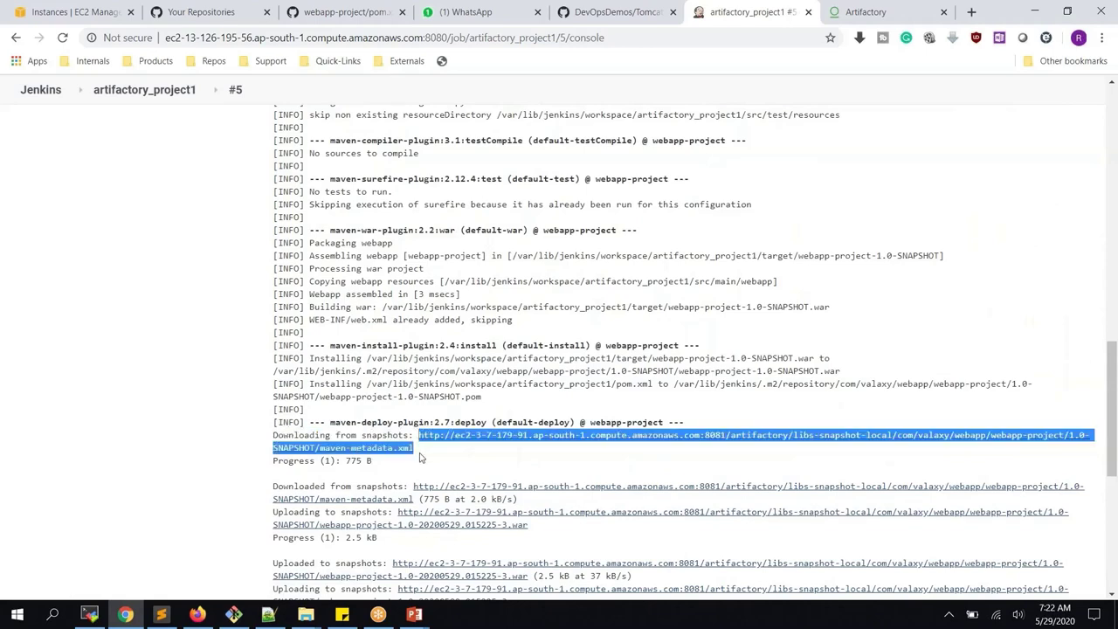
scroll(419, 456, down, 2)
drag(413, 341, 542, 357)
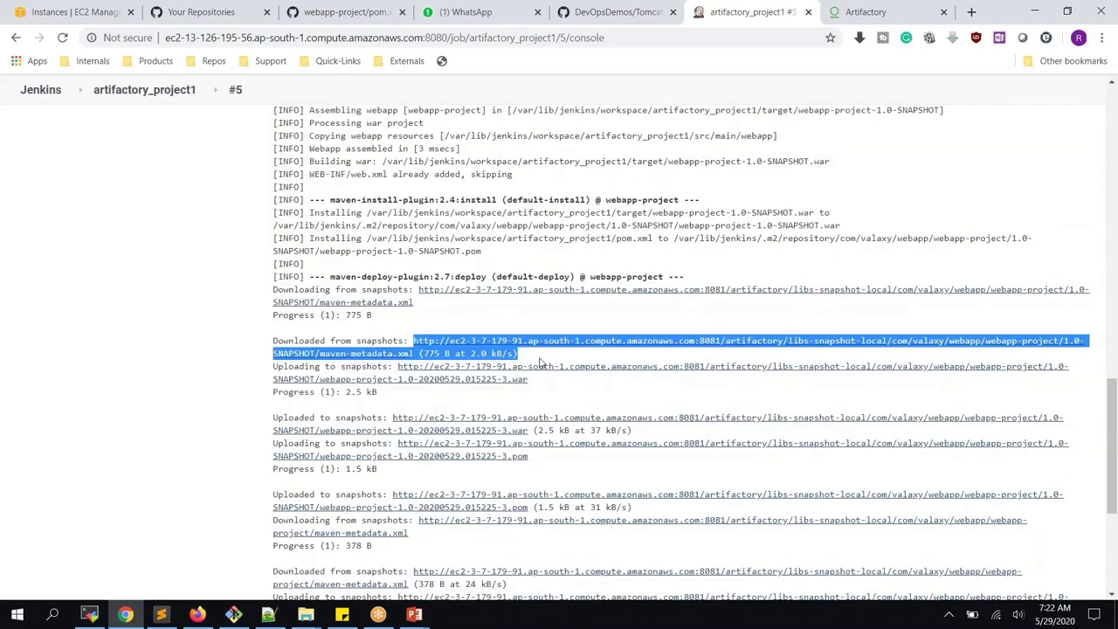
scroll(404, 408, down, 2)
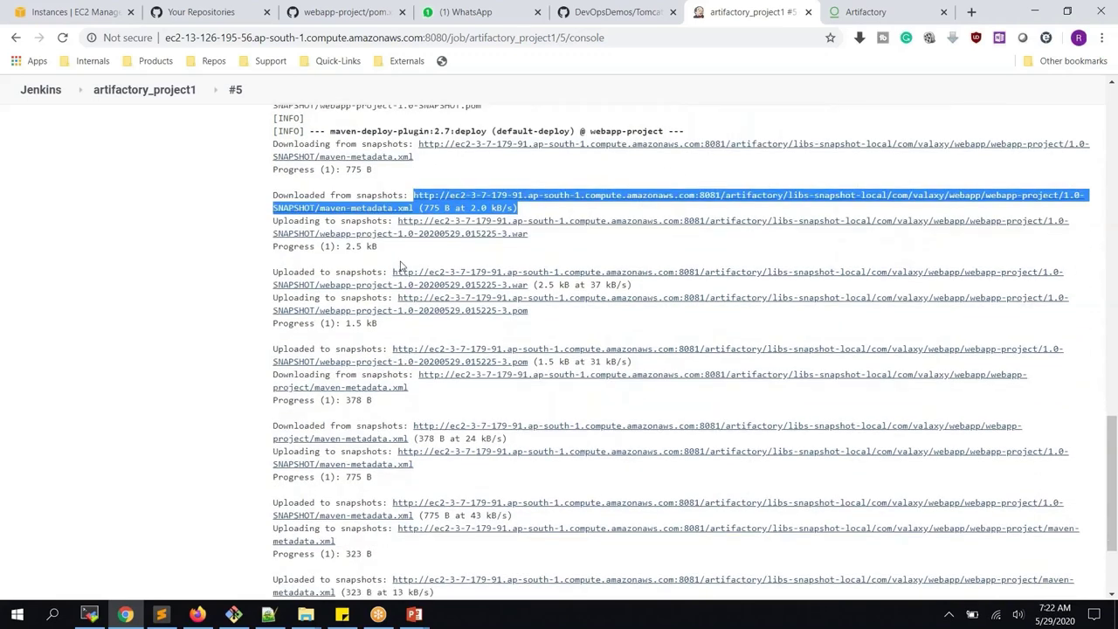
drag(390, 274, 454, 365)
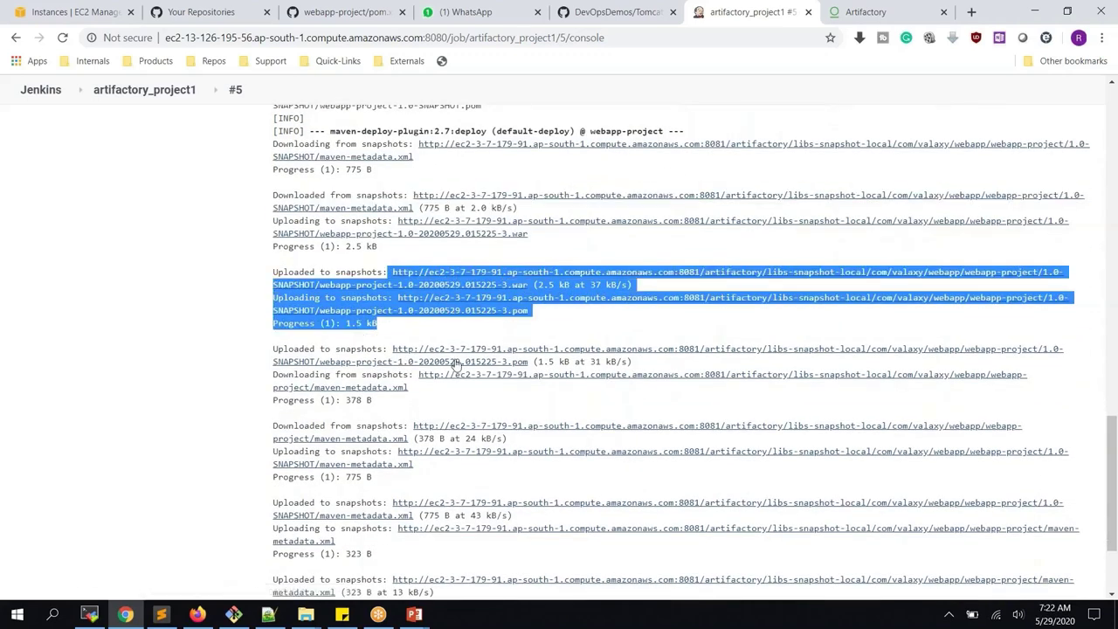
scroll(454, 365, down, 2)
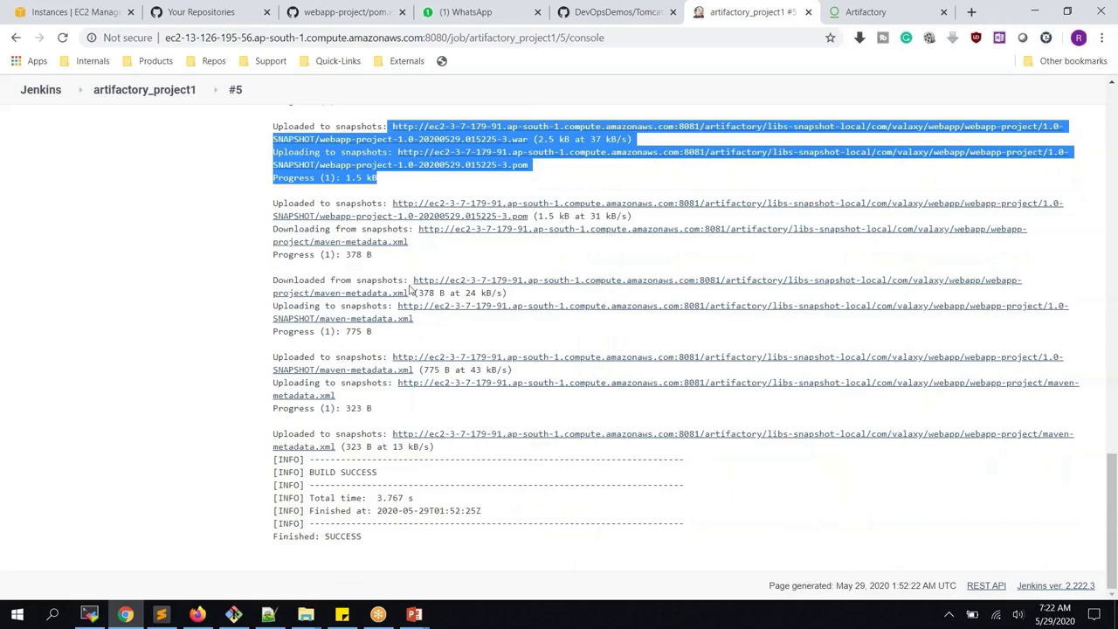
Step: Reload Artifactory, browse libs-snapshot-local > webapp-project > 1.0-SNAPSHOT artifacts, then collapse the tree
click(853, 7)
click(826, 171)
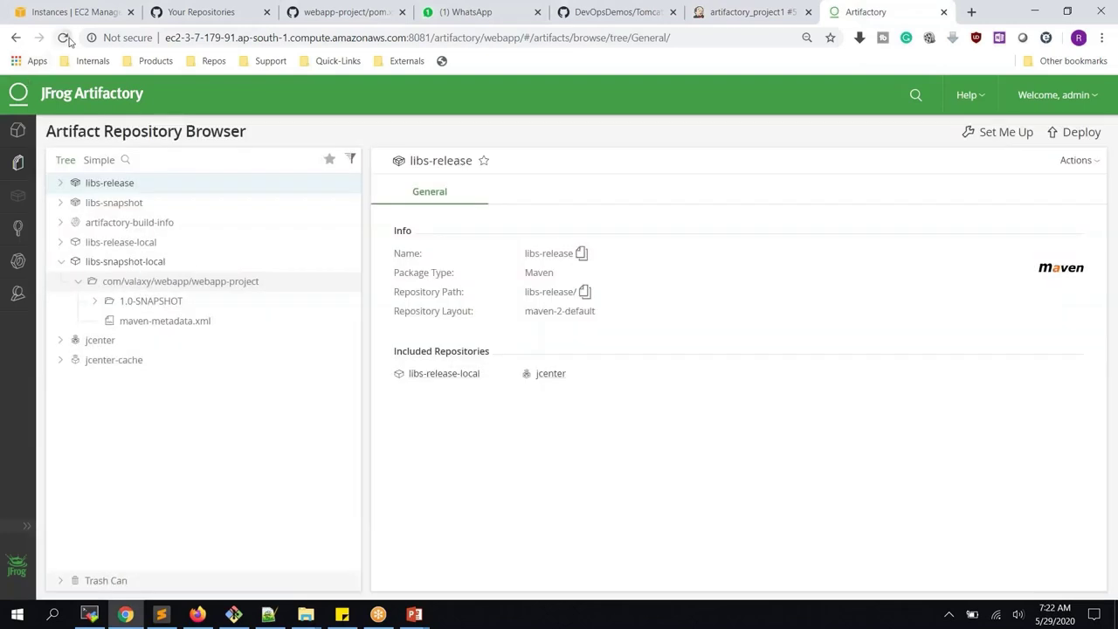
click(64, 39)
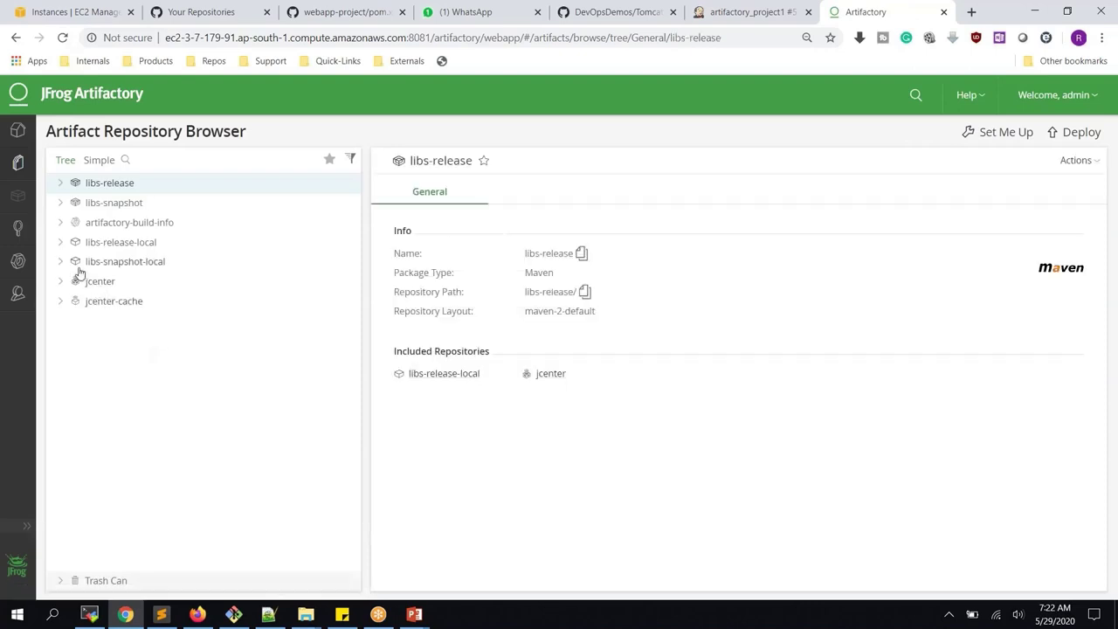
click(60, 262)
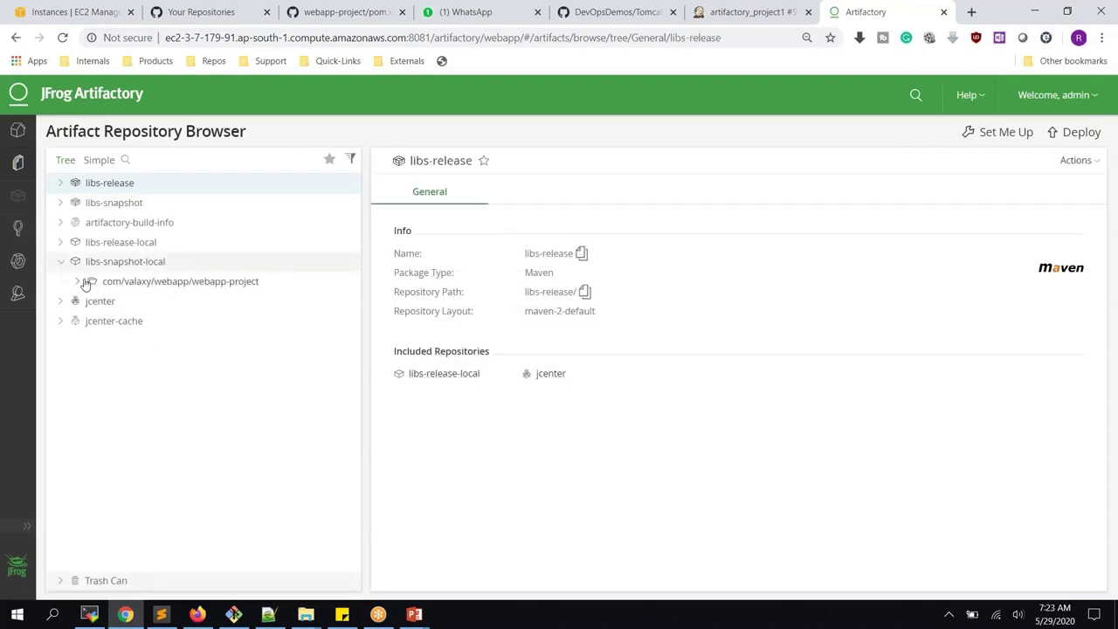
click(80, 281)
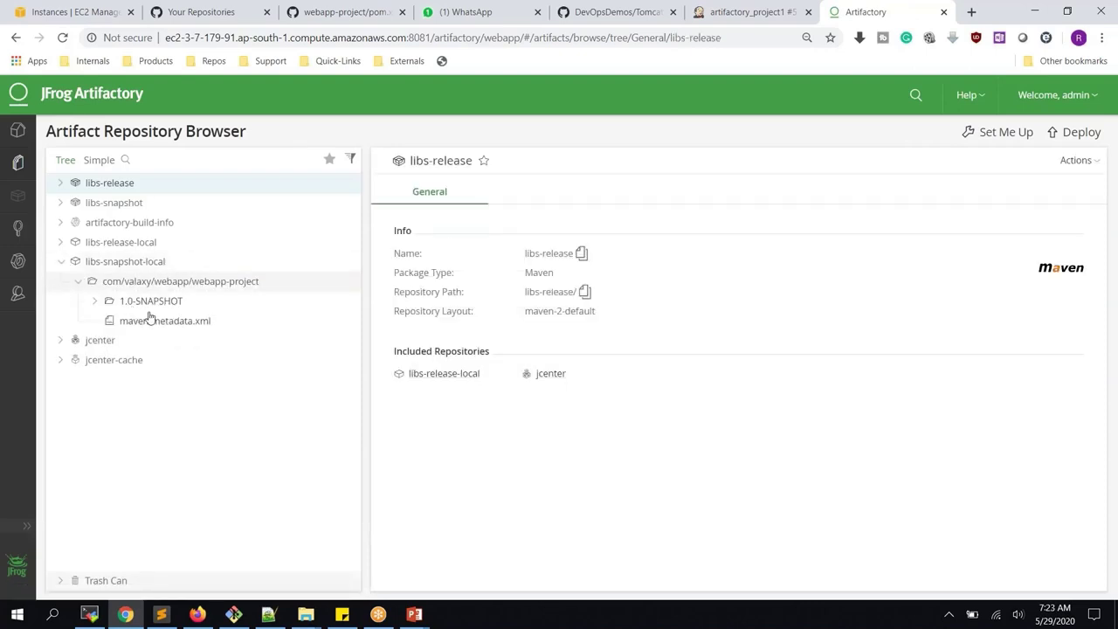
click(94, 302)
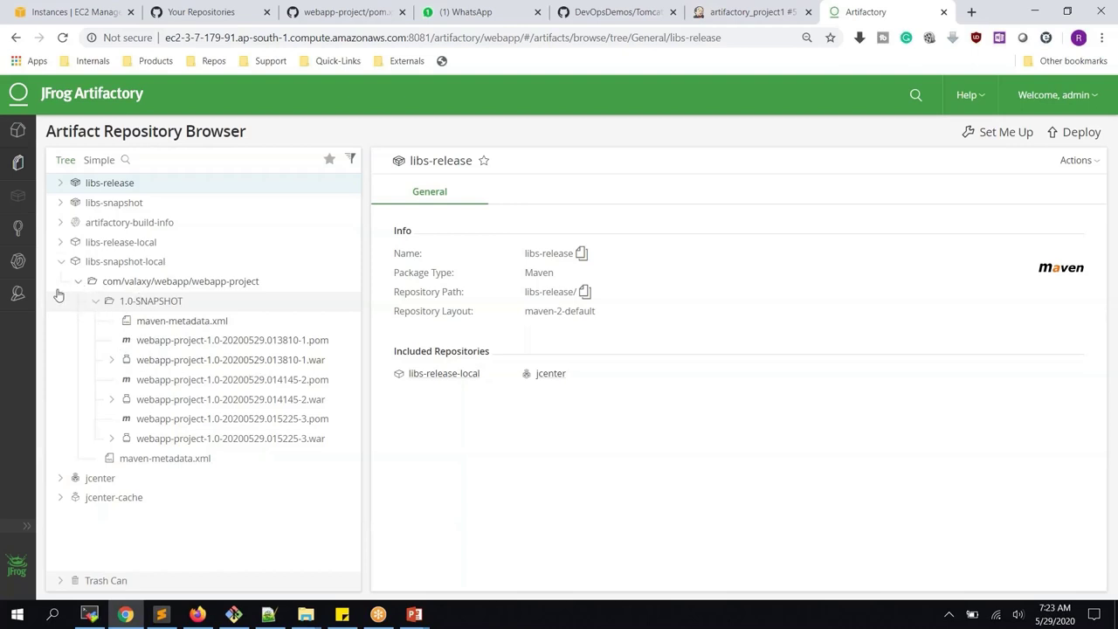
click(78, 281)
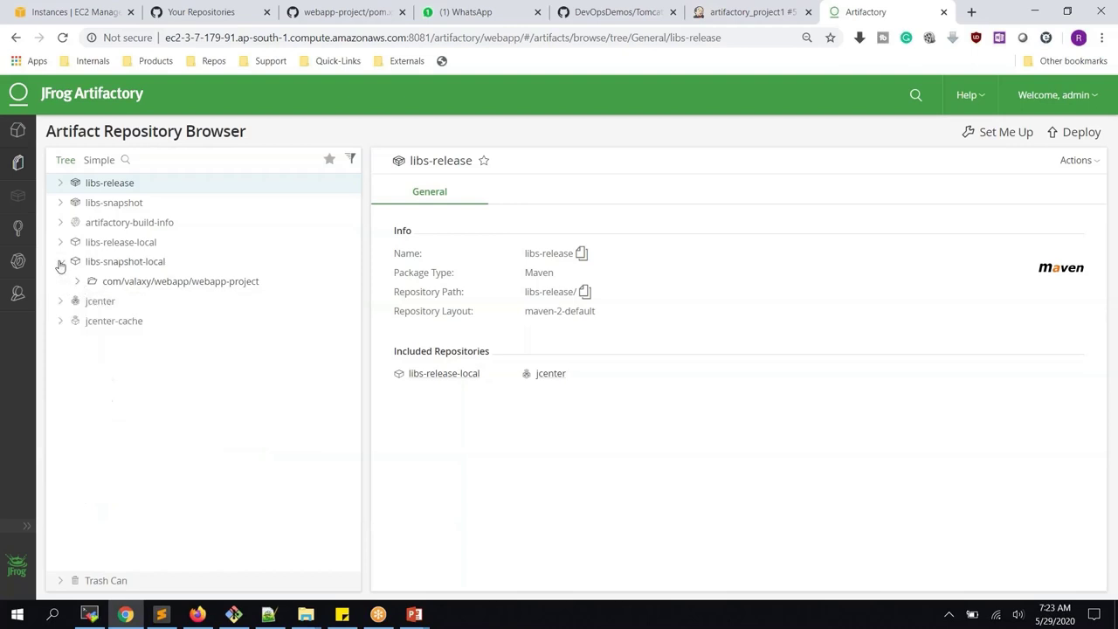
click(60, 262)
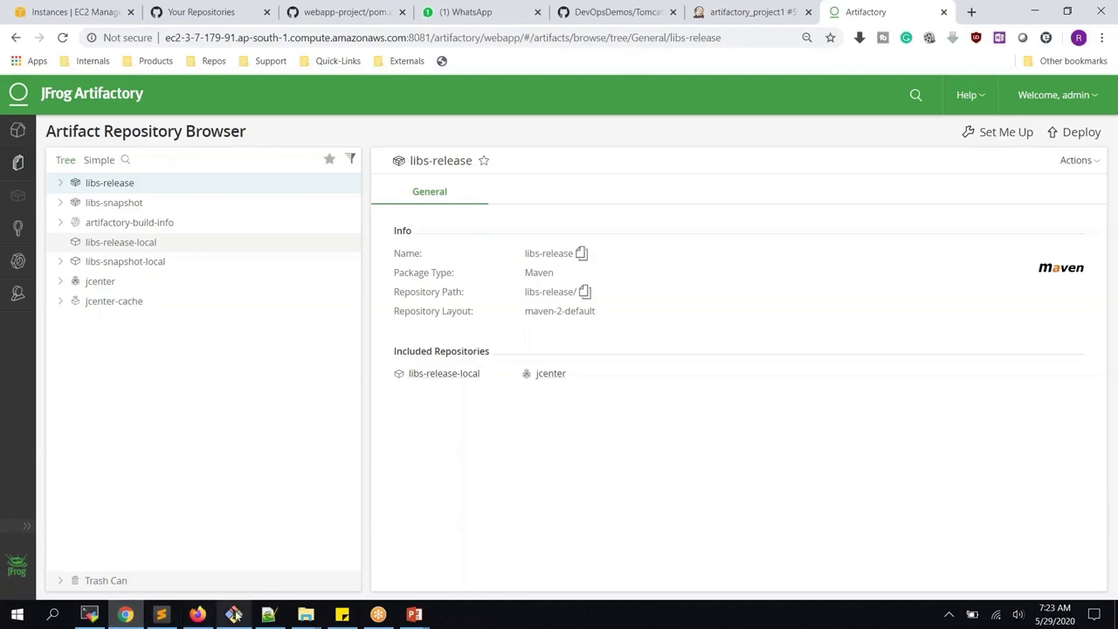
mouse_move(233, 615)
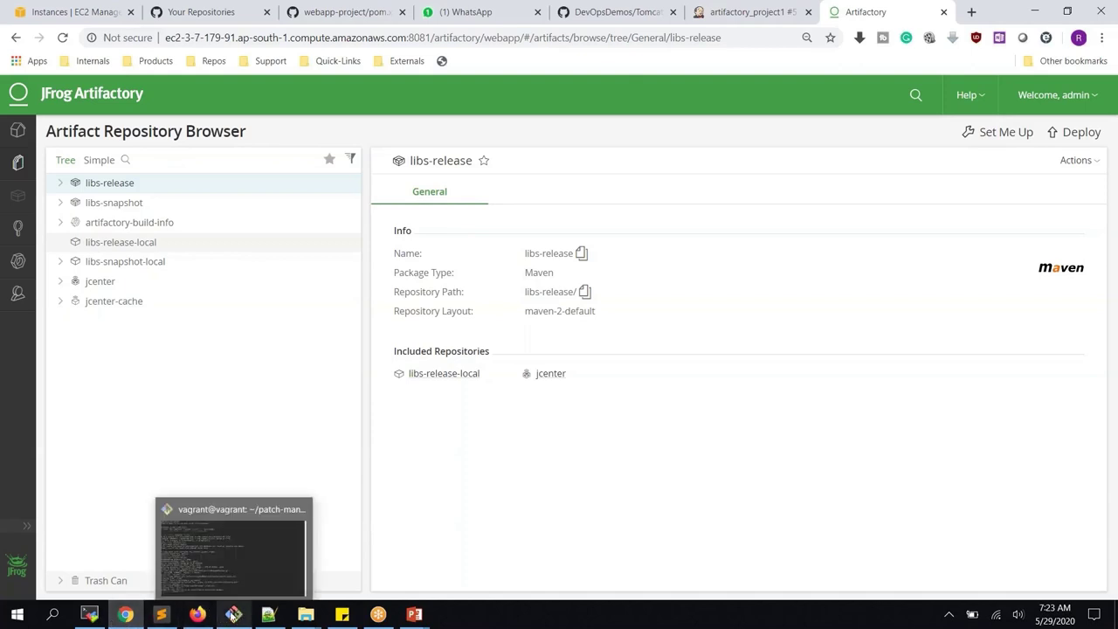
Step: In the Jenkins server session, move into the ~/webapp-project folder and list its files
click(94, 615)
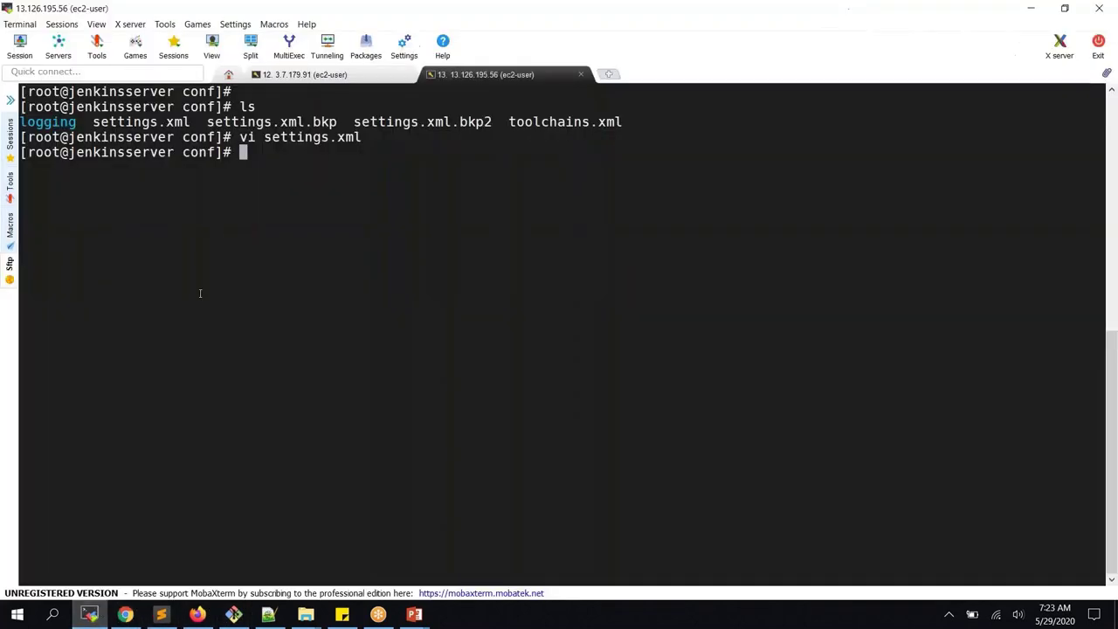
click(297, 75)
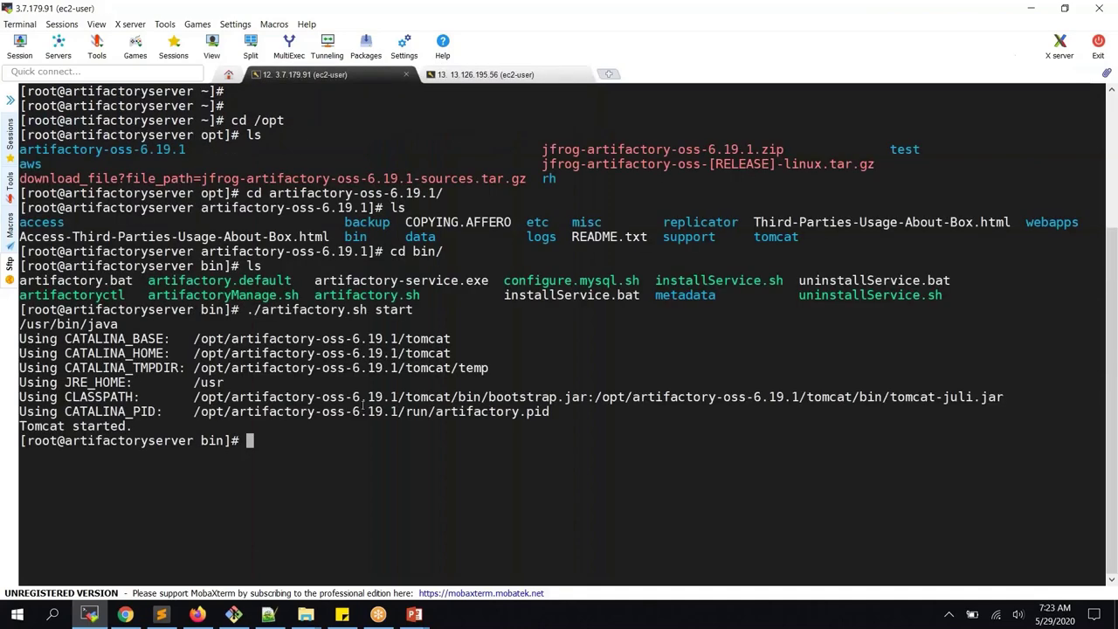
click(462, 75)
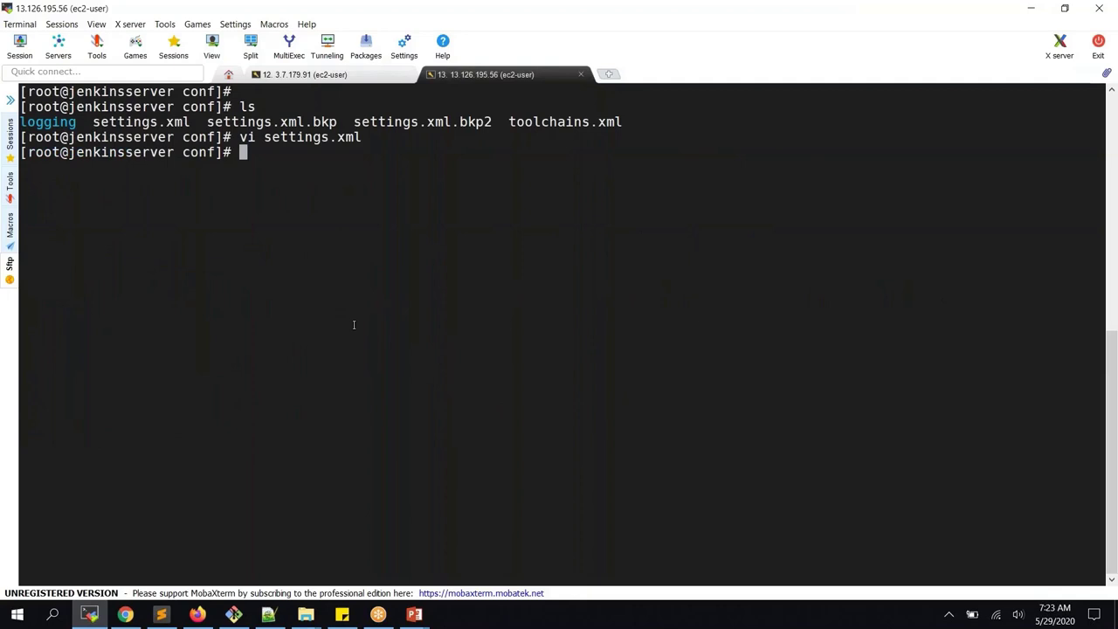
text(ls)
key(Return)
text(vi)
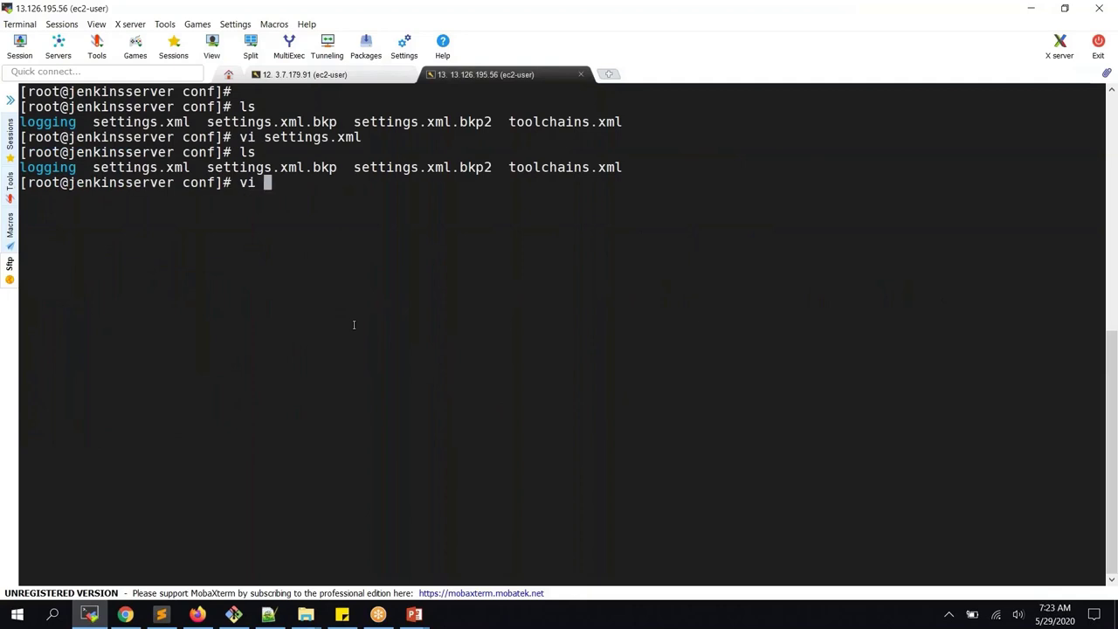
key(BackSpace)
key(BackSpace)
key(BackSpace)
text(cd ~)
key(Return)
text(ls)
key(Return)
text(v)
key(BackSpace)
text(cd we)
key(Tab)
key(Return)
text(ls)
key(Return)
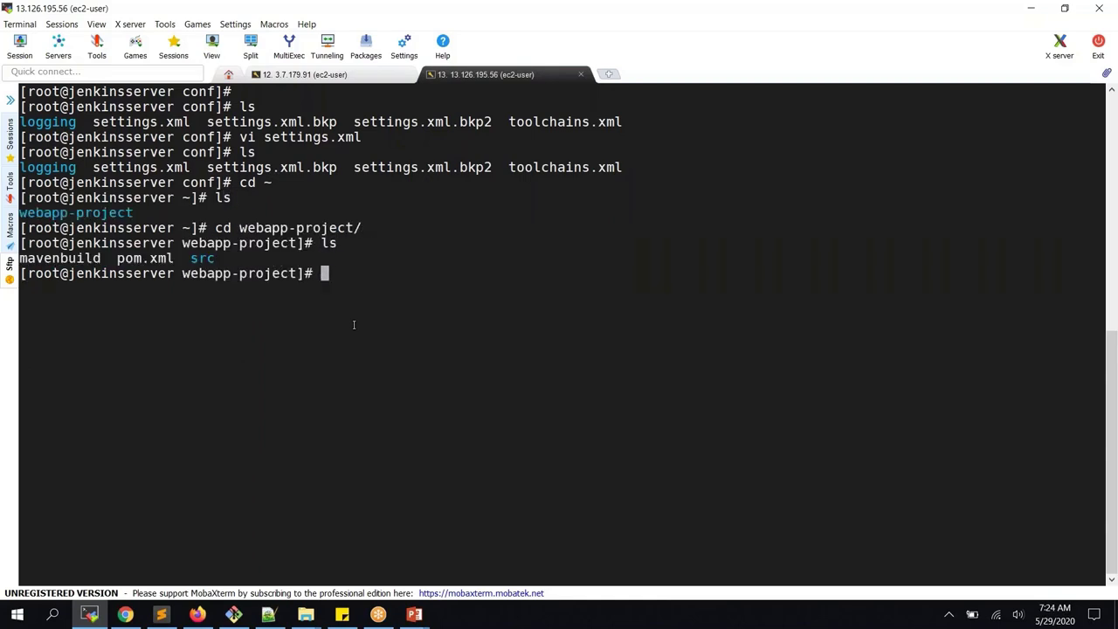
Step: Edit pom.xml in vi so the version reads 2.0 instead of SNAPSHOT, and save it
text(vi p)
key(Tab)
key(Return)
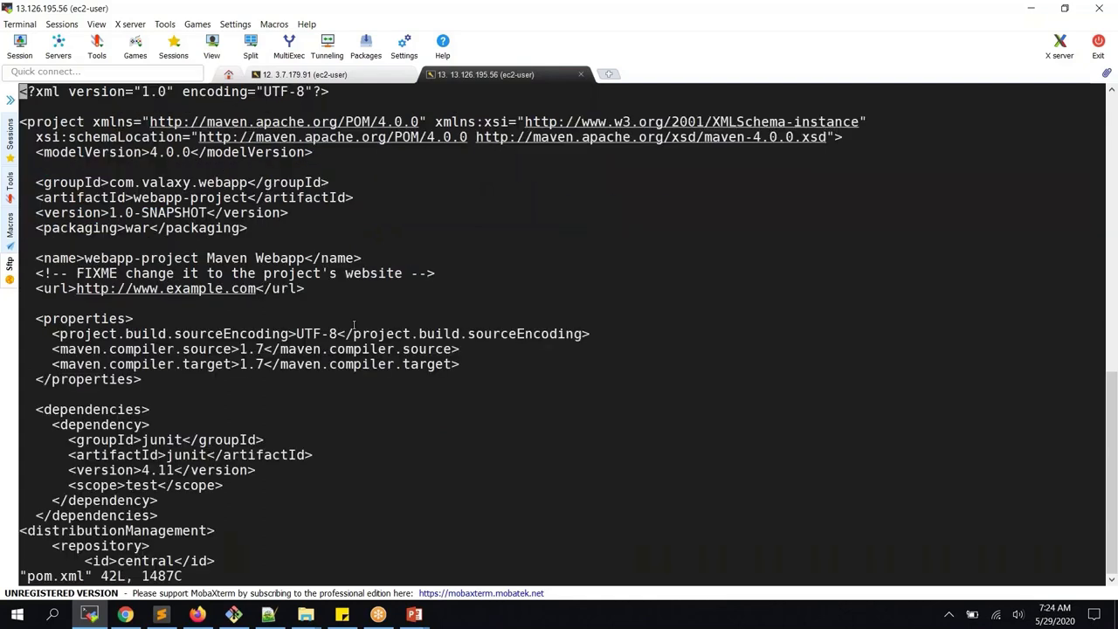
key(Down)
key(Down)
key(Down)
key(Down)
key(Down)
key(Down)
key(Down)
key(Down)
key(Right)
key(Right)
key(Right)
key(Right)
key(Right)
key(Right)
key(Right)
key(Right)
key(Right)
key(Right)
key(Right)
key(Right)
key(Right)
key(Right)
key(x)
key(x)
key(x)
key(x)
key(x)
key(x)
key(x)
key(x)
key(x)
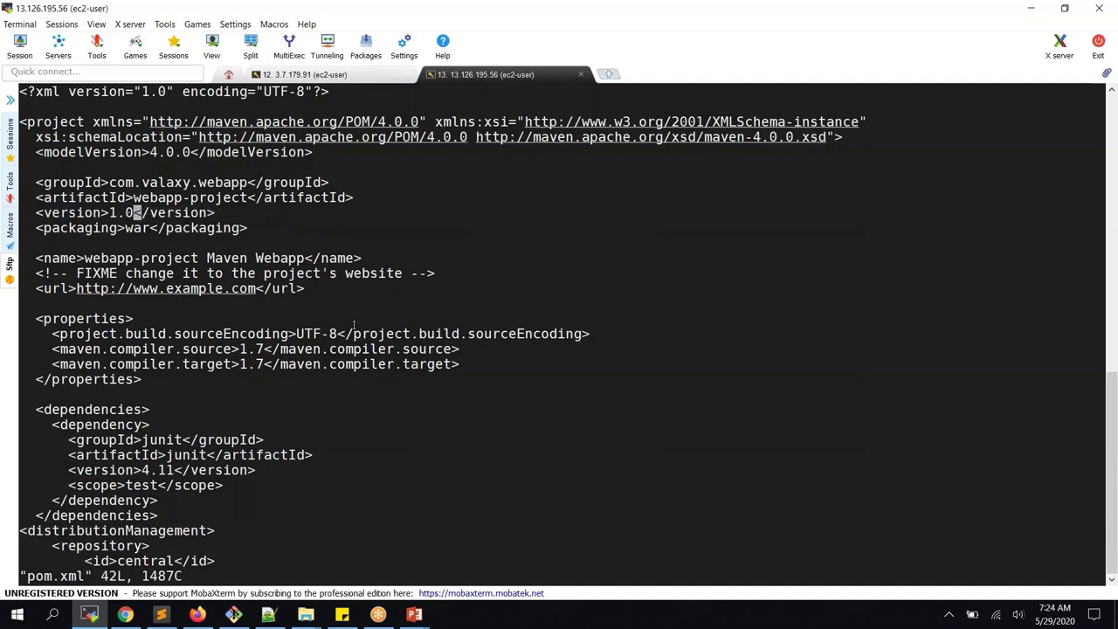
key(Left)
key(Left)
key(Left)
text(:wq)
key(Return)
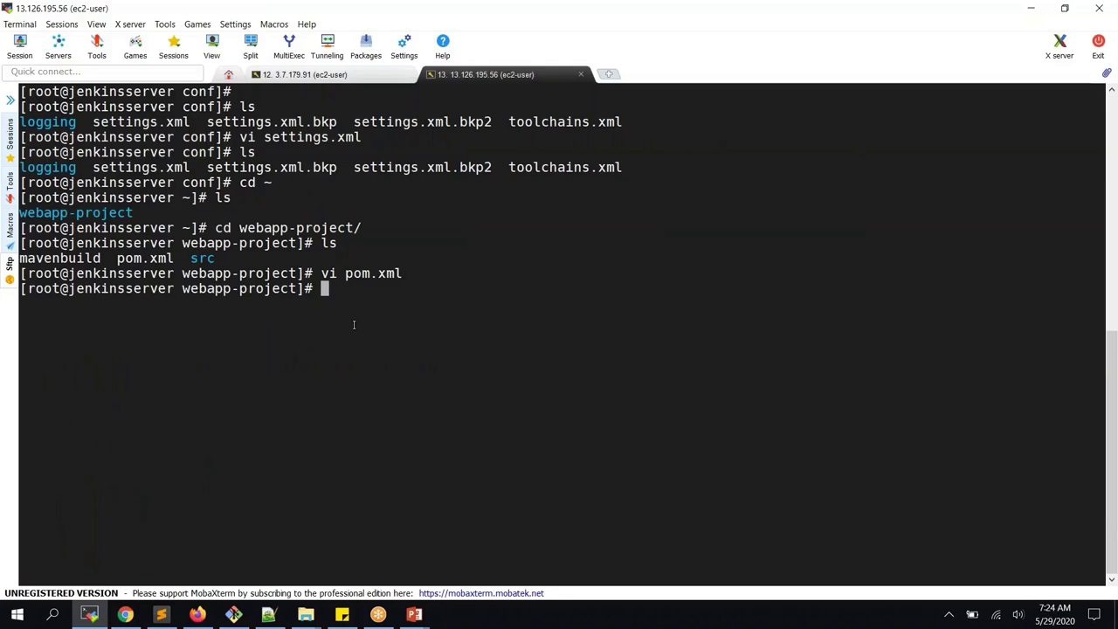
Step: Stage all changes and commit them with the message "replaced 1.0-SNAPSHOT with 2.0"
text(git add .)
key(Return)
text(git commit -m "replaced 1)
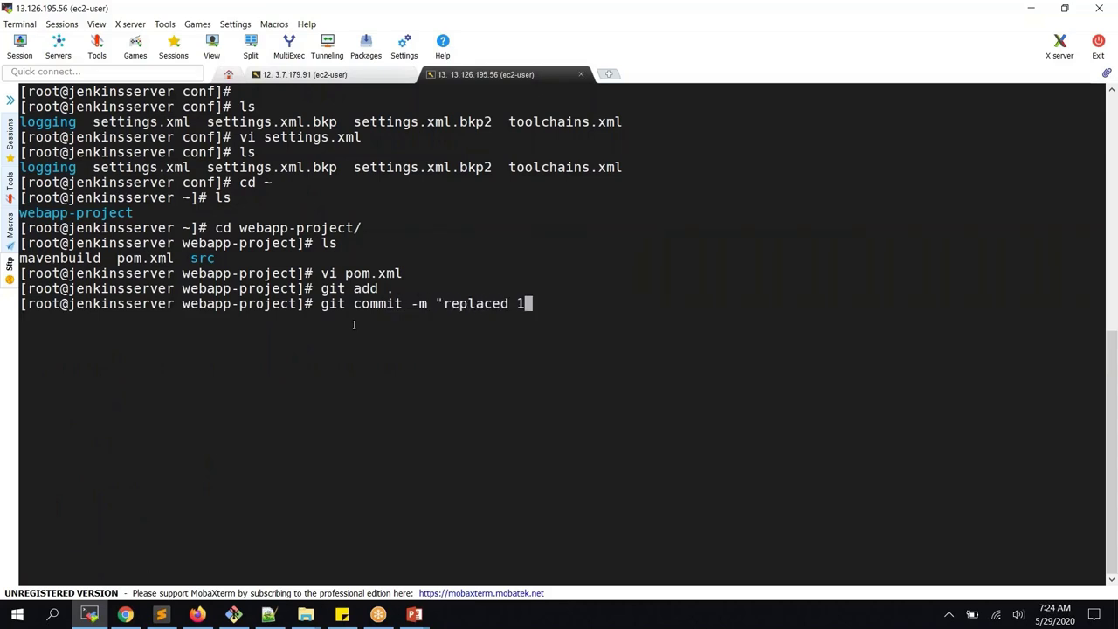
text(.0-SNAPSHOT with )
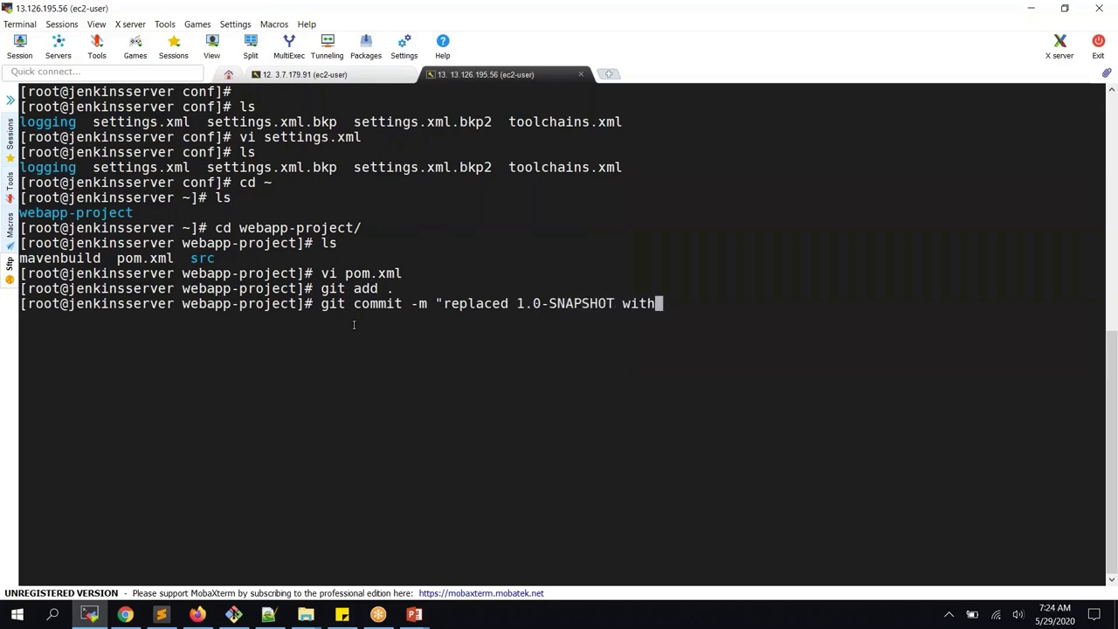
text(1.)
key(BackSpace)
key(BackSpace)
text(2.0")
key(Return)
Step: Push to origin master, re-entering the GitHub username after the first login fails
text(git )
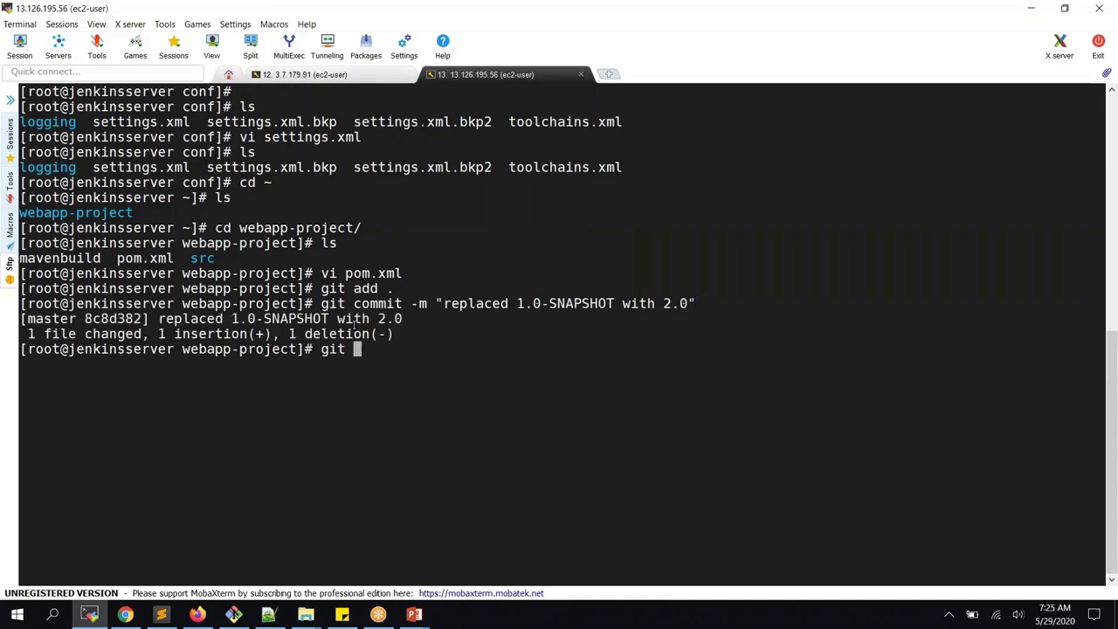
text(push origin)
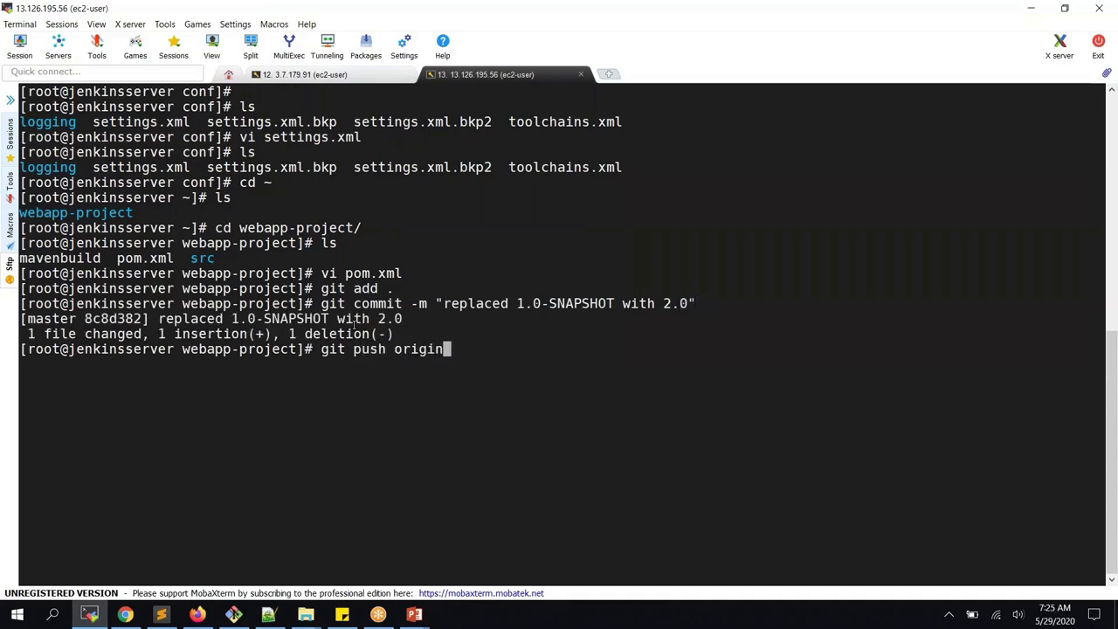
text( master)
key(Return)
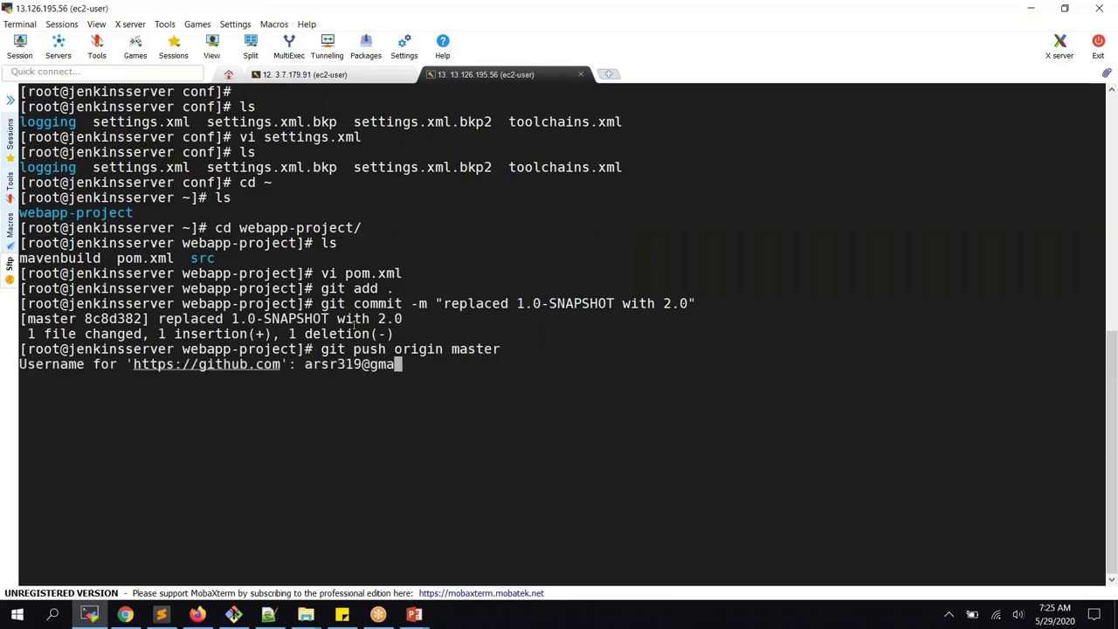
key(Return)
key(Return)
key(Up)
key(Return)
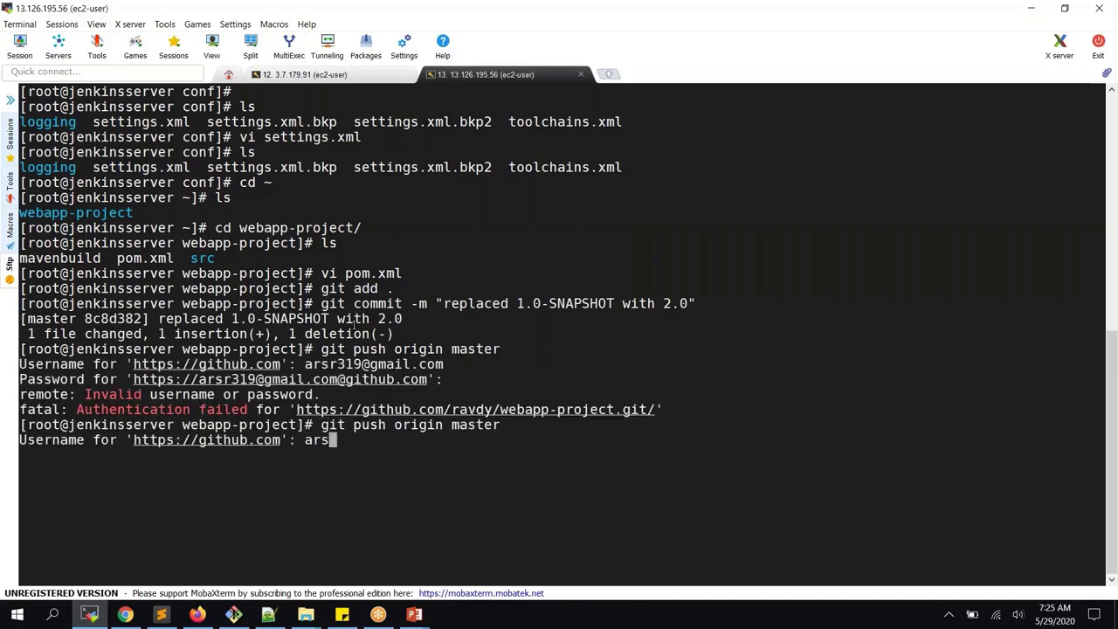
key(Return)
key(Return)
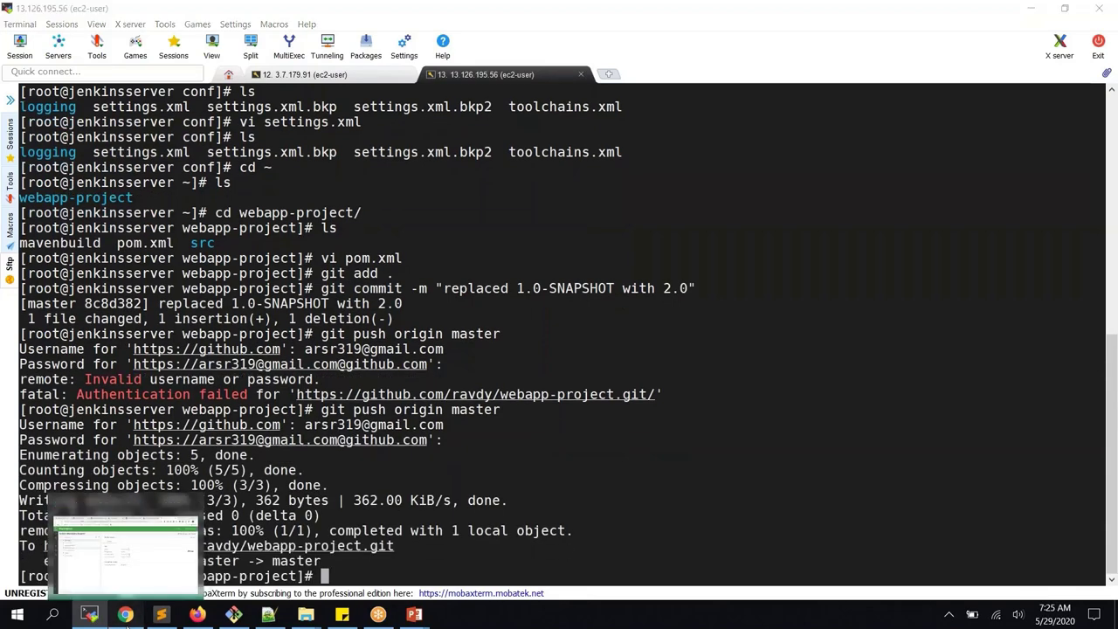
click(127, 551)
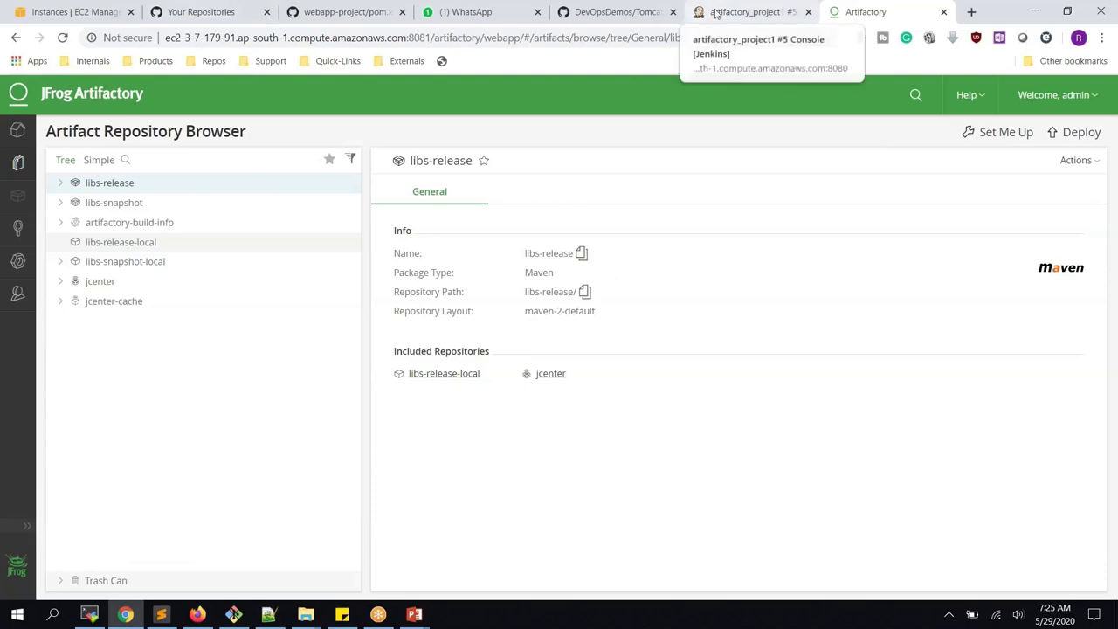
Step: Trigger build #6 of artifactory_project1 and view its console output
click(715, 12)
click(133, 91)
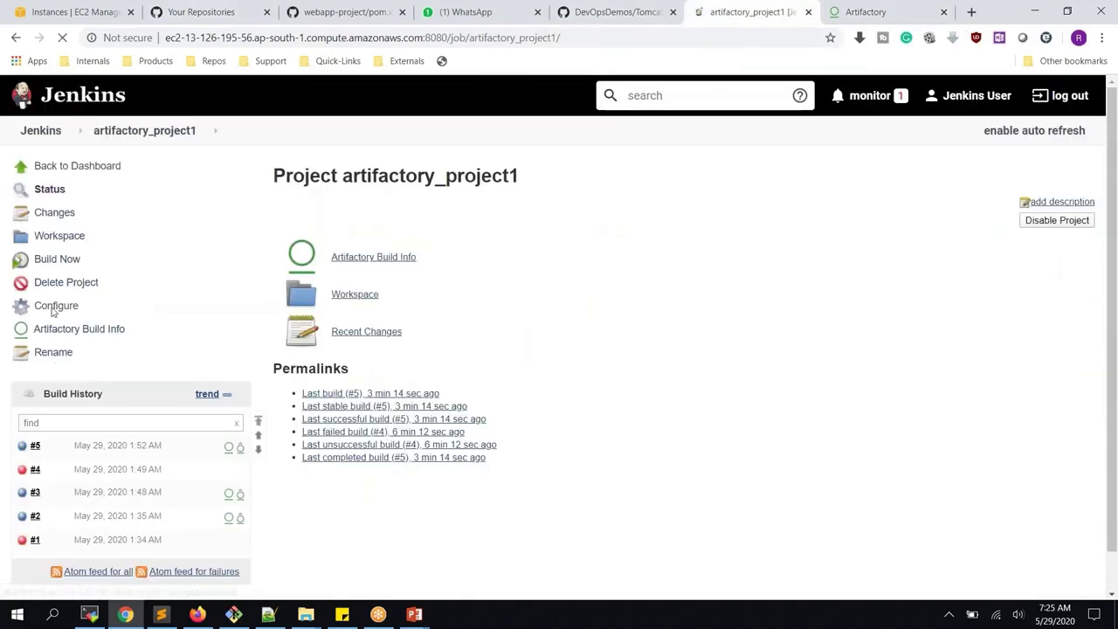
click(61, 259)
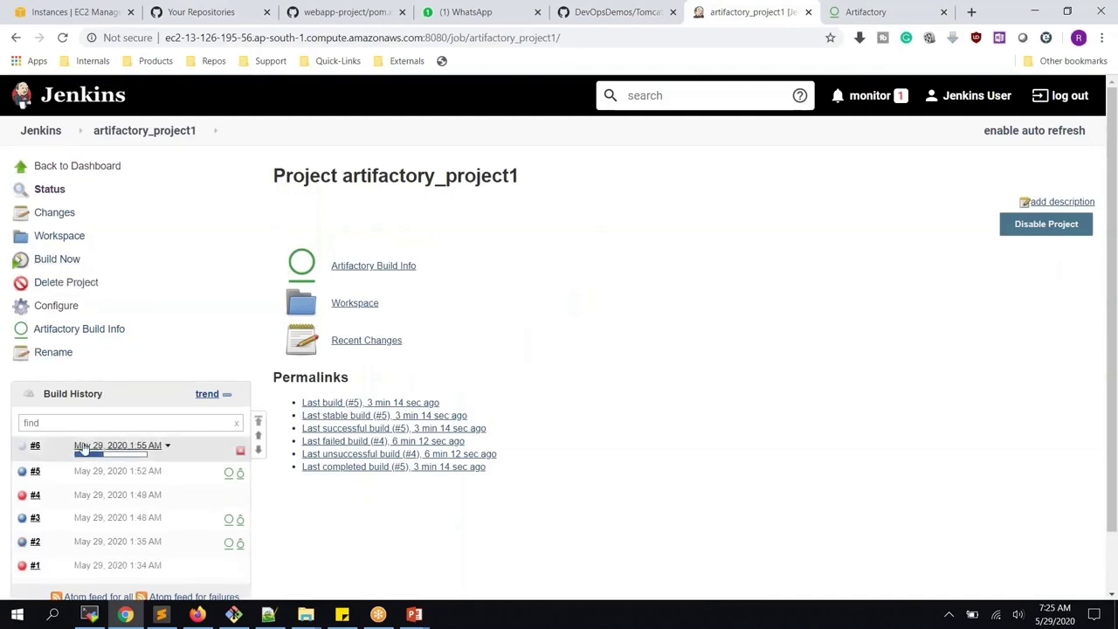
click(26, 448)
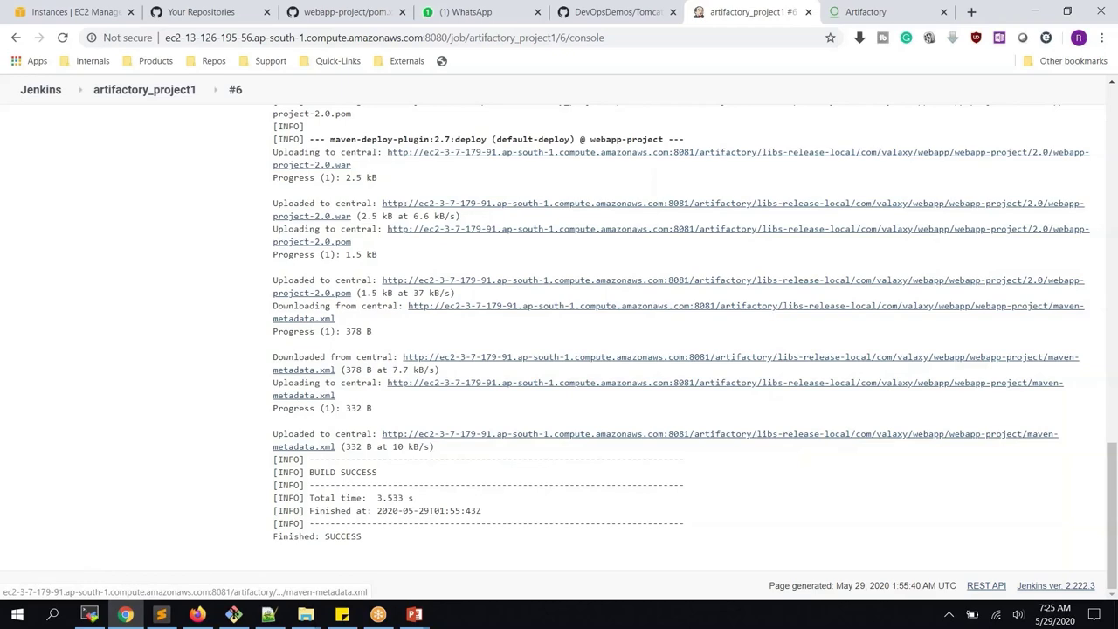
Step: Open build #5's console in a new tab to compare with build #6, then switch to Artifactory
scroll(502, 286, up, 1)
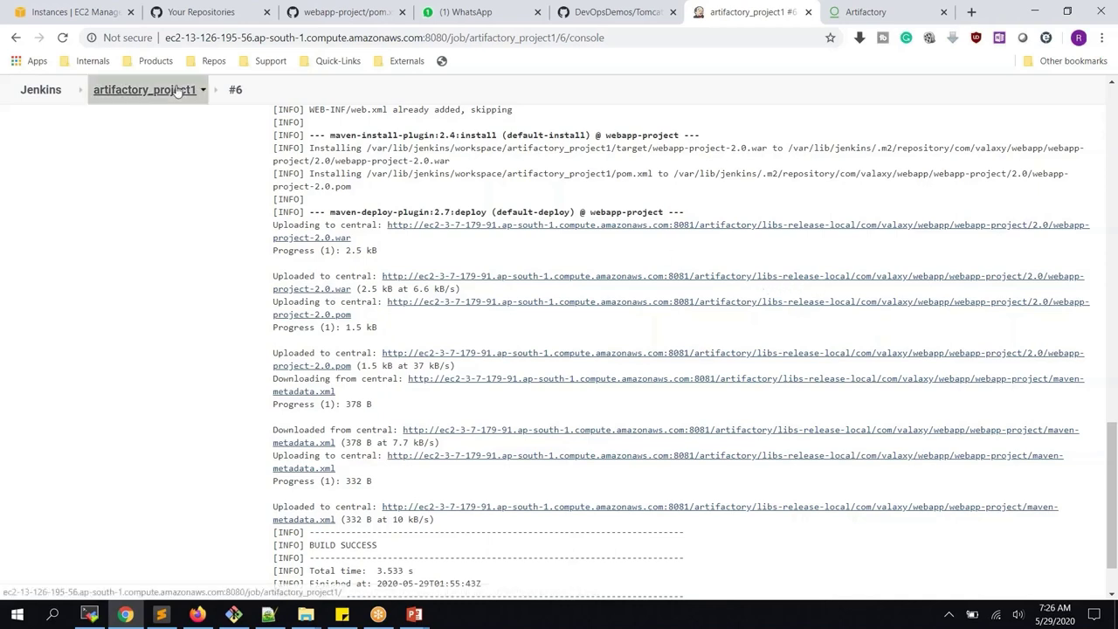
middle_click(144, 89)
key(ctrl+Tab)
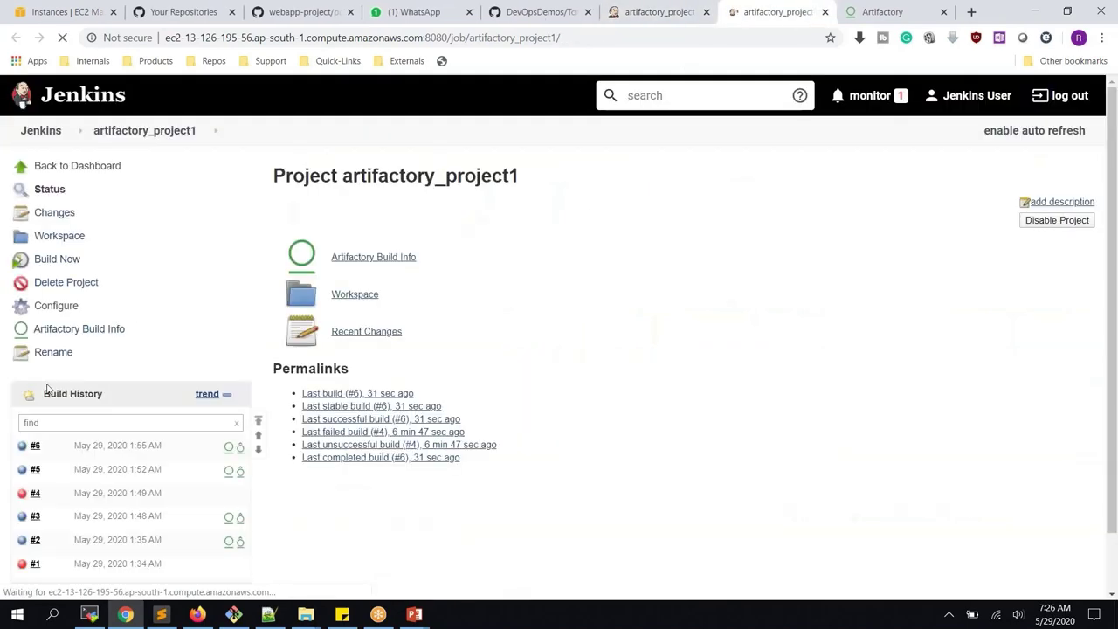
click(22, 469)
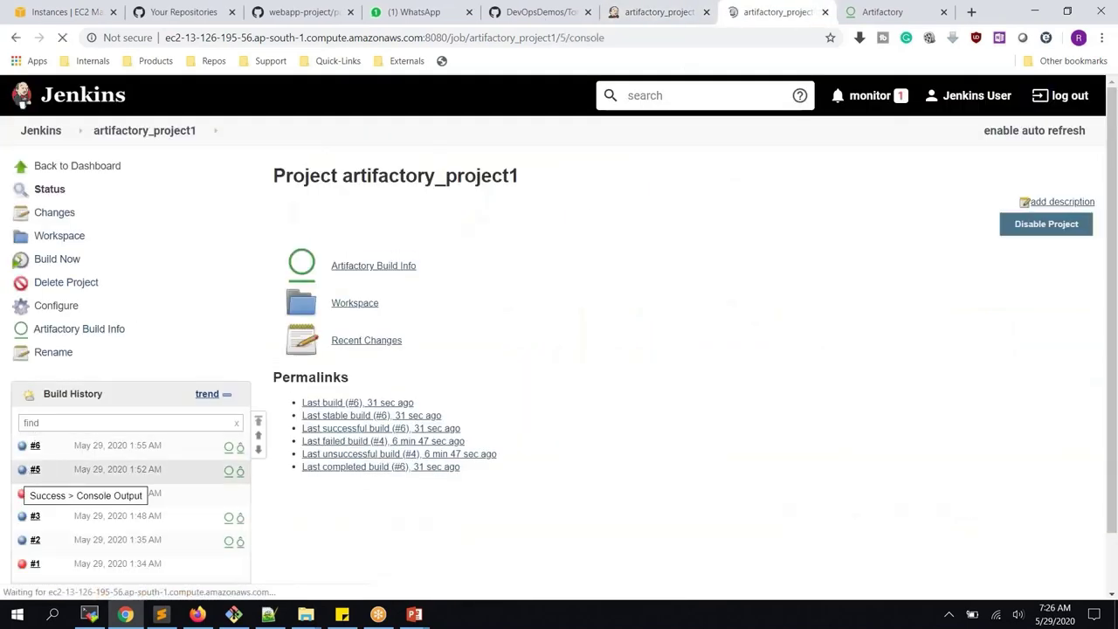
scroll(401, 359, down, 15)
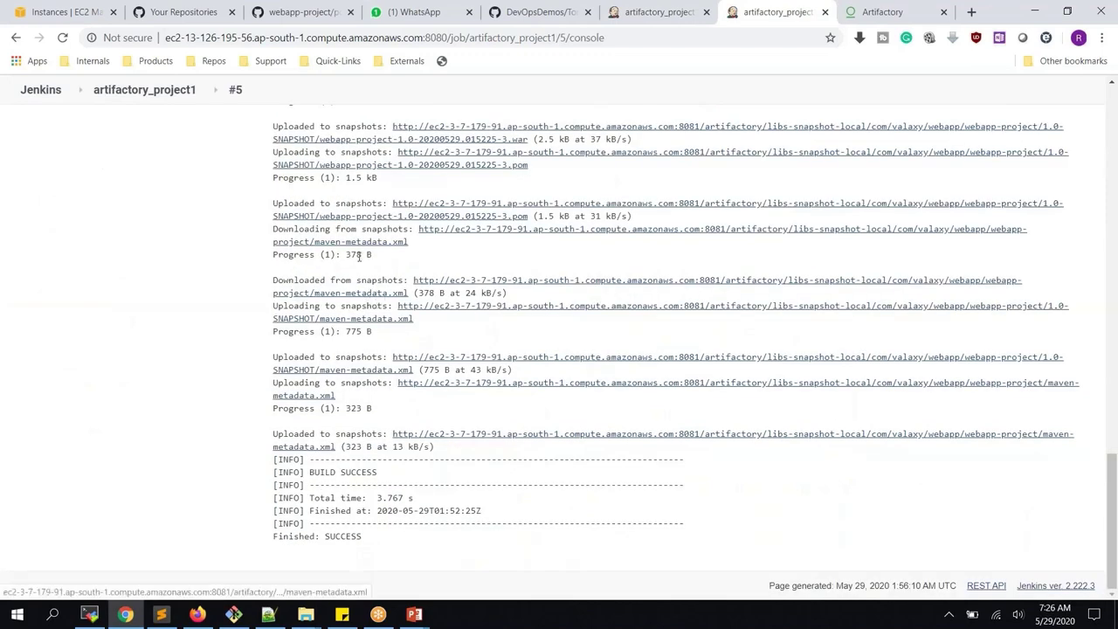
scroll(340, 229, up, 1)
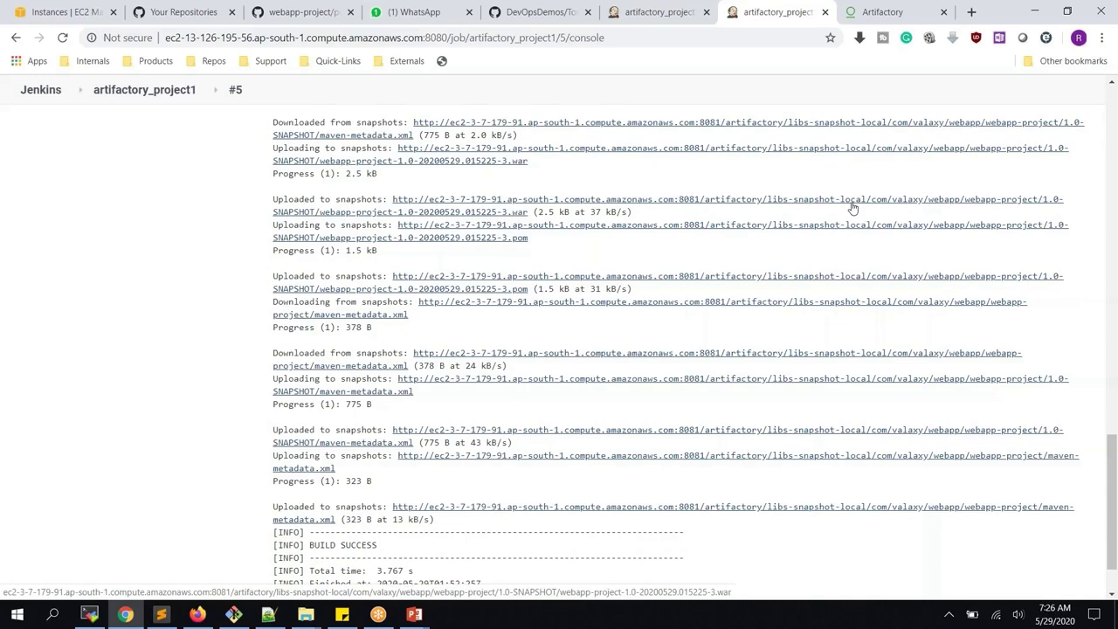
click(629, 13)
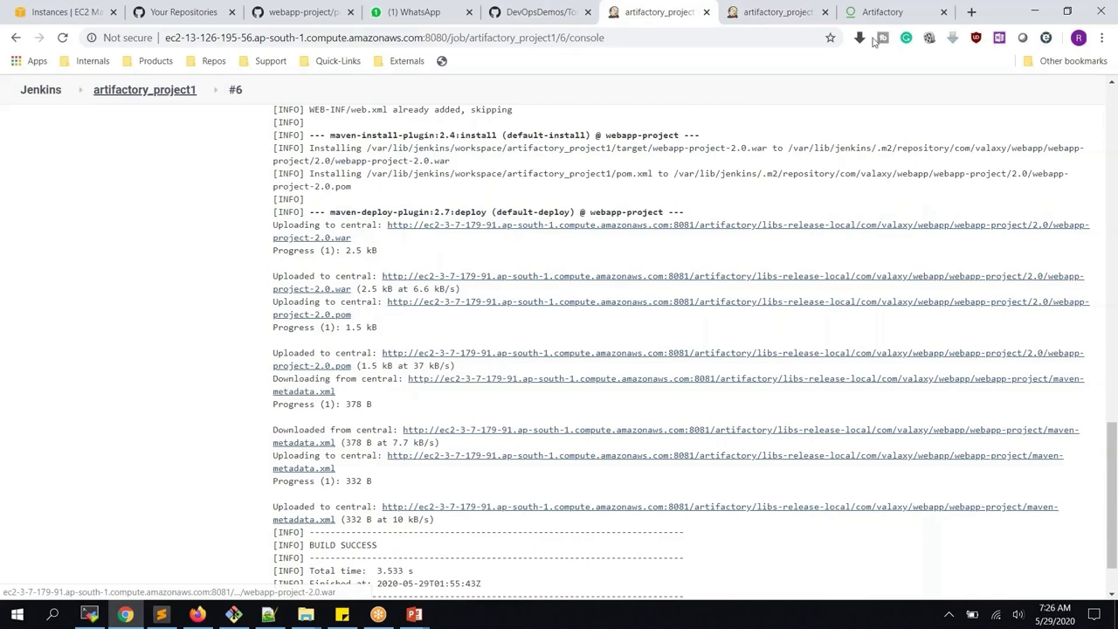
click(882, 12)
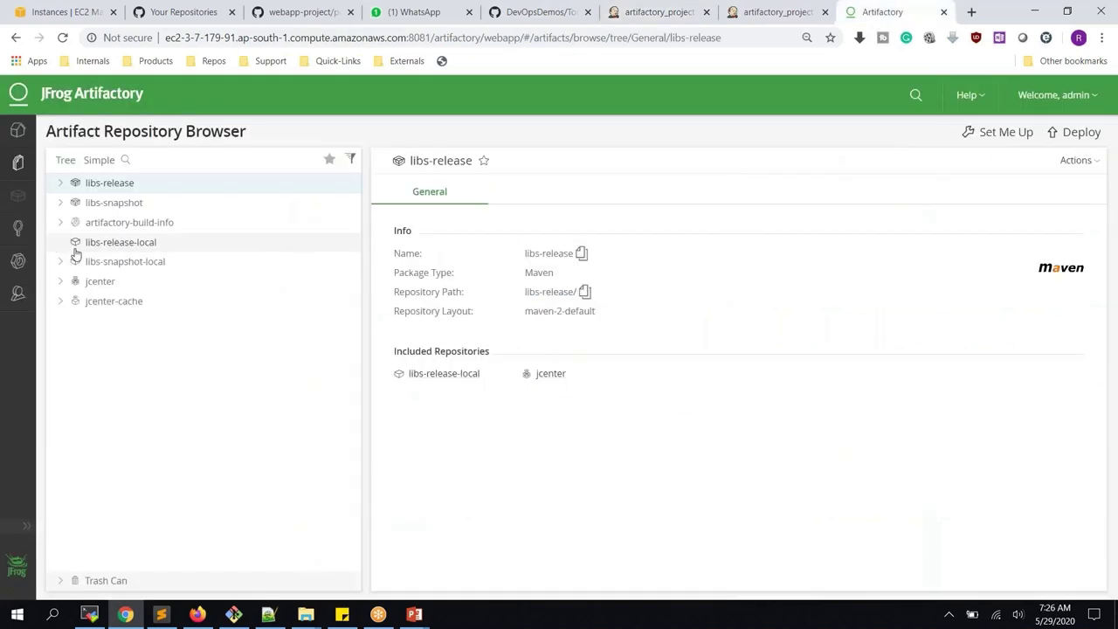
Step: Refresh the repository browser and expand libs-release-local's webapp-project 2.0 folder and libs-snapshot-local
click(62, 39)
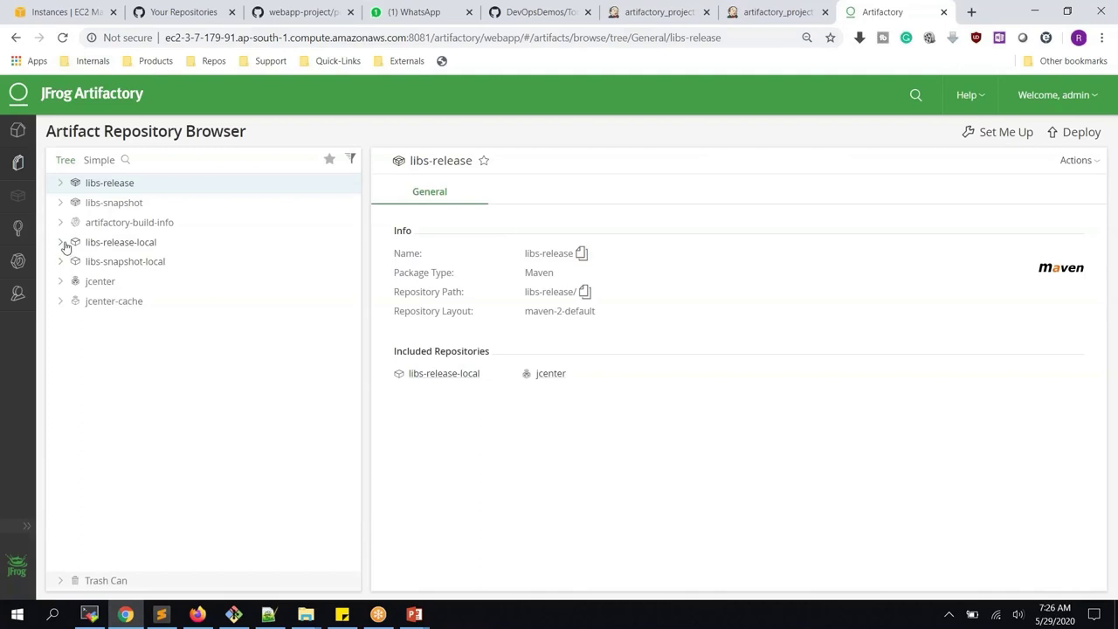
click(60, 242)
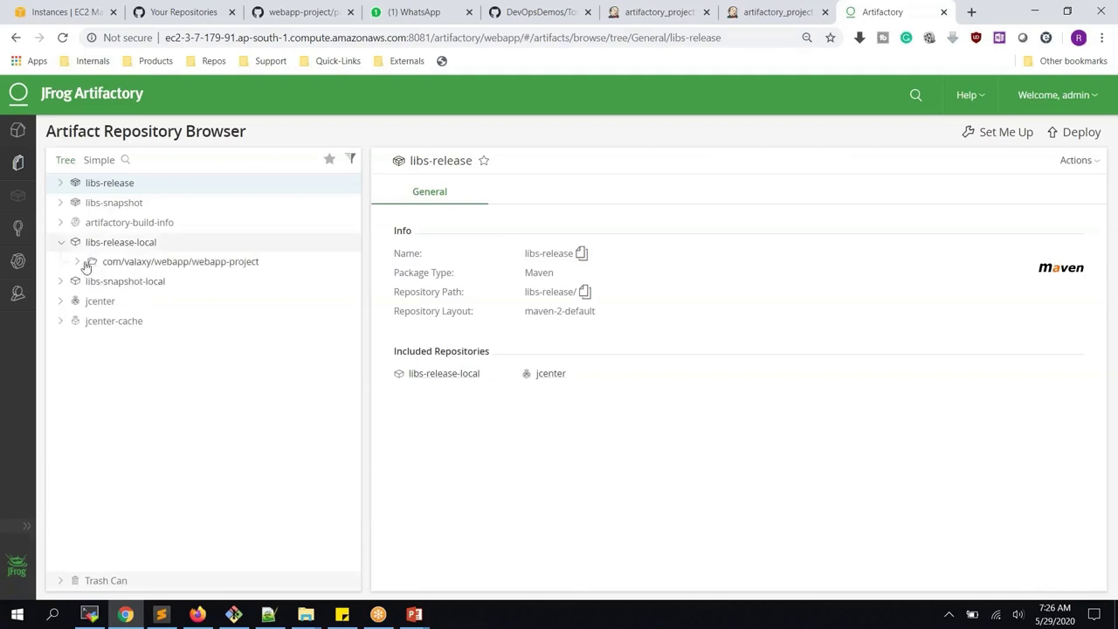
click(78, 261)
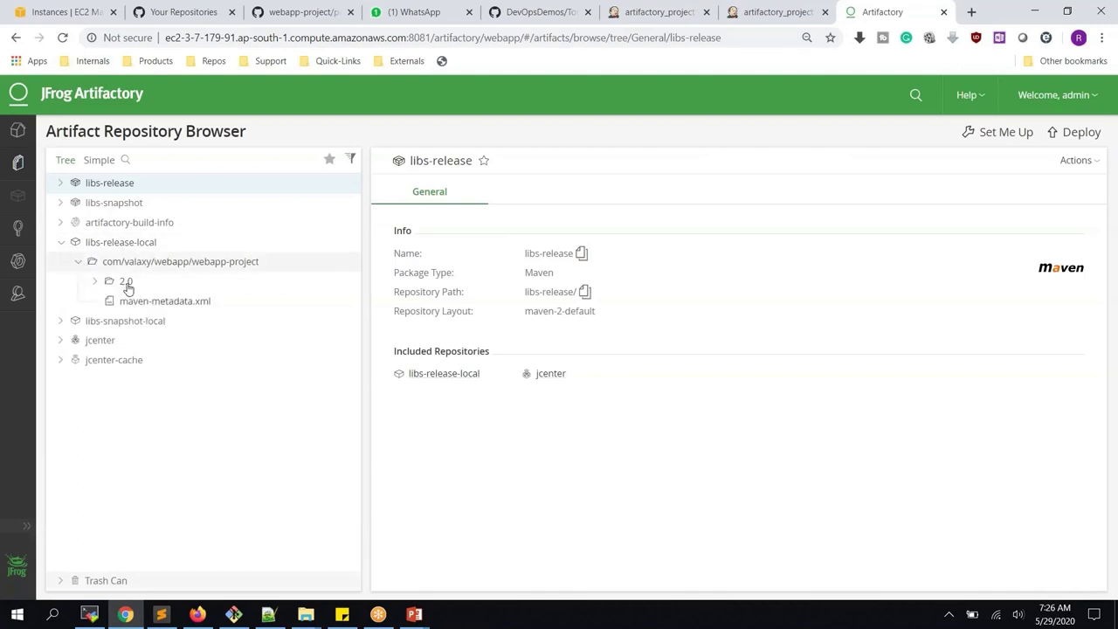
click(62, 320)
click(78, 341)
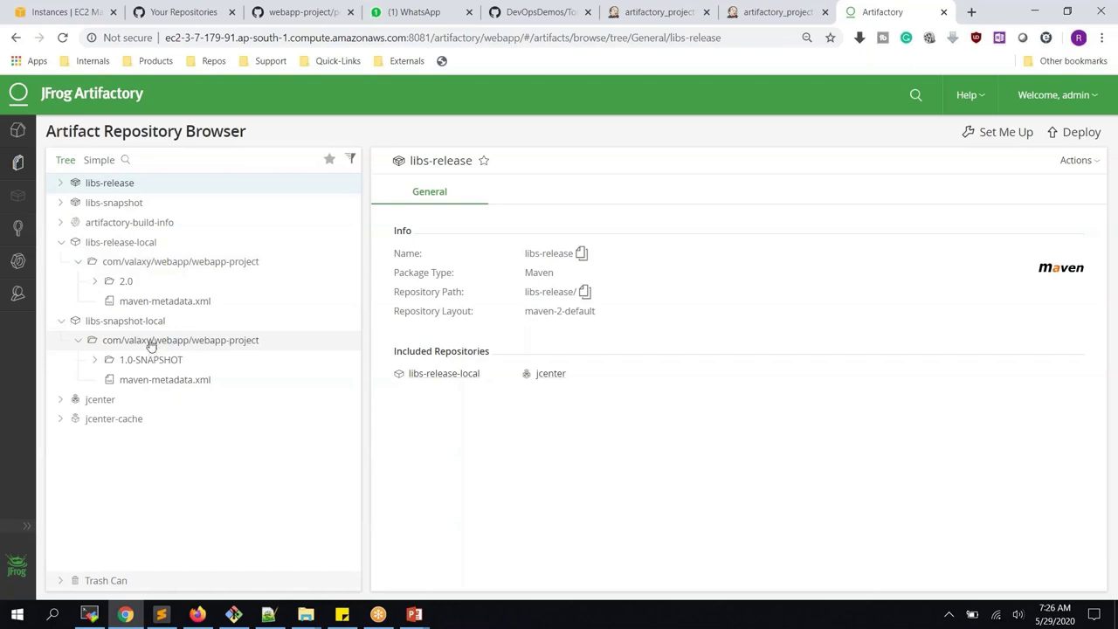
click(97, 281)
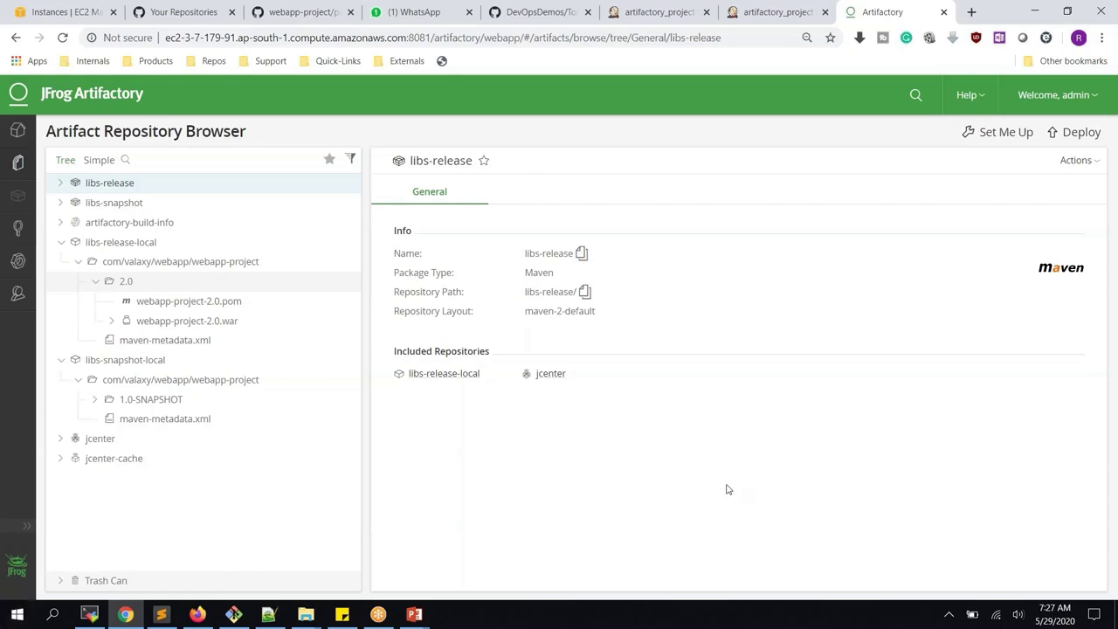
key(ctrl+shift+Tab)
key(ctrl+shift+Tab)
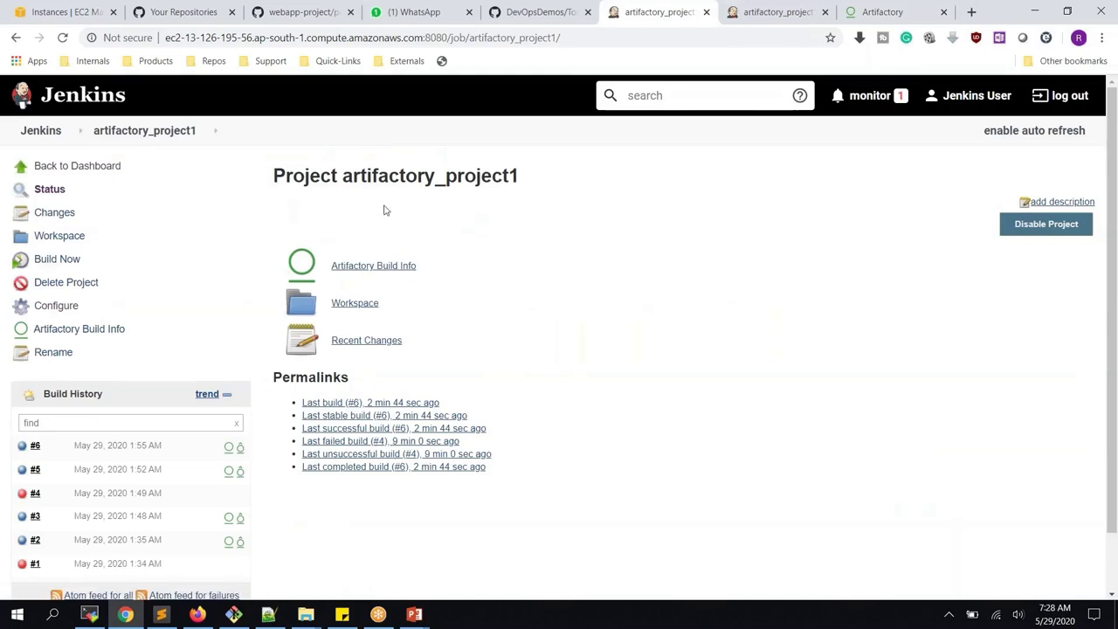
Step: Review the artifactory_project2 job from the dashboard, then return and start a New Item
click(45, 131)
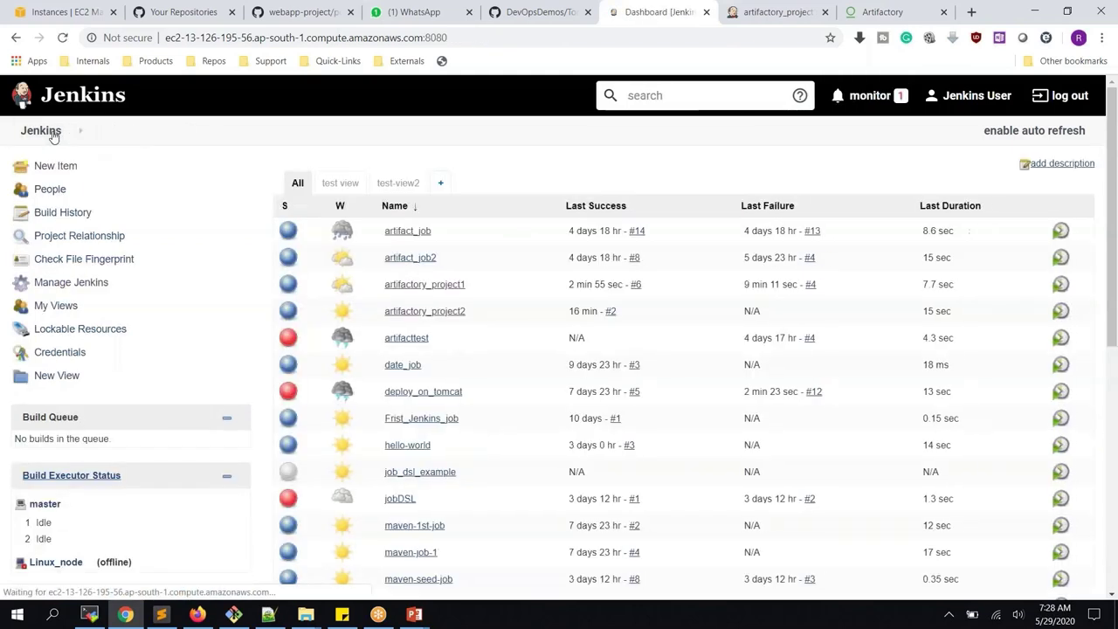
click(442, 314)
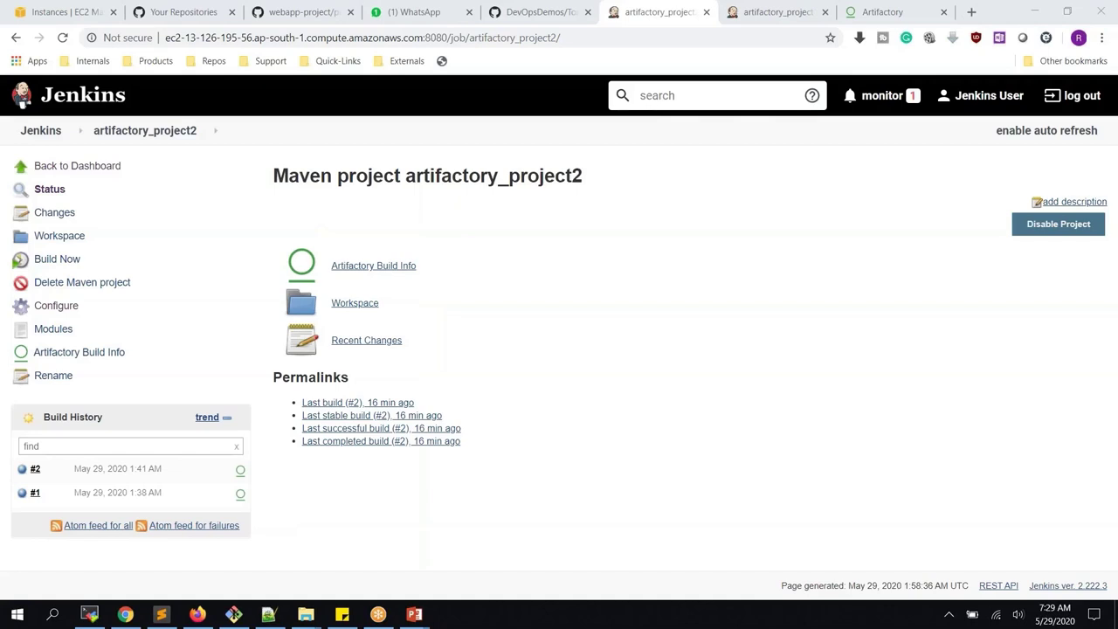
click(42, 137)
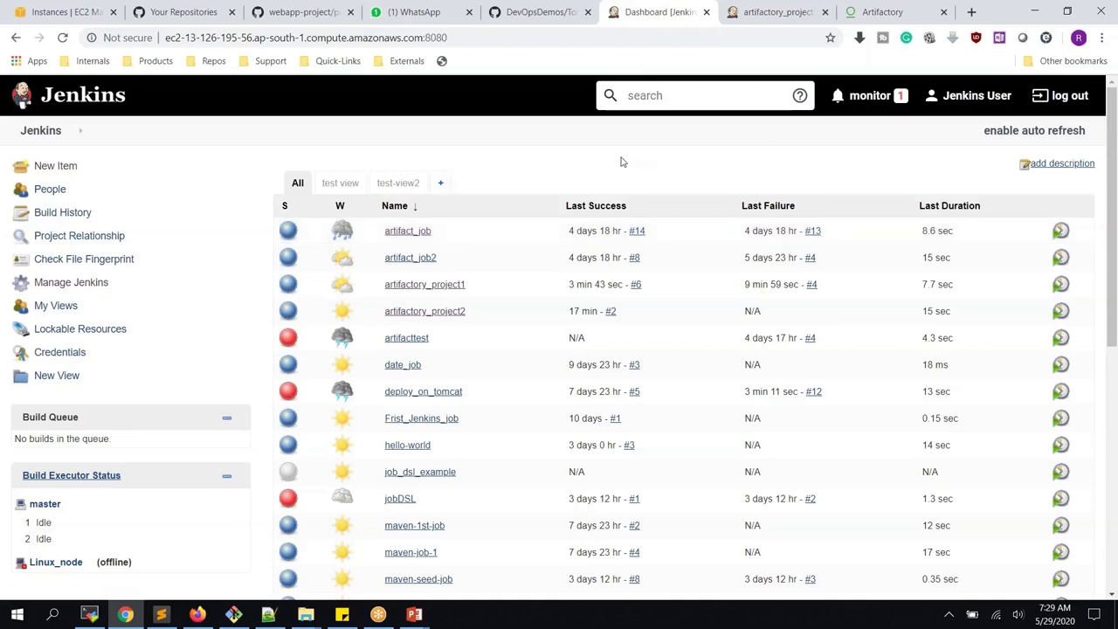
click(73, 168)
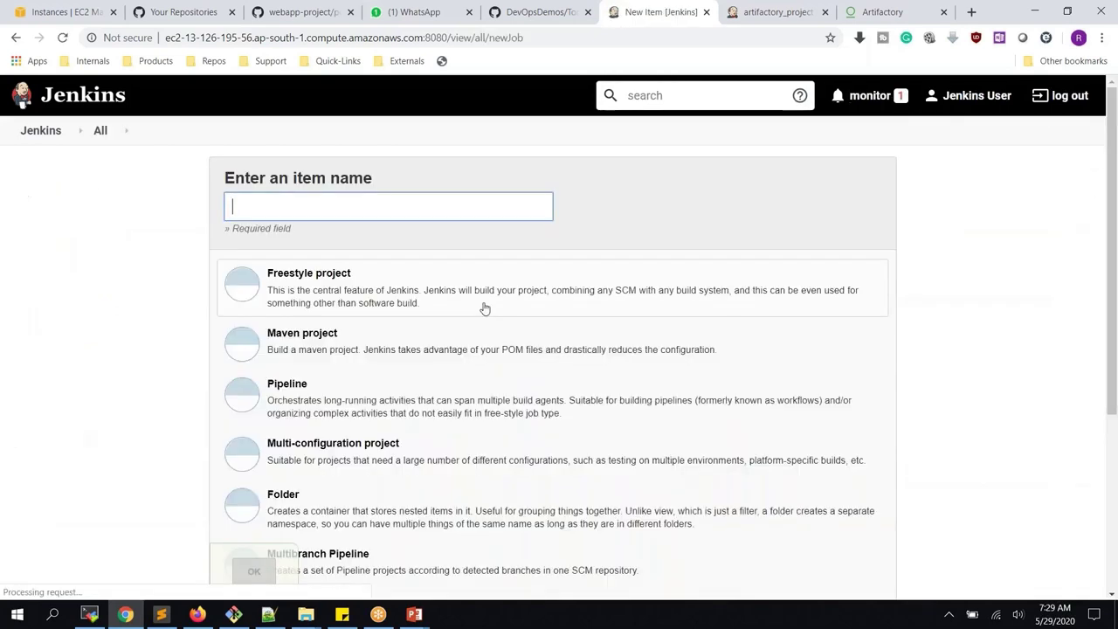
Step: Name the item TestDependencyJob, select Freestyle project, and confirm
text(testdependencyjob)
text(Jo)
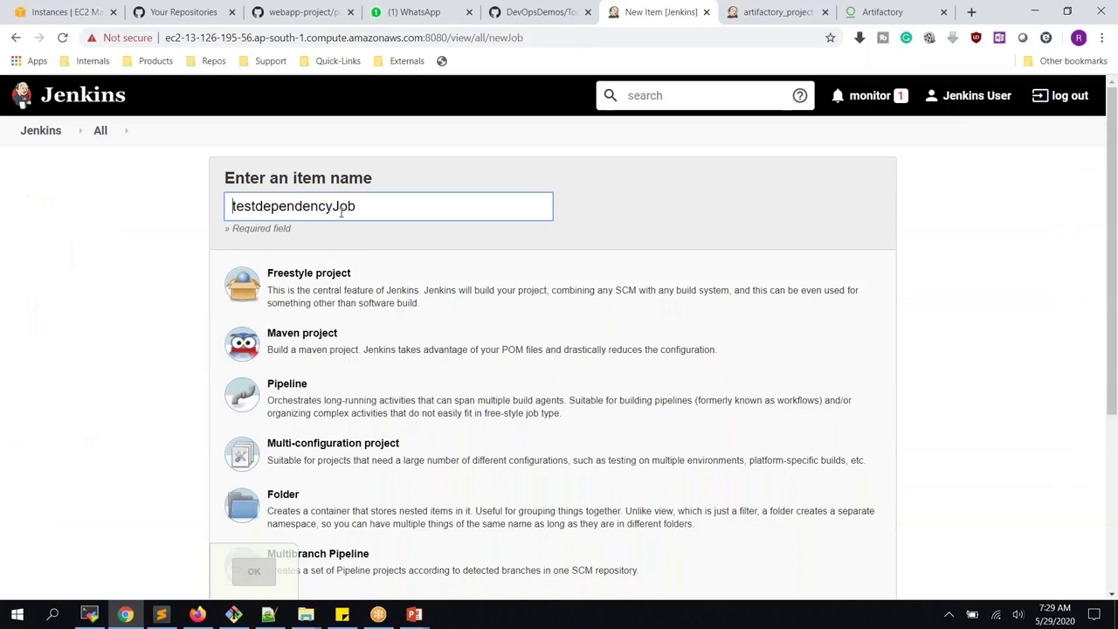
key(Delete)
text(T)
key(Right)
key(Right)
key(Right)
key(Delete)
text(D)
click(355, 297)
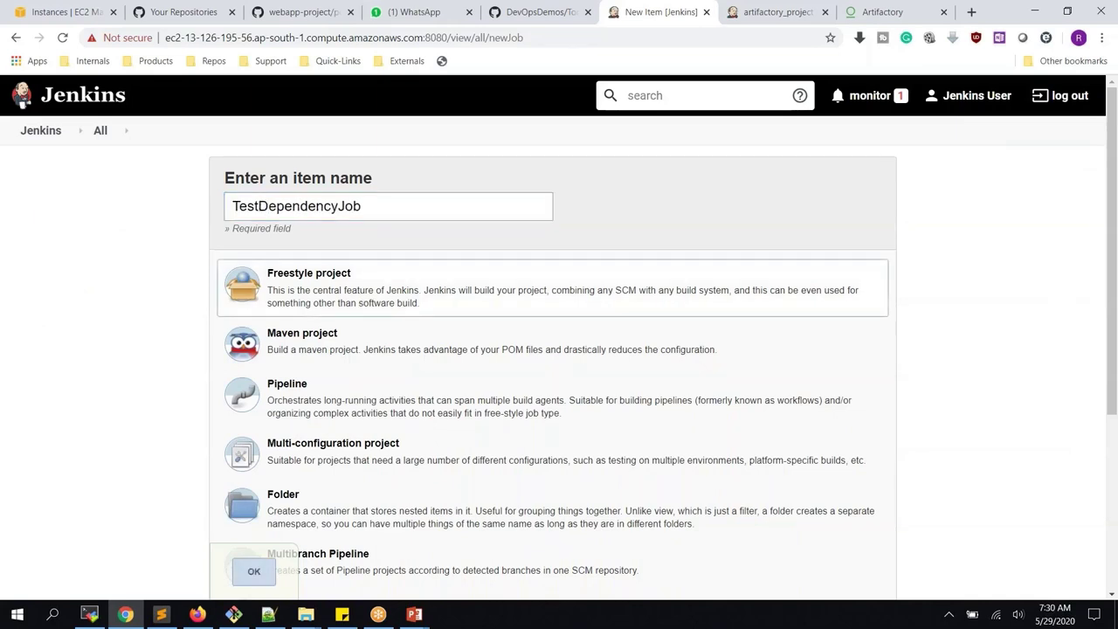
click(253, 572)
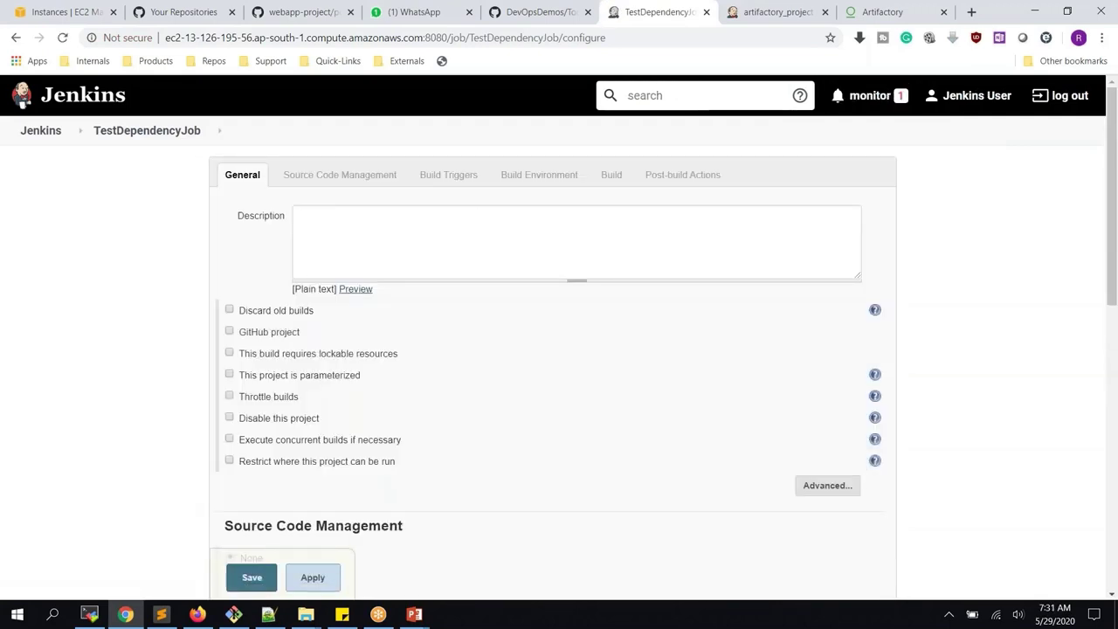
Step: Add an Execute shell build step running echo "I am Job1", then apply and save
scroll(417, 314, down, 10)
click(277, 365)
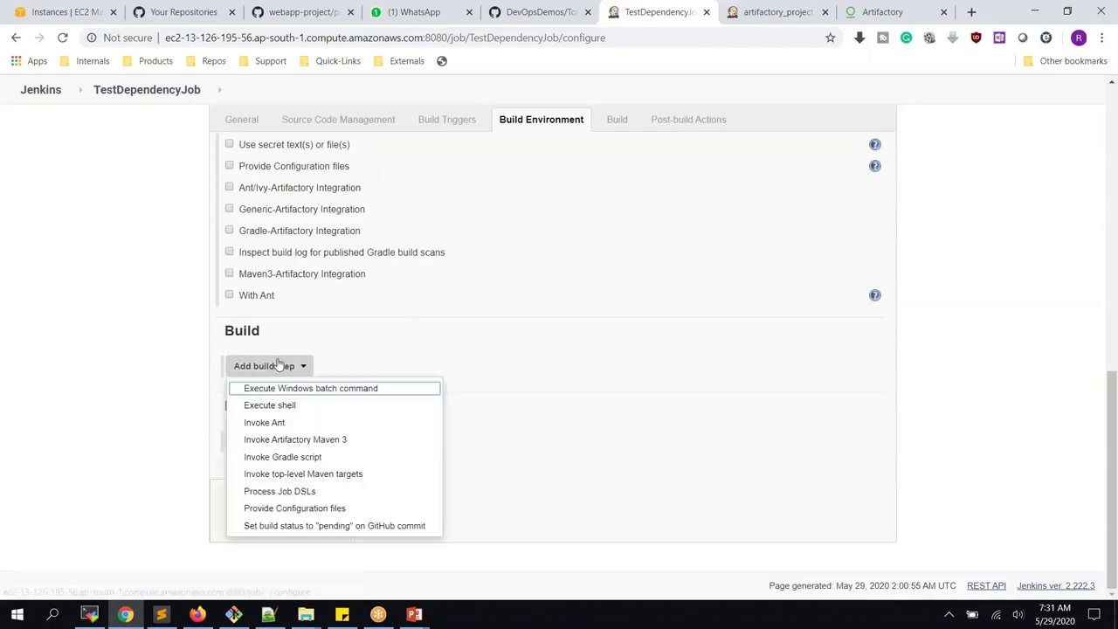
click(301, 407)
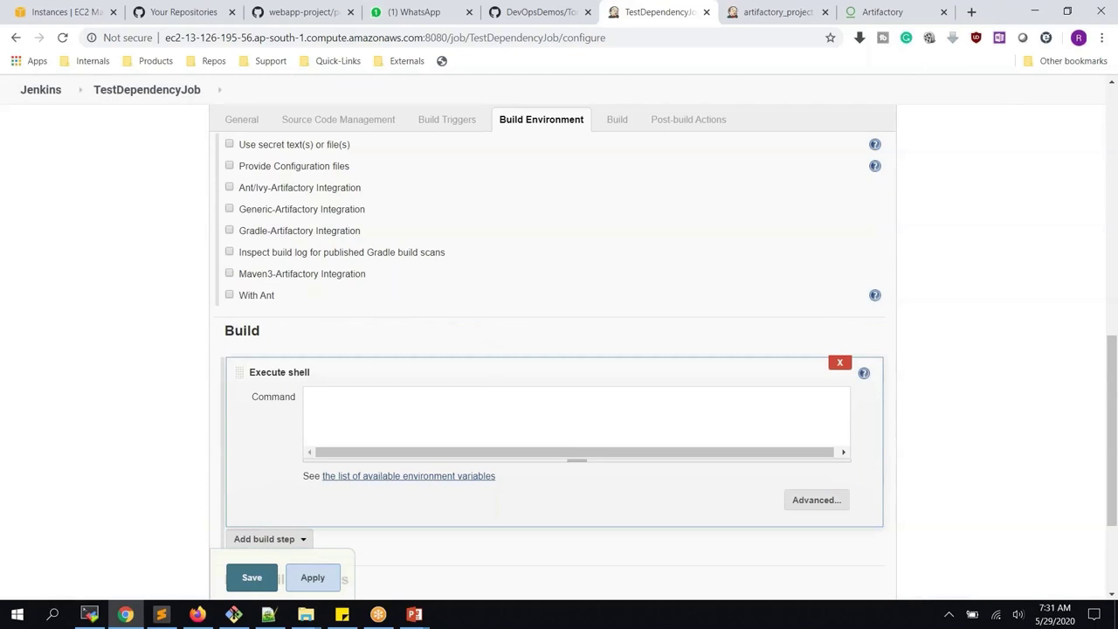
text(I am Job1")
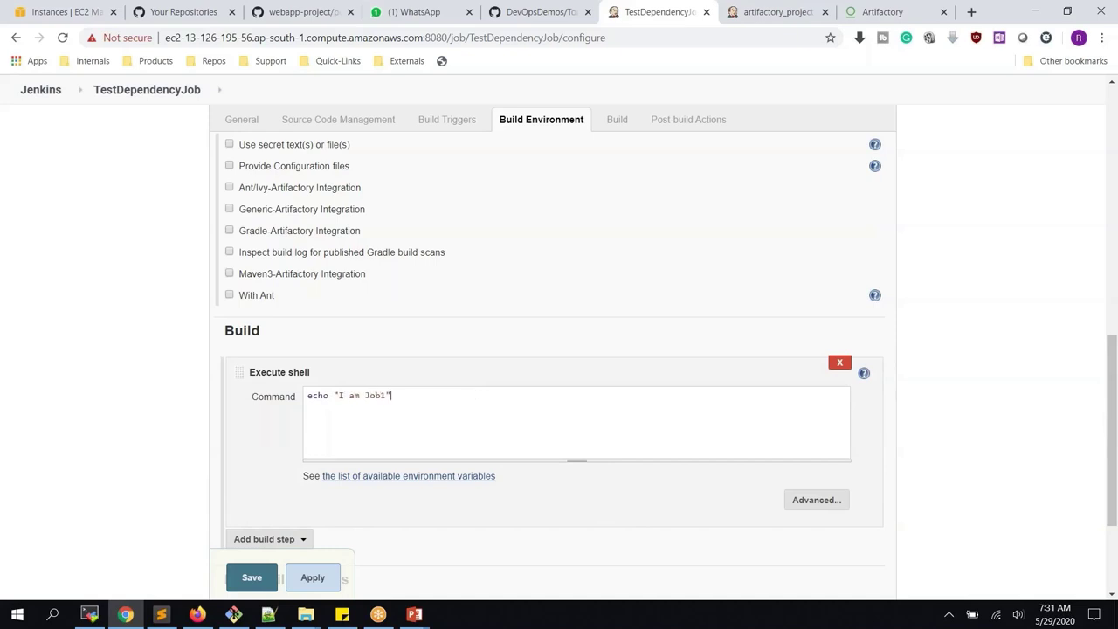
click(316, 577)
click(252, 578)
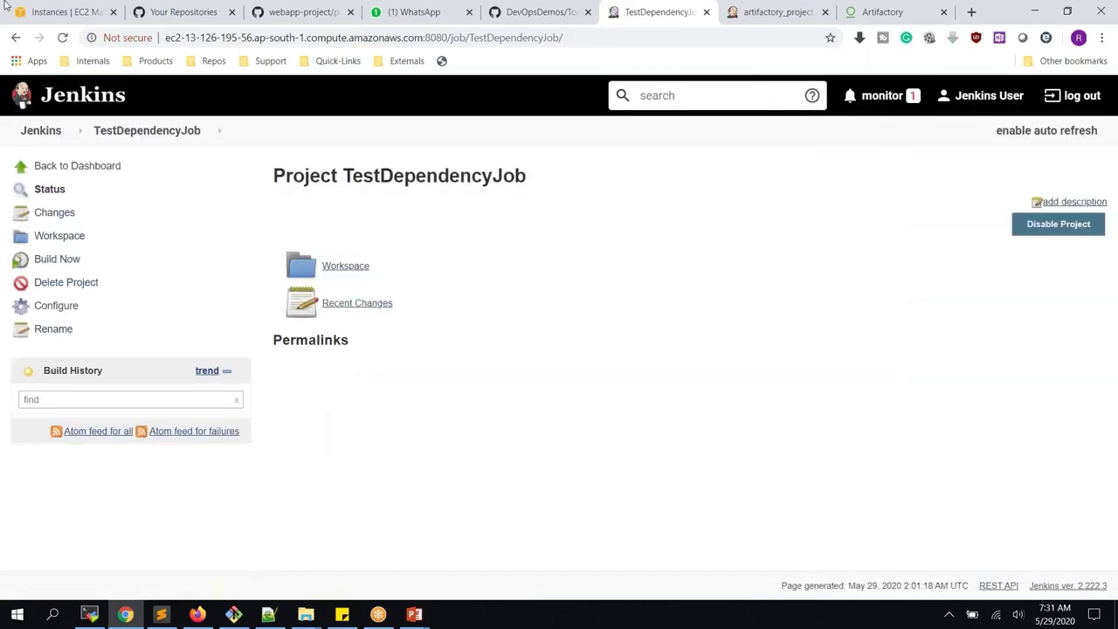
Step: From the dashboard, start a new item named TestDependencyJob2
click(31, 130)
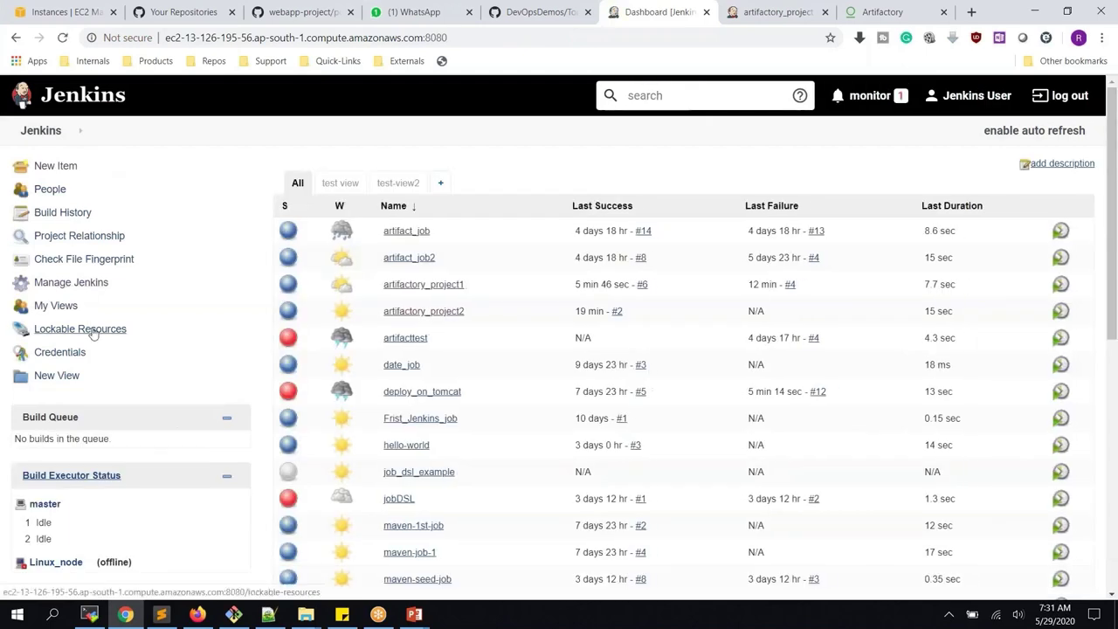
click(51, 166)
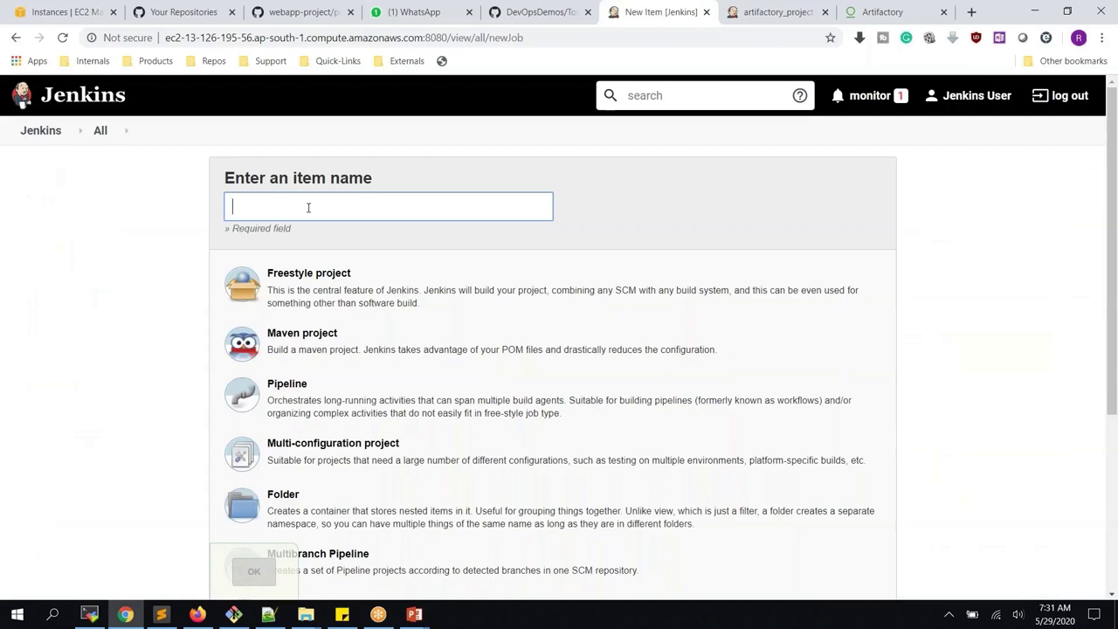
text(TestJob)
key(BackSpace)
key(BackSpace)
key(BackSpace)
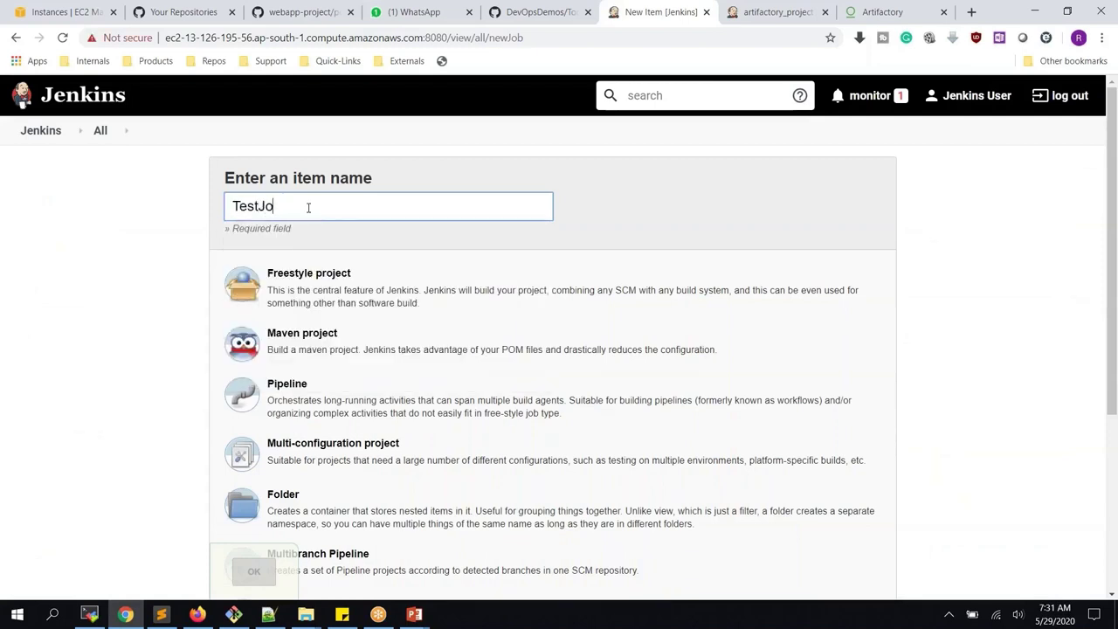
text(De)
key(Down)
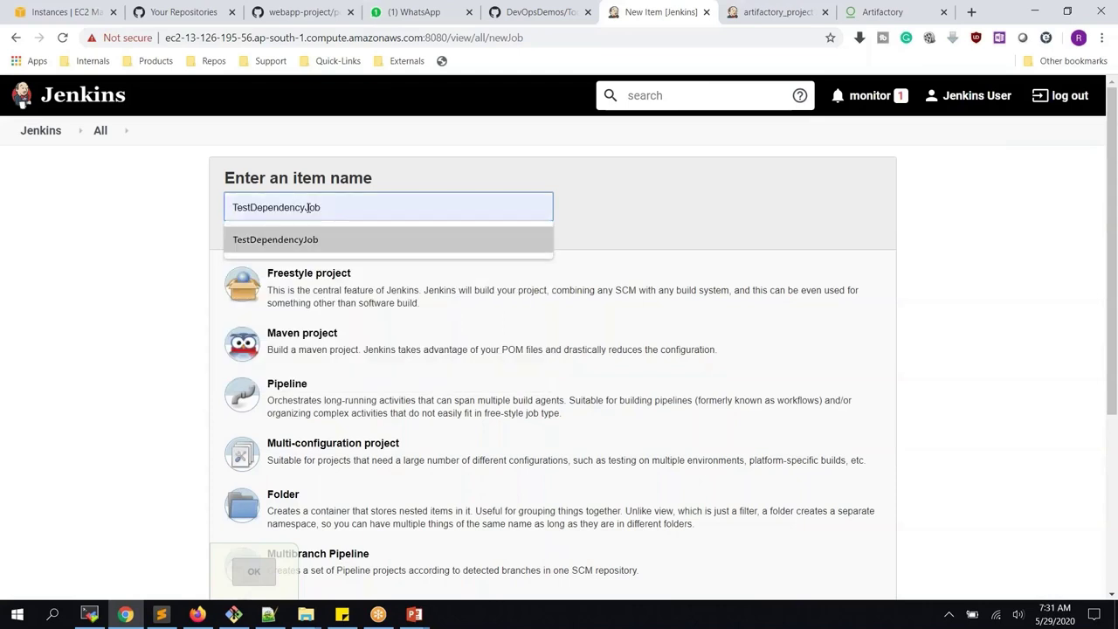
click(329, 245)
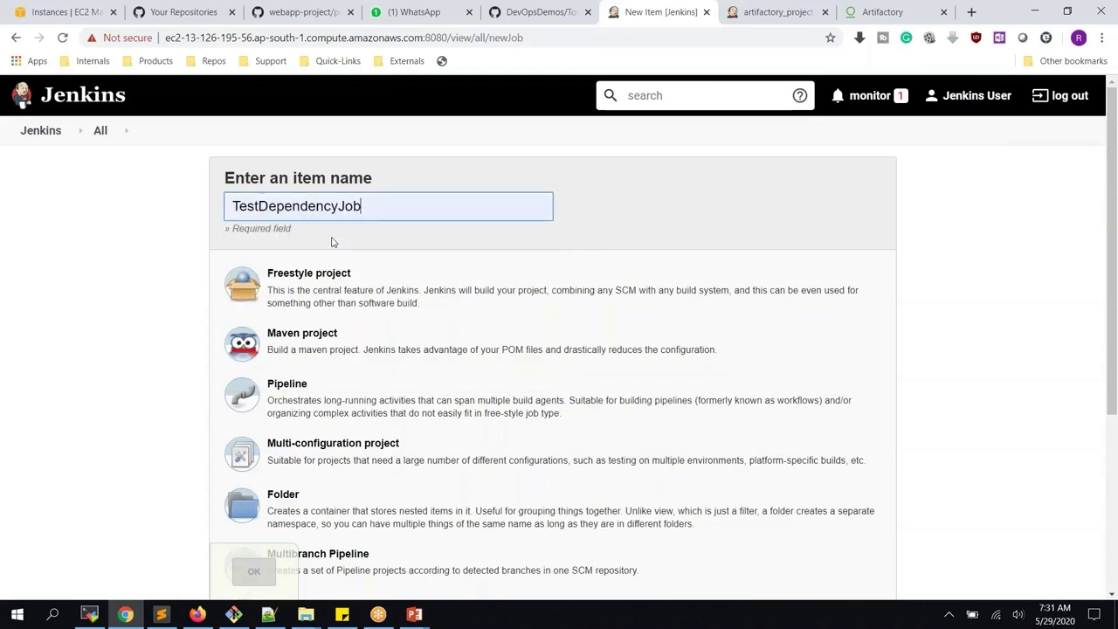
text(2)
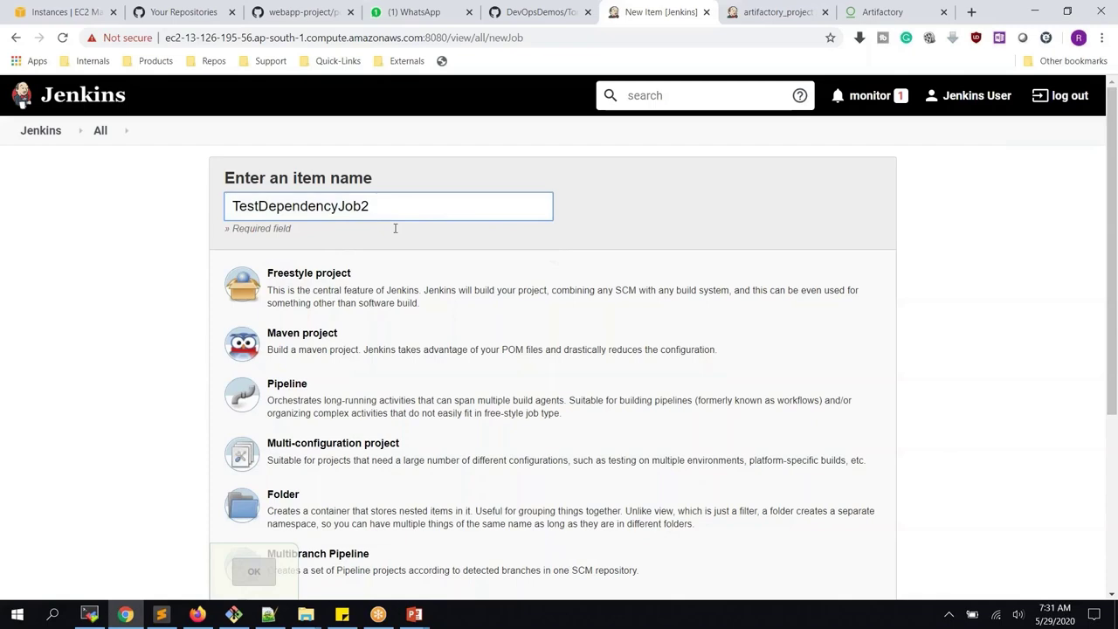
Step: Set 'Copy from' to TestDependencyJob and create the job
scroll(449, 319, down, 3)
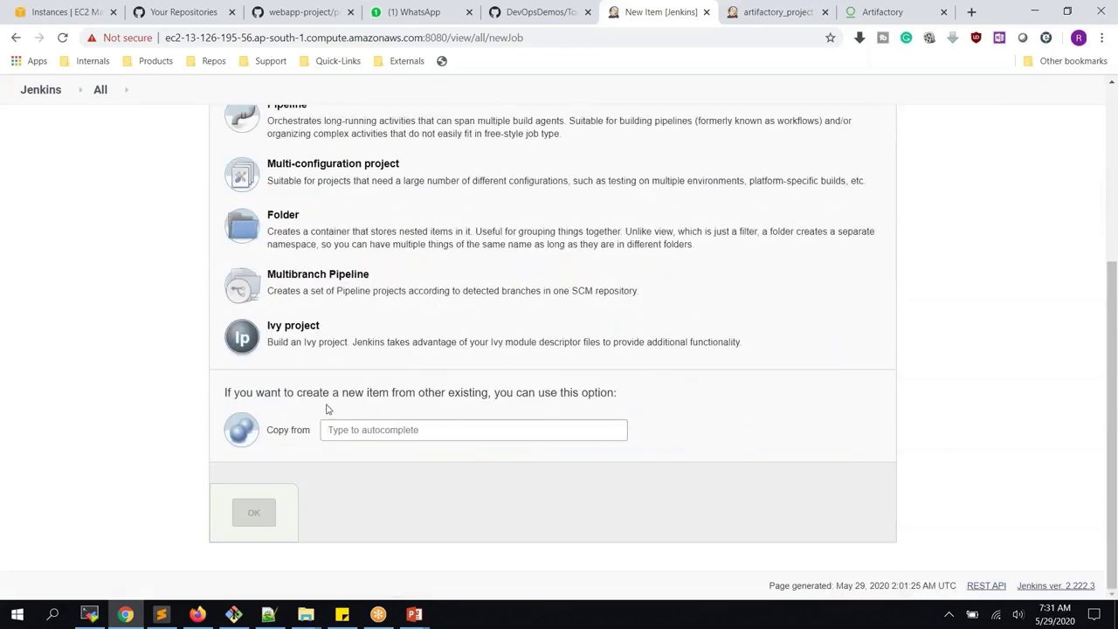
click(363, 431)
text(TEs)
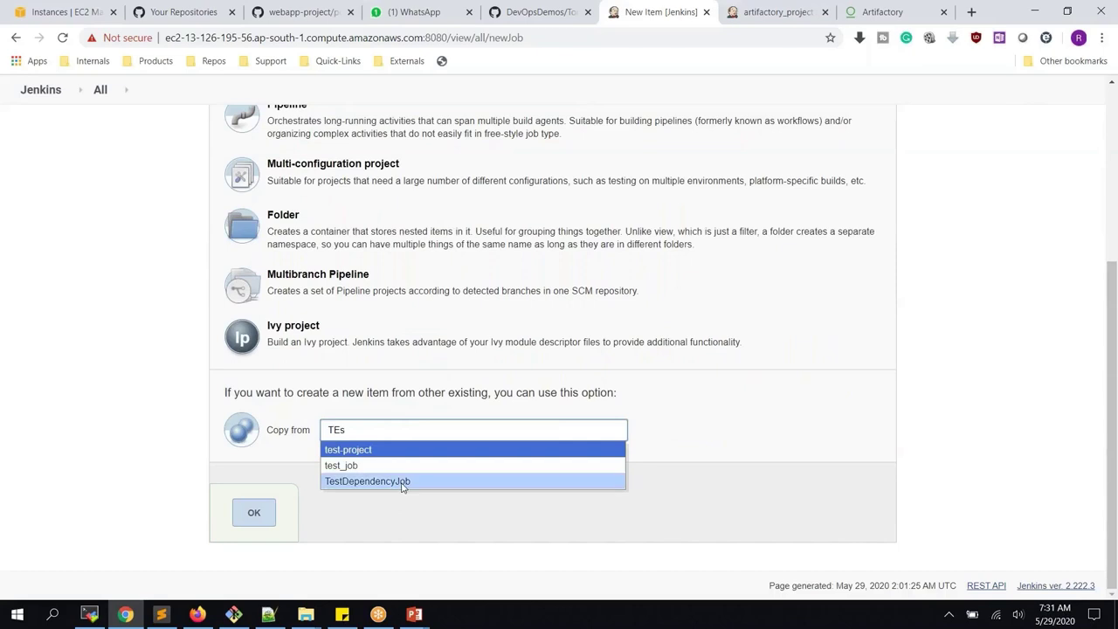
click(399, 482)
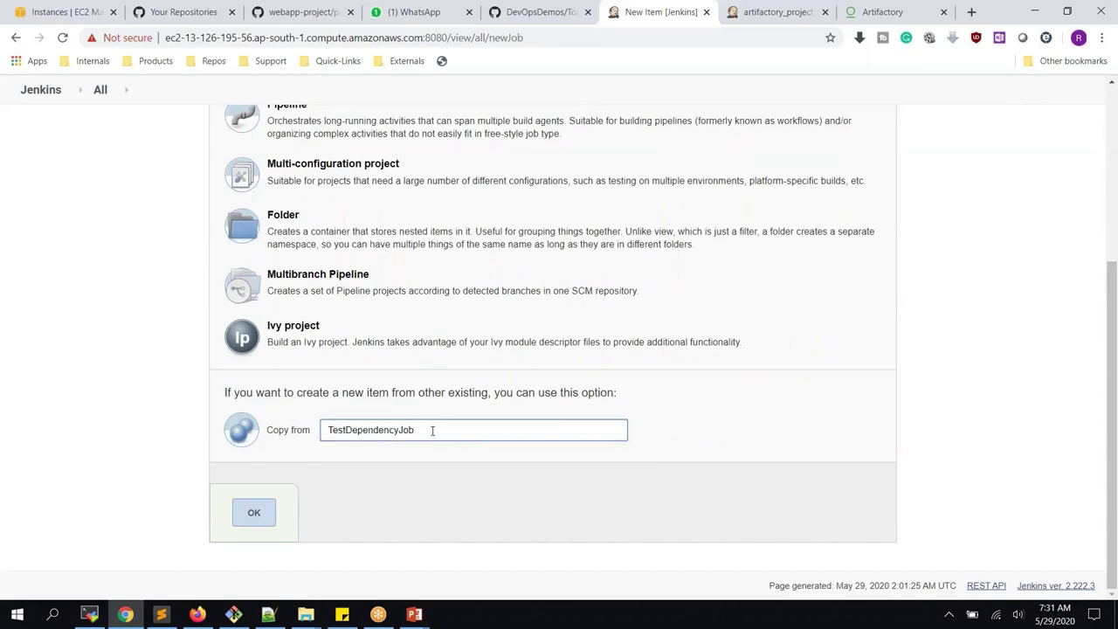
drag(427, 431, 303, 430)
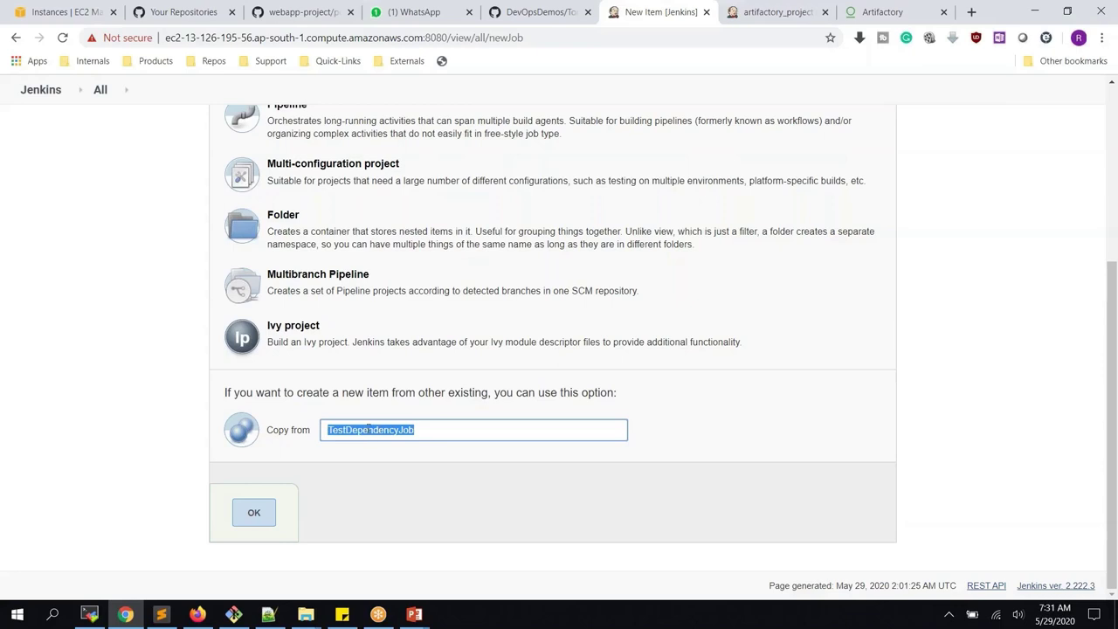
scroll(368, 429, up, 3)
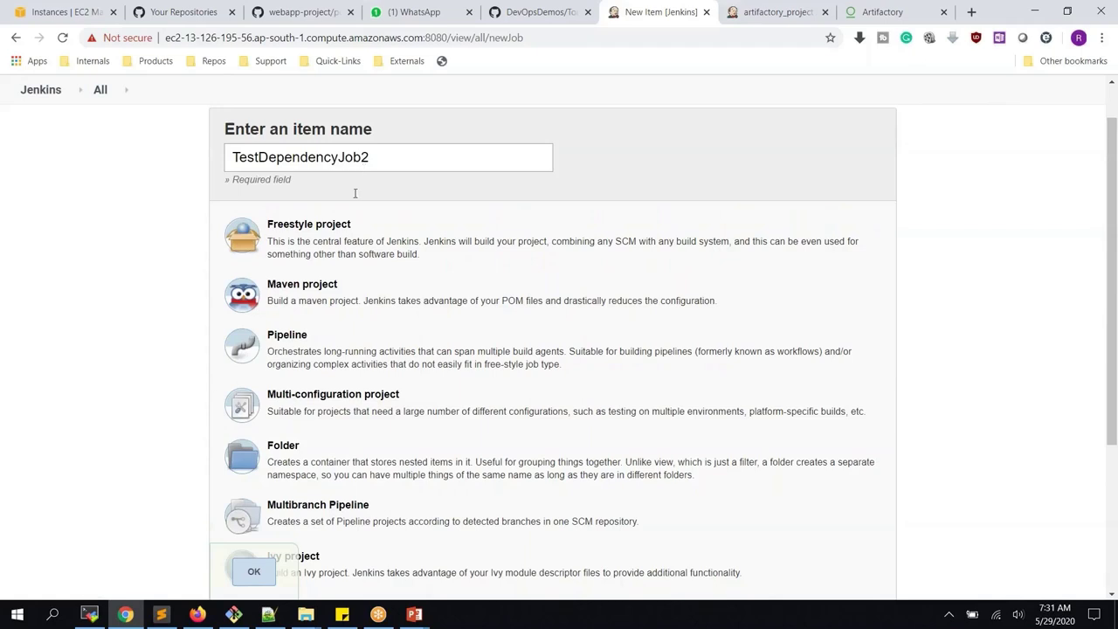
click(254, 572)
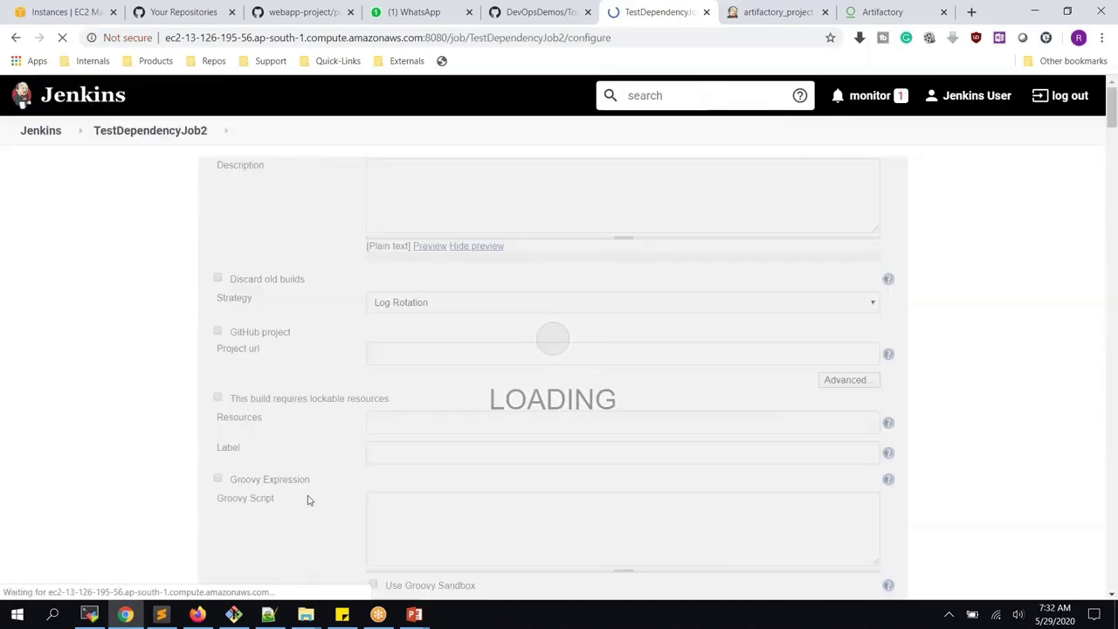
Step: Change the shell command to echo "I am Job2", apply and save, then return to the dashboard
scroll(388, 279, down, 15)
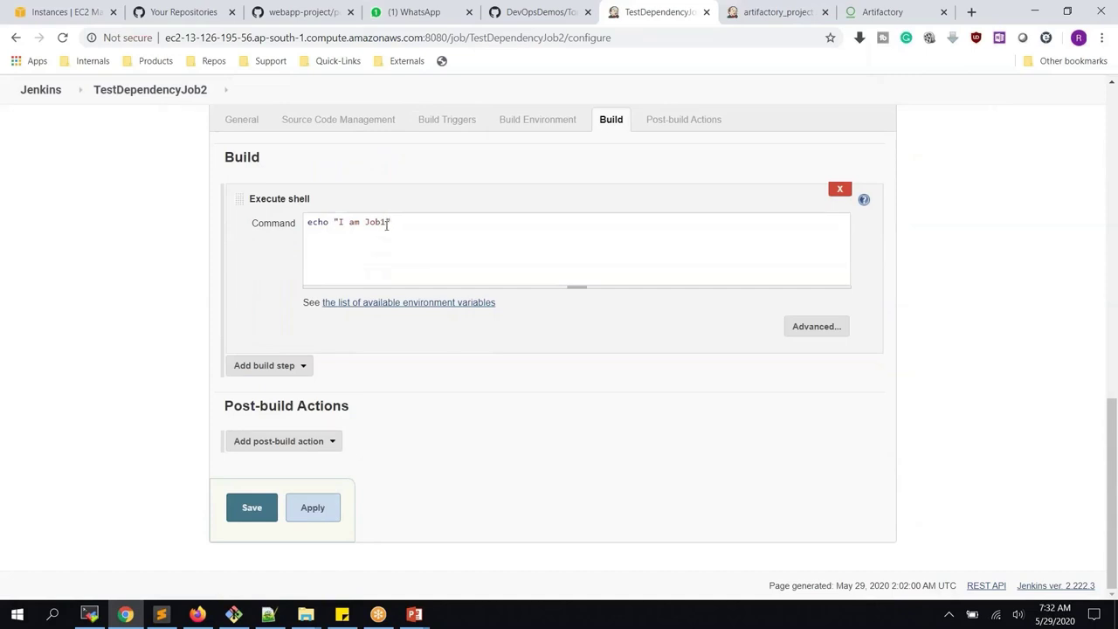
text(2)
click(312, 498)
click(252, 505)
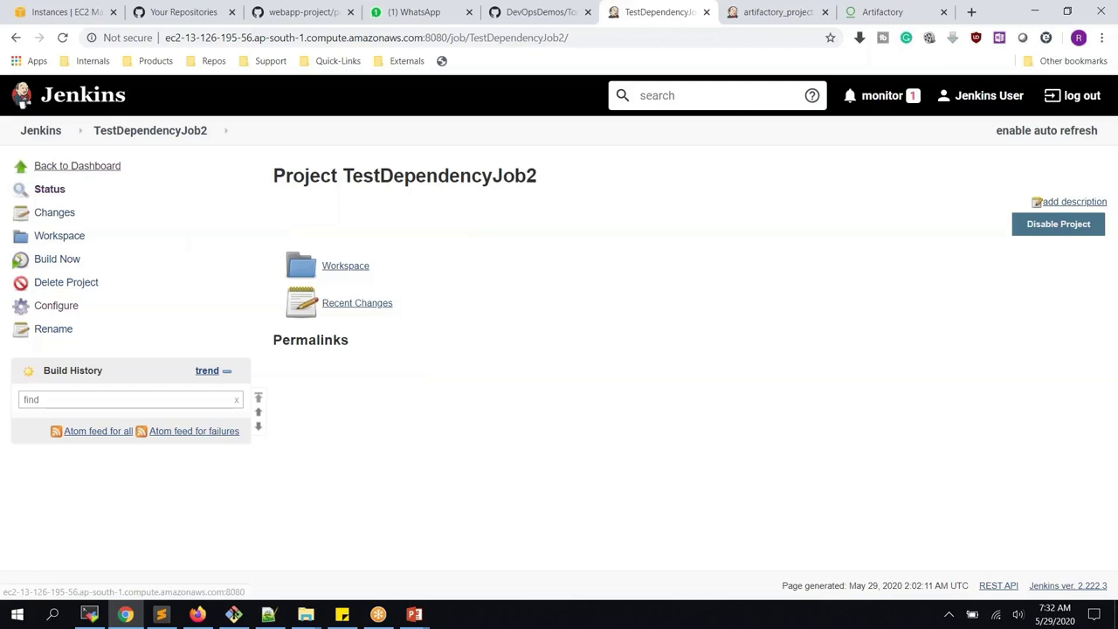
click(51, 138)
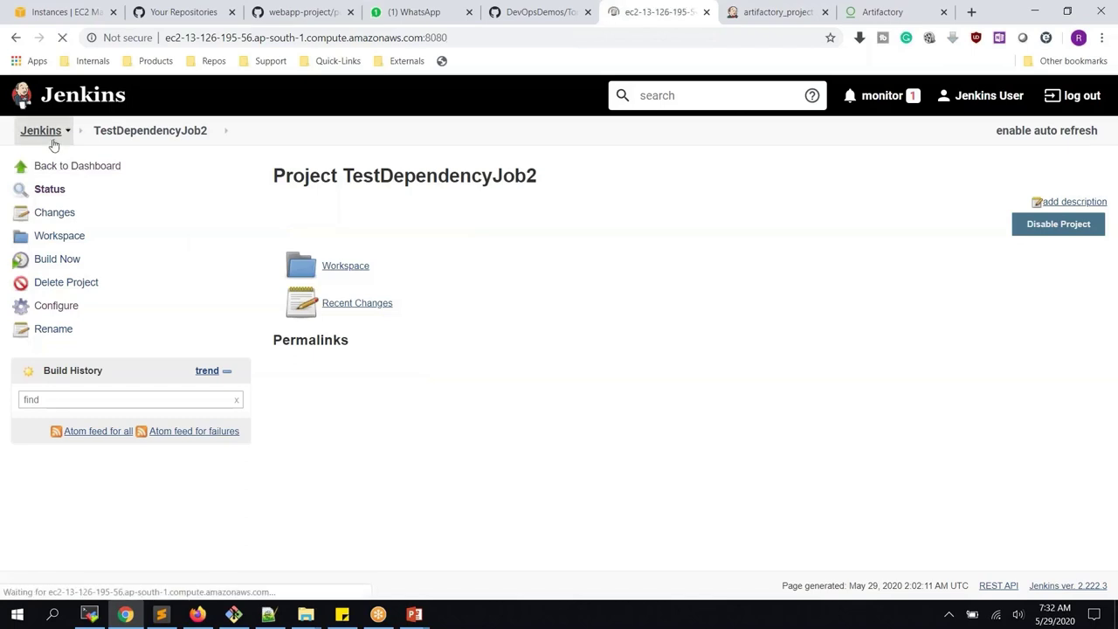
Step: Open the TestDependencyJob and TestDependencyJob2 project pages in separate tabs, closing the unused artifactory page
scroll(480, 349, down, 5)
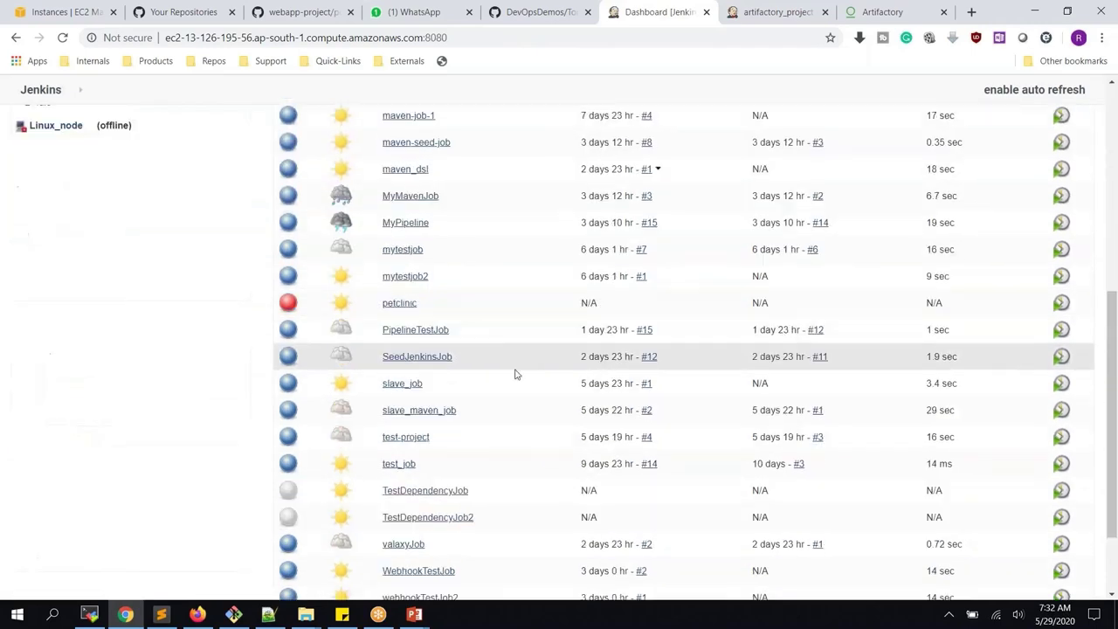
click(450, 490)
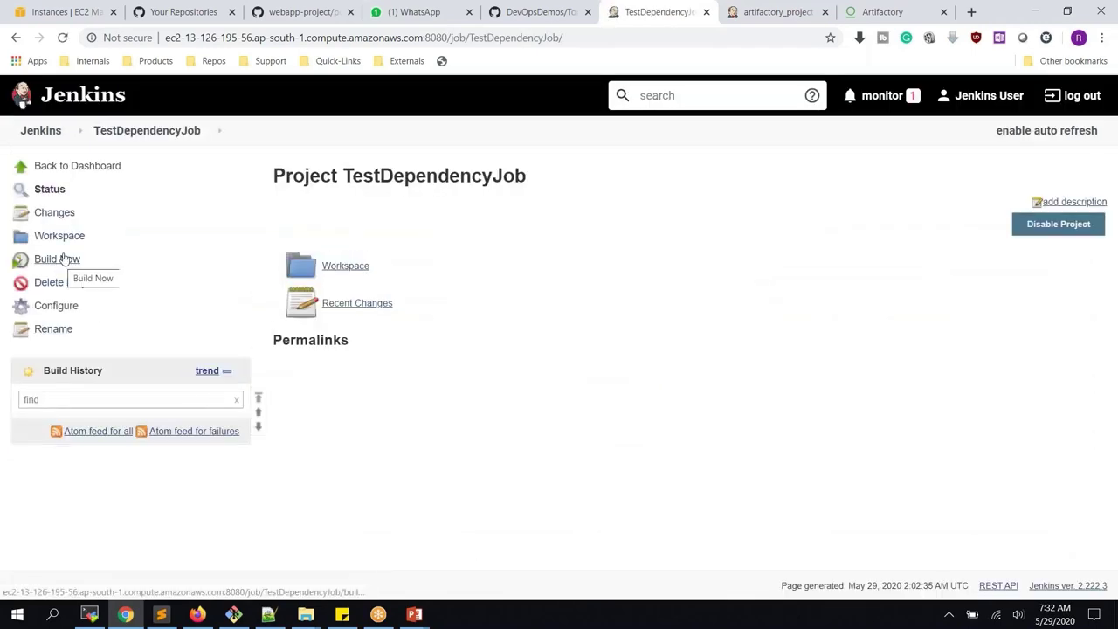
middle_click(50, 129)
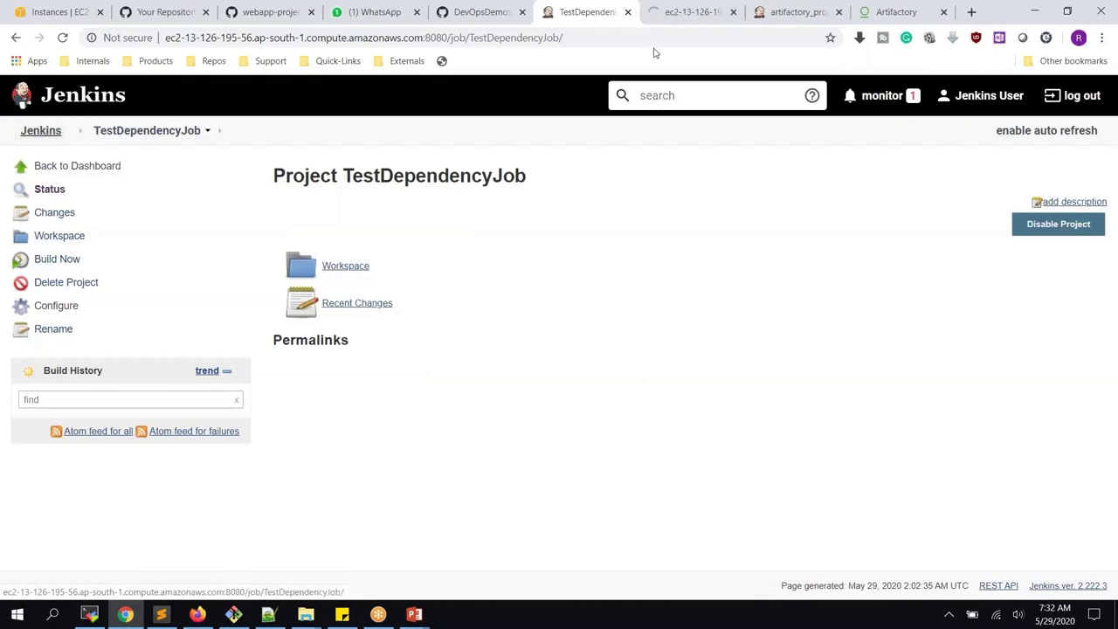
click(838, 12)
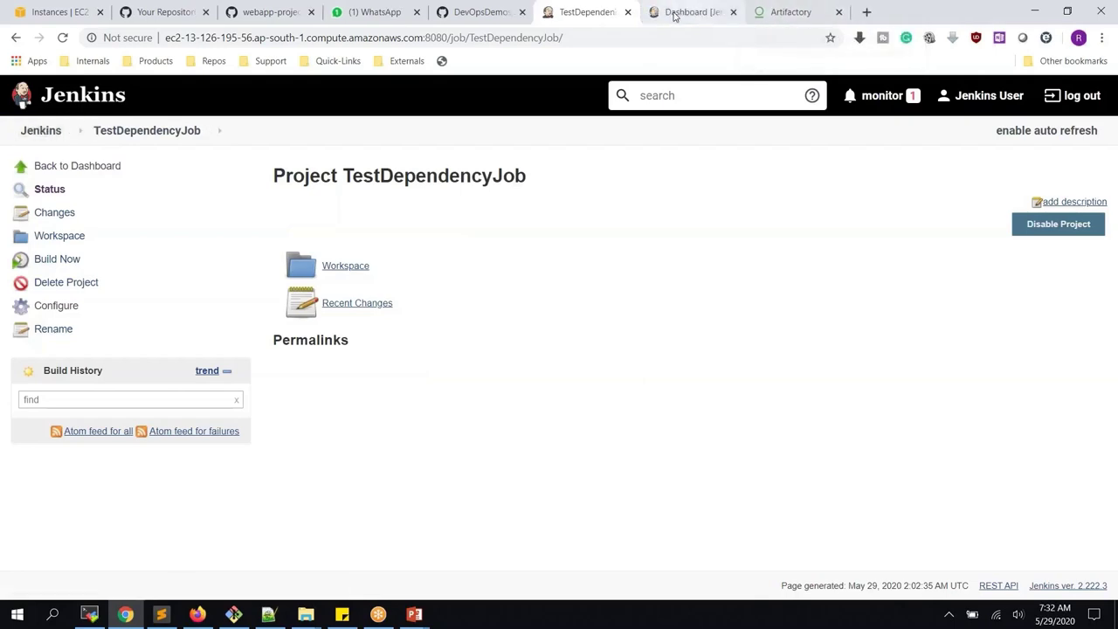
click(701, 16)
scroll(489, 419, down, 4)
scroll(454, 478, down, 2)
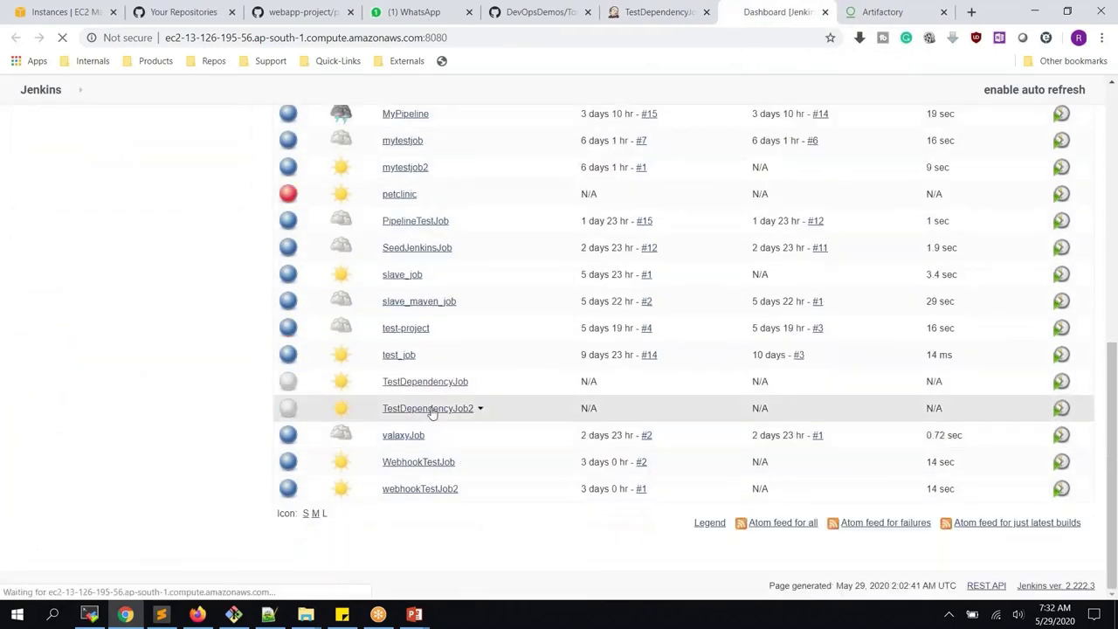
click(428, 408)
Step: Build TestDependencyJob as build #1, verify TestDependencyJob2 has no build, then open TestDependencyJob's configuration
click(655, 12)
click(68, 265)
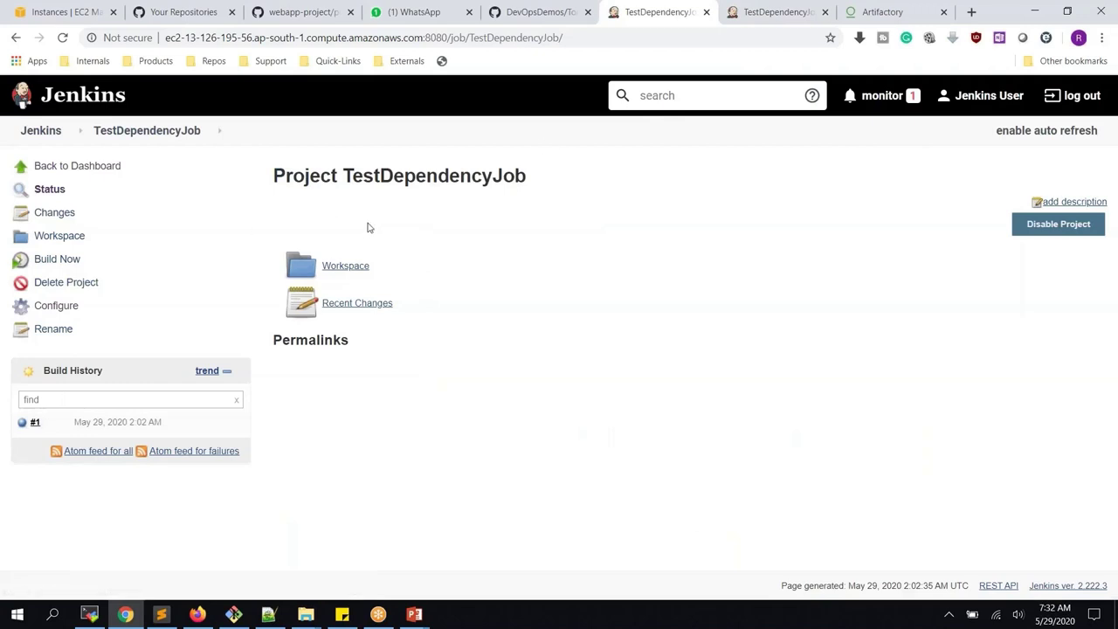
click(778, 12)
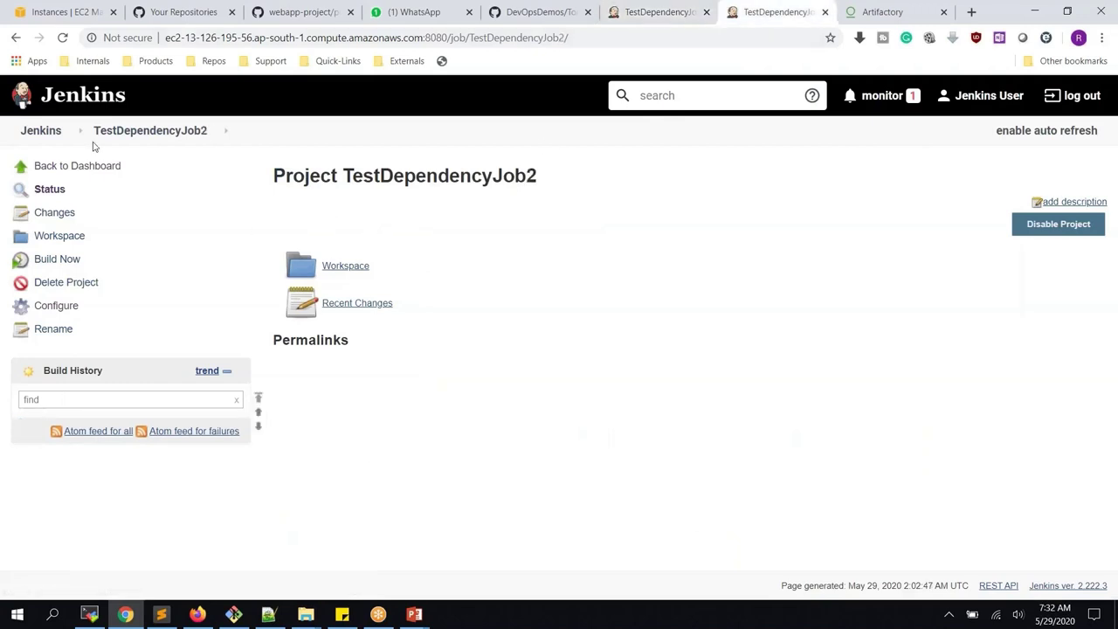
click(63, 39)
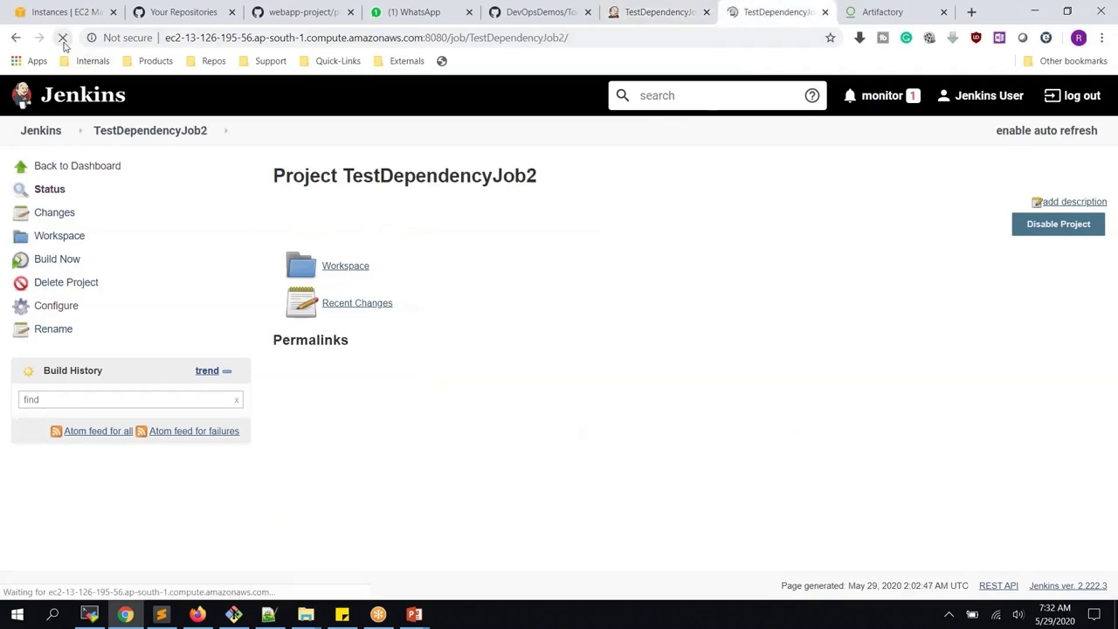
click(643, 16)
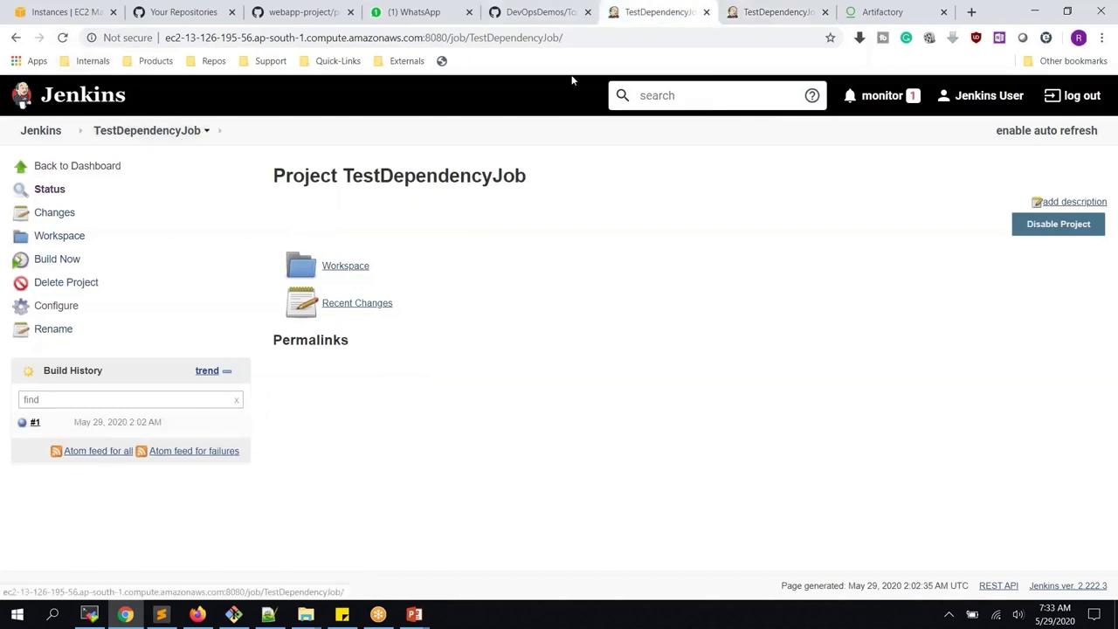
click(776, 13)
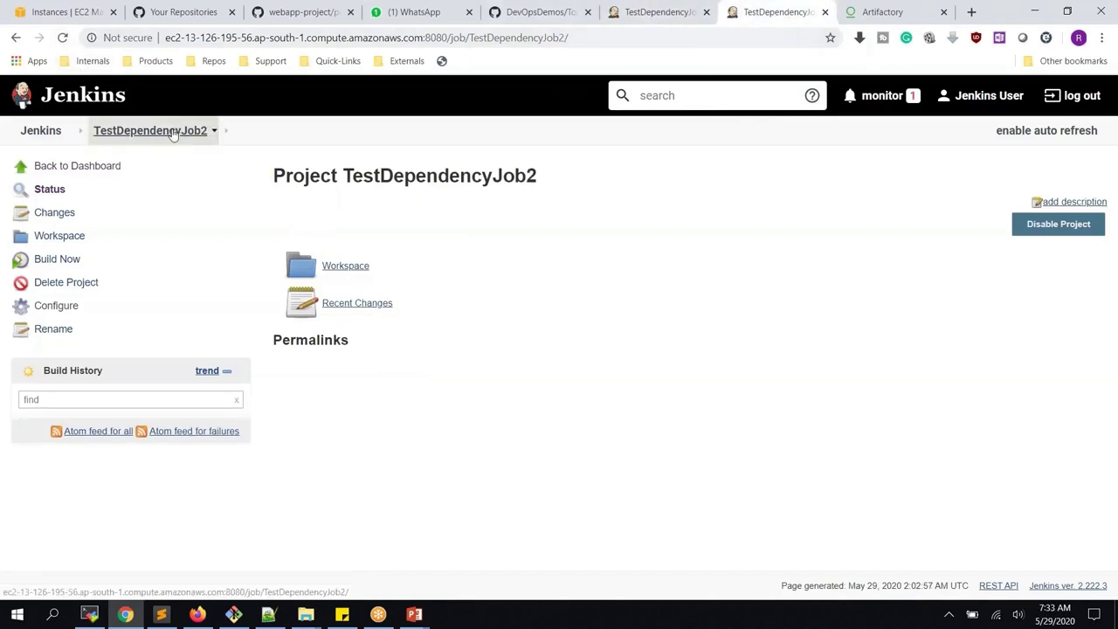
click(638, 17)
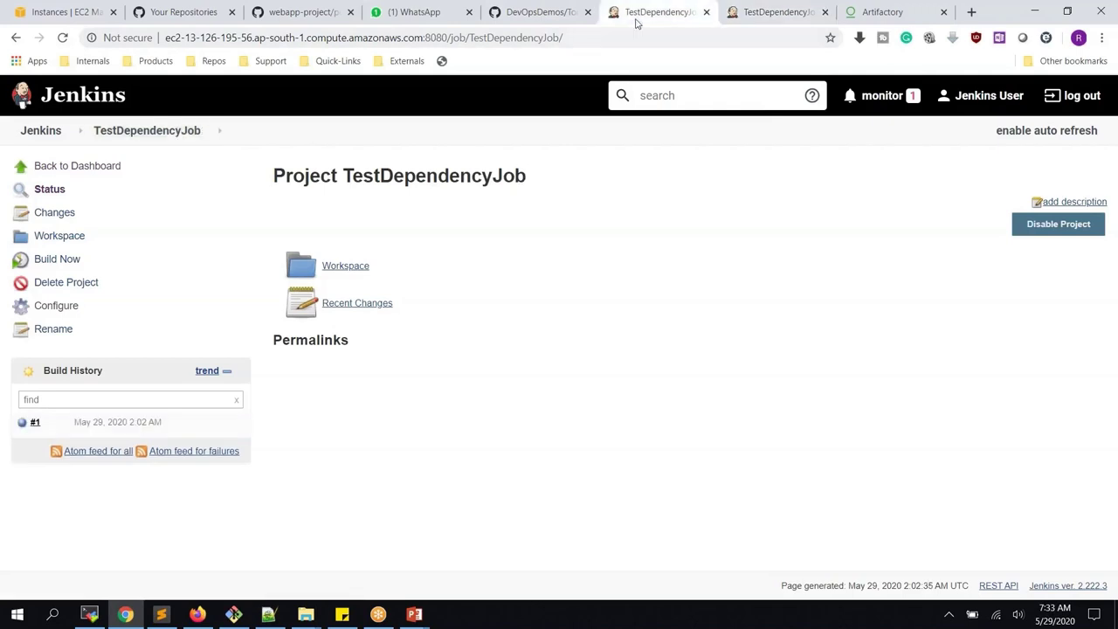
click(58, 305)
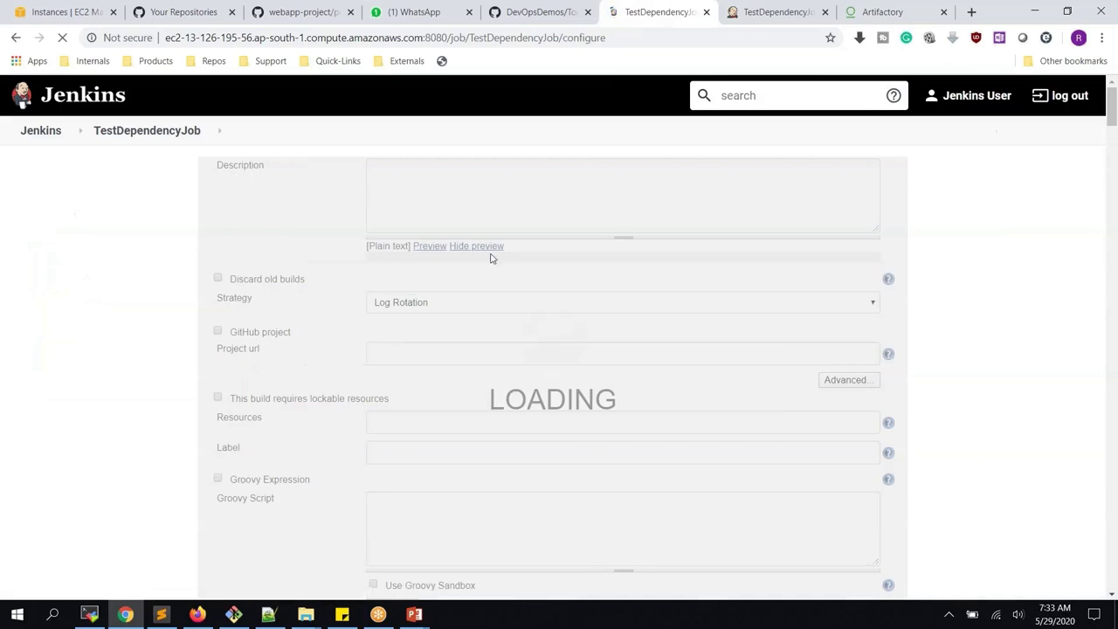
Step: Add a 'Build other projects' post-build action with TestDependencyJob2, picked by typing 'test'
scroll(498, 259, down, 10)
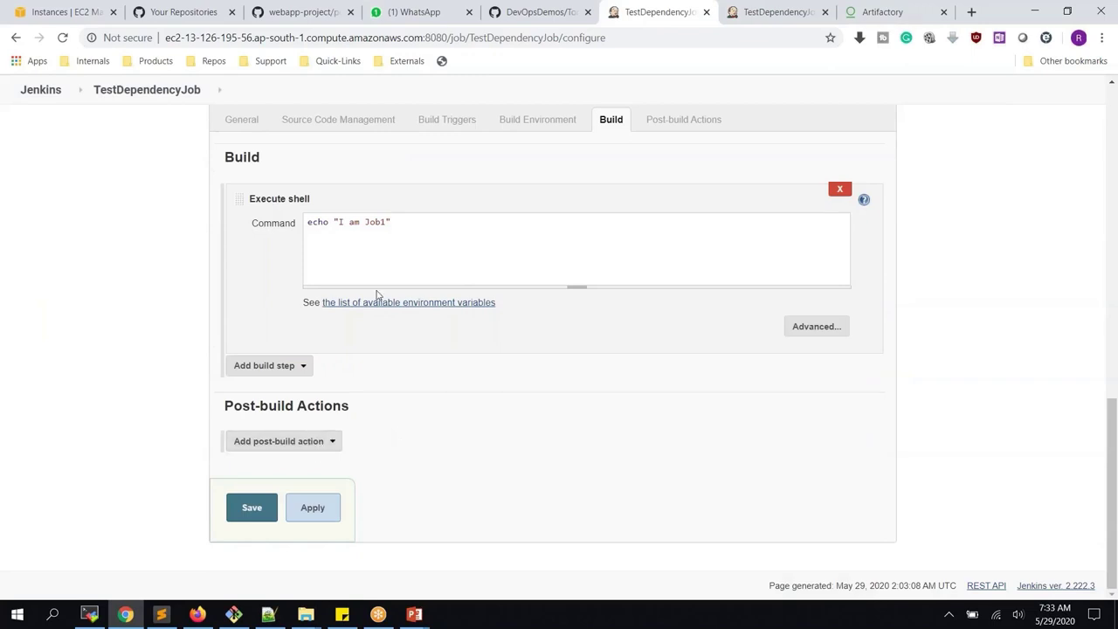
click(314, 443)
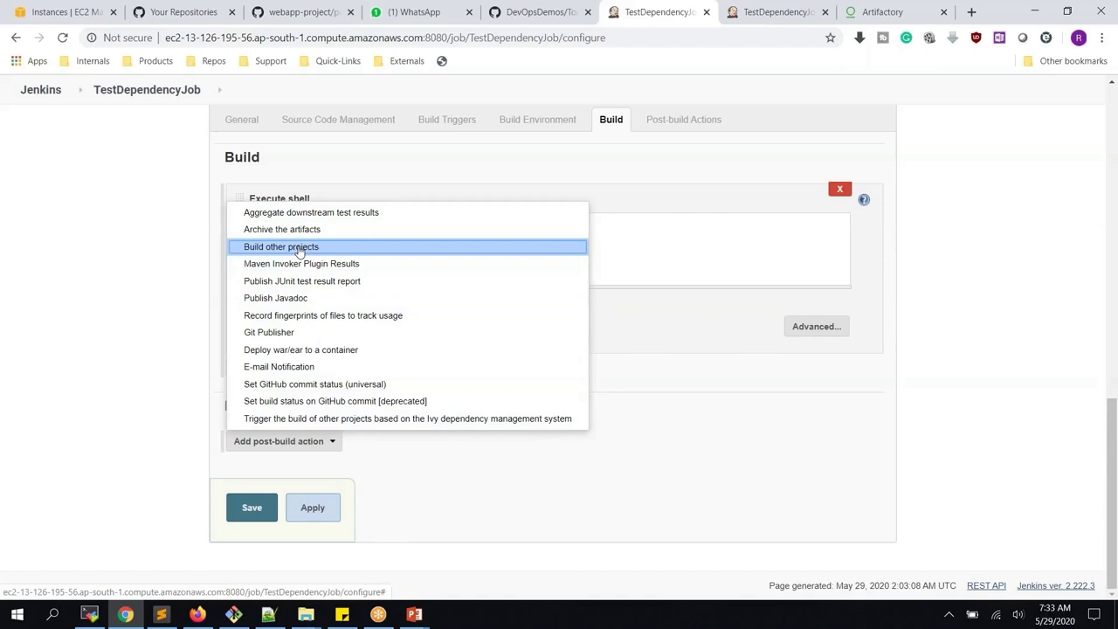
click(299, 250)
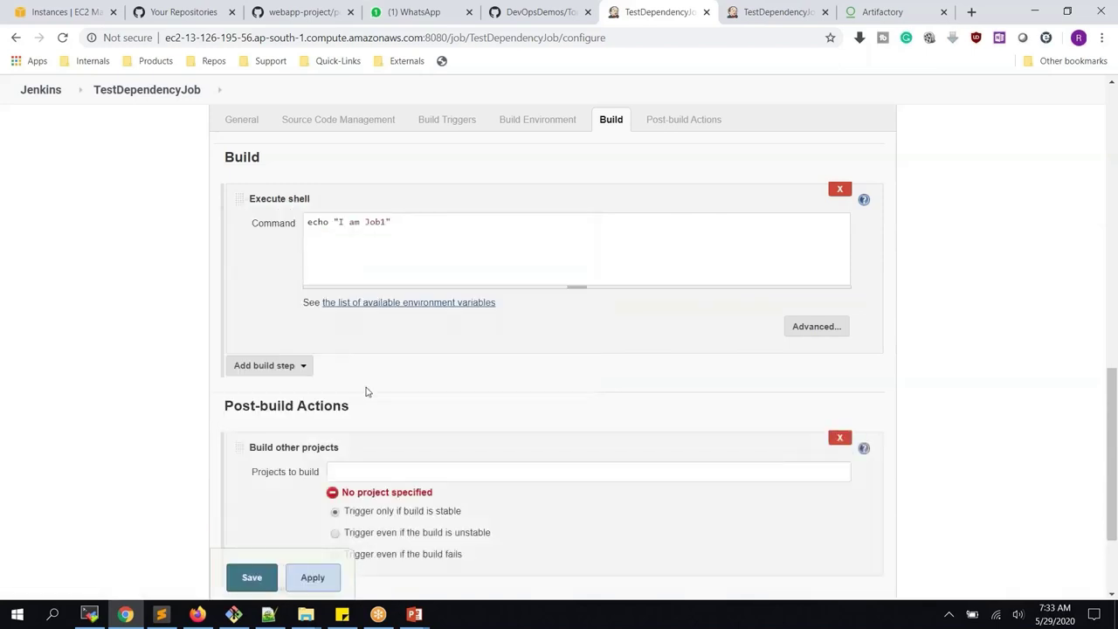
click(402, 326)
text(test)
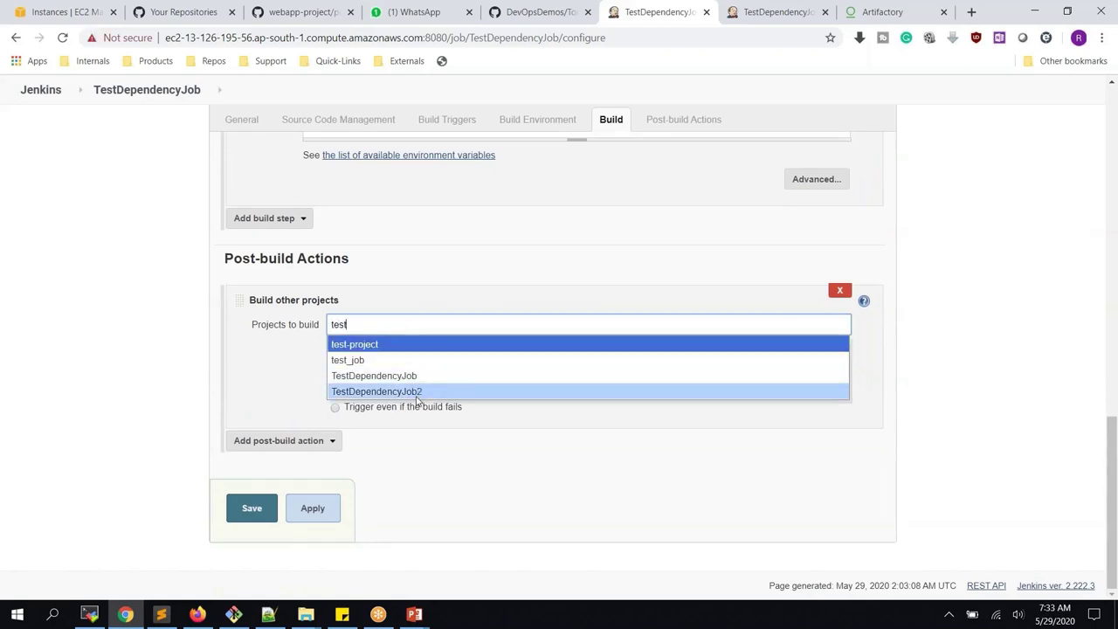
click(418, 392)
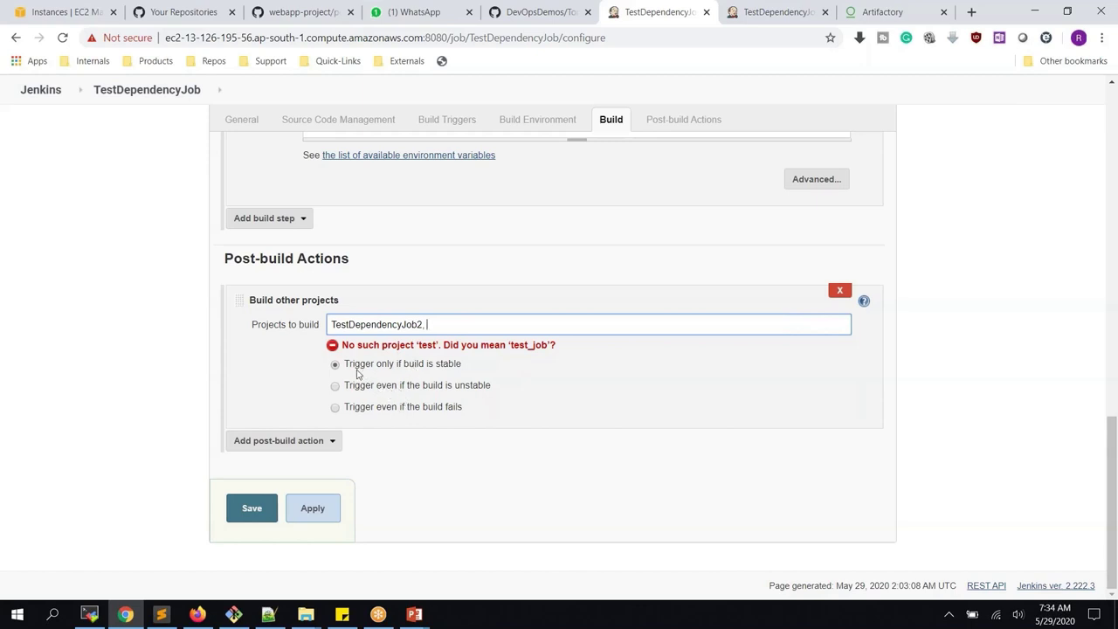
Step: Save TestDependencyJob's configuration with TestDependencyJob2 downstream and start a build of it
click(271, 510)
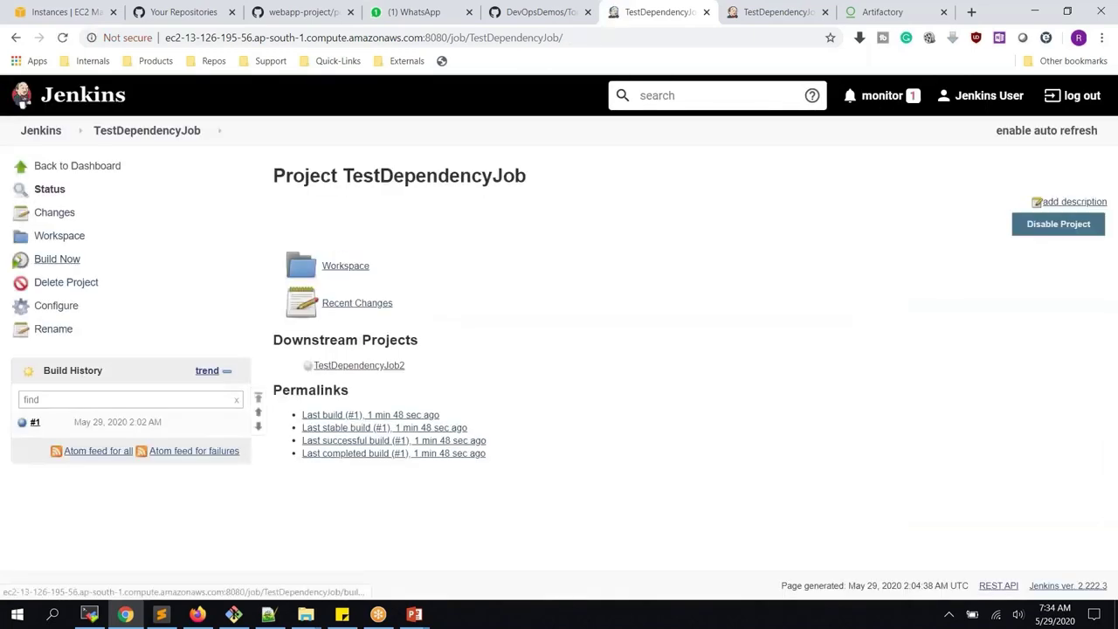
click(57, 258)
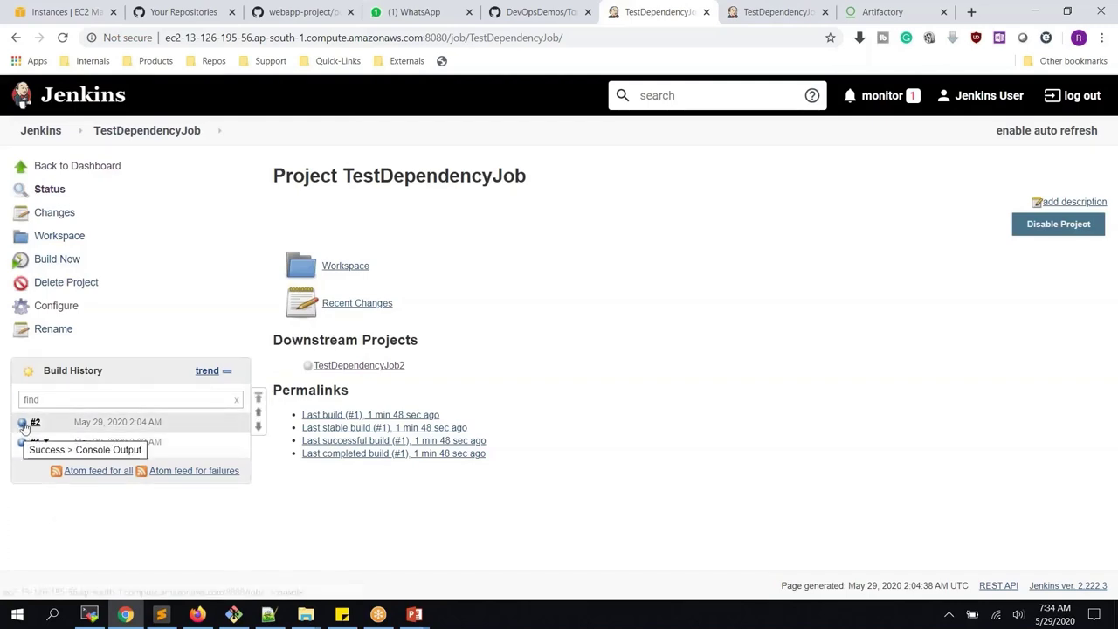
Step: Compare the TestDependencyJob and TestDependencyJob2 project pages
key(ctrl+Tab)
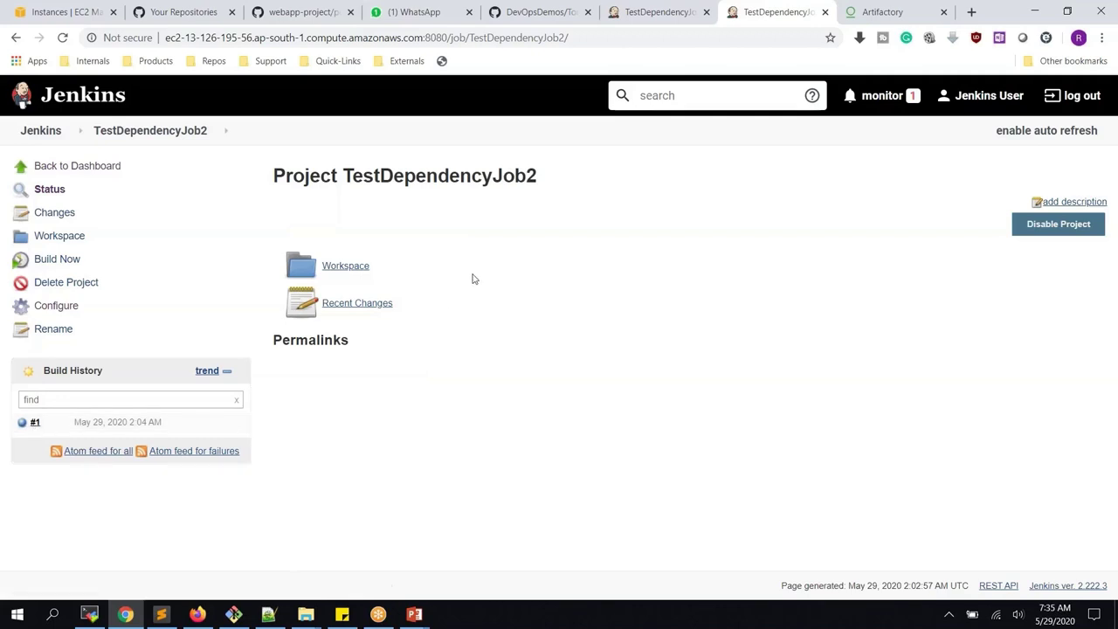
click(641, 11)
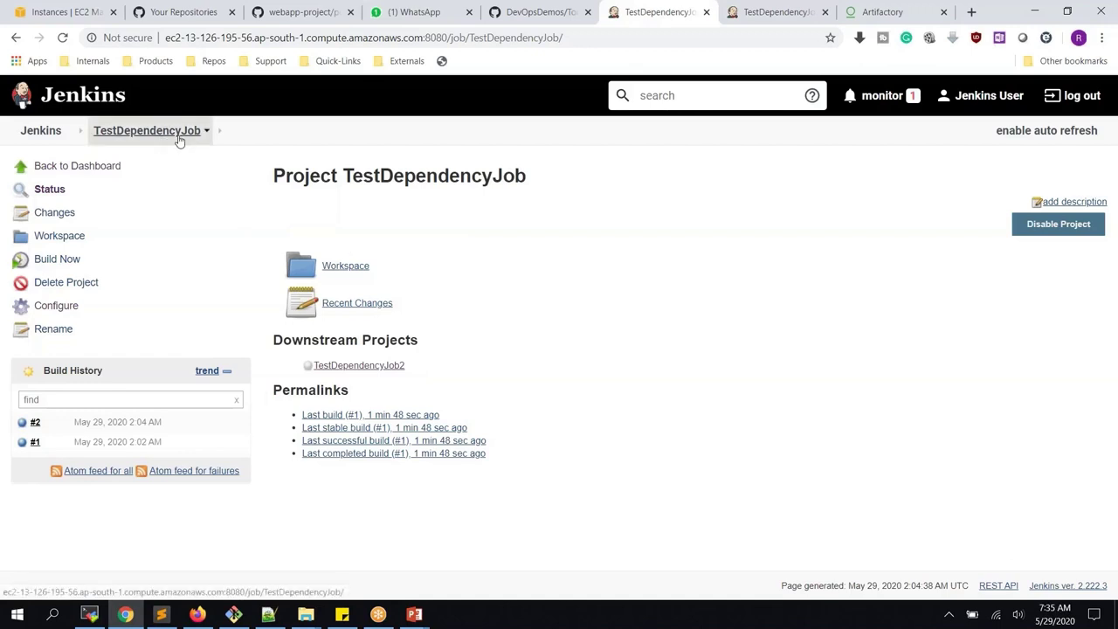
key(ctrl+Tab)
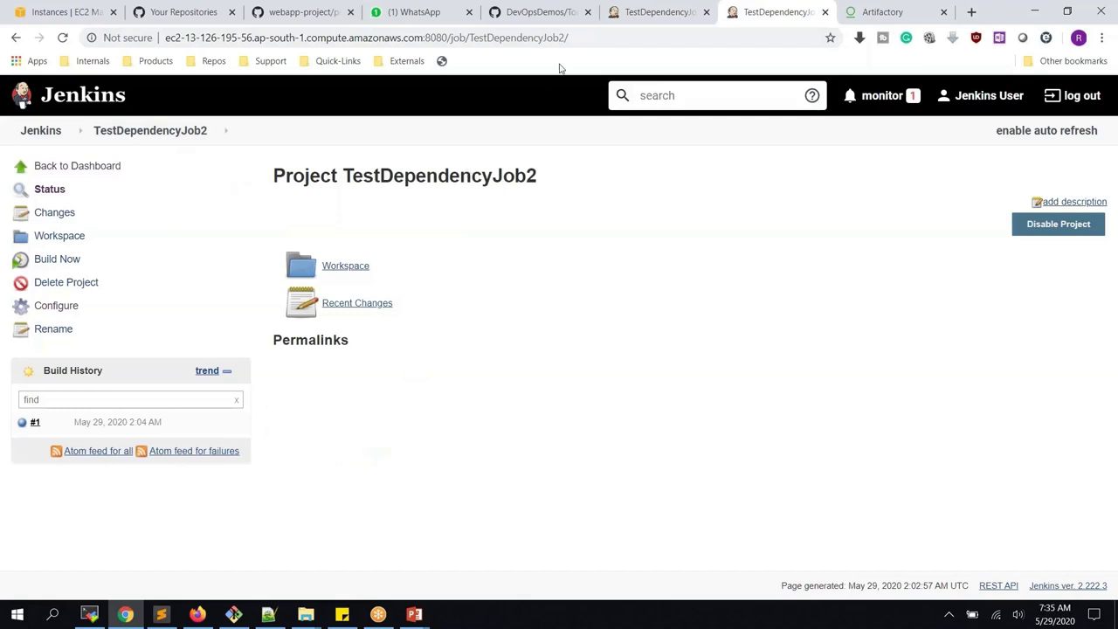
click(650, 12)
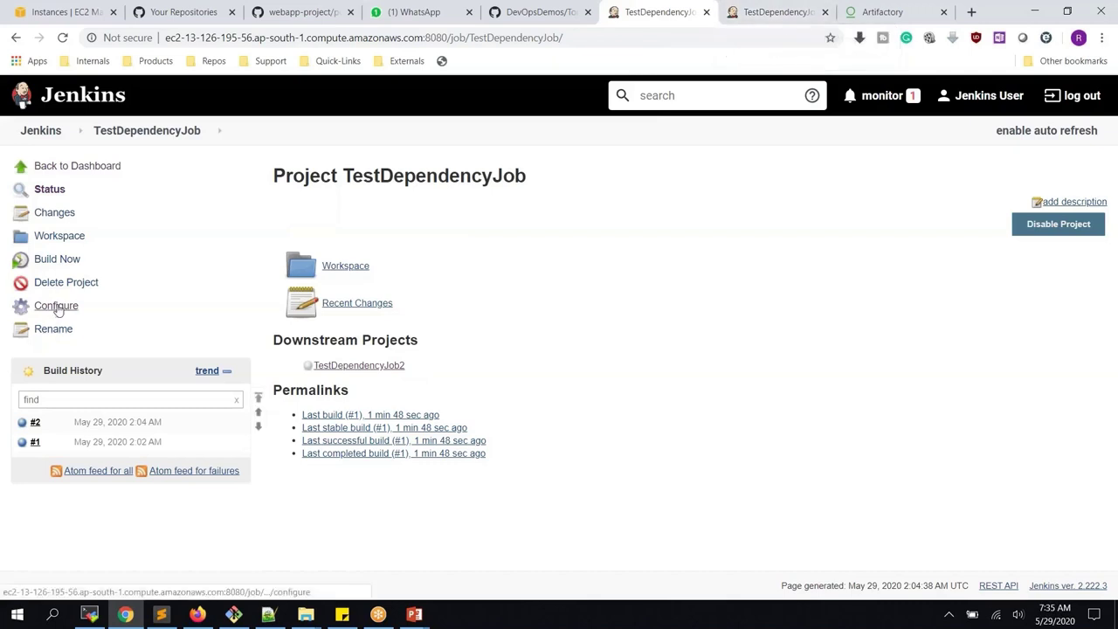
Step: Delete the Build other projects post-build action from TestDependencyJob, then apply and save
click(56, 307)
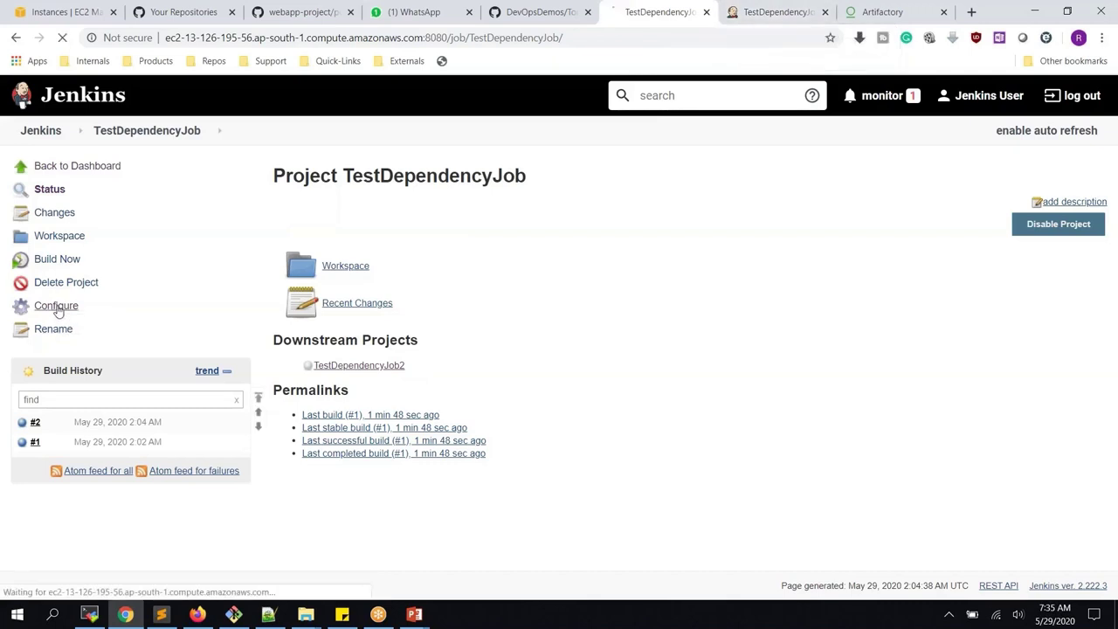
scroll(379, 241, down, 20)
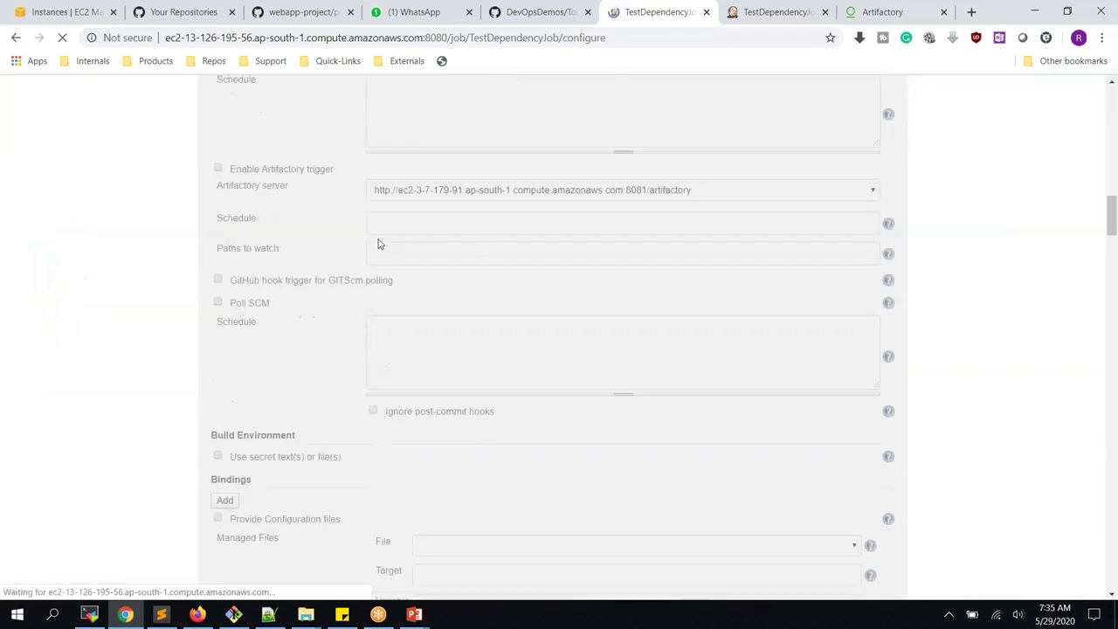
scroll(373, 244, down, 5)
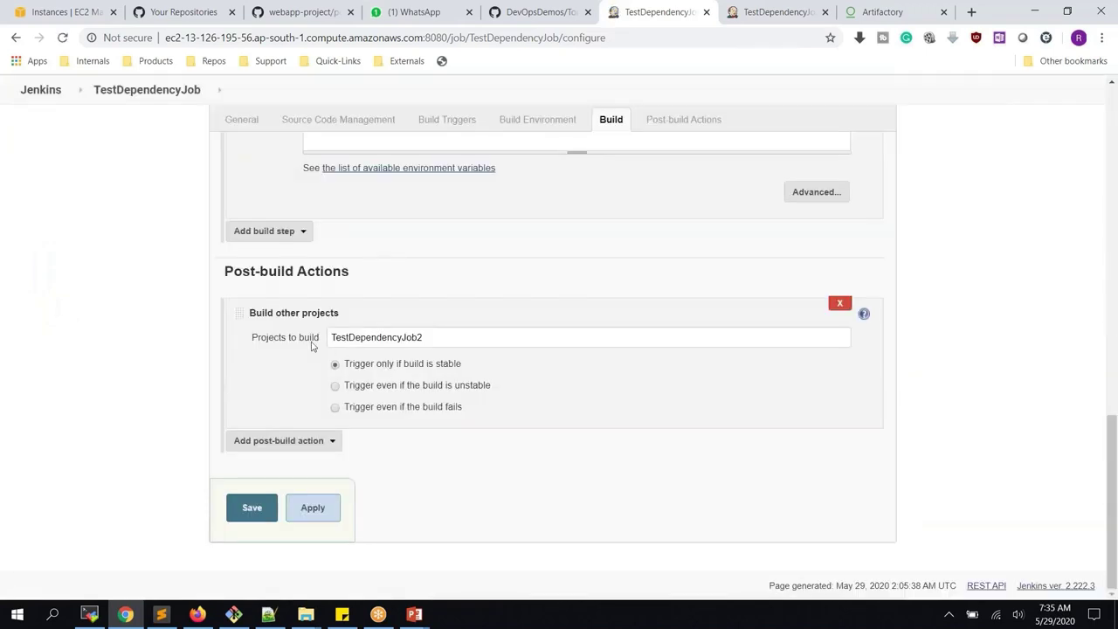
click(839, 304)
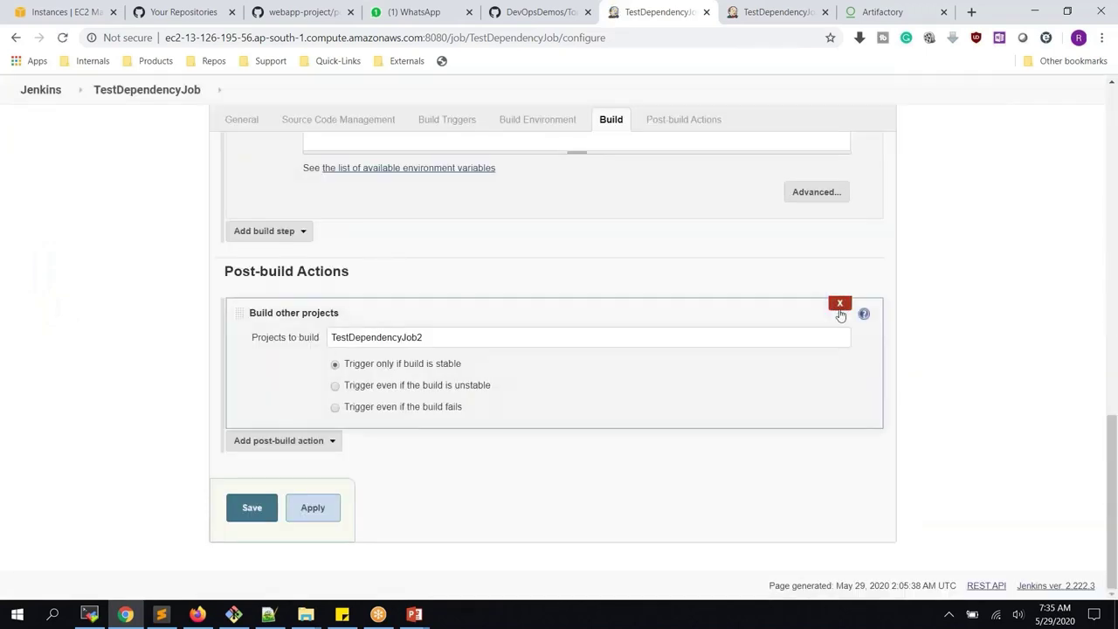
click(313, 508)
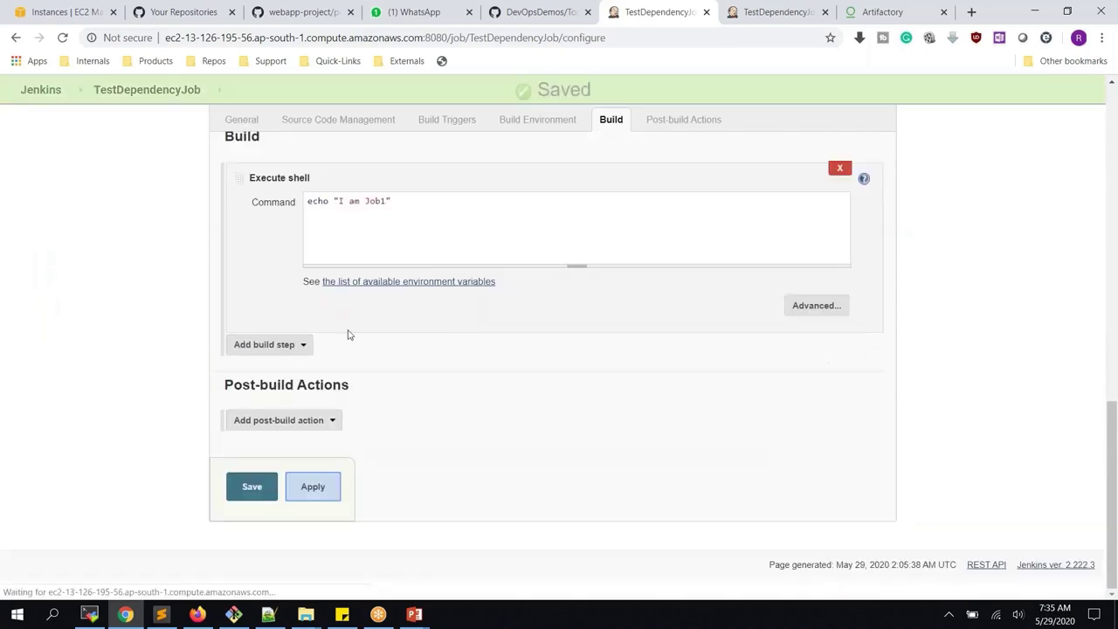
scroll(319, 311, up, 1)
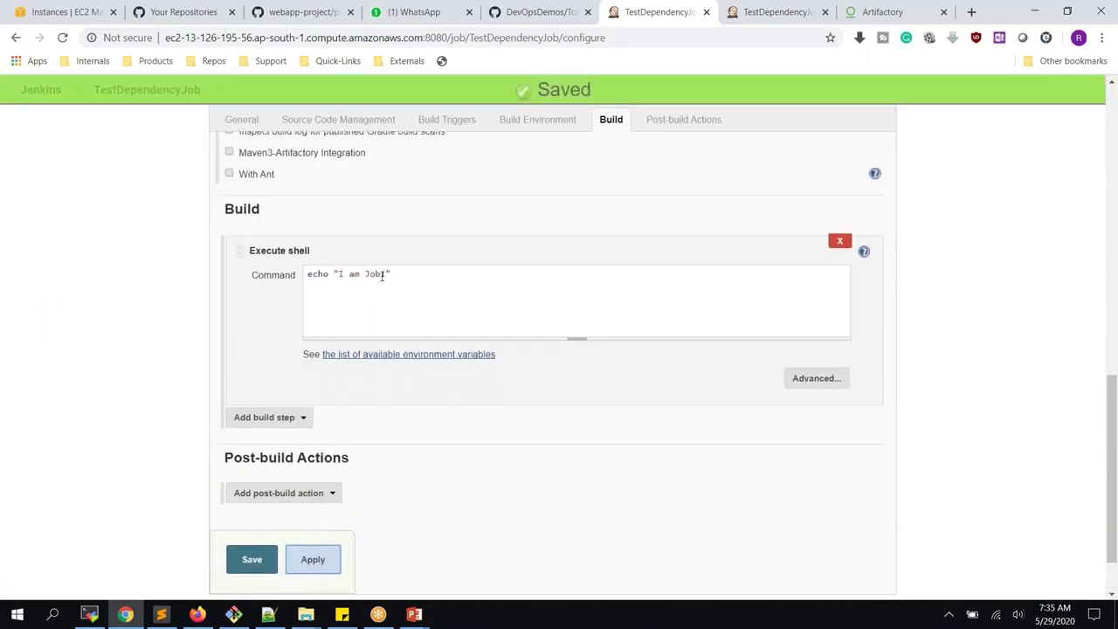
click(251, 561)
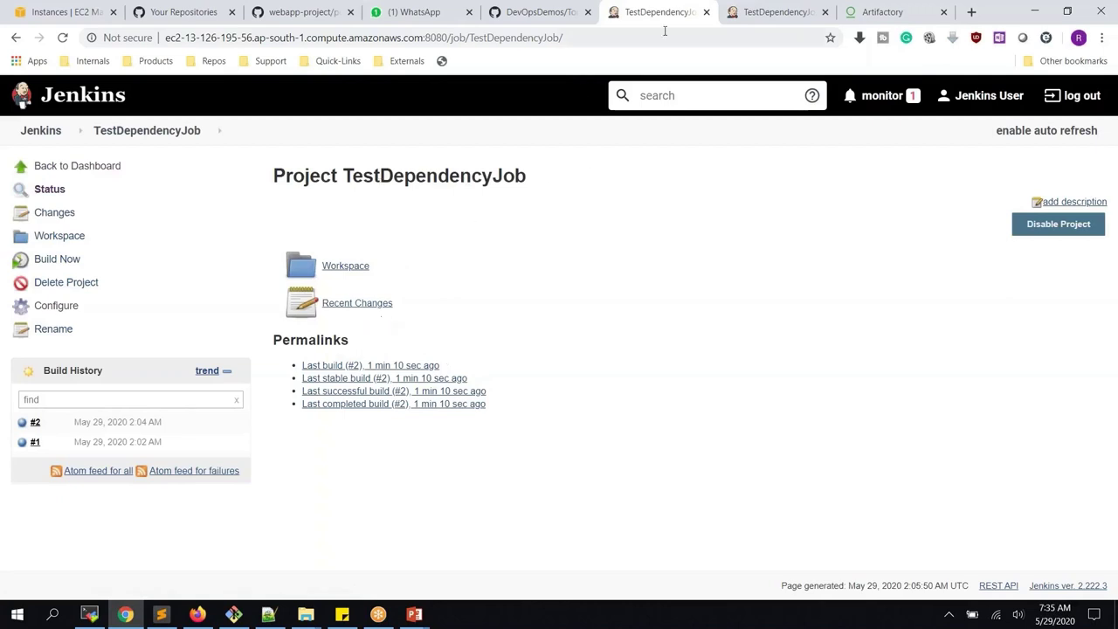
Step: Enable 'Build after other projects are built' on TestDependencyJob2 watching TestDependencyJob, then apply and save
click(748, 13)
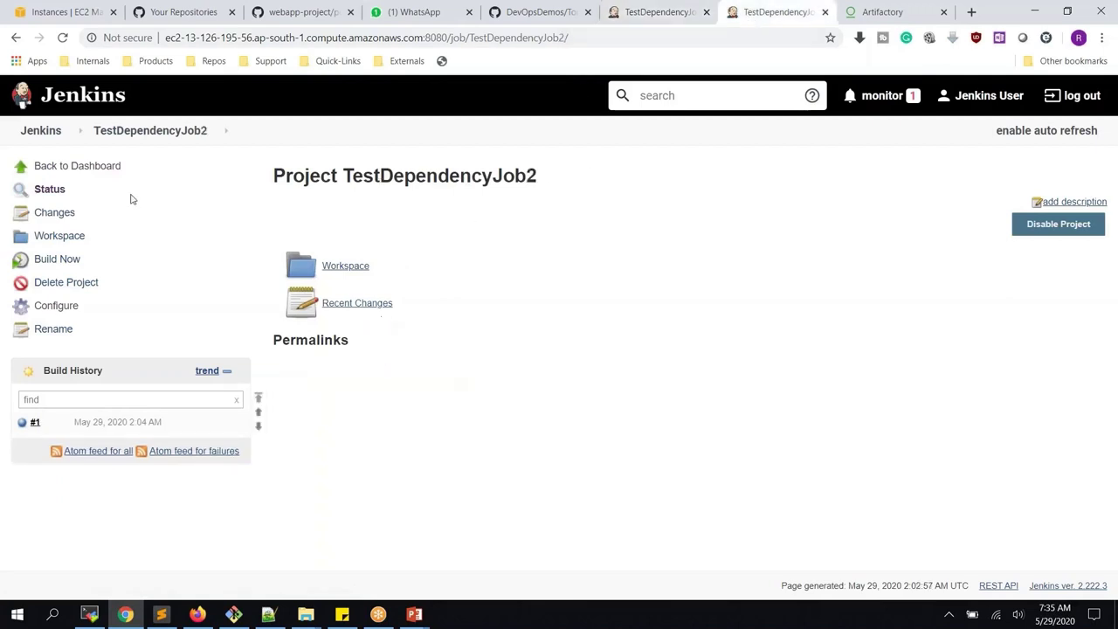
click(69, 307)
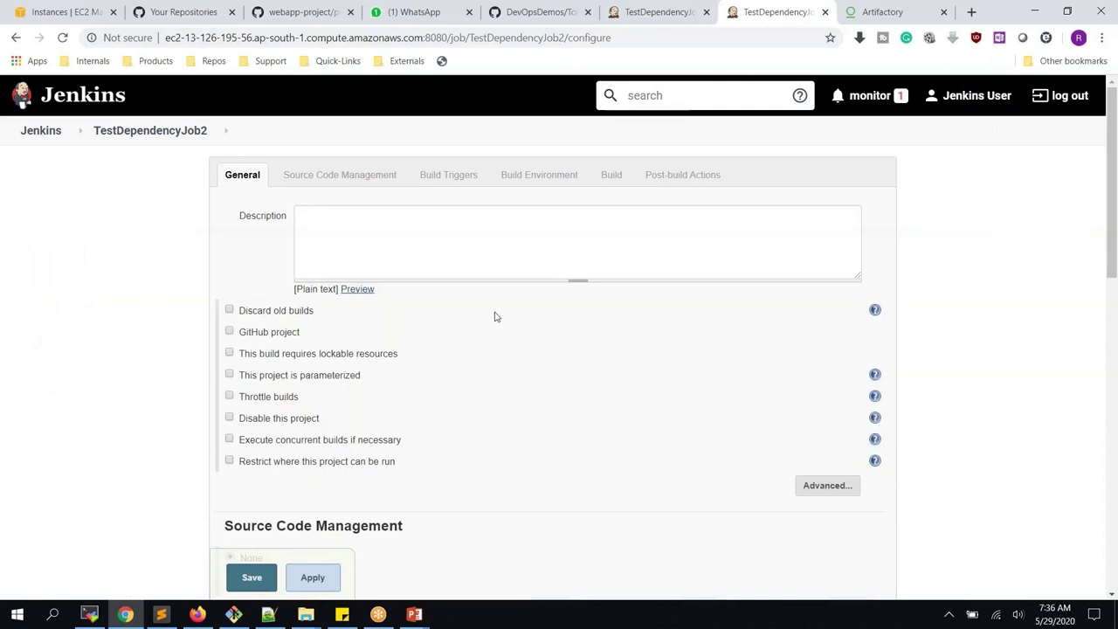
scroll(494, 309, down, 3)
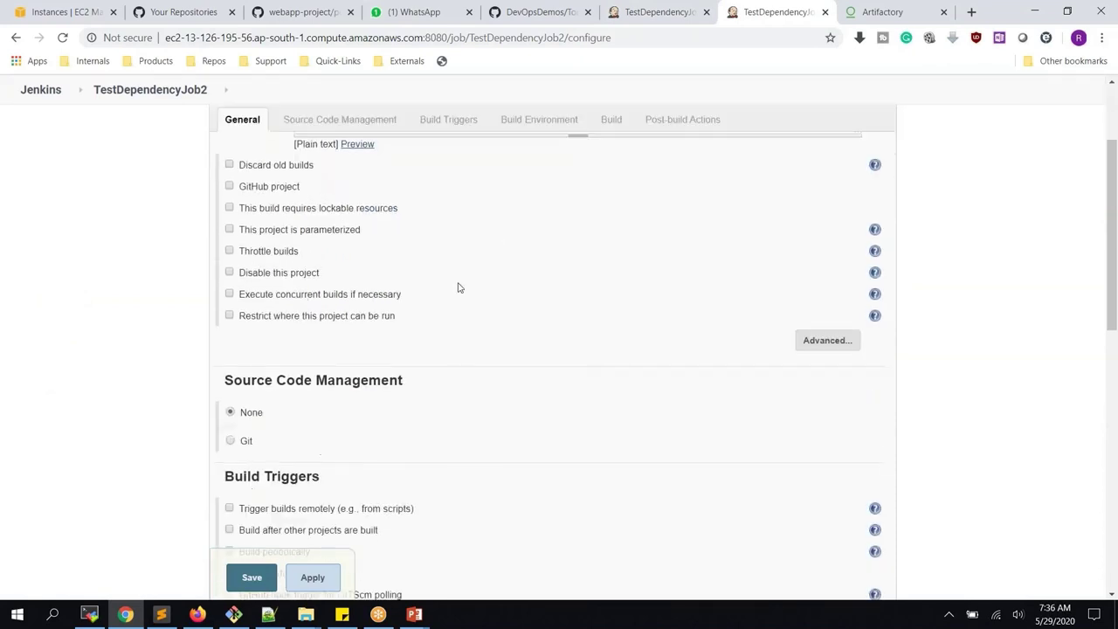
scroll(494, 259, down, 6)
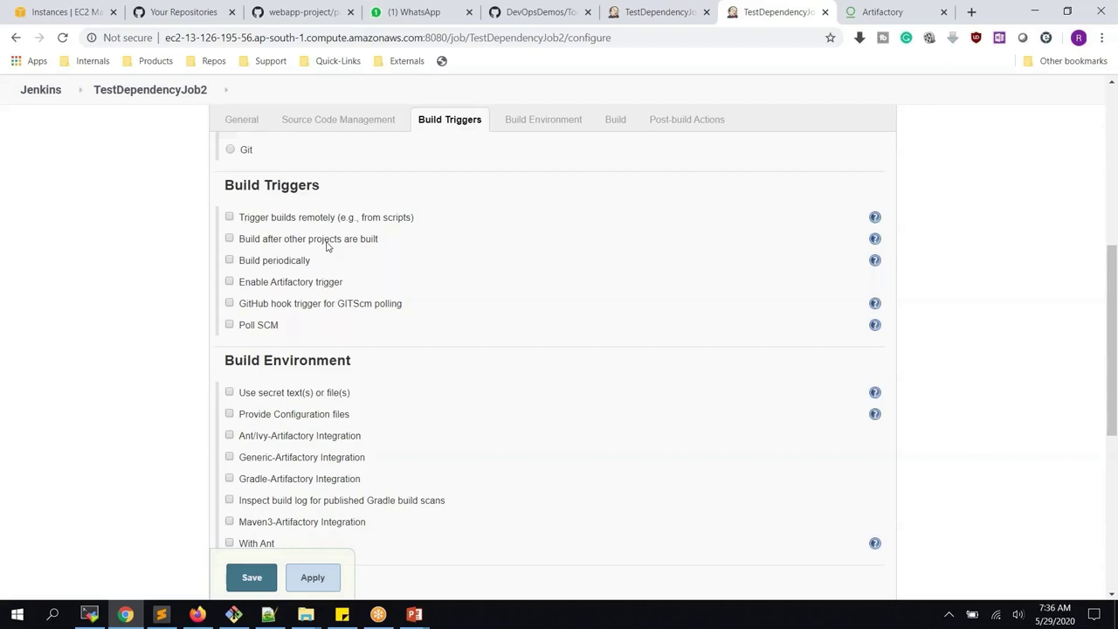
click(326, 244)
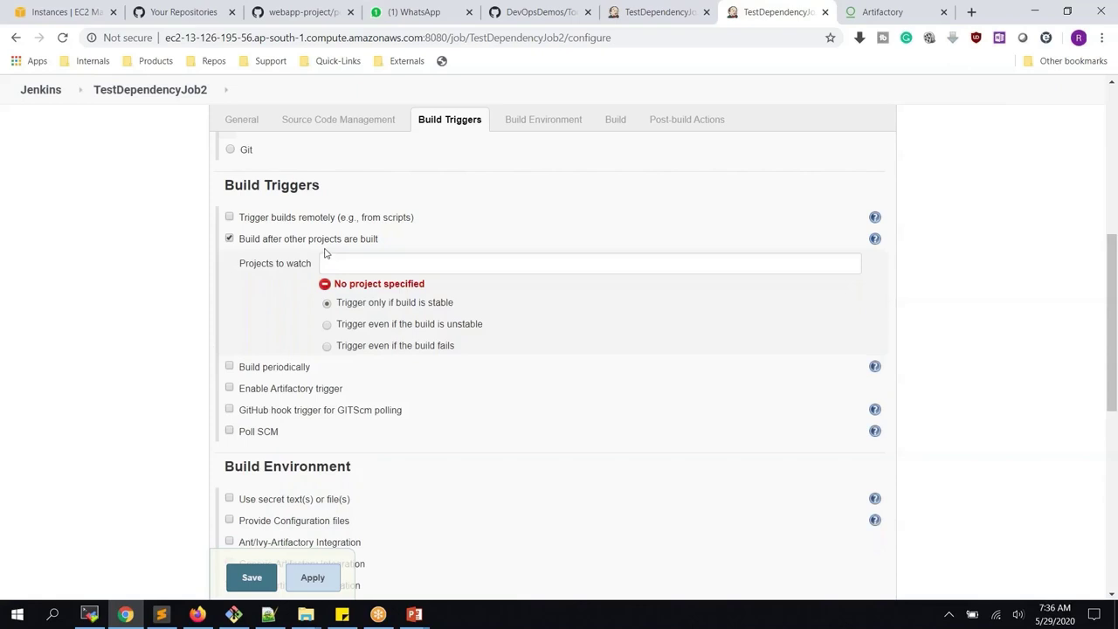
click(394, 262)
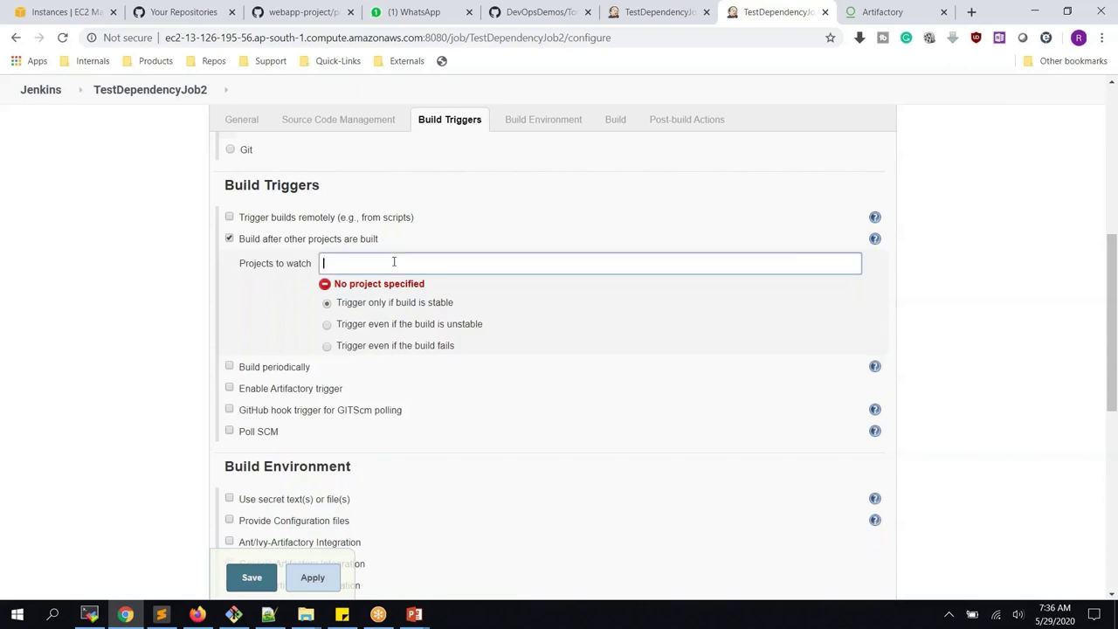
text(test)
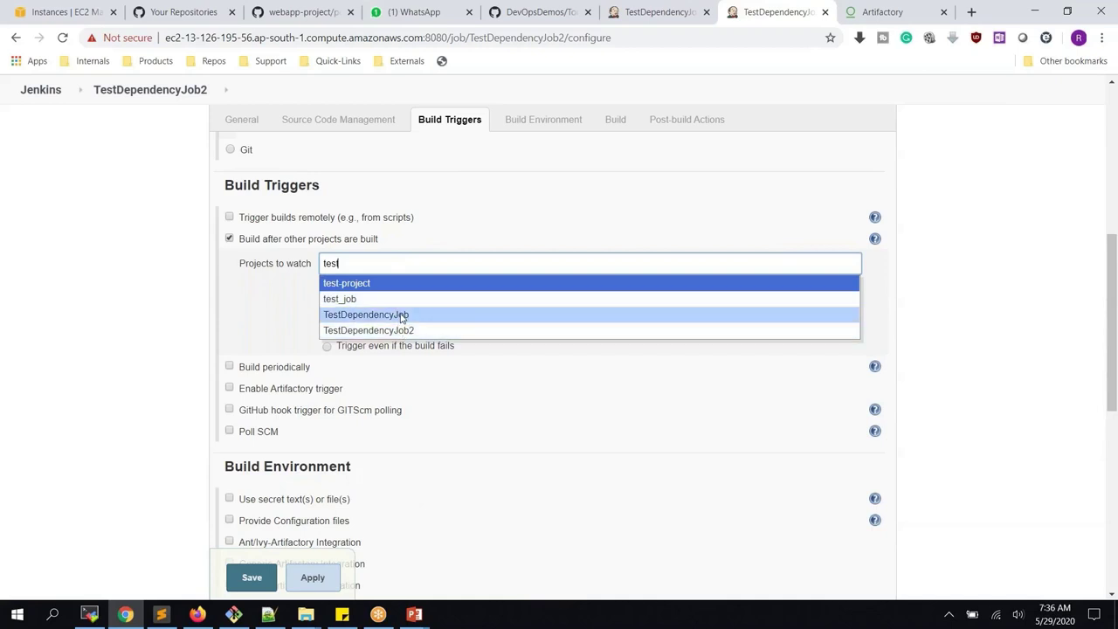
click(400, 316)
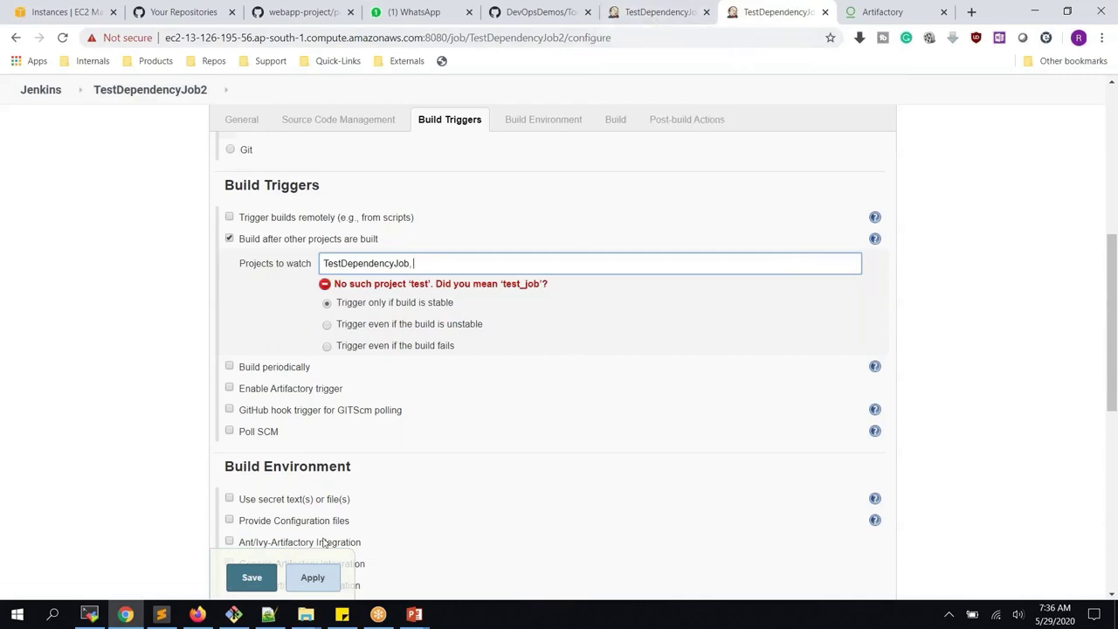
click(309, 577)
click(254, 579)
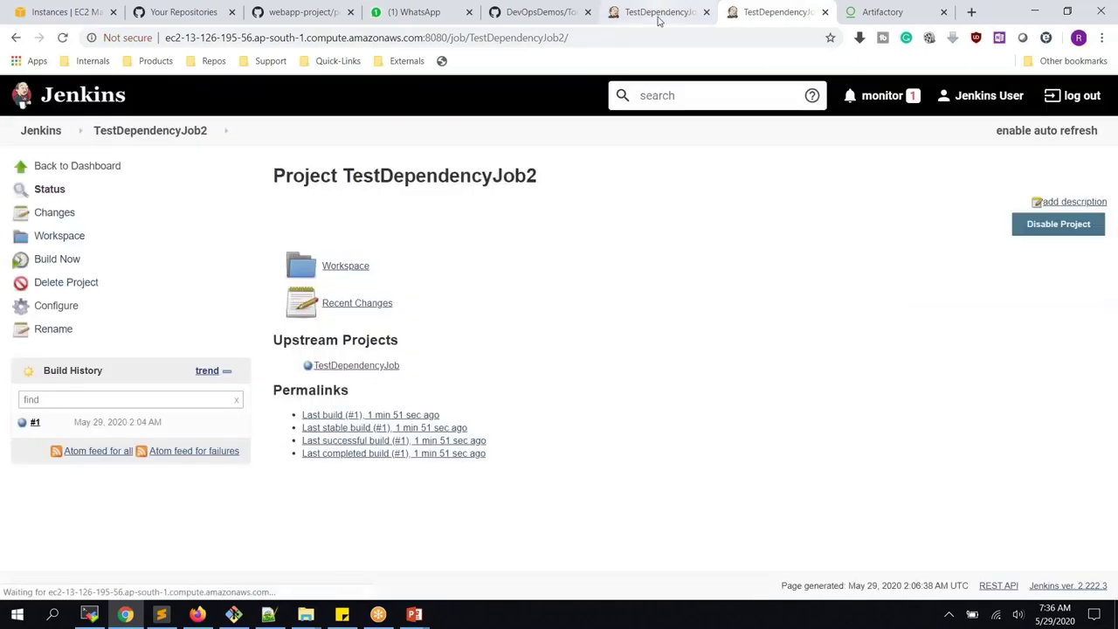
Step: Build TestDependencyJob, then reload TestDependencyJob2 until its triggered build #2 appears
click(658, 12)
click(56, 260)
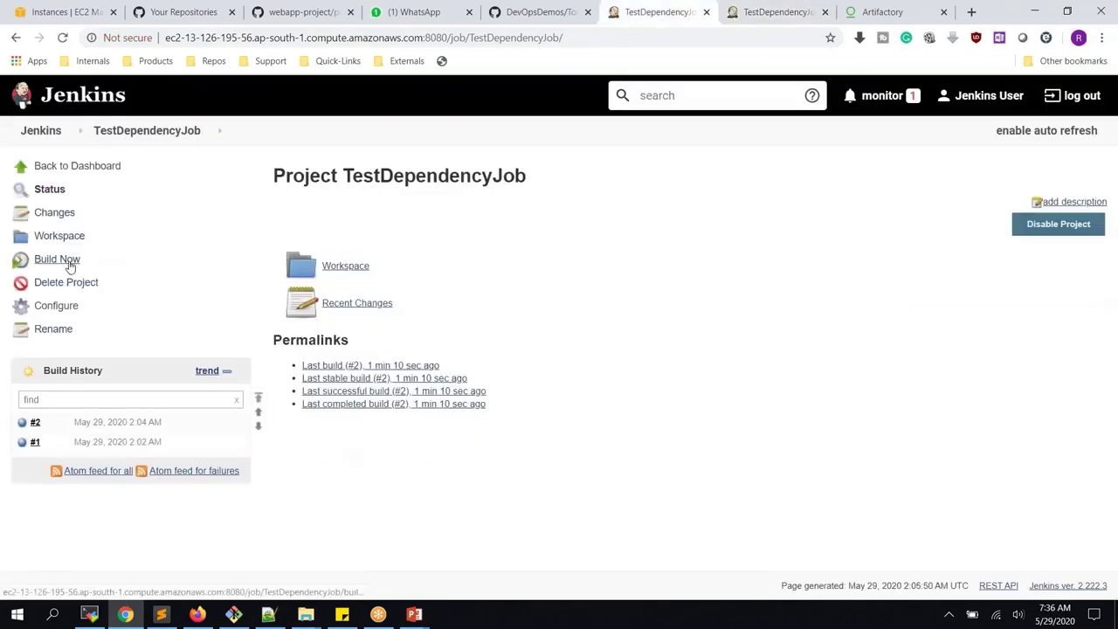
click(752, 14)
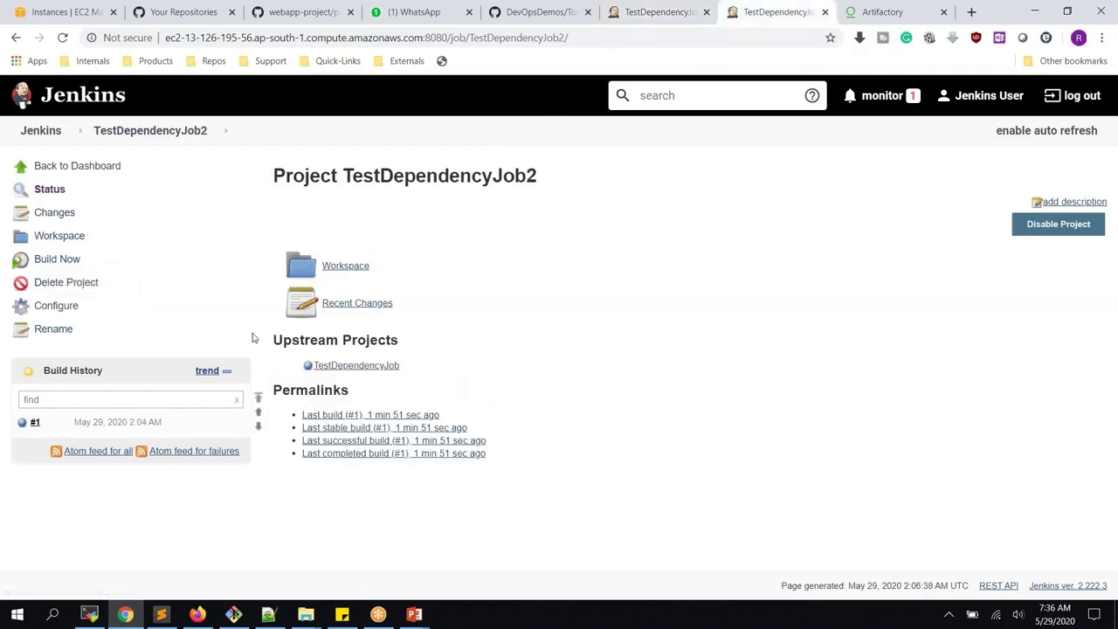
click(657, 14)
click(768, 12)
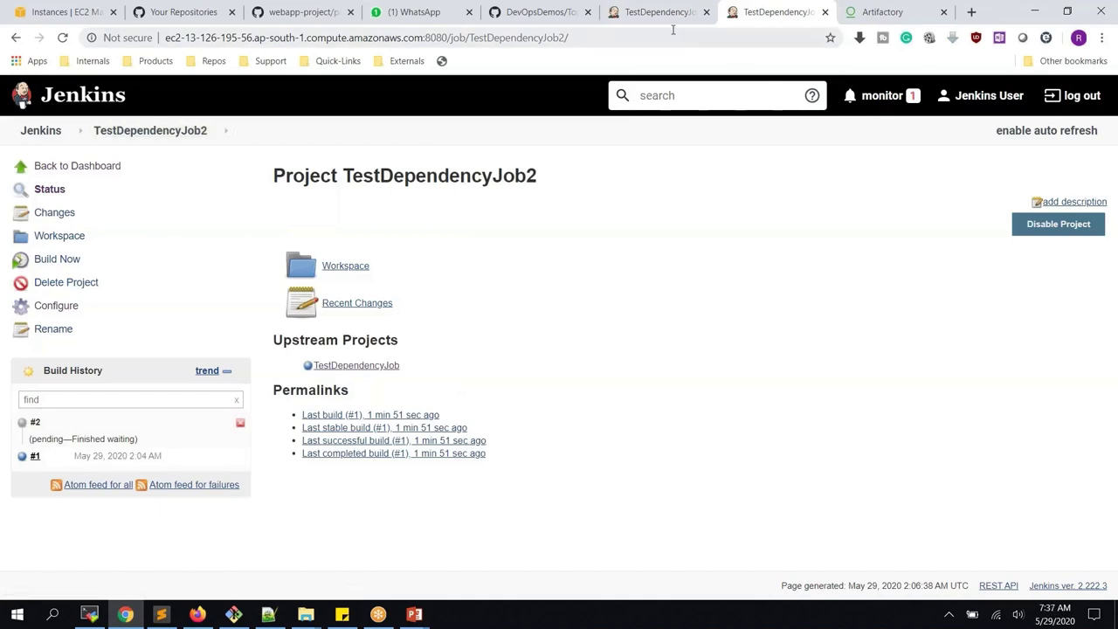
click(62, 37)
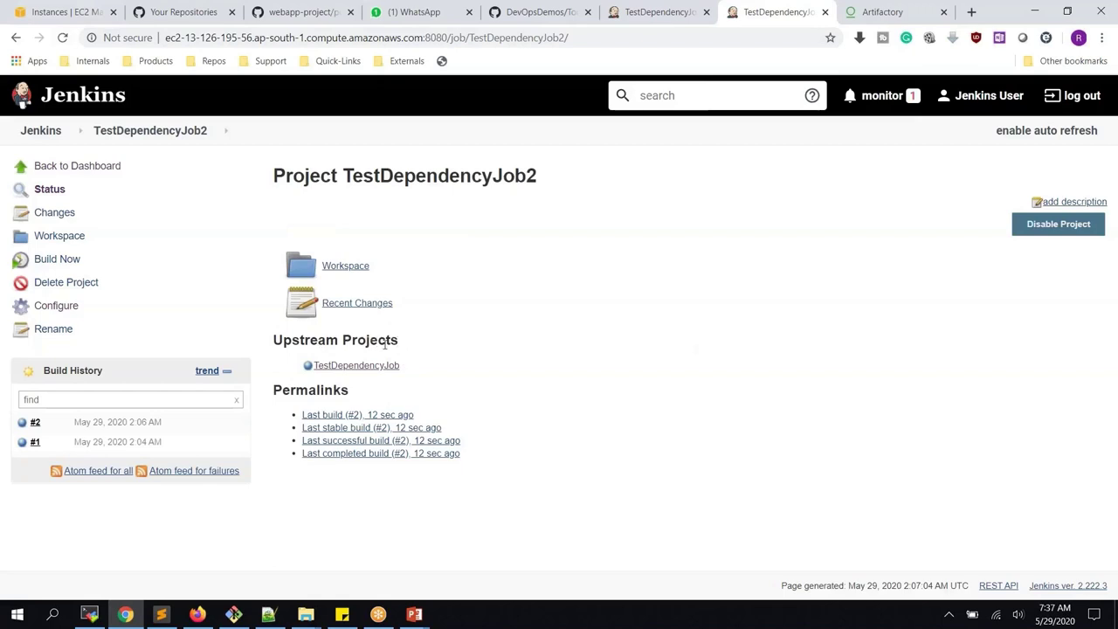
click(657, 18)
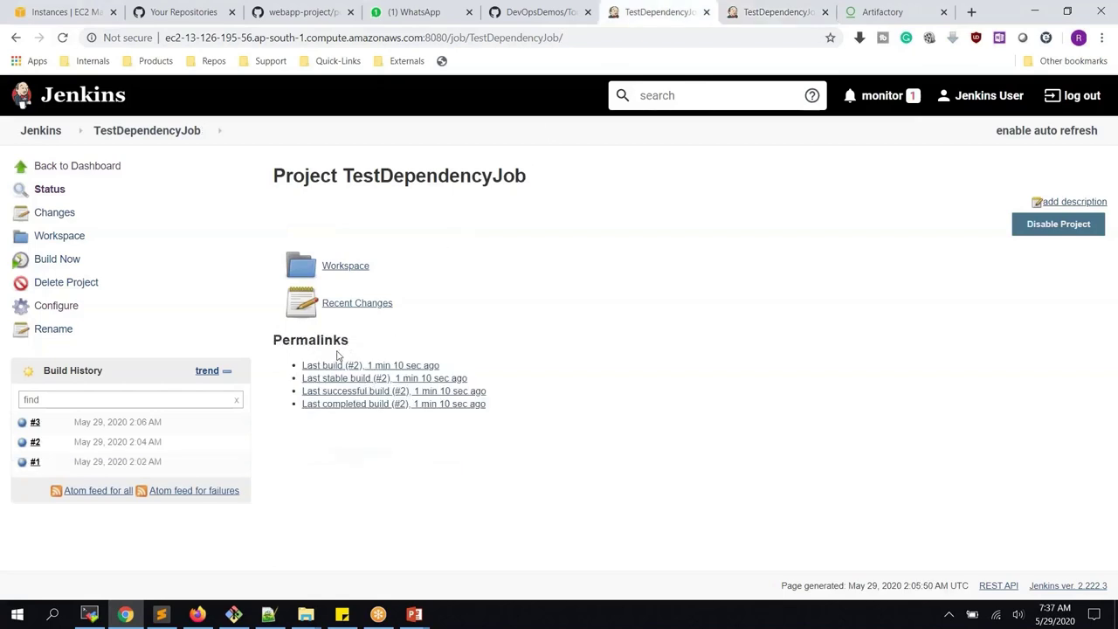
click(765, 15)
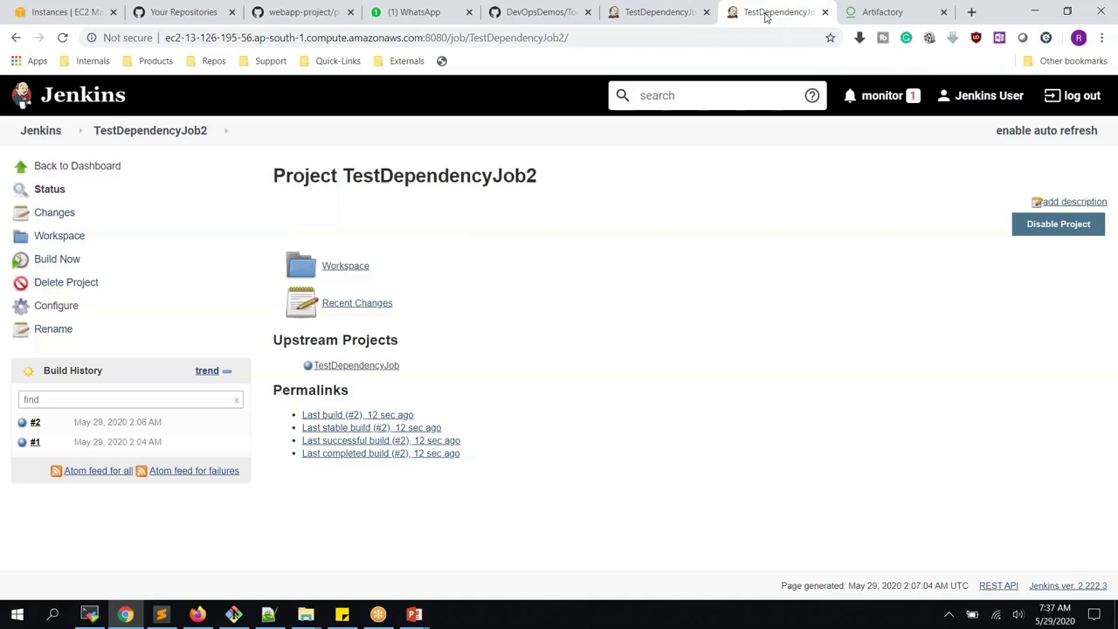
Step: Leave the Artifactory libs-release view and return to the TestDependencyJob Jenkins page
click(865, 11)
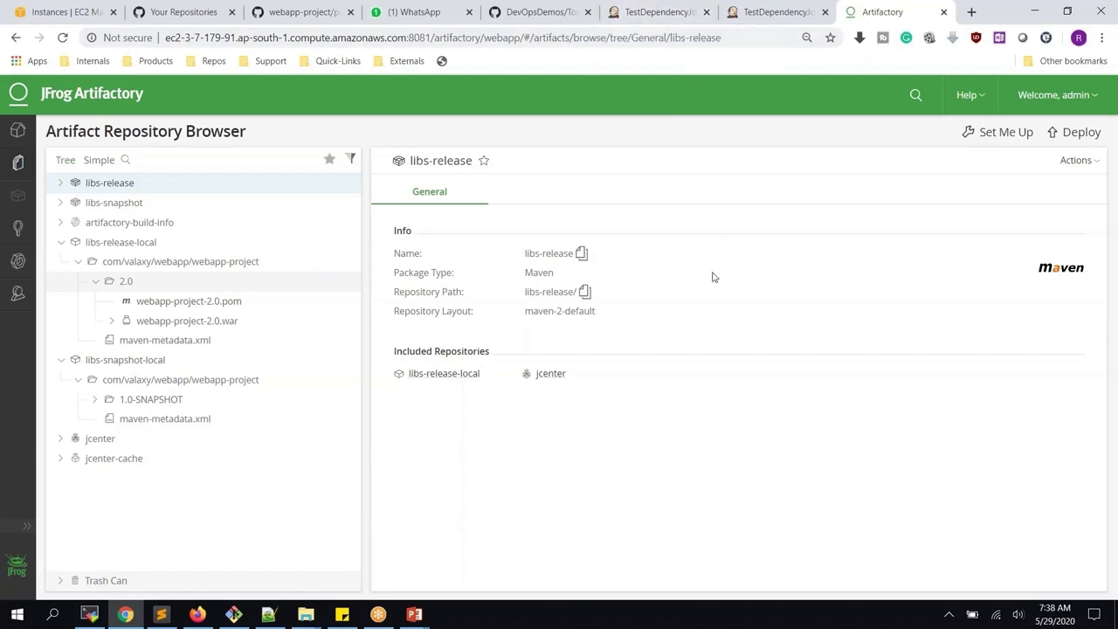
click(651, 12)
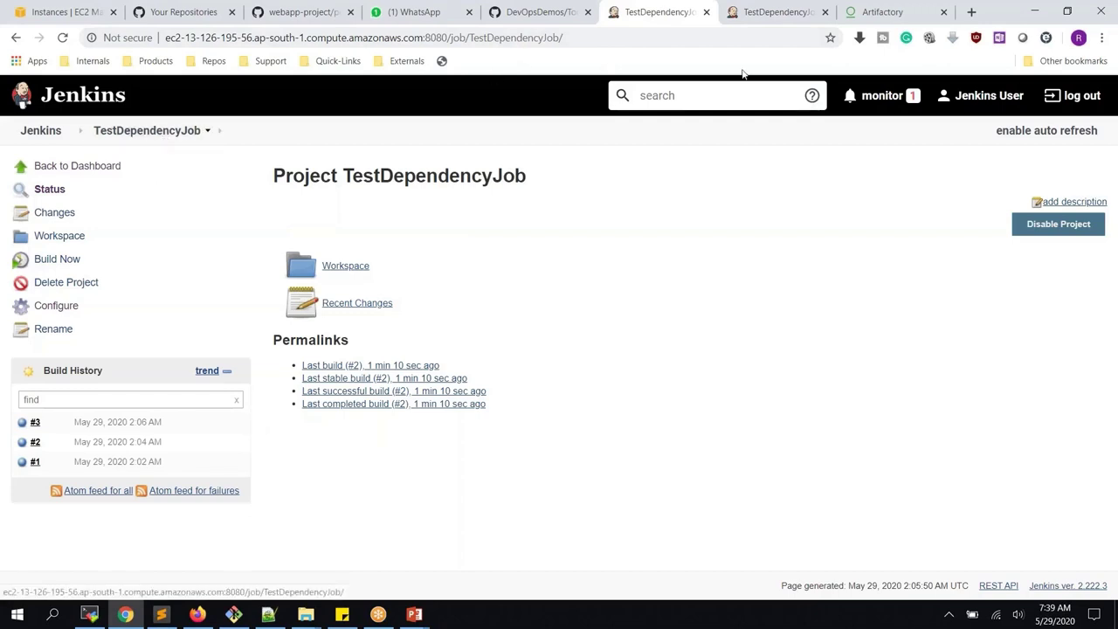
Step: Uncheck 'Build after other projects are built' on TestDependencyJob2 and save
key(ctrl+Tab)
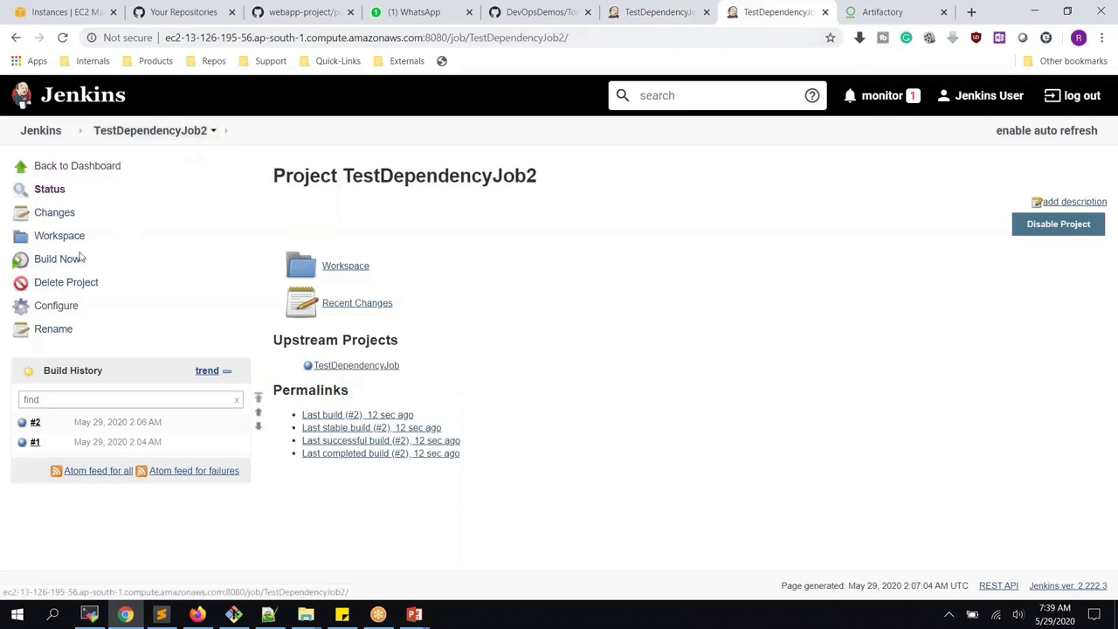
click(66, 310)
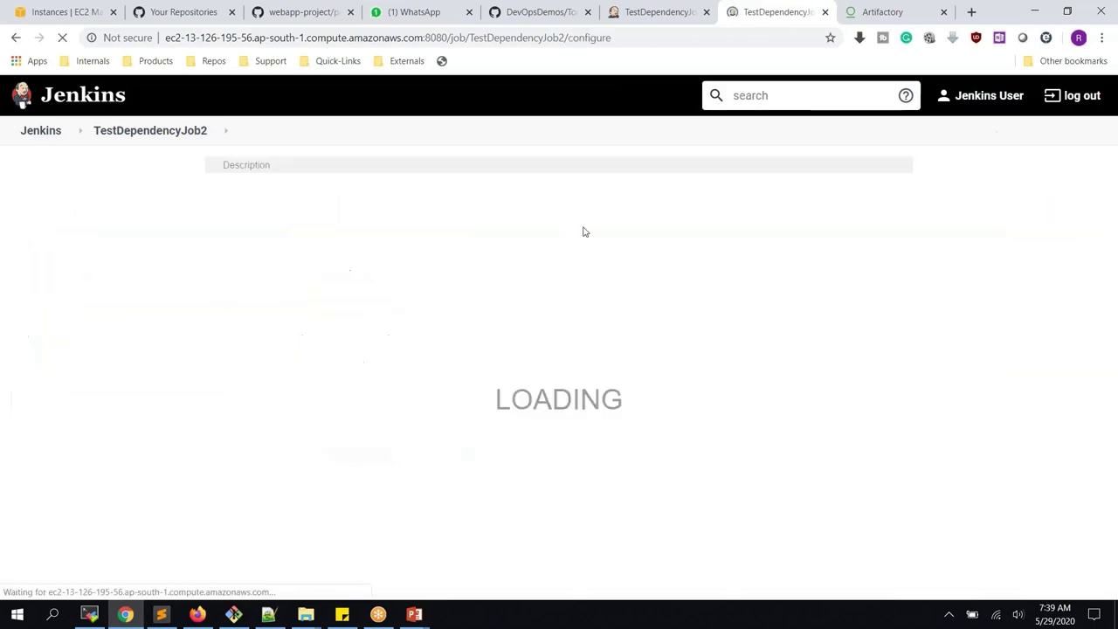
scroll(576, 224, down, 3)
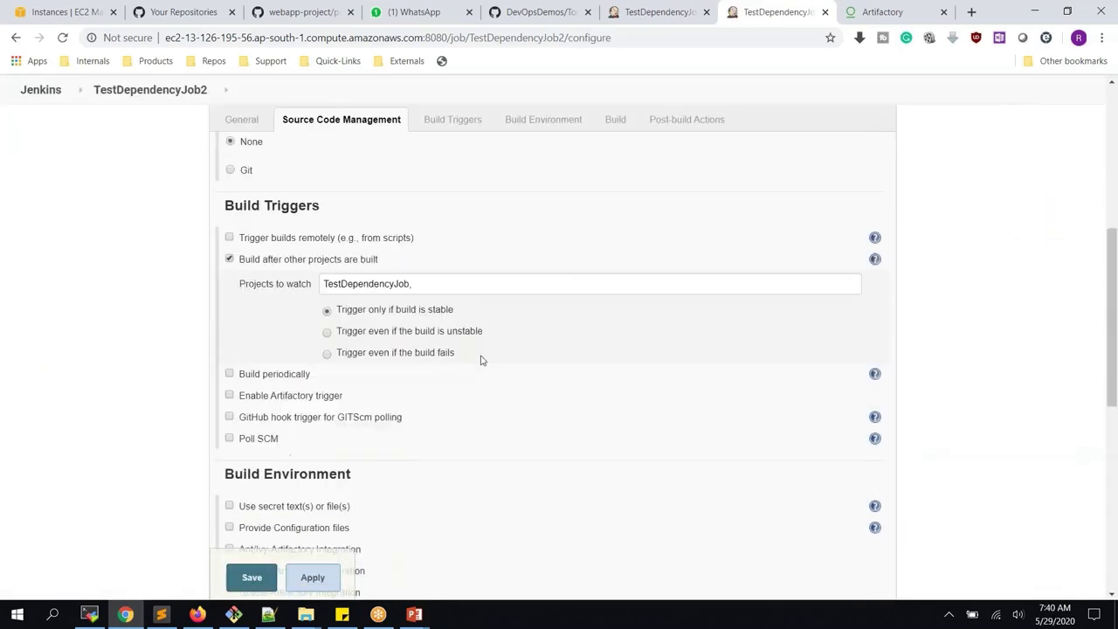
click(229, 238)
click(312, 578)
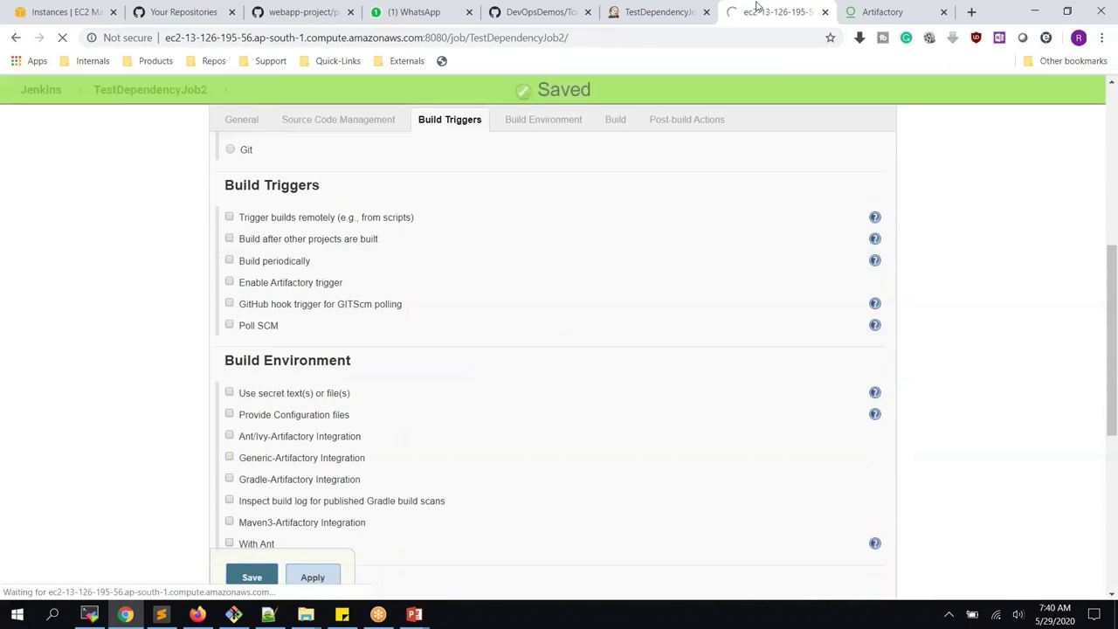
Step: Build TestDependencyJob and reload TestDependencyJob2 to confirm no build was triggered
key(ctrl+shift+Tab)
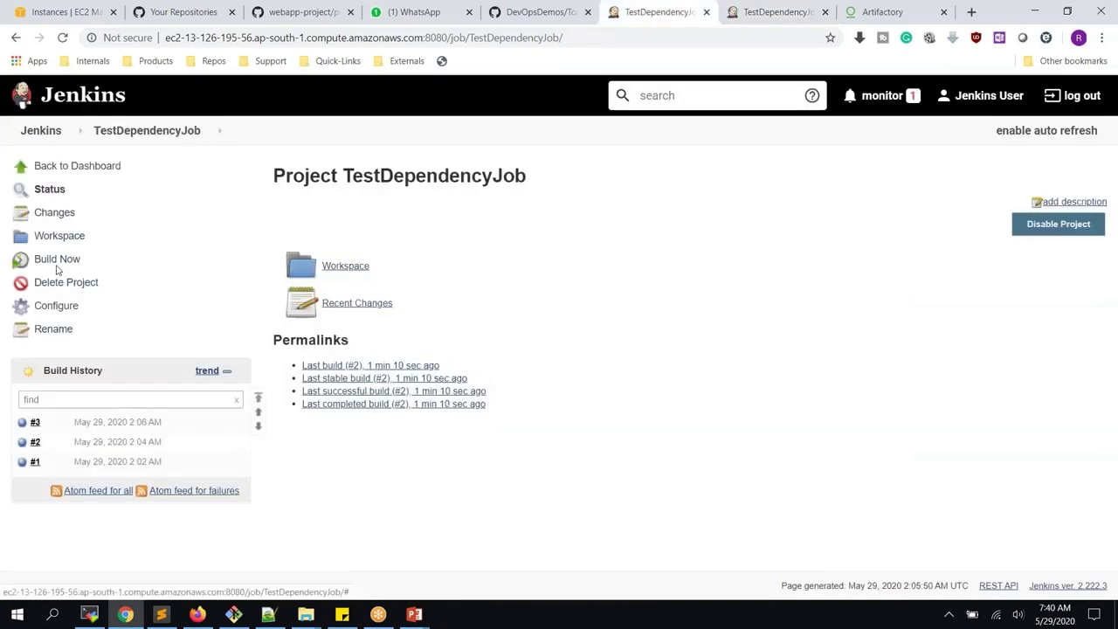
click(55, 260)
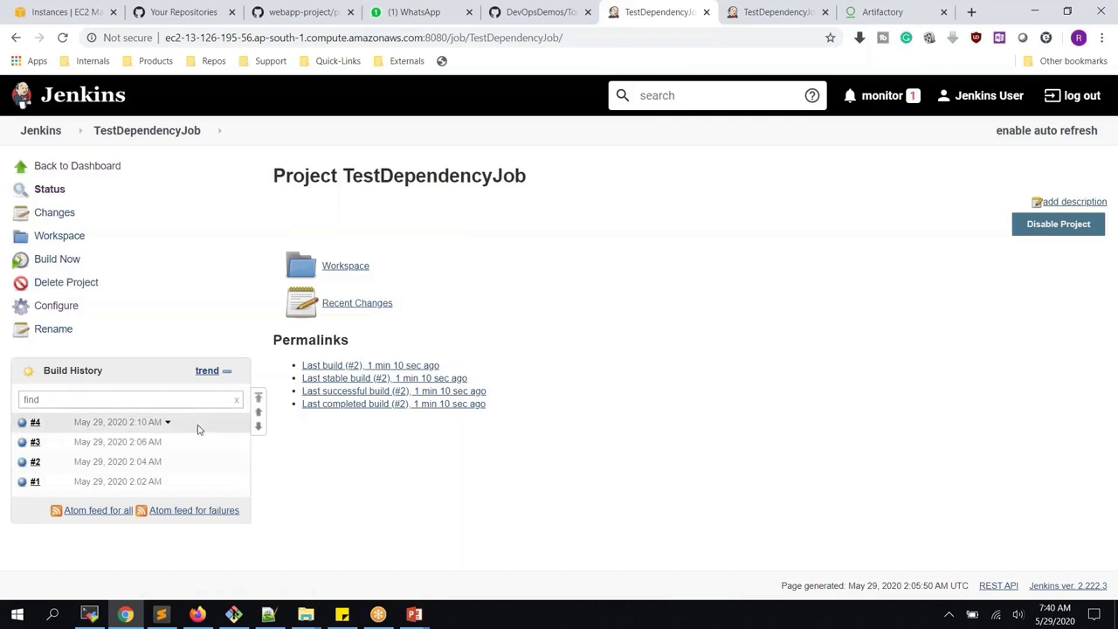
click(772, 13)
click(62, 38)
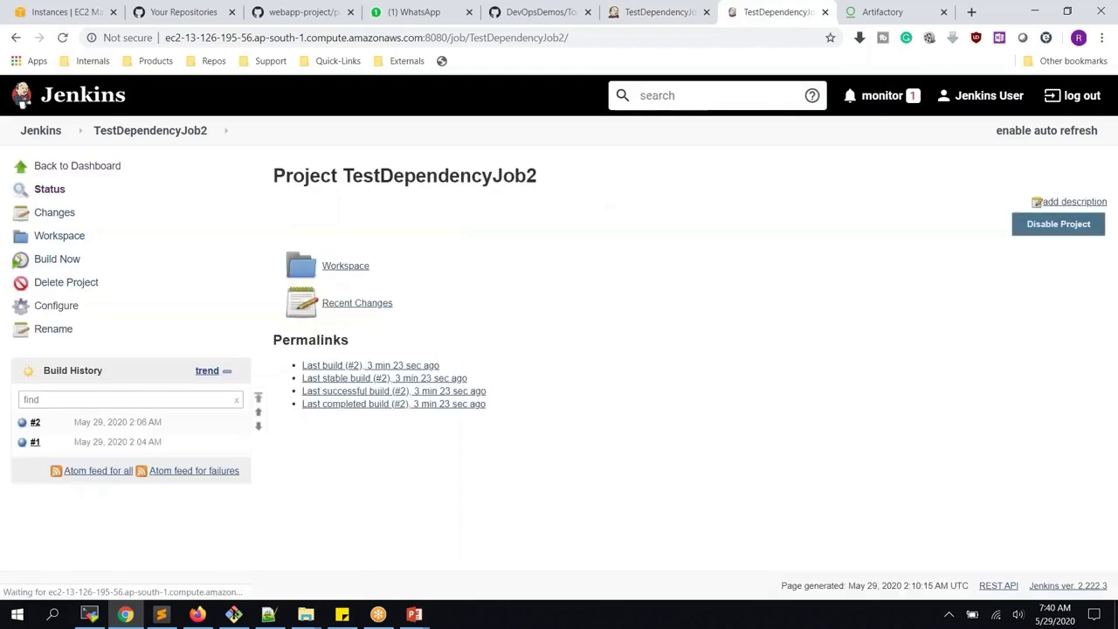
Step: Run TestDependencyJob2 twice manually and compare both jobs' build histories
click(69, 262)
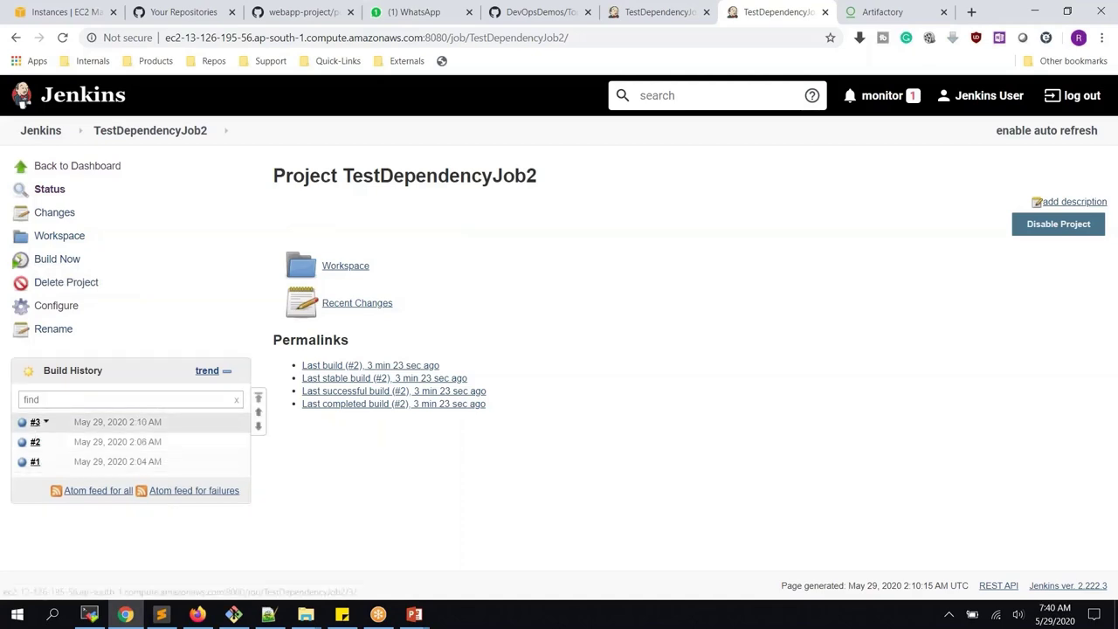
click(57, 259)
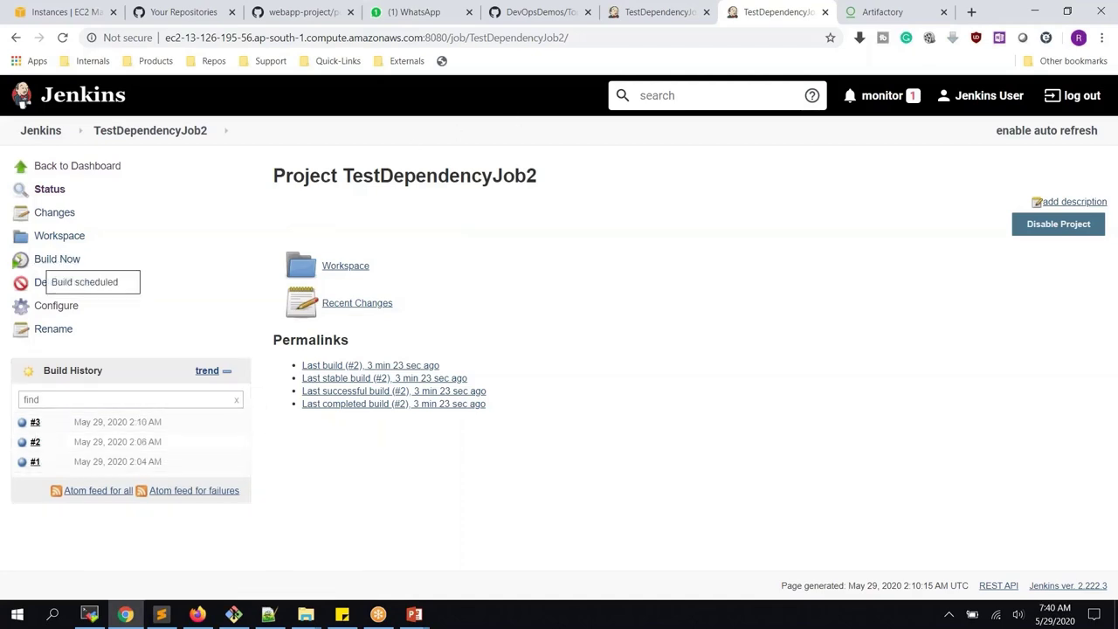
click(656, 13)
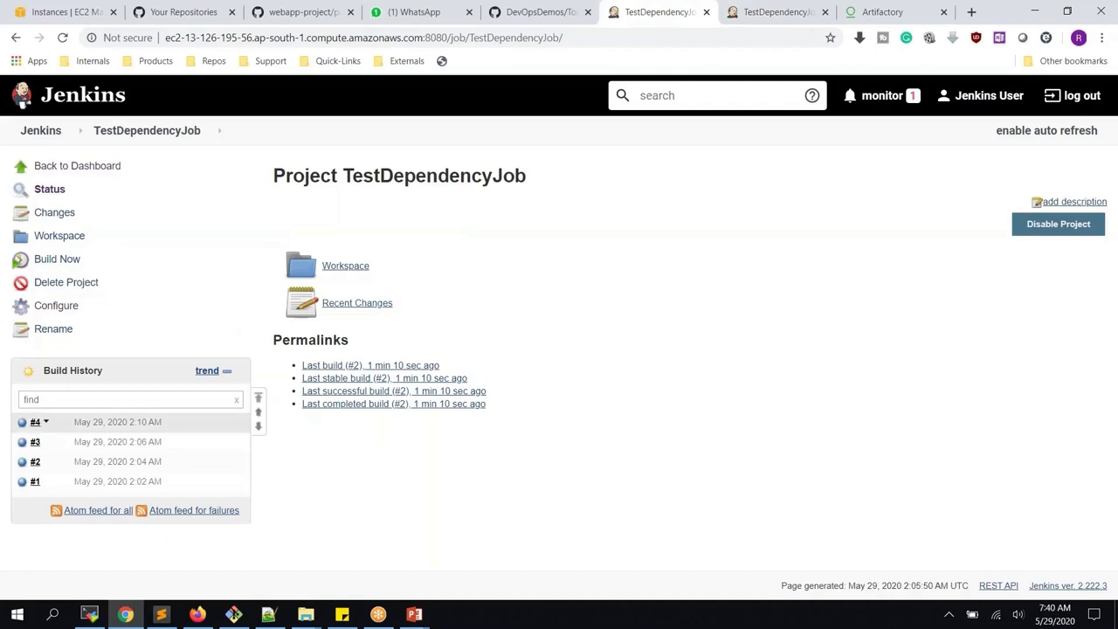
click(757, 13)
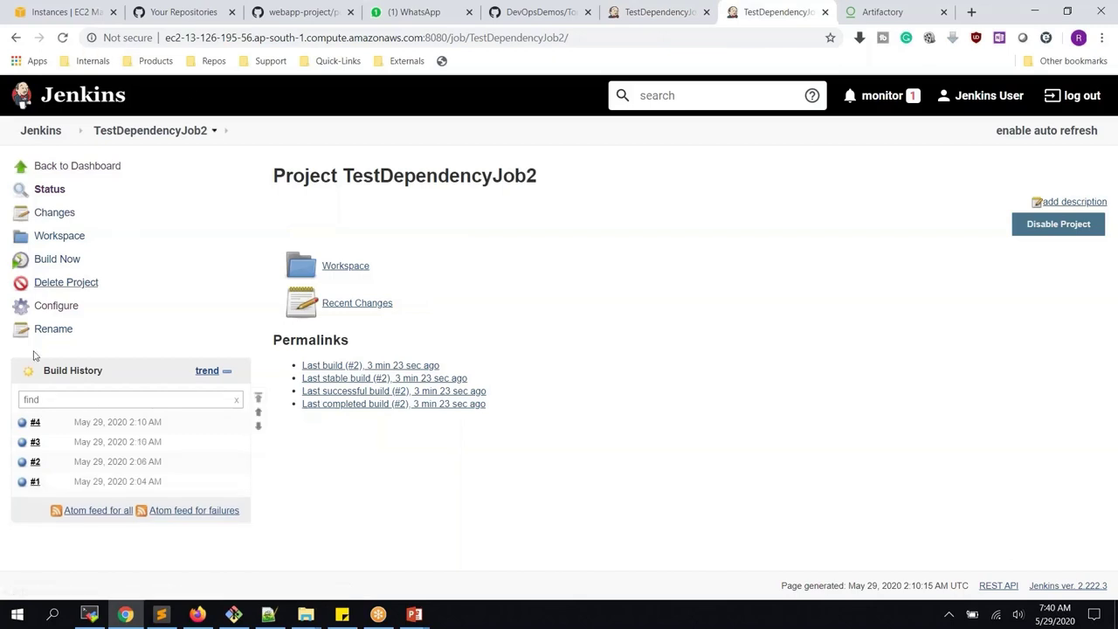
click(648, 17)
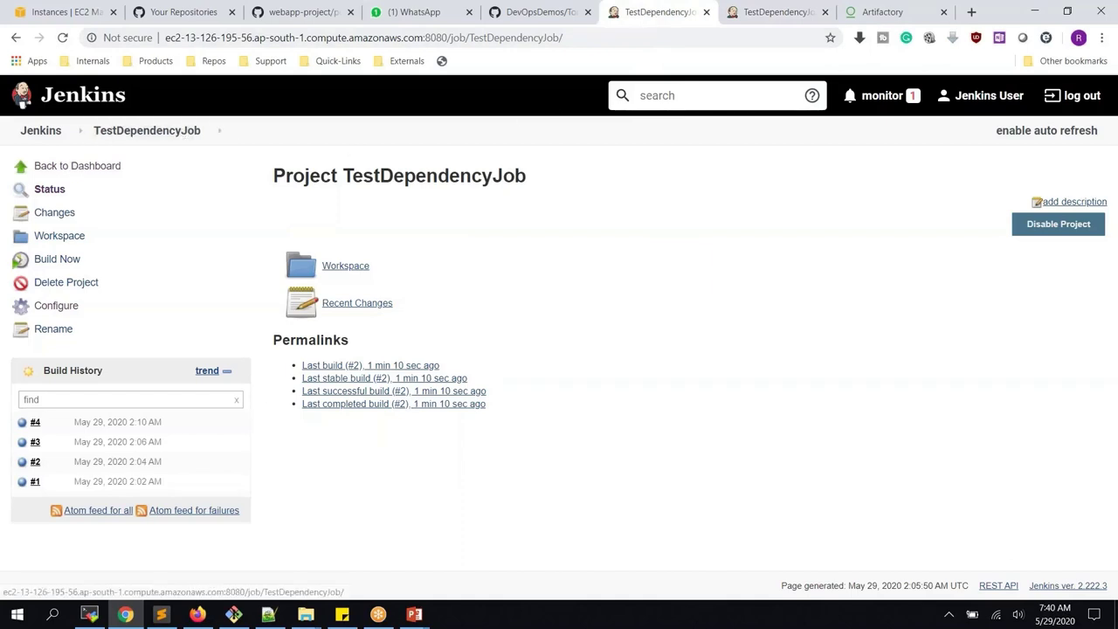
click(782, 17)
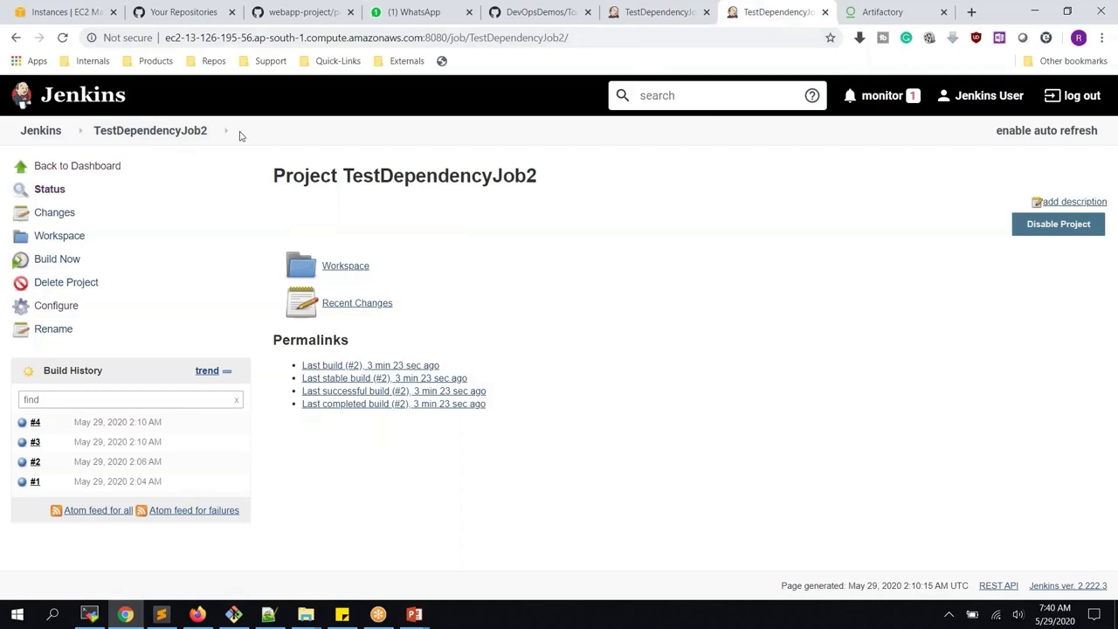
click(661, 14)
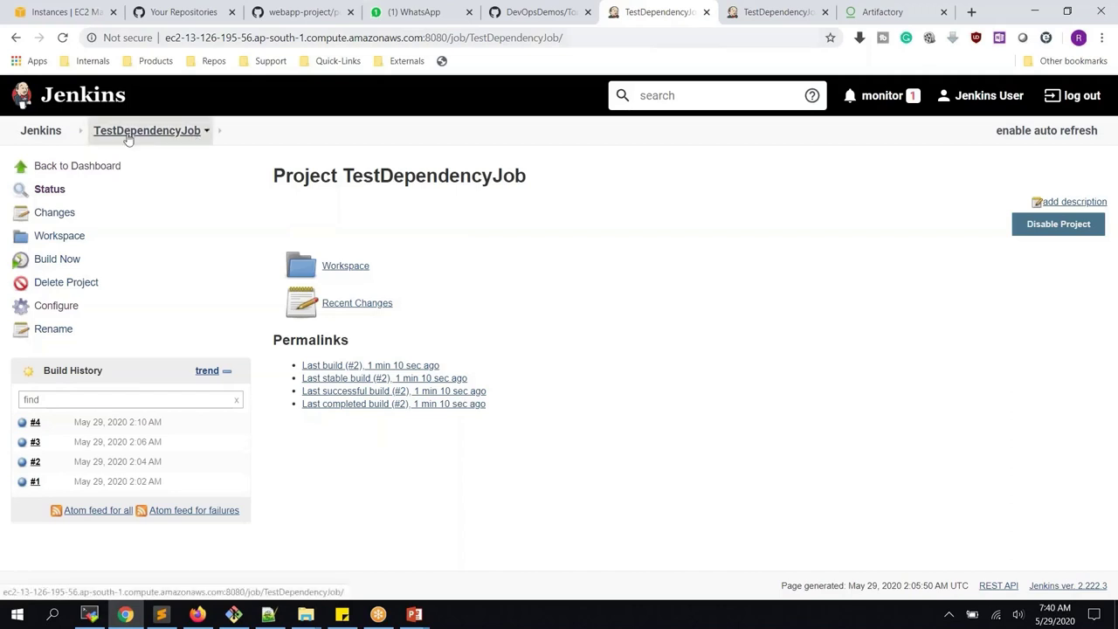
click(773, 12)
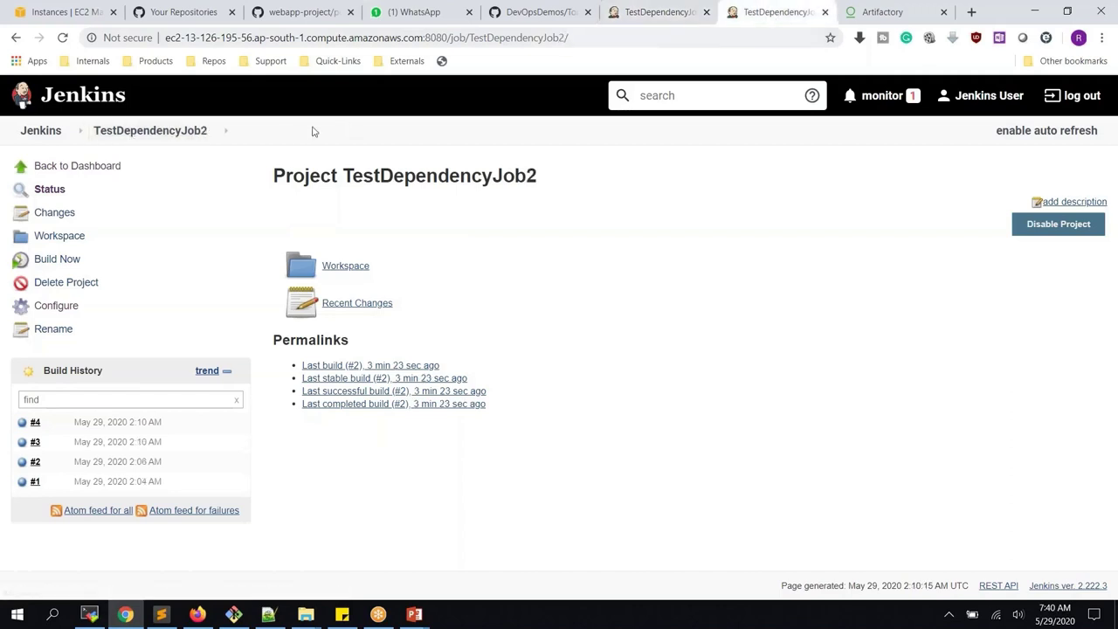
click(660, 13)
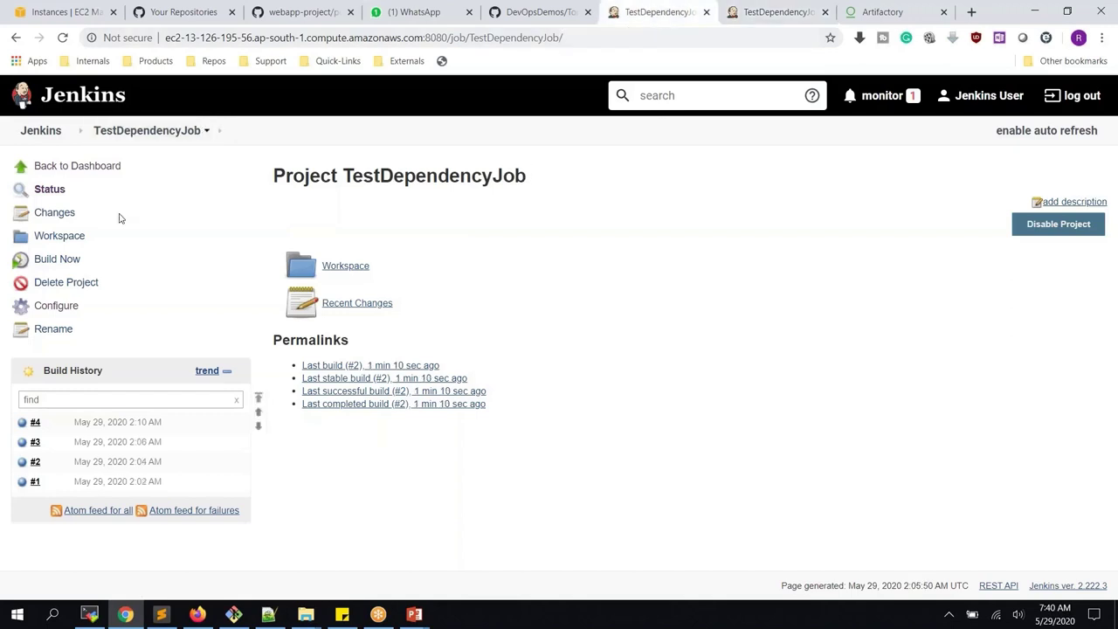
Step: Add a Build other projects action for TestDependencyJob2 on TestDependencyJob, triggering even if the build fails
click(56, 306)
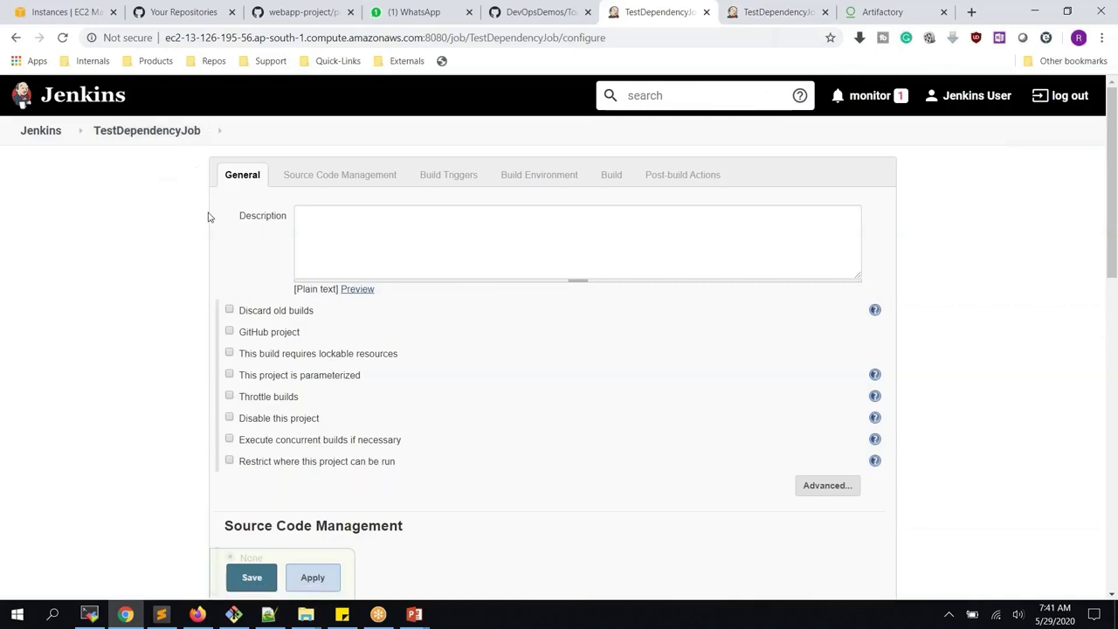
scroll(208, 216, down, 10)
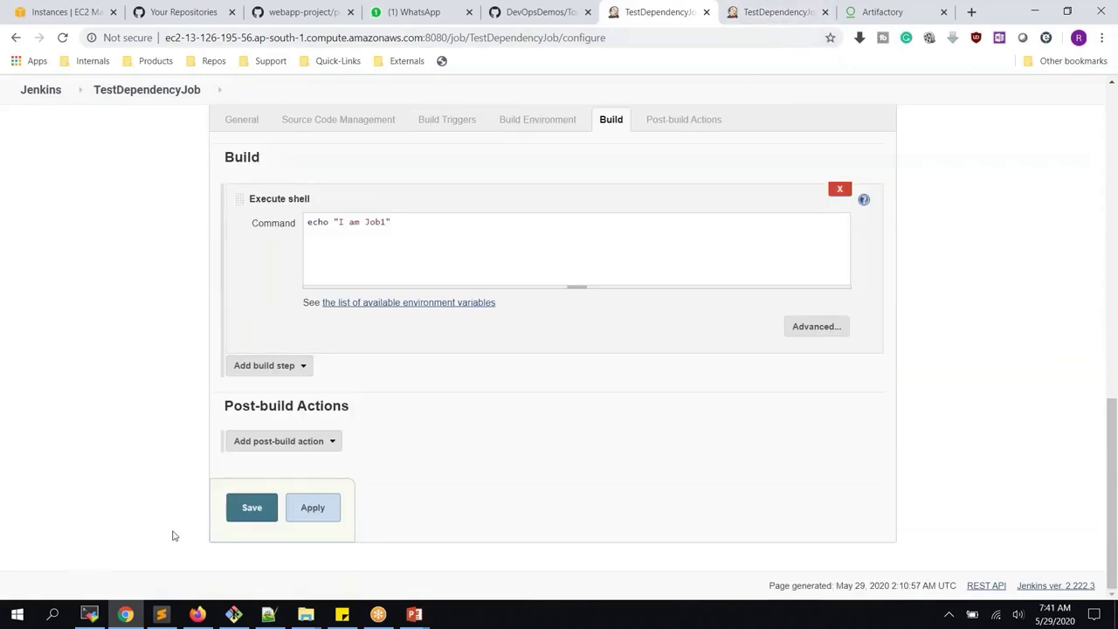
click(313, 441)
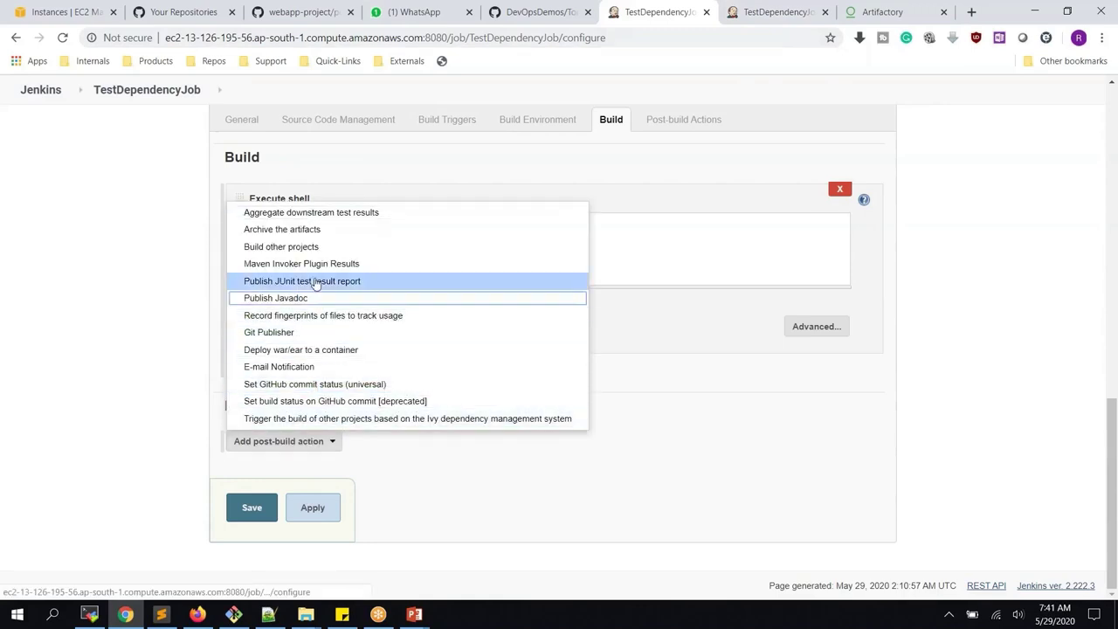
click(311, 248)
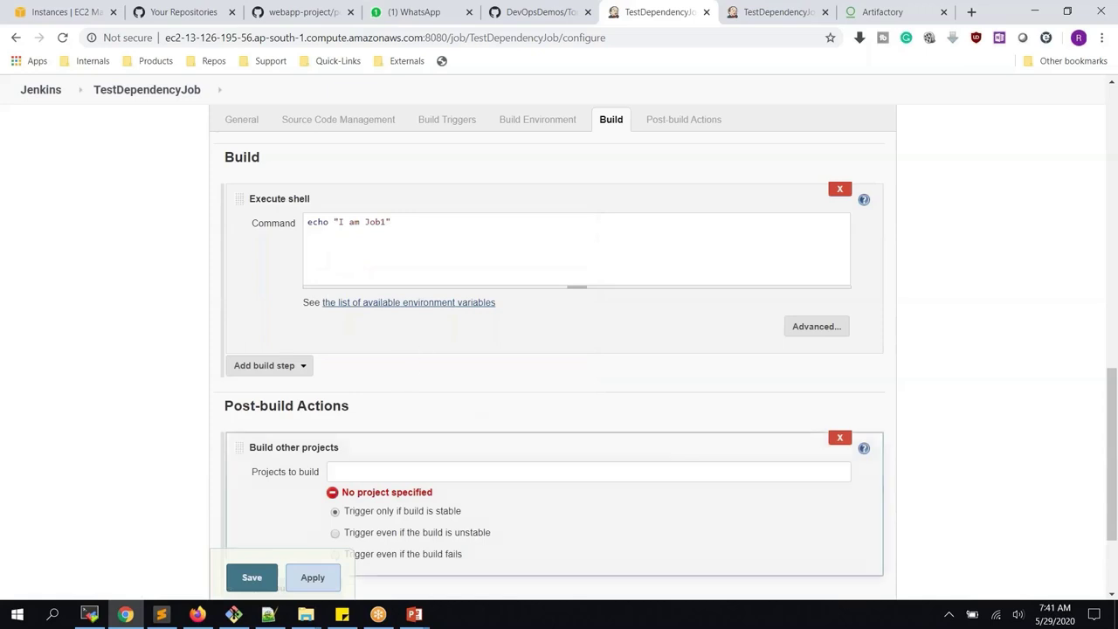
click(375, 476)
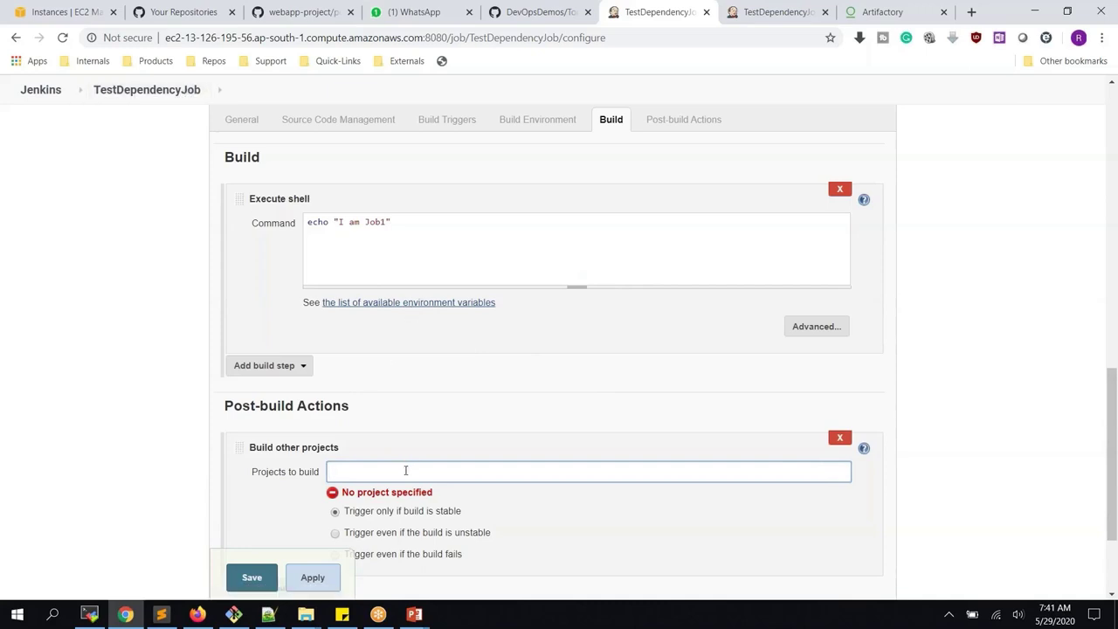
text(tes)
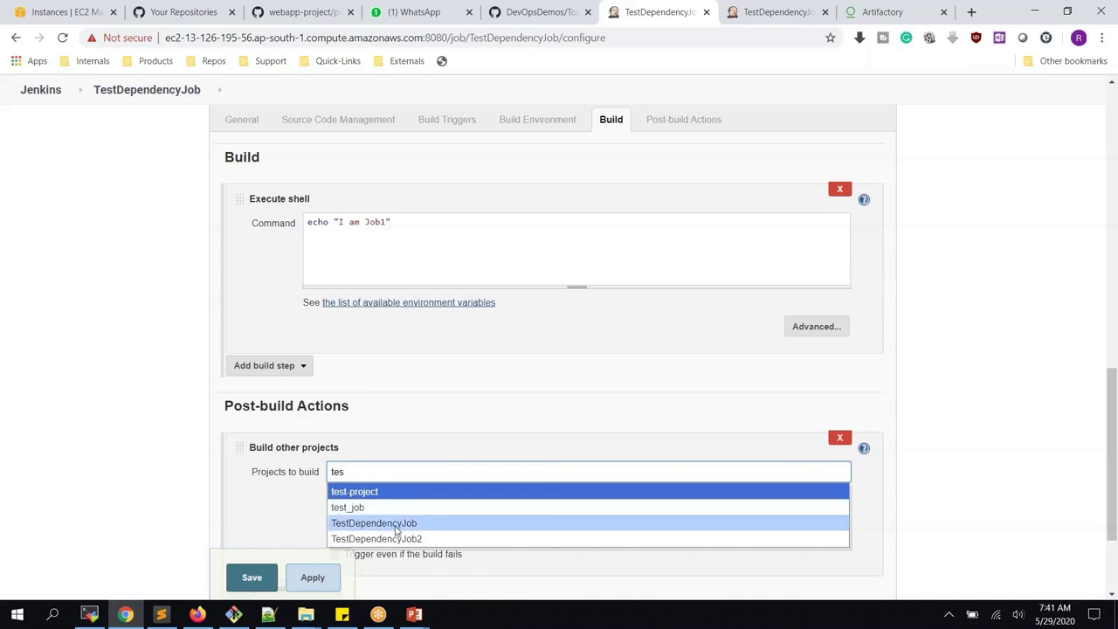
click(399, 539)
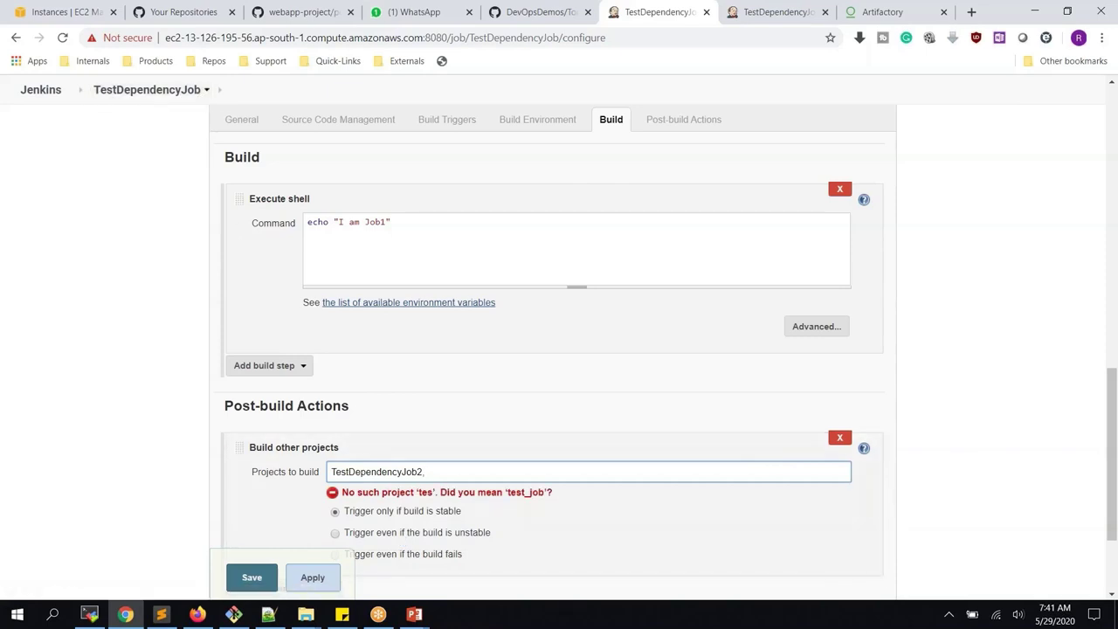
scroll(449, 468, down, 3)
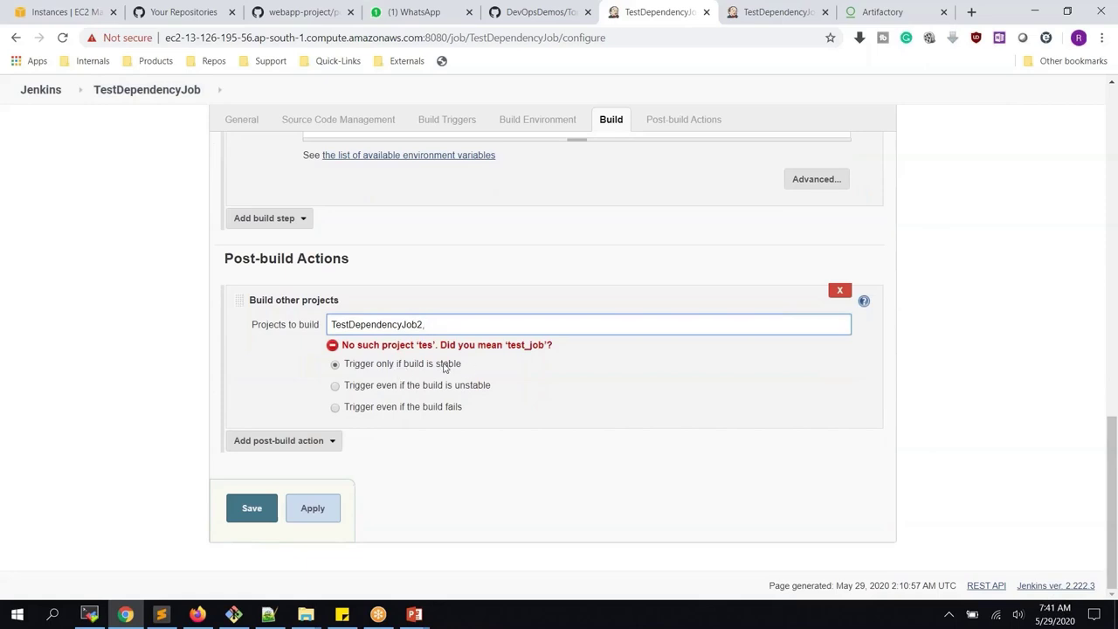
click(407, 408)
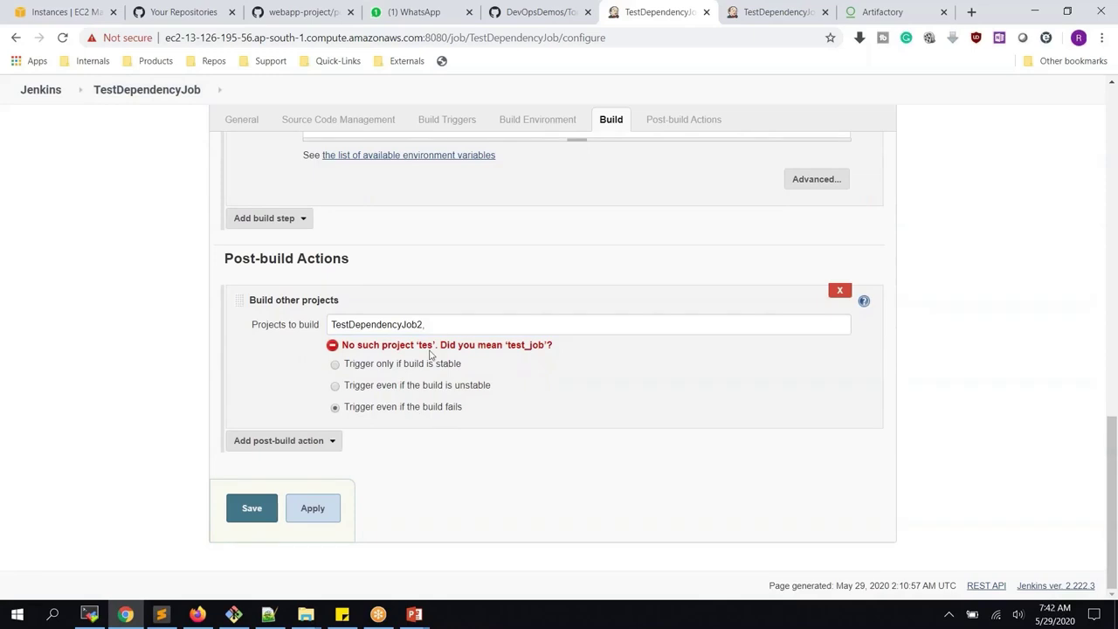
scroll(430, 354, up, 3)
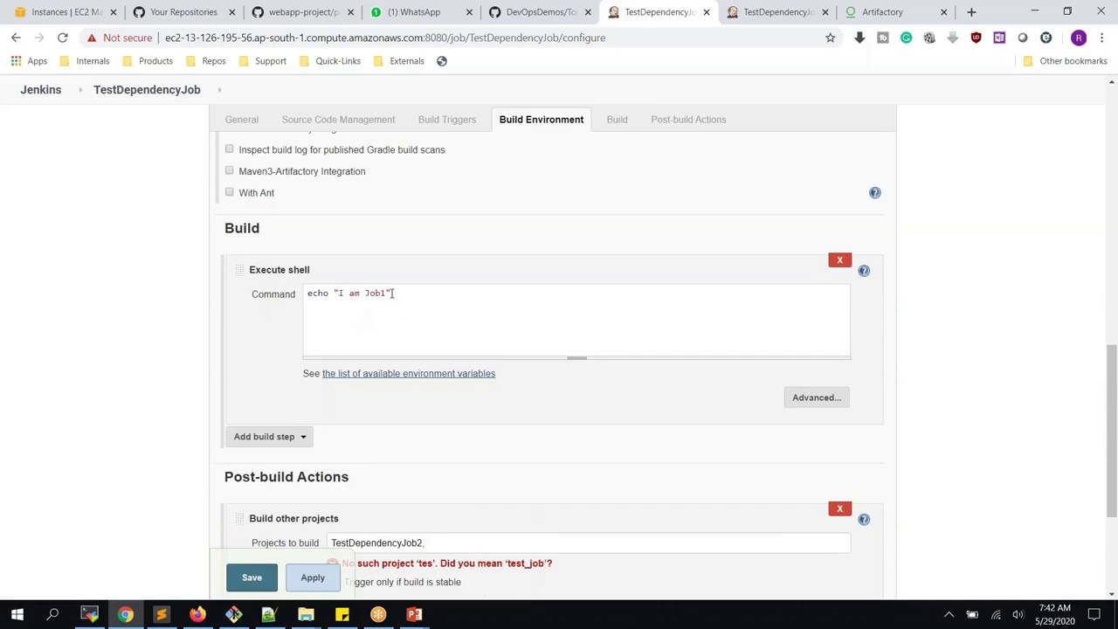
Step: Change the shell command to echo "I am Job1", review post-build actions, then view TestDependencyJob2
drag(339, 292, 307, 293)
key(BackSpace)
drag(308, 294, 386, 292)
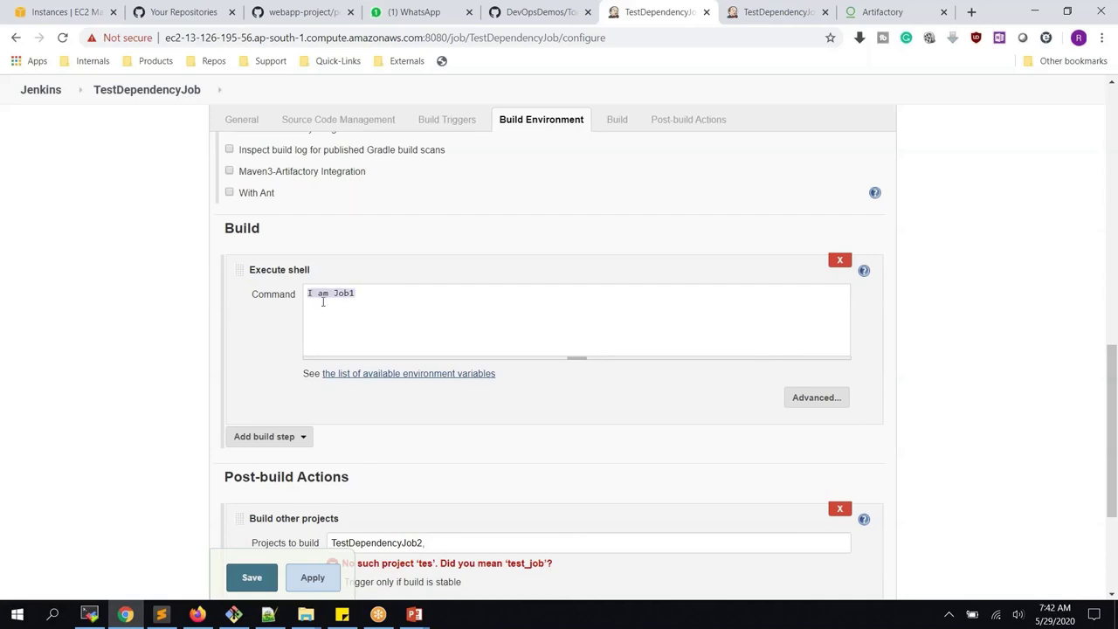
key(End)
text(")
key(Home)
text(echo ")
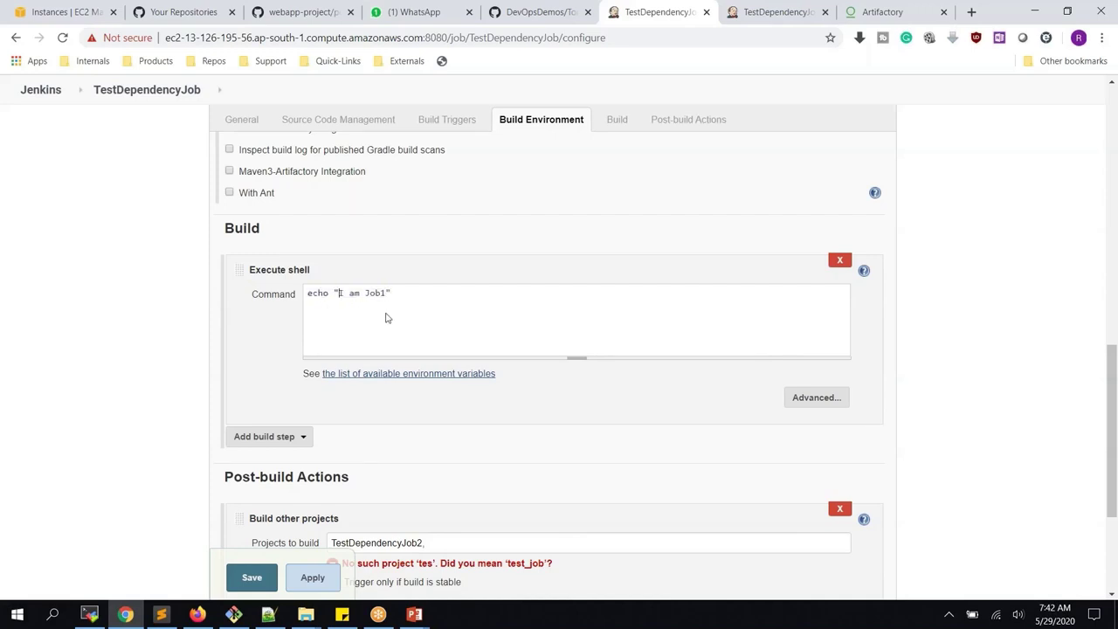
scroll(524, 313, down, 3)
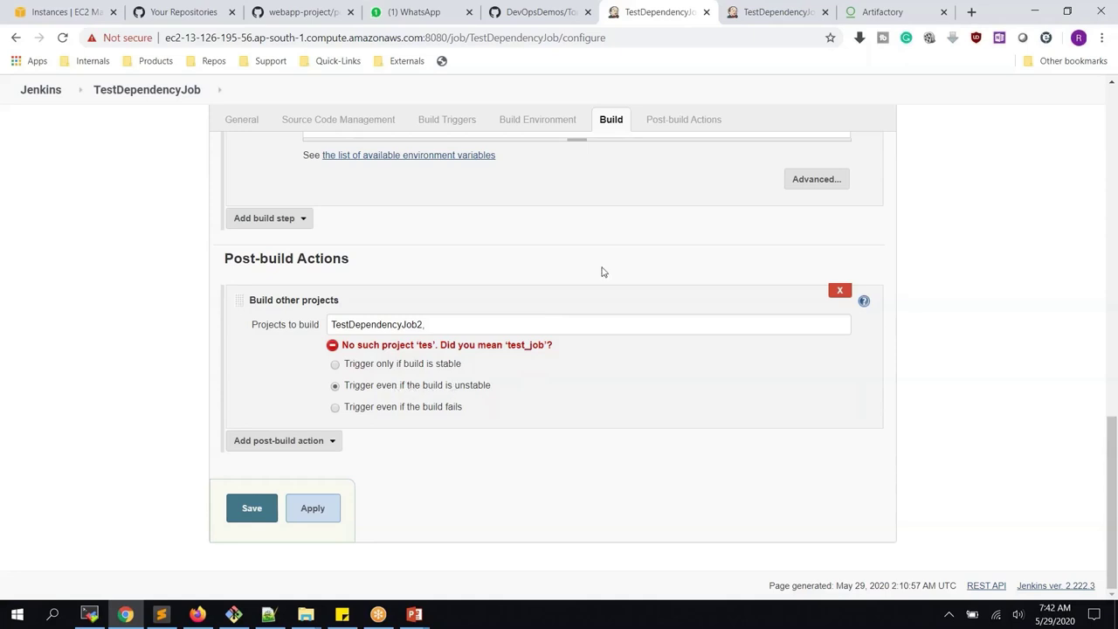
key(ctrl+Tab)
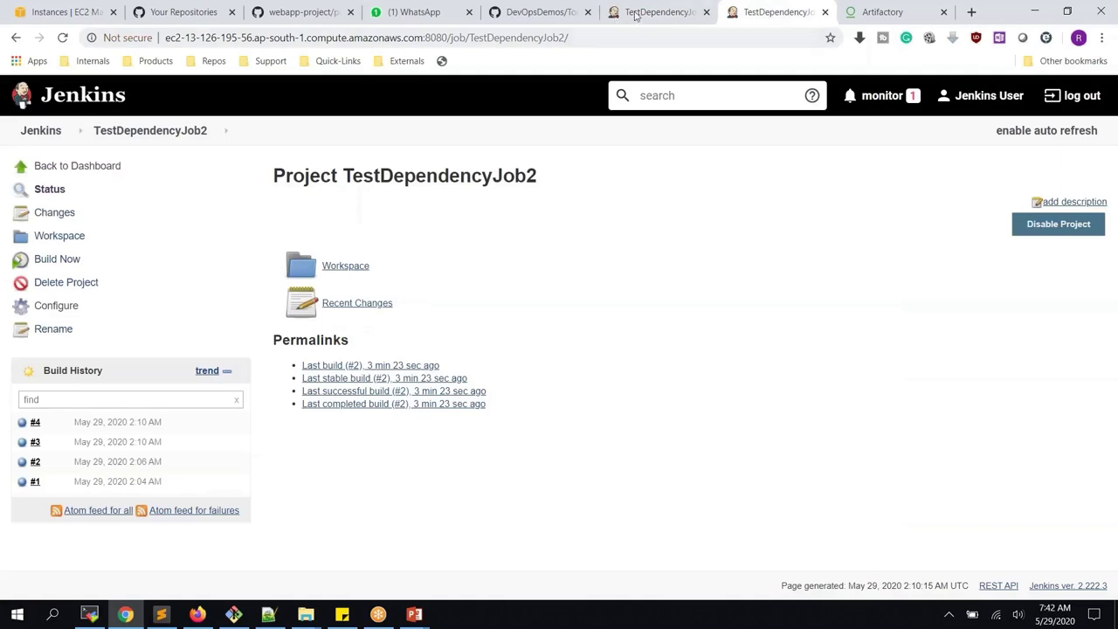
Step: Save TestDependencyJob's configuration, build it, and check TestDependencyJob2 for a new build #5
click(635, 15)
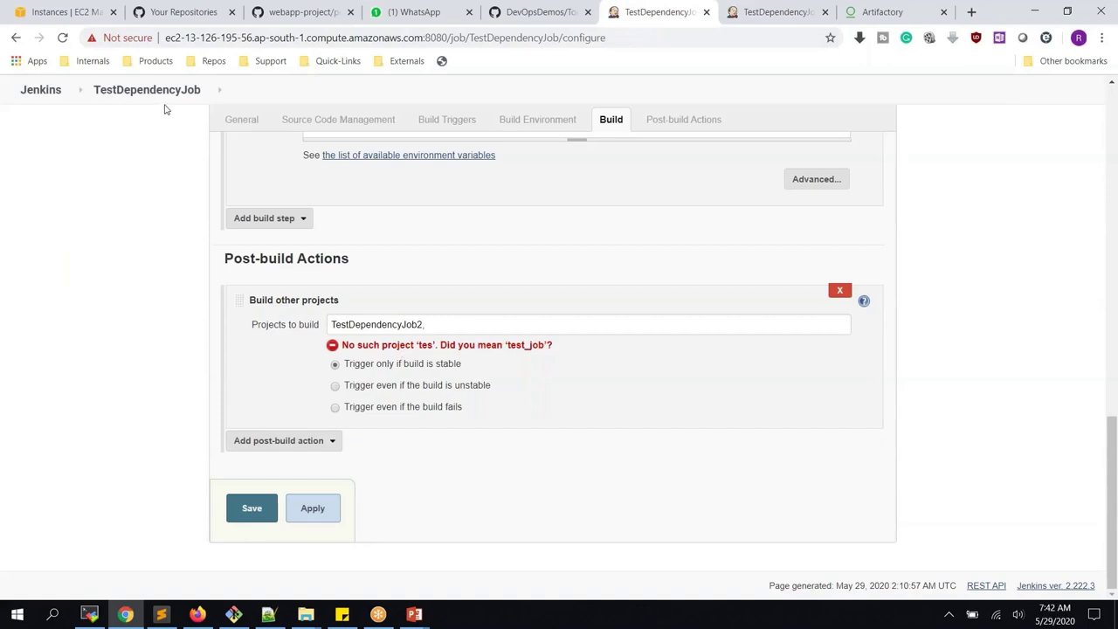
click(257, 513)
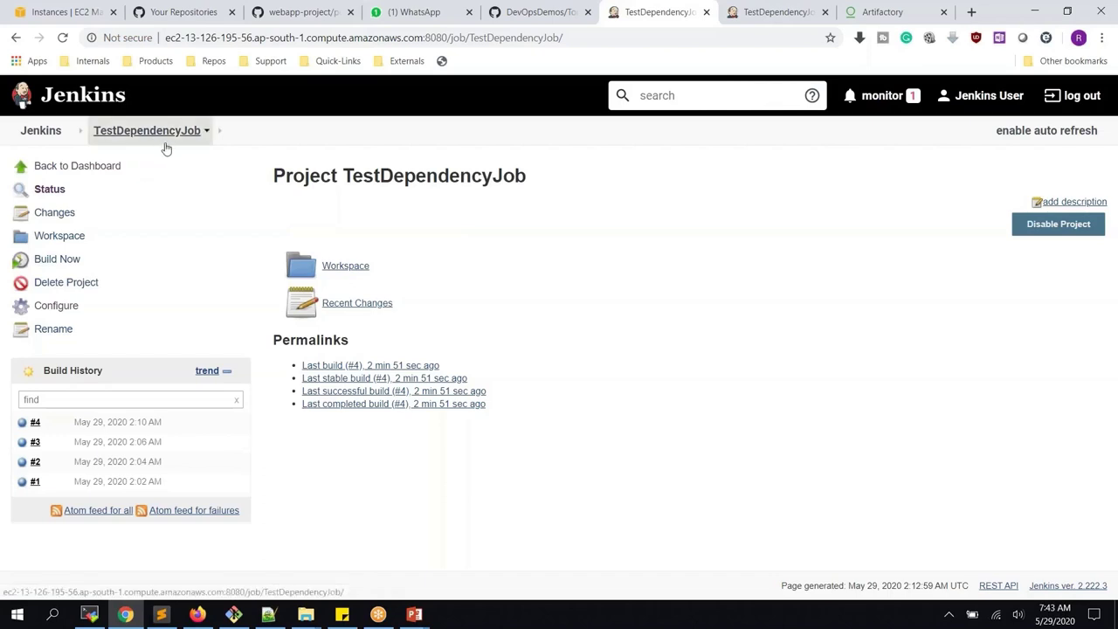
click(781, 17)
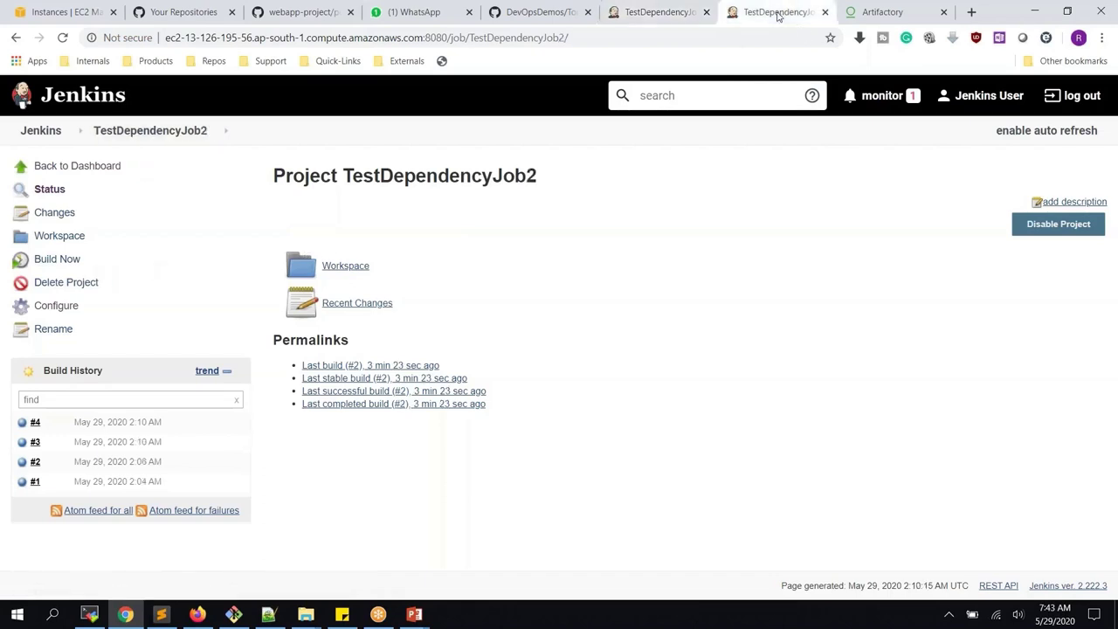
click(679, 22)
click(70, 261)
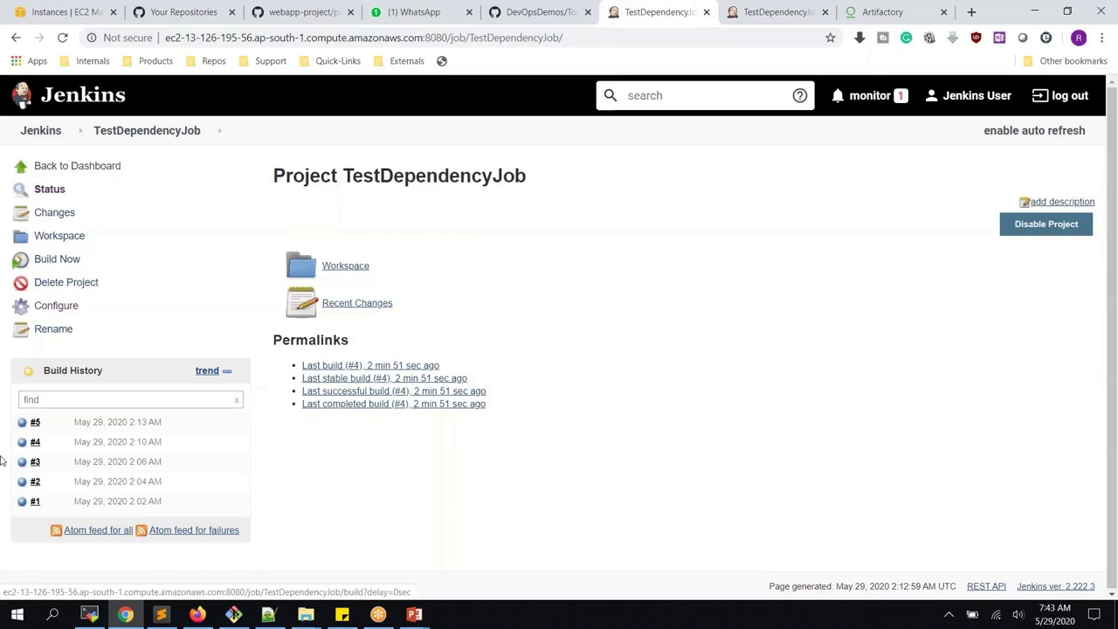
click(740, 10)
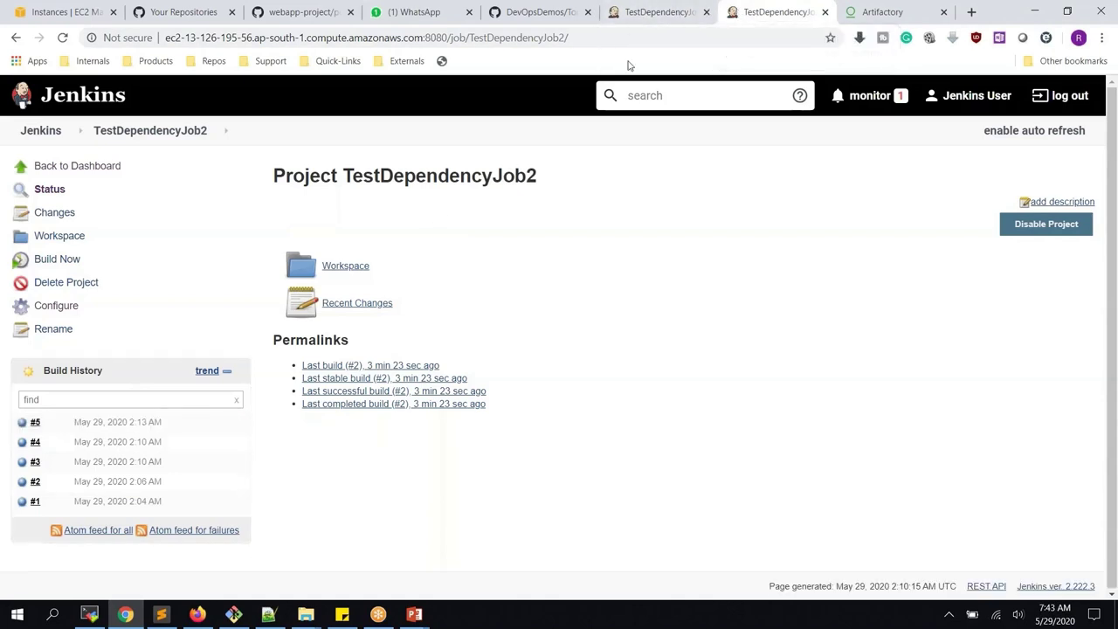
Step: Compare TestDependencyJob2's build #5 and #4 console logs, confirming #5 was started by upstream
click(22, 422)
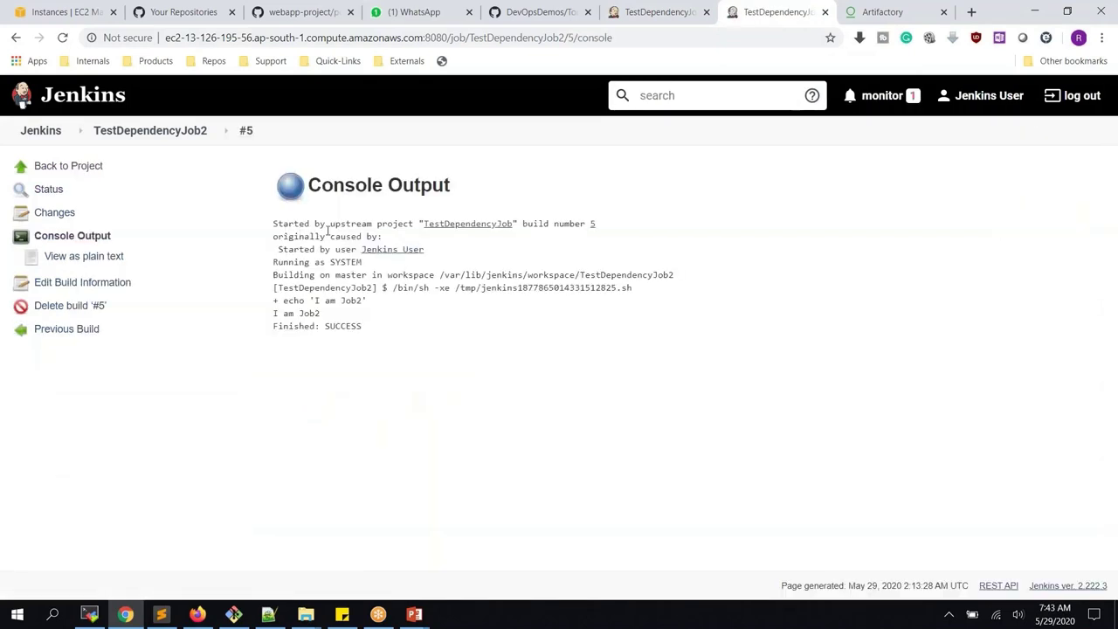
double_click(343, 226)
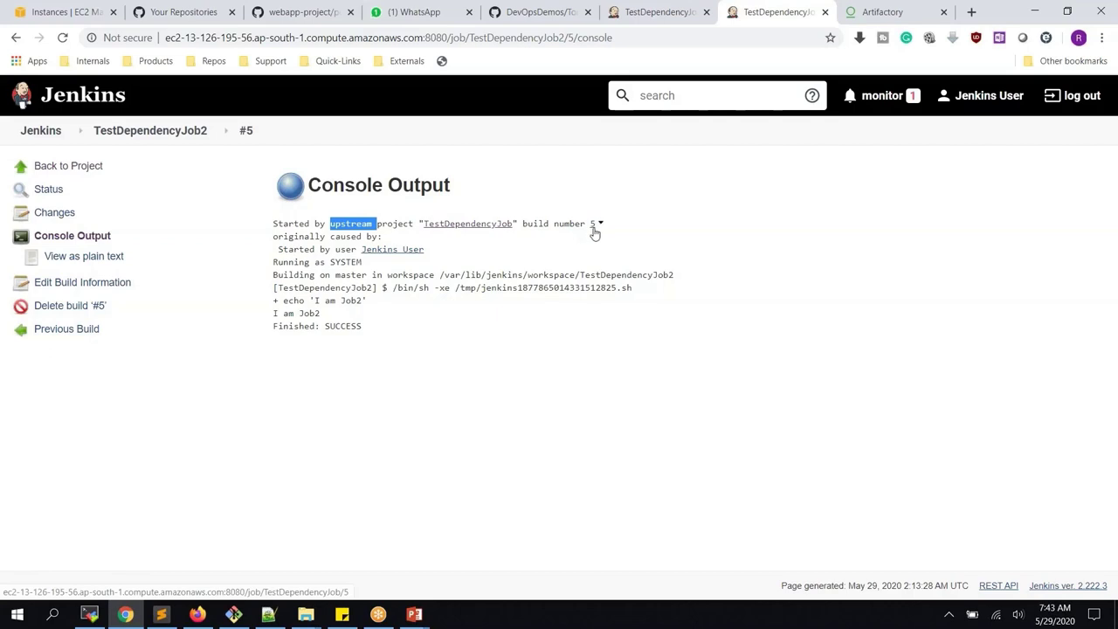
click(169, 131)
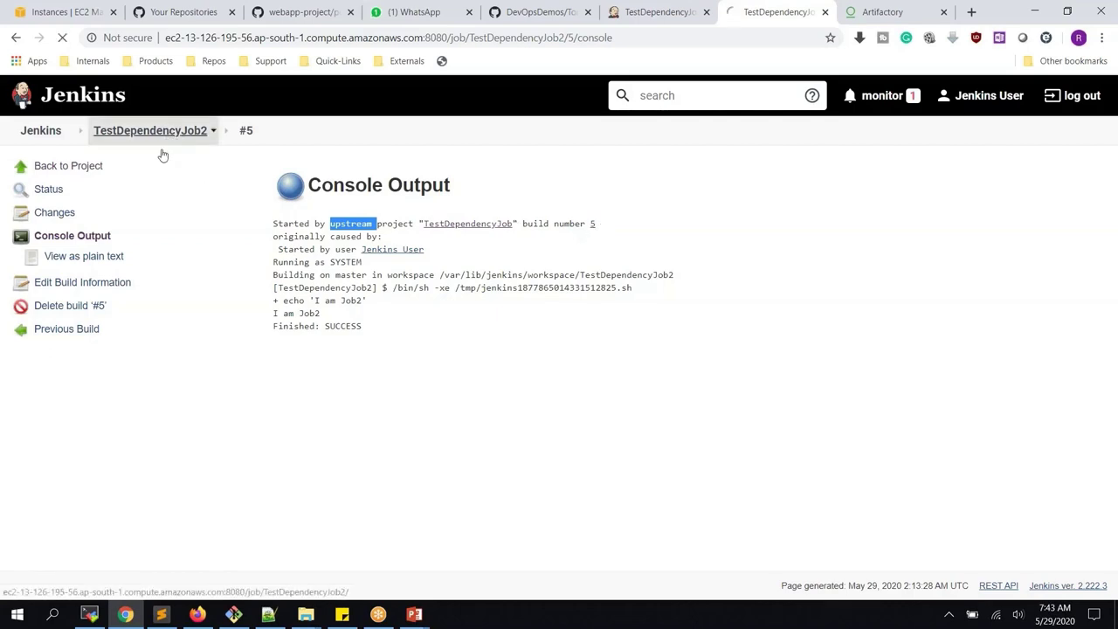
click(25, 445)
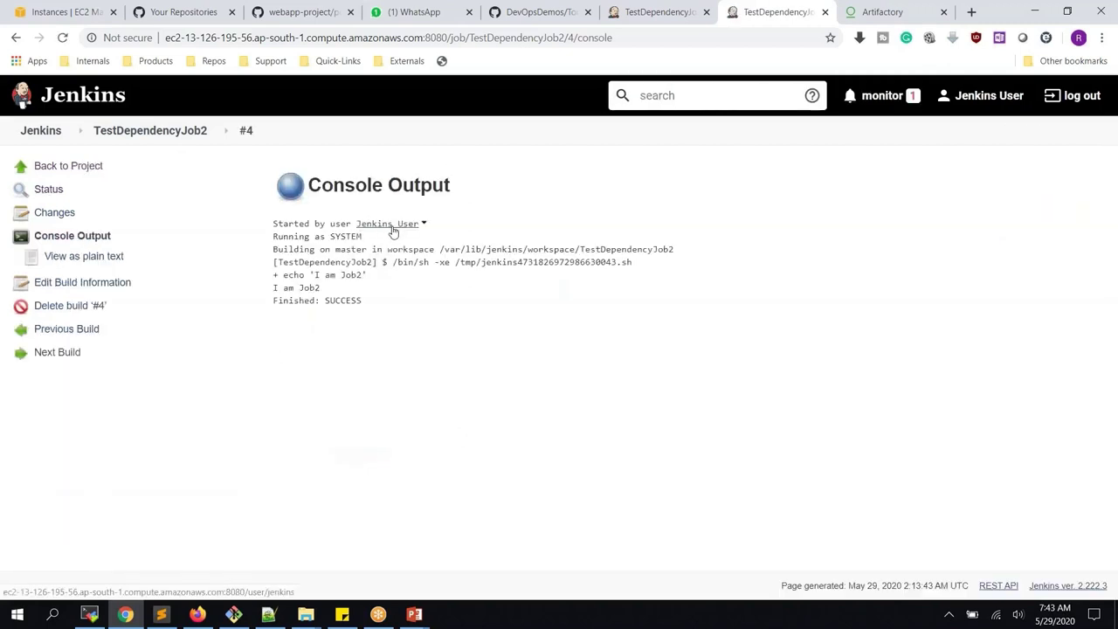
click(173, 133)
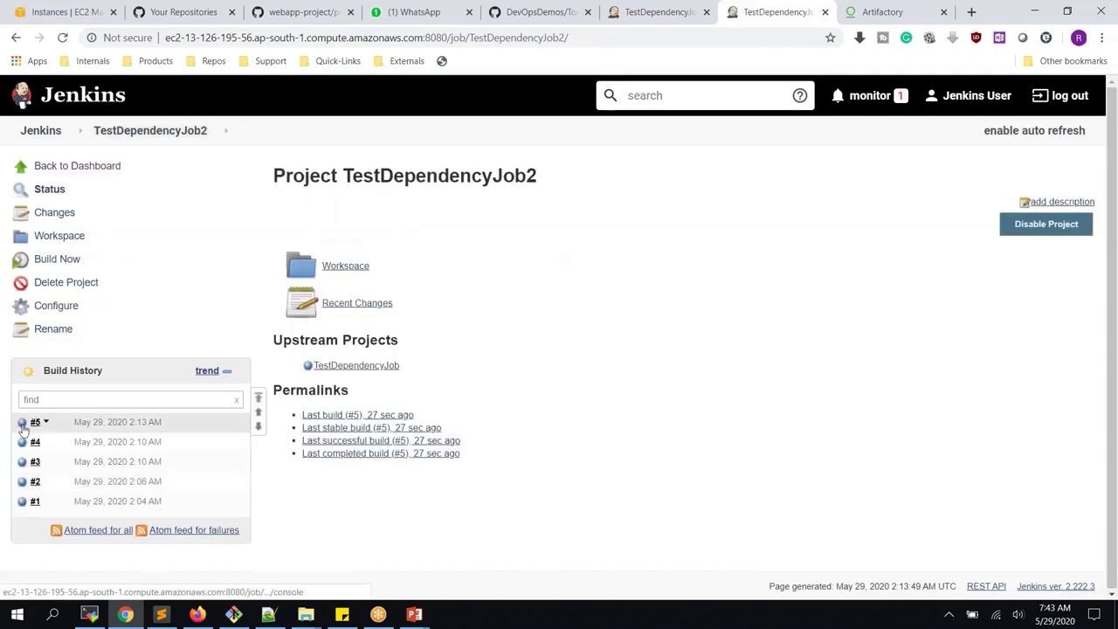
click(21, 428)
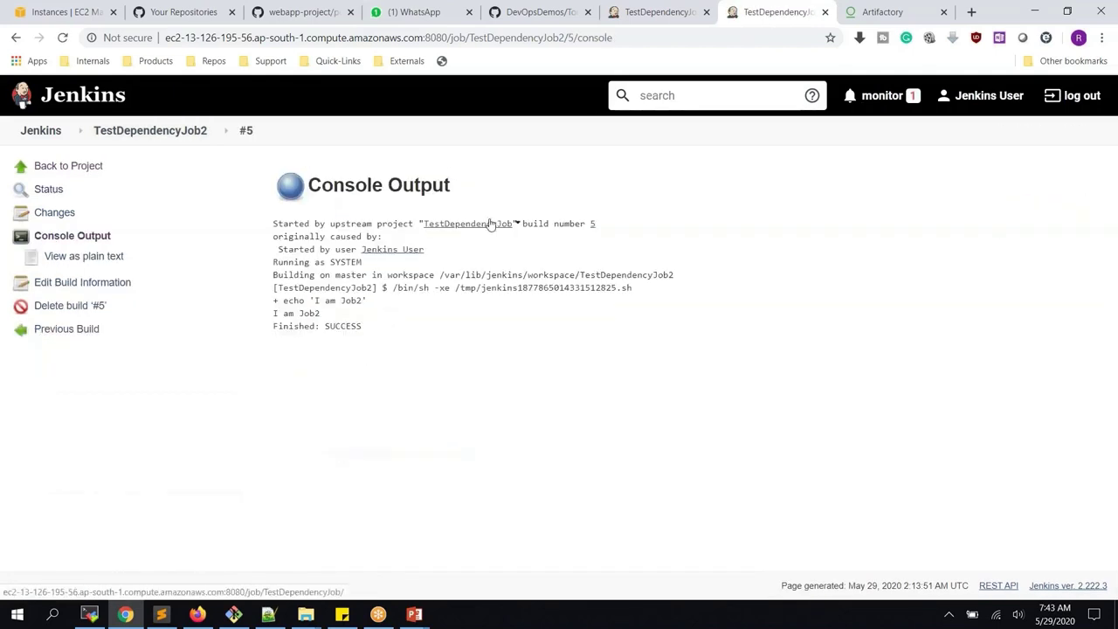
Step: Refresh TestDependencyJob's page to check its downstream projects against build #5's log
click(651, 13)
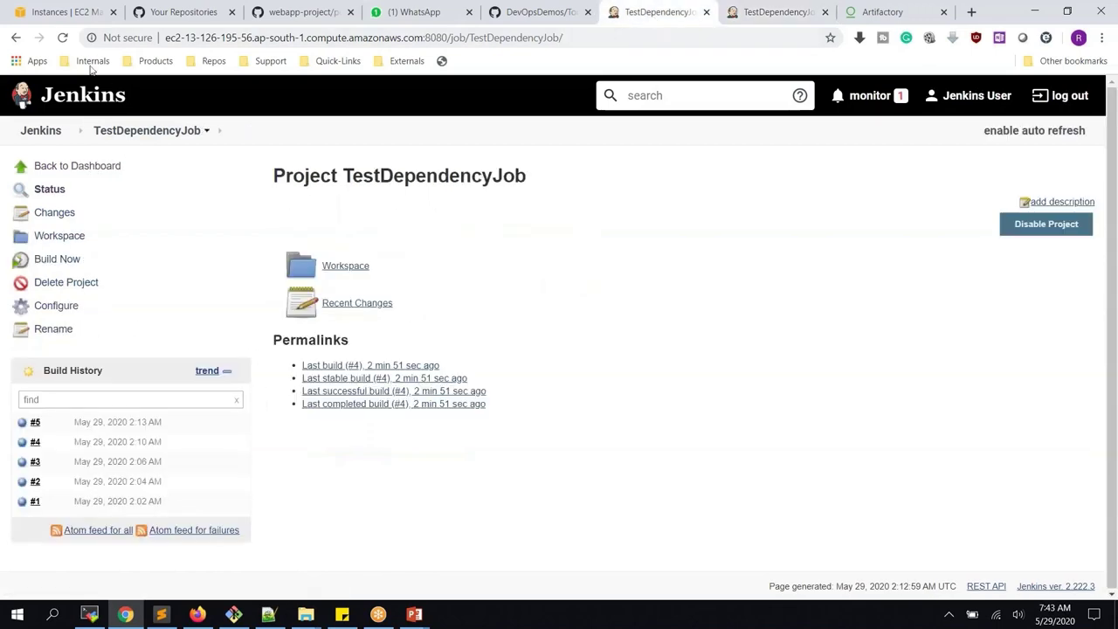
click(62, 37)
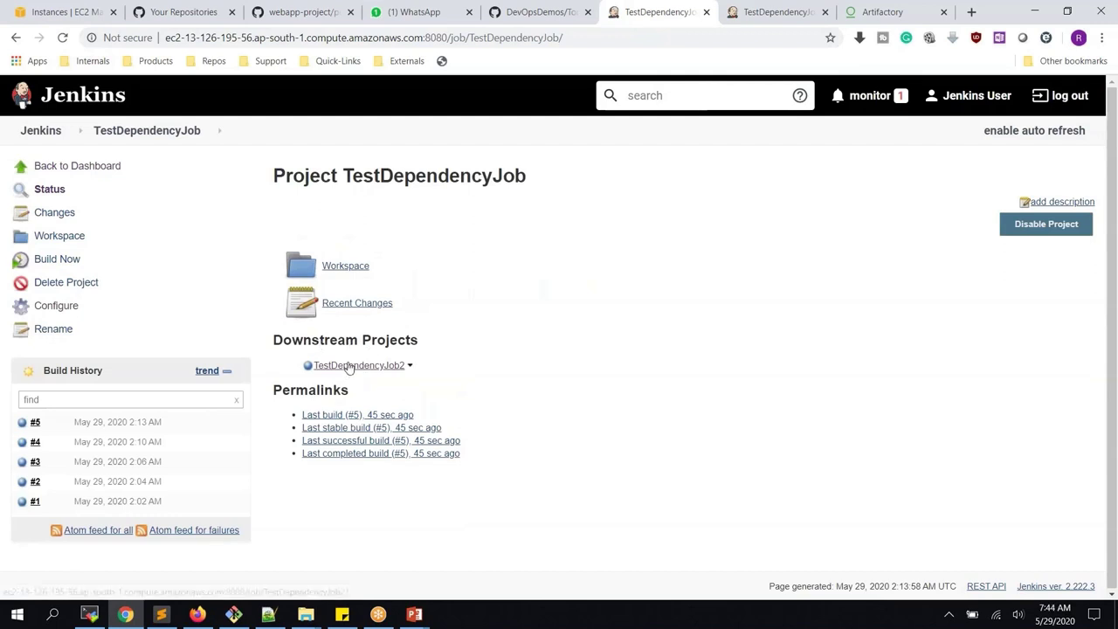
click(748, 12)
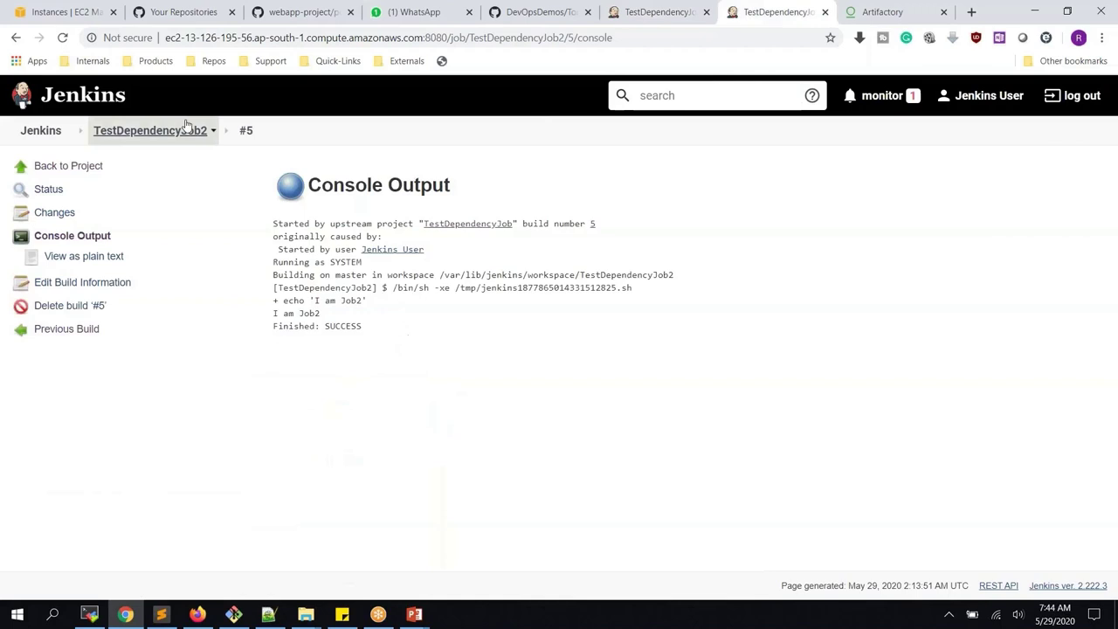
click(661, 12)
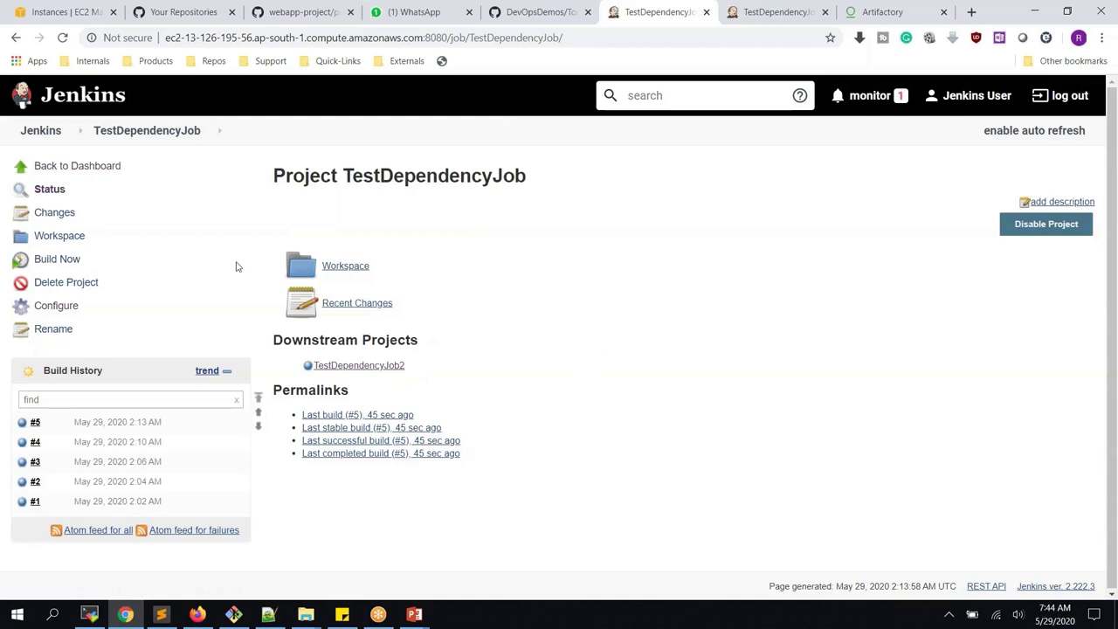
Step: Remove the Build other projects post-build action from TestDependencyJob's configuration
click(70, 308)
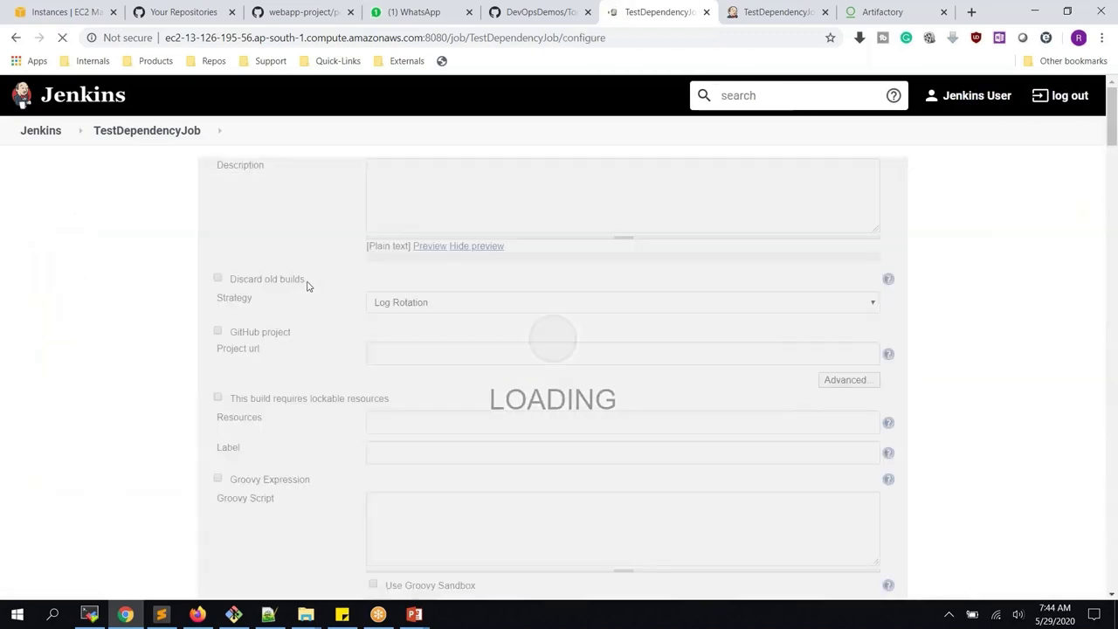
scroll(307, 286, down, 5)
scroll(308, 287, down, 15)
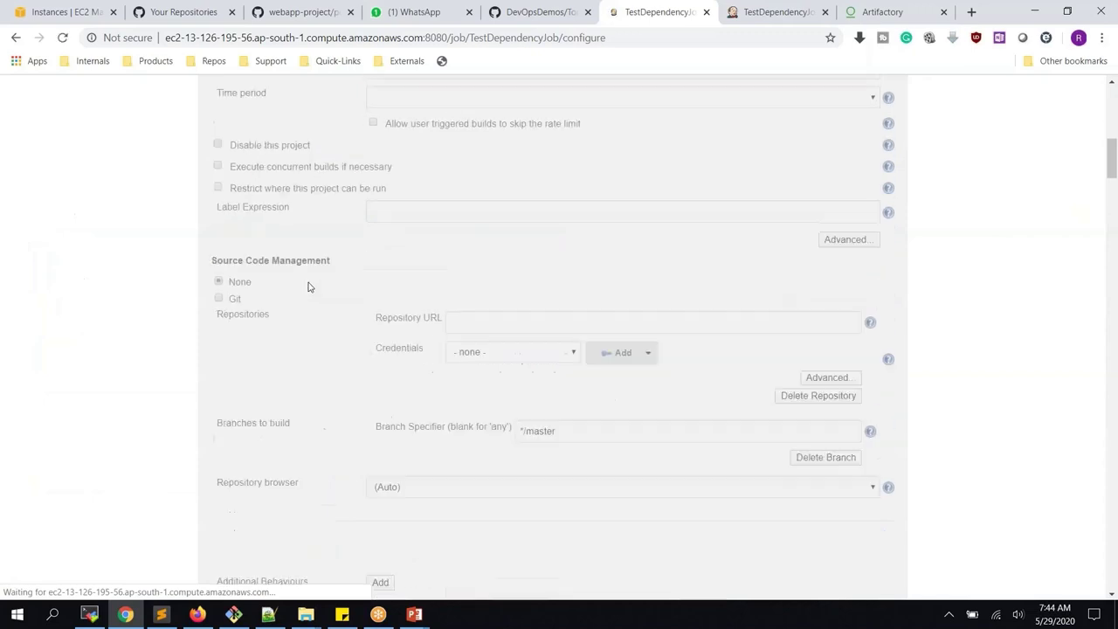
click(839, 303)
Step: Save TestDependencyJob without its downstream build action, then go to TestDependencyJob2's configuration
click(333, 519)
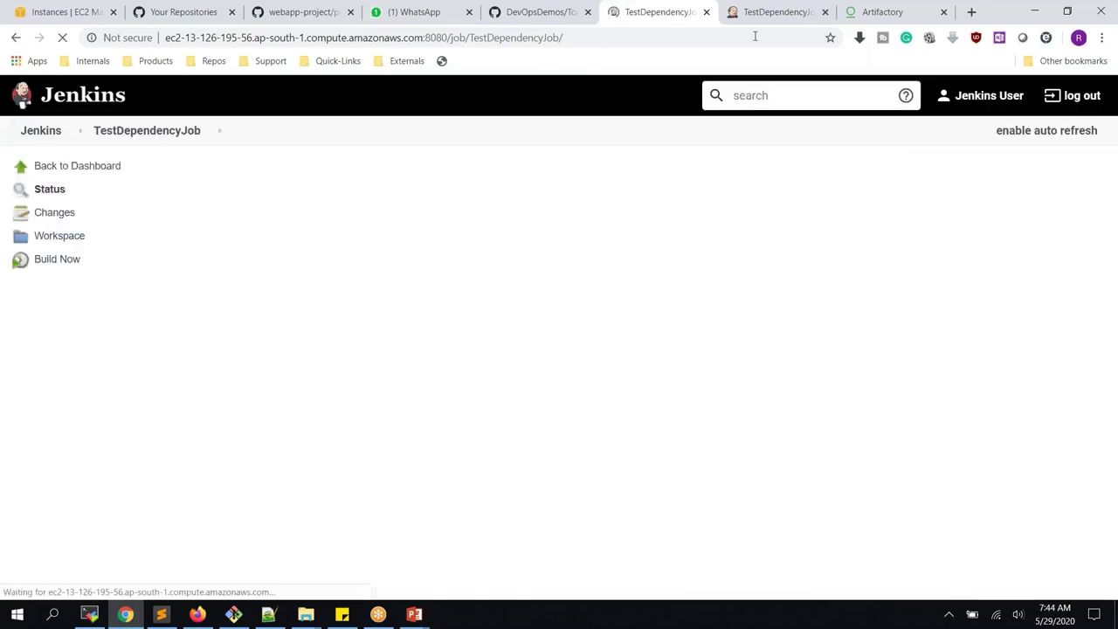
key(ctrl+Tab)
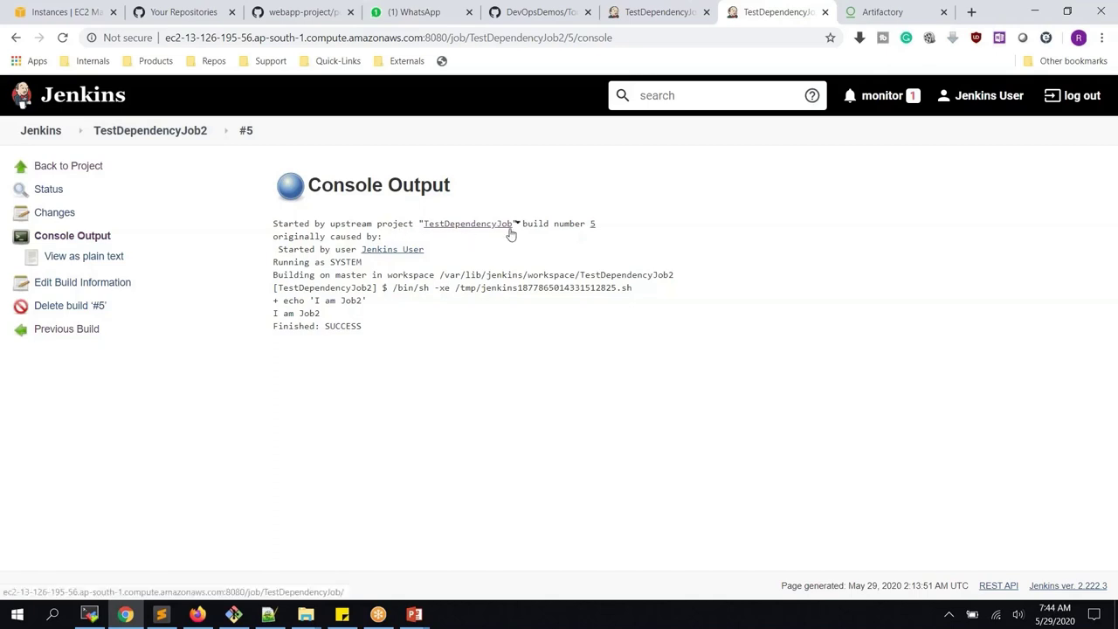
click(163, 137)
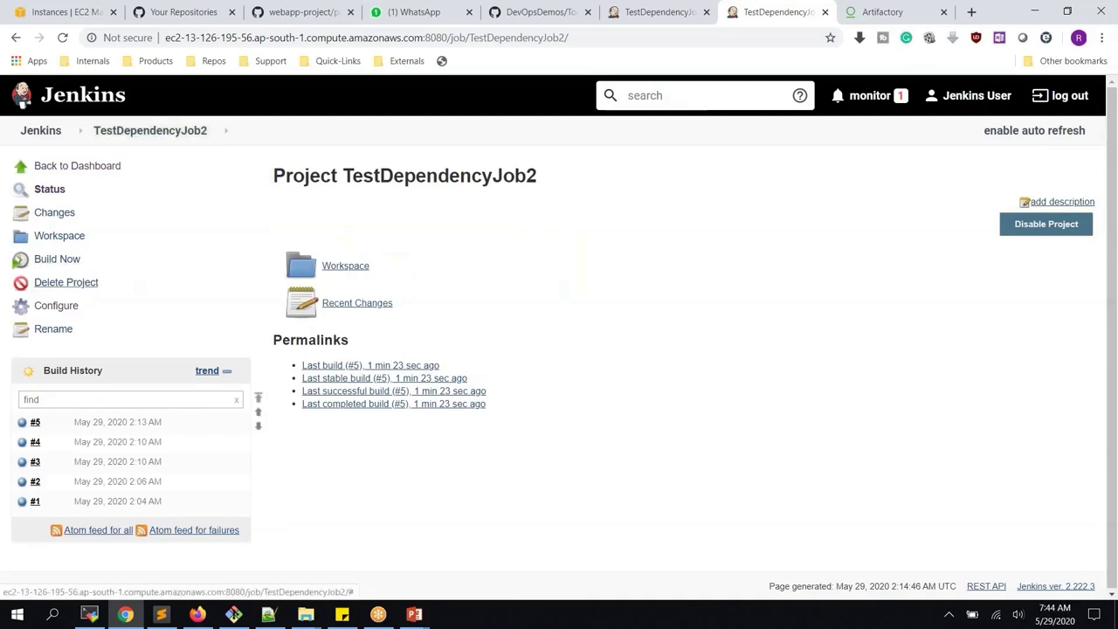
click(63, 309)
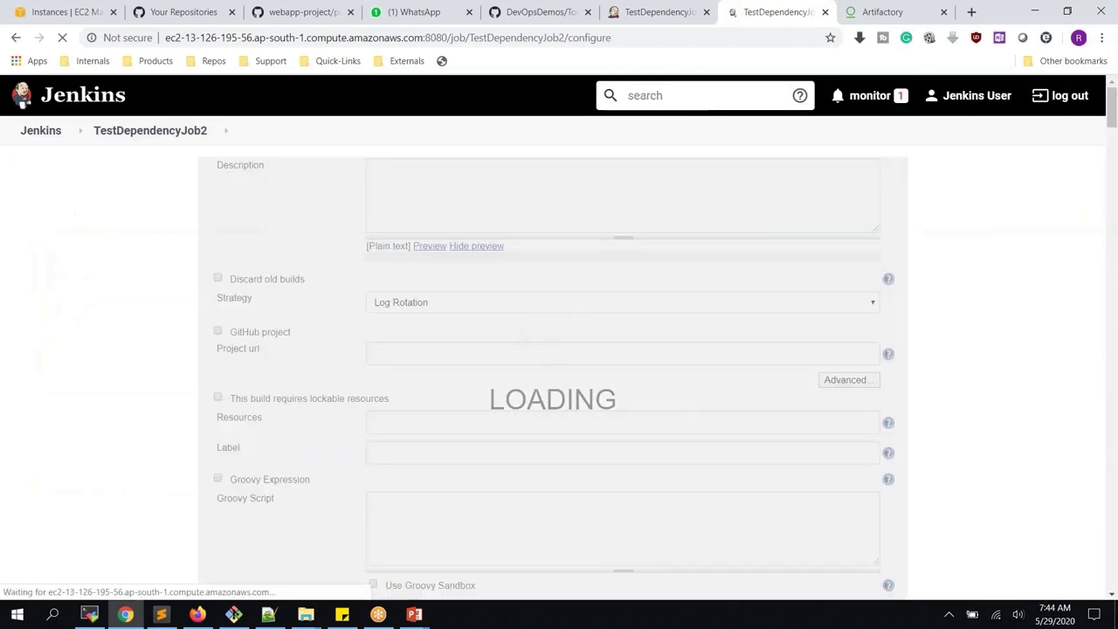
Step: Enable 'Build after other projects are built' watching TestDependencyJob2, trigger only if stable, and save
scroll(420, 332, down, 4)
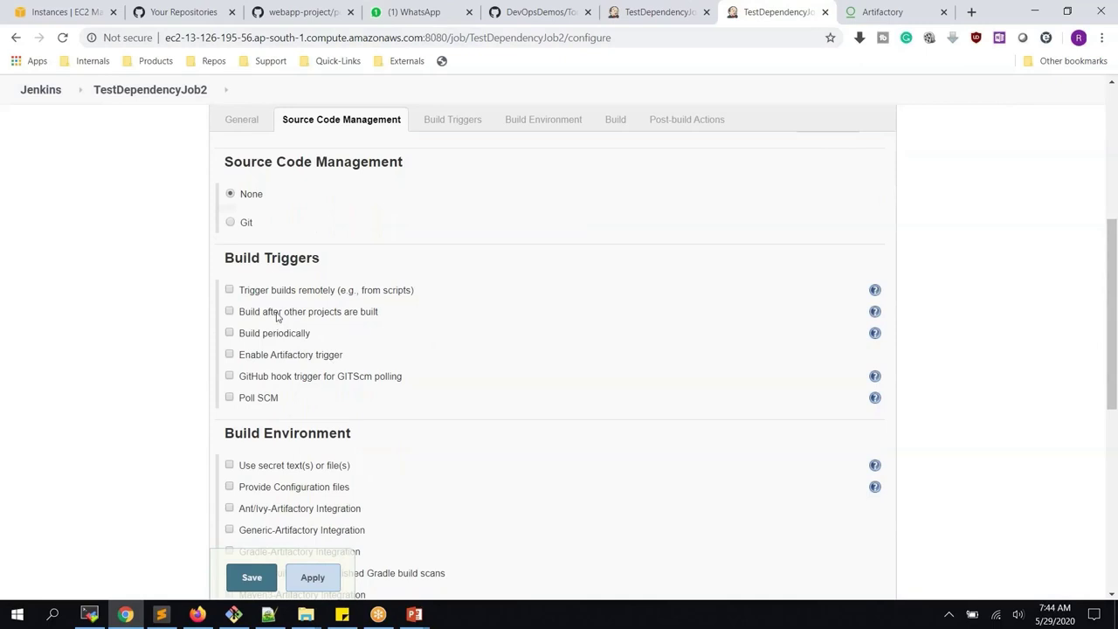
click(278, 317)
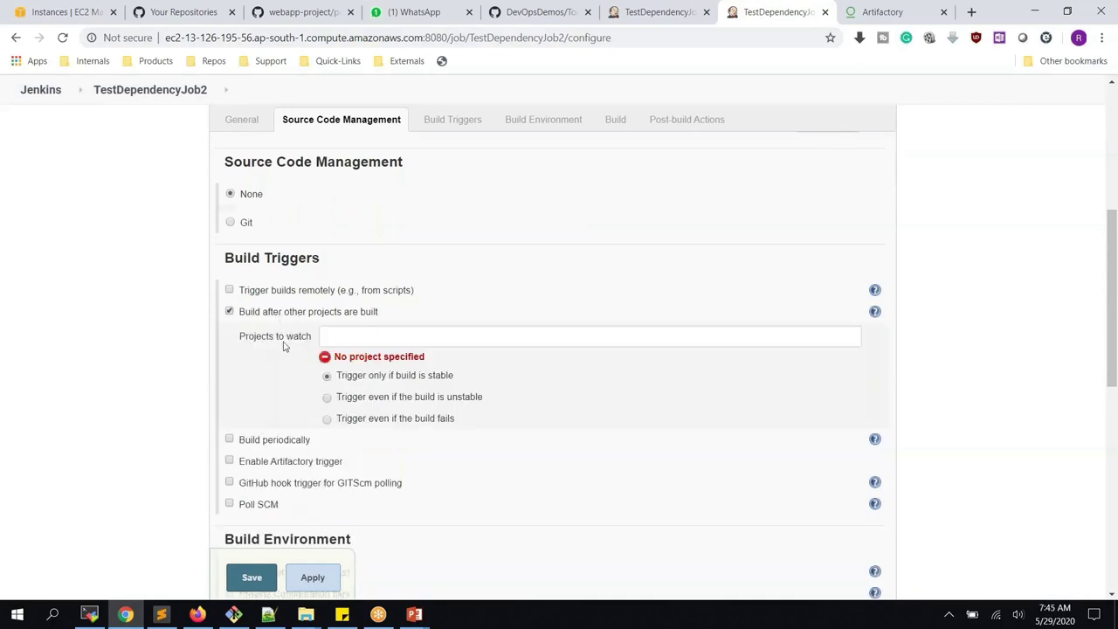
click(348, 339)
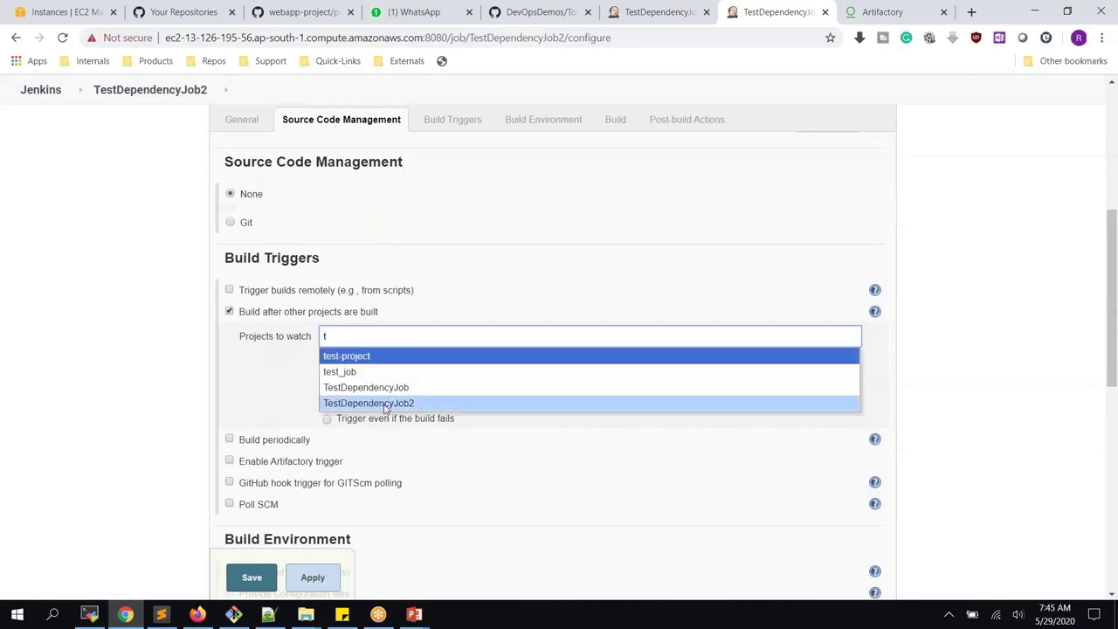
click(385, 404)
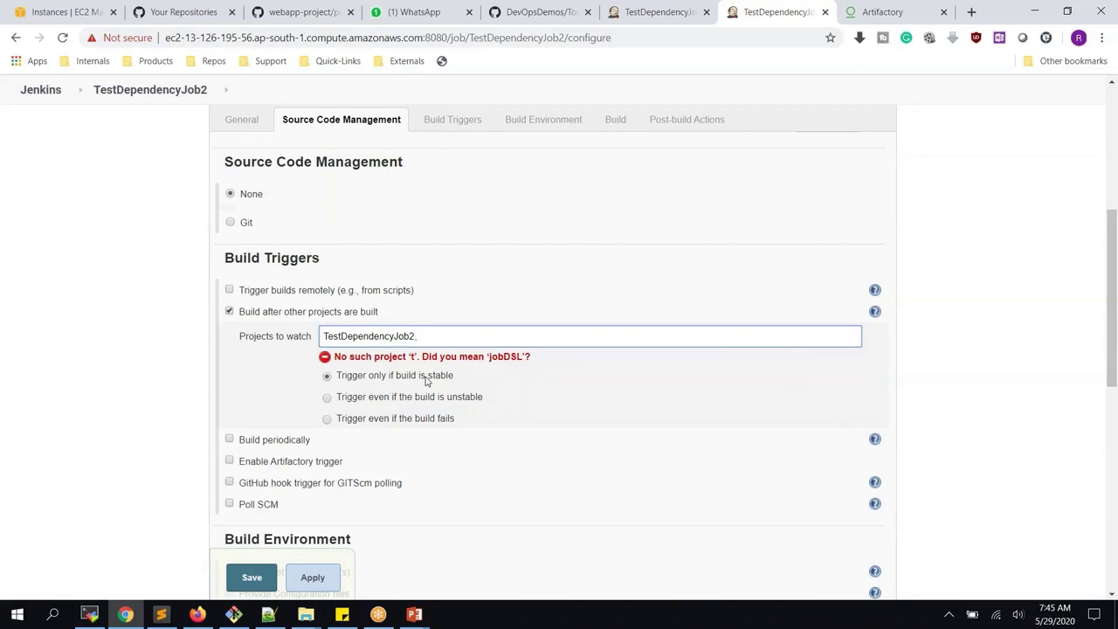
click(393, 421)
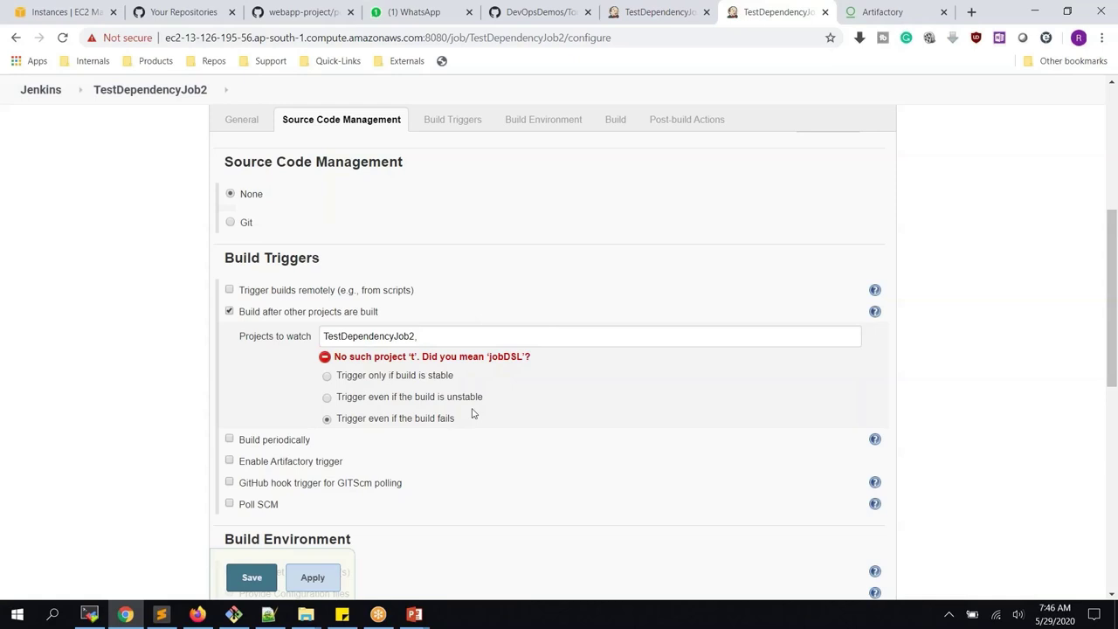
click(399, 380)
click(316, 578)
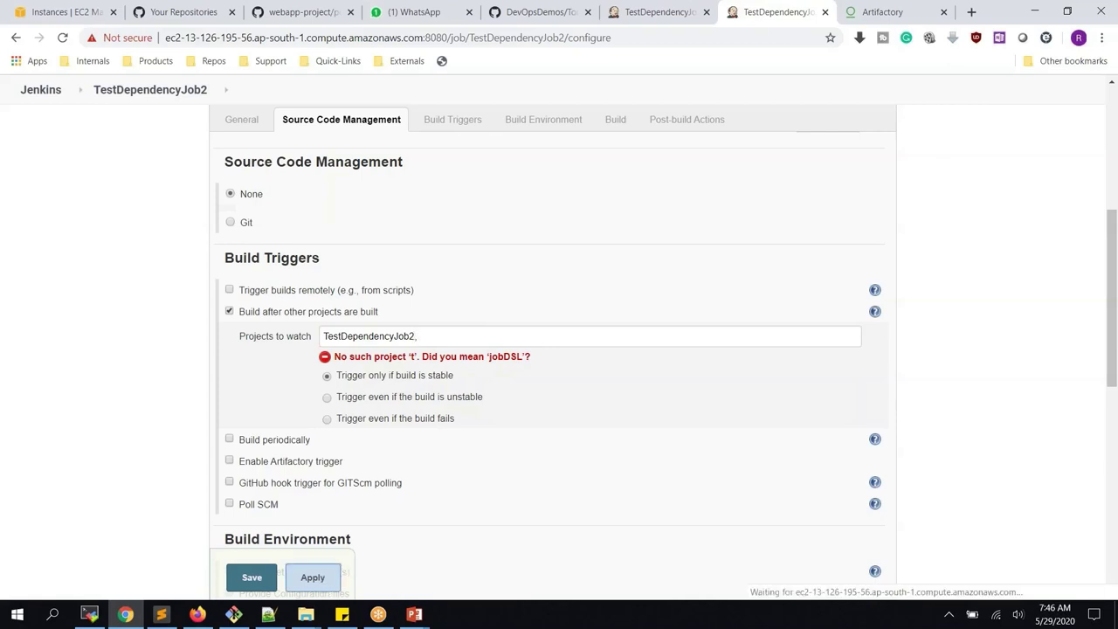
click(246, 578)
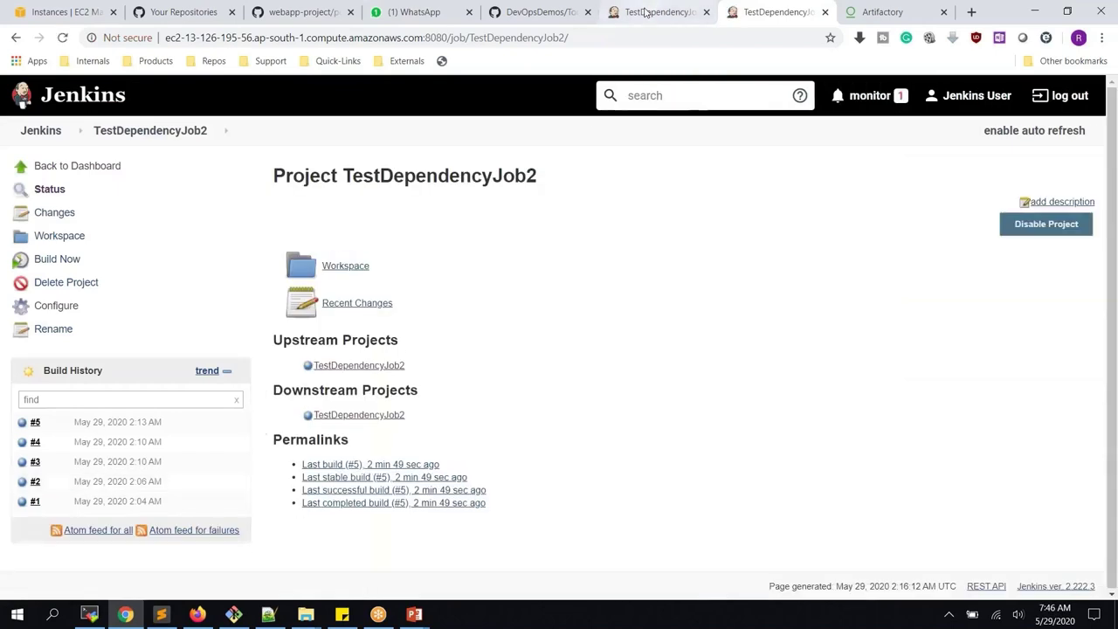
Step: Start a new build of TestDependencyJob, producing build #6
click(645, 12)
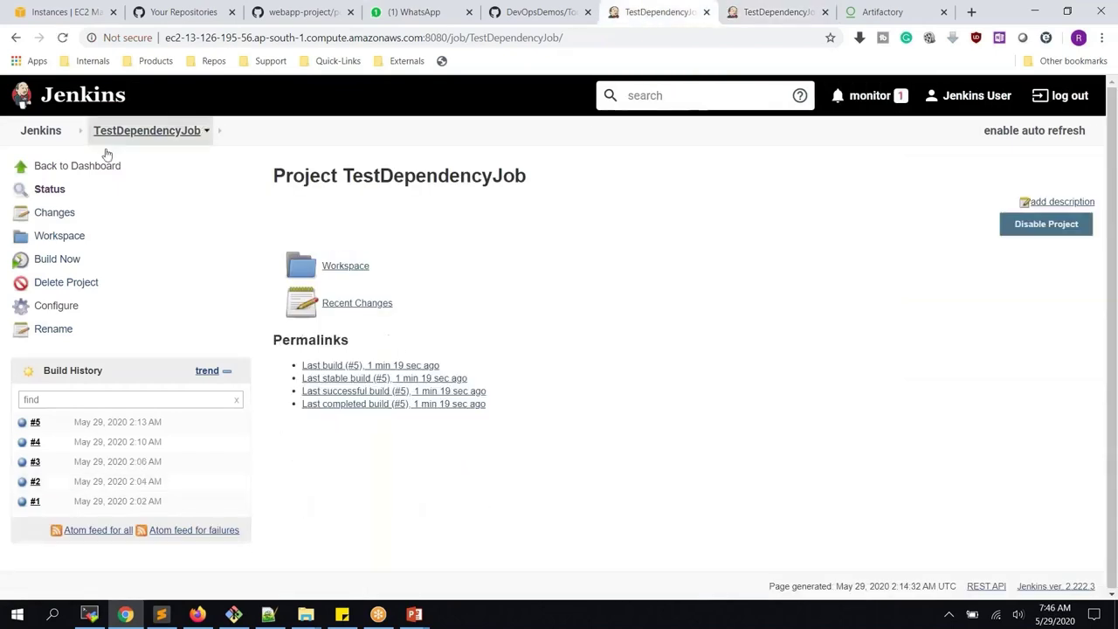
click(780, 15)
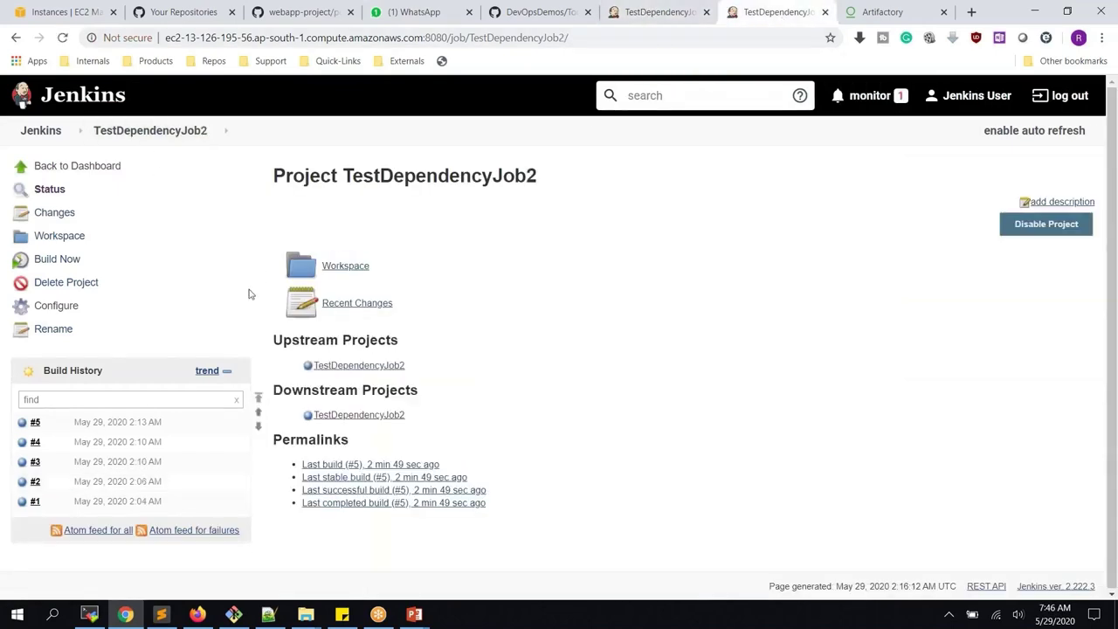
click(662, 16)
click(73, 259)
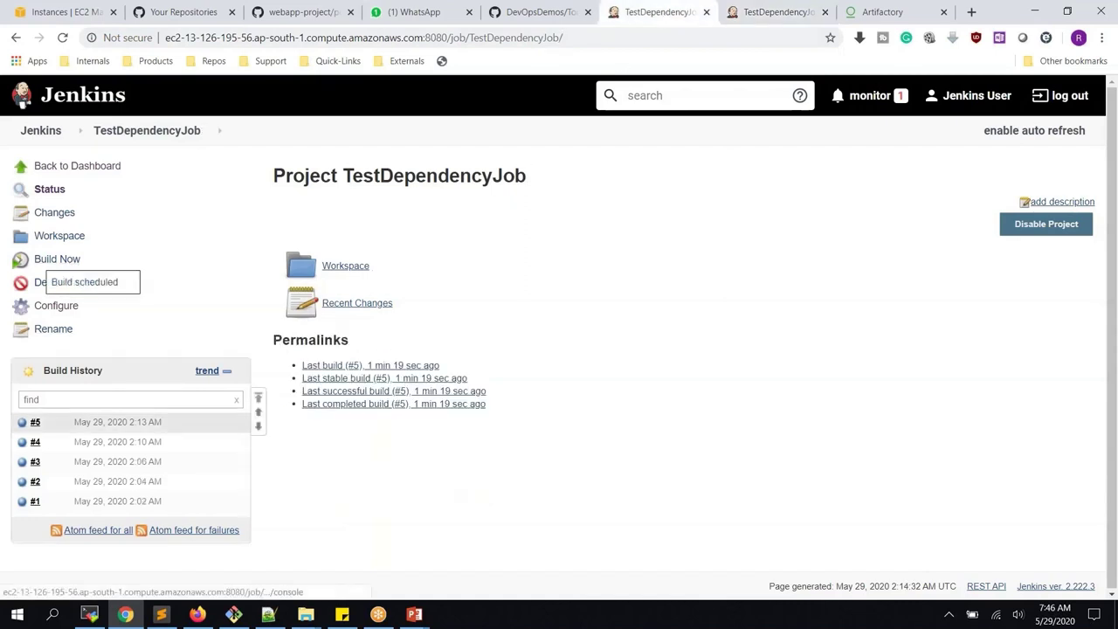
Step: Reload TestDependencyJob2's page to check for a triggered build; it still lists #1 through #5
click(779, 16)
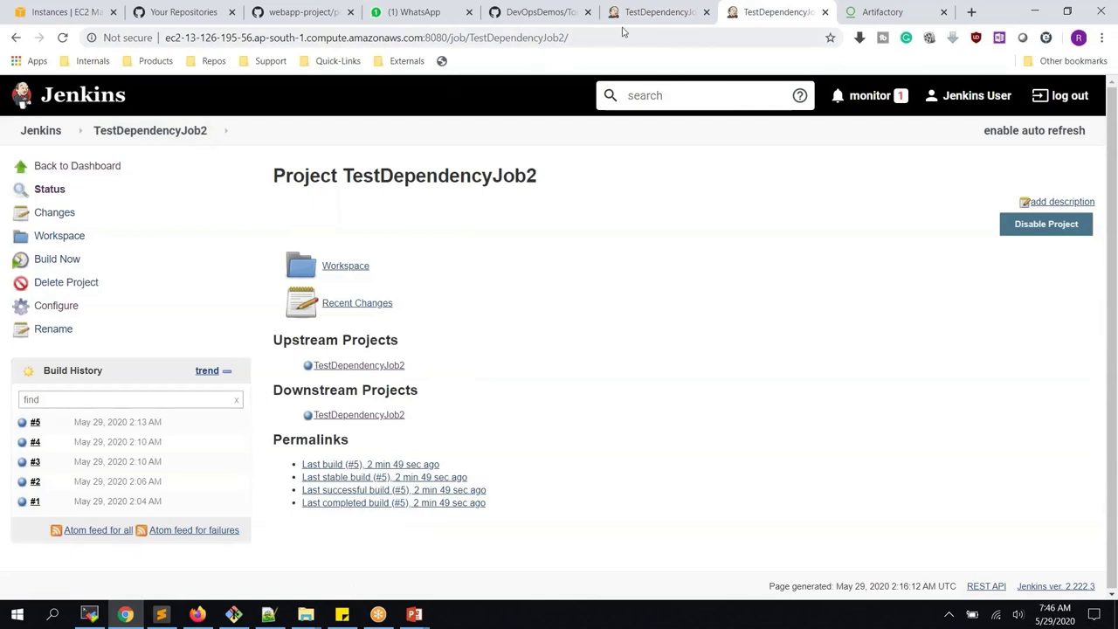
click(653, 13)
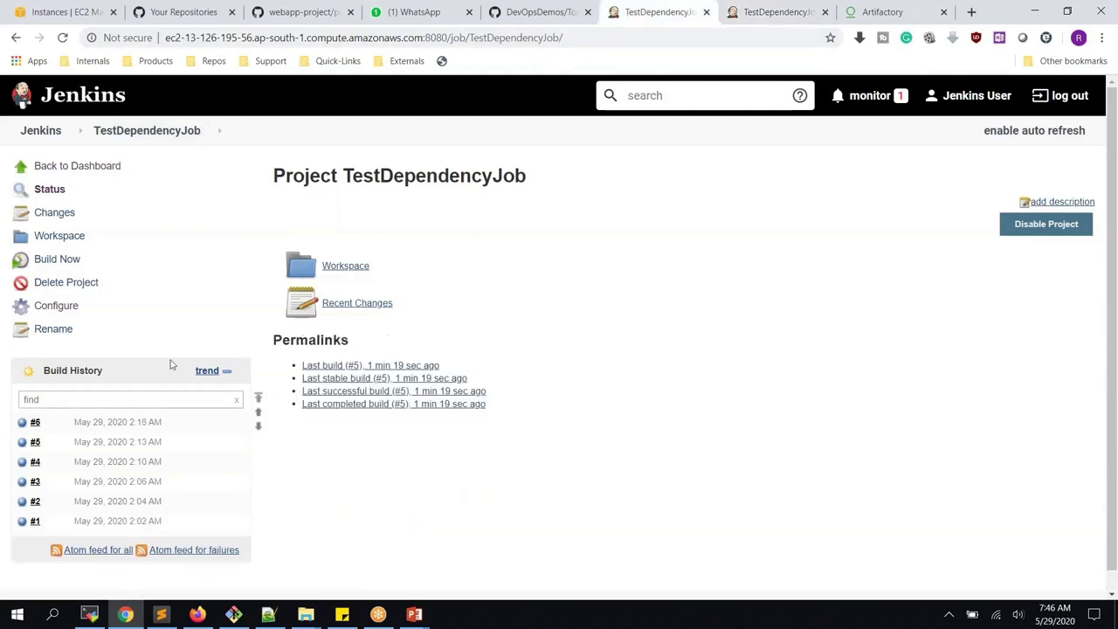
click(758, 10)
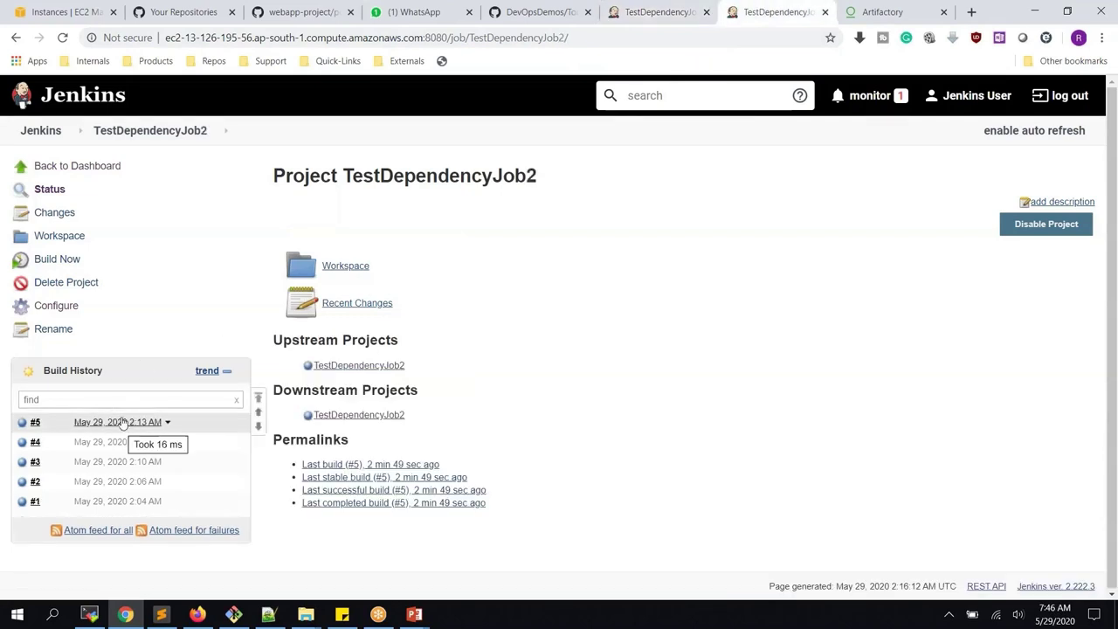
click(131, 131)
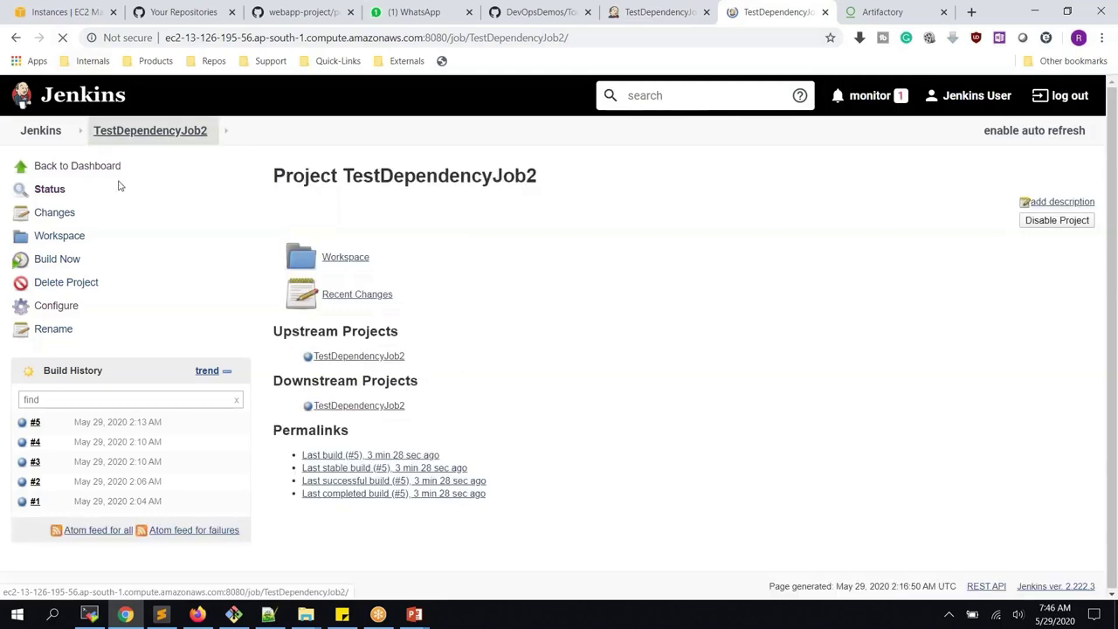
Step: Change TestDependencyJob2's Projects to watch to TestDependencyJob and save the configuration
click(67, 307)
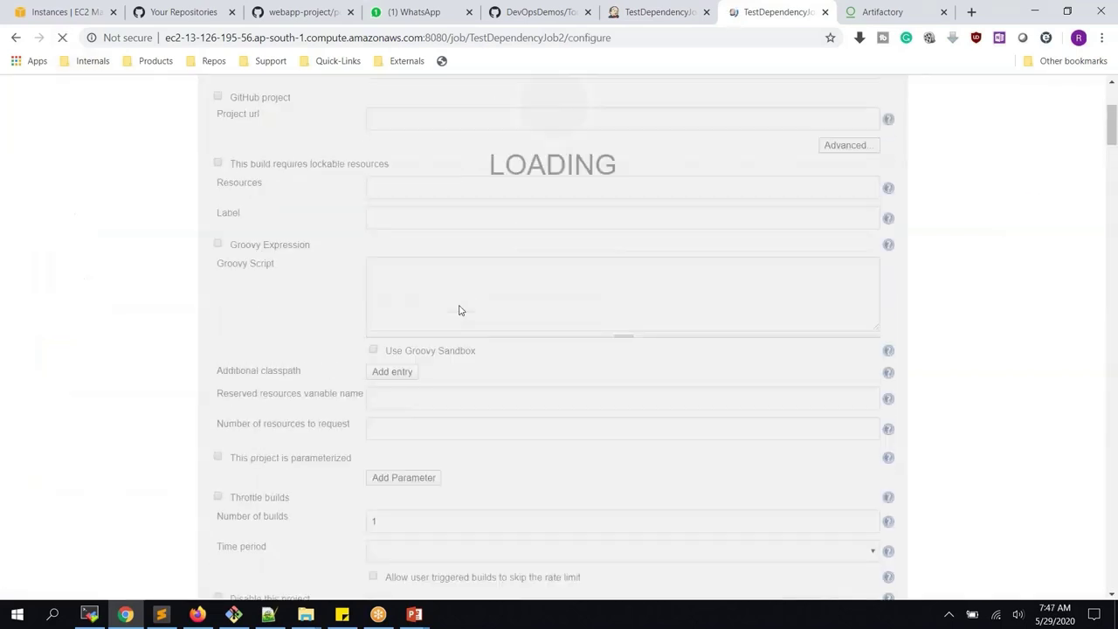
scroll(458, 310, down, 5)
click(417, 335)
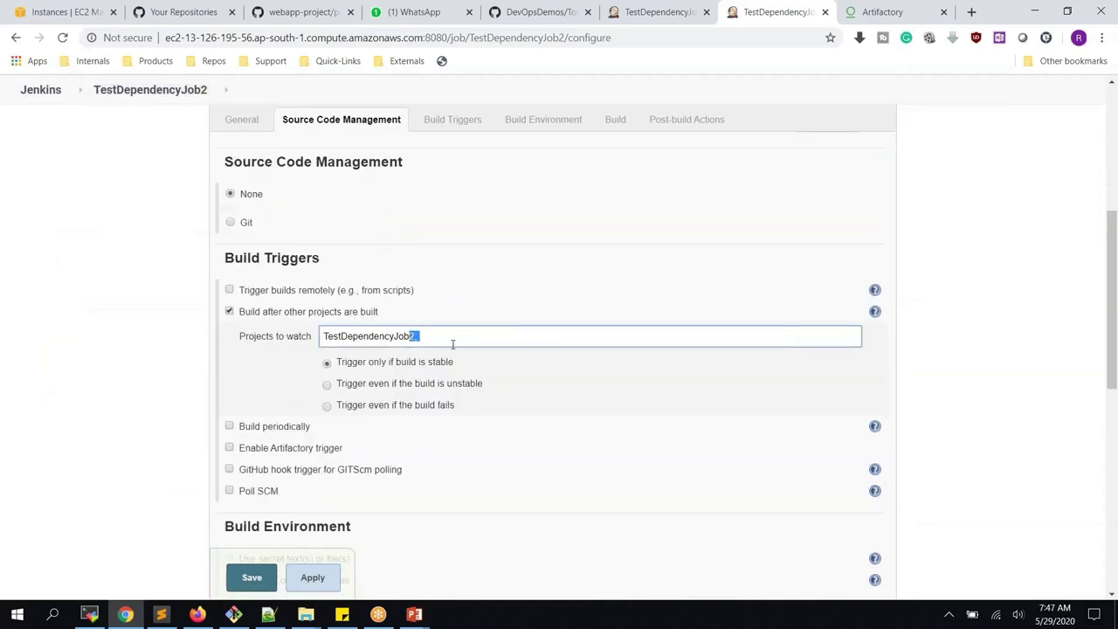
key(BackSpace)
key(BackSpace)
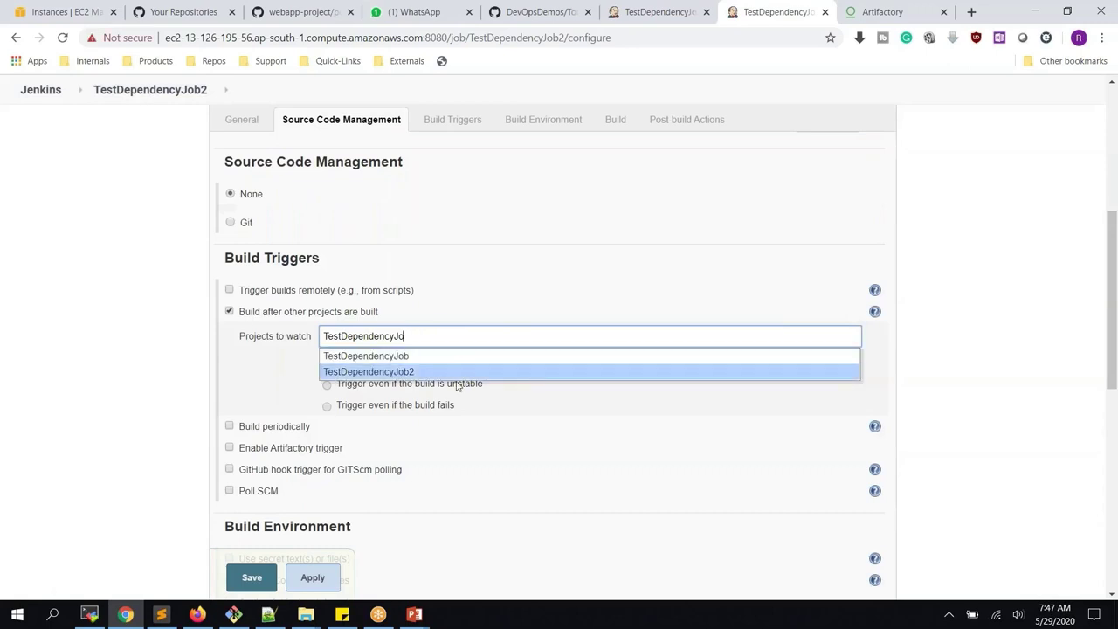
click(407, 357)
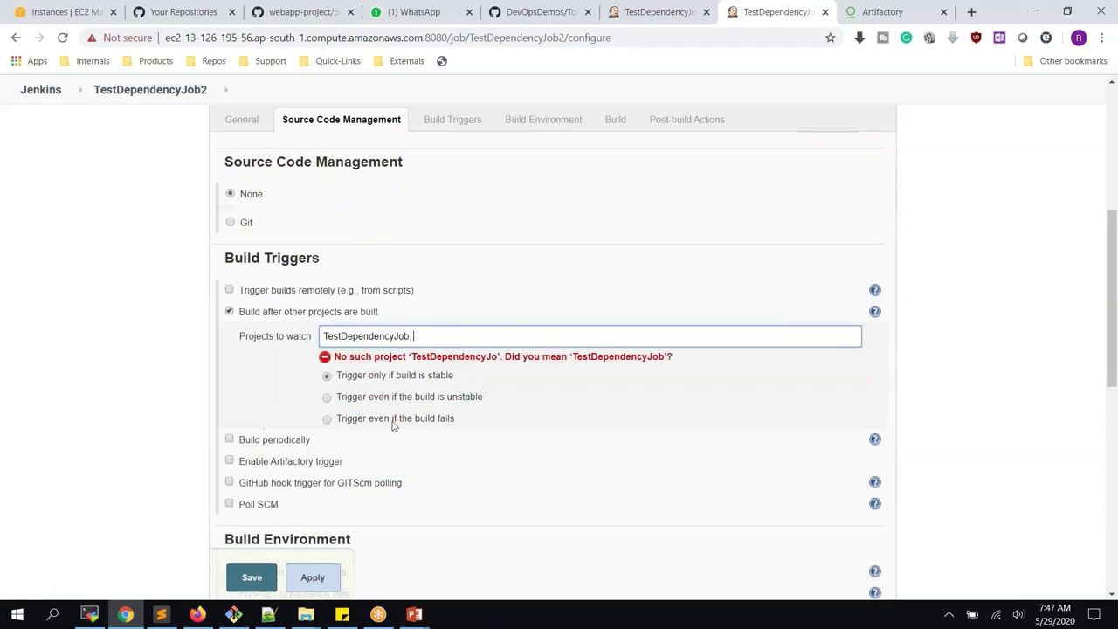
click(325, 584)
click(253, 580)
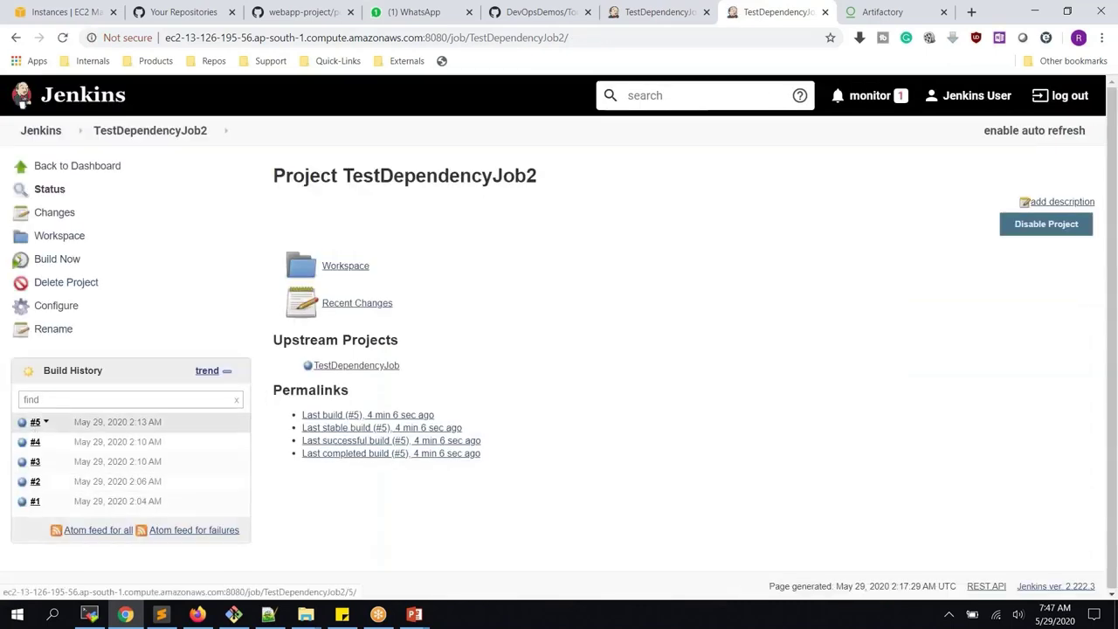
click(671, 10)
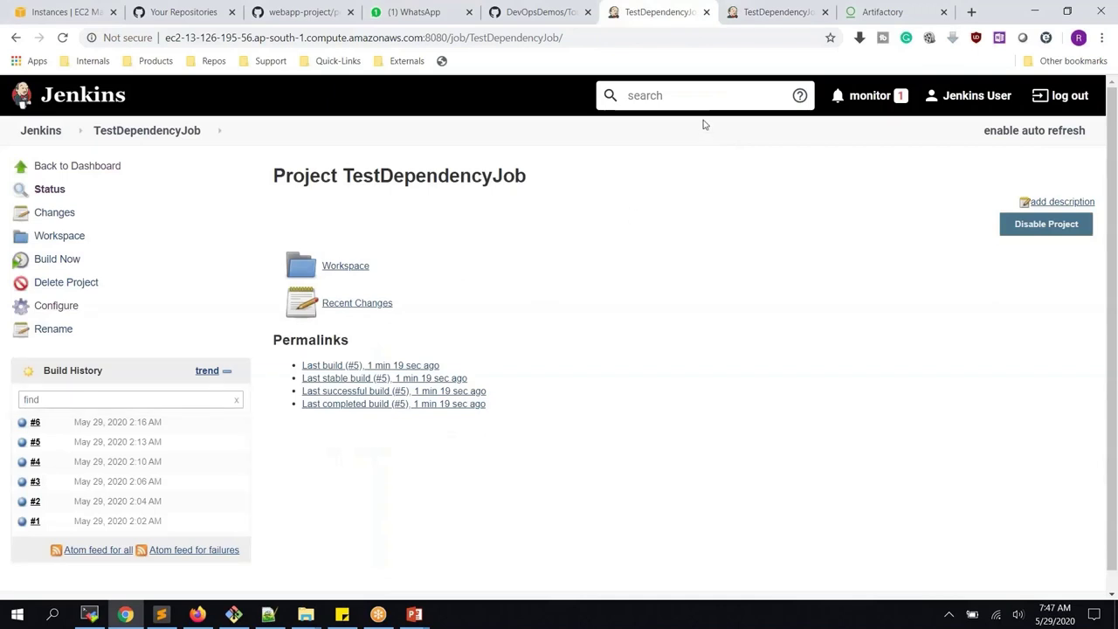
Step: Build TestDependencyJob2 manually and check build #6's console output
click(740, 18)
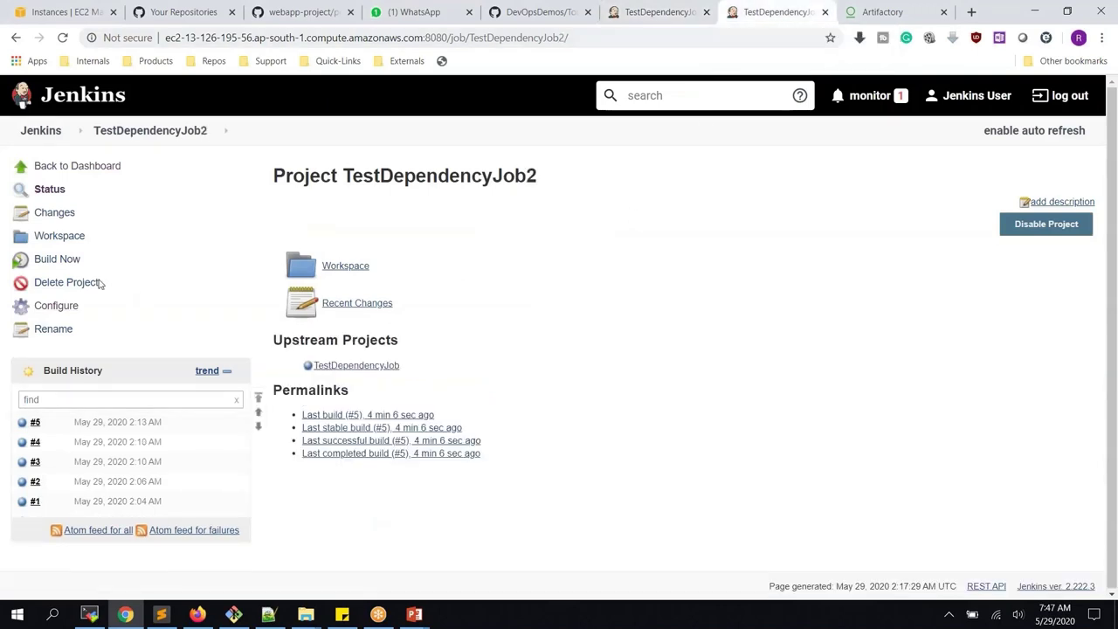
click(46, 261)
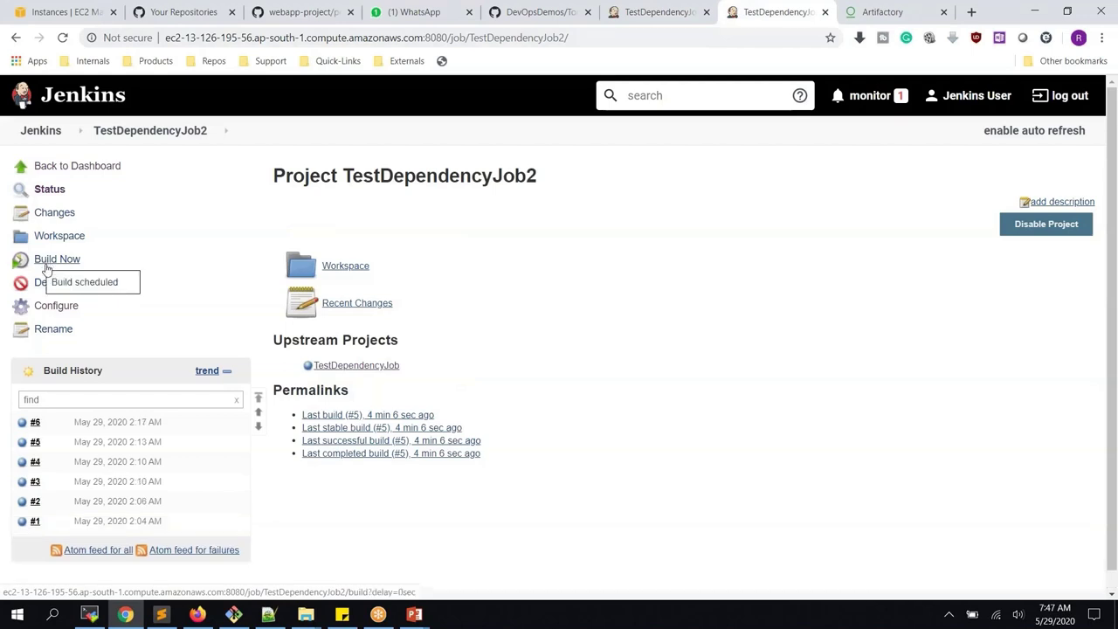
click(24, 424)
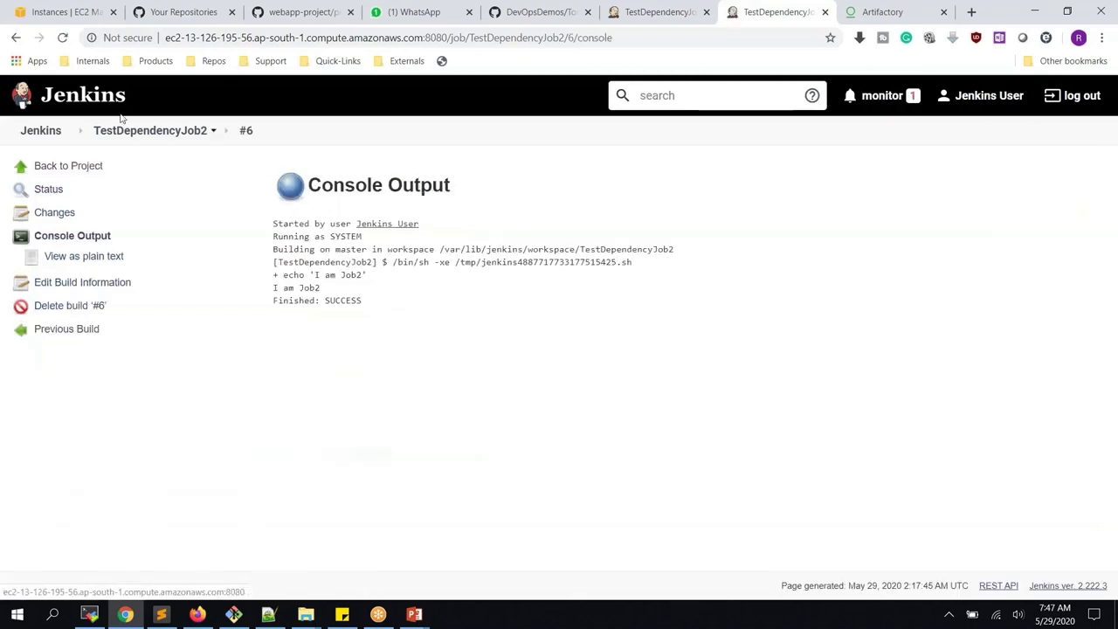
click(203, 130)
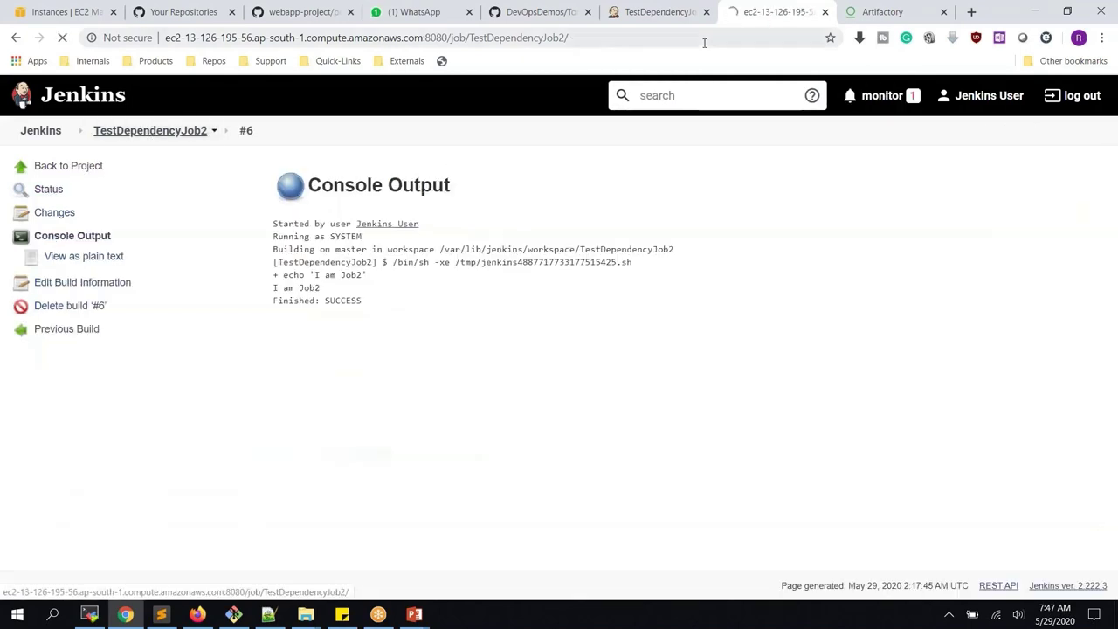
Step: Build TestDependencyJob so TestDependencyJob2 automatically gets build #7
click(662, 12)
click(55, 262)
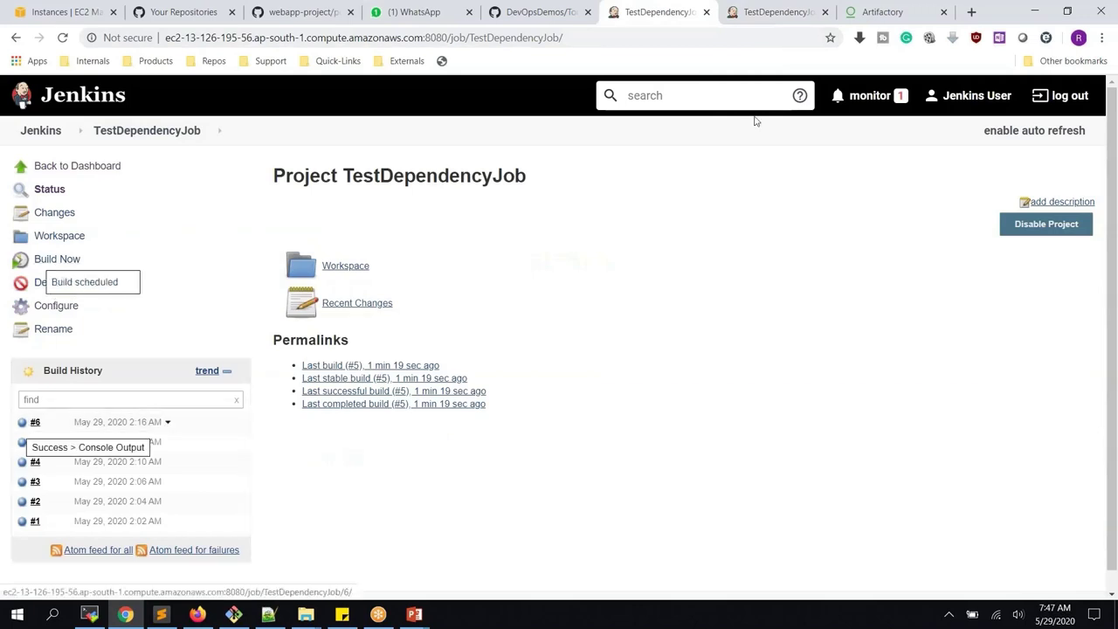
click(756, 14)
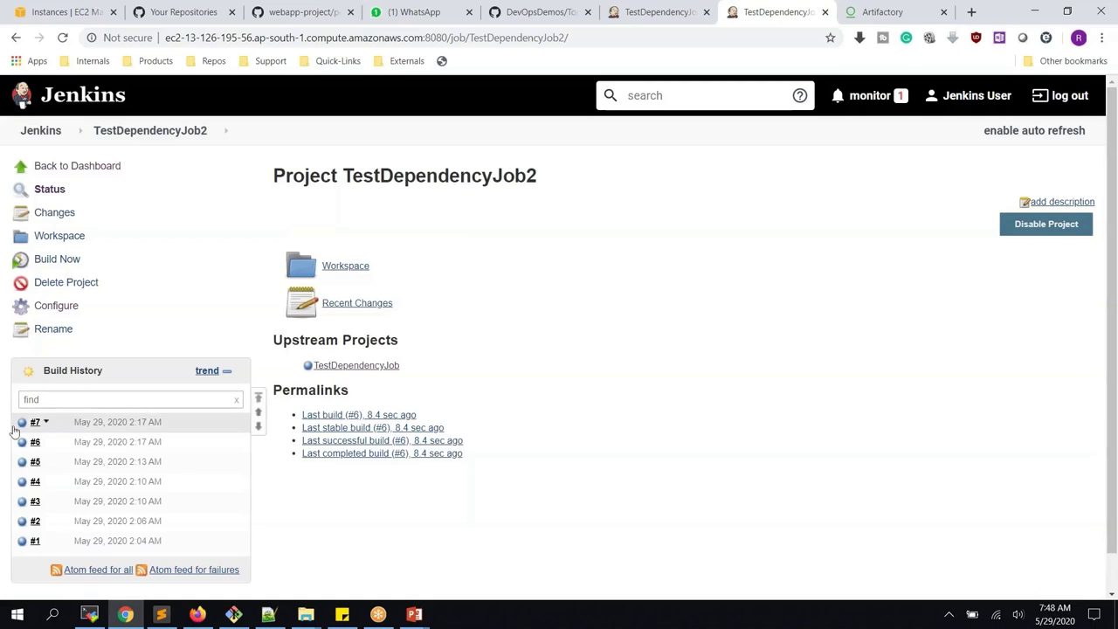
Step: Inspect build #7's console log showing it was started by upstream project TestDependencyJob
click(24, 424)
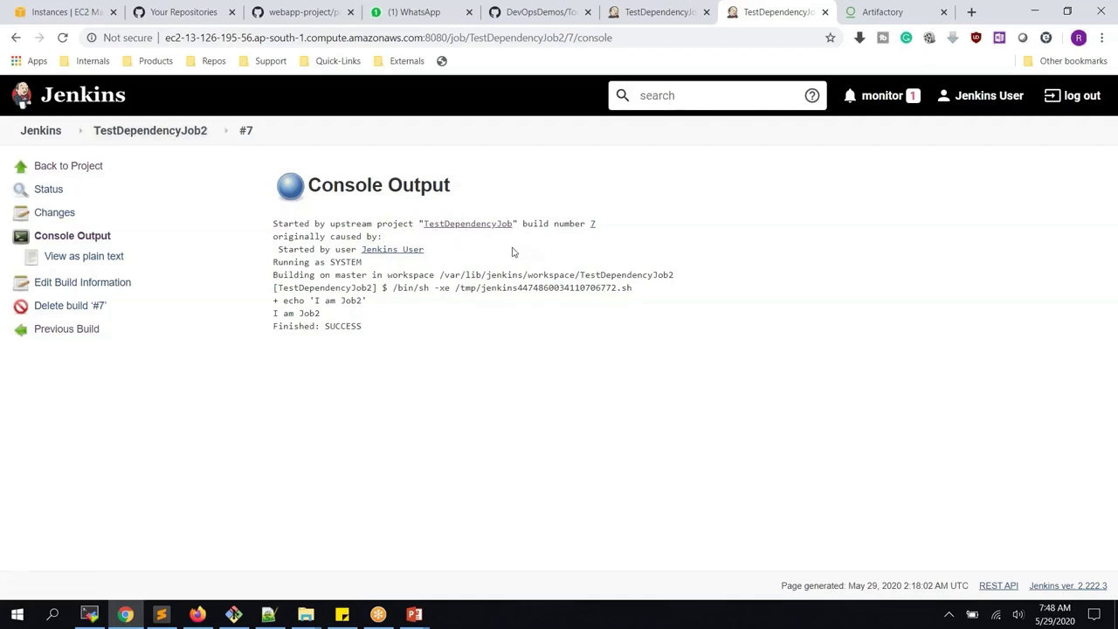
drag(418, 221, 516, 223)
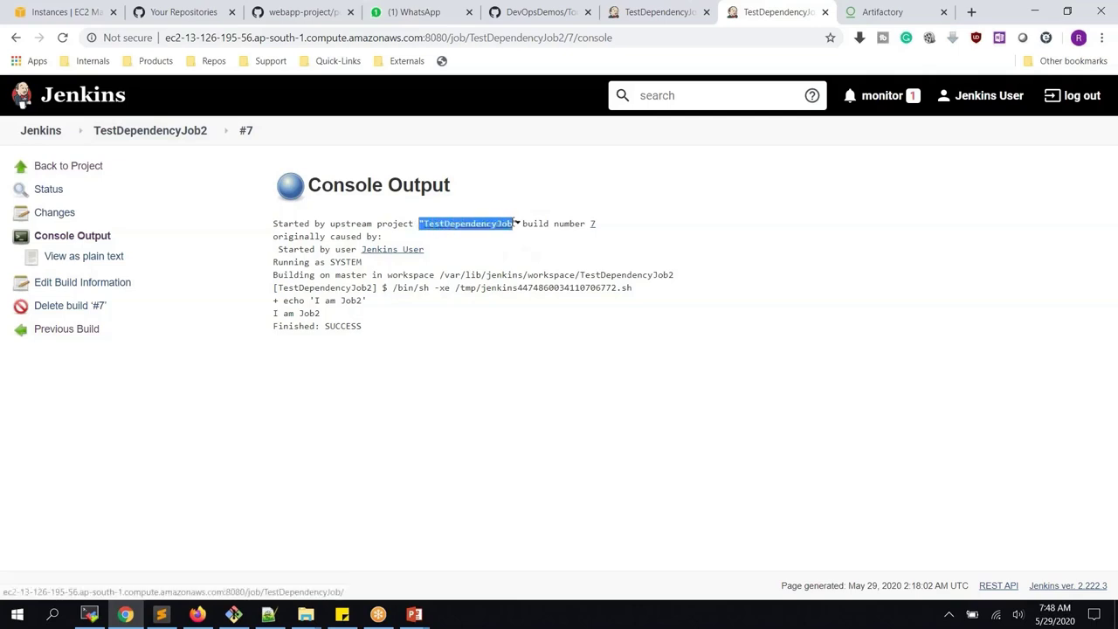
click(545, 229)
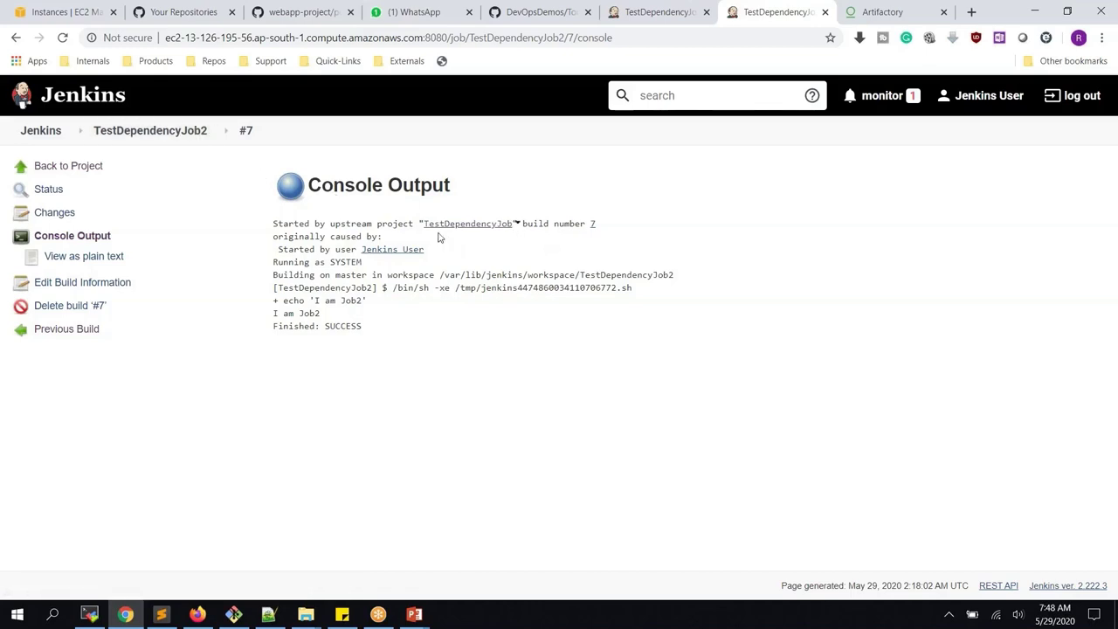
drag(422, 222, 511, 220)
click(516, 225)
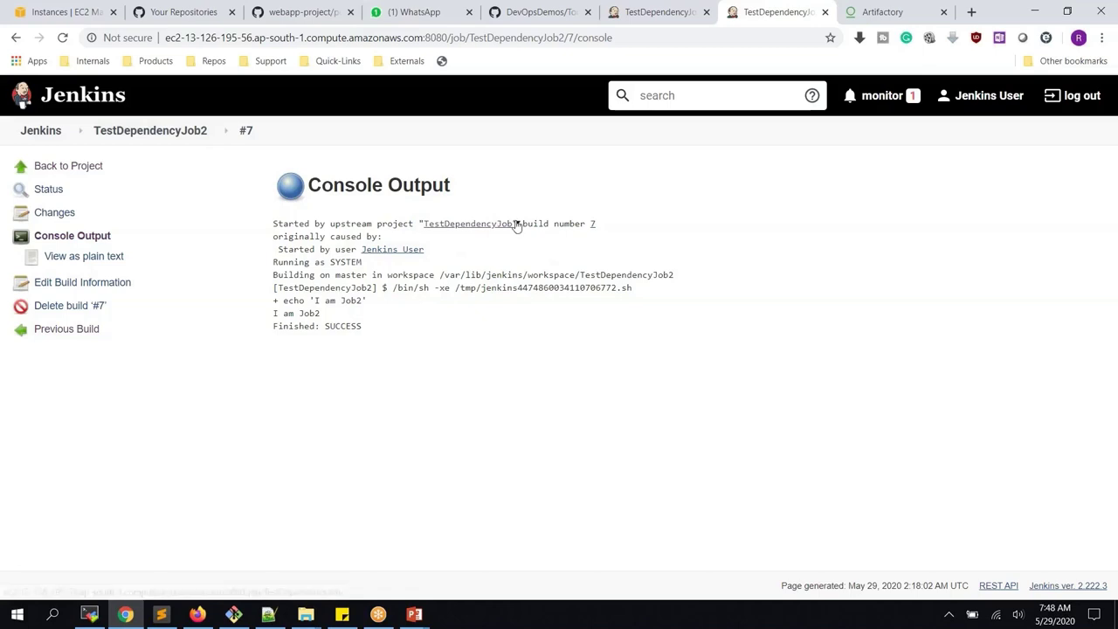
click(517, 226)
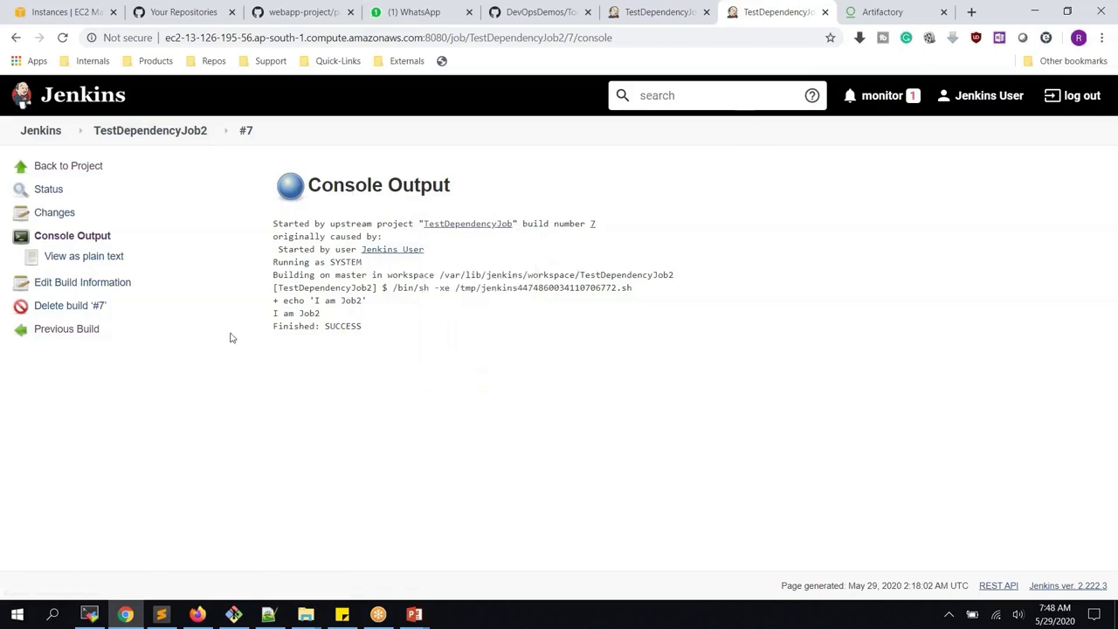
Step: Return to TestDependencyJob2's project page and open its configuration
click(180, 138)
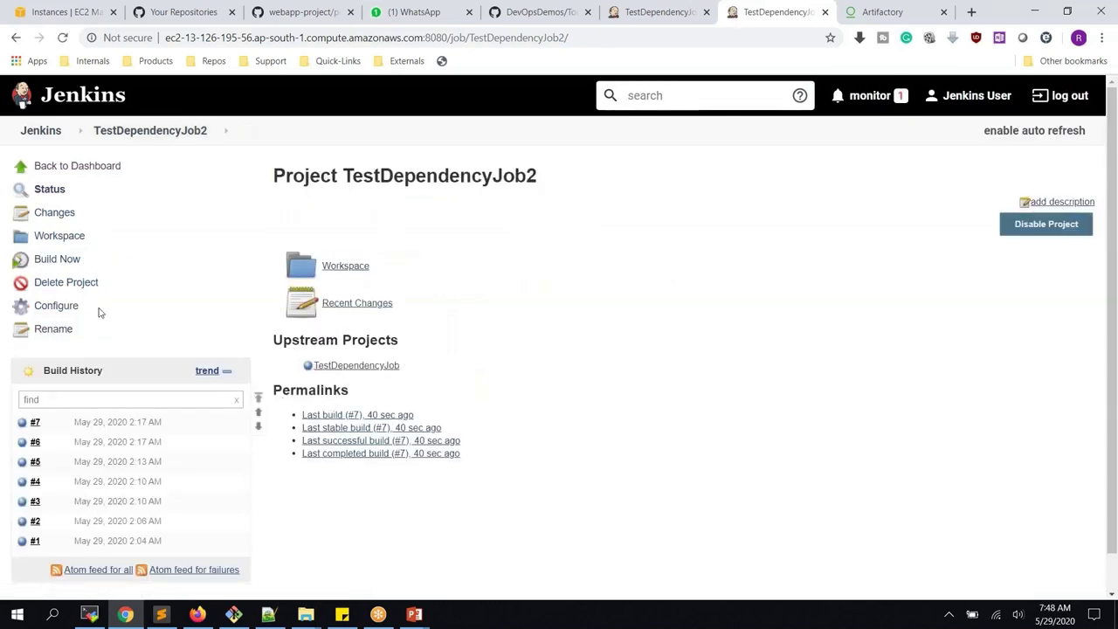
click(62, 307)
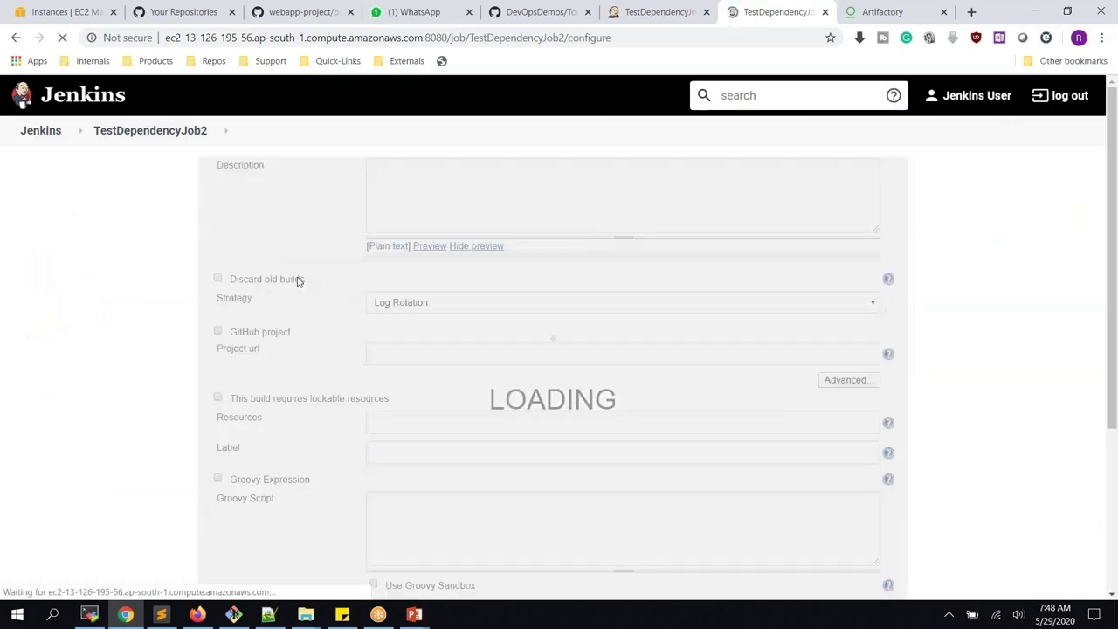
scroll(299, 279, down, 3)
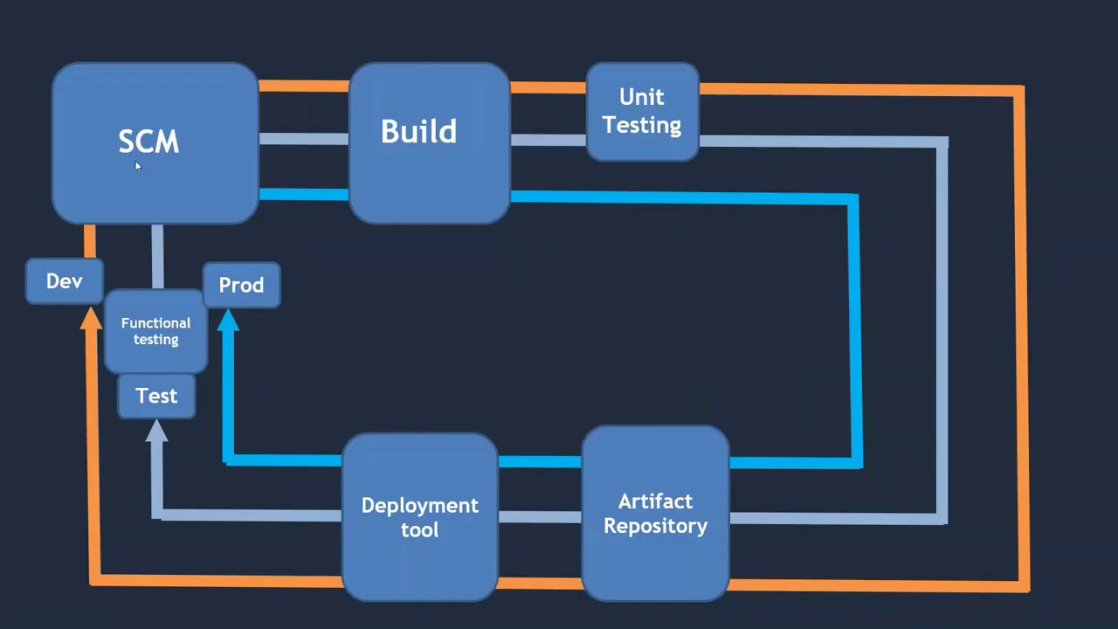